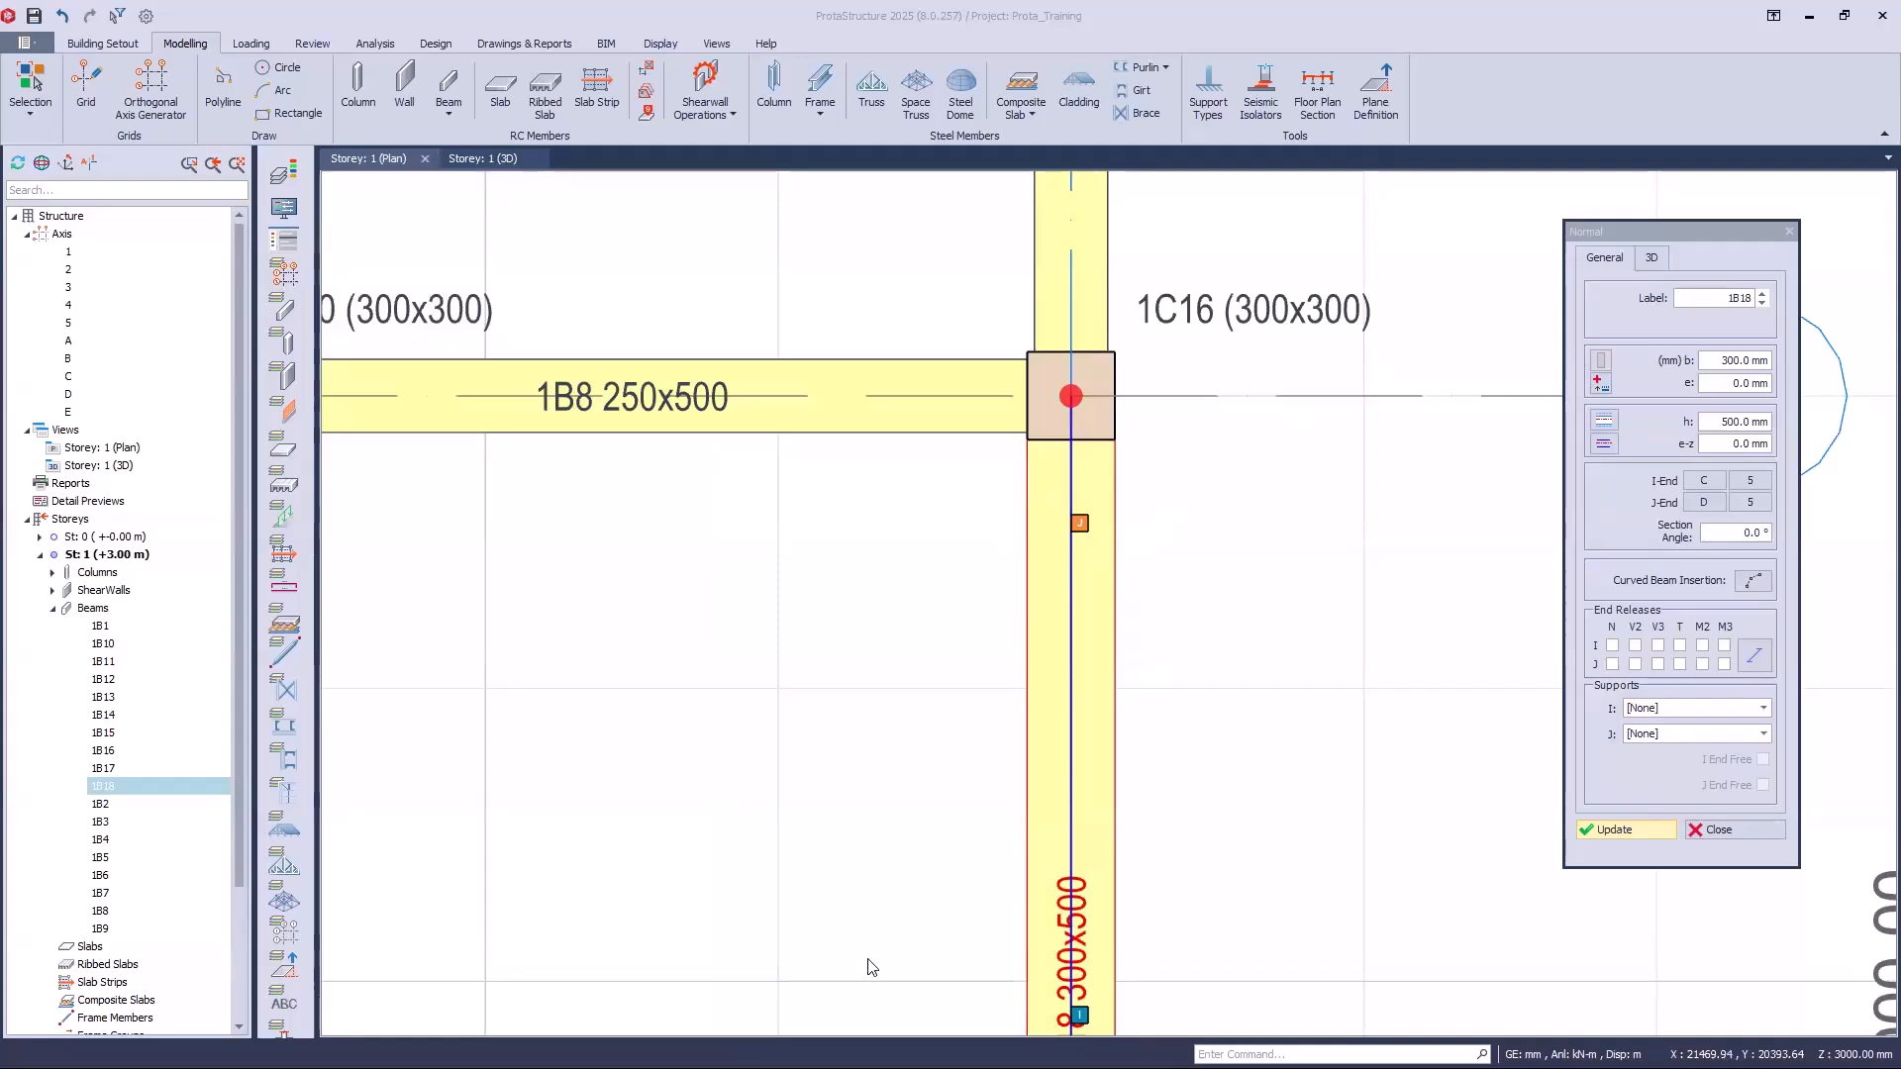
{"action": "scroll", "coordinate": [891, 347], "scroll_direction": "down", "scroll_amount": 3}
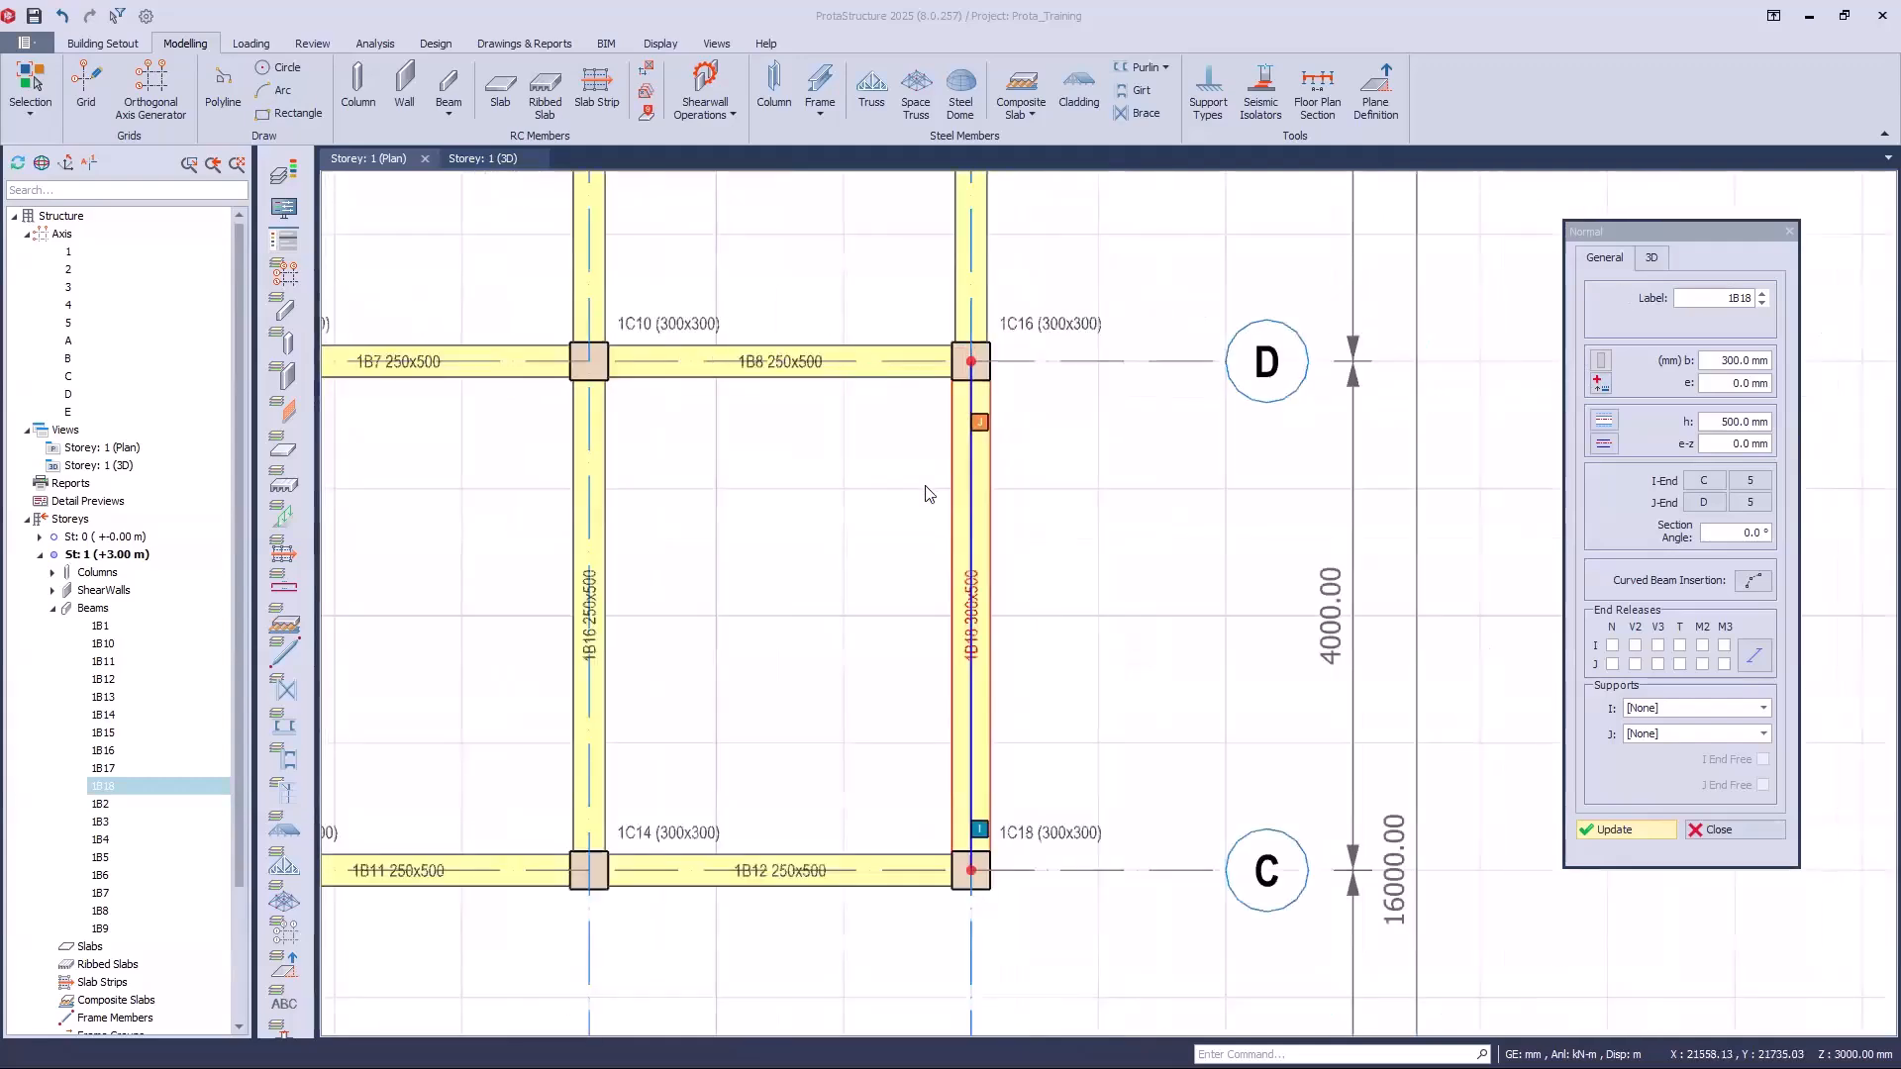
{"action": "scroll", "coordinate": [1122, 543], "scroll_direction": "down", "scroll_amount": 1}
{"action": "scroll", "coordinate": [1118, 540], "scroll_direction": "down", "scroll_amount": 2}
{"action": "scroll", "coordinate": [1049, 491], "scroll_direction": "up", "scroll_amount": 1}
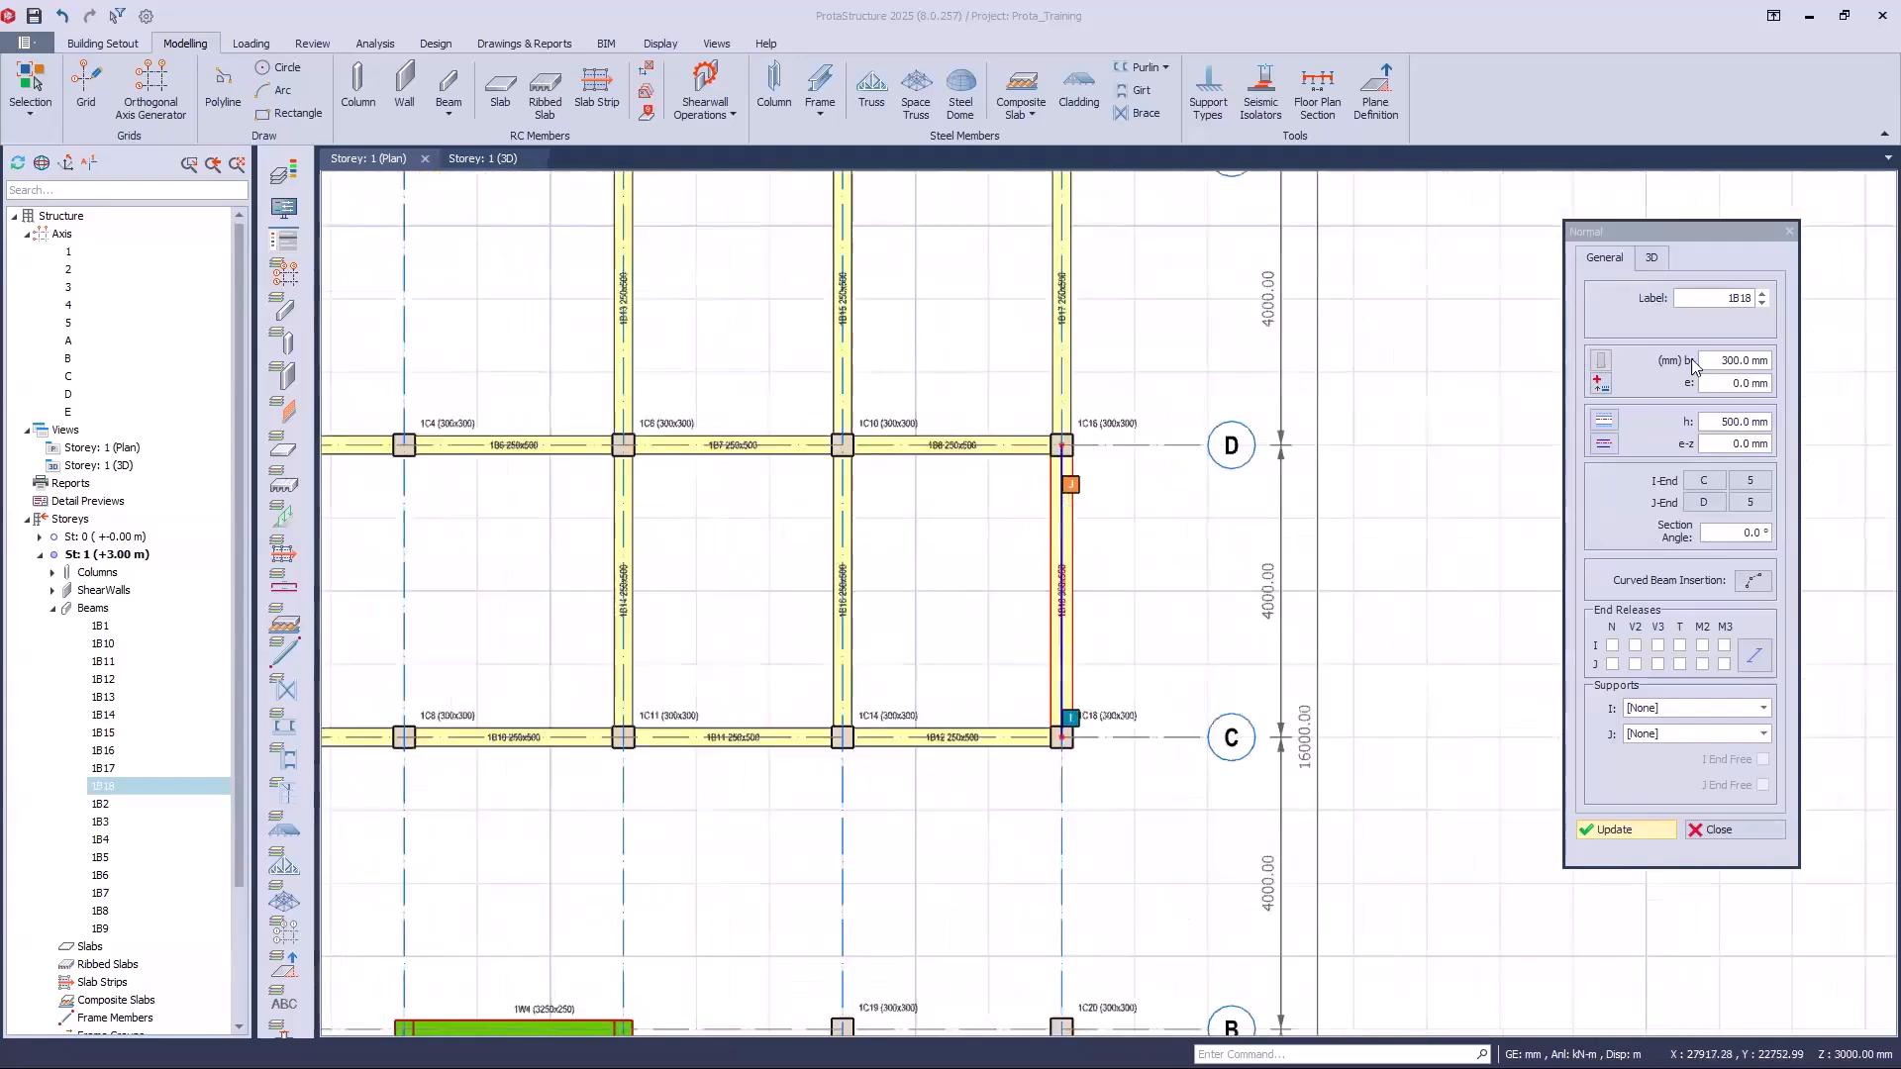
{"action": "key", "text": "ctrl"}
{"action": "key", "text": "ctrl"}
{"action": "key", "text": "ctrl"}
{"action": "key", "text": "ctrl"}
{"action": "key", "text": "ctrl"}
{"action": "key", "text": "ctrl"}
{"action": "scroll", "coordinate": [1164, 473], "scroll_direction": "up", "scroll_amount": 1}
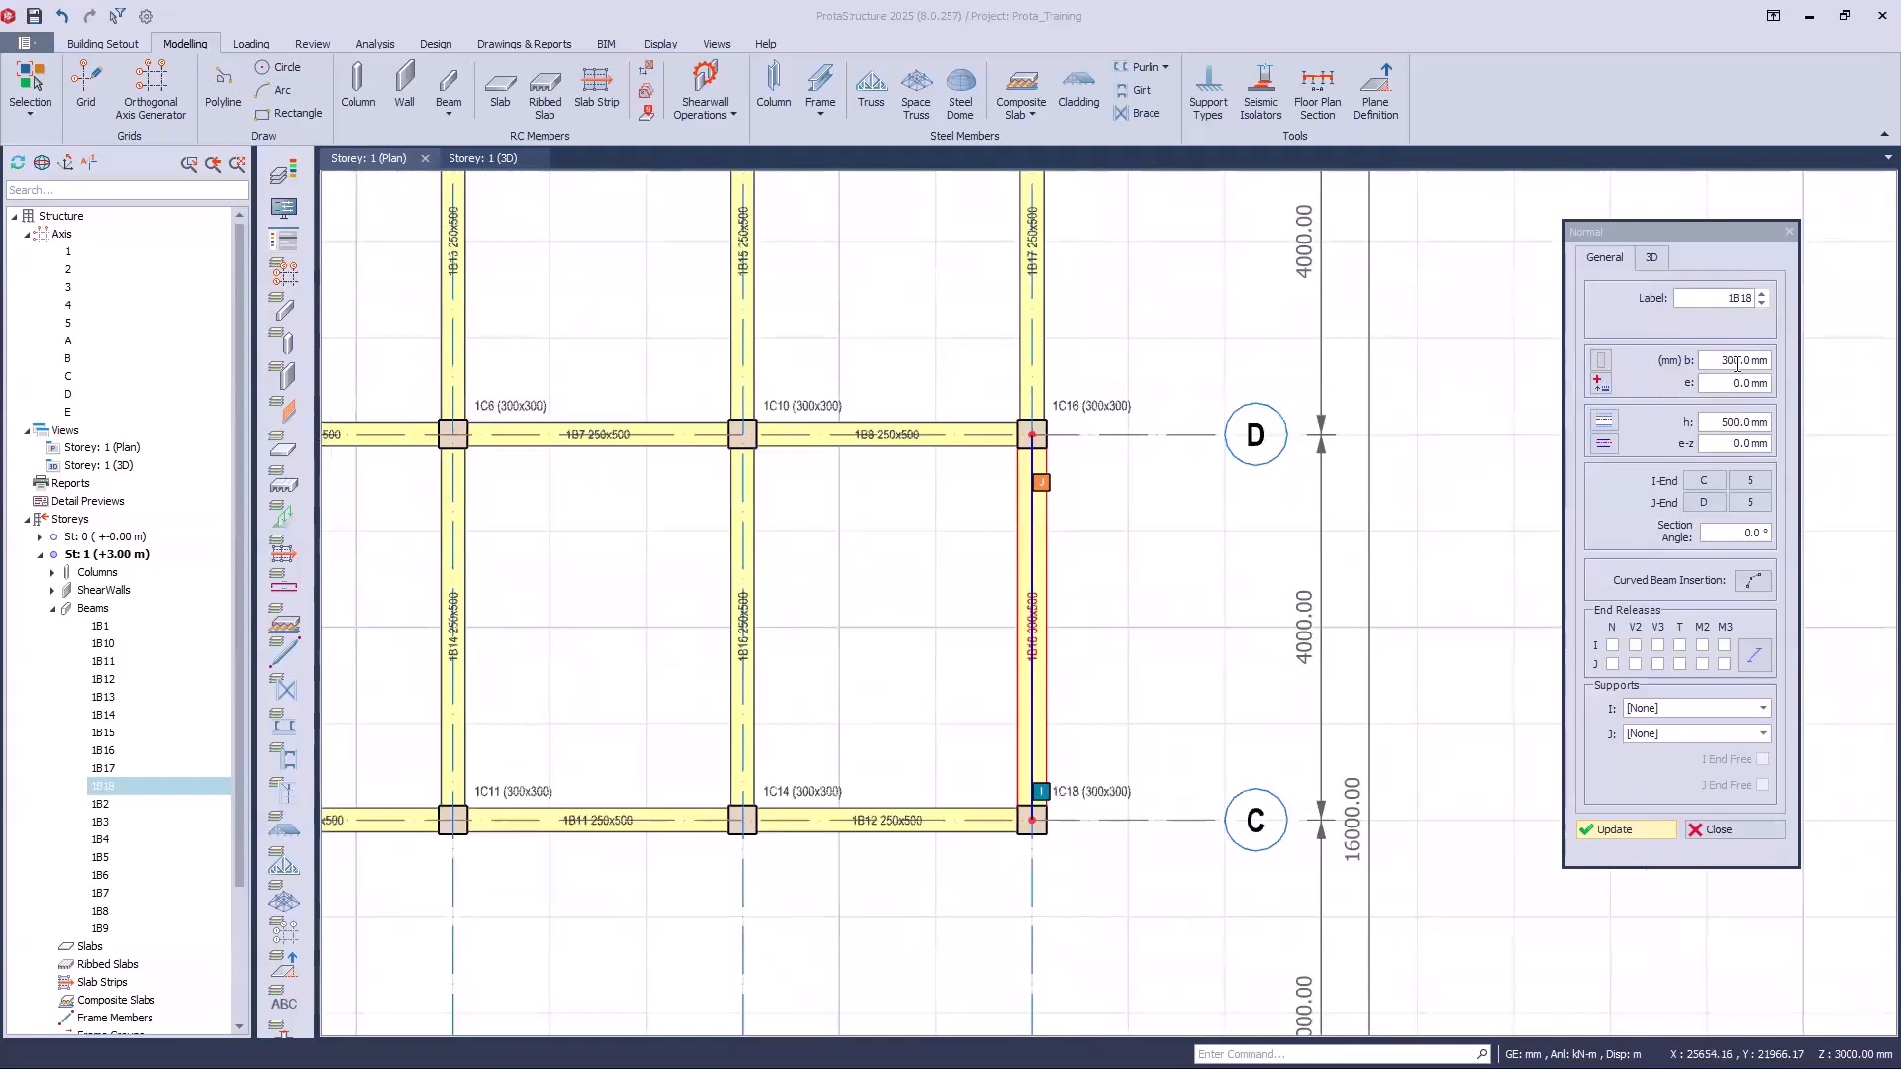
{"action": "key", "text": "ctrl"}
{"action": "key", "text": "ctrl"}
{"action": "key", "text": "ctrl"}
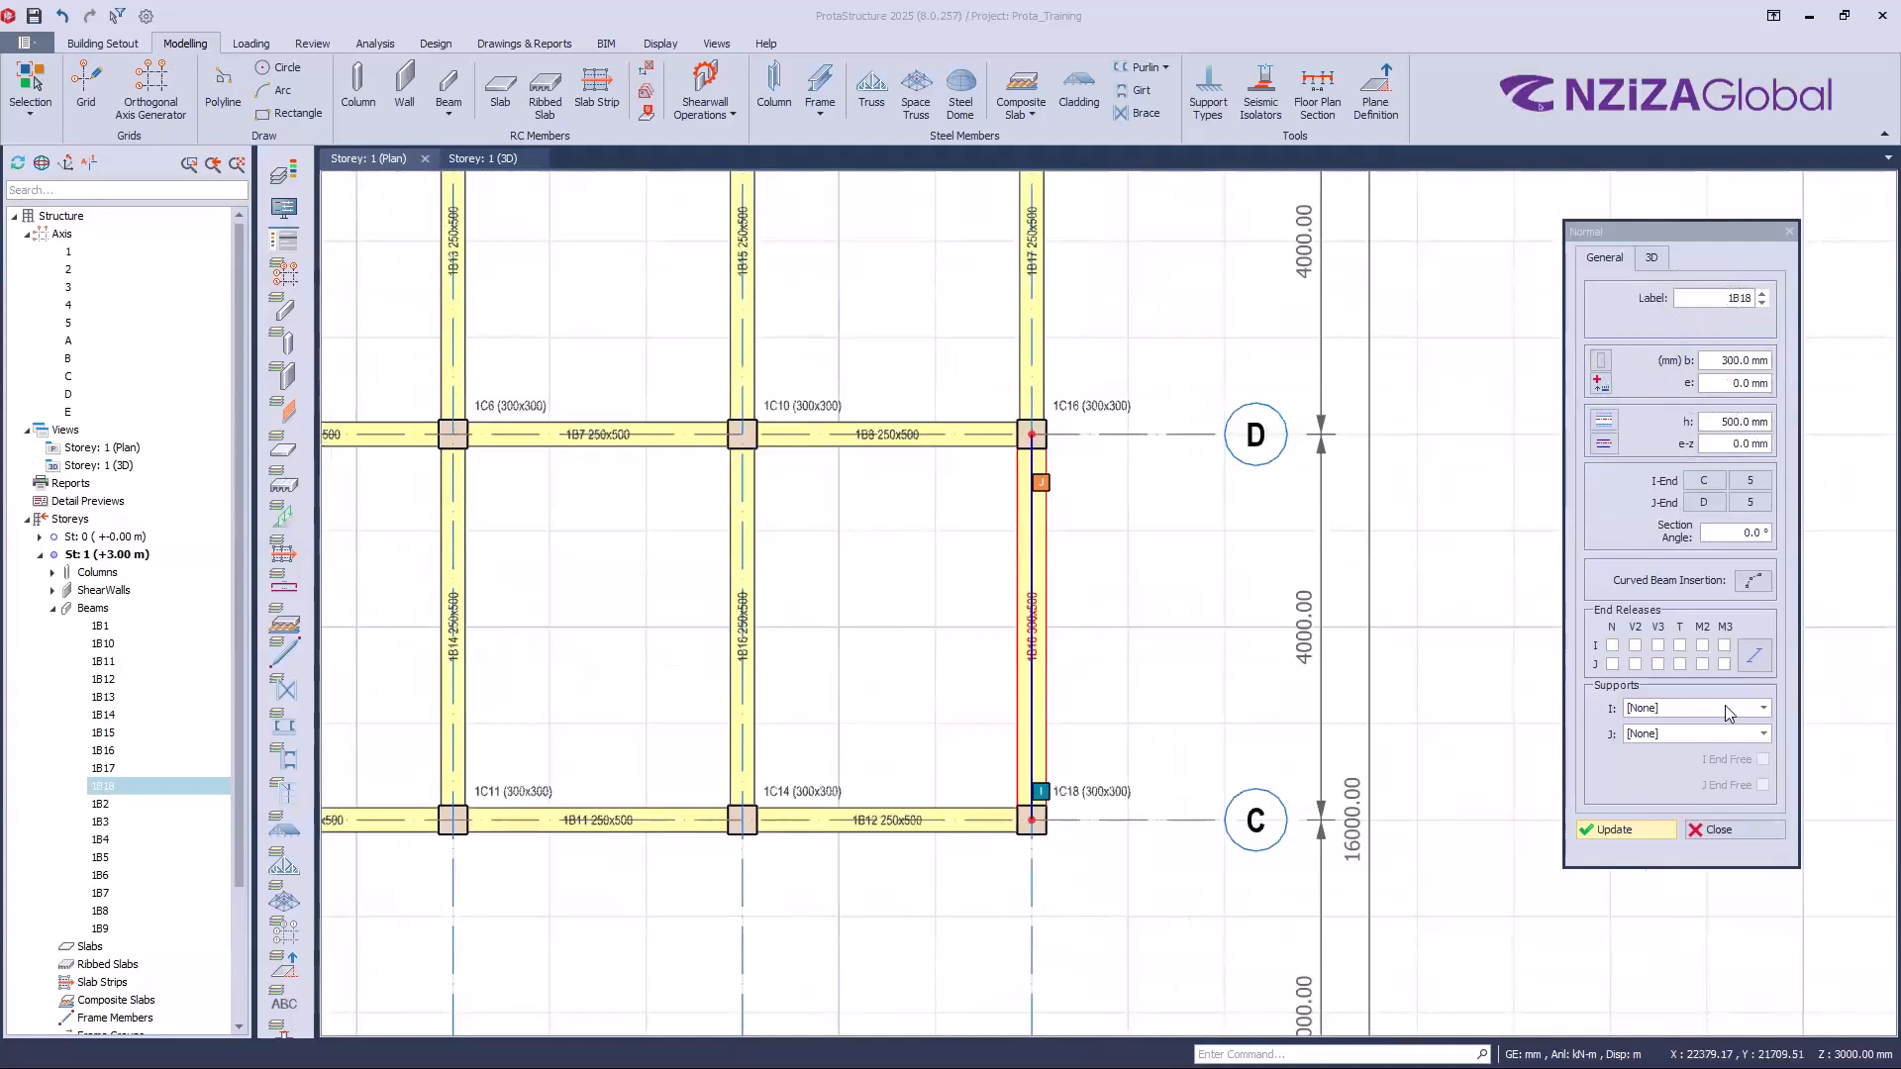
Step: Set the width b of beam 1B18, on axis 5 between axes C and D, to 200 mm and apply it
{"action": "key", "text": "Escape"}
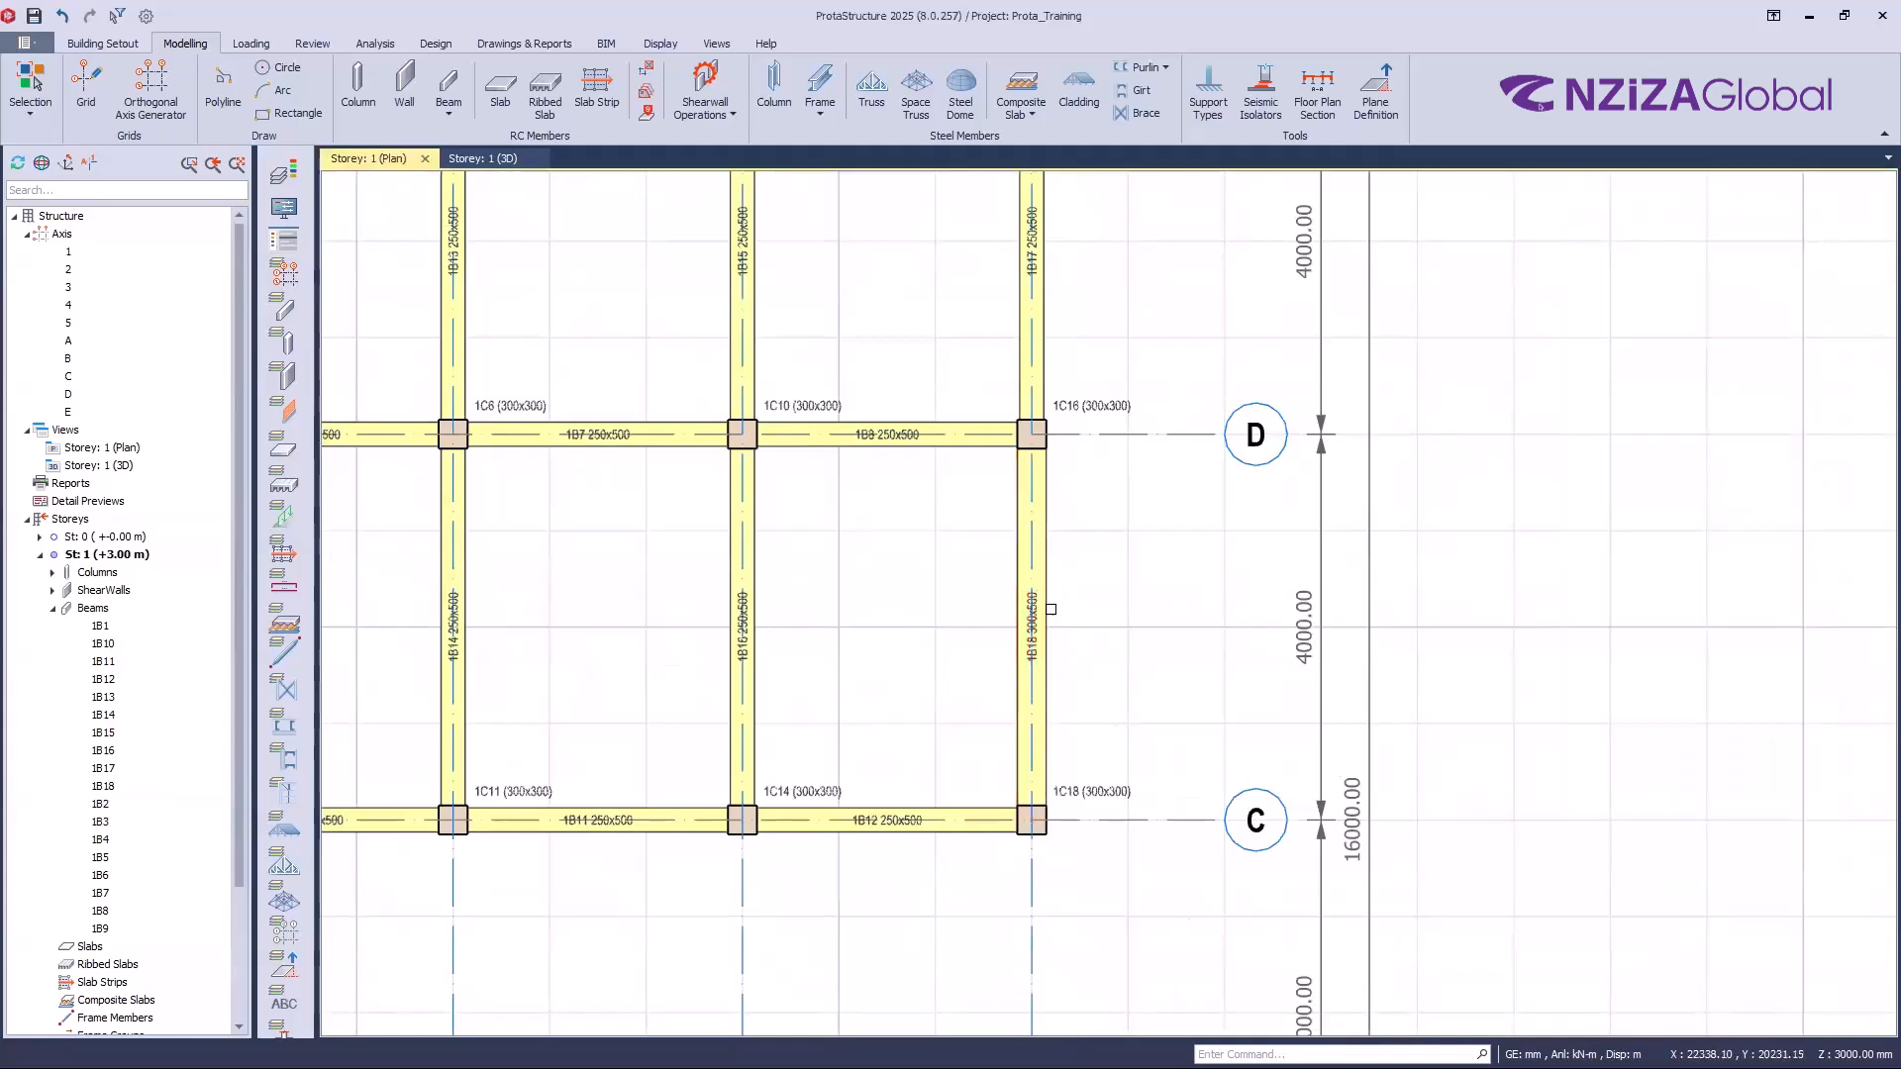
{"action": "double_click", "coordinate": [1045, 604]}
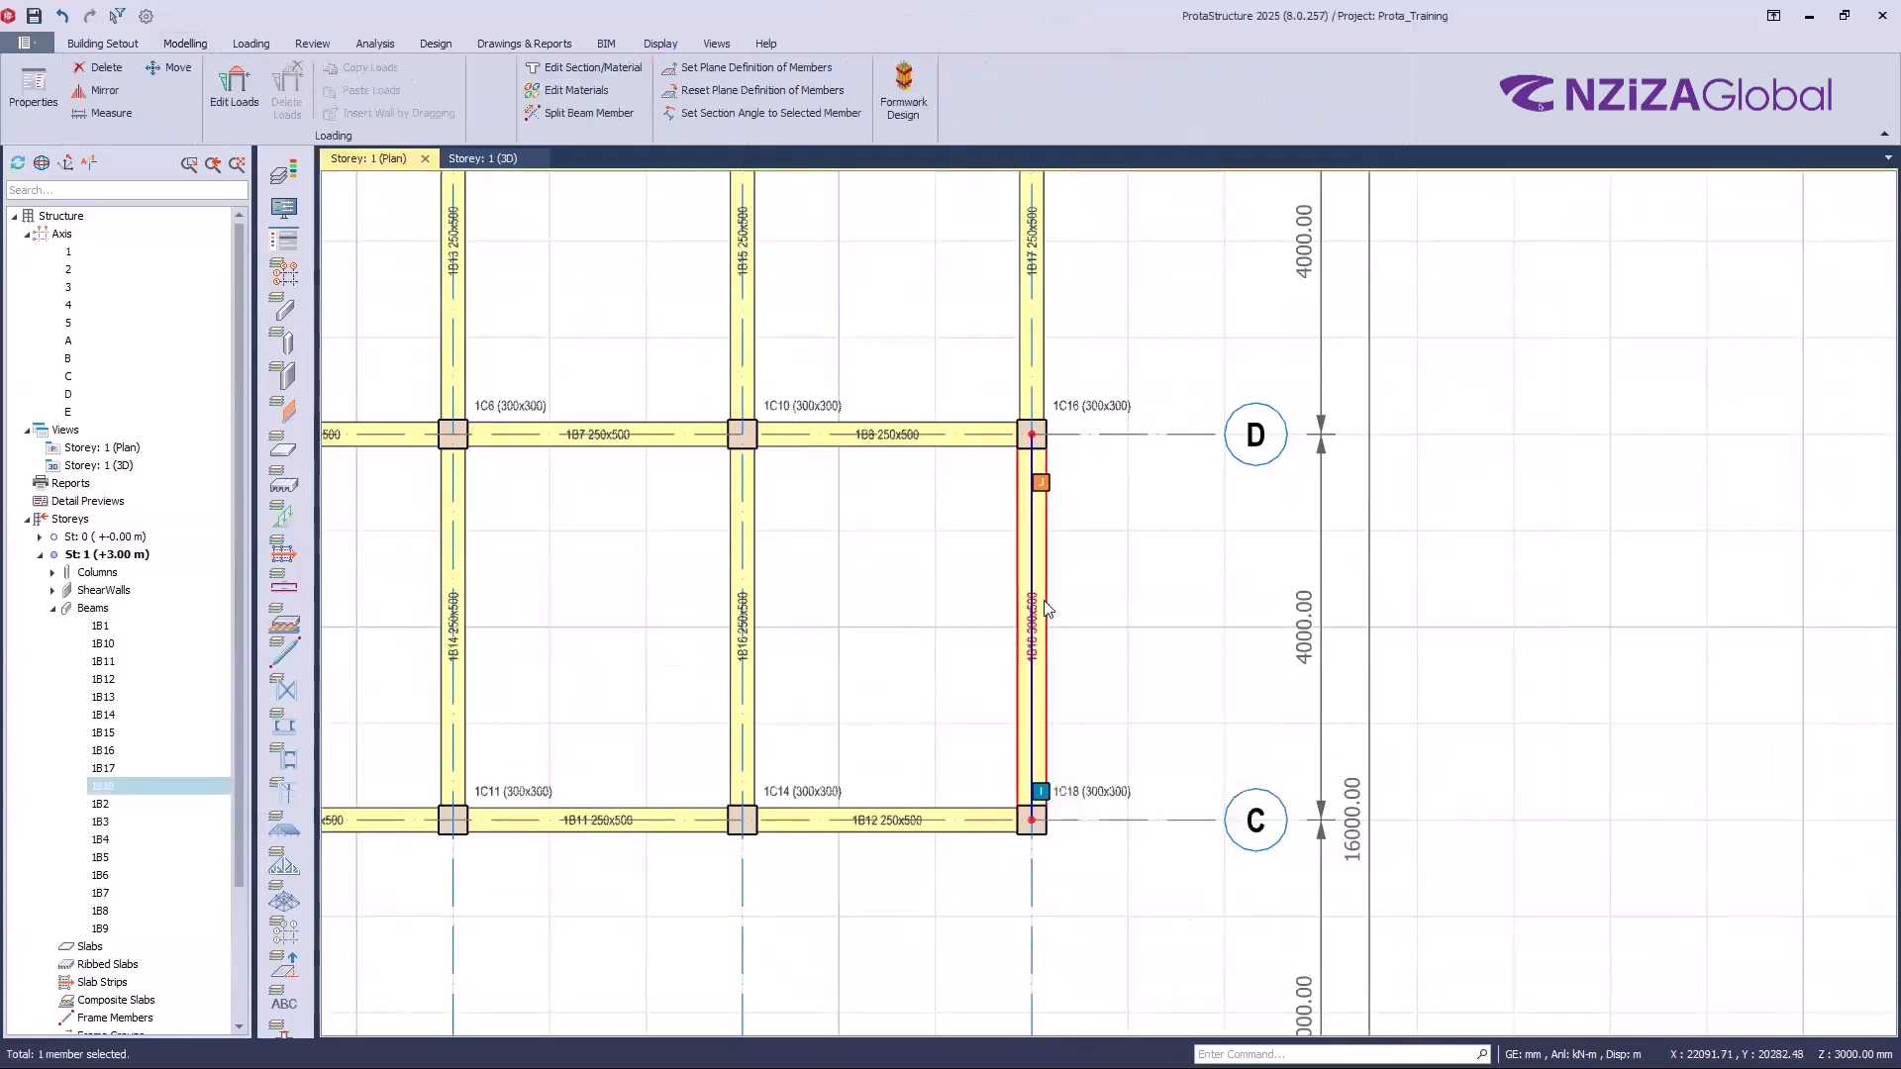
{"action": "right_click", "coordinate": [1046, 604]}
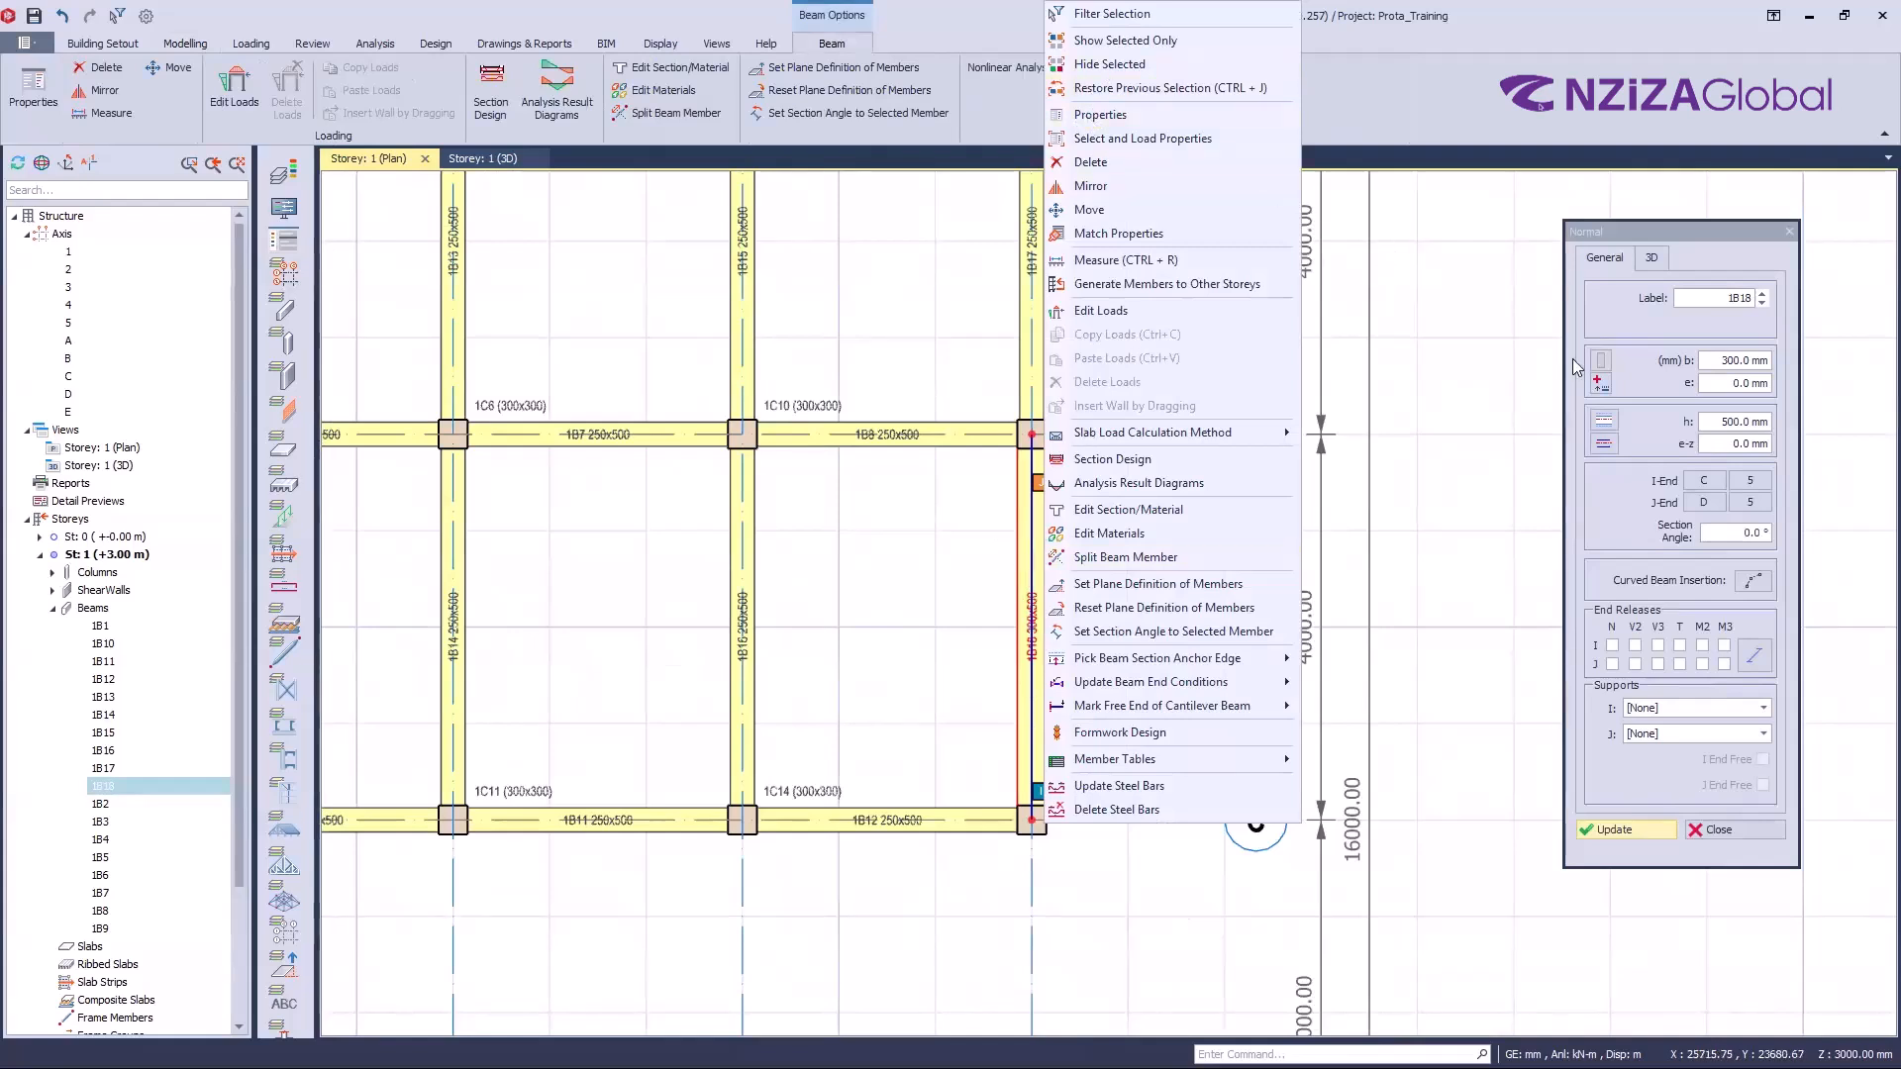
{"action": "left_click", "coordinate": [1662, 234]}
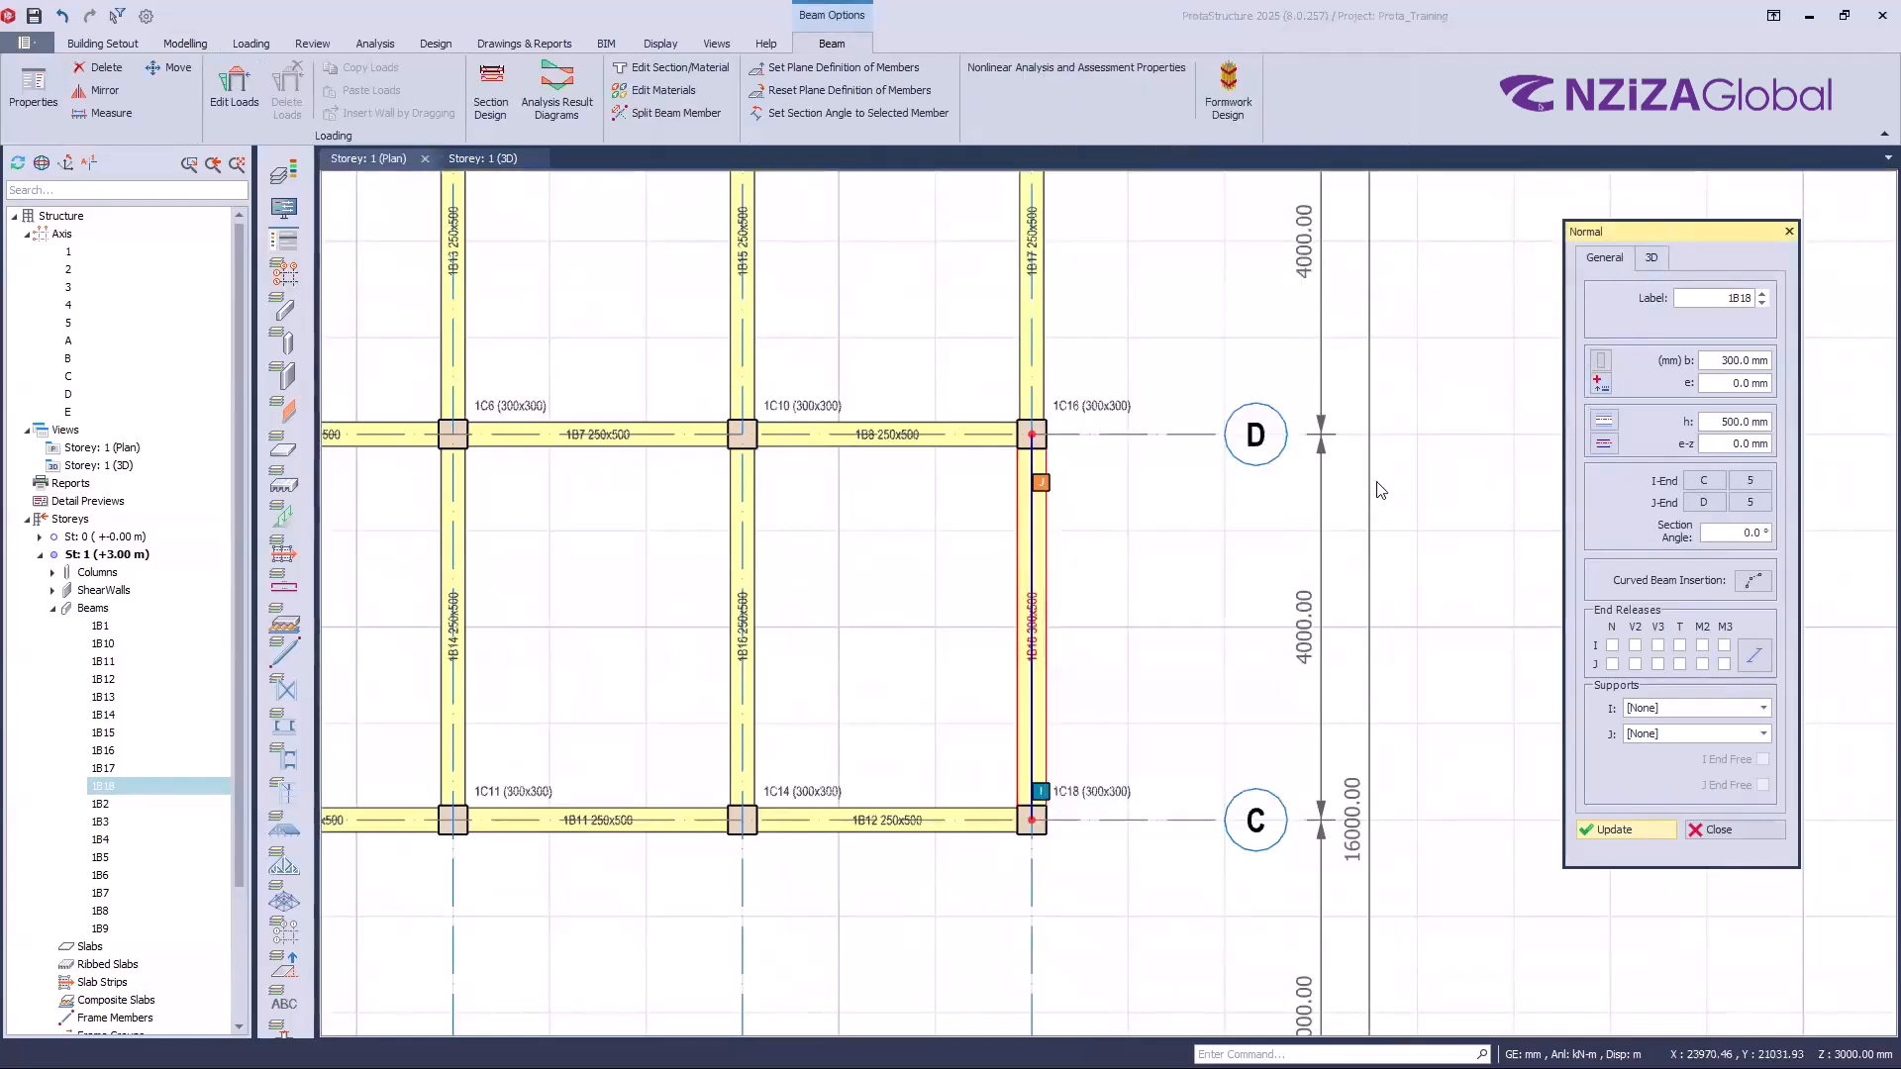
{"action": "scroll", "coordinate": [1030, 436], "scroll_direction": "up", "scroll_amount": 5}
{"action": "scroll", "coordinate": [1072, 510], "scroll_direction": "up", "scroll_amount": 2}
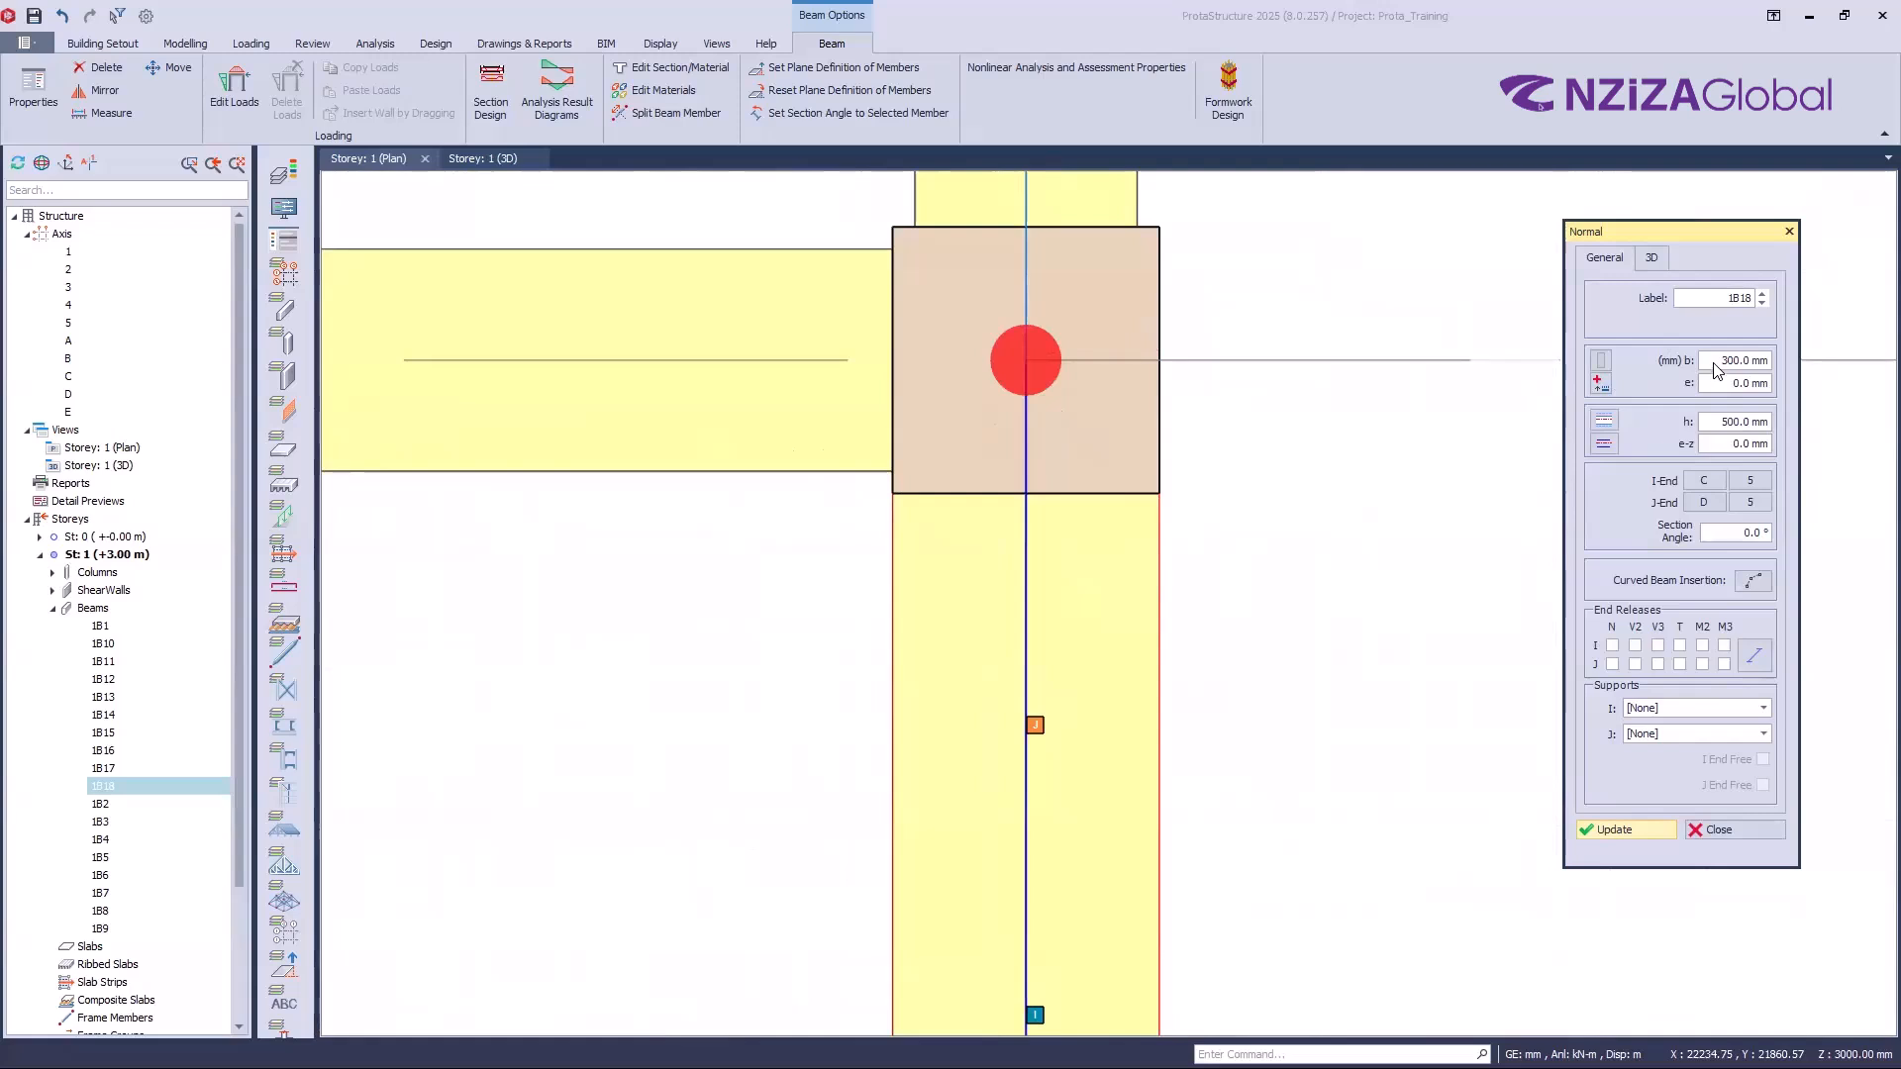
{"action": "left_click_drag", "start_coordinate": [1720, 363], "coordinate": [1748, 362]}
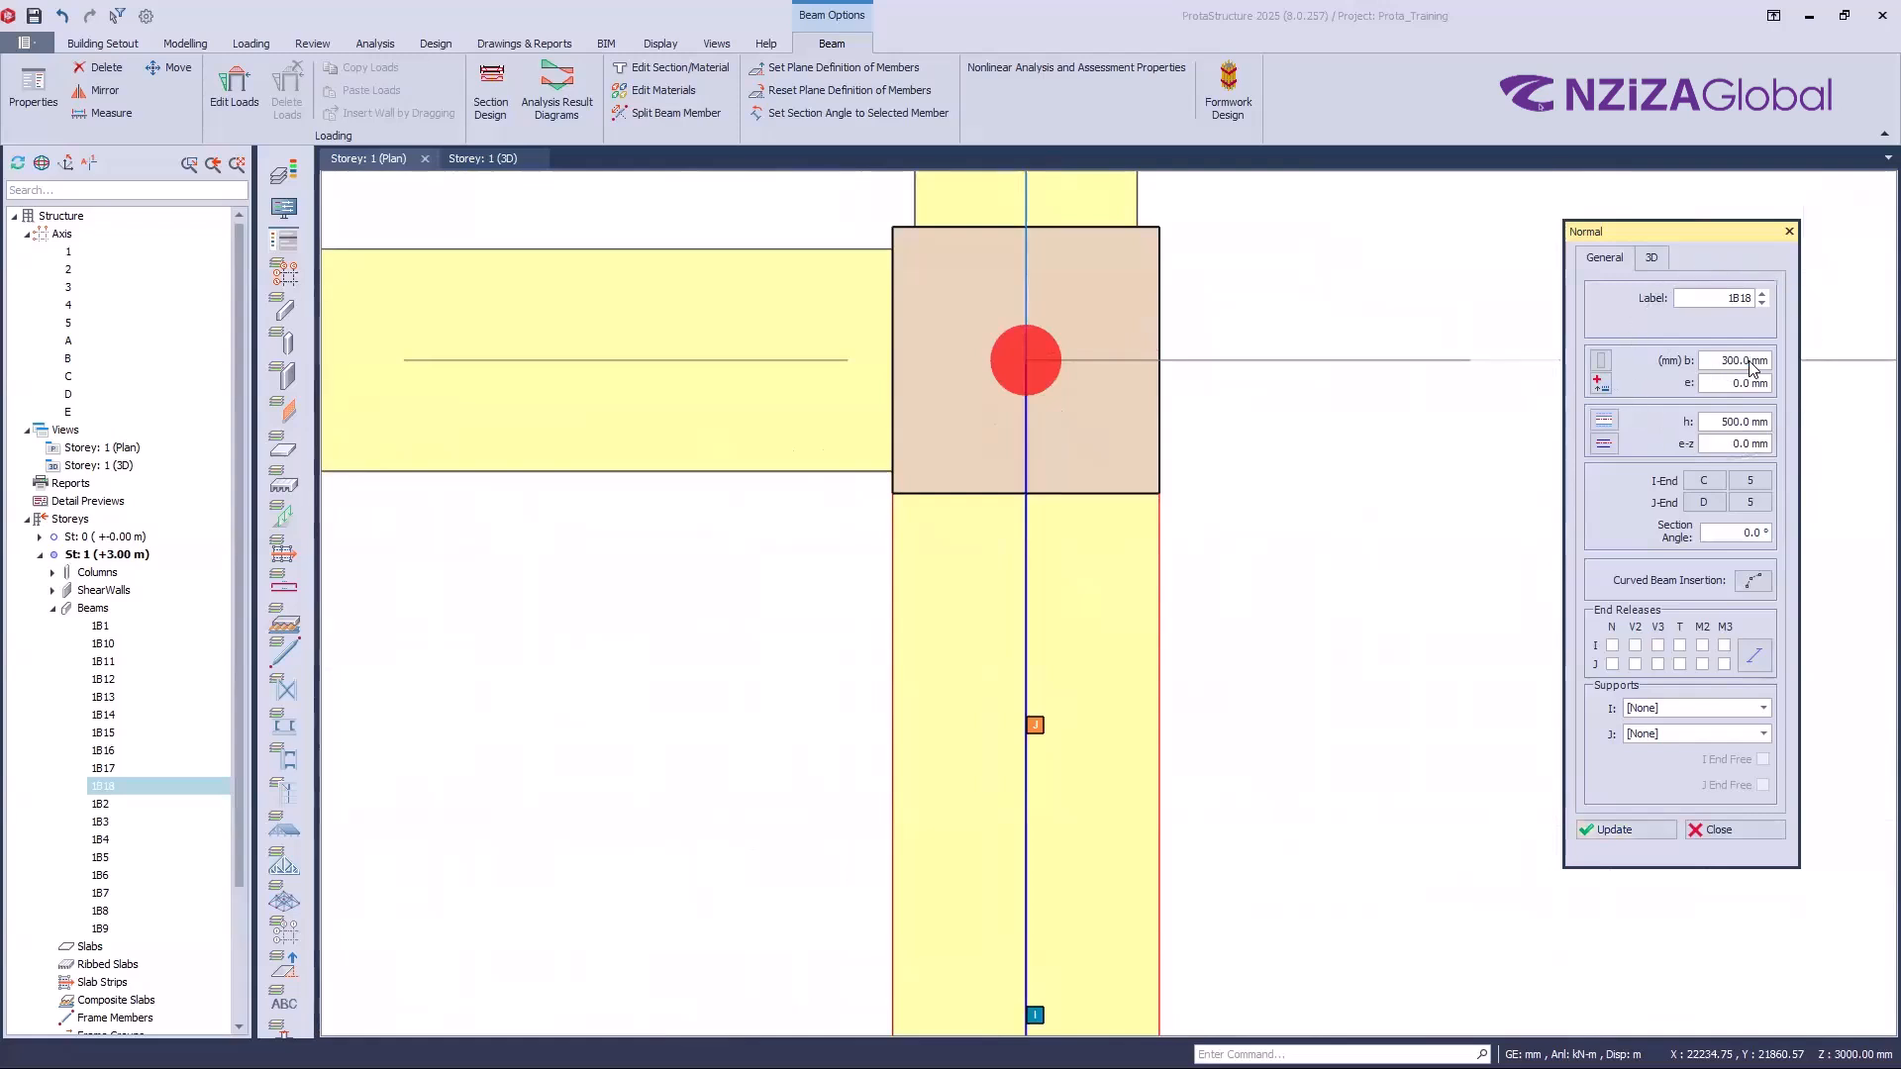
{"action": "left_click_drag", "start_coordinate": [1751, 364], "coordinate": [1699, 362]}
{"action": "type", "text": "250"}
{"action": "left_click", "coordinate": [1622, 829]}
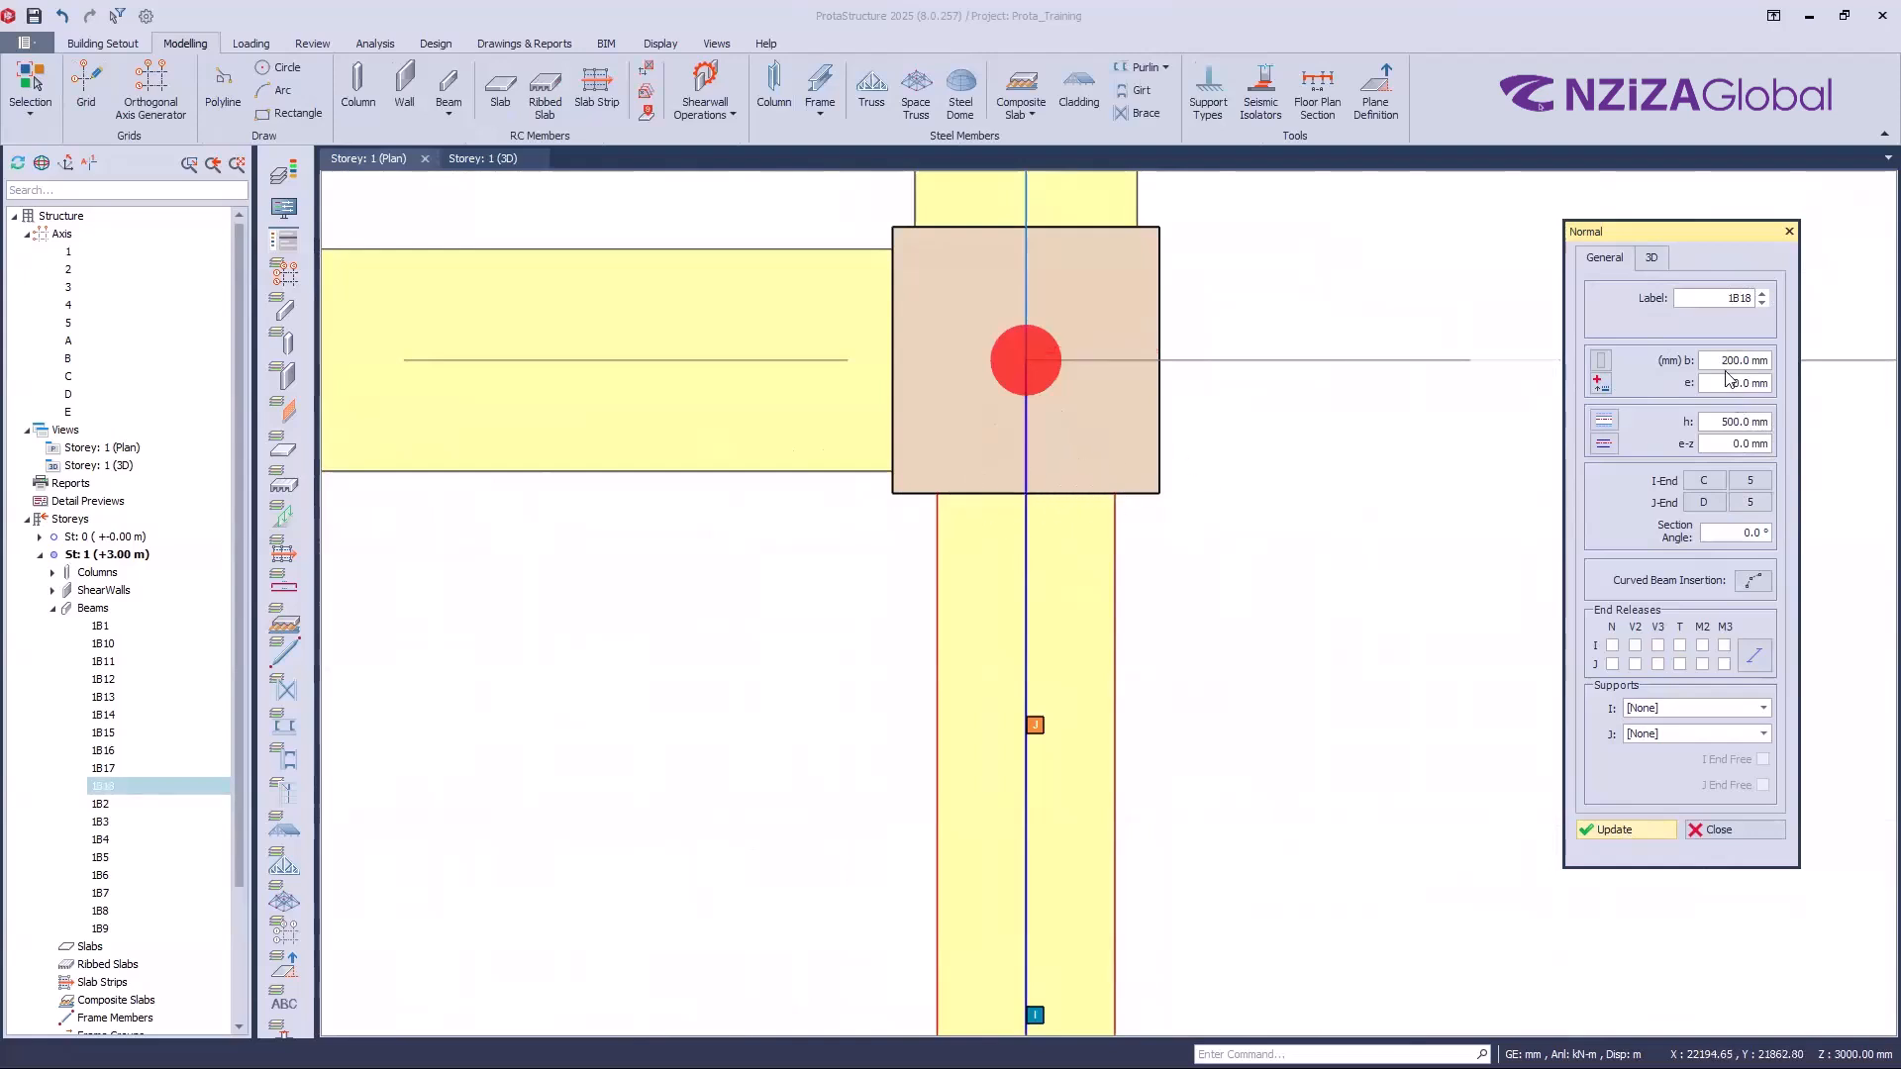
{"action": "left_click", "coordinate": [1704, 360]}
{"action": "scroll", "coordinate": [980, 341], "scroll_direction": "down", "scroll_amount": 4}
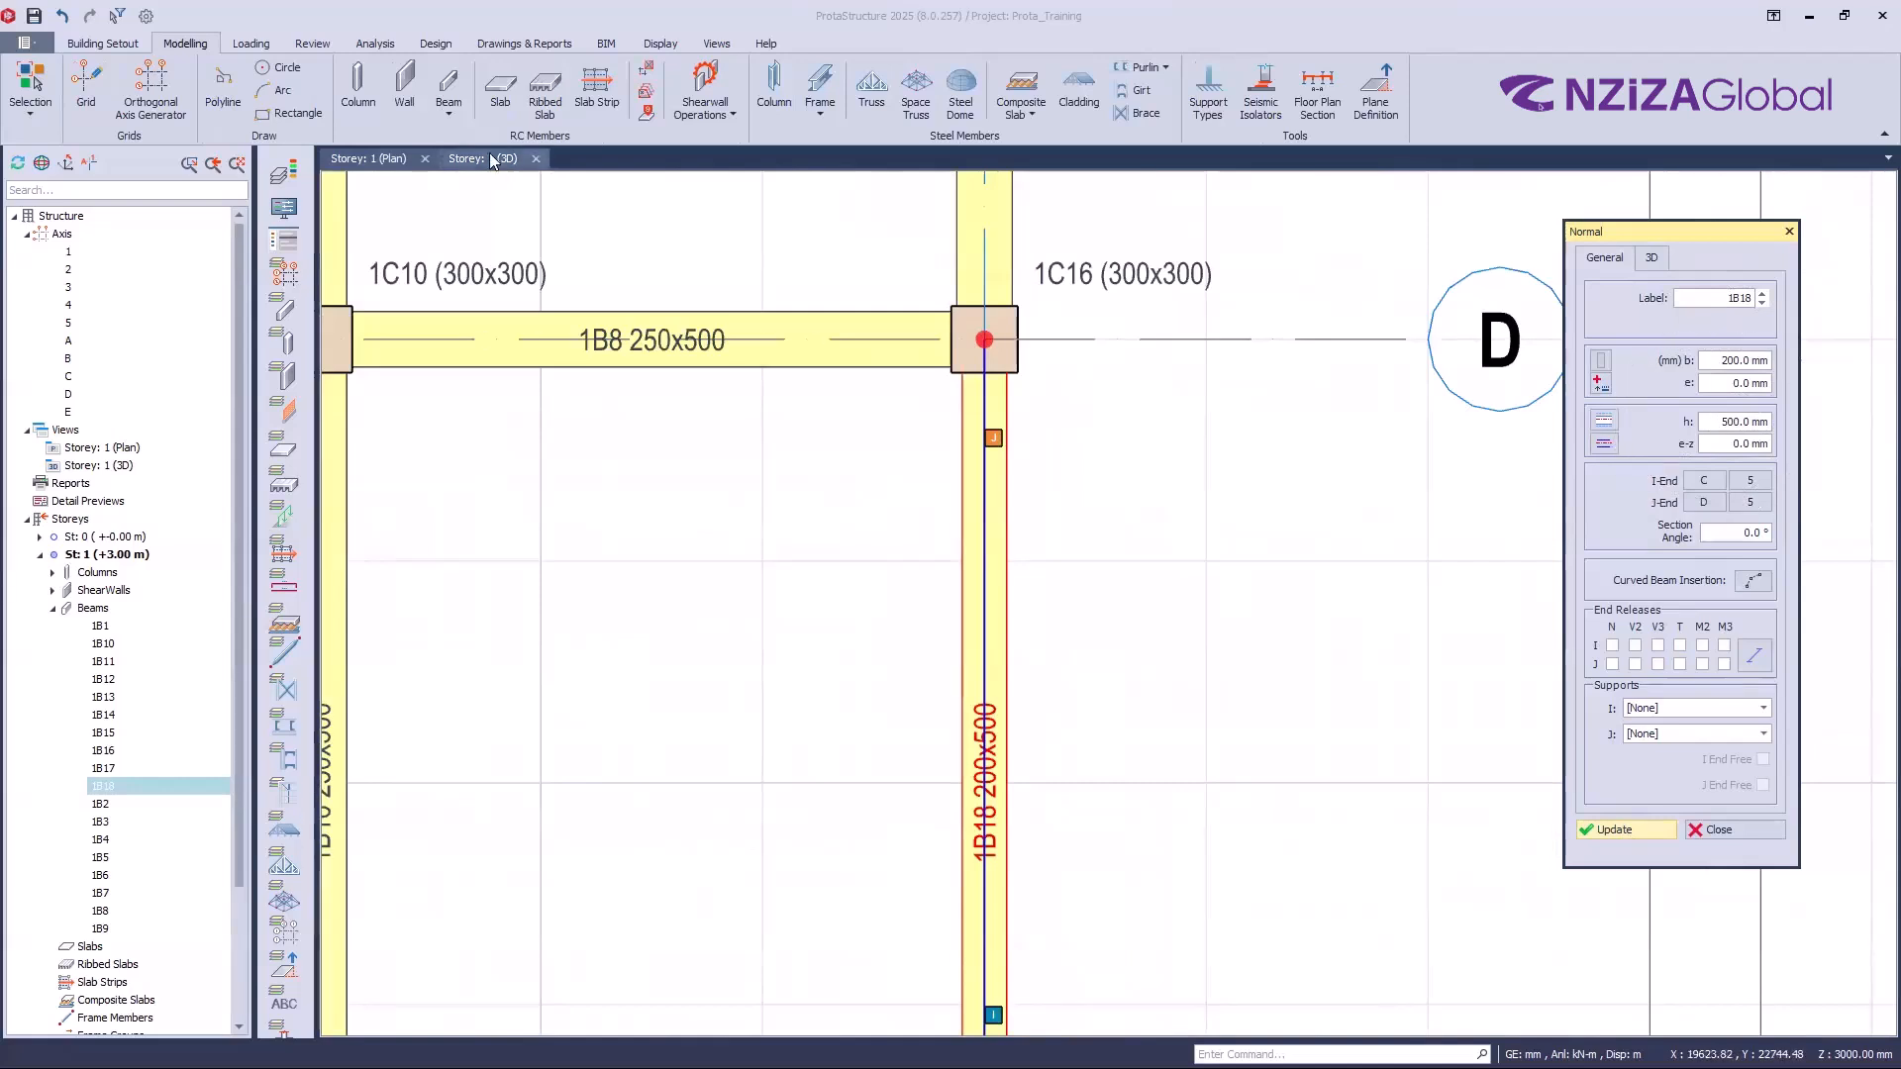
{"action": "key", "text": "Escape"}
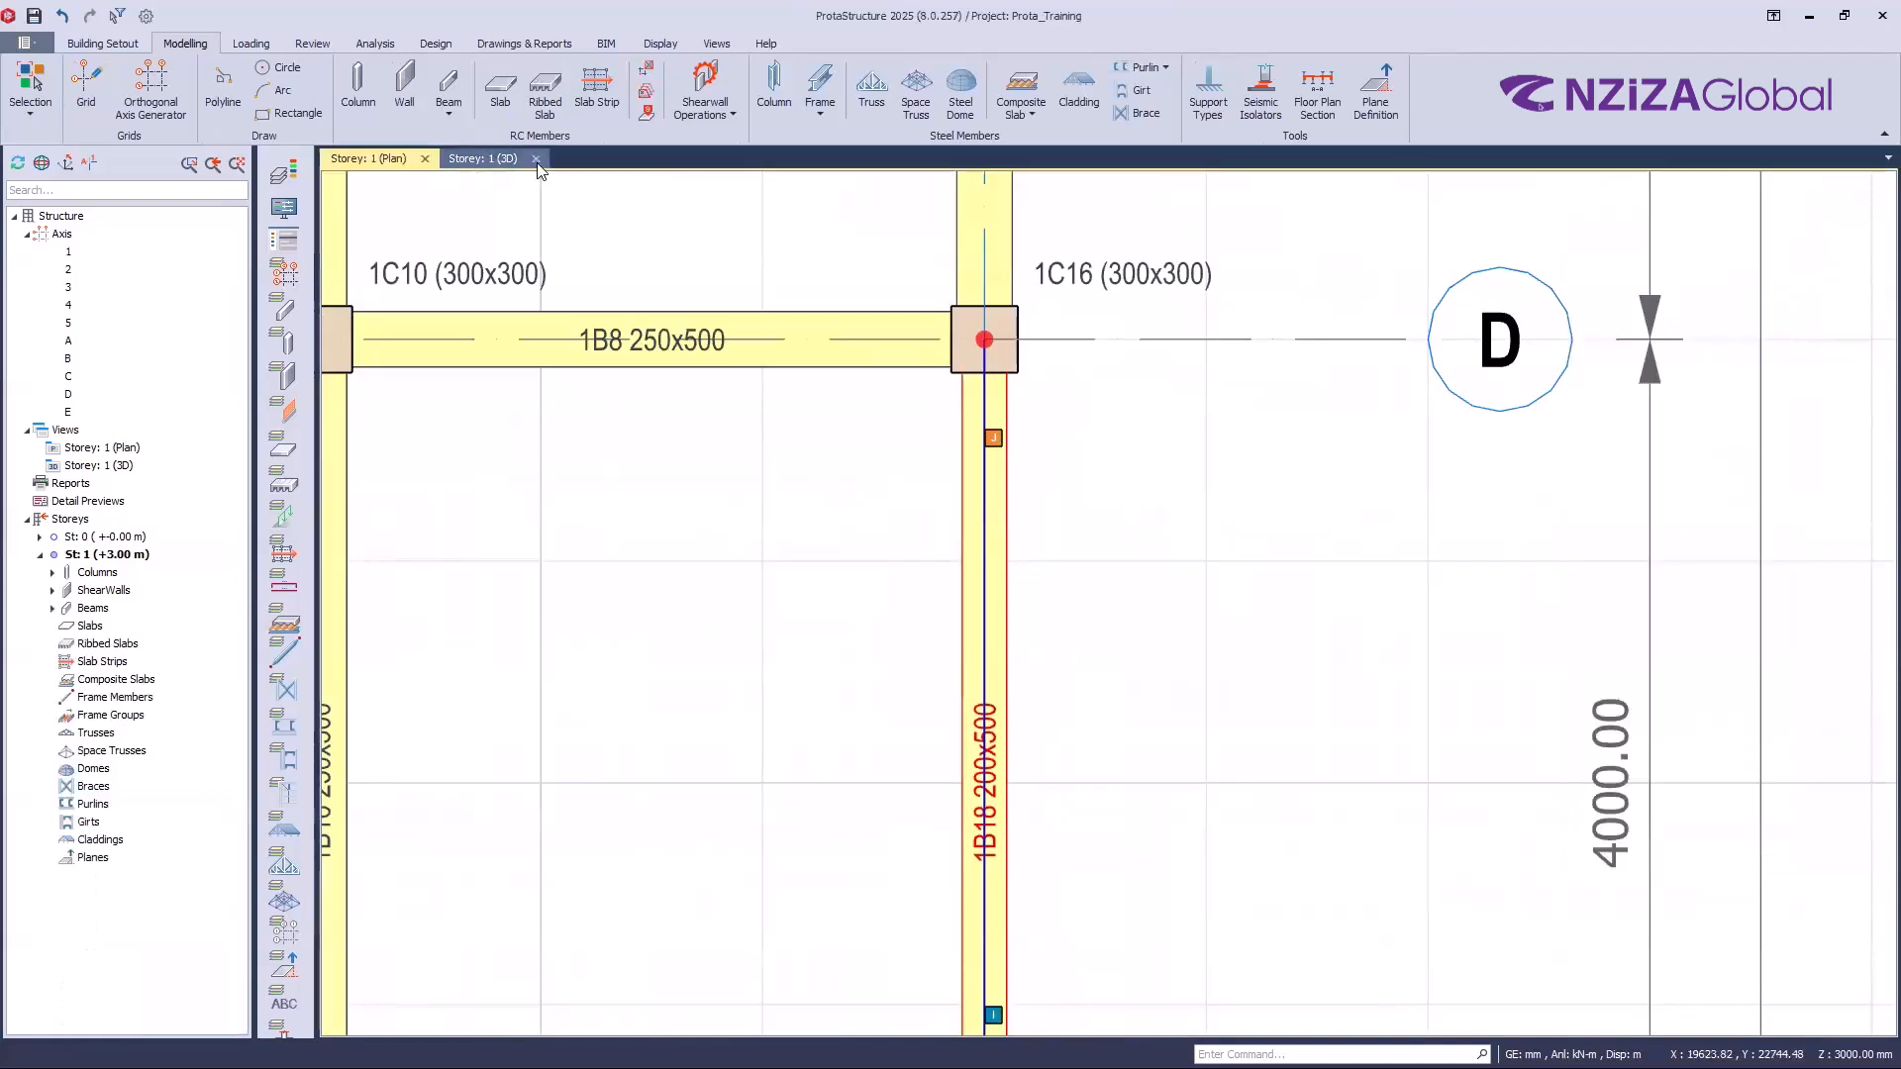
Step: In the Storey 1 3D view, set the depth h of beam 1B18 to 300 mm and apply it
{"action": "middle_click_drag", "start_coordinate": [1024, 492], "coordinate": [738, 500]}
{"action": "middle_click_drag", "start_coordinate": [891, 585], "coordinate": [873, 352]}
{"action": "scroll", "coordinate": [1043, 328], "scroll_direction": "up", "scroll_amount": 5}
{"action": "middle_click_drag", "start_coordinate": [981, 533], "coordinate": [910, 599]}
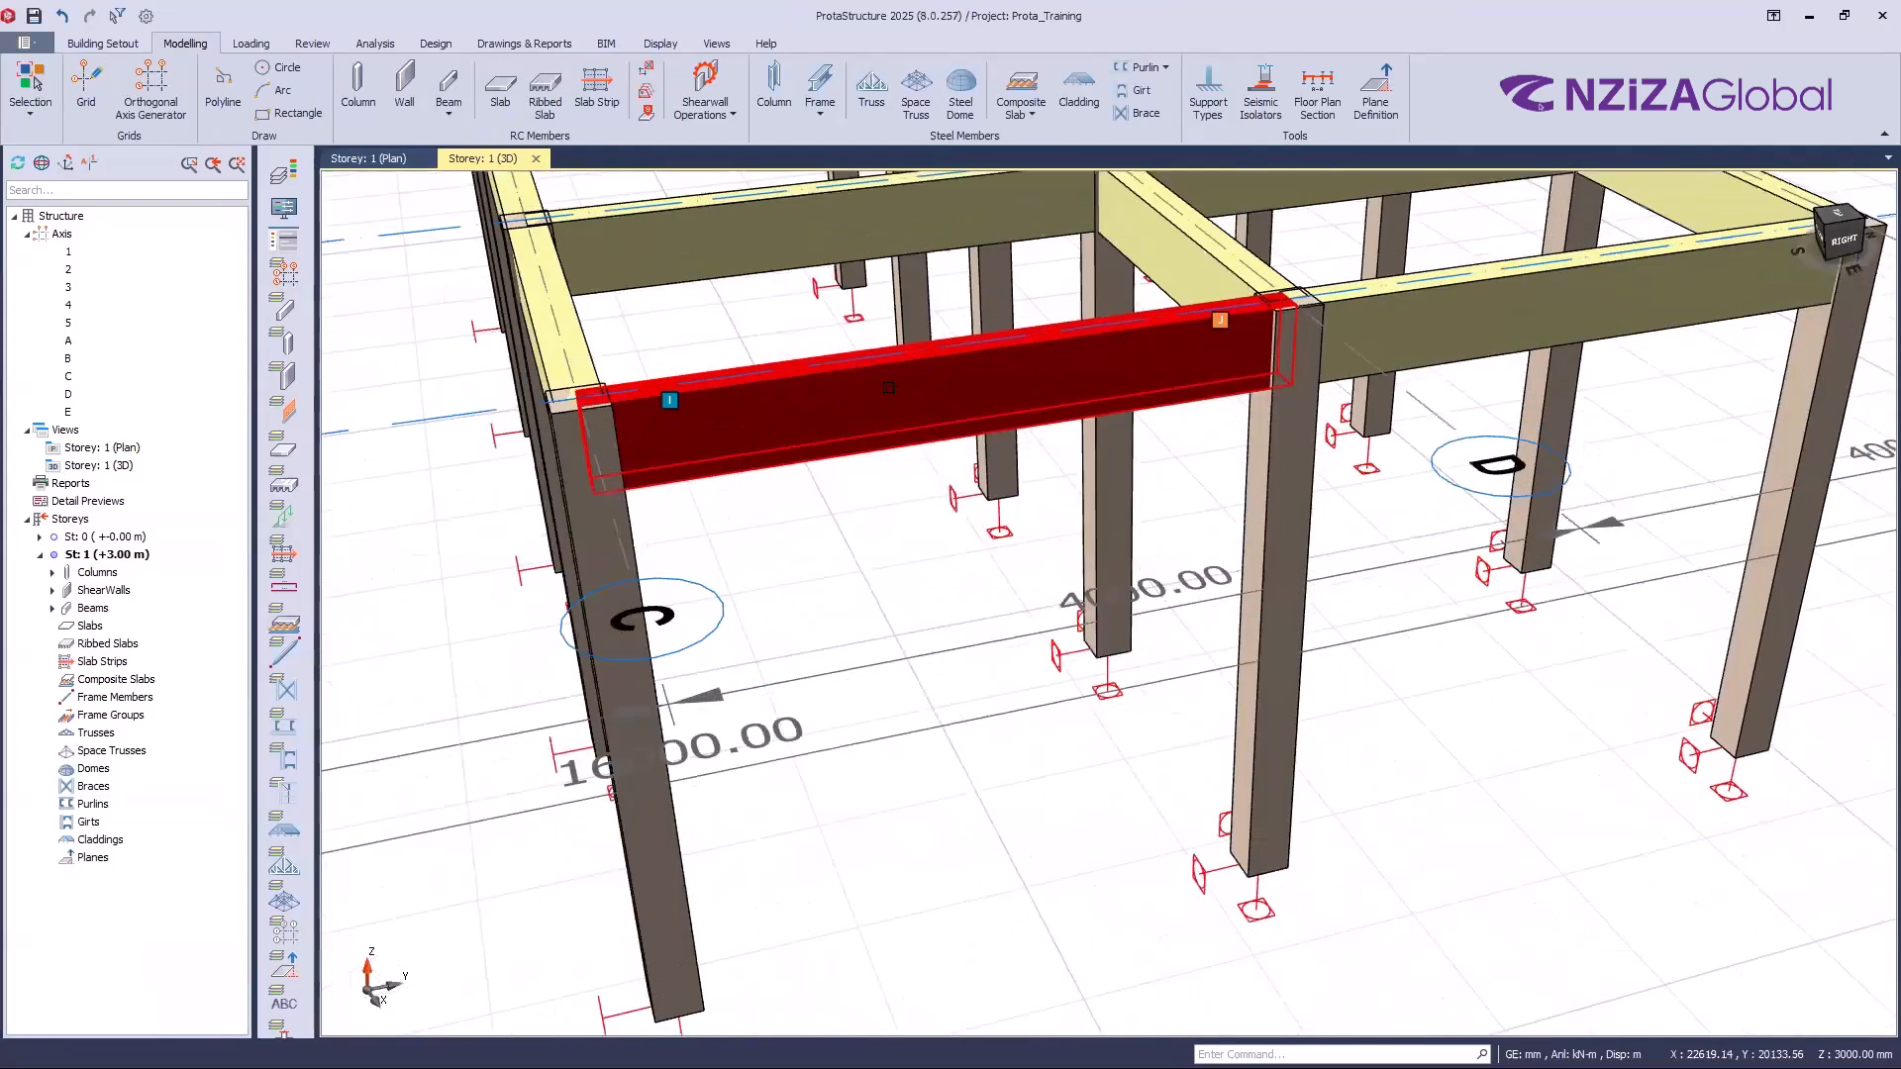
{"action": "left_click", "coordinate": [893, 387]}
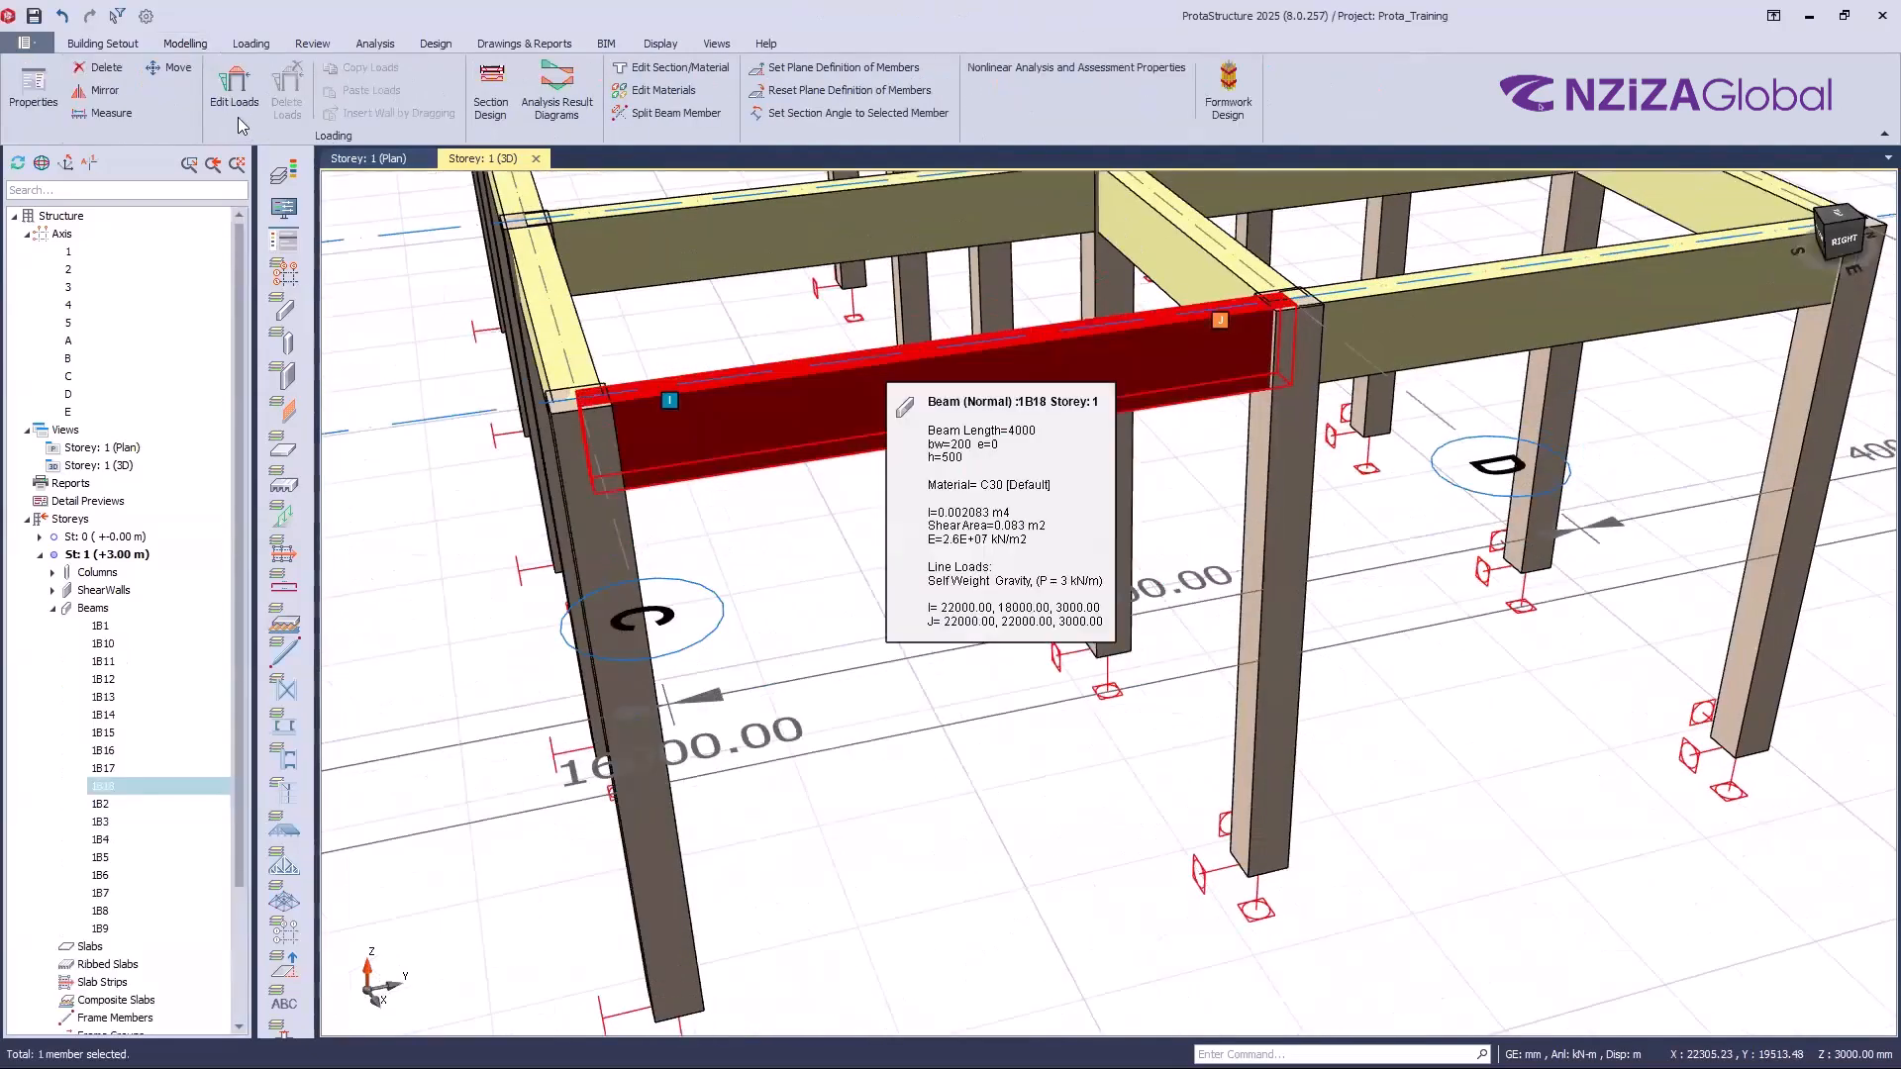
{"action": "left_click", "coordinate": [29, 110]}
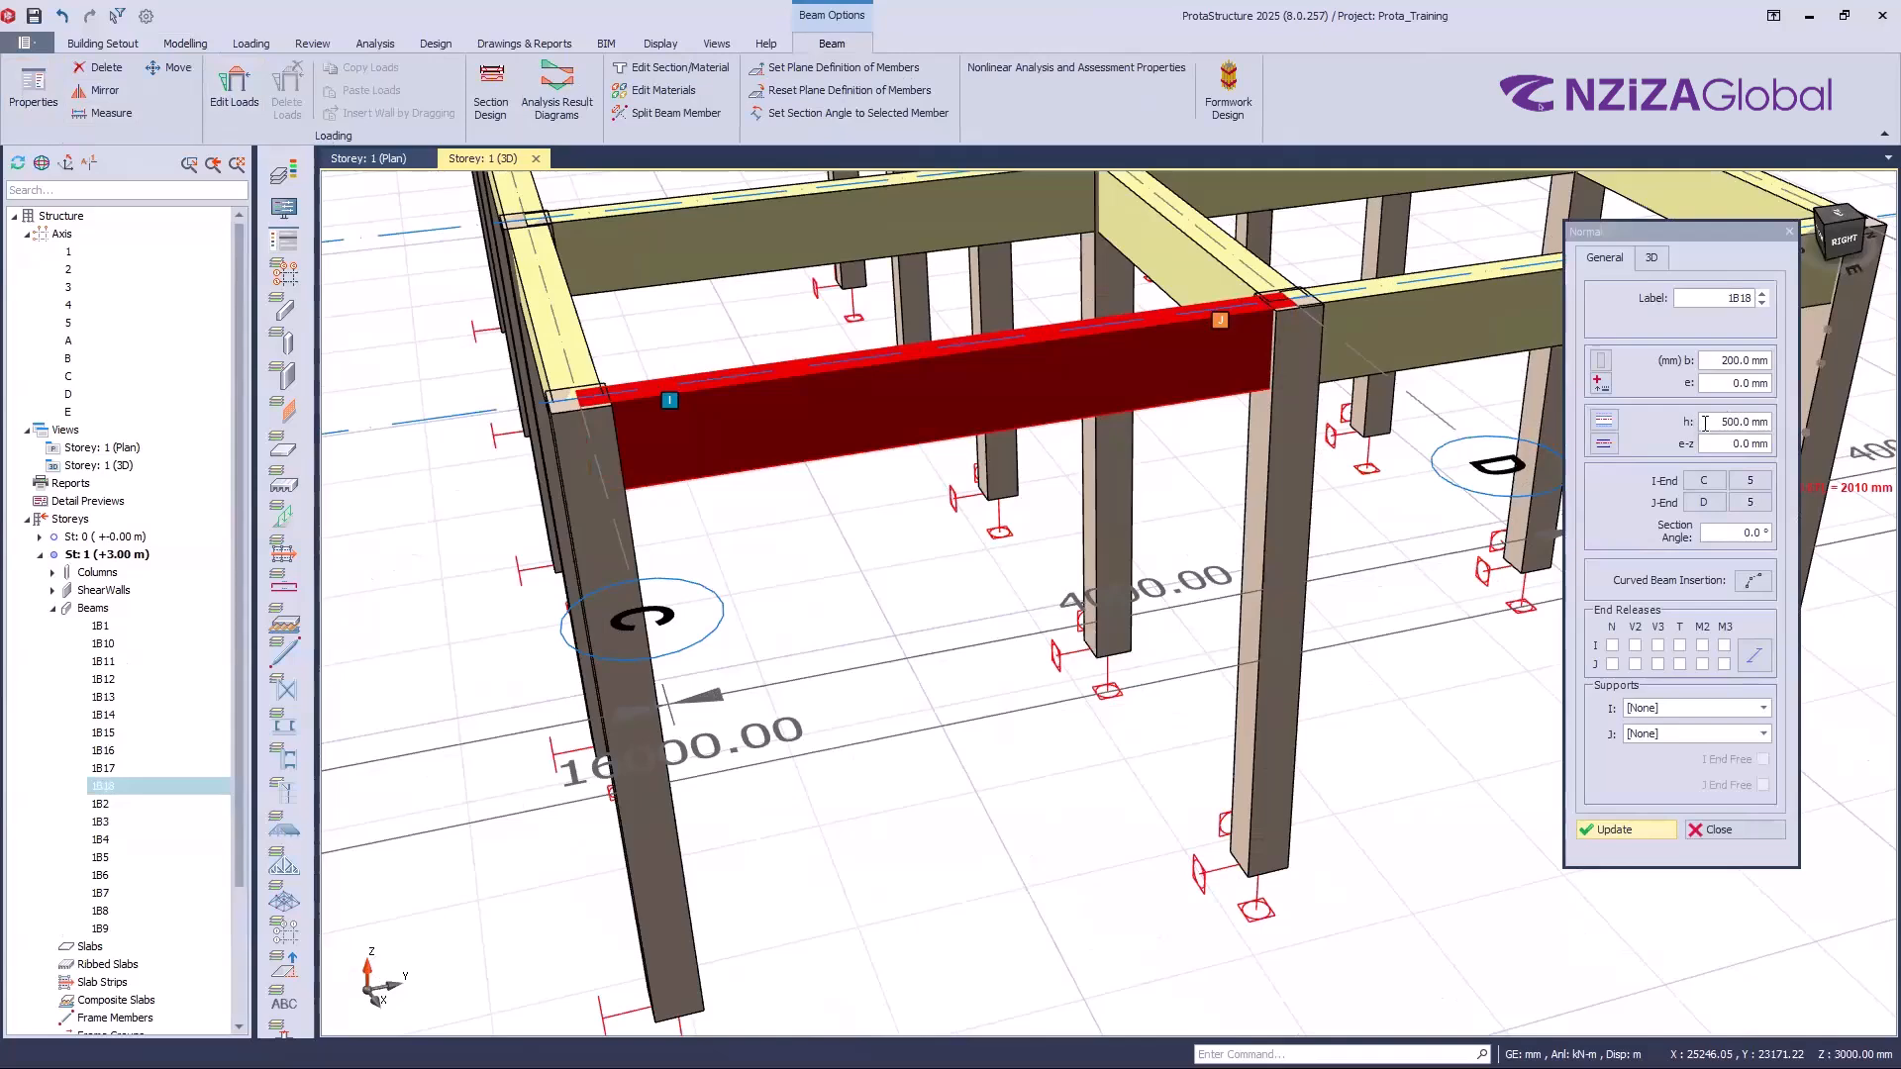
{"action": "double_click", "coordinate": [1706, 423]}
{"action": "type", "text": "30"}
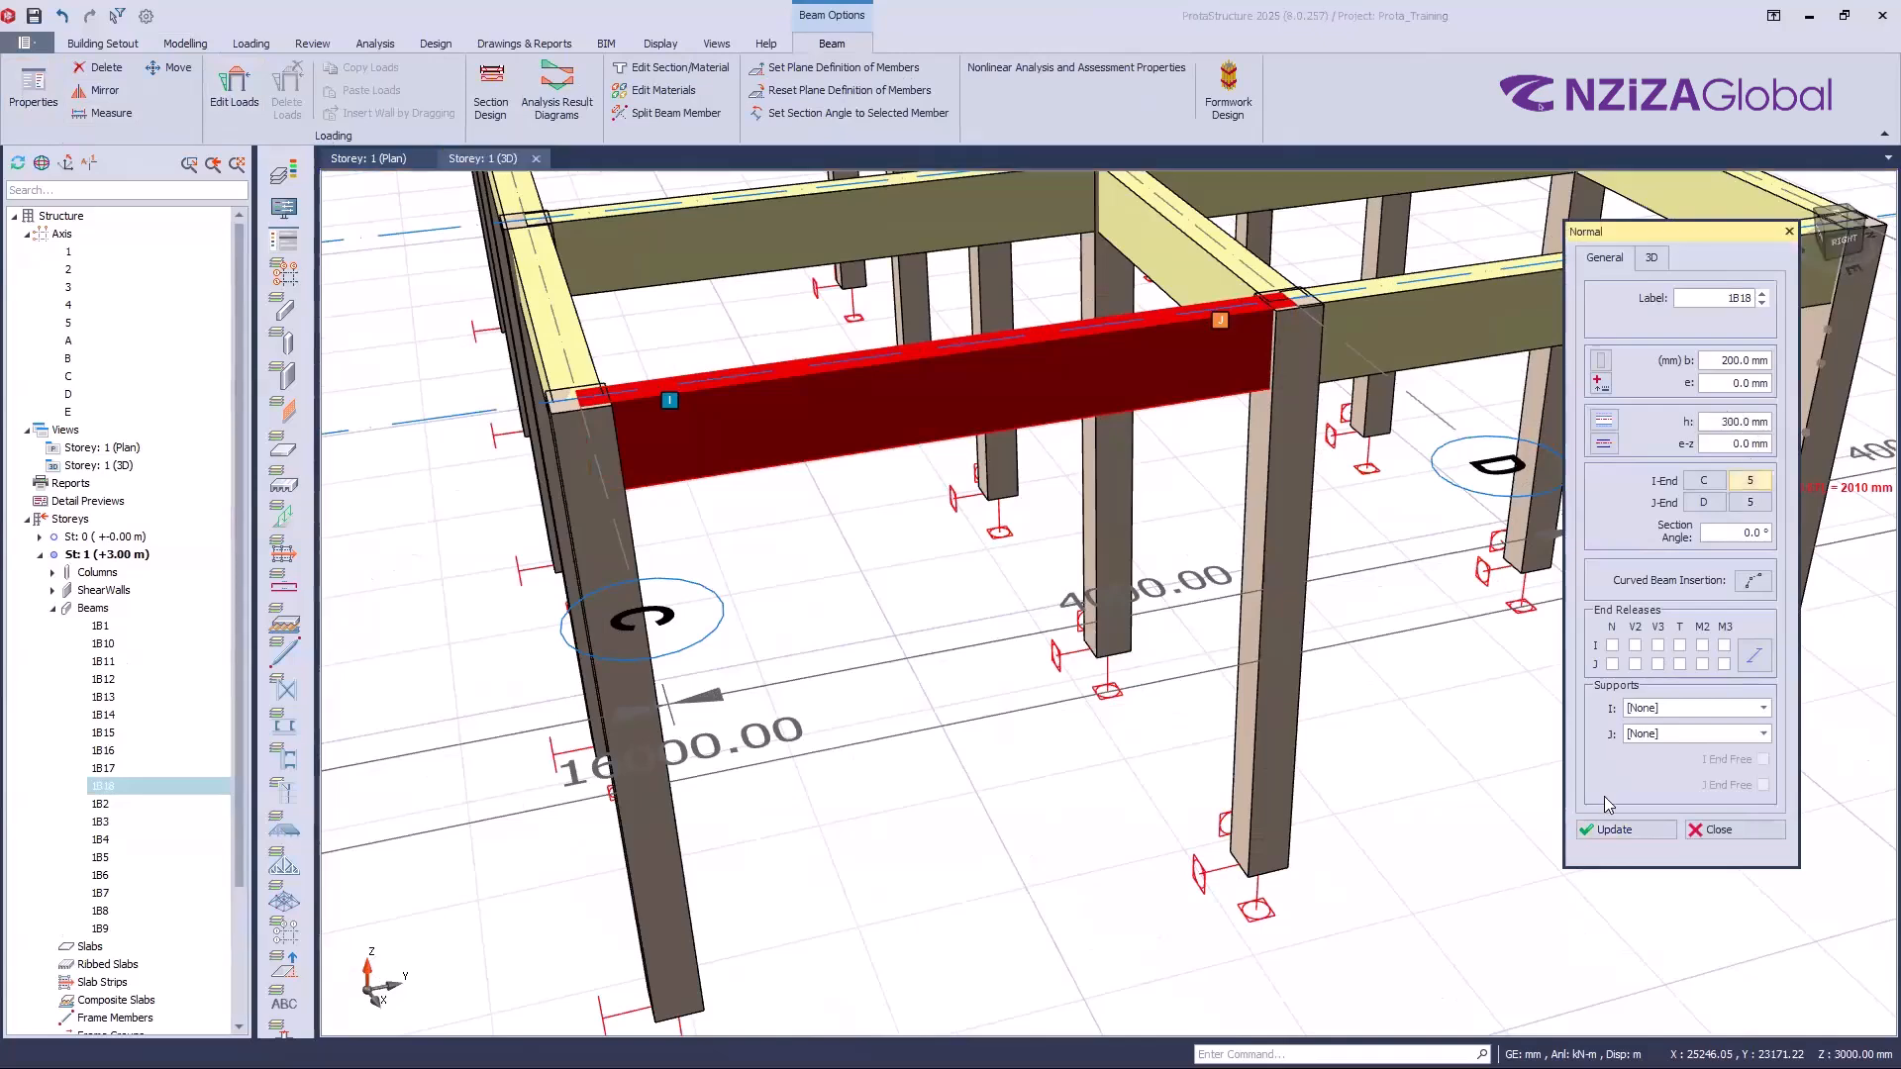
{"action": "left_click", "coordinate": [1631, 829]}
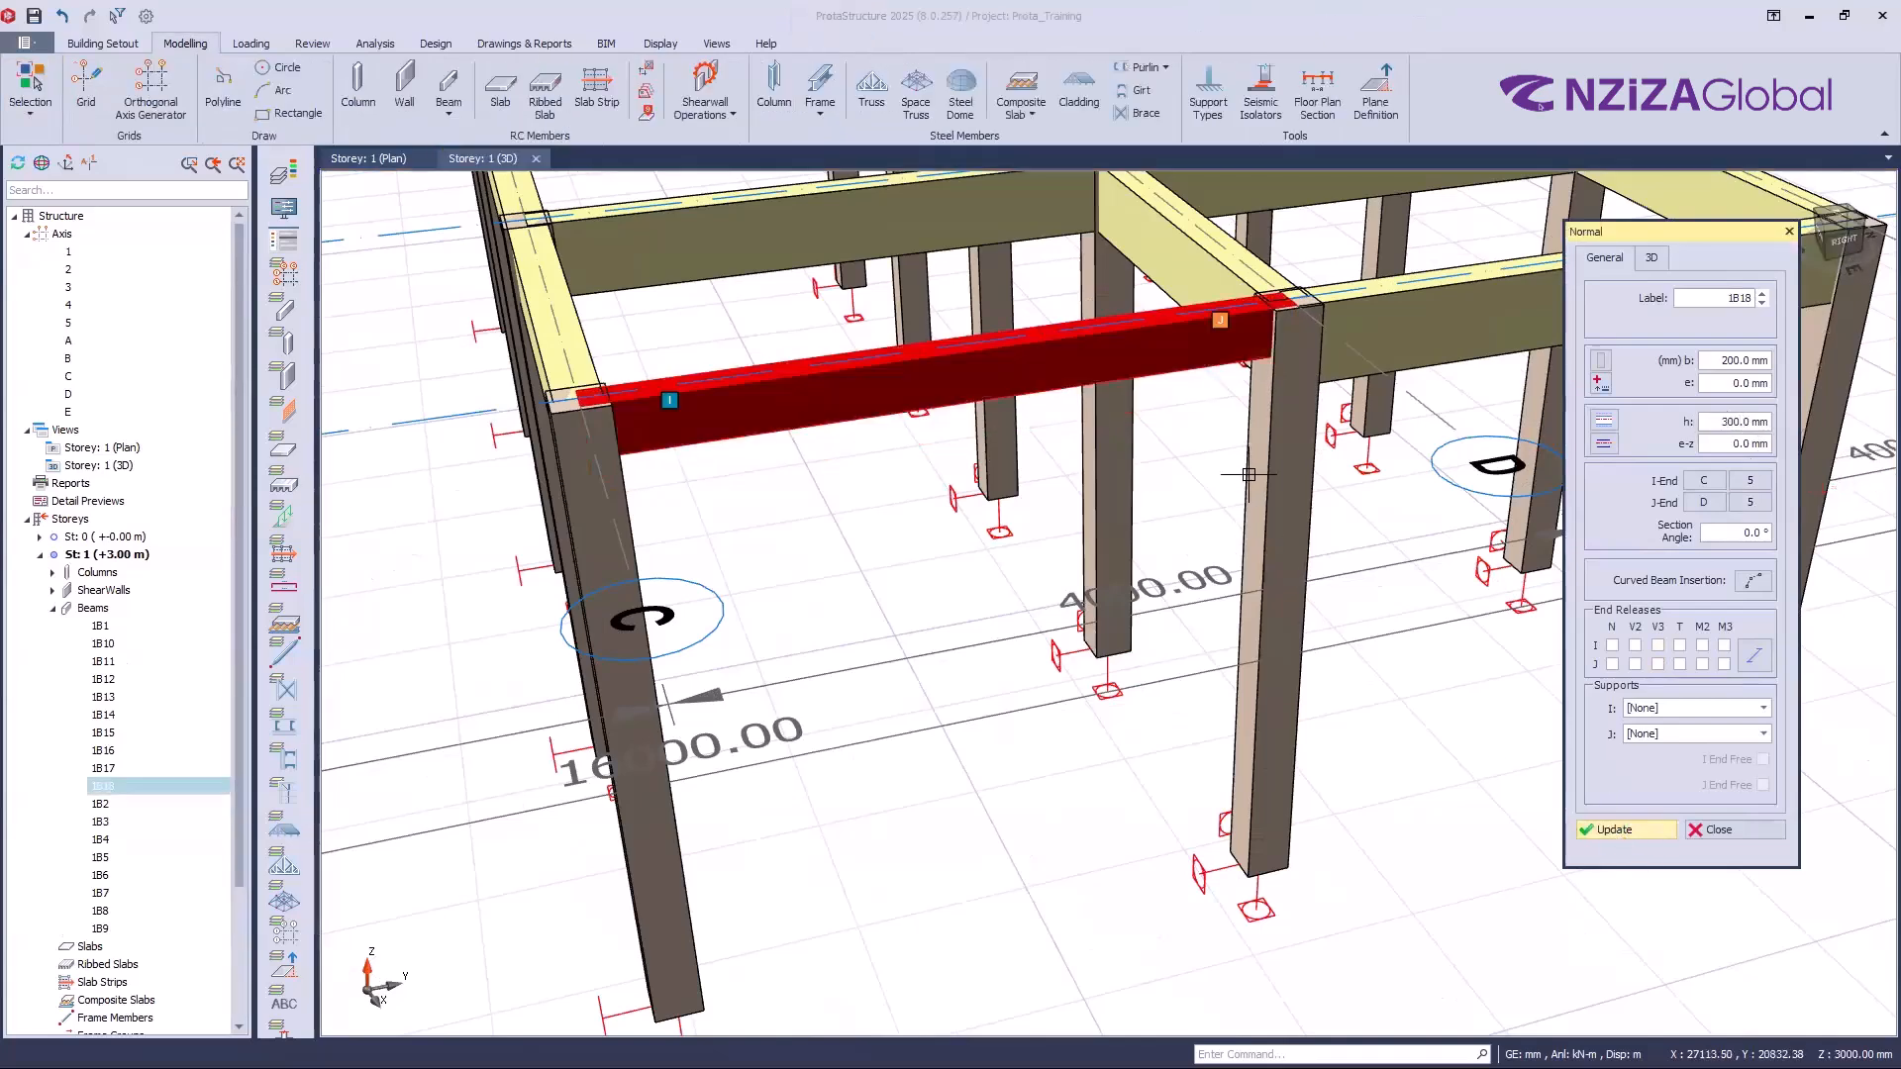
Step: Set the depth h of beam 1B18 back to 500 mm and apply it
{"action": "scroll", "coordinate": [1255, 364], "scroll_direction": "up", "scroll_amount": 3}
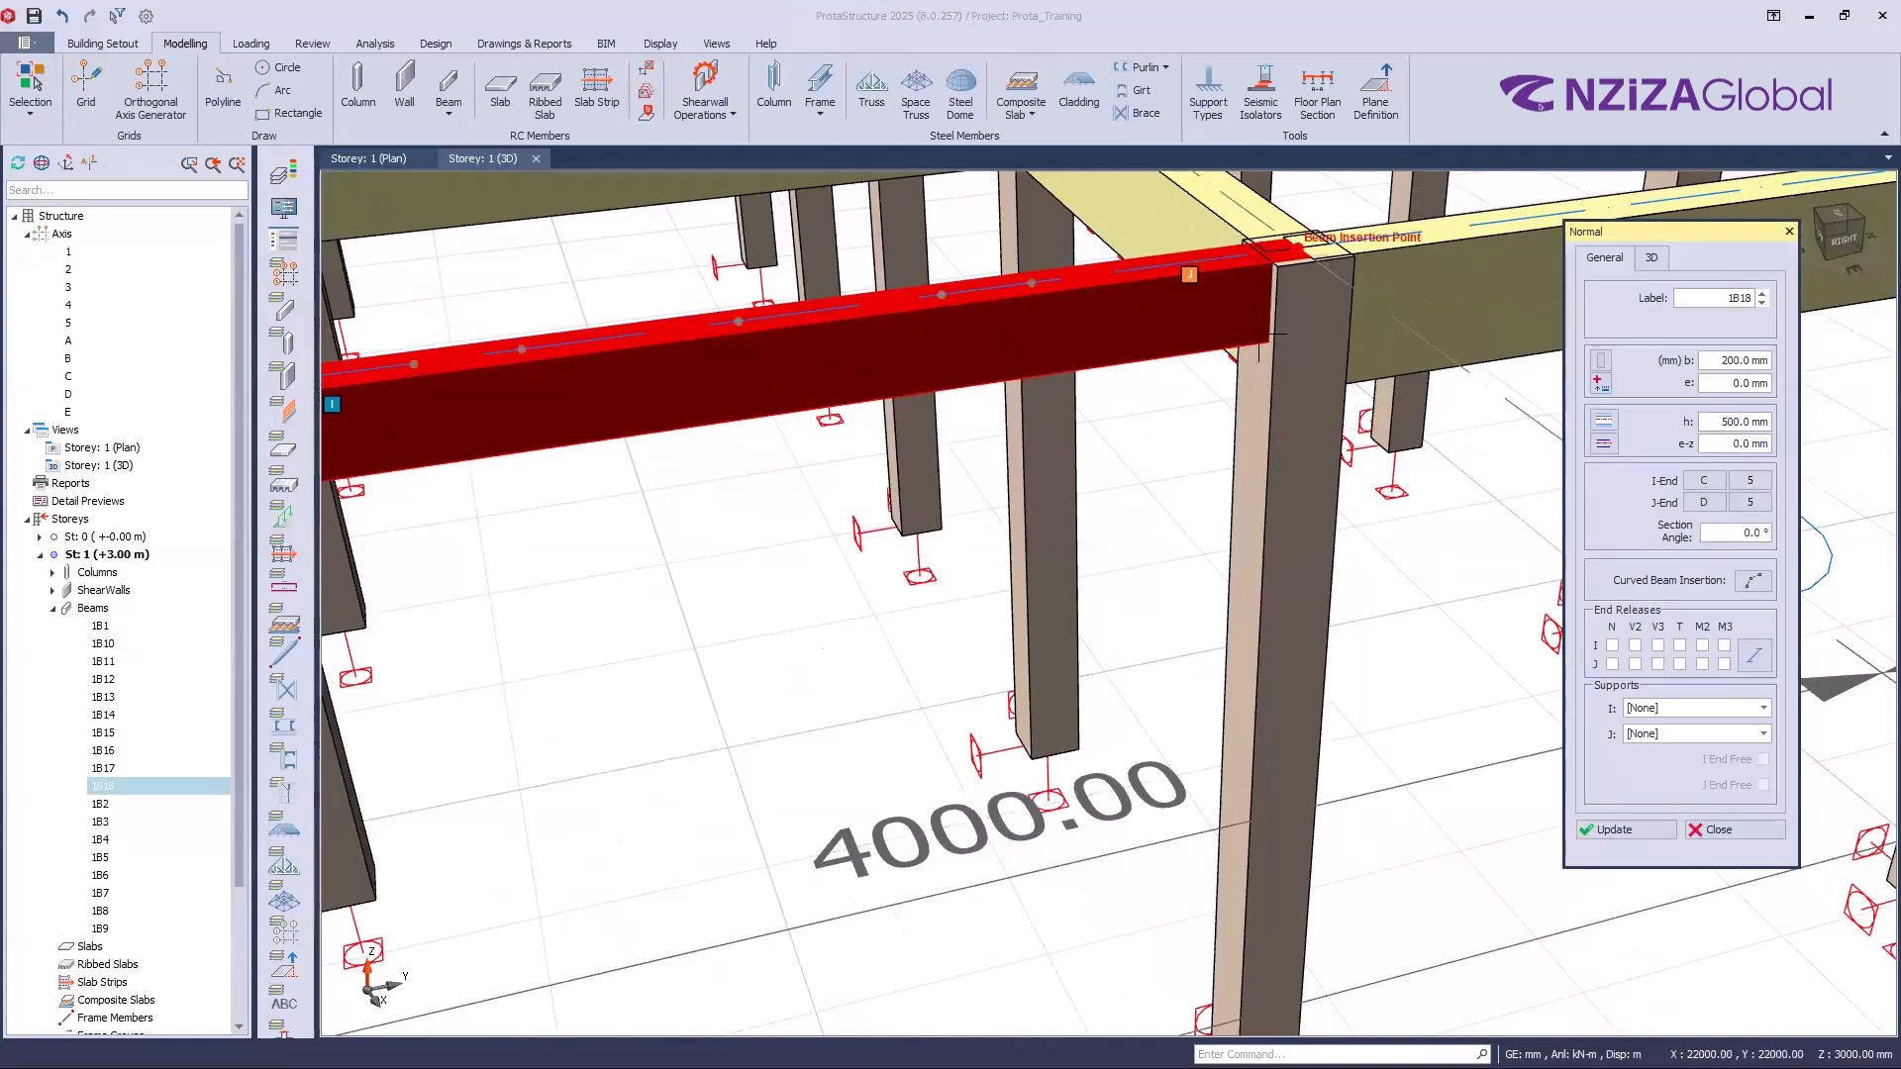
{"action": "left_click", "coordinate": [1622, 828]}
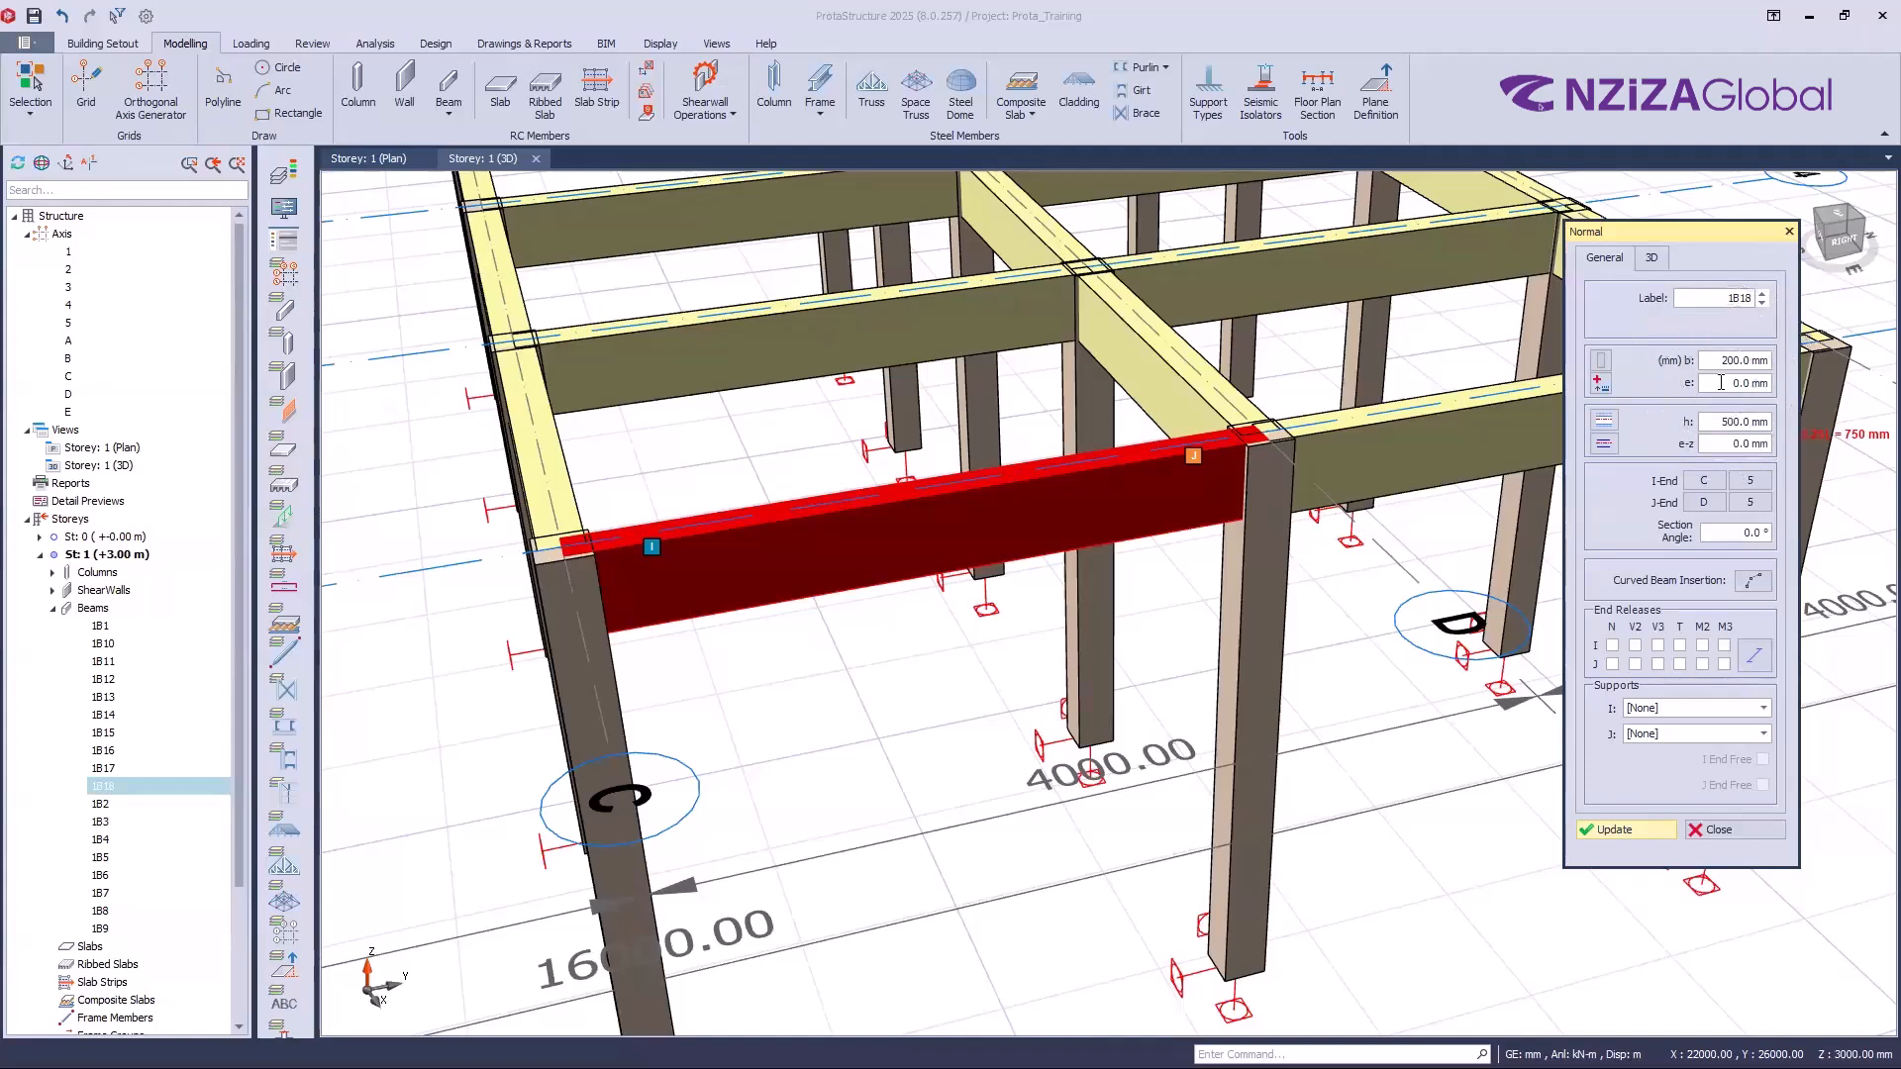
{"action": "left_click", "coordinate": [1719, 445]}
Step: Return to the Storey 1 plan view and deselect beam 1B18
{"action": "left_click", "coordinate": [367, 159]}
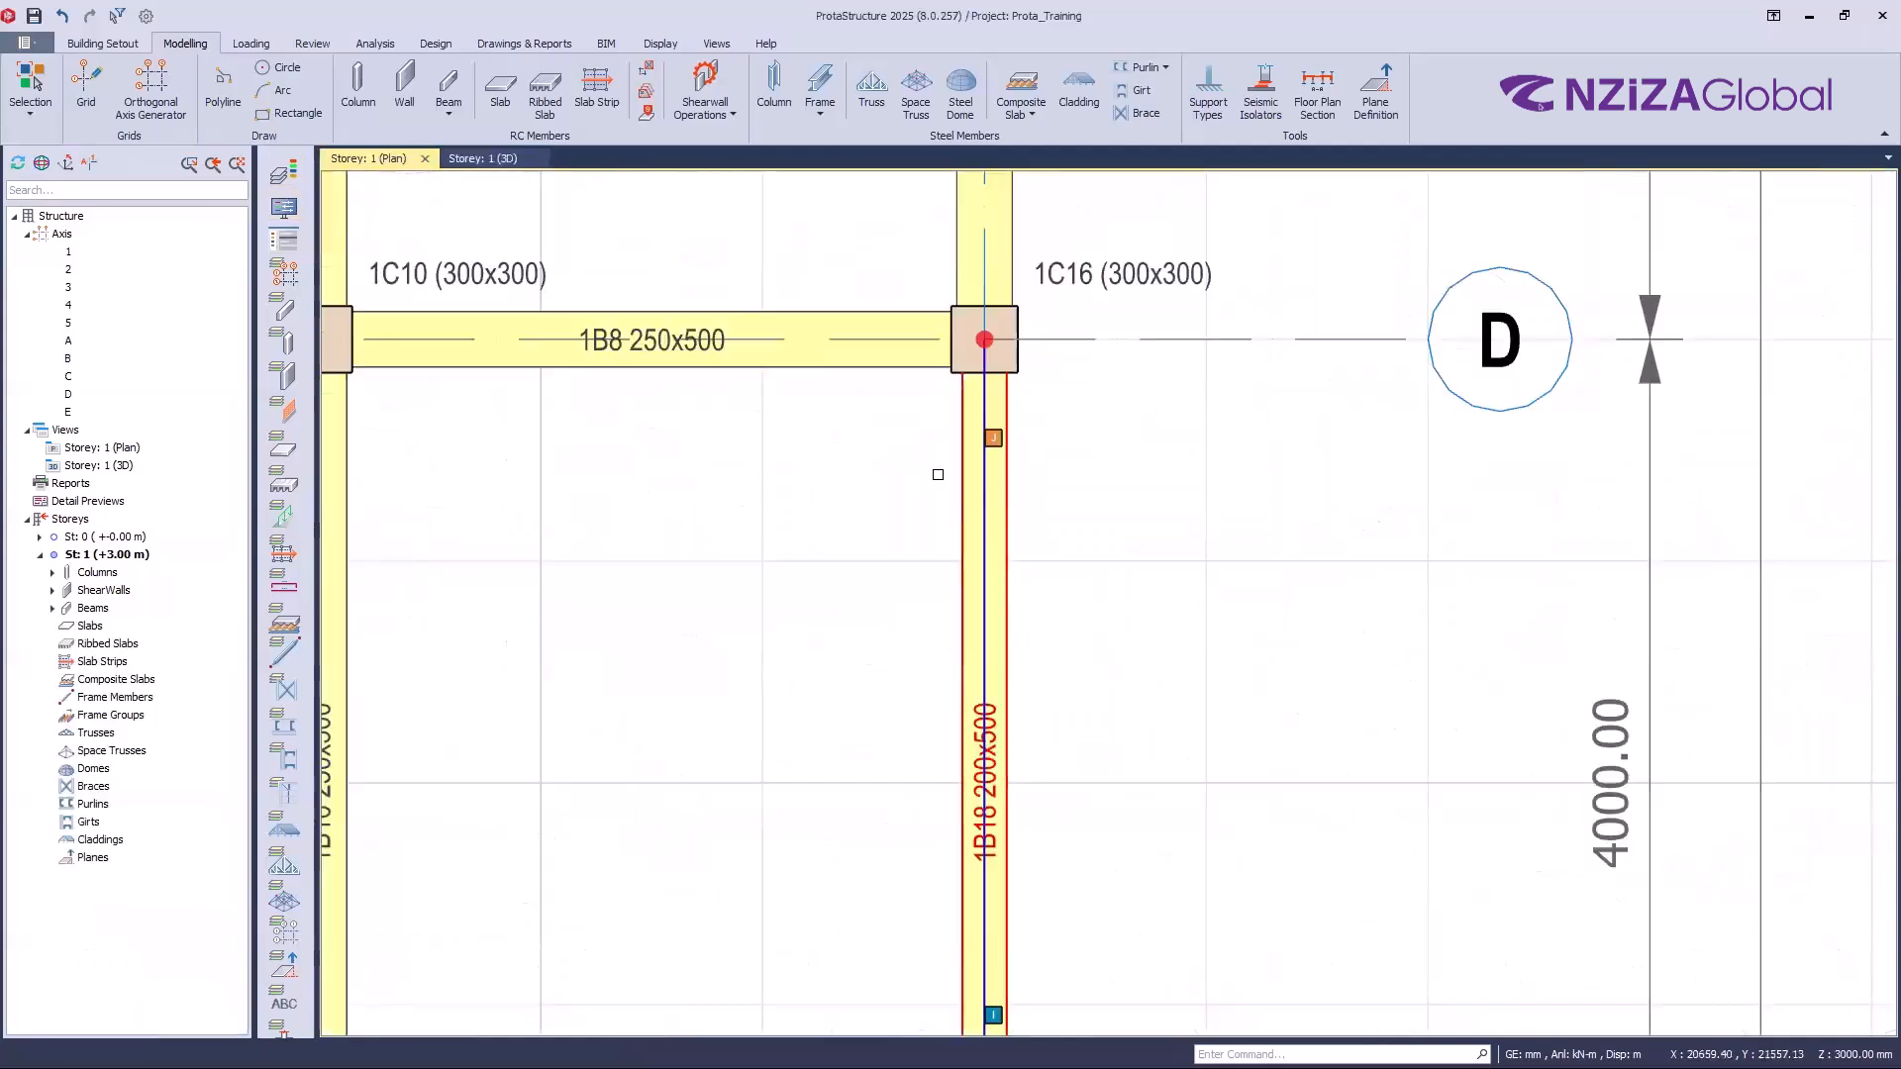
{"action": "scroll", "coordinate": [1023, 564], "scroll_direction": "down", "scroll_amount": 2}
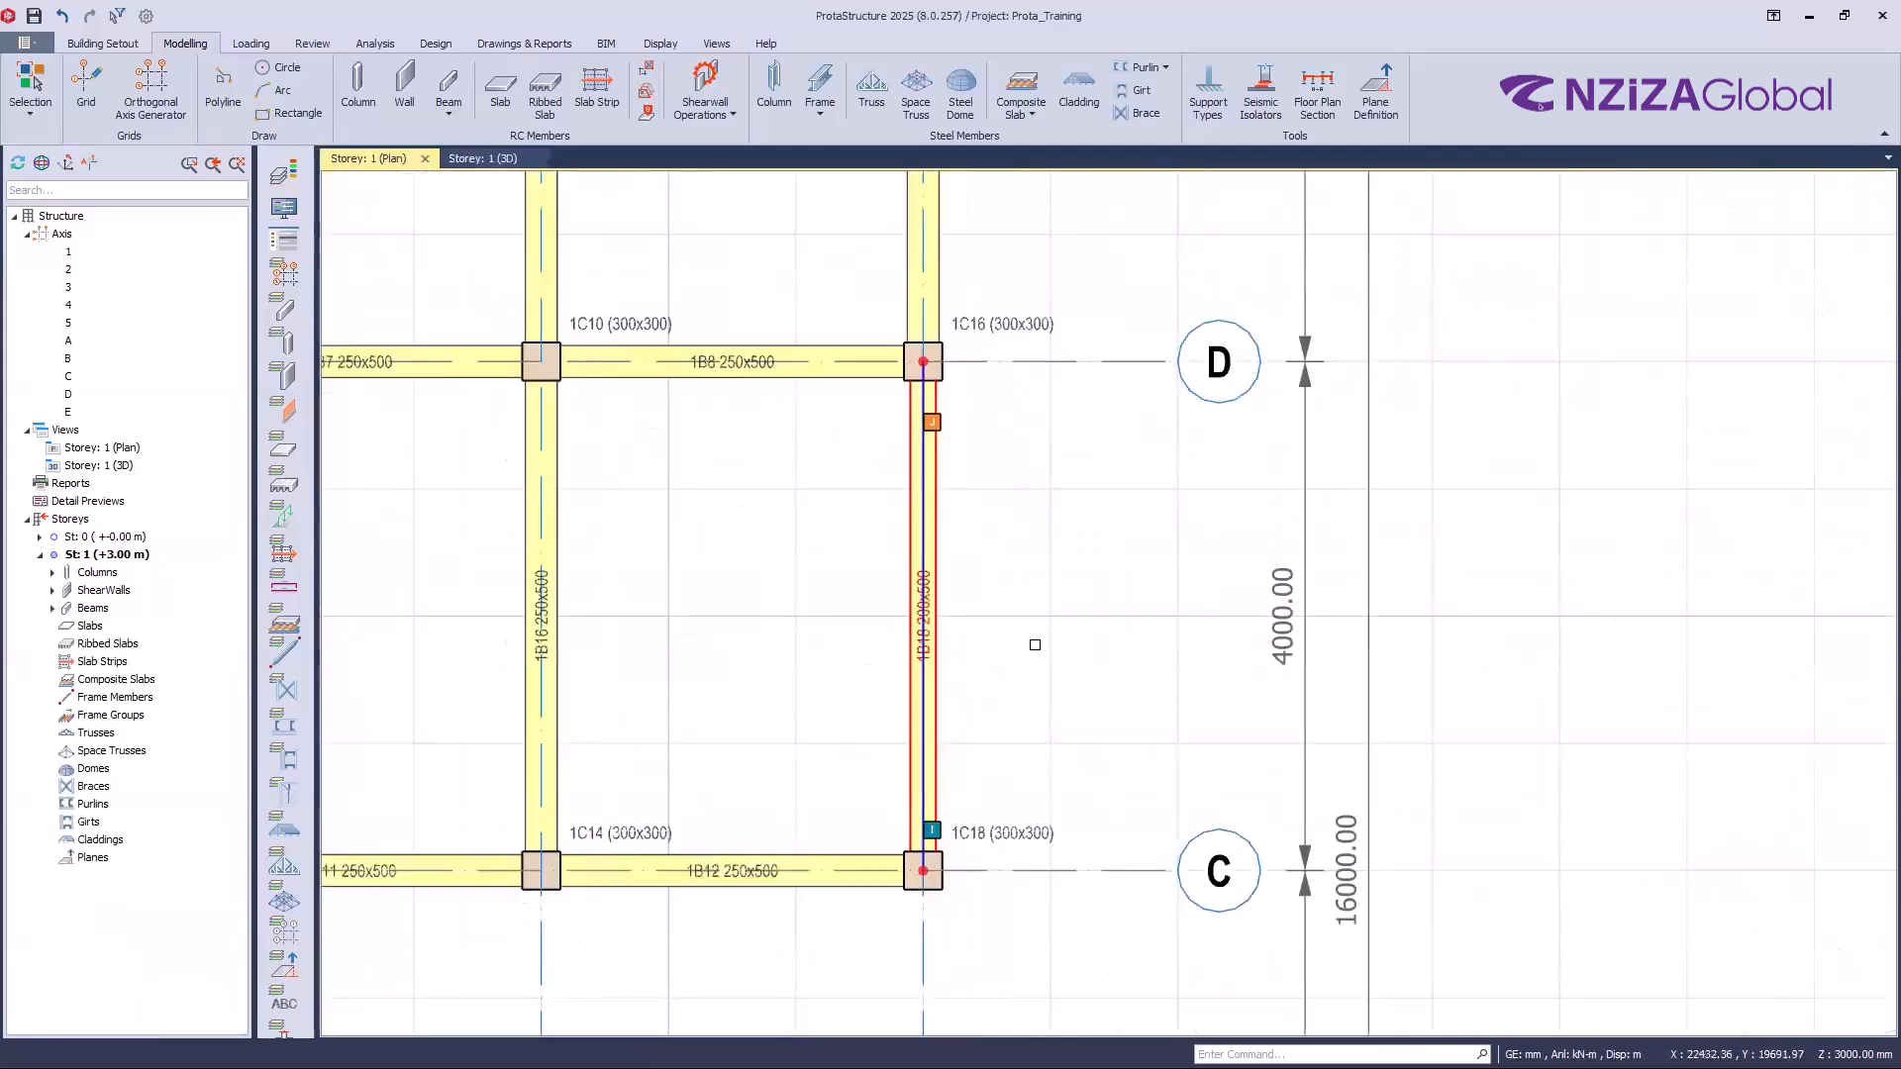
{"action": "key", "text": "Escape"}
{"action": "scroll", "coordinate": [1116, 657], "scroll_direction": "down", "scroll_amount": 1}
{"action": "scroll", "coordinate": [817, 492], "scroll_direction": "up", "scroll_amount": 2}
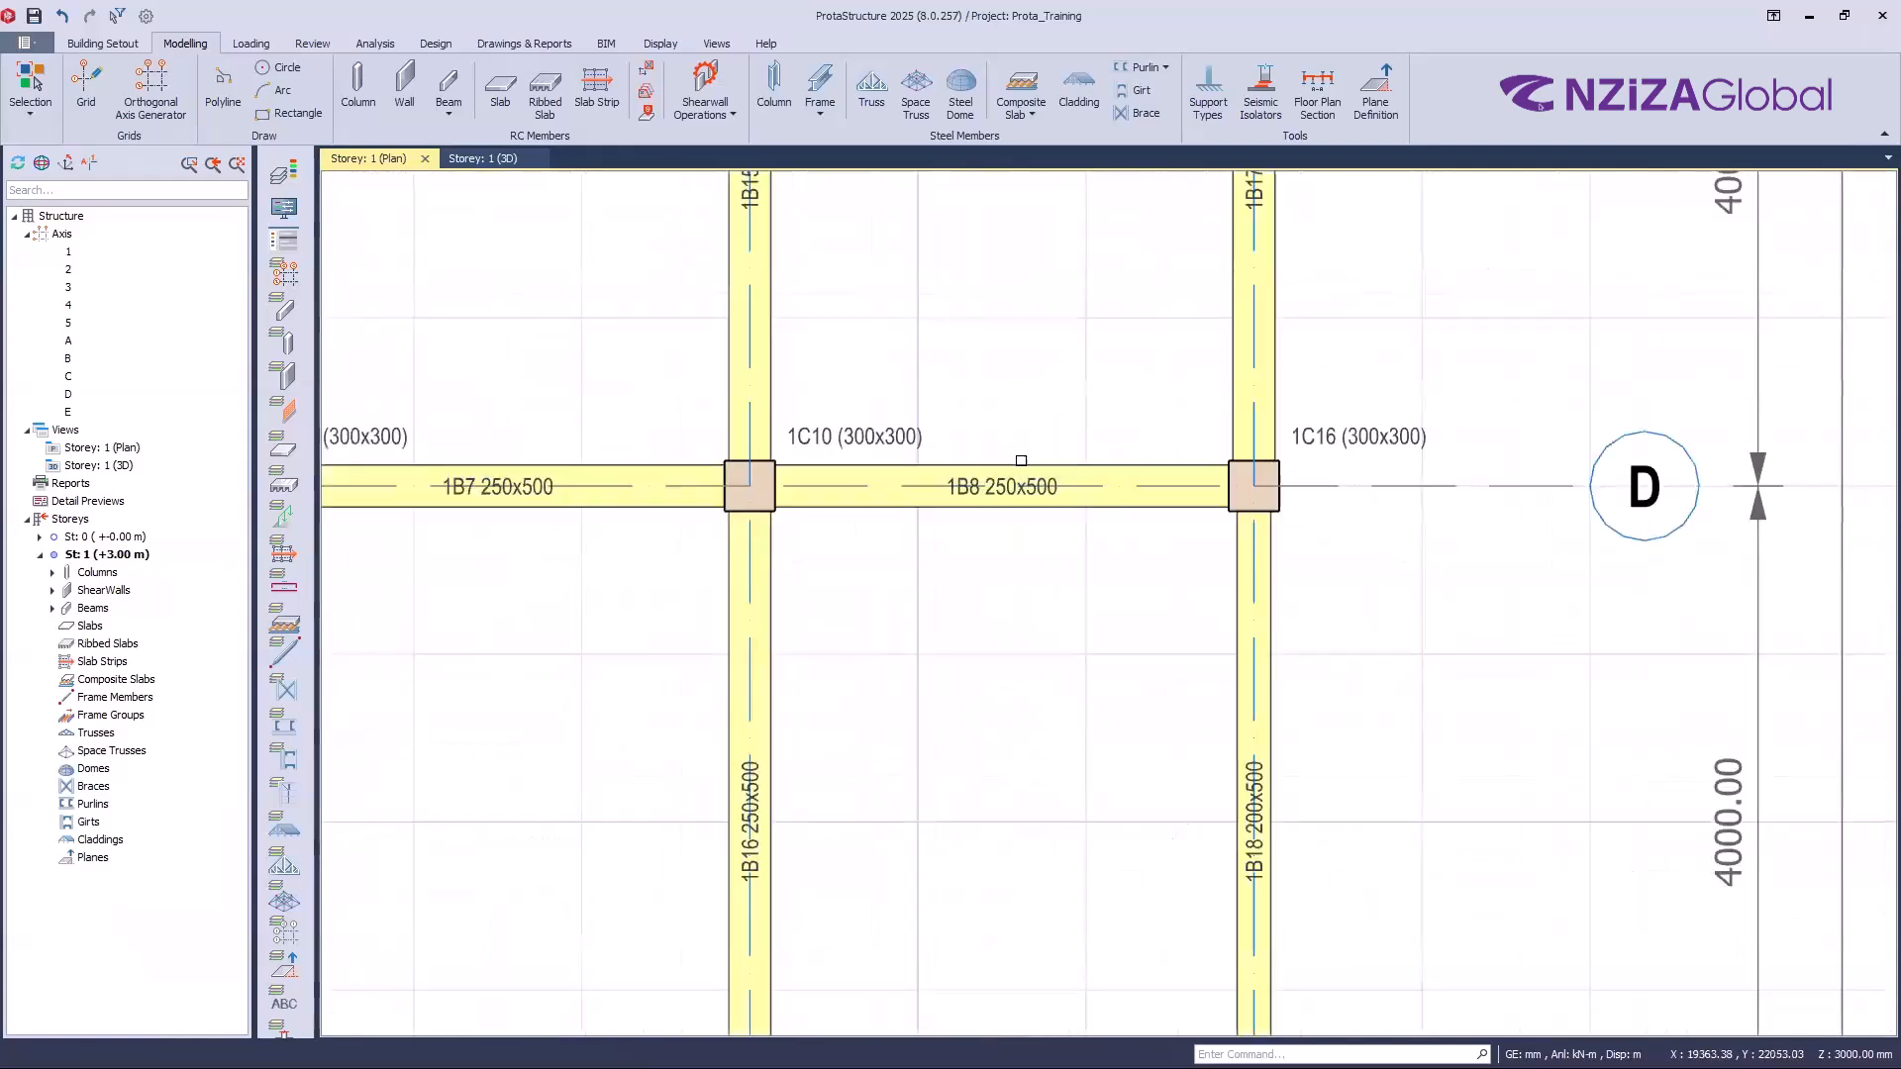
Step: Set the eccentricity e of beam 1B8, between columns 1C10 and 1C16, to -50 mm and apply it
{"action": "left_click", "coordinate": [932, 485]}
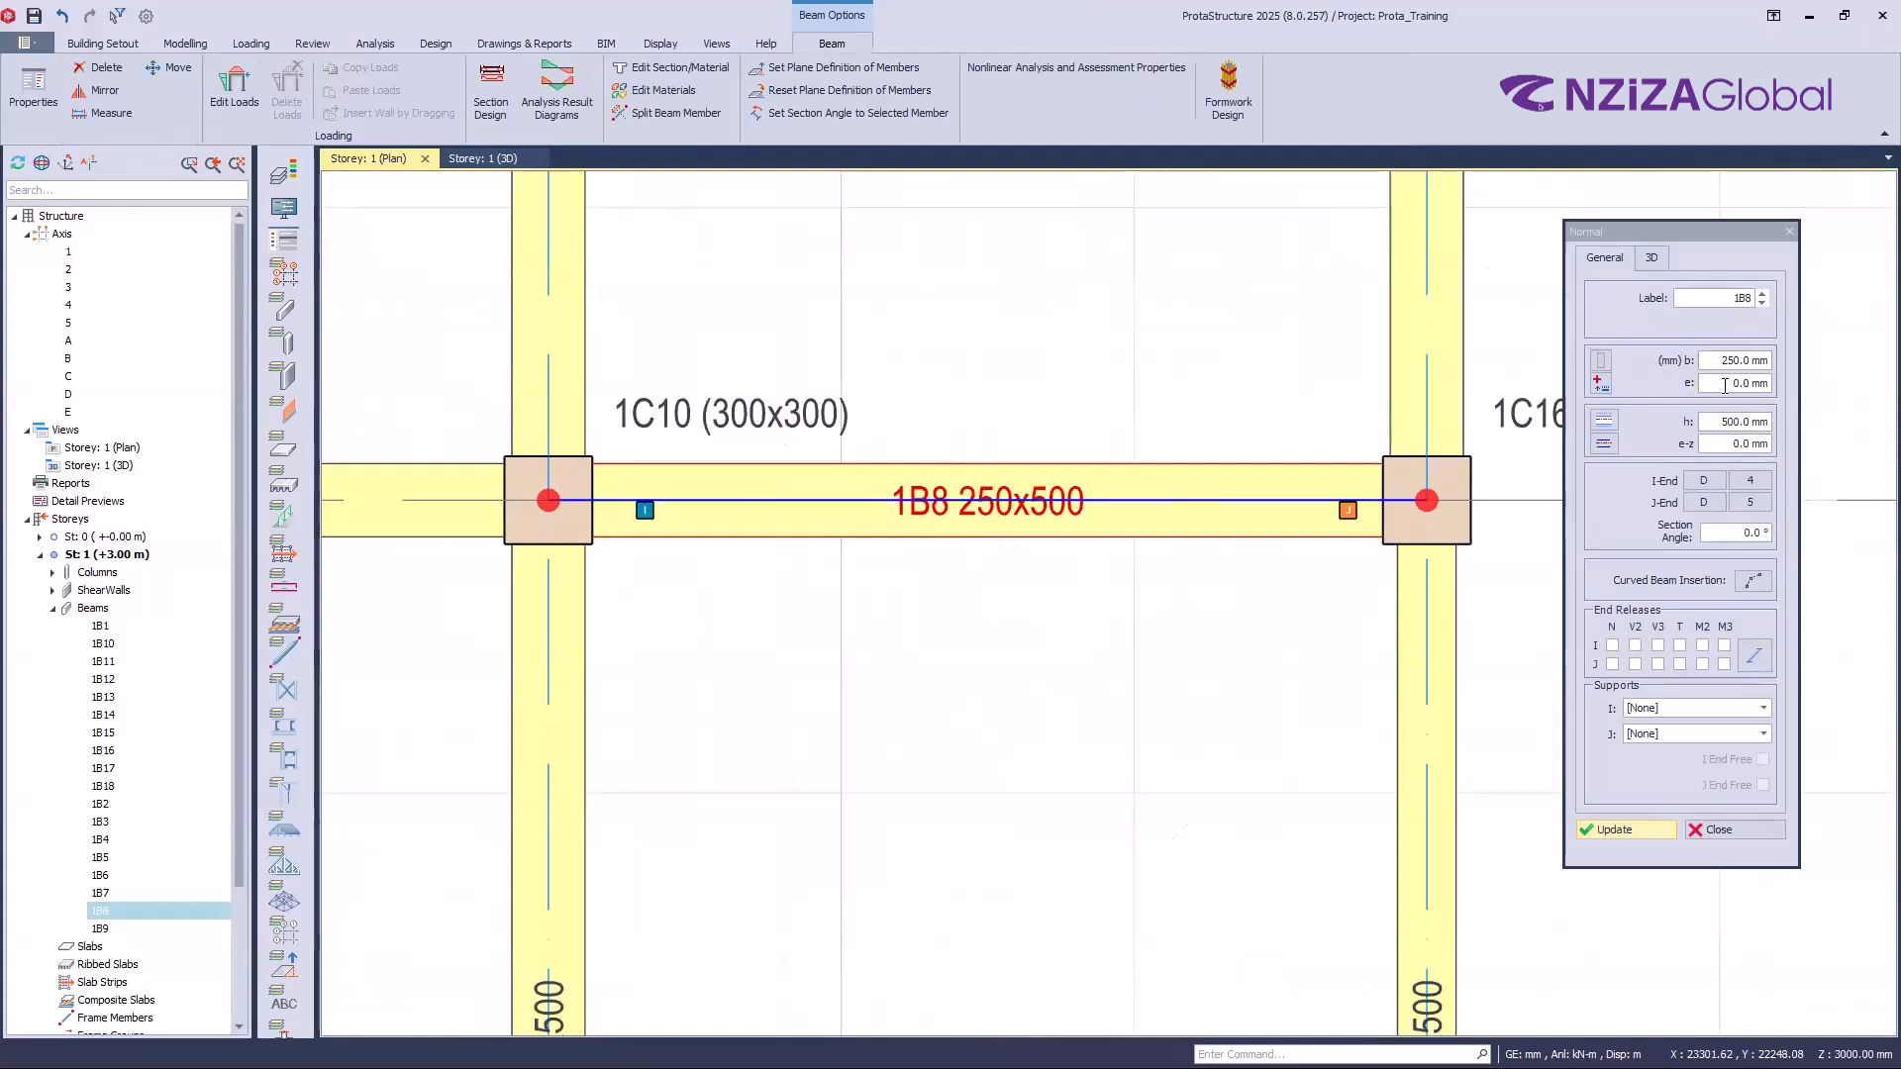
{"action": "left_click", "coordinate": [1765, 383]}
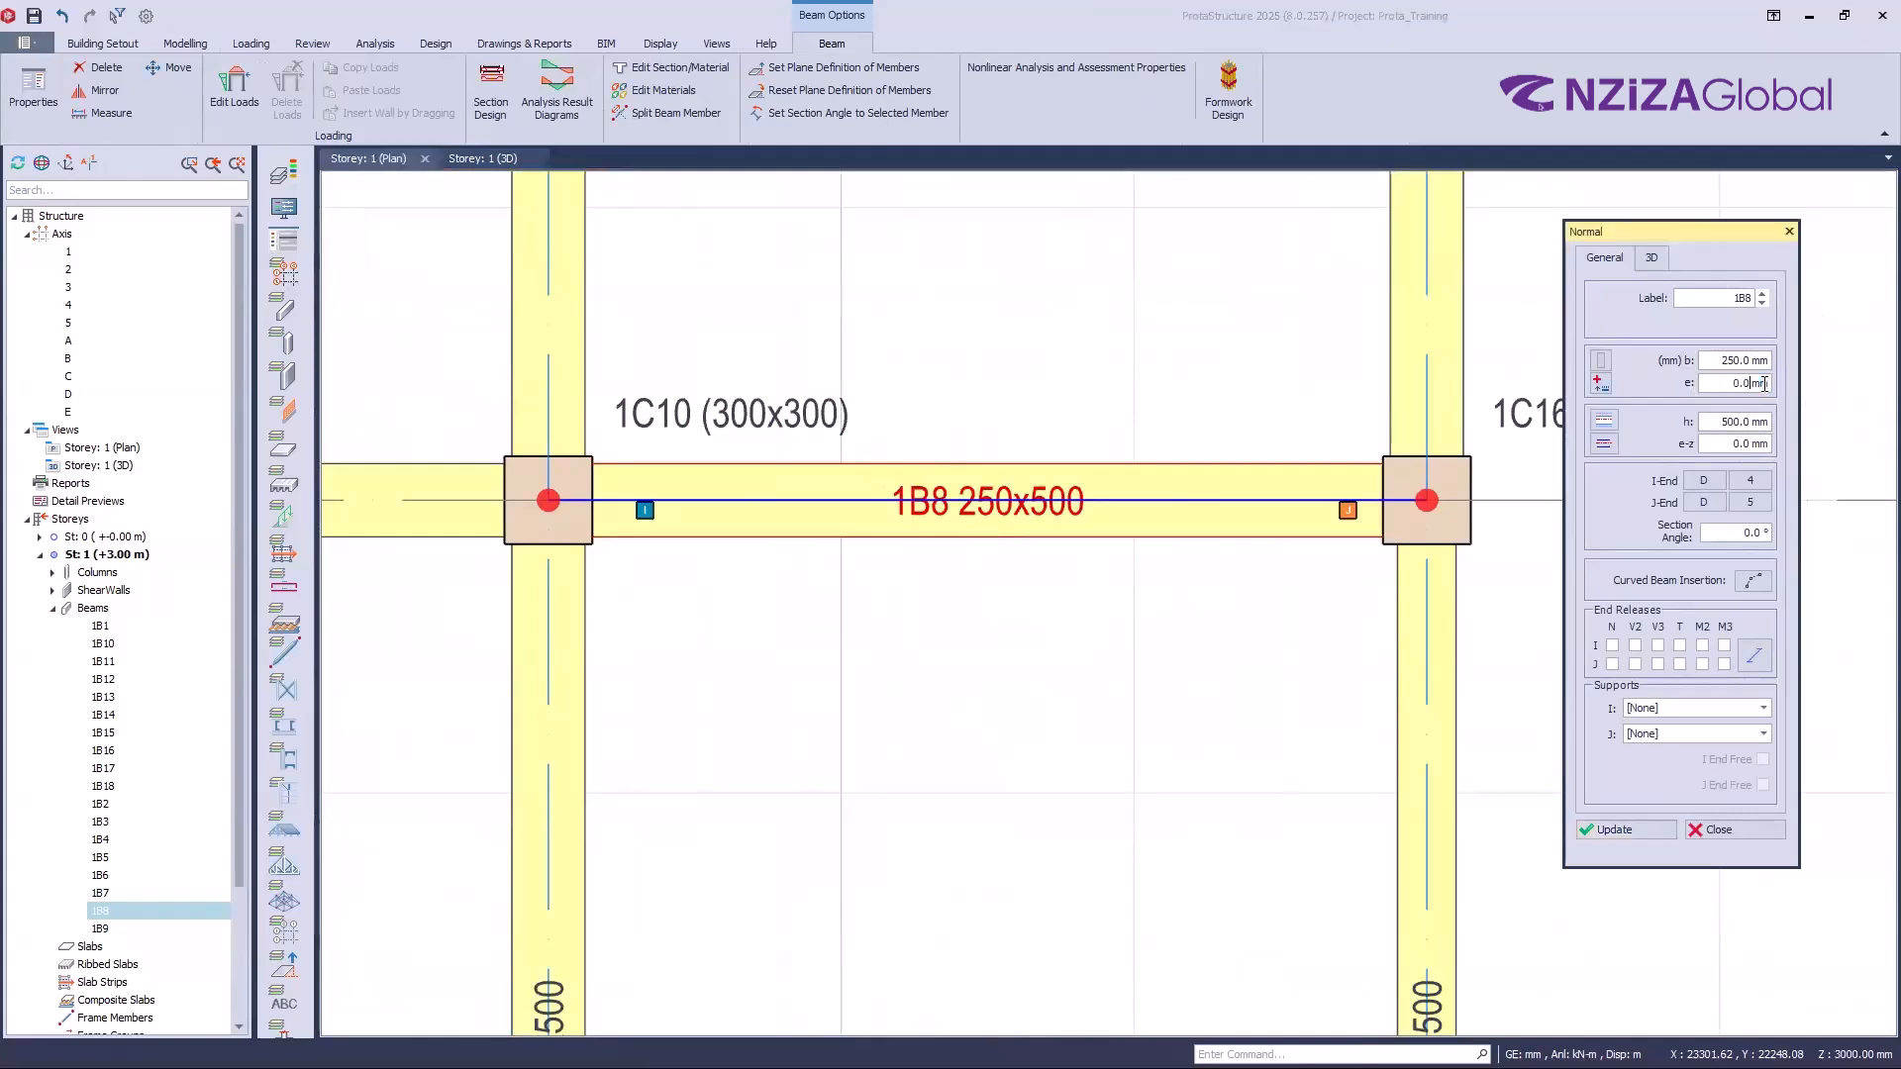
{"action": "left_click_drag", "start_coordinate": [1758, 386], "coordinate": [1701, 389]}
{"action": "left_click", "coordinate": [1626, 829]}
{"action": "scroll", "coordinate": [1065, 594], "scroll_direction": "up", "scroll_amount": 2}
{"action": "scroll", "coordinate": [1065, 668], "scroll_direction": "down", "scroll_amount": 1}
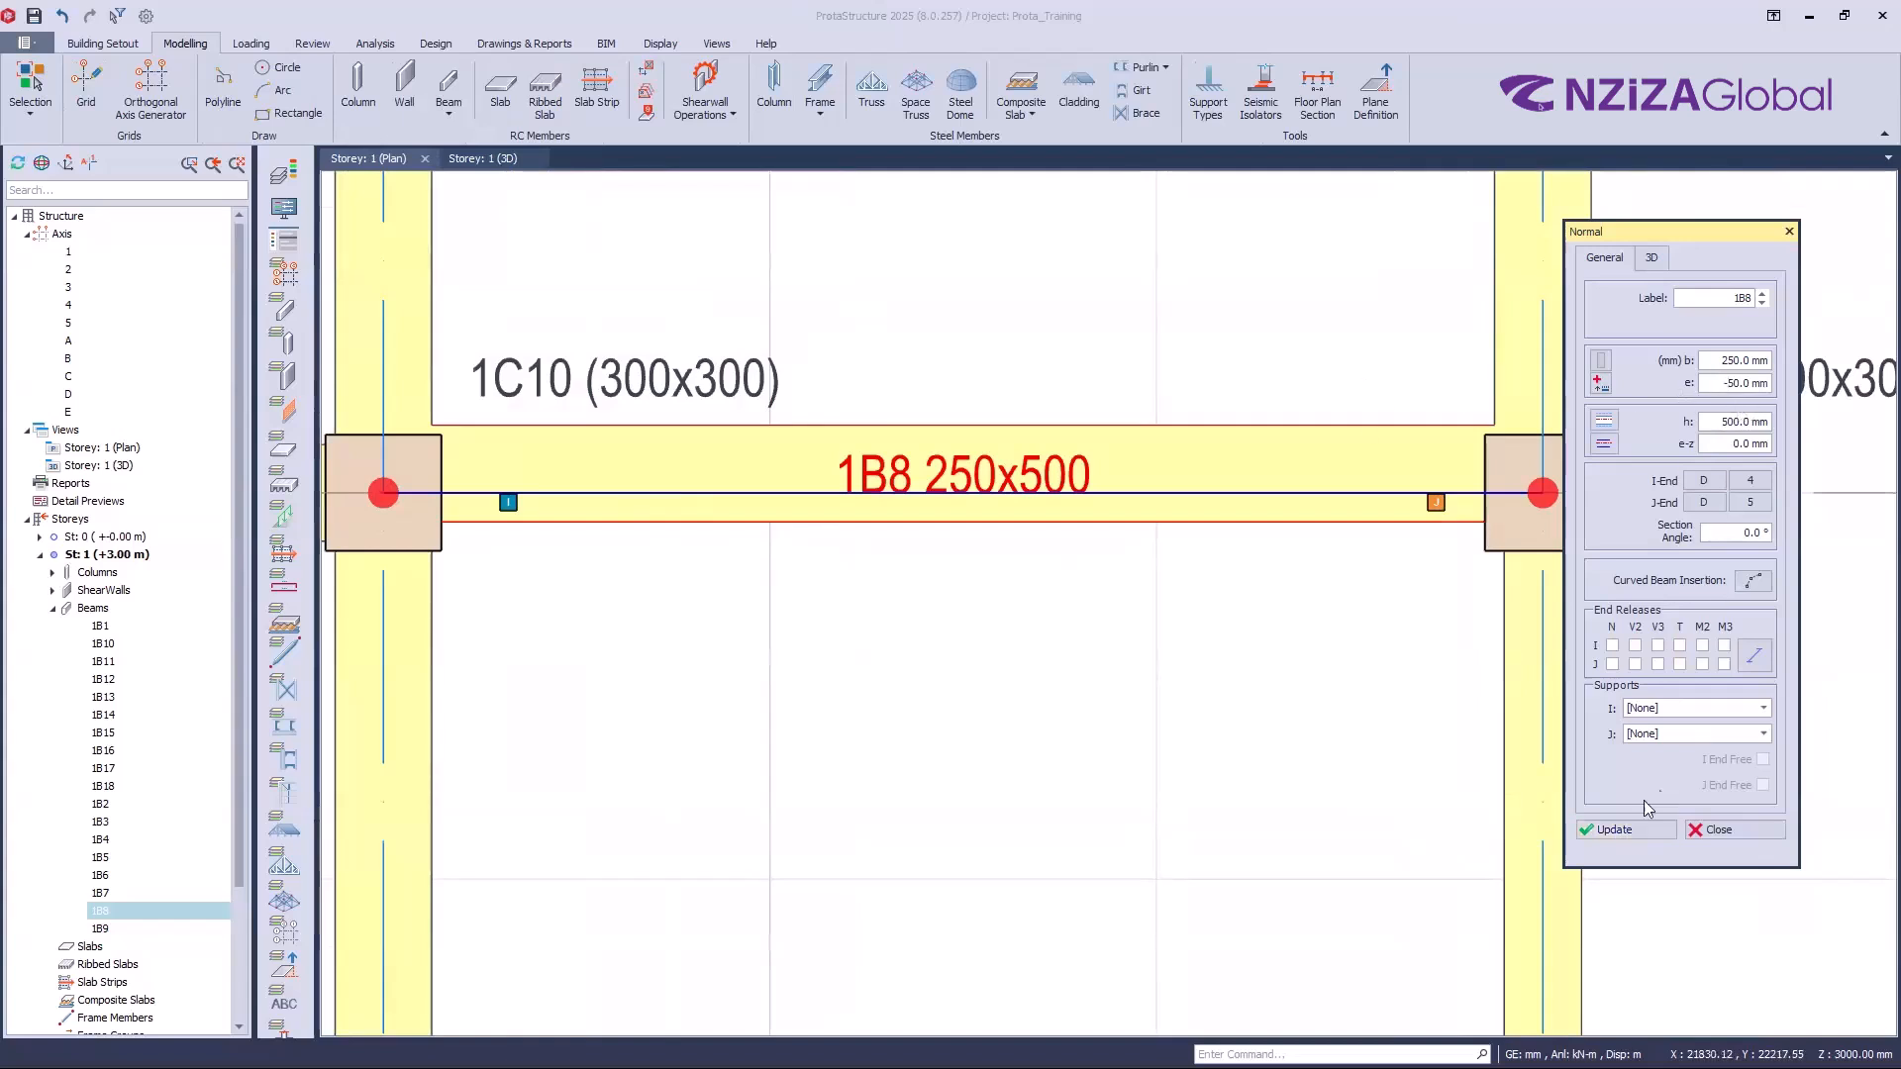
{"action": "left_click", "coordinate": [1622, 831]}
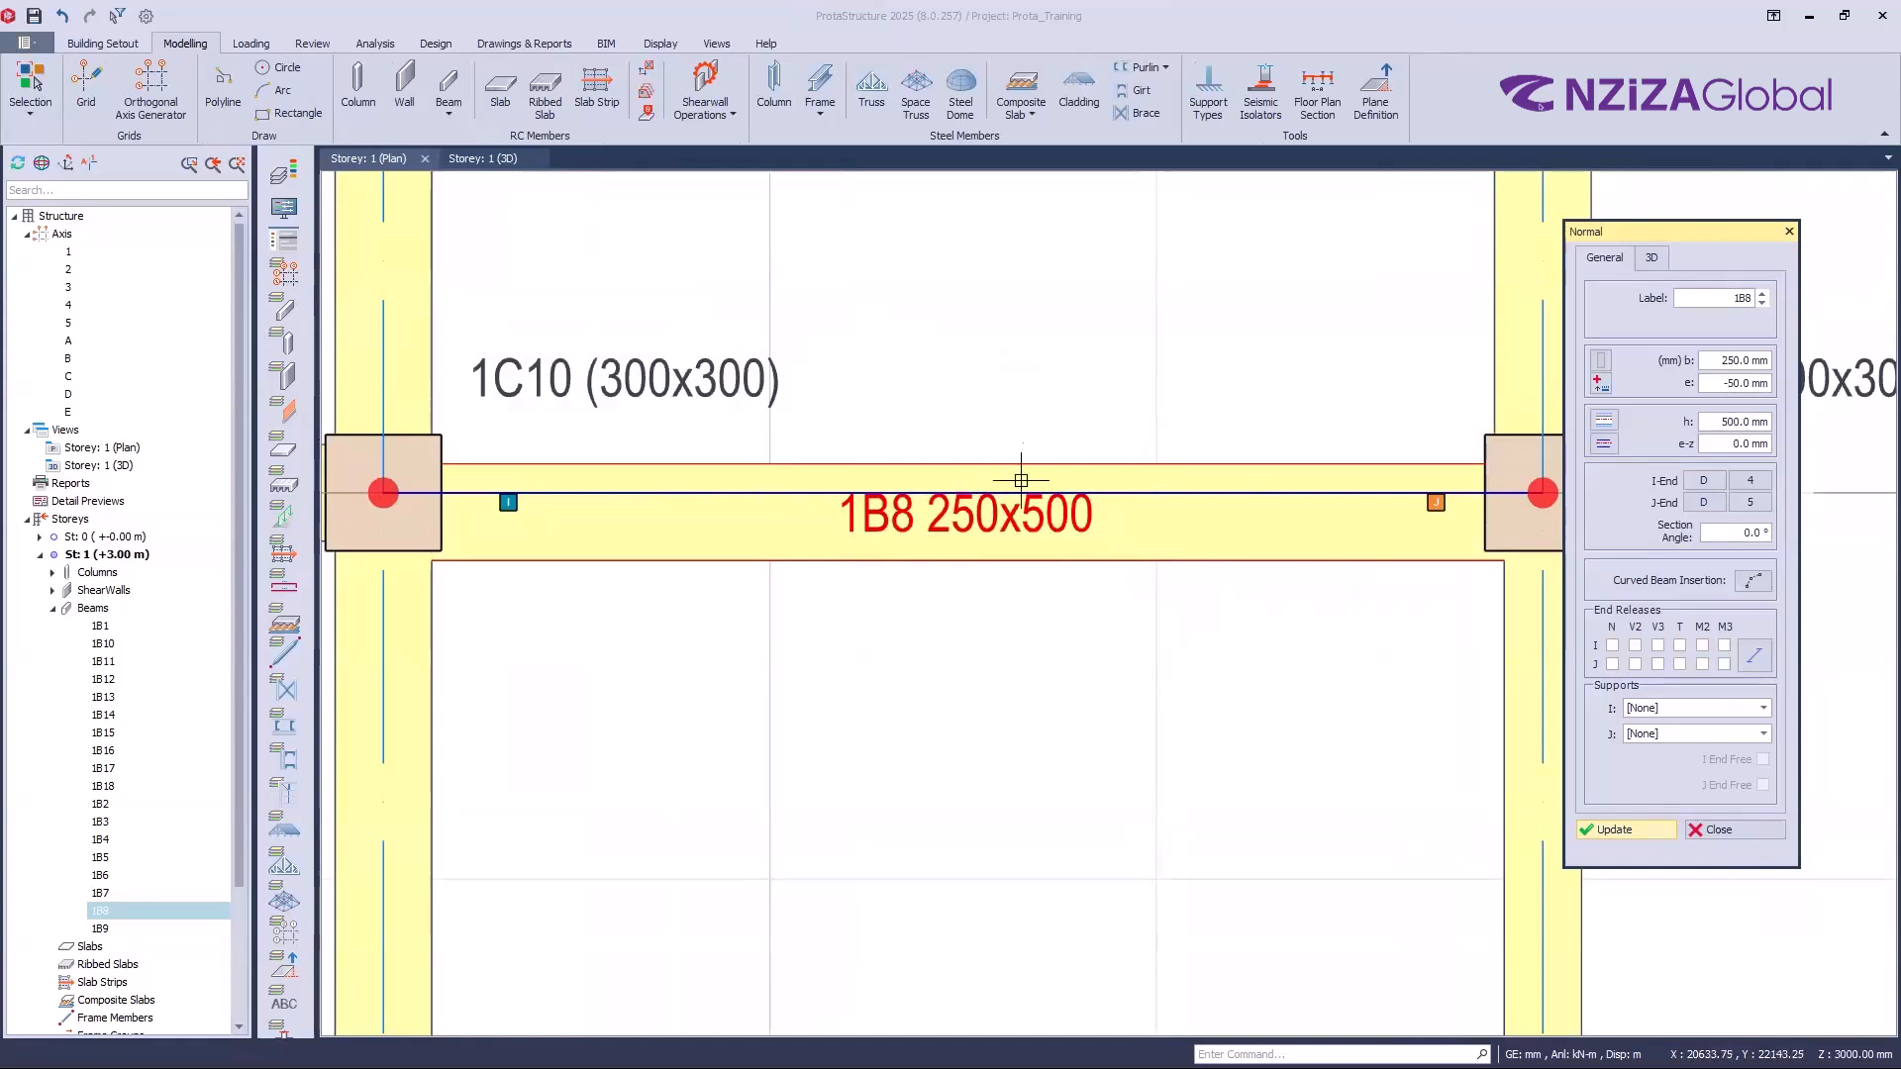
Step: Set the eccentricity e of beam 1B18, between columns 1C16 and 1C18, to 50 mm and apply it
{"action": "scroll", "coordinate": [1040, 467], "scroll_direction": "down", "scroll_amount": 4}
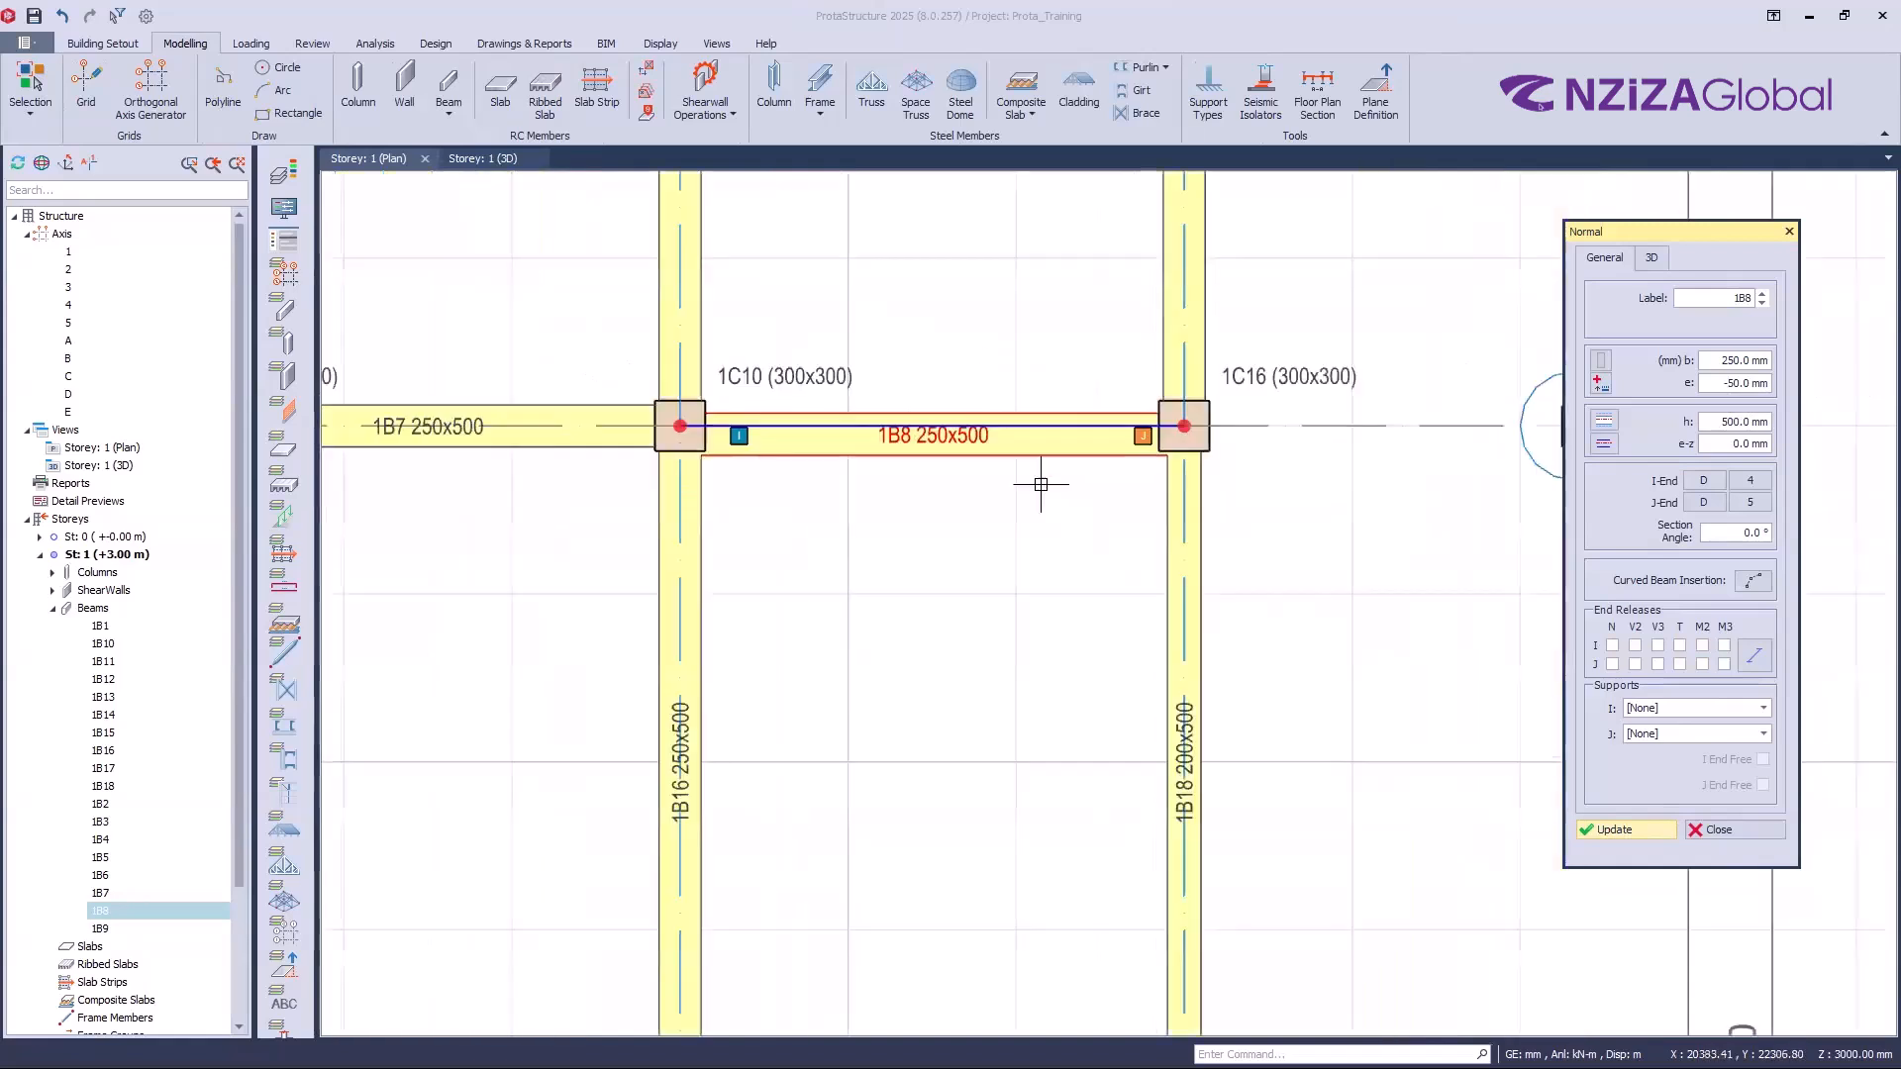
{"action": "left_click", "coordinate": [1115, 592]}
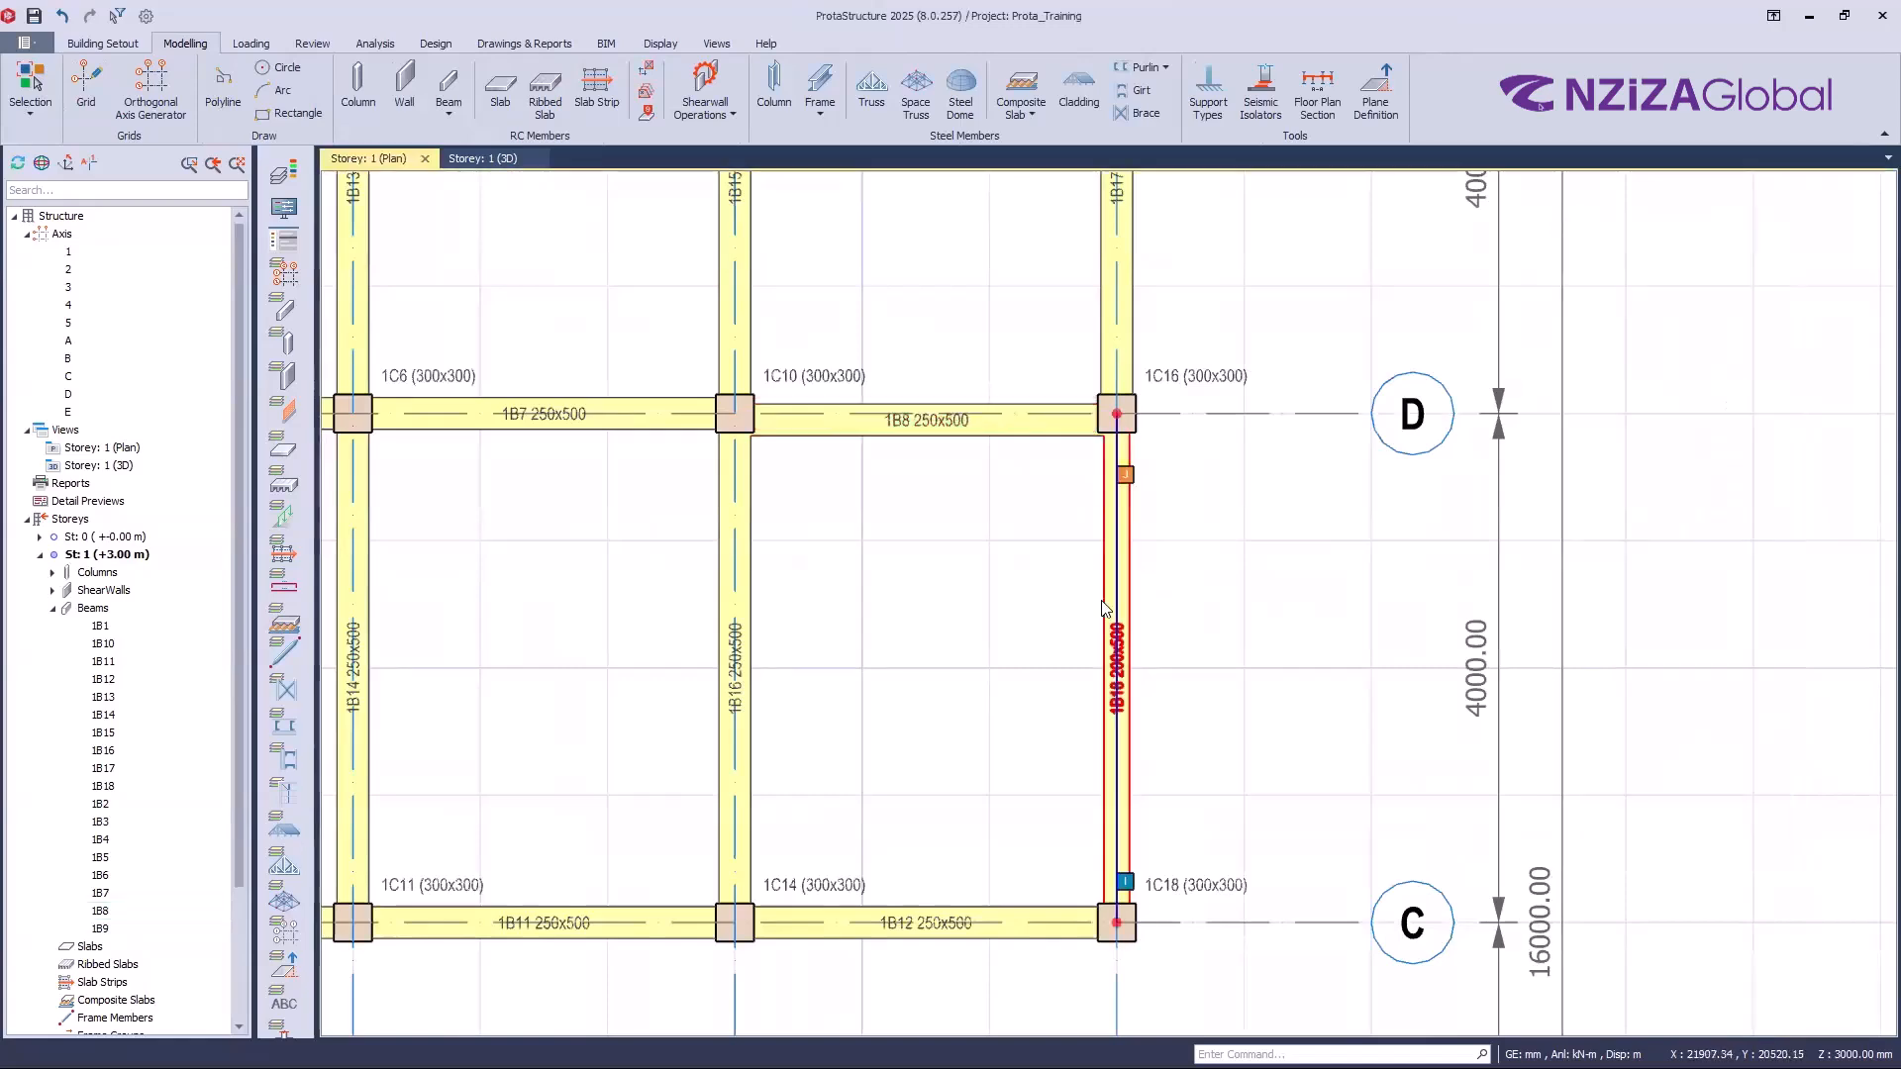
{"action": "scroll", "coordinate": [1117, 775], "scroll_direction": "up", "scroll_amount": 2}
{"action": "scroll", "coordinate": [1099, 661], "scroll_direction": "up", "scroll_amount": 2}
{"action": "scroll", "coordinate": [1116, 554], "scroll_direction": "down", "scroll_amount": 2}
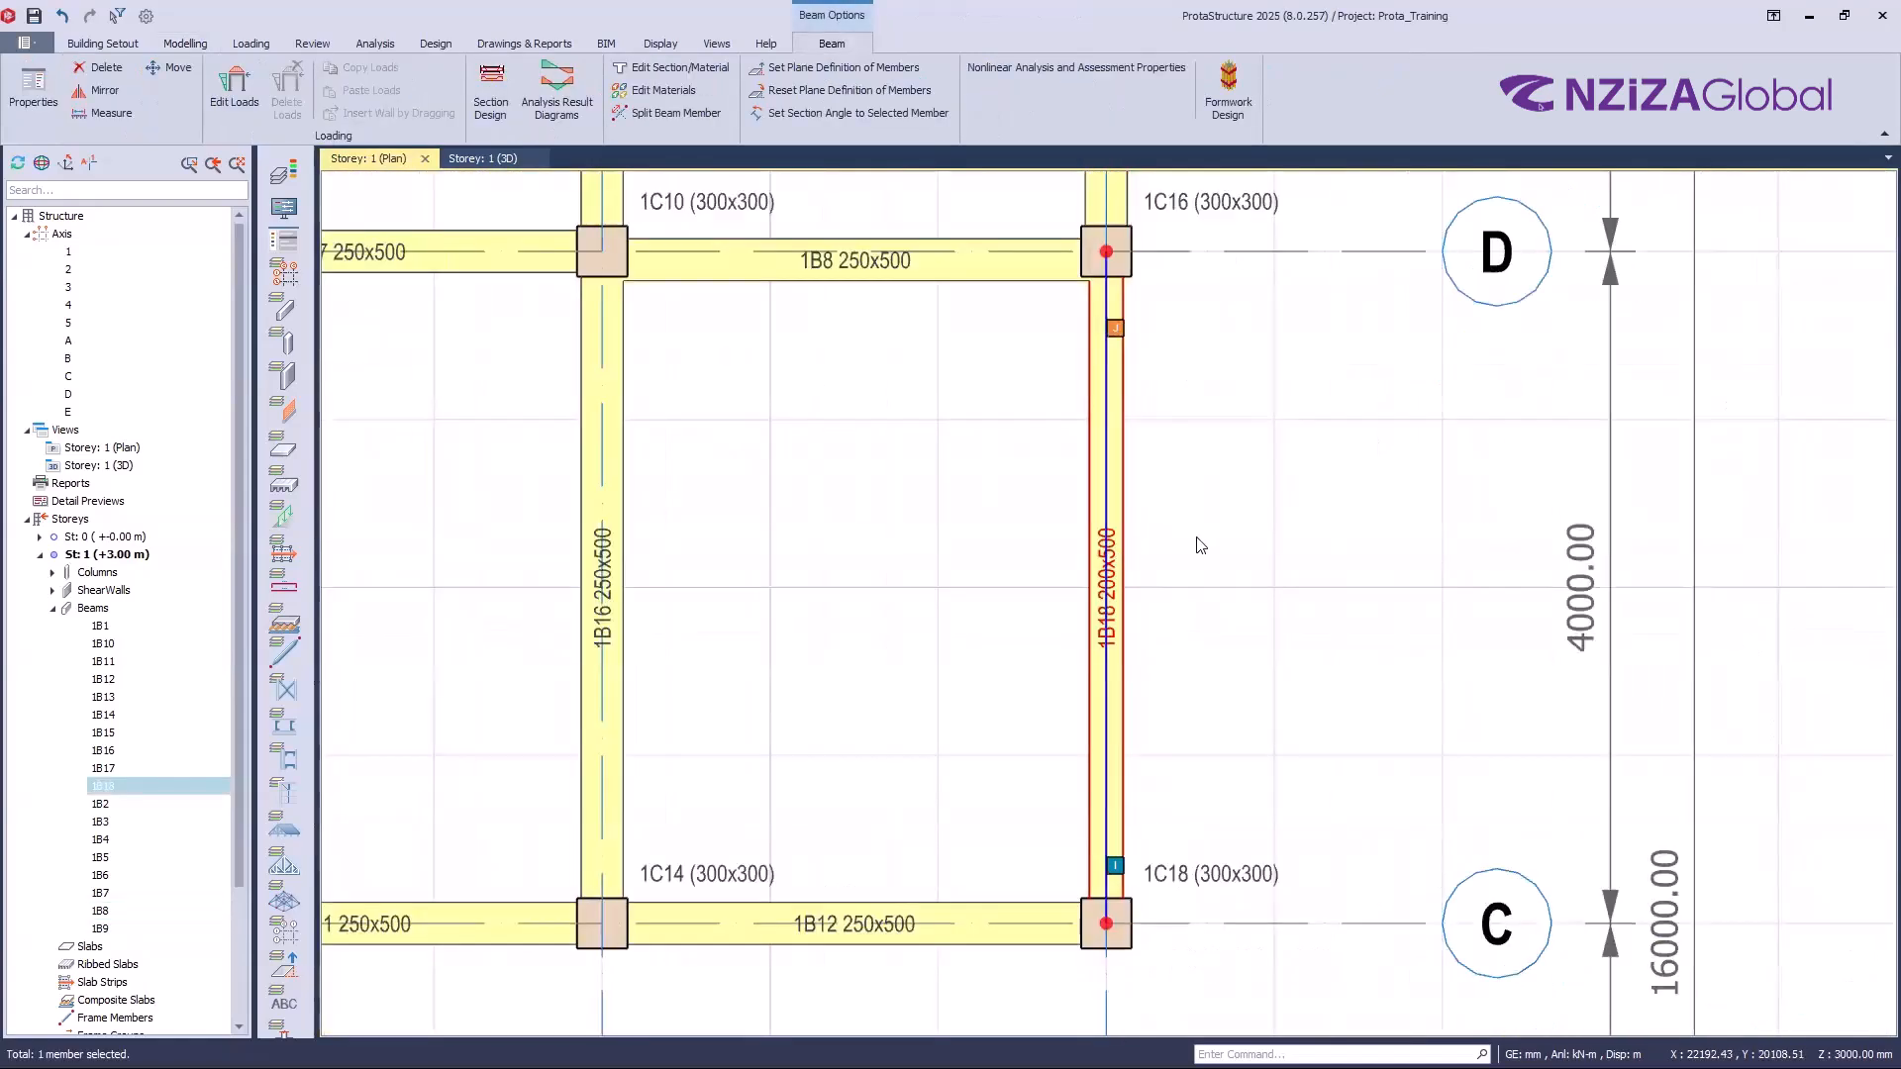
{"action": "double_click", "coordinate": [1124, 542]}
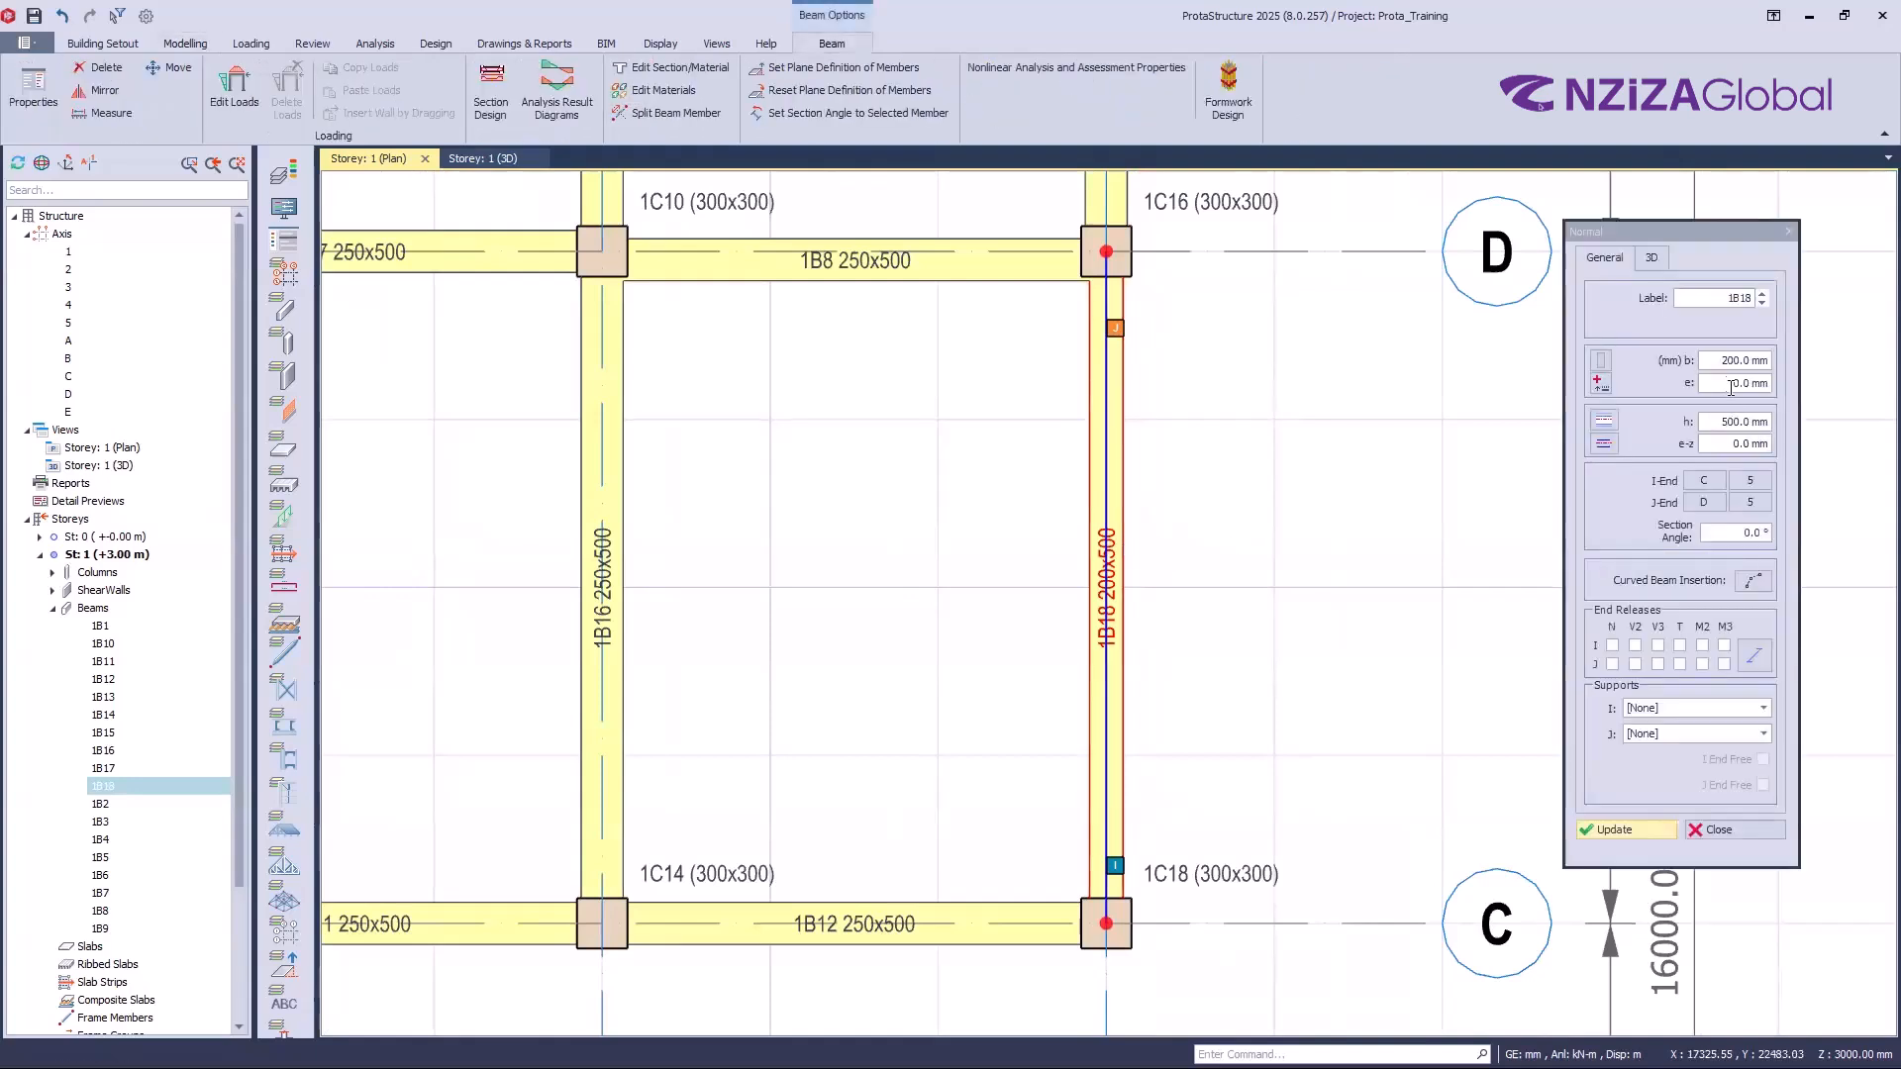
{"action": "left_click", "coordinate": [1731, 383]}
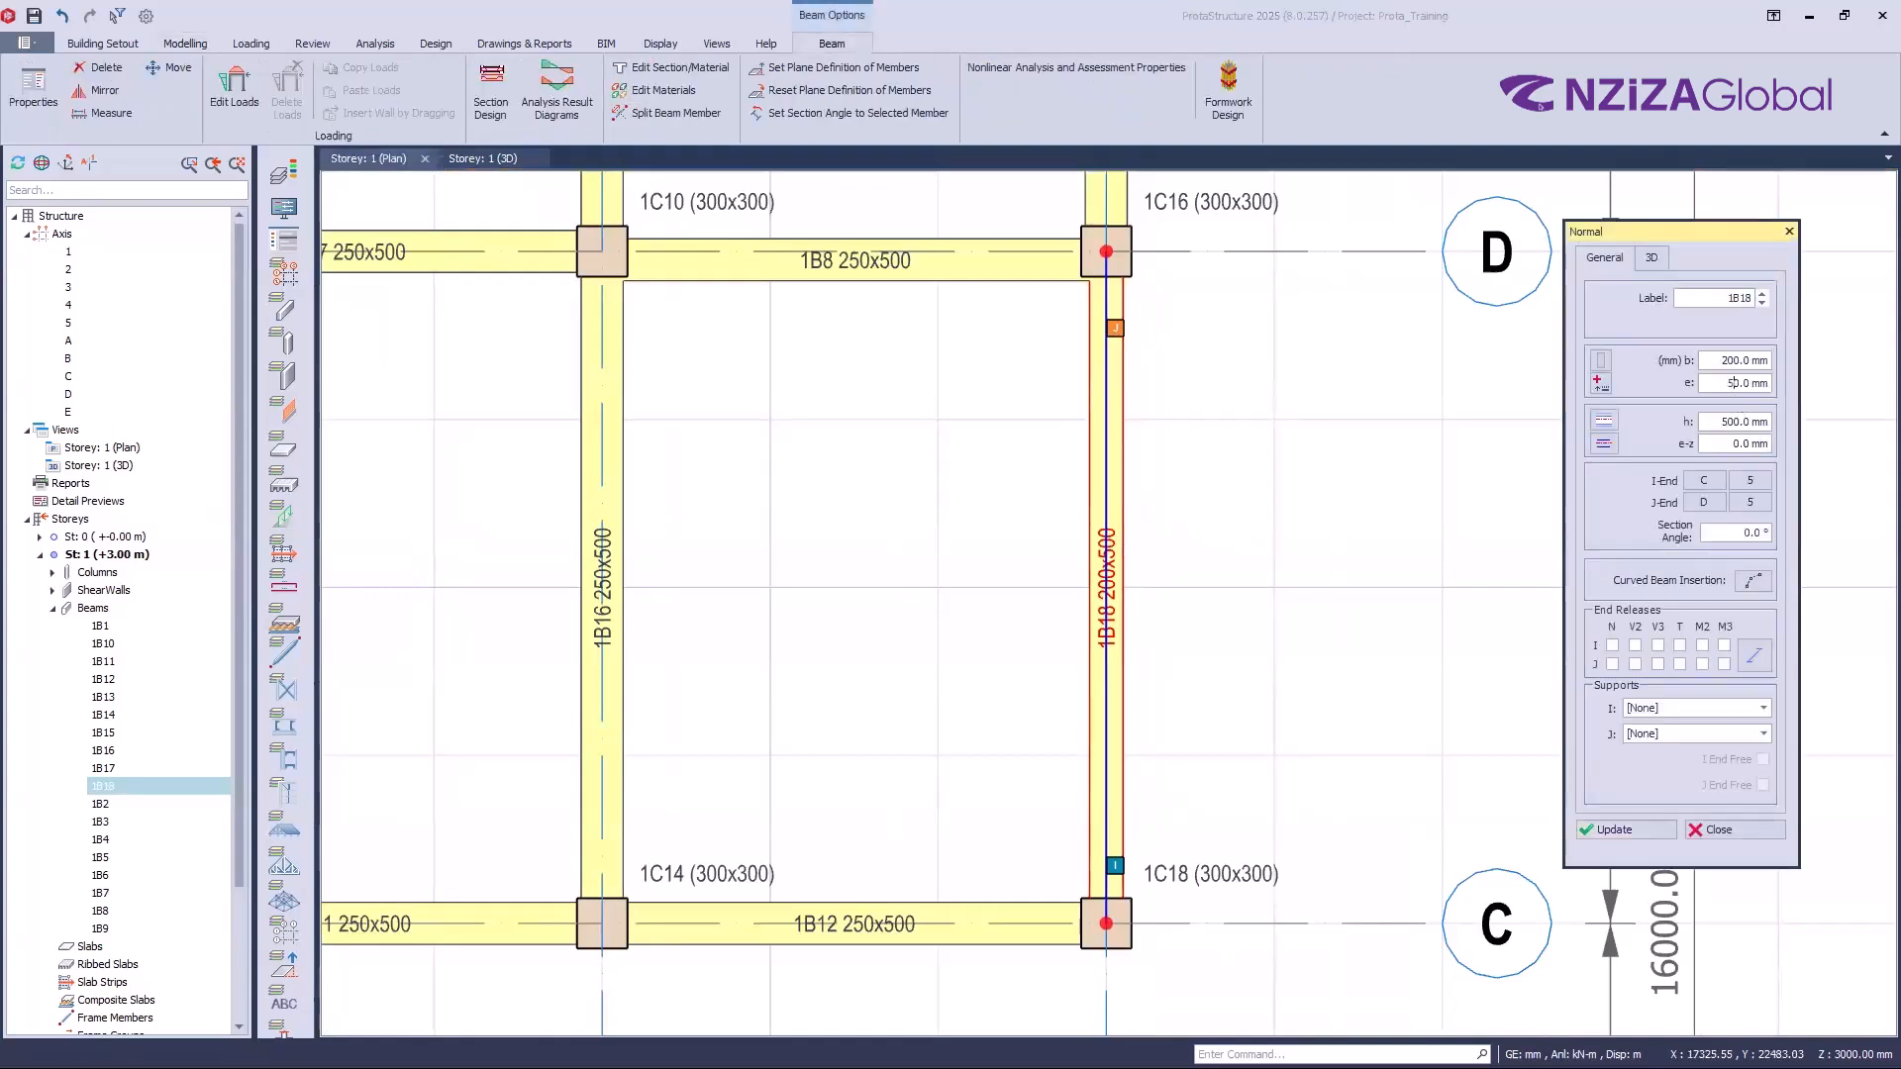
{"action": "key", "text": "BackSpace"}
{"action": "left_click", "coordinate": [1616, 831]}
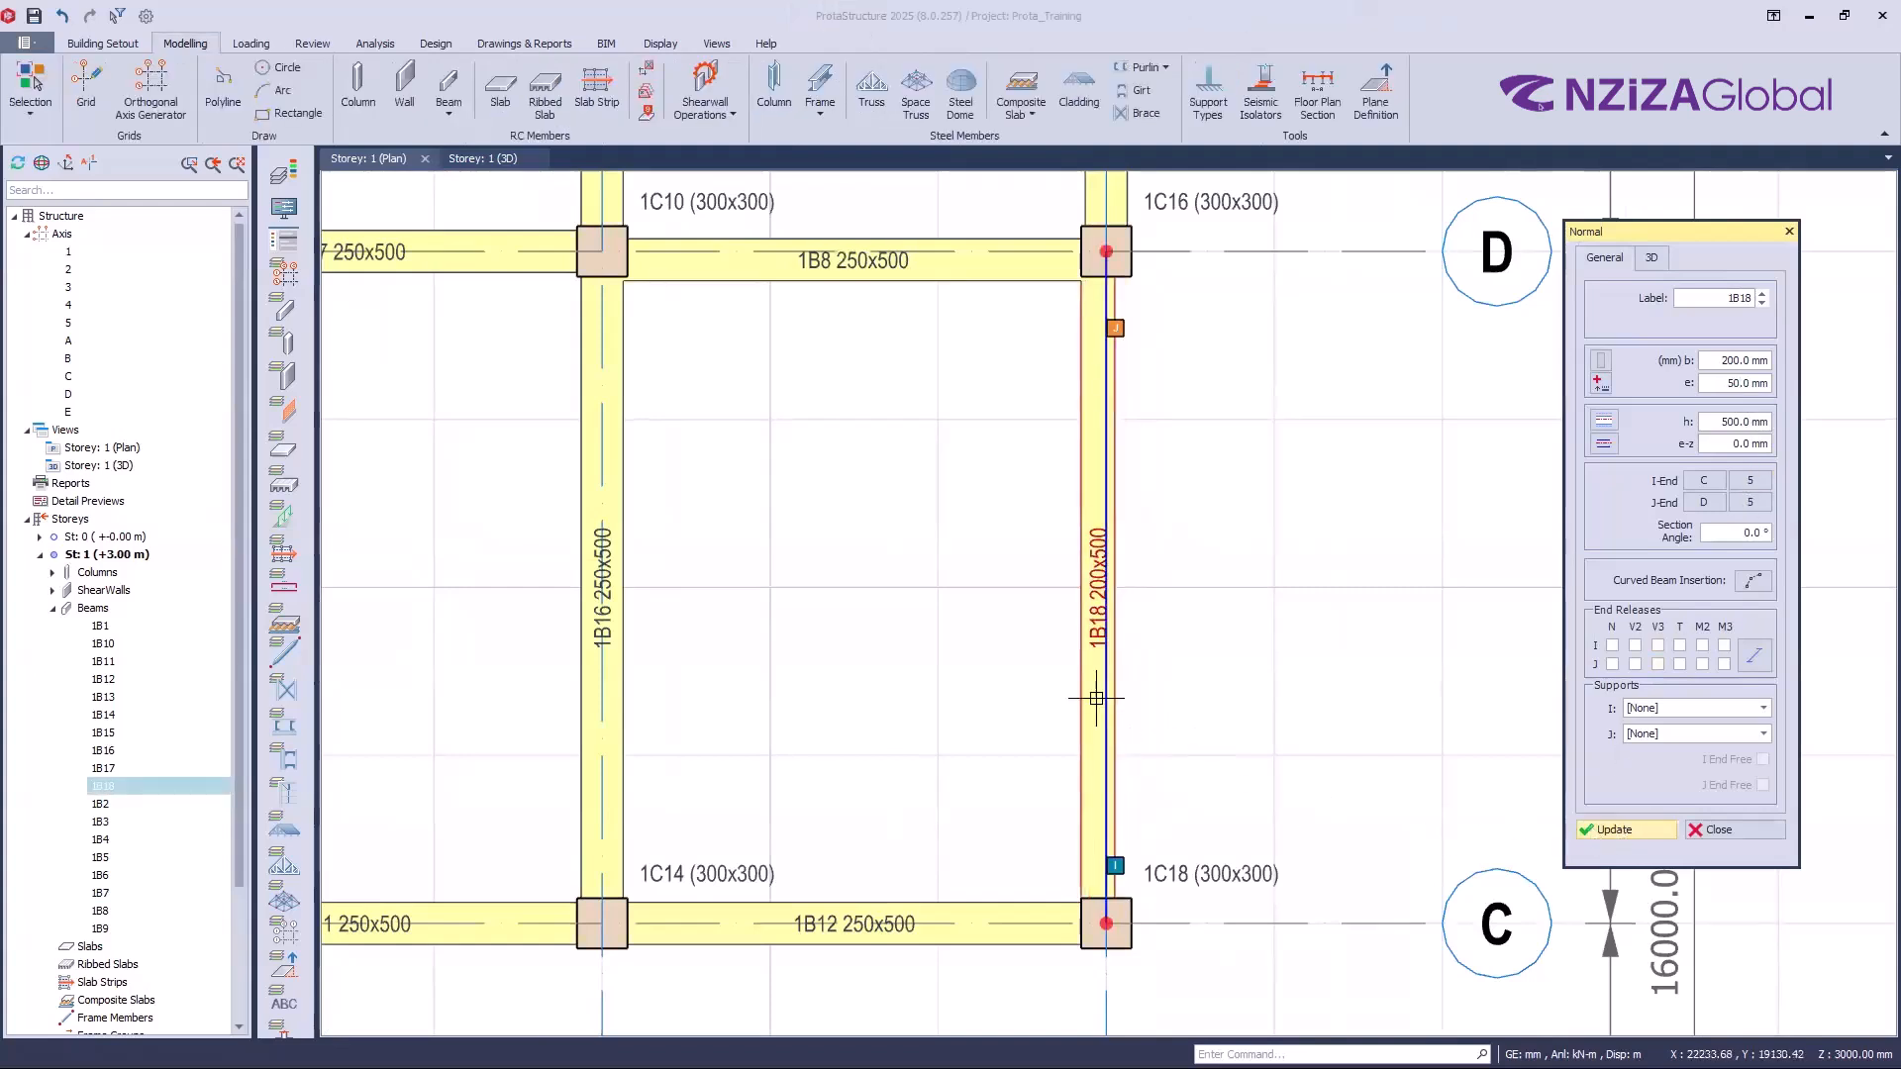
{"action": "scroll", "coordinate": [1133, 712], "scroll_direction": "up", "scroll_amount": 2}
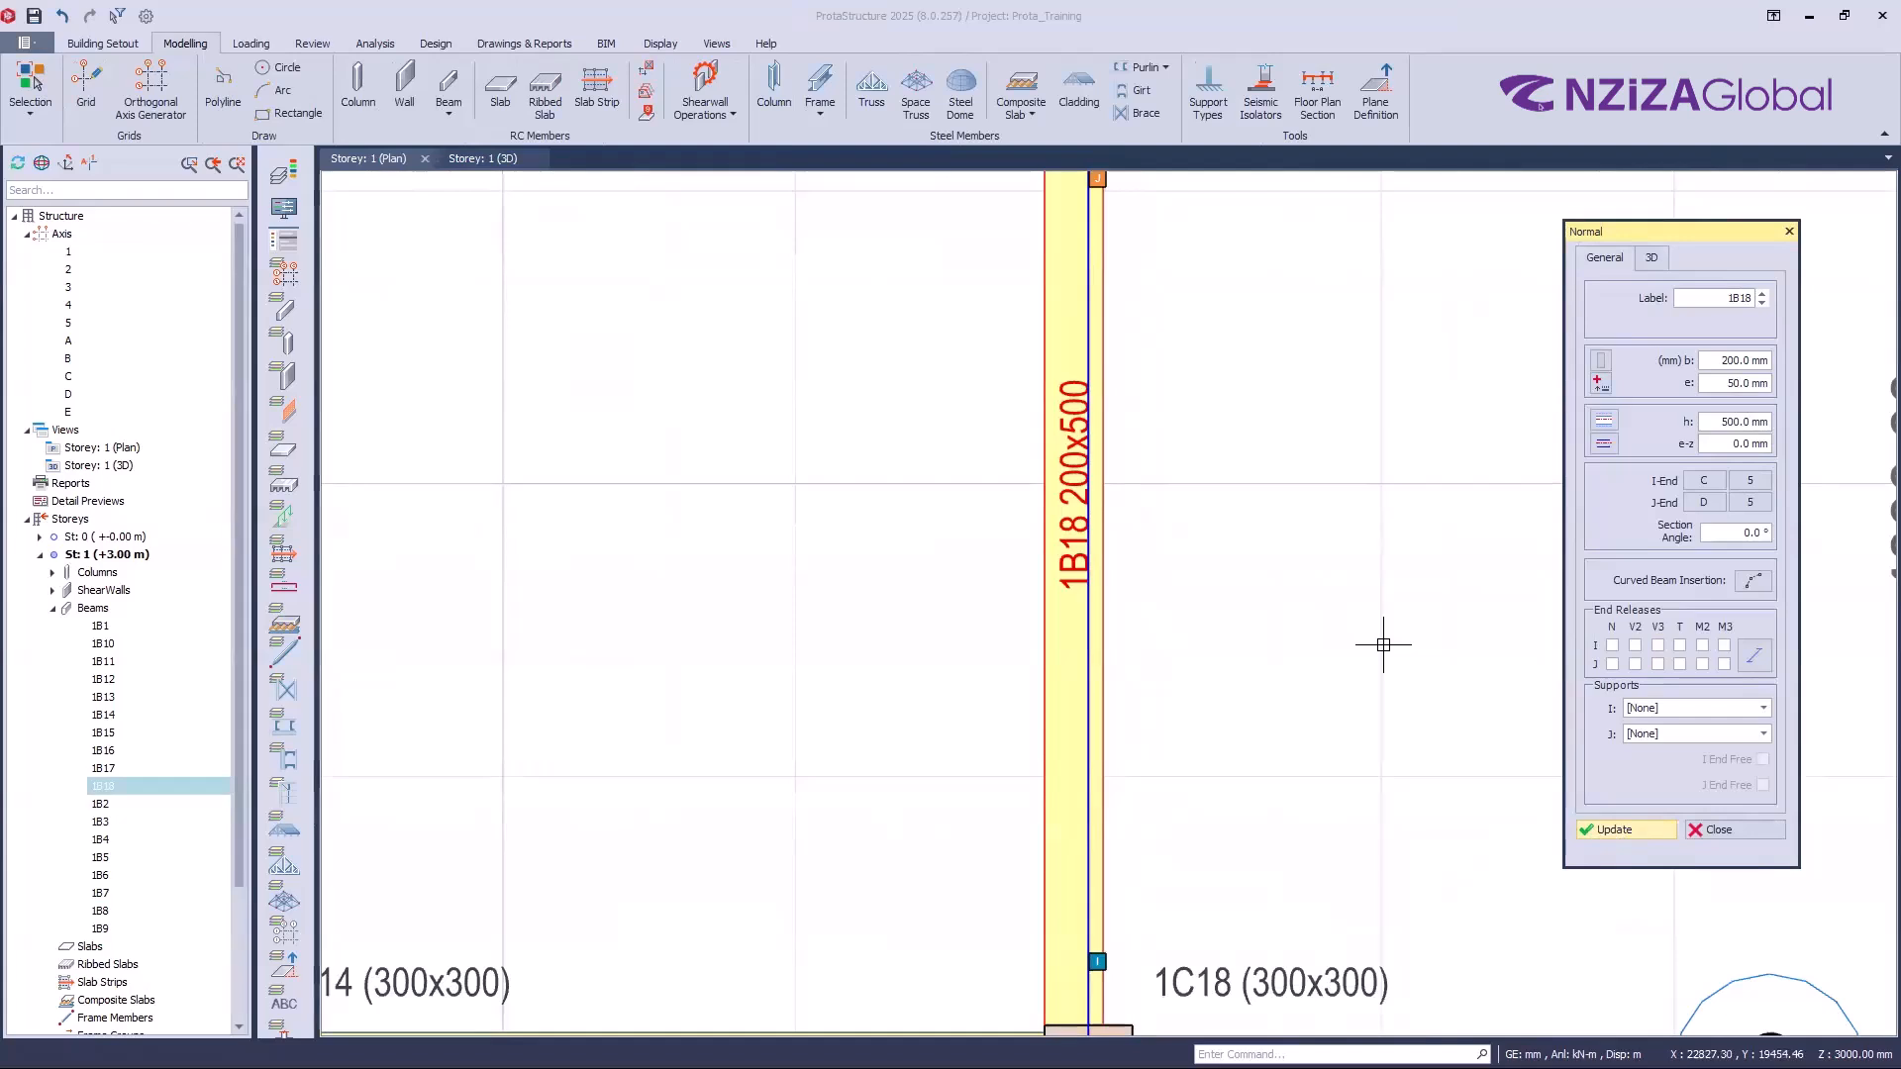
{"action": "scroll", "coordinate": [1384, 644], "scroll_direction": "down", "scroll_amount": 2}
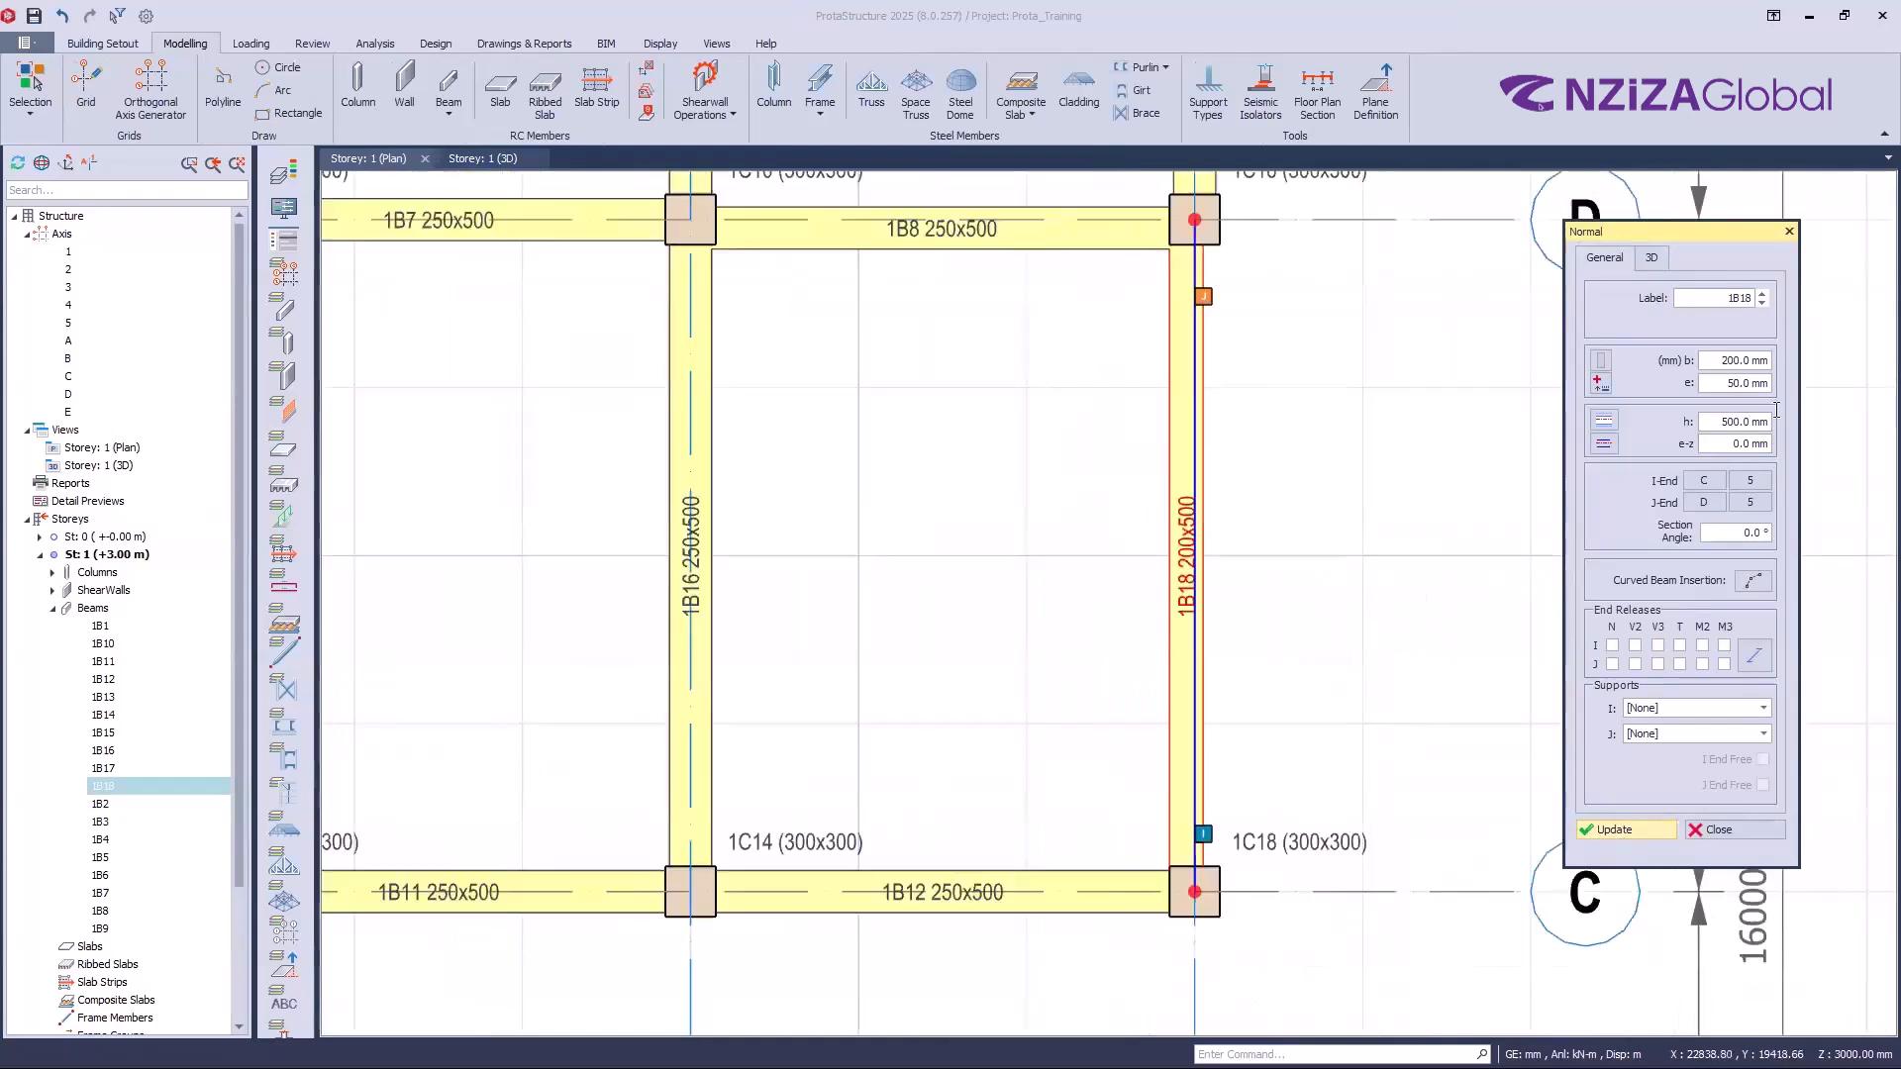
Step: Set the eccentricity e of beam 1B18, between columns 1C16 and 1C18, to 0 mm, apply it and deselect the beam
{"action": "left_click", "coordinate": [1727, 383]}
{"action": "left_click", "coordinate": [1759, 383]}
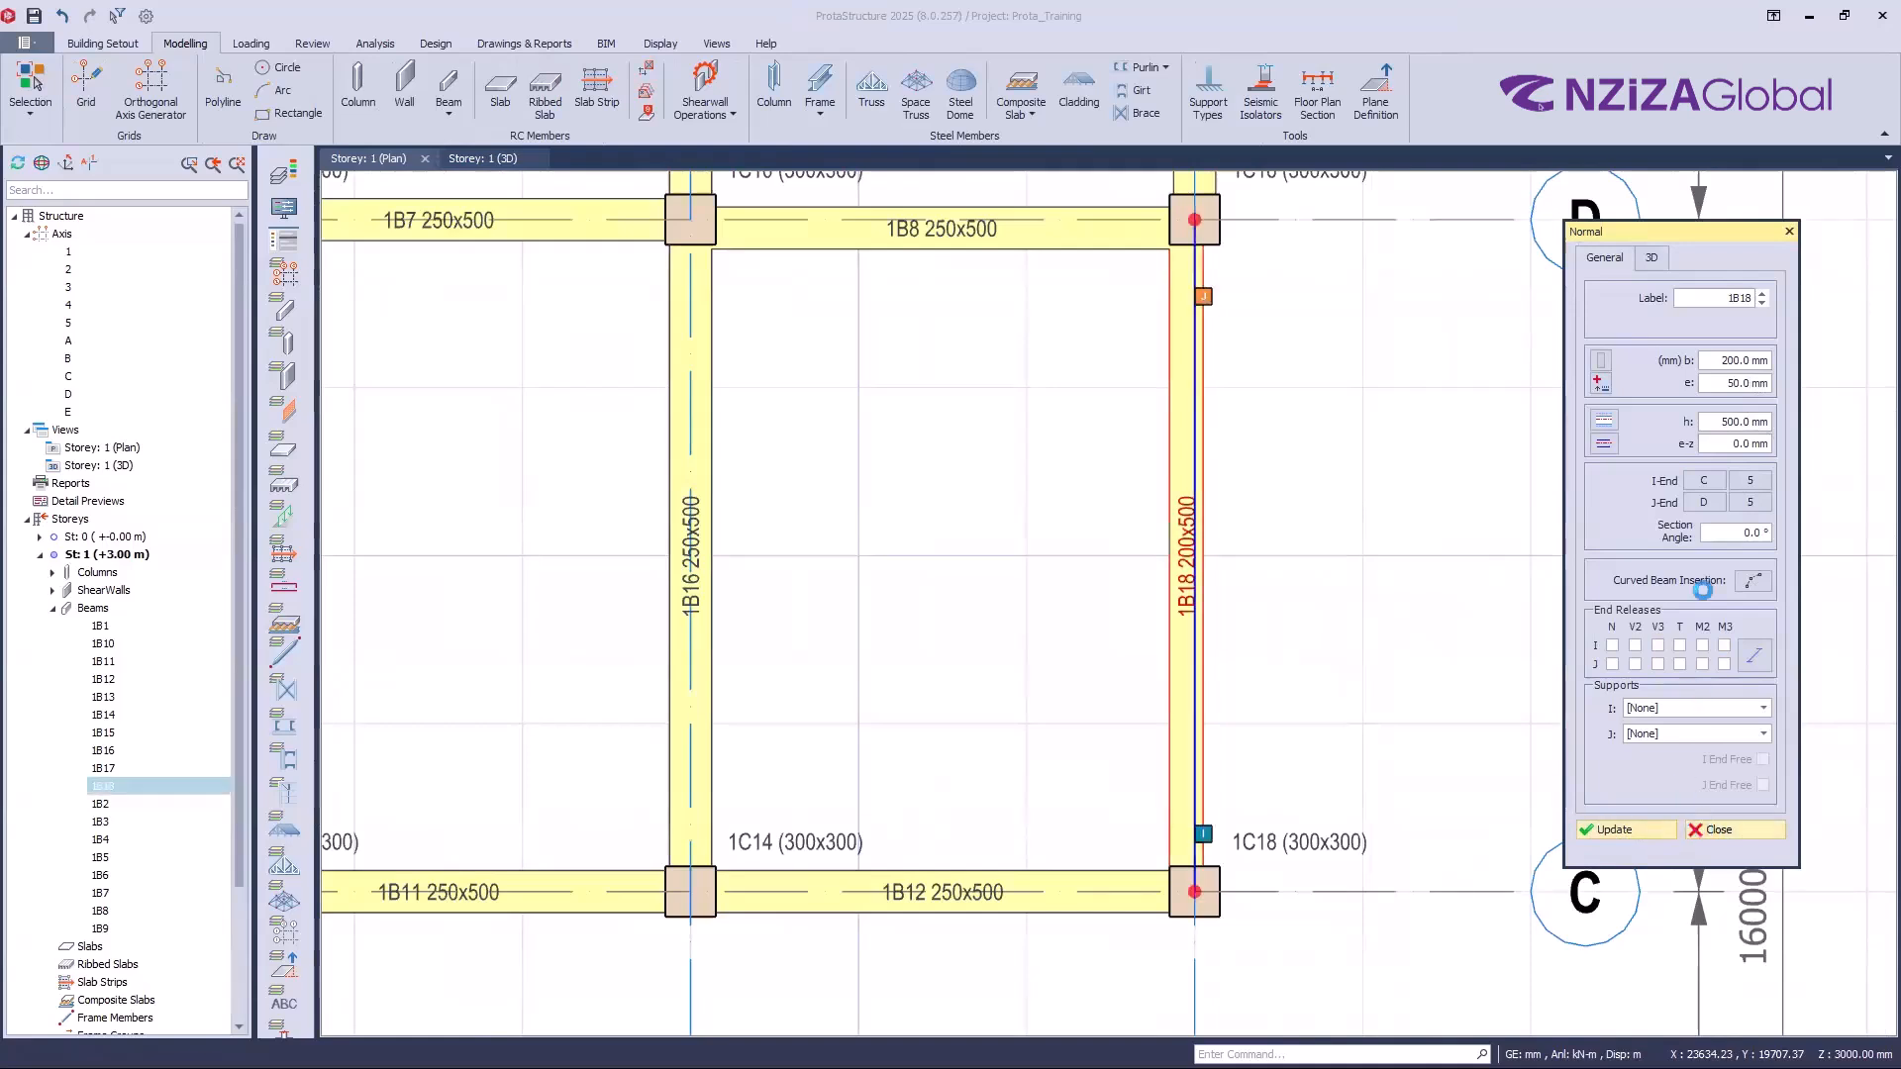
{"action": "left_click", "coordinate": [1742, 386]}
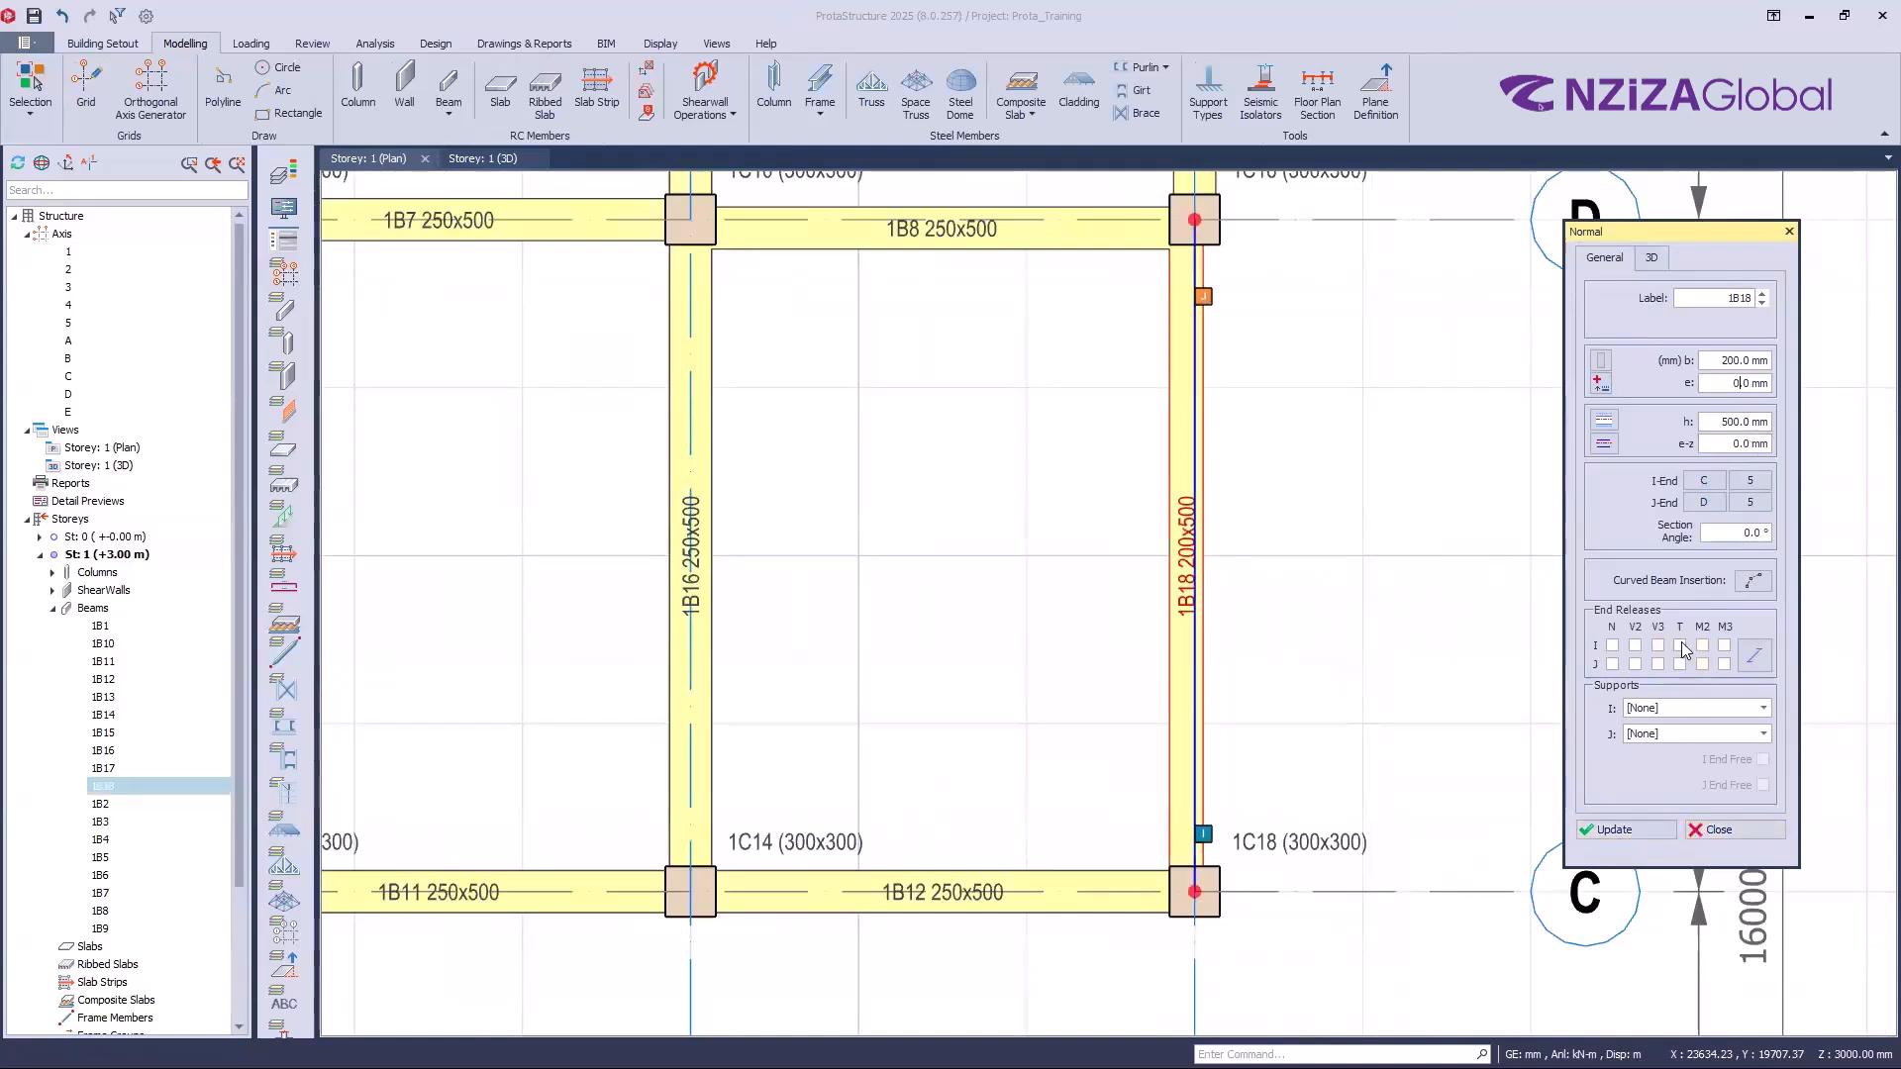
{"action": "left_click", "coordinate": [1632, 828]}
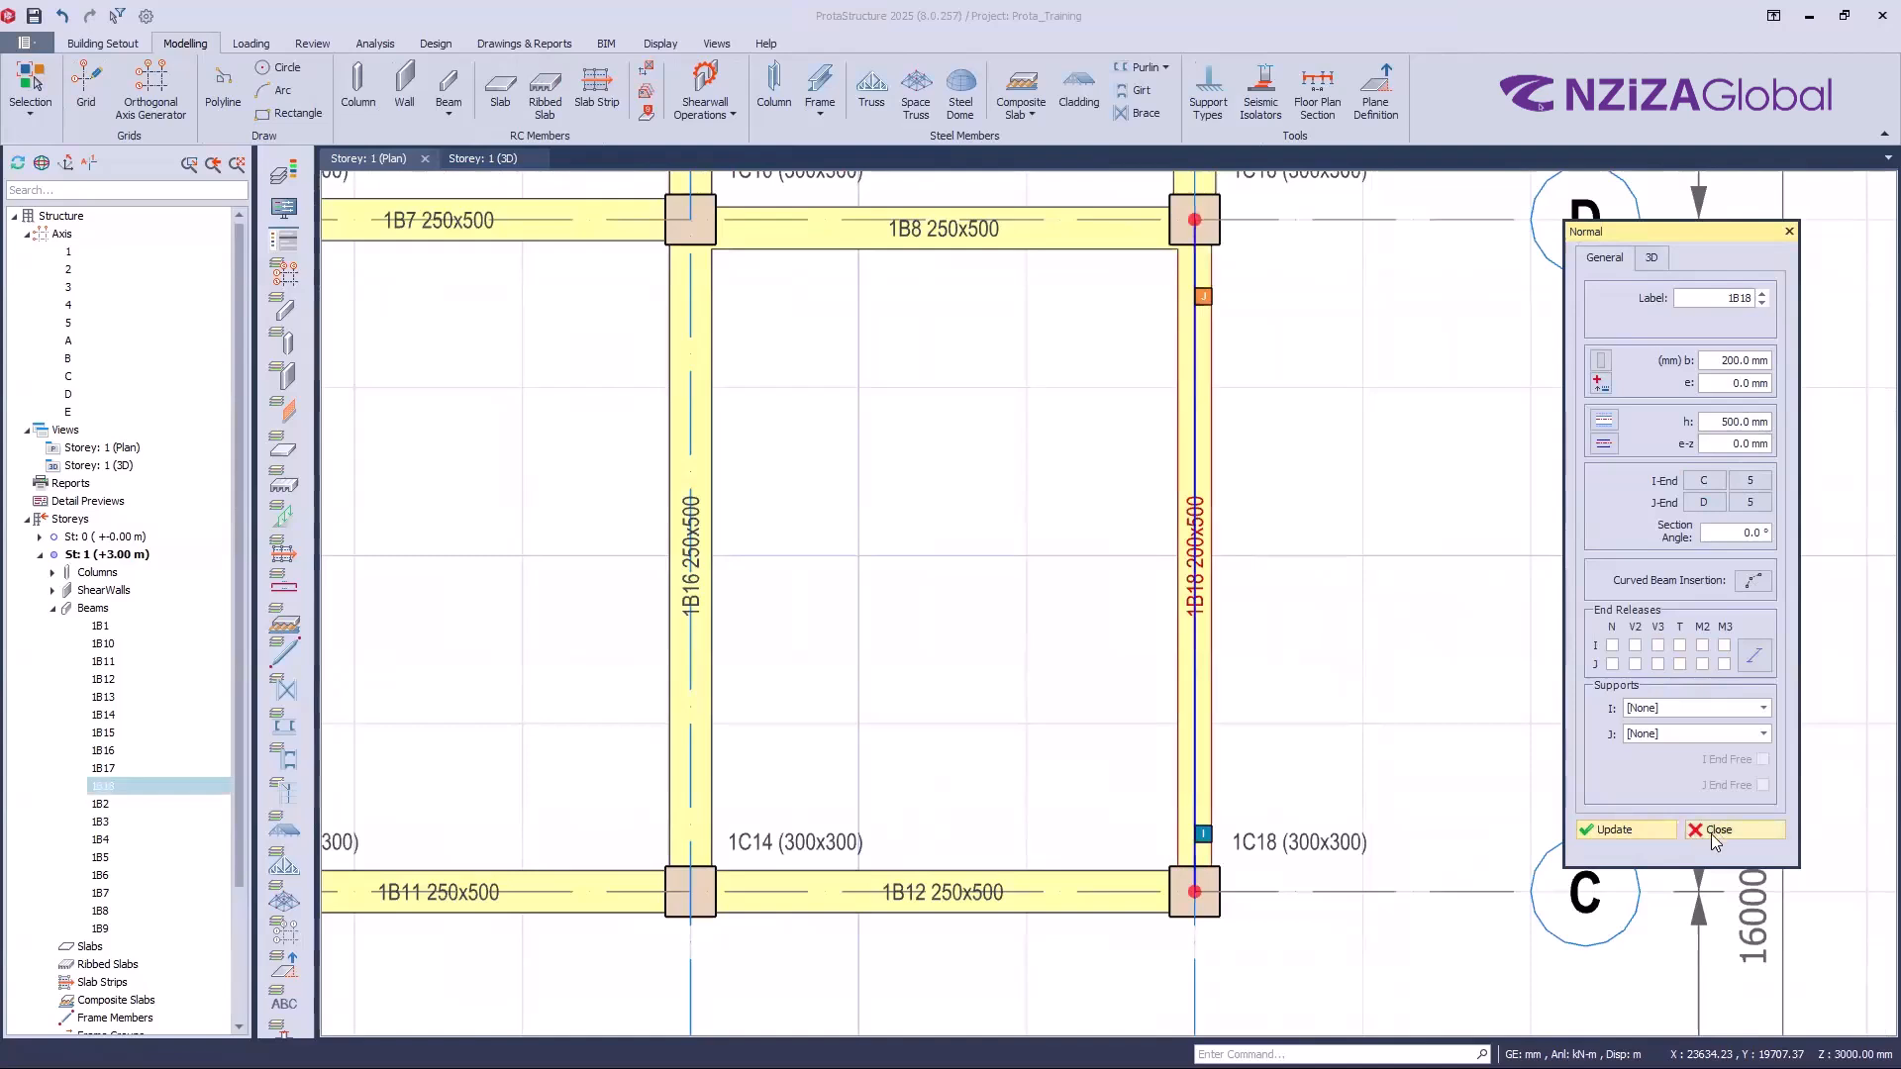
{"action": "left_click", "coordinate": [1718, 830]}
{"action": "scroll", "coordinate": [1198, 820], "scroll_direction": "up", "scroll_amount": 3}
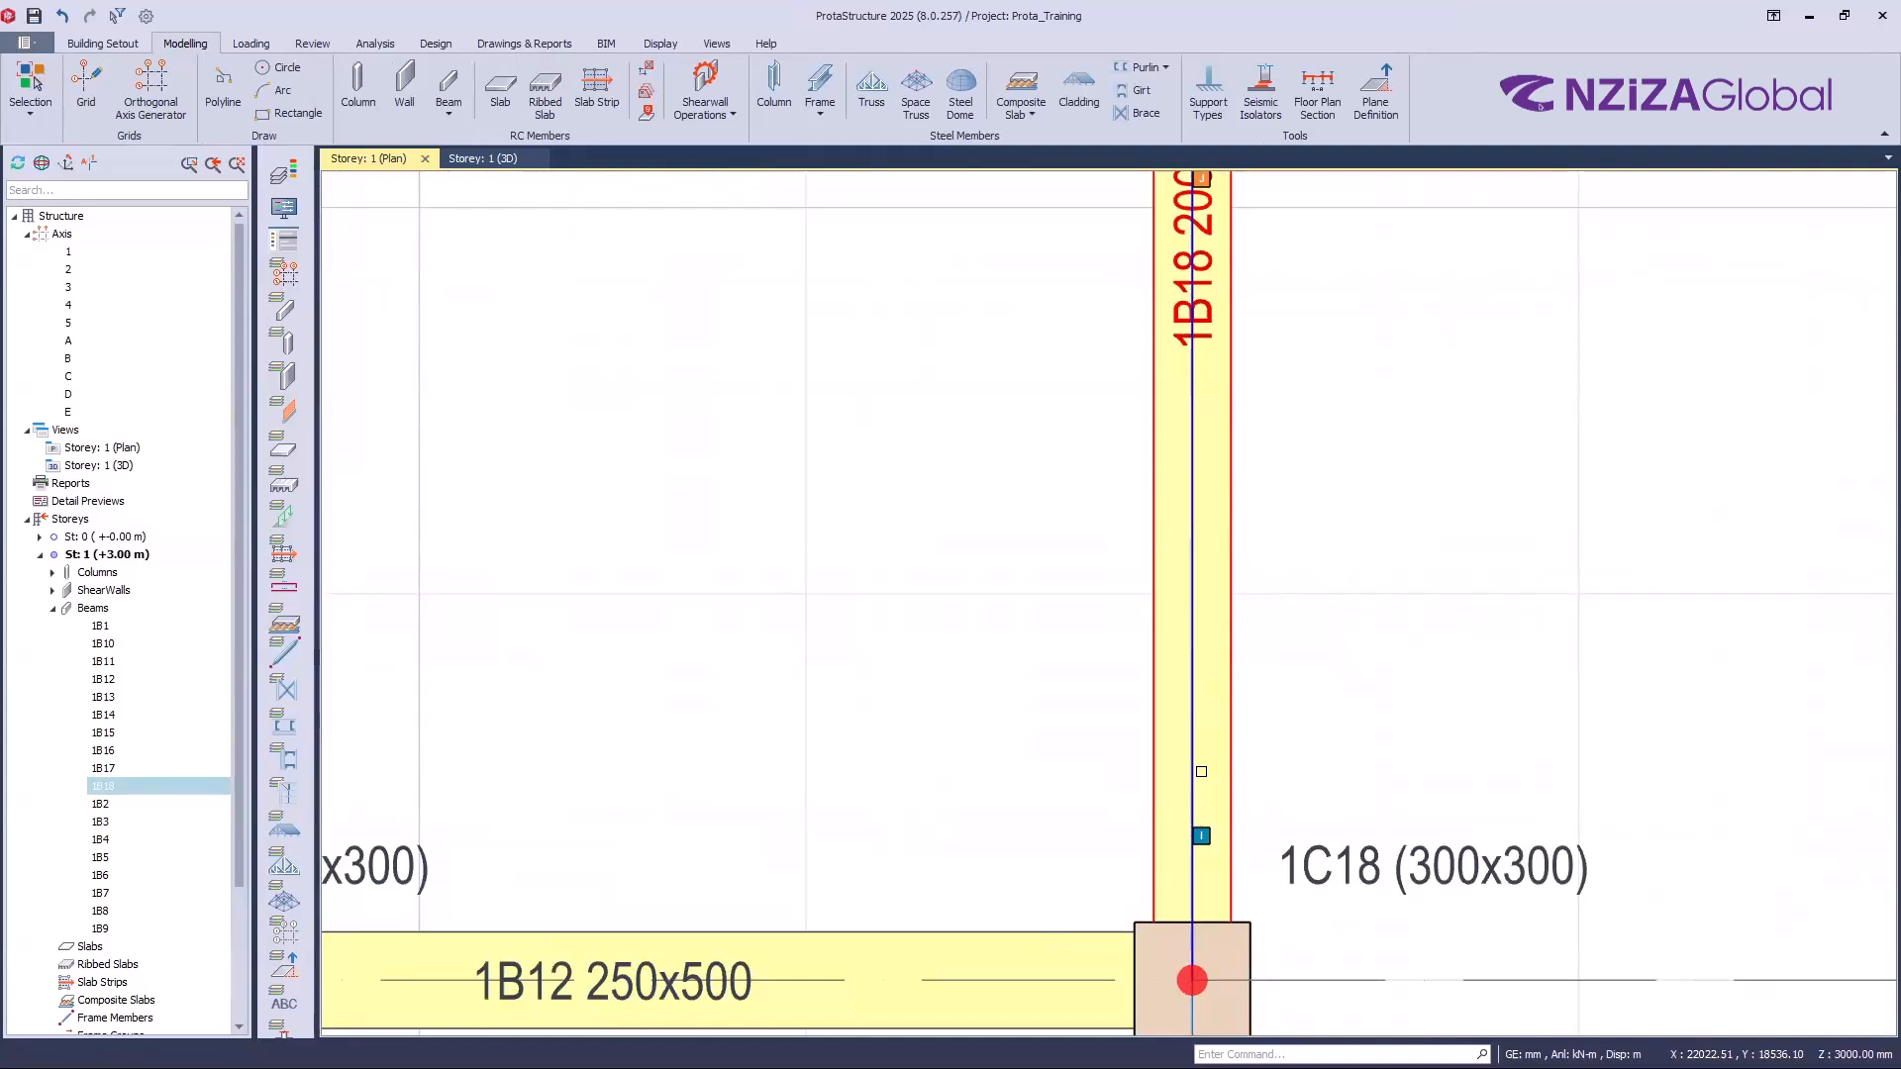
{"action": "scroll", "coordinate": [1079, 579], "scroll_direction": "down", "scroll_amount": 5}
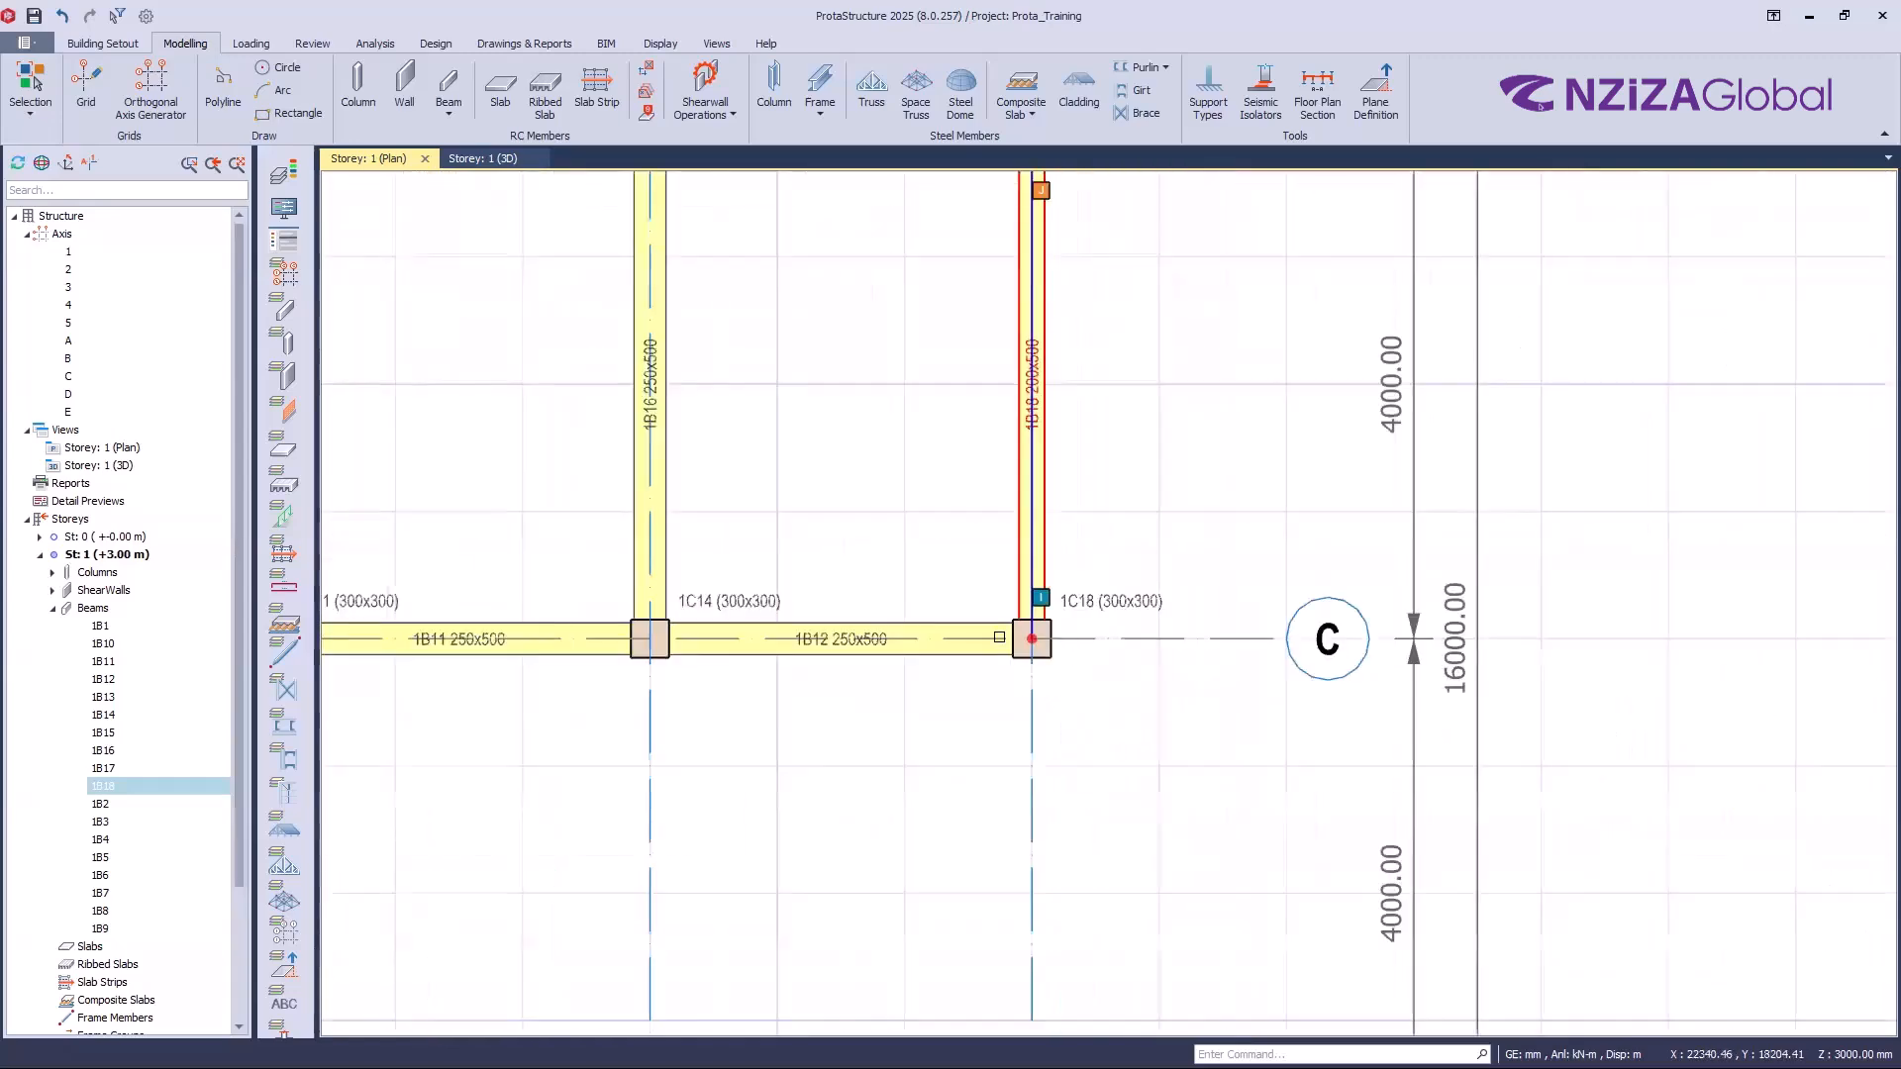
{"action": "scroll", "coordinate": [1086, 442], "scroll_direction": "down", "scroll_amount": 2}
{"action": "key", "text": "Escape"}
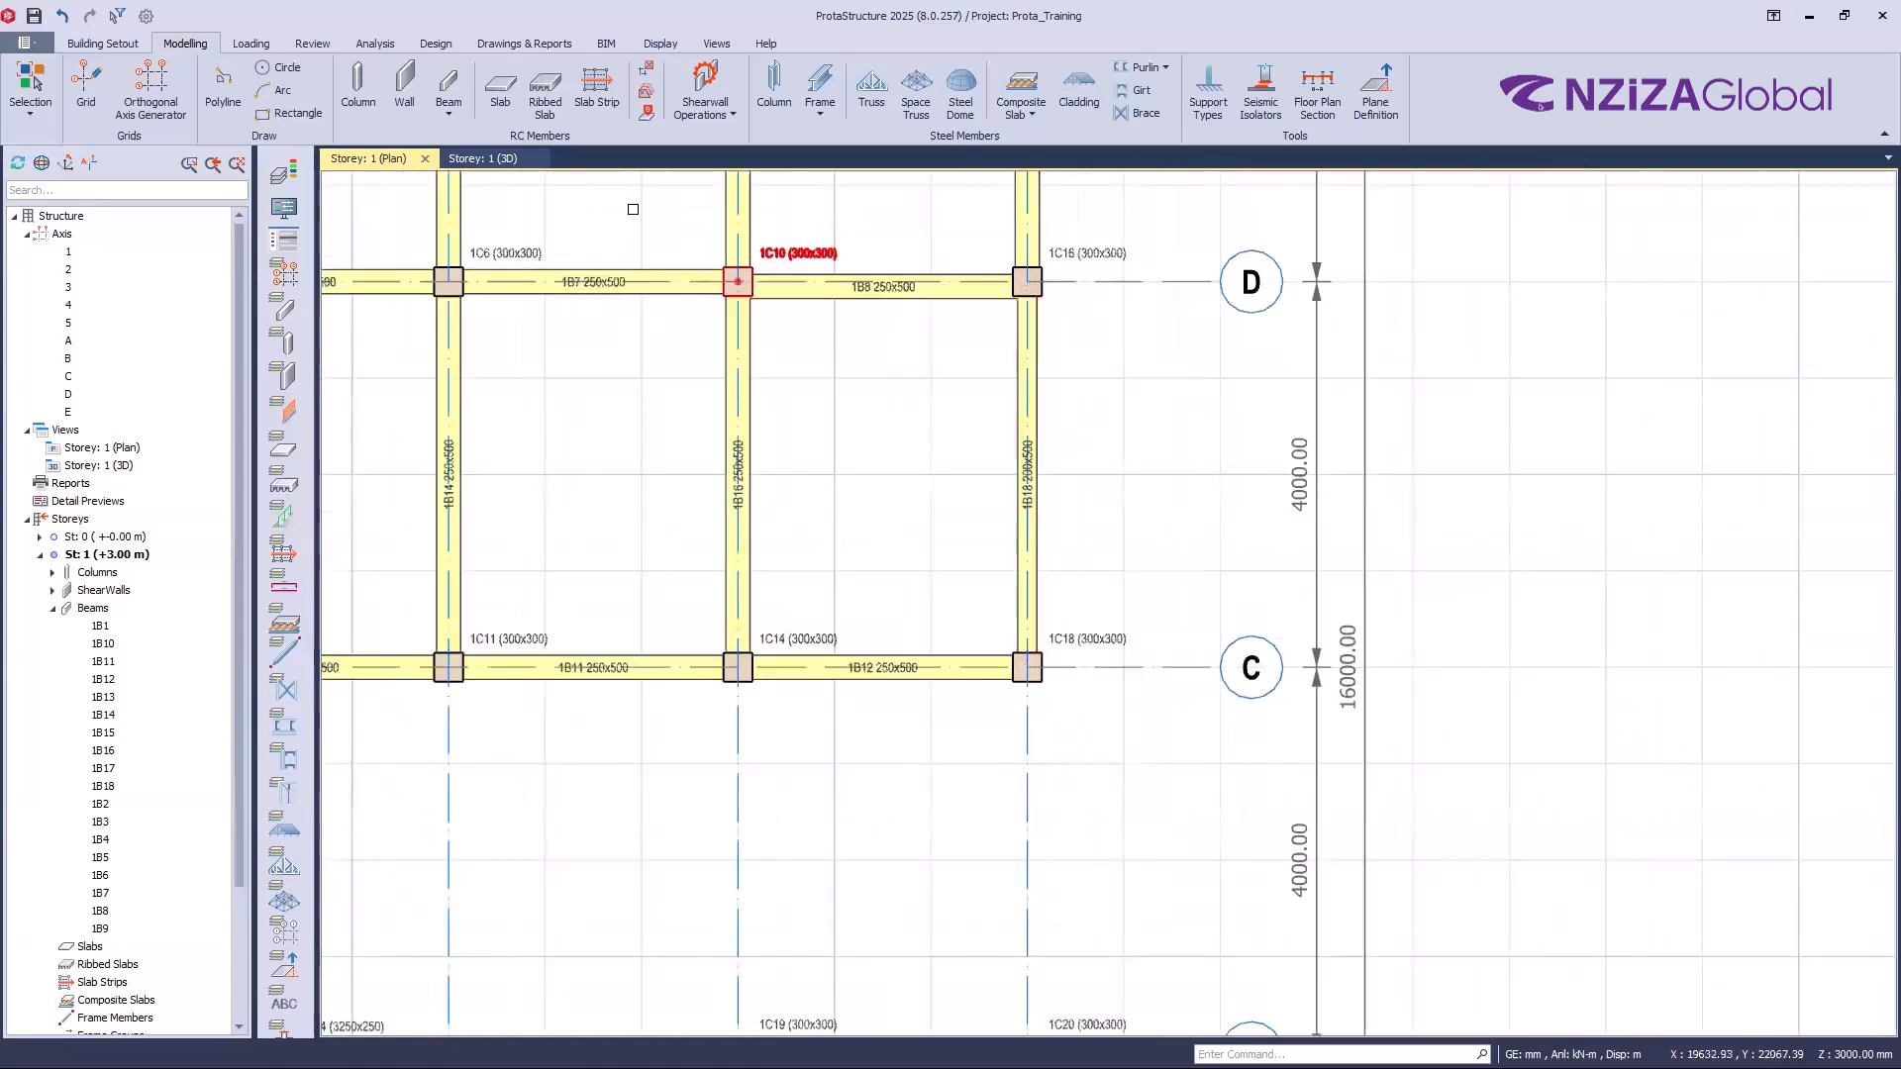
Step: Open the properties of beam 1B18 in the Storey 1 3D view and examine its junction with column 1C16
{"action": "left_click", "coordinate": [492, 160]}
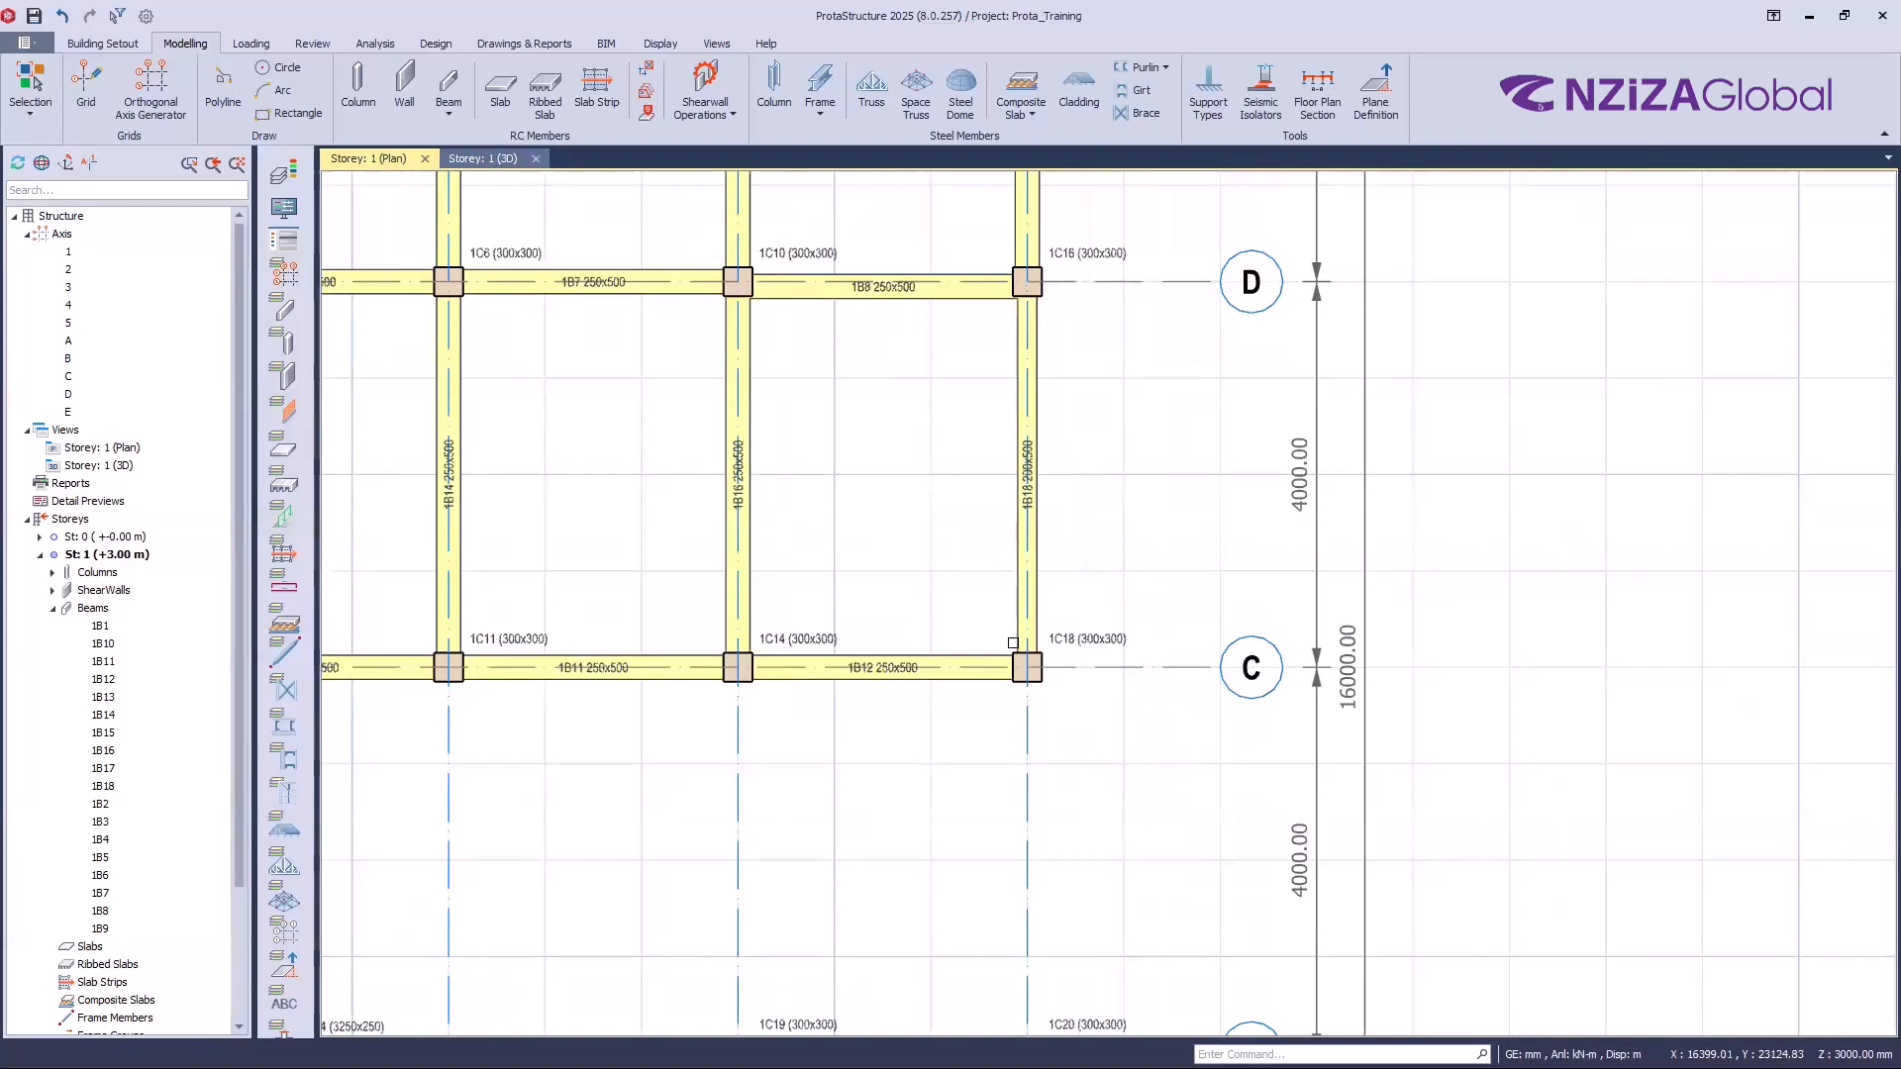
{"action": "left_click", "coordinate": [1037, 544]}
{"action": "middle_click_drag", "start_coordinate": [1318, 674], "coordinate": [1307, 676]}
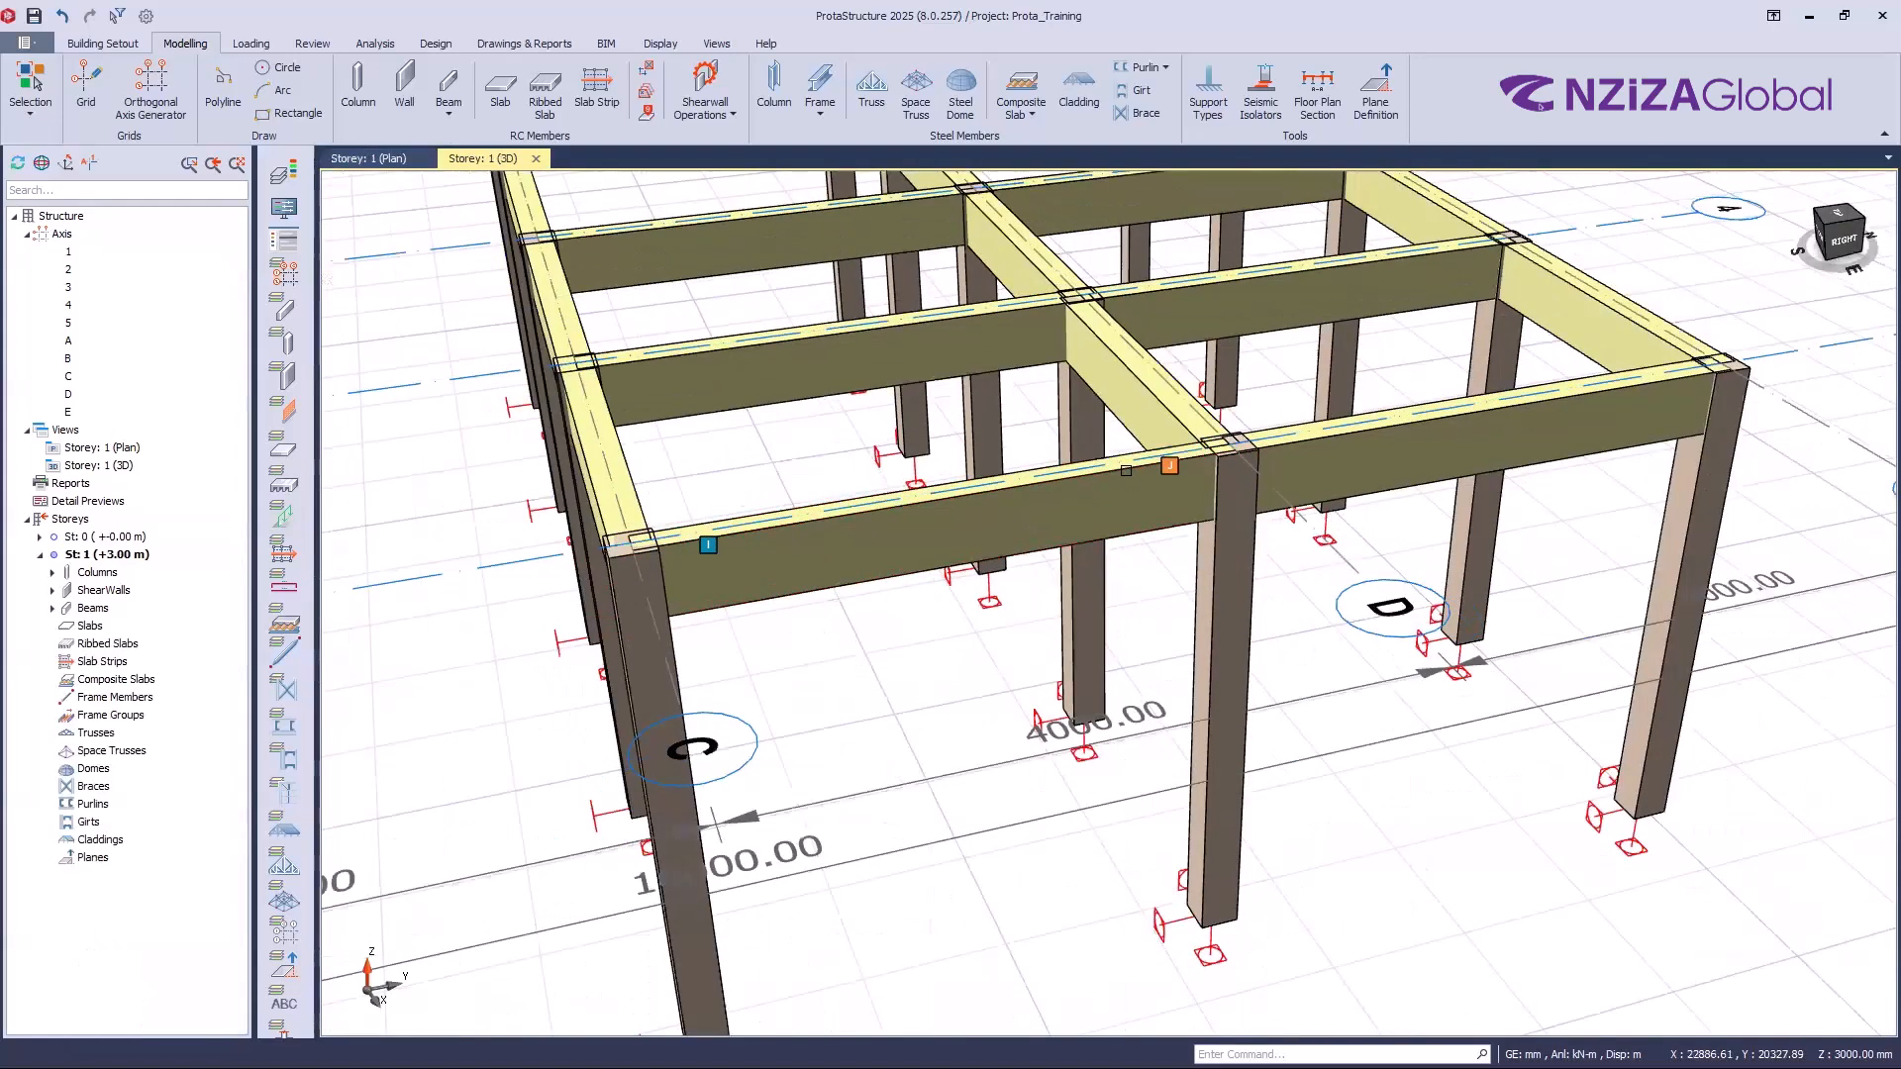
{"action": "middle_click_drag", "start_coordinate": [1126, 479], "coordinate": [950, 518]}
{"action": "left_click", "coordinate": [1126, 483]}
{"action": "scroll", "coordinate": [1126, 483], "scroll_direction": "up", "scroll_amount": 3}
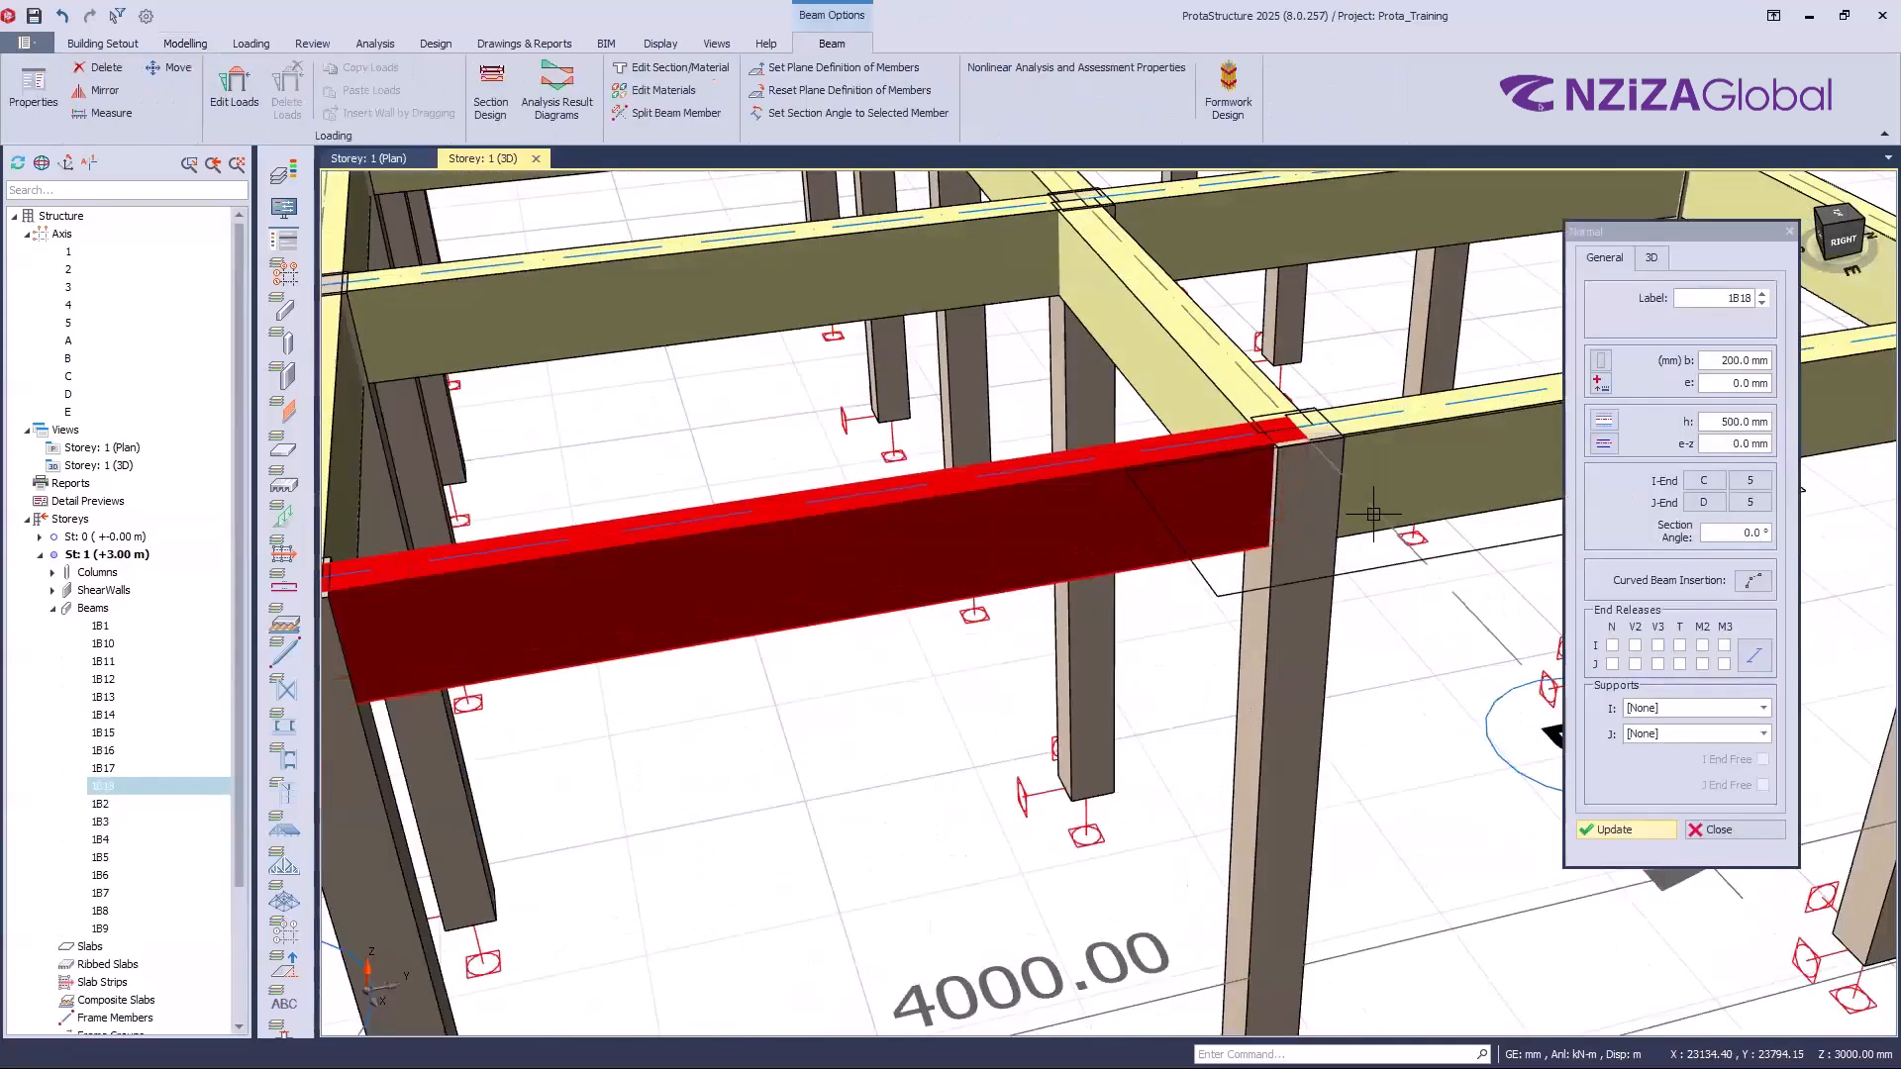
{"action": "scroll", "coordinate": [1284, 339], "scroll_direction": "up", "scroll_amount": 2}
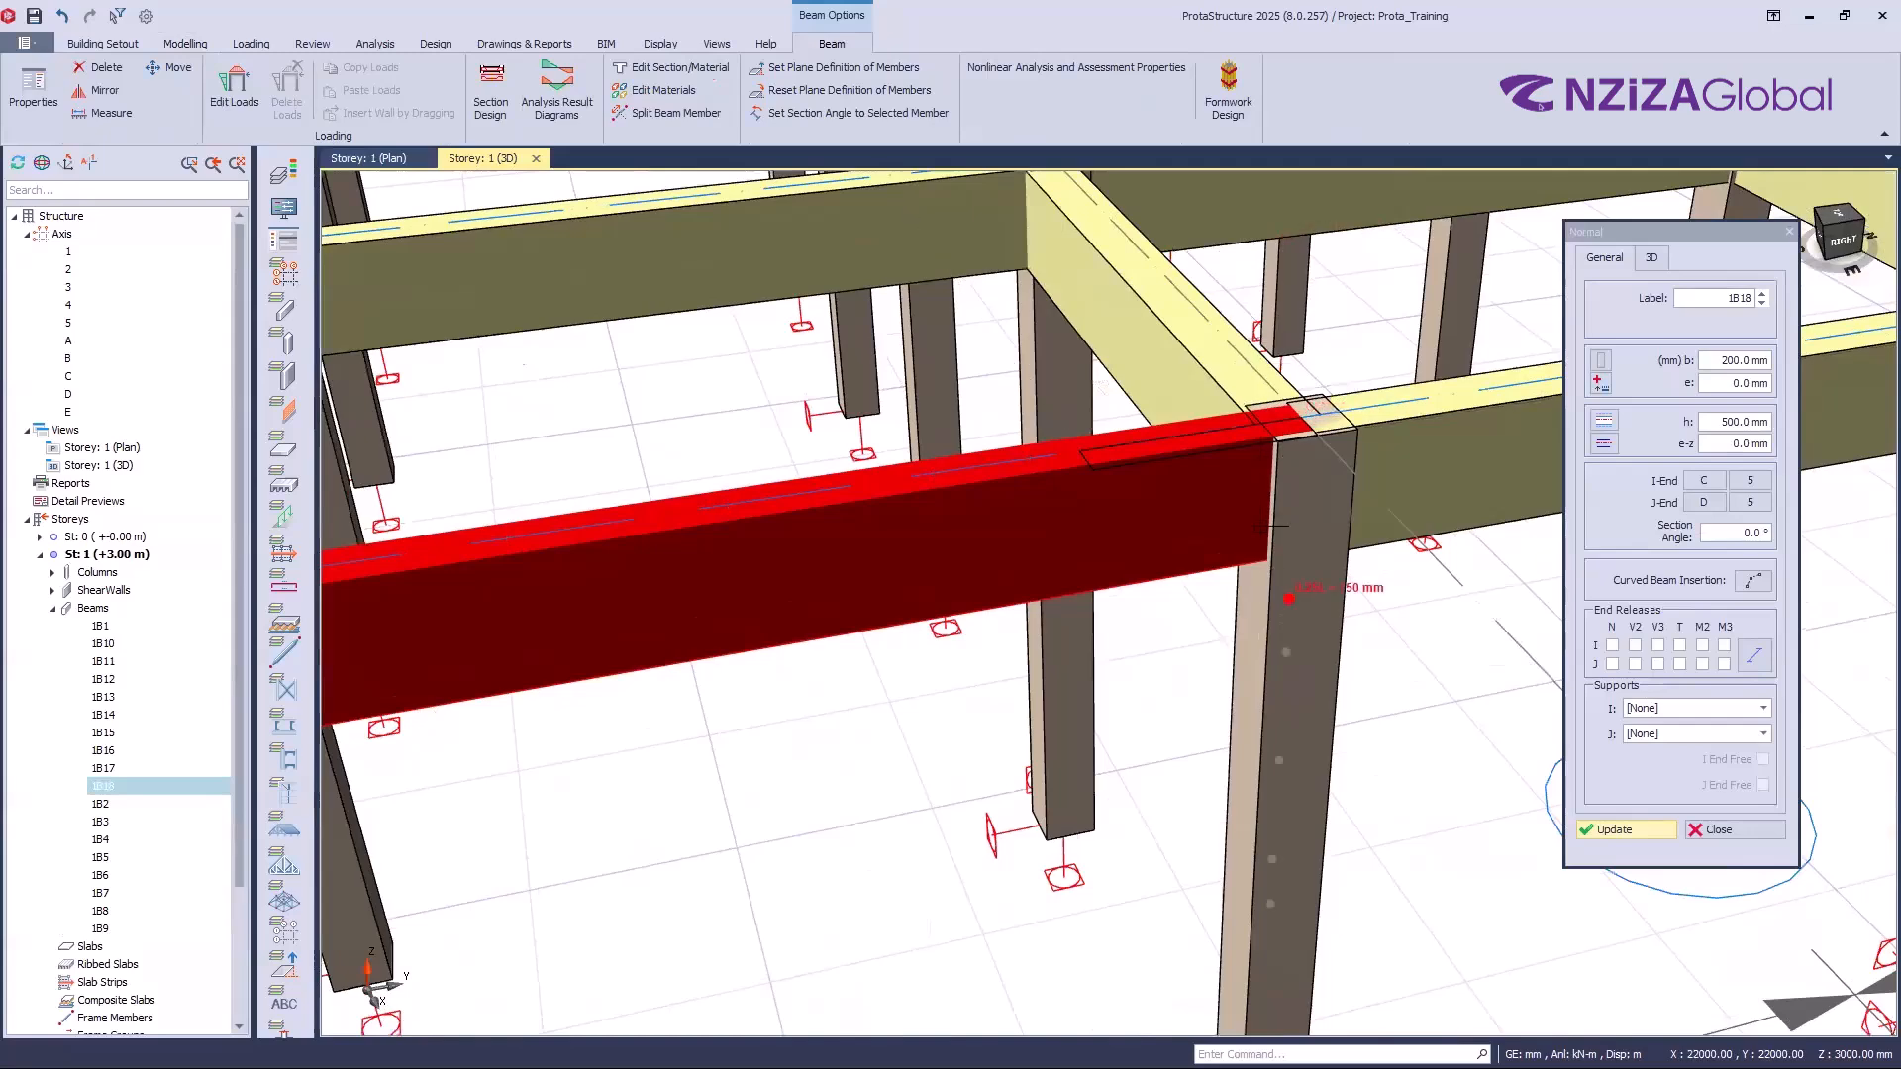
{"action": "scroll", "coordinate": [1284, 424], "scroll_direction": "up", "scroll_amount": 2}
{"action": "scroll", "coordinate": [1285, 421], "scroll_direction": "up", "scroll_amount": 3}
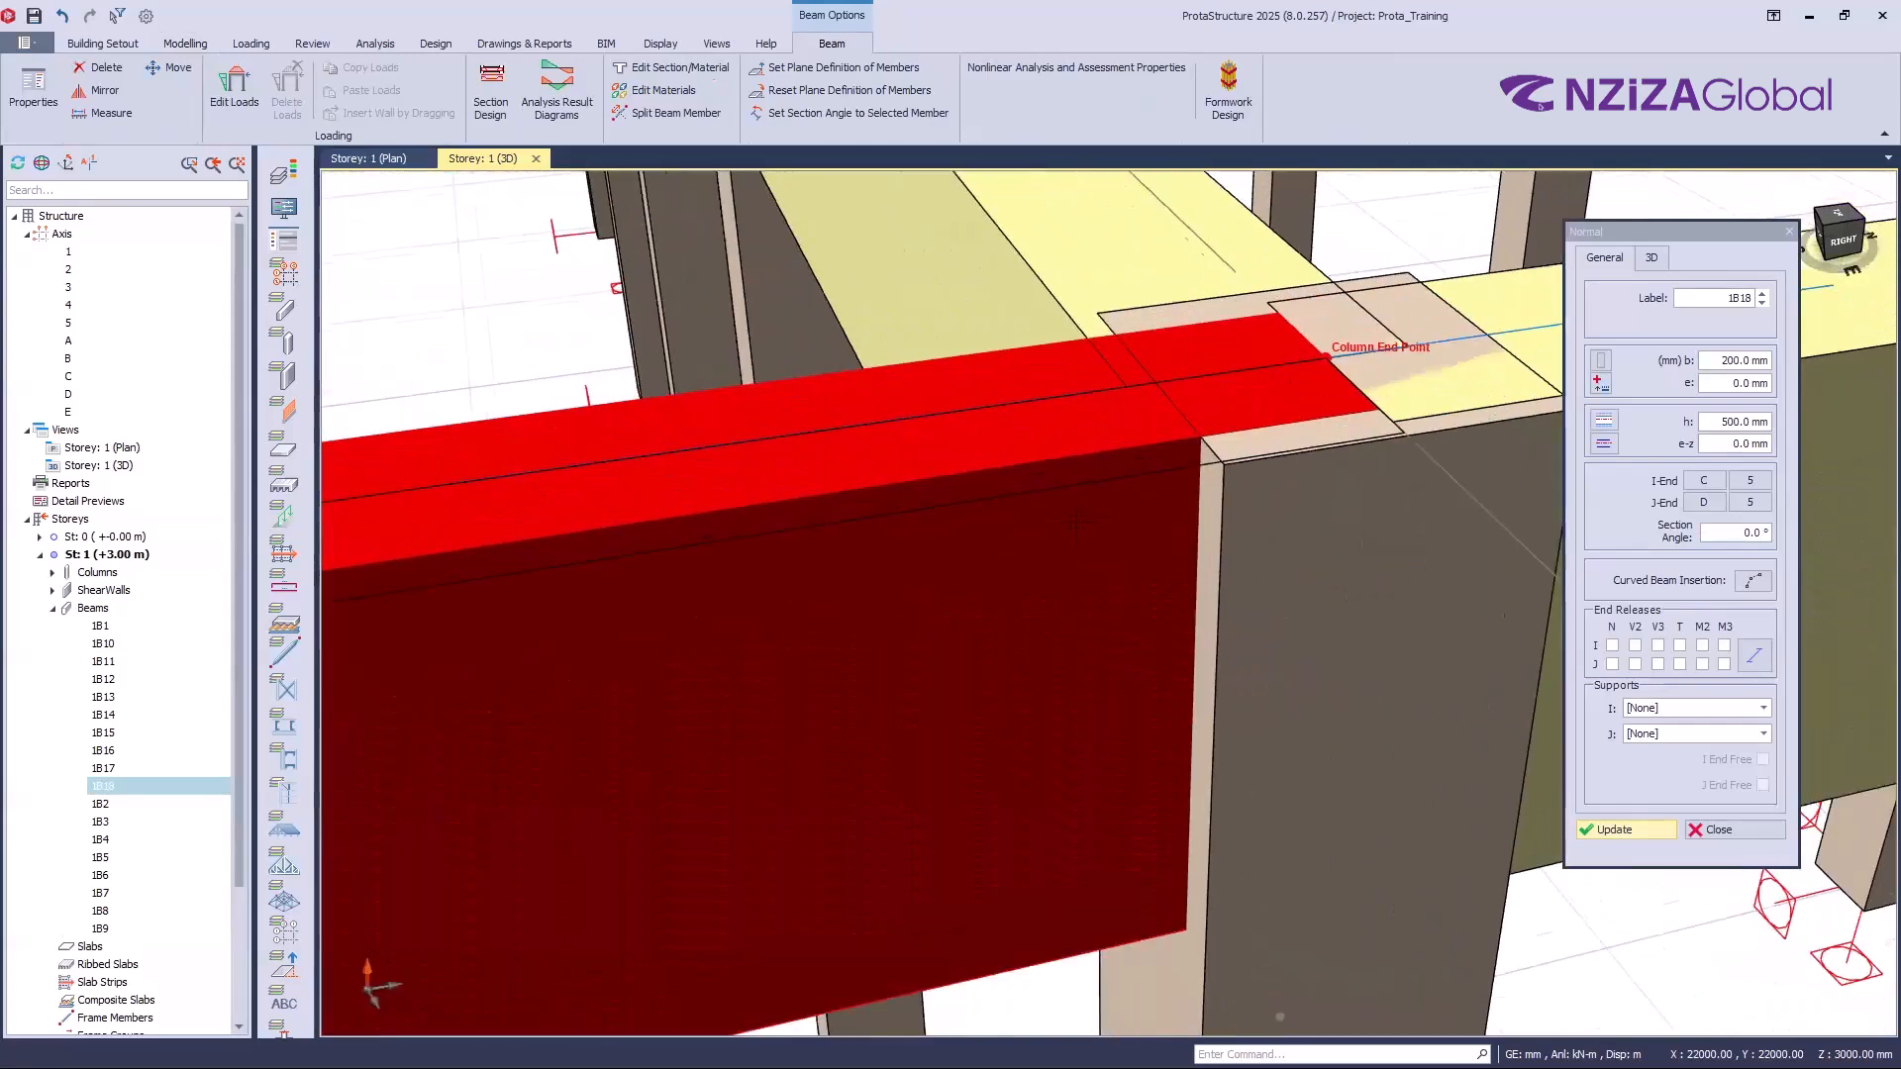
{"action": "key", "text": "ctrl"}
{"action": "key", "text": "ctrl"}
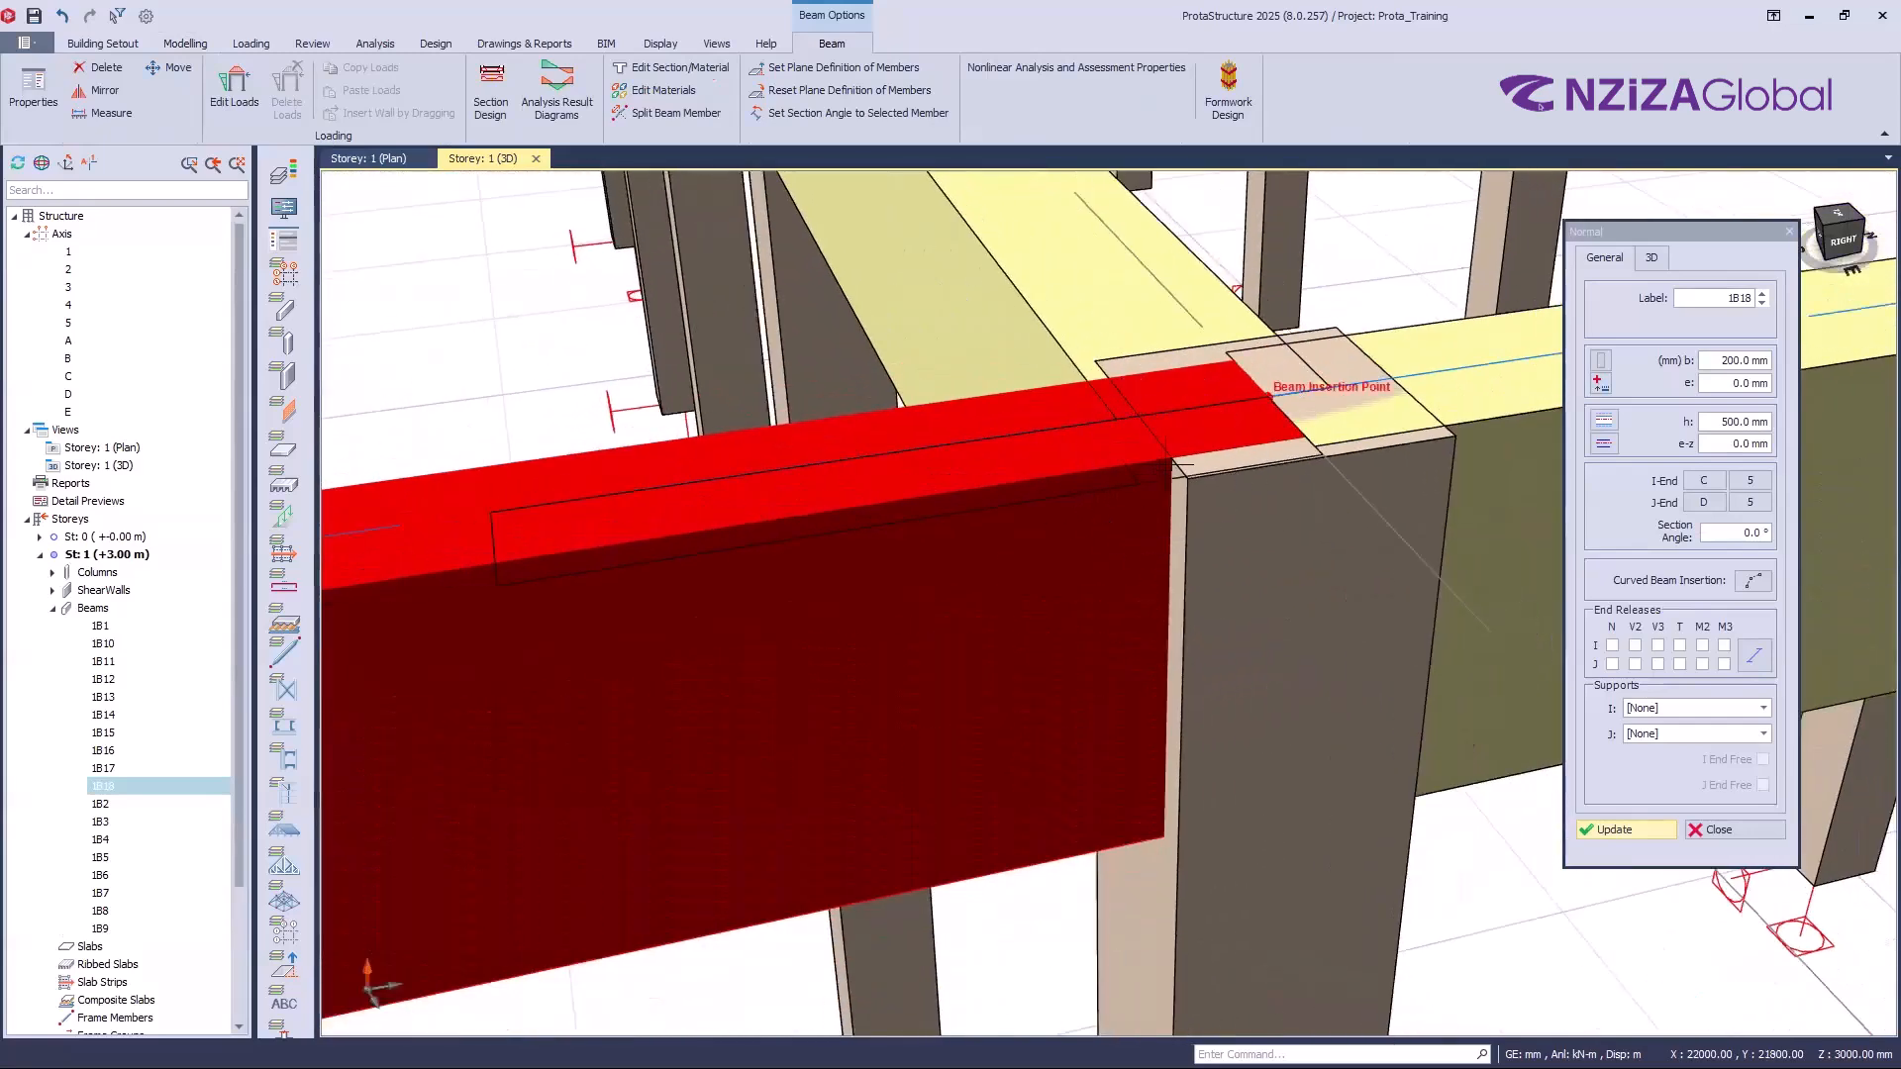
{"action": "key", "text": "ctrl"}
{"action": "scroll", "coordinate": [1042, 481], "scroll_direction": "down", "scroll_amount": 1}
{"action": "scroll", "coordinate": [646, 495], "scroll_direction": "down", "scroll_amount": 1}
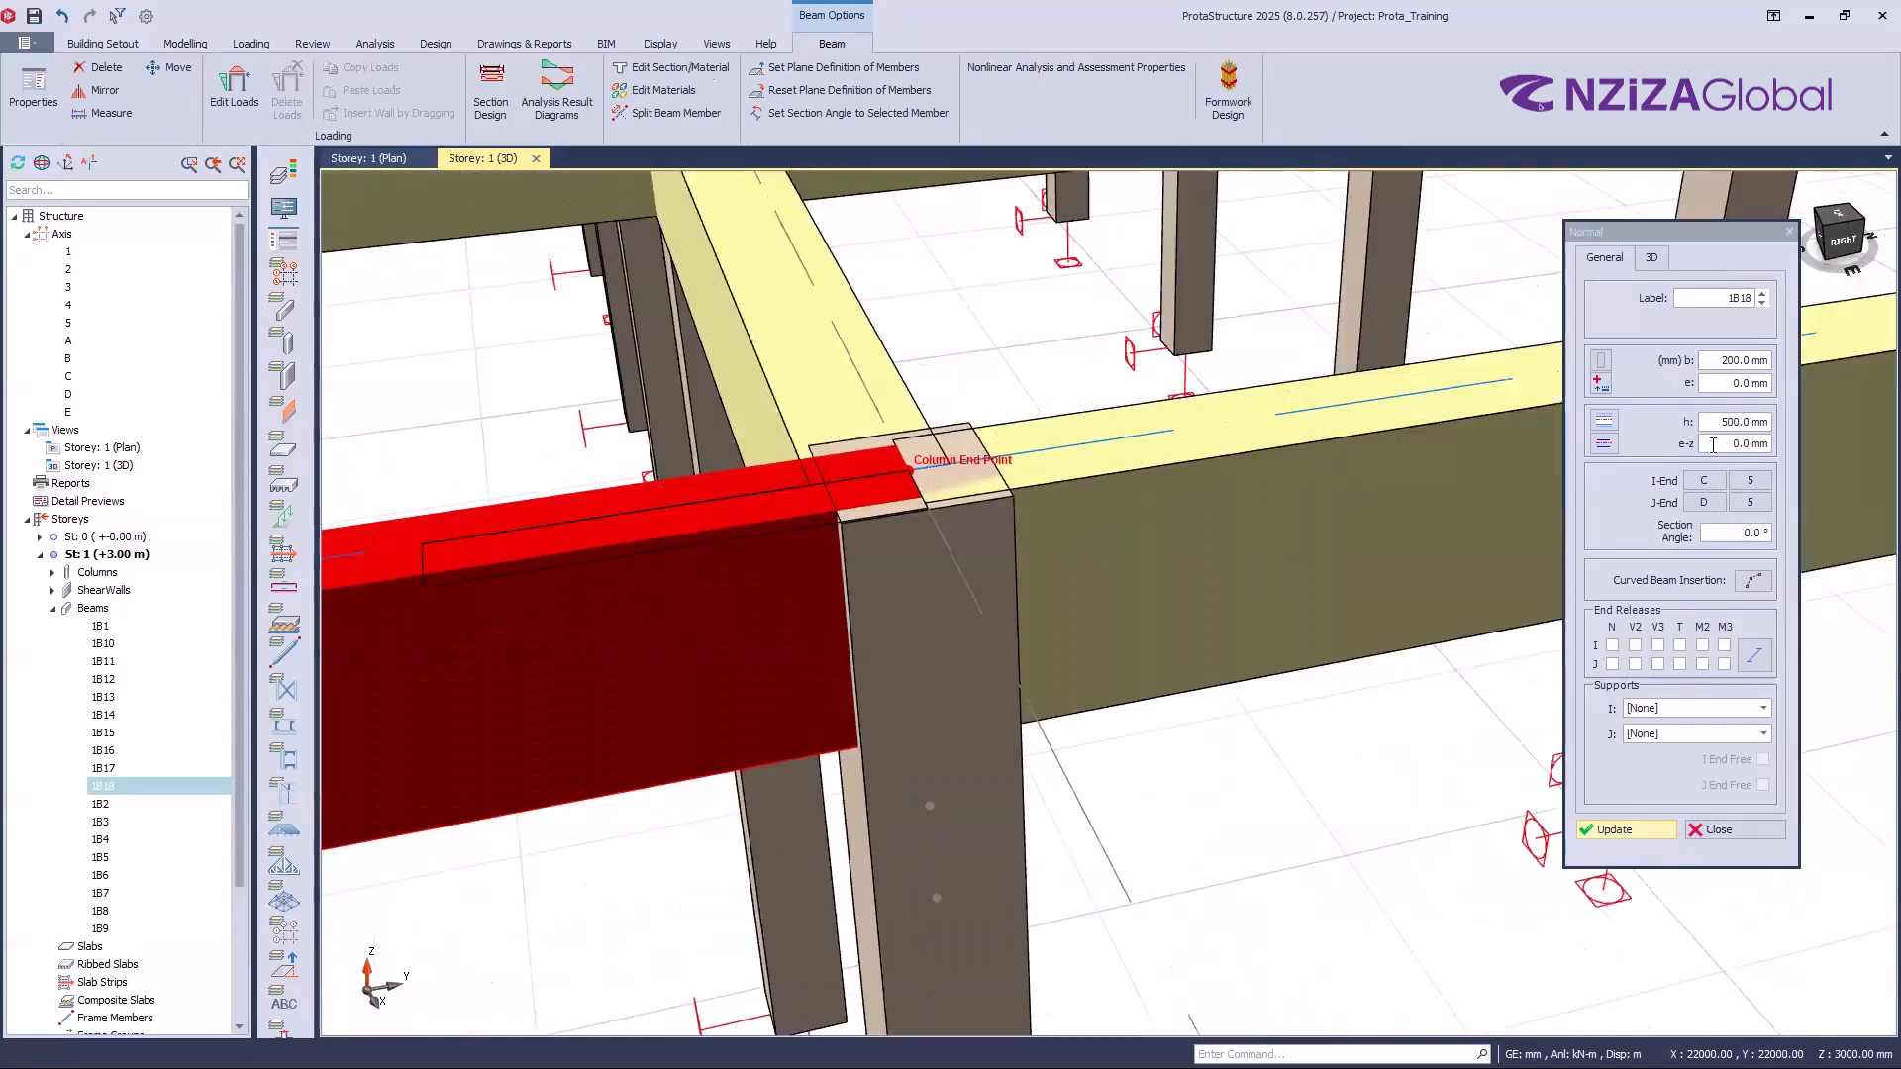
Step: Set the vertical eccentricity e-z of beam 1B18 to 100 mm, apply it and inspect the beam end at the column
{"action": "left_click", "coordinate": [1762, 444]}
{"action": "left_click_drag", "start_coordinate": [1762, 443], "coordinate": [1728, 466]}
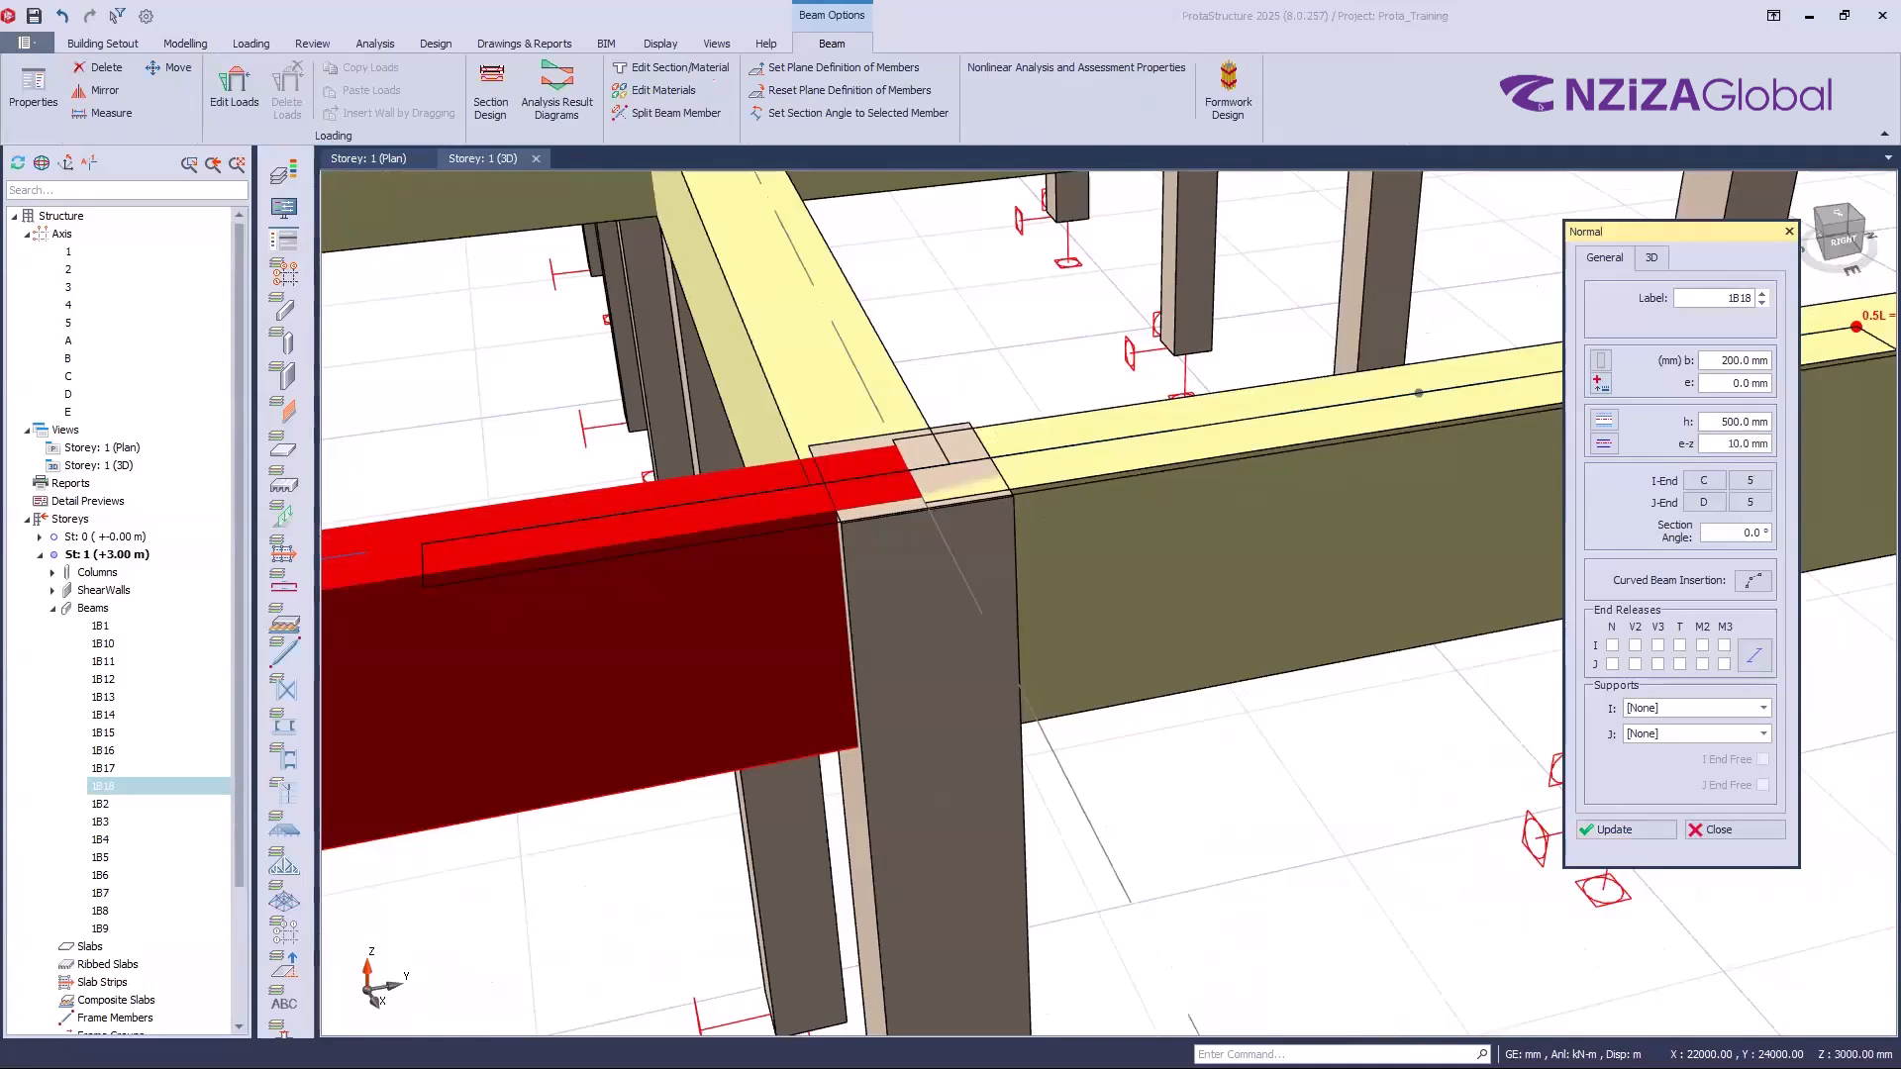
{"action": "left_click", "coordinate": [1607, 830]}
{"action": "scroll", "coordinate": [1134, 536], "scroll_direction": "up", "scroll_amount": 3}
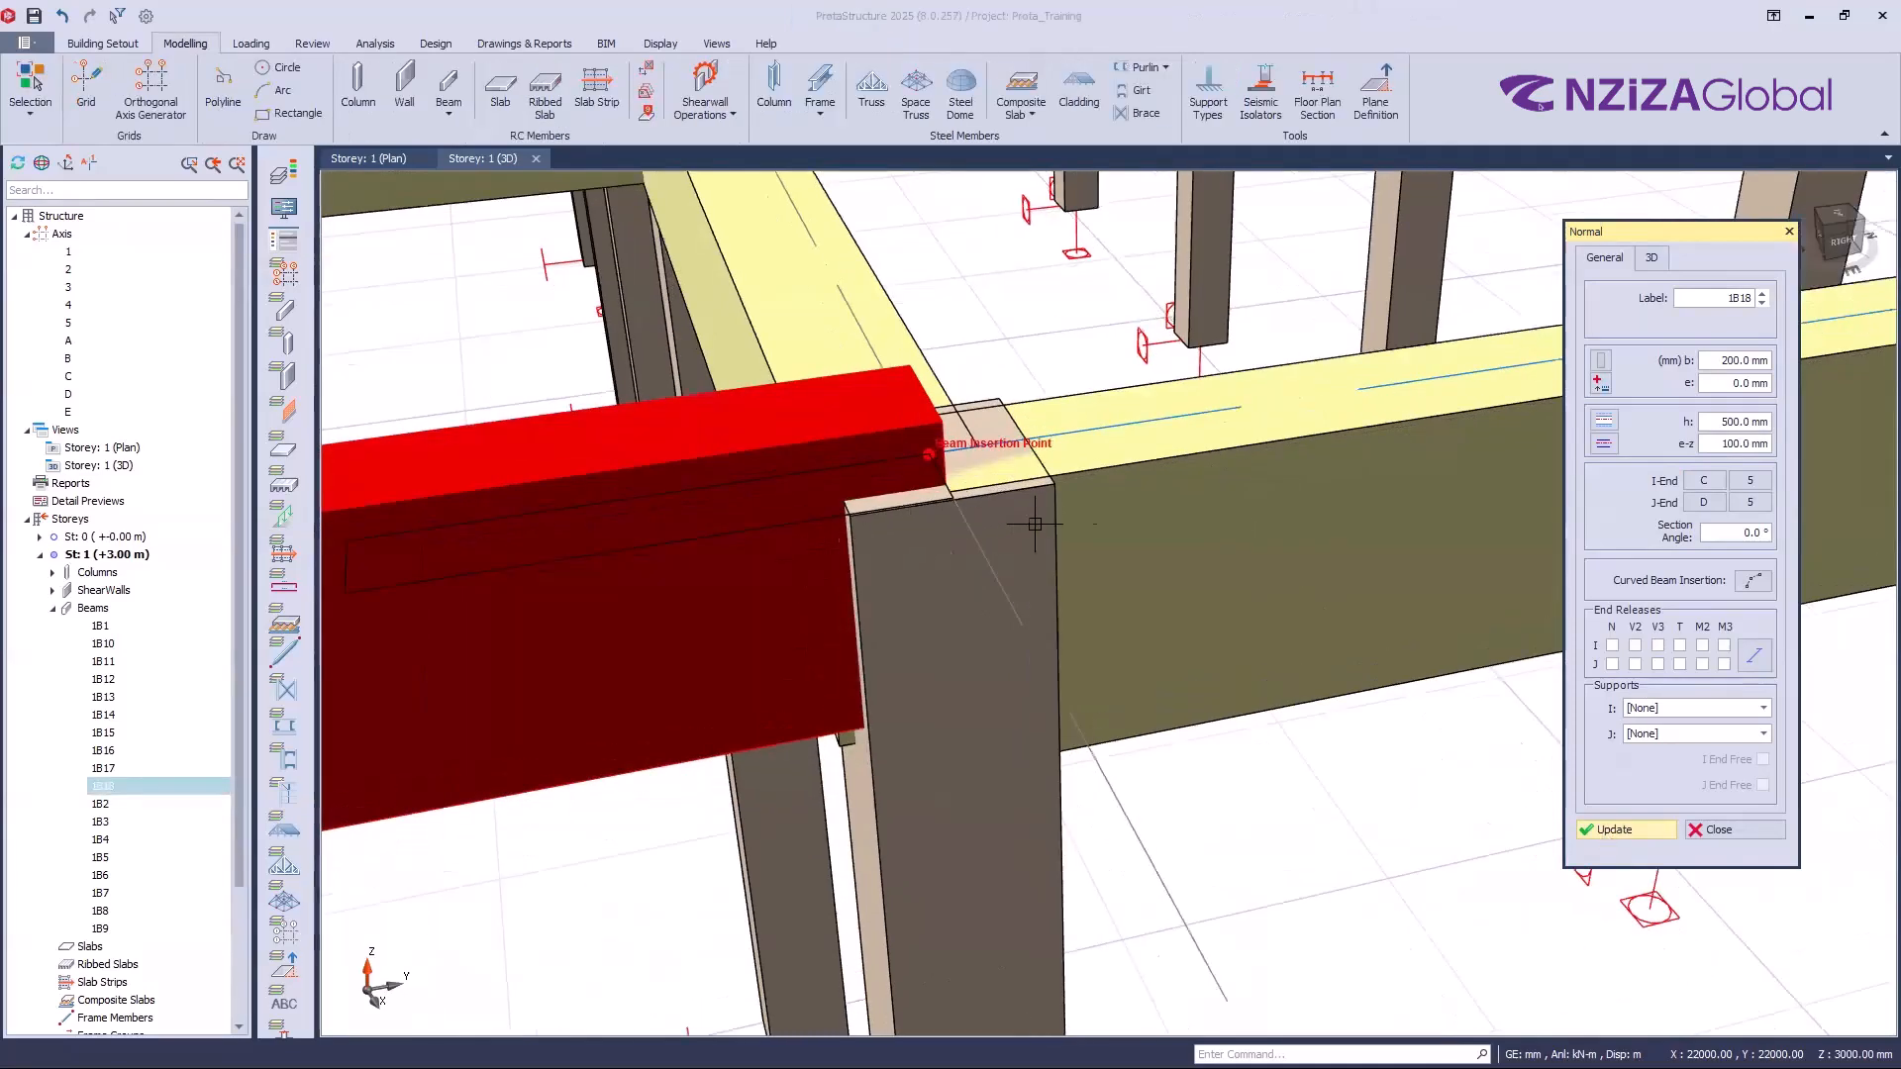
{"action": "middle_click_drag", "start_coordinate": [1052, 543], "coordinate": [998, 398]}
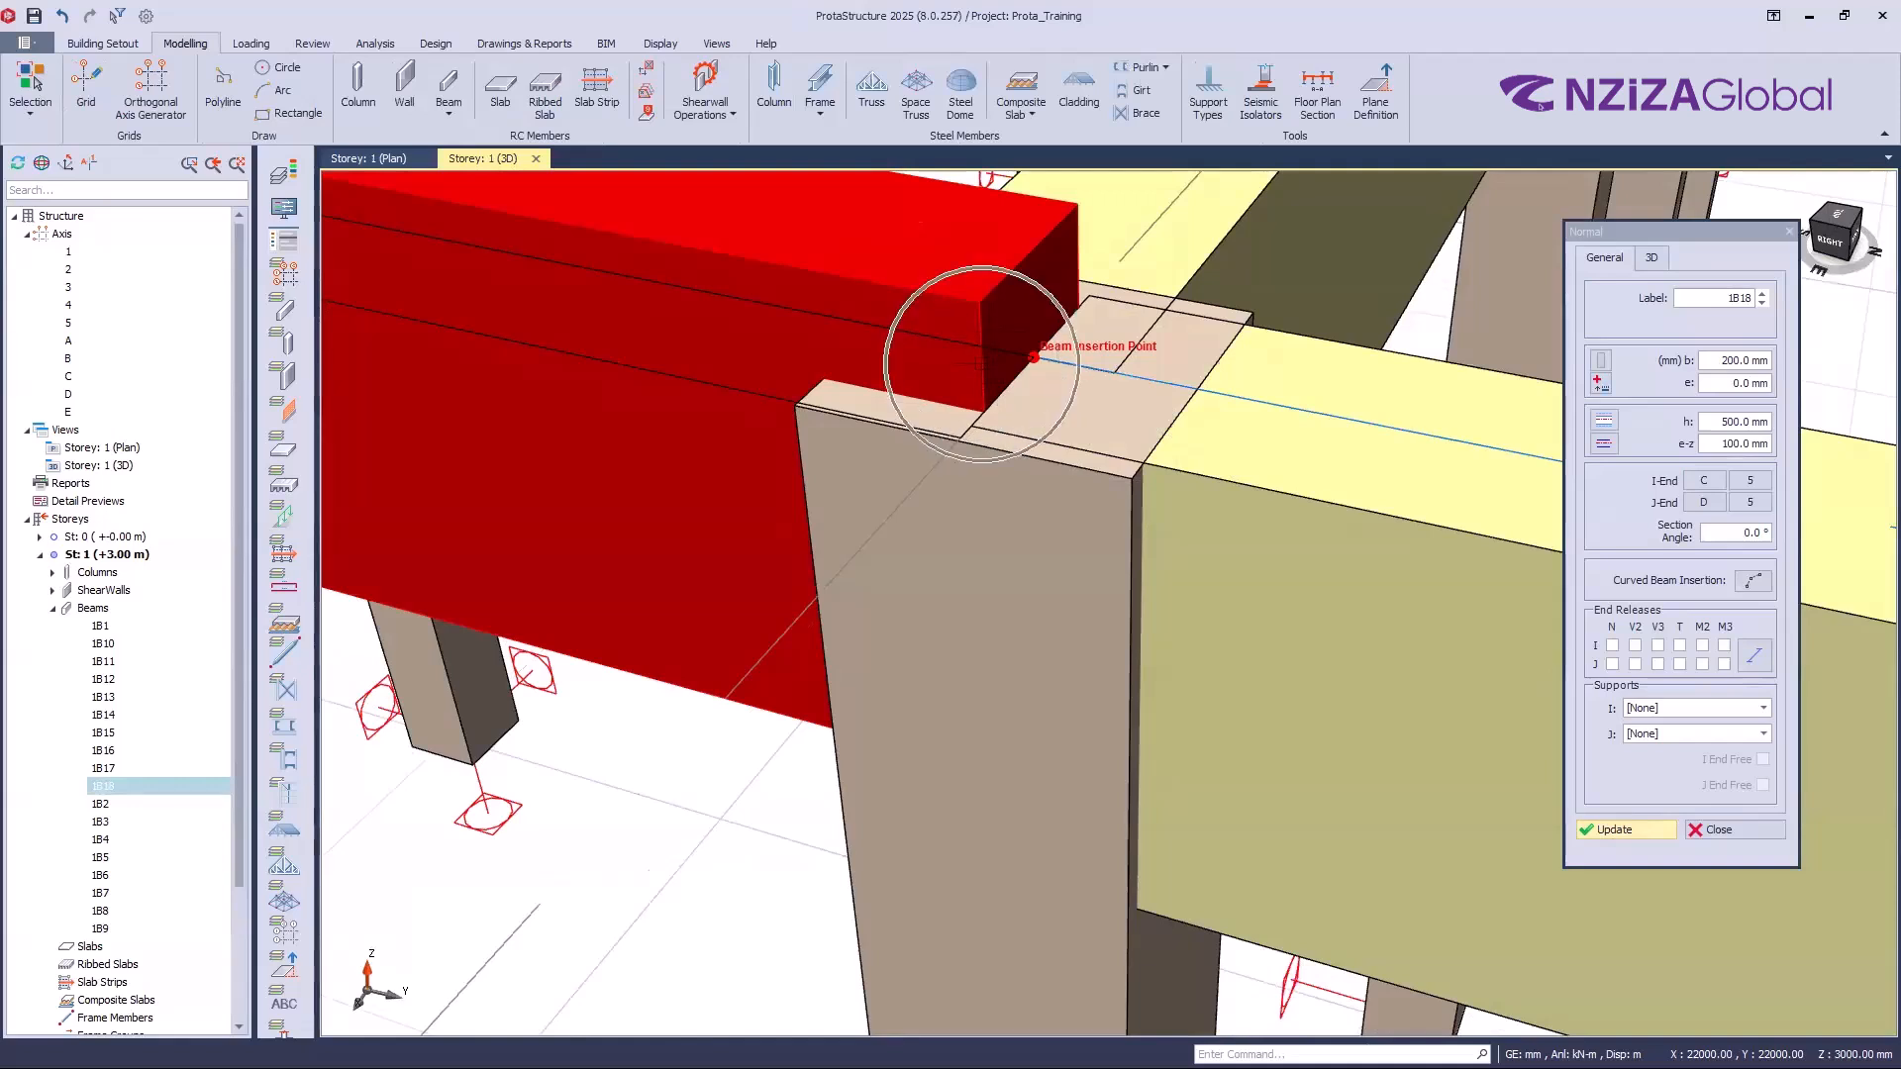
Step: Set the vertical eccentricity e-z of beam 1B18 back to 0 mm, apply it and close the beam properties
{"action": "left_click", "coordinate": [1737, 444]}
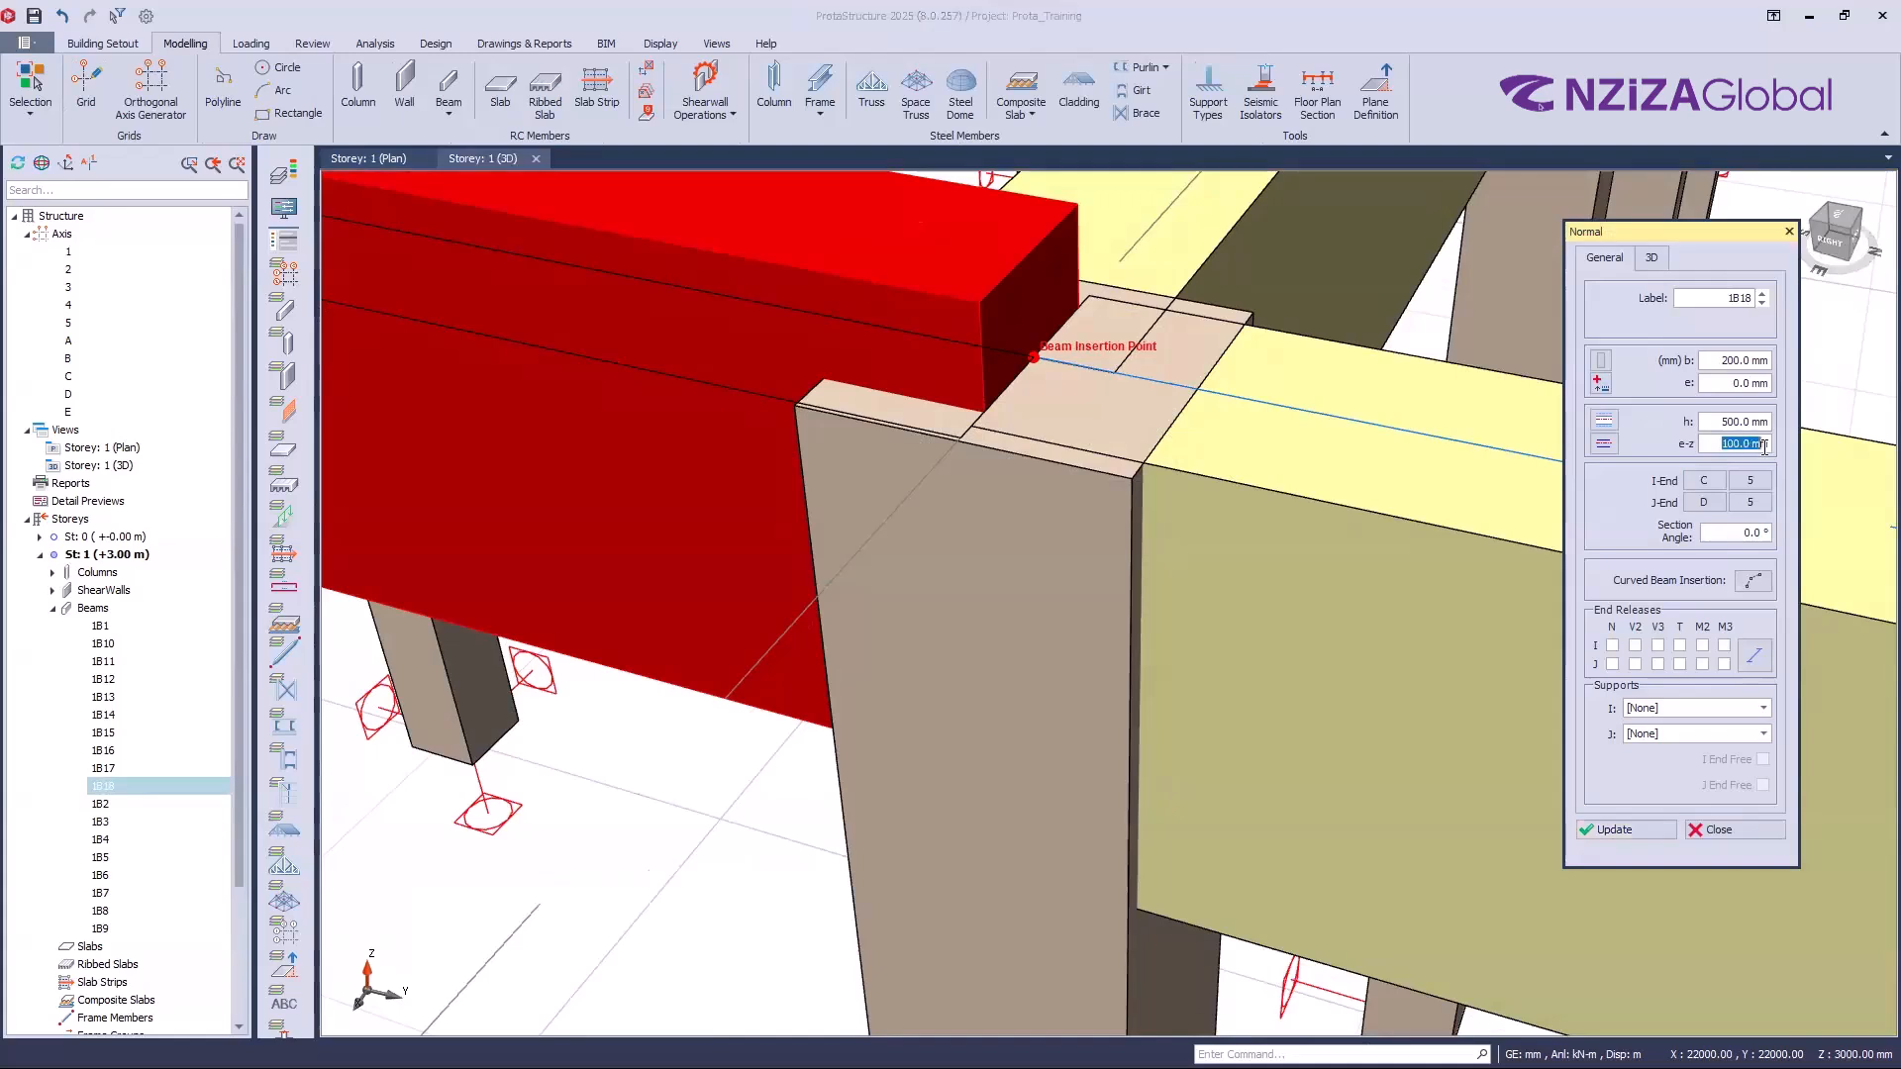
{"action": "key", "text": "BackSpace"}
{"action": "key", "text": "BackSpace"}
{"action": "left_click", "coordinate": [1616, 830]}
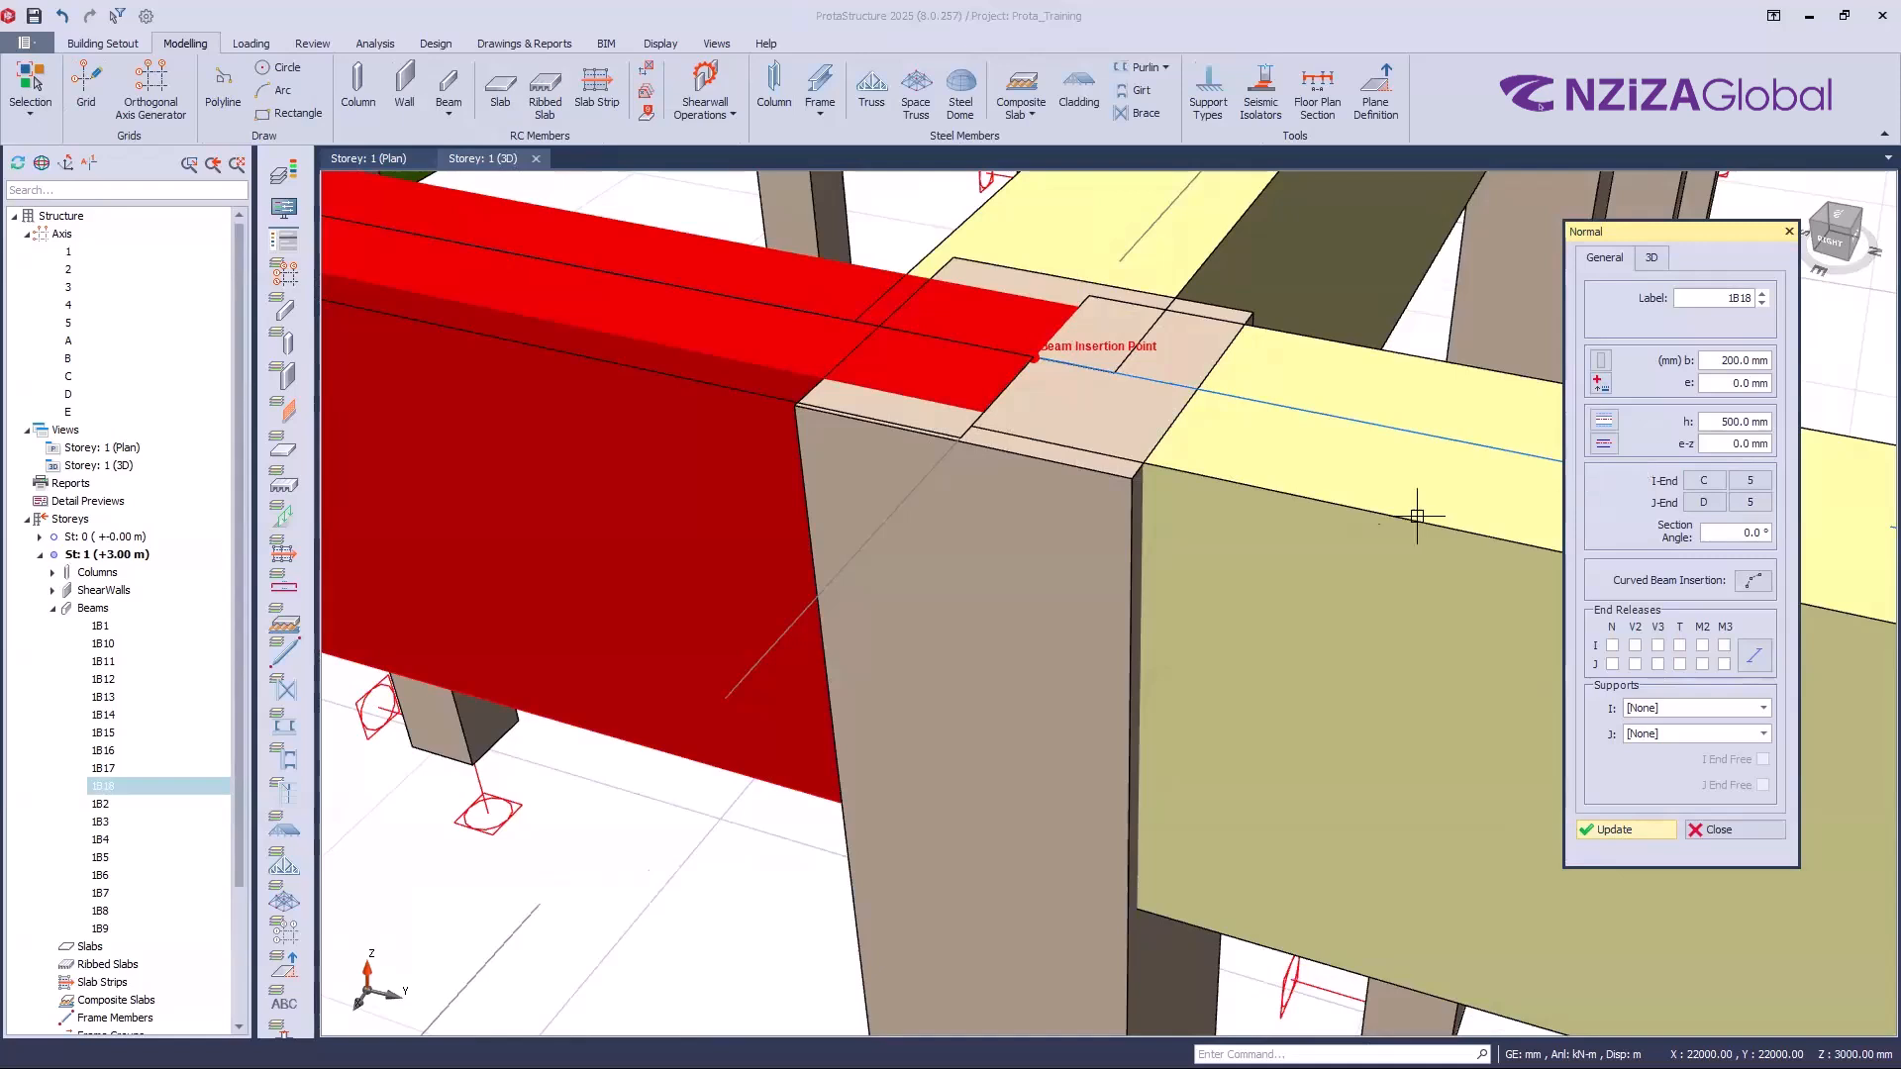
{"action": "key", "text": "ctrl"}
{"action": "key", "text": "ctrl"}
{"action": "key", "text": "ctrl"}
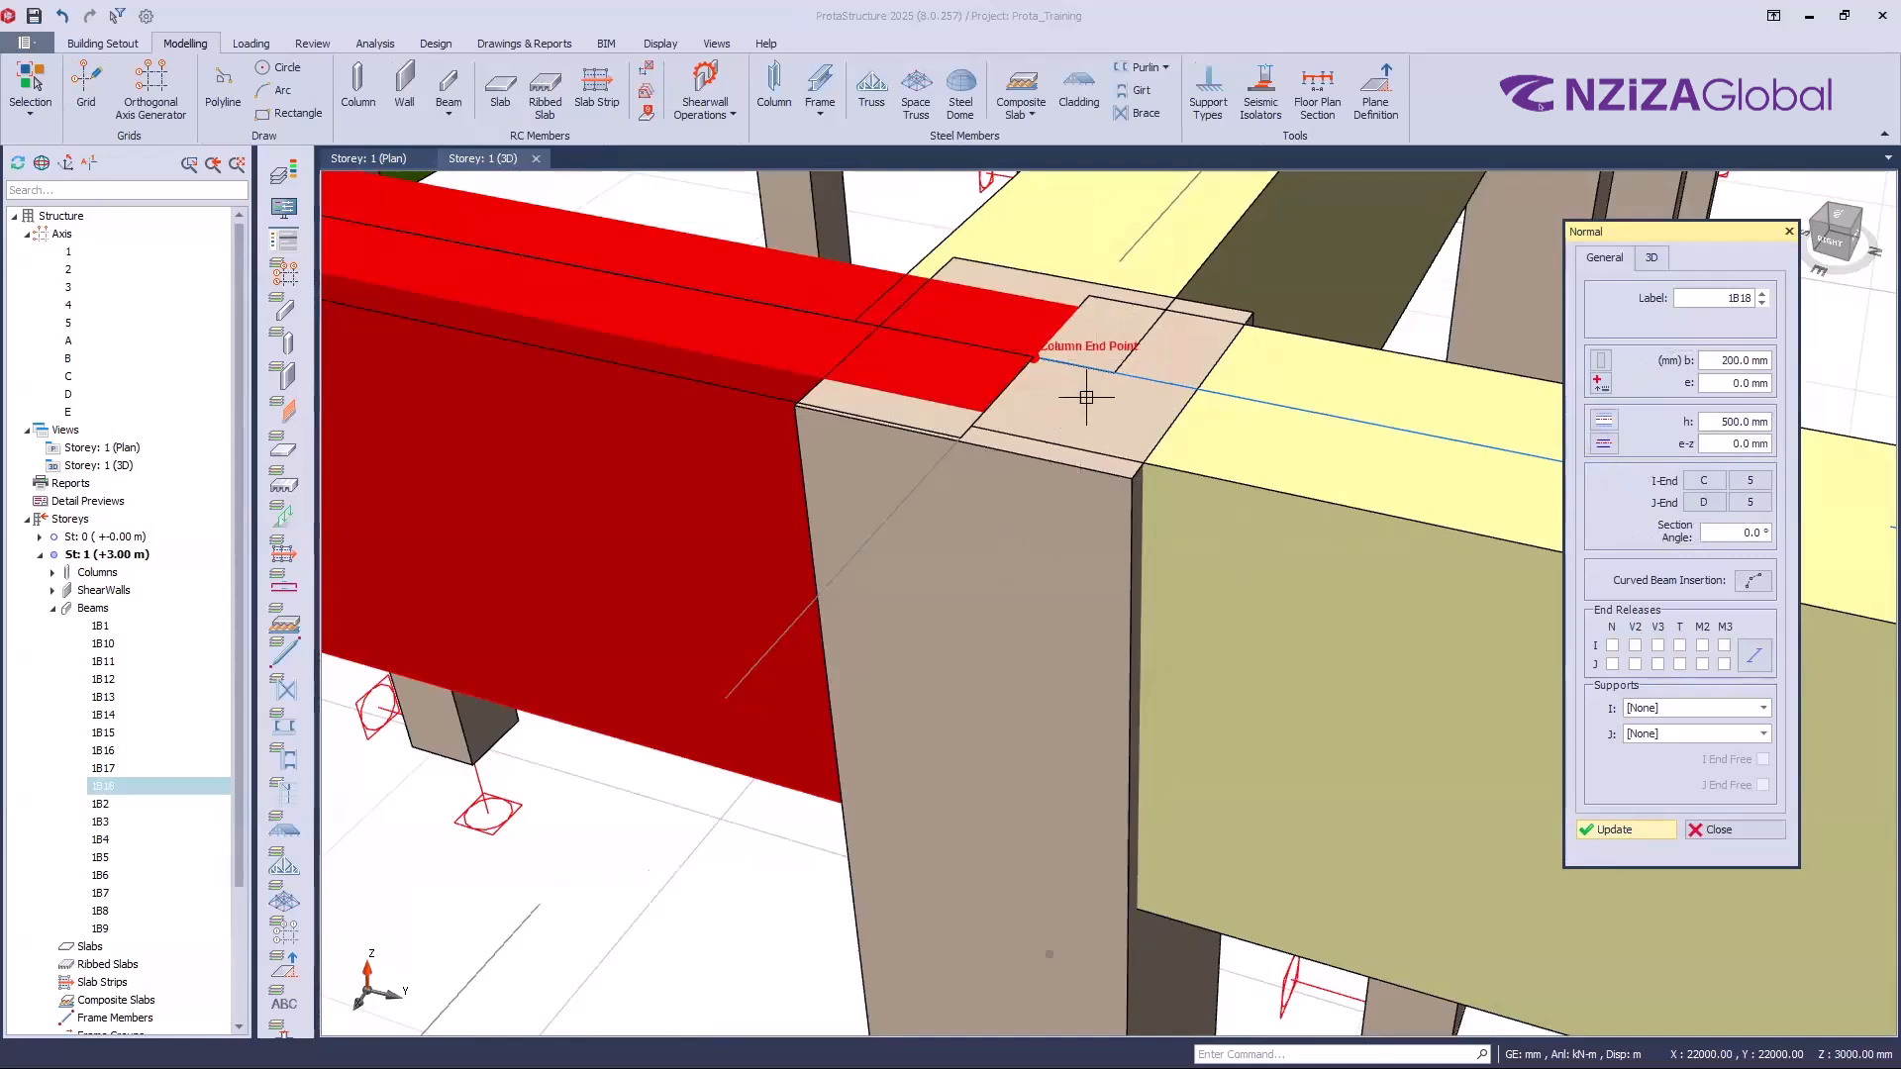
{"action": "scroll", "coordinate": [1086, 403], "scroll_direction": "down", "scroll_amount": 3}
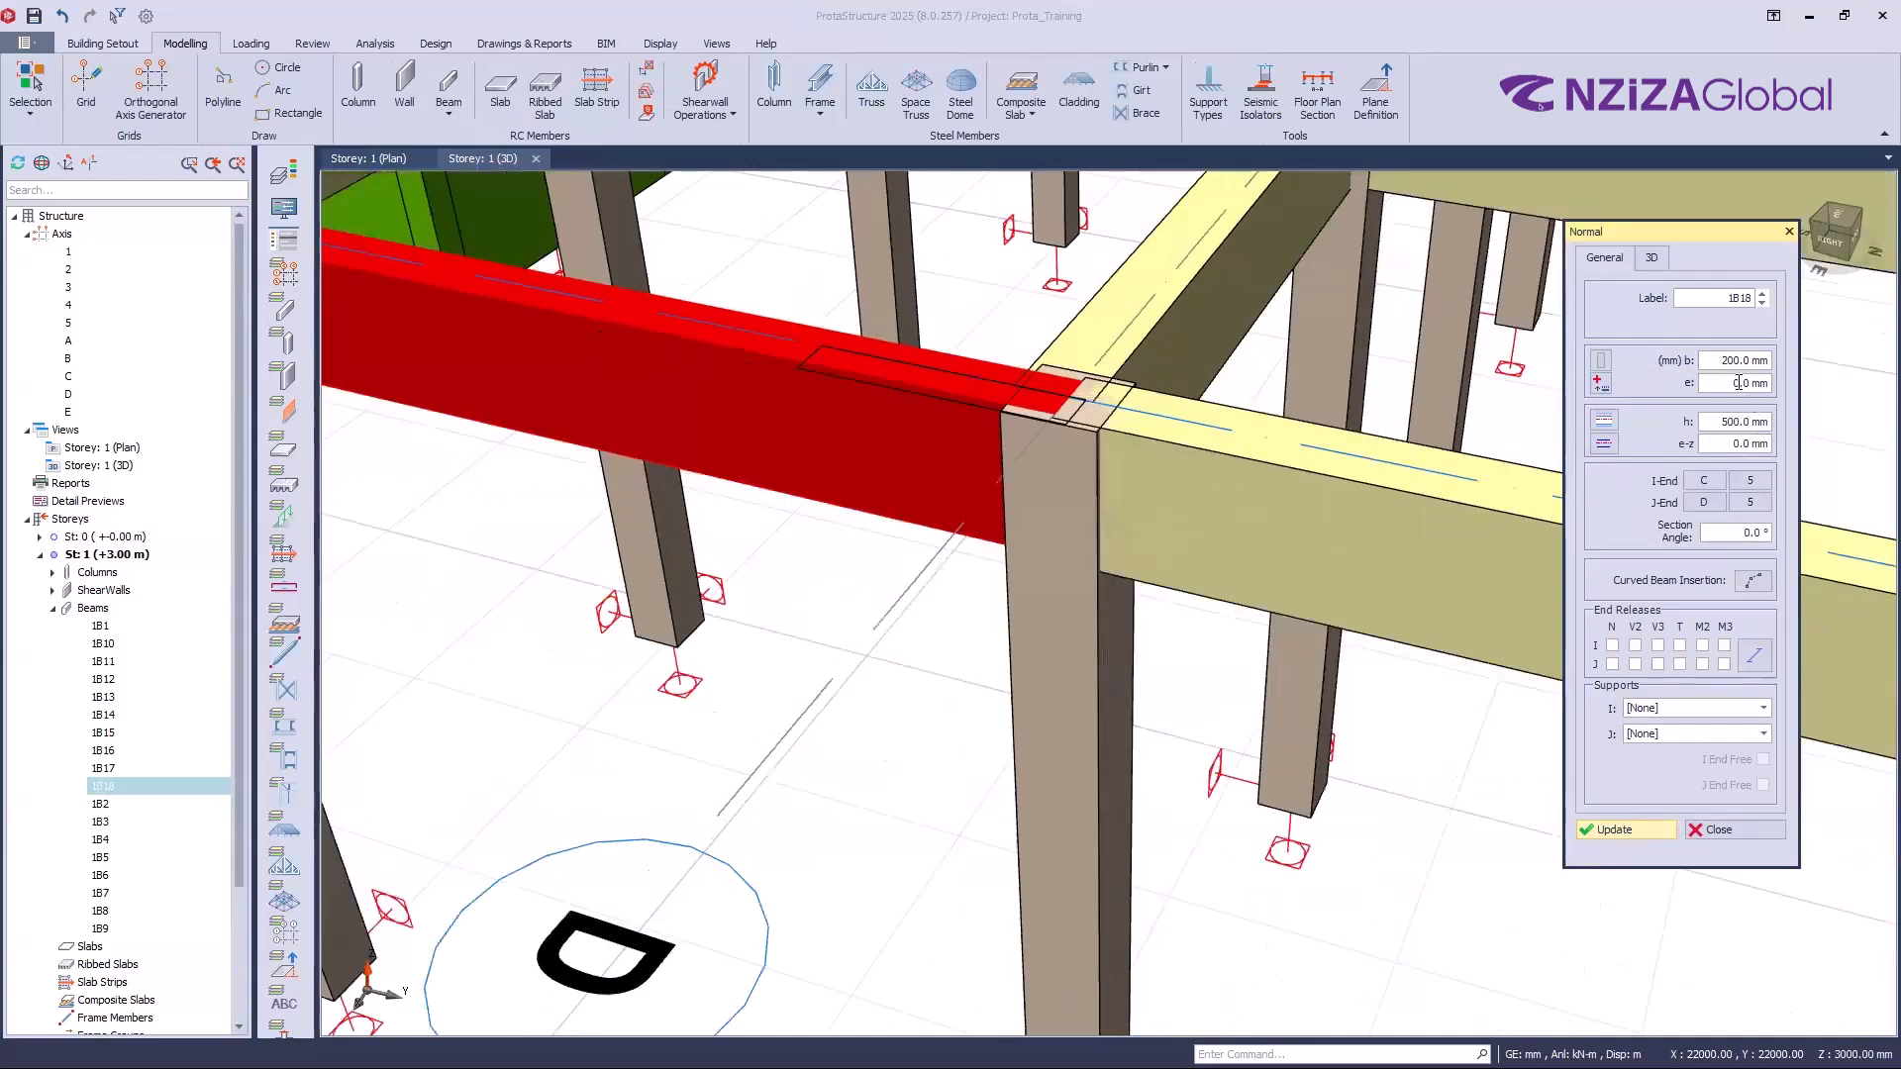
{"action": "scroll", "coordinate": [1738, 383], "scroll_direction": "down", "scroll_amount": 3}
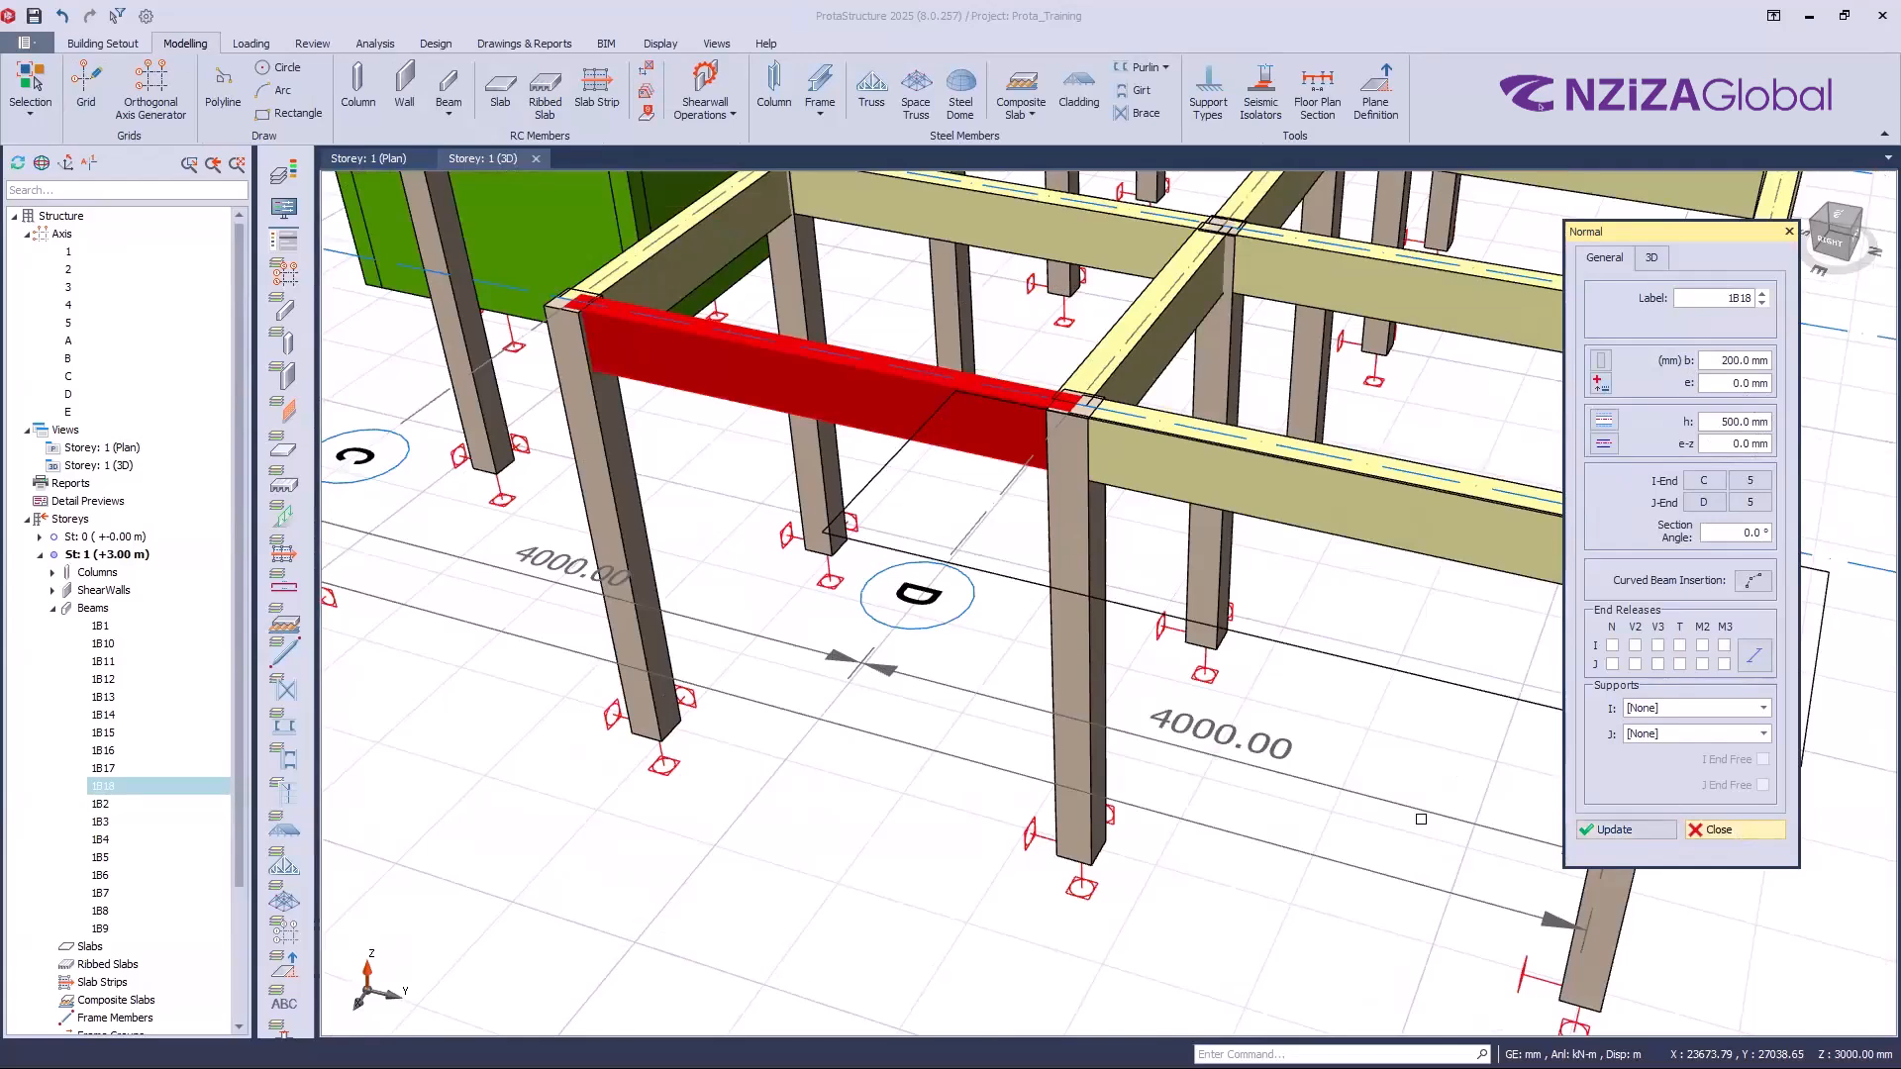
{"action": "left_click", "coordinate": [1739, 832]}
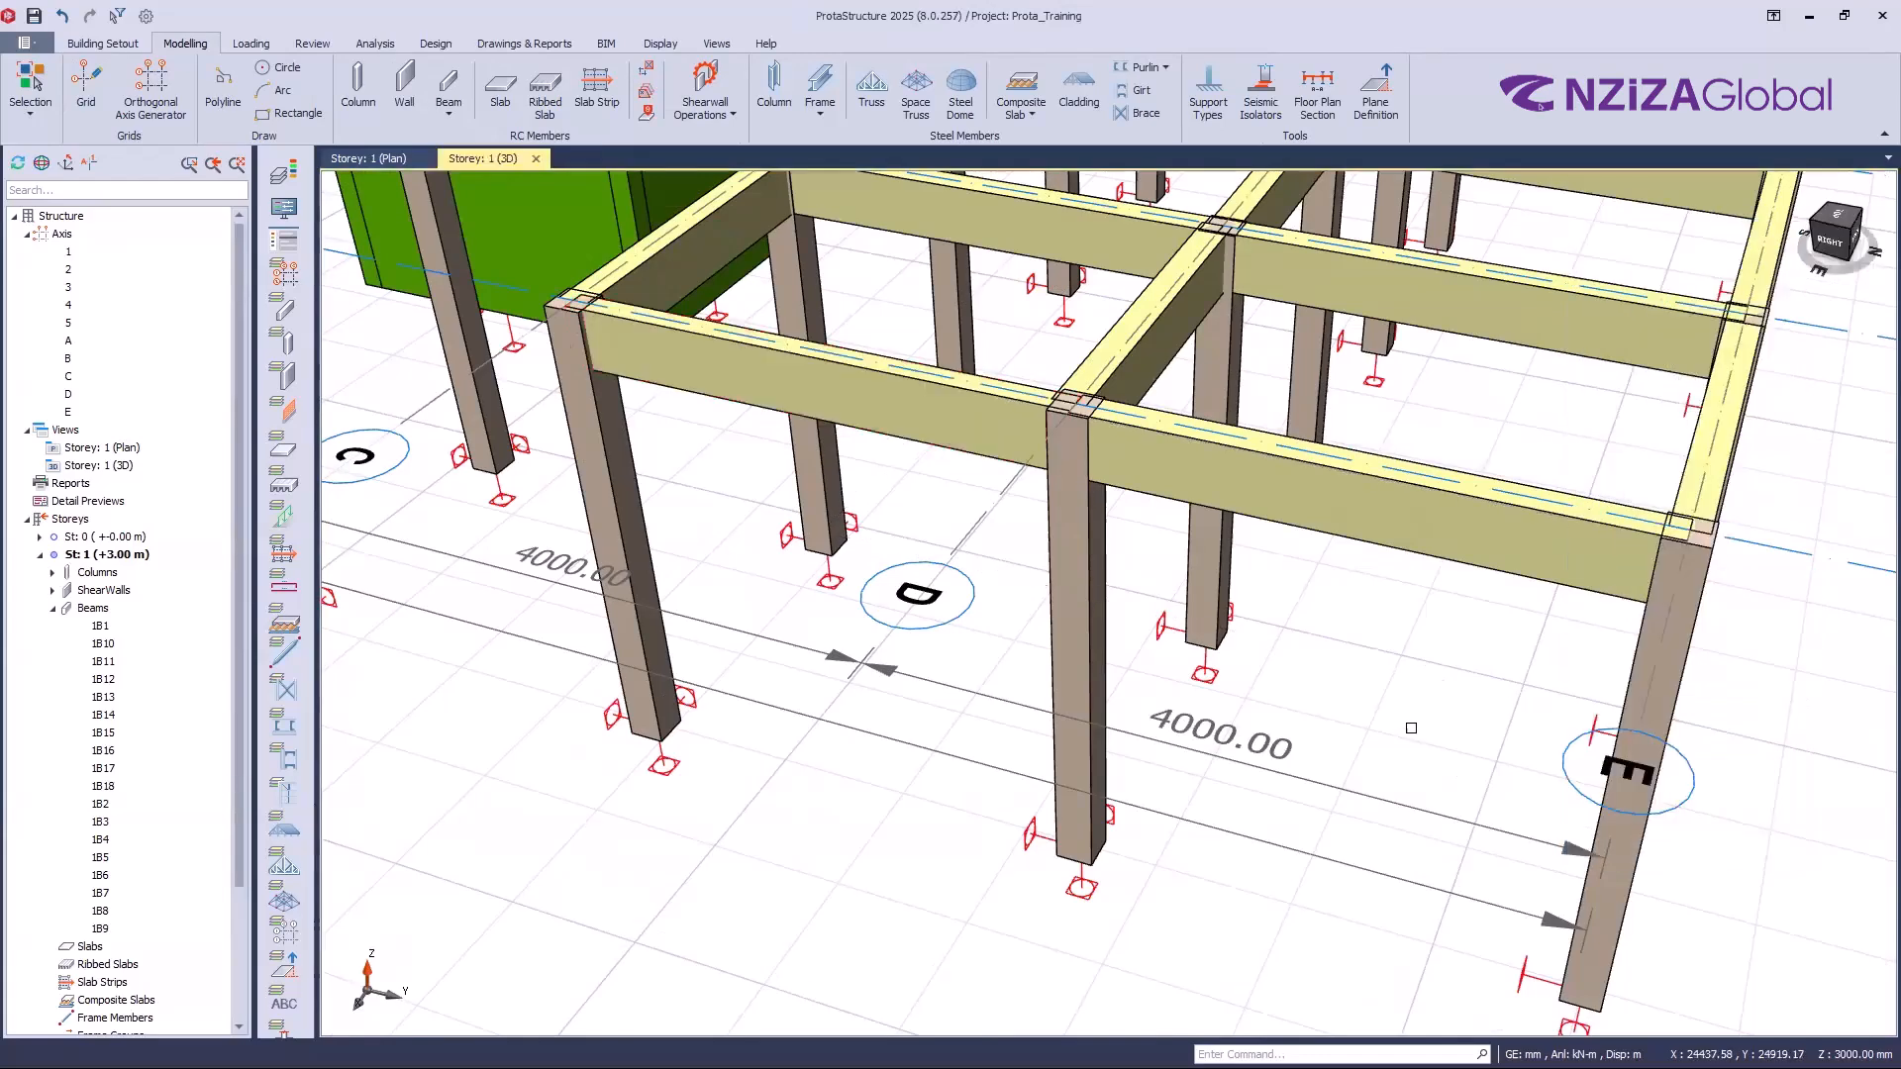
{"action": "scroll", "coordinate": [1104, 597], "scroll_direction": "down", "scroll_amount": 2}
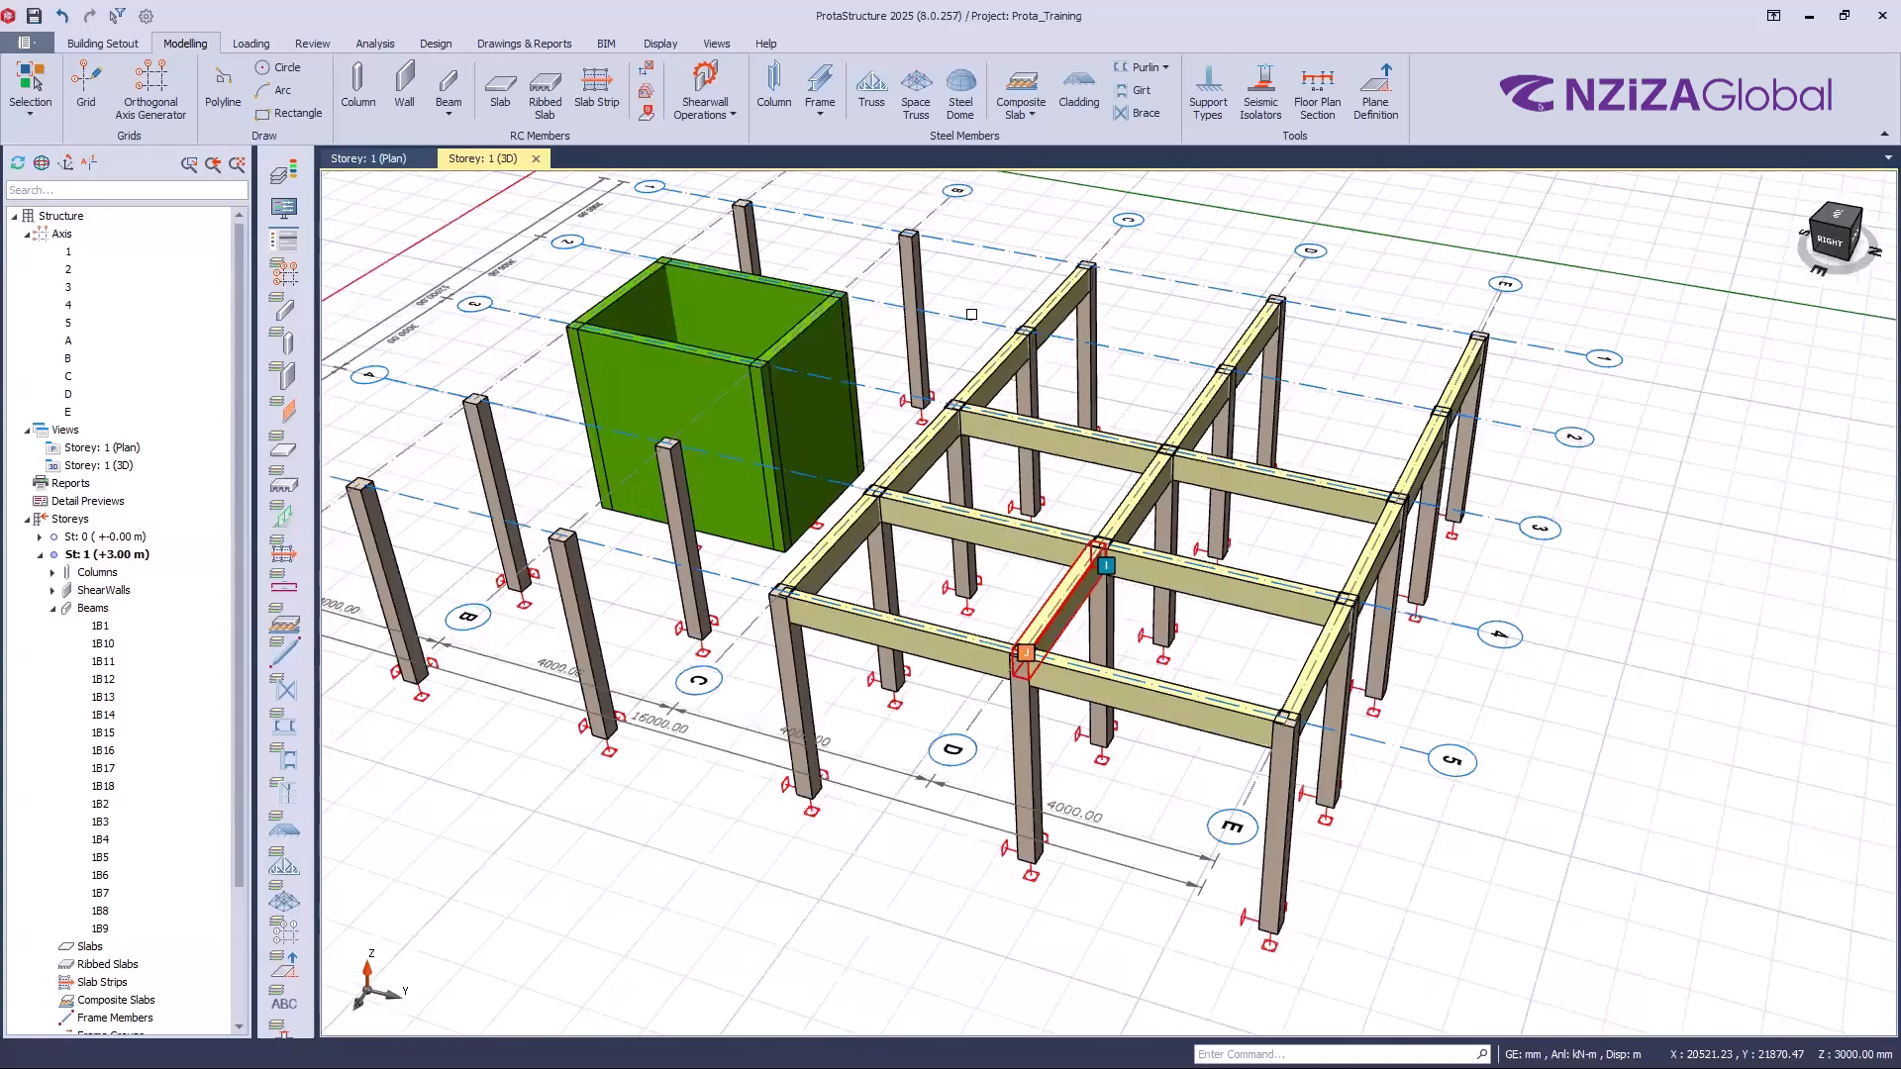
Step: In the Storey 1 plan view, nudge beam 1B8 back and forth across axis D, leaving it centred on the axis
{"action": "key", "text": "Escape"}
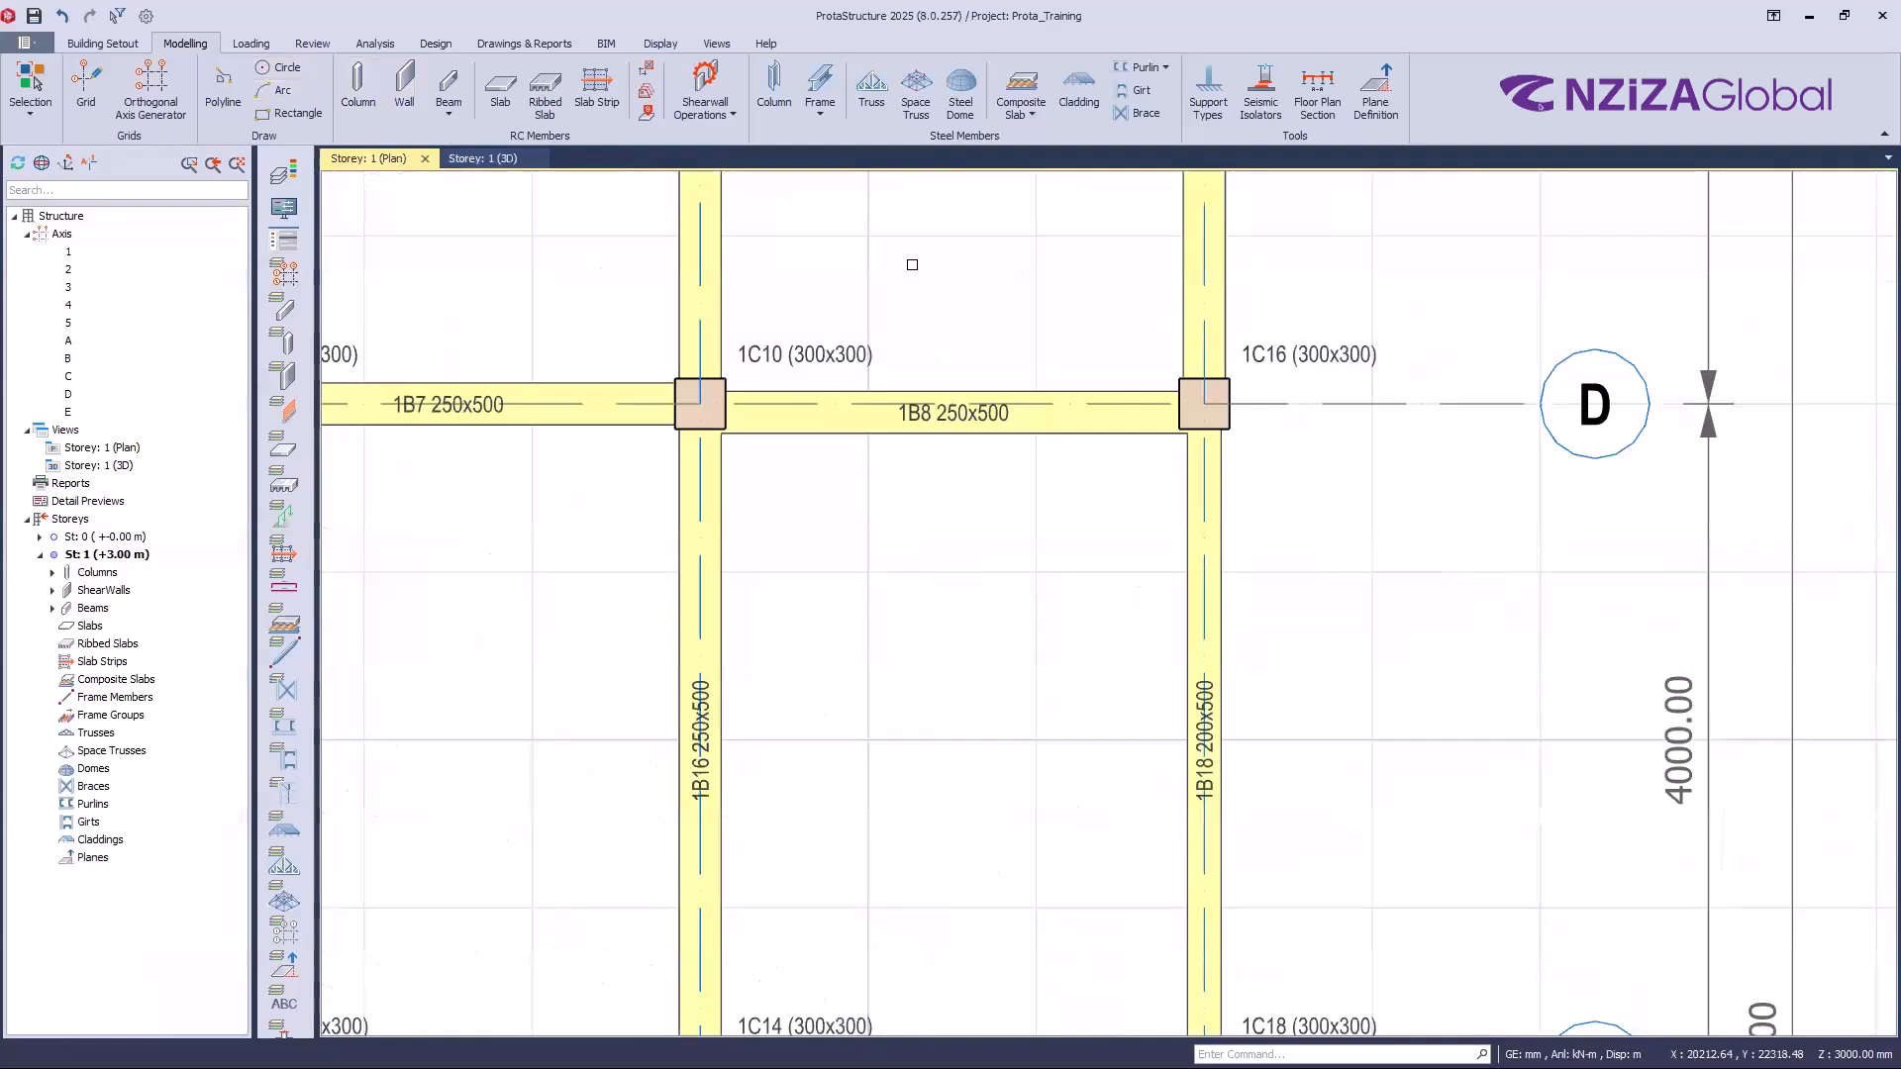
{"action": "scroll", "coordinate": [912, 265], "scroll_direction": "up", "scroll_amount": 3}
{"action": "left_click", "coordinate": [955, 553]}
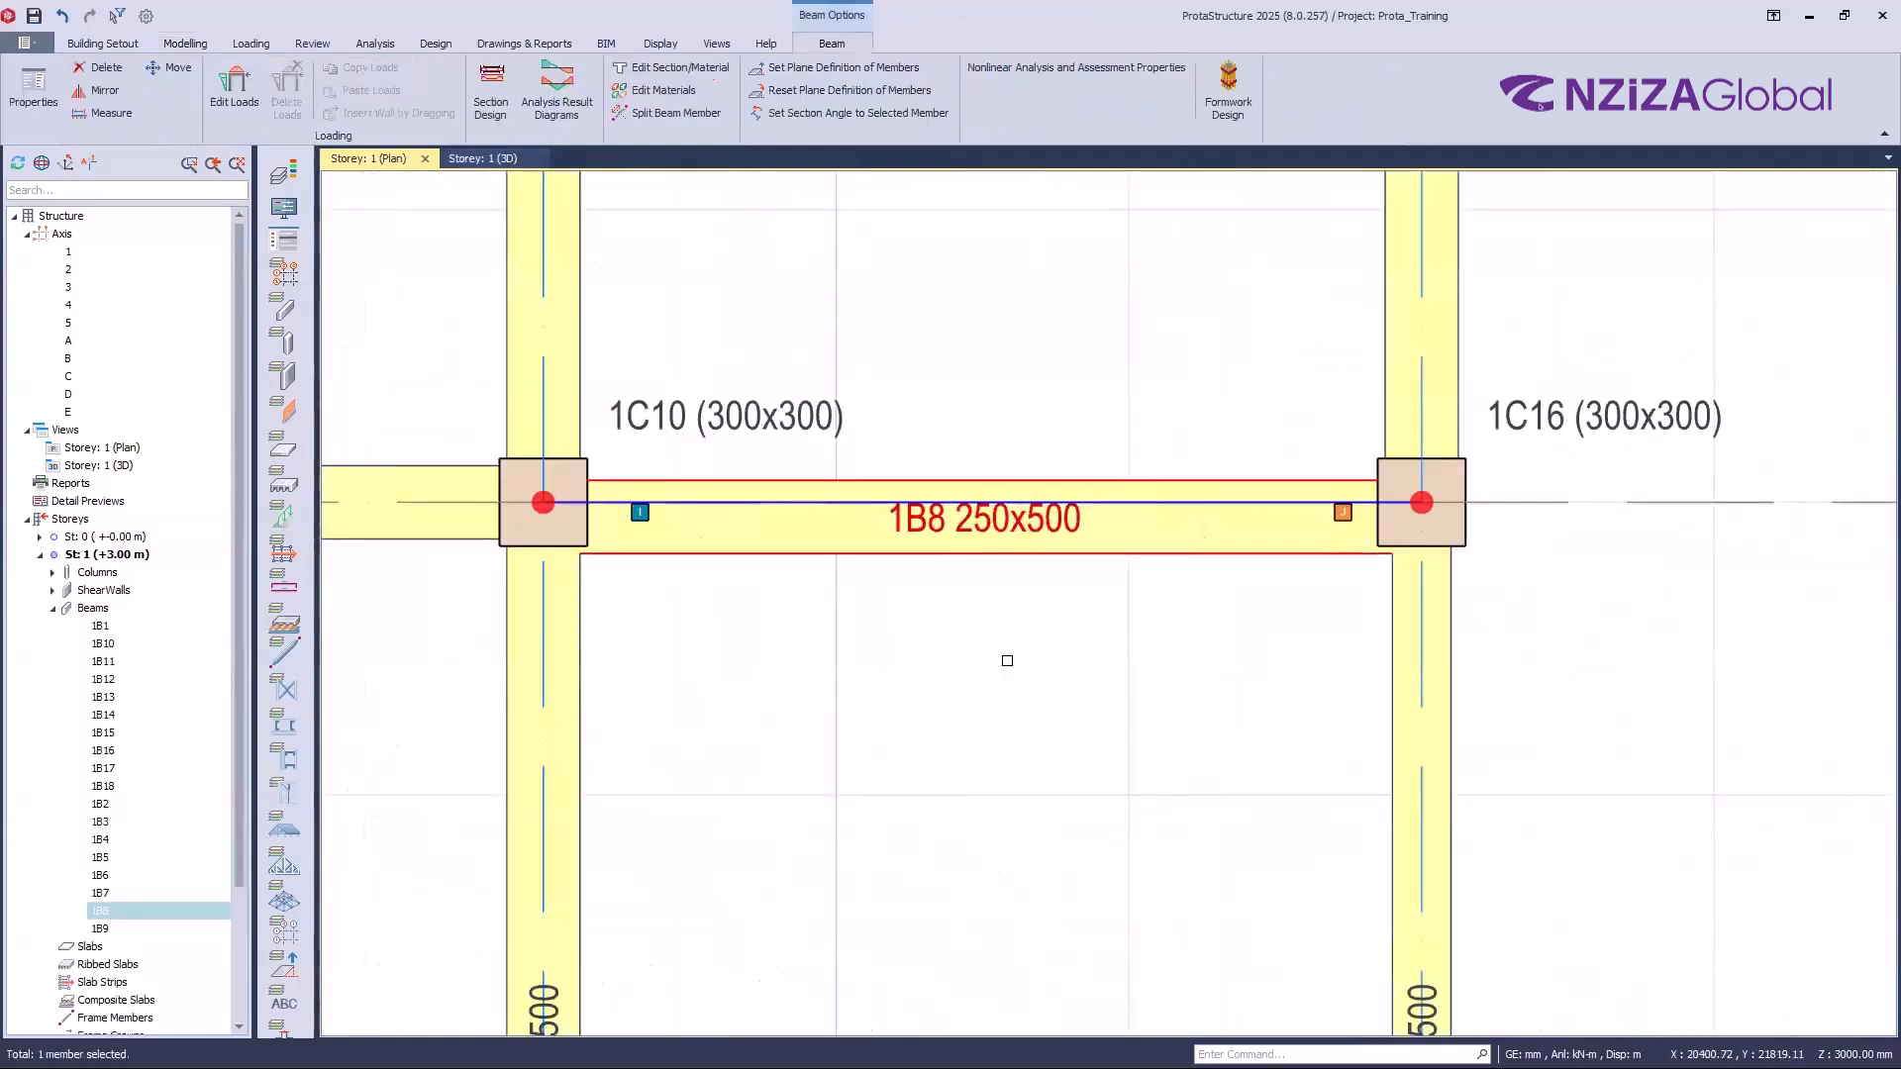
{"action": "key", "text": "Escape"}
{"action": "left_click", "coordinate": [1025, 552]}
{"action": "key", "text": "ctrl+Up"}
{"action": "key", "text": "ctrl+Up"}
{"action": "key", "text": "ctrl+Up"}
{"action": "key", "text": "ctrl+Up"}
{"action": "key", "text": "ctrl+Up"}
{"action": "key", "text": "ctrl+Down"}
{"action": "key", "text": "ctrl+Down"}
{"action": "key", "text": "ctrl+Down"}
{"action": "key", "text": "ctrl+Down"}
{"action": "key", "text": "ctrl+Down"}
{"action": "key", "text": "ctrl+Down"}
{"action": "key", "text": "ctrl+Down"}
{"action": "key", "text": "ctrl+Down"}
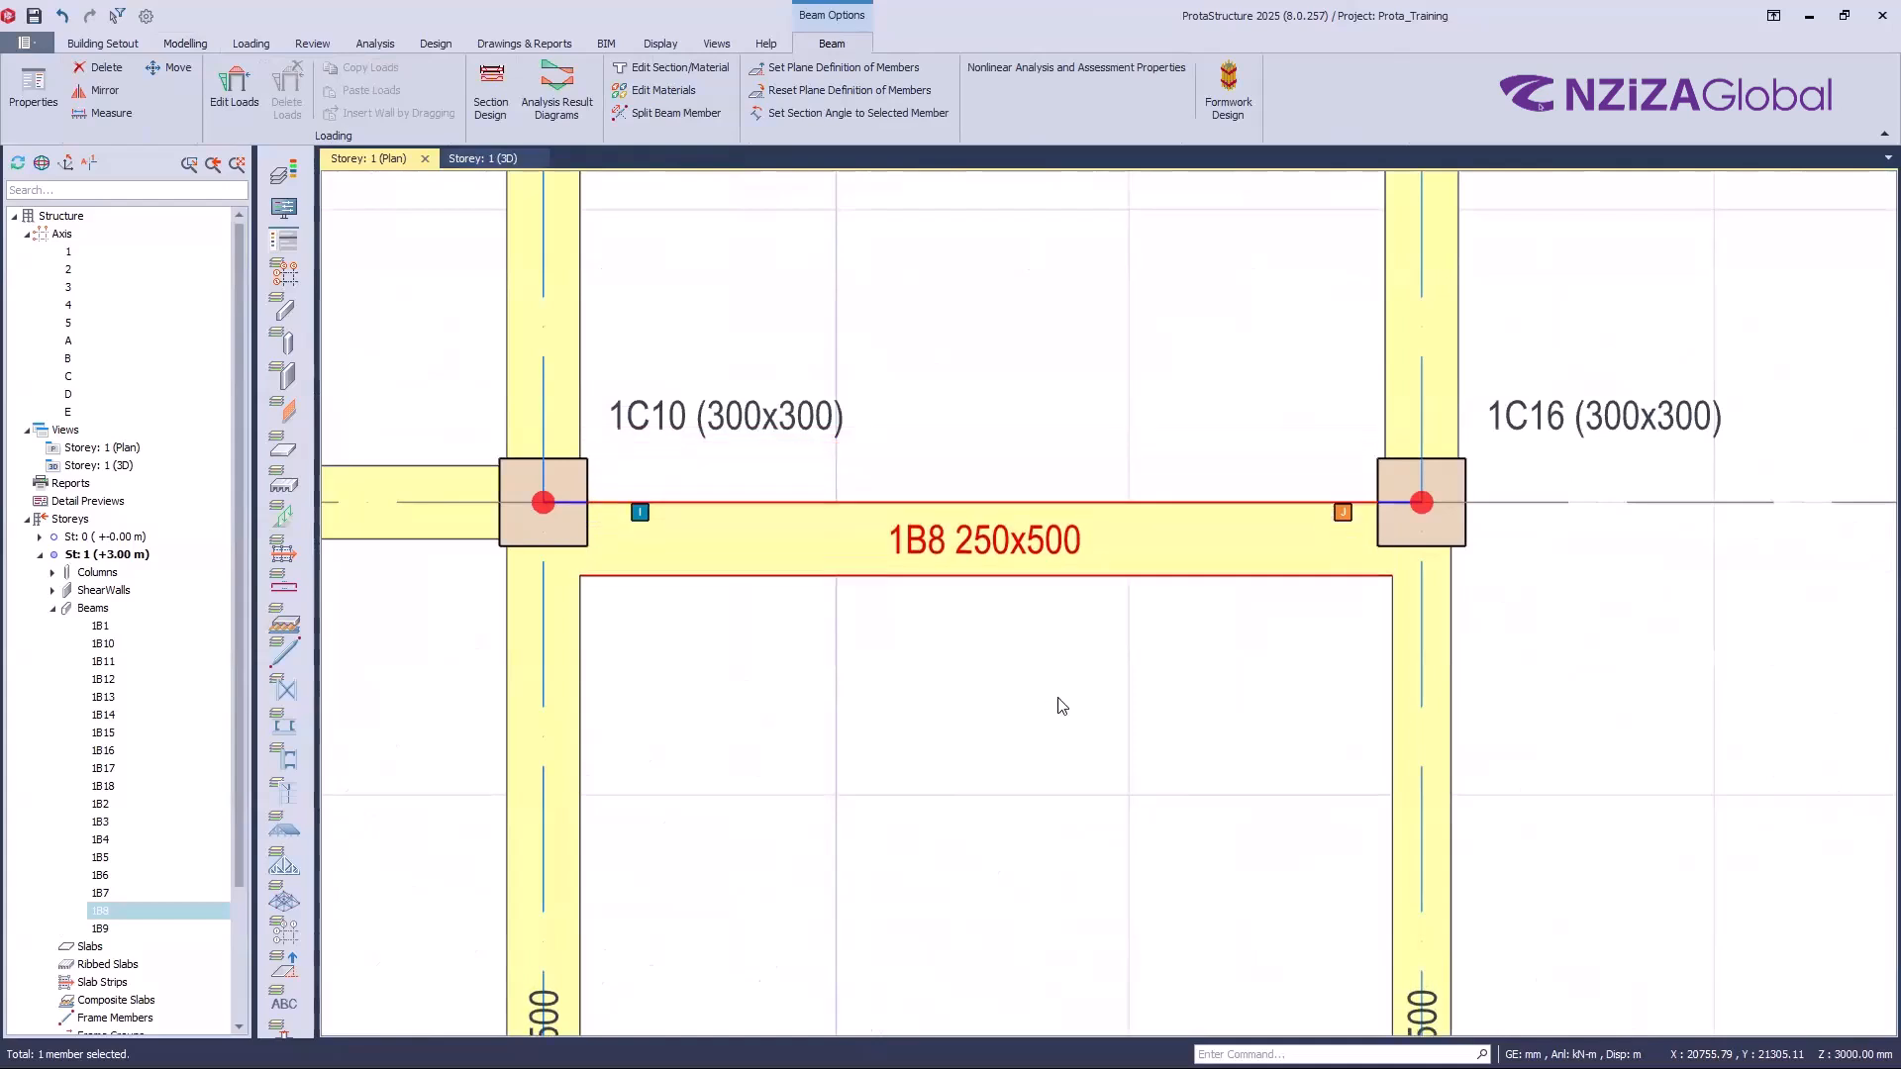
{"action": "key", "text": "ctrl+Up"}
{"action": "key", "text": "ctrl+Up"}
{"action": "key", "text": "ctrl+Up"}
{"action": "key", "text": "ctrl+Up"}
{"action": "key", "text": "ctrl+Up"}
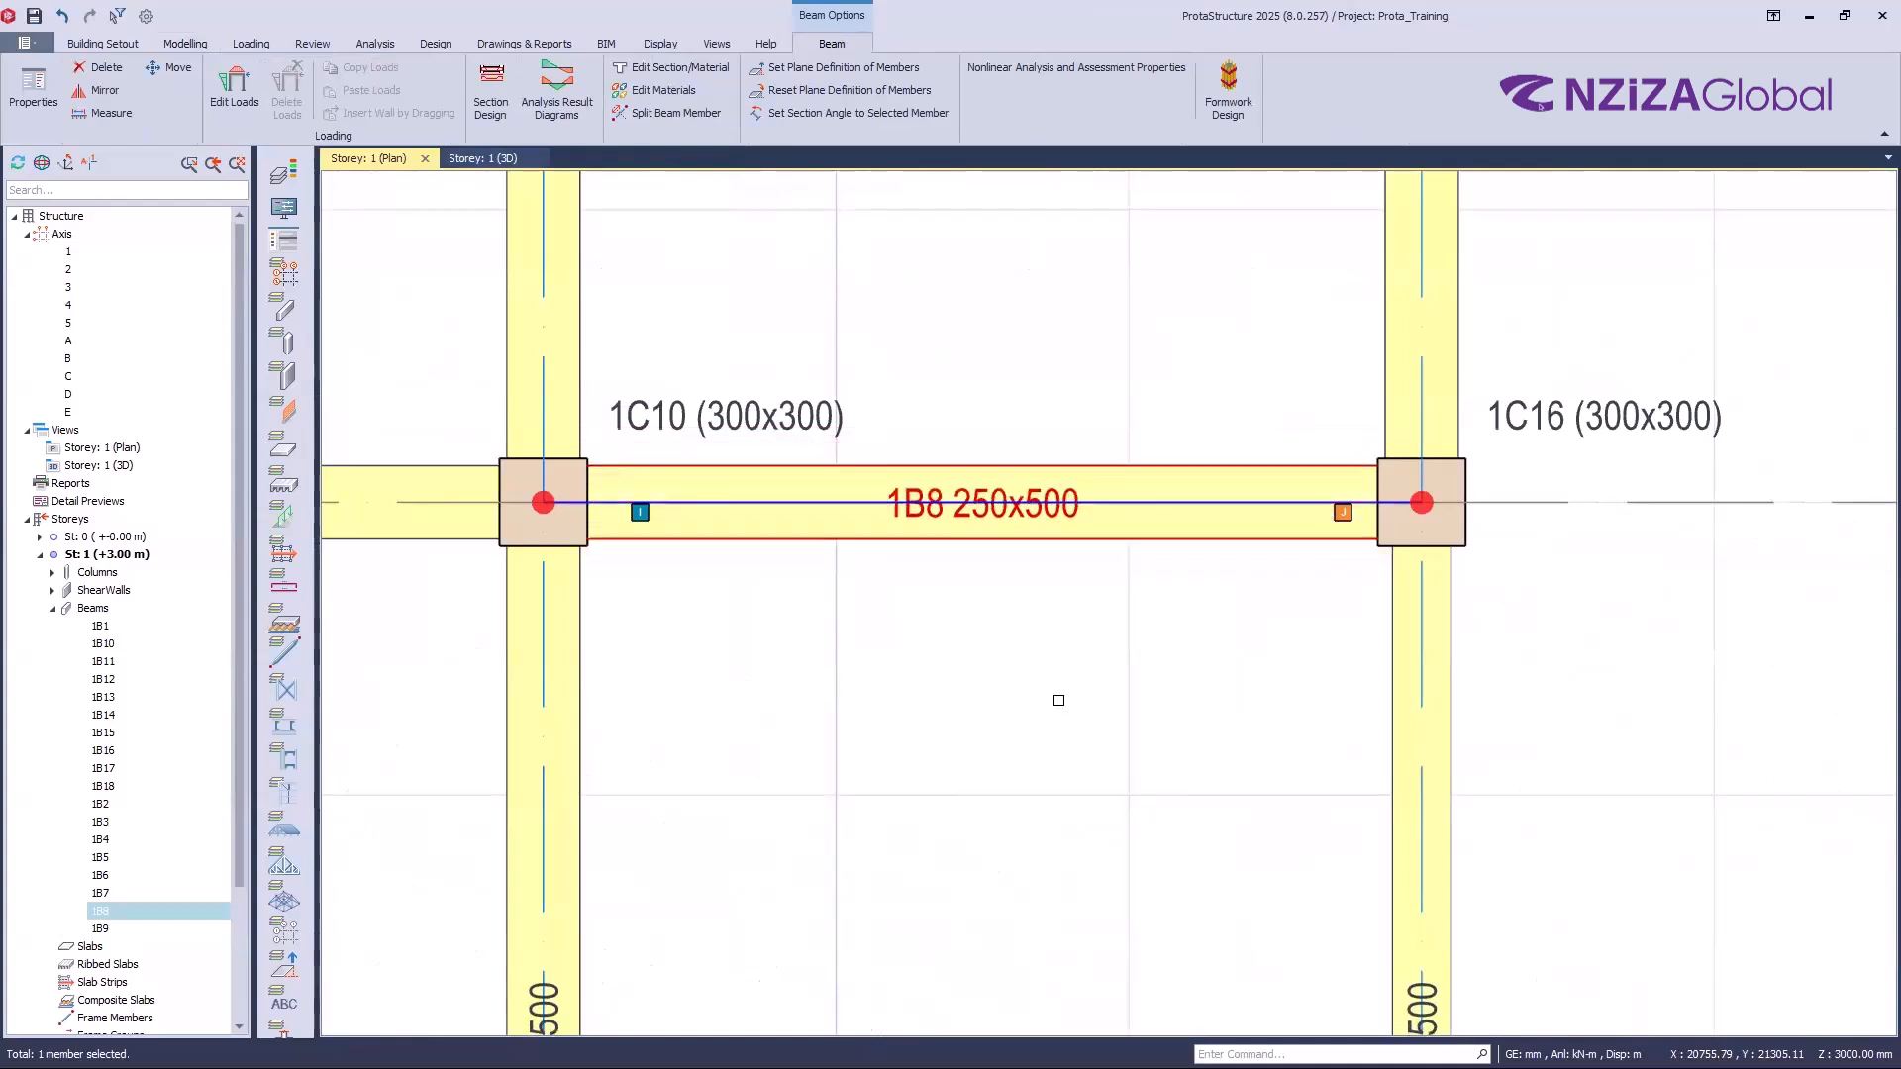
{"action": "key", "text": "Escape"}
Step: Nudge column 1C16 in all four directions around the axis intersection and return it to its original centred position
{"action": "left_click", "coordinate": [1585, 424]}
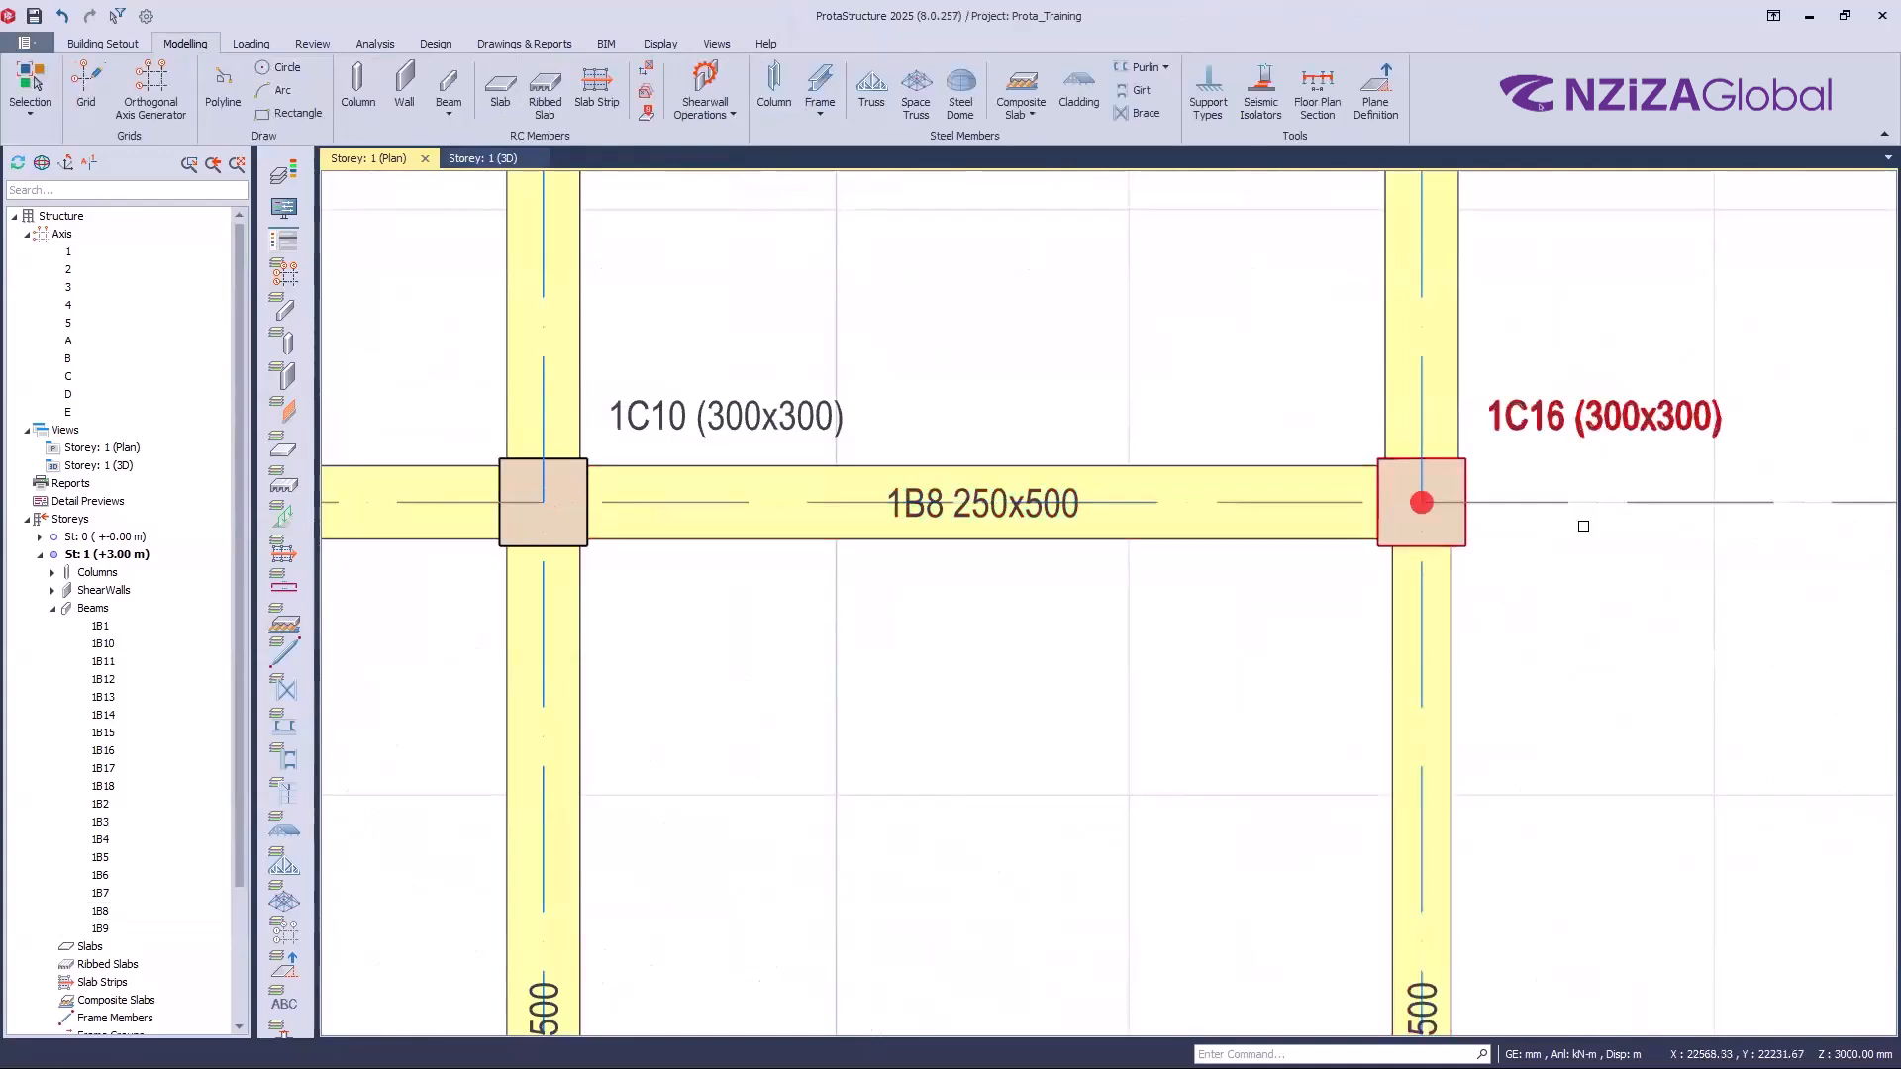
{"action": "key", "text": "ctrl+Left"}
{"action": "key", "text": "ctrl+Left"}
{"action": "key", "text": "ctrl+Left"}
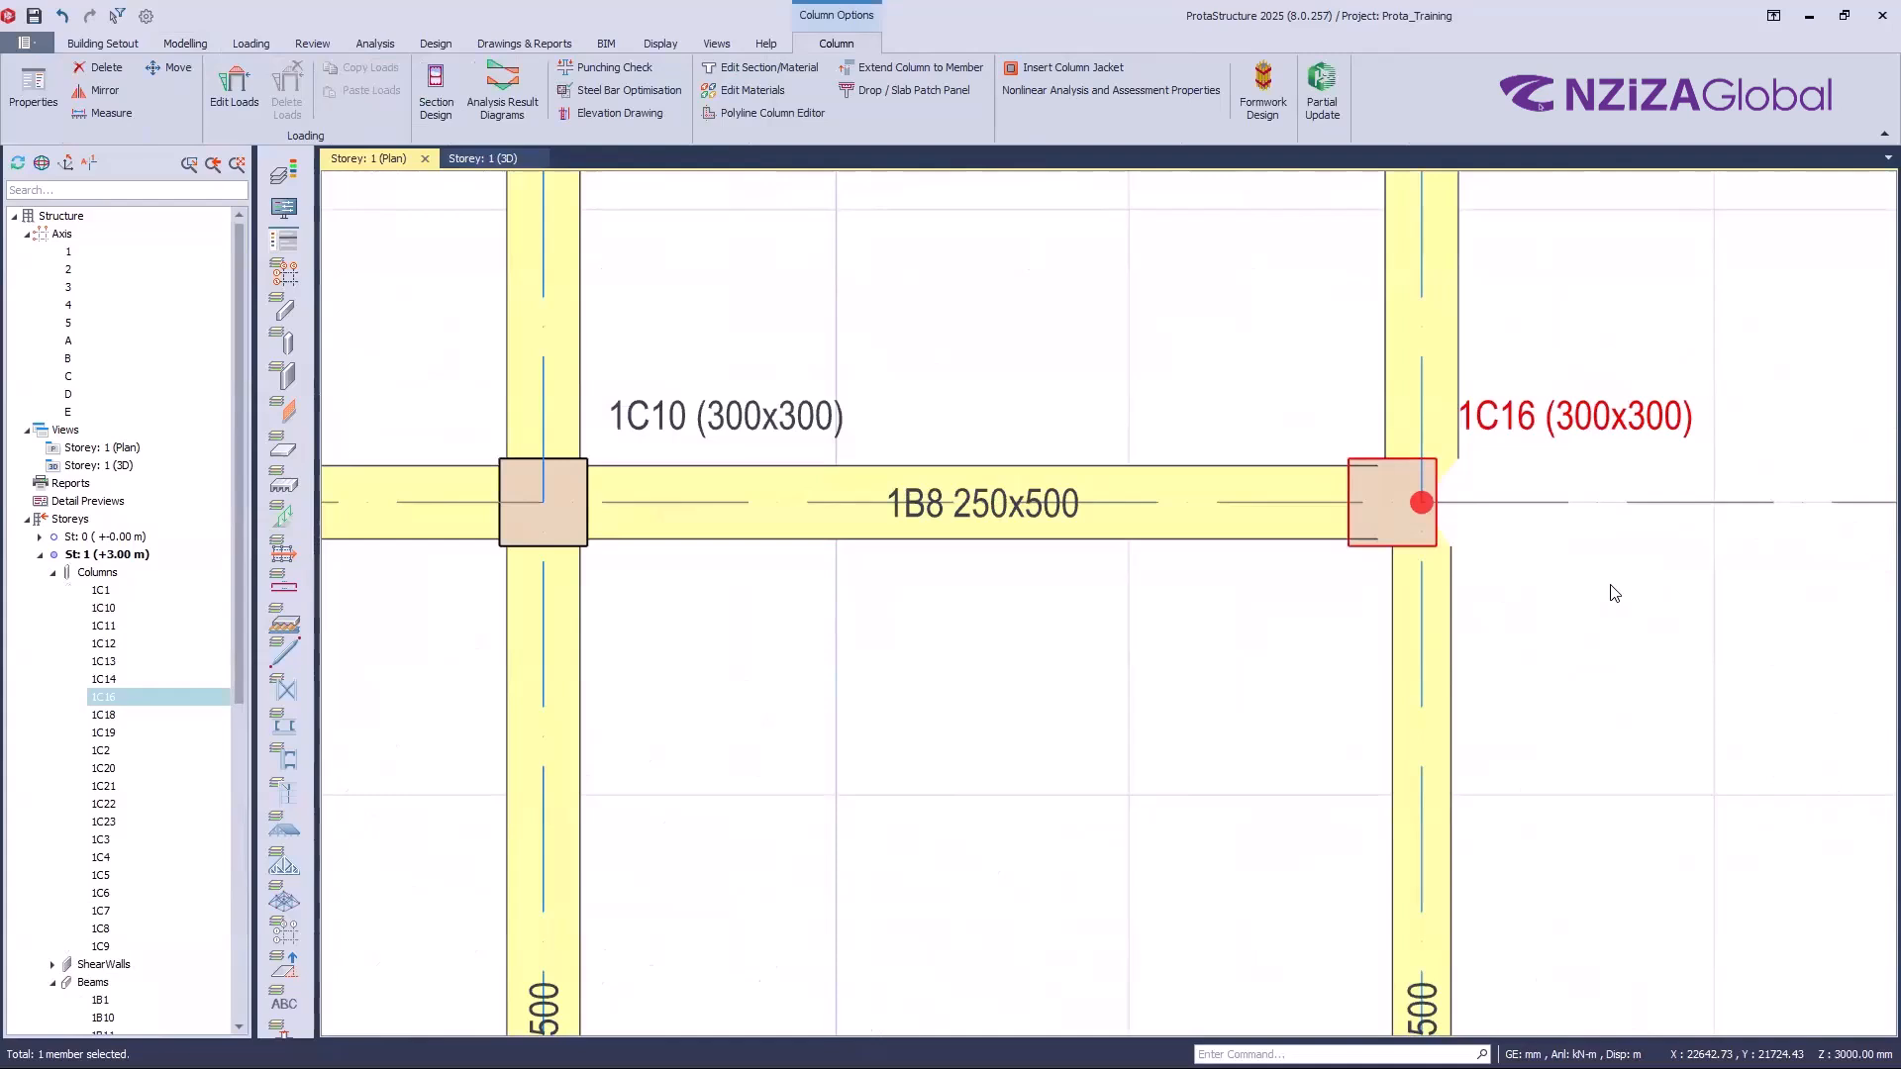
{"action": "key", "text": "ctrl+Right"}
{"action": "key", "text": "ctrl+Right"}
{"action": "key", "text": "ctrl+Right"}
{"action": "key", "text": "ctrl+Down"}
{"action": "key", "text": "ctrl+Down"}
{"action": "key", "text": "ctrl+Down"}
{"action": "key", "text": "ctrl+Left"}
{"action": "key", "text": "ctrl+Up"}
{"action": "key", "text": "ctrl+Up"}
{"action": "key", "text": "ctrl+Up"}
{"action": "key", "text": "ctrl+Up"}
{"action": "key", "text": "ctrl+Up"}
{"action": "key", "text": "ctrl+Down"}
{"action": "key", "text": "ctrl+Down"}
{"action": "key", "text": "ctrl+Right"}
{"action": "key", "text": "ctrl+Right"}
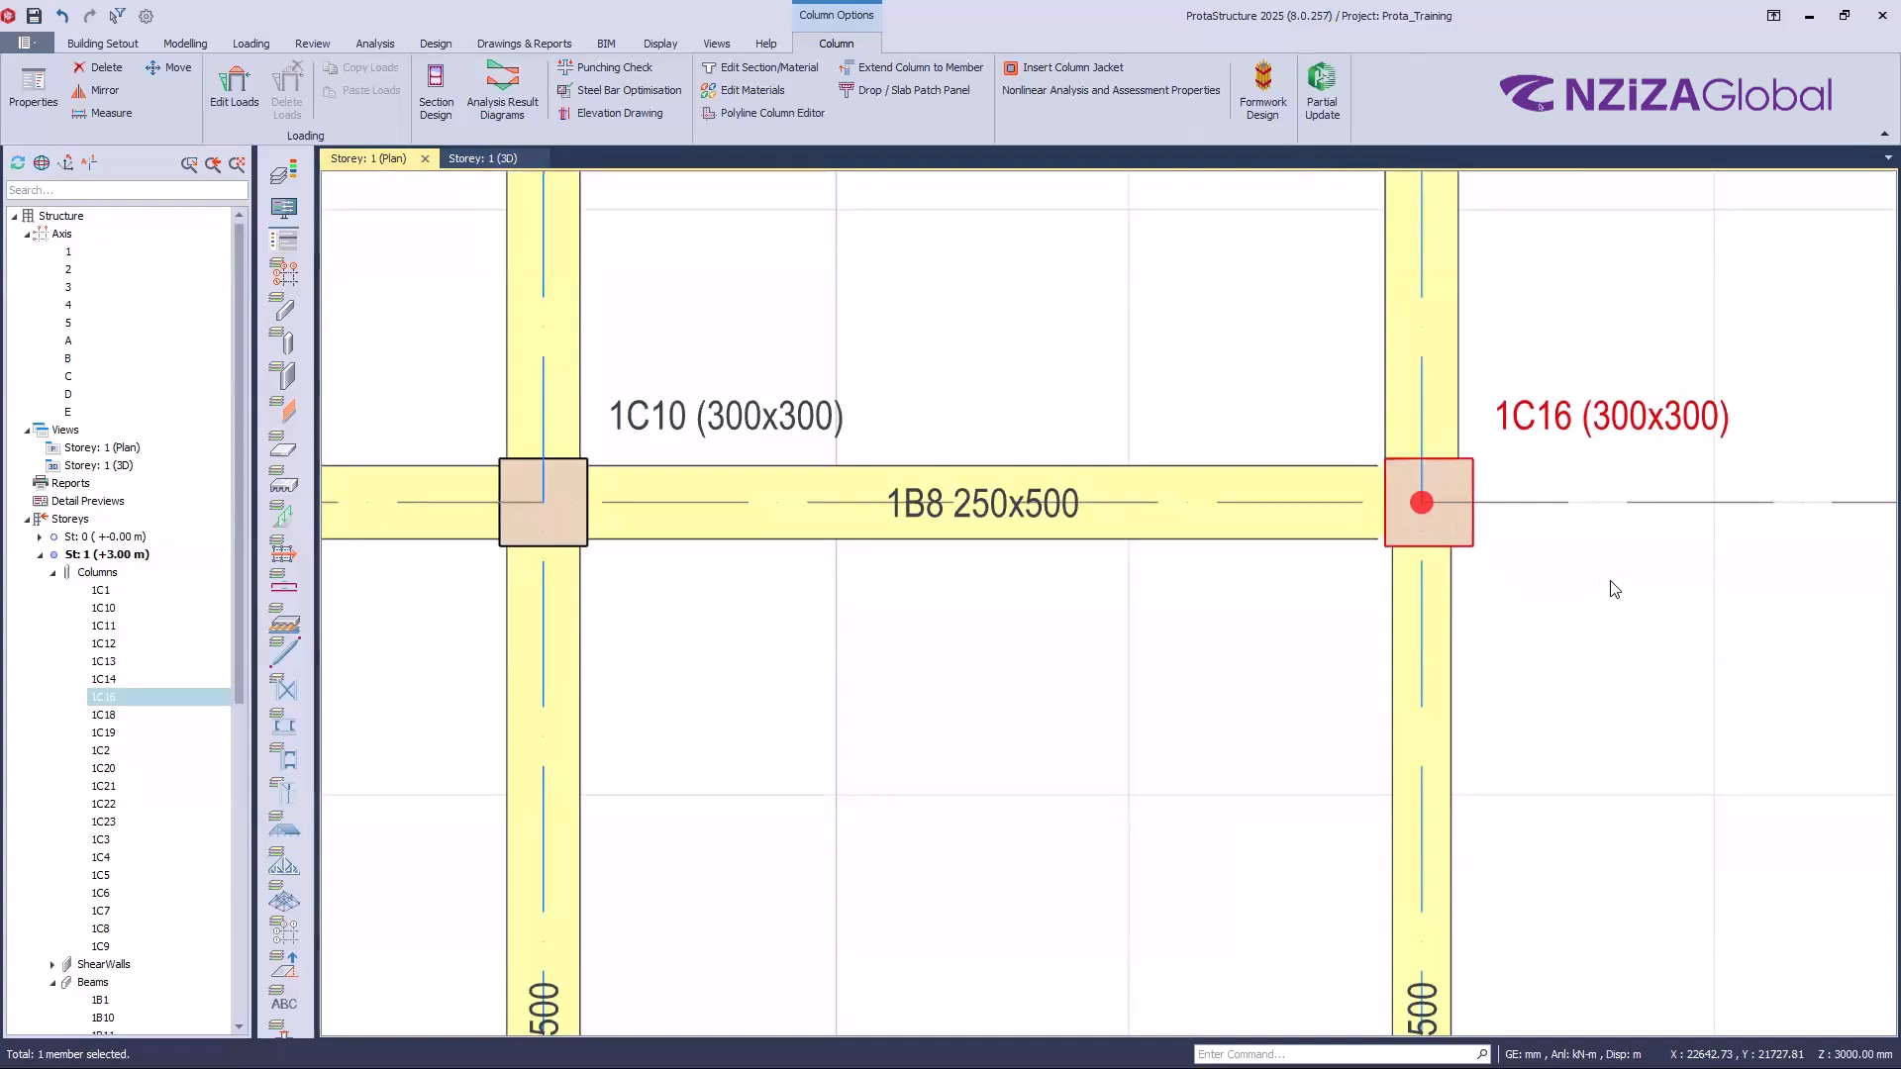
{"action": "key", "text": "ctrl+Left"}
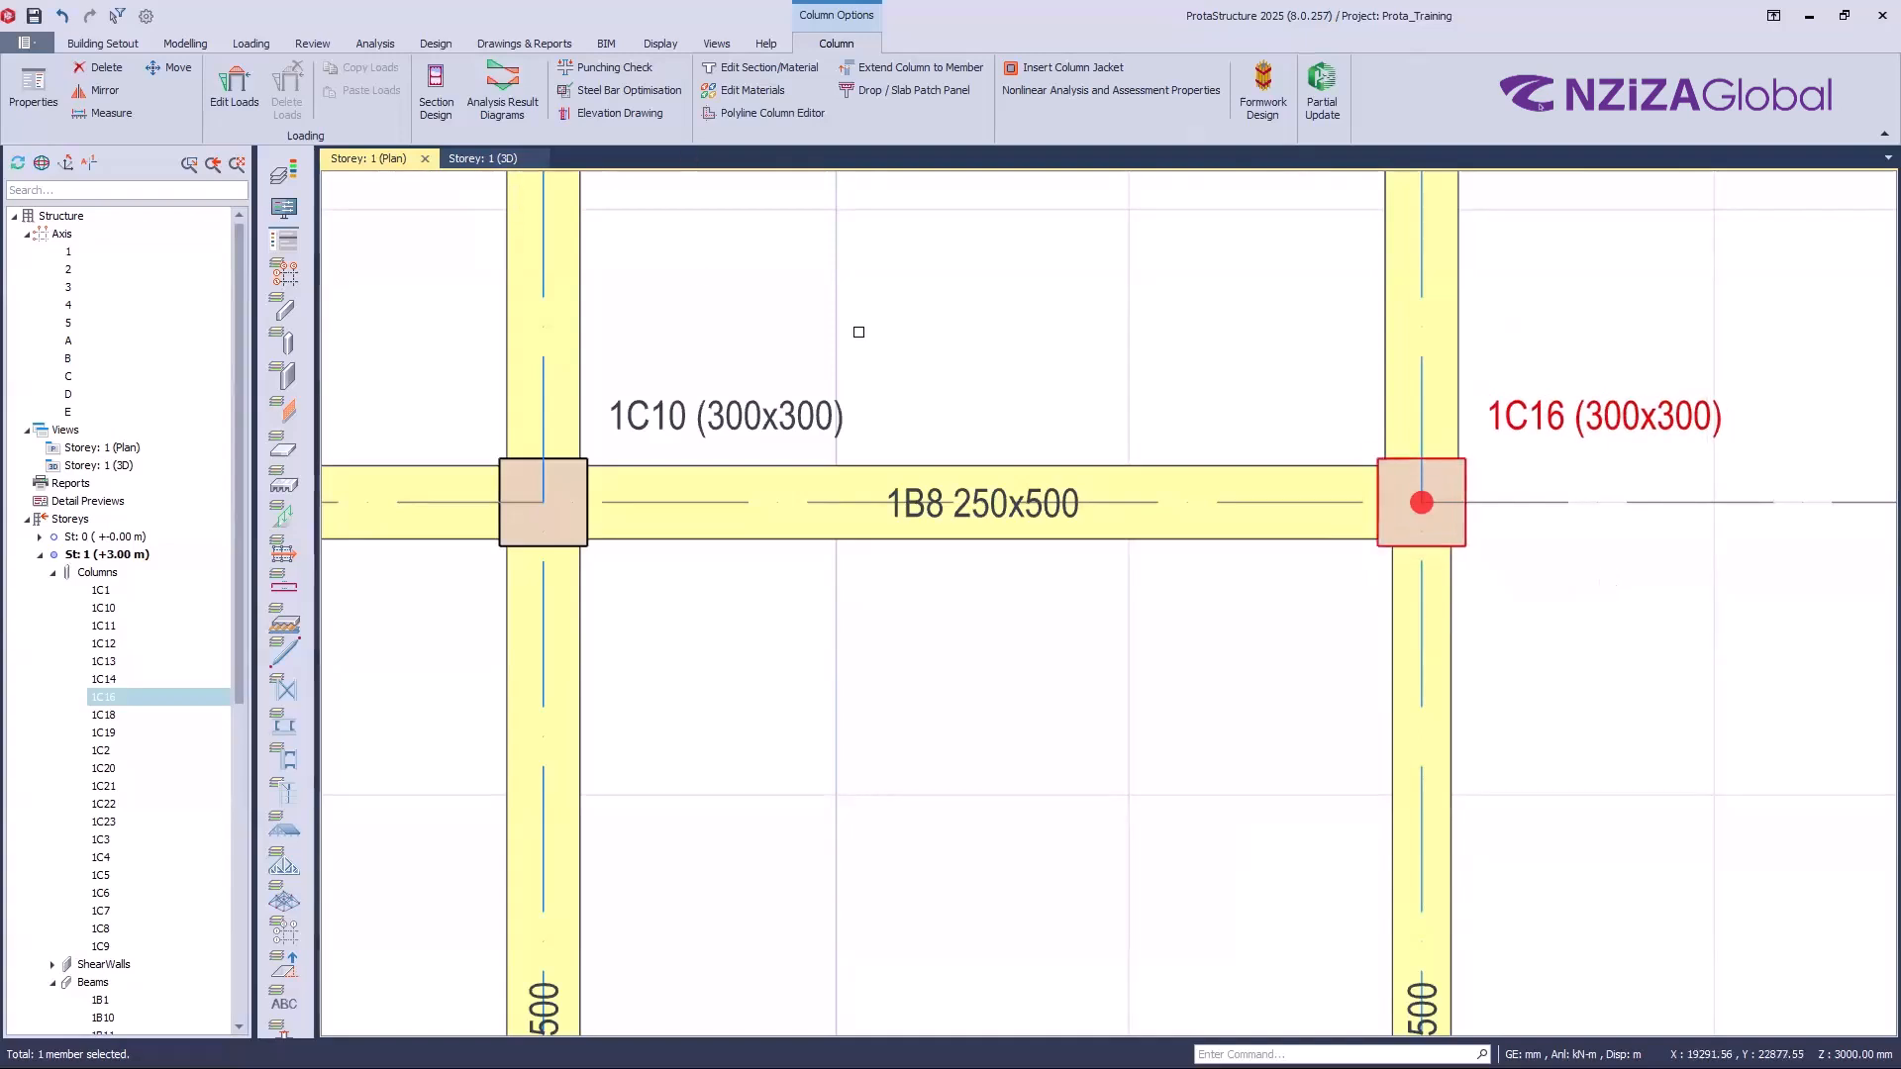
Step: Review the properties of beam 1B8, between columns 1C10 and 1C16, and leave them without making changes
{"action": "left_click", "coordinate": [995, 461]}
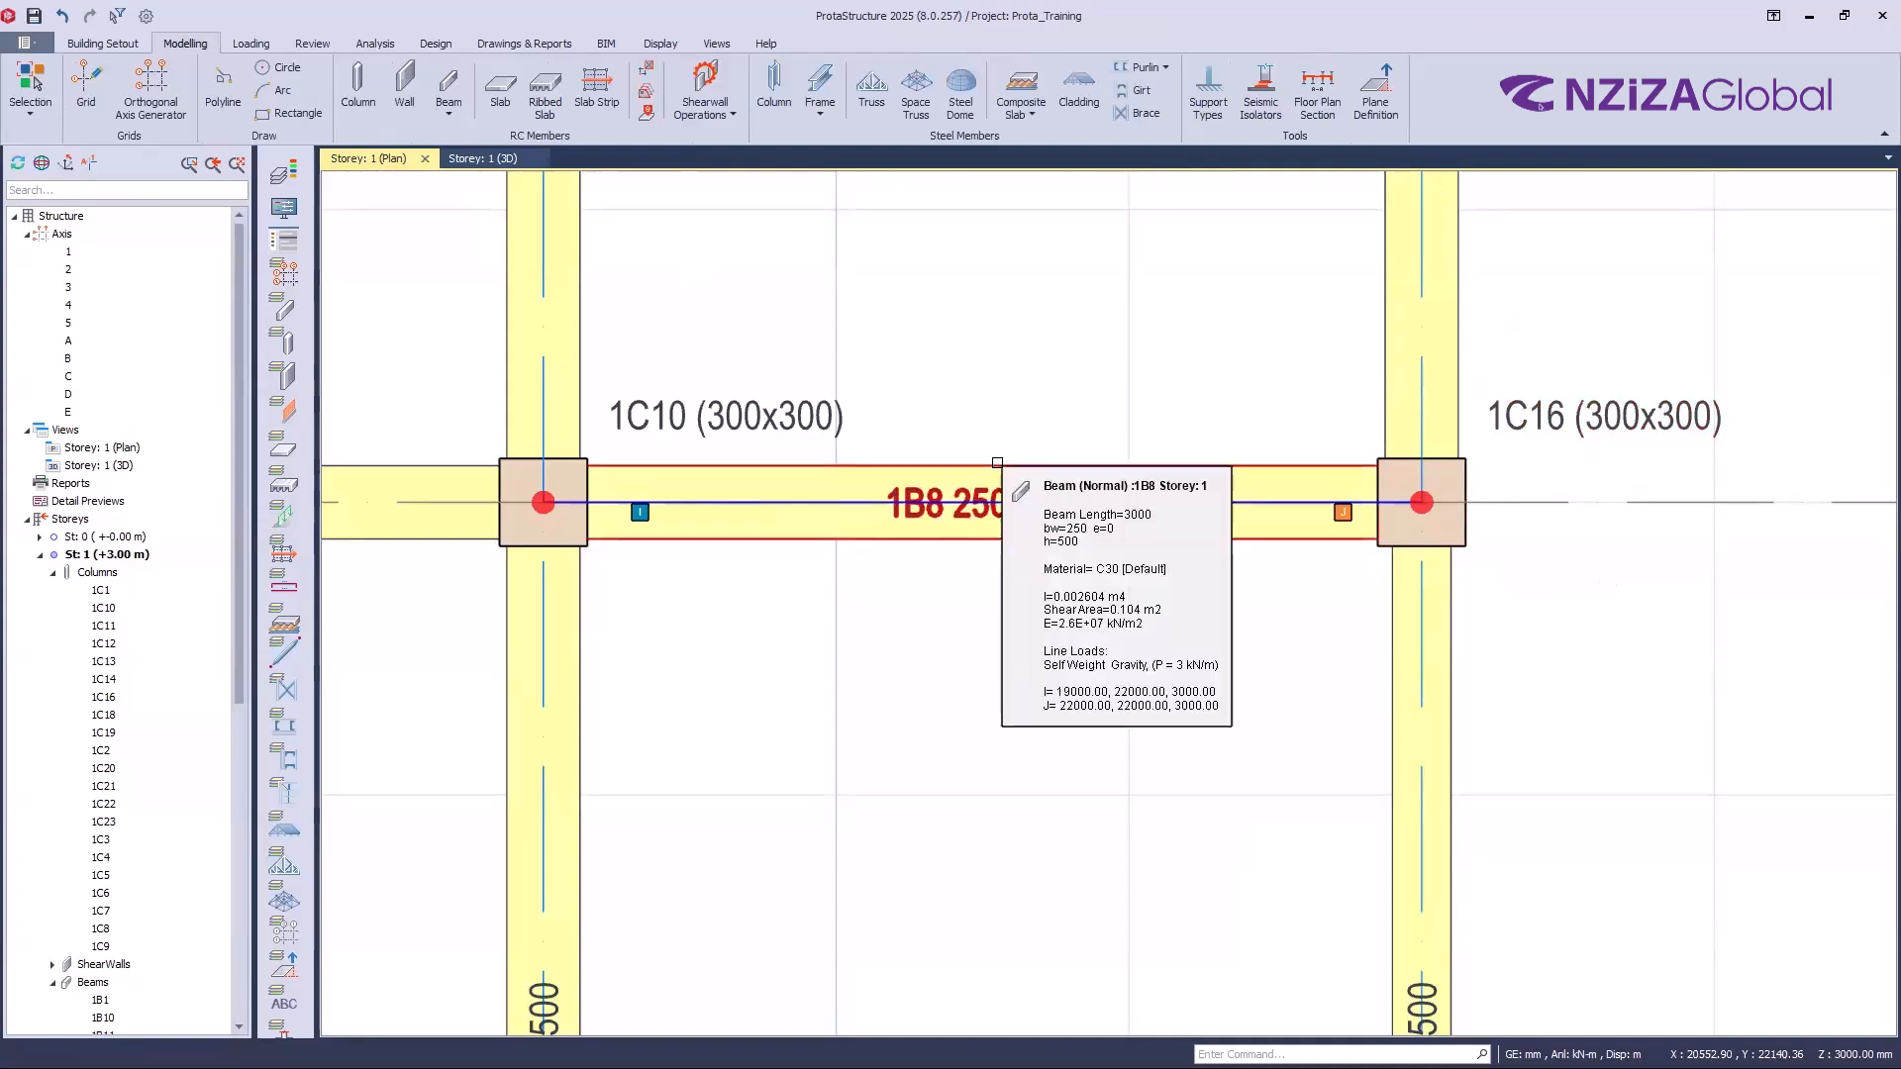
{"action": "double_click", "coordinate": [998, 462]}
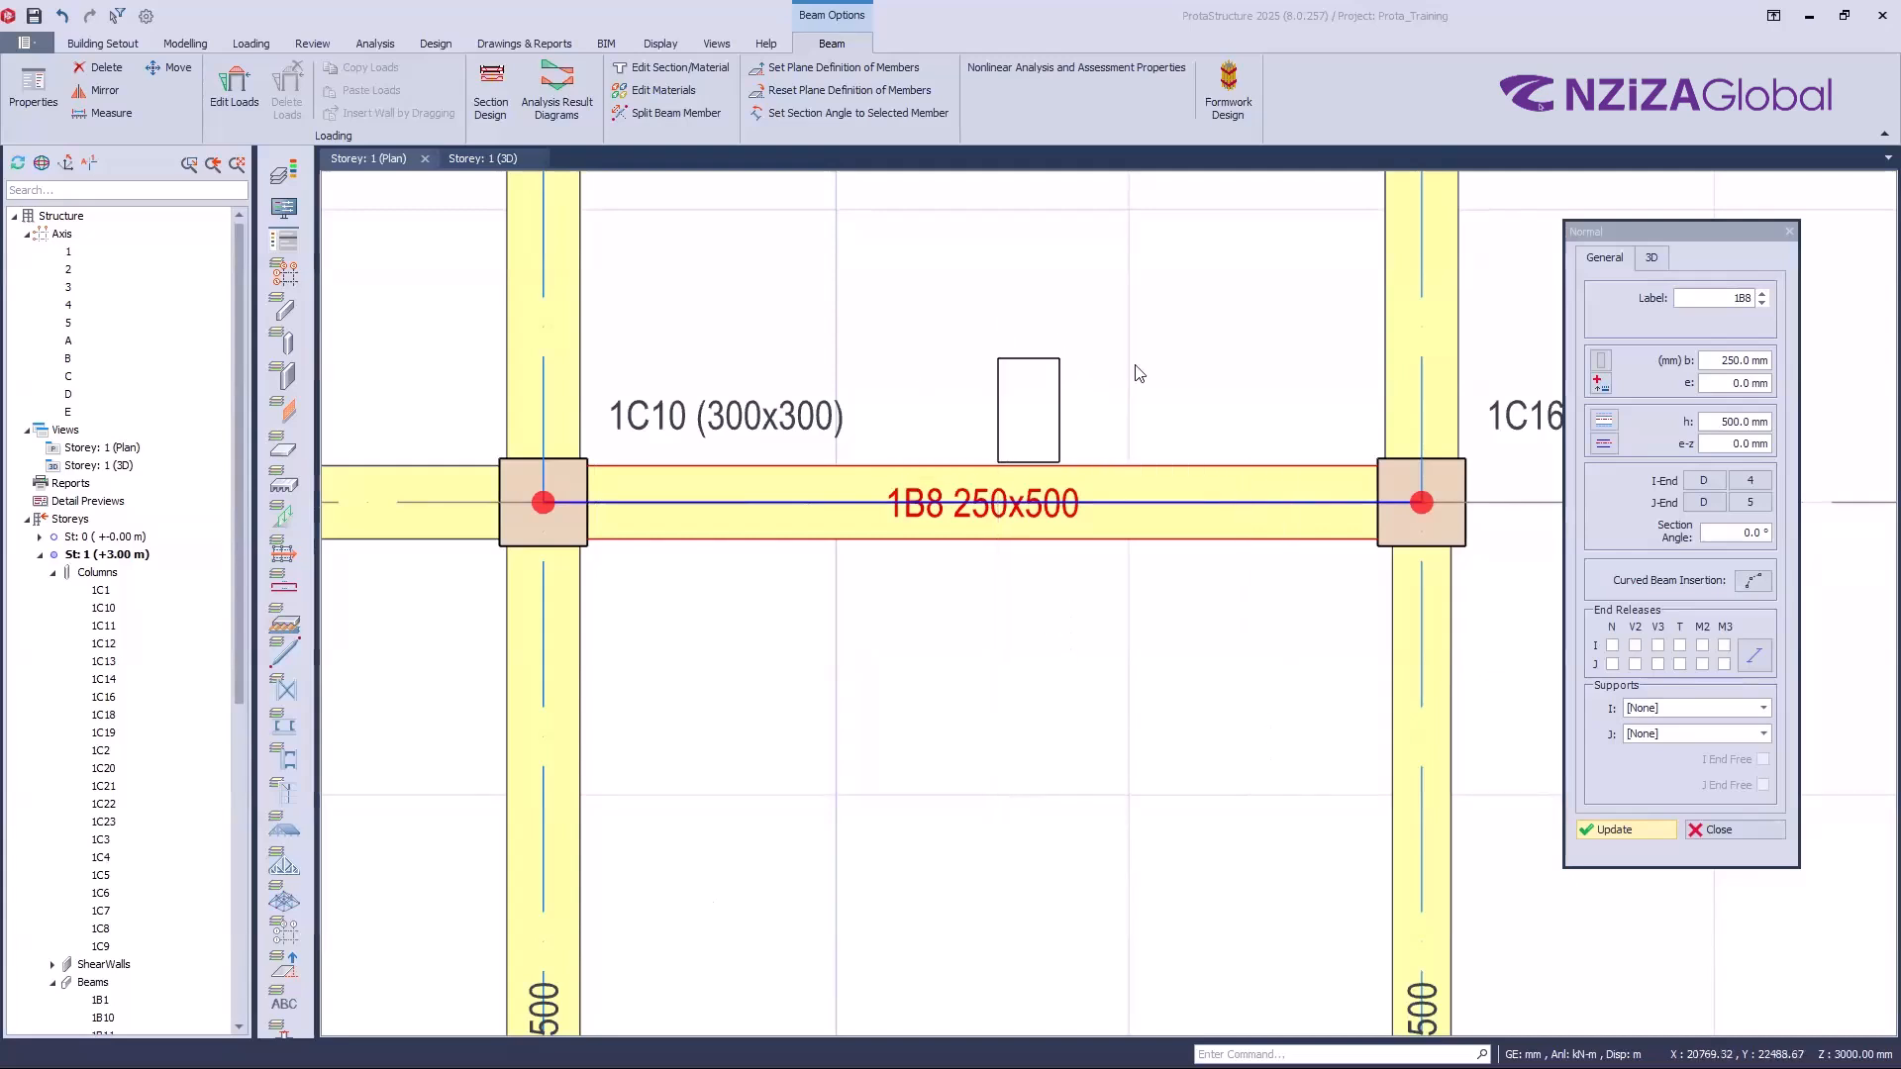
{"action": "left_click", "coordinate": [1416, 497]}
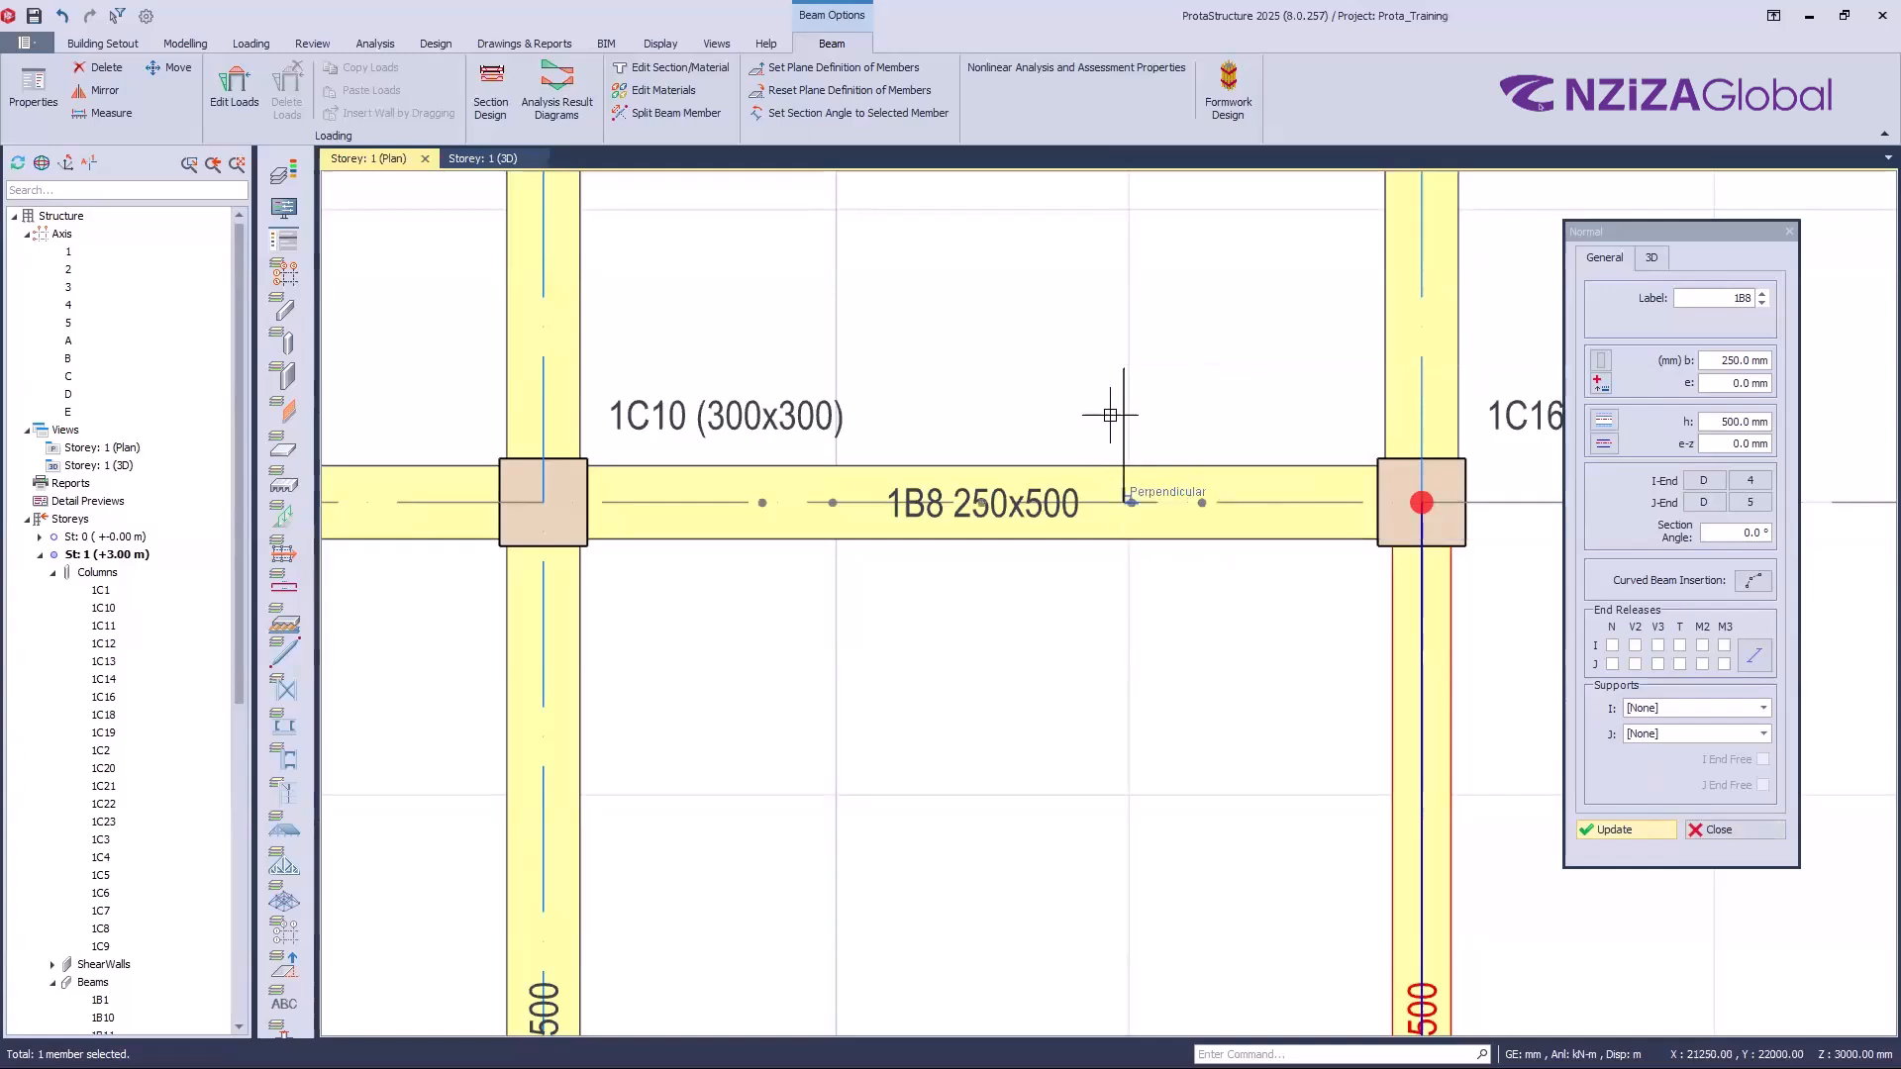
{"action": "key", "text": "Escape"}
{"action": "scroll", "coordinate": [1090, 416], "scroll_direction": "down", "scroll_amount": 4}
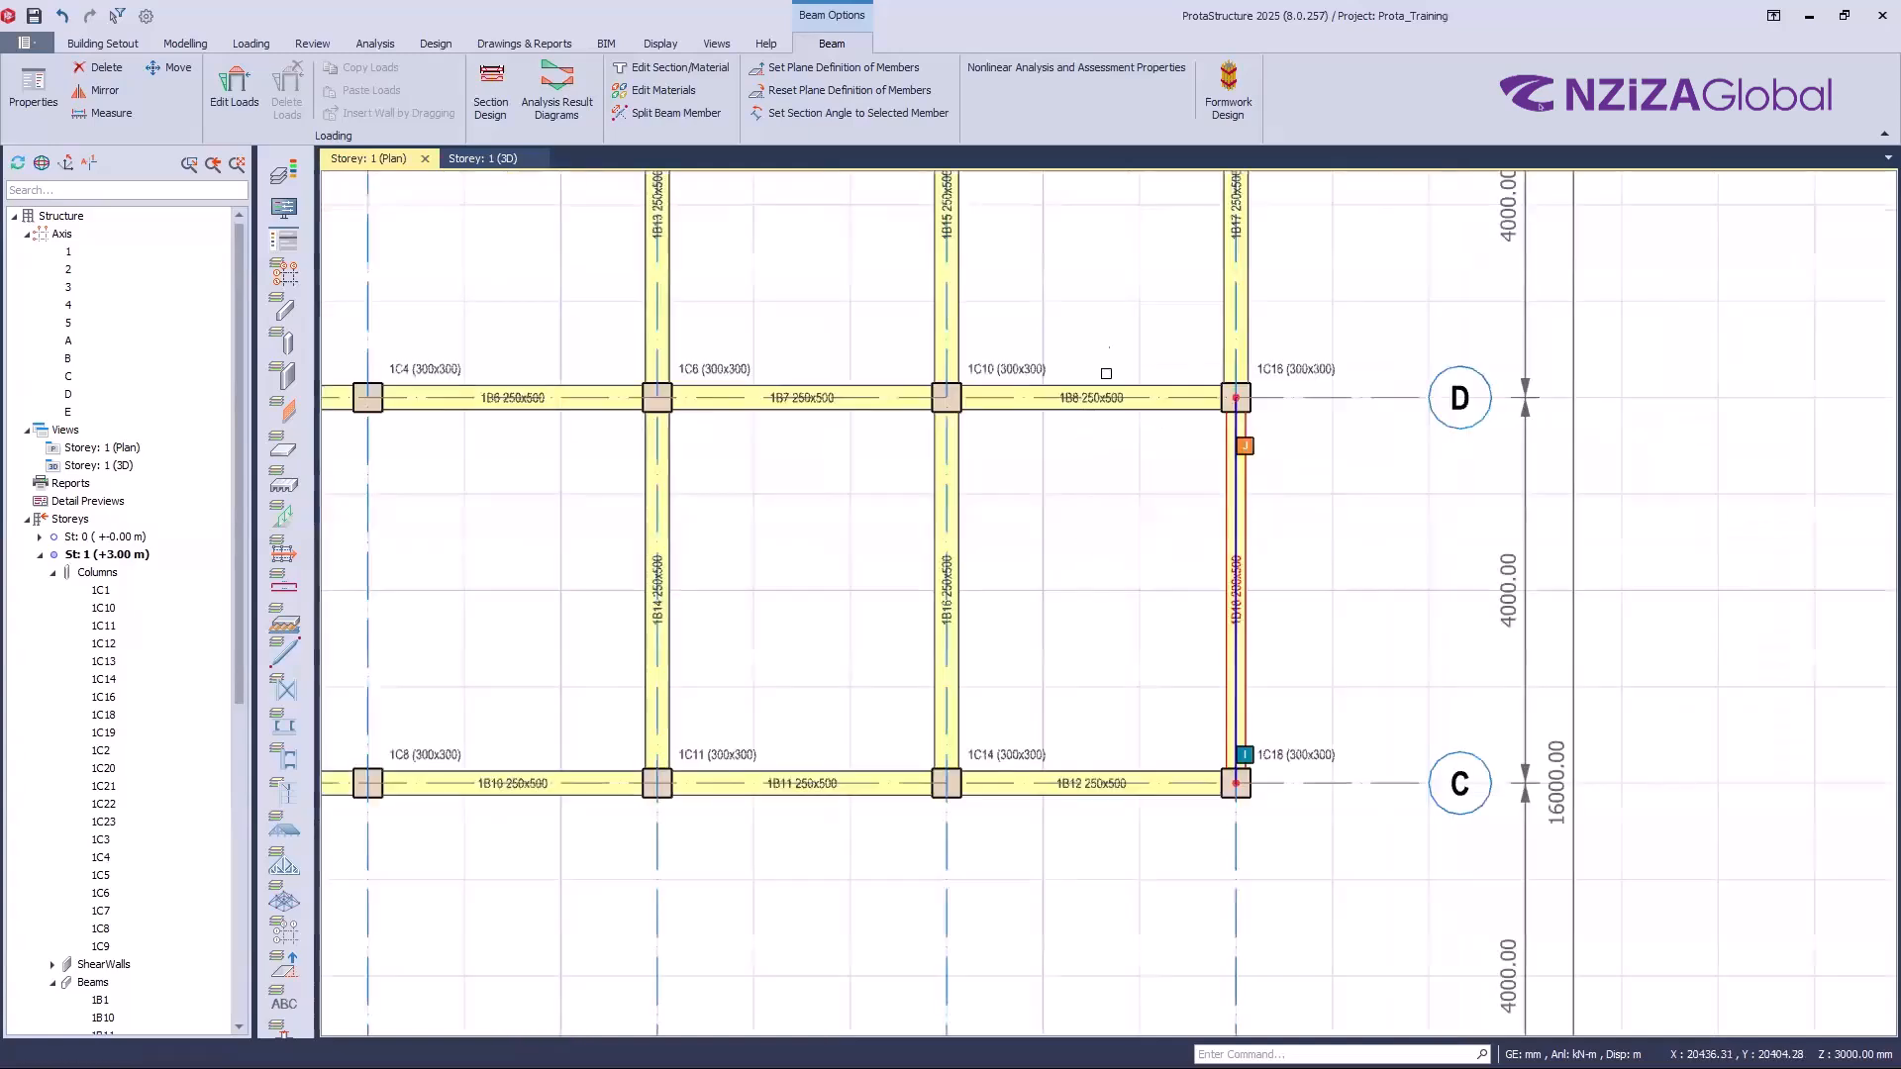
Step: Select beam 1B8 in the Storey 1 plan and examine its I-end and J-end markers beside columns 1C10 and 1C16
{"action": "key", "text": "Escape"}
{"action": "scroll", "coordinate": [1084, 352], "scroll_direction": "up", "scroll_amount": 3}
{"action": "scroll", "coordinate": [1222, 395], "scroll_direction": "up", "scroll_amount": 2}
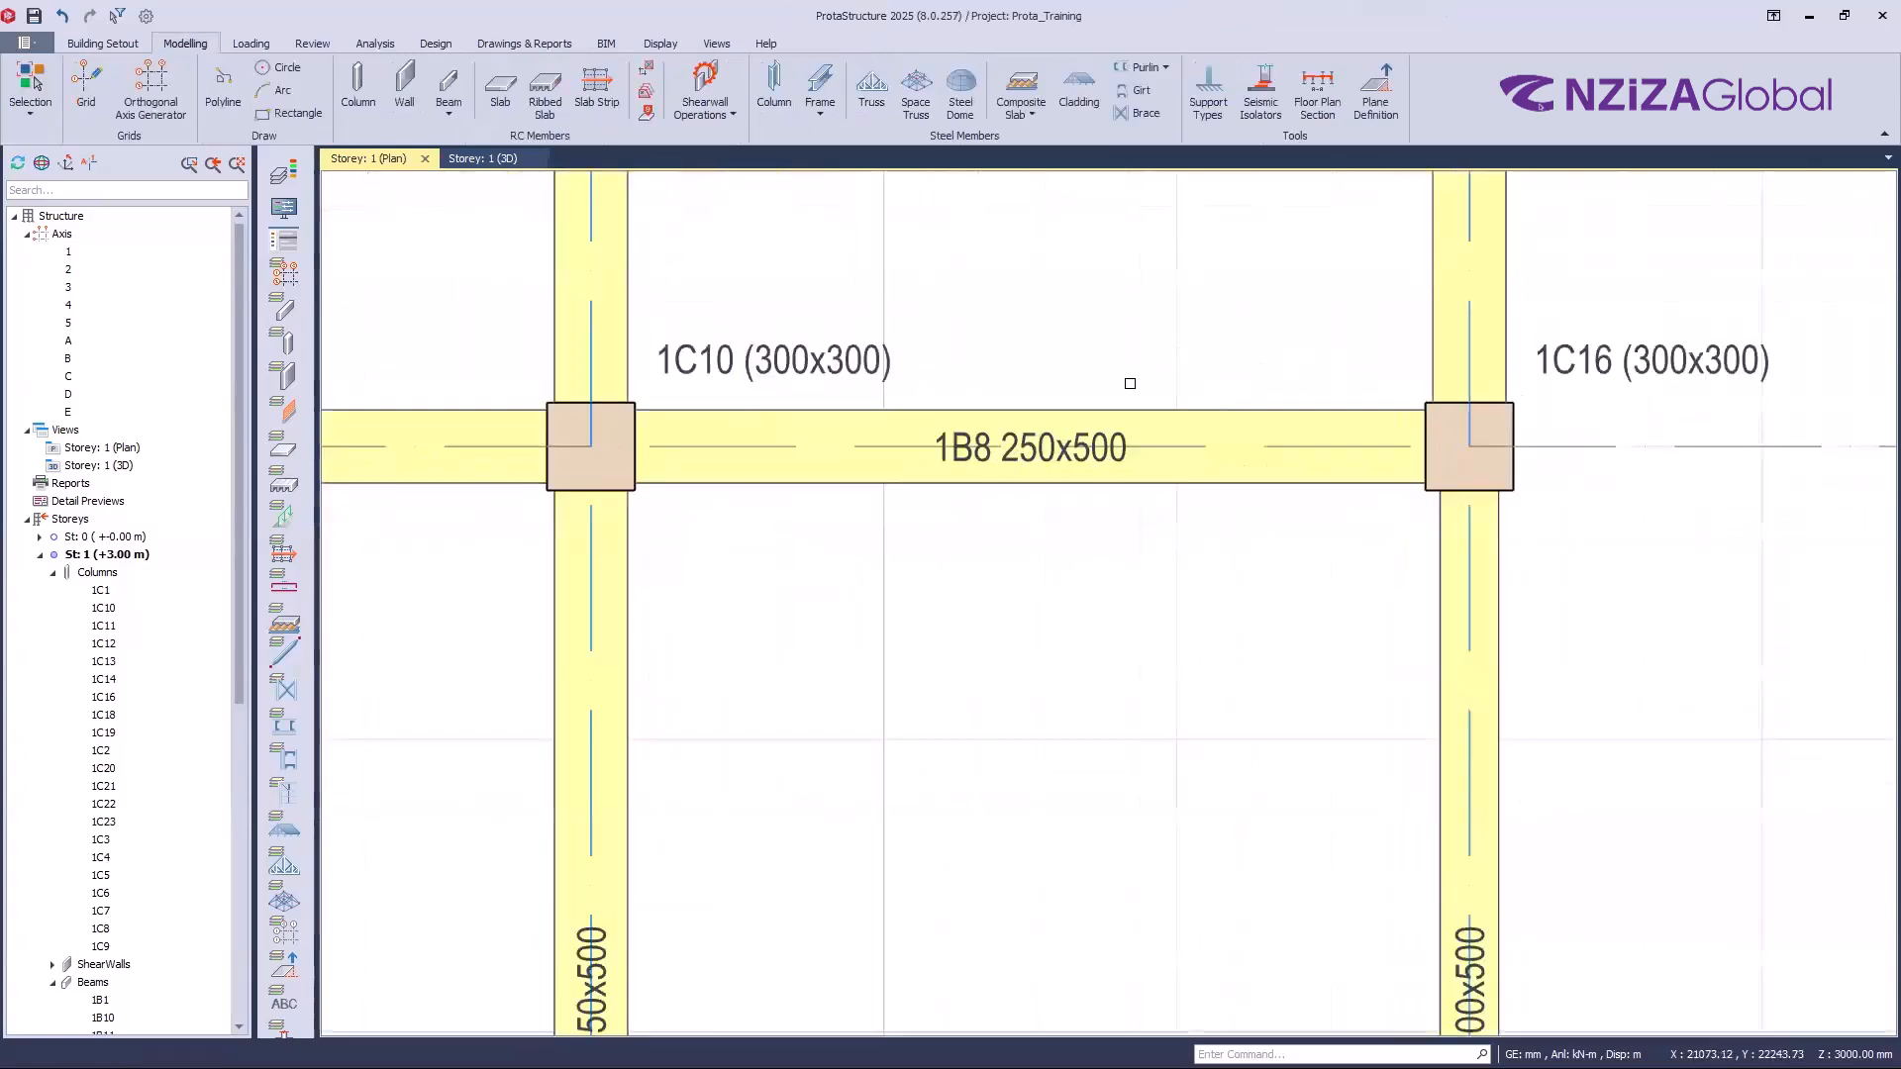
{"action": "scroll", "coordinate": [1089, 515], "scroll_direction": "up", "scroll_amount": 2}
{"action": "mouse_move", "coordinate": [1049, 636]}
{"action": "middle_mouse_down"}
{"action": "mouse_move", "coordinate": [1115, 664]}
{"action": "mouse_move", "coordinate": [1036, 696]}
{"action": "mouse_move", "coordinate": [1035, 654]}
{"action": "middle_mouse_up"}
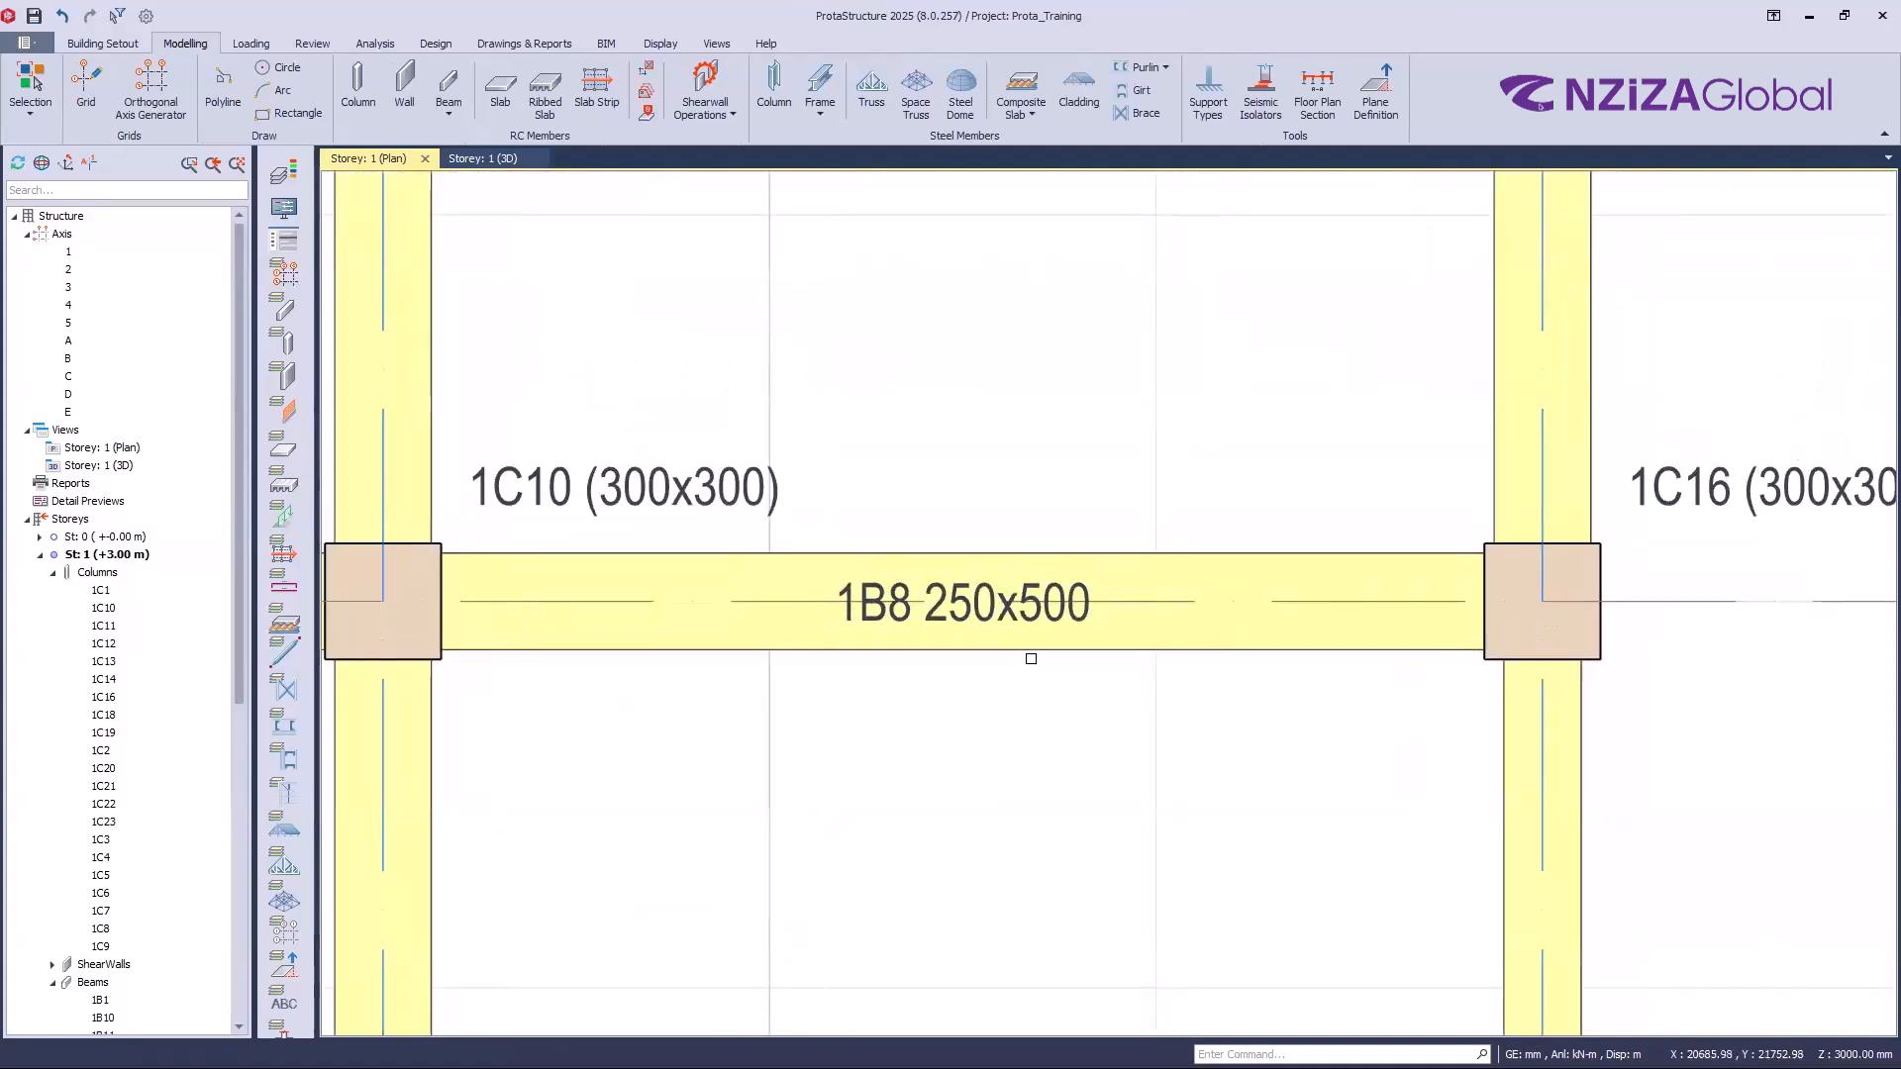
{"action": "left_click", "coordinate": [1031, 655]}
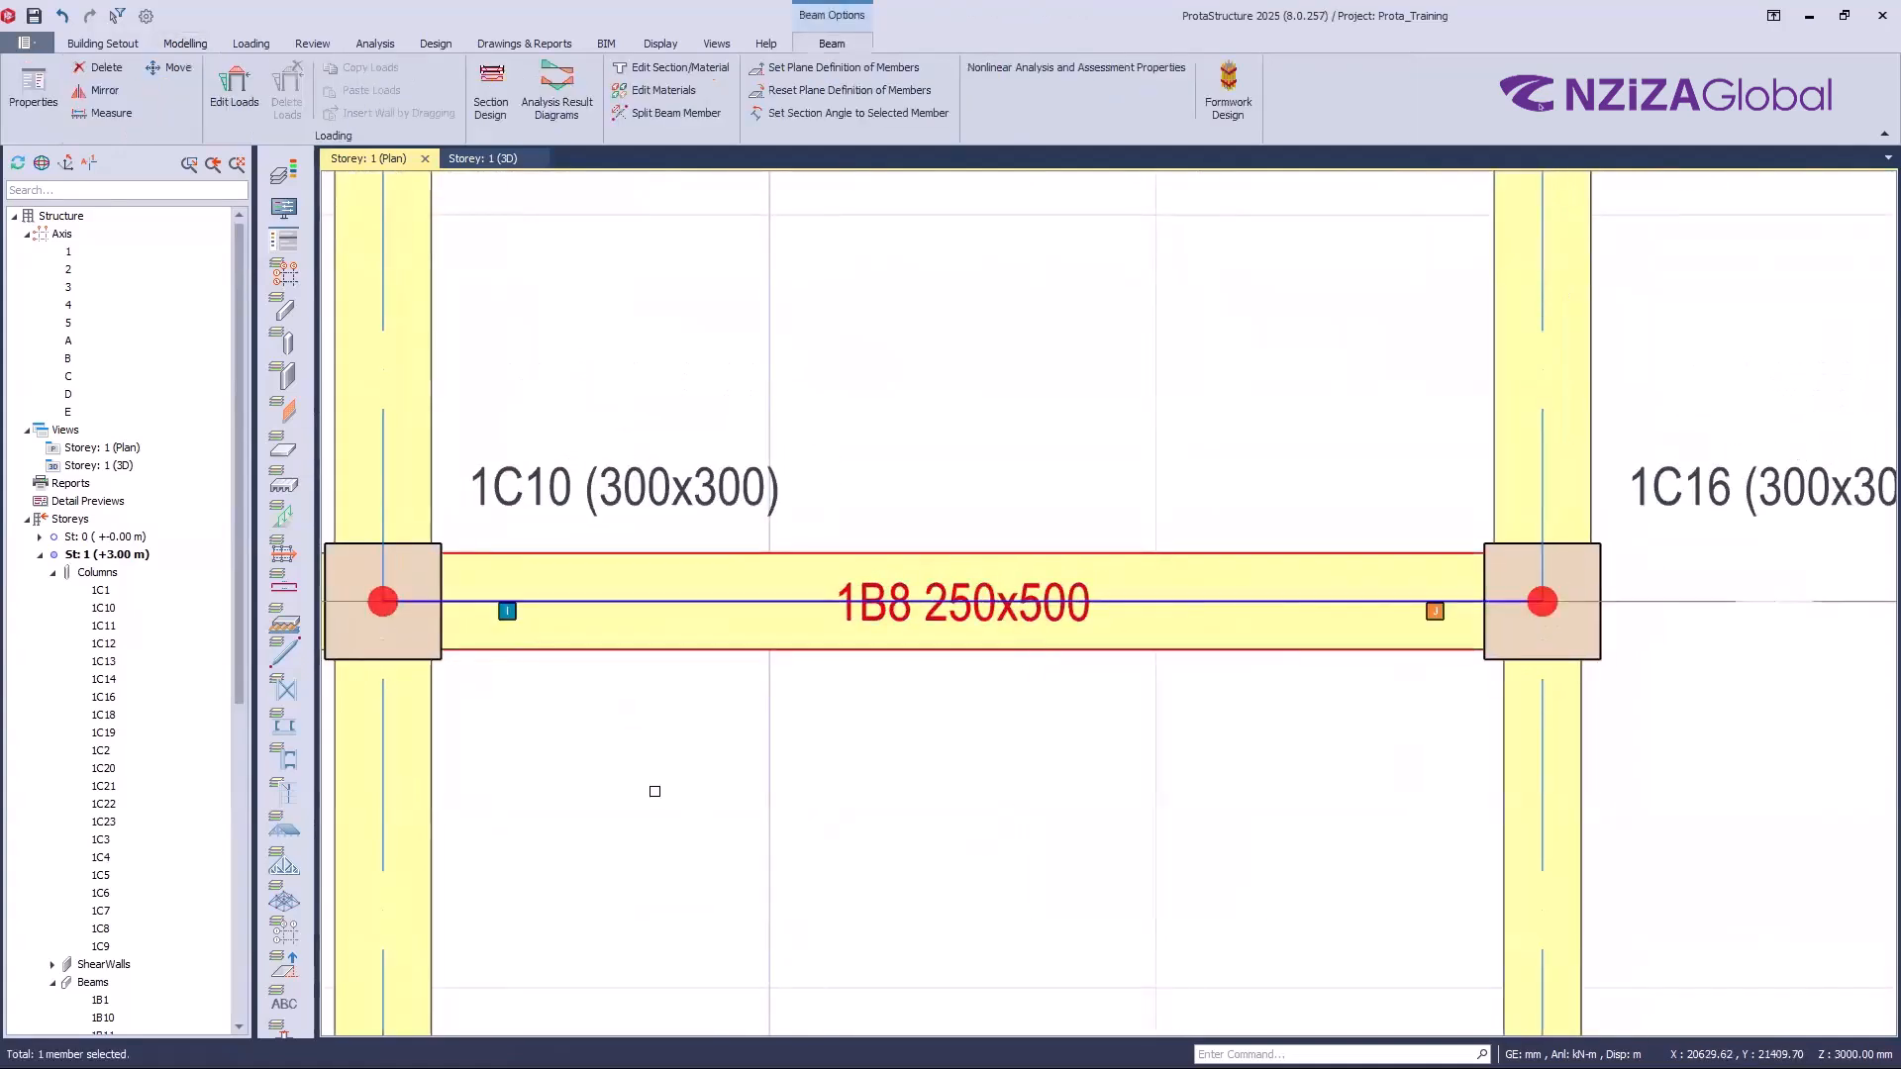
{"action": "key", "text": "ctrl"}
{"action": "key", "text": "ctrl"}
{"action": "key", "text": "ctrl"}
{"action": "key", "text": "ctrl"}
{"action": "key", "text": "ctrl"}
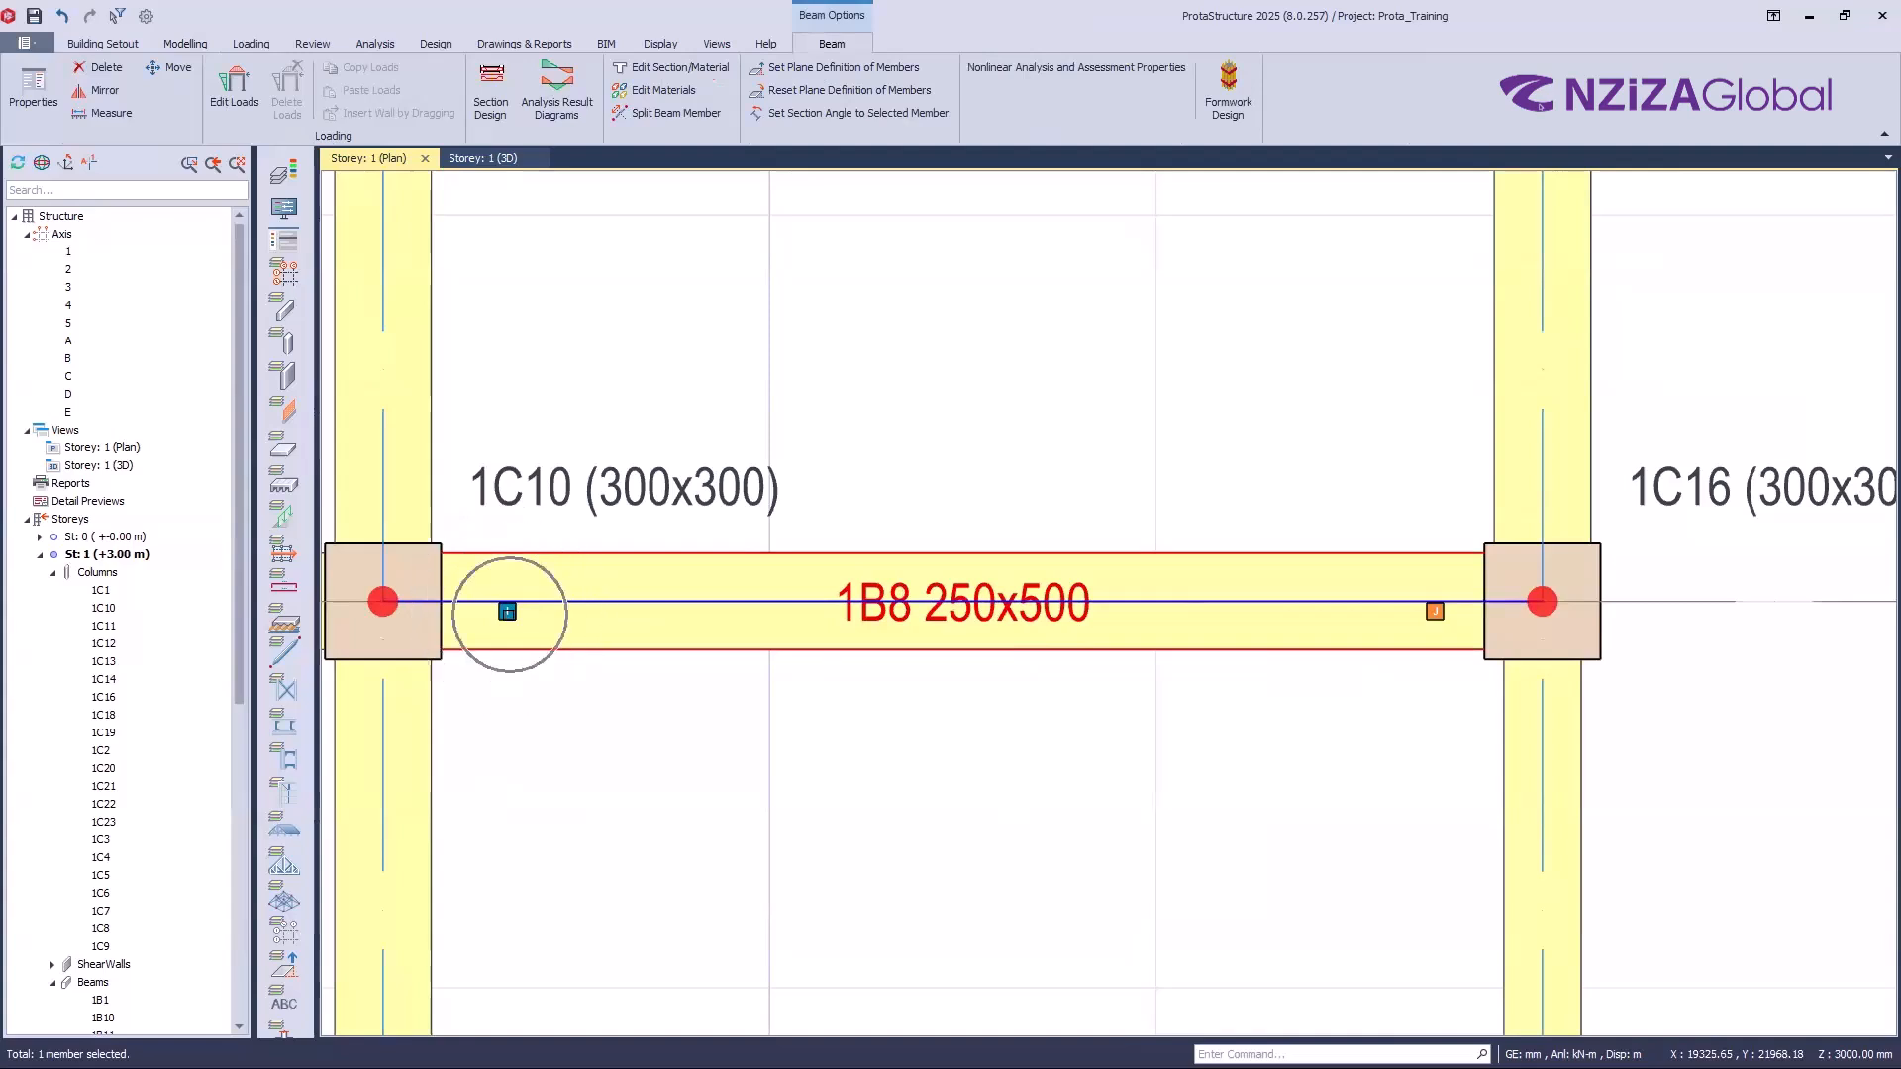
{"action": "key", "text": "ctrl"}
{"action": "key", "text": "ctrl"}
{"action": "key", "text": "ctrl"}
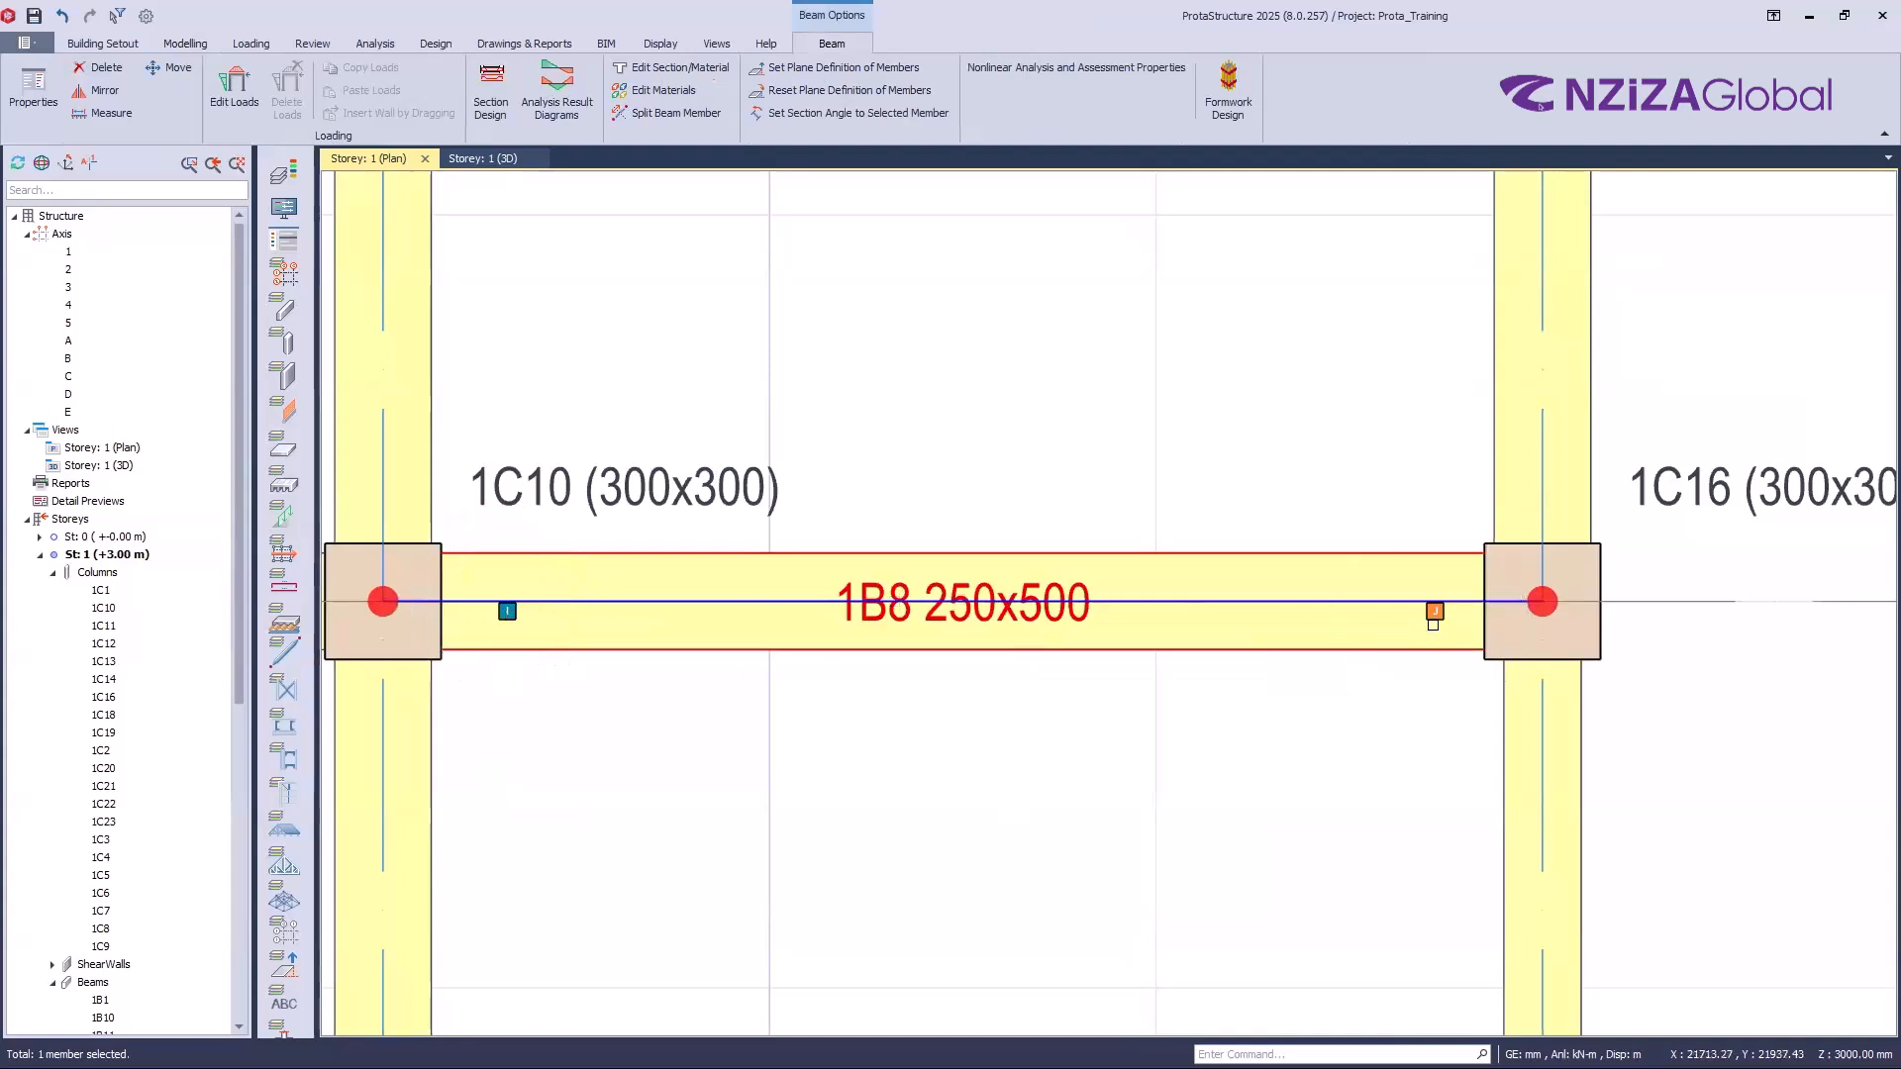
{"action": "key", "text": "ctrl"}
{"action": "key", "text": "ctrl"}
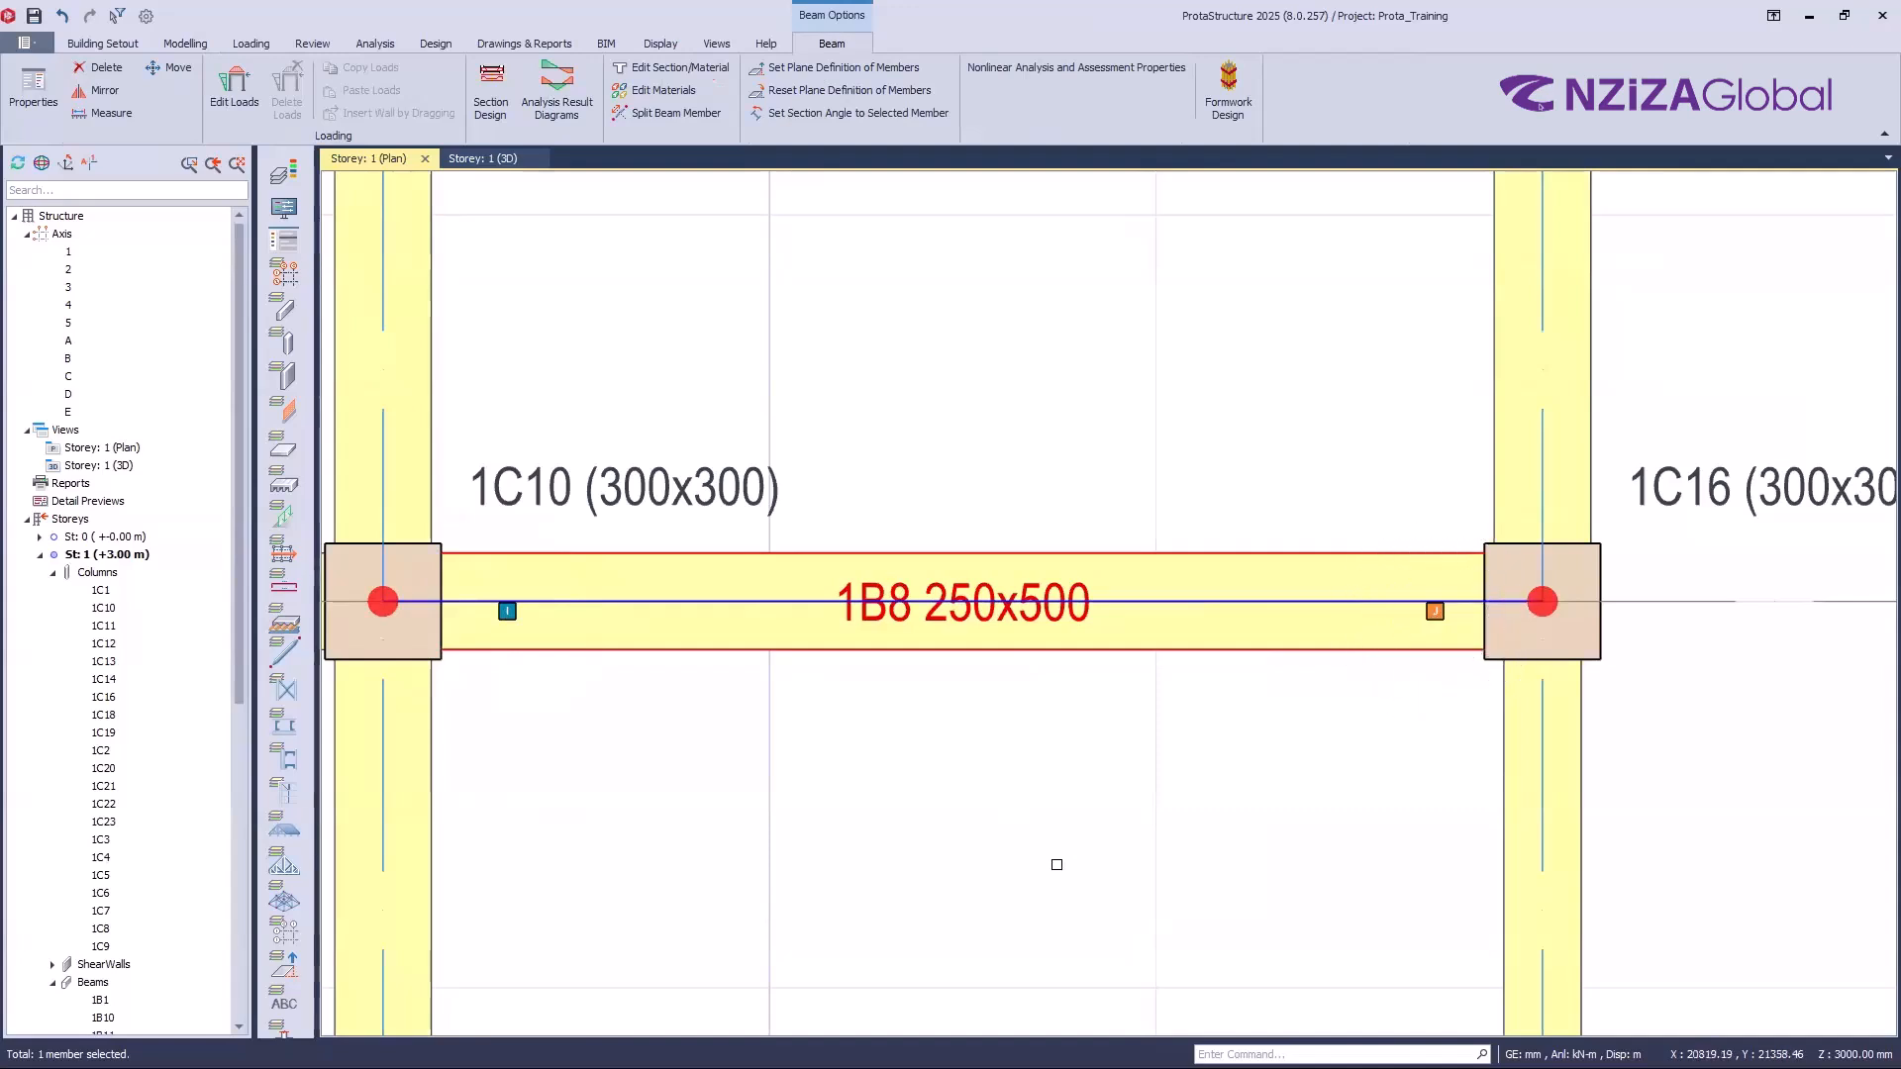
{"action": "left_click", "coordinate": [503, 611]}
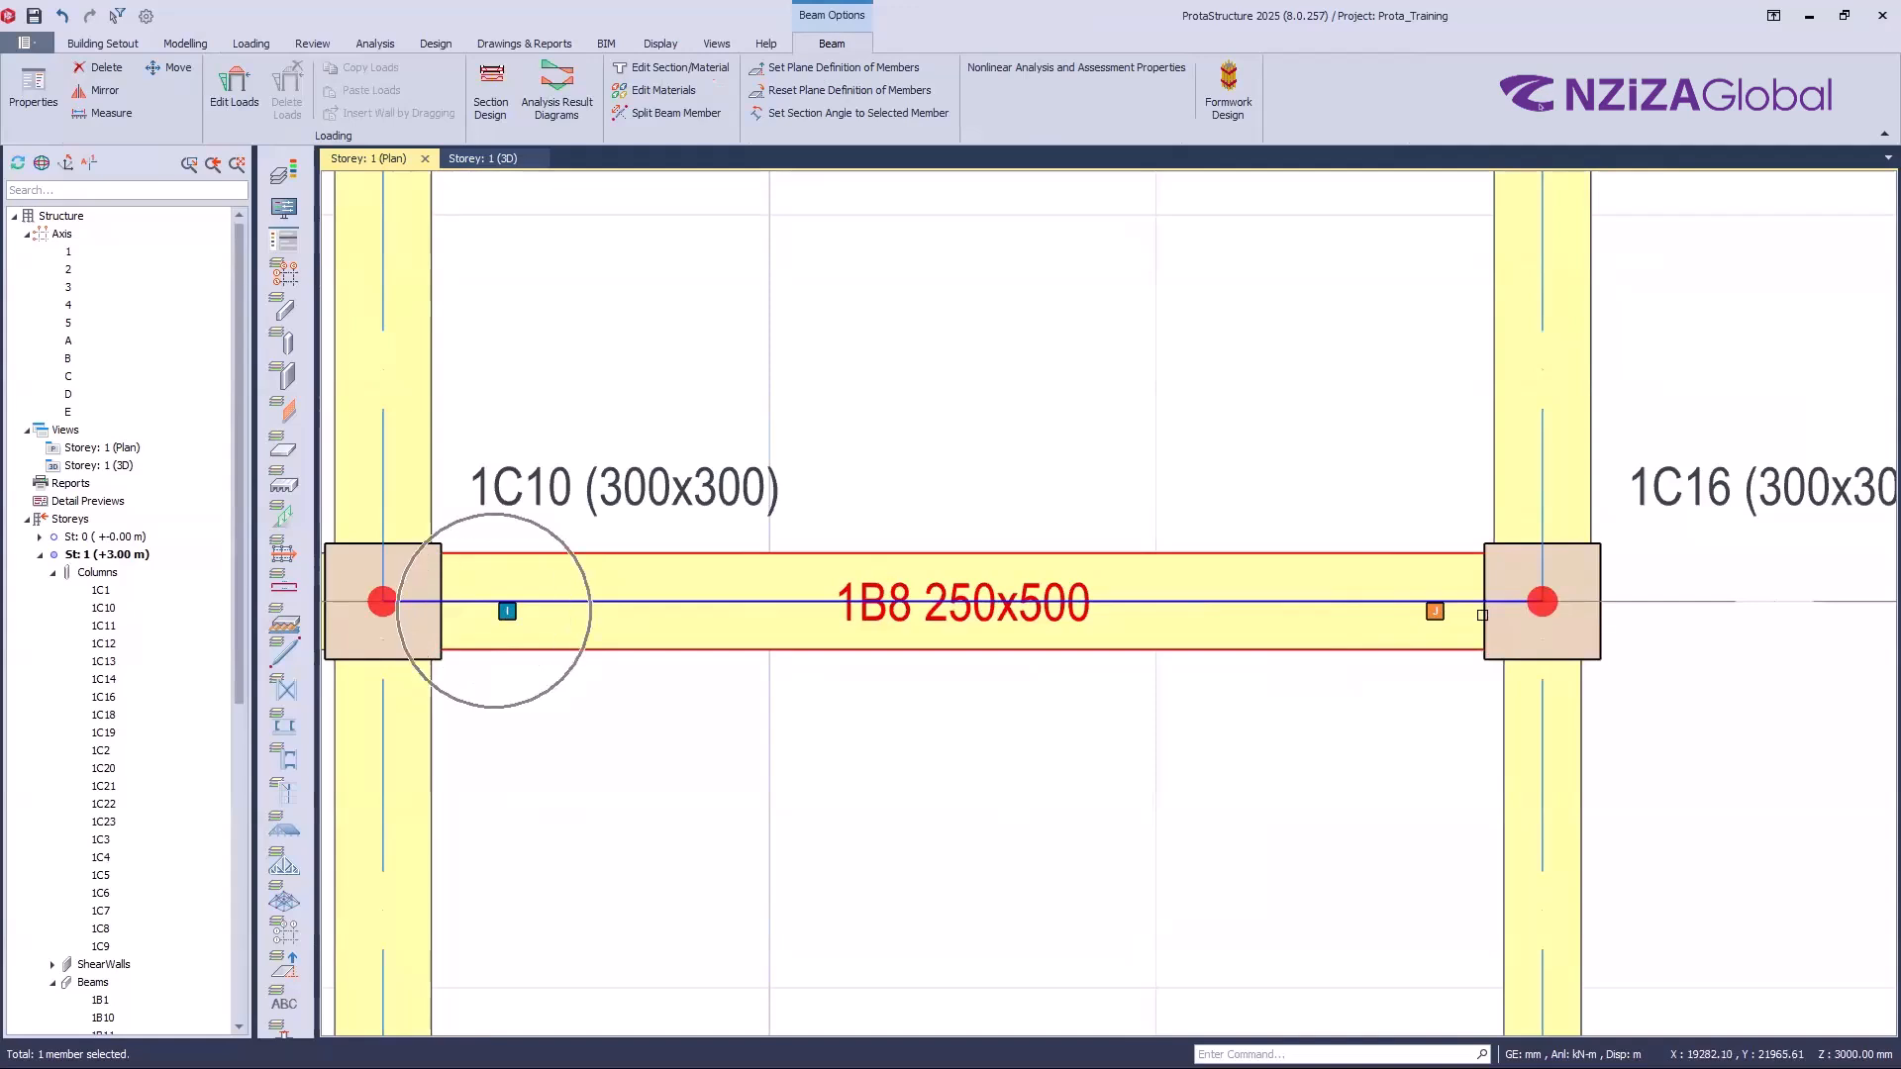
{"action": "key", "text": "ctrl"}
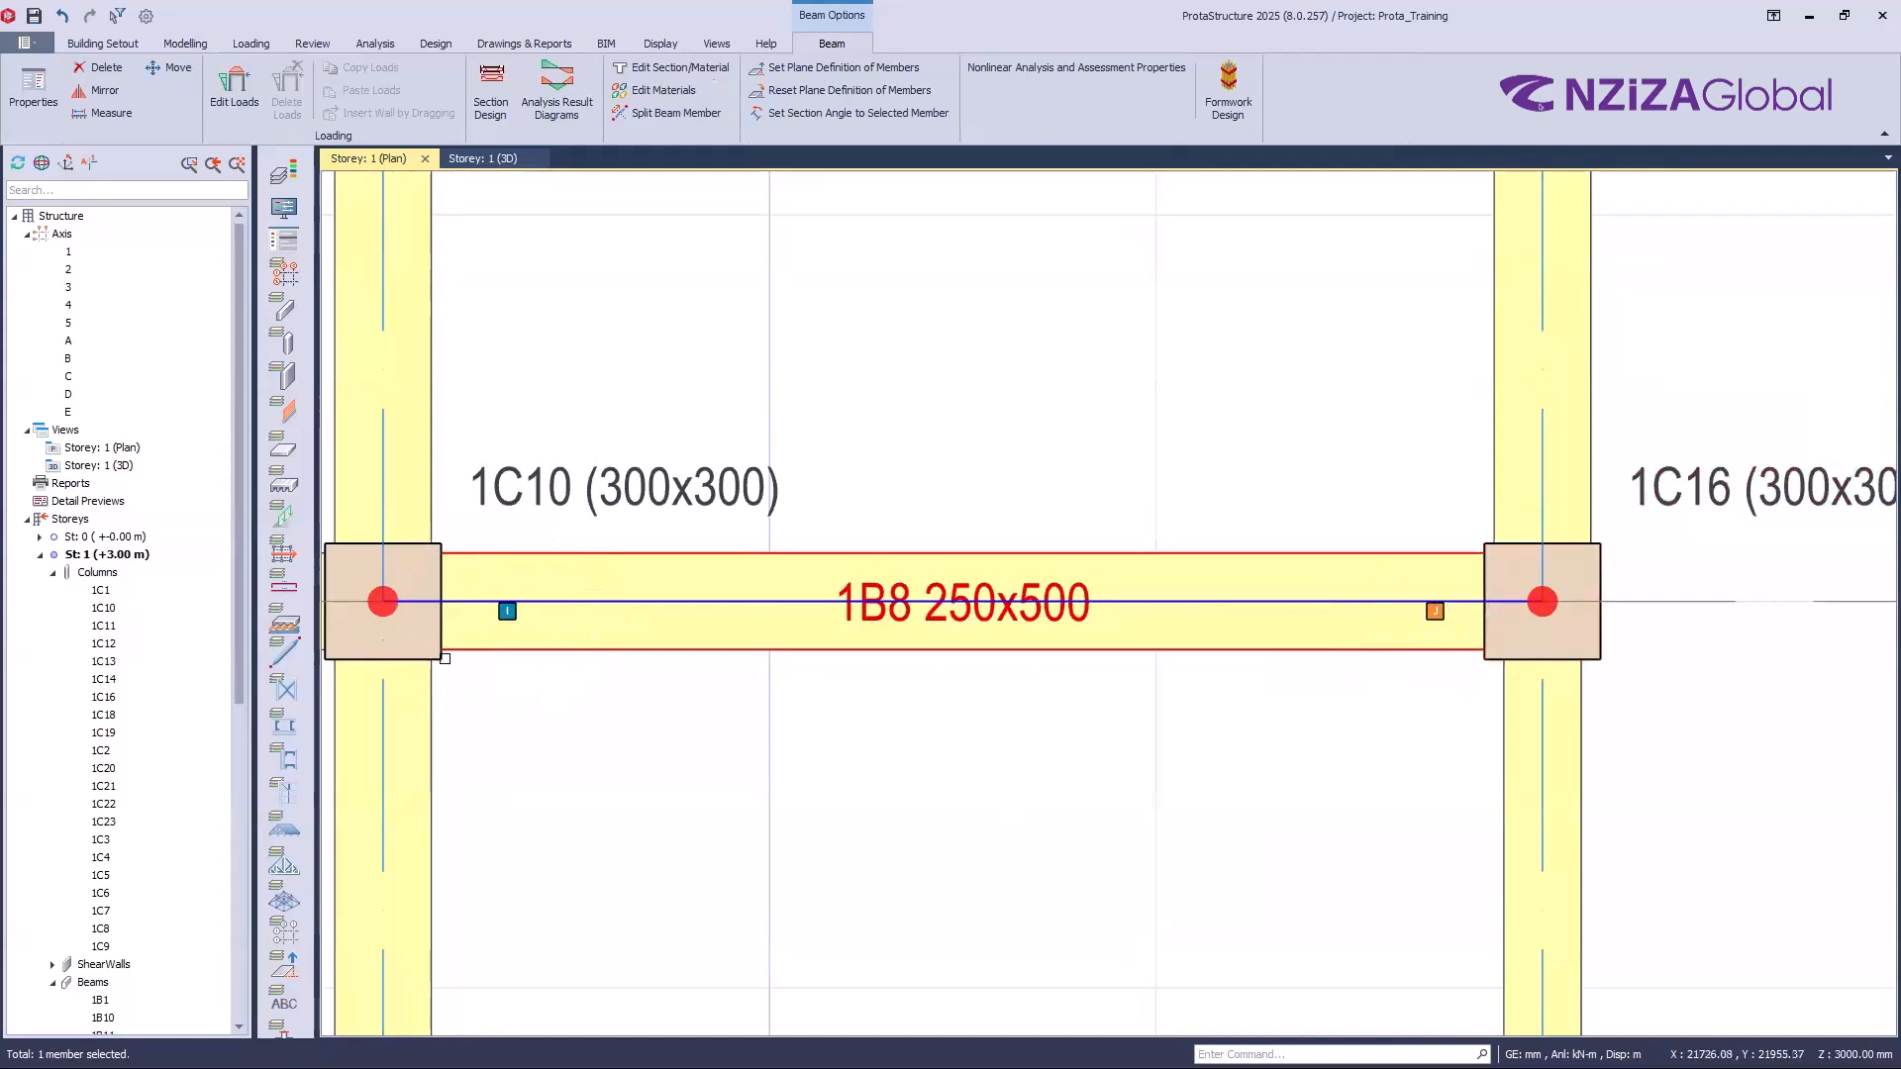
{"action": "key", "text": "ctrl"}
{"action": "key", "text": "ctrl"}
{"action": "left_click", "coordinate": [918, 557]}
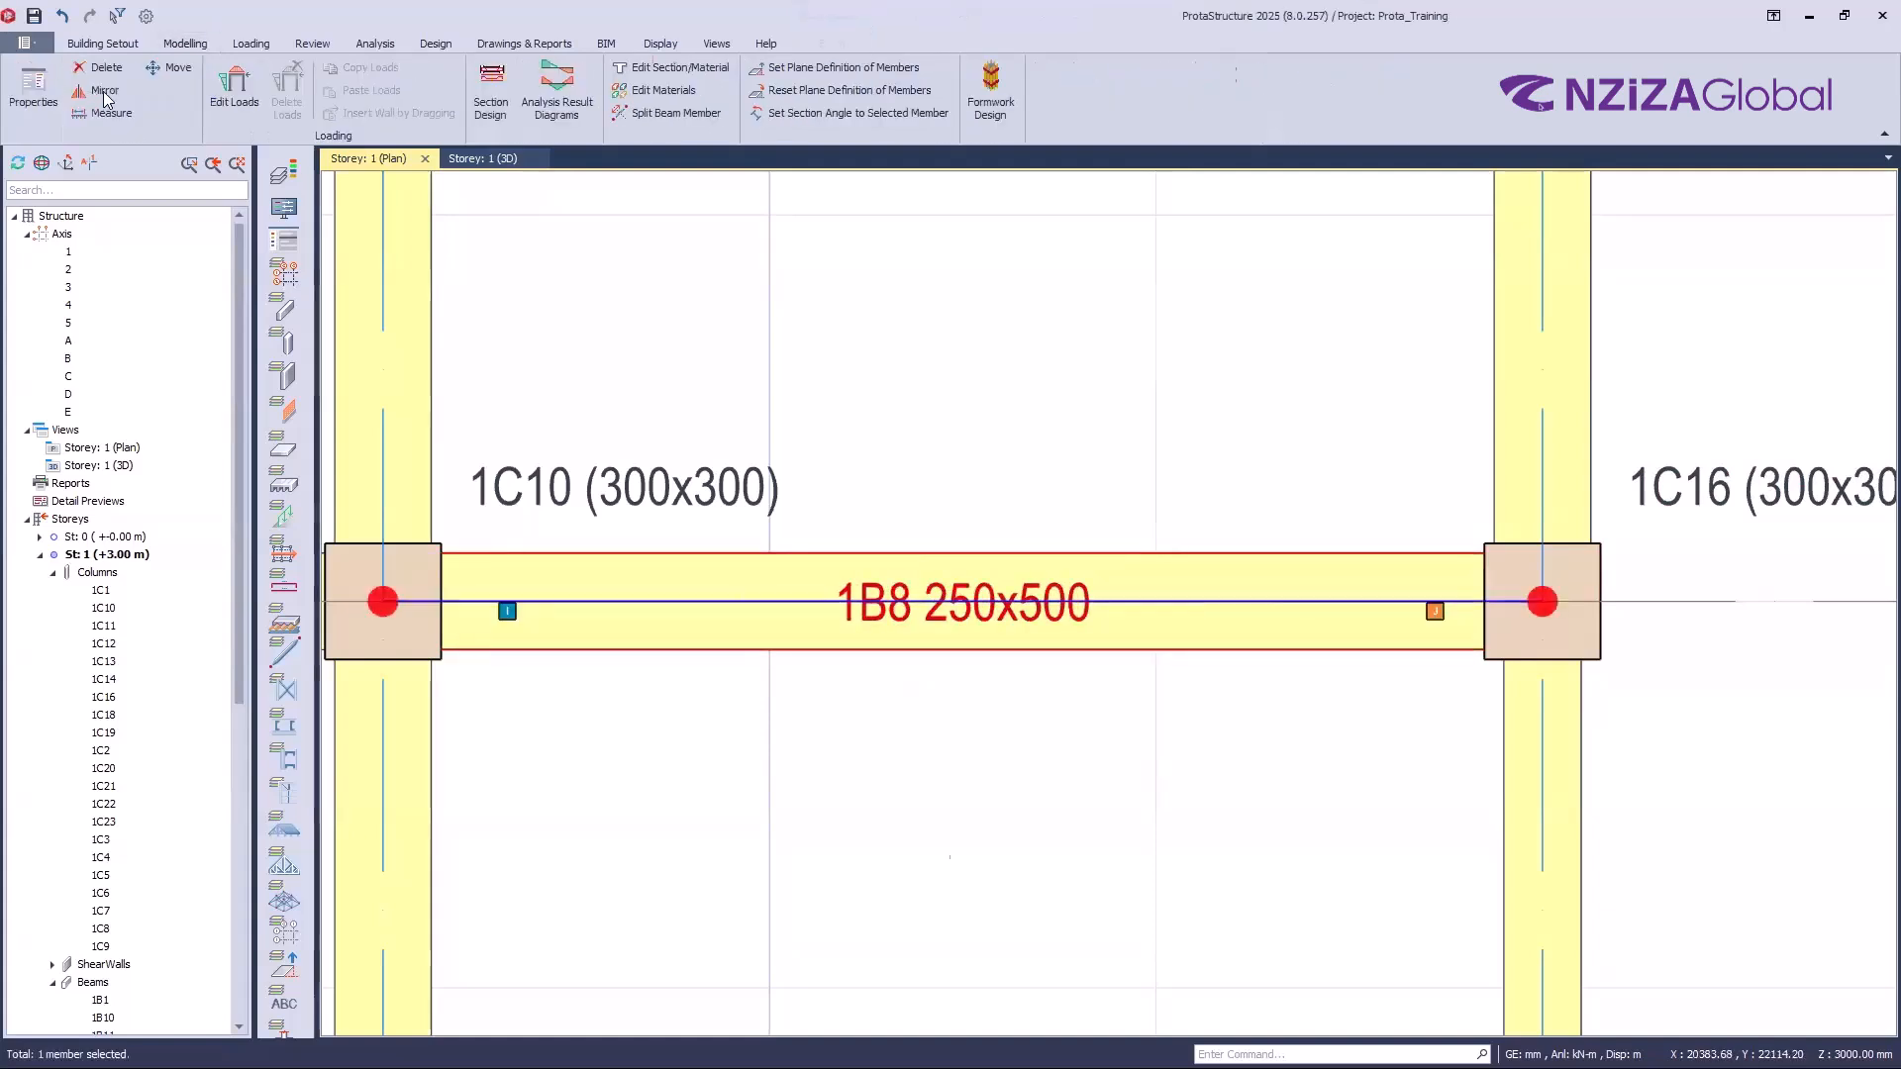
Step: Examine the I-End and J-End axis references and section angle in beam 1B8's properties, then close them without changes and deselect the beam
{"action": "left_click", "coordinate": [33, 90]}
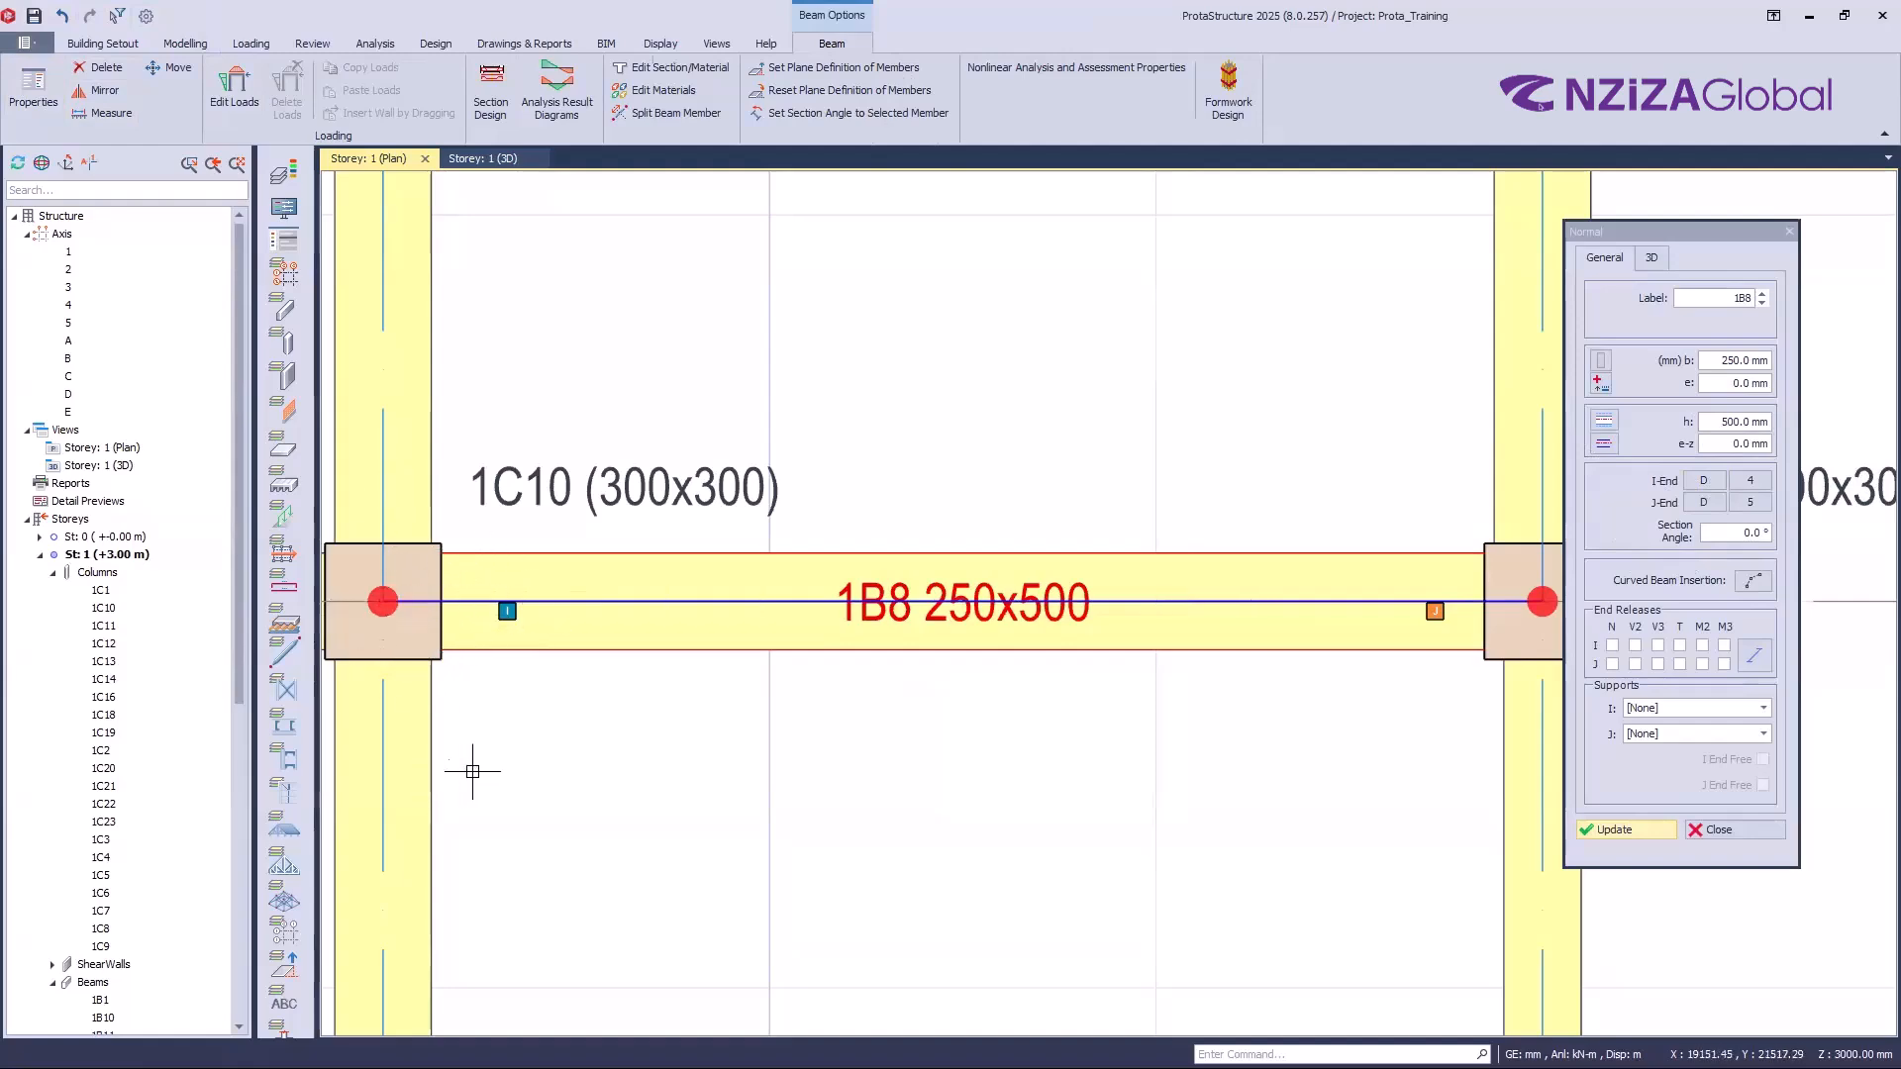
{"action": "scroll", "coordinate": [676, 708], "scroll_direction": "down", "scroll_amount": 7}
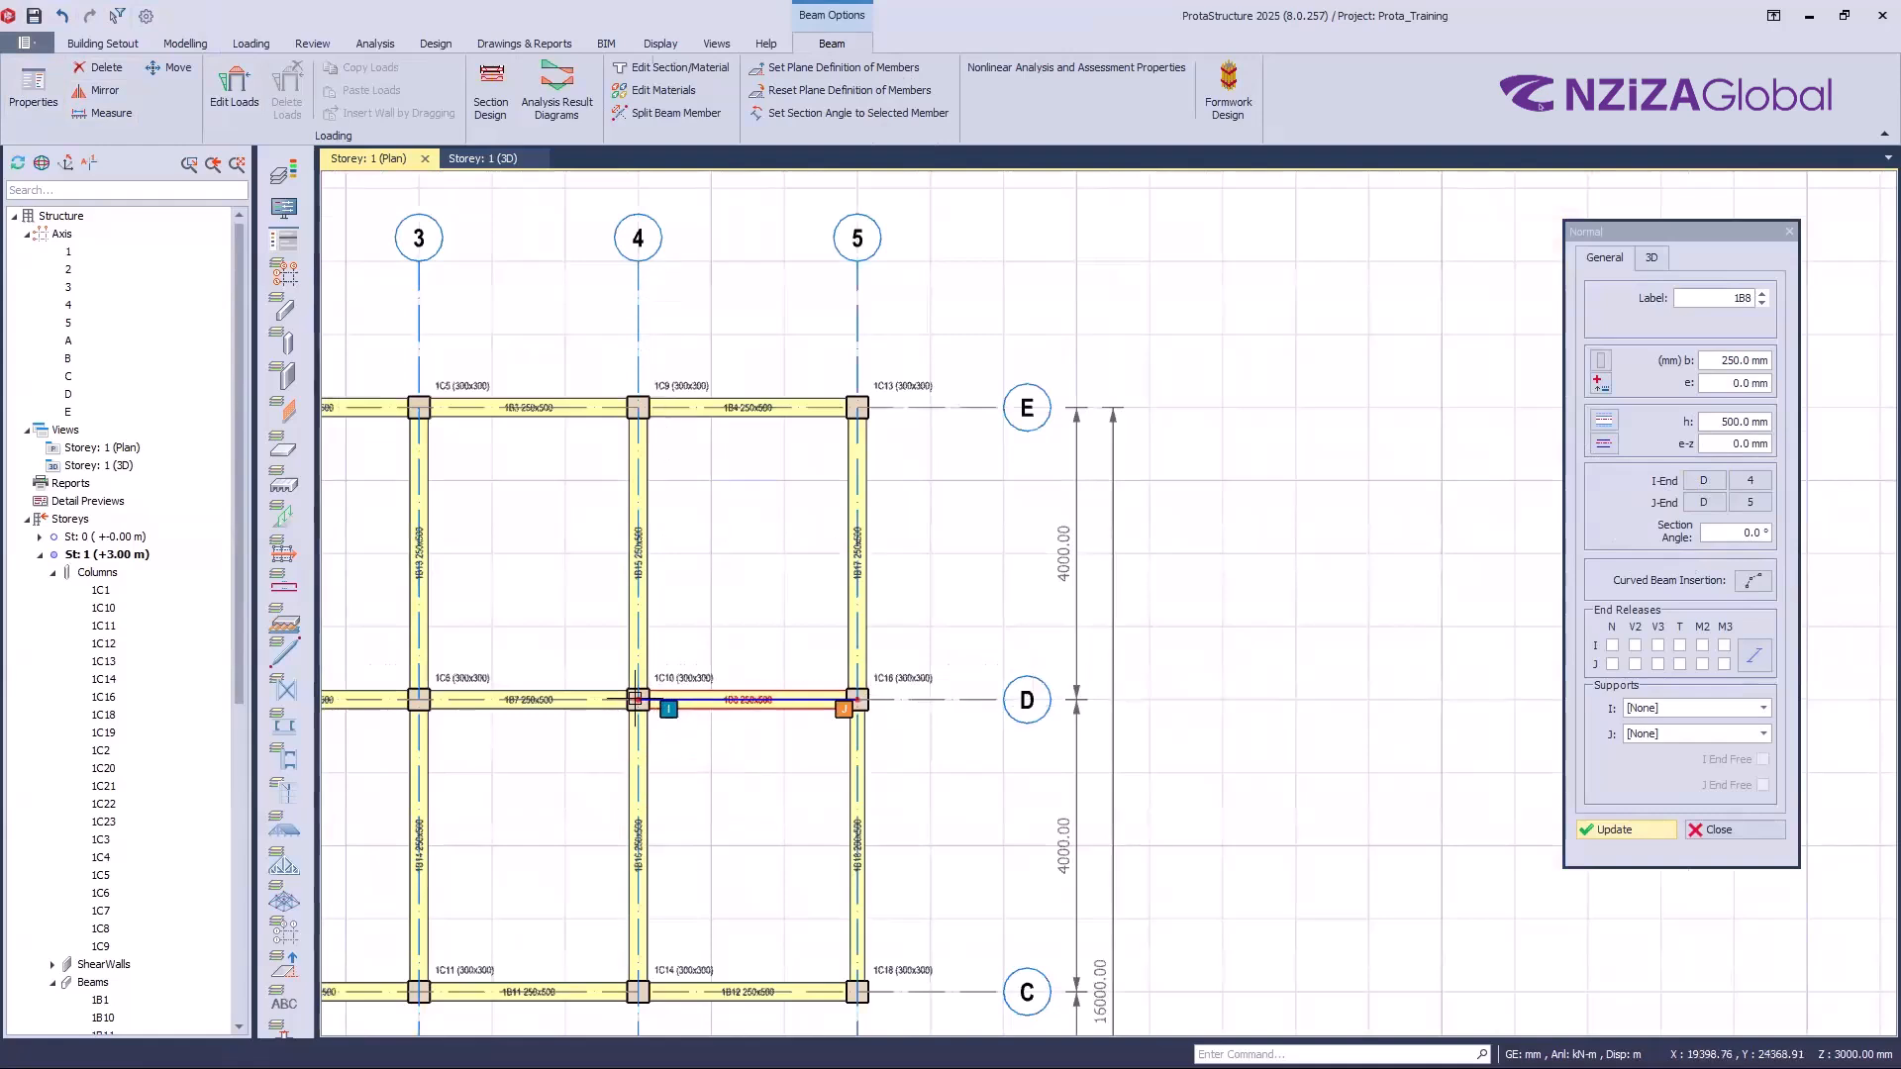
{"action": "left_click", "coordinate": [1762, 505]}
{"action": "left_click", "coordinate": [1765, 505]}
{"action": "key", "text": "ctrl"}
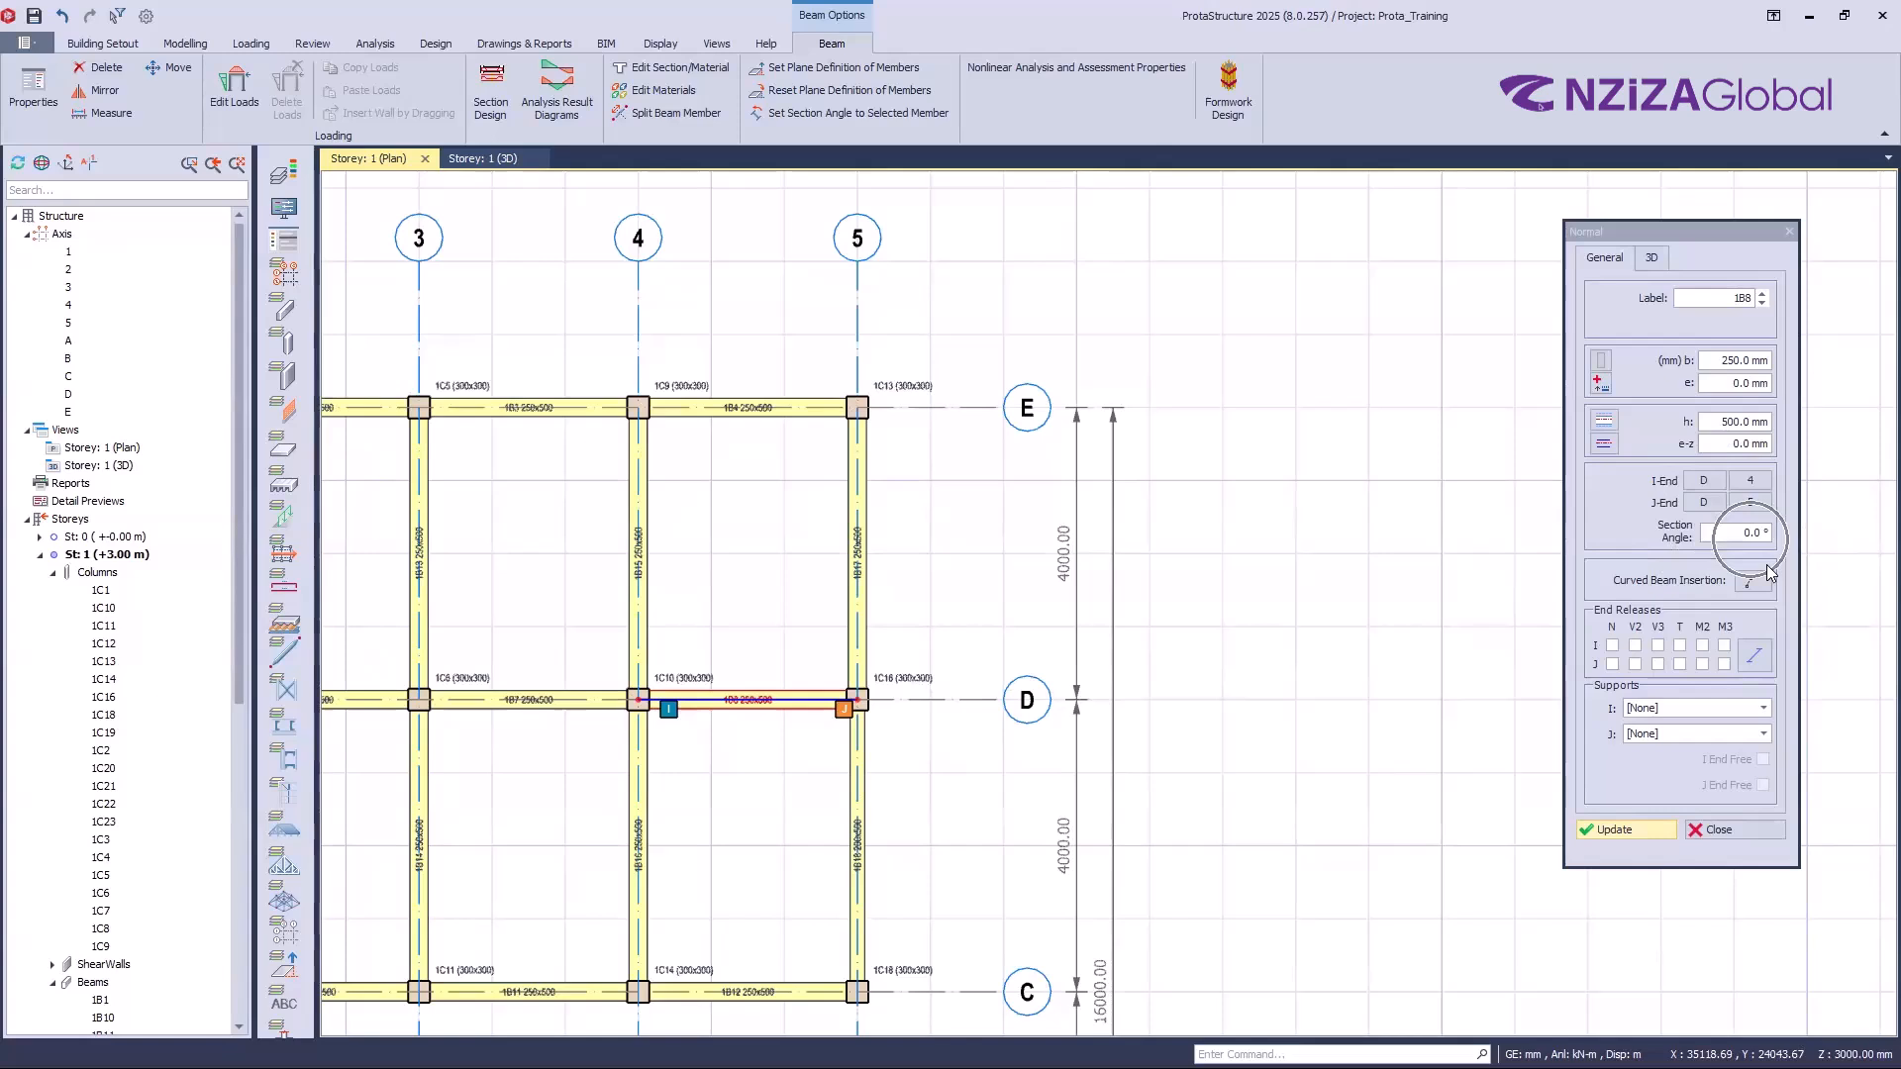
{"action": "key", "text": "ctrl"}
{"action": "key", "text": "ctrl"}
{"action": "key", "text": "ctrl"}
{"action": "key", "text": "ctrl"}
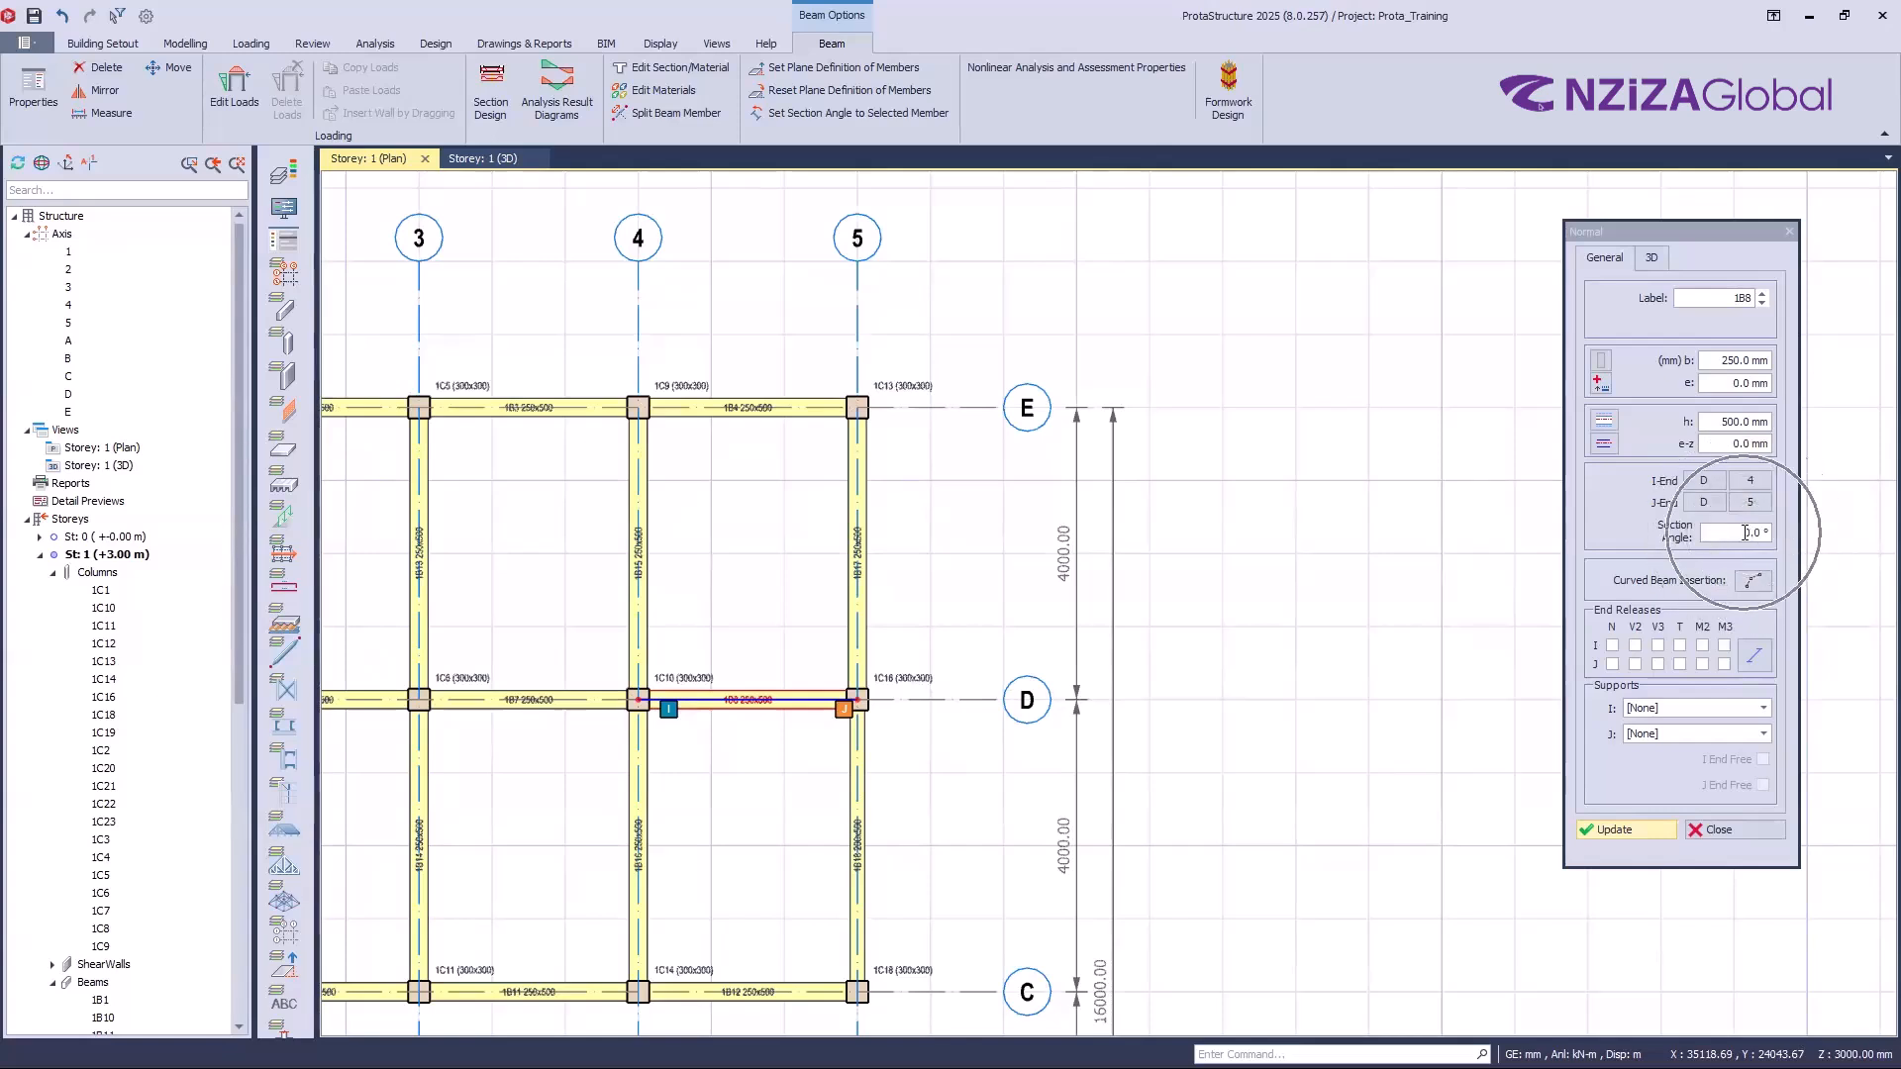
{"action": "key", "text": "ctrl"}
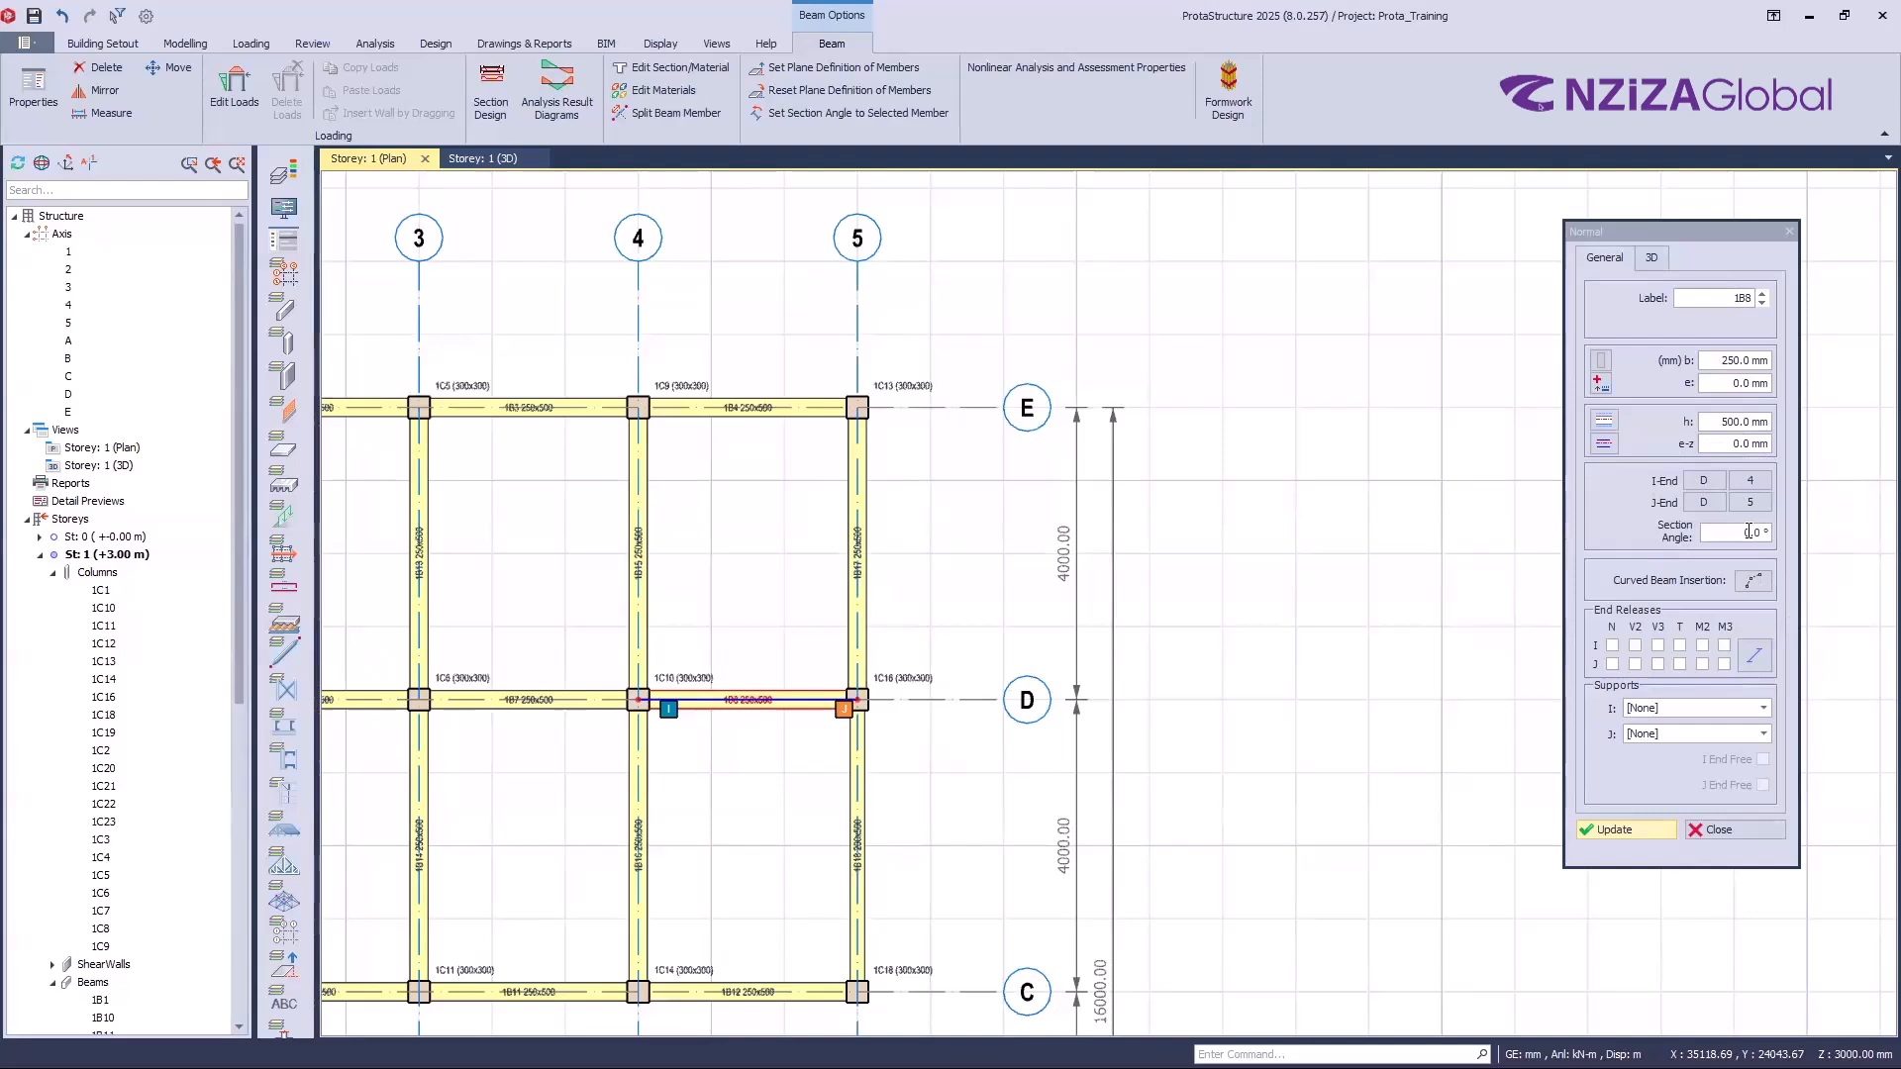
{"action": "left_click", "coordinate": [1721, 831]}
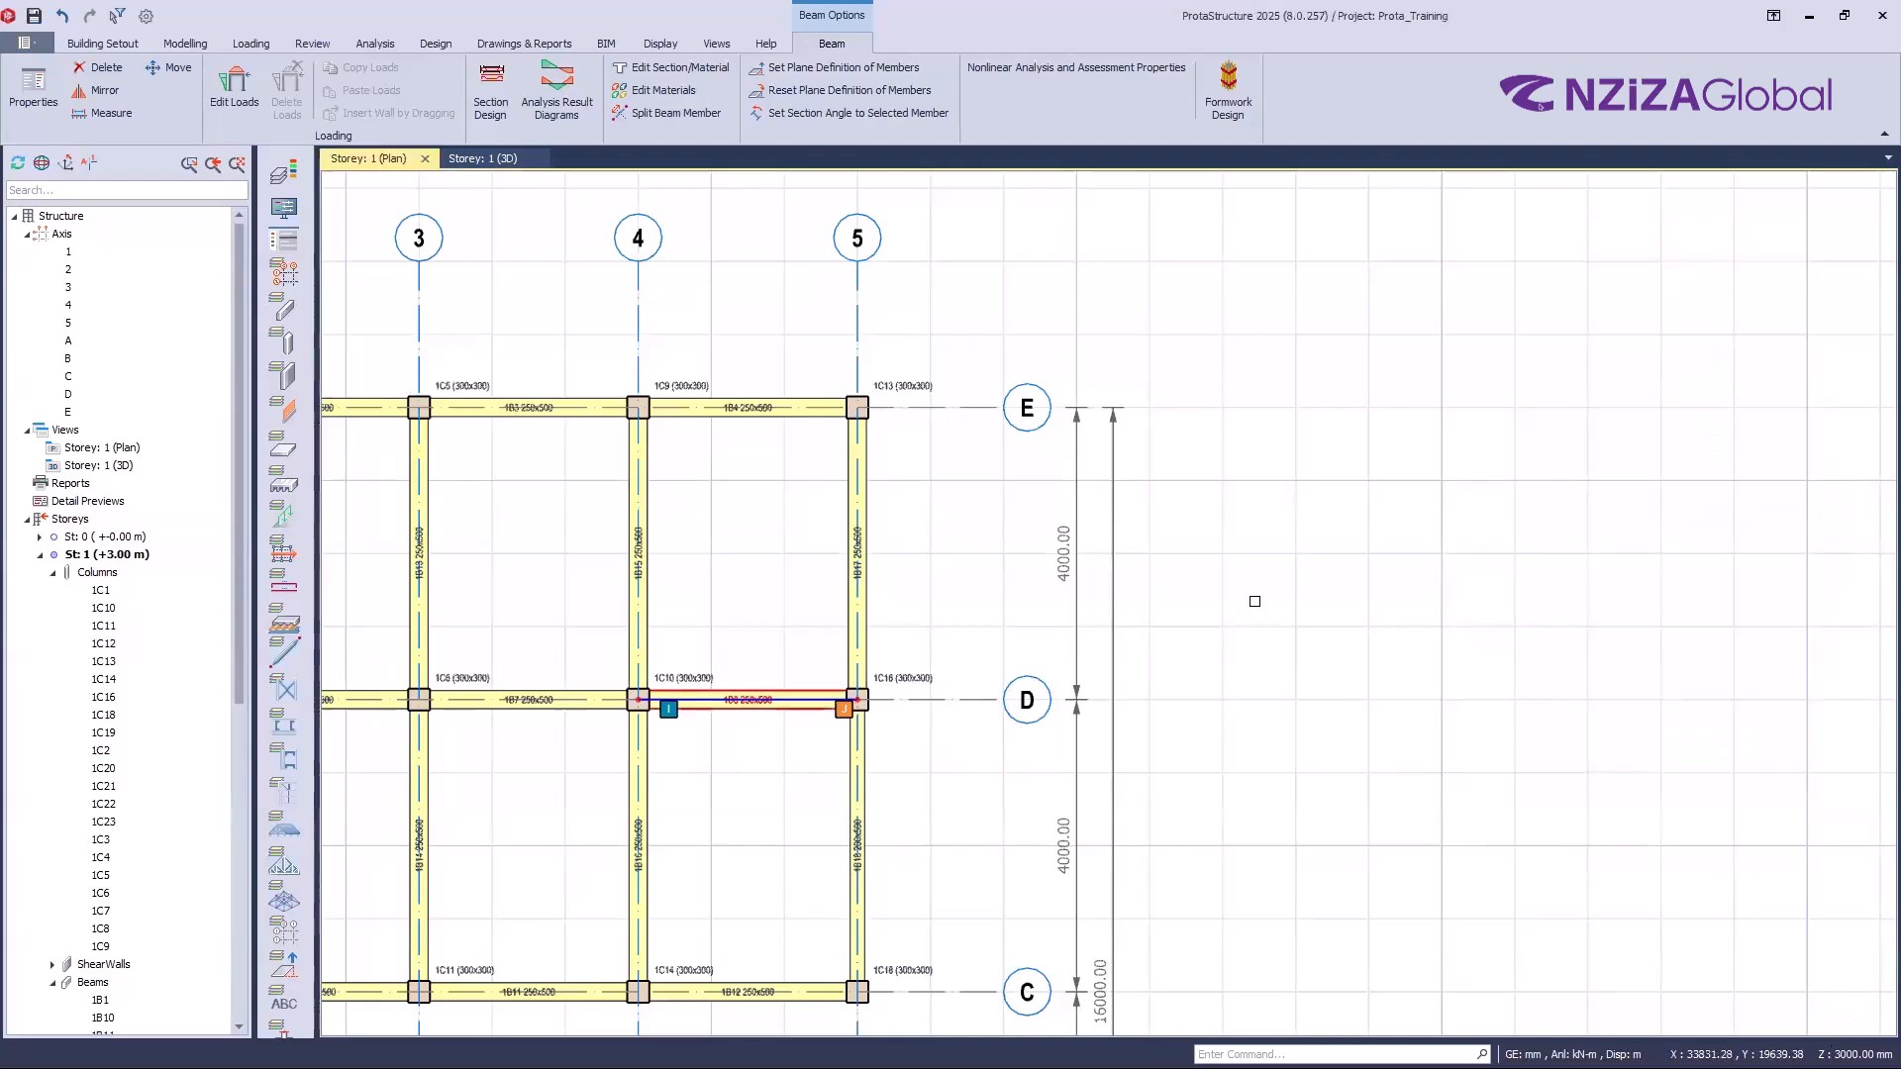
{"action": "key", "text": "Escape"}
Step: In the Storey 1 3D view, set the section angle of beam 1B17 to 15° and apply it
{"action": "left_click", "coordinate": [506, 160]}
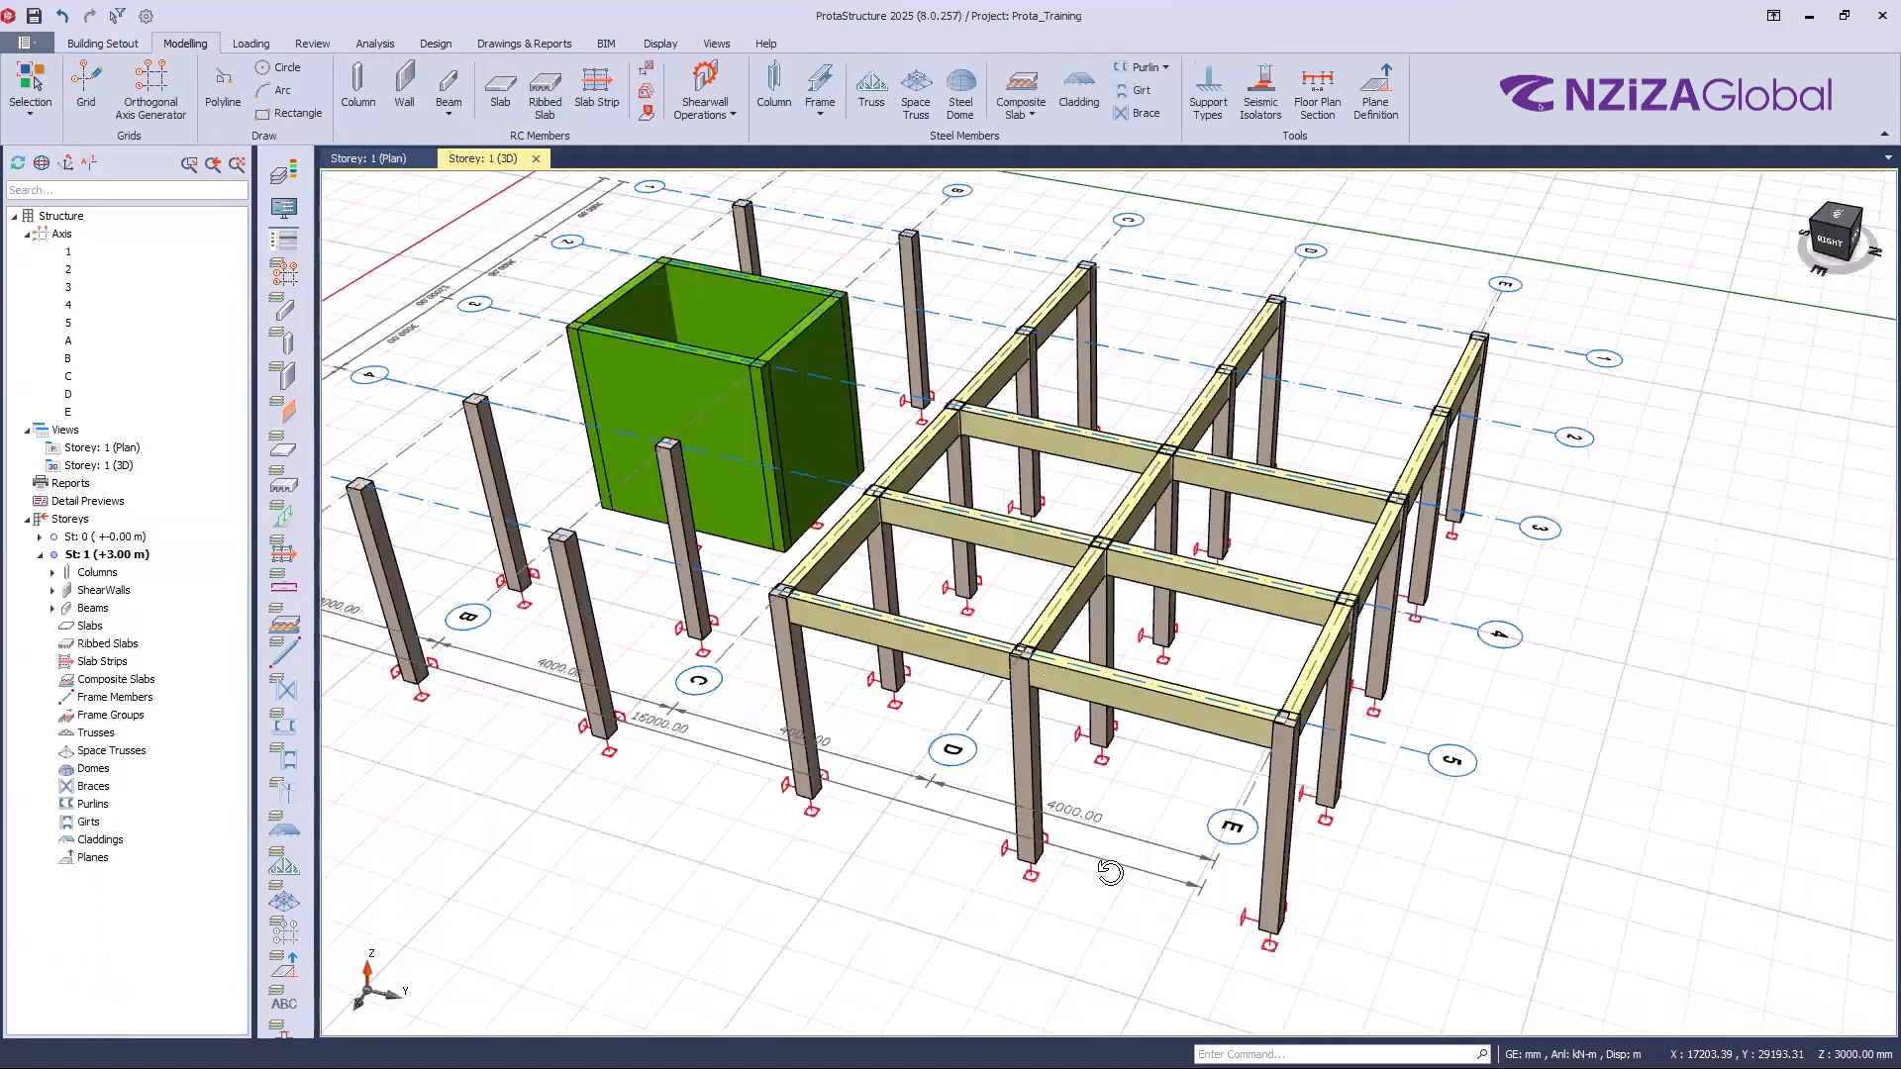
{"action": "scroll", "coordinate": [981, 618], "scroll_direction": "up", "scroll_amount": 3}
{"action": "mouse_move", "coordinate": [1052, 702]}
{"action": "middle_mouse_down"}
{"action": "mouse_move", "coordinate": [1108, 702]}
{"action": "mouse_move", "coordinate": [1021, 704]}
{"action": "middle_mouse_up"}
{"action": "scroll", "coordinate": [1078, 570], "scroll_direction": "up", "scroll_amount": 4}
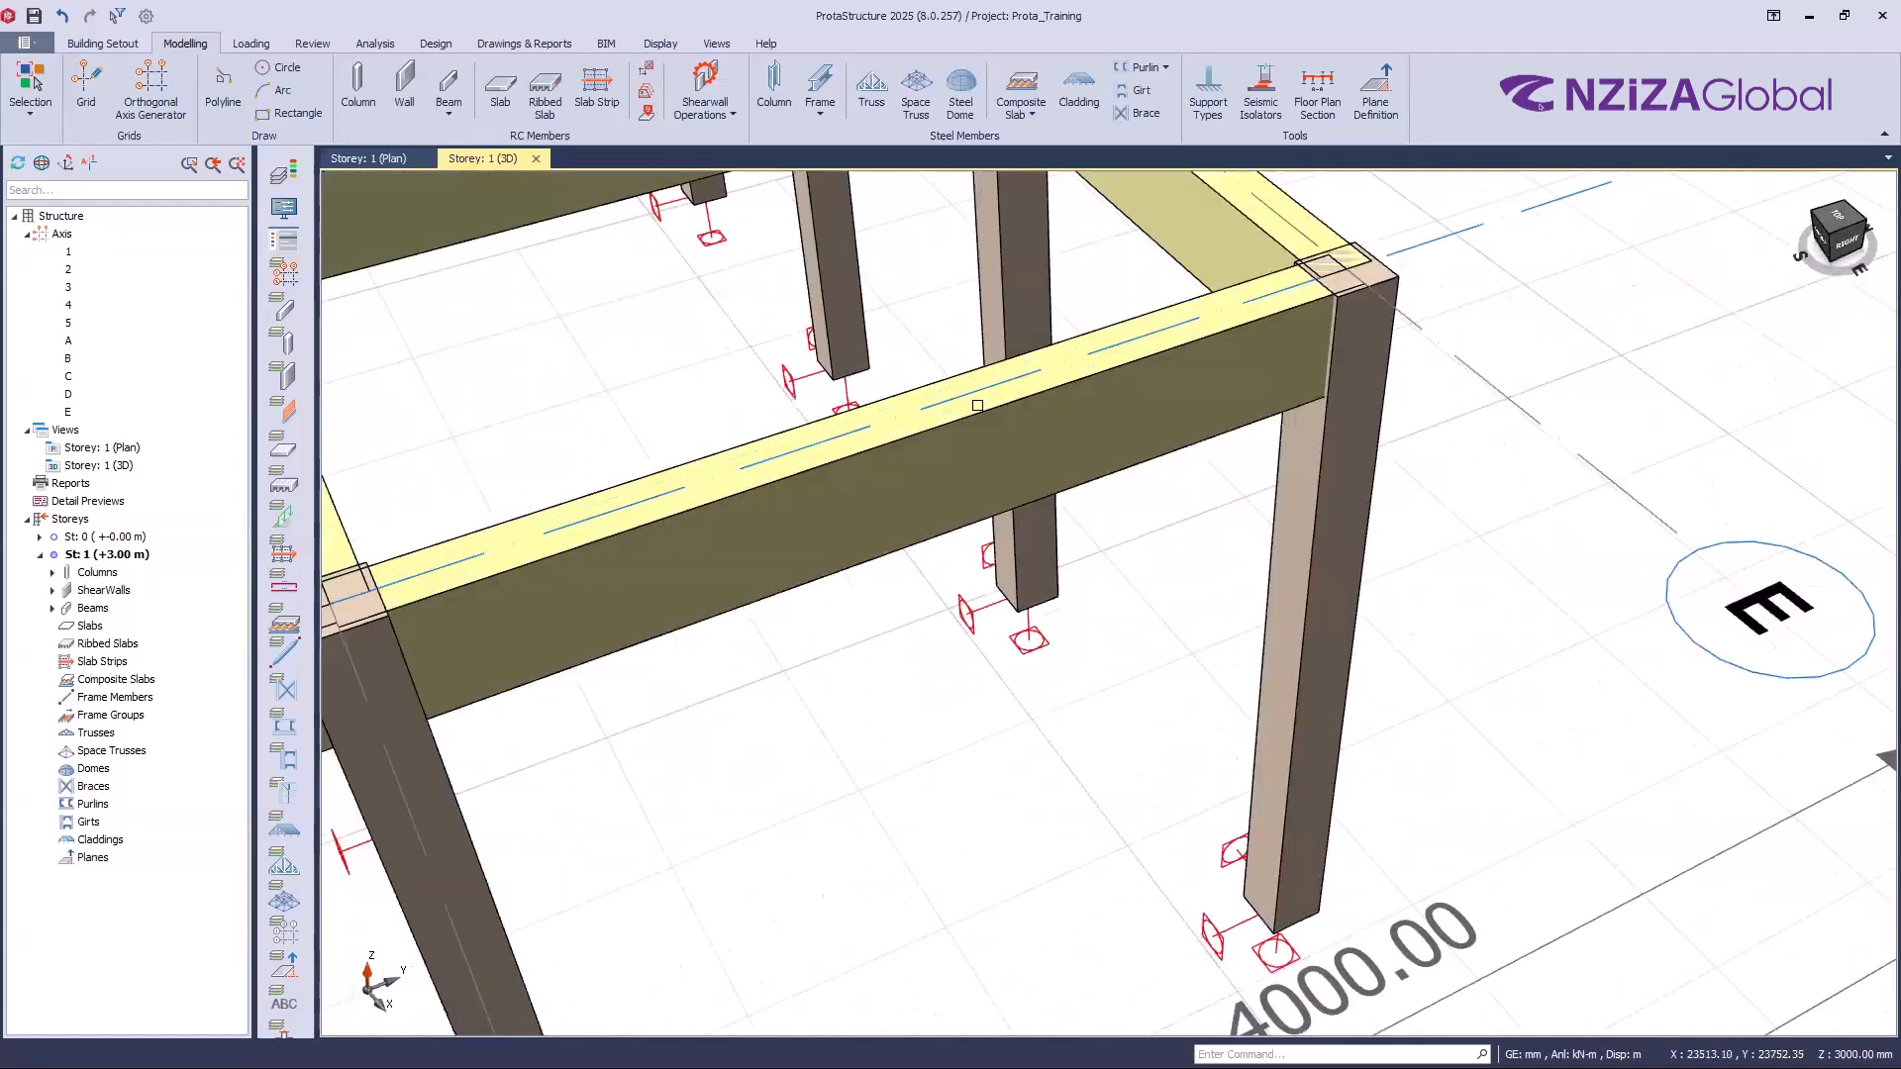
{"action": "left_click", "coordinate": [938, 439]}
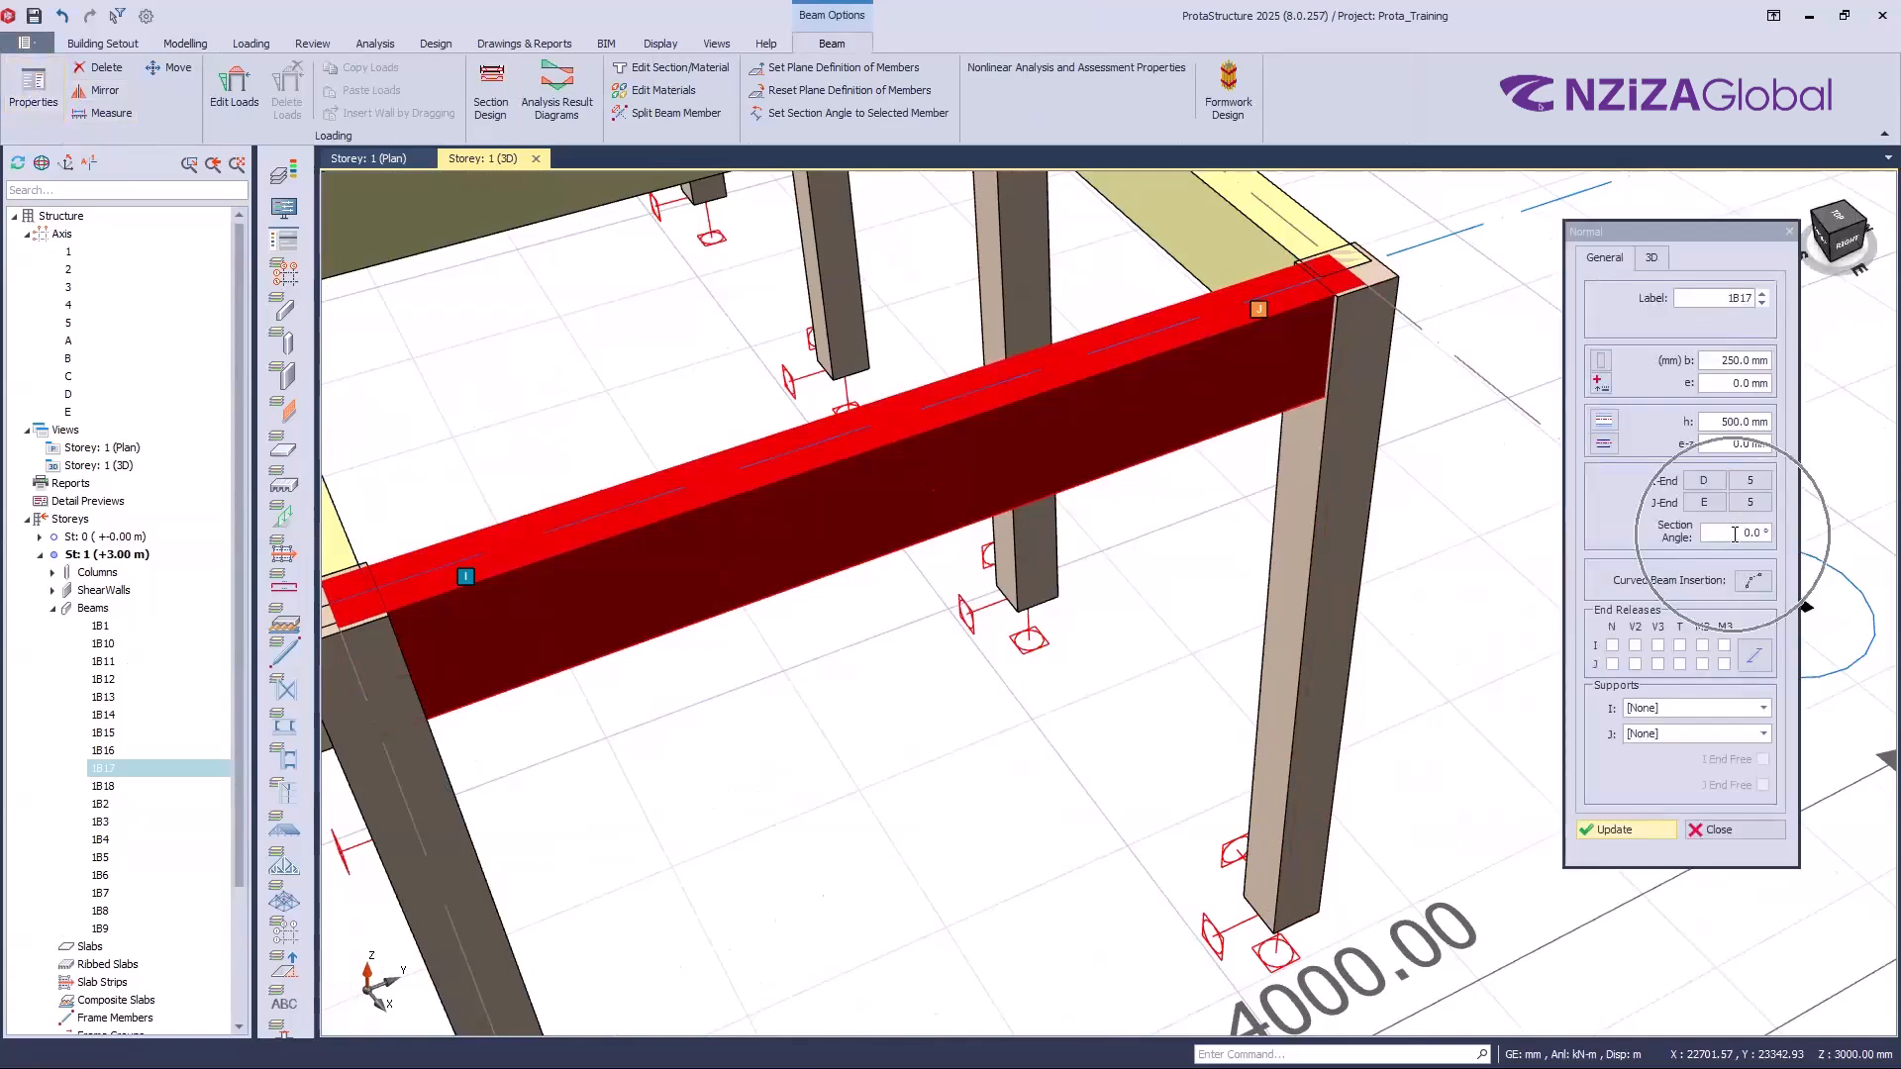
{"action": "left_click", "coordinate": [1734, 533]}
{"action": "type", "text": "15"}
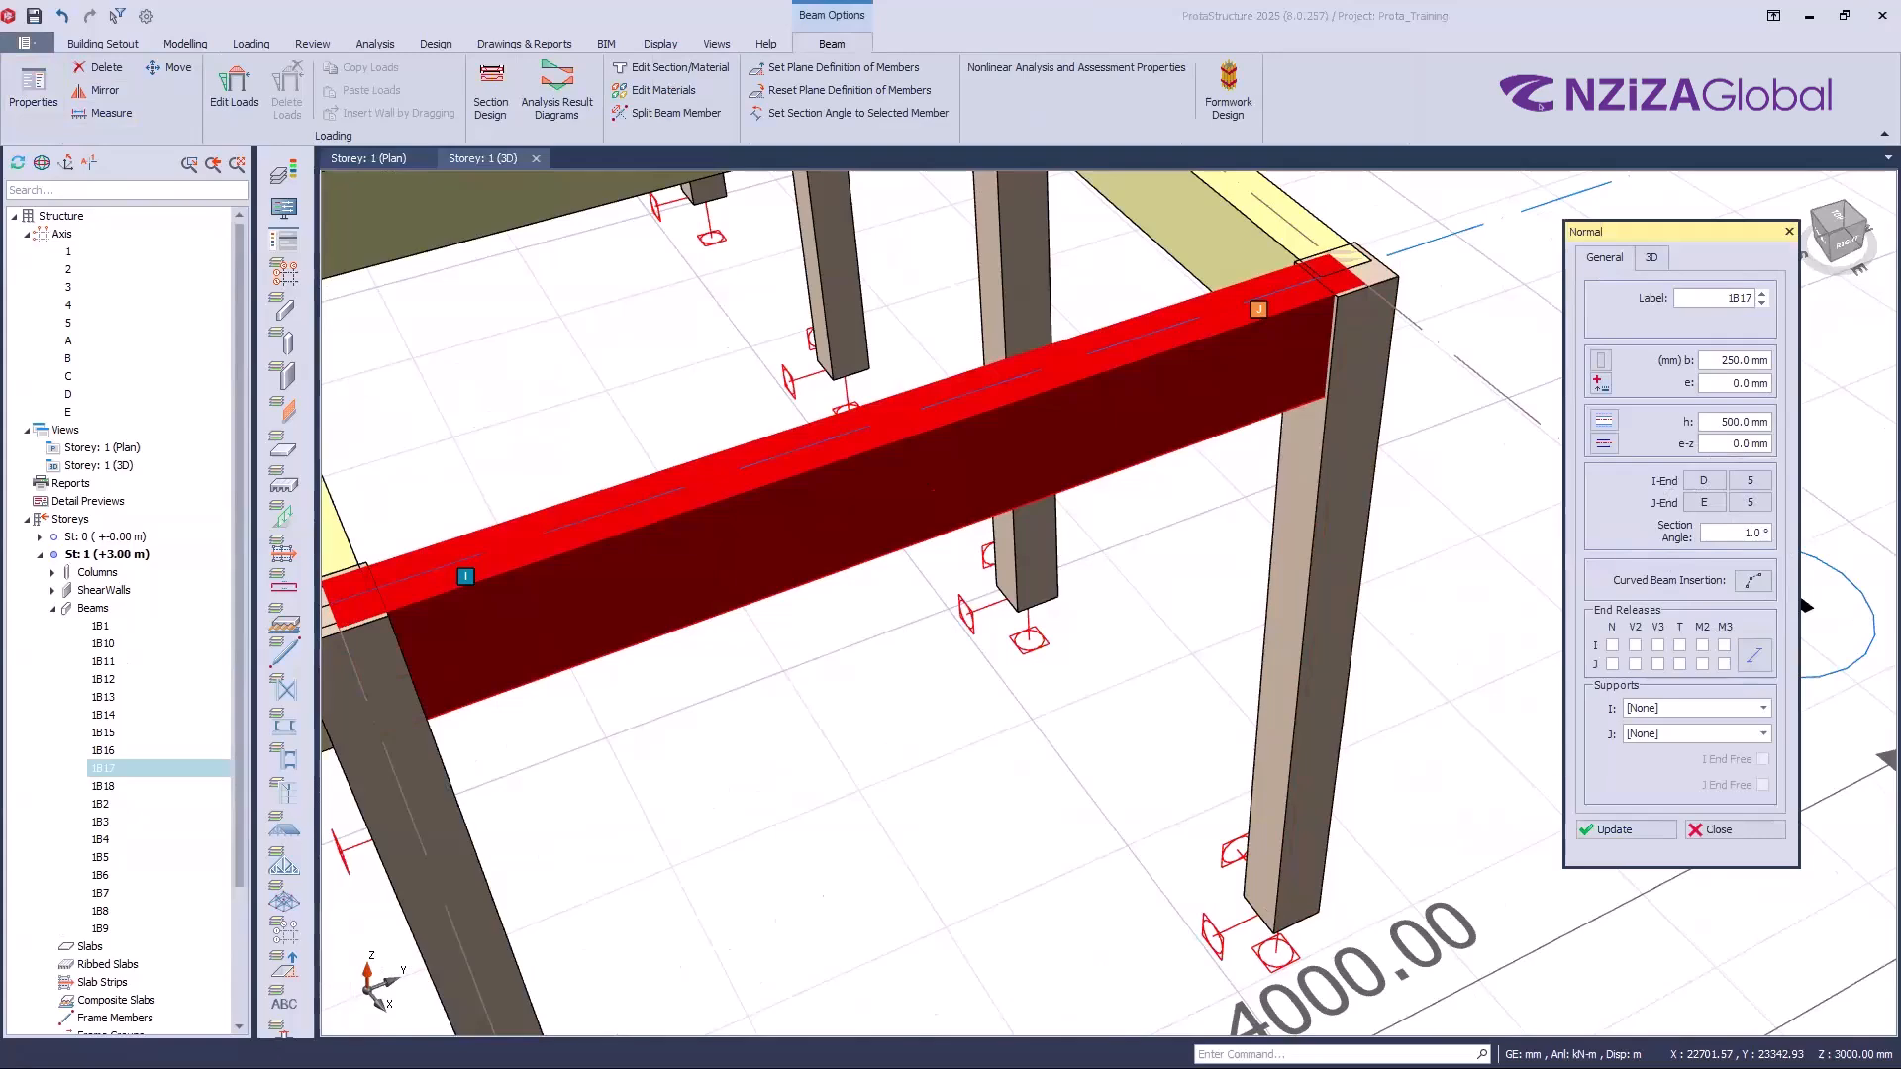
{"action": "left_click", "coordinate": [1624, 830]}
Step: Inspect the rotated end of beam 1B17, reset its section angle to 0° and apply it
{"action": "middle_click_drag", "start_coordinate": [1277, 582], "coordinate": [1100, 671]}
{"action": "scroll", "coordinate": [1090, 637], "scroll_direction": "down", "scroll_amount": 3}
{"action": "scroll", "coordinate": [1112, 784], "scroll_direction": "up", "scroll_amount": 5}
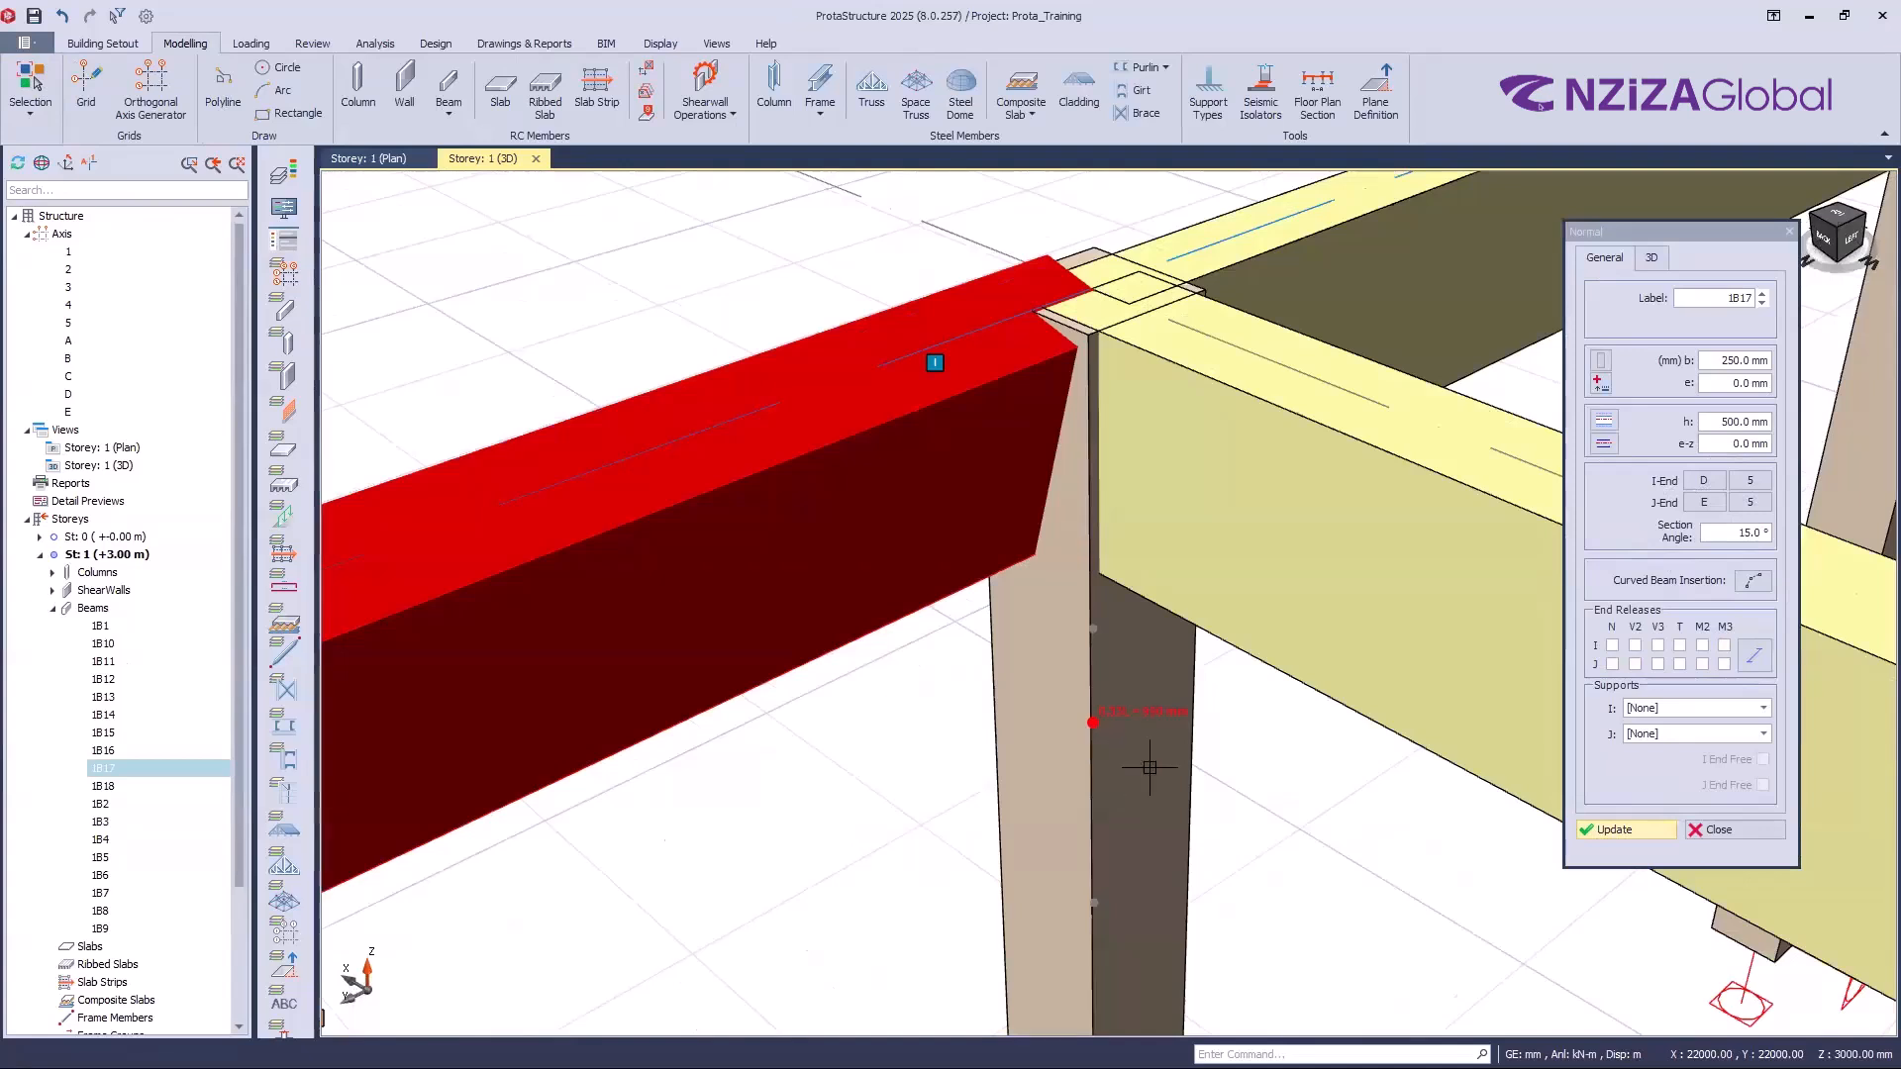
{"action": "double_click", "coordinate": [1742, 534]}
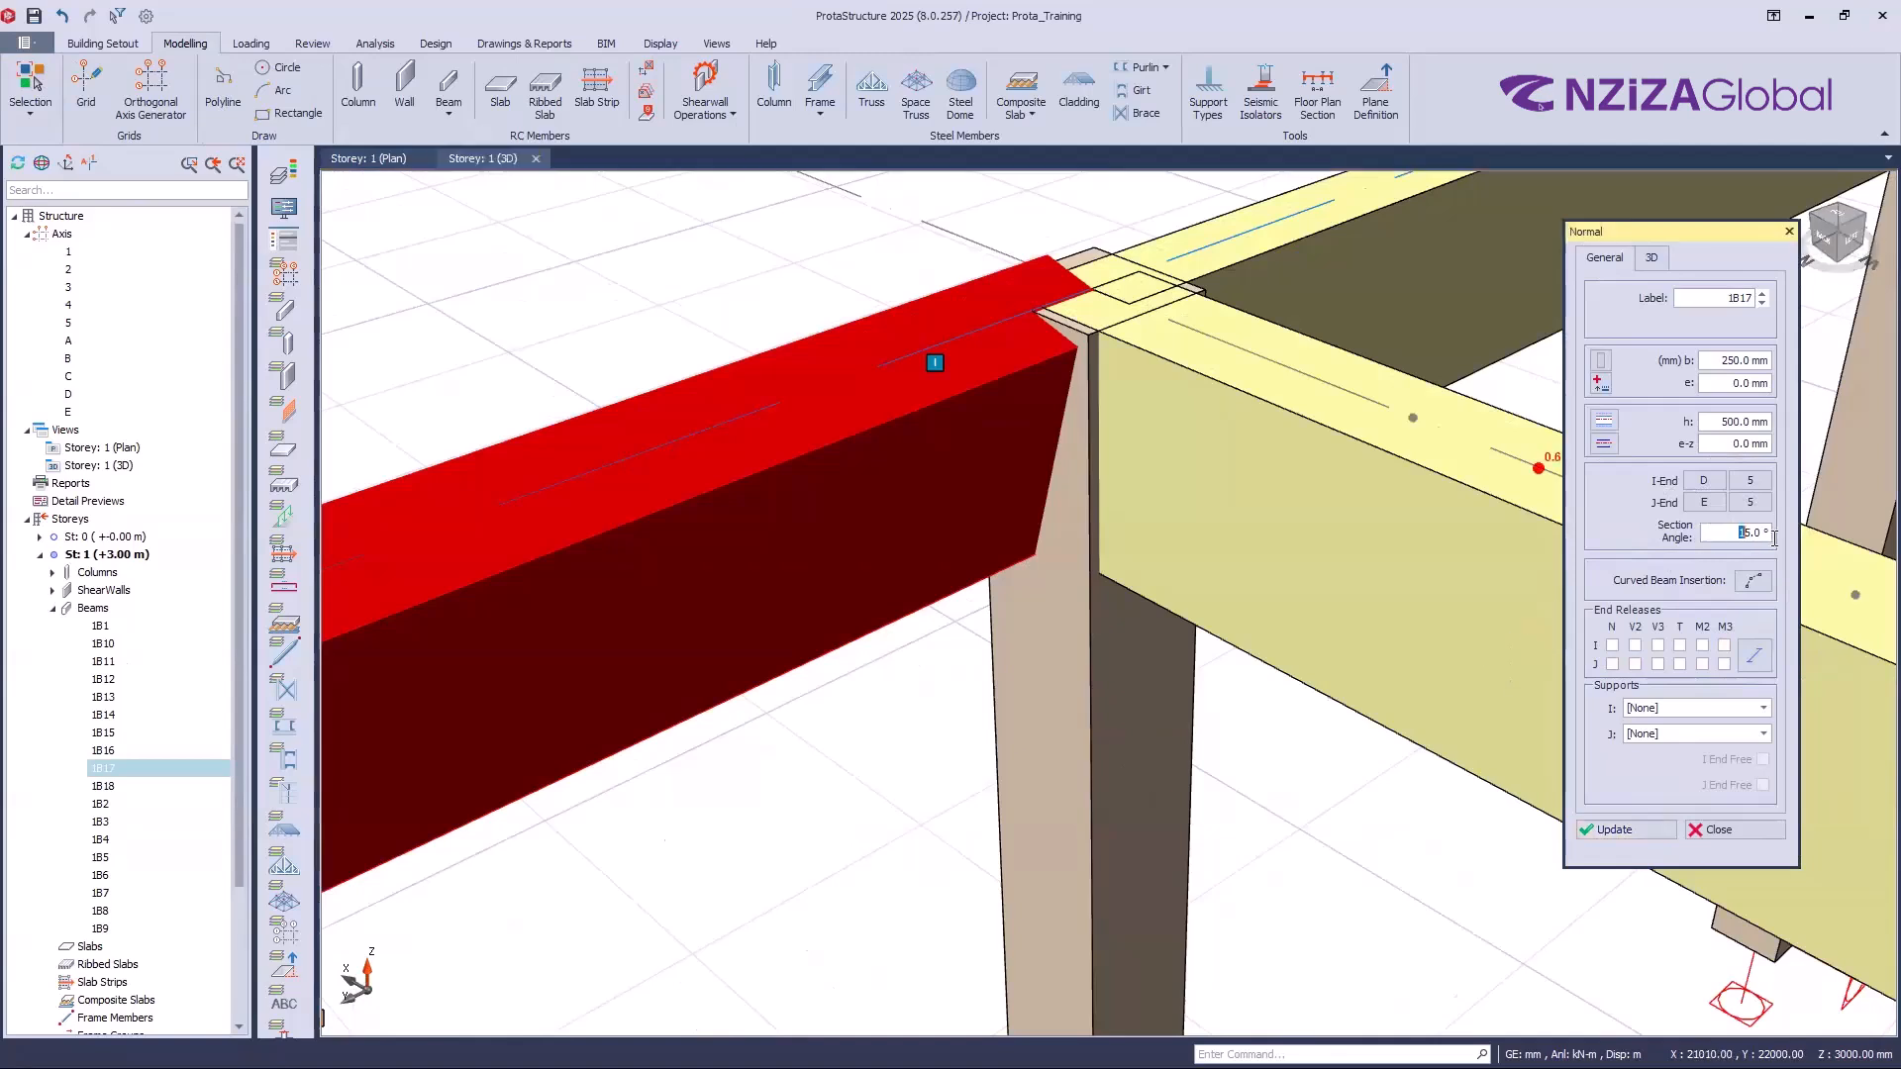
{"action": "type", "text": "0"}
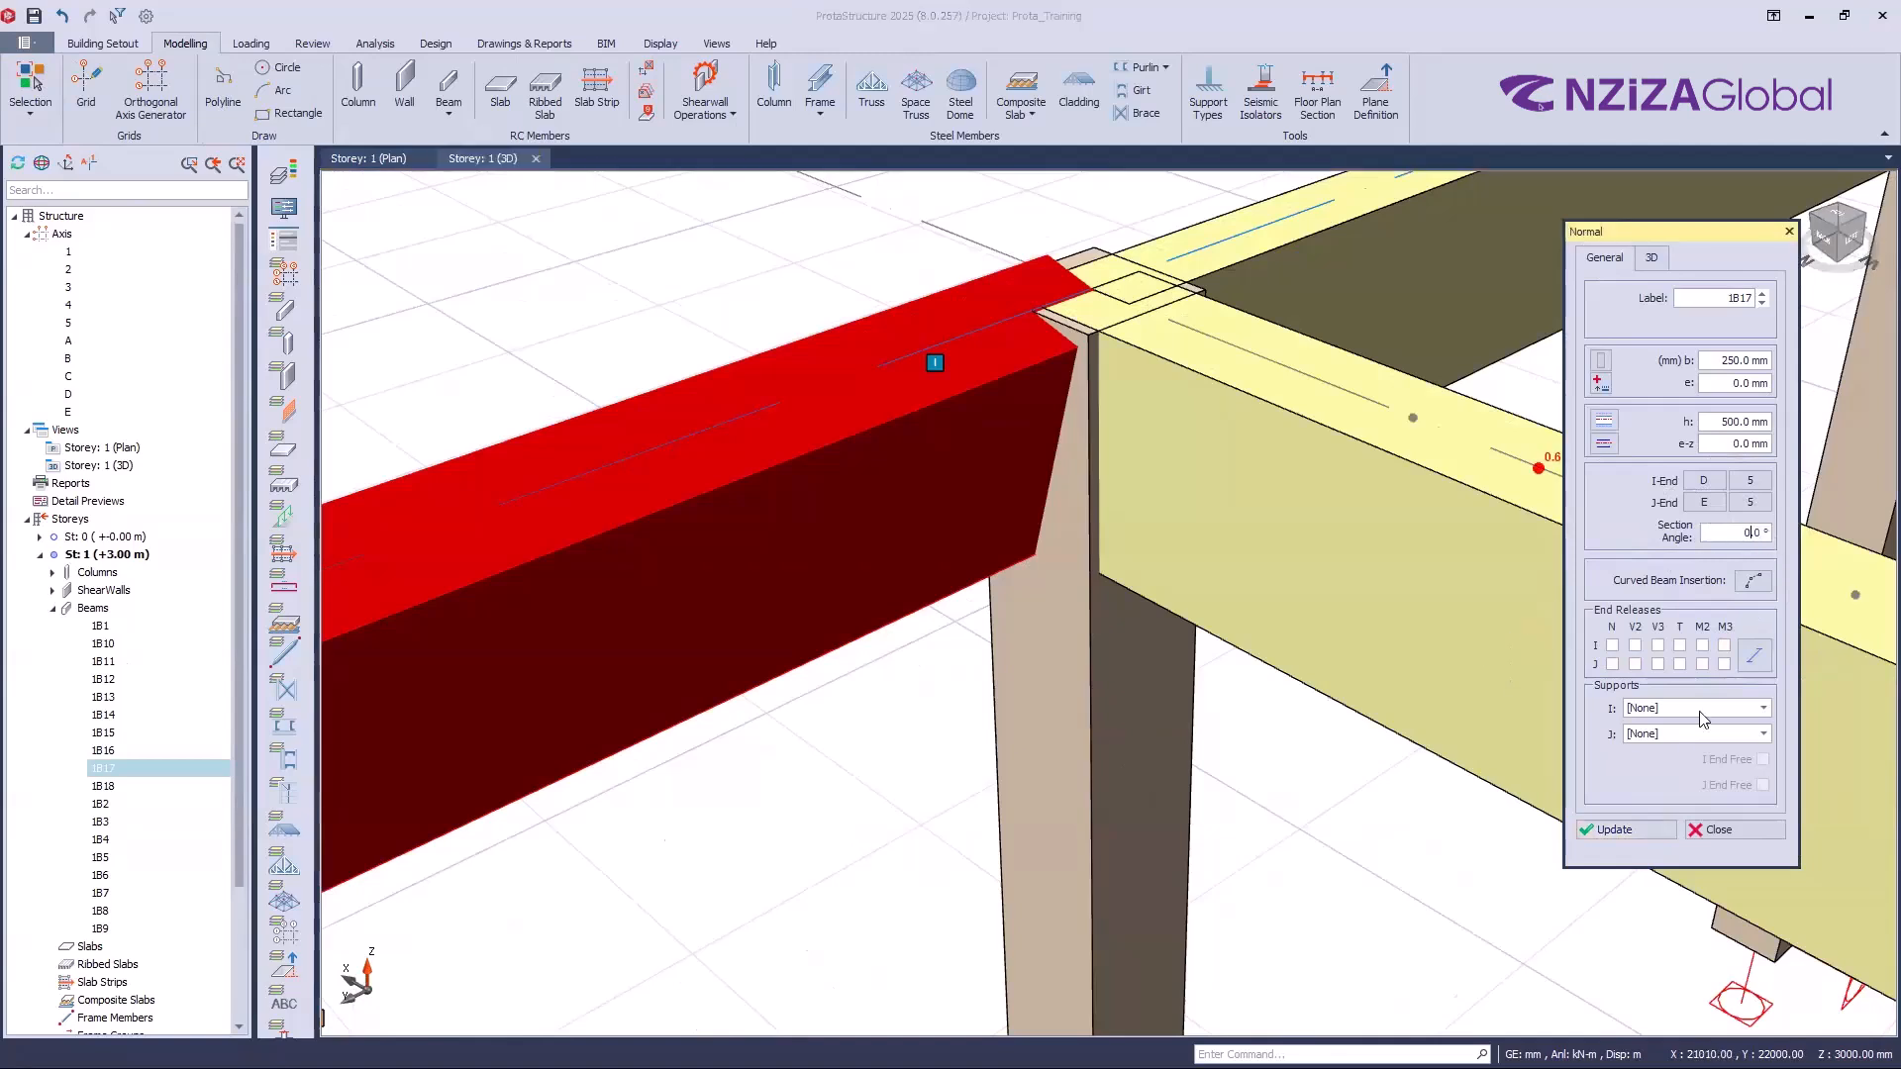
{"action": "left_click", "coordinate": [1618, 832]}
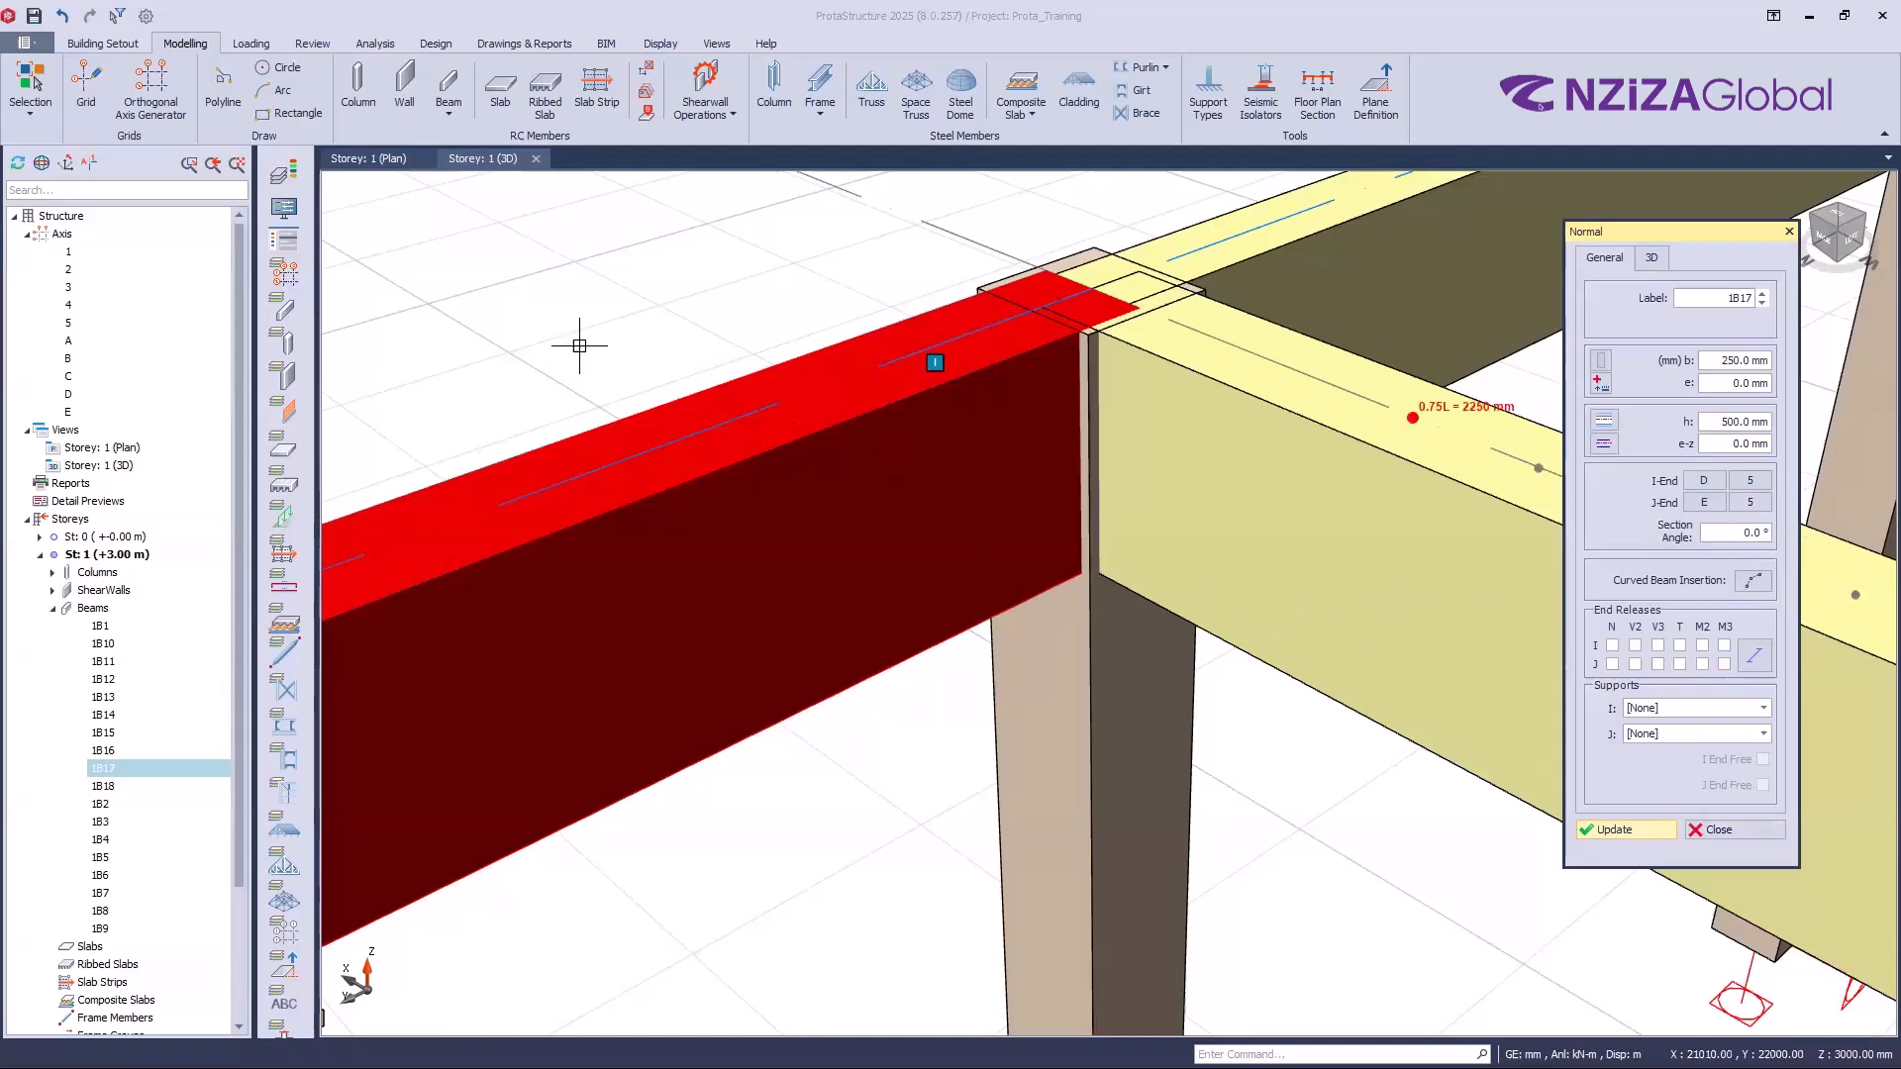
Step: In the Storey 1 plan view, set the angle of column 1C13 at axes E and 5 to 45° and apply it
{"action": "left_click", "coordinate": [376, 161]}
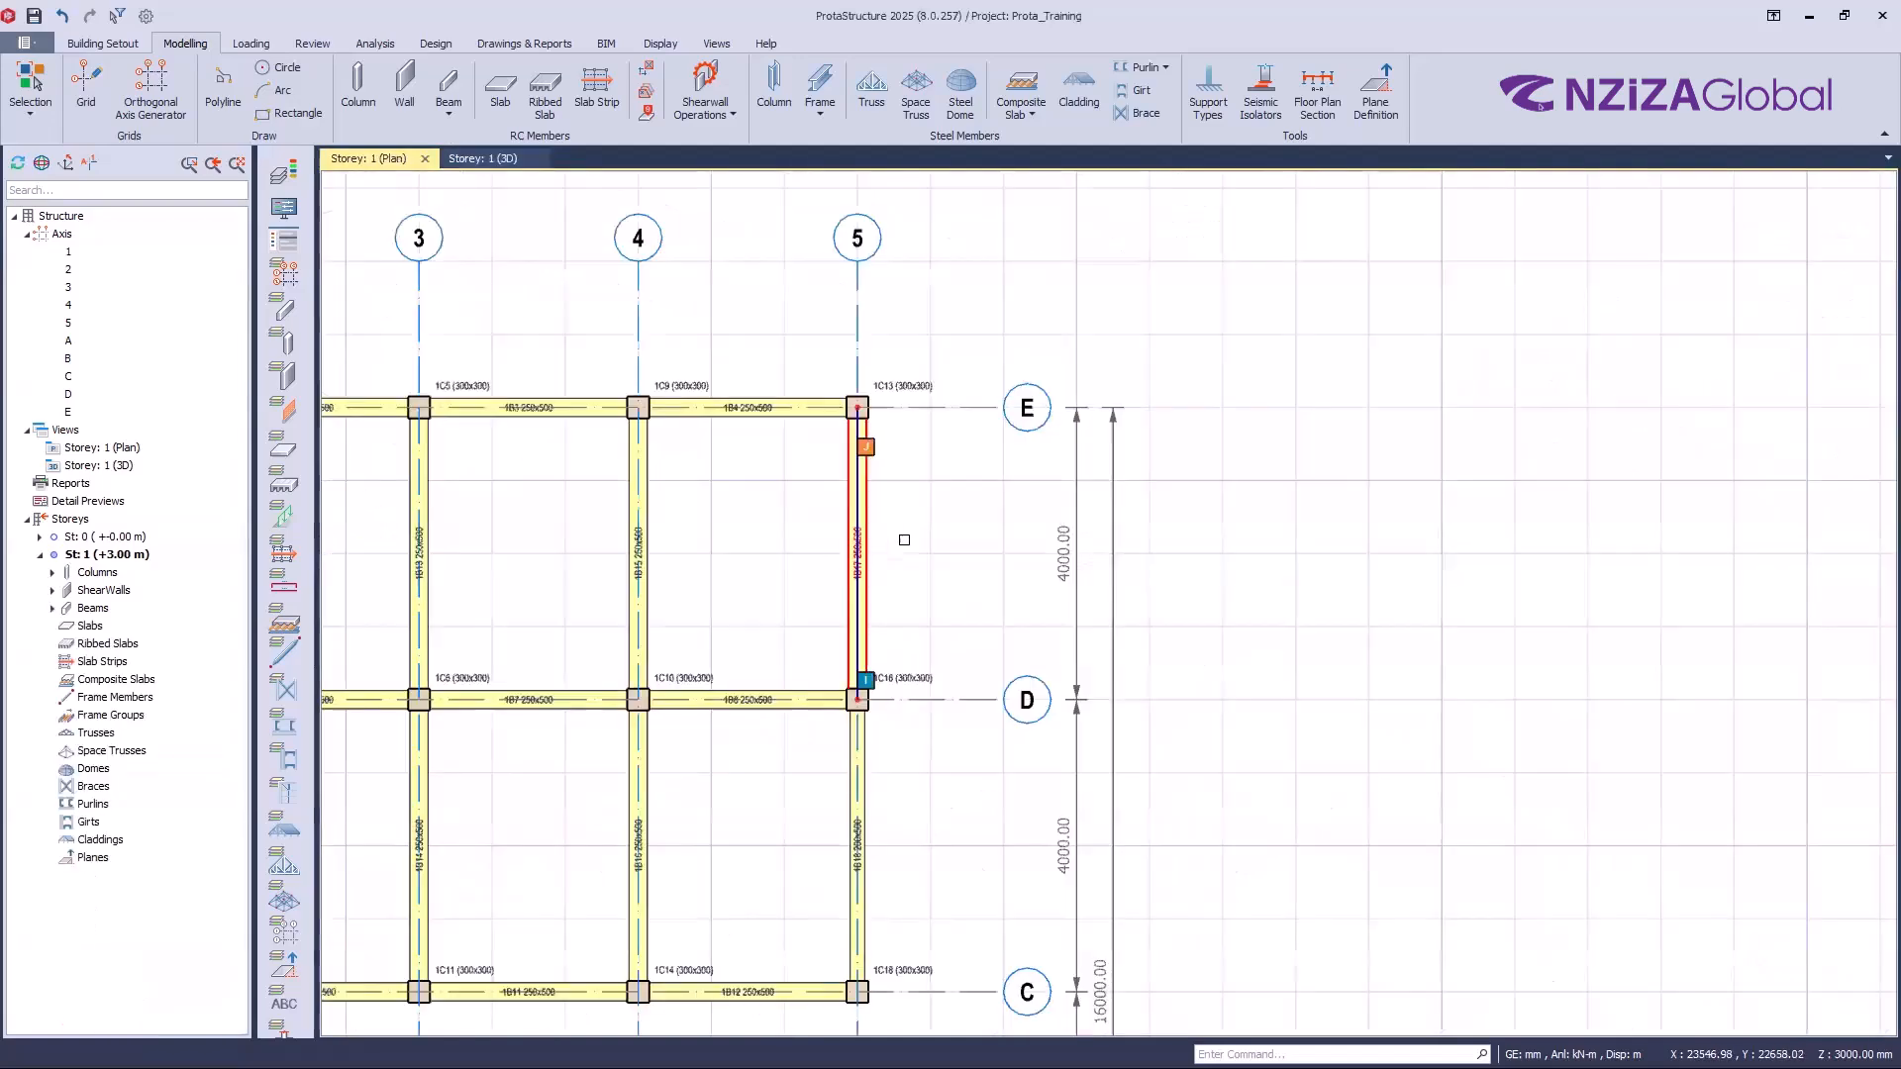
{"action": "scroll", "coordinate": [793, 356], "scroll_direction": "up", "scroll_amount": 3}
{"action": "left_click", "coordinate": [1075, 420]}
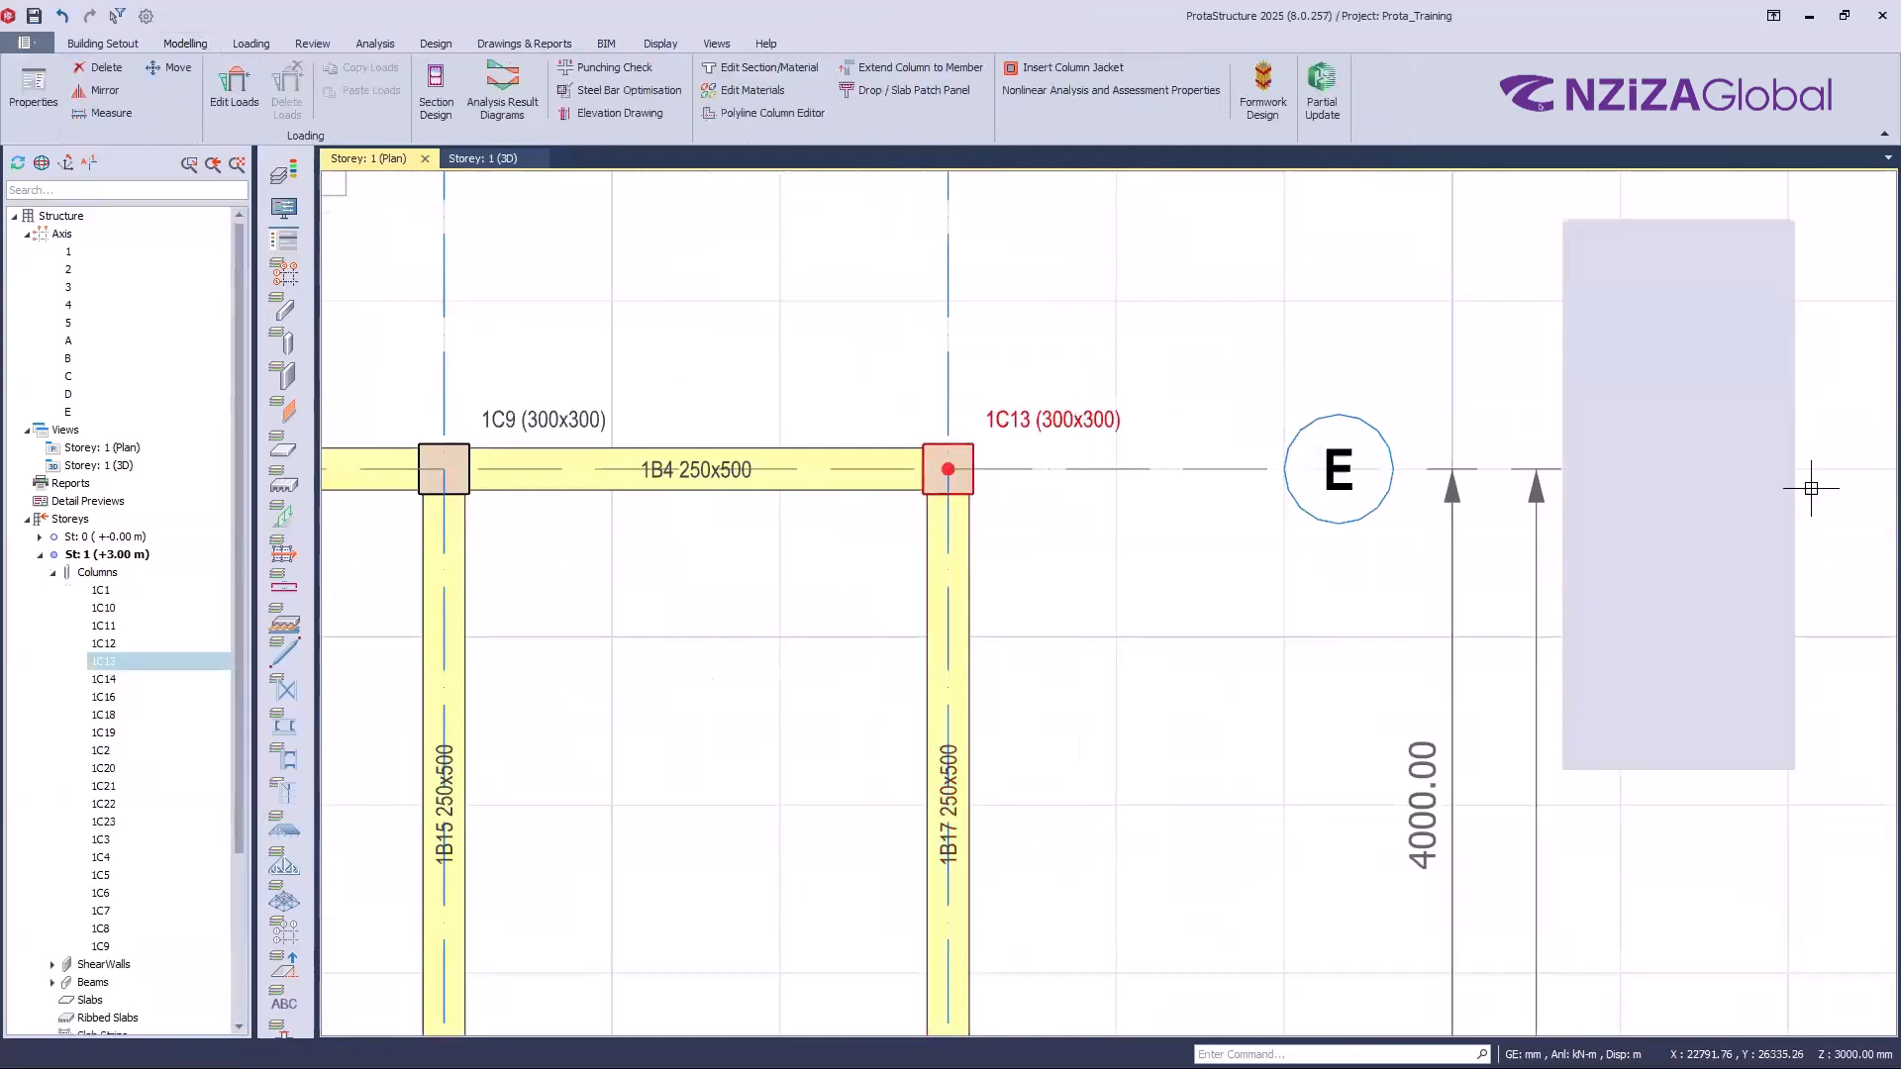
{"action": "left_click", "coordinate": [1782, 575]}
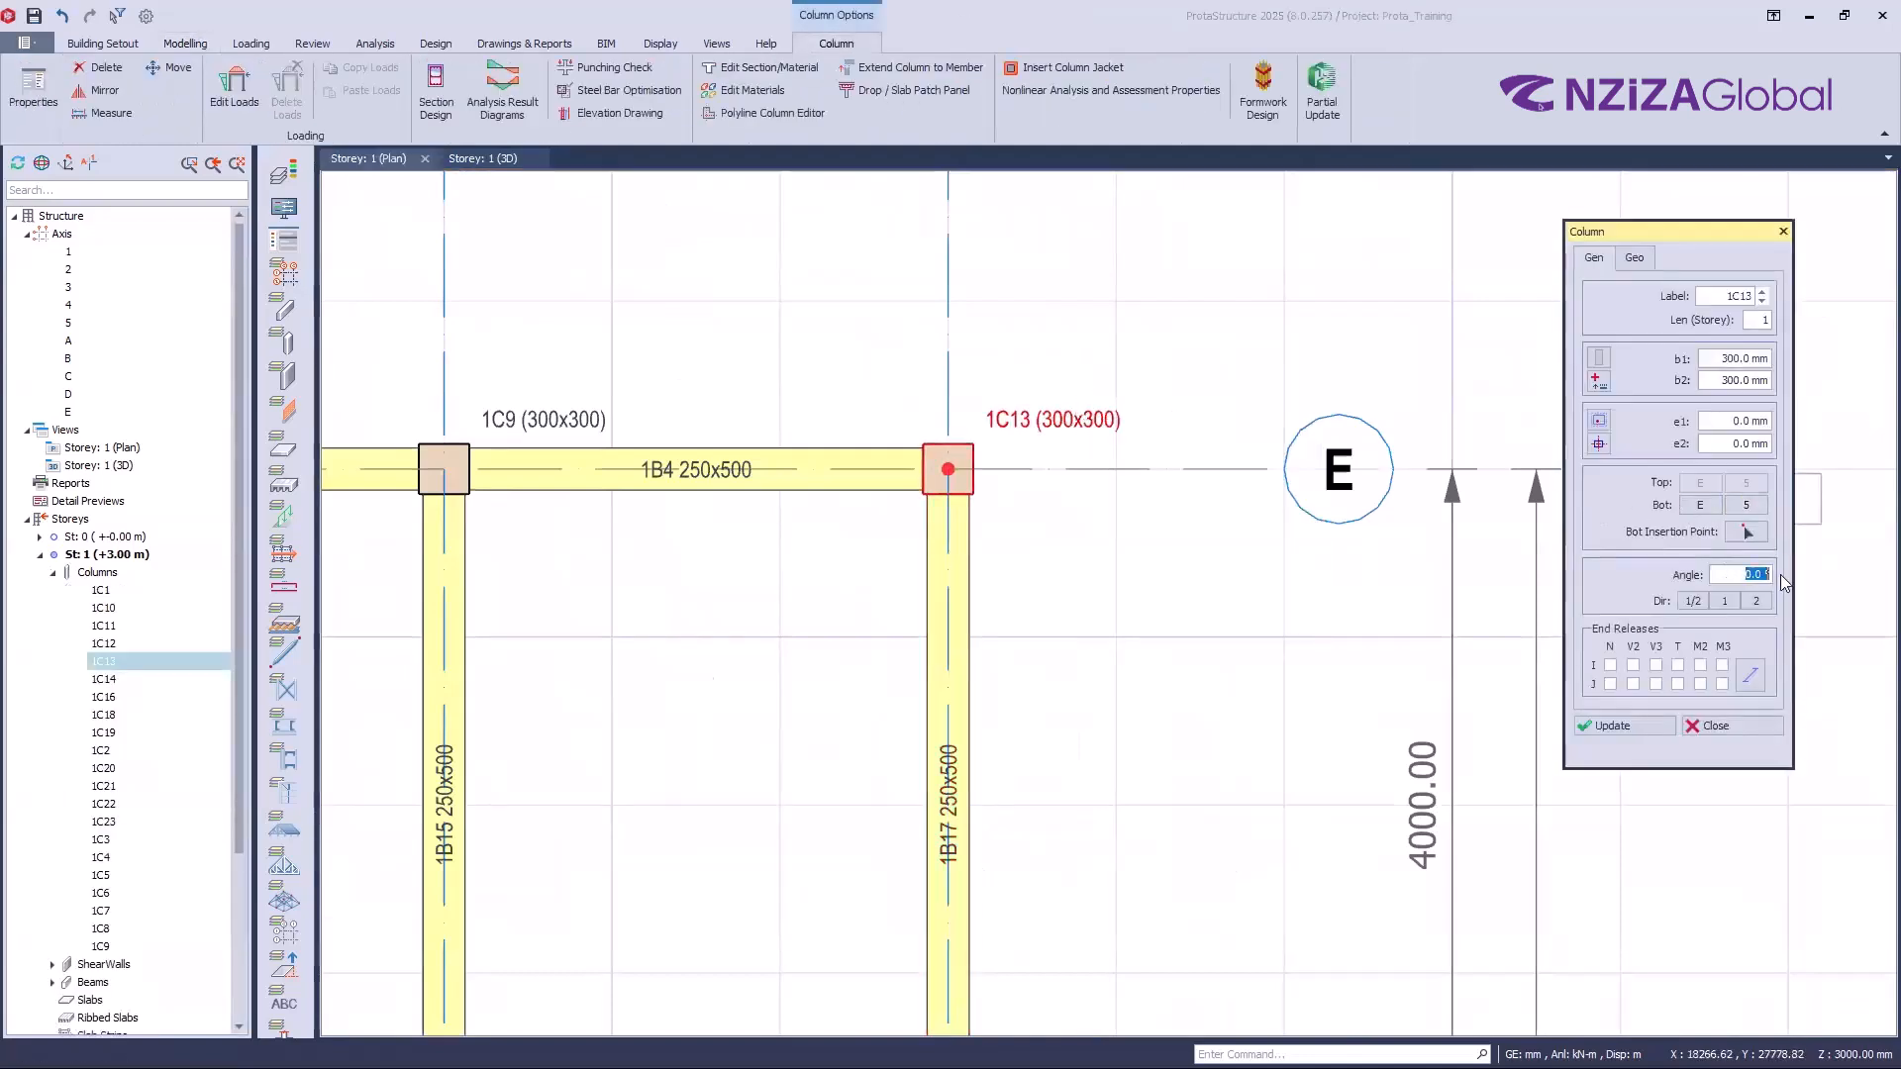
{"action": "type", "text": "45"}
{"action": "left_click", "coordinate": [1628, 726]}
Step: Reset the angle of column 1C13 to 0°, apply it and close the column properties
{"action": "scroll", "coordinate": [1006, 500], "scroll_direction": "up", "scroll_amount": 3}
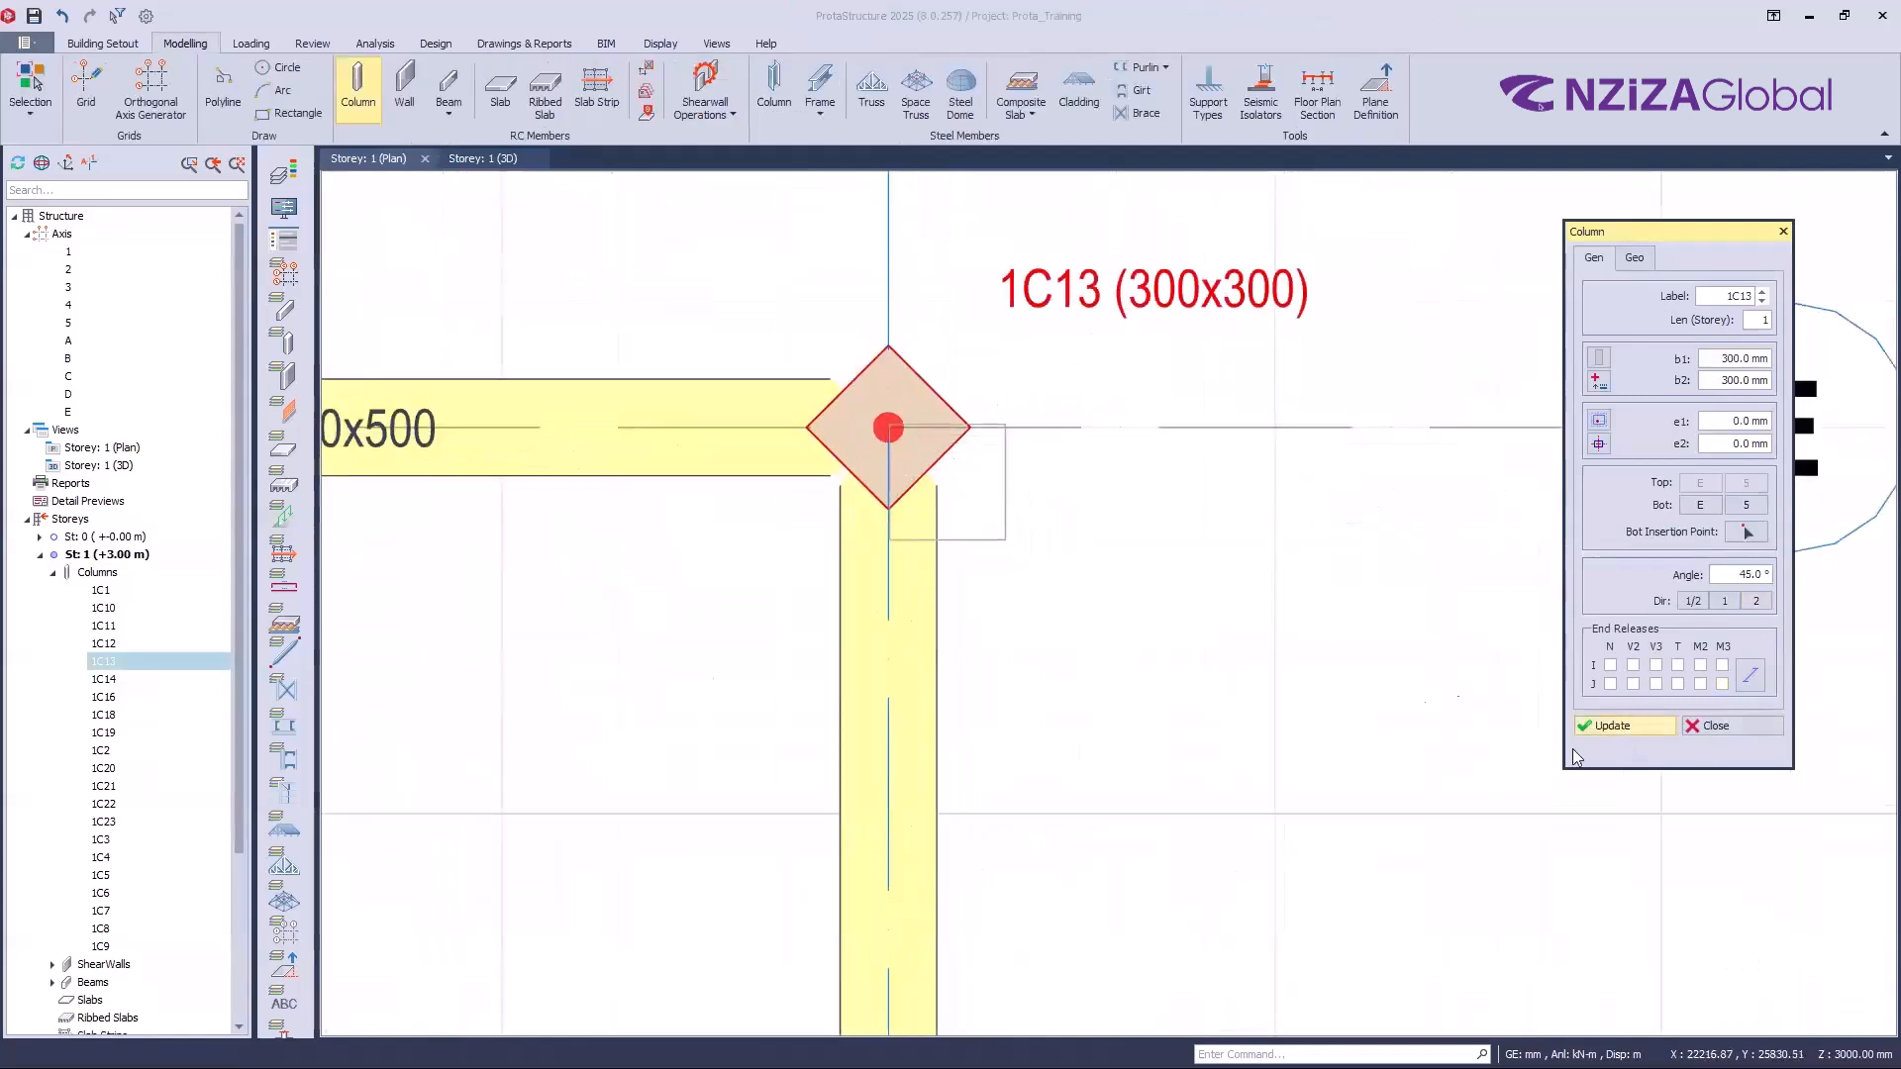
{"action": "double_click", "coordinate": [1771, 579]}
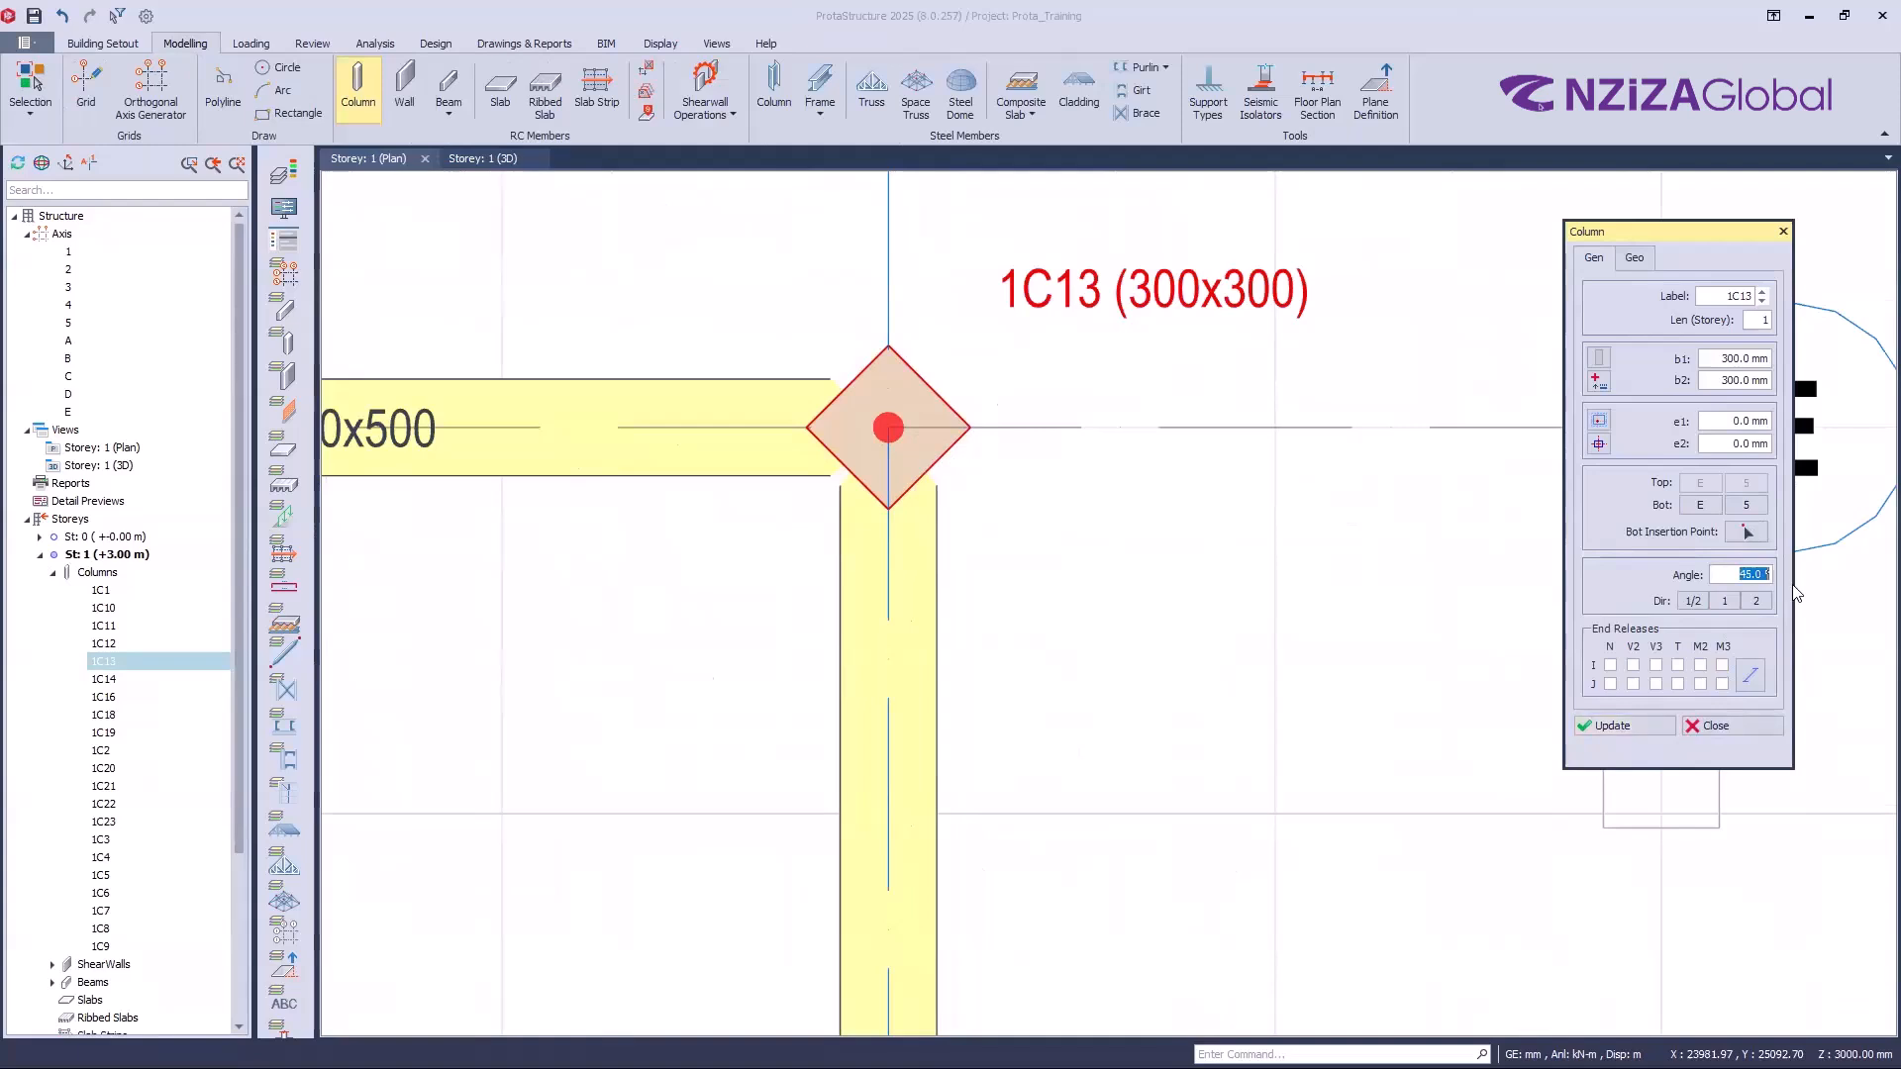
{"action": "type", "text": "0"}
{"action": "left_click", "coordinate": [1628, 731]}
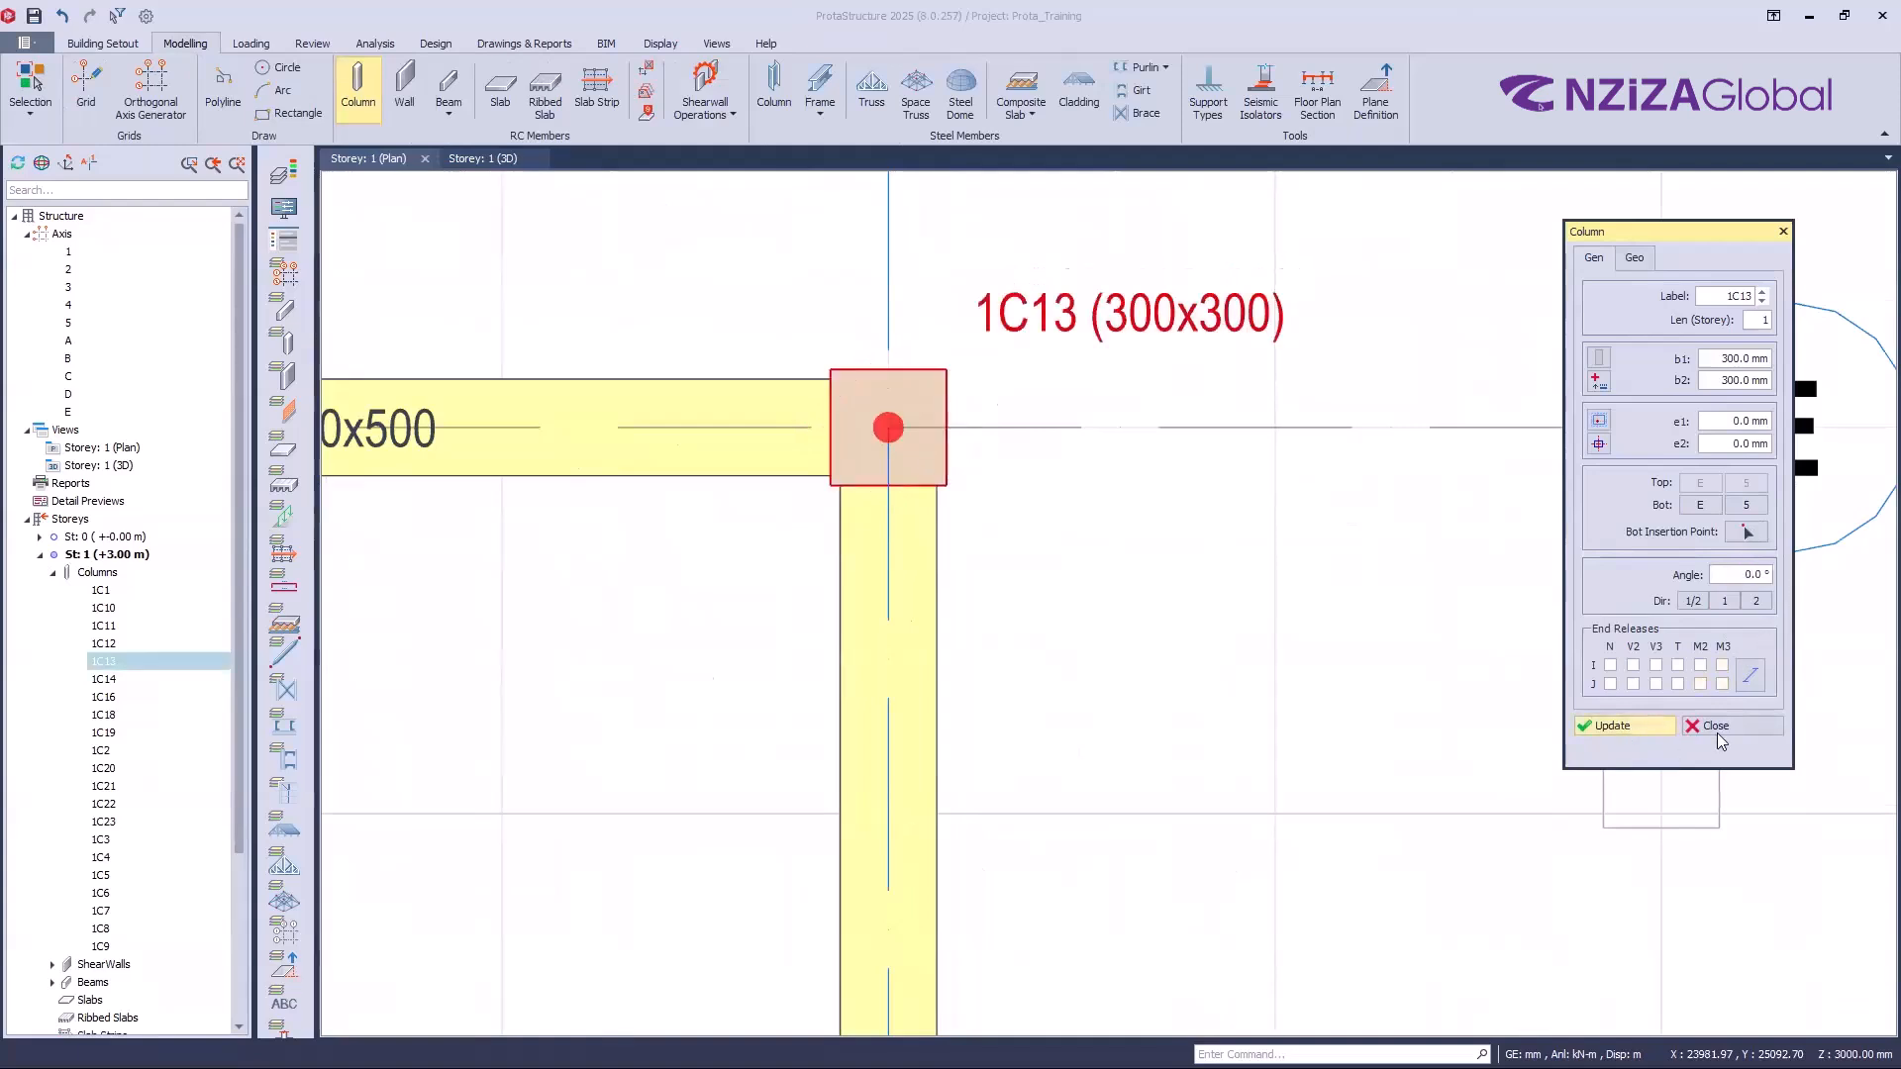
{"action": "left_click", "coordinate": [1717, 726]}
Step: Review the properties of beam 1B17 between columns 1C13 and 1C16 and leave them without making changes
{"action": "scroll", "coordinate": [1047, 415], "scroll_direction": "down", "scroll_amount": 6}
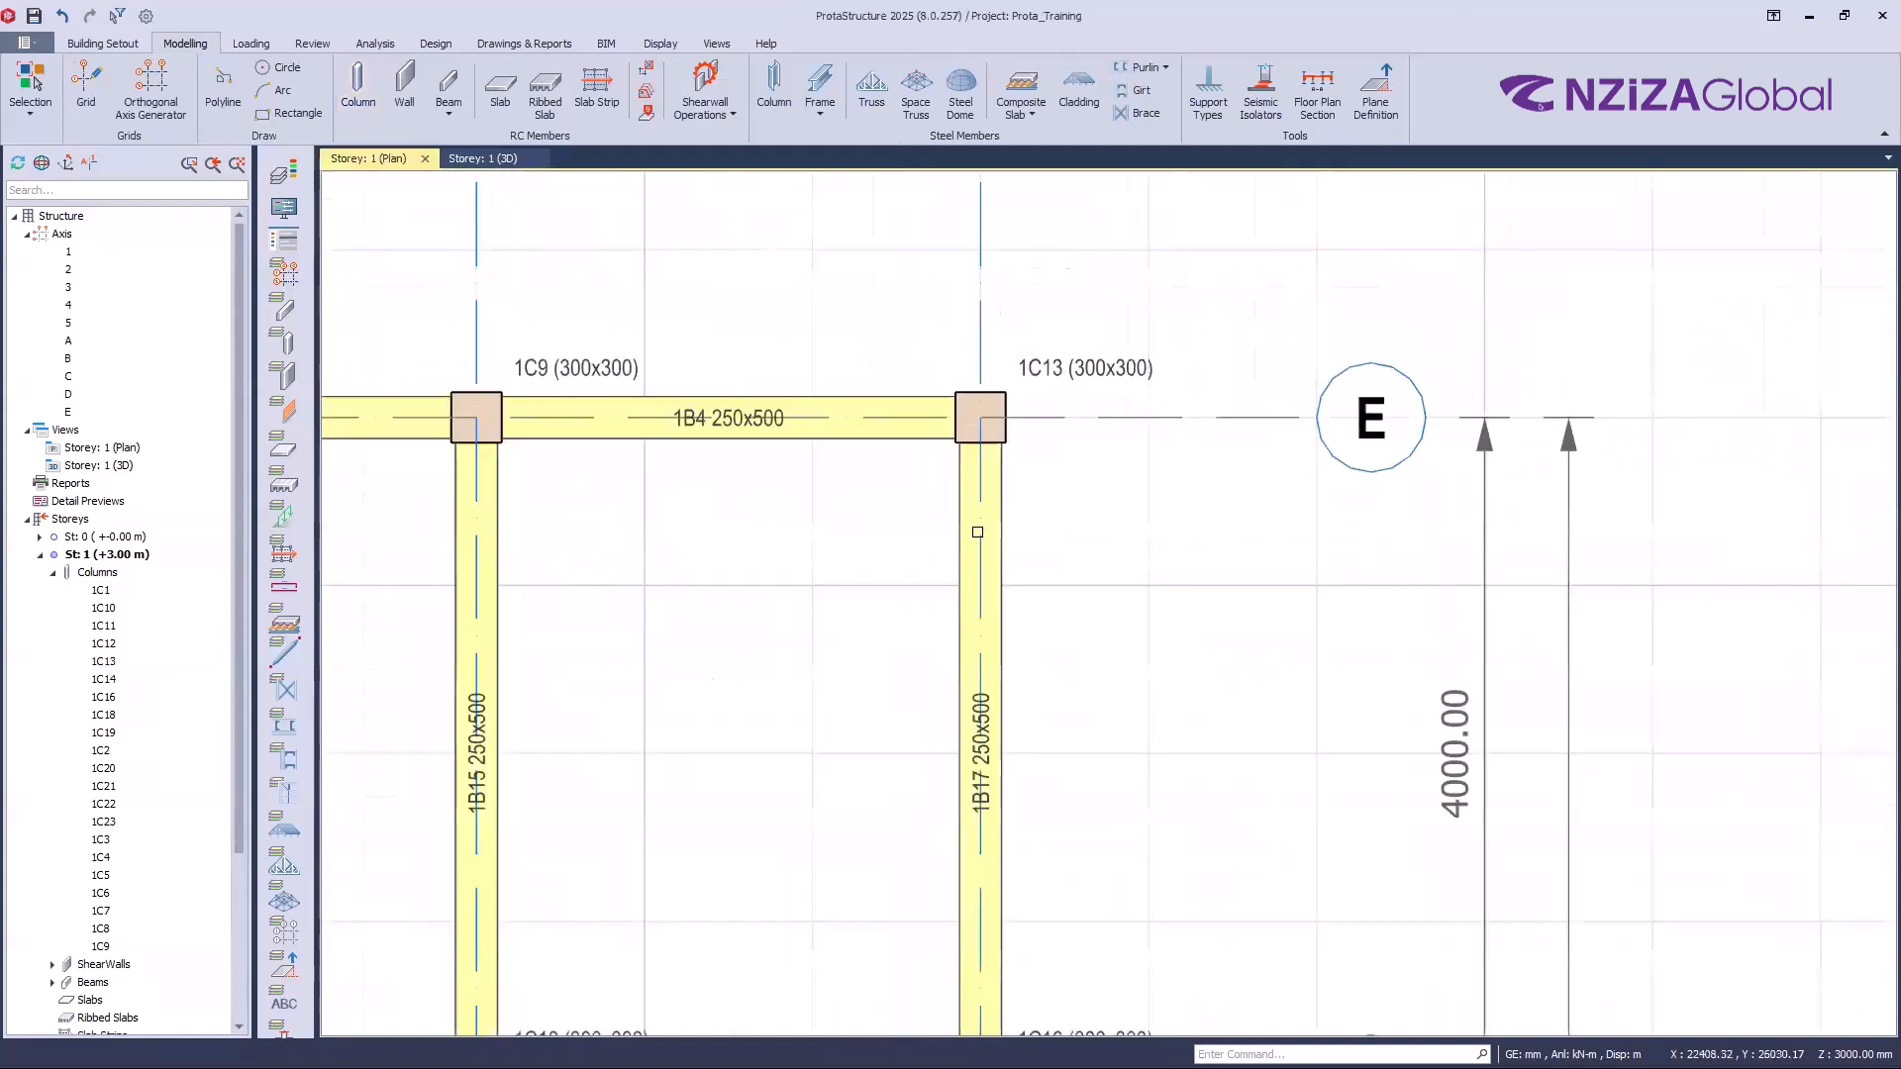
{"action": "left_click", "coordinate": [959, 603]}
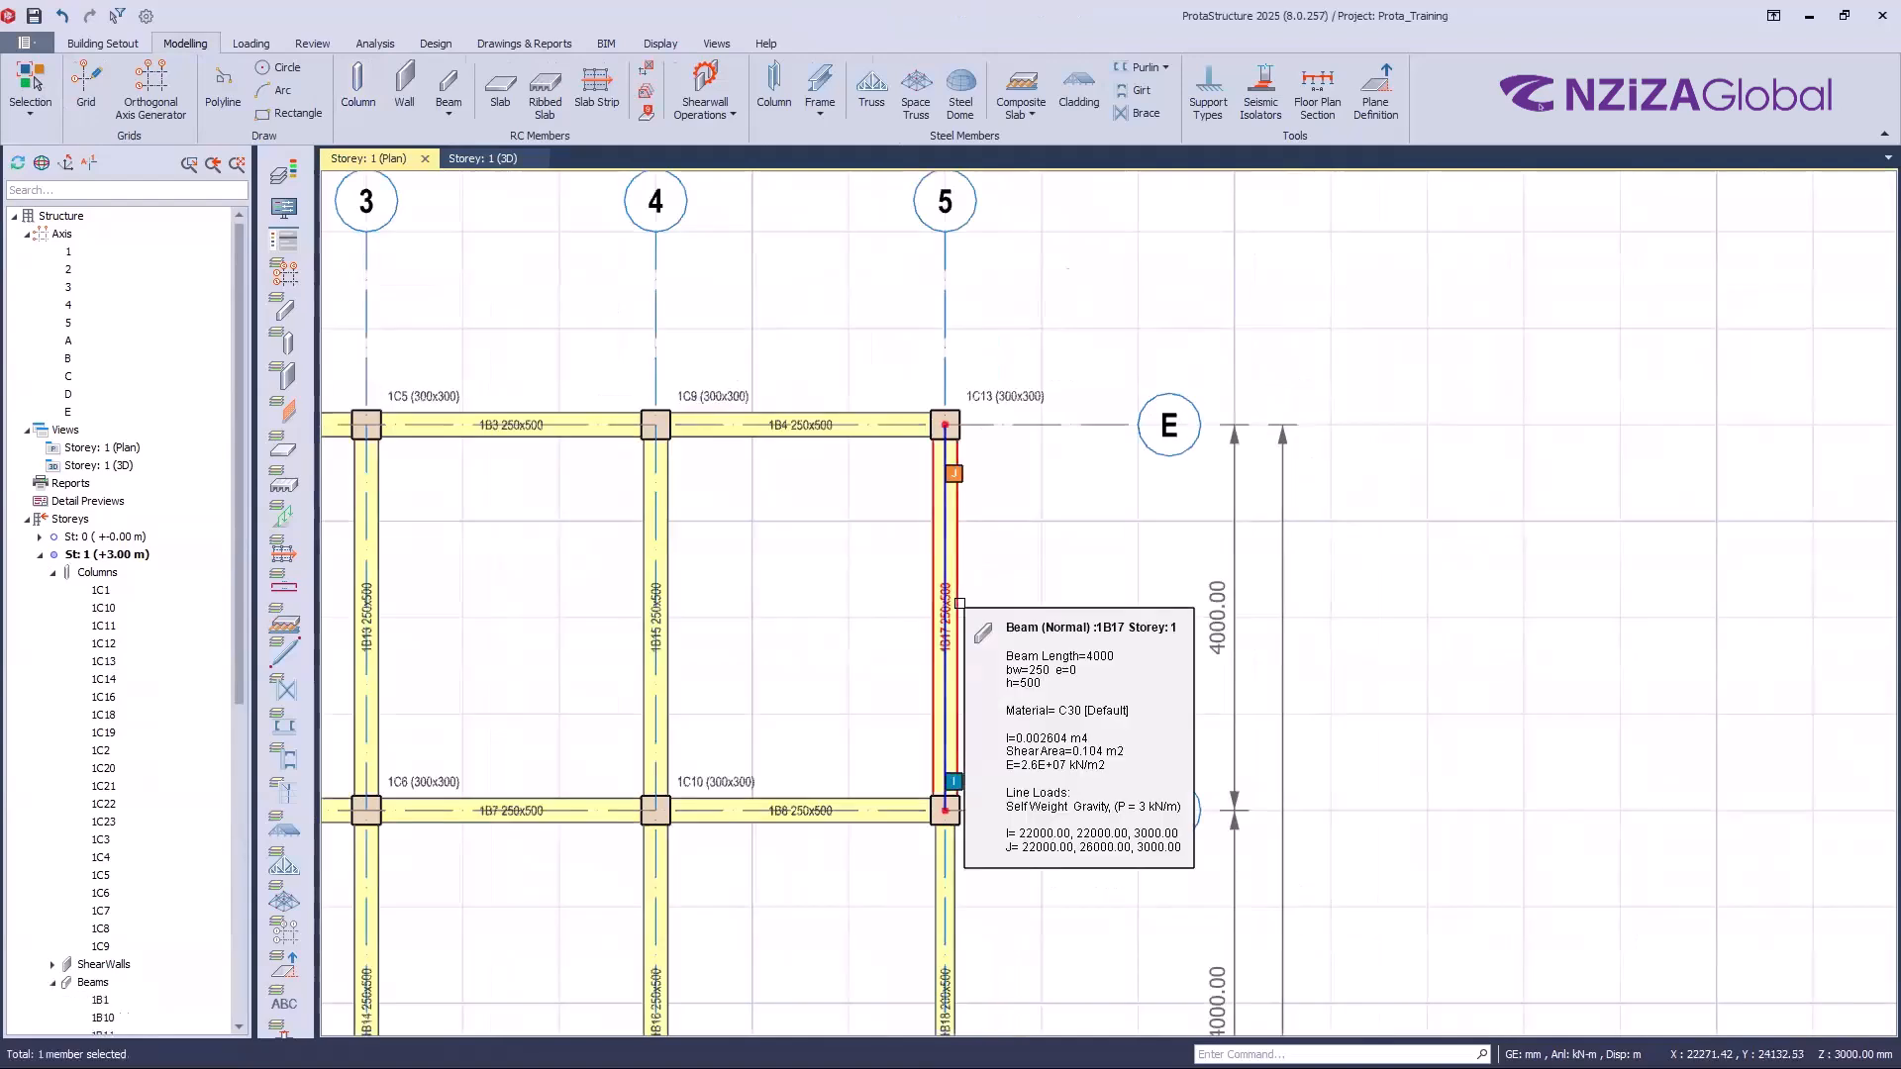
{"action": "double_click", "coordinate": [959, 603]}
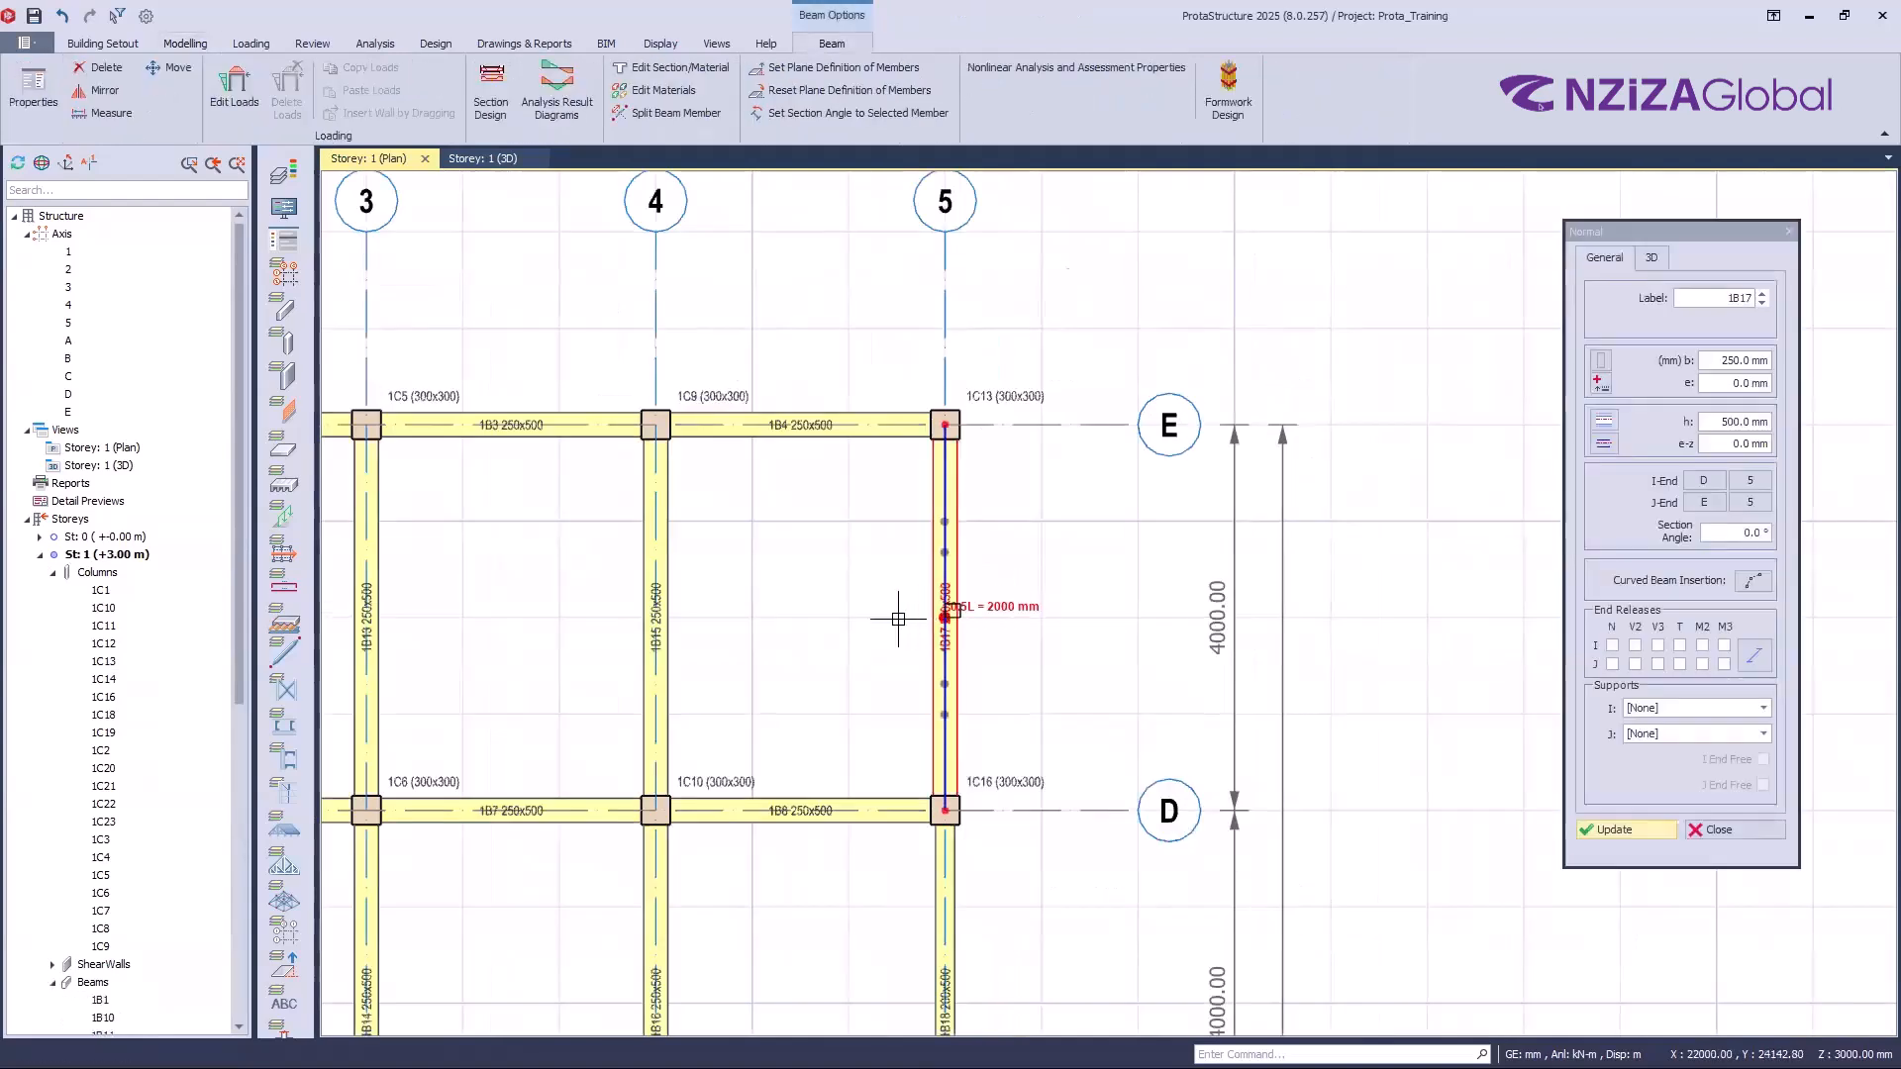
{"action": "key", "text": "Escape"}
{"action": "key", "text": "Escape"}
Step: Review the curved insertion options of the normal beam and the grid axis, then cancel both without inserting anything
{"action": "left_click", "coordinate": [447, 89]}
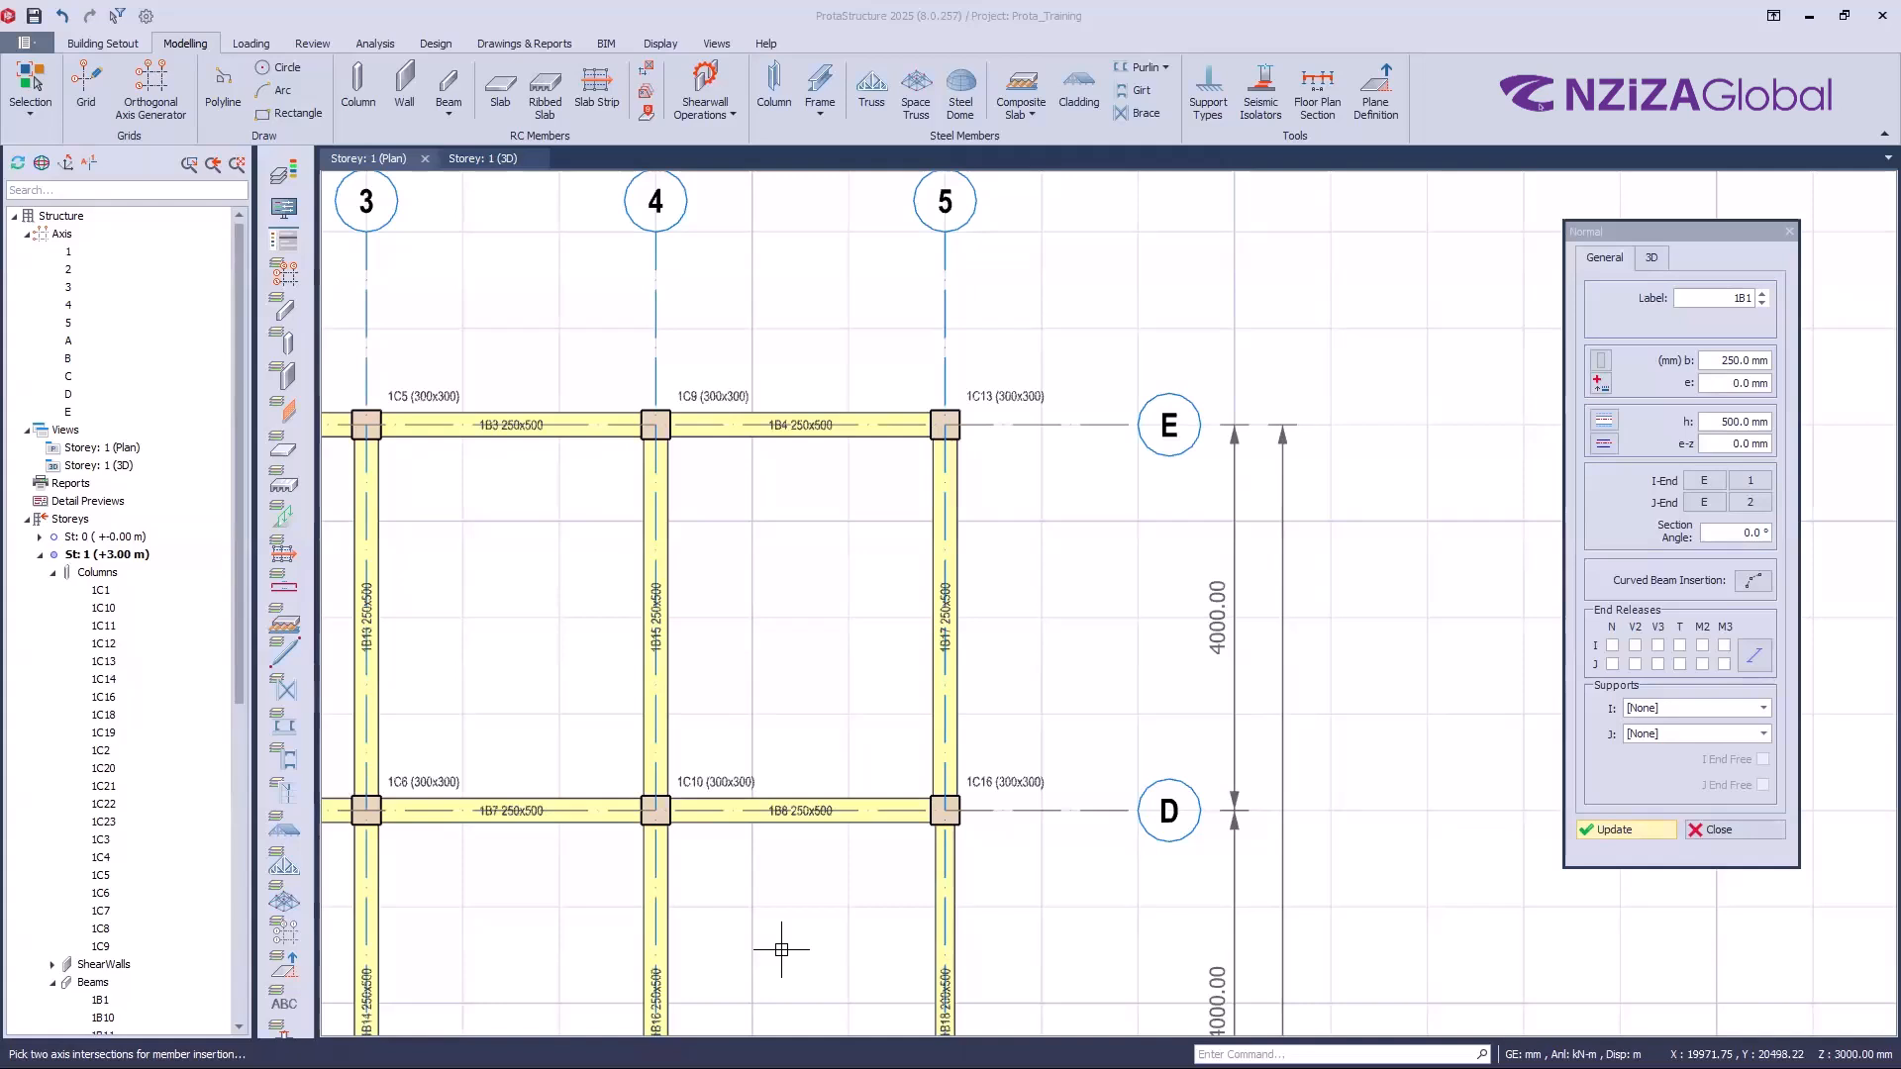
{"action": "left_click", "coordinate": [1751, 580]}
{"action": "left_click", "coordinate": [1749, 580]}
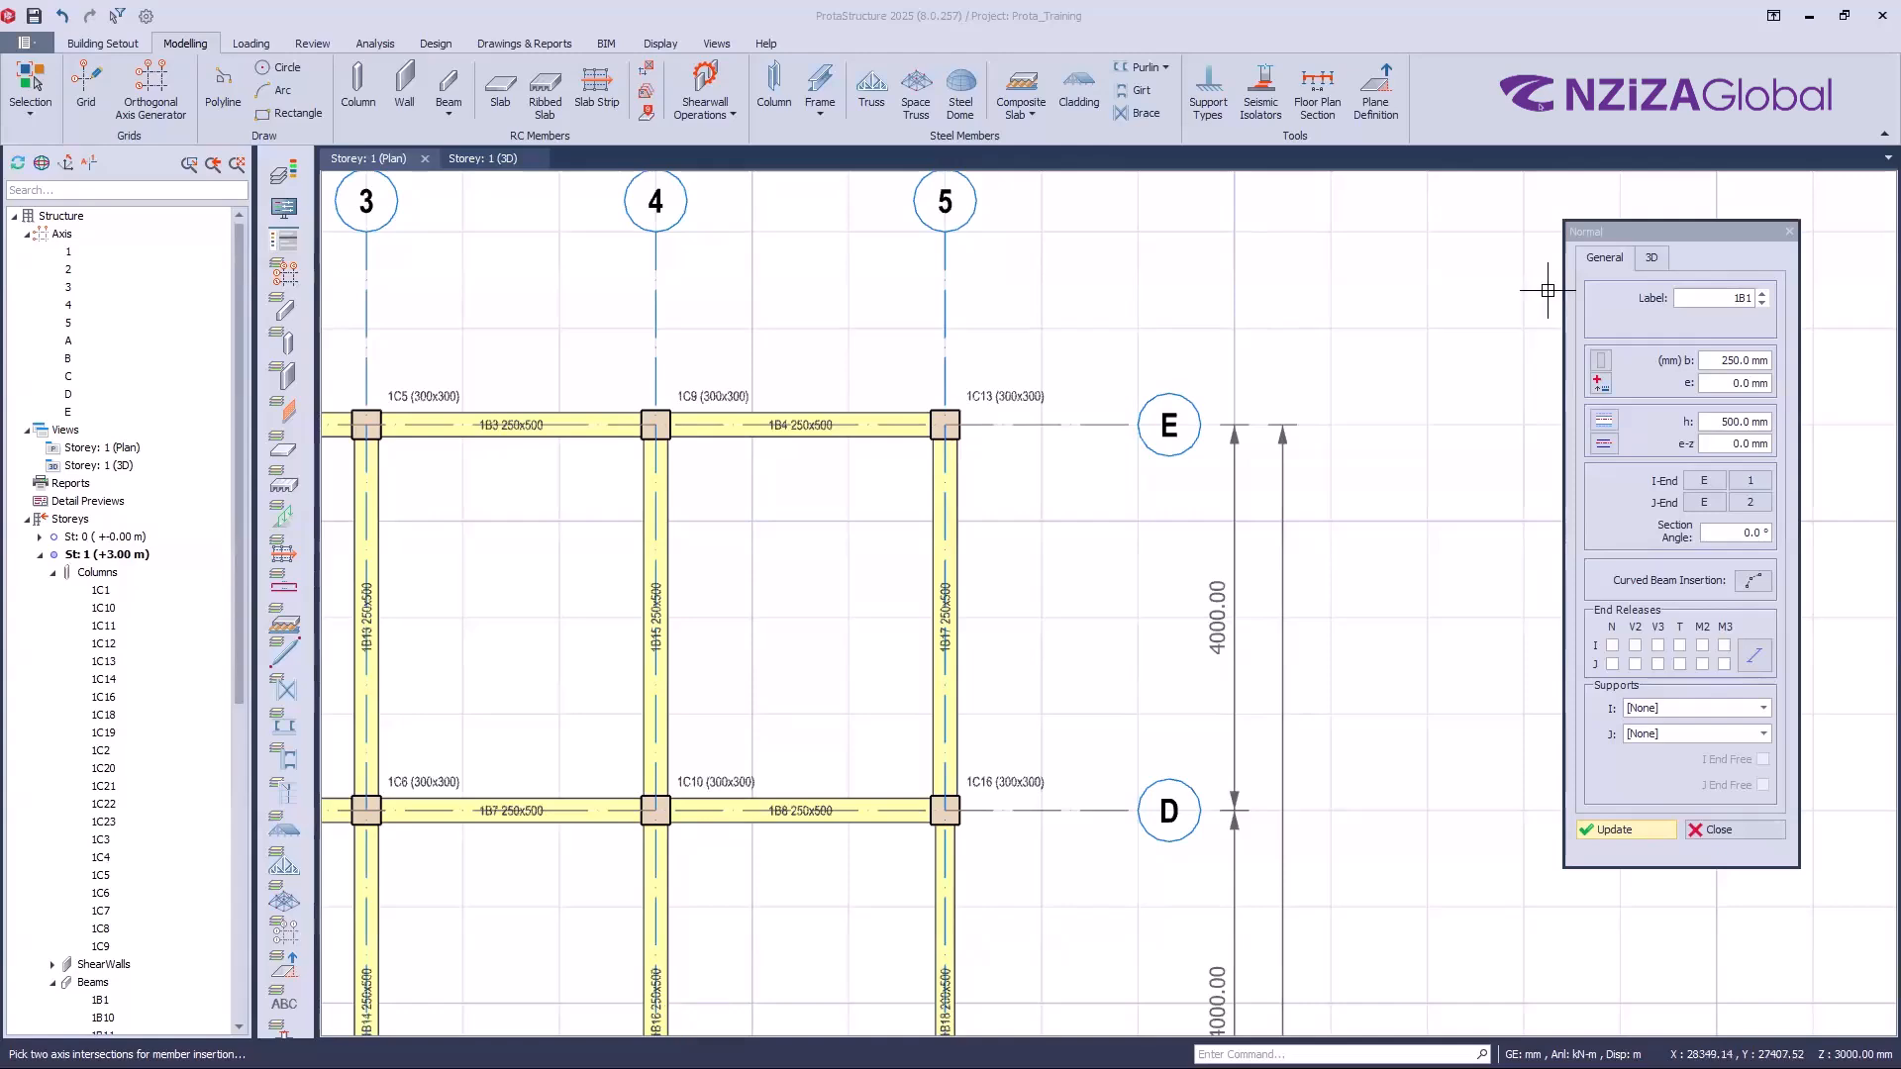
{"action": "scroll", "coordinate": [838, 396], "scroll_direction": "down", "scroll_amount": 1}
{"action": "scroll", "coordinate": [1000, 590], "scroll_direction": "down", "scroll_amount": 1}
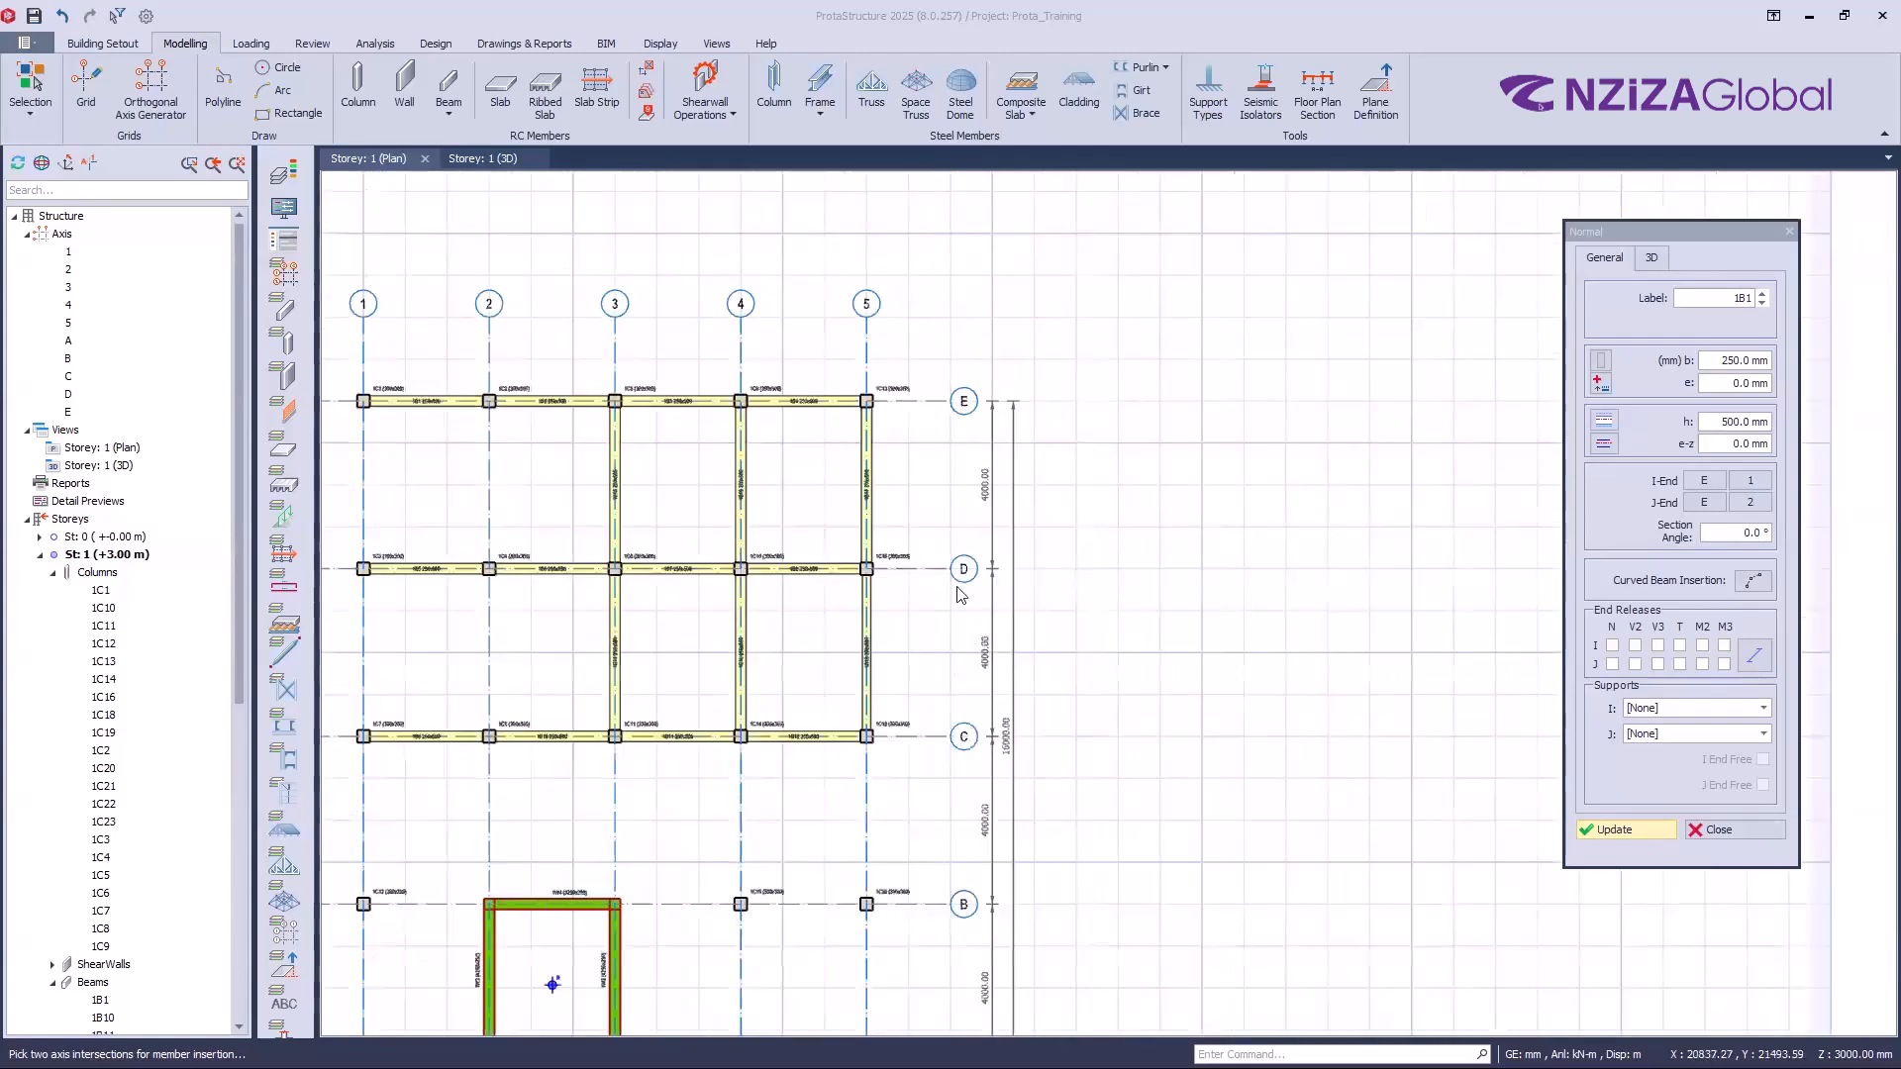
{"action": "scroll", "coordinate": [919, 586], "scroll_direction": "down", "scroll_amount": 1}
{"action": "scroll", "coordinate": [931, 774], "scroll_direction": "up", "scroll_amount": 1}
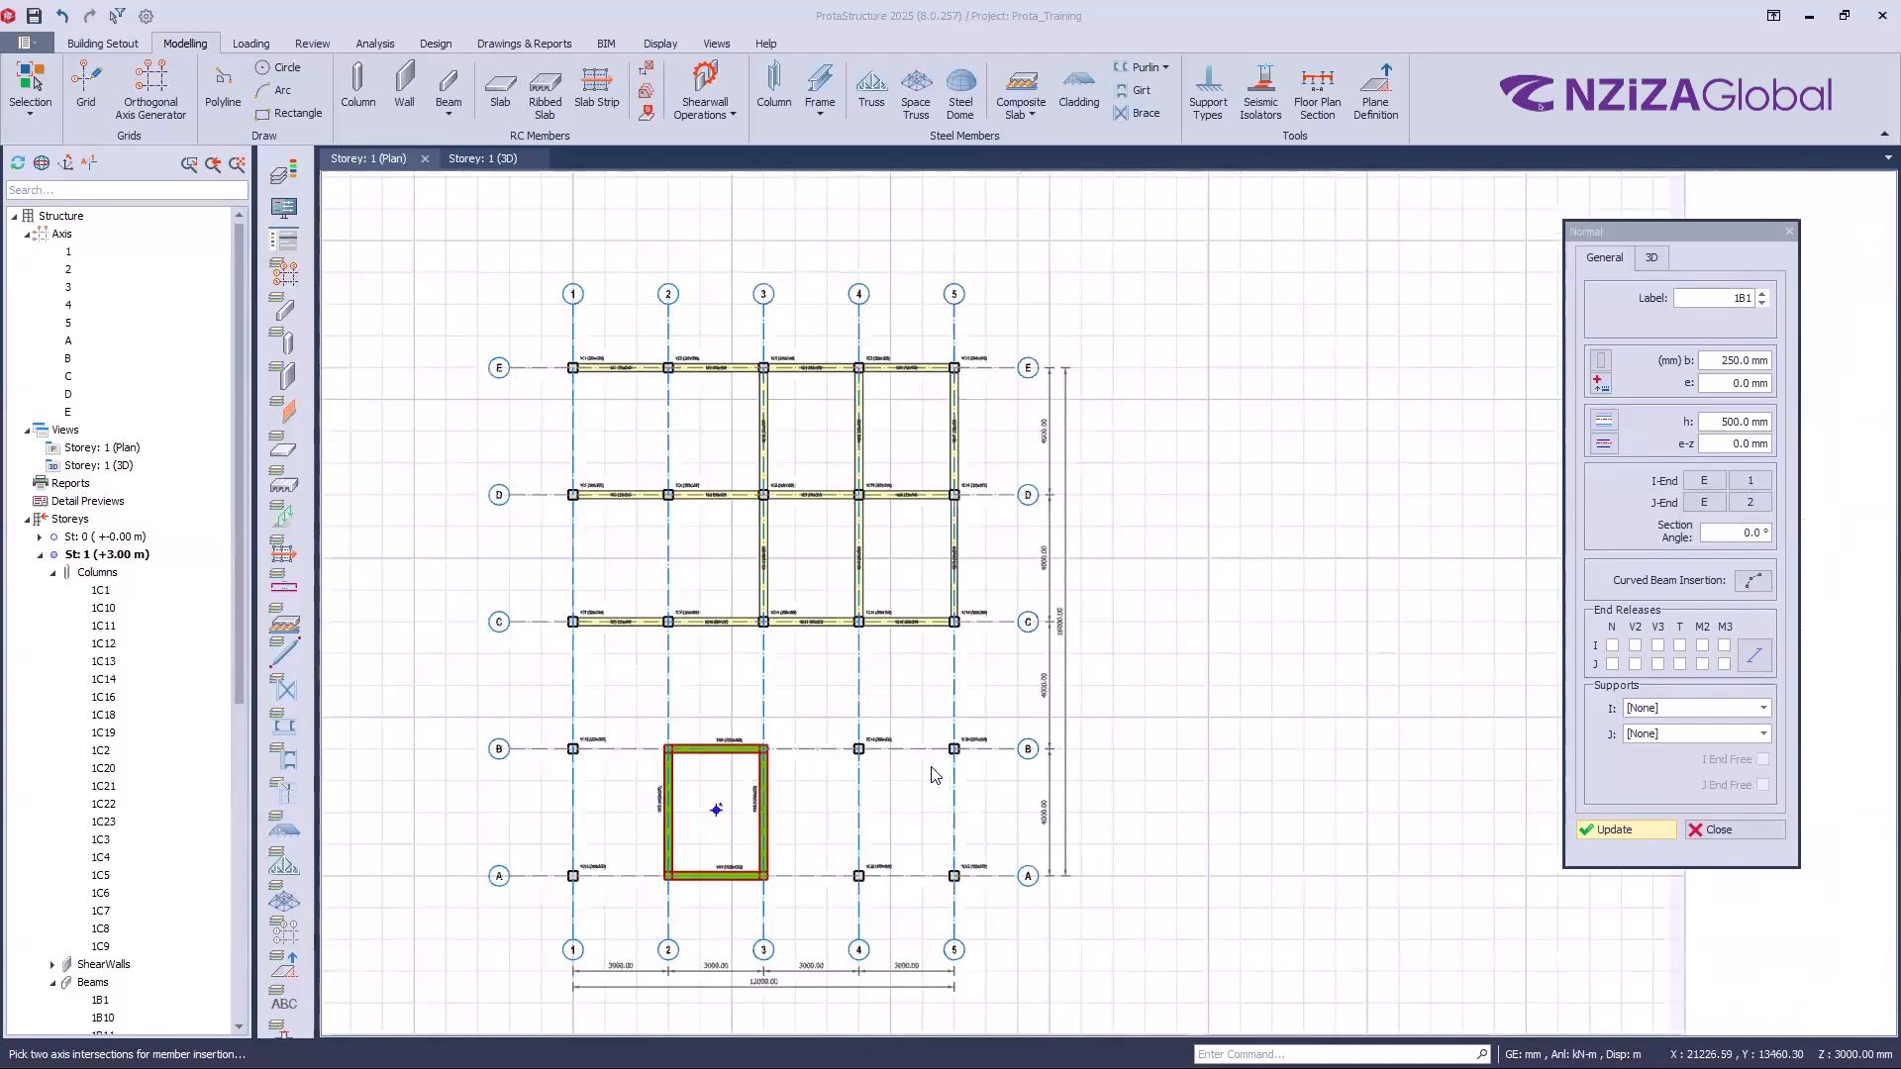
{"action": "scroll", "coordinate": [935, 778], "scroll_direction": "up", "scroll_amount": 1}
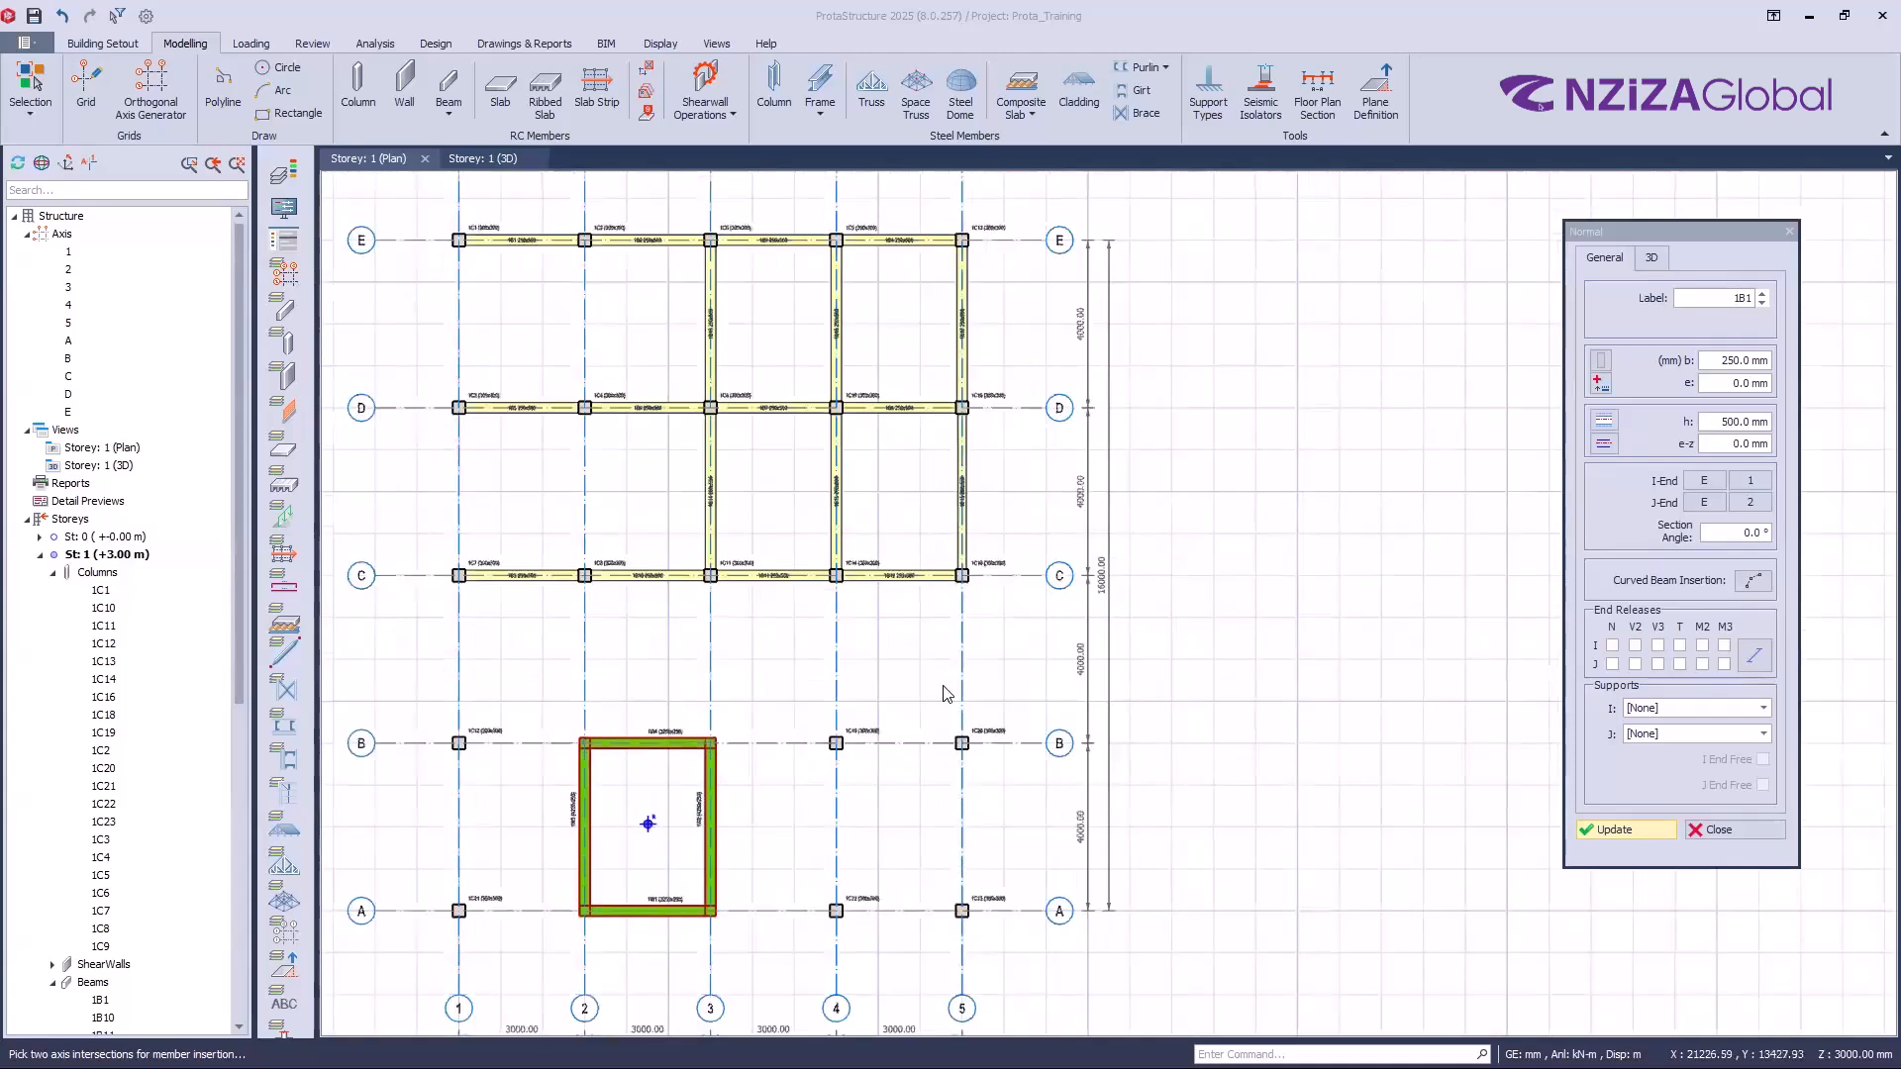
{"action": "left_click", "coordinate": [1789, 231]}
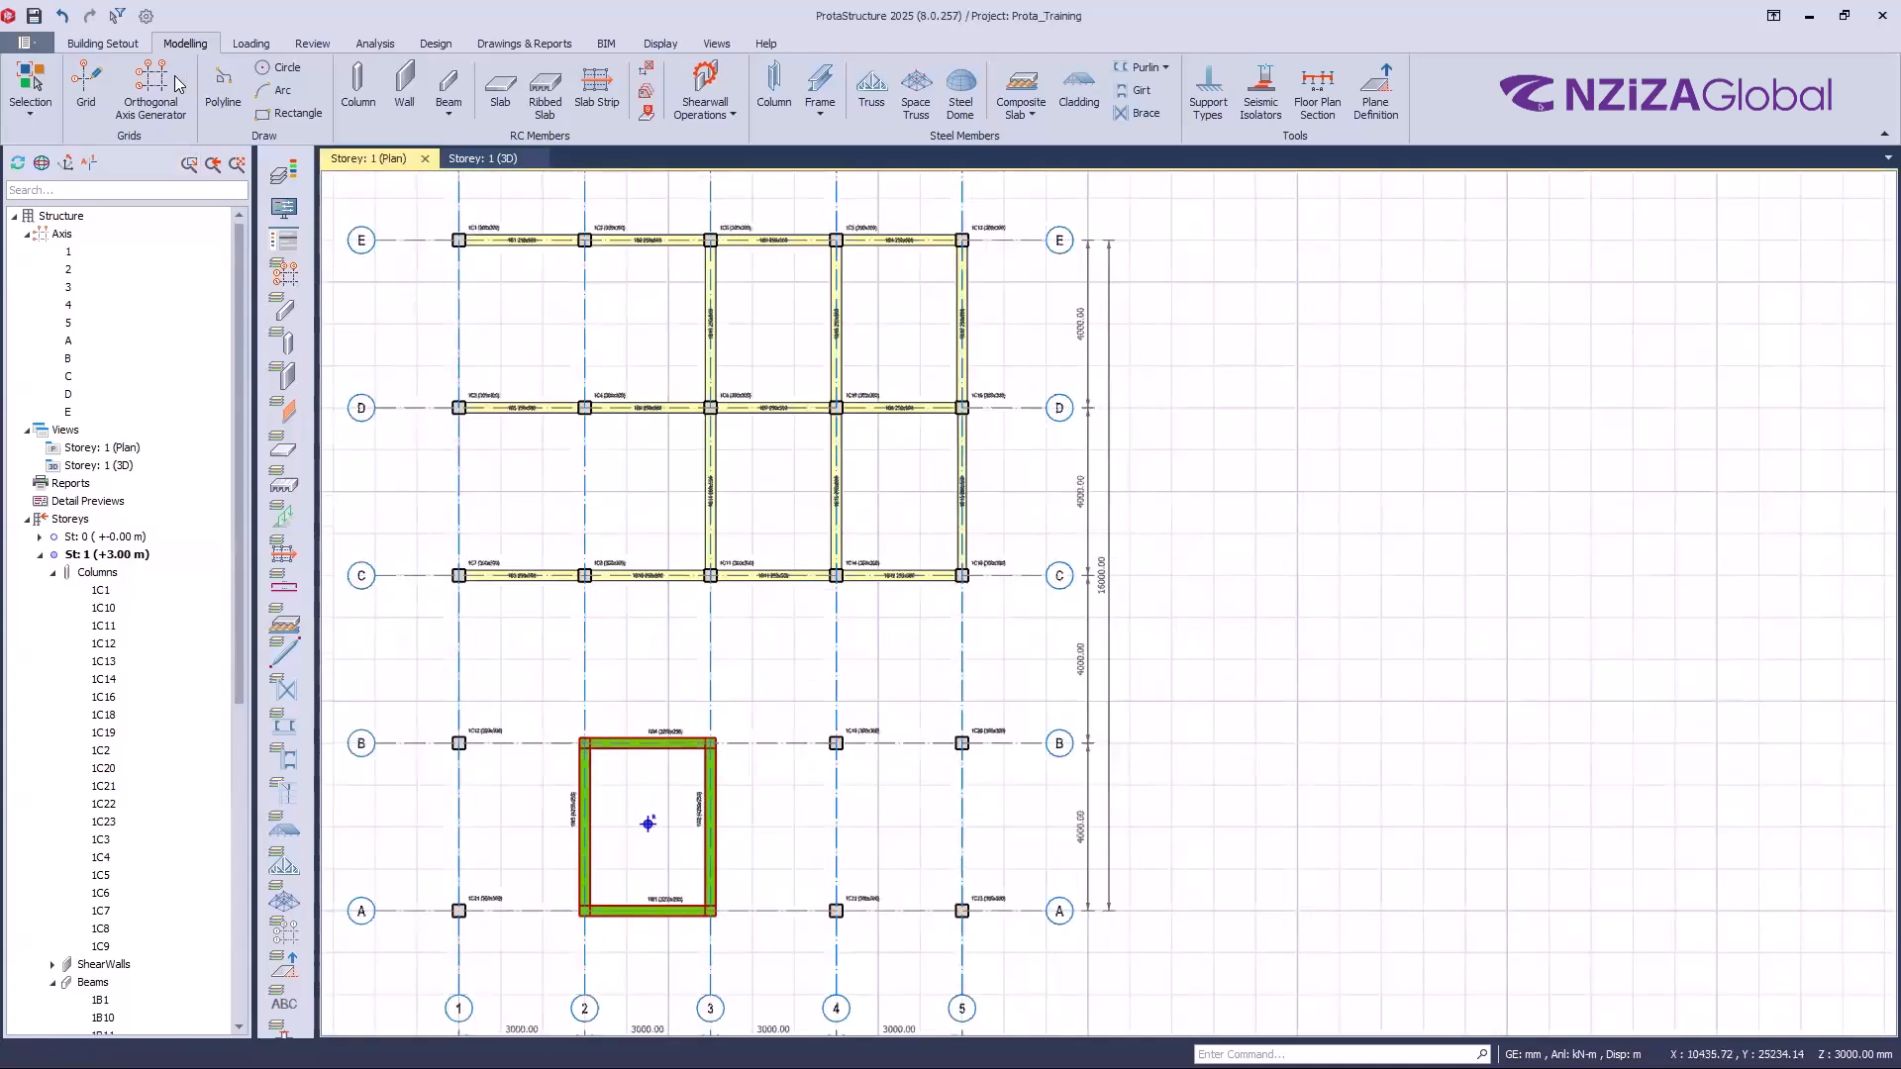
{"action": "left_click", "coordinate": [86, 96]}
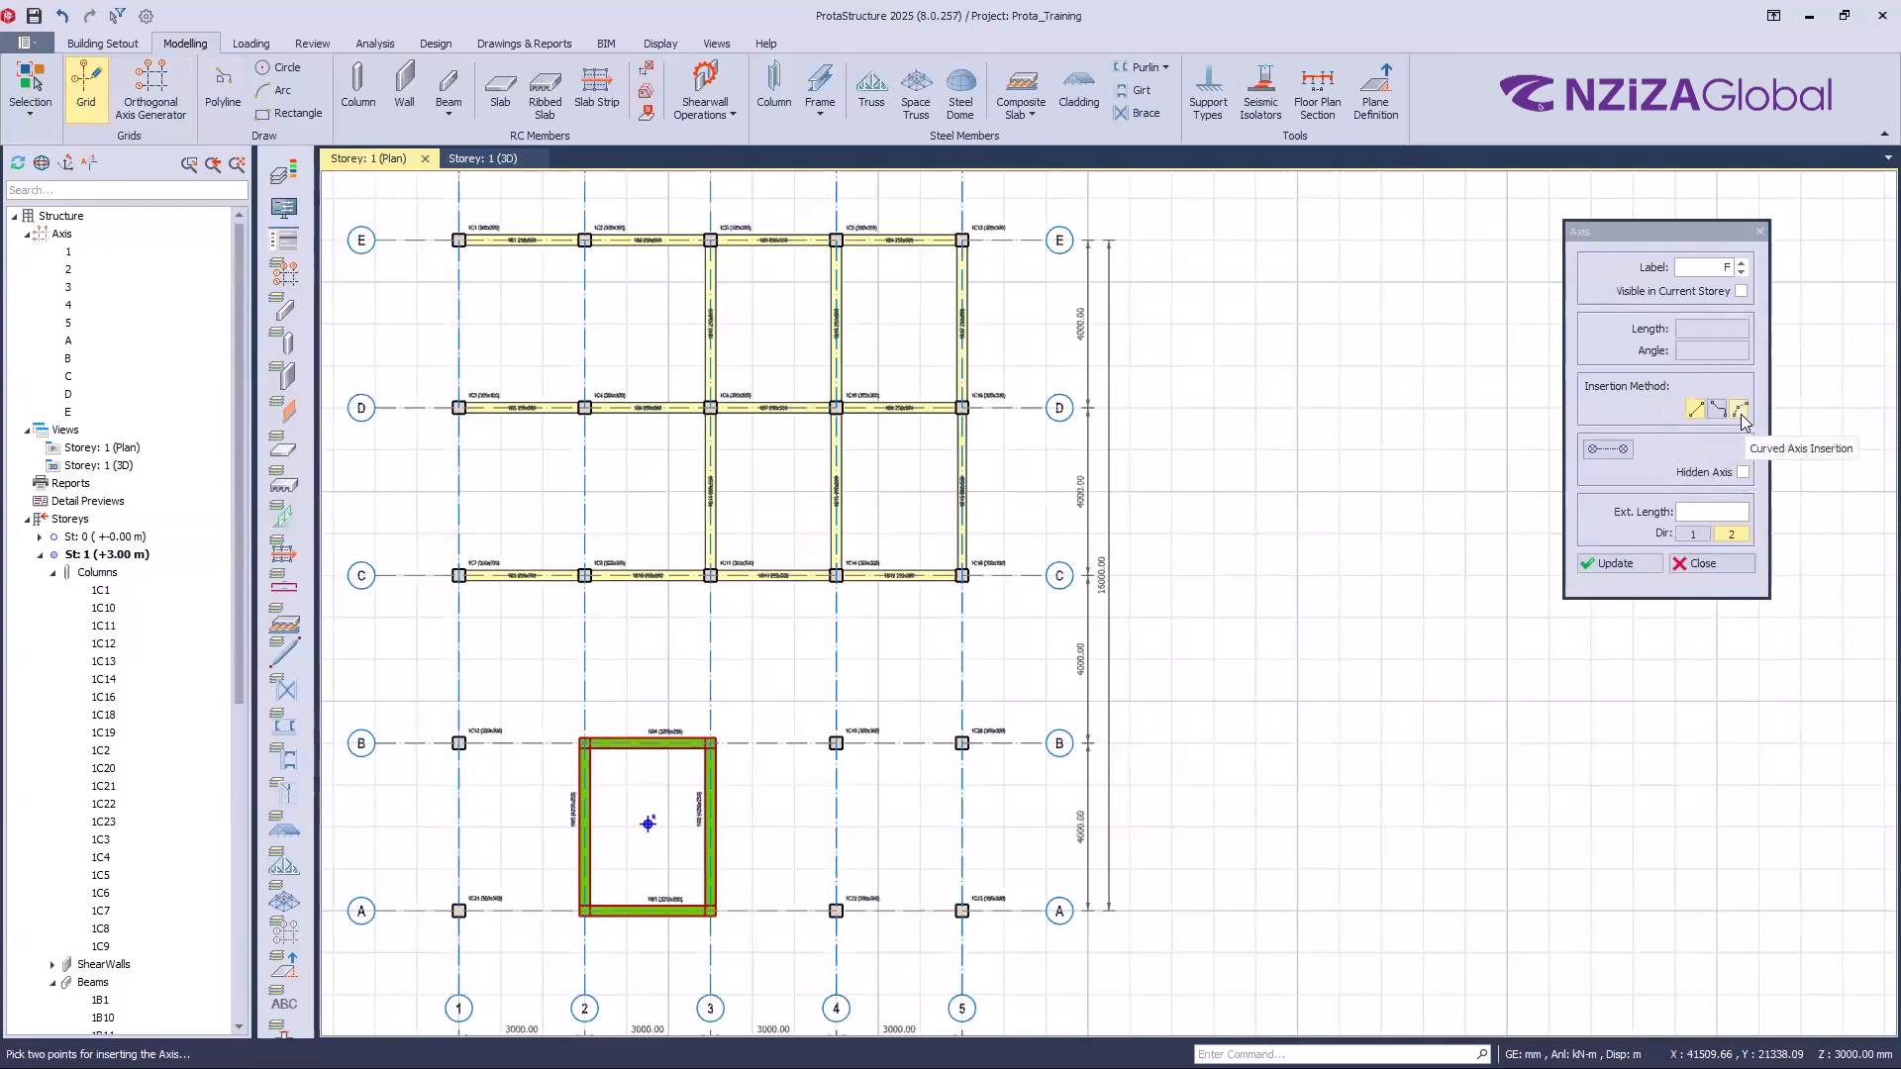
{"action": "key", "text": "Escape"}
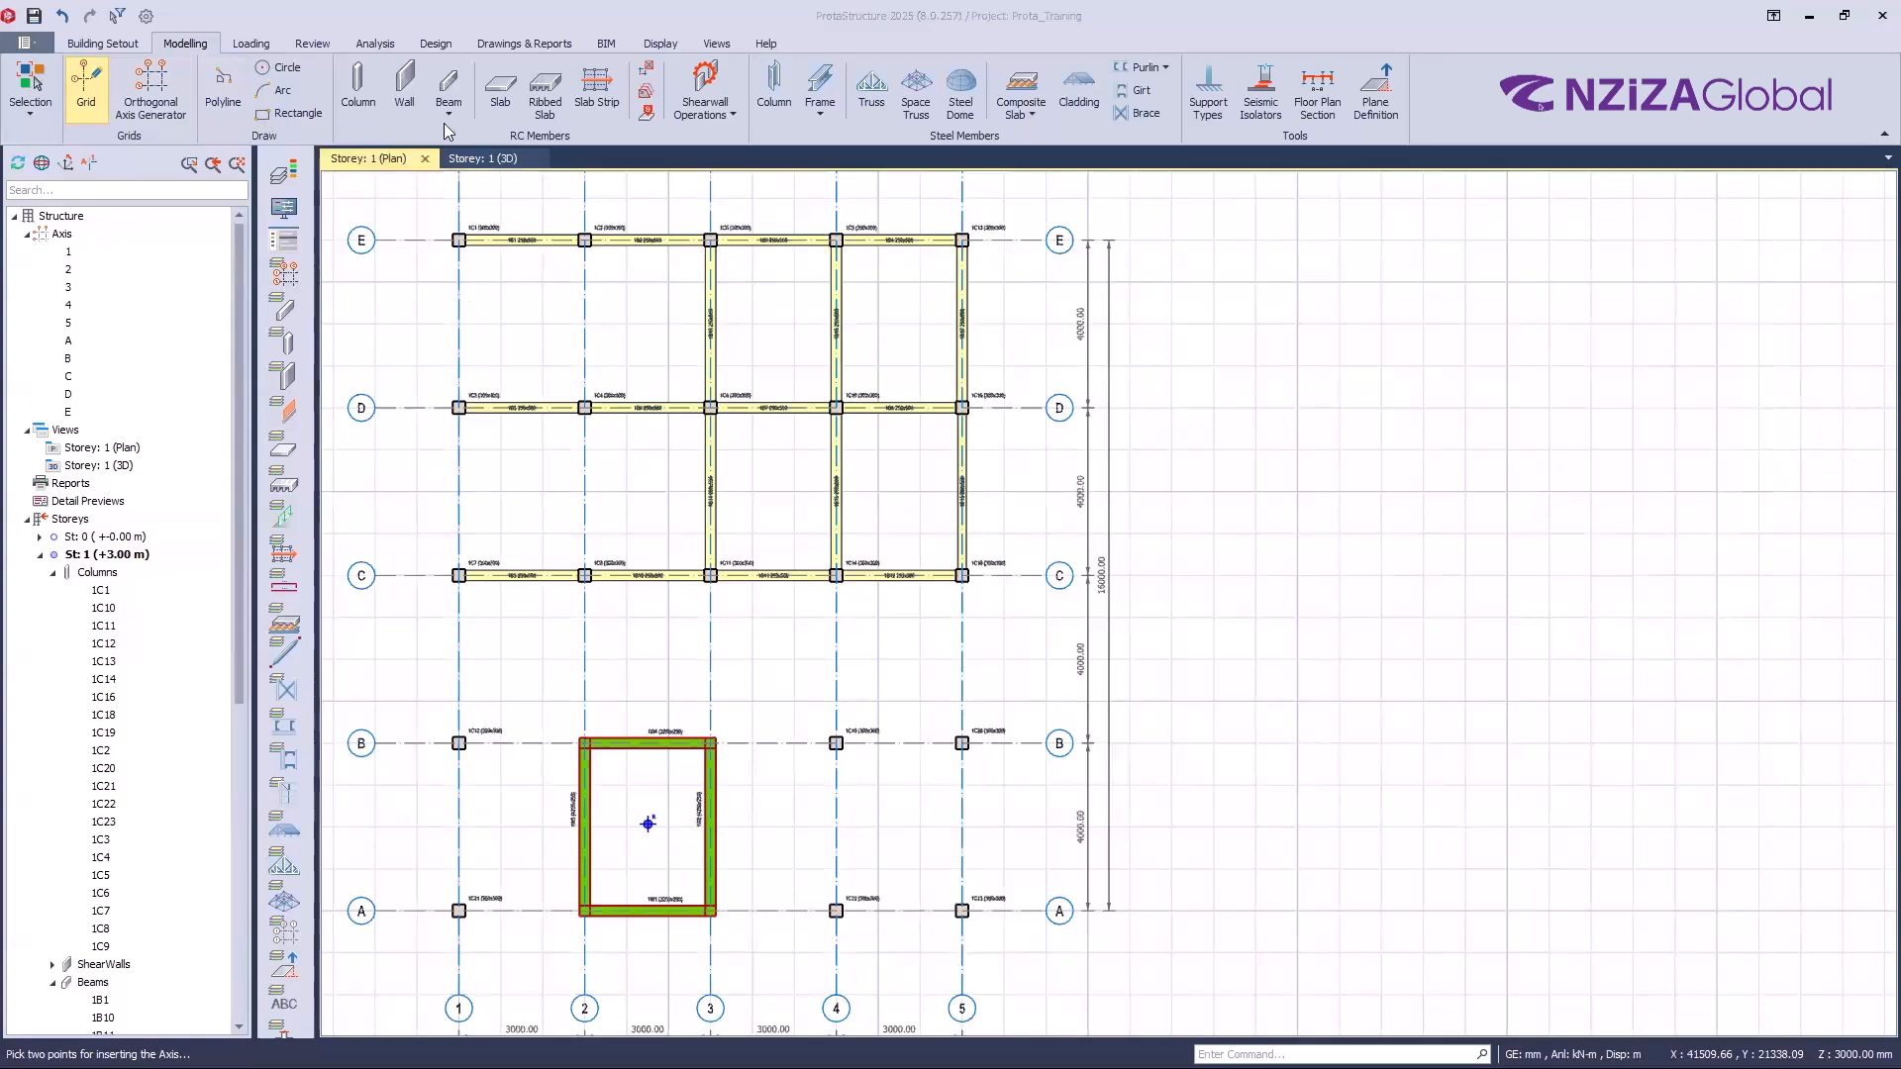
Step: Try to insert a curved beam on axis 5 between column 1C18 at axis C and column 1C20 at axis B
{"action": "left_click", "coordinate": [449, 107]}
{"action": "left_click", "coordinate": [507, 144]}
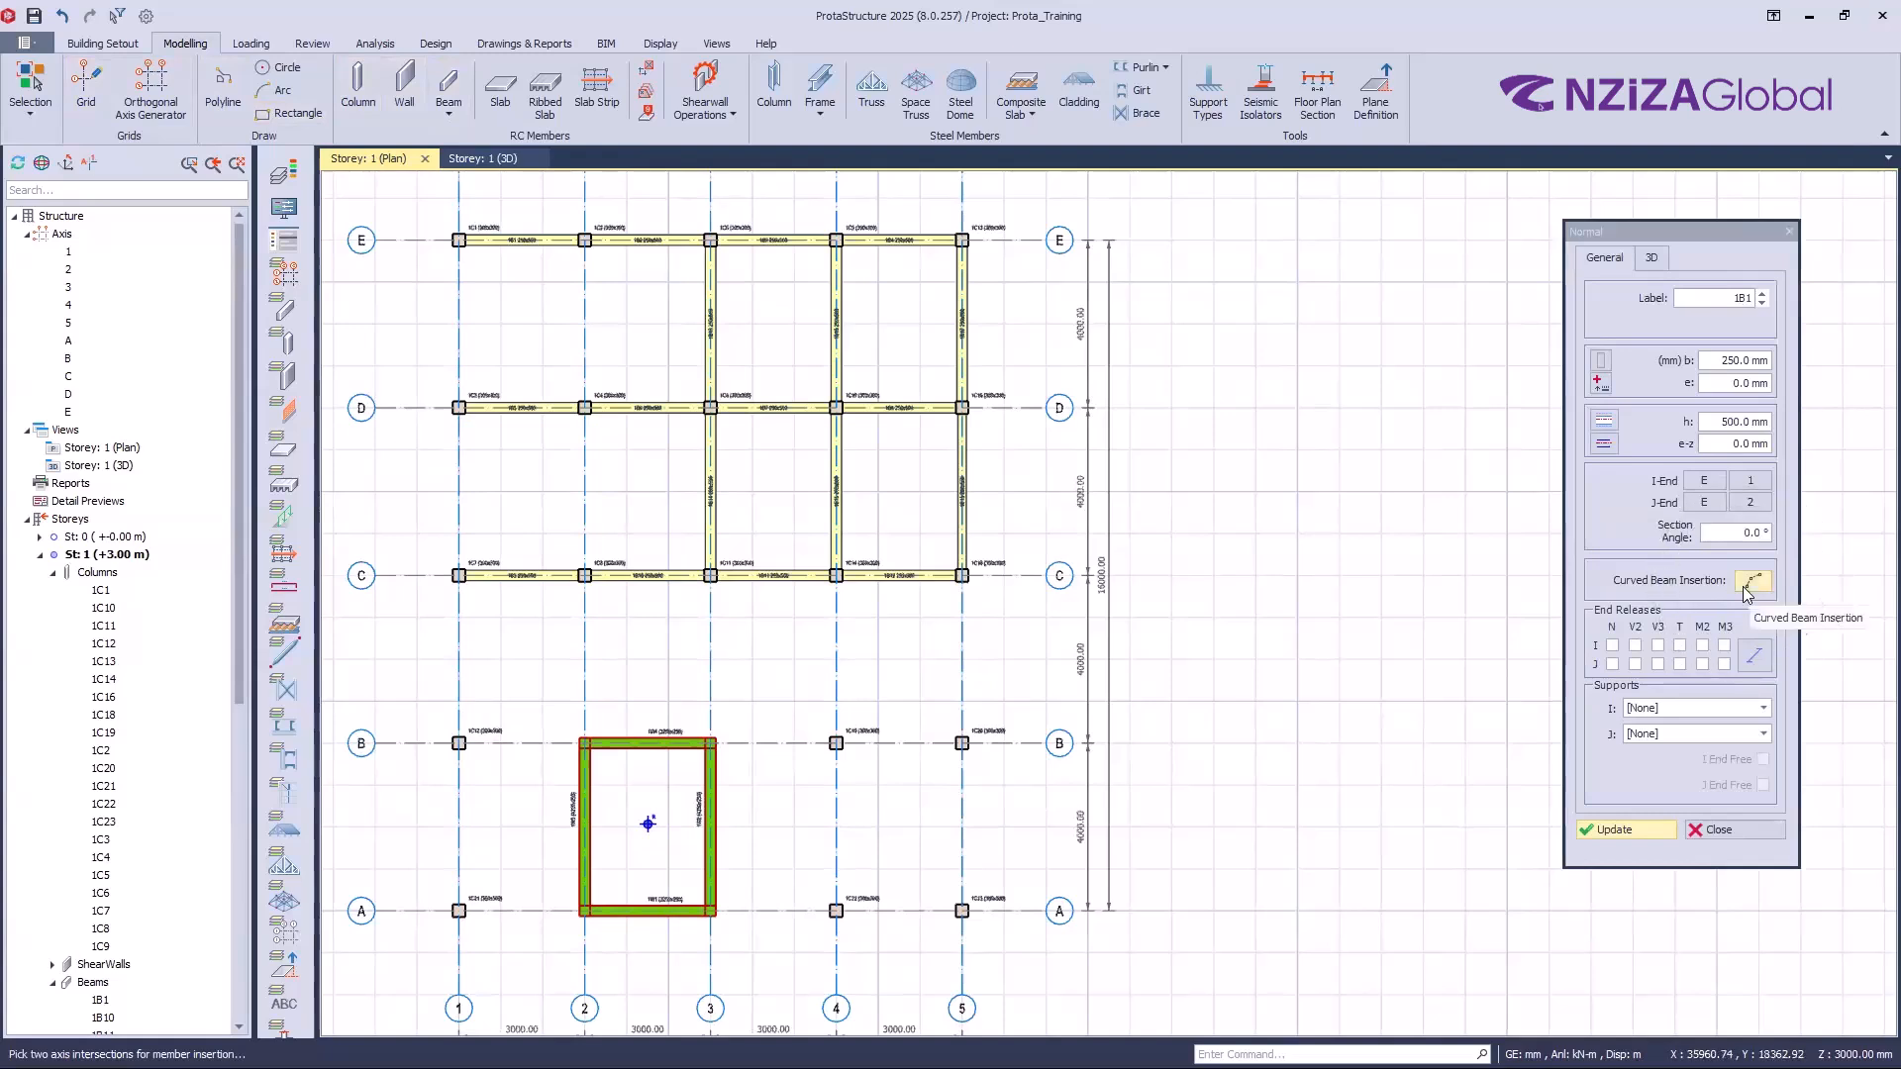
{"action": "left_click", "coordinate": [1749, 590]}
{"action": "scroll", "coordinate": [965, 741], "scroll_direction": "up", "scroll_amount": 3}
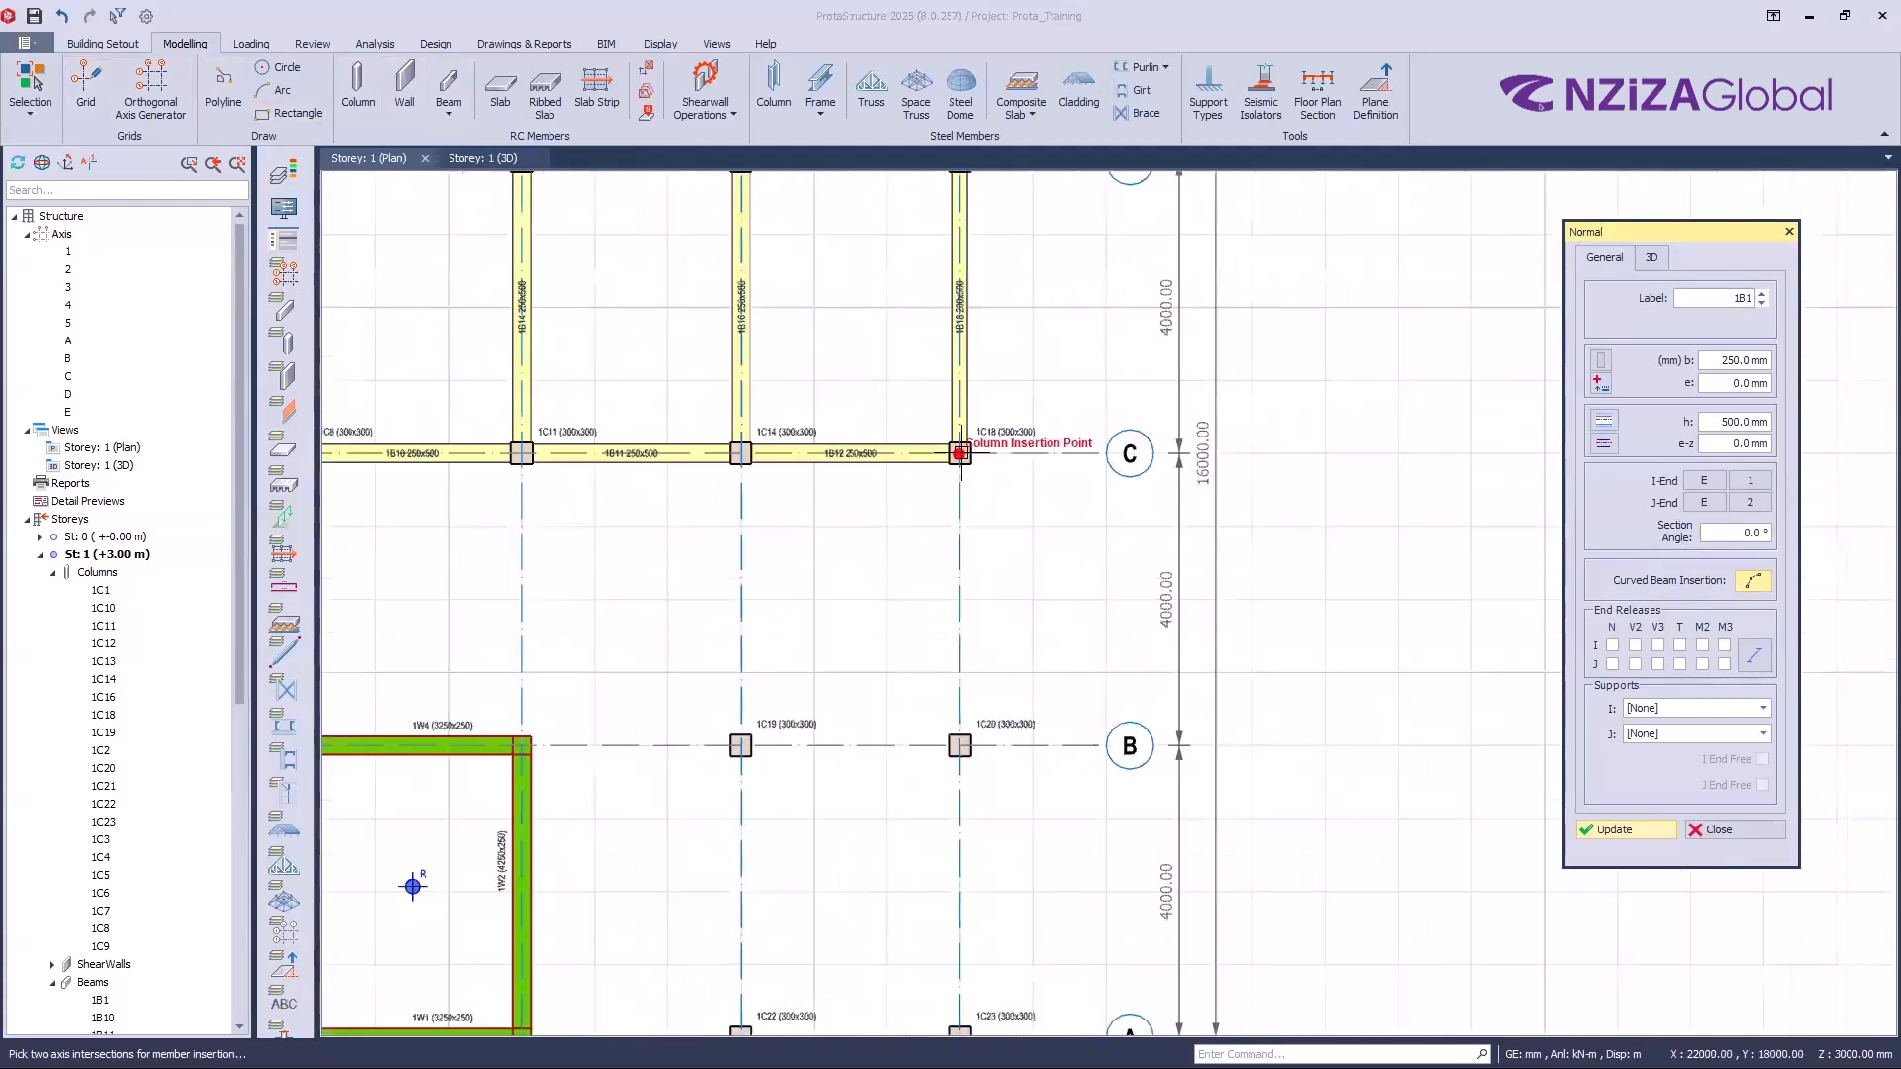
{"action": "left_click", "coordinate": [959, 454]}
{"action": "left_click", "coordinate": [960, 745]}
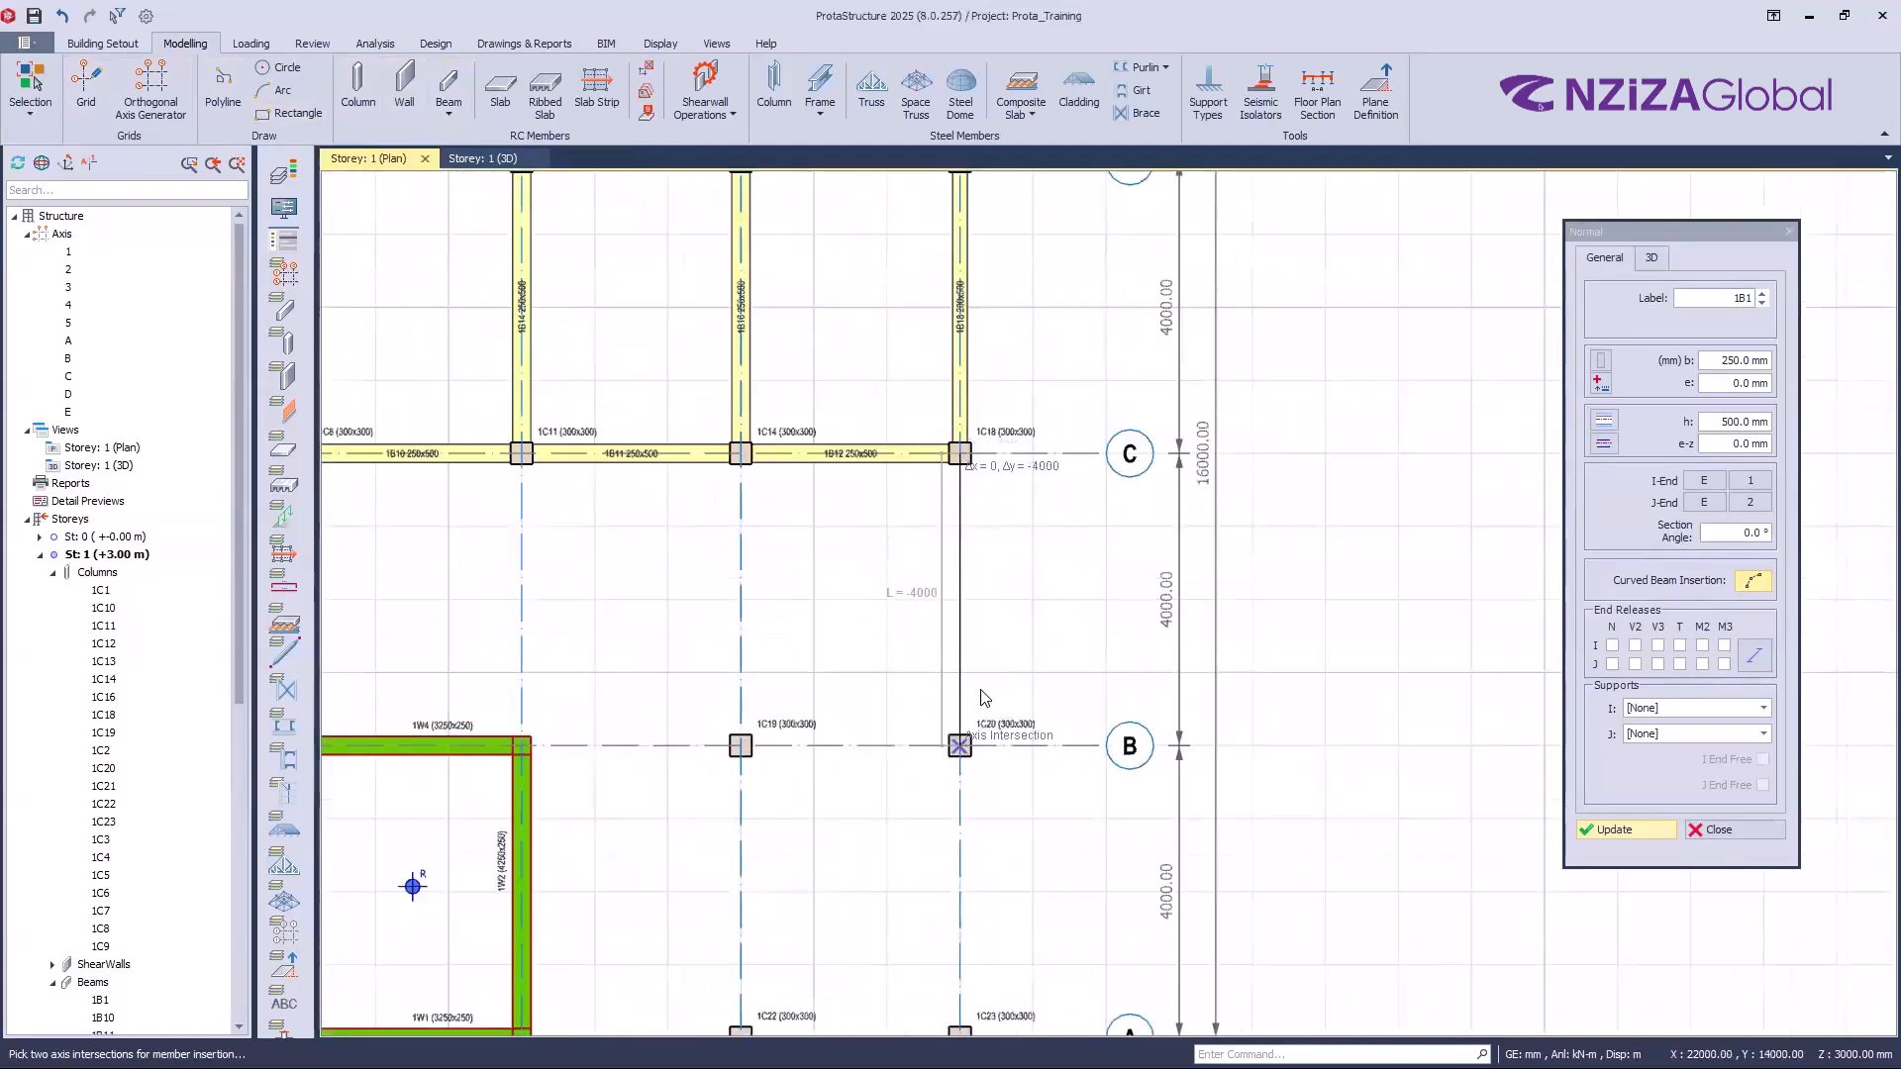
{"action": "left_click", "coordinate": [1758, 590]}
{"action": "left_click", "coordinate": [1762, 595]}
Step: Insert a straight 250x500 normal beam on axis 5 between columns 1C18 and 1C20 and close its properties
{"action": "left_click", "coordinate": [448, 94]}
{"action": "left_click", "coordinate": [469, 125]}
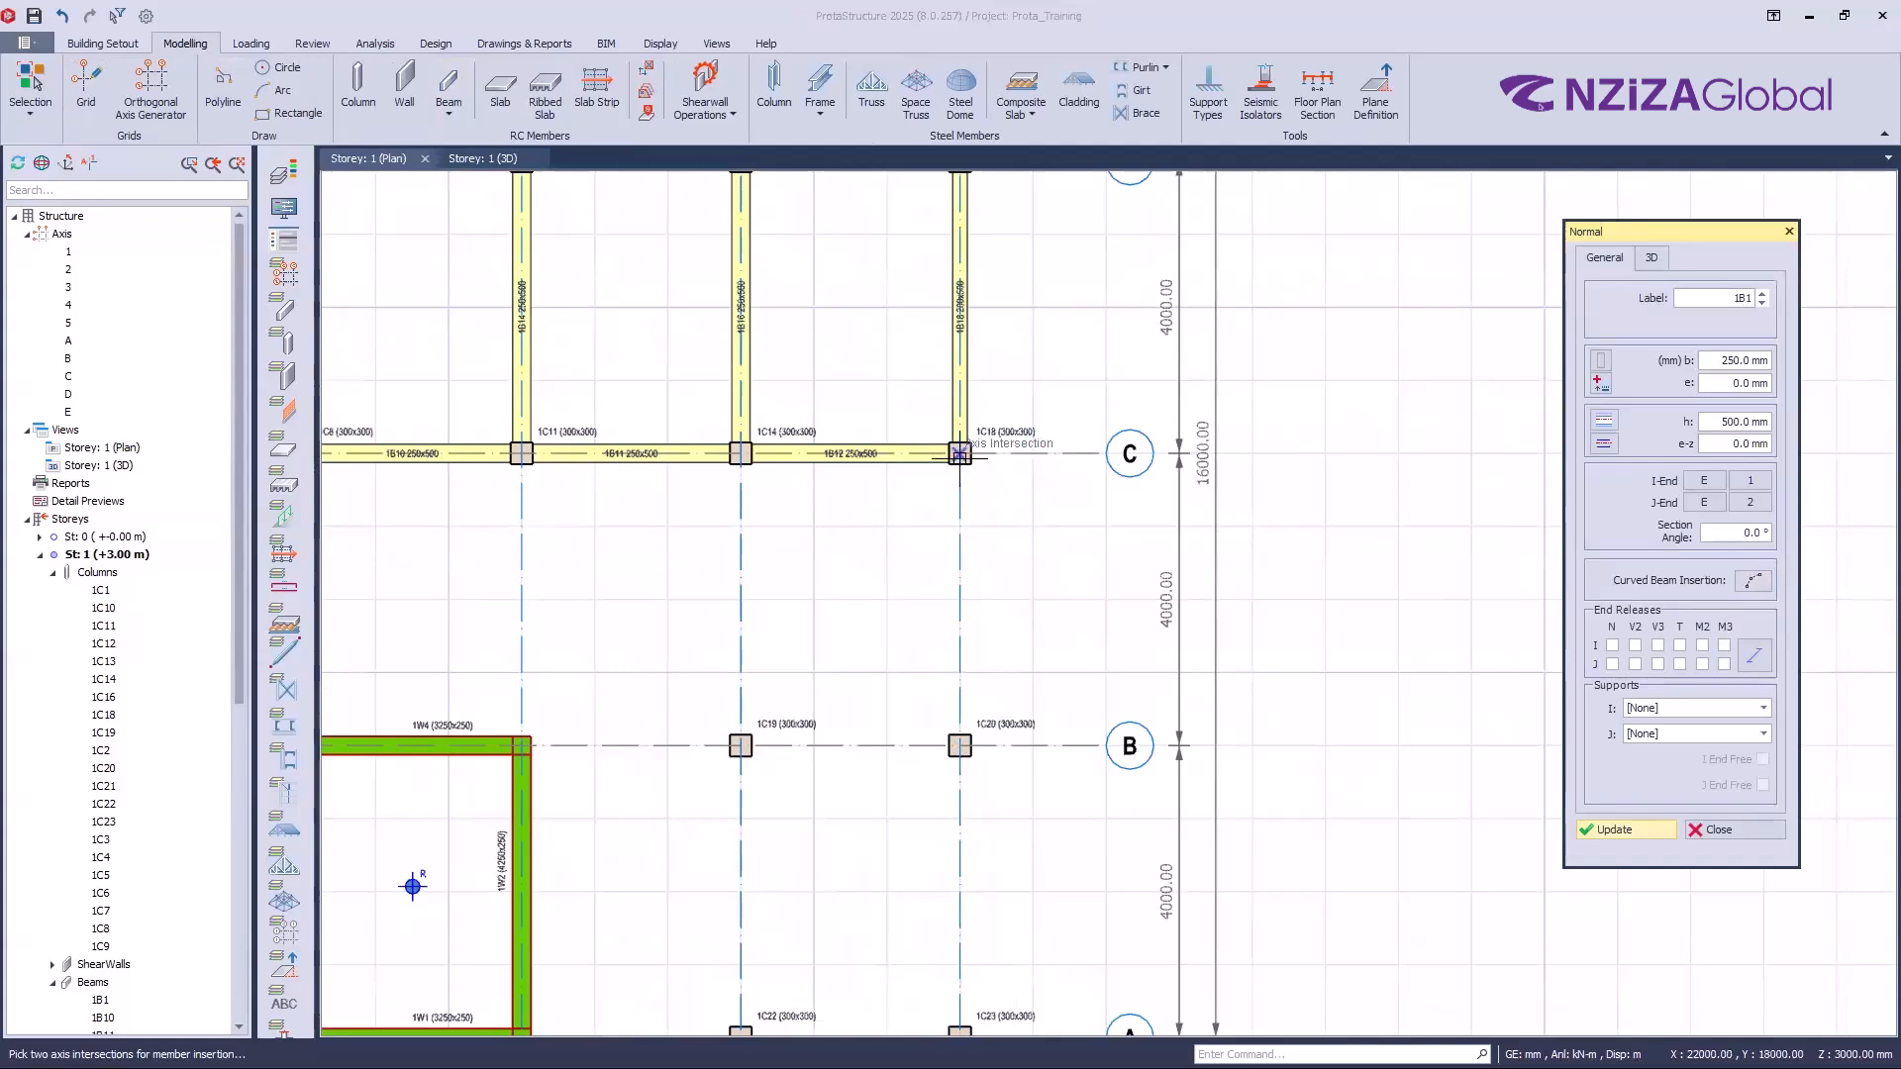
{"action": "left_click", "coordinate": [1035, 506]}
{"action": "left_click", "coordinate": [1025, 607]}
{"action": "key", "text": "Escape"}
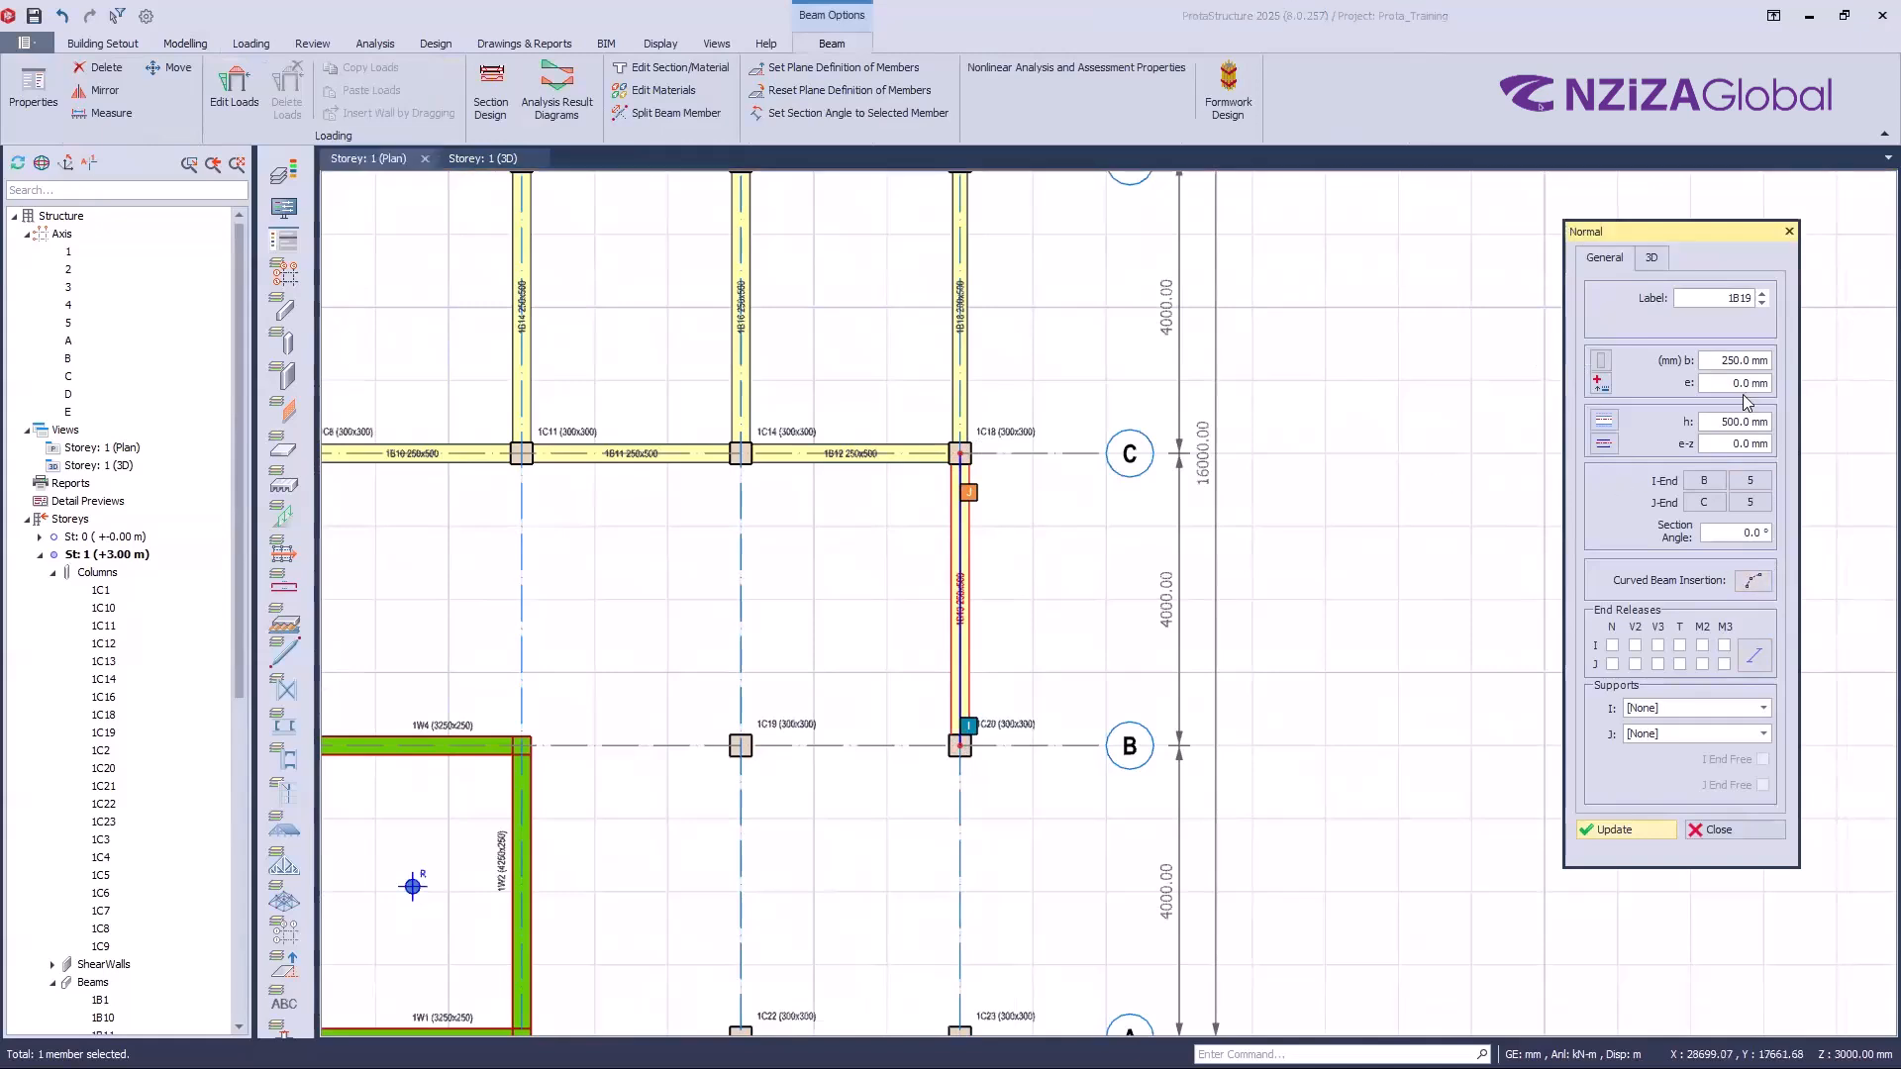
{"action": "left_click", "coordinate": [1790, 231]}
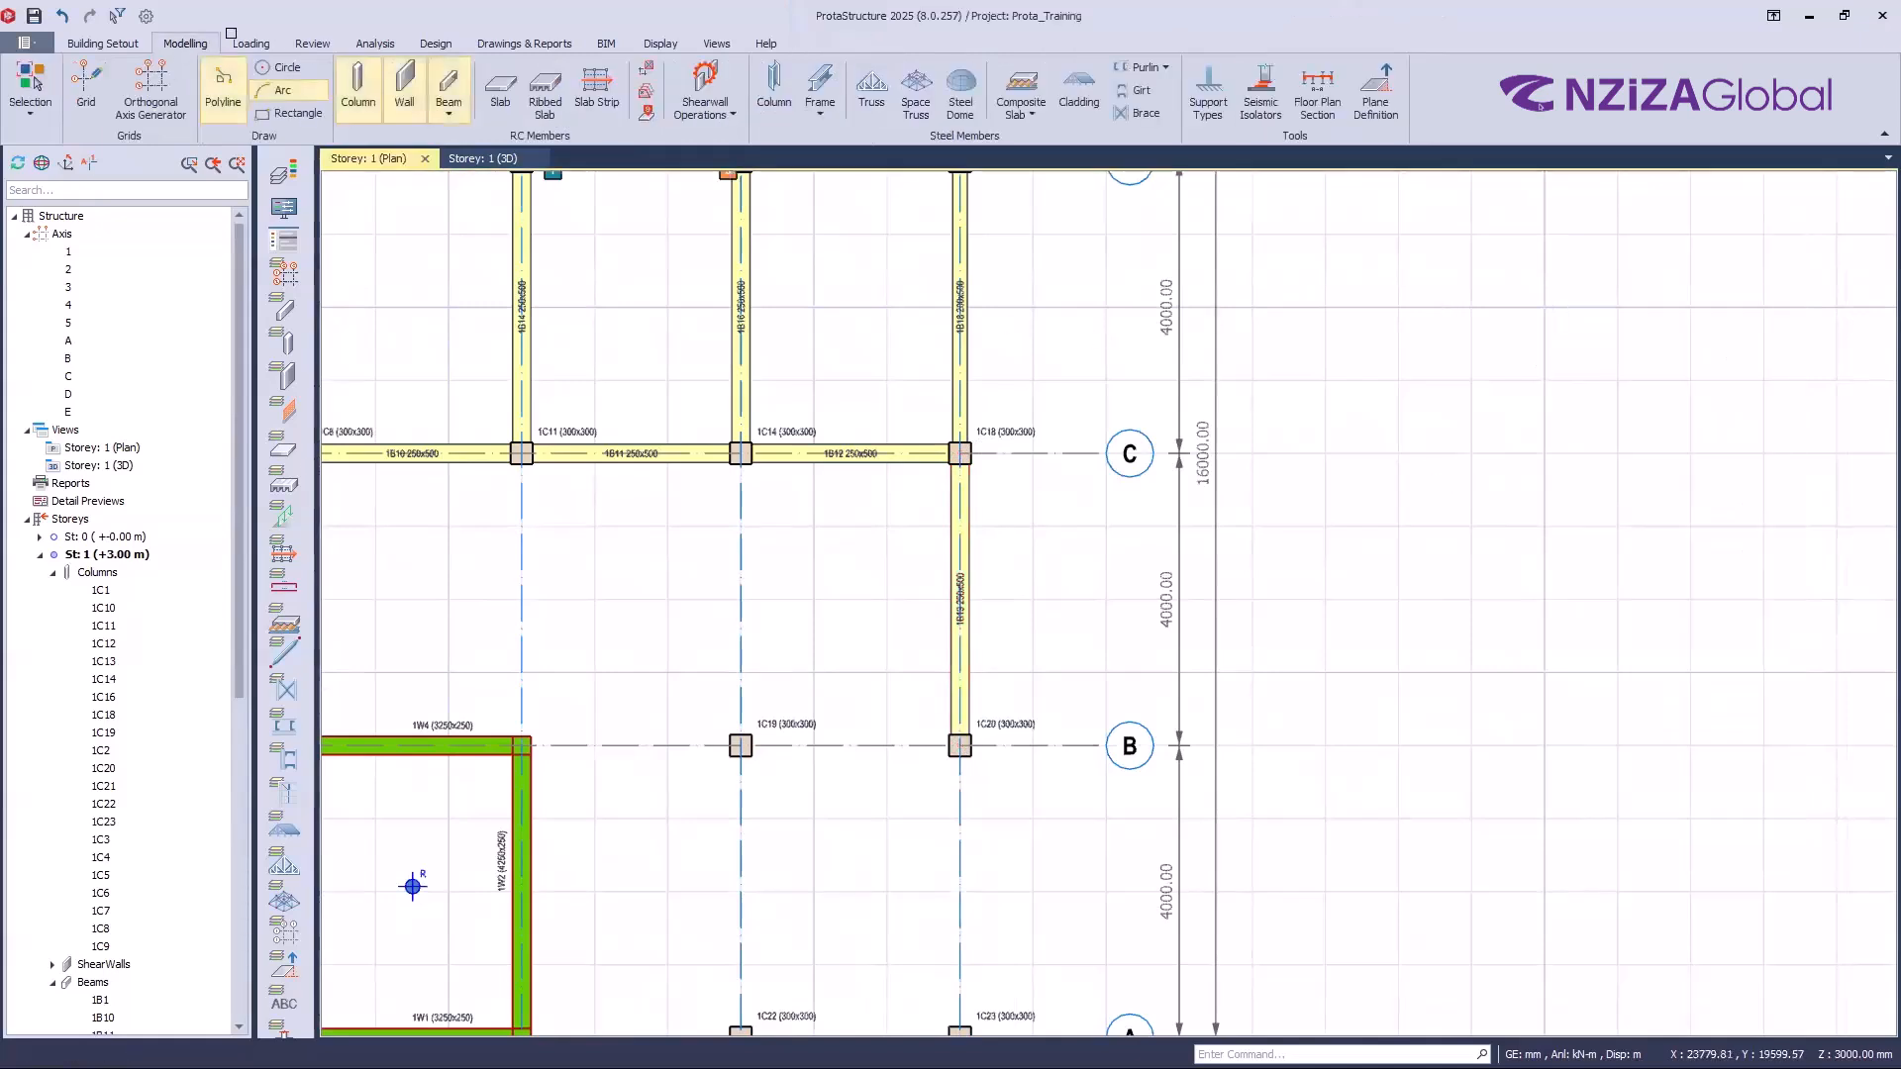
Step: Start a normal beam with Curved Beam Insertion on axis 5, from column 1C20 at axis B to column 1C23 at axis A
{"action": "left_click", "coordinate": [448, 94]}
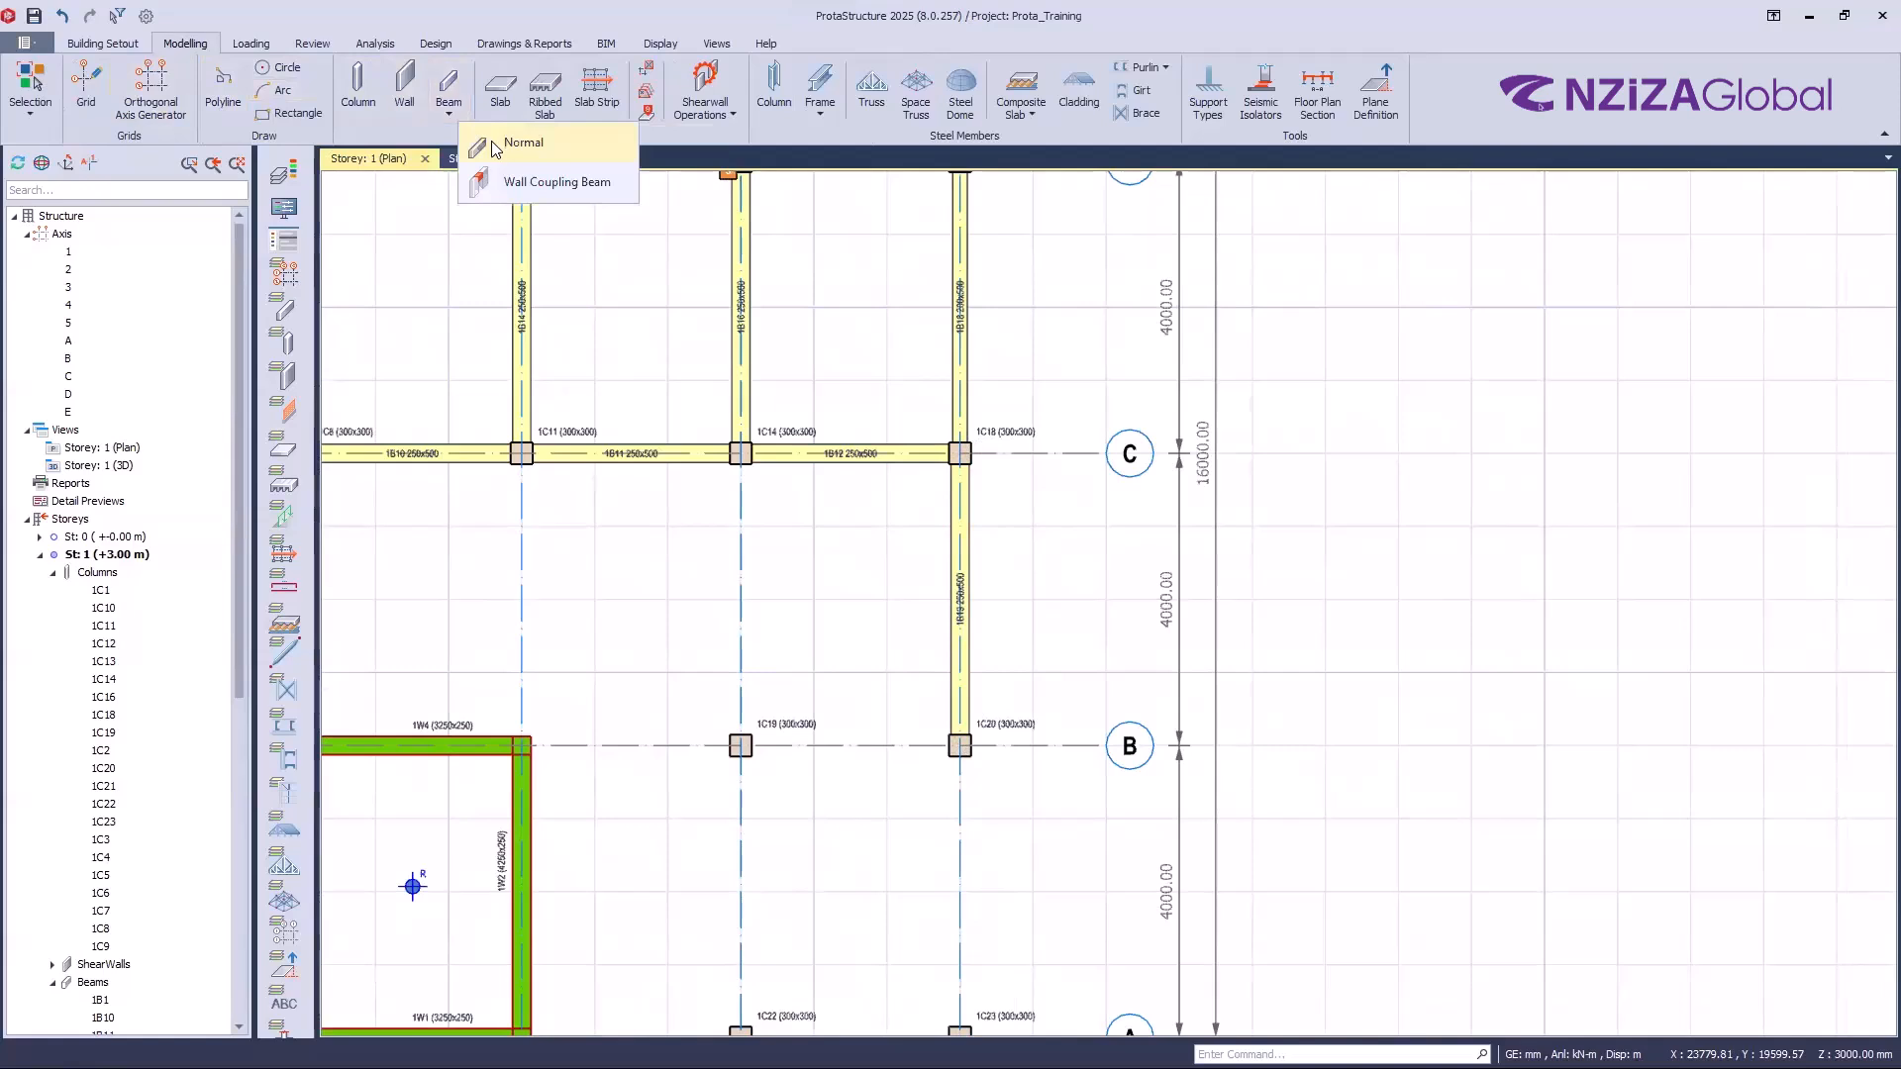
{"action": "left_click", "coordinate": [515, 145]}
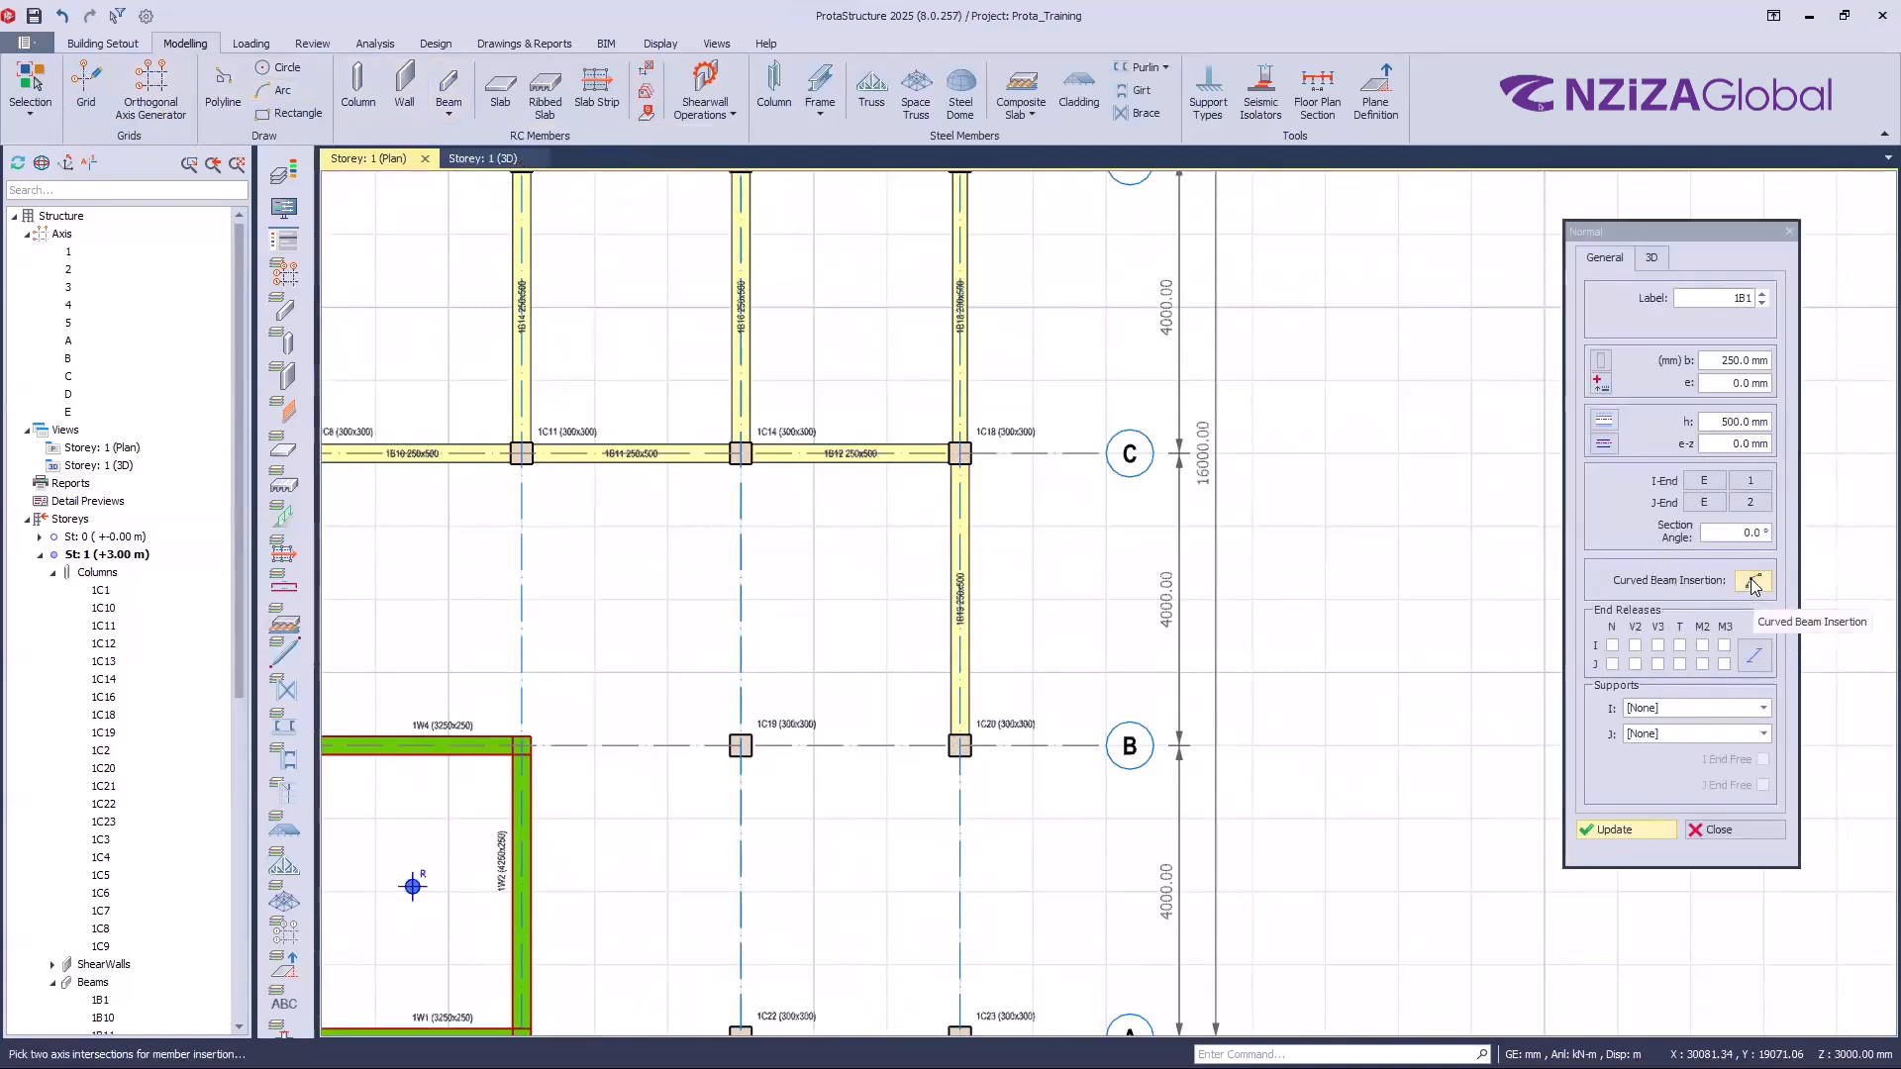
{"action": "left_click", "coordinate": [1754, 582]}
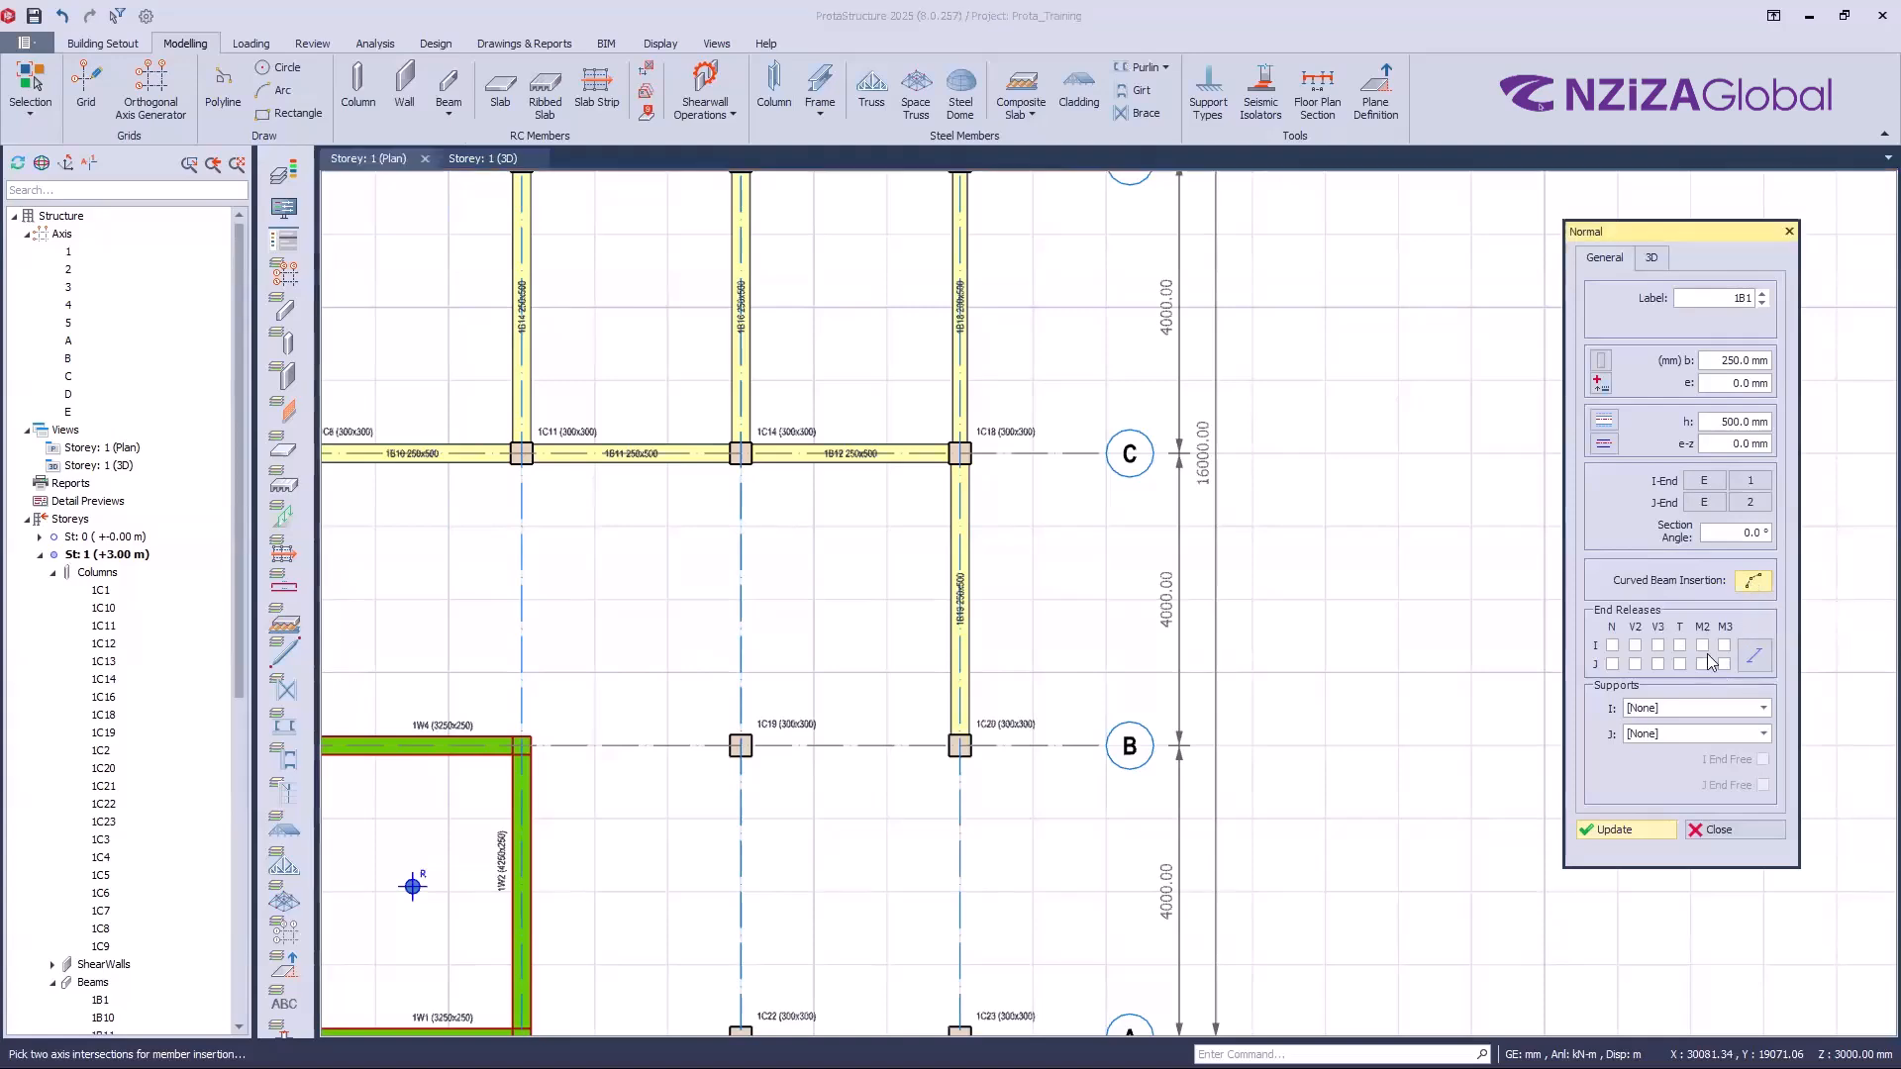
{"action": "scroll", "coordinate": [1119, 406], "scroll_direction": "down", "scroll_amount": 3}
{"action": "scroll", "coordinate": [1096, 446], "scroll_direction": "down", "scroll_amount": 1}
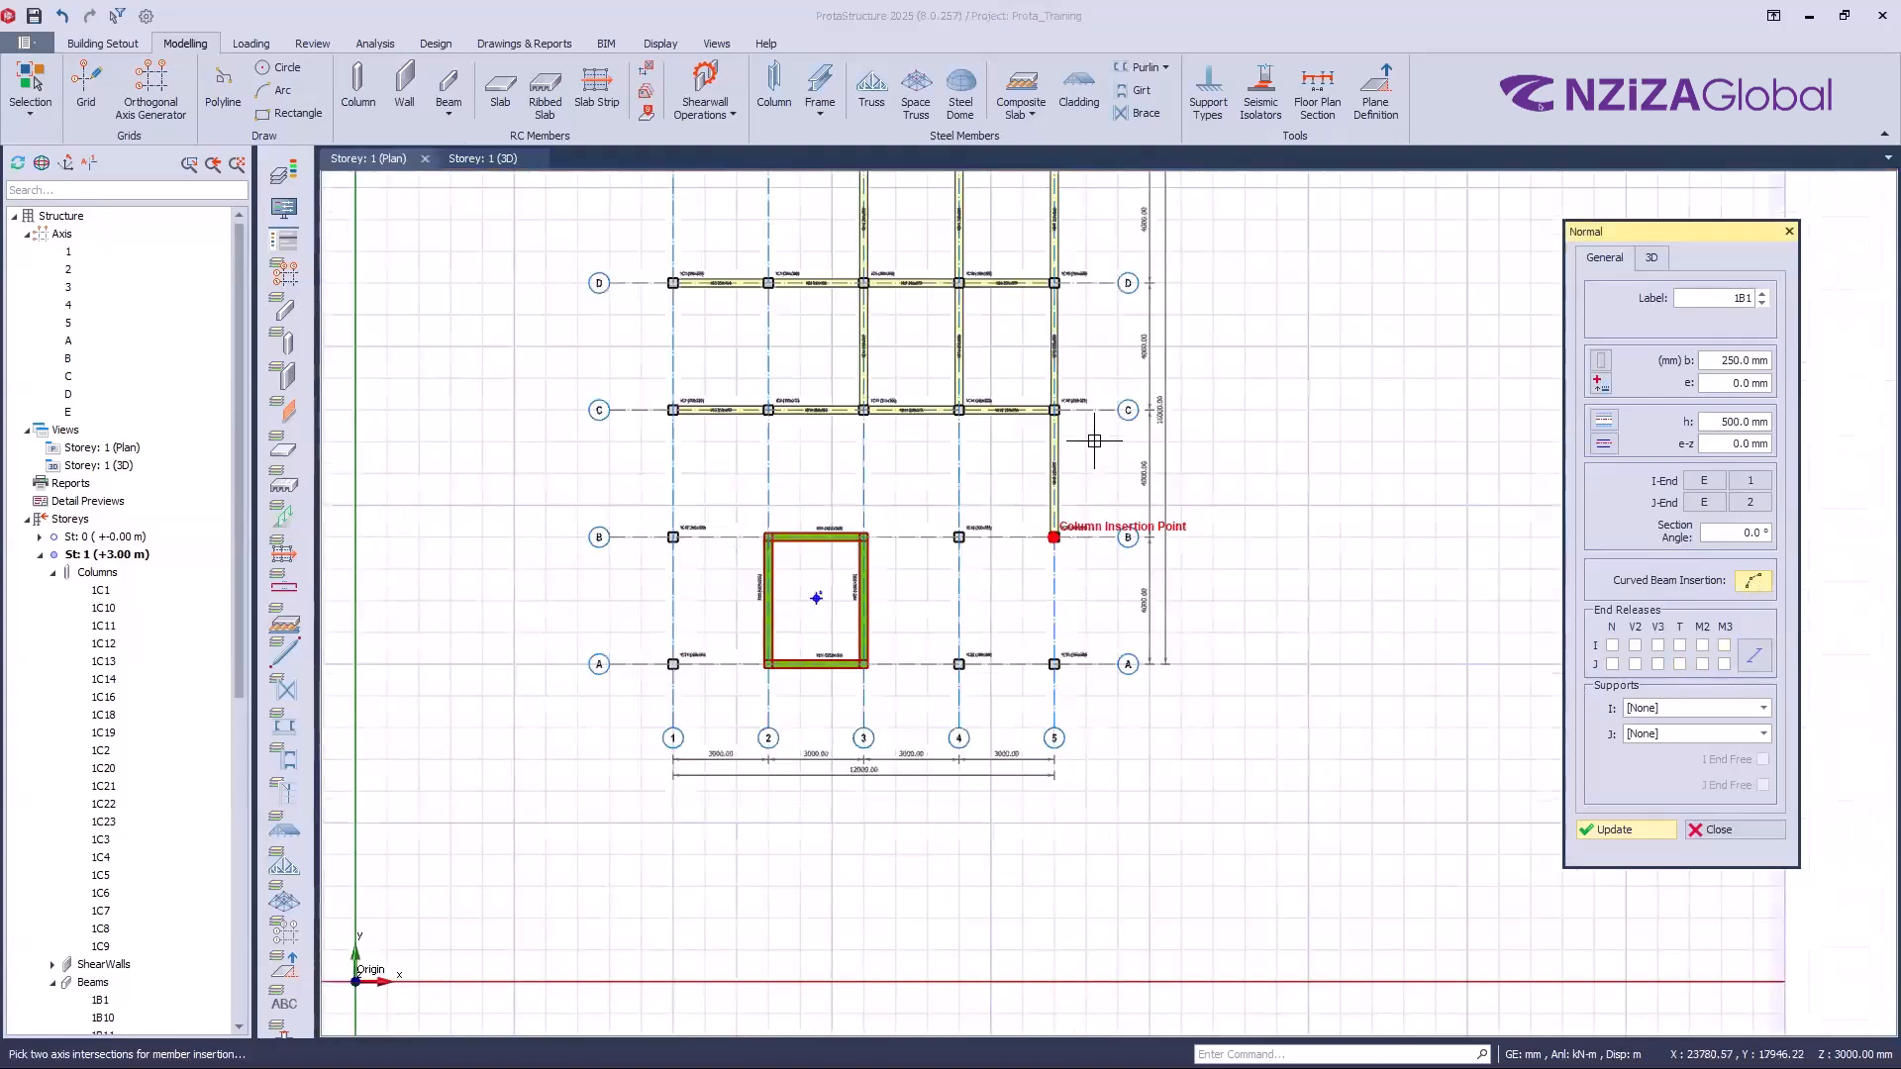
{"action": "scroll", "coordinate": [1055, 554], "scroll_direction": "up", "scroll_amount": 3}
{"action": "left_click", "coordinate": [1078, 438]}
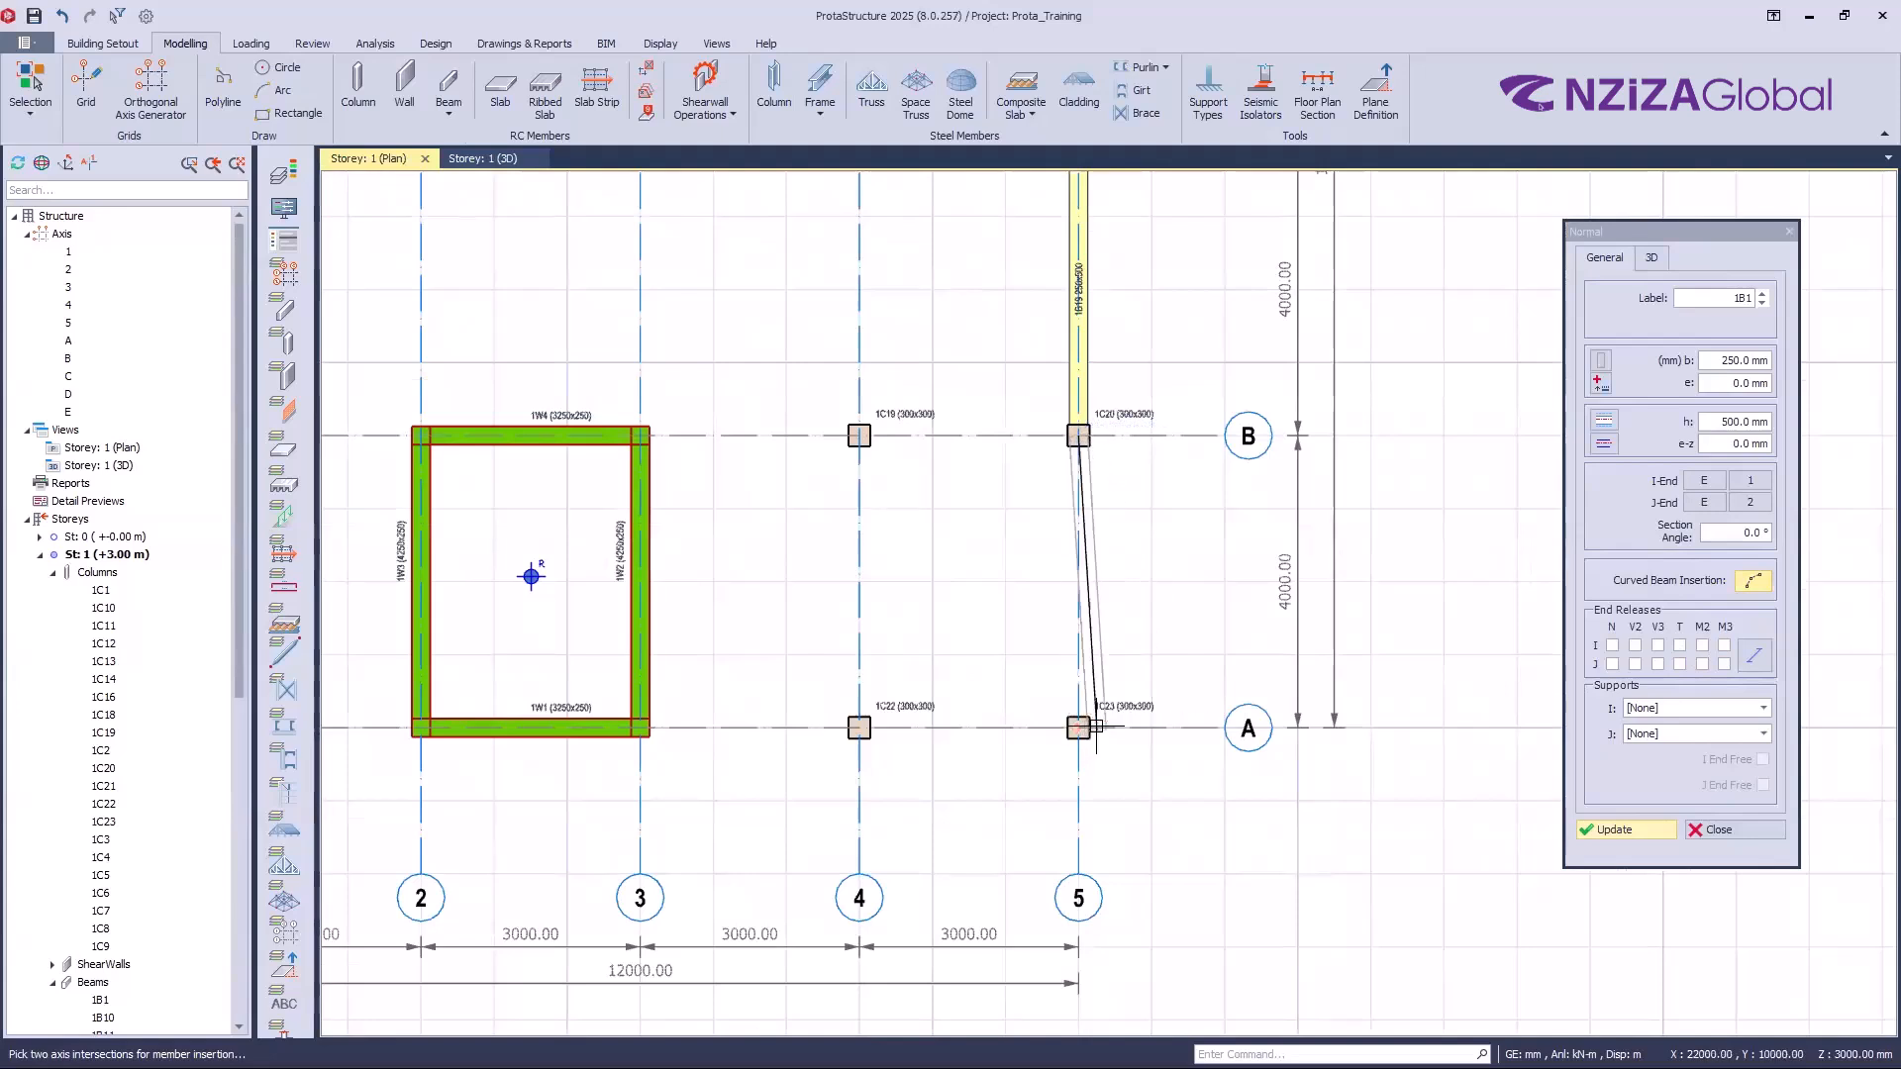
{"action": "left_click", "coordinate": [1079, 727]}
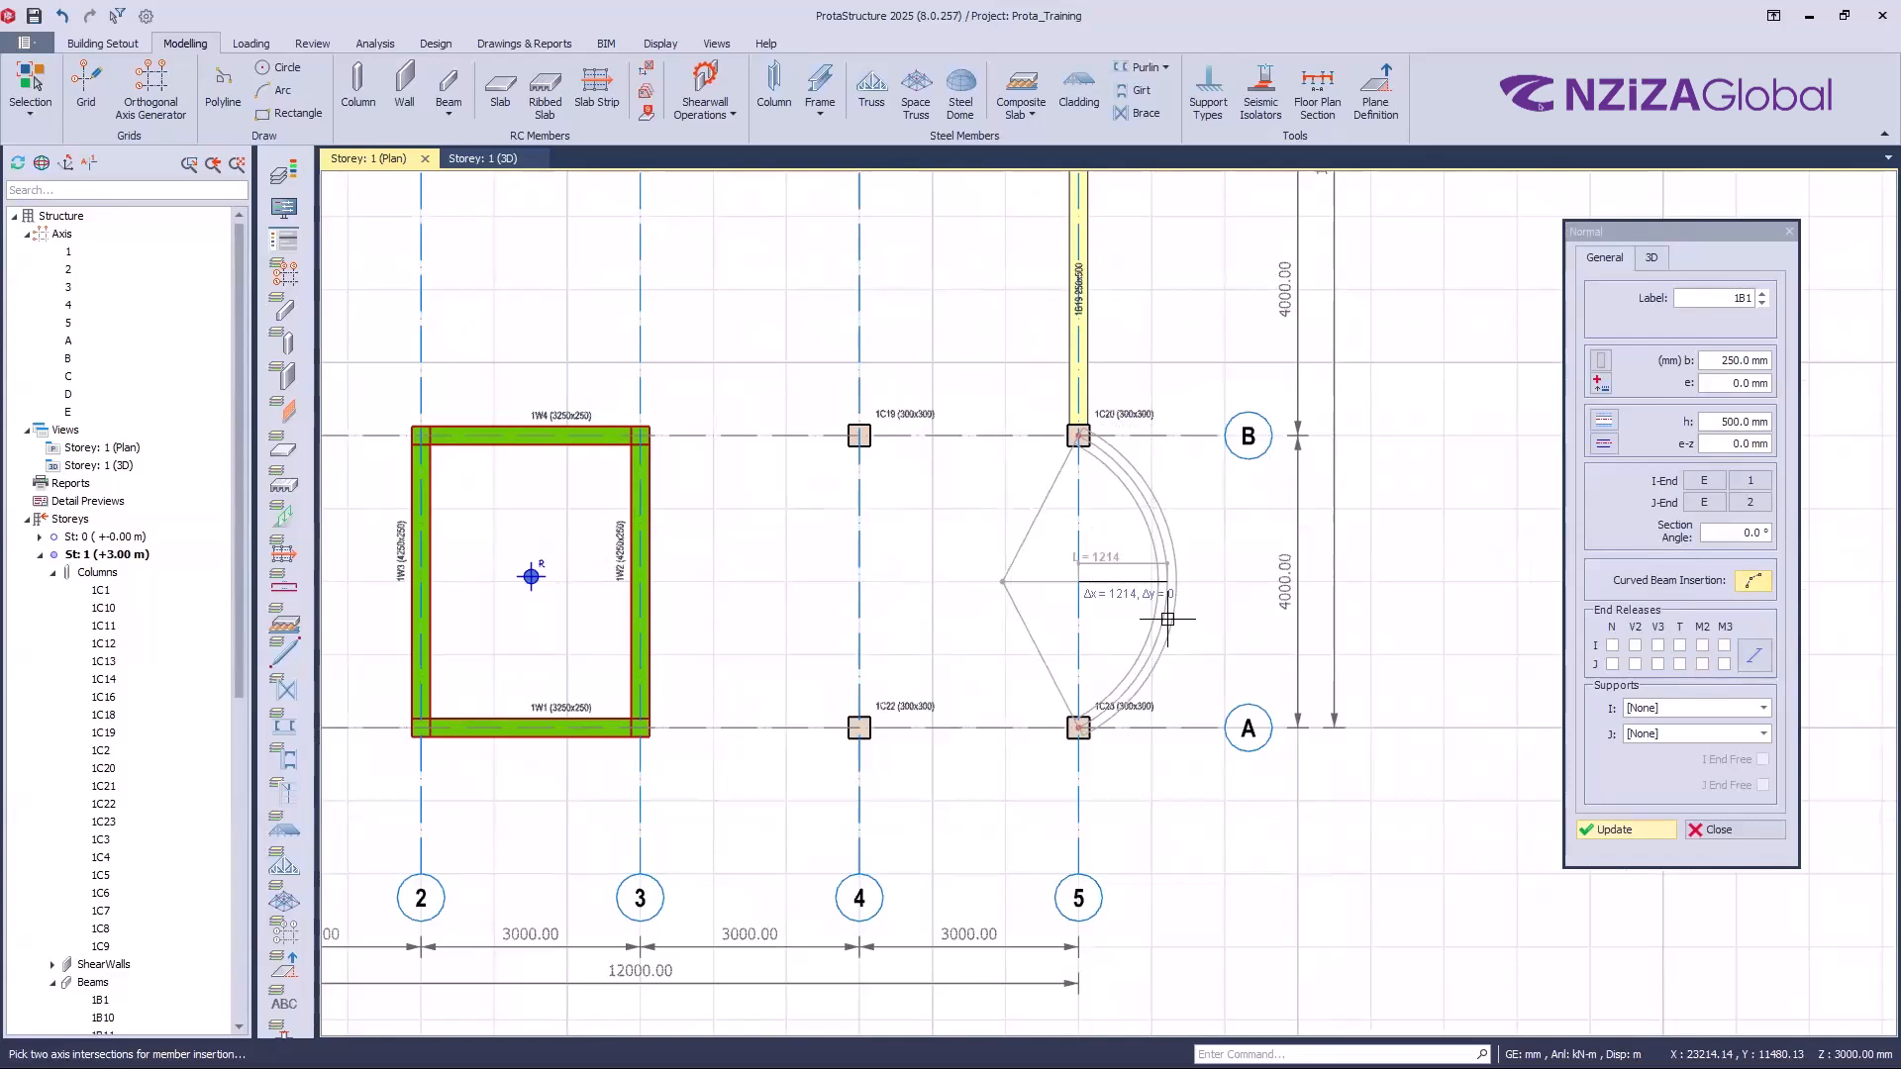
Step: Bow the curved beam outward from axis 5 by about 1000 mm and finish the beam insertion
{"action": "key", "text": "Tab"}
{"action": "type", "text": "100"}
{"action": "key", "text": "Return"}
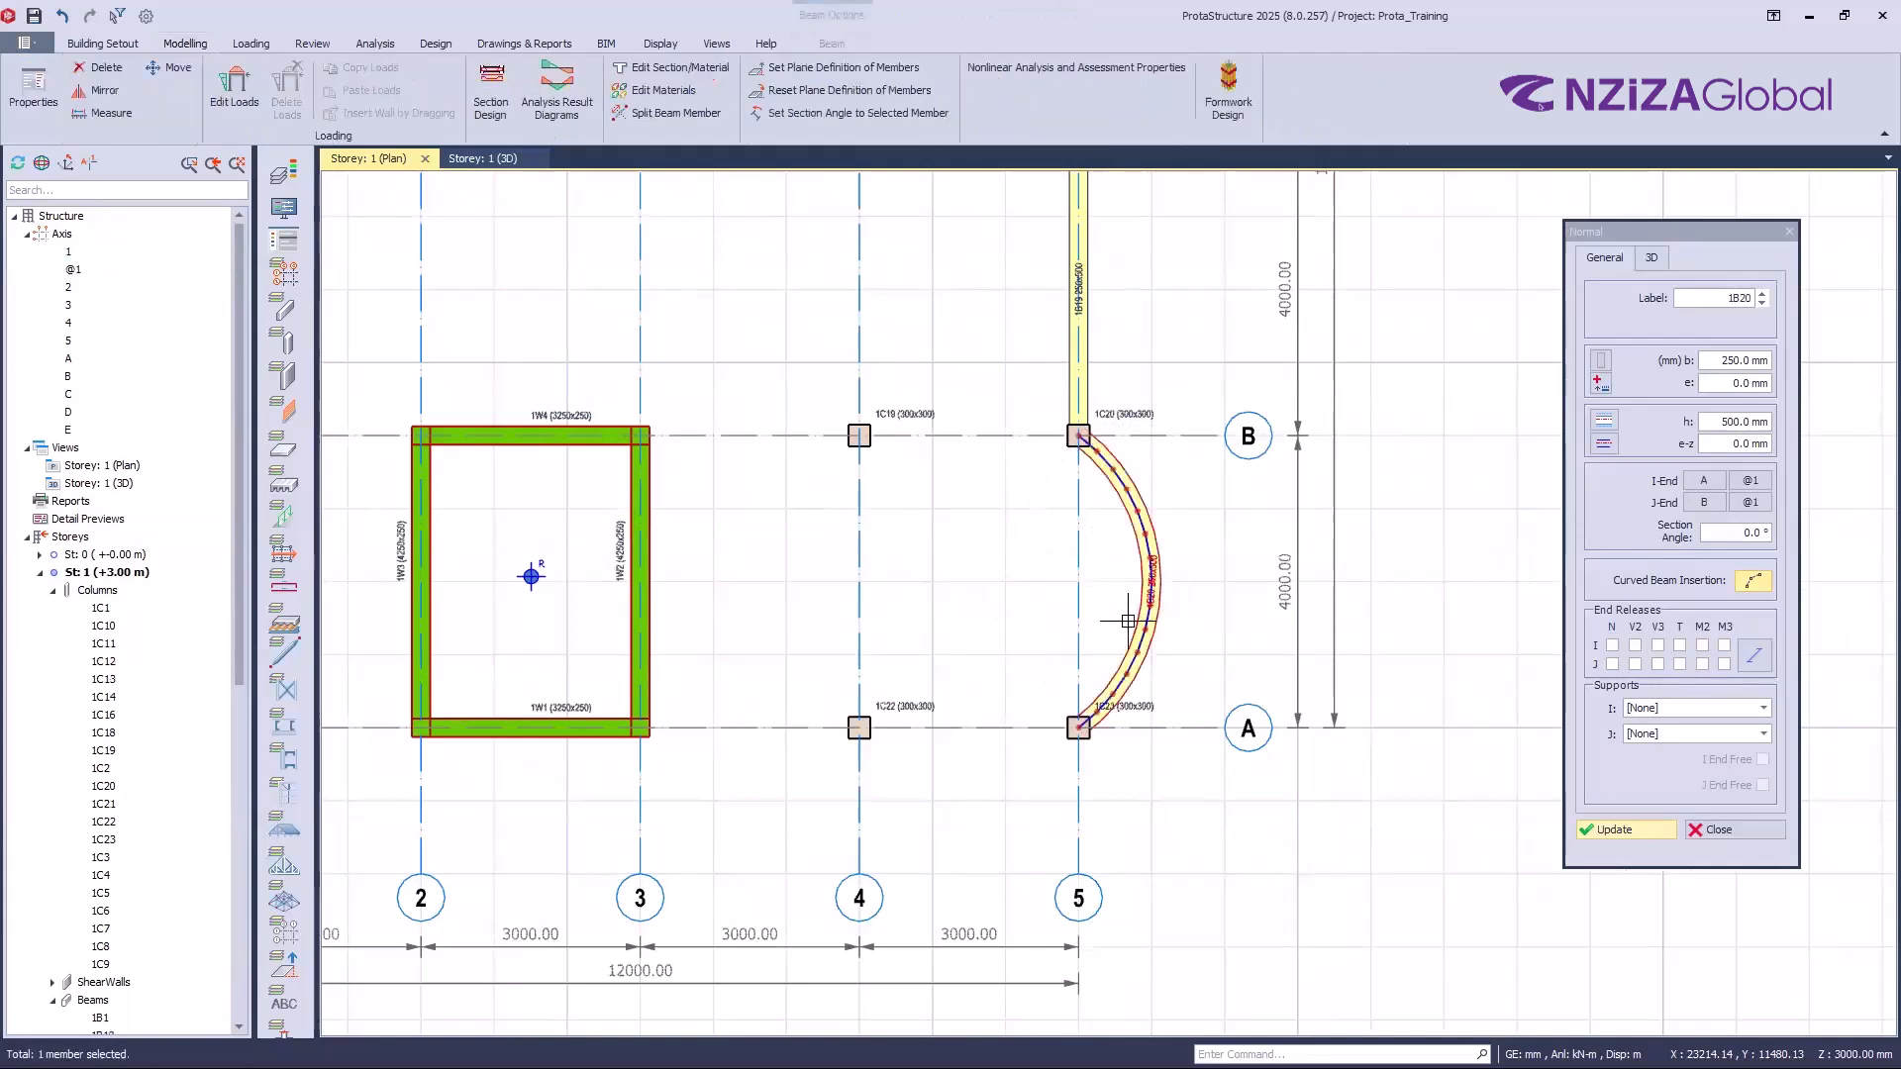
{"action": "scroll", "coordinate": [1098, 439], "scroll_direction": "up", "scroll_amount": 4}
{"action": "scroll", "coordinate": [1089, 505], "scroll_direction": "down", "scroll_amount": 5}
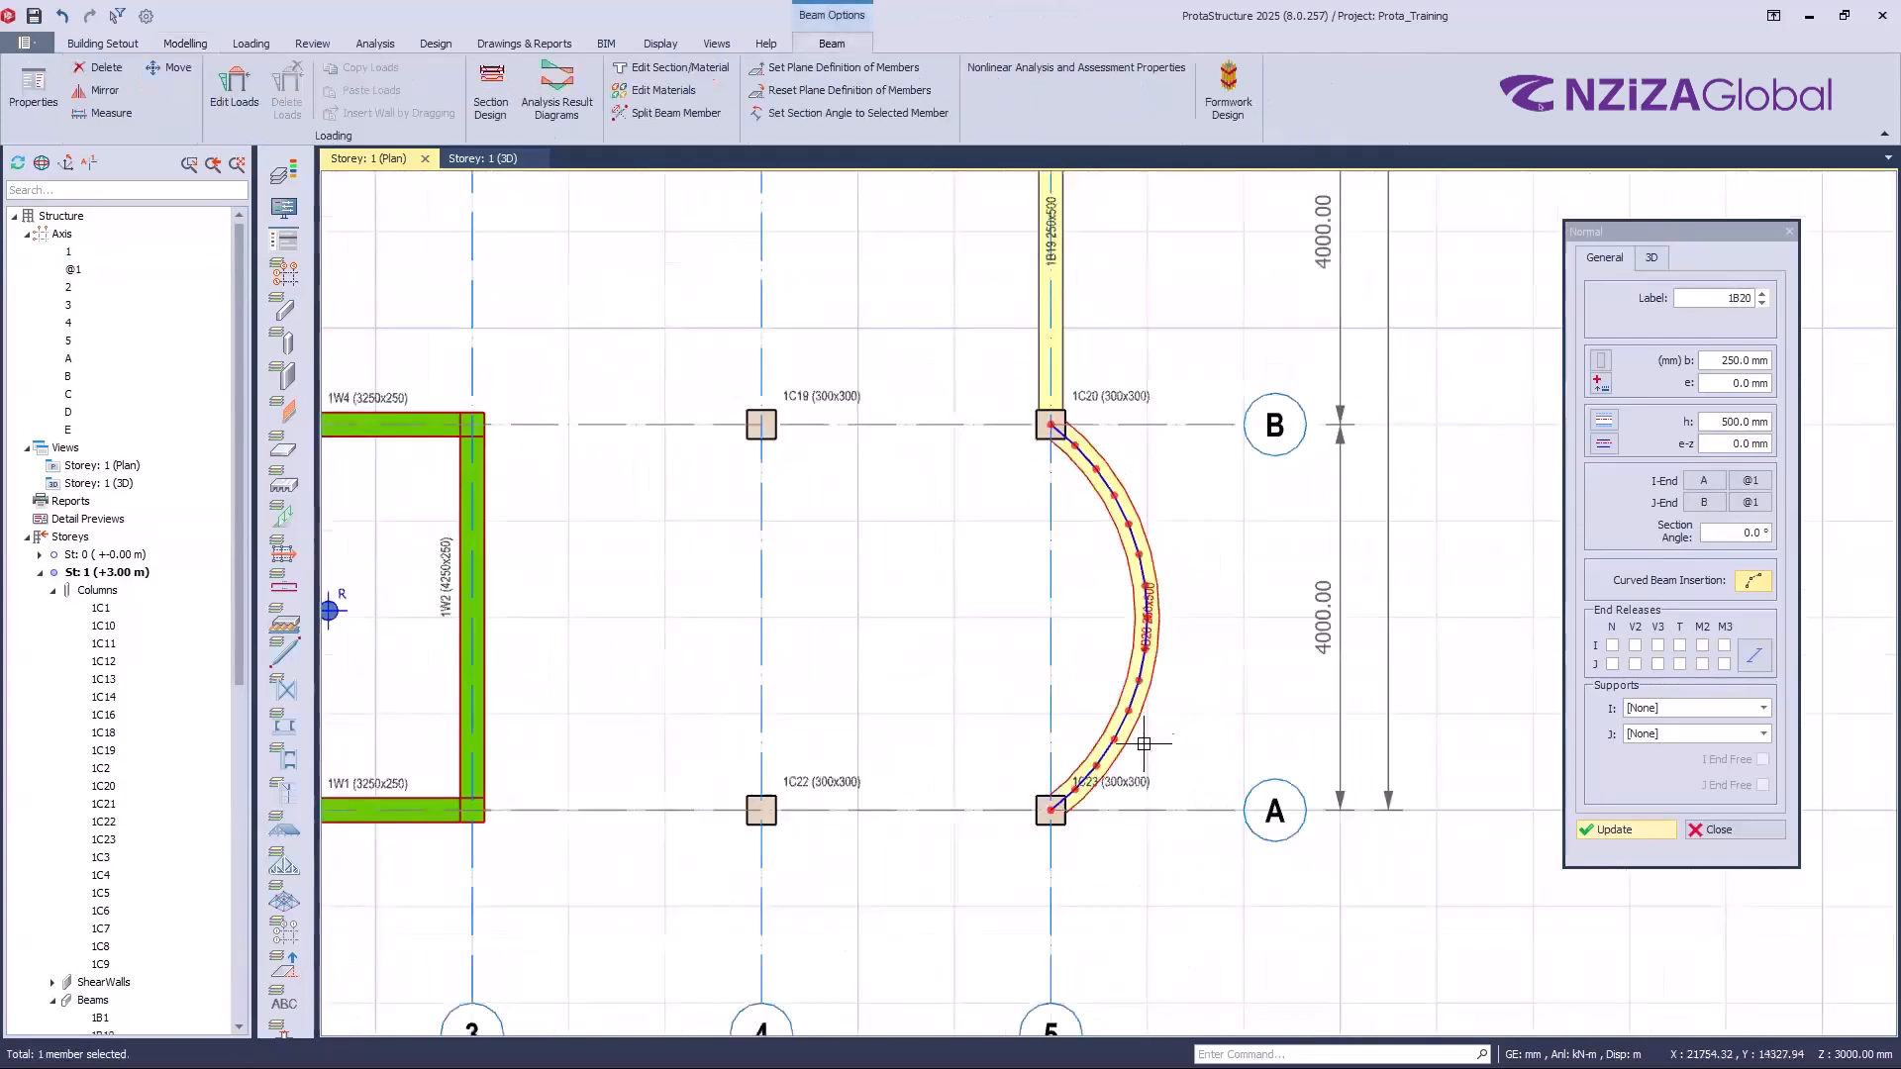
{"action": "key", "text": "Escape"}
{"action": "key", "text": "Escape"}
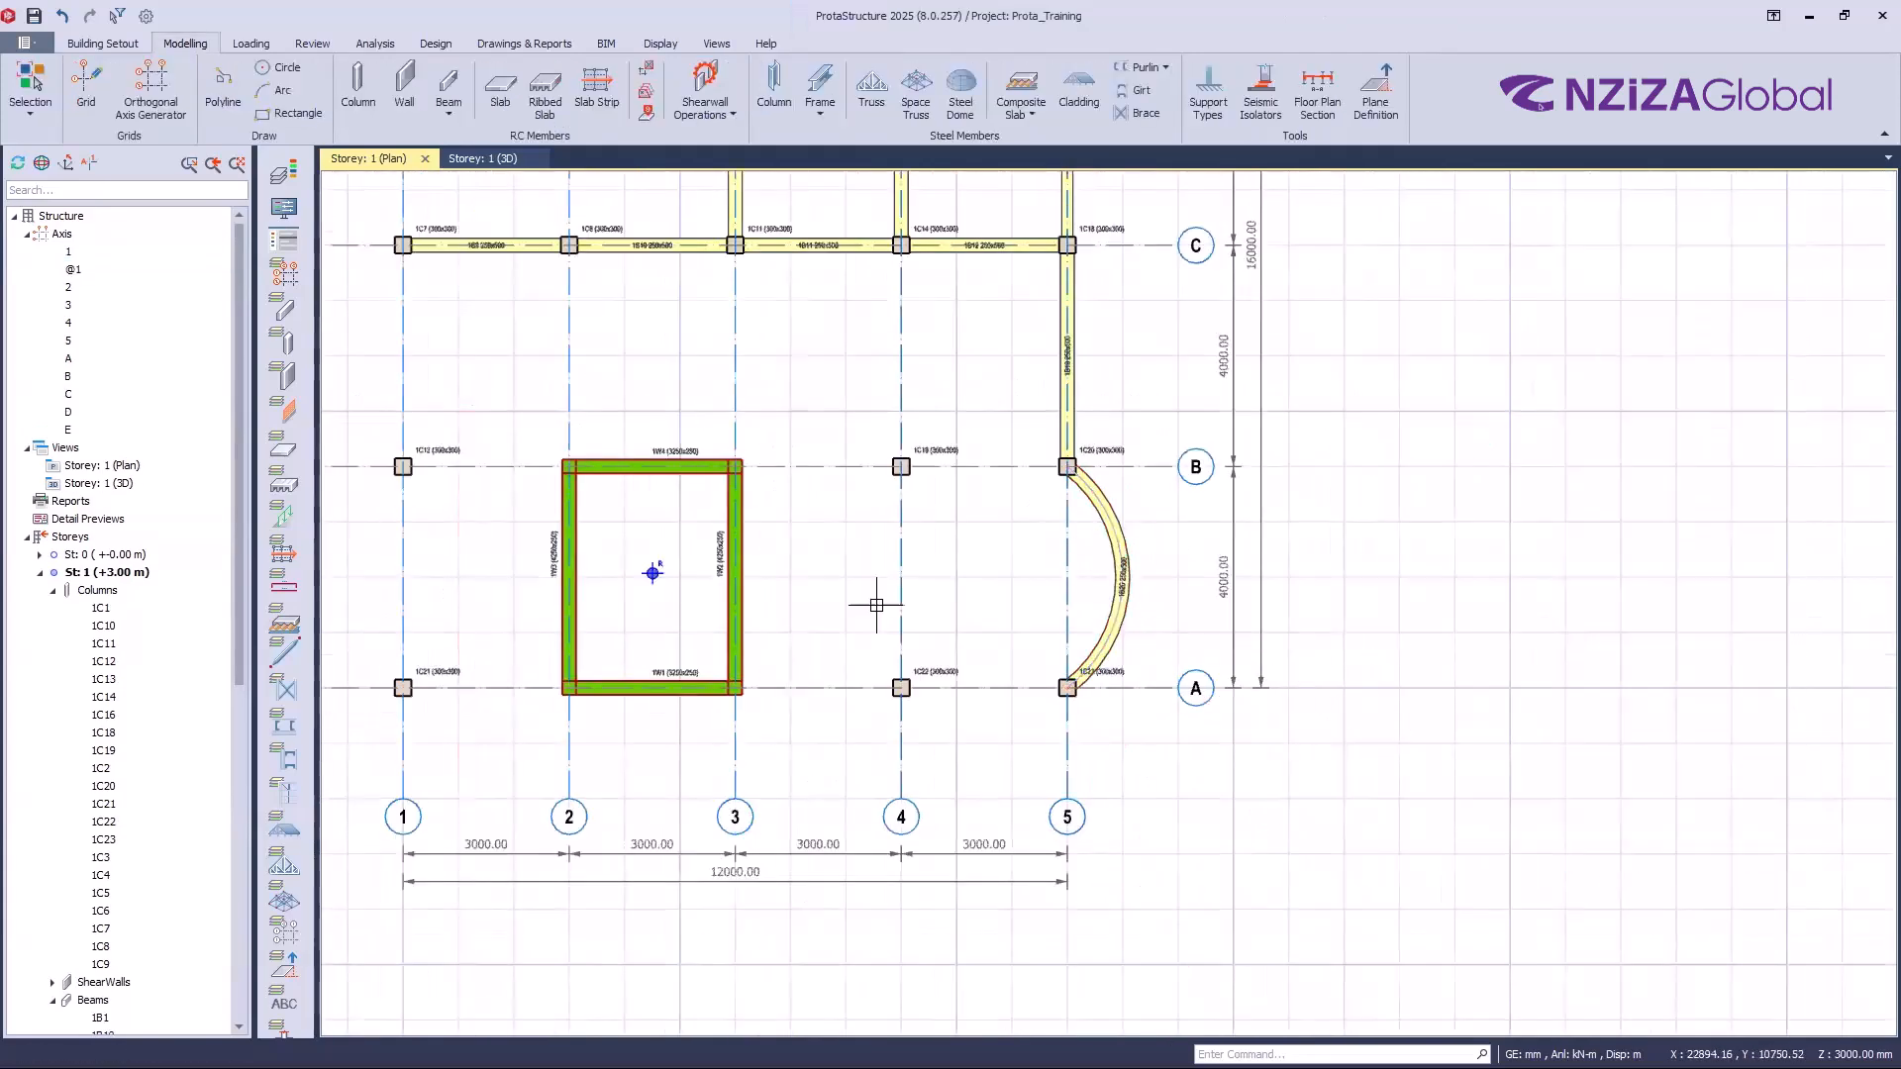
Step: Inspect the curved beam between axes A and B in the Storey 1 3D view and return to the plan view
{"action": "left_click", "coordinate": [492, 157]}
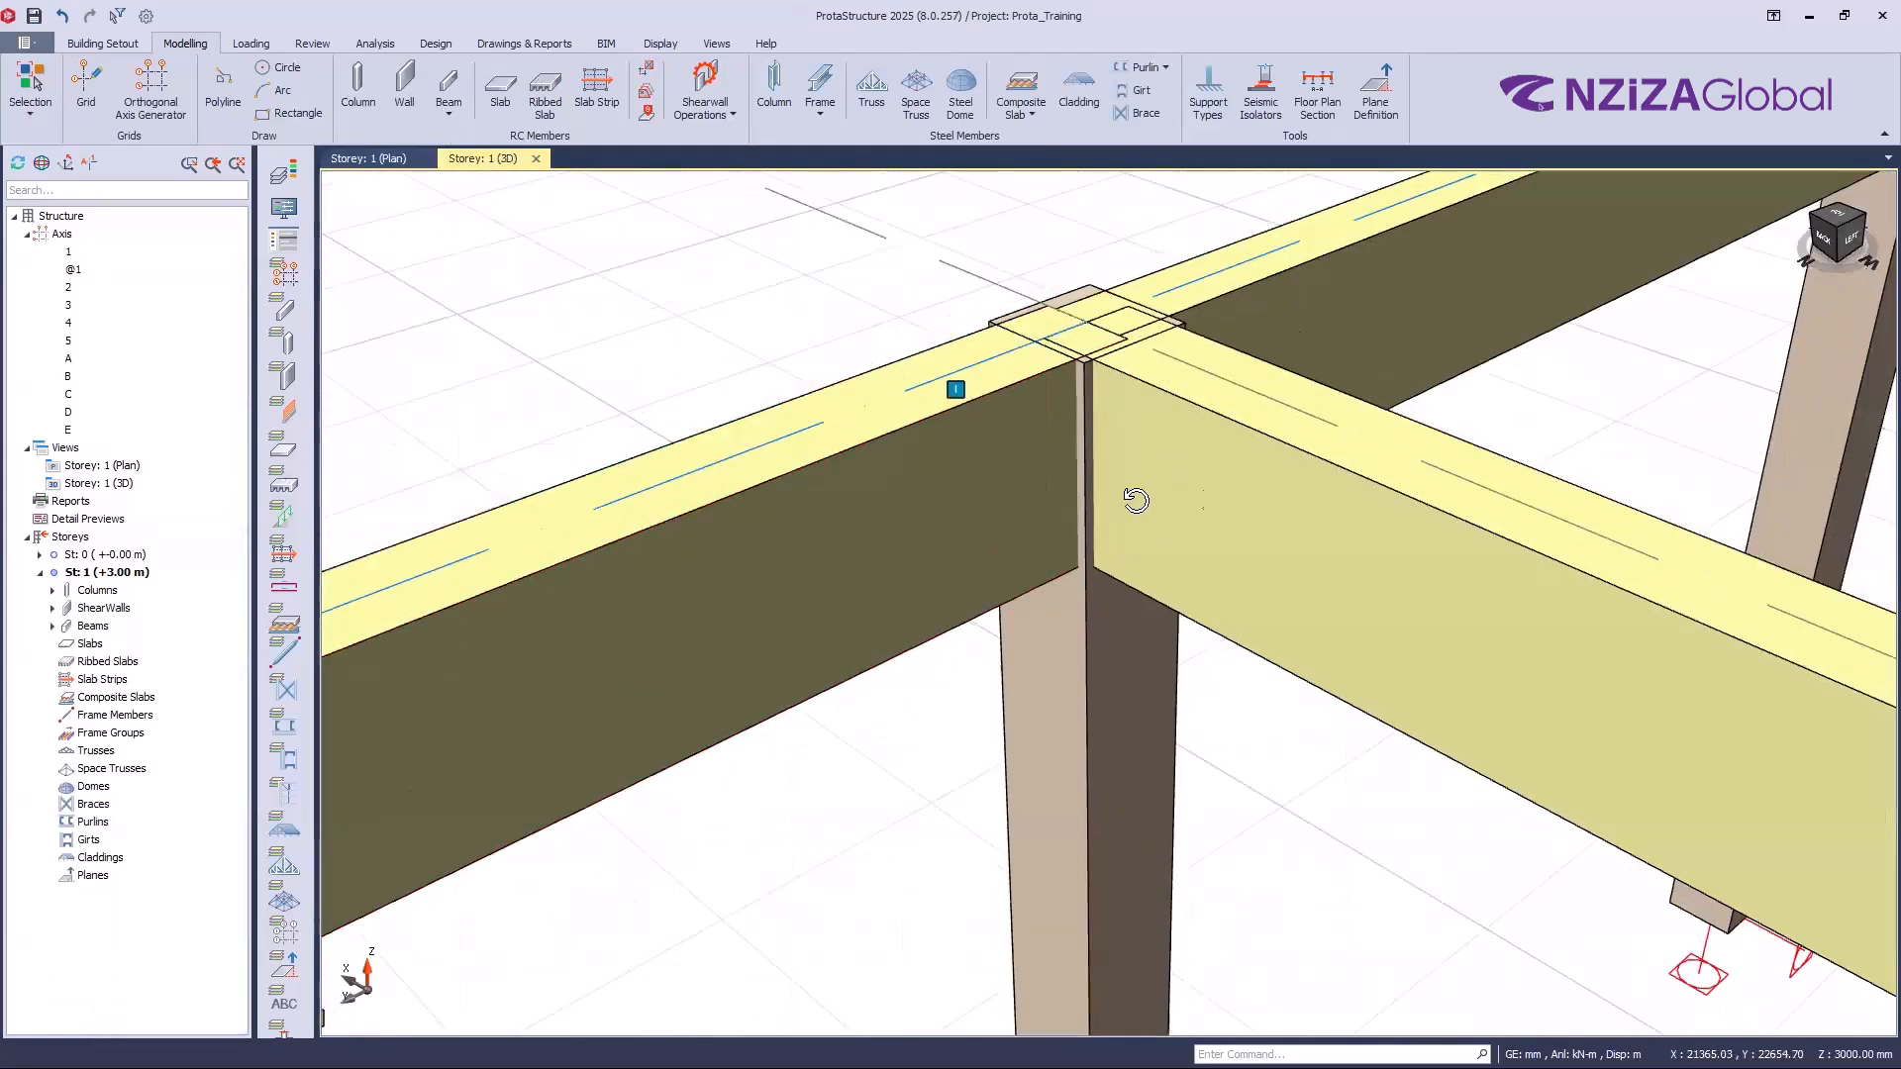
{"action": "scroll", "coordinate": [939, 256], "scroll_direction": "down", "scroll_amount": 8}
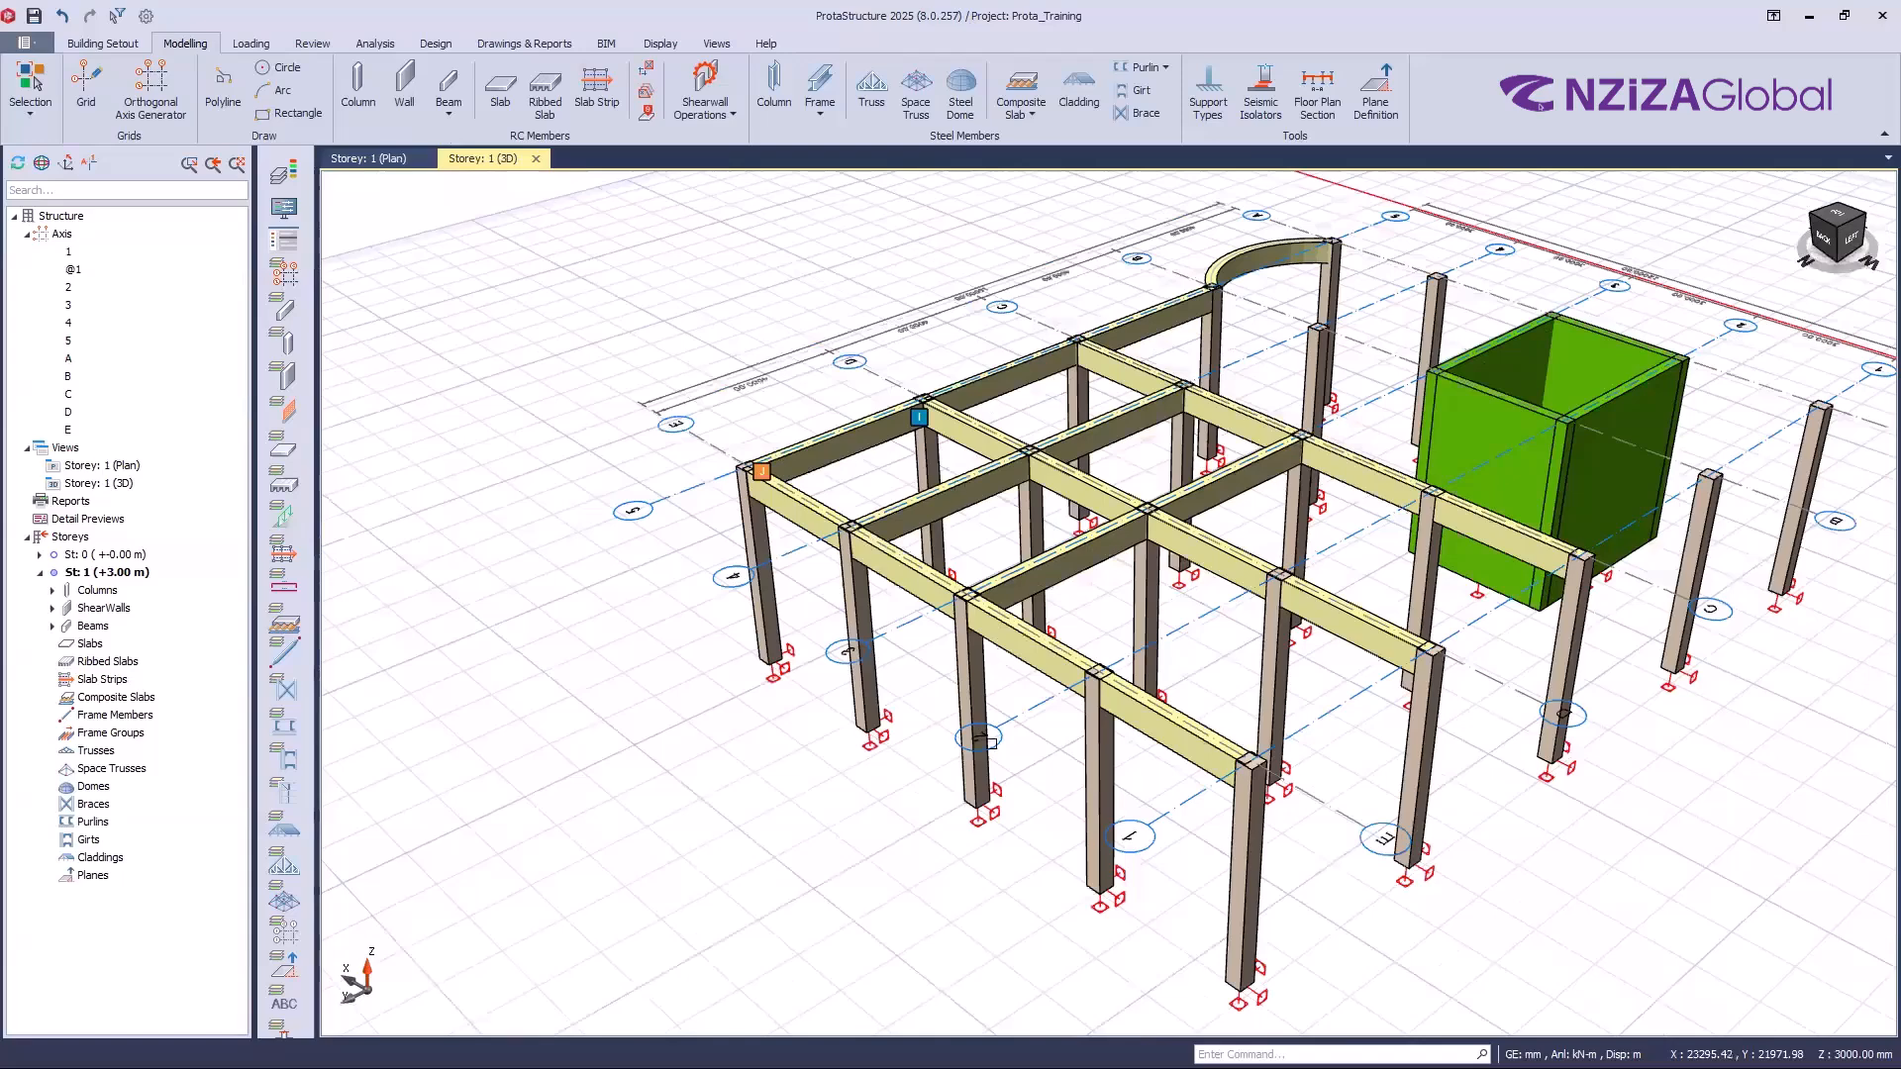
{"action": "scroll", "coordinate": [1077, 690], "scroll_direction": "up", "scroll_amount": 6}
{"action": "mouse_move", "coordinate": [1167, 650]}
{"action": "middle_mouse_down"}
{"action": "mouse_move", "coordinate": [1045, 639]}
{"action": "mouse_move", "coordinate": [1120, 644]}
{"action": "mouse_move", "coordinate": [1152, 791]}
{"action": "middle_mouse_up"}
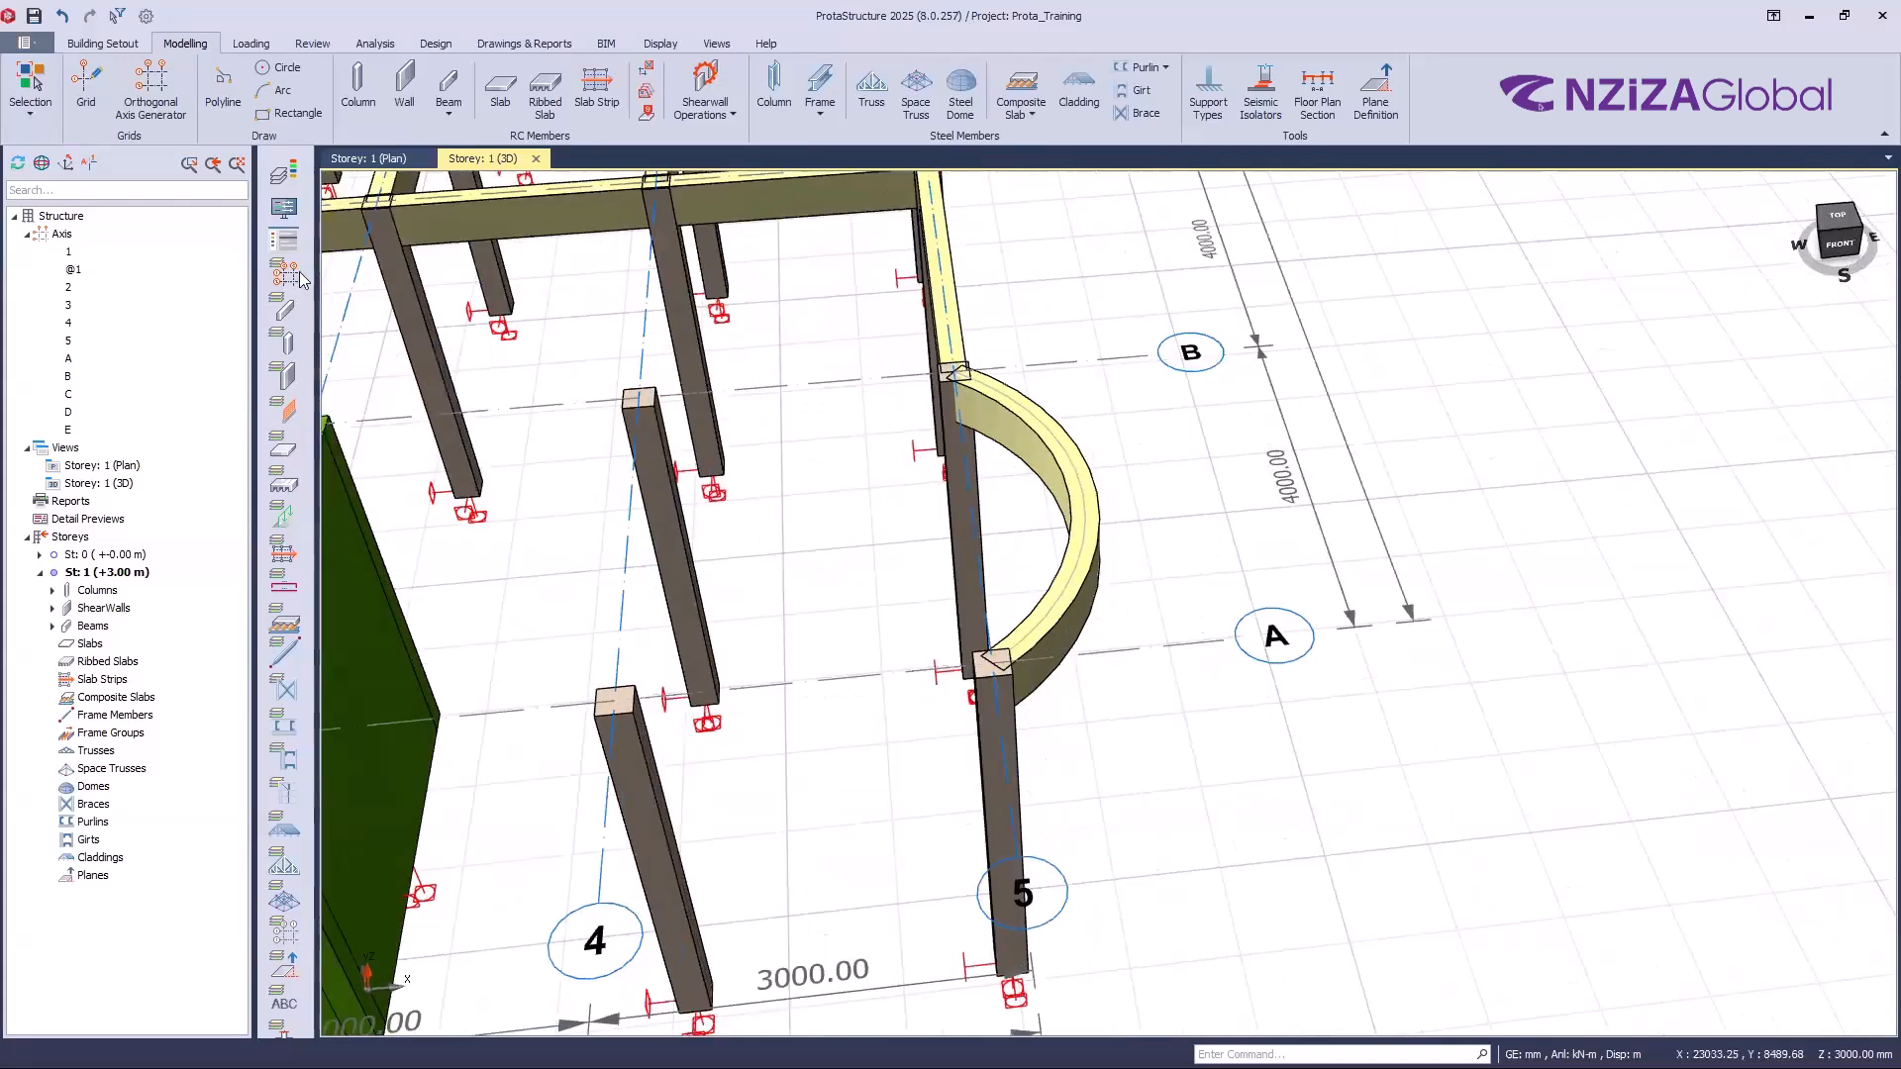
{"action": "left_click", "coordinate": [368, 158]}
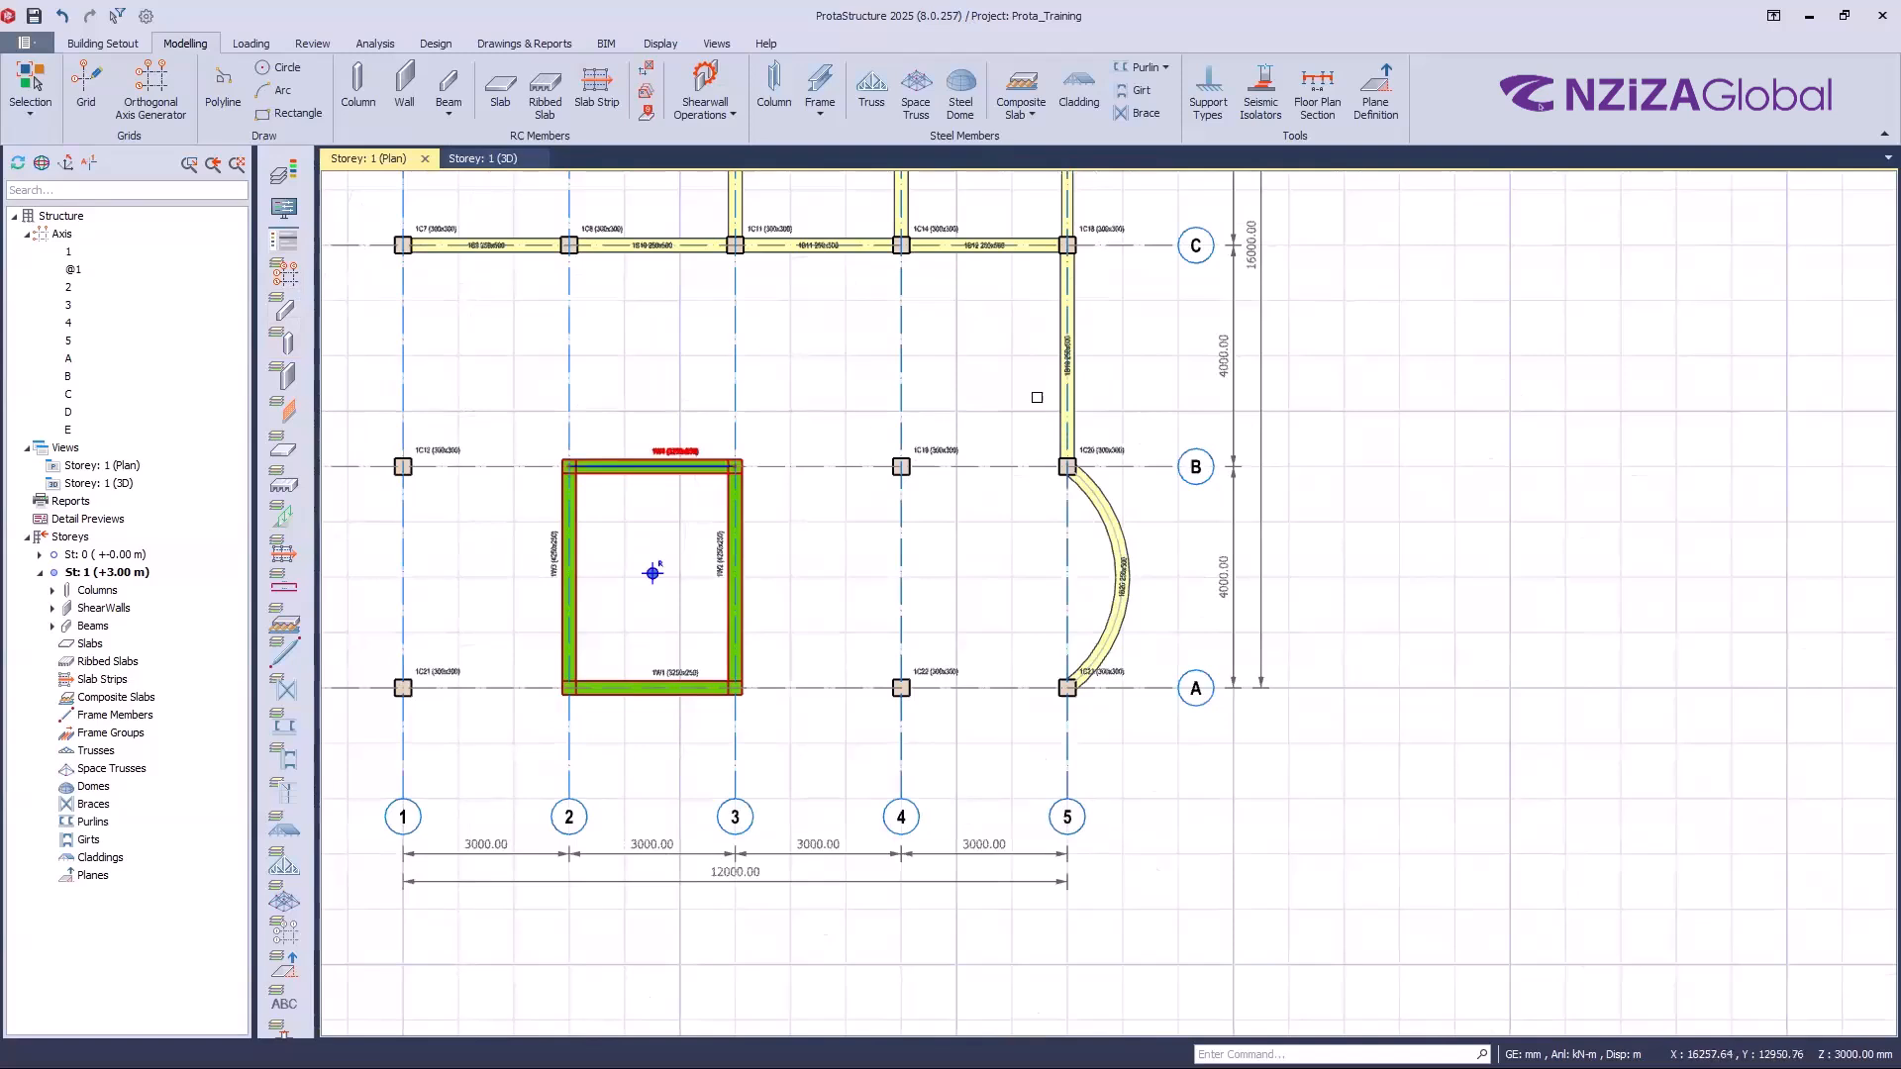
Step: Review the normal beam settings and the end releases of column 1C20, closing both without making changes
{"action": "left_click", "coordinate": [1071, 339]}
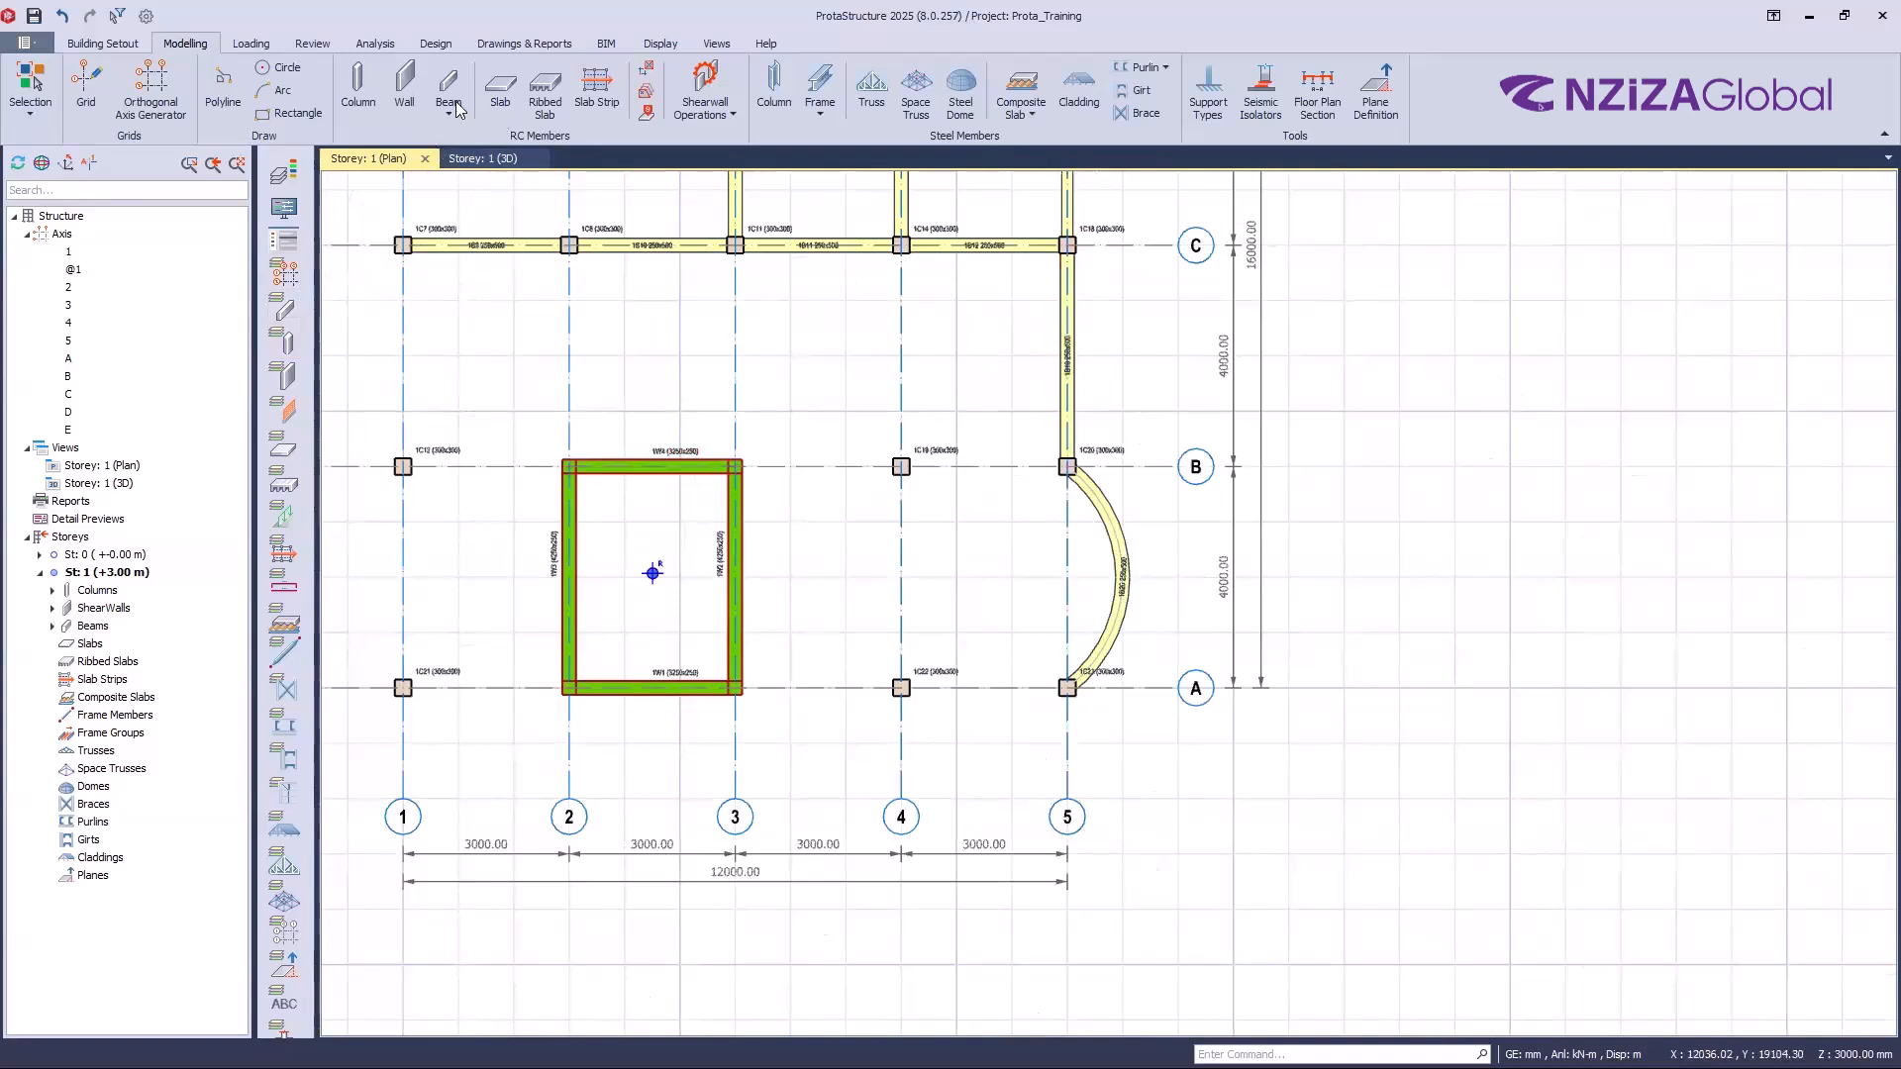
{"action": "left_click", "coordinate": [448, 104]}
{"action": "left_click", "coordinate": [521, 130]}
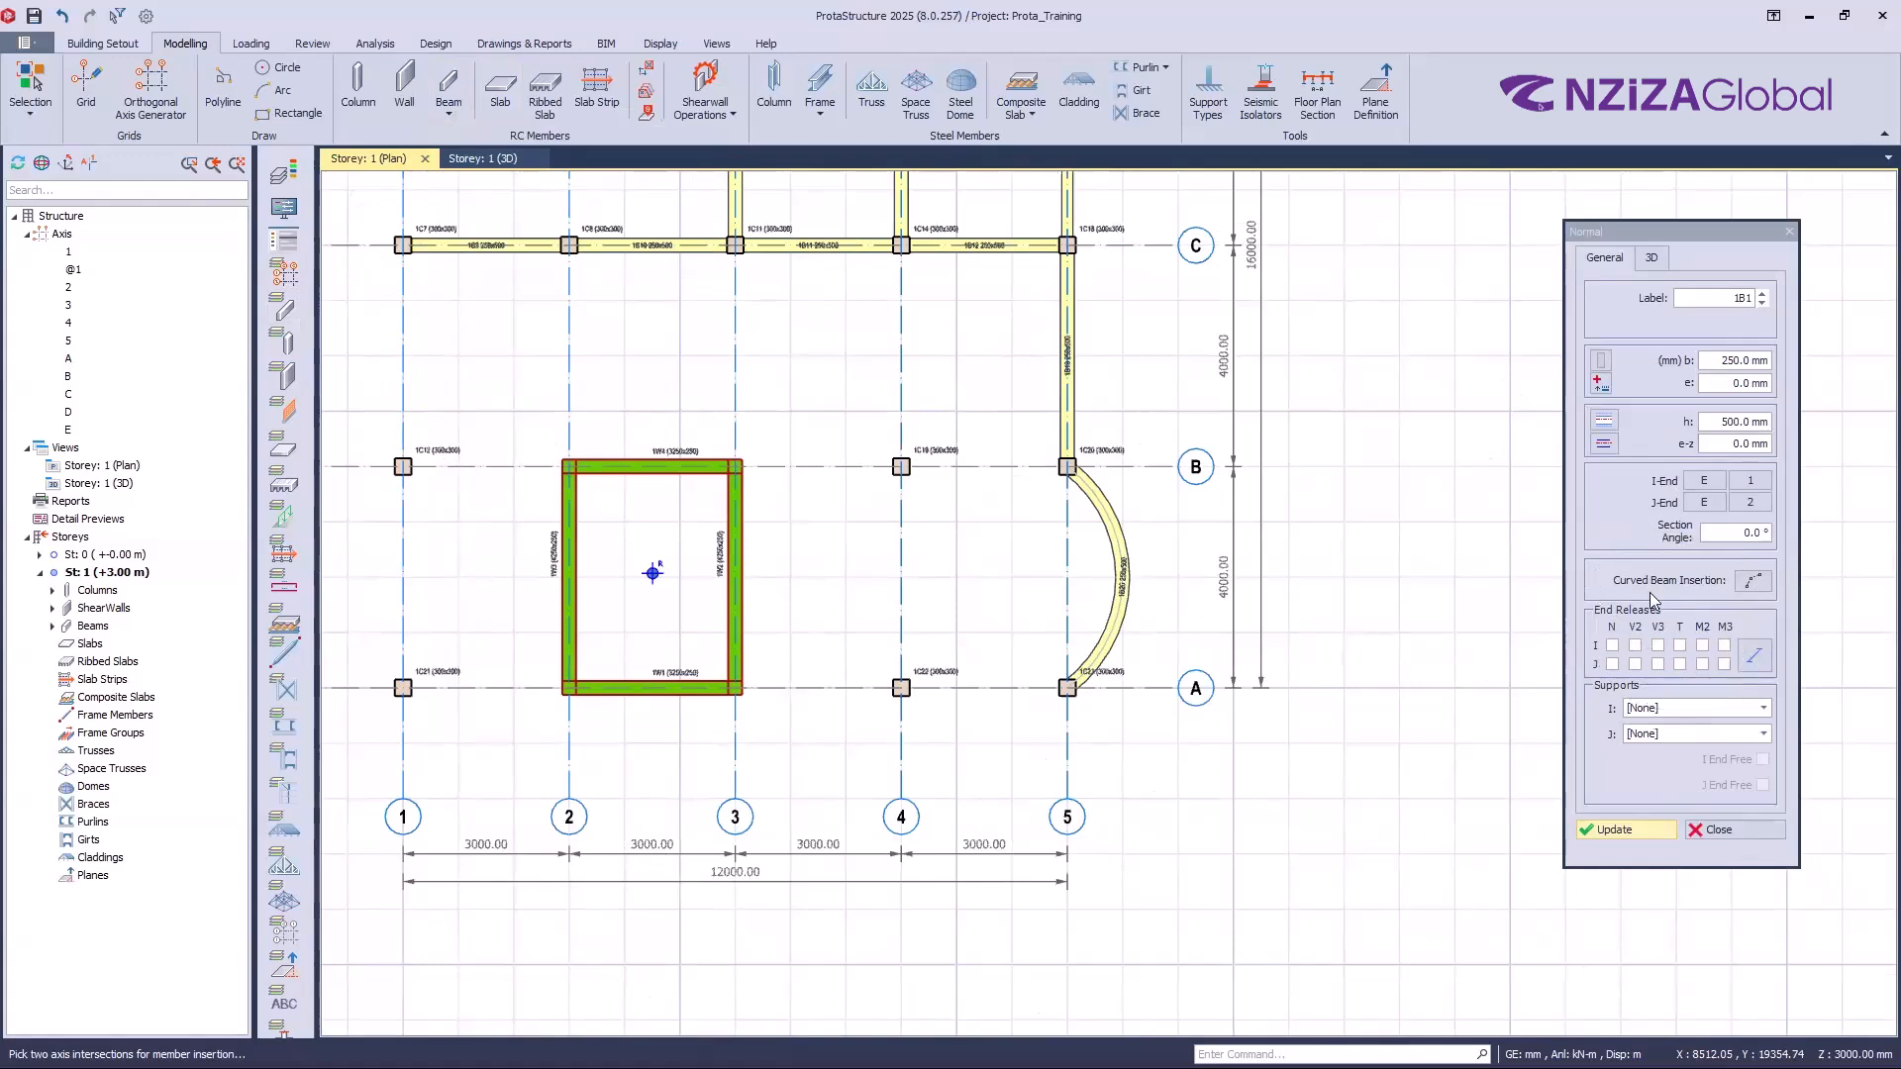
{"action": "left_click", "coordinate": [1789, 232]}
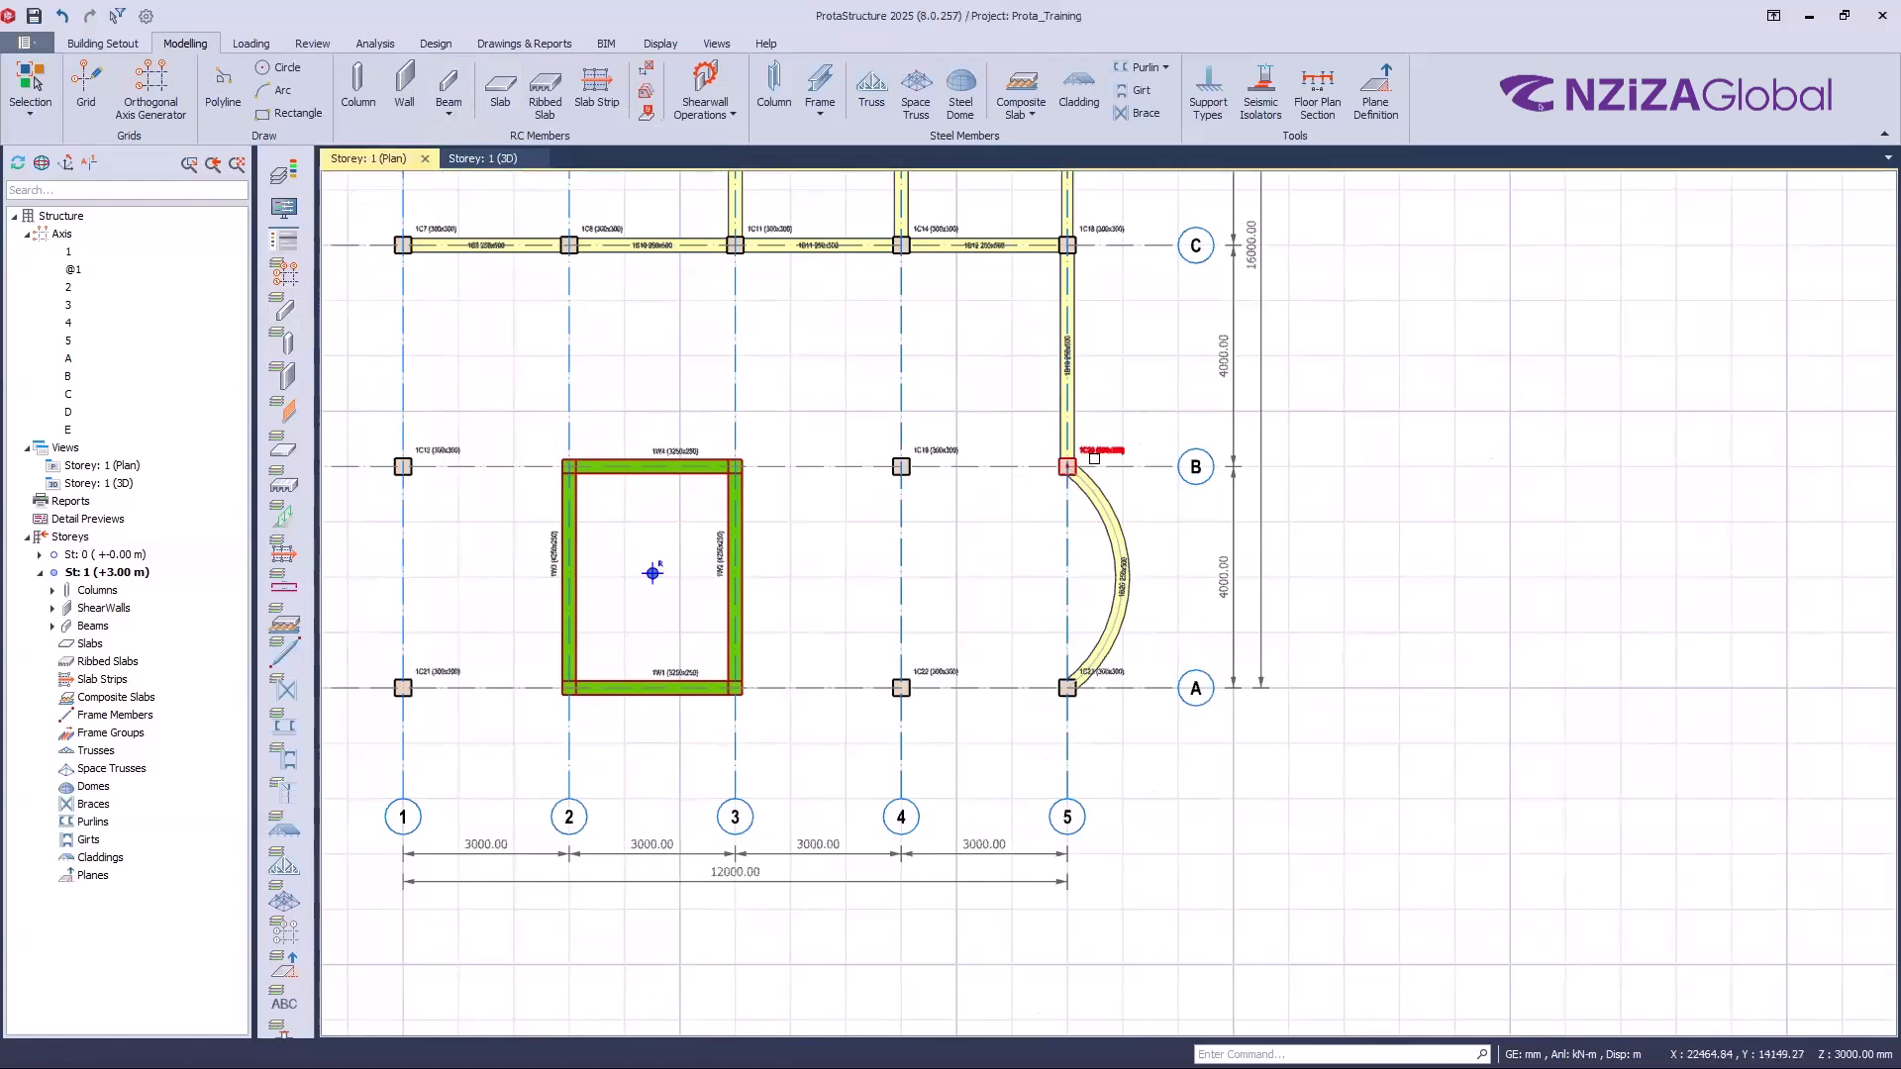
{"action": "left_click", "coordinate": [1068, 467]}
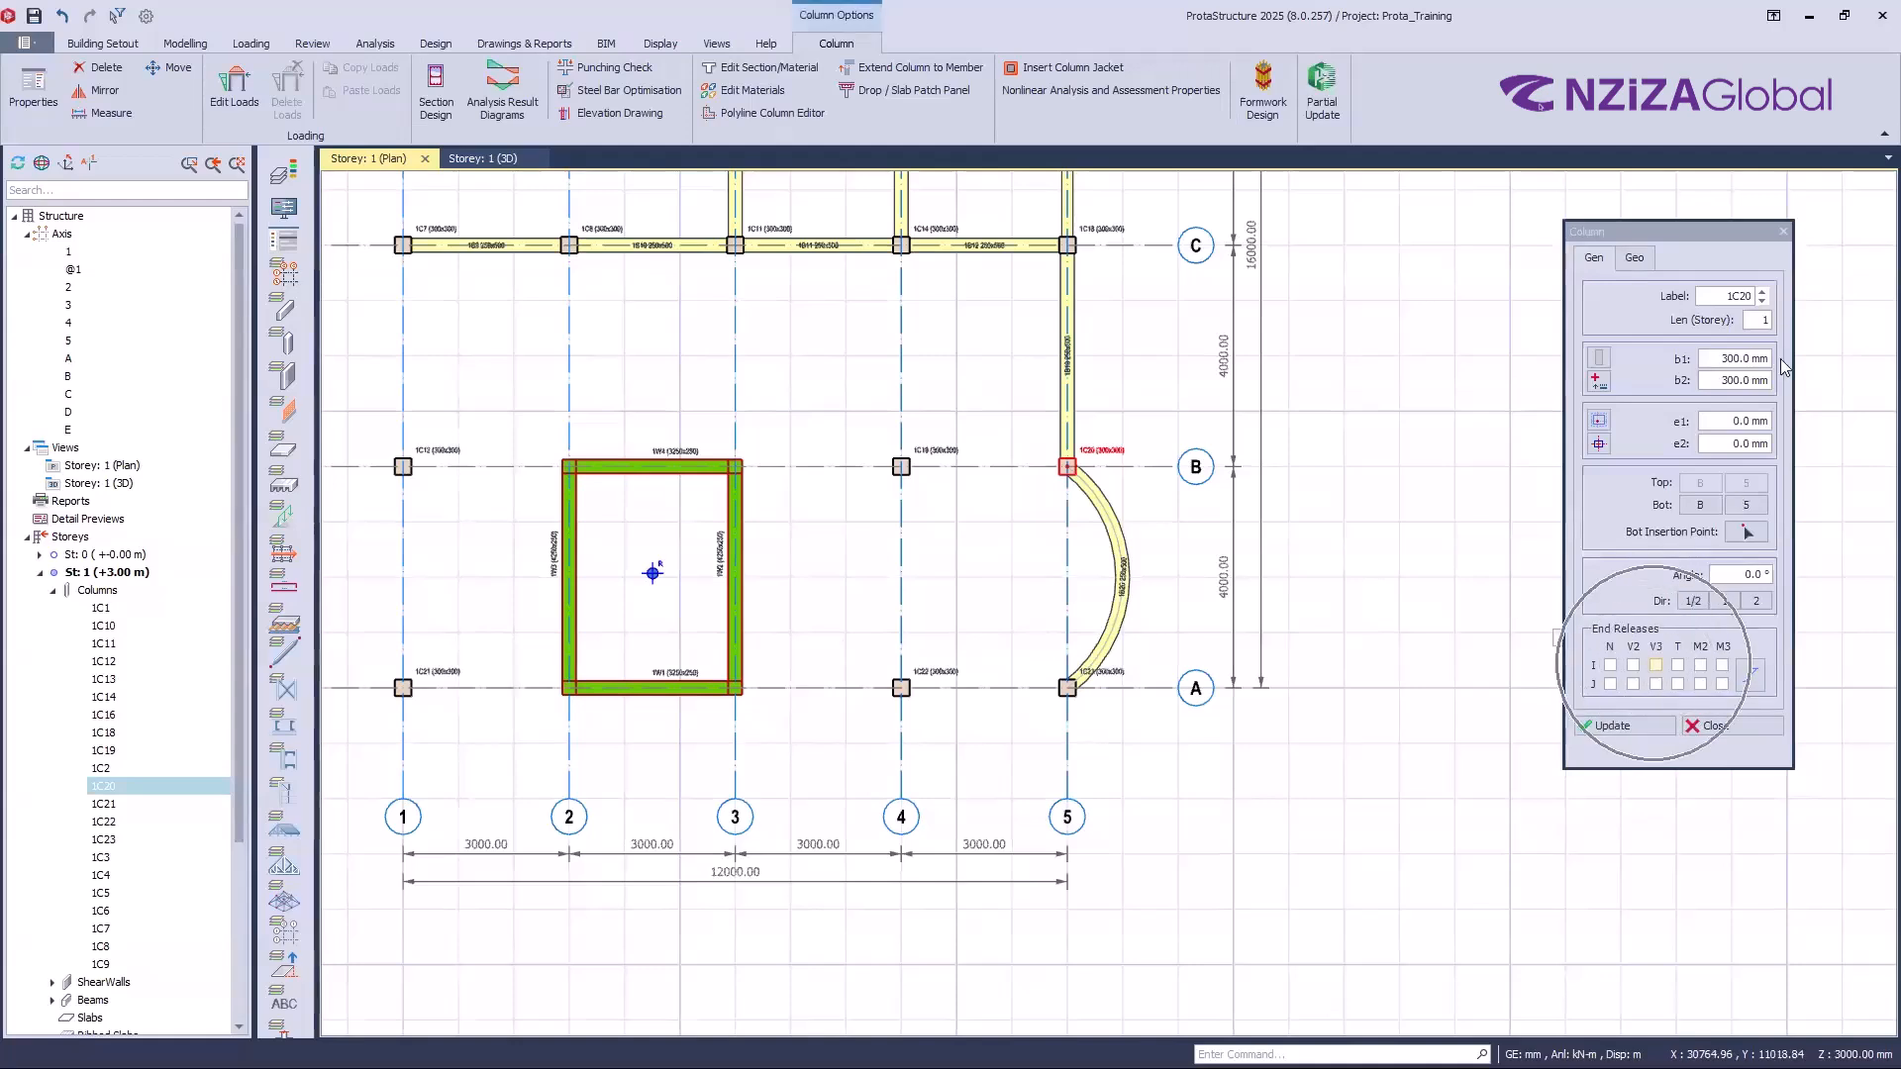
{"action": "left_click", "coordinate": [1783, 232]}
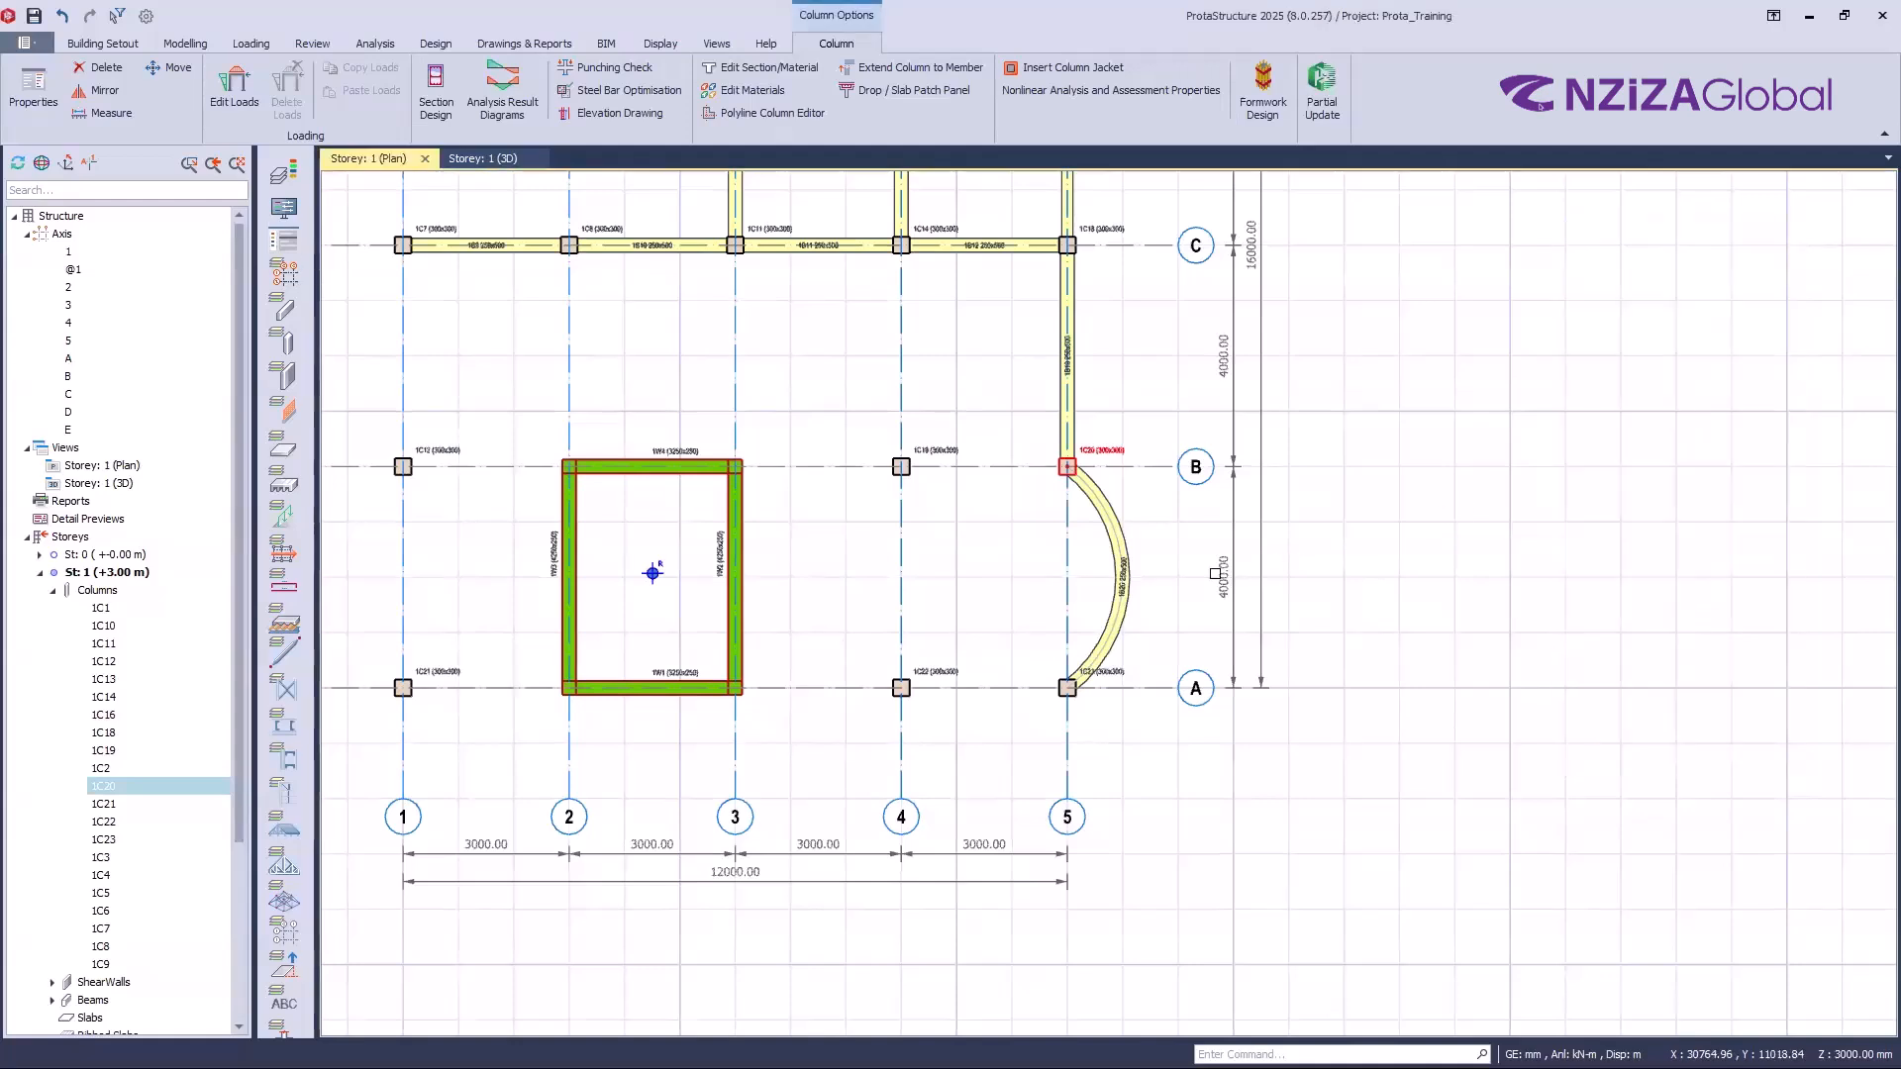
Step: Review the end release and support options of the curved beam between axes A and B, closing its properties without changes
{"action": "left_click", "coordinate": [1127, 557]}
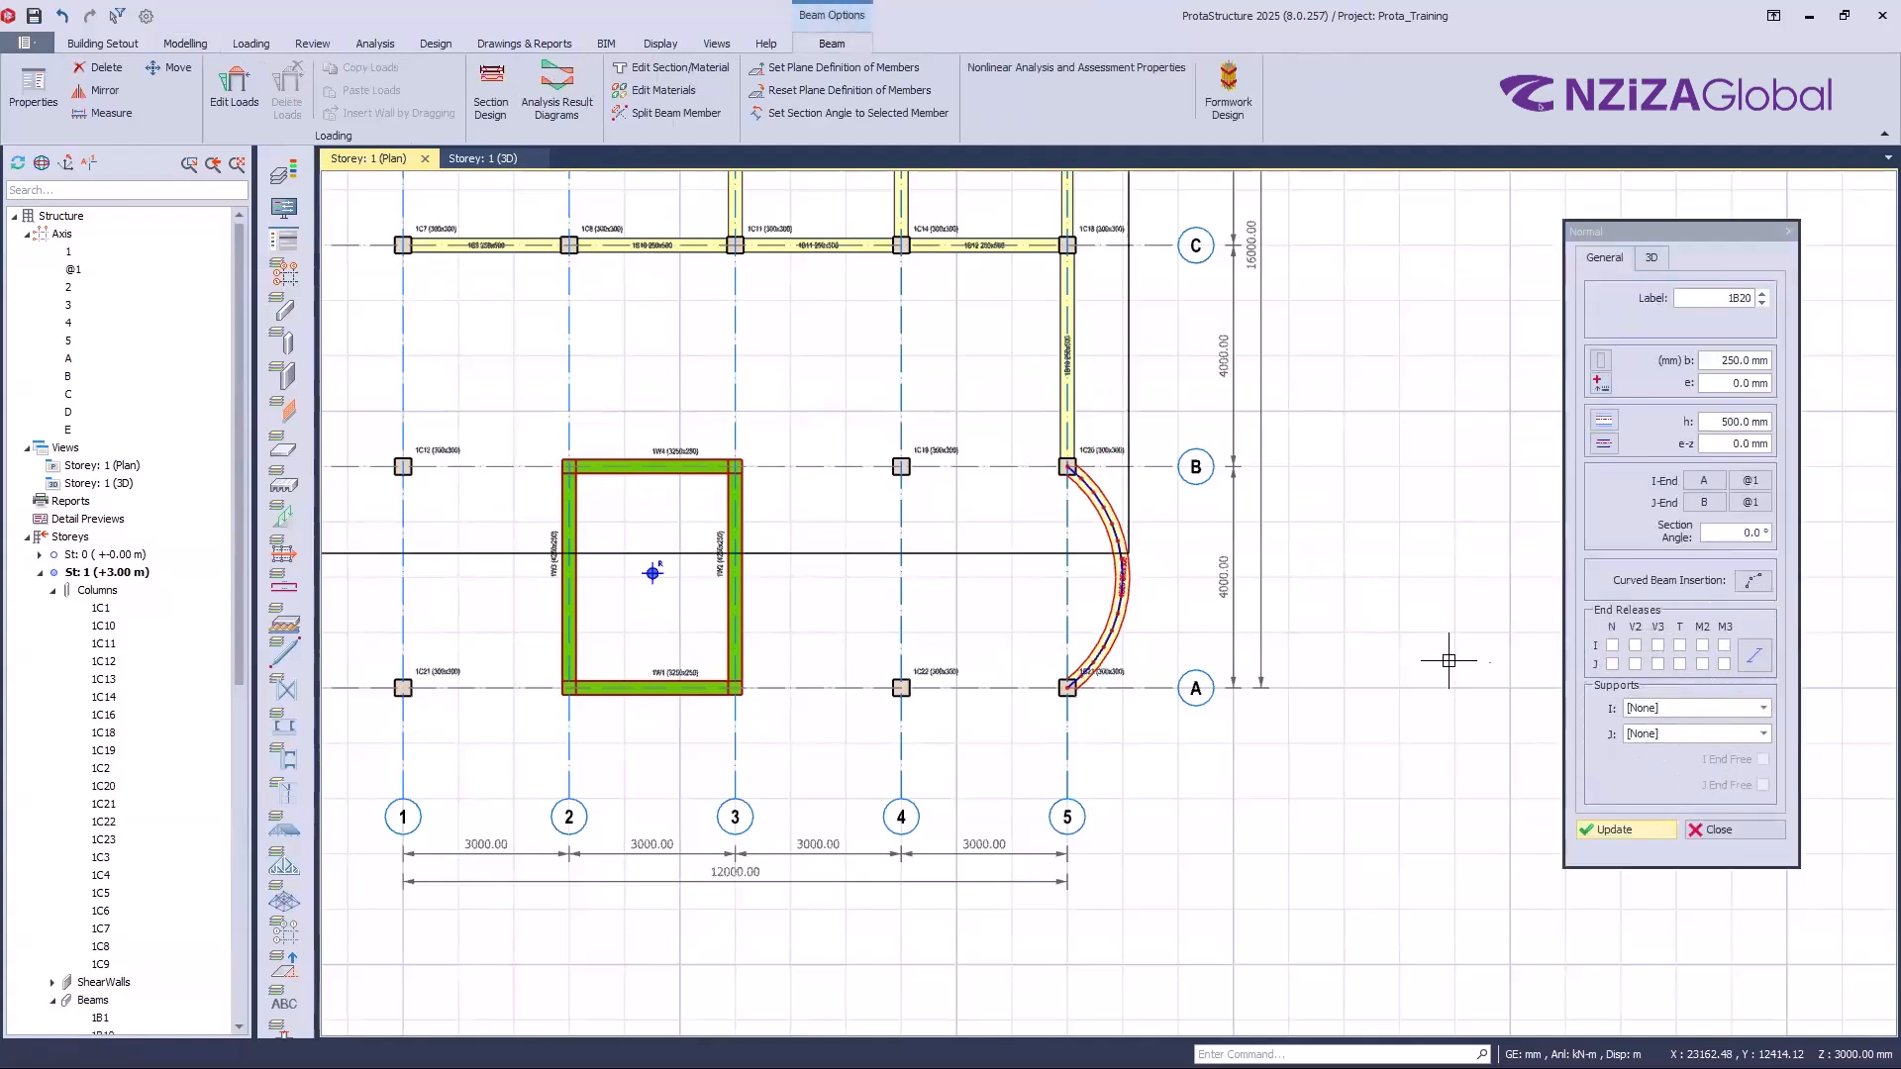
{"action": "left_click", "coordinate": [1236, 811]}
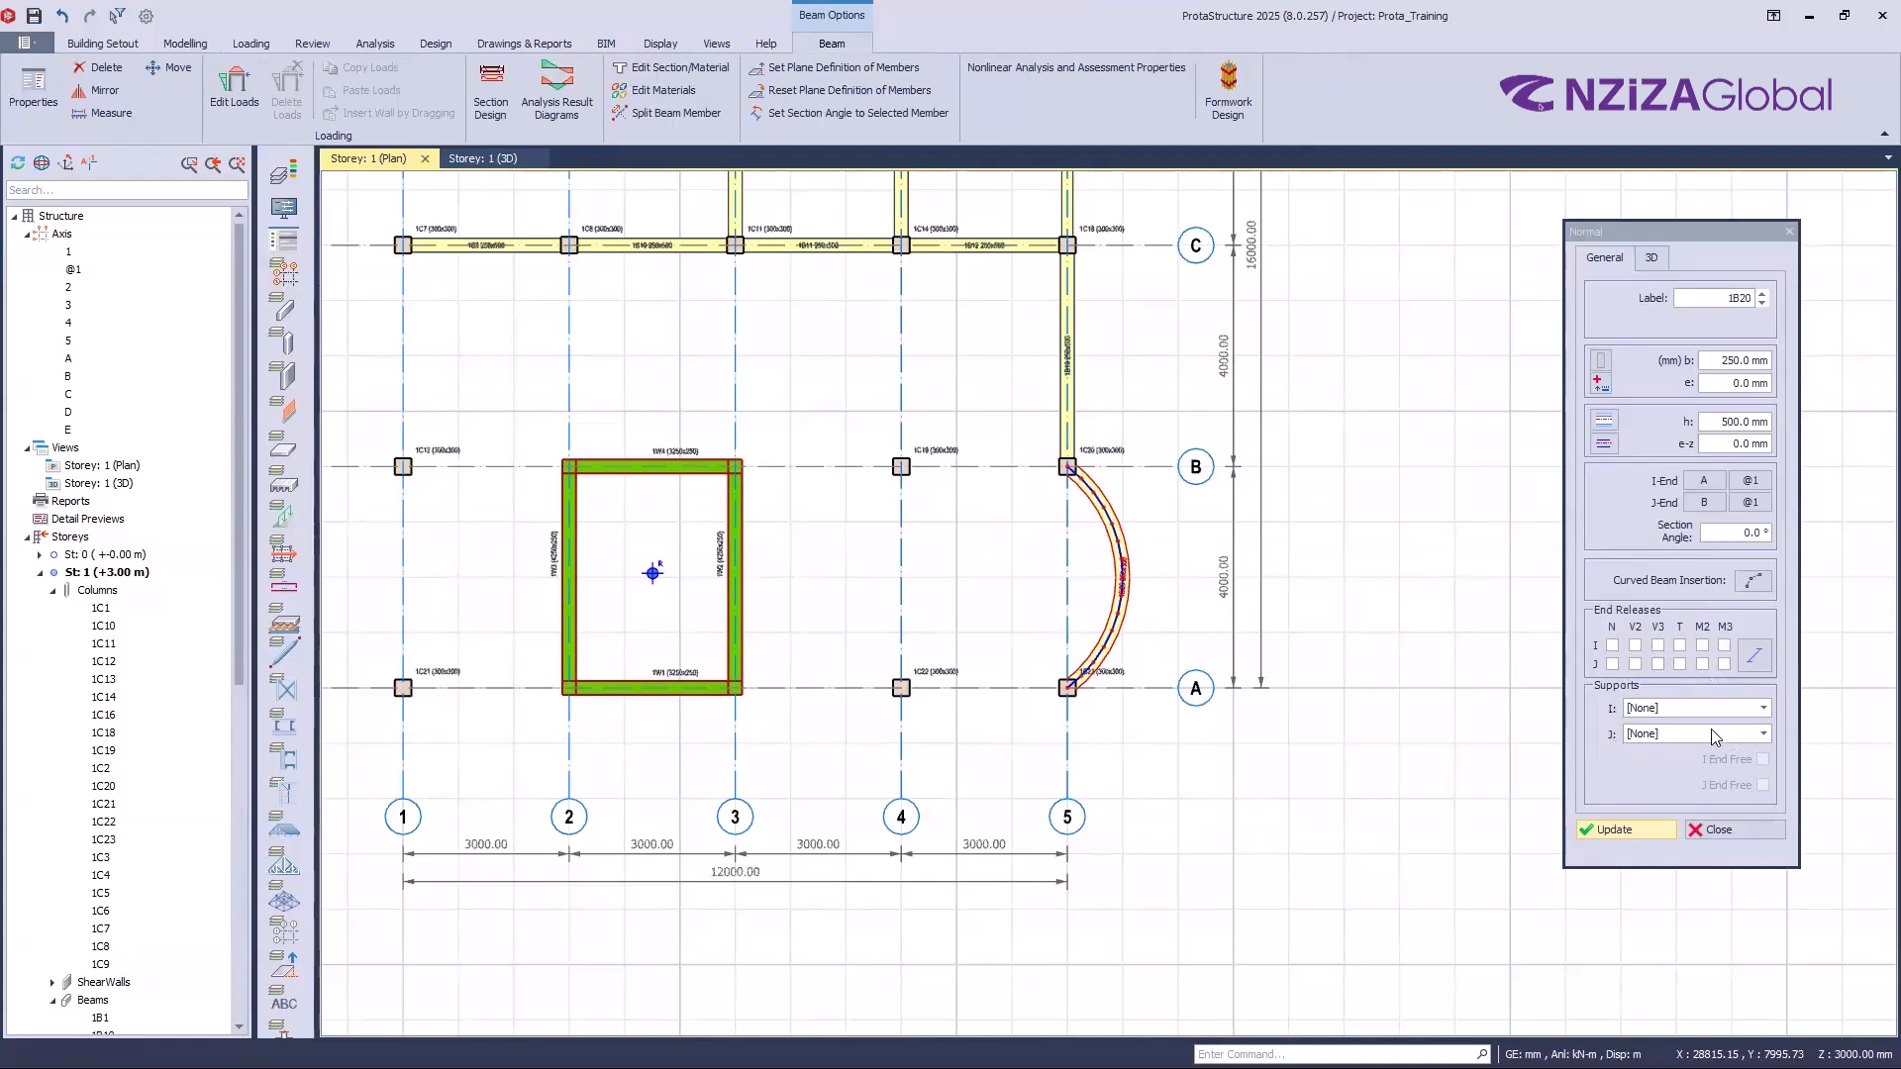
{"action": "left_click", "coordinate": [1765, 713]}
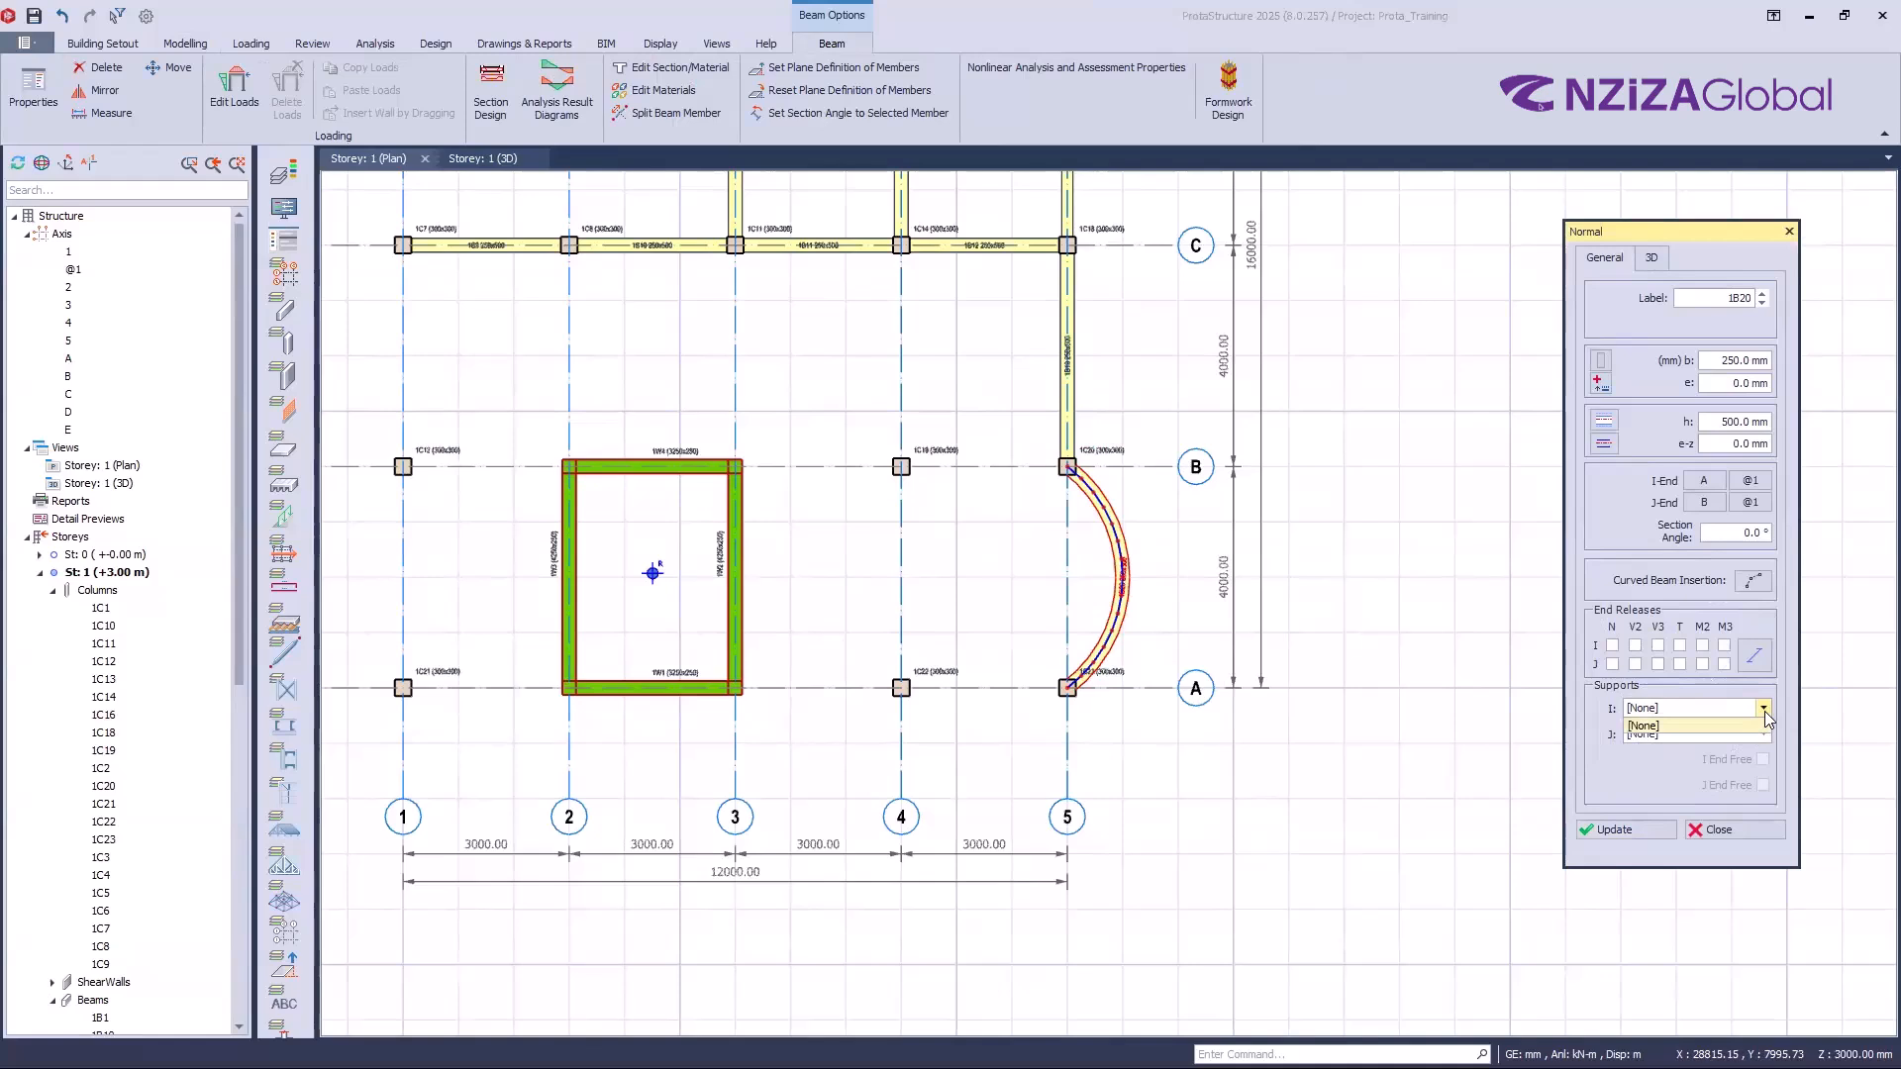
{"action": "left_click", "coordinate": [1683, 780]}
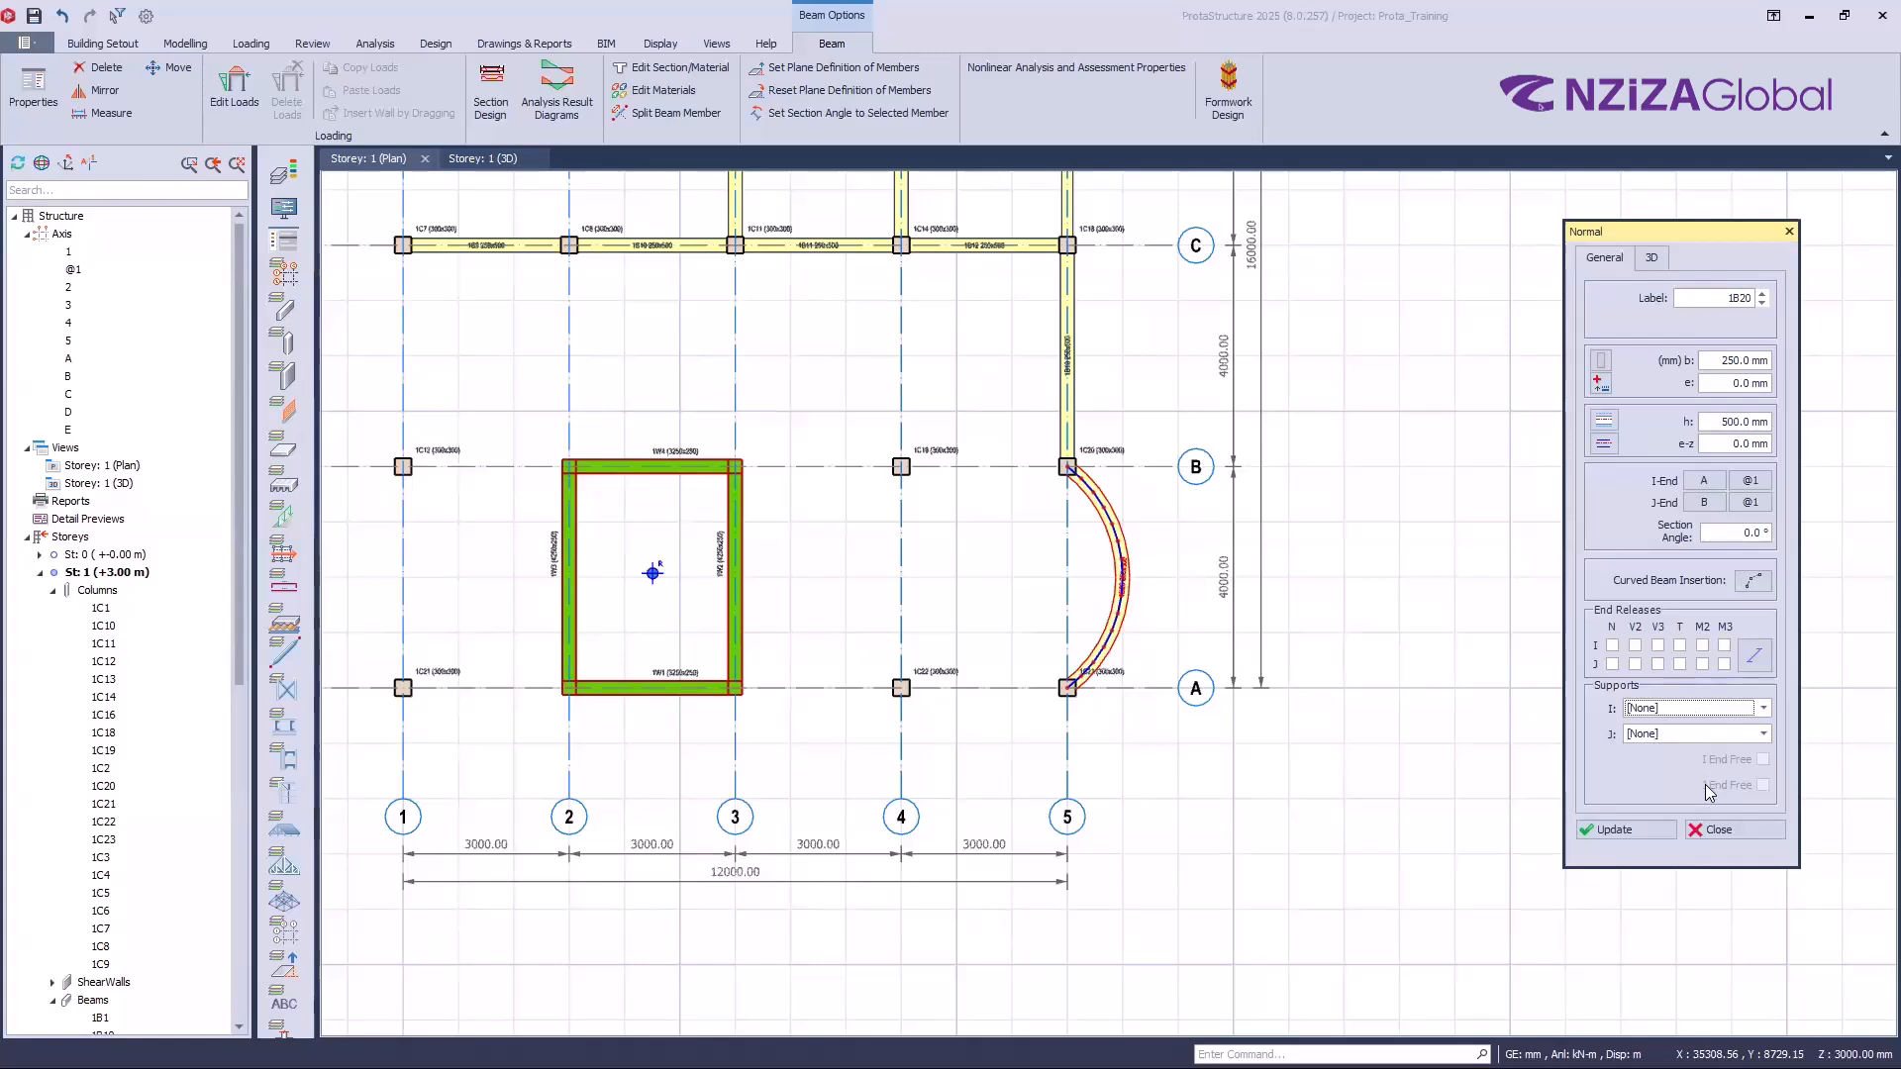
{"action": "scroll", "coordinate": [1075, 525], "scroll_direction": "up", "scroll_amount": 3}
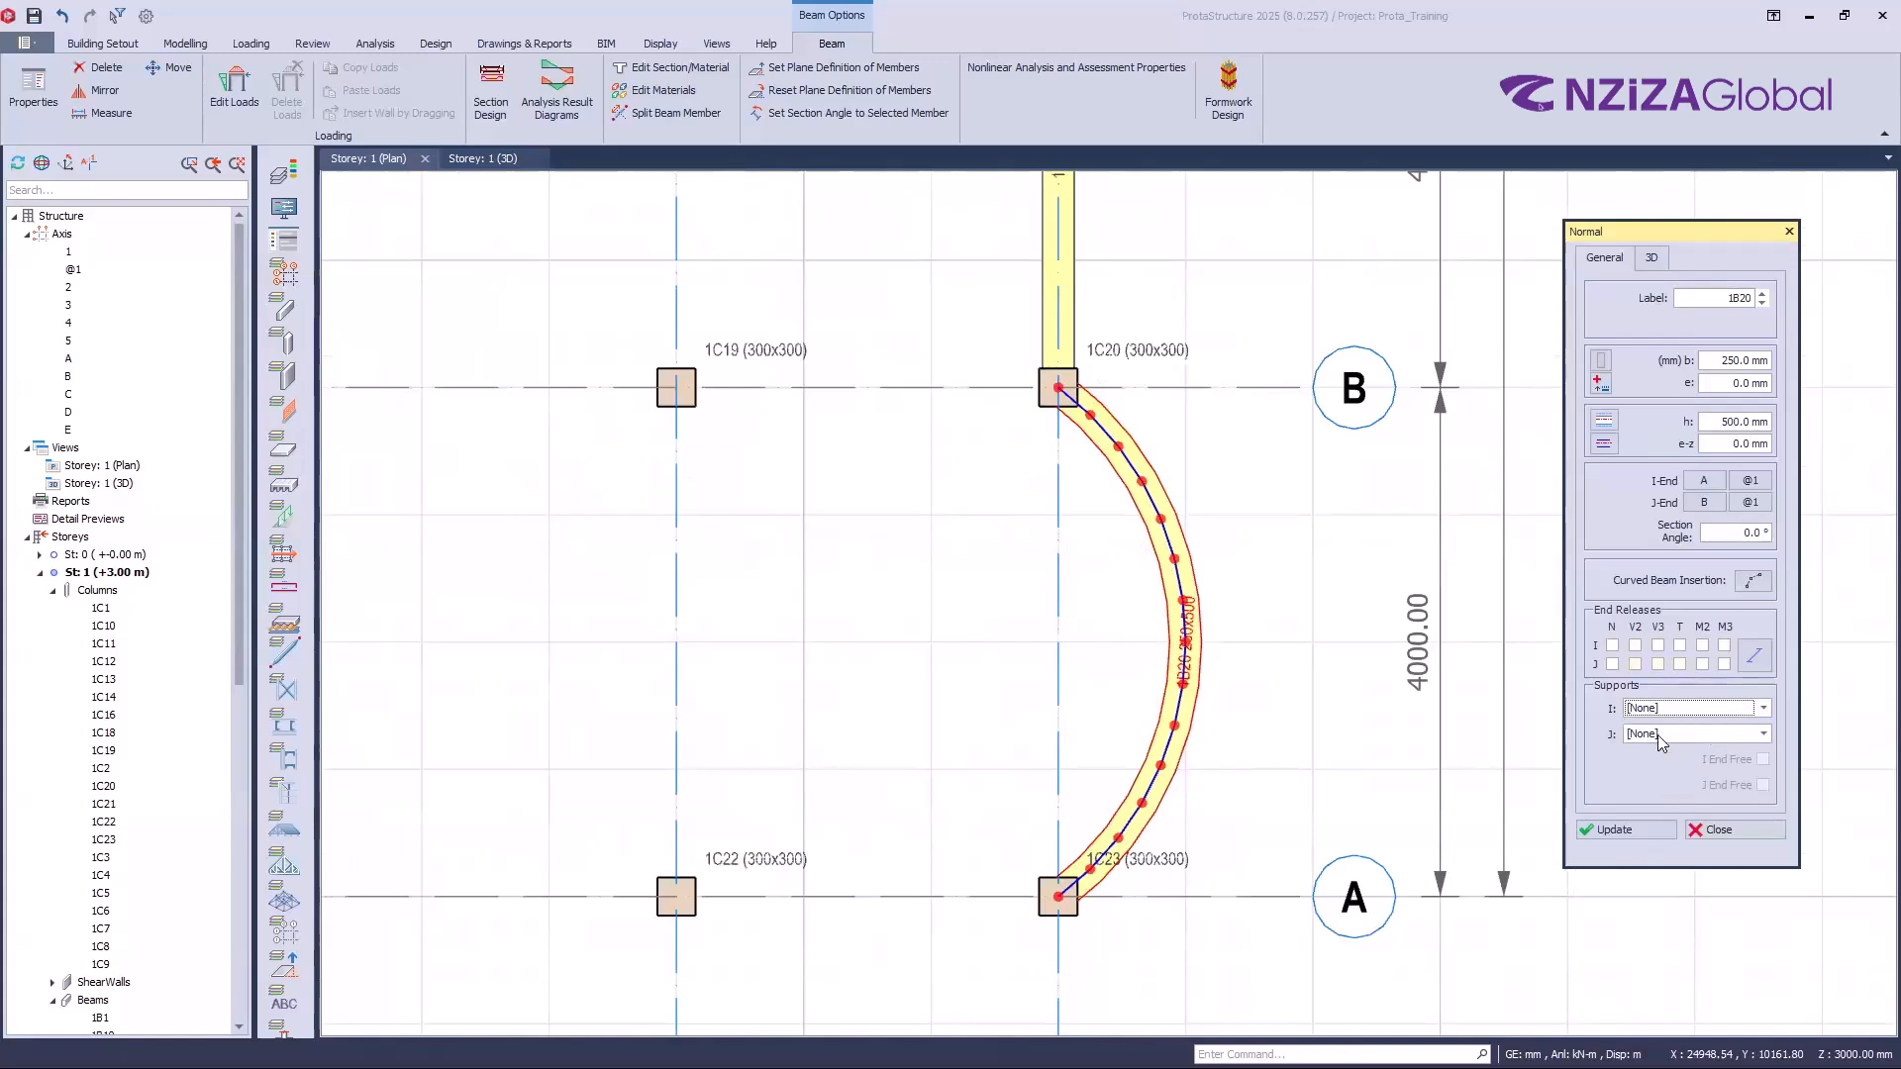
{"action": "left_click", "coordinate": [1793, 233]}
{"action": "scroll", "coordinate": [1059, 733], "scroll_direction": "down", "scroll_amount": 5}
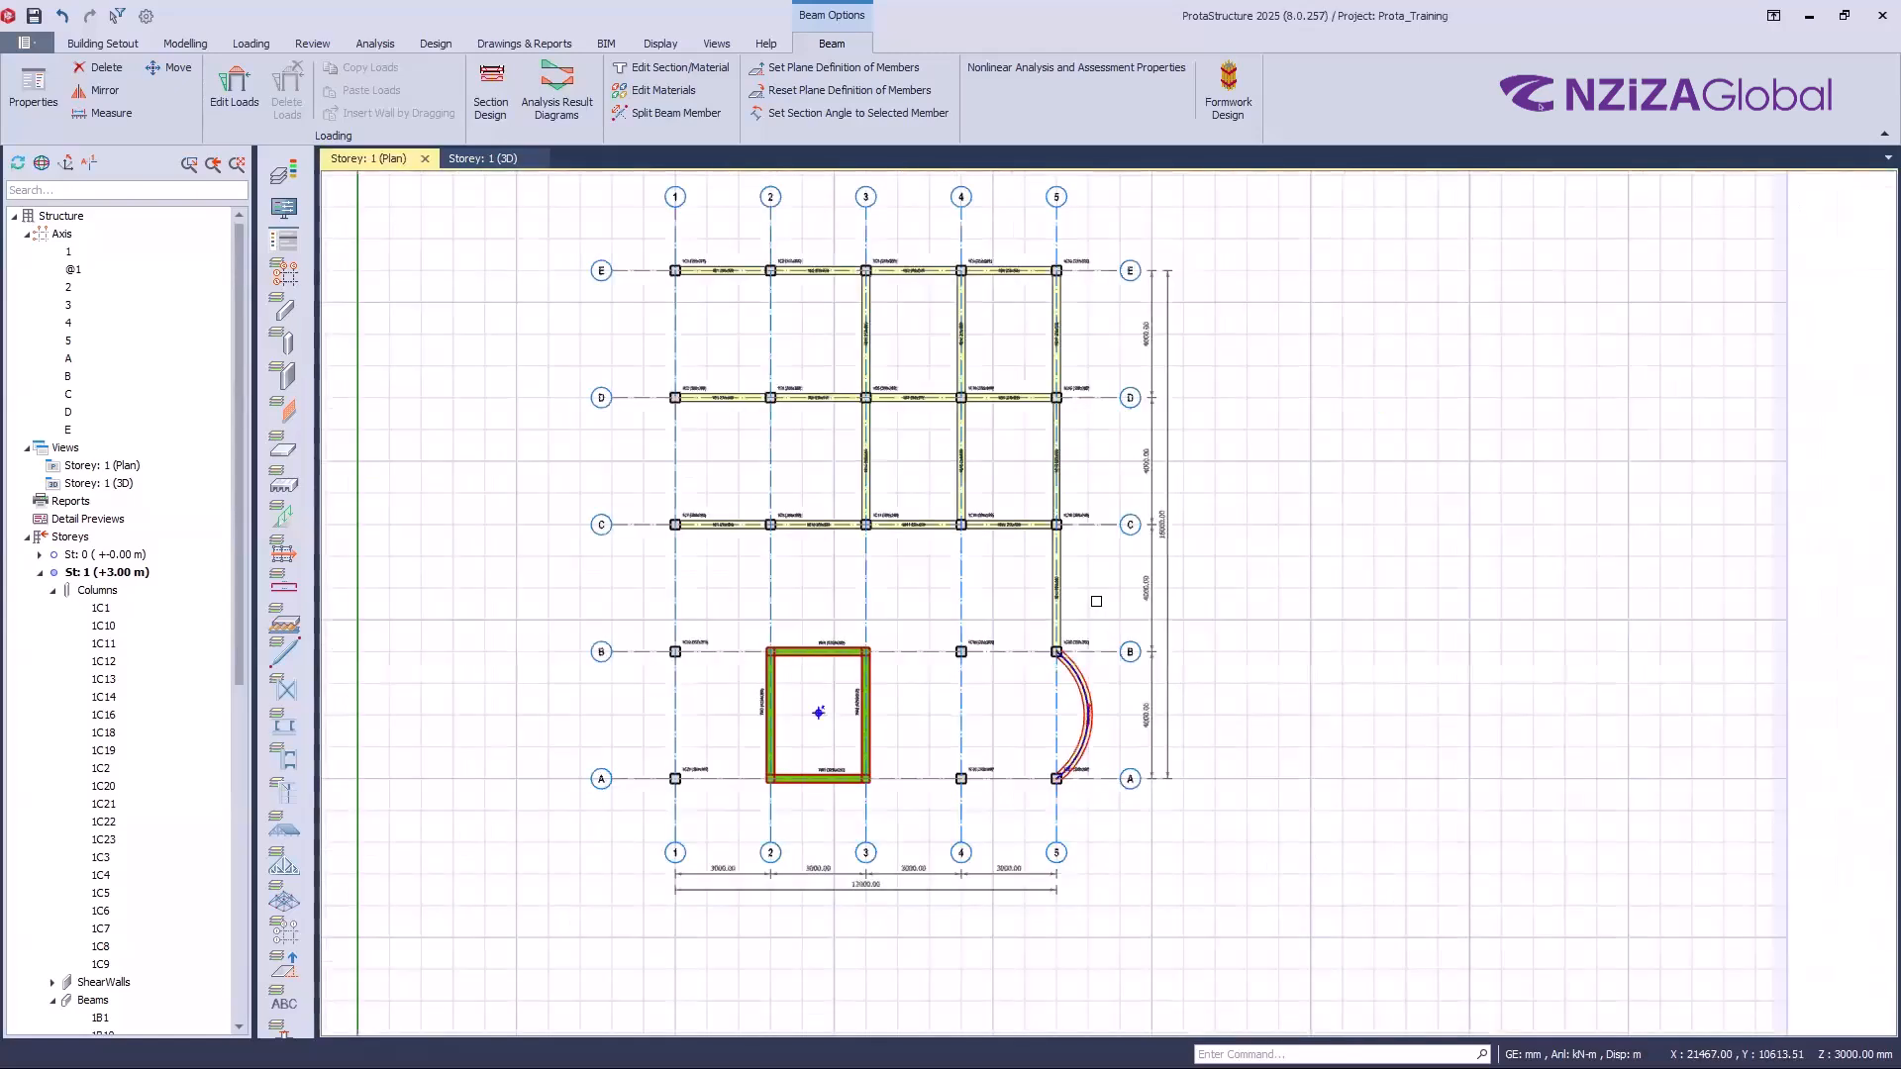
{"action": "key", "text": "Escape"}
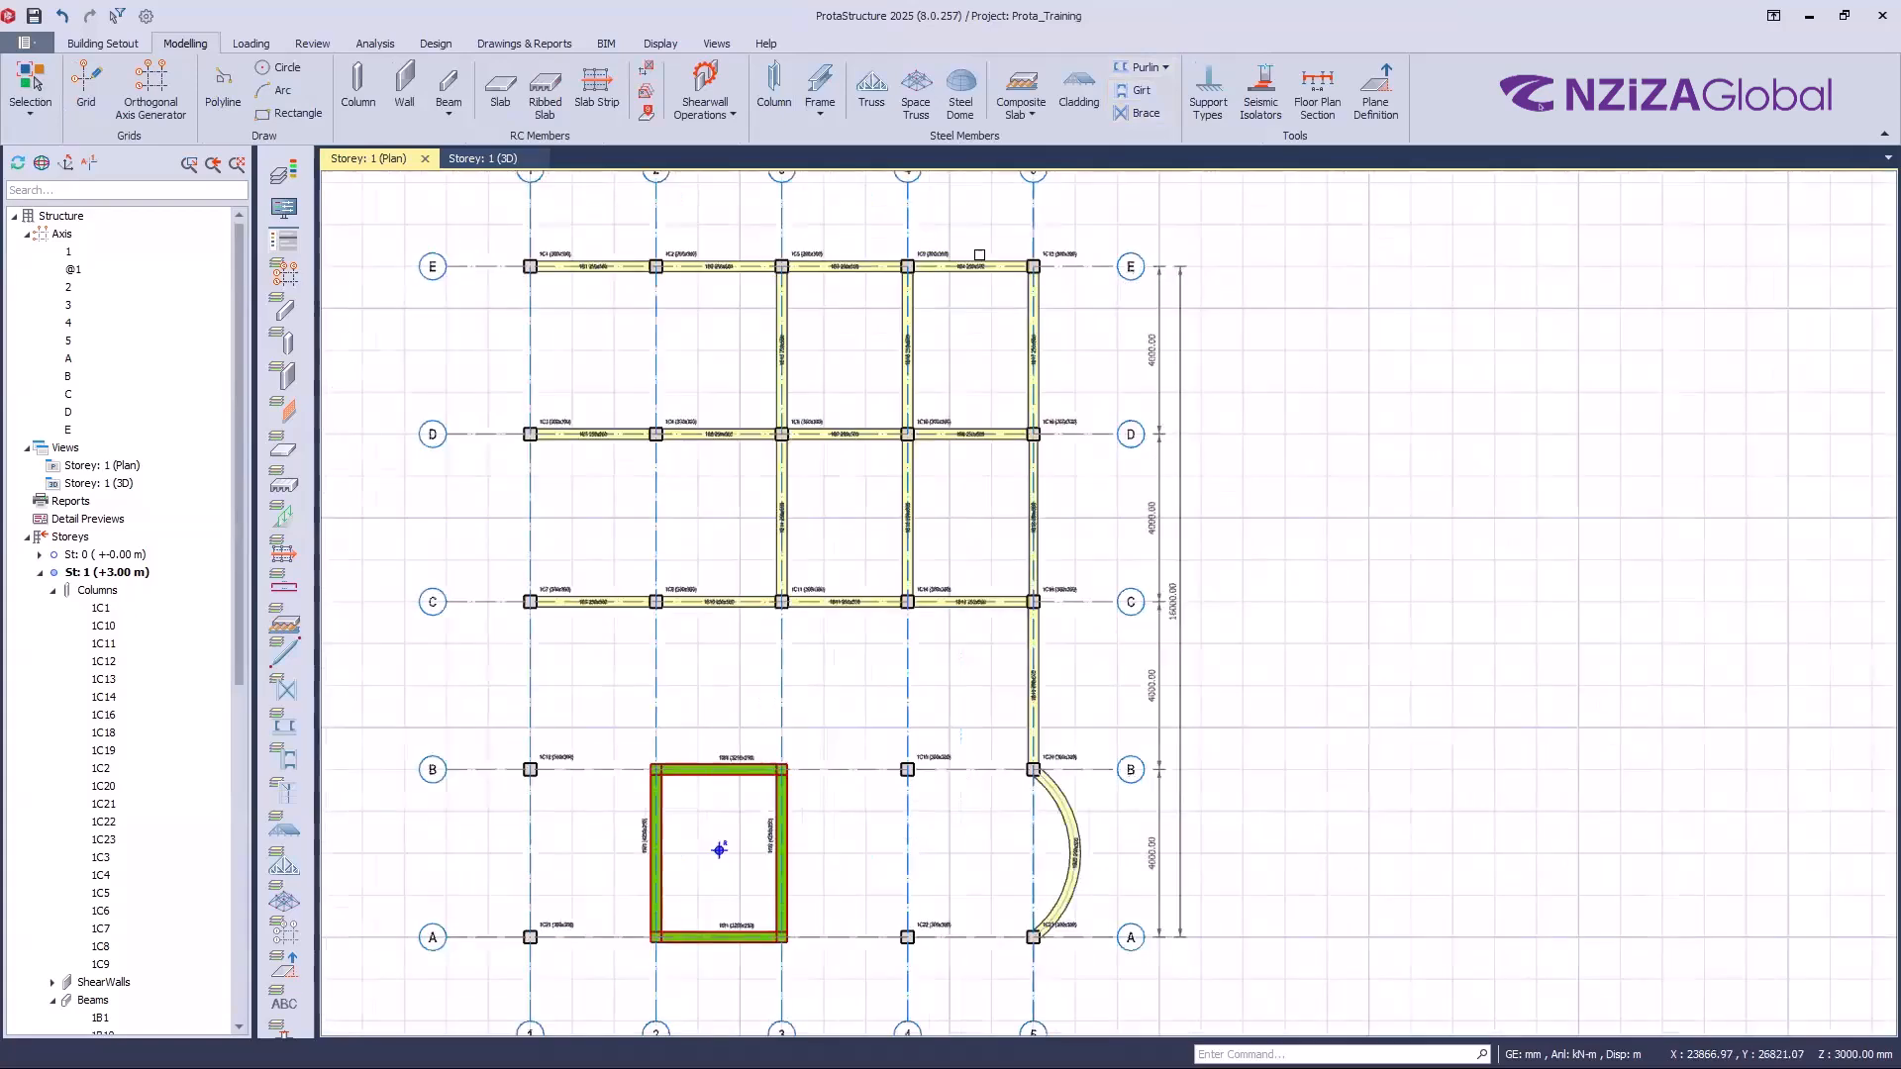
Step: Offset axis 5 outward by about 1610 mm to add a parallel axis 6 outside the column grid
{"action": "scroll", "coordinate": [1129, 287], "scroll_direction": "up", "scroll_amount": 4}
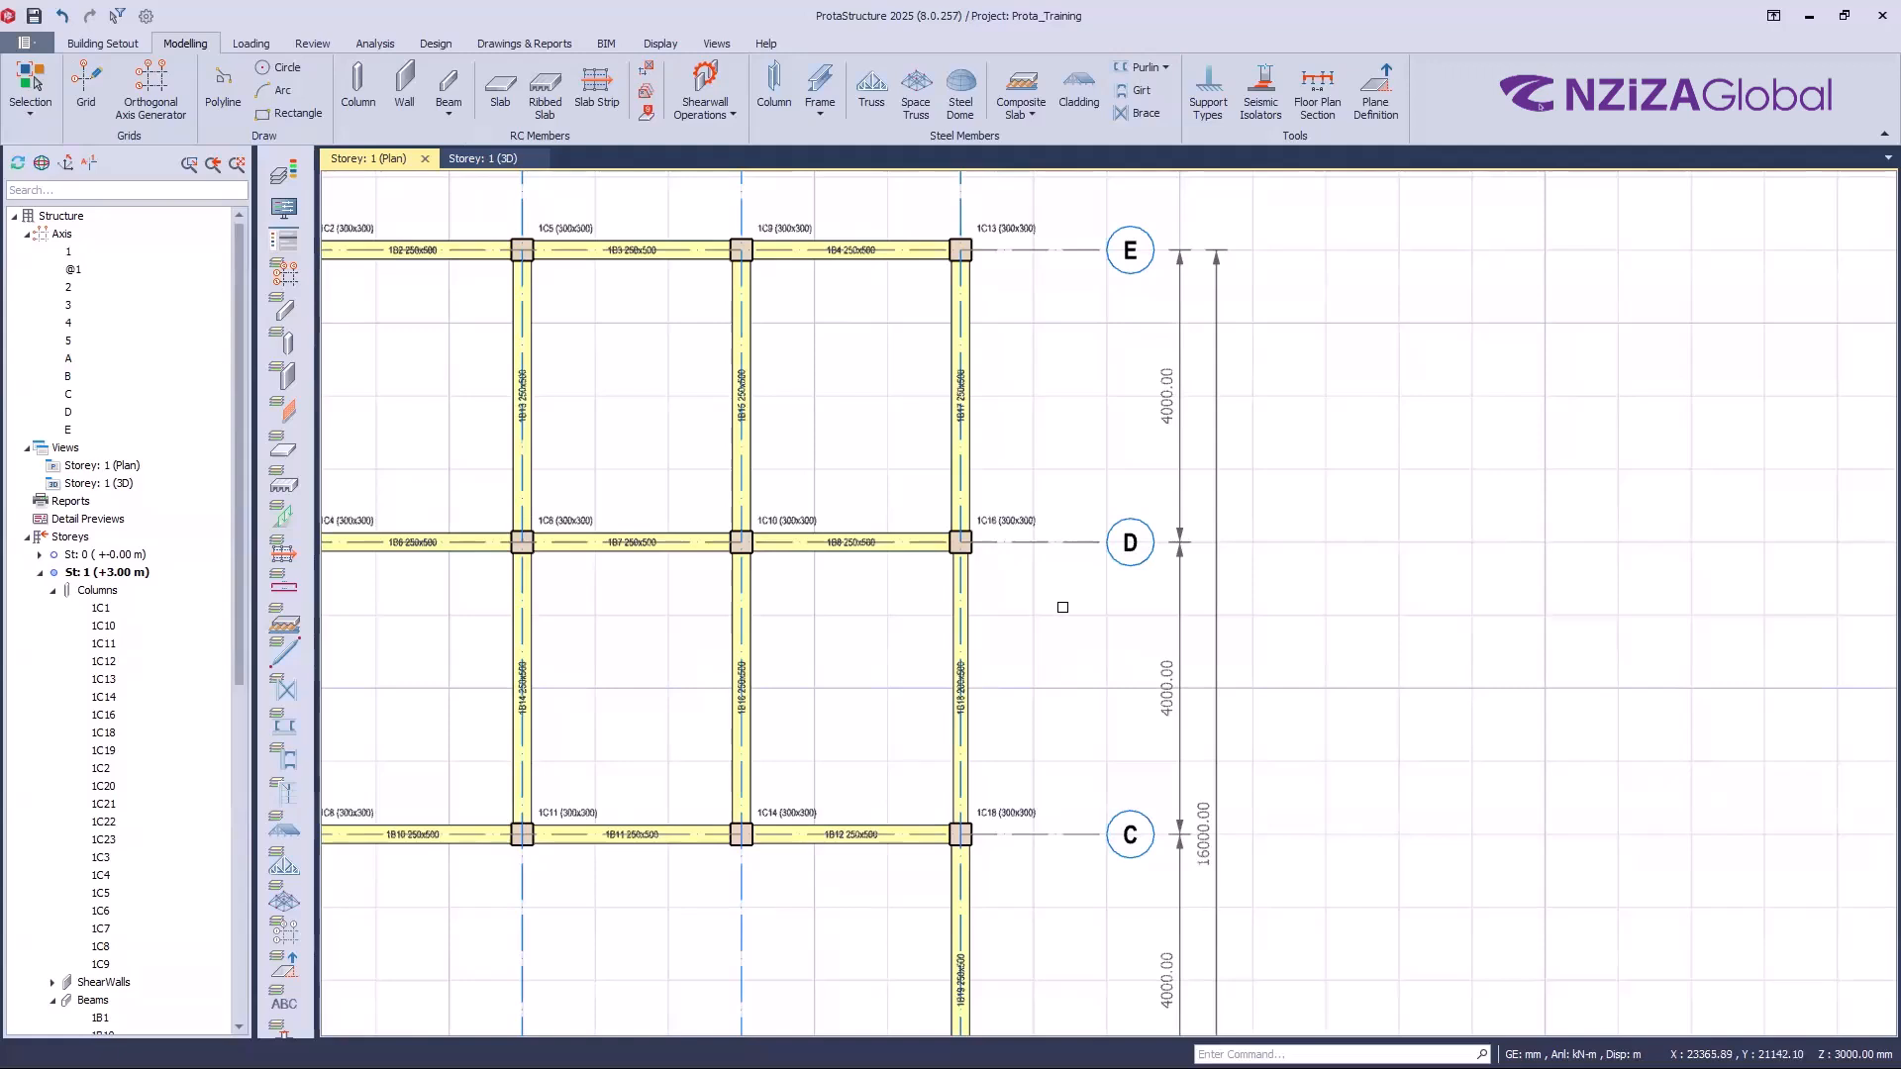
{"action": "scroll", "coordinate": [1038, 508], "scroll_direction": "up", "scroll_amount": 5}
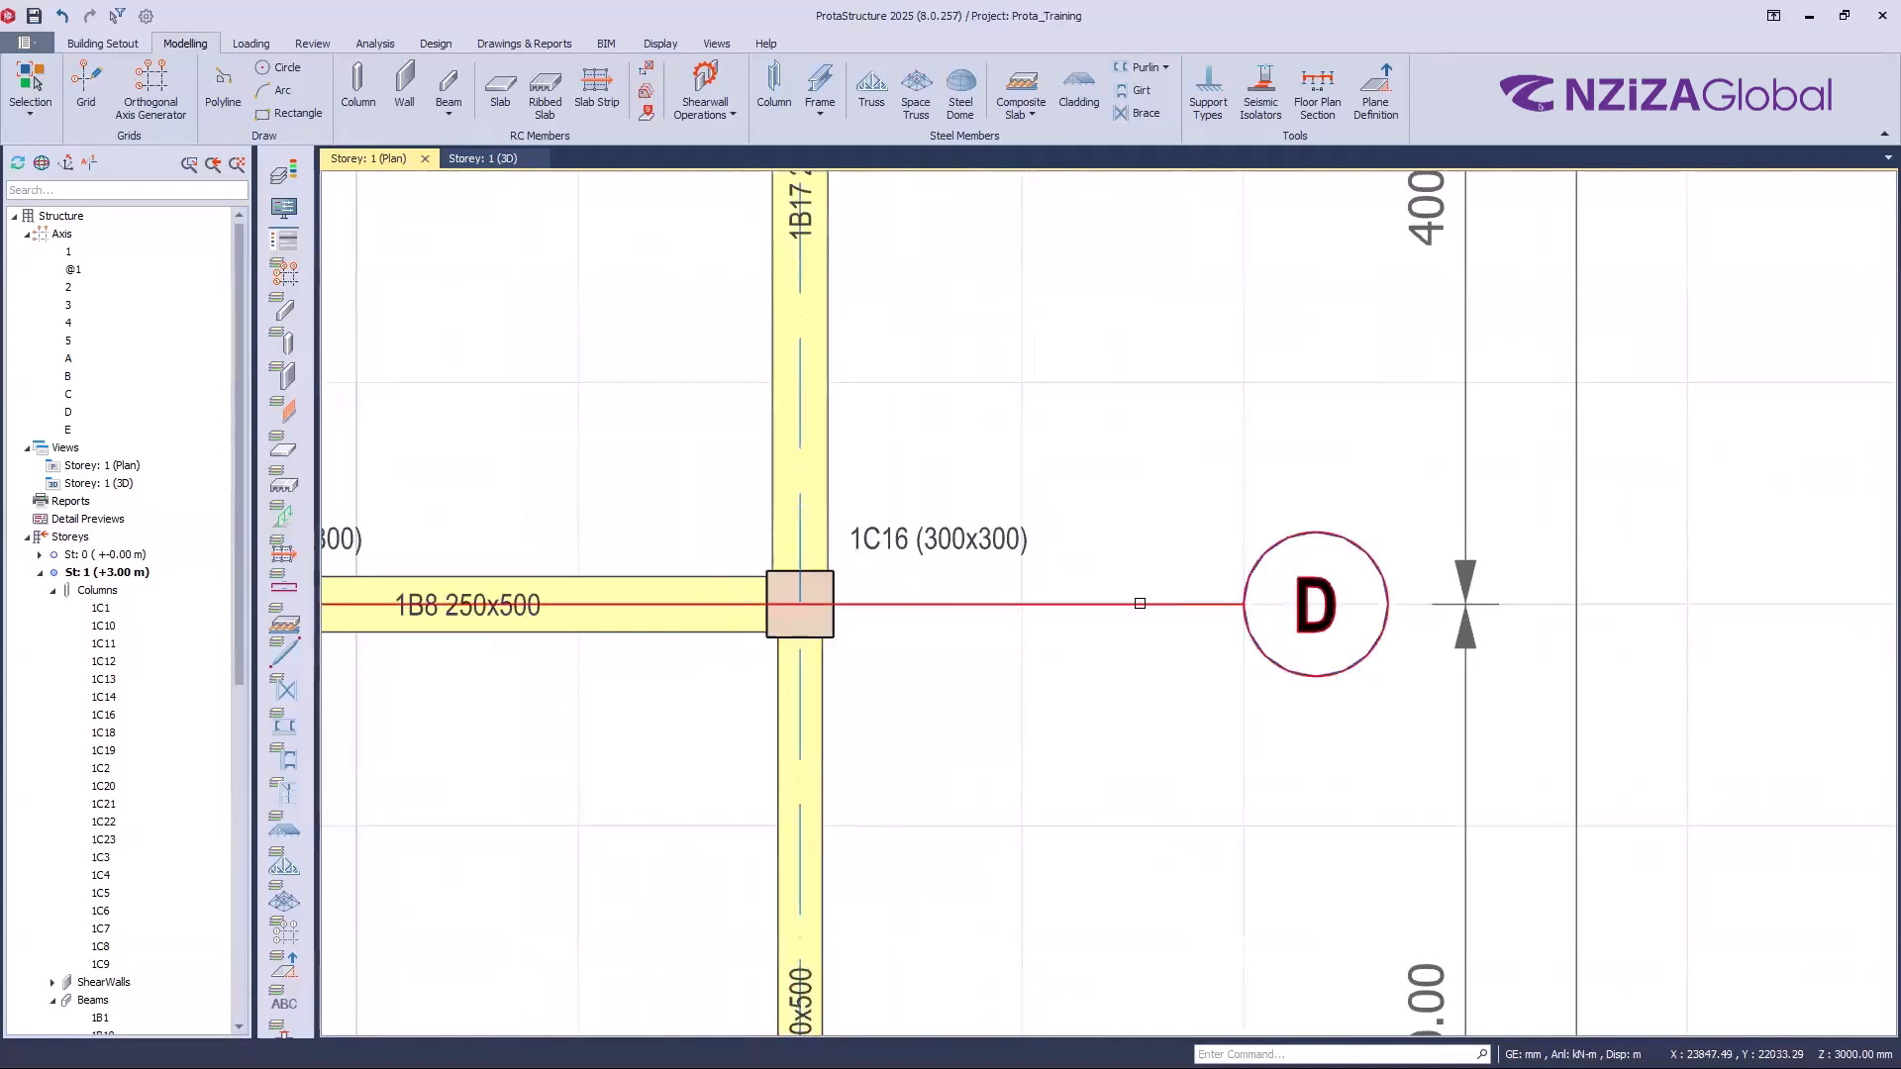
{"action": "left_click", "coordinate": [1128, 603]}
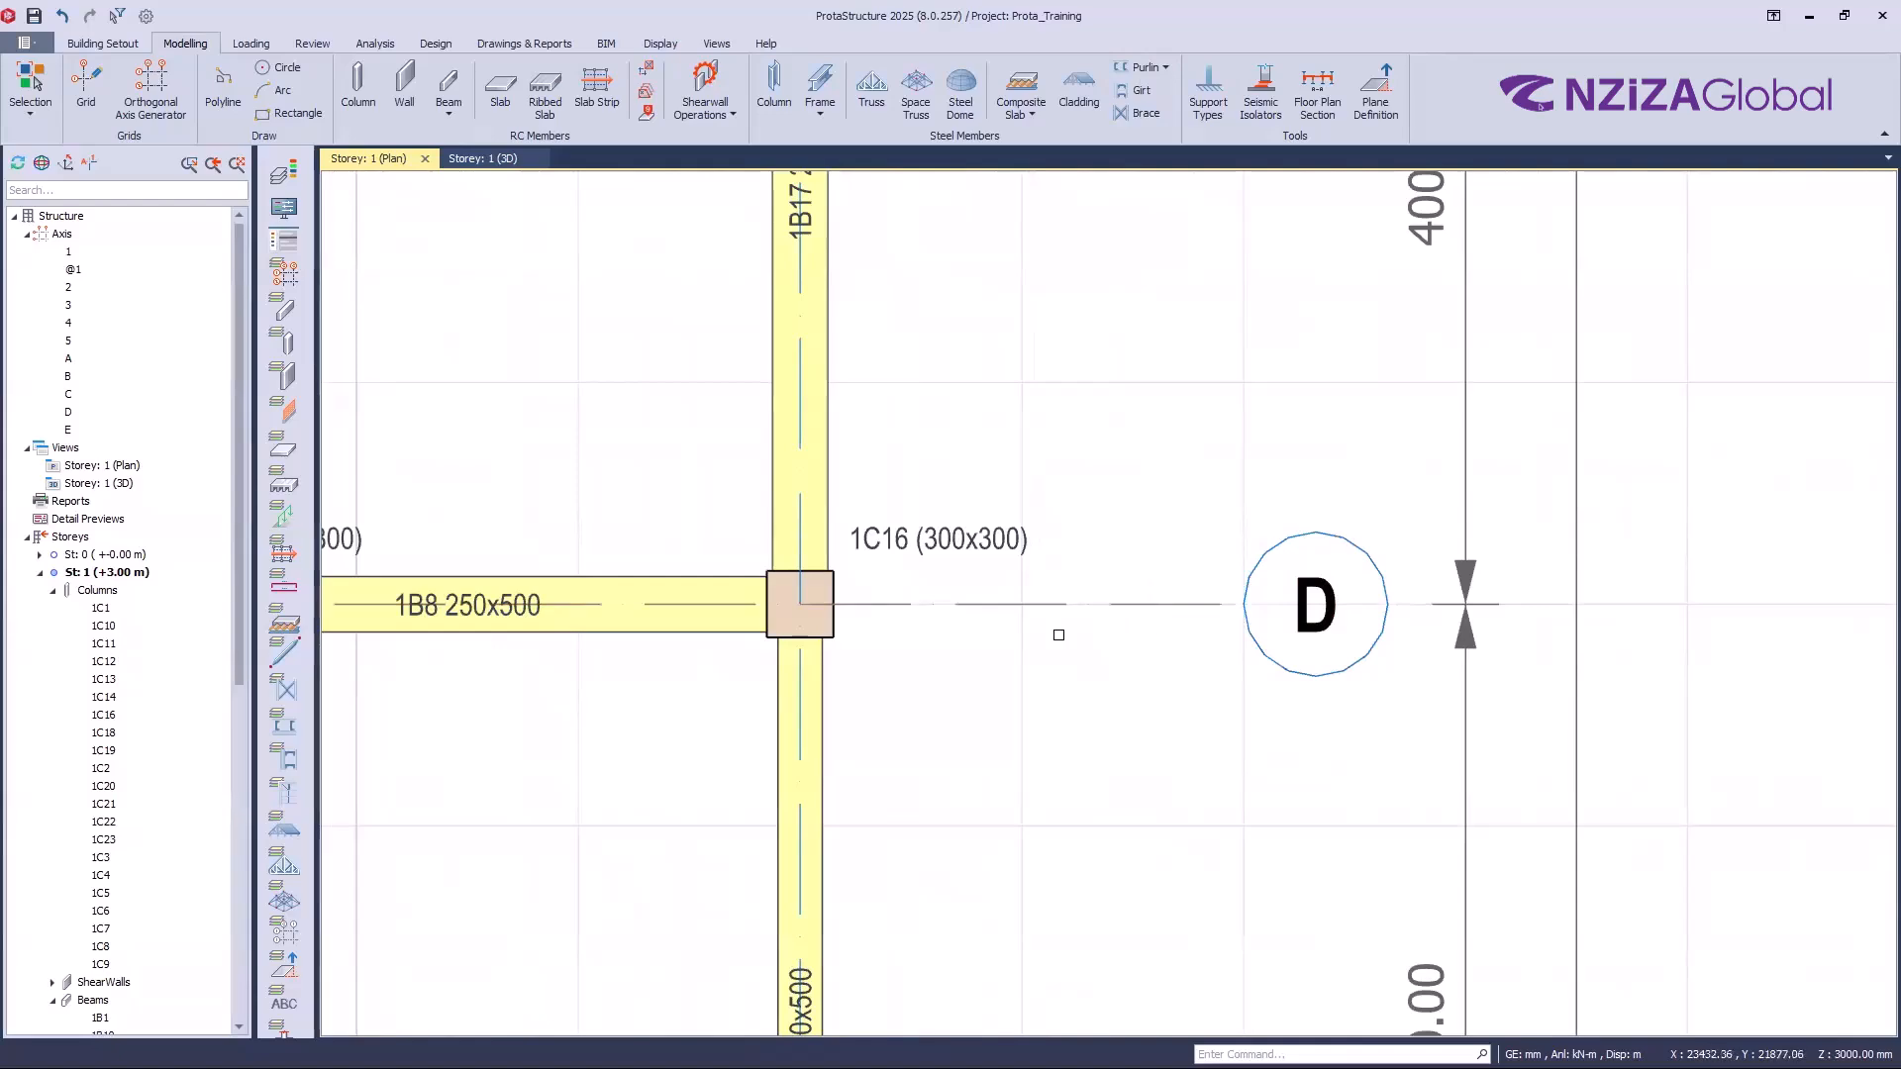
{"action": "scroll", "coordinate": [1058, 635], "scroll_direction": "down", "scroll_amount": 3}
{"action": "scroll", "coordinate": [926, 498], "scroll_direction": "down", "scroll_amount": 3}
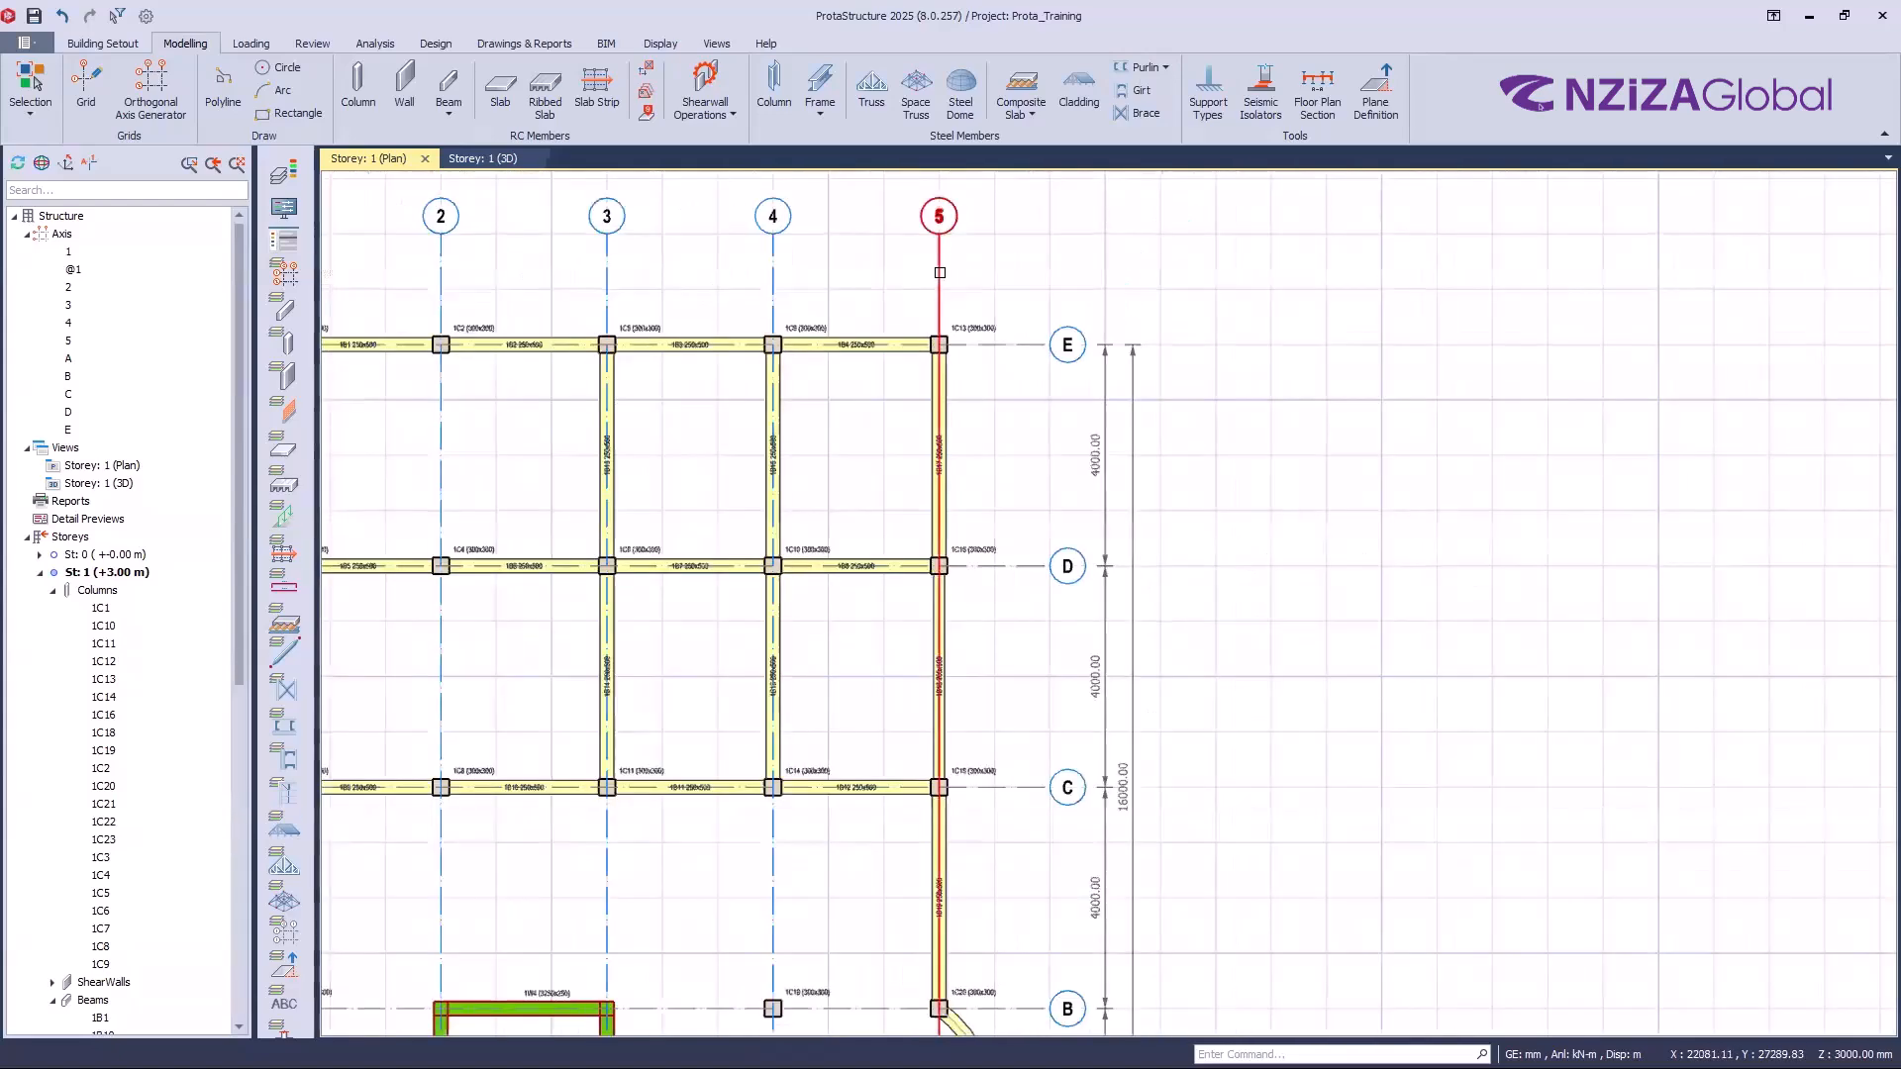
{"action": "left_click", "coordinate": [939, 277]}
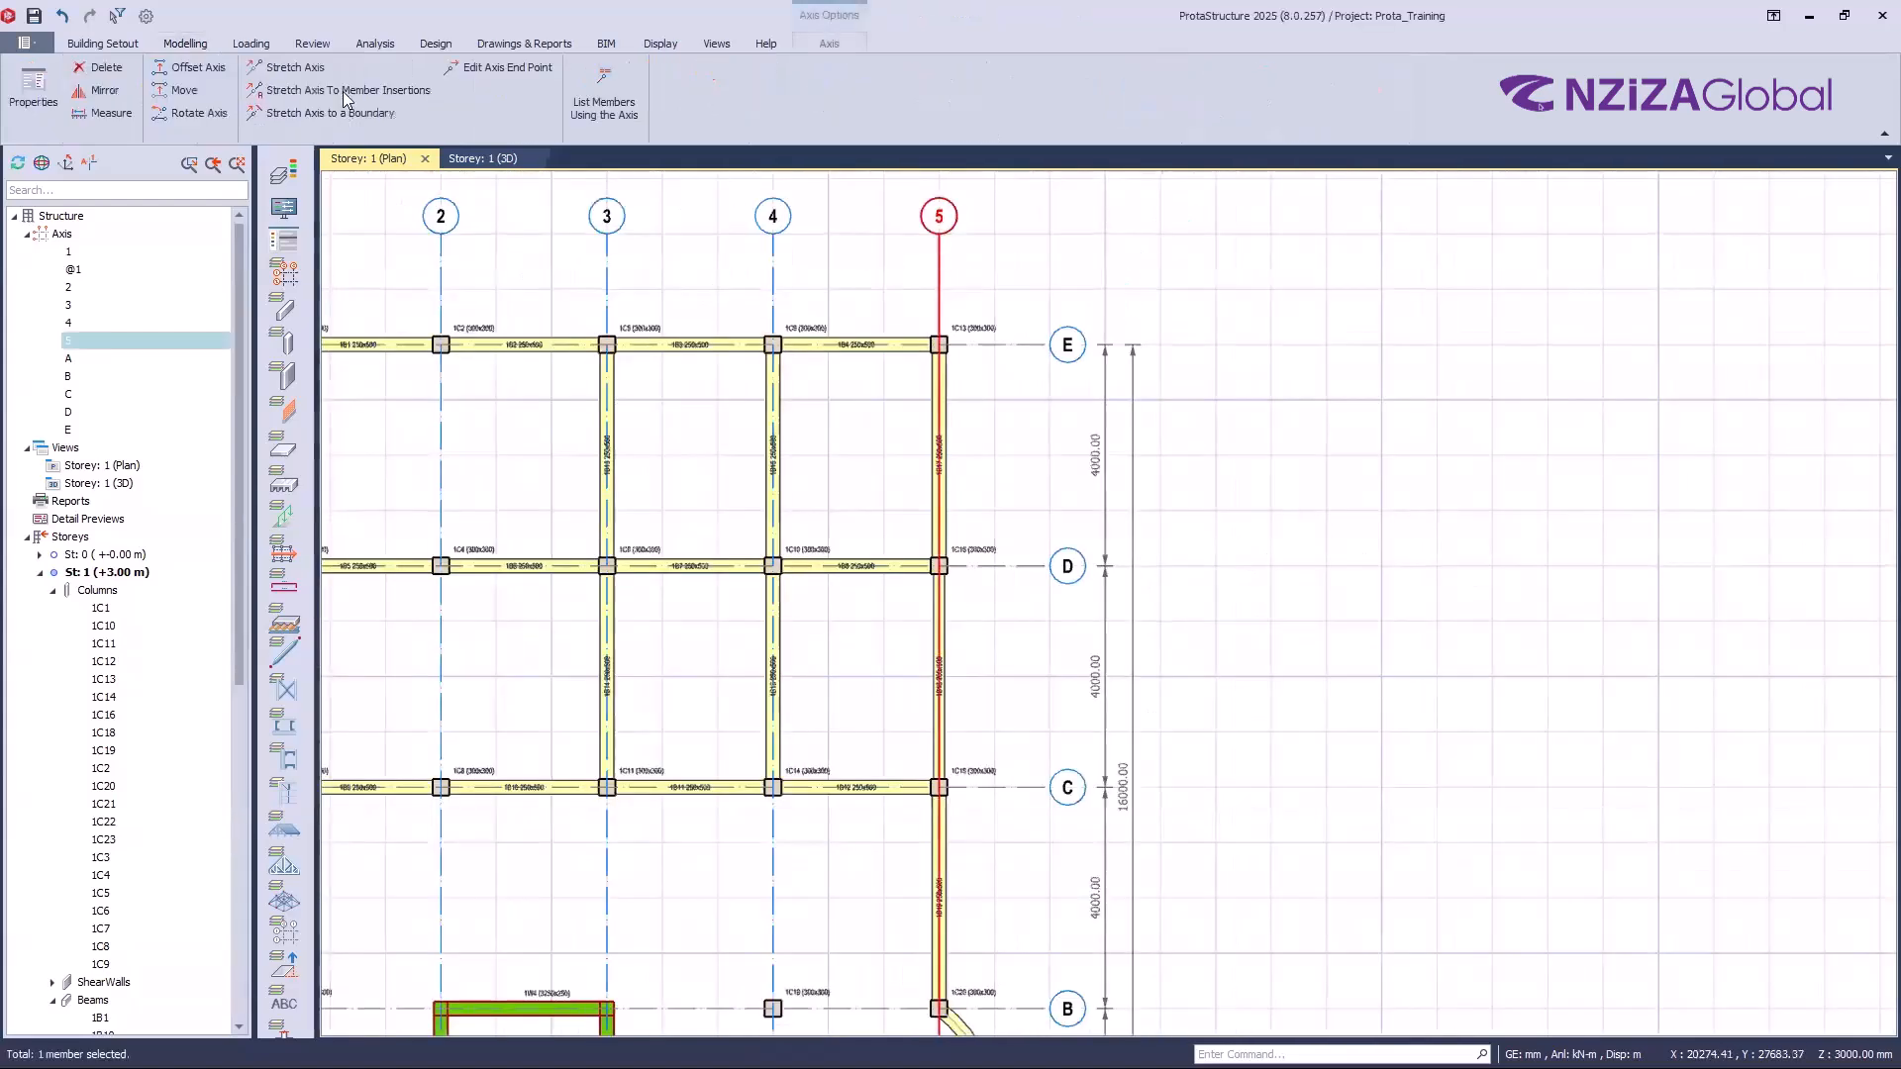
{"action": "left_click", "coordinate": [220, 71]}
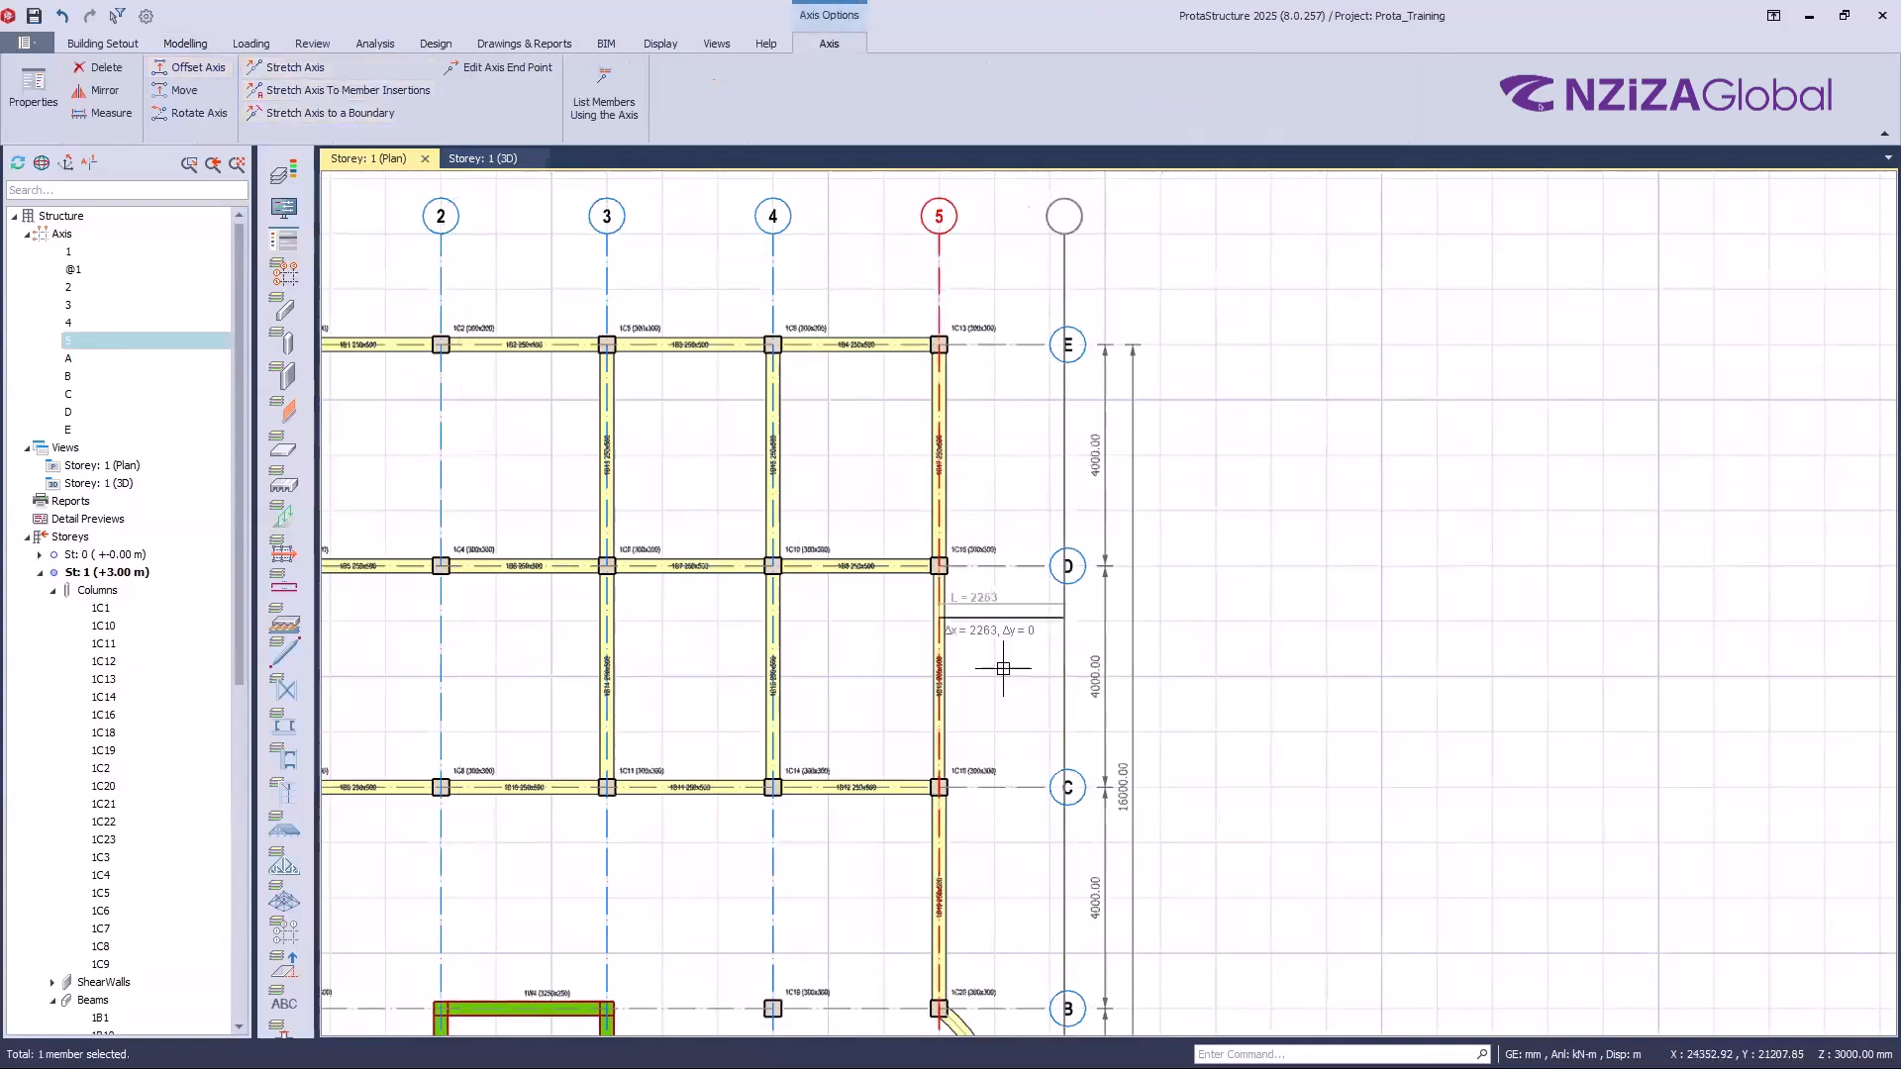
{"action": "scroll", "coordinate": [942, 753], "scroll_direction": "up", "scroll_amount": 4}
{"action": "left_click", "coordinate": [947, 709]}
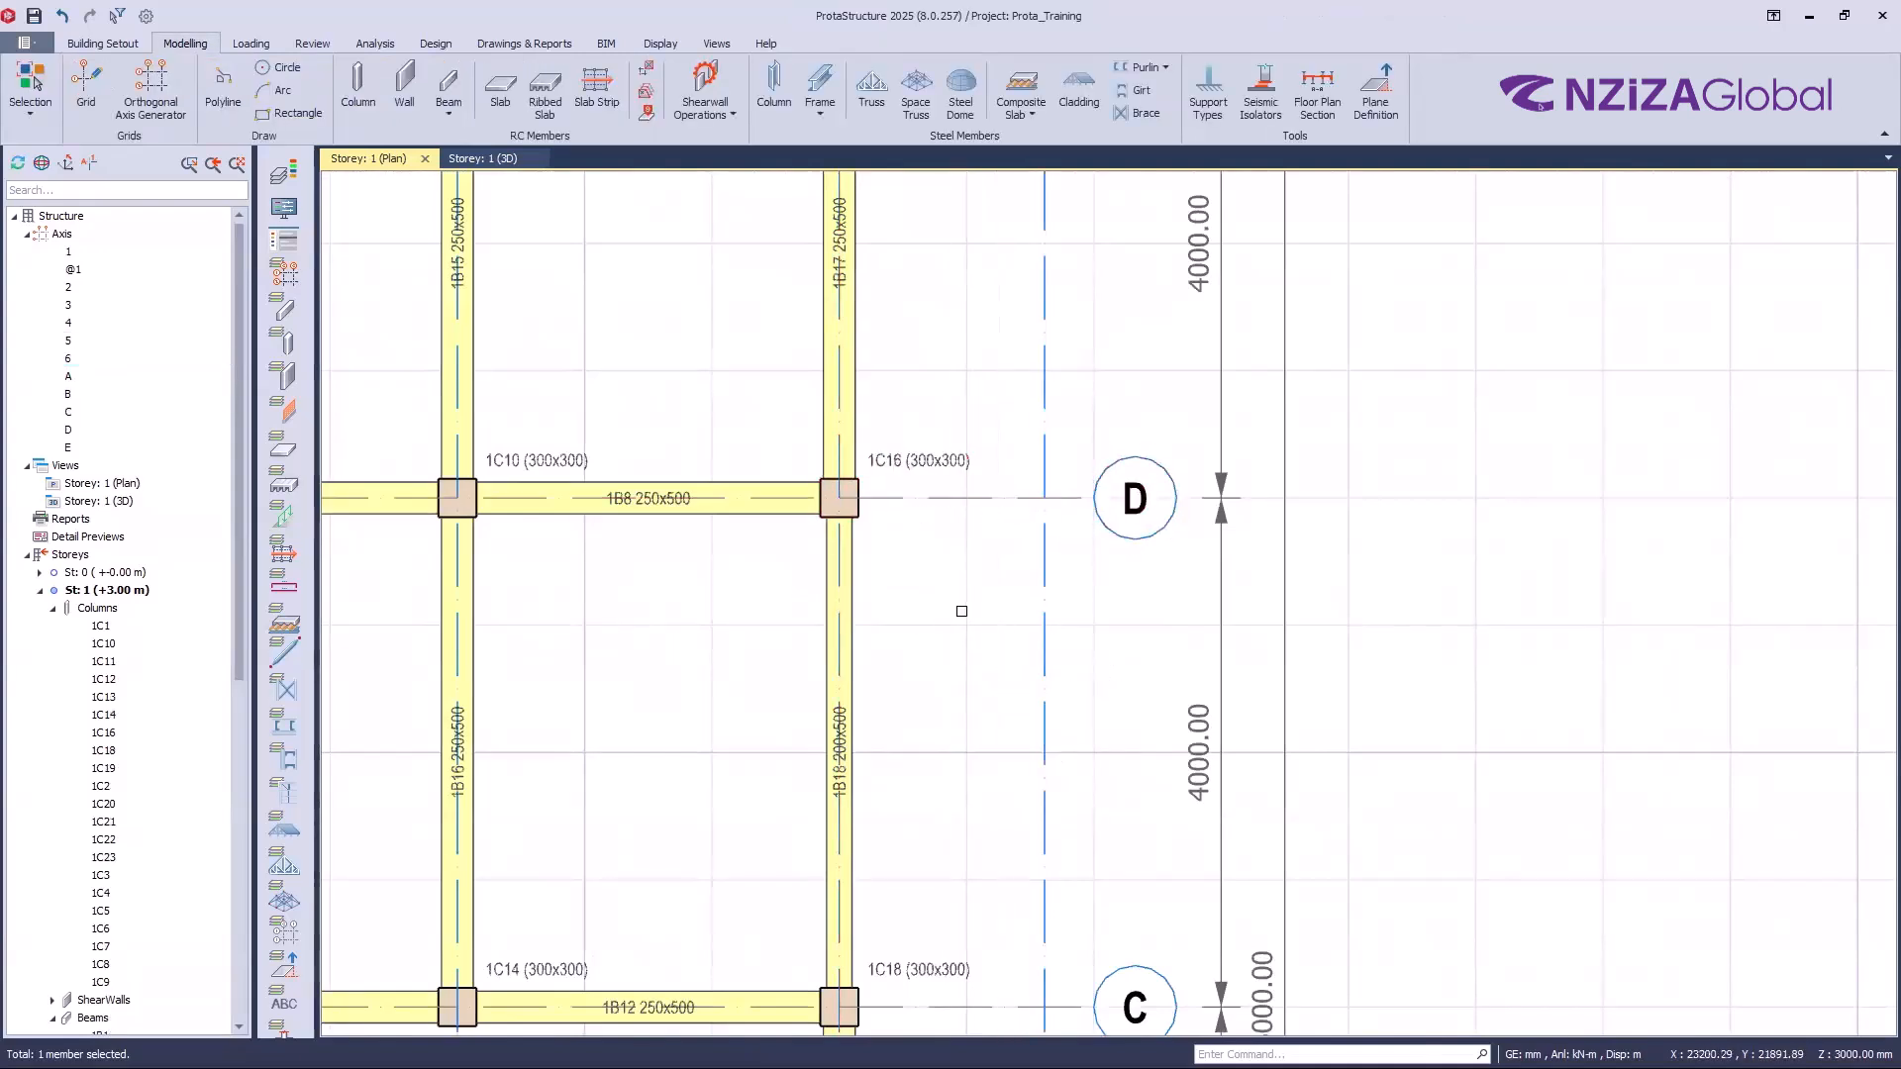
Step: Insert a normal cantilever beam along axis D from column 1C16 at axis 5 to the intersection with axis 6
{"action": "left_click", "coordinate": [450, 116]}
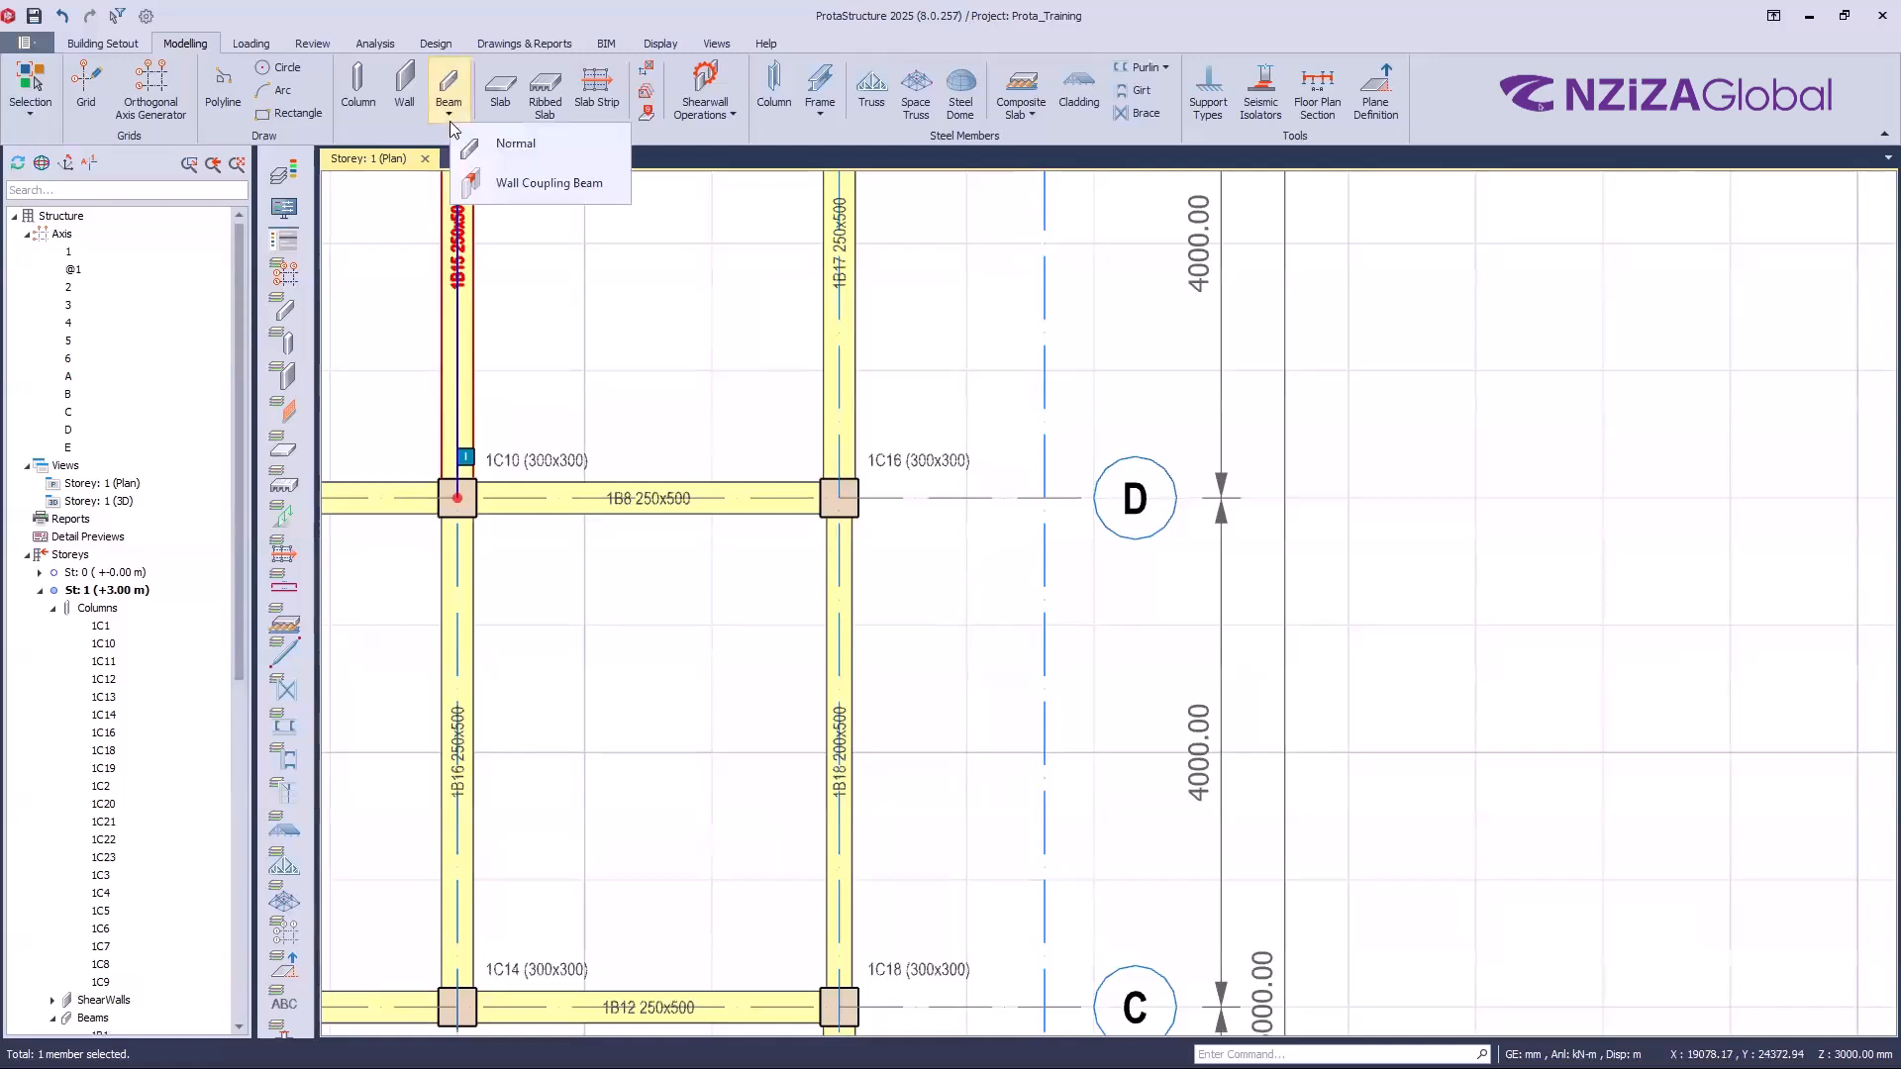
{"action": "left_click", "coordinate": [495, 145]}
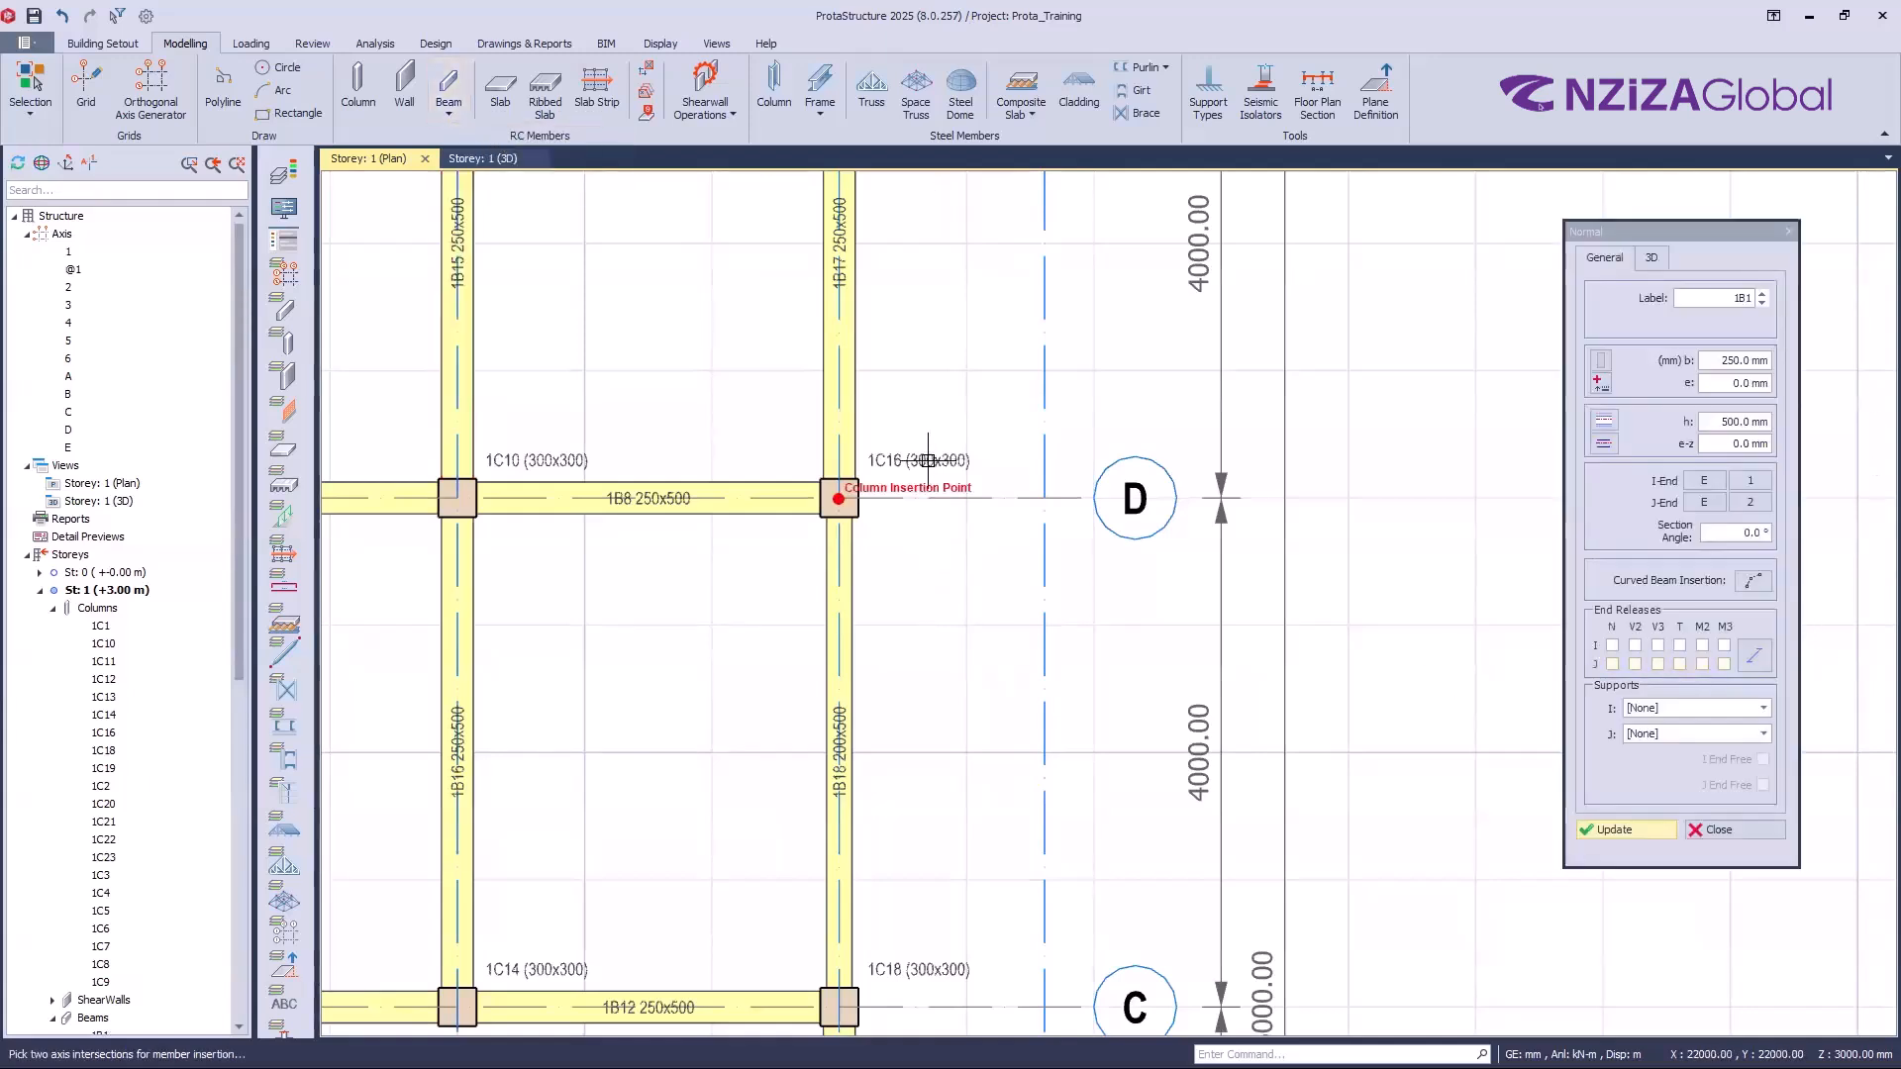
{"action": "scroll", "coordinate": [832, 495], "scroll_direction": "up", "scroll_amount": 2}
{"action": "left_click", "coordinate": [810, 508]}
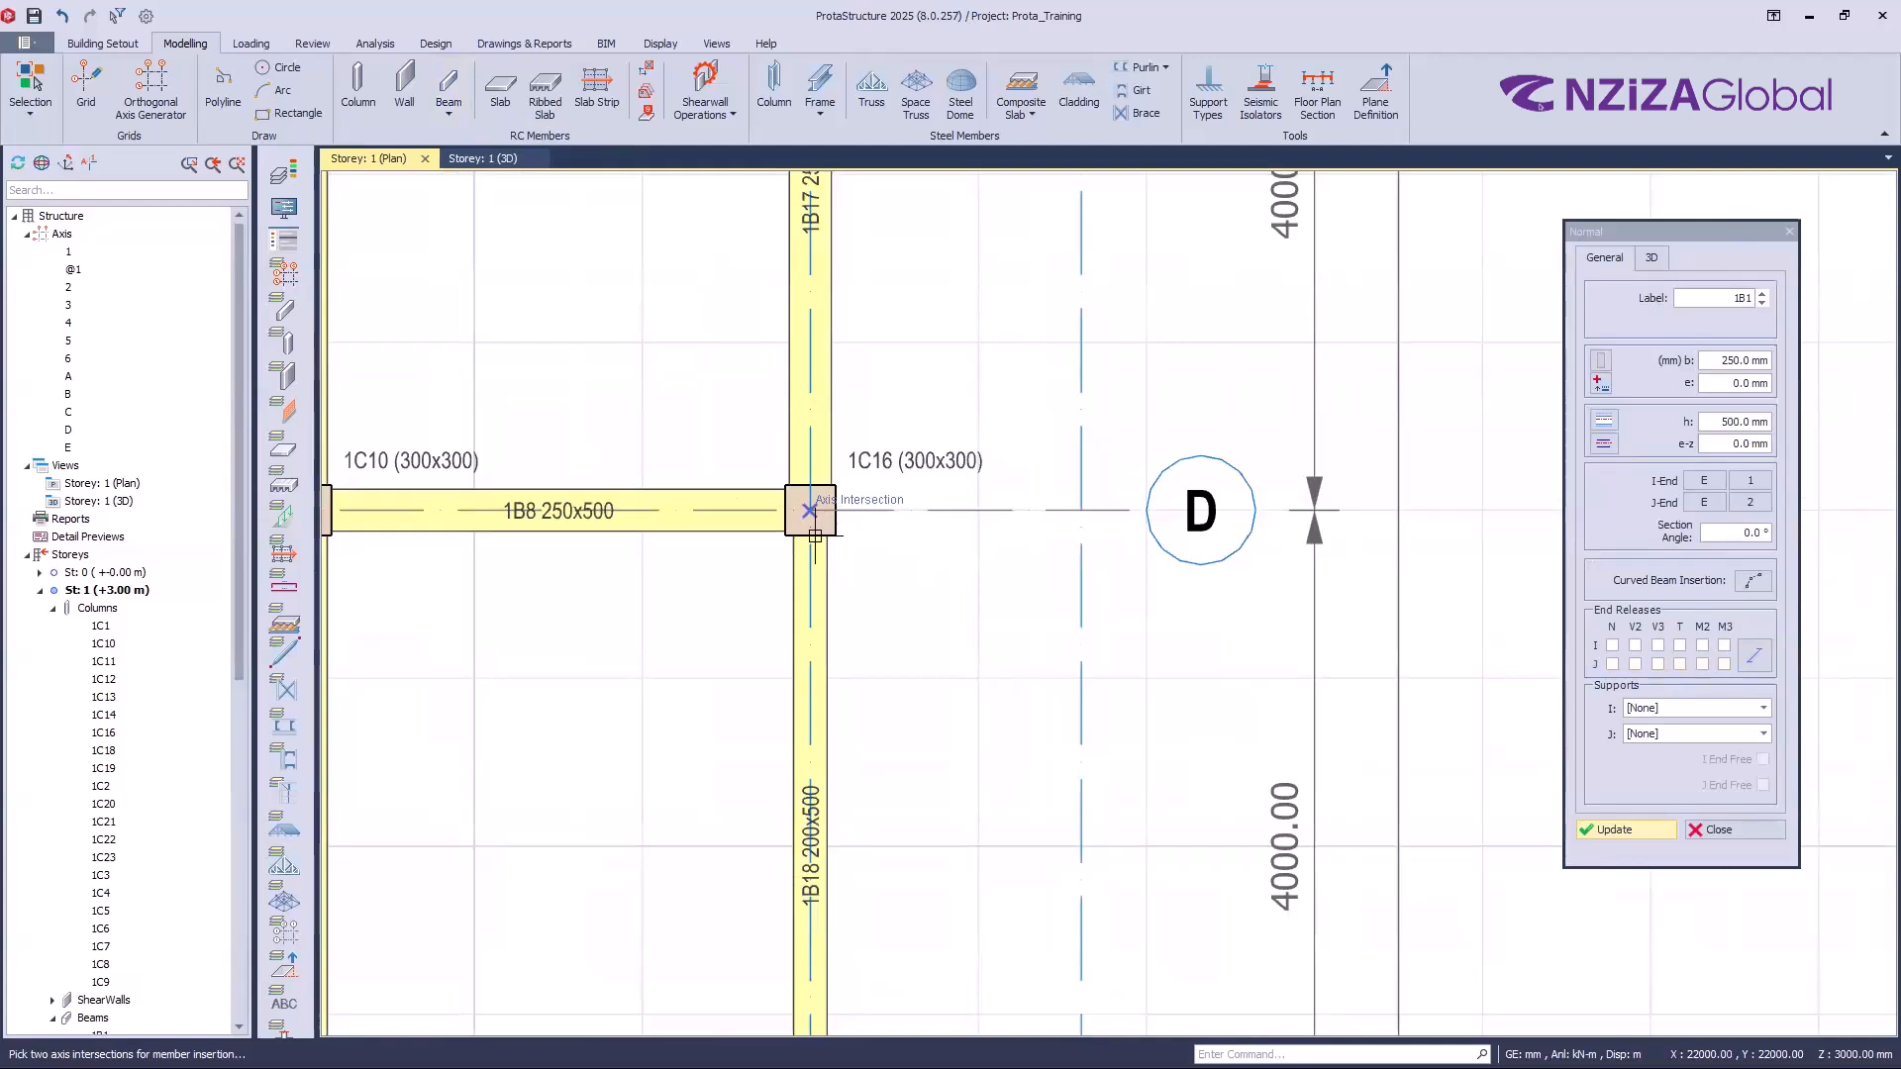
{"action": "left_click", "coordinate": [1080, 508]}
{"action": "key", "text": "Escape"}
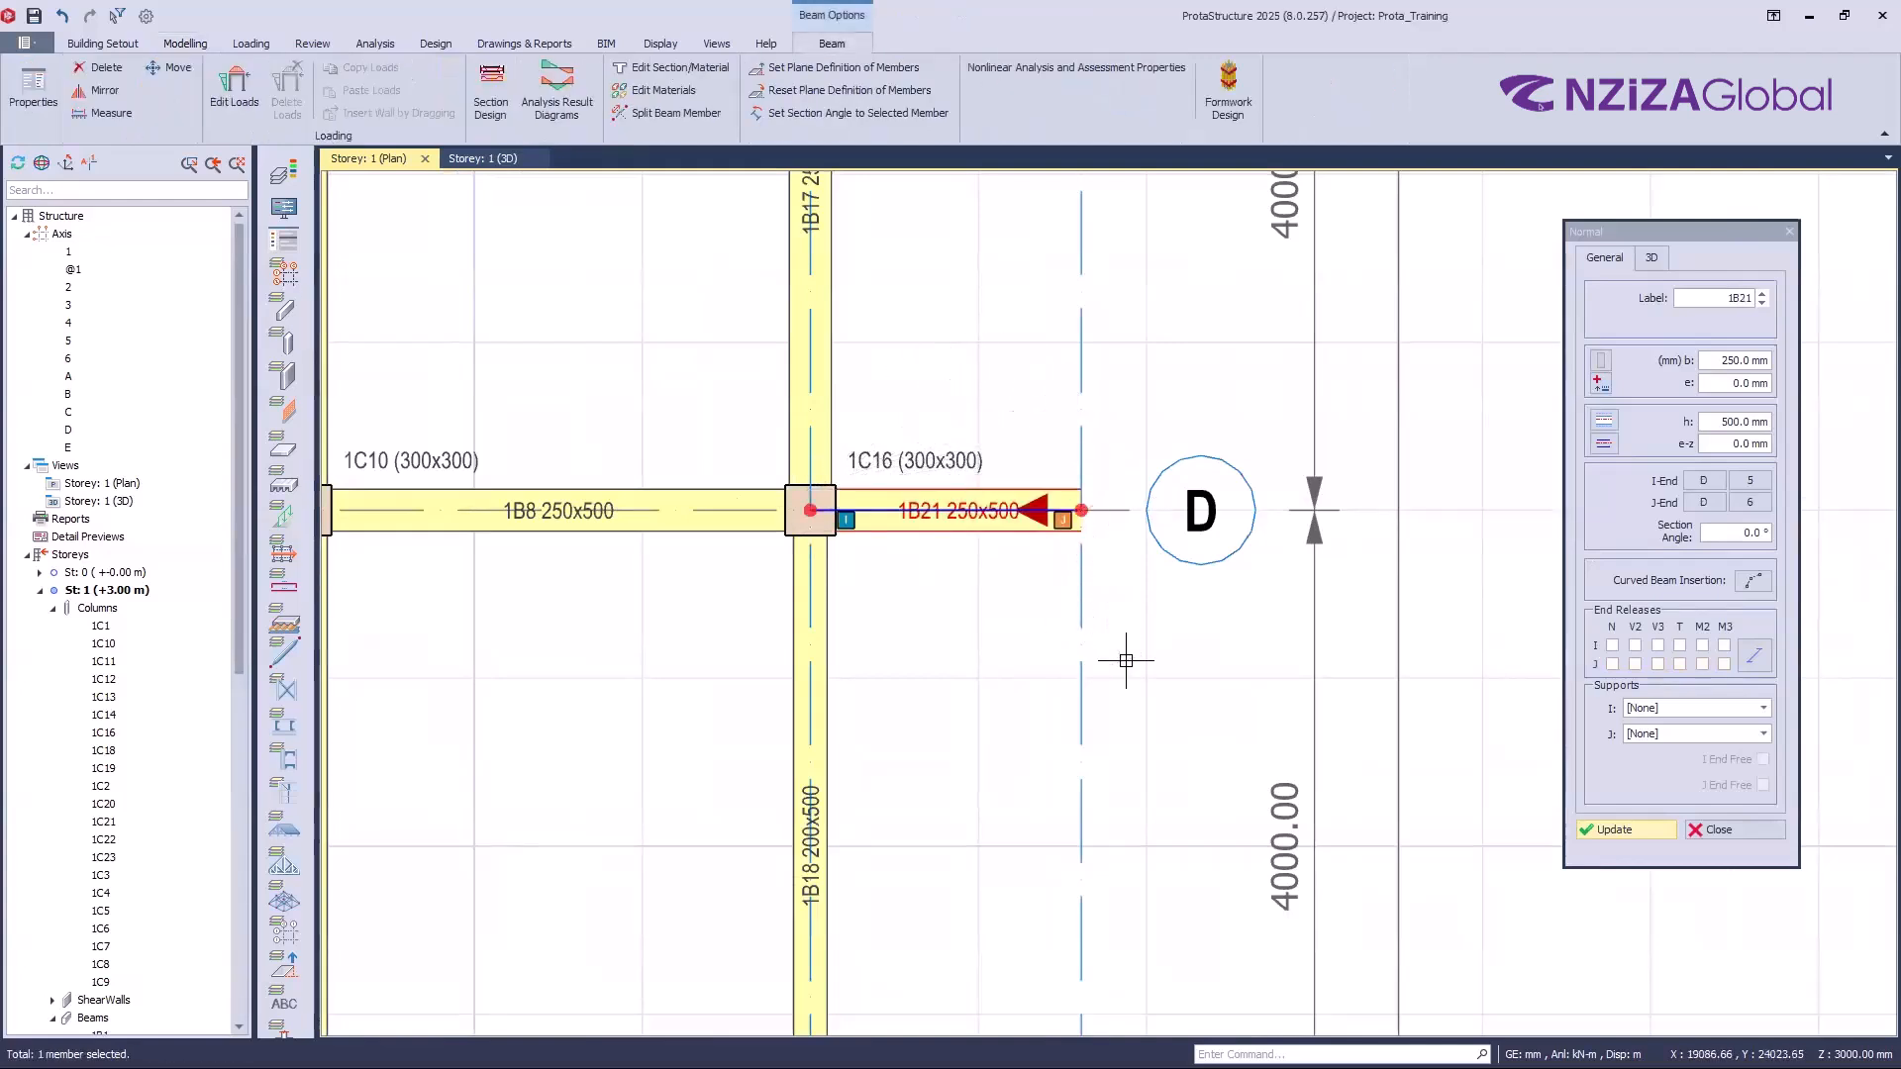
{"action": "key", "text": "Escape"}
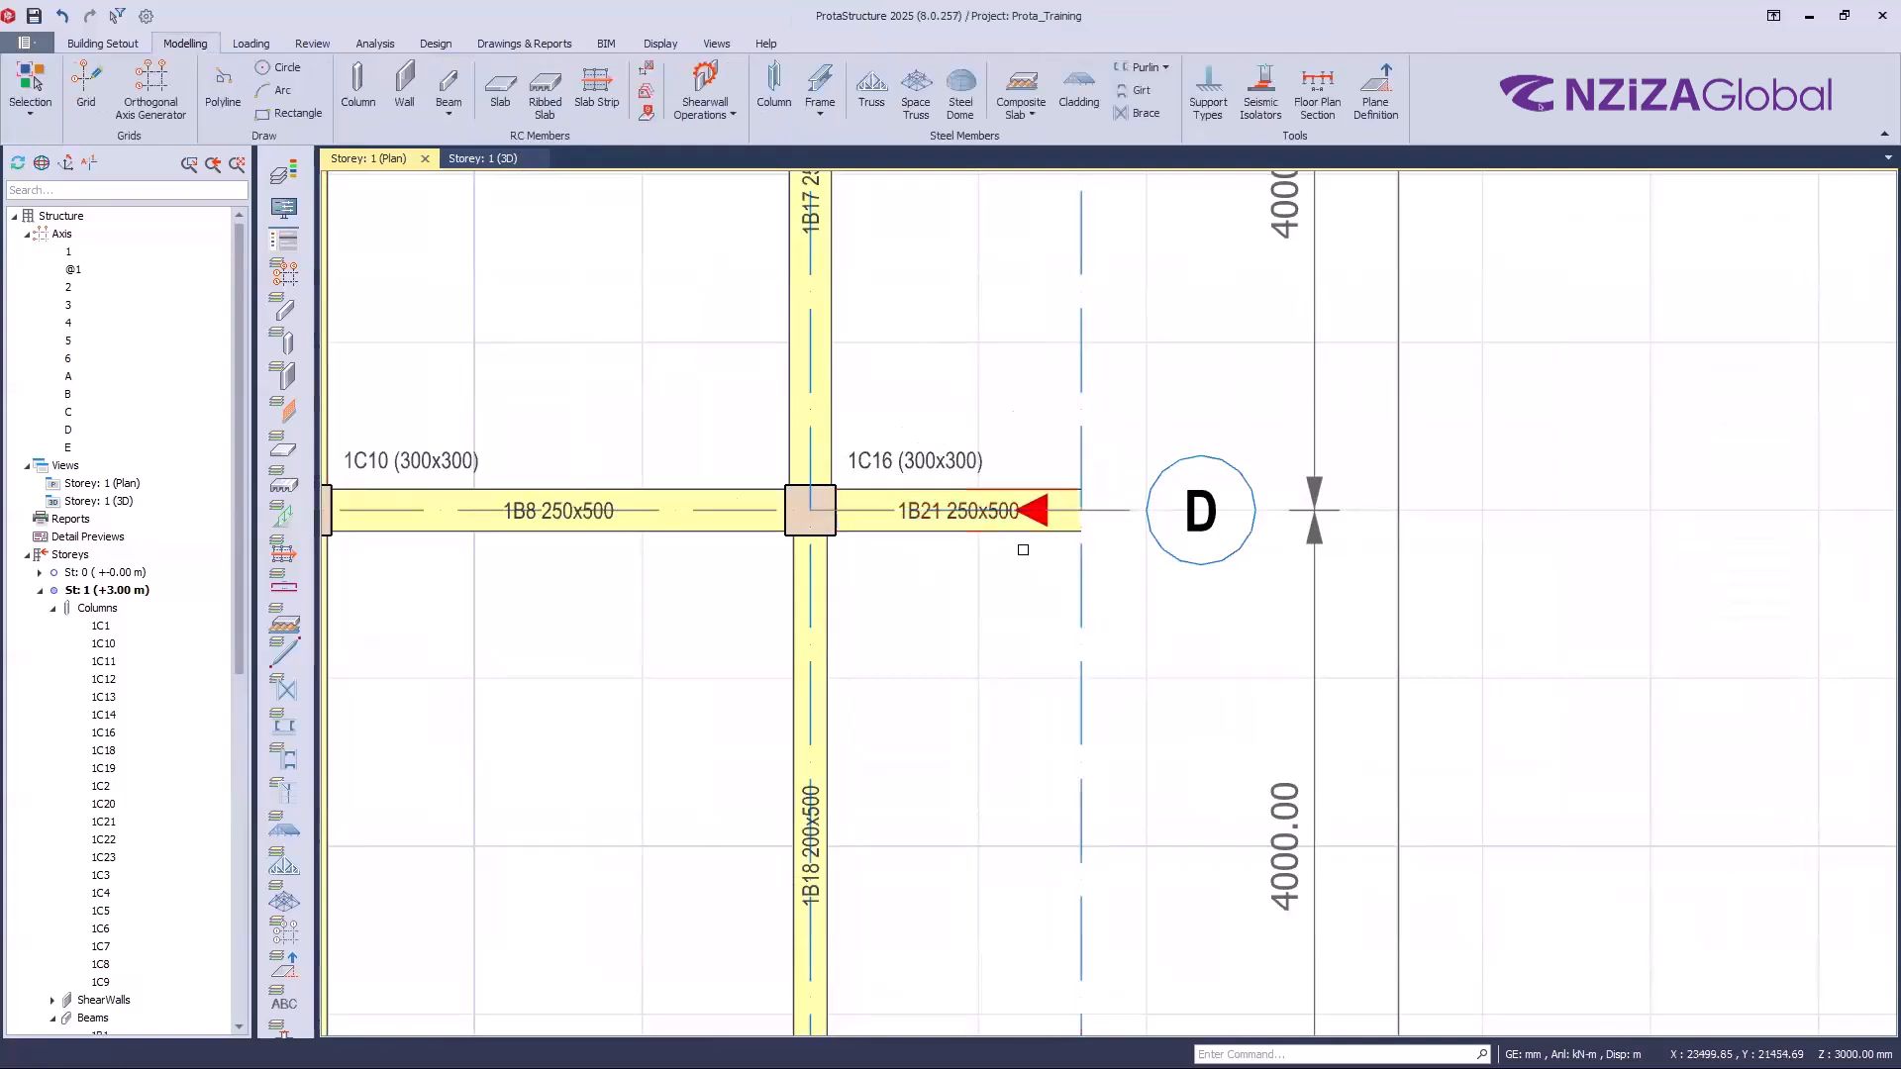
Step: Examine the cantilever beam and the arrow marker at its free end in the plan and in the Storey 1 3D view
{"action": "scroll", "coordinate": [1003, 518], "scroll_direction": "up", "scroll_amount": 2}
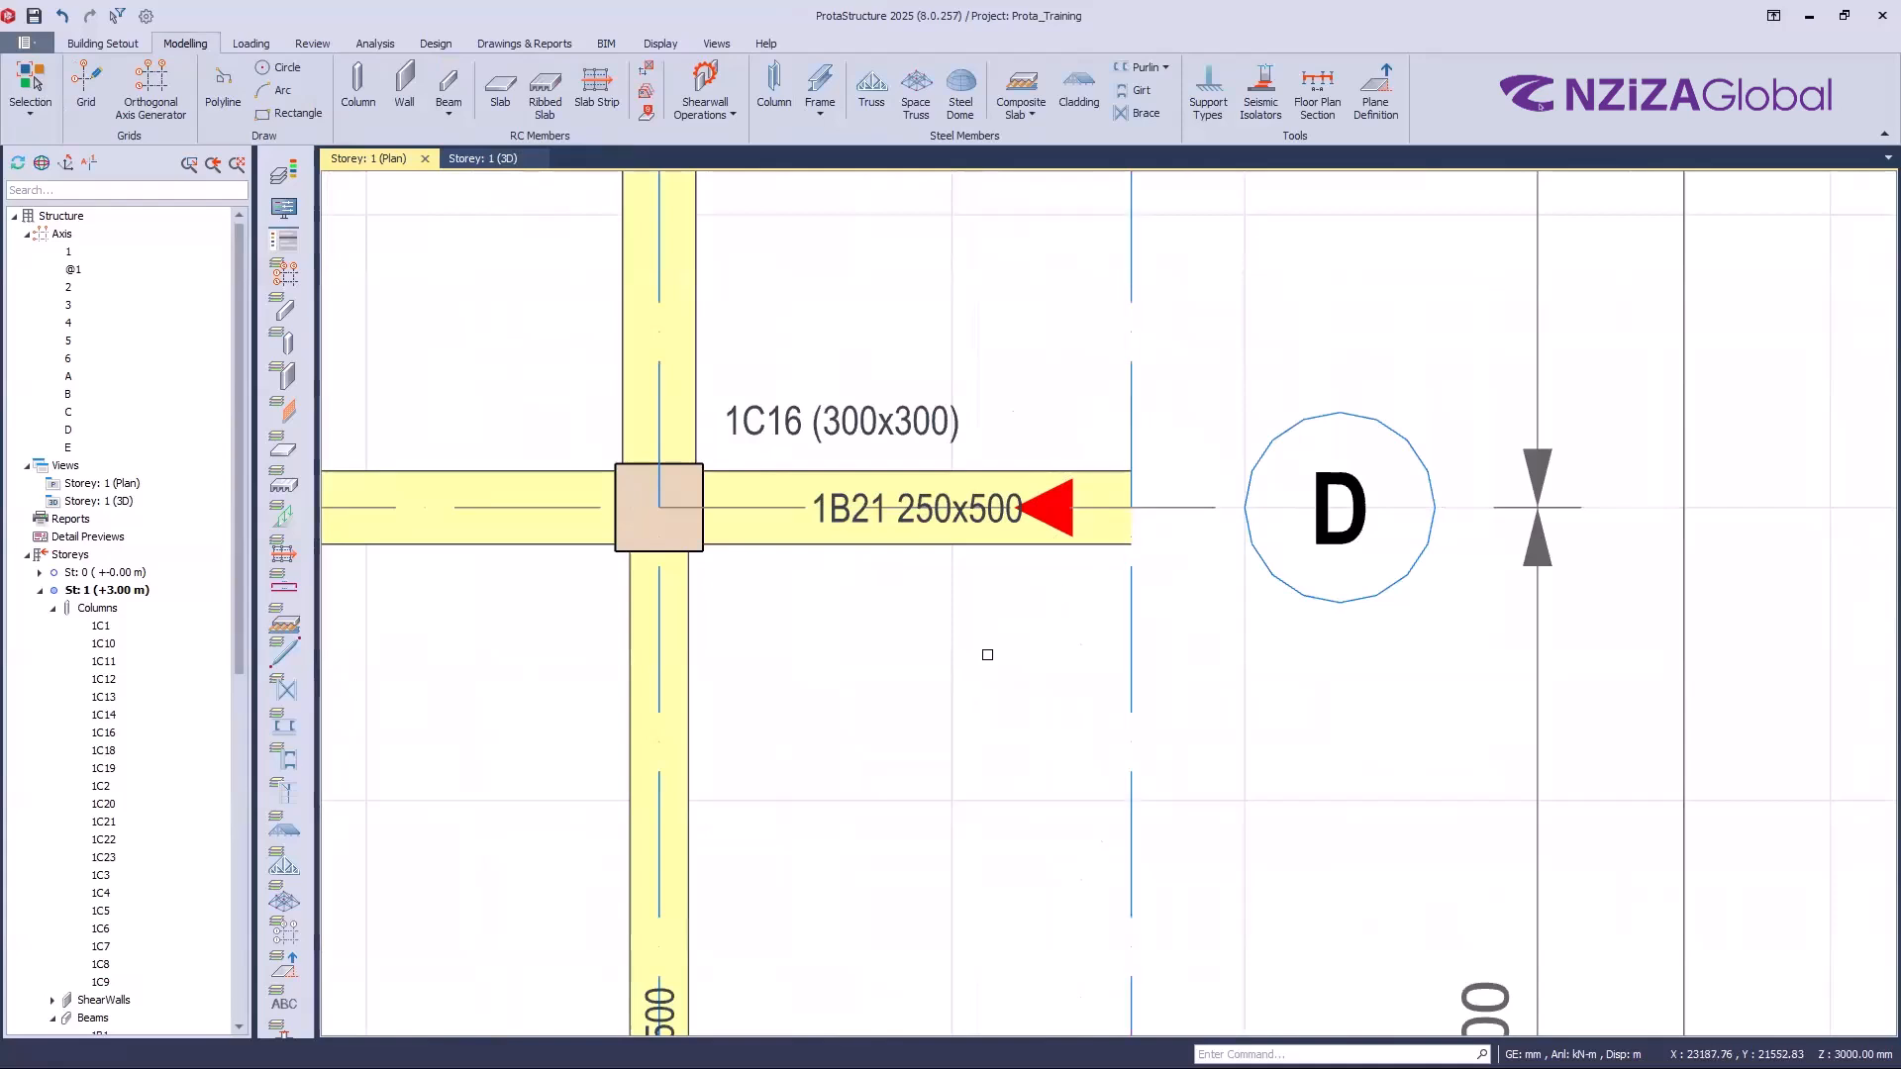
{"action": "left_click", "coordinate": [1059, 510]}
{"action": "scroll", "coordinate": [1062, 511], "scroll_direction": "up", "scroll_amount": 1}
{"action": "mouse_move", "coordinate": [1061, 505]}
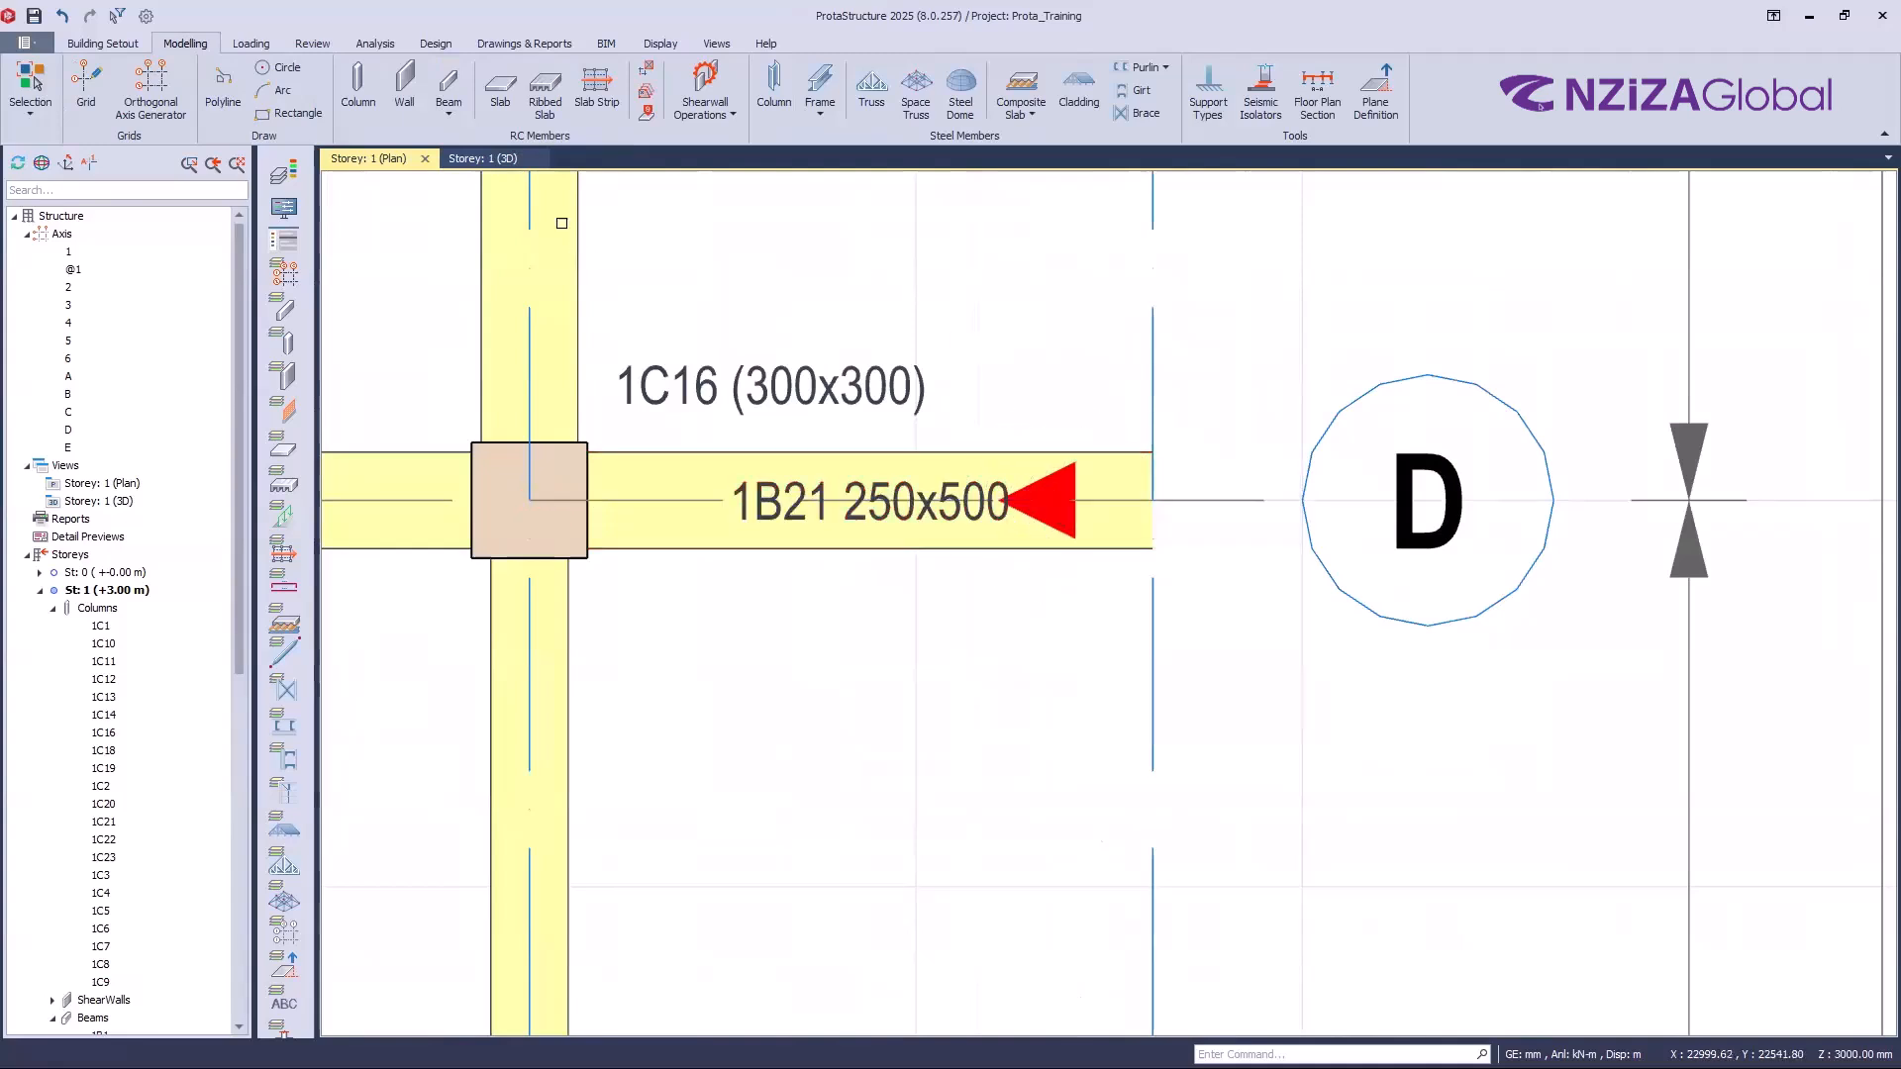
{"action": "left_click", "coordinate": [484, 162]}
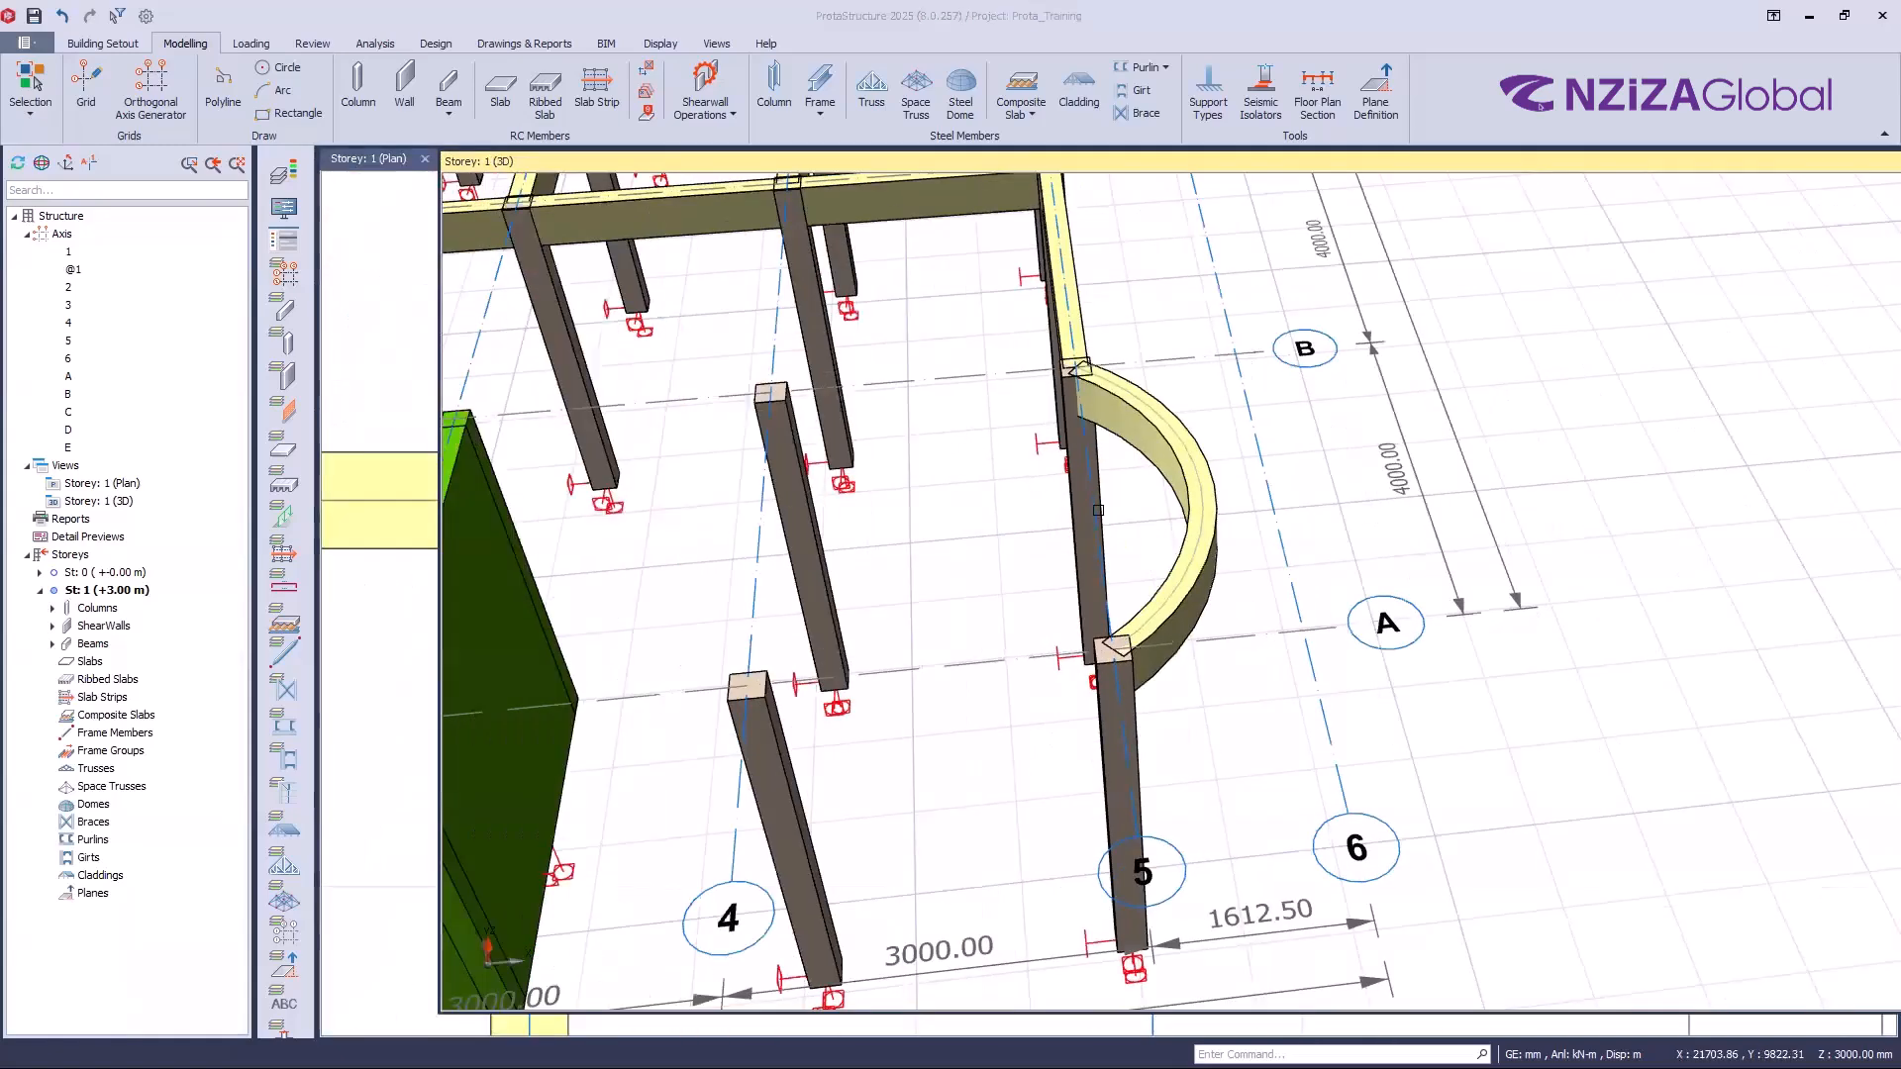
{"action": "scroll", "coordinate": [1083, 556], "scroll_direction": "down", "scroll_amount": 5}
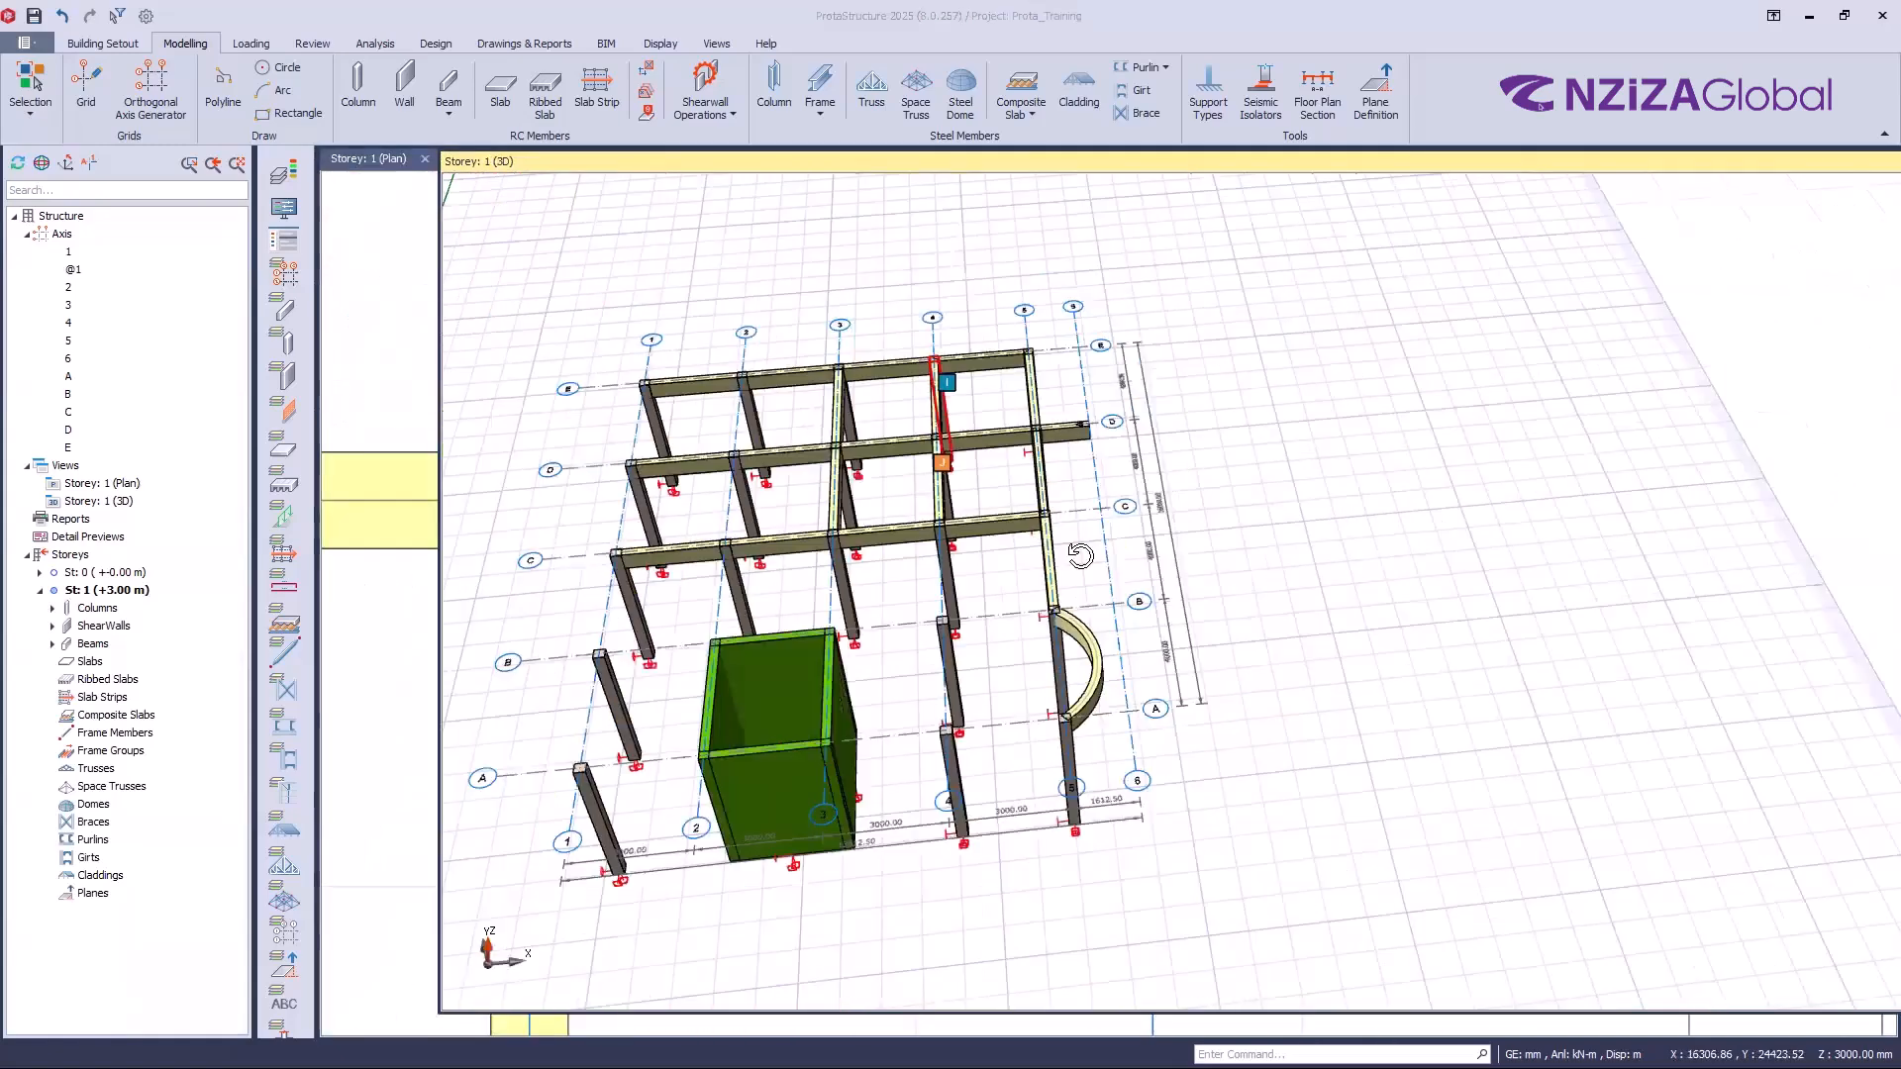
{"action": "scroll", "coordinate": [1152, 546], "scroll_direction": "up", "scroll_amount": 5}
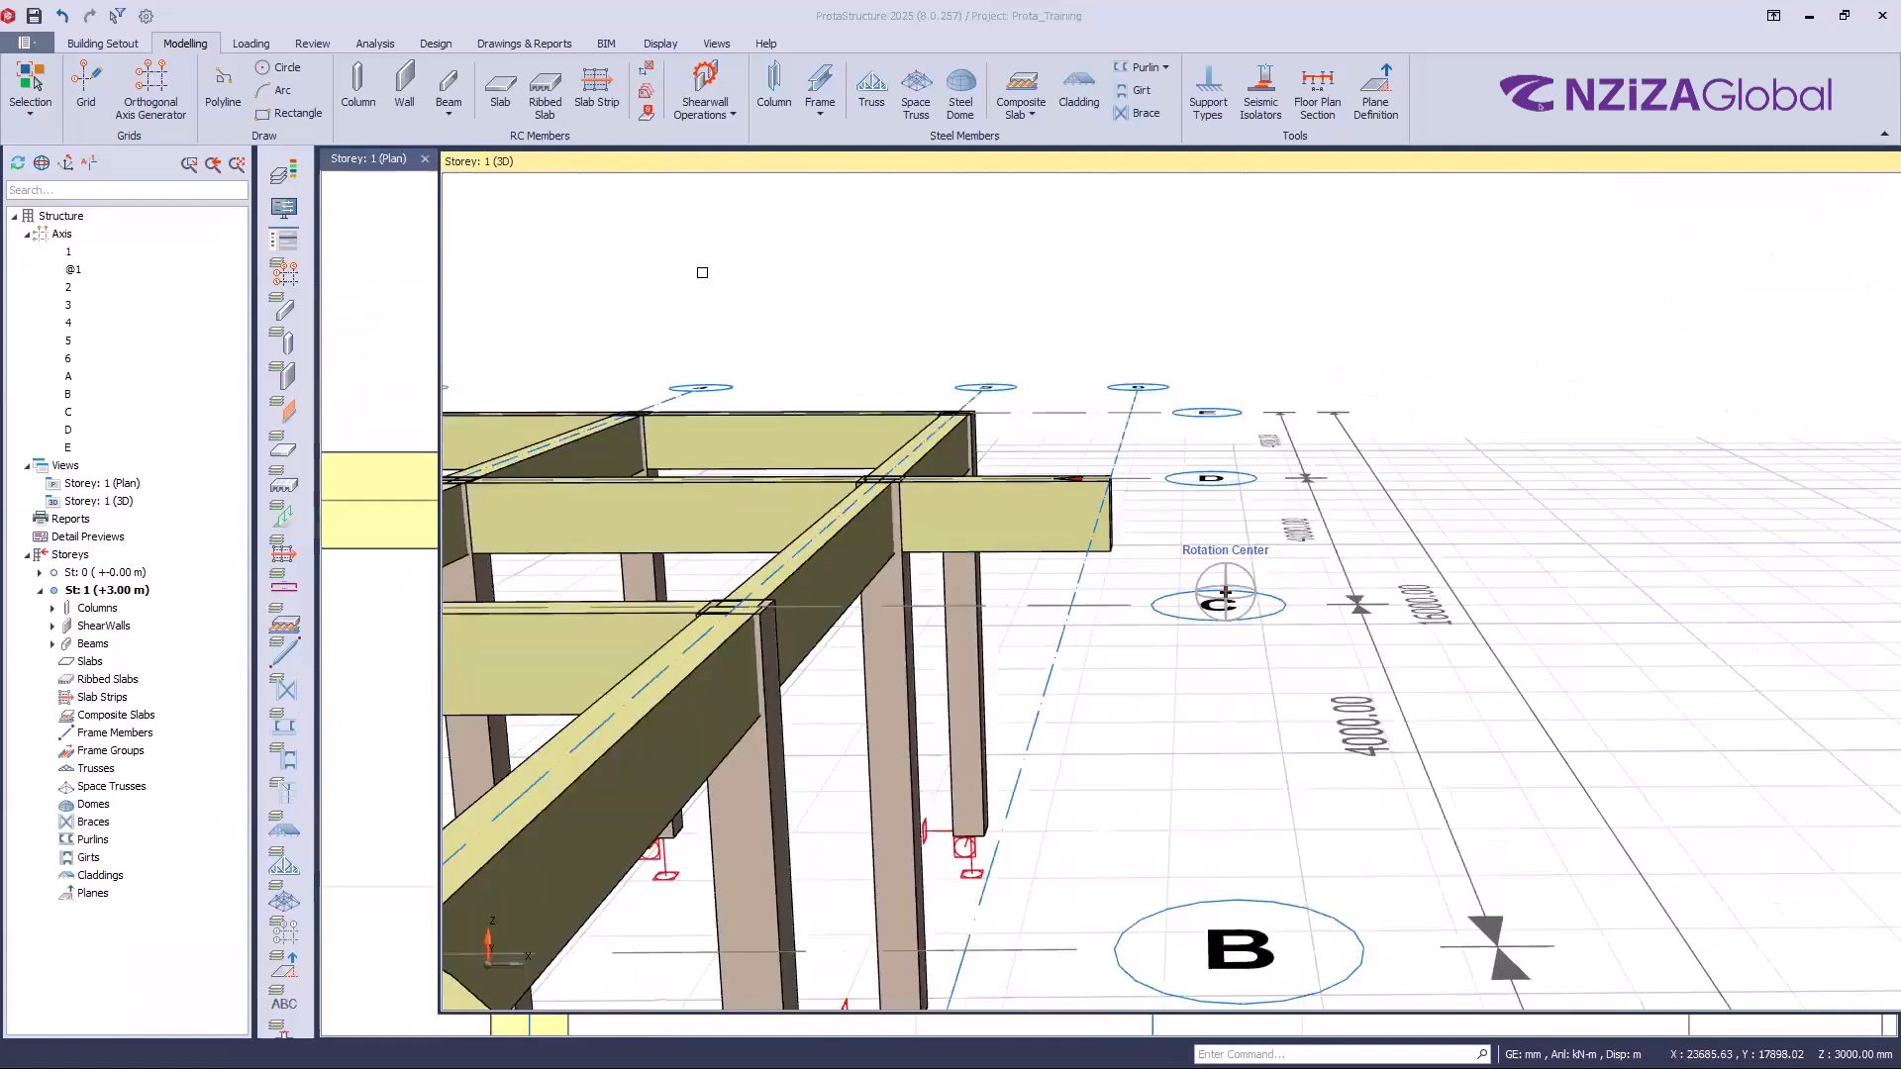
{"action": "right_click_drag", "start_coordinate": [560, 167], "coordinate": [1088, 574]}
{"action": "left_click", "coordinate": [716, 526]}
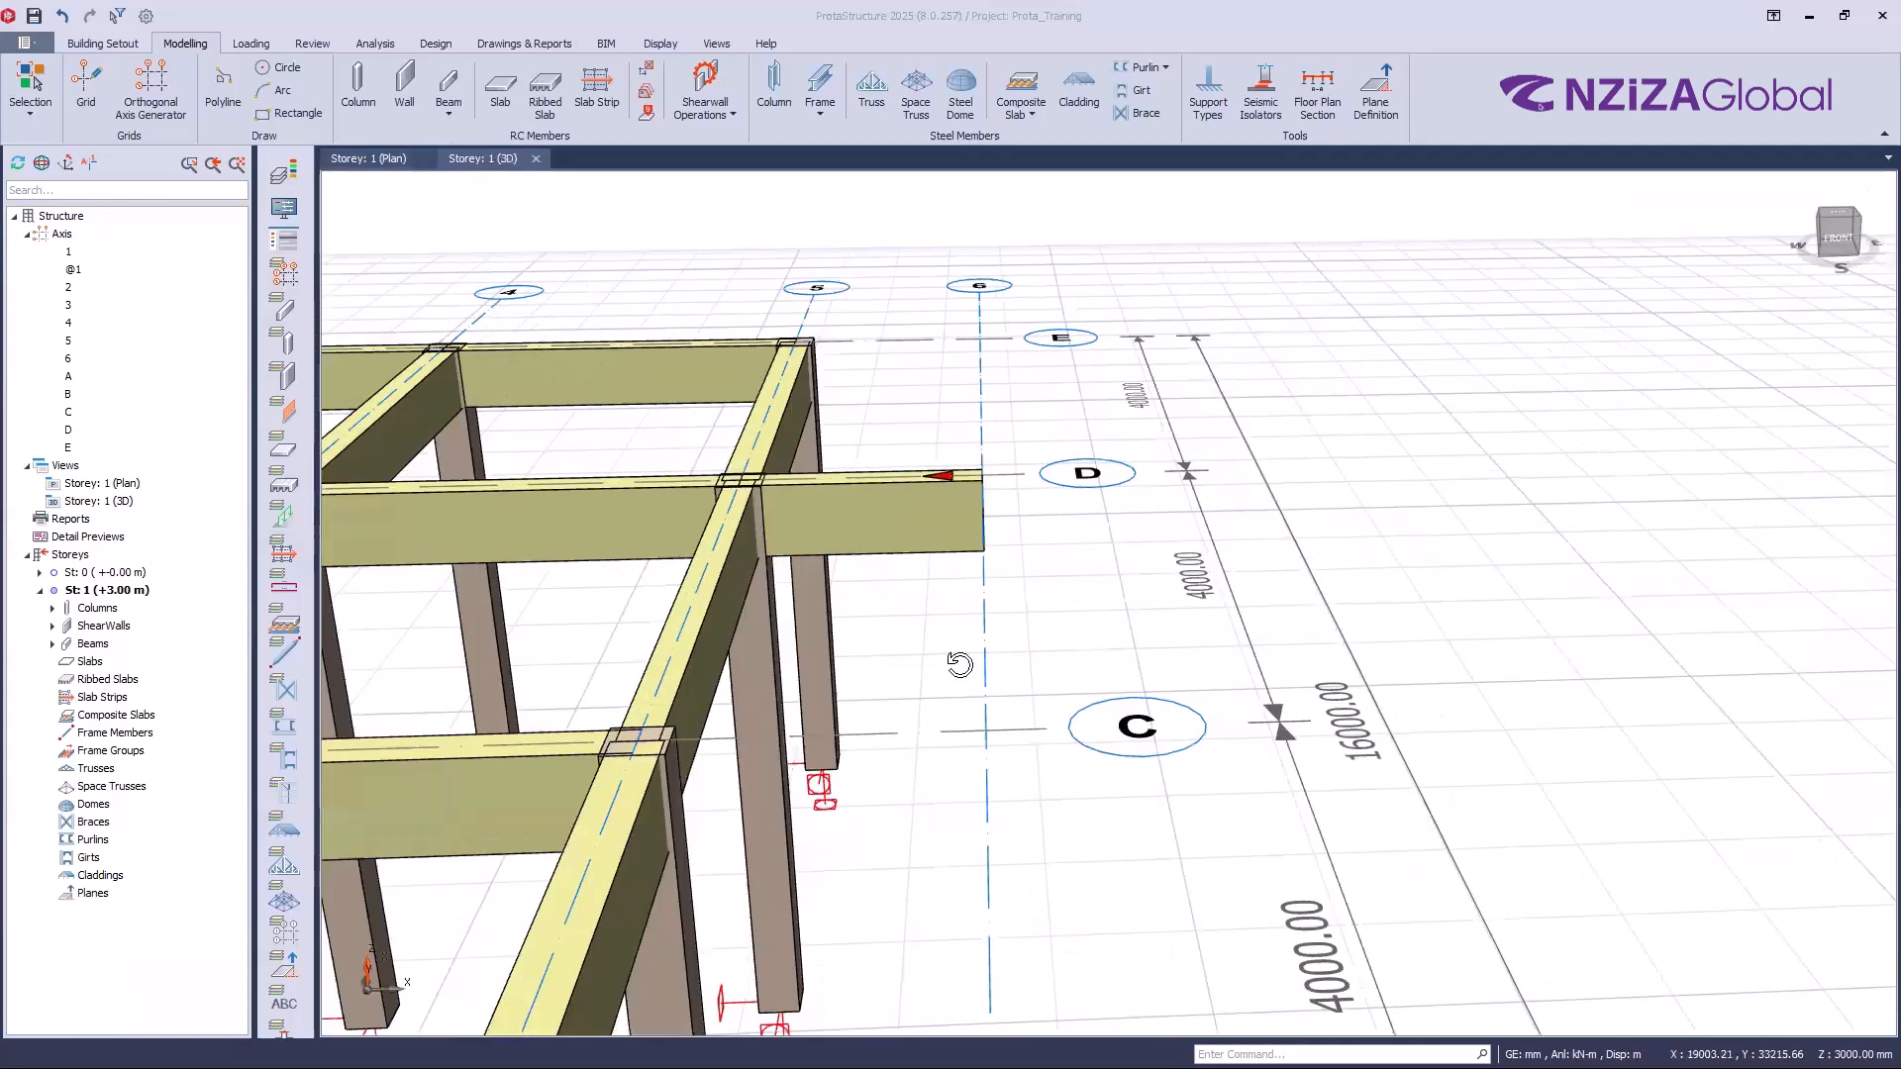
{"action": "scroll", "coordinate": [981, 427], "scroll_direction": "up", "scroll_amount": 2}
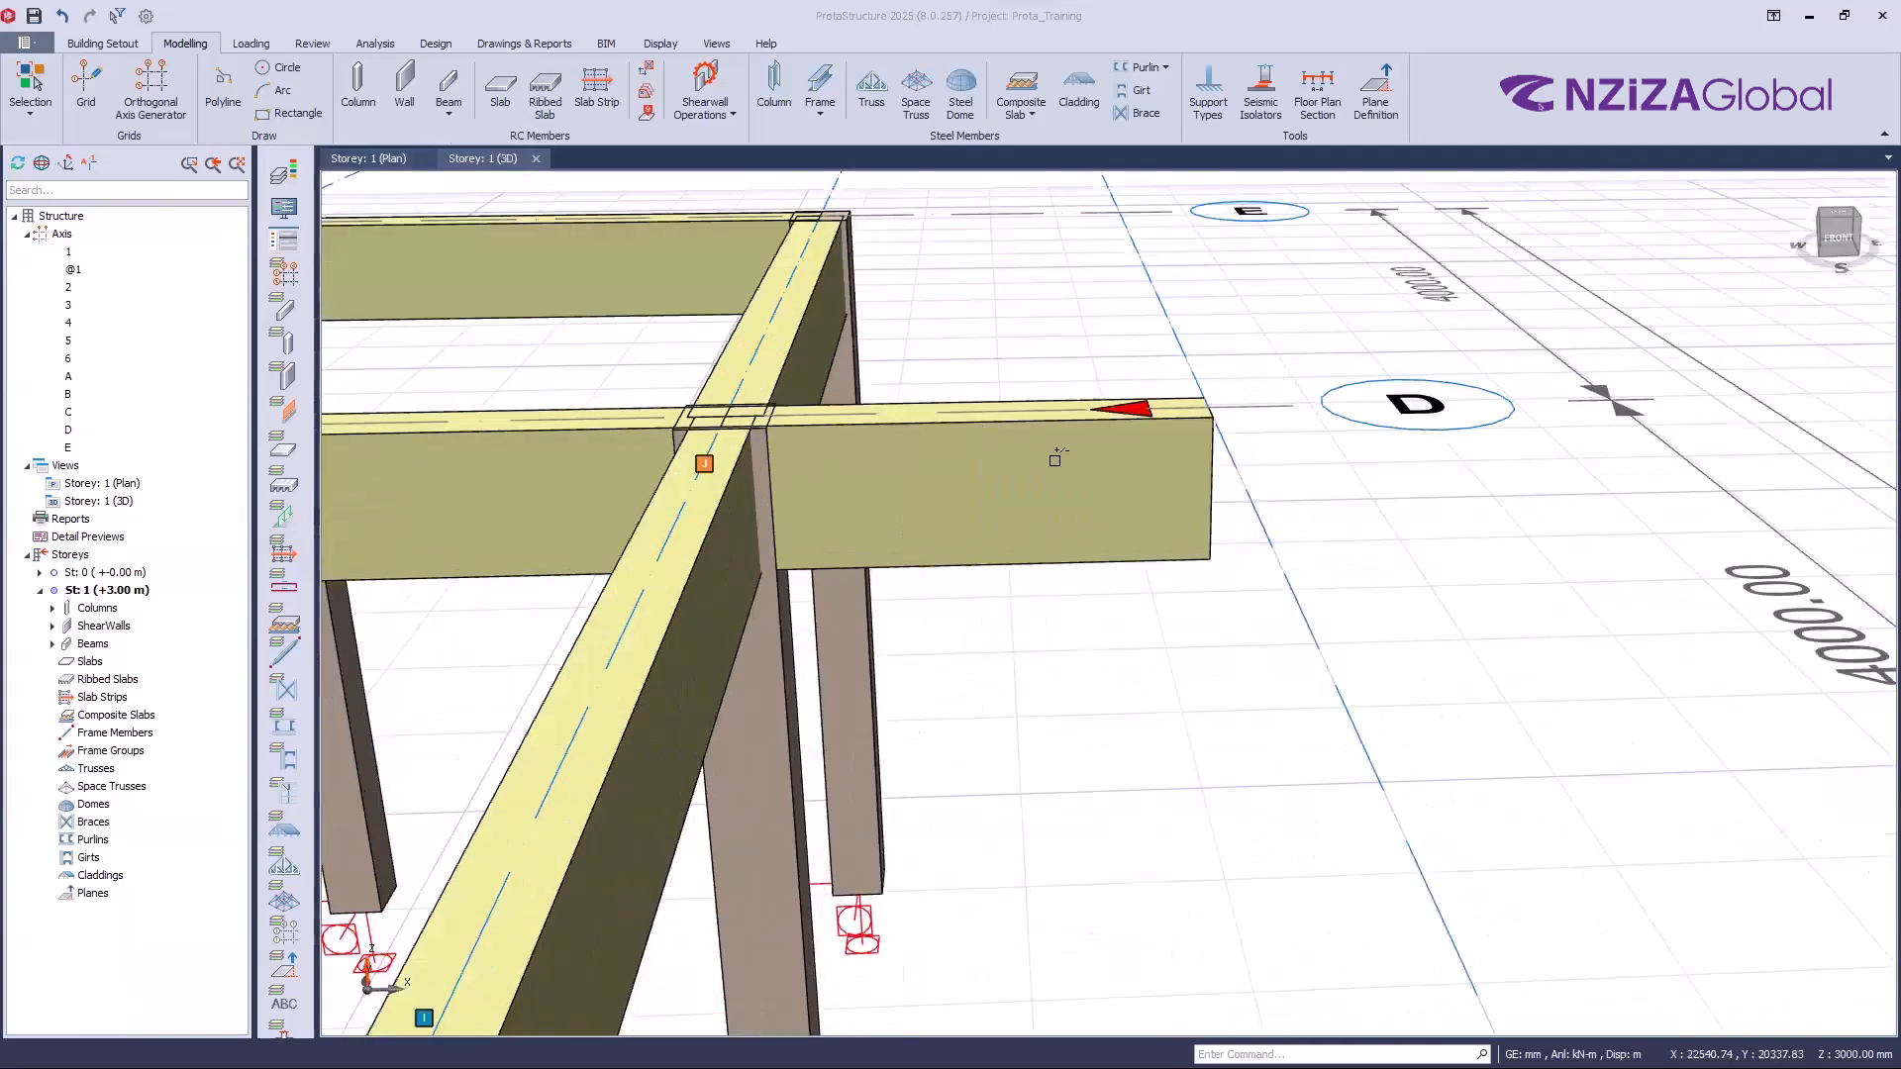
{"action": "scroll", "coordinate": [1102, 461], "scroll_direction": "up", "scroll_amount": 2}
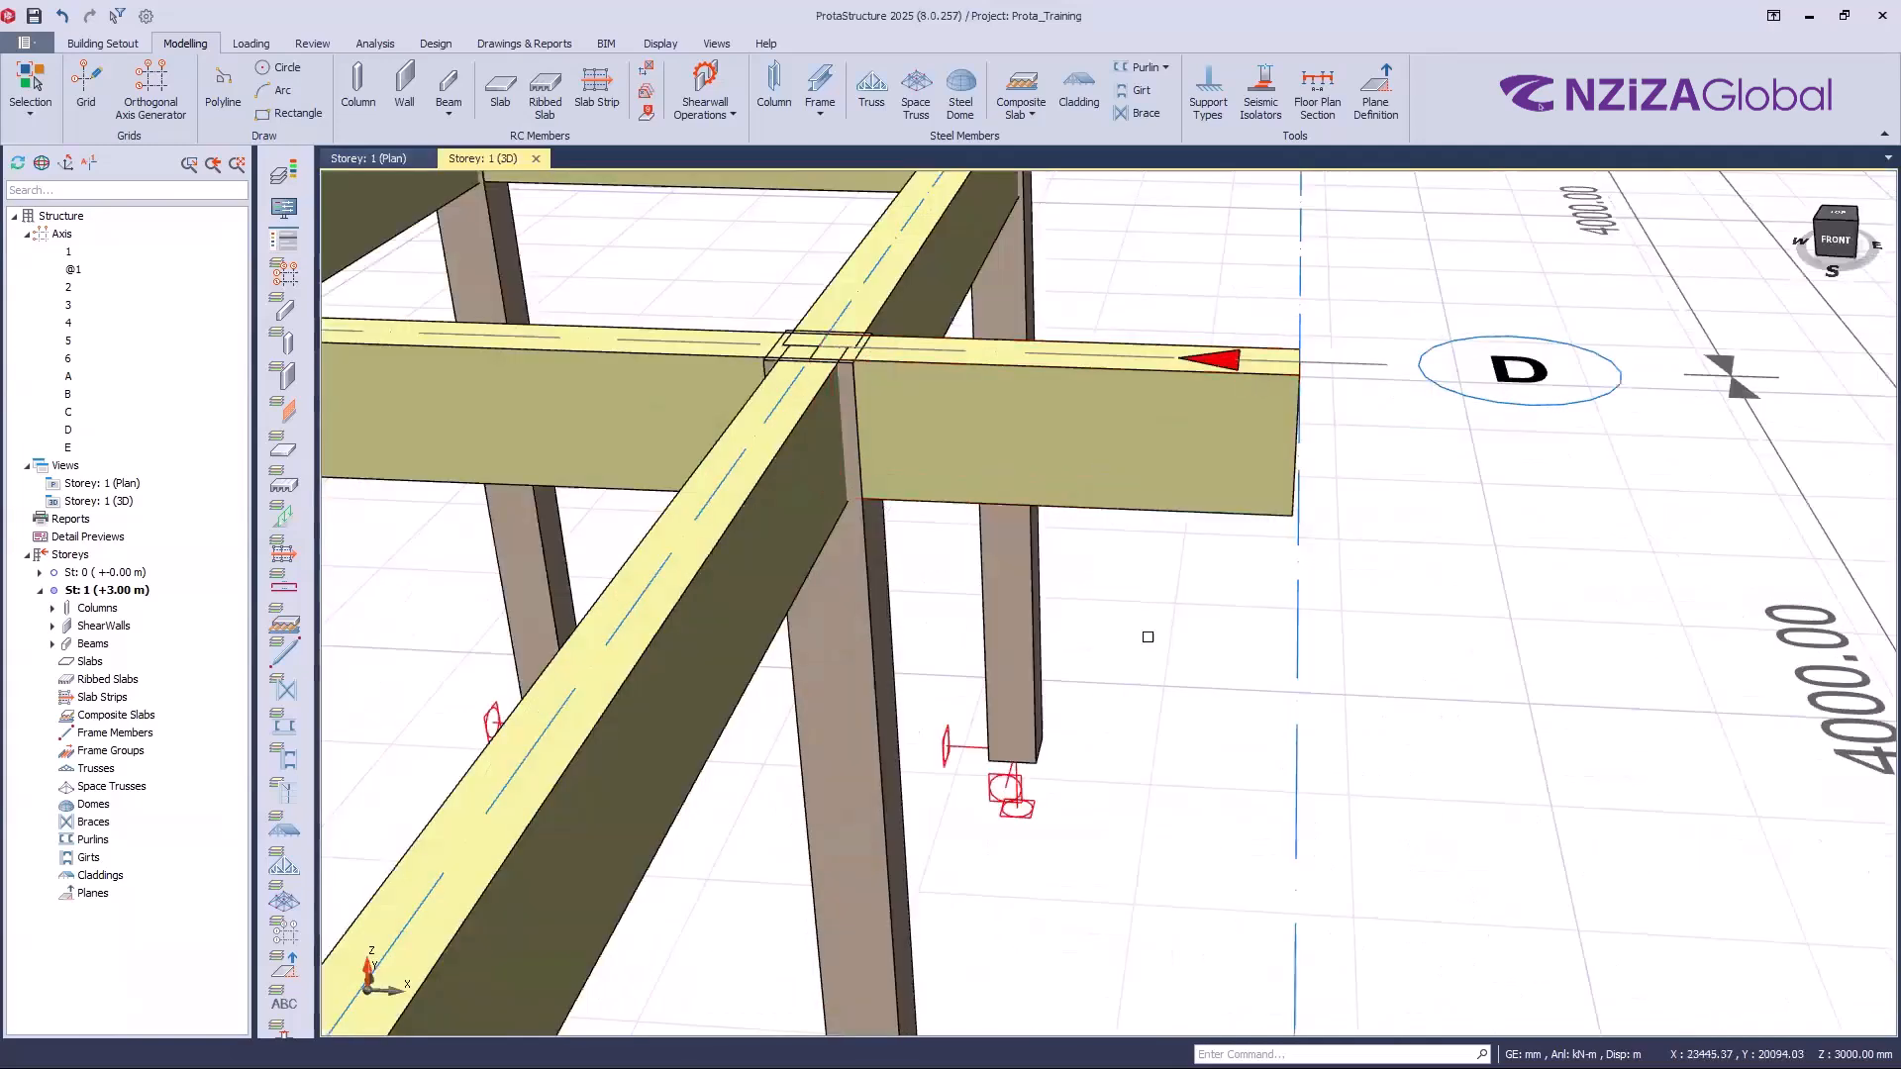
{"action": "scroll", "coordinate": [1148, 644], "scroll_direction": "down", "scroll_amount": 4}
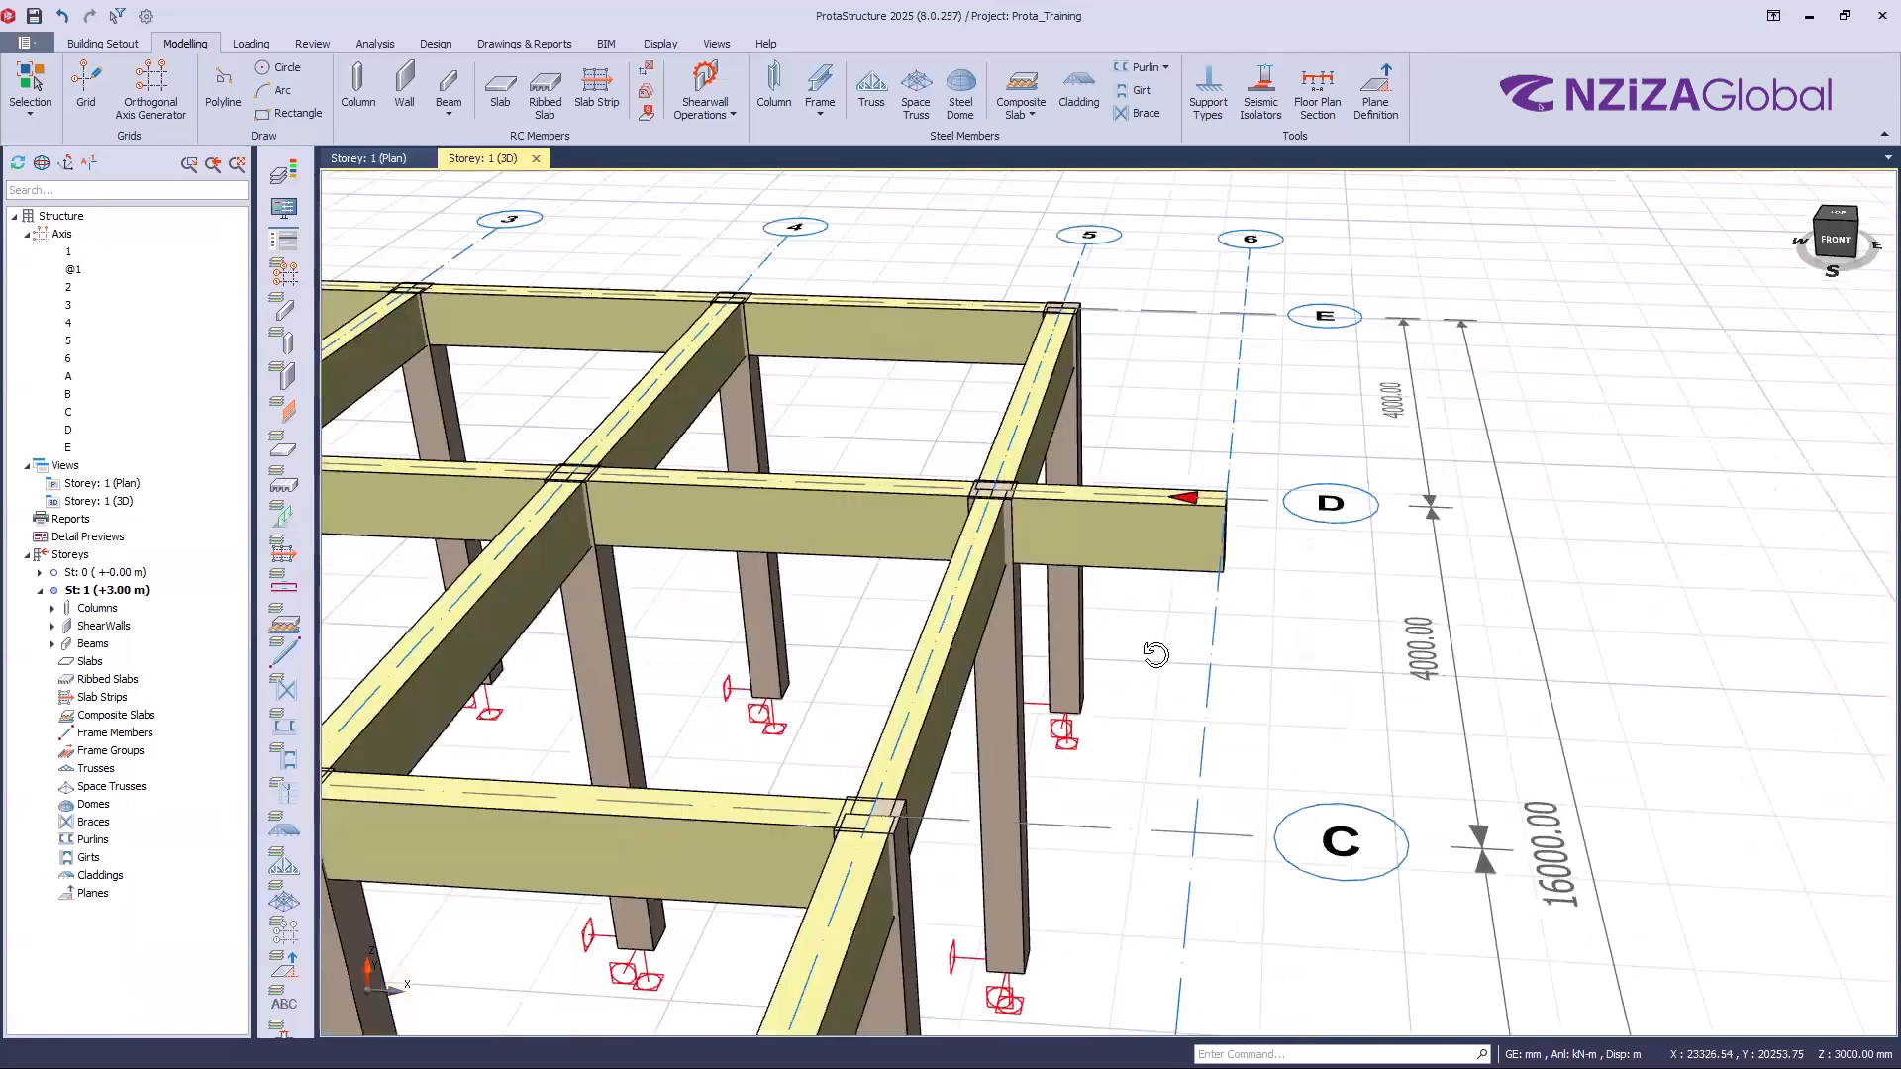
{"action": "scroll", "coordinate": [1156, 655], "scroll_direction": "up", "scroll_amount": 2}
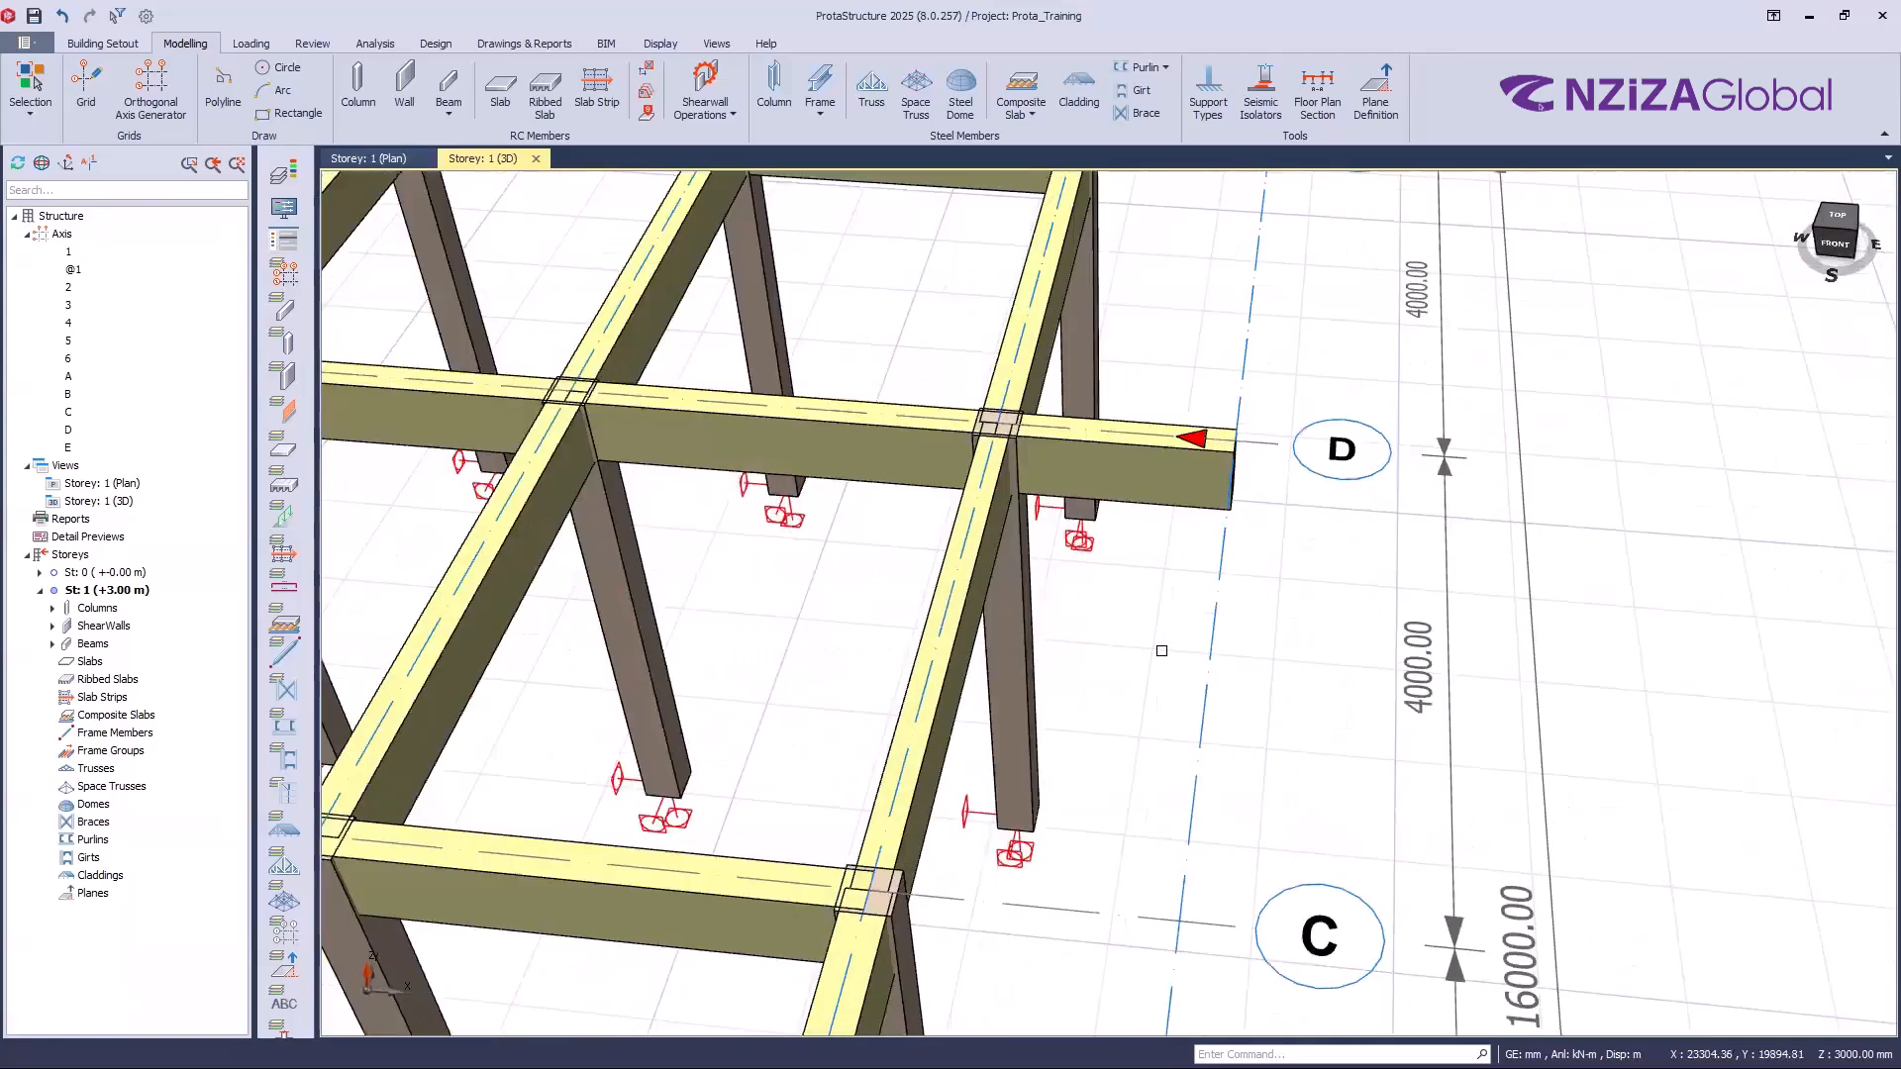
Step: Review the support settings of the cantilever beam on axis D and update it with J End Free kept enabled
{"action": "left_click", "coordinate": [1159, 476]}
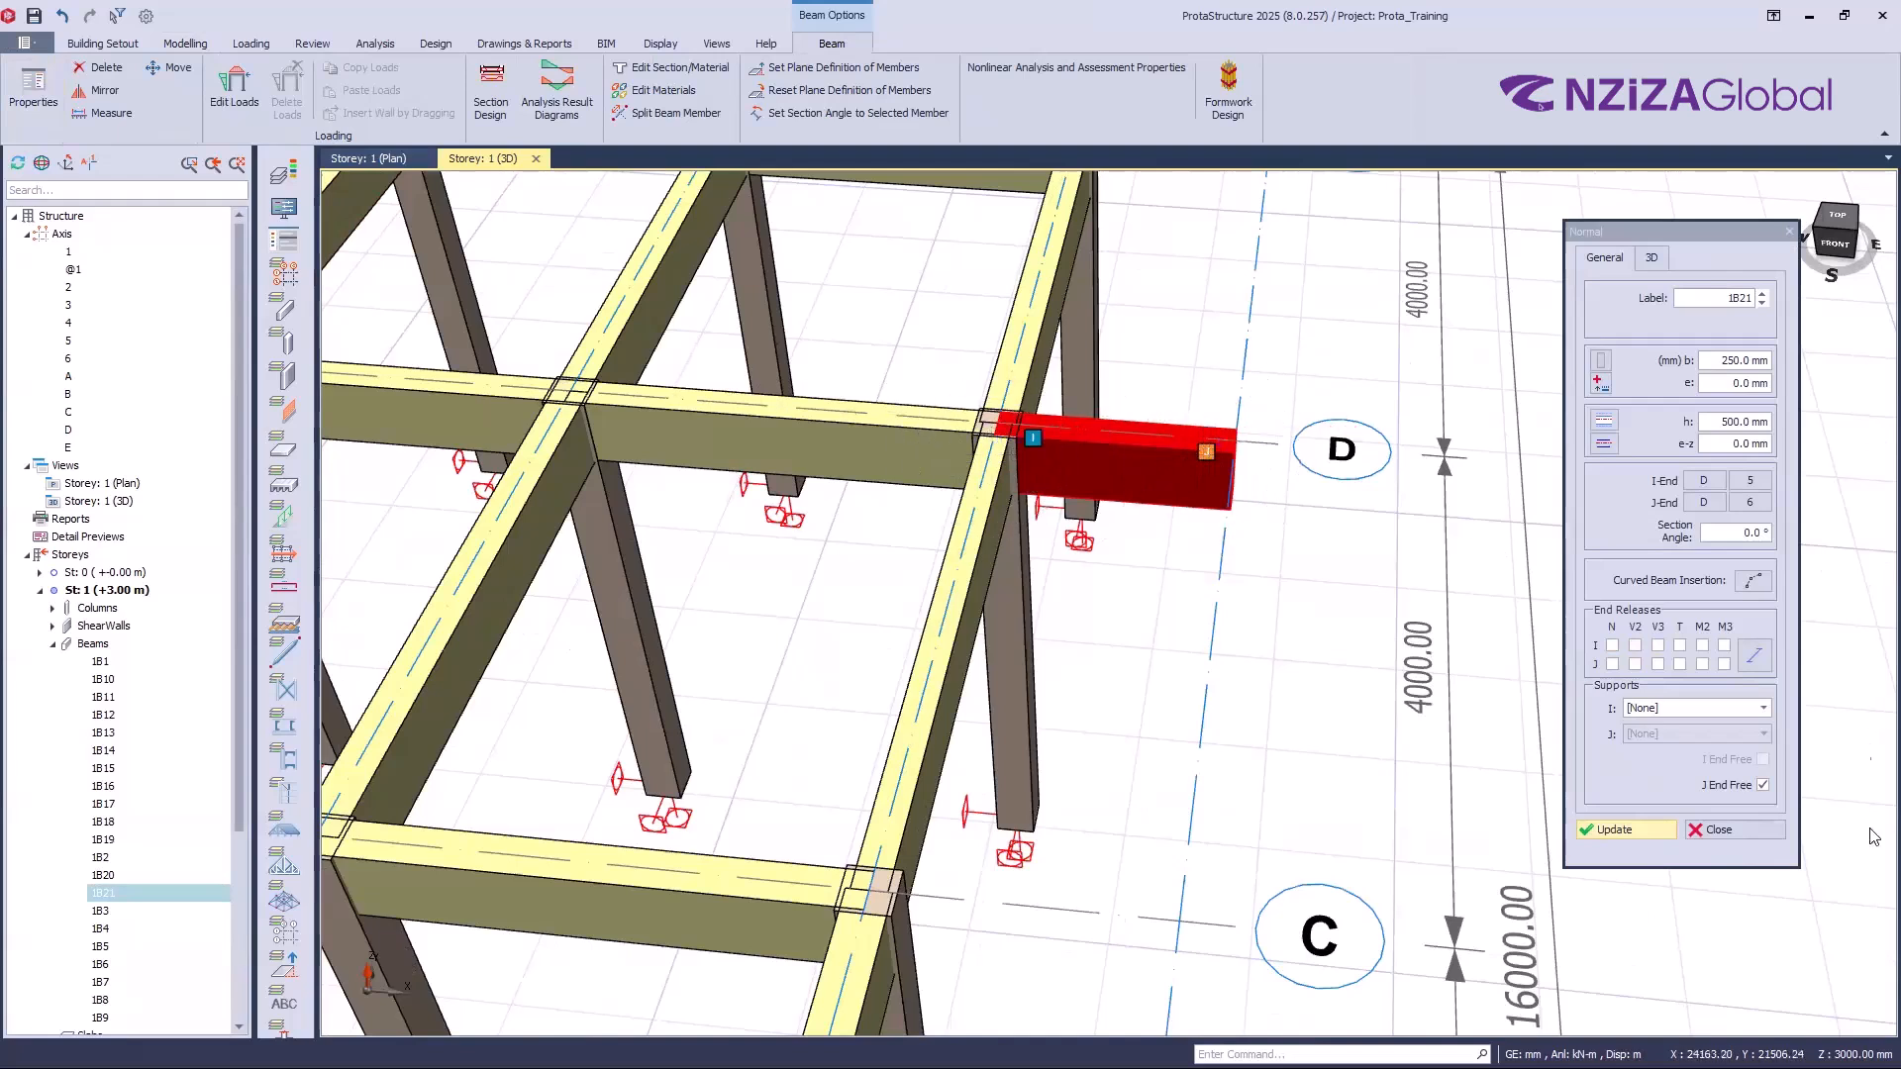
{"action": "left_click", "coordinate": [1625, 739]}
{"action": "left_click", "coordinate": [1746, 792]}
{"action": "key", "text": "ctrl"}
{"action": "key", "text": "ctrl"}
{"action": "left_click", "coordinate": [1764, 785]}
{"action": "key", "text": "ctrl"}
{"action": "key", "text": "ctrl"}
{"action": "key", "text": "ctrl"}
{"action": "key", "text": "ctrl"}
{"action": "key", "text": "ctrl"}
{"action": "key", "text": "ctrl"}
{"action": "key", "text": "ctrl"}
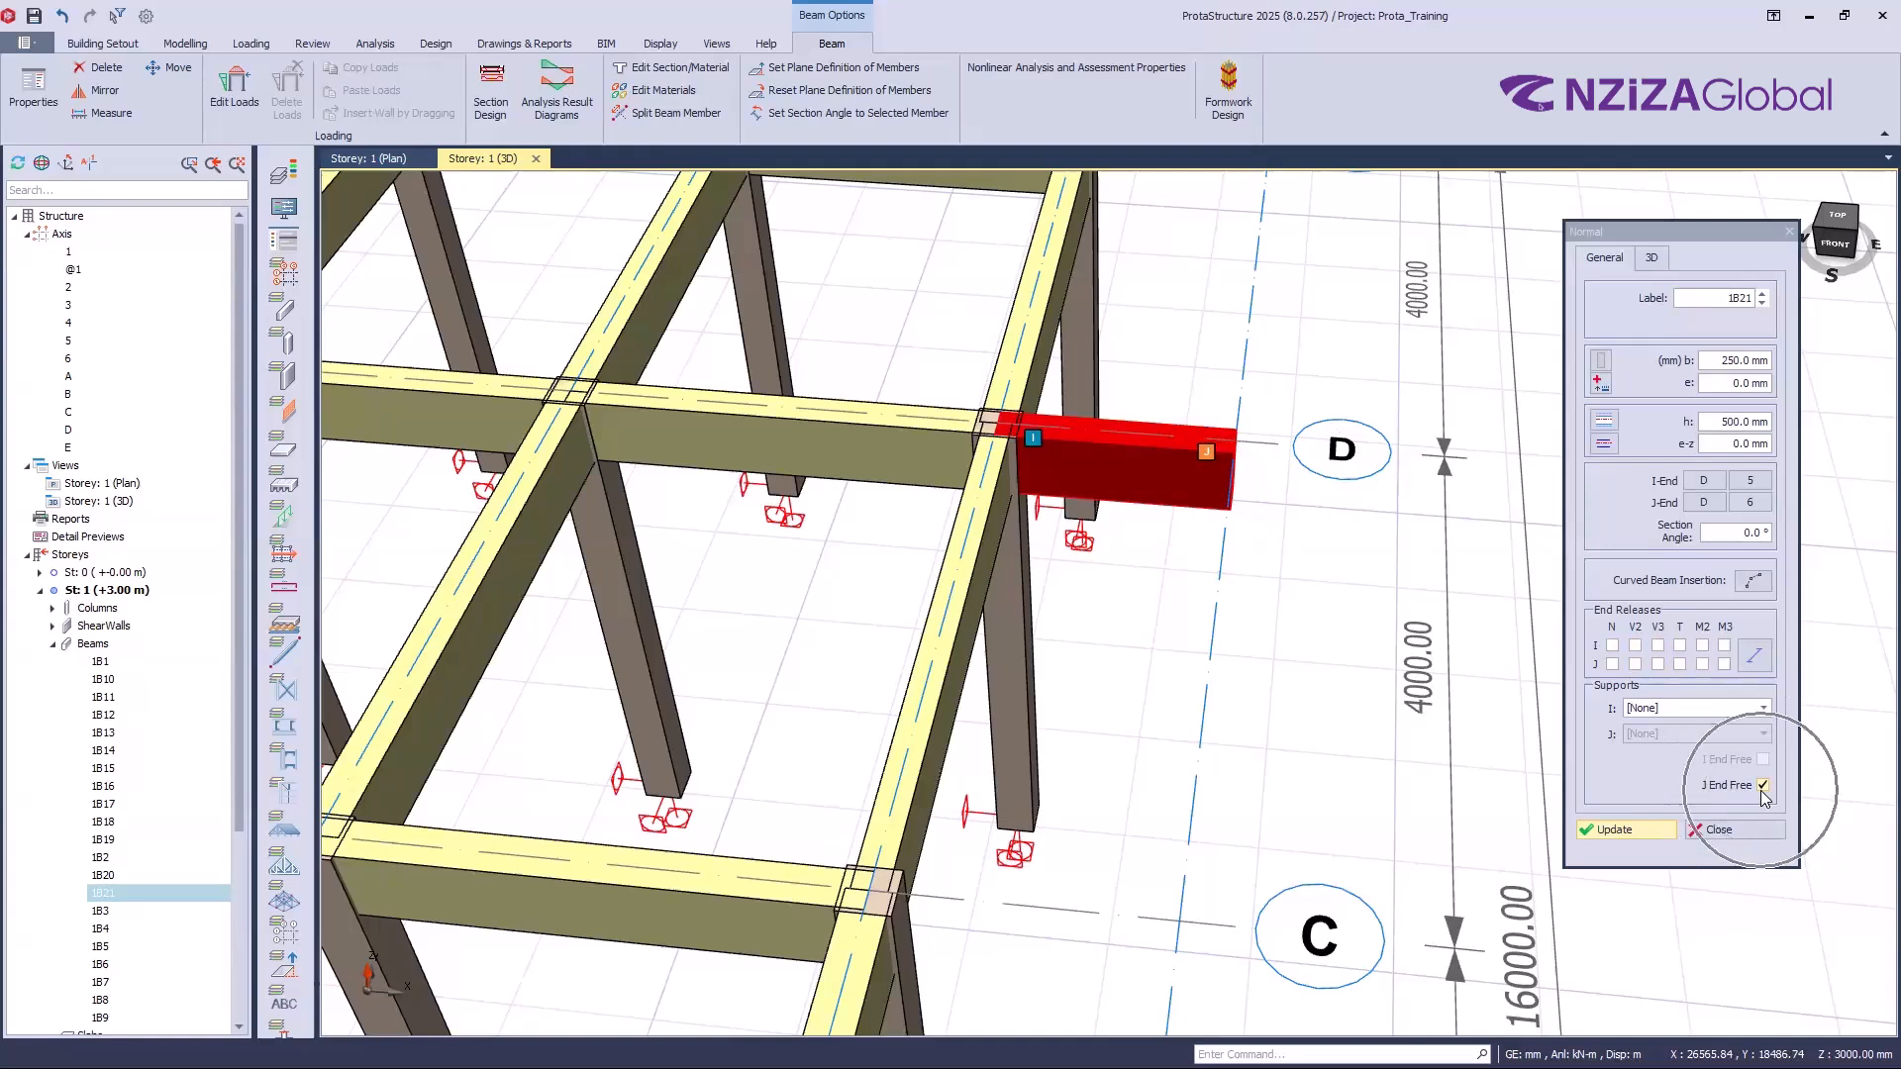
{"action": "key", "text": "ctrl"}
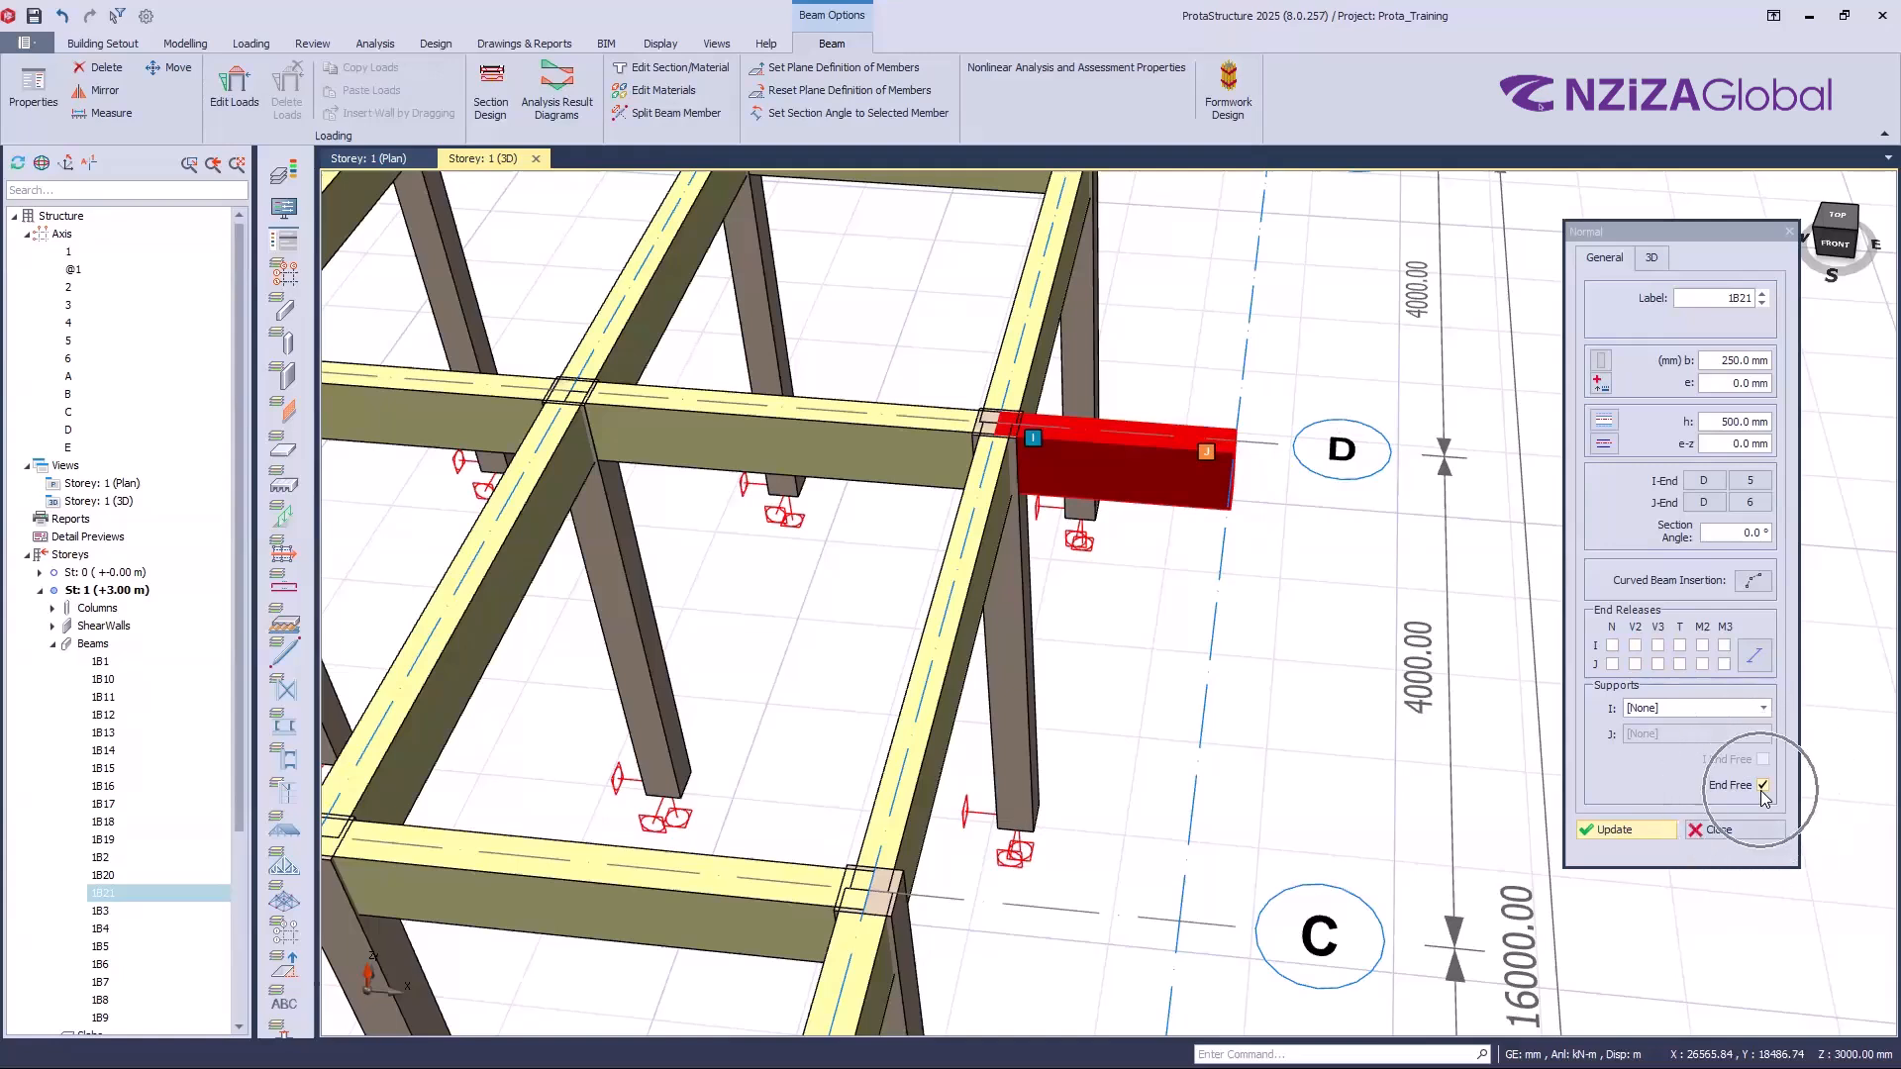
{"action": "left_click", "coordinate": [1649, 827]}
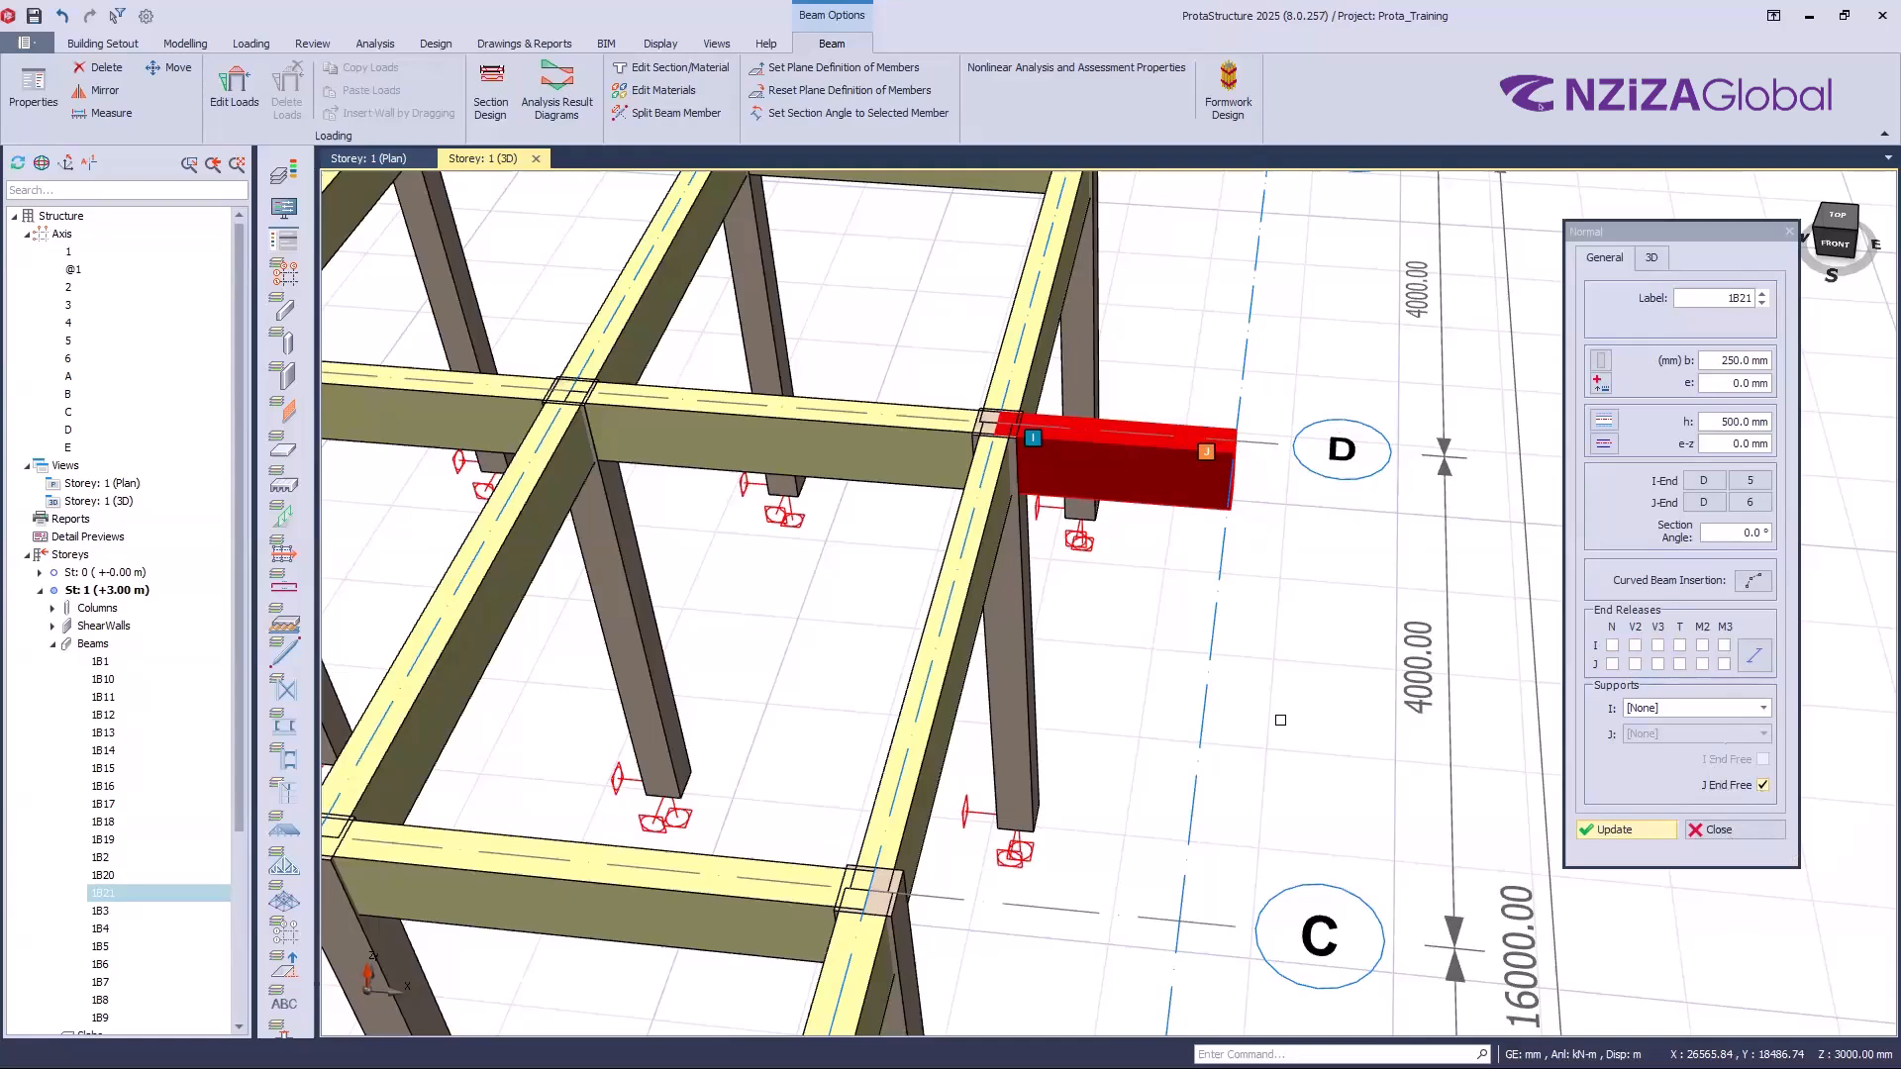
Step: Review the end release and support settings of the beam on axis 5 between axes C and D
{"action": "left_click", "coordinate": [944, 670]}
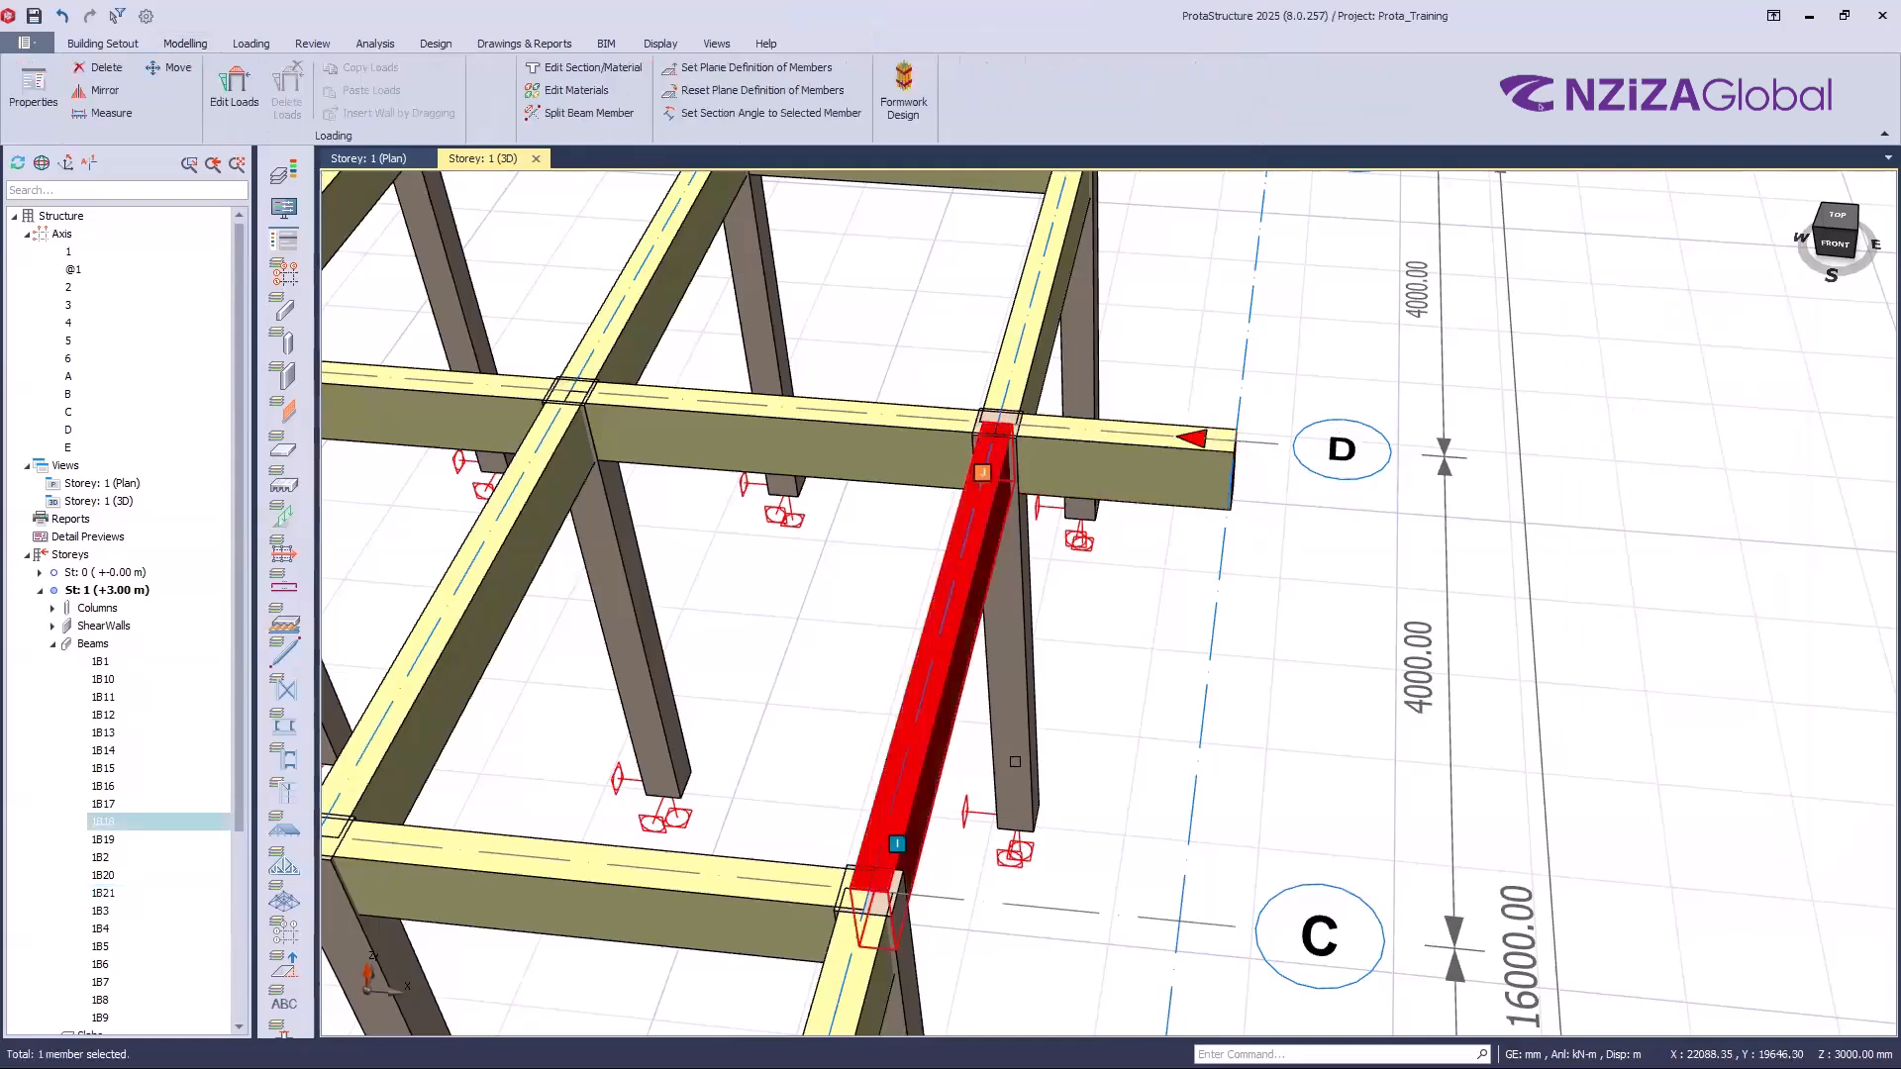
{"action": "middle_click_drag", "start_coordinate": [757, 841], "coordinate": [750, 825], "text": "shift"}
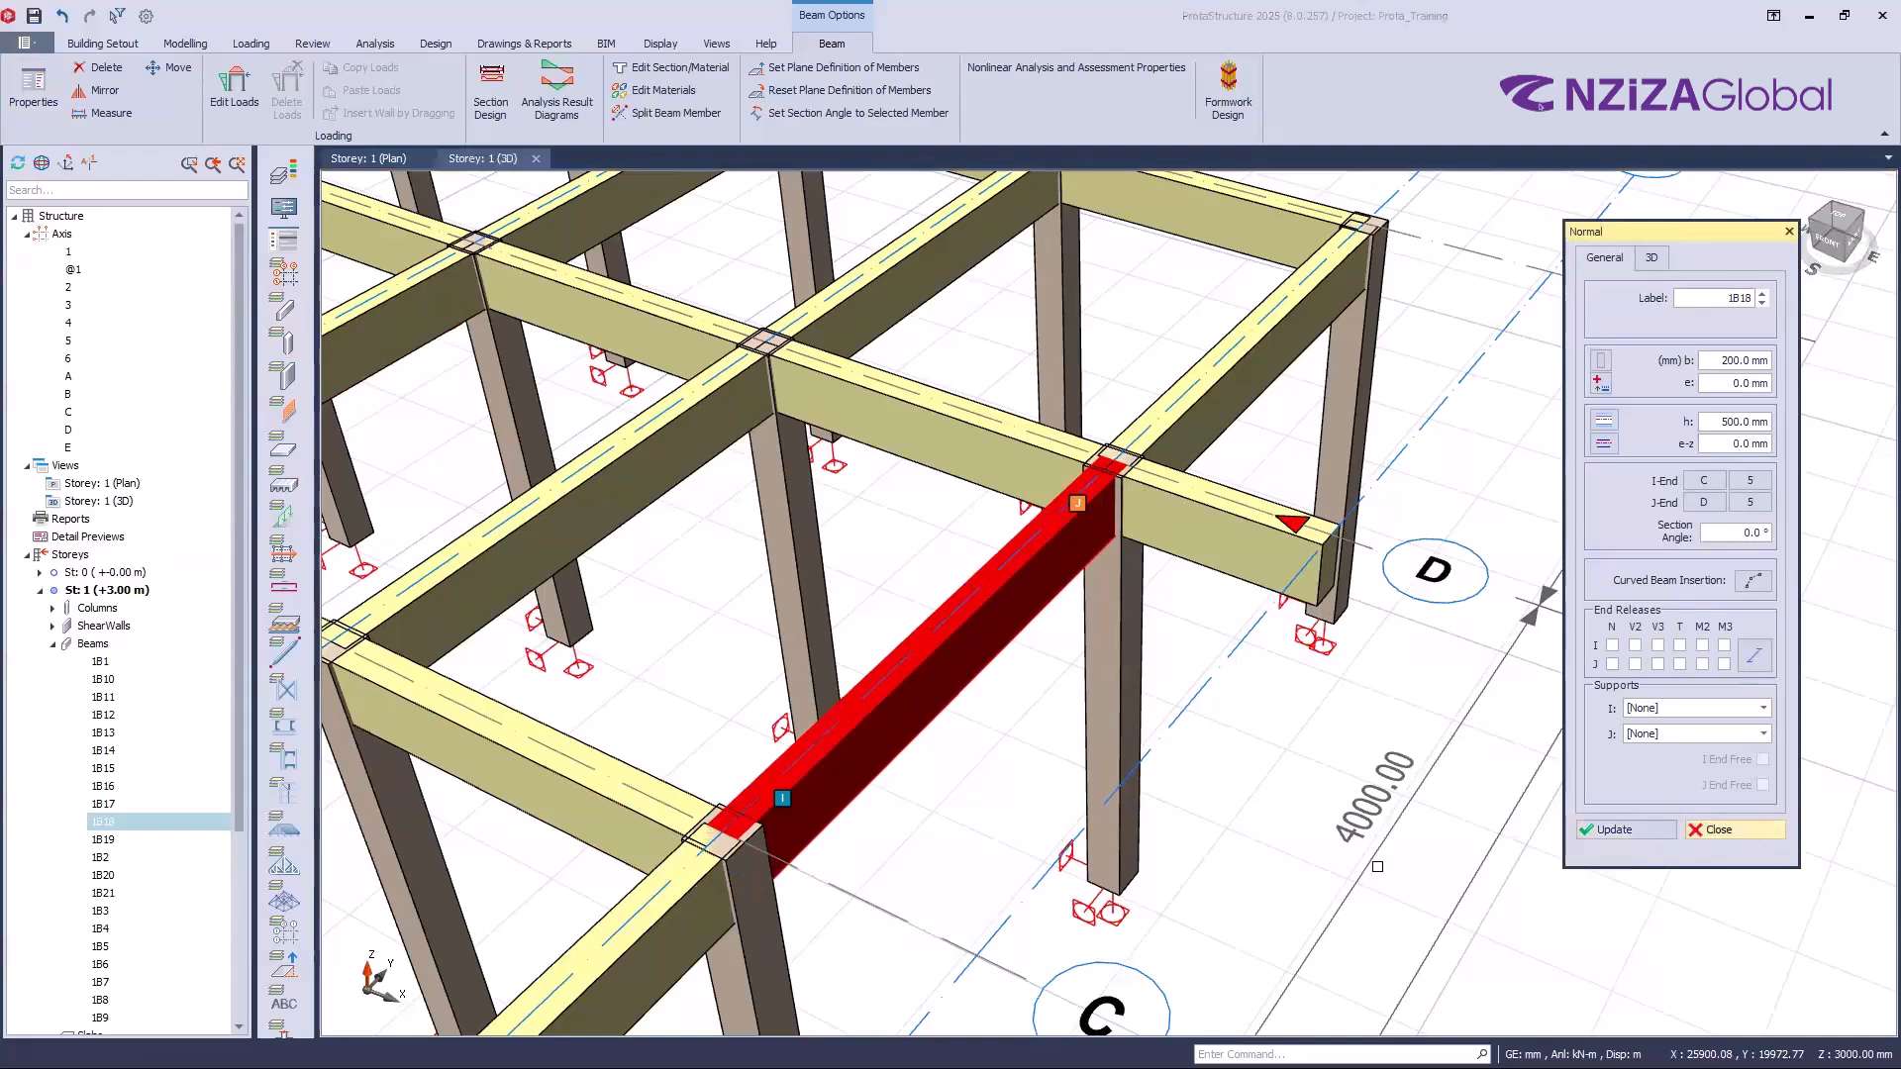
{"action": "left_click", "coordinate": [1748, 832]}
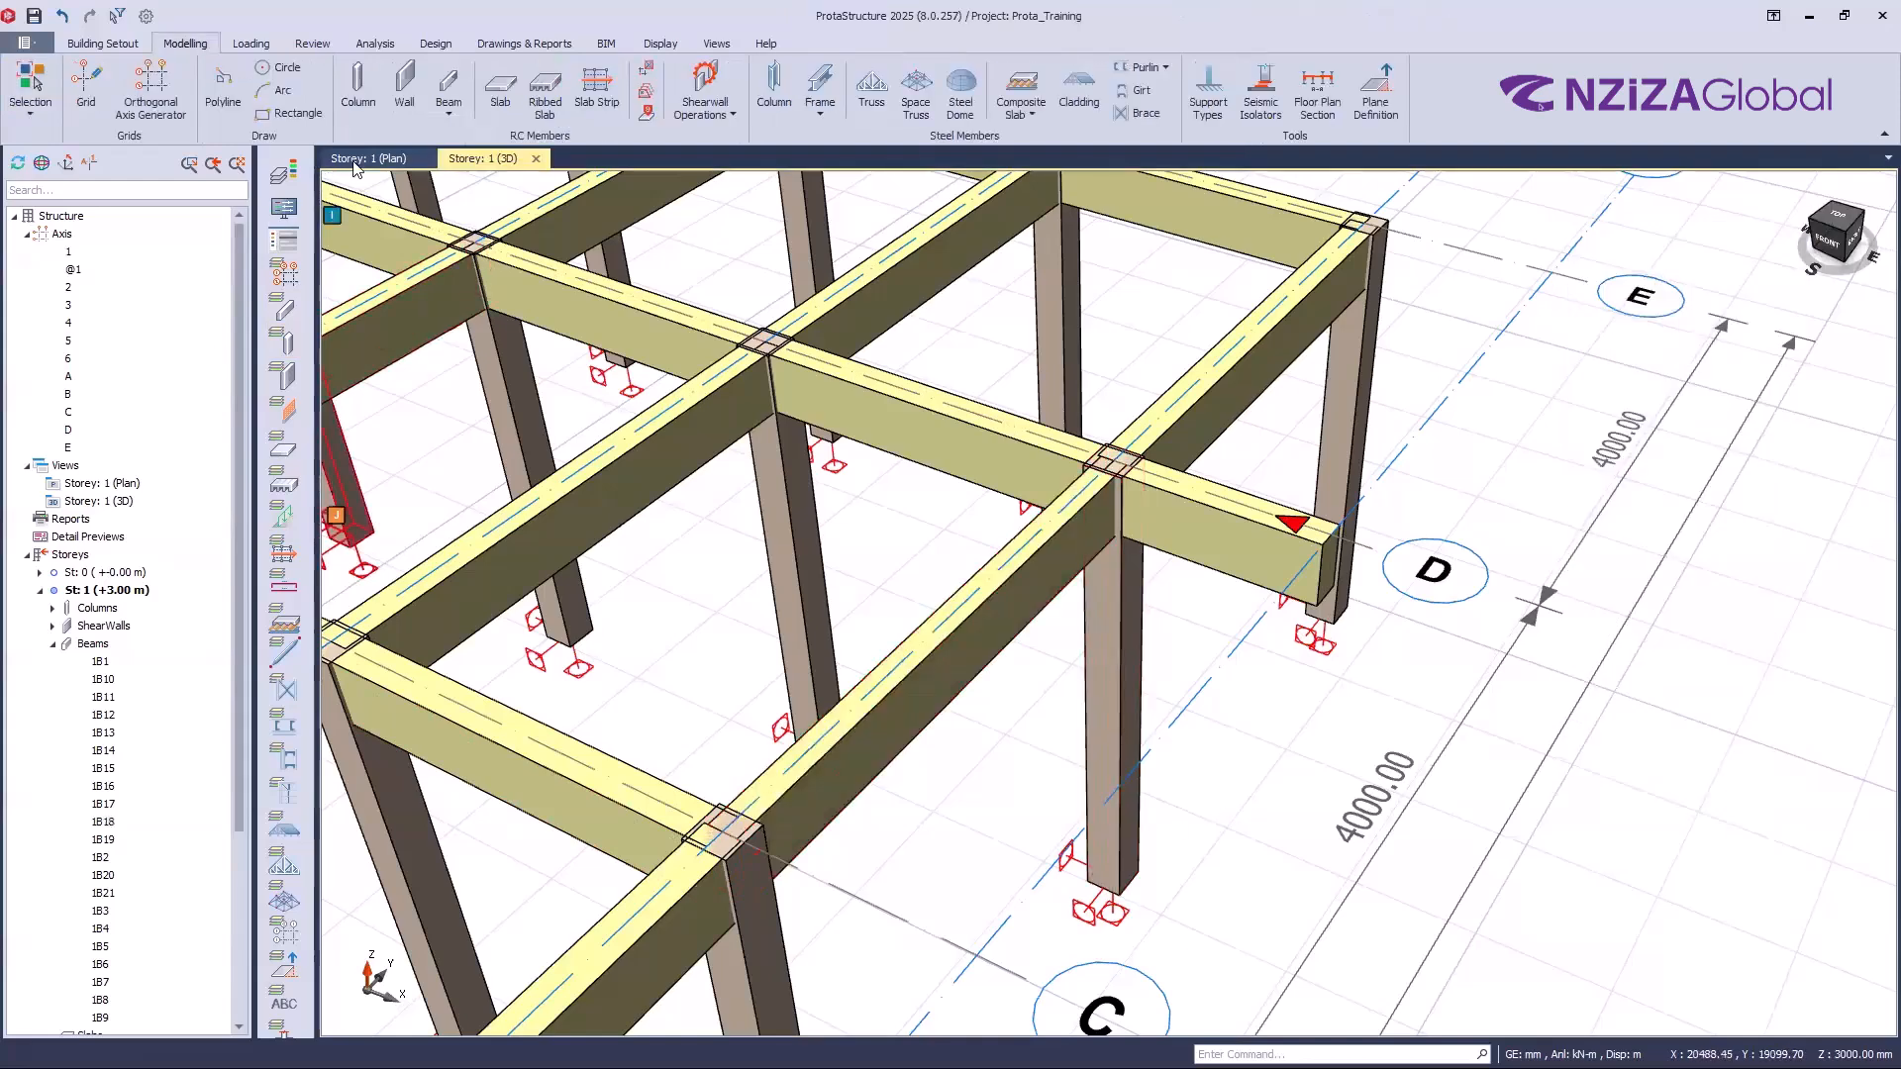
Step: Examine the free-end marker and member details of the cantilever beam on axis D in the Storey 1 plan
{"action": "key", "text": "ctrl+Tab"}
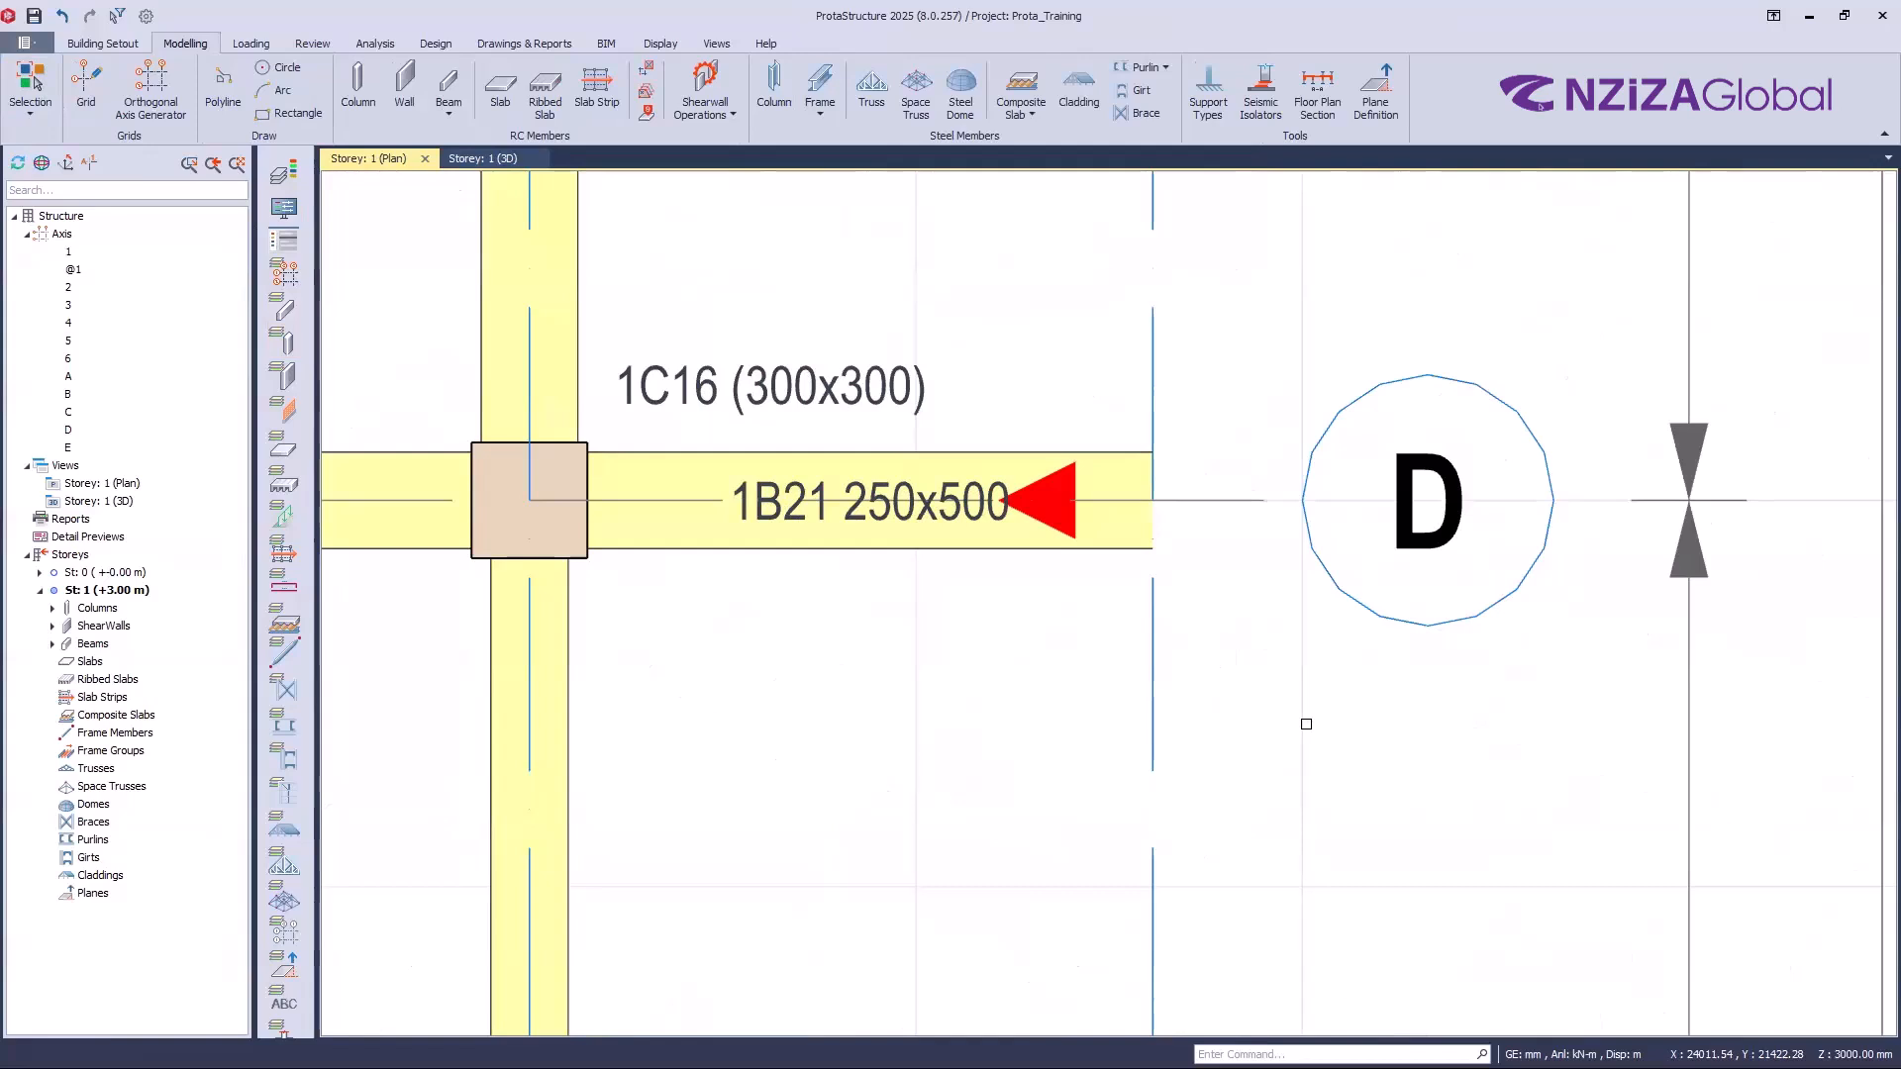
{"action": "mouse_move", "coordinate": [1058, 528]}
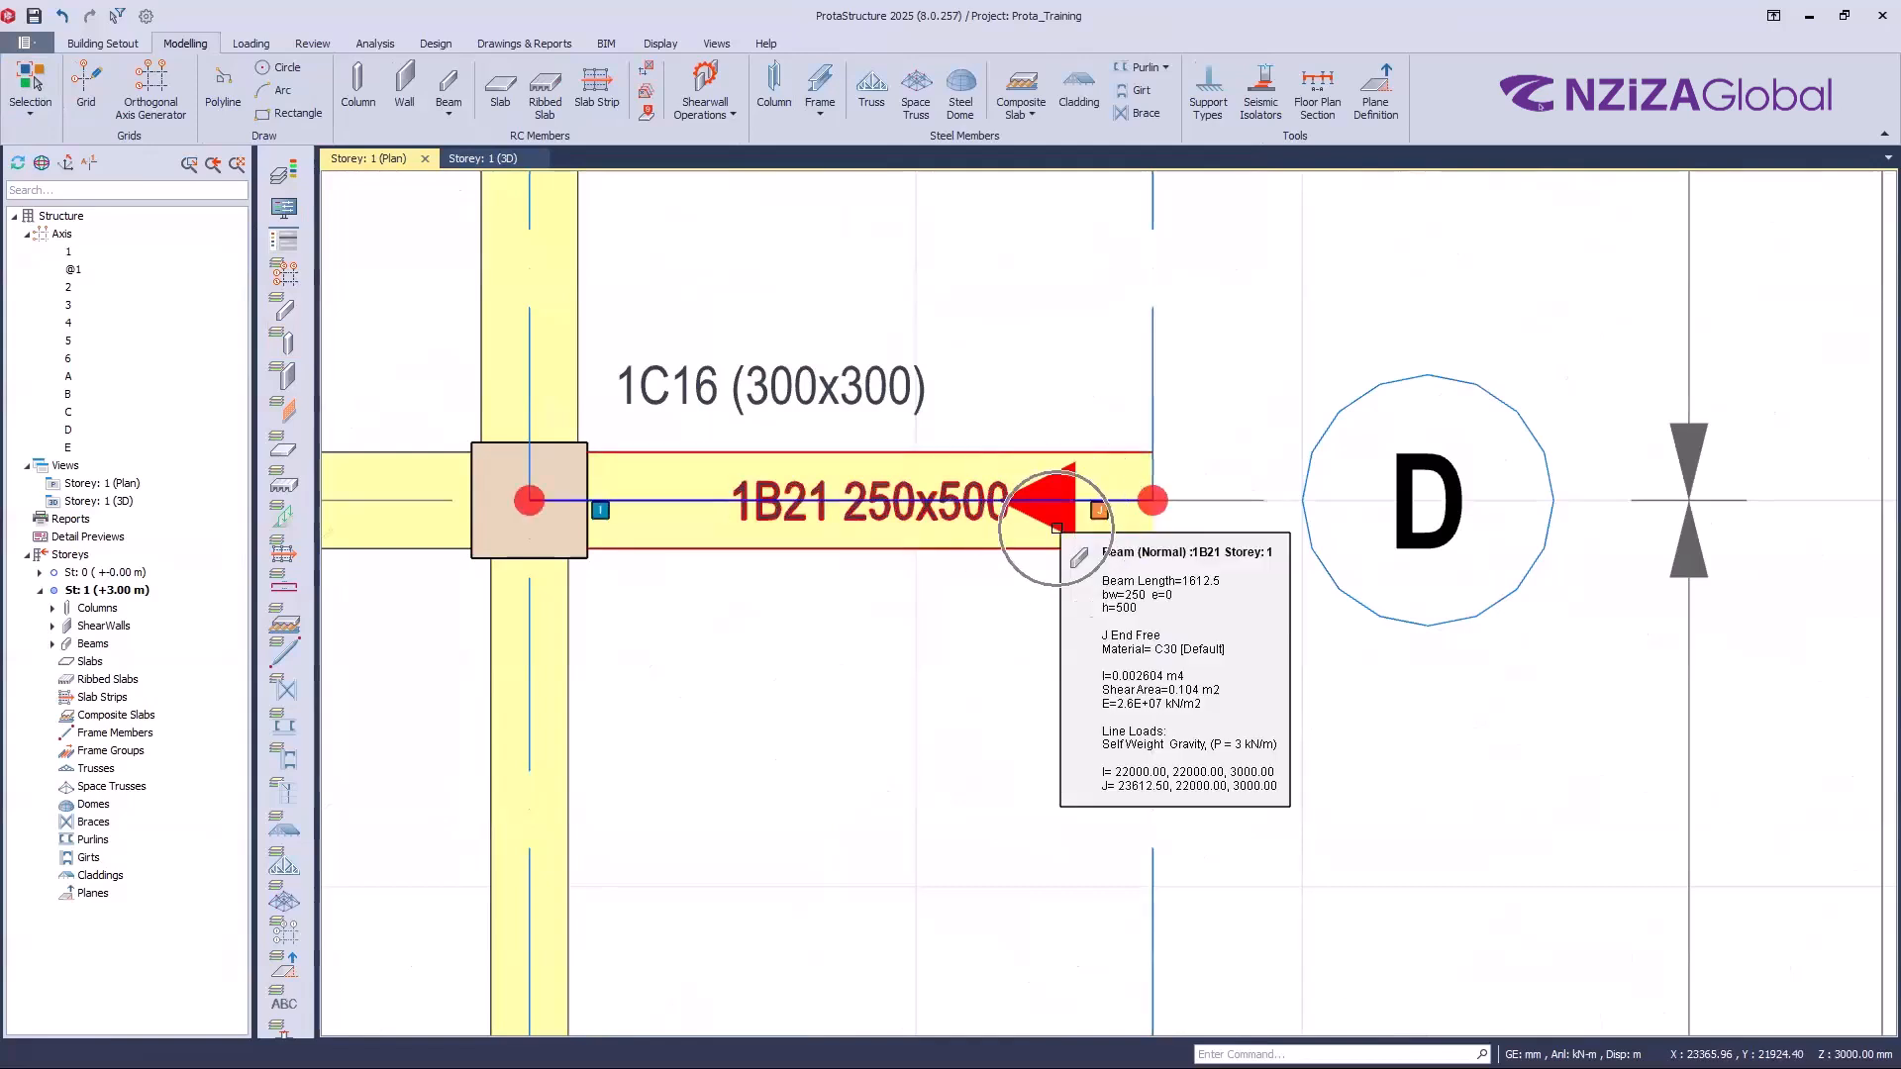
{"action": "key", "text": "ctrl"}
{"action": "key", "text": "ctrl"}
{"action": "key", "text": "ctrl"}
{"action": "key", "text": "ctrl"}
{"action": "key", "text": "ctrl"}
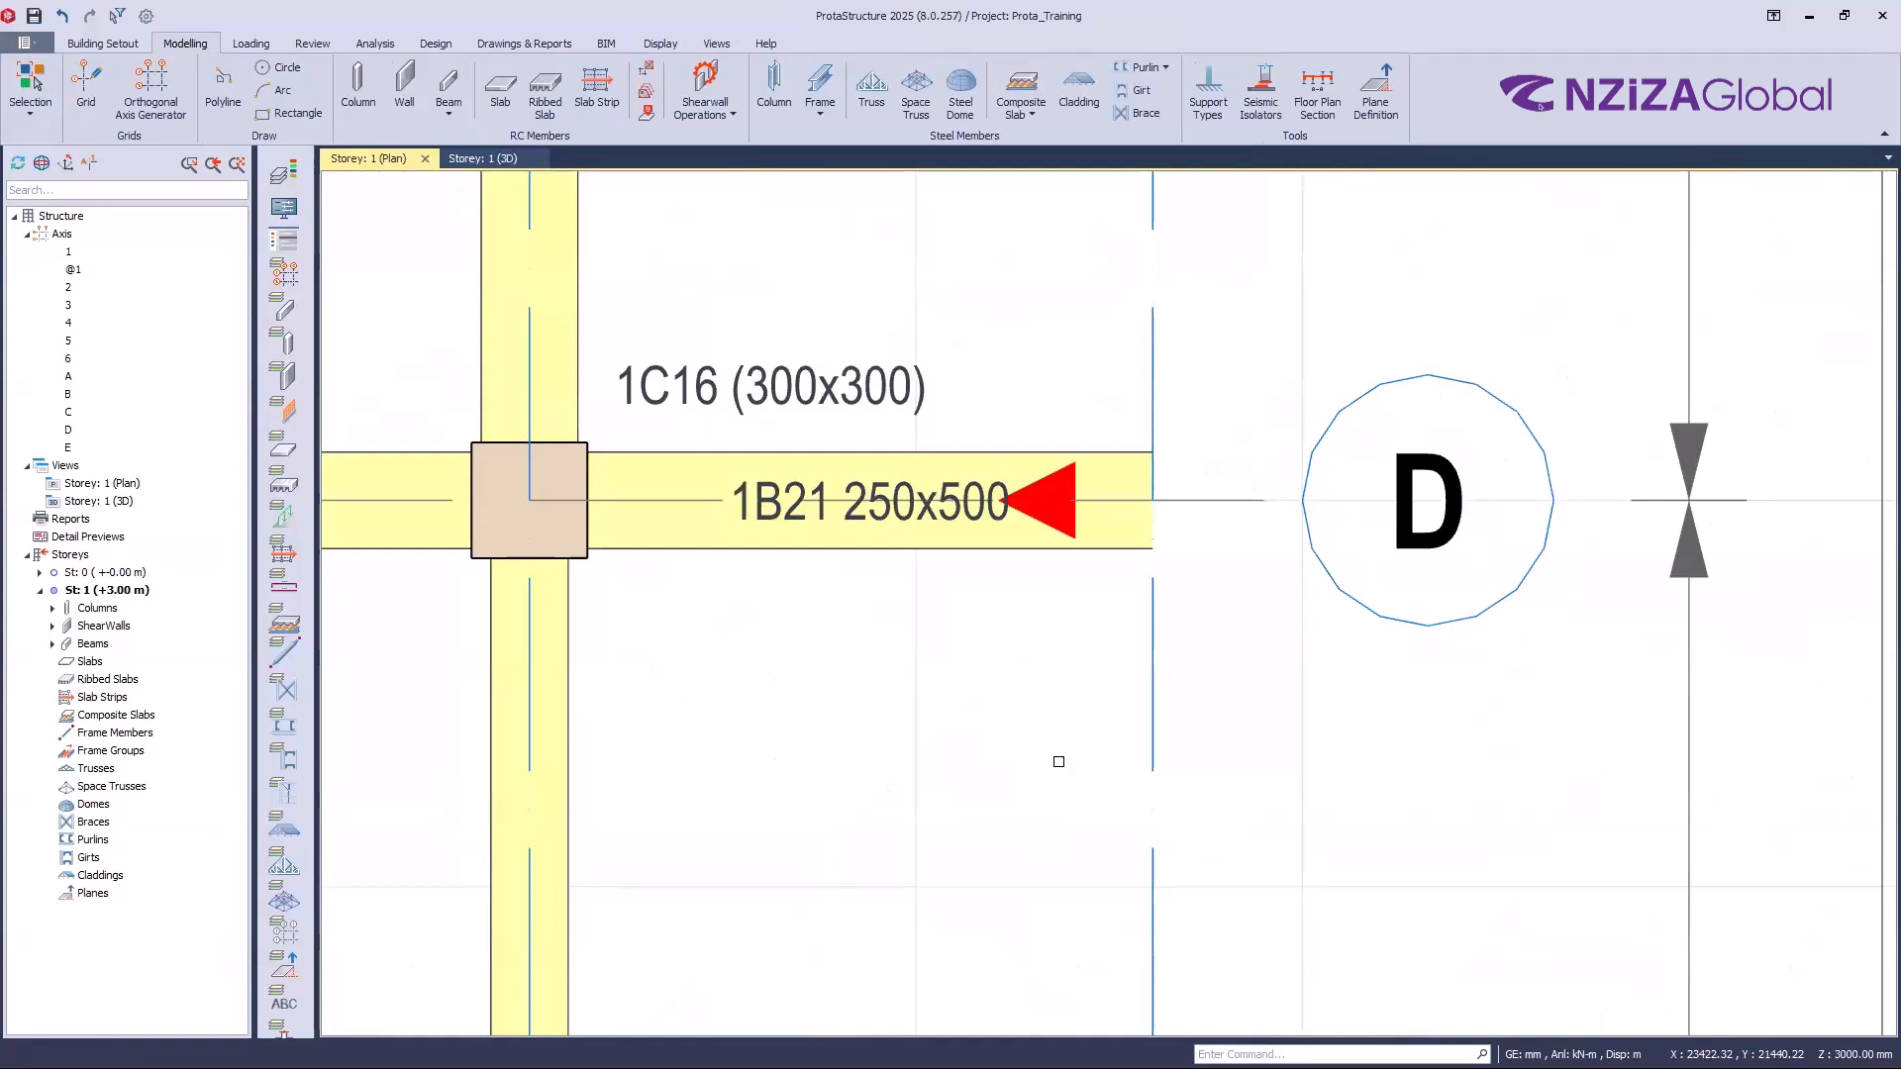
{"action": "mouse_move", "coordinate": [1071, 492]}
{"action": "key", "text": "ctrl"}
{"action": "key", "text": "ctrl"}
{"action": "key", "text": "ctrl"}
{"action": "key", "text": "ctrl"}
{"action": "key", "text": "ctrl"}
{"action": "key", "text": "ctrl"}
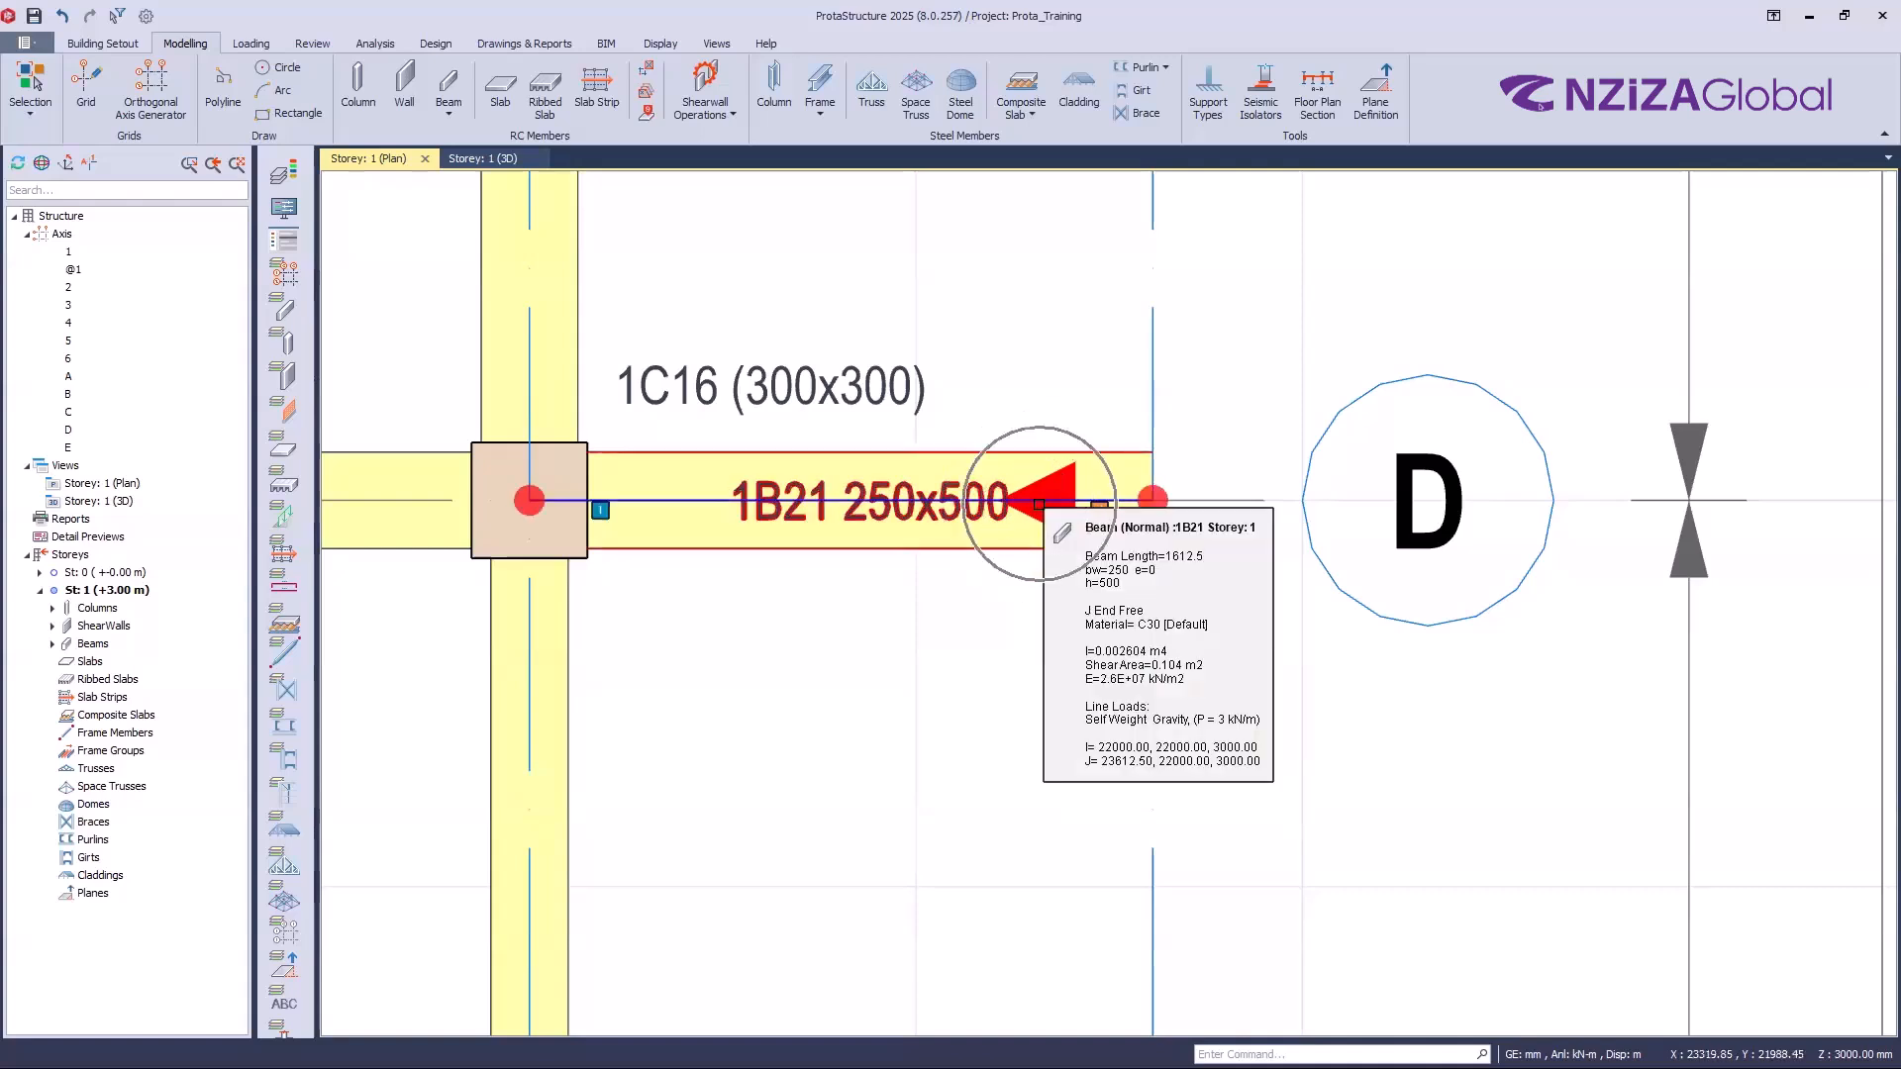
{"action": "scroll", "coordinate": [1139, 594], "scroll_direction": "down", "scroll_amount": 2}
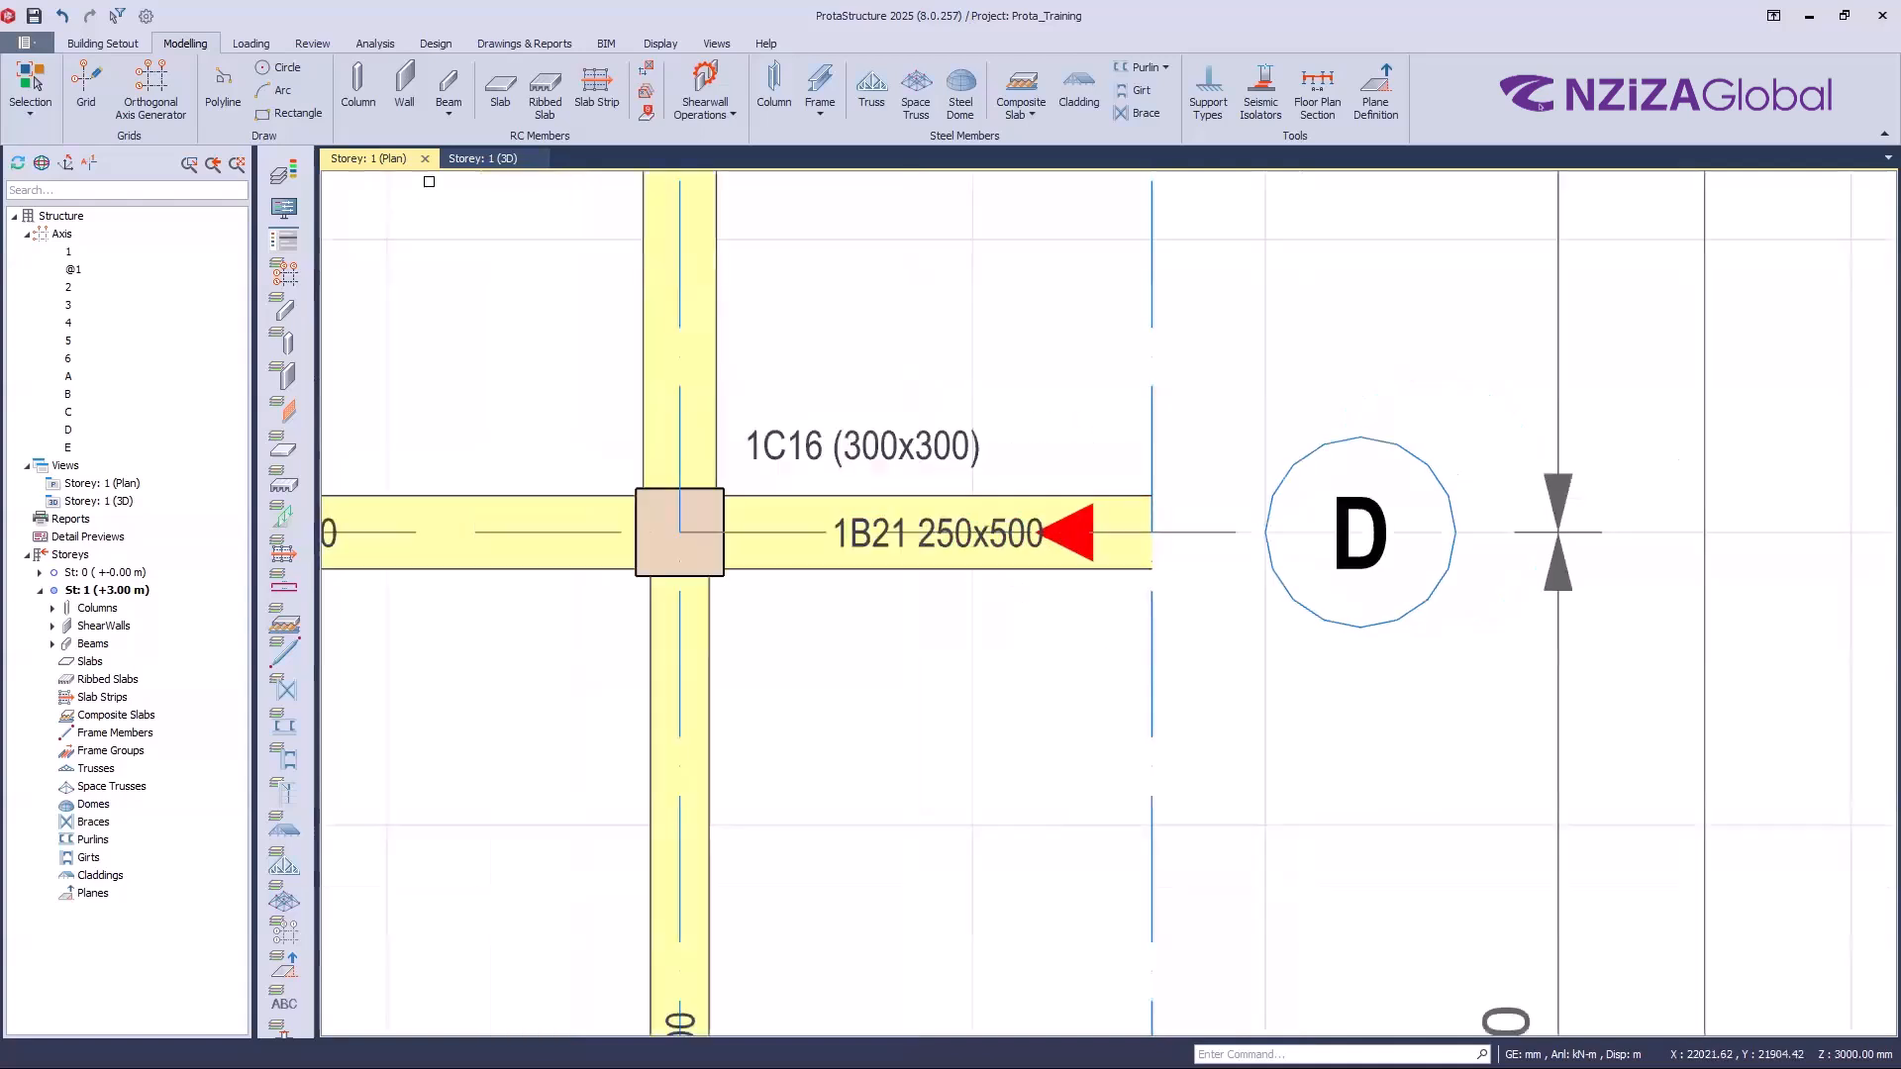
Step: Review the 3D plane and delZ properties of the beam on axis 5 between axes D and E
{"action": "left_click", "coordinate": [505, 162]}
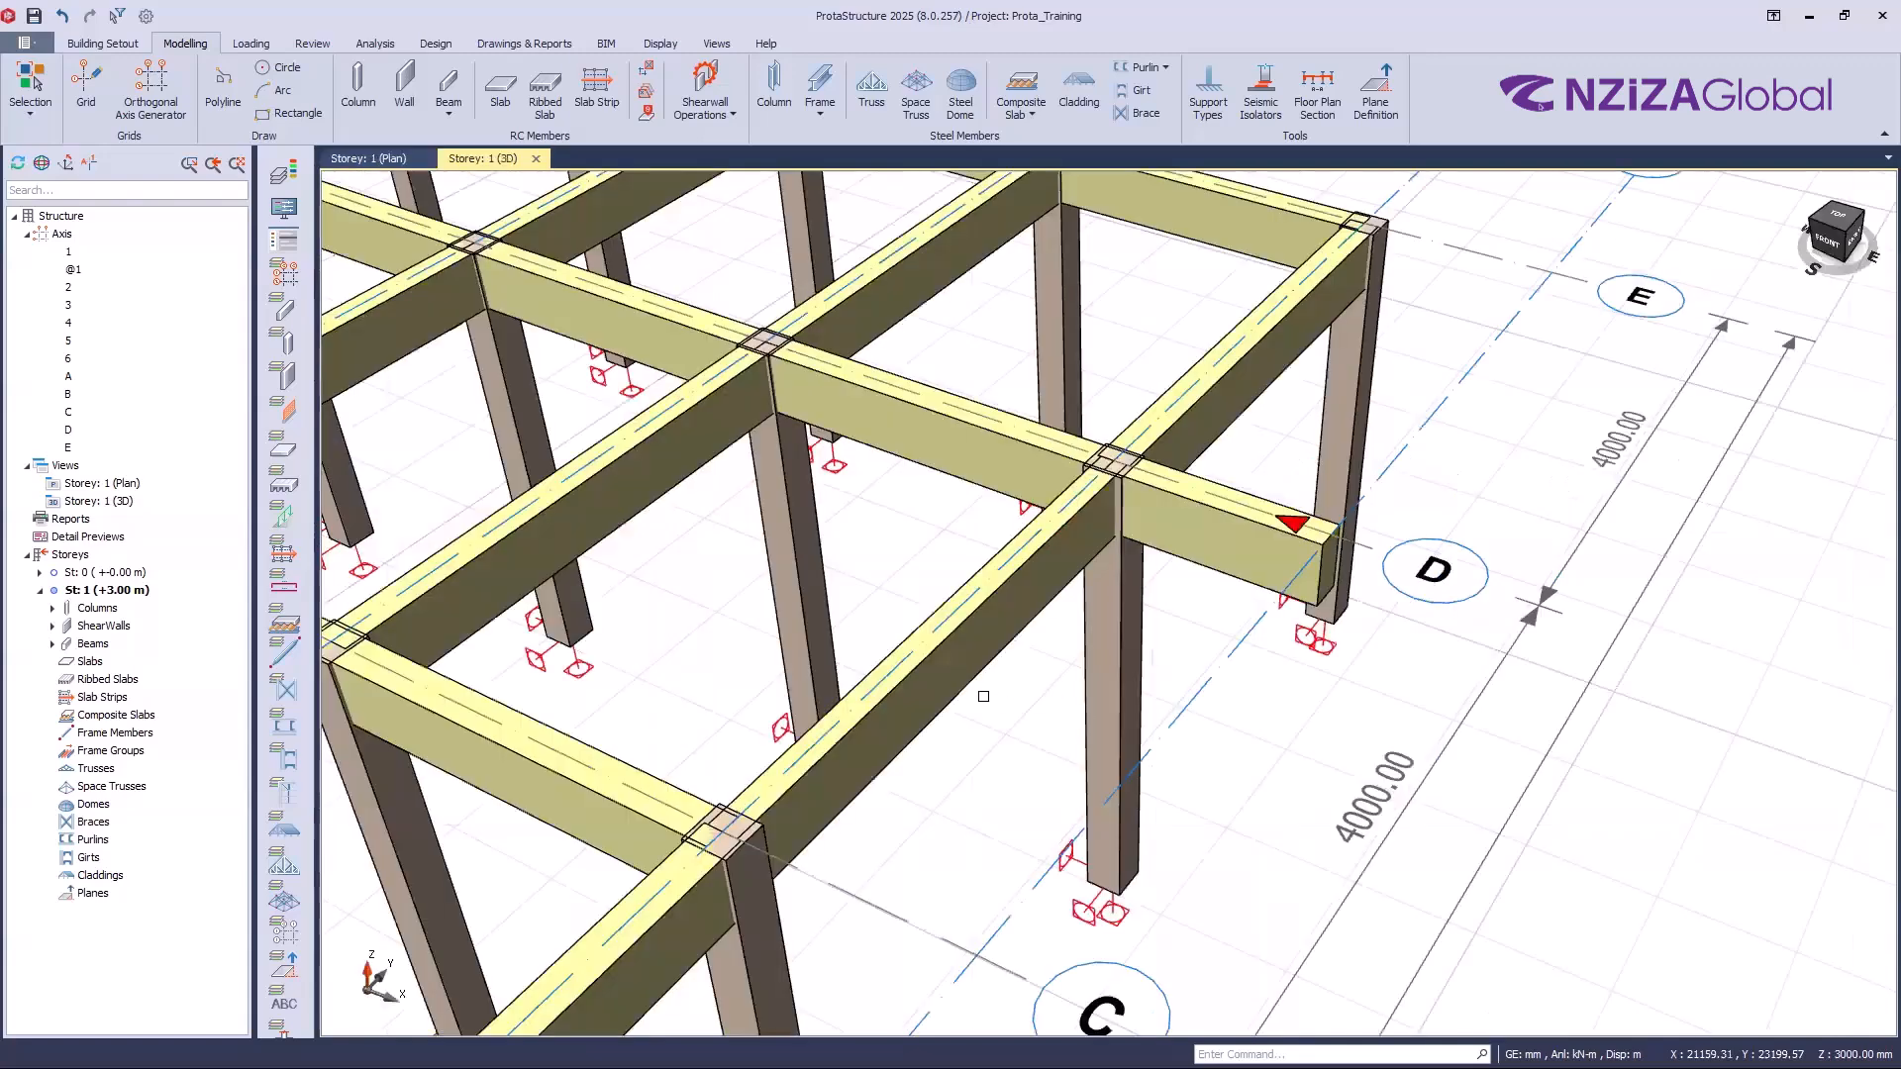
{"action": "scroll", "coordinate": [1046, 683], "scroll_direction": "down", "scroll_amount": 5}
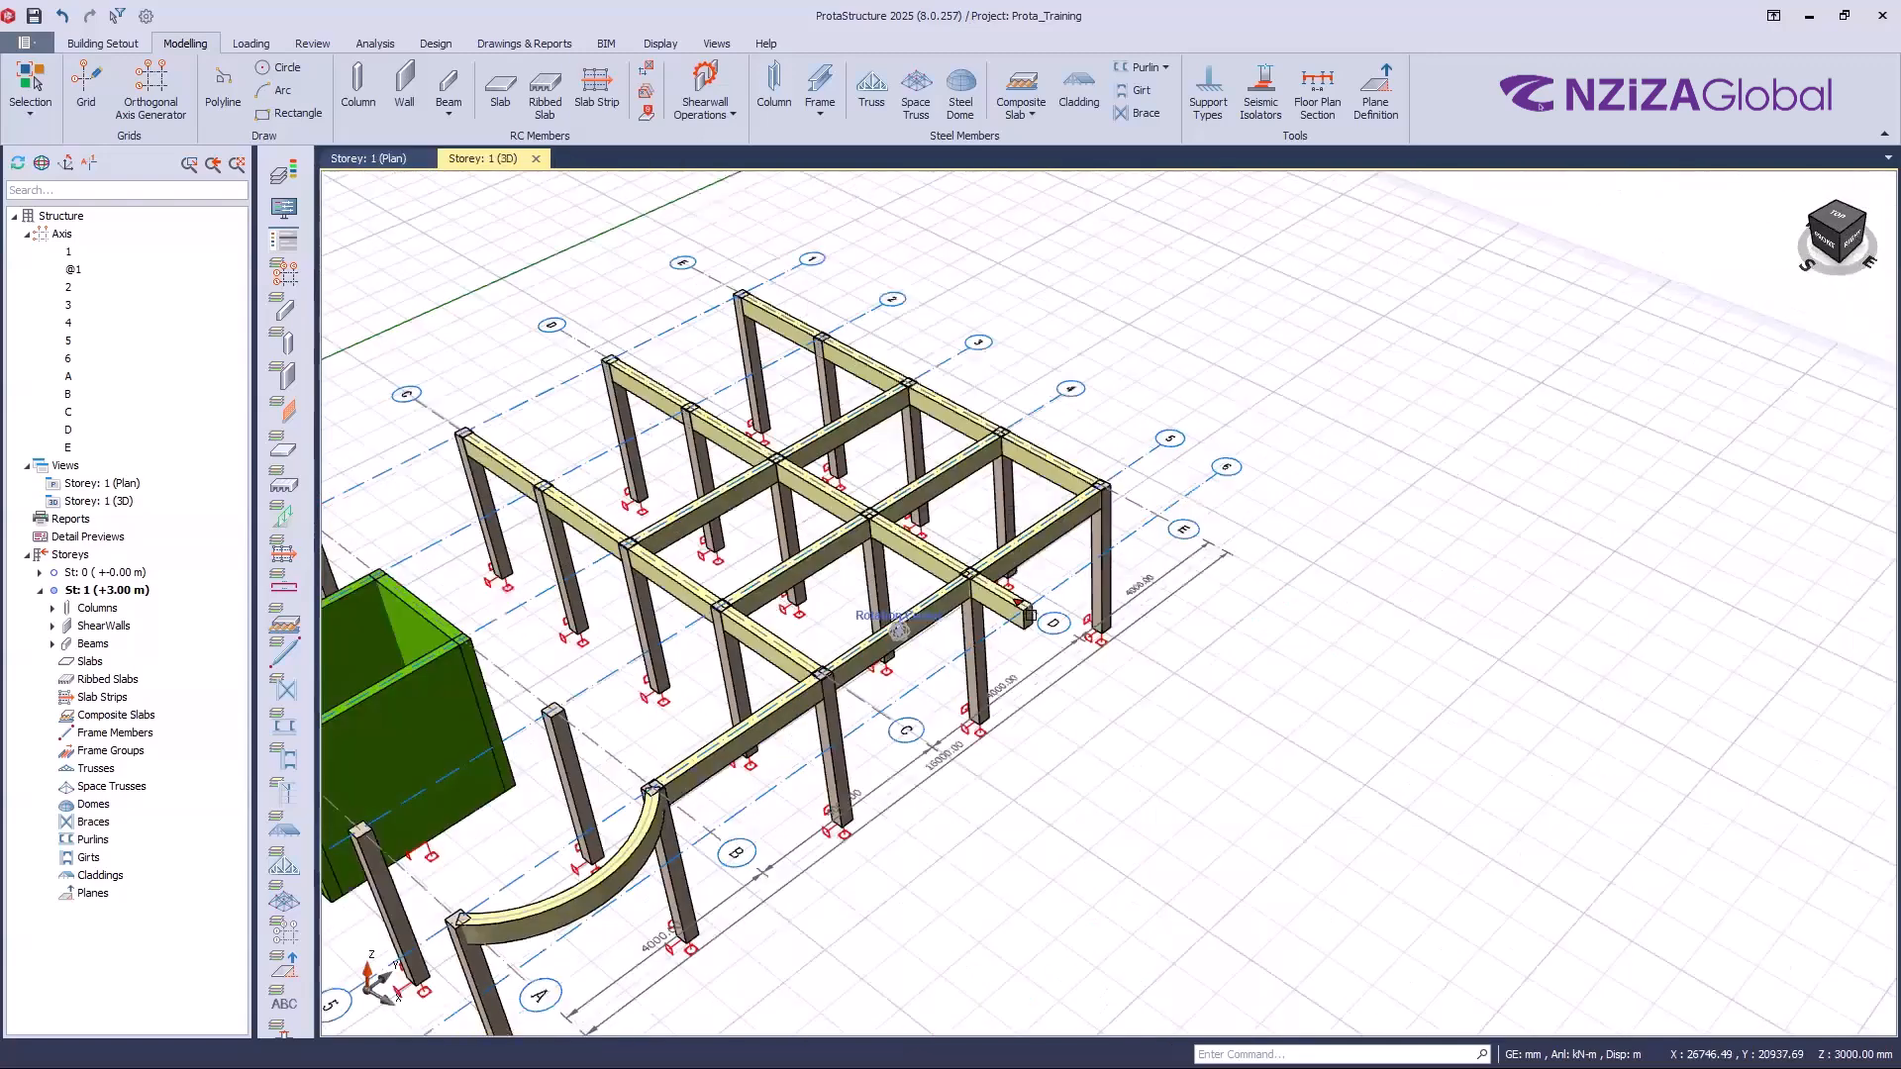
{"action": "scroll", "coordinate": [1114, 701], "scroll_direction": "up", "scroll_amount": 5}
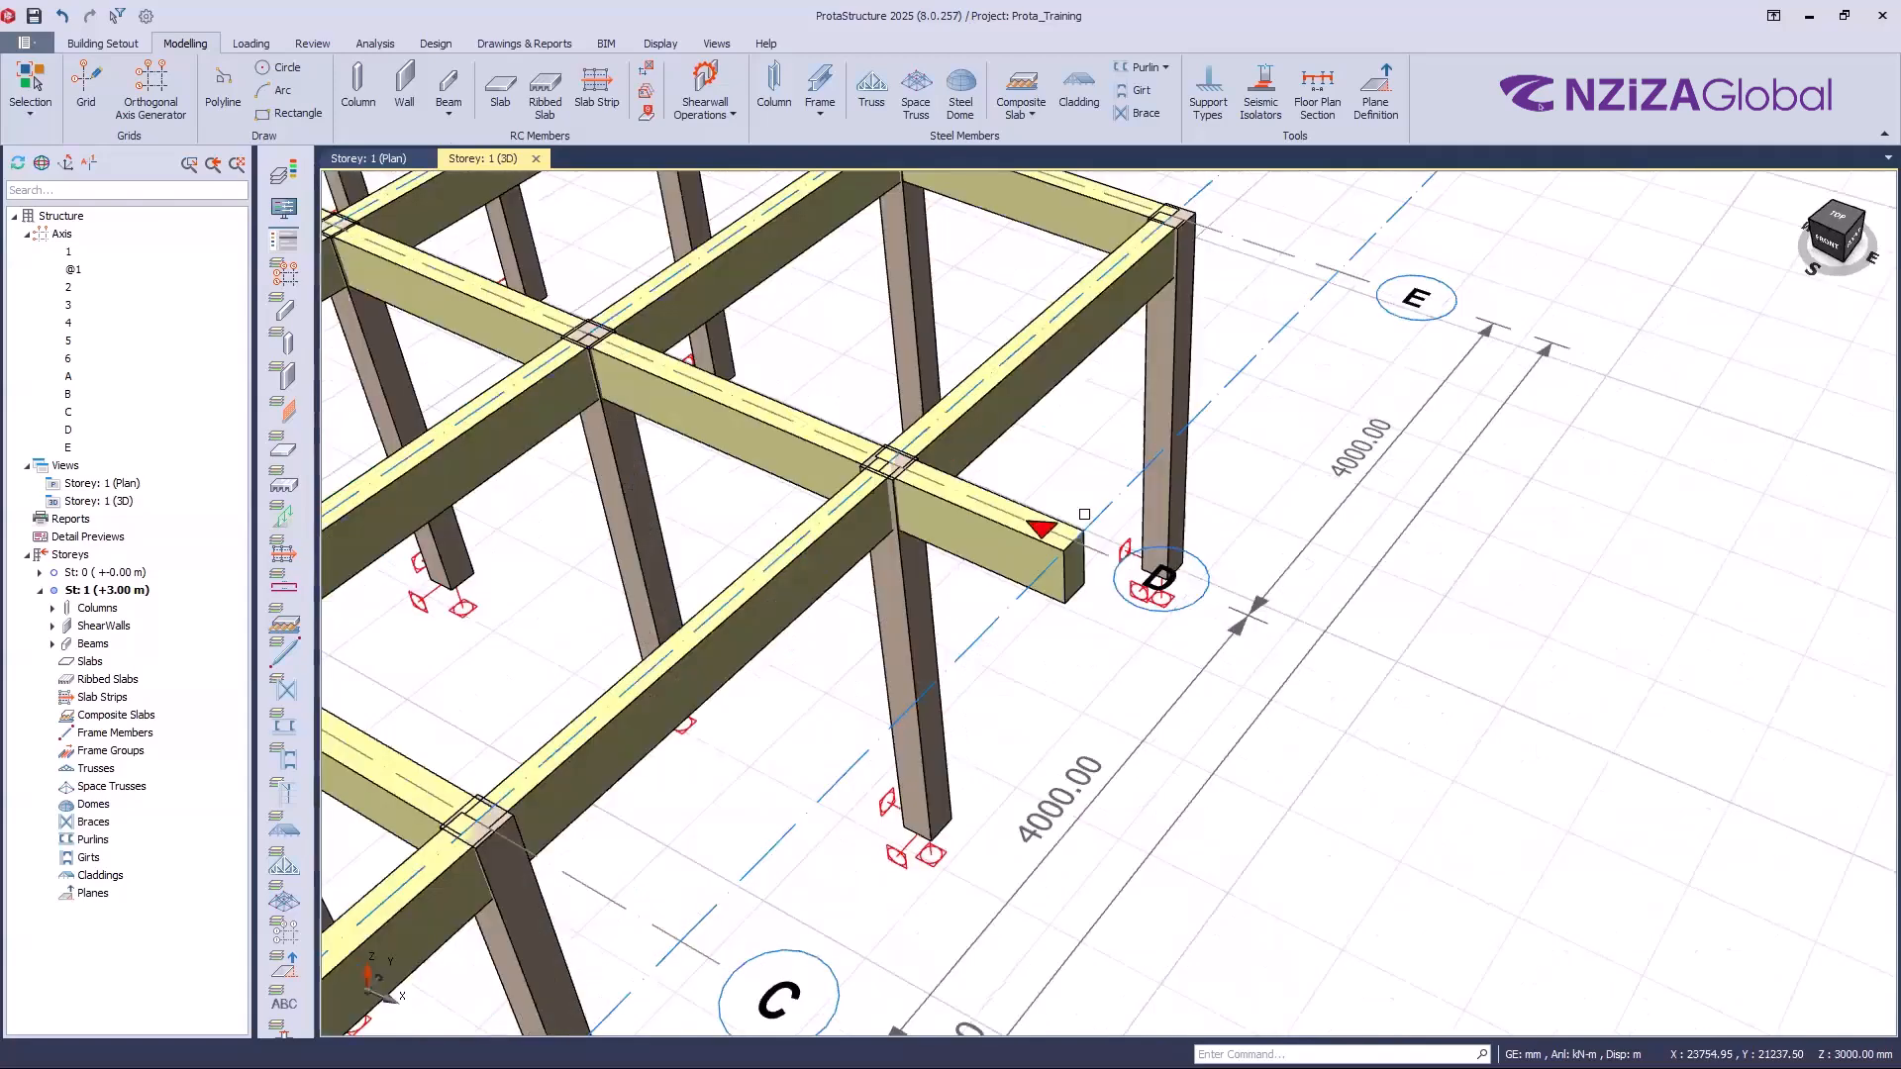
{"action": "scroll", "coordinate": [459, 262], "scroll_direction": "down", "scroll_amount": 2}
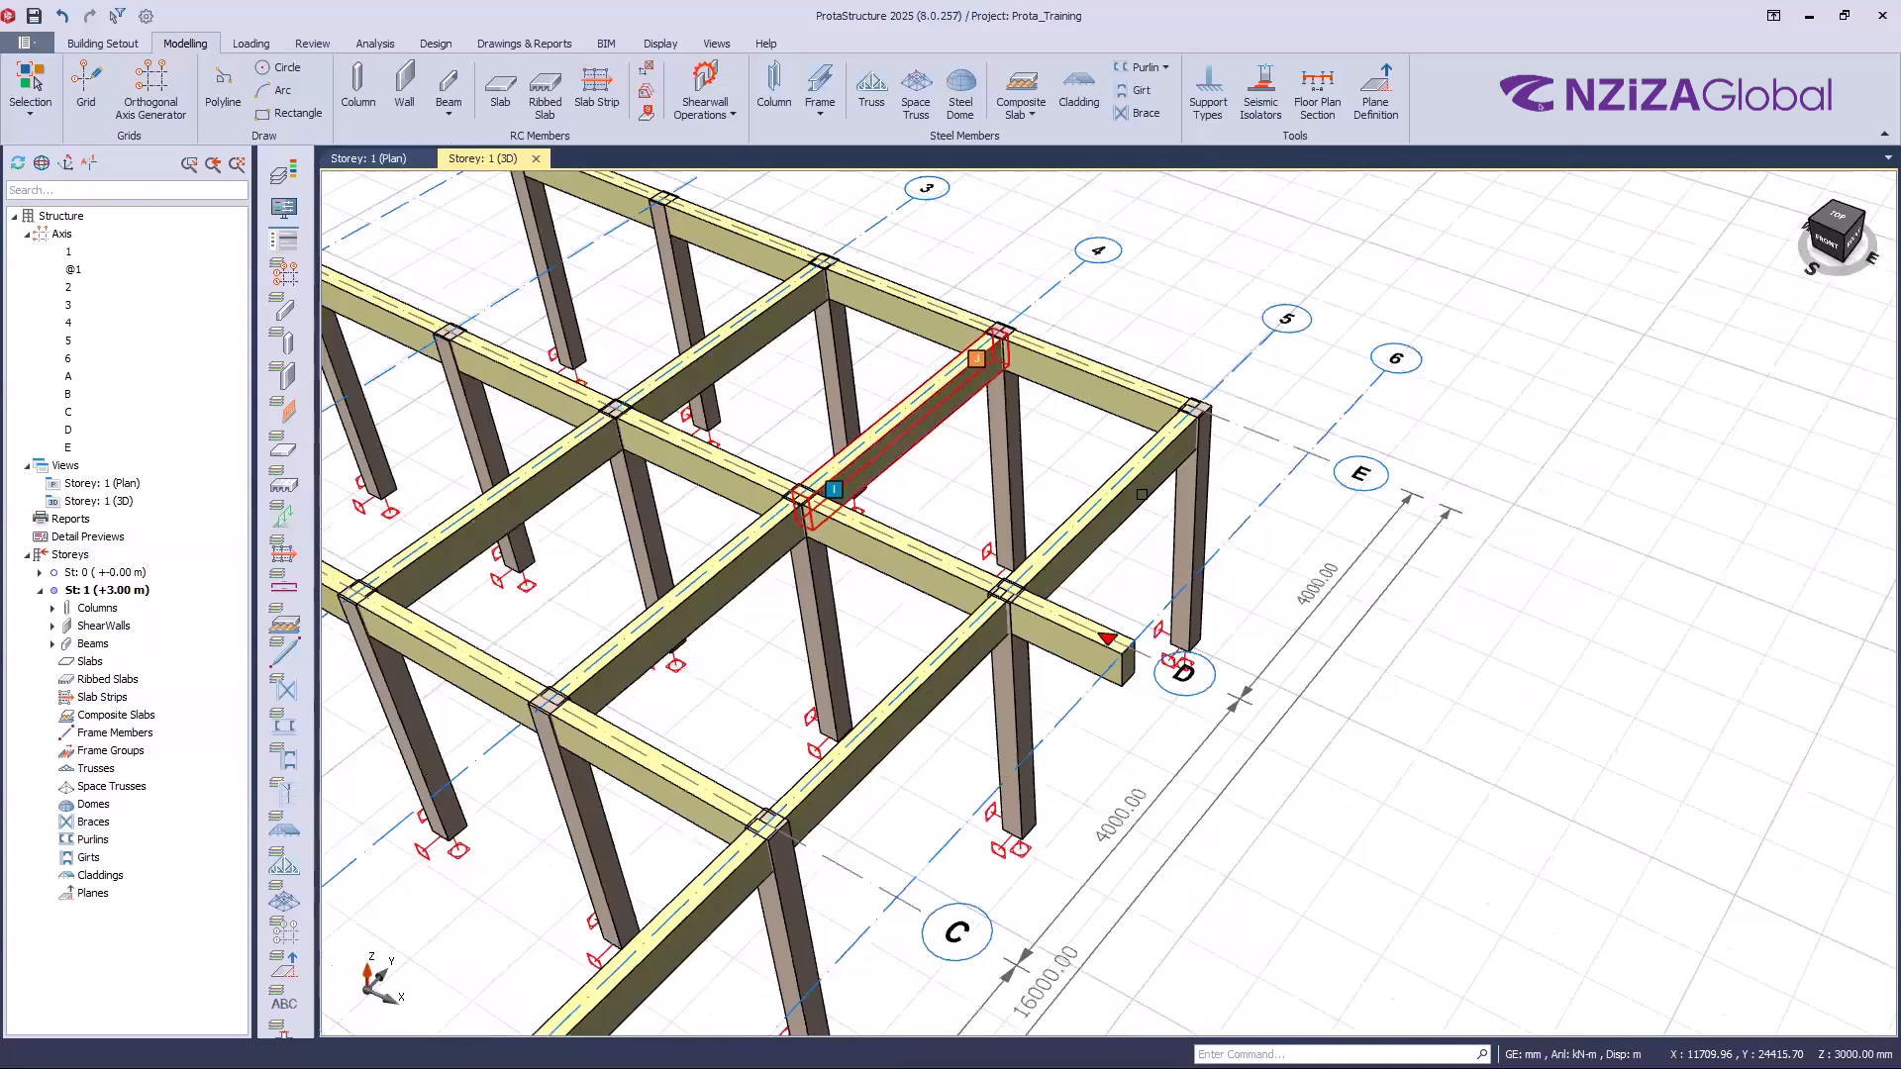
{"action": "left_click", "coordinate": [1142, 493]}
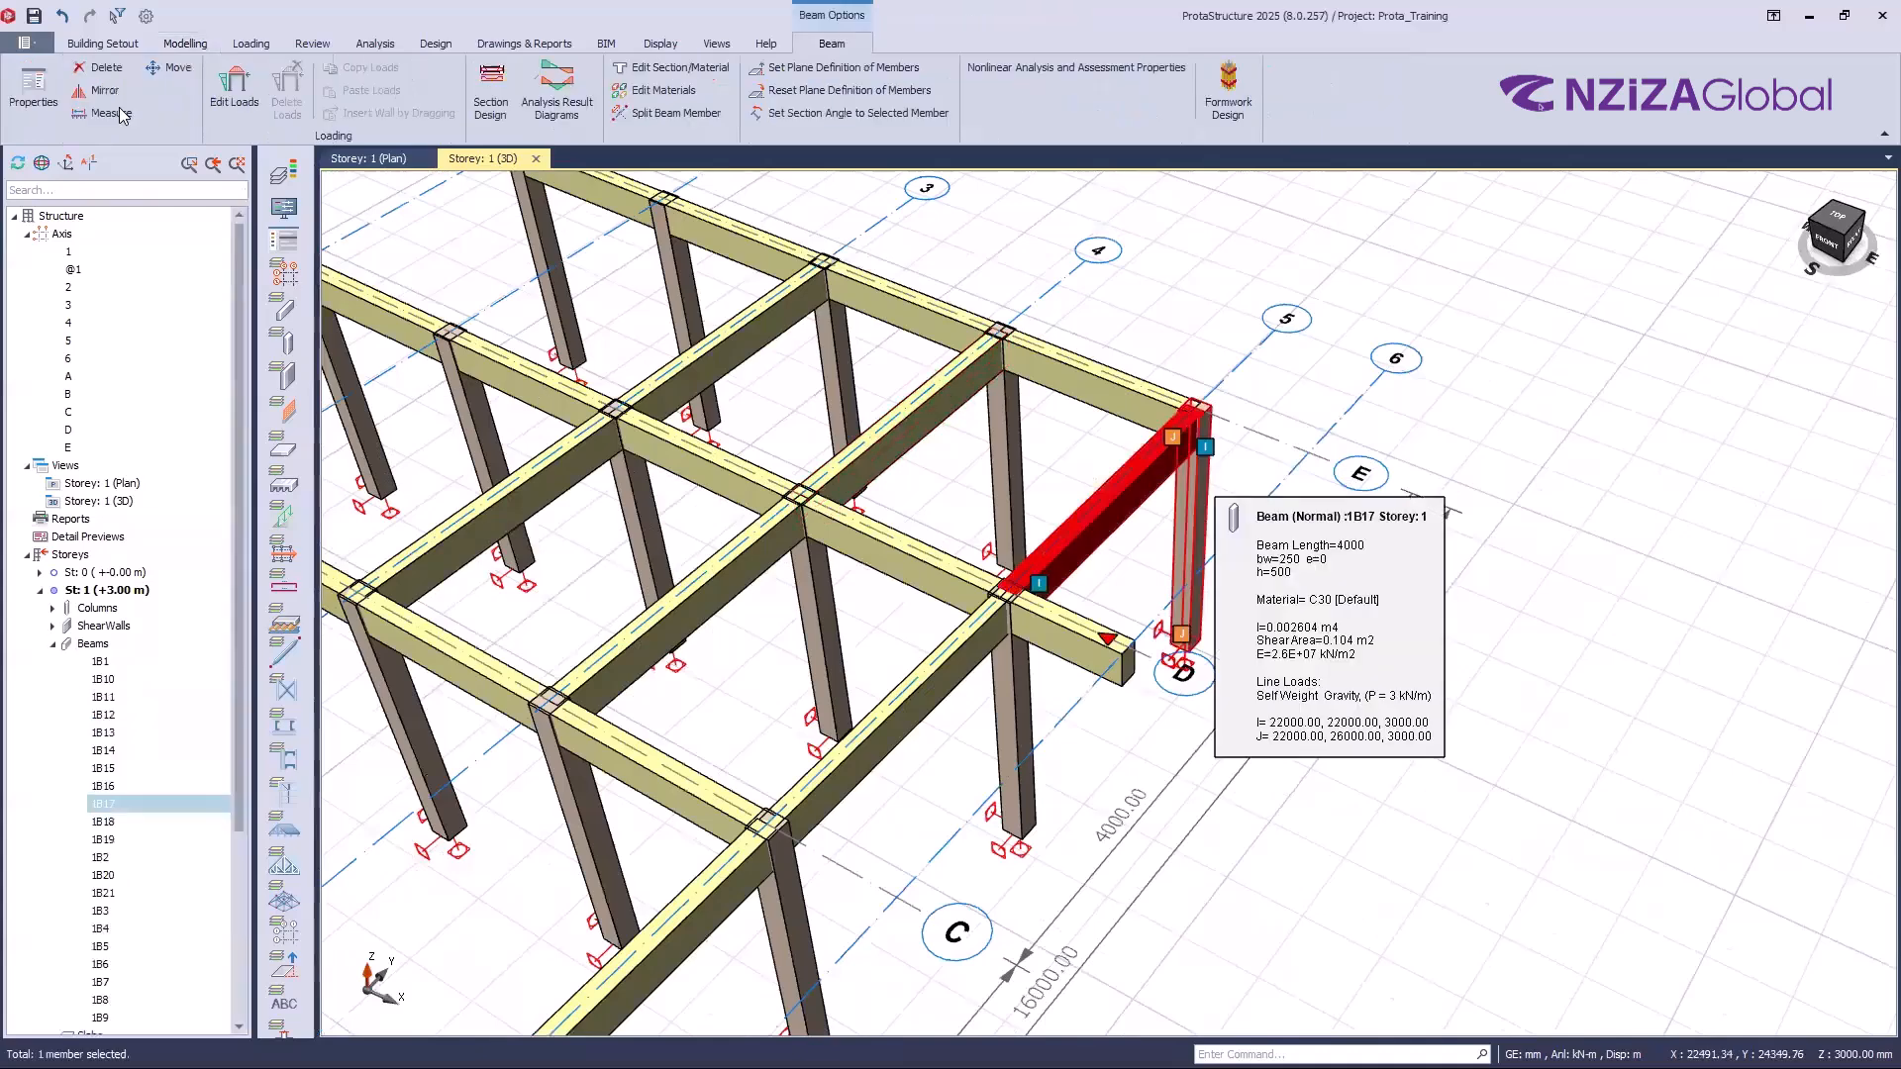
{"action": "left_click", "coordinate": [14, 89]}
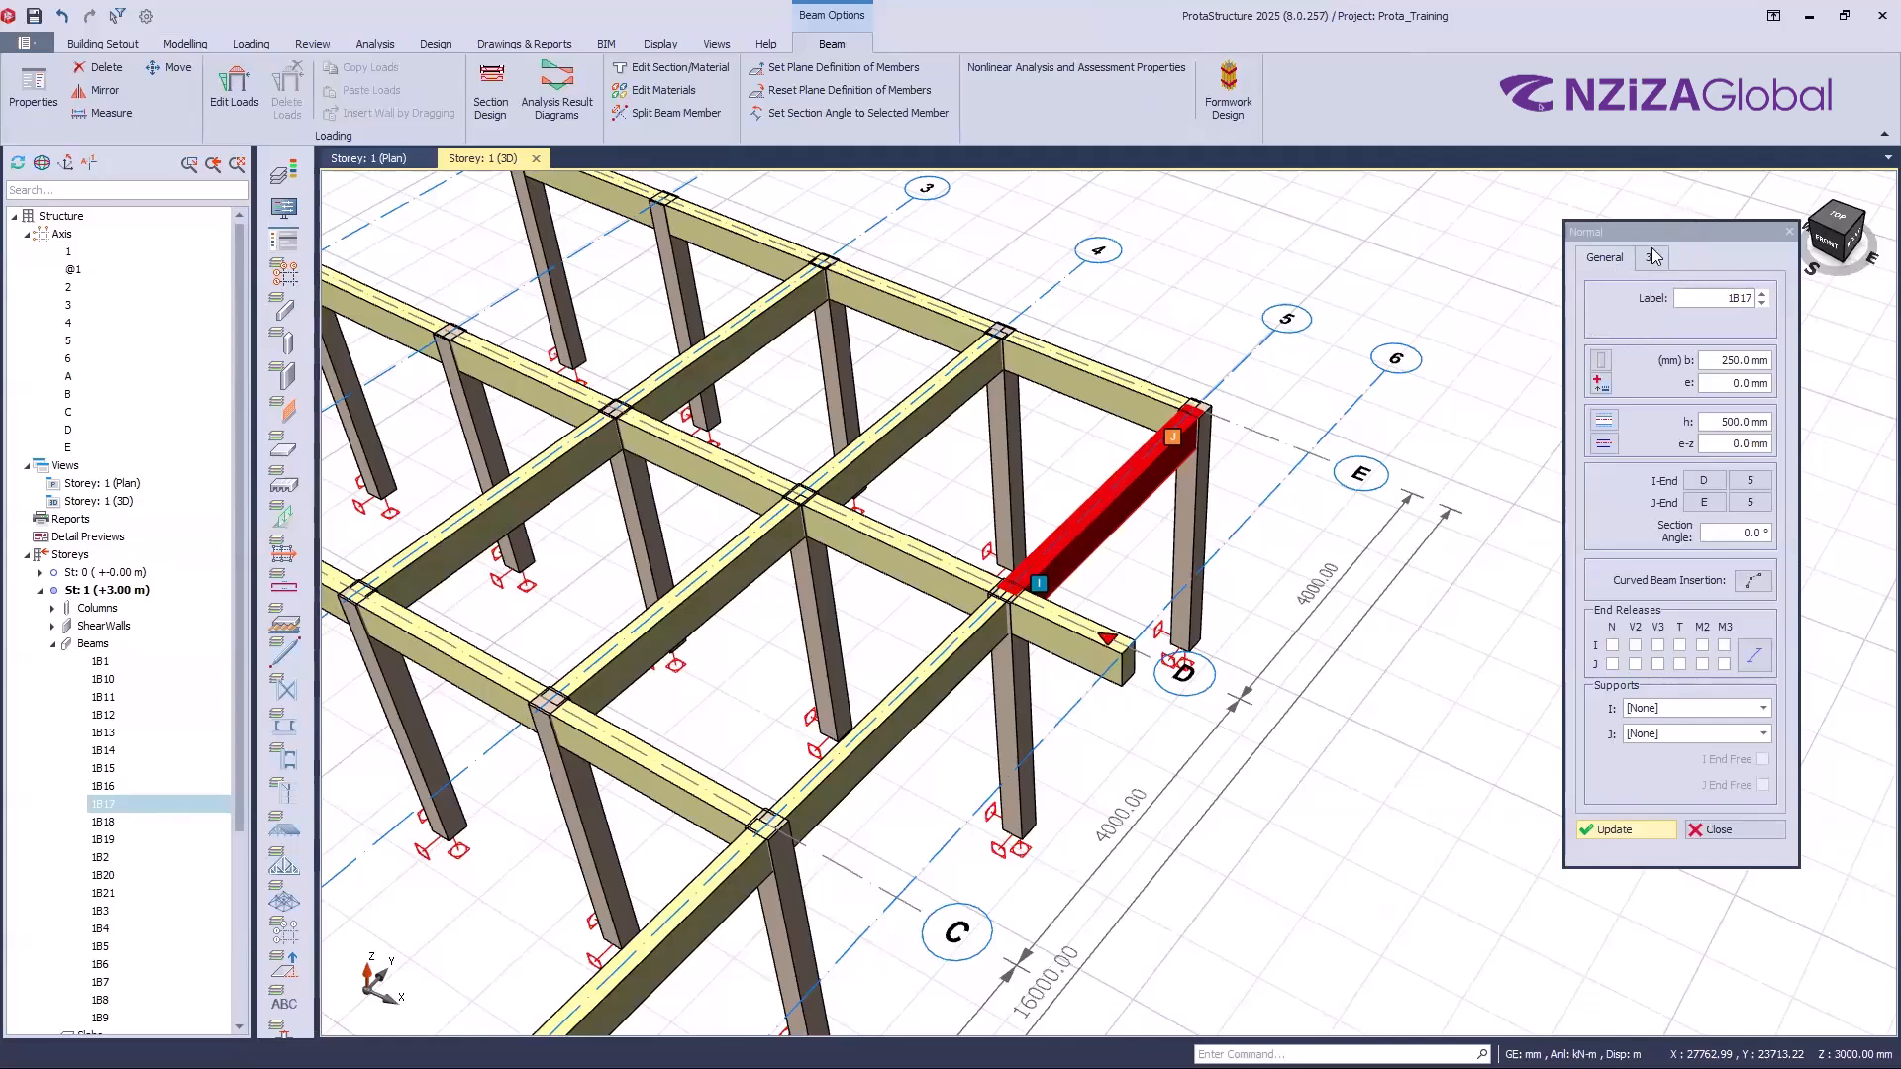
{"action": "left_click", "coordinate": [1655, 257]}
{"action": "left_click", "coordinate": [1651, 260]}
{"action": "left_click", "coordinate": [1651, 260]}
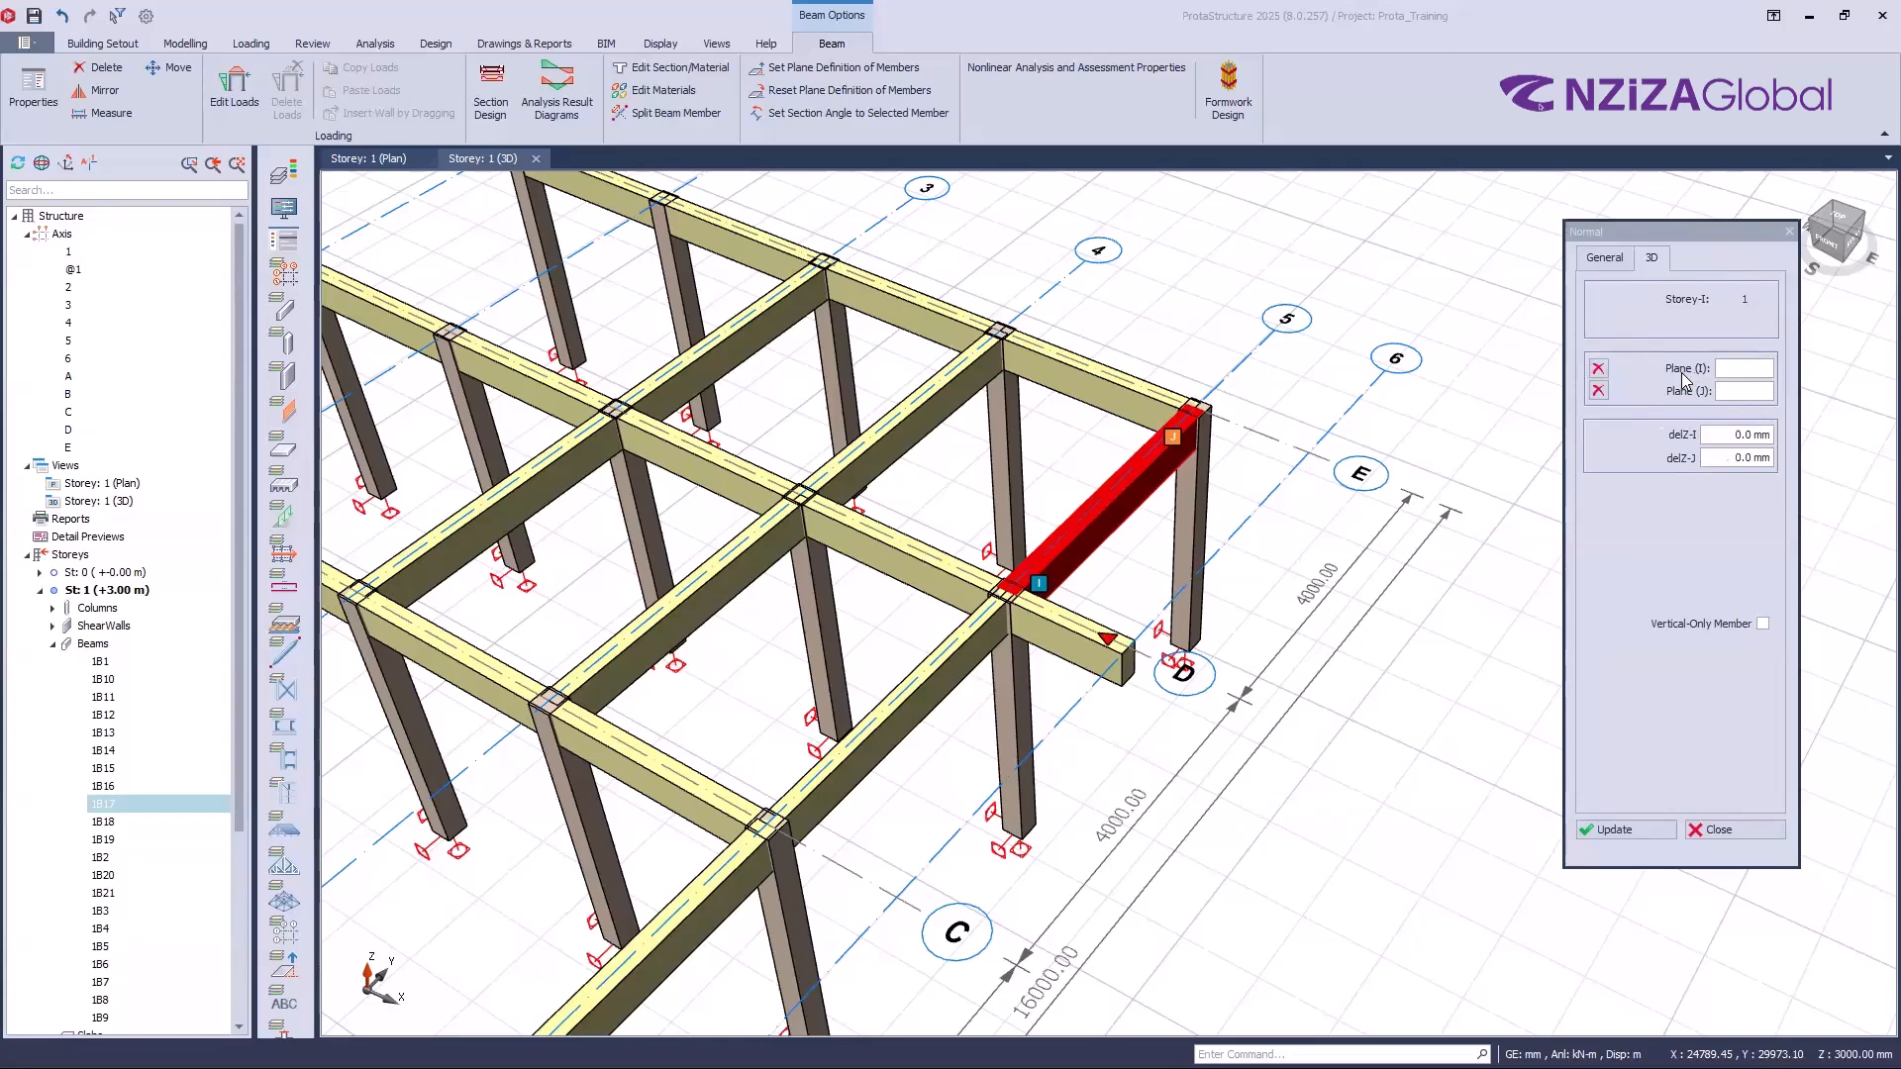
{"action": "left_click", "coordinate": [1731, 830]}
Step: Inspect the top and bottom plane and del z settings of the column at axes E and 5 for comparison
{"action": "left_click", "coordinate": [1195, 550]}
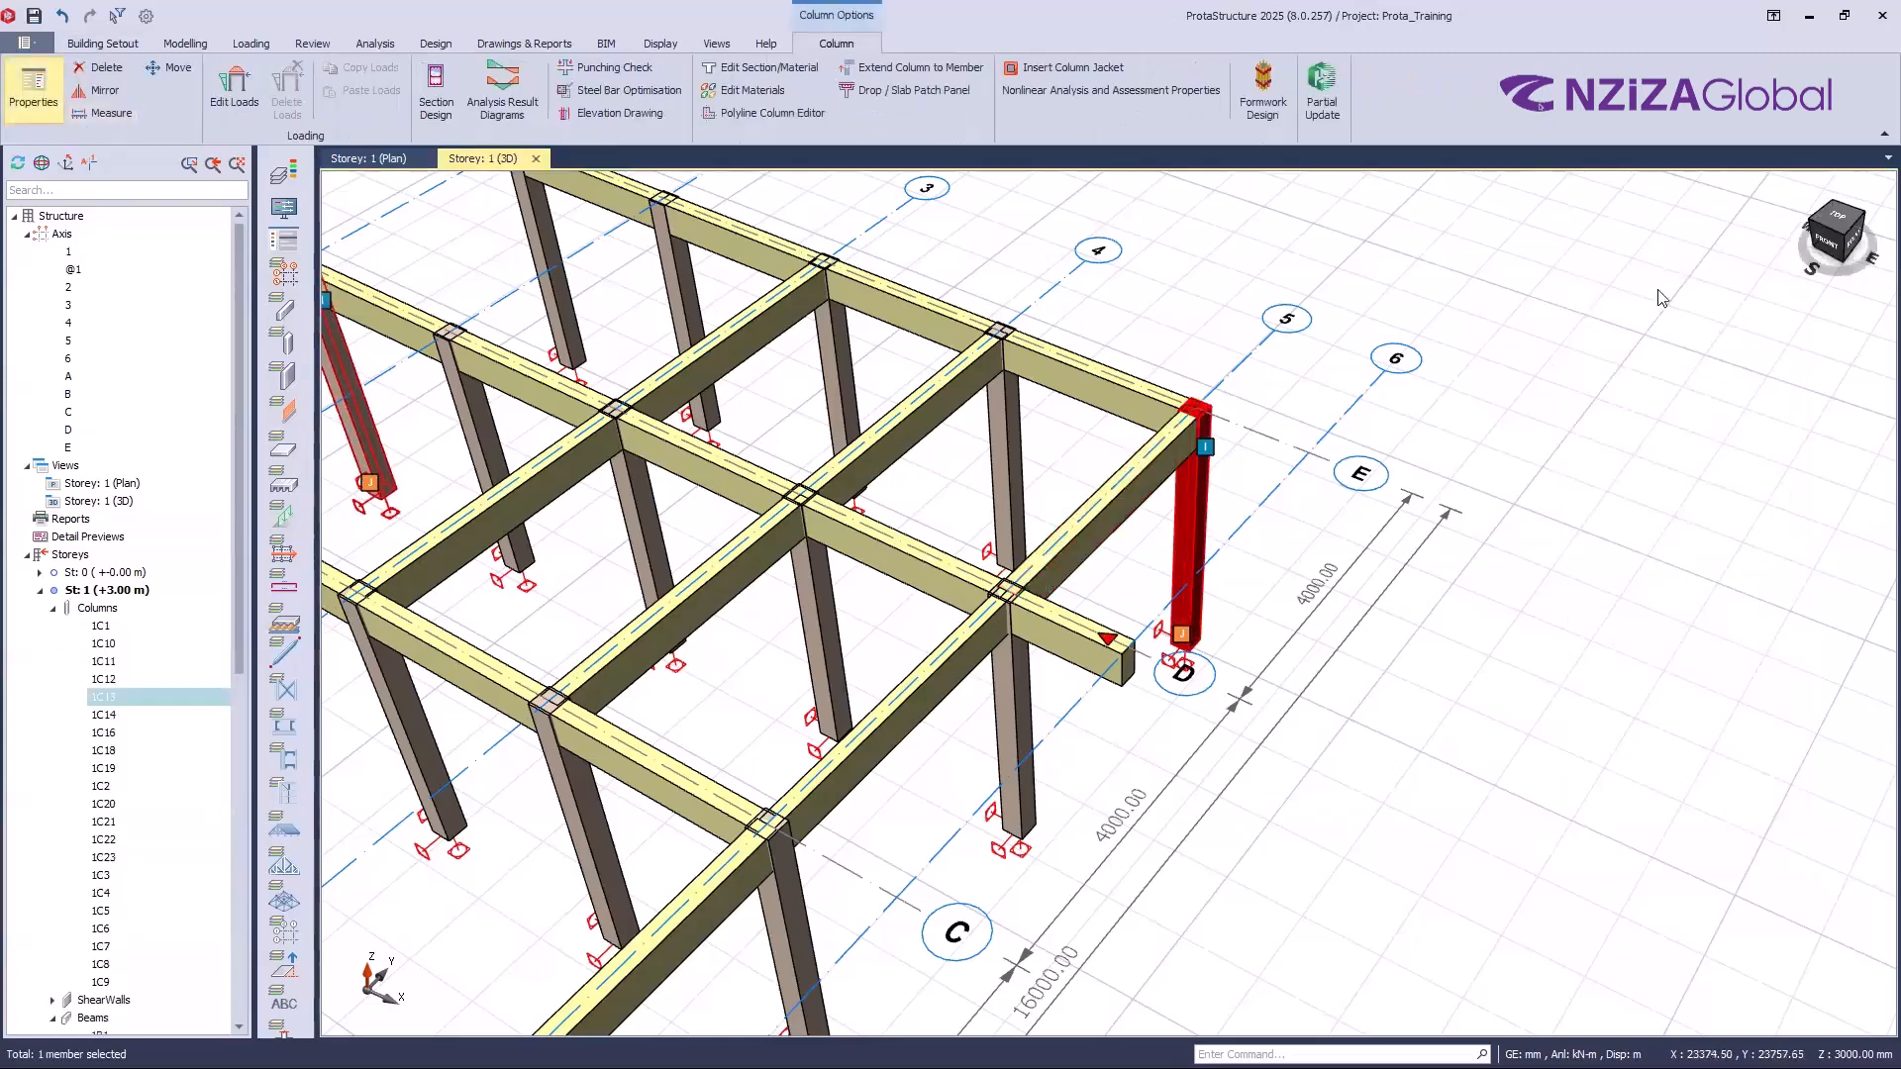
{"action": "left_click", "coordinate": [14, 97]}
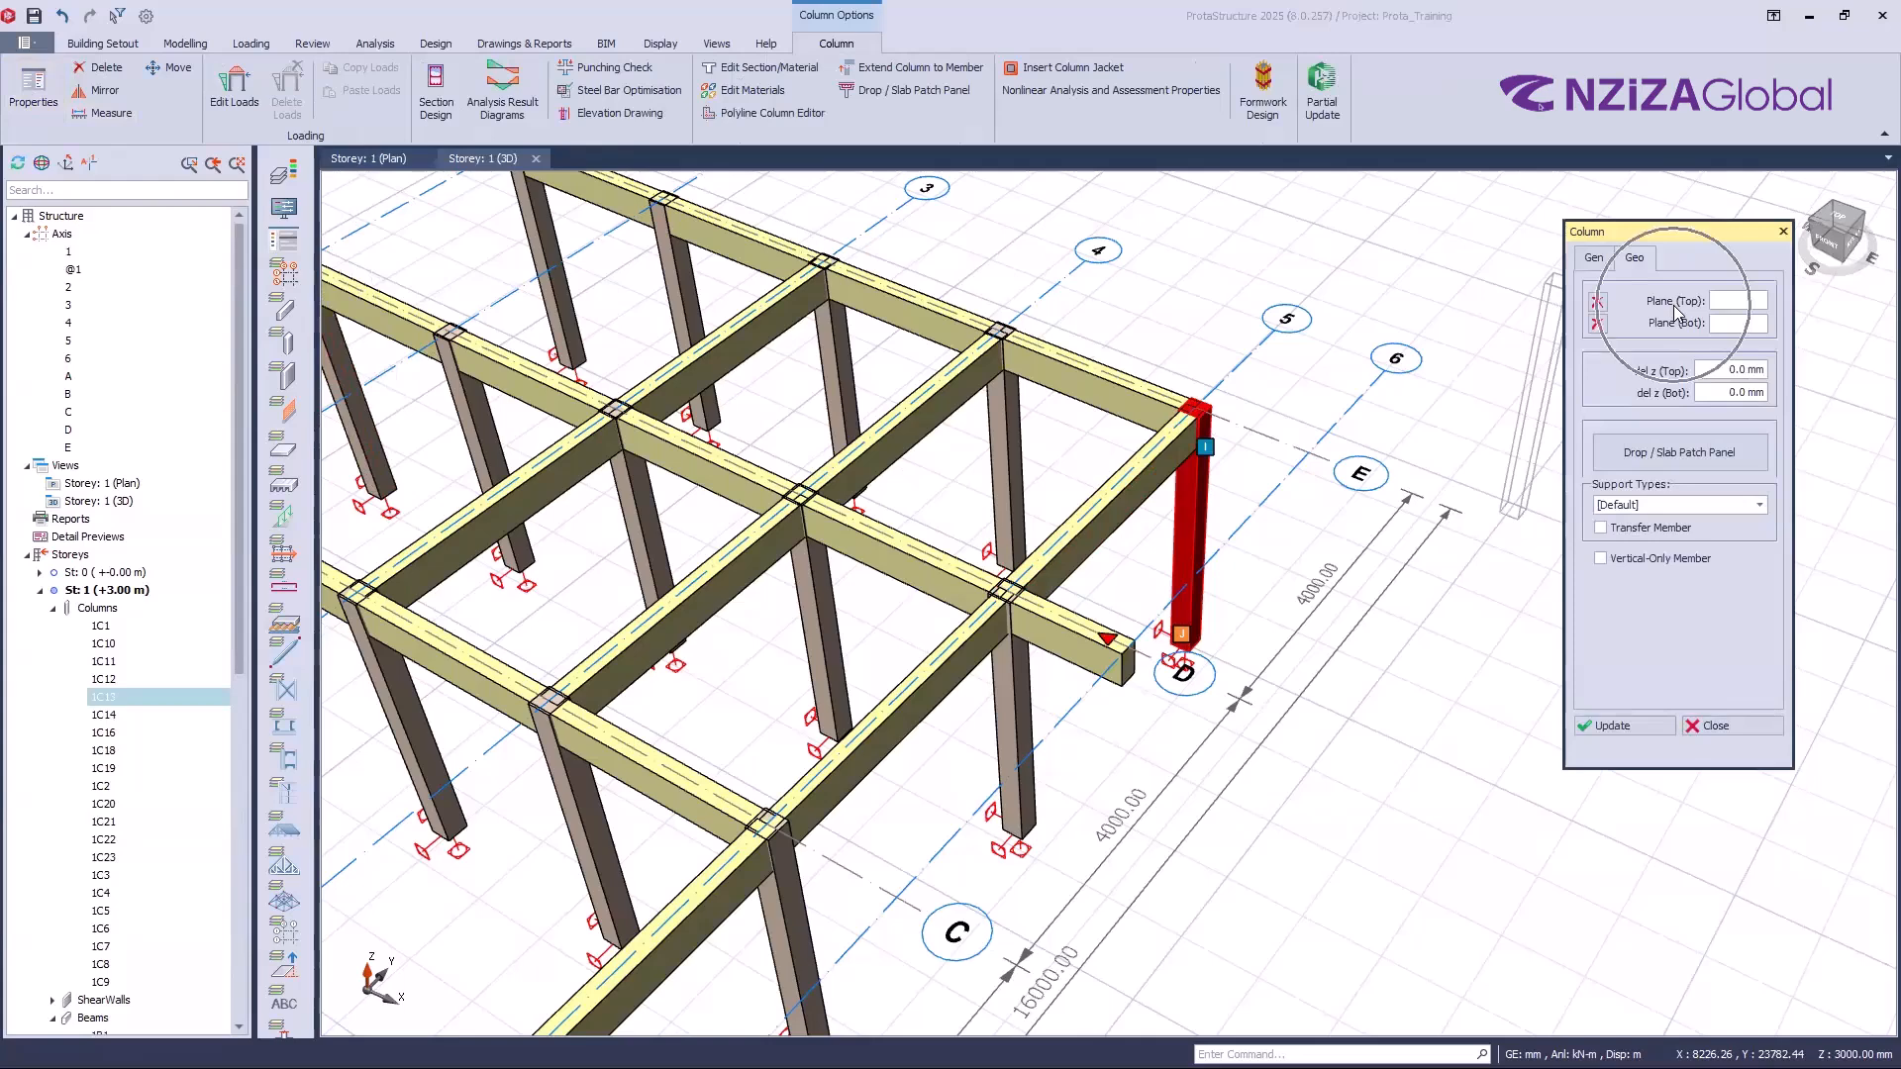
{"action": "left_click", "coordinate": [1784, 232]}
{"action": "key", "text": "Escape"}
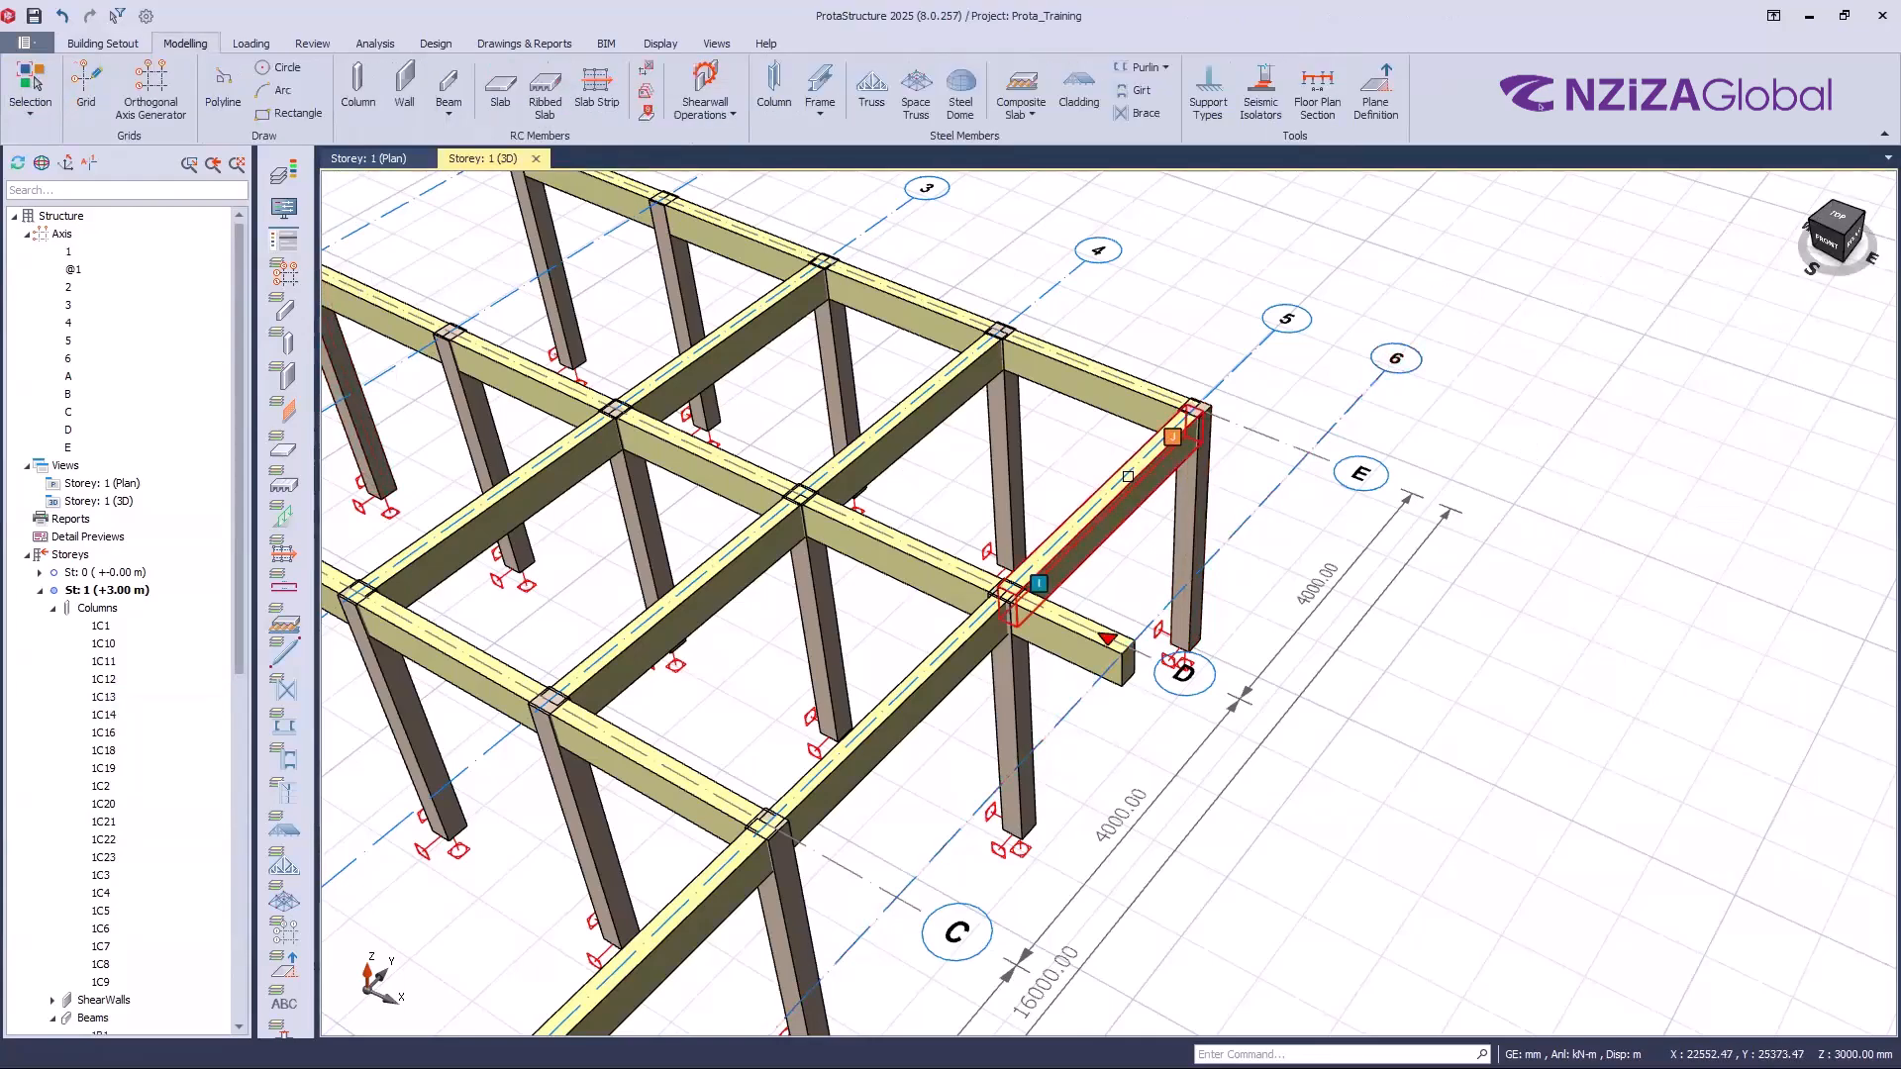
Step: Set delZ-I to 1000 mm for the beam on axis 5 between axes D and E and update it
{"action": "left_click", "coordinate": [1097, 525]}
{"action": "left_click", "coordinate": [31, 87]}
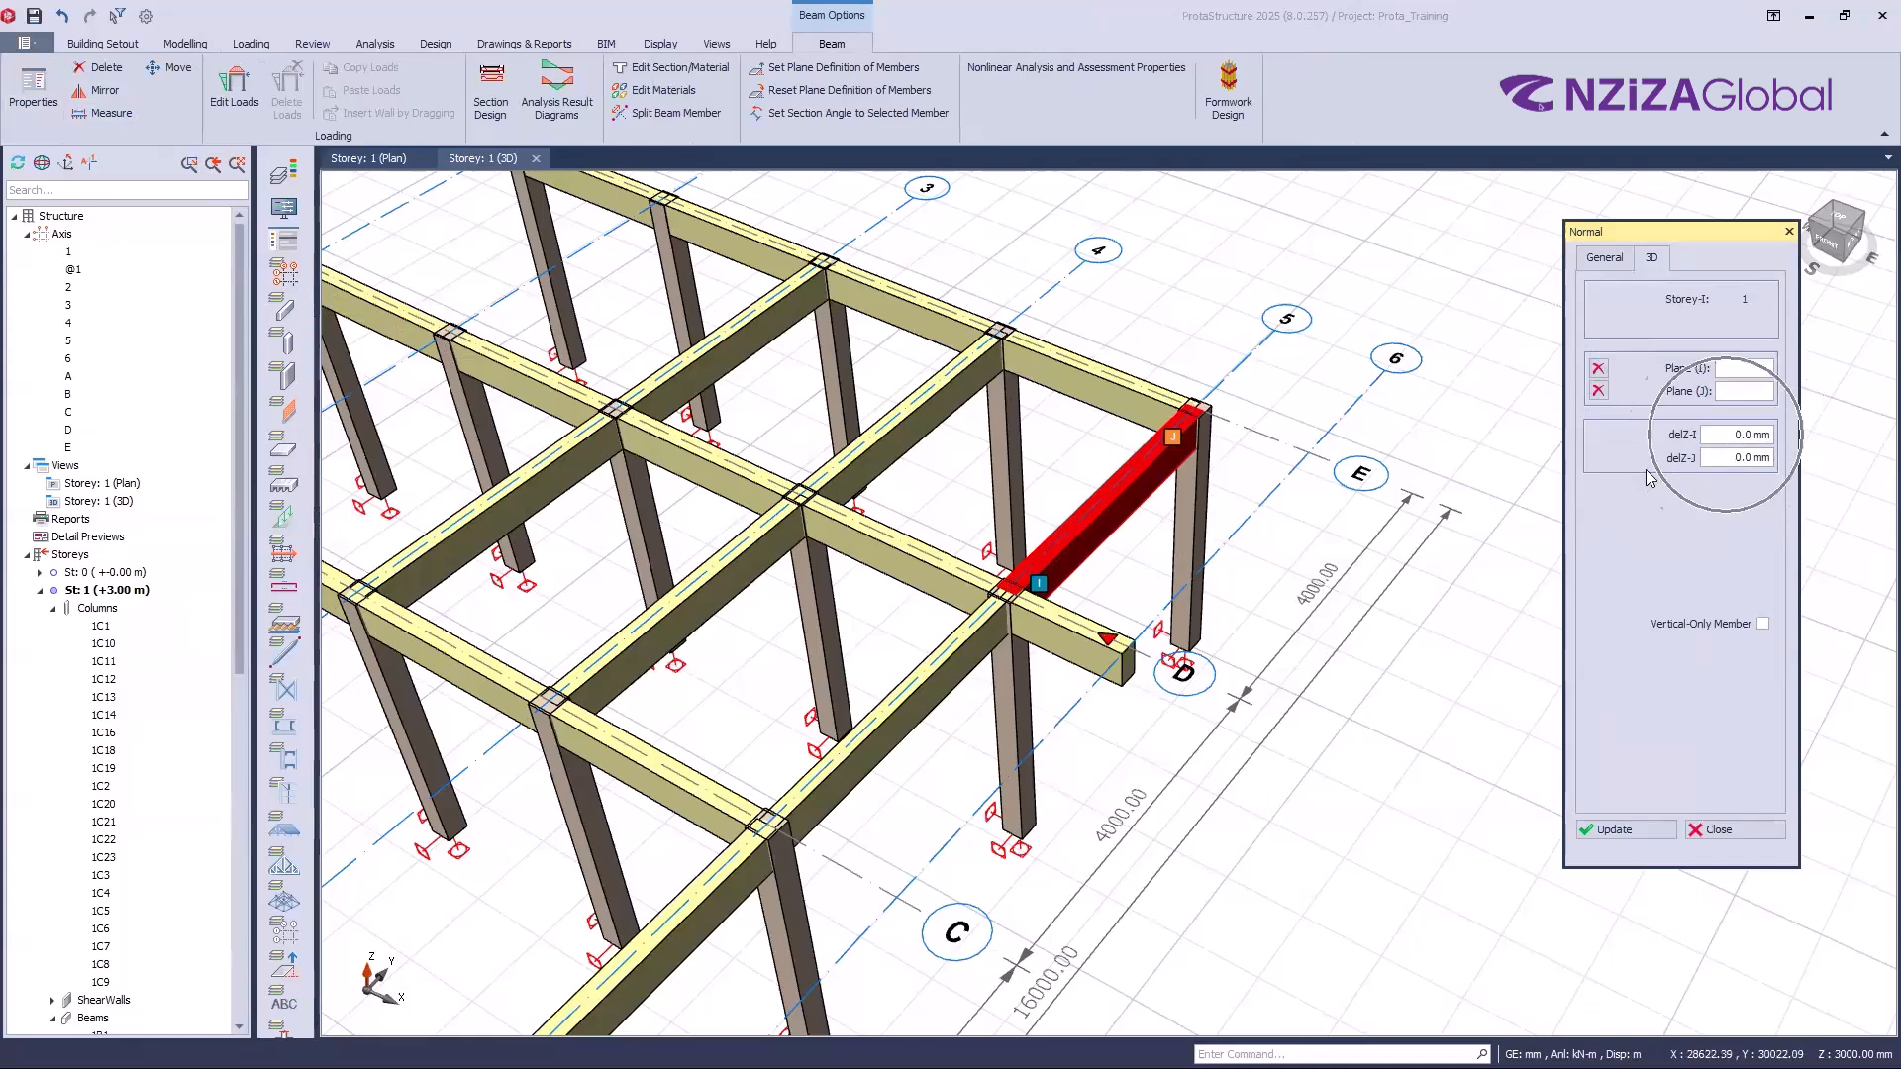
{"action": "scroll", "coordinate": [1008, 585], "scroll_direction": "up", "scroll_amount": 1}
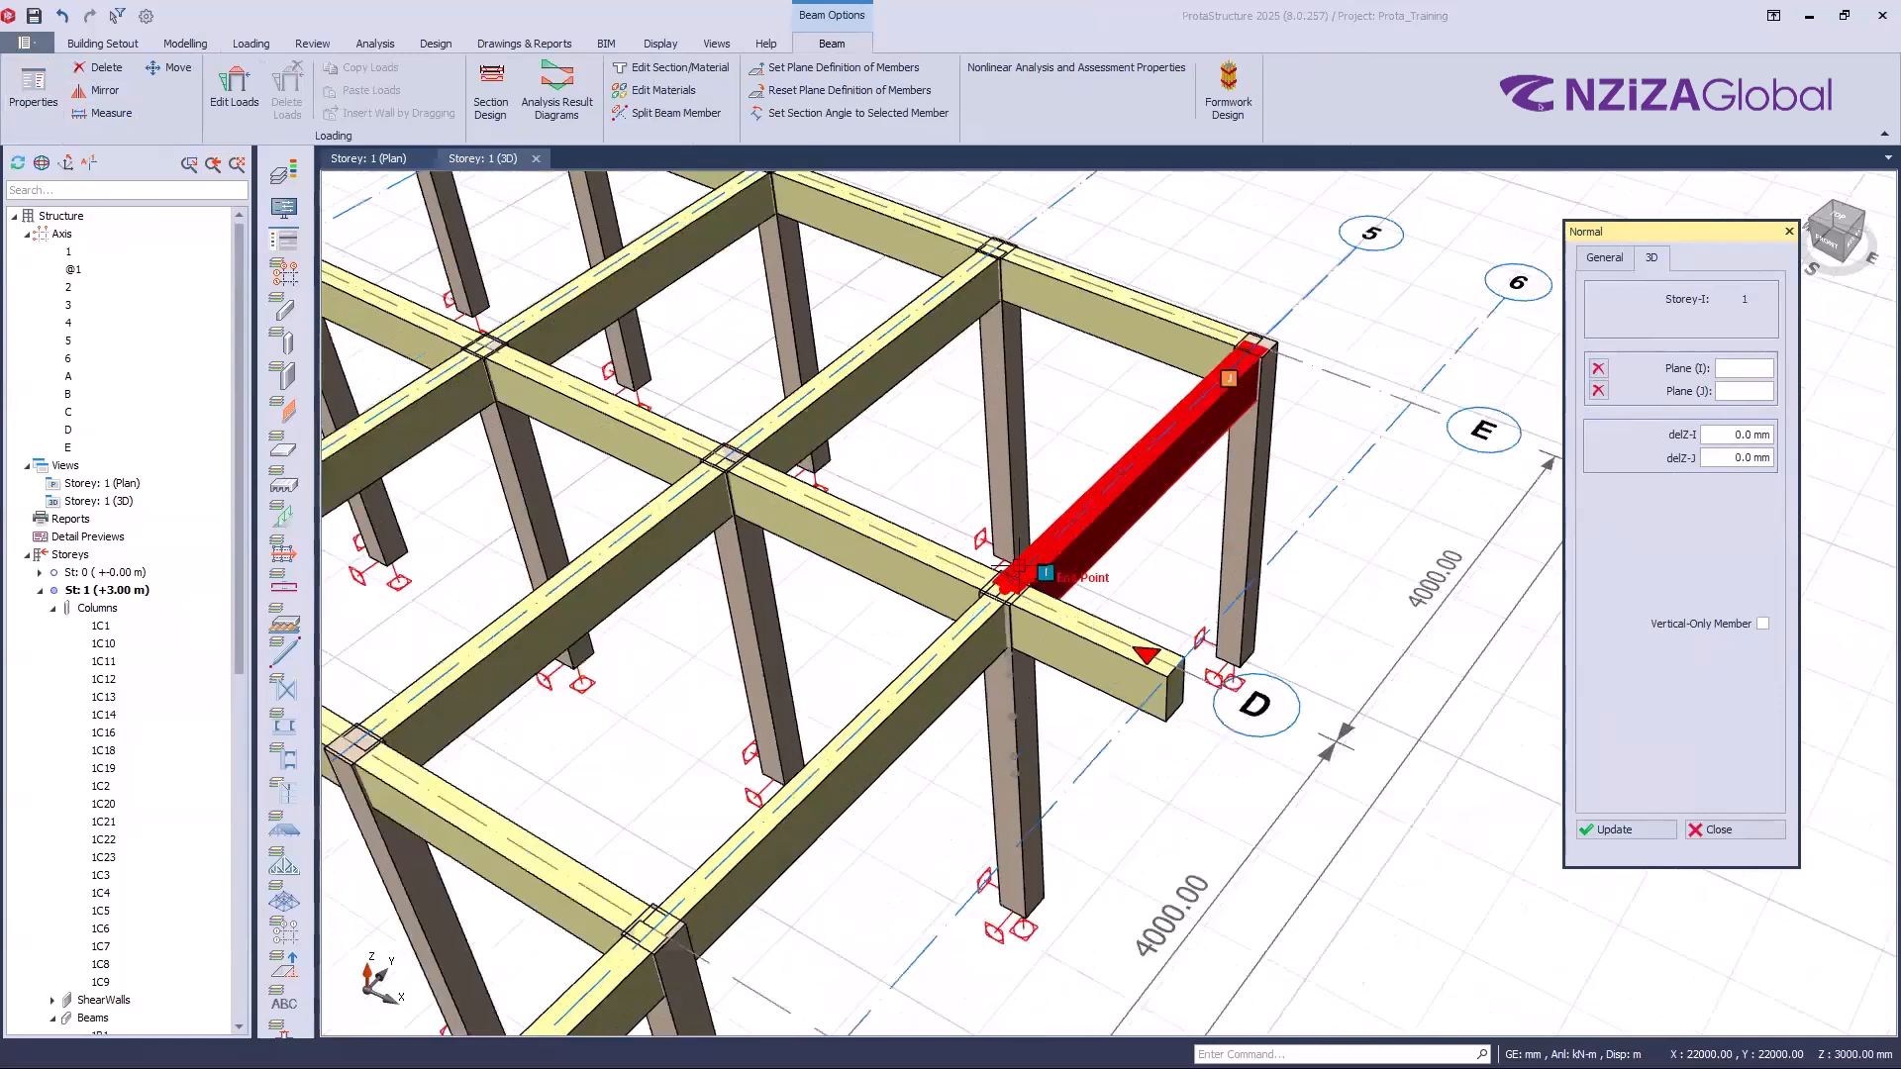
{"action": "scroll", "coordinate": [1010, 576], "scroll_direction": "up", "scroll_amount": 1}
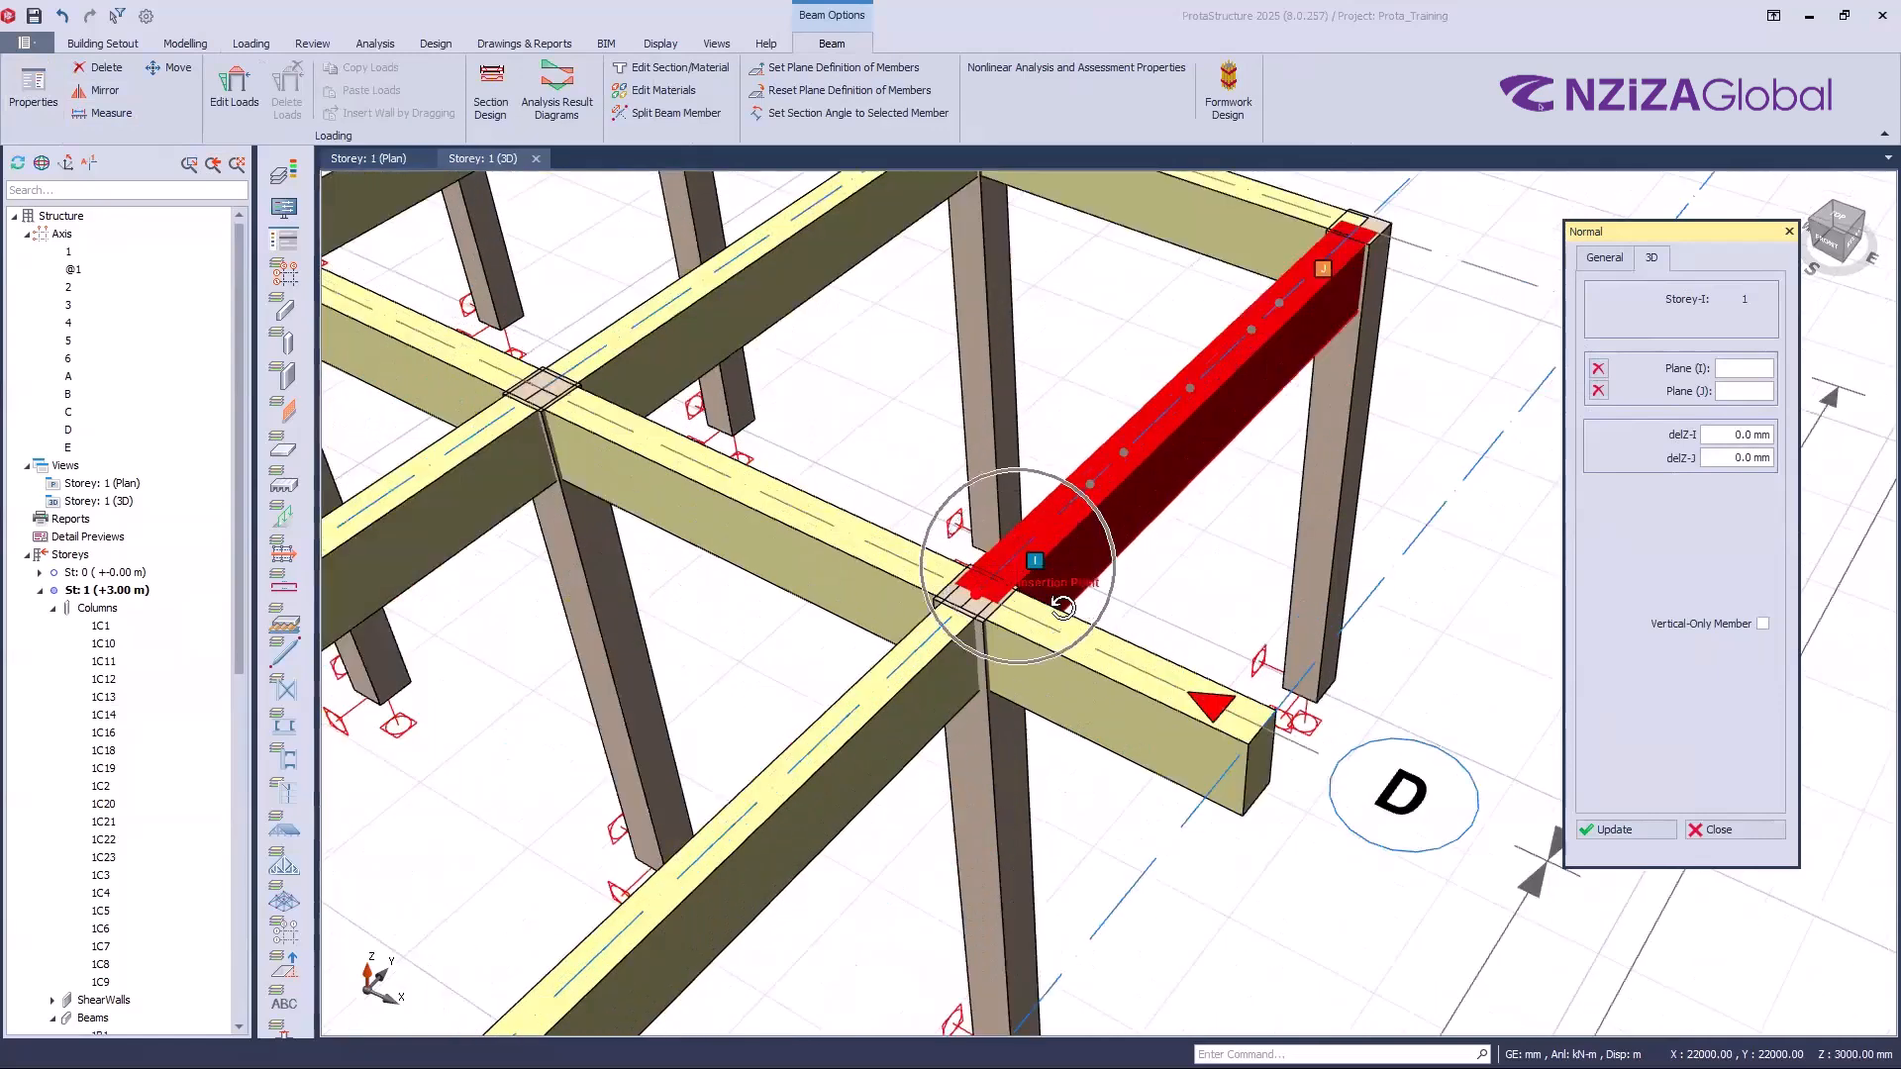
{"action": "mouse_move", "coordinate": [1029, 558]}
{"action": "middle_mouse_down"}
{"action": "mouse_move", "coordinate": [906, 560]}
{"action": "mouse_move", "coordinate": [931, 495]}
{"action": "middle_mouse_up"}
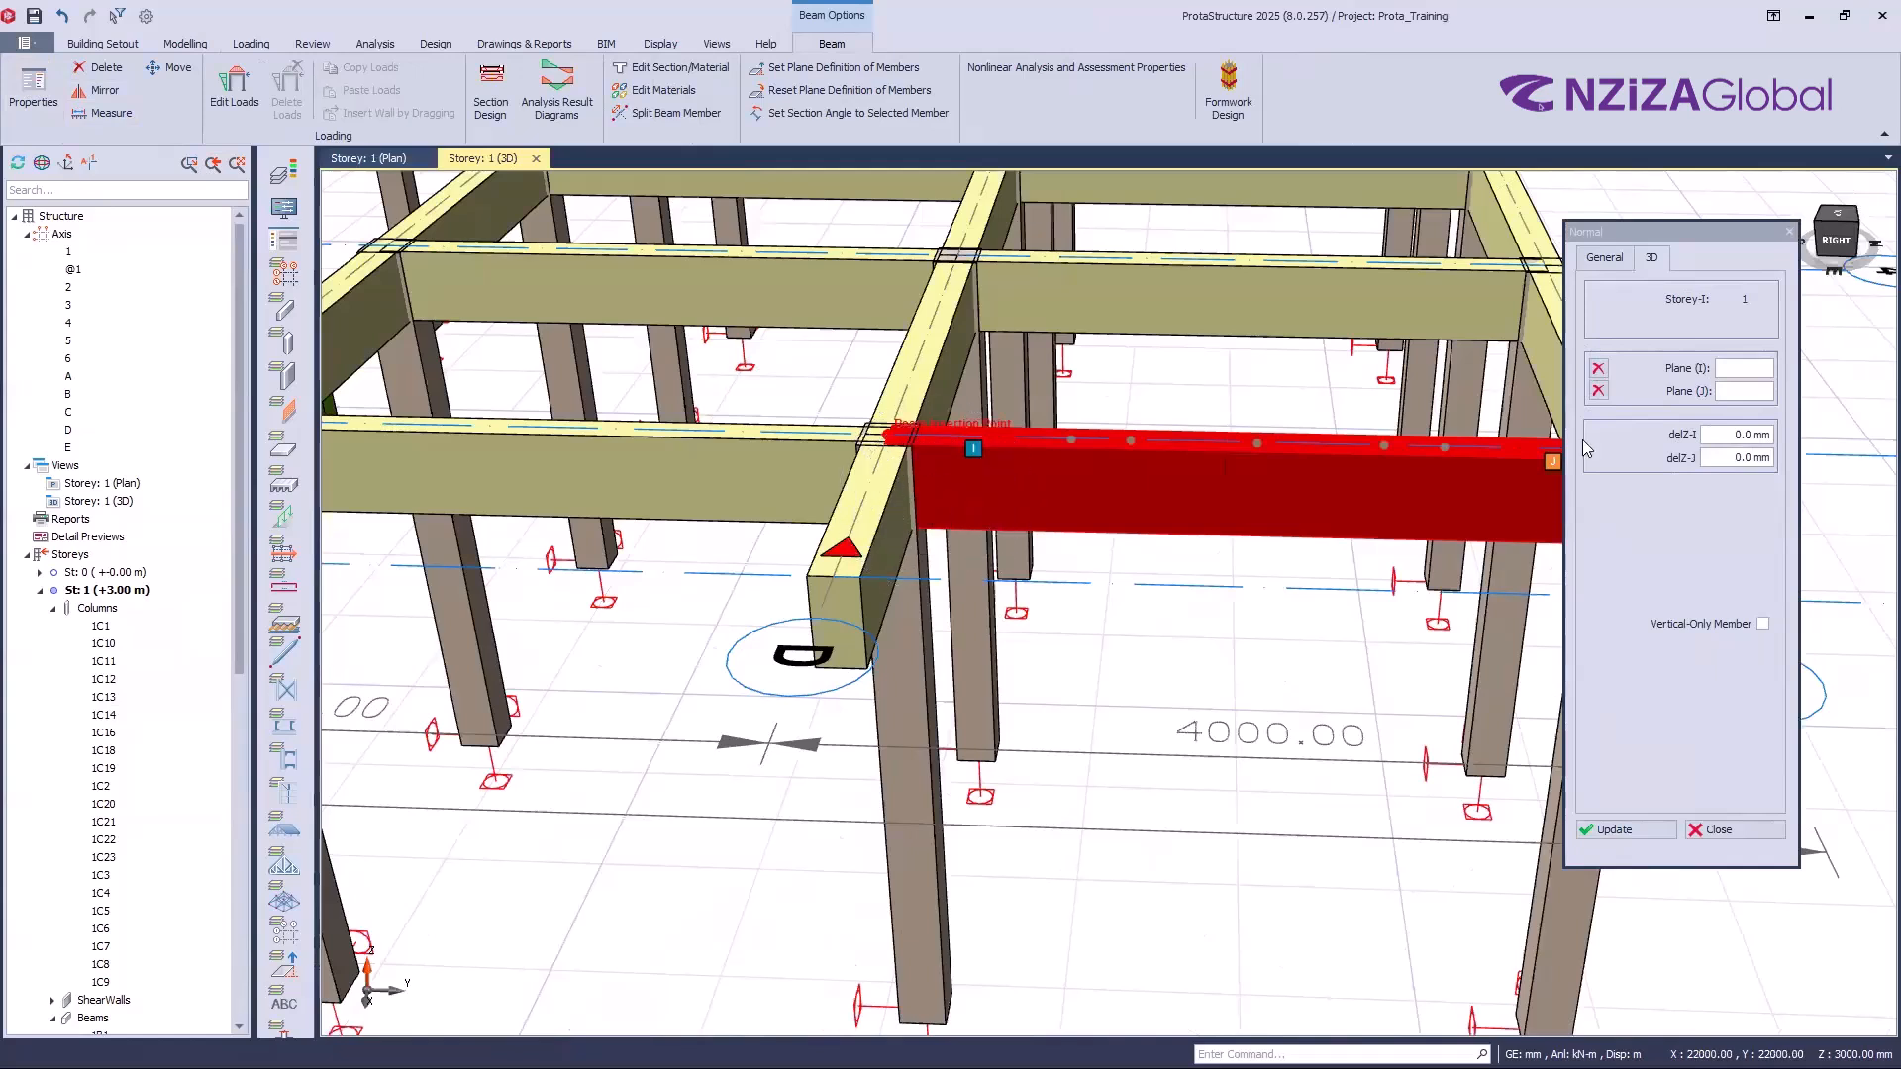
{"action": "double_click", "coordinate": [1745, 433]}
{"action": "left_click_drag", "start_coordinate": [1764, 436], "coordinate": [1773, 438]}
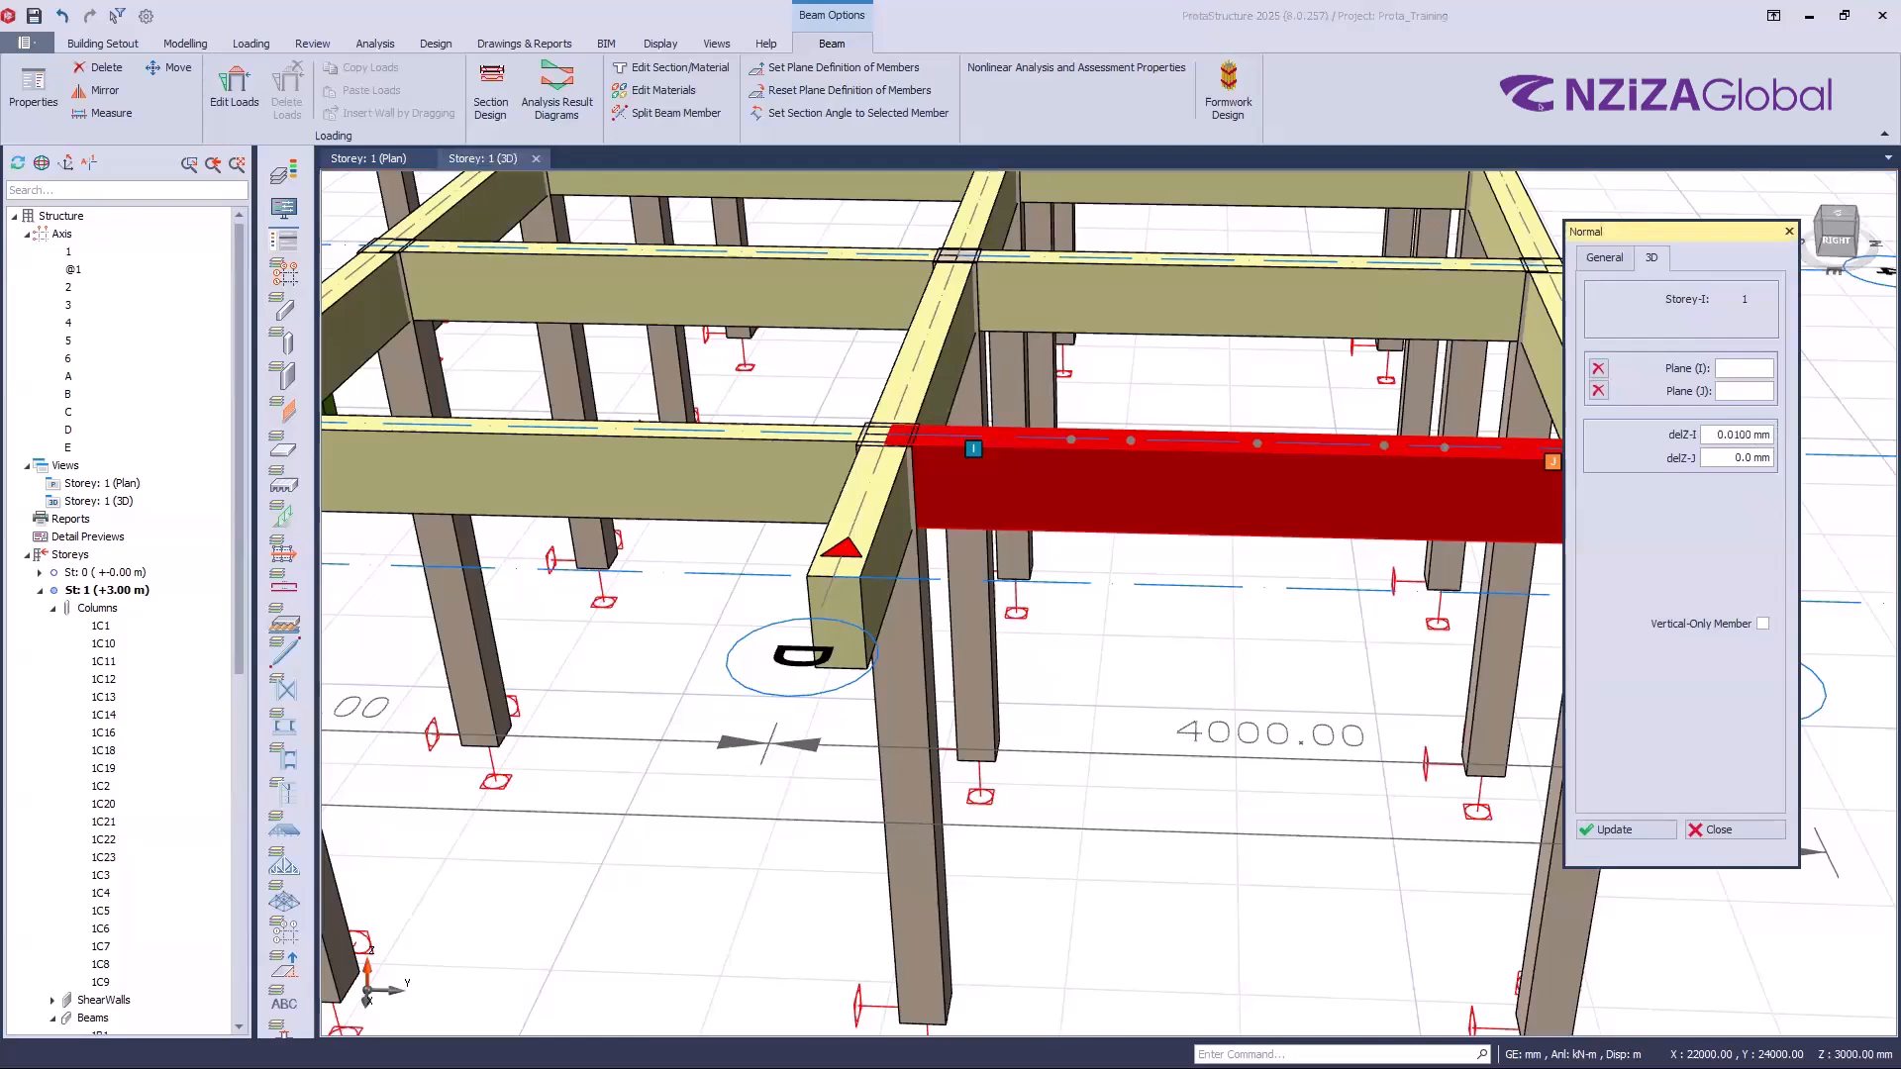
{"action": "left_click_drag", "start_coordinate": [1718, 435], "coordinate": [1797, 446]}
{"action": "type", "text": "10"}
{"action": "left_click", "coordinate": [1652, 832]}
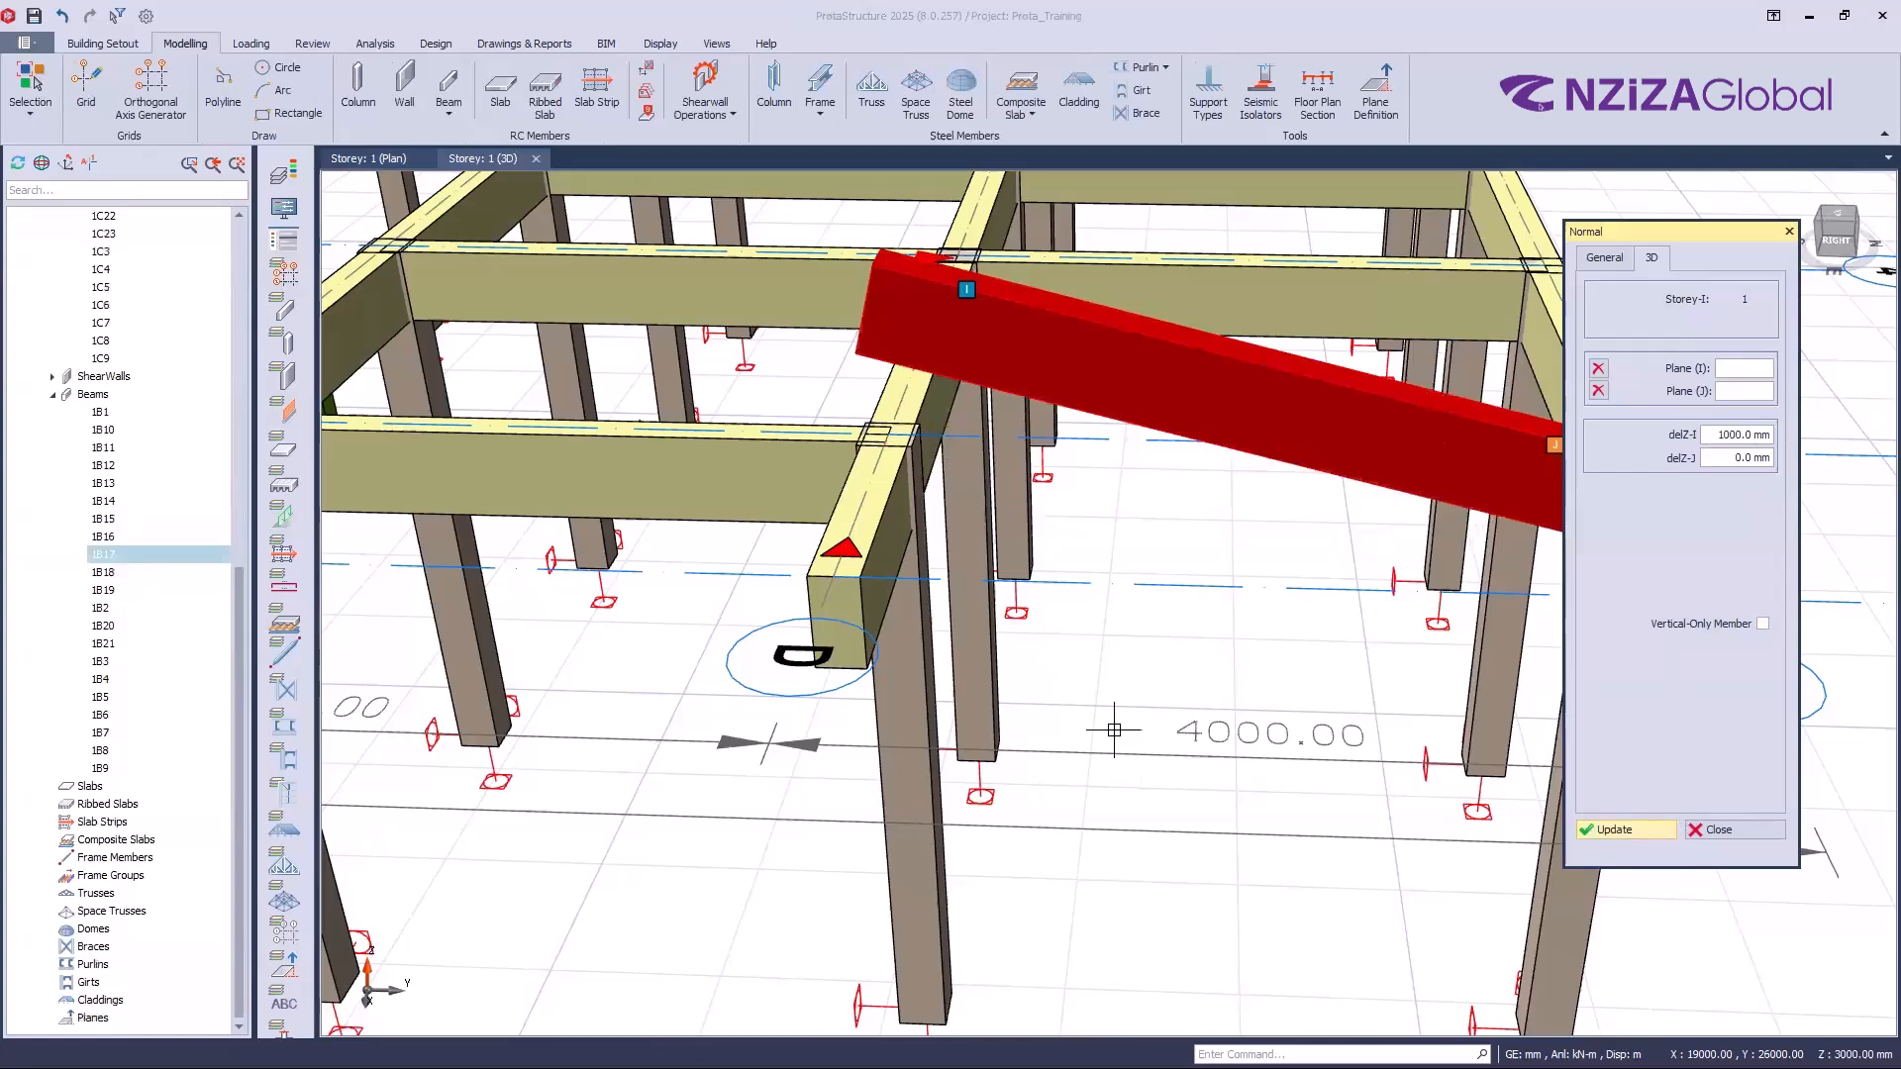
Step: Change the same beam's delZ-I to -1000 mm to lower its I end, and update it
{"action": "scroll", "coordinate": [1138, 762], "scroll_direction": "down", "scroll_amount": 2}
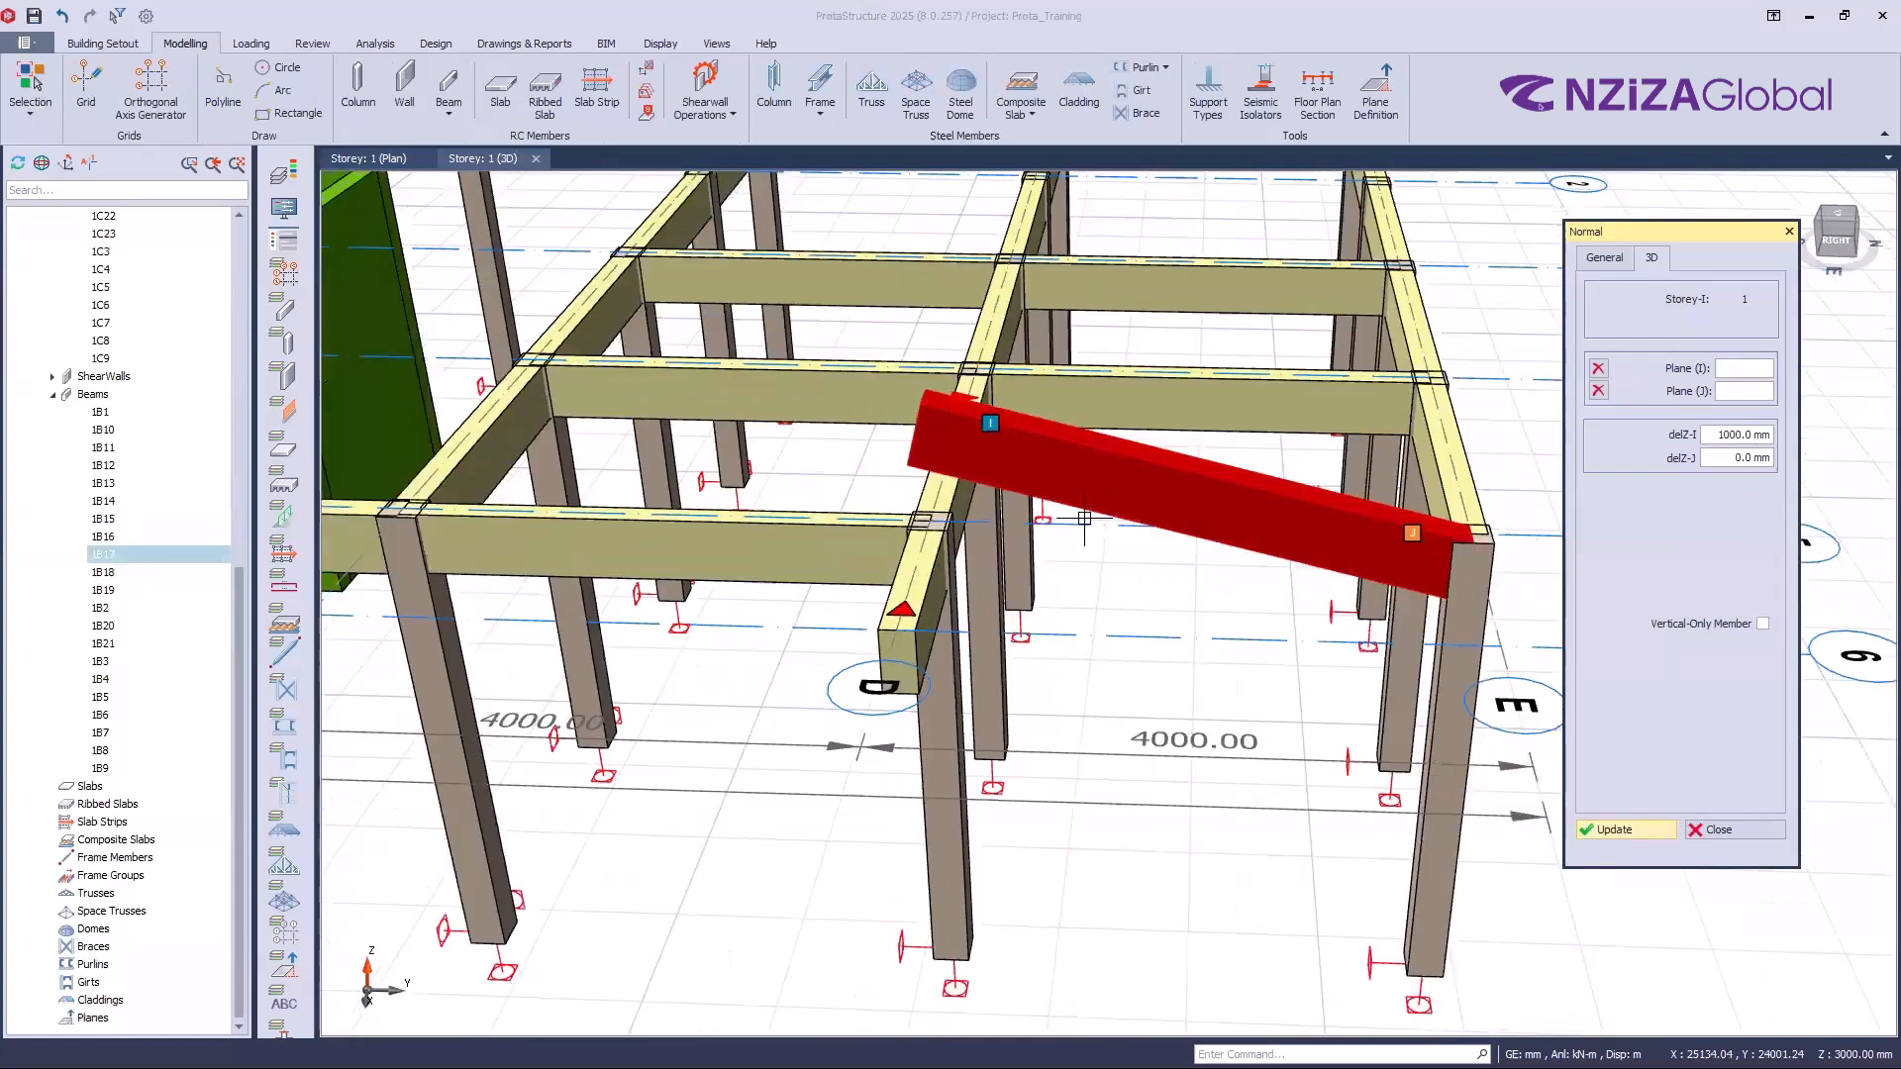
{"action": "middle_click_drag", "start_coordinate": [1070, 571], "coordinate": [1058, 513]}
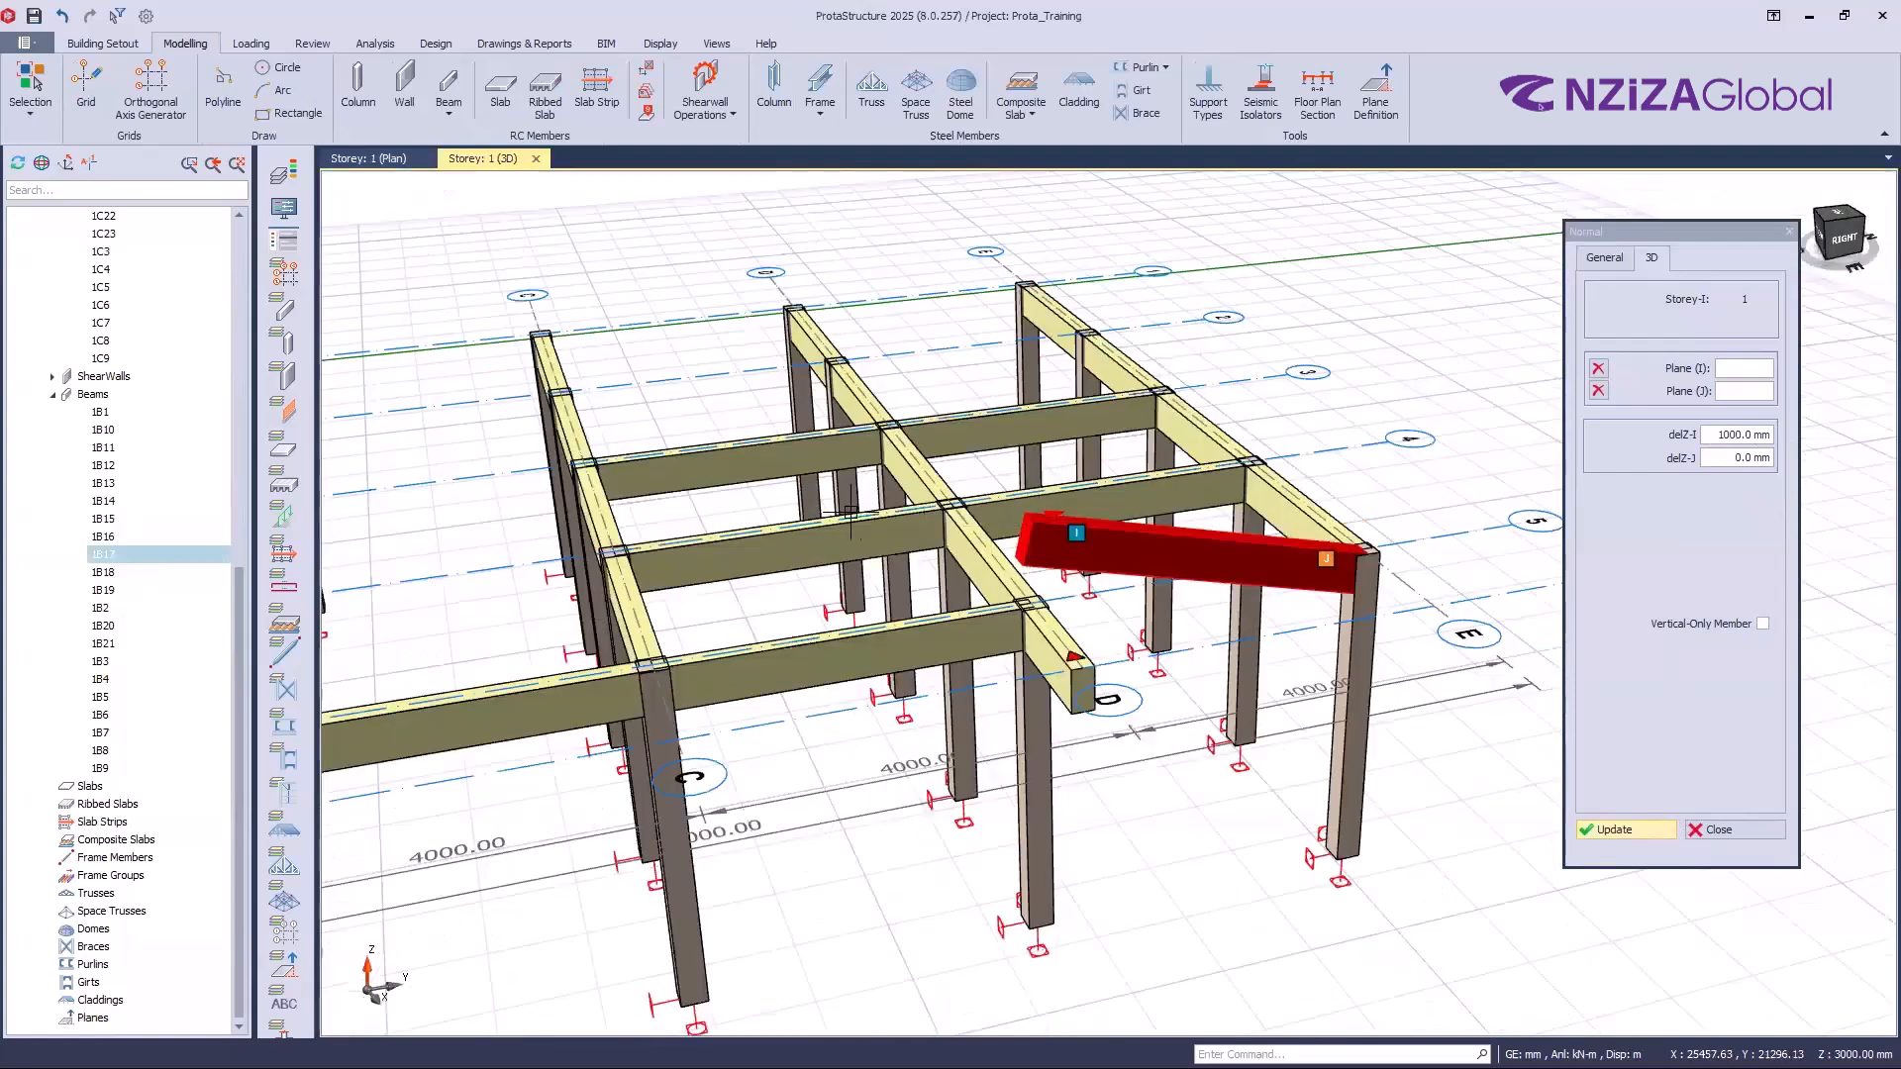
{"action": "scroll", "coordinate": [1099, 736], "scroll_direction": "up", "scroll_amount": 2}
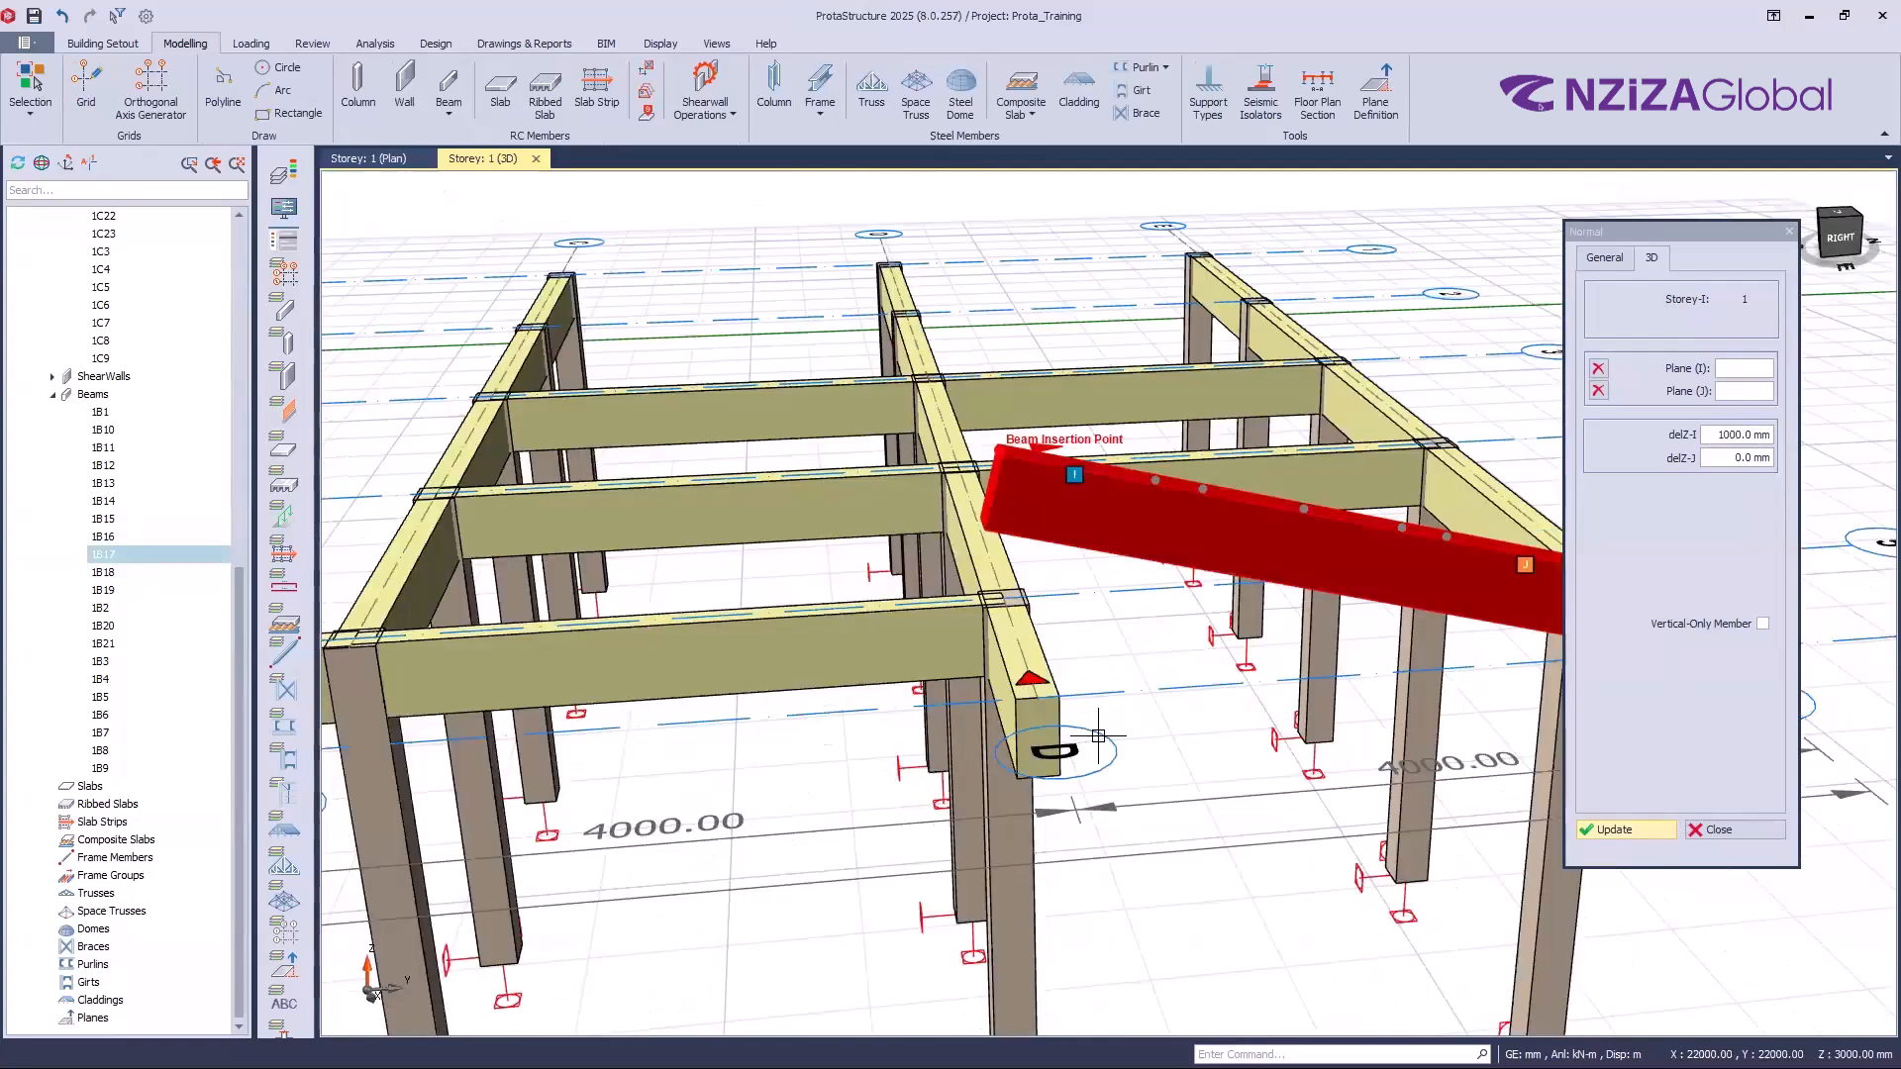
{"action": "scroll", "coordinate": [1098, 736], "scroll_direction": "down", "scroll_amount": 2}
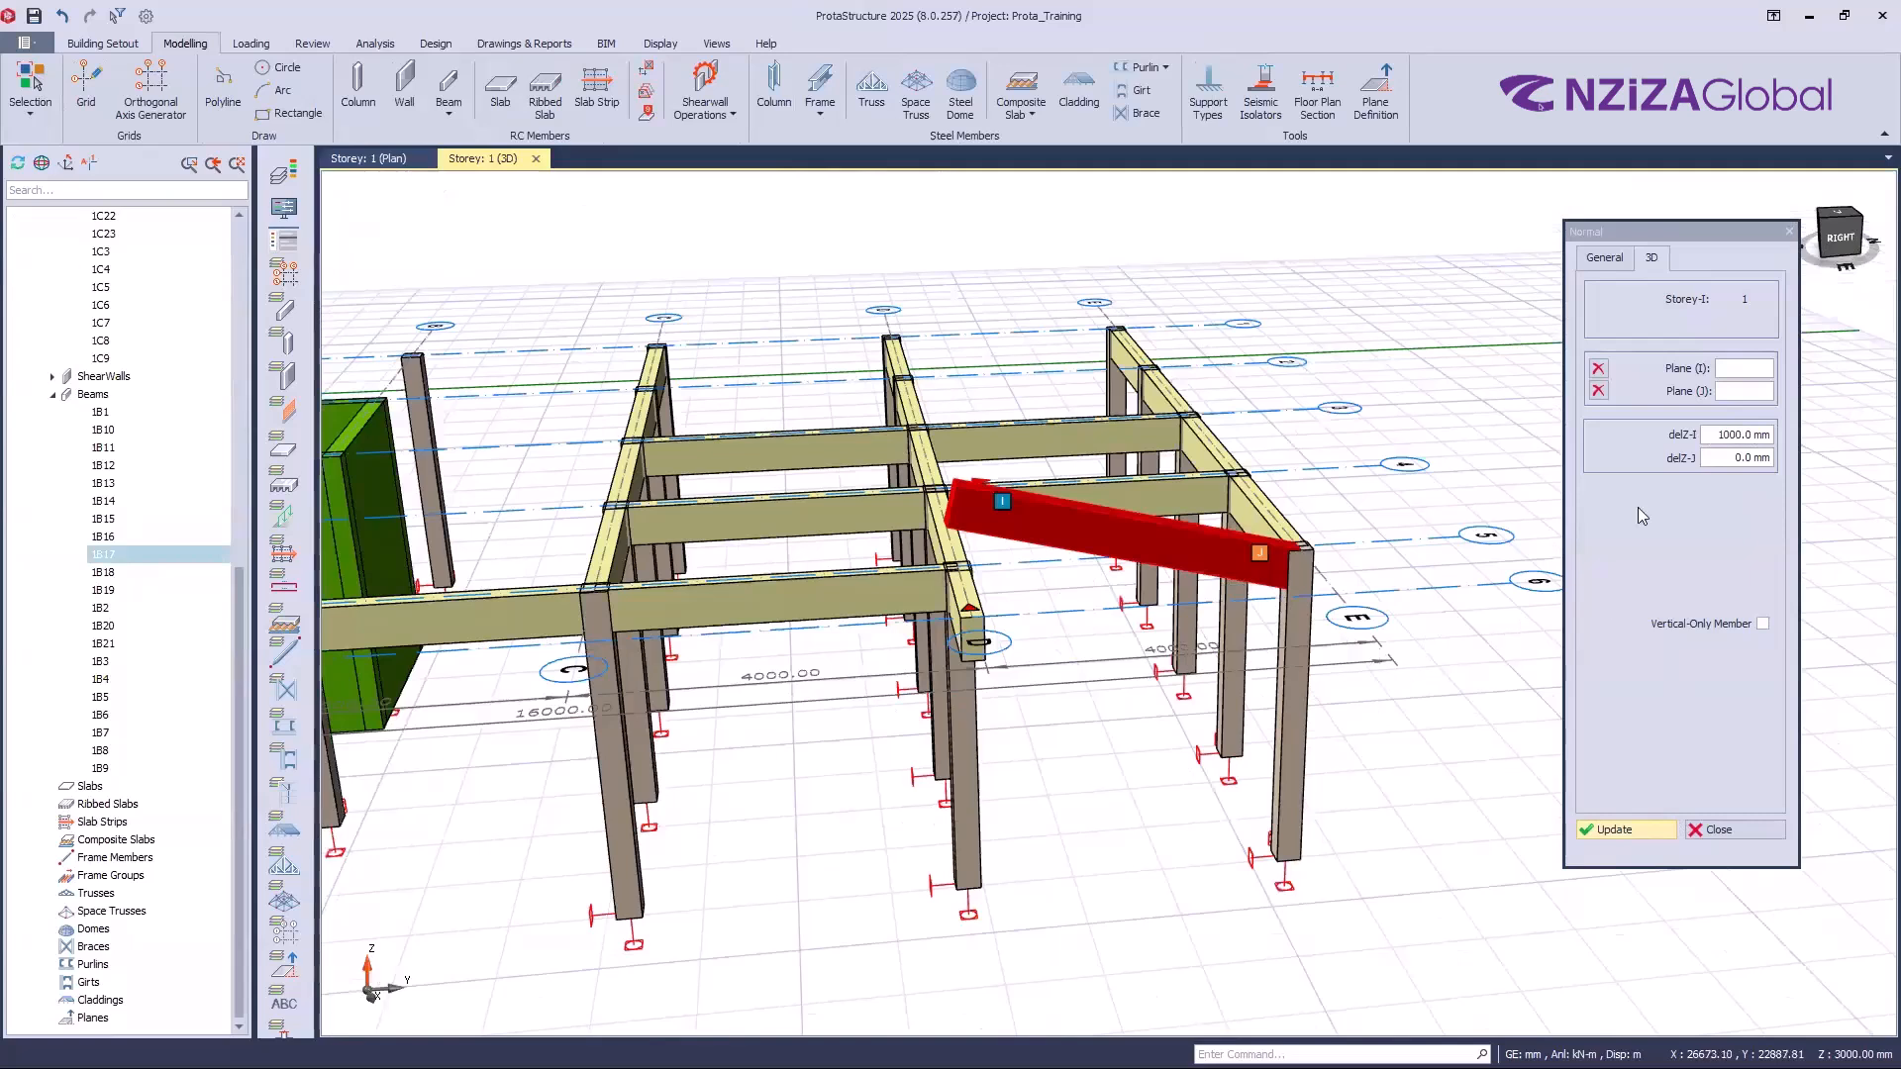
{"action": "left_click", "coordinate": [1721, 435]}
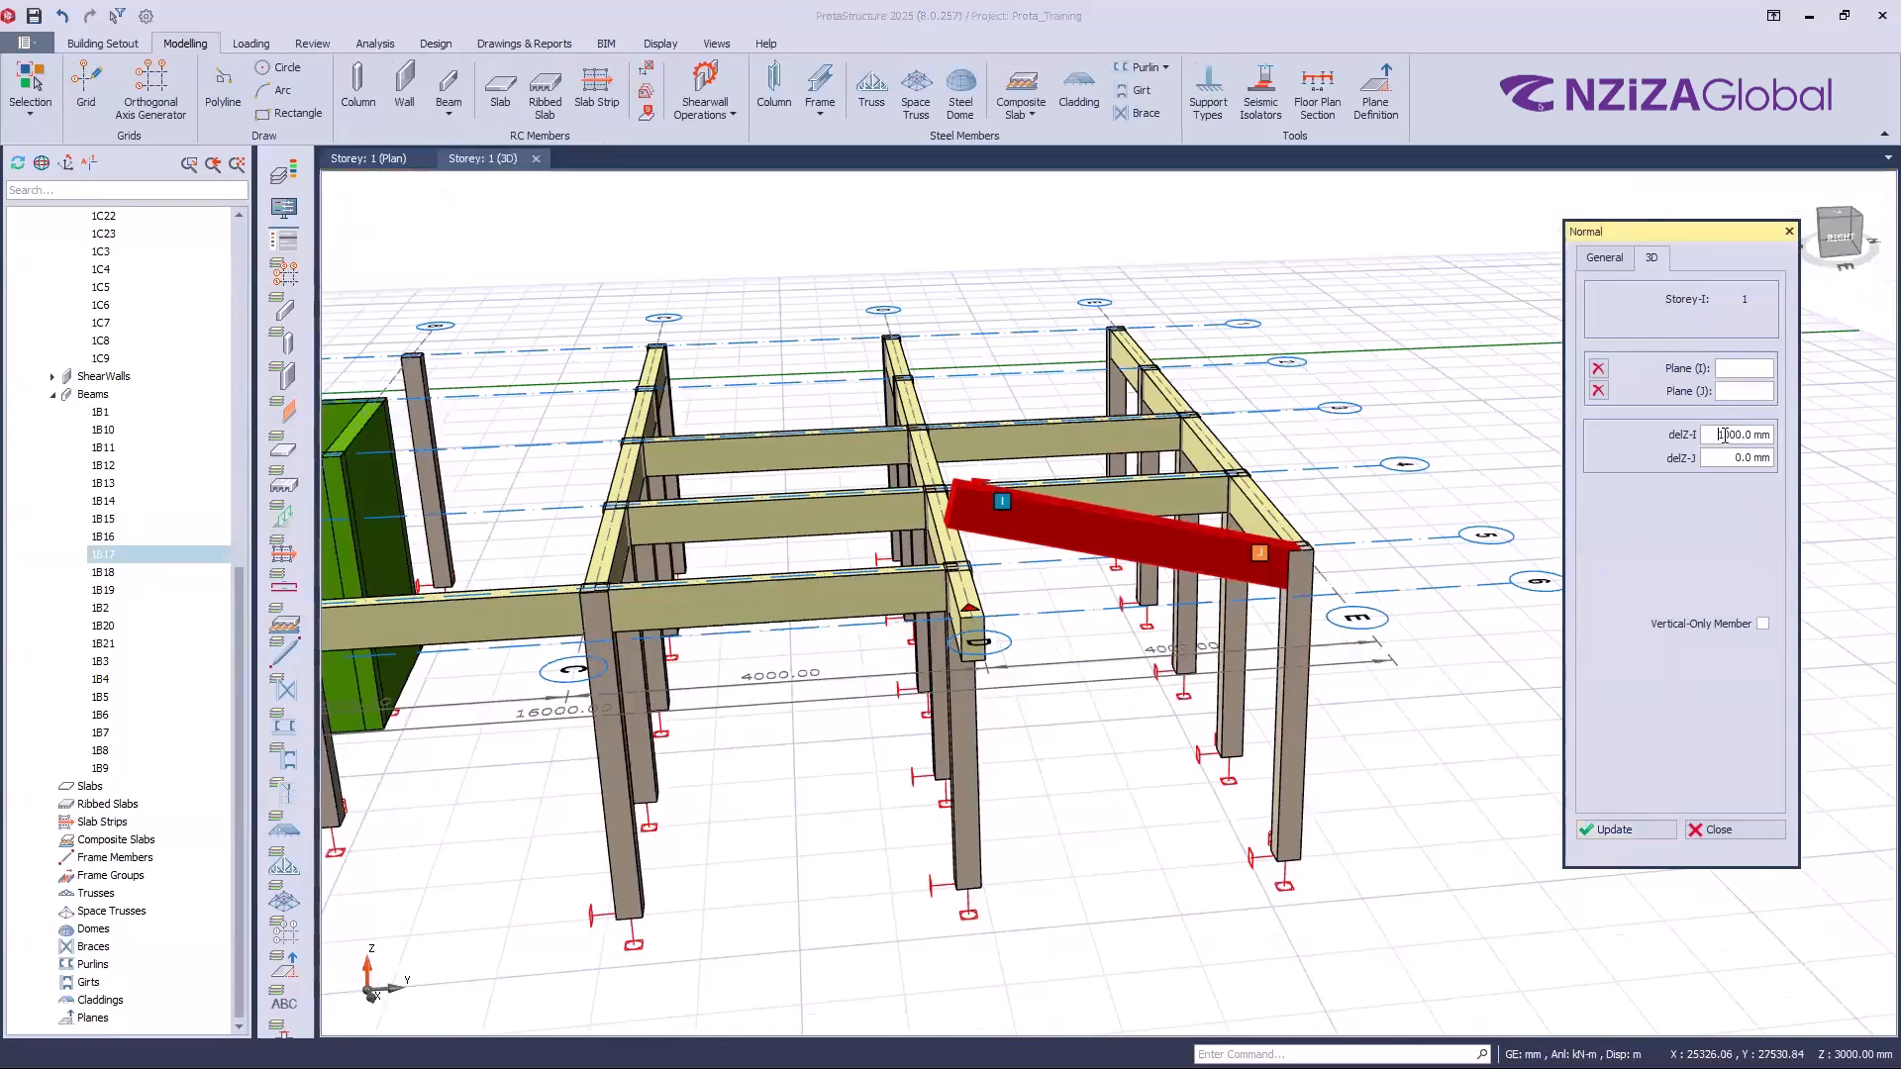
{"action": "type", "text": "-"}
{"action": "left_click", "coordinate": [1636, 830]}
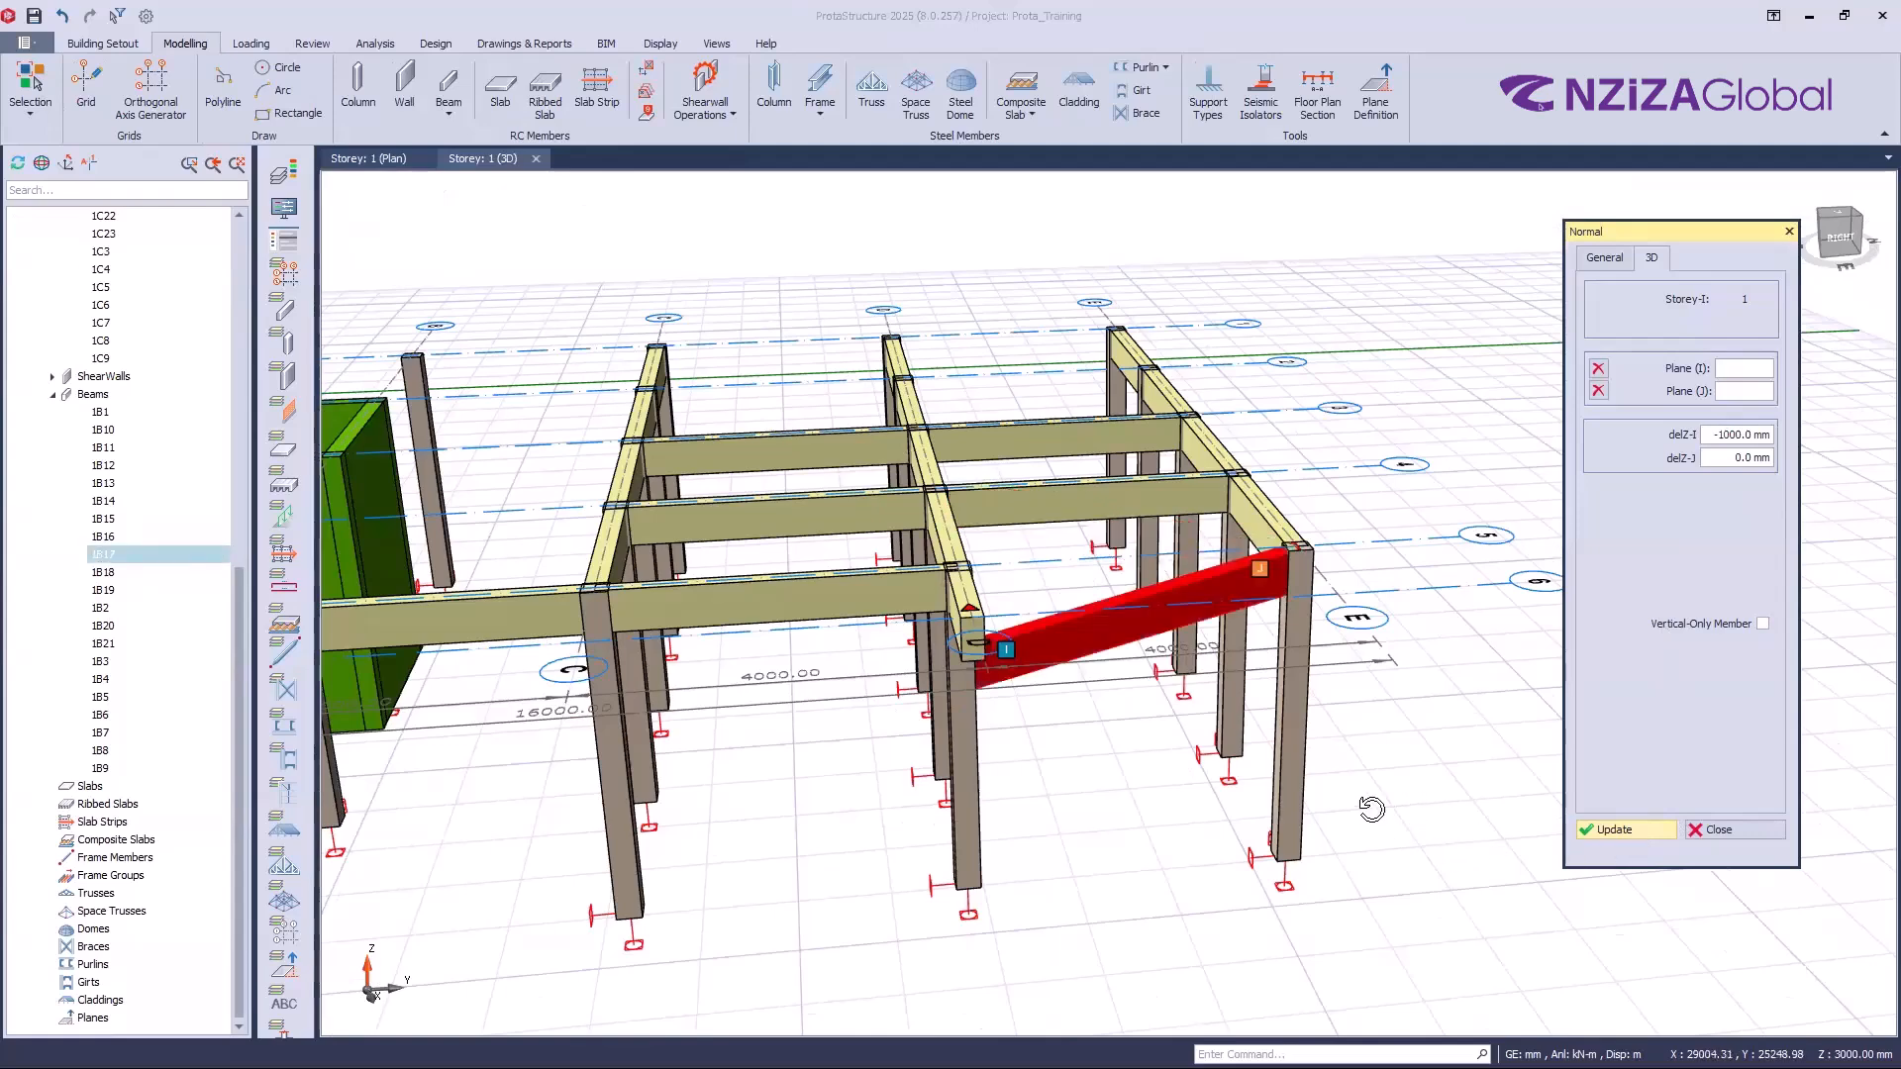
Step: Set the beam's delZ-J to -1000 mm as well, update it and view the lowered beam from the side
{"action": "middle_click_drag", "start_coordinate": [1372, 809], "coordinate": [990, 708]}
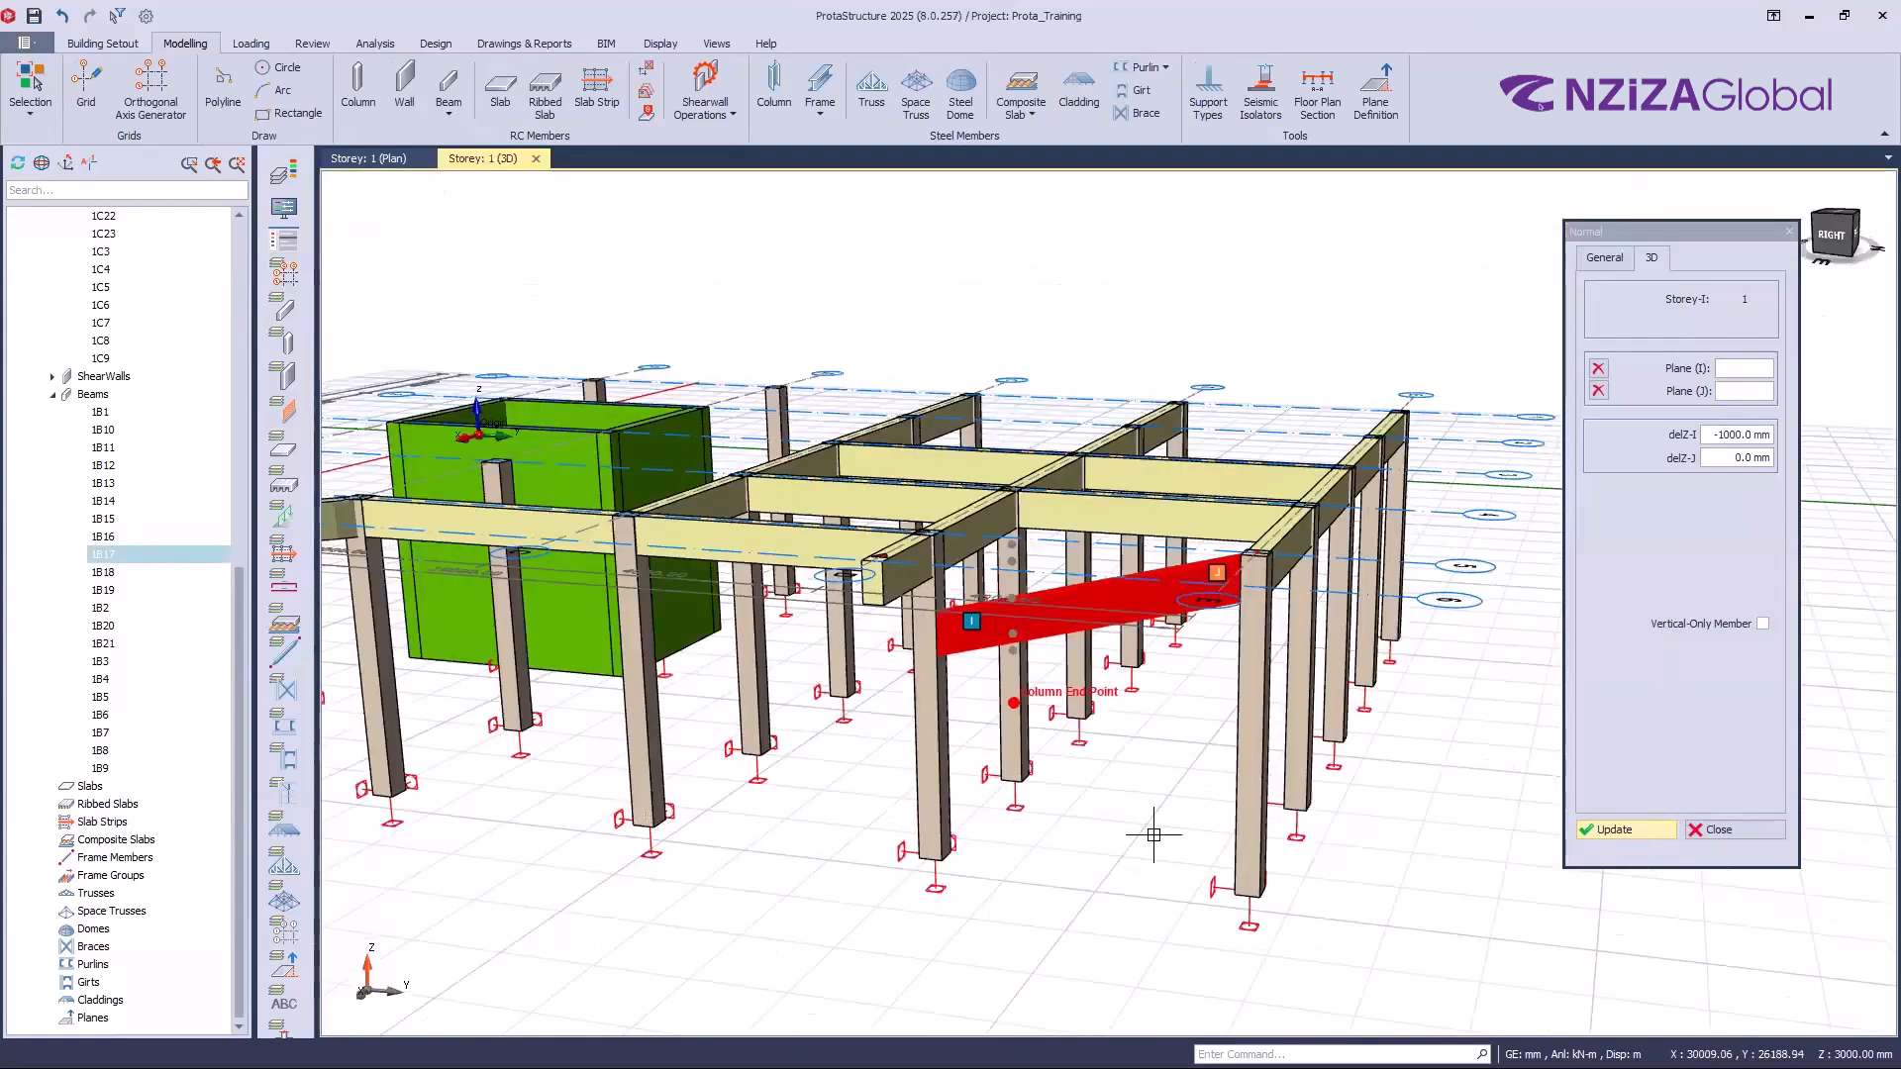
{"action": "scroll", "coordinate": [1129, 821], "scroll_direction": "up", "scroll_amount": 3}
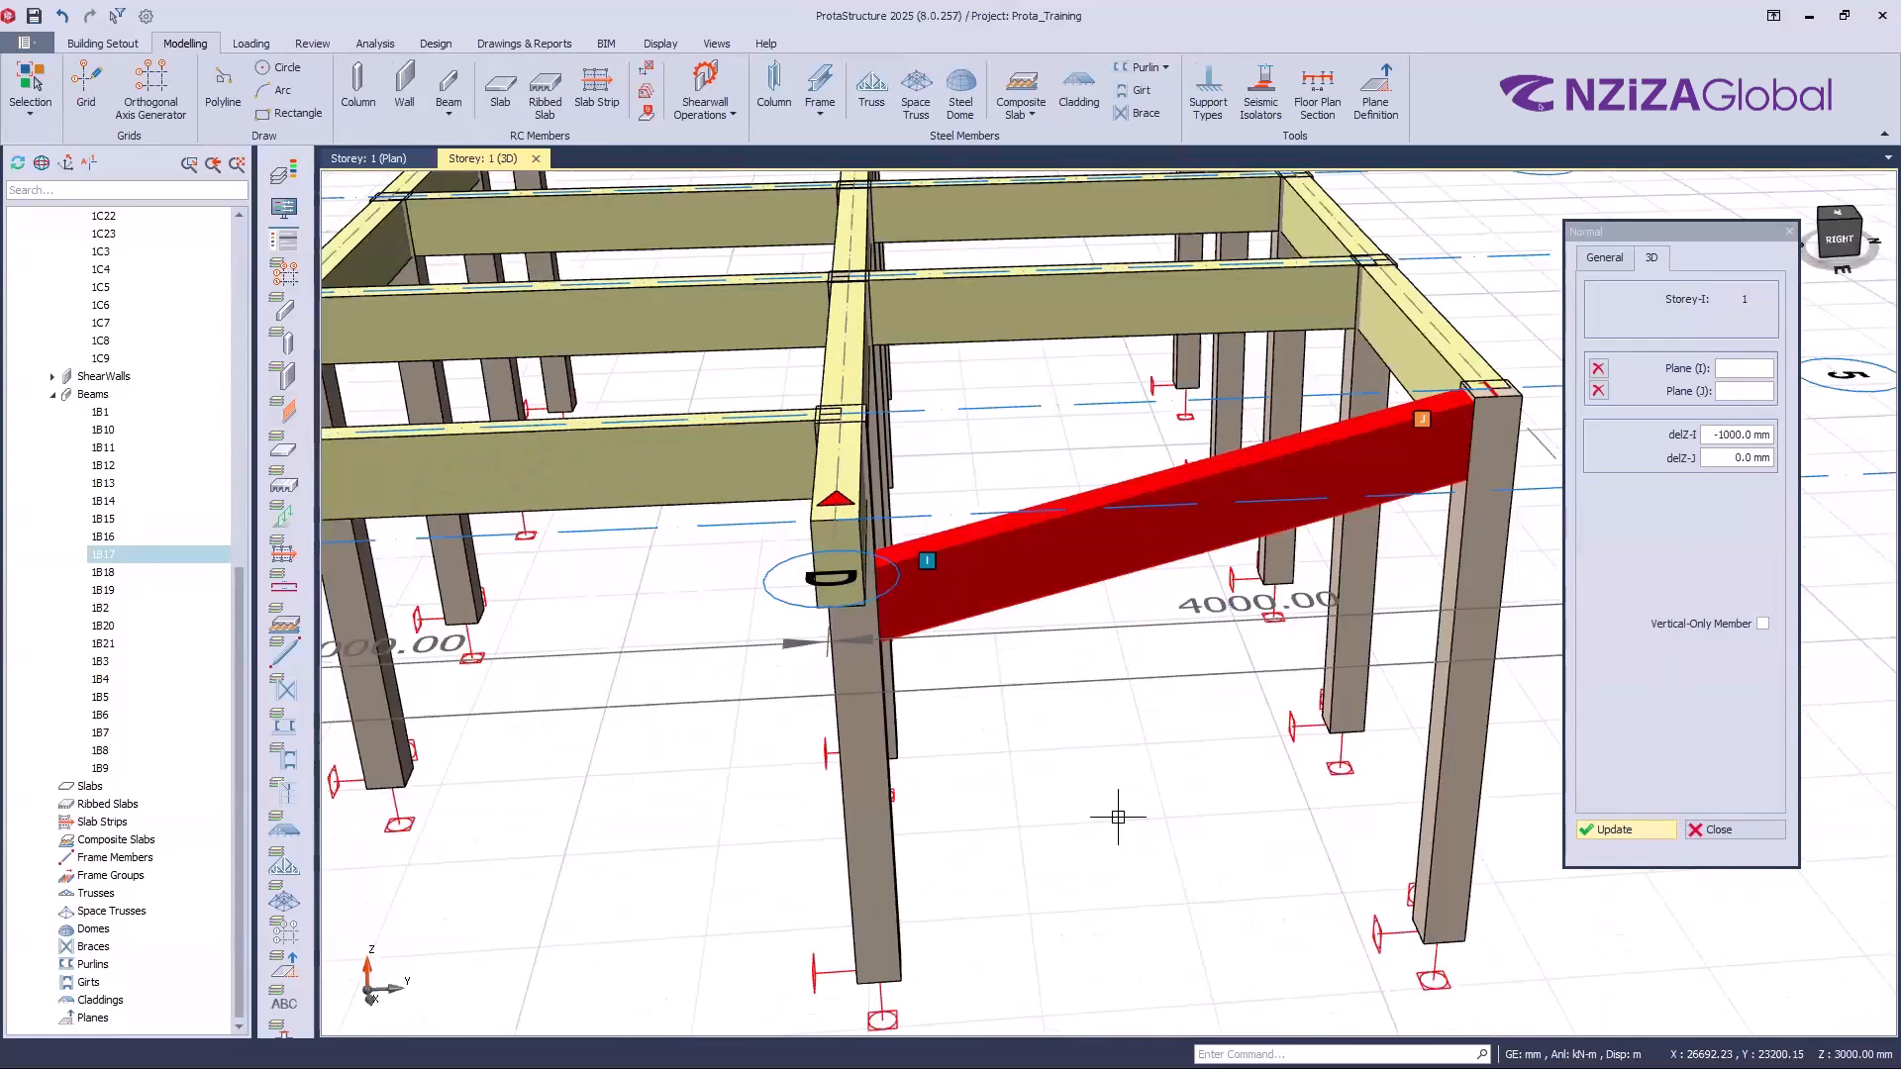
{"action": "middle_click_drag", "start_coordinate": [1118, 817], "coordinate": [1119, 816]}
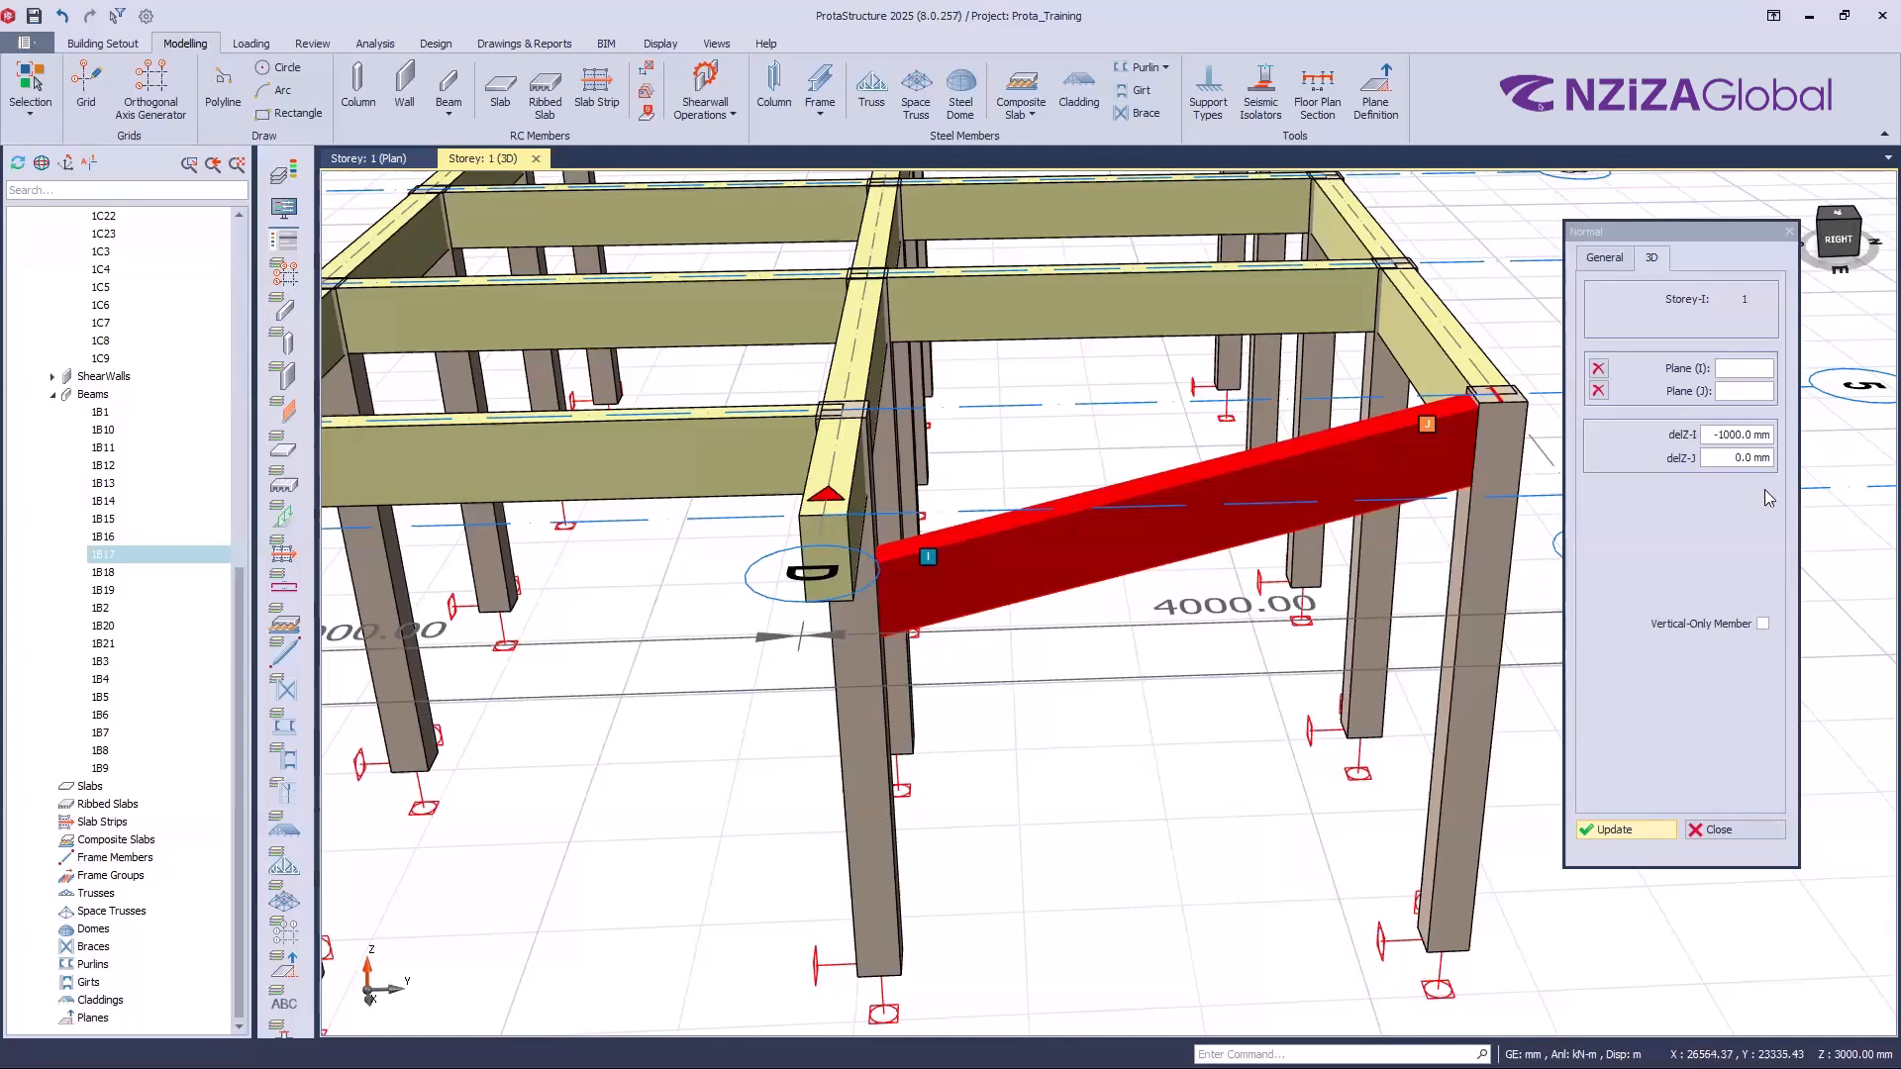
{"action": "double_click", "coordinate": [1729, 454]}
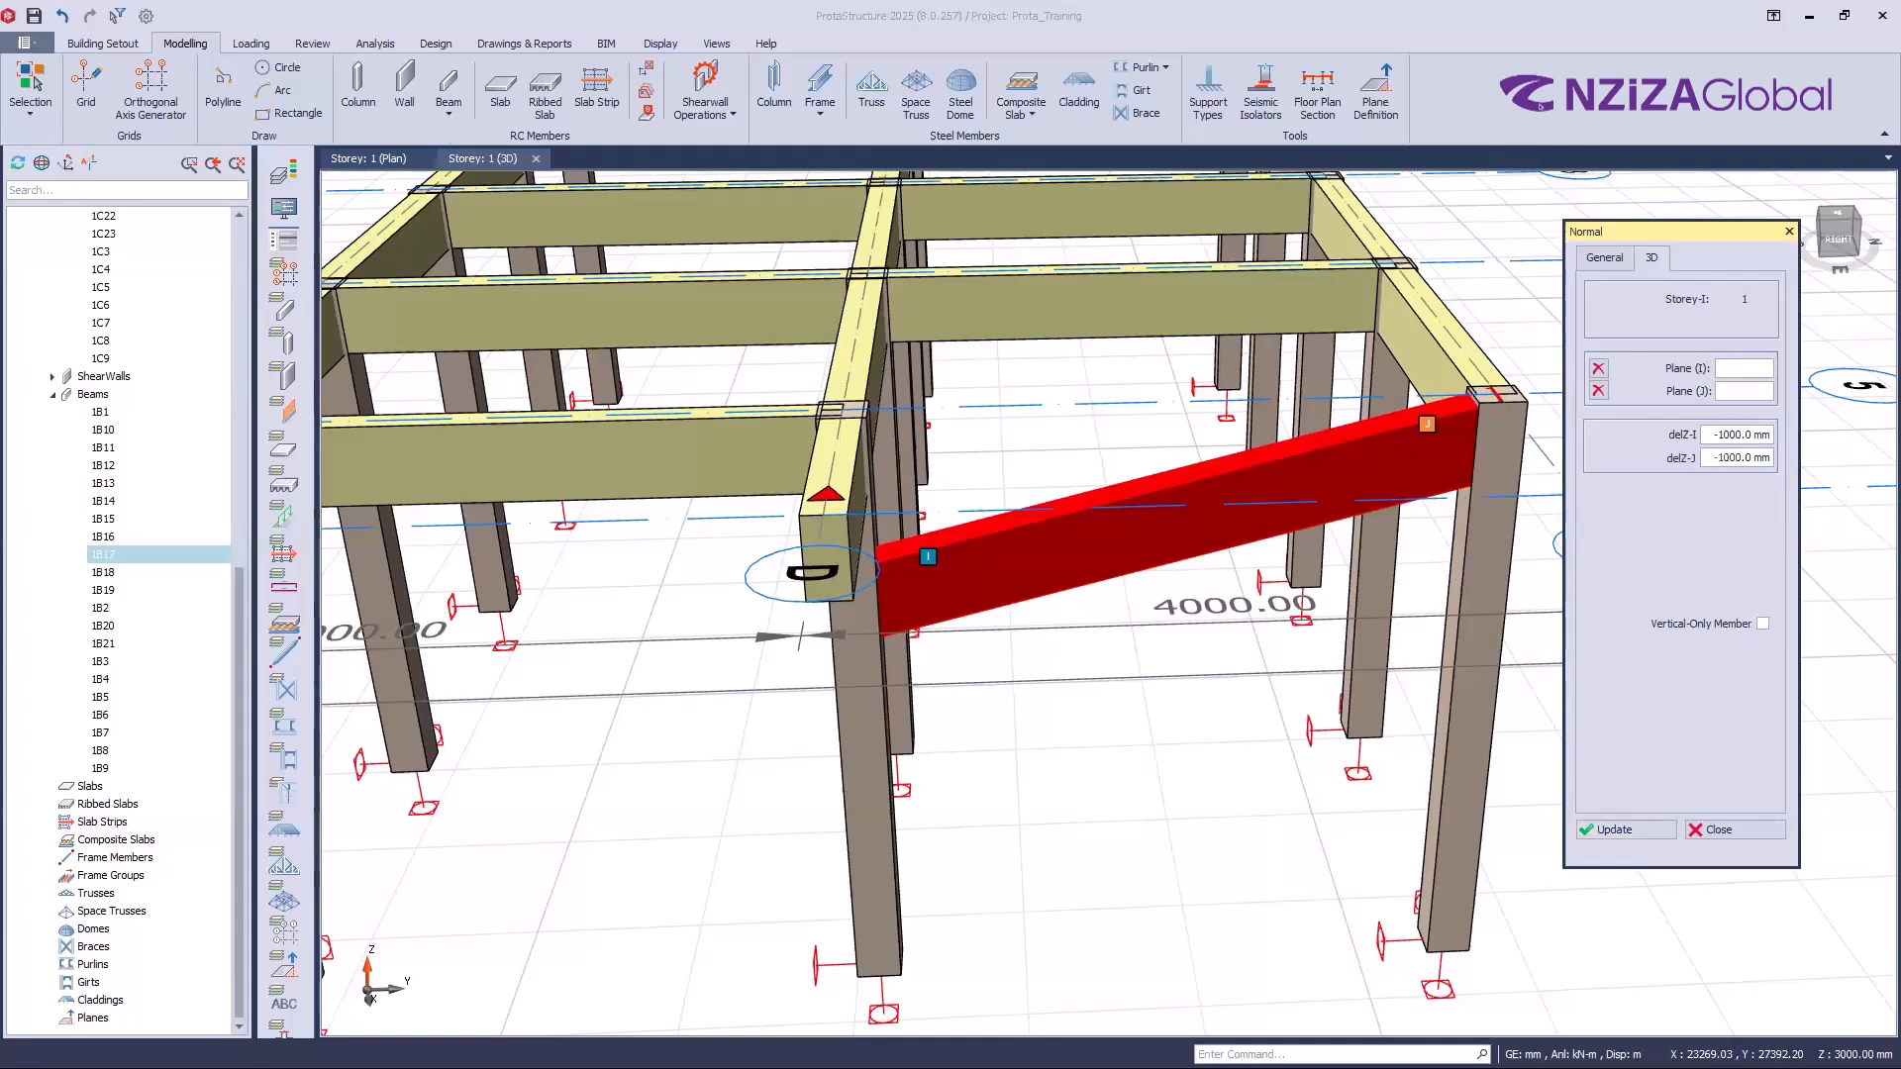
{"action": "left_click", "coordinate": [1612, 832]}
{"action": "mouse_move", "coordinate": [1127, 691]}
{"action": "middle_mouse_down"}
{"action": "mouse_move", "coordinate": [1194, 685]}
{"action": "mouse_move", "coordinate": [1103, 671]}
{"action": "mouse_move", "coordinate": [1152, 696]}
{"action": "mouse_move", "coordinate": [1114, 673]}
{"action": "middle_mouse_up"}
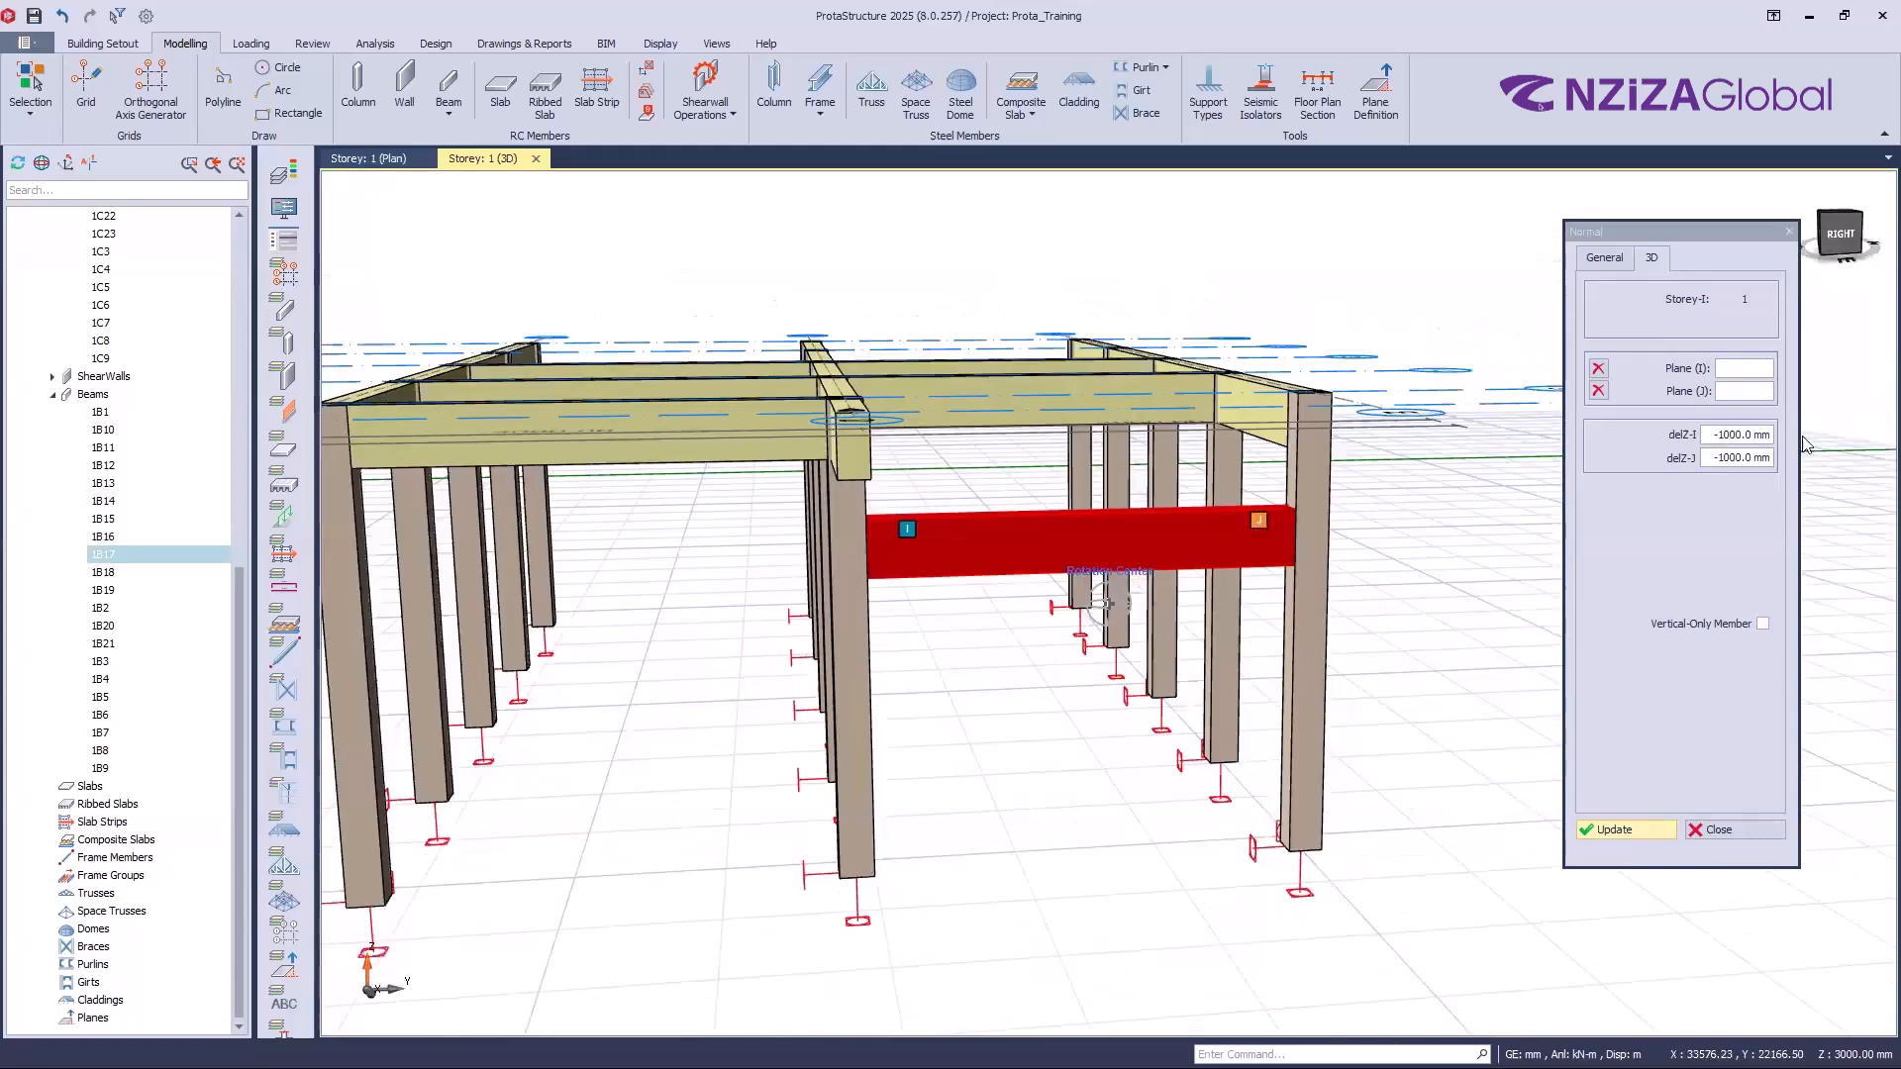
Step: Reset delZ-I and delZ-J of the beam on axis 5 between D and E to 0, update it and close its properties
{"action": "left_click_drag", "start_coordinate": [1772, 435], "coordinate": [1708, 459]}
{"action": "type", "text": "0"}
{"action": "left_click", "coordinate": [1709, 457]}
{"action": "type", "text": "0"}
{"action": "left_click", "coordinate": [1609, 830]}
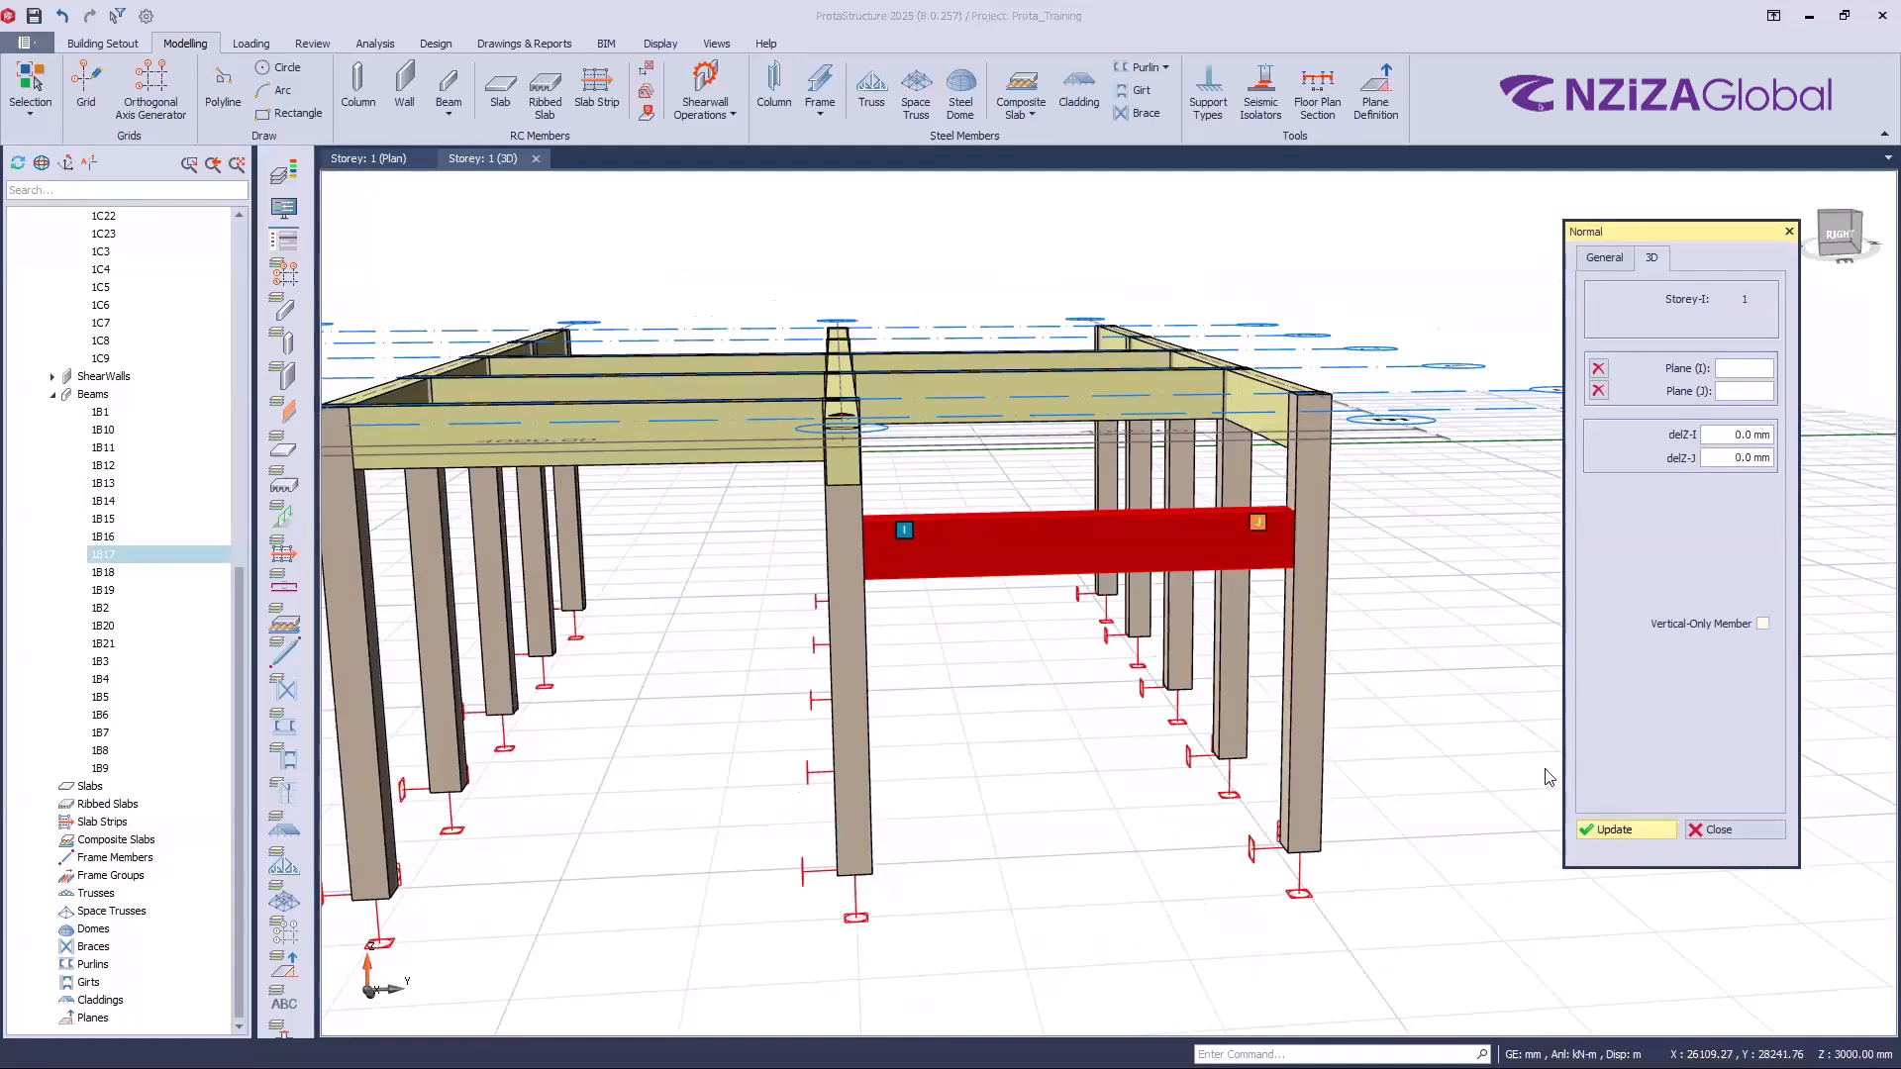
{"action": "scroll", "coordinate": [965, 554], "scroll_direction": "up", "scroll_amount": 2}
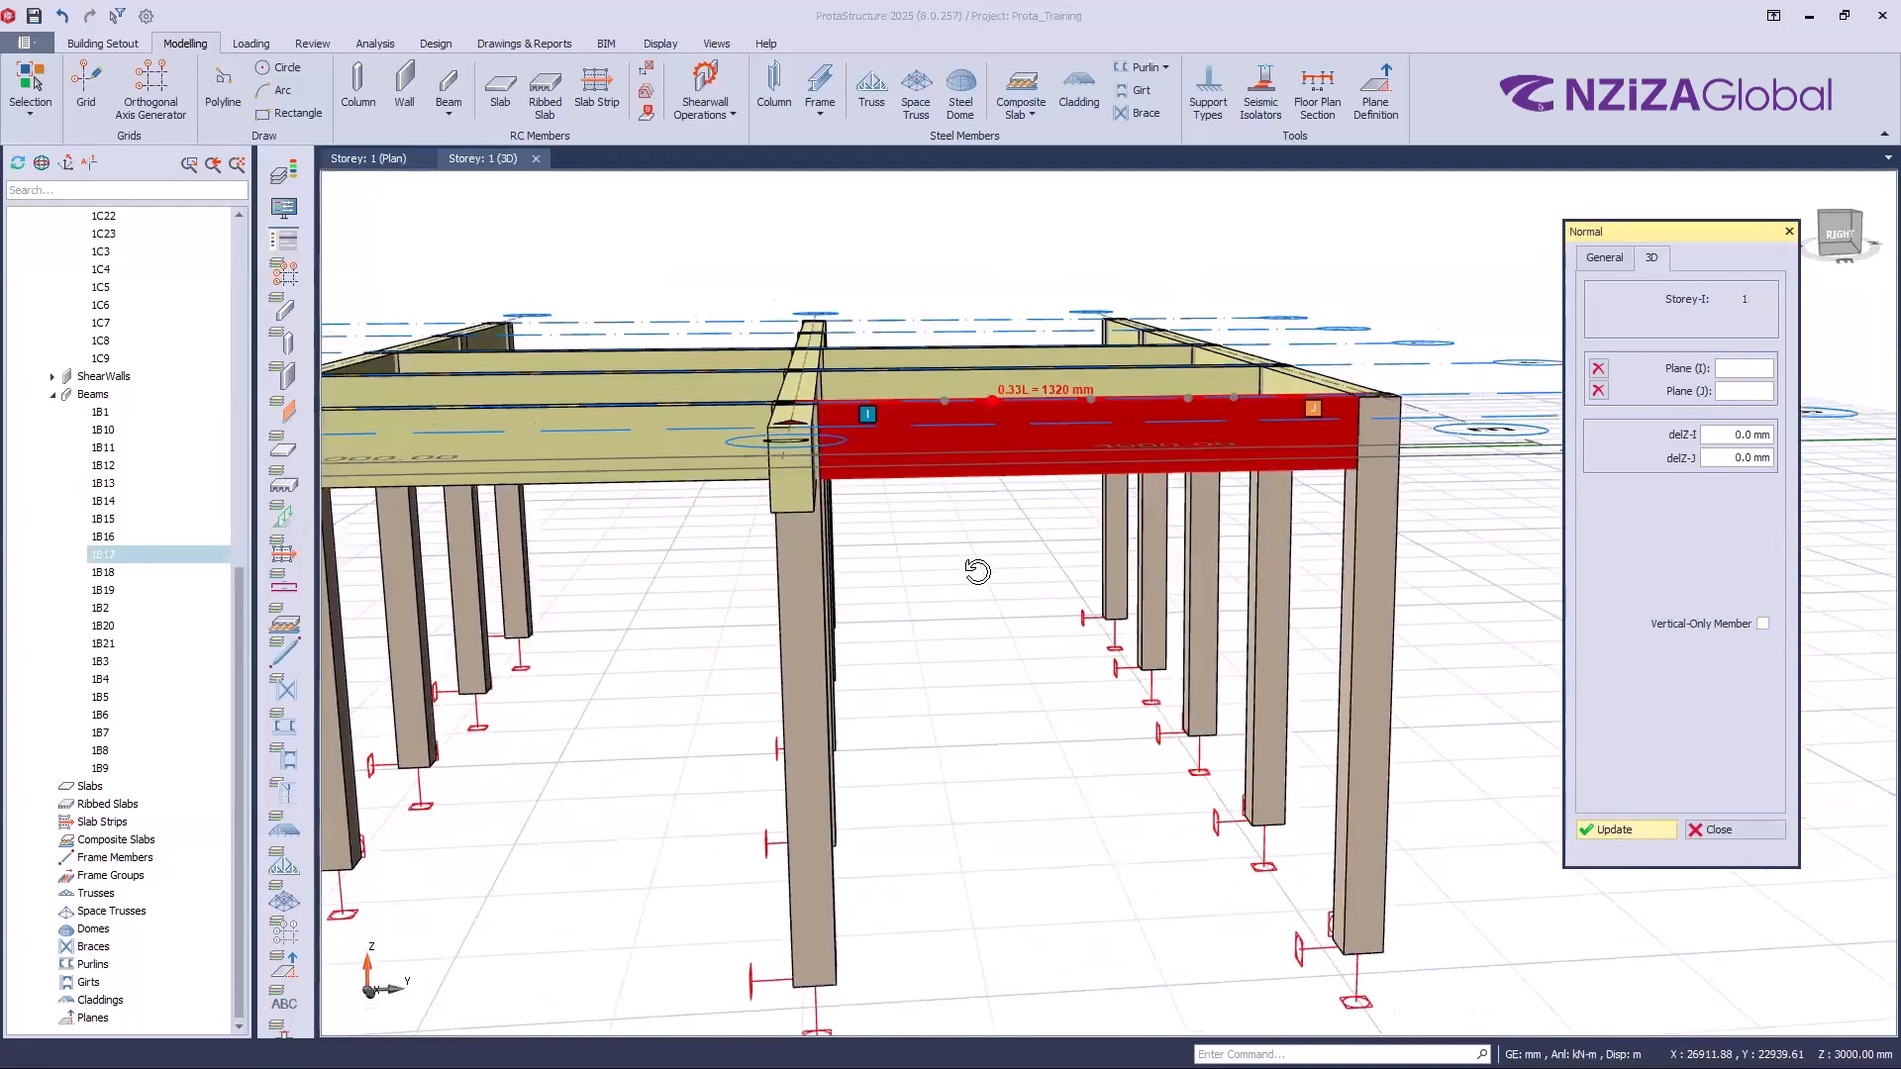
{"action": "middle_click_drag", "start_coordinate": [855, 645], "coordinate": [926, 733]}
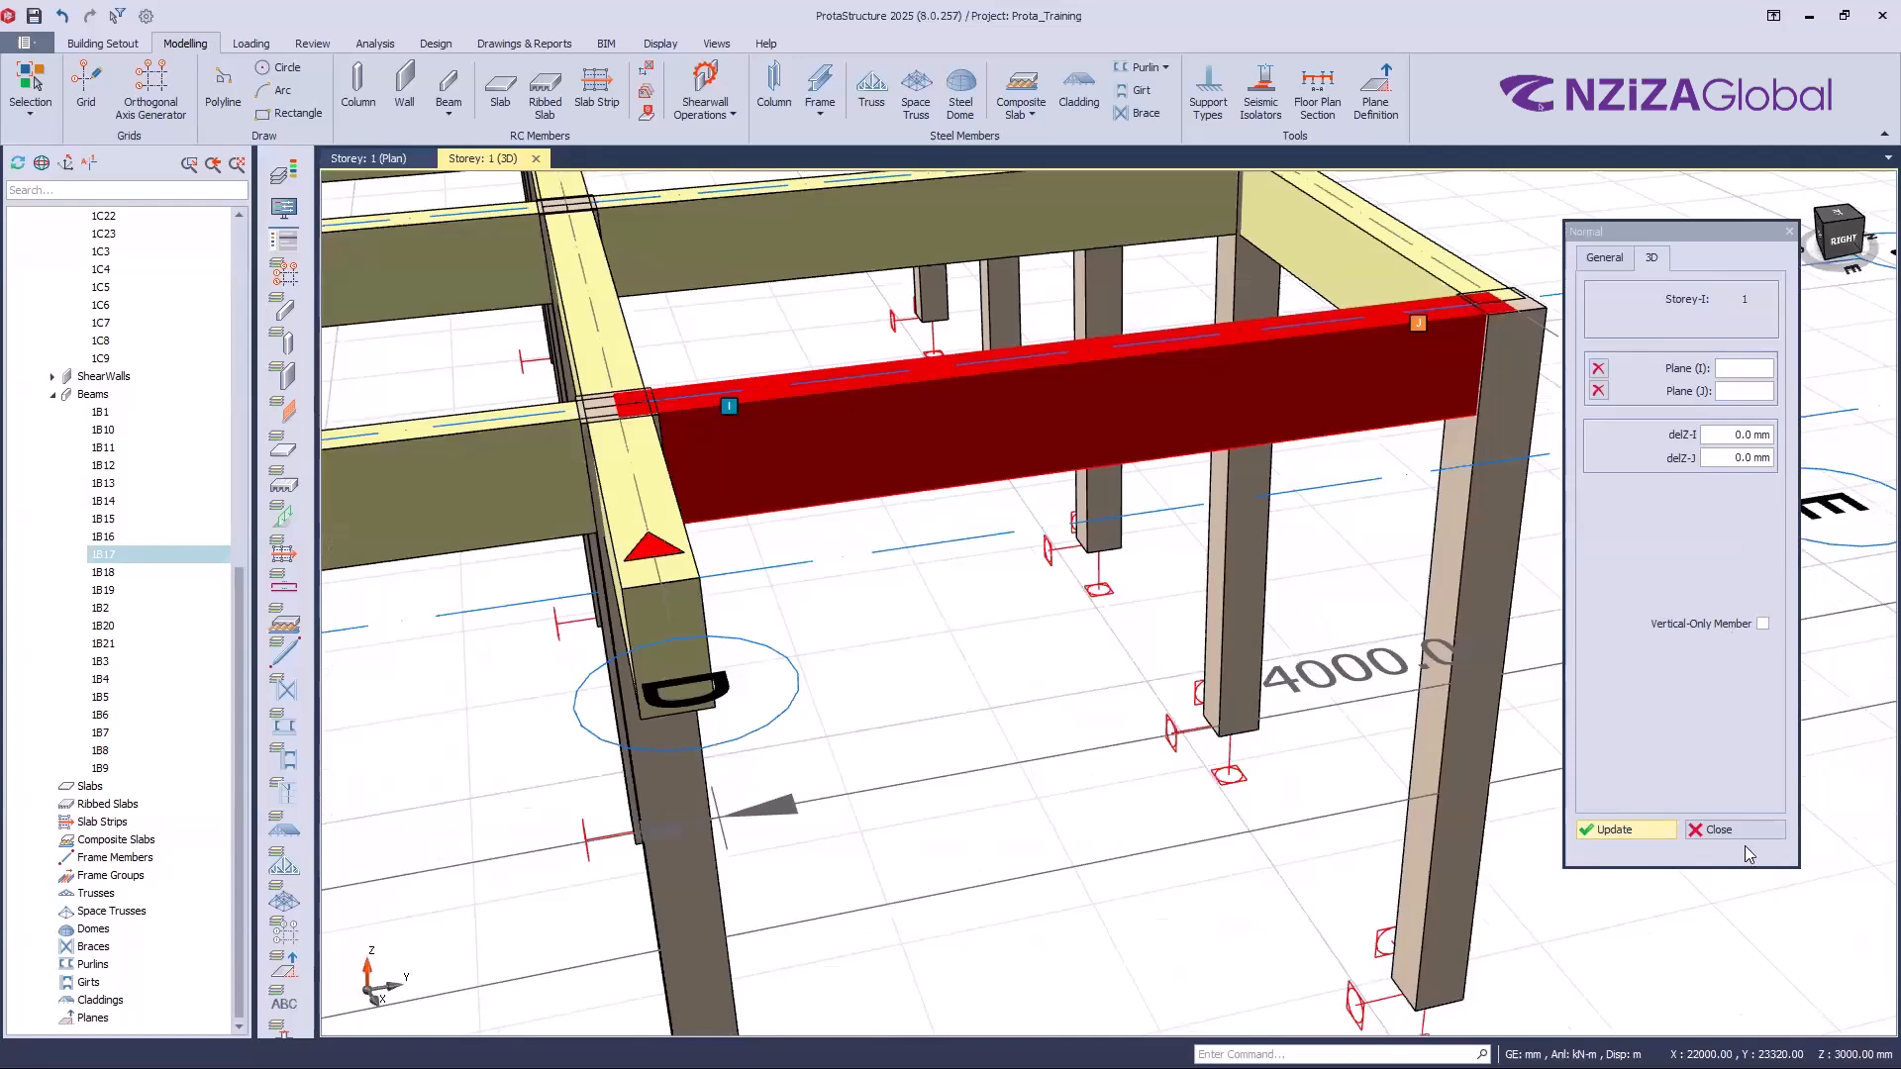
{"action": "scroll", "coordinate": [1744, 846], "scroll_direction": "down", "scroll_amount": 2}
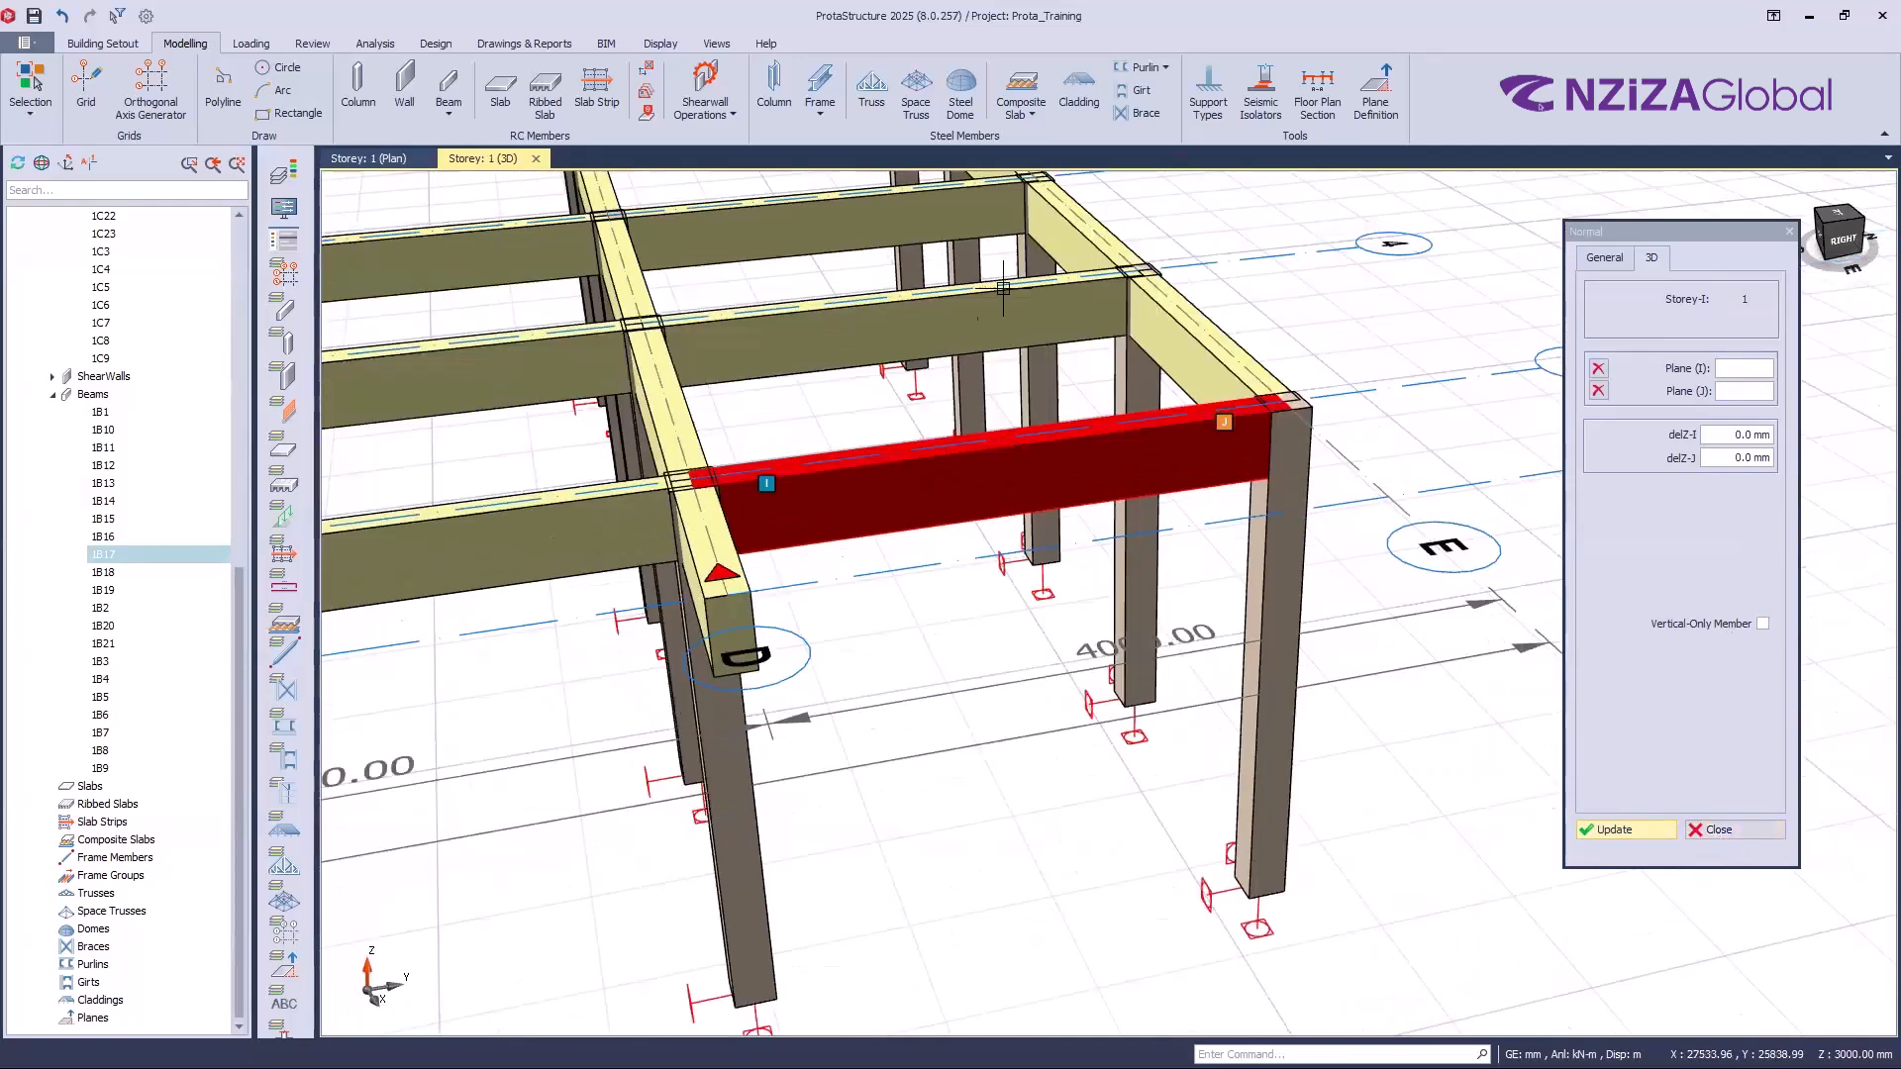
{"action": "scroll", "coordinate": [866, 417], "scroll_direction": "down", "scroll_amount": 1}
{"action": "scroll", "coordinate": [1307, 574], "scroll_direction": "down", "scroll_amount": 1}
{"action": "key", "text": "Escape"}
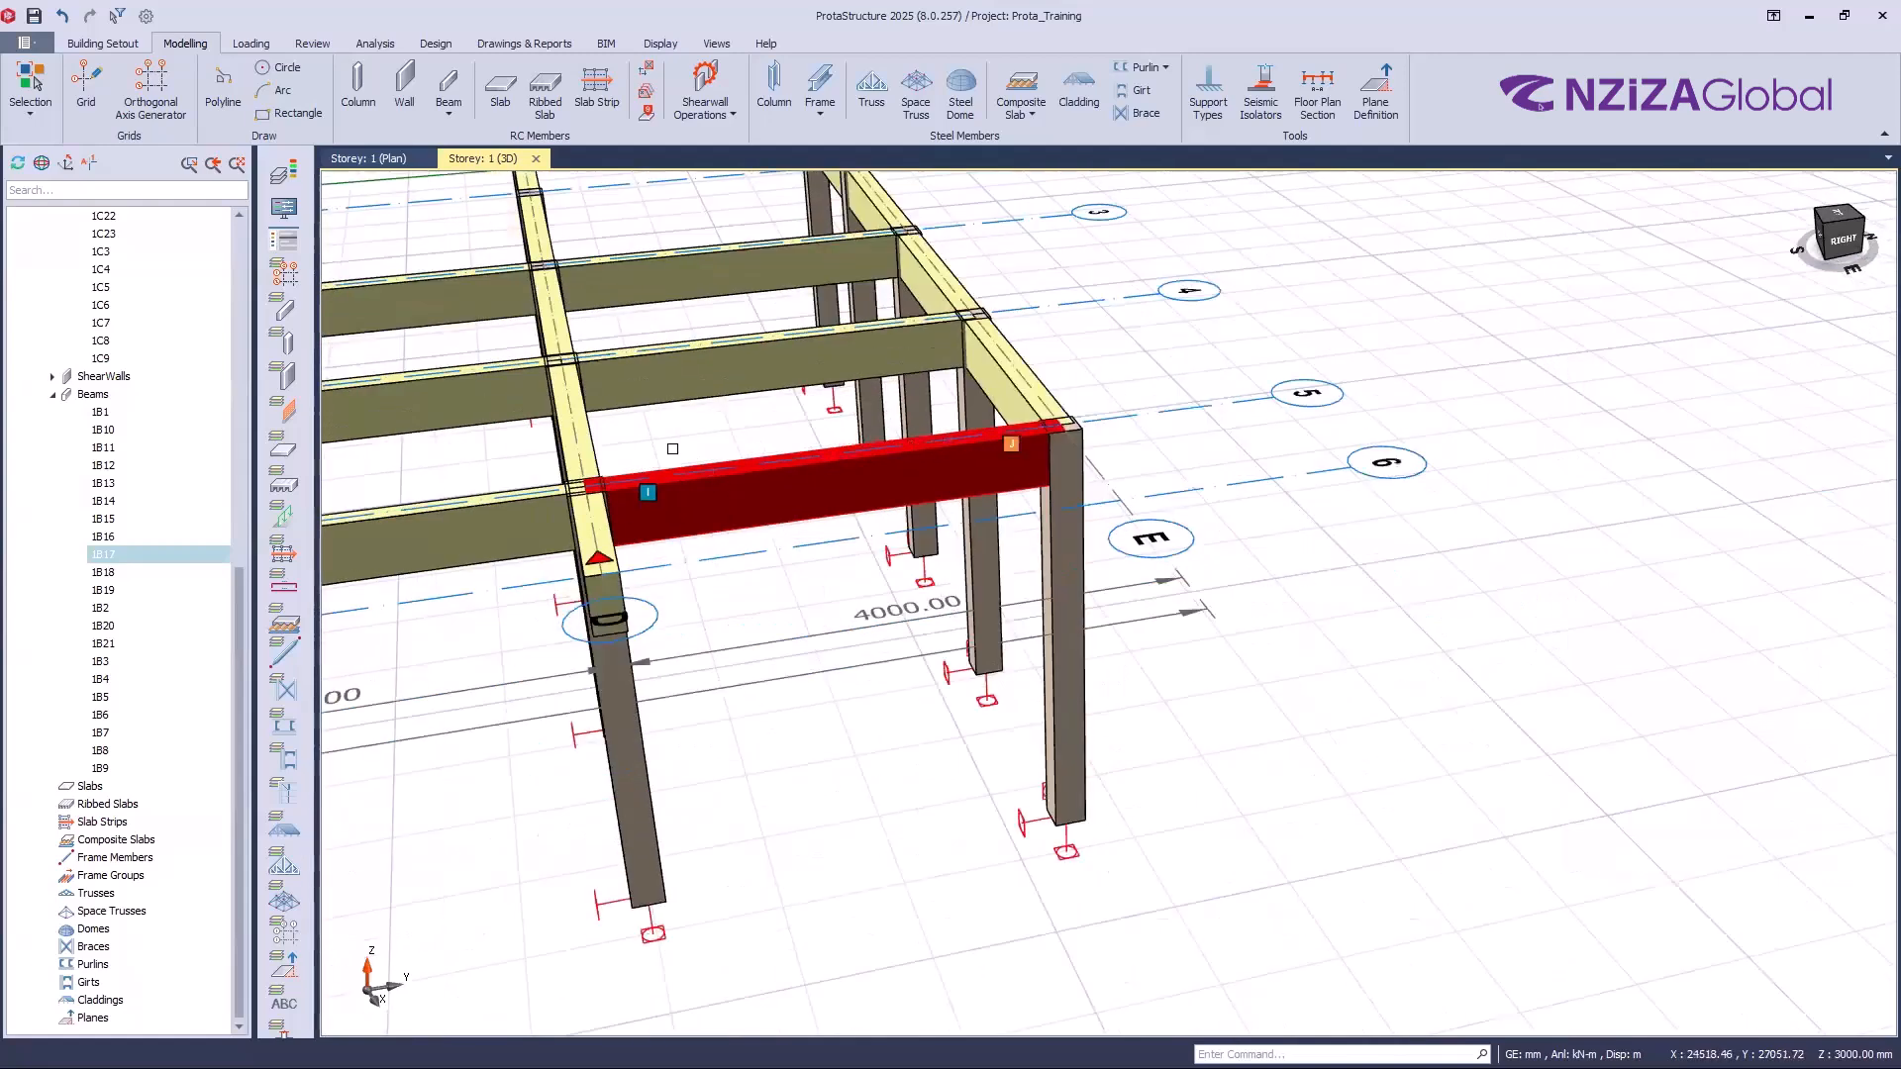
{"action": "key", "text": "Escape"}
Step: Set delZ-J to 1000 mm for the beam on axis 5 between axes D and E, and update it
{"action": "middle_click_drag", "start_coordinate": [1206, 517], "coordinate": [1350, 660]}
{"action": "scroll", "coordinate": [940, 520], "scroll_direction": "down", "scroll_amount": 2}
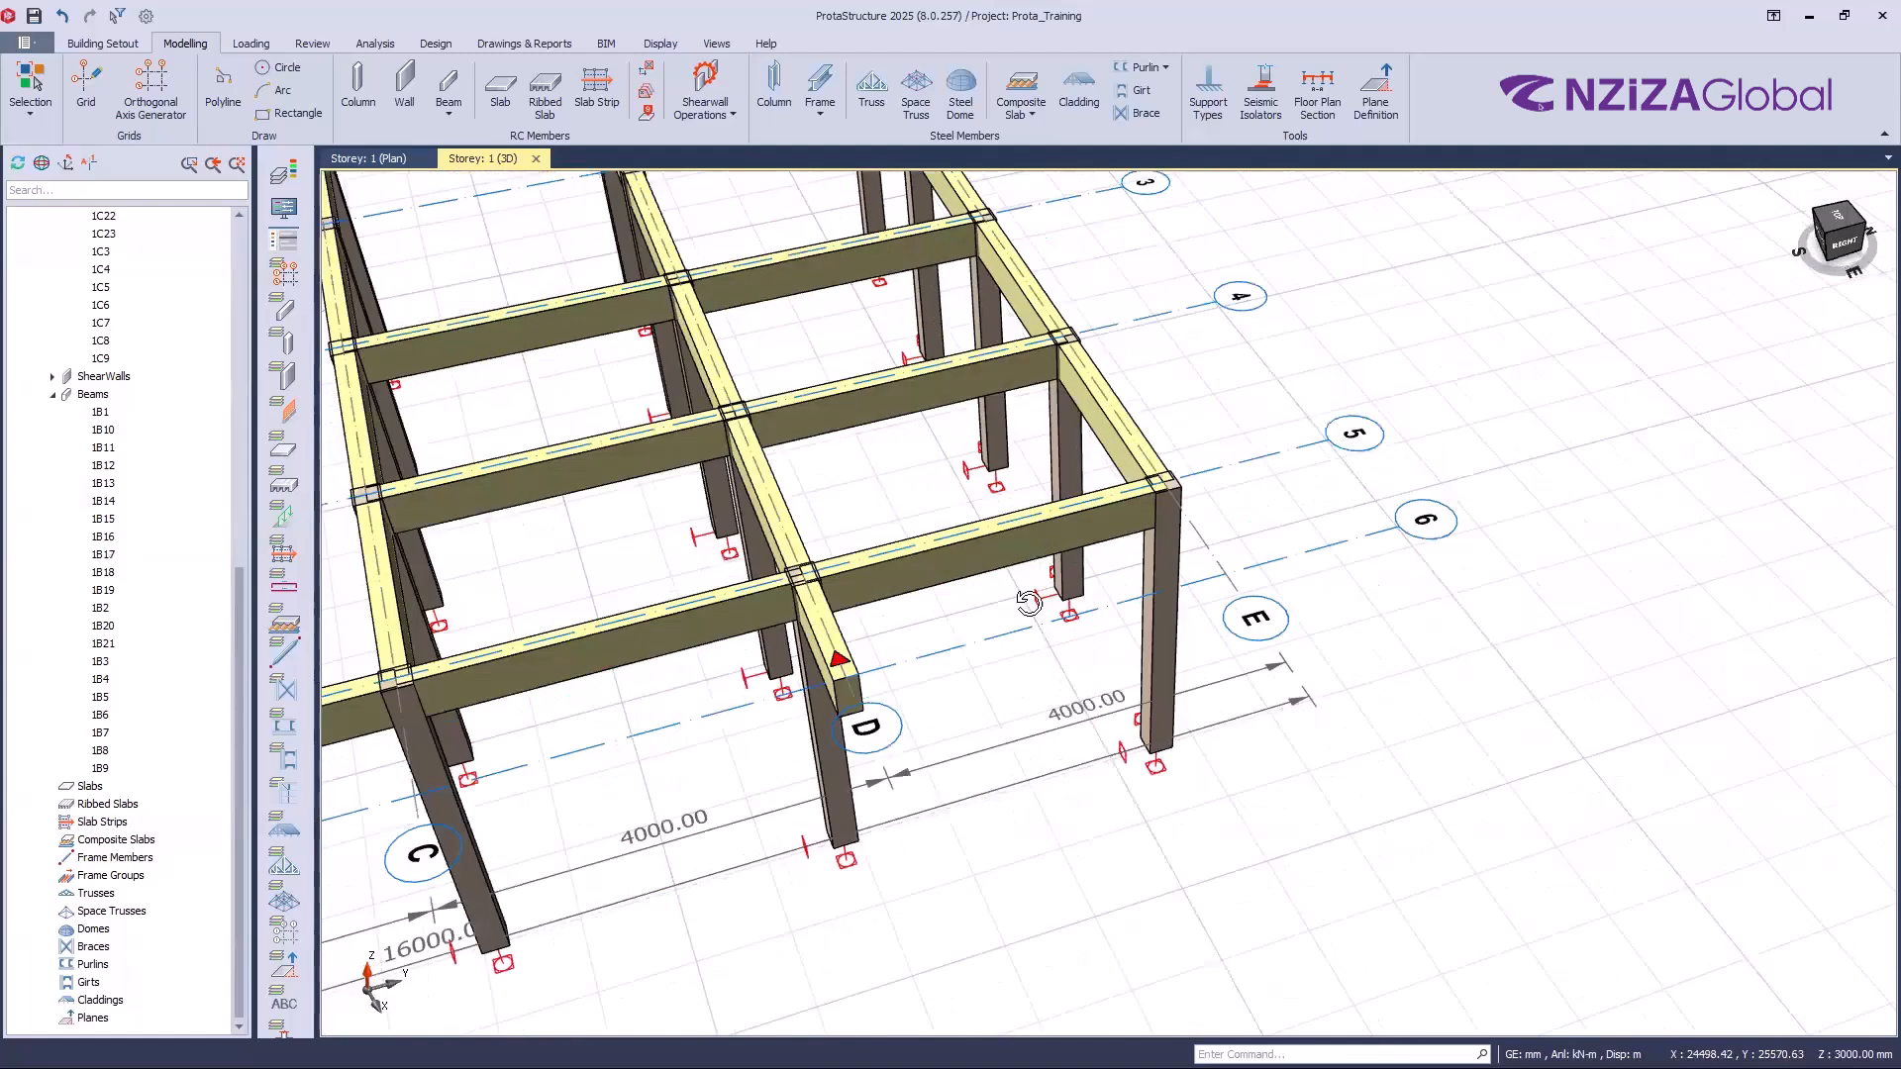
{"action": "scroll", "coordinate": [997, 527], "scroll_direction": "up", "scroll_amount": 3}
{"action": "left_click", "coordinate": [1015, 516]}
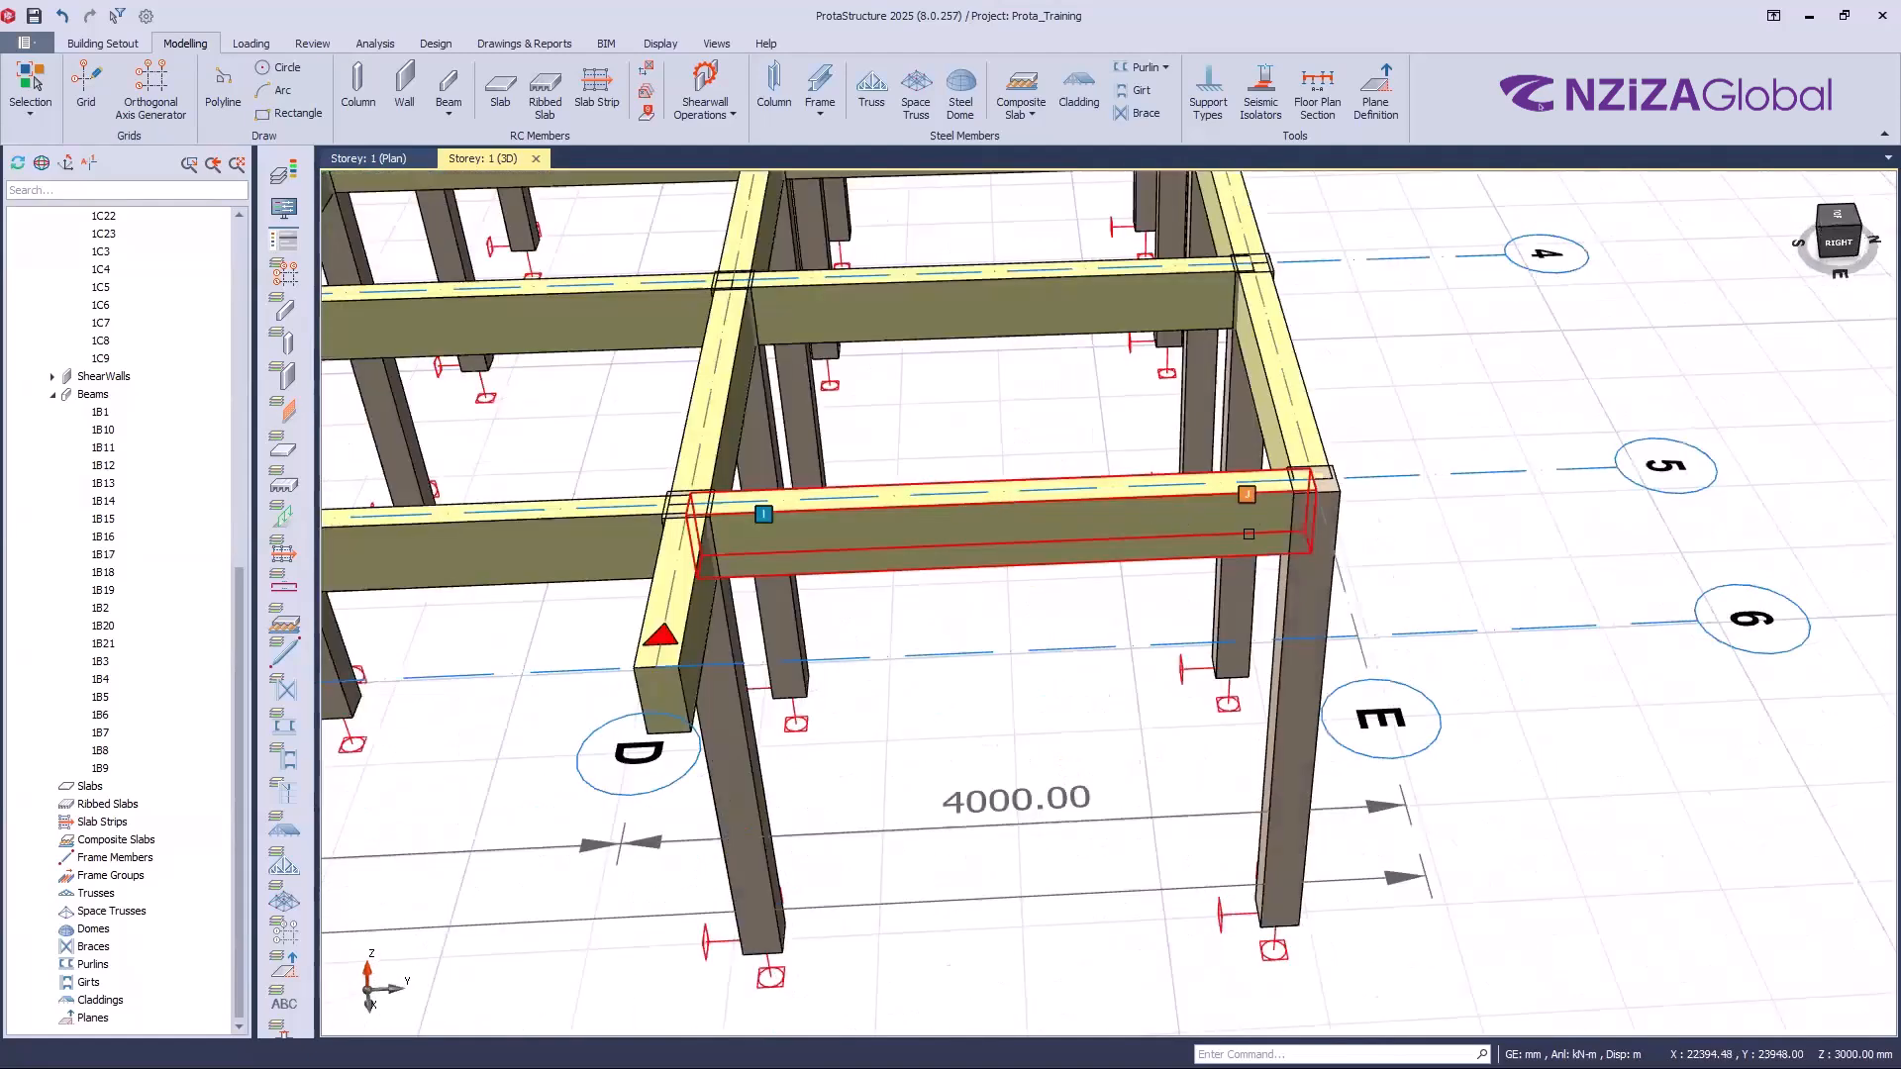
{"action": "scroll", "coordinate": [991, 566], "scroll_direction": "up", "scroll_amount": 1}
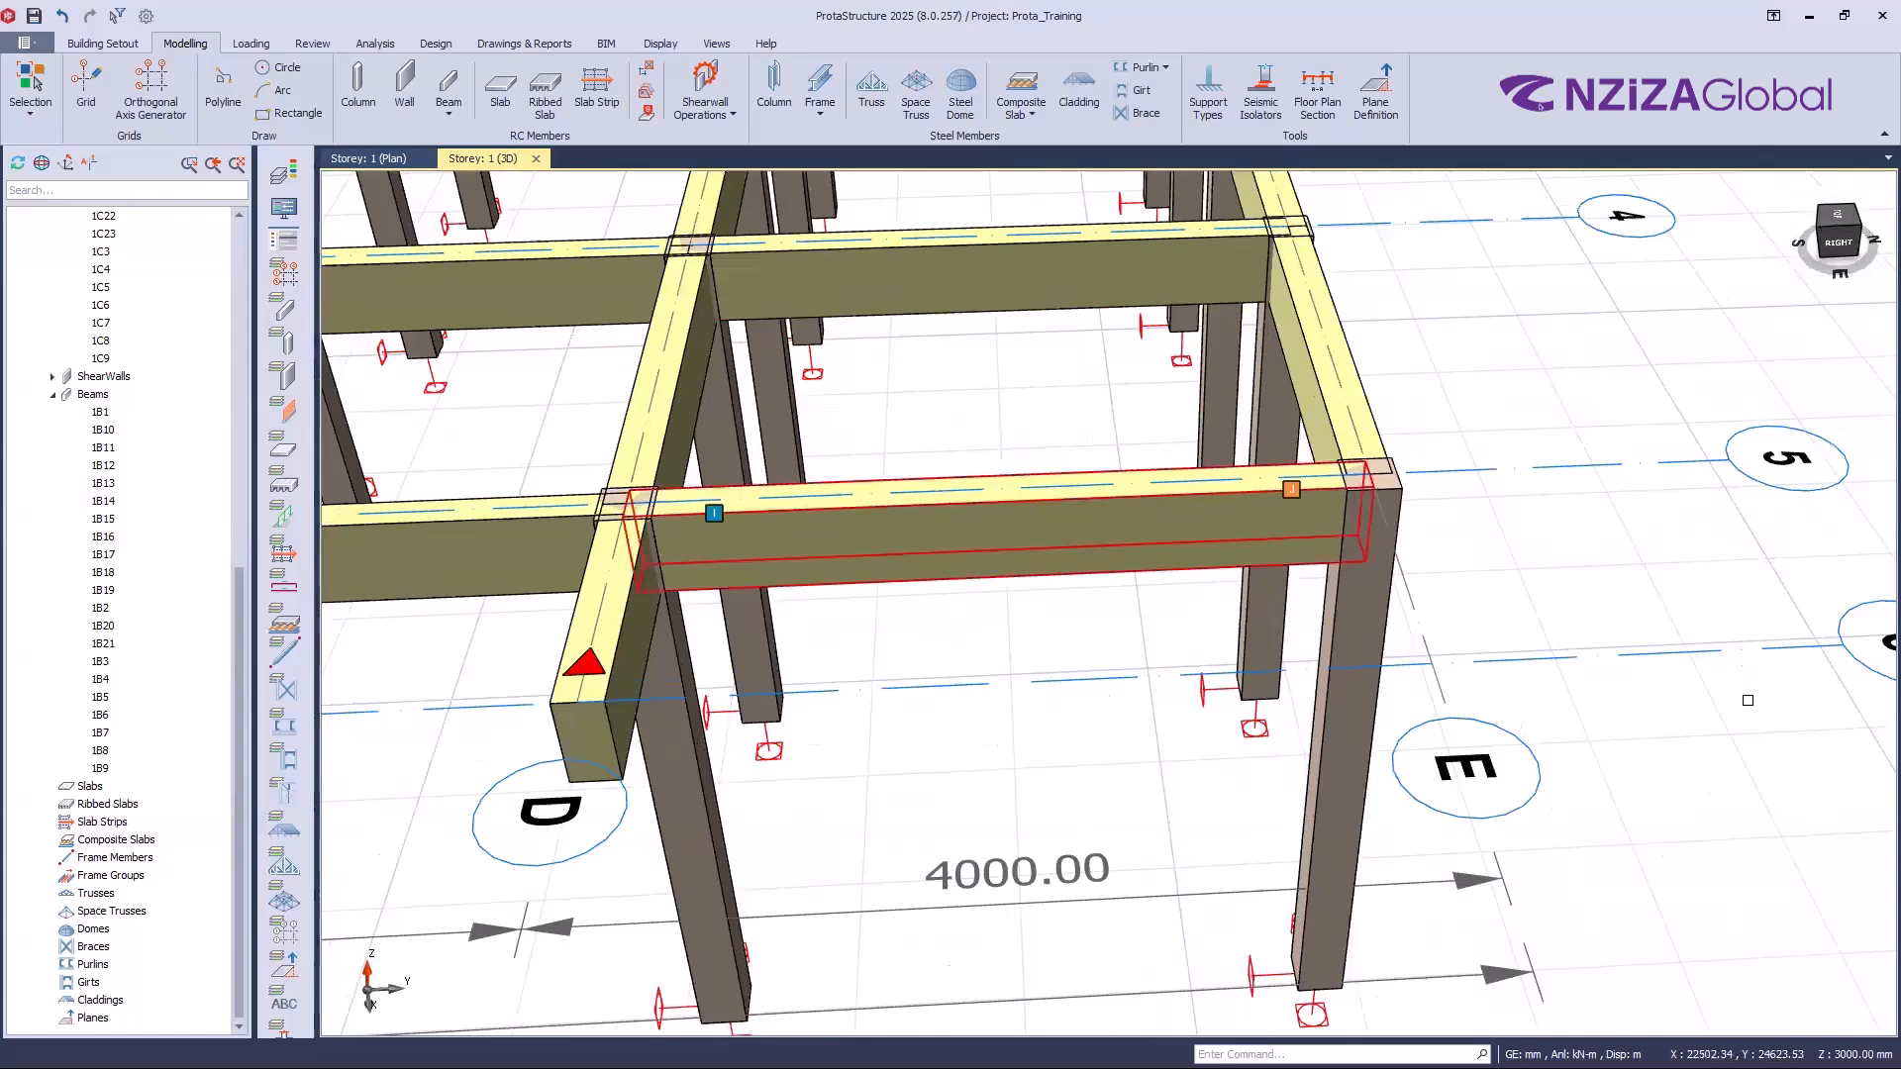
{"action": "left_click", "coordinate": [1748, 700]}
{"action": "left_click", "coordinate": [1134, 530]}
{"action": "mouse_move", "coordinate": [1011, 503]}
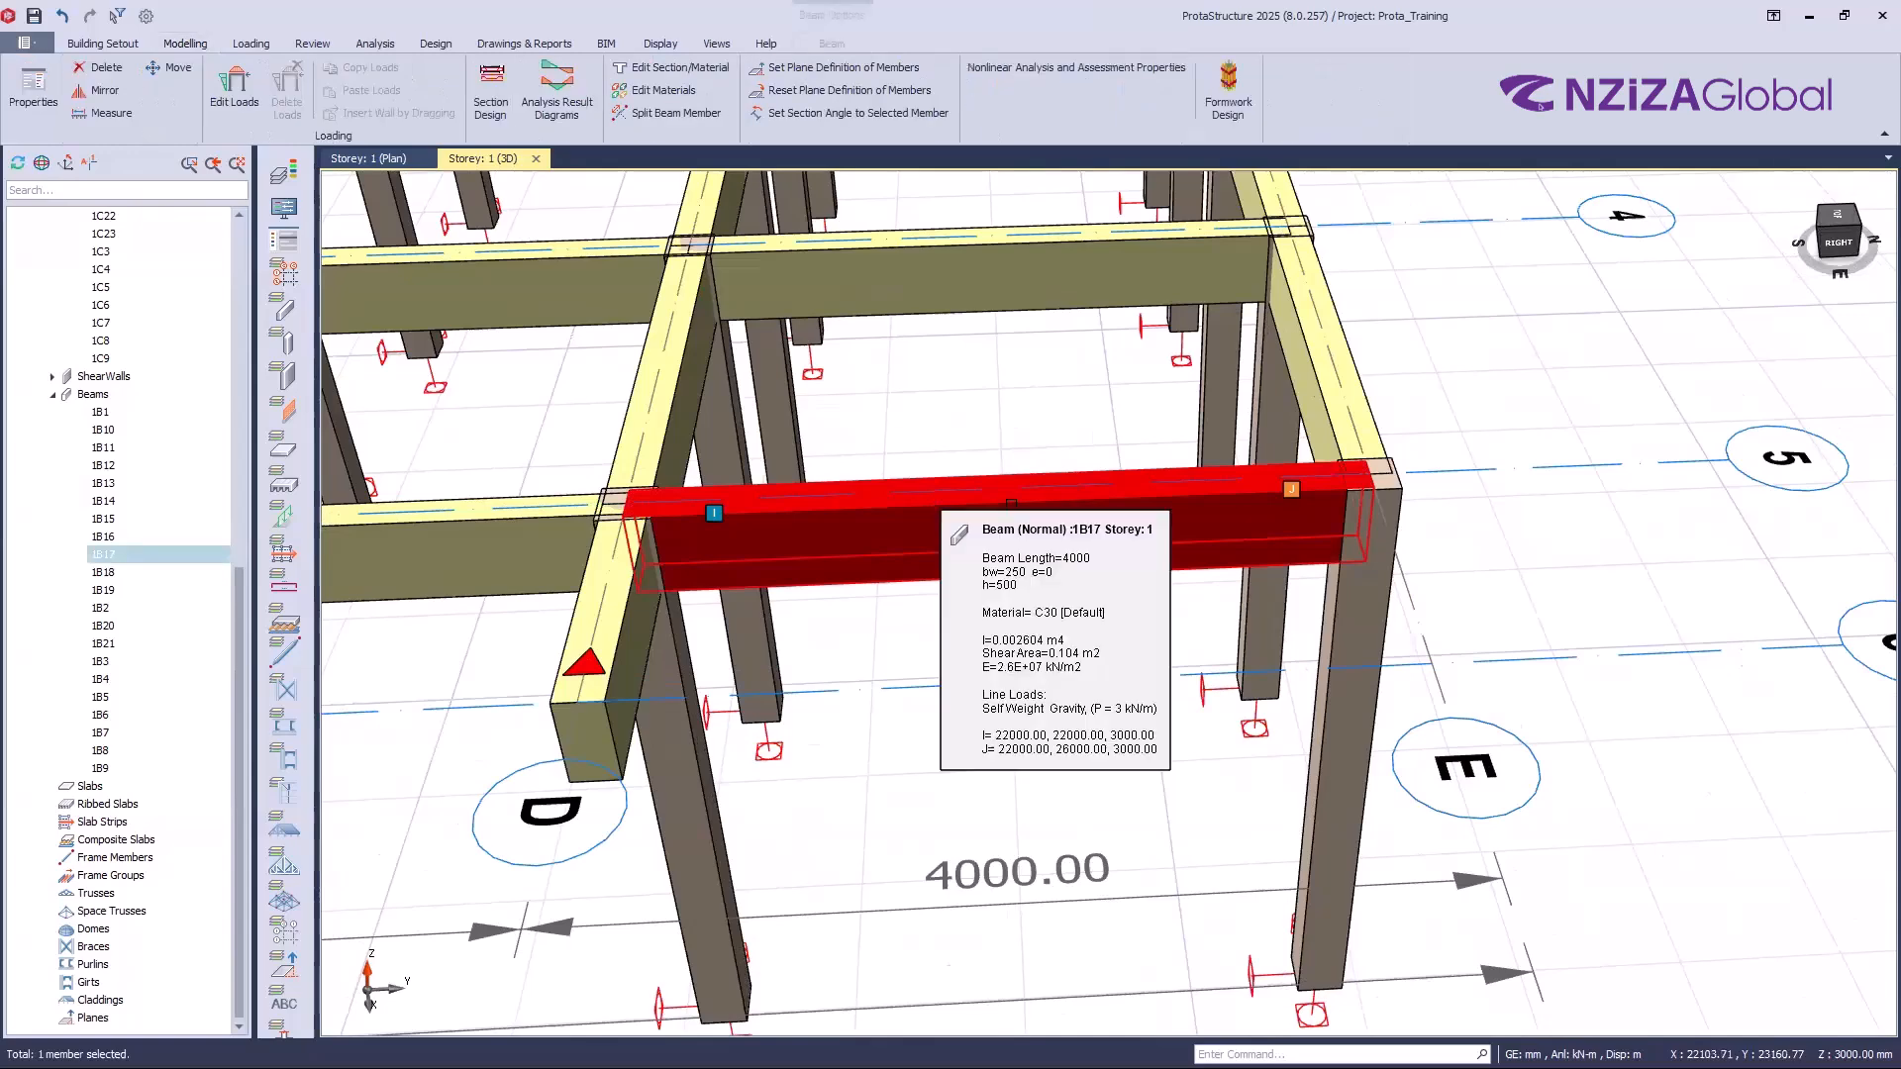
{"action": "left_click", "coordinate": [33, 88]}
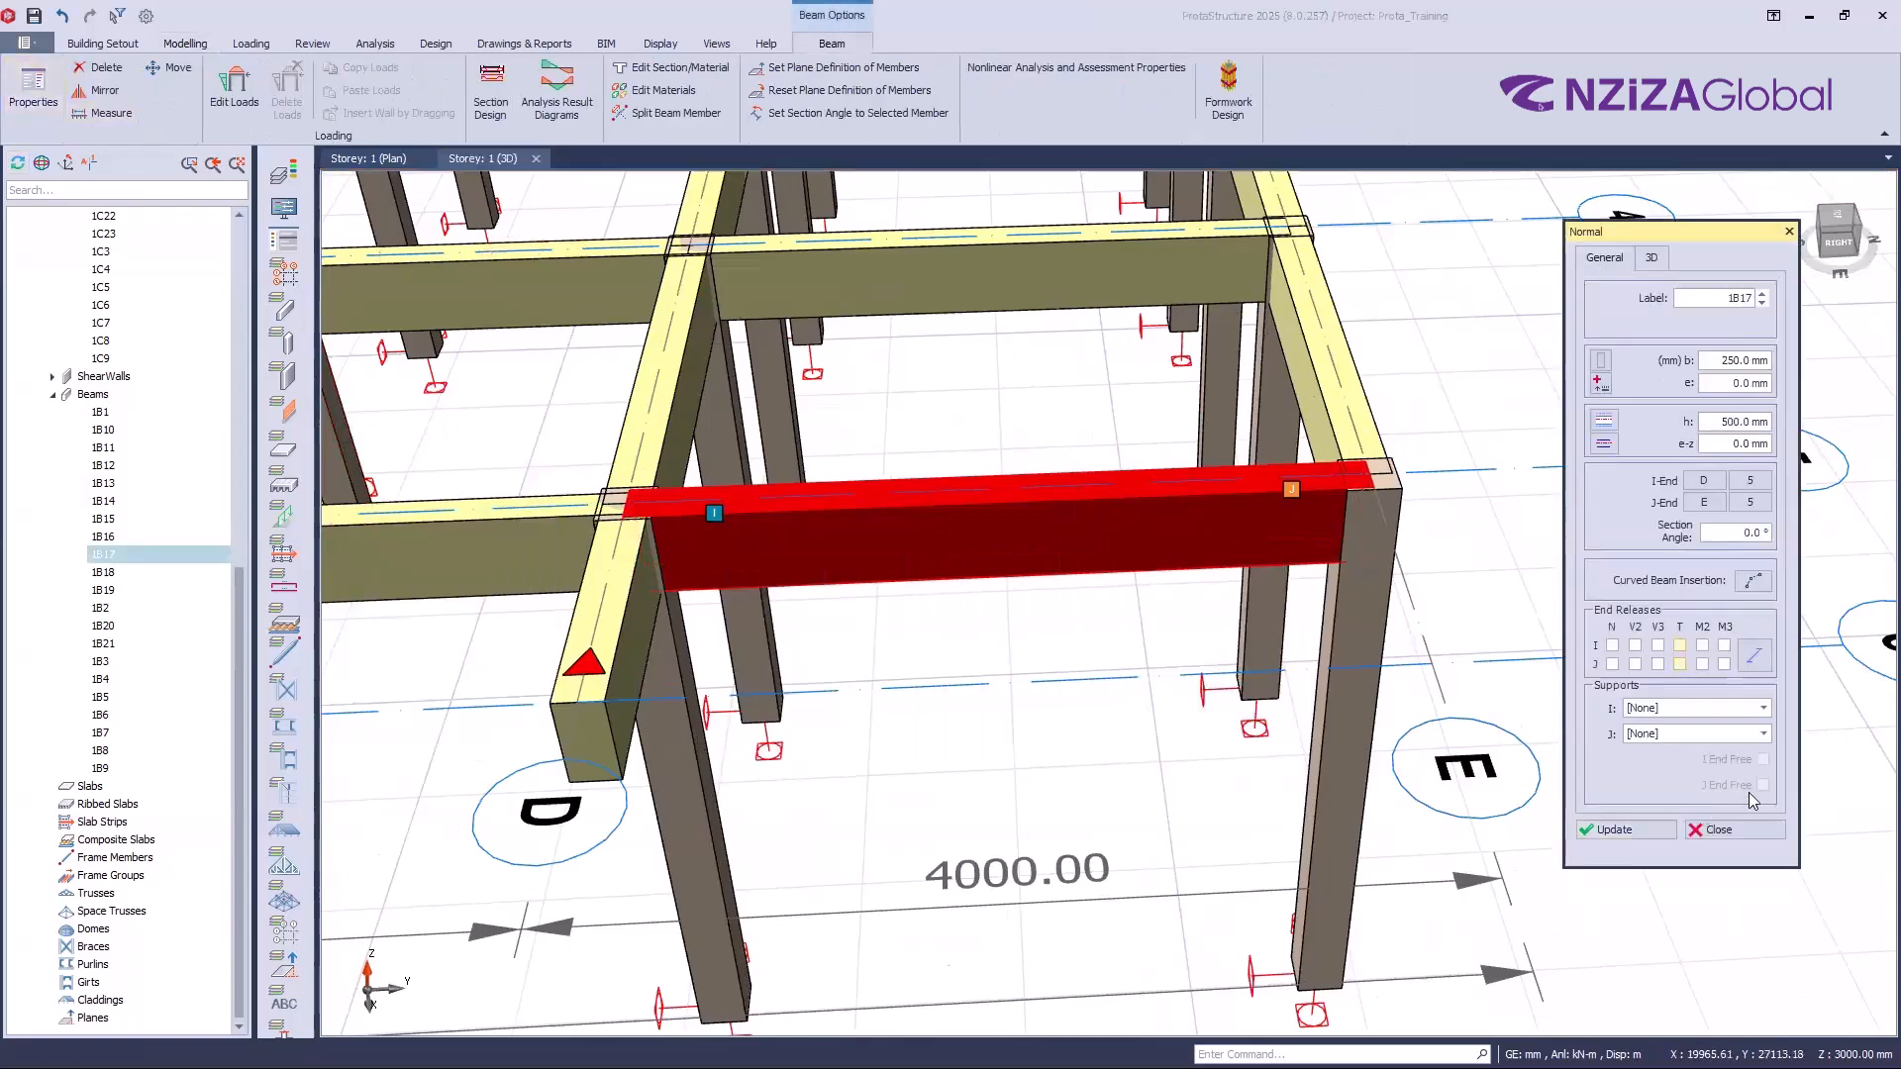
{"action": "left_click", "coordinate": [1762, 774]}
{"action": "left_click", "coordinate": [1651, 258]}
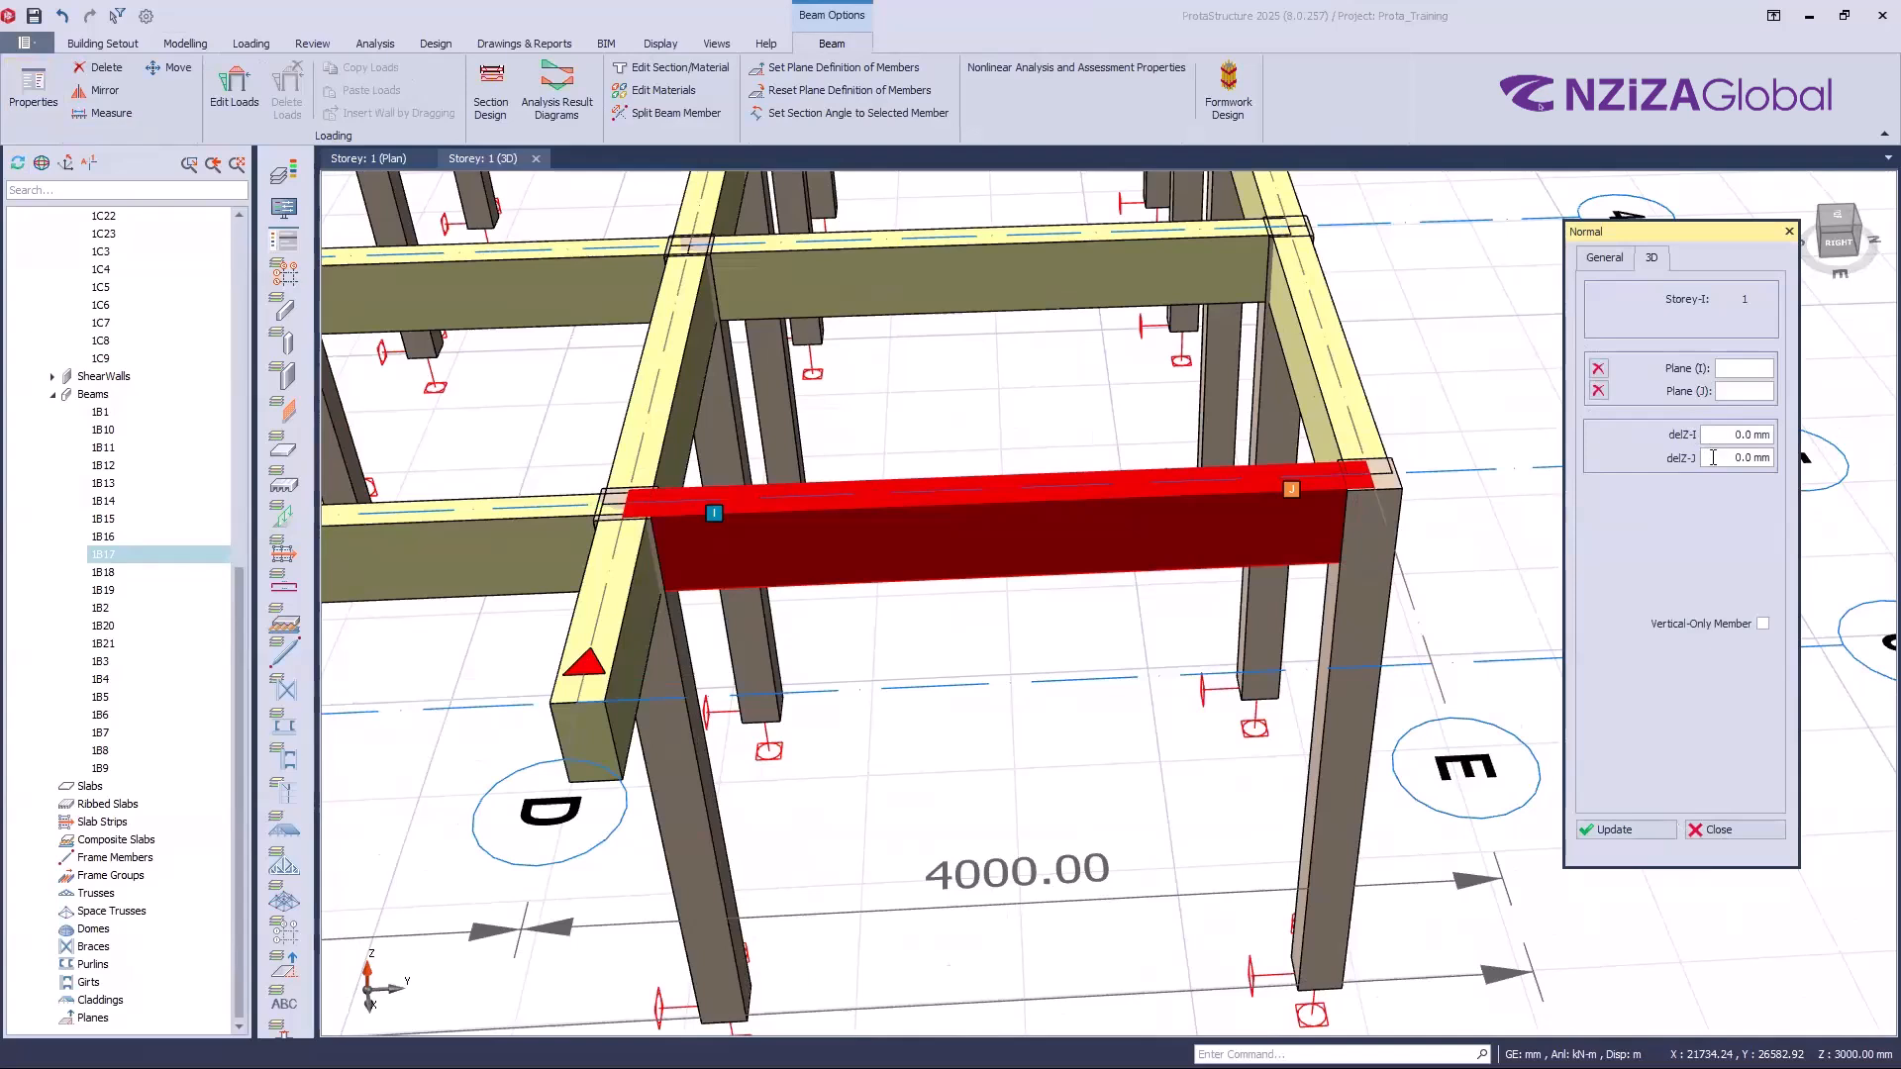
{"action": "left_click", "coordinate": [1788, 458]}
{"action": "type", "text": "100"}
{"action": "left_click", "coordinate": [1605, 832]}
Step: Inspect the raised J end of the beam and the column below it from several sides, and close the beam's properties
{"action": "middle_click_drag", "start_coordinate": [1407, 421], "coordinate": [1359, 388]}
{"action": "scroll", "coordinate": [1377, 359], "scroll_direction": "up", "scroll_amount": 4}
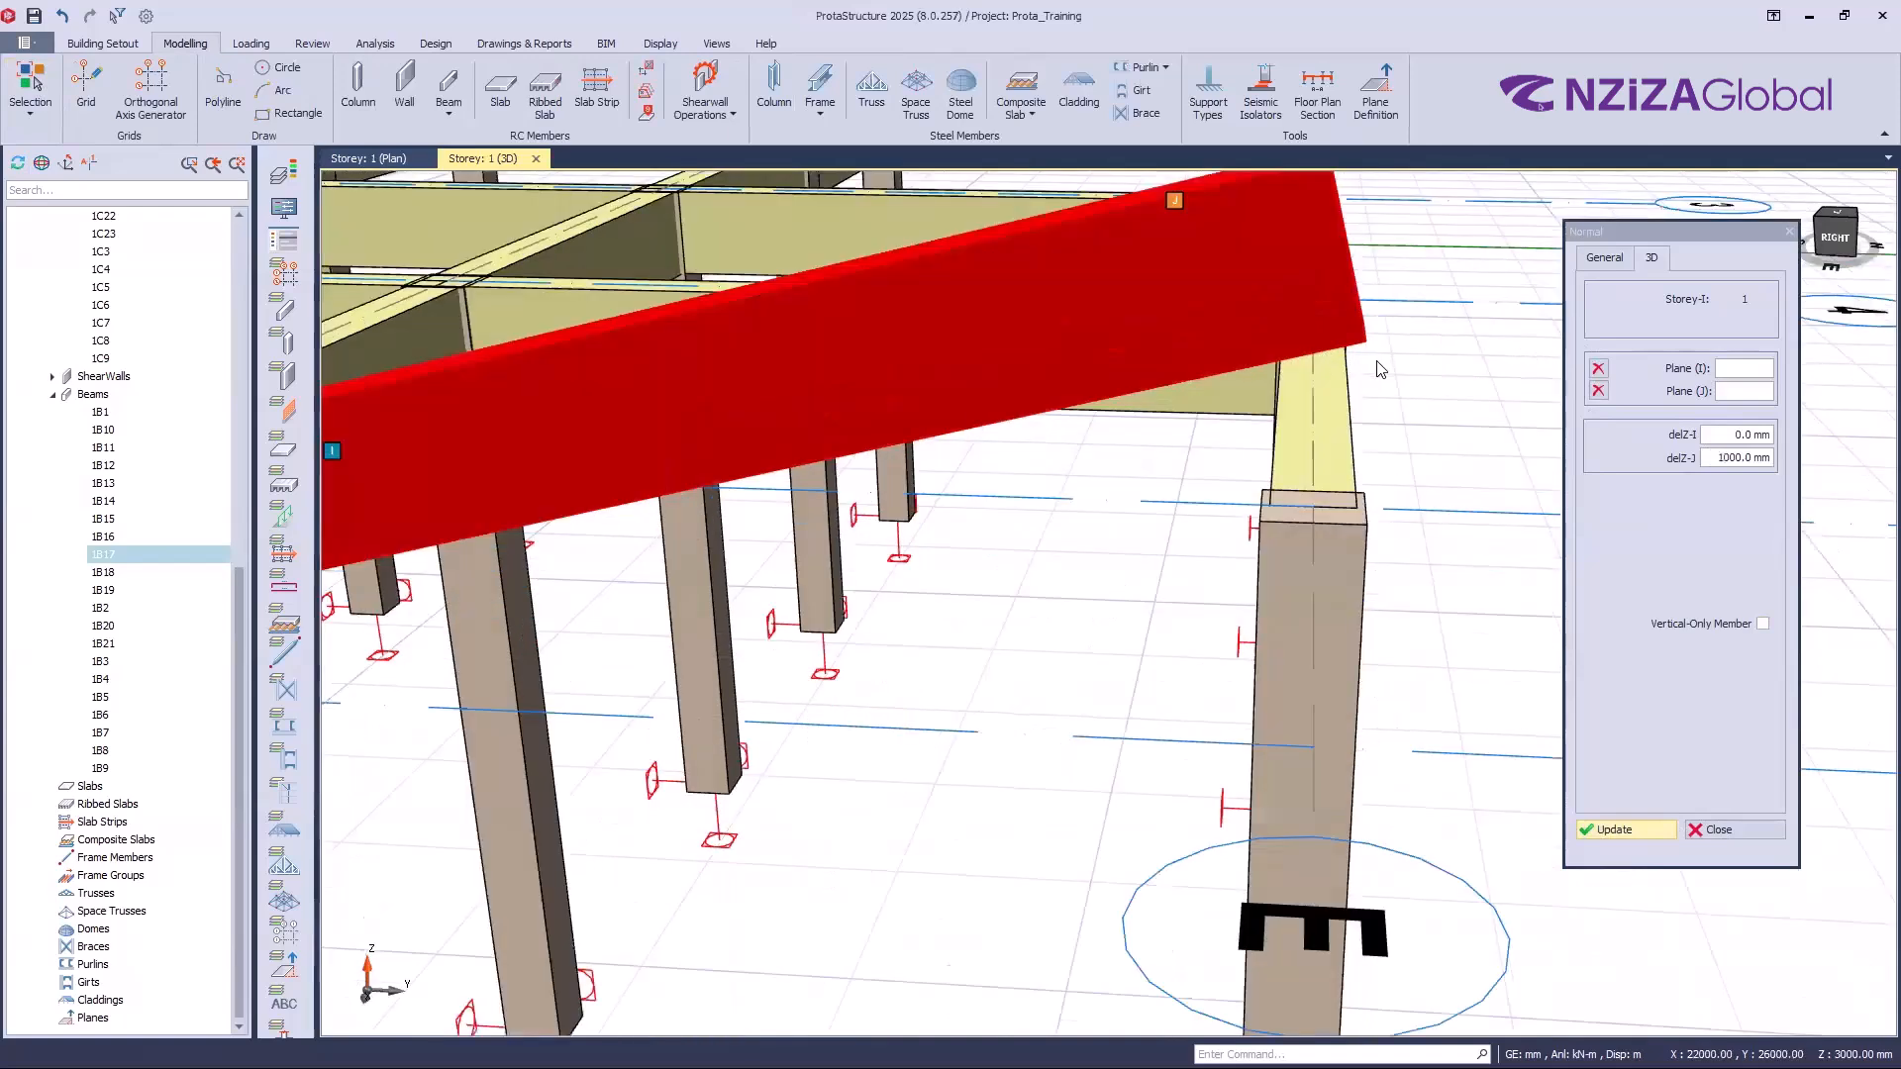
{"action": "scroll", "coordinate": [1382, 369], "scroll_direction": "down", "scroll_amount": 3}
{"action": "mouse_move", "coordinate": [1420, 380]}
{"action": "middle_mouse_down"}
{"action": "mouse_move", "coordinate": [1264, 409]}
{"action": "mouse_move", "coordinate": [1231, 482]}
{"action": "mouse_move", "coordinate": [1110, 472]}
{"action": "middle_mouse_up"}
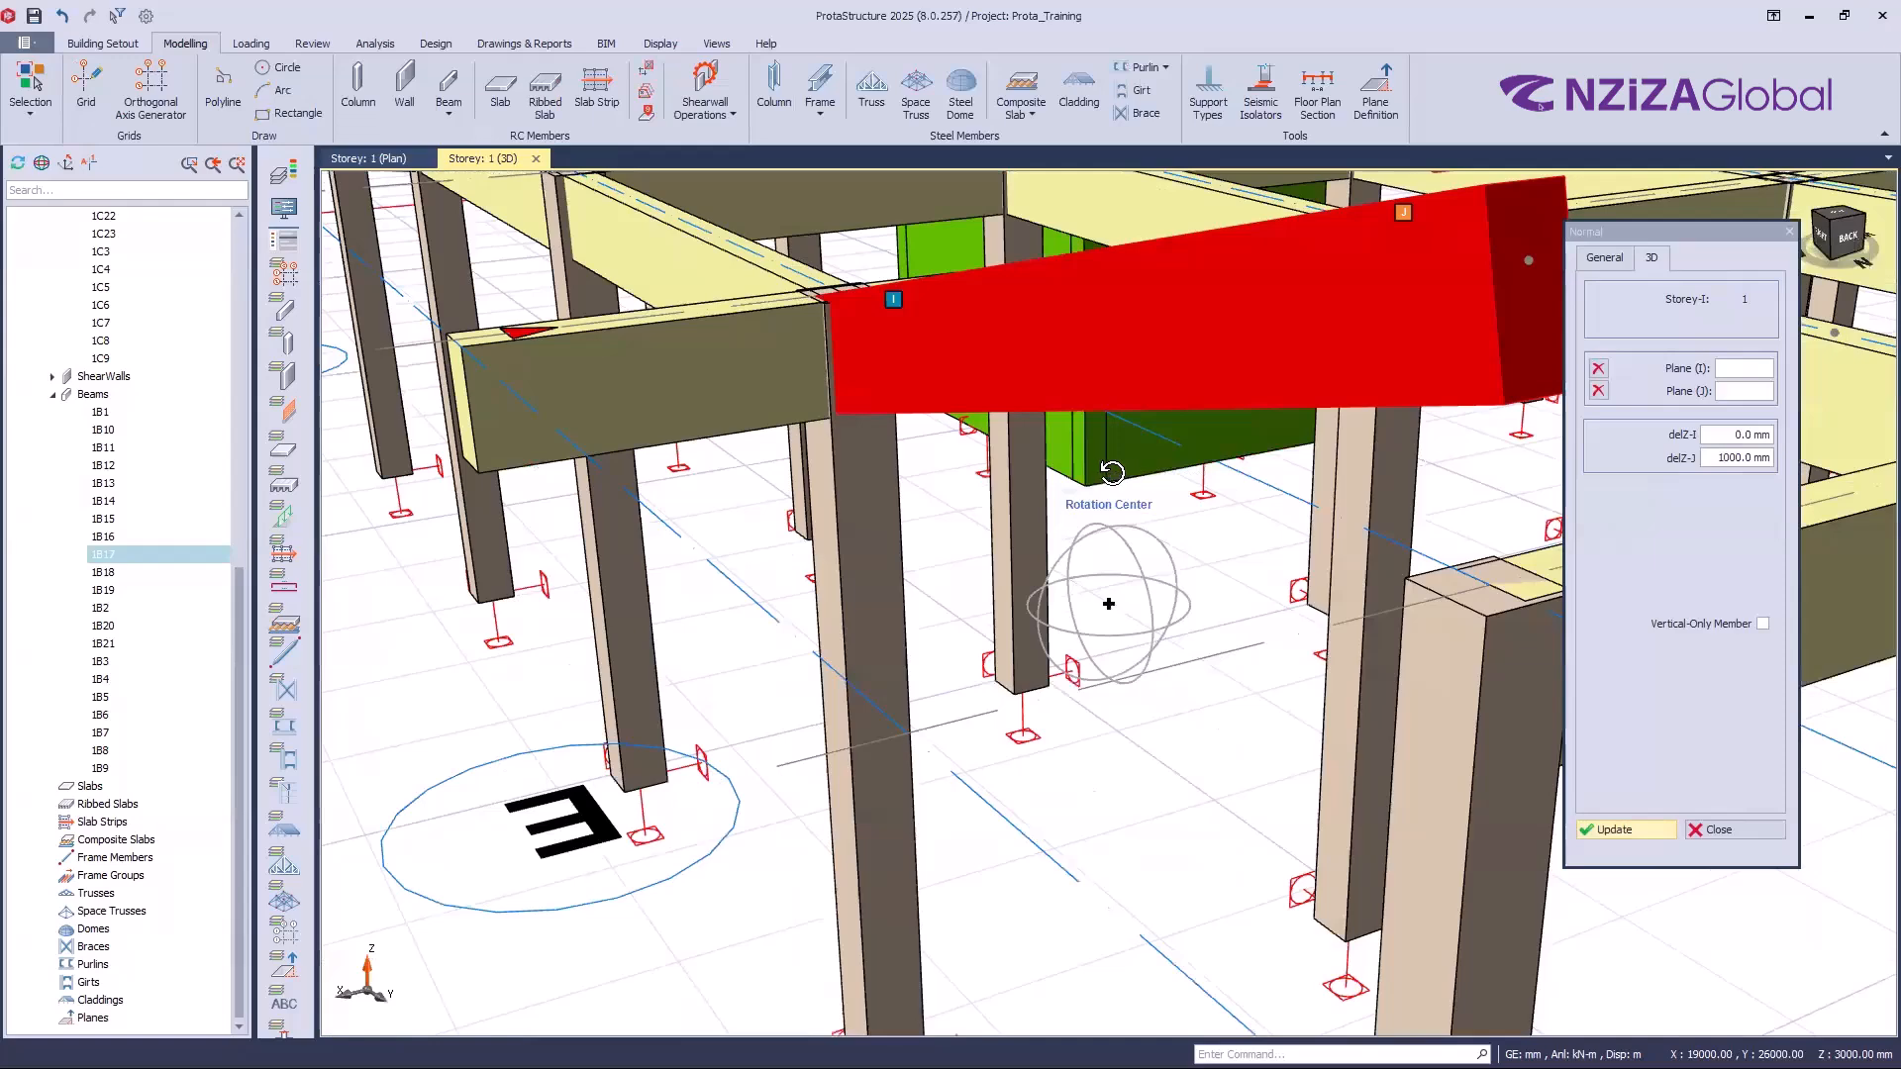
{"action": "scroll", "coordinate": [1154, 477], "scroll_direction": "down", "scroll_amount": 5}
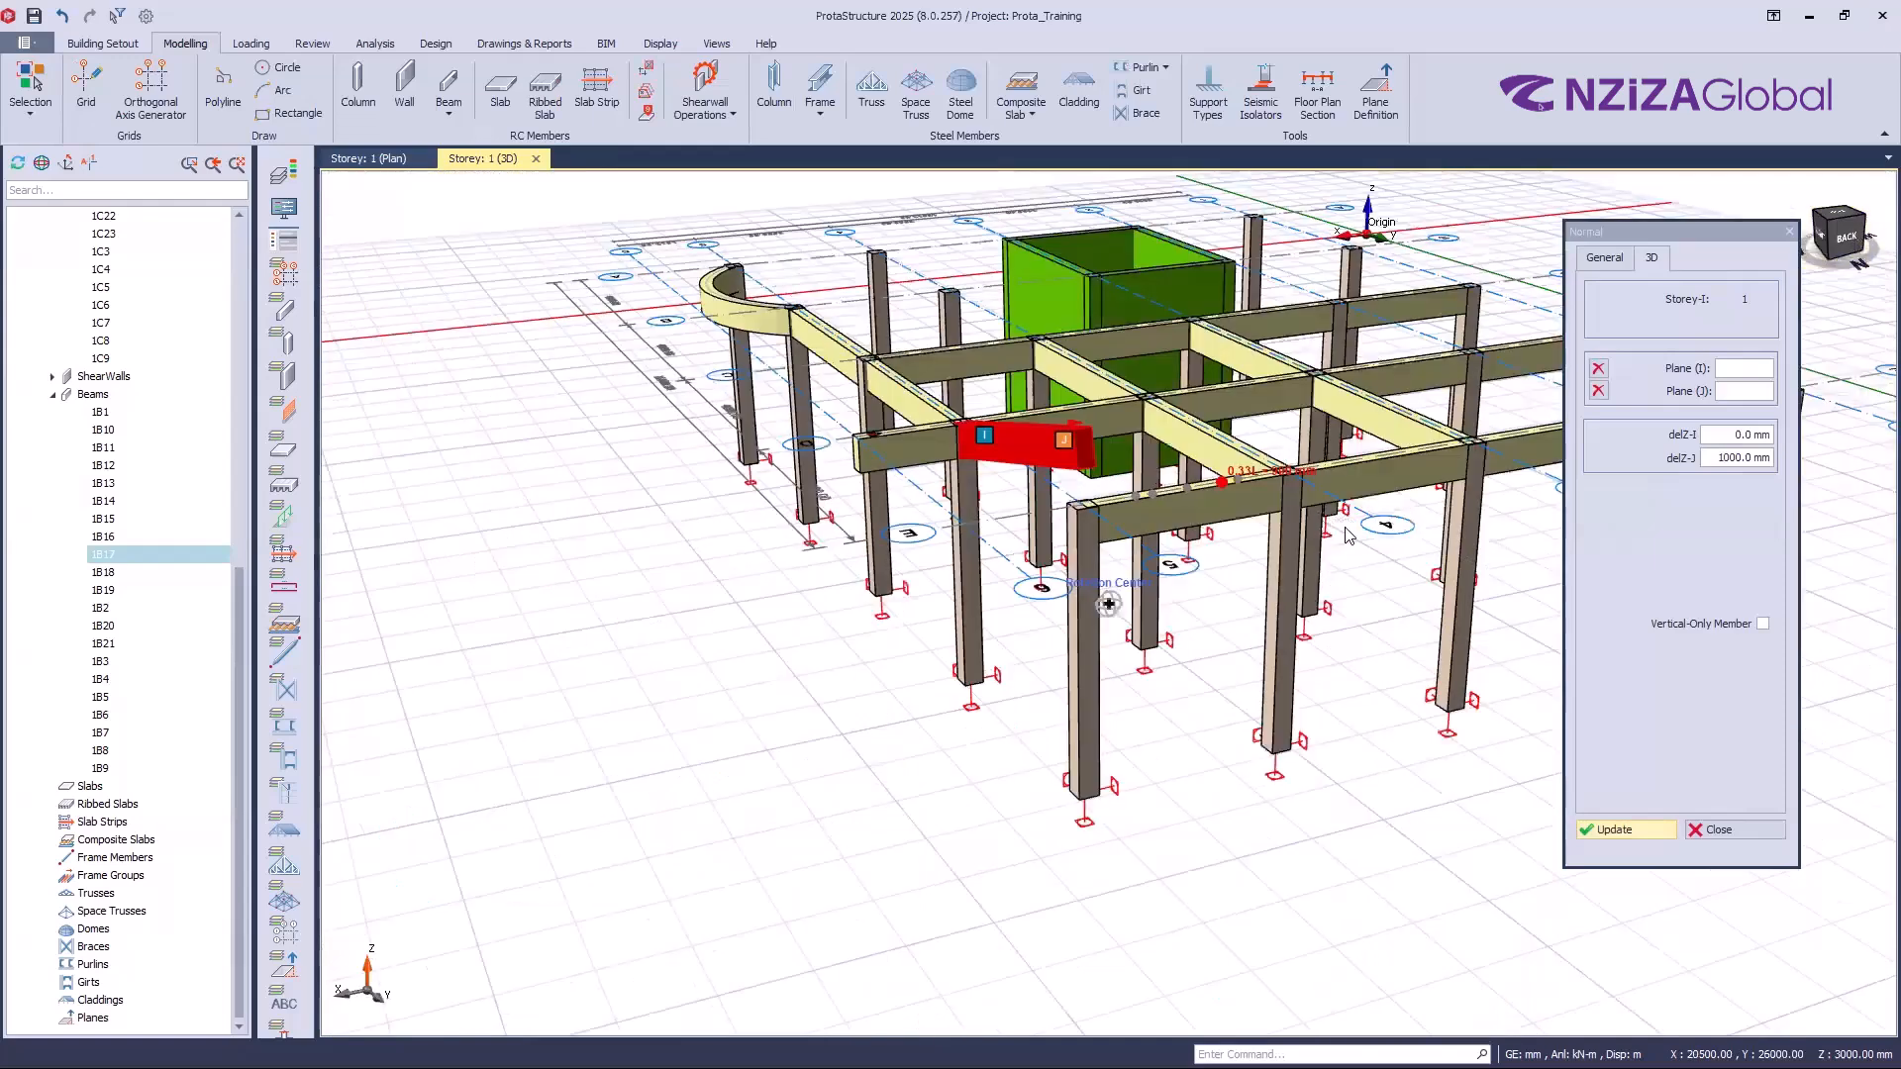
{"action": "scroll", "coordinate": [1173, 484], "scroll_direction": "up", "scroll_amount": 2}
{"action": "middle_click_drag", "start_coordinate": [977, 439], "coordinate": [955, 373]}
{"action": "scroll", "coordinate": [962, 367], "scroll_direction": "up", "scroll_amount": 3}
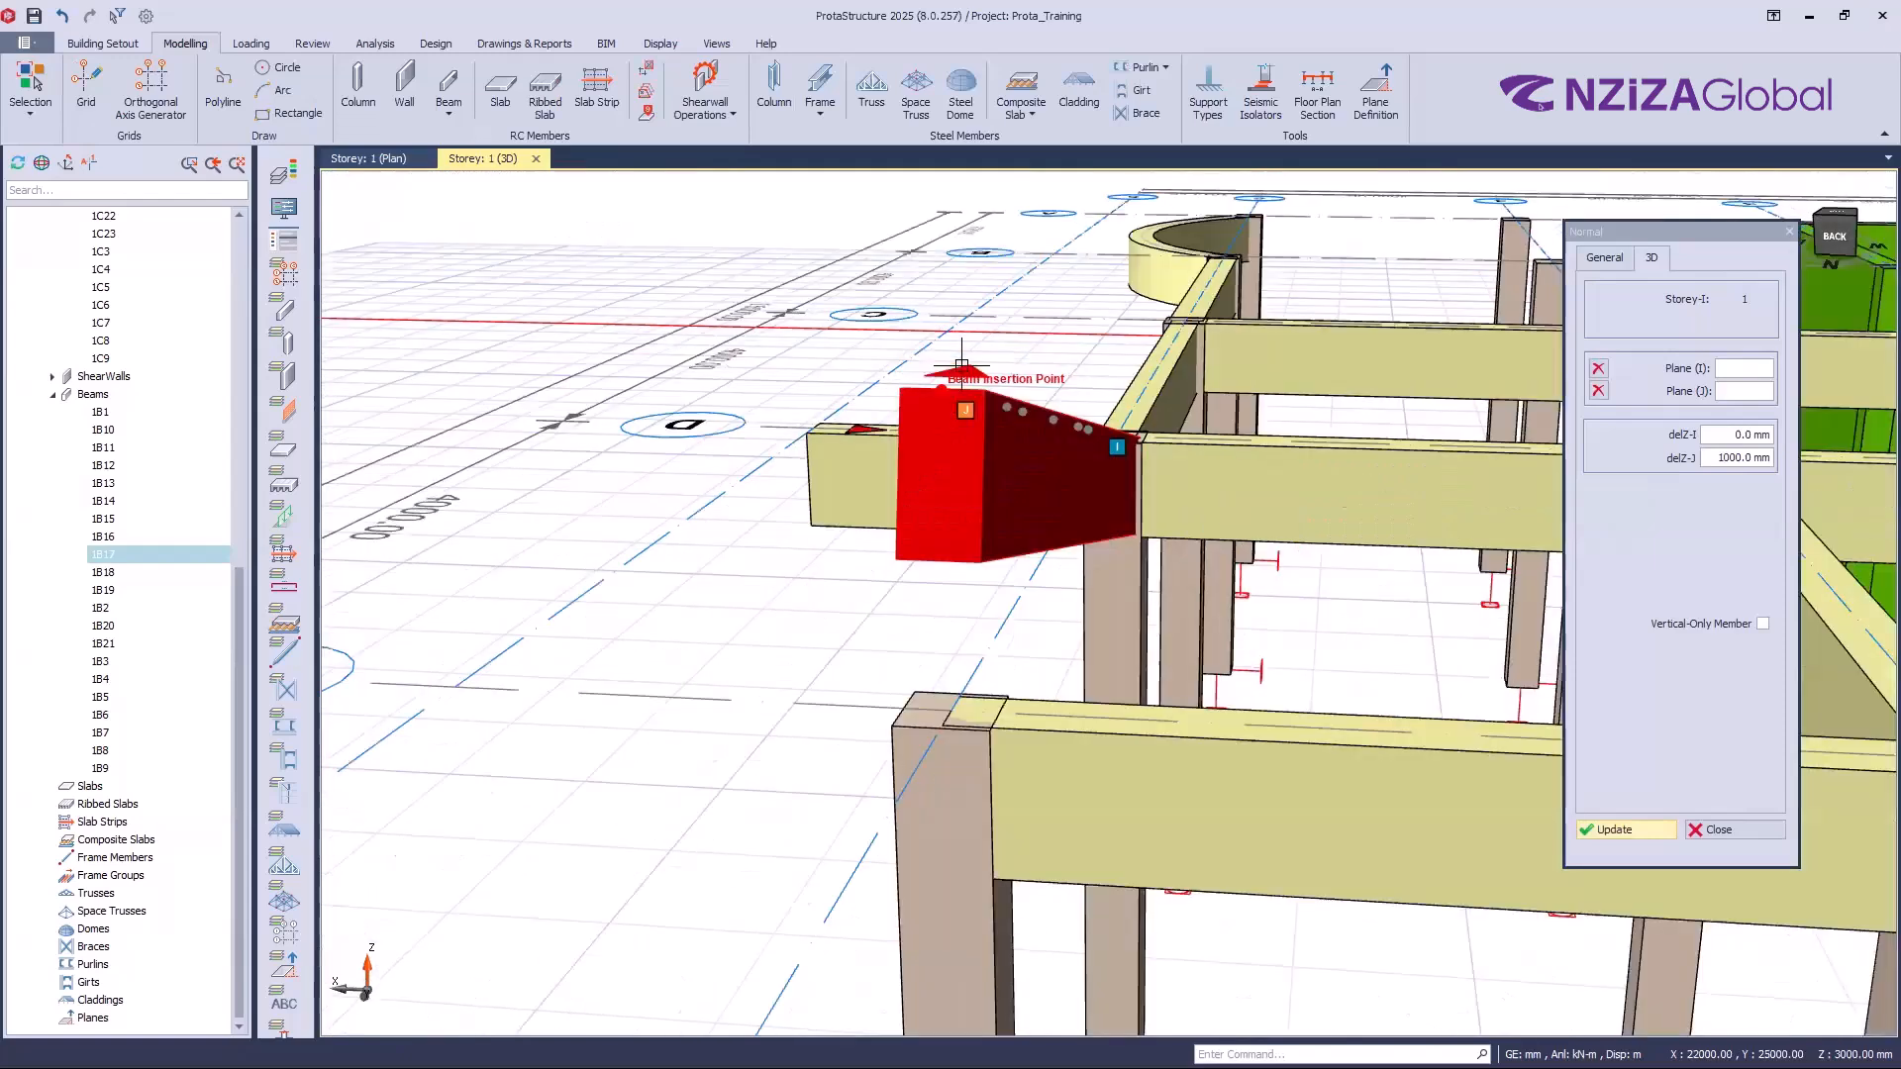
{"action": "left_click", "coordinate": [1704, 827]}
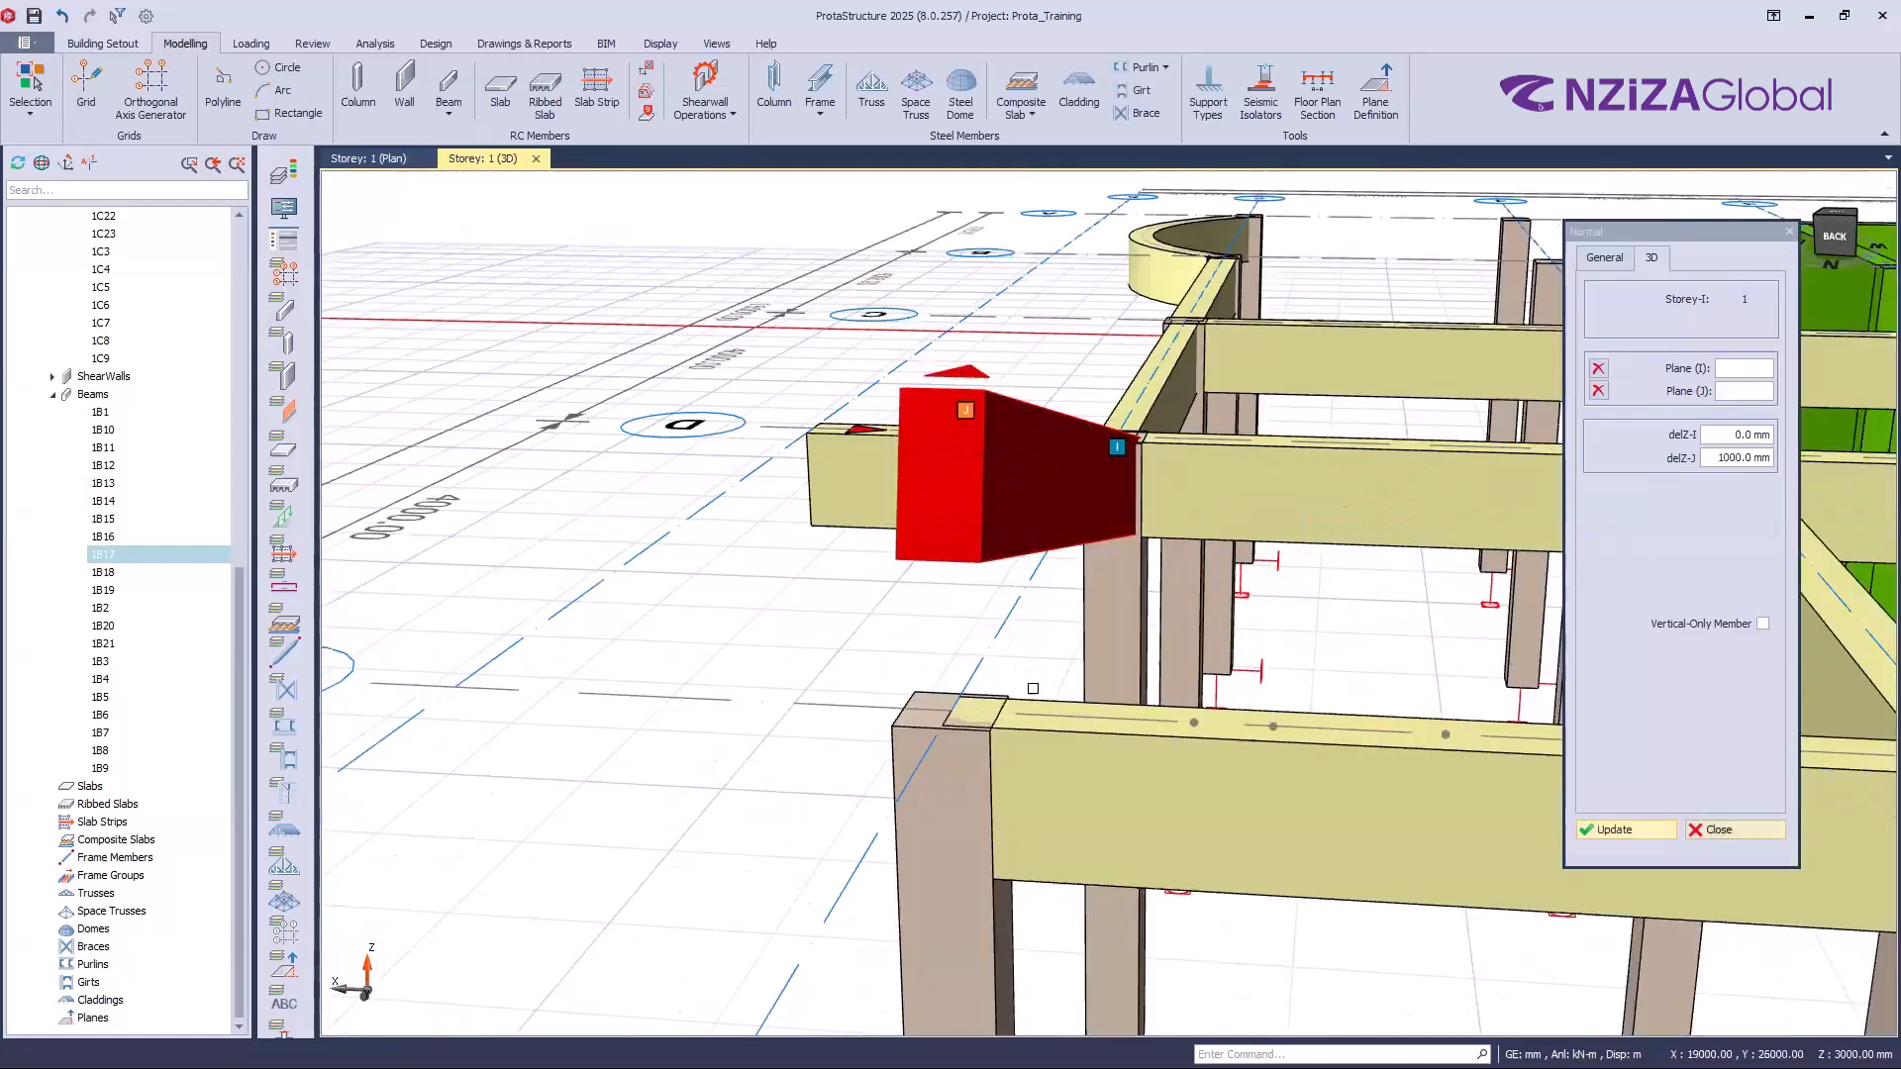
{"action": "key", "text": "Escape"}
Step: Examine the free-end marker of the beam on axis 5 at the E/5 column in the Storey 1 plan
{"action": "middle_click_drag", "start_coordinate": [893, 634], "coordinate": [1130, 681]}
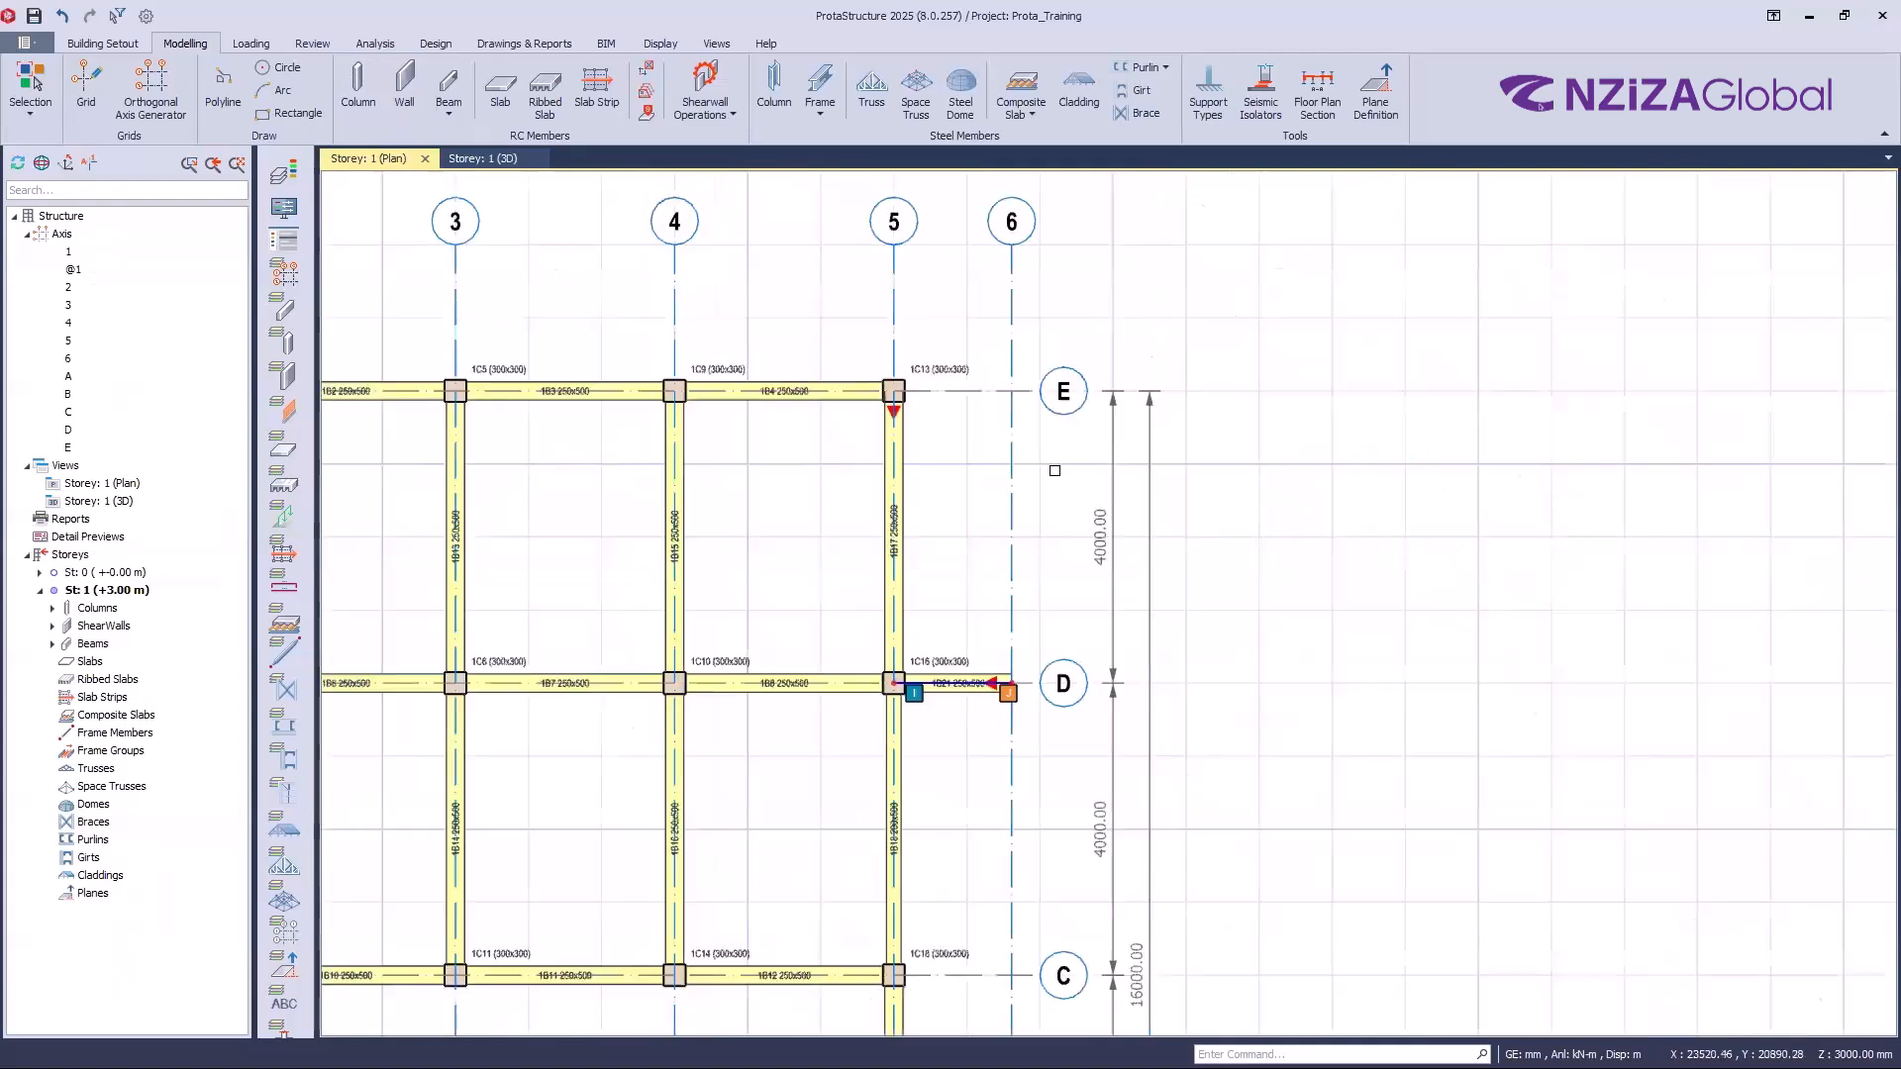
{"action": "scroll", "coordinate": [882, 465], "scroll_direction": "up", "scroll_amount": 6}
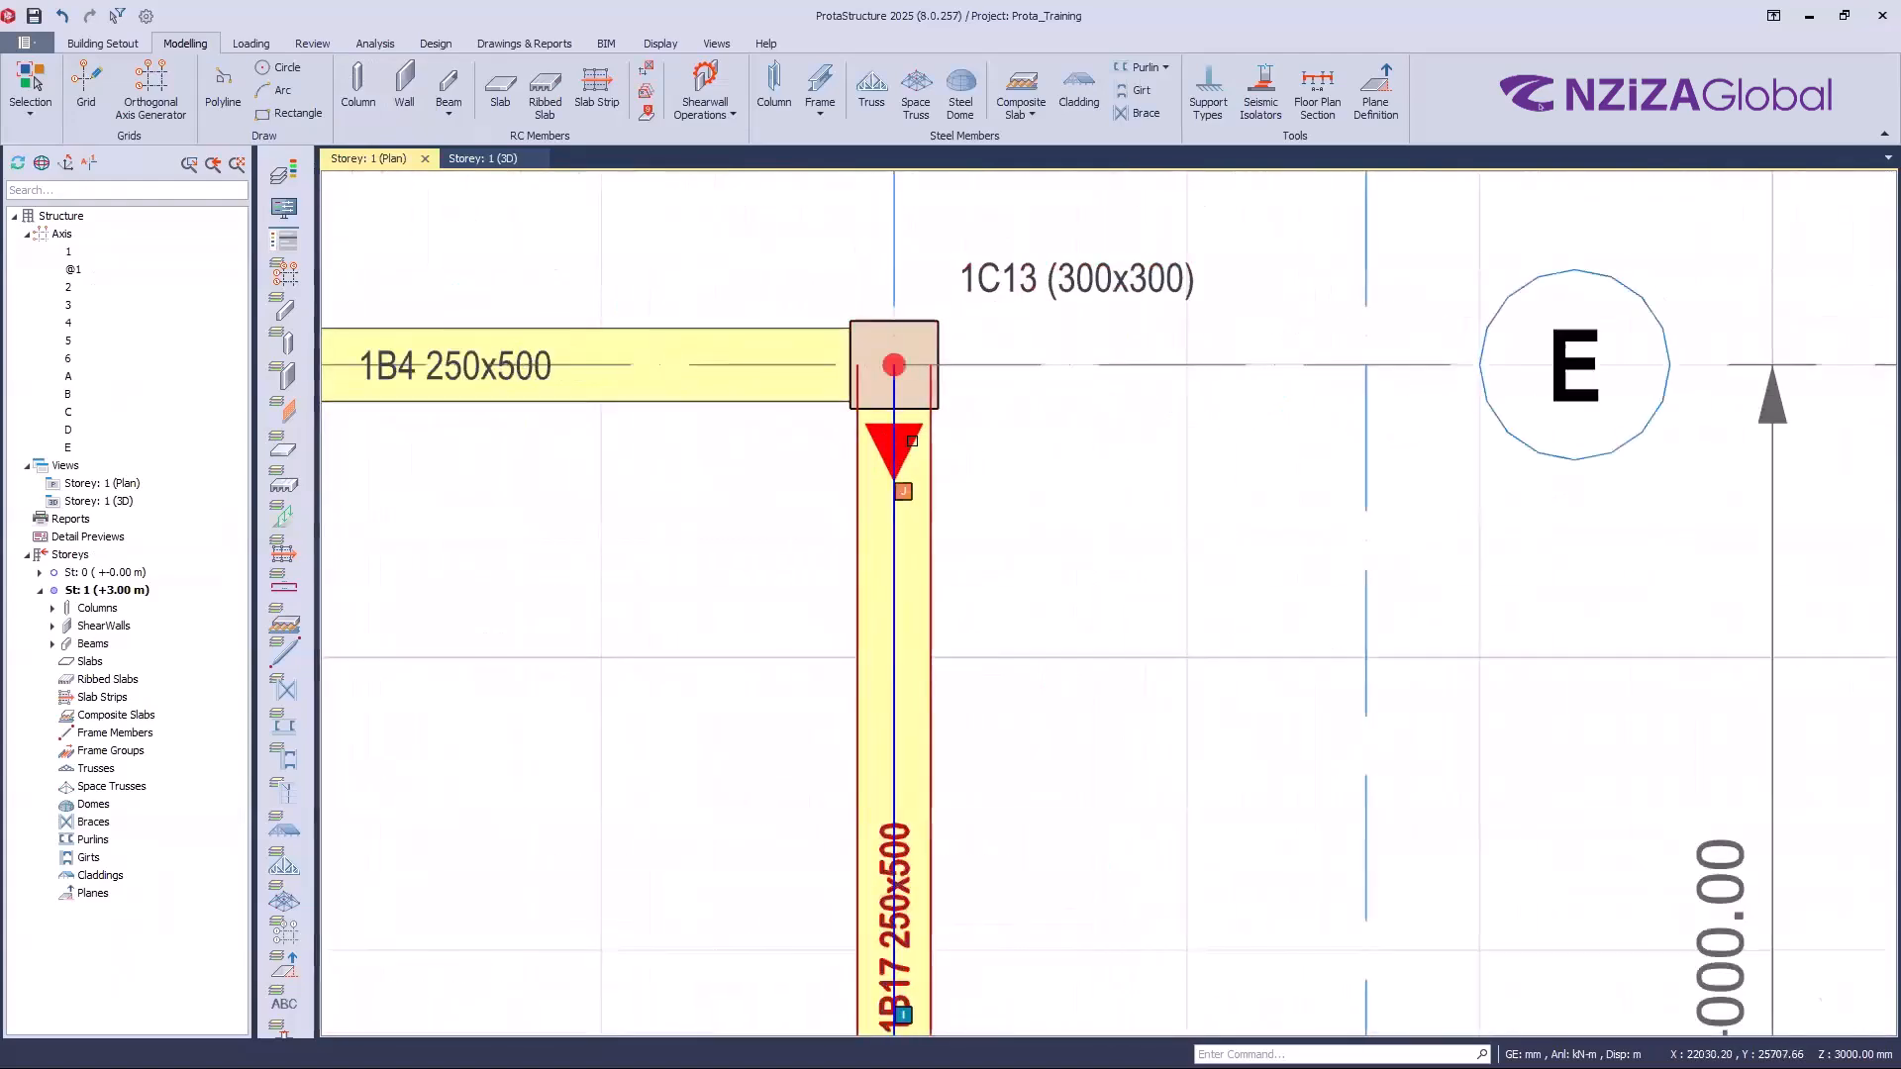
{"action": "mouse_move", "coordinate": [910, 447]}
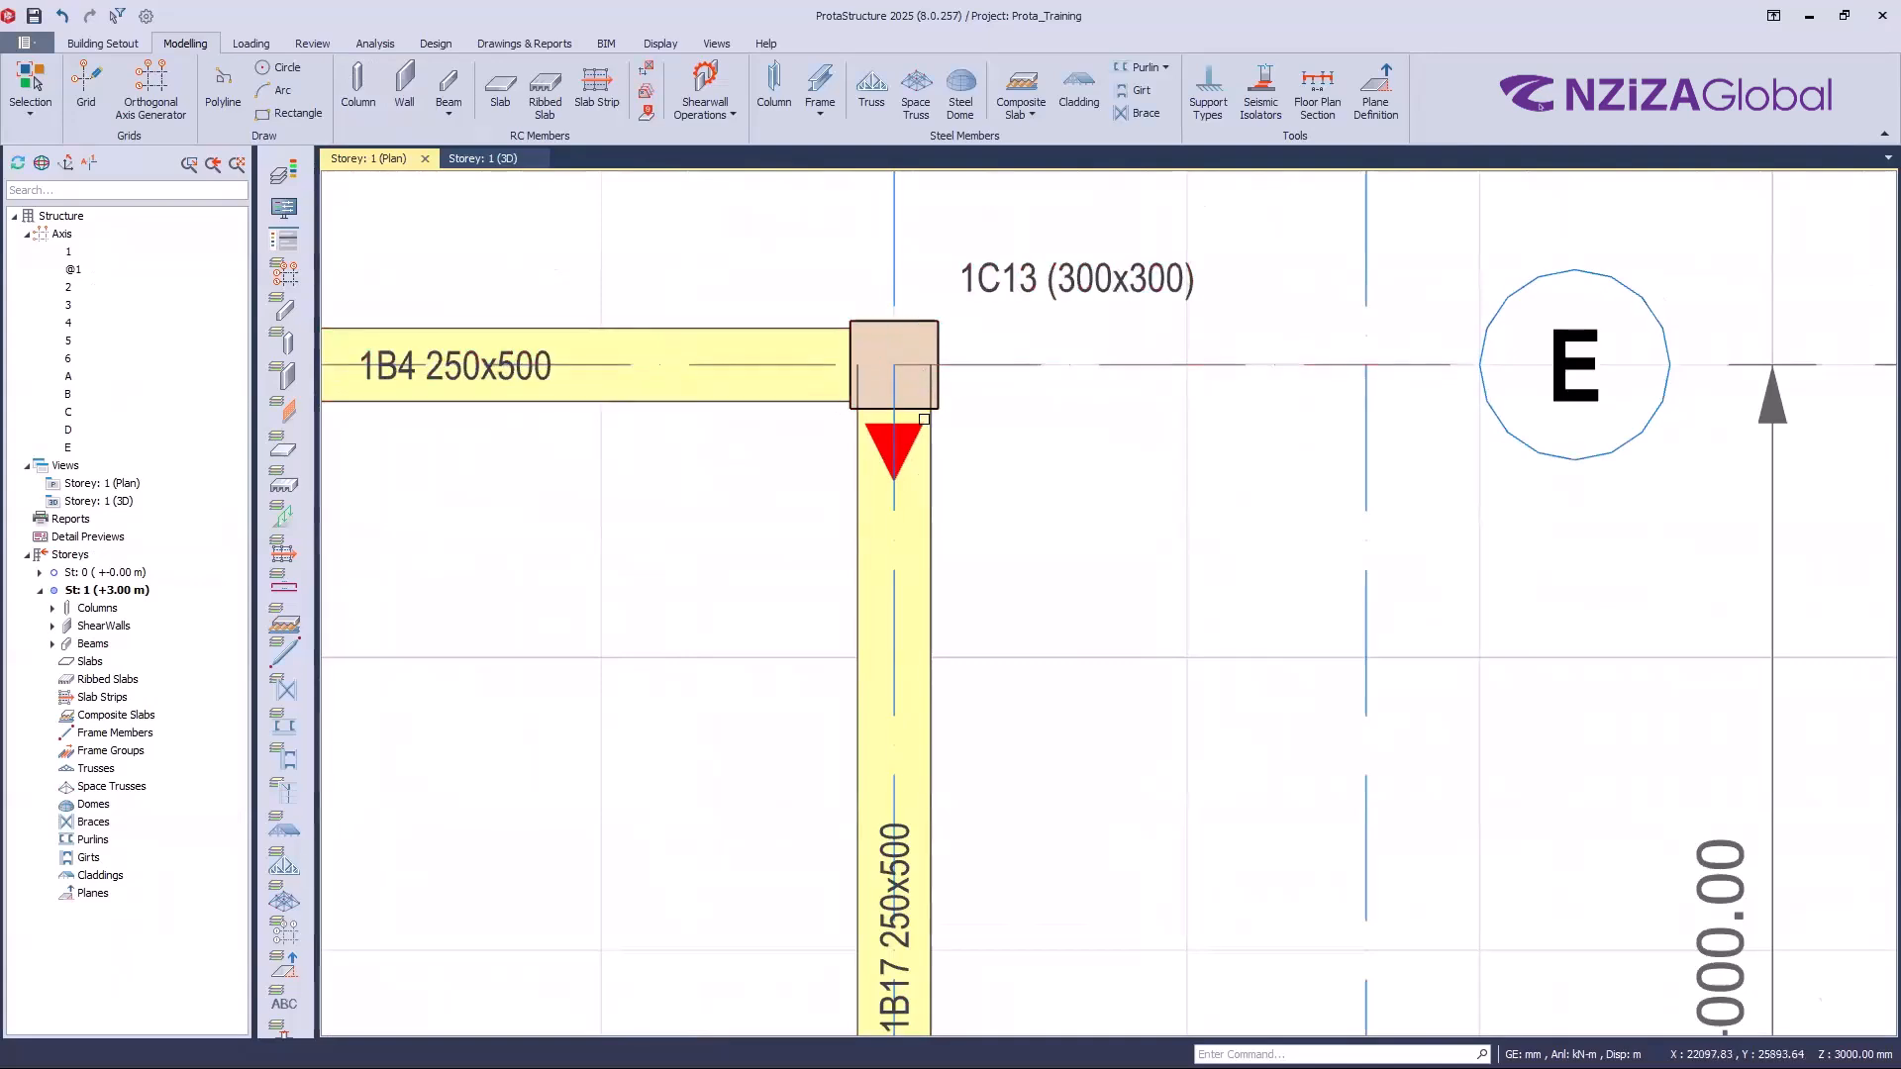
{"action": "scroll", "coordinate": [897, 476], "scroll_direction": "down", "scroll_amount": 3}
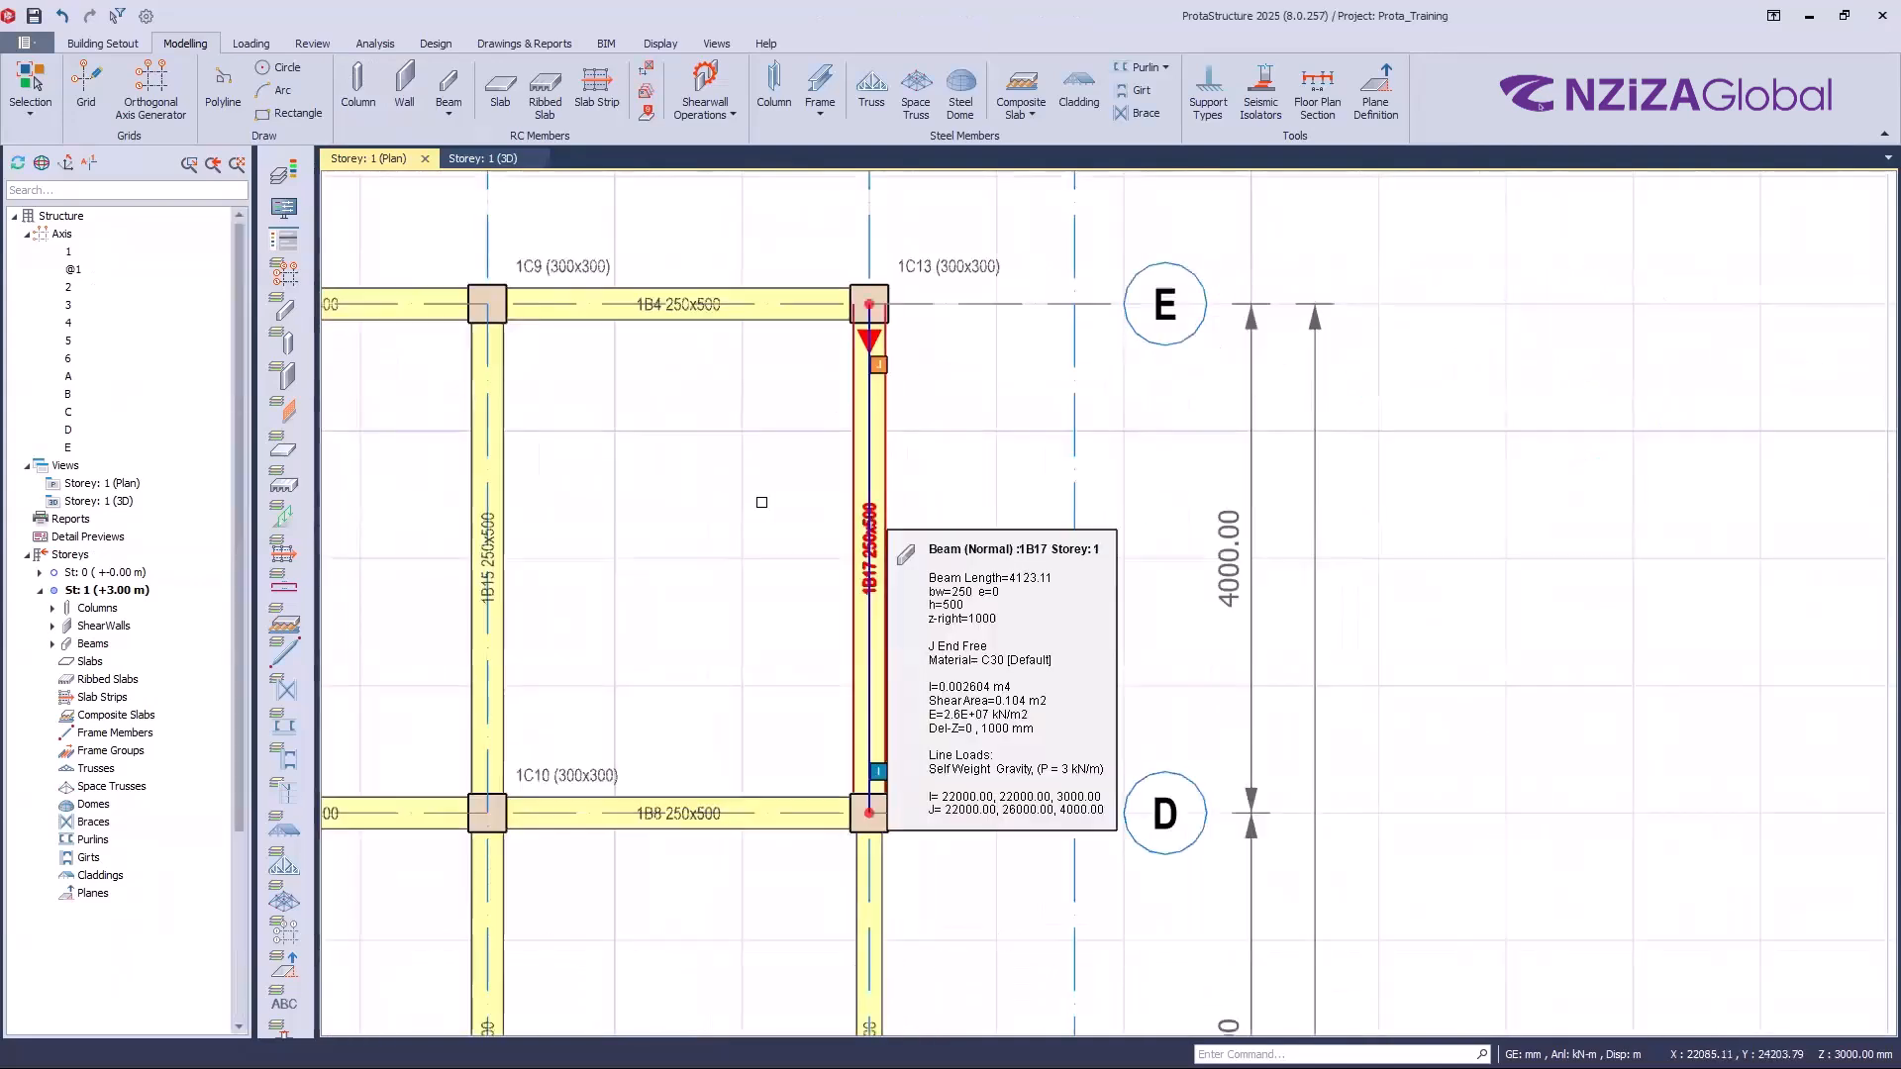
Step: Check the J End Free setting in the properties of the beam on axis 5 from the plan, and close them
{"action": "left_click", "coordinate": [835, 521]}
{"action": "left_click", "coordinate": [33, 95]}
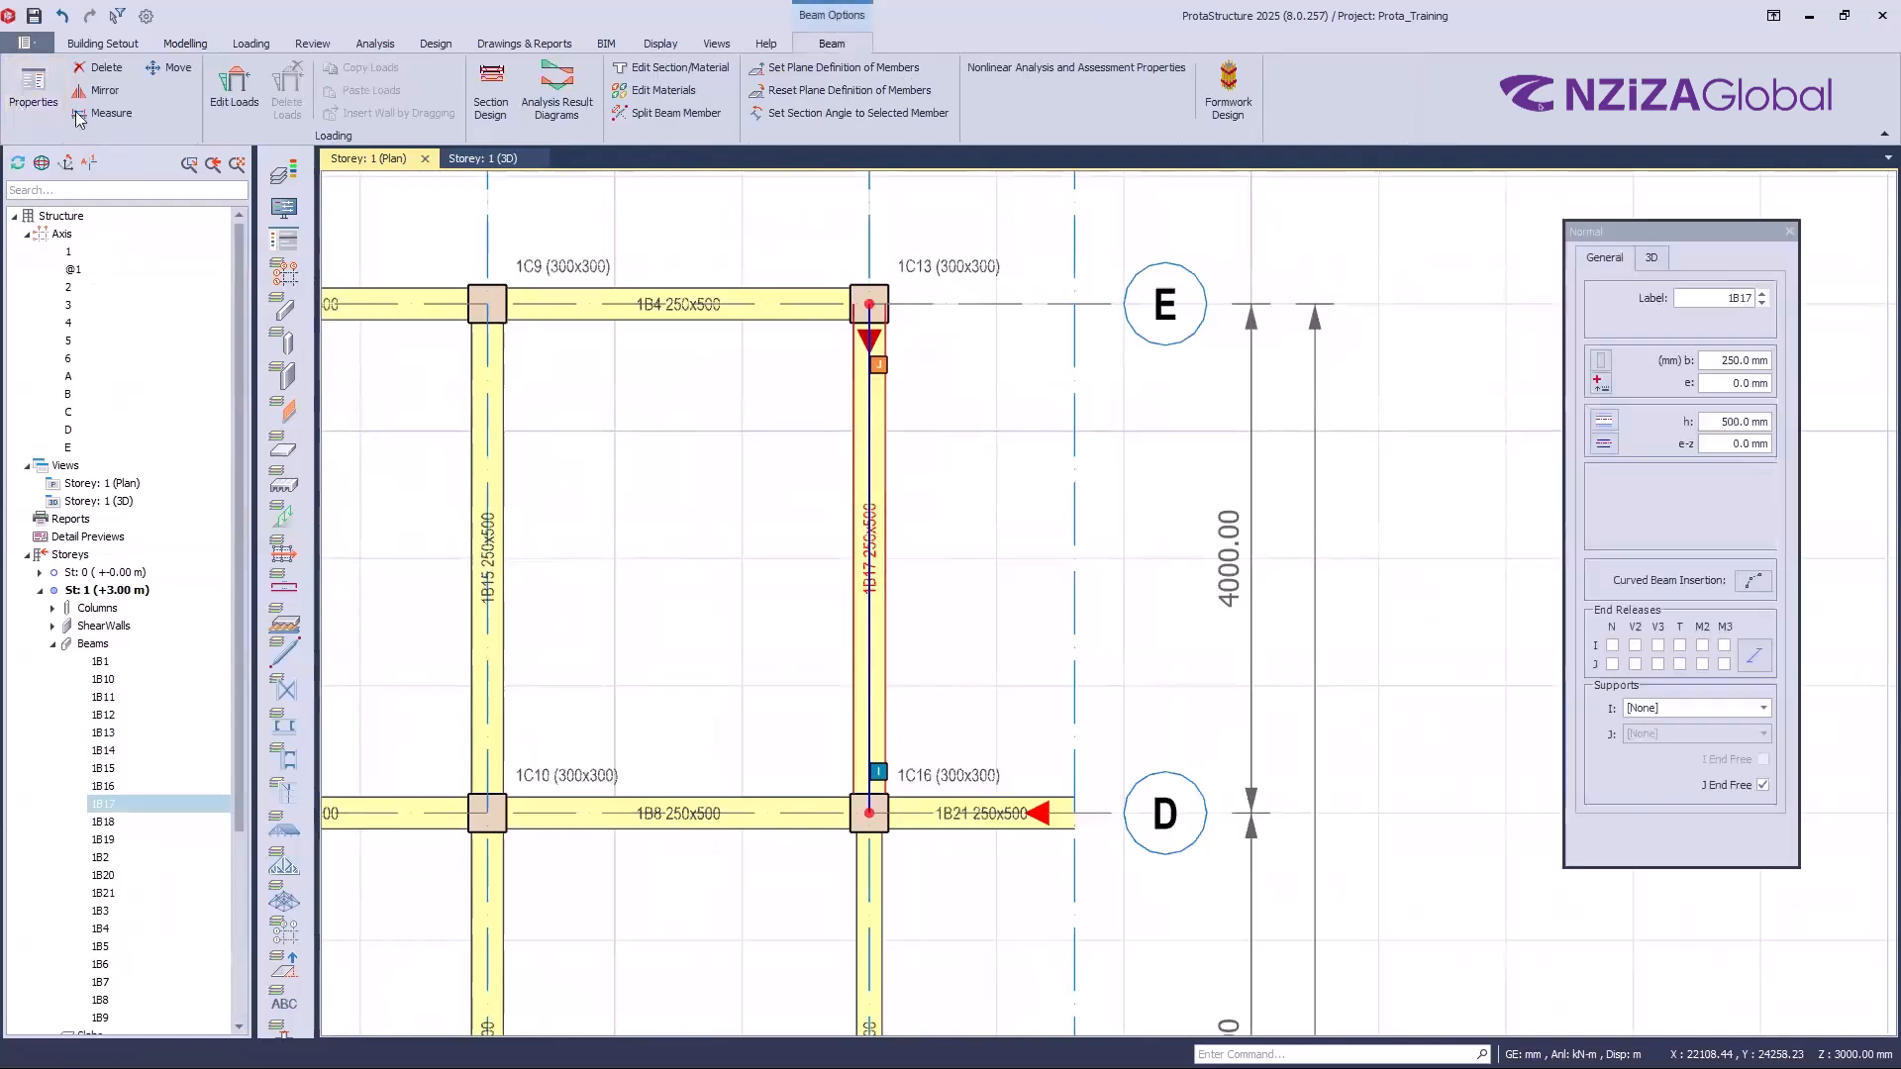
{"action": "left_click", "coordinate": [1763, 786]}
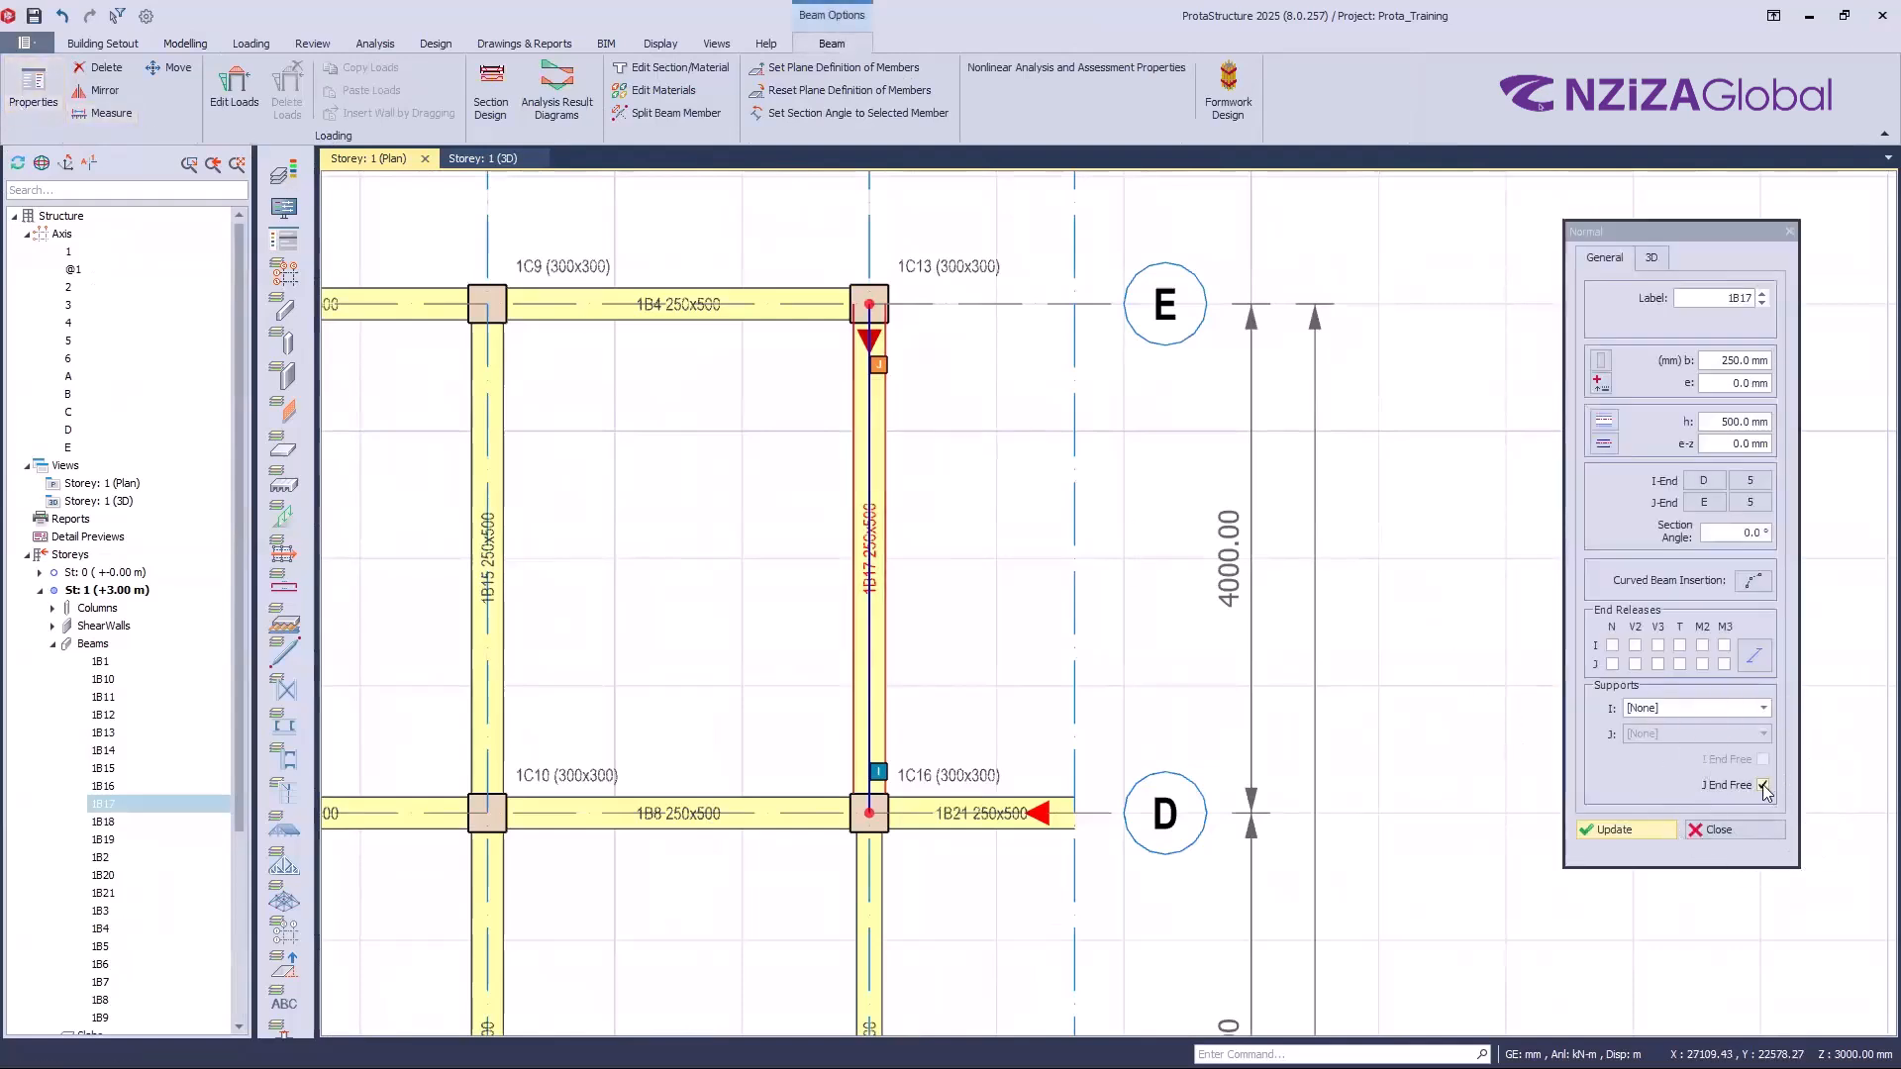
{"action": "key", "text": "ctrl"}
{"action": "key", "text": "ctrl"}
{"action": "left_click", "coordinate": [1754, 835]}
{"action": "key", "text": "Escape"}
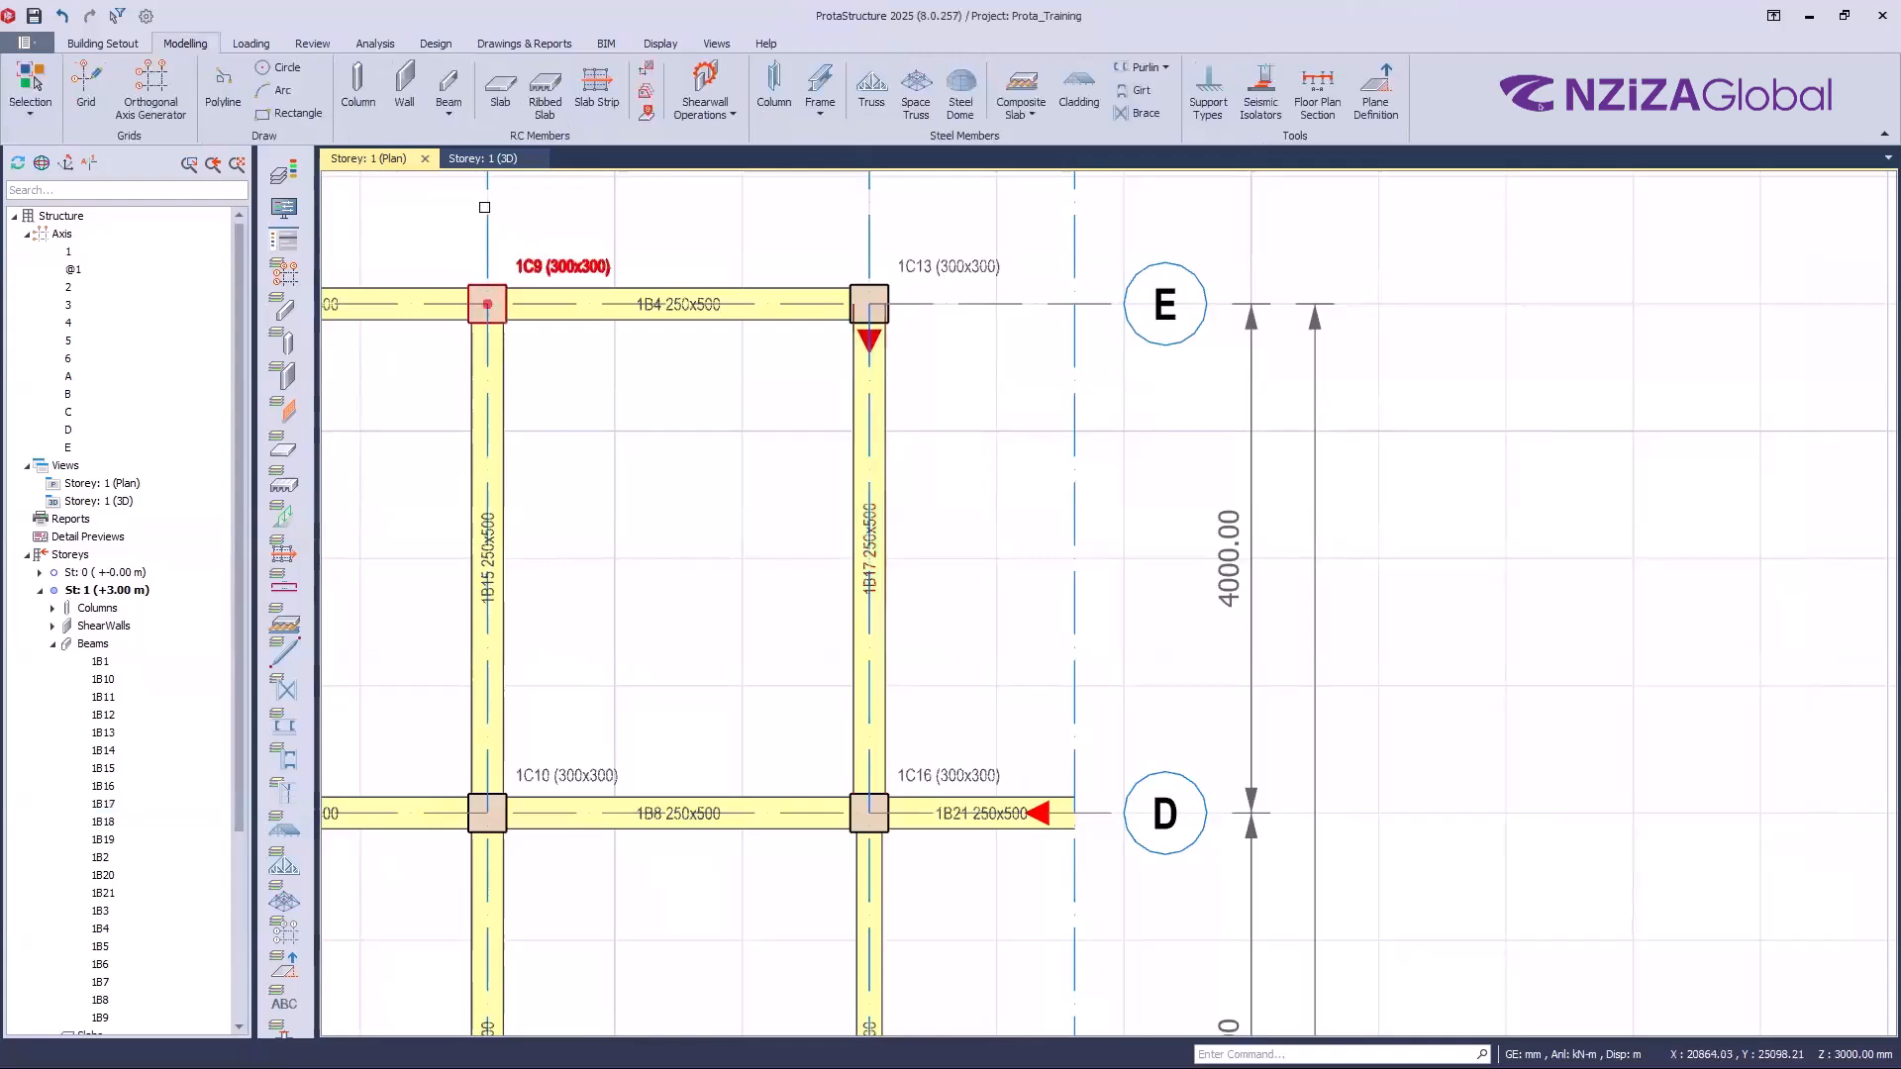
Step: Return to the Storey 1 3D view and examine the beam's raised end and its free-end marker from different angles
{"action": "left_click", "coordinate": [477, 160]}
{"action": "mouse_move", "coordinate": [1215, 619]}
{"action": "middle_mouse_down"}
{"action": "mouse_move", "coordinate": [1287, 569]}
{"action": "mouse_move", "coordinate": [1288, 532]}
{"action": "middle_mouse_up"}
{"action": "scroll", "coordinate": [1296, 587], "scroll_direction": "down", "scroll_amount": 5}
{"action": "scroll", "coordinate": [1271, 502], "scroll_direction": "up", "scroll_amount": 3}
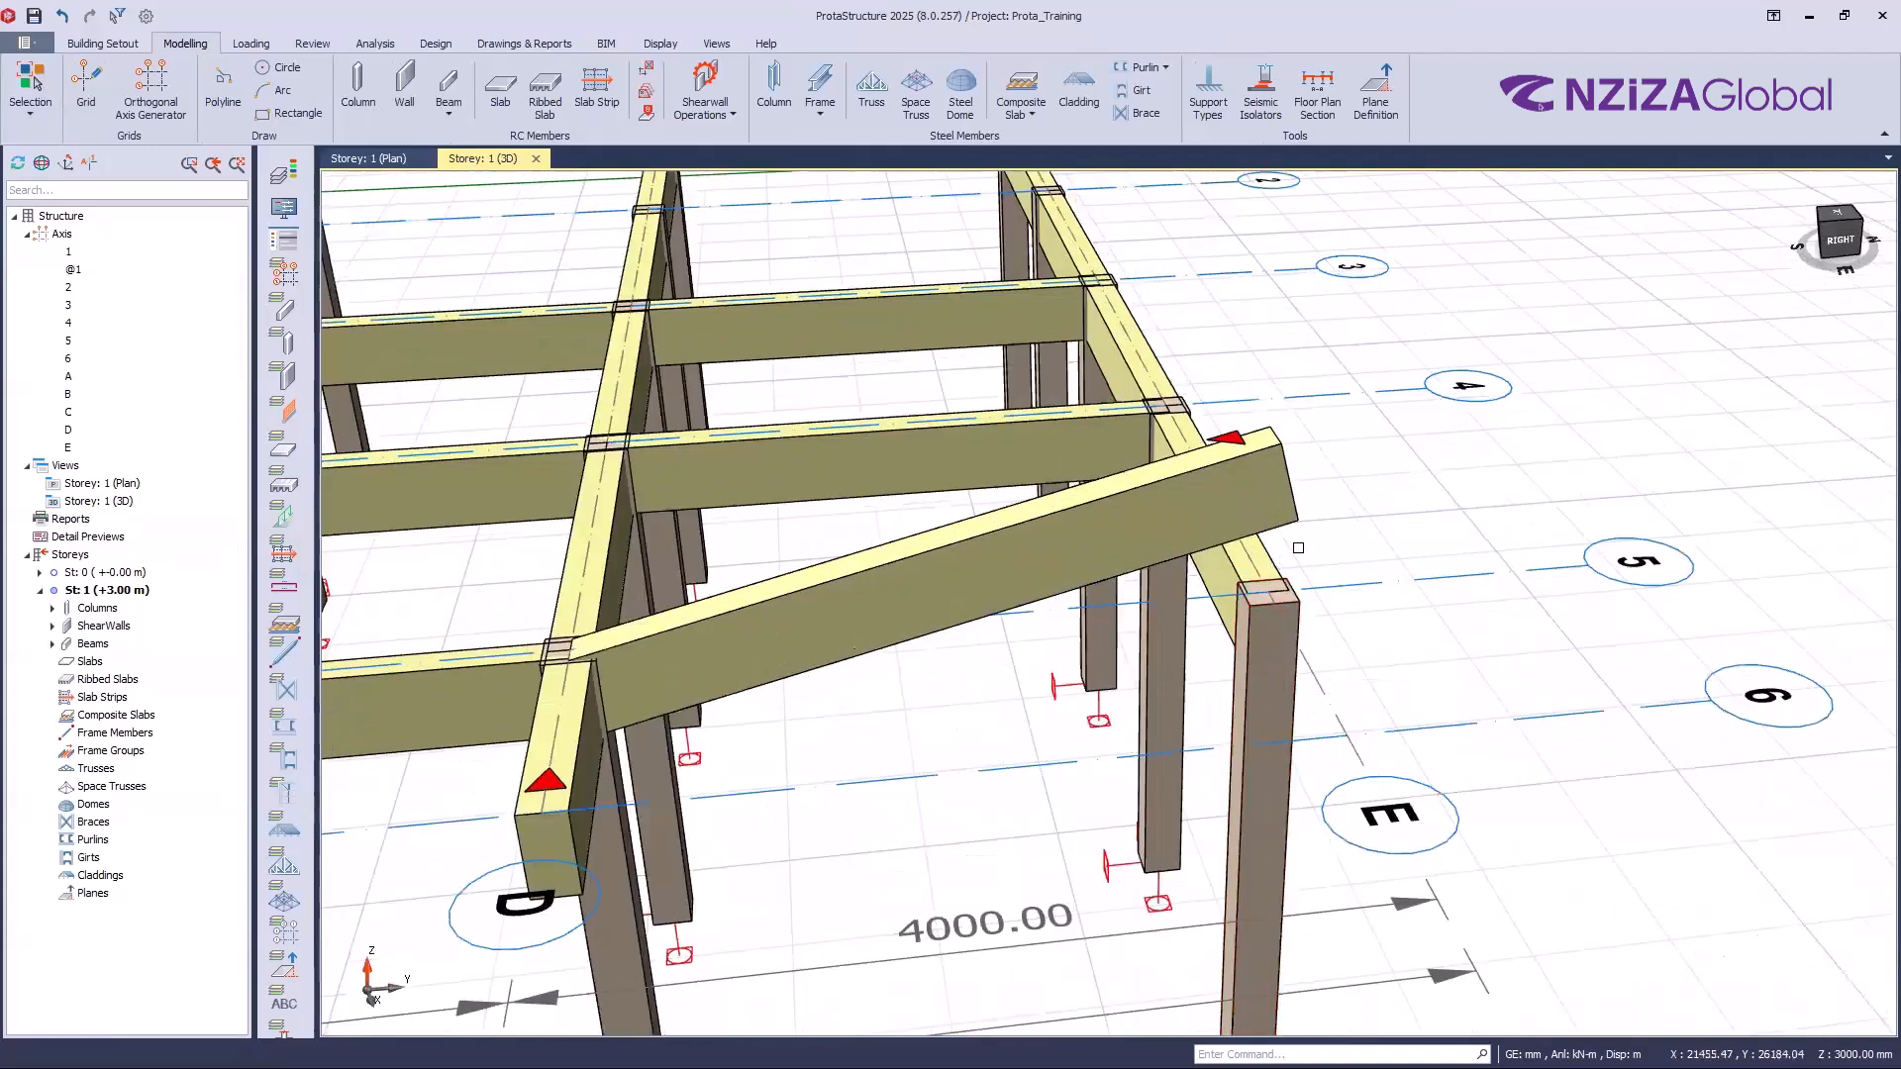
{"action": "mouse_move", "coordinate": [1156, 510]}
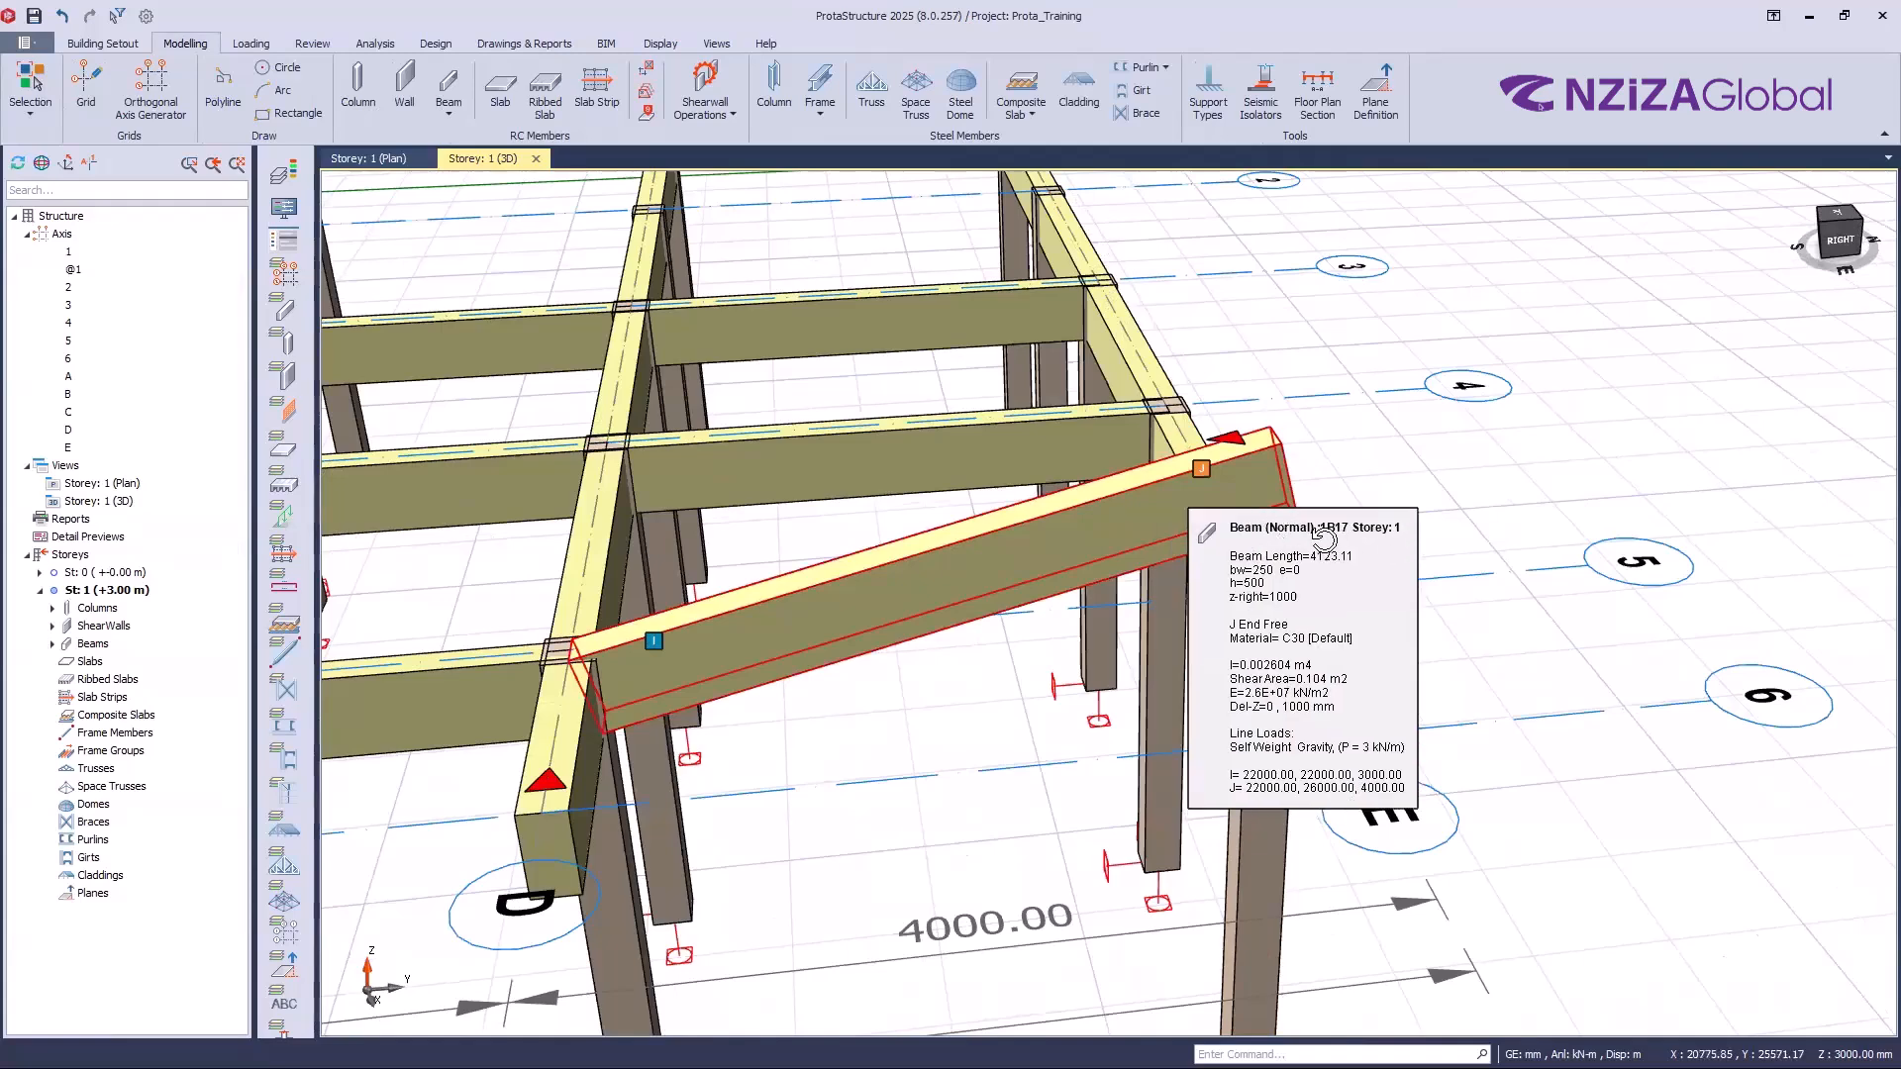
{"action": "middle_click_drag", "start_coordinate": [1300, 541], "coordinate": [1247, 524]}
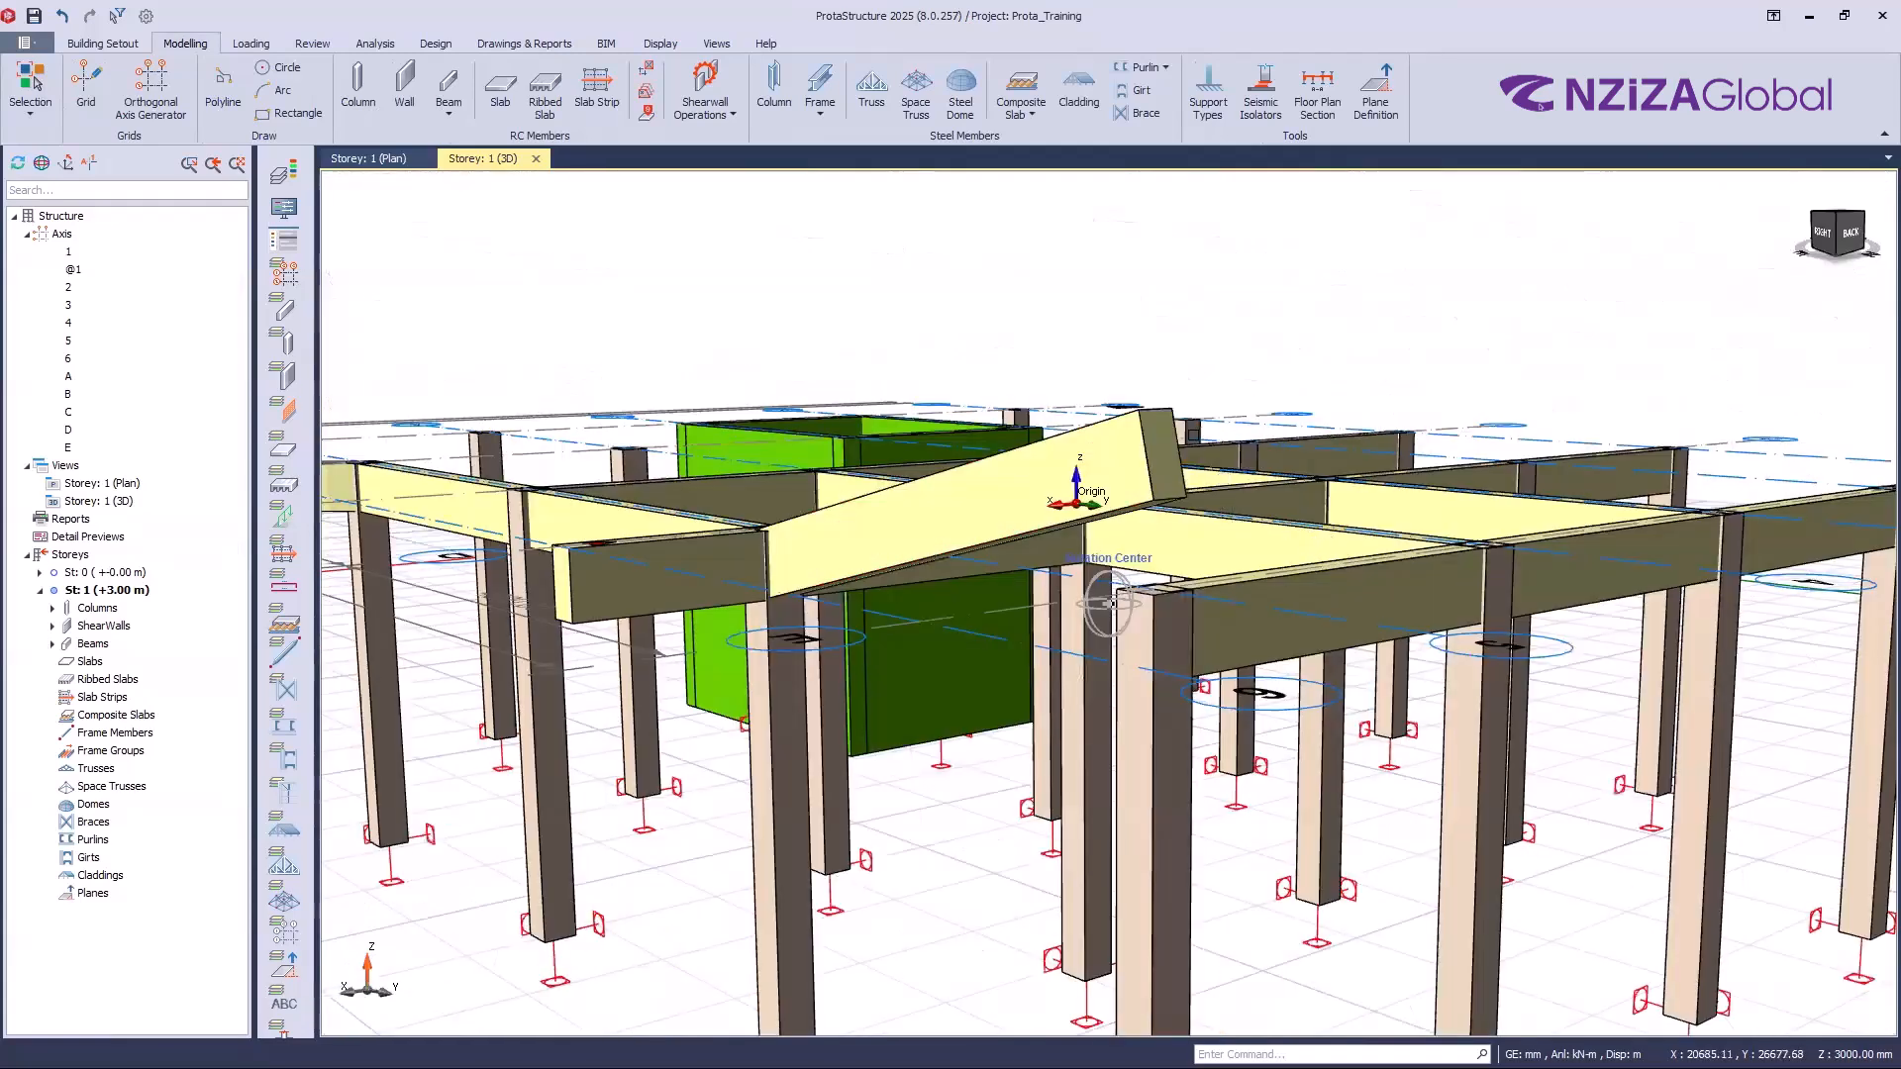
{"action": "middle_click_drag", "start_coordinate": [1110, 602], "coordinate": [1189, 441]}
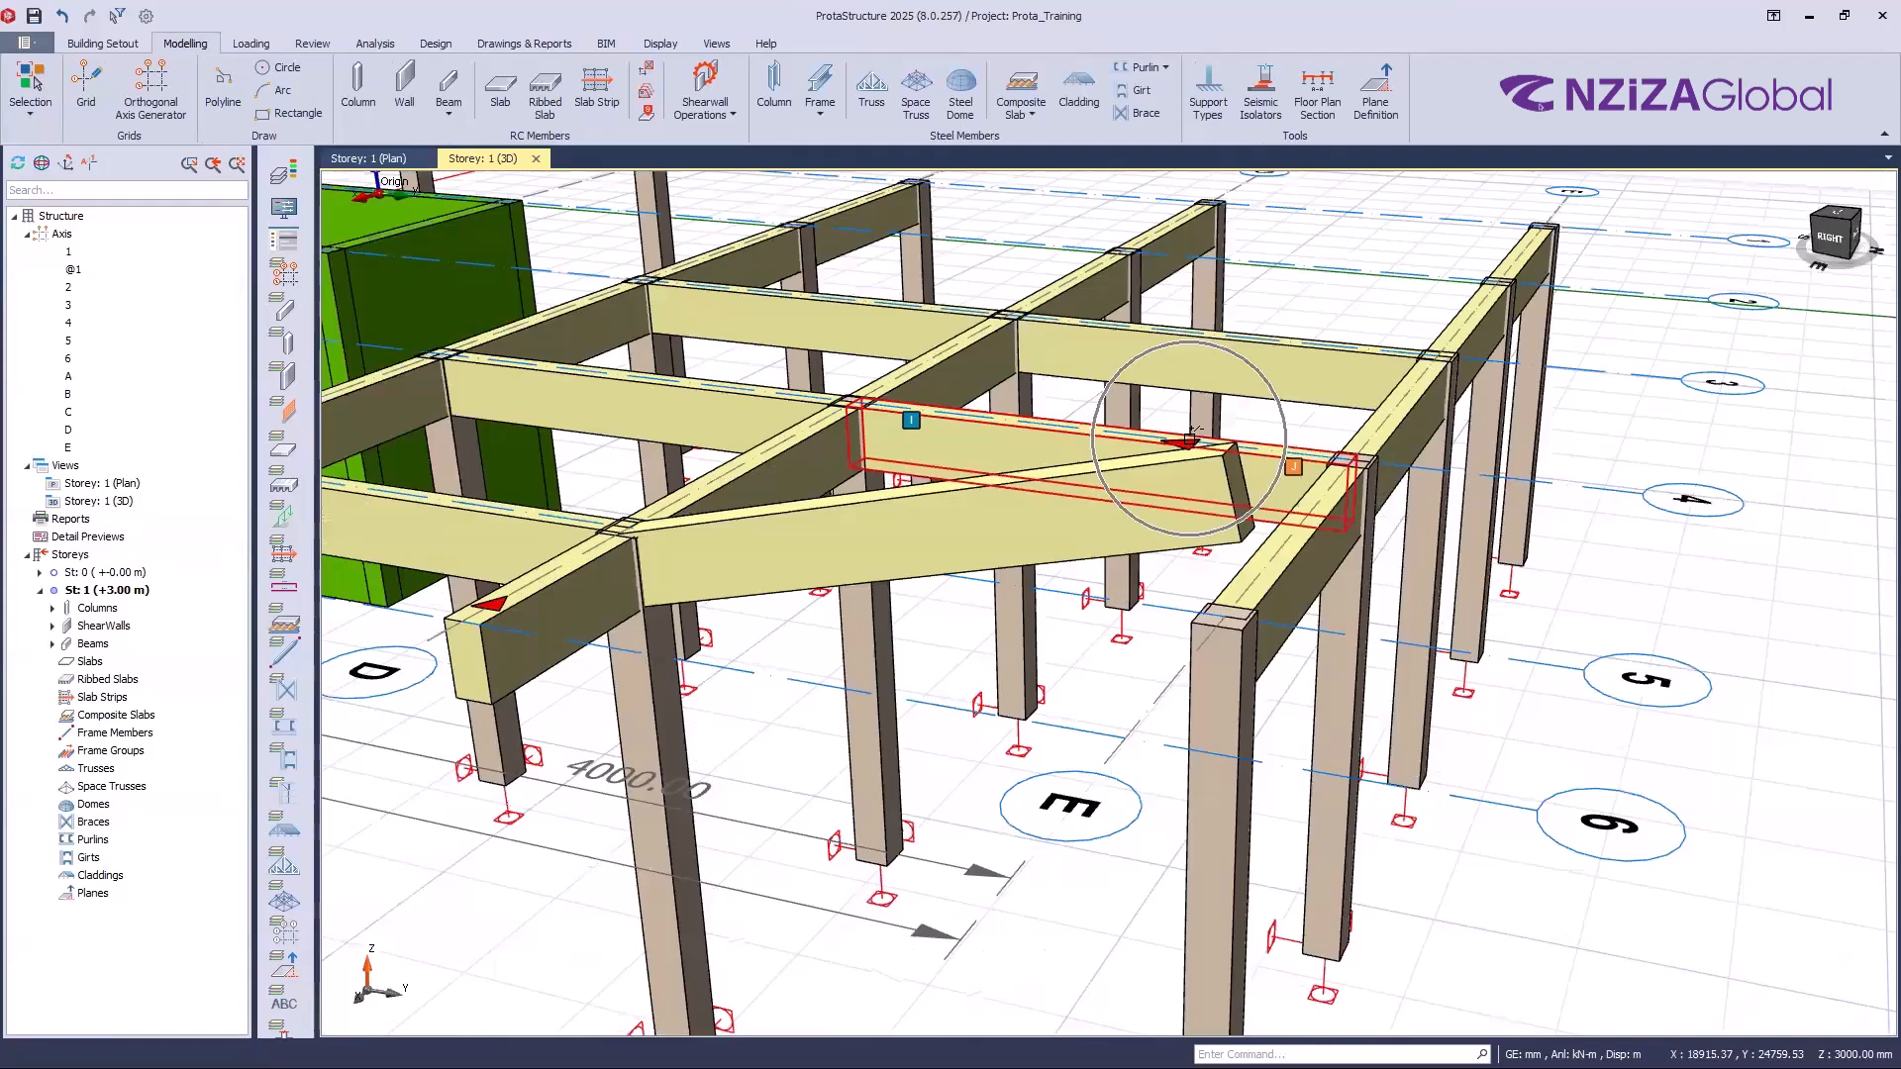
{"action": "mouse_move", "coordinate": [1177, 541]}
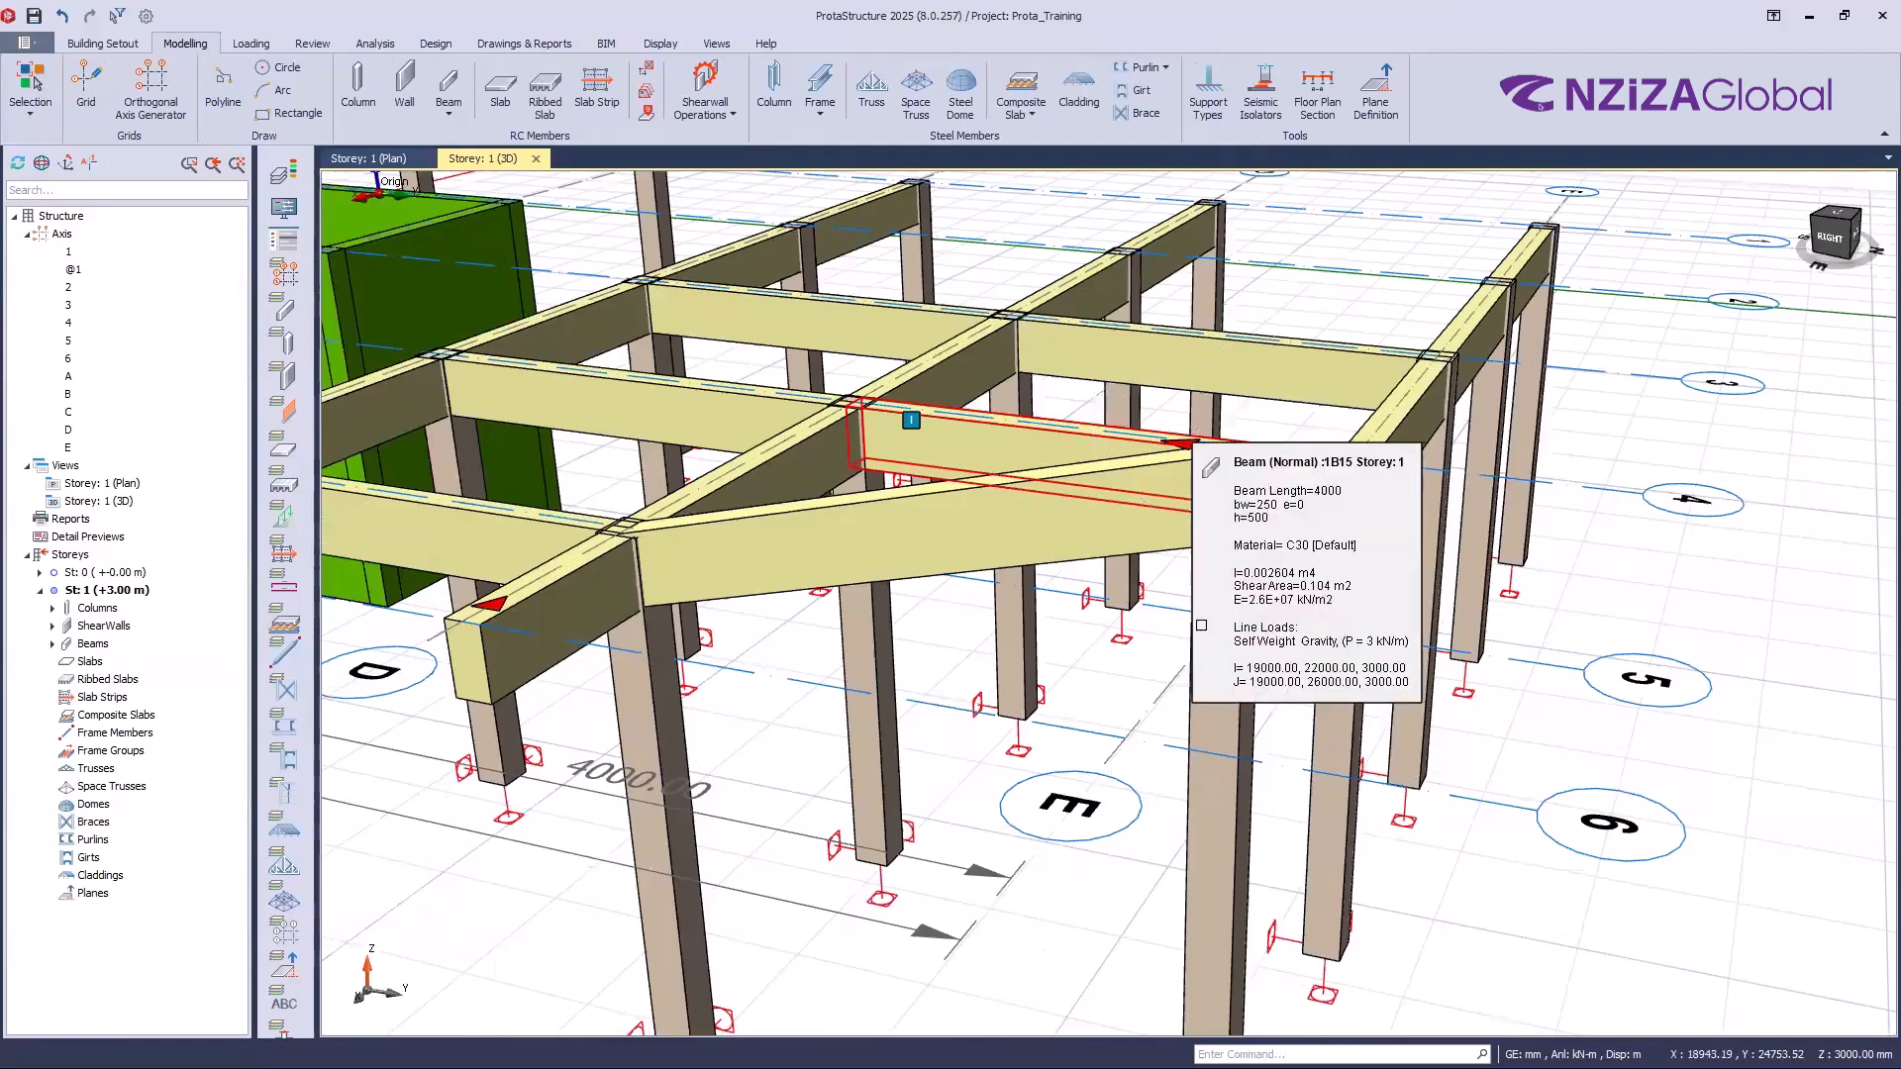
{"action": "mouse_move", "coordinate": [1202, 626]}
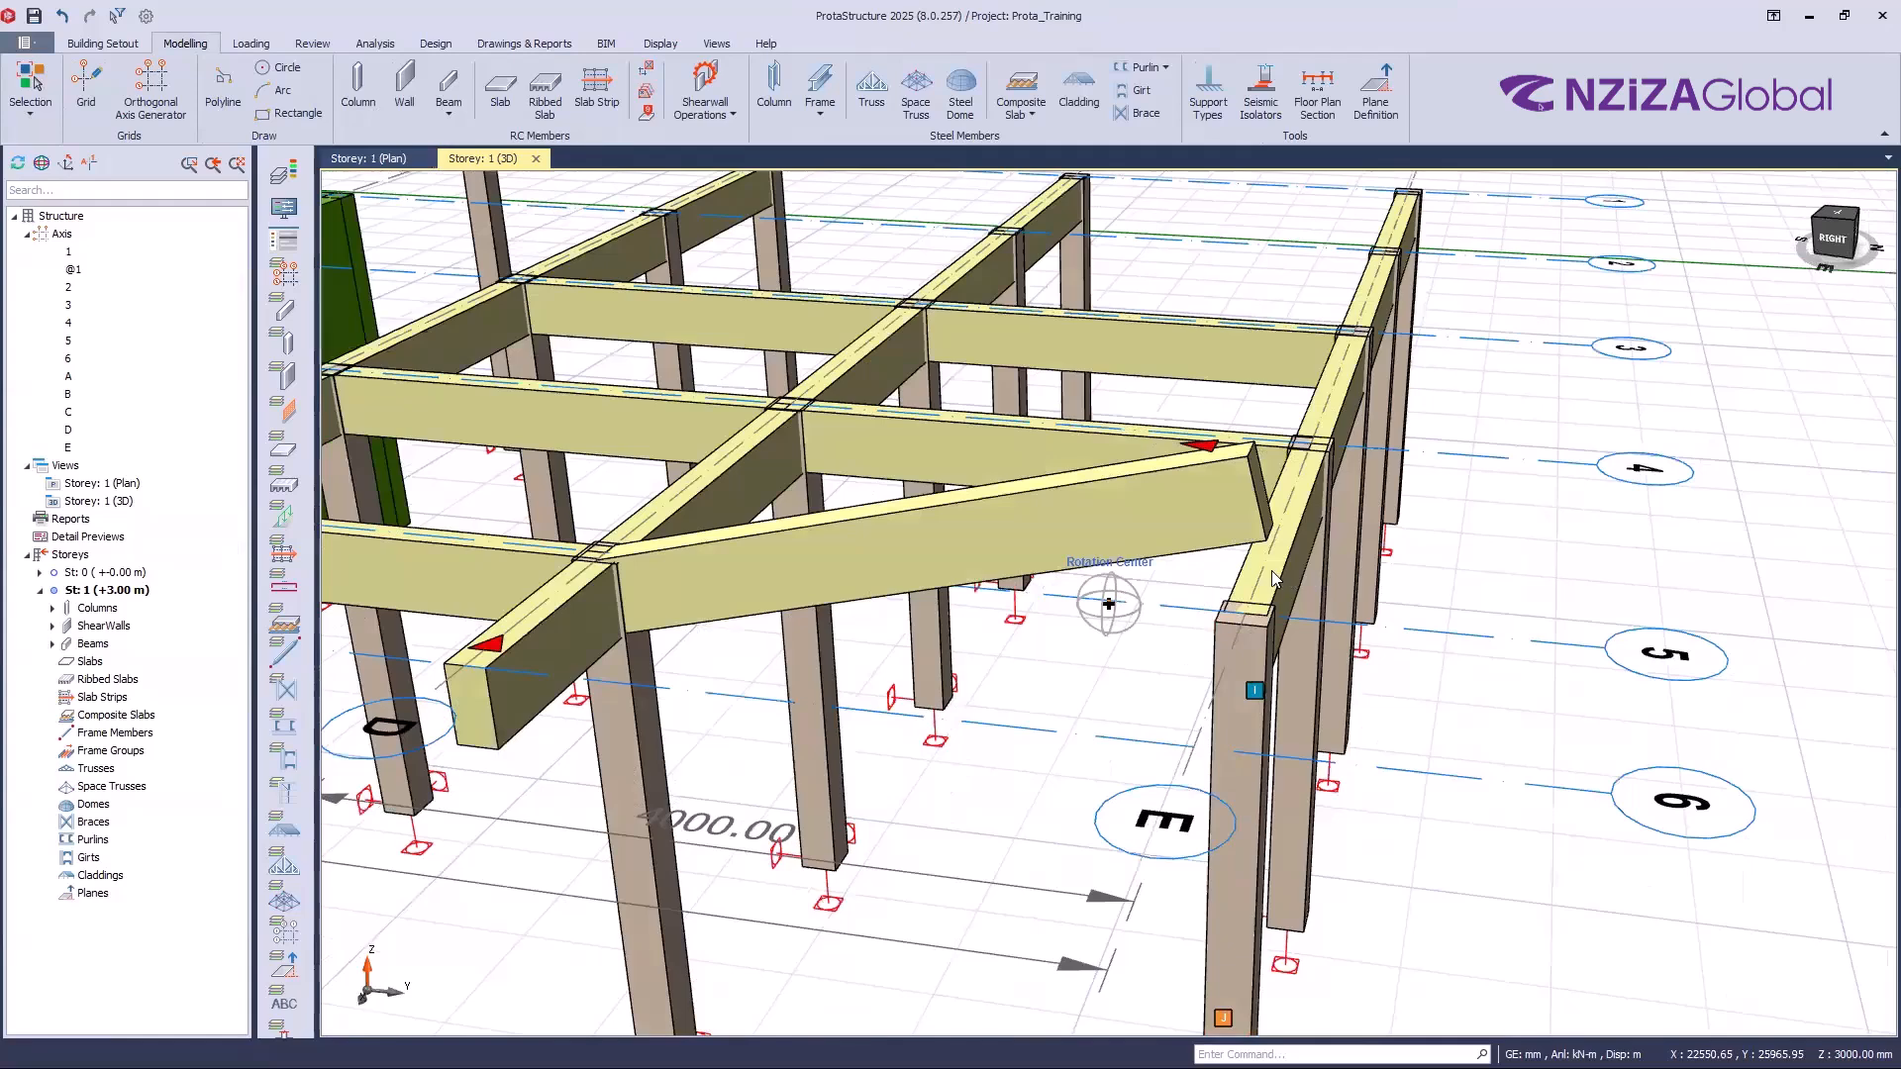
{"action": "scroll", "coordinate": [1281, 556], "scroll_direction": "up", "scroll_amount": 2}
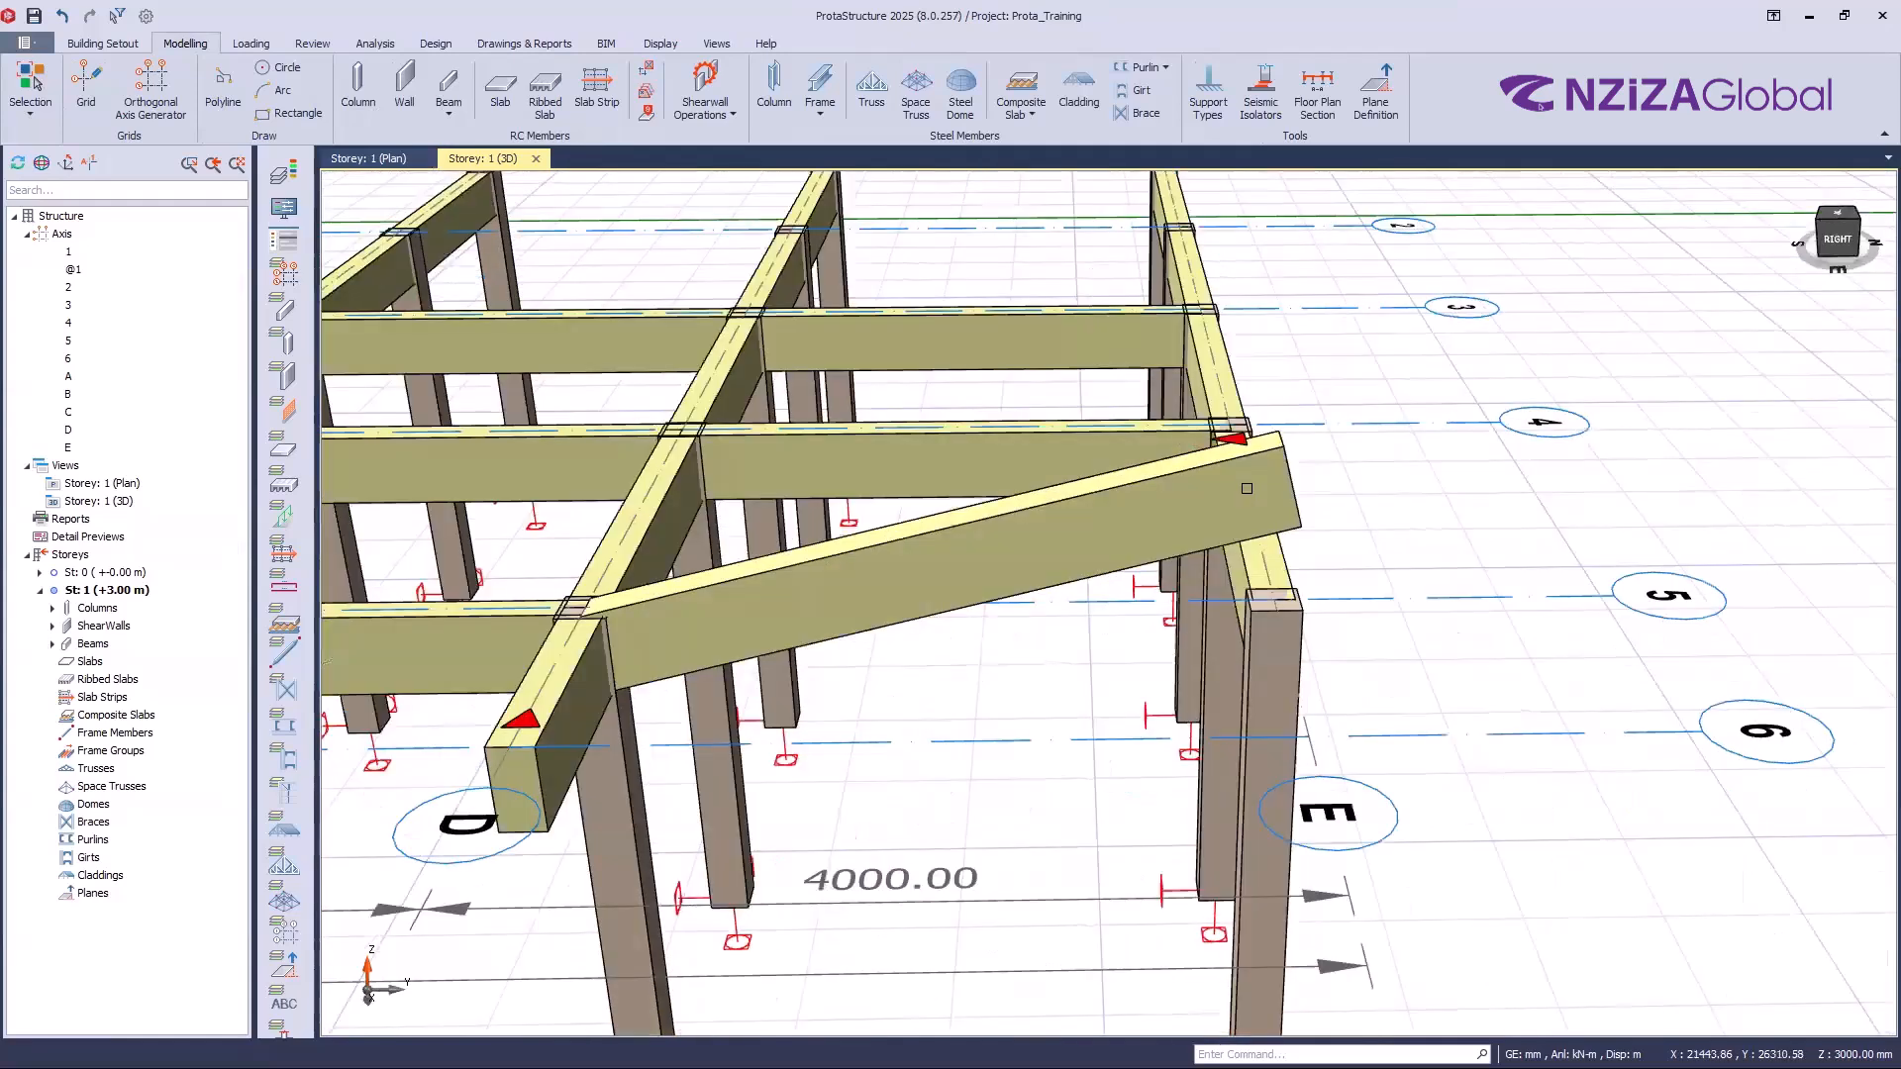
{"action": "middle_click_drag", "start_coordinate": [1249, 472], "coordinate": [1289, 461]}
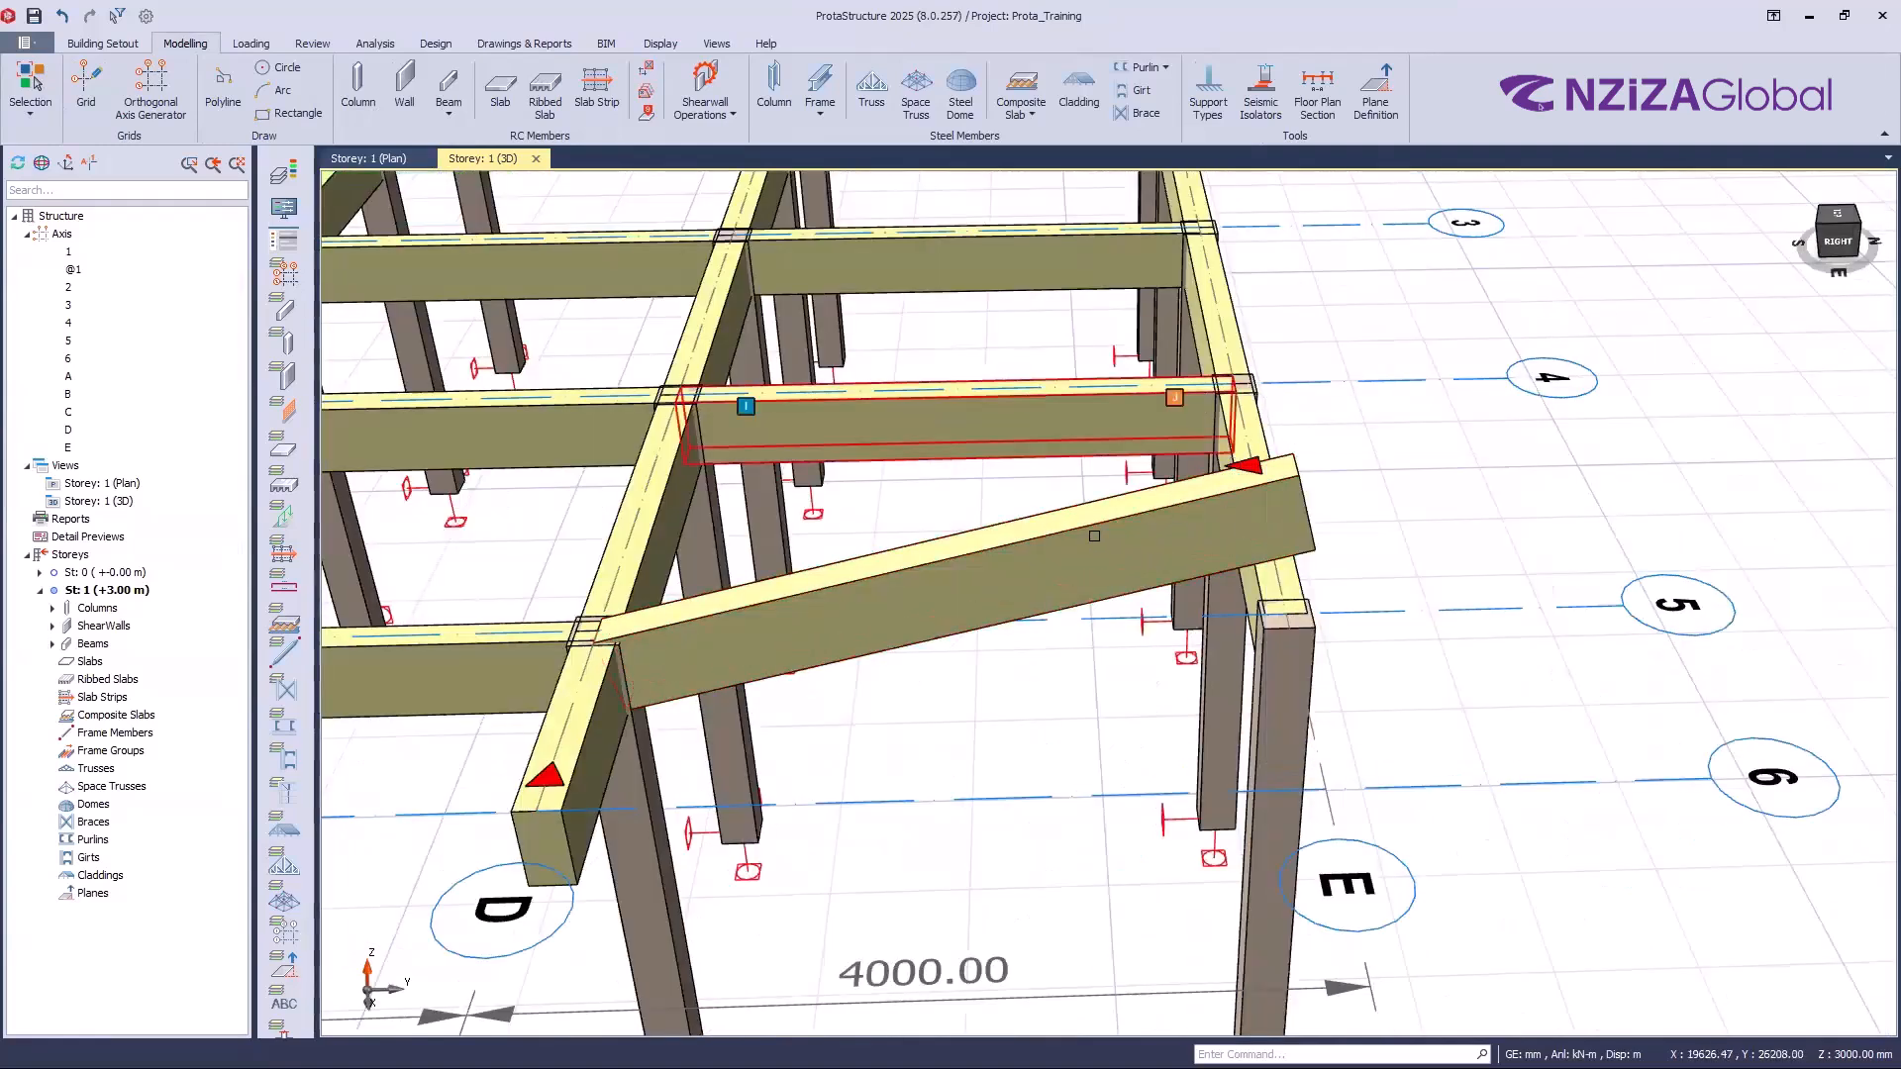
Step: Reset delZ-J of the inclined beam on axis 5 to 0, update it and close its properties
{"action": "left_click", "coordinate": [1029, 534]}
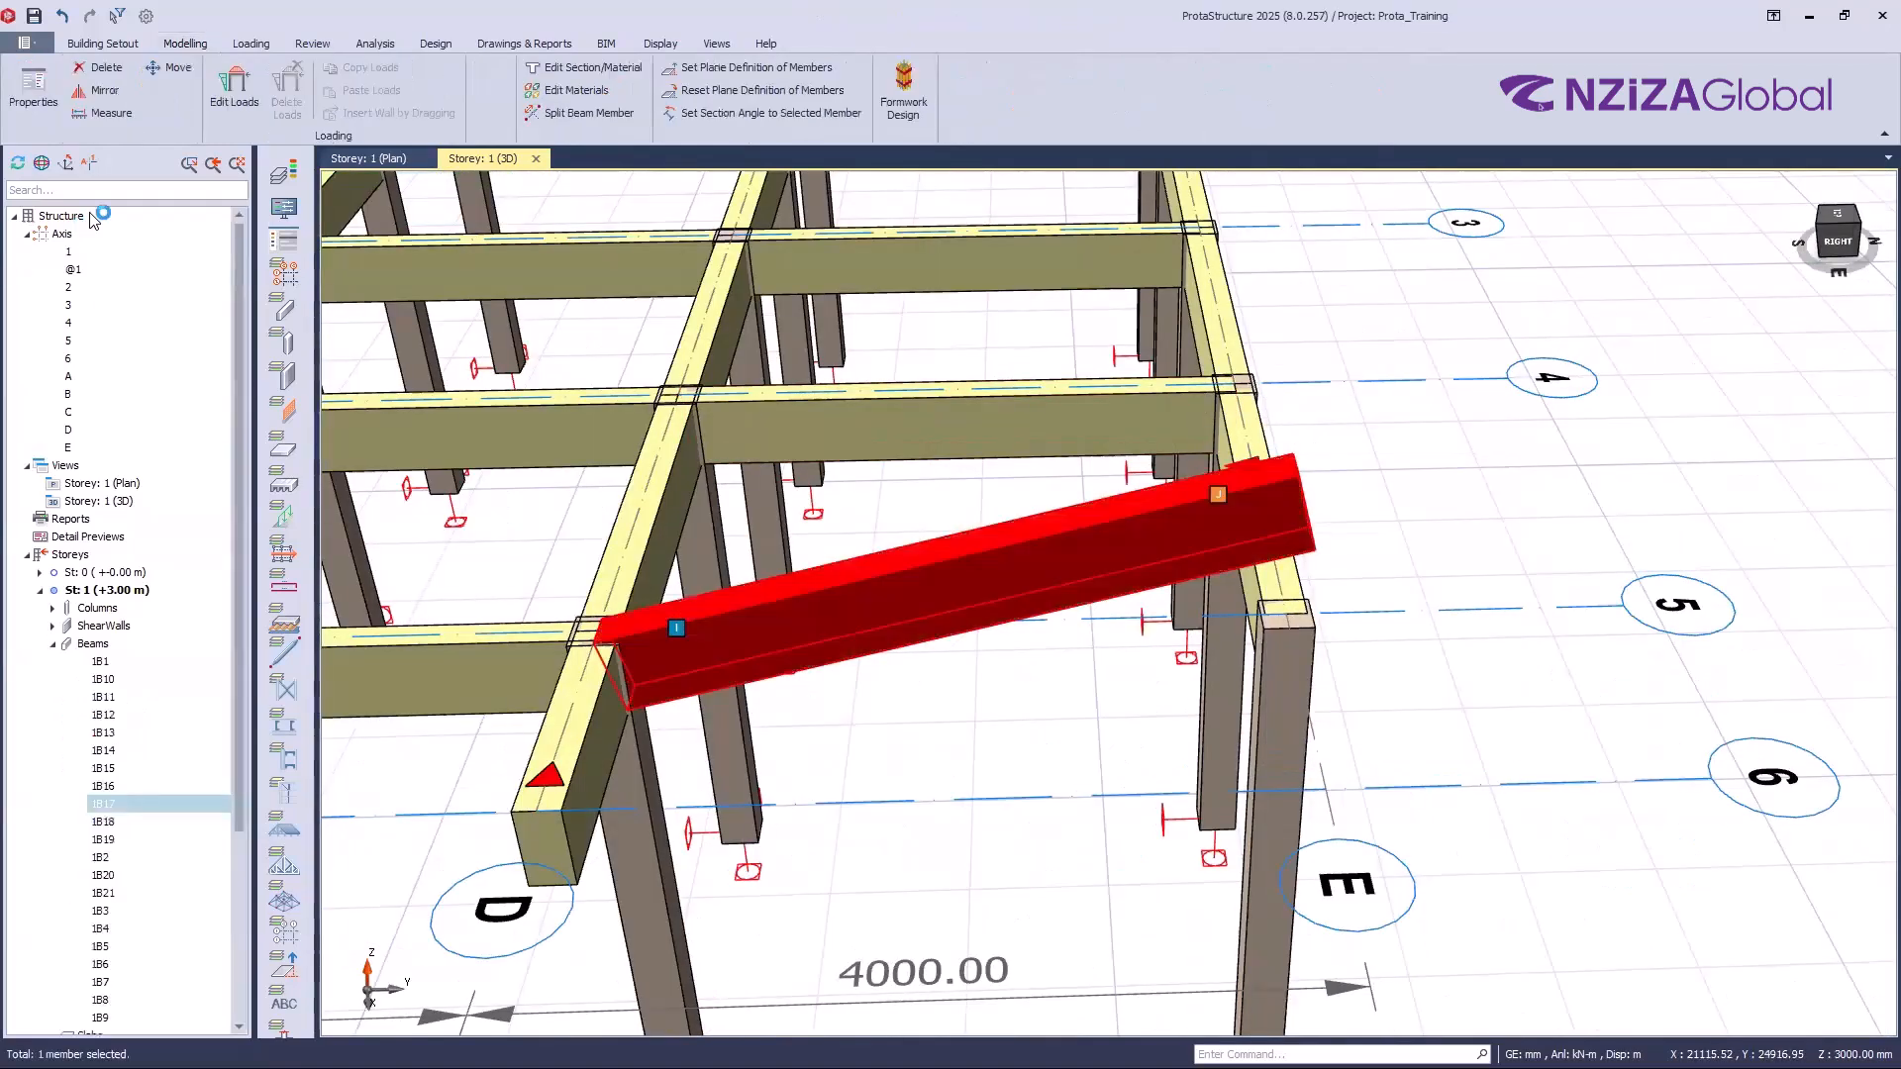
{"action": "left_click", "coordinate": [32, 91]}
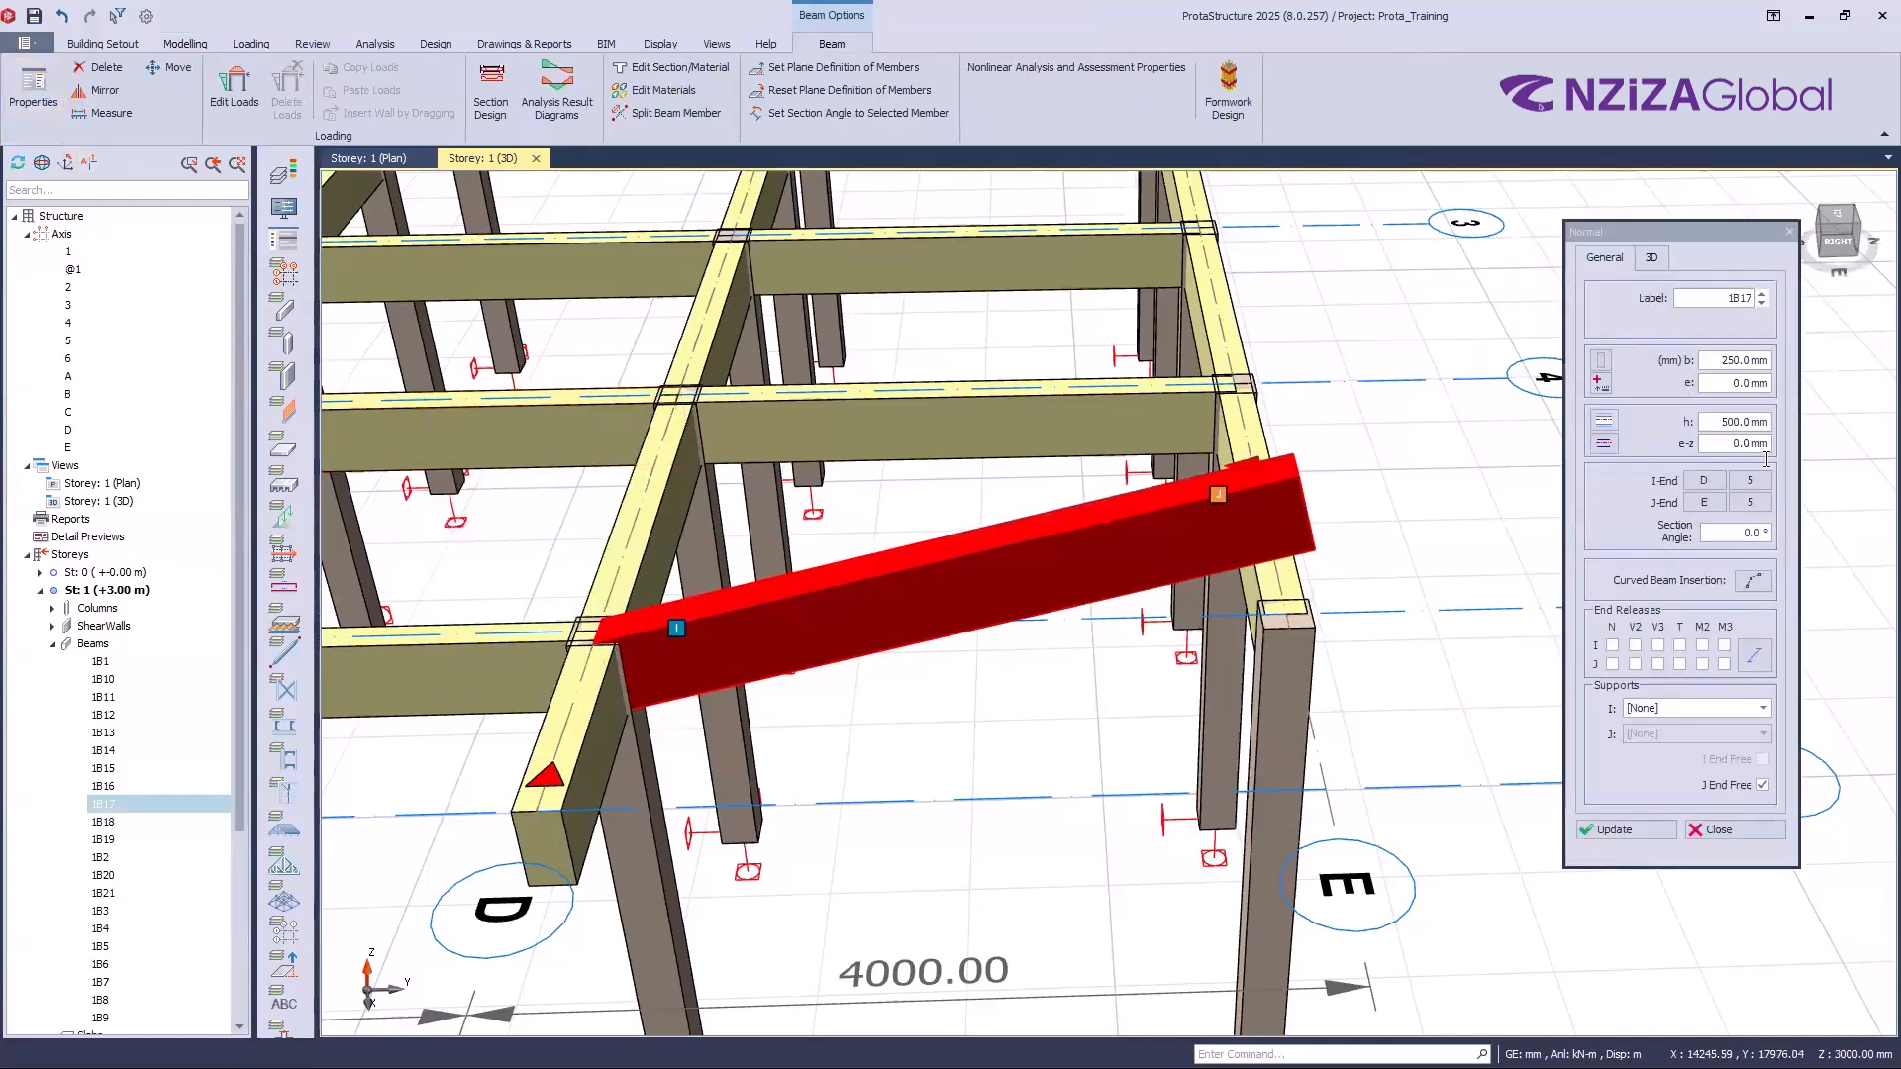
{"action": "left_click", "coordinate": [1651, 258]}
{"action": "key", "text": "shift+Home"}
{"action": "type", "text": "0"}
{"action": "left_click", "coordinate": [1632, 827]}
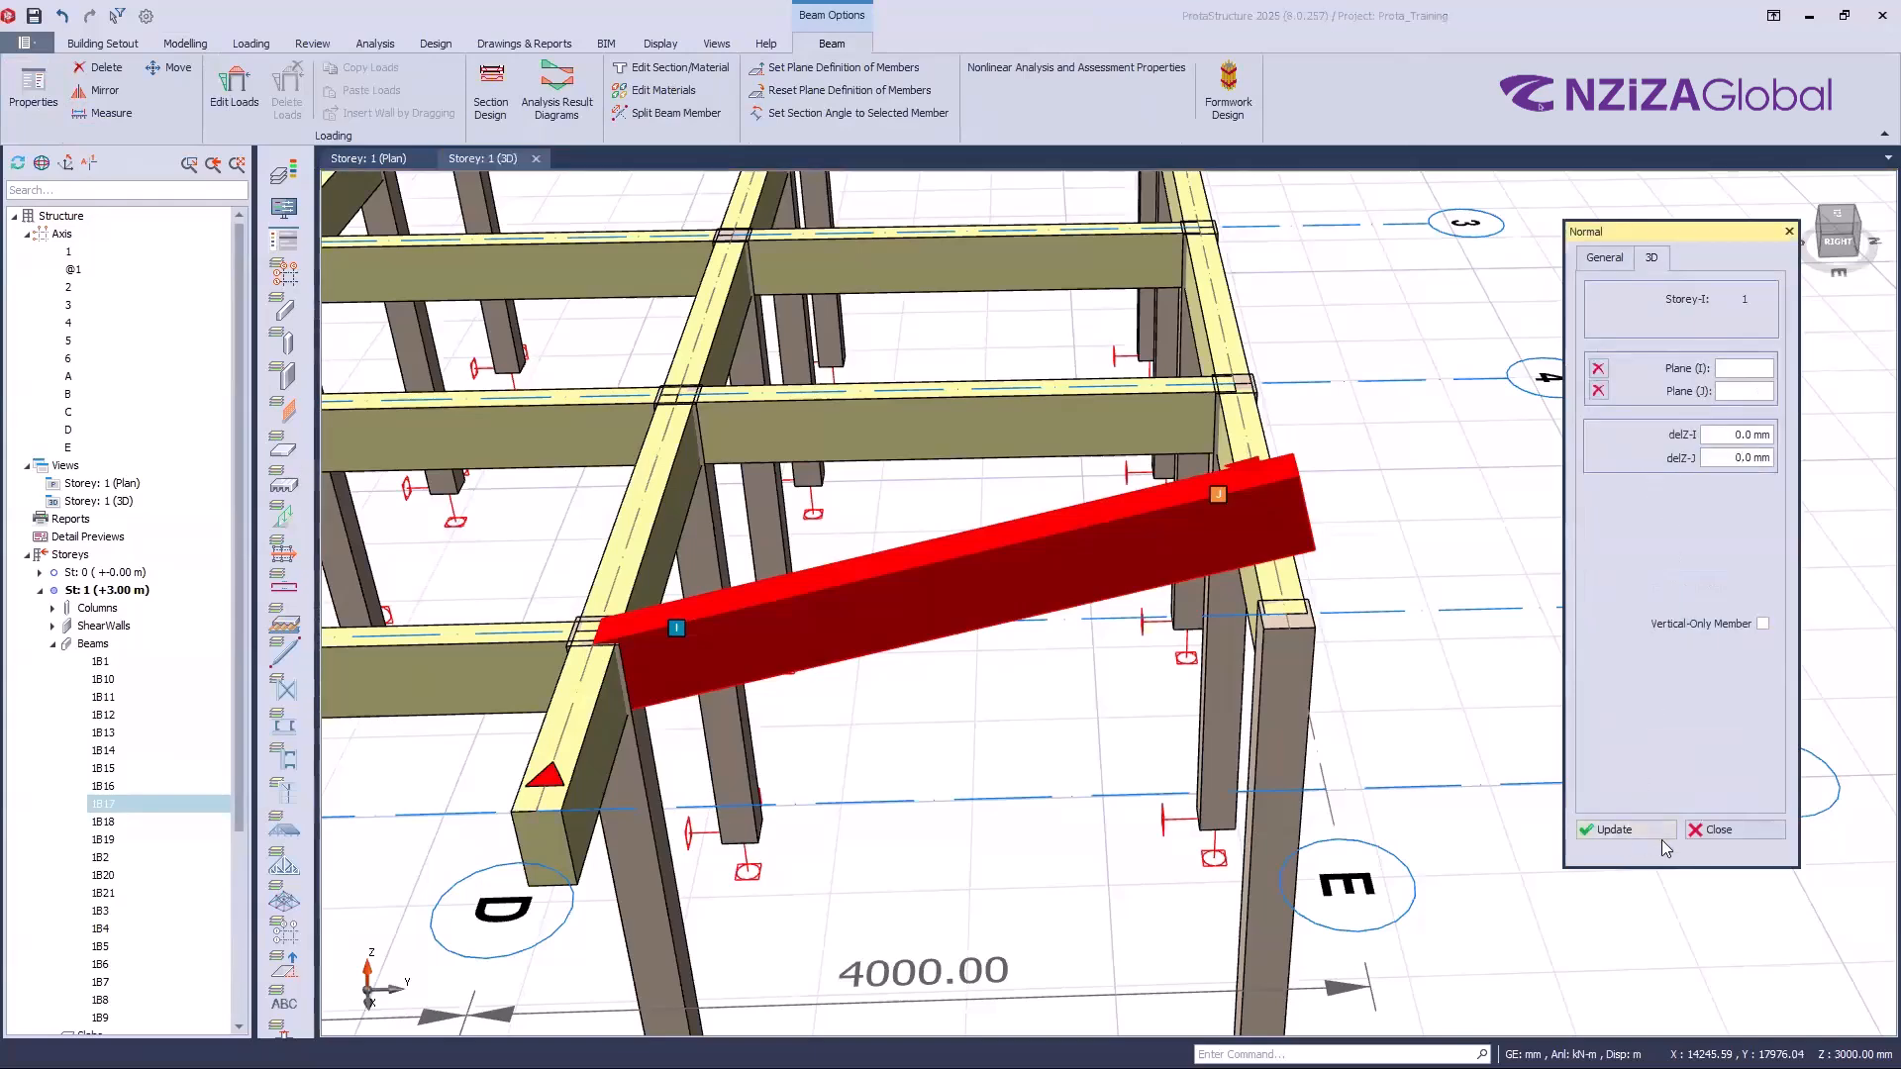
{"action": "left_click", "coordinate": [1713, 830]}
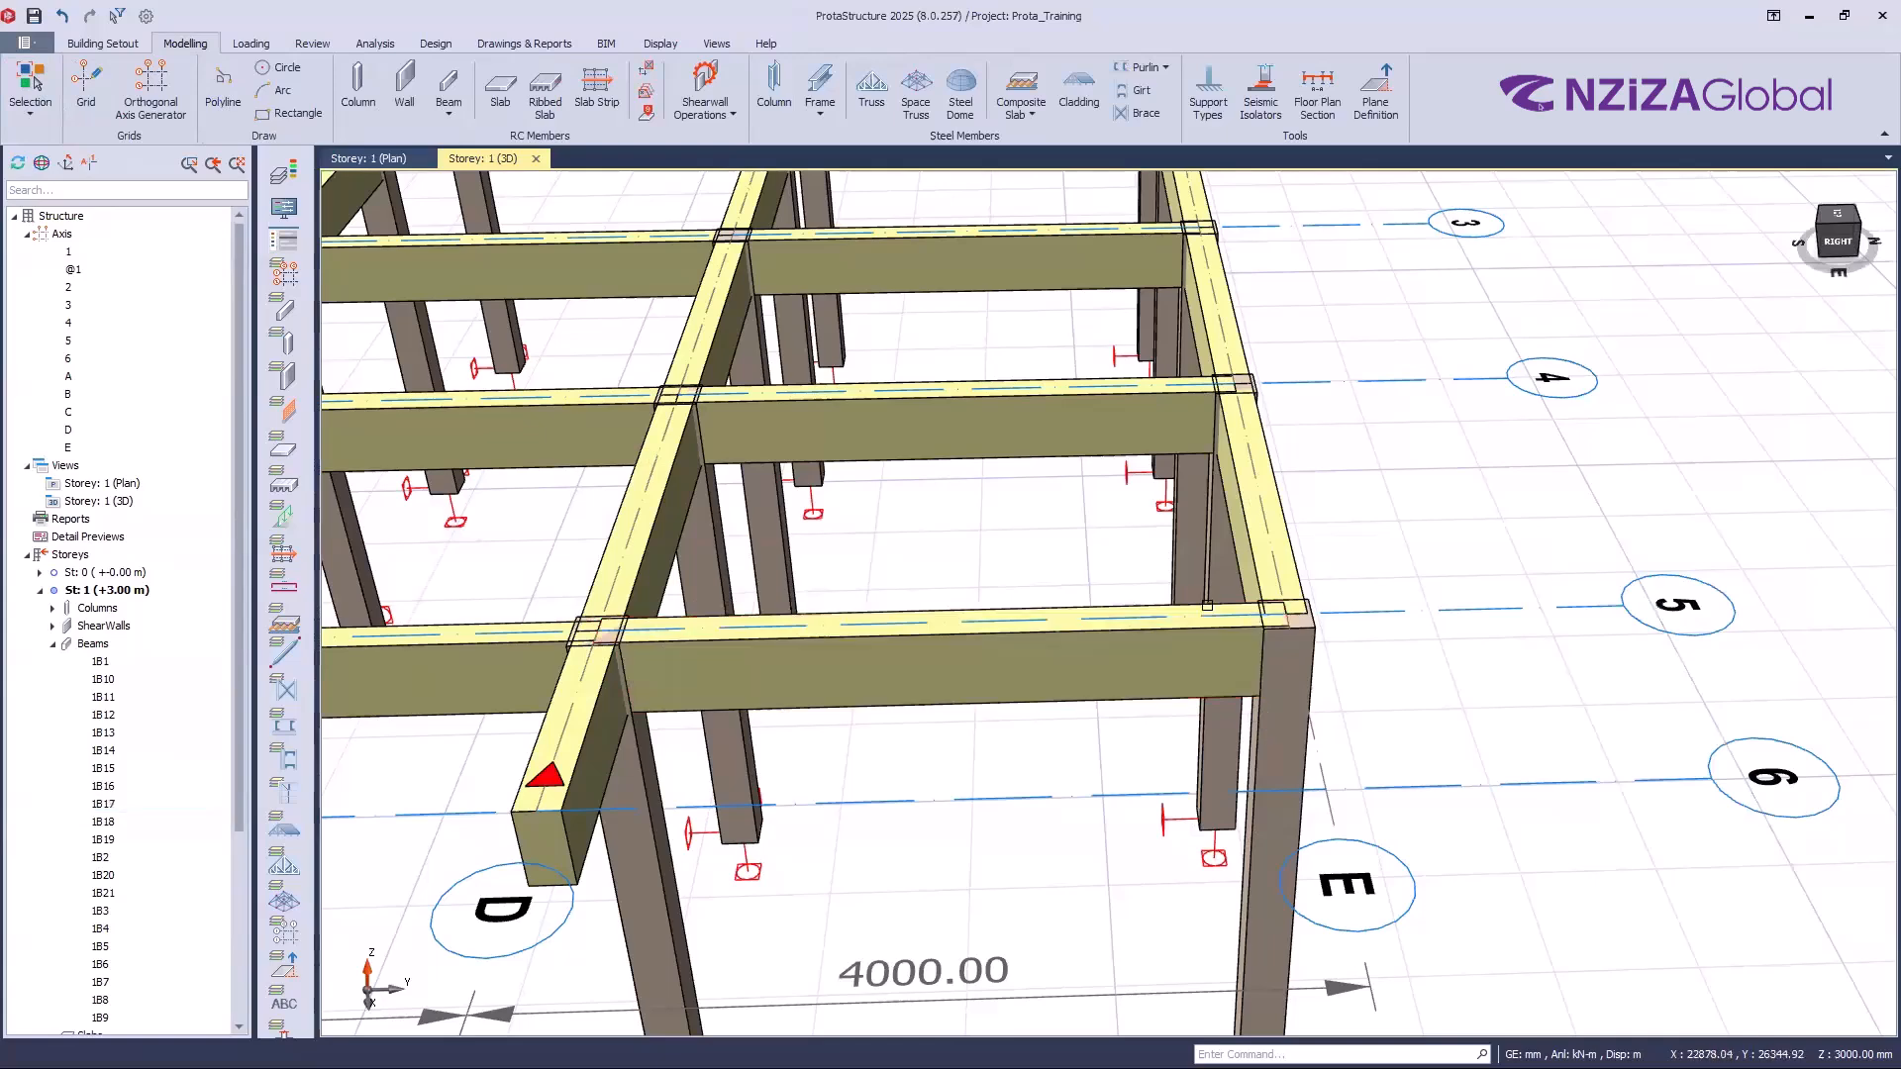
Step: Examine the beam and column joint at E/5 in the Storey 1 3D view from close up and from further away
{"action": "scroll", "coordinate": [1447, 776], "scroll_direction": "up", "scroll_amount": 2}
{"action": "middle_click_drag", "start_coordinate": [1446, 776], "coordinate": [1324, 649]}
{"action": "scroll", "coordinate": [1324, 649], "scroll_direction": "up", "scroll_amount": 2}
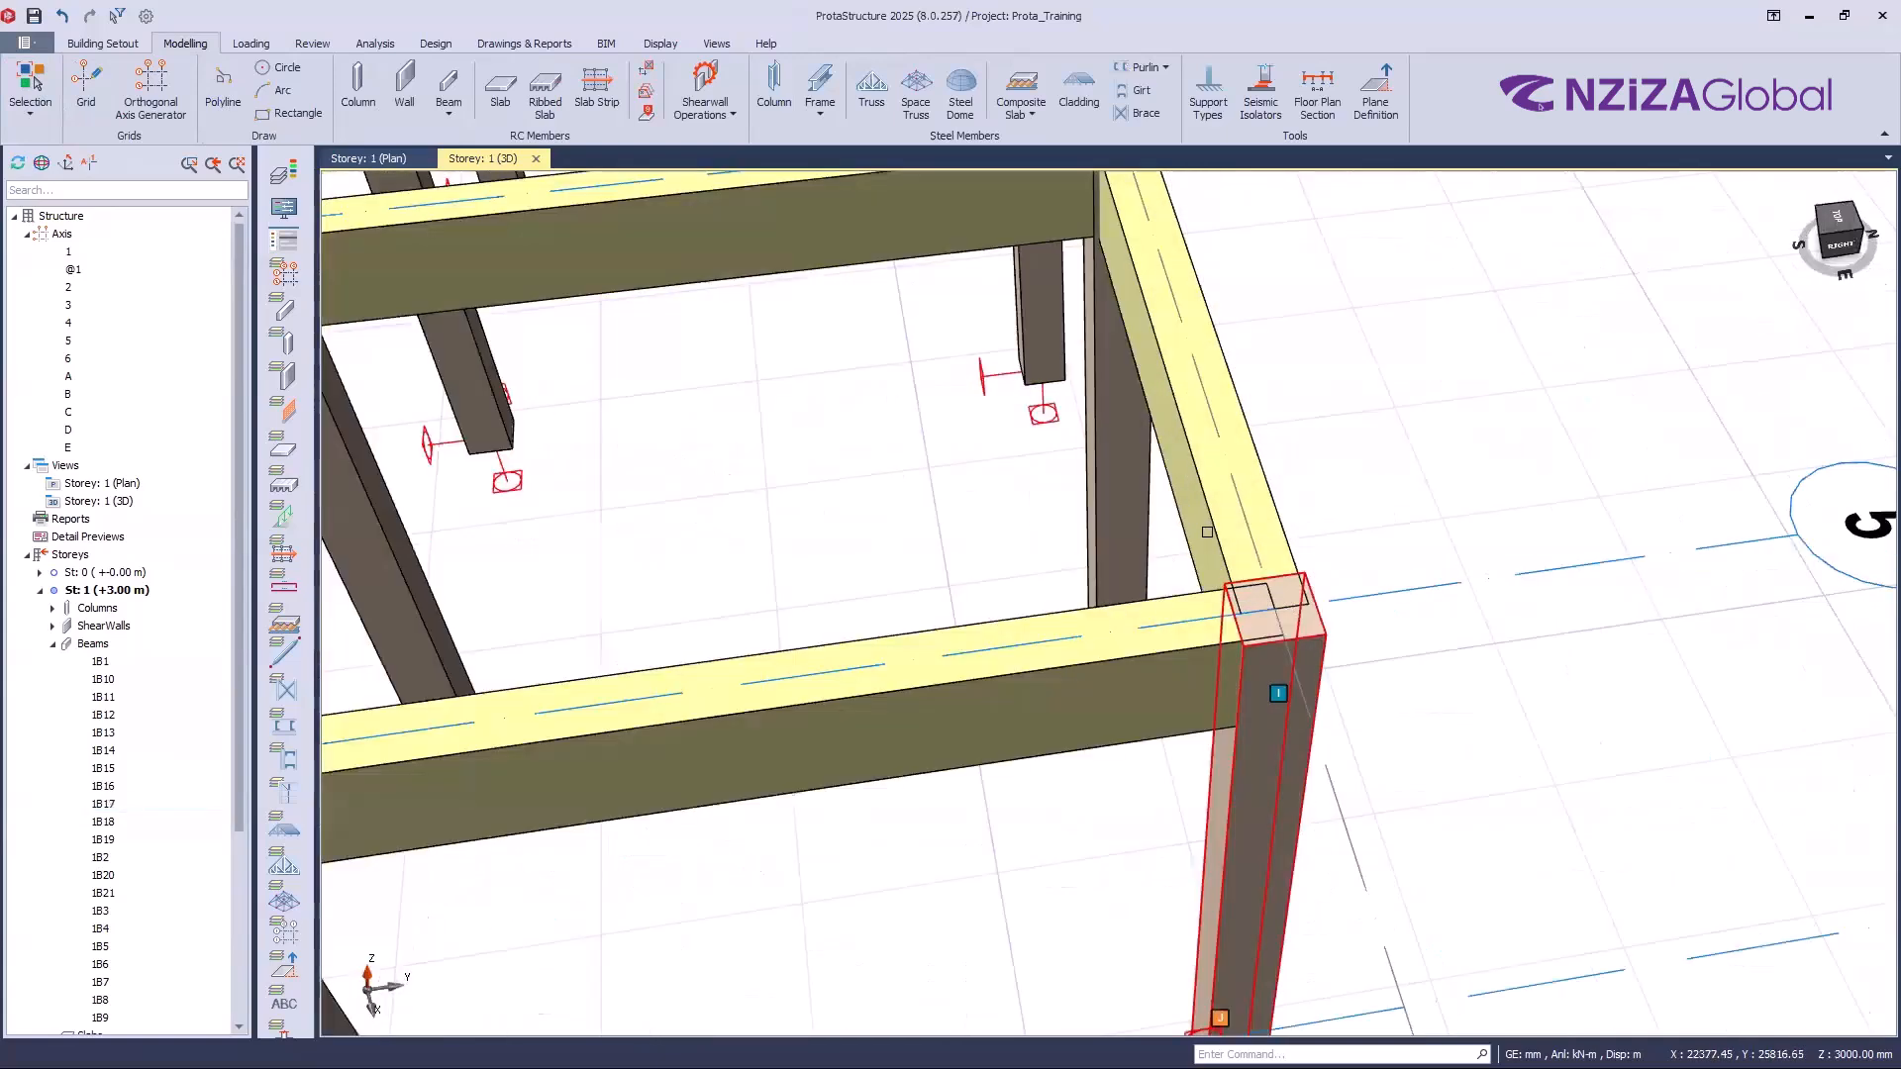
{"action": "scroll", "coordinate": [1100, 480], "scroll_direction": "down", "scroll_amount": 2}
{"action": "scroll", "coordinate": [1274, 586], "scroll_direction": "up", "scroll_amount": 2}
{"action": "scroll", "coordinate": [1230, 807], "scroll_direction": "up", "scroll_amount": 1}
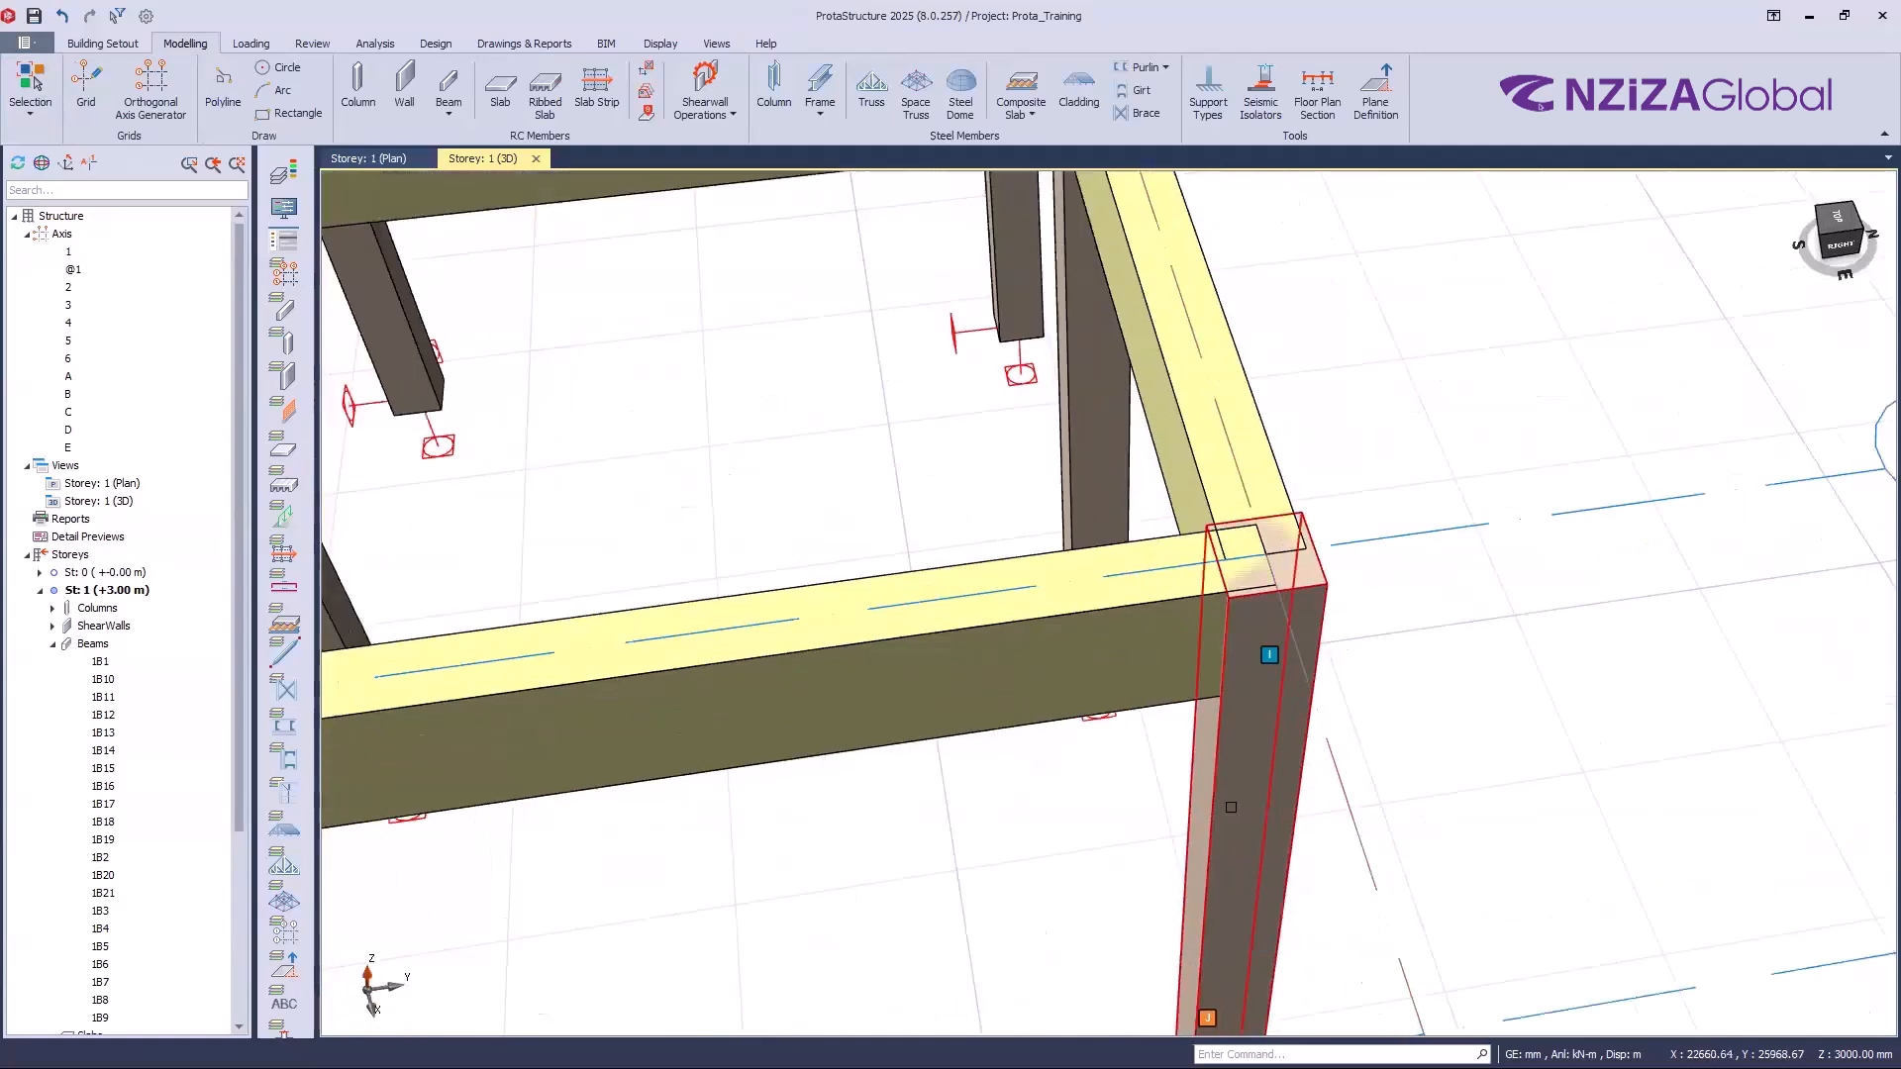
{"action": "scroll", "coordinate": [1129, 579], "scroll_direction": "down", "scroll_amount": 3}
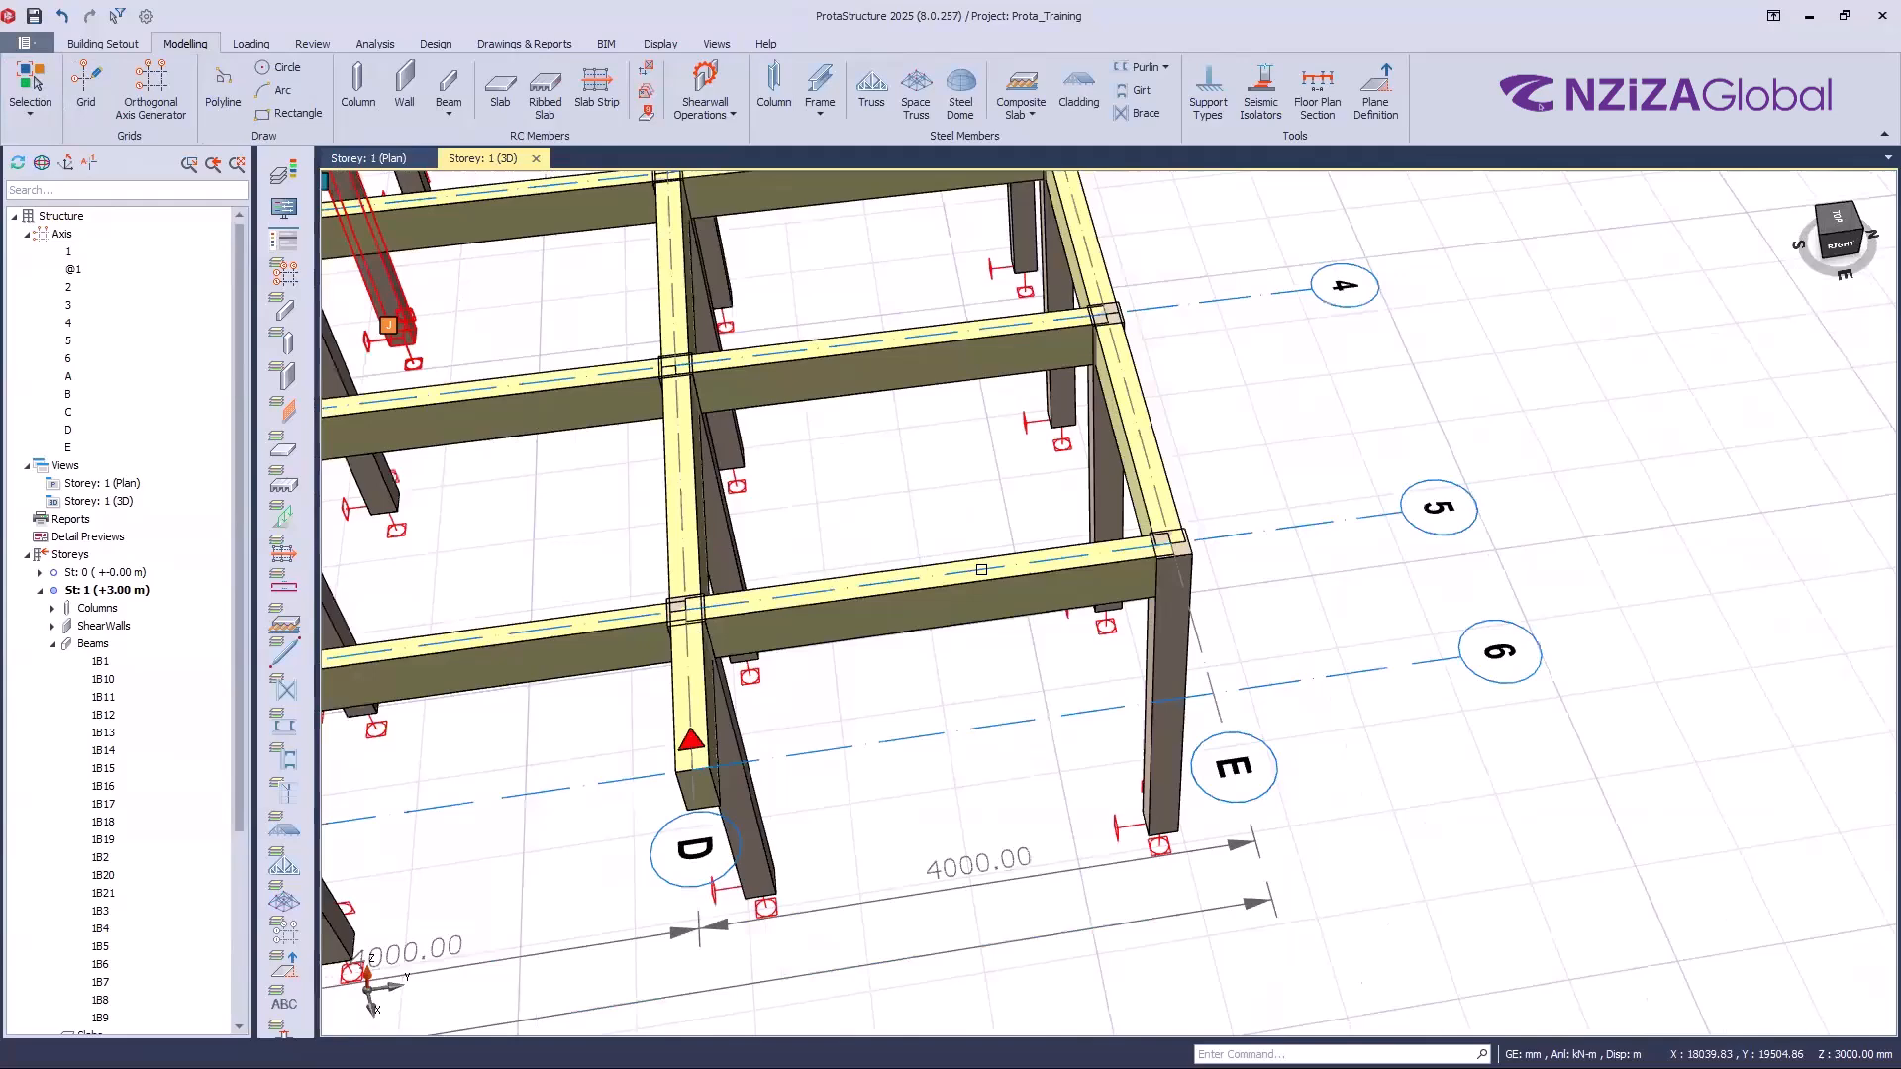
Step: Switch to the Storey 1 plan and examine the free-end marker of cantilever beam 1B21 at the D/6 intersection
{"action": "key", "text": "ctrl+Tab"}
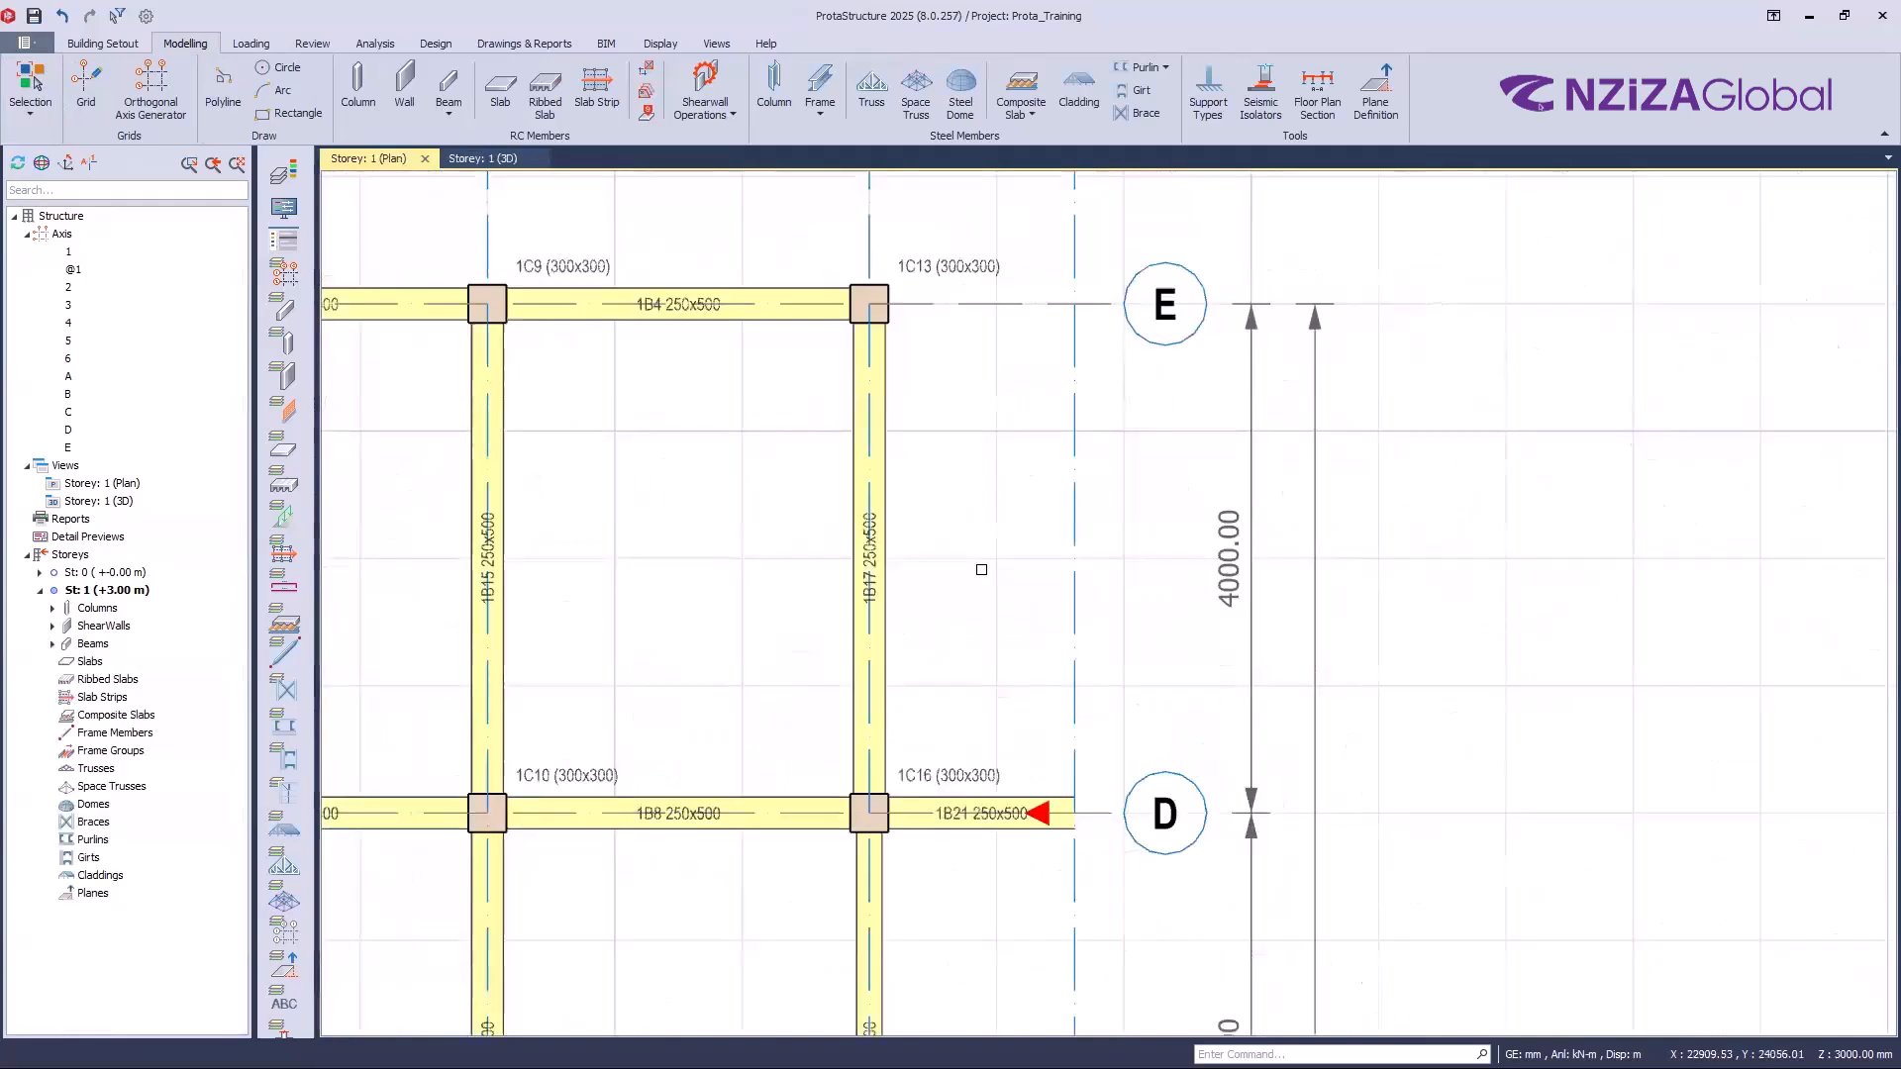
{"action": "scroll", "coordinate": [1010, 853], "scroll_direction": "up", "scroll_amount": 3}
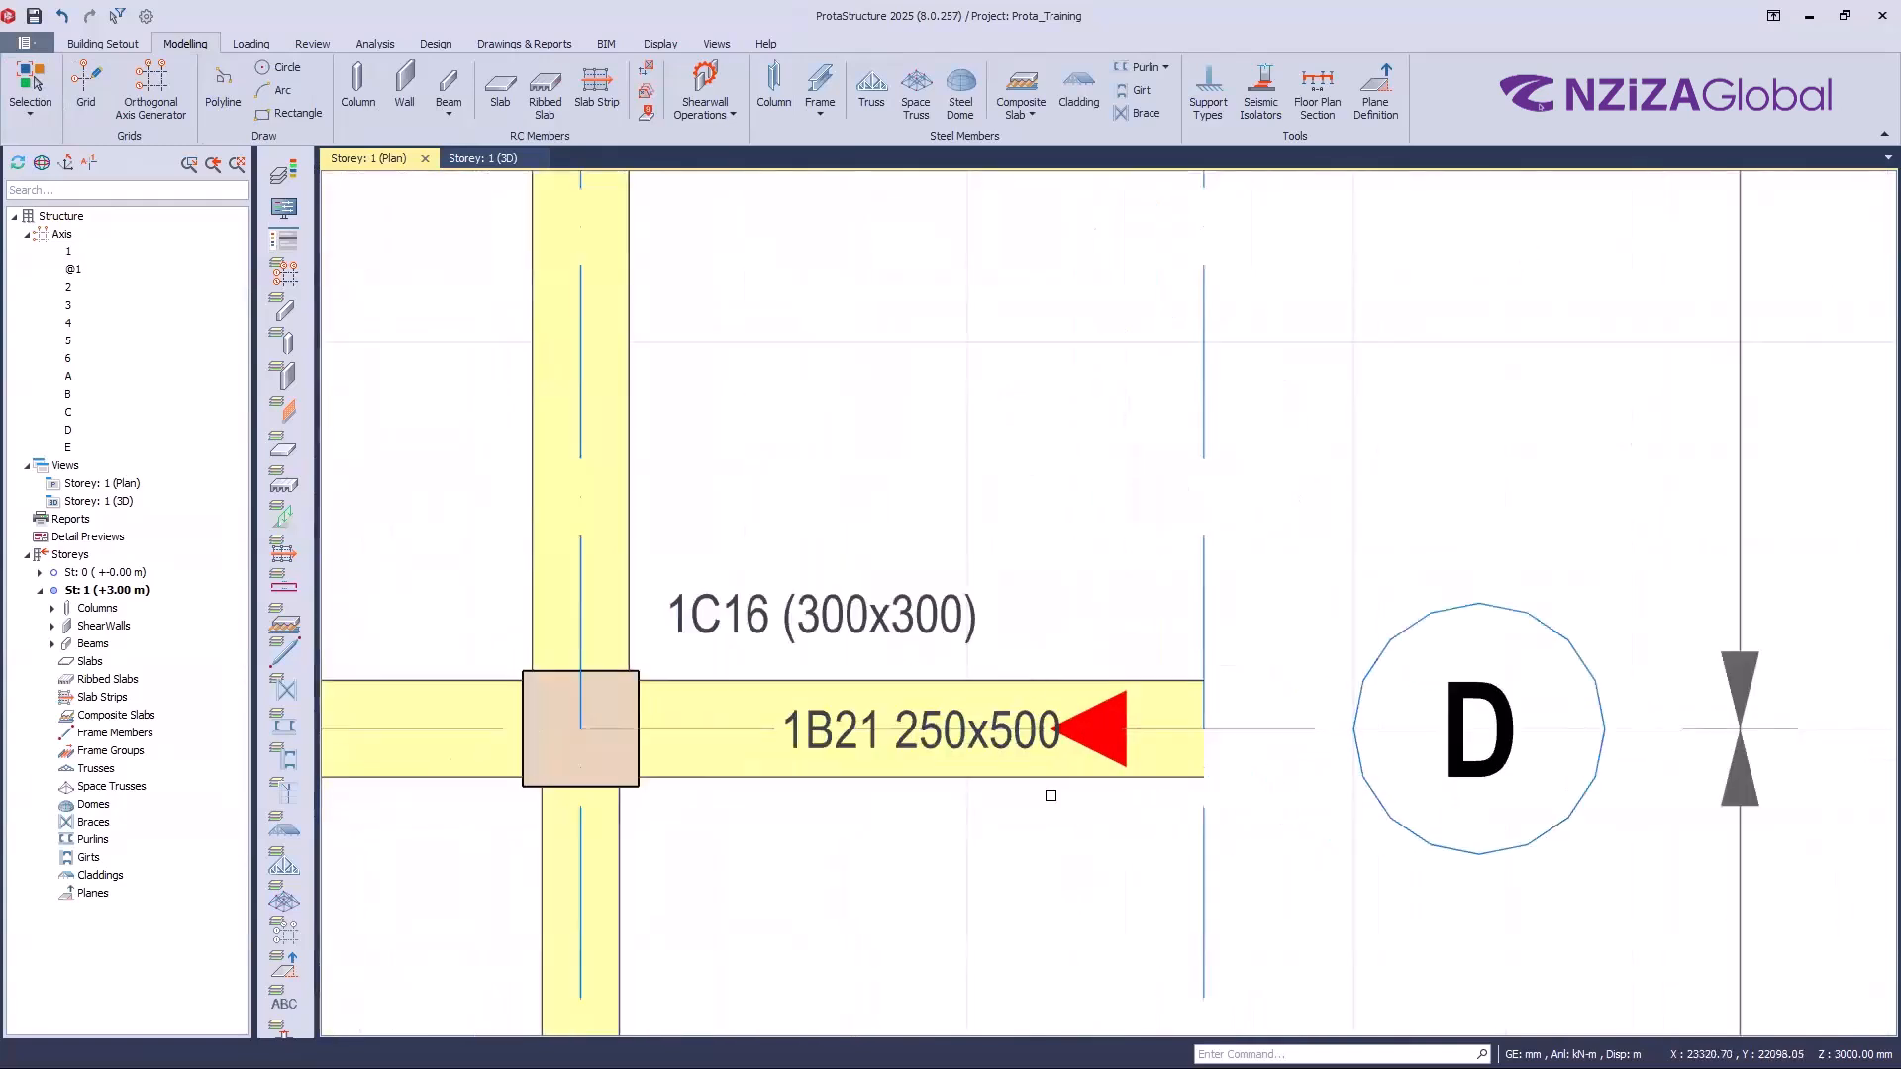
{"action": "scroll", "coordinate": [1092, 804], "scroll_direction": "up", "scroll_amount": 1}
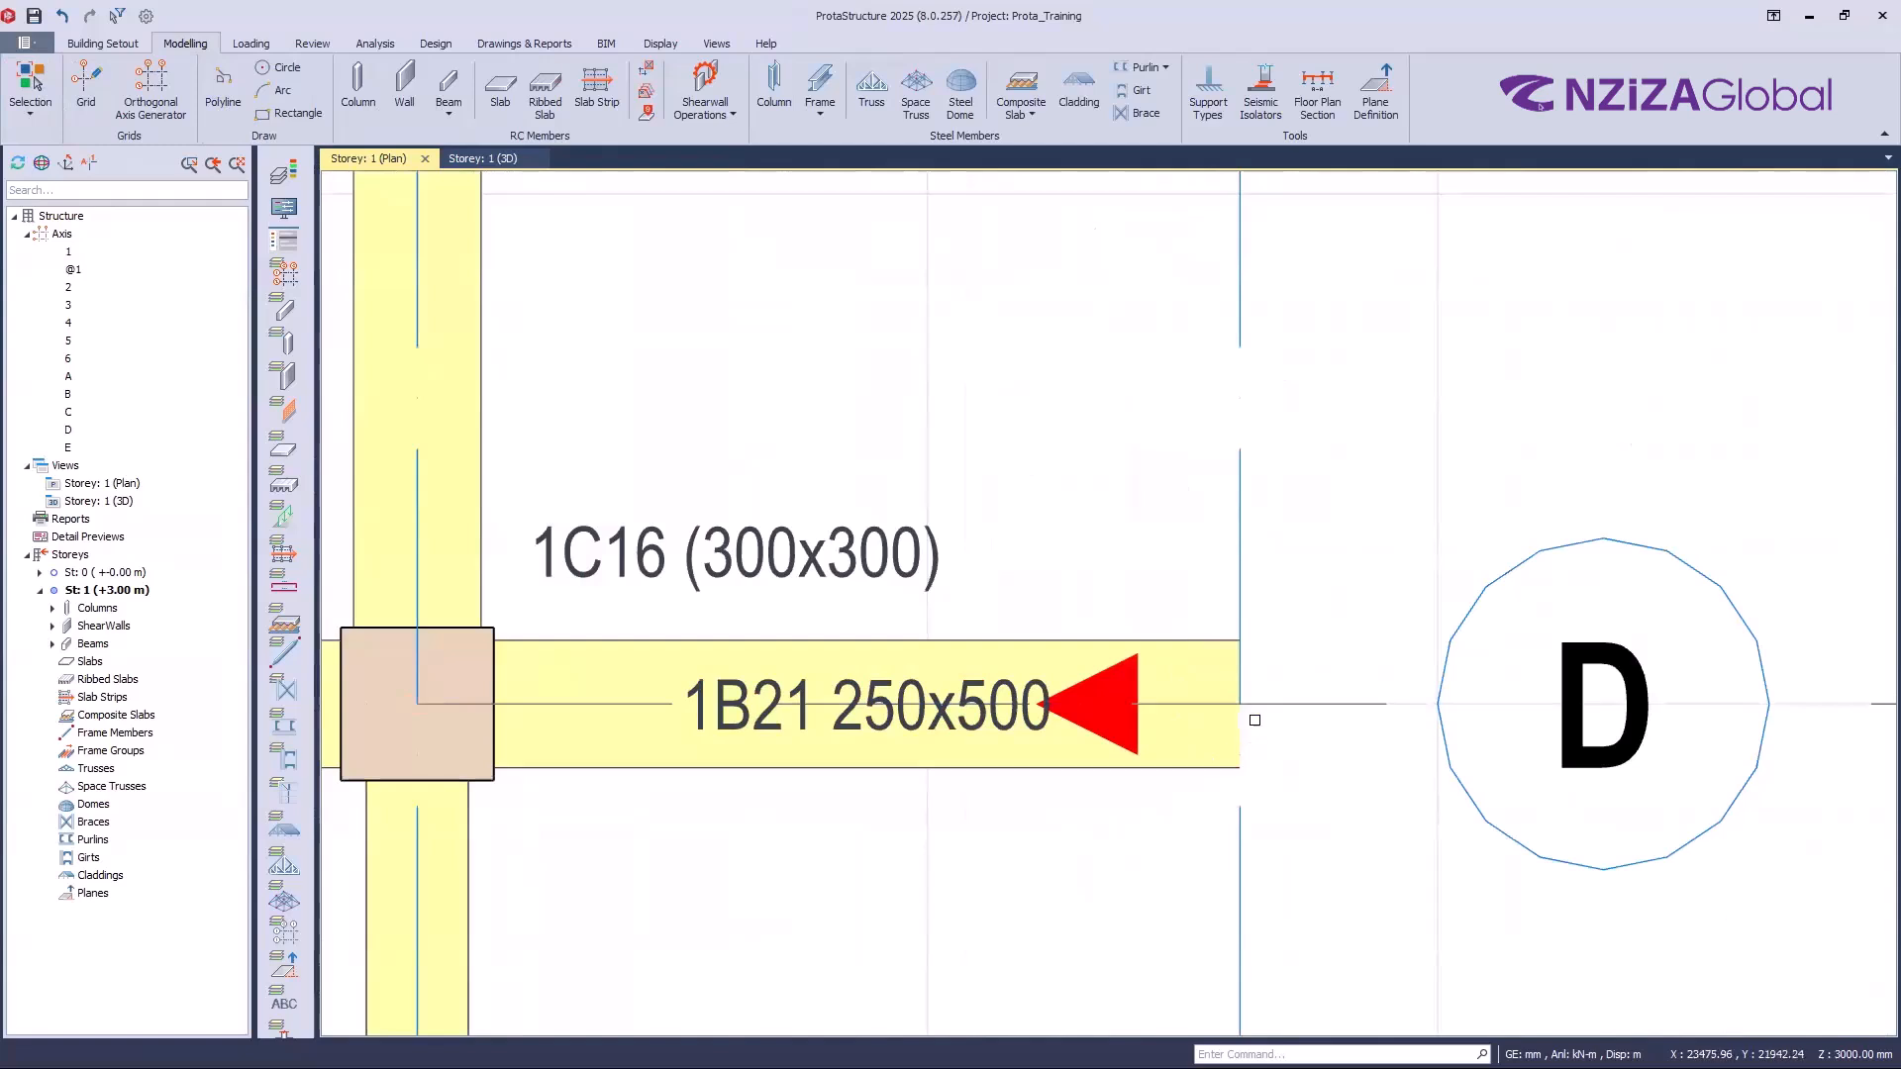
{"action": "mouse_move", "coordinate": [1249, 700]}
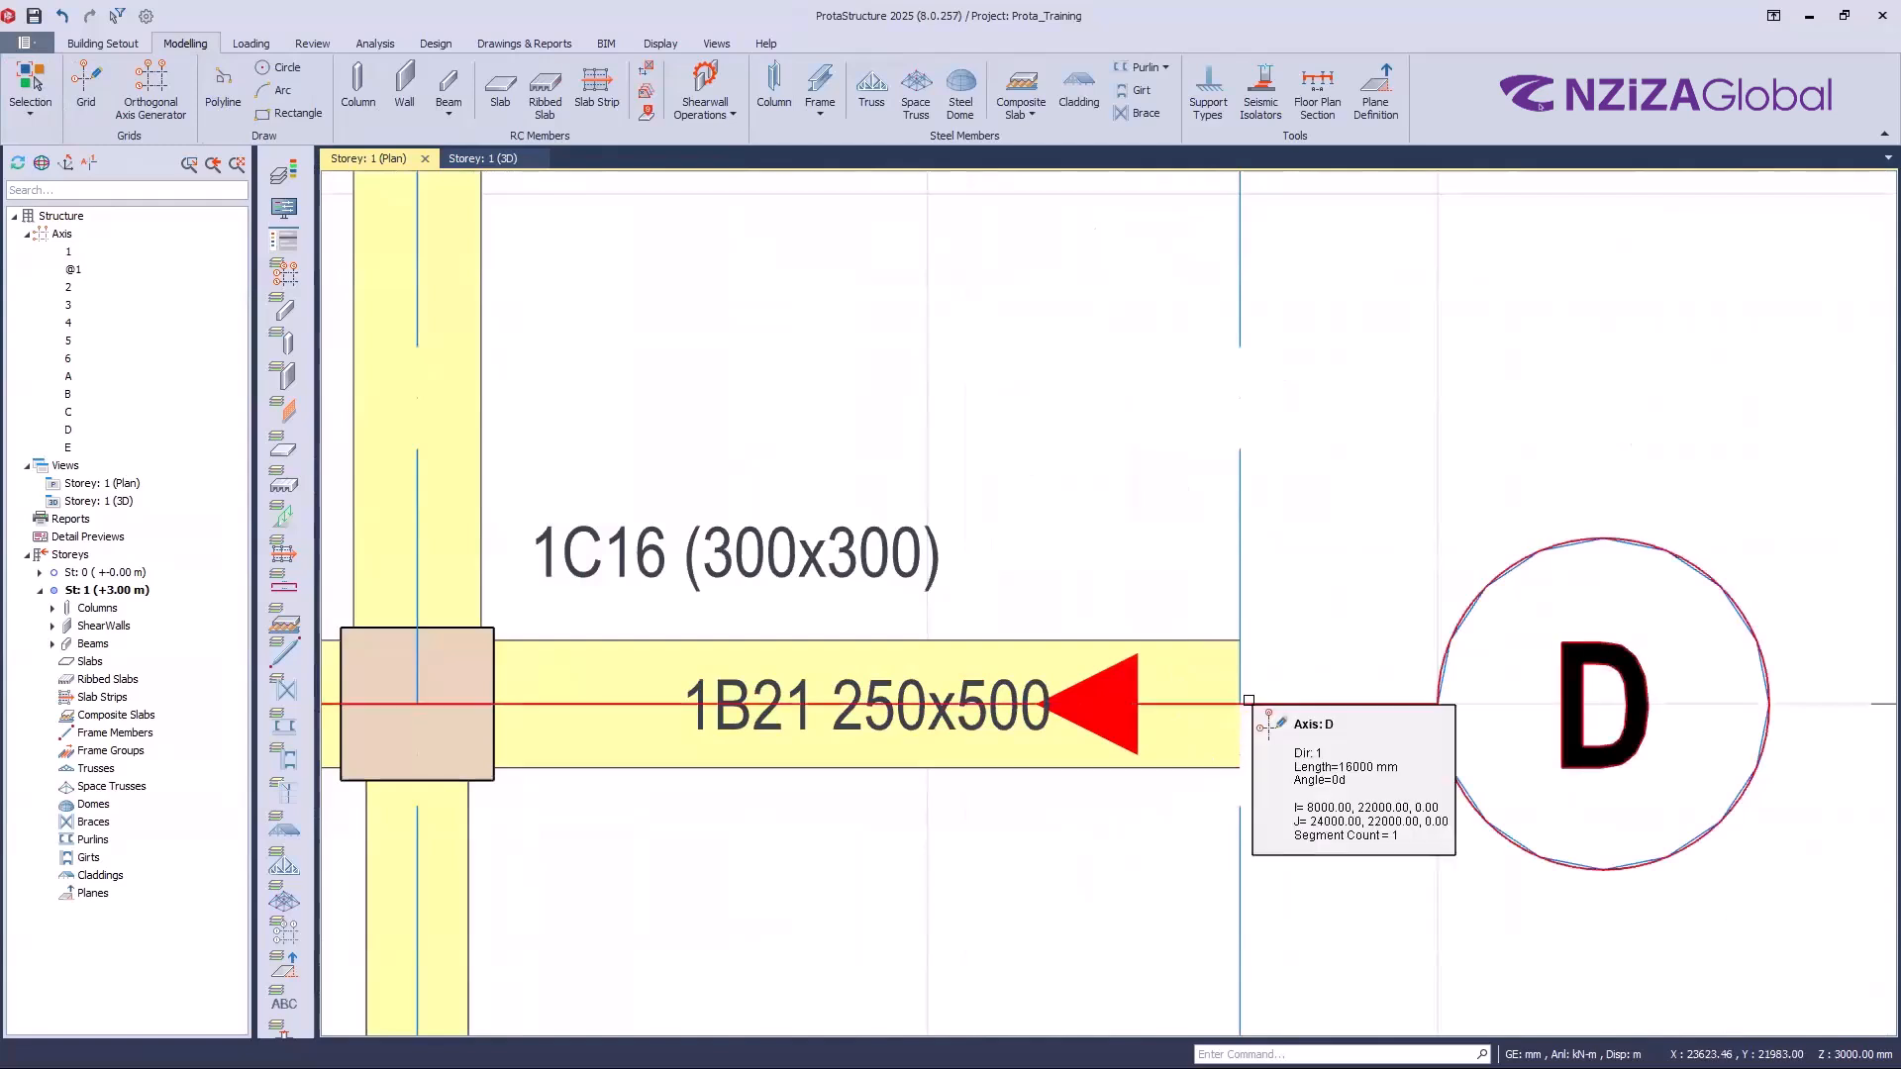
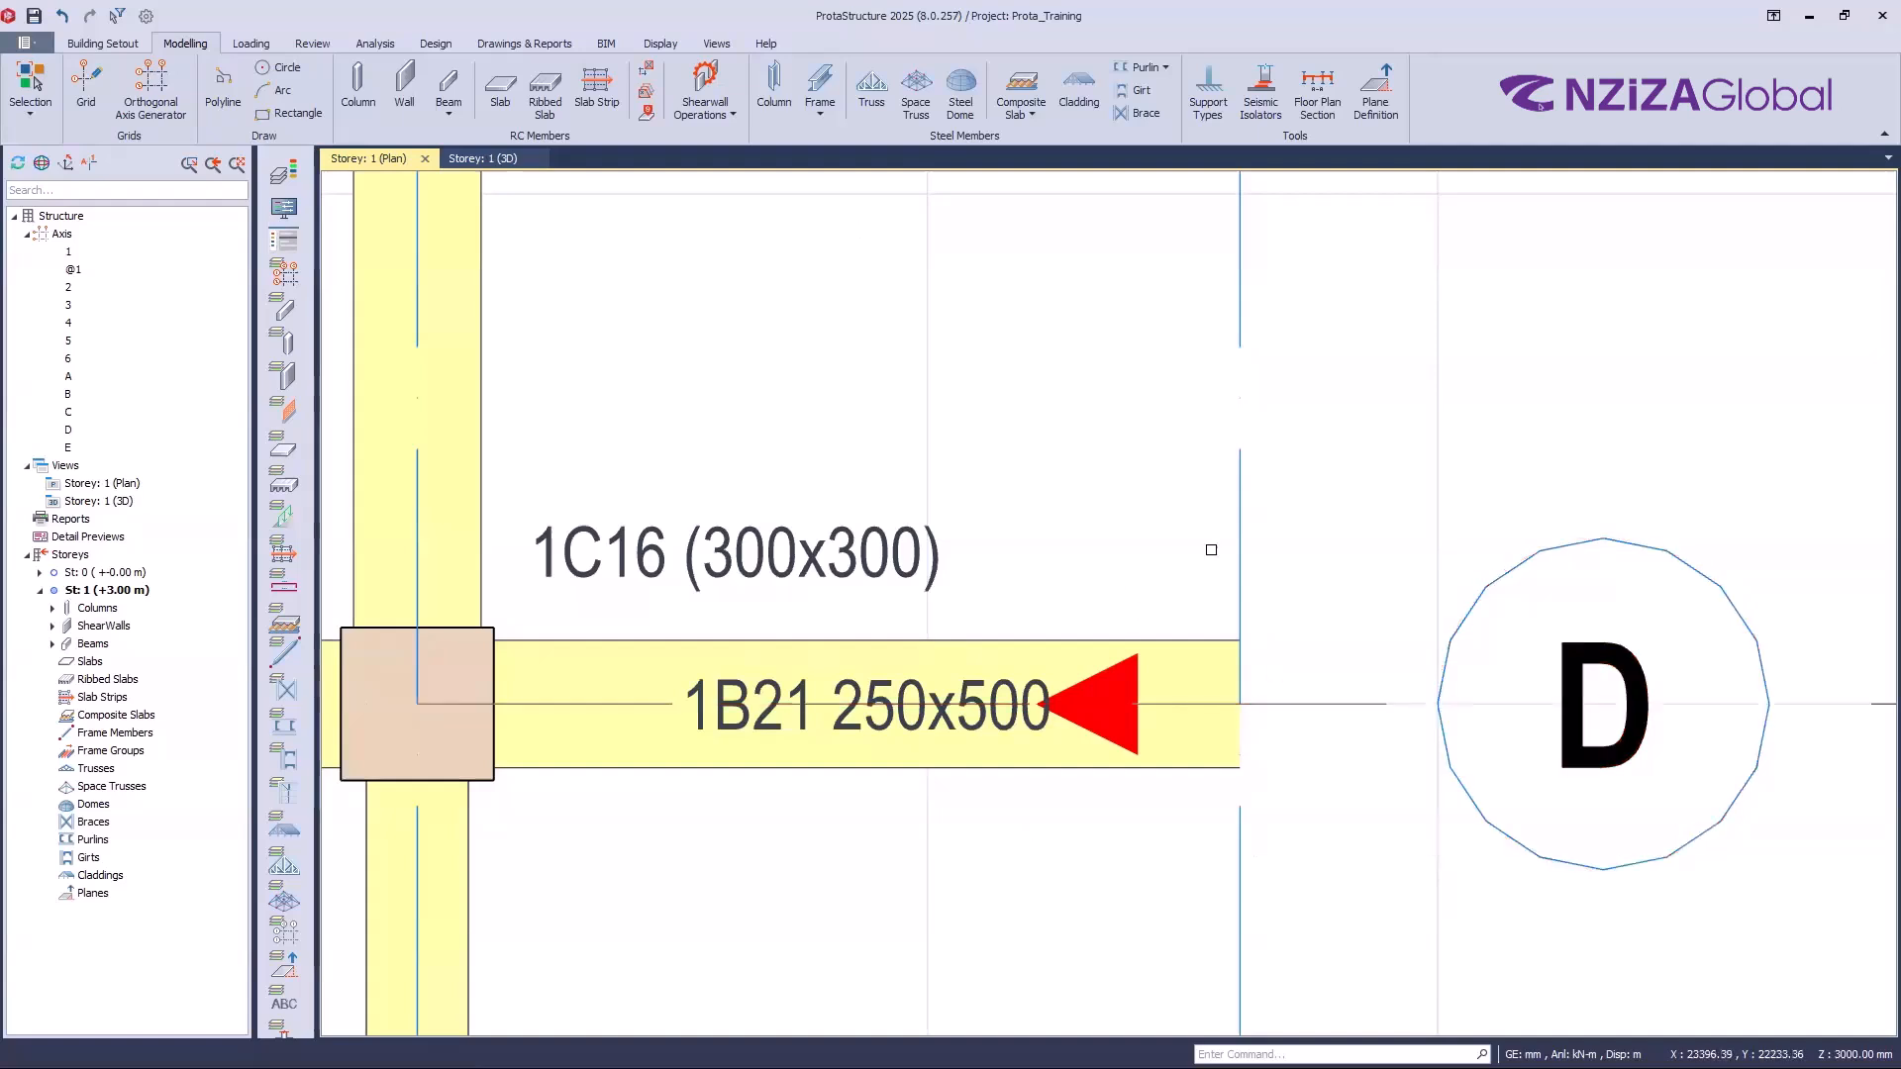
{"action": "scroll", "coordinate": [1188, 555], "scroll_direction": "down", "scroll_amount": 3}
{"action": "scroll", "coordinate": [1088, 705], "scroll_direction": "down", "scroll_amount": 2}
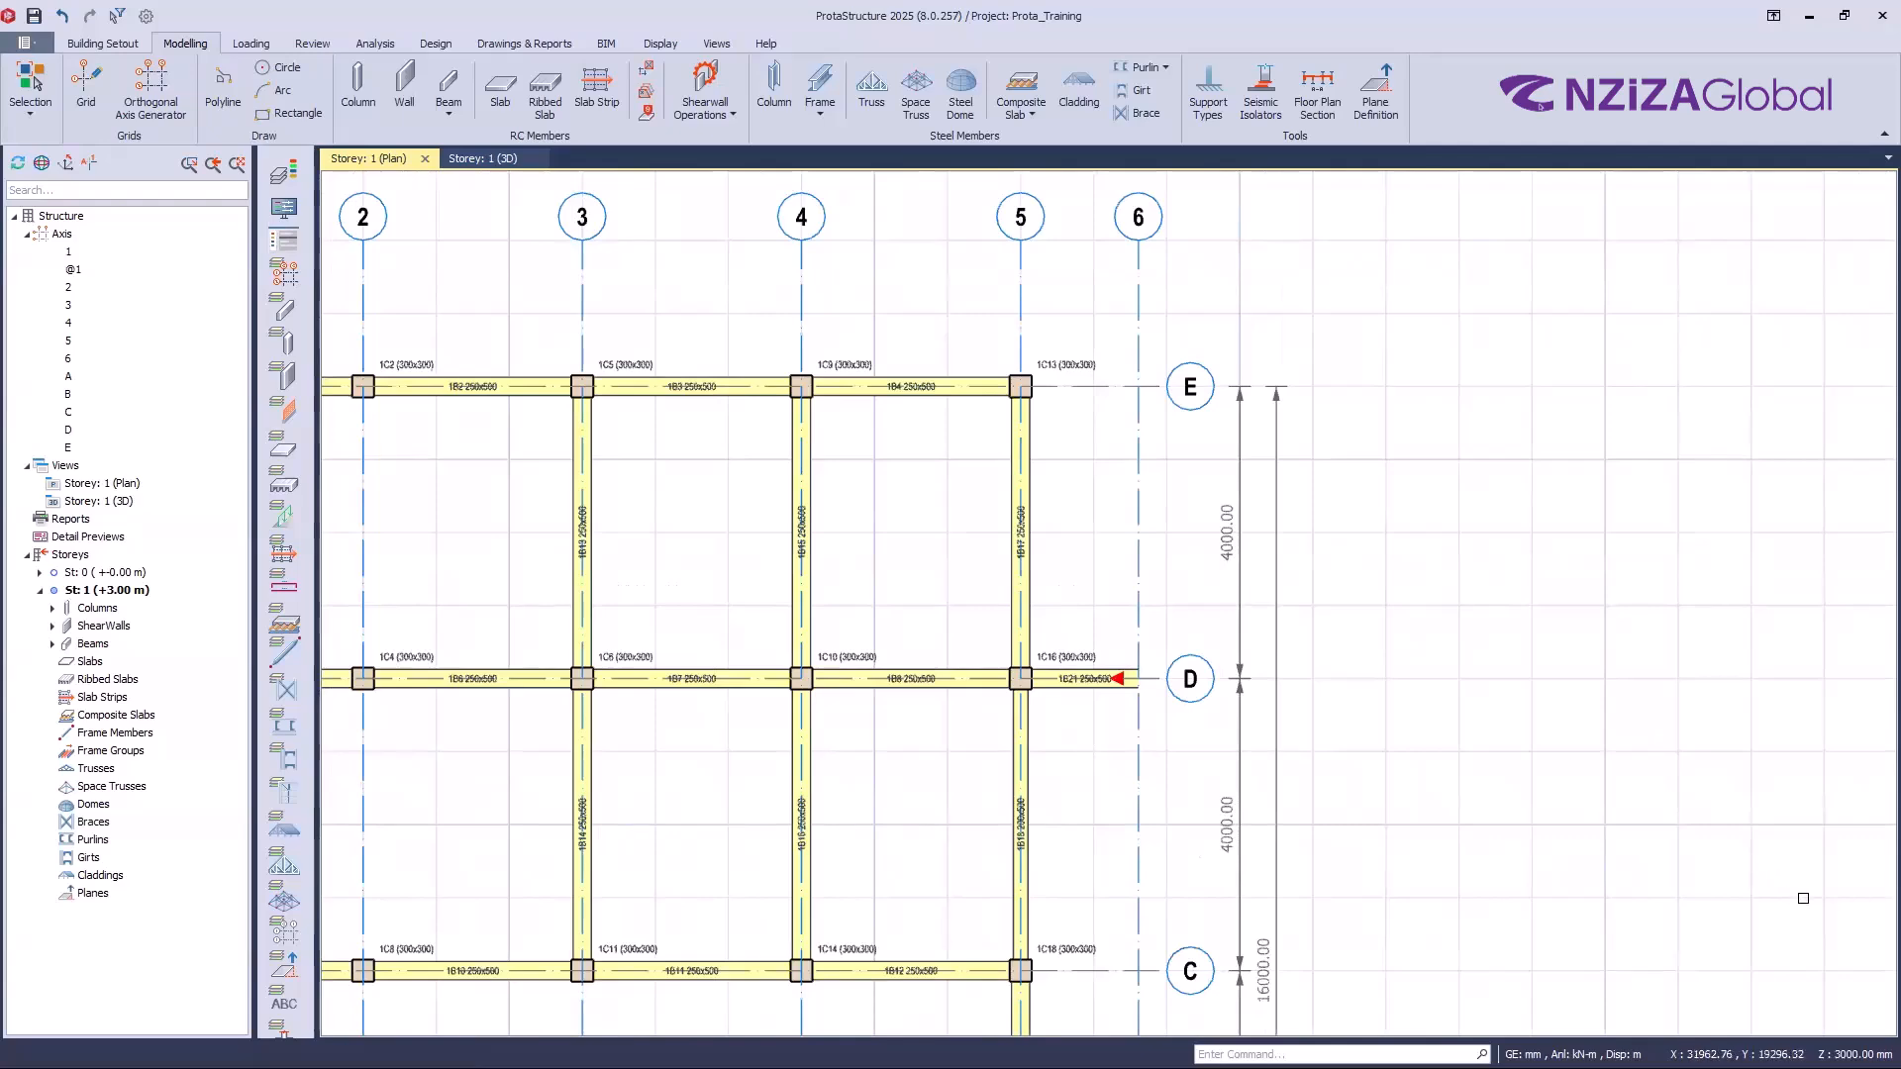
{"action": "key", "text": "super"}
{"action": "key", "text": "super"}
{"action": "scroll", "coordinate": [1086, 411], "scroll_direction": "down", "scroll_amount": 1}
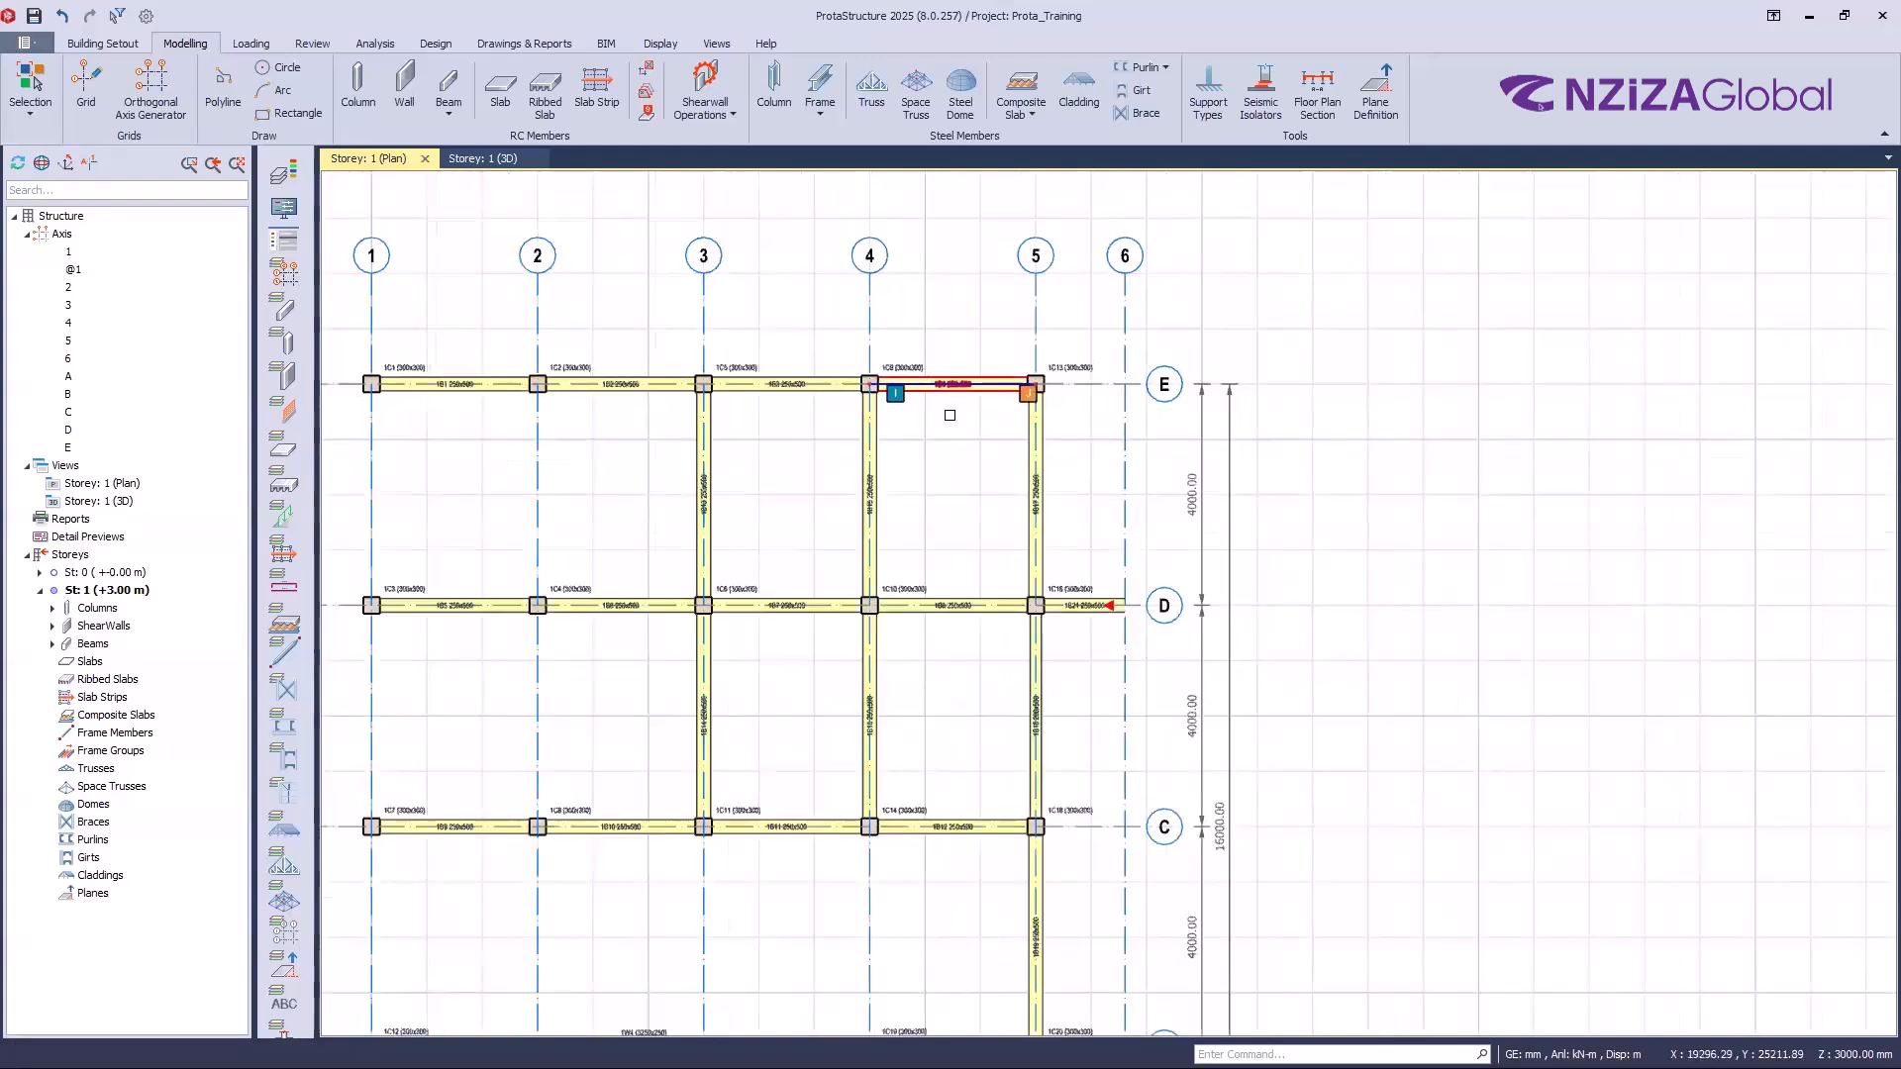
{"action": "scroll", "coordinate": [937, 389], "scroll_direction": "up", "scroll_amount": 2}
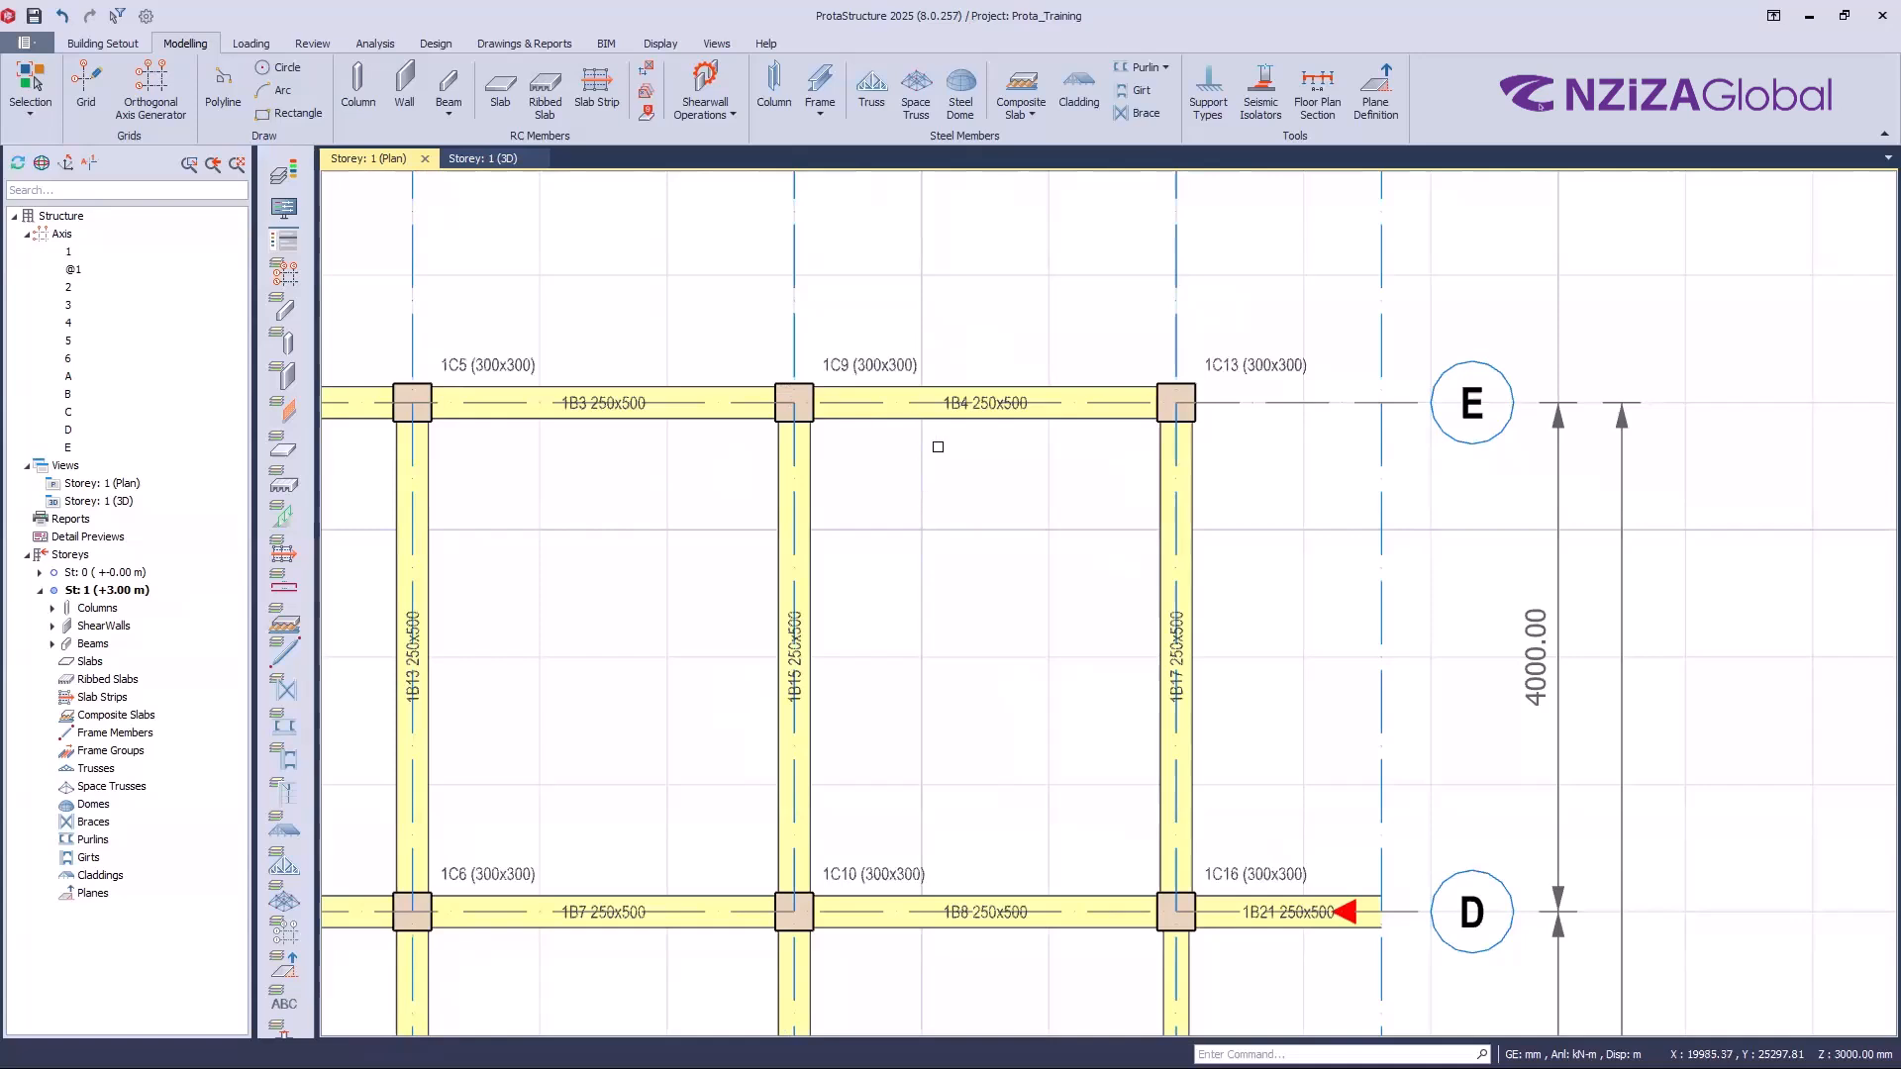
{"action": "scroll", "coordinate": [1039, 495], "scroll_direction": "down", "scroll_amount": 2}
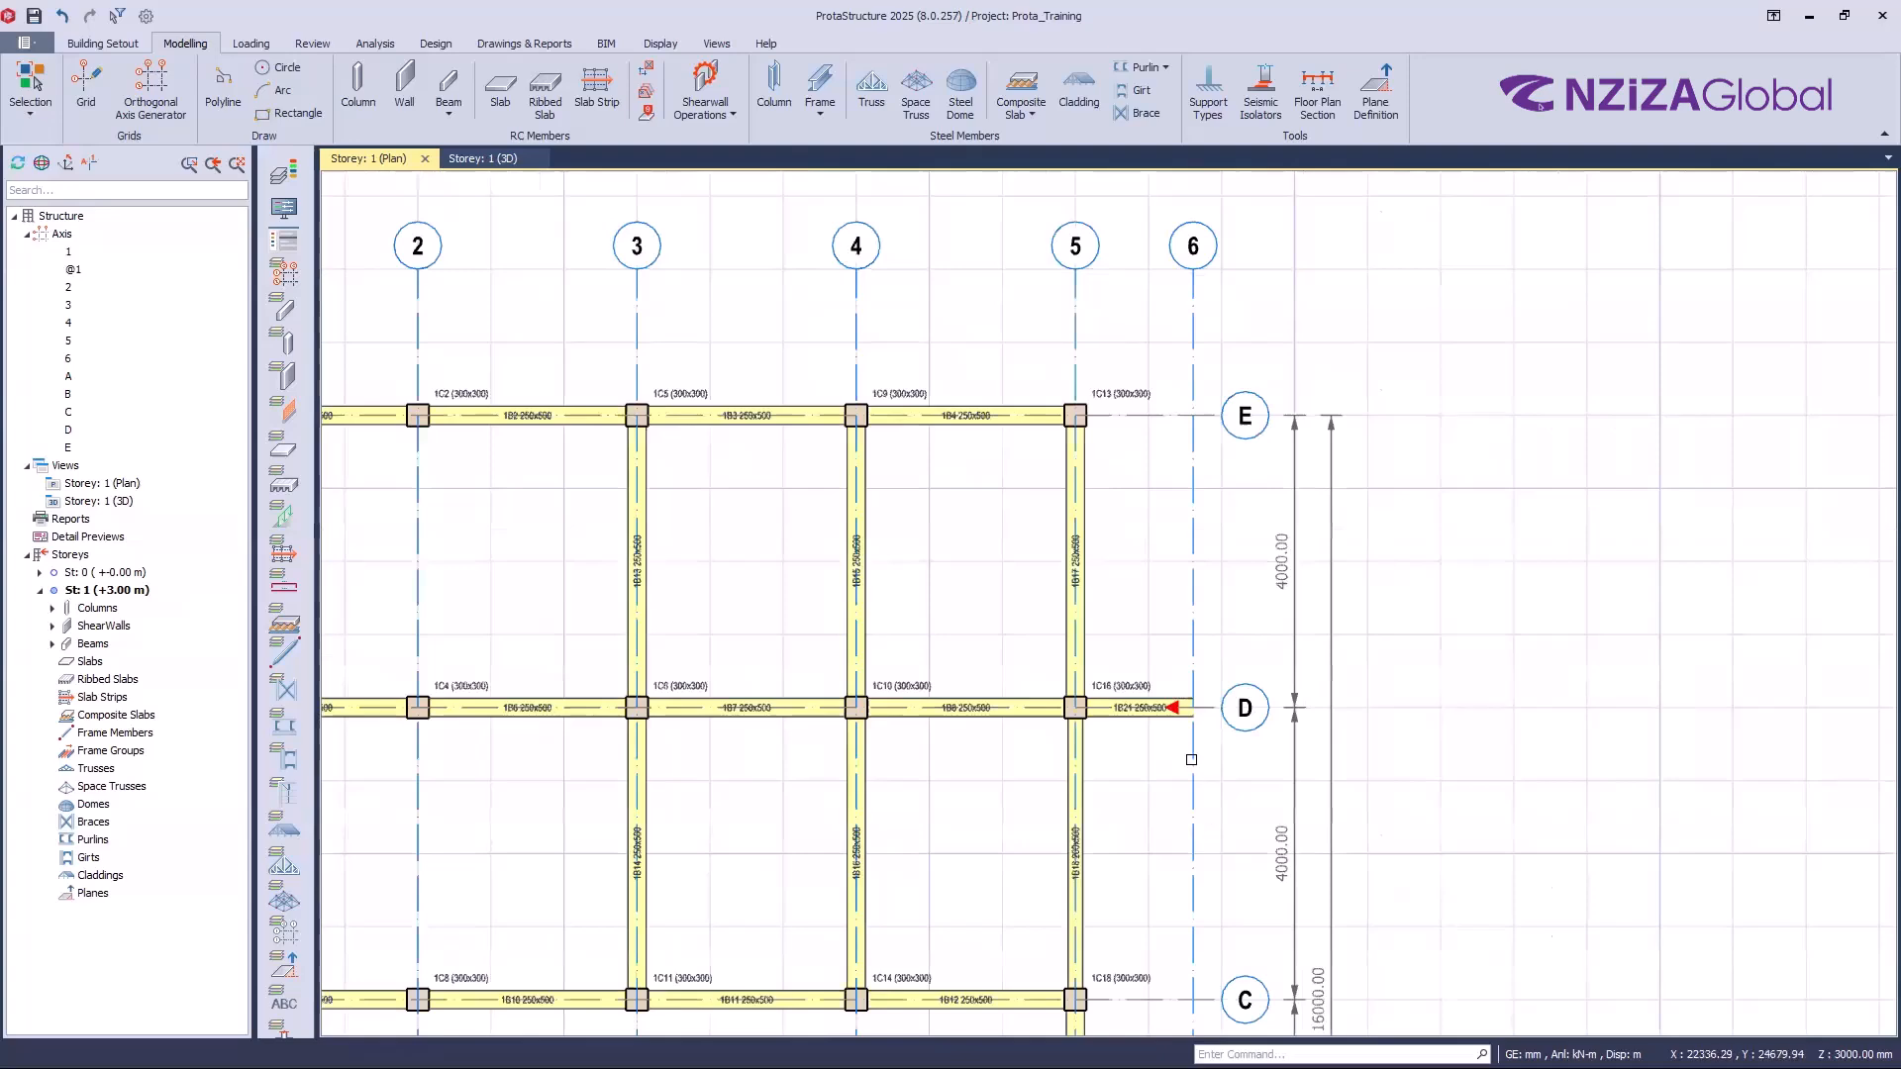
Step: Check the end condition of cantilever beam 1B21 in its information summary and clear the selection
{"action": "scroll", "coordinate": [1174, 743], "scroll_direction": "up", "scroll_amount": 1}
{"action": "scroll", "coordinate": [1053, 704], "scroll_direction": "up", "scroll_amount": 3}
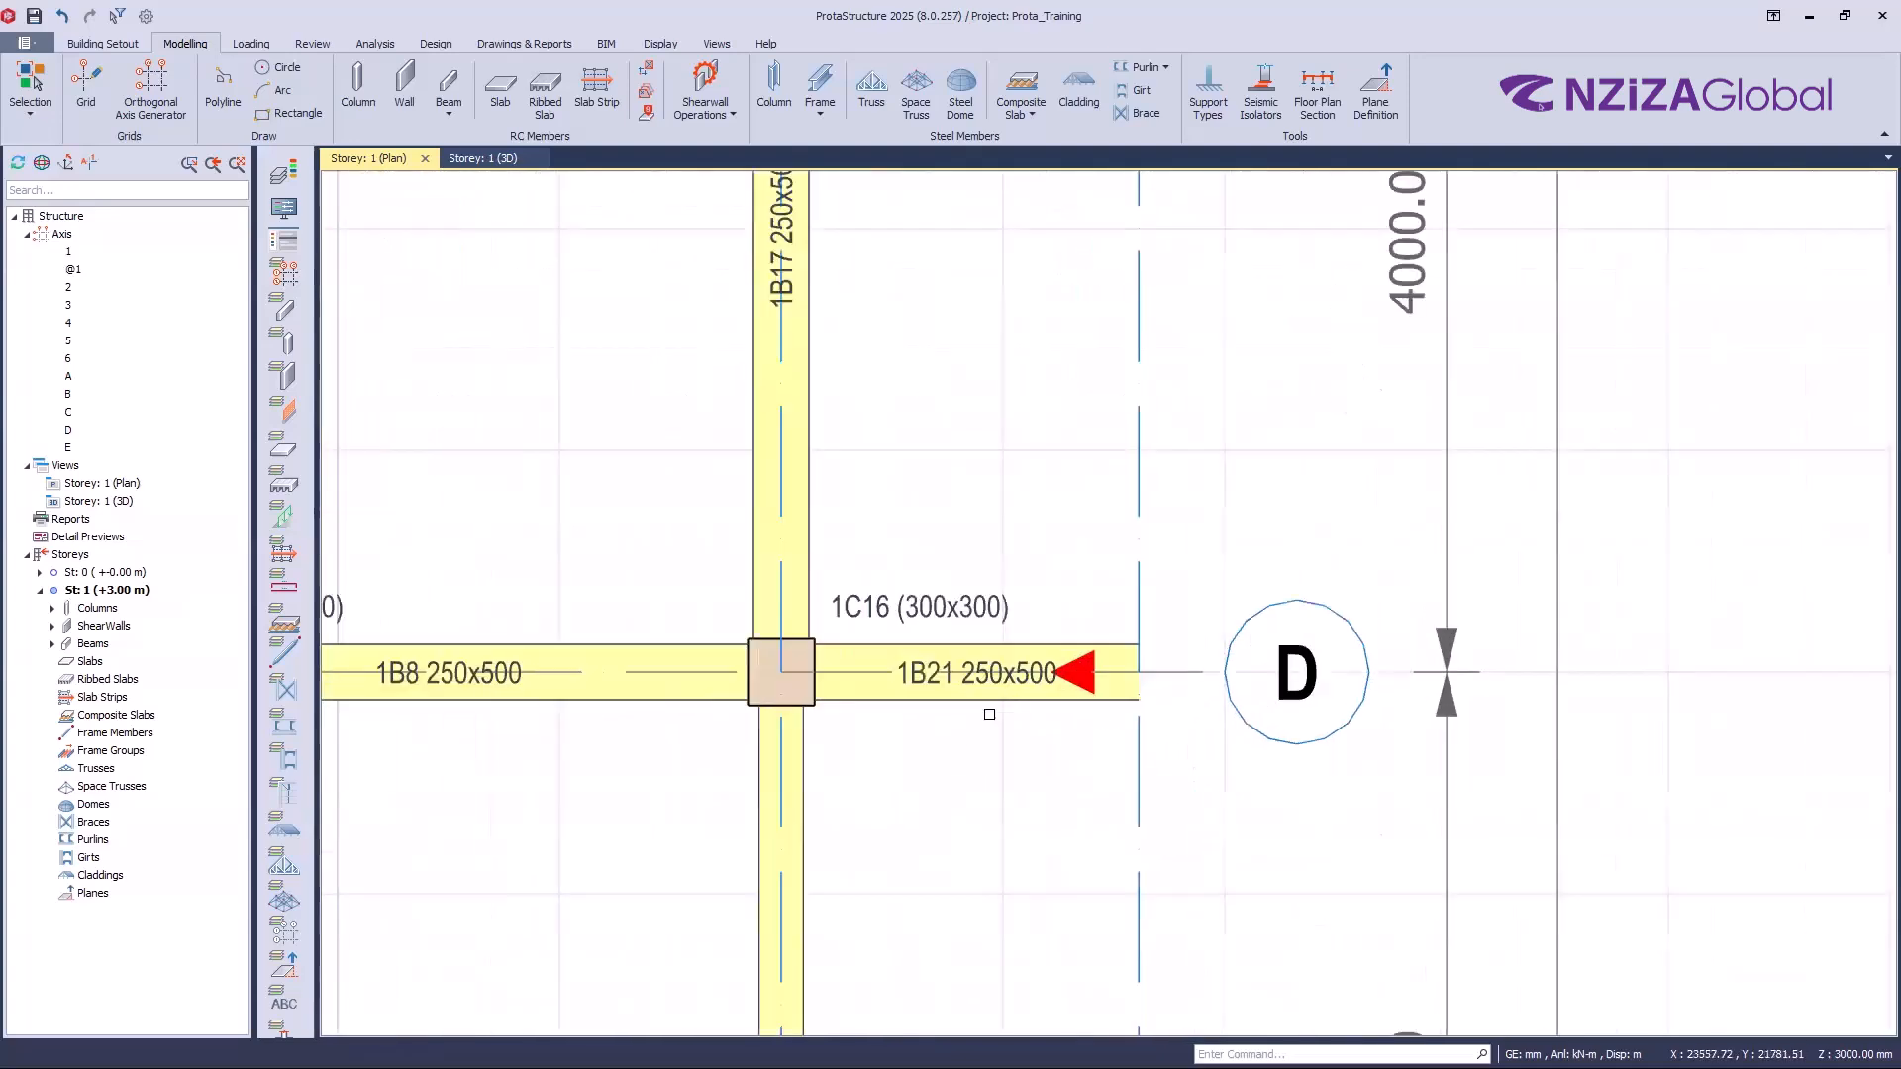
{"action": "scroll", "coordinate": [1003, 545], "scroll_direction": "down", "scroll_amount": 1}
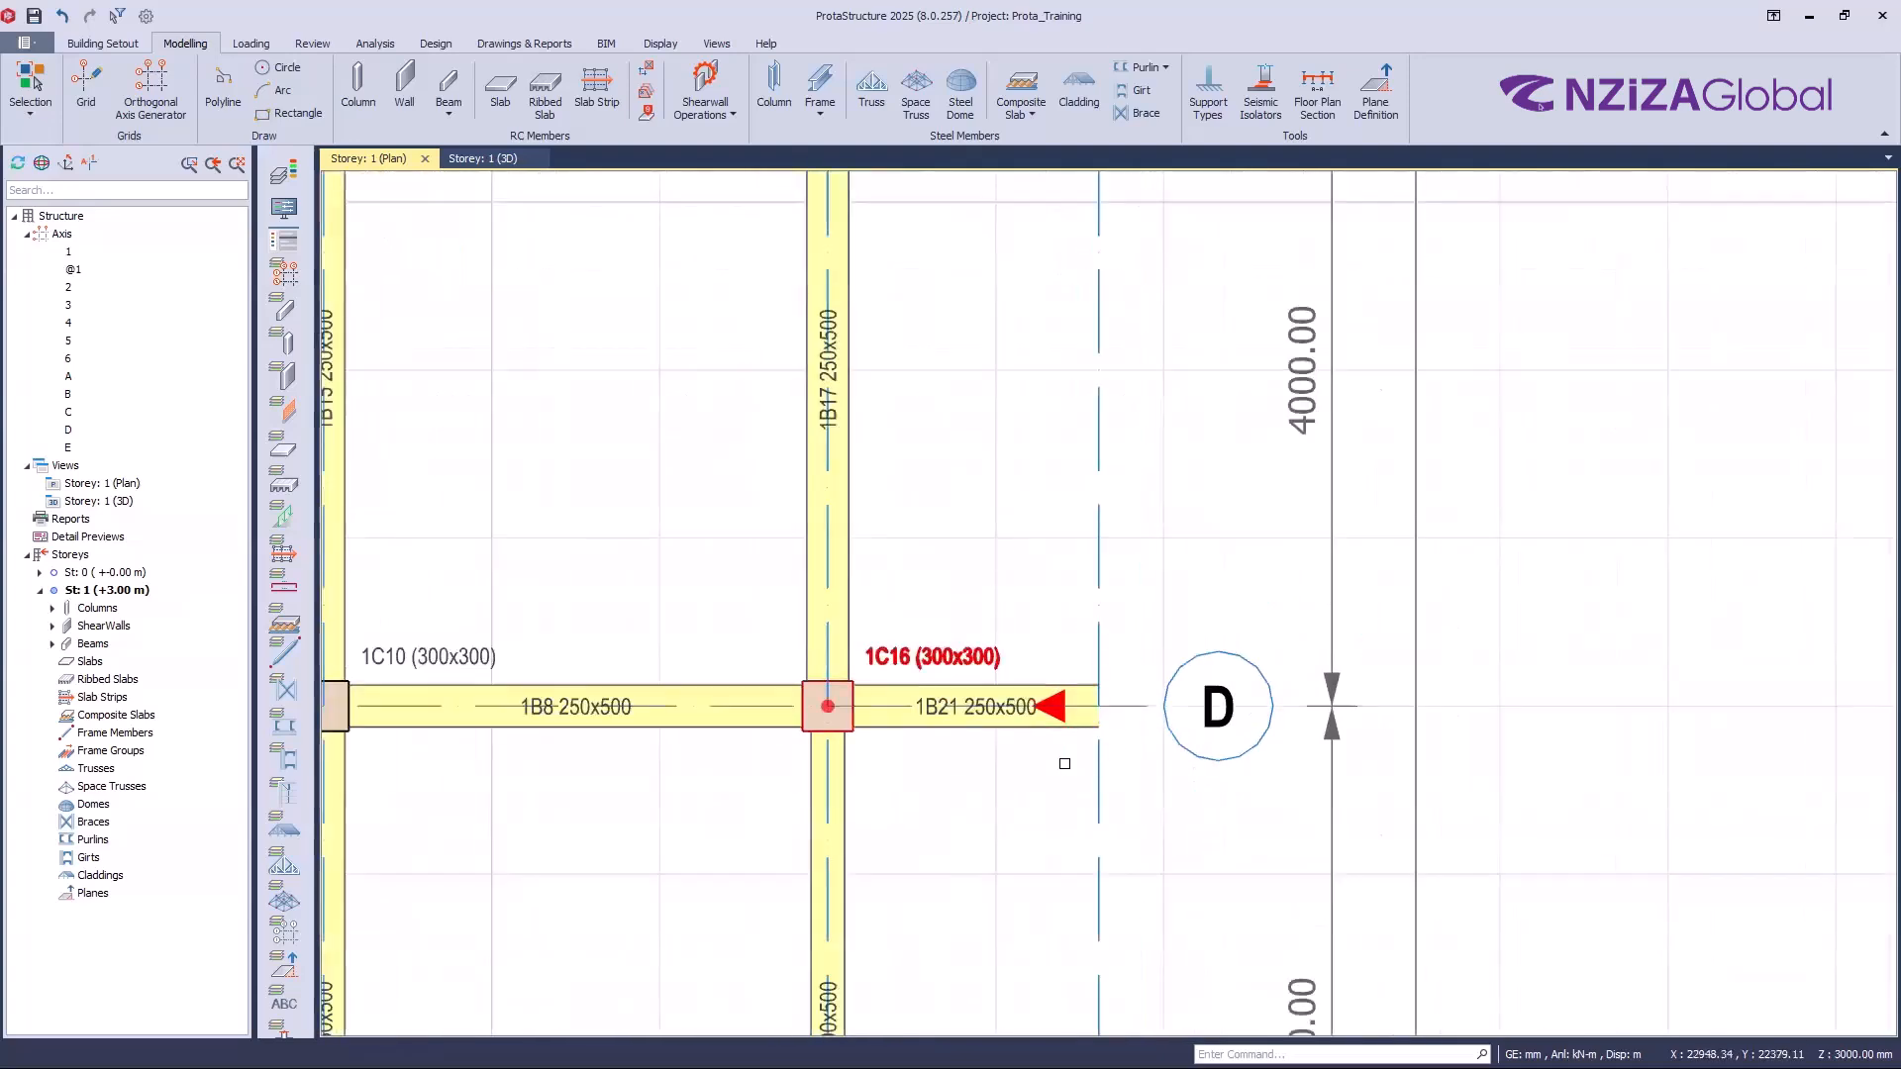
{"action": "scroll", "coordinate": [1100, 763], "scroll_direction": "up", "scroll_amount": 1}
{"action": "left_click", "coordinate": [965, 702]}
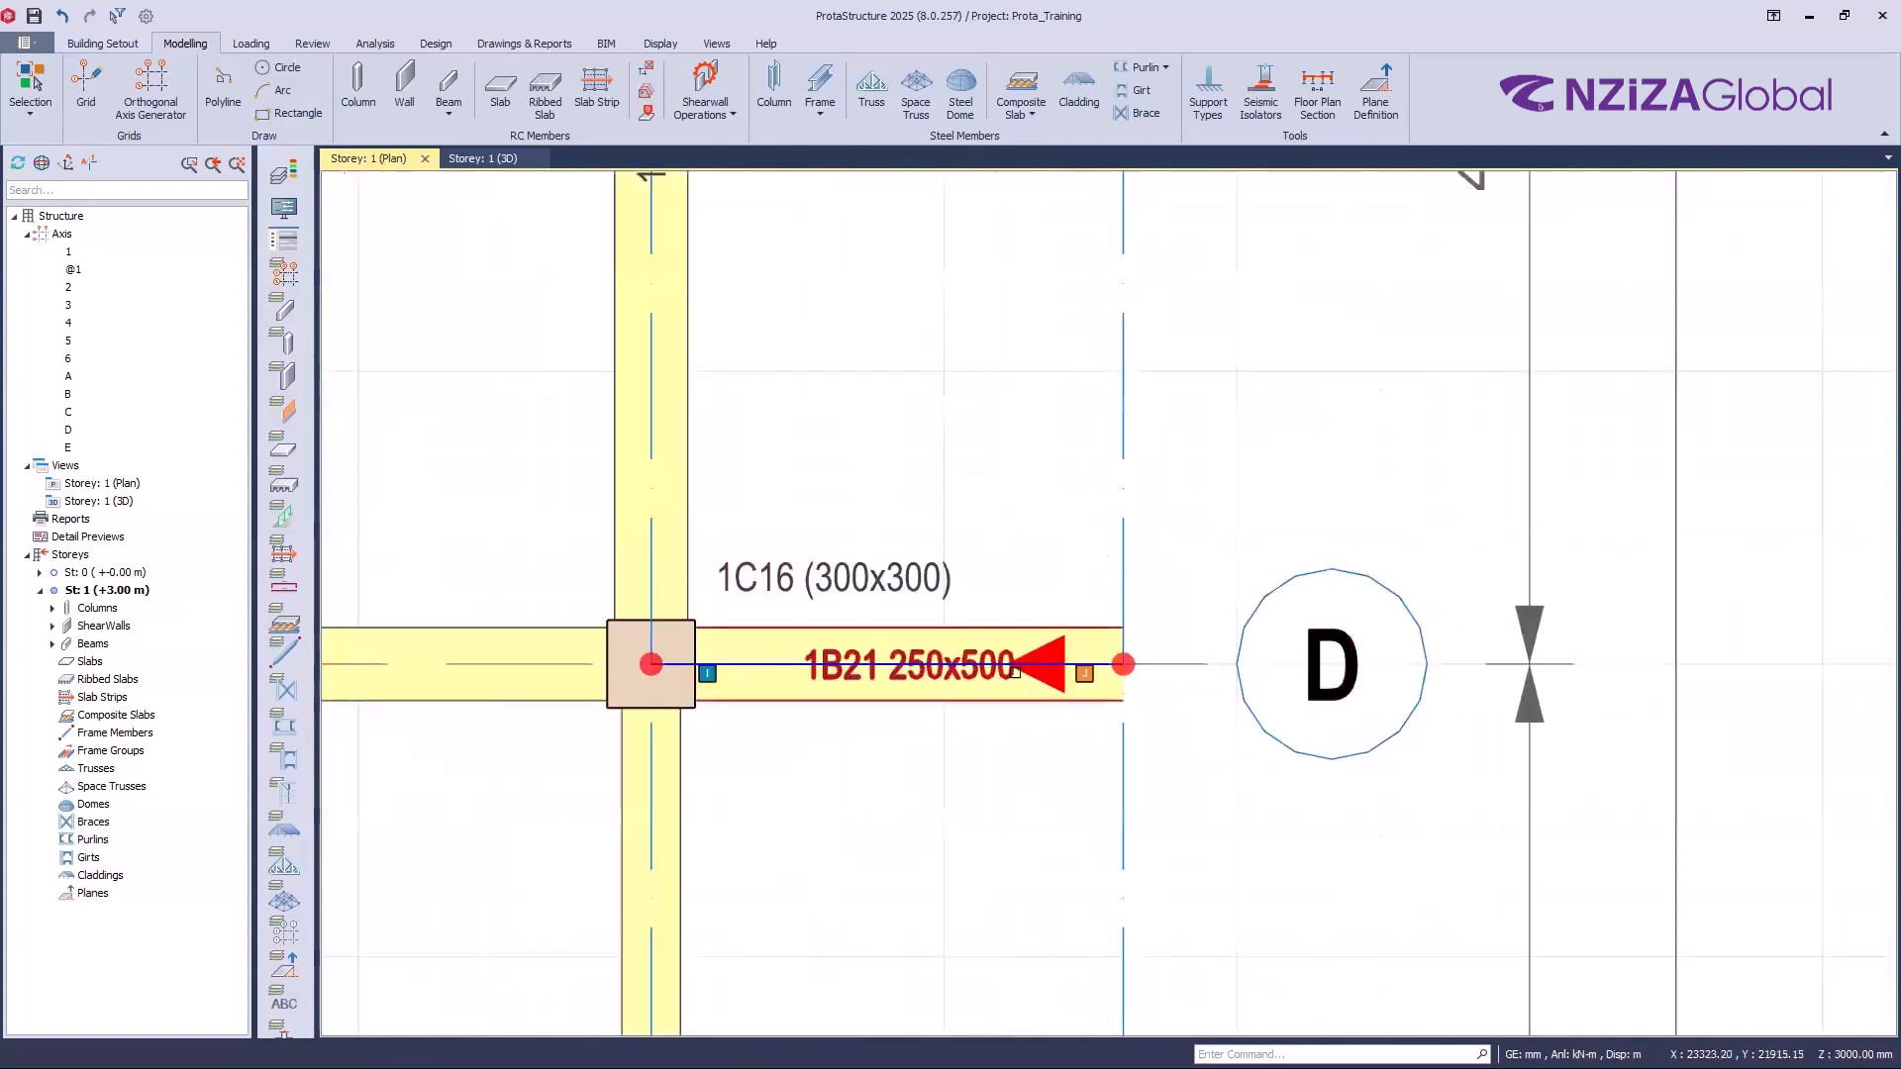
{"action": "scroll", "coordinate": [1080, 678], "scroll_direction": "up", "scroll_amount": 1}
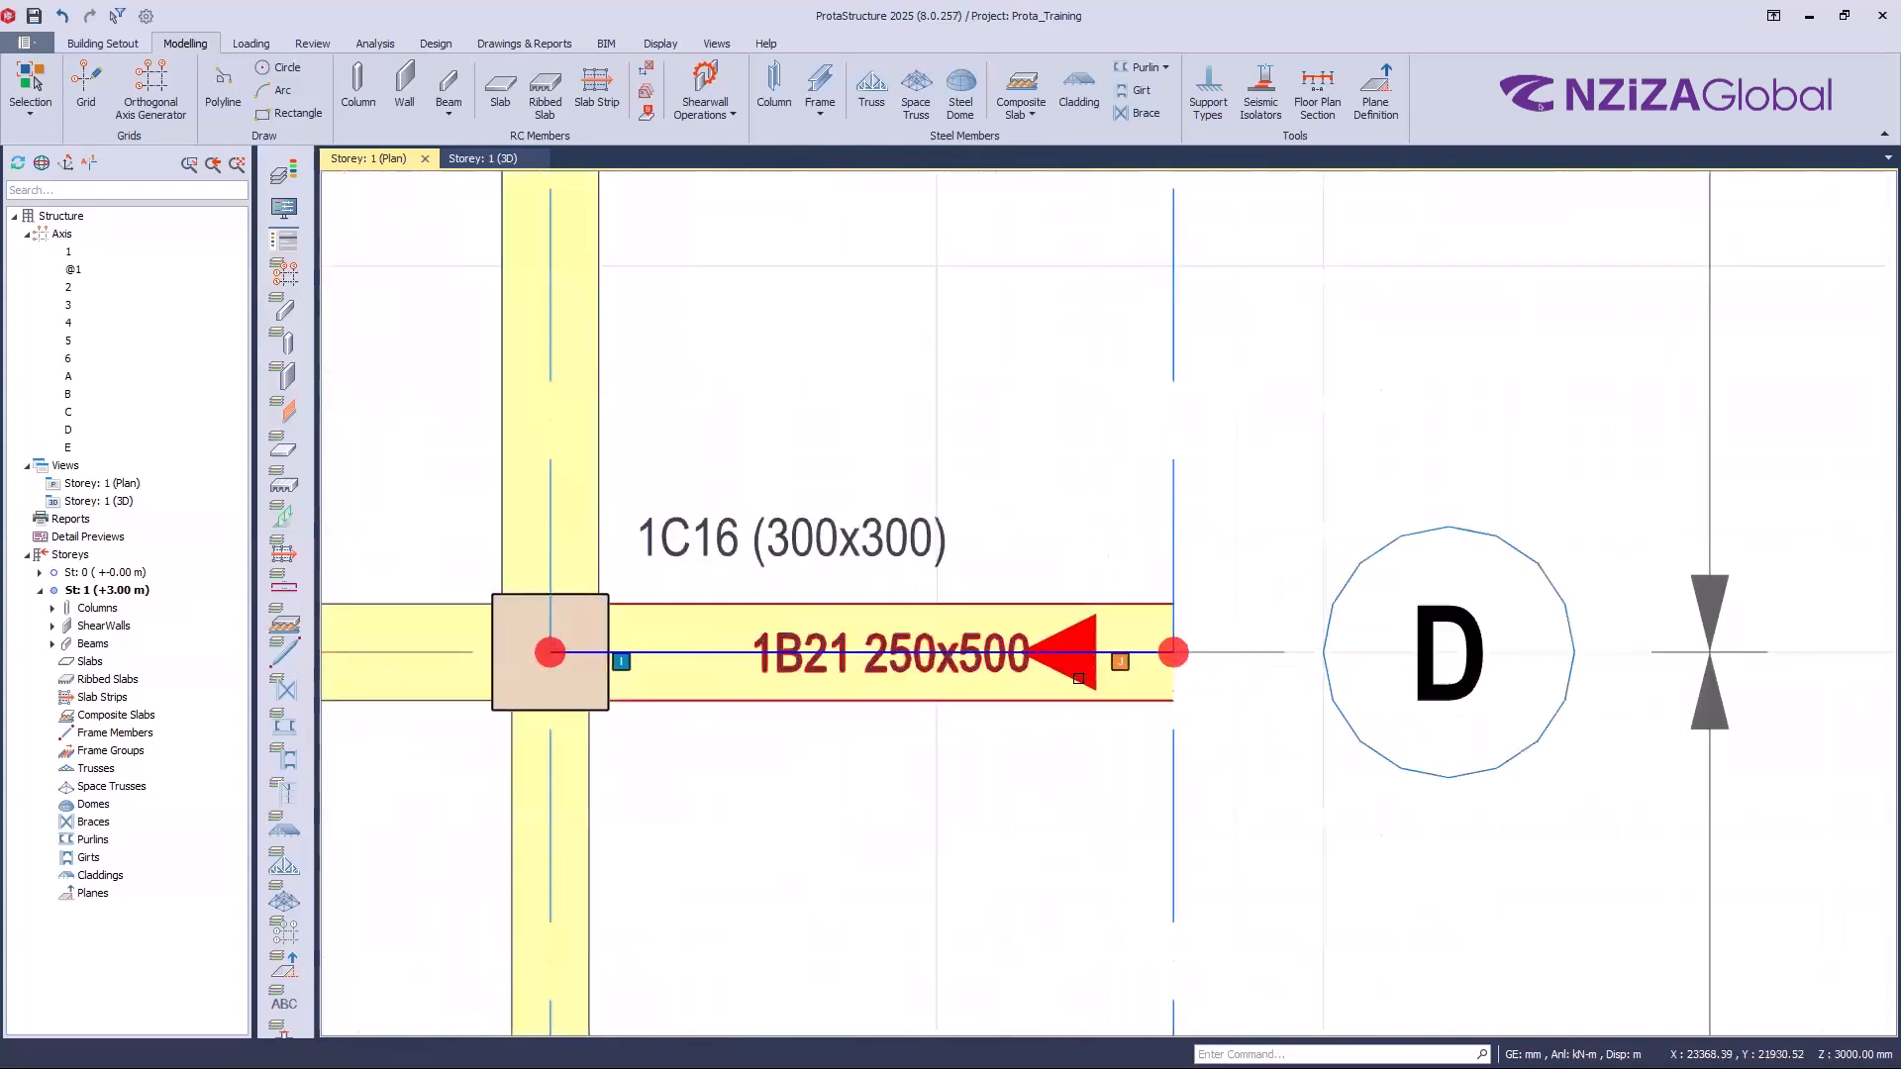
{"action": "mouse_move", "coordinate": [1061, 673]}
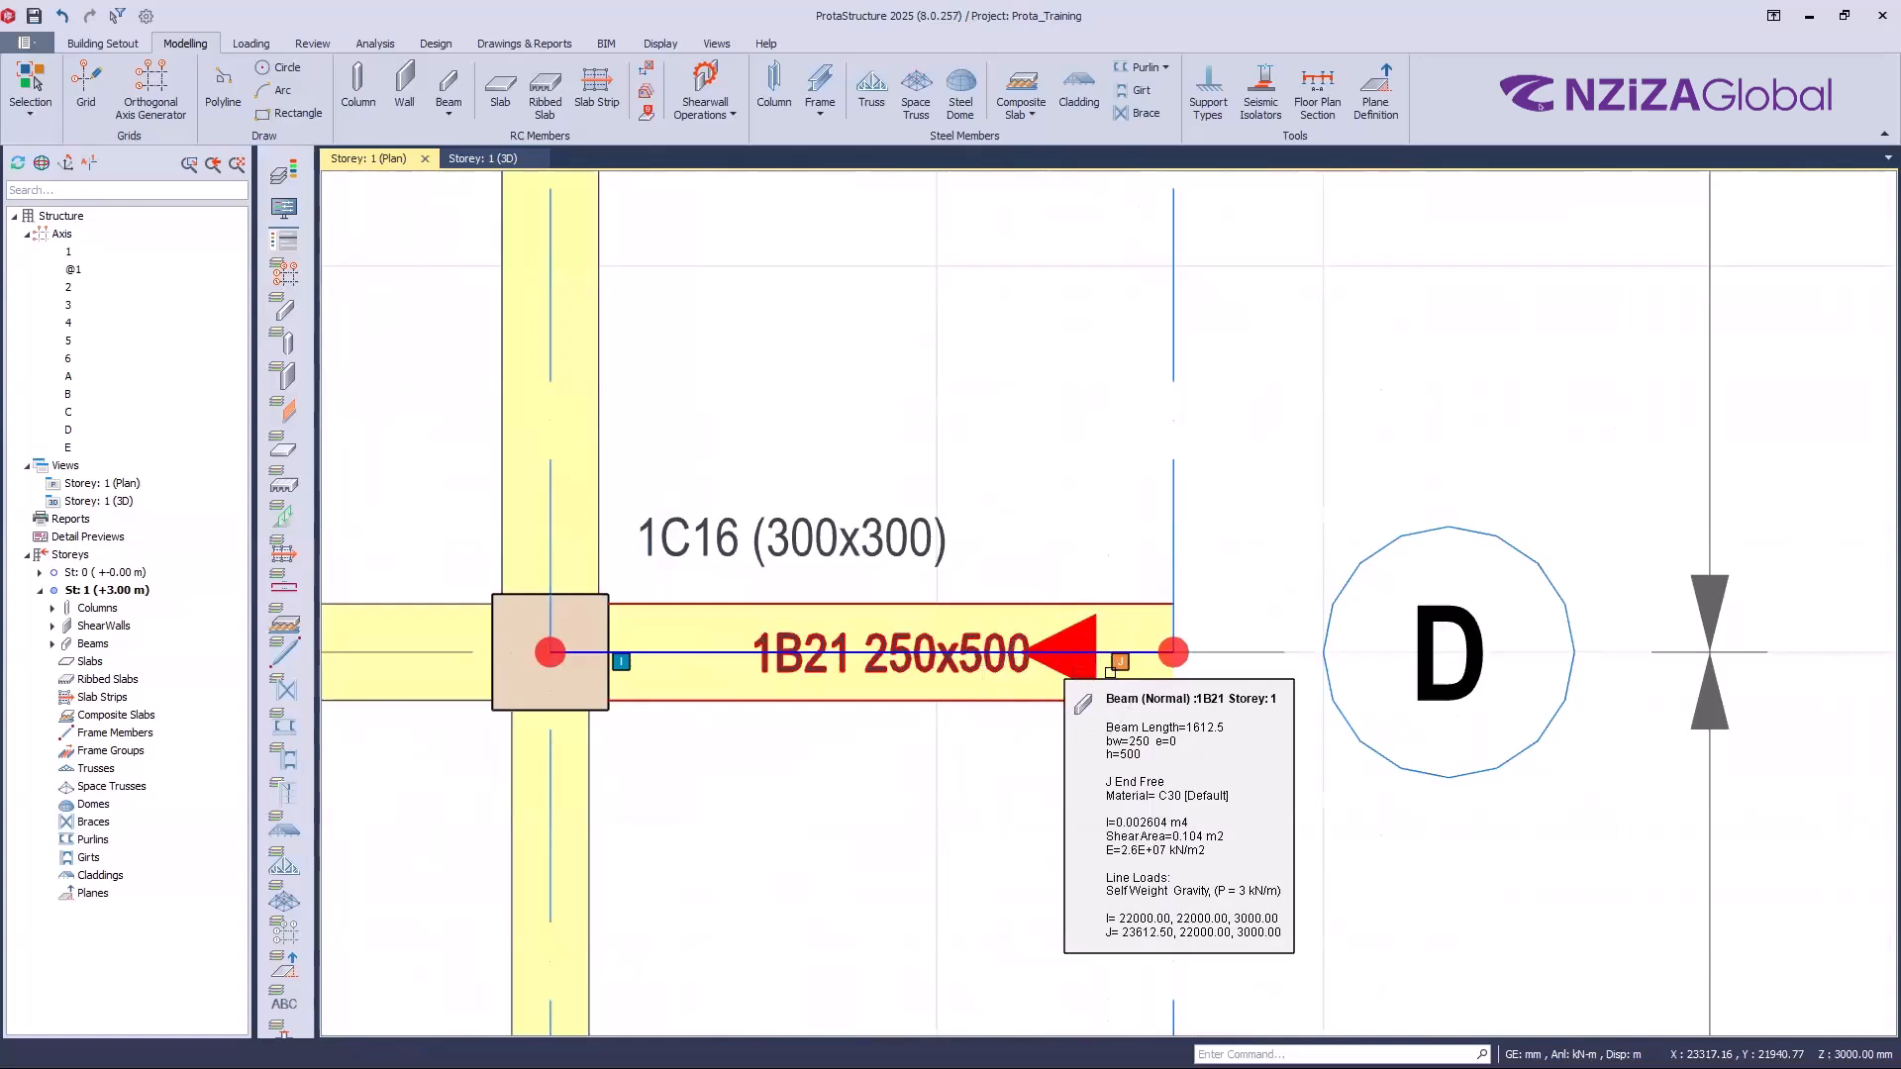
{"action": "key", "text": "Escape"}
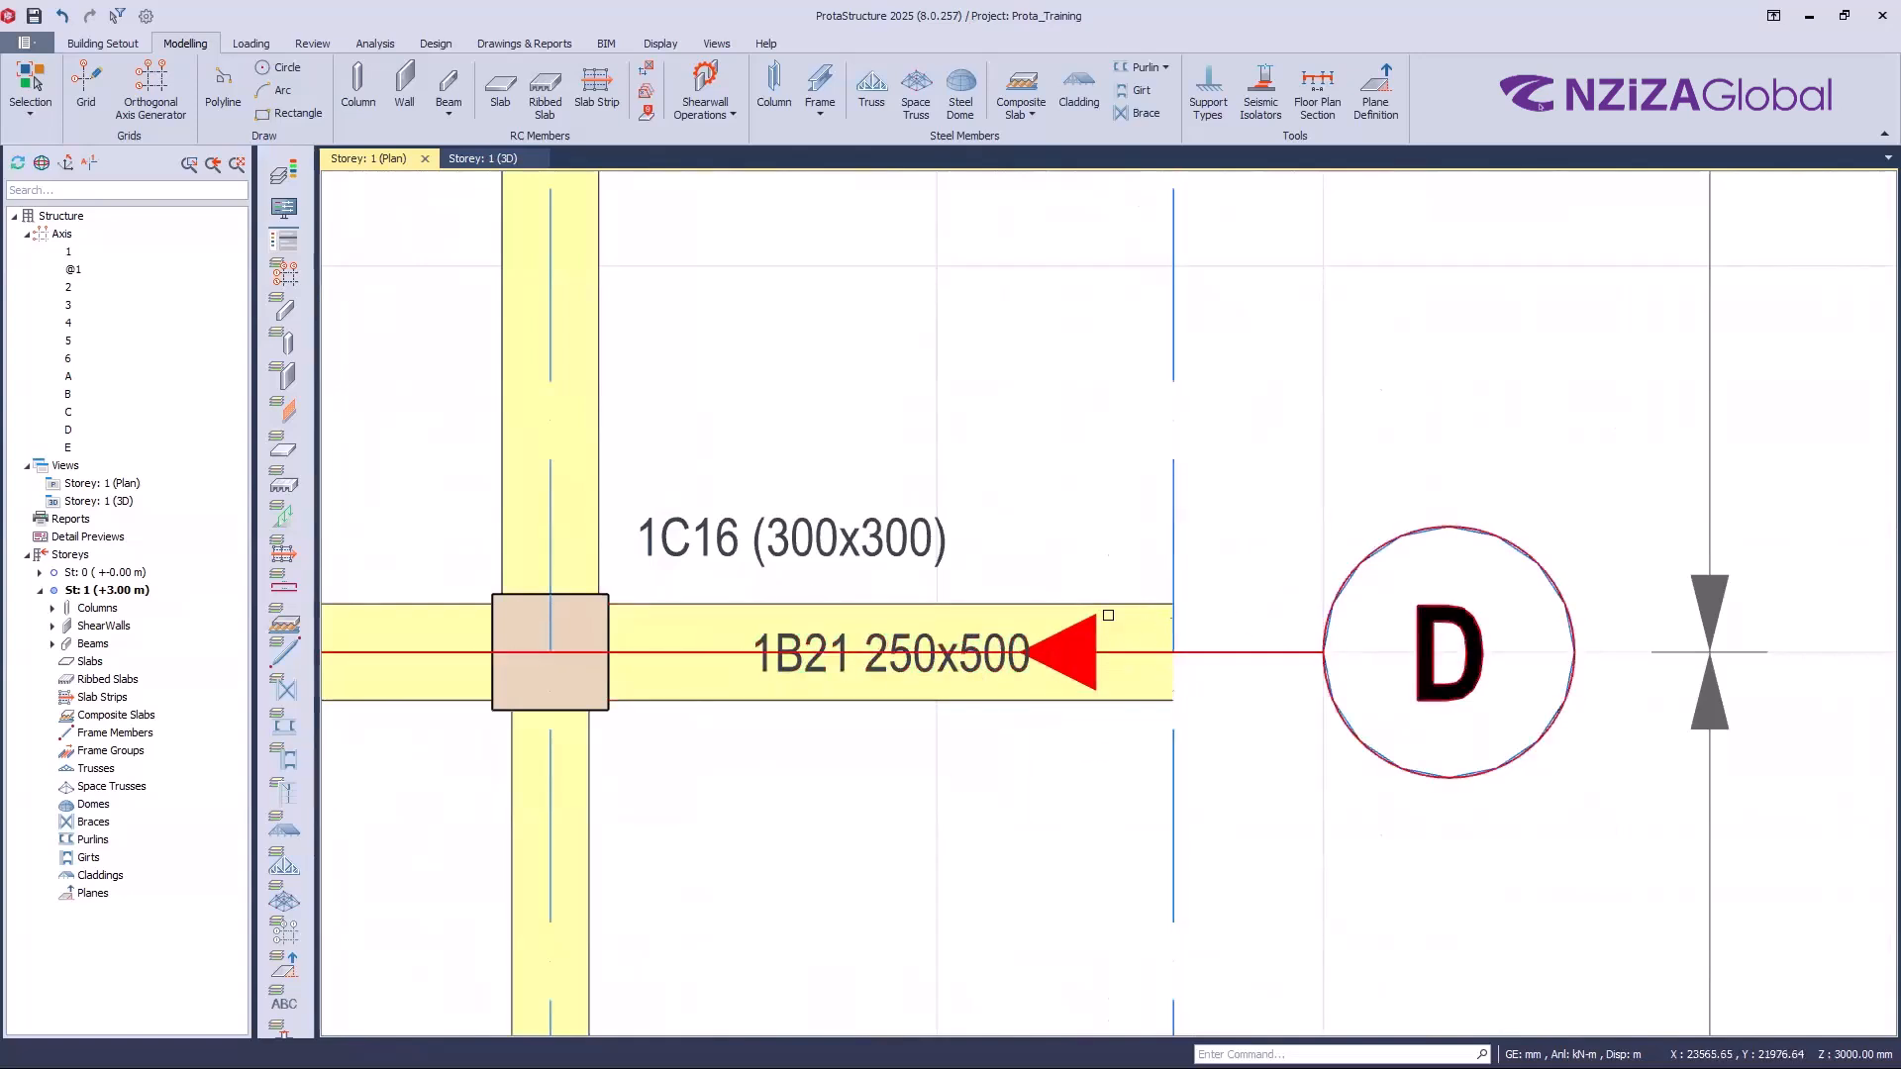
Step: Place a column based on 1C16 at the D/6 end of beam 1B21, and delete it again
{"action": "left_click", "coordinate": [739, 525]}
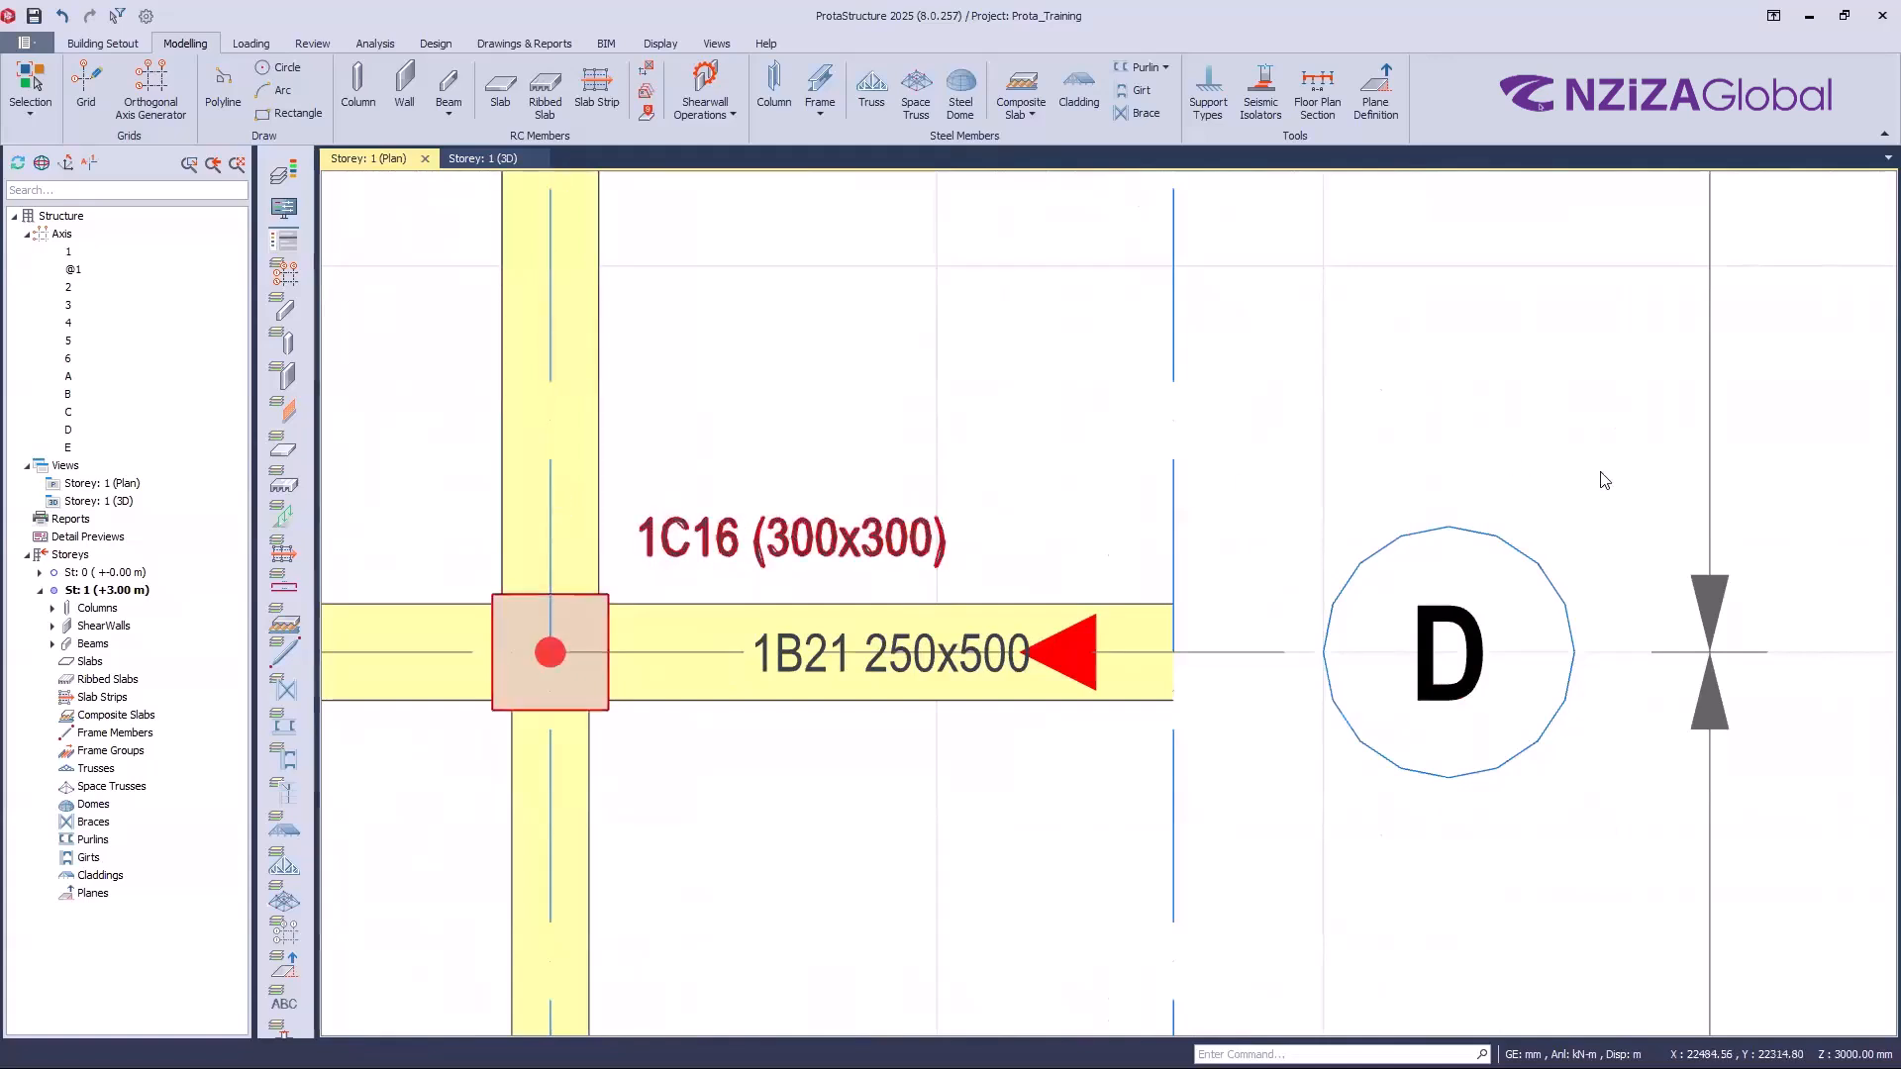
{"action": "left_click", "coordinate": [1172, 653]}
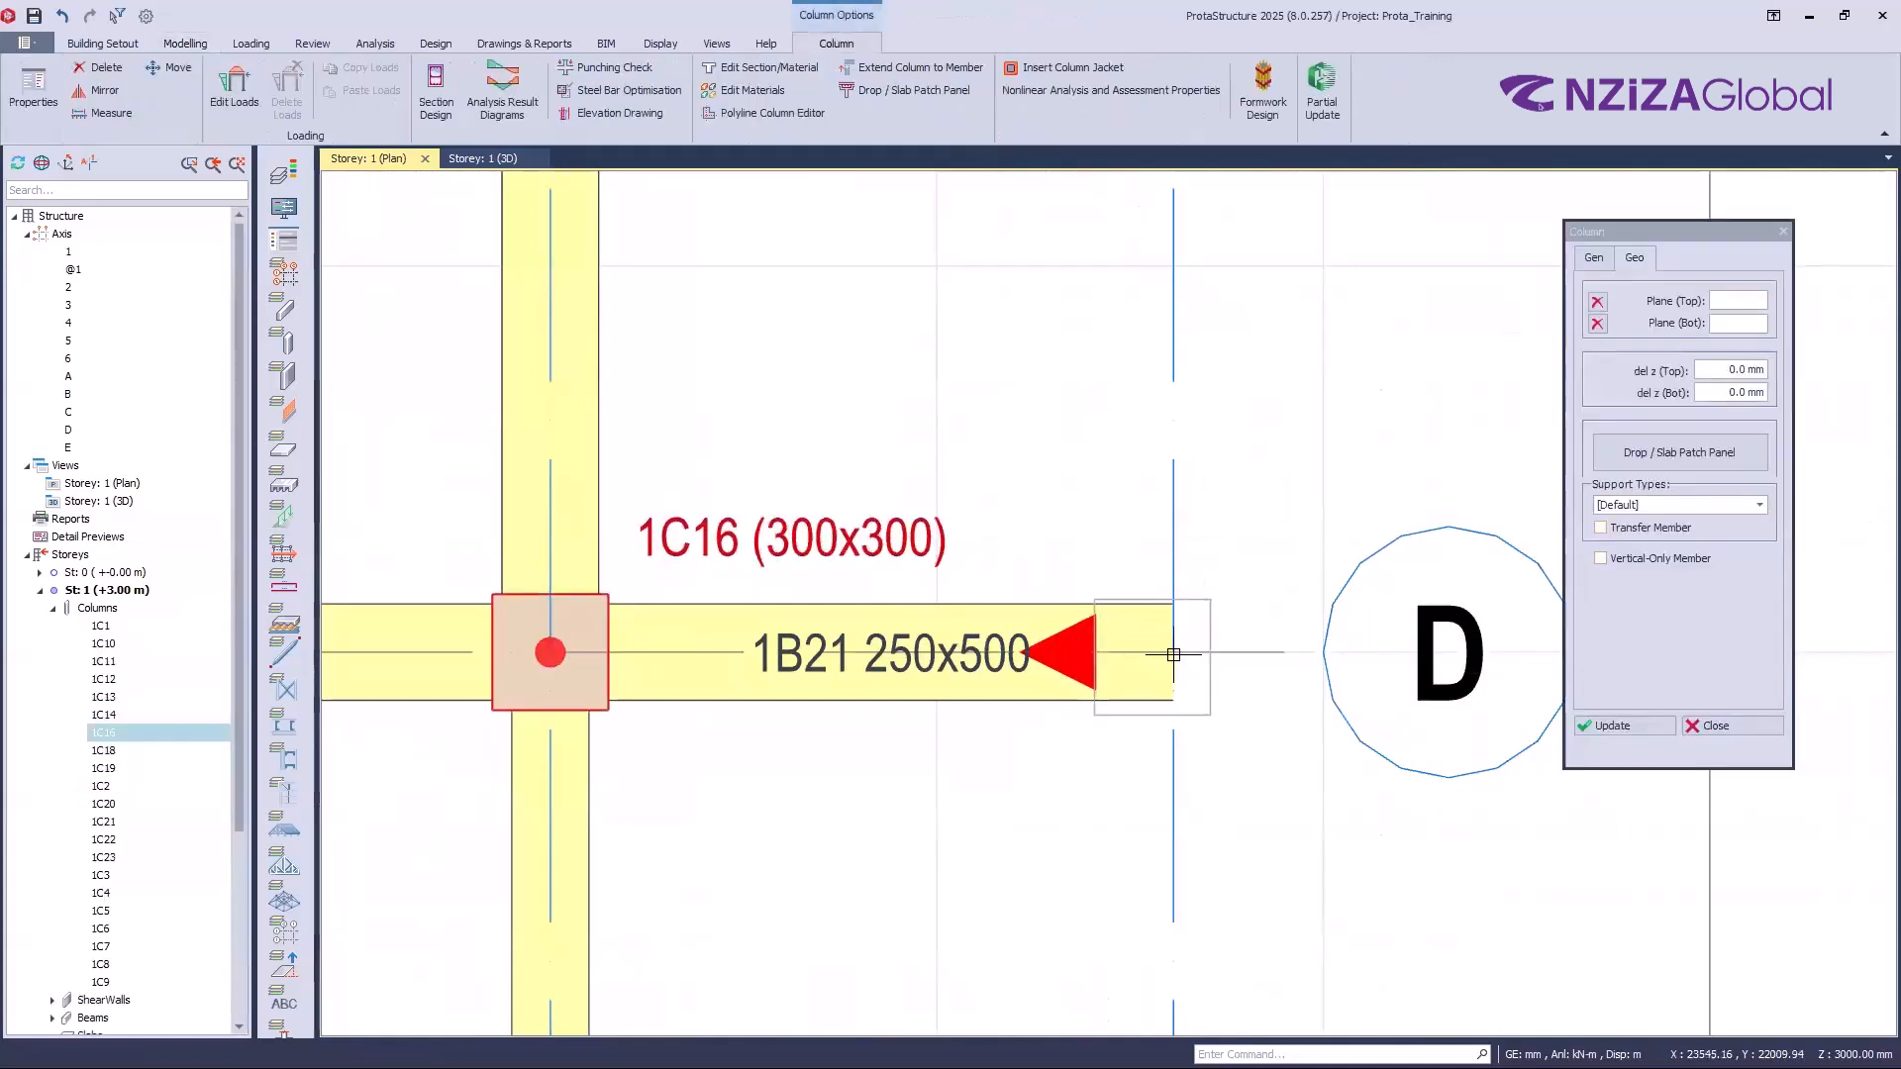
{"action": "left_click", "coordinate": [1713, 727]}
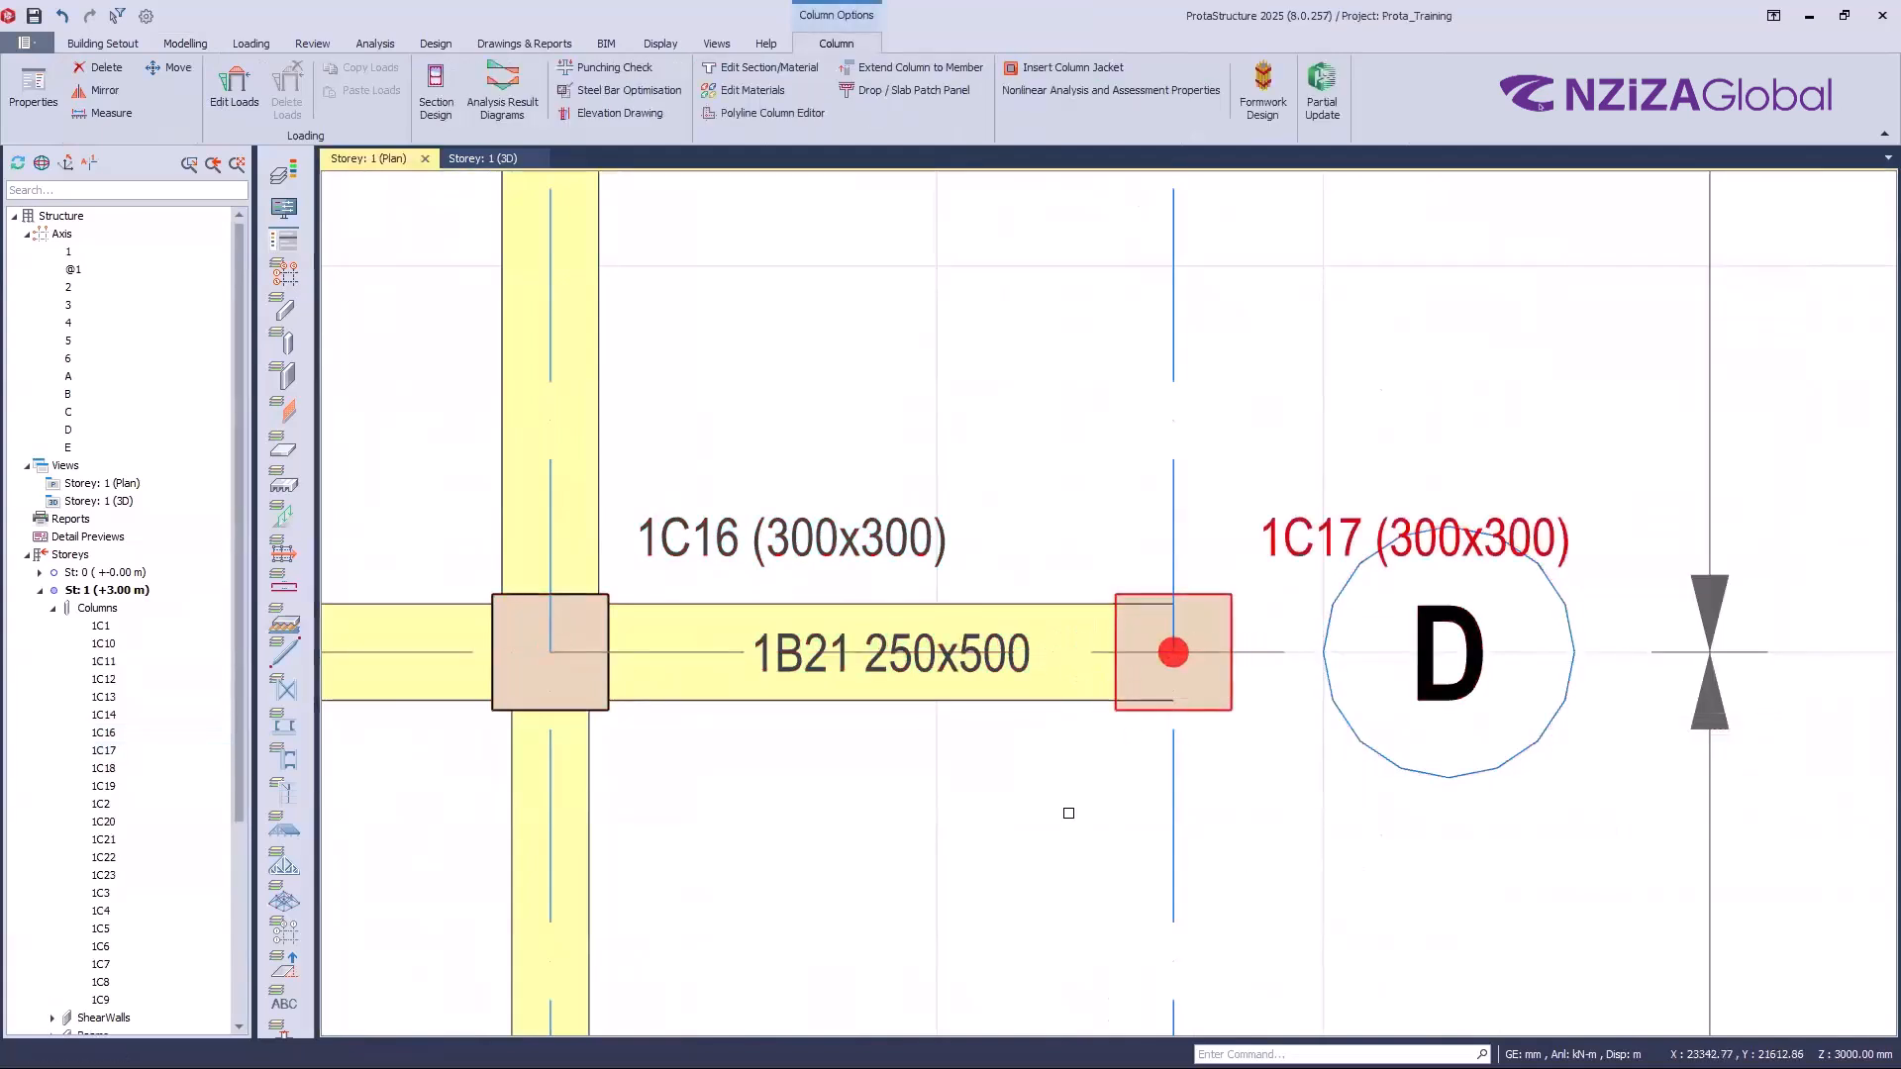
{"action": "key", "text": "Escape"}
{"action": "left_click", "coordinate": [1310, 524]}
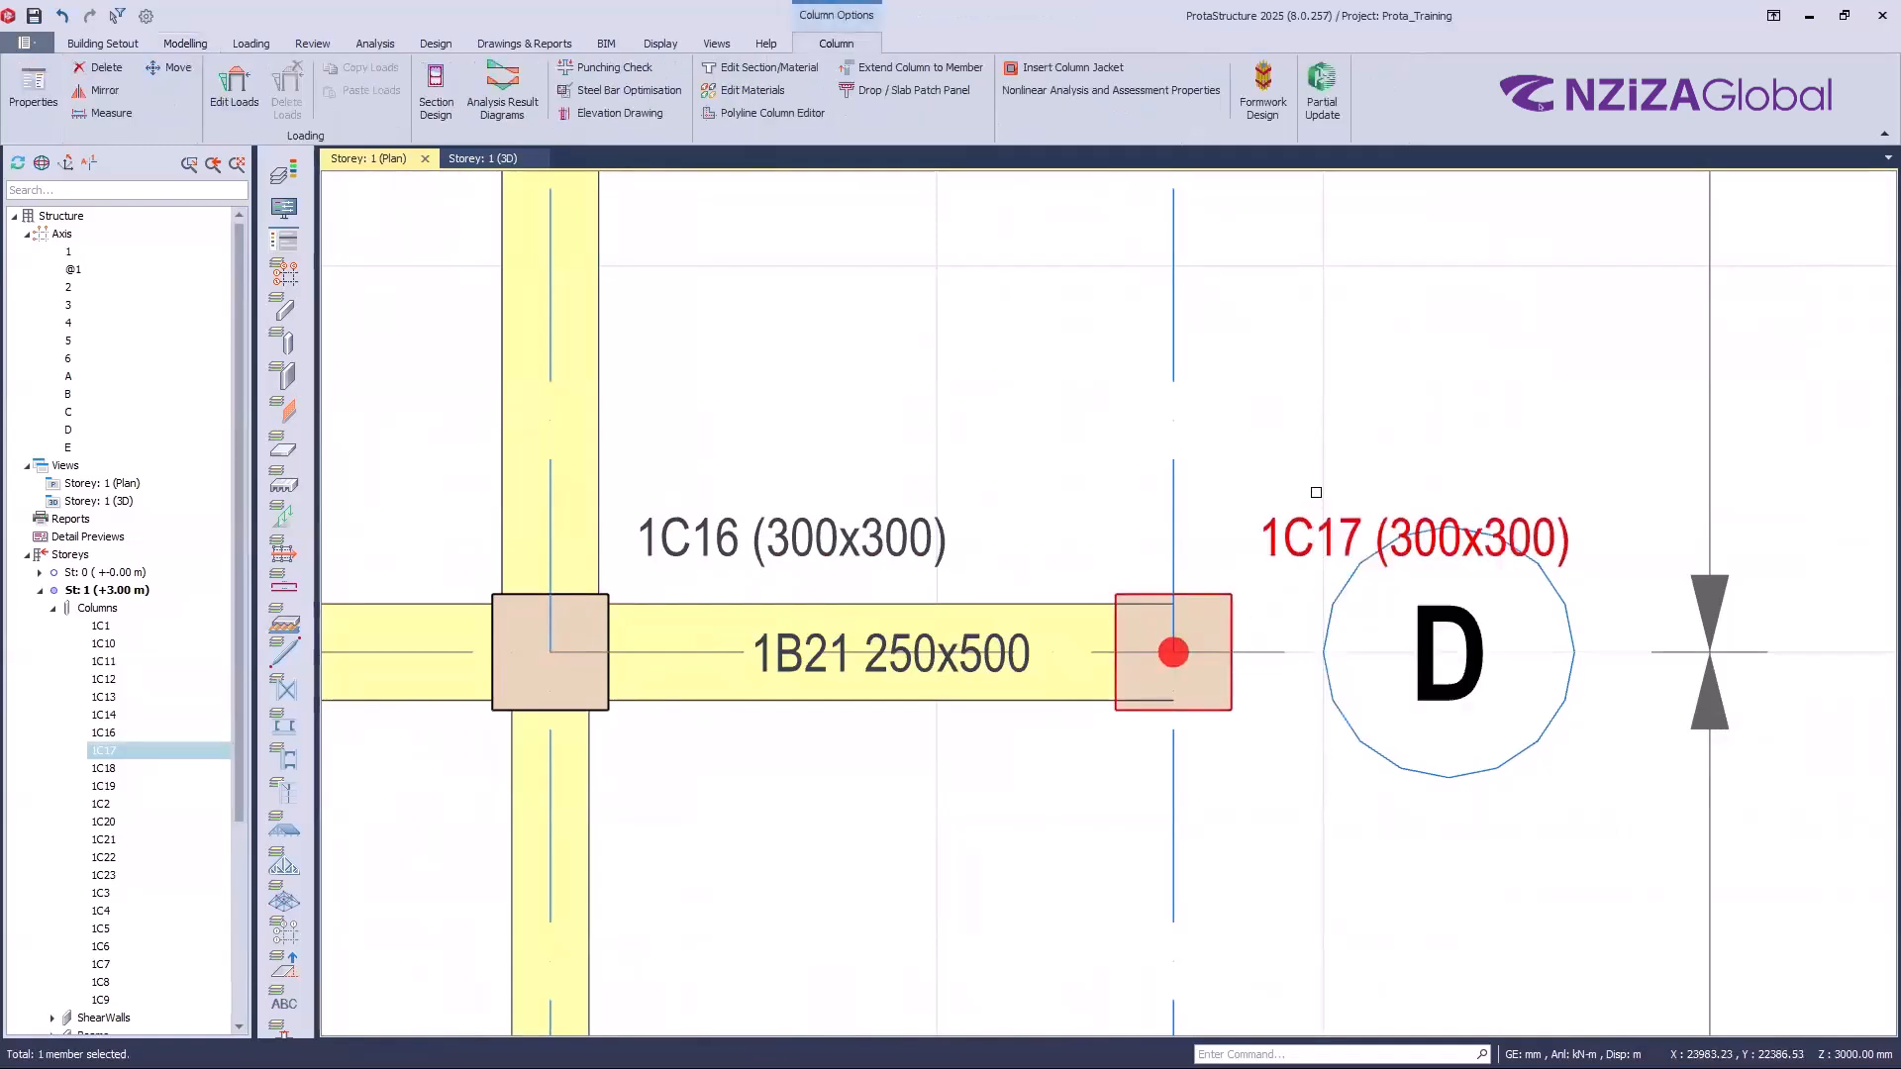
{"action": "key", "text": "Delete"}
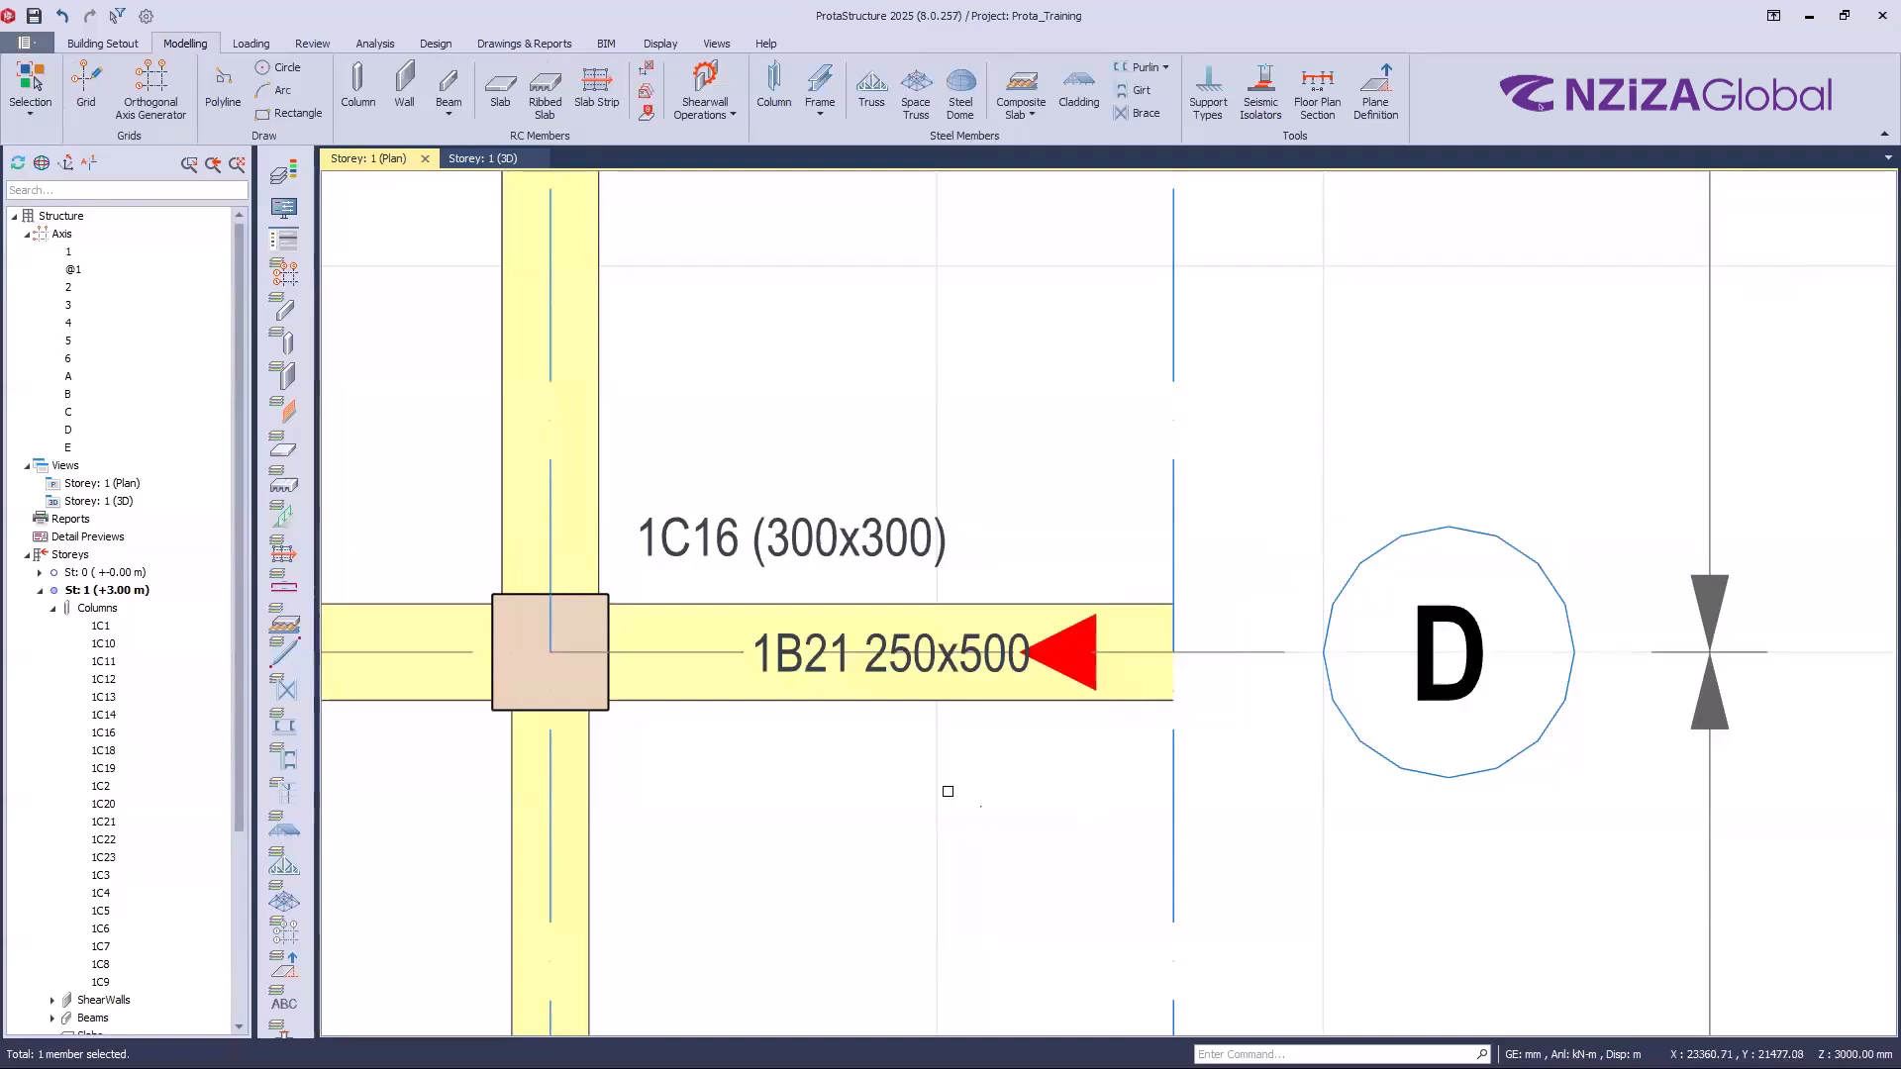
Step: Insert a 300 x 300 mm column at the D/6 axis intersection, at the outer end of beam 1B21
{"action": "left_click", "coordinate": [359, 87]}
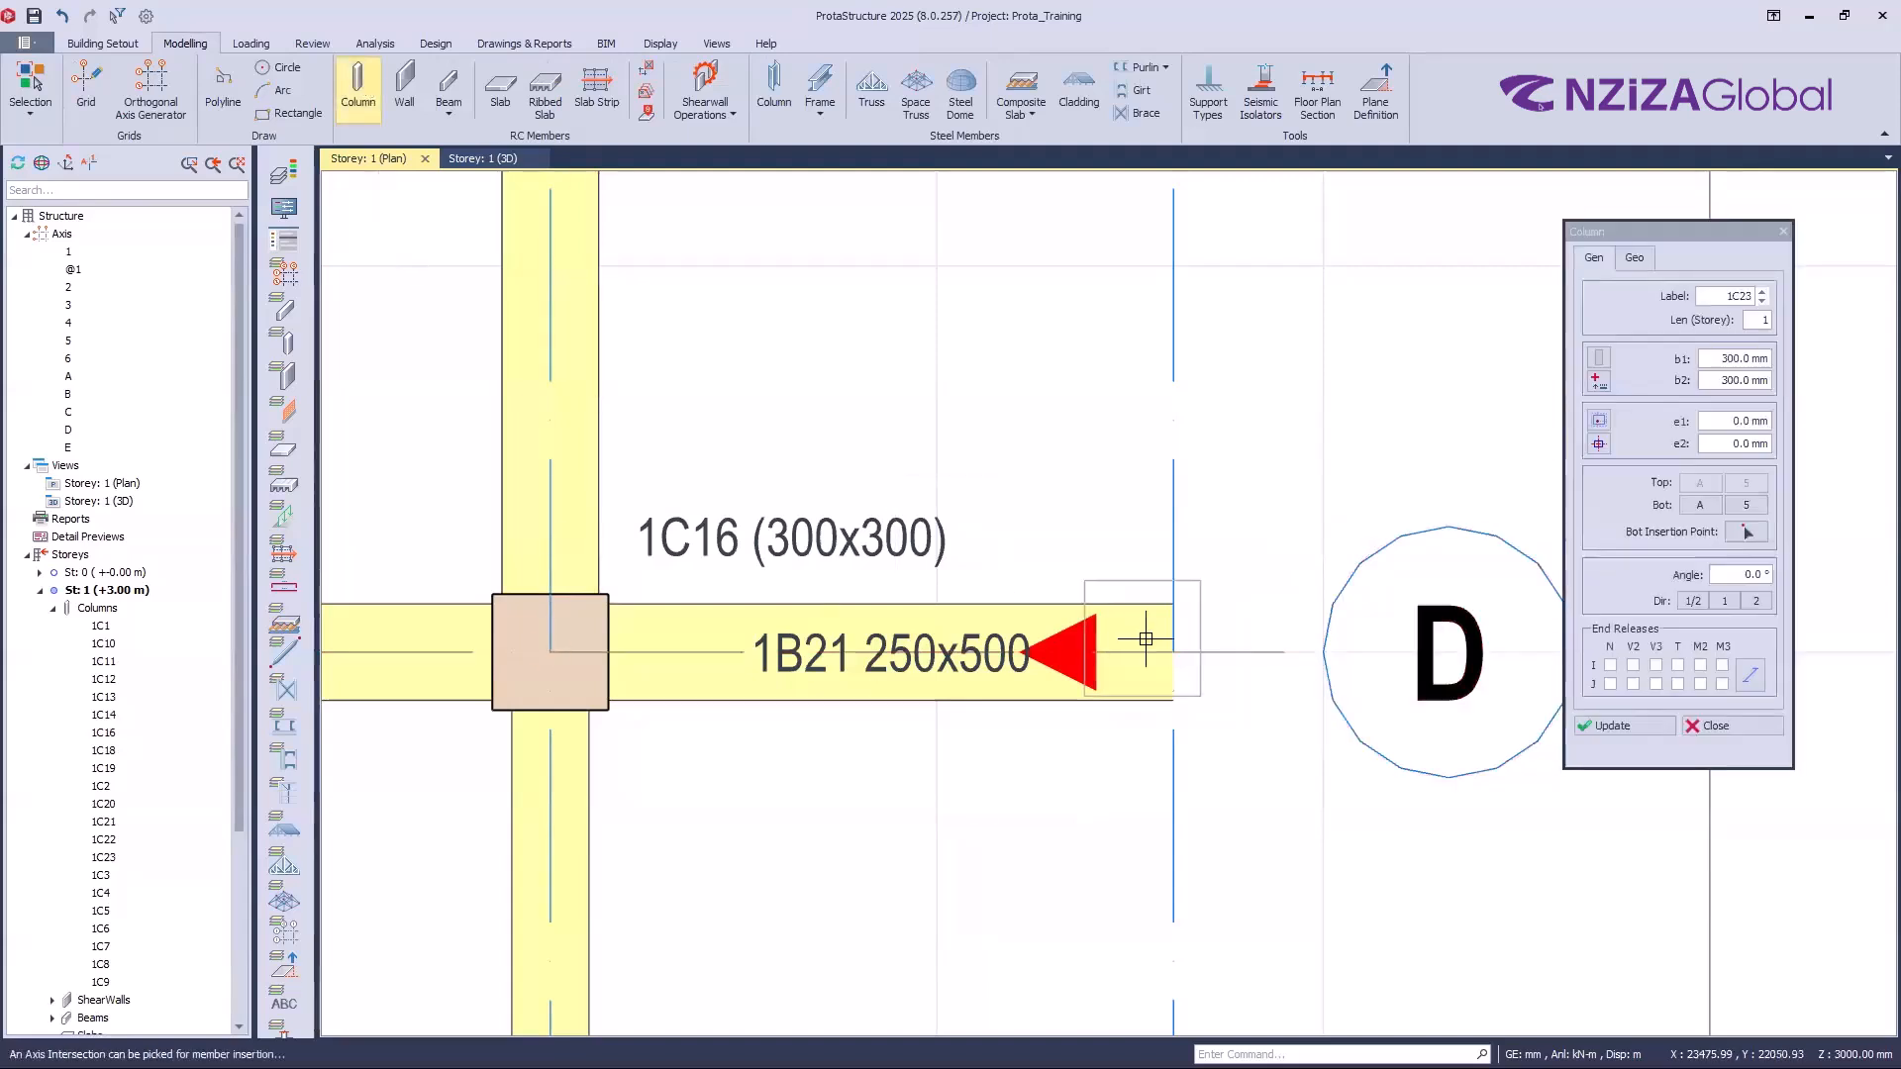
{"action": "left_click", "coordinate": [1163, 648]}
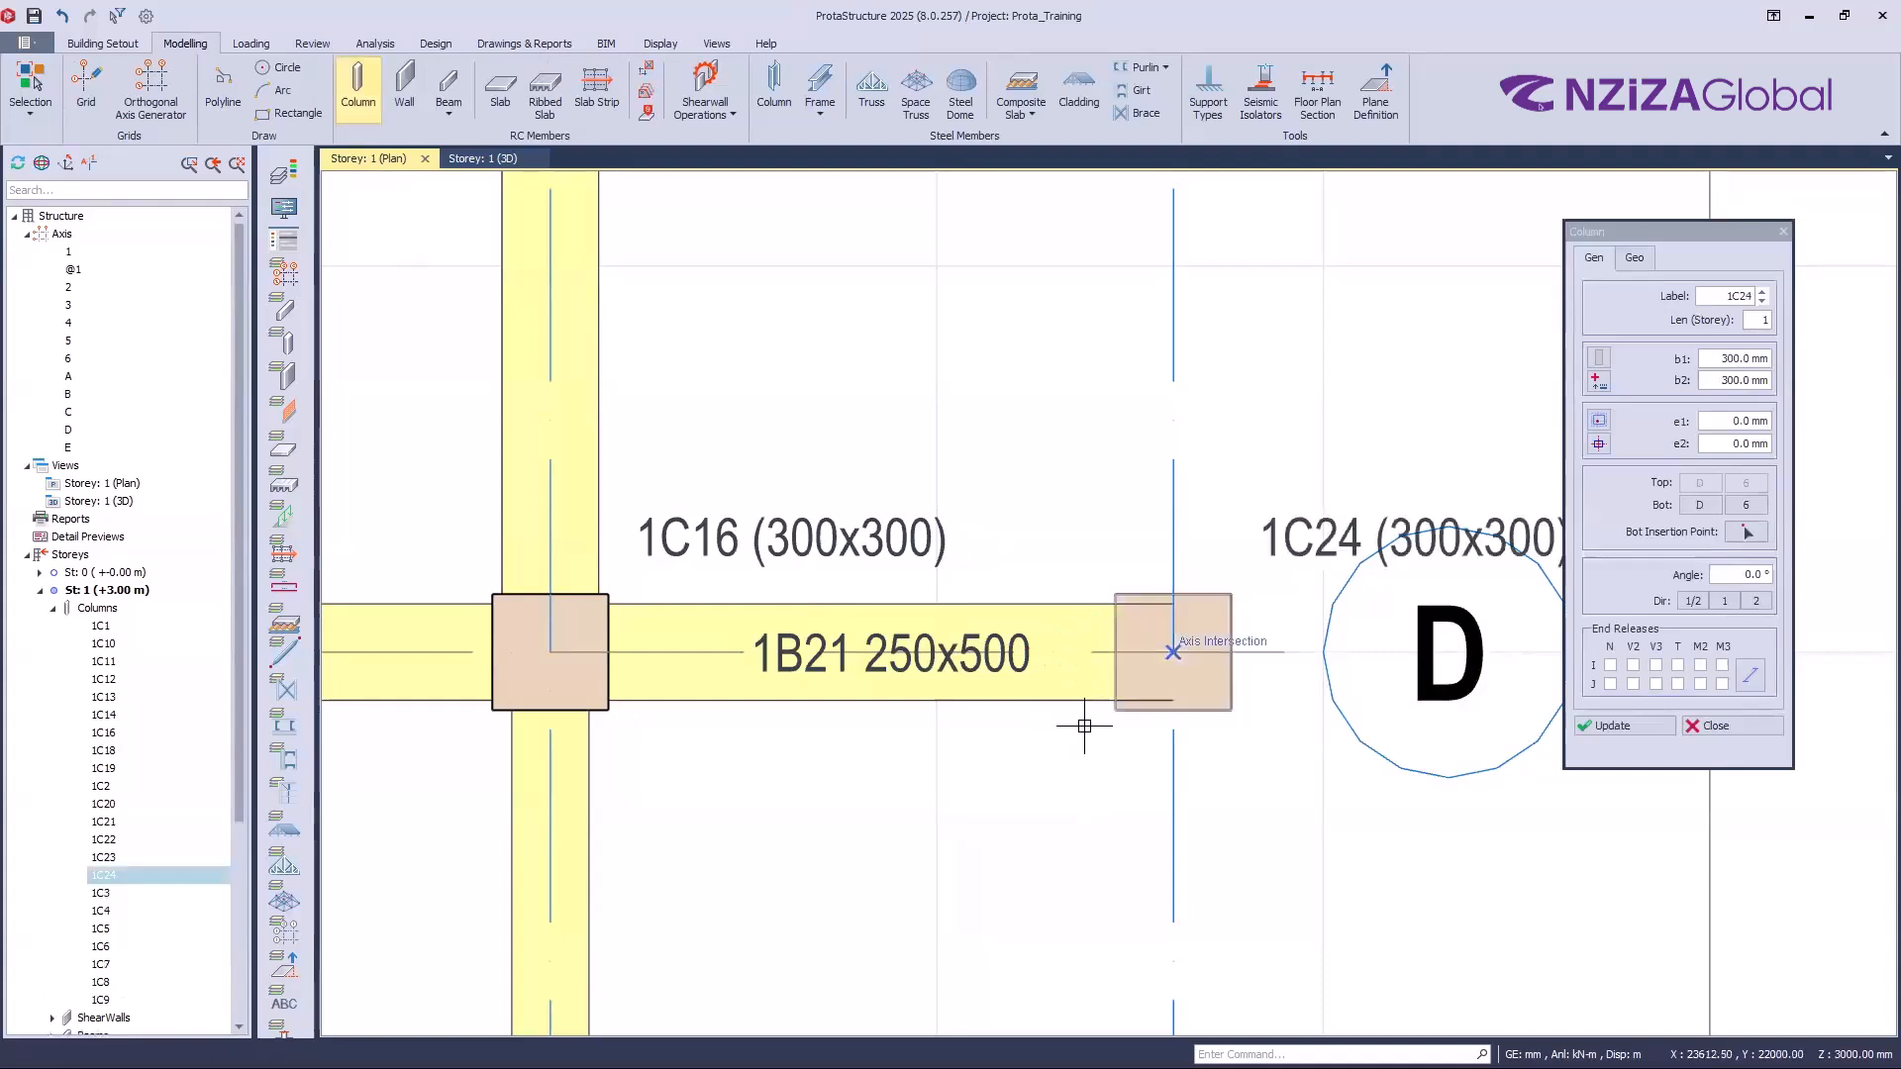
{"action": "key", "text": "Escape"}
Step: Check the I End Free and J End Free settings in the properties of beam 1B21, and close them
{"action": "left_click", "coordinate": [1070, 654]}
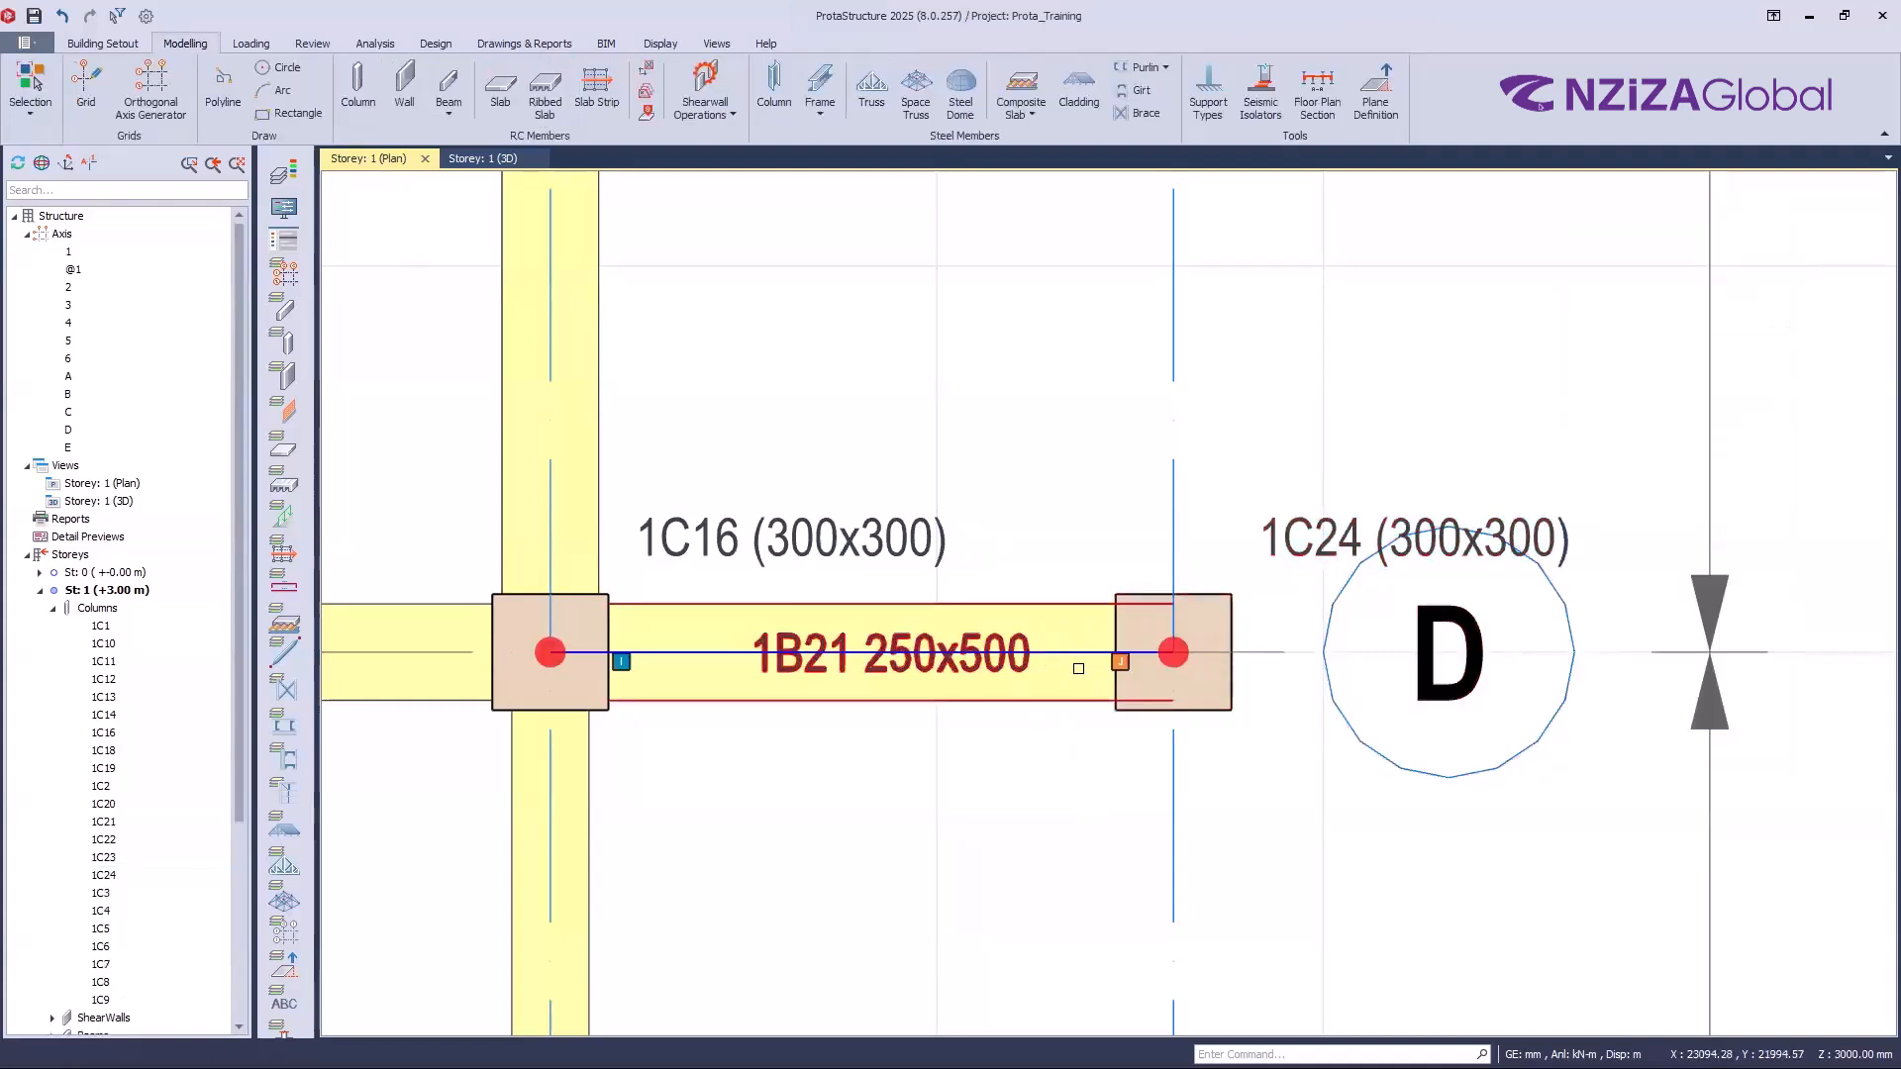
{"action": "key", "text": "Escape"}
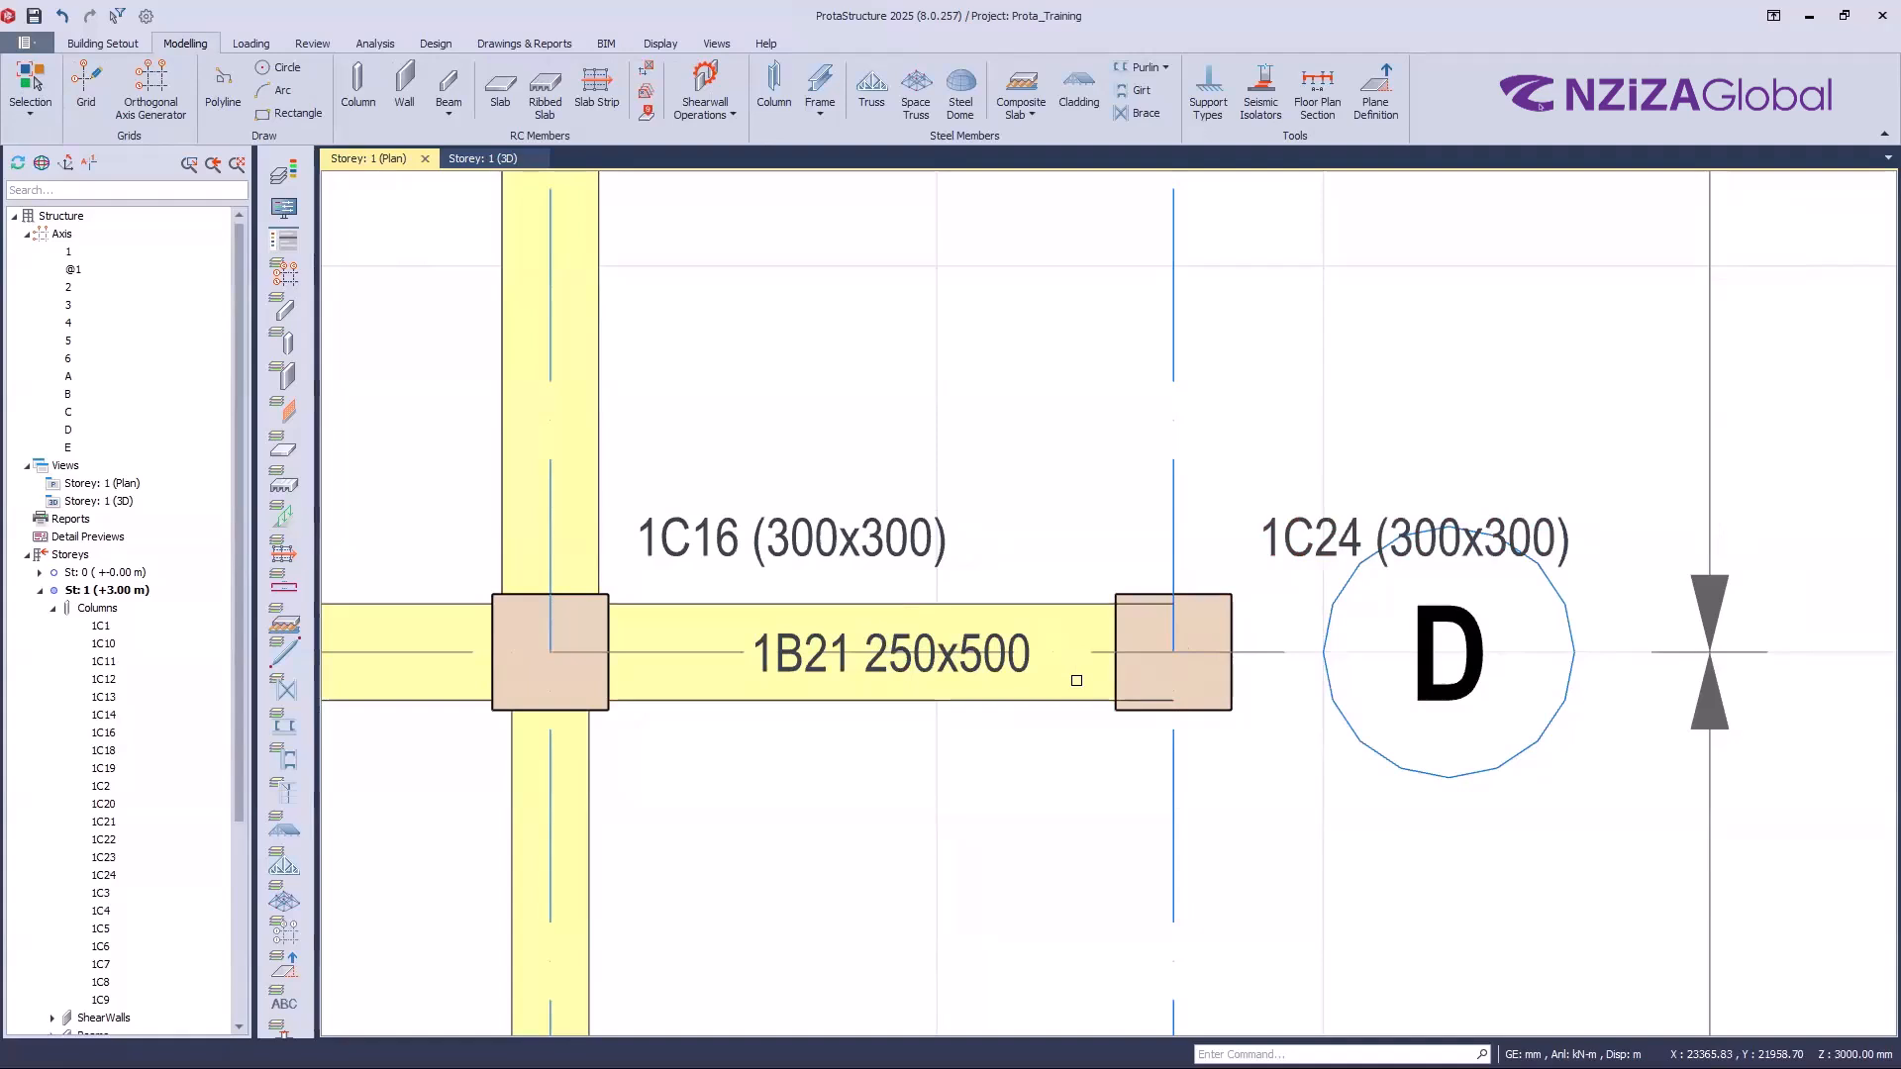
{"action": "left_click", "coordinate": [996, 705]}
{"action": "key", "text": "Escape"}
{"action": "left_click", "coordinate": [935, 607]}
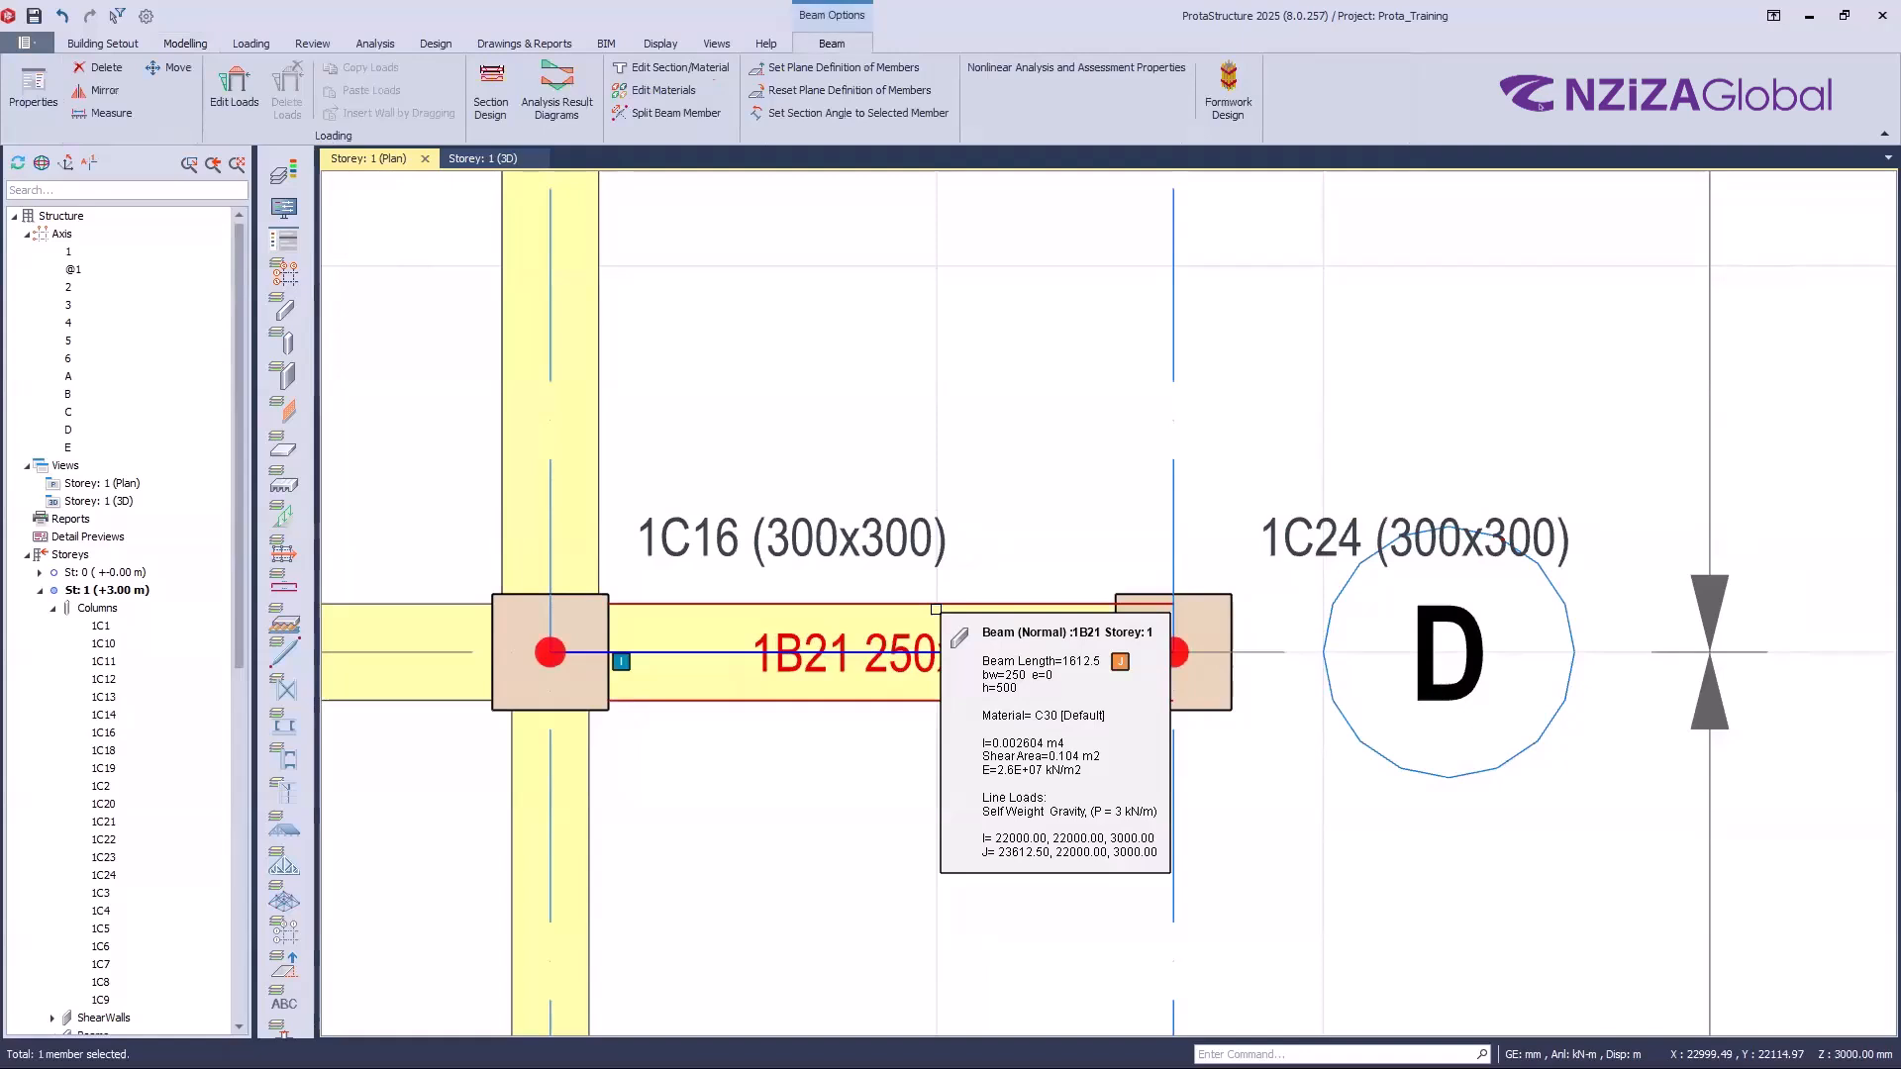
{"action": "double_click", "coordinate": [933, 613]}
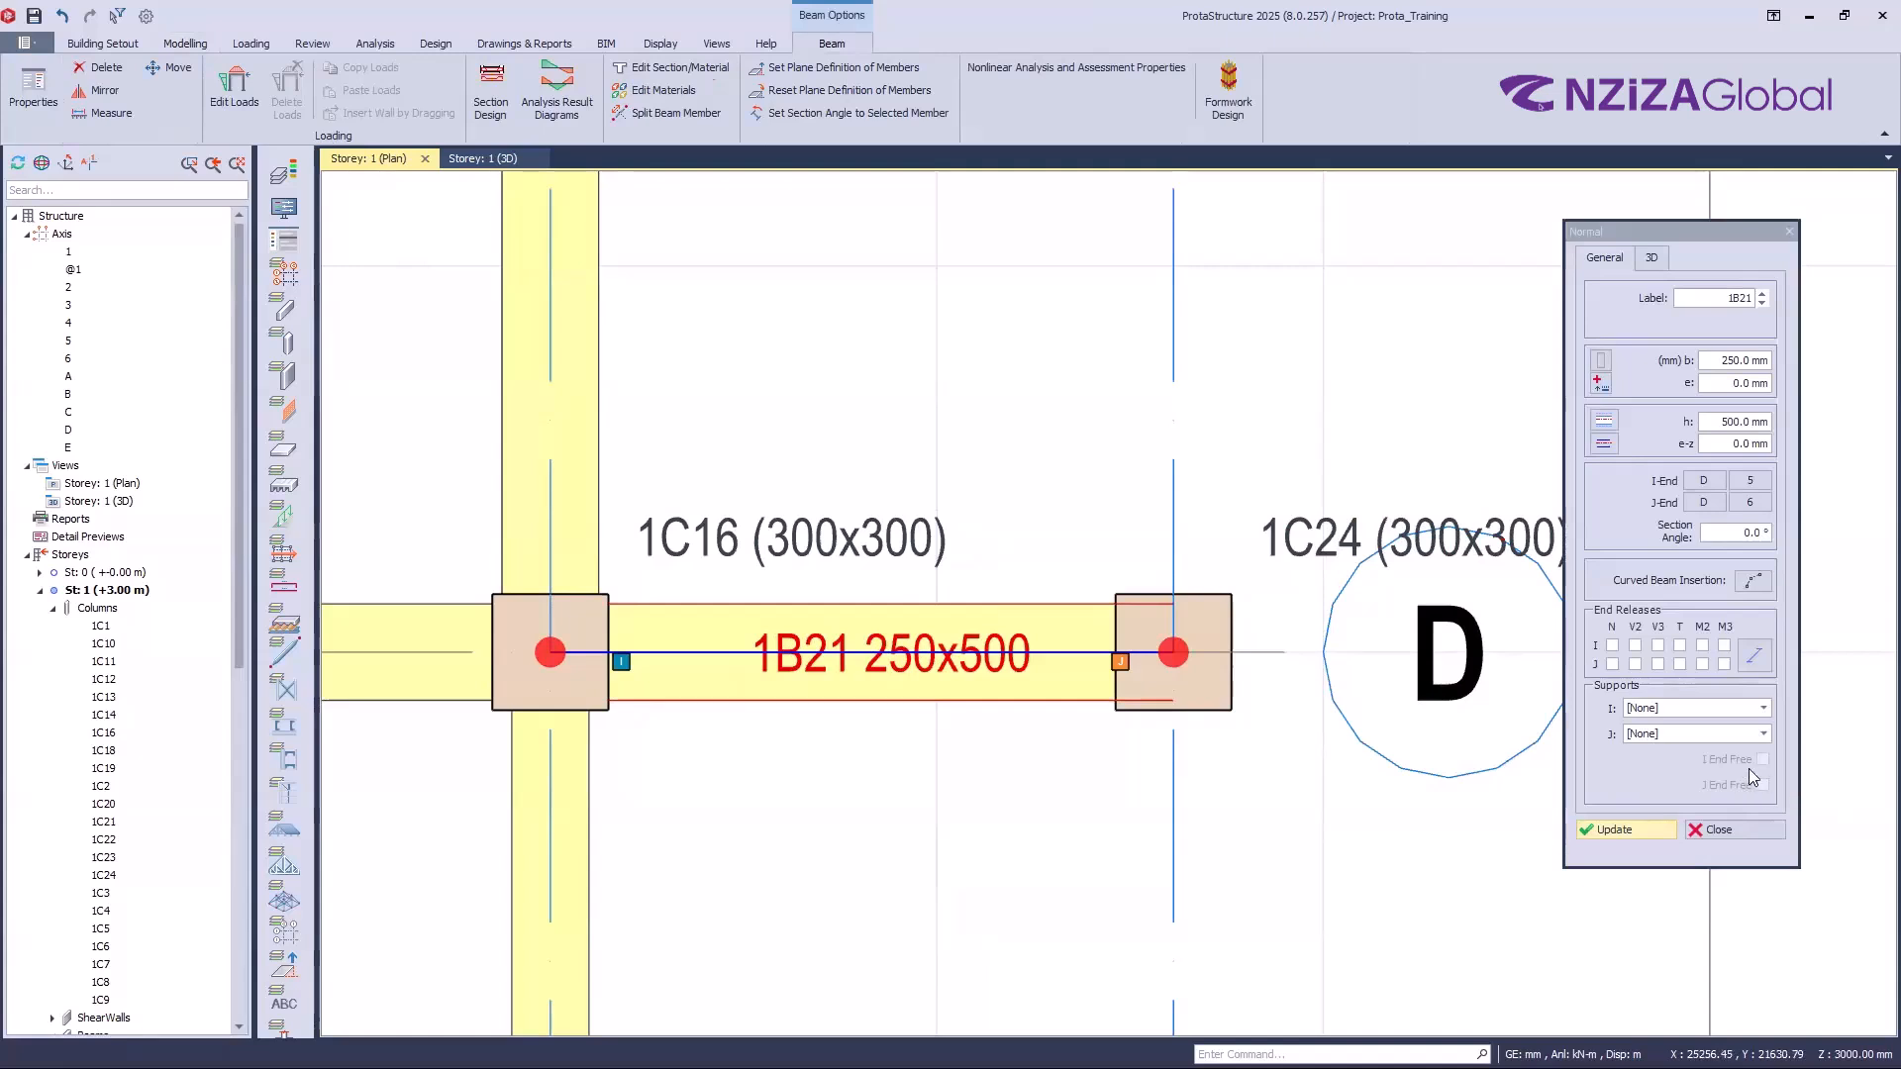
{"action": "left_click", "coordinate": [1758, 835]}
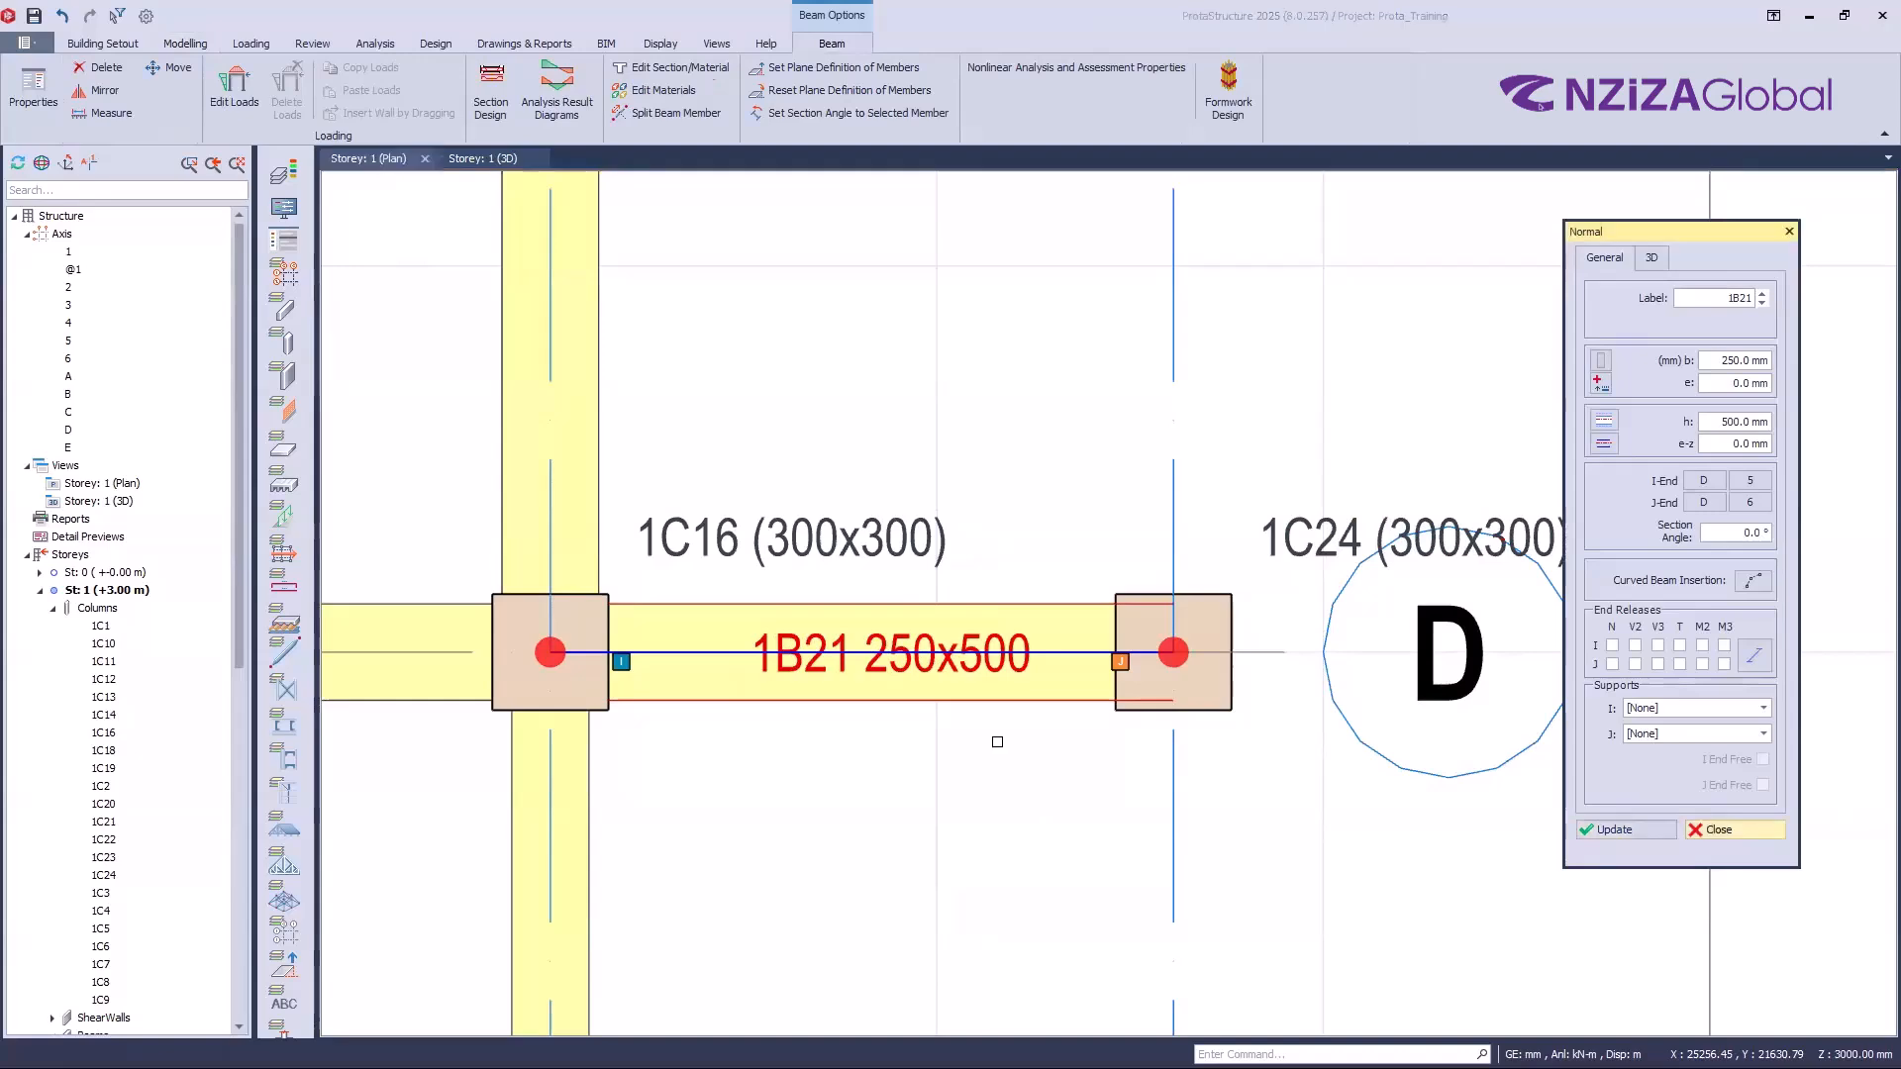
Step: Try to mark the J end of beam 1B21 as a free cantilever end, and clear the selection
{"action": "left_click", "coordinate": [936, 605]}
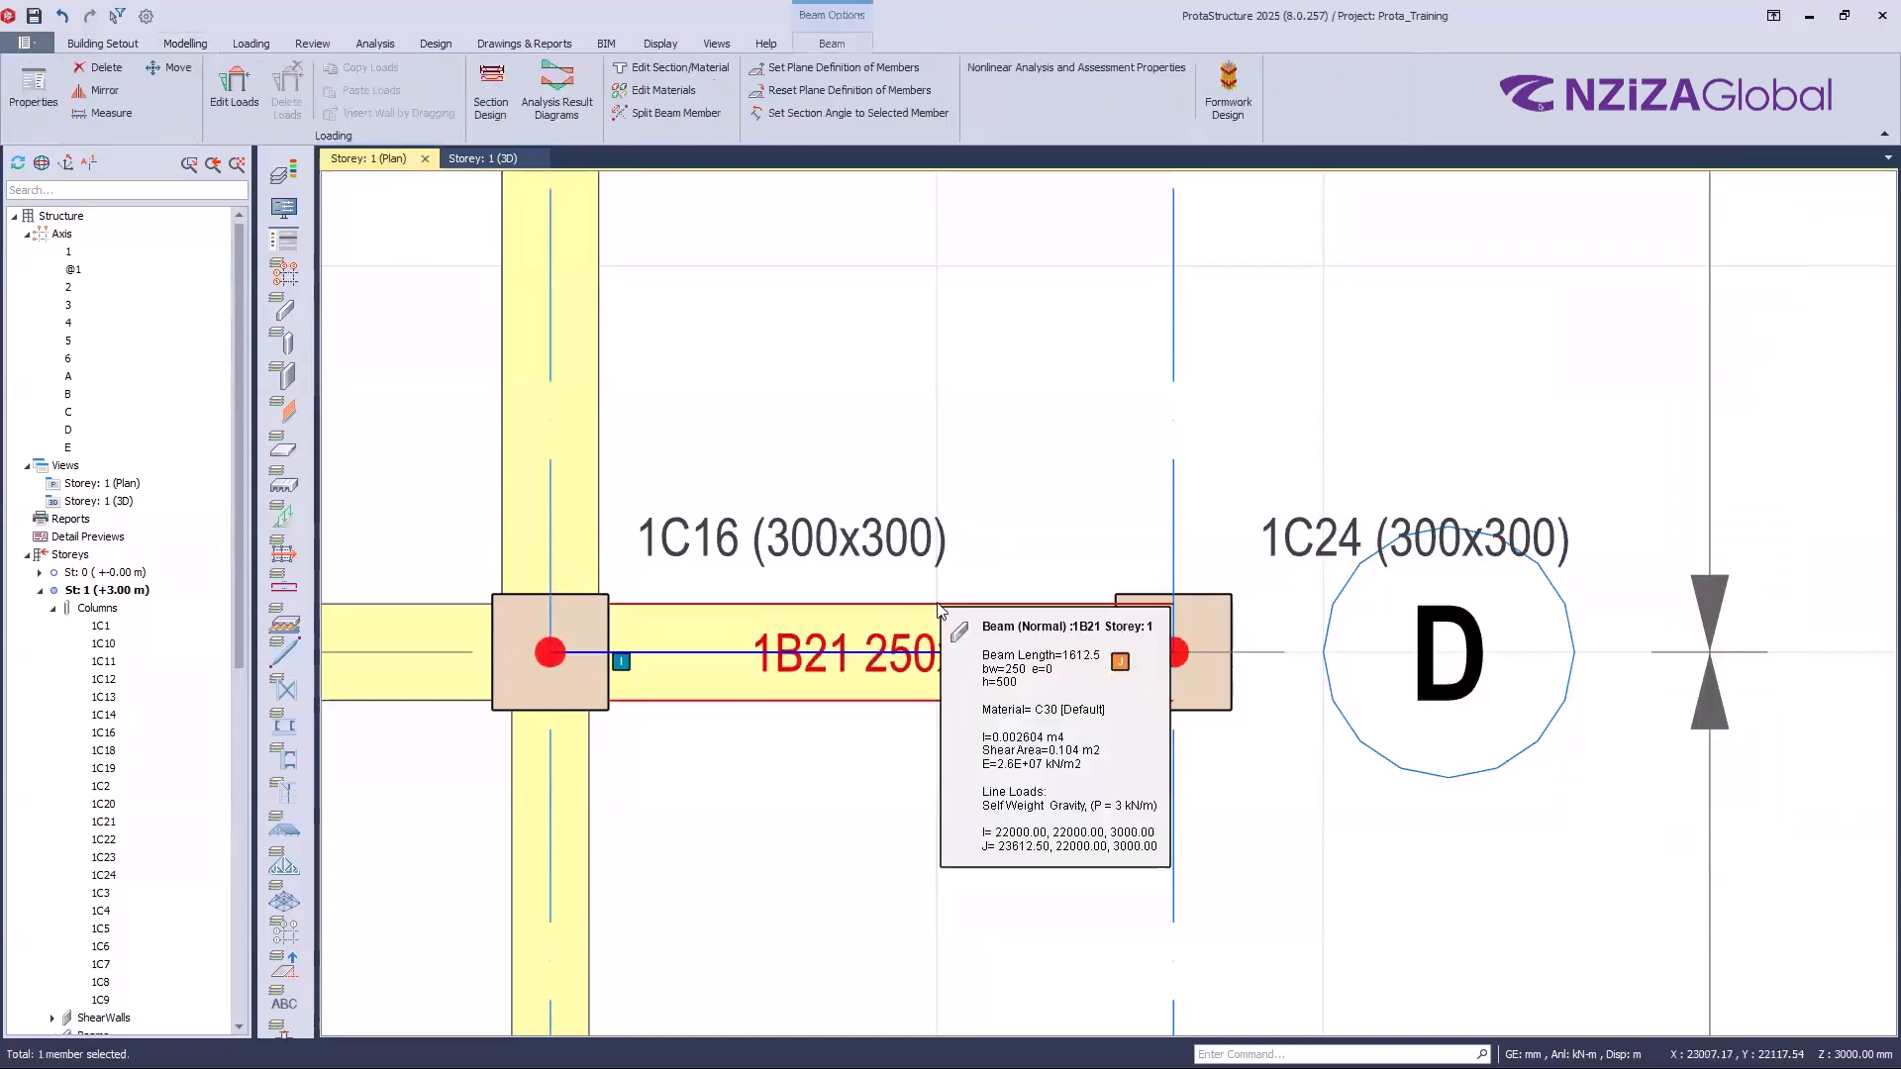
{"action": "right_click", "coordinate": [938, 608]}
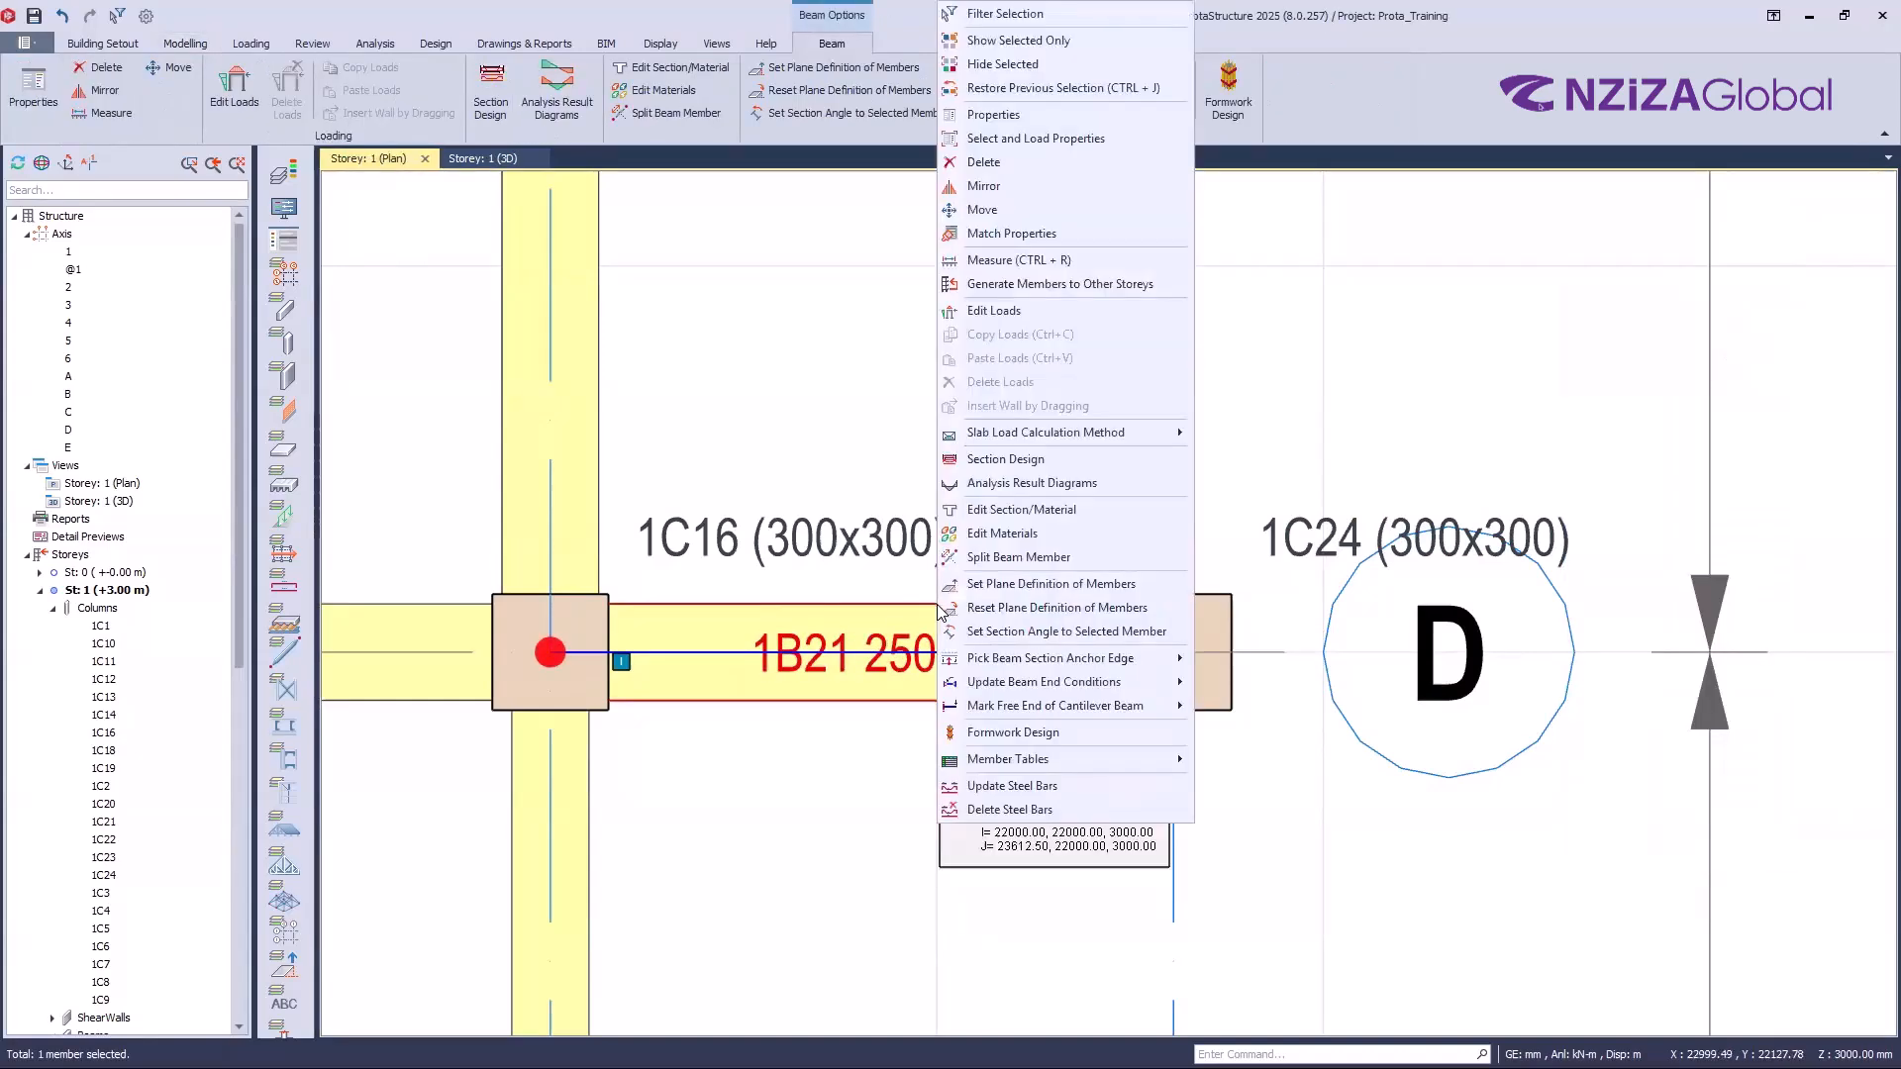
{"action": "mouse_move", "coordinate": [1064, 713]}
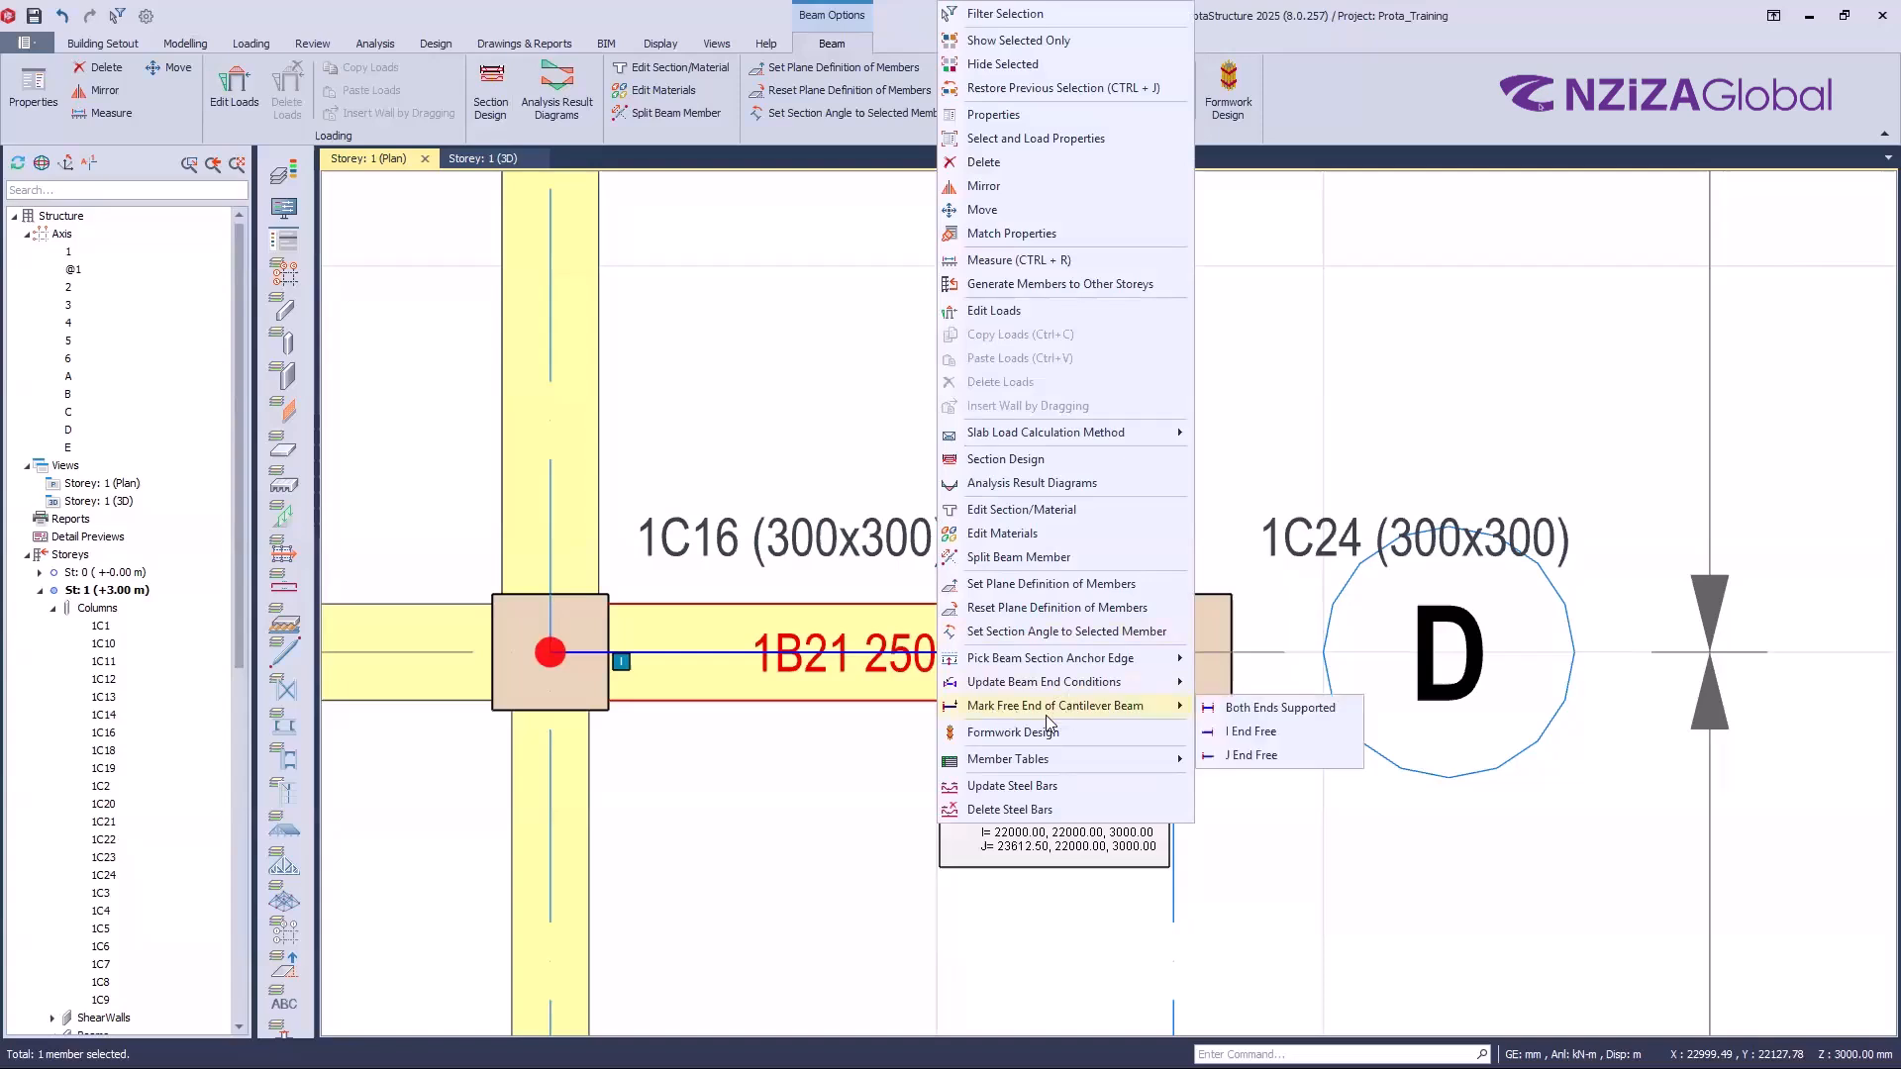
{"action": "left_click", "coordinate": [1264, 759]}
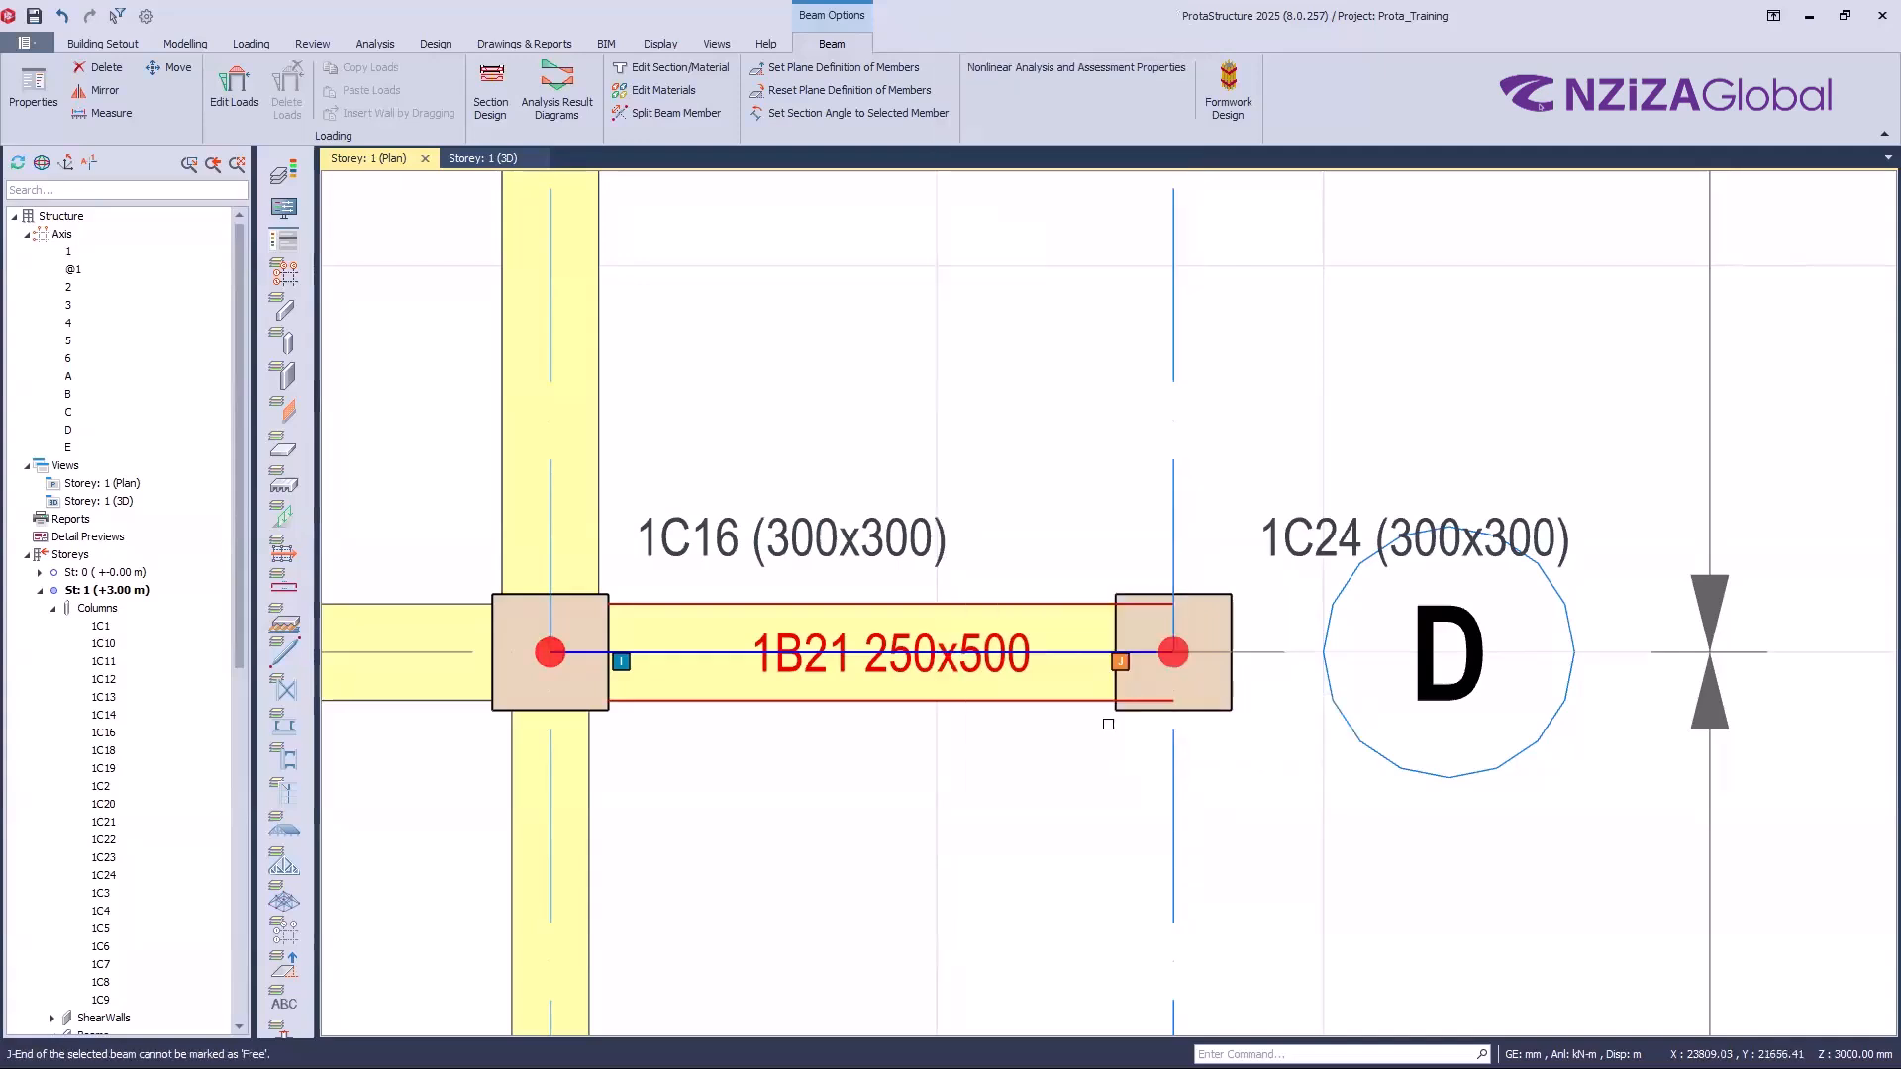
{"action": "key", "text": "Escape"}
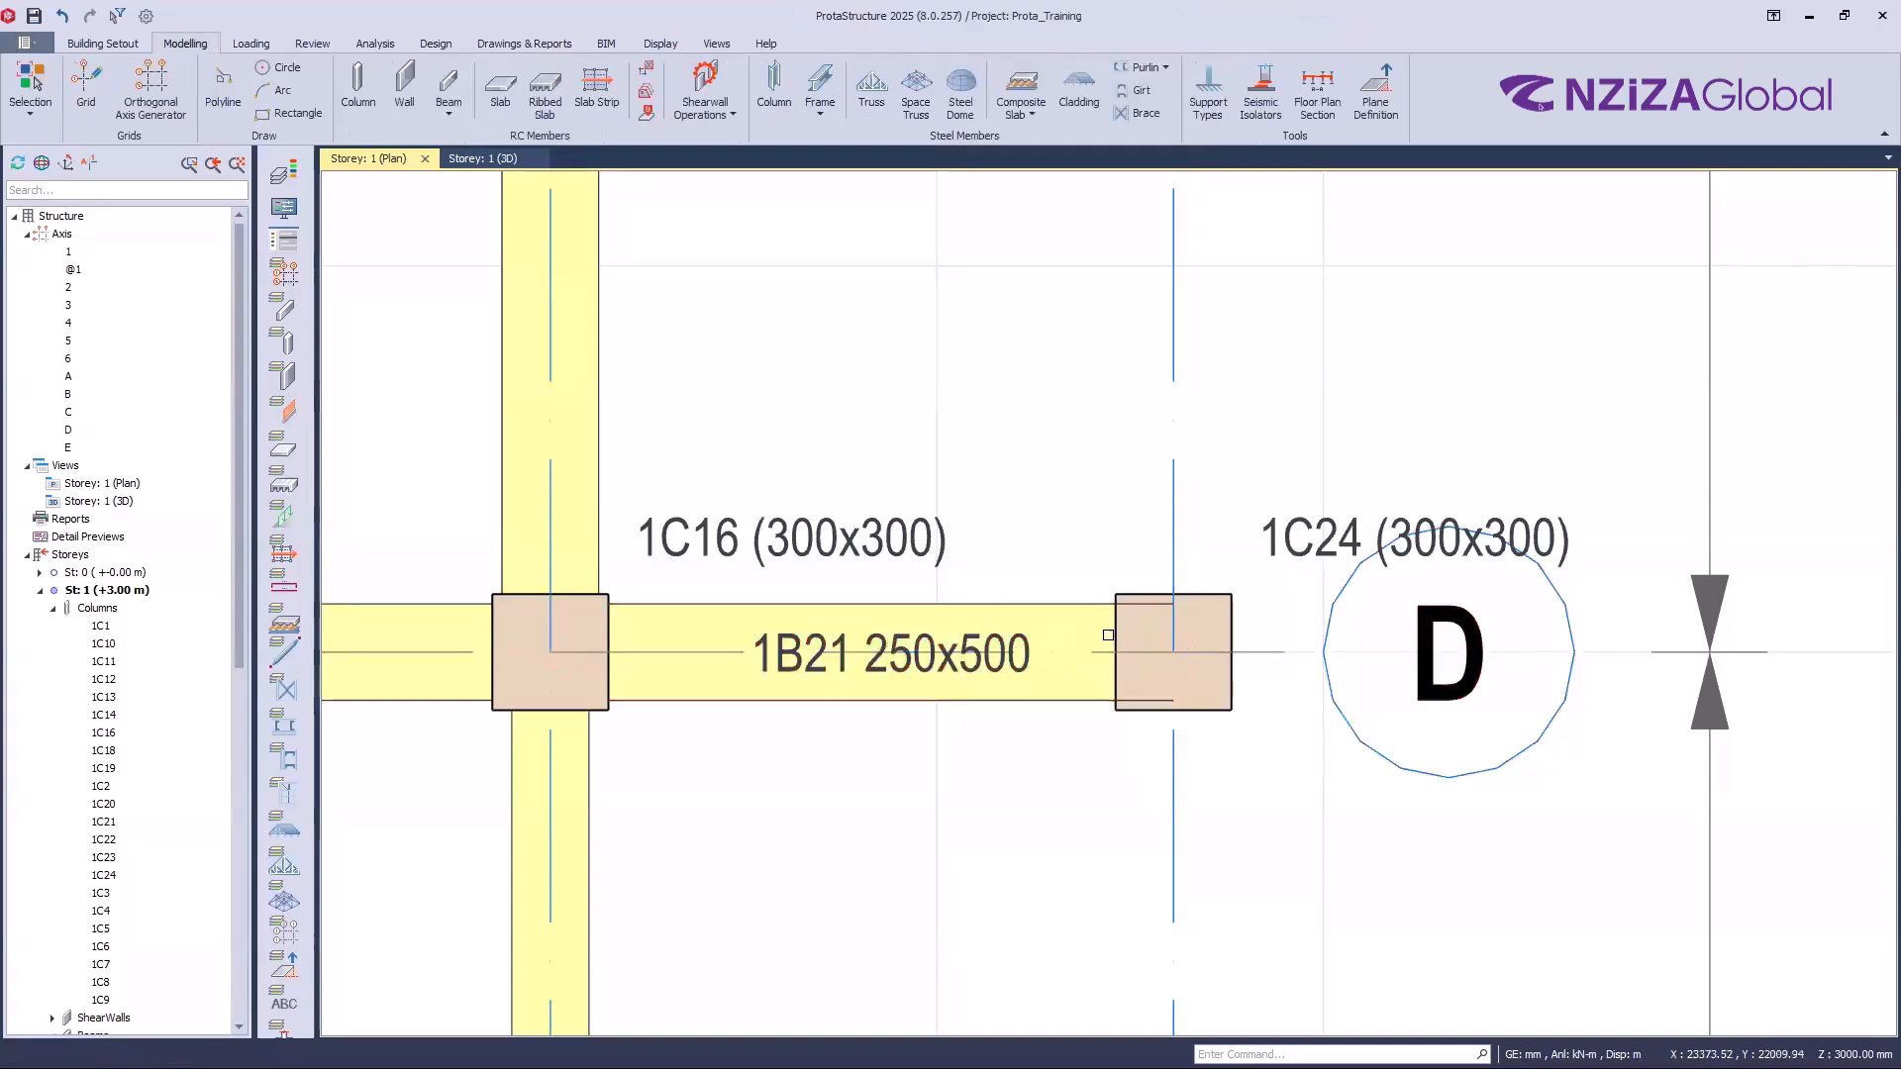
{"action": "left_click", "coordinate": [475, 160]}
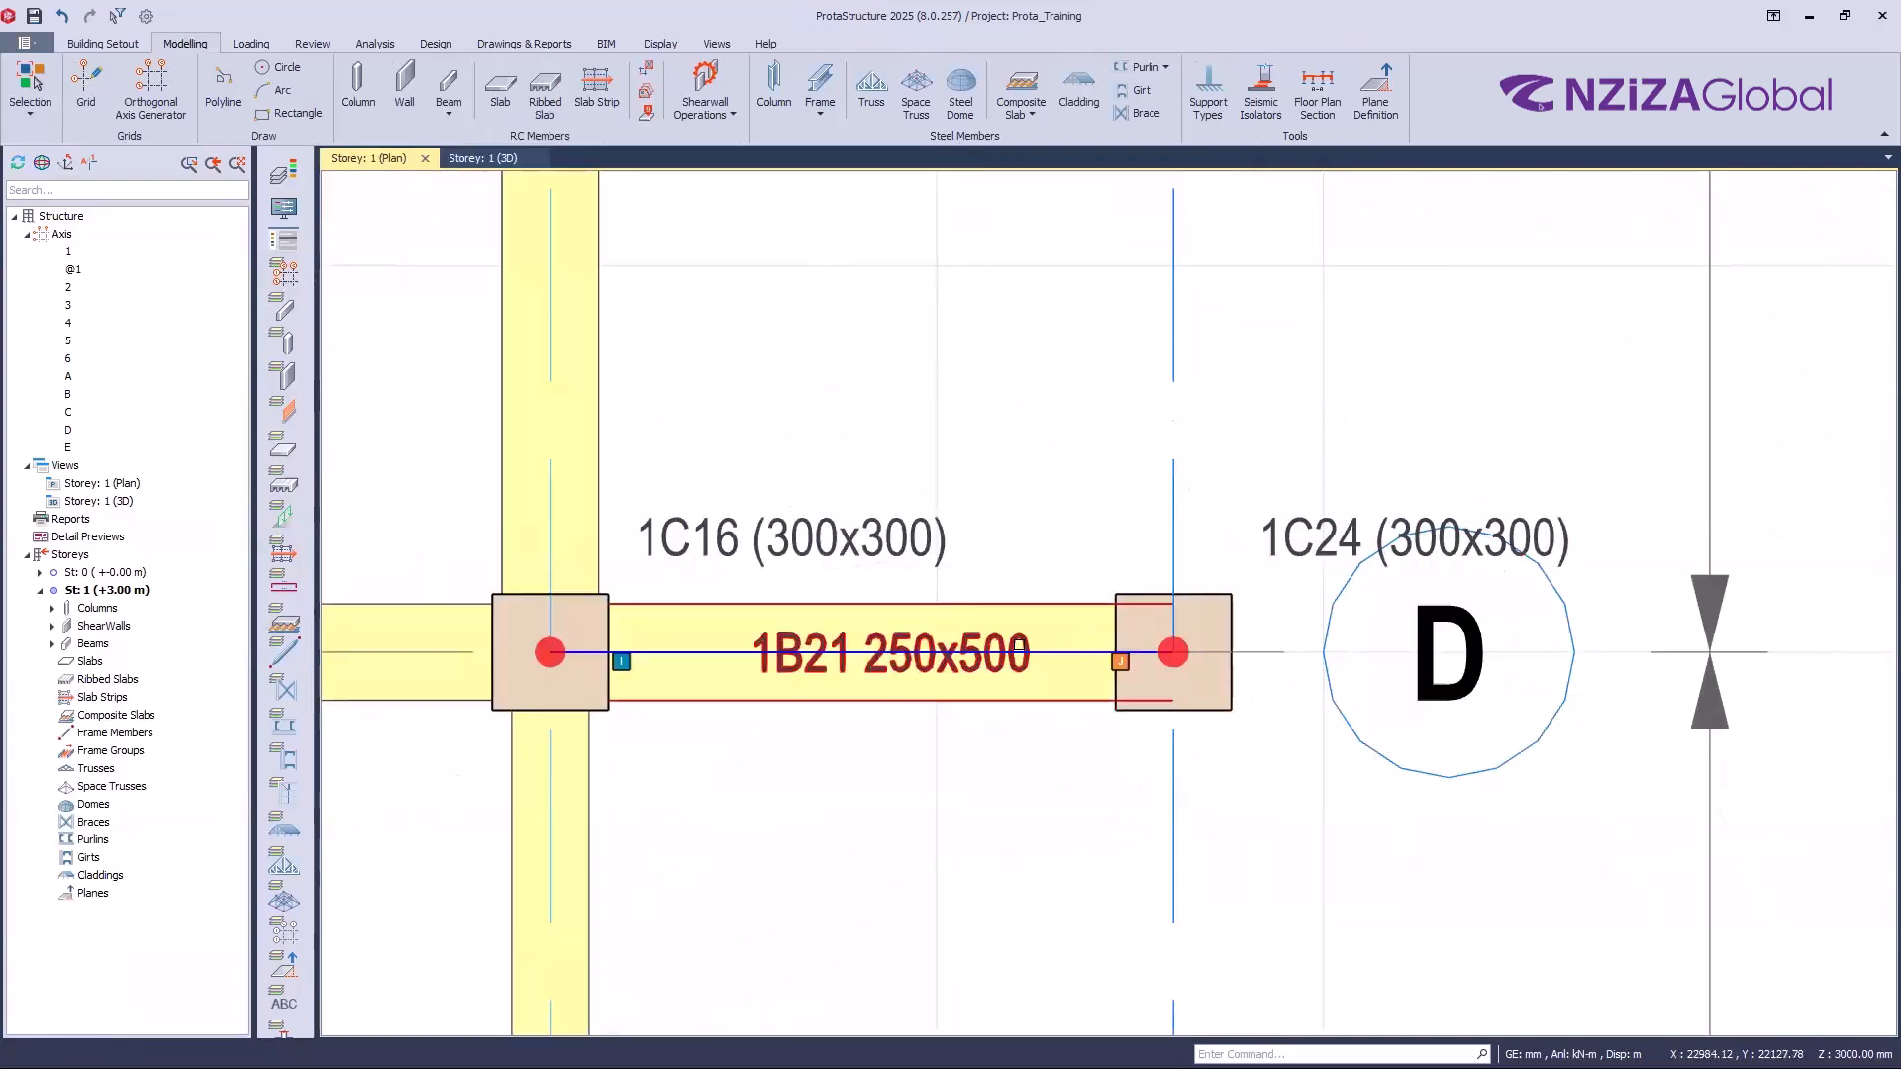
{"action": "key", "text": "ctrl"}
{"action": "key", "text": "ctrl"}
{"action": "key", "text": "ctrl"}
{"action": "key", "text": "ctrl"}
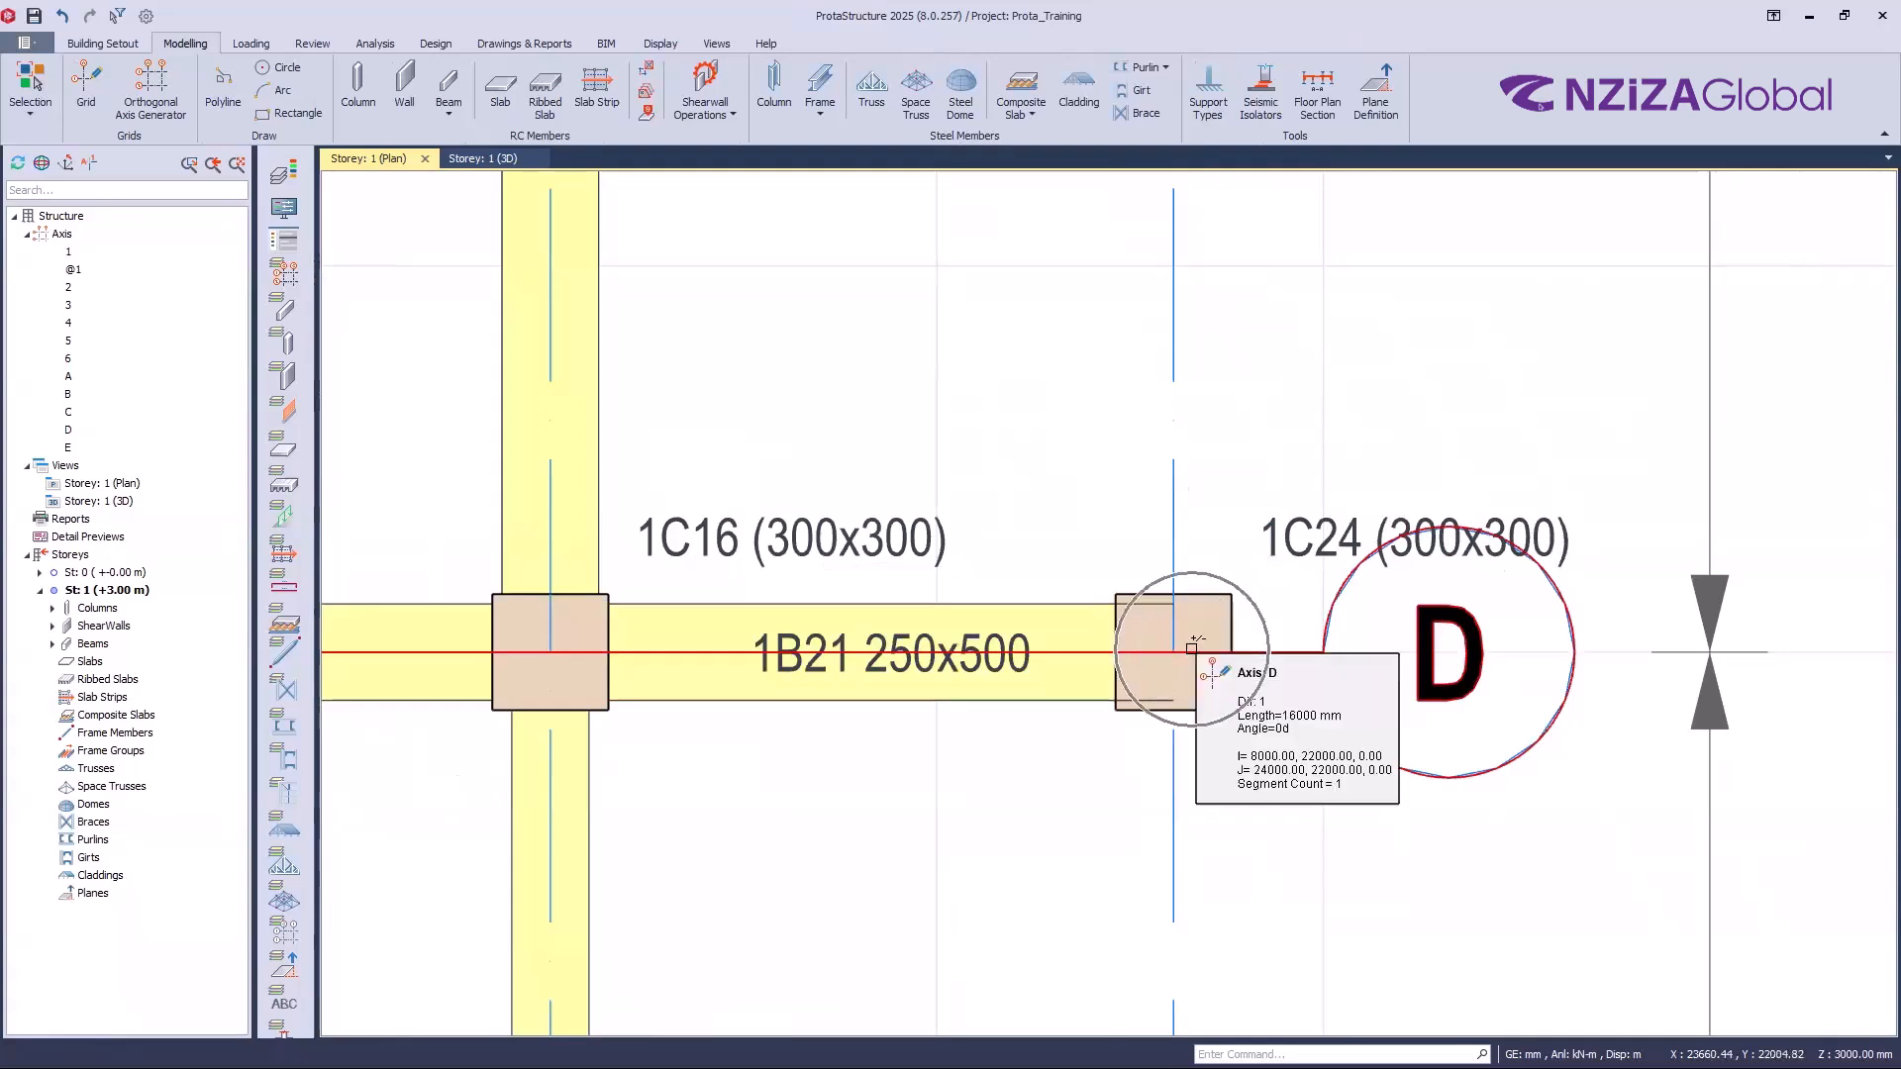
{"action": "key", "text": "ctrl"}
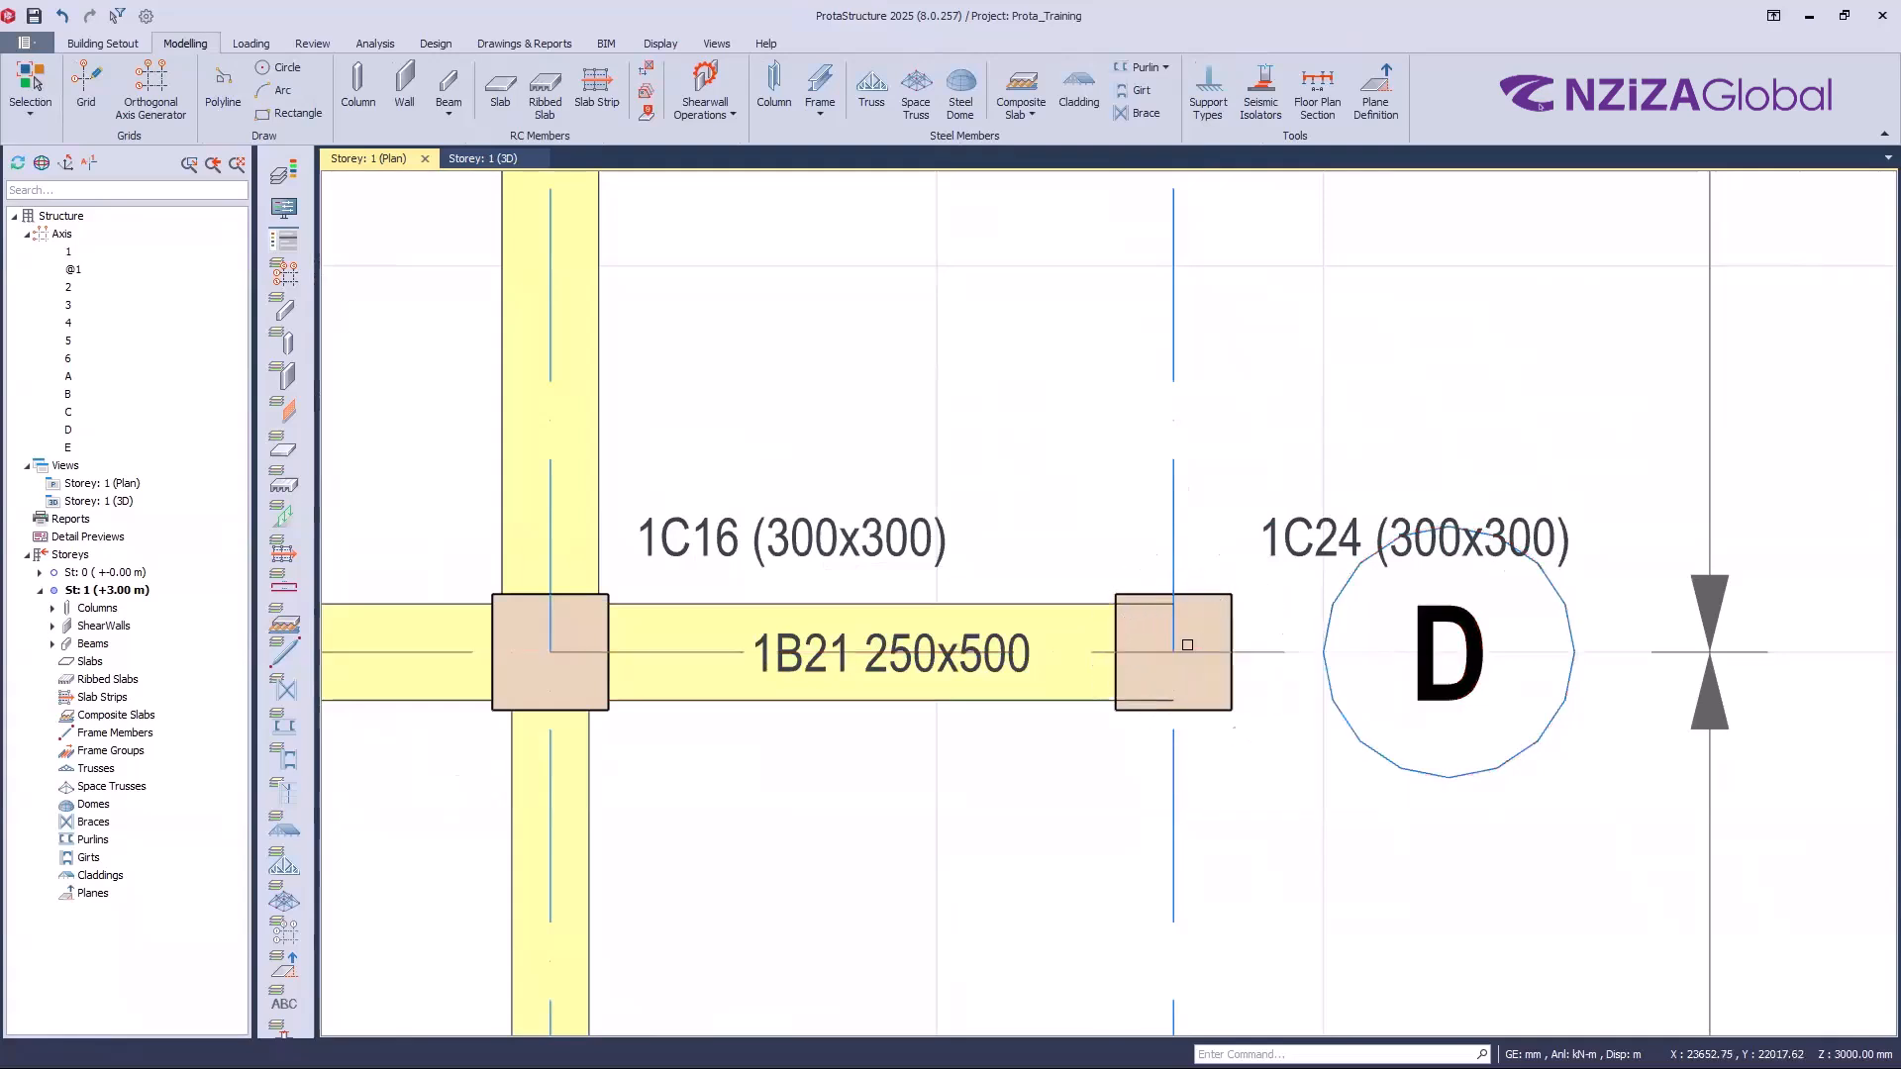
Step: Examine the whole Storey 1 frame, with its columns, beams and shear walls, in the plan and from several sides in 3D
{"action": "scroll", "coordinate": [1134, 468], "scroll_direction": "down", "scroll_amount": 3}
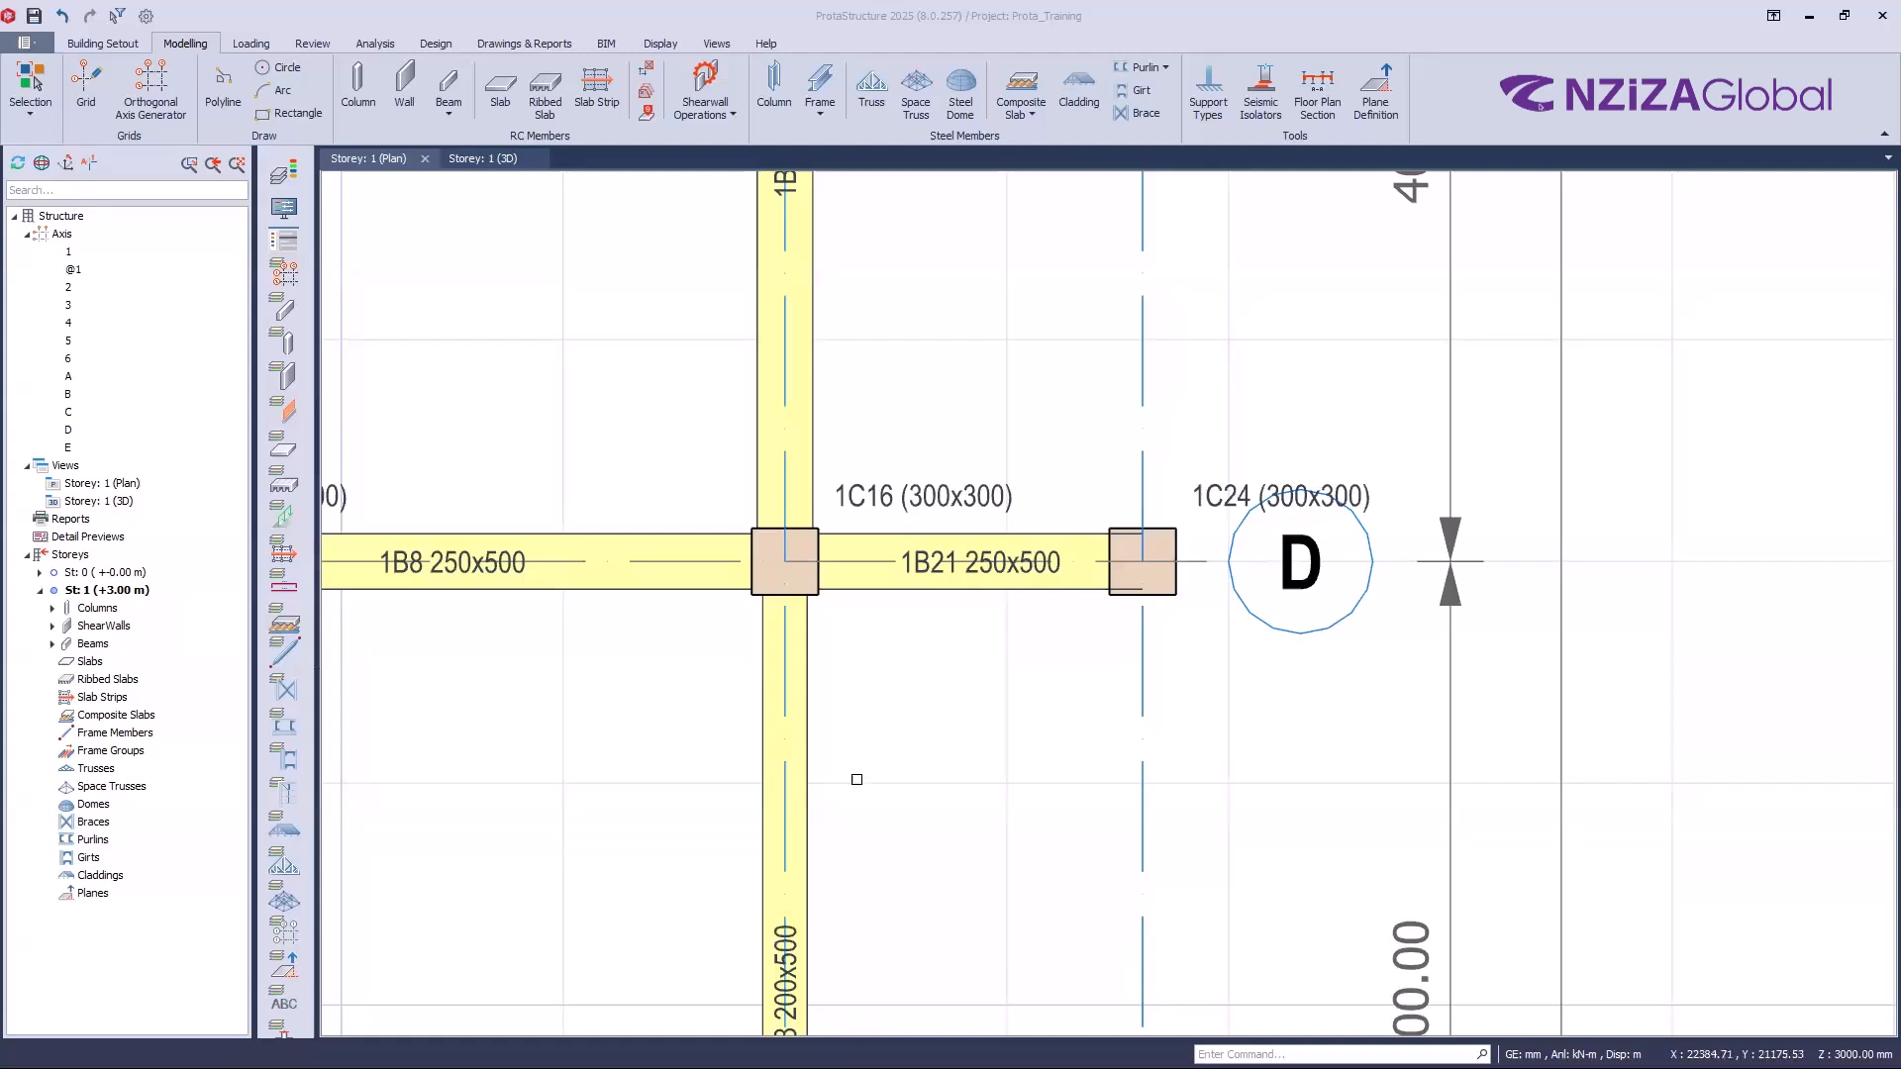
{"action": "scroll", "coordinate": [1060, 733], "scroll_direction": "down", "scroll_amount": 3}
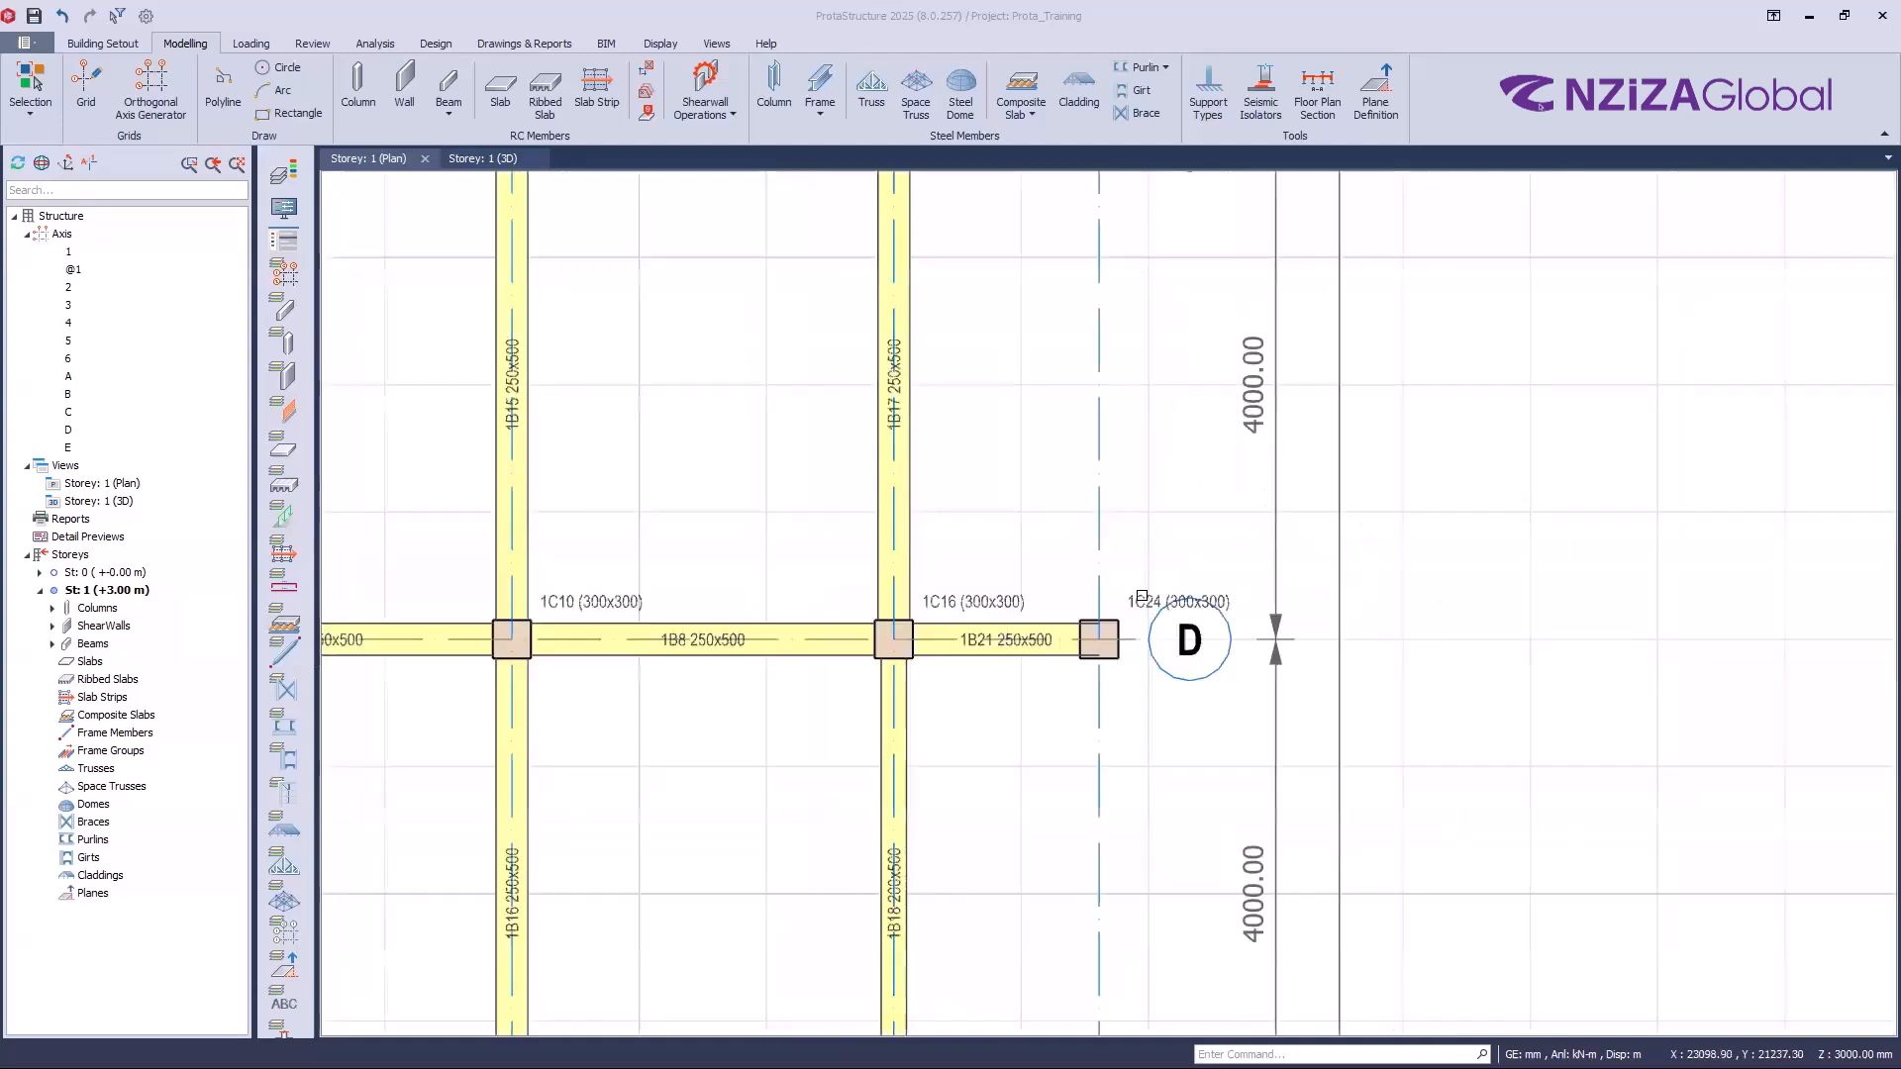
{"action": "scroll", "coordinate": [1016, 624], "scroll_direction": "down", "scroll_amount": 3}
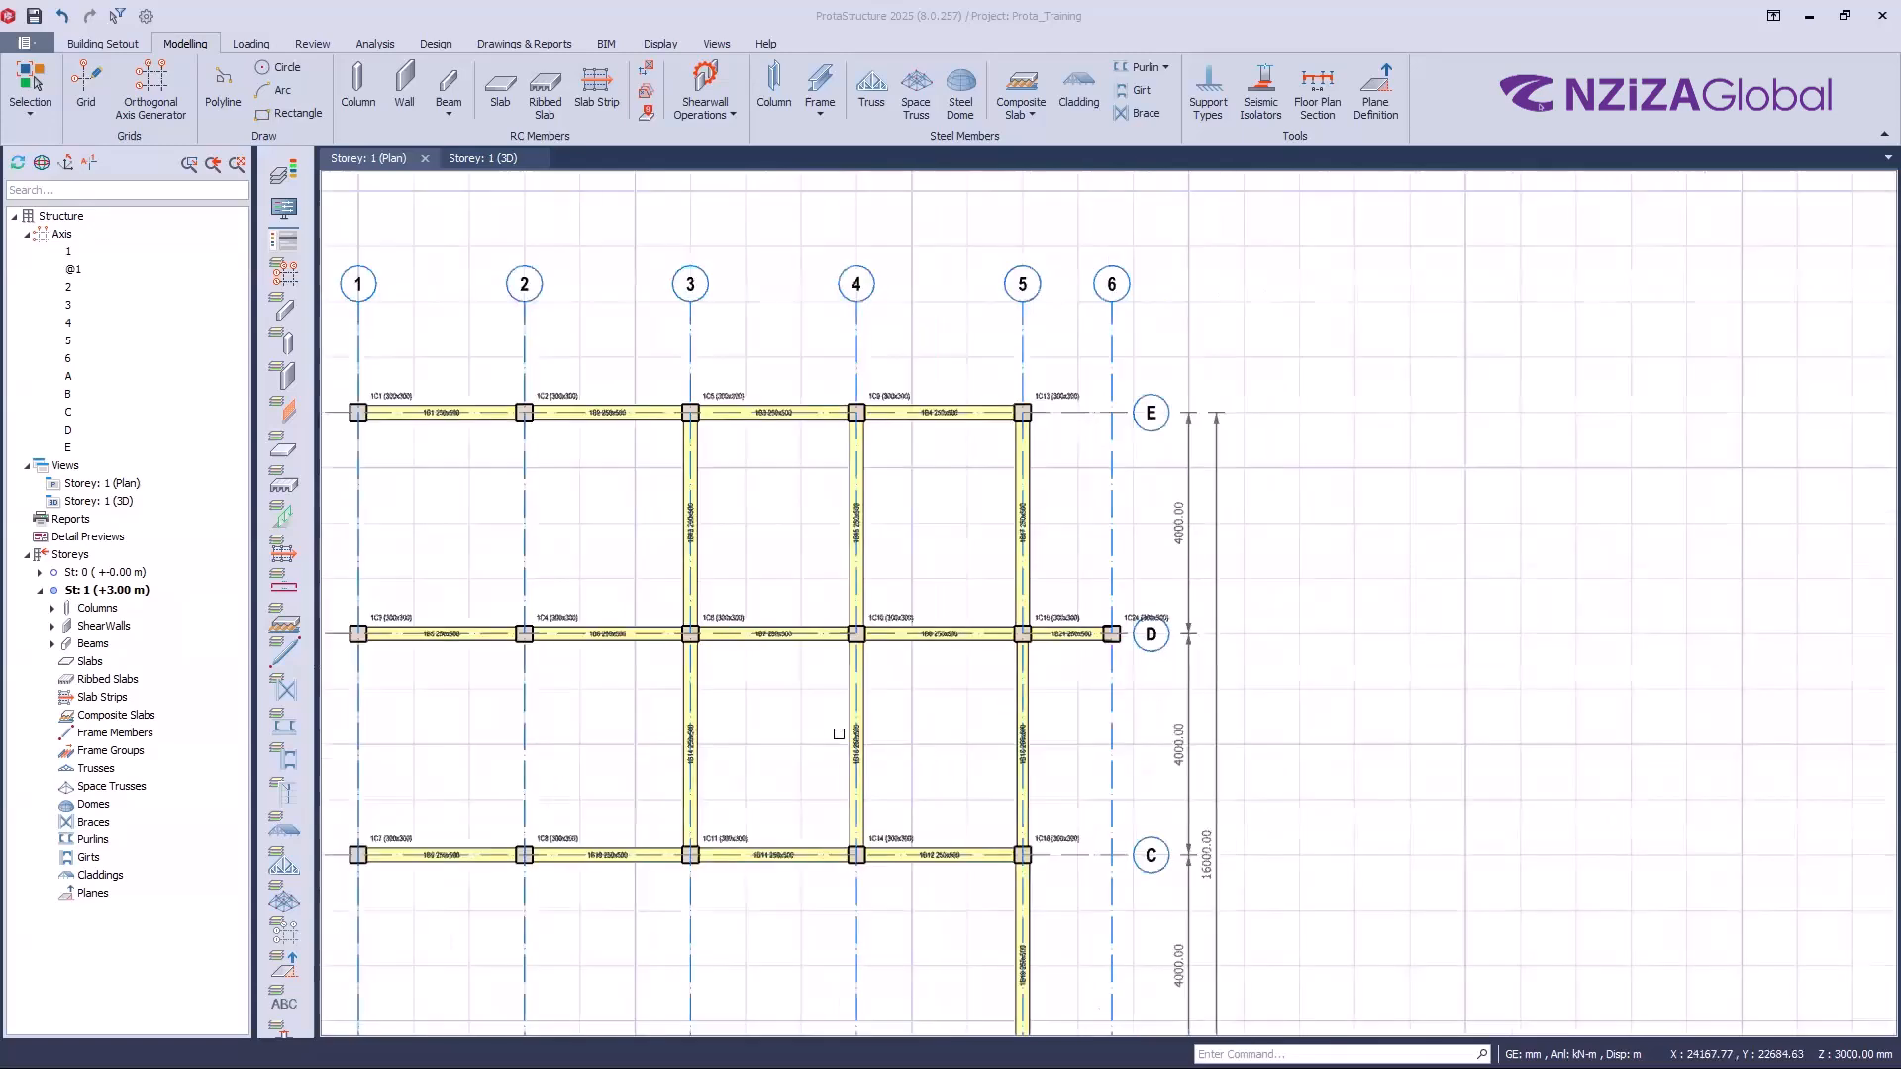
{"action": "scroll", "coordinate": [910, 671], "scroll_direction": "down", "scroll_amount": 3}
{"action": "middle_click_drag", "start_coordinate": [912, 670], "coordinate": [884, 694]}
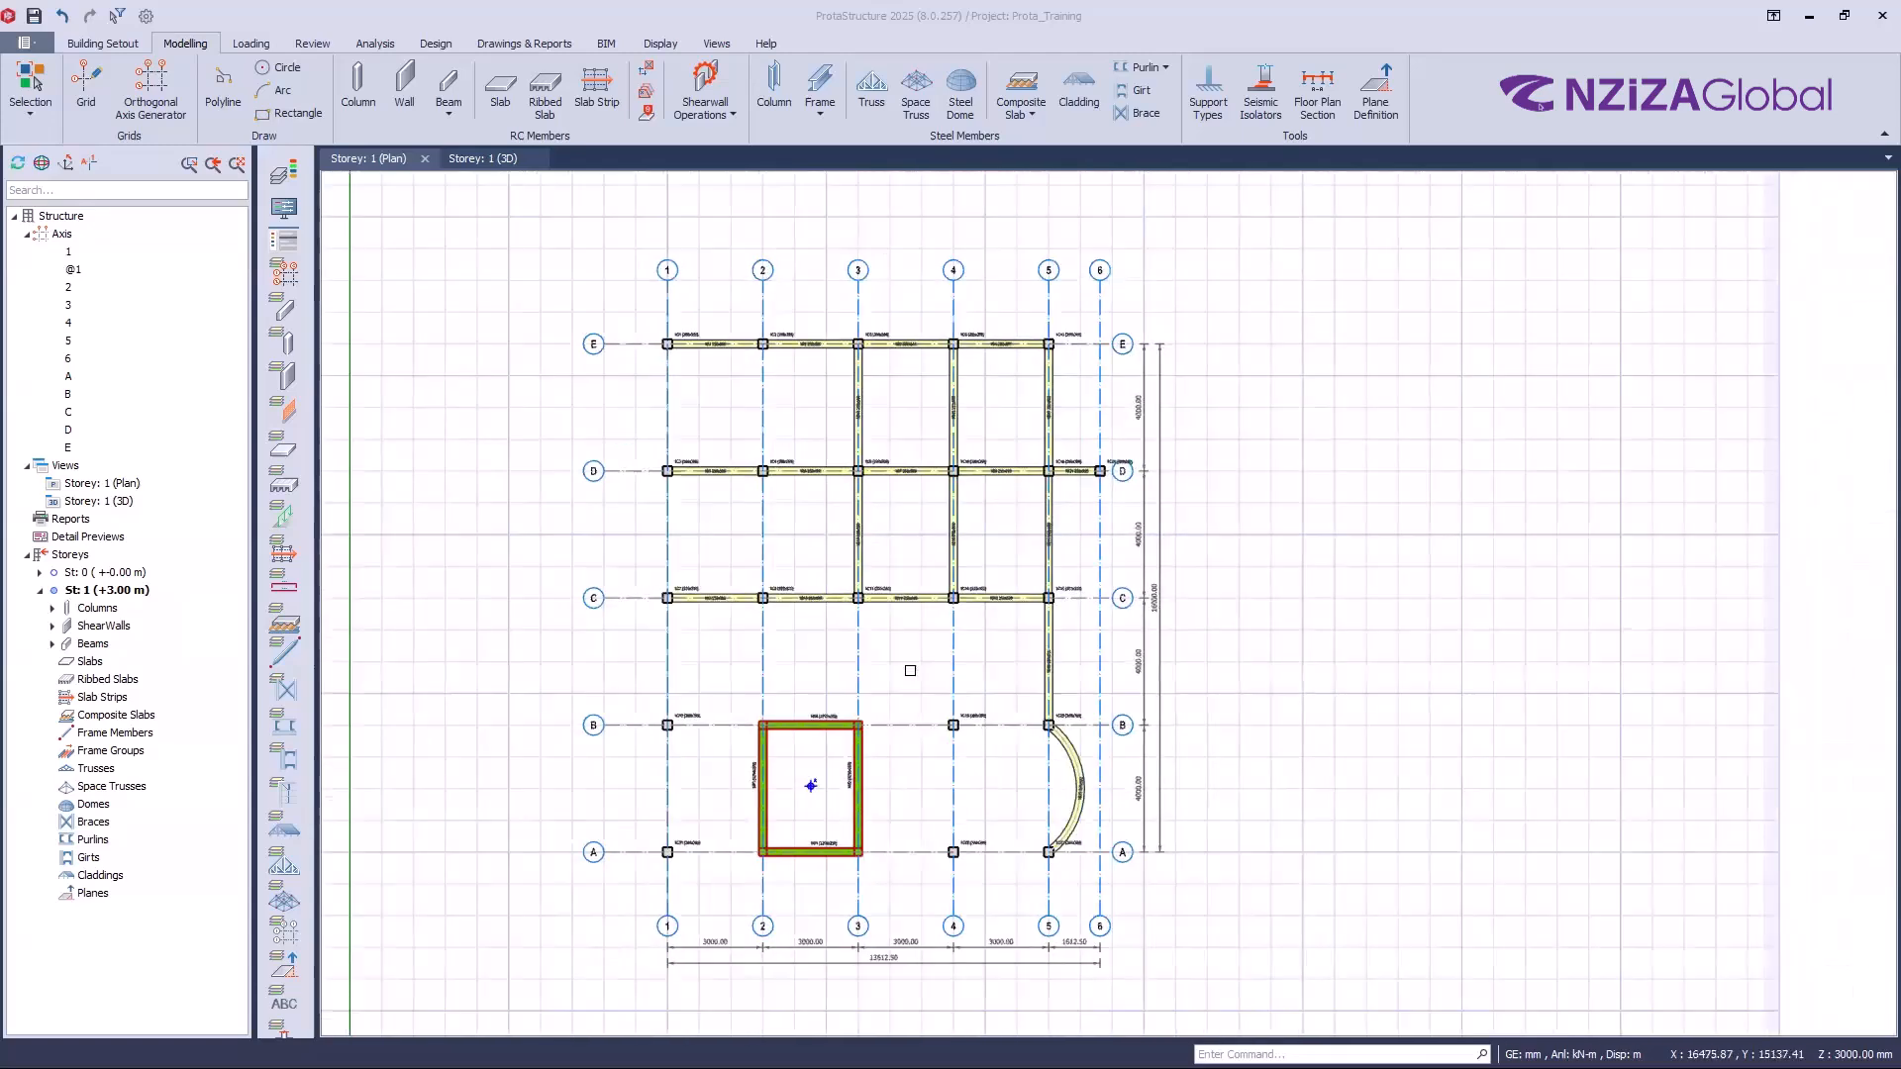
{"action": "left_click", "coordinate": [500, 164]}
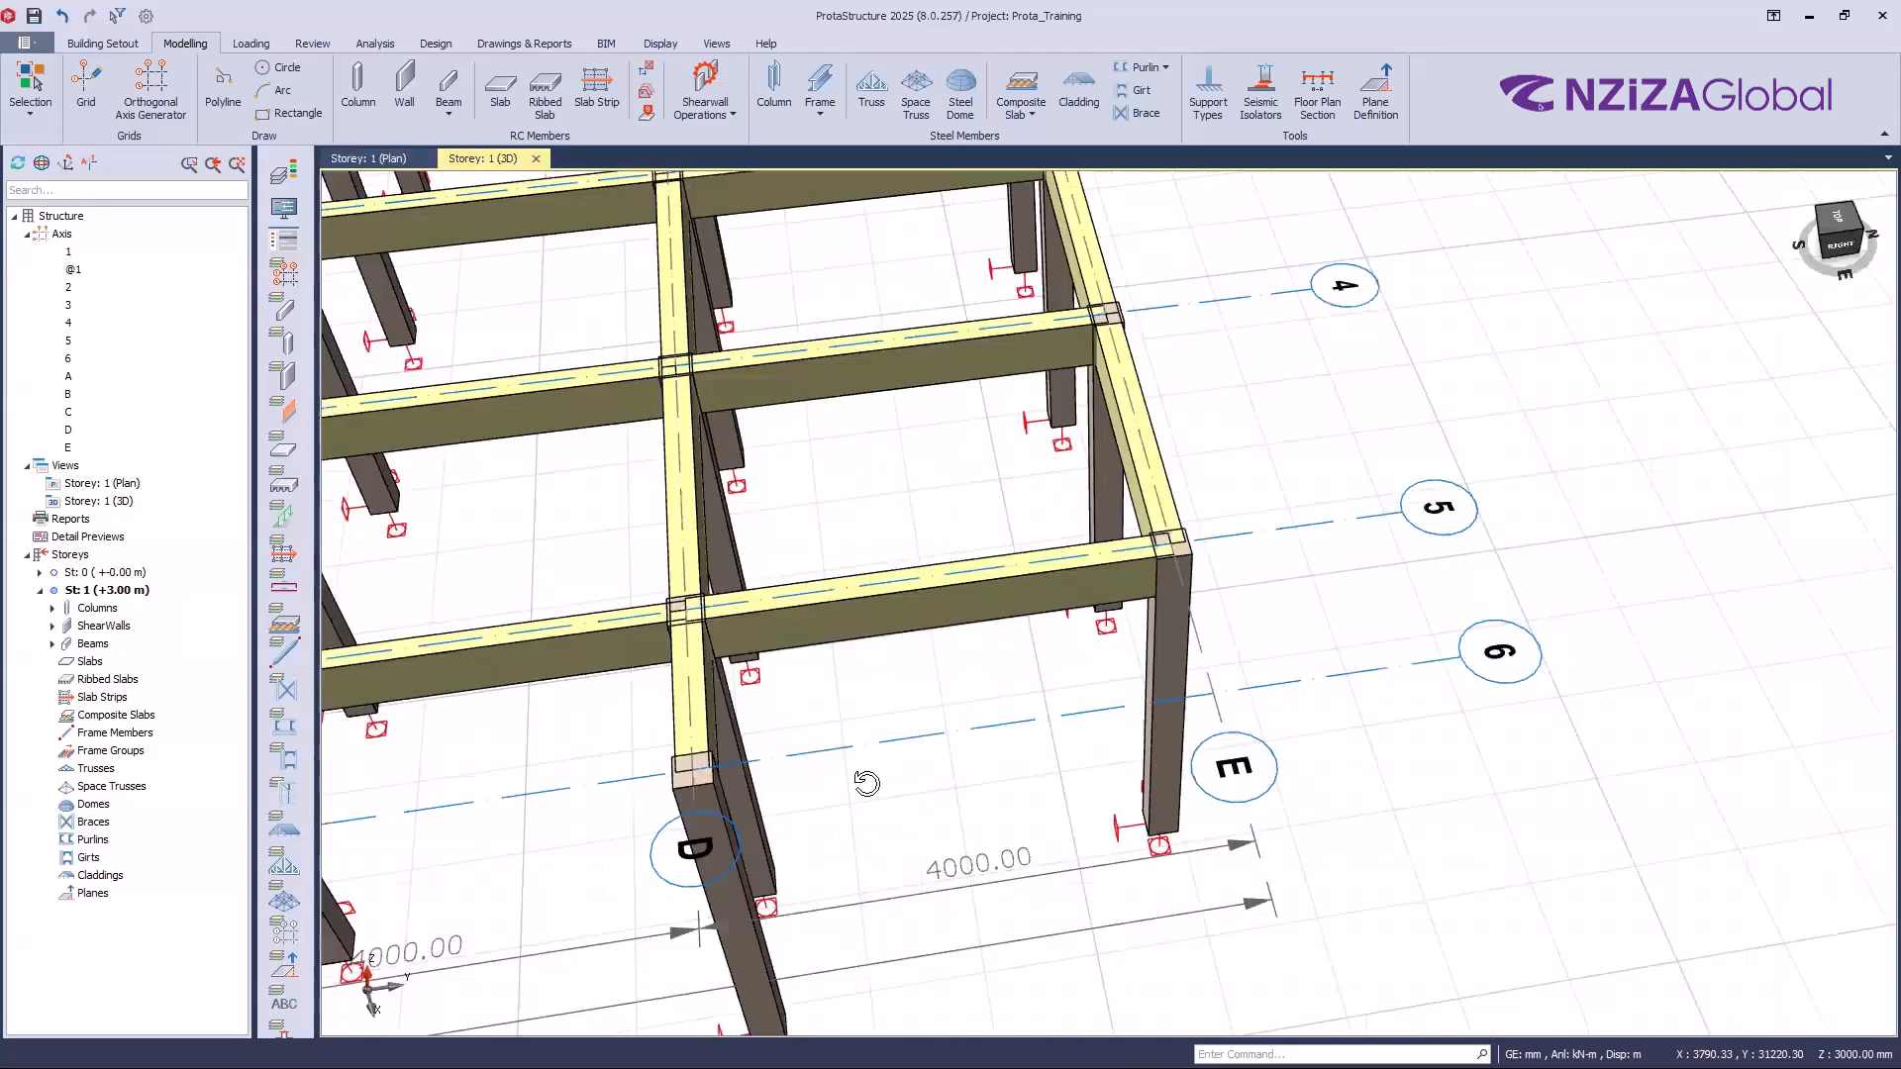
{"action": "scroll", "coordinate": [969, 823], "scroll_direction": "down", "scroll_amount": 5}
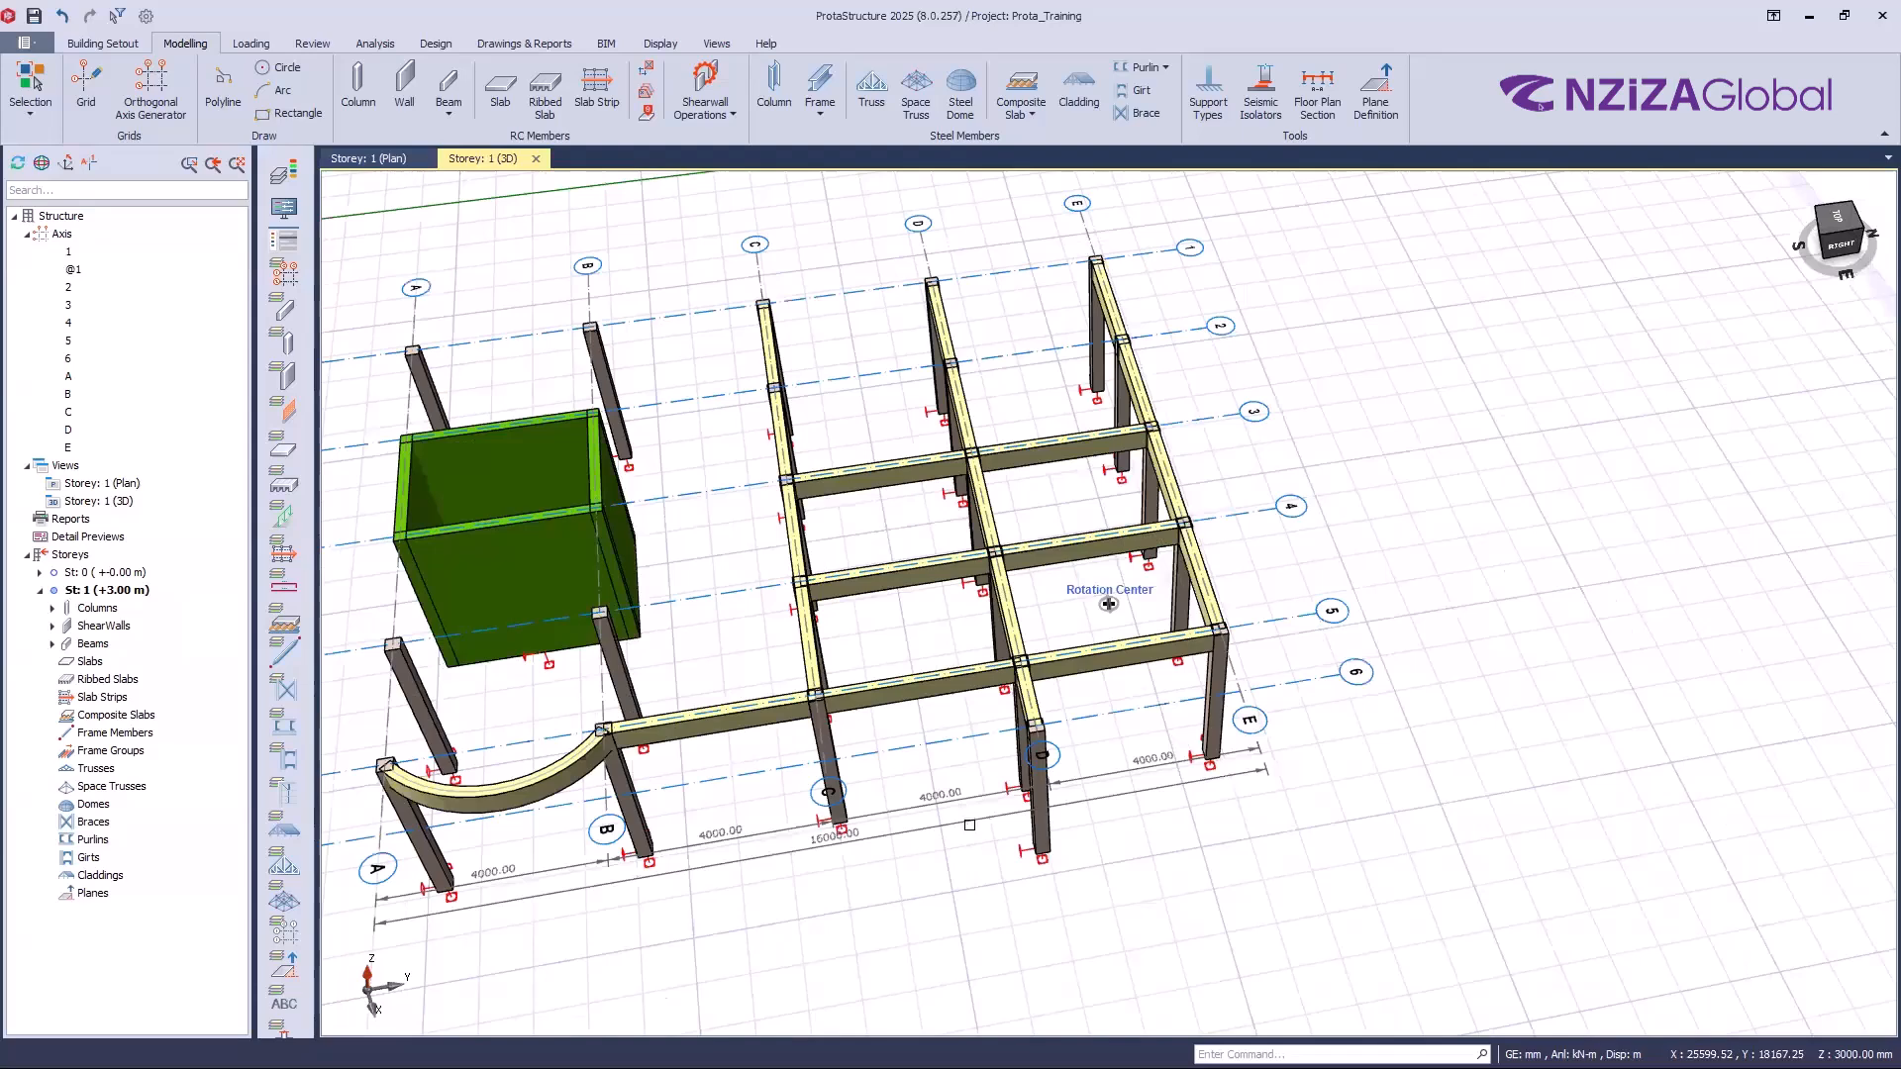
{"action": "middle_click_drag", "start_coordinate": [926, 969], "coordinate": [935, 896]}
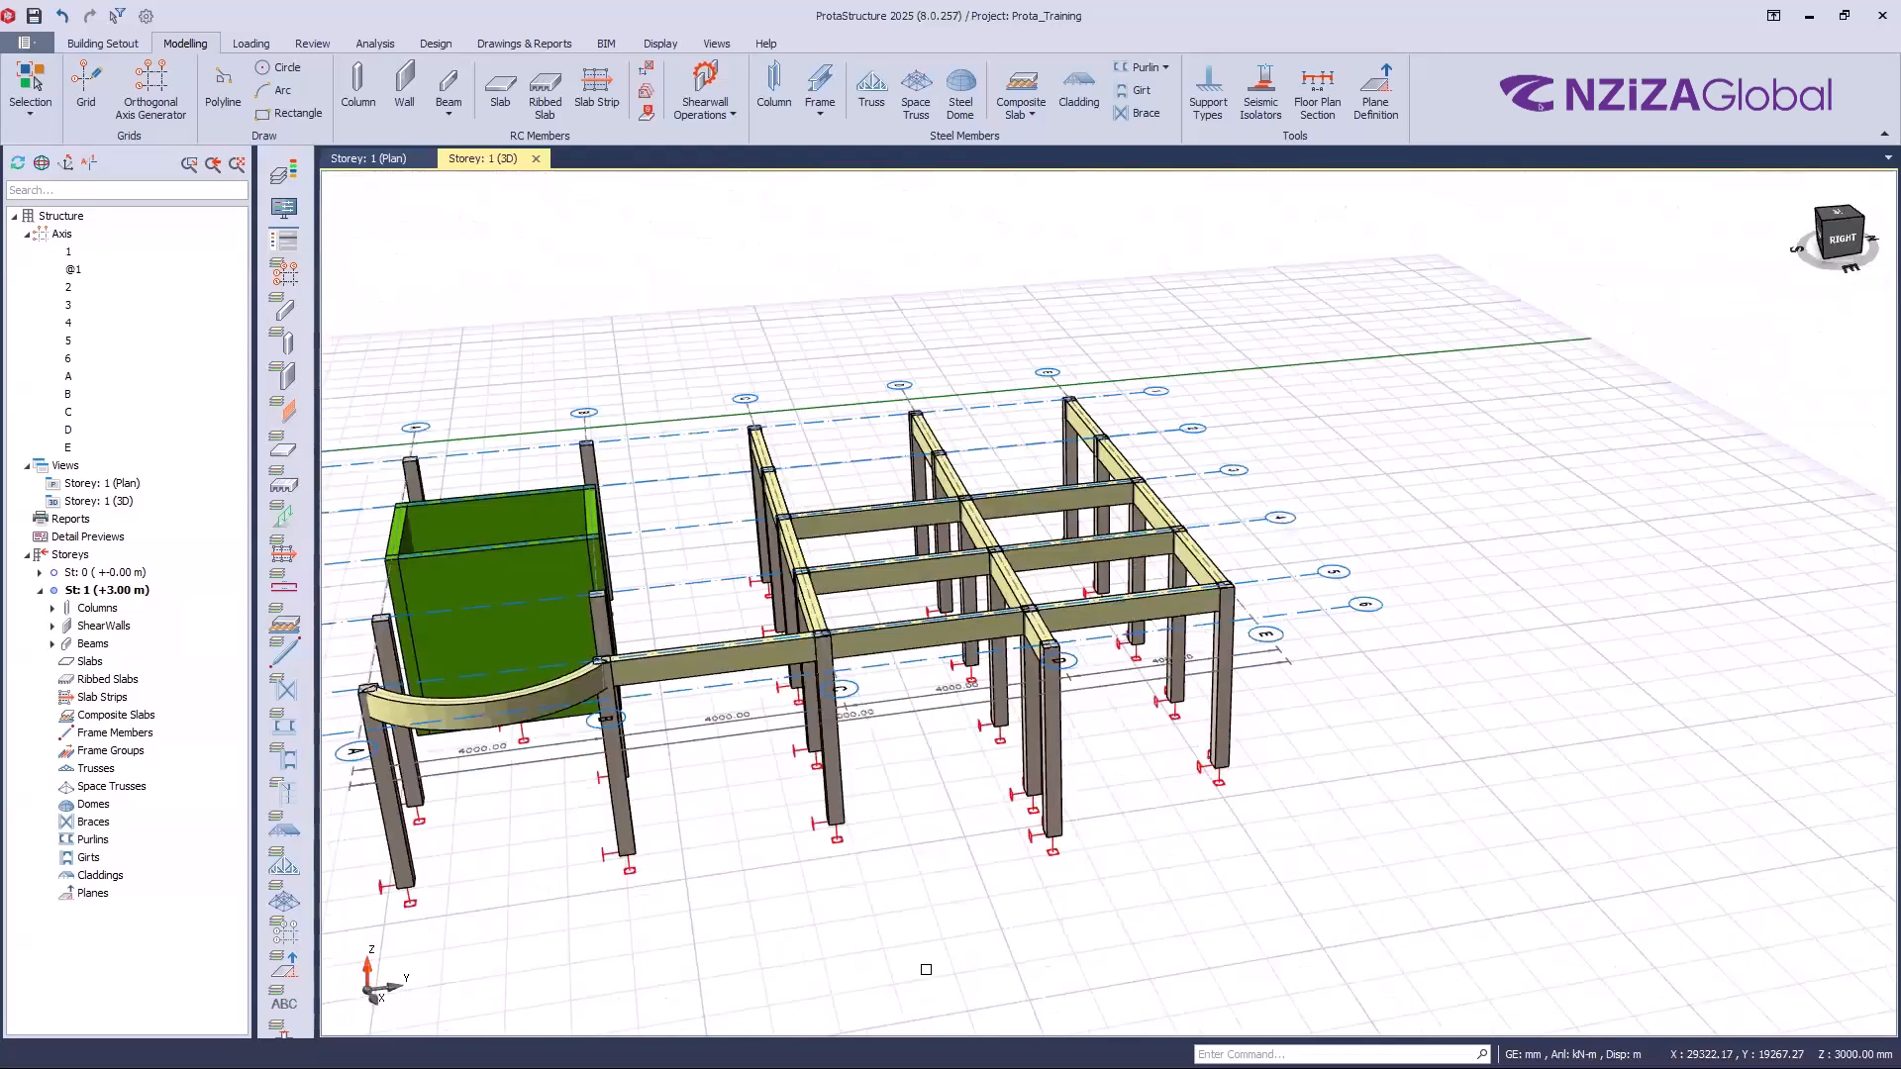
{"action": "key", "text": "alt+Tab"}
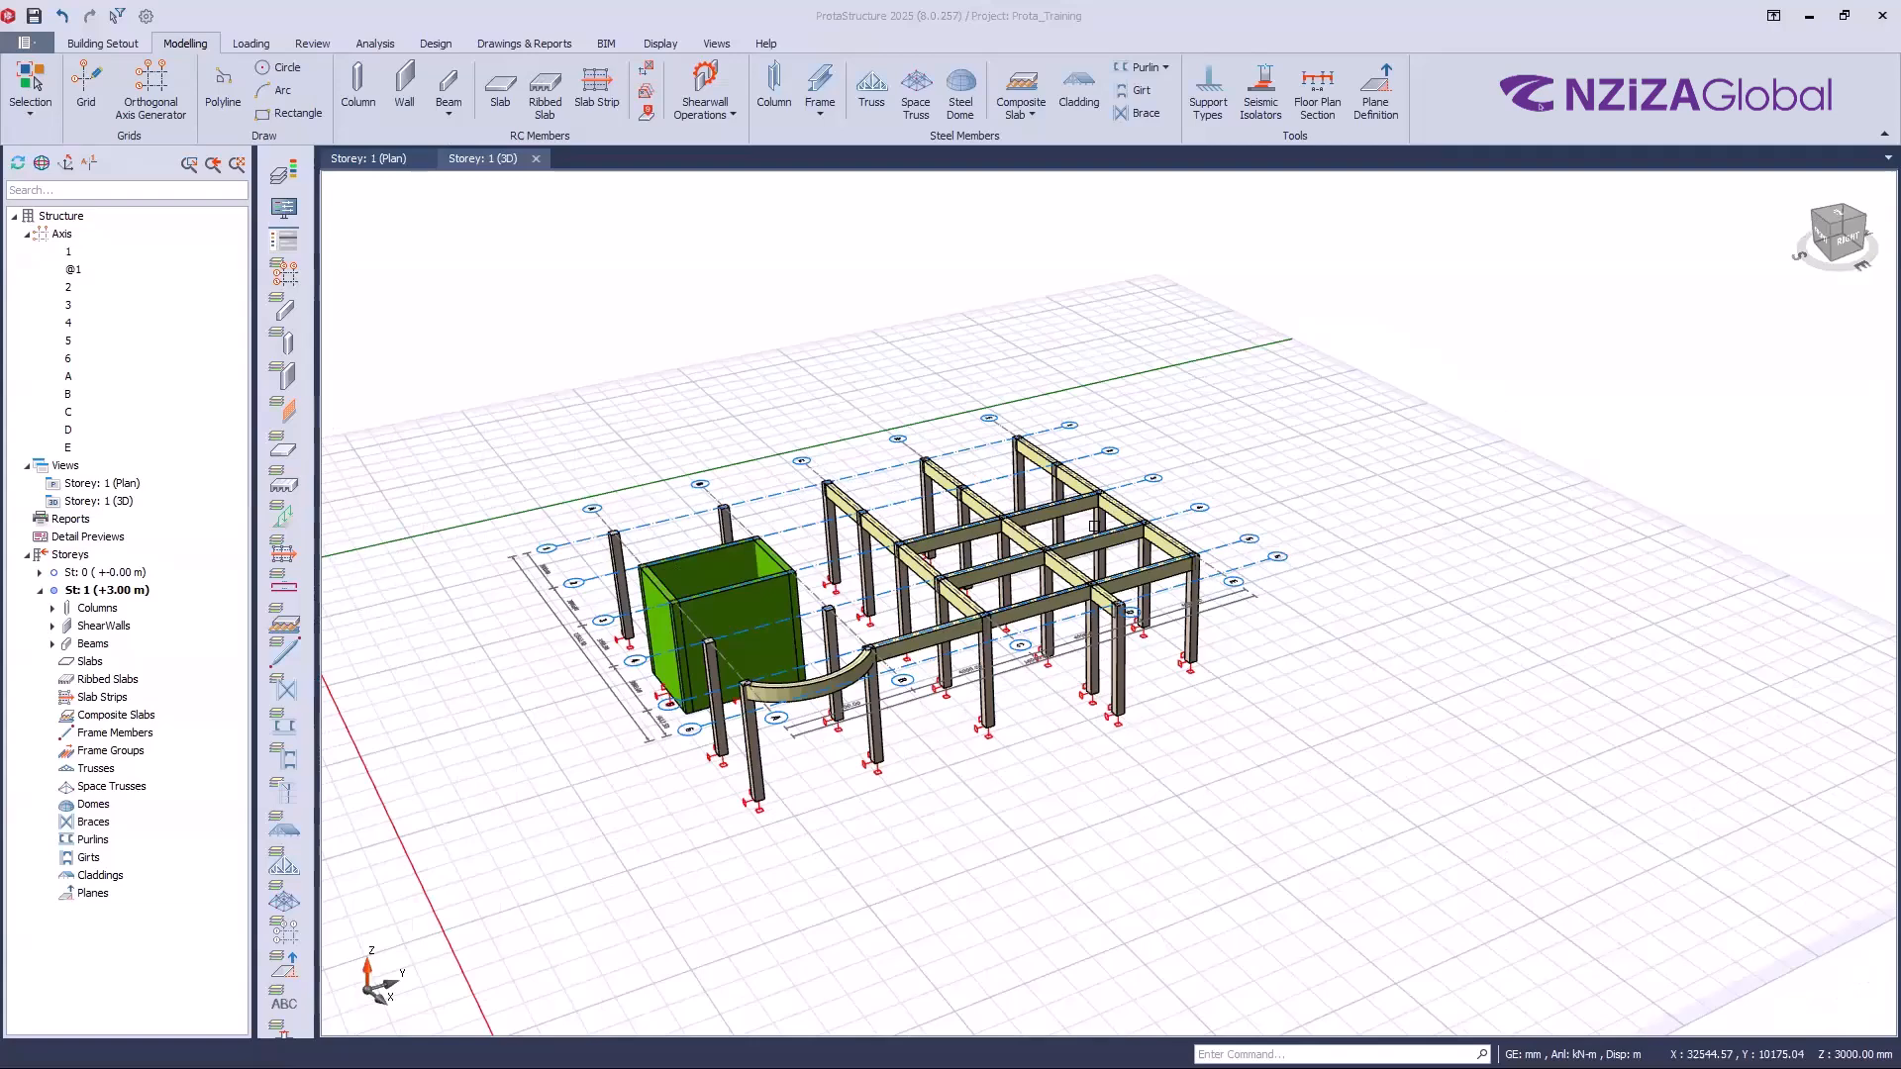
{"action": "scroll", "coordinate": [1094, 526], "scroll_direction": "down", "scroll_amount": 2}
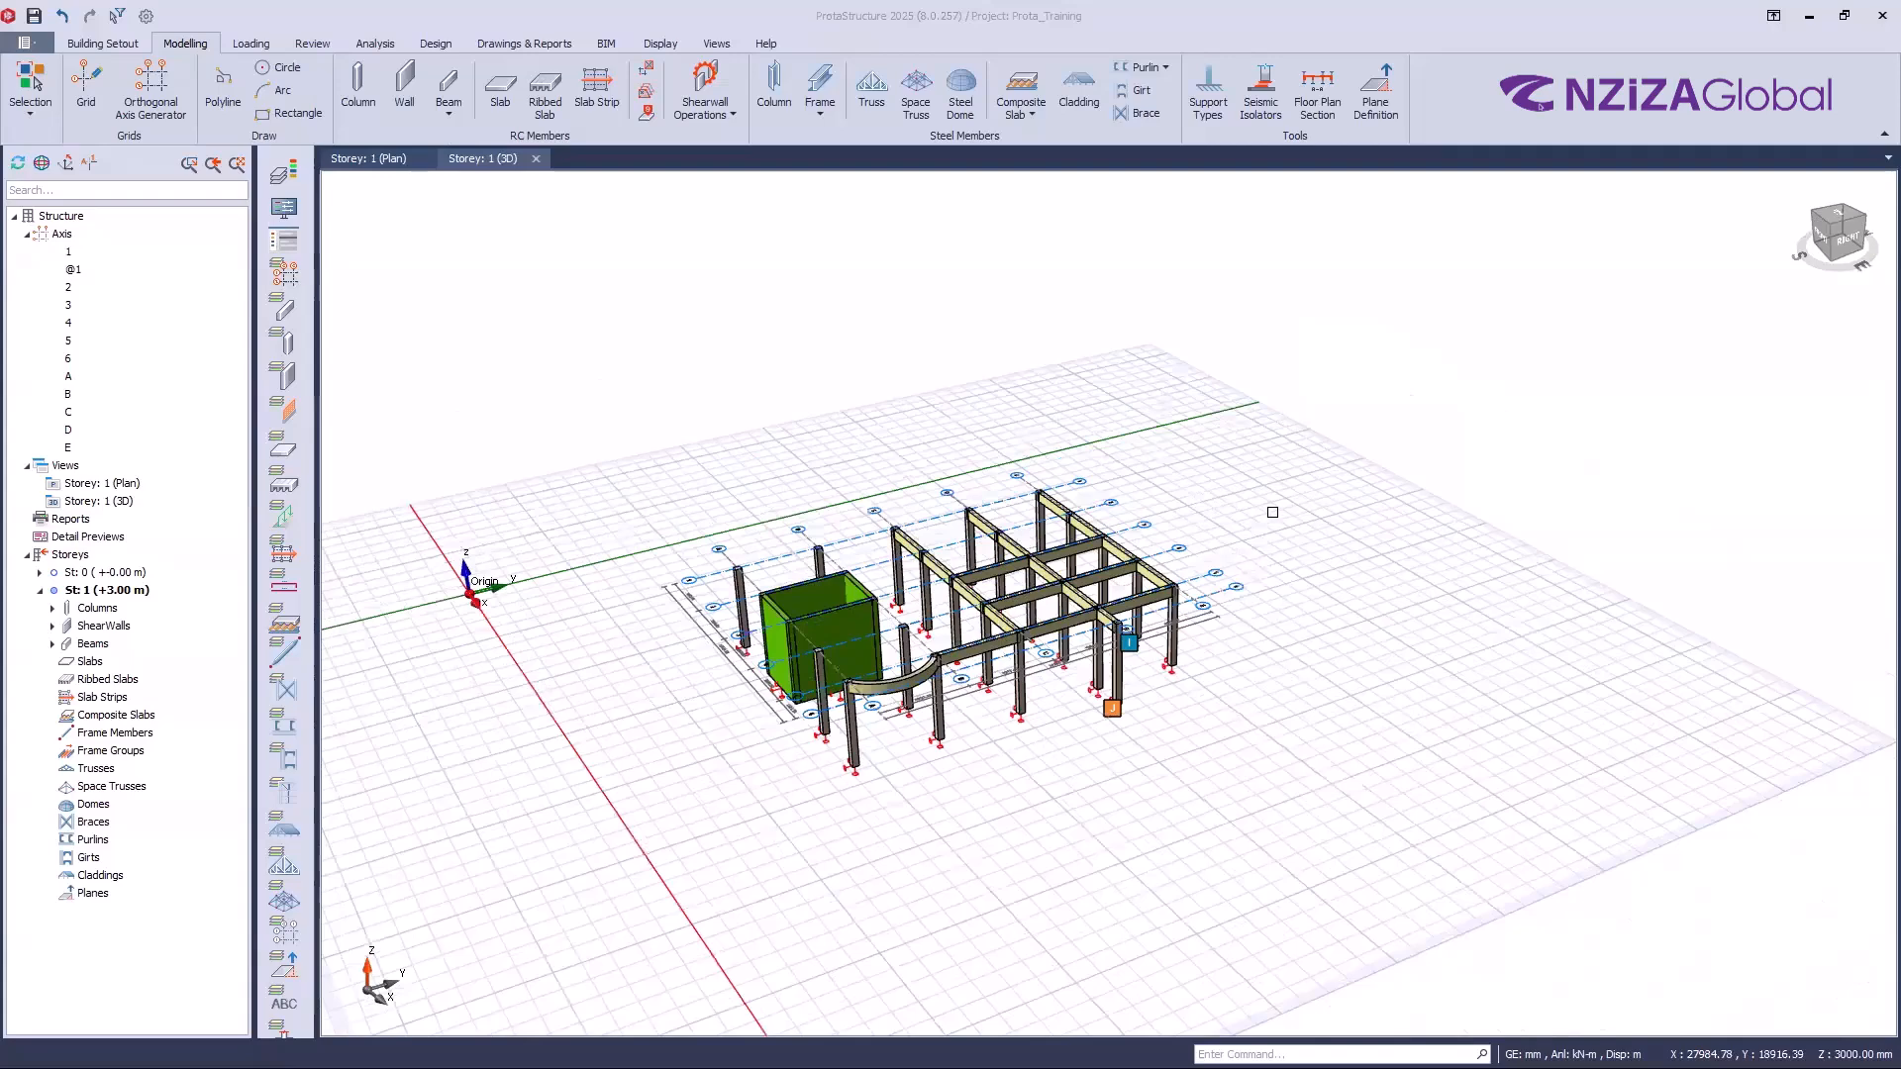
{"action": "middle_click_drag", "start_coordinate": [1023, 827], "coordinate": [1296, 750]}
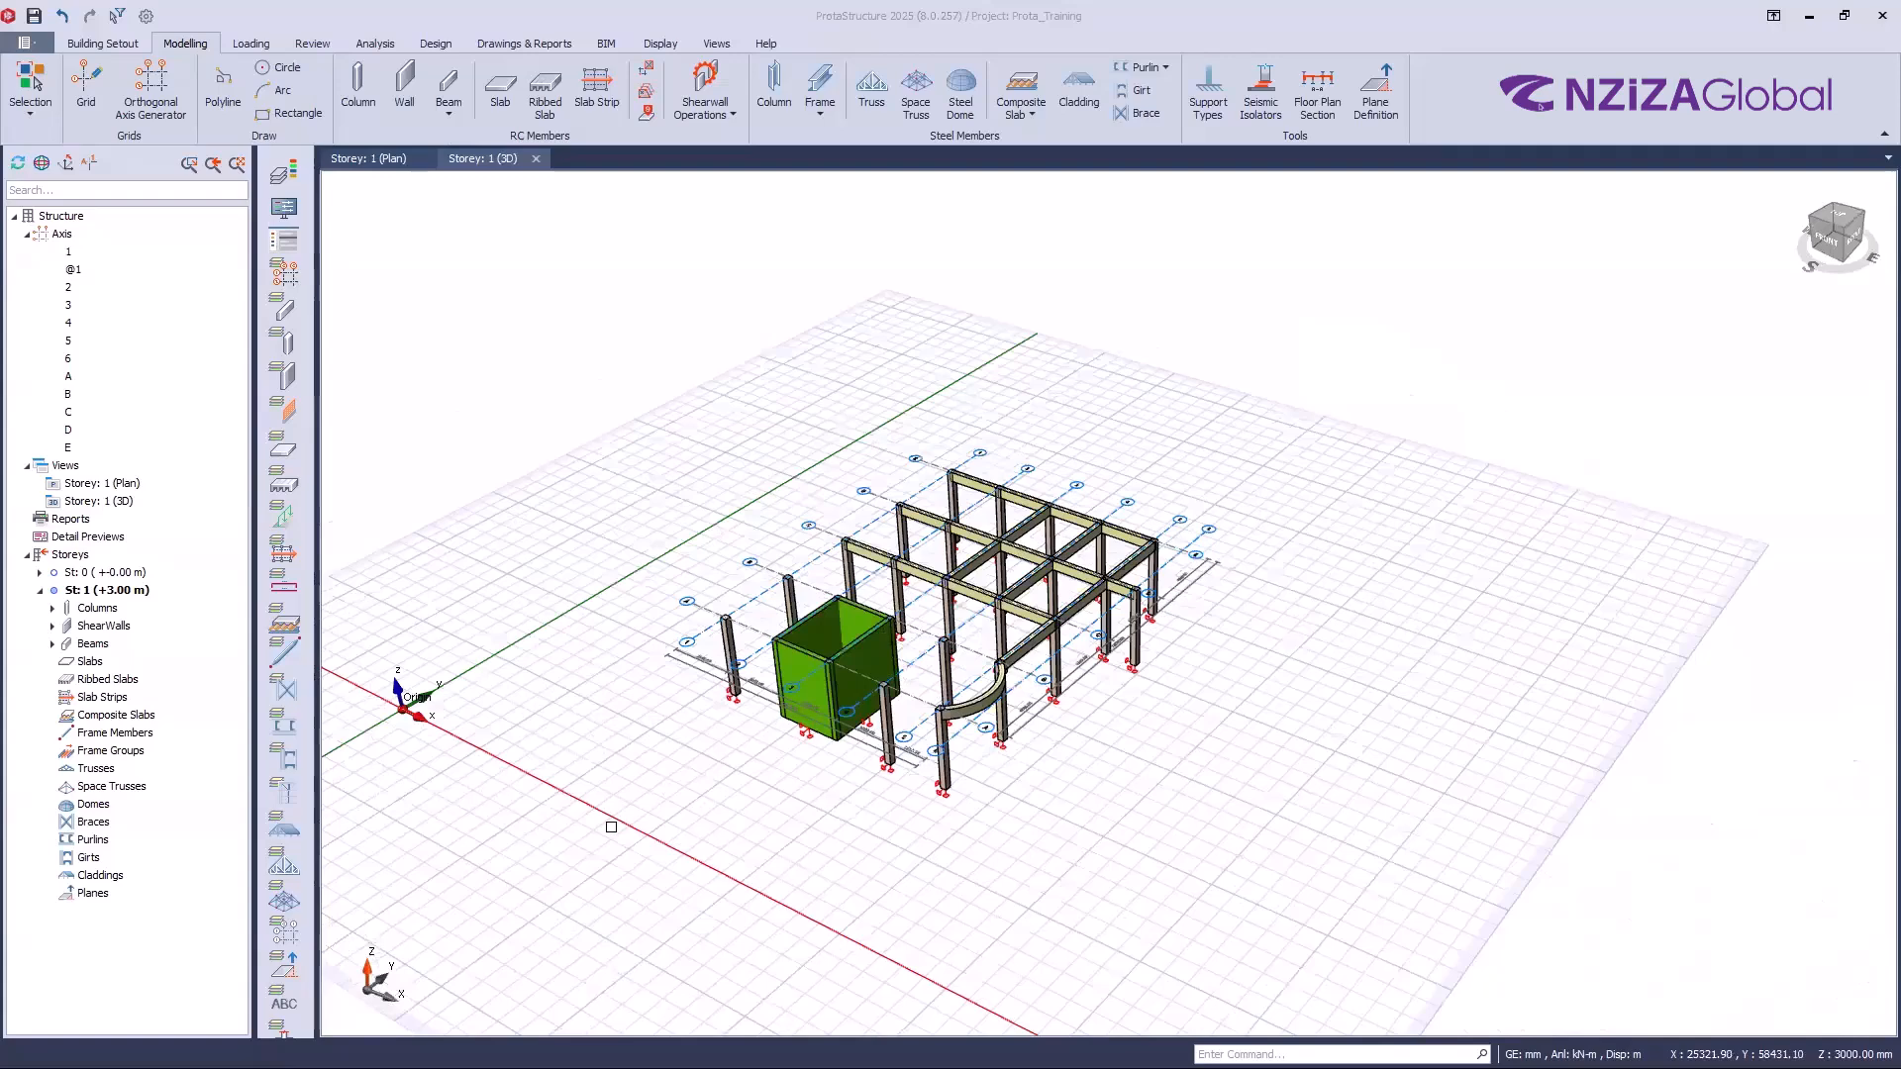
{"action": "middle_click_drag", "start_coordinate": [719, 779], "coordinate": [847, 839]}
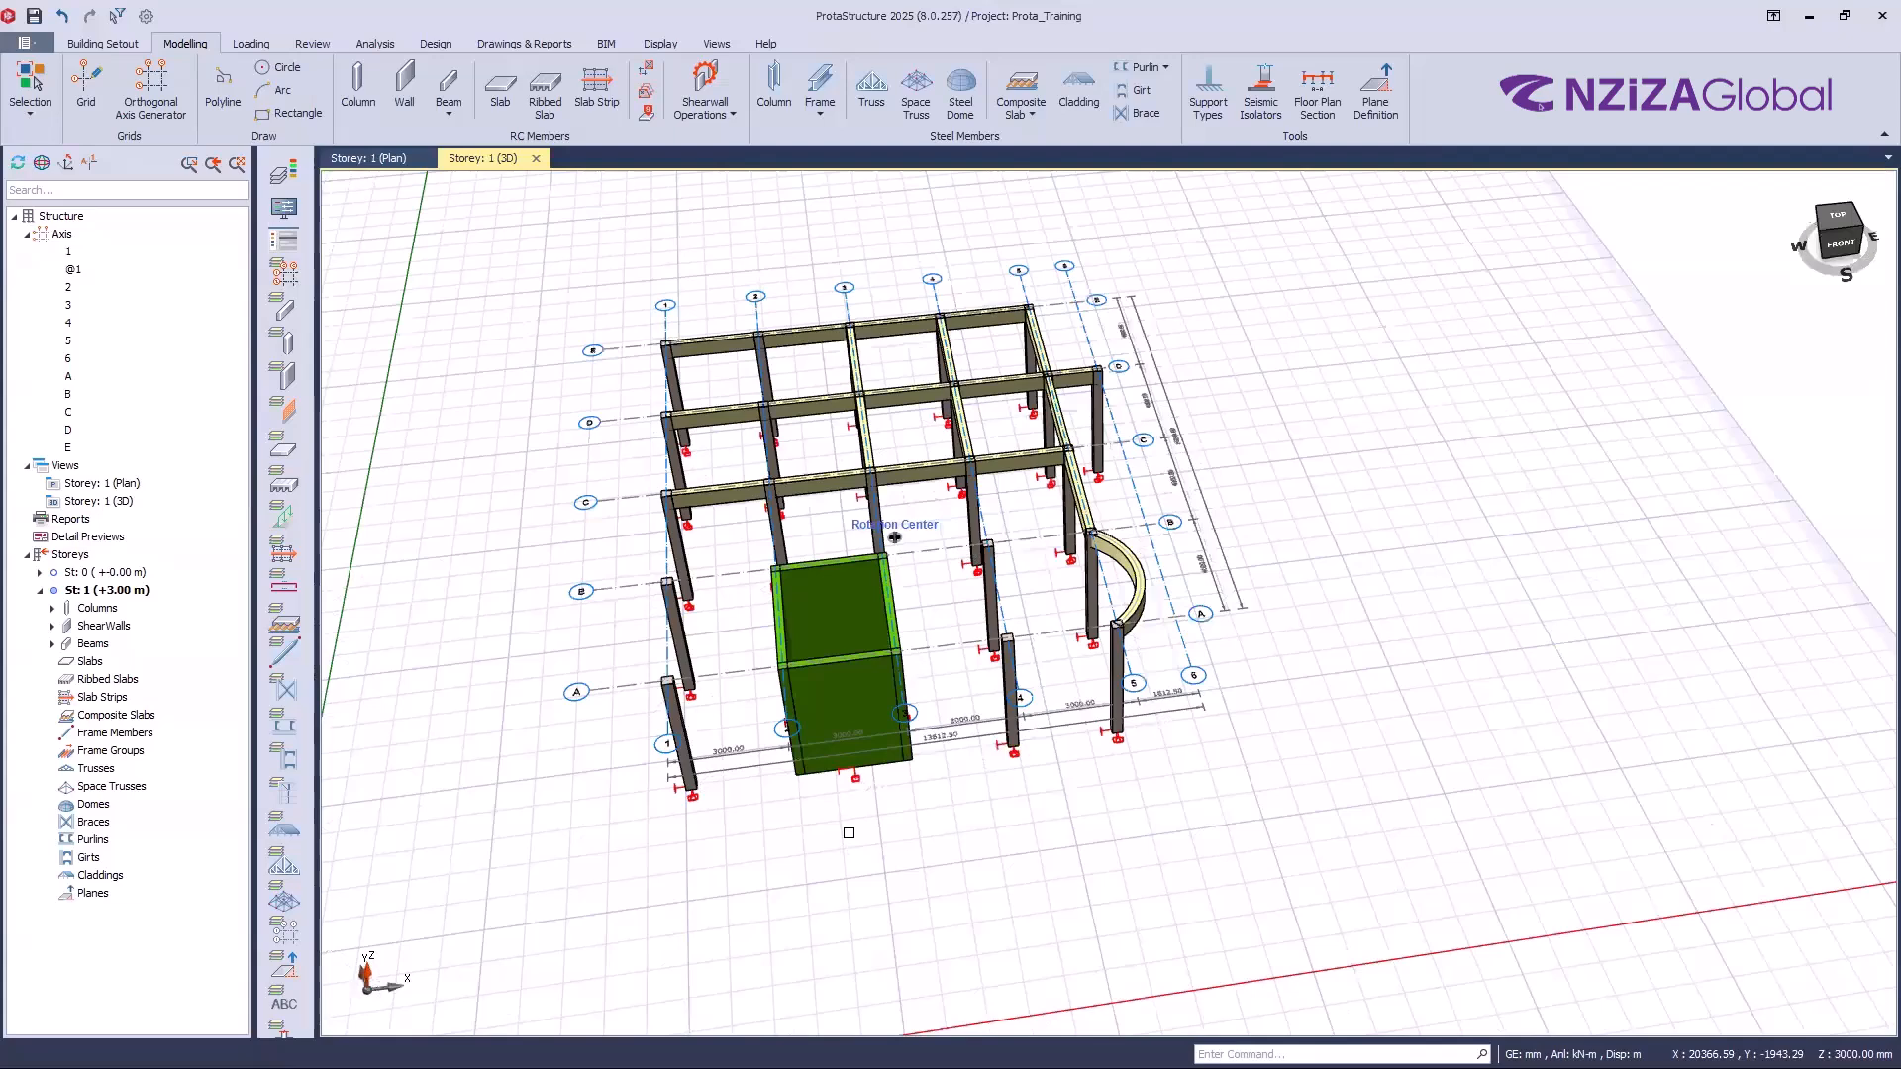
{"action": "middle_click_drag", "start_coordinate": [849, 833], "coordinate": [848, 833]}
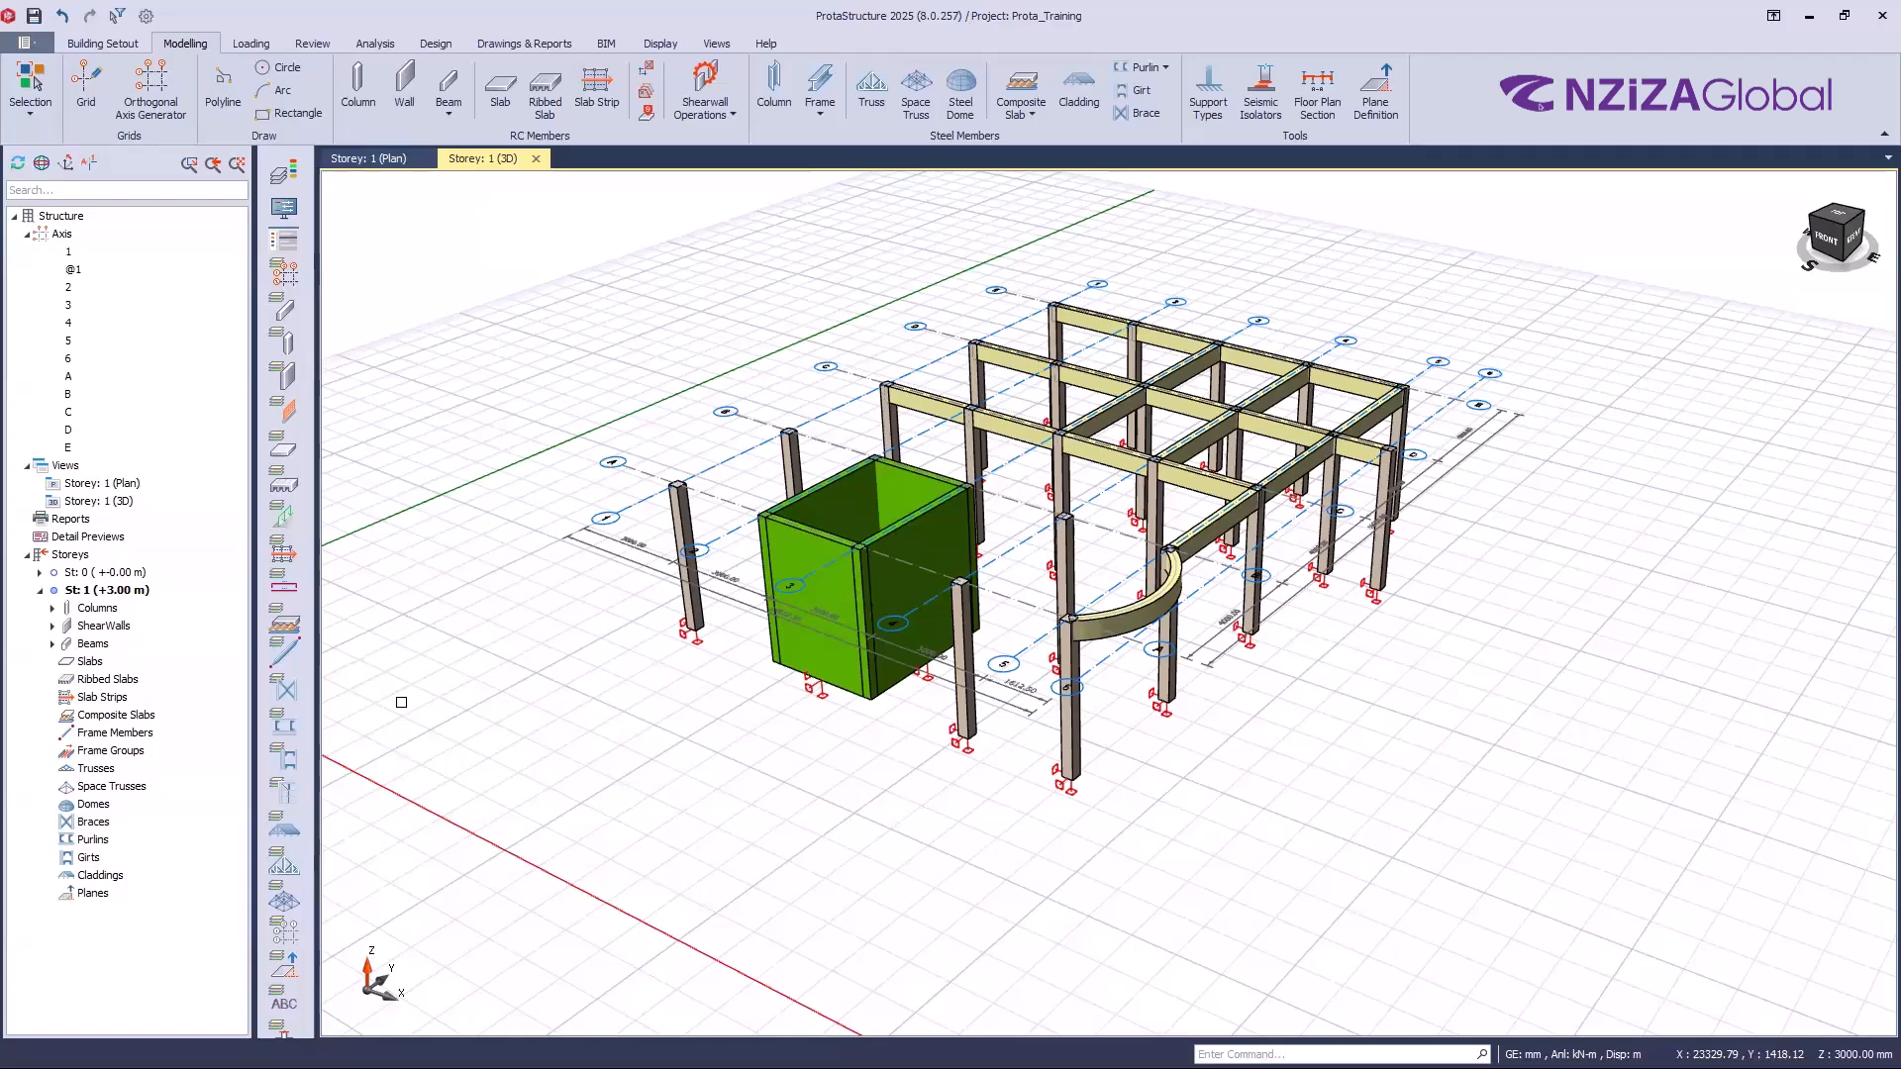
{"action": "left_click", "coordinate": [500, 94]}
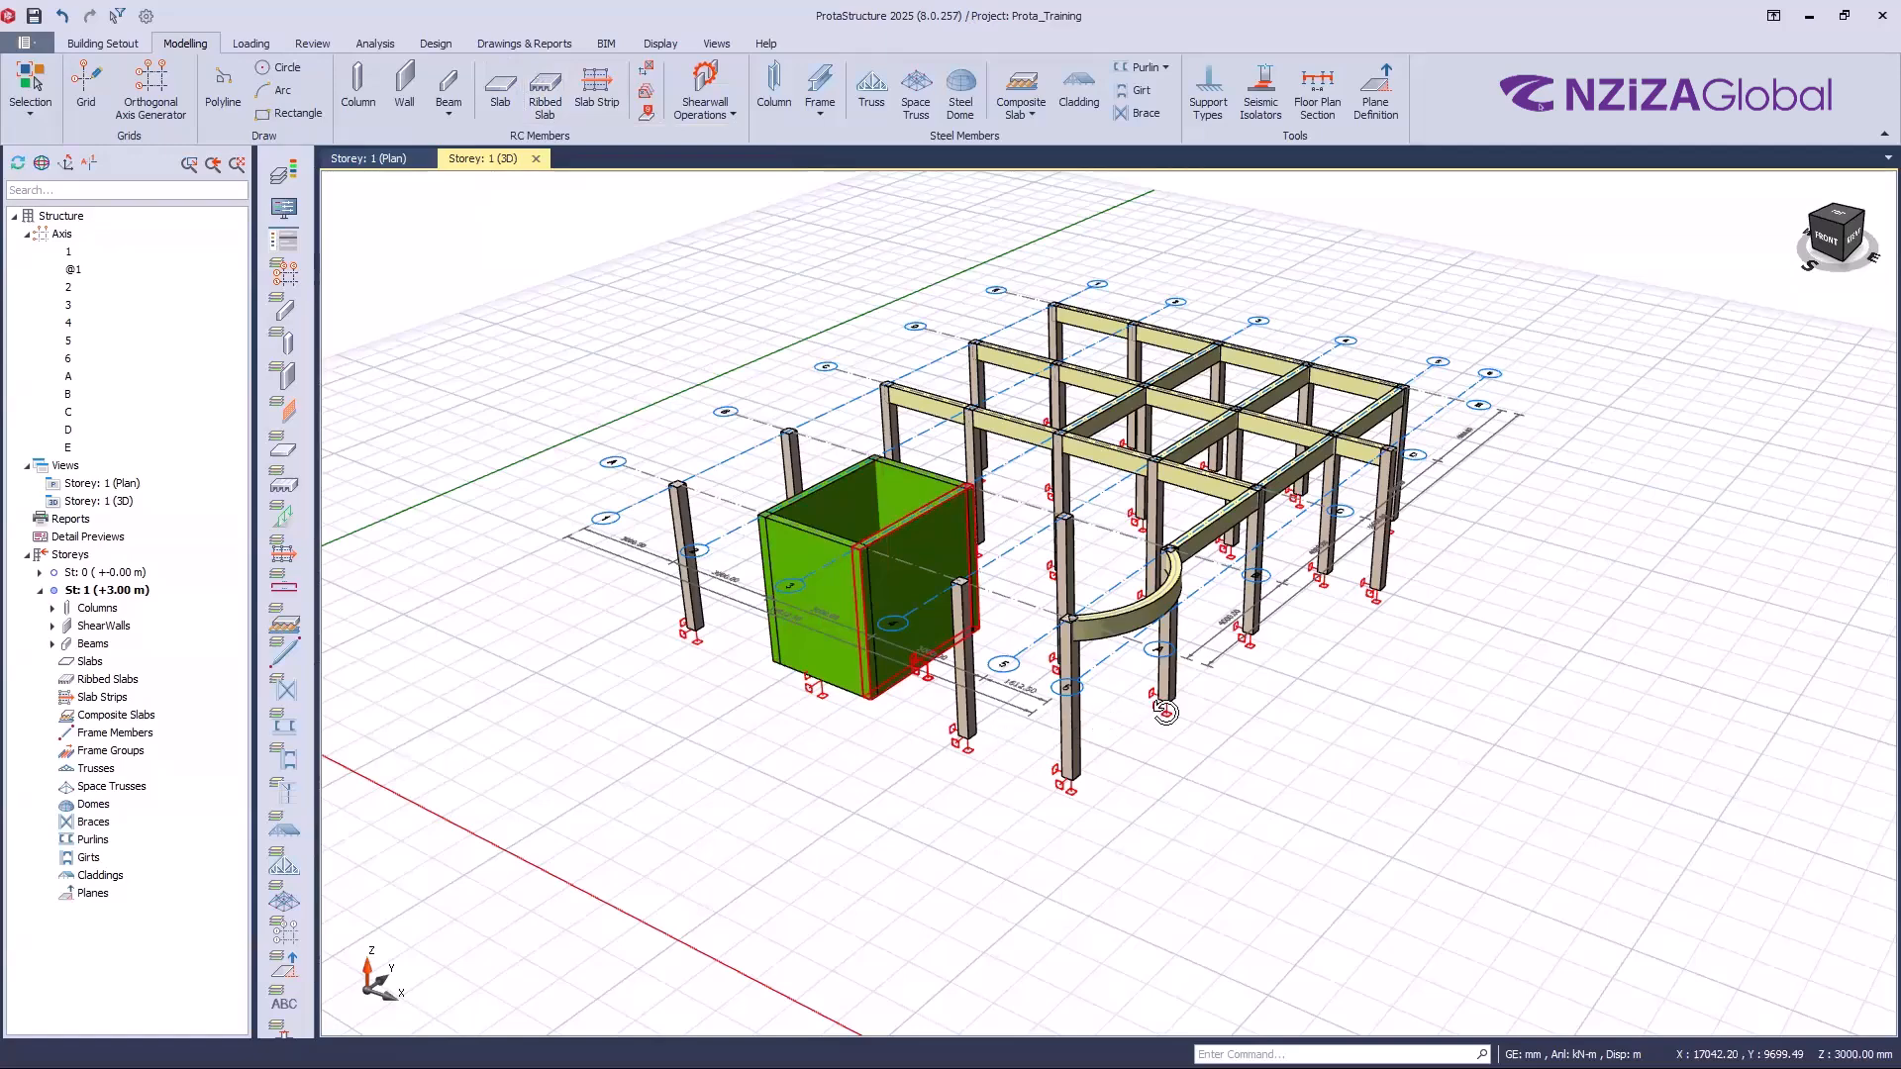
{"action": "middle_click_drag", "start_coordinate": [862, 539], "coordinate": [899, 603]}
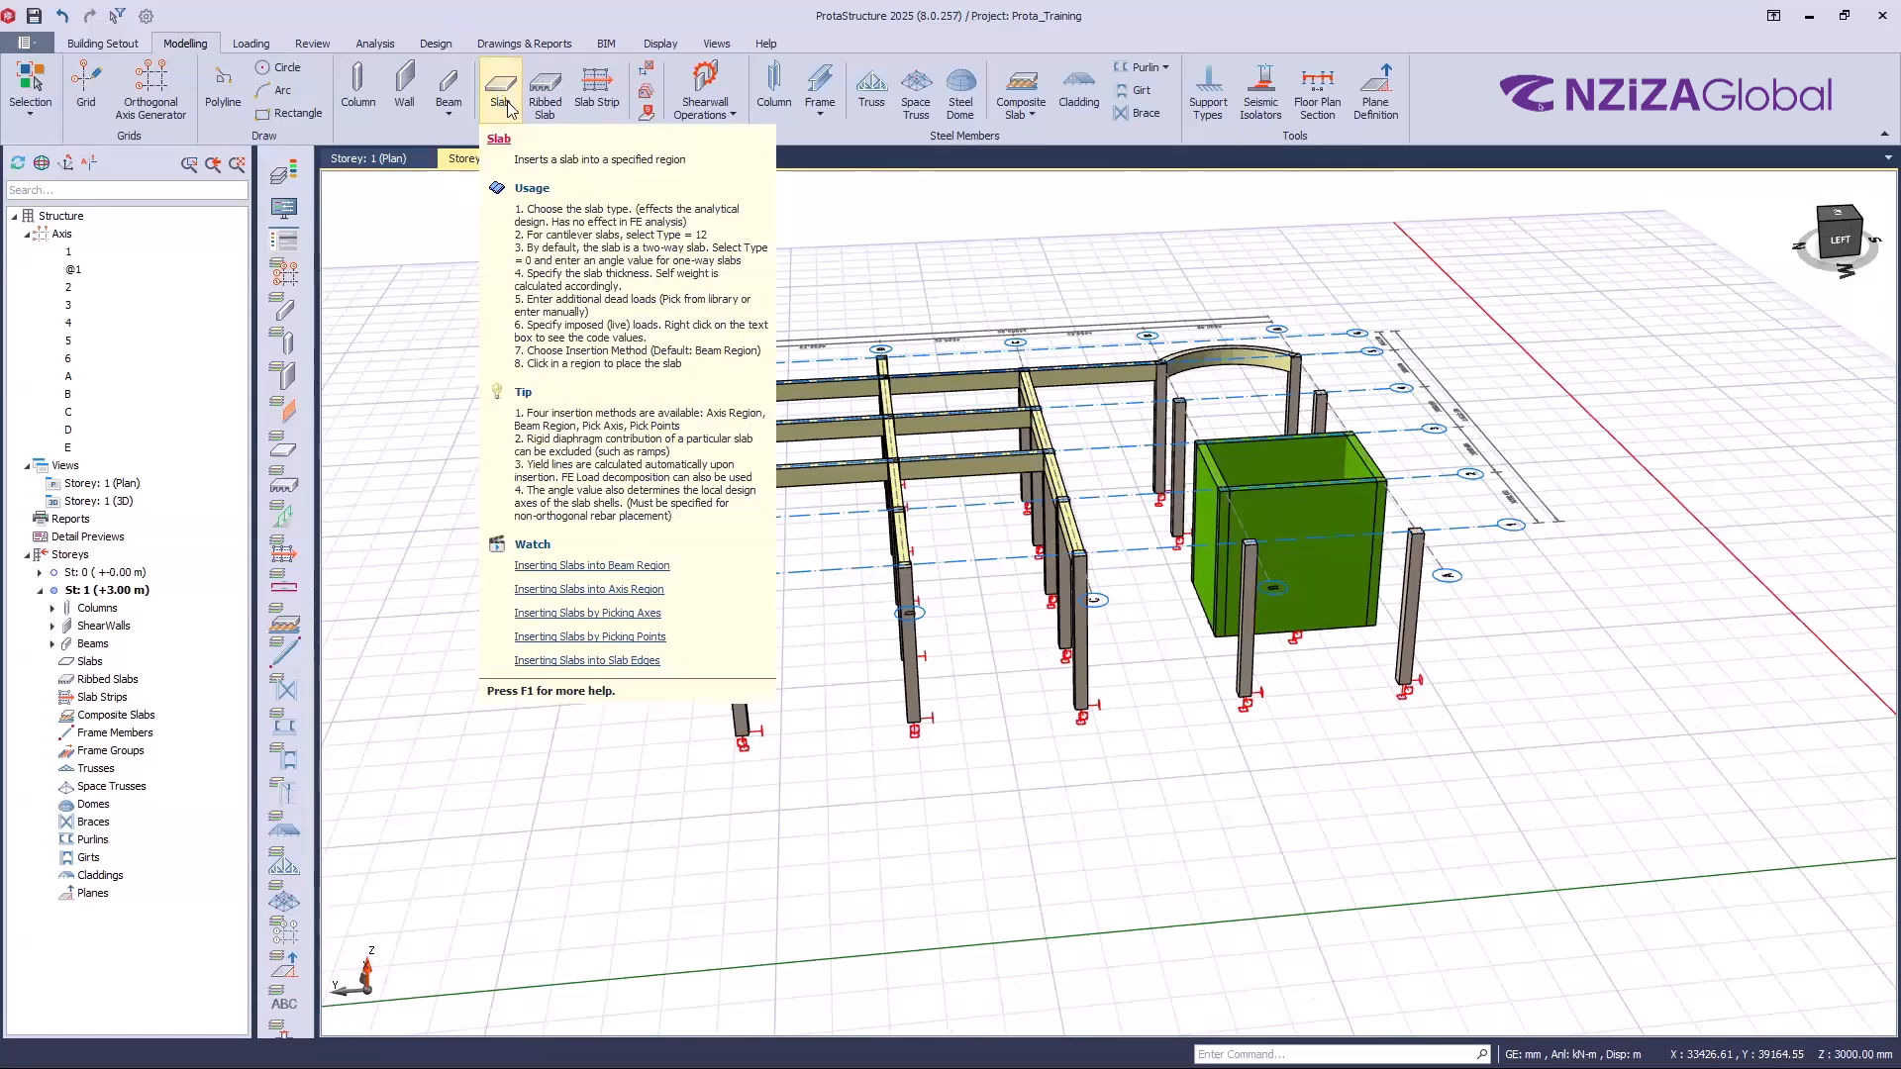
{"action": "left_click", "coordinate": [509, 105]}
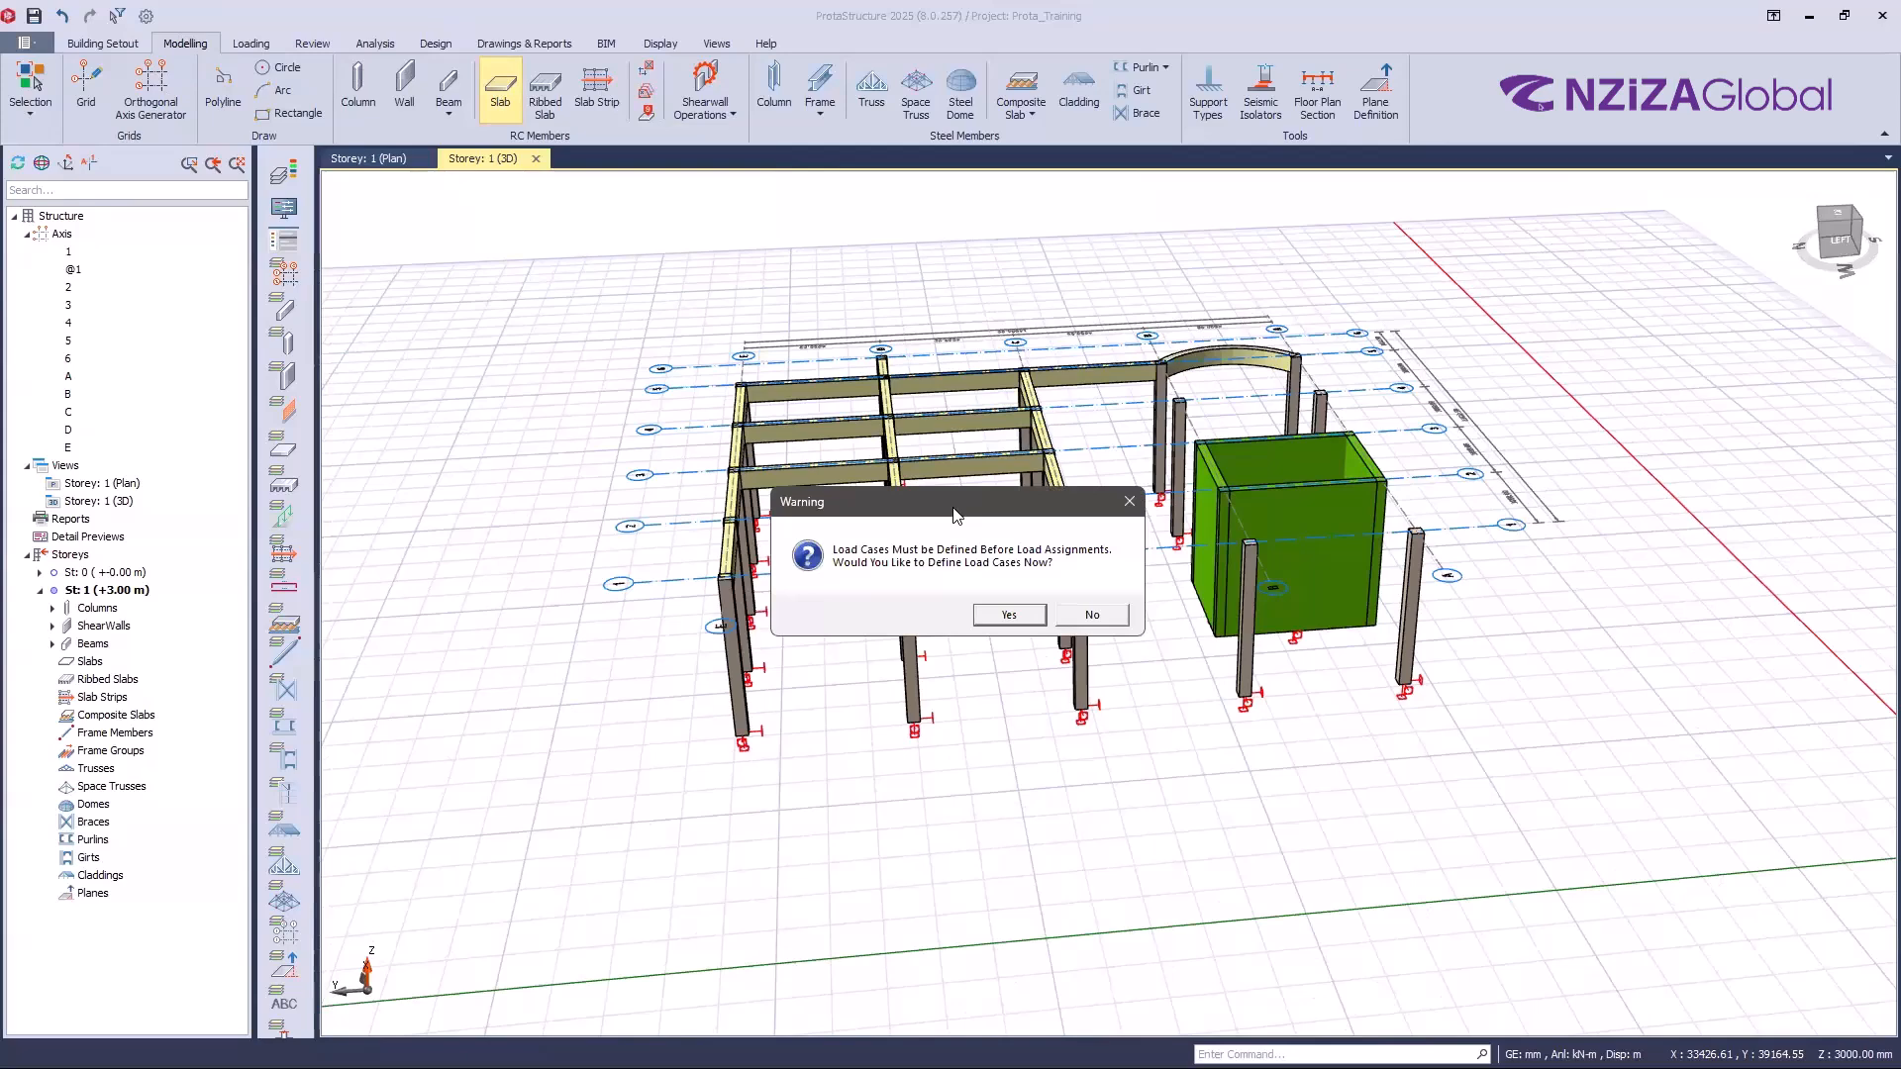
{"action": "left_click_drag", "start_coordinate": [955, 514], "coordinate": [980, 439]}
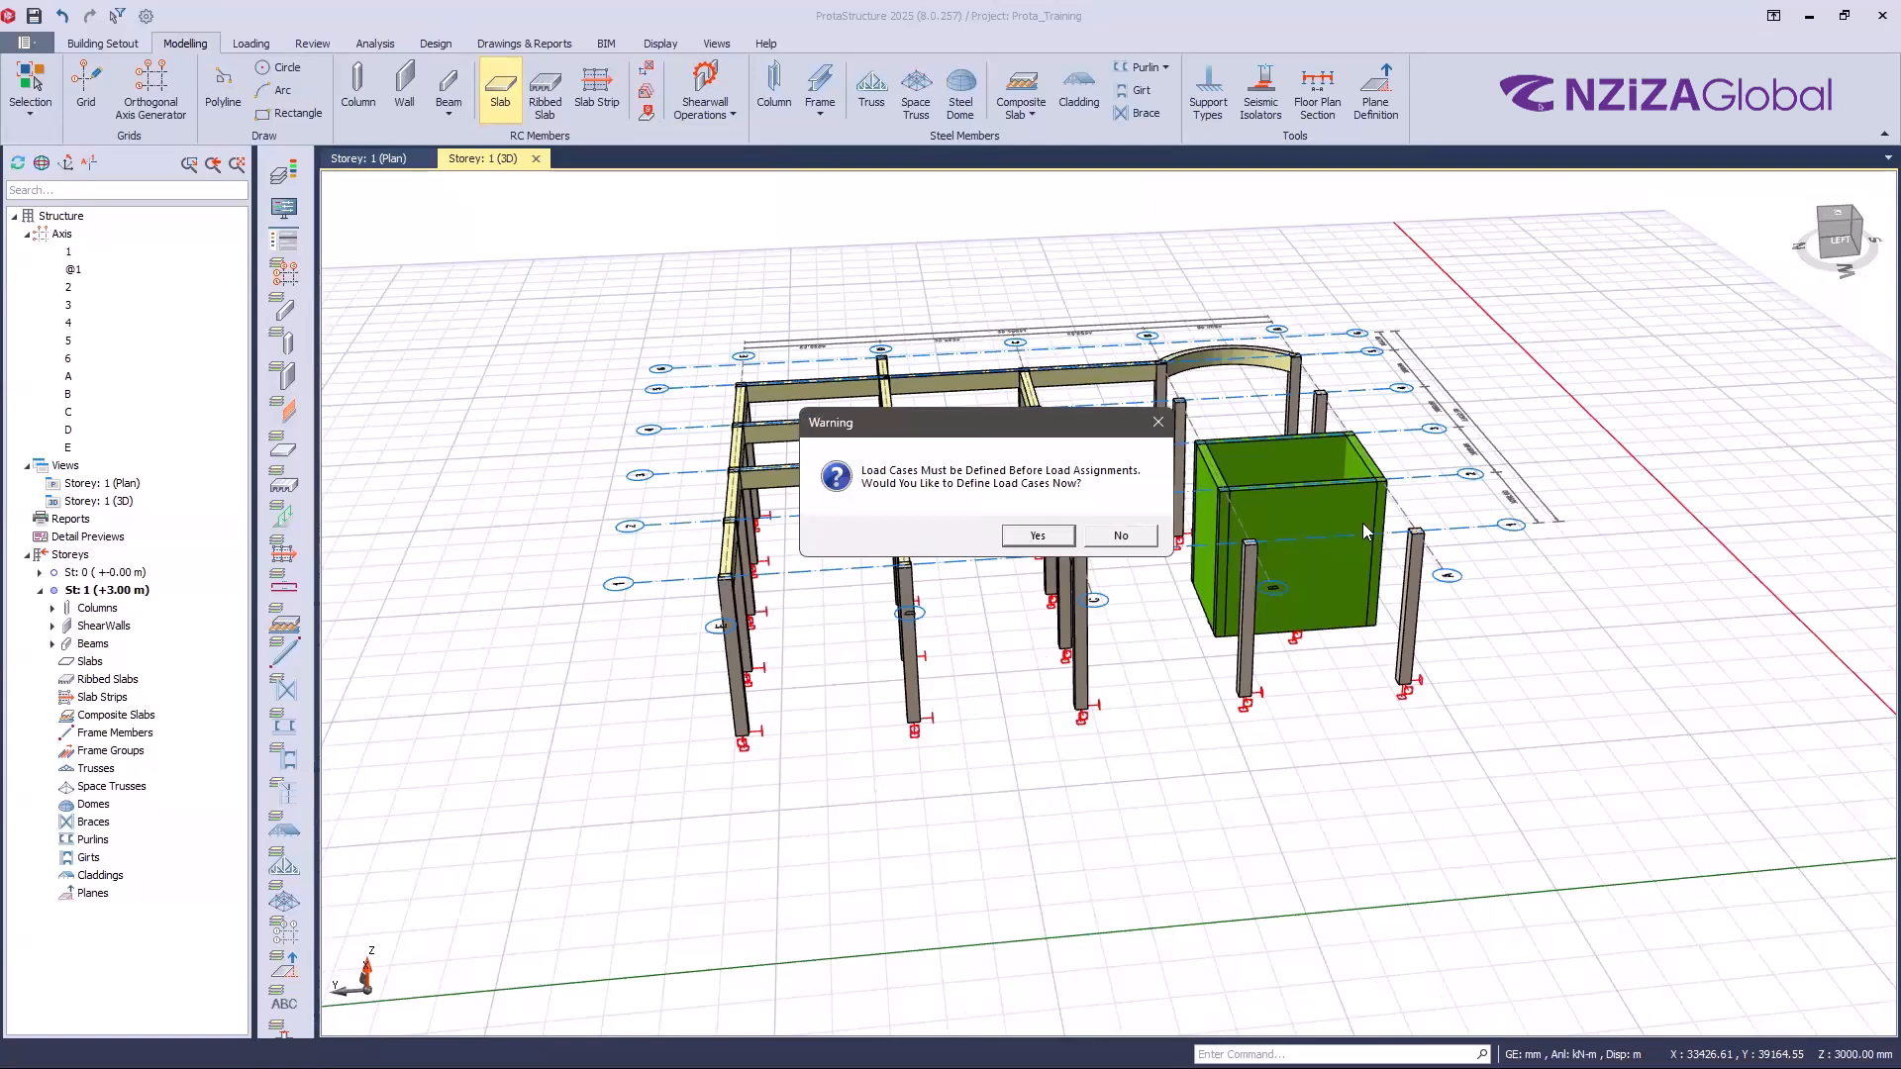
{"action": "left_click", "coordinate": [1038, 534]}
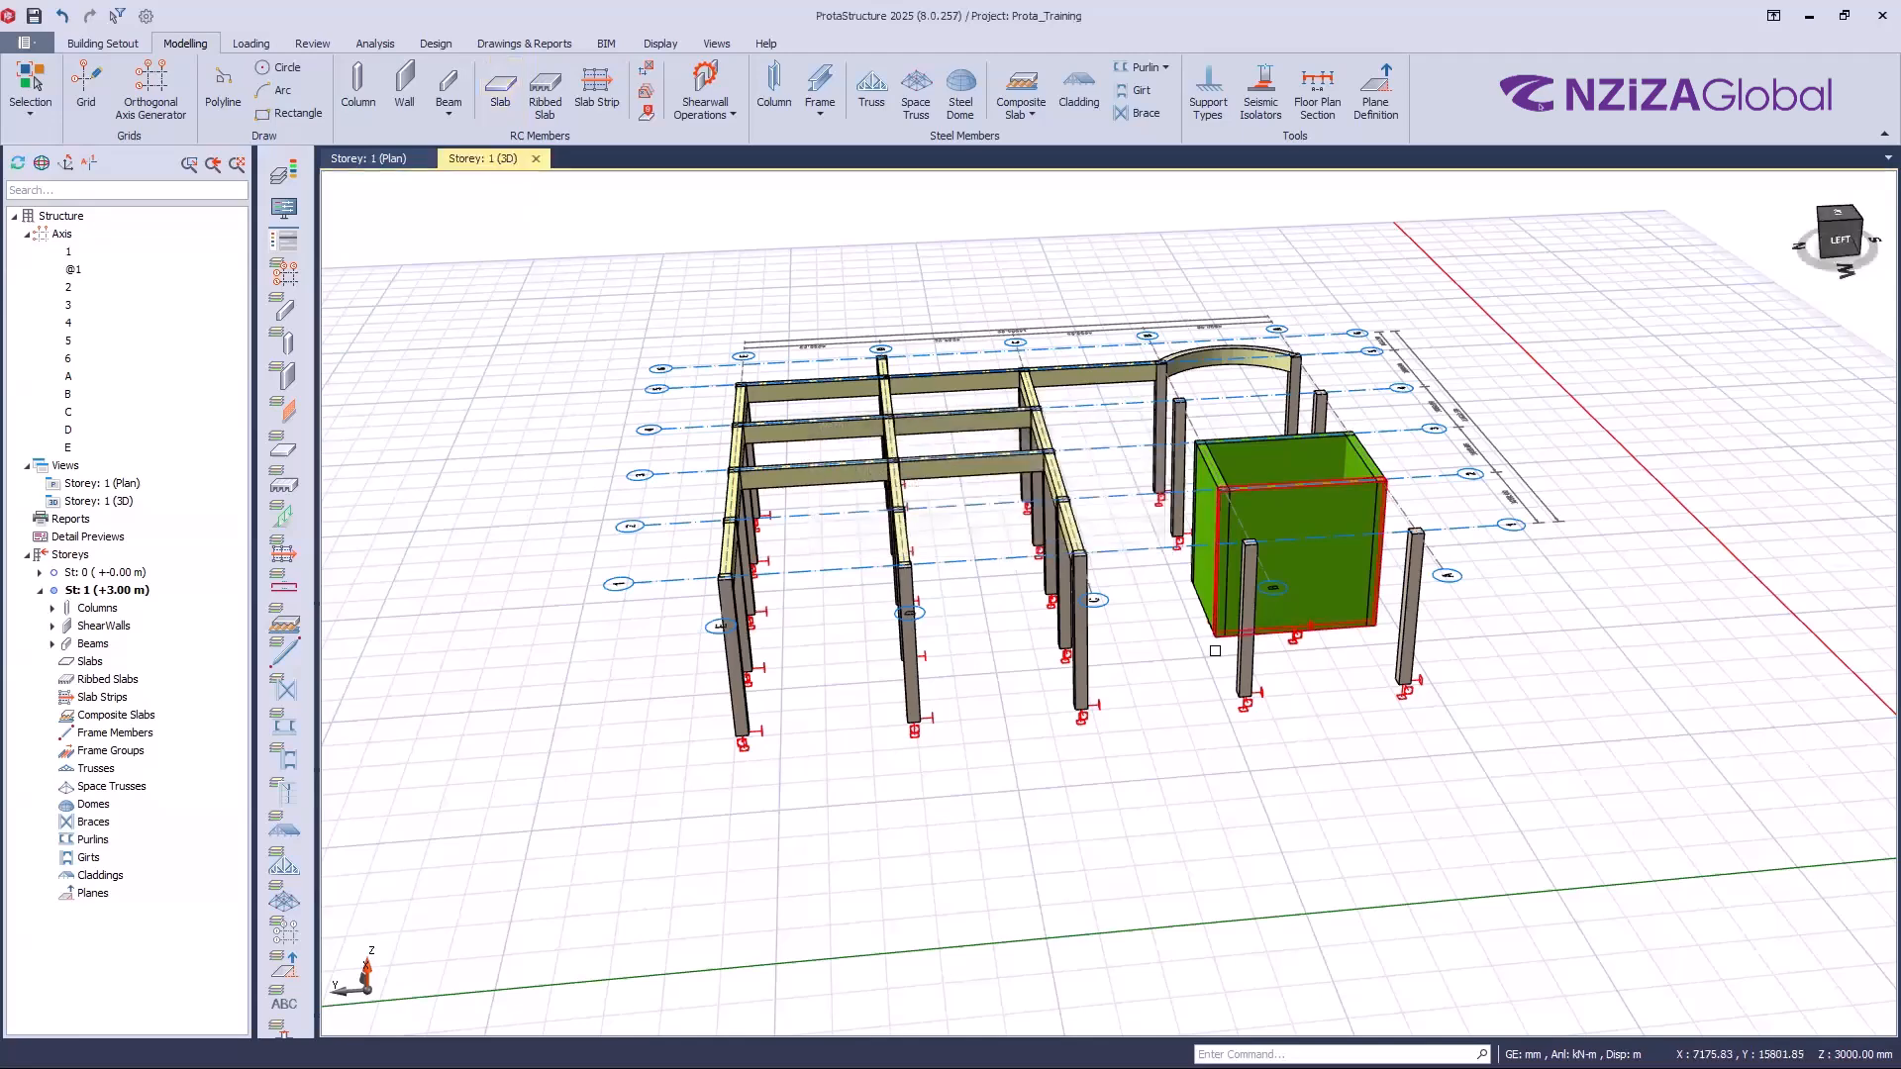
{"action": "left_click", "coordinate": [500, 91]}
{"action": "key", "text": "Escape"}
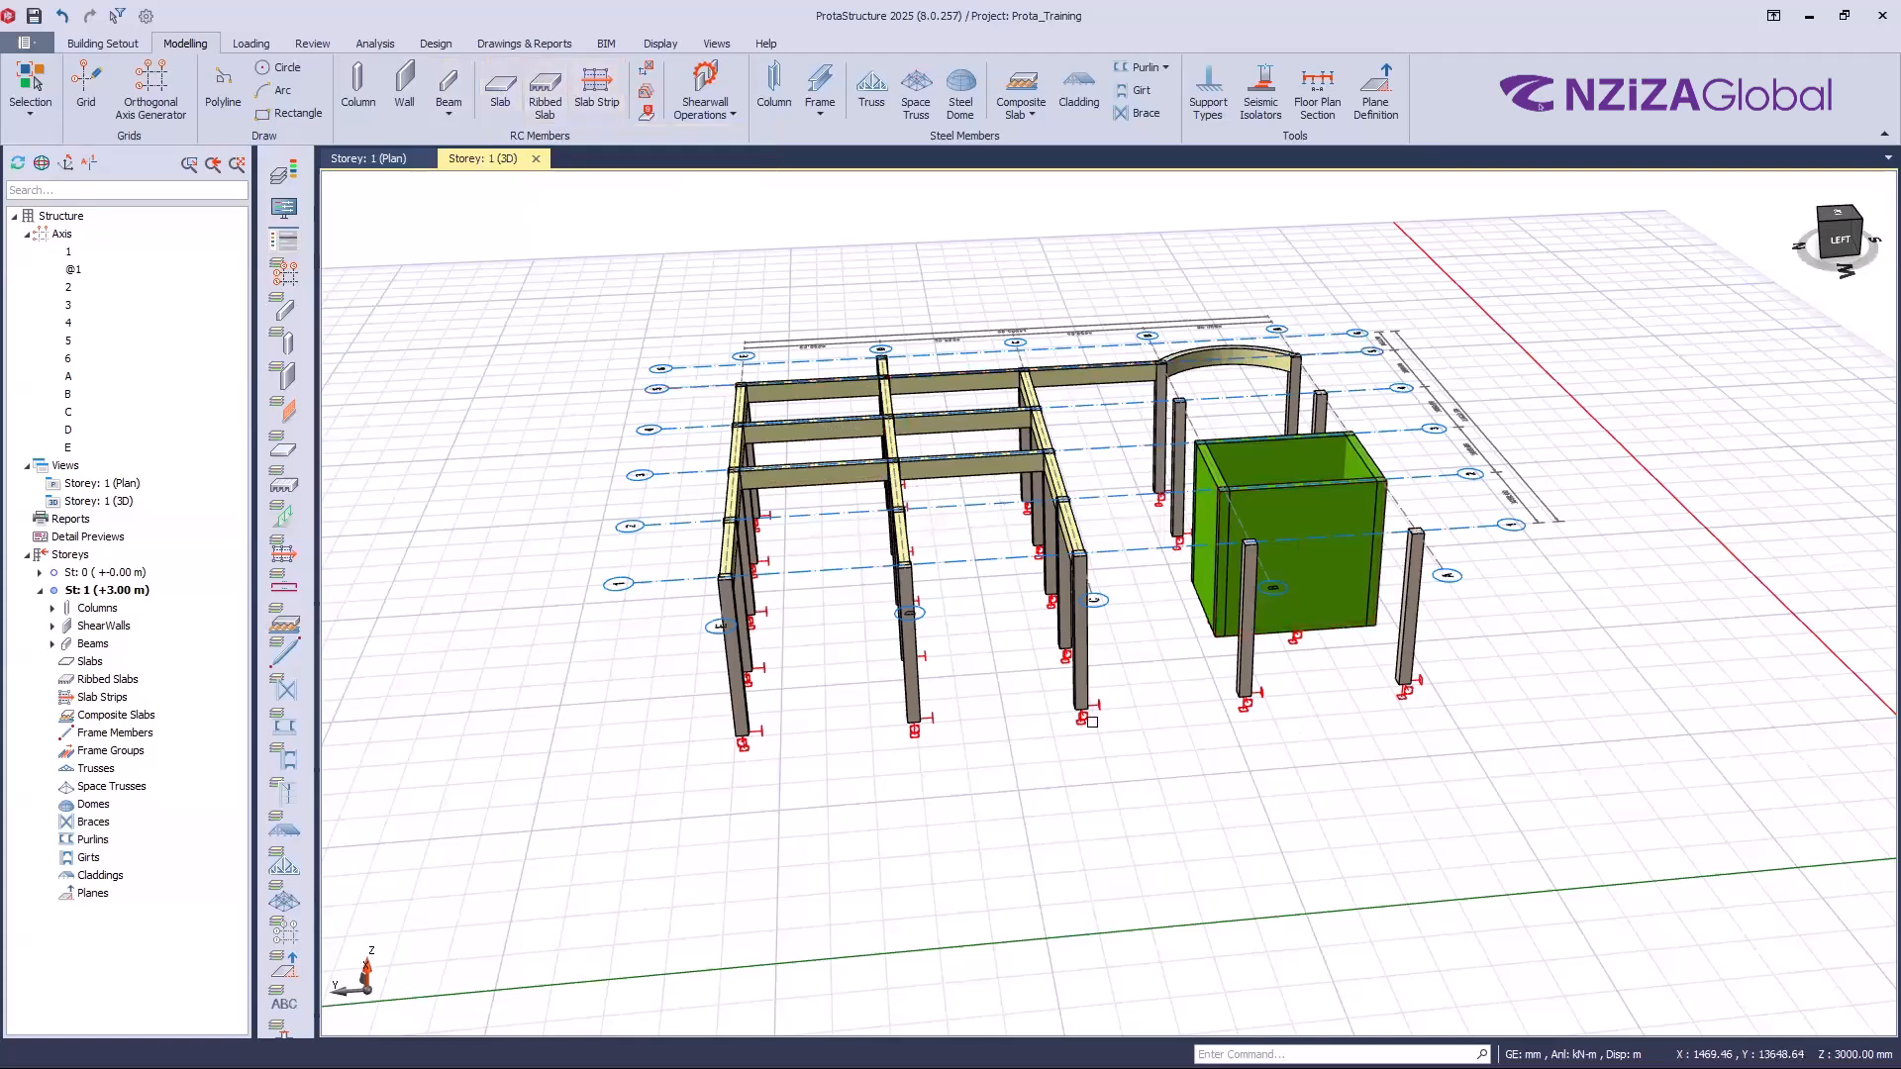
Step: Return to the Storey 1 plan, start the Slab command and agree to define the load cases now
{"action": "left_click", "coordinate": [376, 159]}
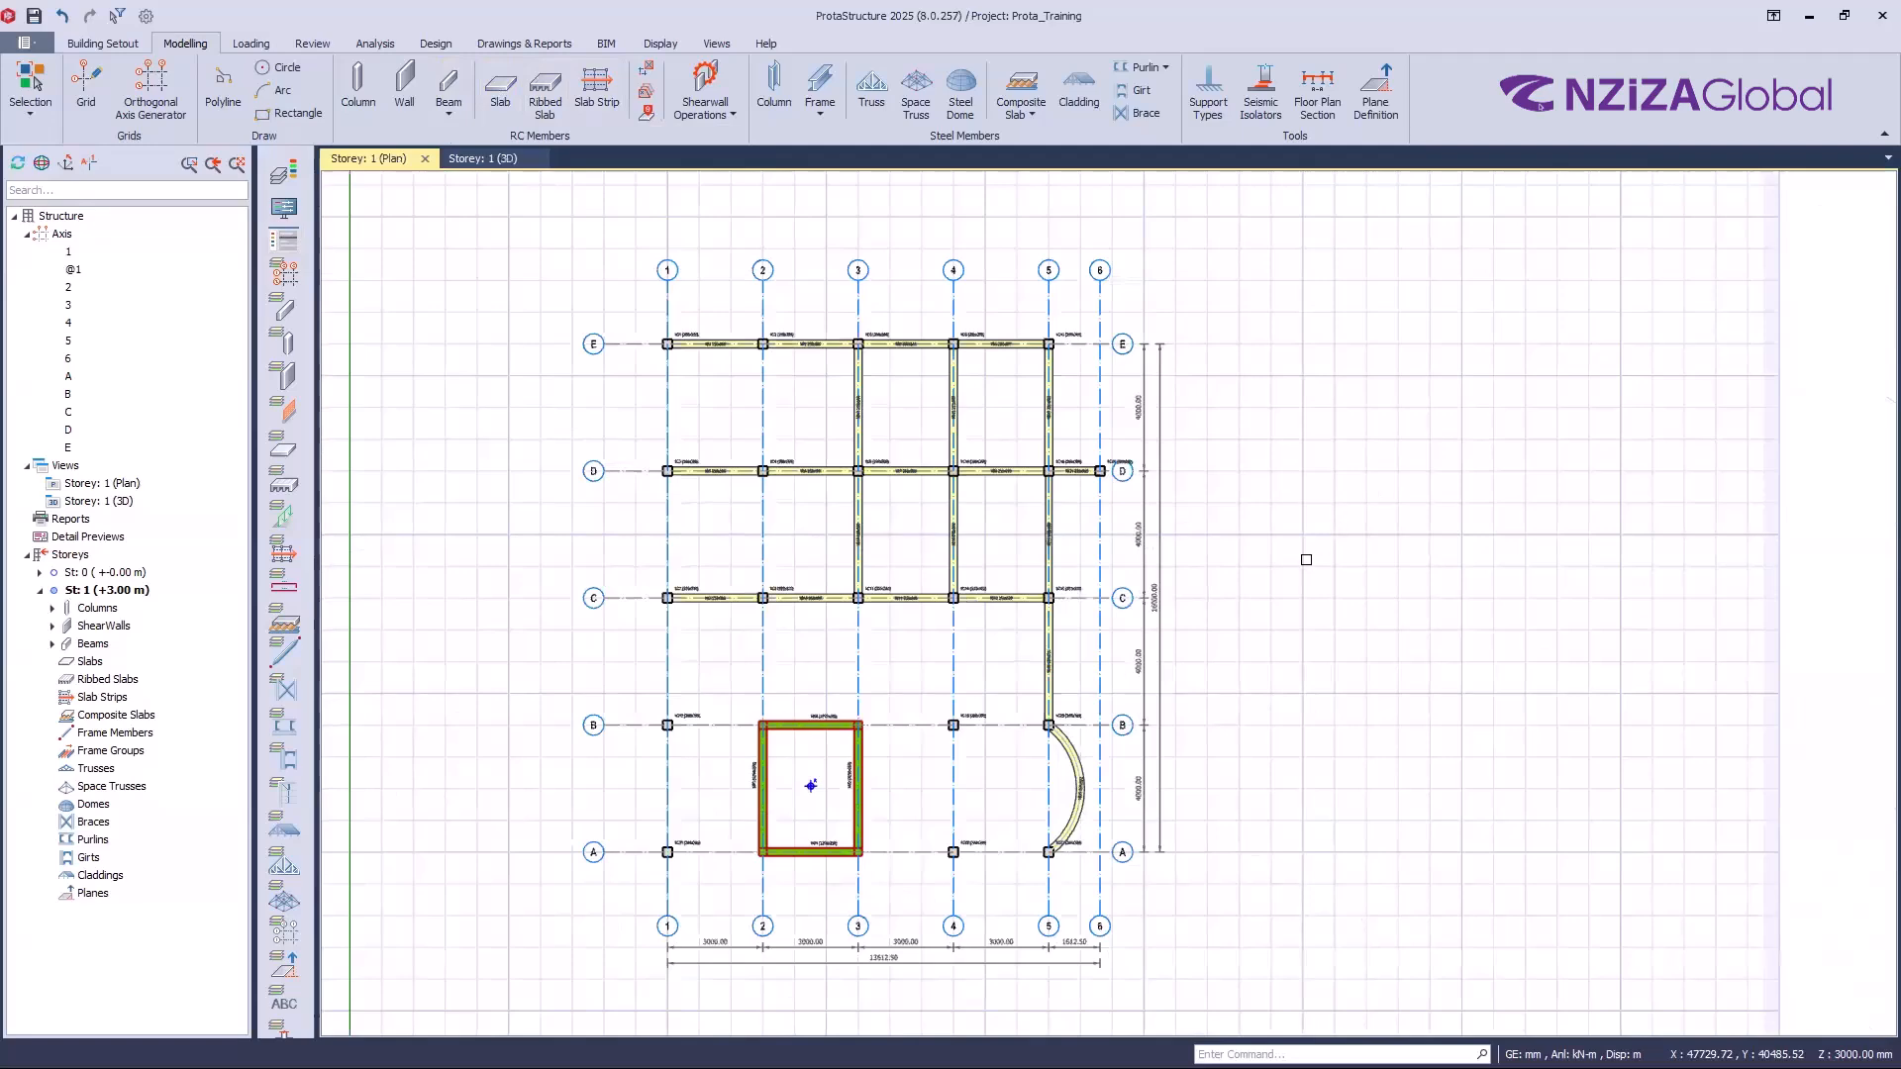
{"action": "middle_click_drag", "start_coordinate": [1292, 555], "coordinate": [1399, 525]}
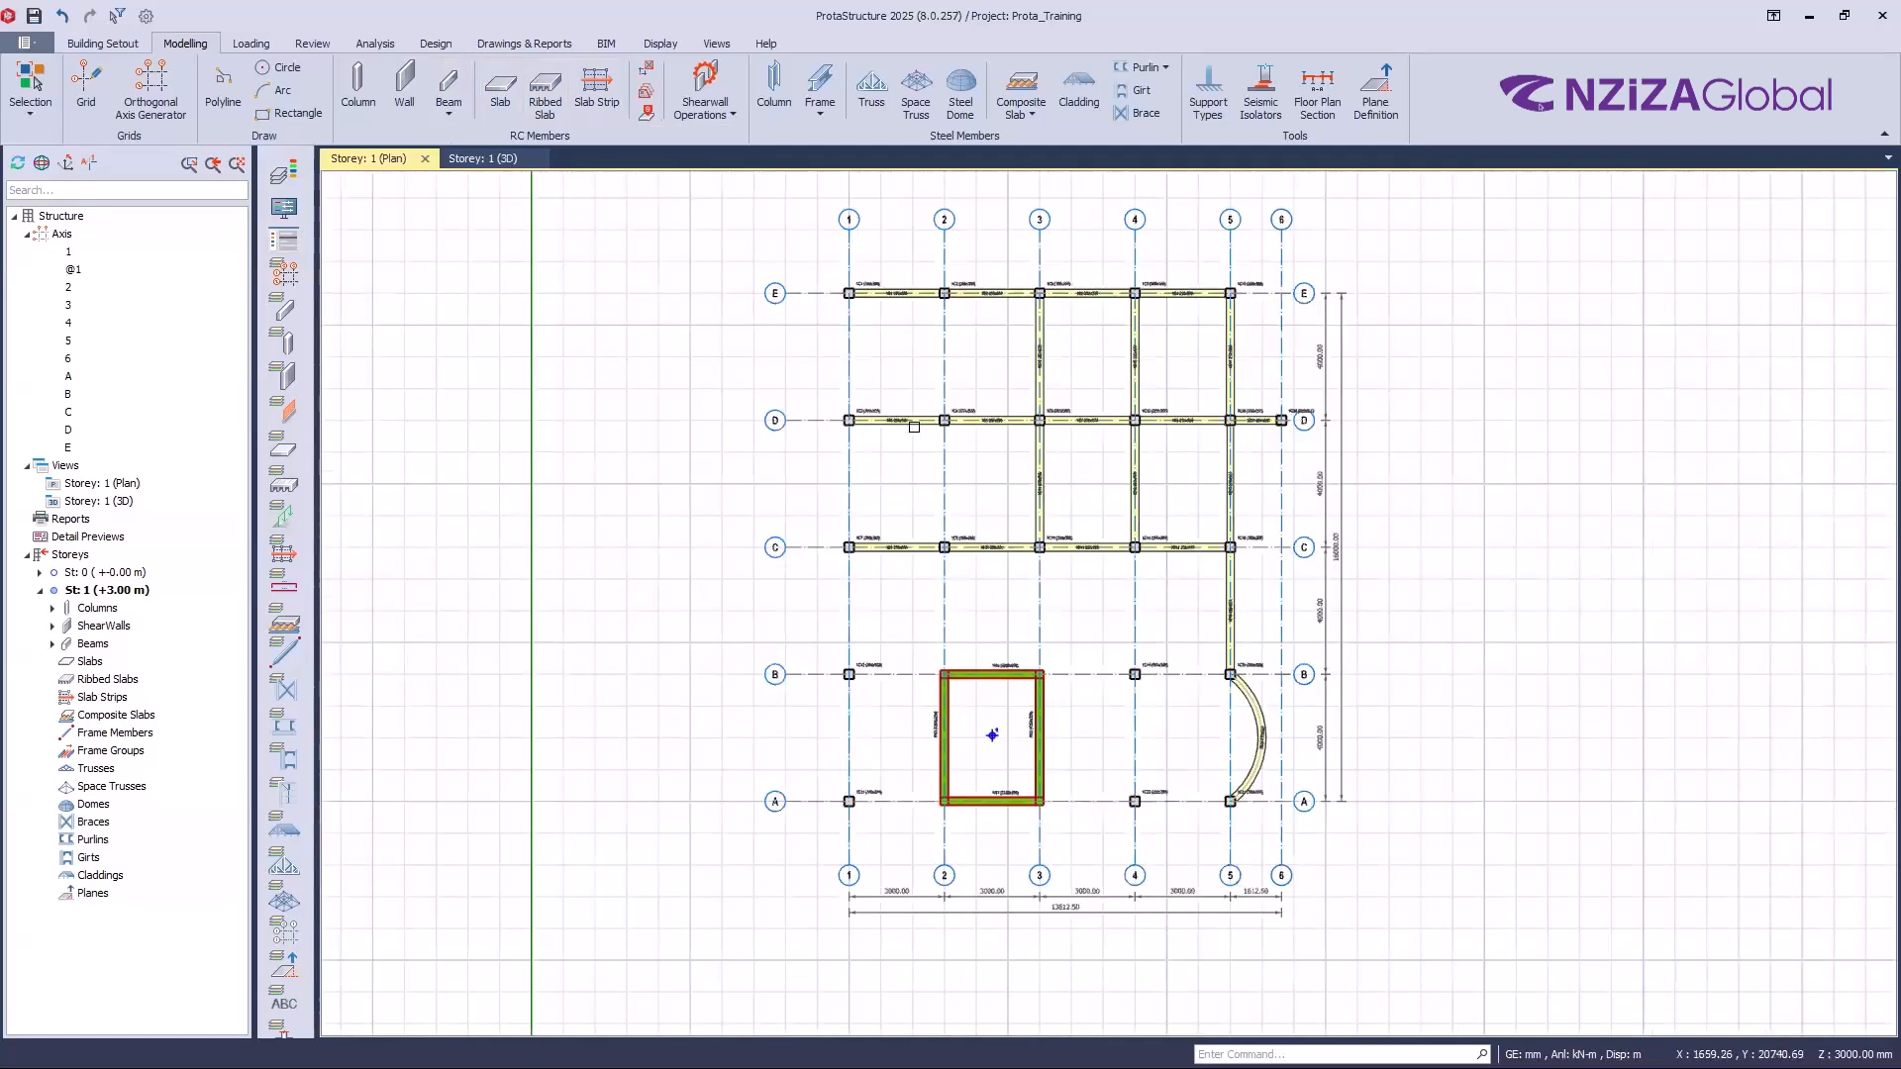
{"action": "left_click", "coordinate": [507, 91]}
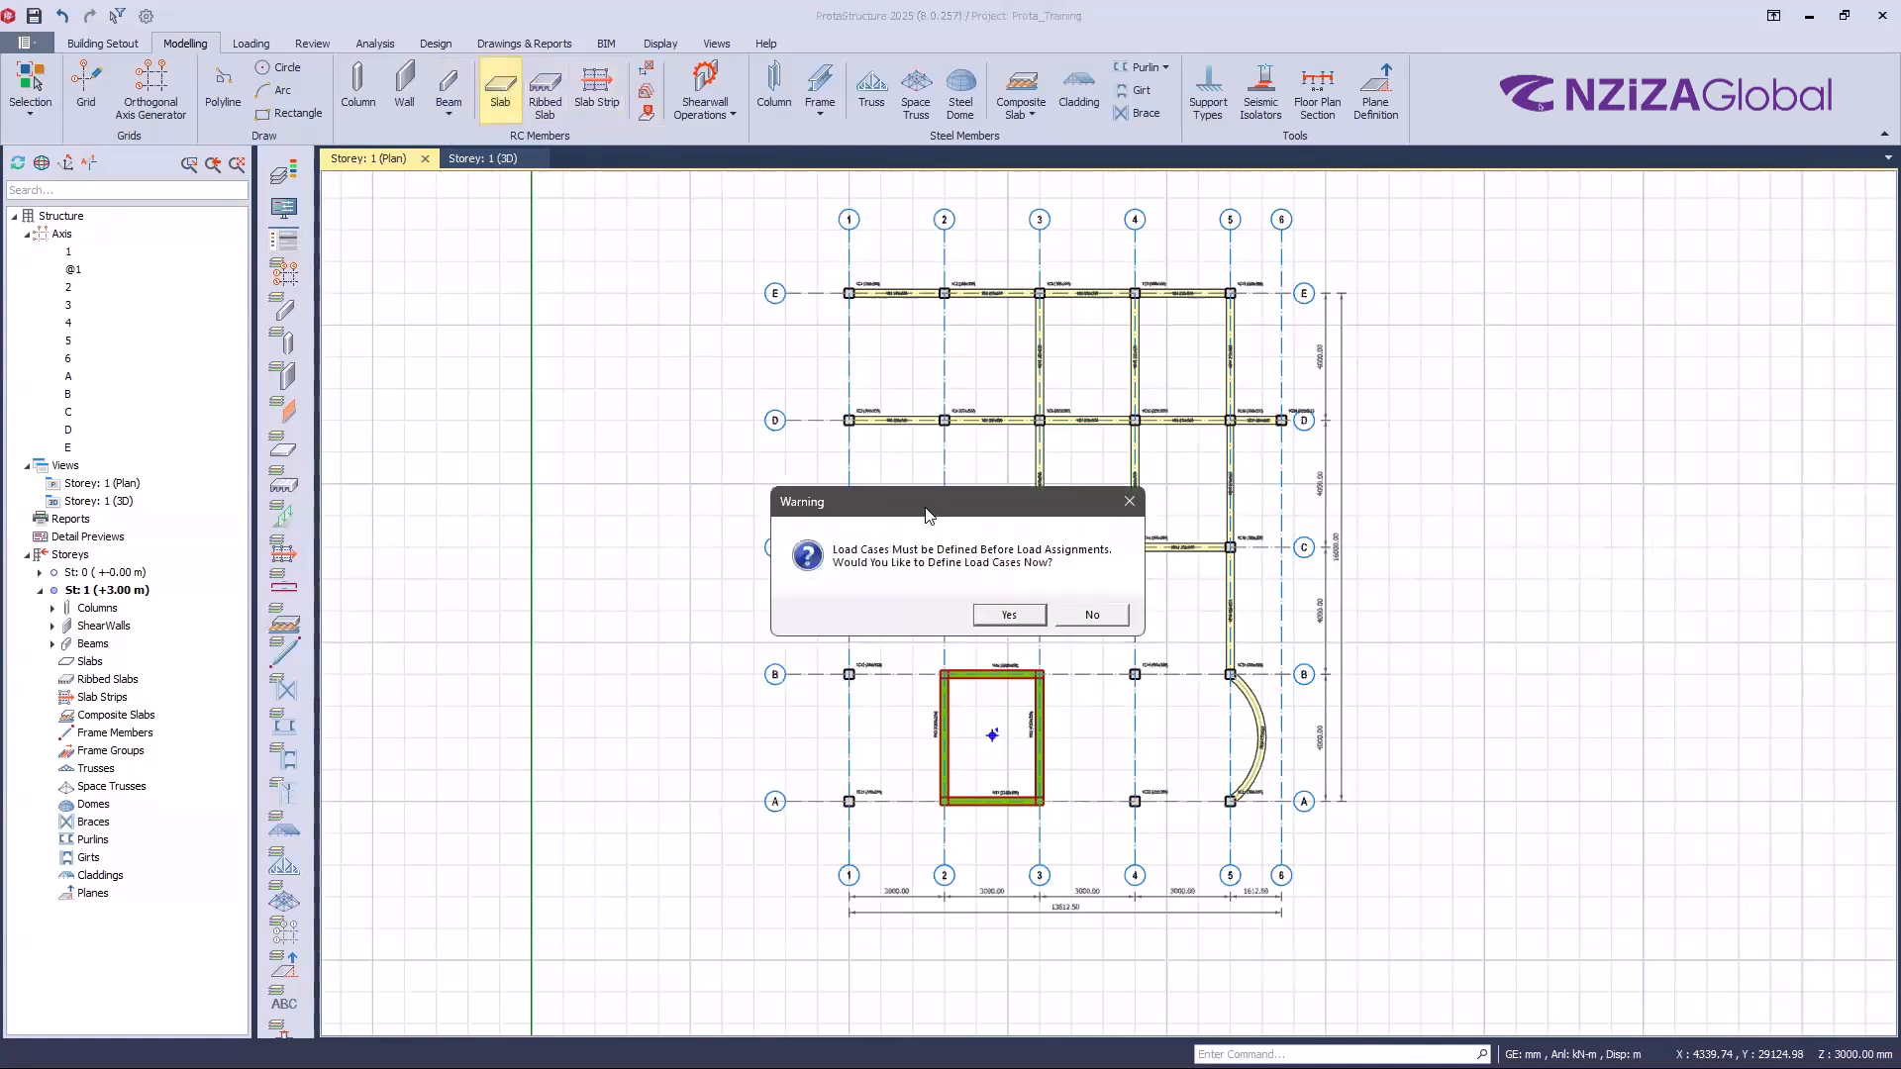
{"action": "left_click_drag", "start_coordinate": [926, 513], "coordinate": [1024, 372]}
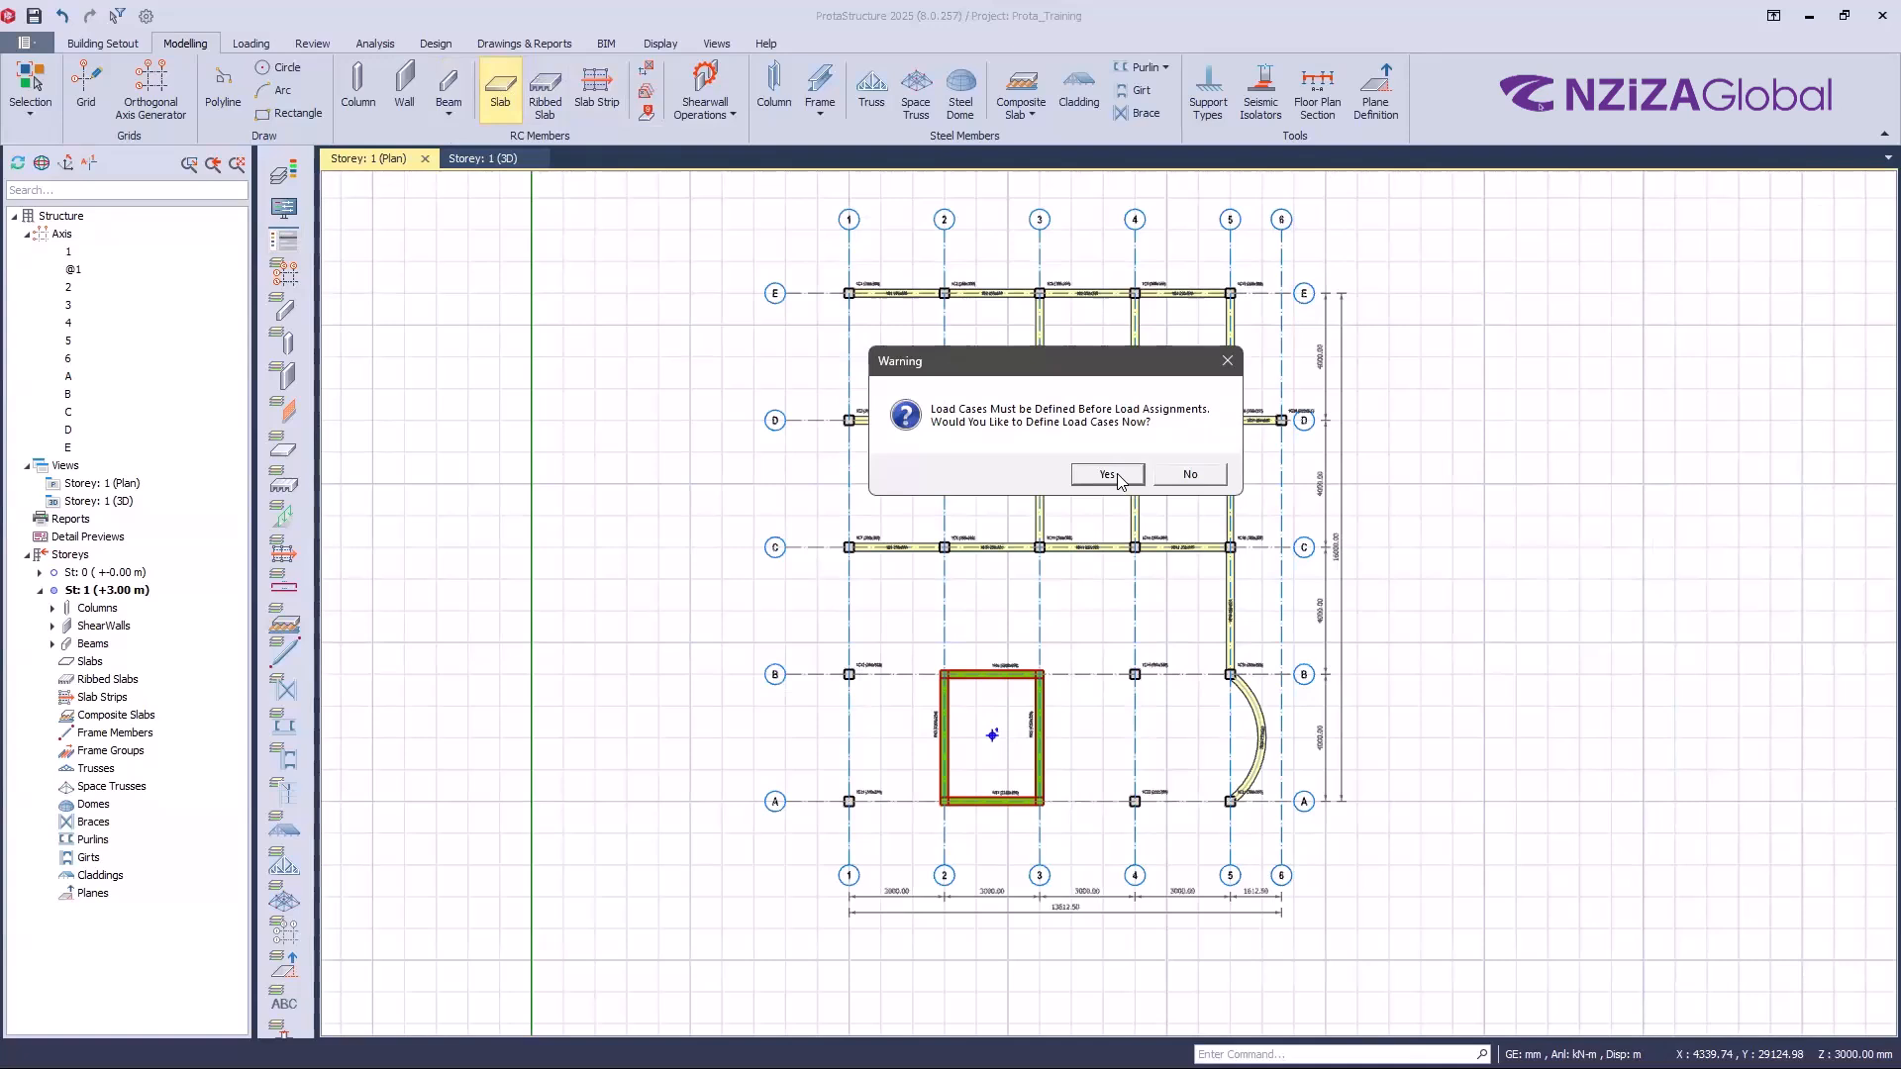
{"action": "left_click", "coordinate": [1120, 472]}
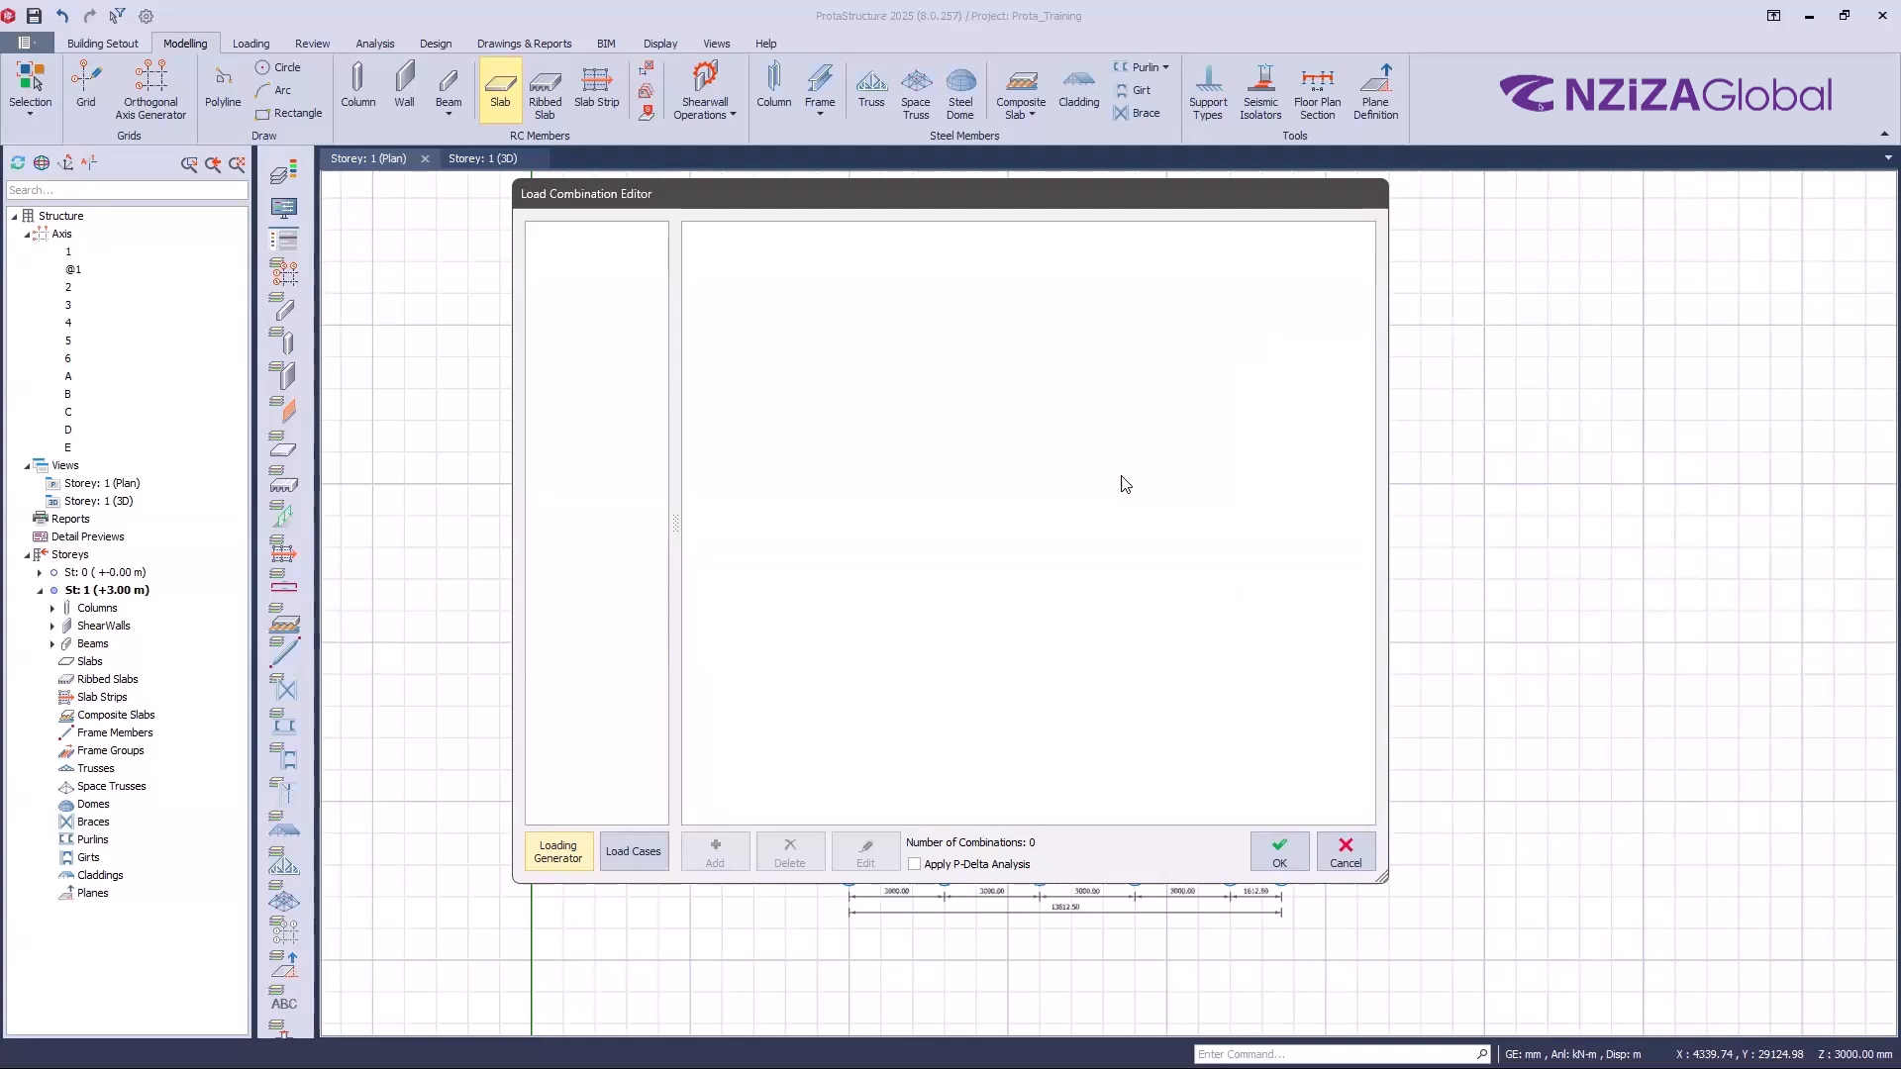
Step: Generate vertical load combinations with dead, live and automatic pattern loads, using unfavorable coefficients 1.4 for G and 1.6 for Q, and accept them
{"action": "left_click", "coordinate": [571, 854]}
{"action": "left_click", "coordinate": [571, 853]}
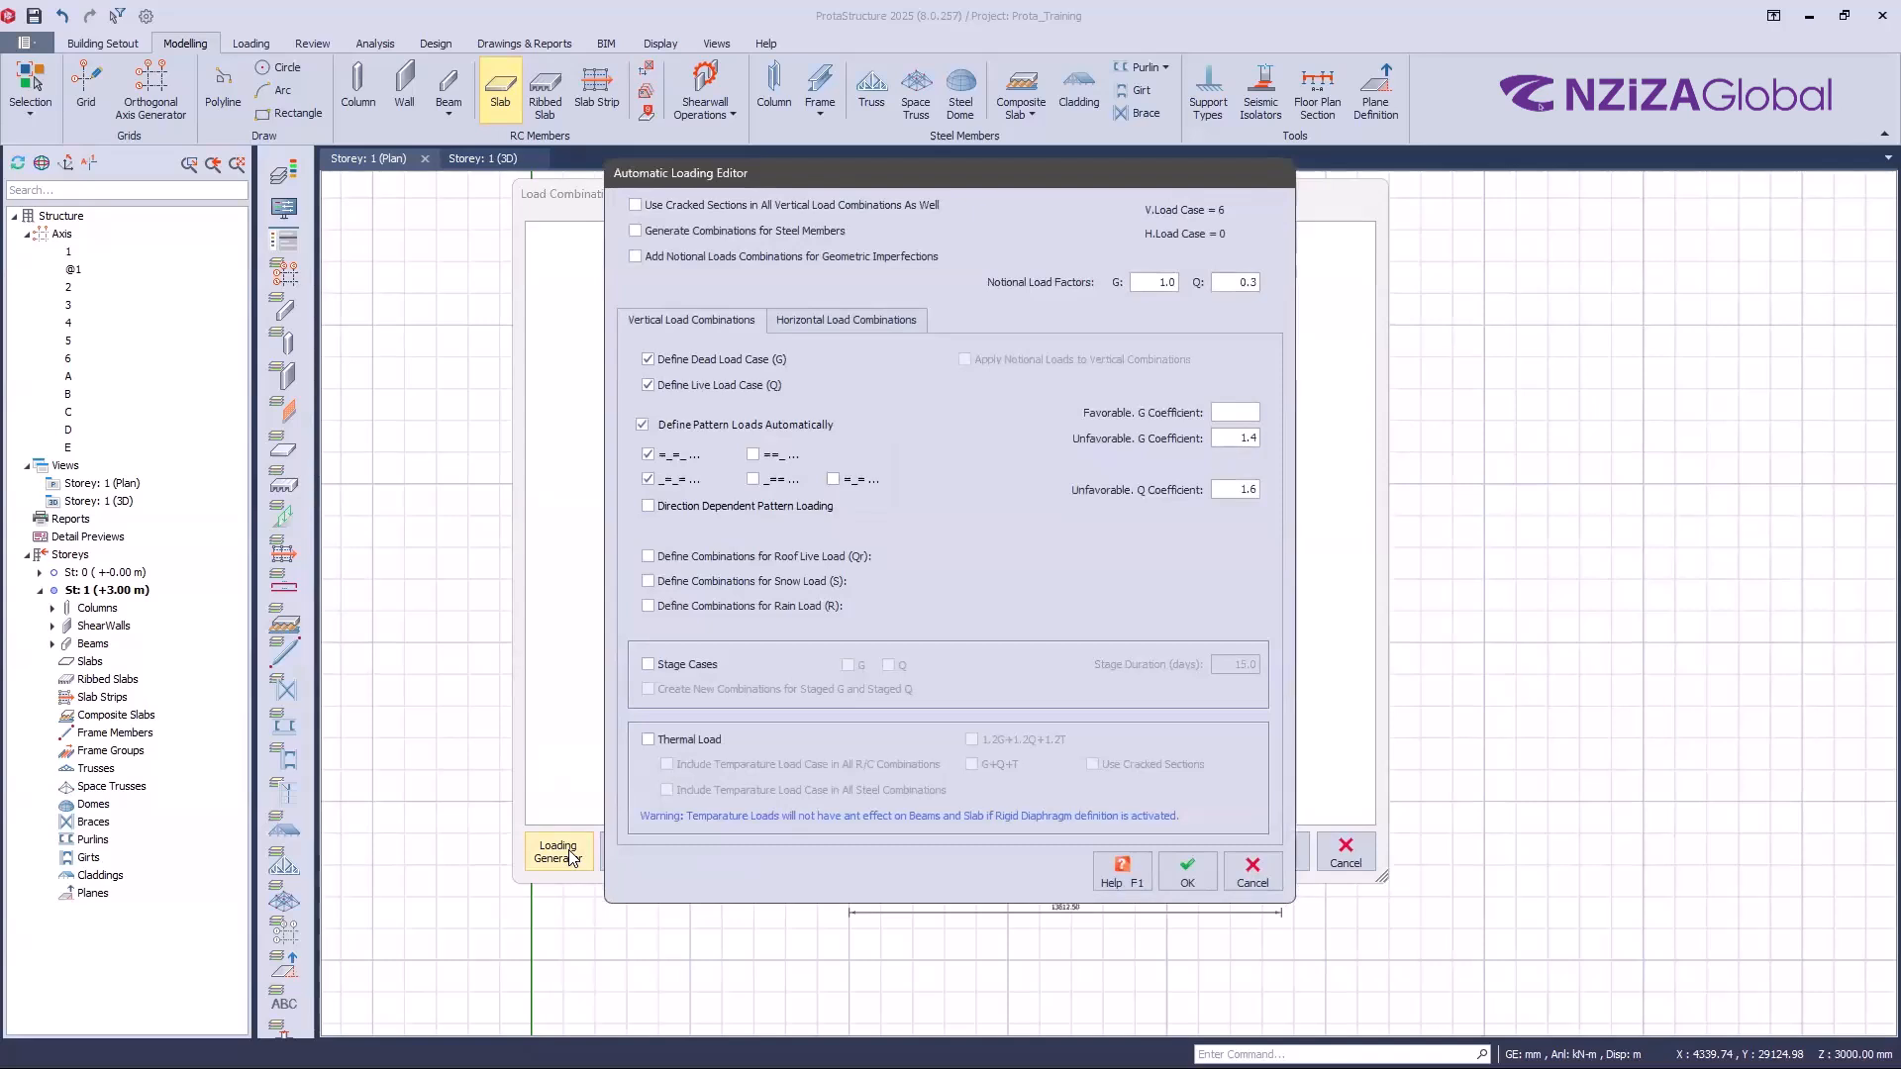
{"action": "left_click_drag", "start_coordinate": [830, 172], "coordinate": [905, 176]}
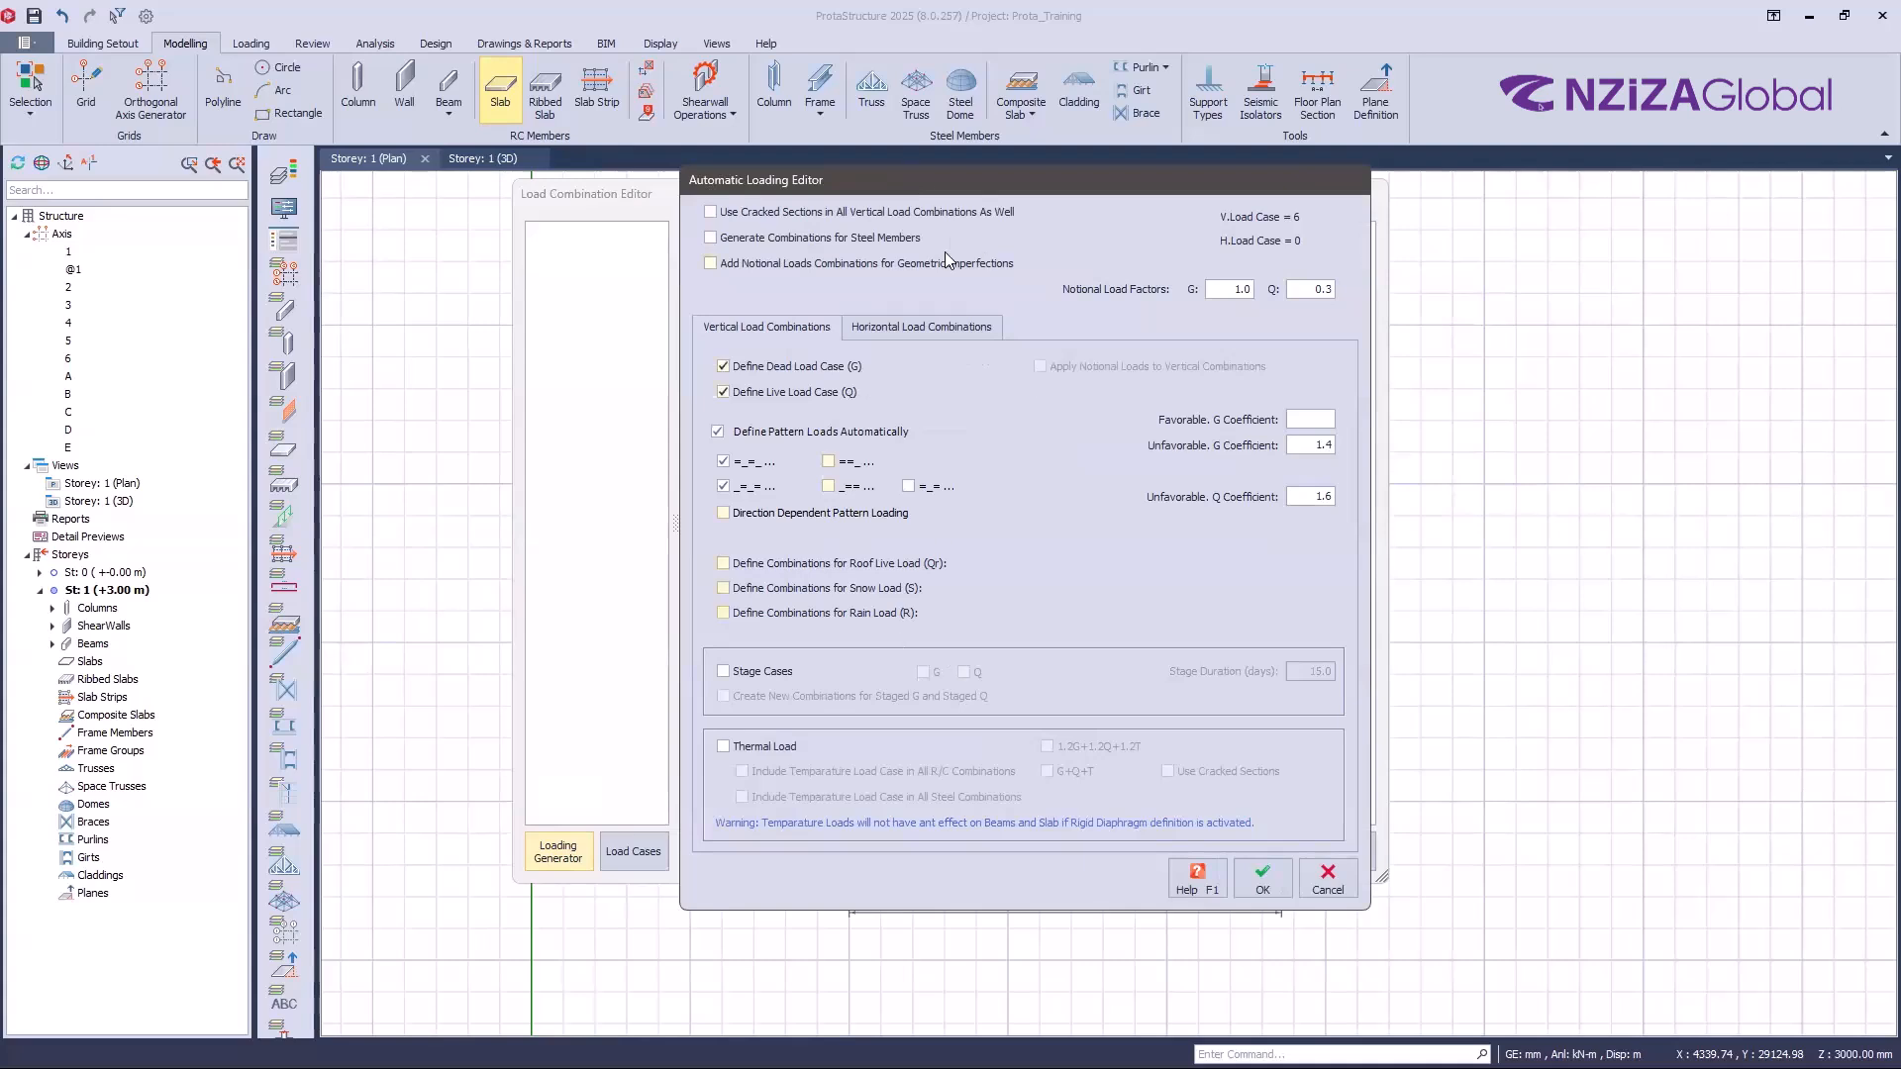
{"action": "left_click", "coordinate": [873, 331]}
{"action": "left_click", "coordinate": [786, 331]}
{"action": "left_click", "coordinate": [1276, 886]}
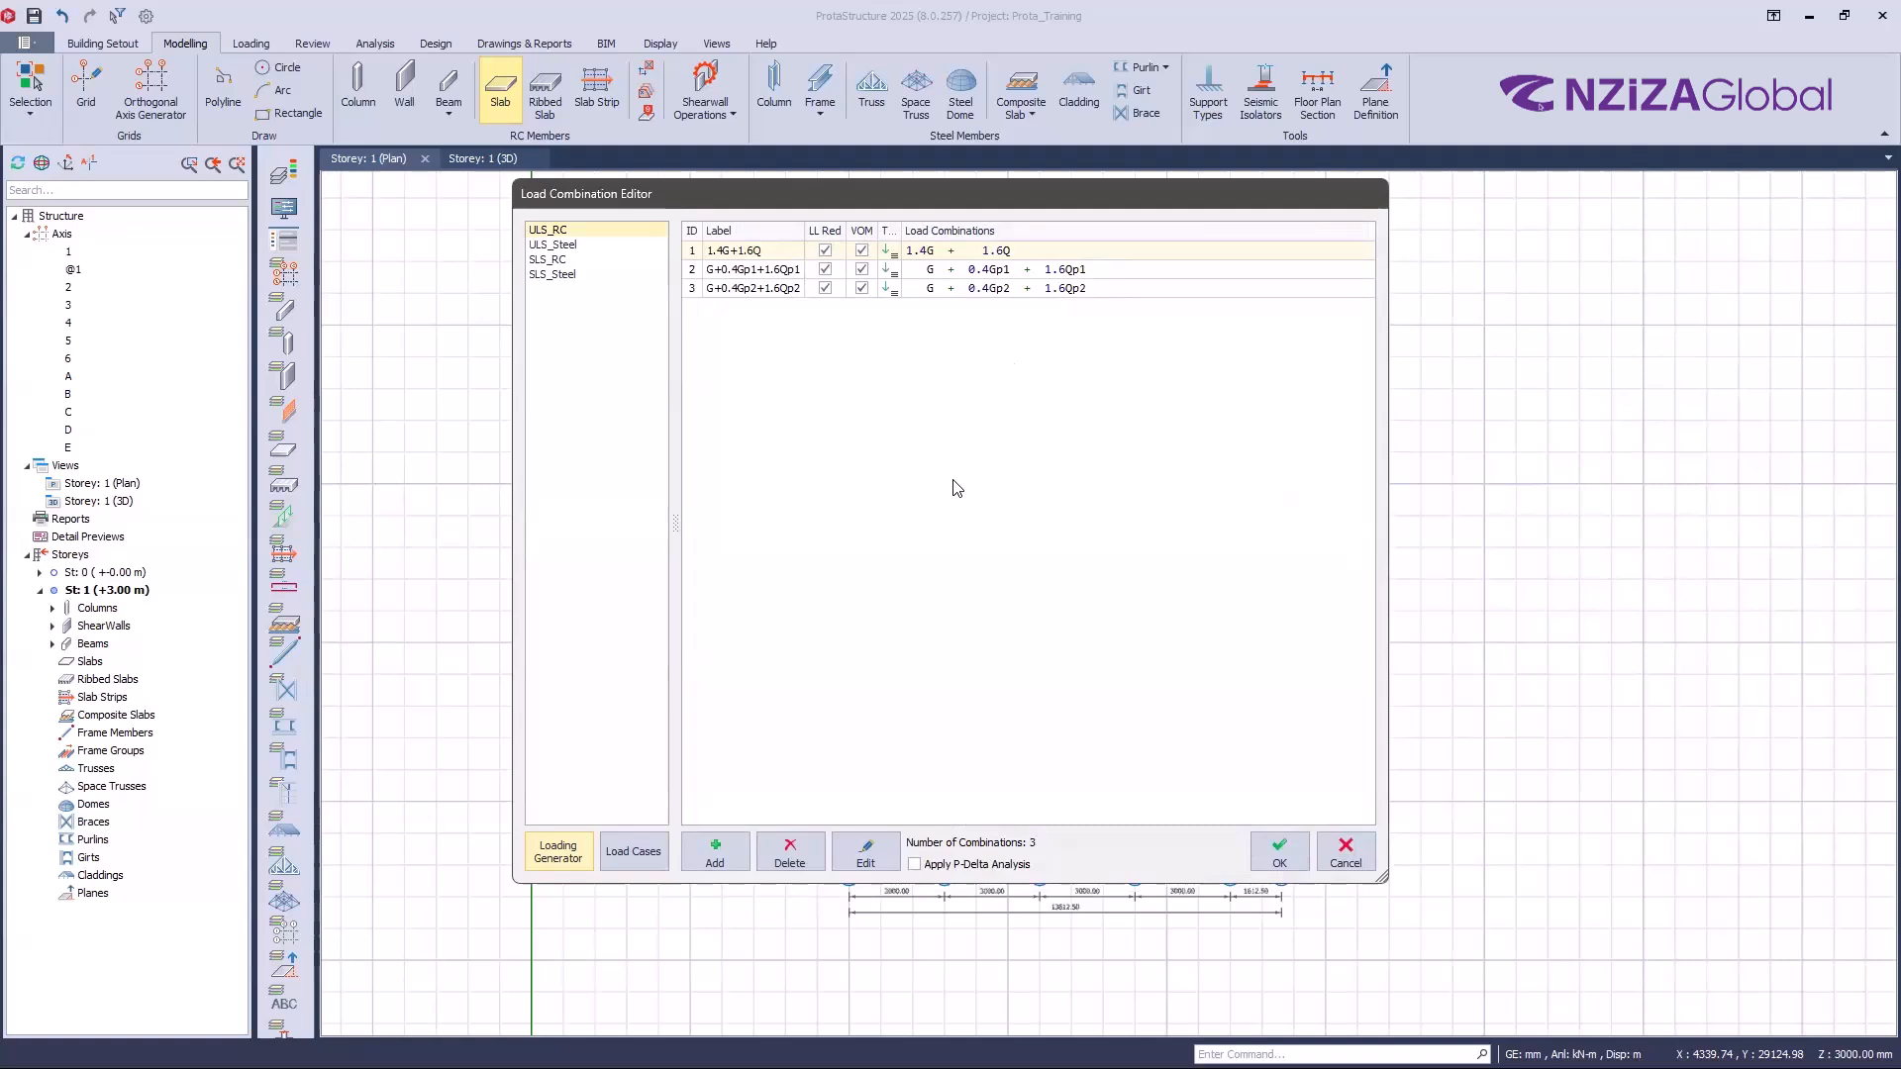
{"action": "left_click", "coordinate": [1280, 851]}
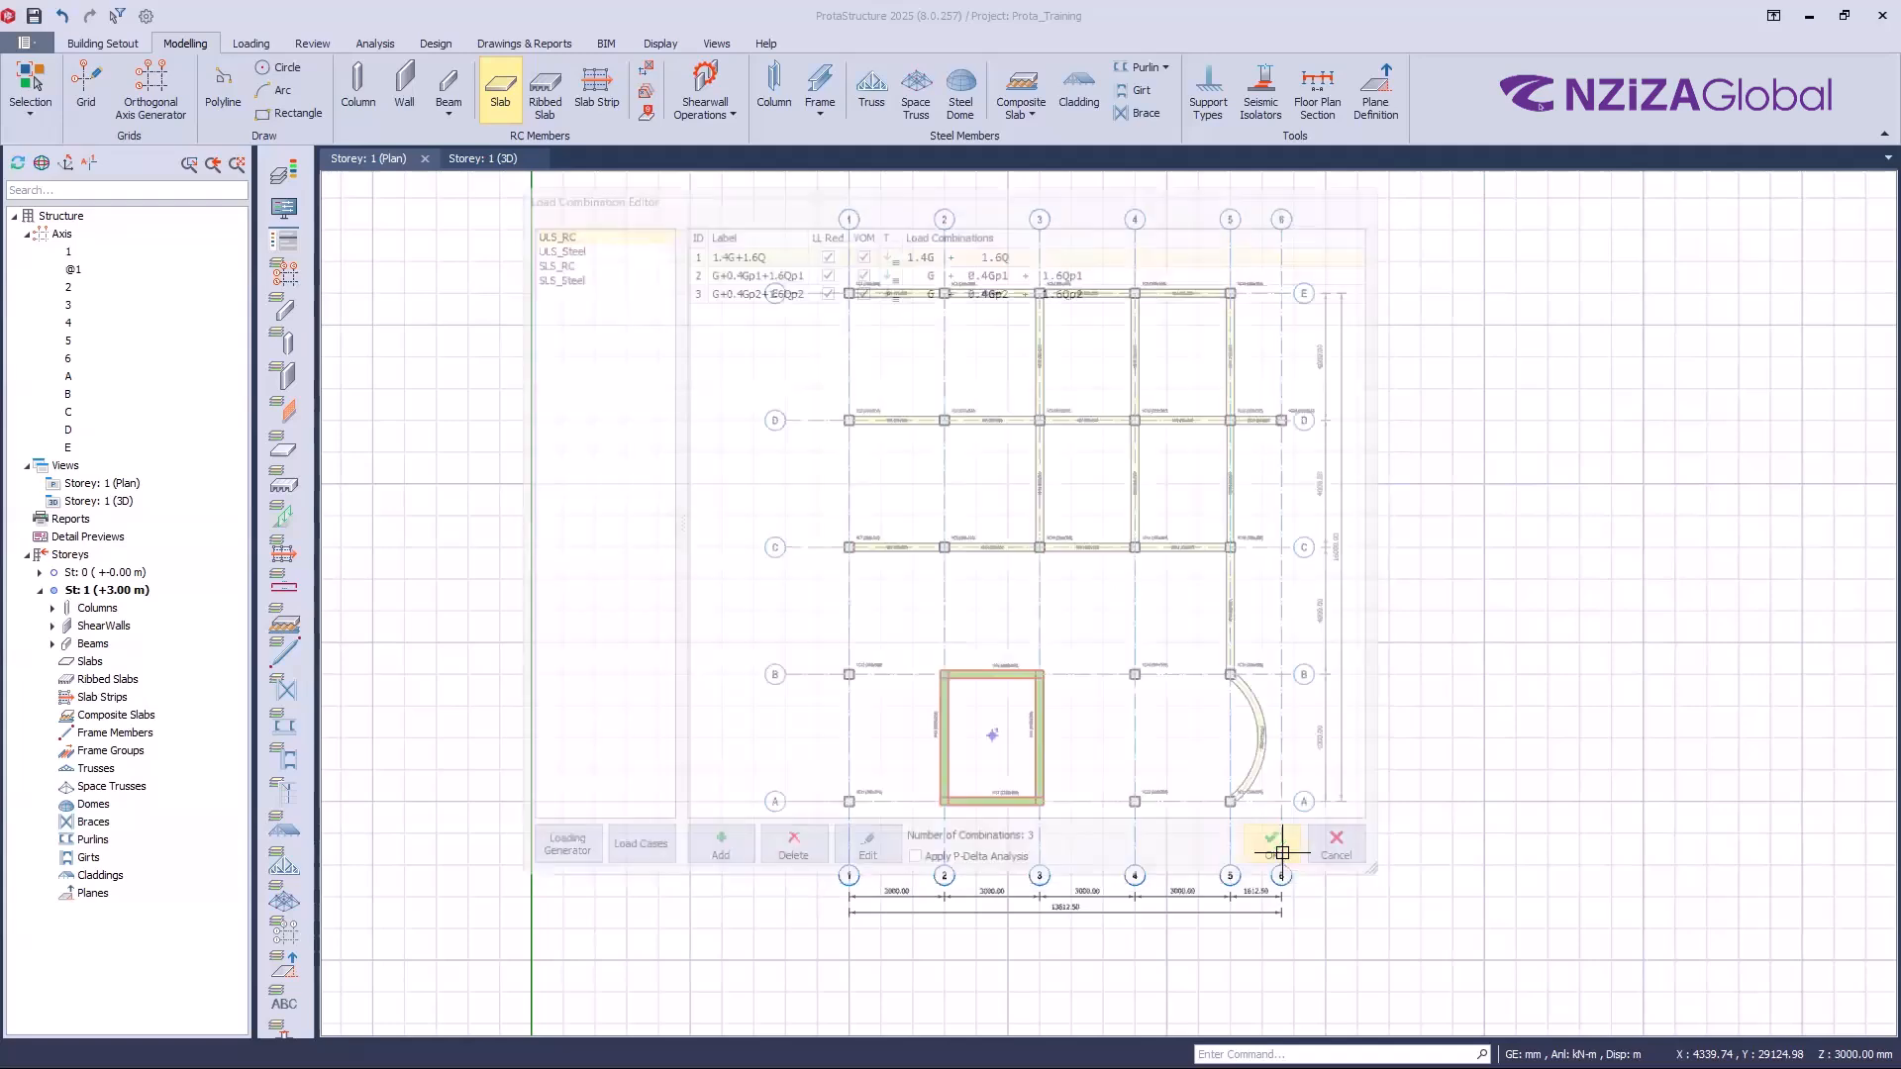
{"action": "left_click_drag", "start_coordinate": [1634, 241], "coordinate": [1599, 283]}
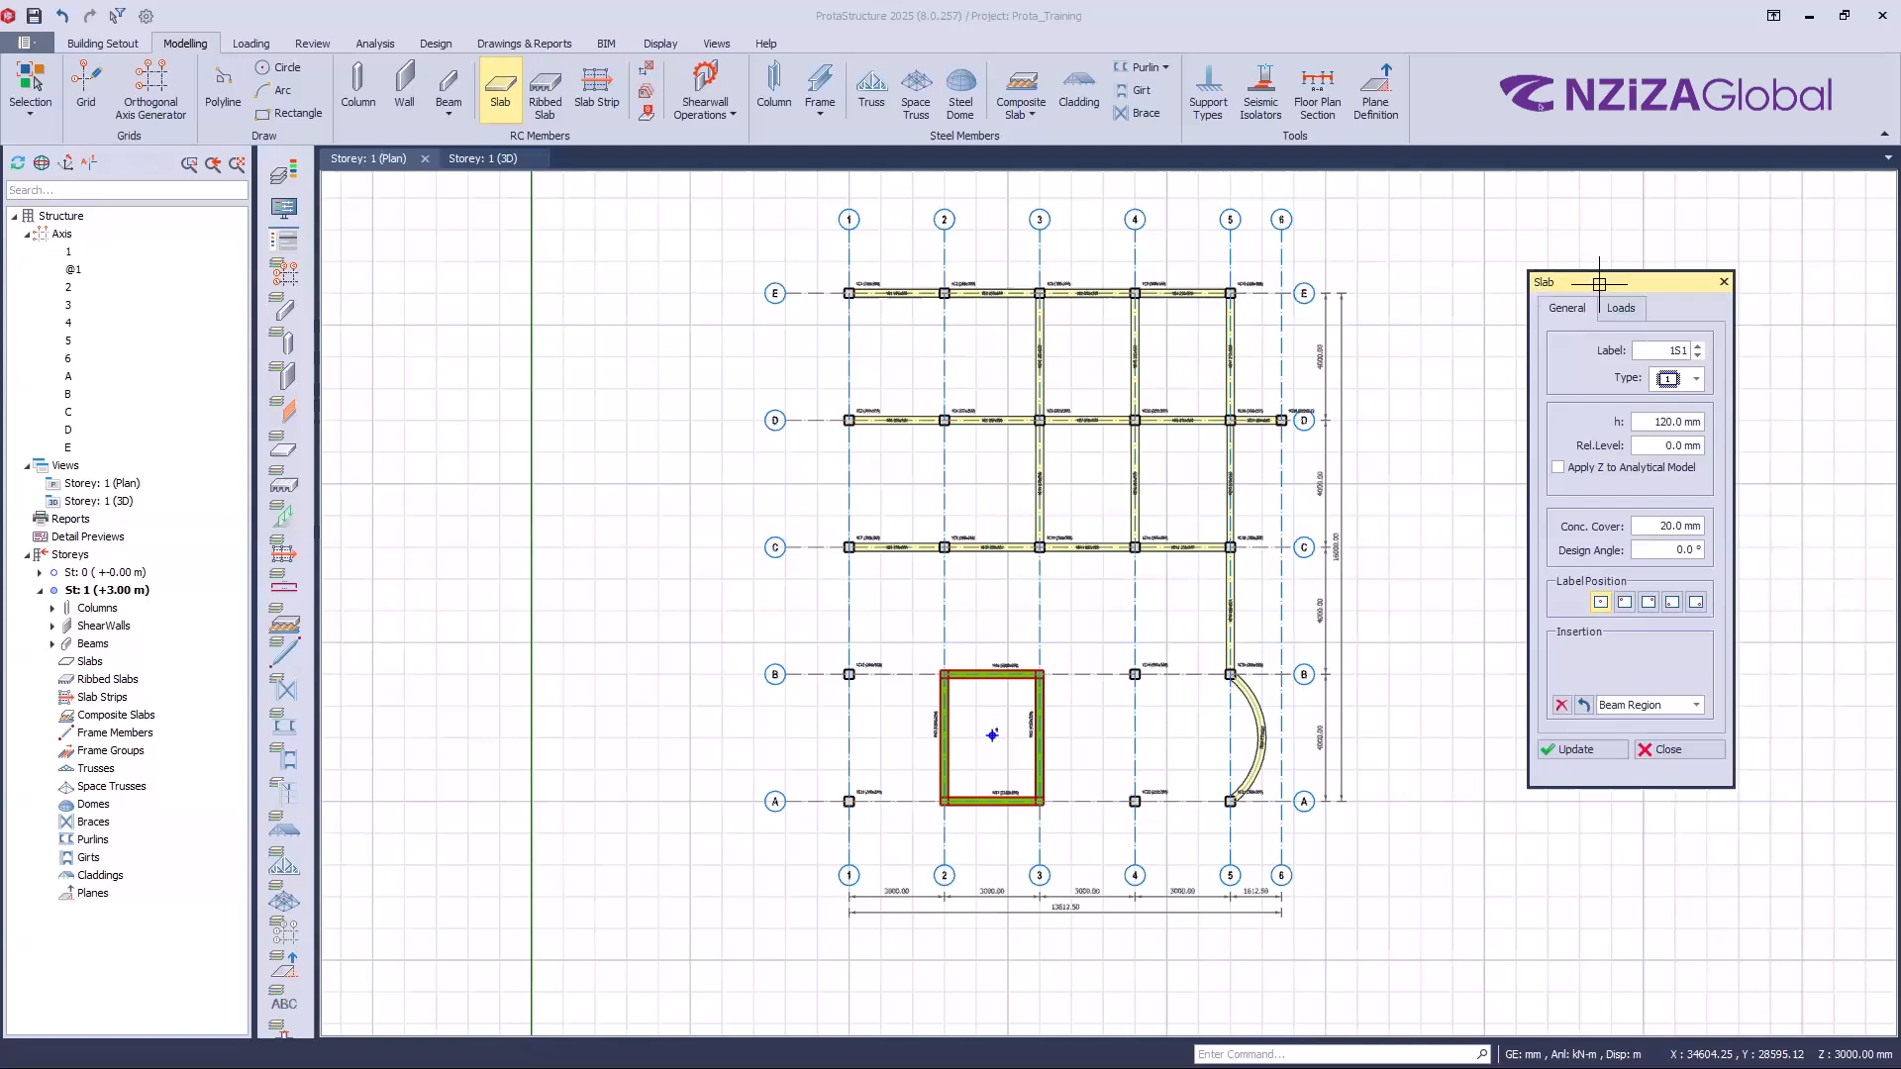
{"action": "left_click", "coordinate": [1065, 517]}
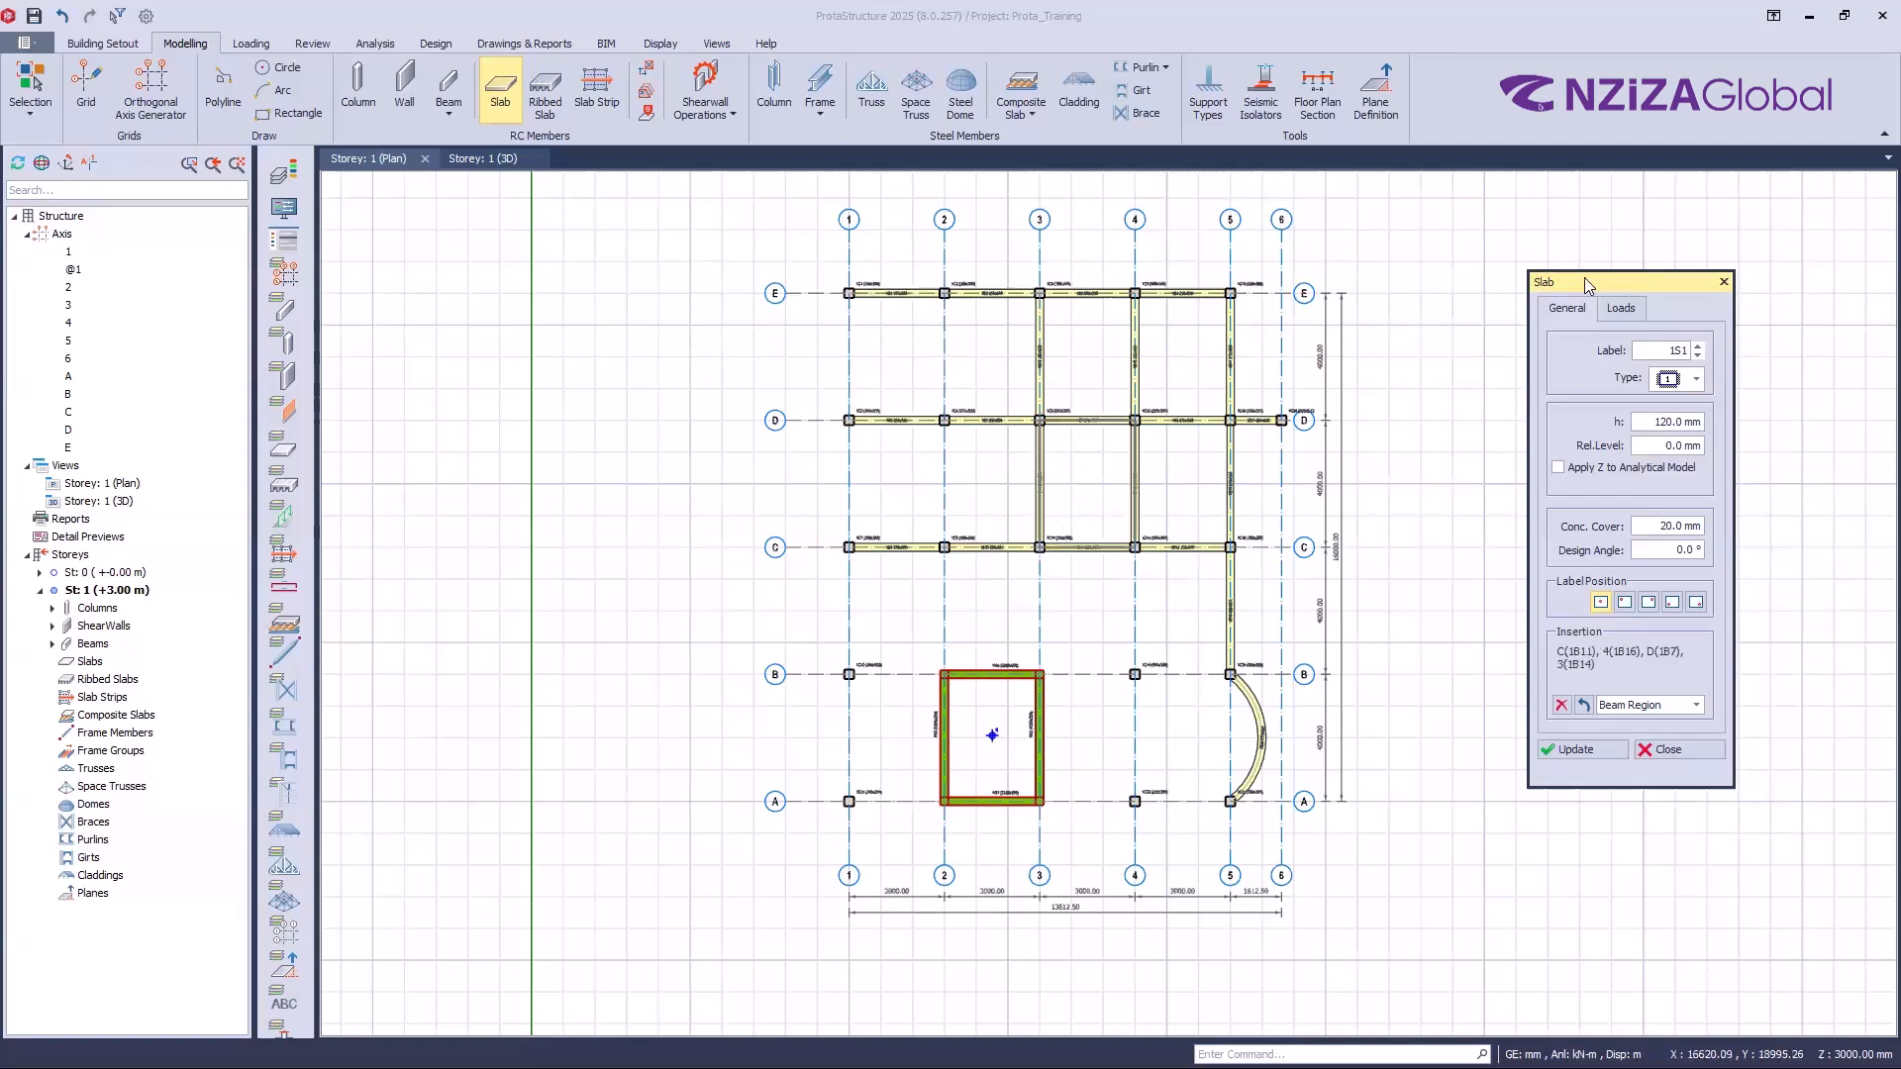
{"action": "left_click_drag", "start_coordinate": [1600, 285], "coordinate": [1629, 240]}
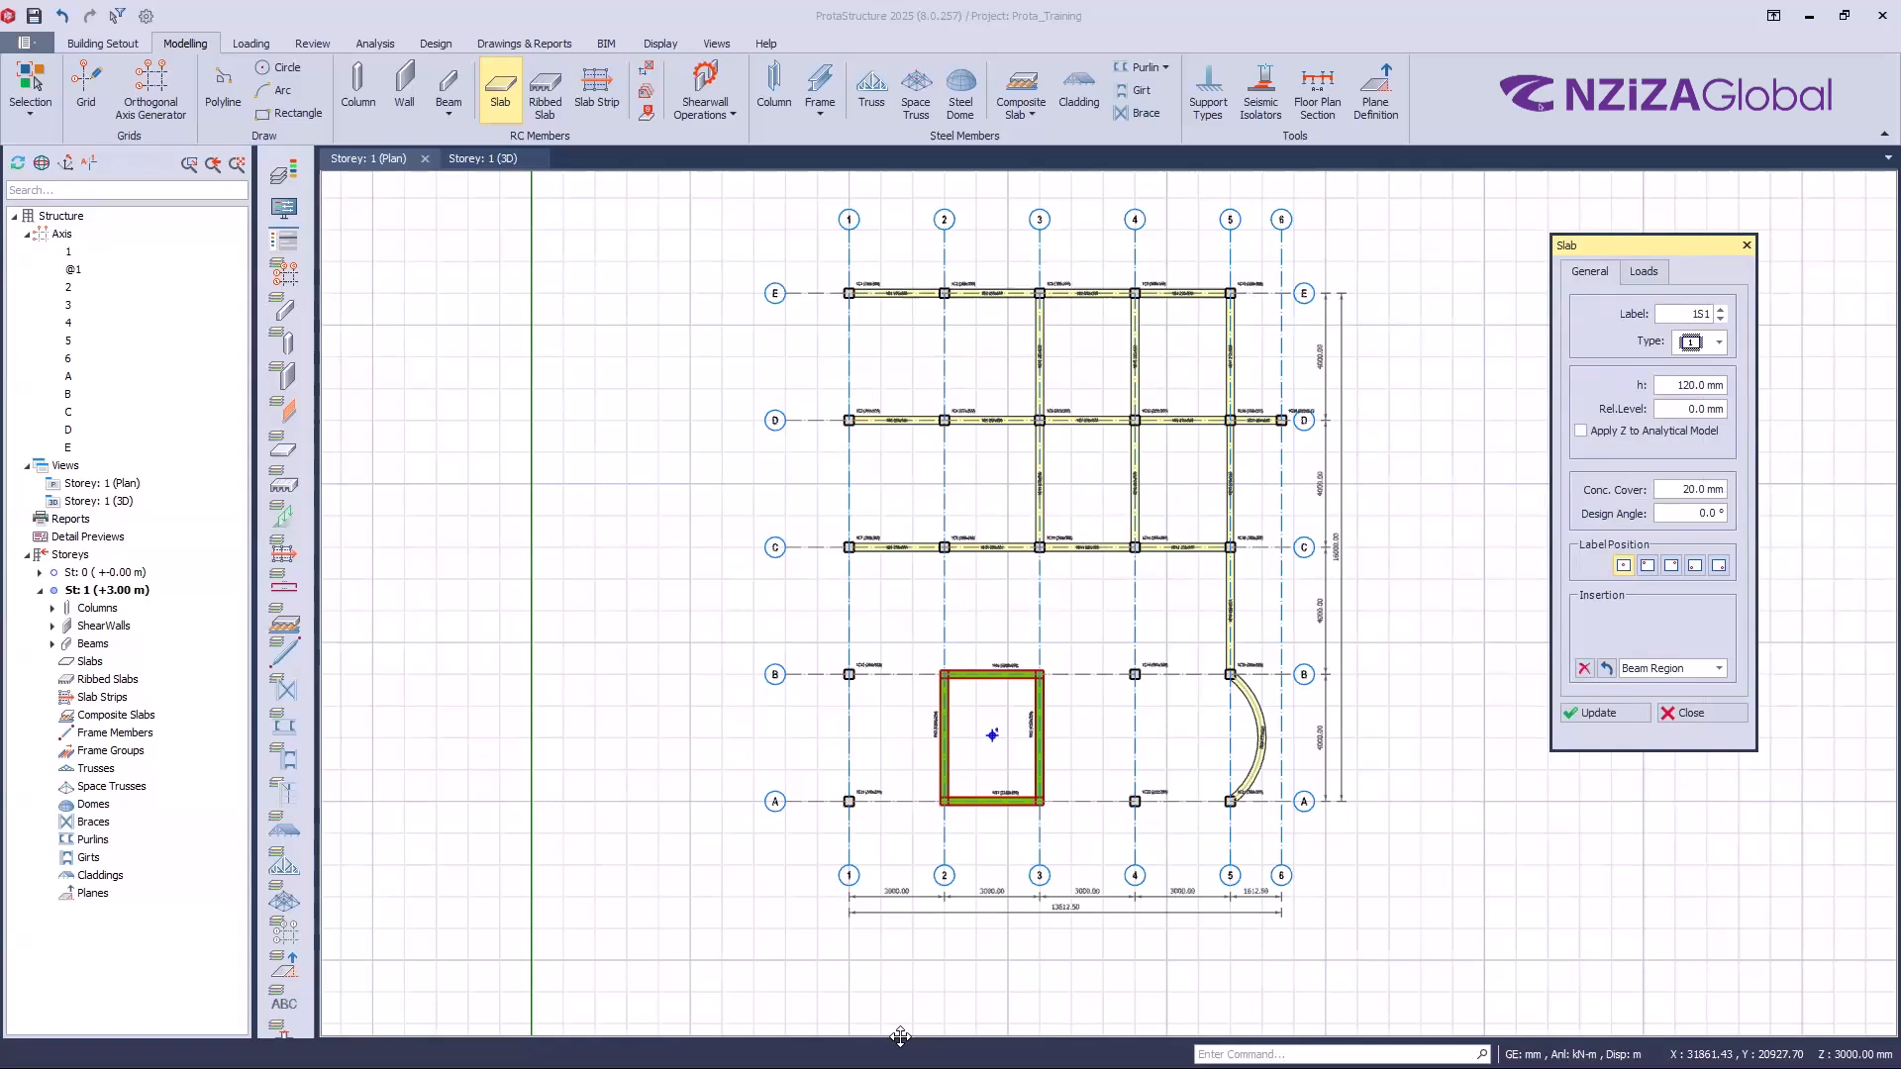
{"action": "left_click_drag", "start_coordinate": [1685, 247], "coordinate": [1687, 268]}
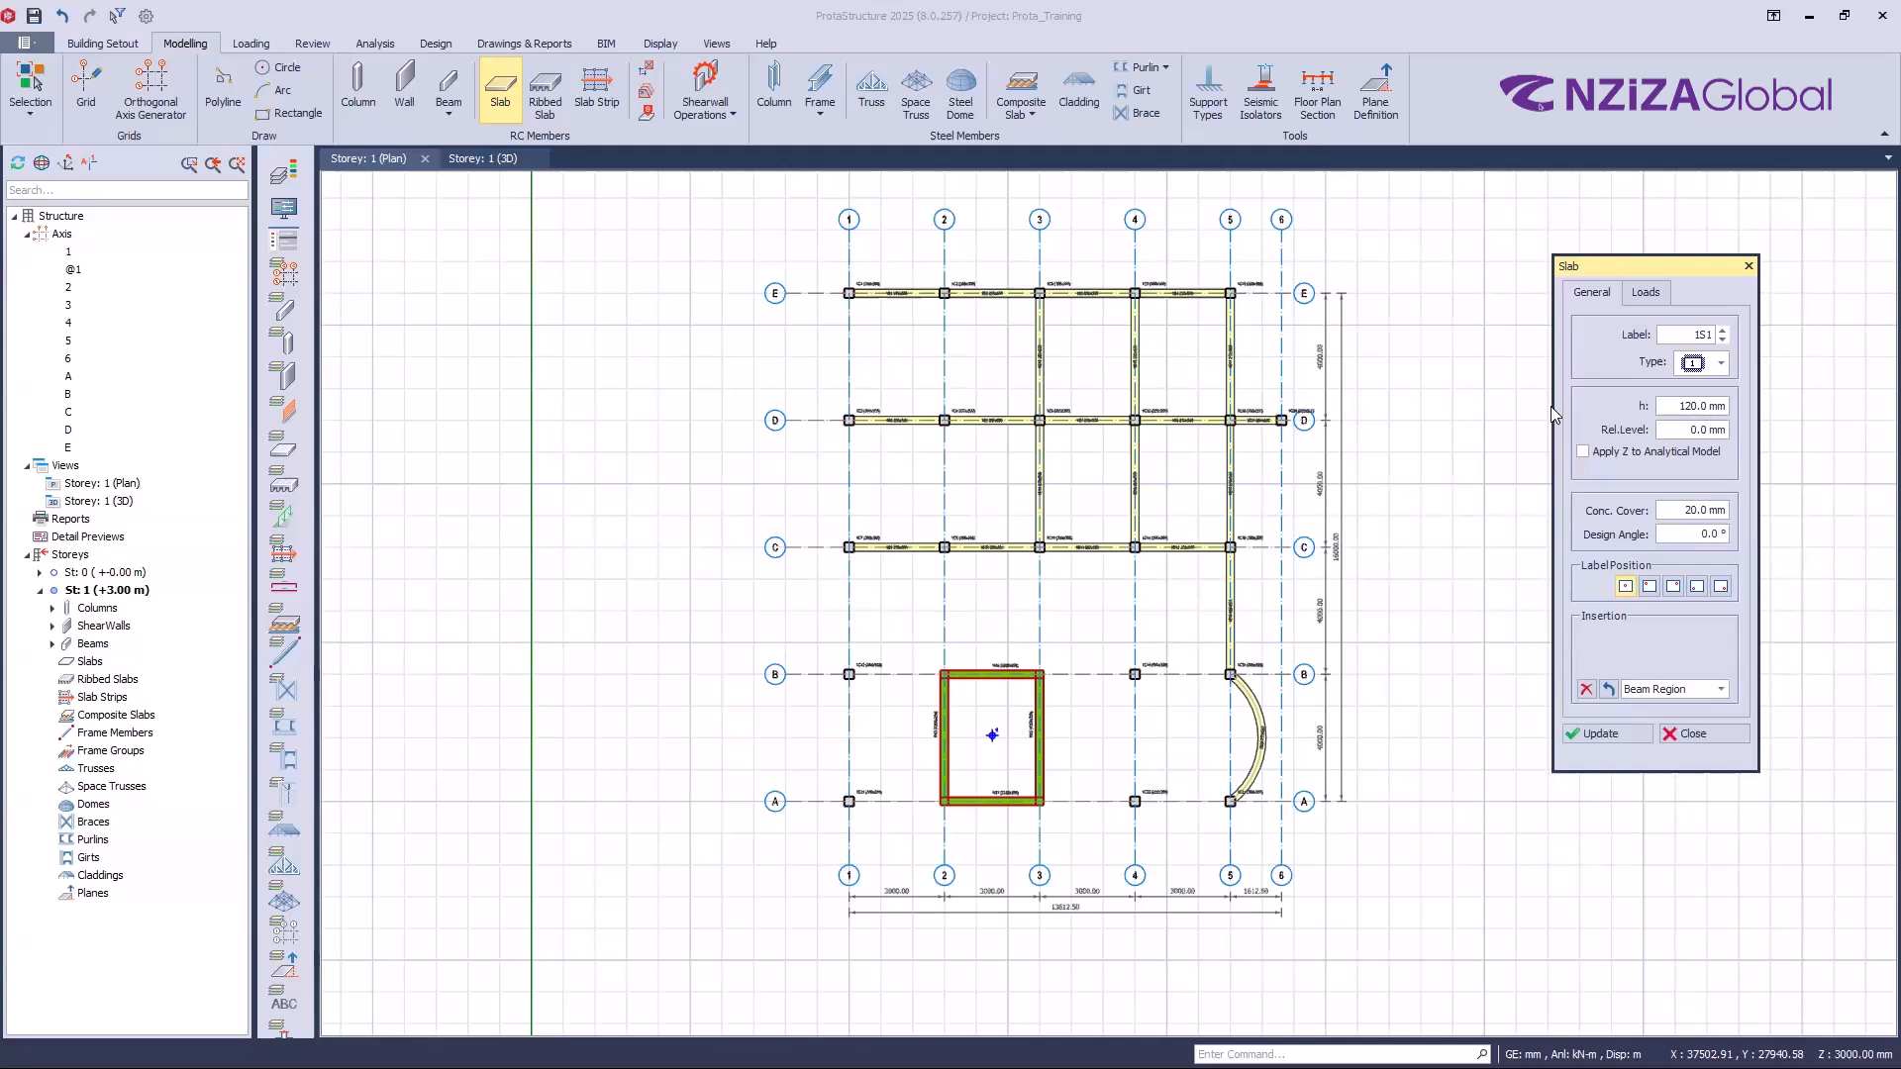
{"action": "left_click", "coordinate": [1334, 455]}
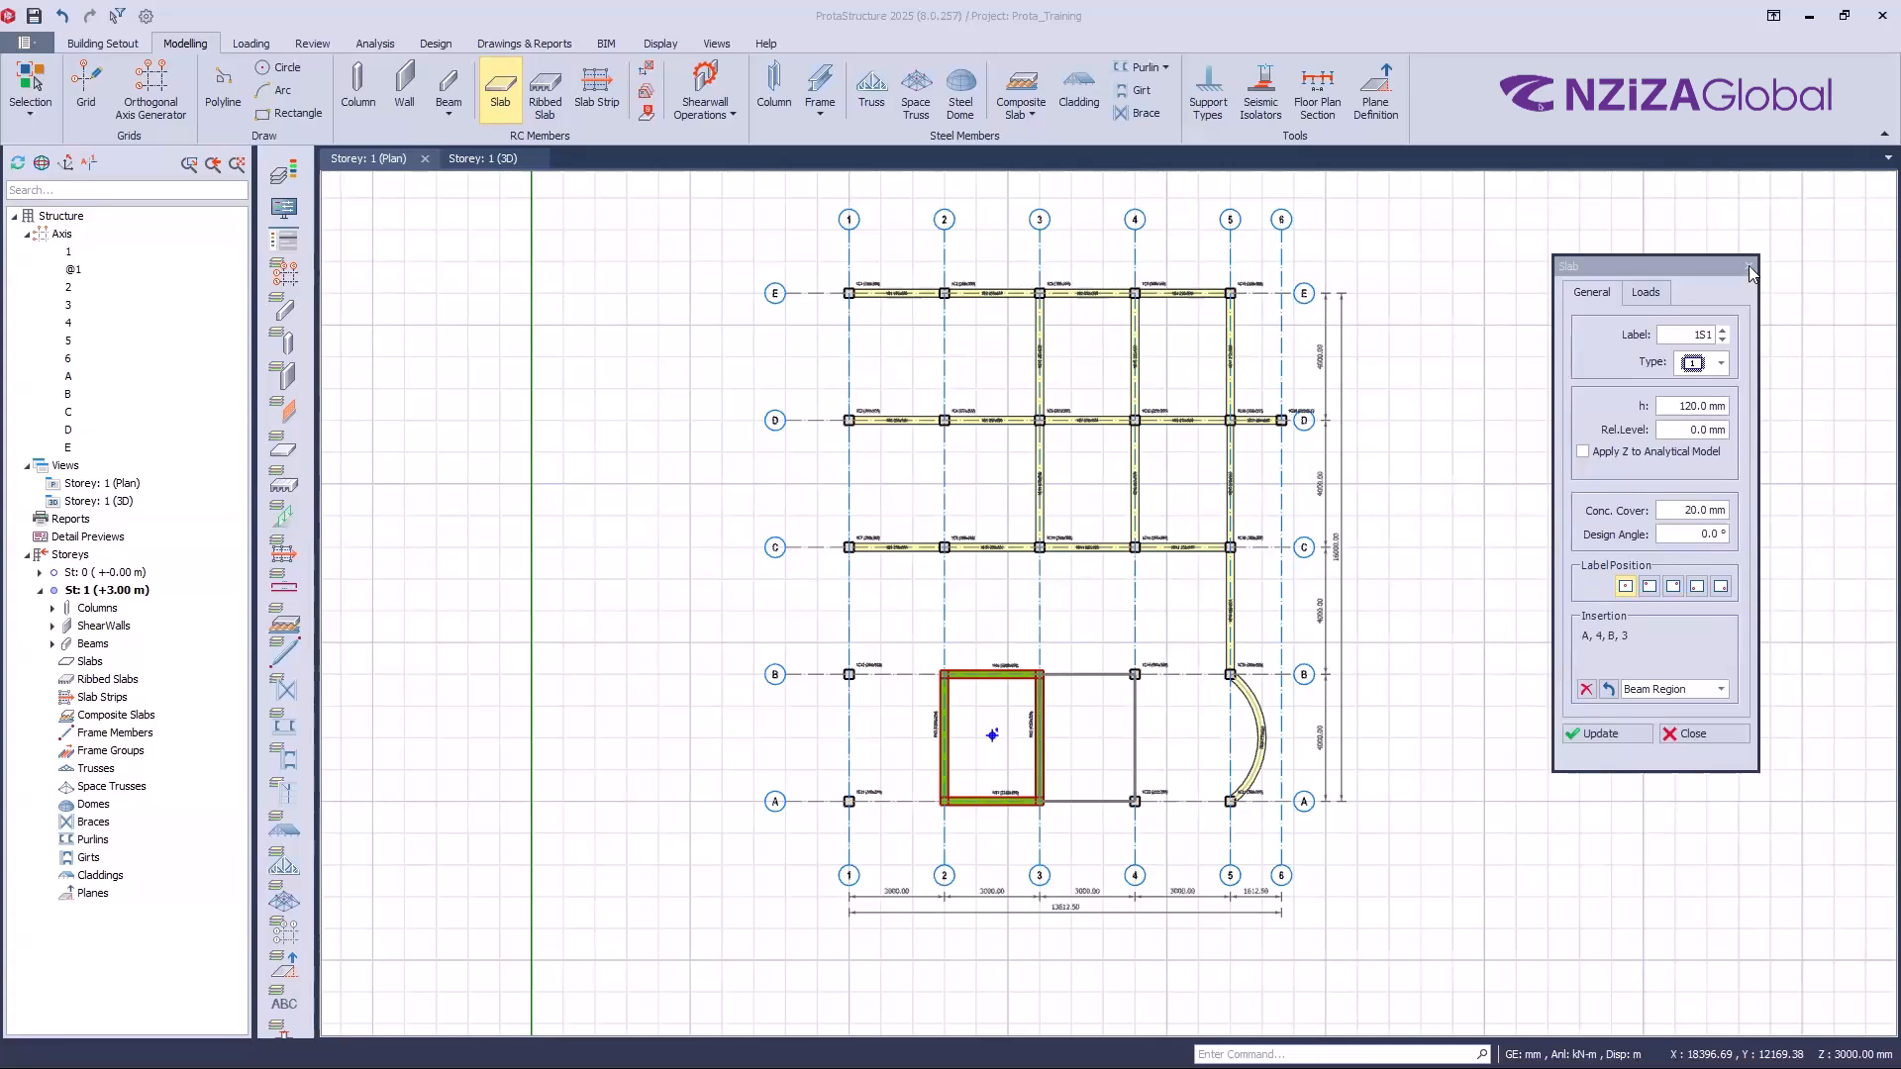
{"action": "key", "text": "Escape"}
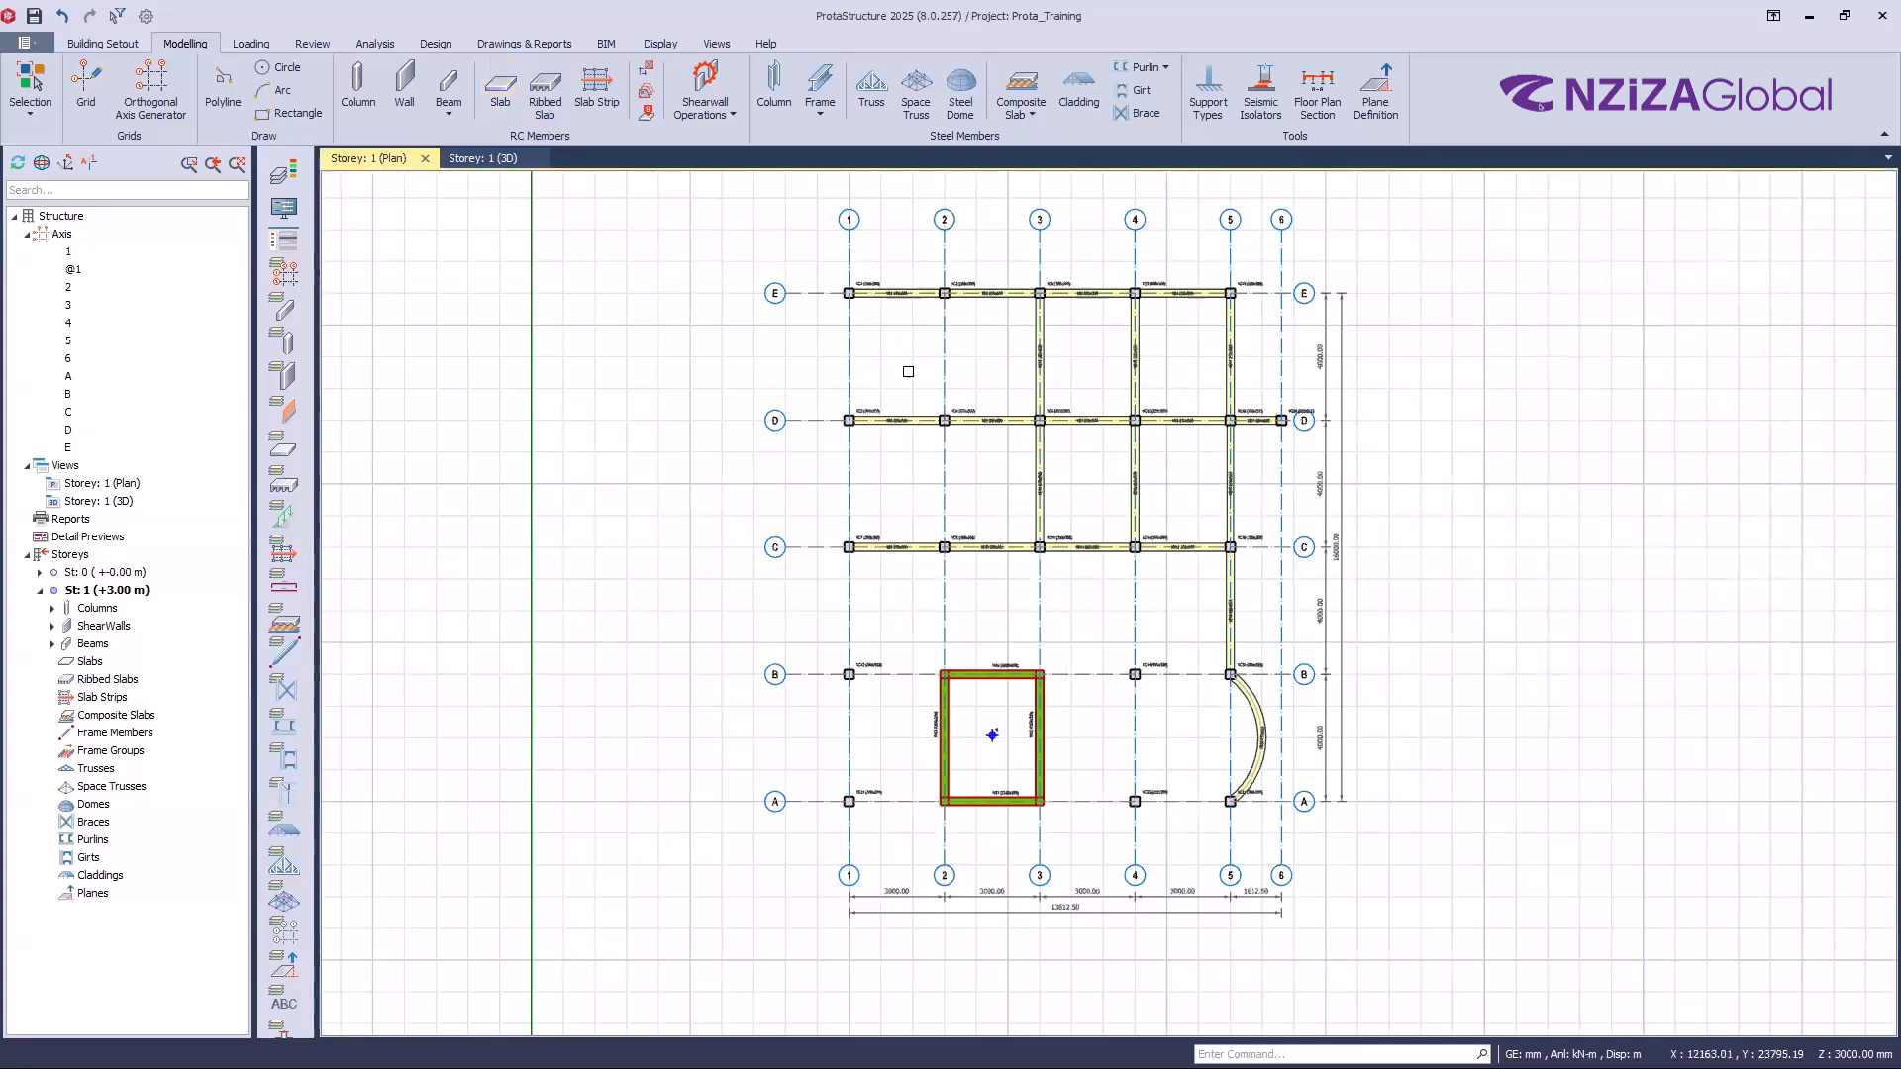
{"action": "left_click", "coordinate": [504, 103]}
{"action": "key", "text": "ctrl"}
{"action": "key", "text": "ctrl"}
{"action": "key", "text": "ctrl"}
{"action": "key", "text": "ctrl"}
{"action": "key", "text": "ctrl"}
Step: Check the vertical load combination settings in the loading generator, then accept them and the load combinations
{"action": "left_click", "coordinate": [252, 44]}
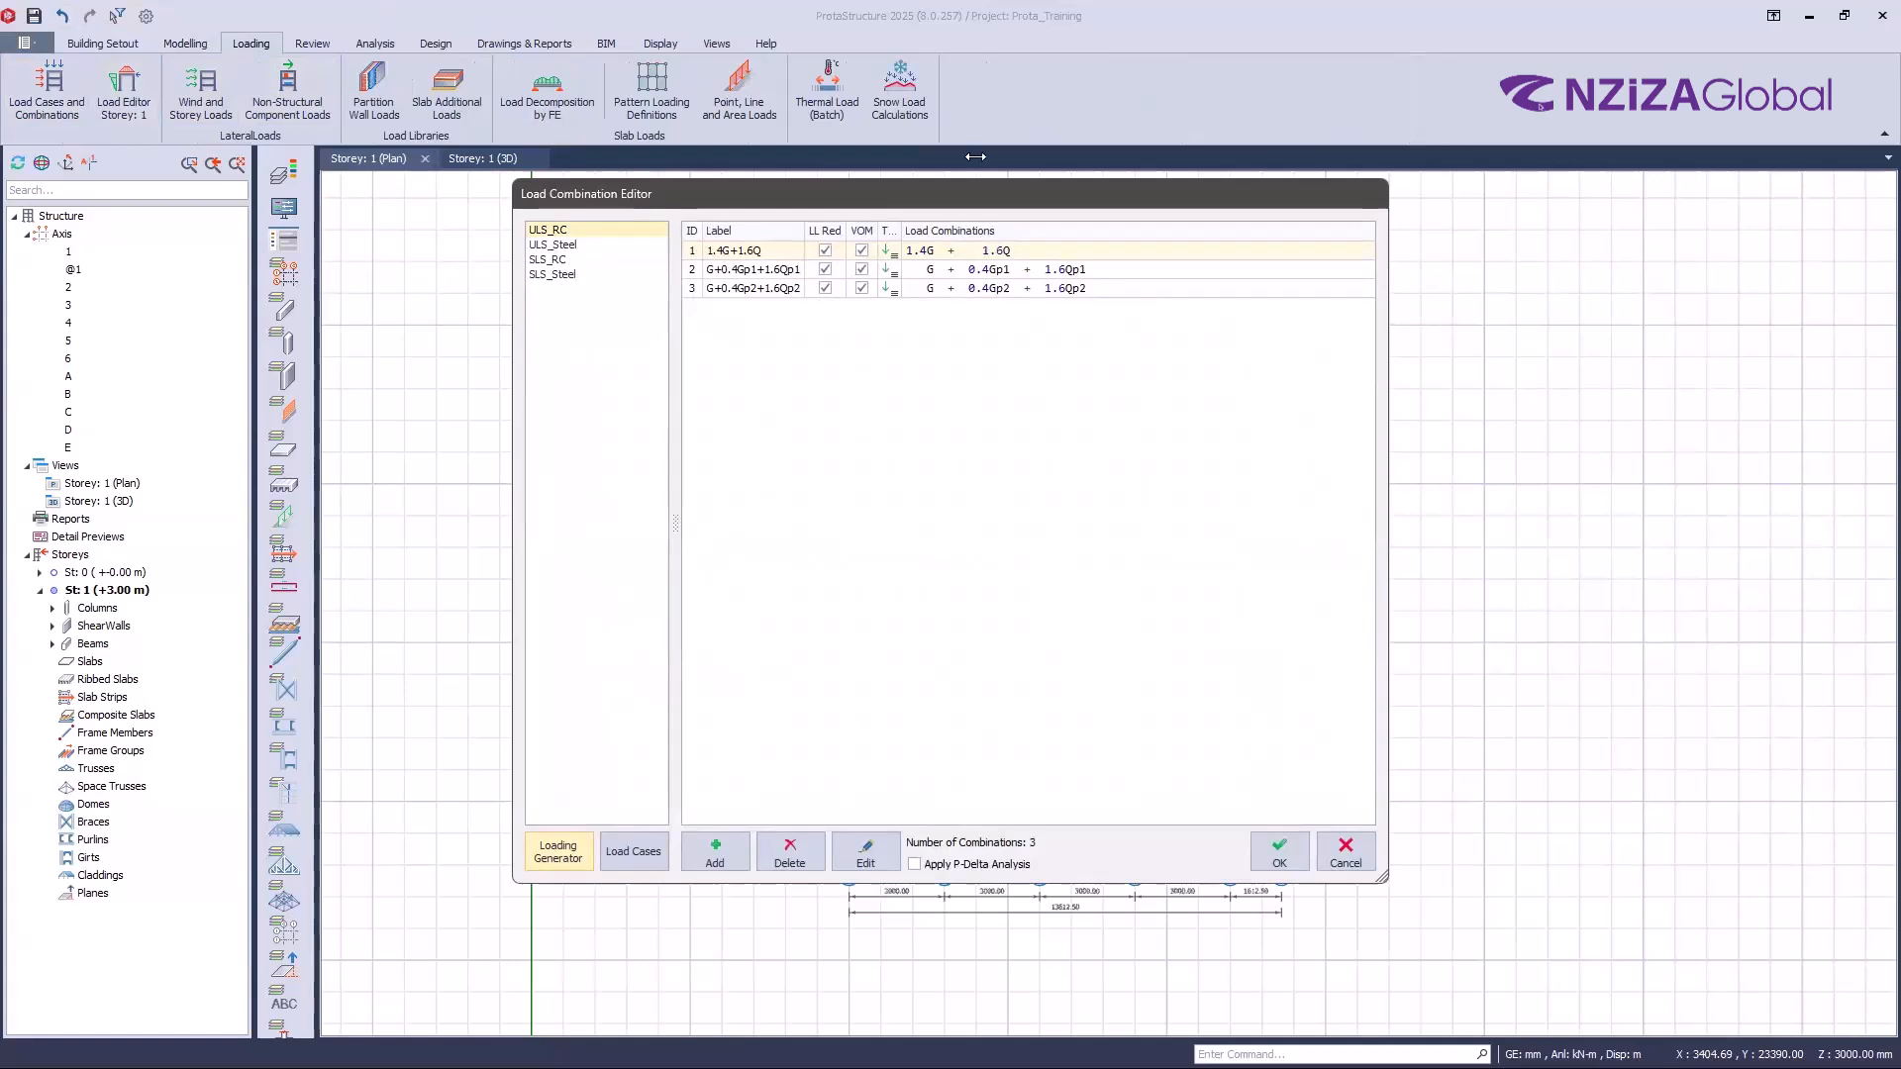
{"action": "left_click", "coordinate": [666, 817]}
{"action": "left_click", "coordinate": [665, 817]}
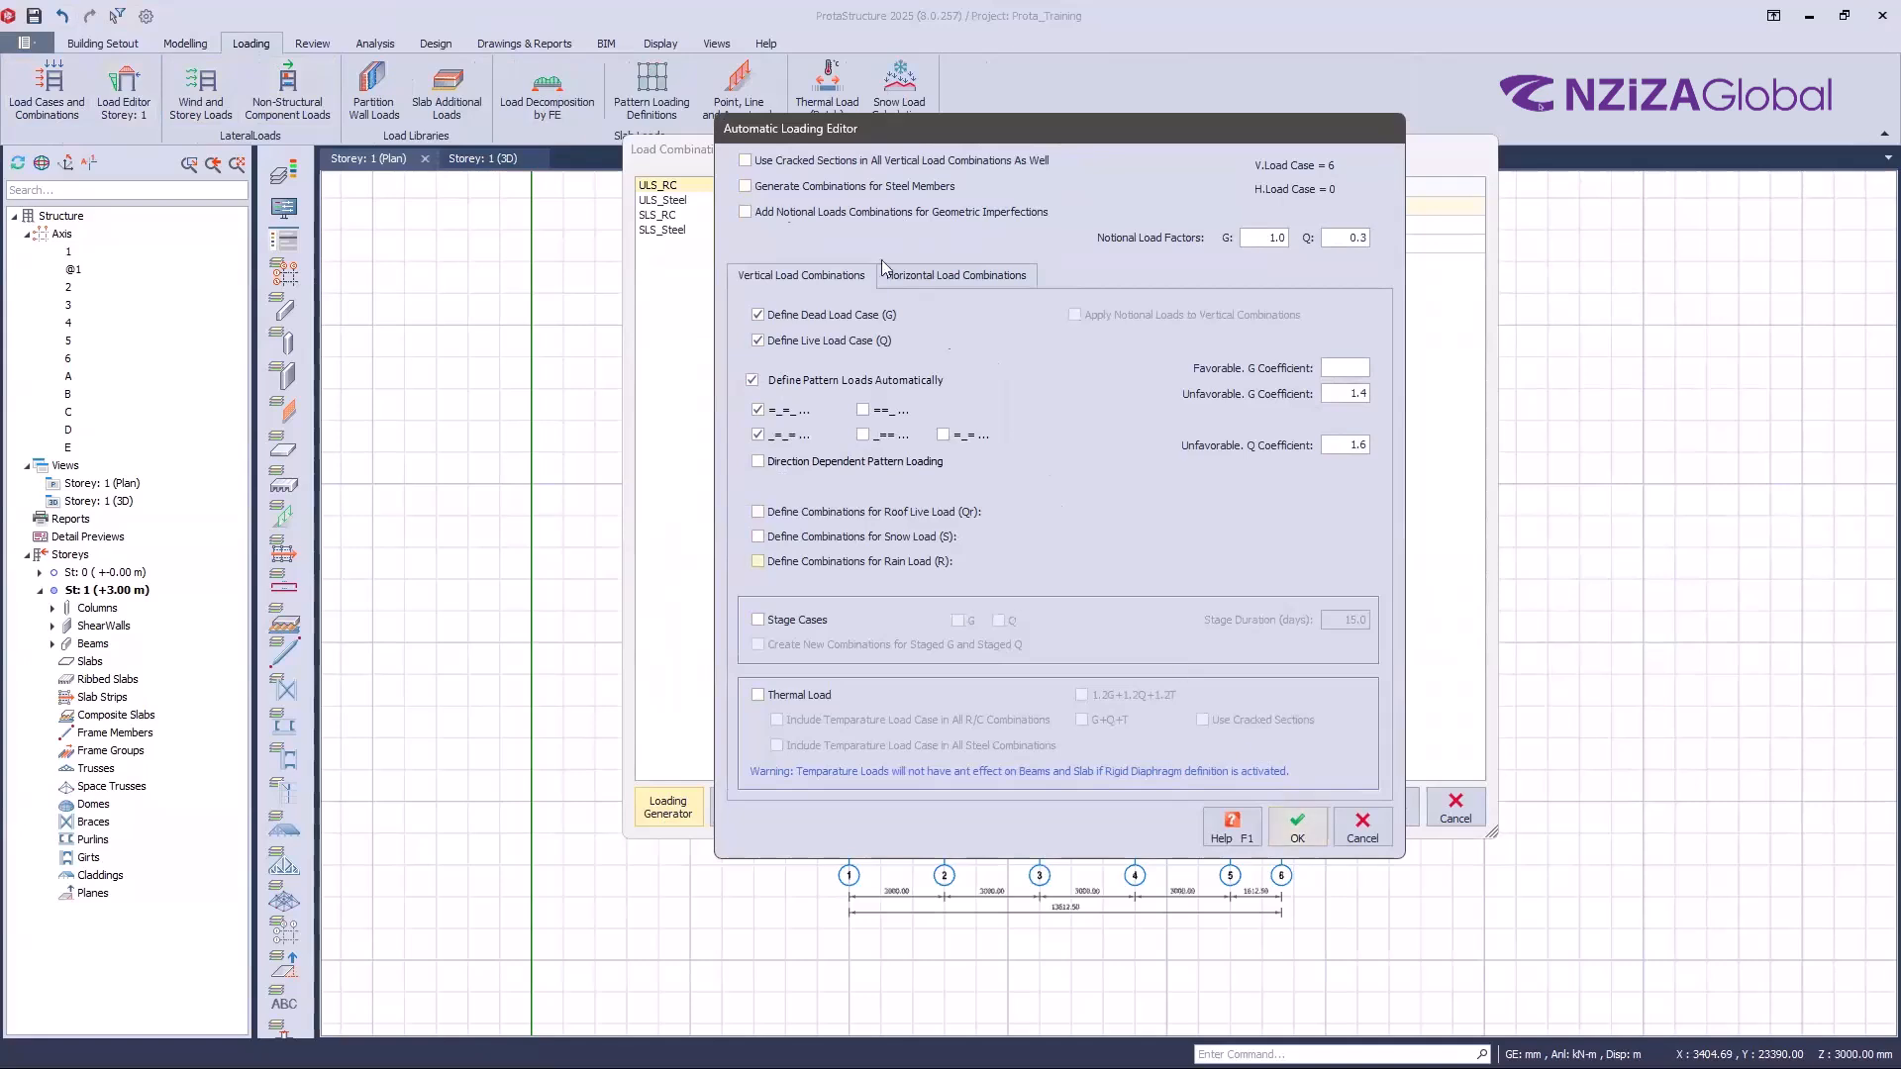
{"action": "left_click", "coordinate": [1300, 834]}
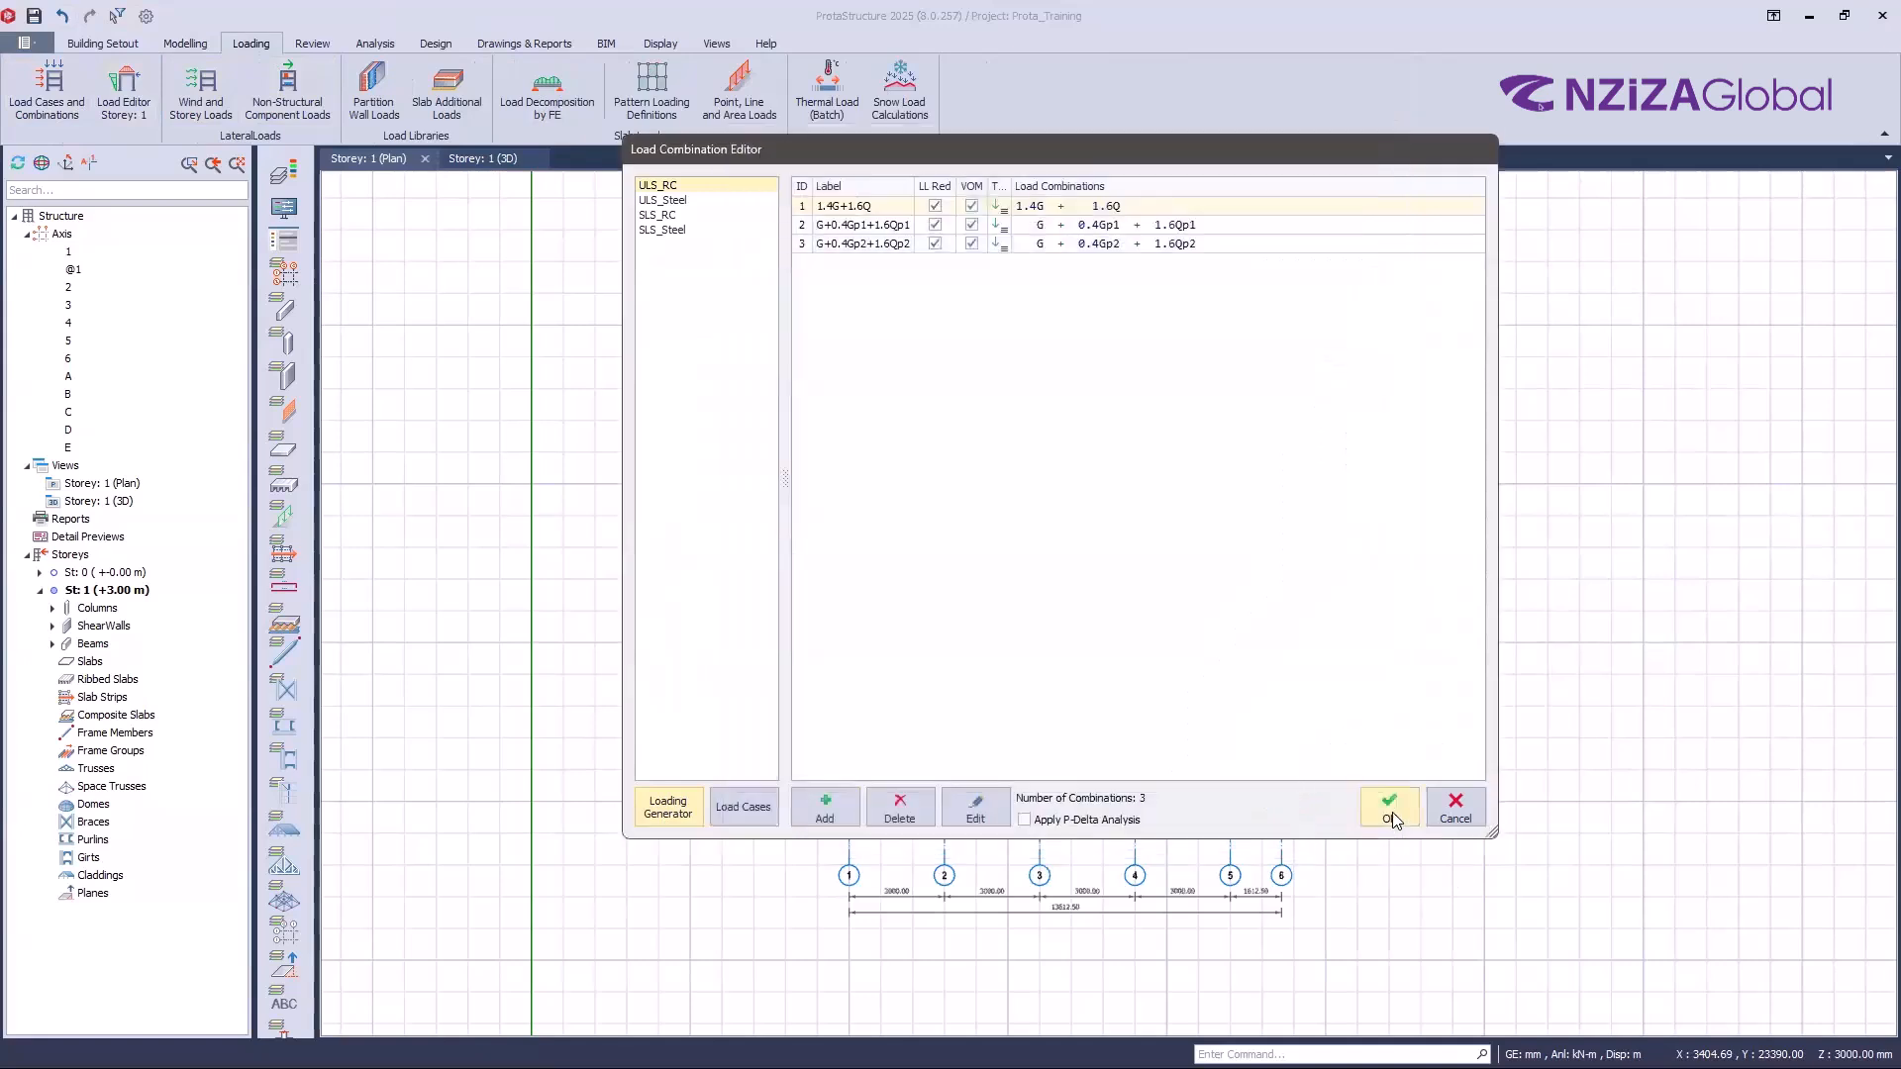
{"action": "left_click", "coordinate": [1391, 809]}
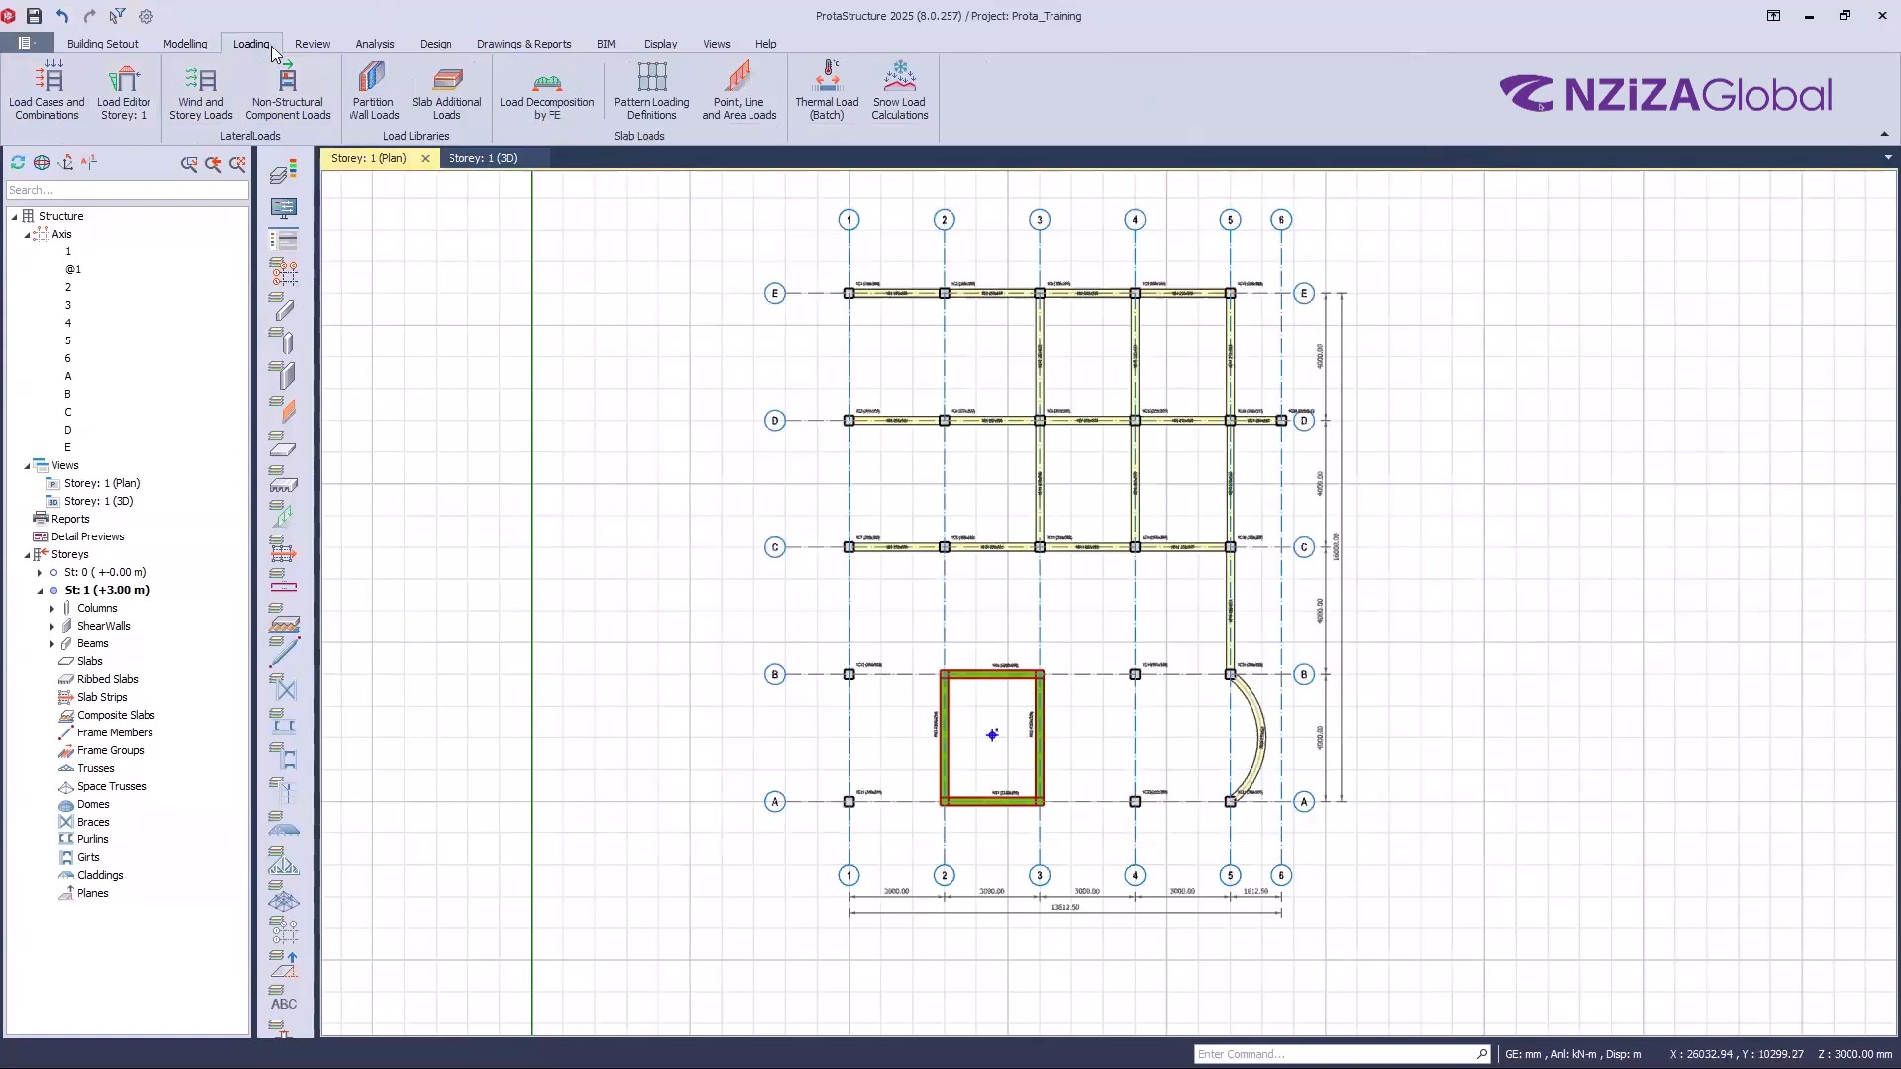
Step: Restart the Slab command on the Storey 1 plan and examine the slab types offered in its settings
{"action": "left_click", "coordinate": [185, 44]}
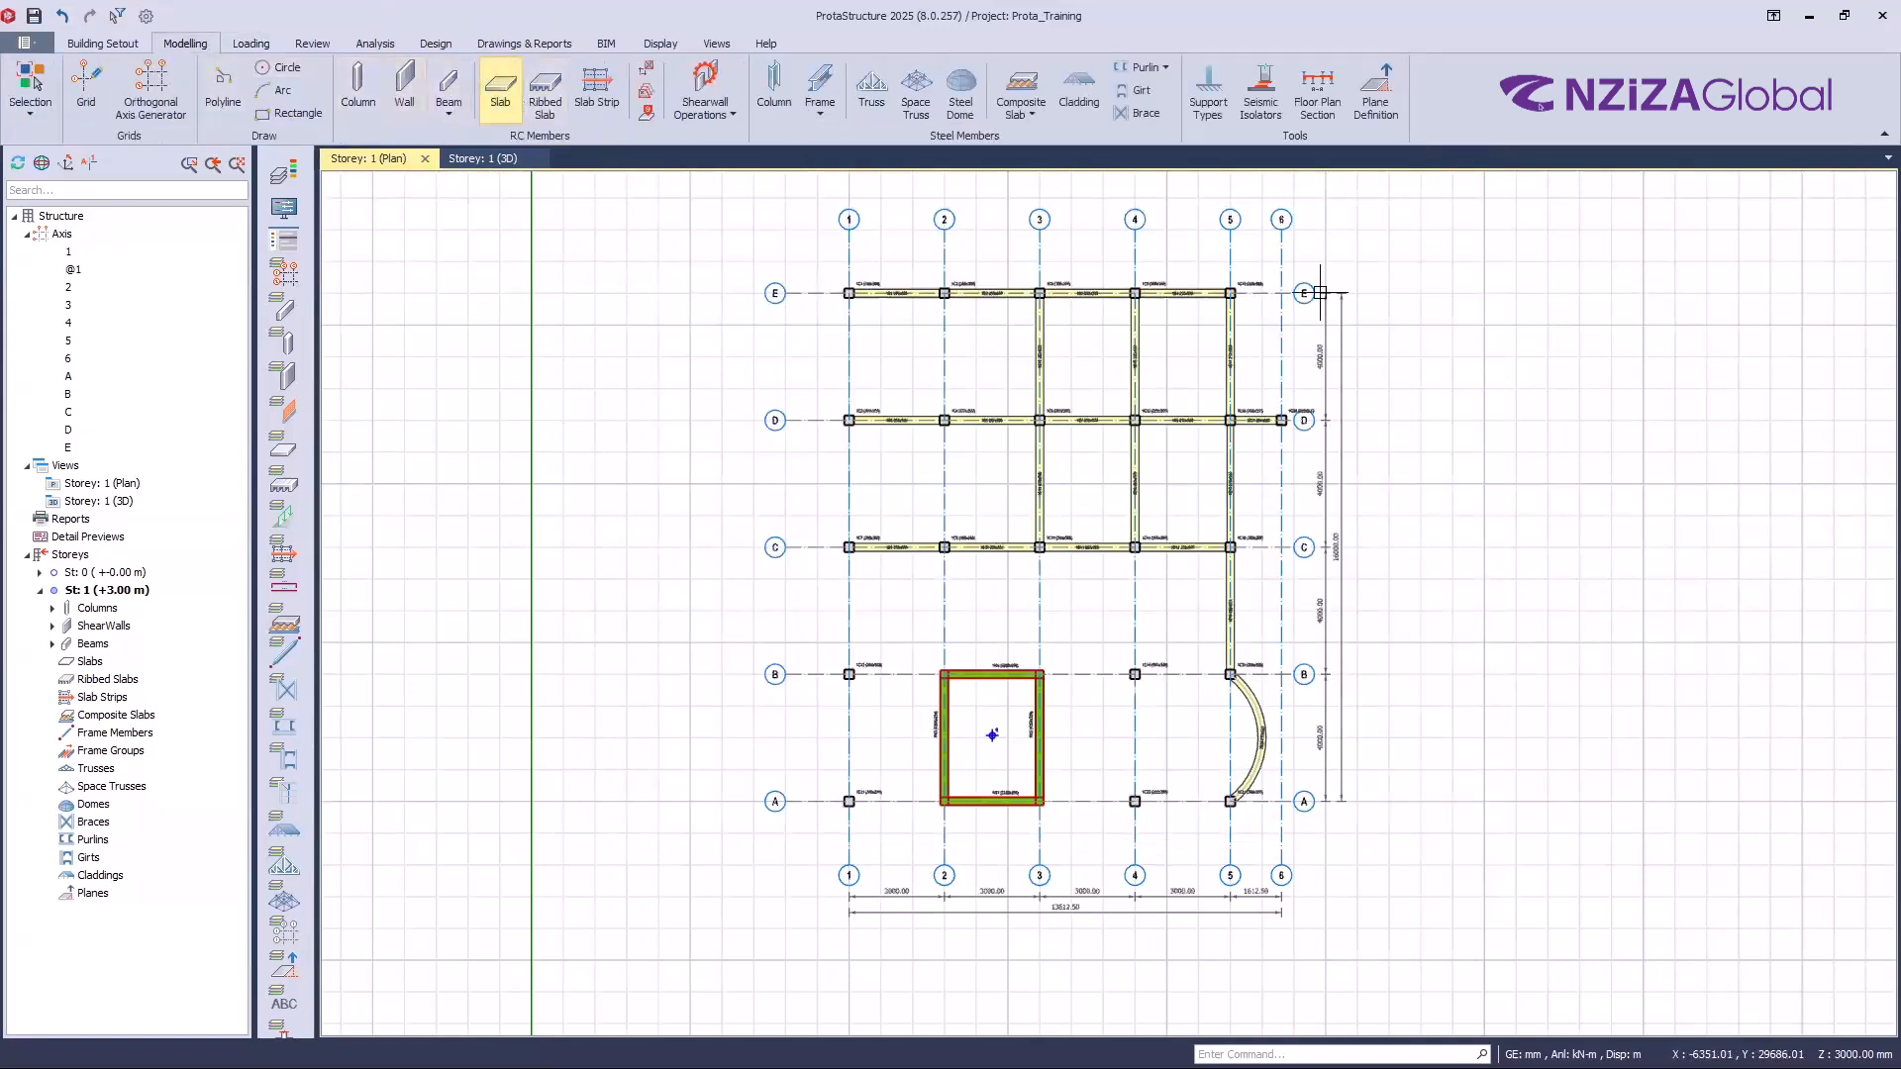
{"action": "left_click", "coordinate": [500, 89]}
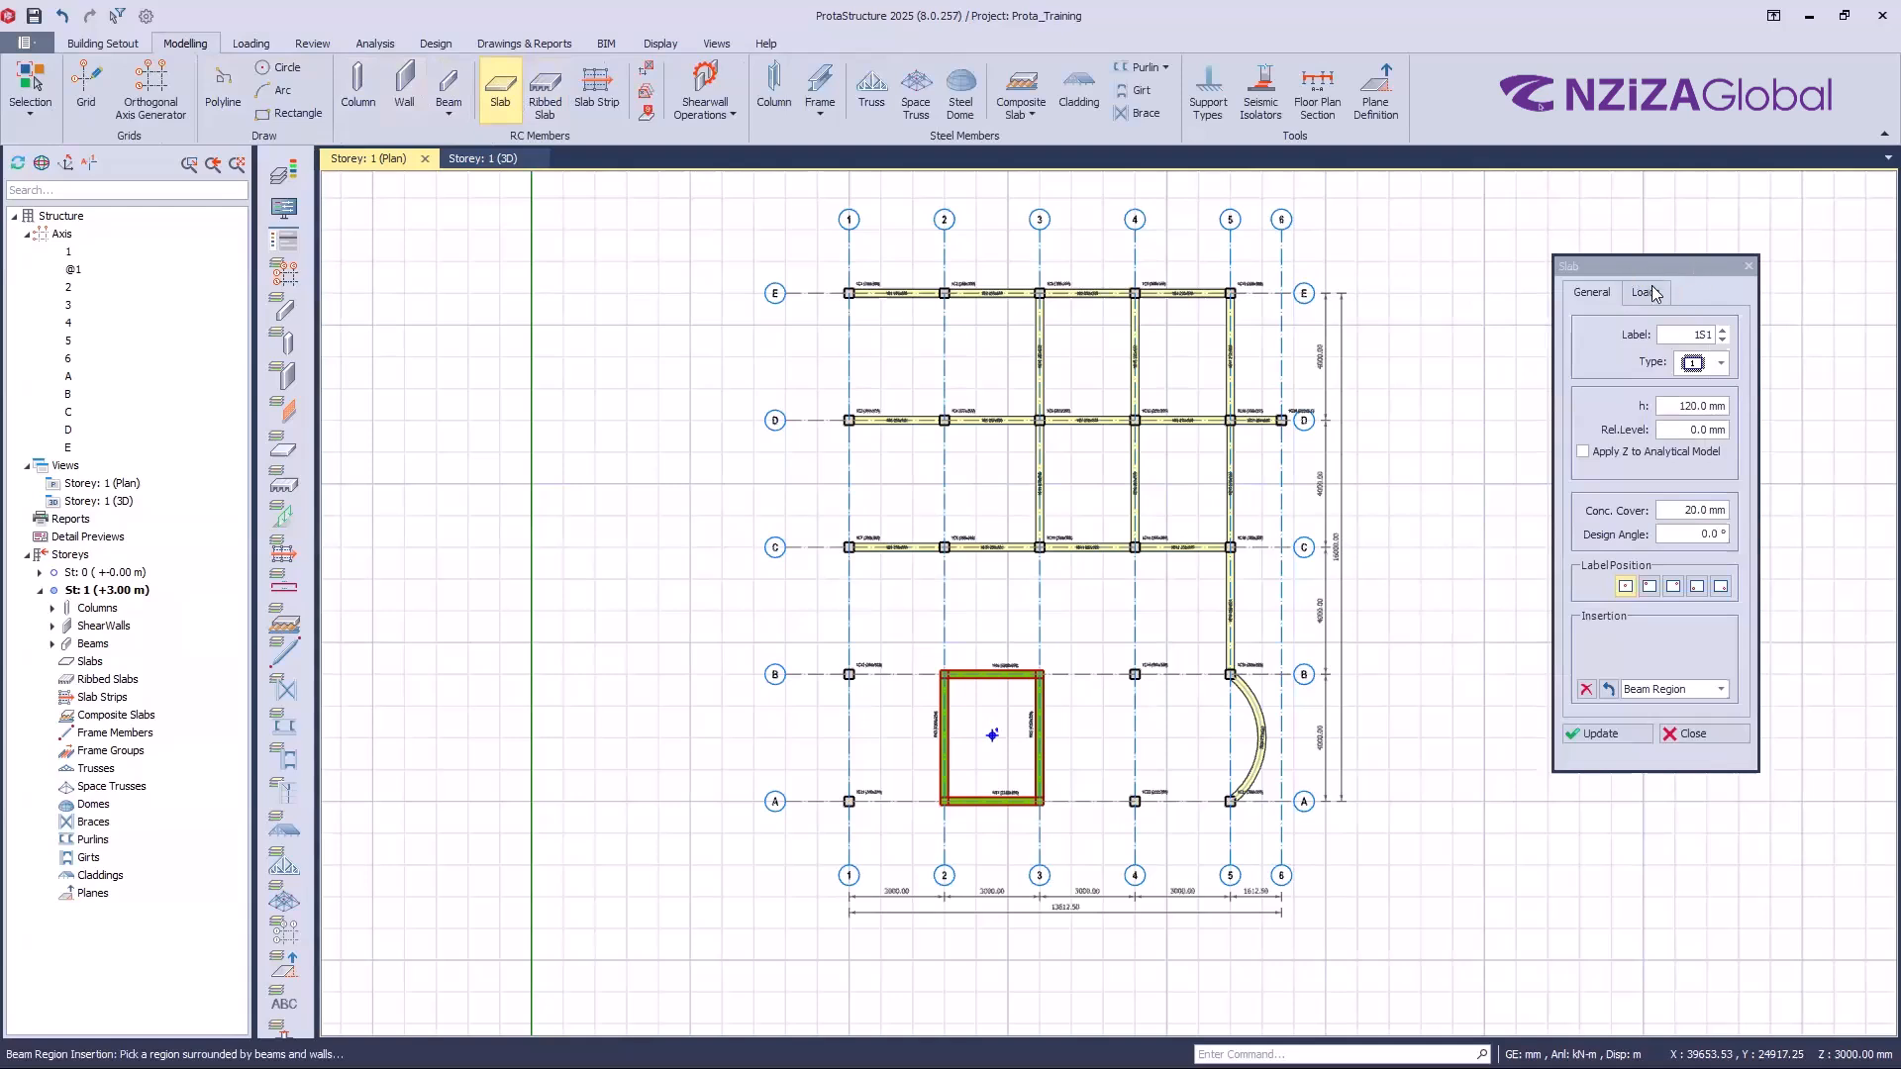
{"action": "left_click", "coordinate": [1088, 737]}
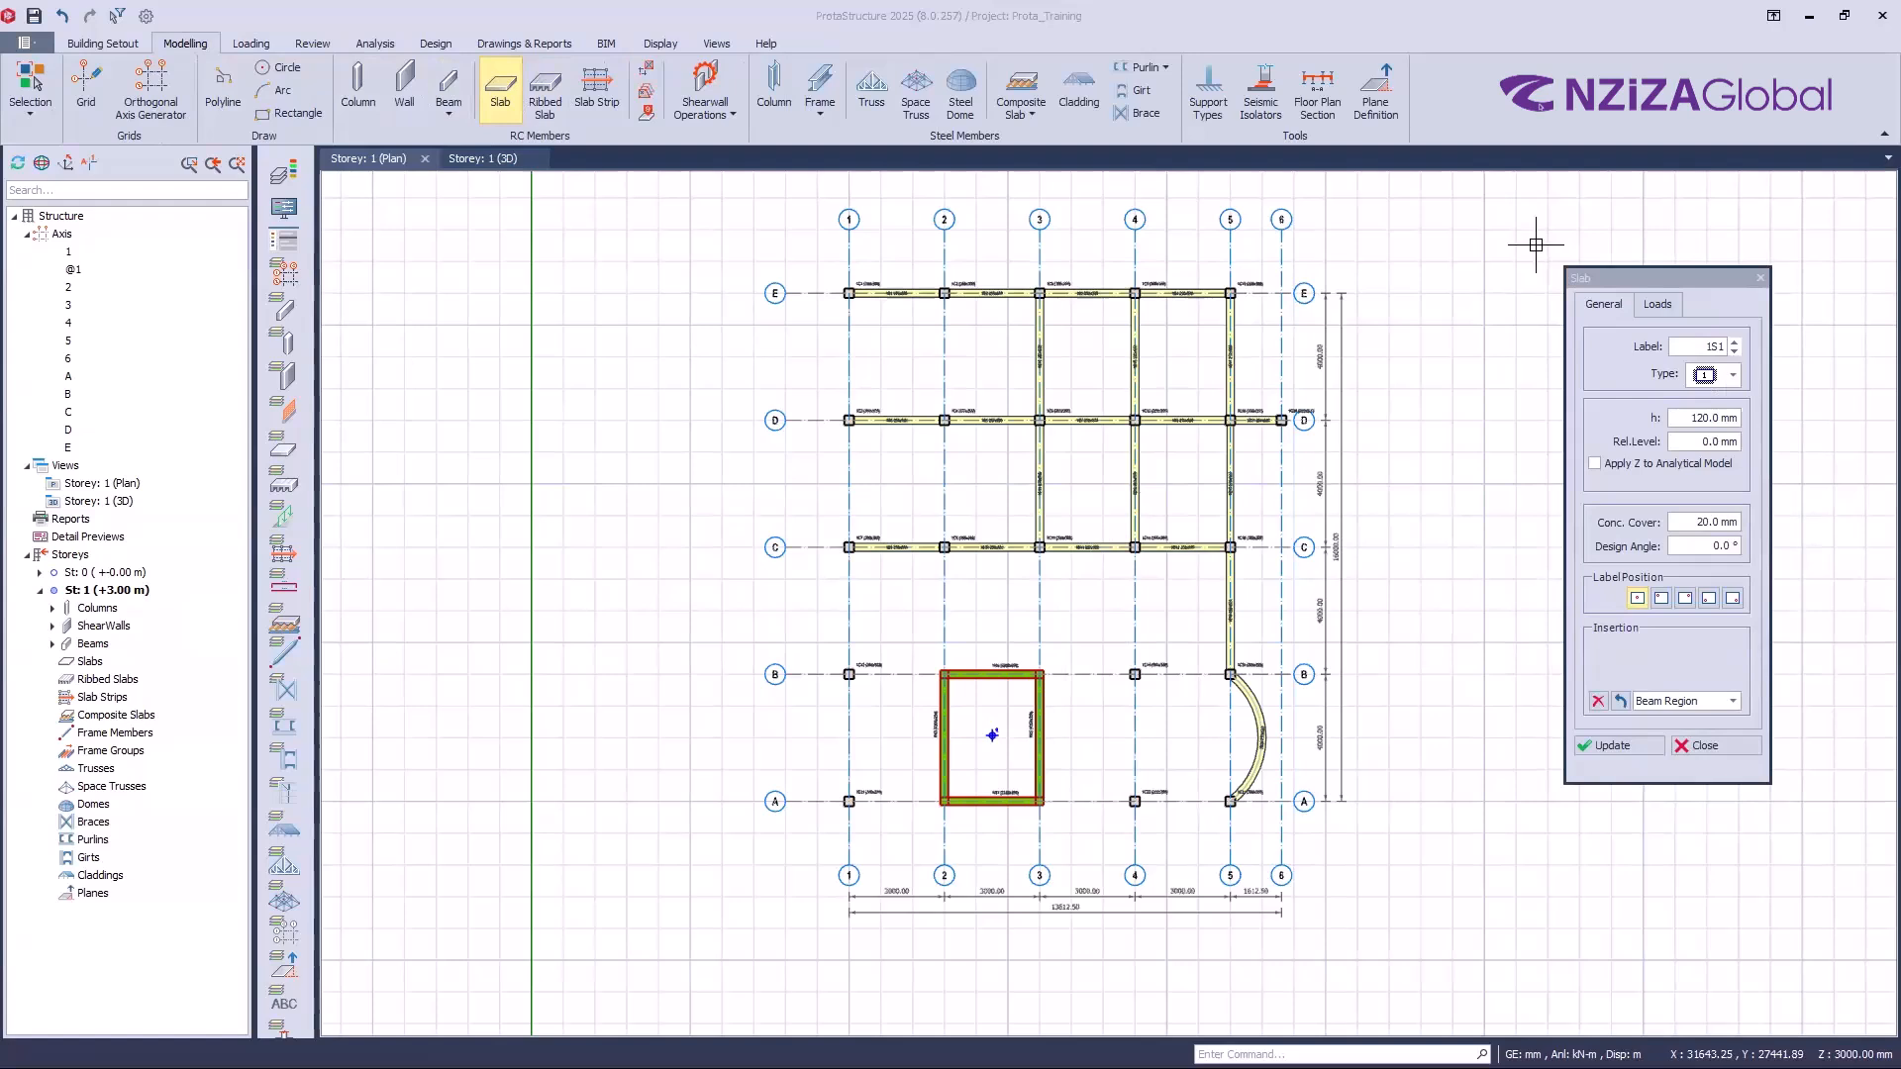
{"action": "left_click_drag", "start_coordinate": [1610, 280], "coordinate": [1587, 261]}
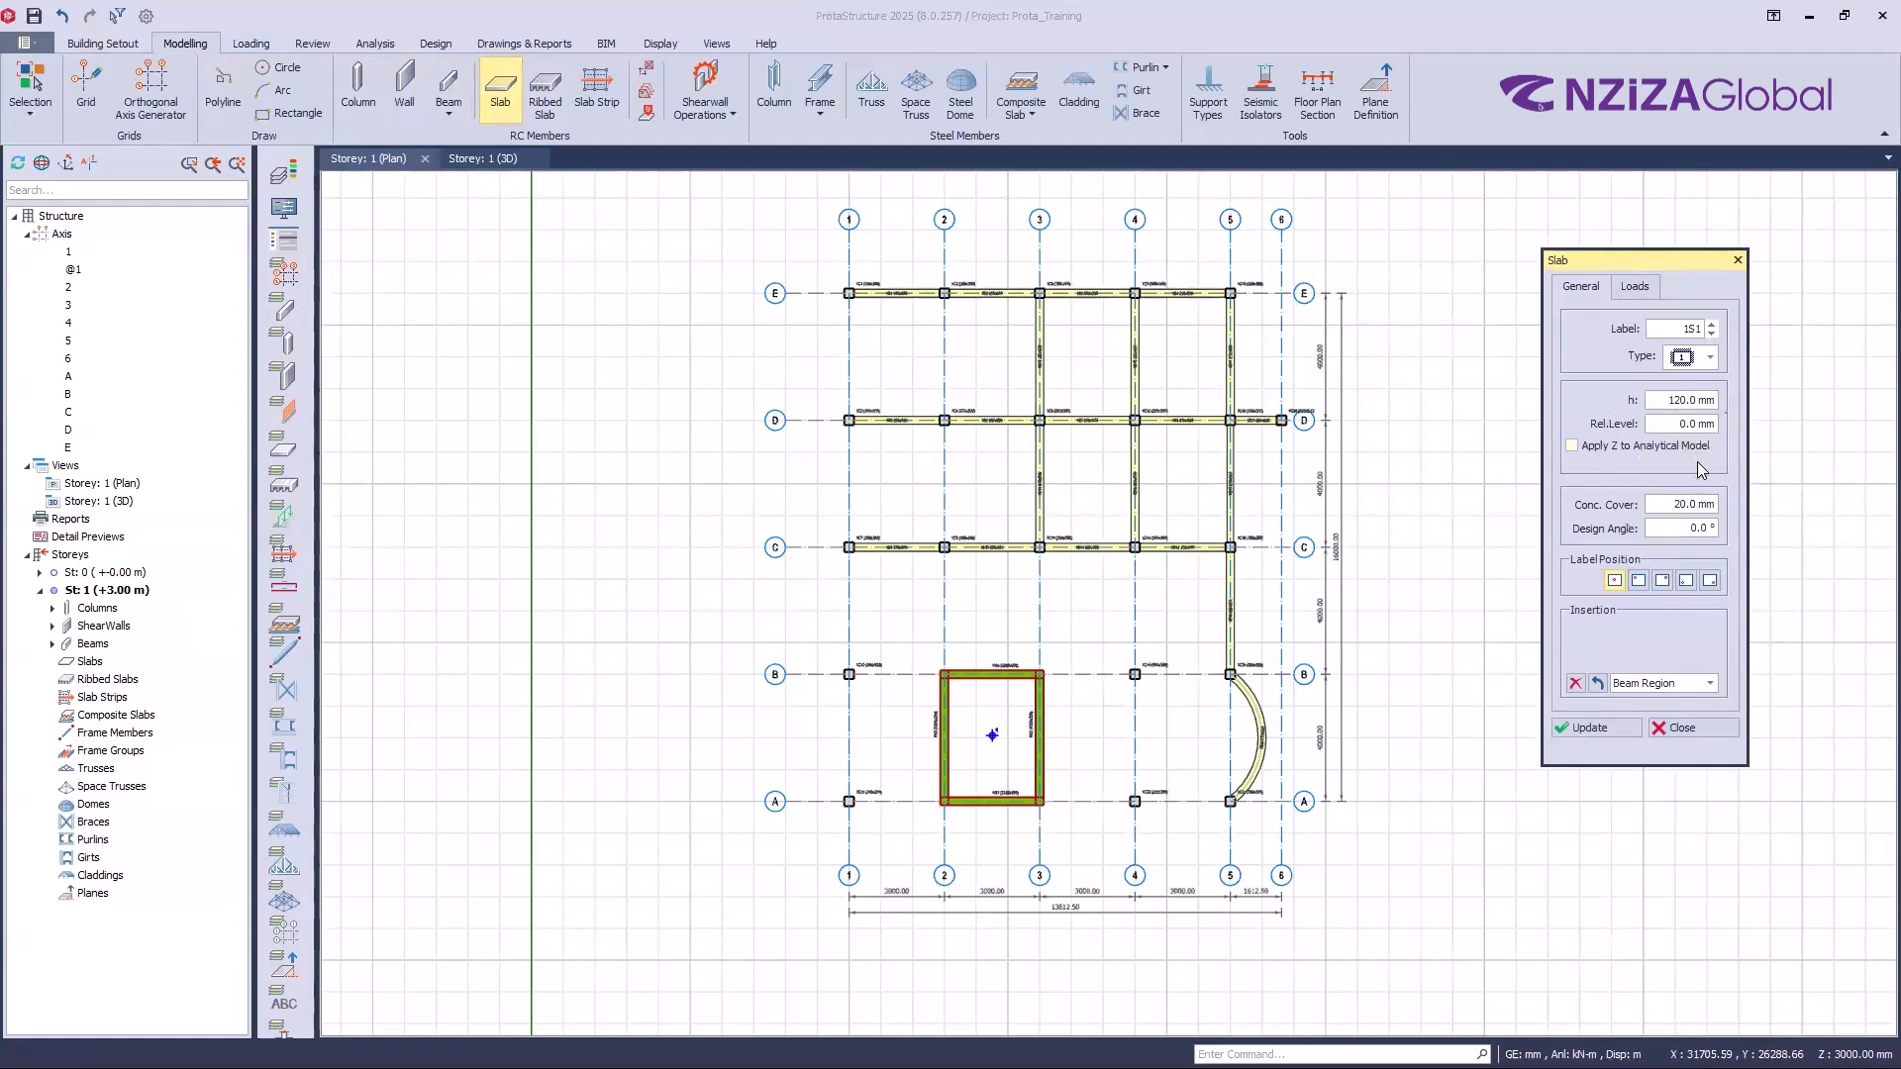
{"action": "left_click", "coordinate": [1666, 331]}
{"action": "key", "text": "ctrl"}
{"action": "key", "text": "ctrl"}
{"action": "key", "text": "ctrl"}
{"action": "key", "text": "ctrl"}
{"action": "key", "text": "ctrl"}
{"action": "key", "text": "ctrl"}
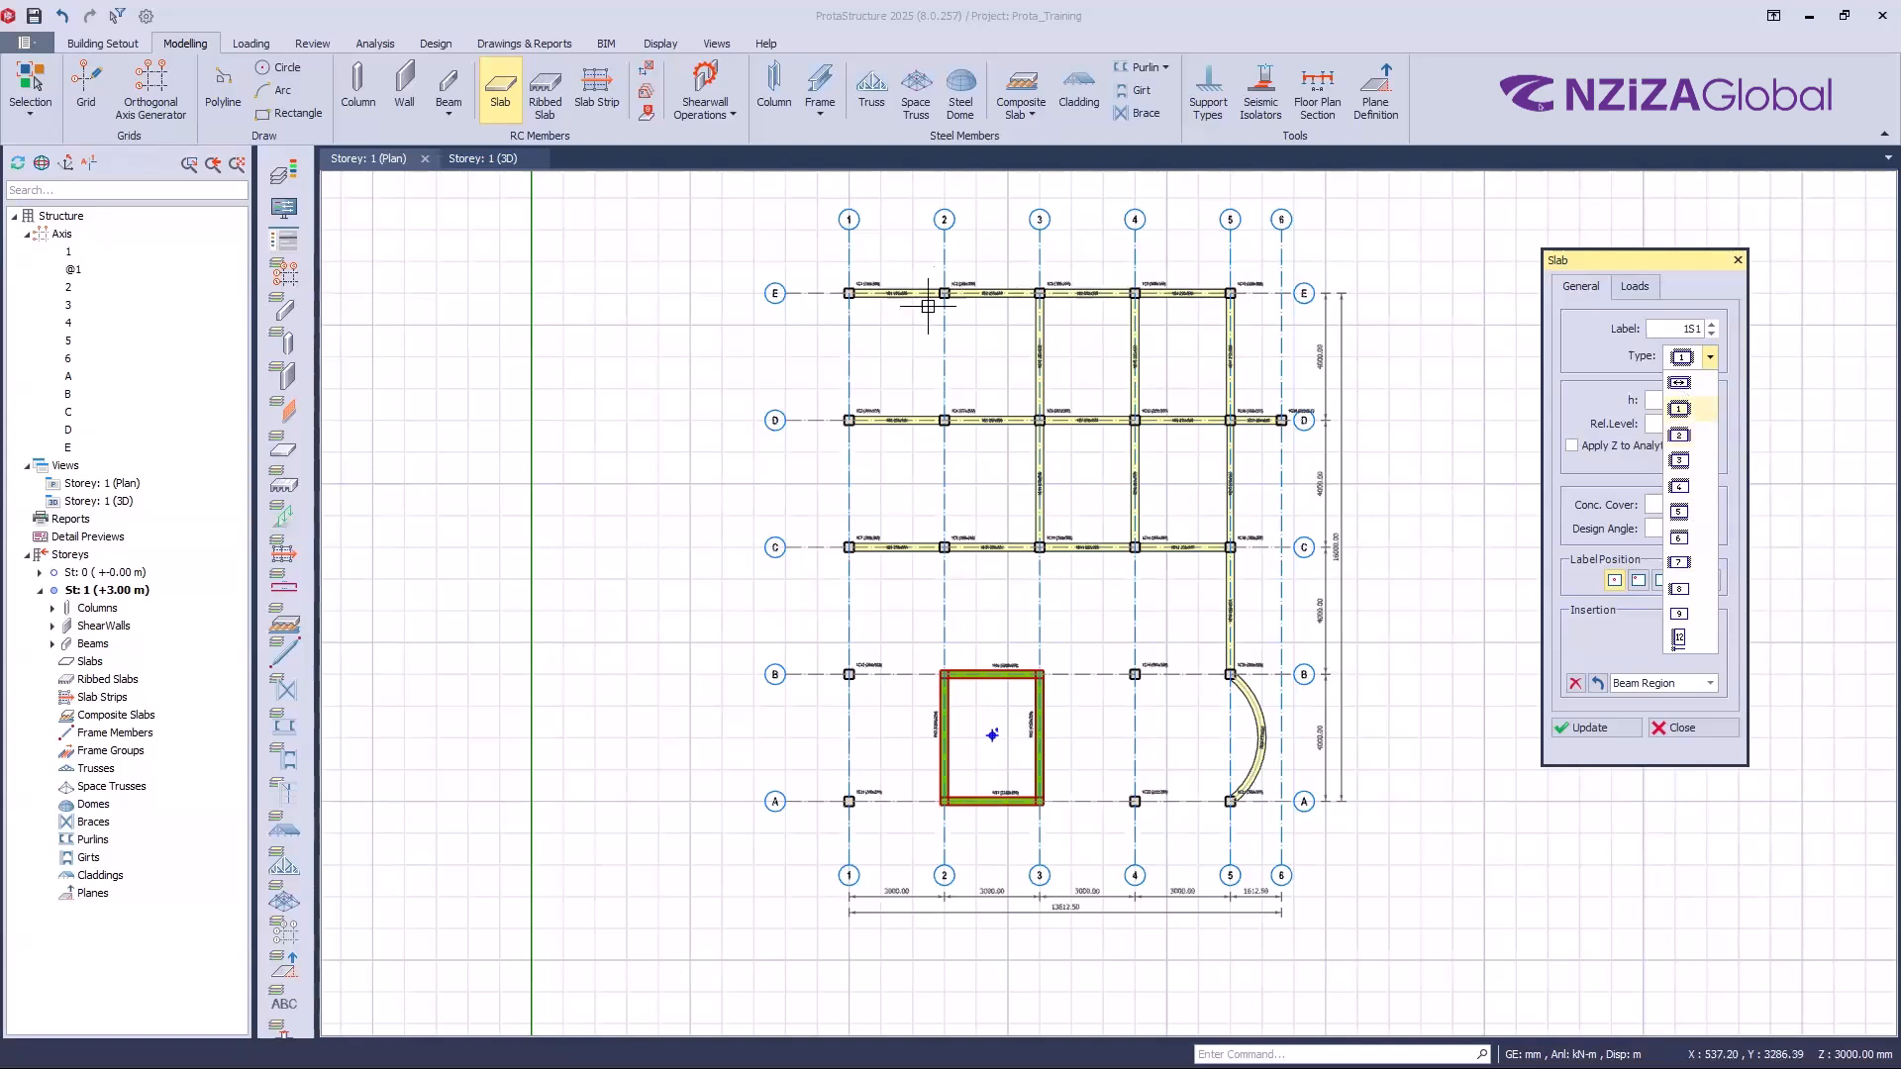
Step: Compare the slab type options with the edge conditions of the beam regions on the plan, and leave the Slab command
{"action": "left_click", "coordinate": [1046, 144]}
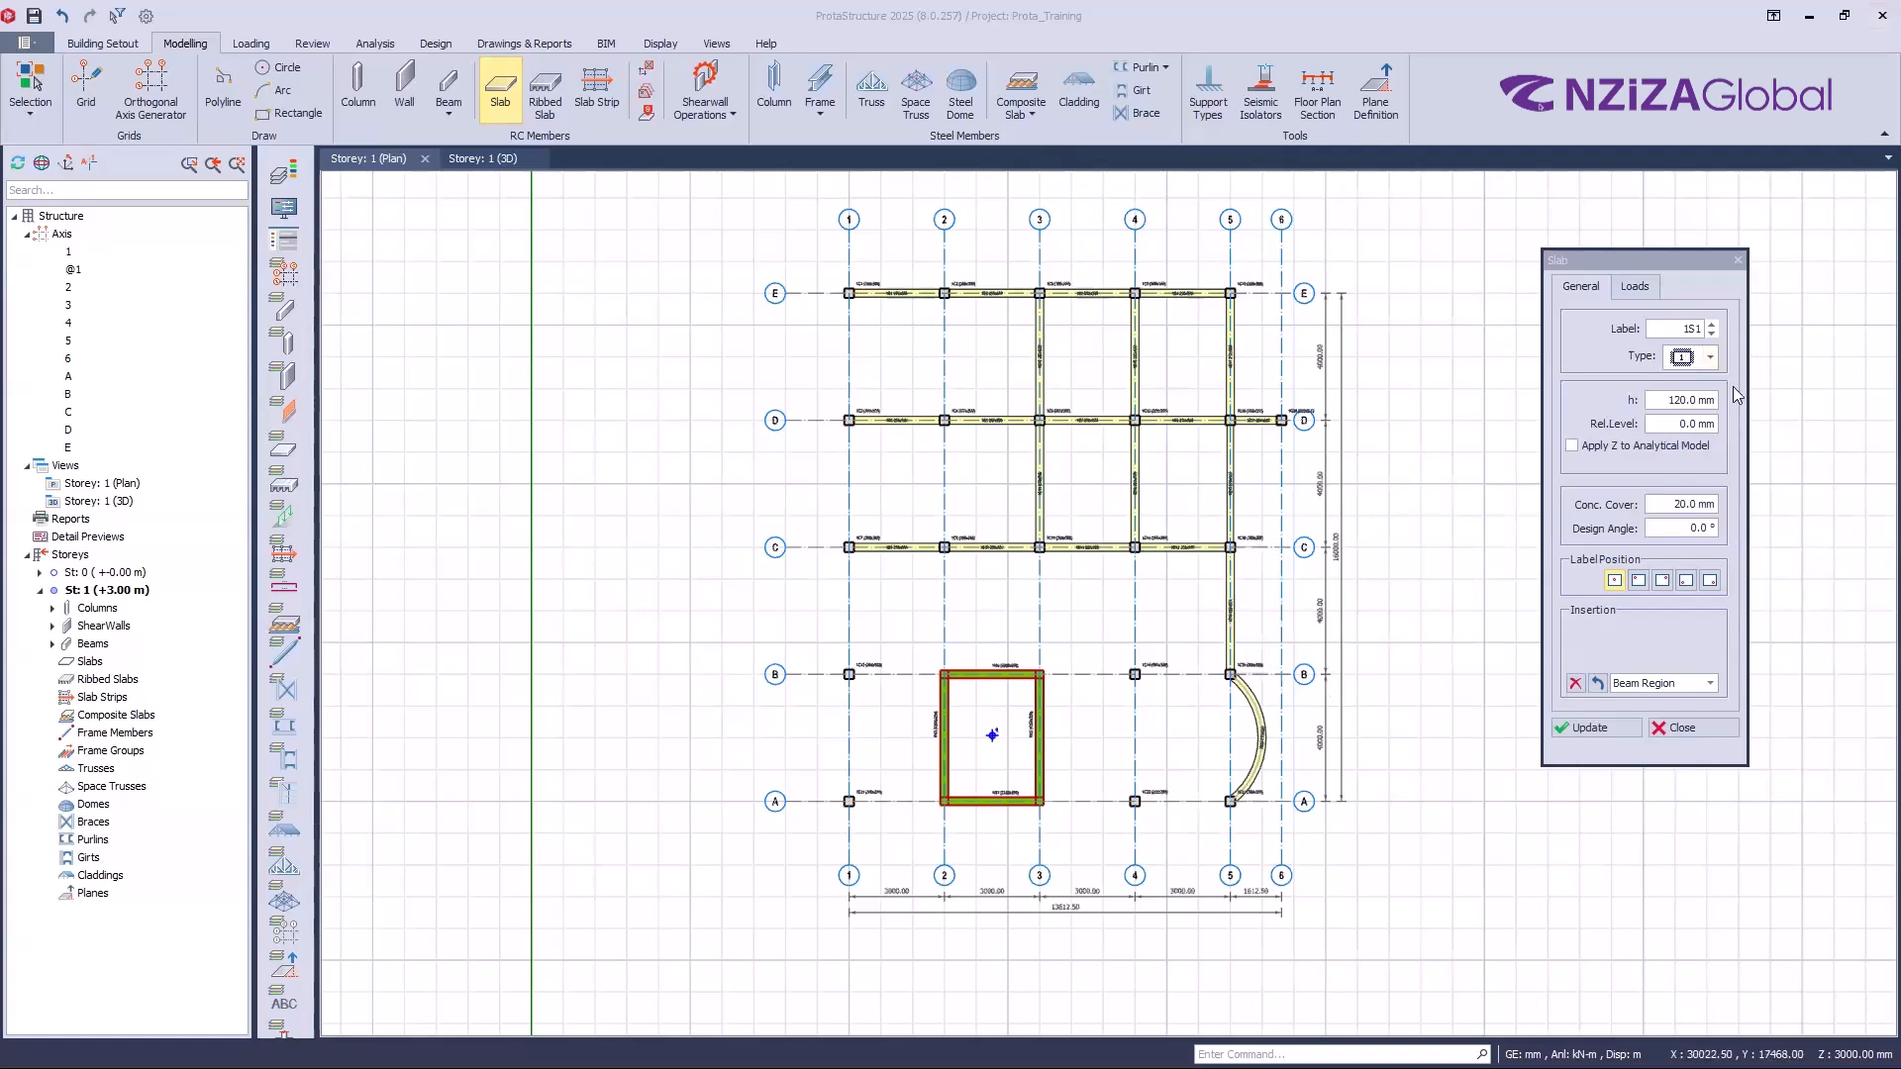
{"action": "left_click", "coordinate": [1711, 358]}
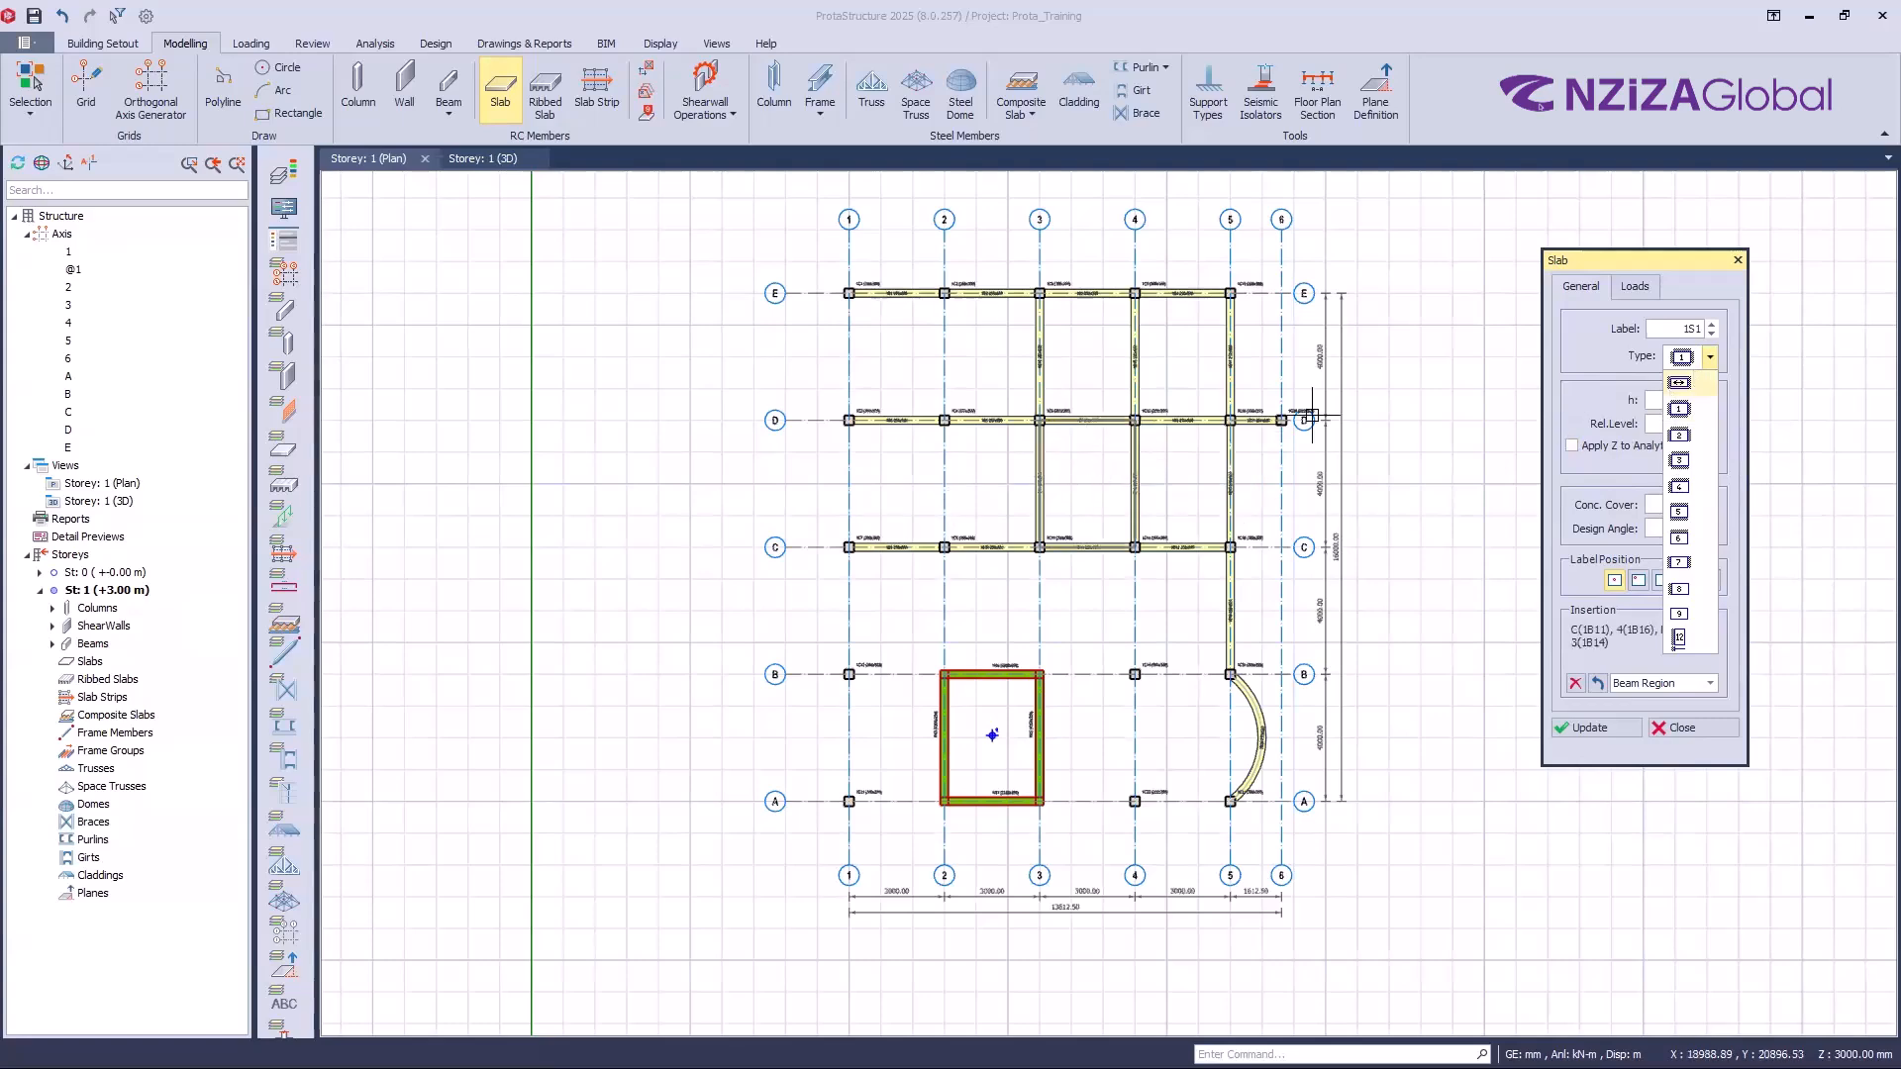
{"action": "scroll", "coordinate": [1090, 496], "scroll_direction": "up", "scroll_amount": 2}
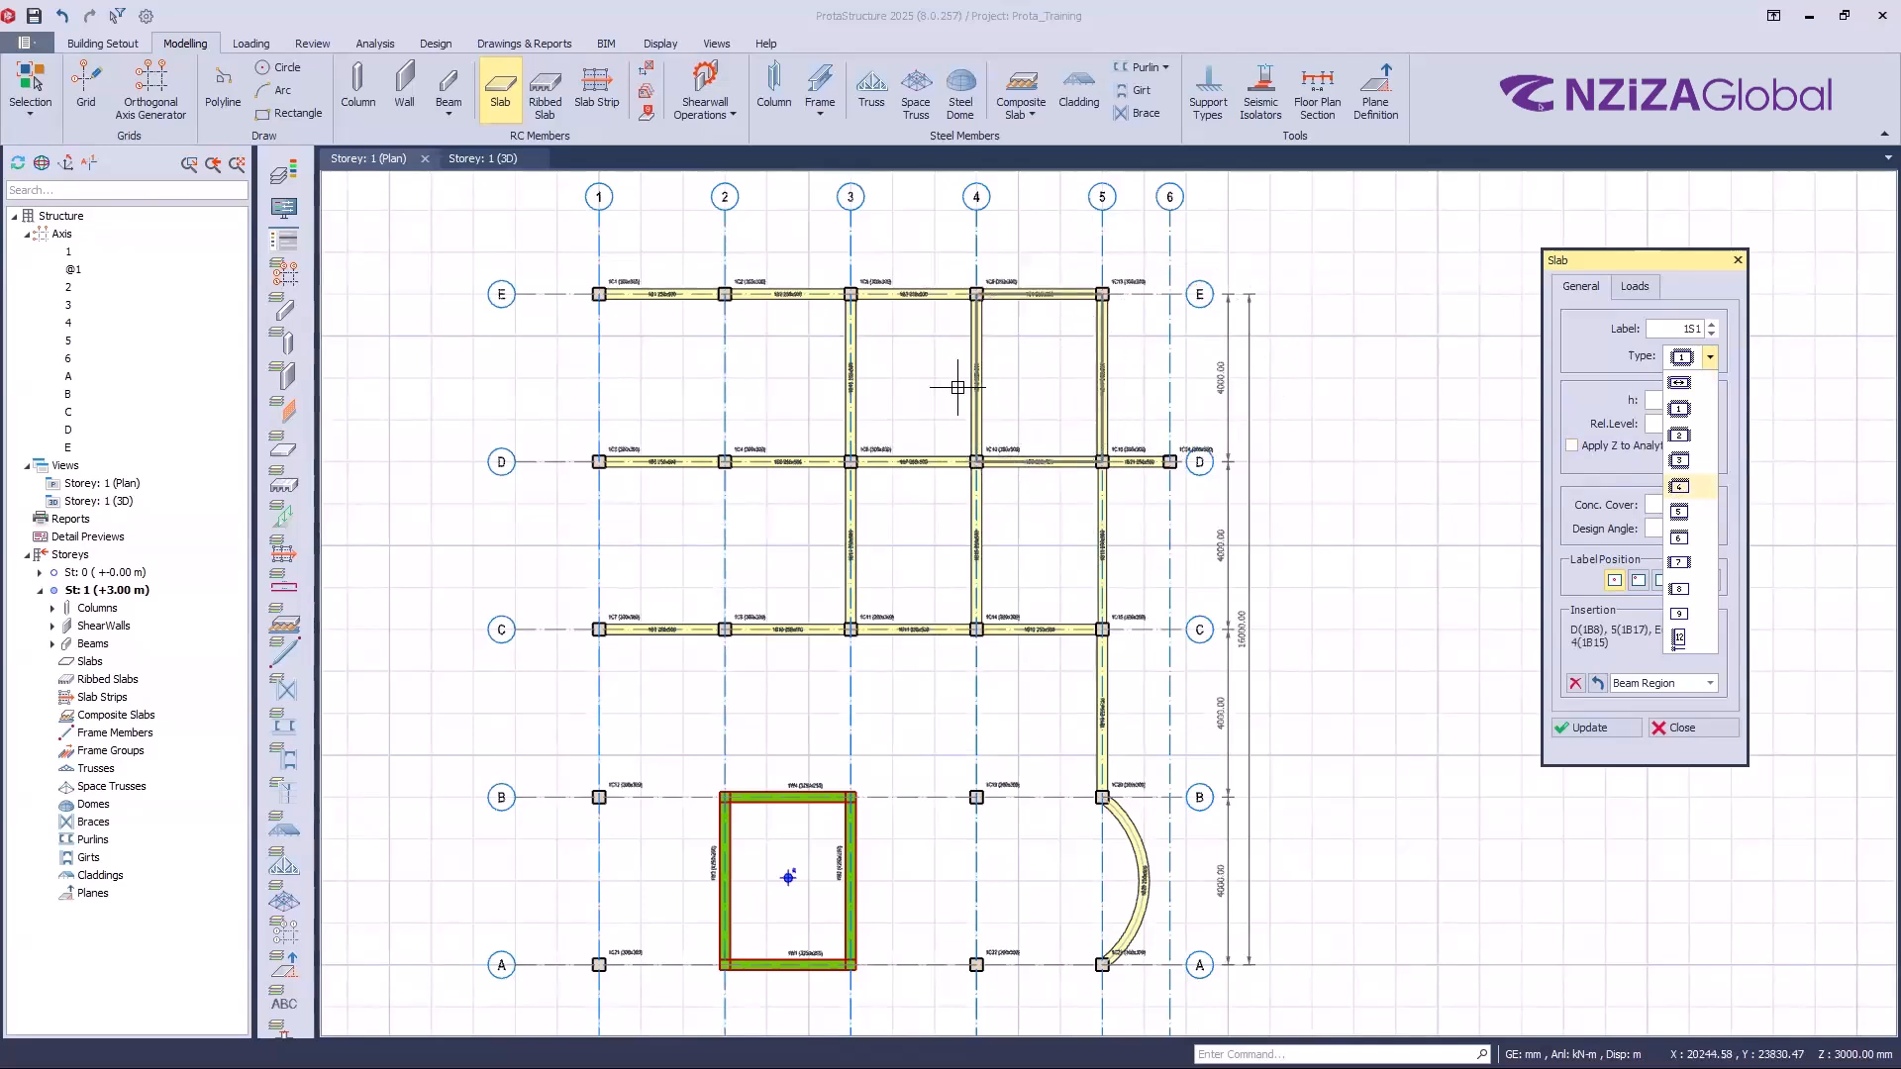
{"action": "key", "text": "ctrl"}
{"action": "key", "text": "ctrl"}
{"action": "key", "text": "ctrl"}
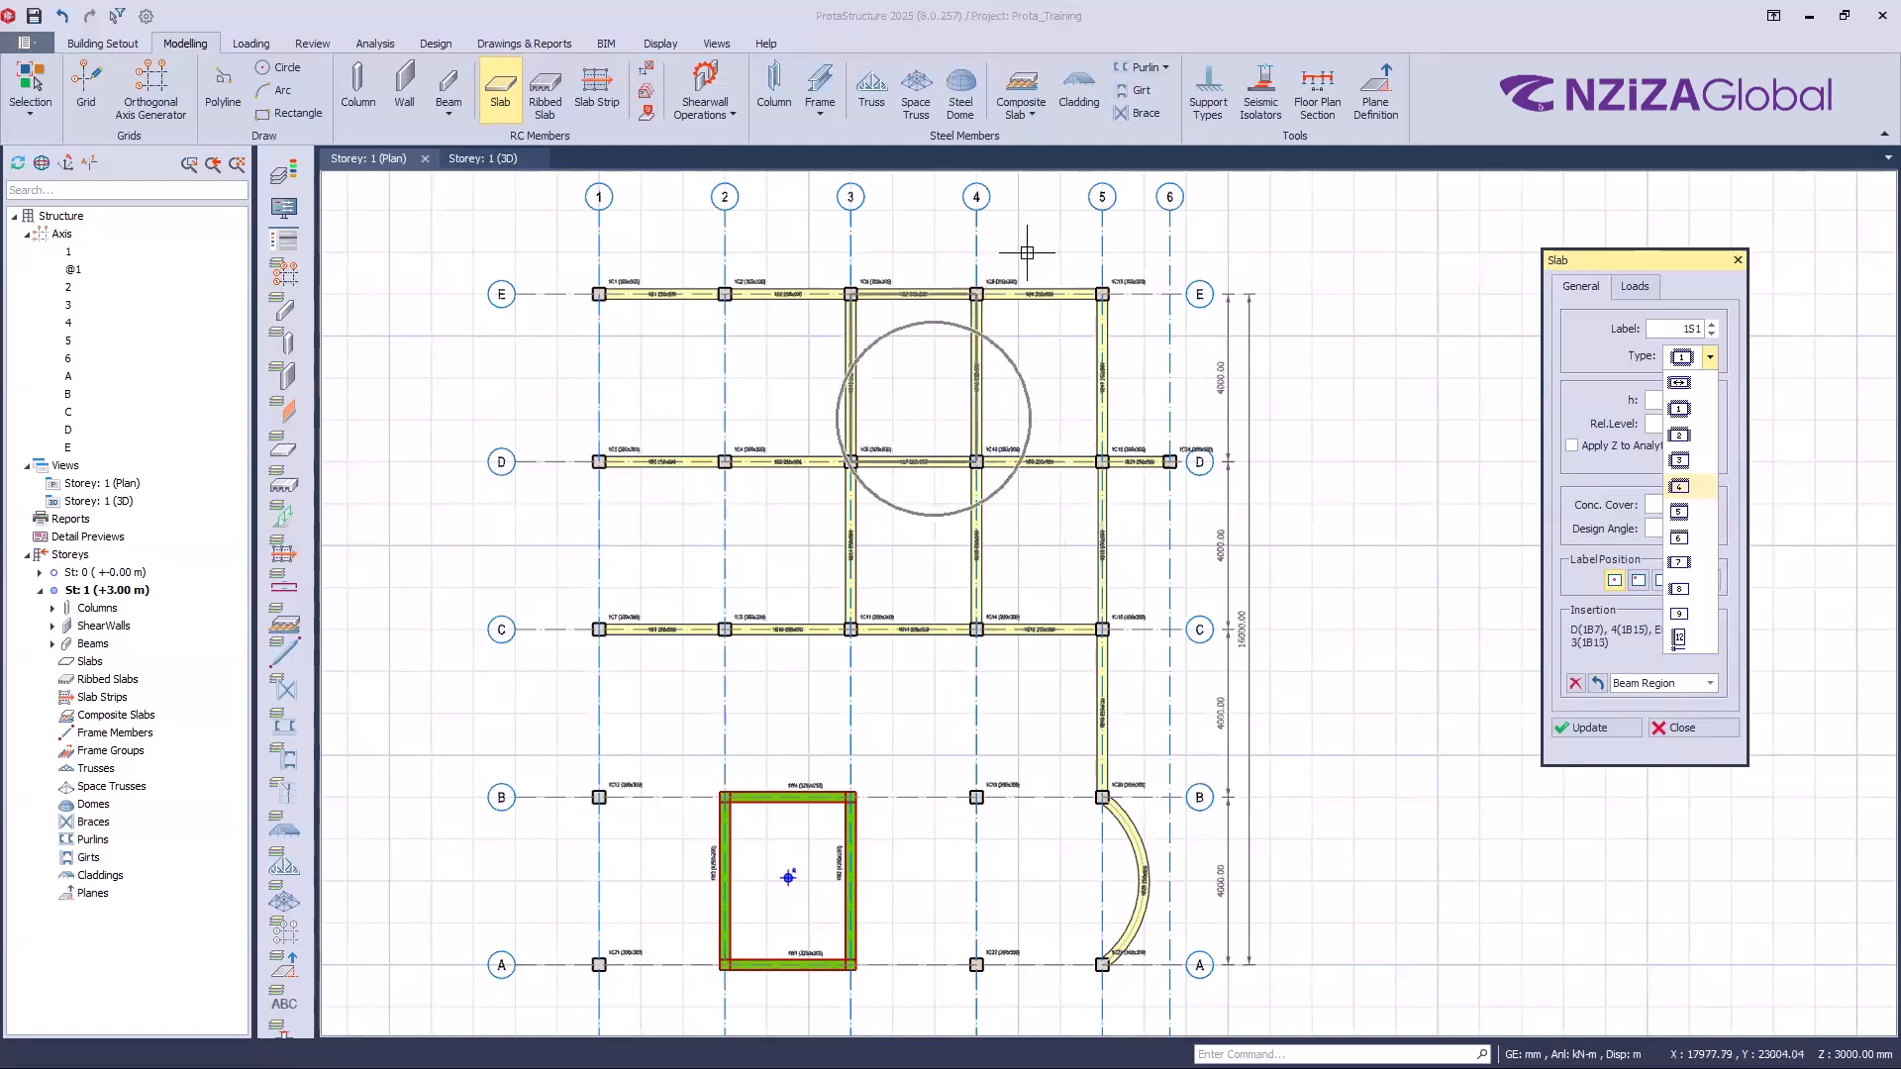
{"action": "left_click", "coordinate": [1138, 348]}
{"action": "key", "text": "ctrl"}
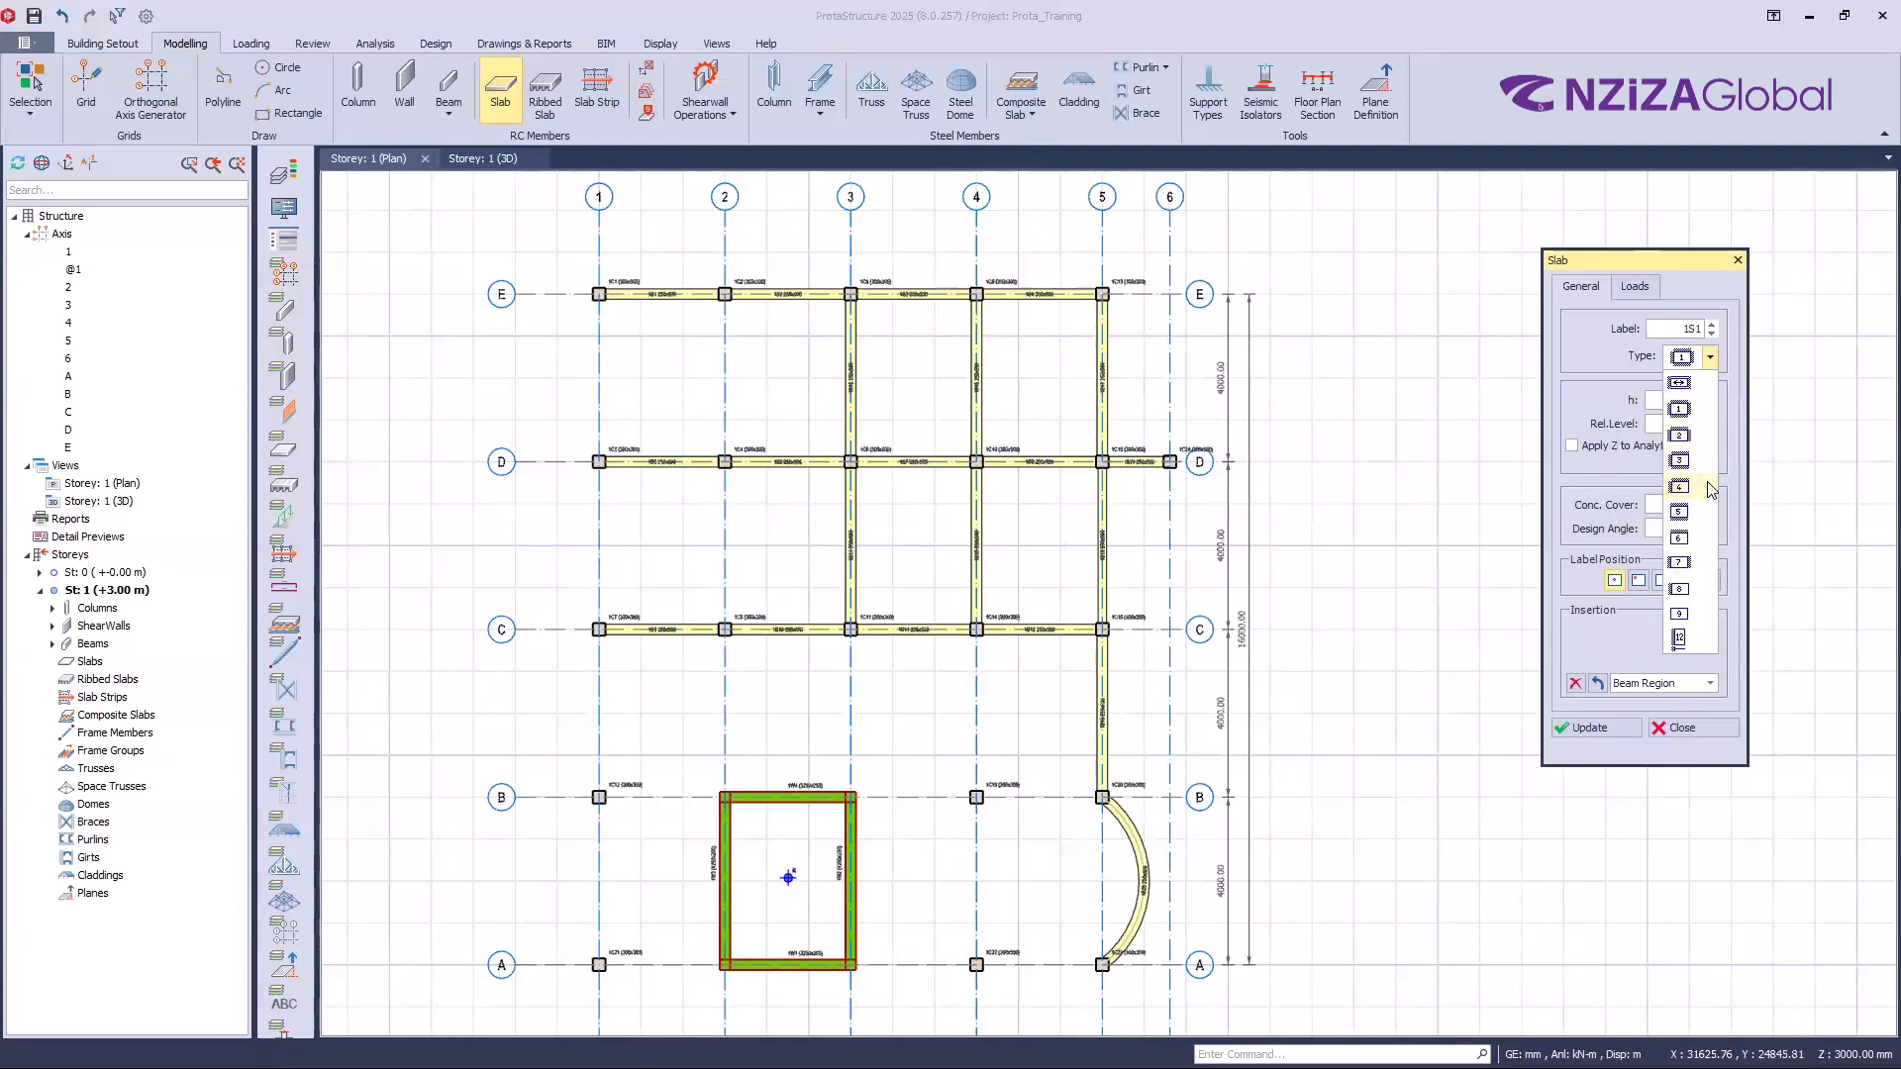
{"action": "key", "text": "ctrl"}
{"action": "left_click", "coordinate": [1703, 416]}
{"action": "left_click", "coordinate": [1683, 728]}
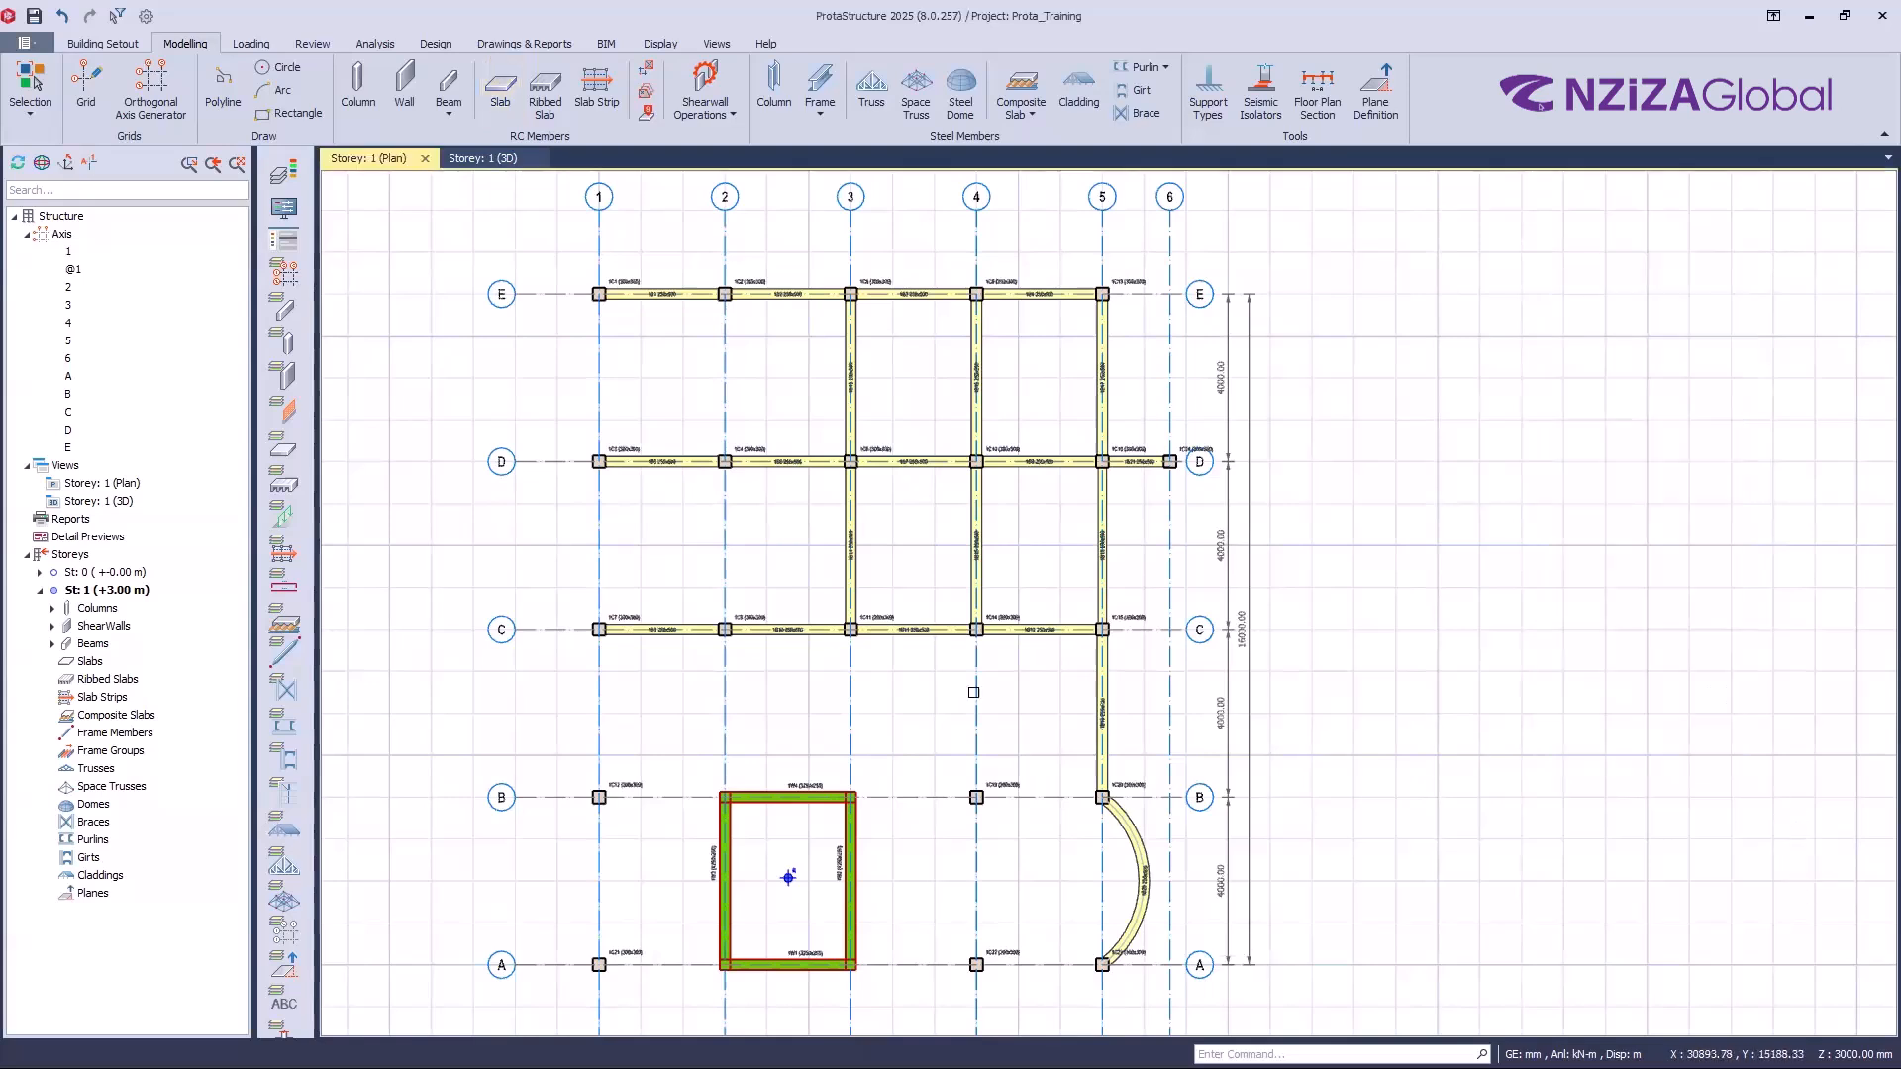
Step: Insert 250 x 500 mm beams along axis B from axis 5 to axis 3, and along axis 3 from B to C
{"action": "left_click", "coordinate": [1107, 710]}
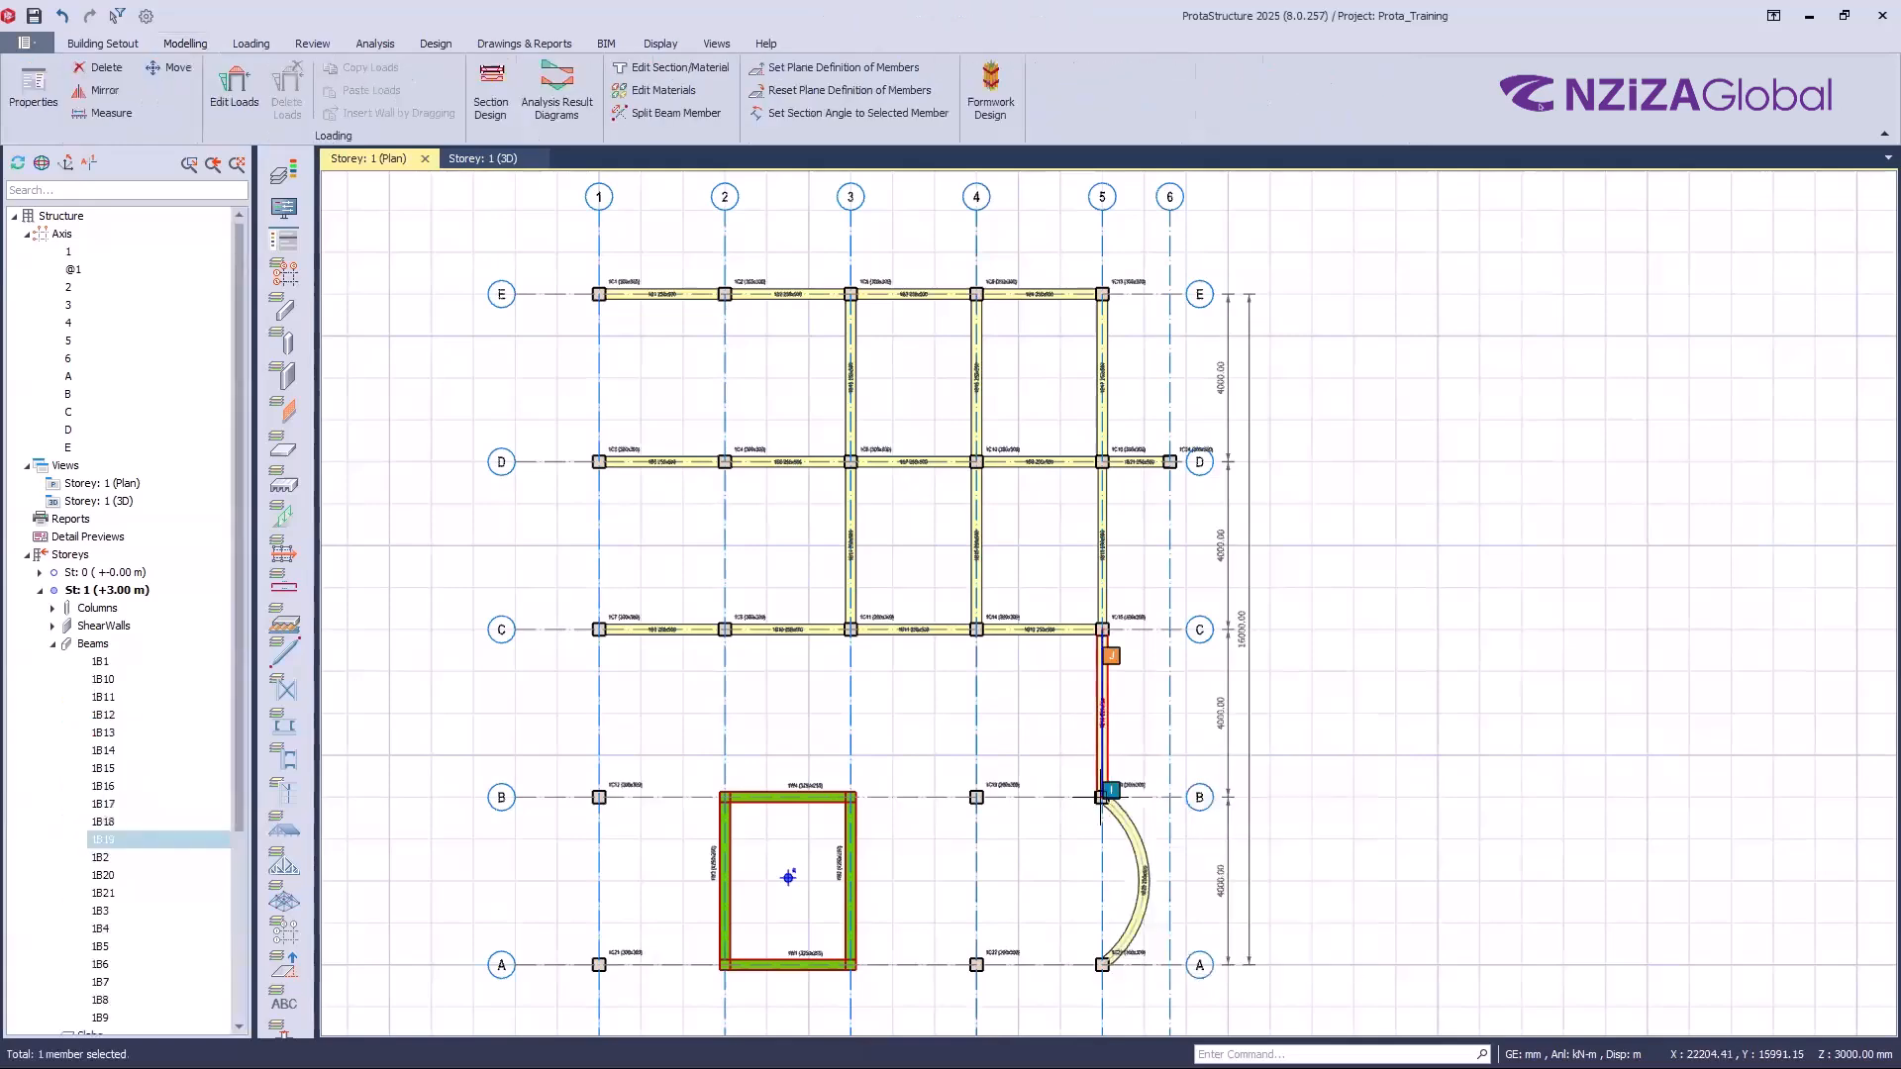
{"action": "left_click", "coordinate": [857, 800]}
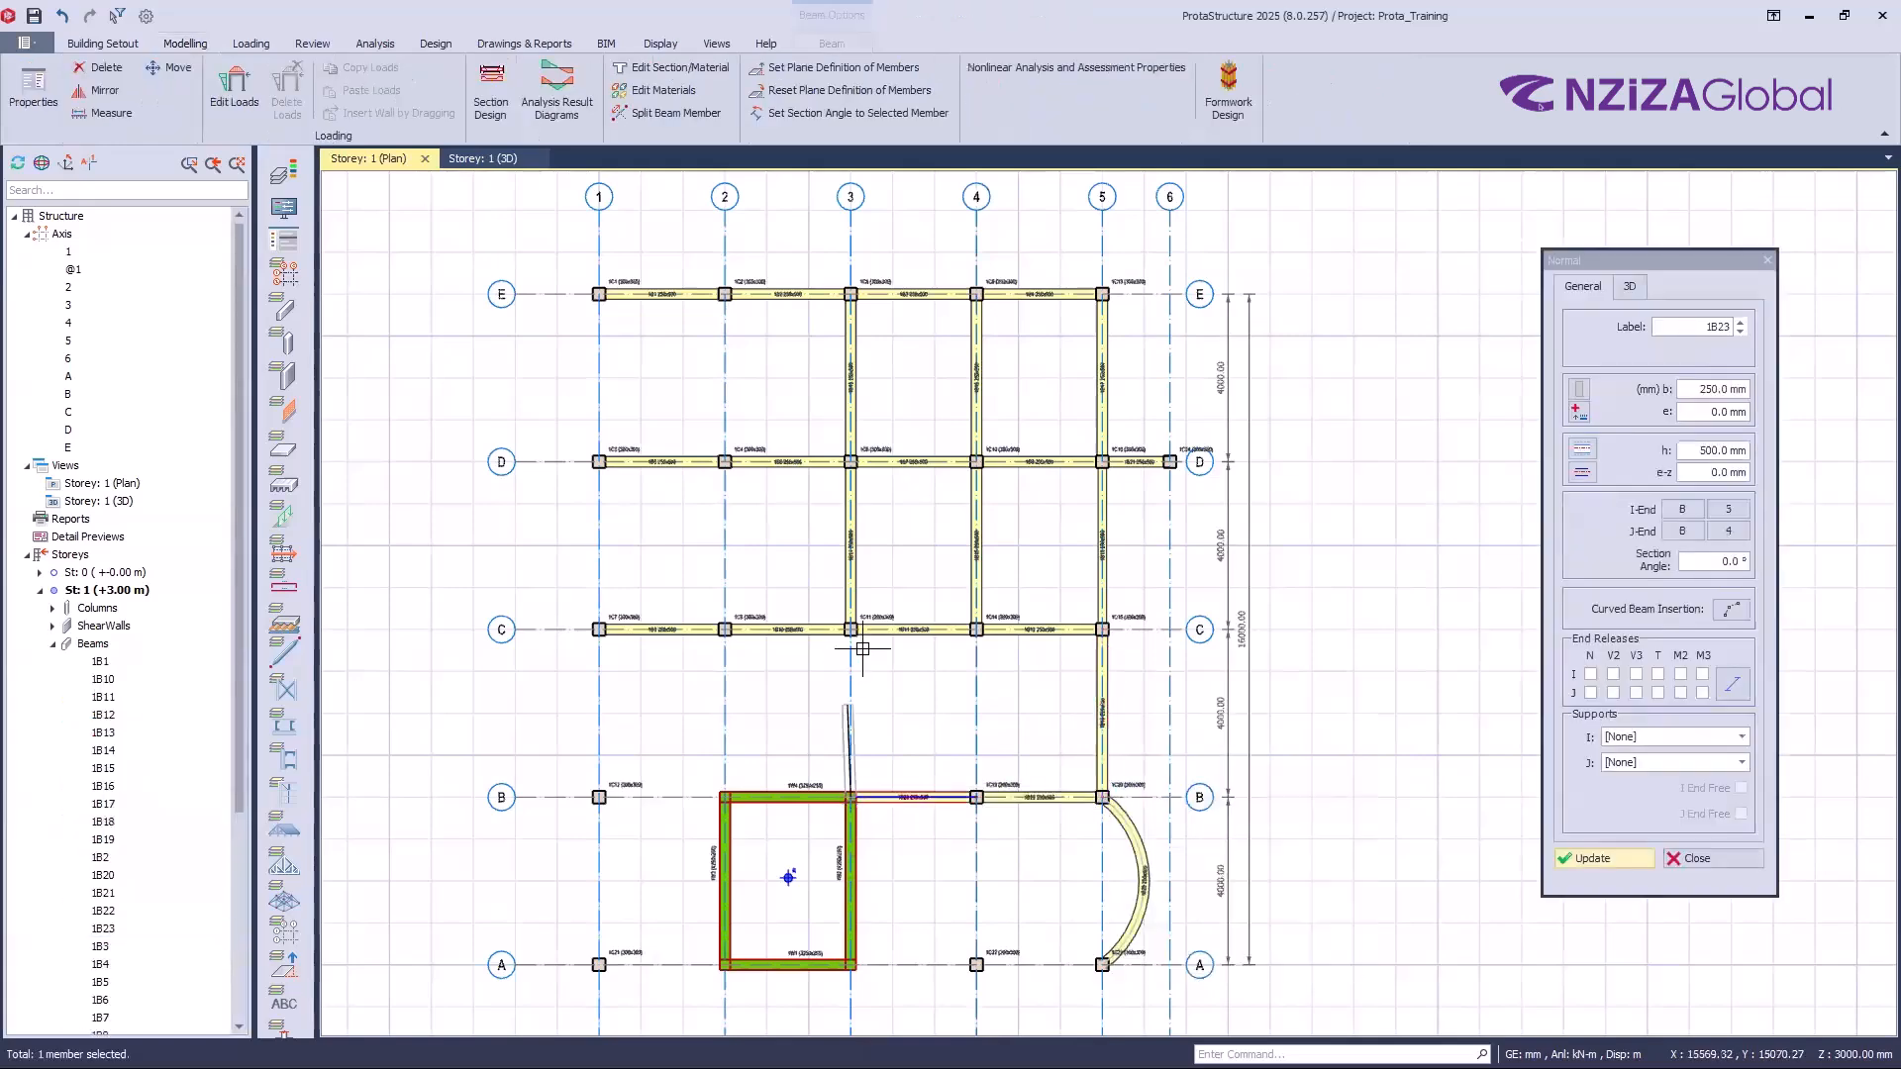
{"action": "left_click", "coordinate": [851, 630]}
{"action": "key", "text": "Escape"}
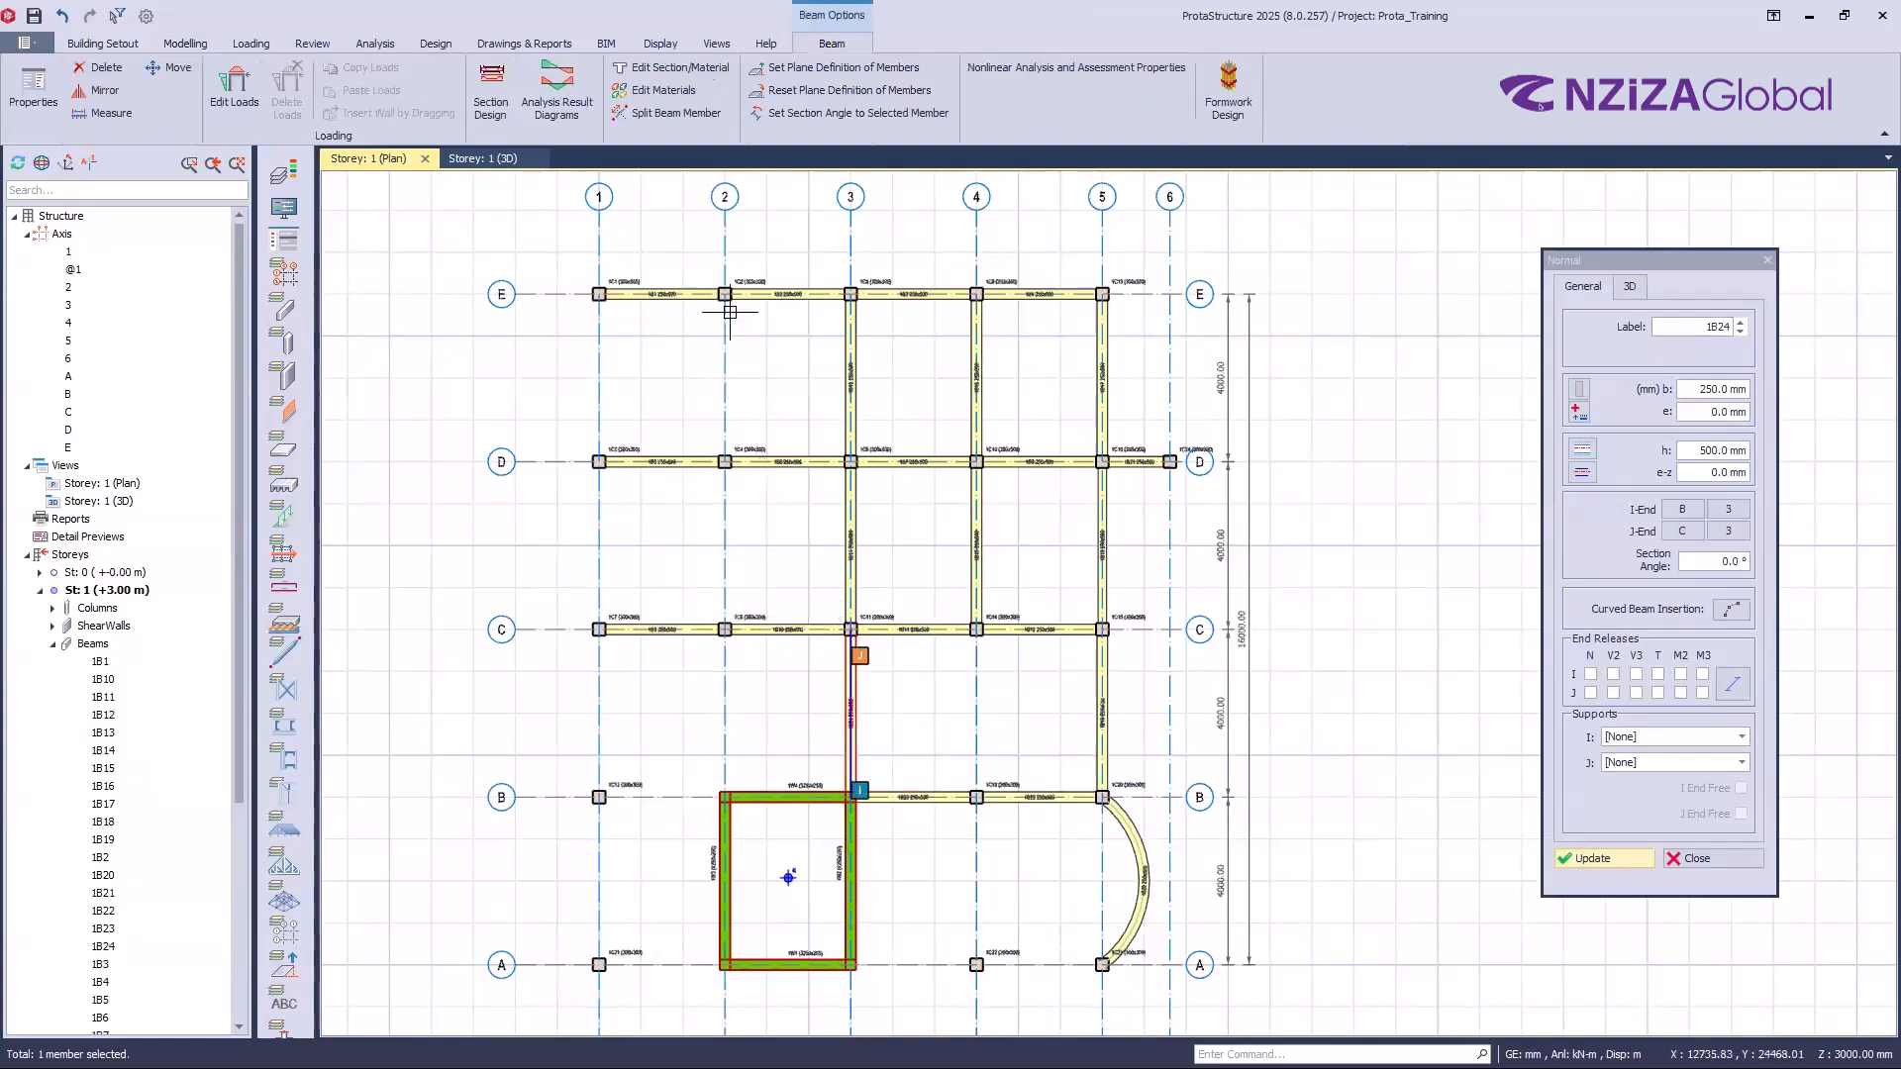
Step: Insert 250 x 500 mm beams along axis 2 and along axis 1, each spanning between axes B and E
{"action": "left_click", "coordinate": [724, 294]}
{"action": "left_click", "coordinate": [726, 794]}
{"action": "key", "text": "Escape"}
{"action": "left_click", "coordinate": [597, 795]}
{"action": "left_click", "coordinate": [598, 294]}
{"action": "key", "text": "Escape"}
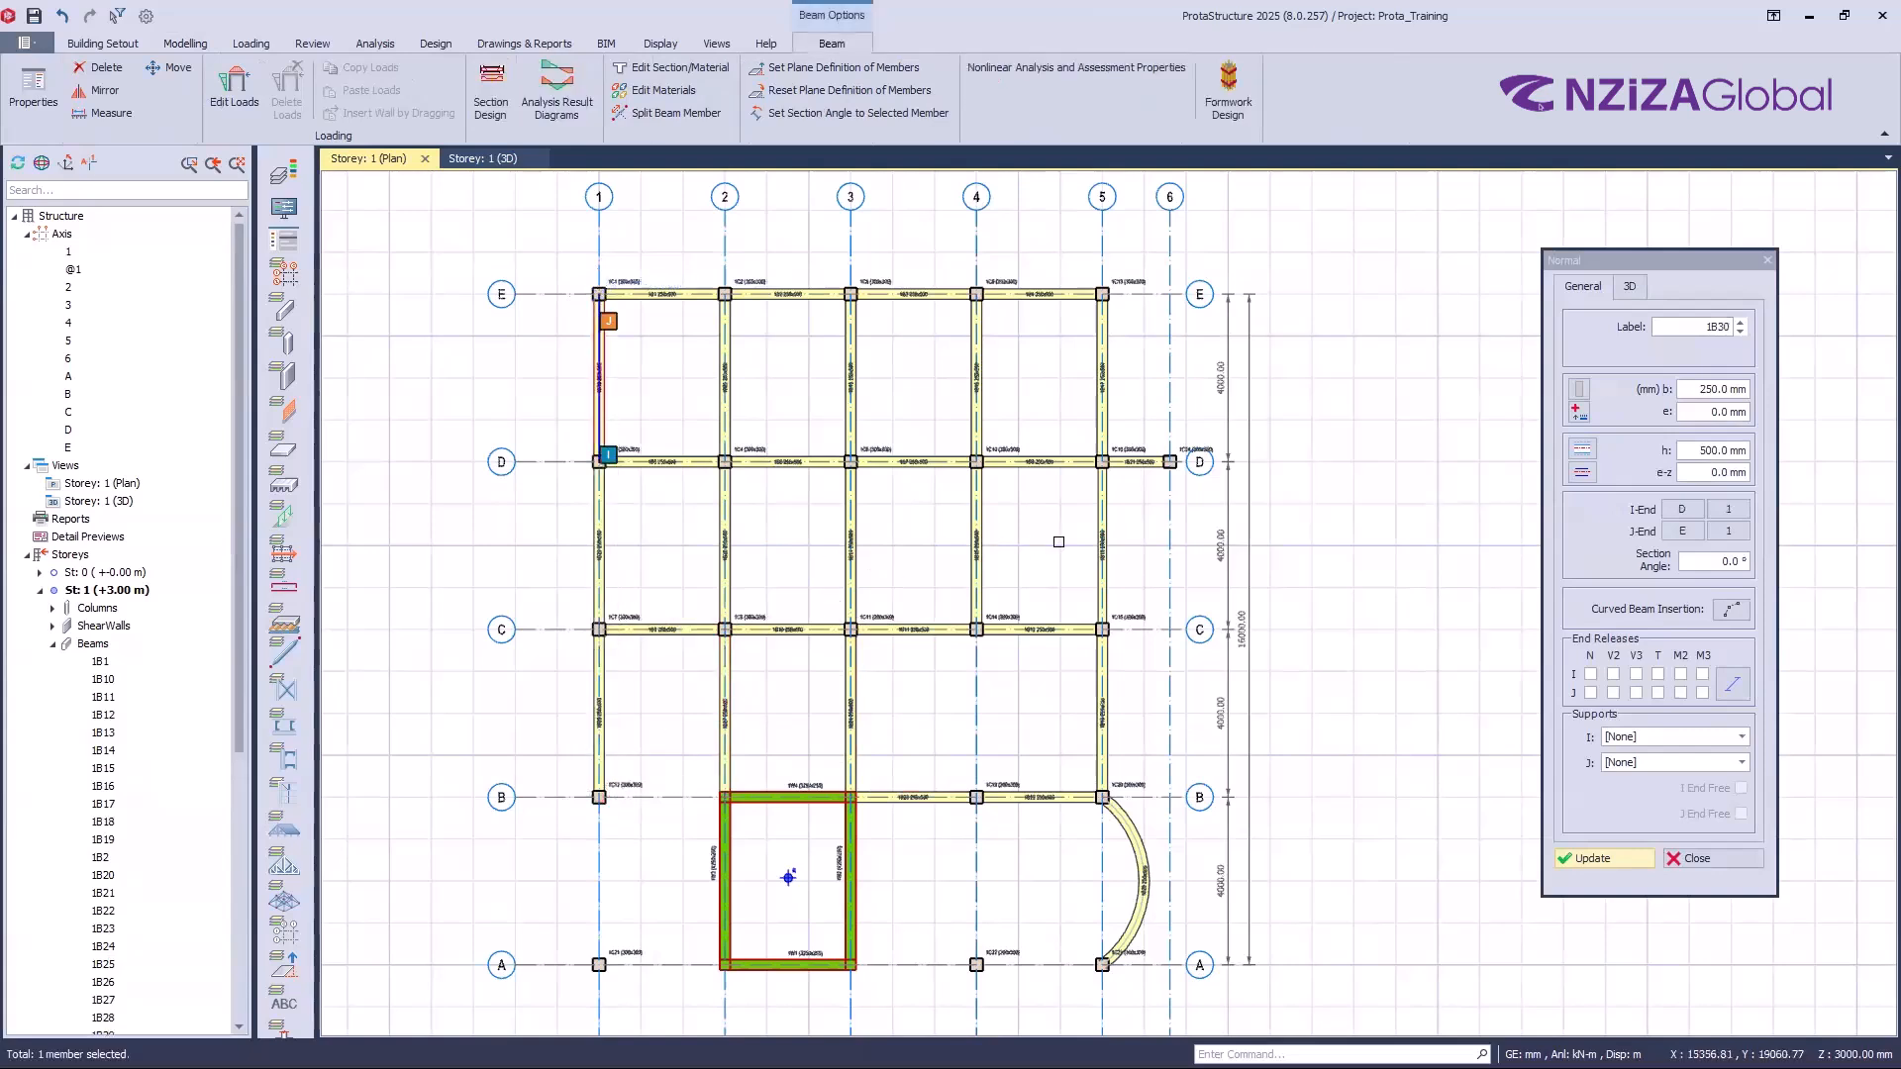
Step: Insert a 250 x 500 mm beam along axis 4 between axes B and C, using the beam above it as reference
{"action": "key", "text": "Escape"}
{"action": "left_click", "coordinate": [500, 89]}
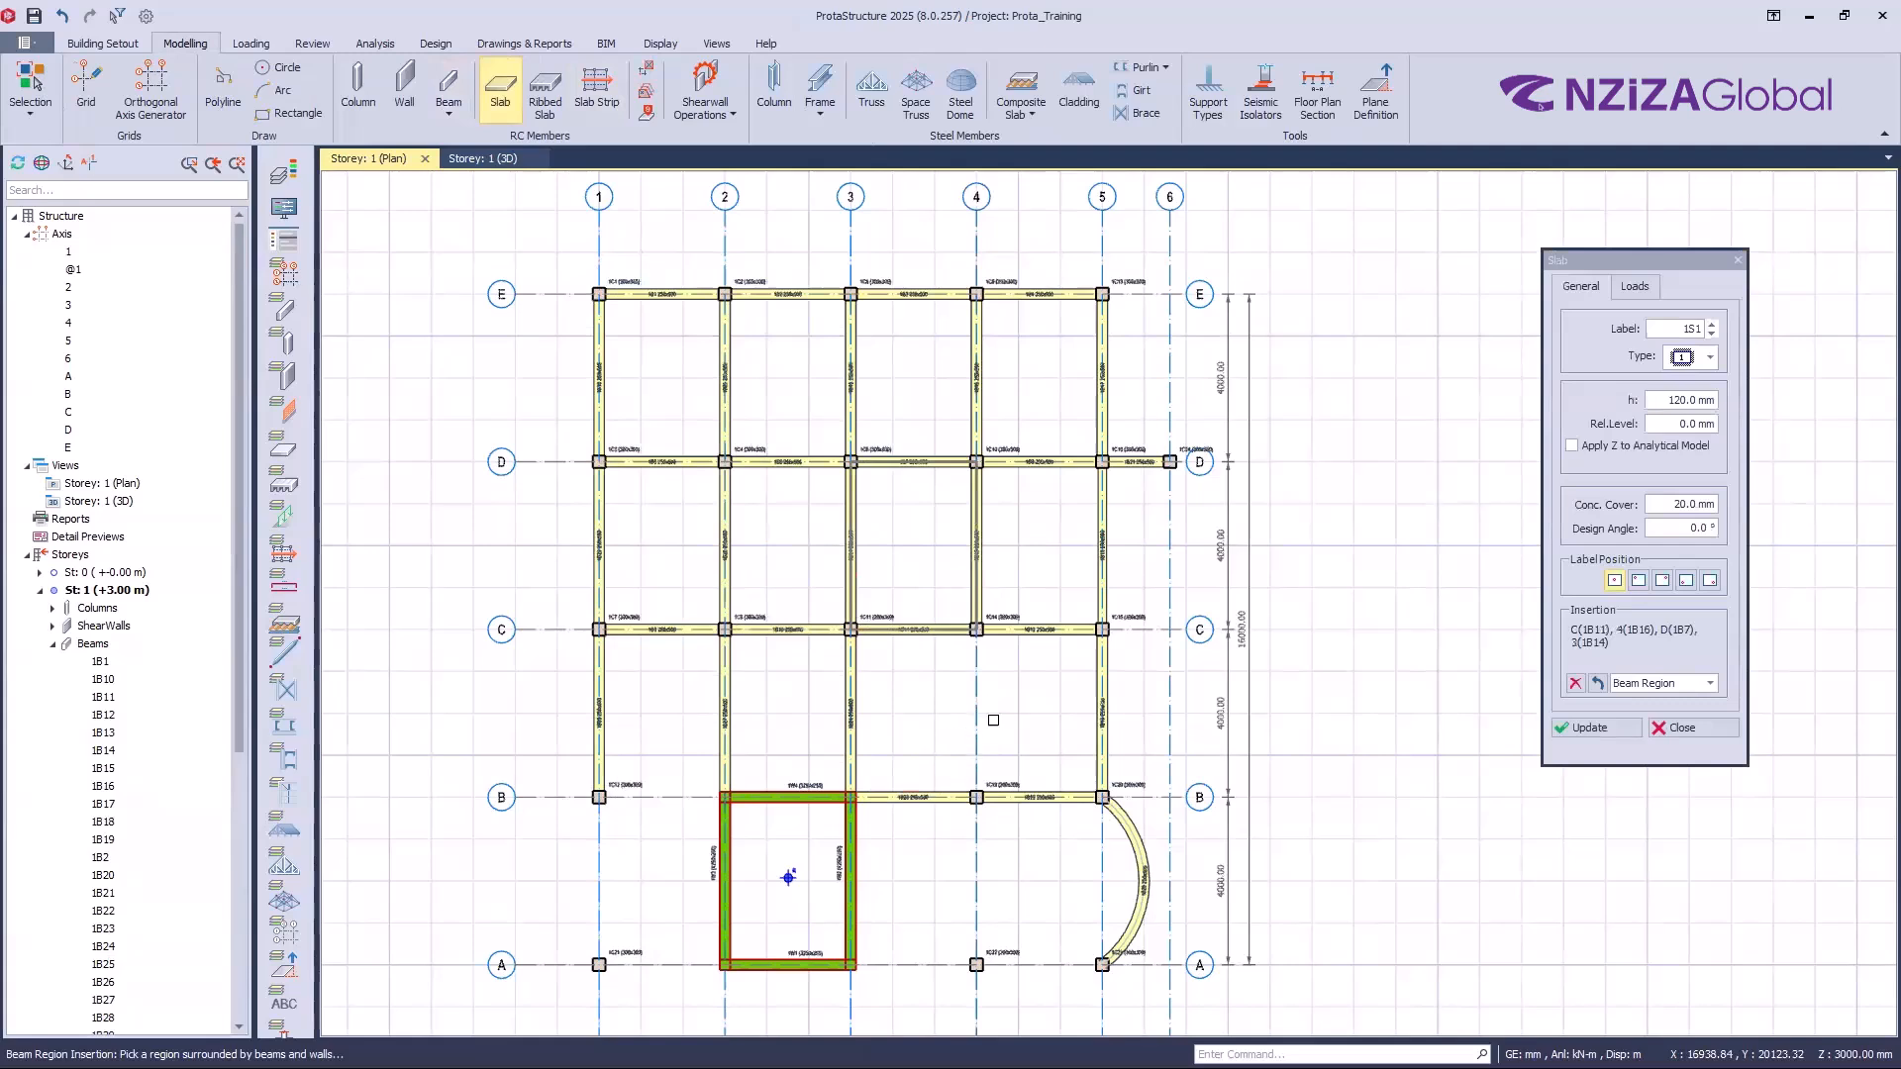
{"action": "left_click", "coordinate": [982, 562]}
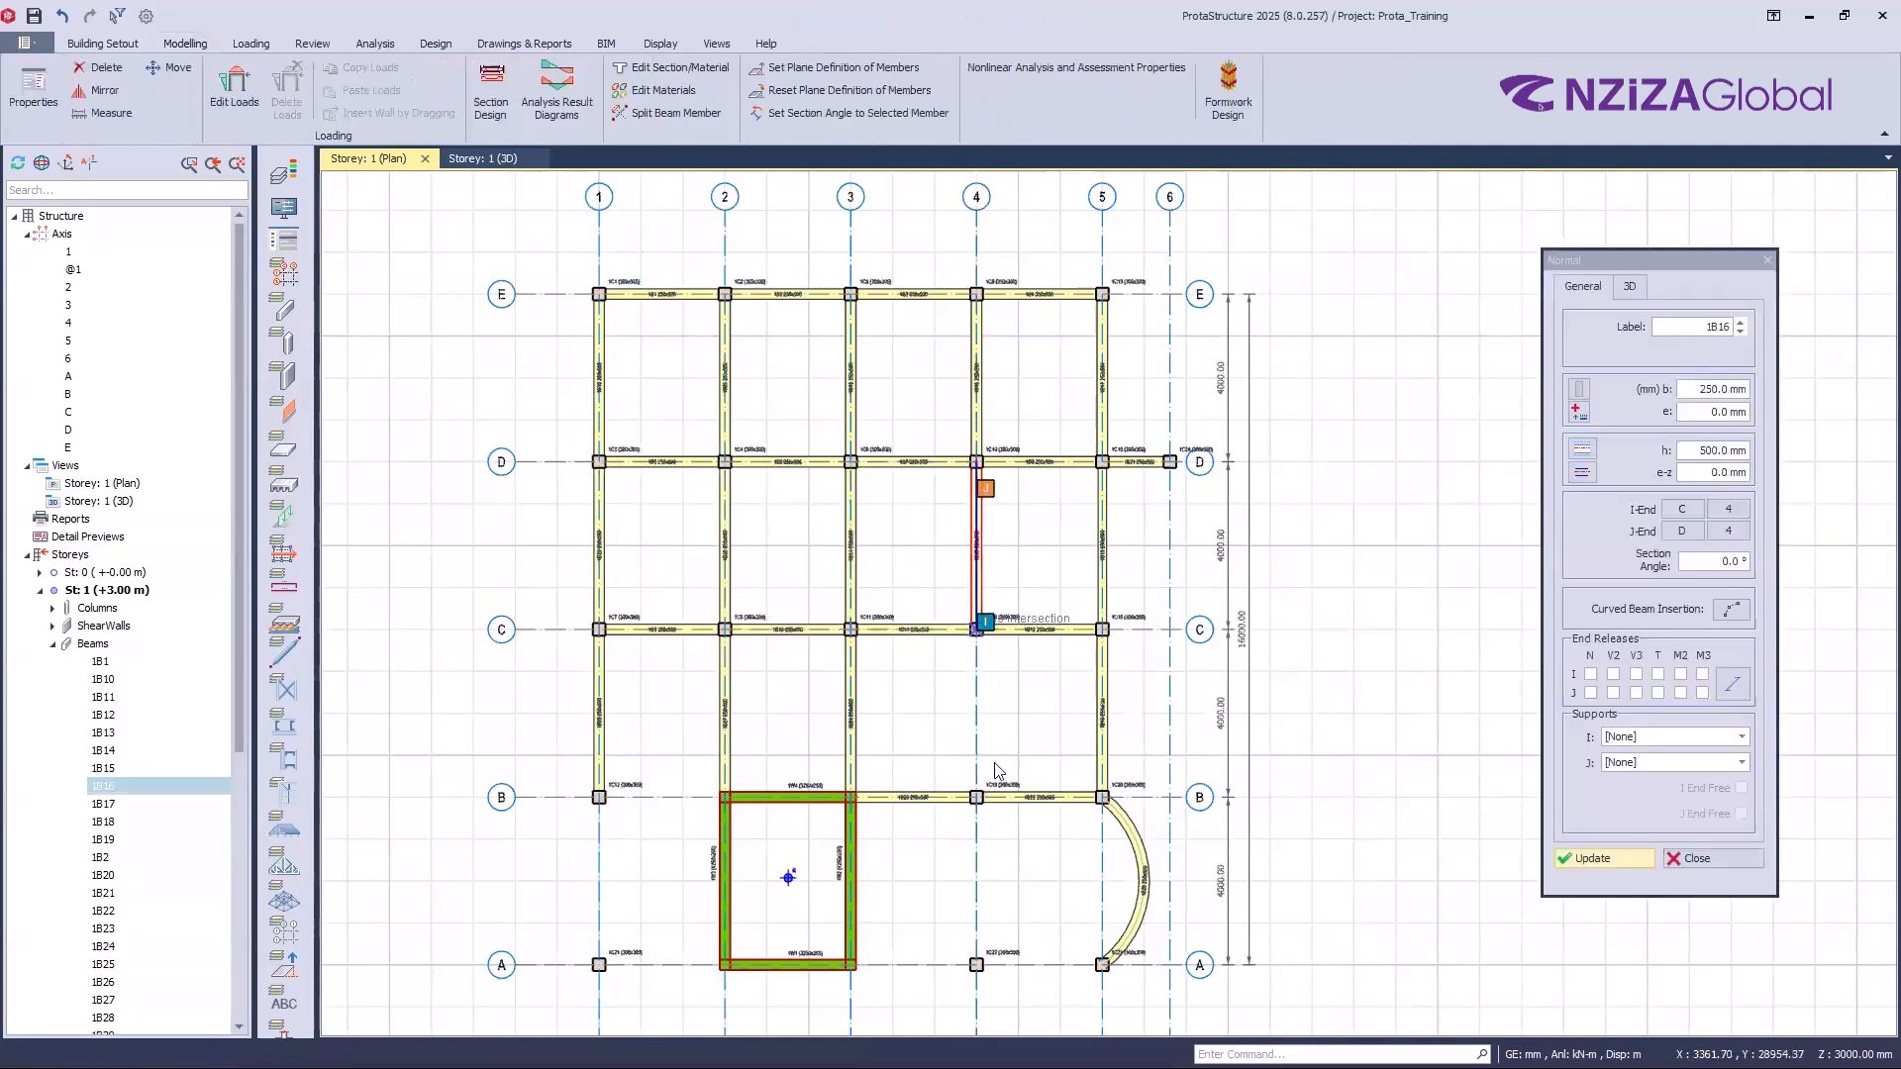
{"action": "key", "text": "Escape"}
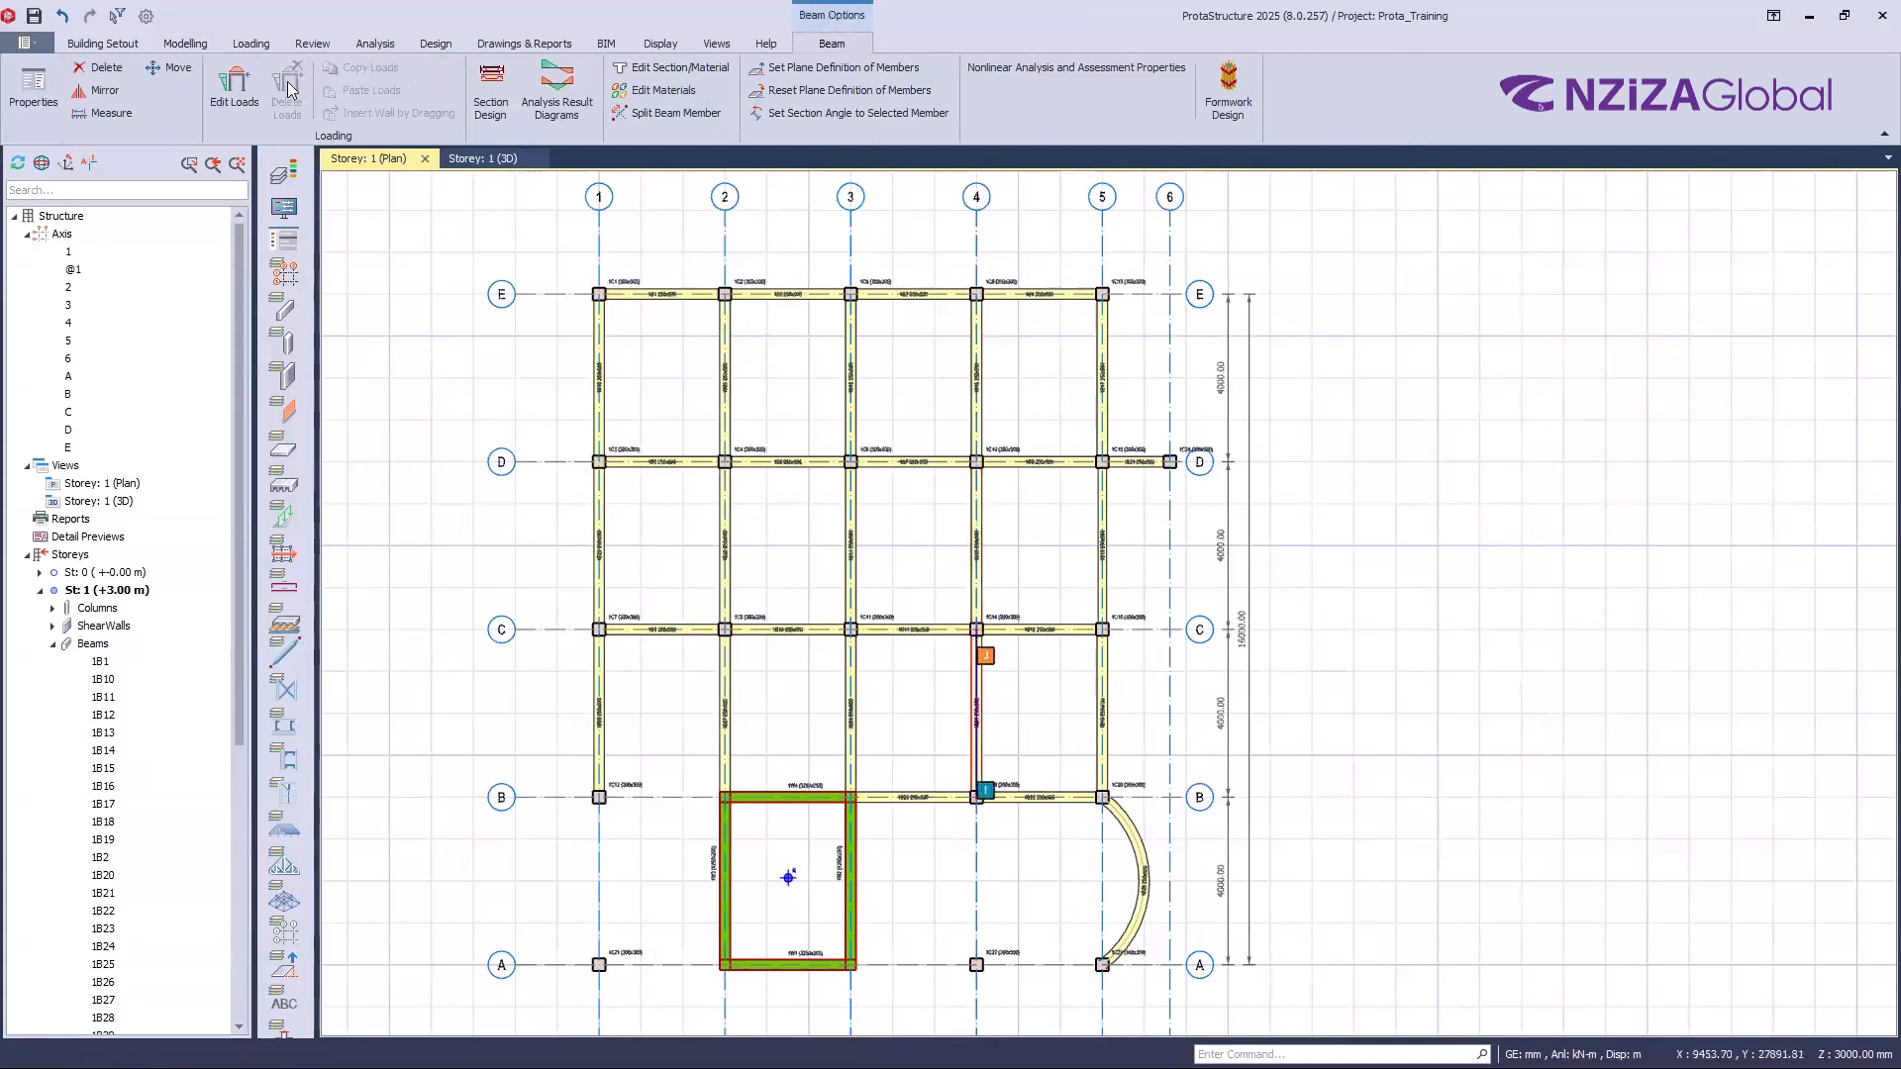
Step: Insert 120 mm type 1 slabs in the beam regions between axes 3 and 5, from axis B up to axis E
{"action": "left_click", "coordinate": [185, 43]}
{"action": "left_click", "coordinate": [500, 95]}
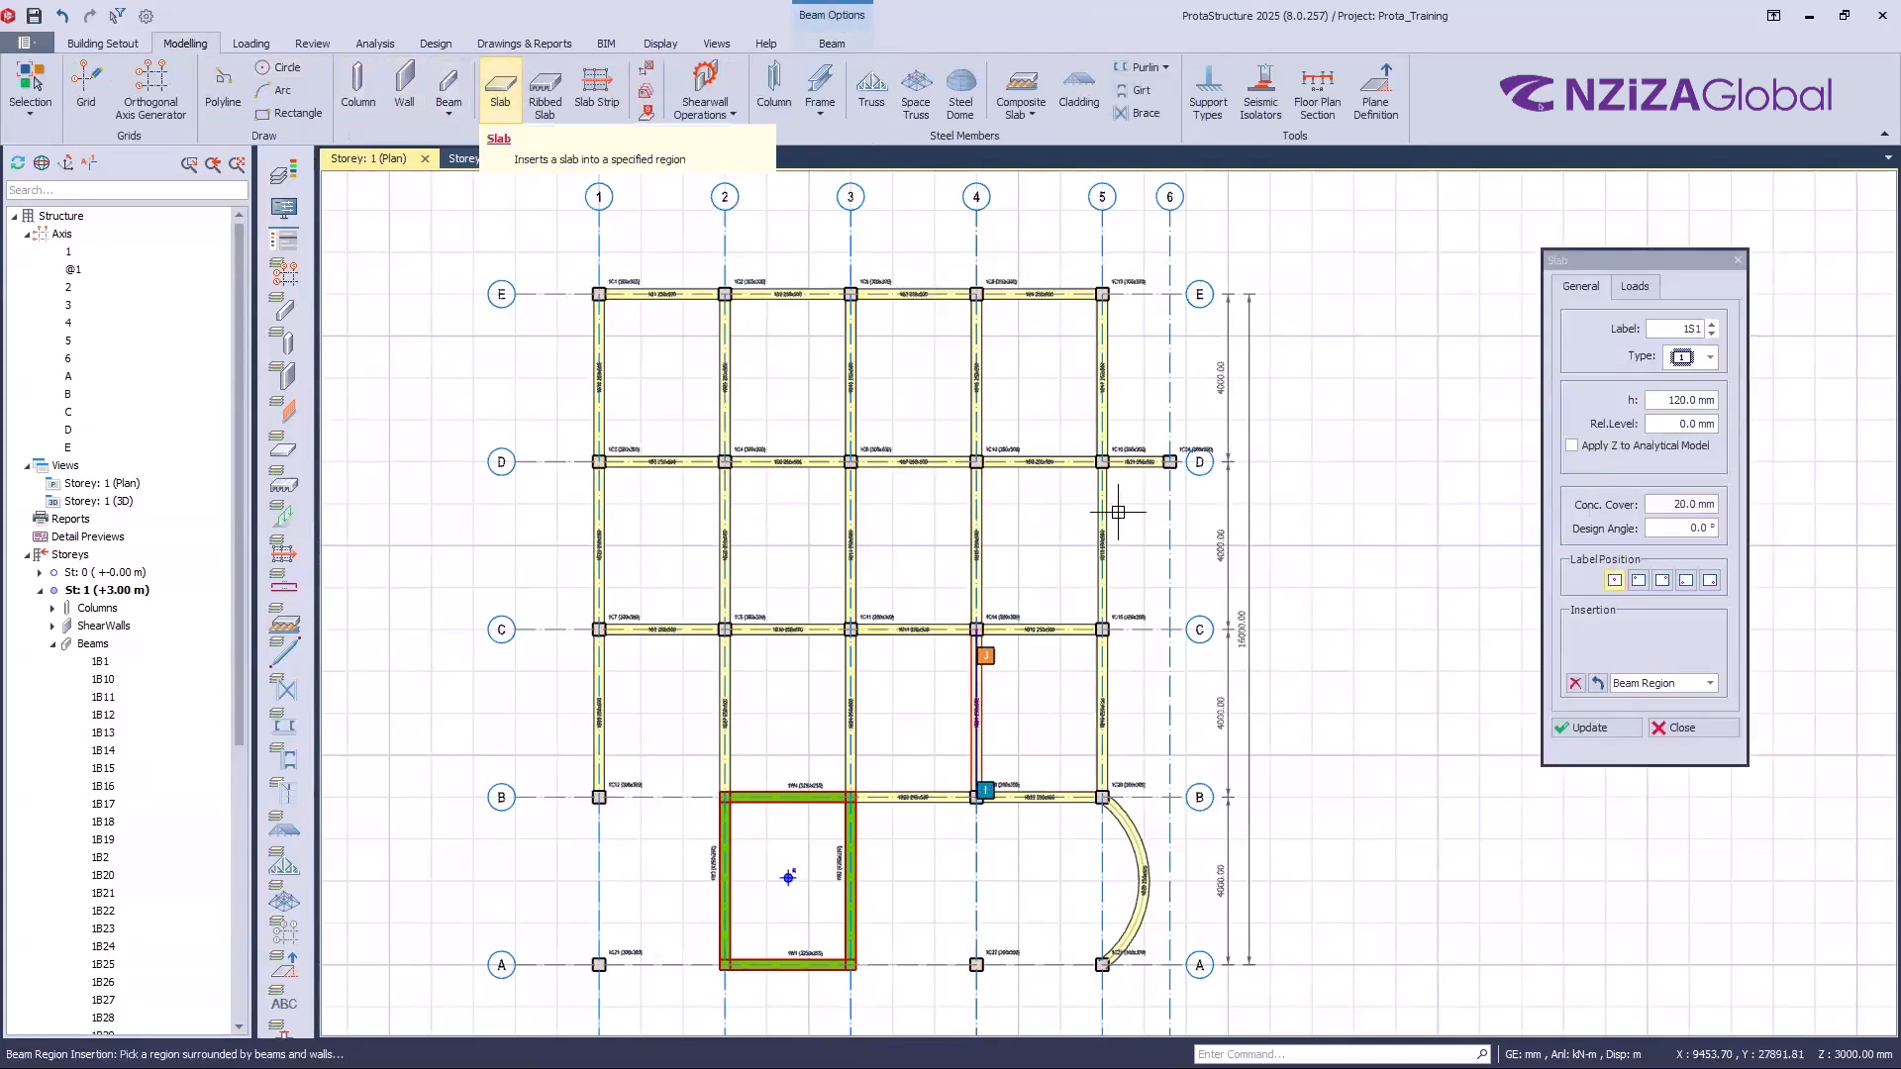
{"action": "left_click", "coordinate": [1030, 594]}
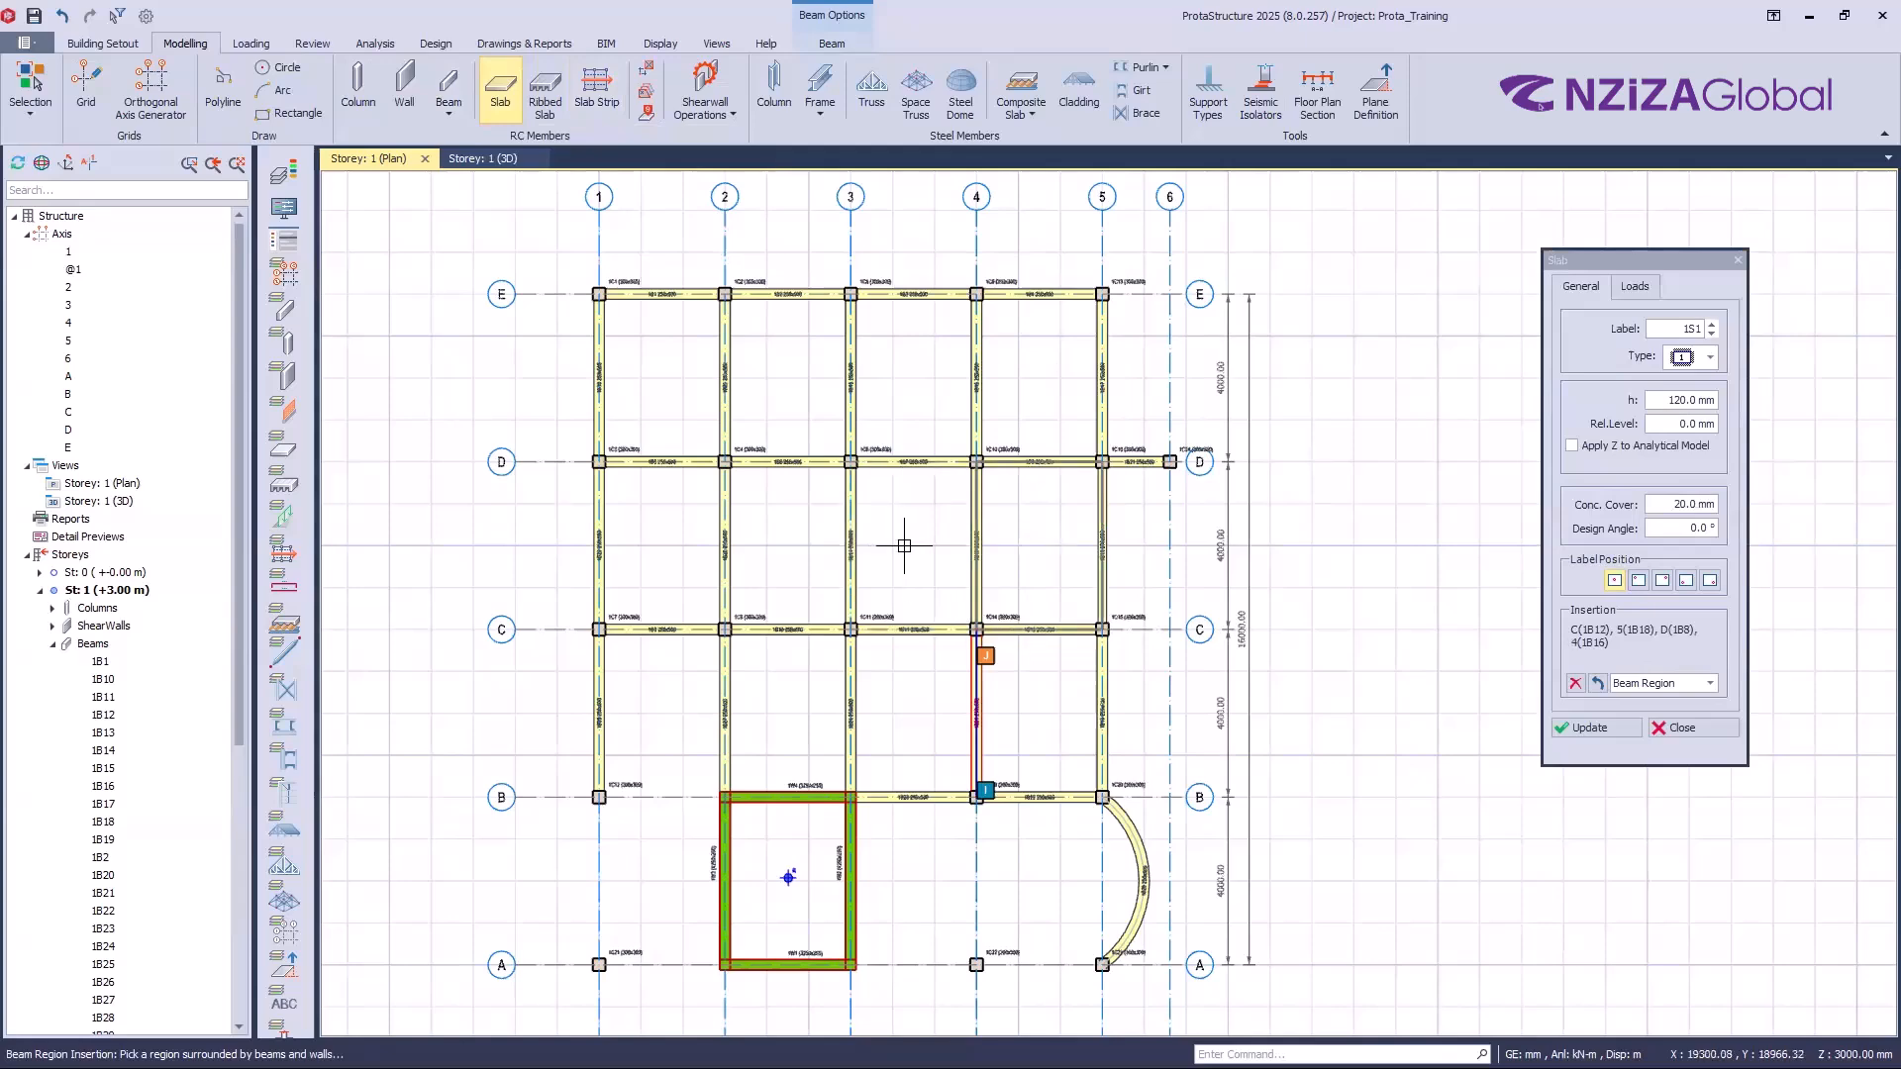
{"action": "left_click", "coordinate": [918, 553]}
{"action": "left_click", "coordinate": [910, 681]}
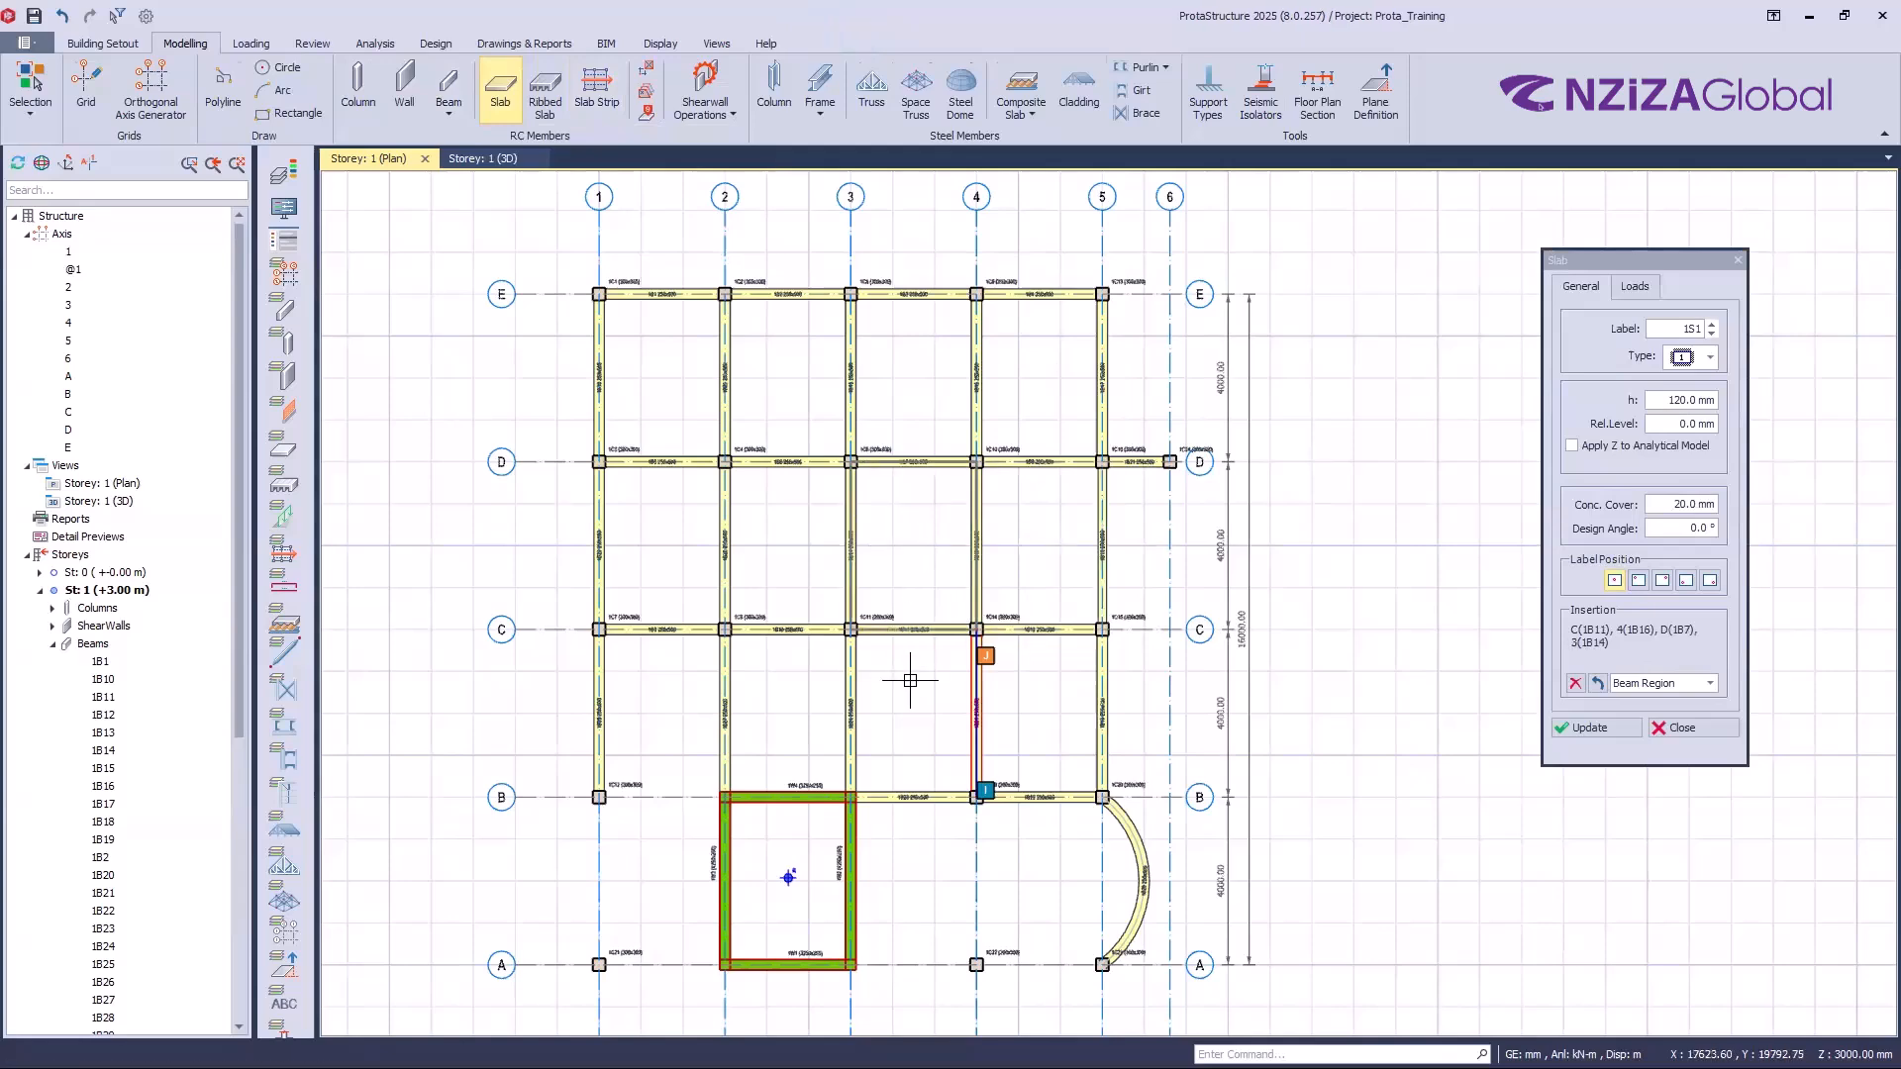
{"action": "left_click", "coordinate": [1028, 554]}
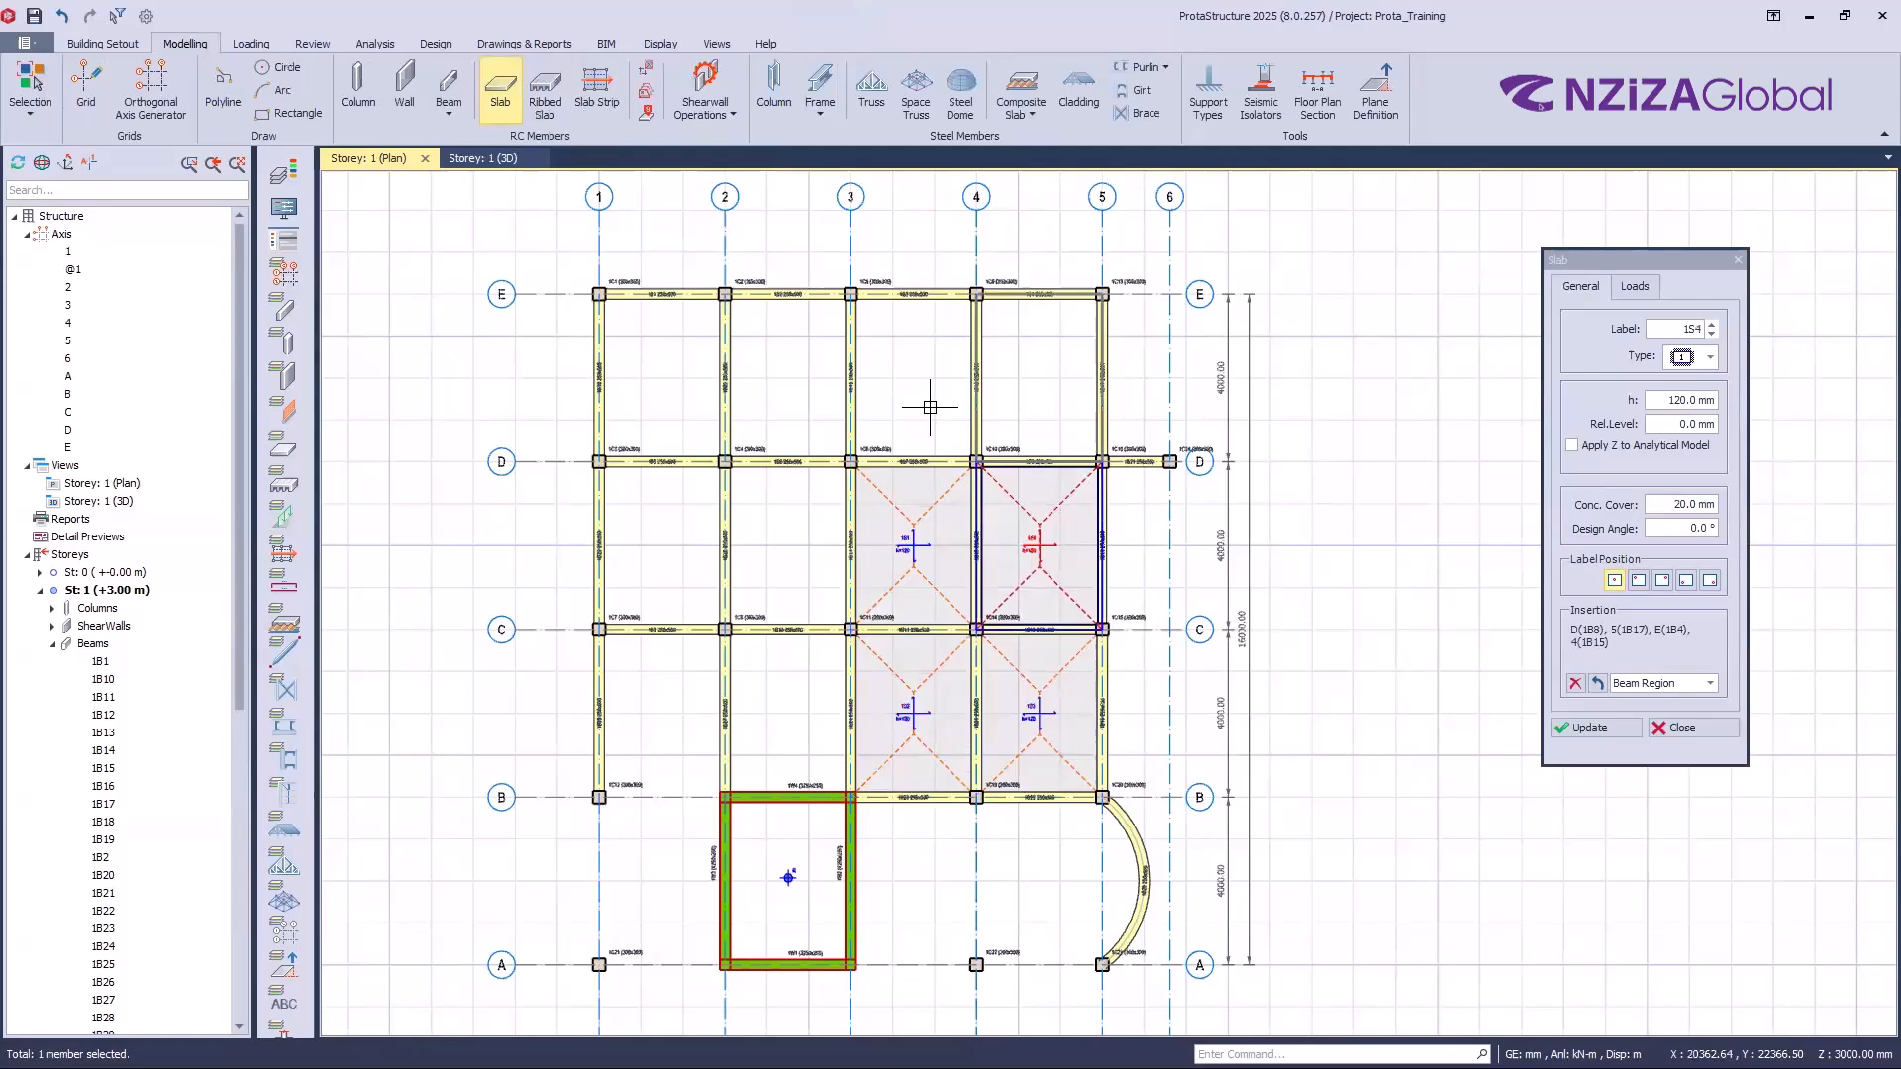
{"action": "left_click", "coordinate": [920, 406]}
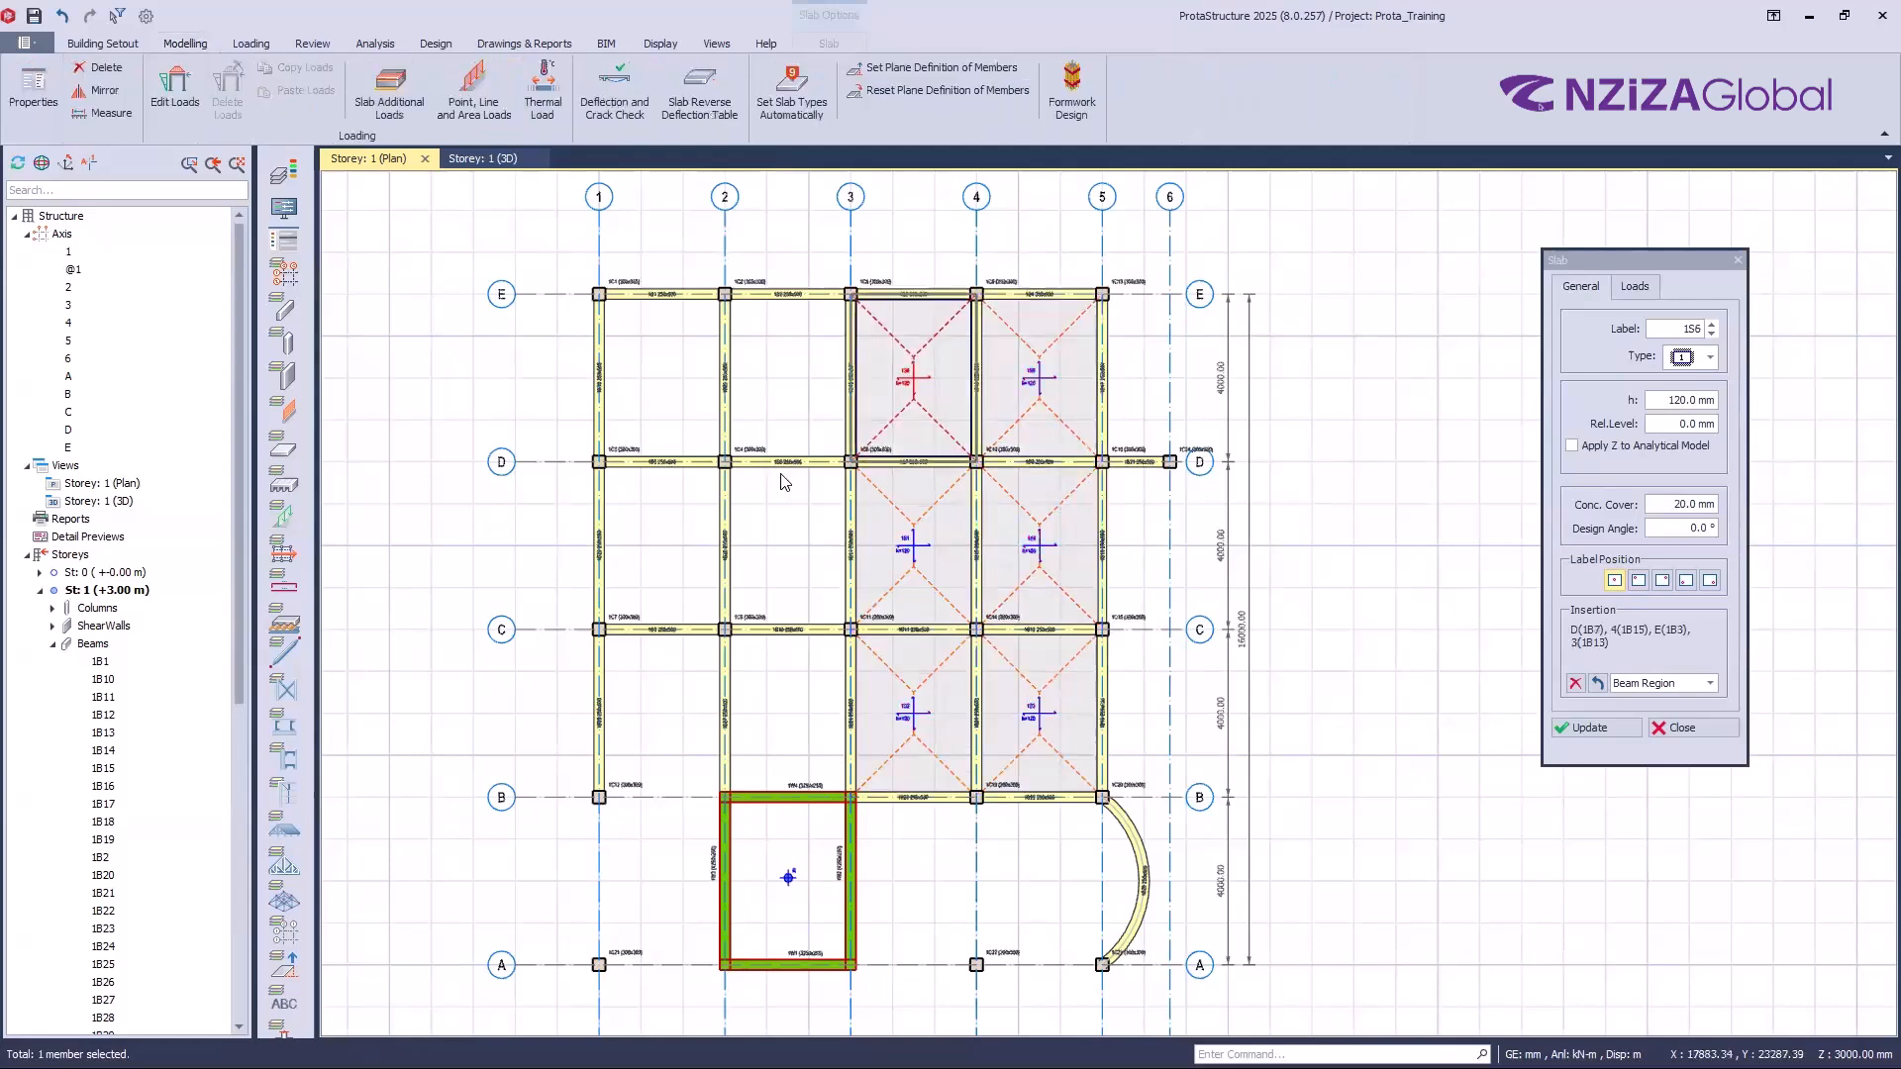
Step: Insert 120 mm type 1 slabs in the regions between axes 1 and 3, from axis B up to axis E
{"action": "left_click", "coordinate": [785, 416]}
{"action": "left_click", "coordinate": [785, 550]}
{"action": "left_click", "coordinate": [785, 703]}
{"action": "left_click", "coordinate": [661, 565]}
{"action": "left_click", "coordinate": [657, 722]}
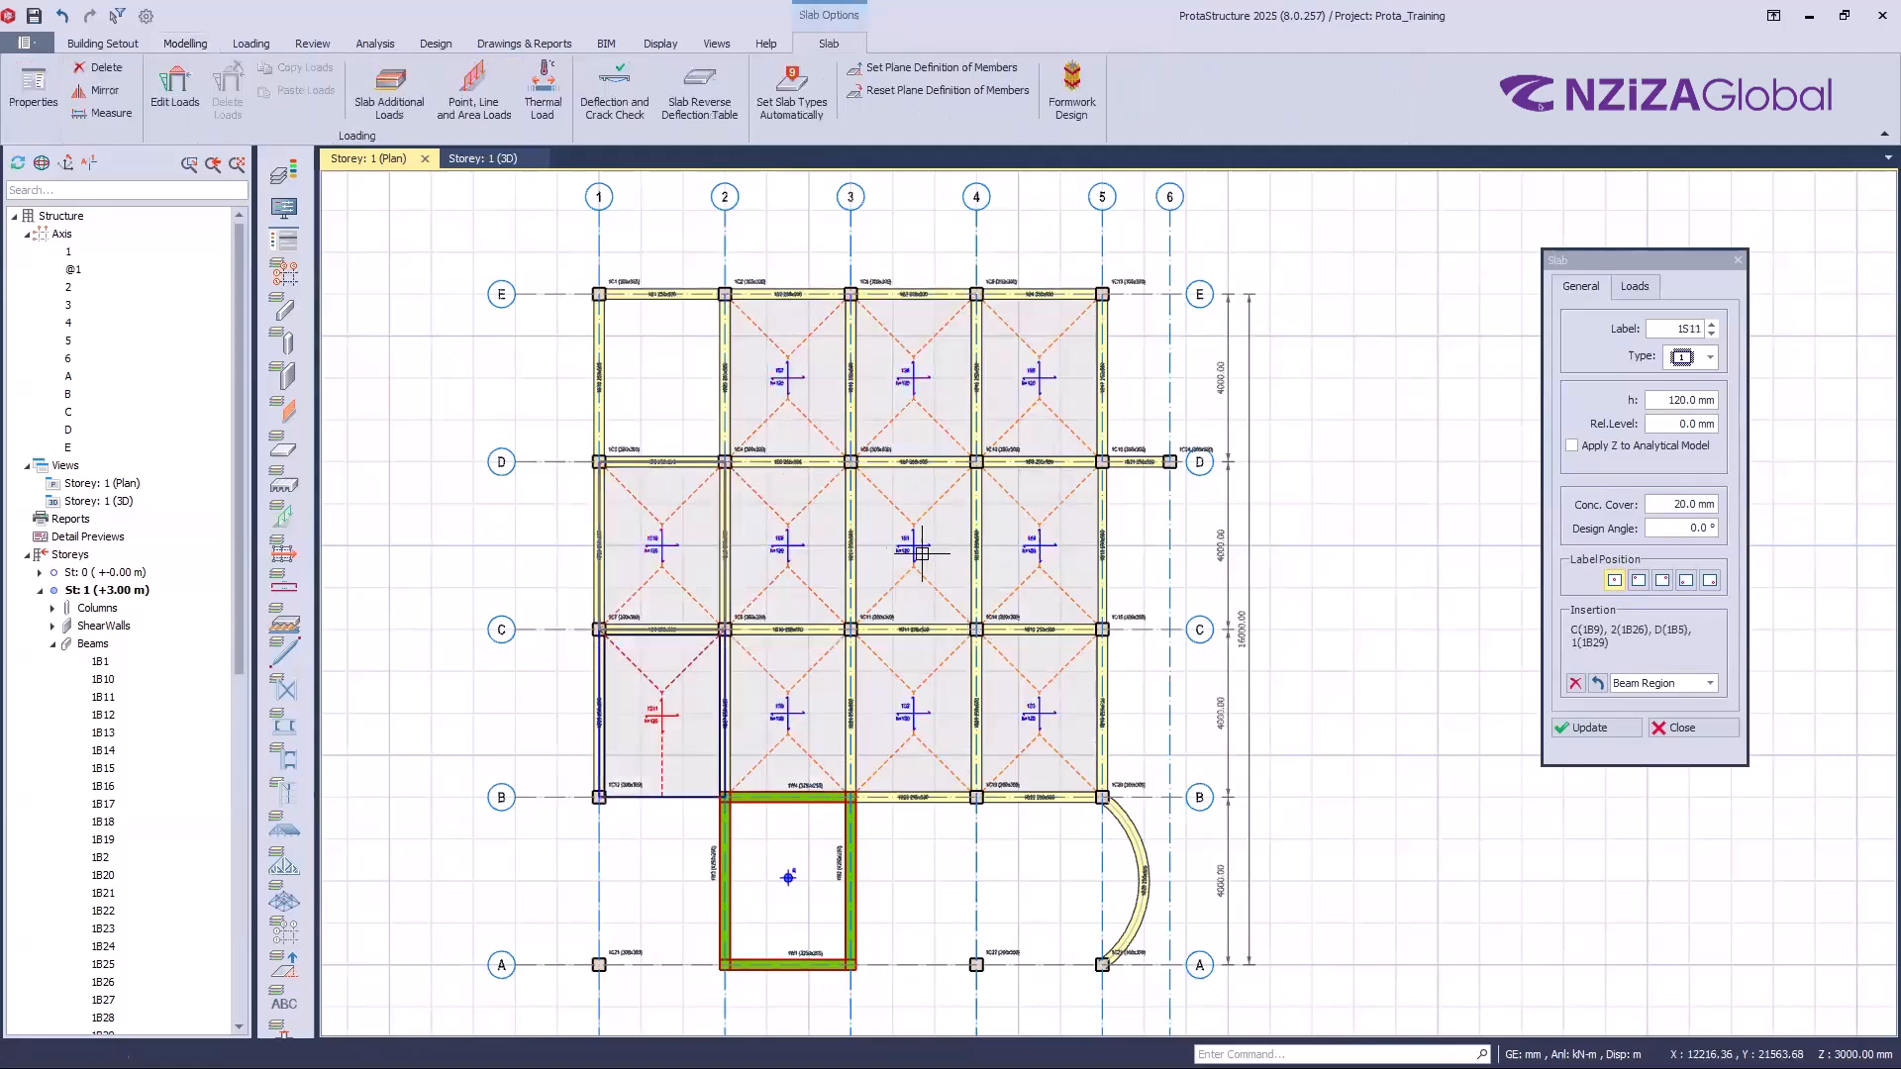
{"action": "key", "text": "Escape"}
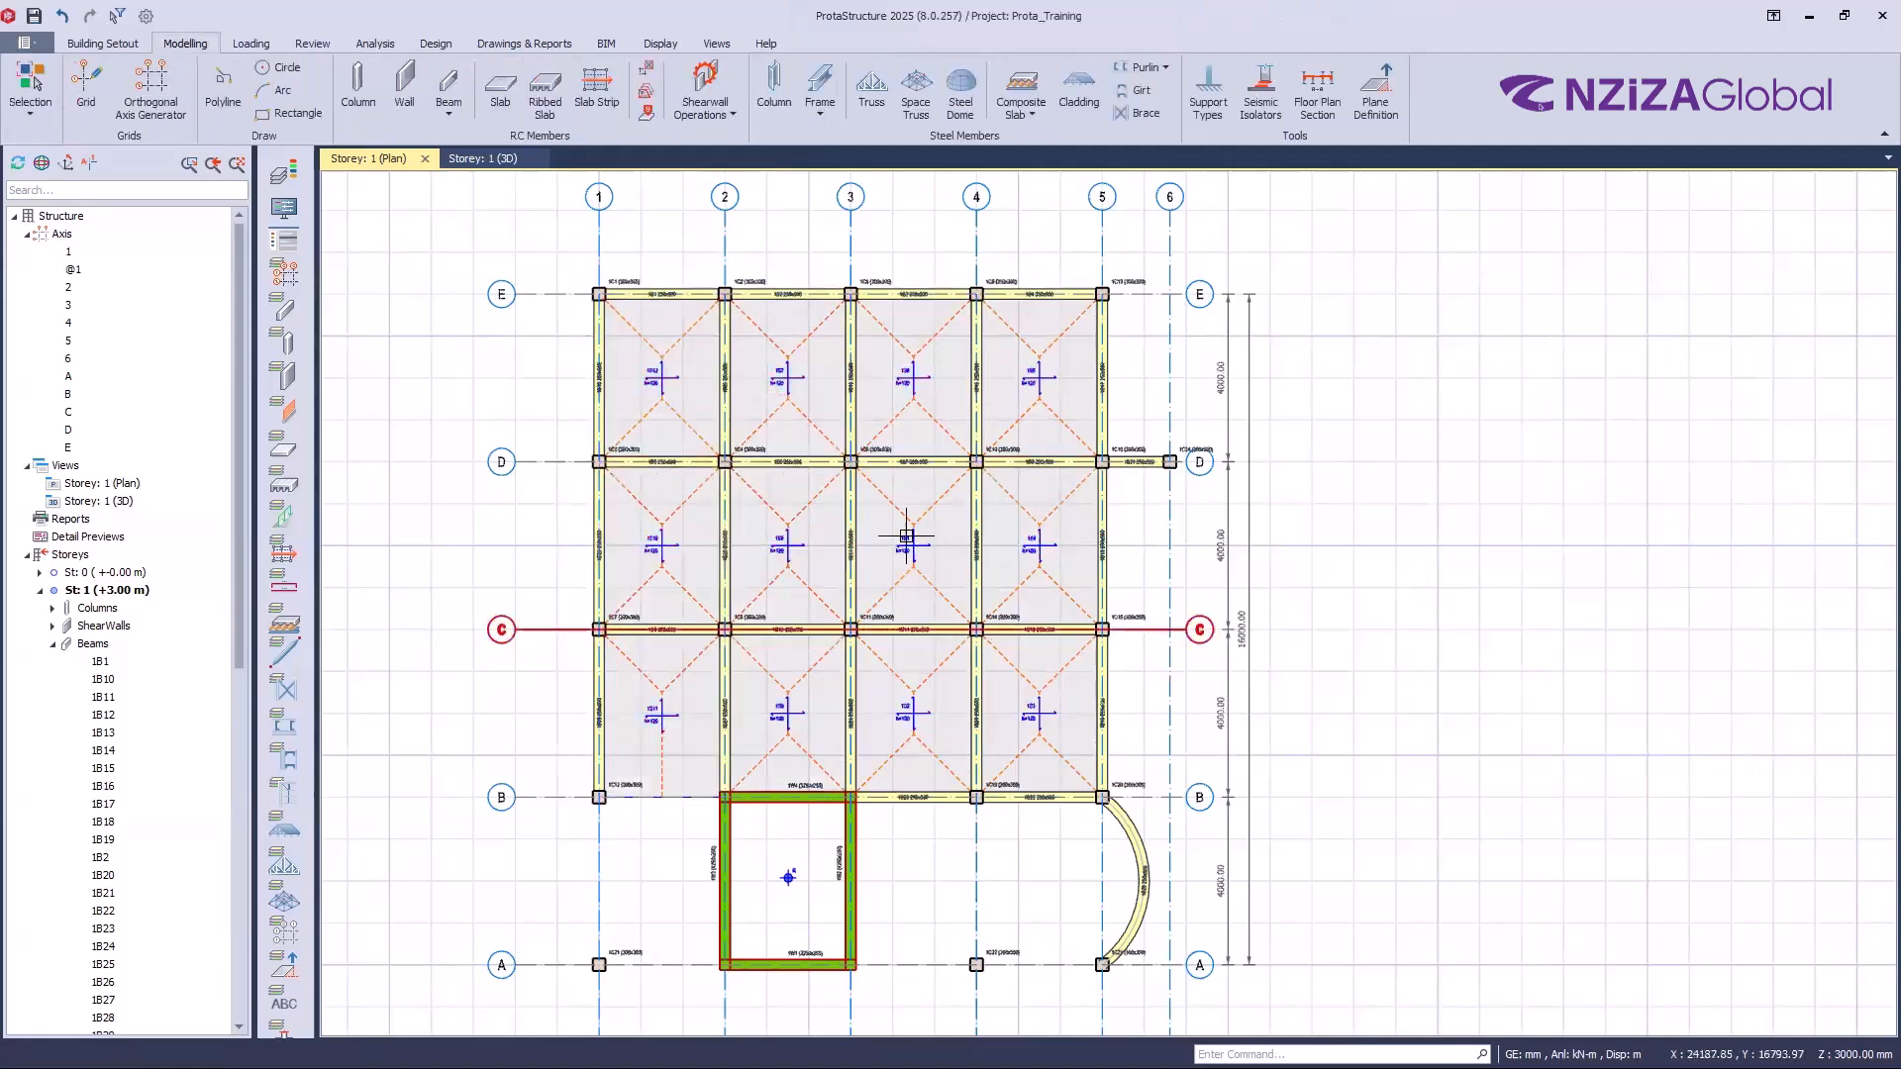
Step: Open the Slab settings again and examine the slab type options against the inserted slabs
{"action": "scroll", "coordinate": [906, 536], "scroll_direction": "up", "scroll_amount": 2}
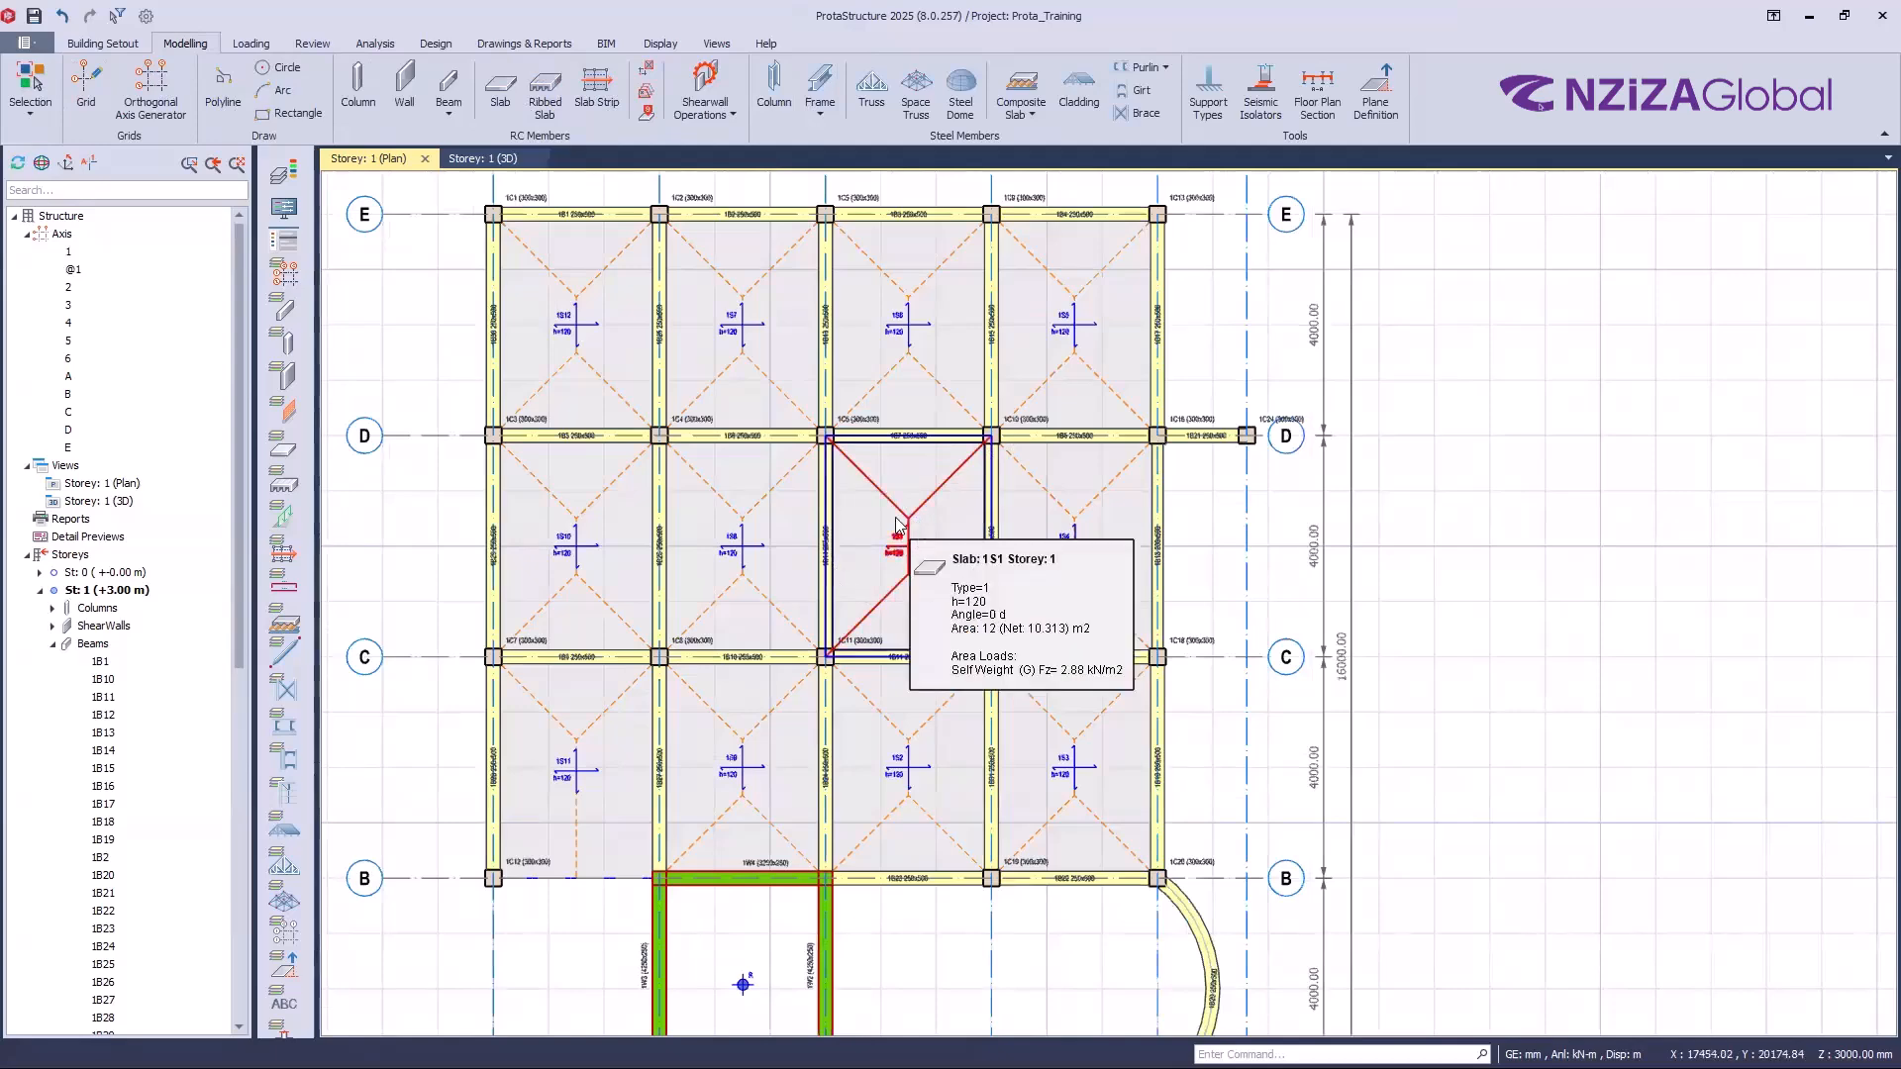
{"action": "double_click", "coordinate": [898, 524]}
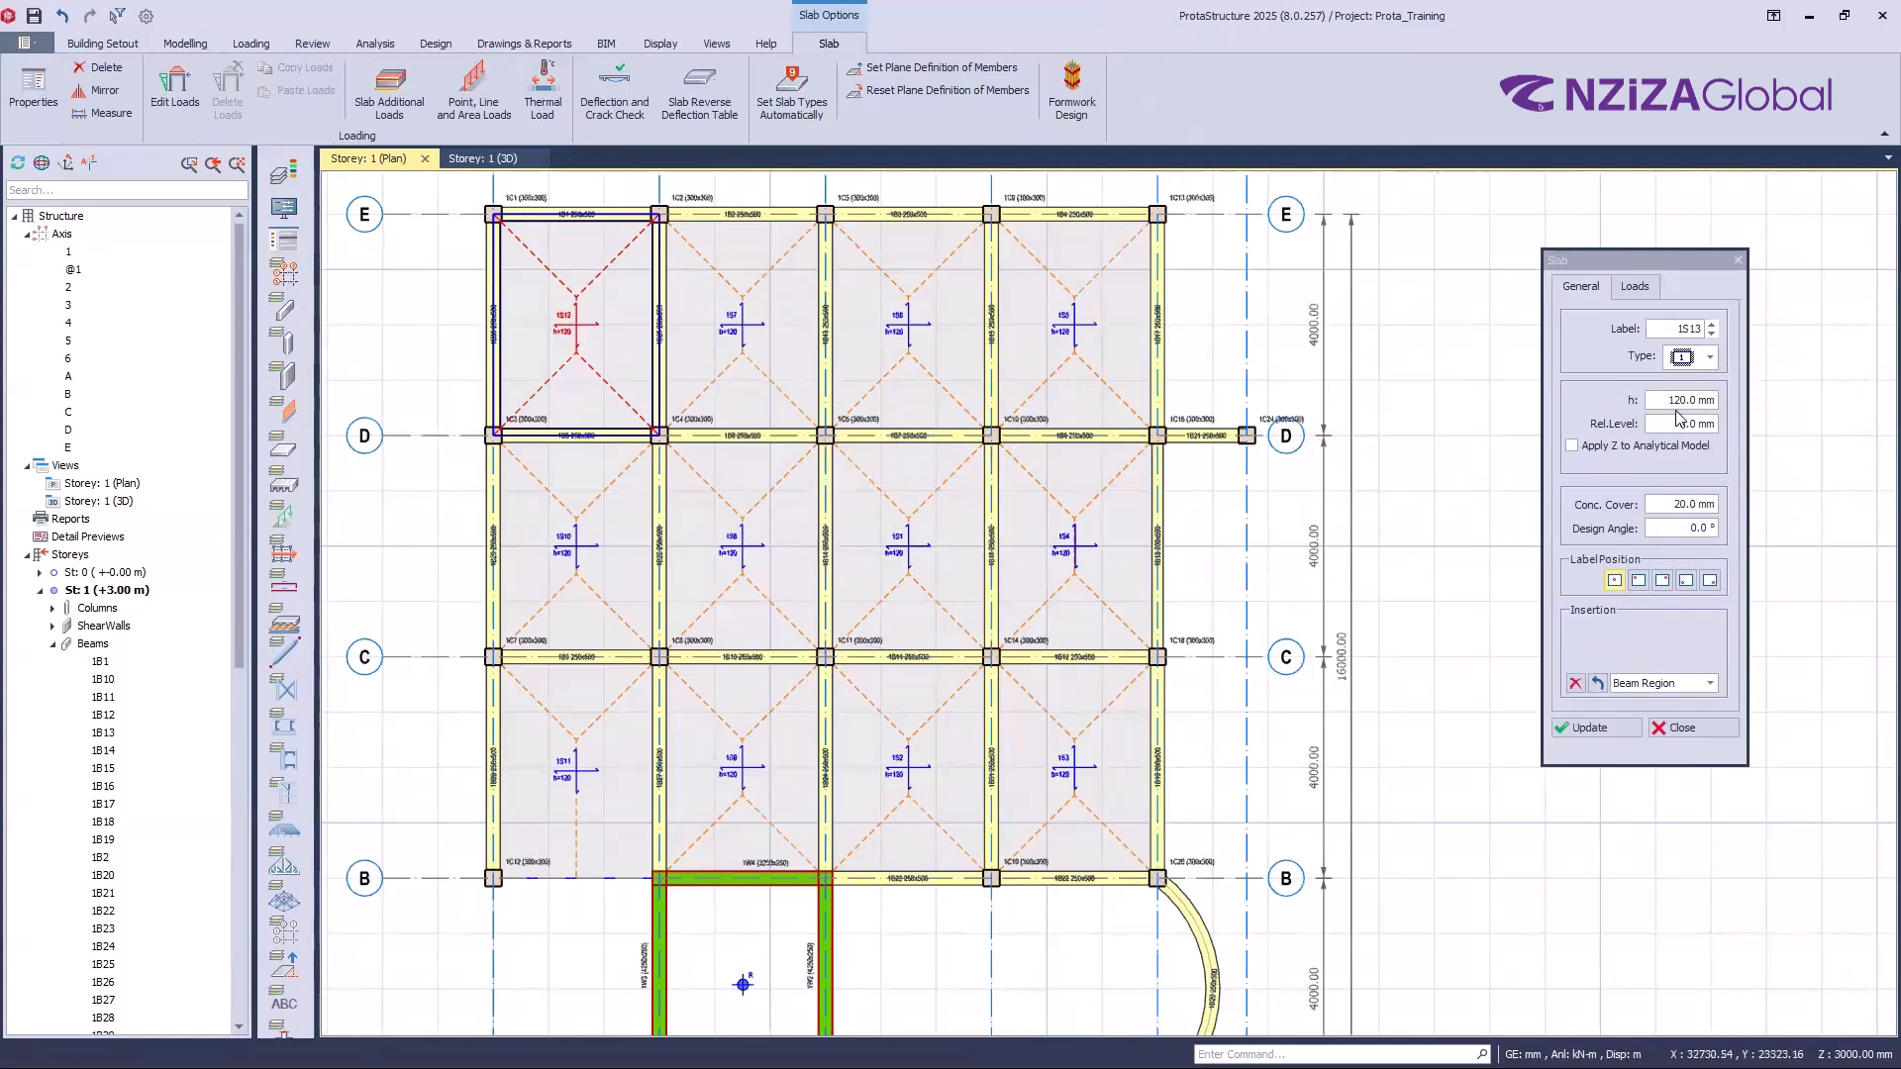
{"action": "left_click", "coordinate": [1684, 356]}
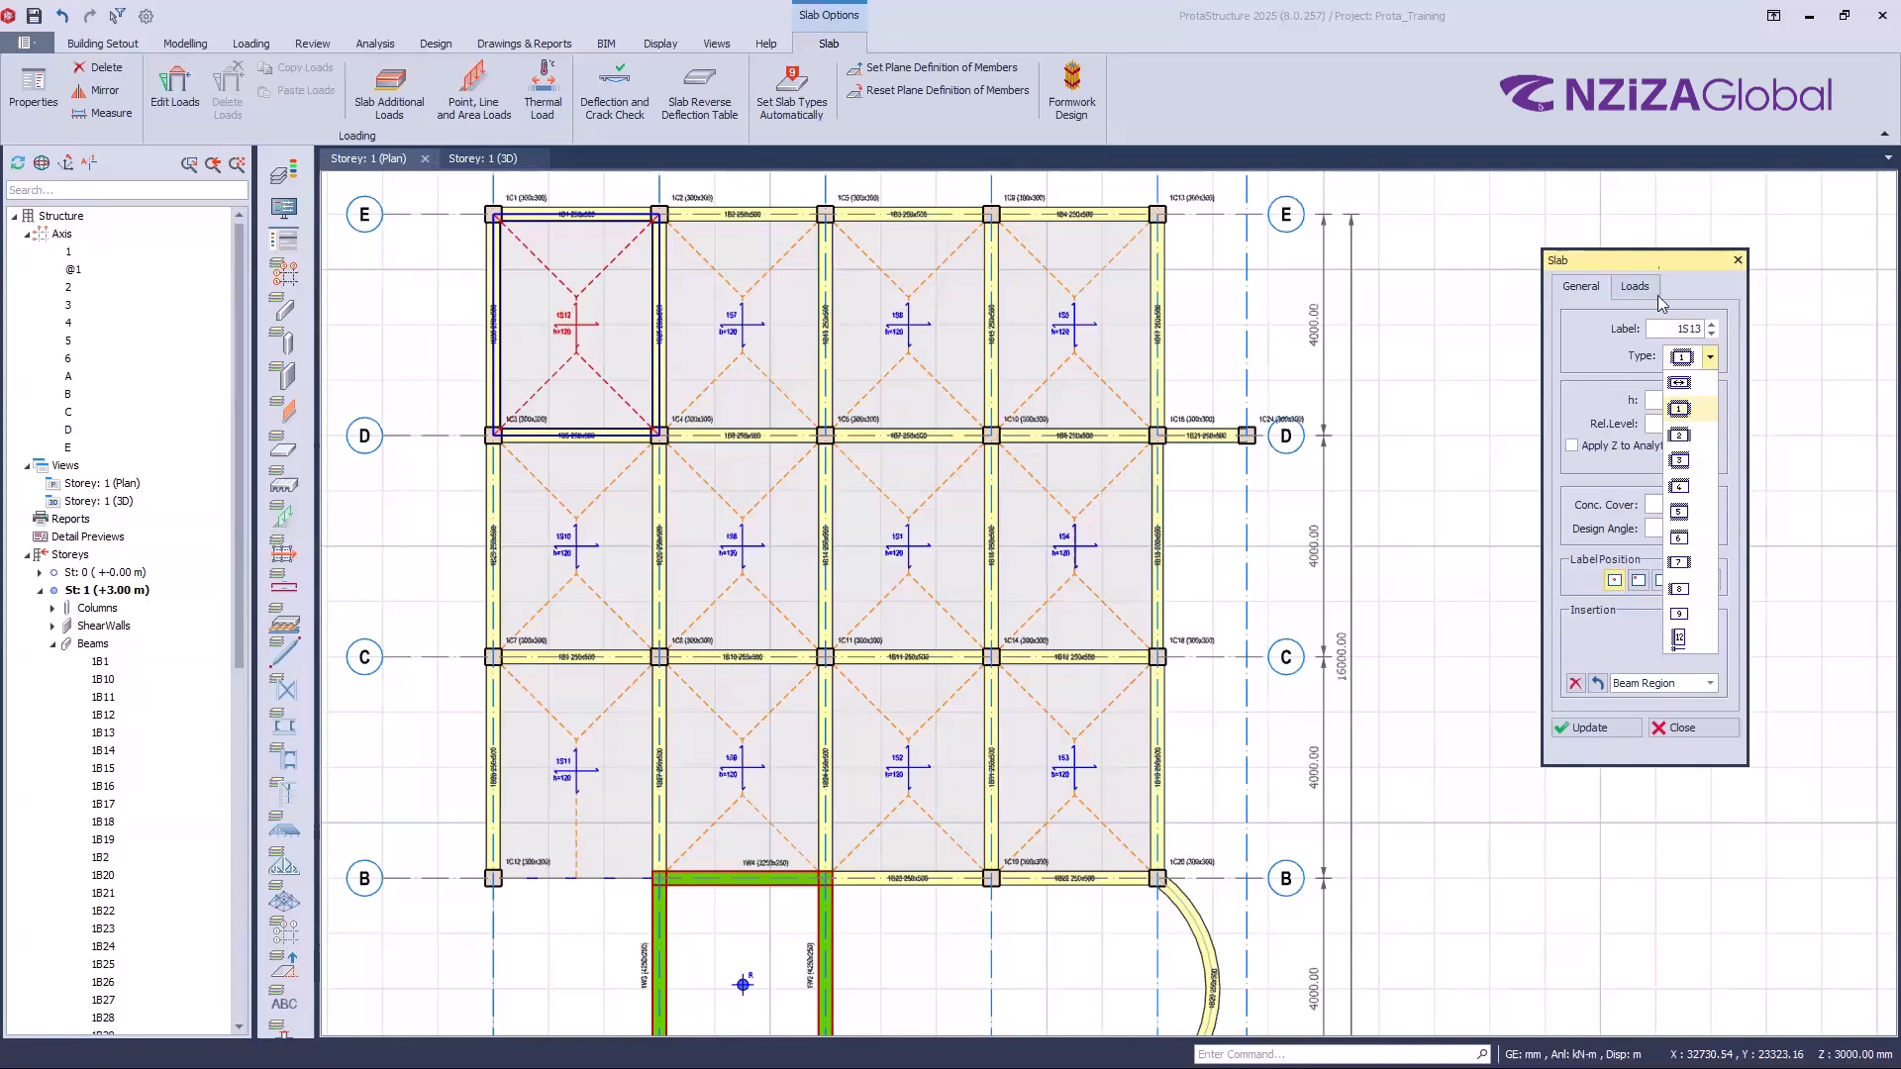
{"action": "left_click", "coordinate": [1086, 304]}
{"action": "left_click", "coordinate": [1085, 304]}
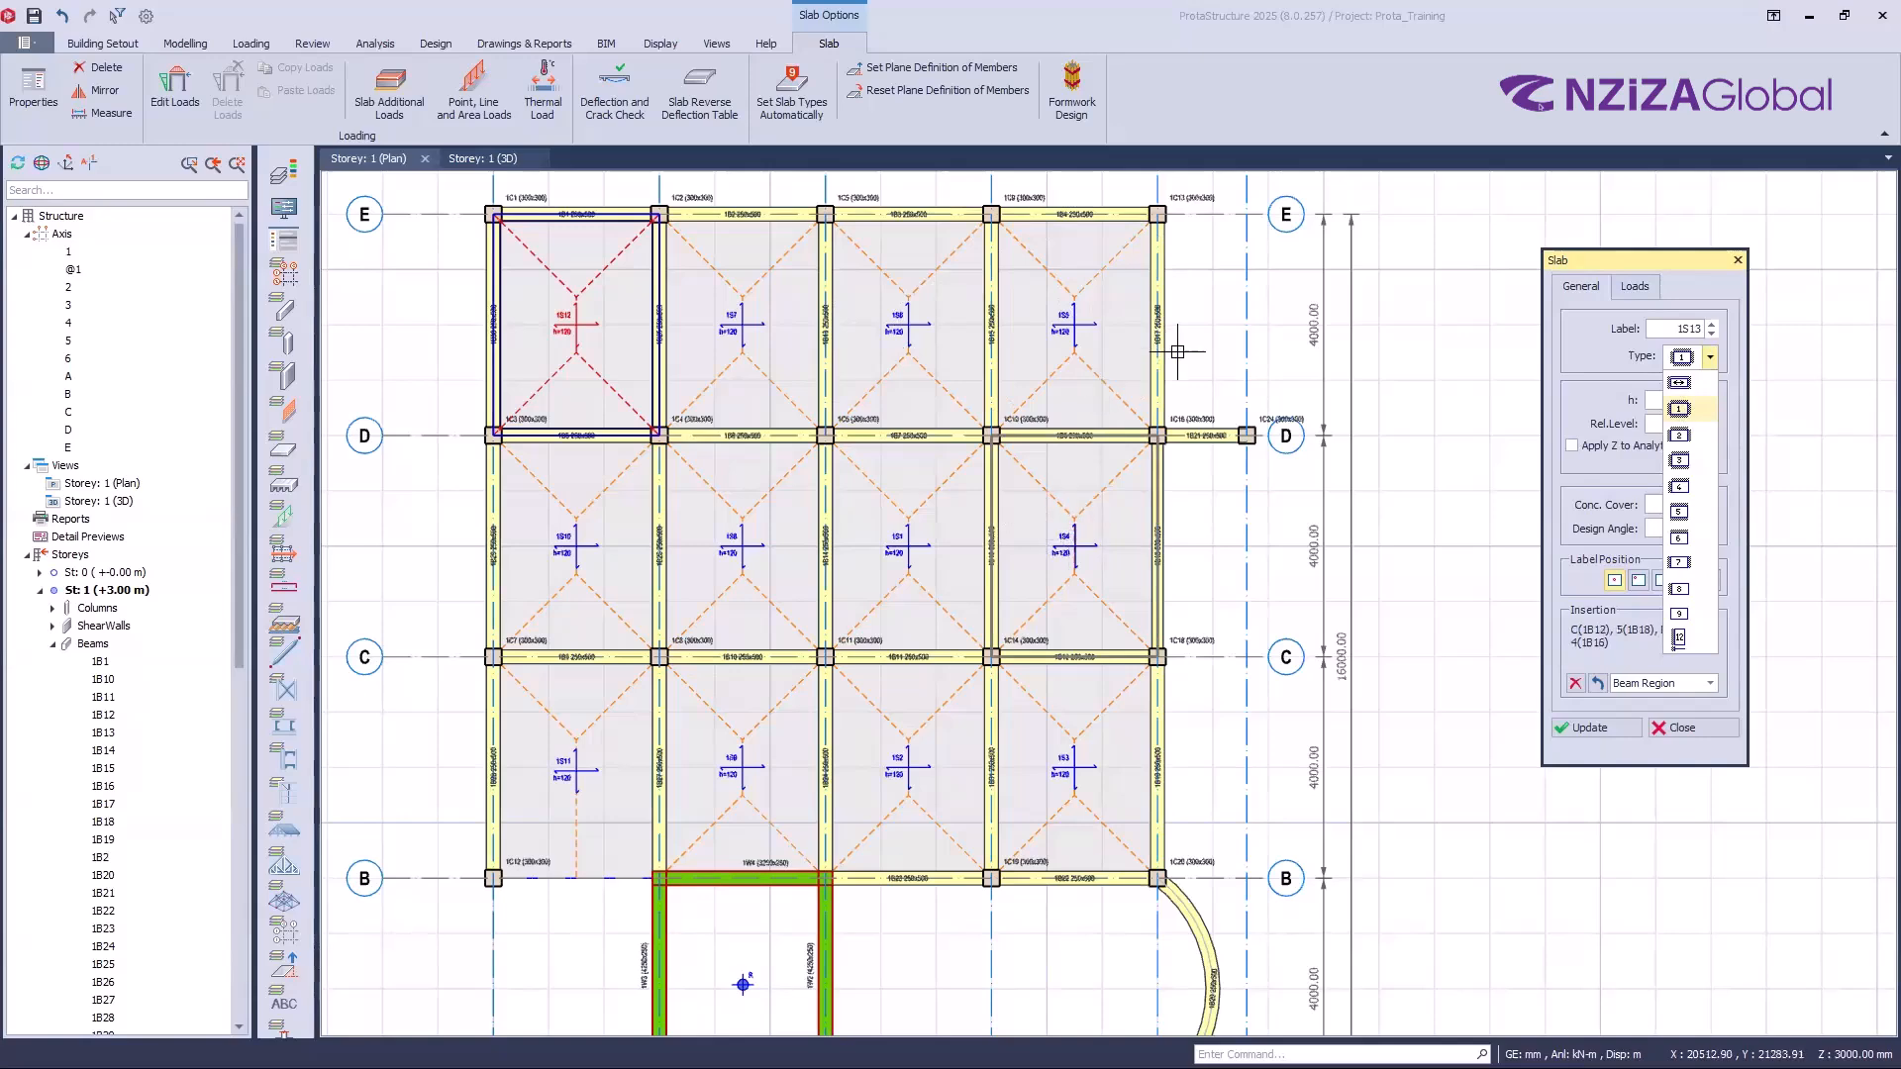
Step: Examine the slab type options against the edge conditions of the panels between axes D and E
{"action": "scroll", "coordinate": [1178, 352], "scroll_direction": "down", "scroll_amount": 1}
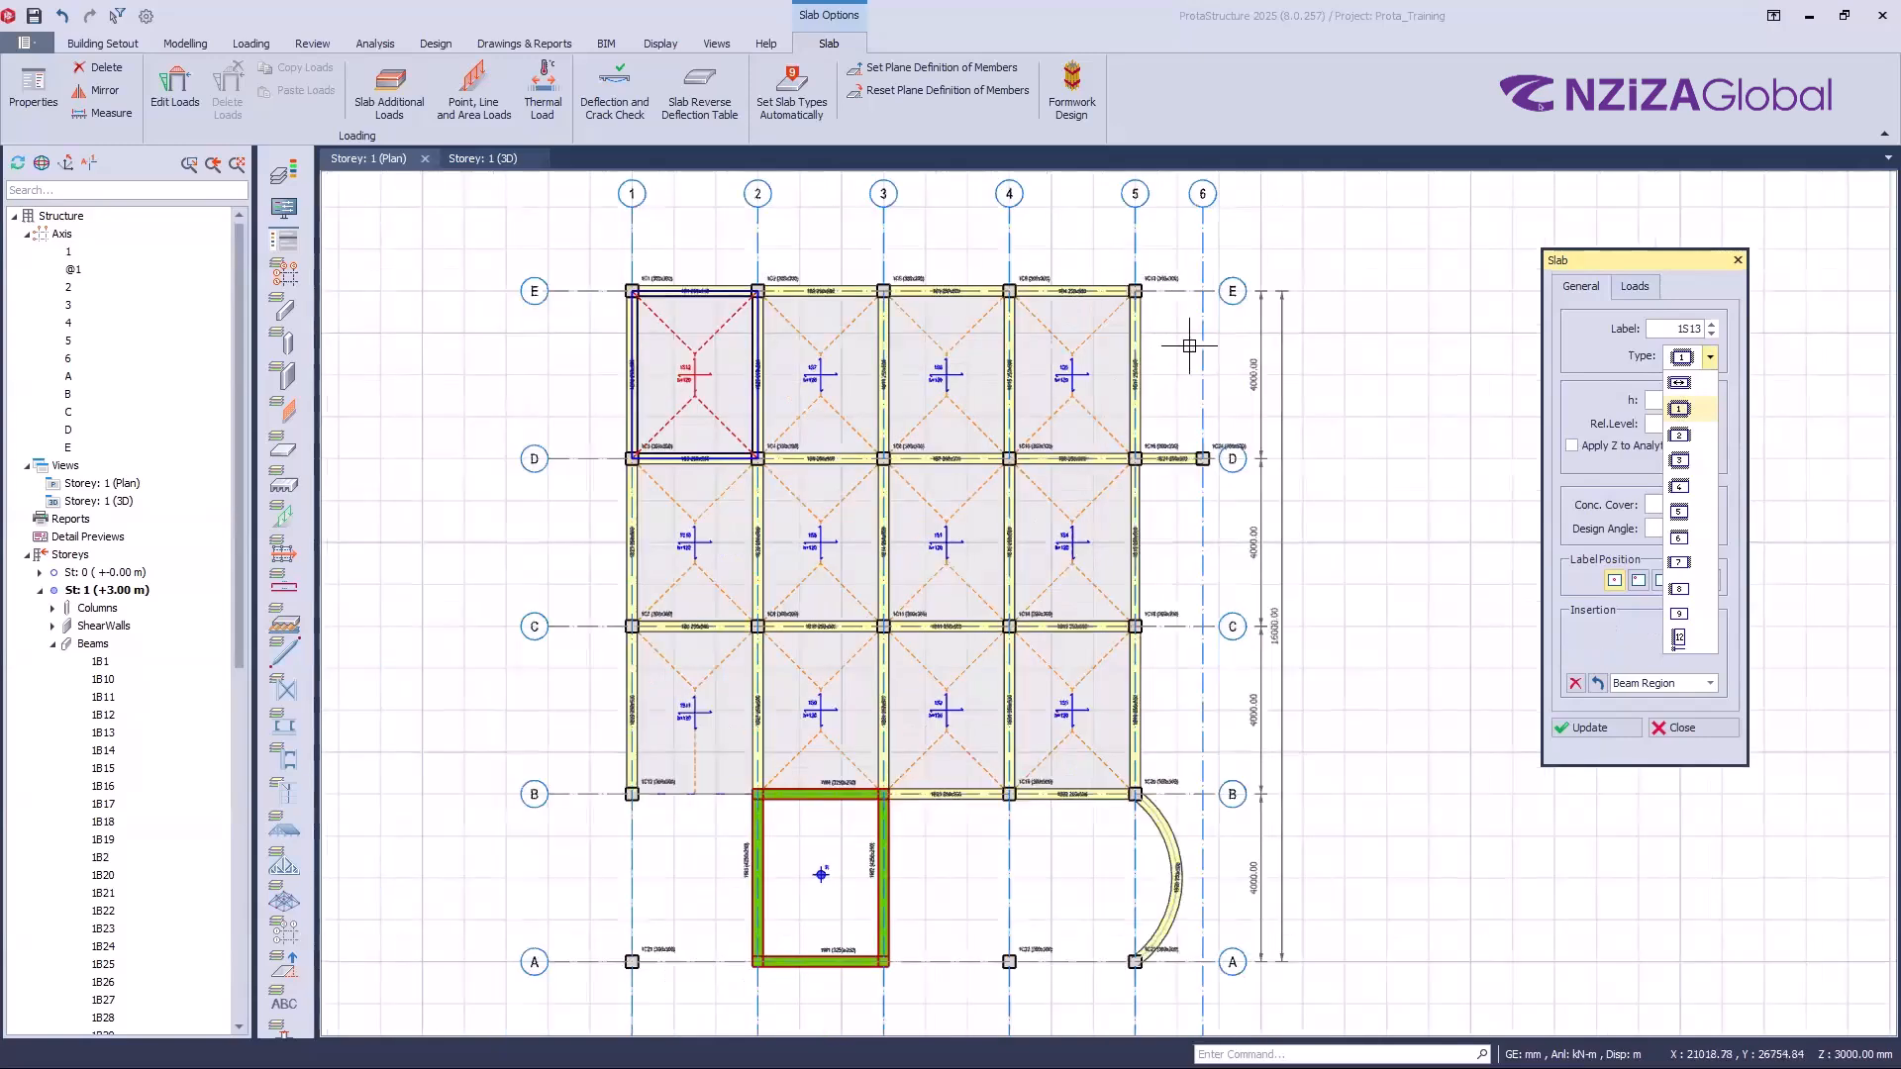
{"action": "left_click", "coordinate": [1067, 380]}
{"action": "left_click", "coordinate": [1068, 380]}
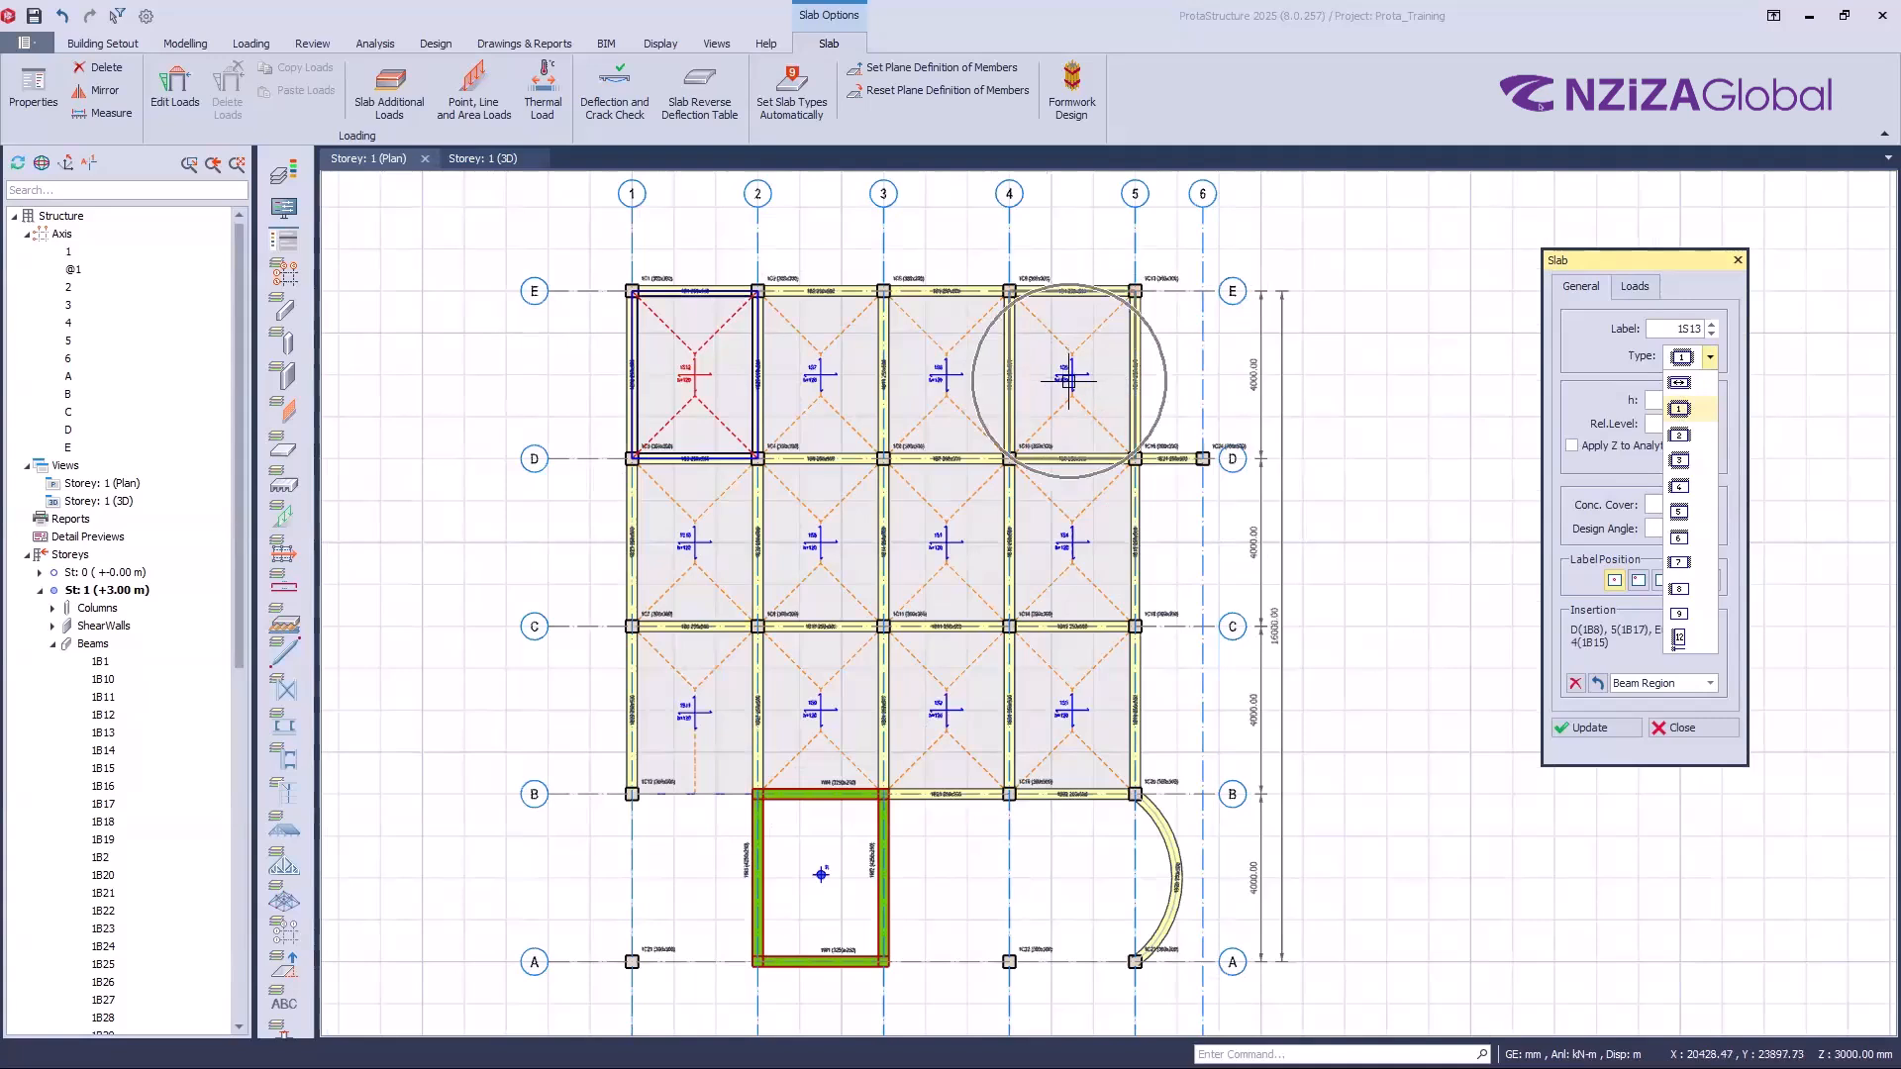
{"action": "left_click", "coordinate": [1067, 380]}
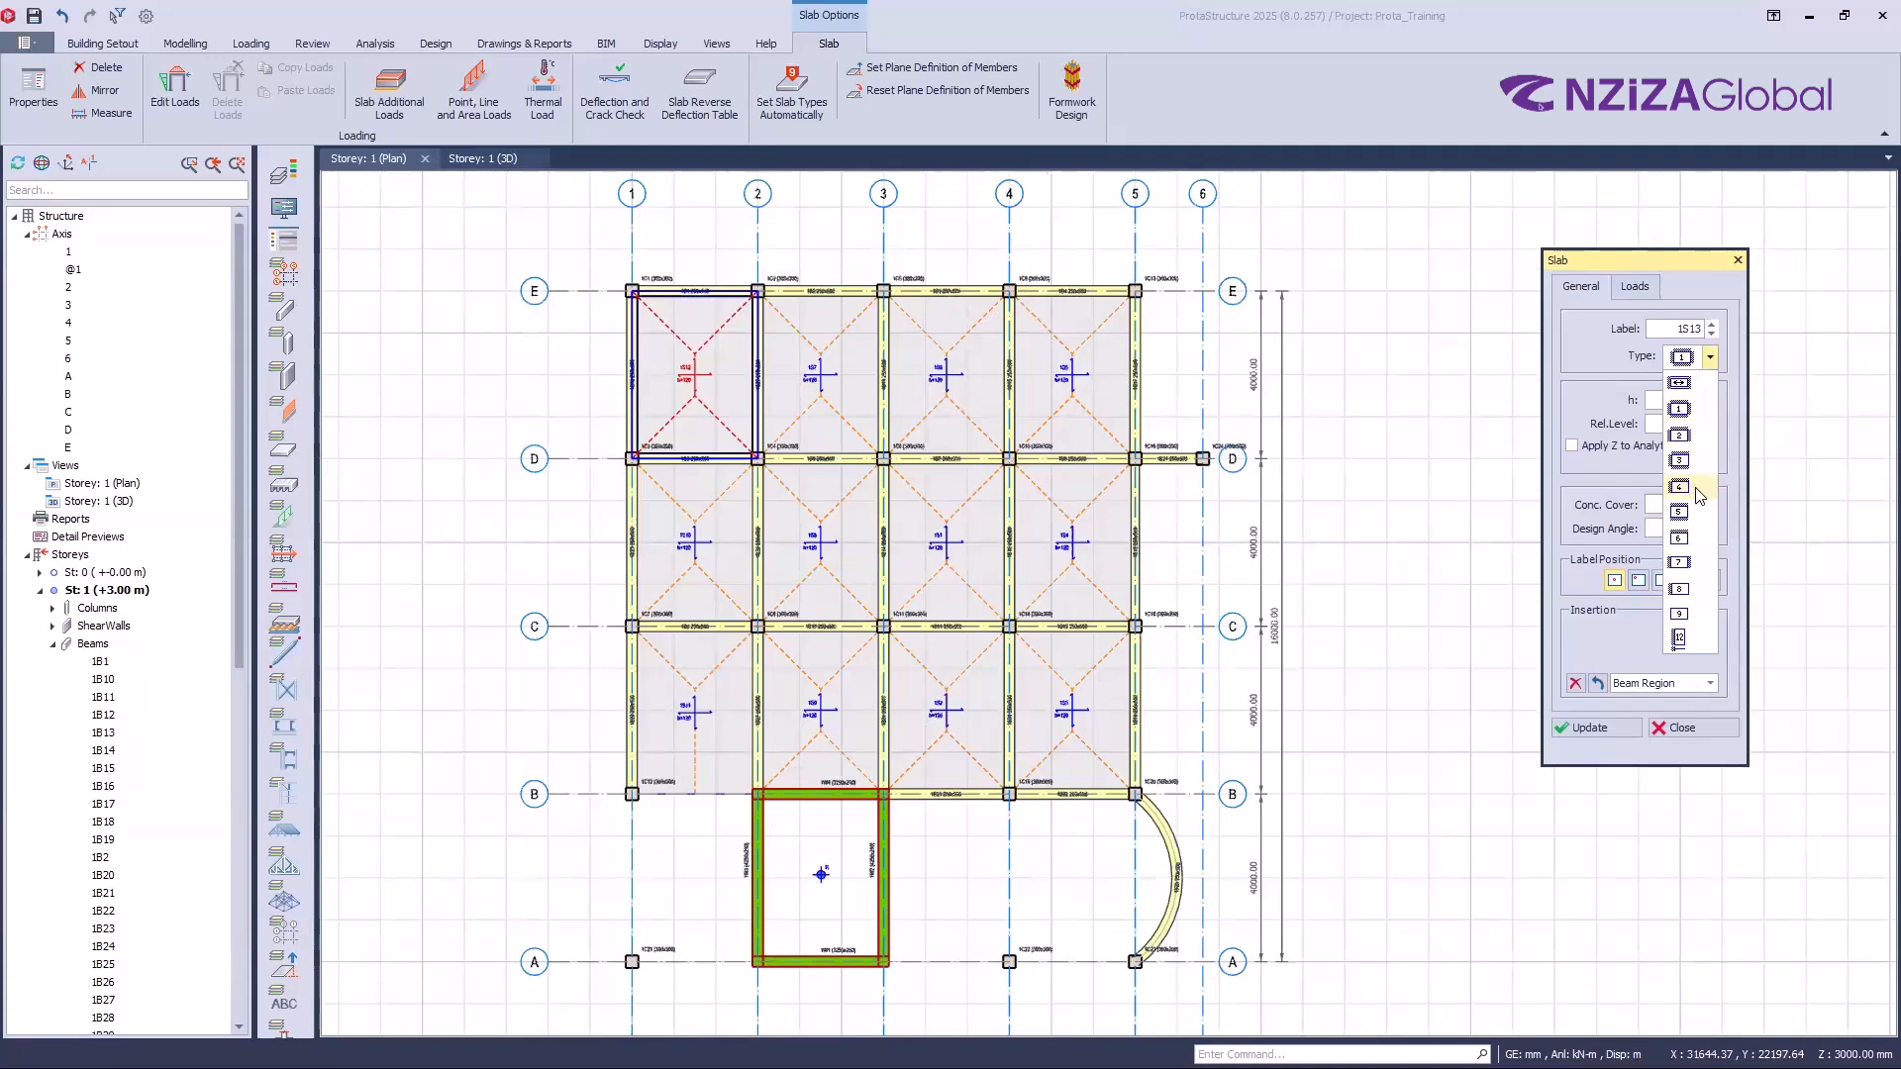
{"action": "left_click", "coordinate": [1696, 491]}
{"action": "left_click", "coordinate": [933, 375]}
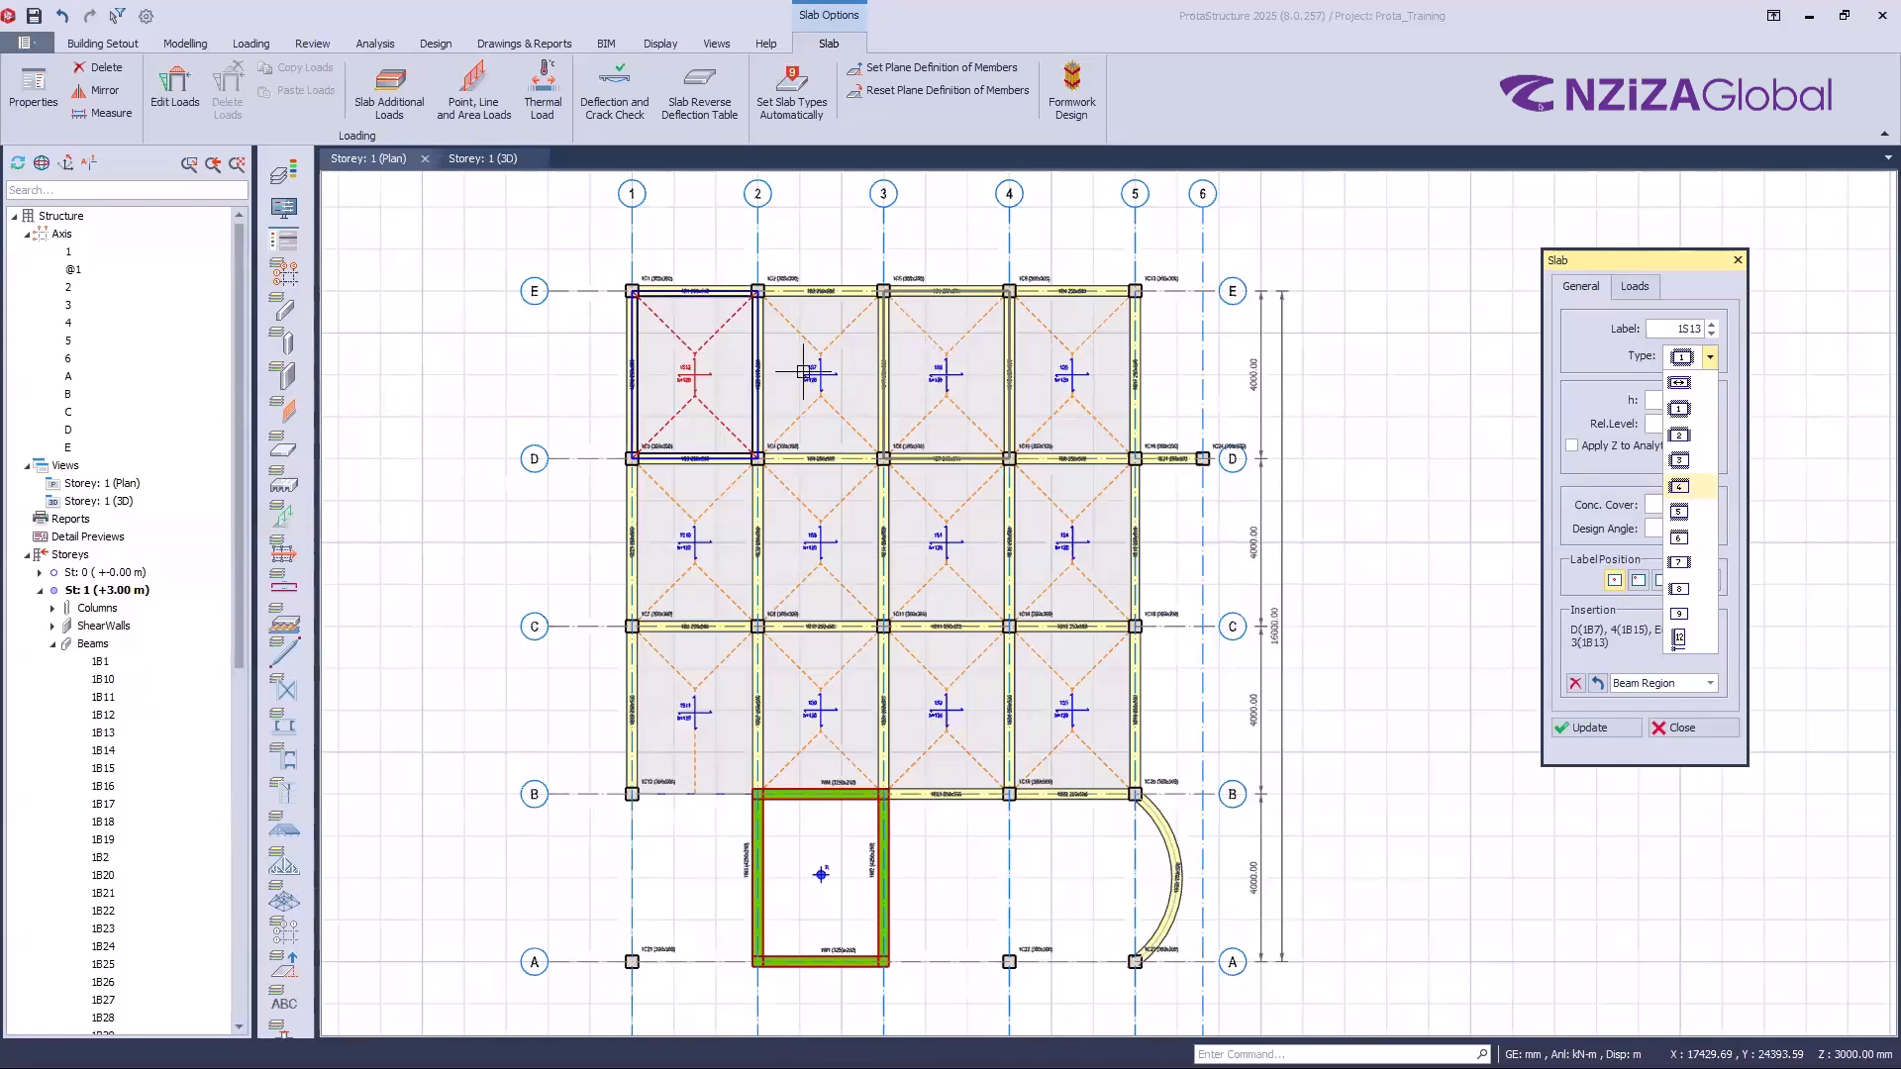
{"action": "scroll", "coordinate": [803, 373], "scroll_direction": "up", "scroll_amount": 2}
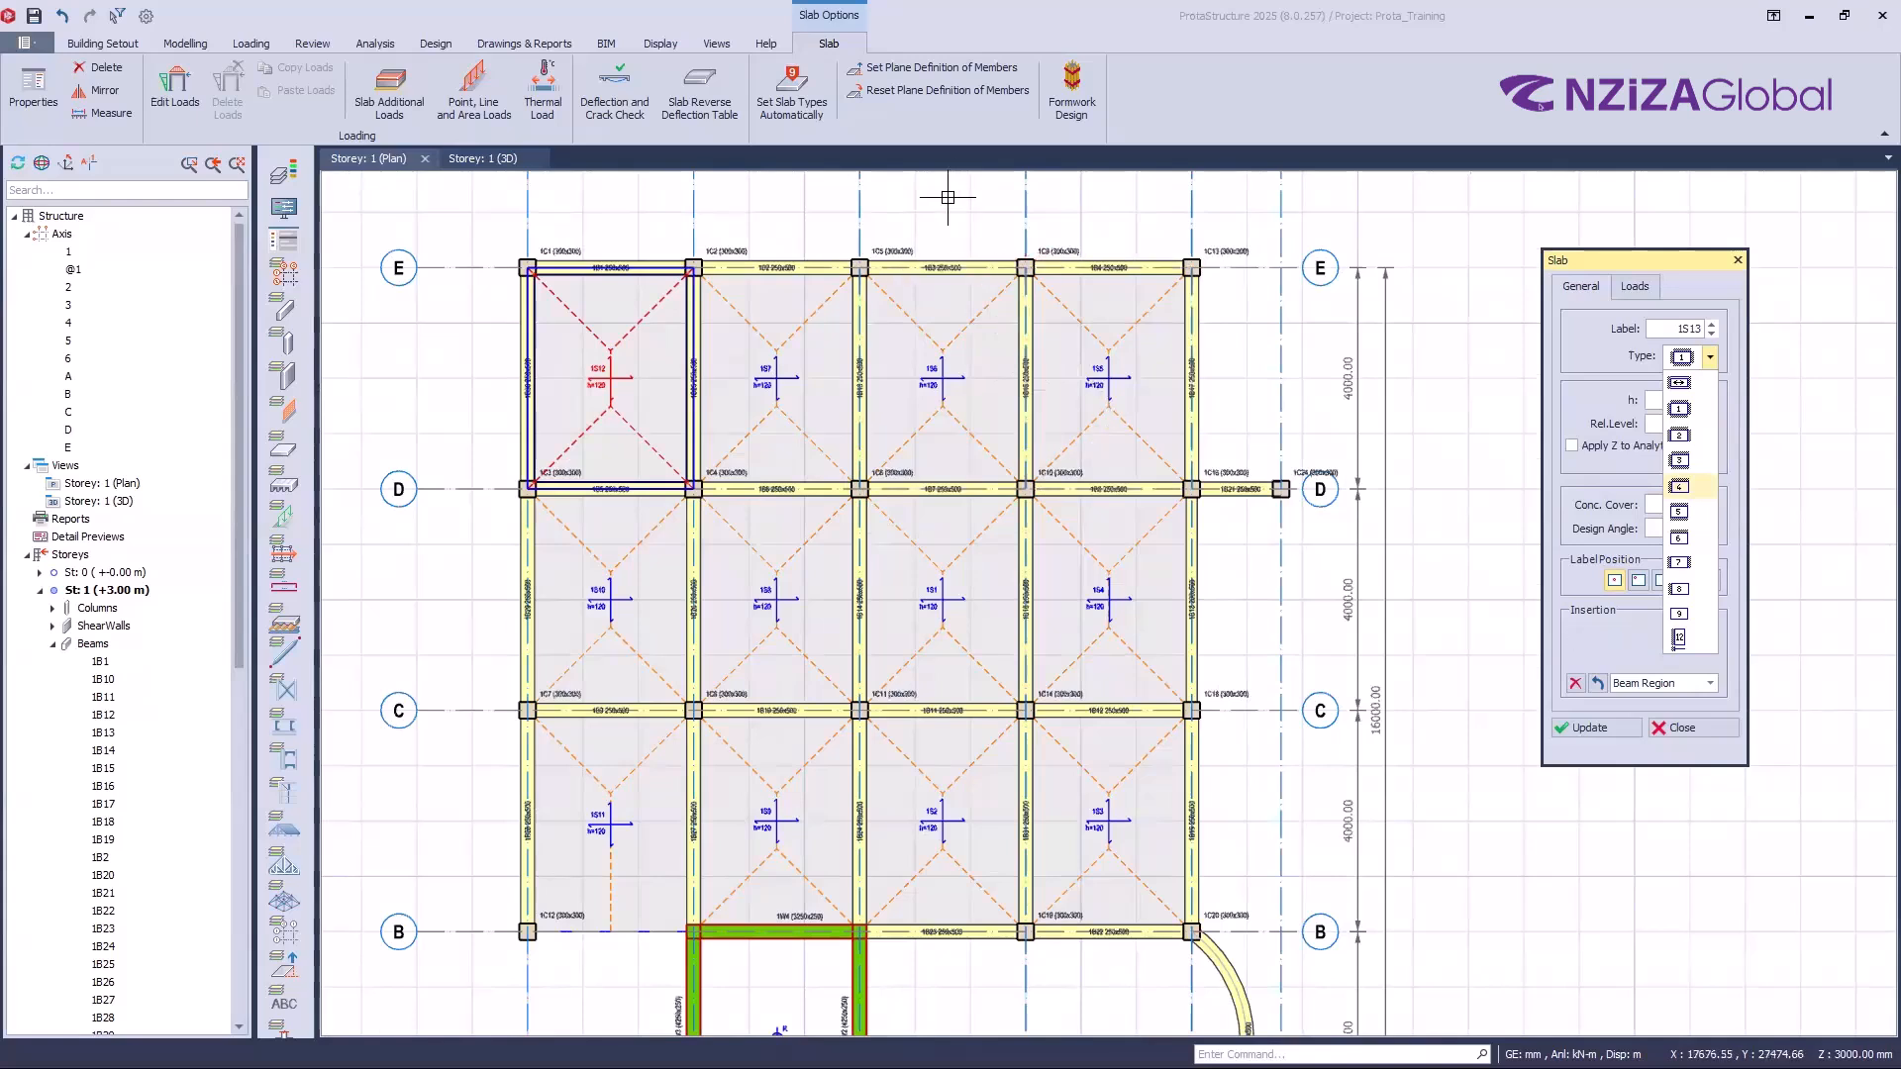
{"action": "left_click", "coordinate": [944, 385]}
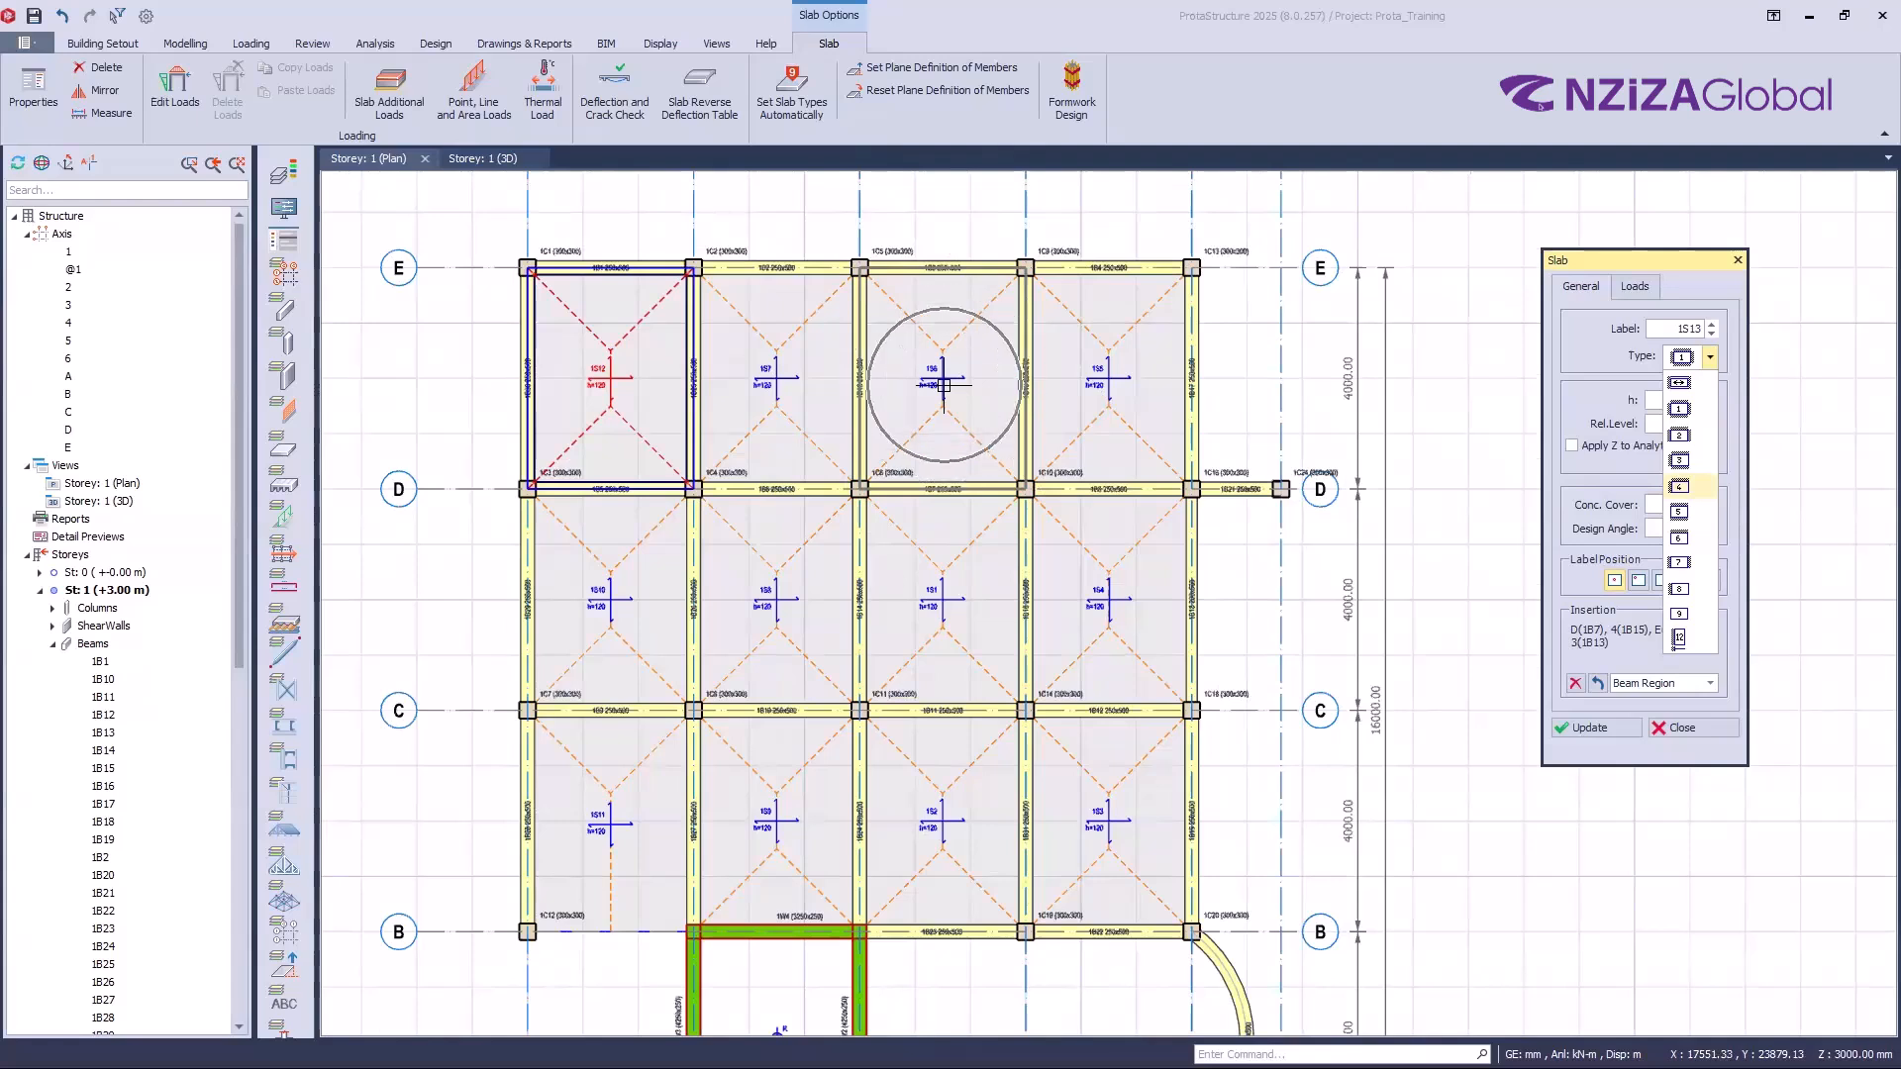
{"action": "key", "text": "ctrl"}
{"action": "key", "text": "ctrl"}
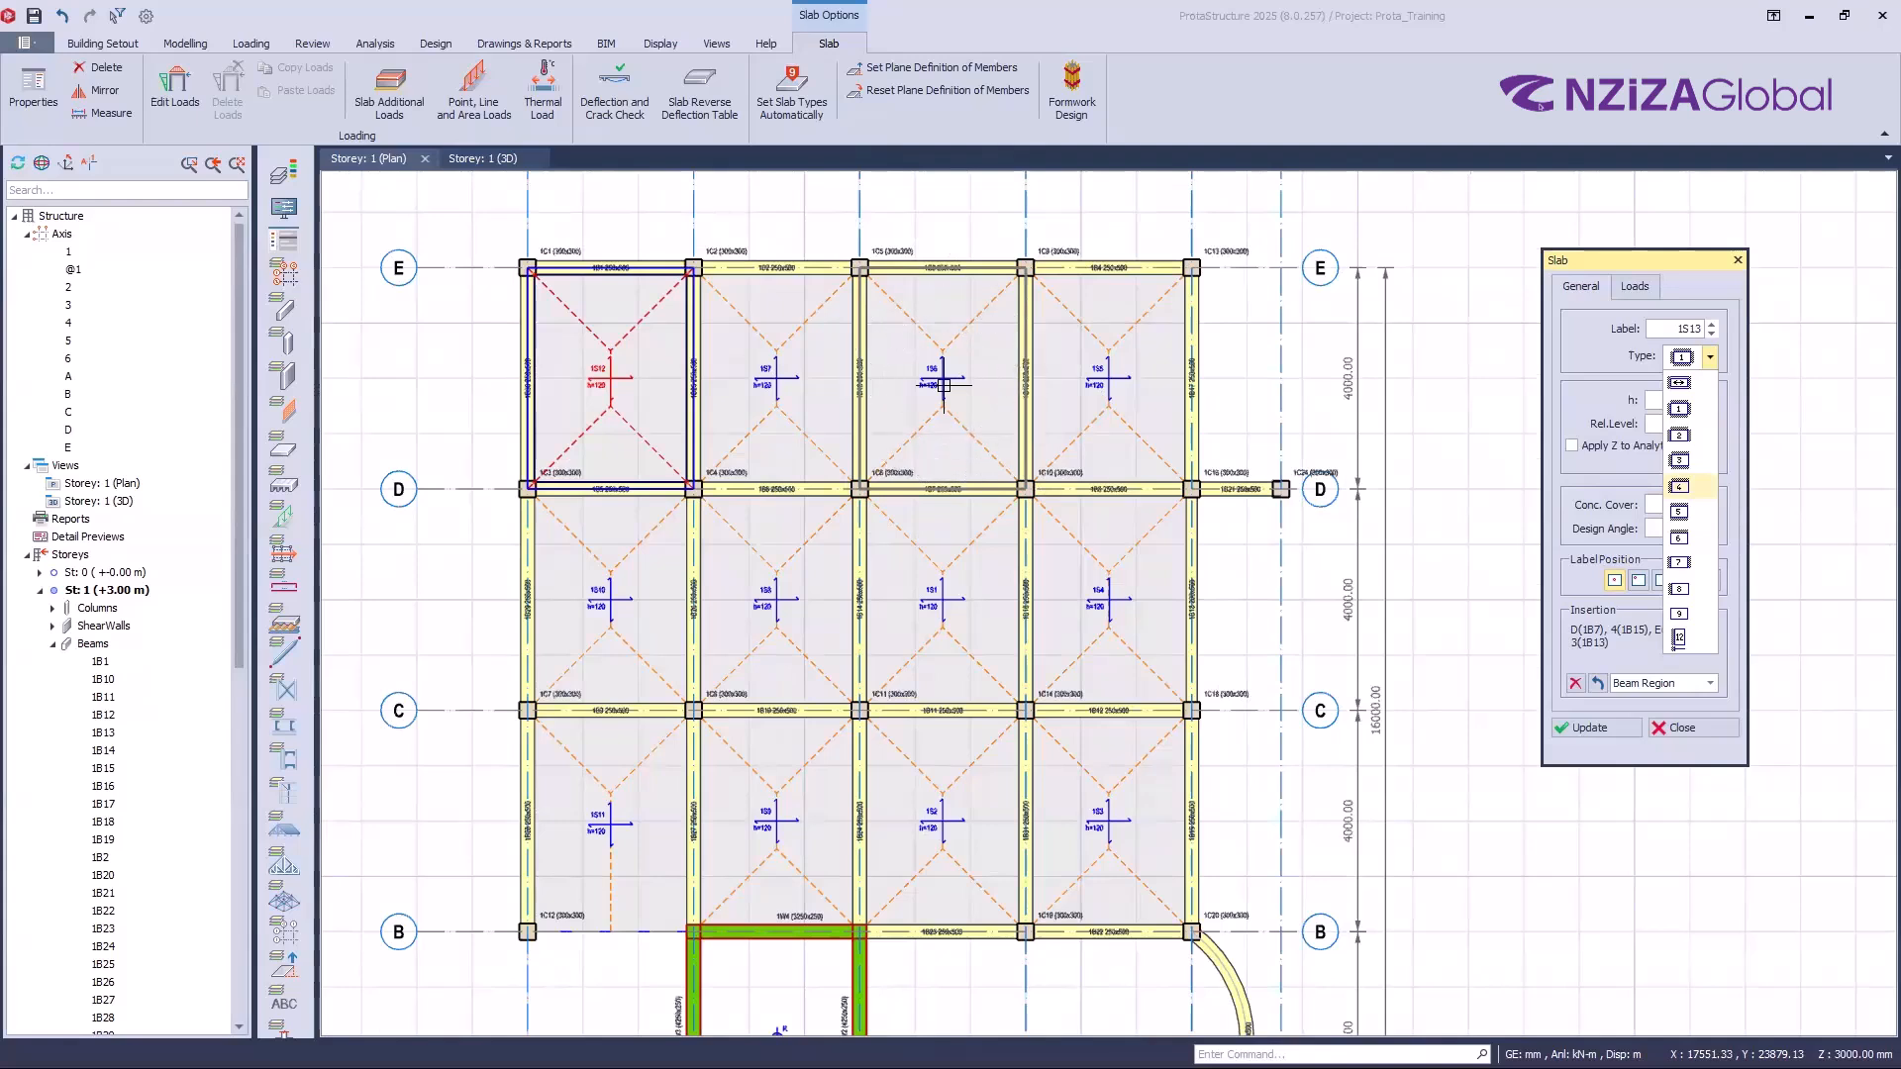
{"action": "key", "text": "ctrl"}
{"action": "key", "text": "ctrl"}
{"action": "key", "text": "ctrl"}
{"action": "key", "text": "ctrl"}
{"action": "key", "text": "ctrl"}
{"action": "key", "text": "ctrl"}
{"action": "key", "text": "ctrl"}
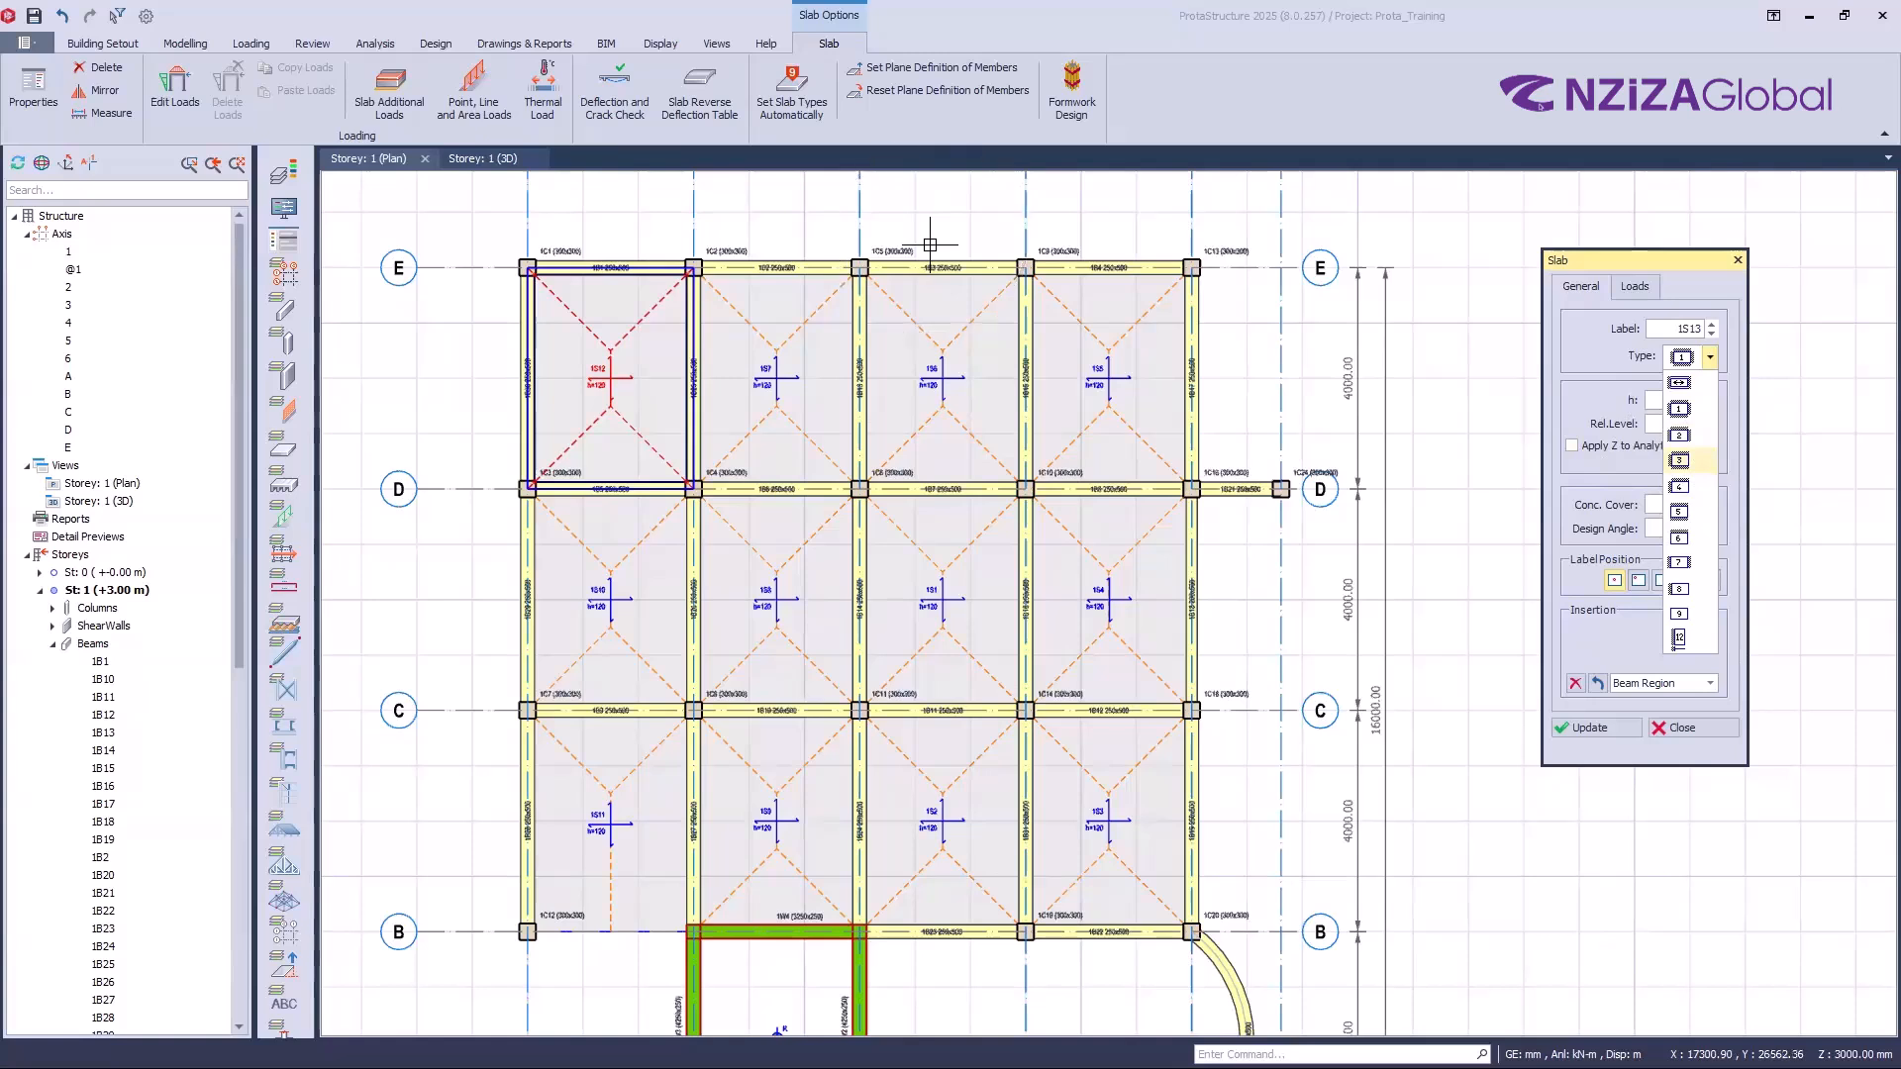
{"action": "left_click", "coordinate": [921, 317]}
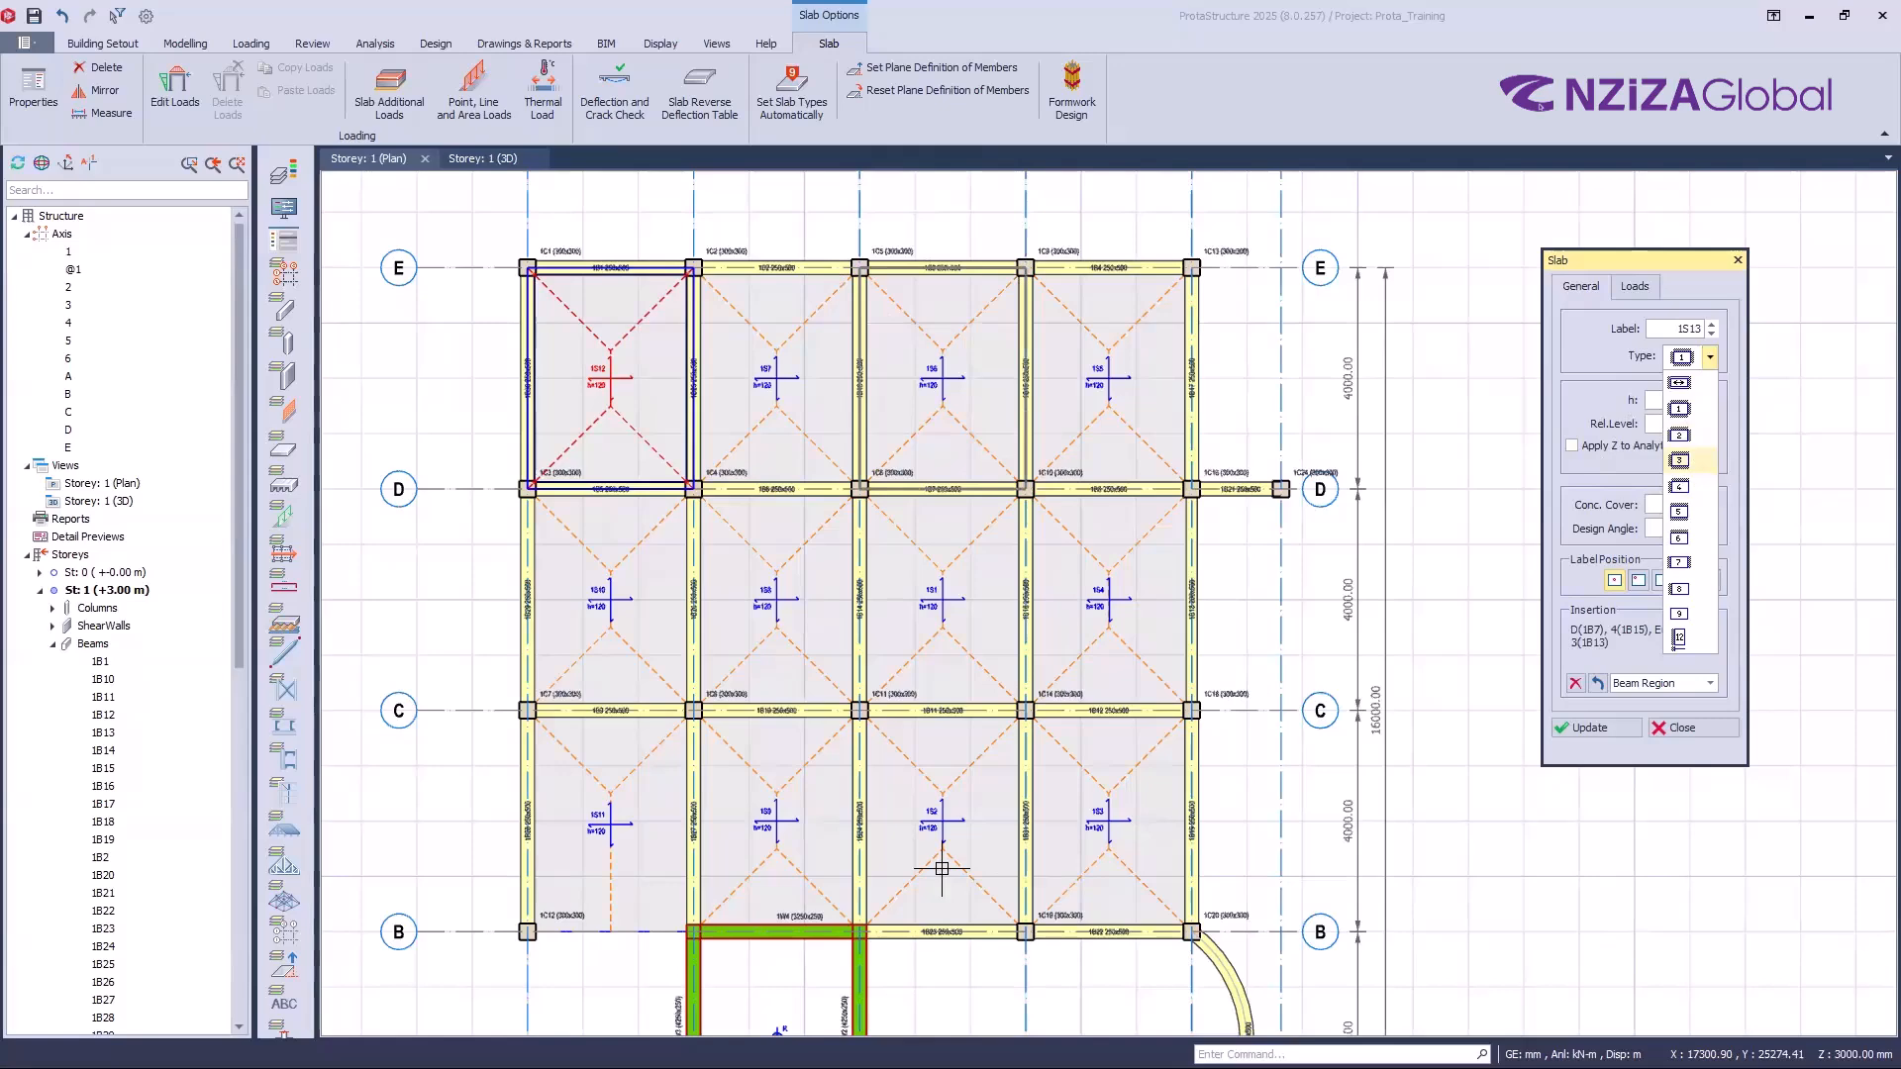
Step: Examine the remaining Storey 1 bays, including the open bays between axes A and B, against the slab type options
{"action": "scroll", "coordinate": [941, 868], "scroll_direction": "down", "scroll_amount": 3}
{"action": "scroll", "coordinate": [941, 693], "scroll_direction": "up", "scroll_amount": 4}
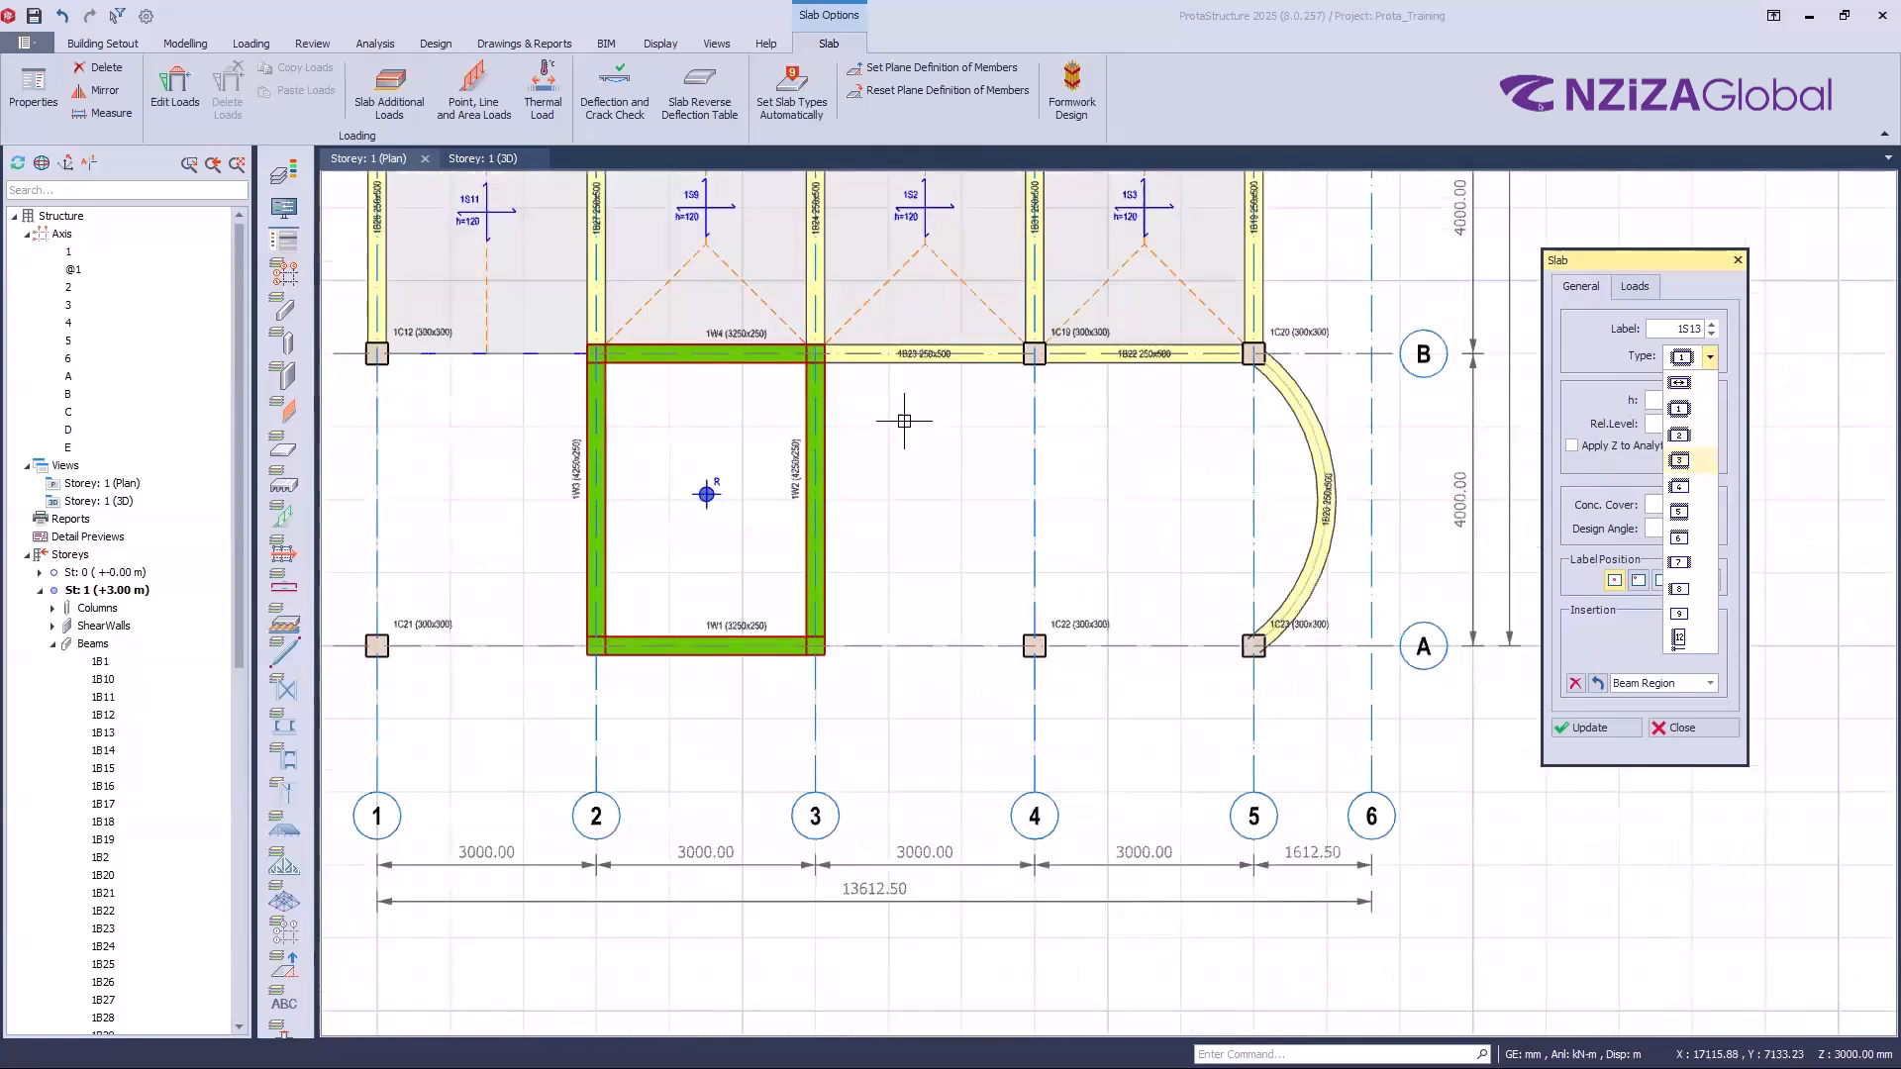
{"action": "scroll", "coordinate": [930, 419], "scroll_direction": "down", "scroll_amount": 3}
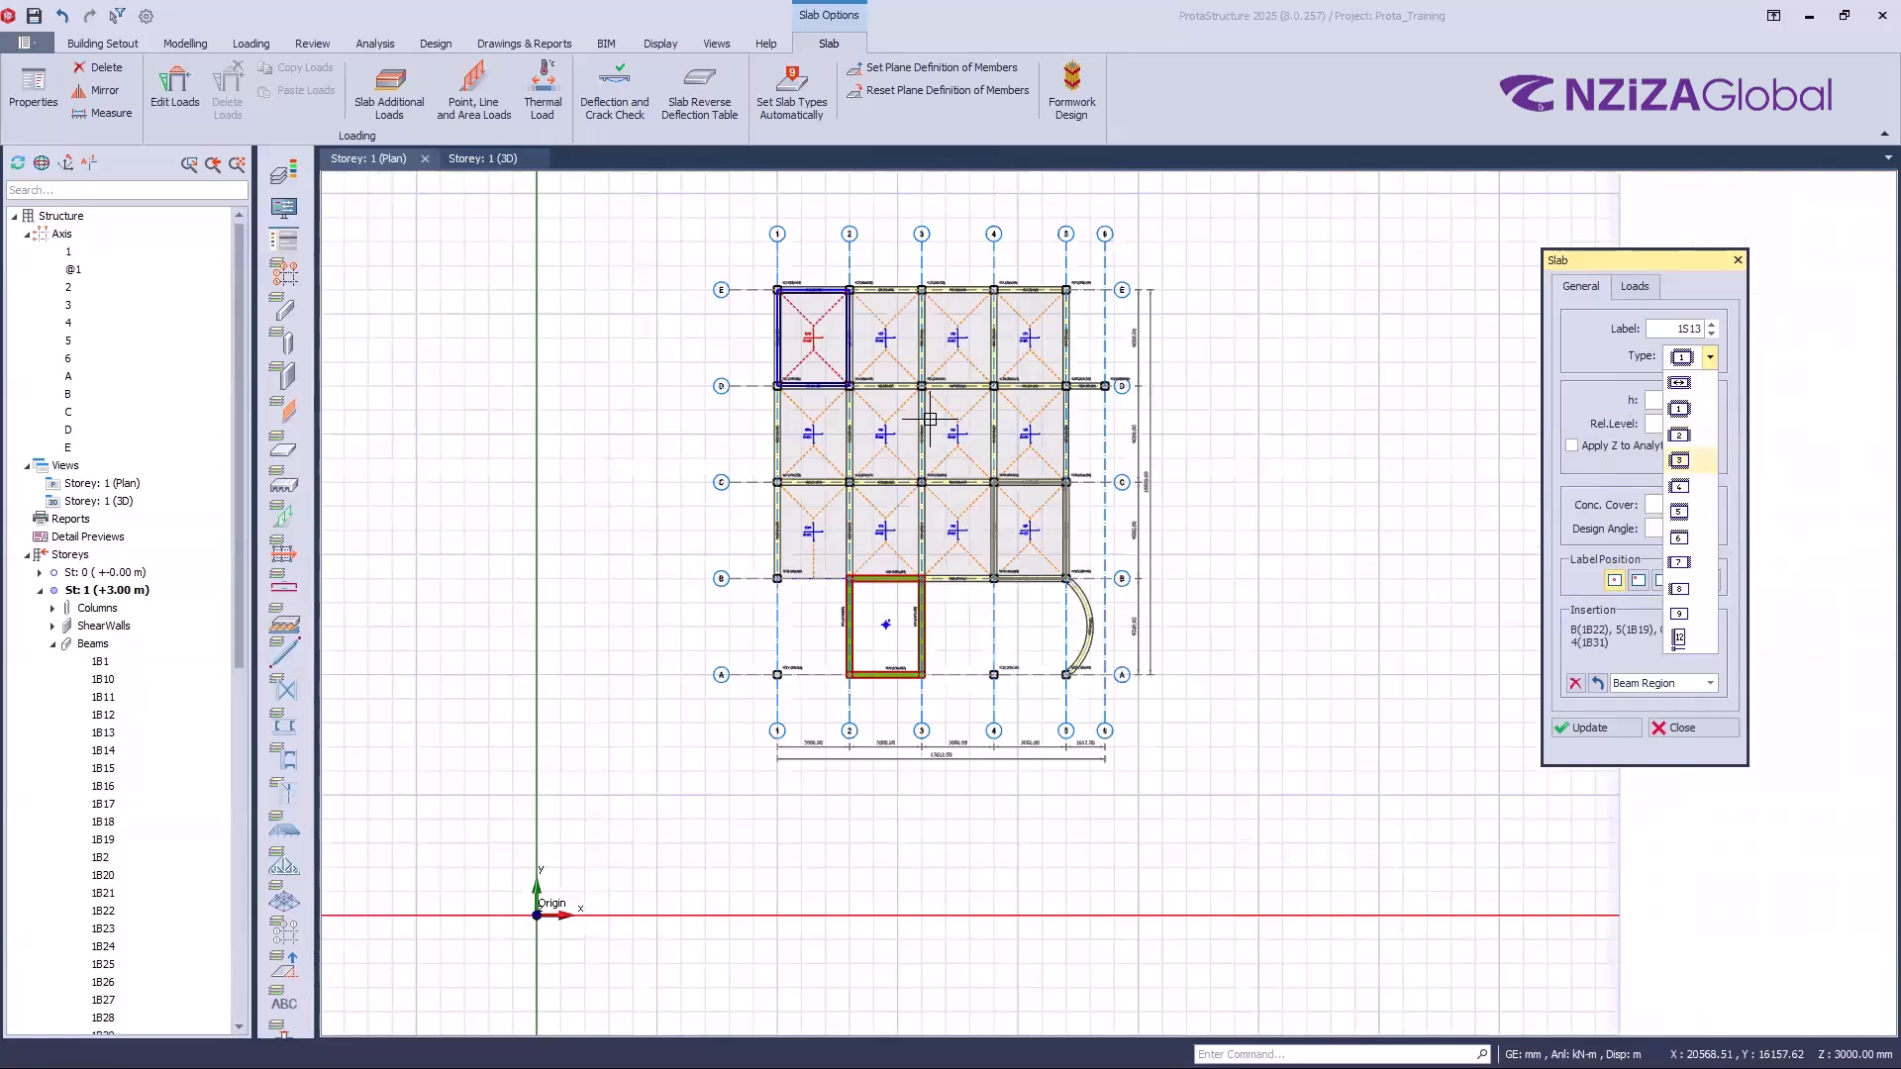
{"action": "scroll", "coordinate": [929, 419], "scroll_direction": "up", "scroll_amount": 2}
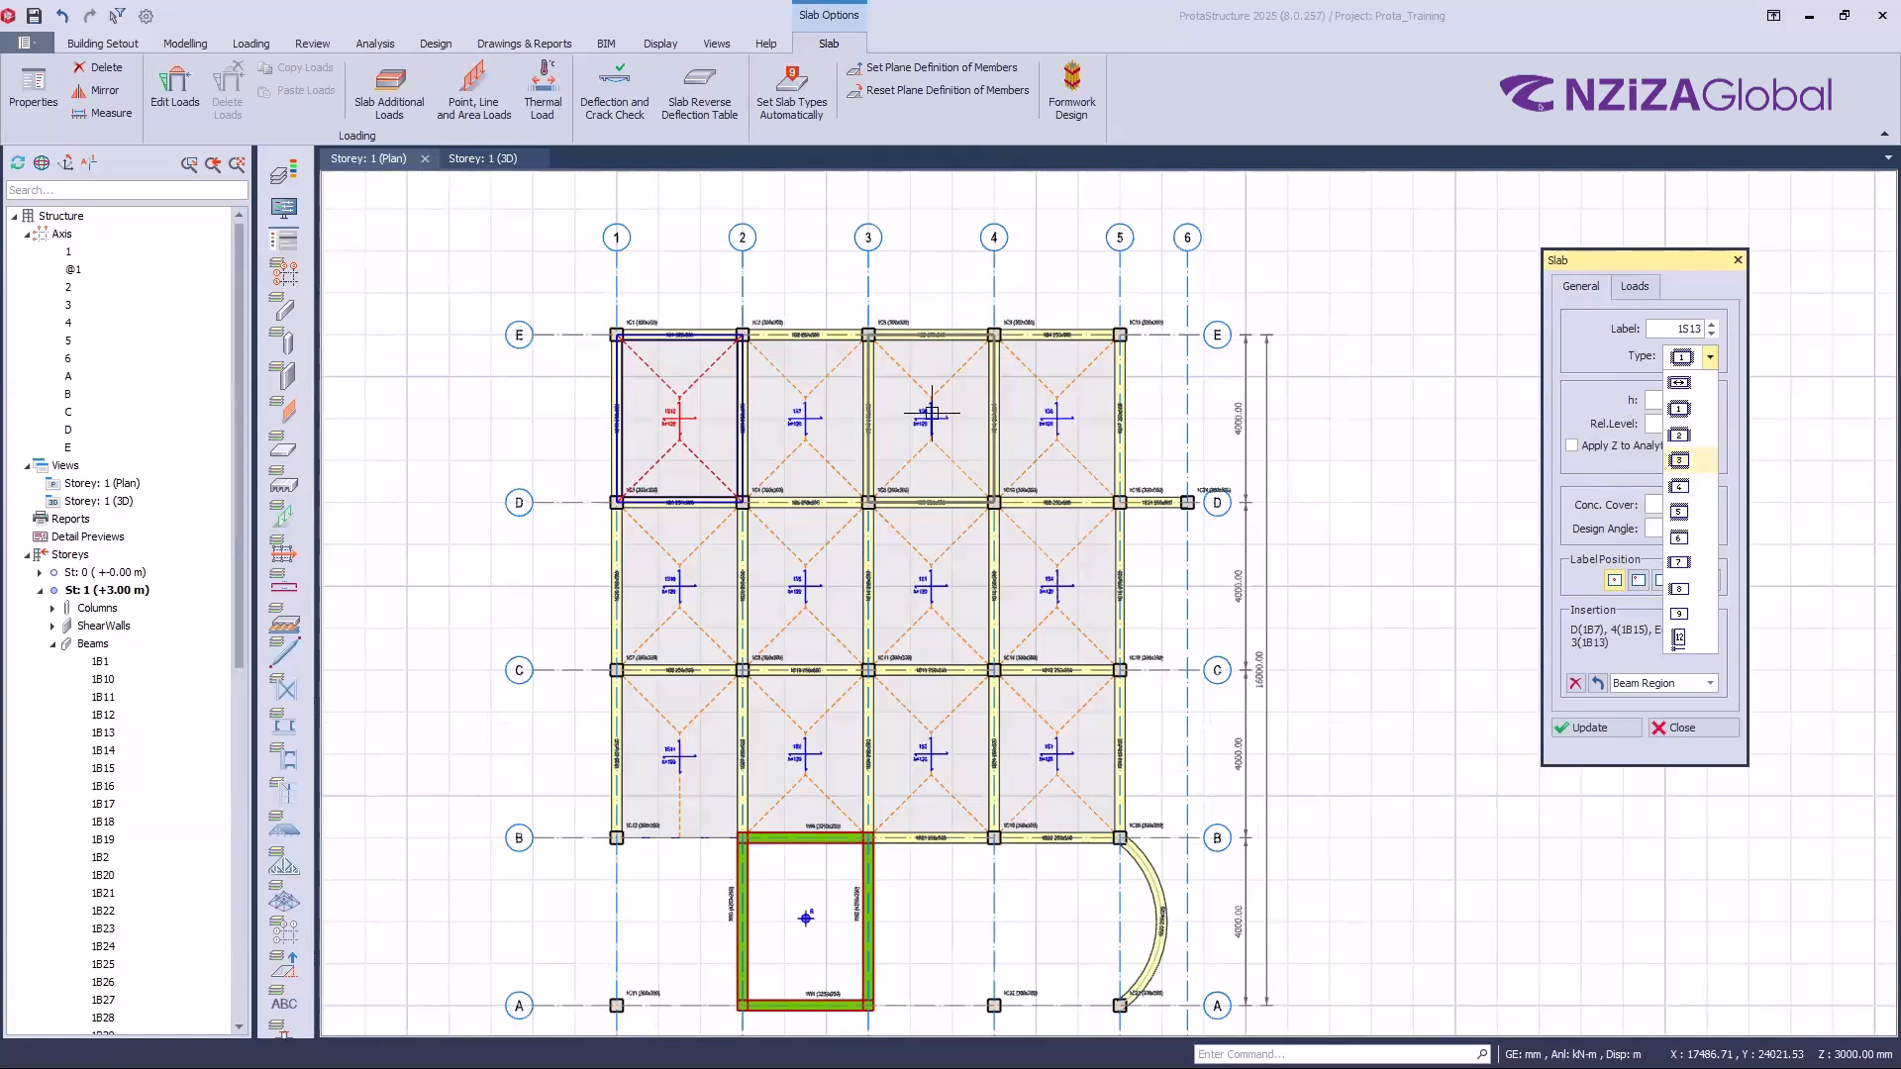
{"action": "left_click", "coordinate": [1647, 358]}
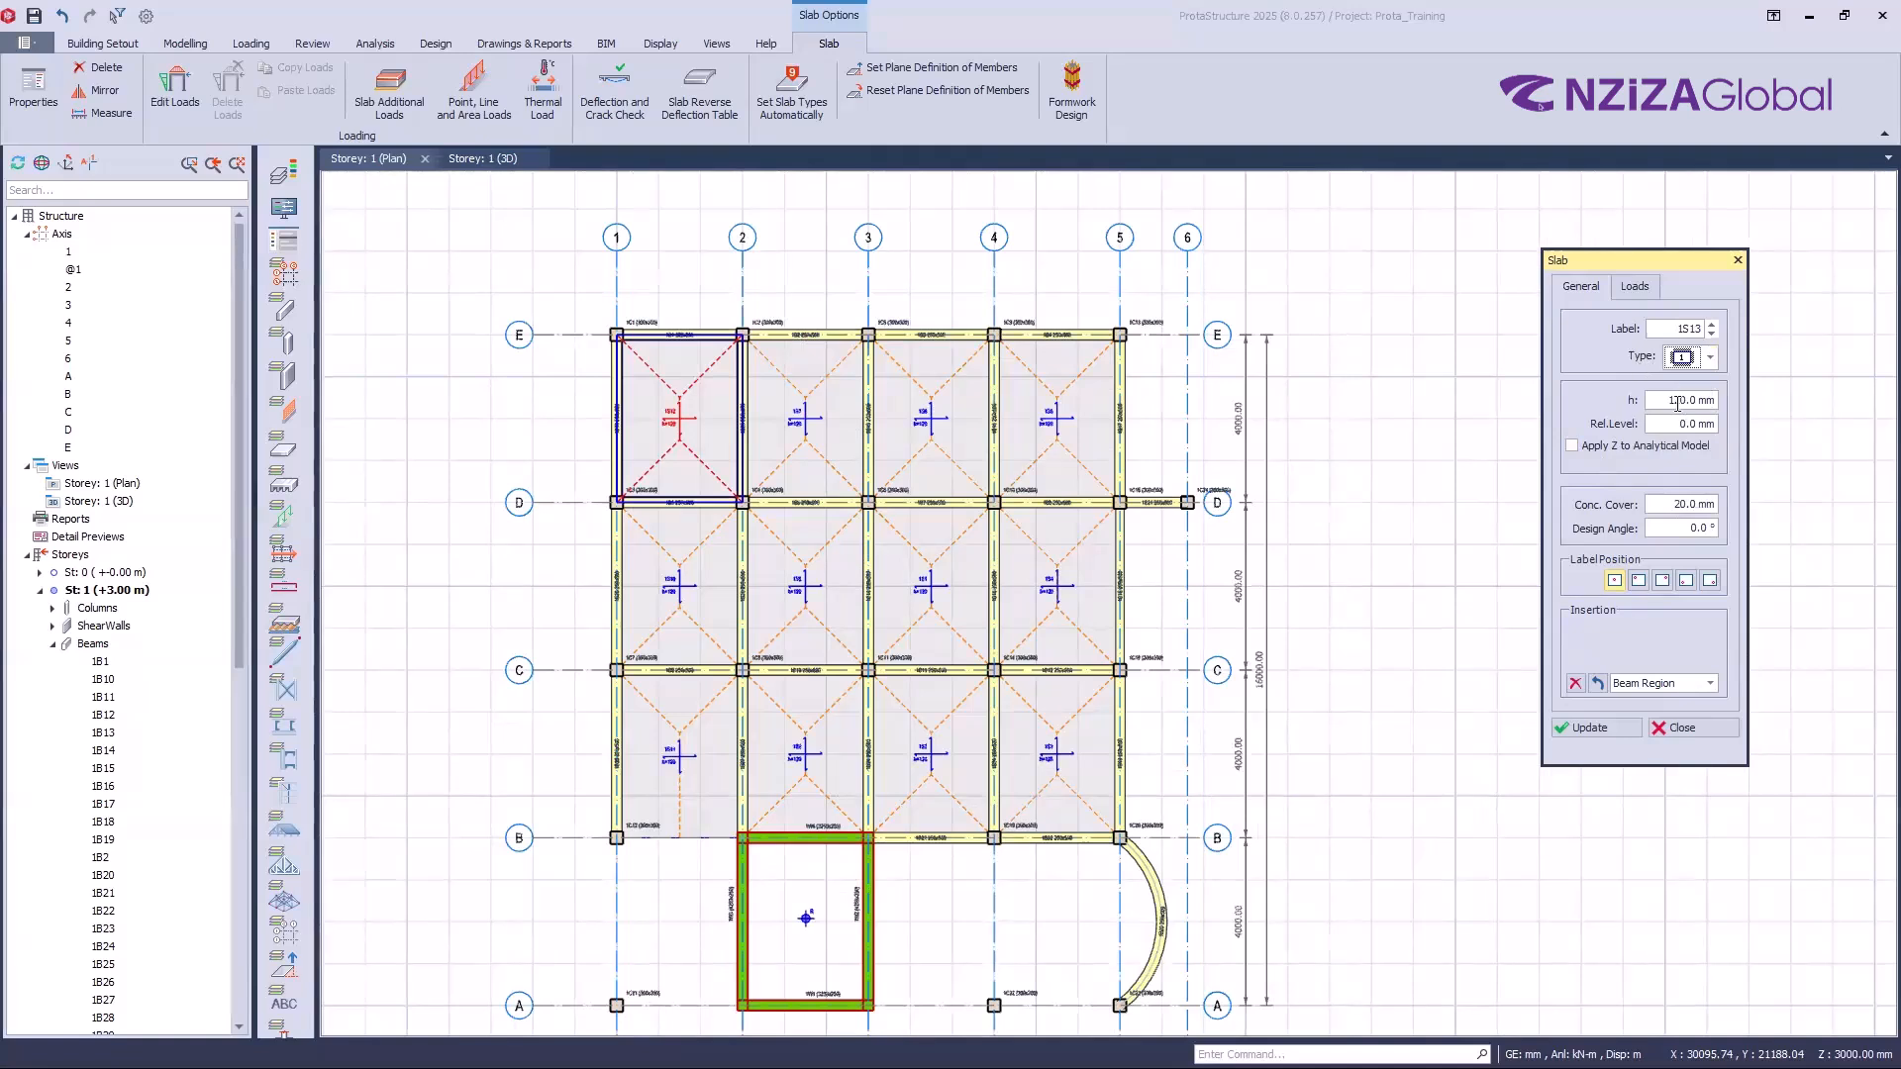
{"action": "left_click", "coordinate": [1017, 933]}
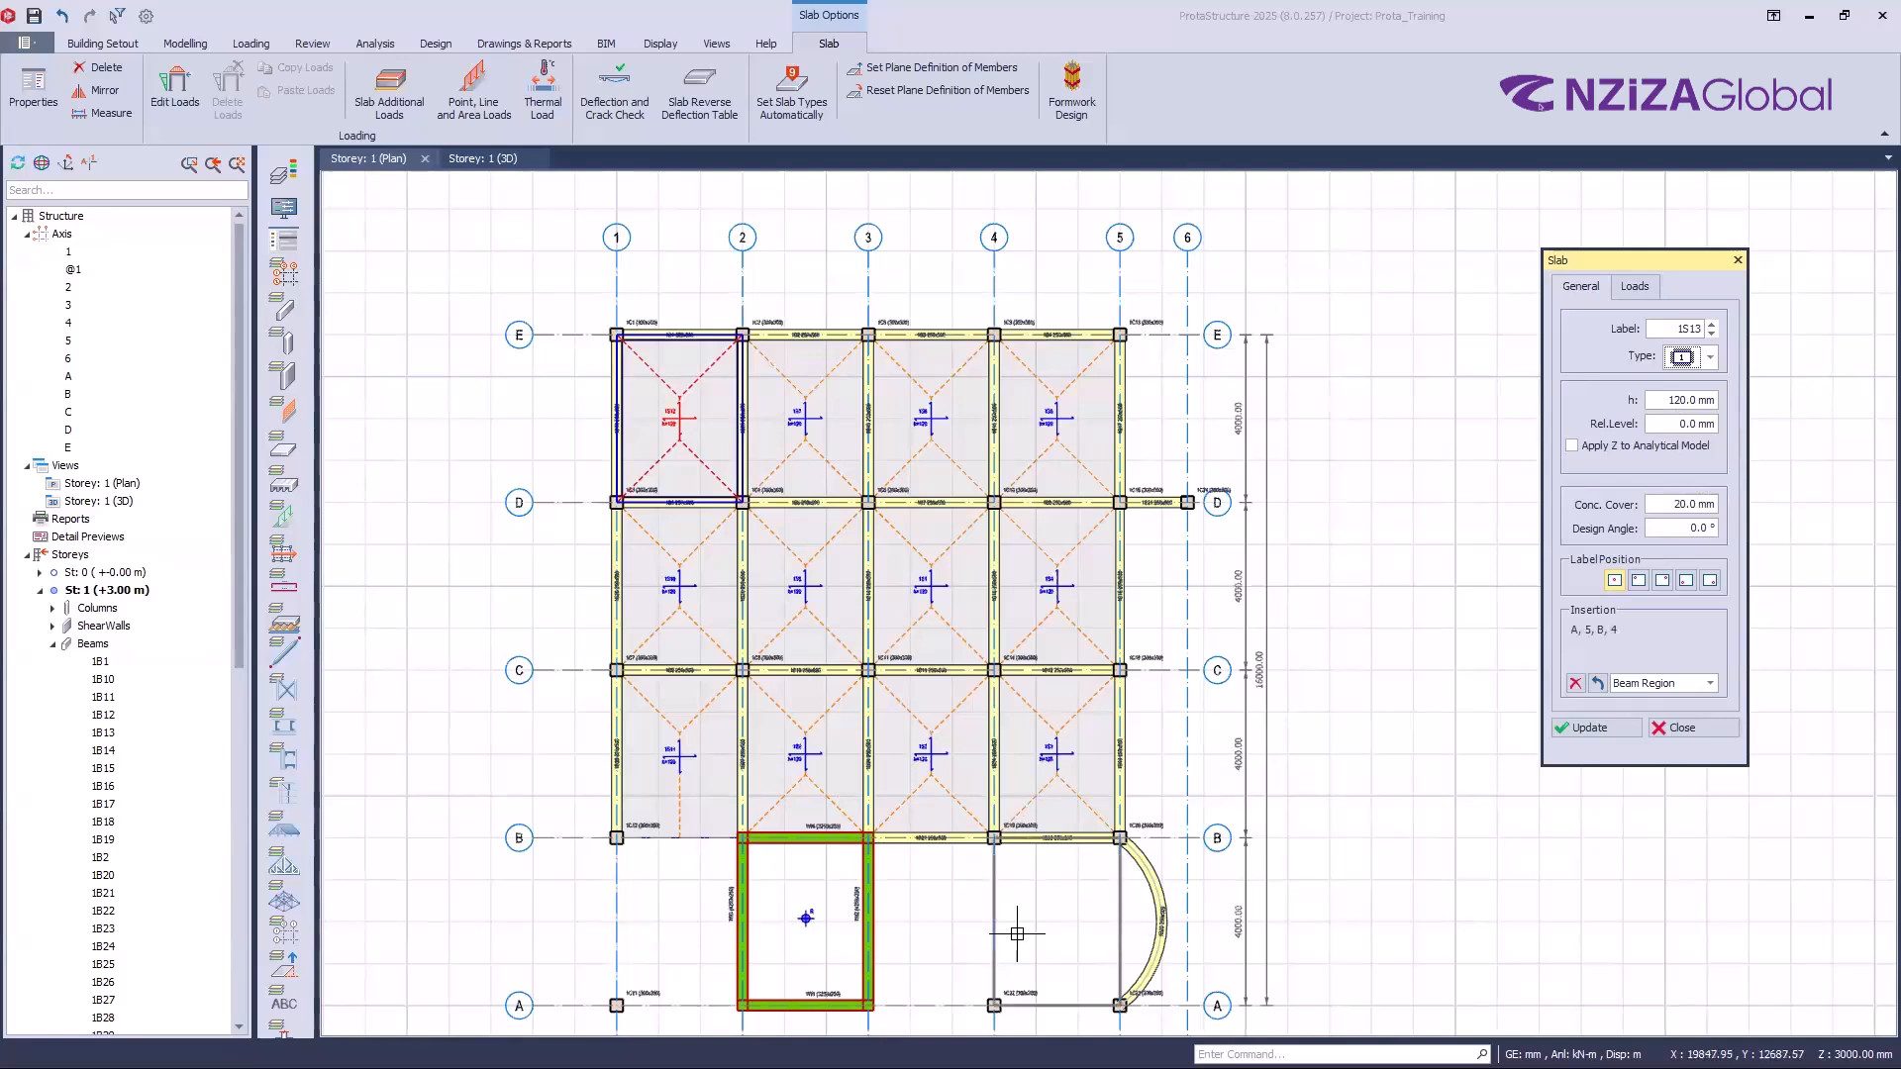
{"action": "left_click", "coordinate": [1257, 453]}
{"action": "left_click", "coordinate": [1712, 358]}
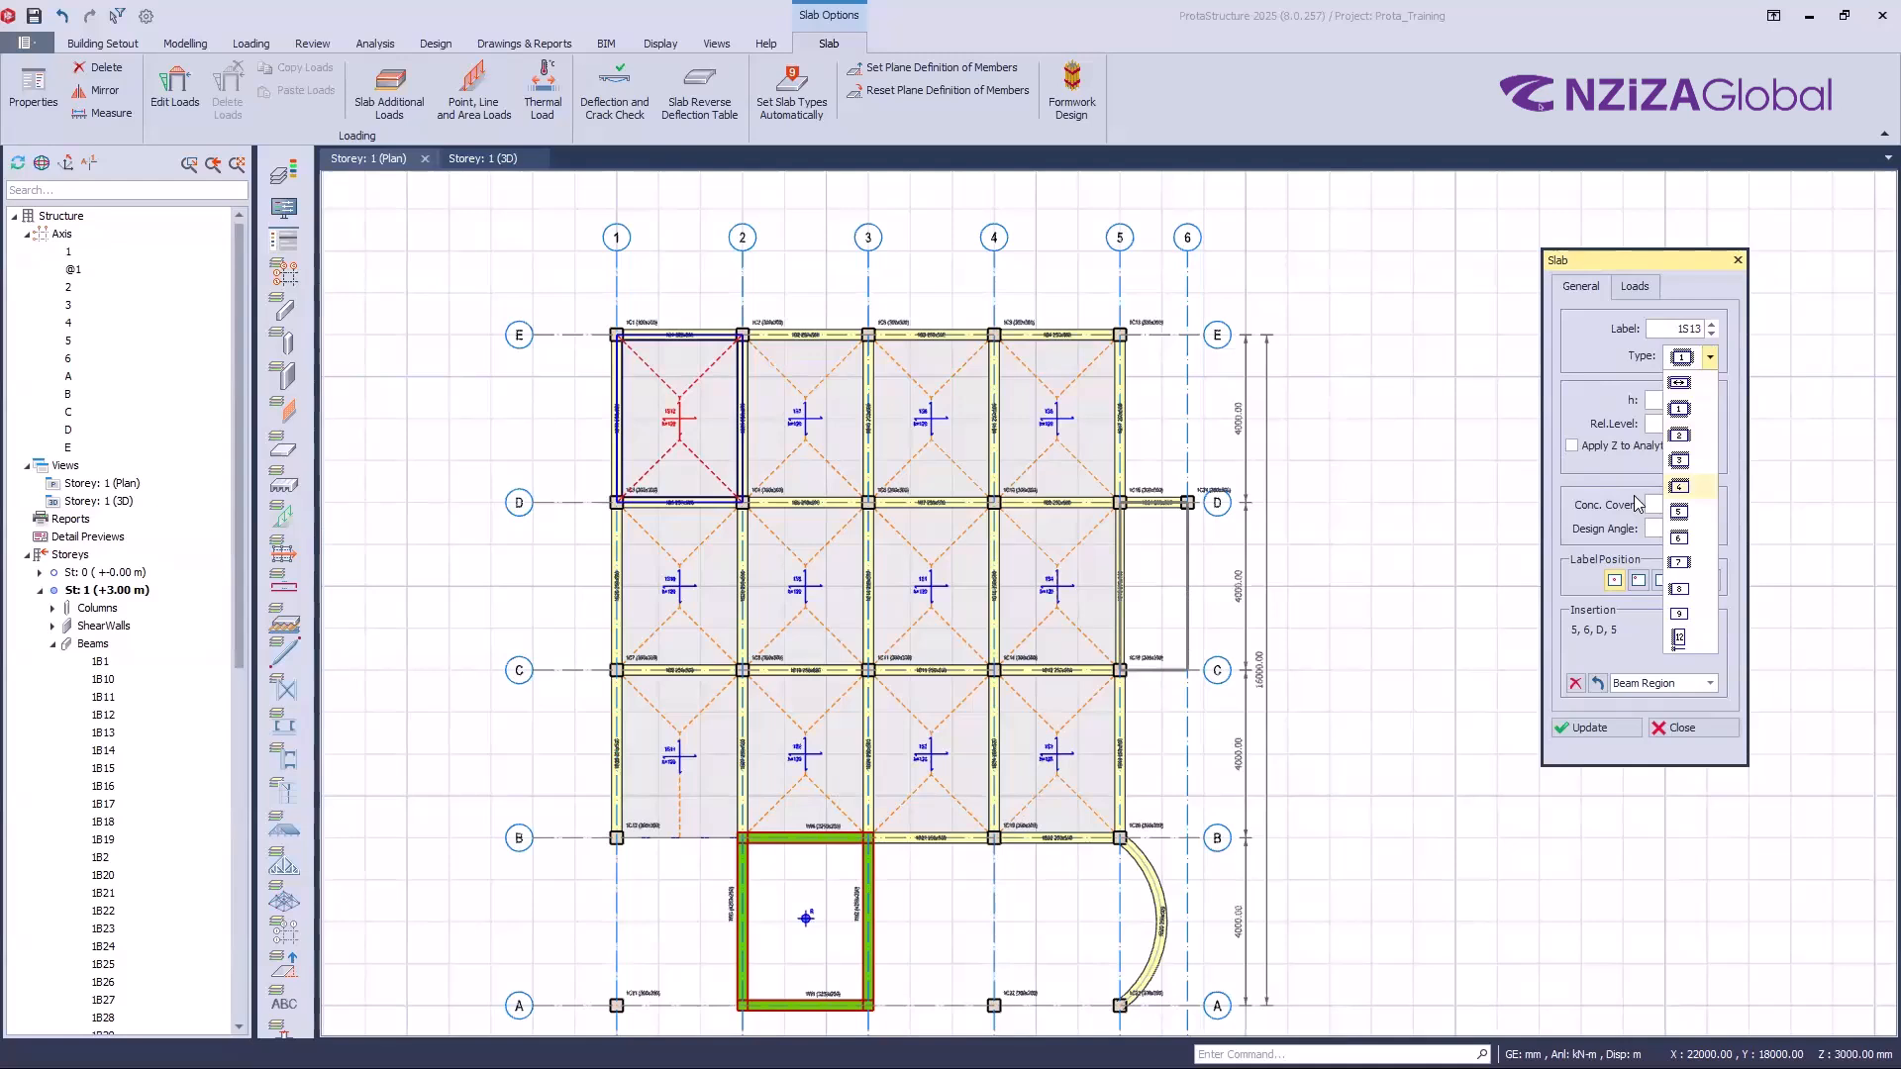
Step: Examine the slab thickness and relative level settings, comparing the thickness with the label on slab 1S5 in the plan
{"action": "left_click", "coordinate": [1668, 399]}
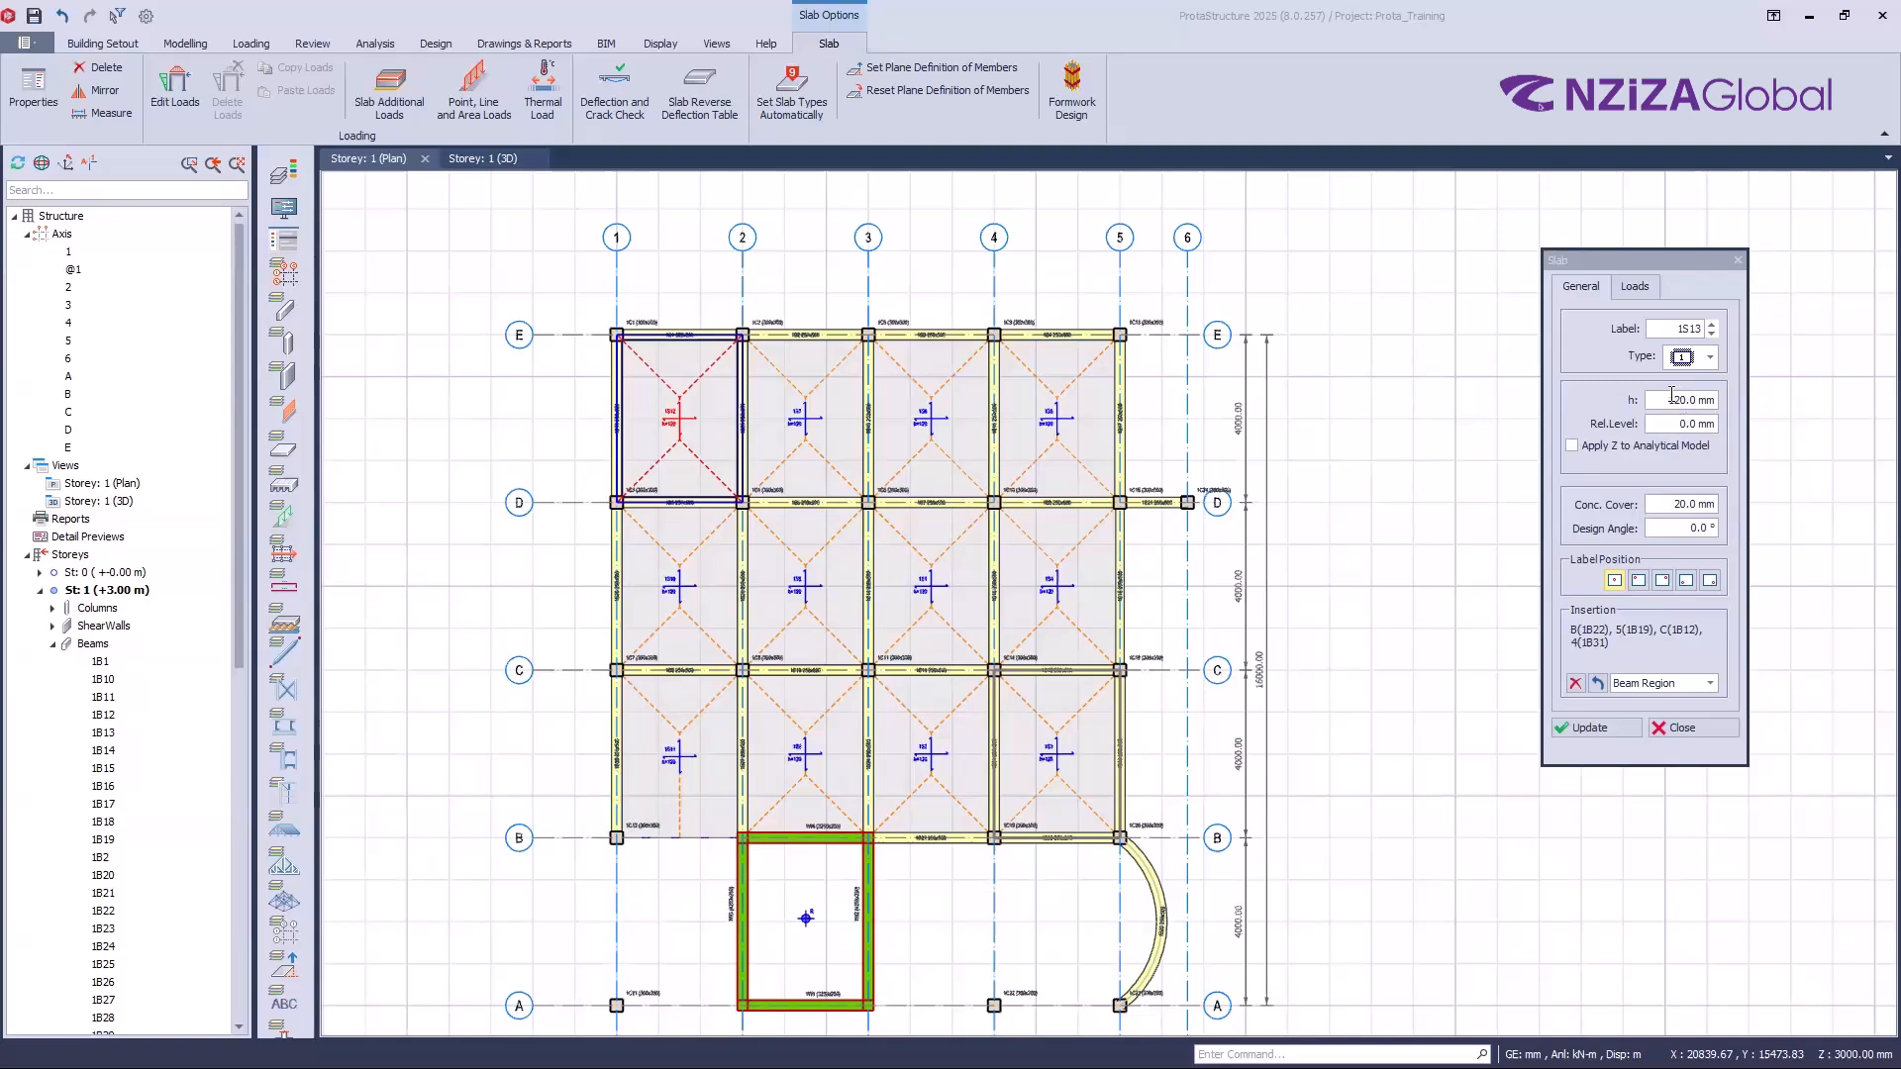
{"action": "key", "text": "ctrl"}
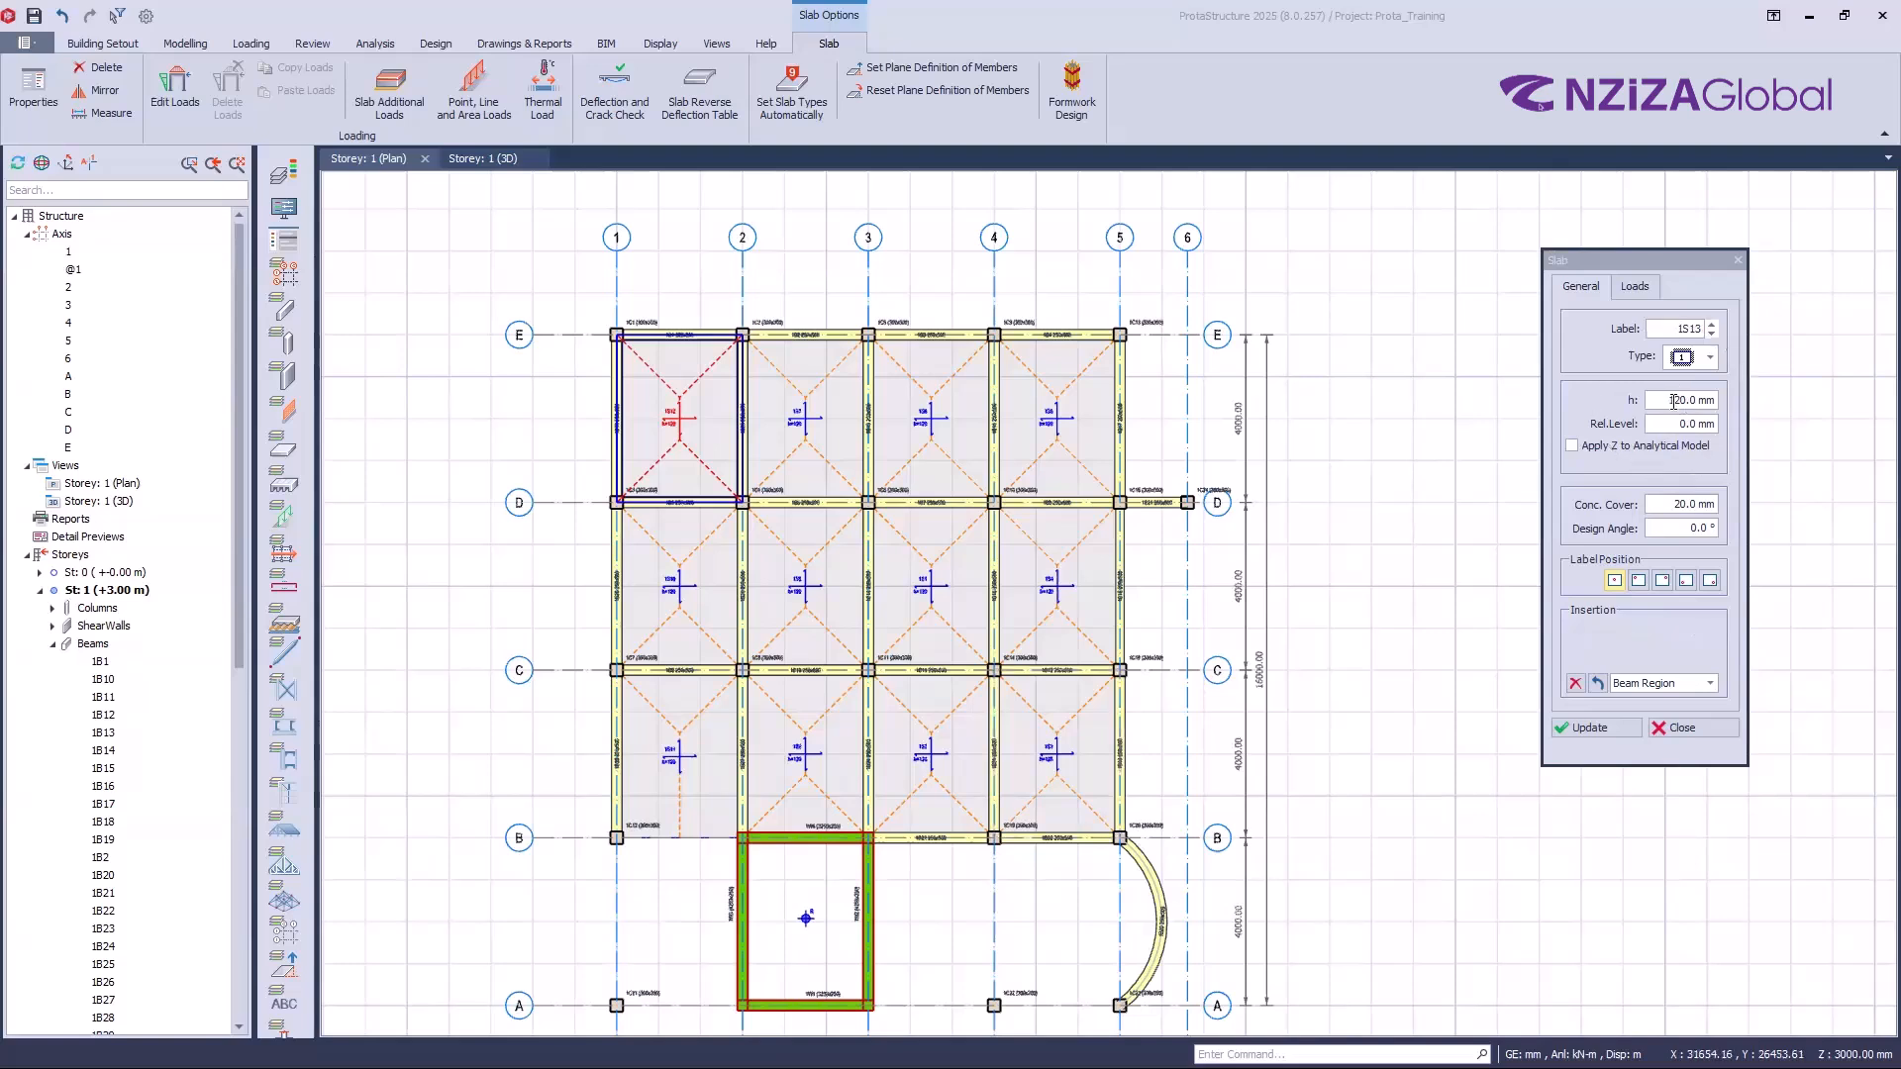
{"action": "scroll", "coordinate": [876, 423], "scroll_direction": "up", "scroll_amount": 3}
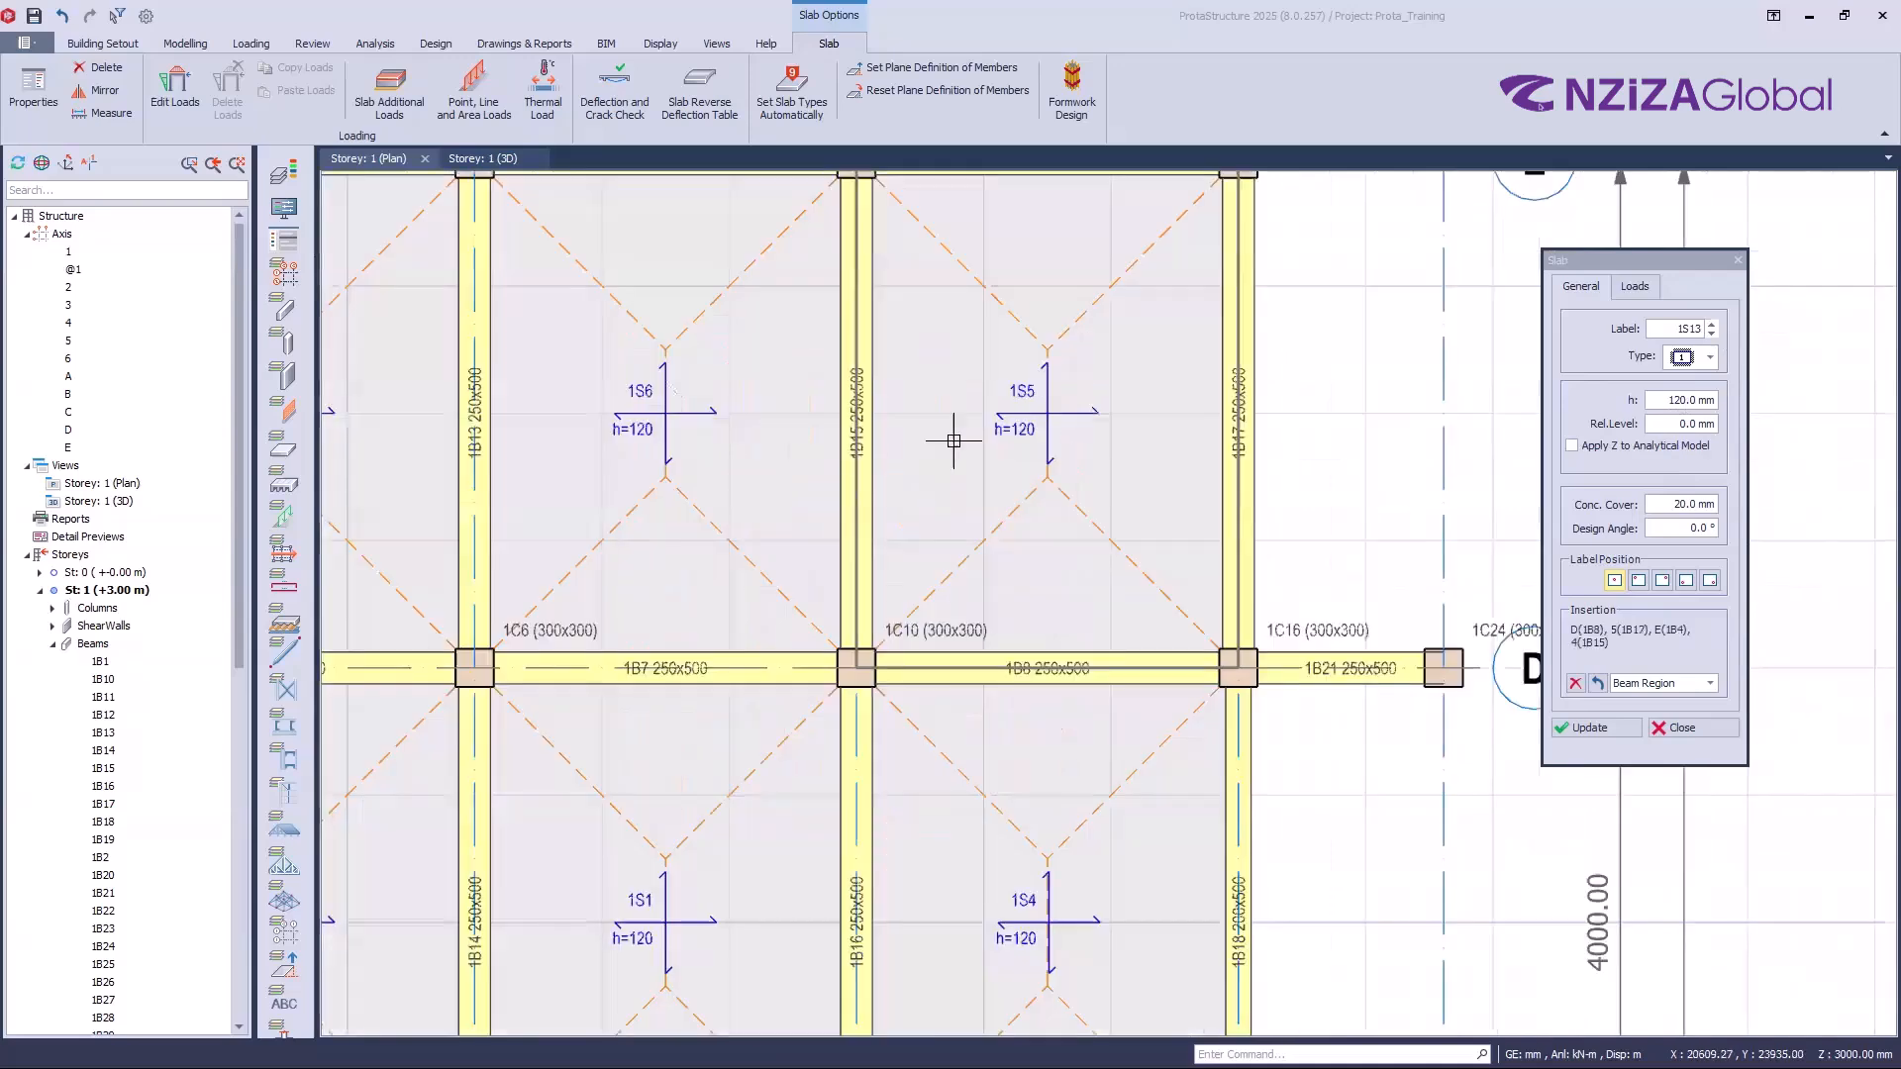
{"action": "scroll", "coordinate": [925, 582], "scroll_direction": "up", "scroll_amount": 2}
{"action": "scroll", "coordinate": [942, 594], "scroll_direction": "down", "scroll_amount": 1}
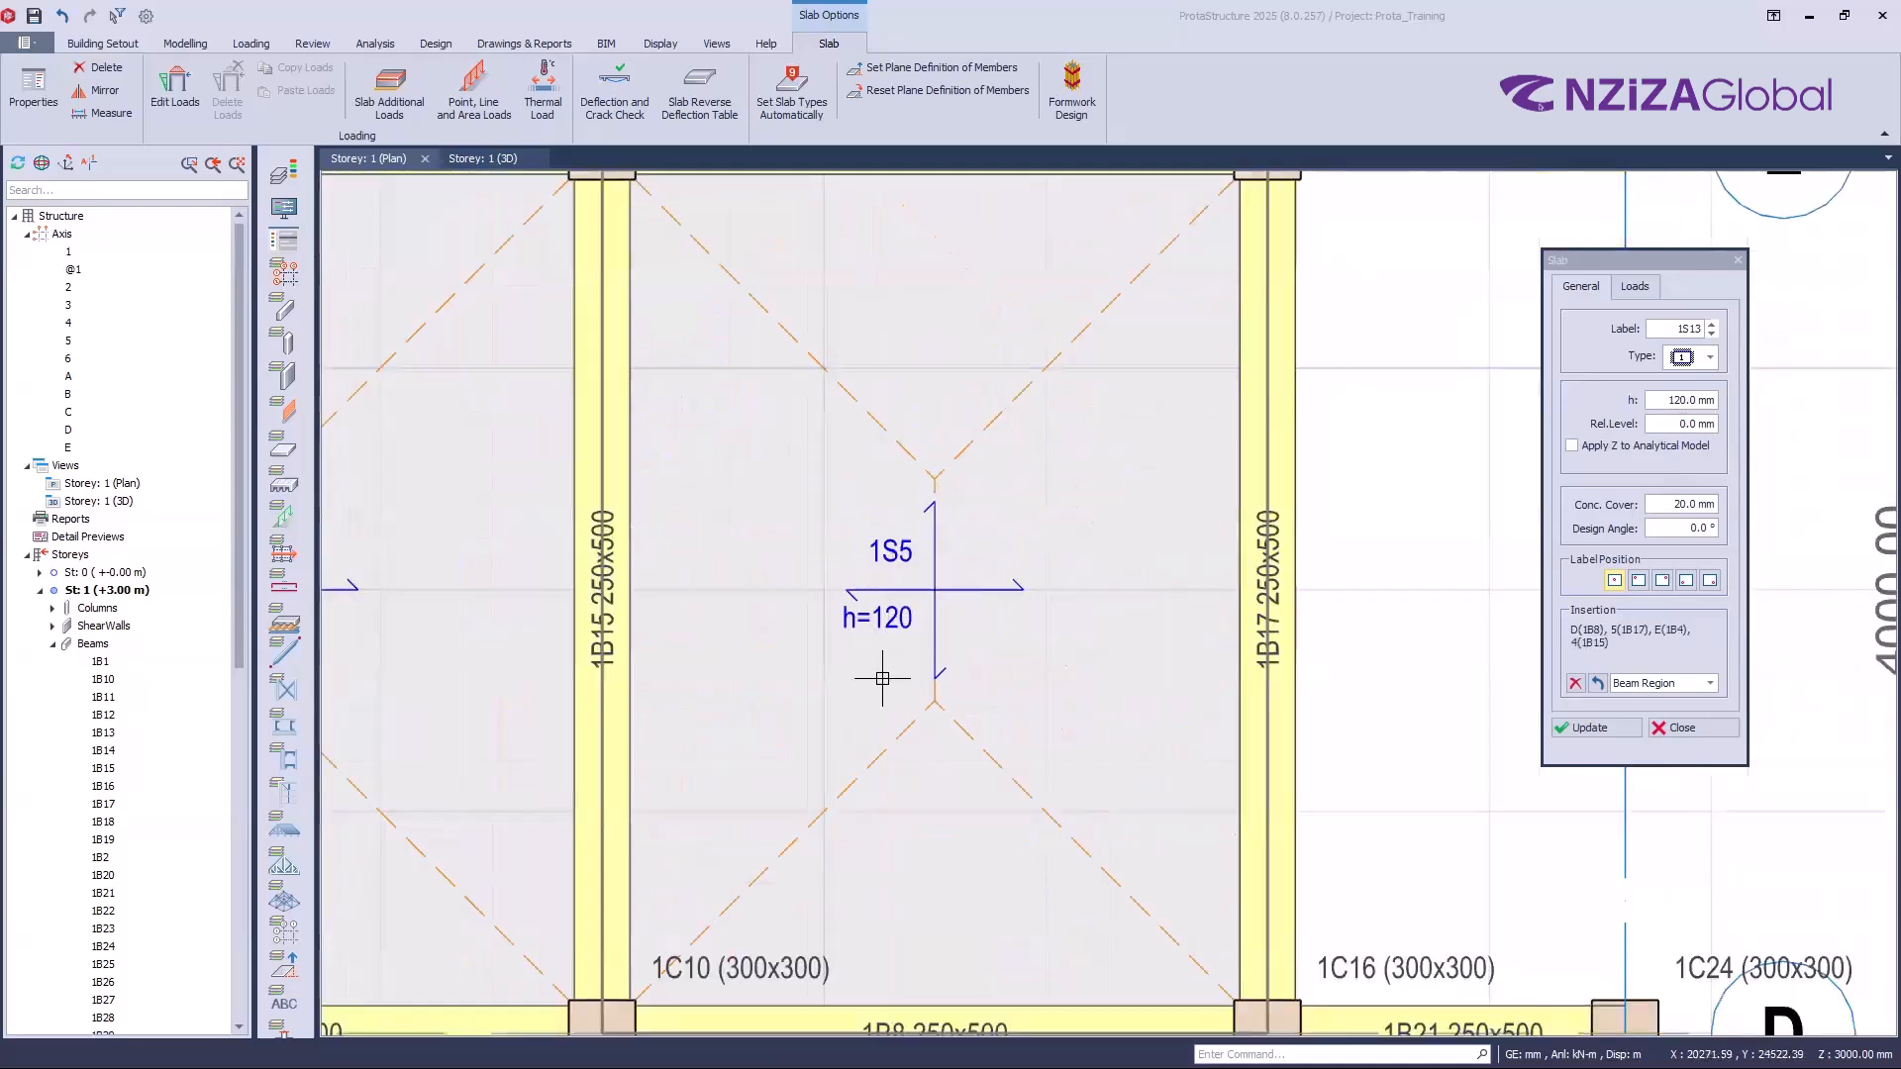
{"action": "scroll", "coordinate": [882, 678], "scroll_direction": "up", "scroll_amount": 1}
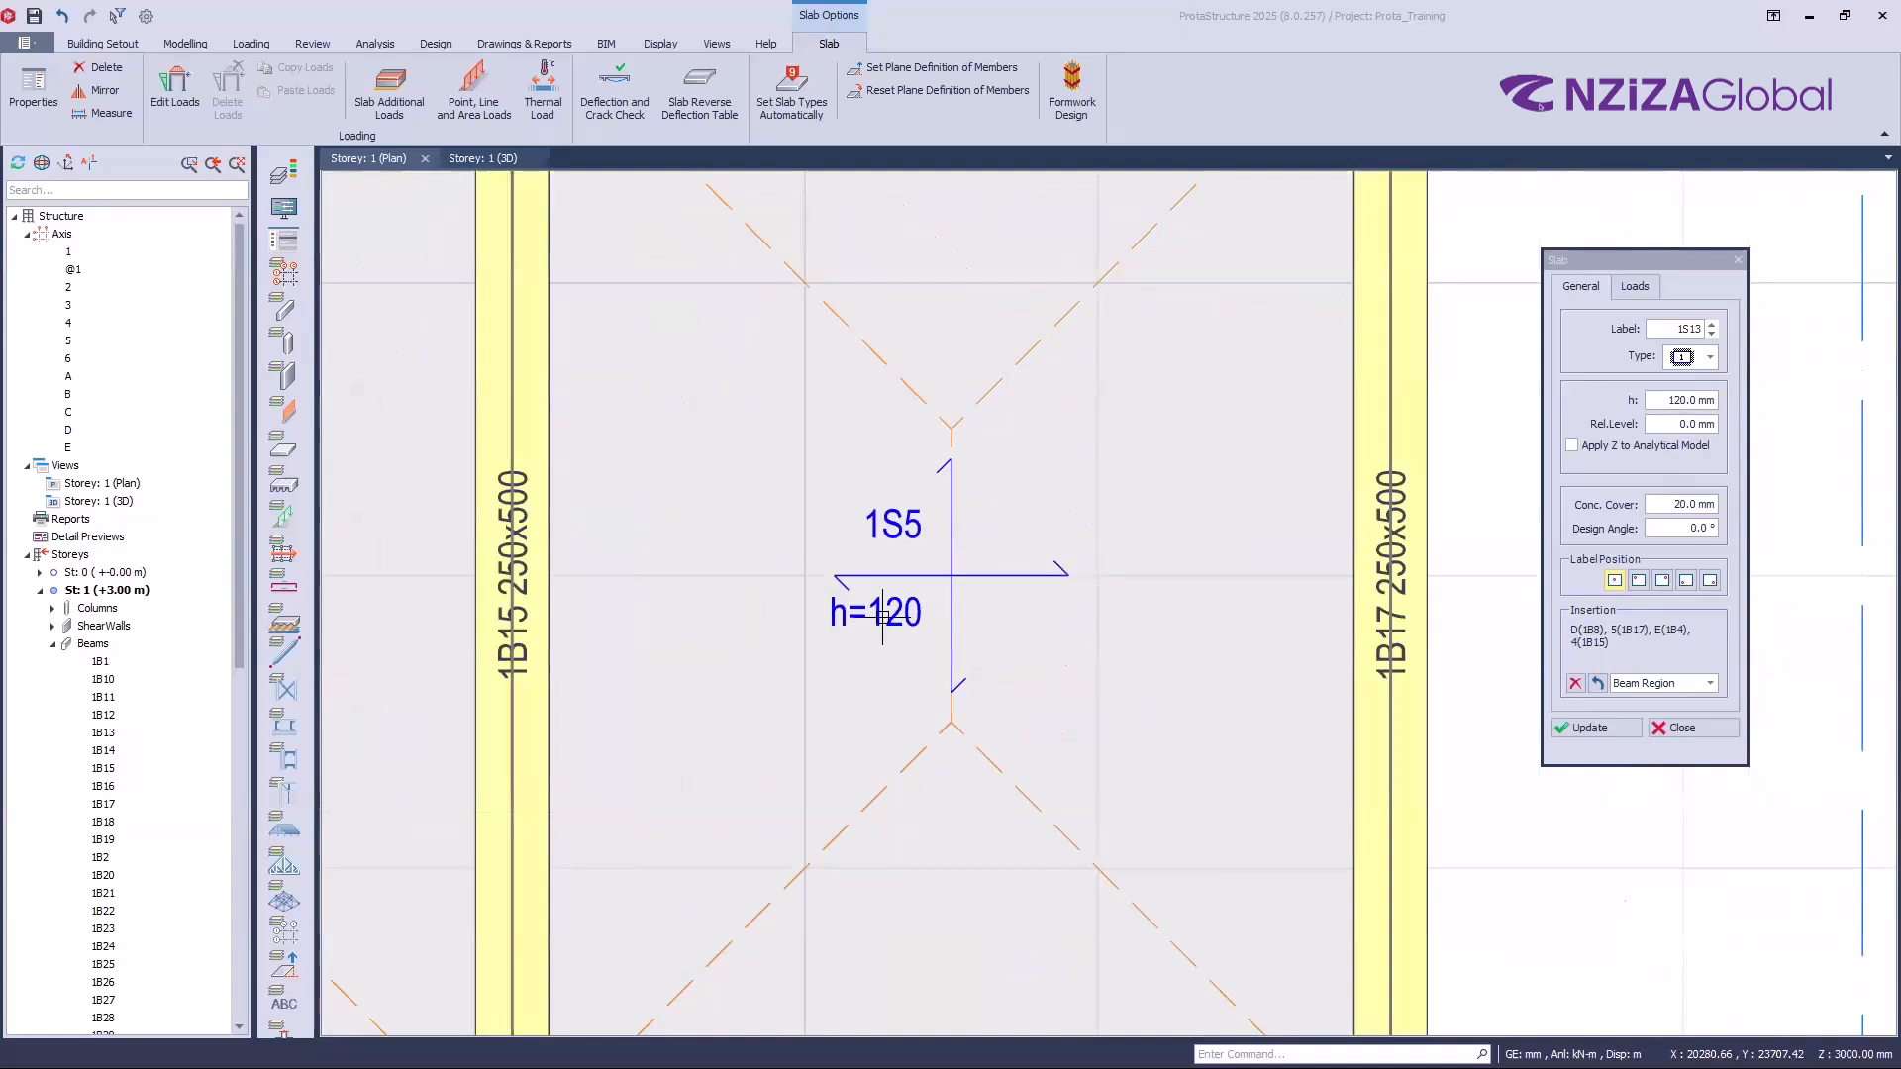
{"action": "left_click", "coordinate": [1685, 404]}
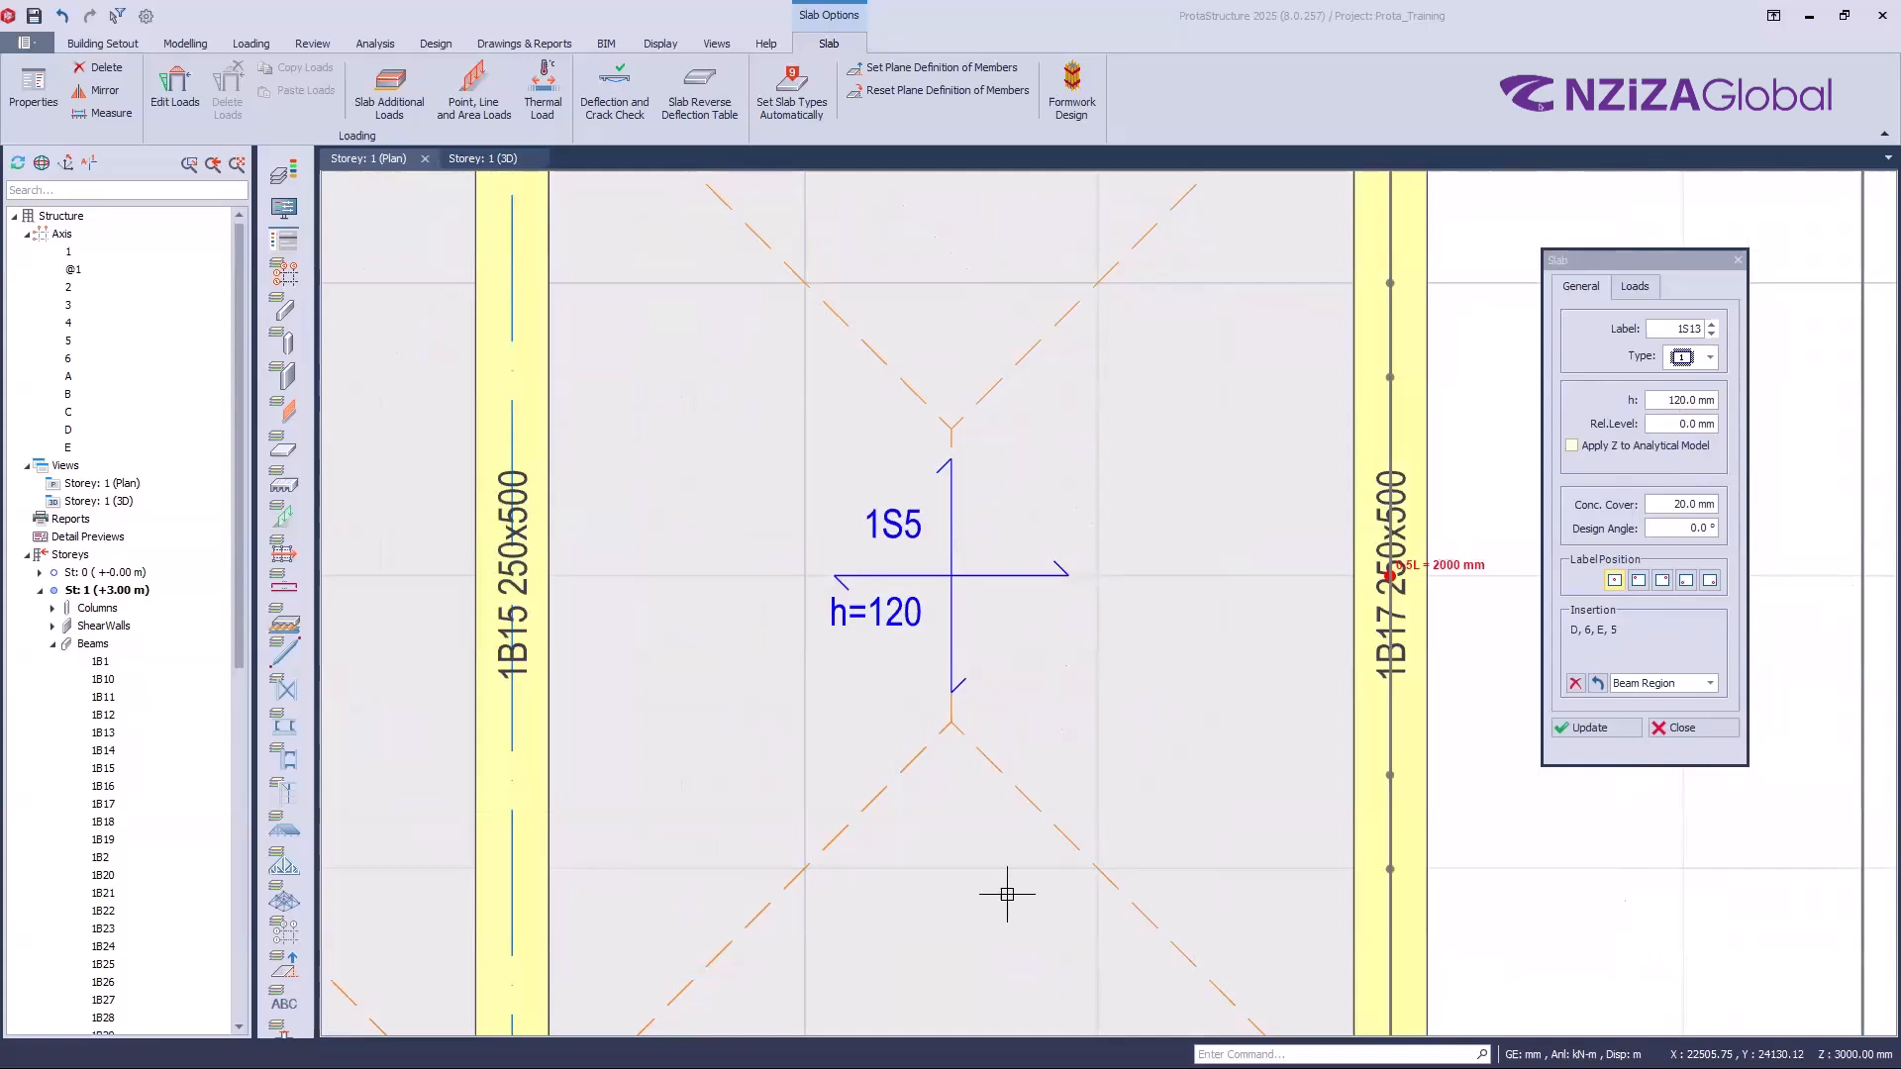
{"action": "left_click", "coordinate": [1678, 425]}
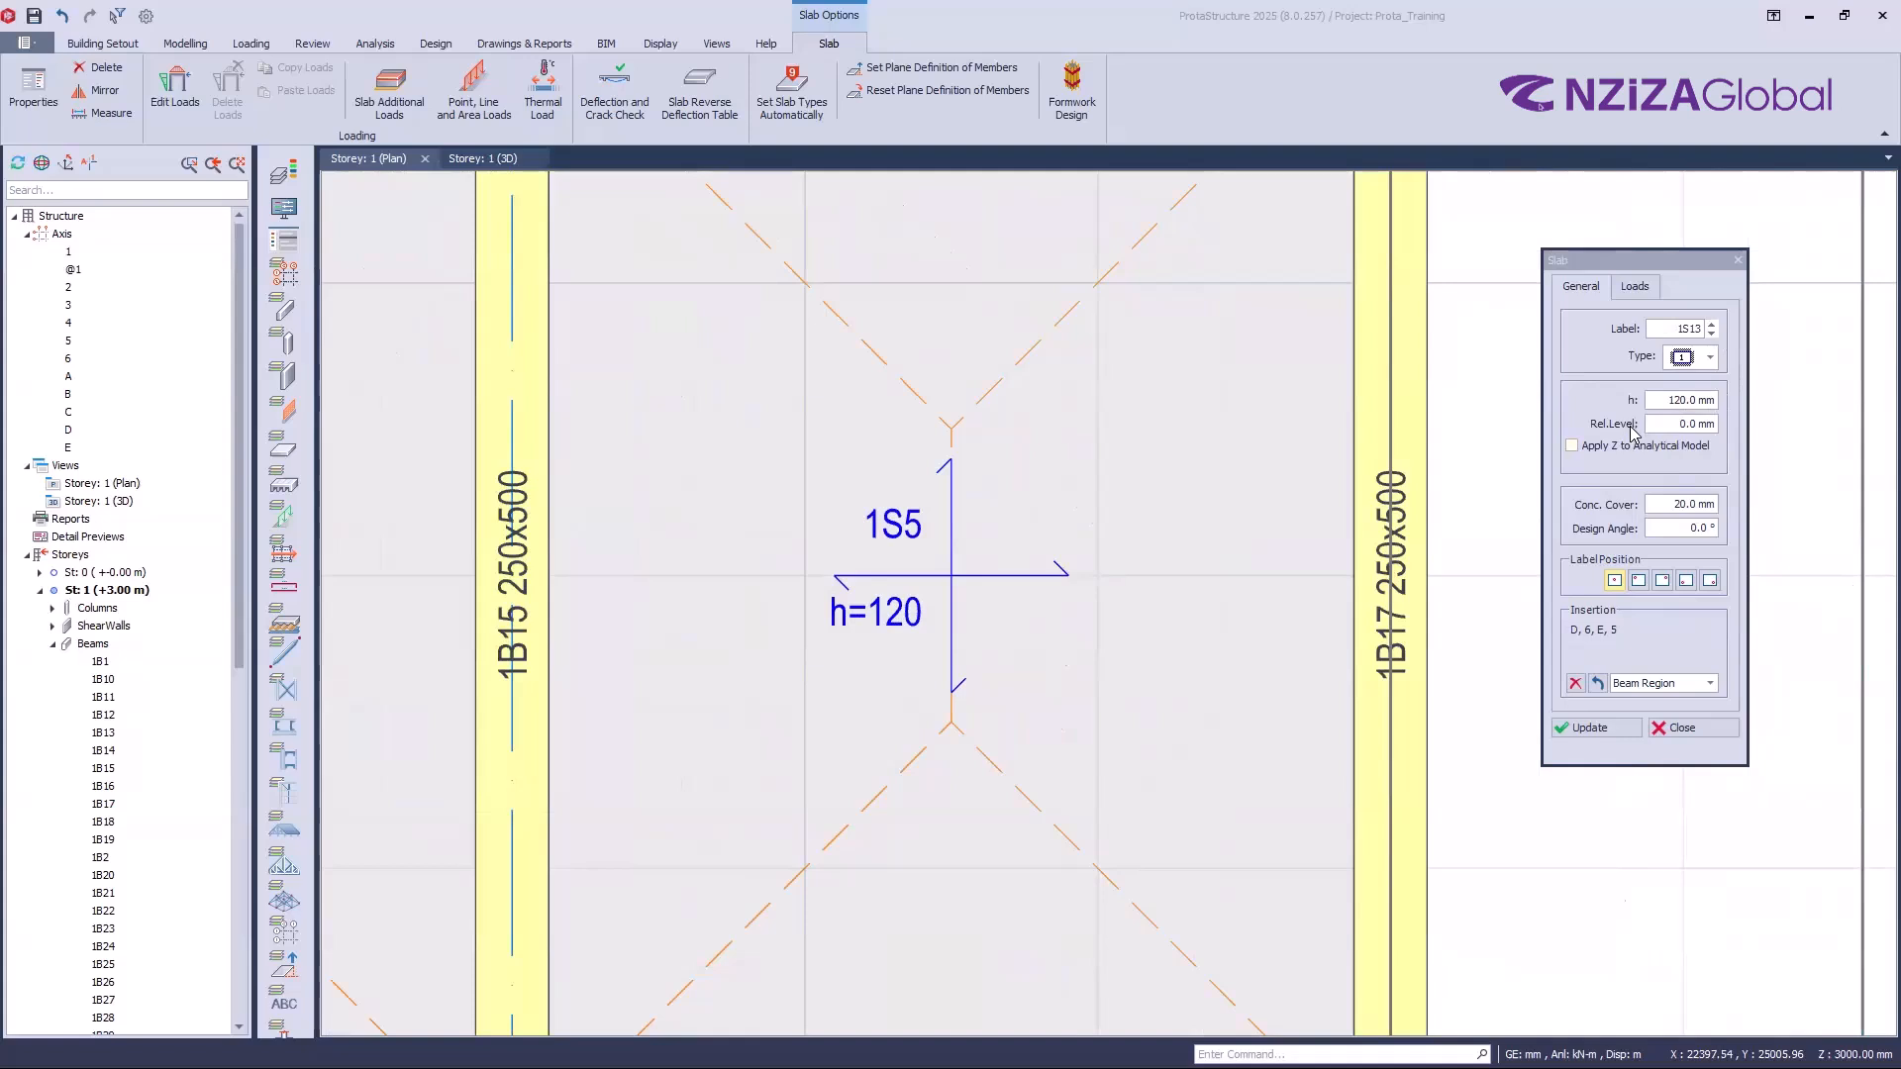
{"action": "left_click", "coordinate": [1631, 427]}
{"action": "left_click", "coordinate": [1682, 428]}
{"action": "left_click", "coordinate": [1677, 425]}
{"action": "left_click", "coordinate": [1675, 423]}
Step: Leave slab insertion, open corner slab 1S12's properties in the Storey 1 3D view, and set its relative level to -50 mm
{"action": "scroll", "coordinate": [662, 738], "scroll_direction": "down", "scroll_amount": 3}
{"action": "key", "text": "Escape"}
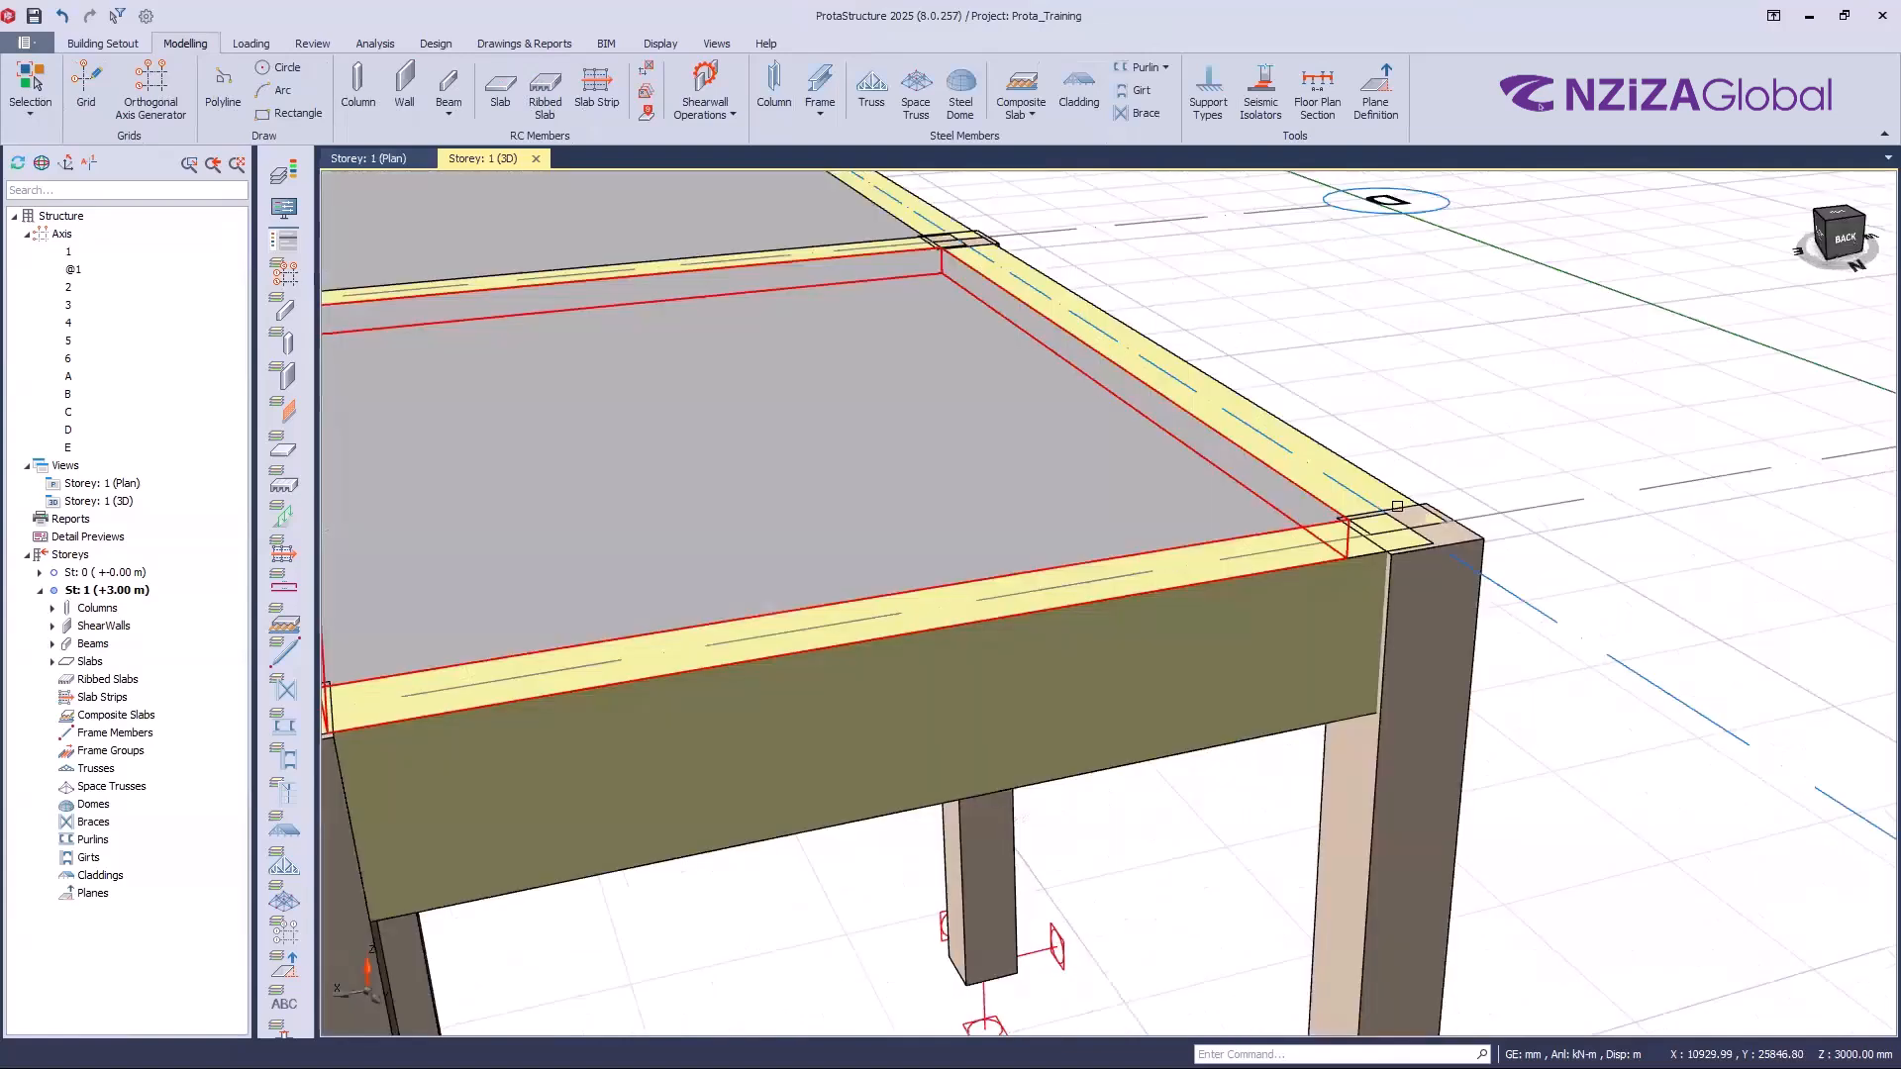
{"action": "left_click", "coordinate": [1386, 505]}
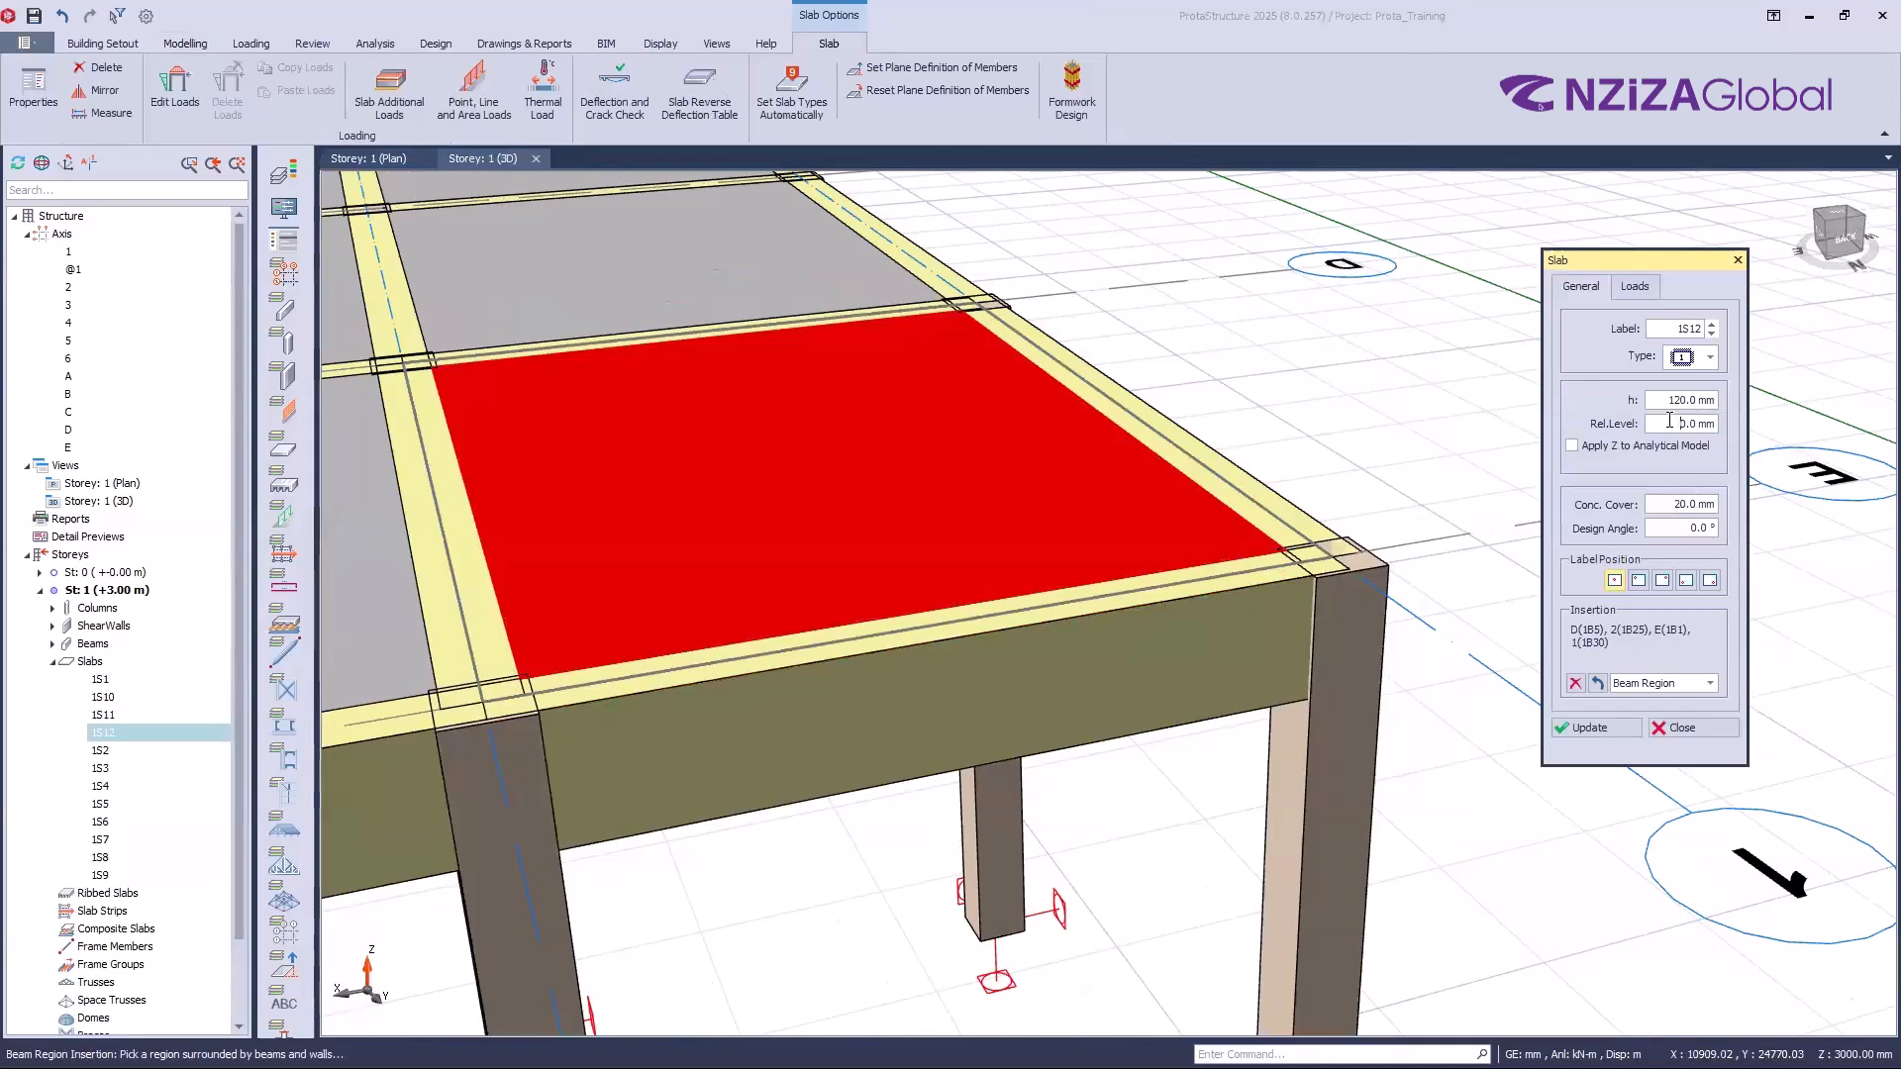
{"action": "left_click", "coordinate": [1667, 429]}
{"action": "type", "text": "-10"}
{"action": "key", "text": "BackSpace"}
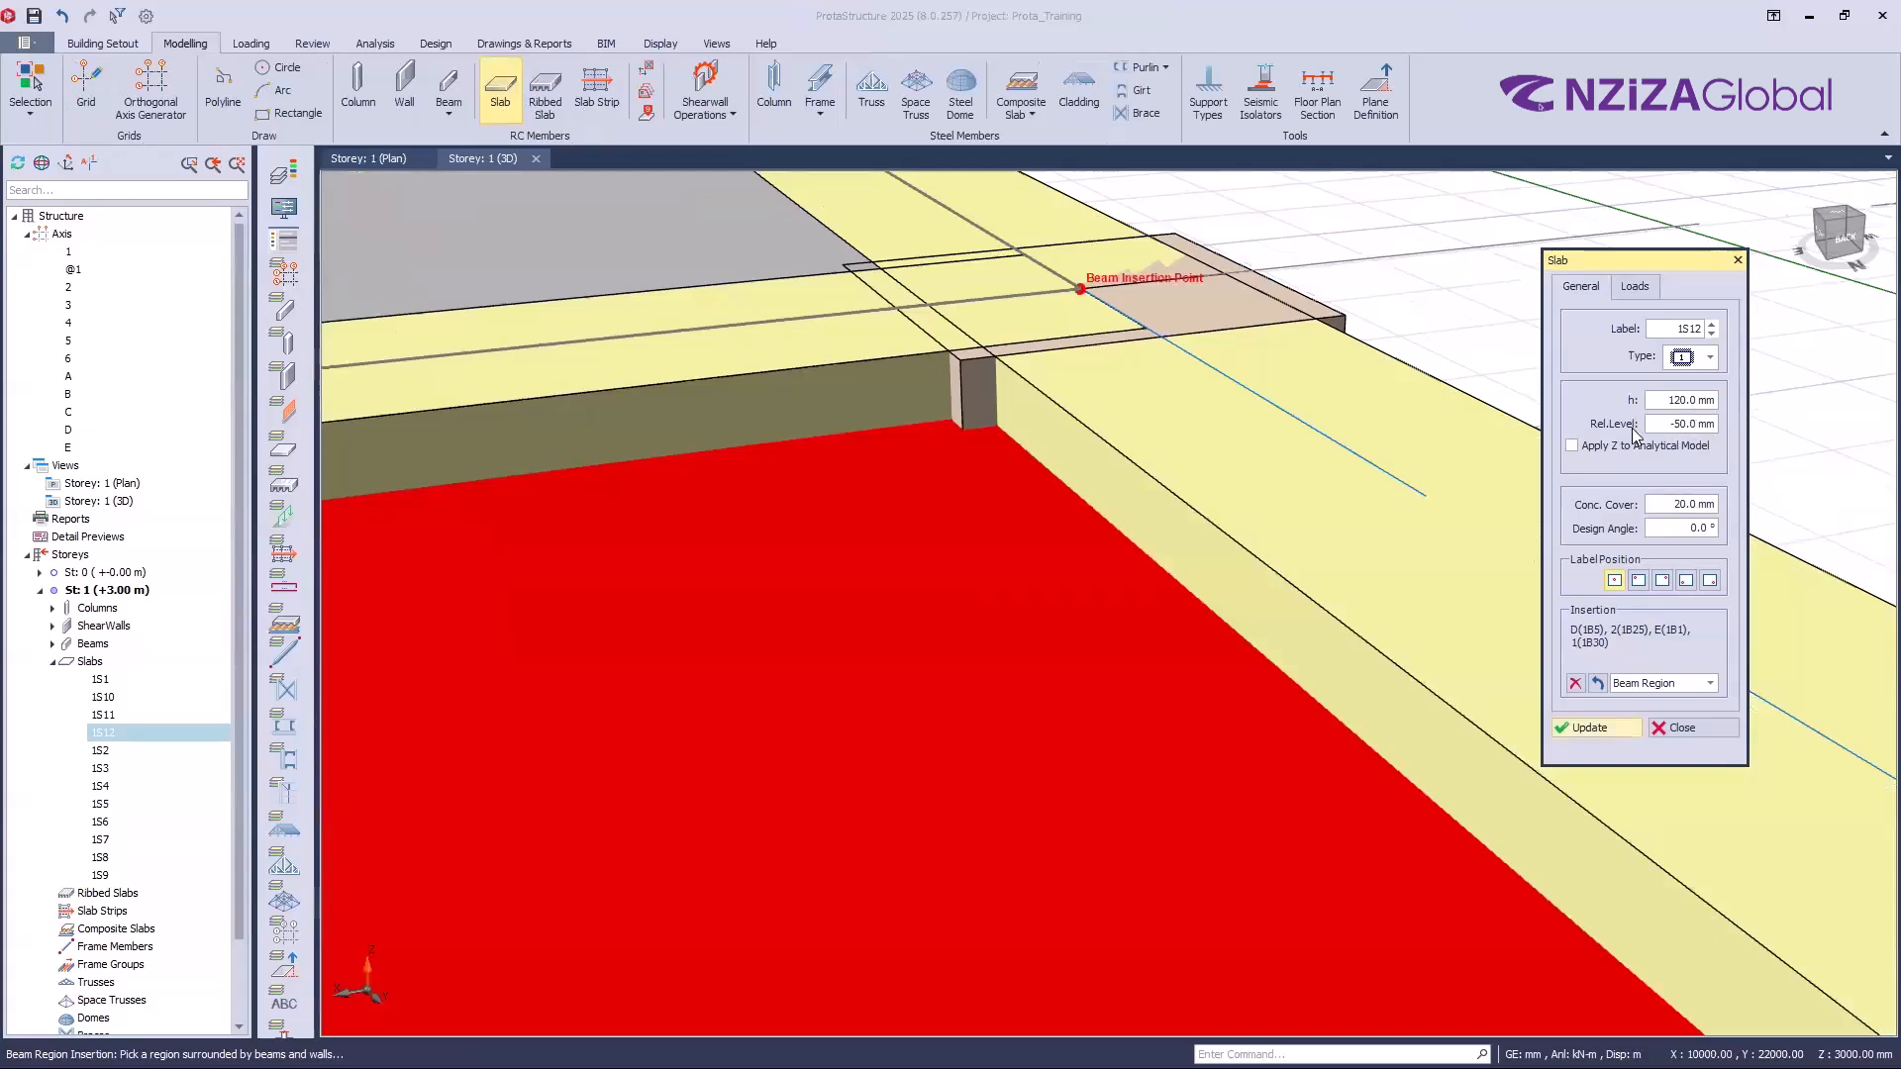
Step: Reset the relative level of slab 1S12 to 0 mm and update the slab
{"action": "double_click", "coordinate": [1647, 429]}
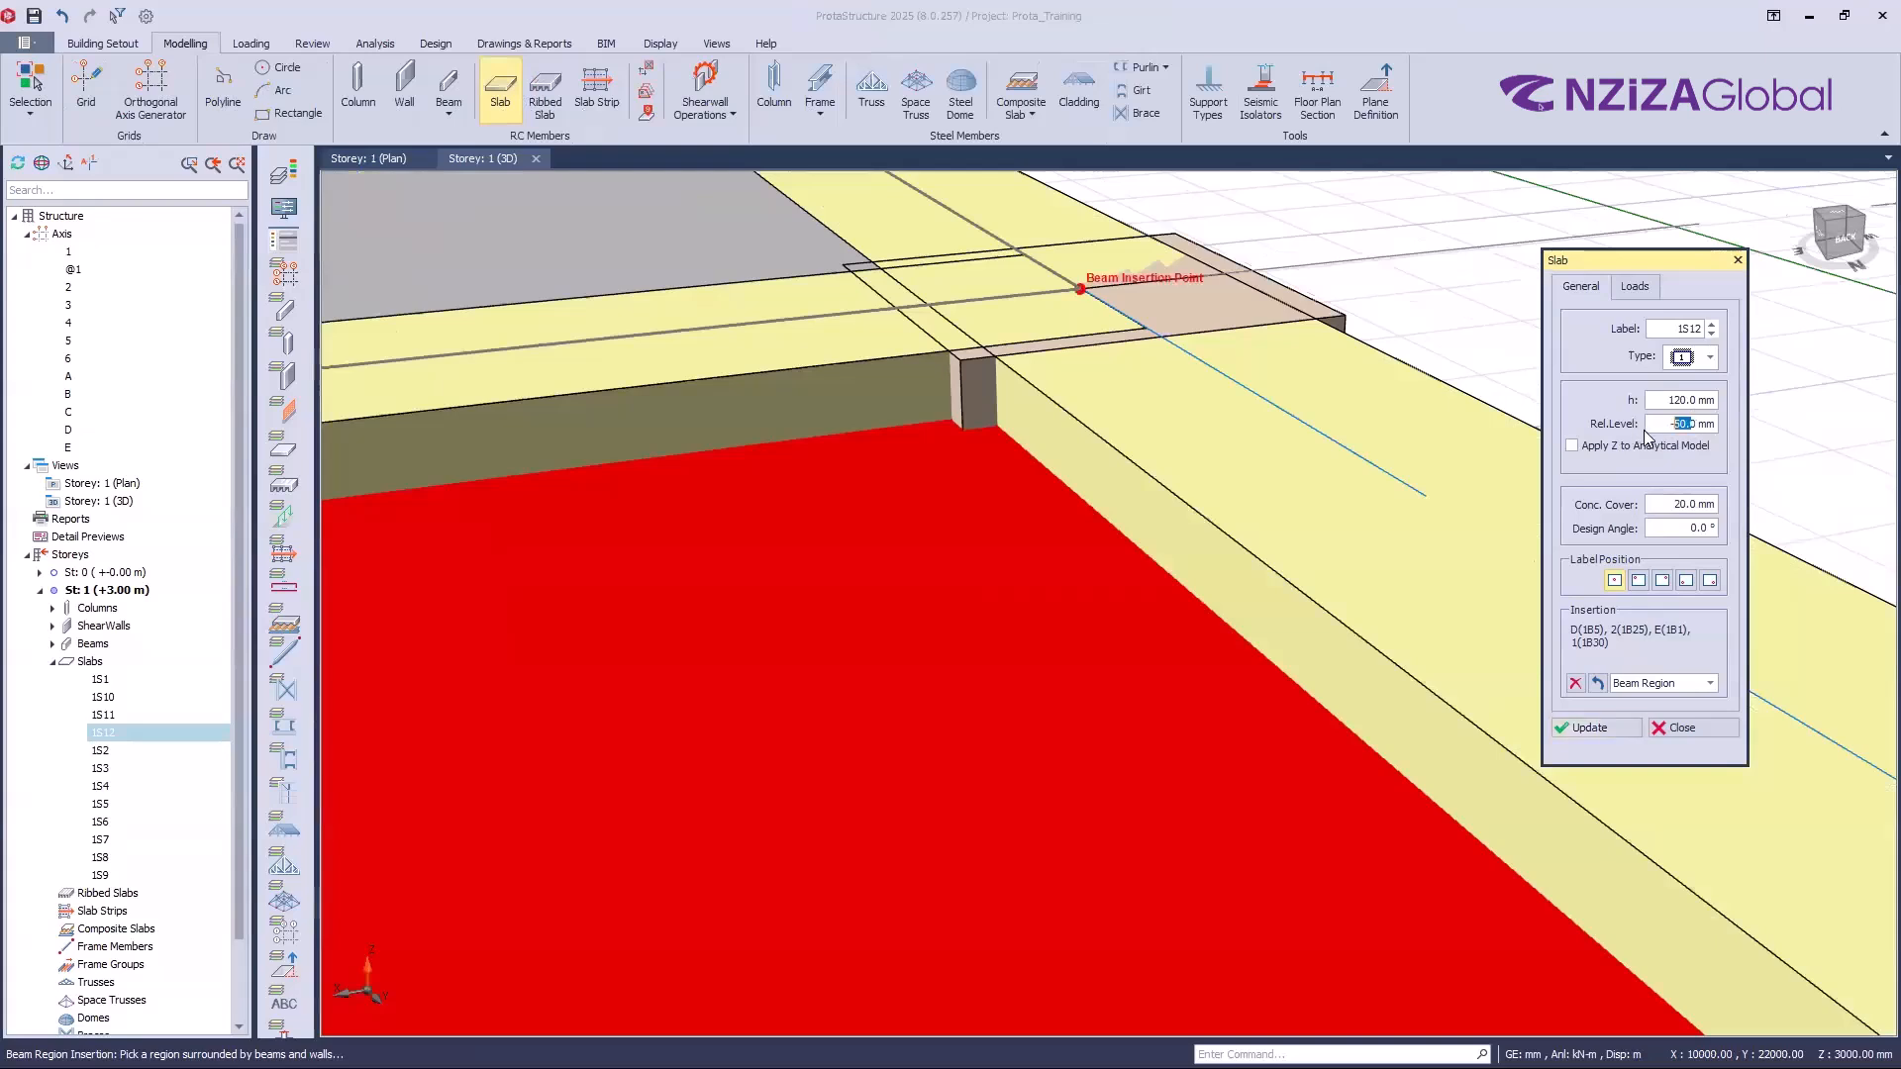
{"action": "type", "text": "-"}
{"action": "left_click", "coordinate": [1608, 729]}
Step: Lower slab 1S12 again by setting its relative level to -50 mm
{"action": "left_click", "coordinate": [1679, 427]}
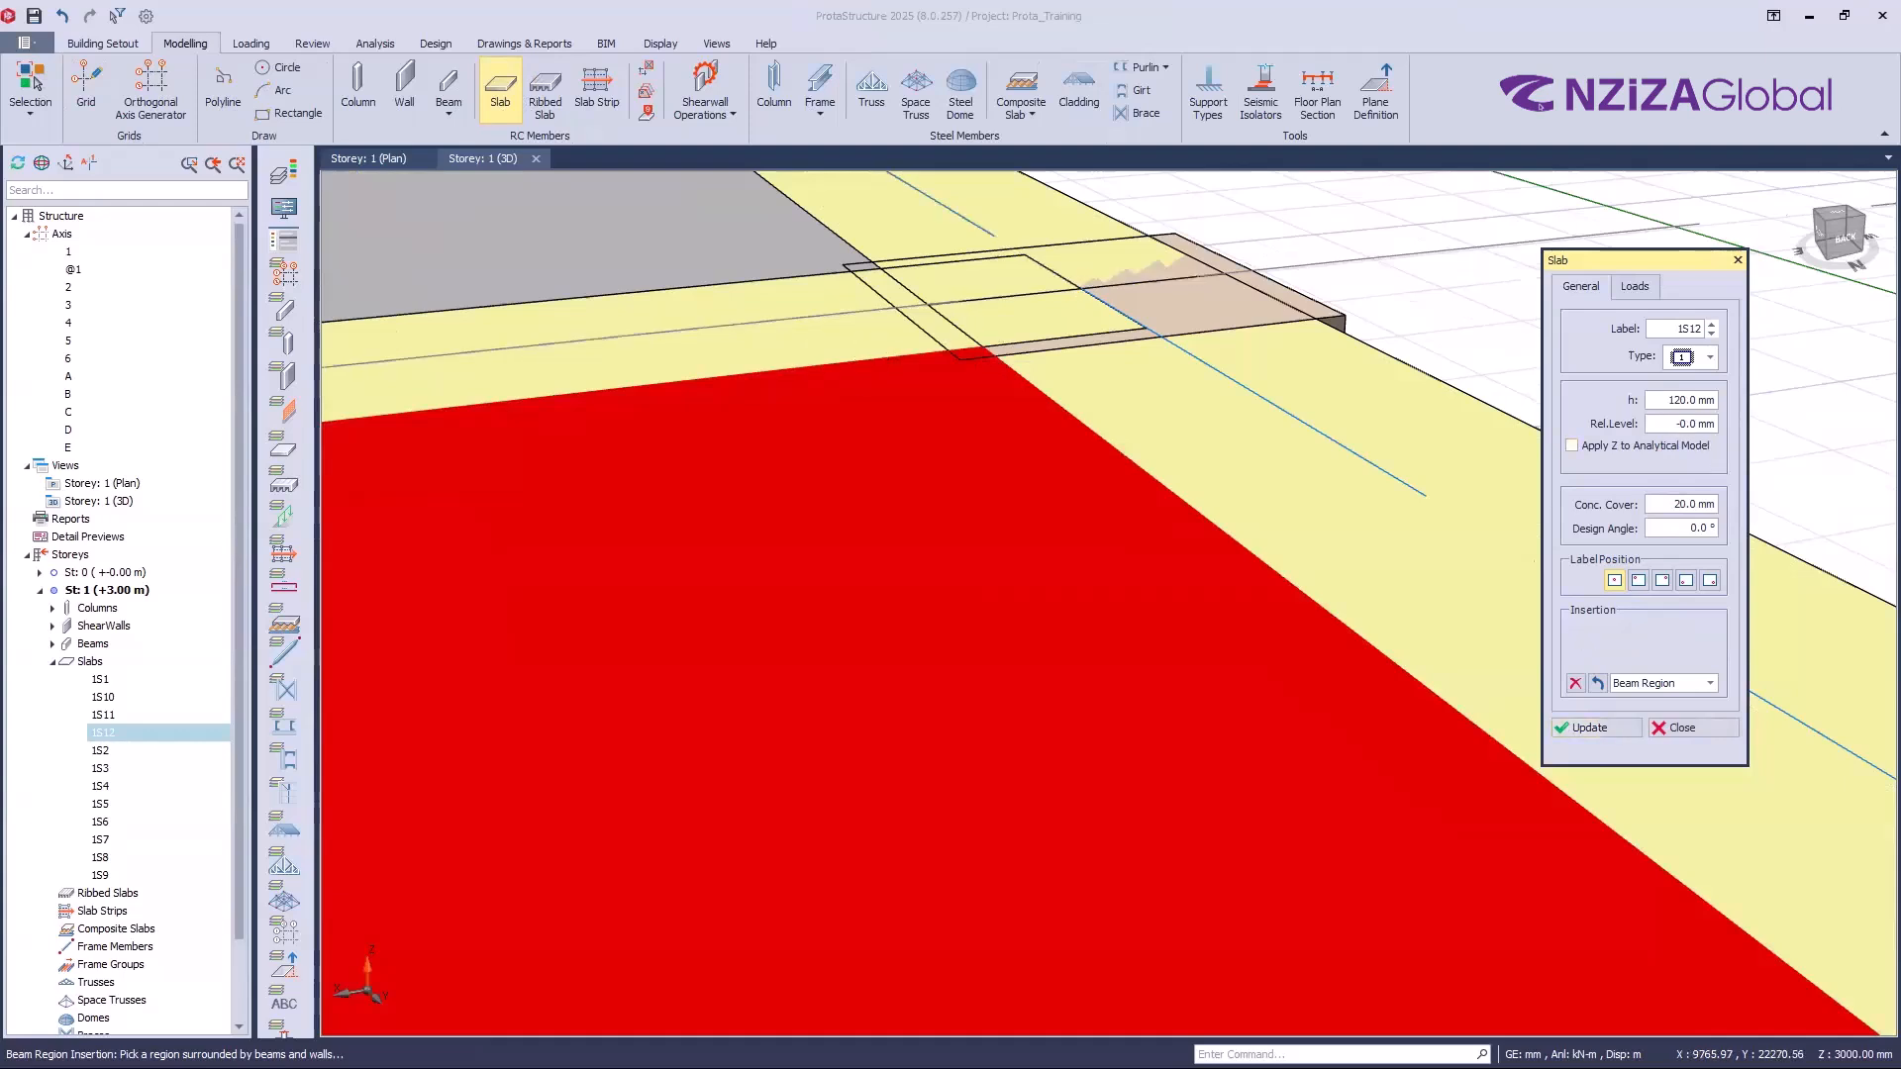
{"action": "type", "text": "500"}
{"action": "double_click", "coordinate": [1652, 426]}
{"action": "type", "text": "50"}
{"action": "left_click", "coordinate": [946, 474]}
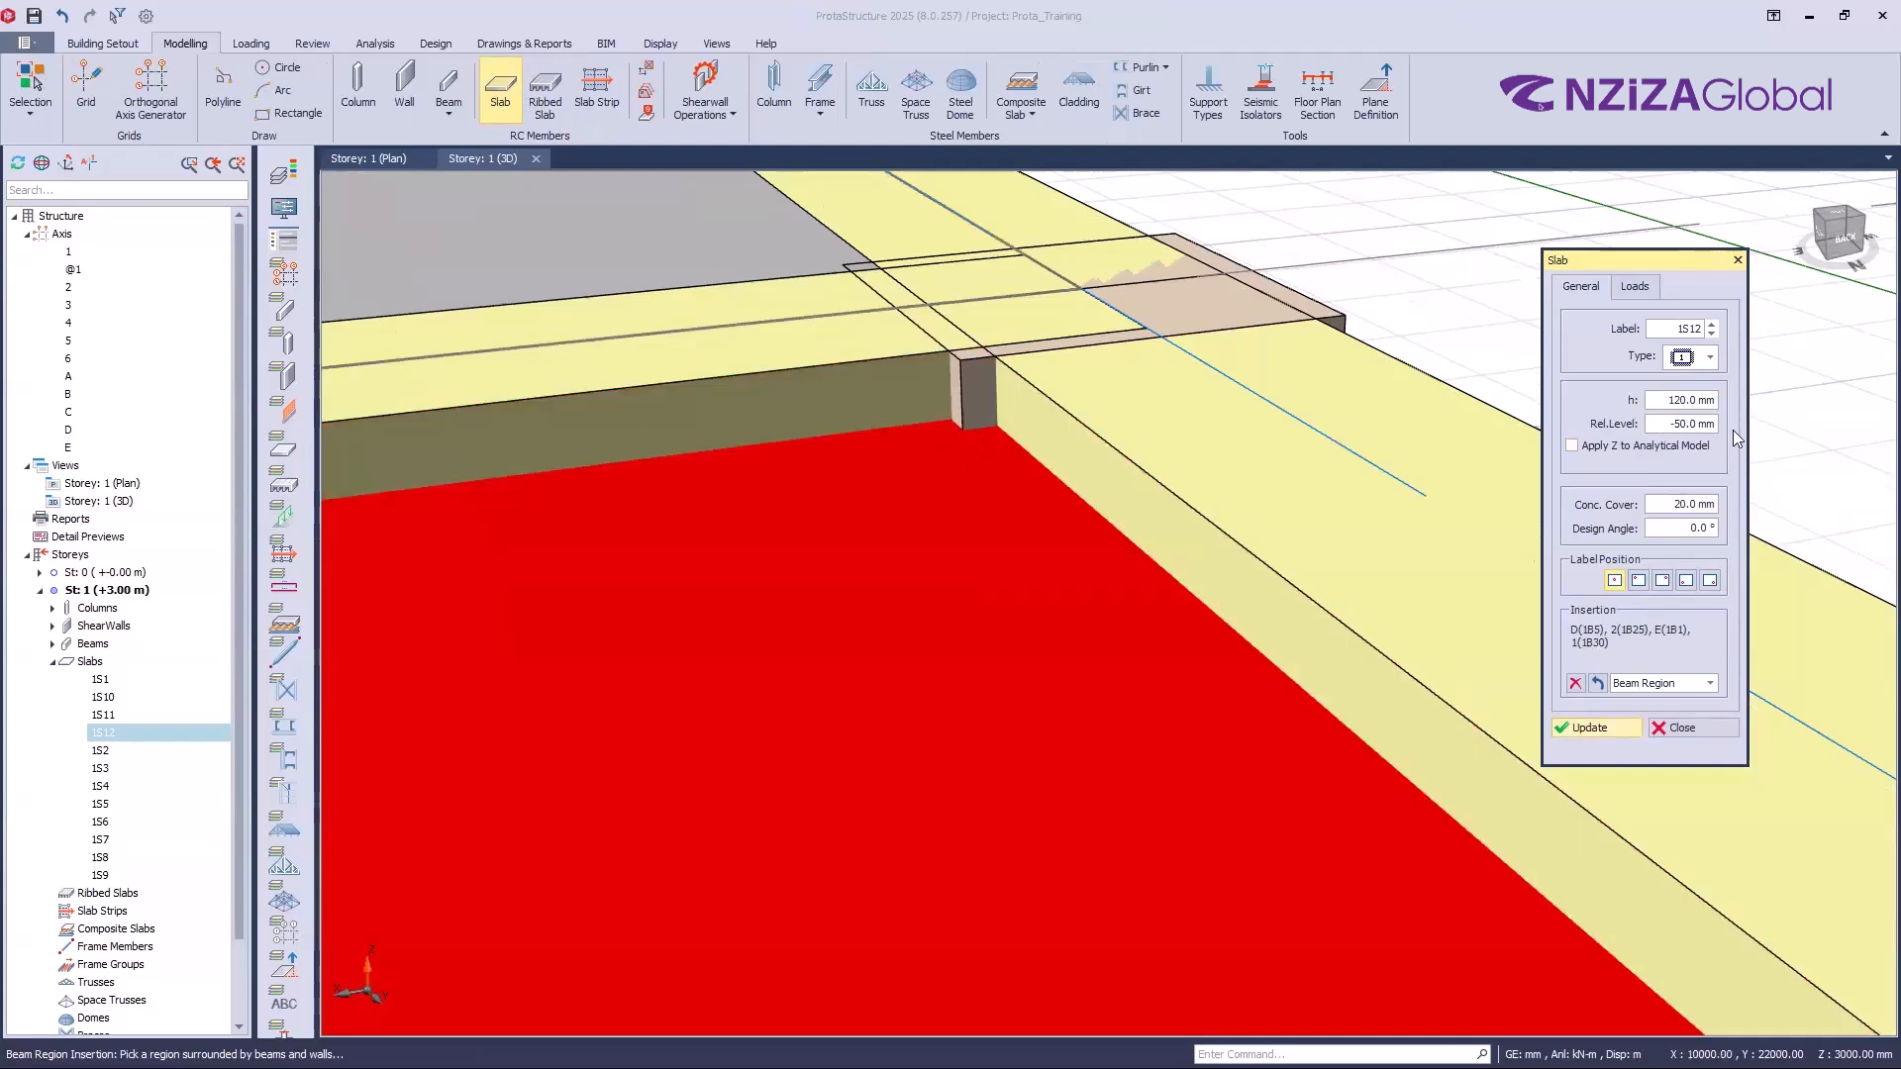
Step: Raise slab 1S12 above the beams with a relative level of 50 mm and inspect its corner edge
{"action": "left_click", "coordinate": [1647, 425]}
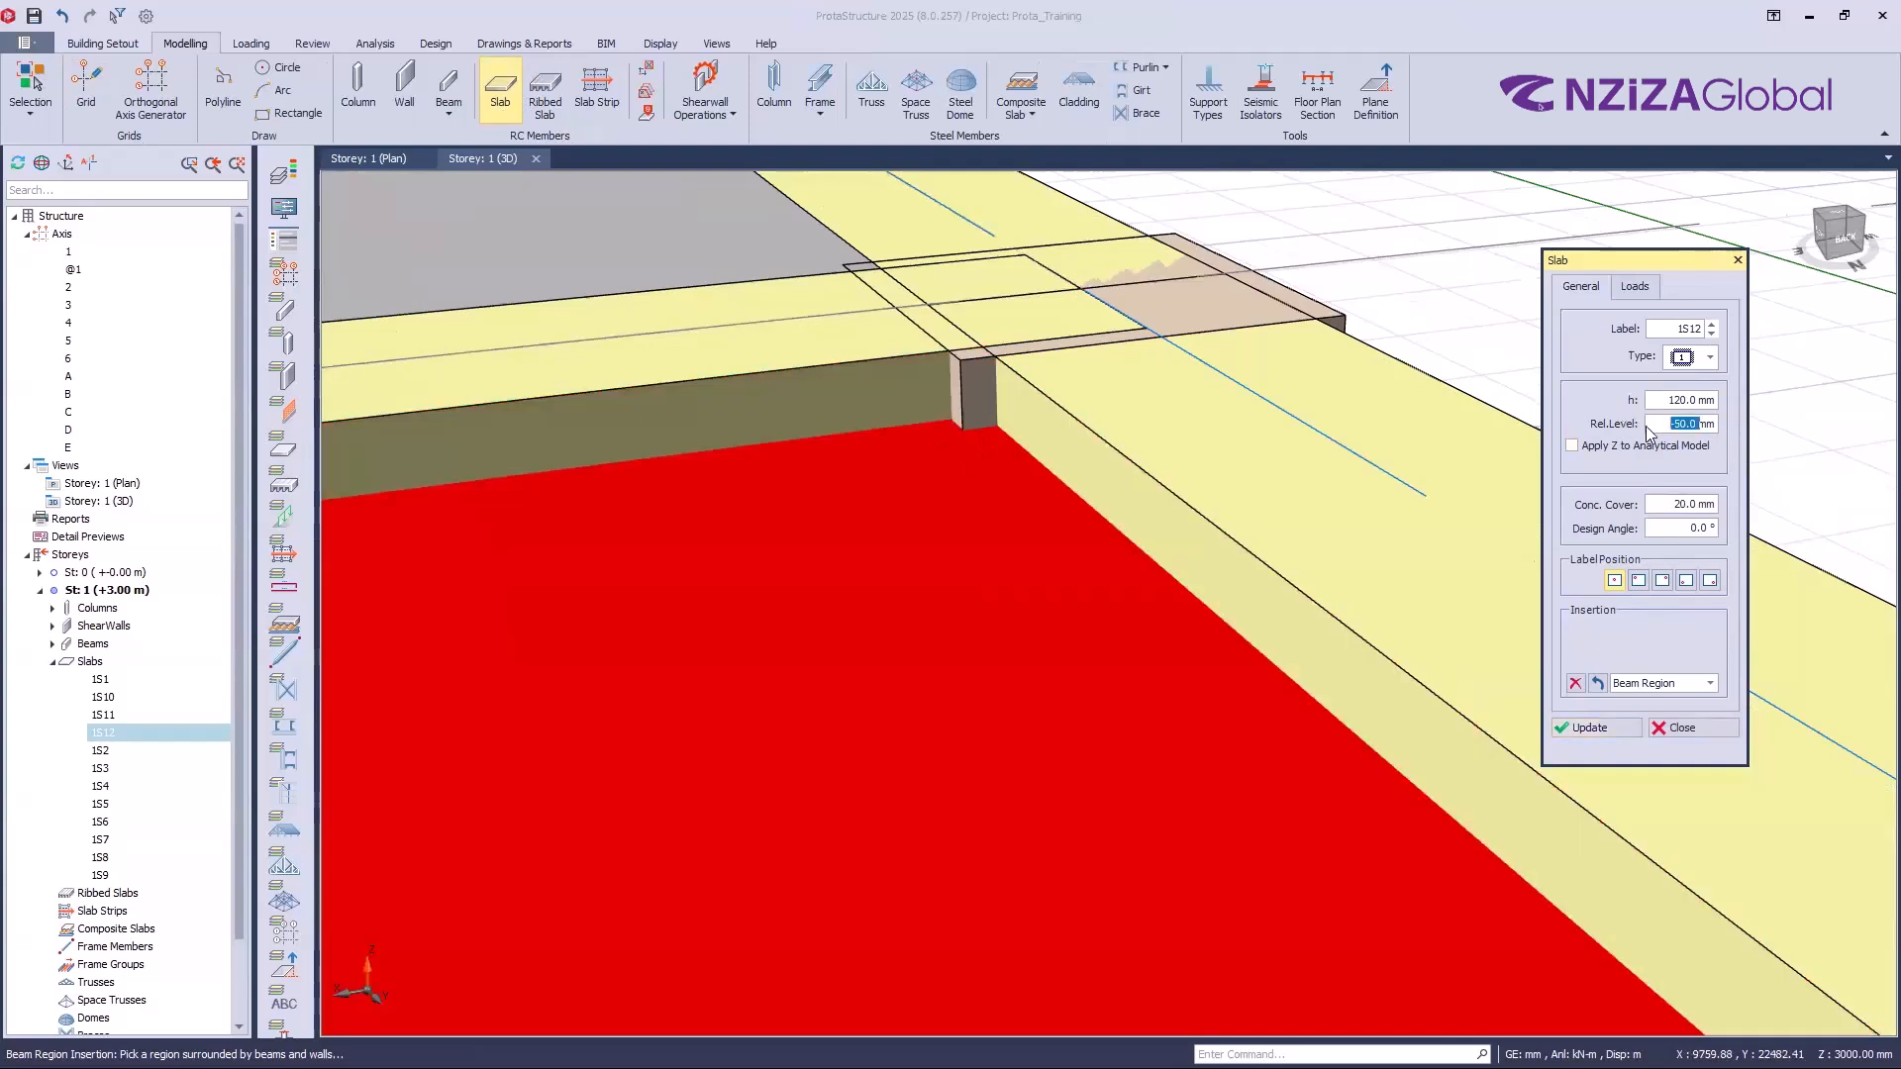
{"action": "type", "text": "-50"}
{"action": "left_click_drag", "start_coordinate": [1692, 424], "coordinate": [1635, 425]}
{"action": "left_click", "coordinate": [1716, 423]}
{"action": "key", "text": "Delete"}
{"action": "left_click", "coordinate": [1614, 728]}
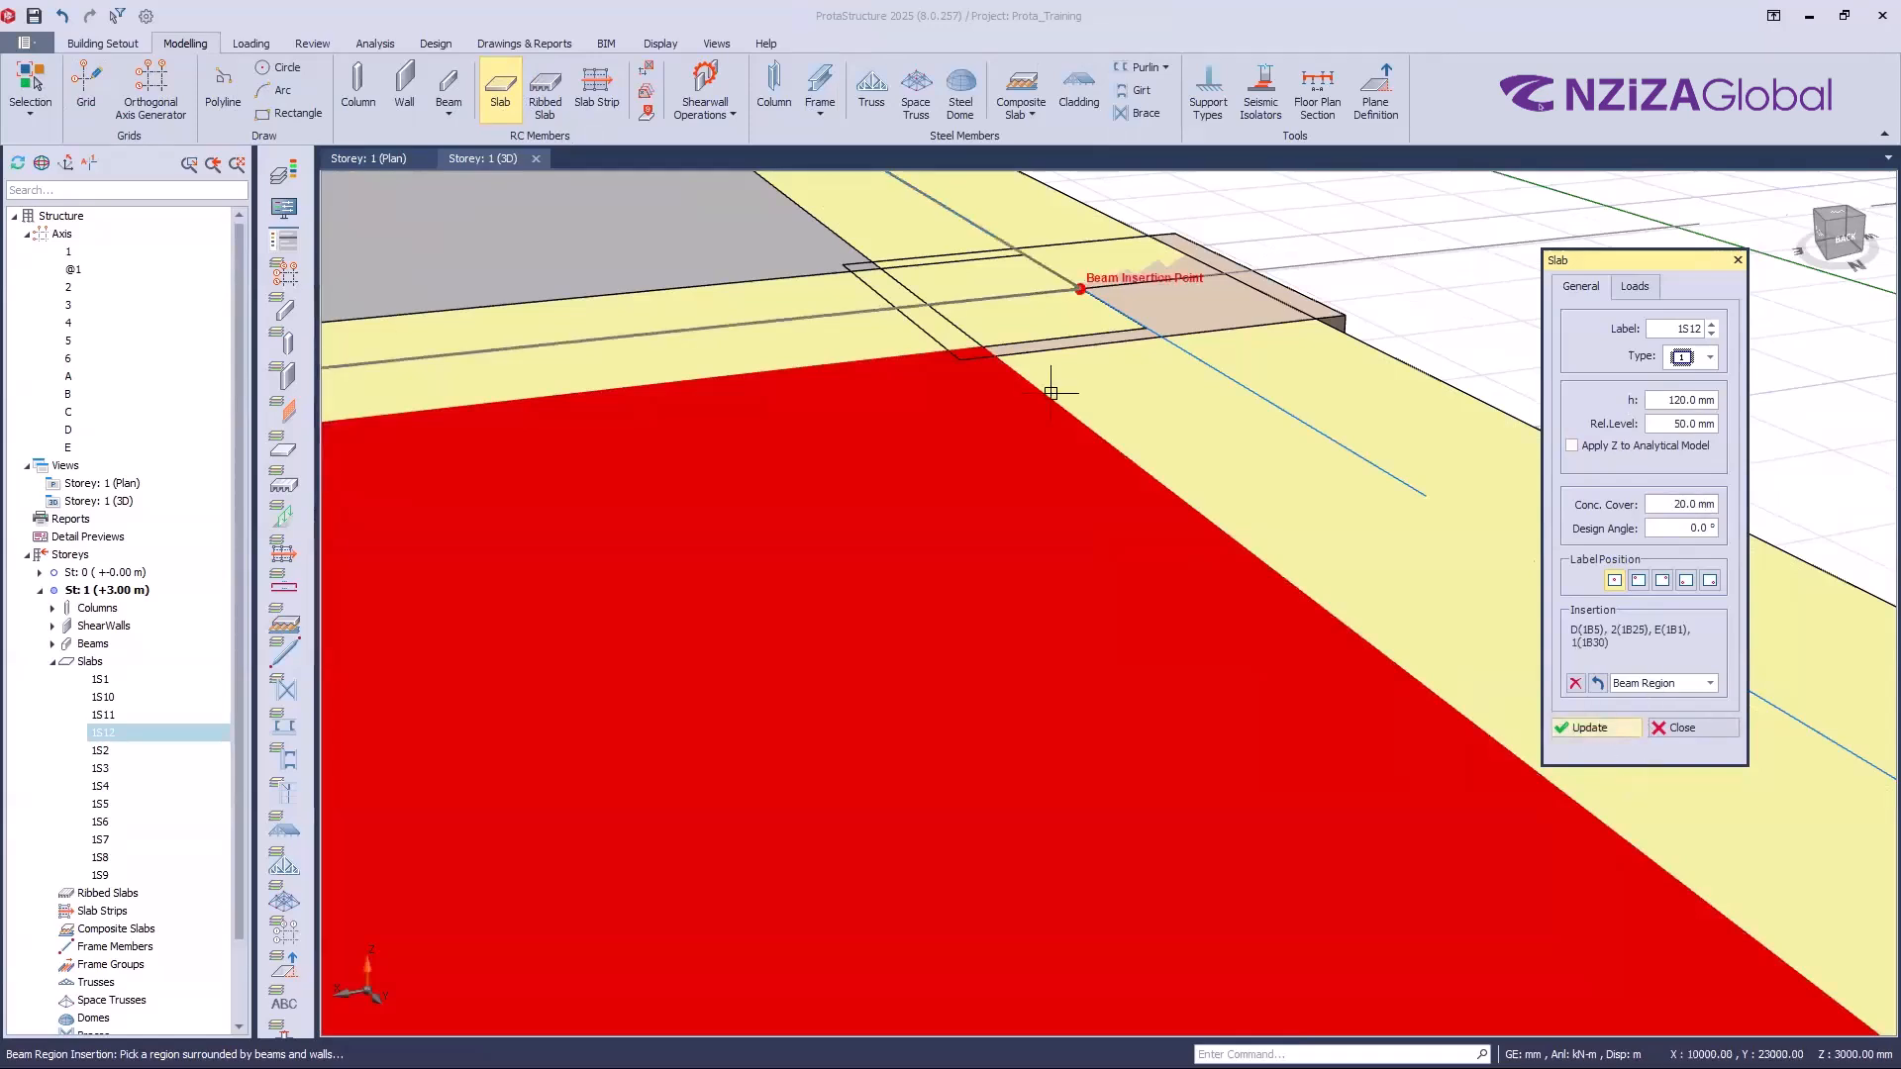
{"action": "left_click", "coordinate": [954, 284]}
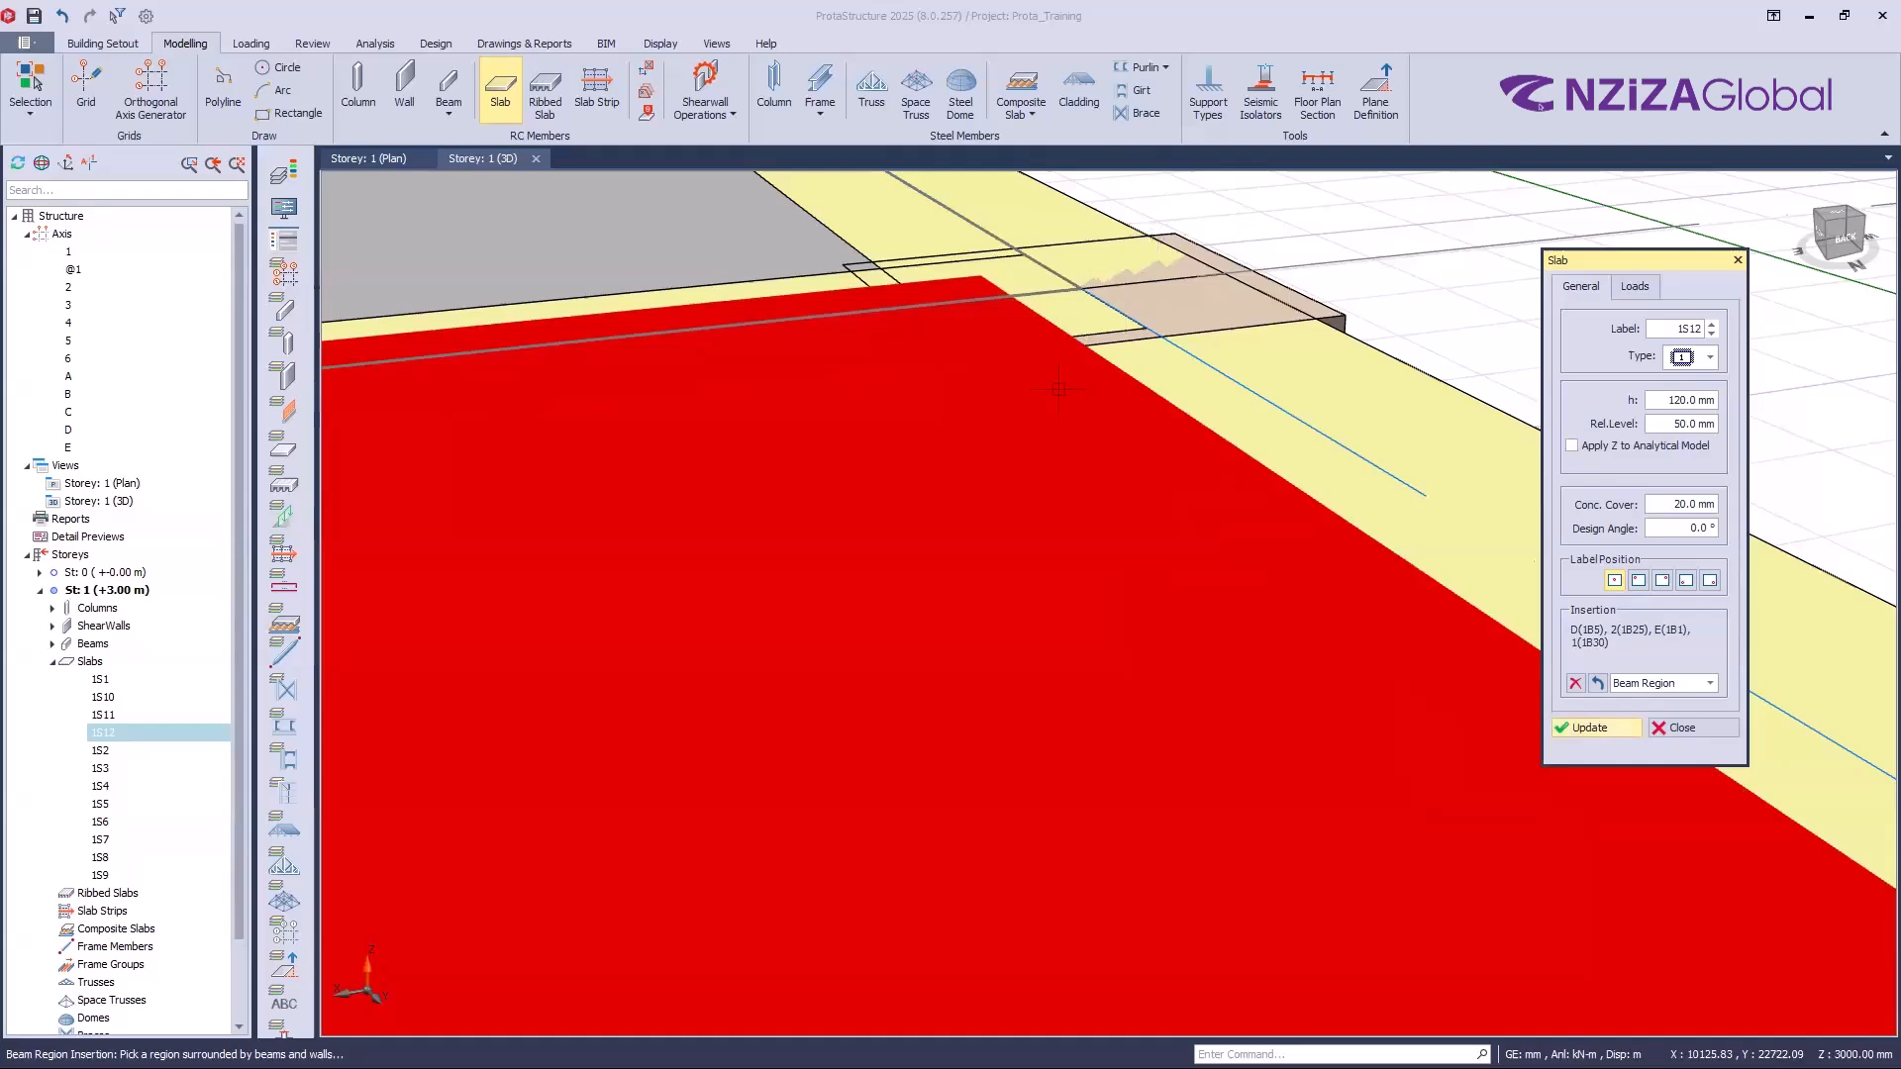
{"action": "scroll", "coordinate": [946, 286], "scroll_direction": "down", "scroll_amount": 5}
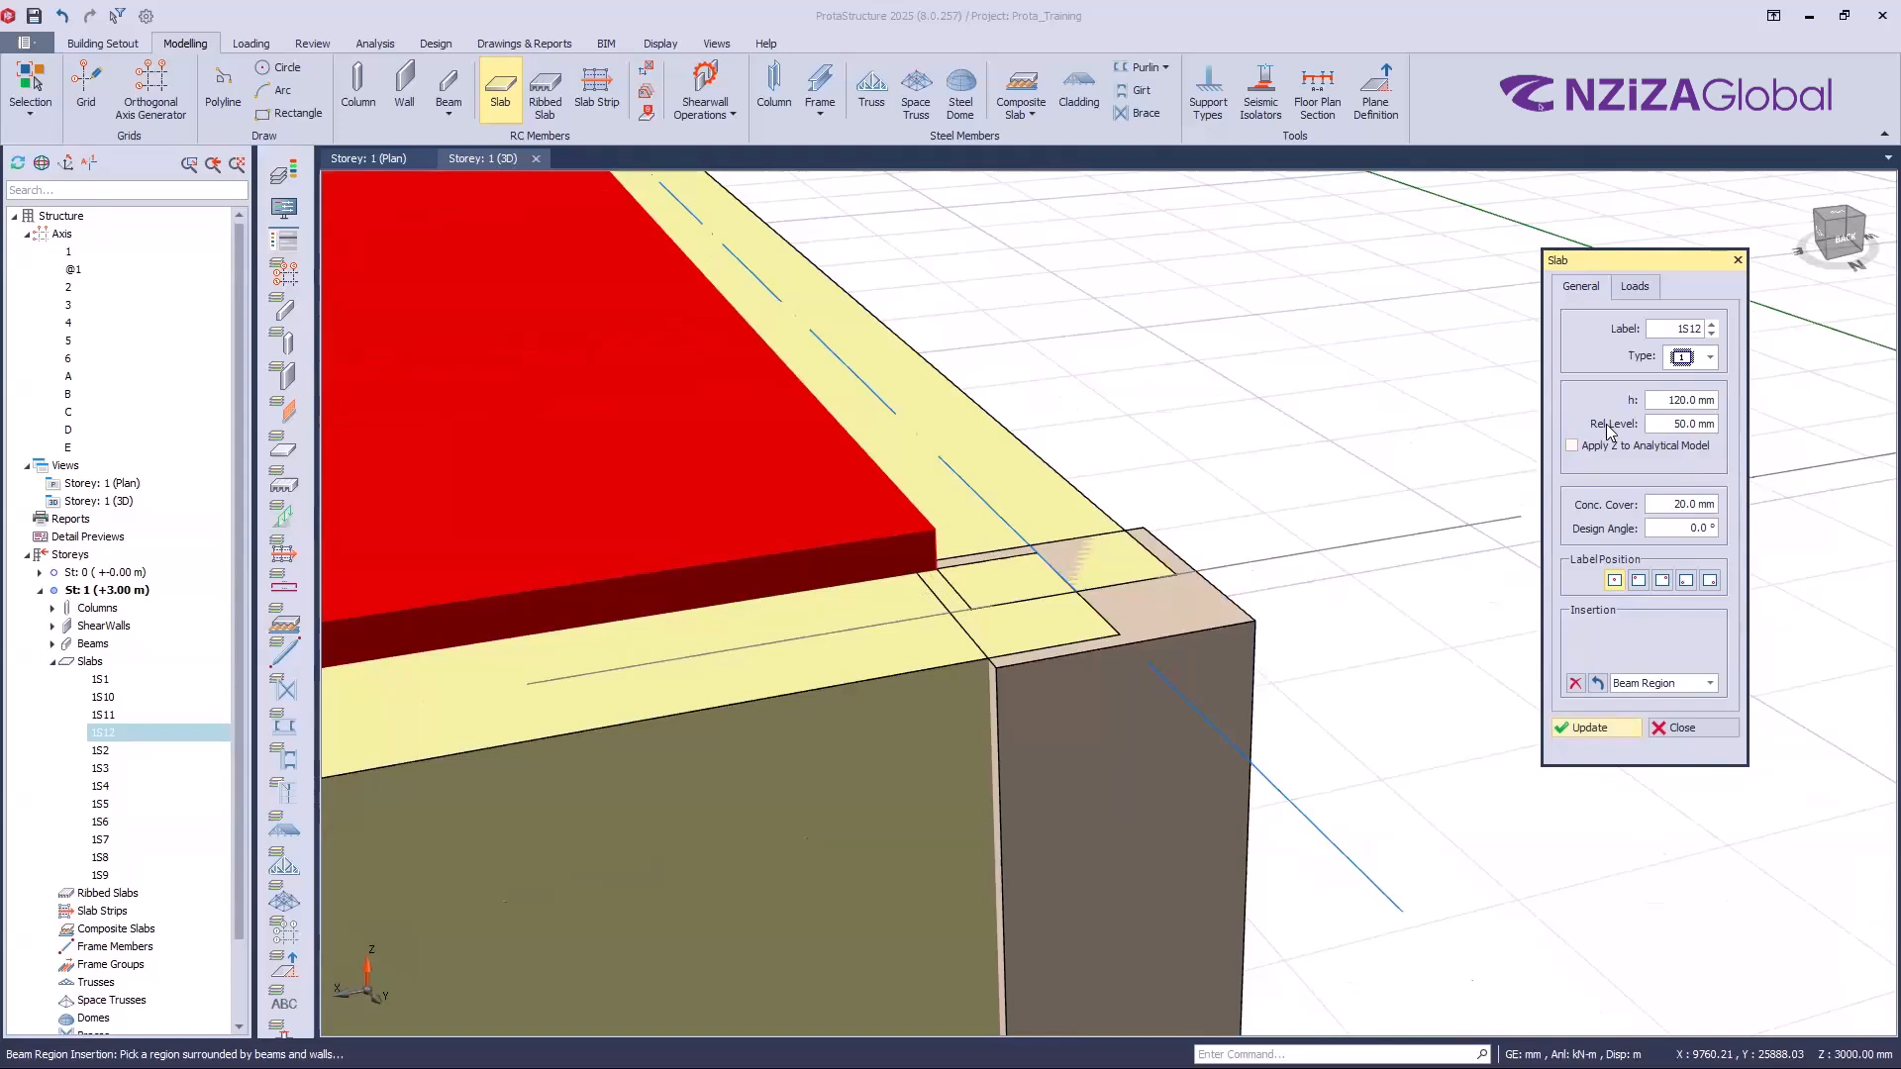
Step: Return slab 1S12 to a relative level of 0 mm and inspect it against the surrounding beams
{"action": "left_click", "coordinate": [1719, 426]}
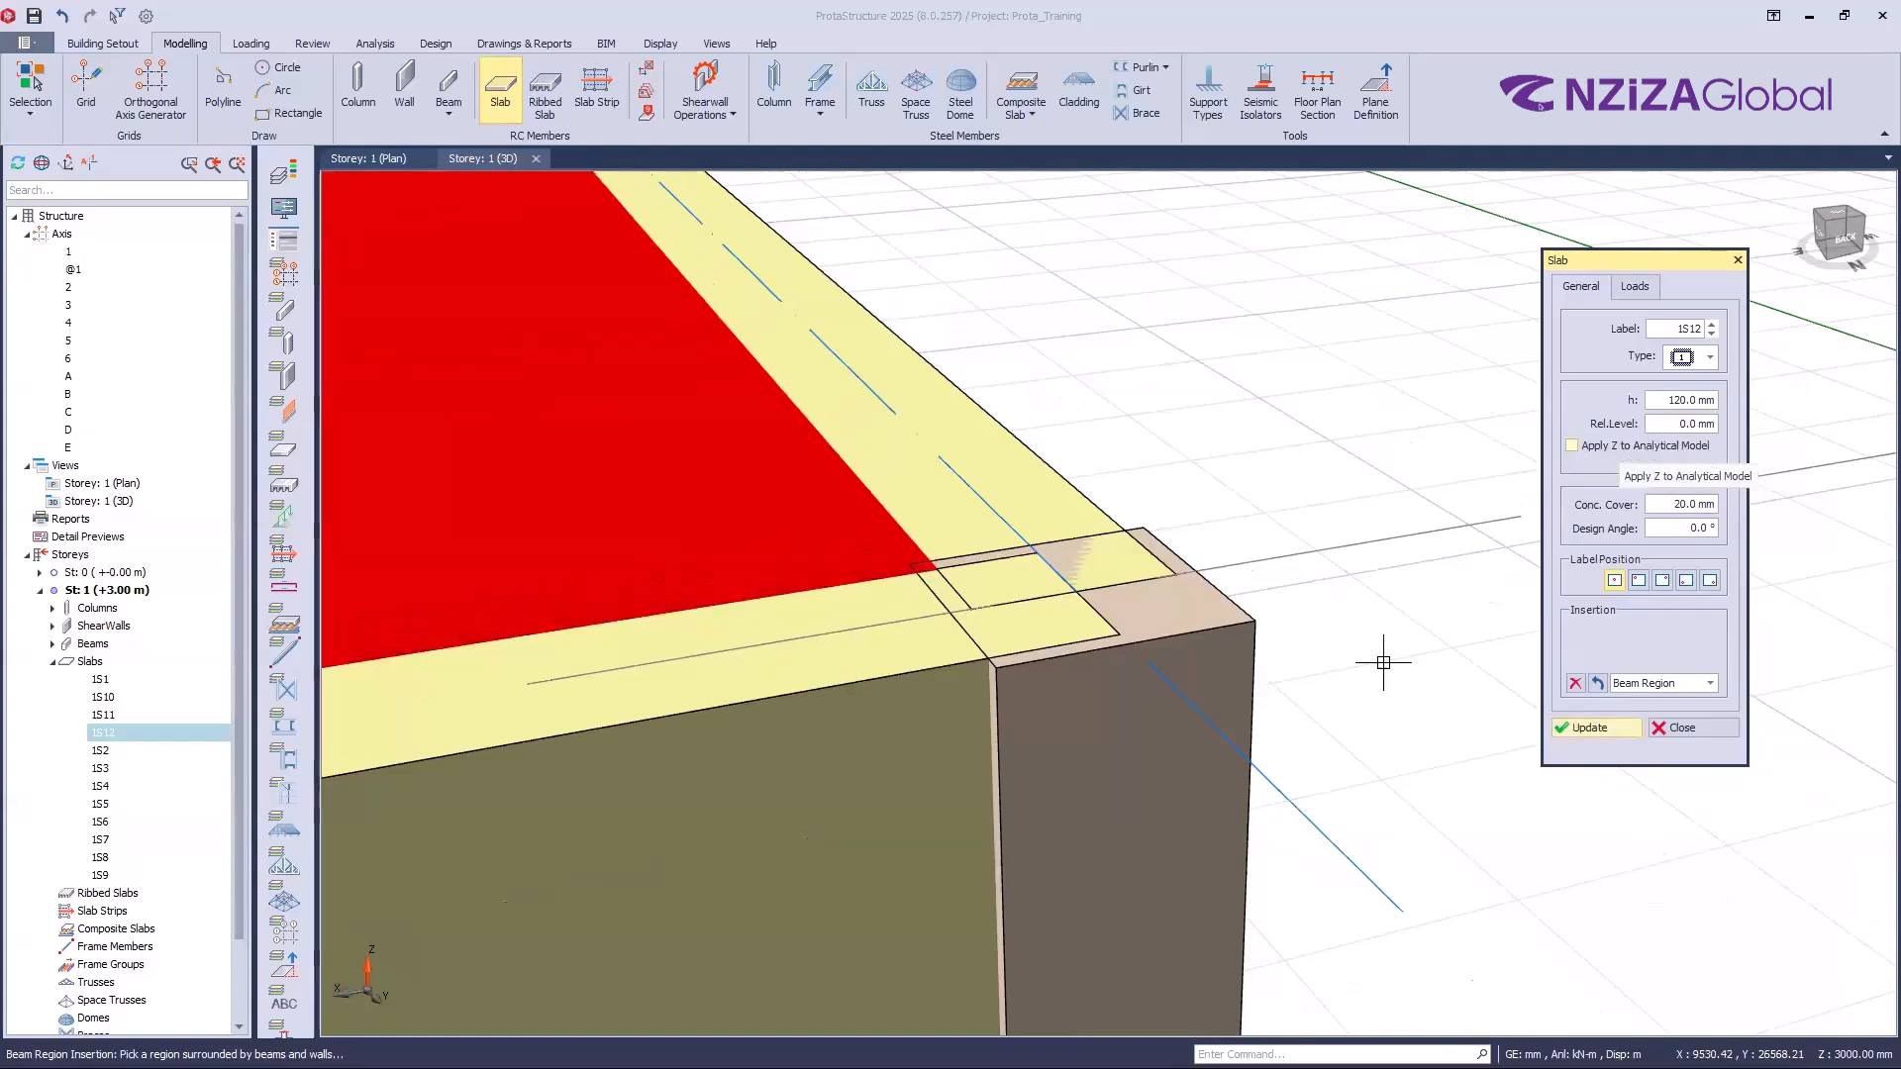
{"action": "scroll", "coordinate": [1132, 497], "scroll_direction": "down", "scroll_amount": 2}
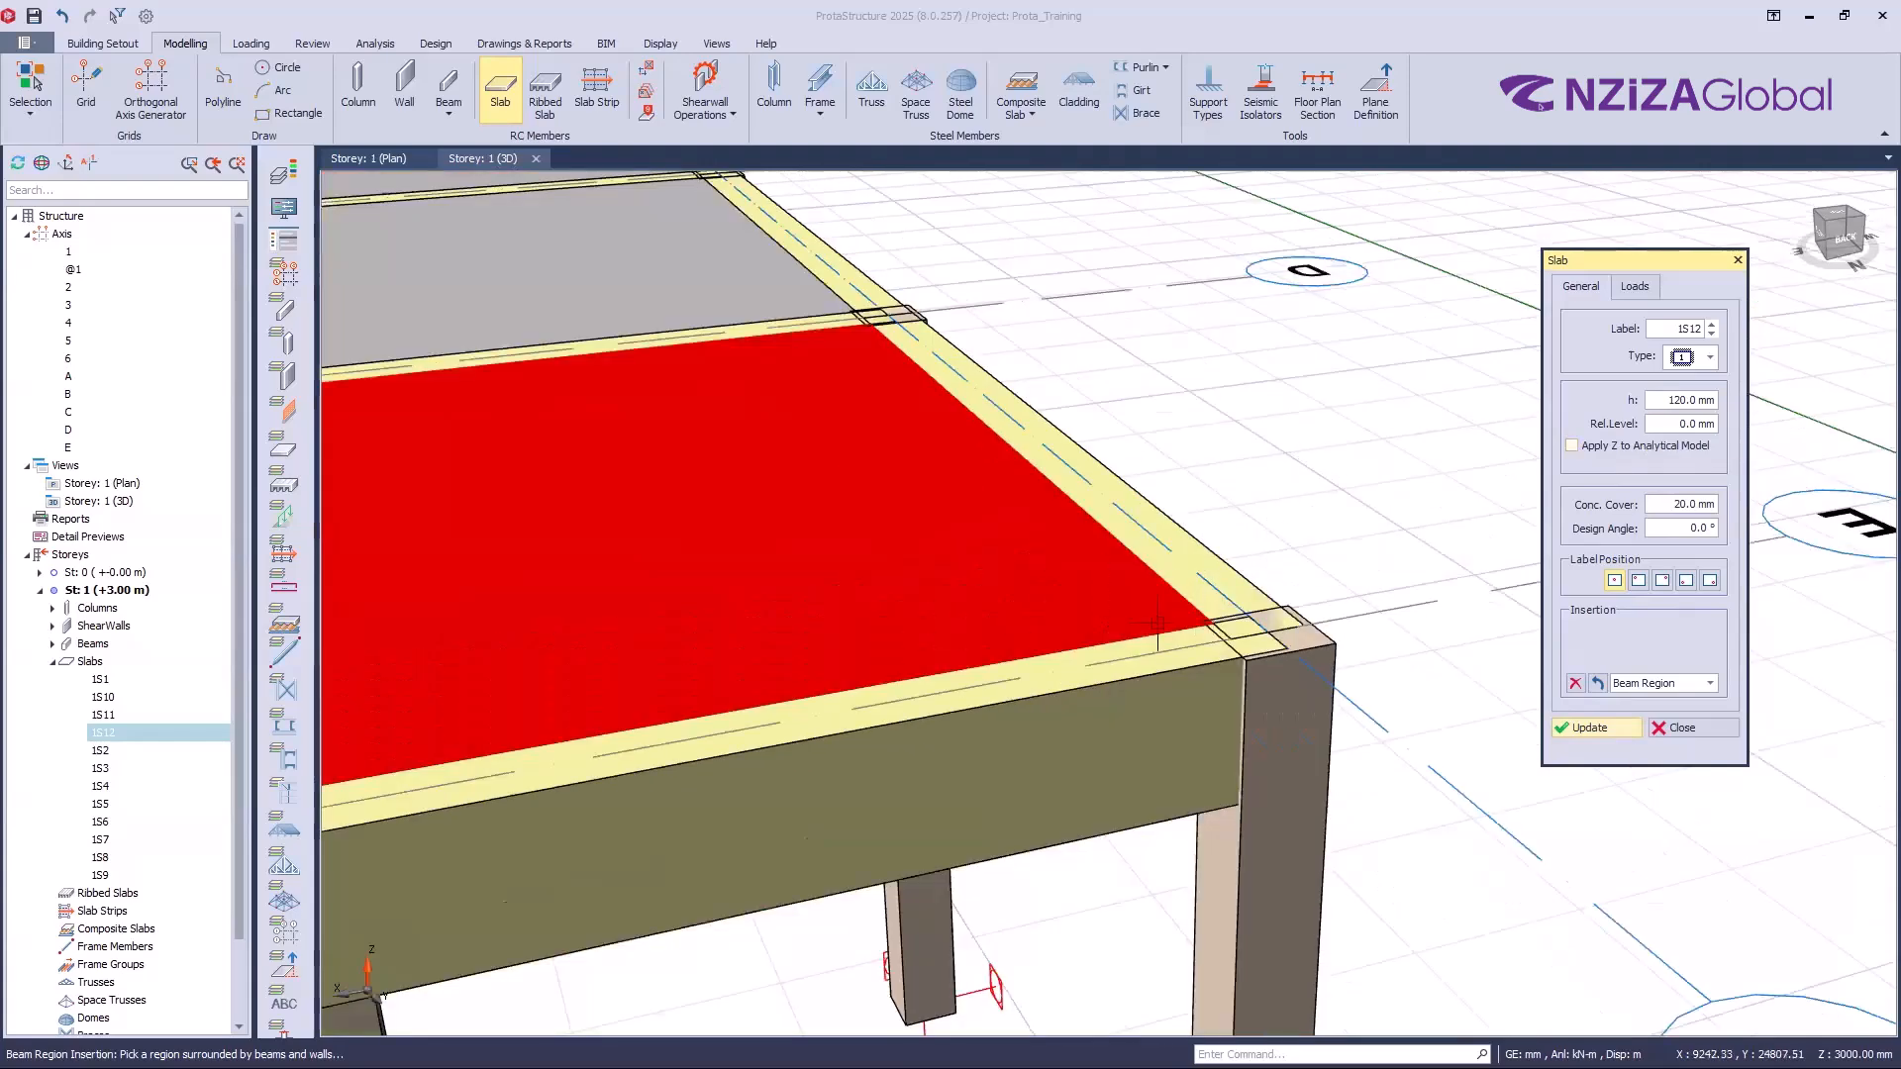
{"action": "scroll", "coordinate": [1272, 594], "scroll_direction": "down", "scroll_amount": 1}
{"action": "scroll", "coordinate": [1228, 591], "scroll_direction": "up", "scroll_amount": 3}
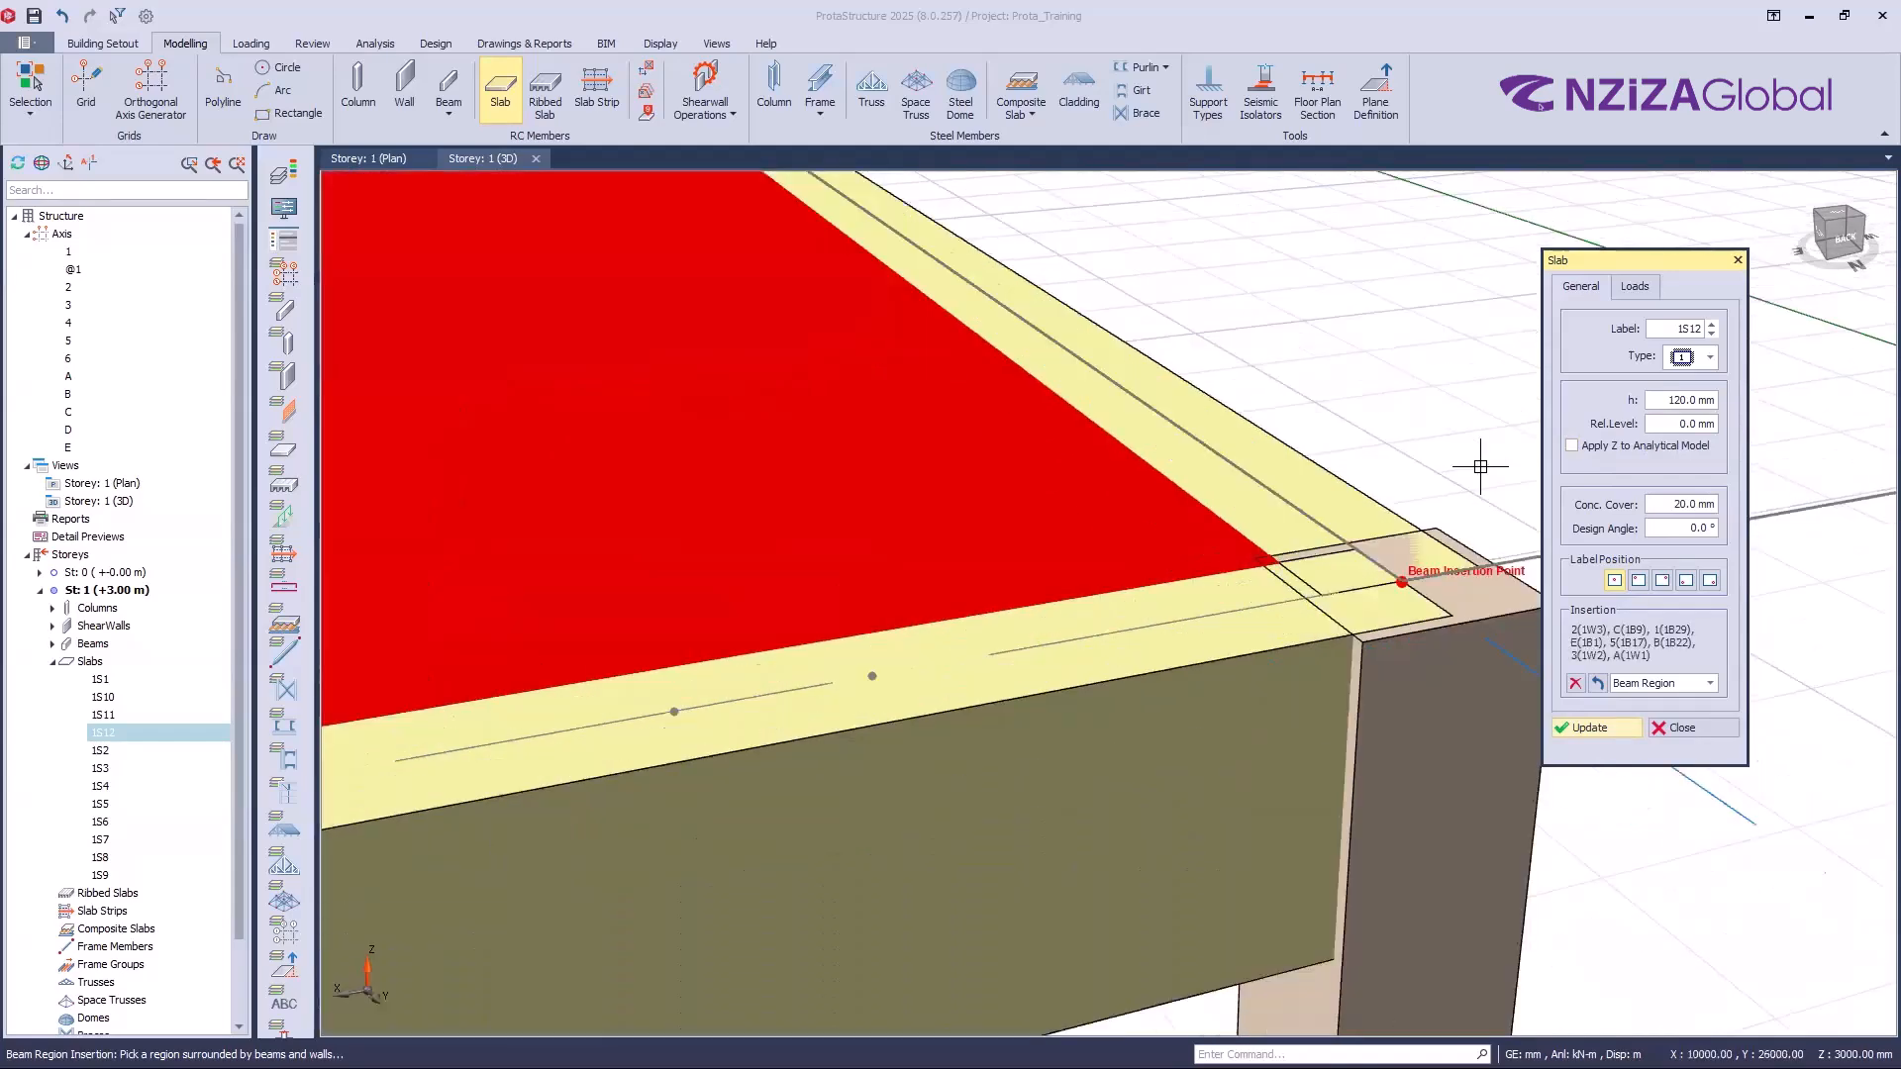
Step: Turn the Apply Z to Analytical Model option on for slab 1S12 and clear it again
{"action": "left_click", "coordinate": [1681, 424]}
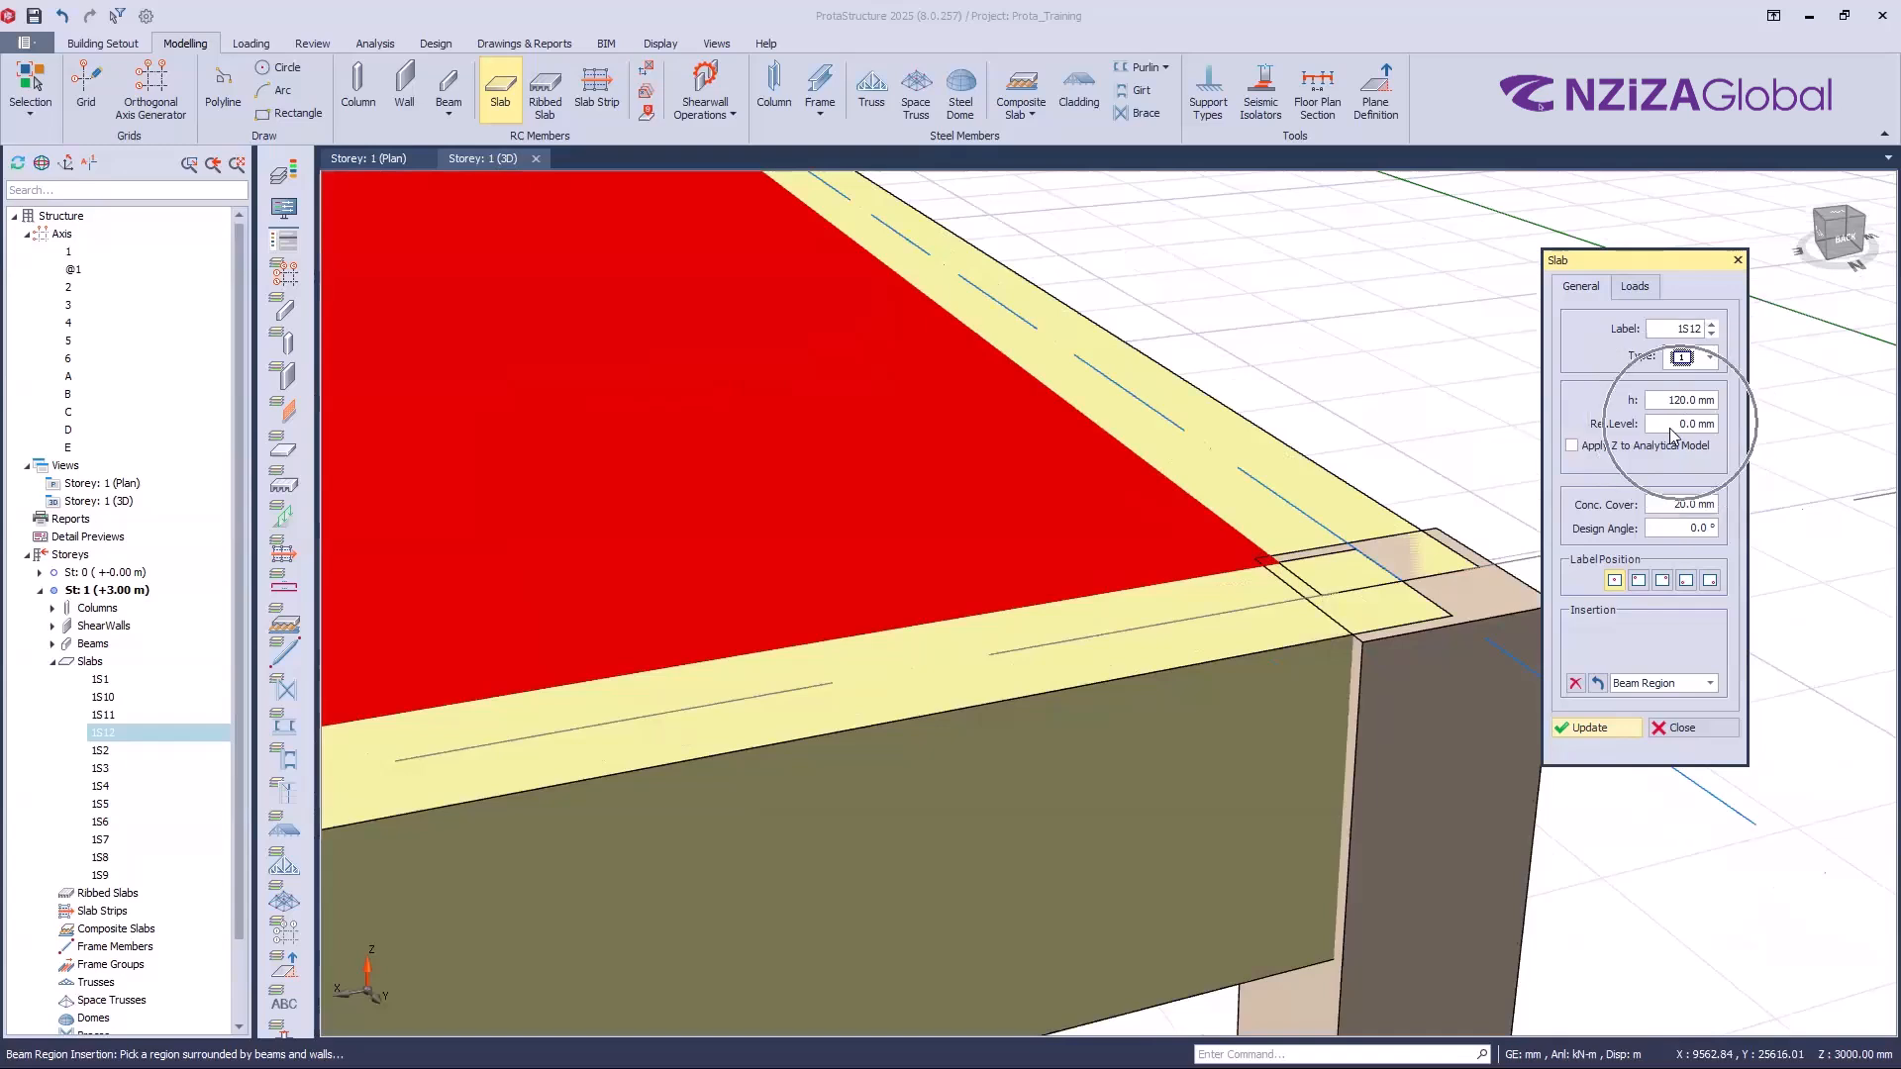
{"action": "left_click", "coordinate": [1573, 445]}
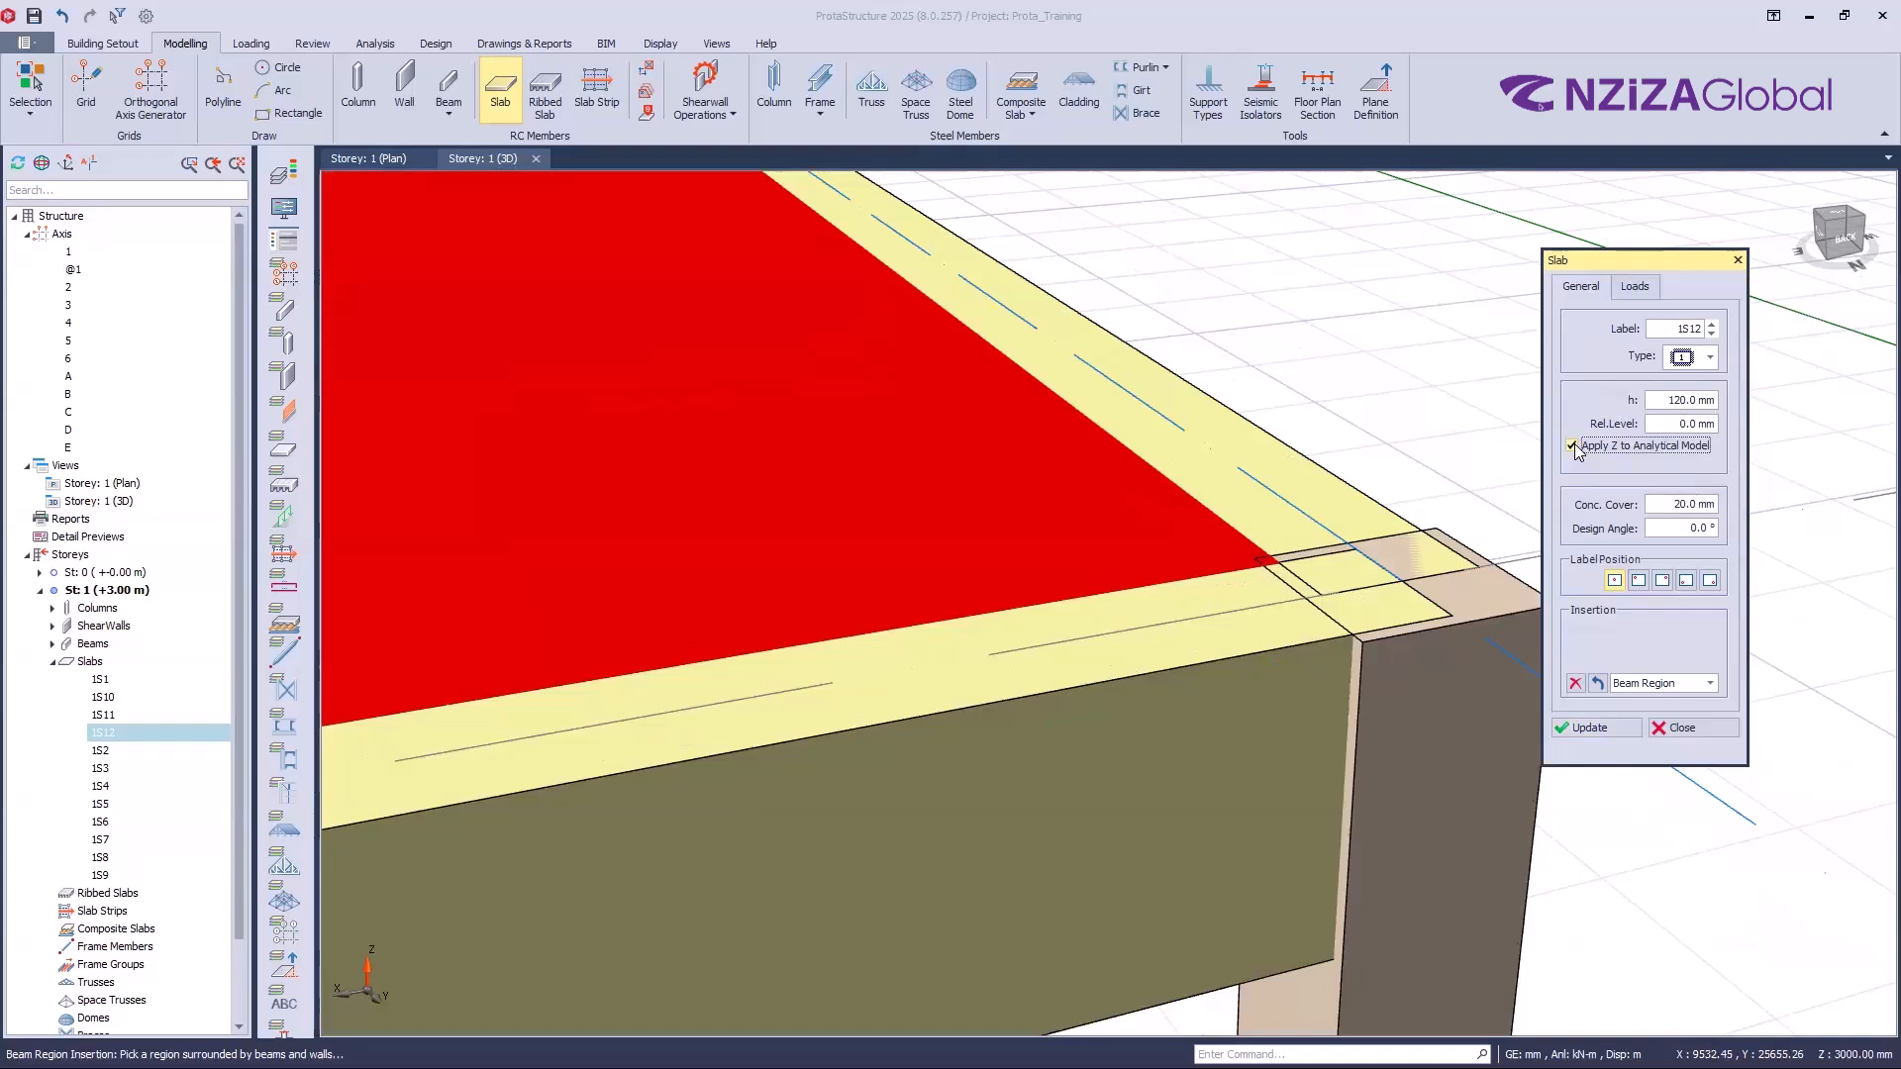
{"action": "left_click", "coordinate": [1572, 447]}
{"action": "left_click", "coordinate": [1641, 445]}
{"action": "scroll", "coordinate": [996, 538], "scroll_direction": "down", "scroll_amount": 2}
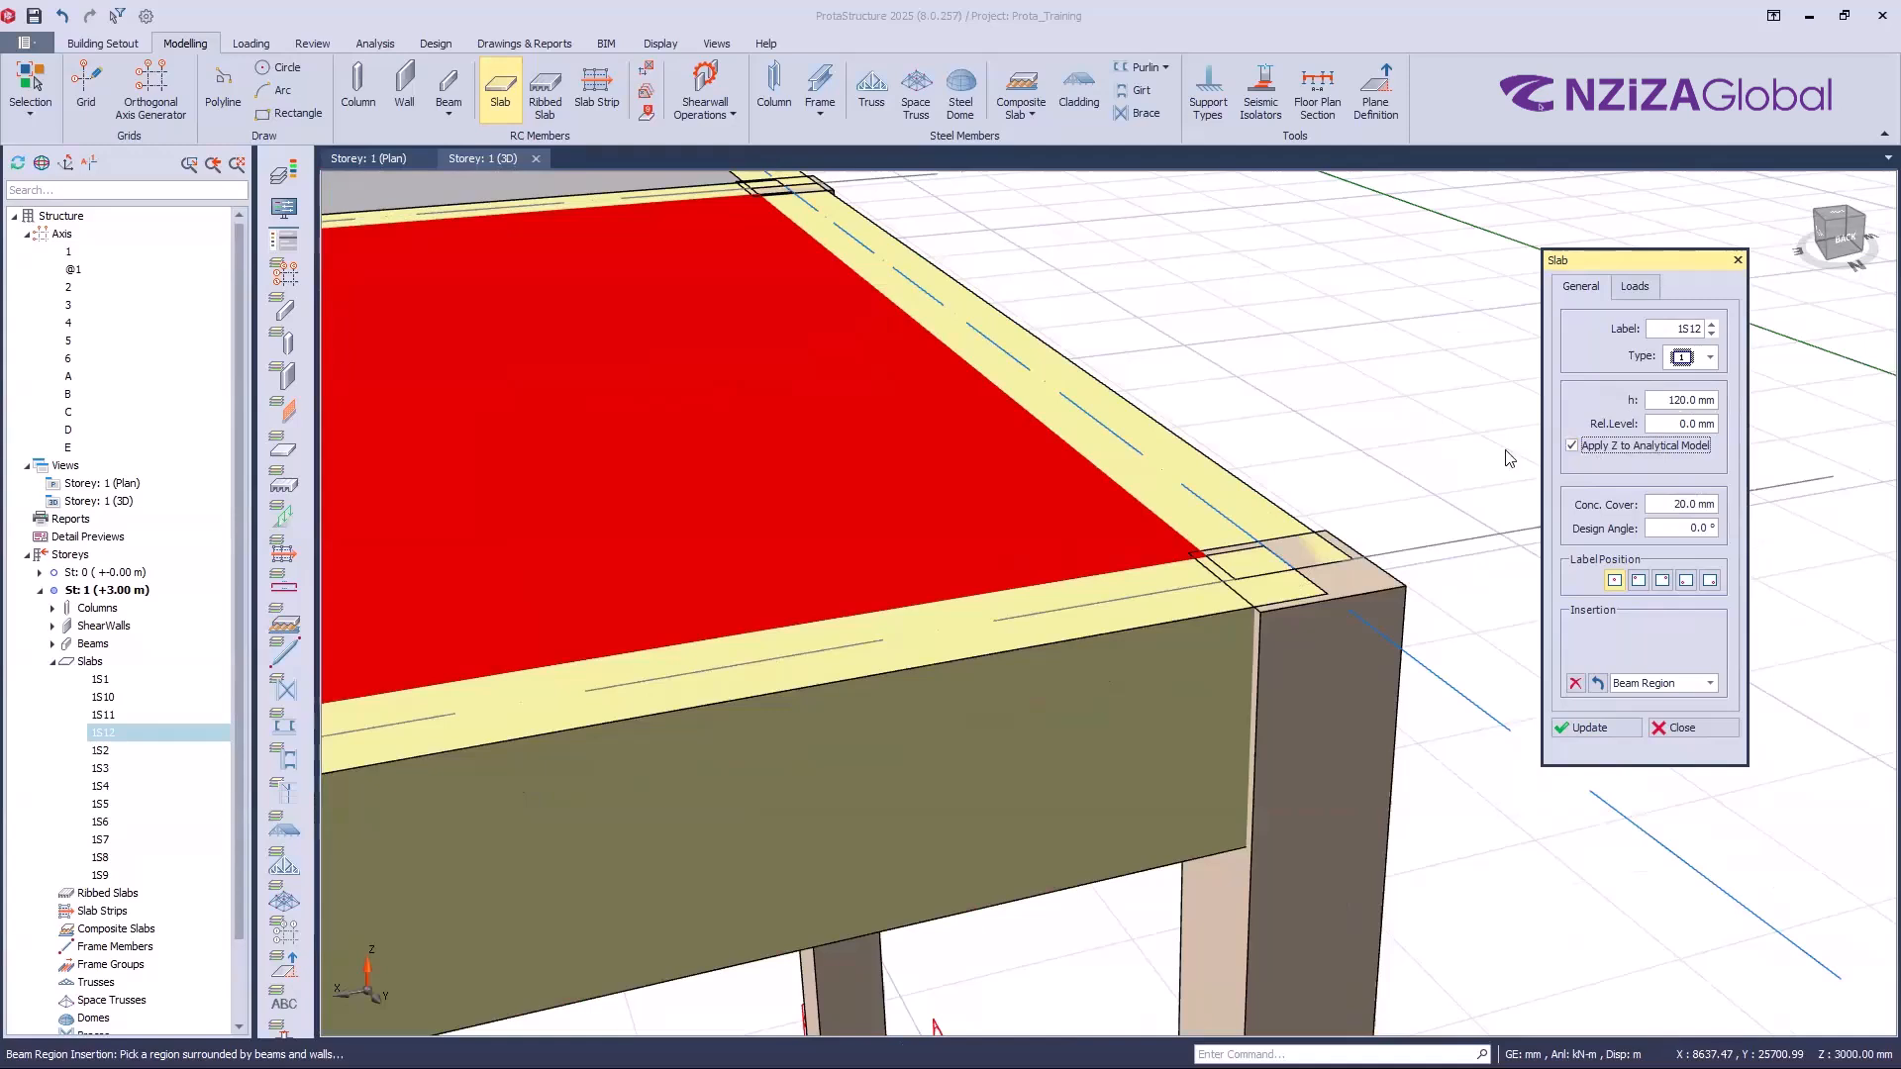
{"action": "left_click", "coordinate": [1573, 447]}
Step: Review the concrete cover and design angle settings of slab 1S12 and close its properties
{"action": "left_click", "coordinate": [1675, 509]}
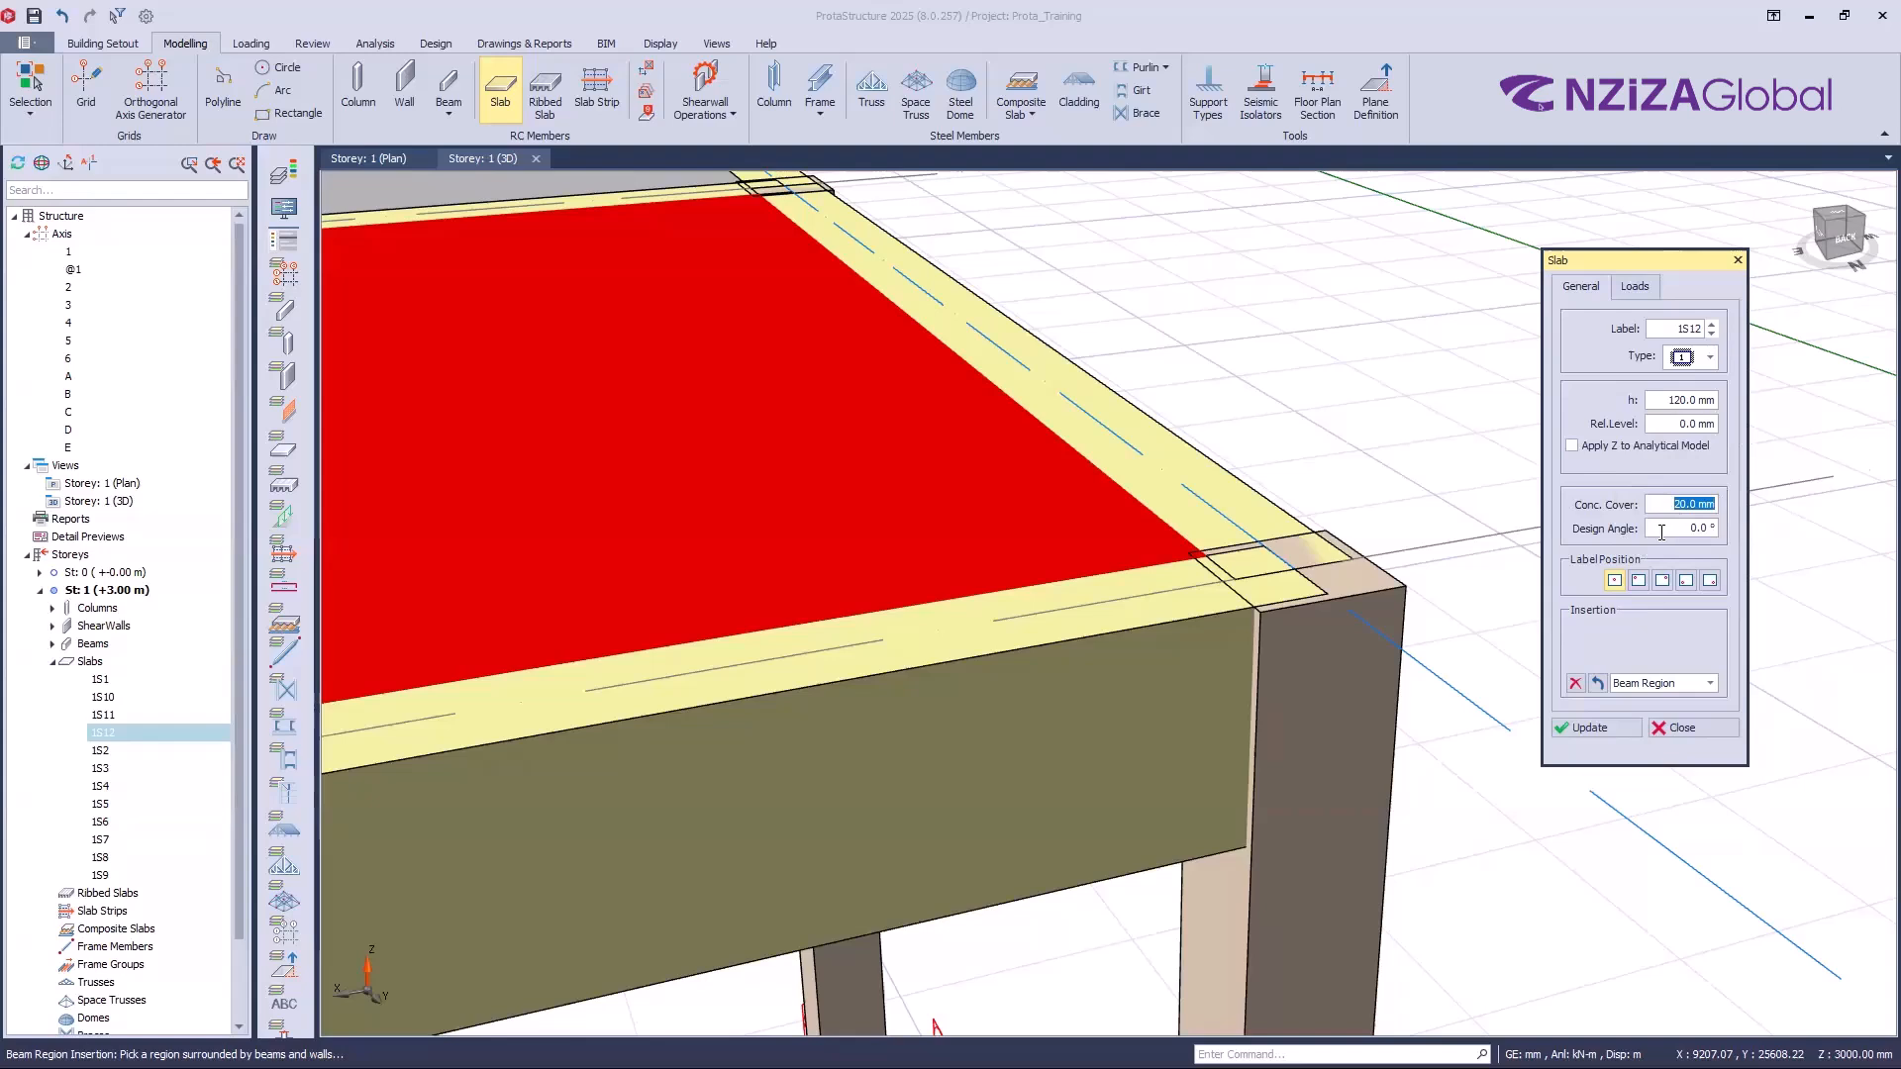
{"action": "left_click", "coordinate": [1661, 531]}
{"action": "left_click", "coordinate": [1736, 259]}
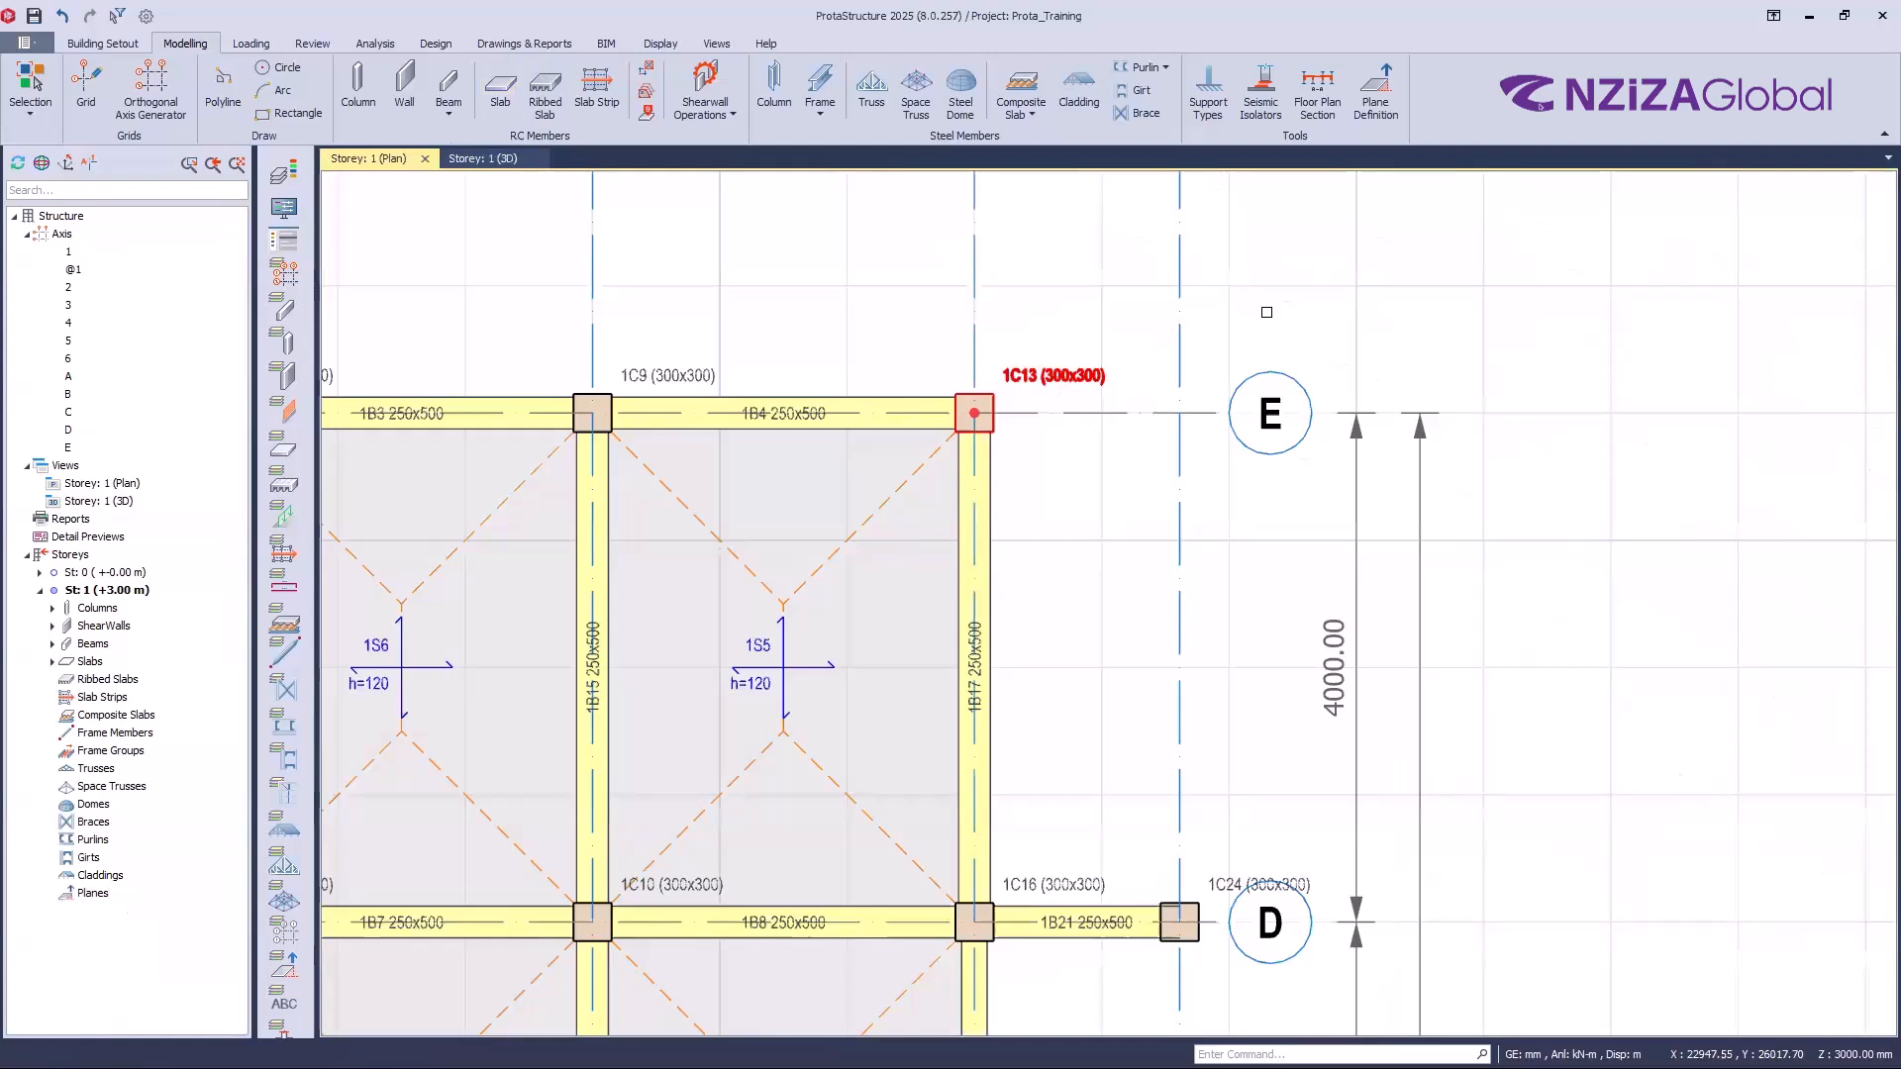
Step: Rotate column 1C13 at axis E by setting its angle to 45° and update it
{"action": "scroll", "coordinate": [1267, 312], "scroll_direction": "up", "scroll_amount": 3}
{"action": "double_click", "coordinate": [1107, 489]}
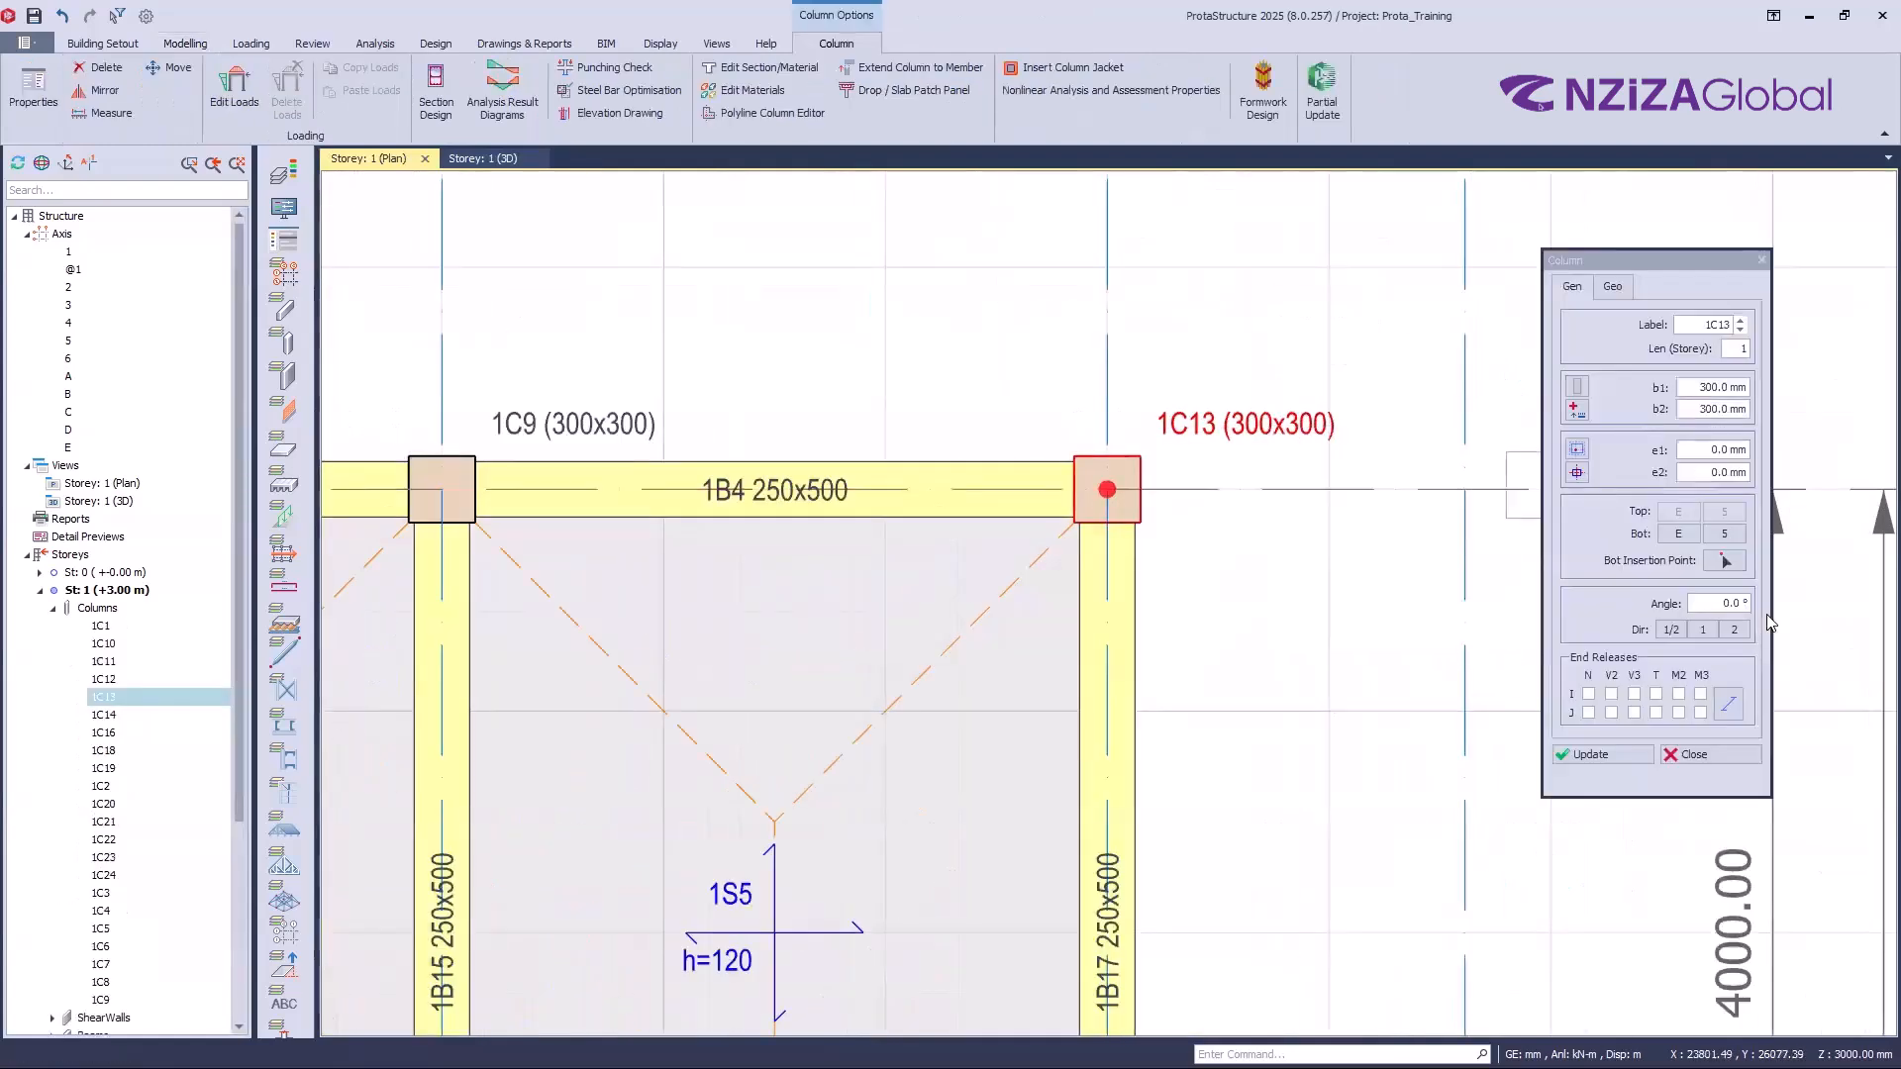
{"action": "left_click_drag", "start_coordinate": [1721, 603], "coordinate": [1768, 619]}
{"action": "type", "text": "45"}
{"action": "left_click", "coordinate": [1628, 759]}
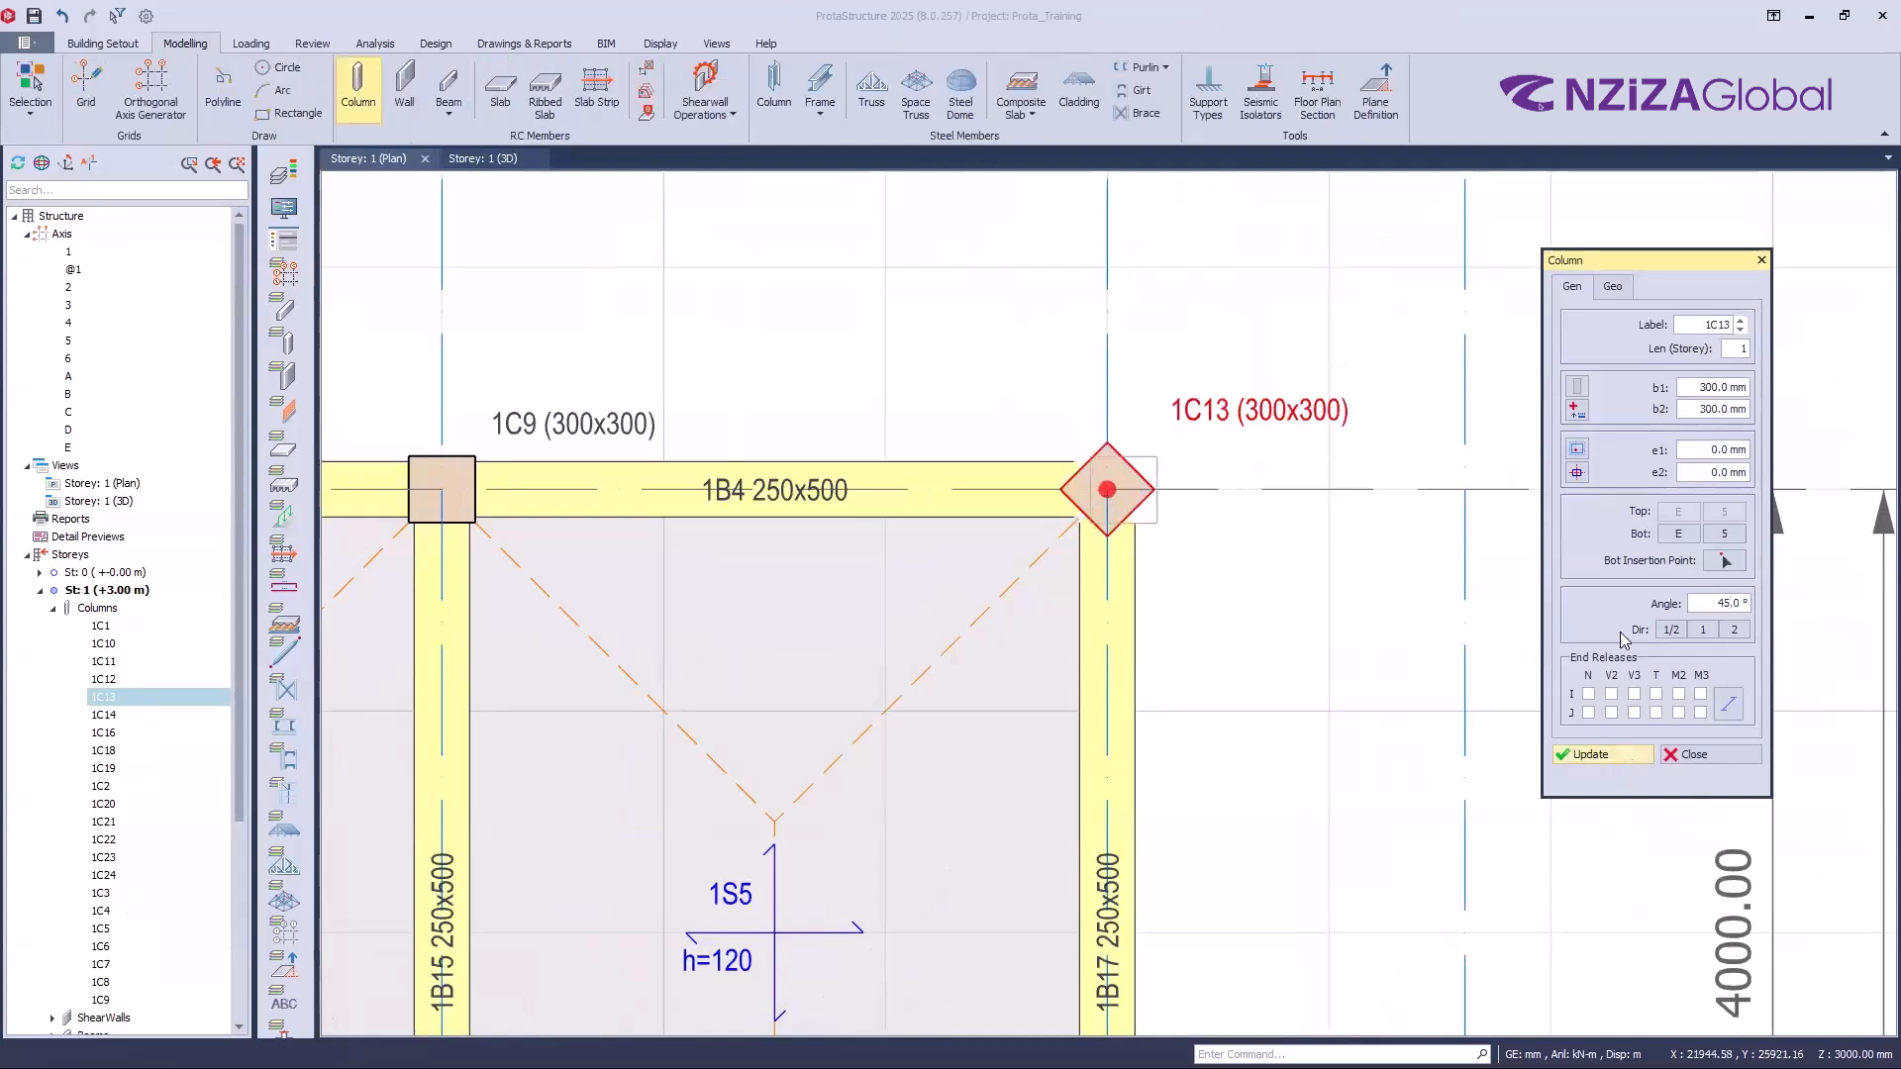
Step: Return column 1C13 to an angle of 0° and close the column properties
{"action": "left_click_drag", "start_coordinate": [1718, 603], "coordinate": [1776, 609]}
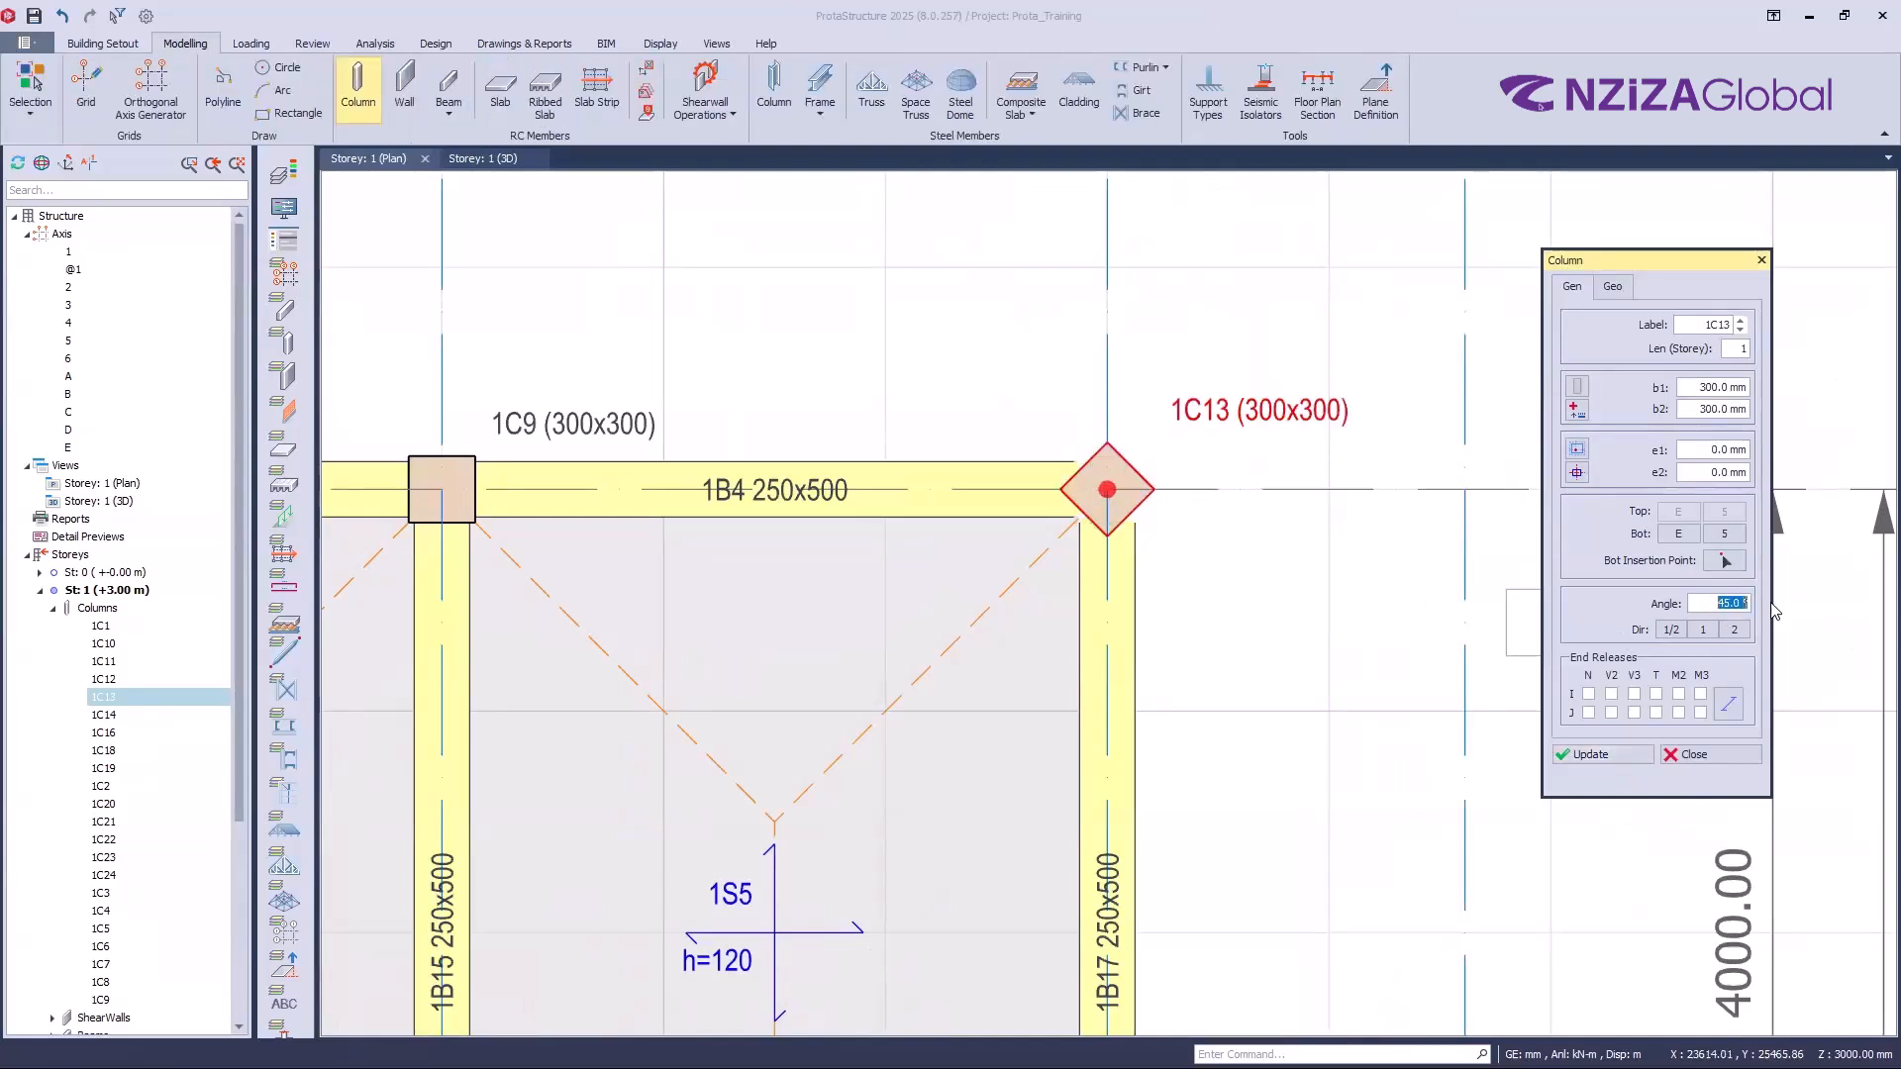
{"action": "type", "text": "0"}
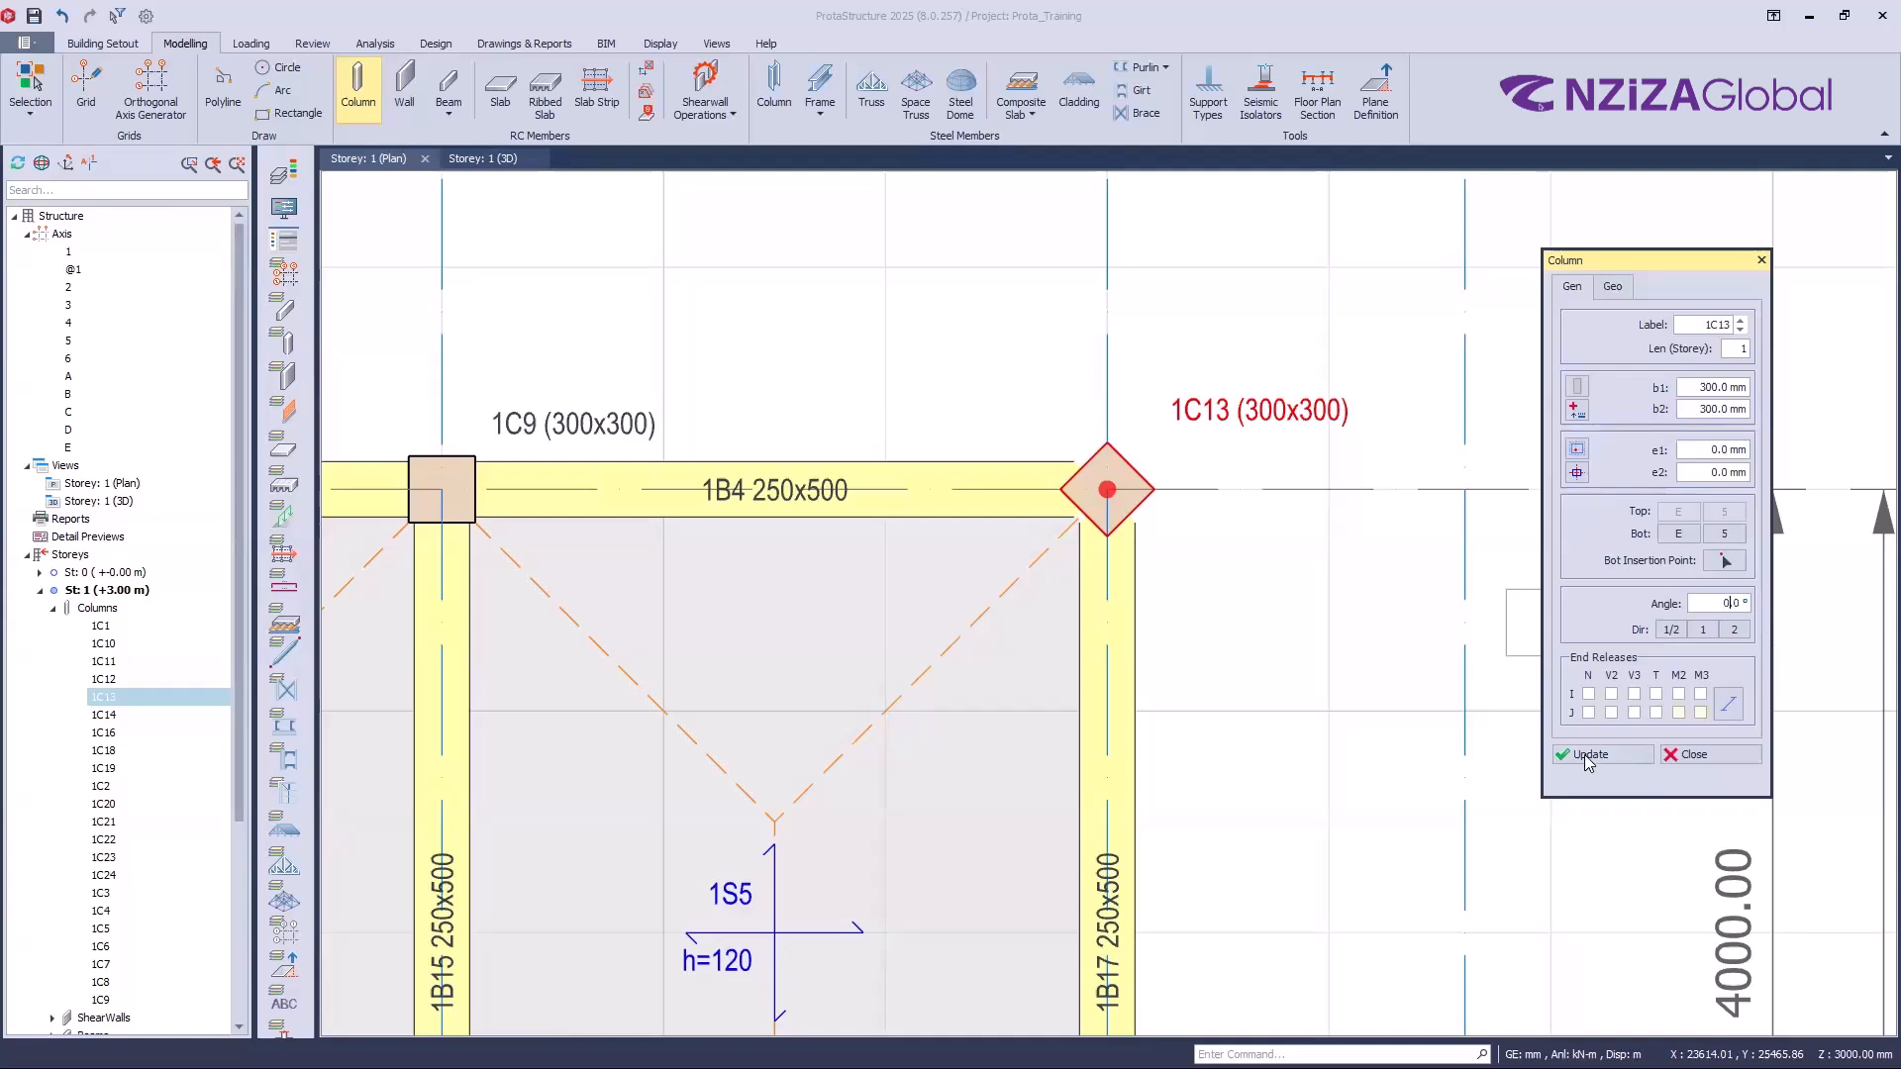
{"action": "left_click", "coordinate": [1649, 757]}
{"action": "left_click", "coordinate": [1688, 757]}
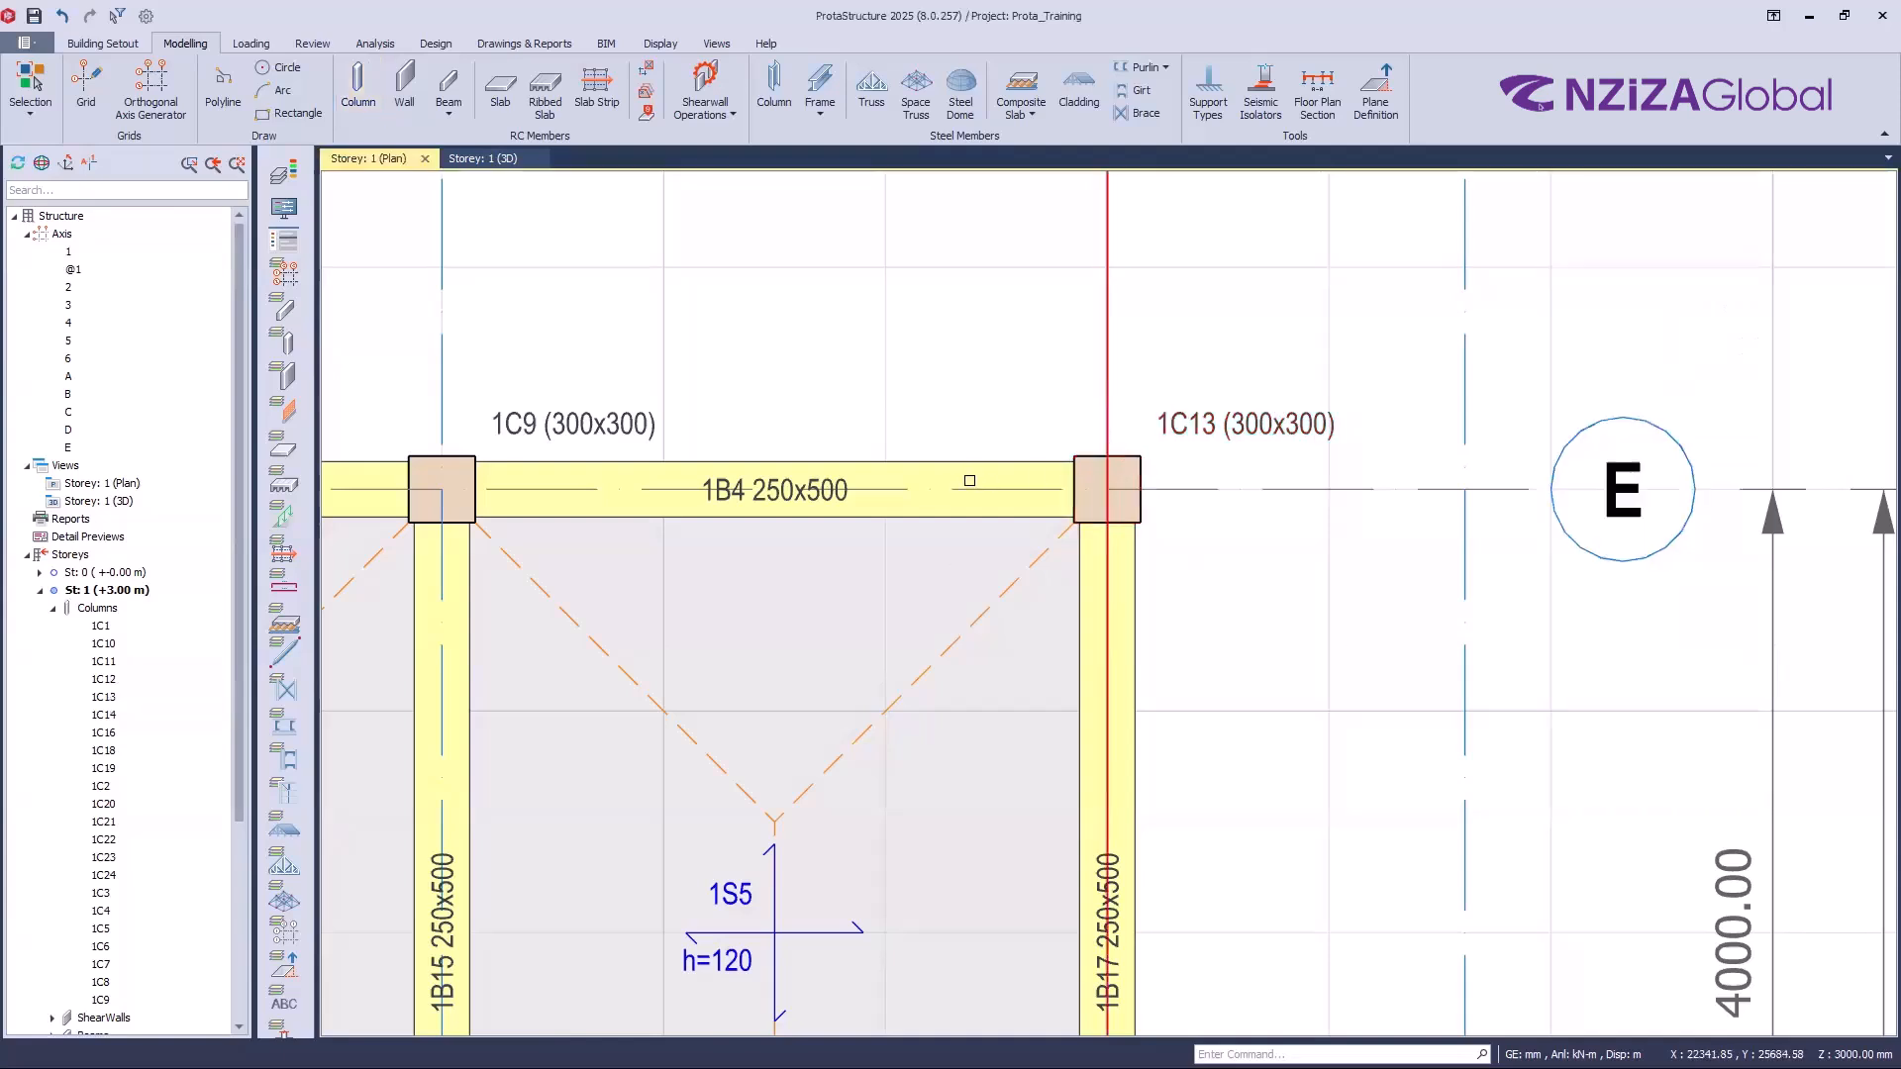
{"action": "scroll", "coordinate": [1050, 485], "scroll_direction": "down", "scroll_amount": 2}
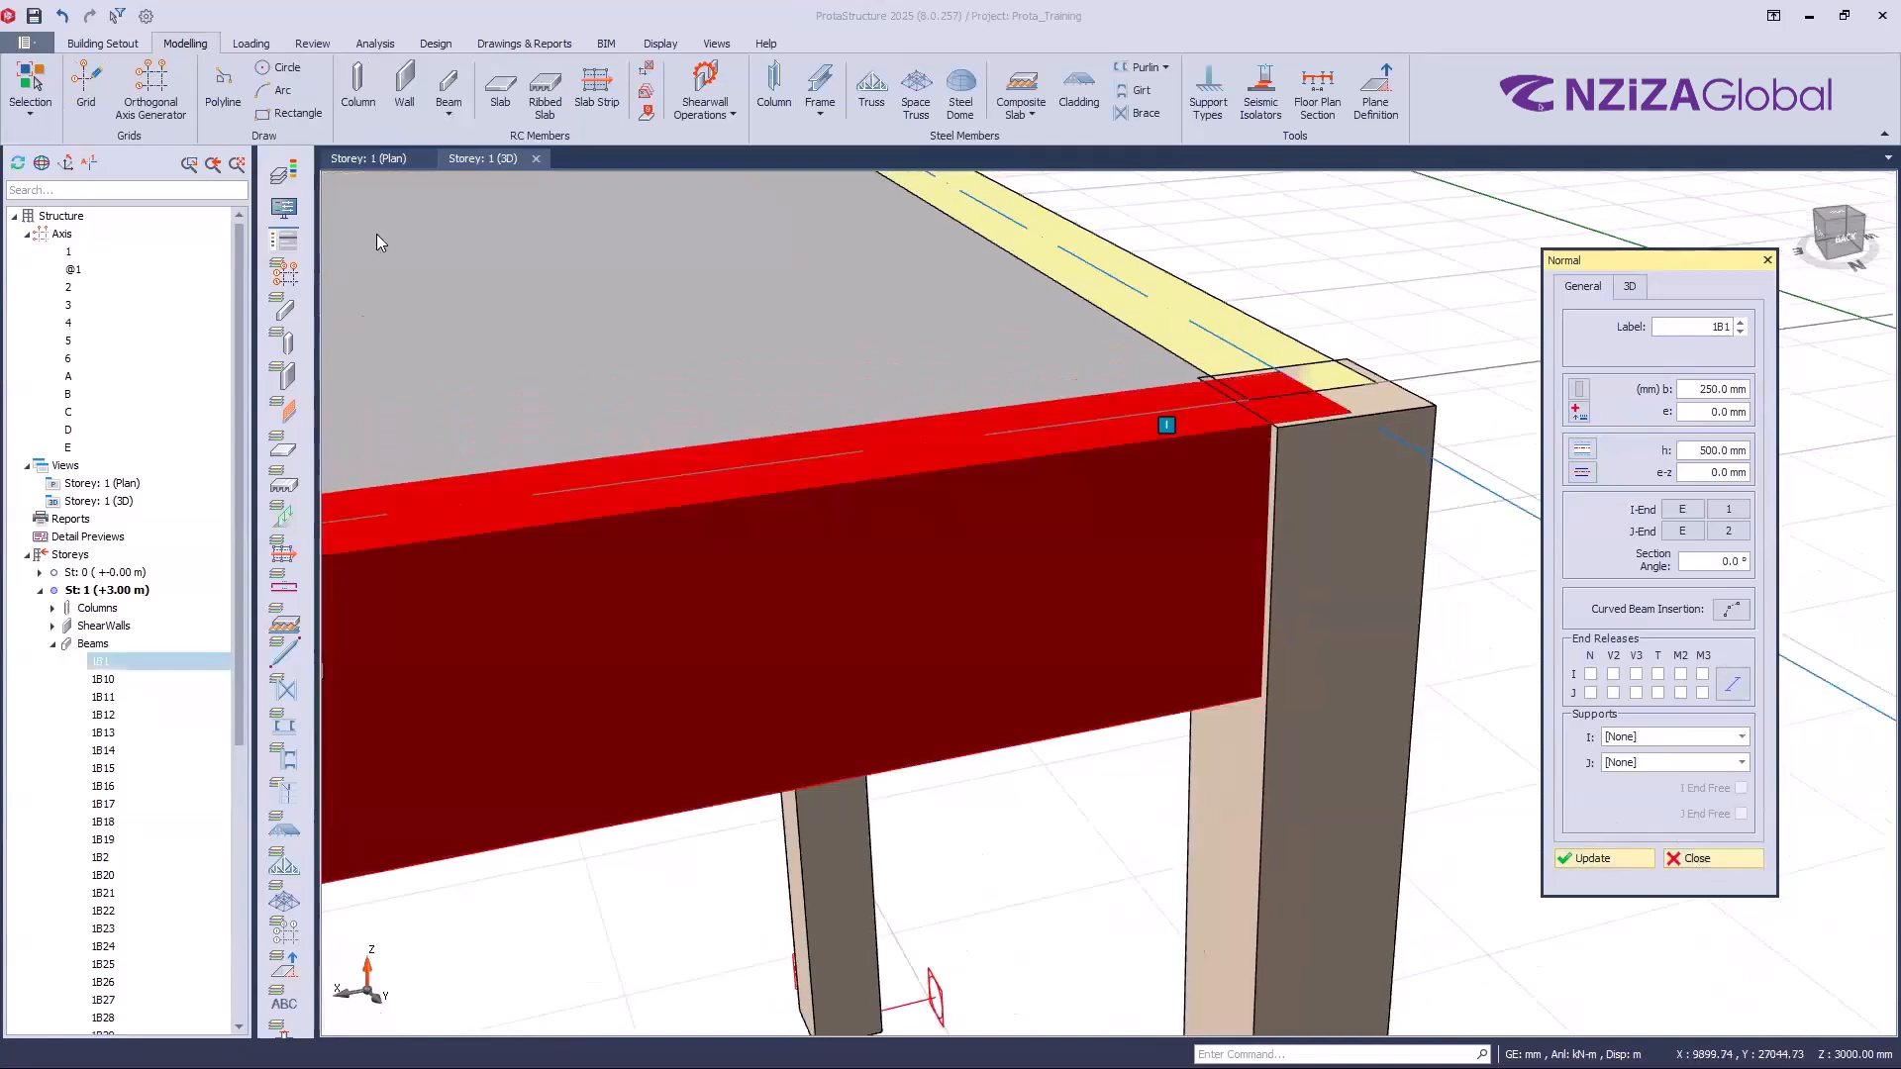
Step: Set the design angle of slab 1S5 to 15° in the plan view and update the slab
{"action": "key", "text": "Escape"}
{"action": "key", "text": "Escape"}
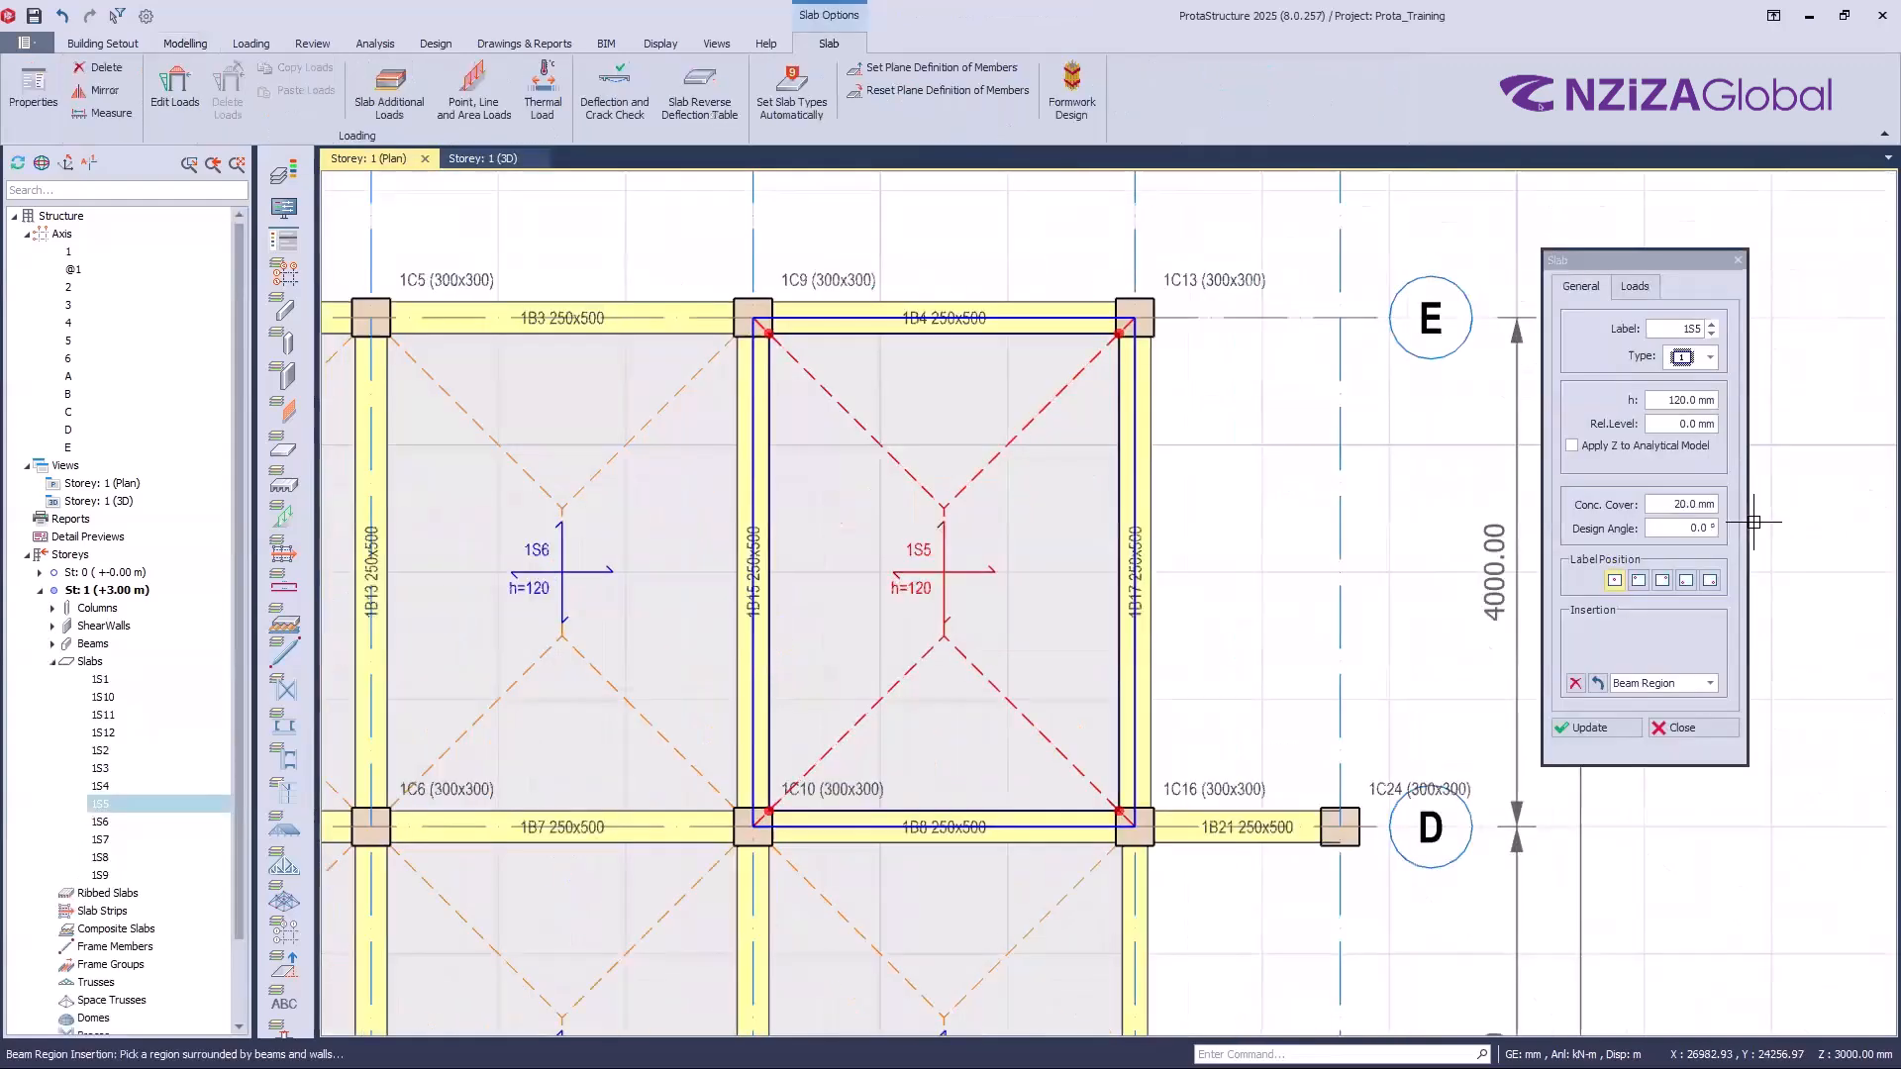
{"action": "left_click_drag", "start_coordinate": [1716, 529], "coordinate": [1687, 528]}
{"action": "type", "text": "15"}
{"action": "left_click", "coordinate": [1592, 728]}
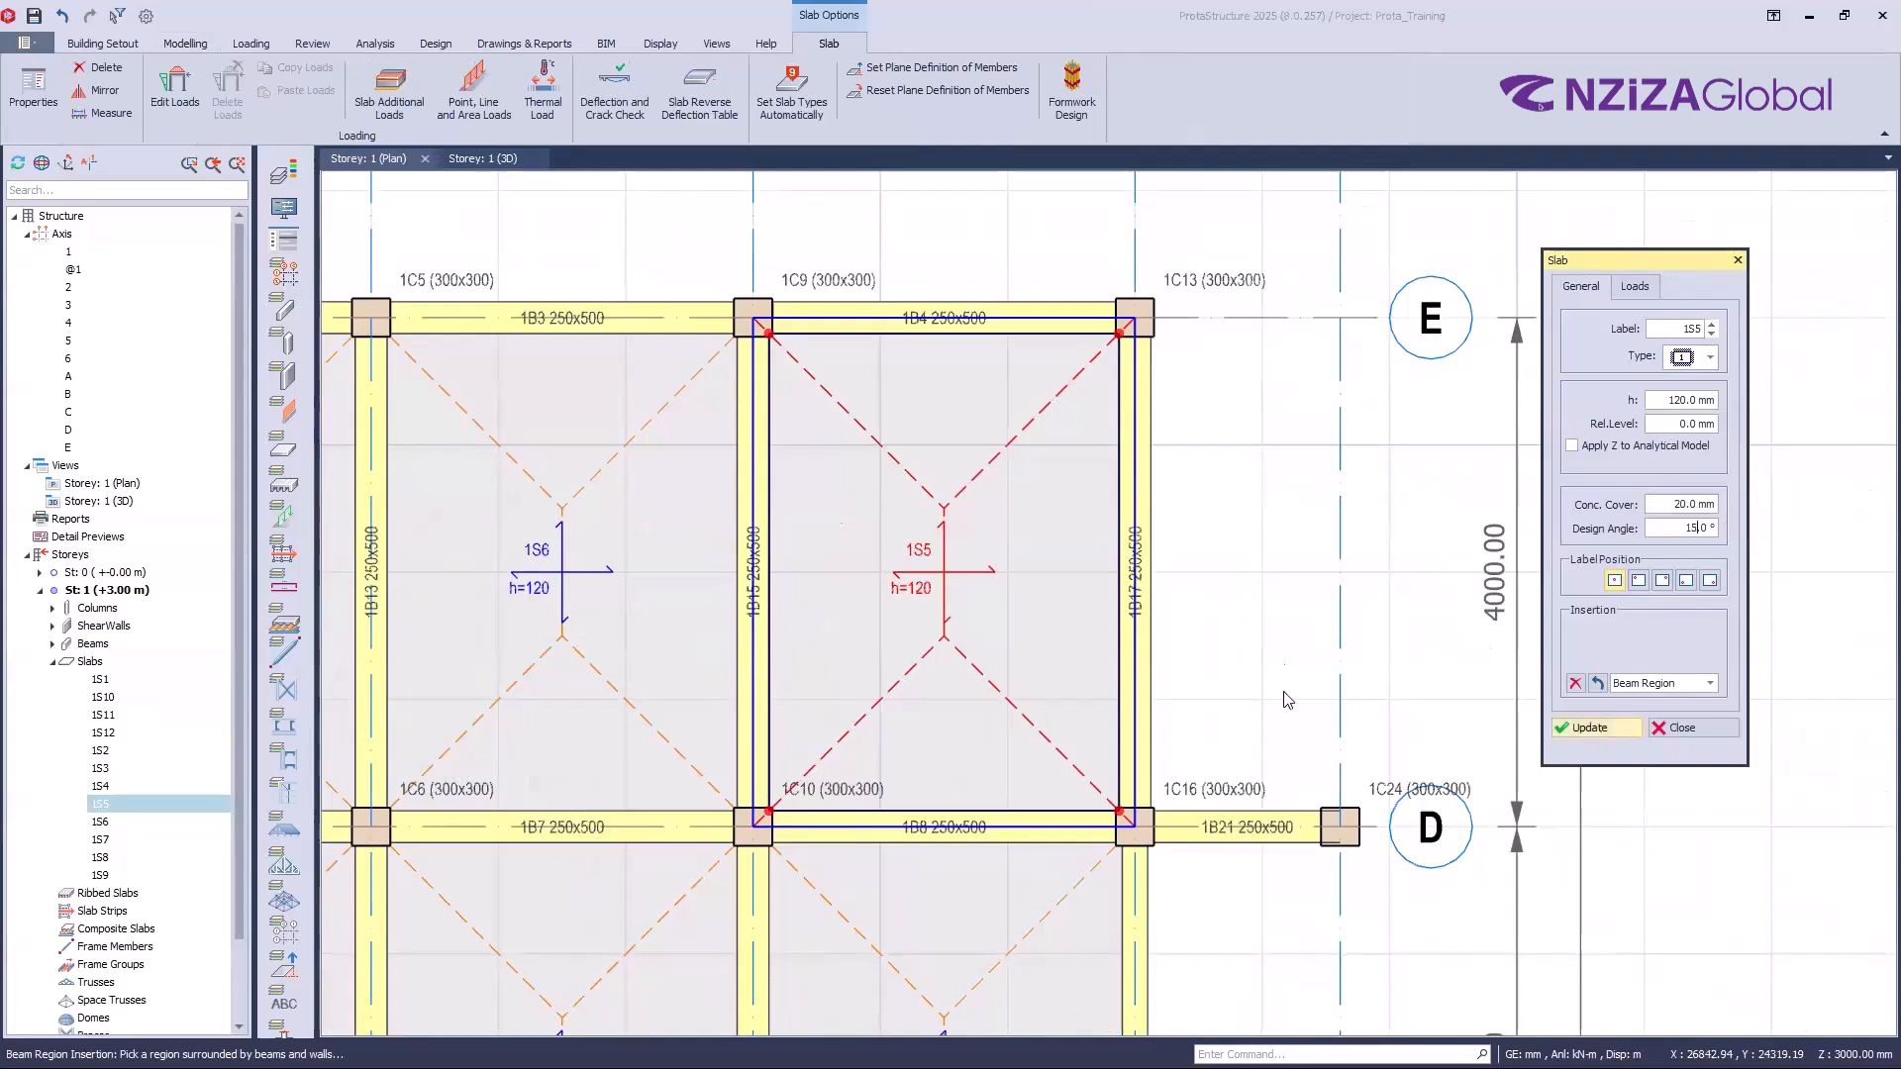
{"action": "left_click", "coordinate": [954, 570]}
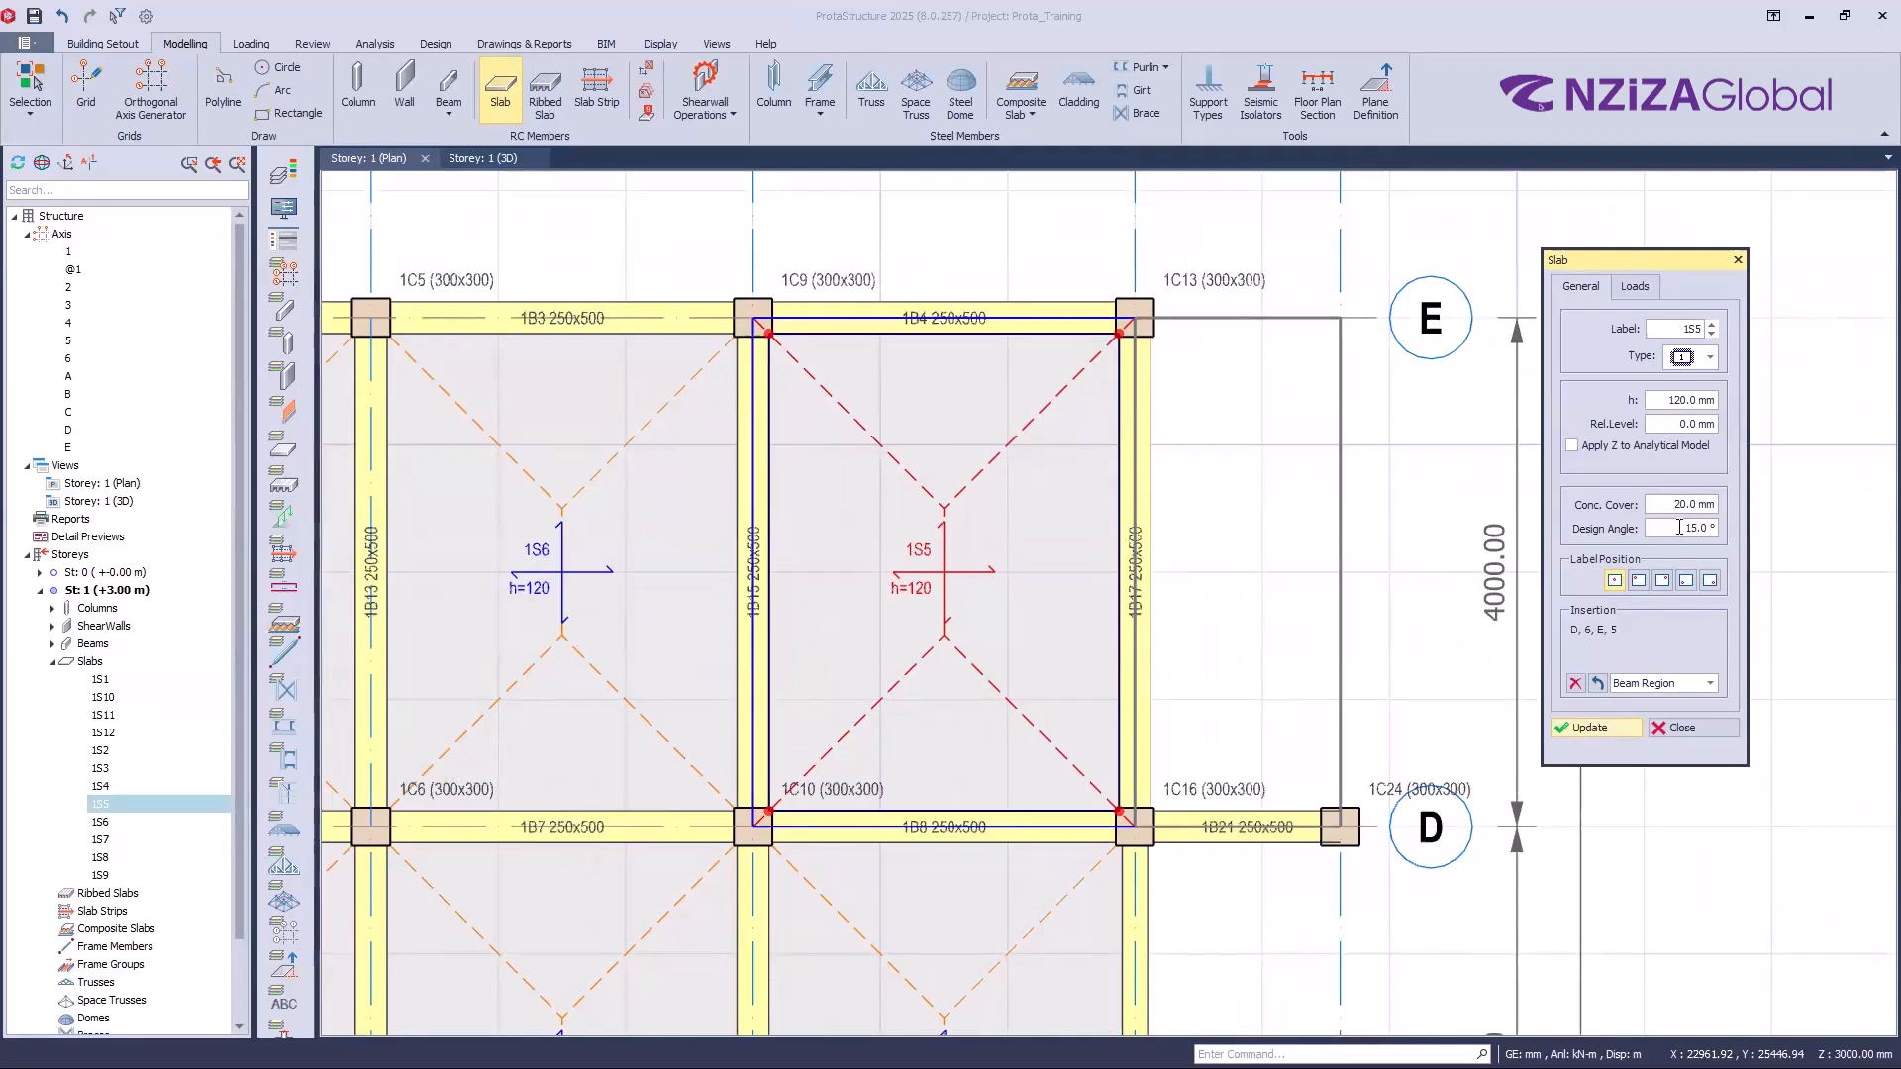
Step: Reset the design angle of slab 1S5 to 0°
{"action": "double_click", "coordinate": [1683, 528]}
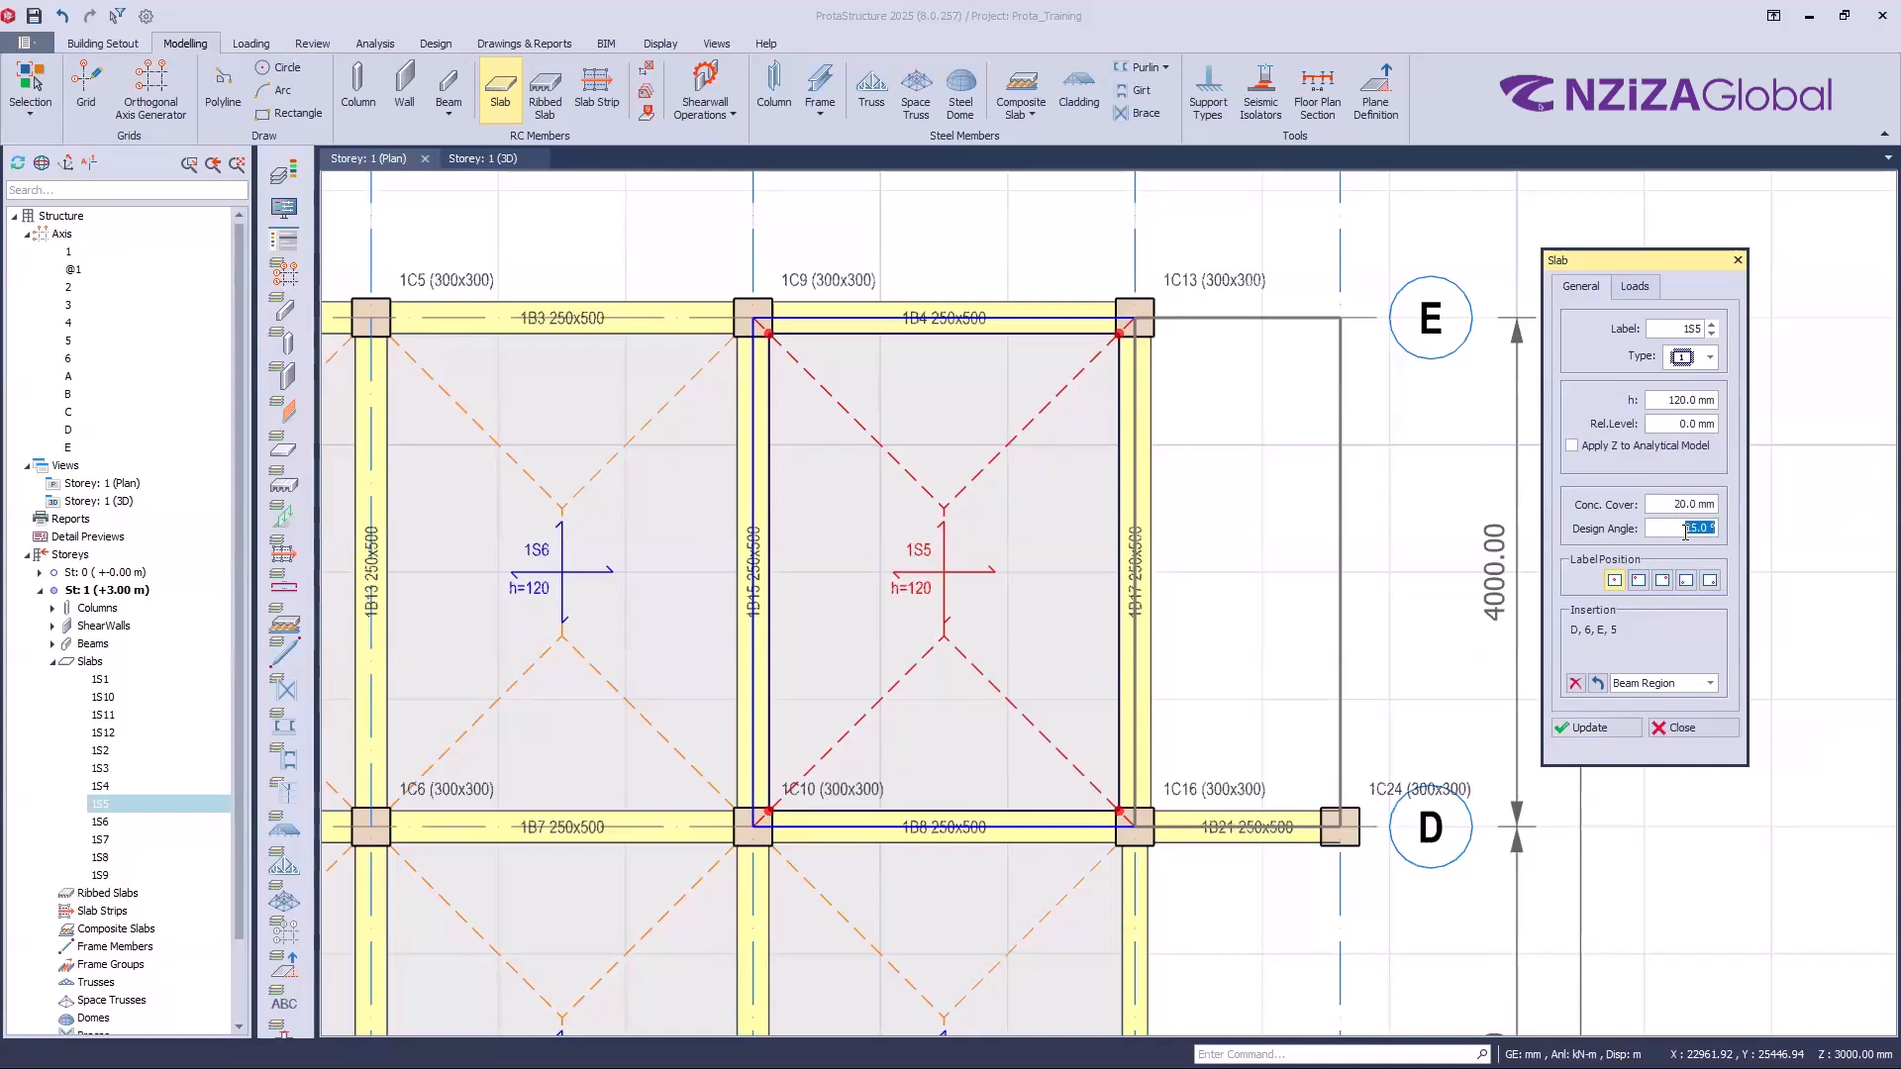
{"action": "type", "text": "0"}
{"action": "key", "text": "Return"}
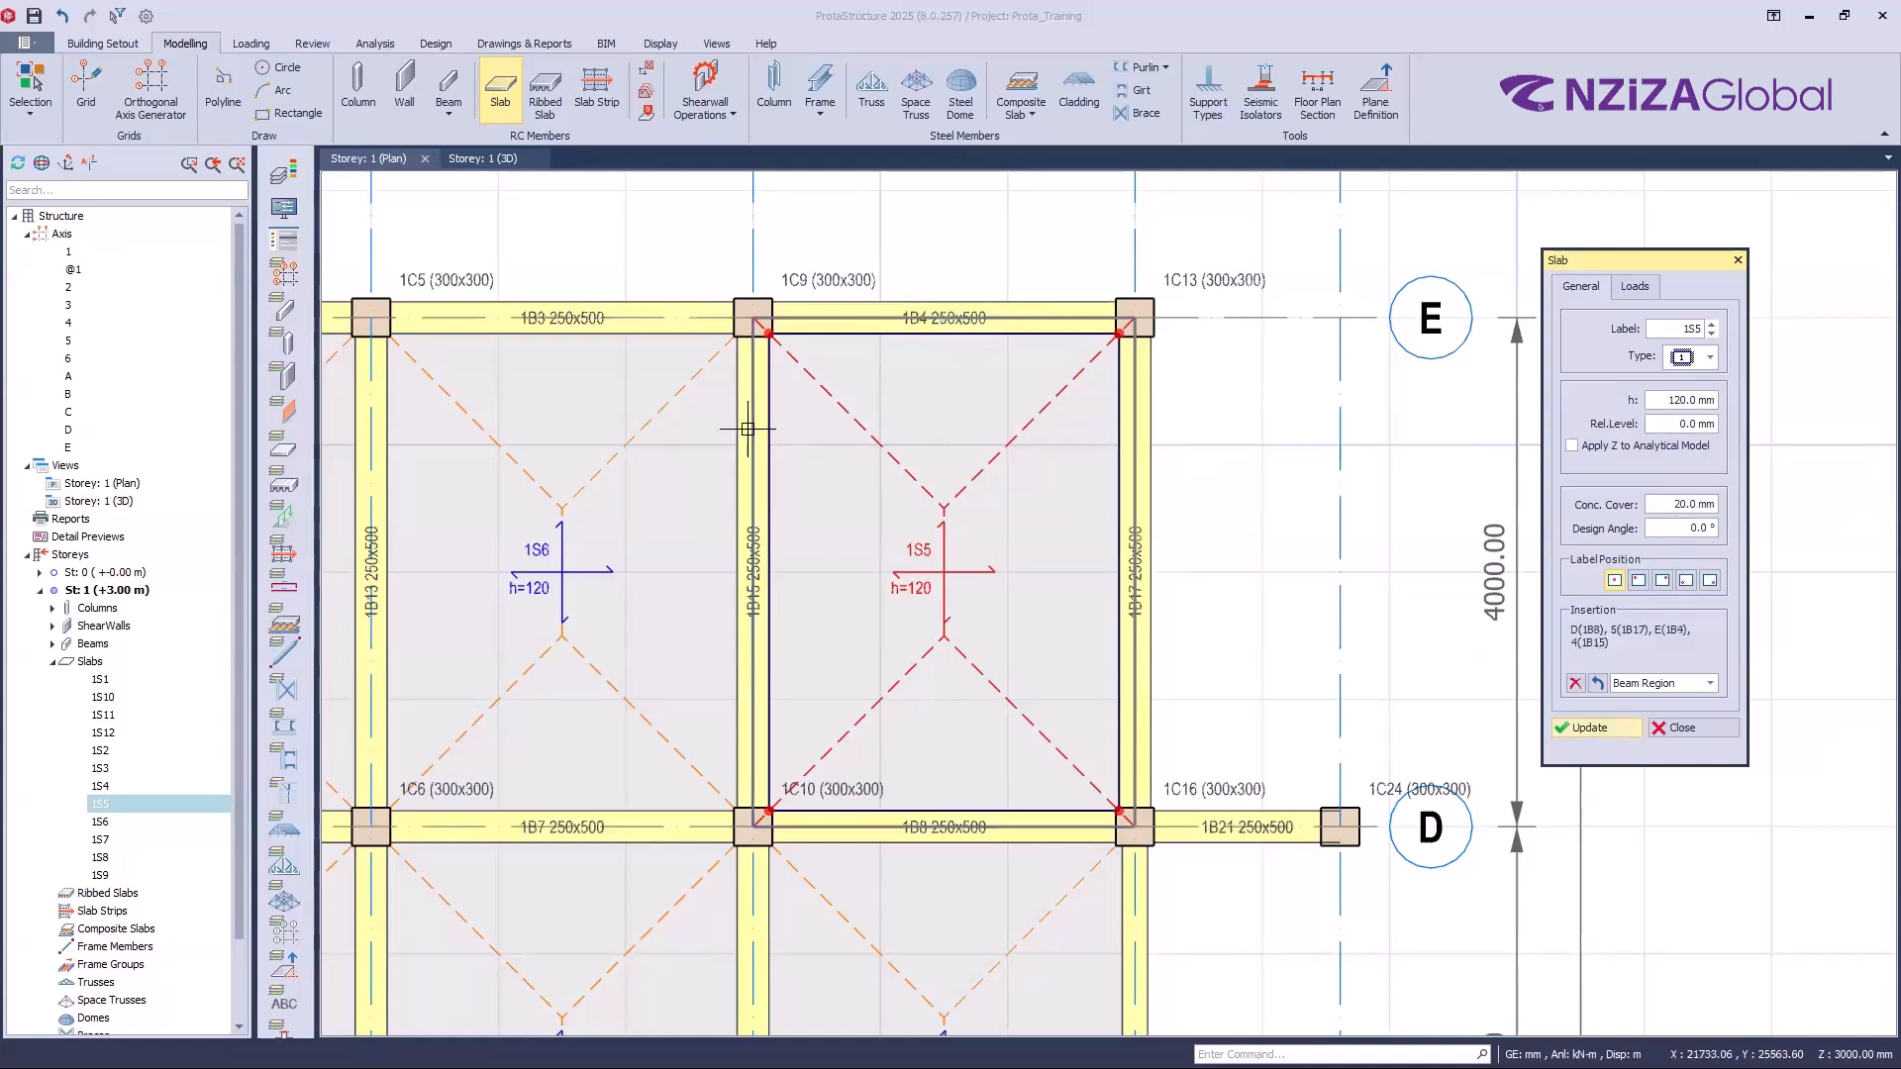
{"action": "left_click", "coordinate": [1180, 518]}
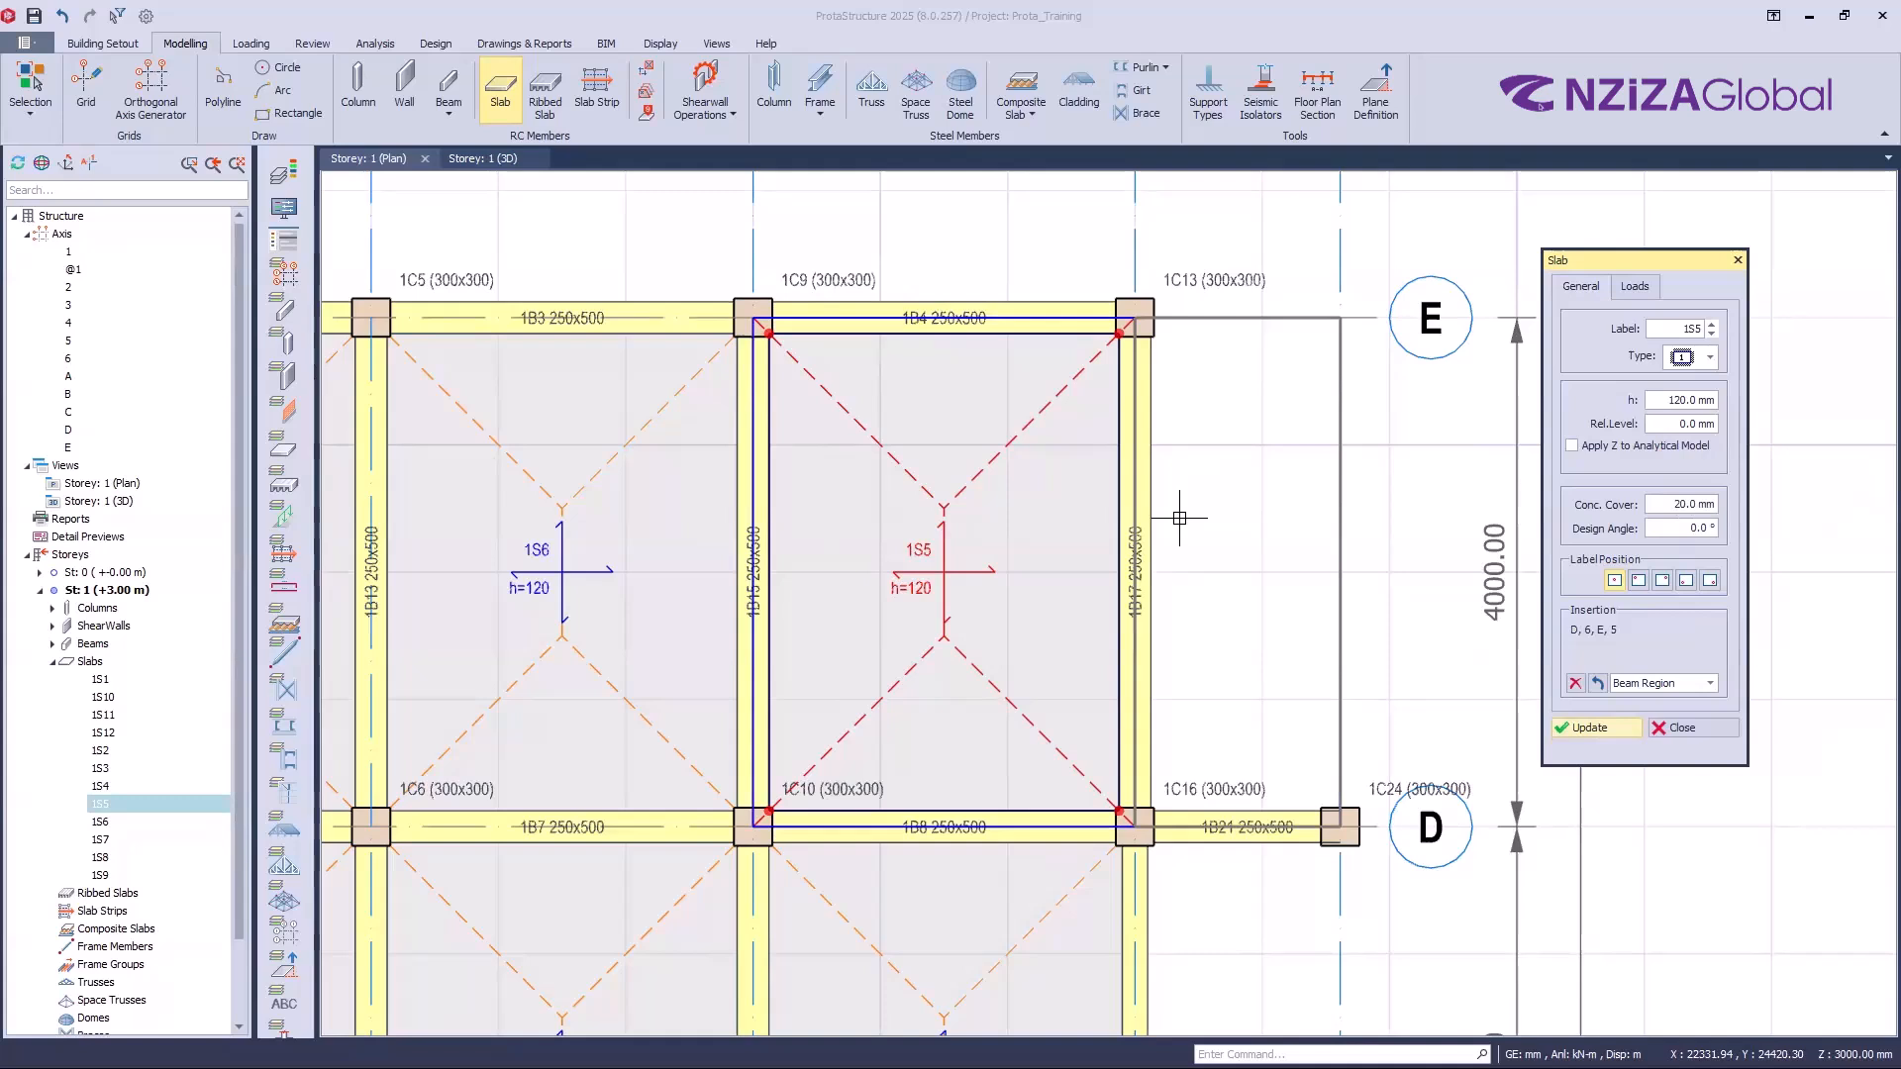
Step: Set the design angle of slab 1S5 to 45° and update the slab
{"action": "left_click", "coordinate": [1691, 529]}
{"action": "left_click", "coordinate": [864, 663]}
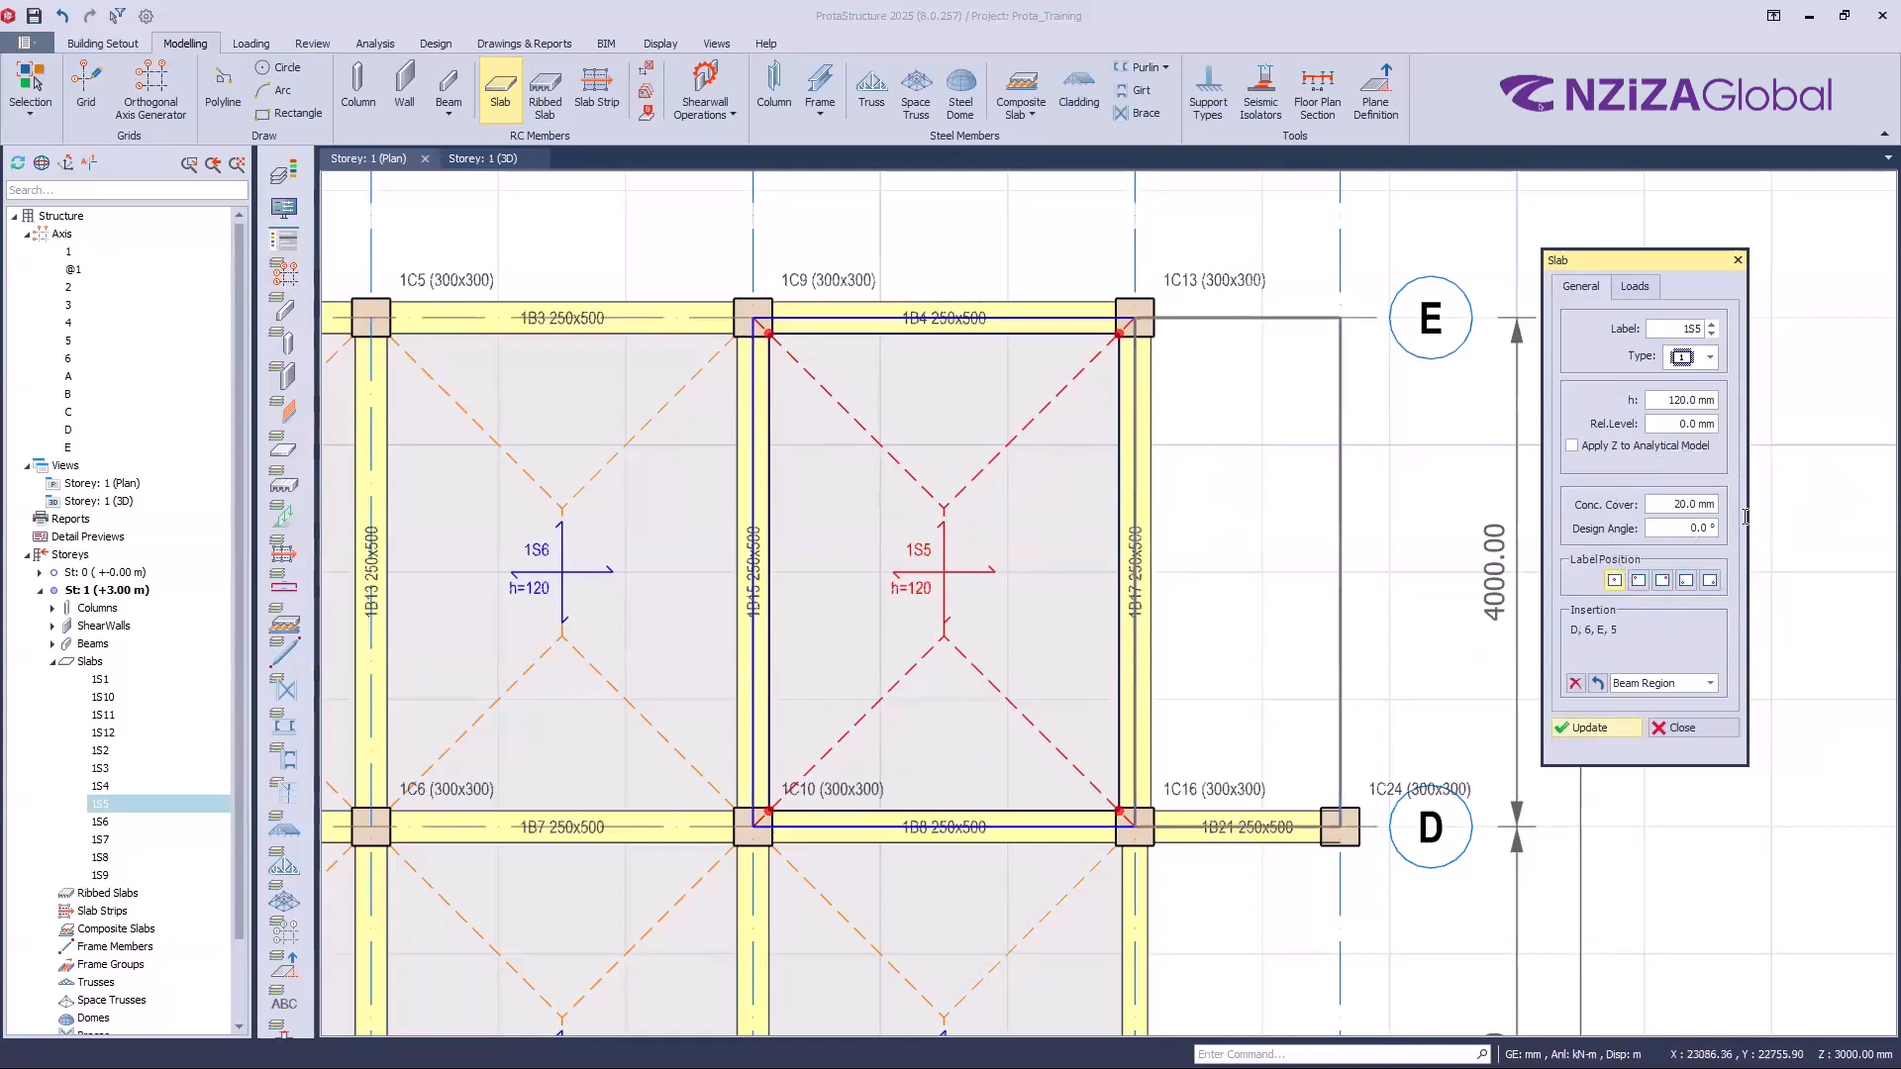
{"action": "scroll", "coordinate": [1012, 281], "scroll_direction": "down", "scroll_amount": 2}
{"action": "left_click_drag", "start_coordinate": [1686, 529], "coordinate": [1745, 540]}
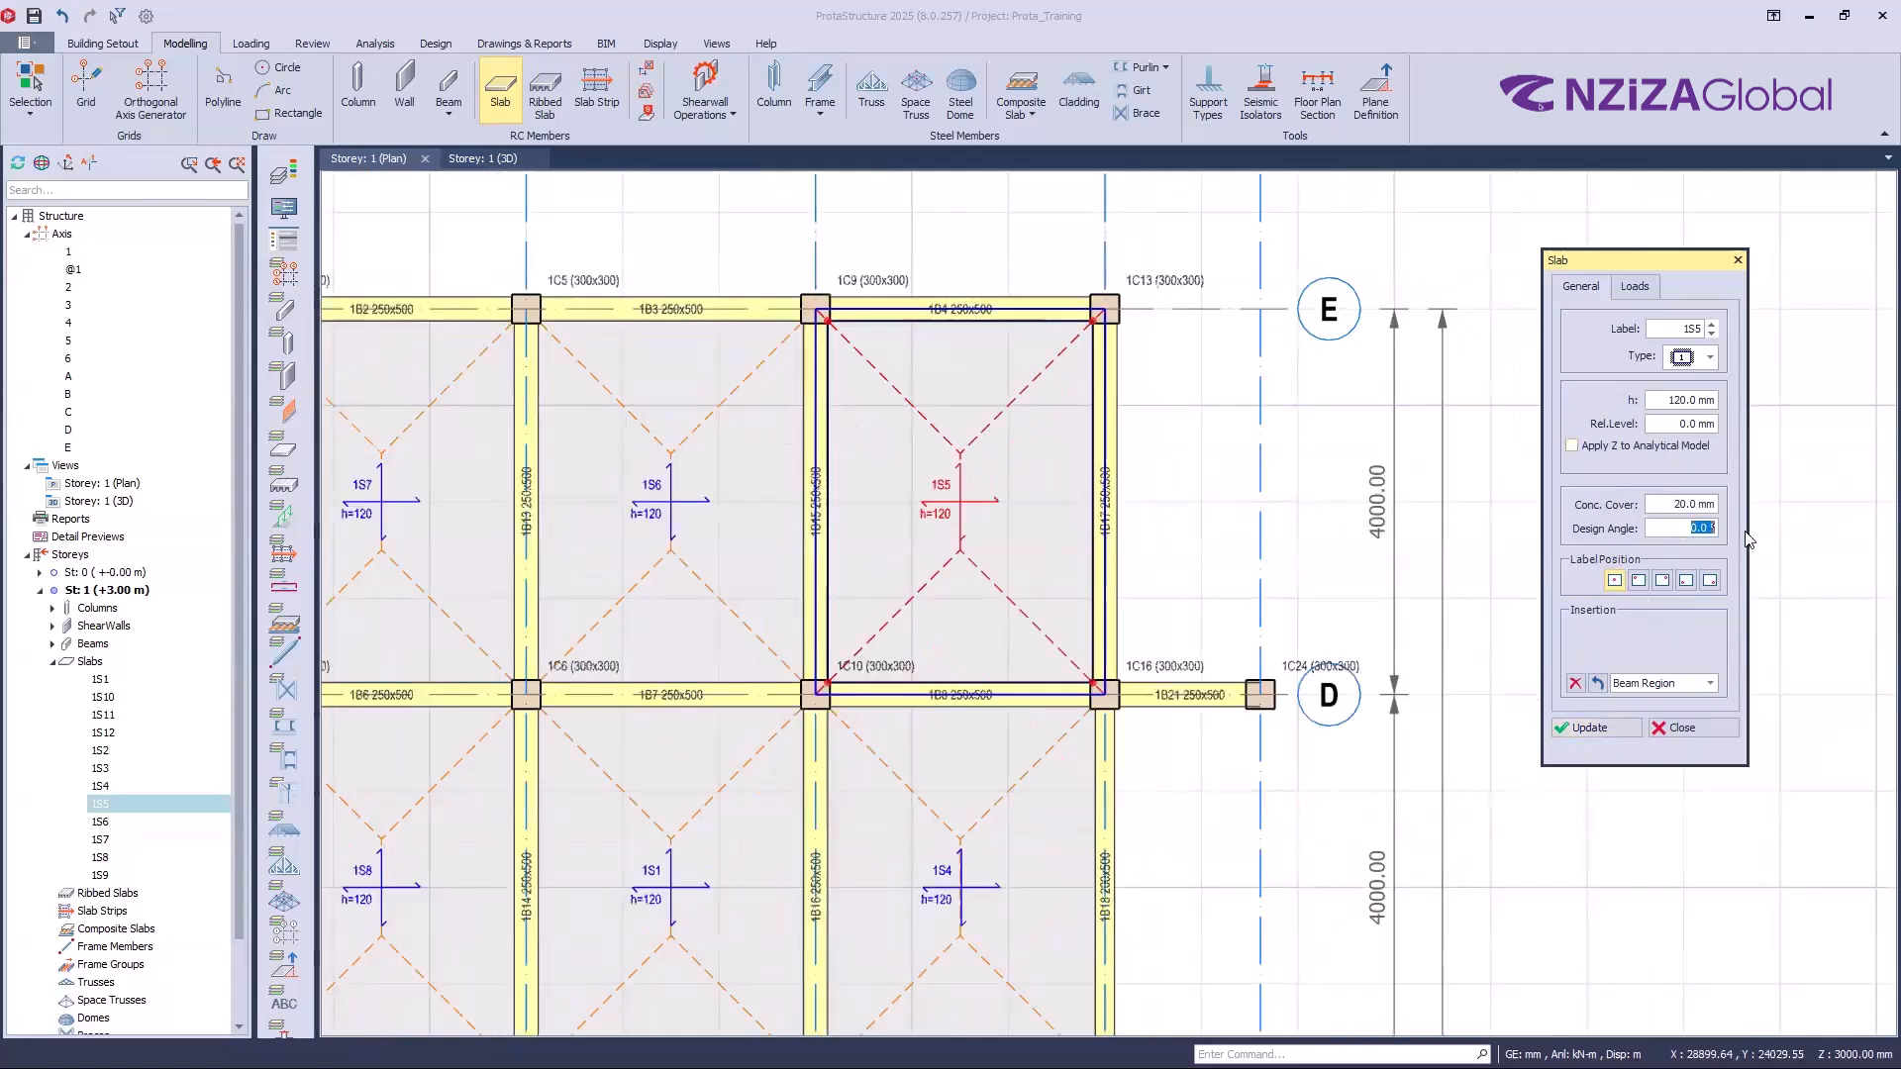
{"action": "type", "text": "45"}
{"action": "left_click", "coordinate": [1596, 729]}
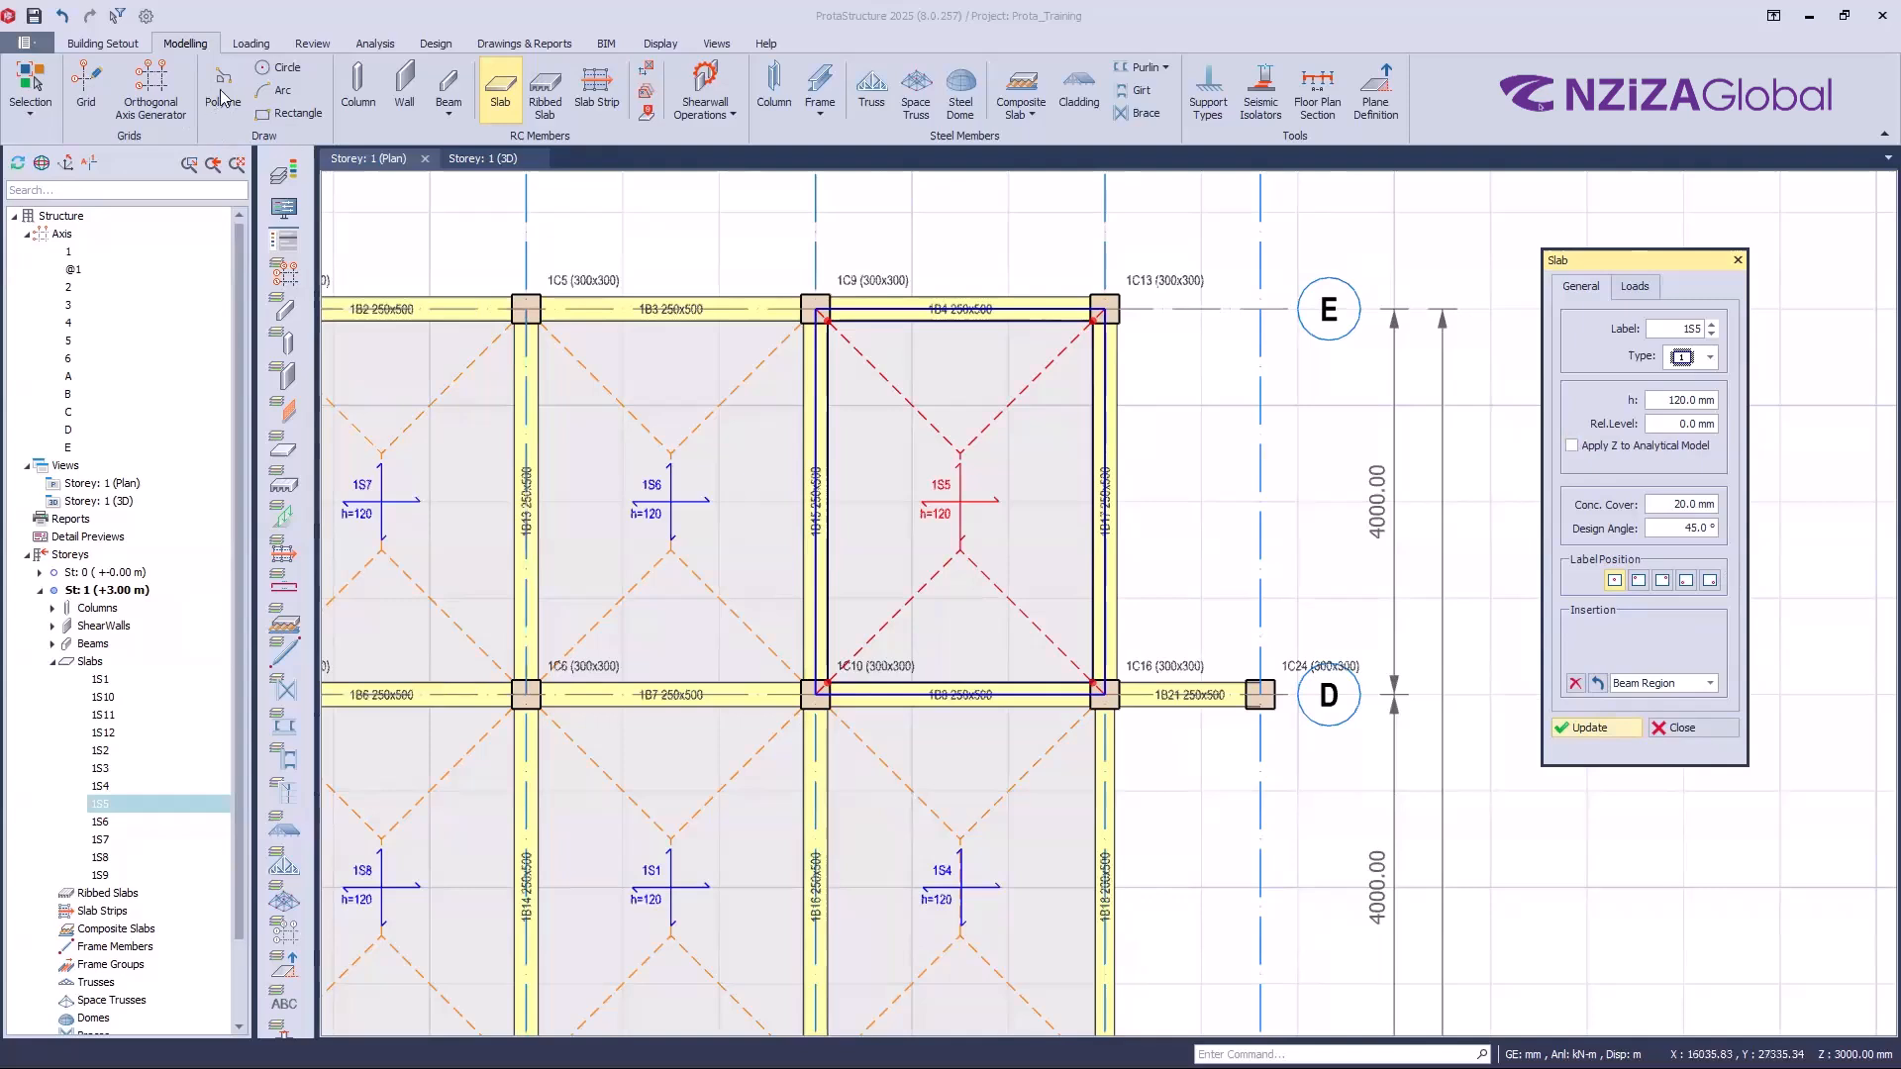
Step: Draw a diagonal polyline from column 1C10 across slab 1S5 to illustrate the design direction
{"action": "left_click", "coordinate": [220, 85]}
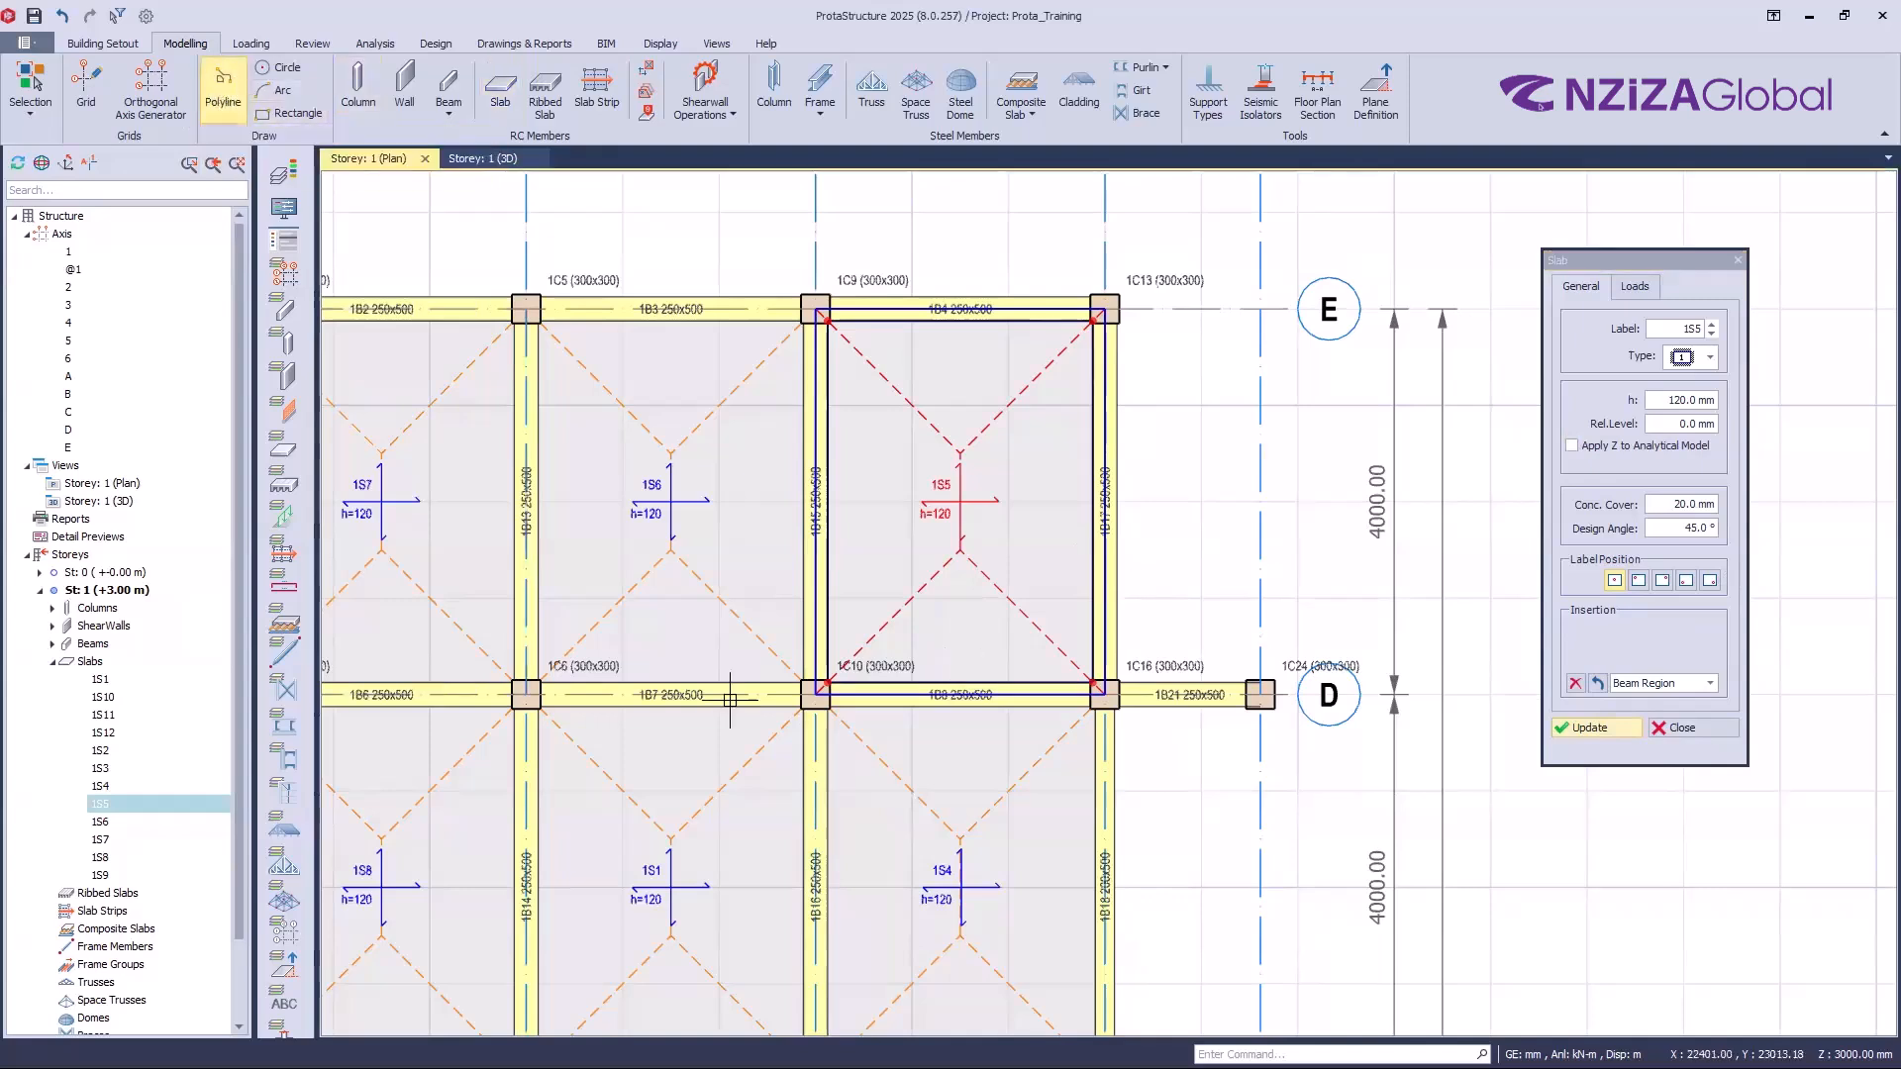
{"action": "scroll", "coordinate": [1137, 599], "scroll_direction": "up", "scroll_amount": 2}
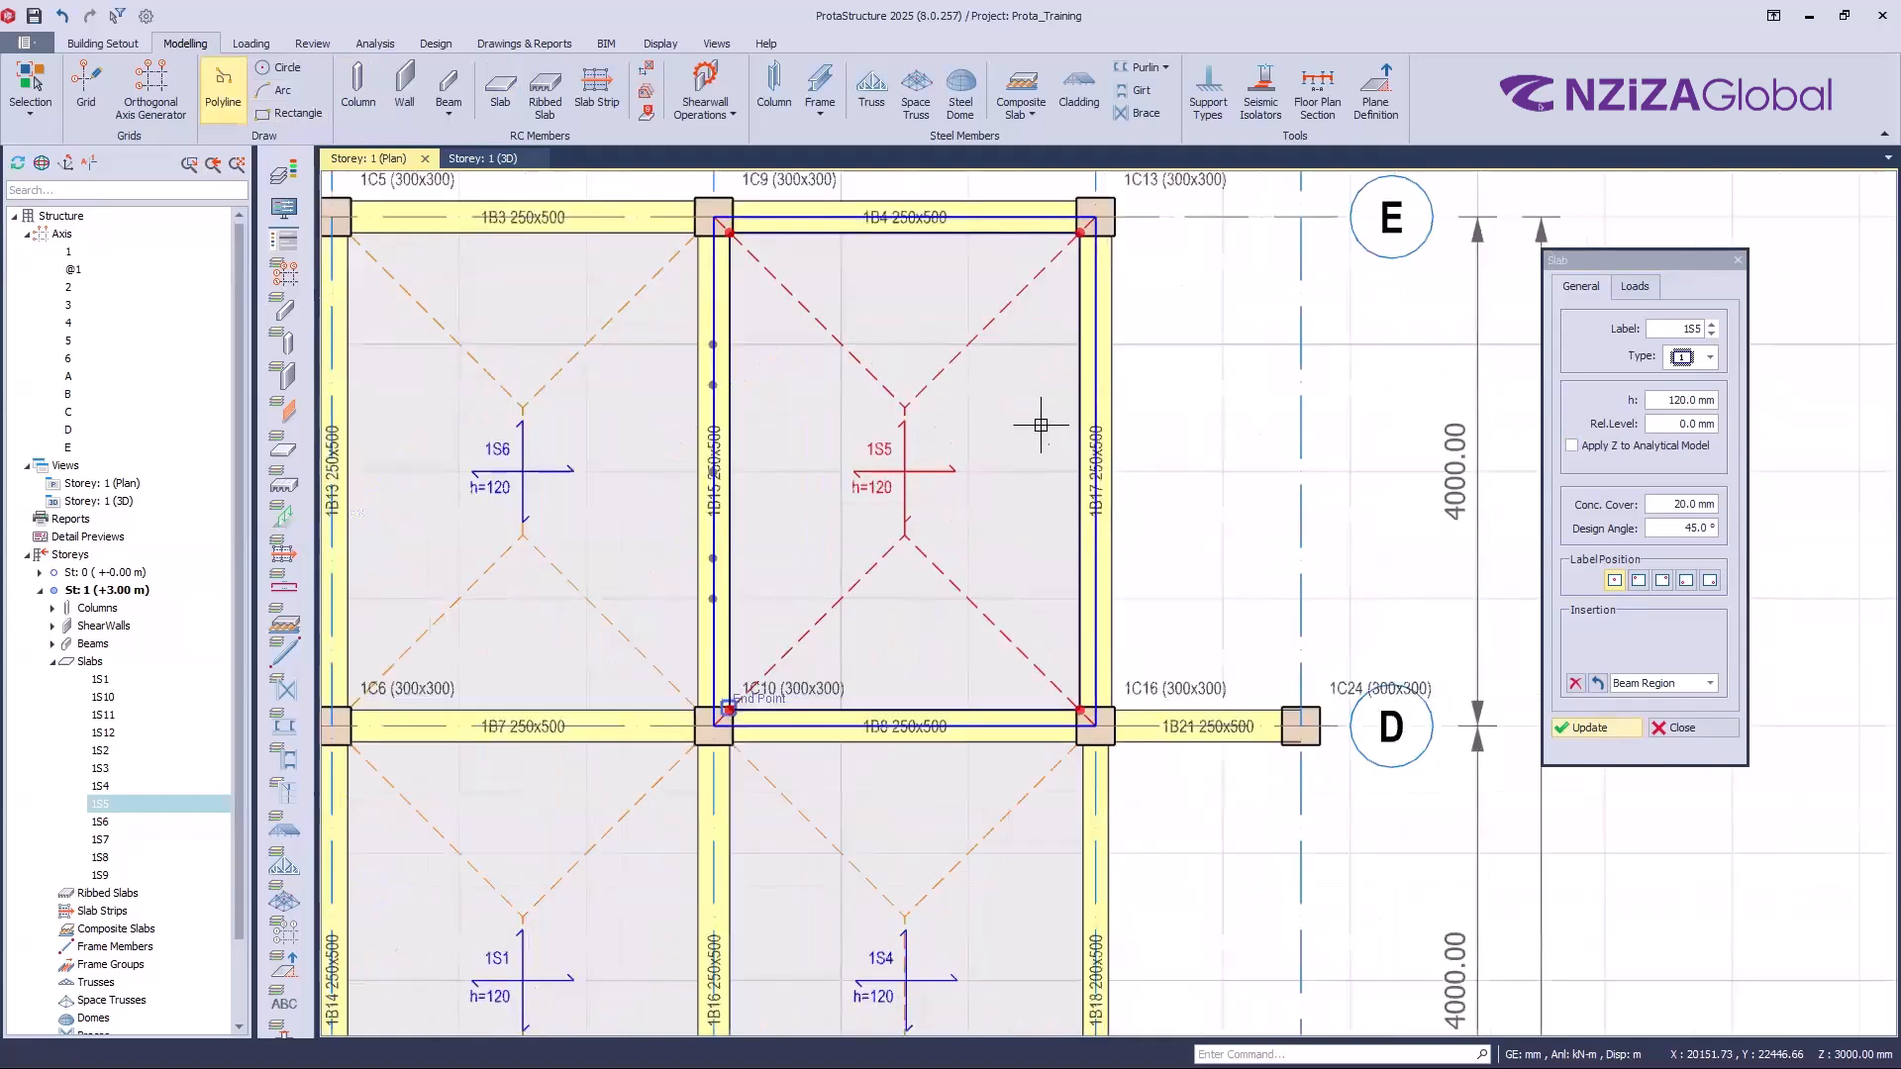
{"action": "left_click", "coordinate": [730, 711]}
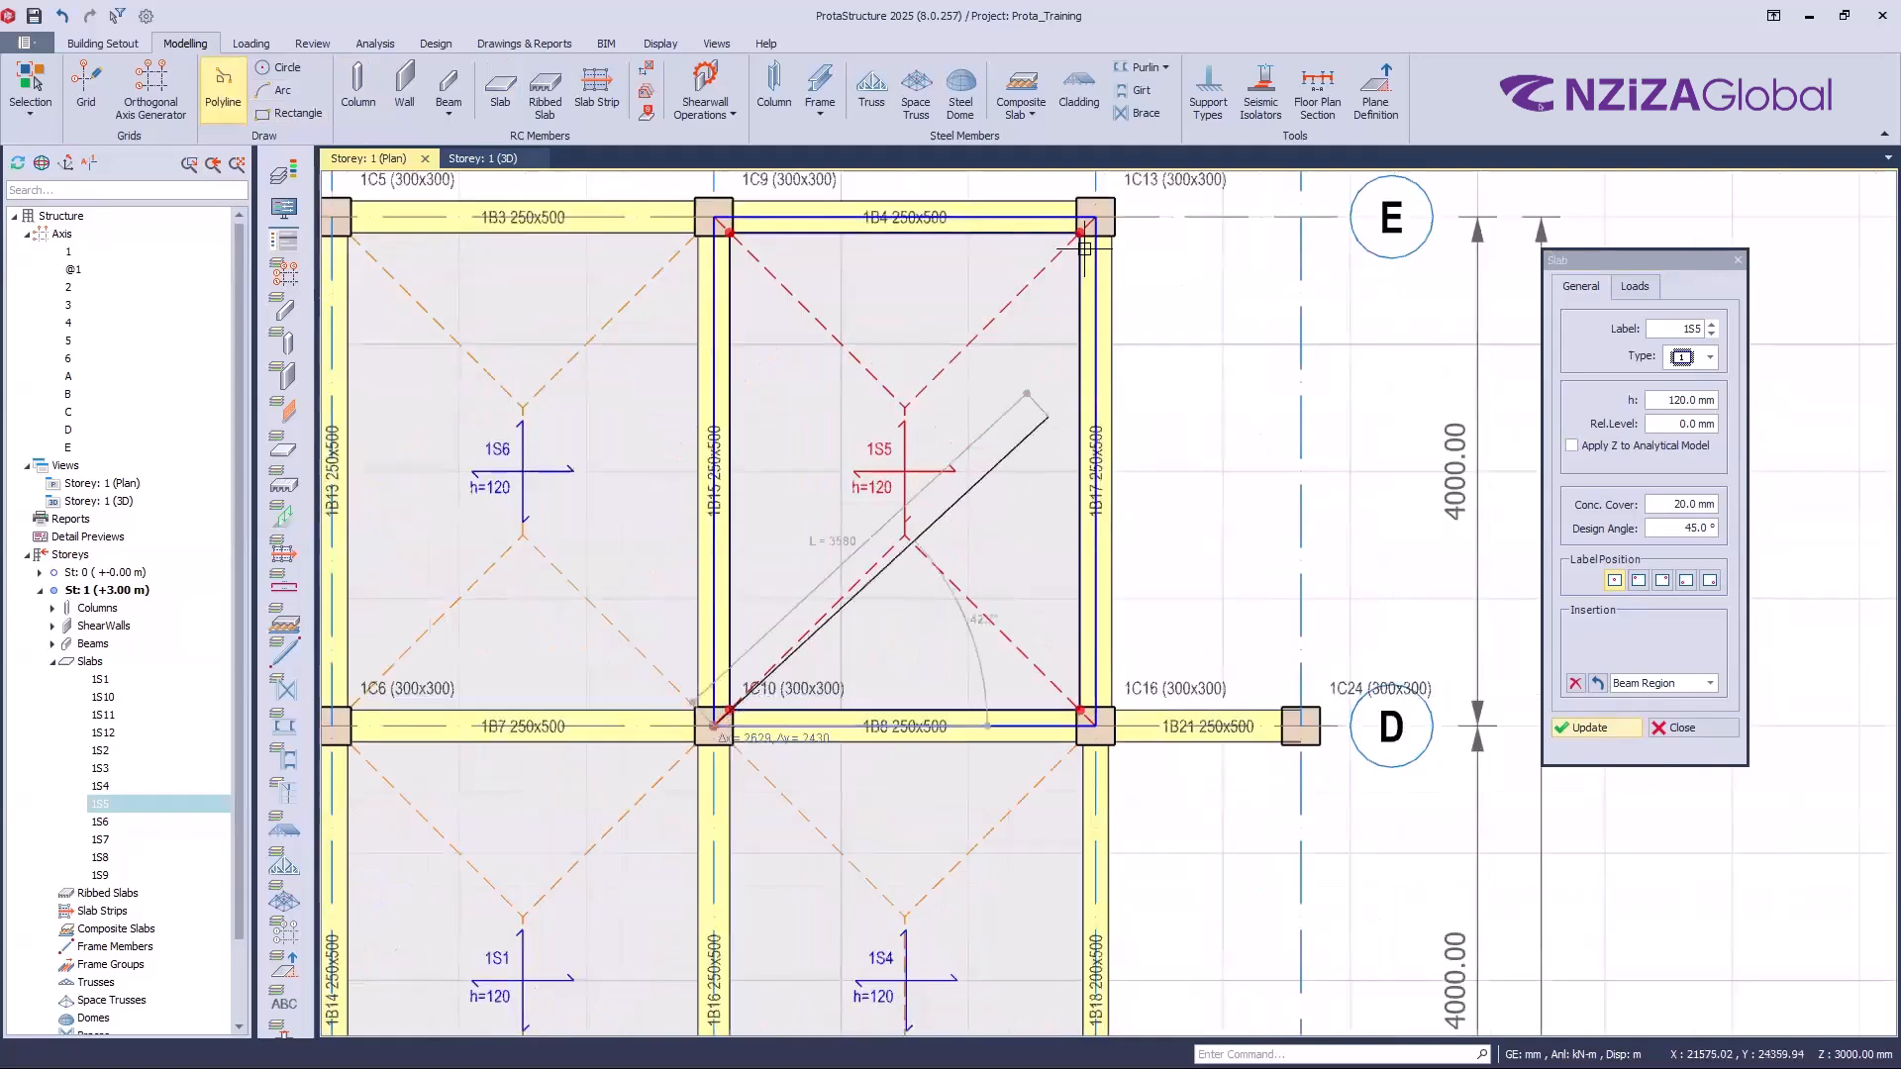
{"action": "left_click", "coordinate": [1056, 408]}
{"action": "key", "text": "ctrl+z"}
{"action": "left_click", "coordinate": [1054, 382]}
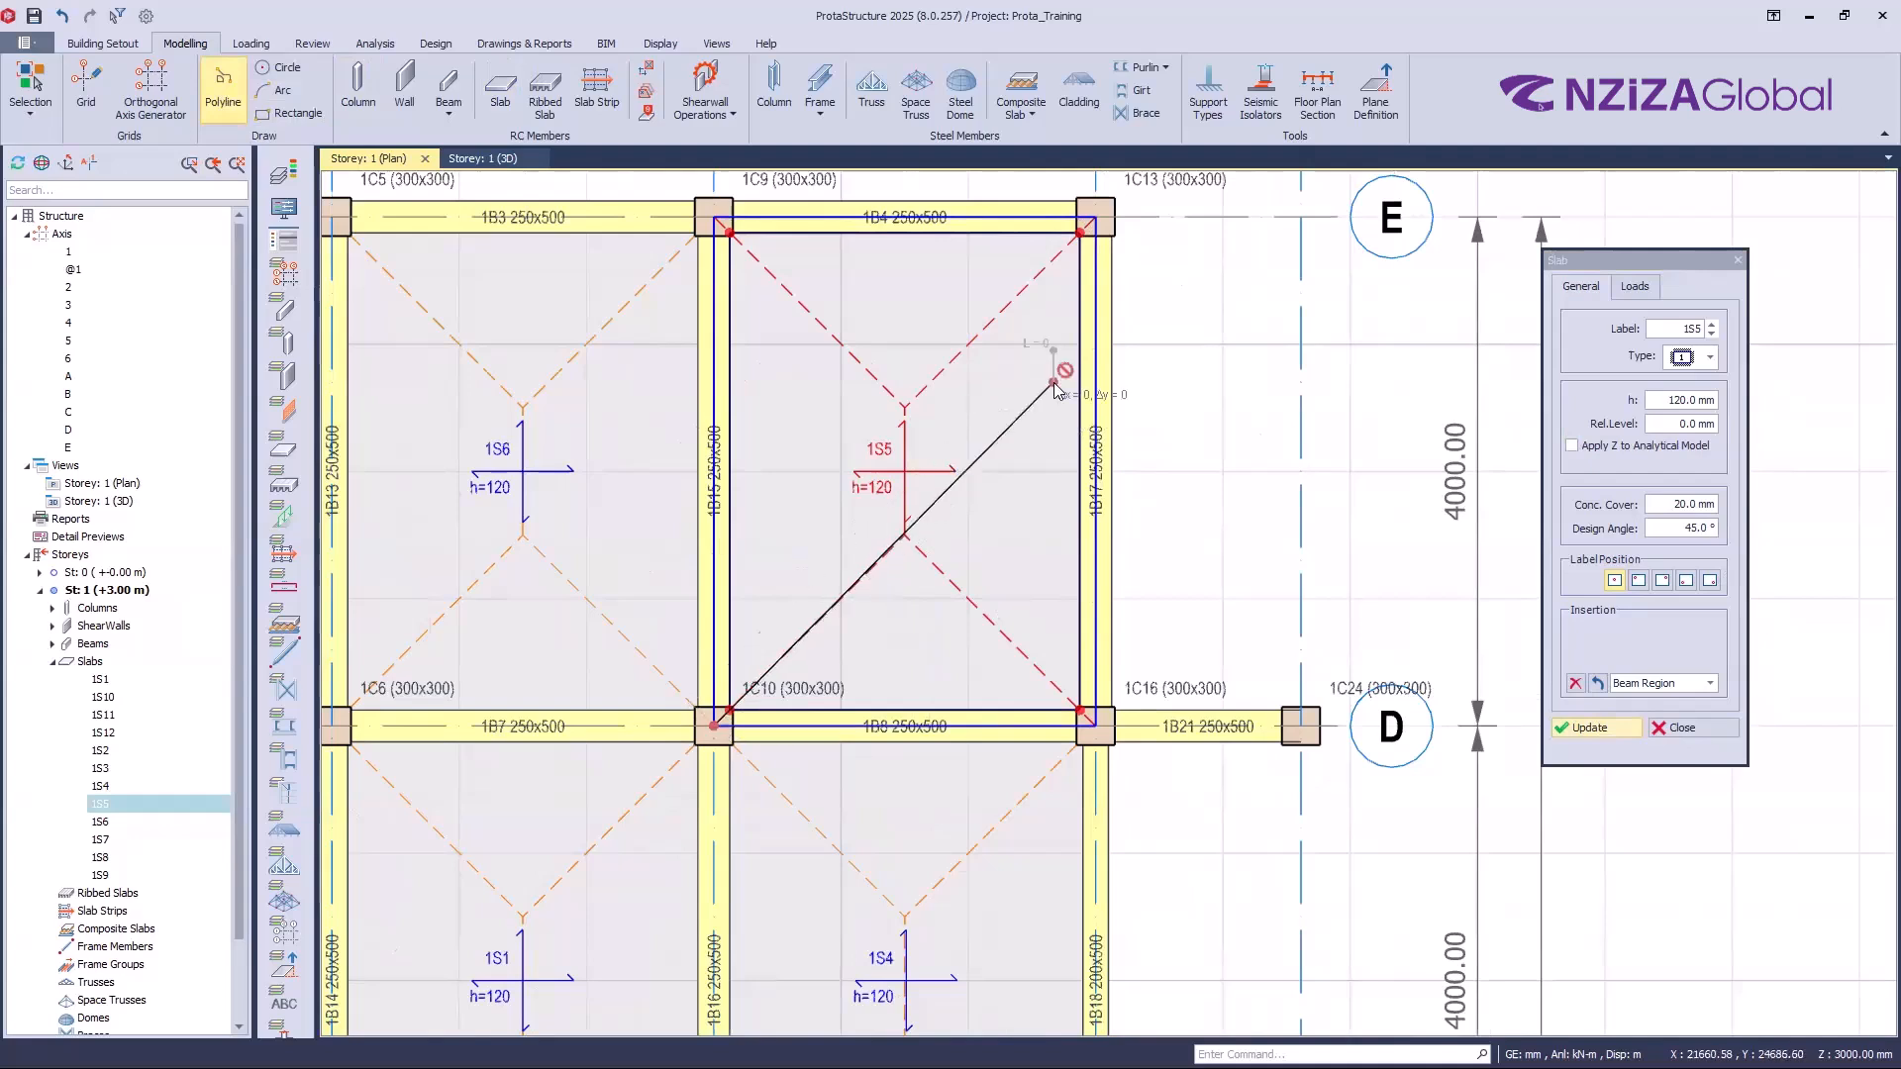
{"action": "right_click", "coordinate": [1070, 437]}
{"action": "left_click", "coordinate": [1116, 452]}
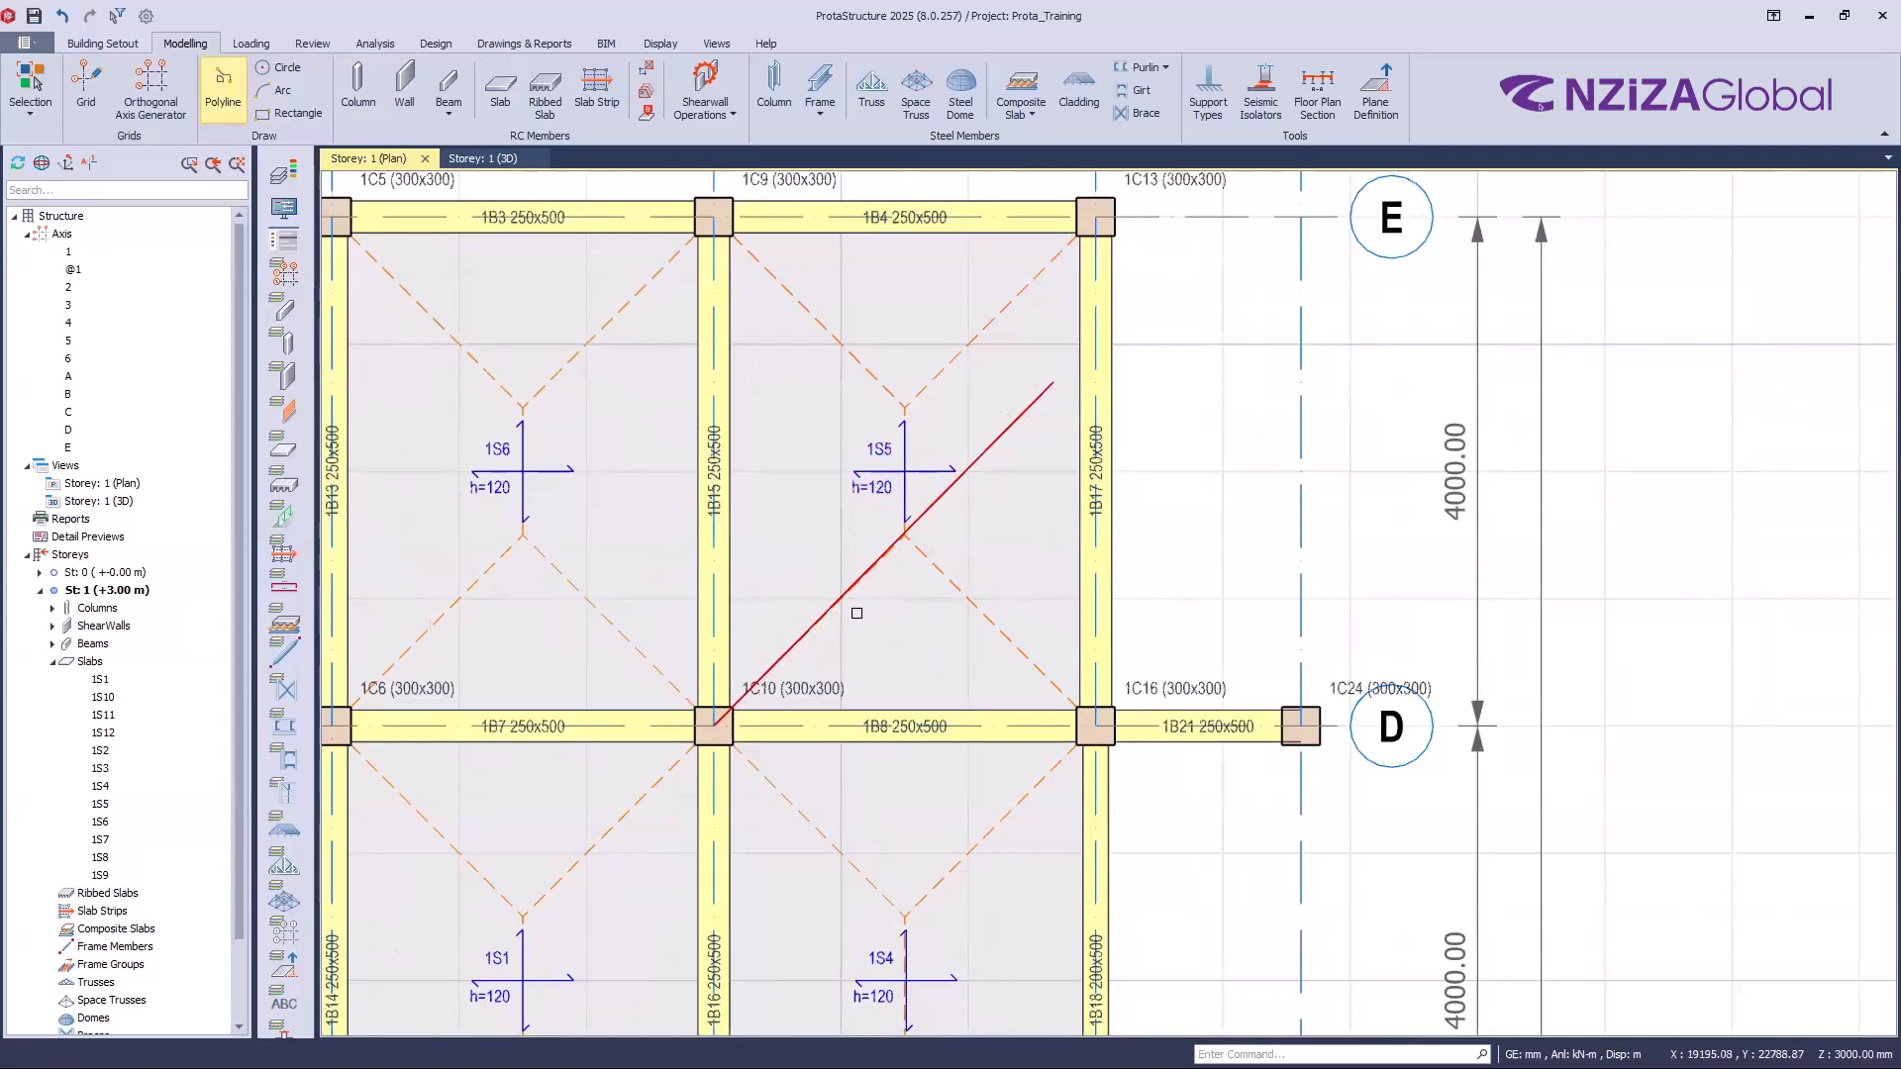
{"action": "scroll", "coordinate": [760, 621], "scroll_direction": "up", "scroll_amount": 3}
{"action": "scroll", "coordinate": [961, 396], "scroll_direction": "down", "scroll_amount": 2}
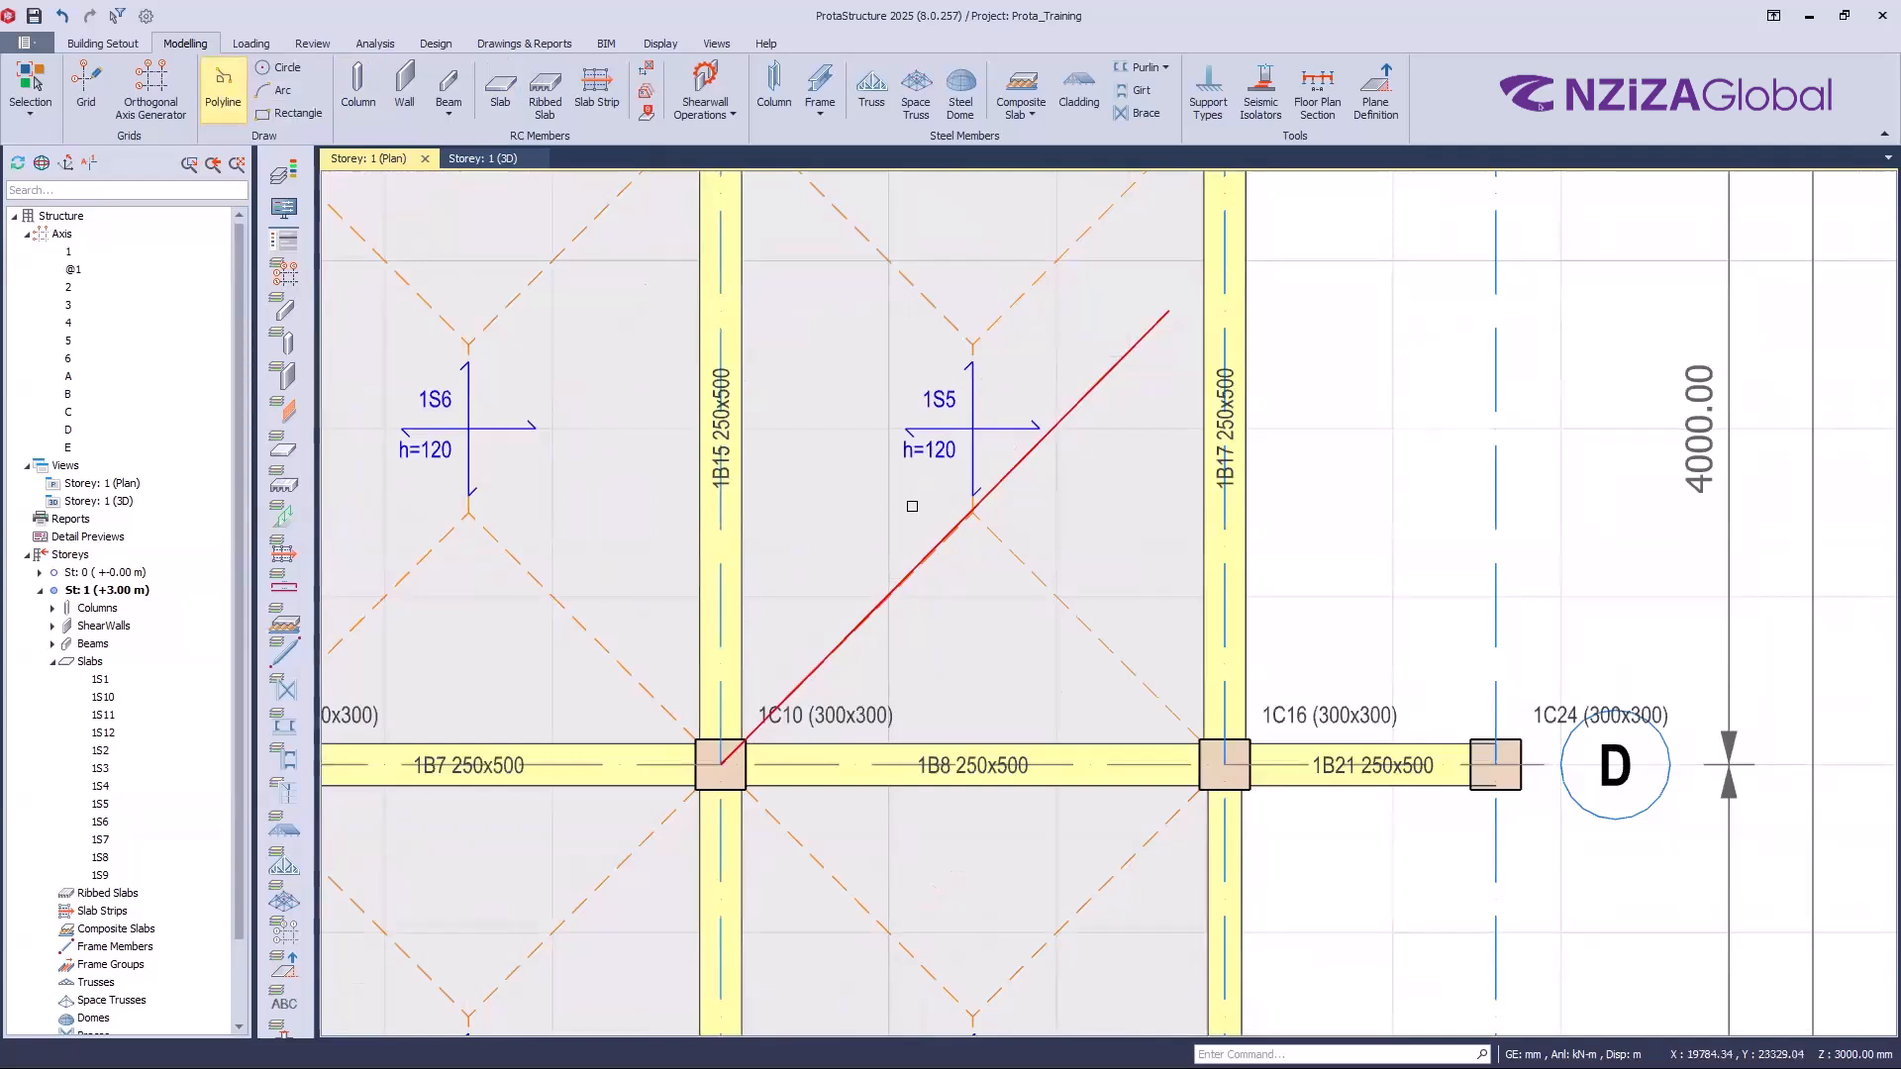
{"action": "scroll", "coordinate": [912, 506], "scroll_direction": "down", "scroll_amount": 2}
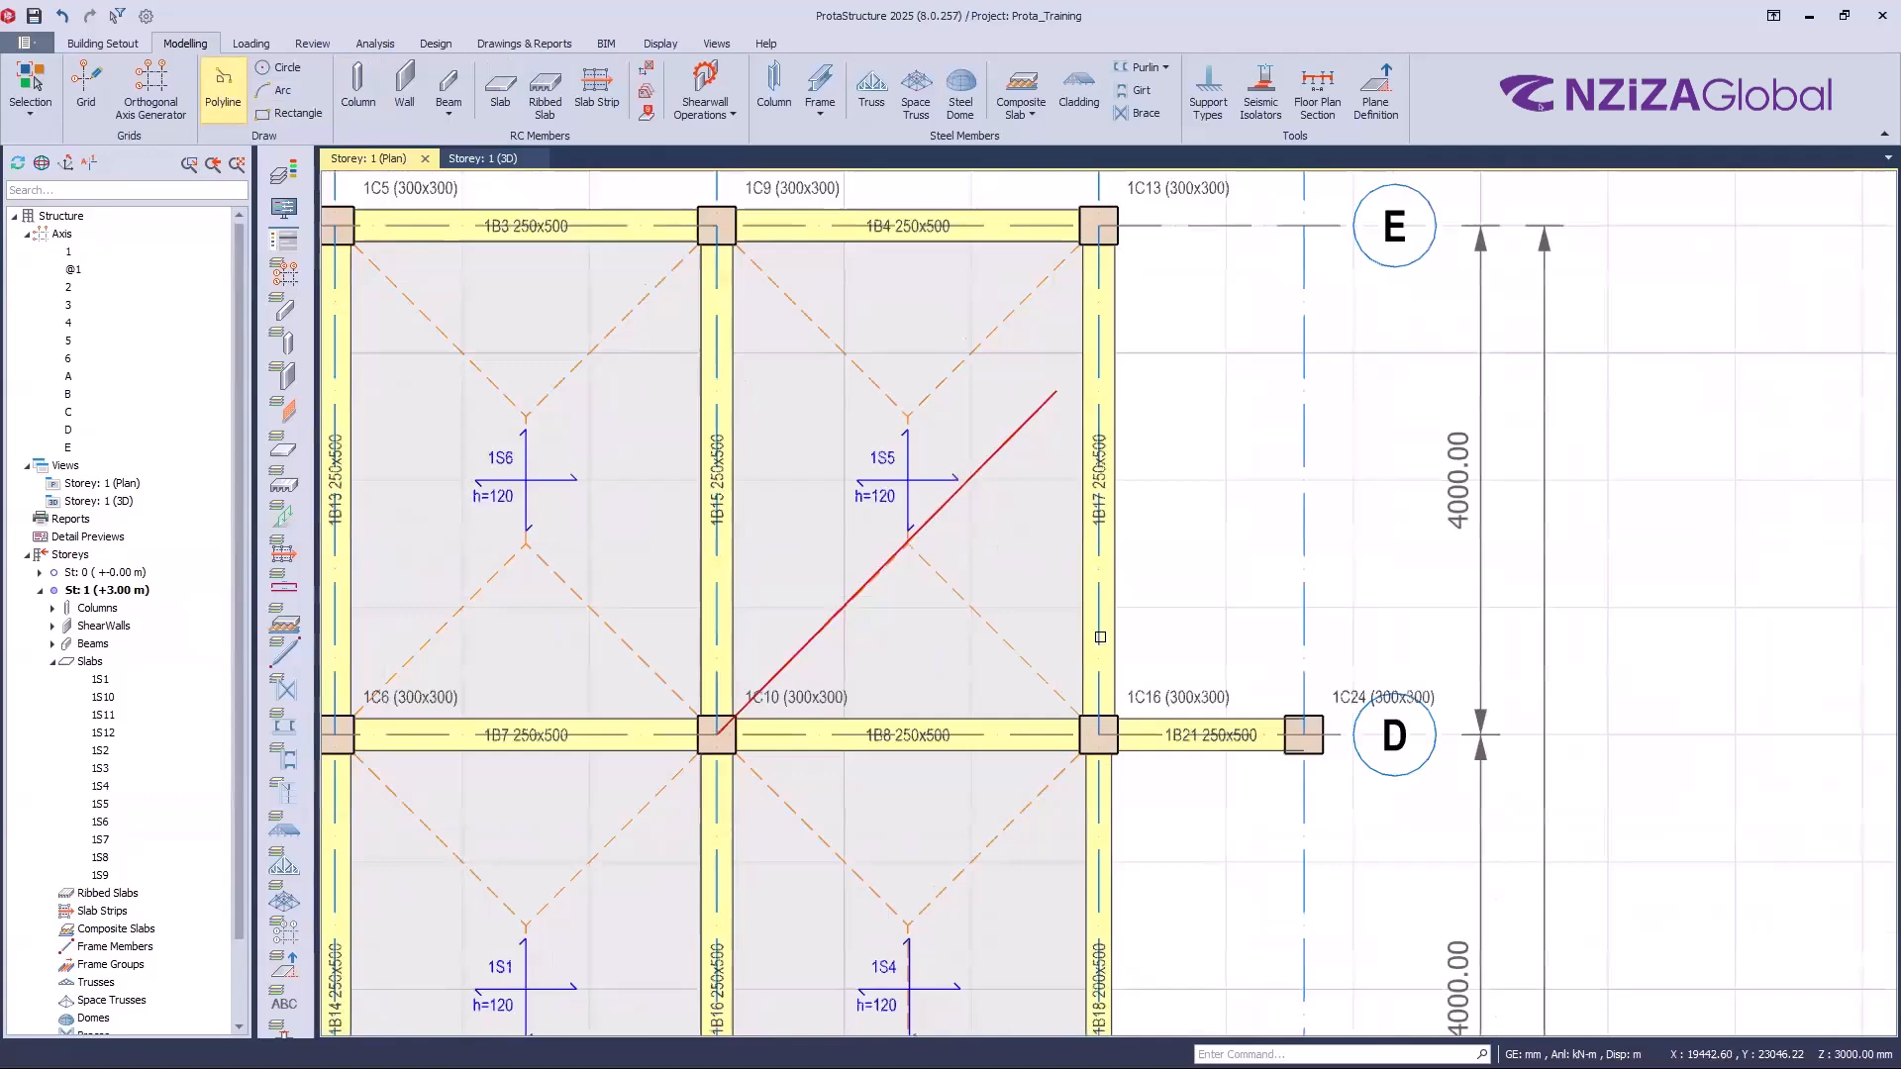
Step: Remove the diagonal polyline and return the design angle of slab 1S5 to 0°
{"action": "scroll", "coordinate": [1050, 618], "scroll_direction": "down", "scroll_amount": 2}
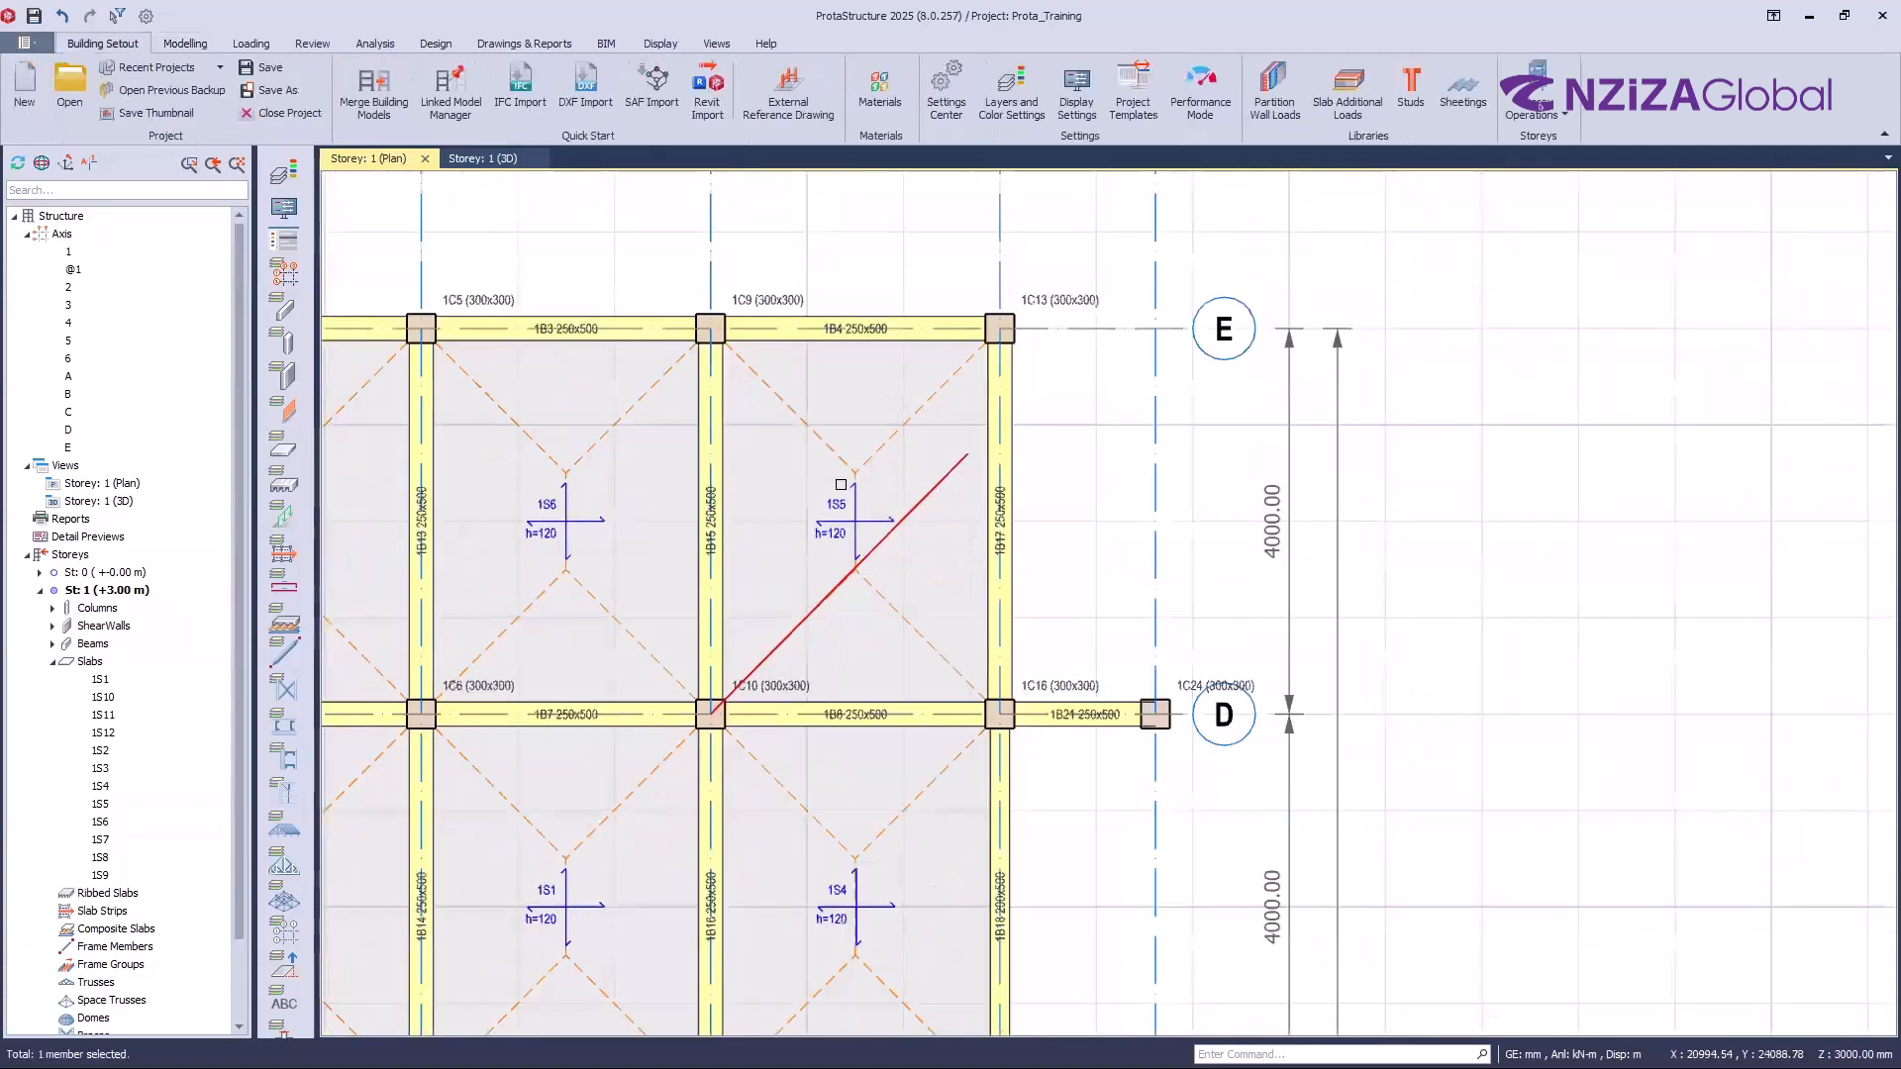
{"action": "double_click", "coordinate": [1050, 619]}
{"action": "left_click", "coordinate": [1680, 729]}
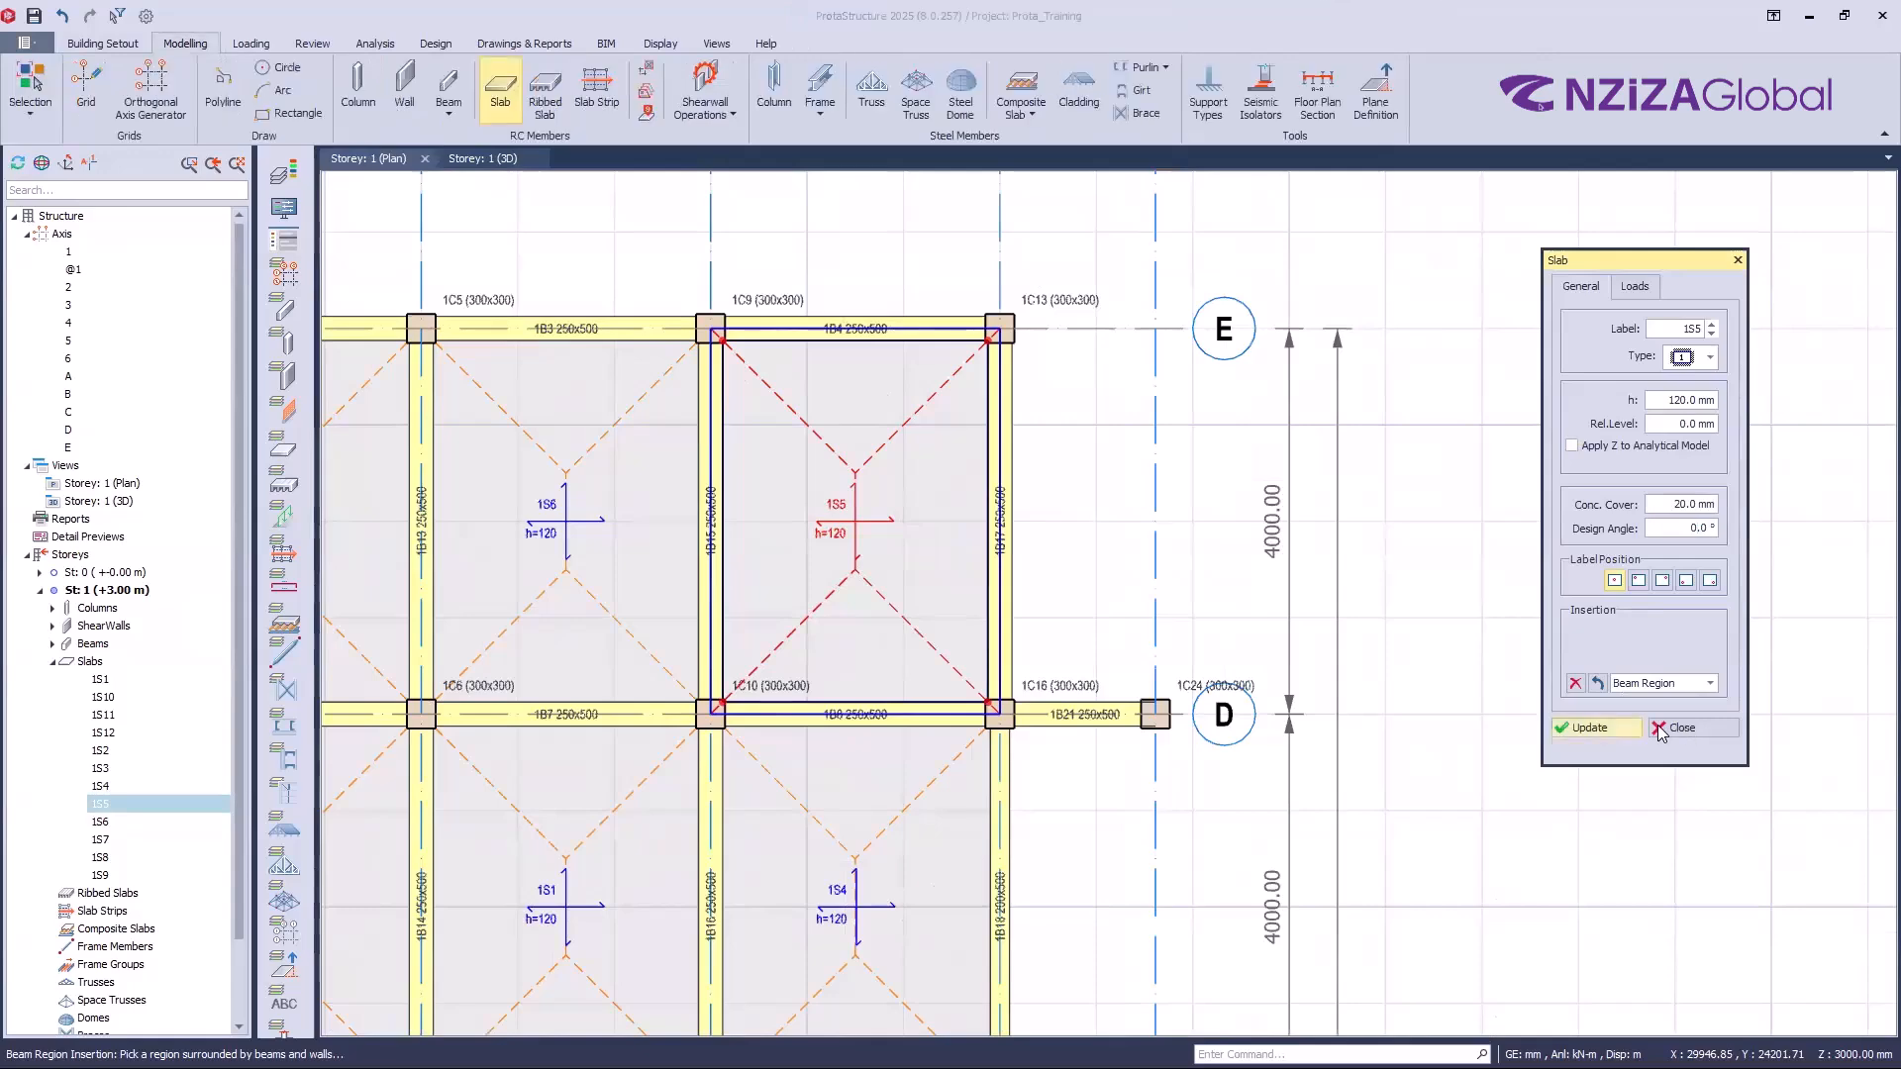
{"action": "key", "text": "Escape"}
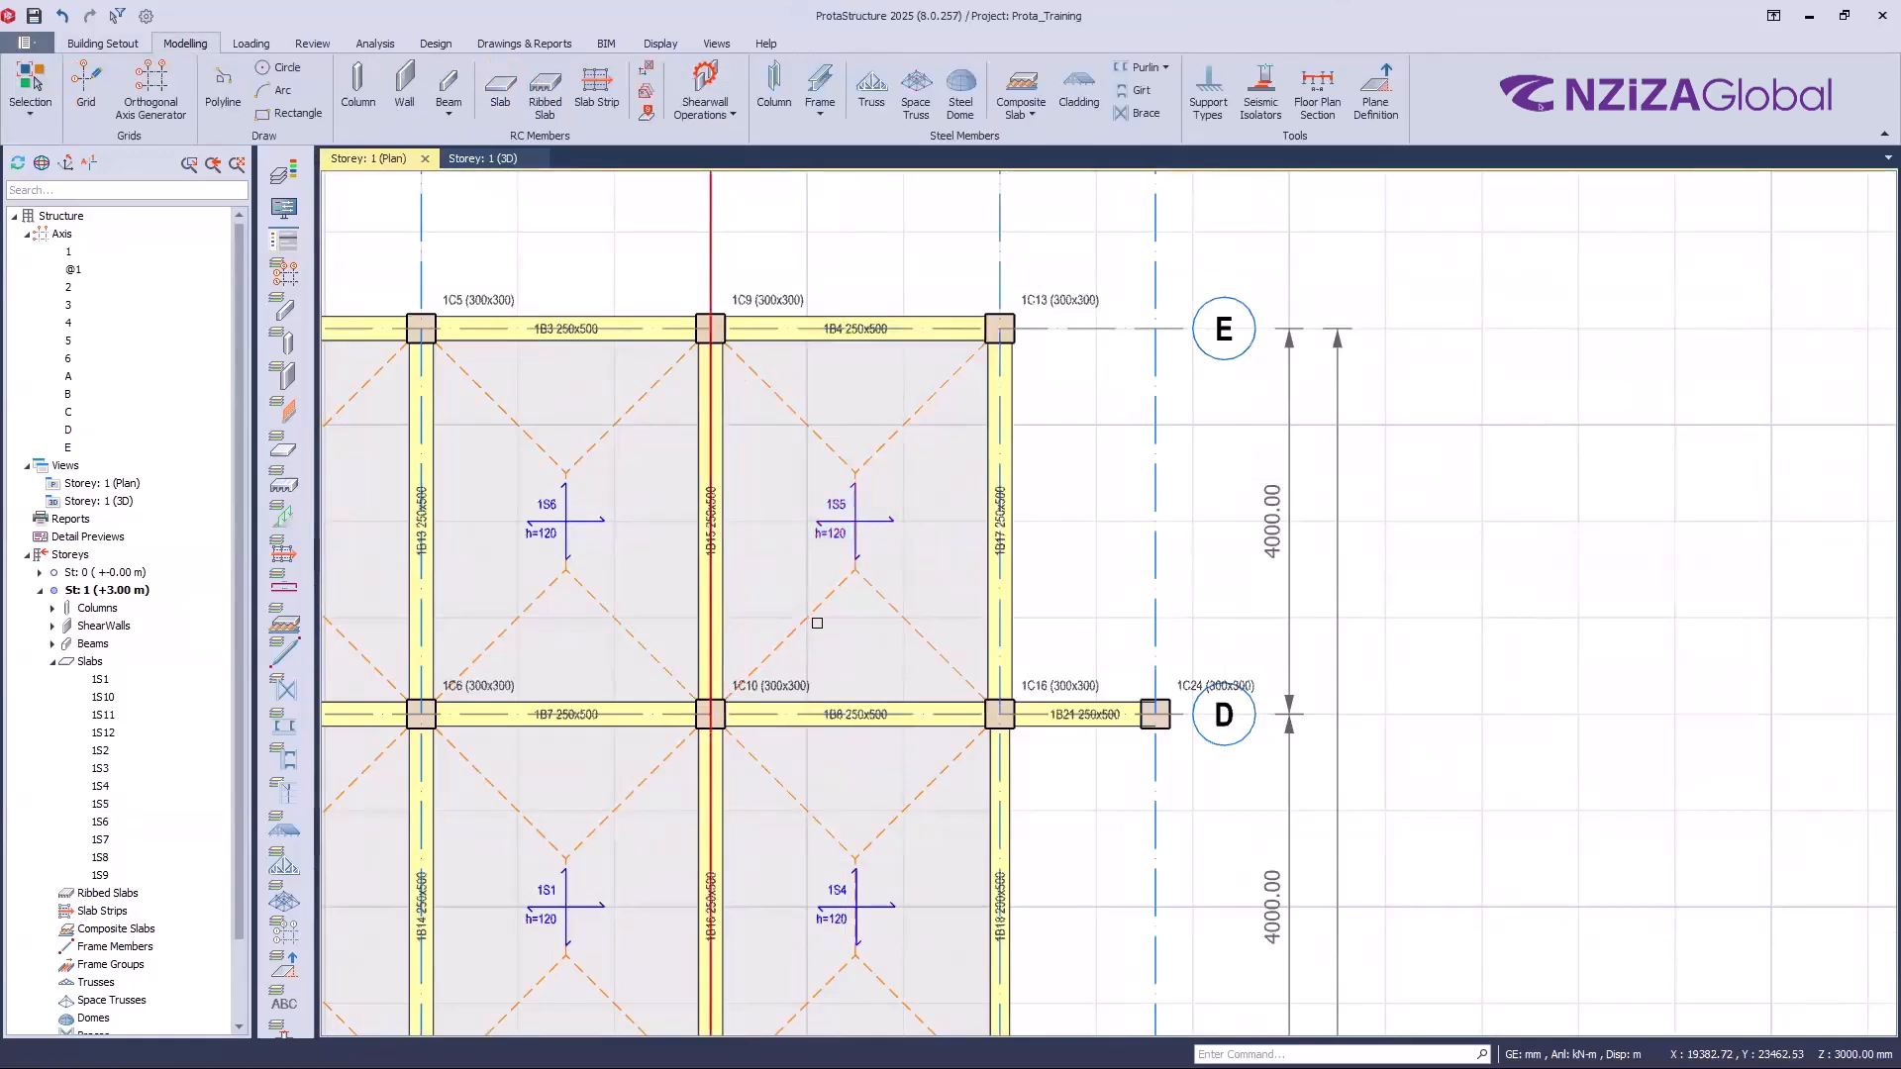
{"action": "scroll", "coordinate": [797, 592], "scroll_direction": "up", "scroll_amount": 1}
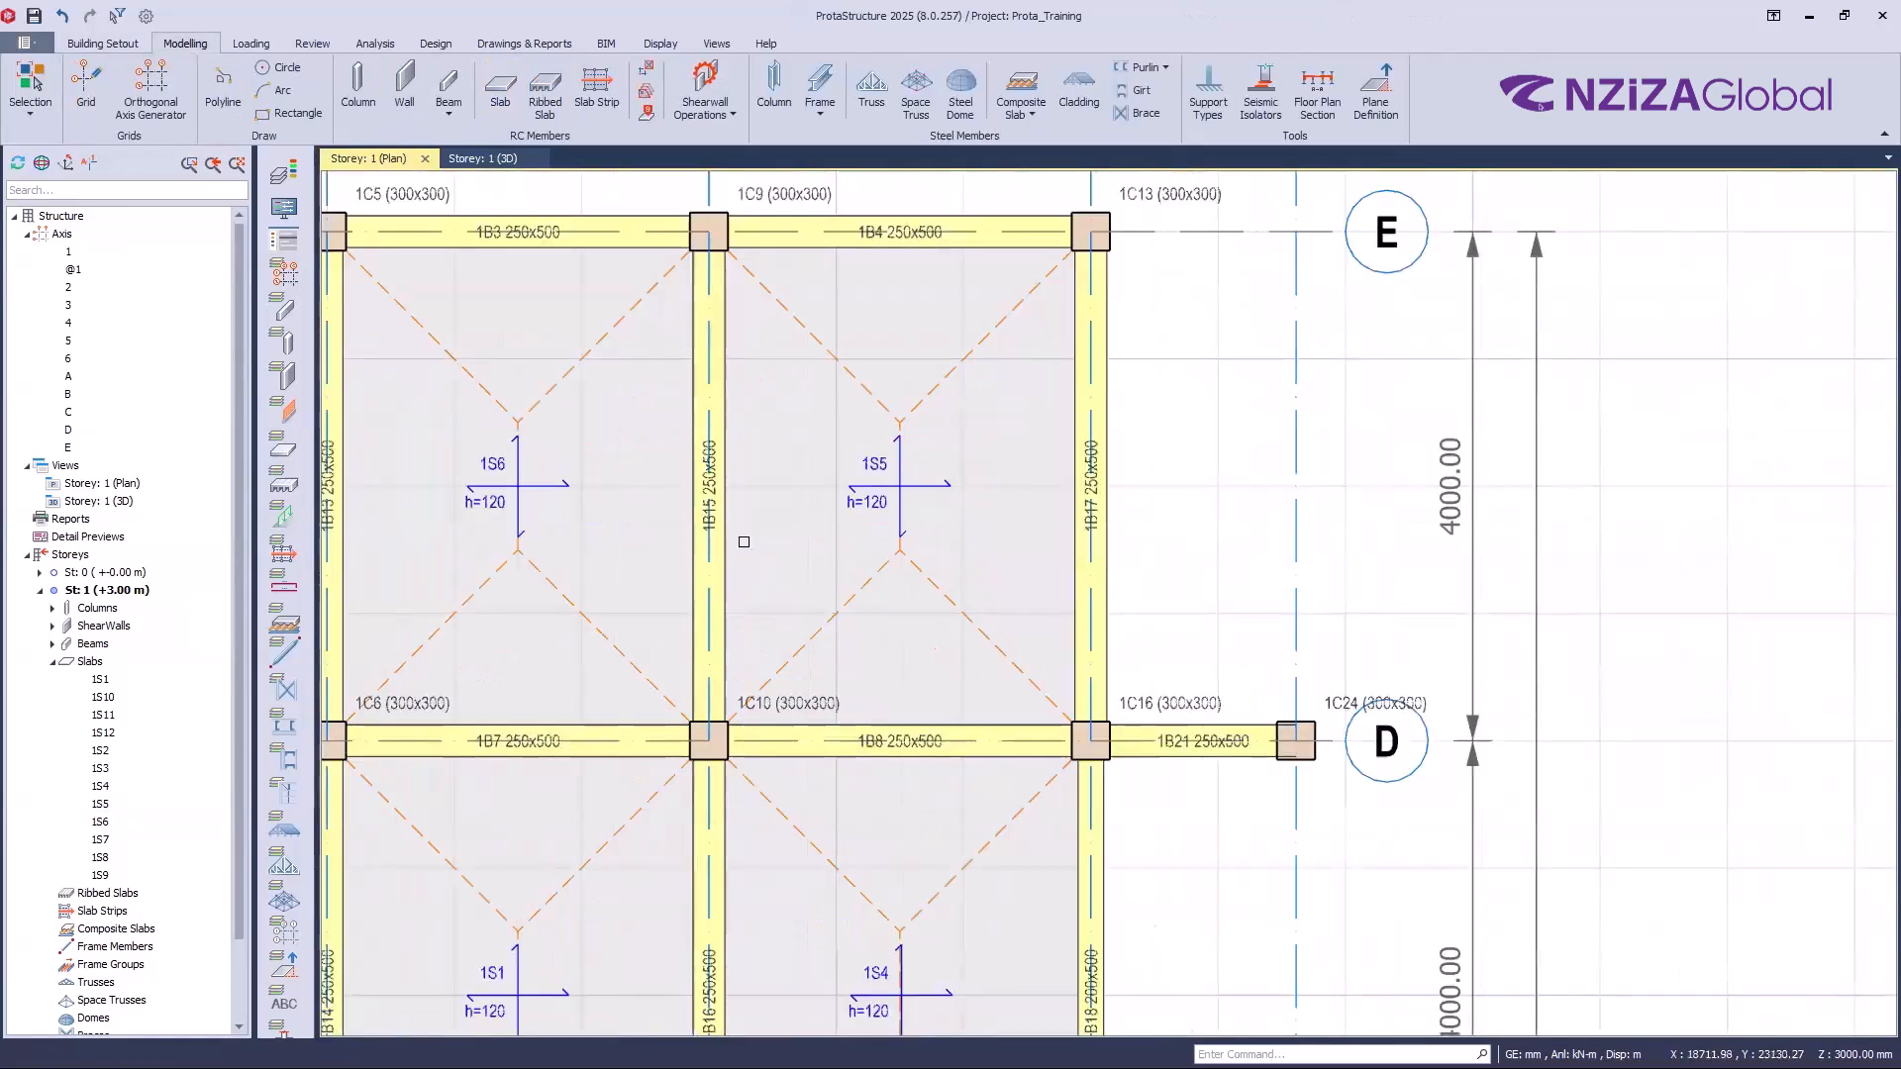
{"action": "left_click", "coordinate": [951, 479]}
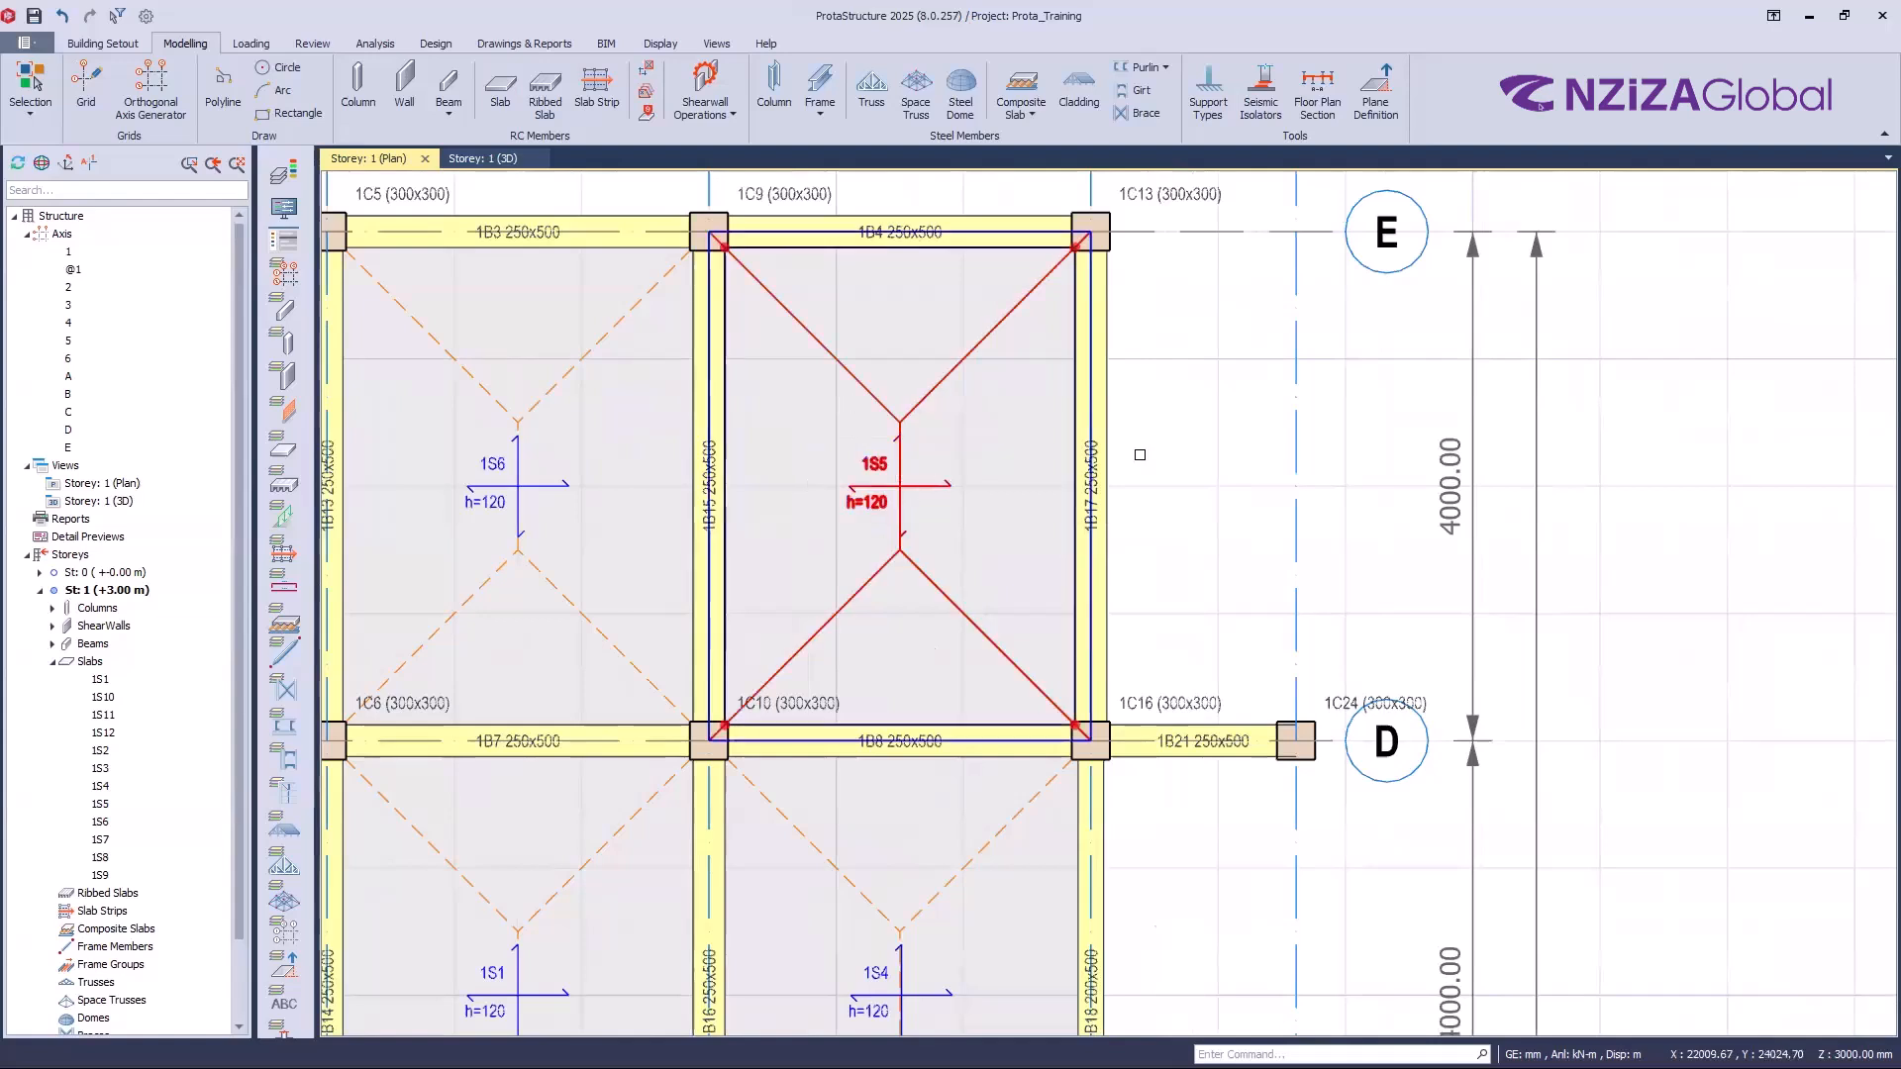
{"action": "key", "text": "Escape"}
{"action": "scroll", "coordinate": [847, 387], "scroll_direction": "down", "scroll_amount": 1}
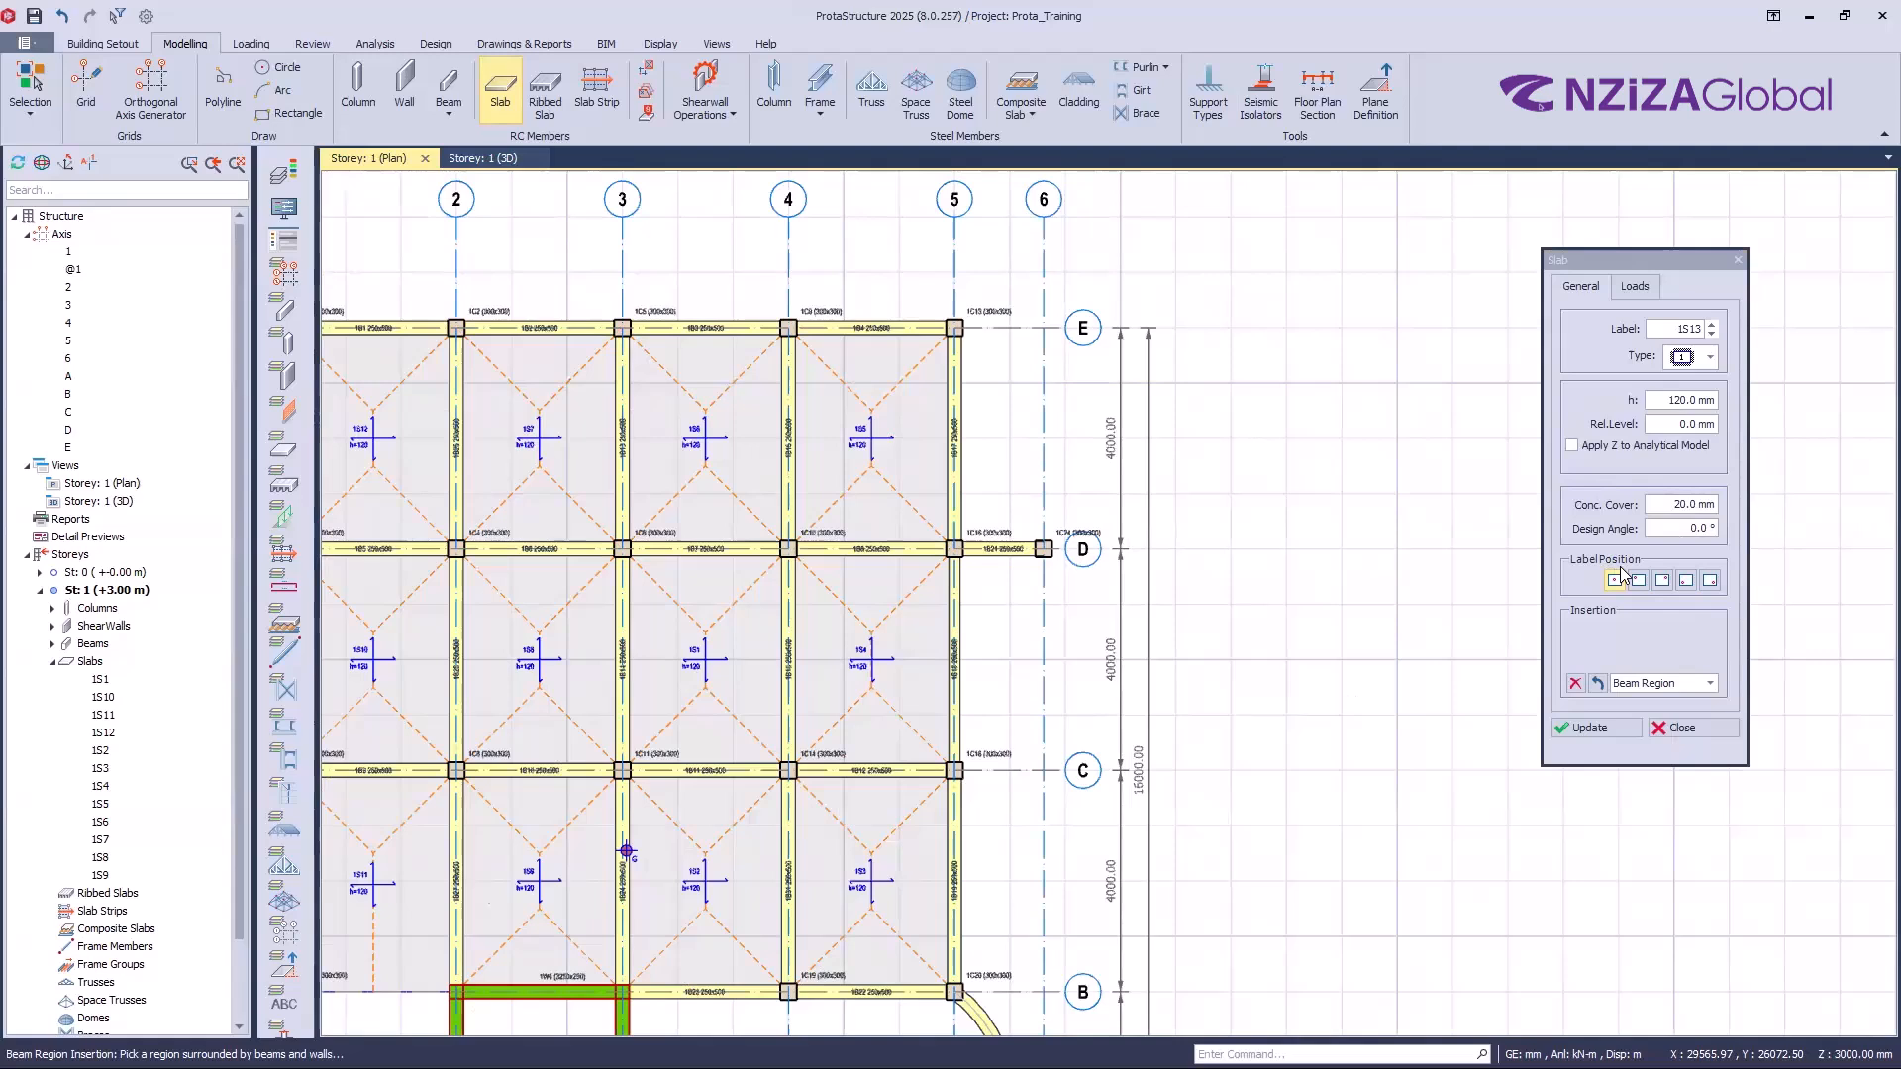
{"action": "left_click", "coordinate": [1641, 581]}
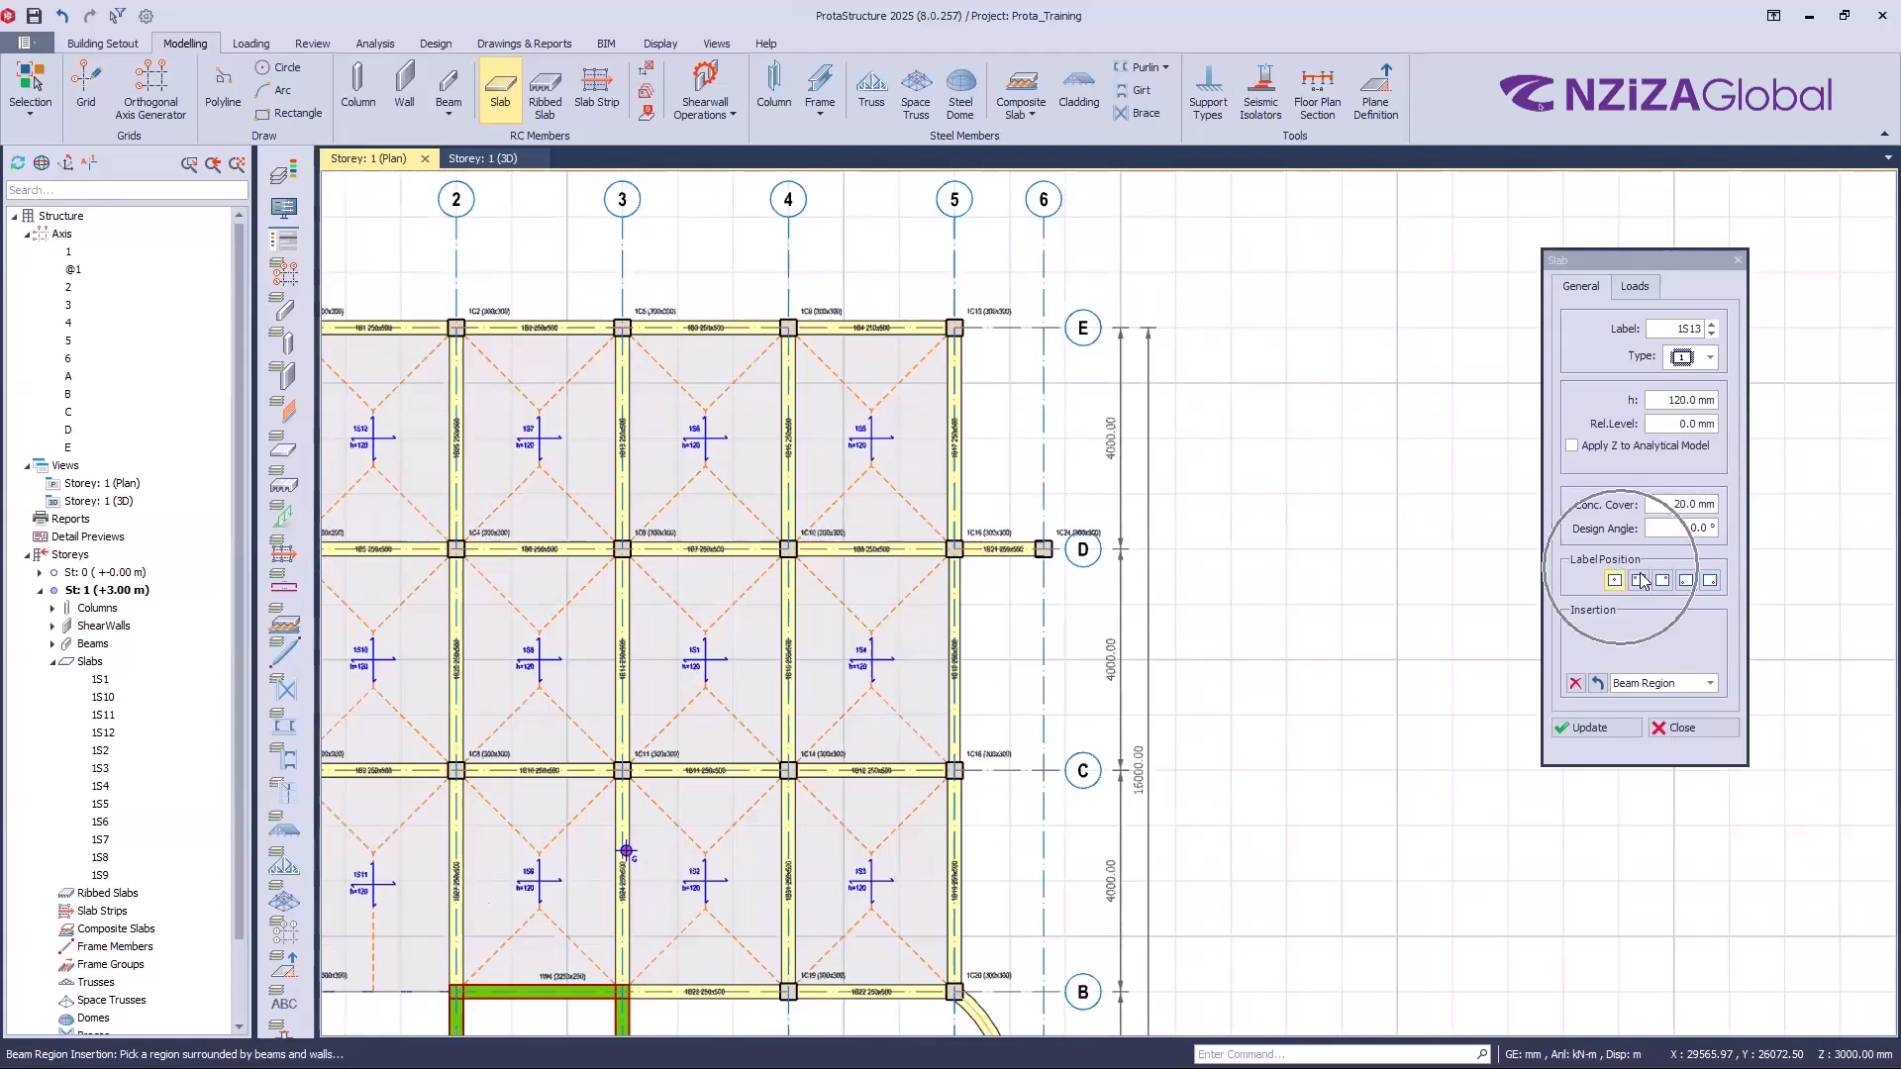
{"action": "left_click", "coordinate": [913, 468]}
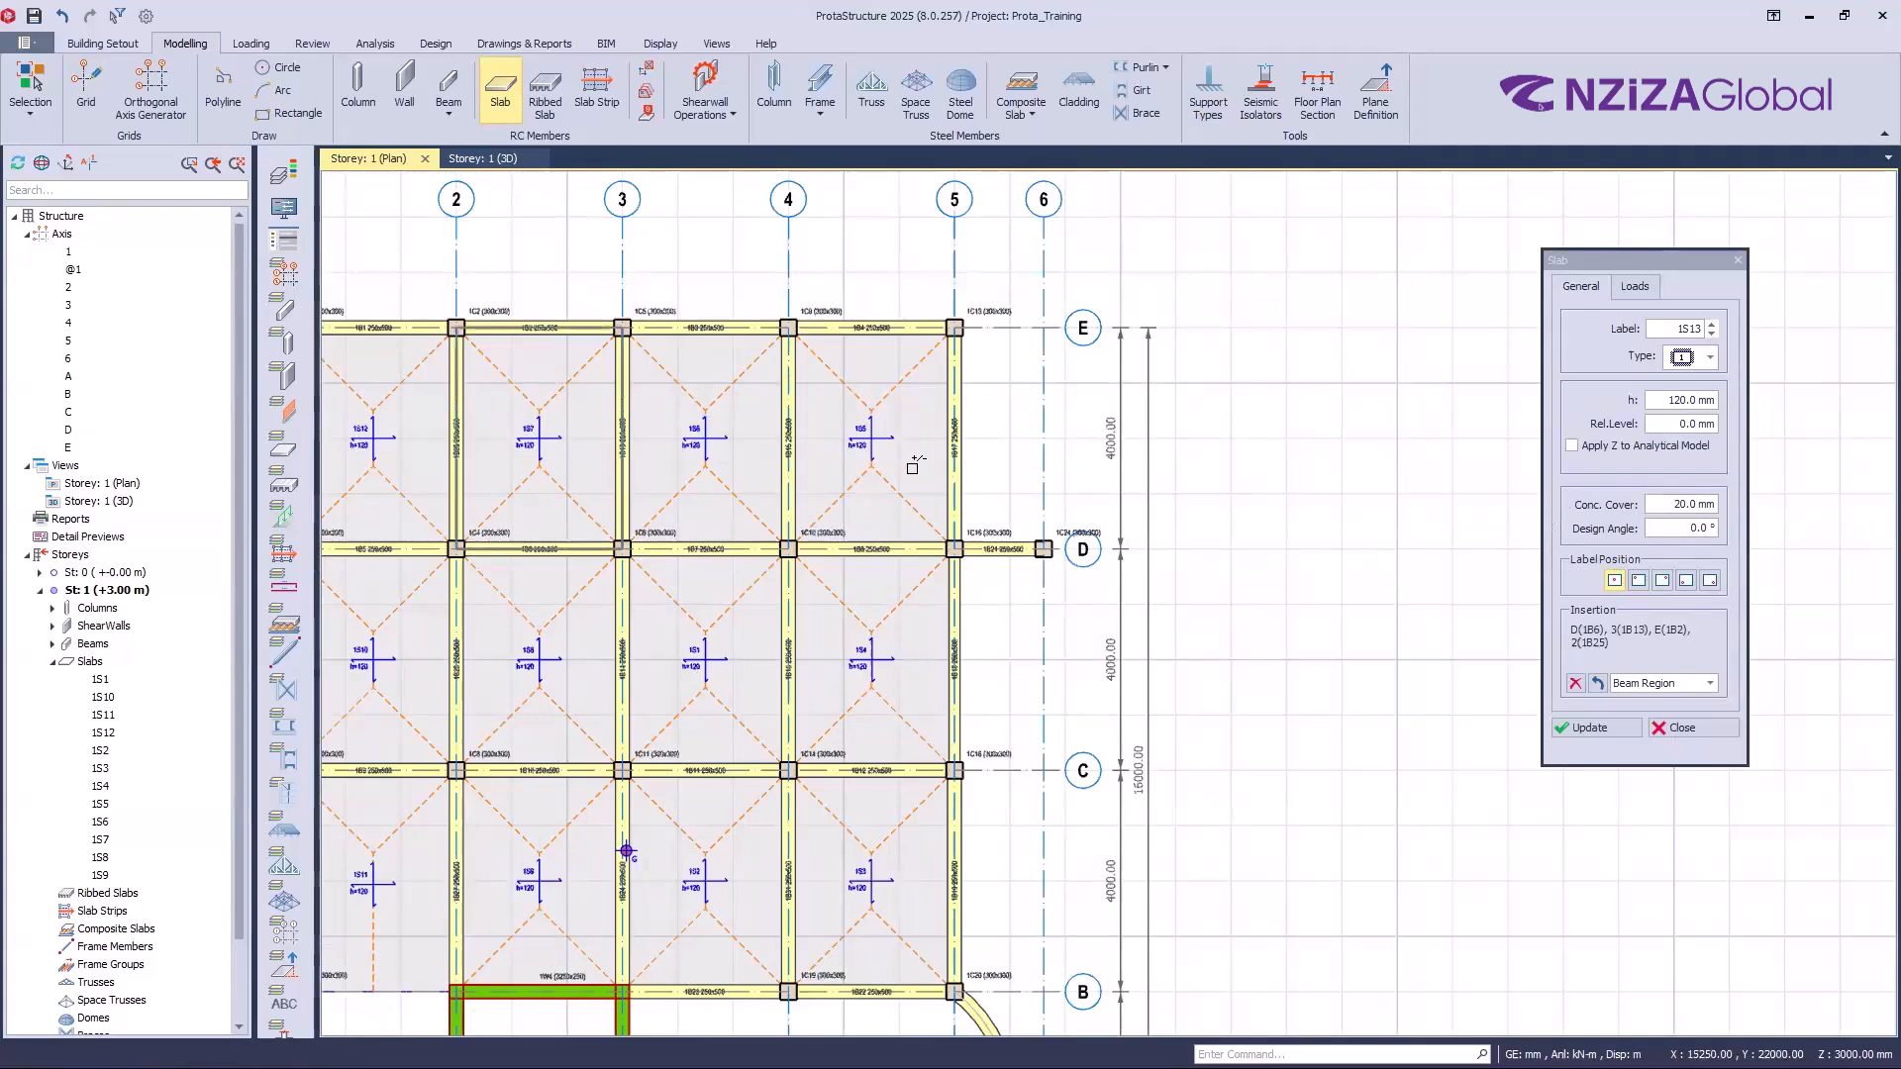
{"action": "scroll", "coordinate": [937, 458], "scroll_direction": "up", "scroll_amount": 4}
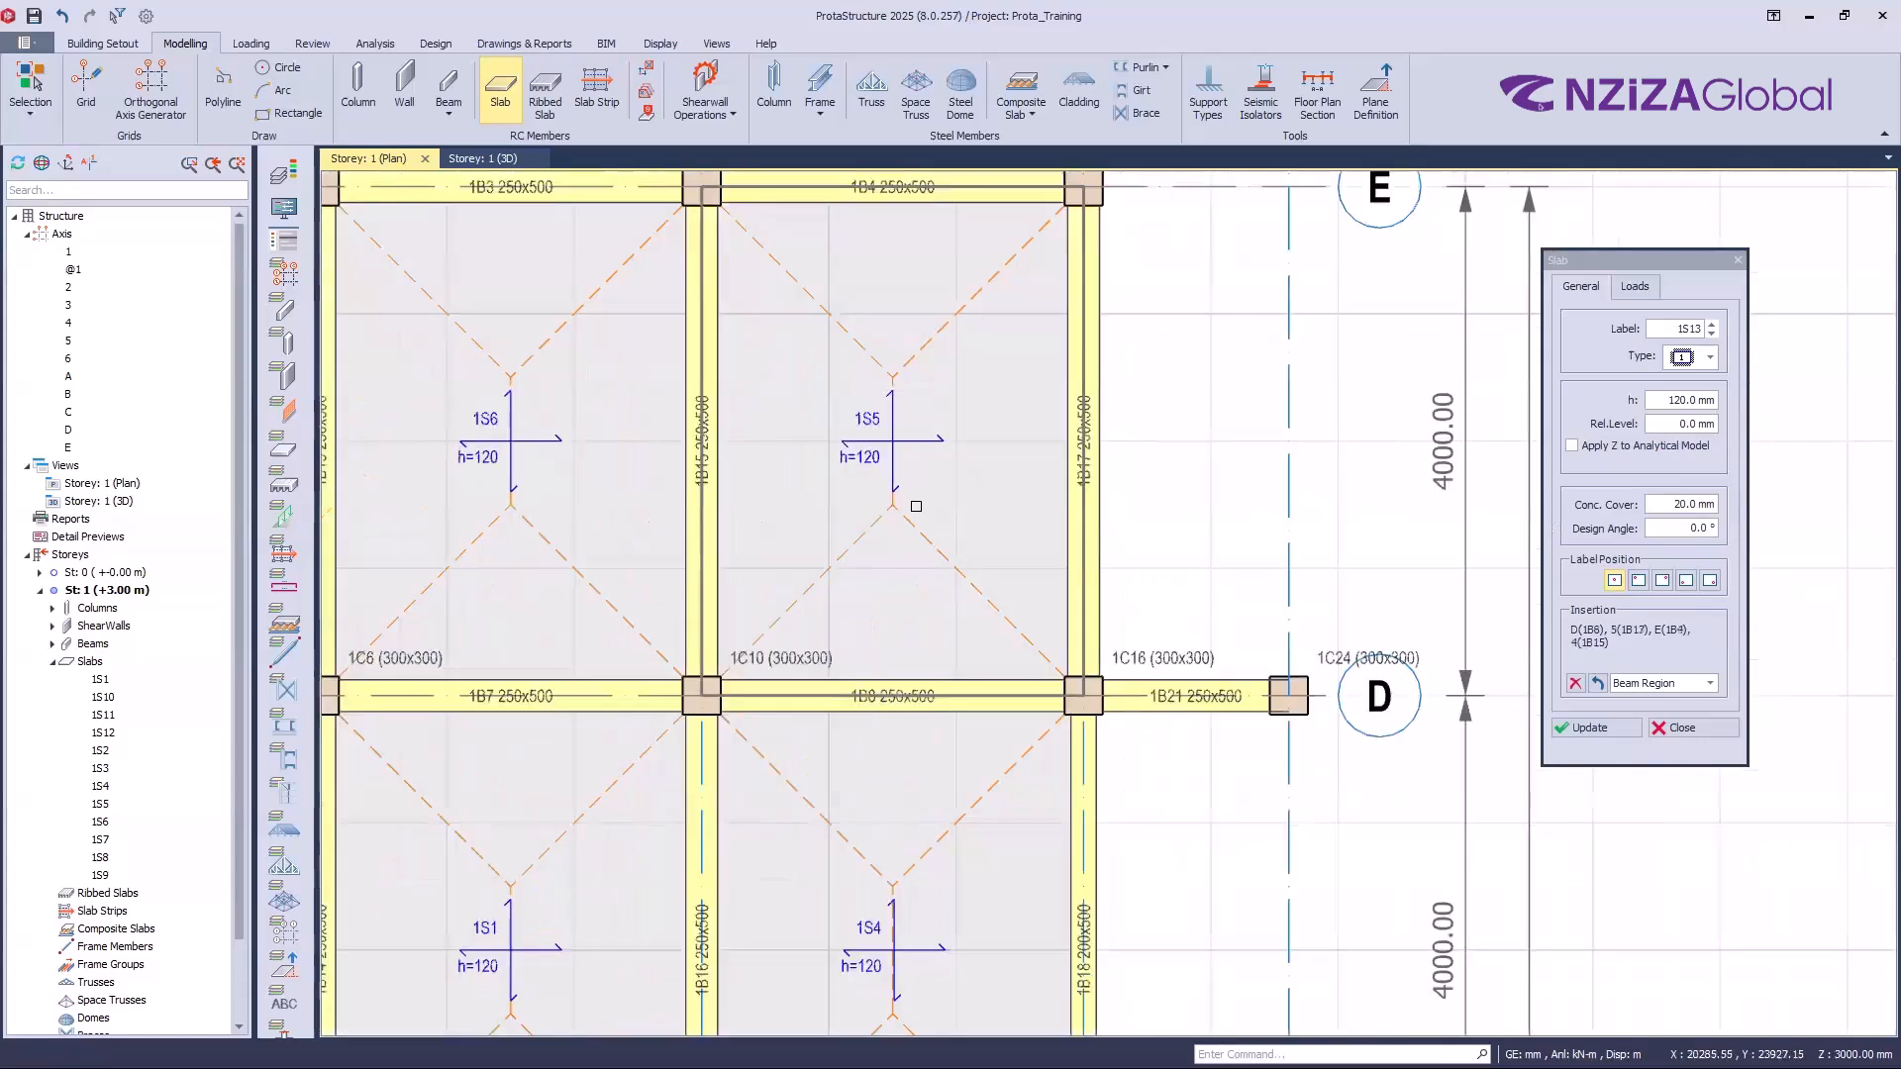
{"action": "middle_click_drag", "start_coordinate": [957, 452], "coordinate": [1067, 631]}
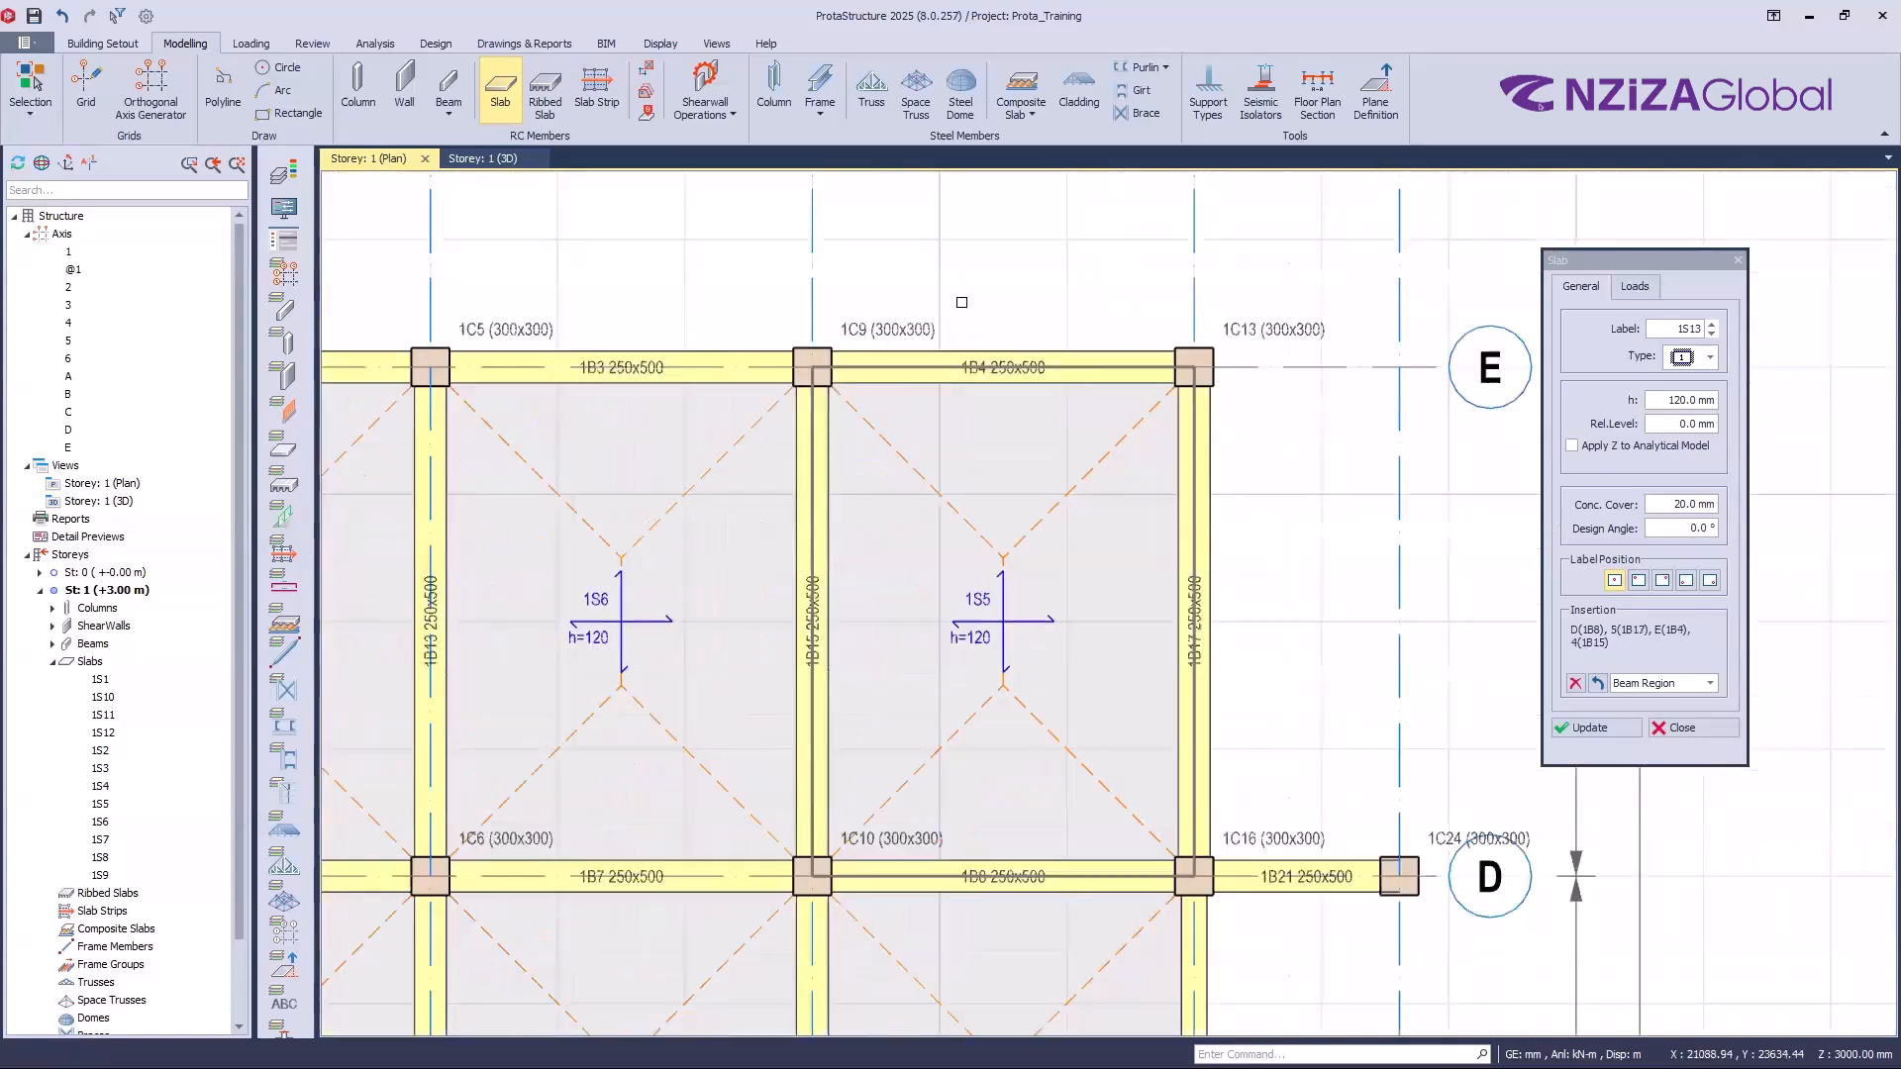
{"action": "key", "text": "Escape"}
Step: Examine the label, thickness text and direction arrows of slab 1S5 up close
{"action": "scroll", "coordinate": [990, 621], "scroll_direction": "up", "scroll_amount": 8}
{"action": "left_click", "coordinate": [842, 500]}
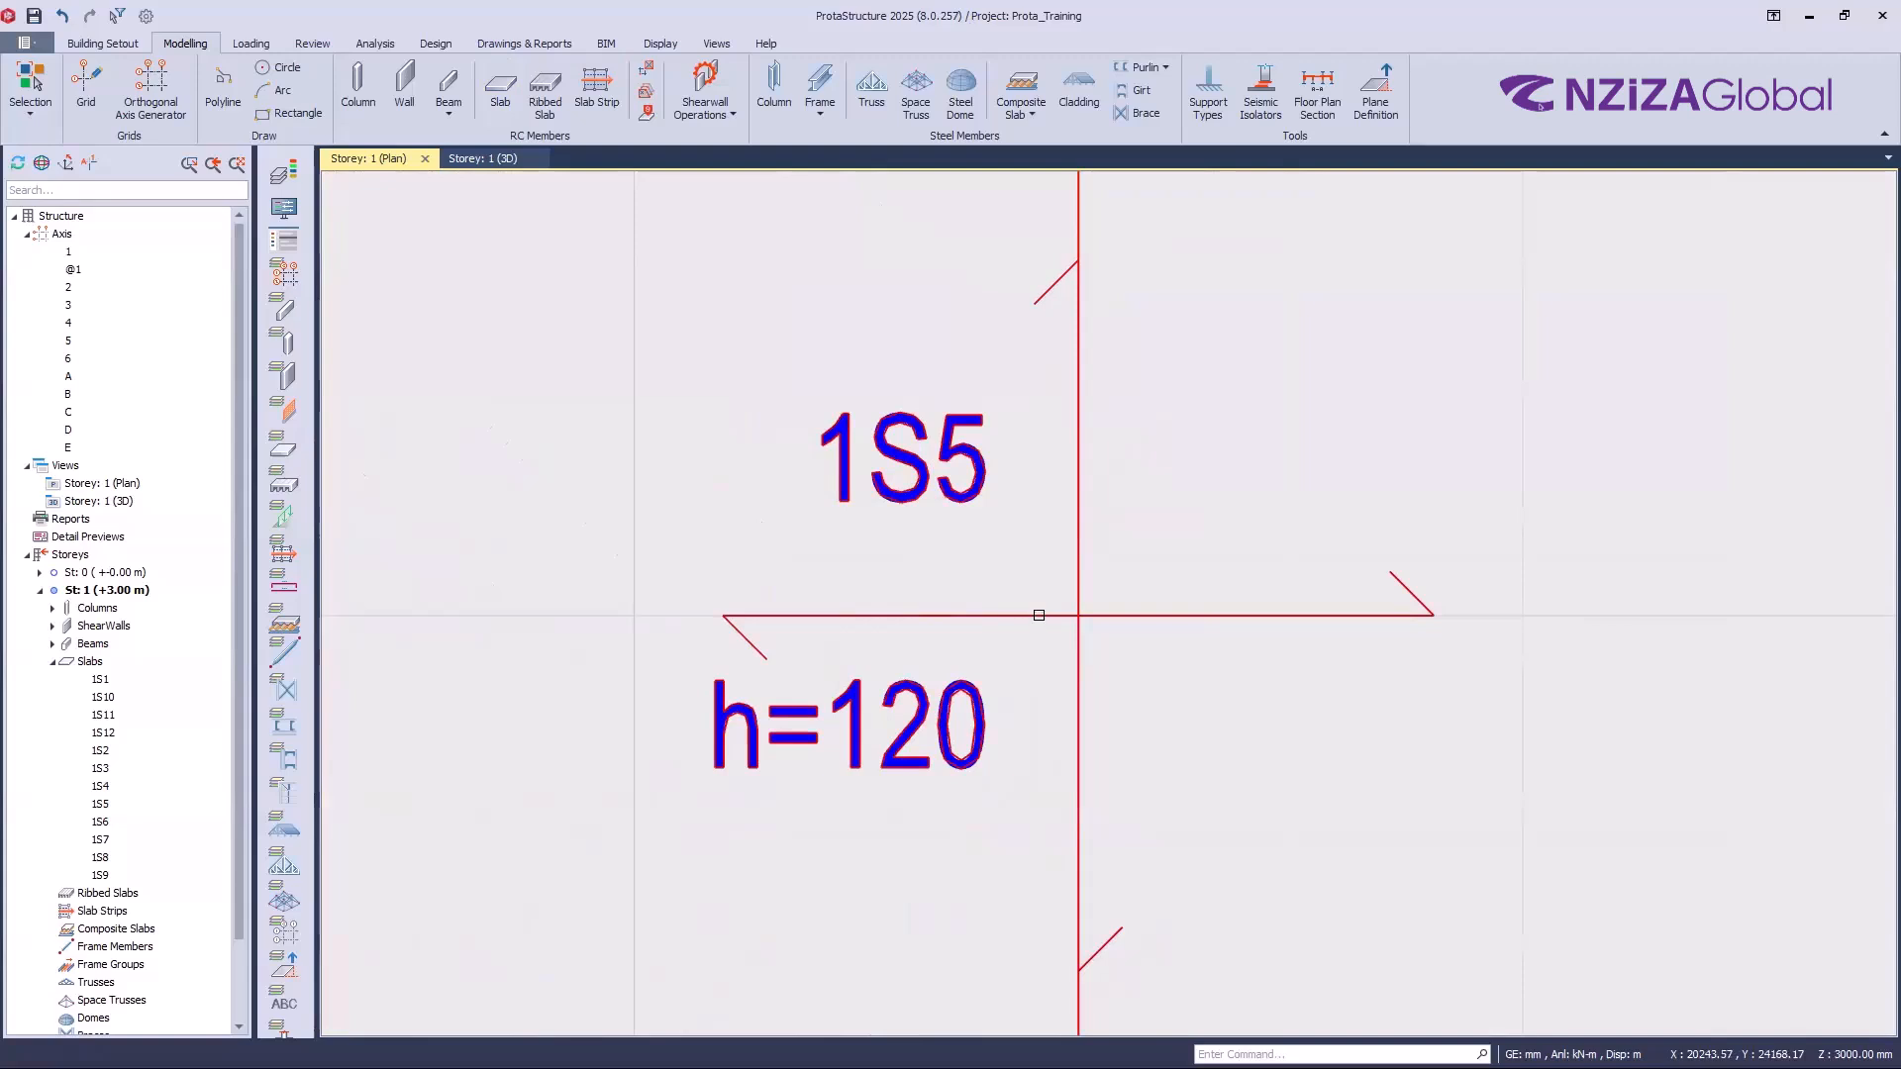
{"action": "scroll", "coordinate": [1039, 615], "scroll_direction": "down", "scroll_amount": 3}
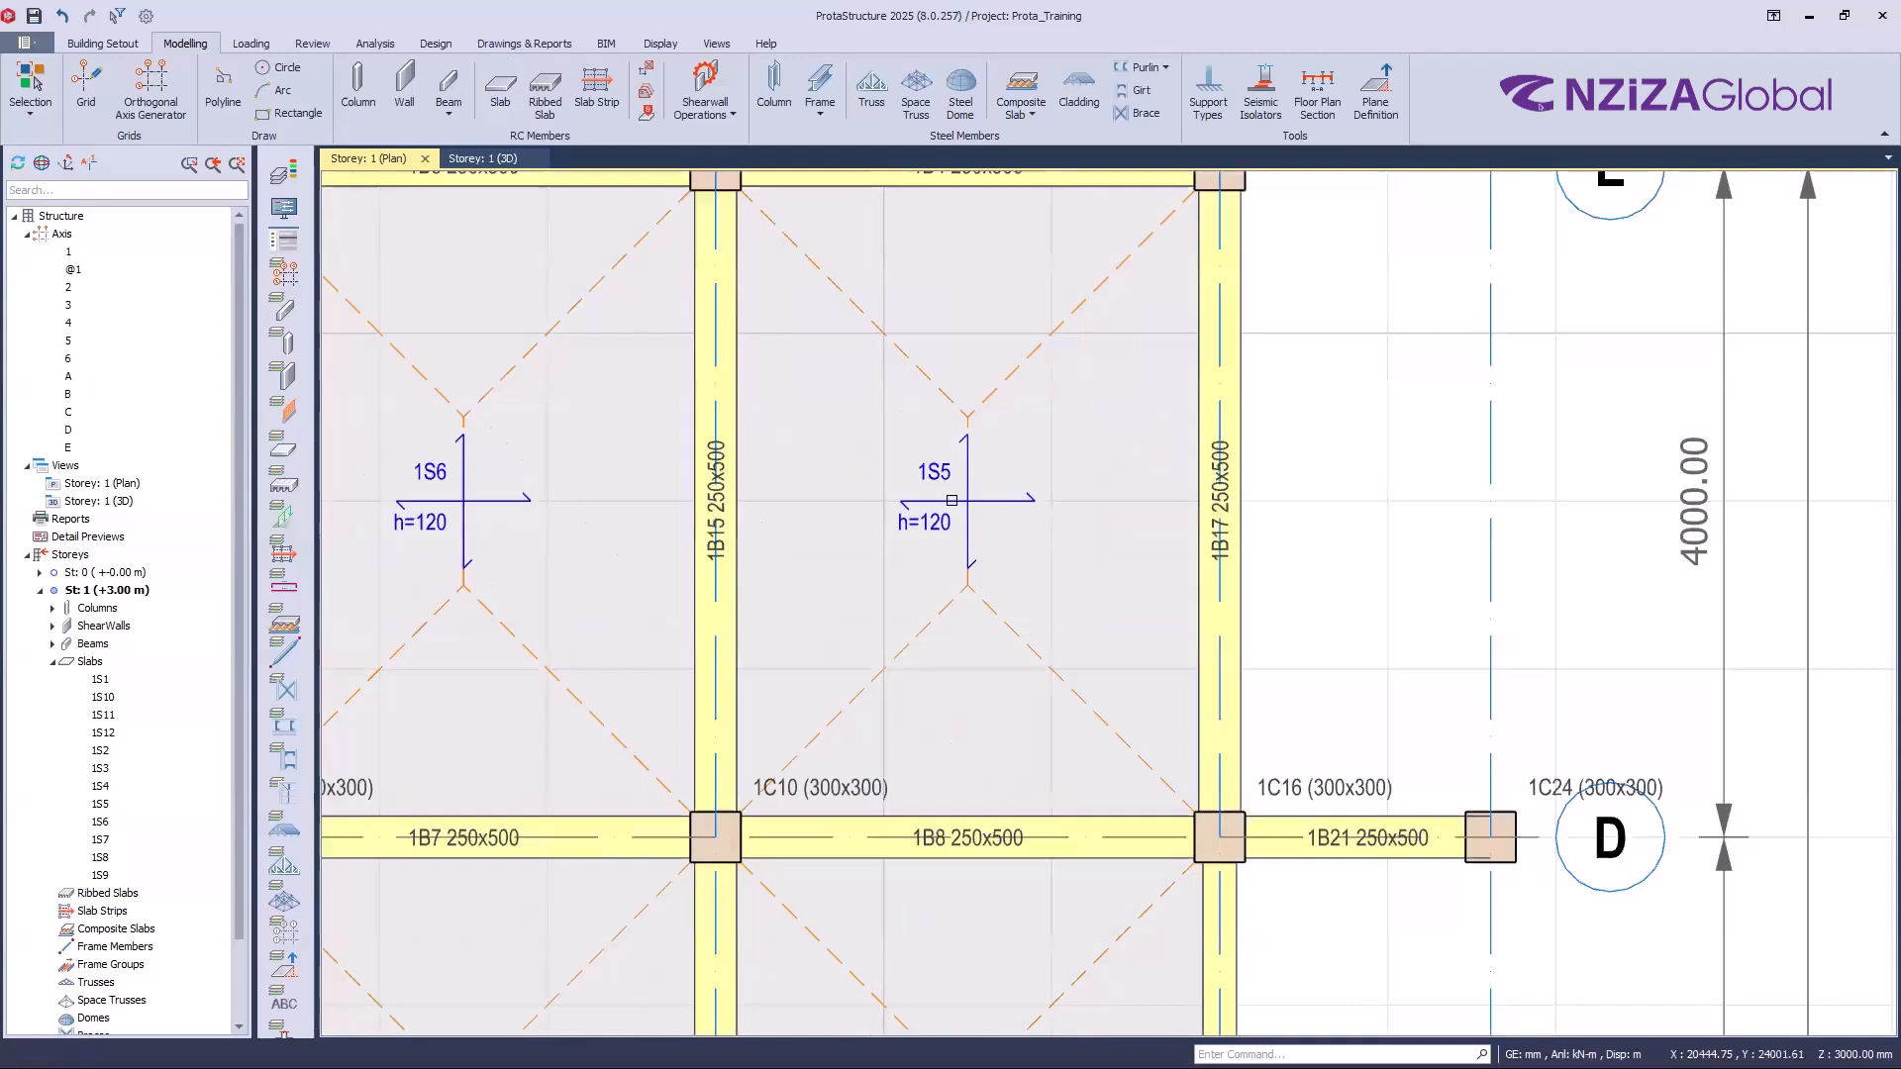
Step: Open the properties of slab 1S5 and move its label to the upper-left corner, followed by the upper-right corner
{"action": "left_click", "coordinate": [1029, 400]}
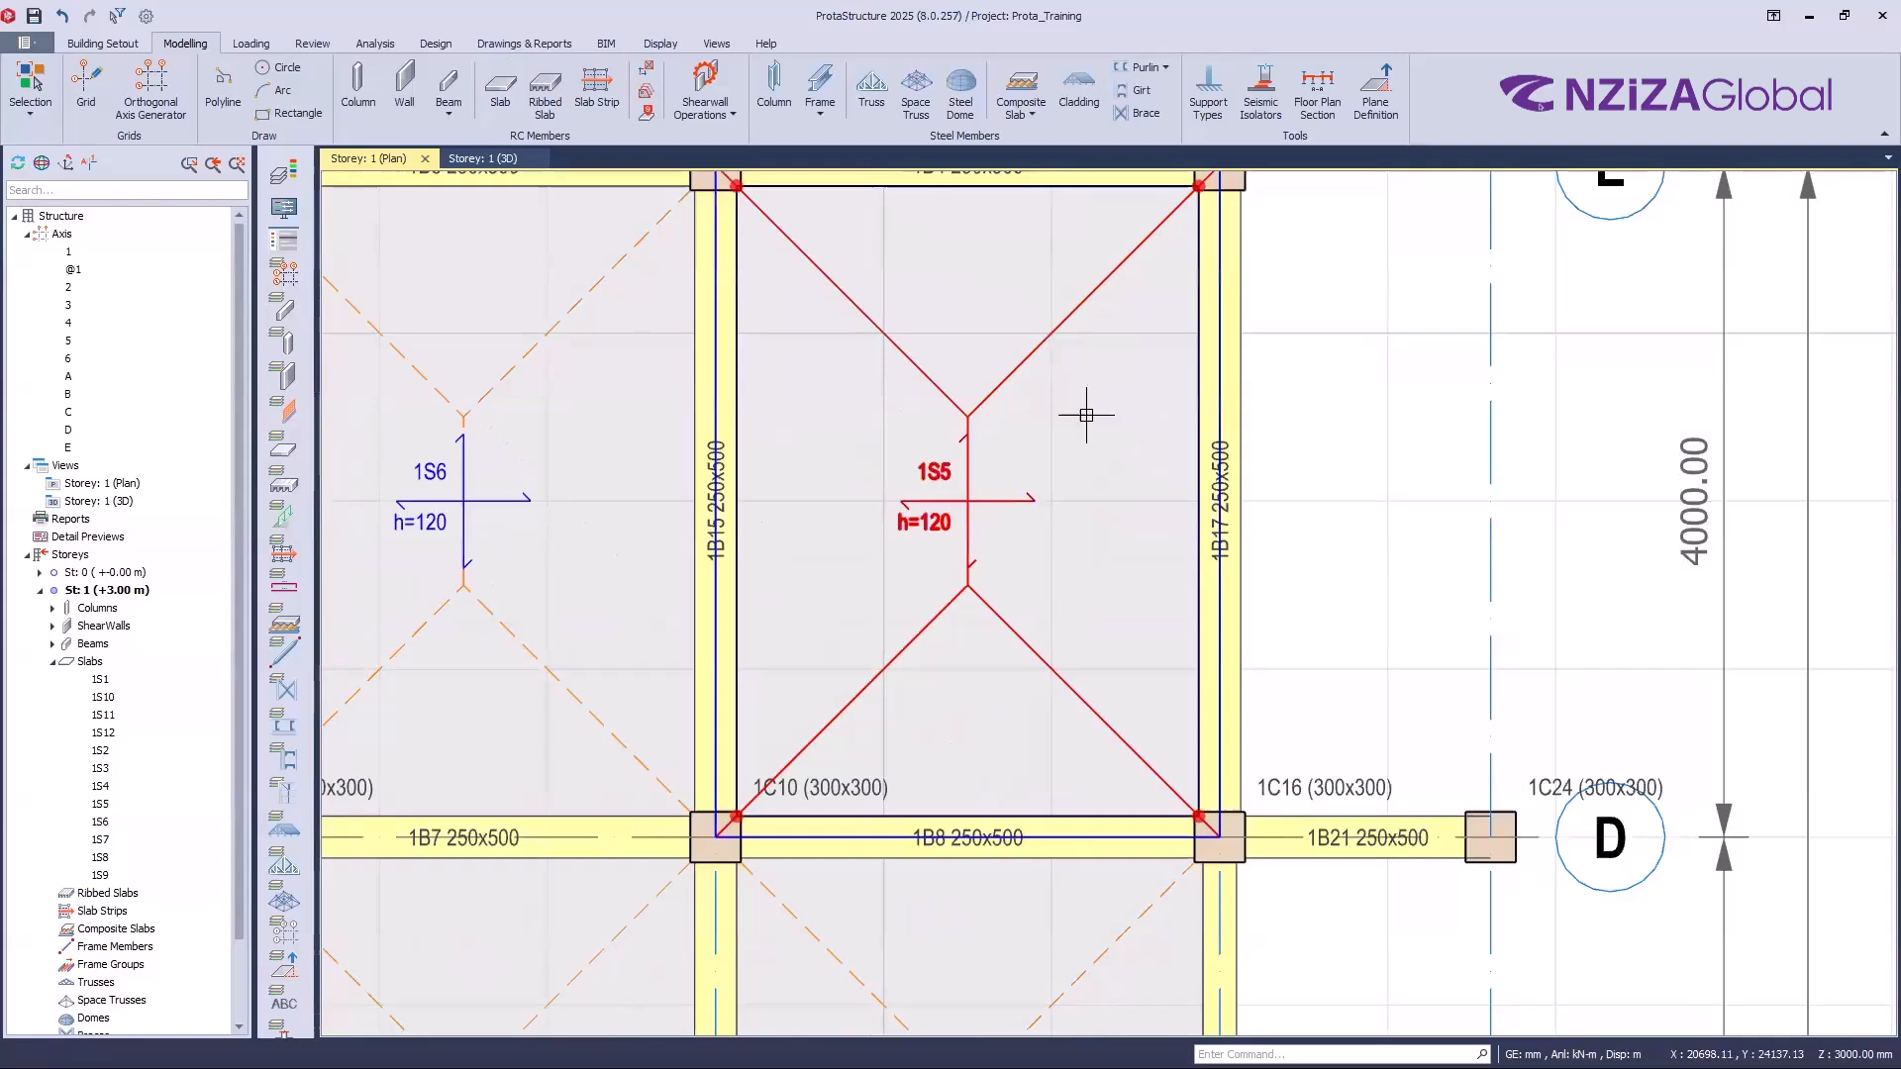
{"action": "scroll", "coordinate": [1647, 589], "scroll_direction": "down", "scroll_amount": 1}
{"action": "right_click", "coordinate": [1646, 589]}
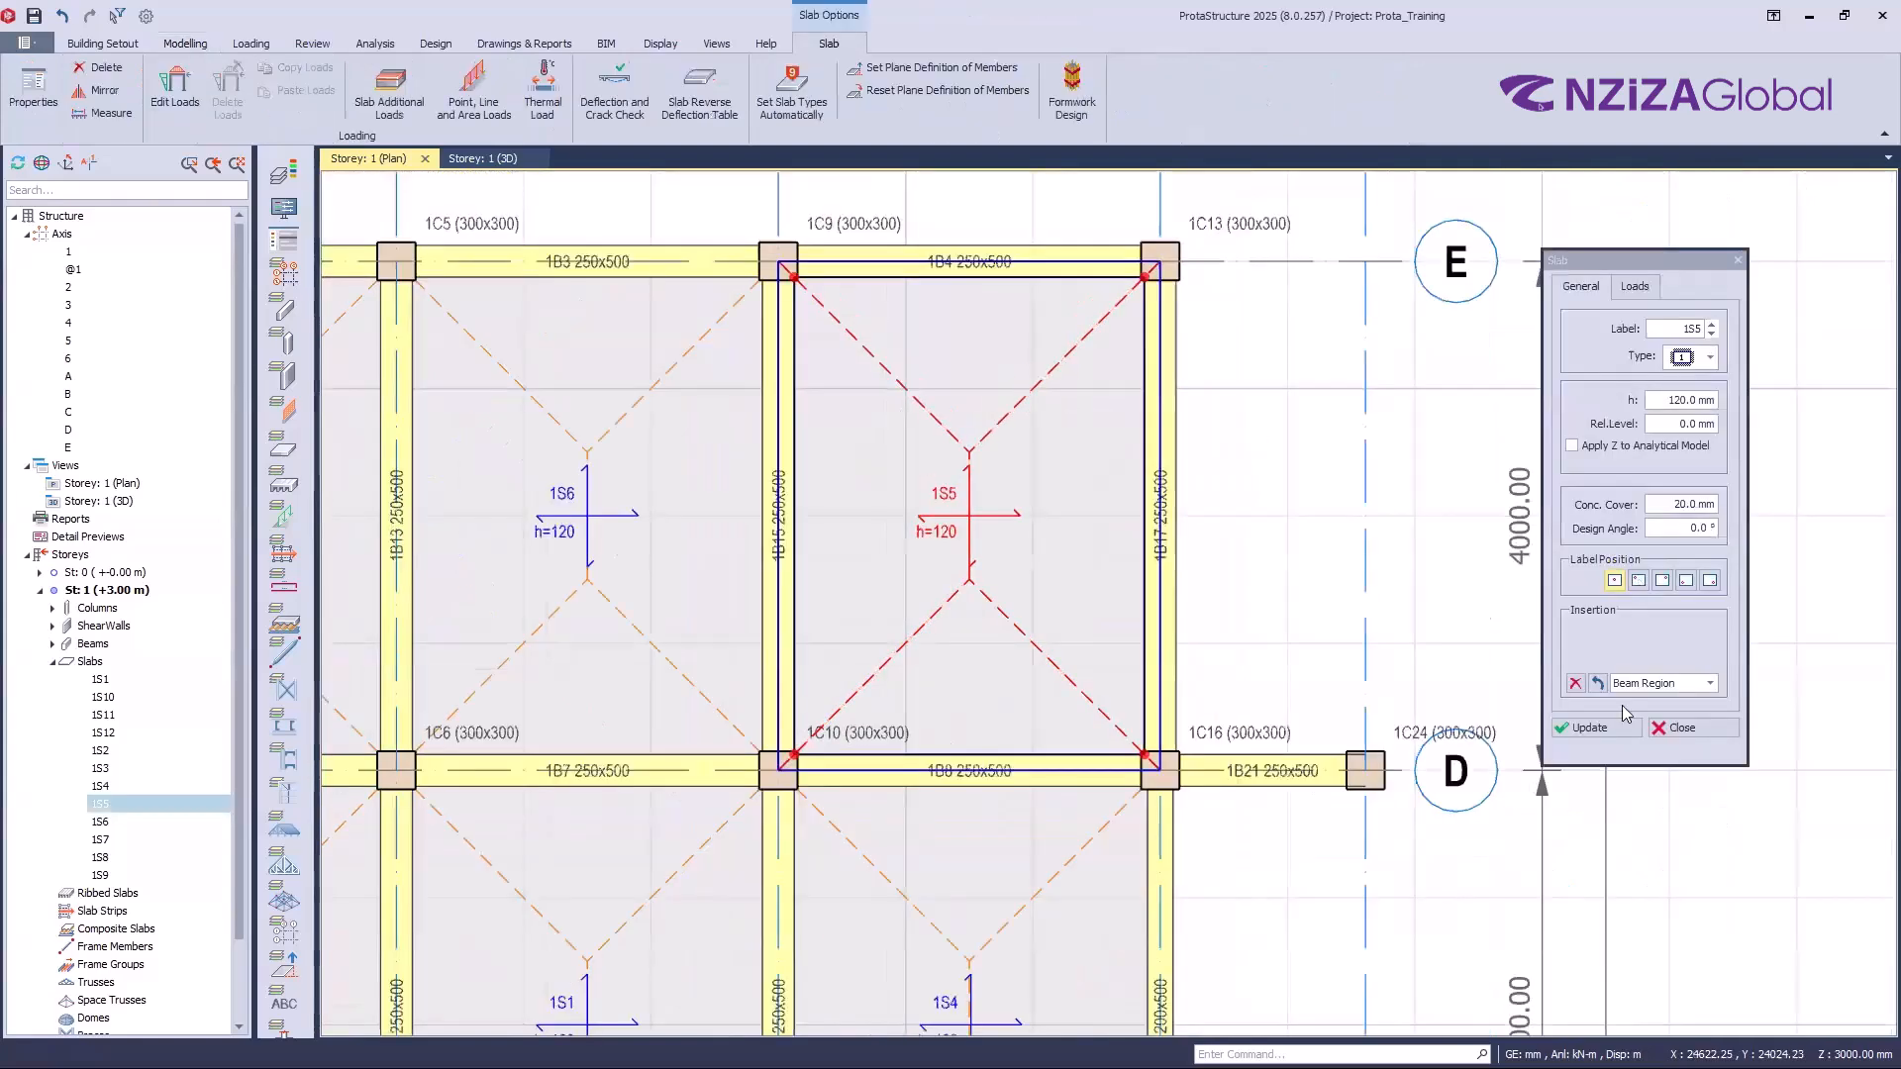
{"action": "left_click", "coordinate": [868, 347]}
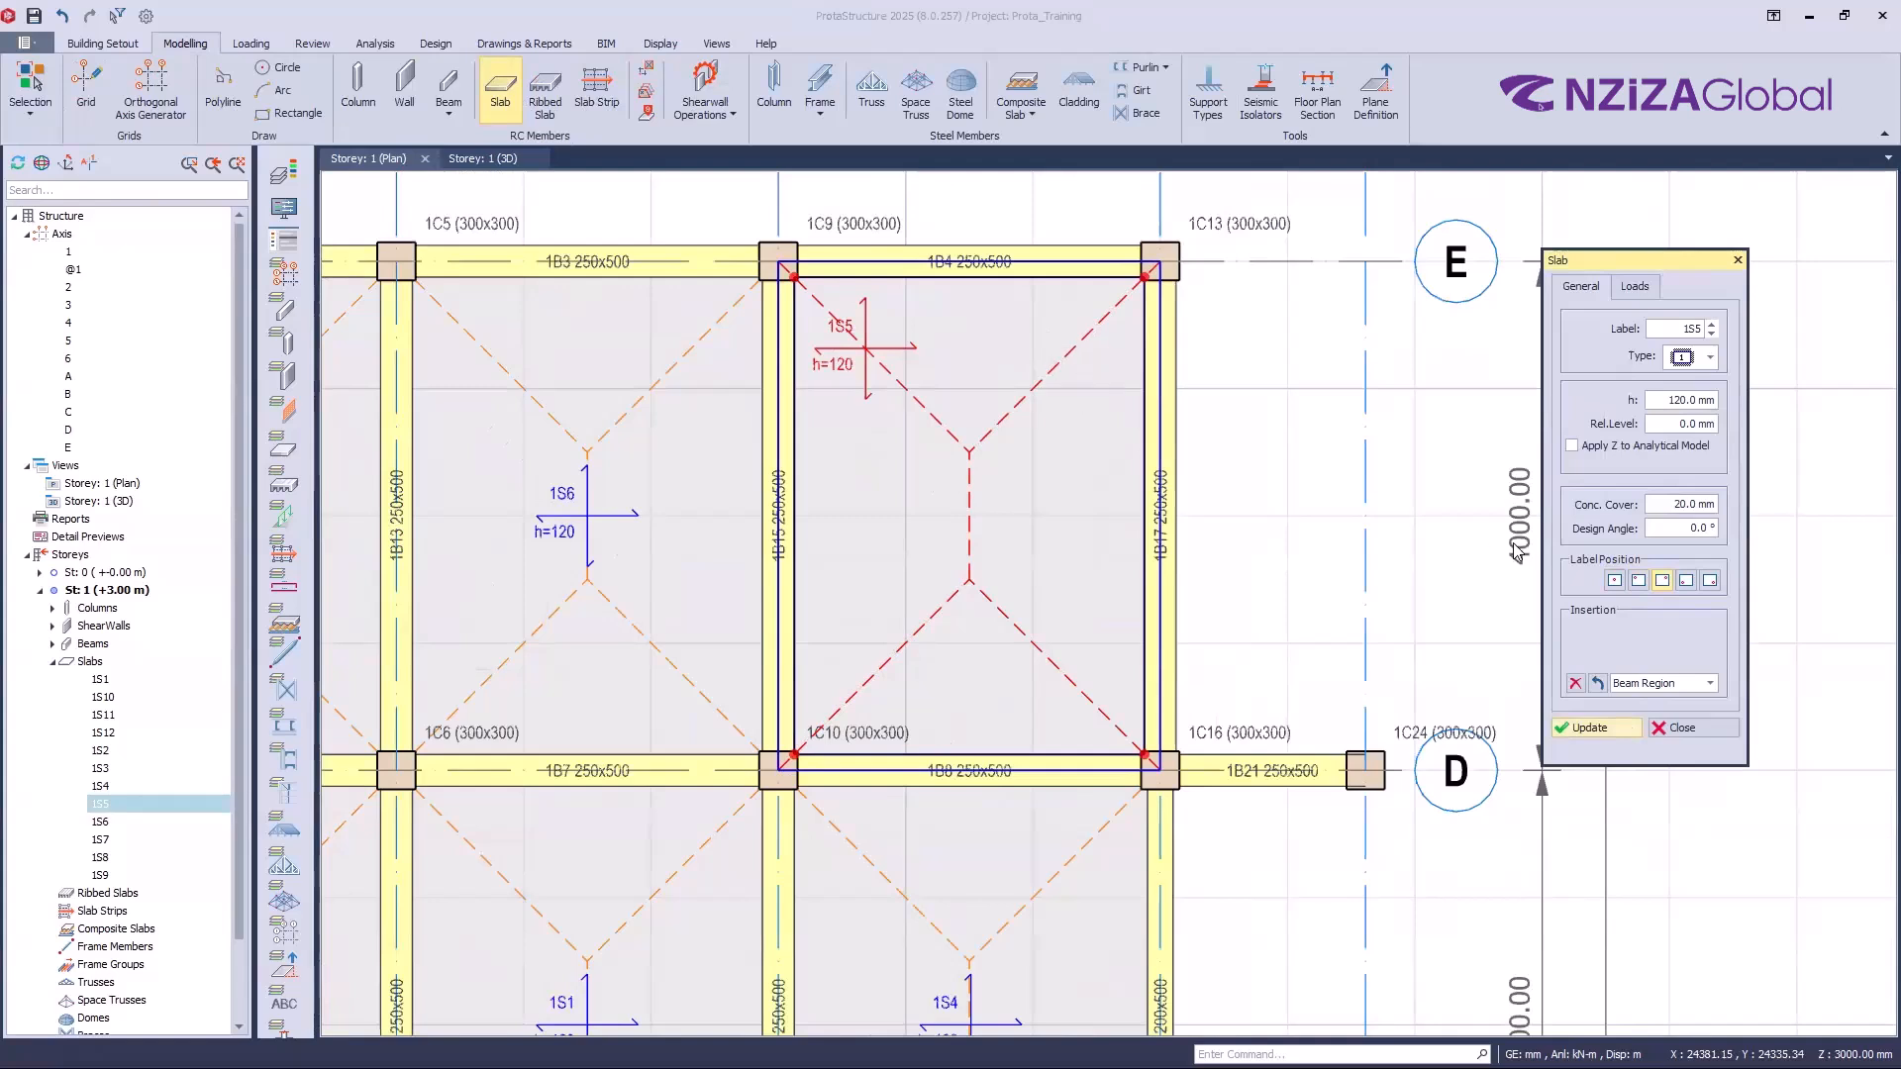
{"action": "left_click", "coordinate": [1074, 348]}
Step: Try the lower-left and lower-right label positions on slab 1S5, and return its label to the centre
{"action": "left_click", "coordinate": [1687, 584]}
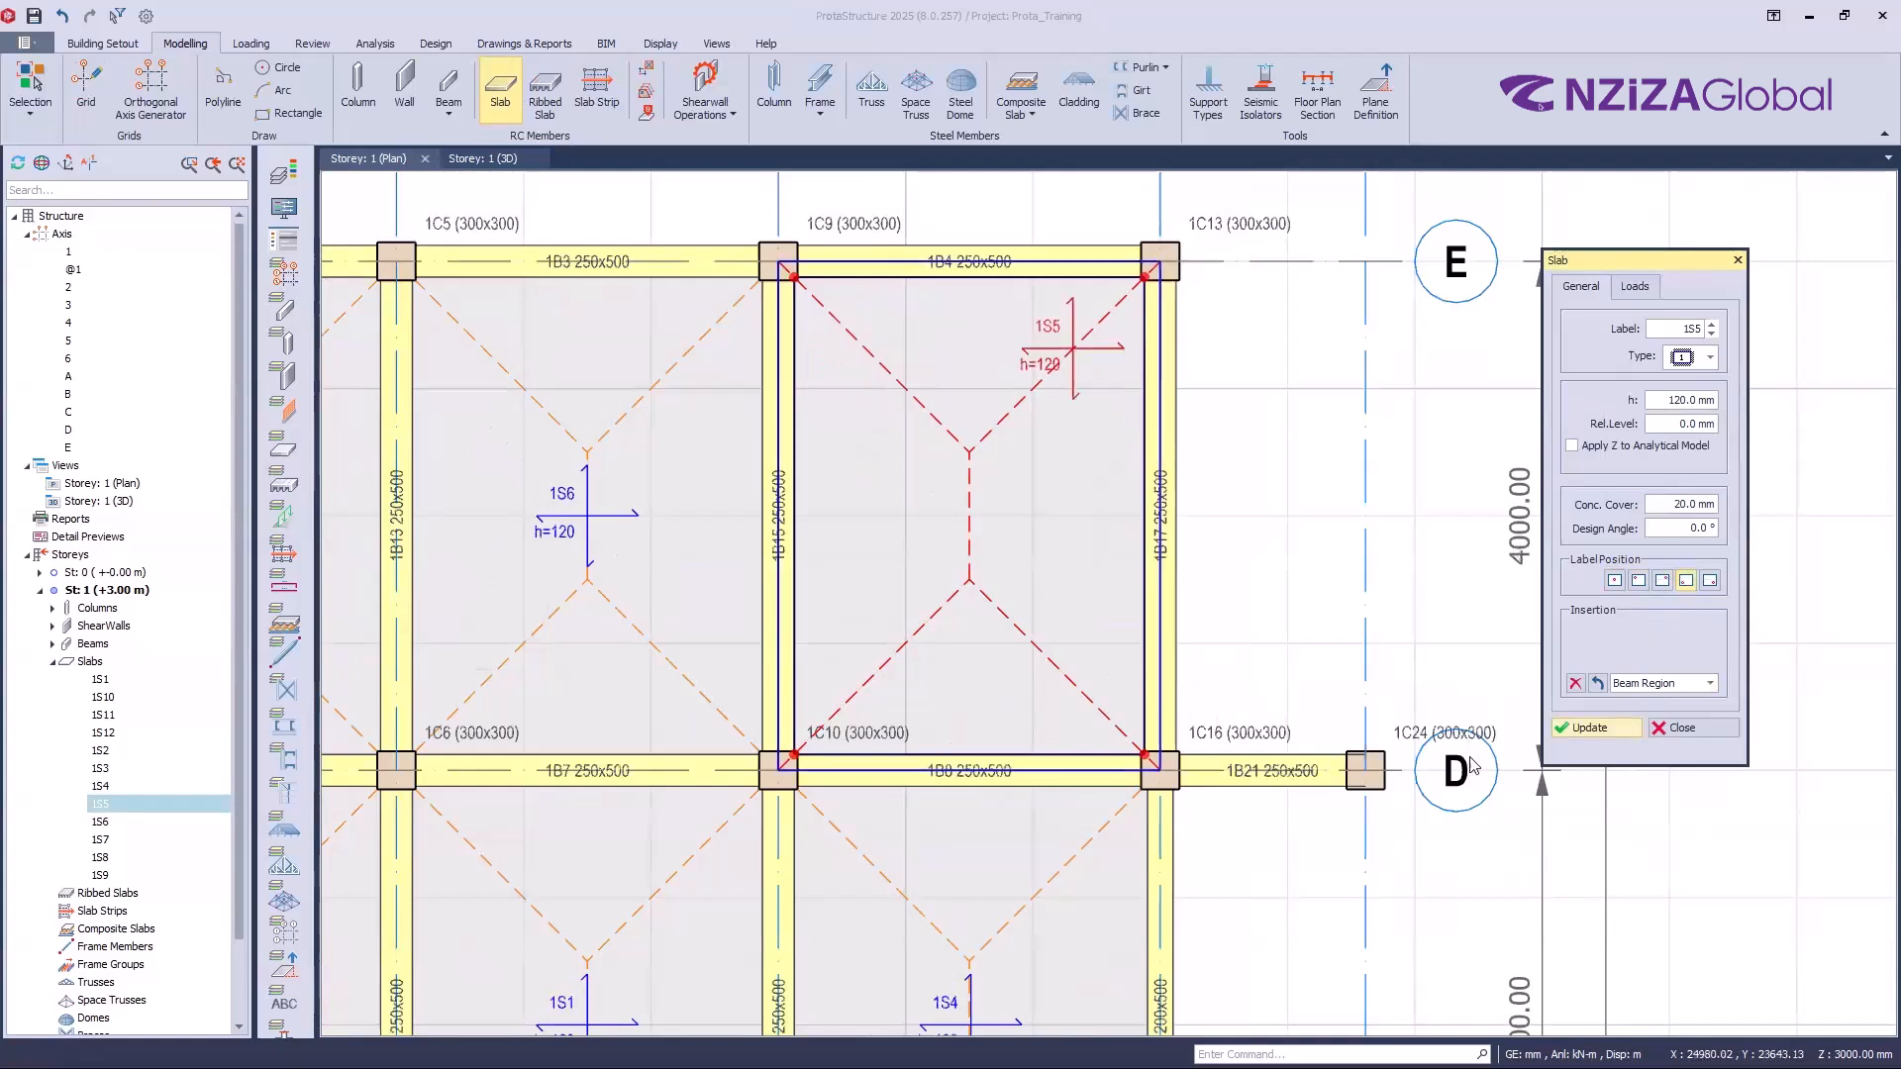
{"action": "left_click", "coordinate": [1608, 729]}
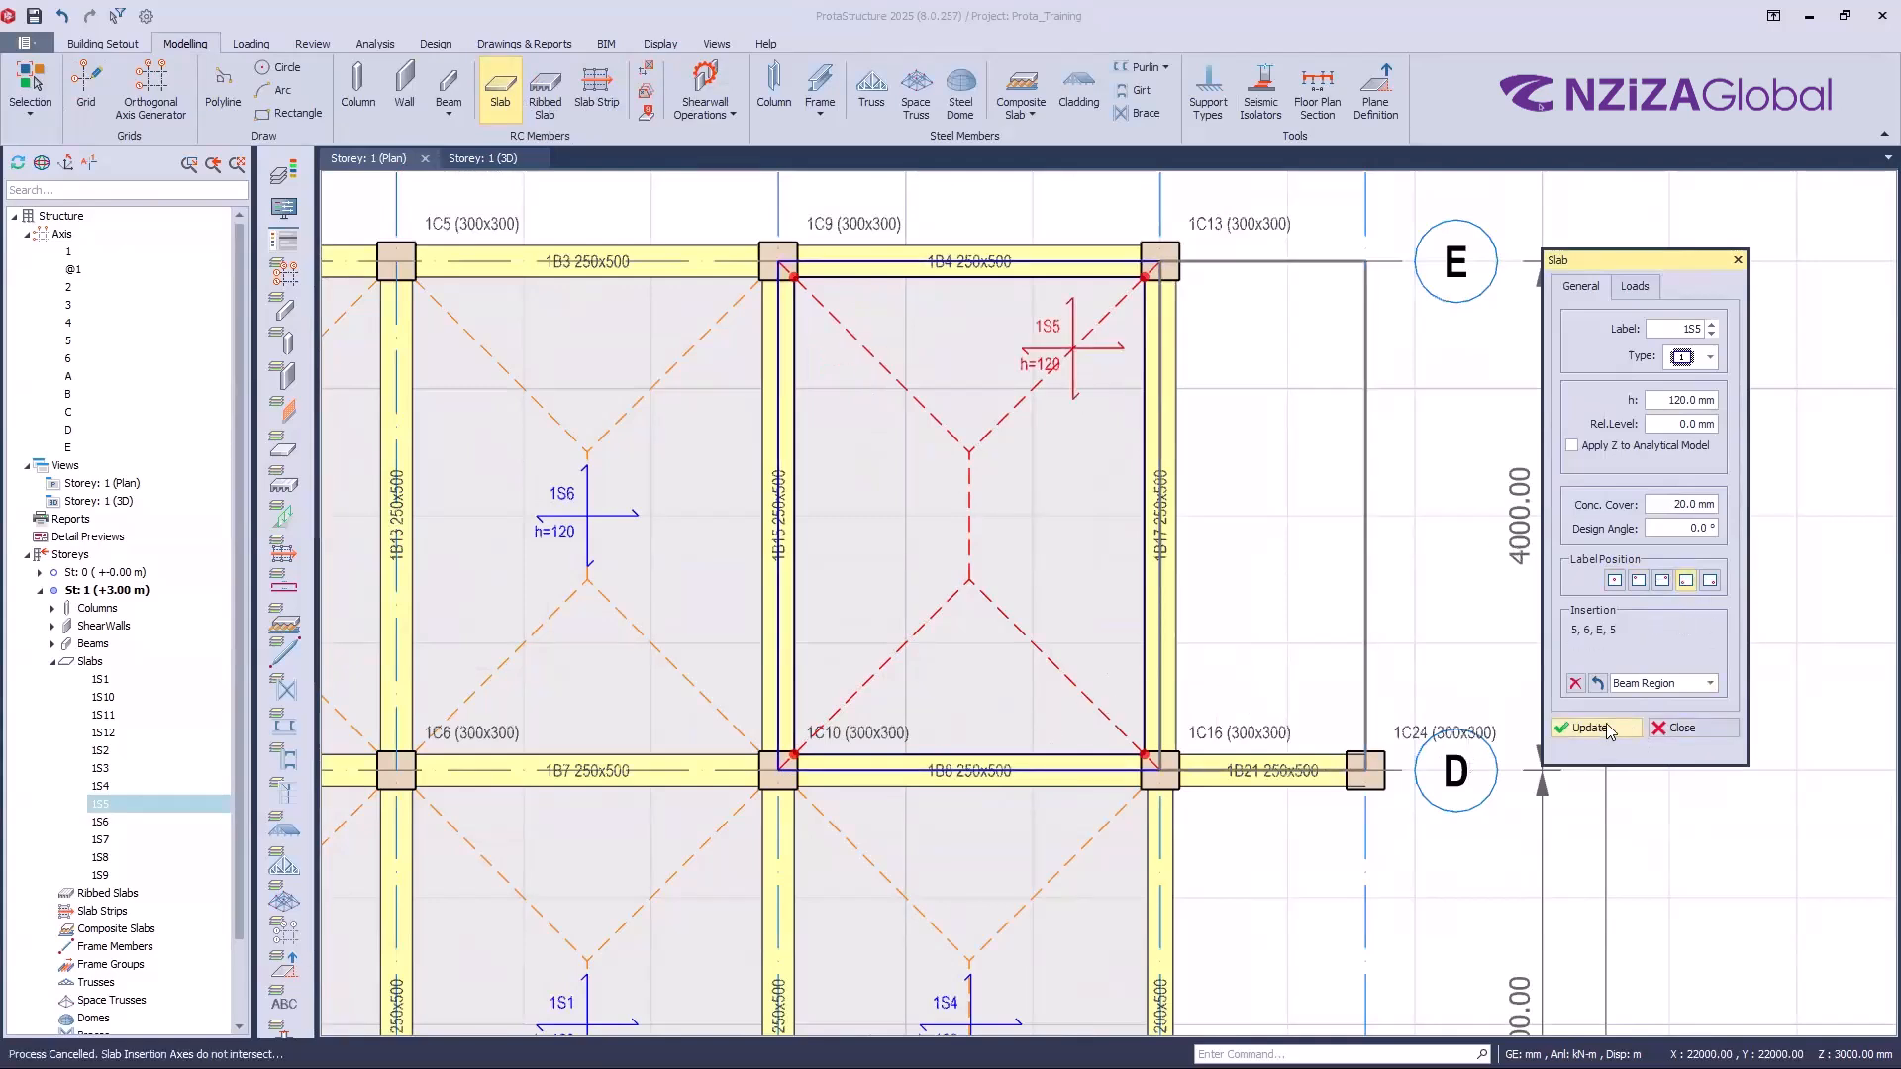
{"action": "left_click", "coordinate": [1608, 730]}
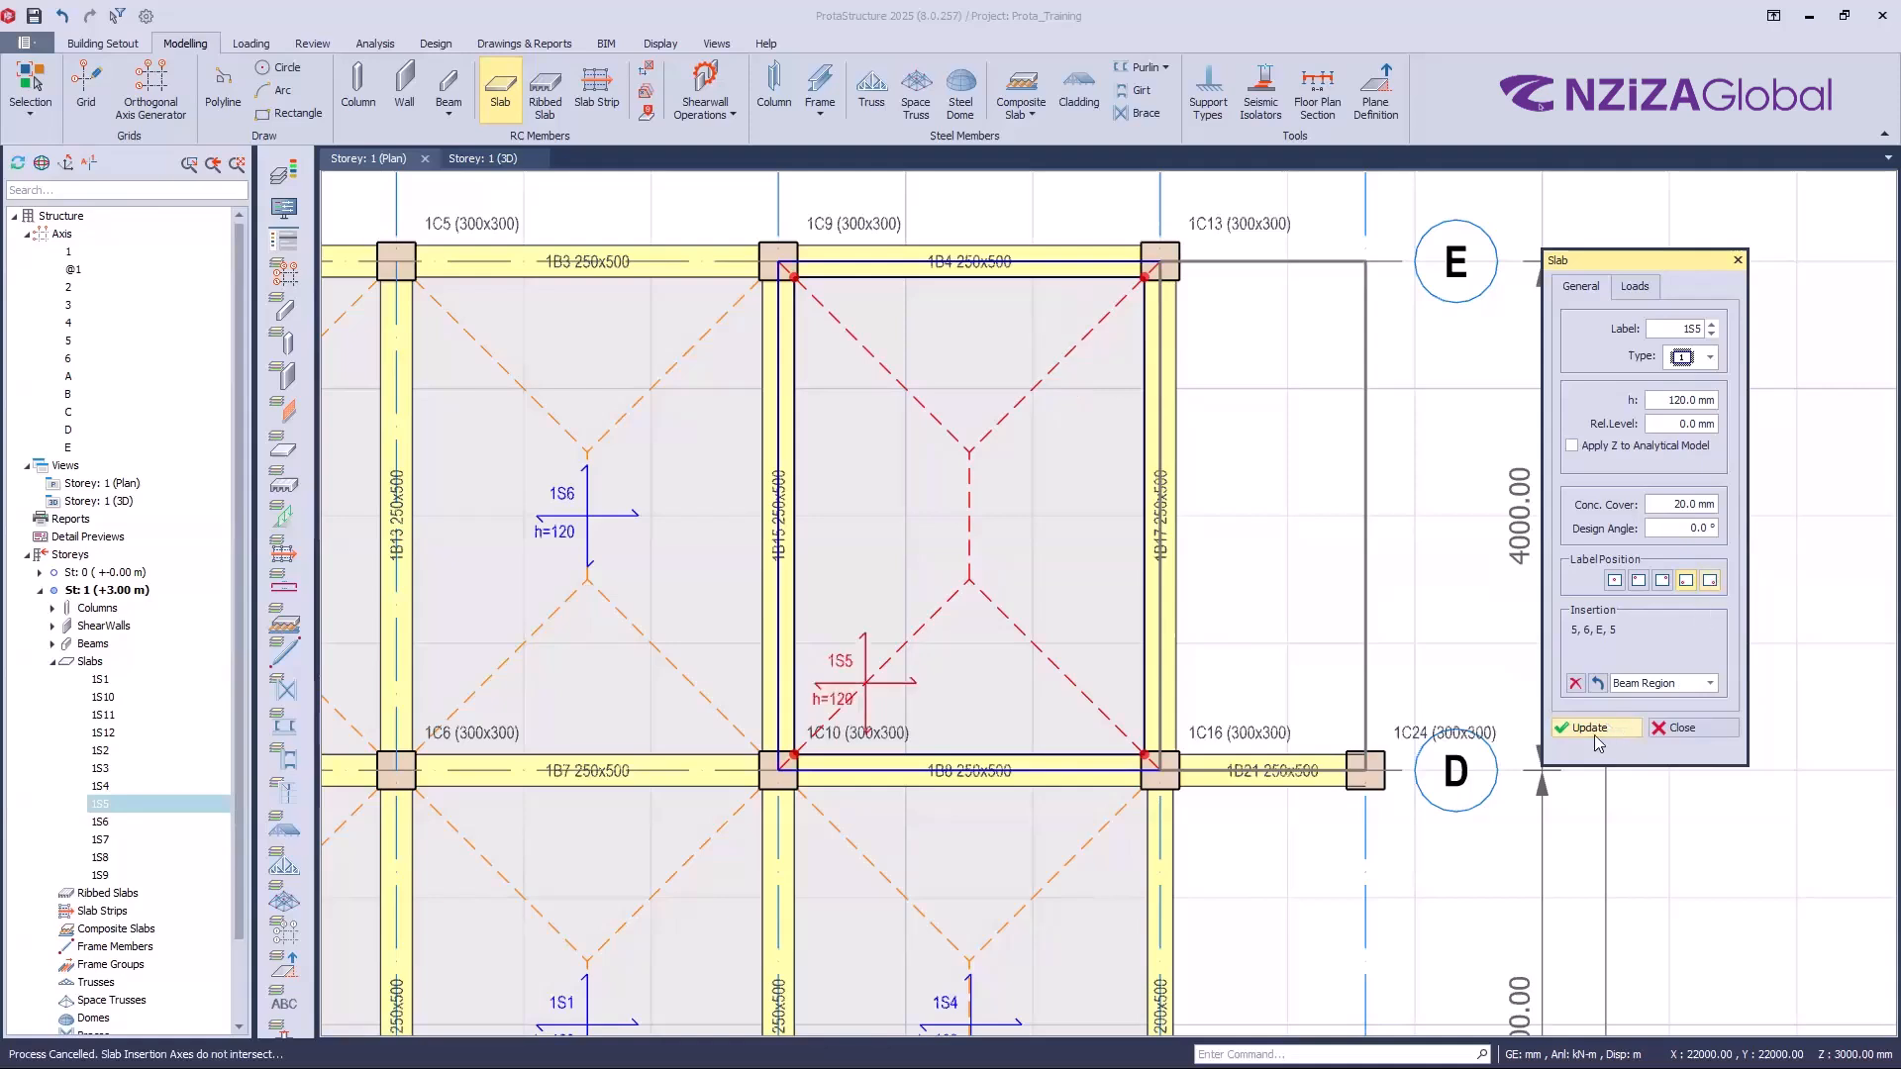
{"action": "left_click", "coordinate": [1600, 728]}
{"action": "left_click", "coordinate": [1631, 582]}
{"action": "left_click", "coordinate": [1590, 729]}
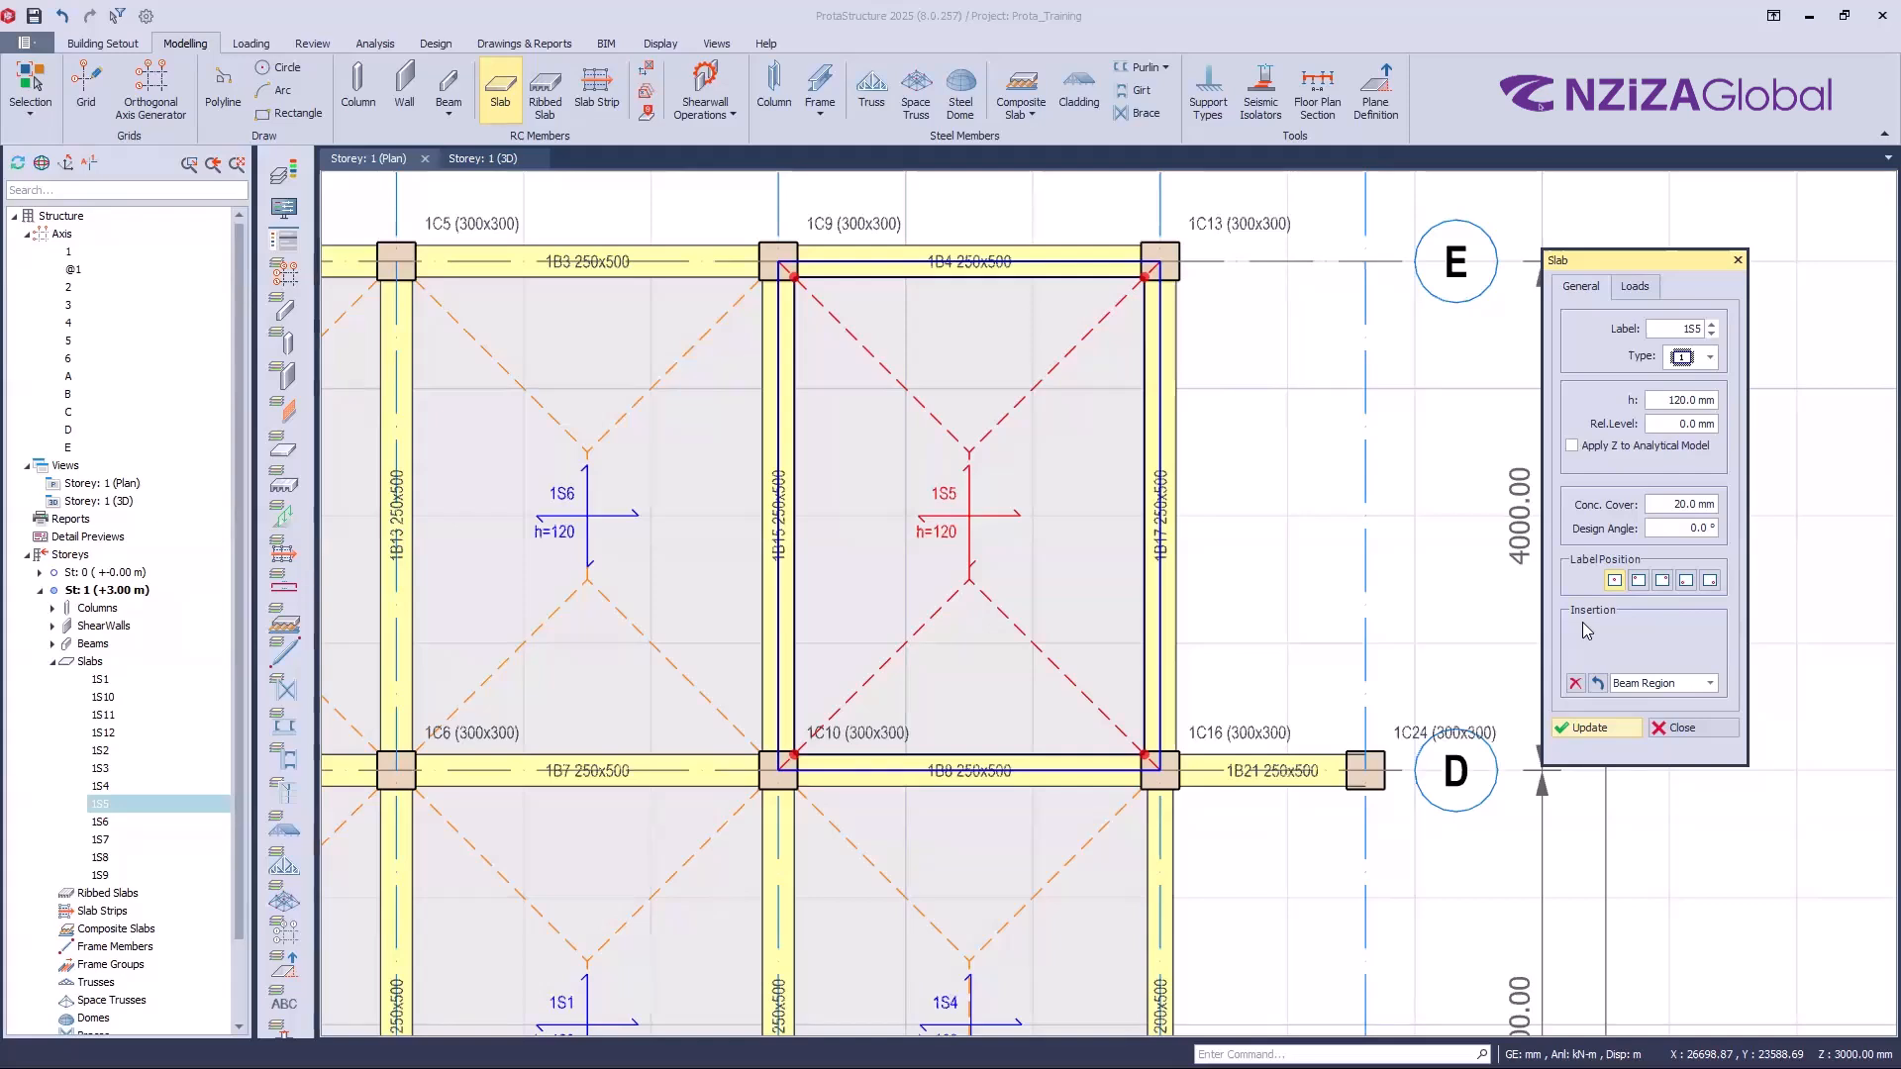
Step: Review the available slab insertion methods and keep Beam Region as the choice
{"action": "left_click", "coordinate": [1710, 683]}
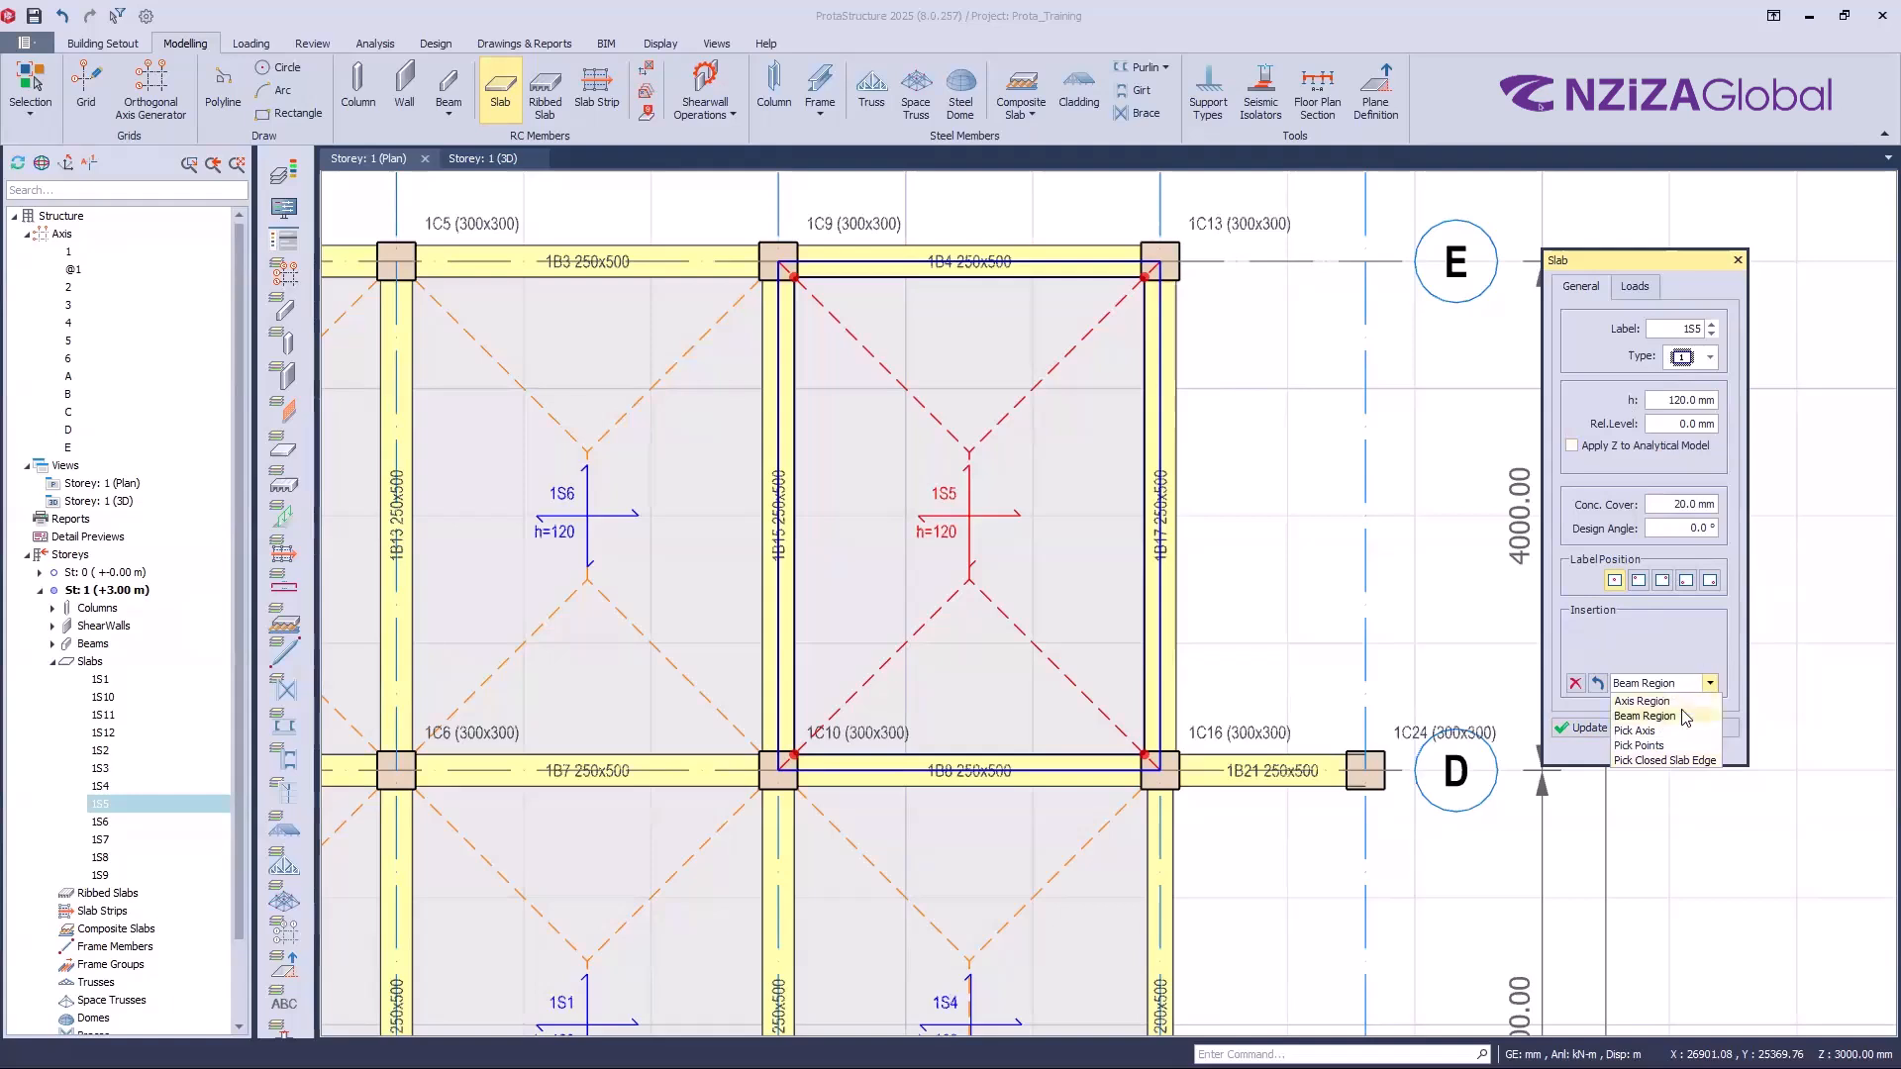
{"action": "key", "text": "Up"}
{"action": "left_click", "coordinate": [1644, 716]}
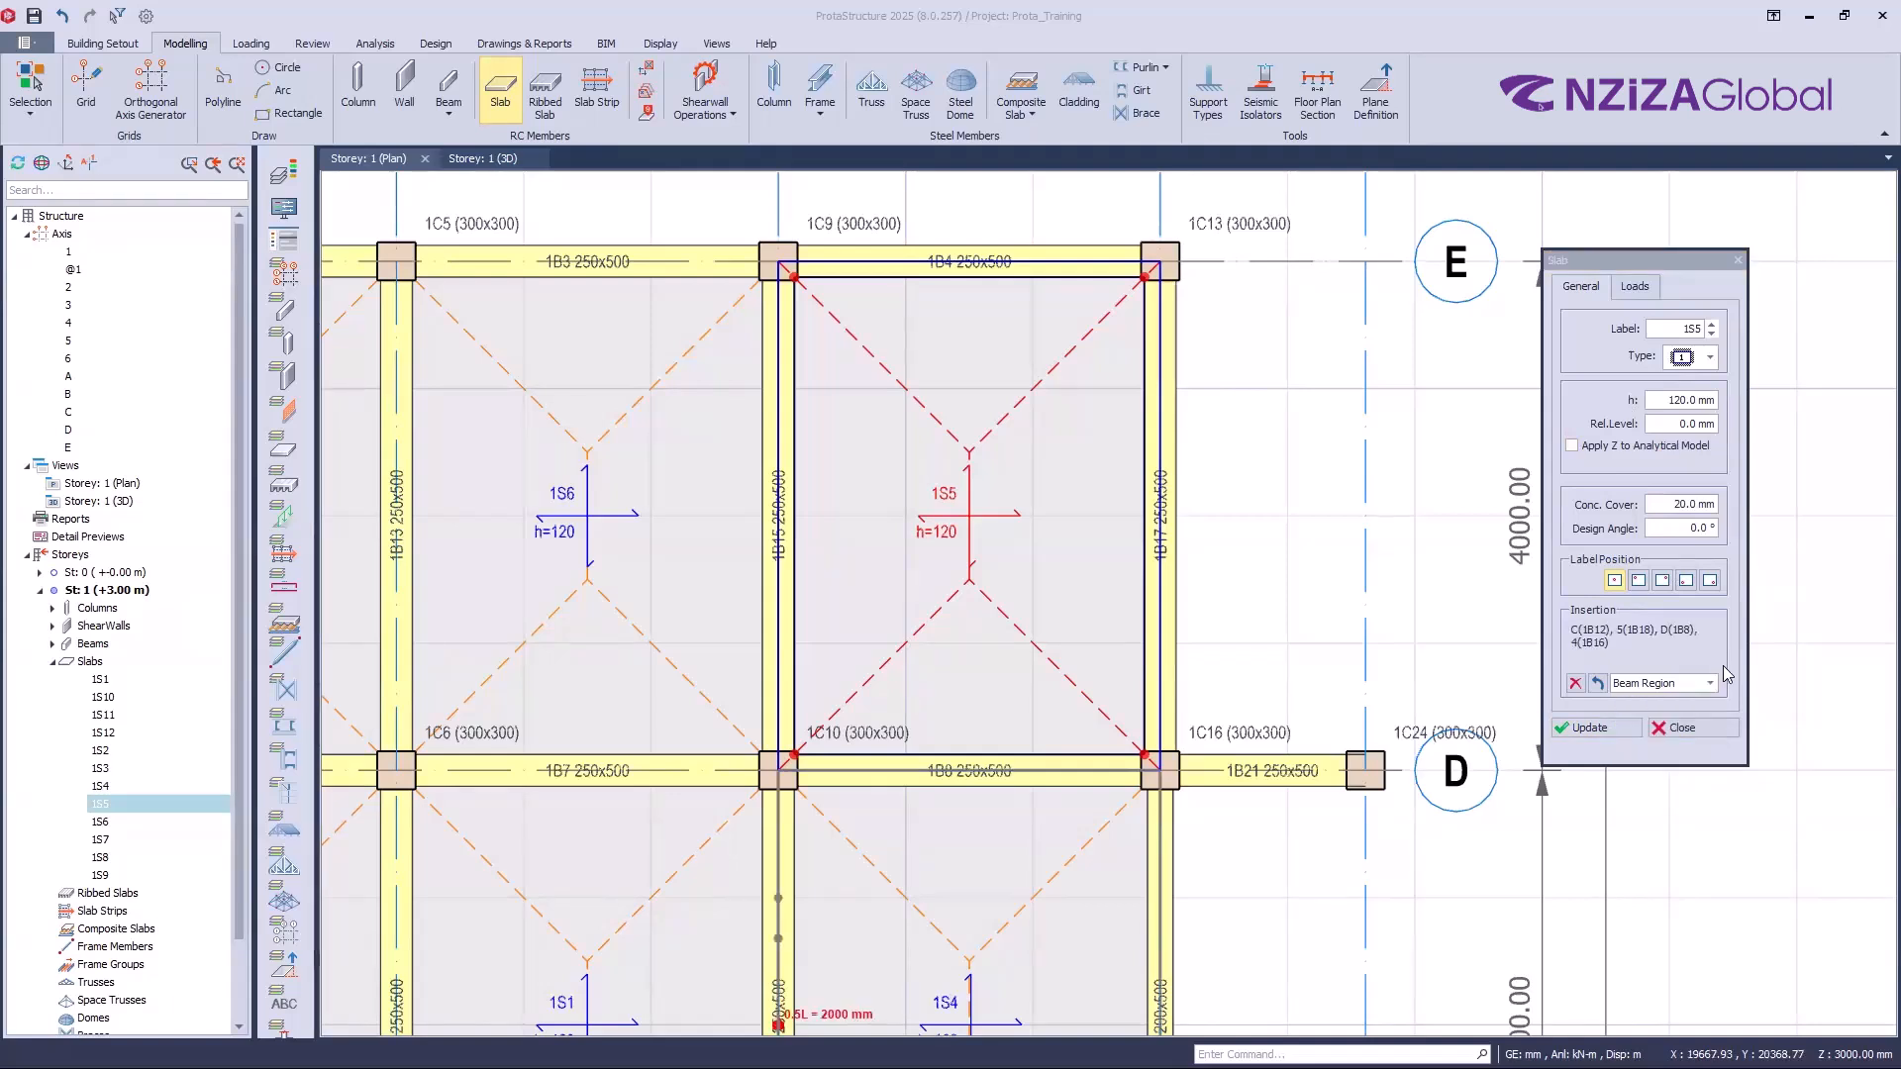
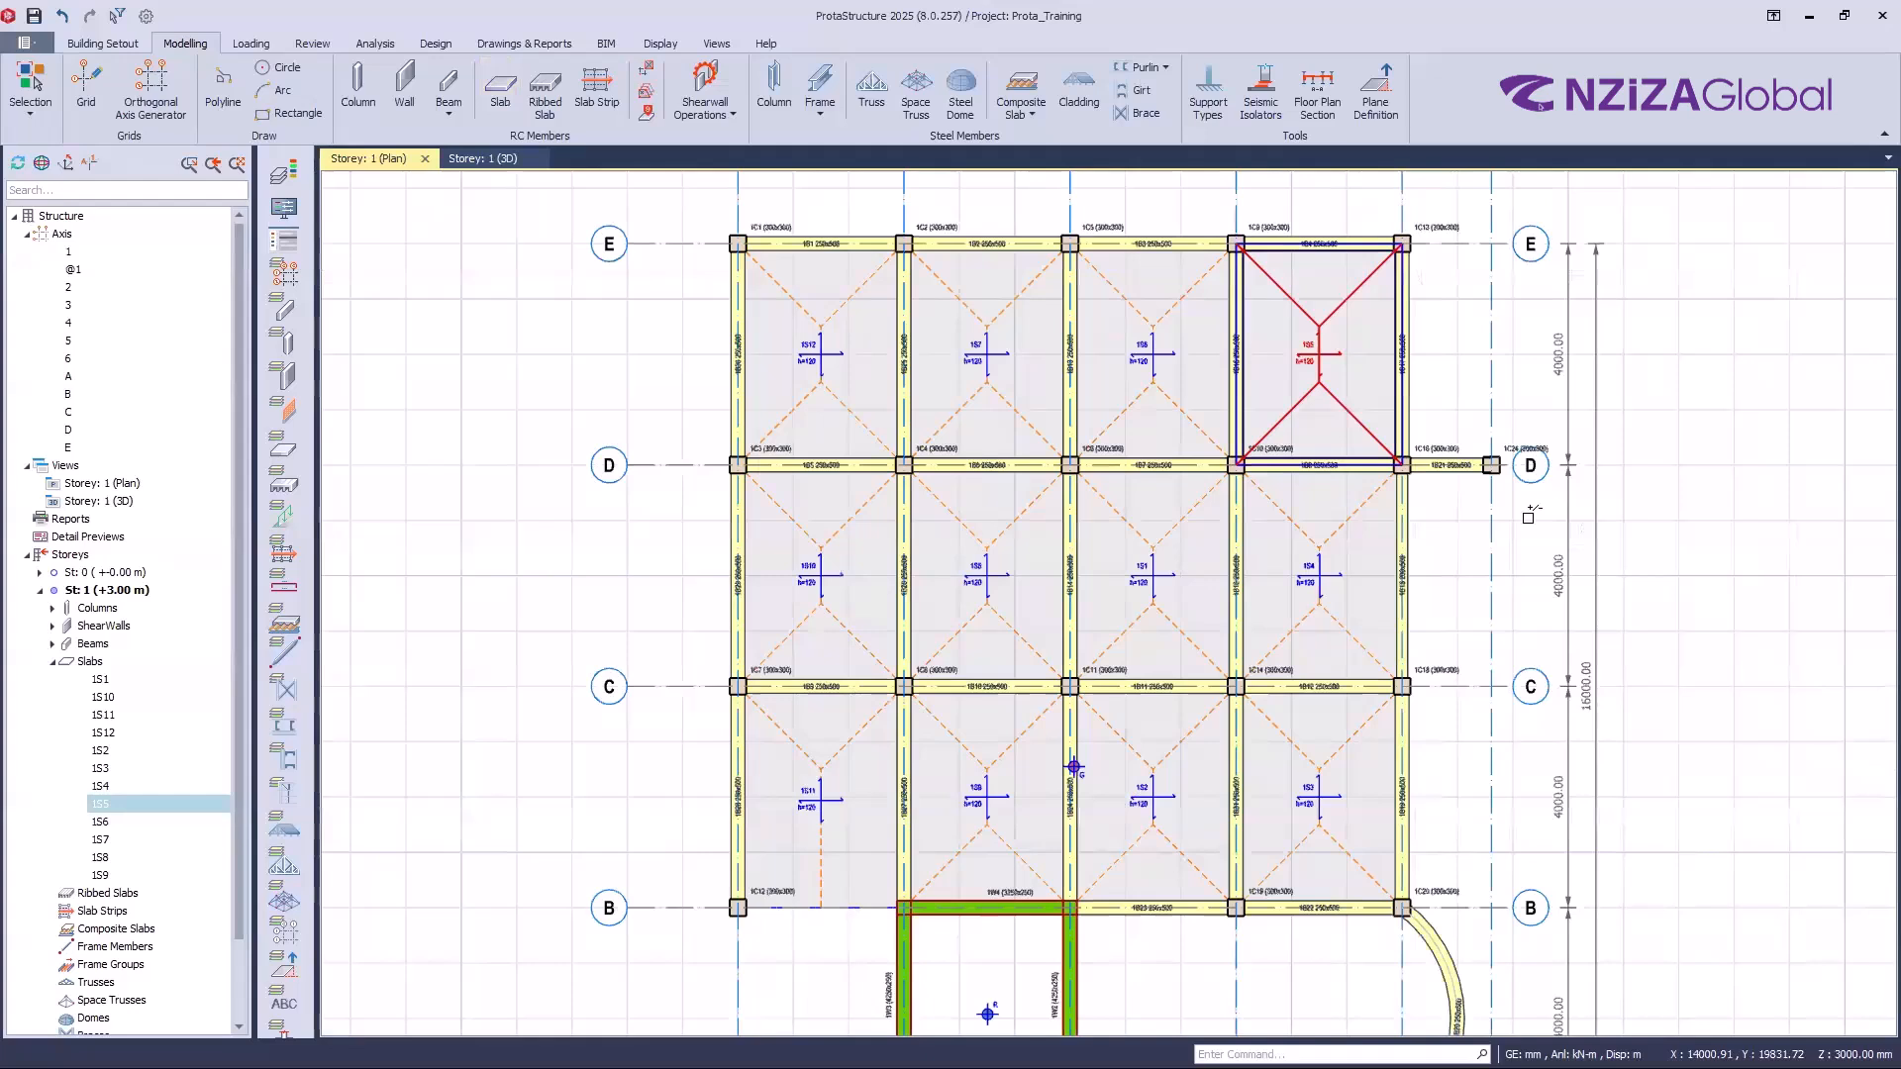
Step: Delete slab 1S12 and select slabs 1S7, 1S6, 1S5, 1S1 and 1S4 together
{"action": "key", "text": "Delete"}
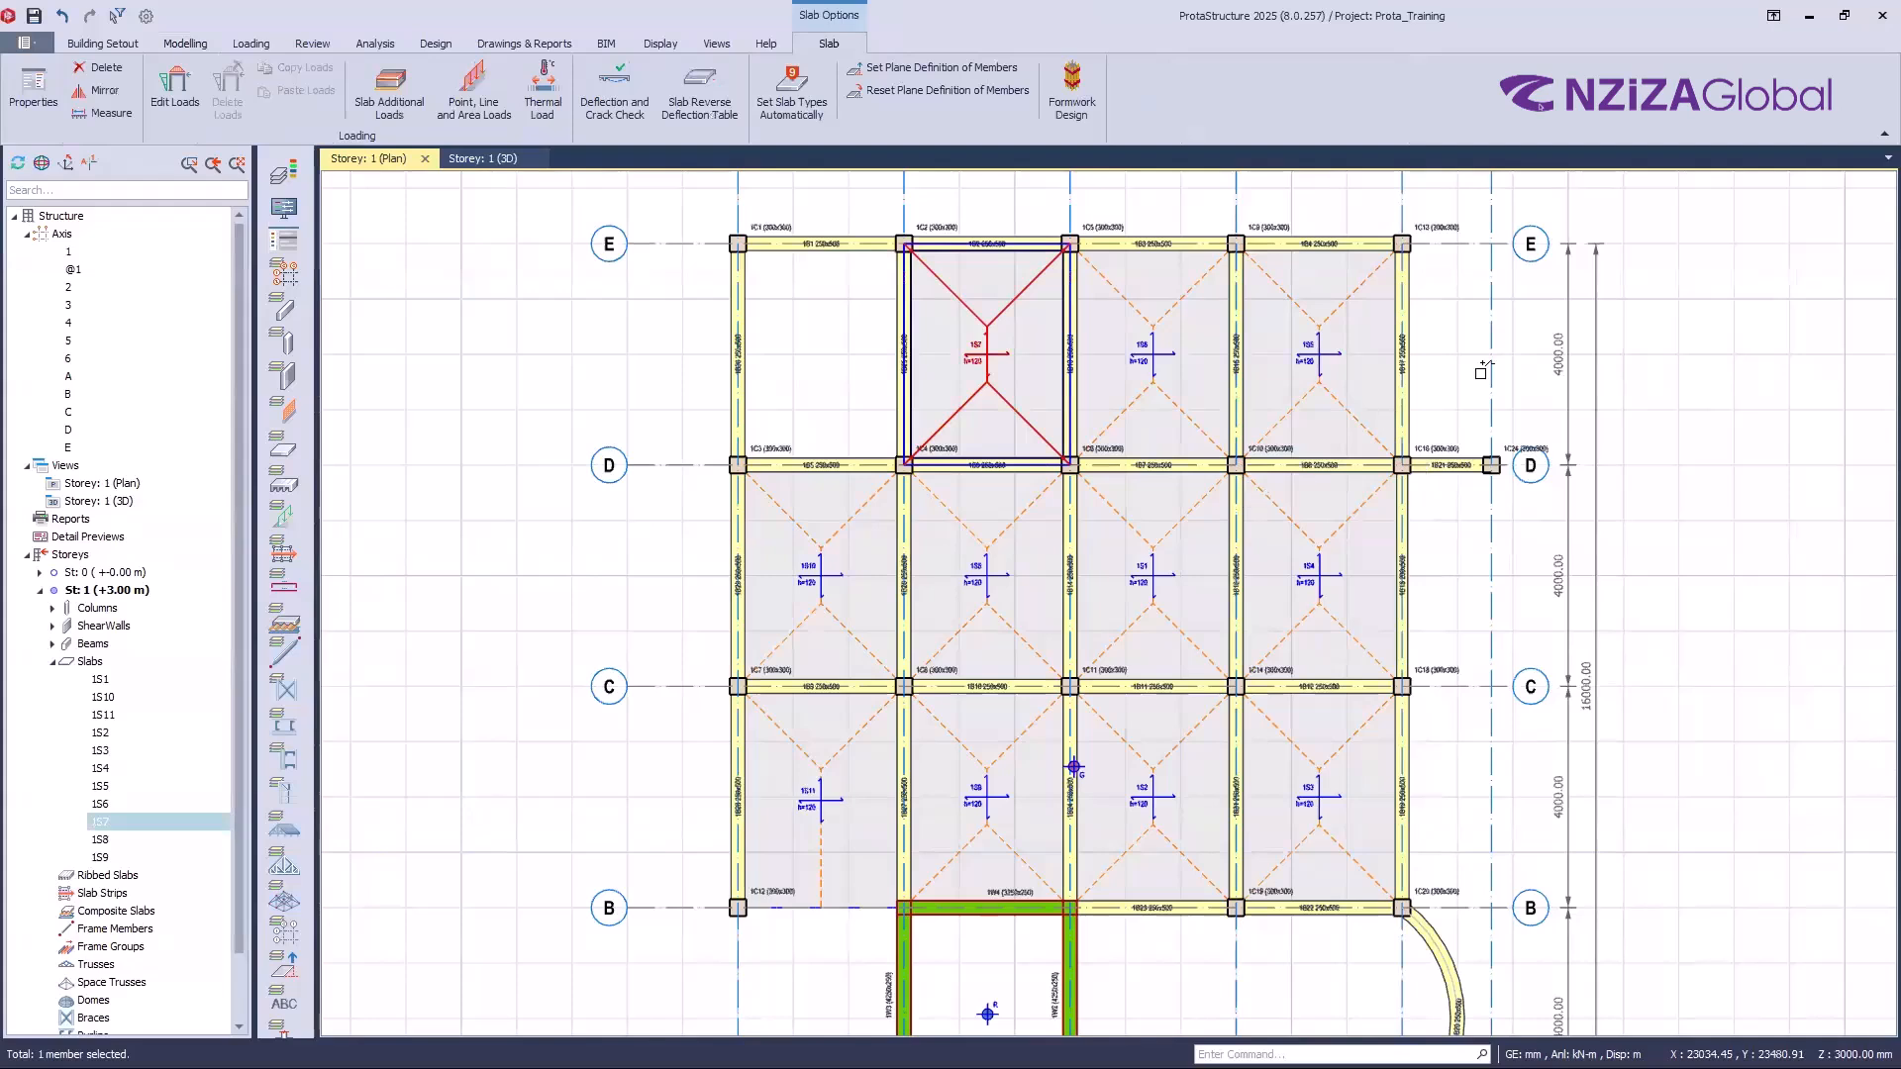
{"action": "mouse_move", "coordinate": [1385, 283]}
{"action": "left_click_drag", "start_coordinate": [1331, 450], "coordinate": [1228, 470]}
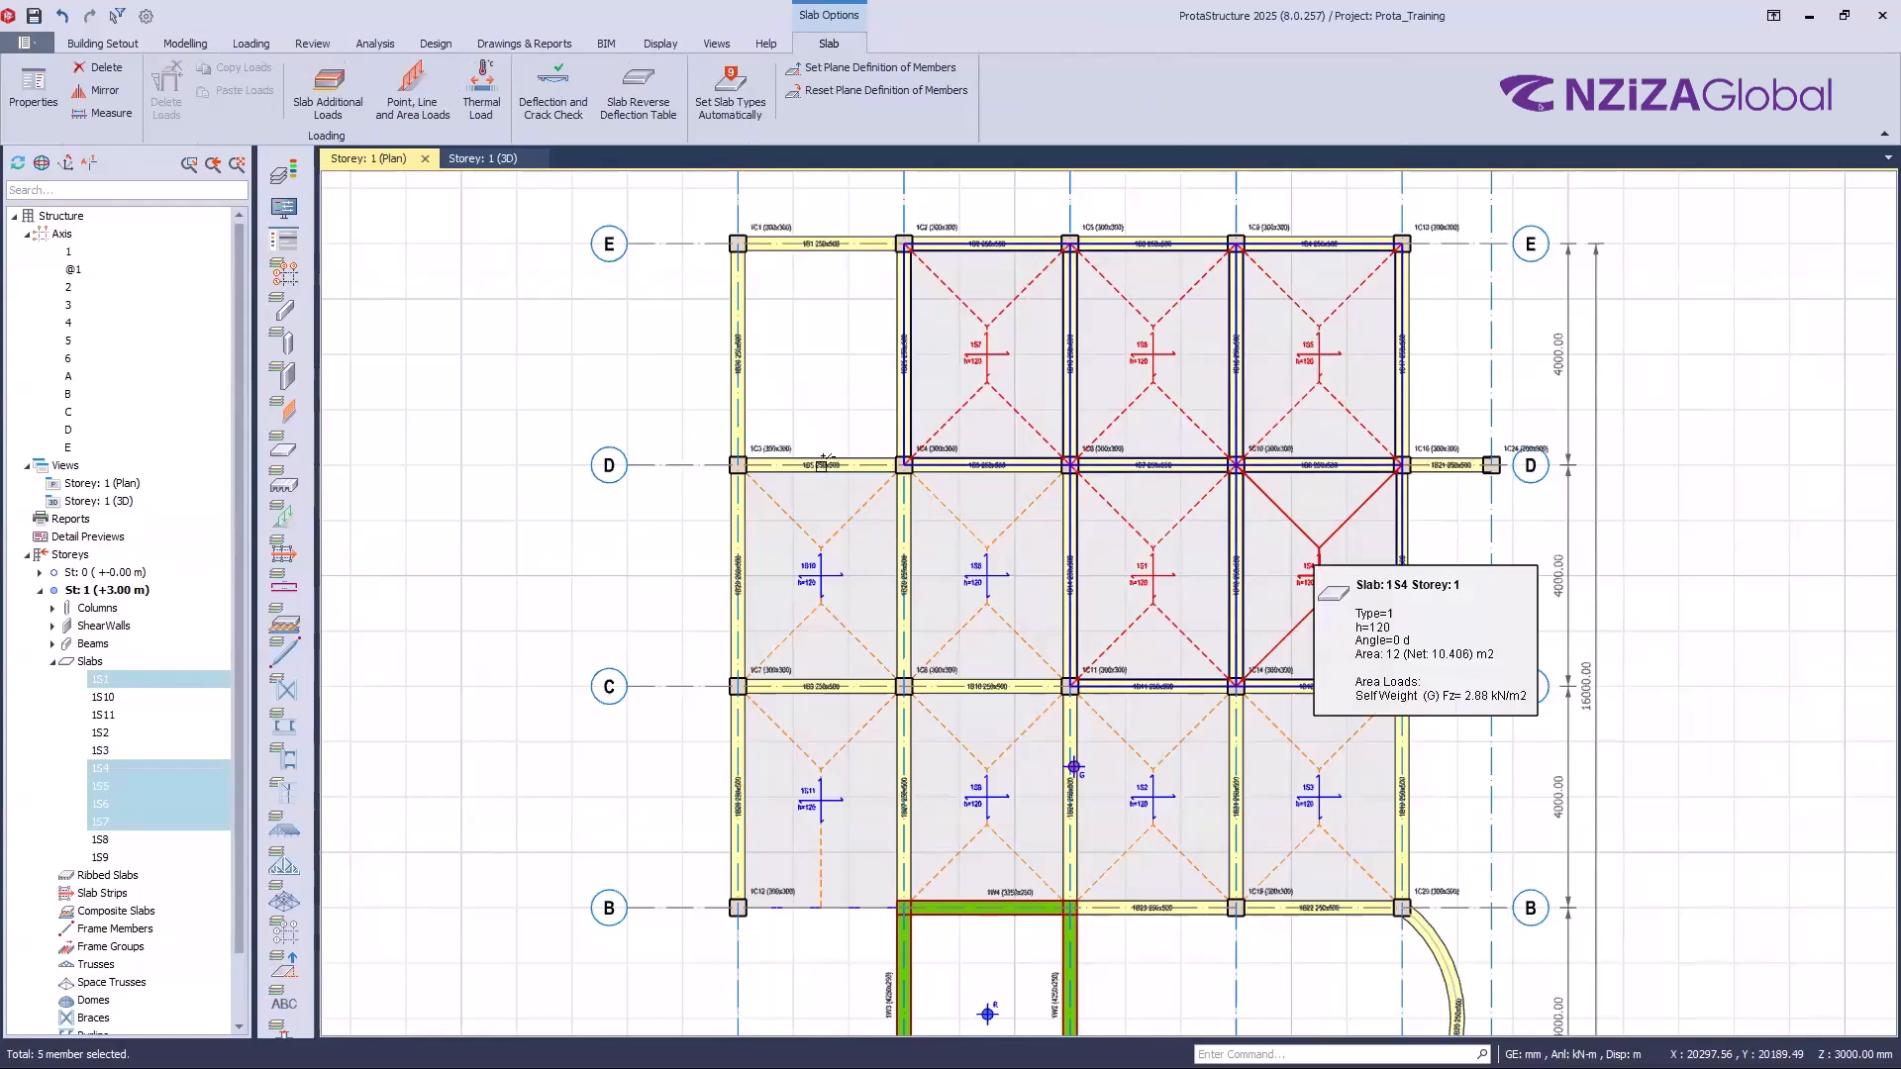
Step: Clear the slab selection and undo the deletion of slab 1S12
{"action": "key", "text": "Escape"}
{"action": "left_click", "coordinate": [61, 16]}
Step: Collapse the axis and slab lists in the structure tree and expand the Storey 1 column list
{"action": "left_click", "coordinate": [62, 480]}
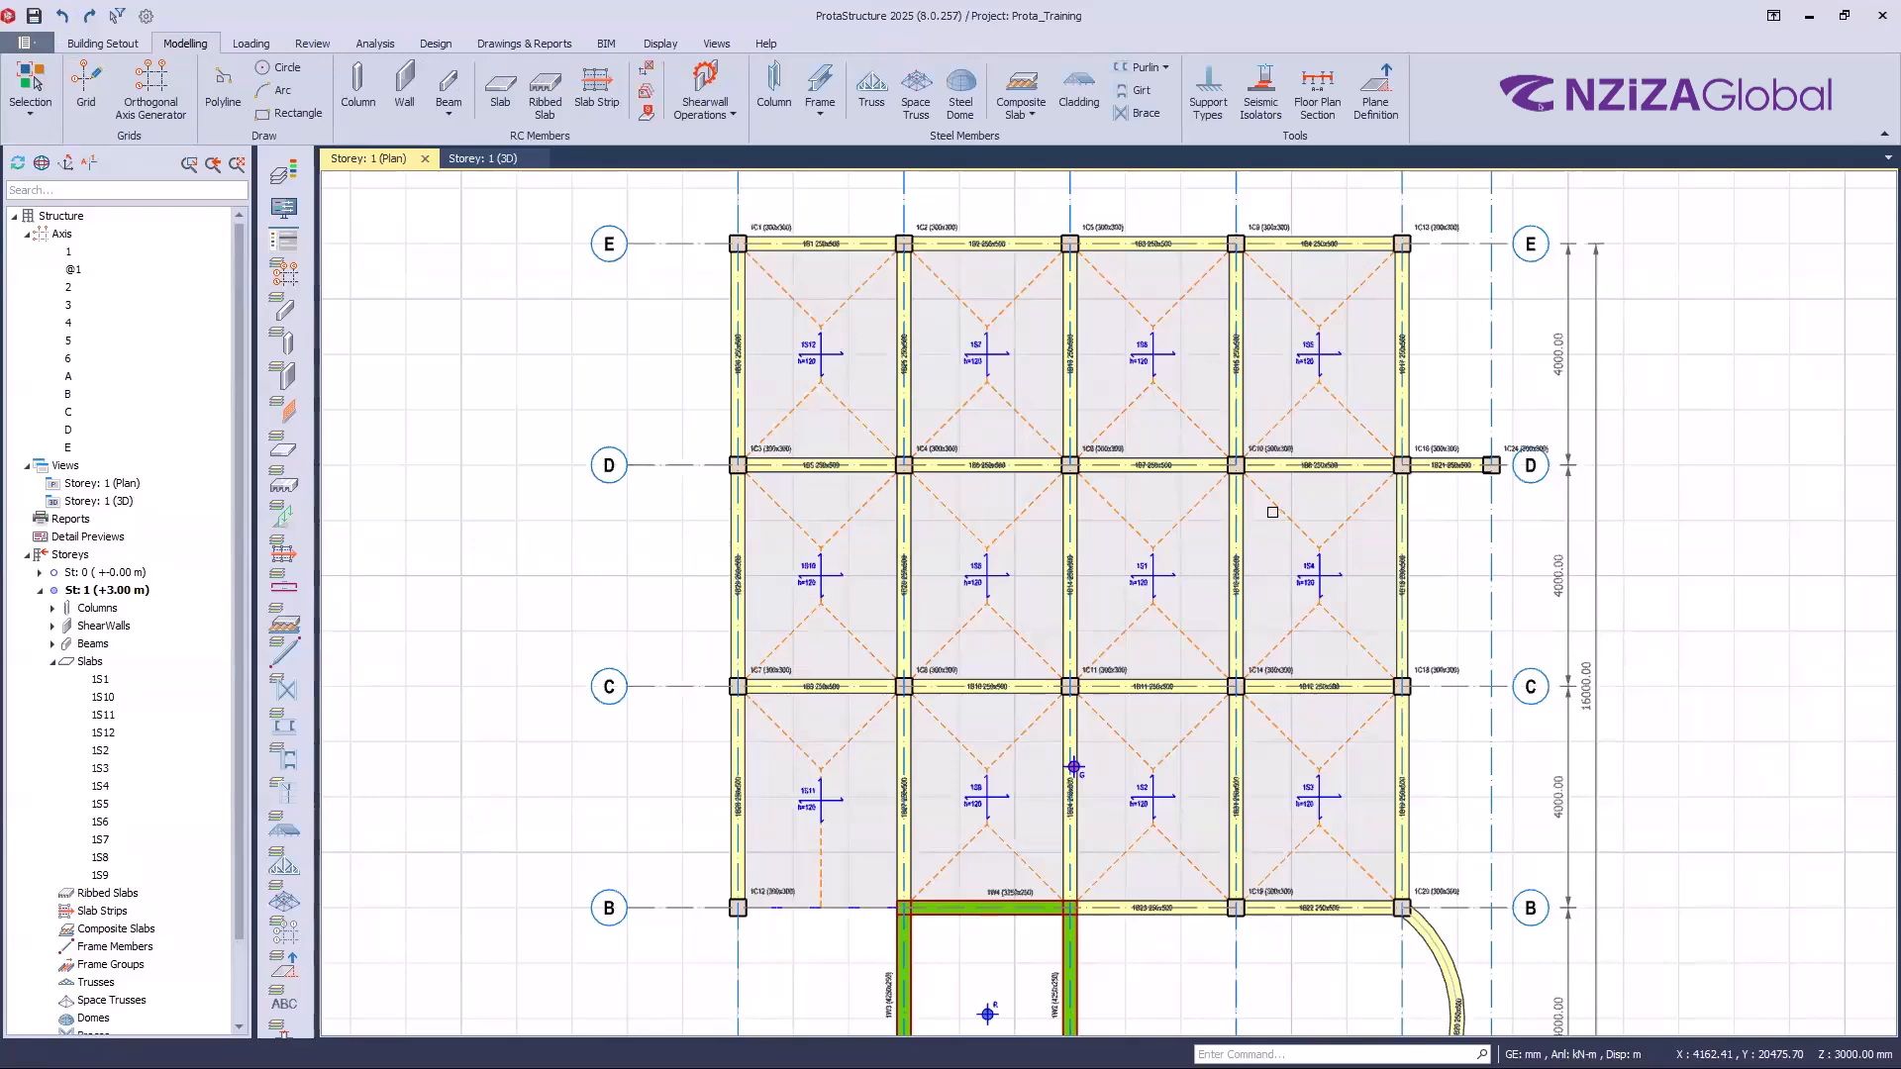
{"action": "double_click", "coordinate": [122, 475]}
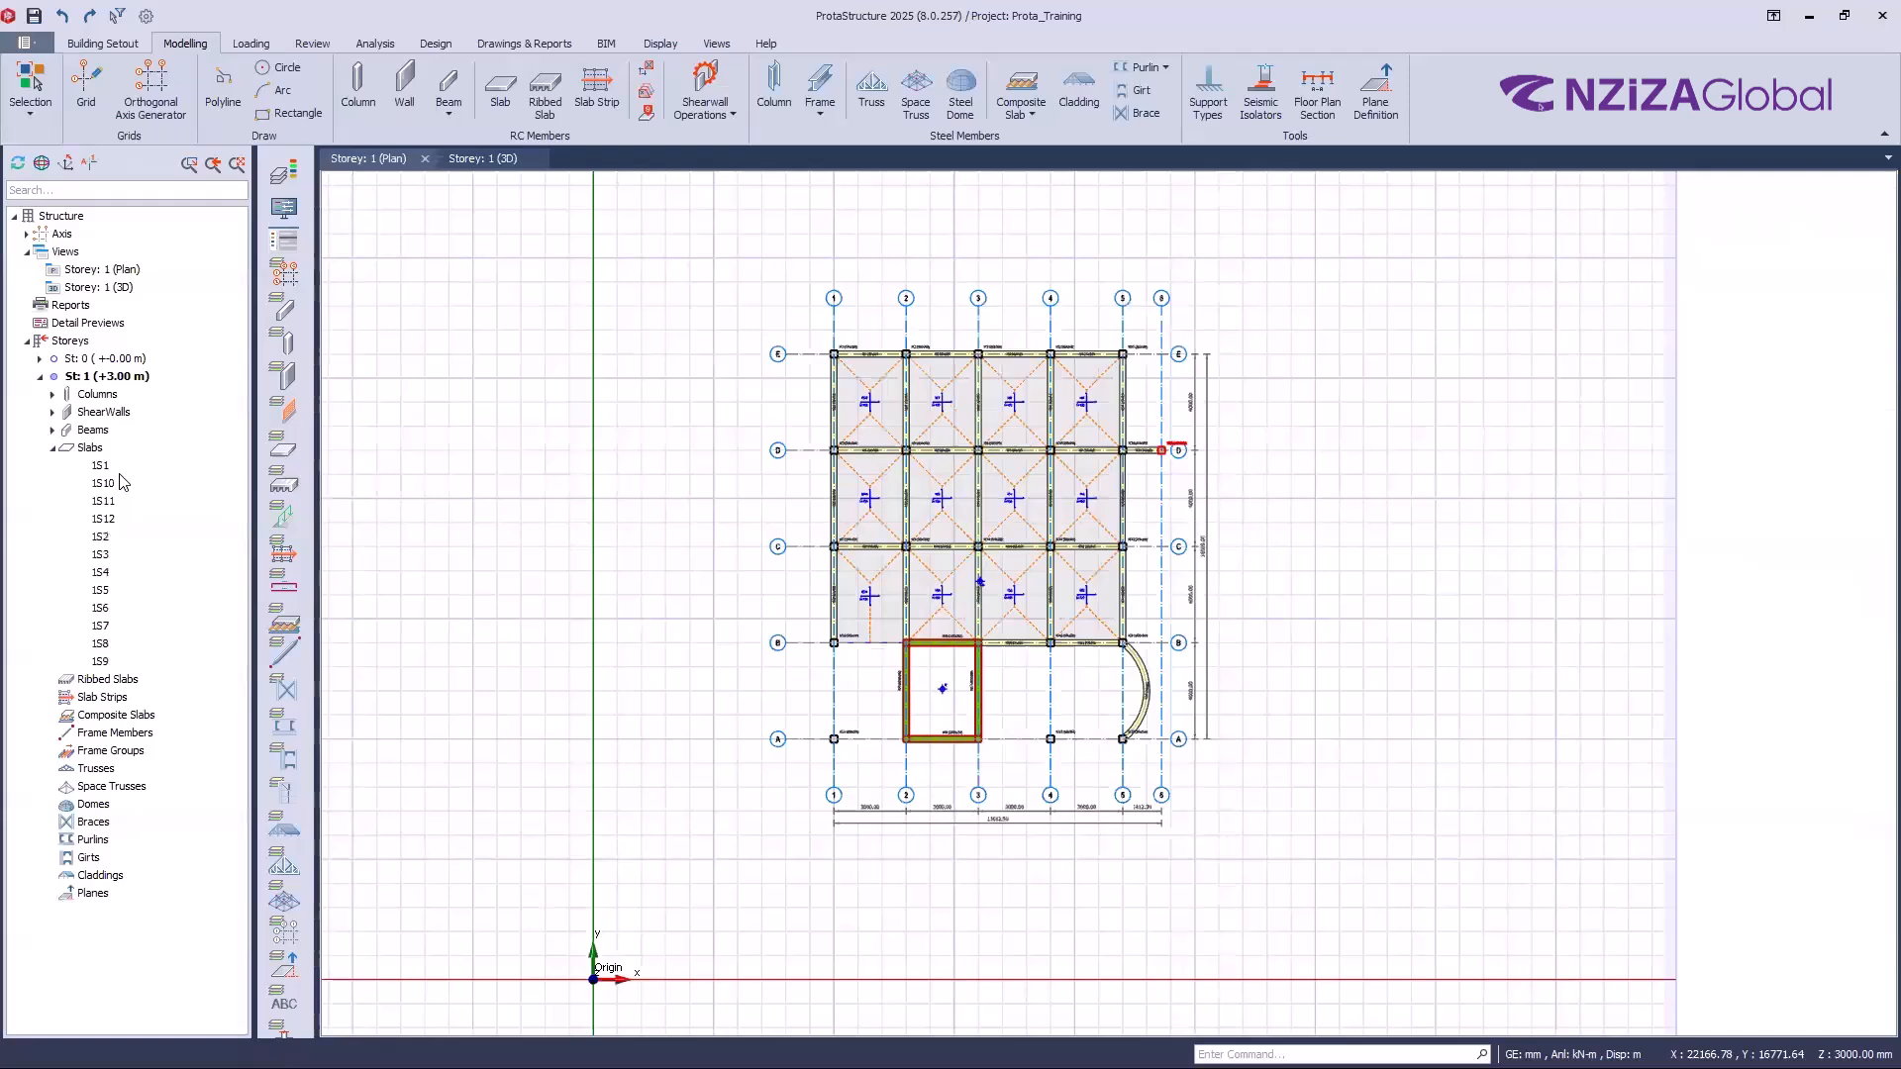
{"action": "left_click", "coordinate": [53, 447]}
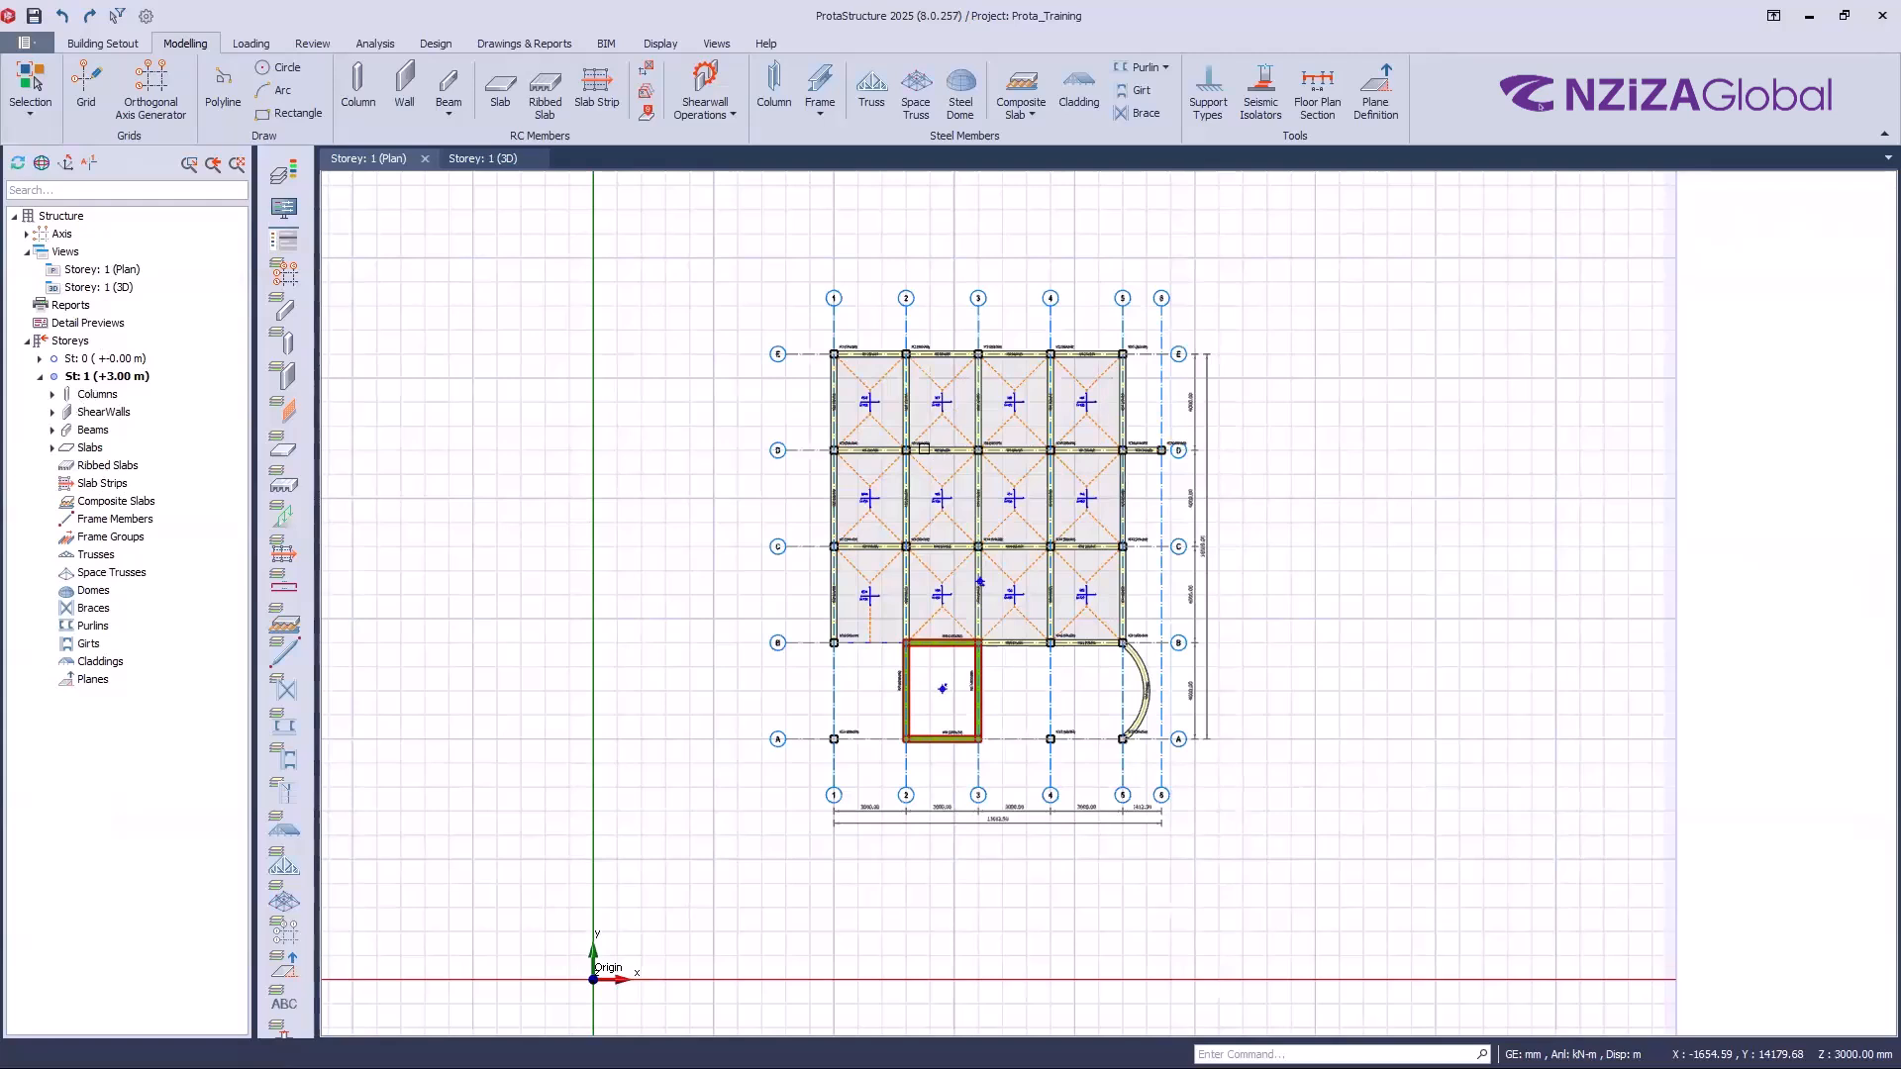
{"action": "left_click", "coordinate": [1051, 496]}
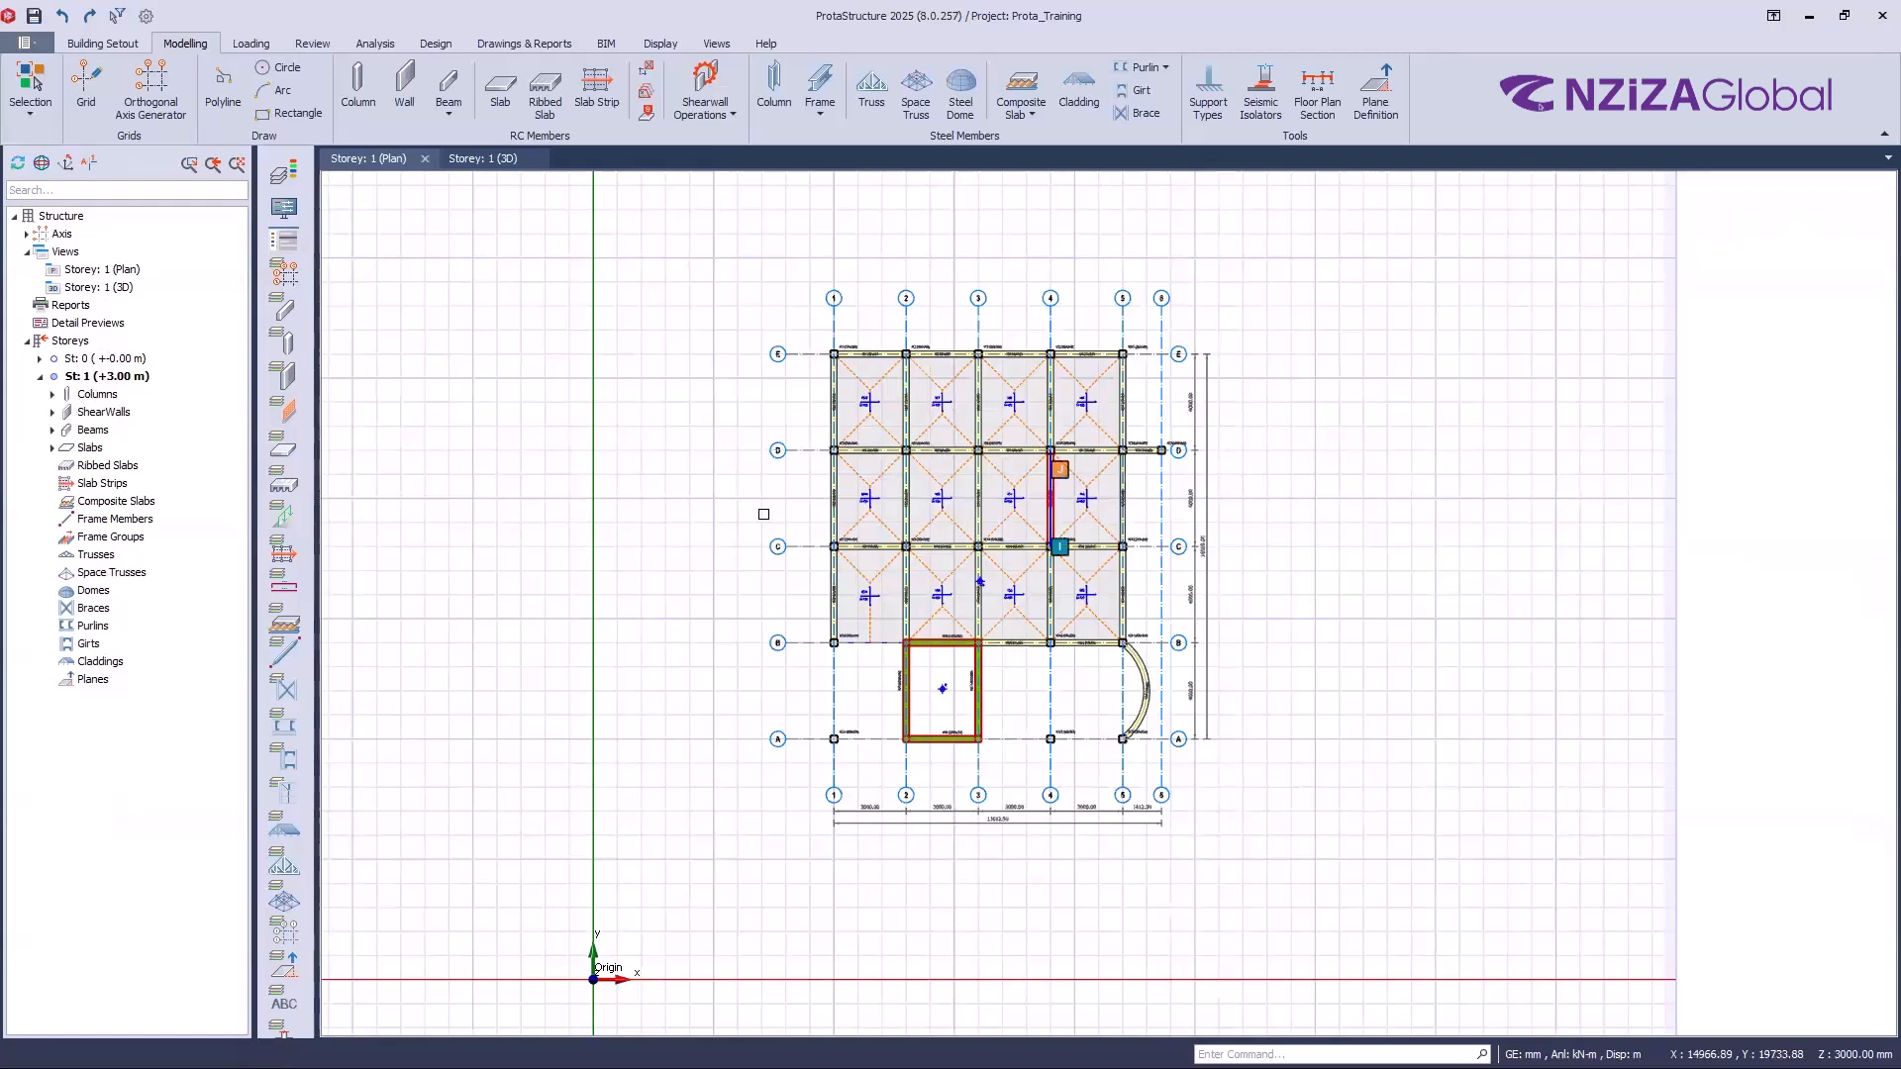
{"action": "left_click", "coordinate": [54, 395]}
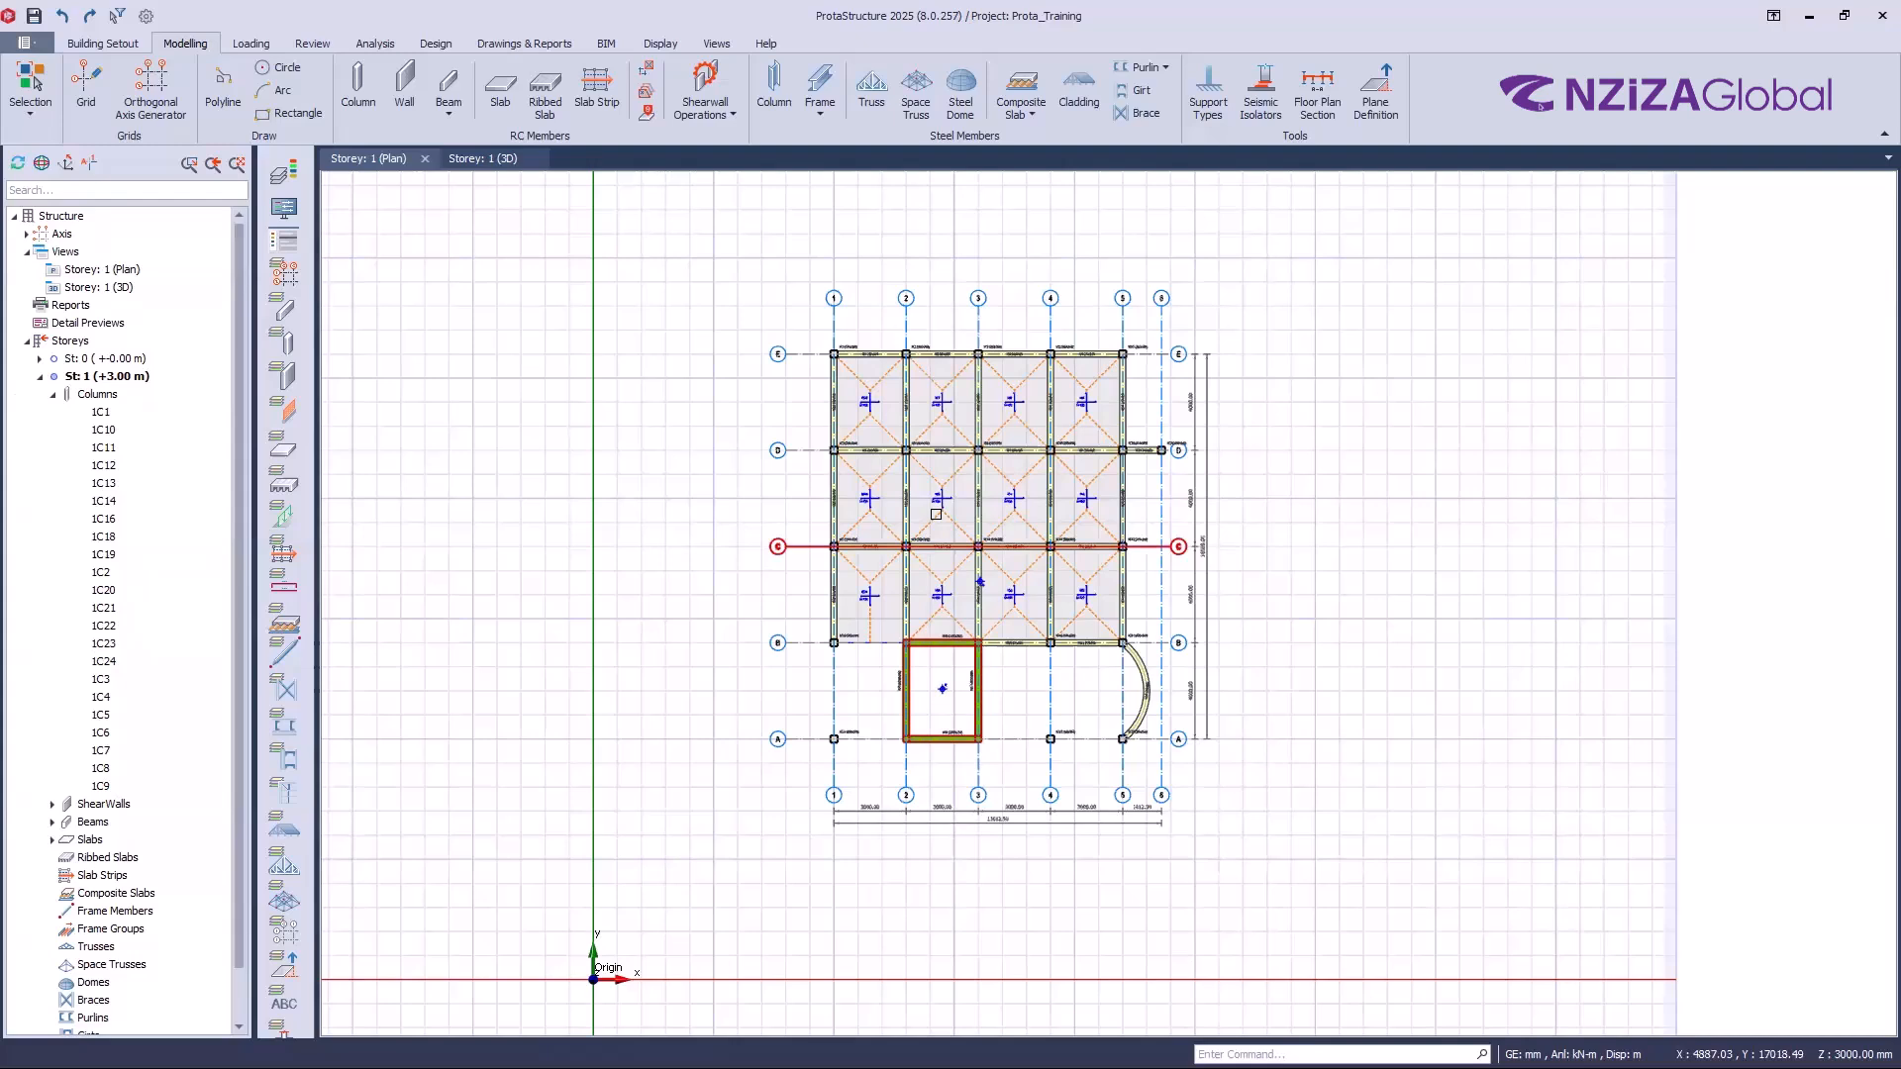
{"action": "left_click", "coordinate": [940, 545]}
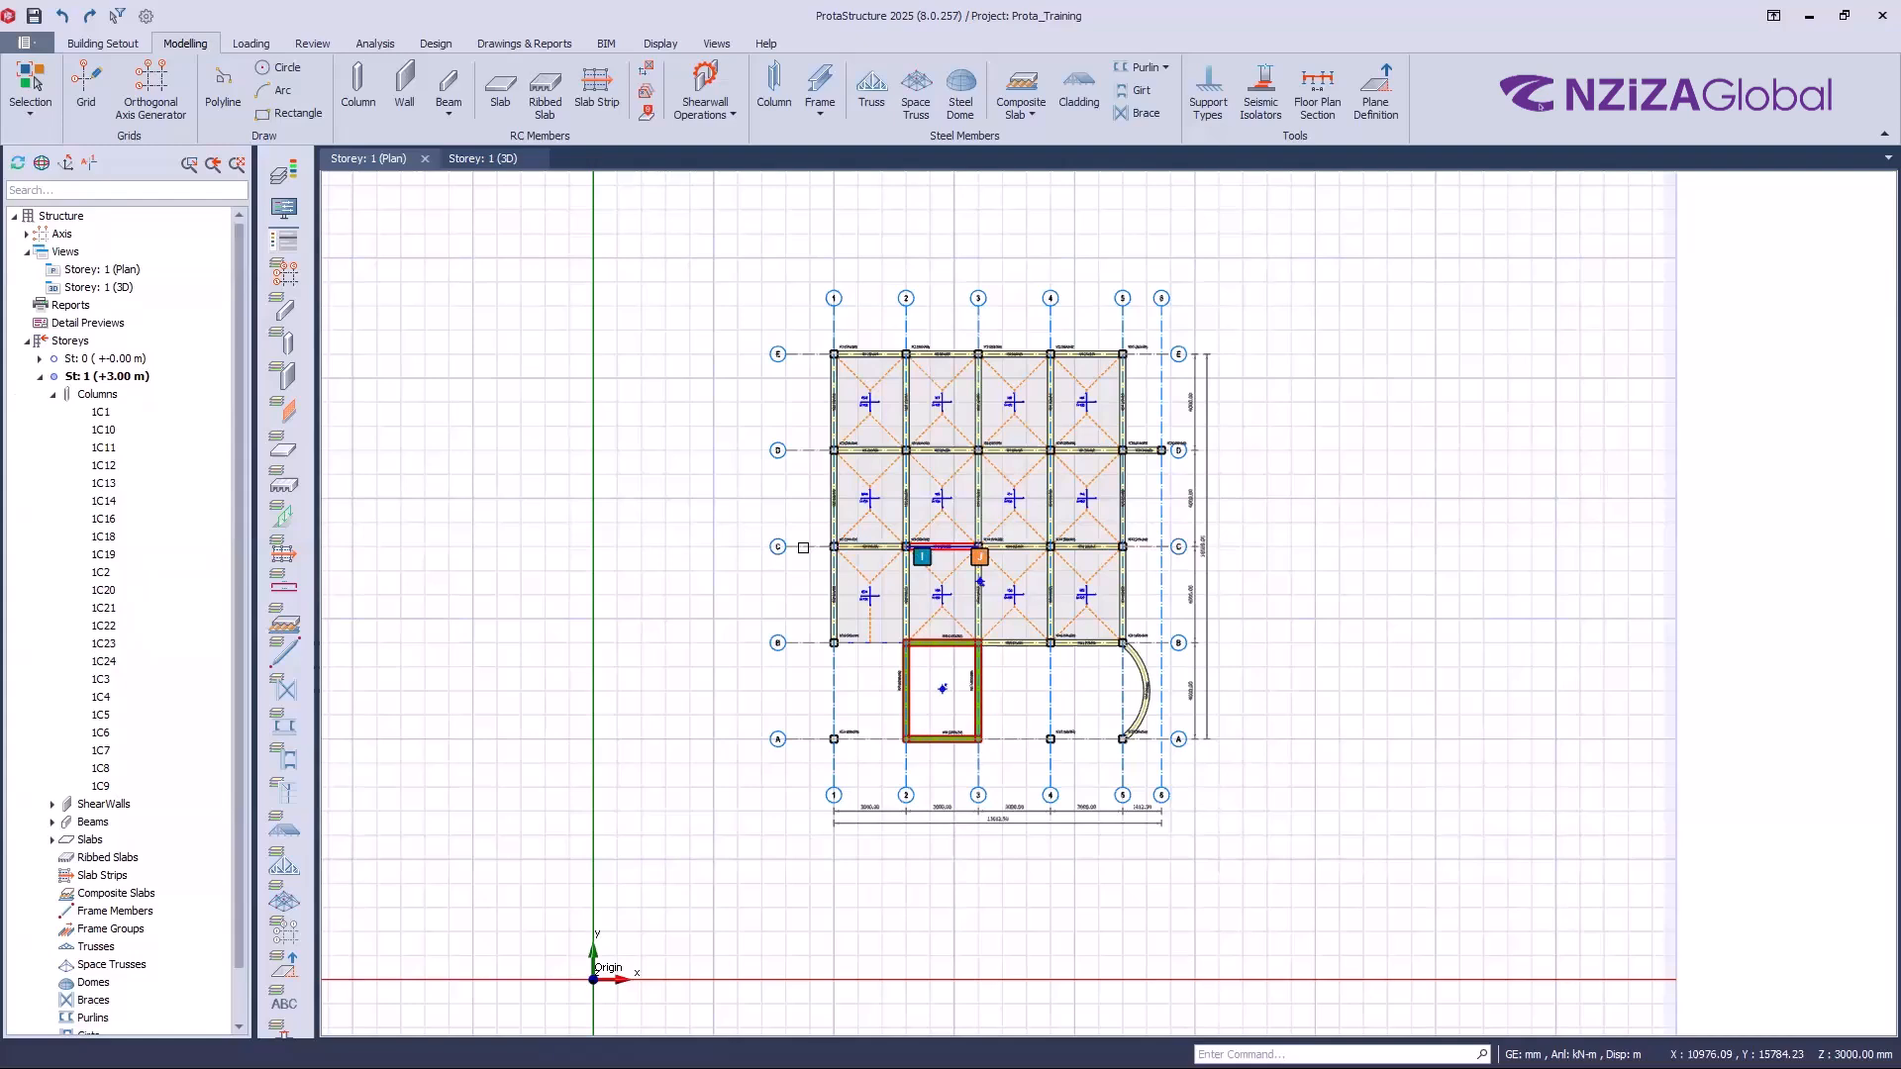
{"action": "key", "text": "Escape"}
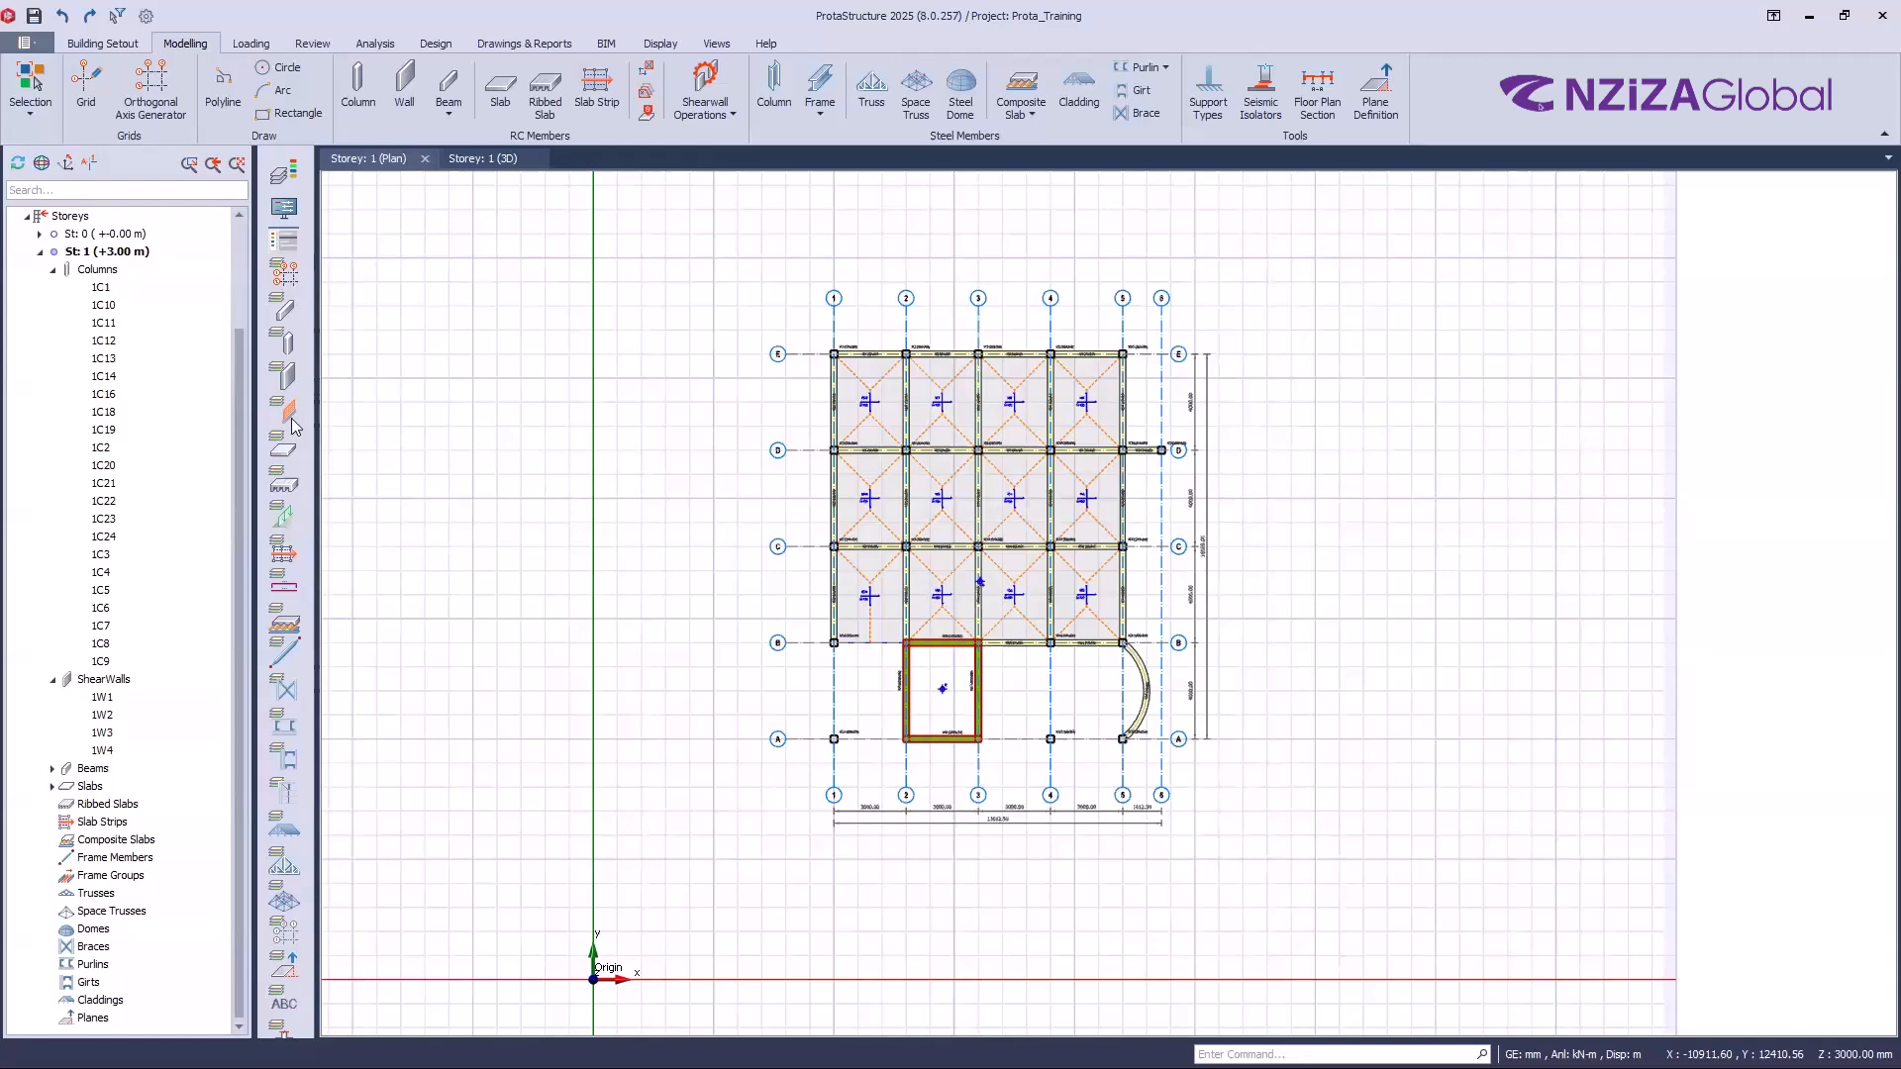
Step: Locate column 1C1 in the plan from the structure tree and clear its selection
{"action": "scroll", "coordinate": [842, 343], "scroll_direction": "up", "scroll_amount": 12}
{"action": "left_click", "coordinate": [897, 396]}
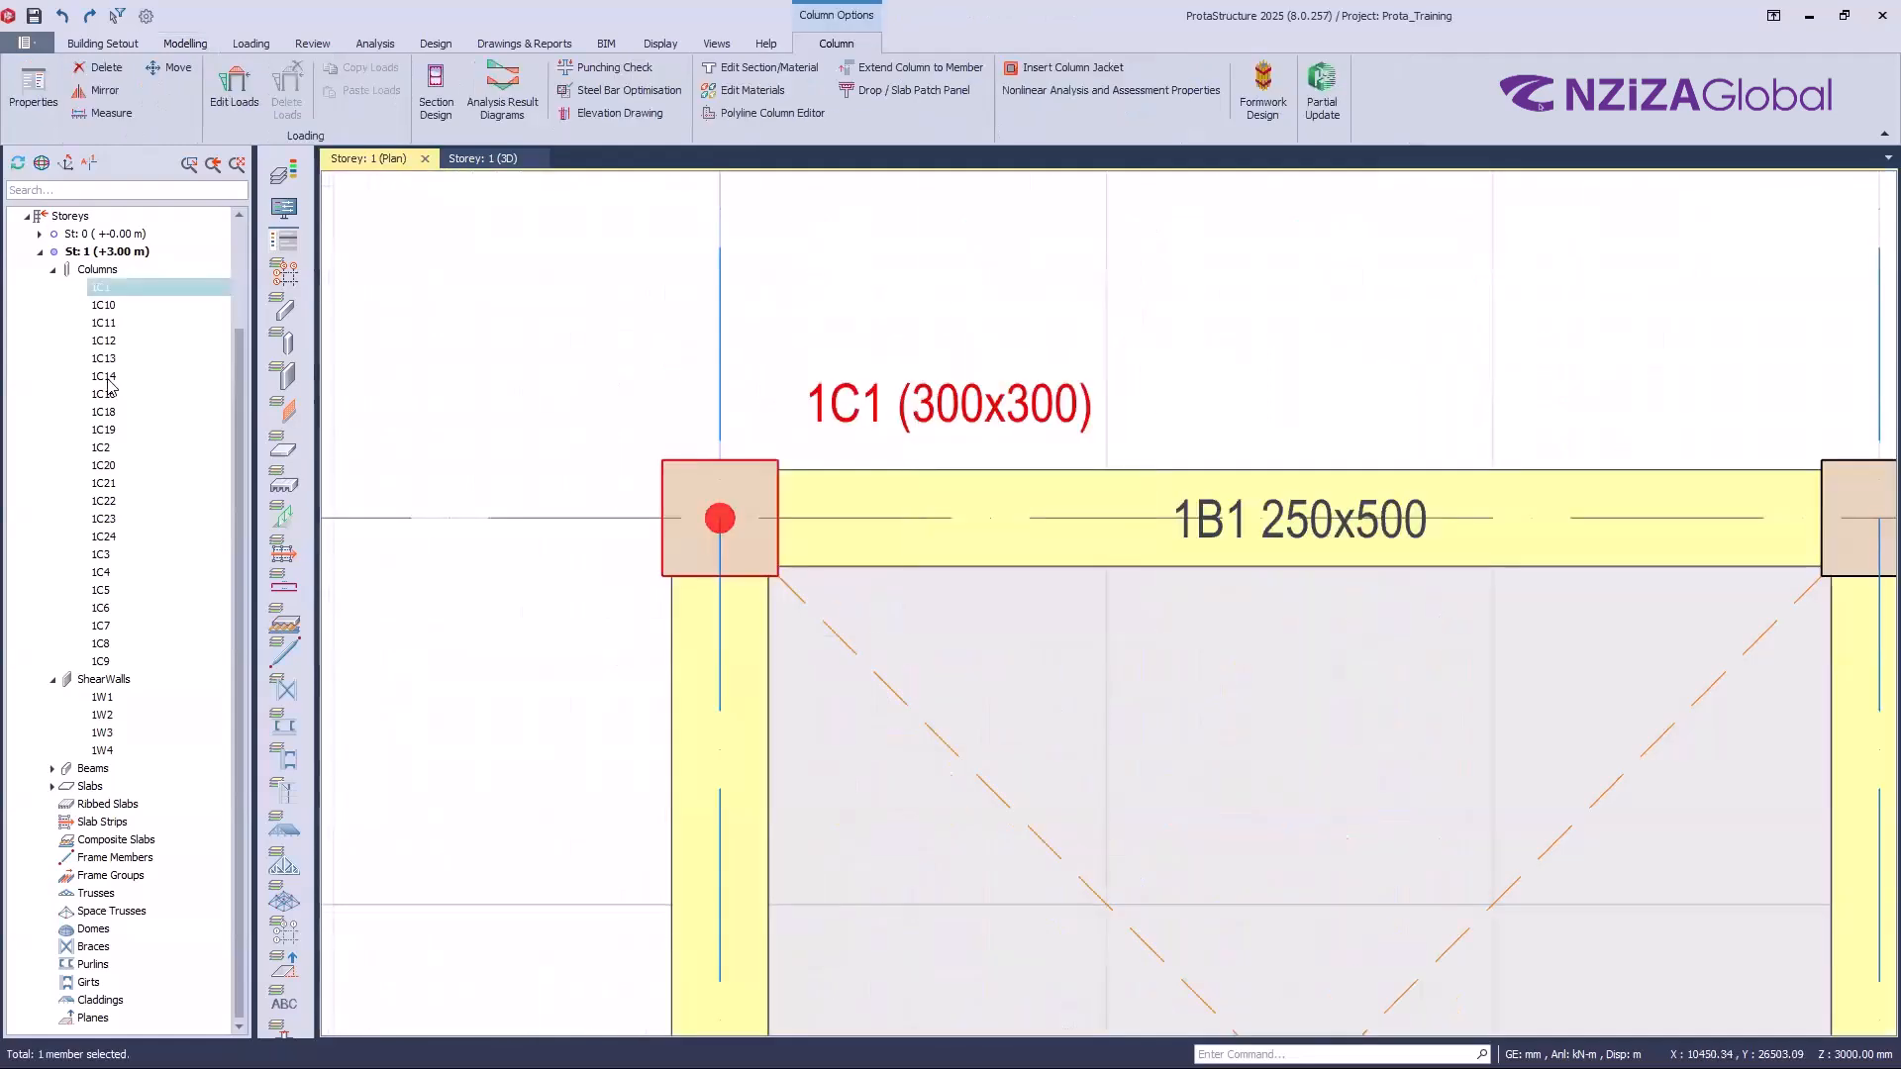
{"action": "key", "text": "Escape"}
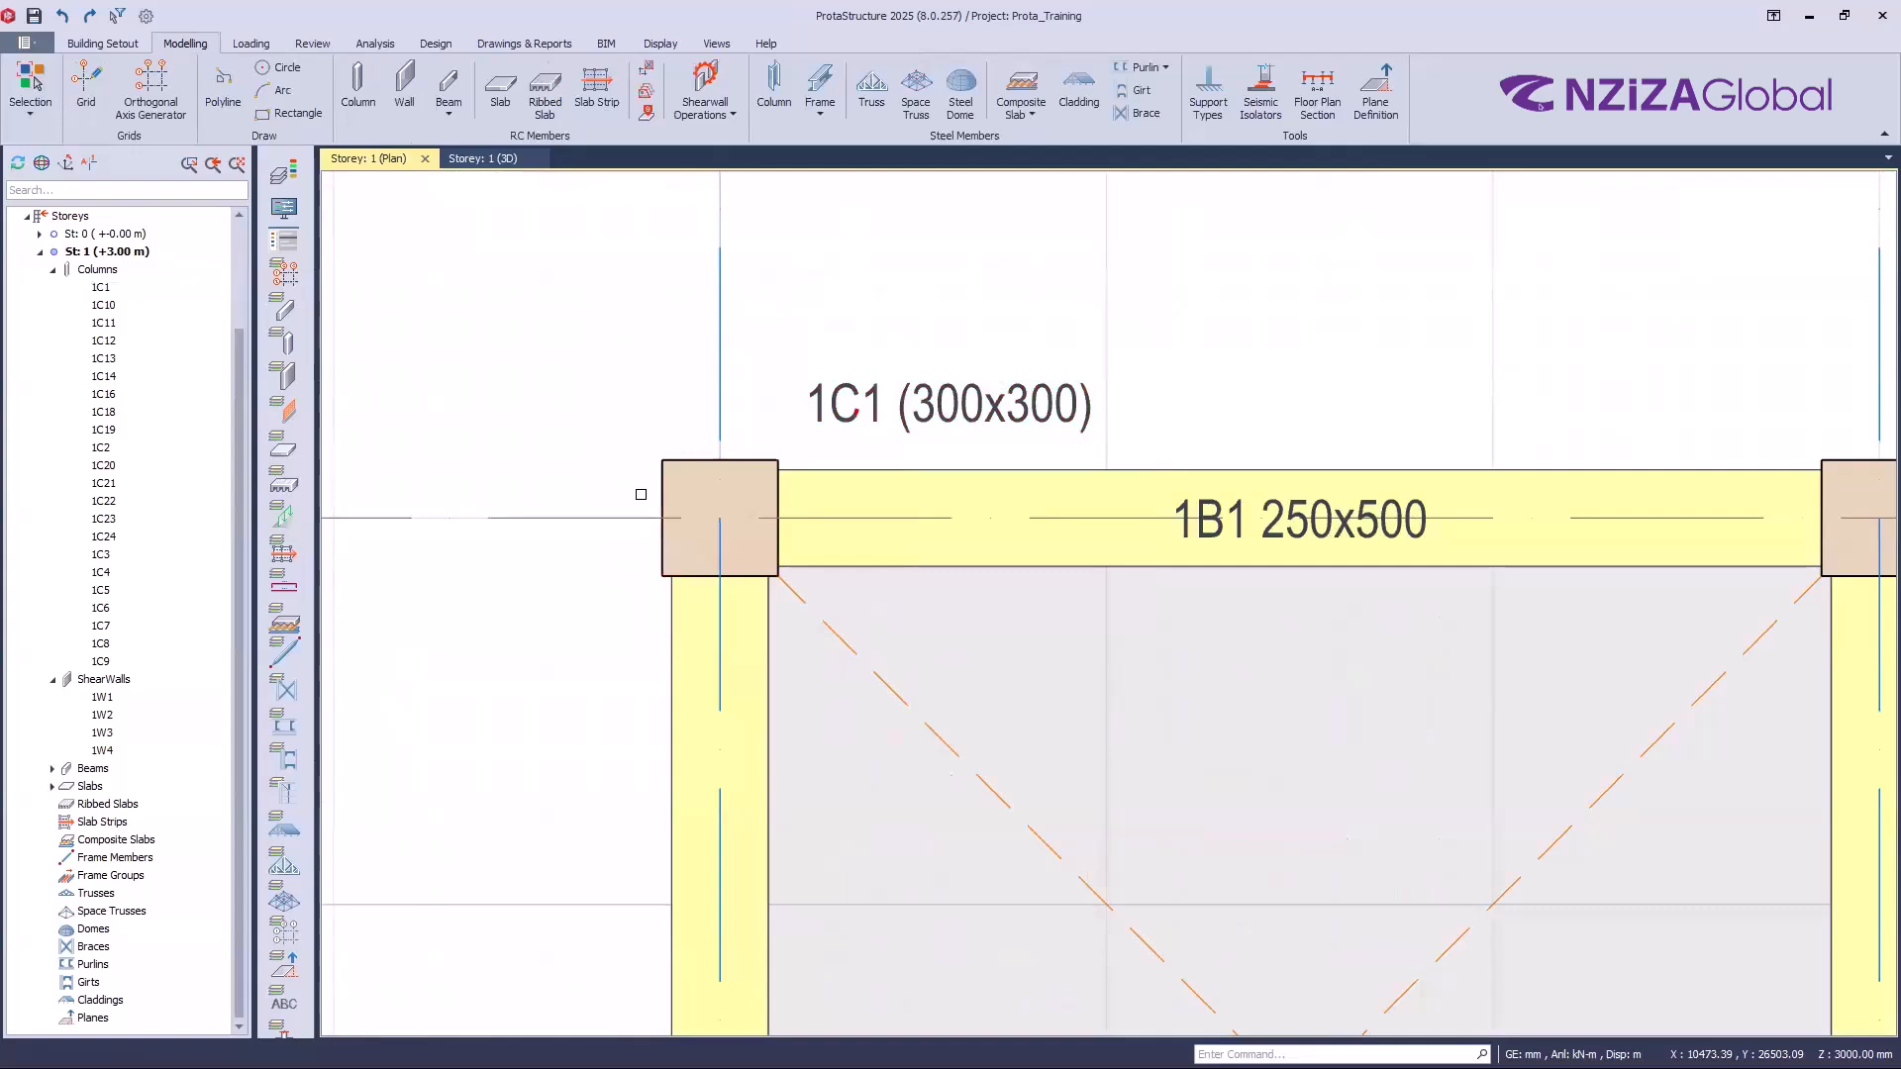
{"action": "scroll", "coordinate": [1005, 681], "scroll_direction": "down", "scroll_amount": 3}
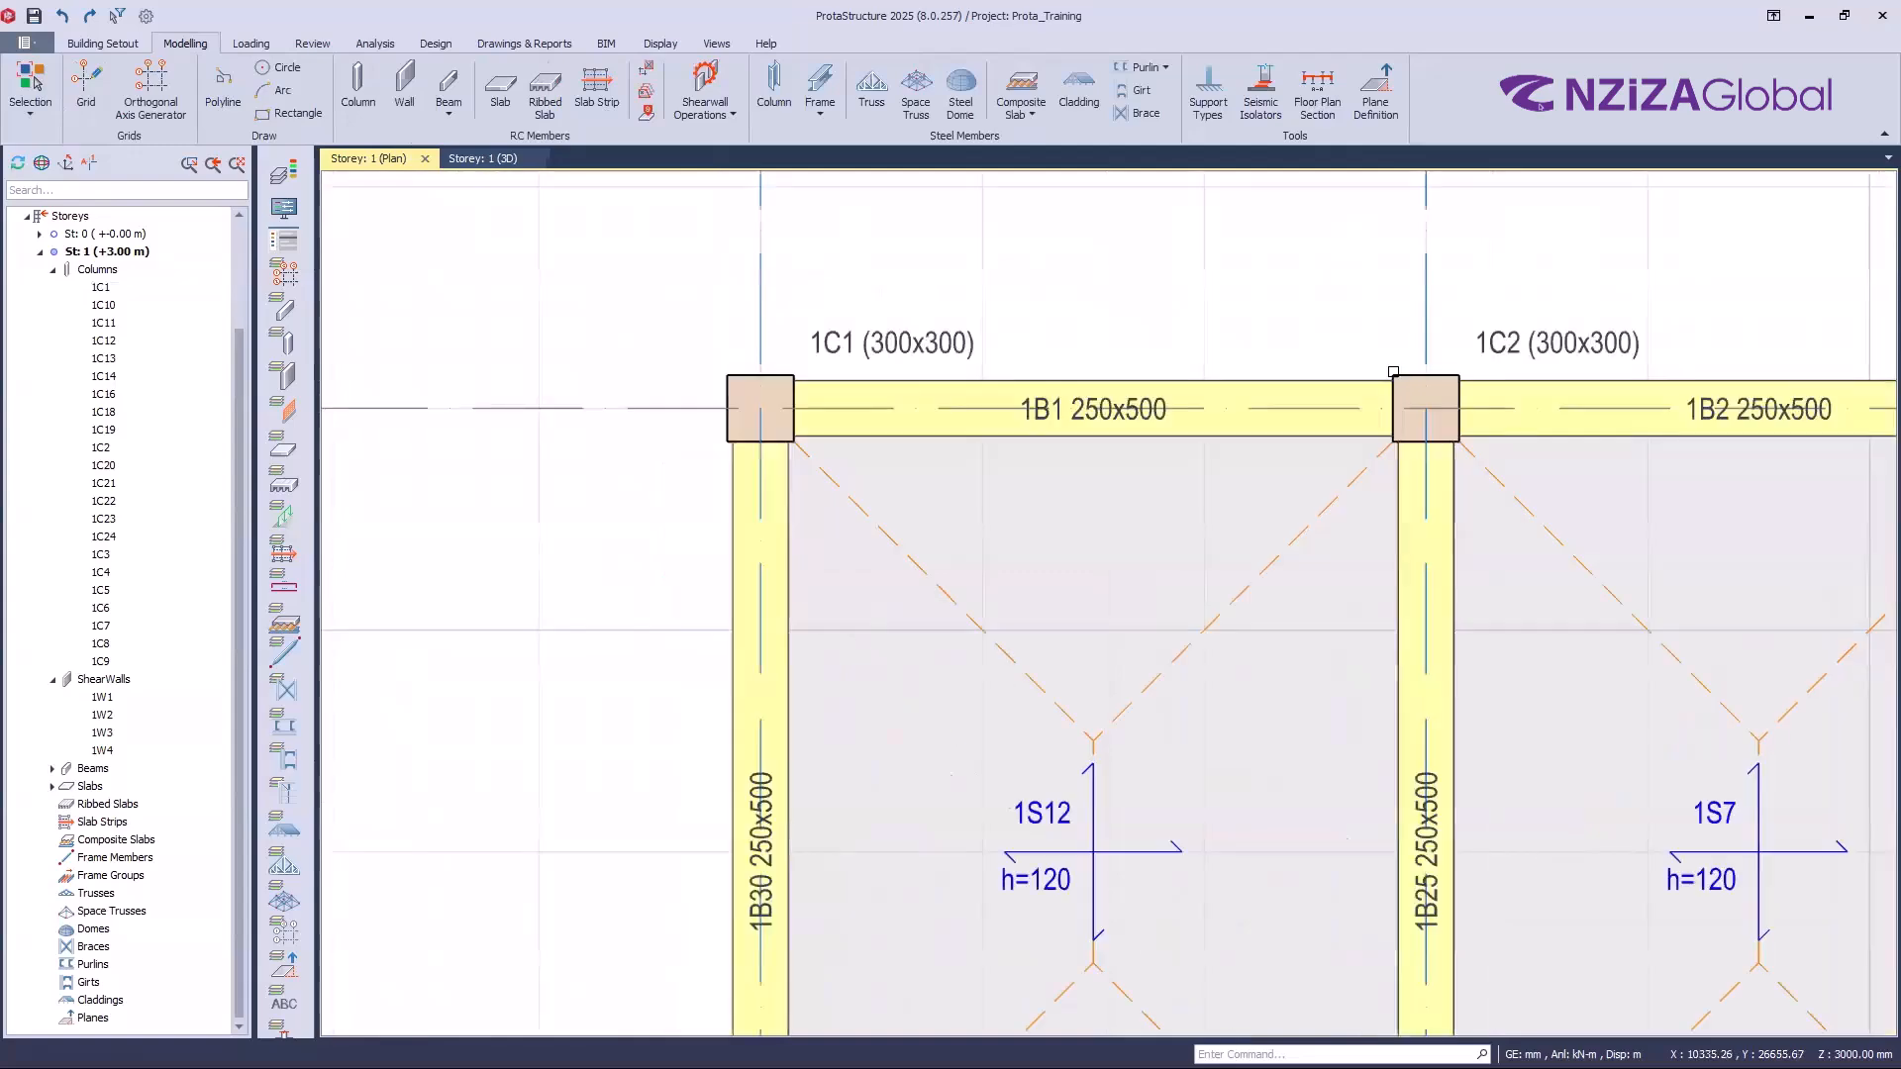
{"action": "scroll", "coordinate": [1280, 351], "scroll_direction": "down", "scroll_amount": 4}
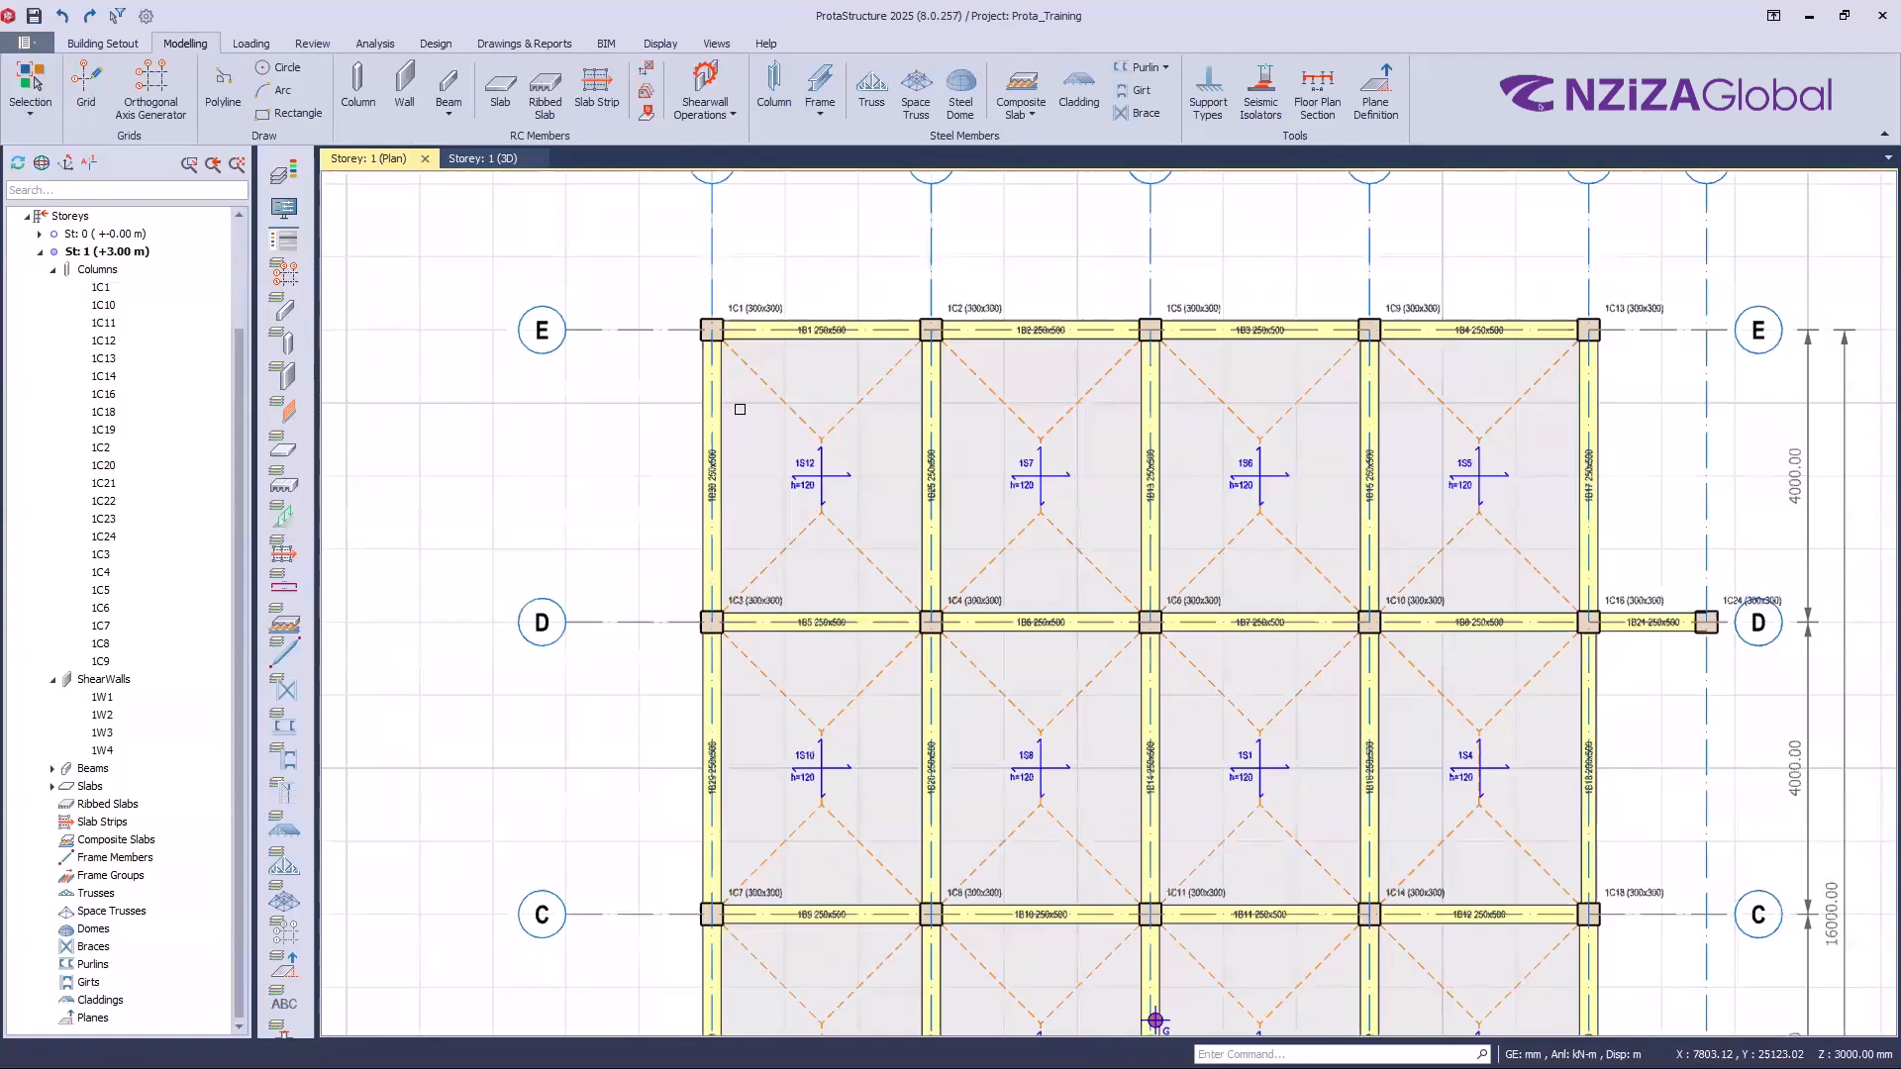
Step: Locate columns 1C14 and 1C21 in the plan from the structure tree
{"action": "left_click", "coordinate": [1368, 913]}
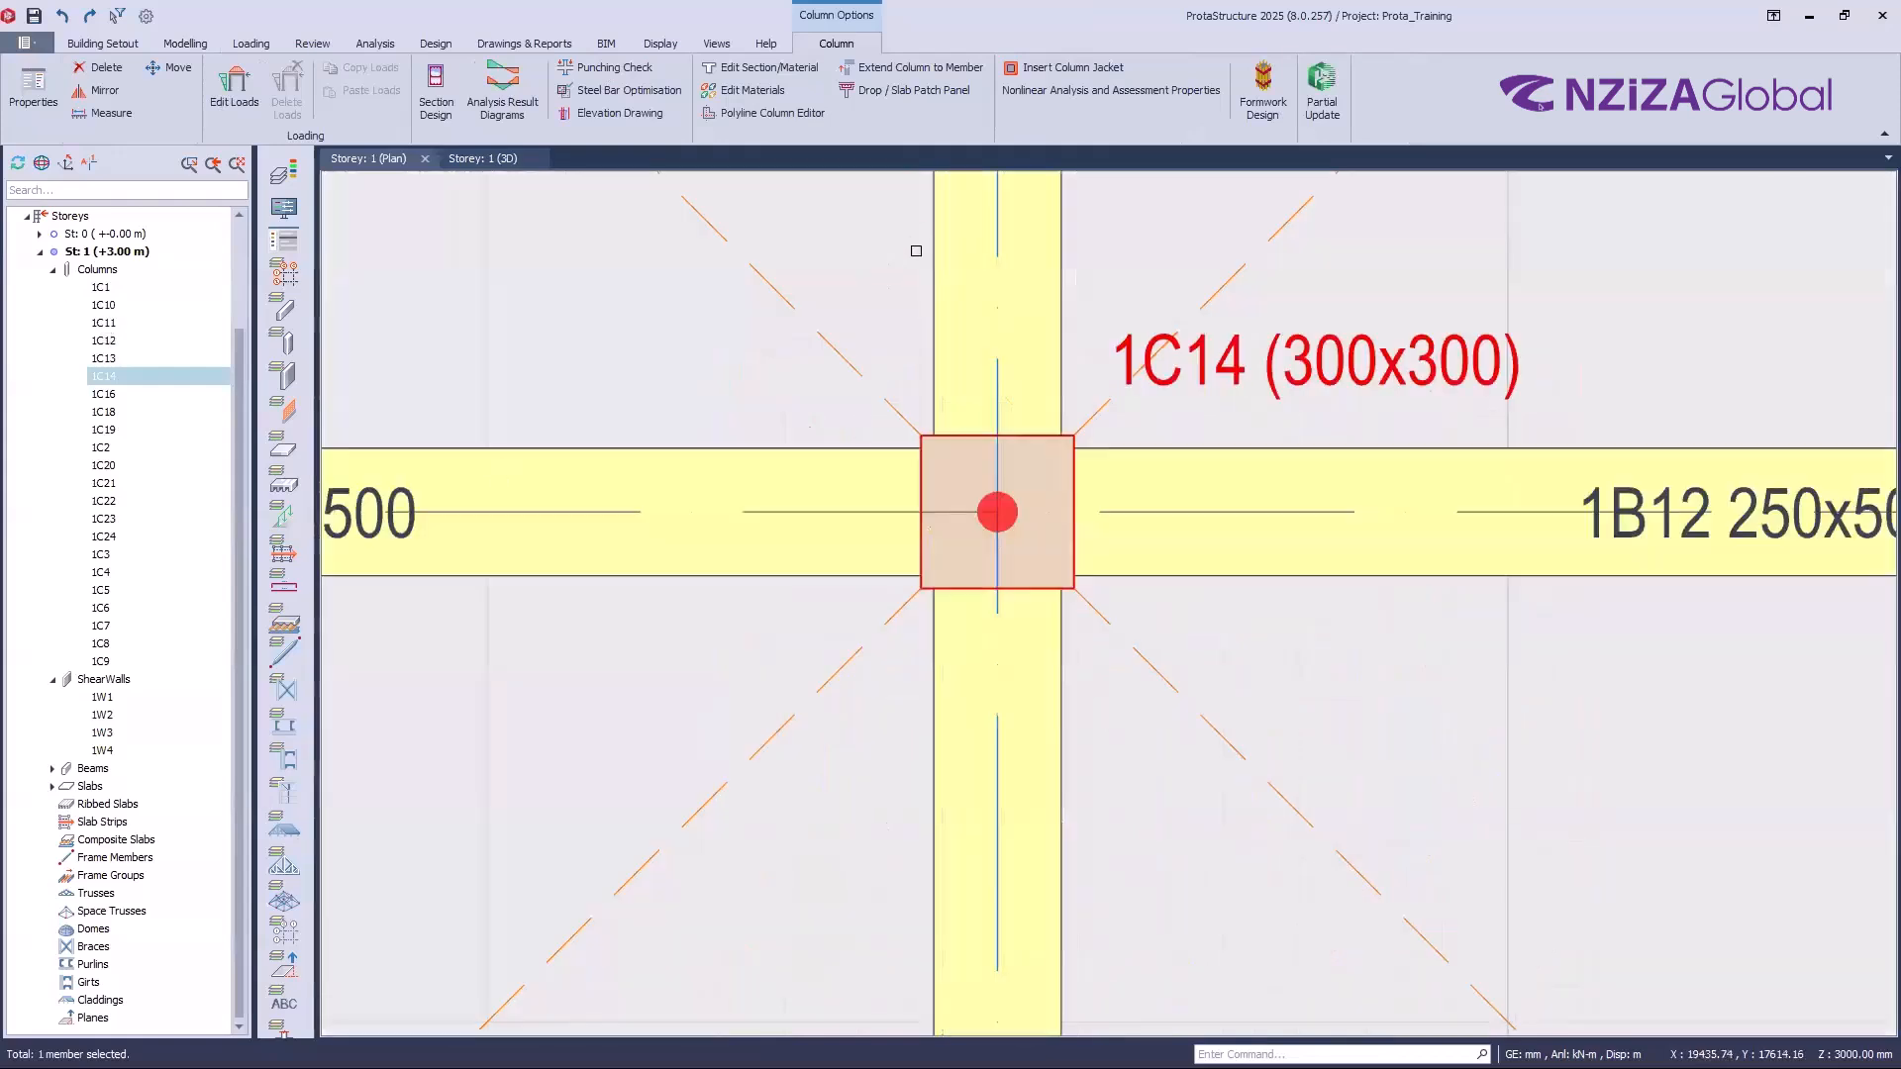
{"action": "key", "text": "Escape"}
{"action": "middle_click", "coordinate": [1537, 328]}
{"action": "middle_click", "coordinate": [1537, 328]}
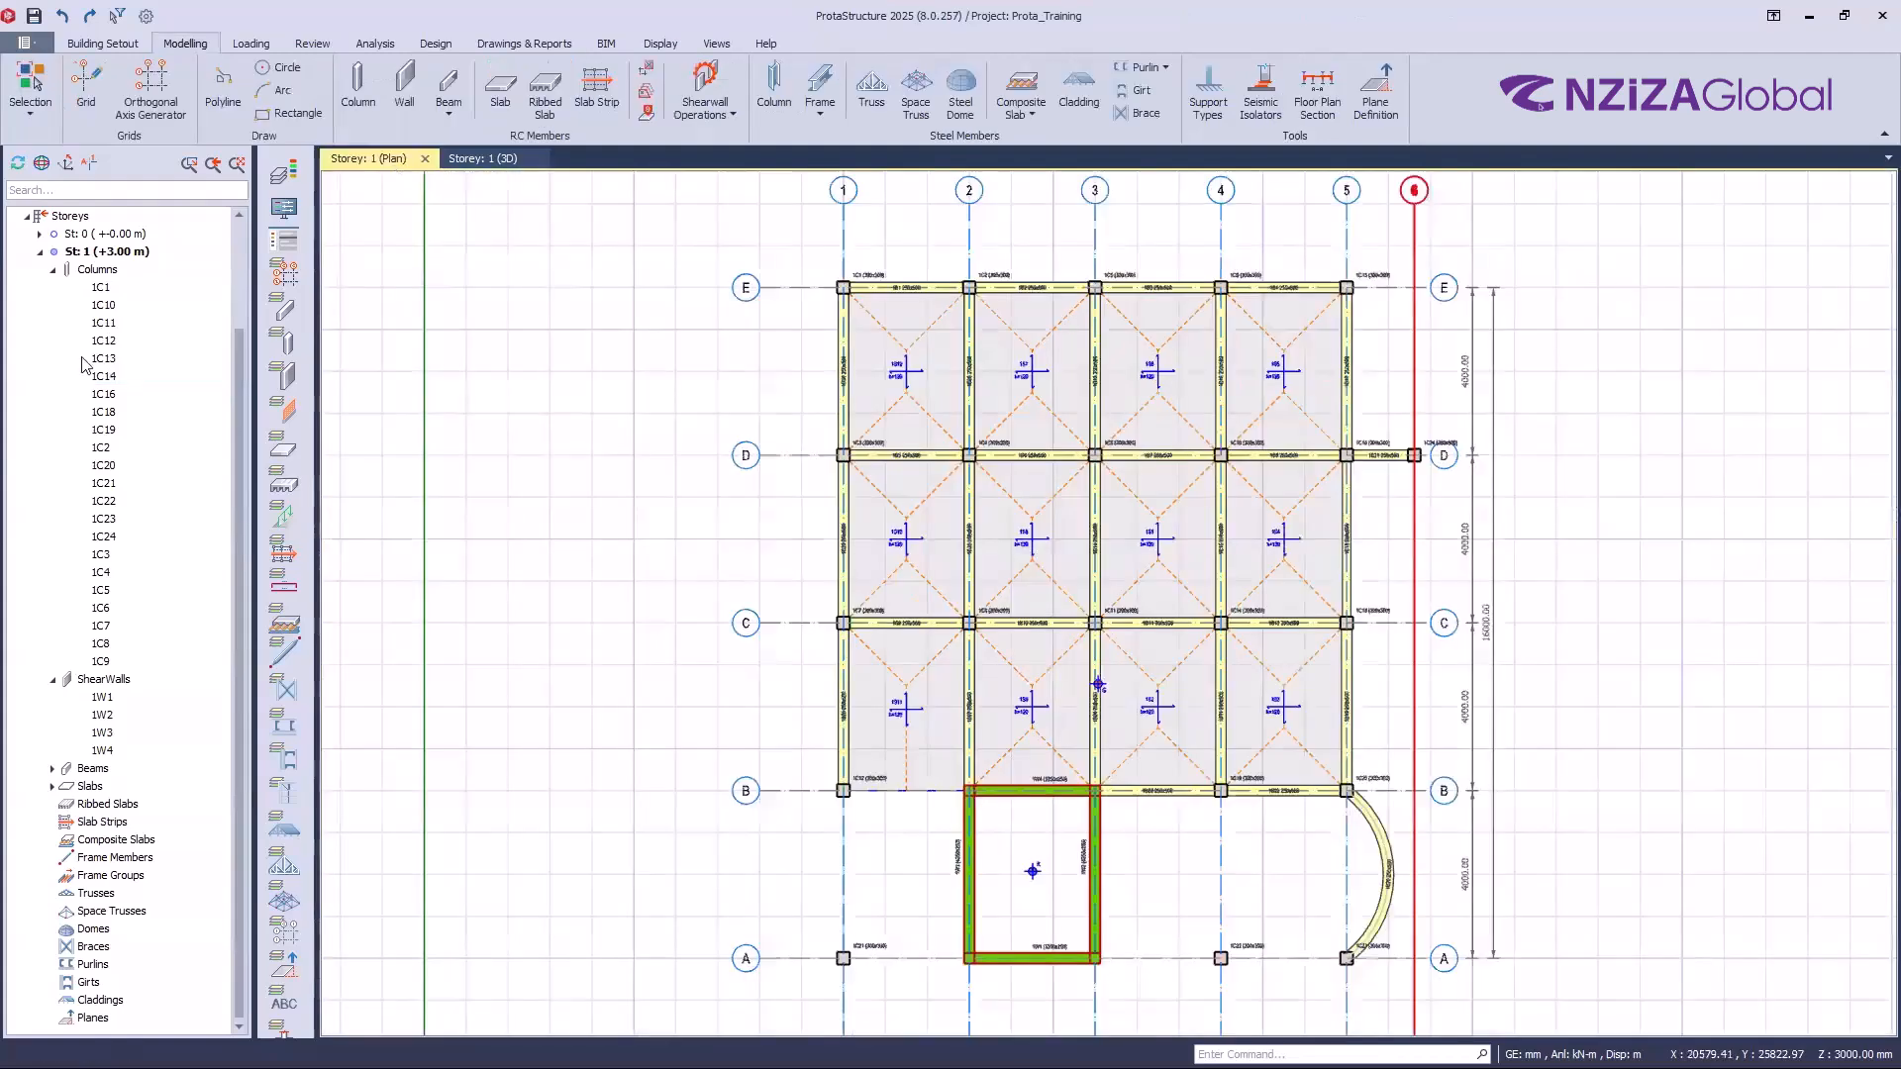
{"action": "left_click", "coordinate": [102, 288]}
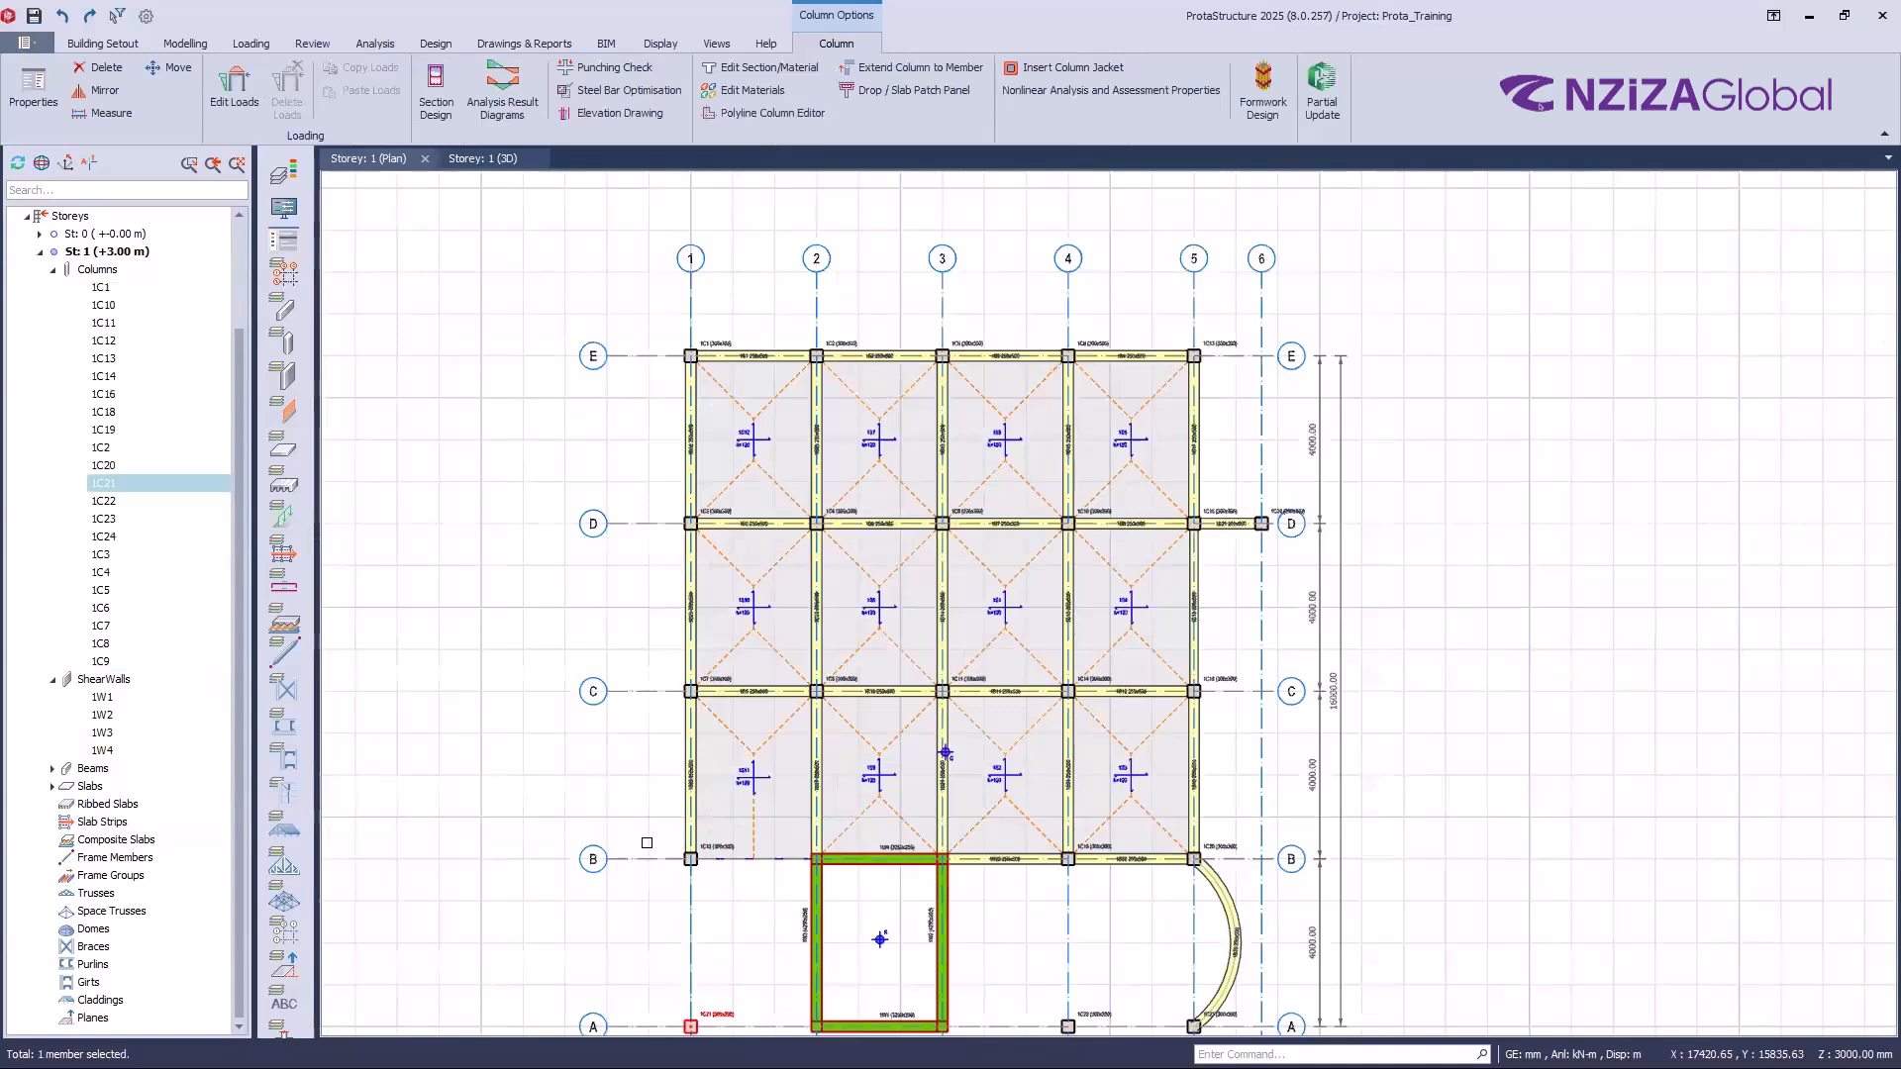
Step: Select all Storey 1 slabs with the slab member filter and delete them
{"action": "left_click", "coordinate": [1005, 607]}
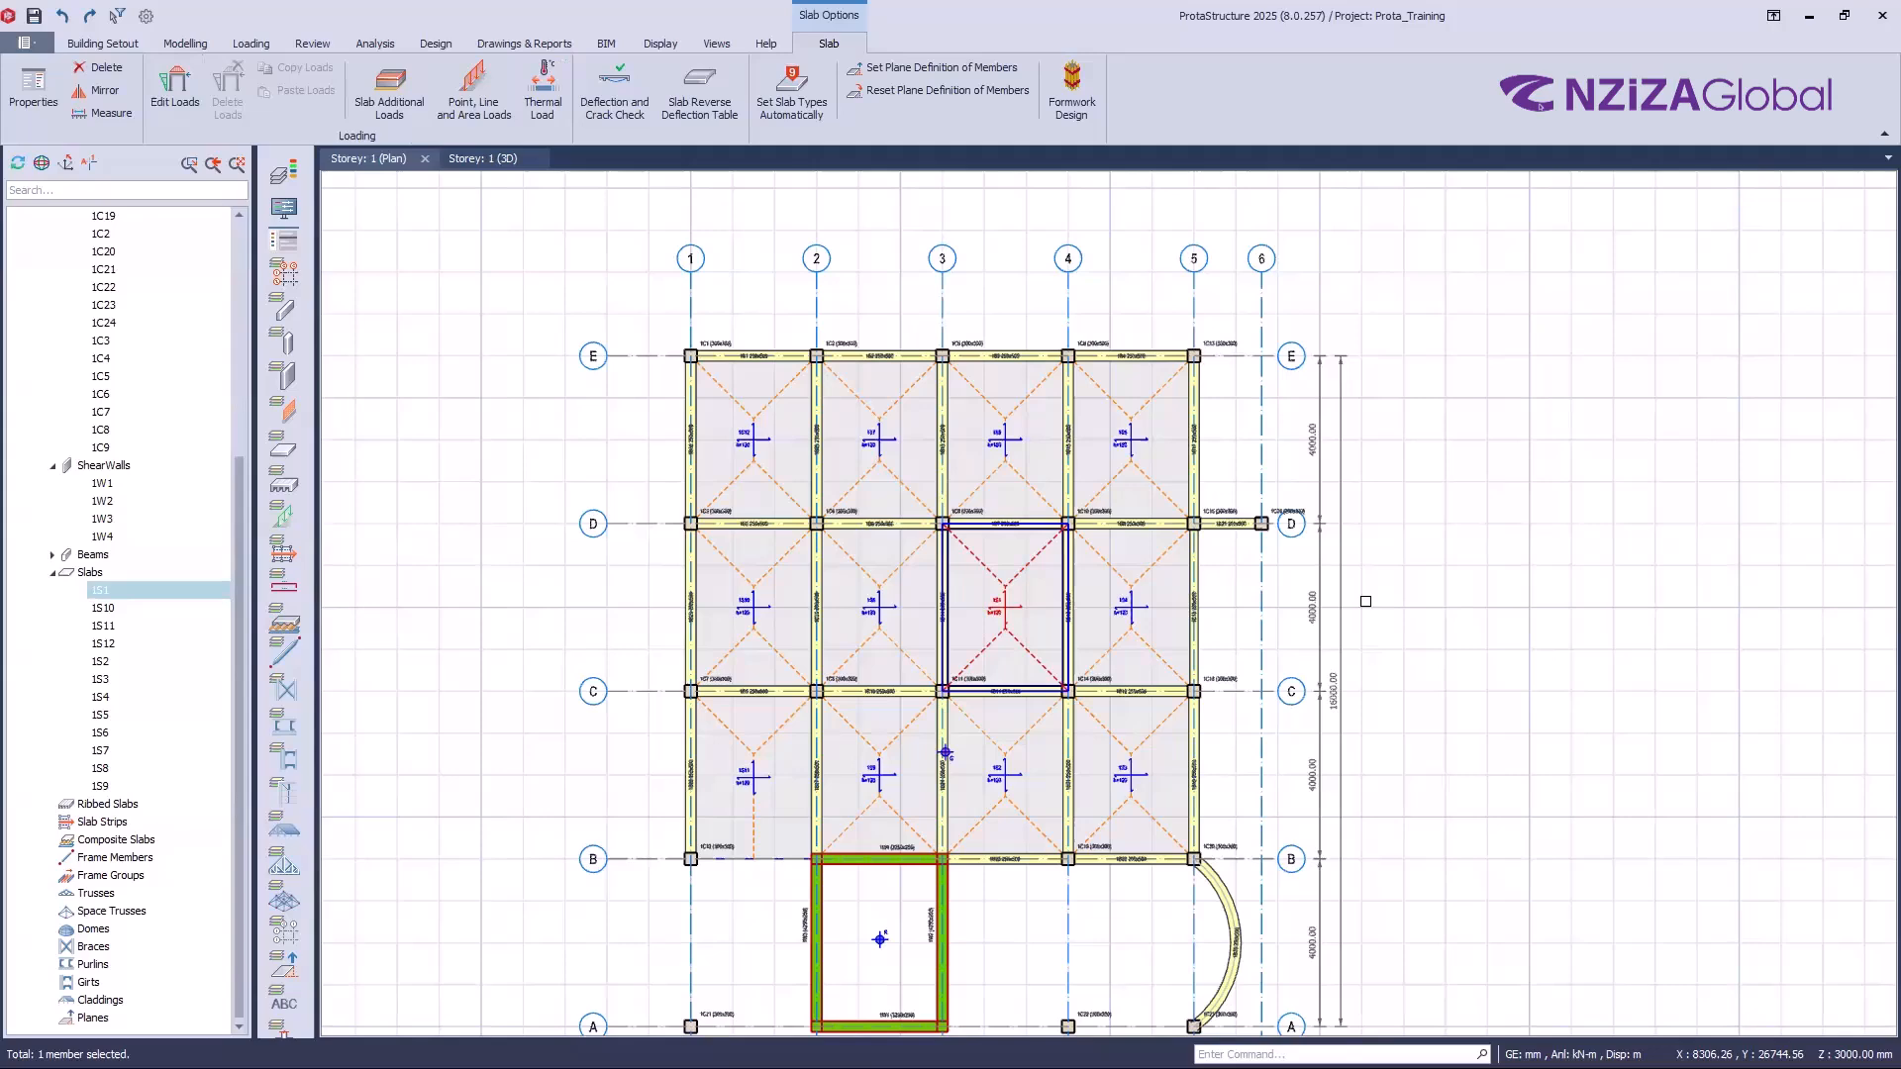
{"action": "double_click", "coordinate": [90, 573]}
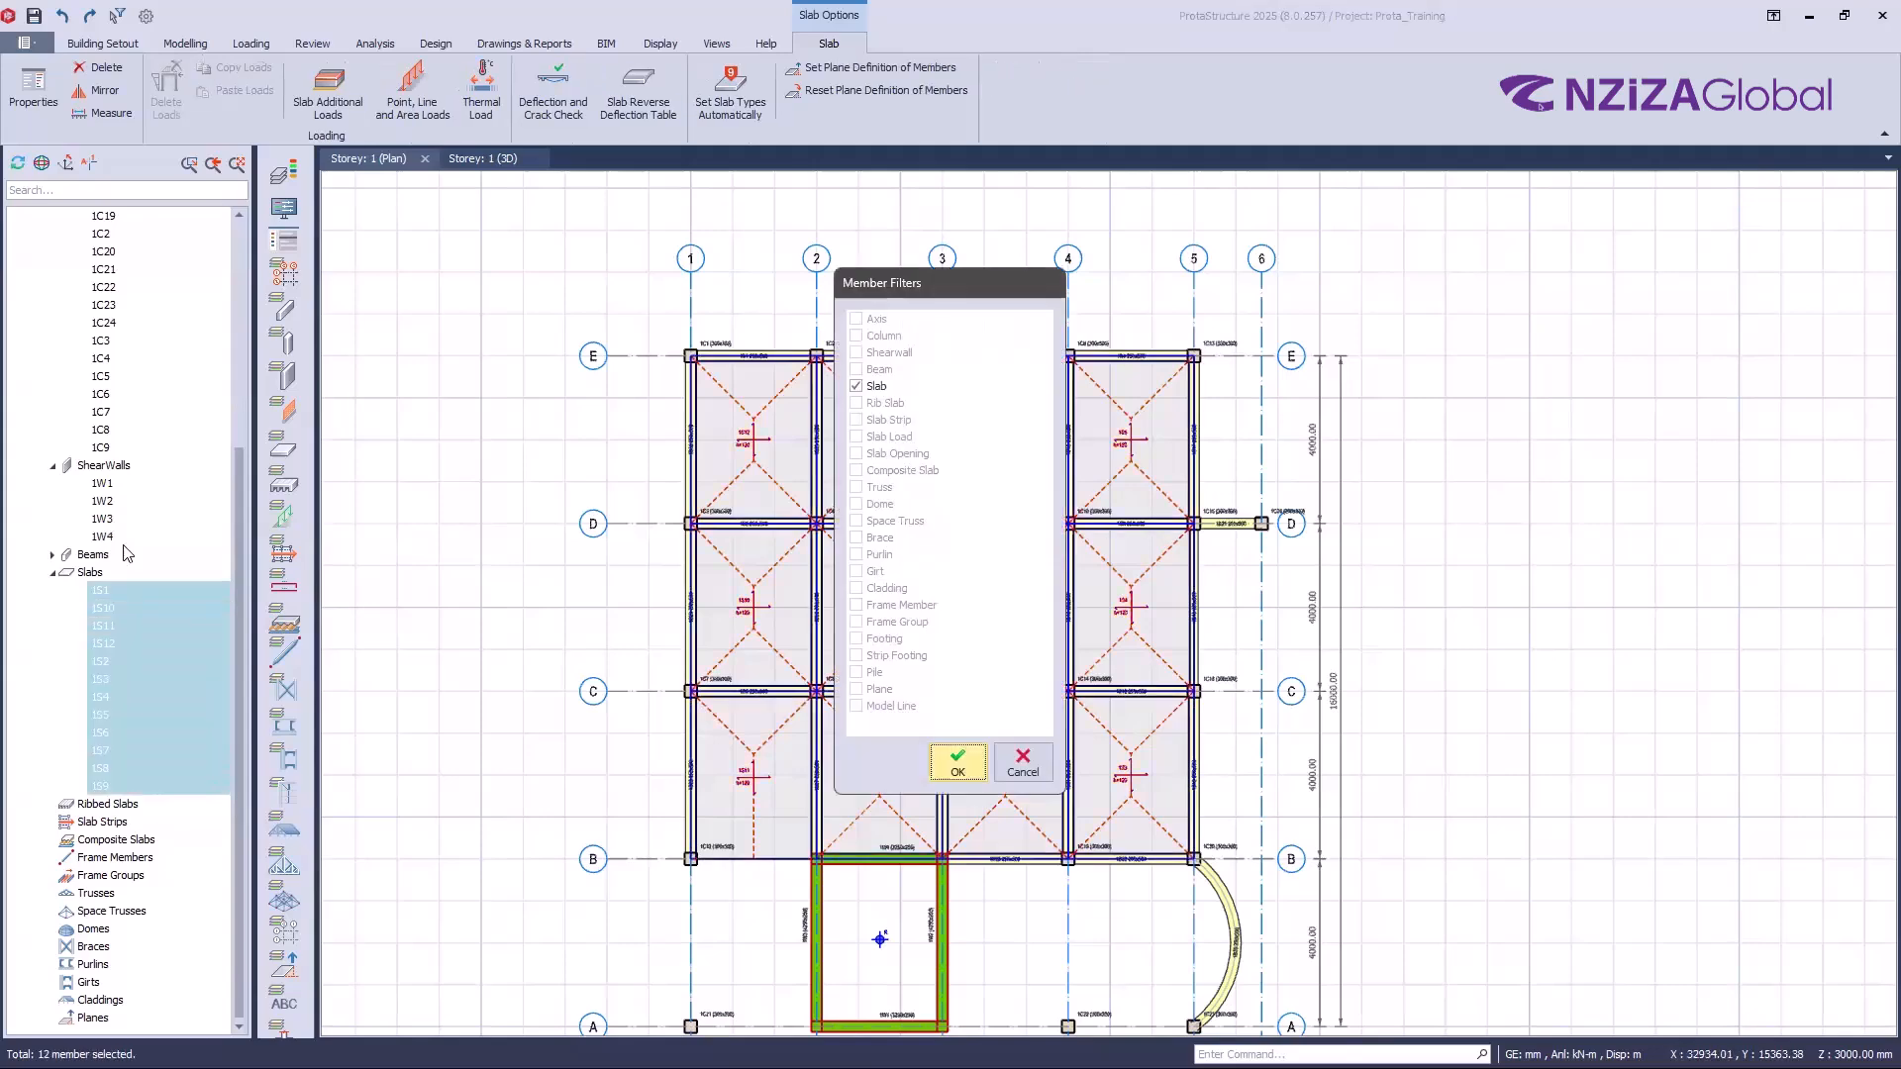
{"action": "key", "text": "Return"}
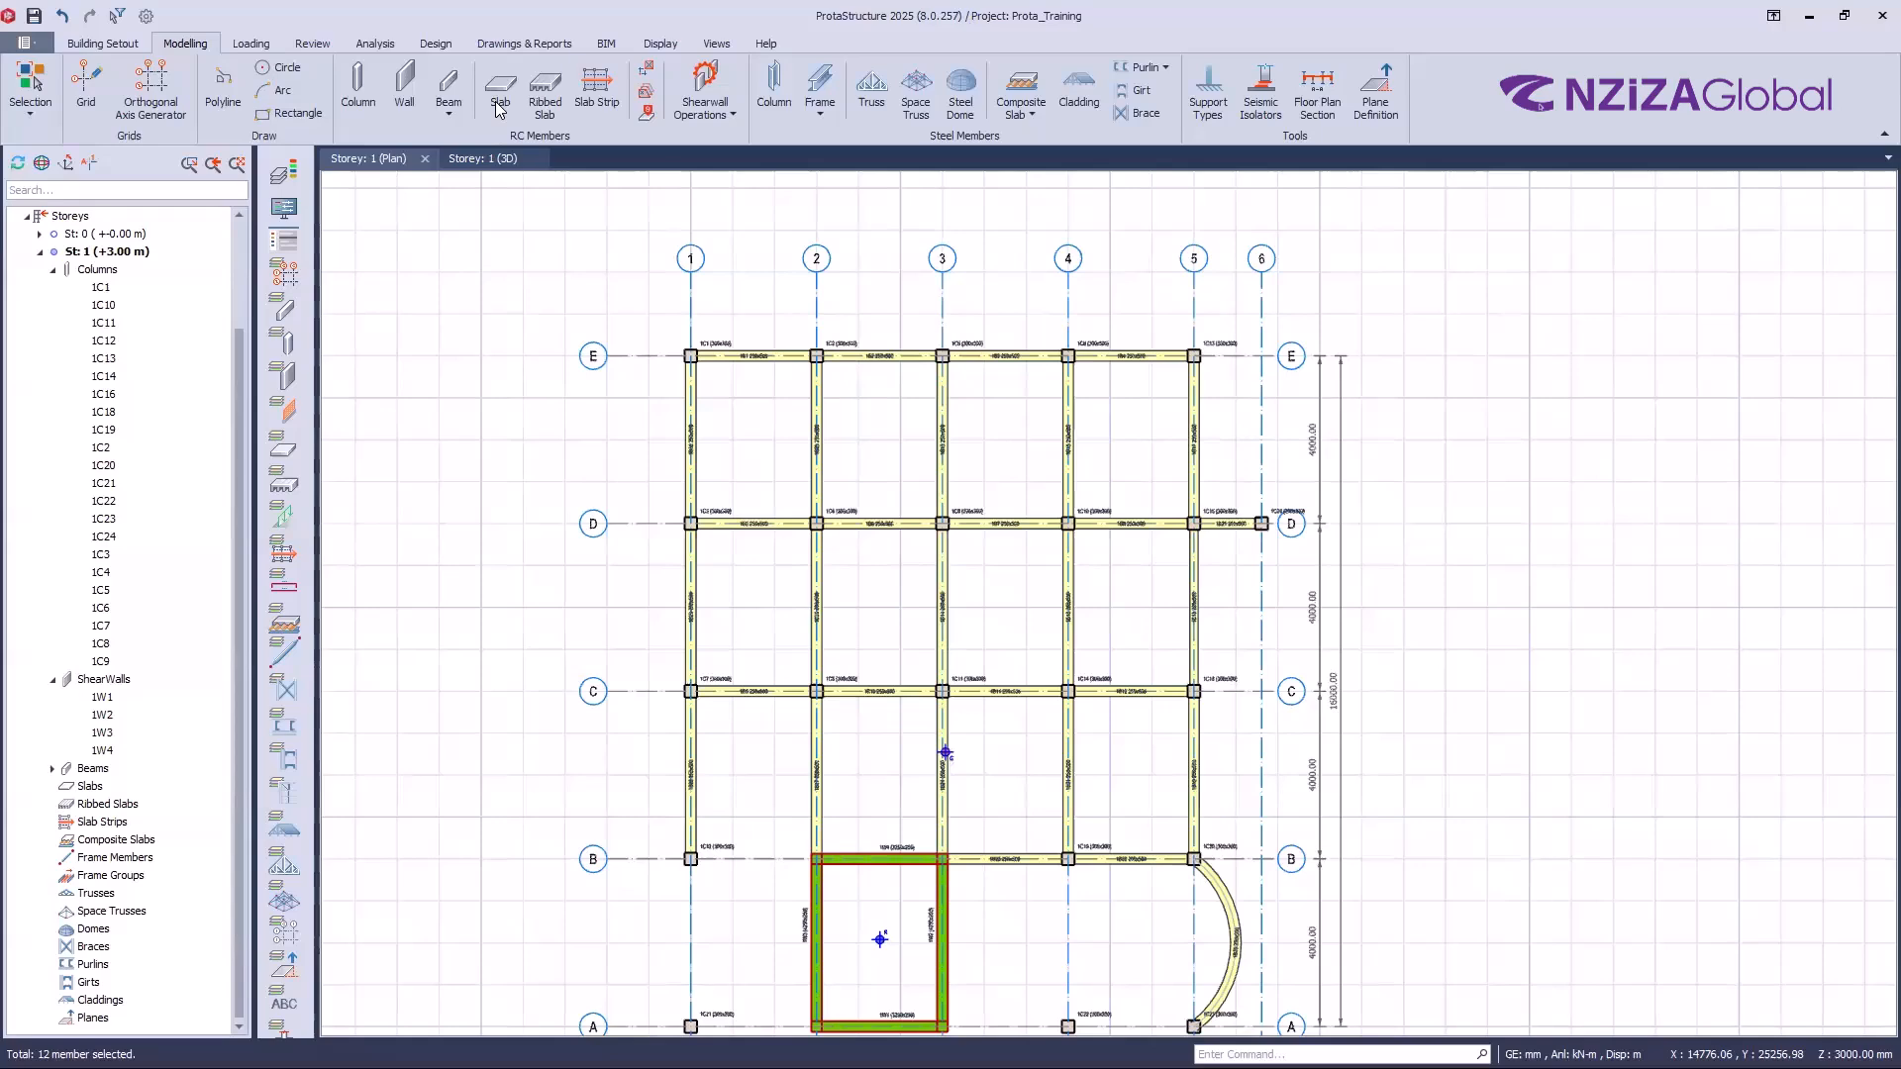
{"action": "scroll", "coordinate": [1609, 642], "scroll_direction": "down", "scroll_amount": 2}
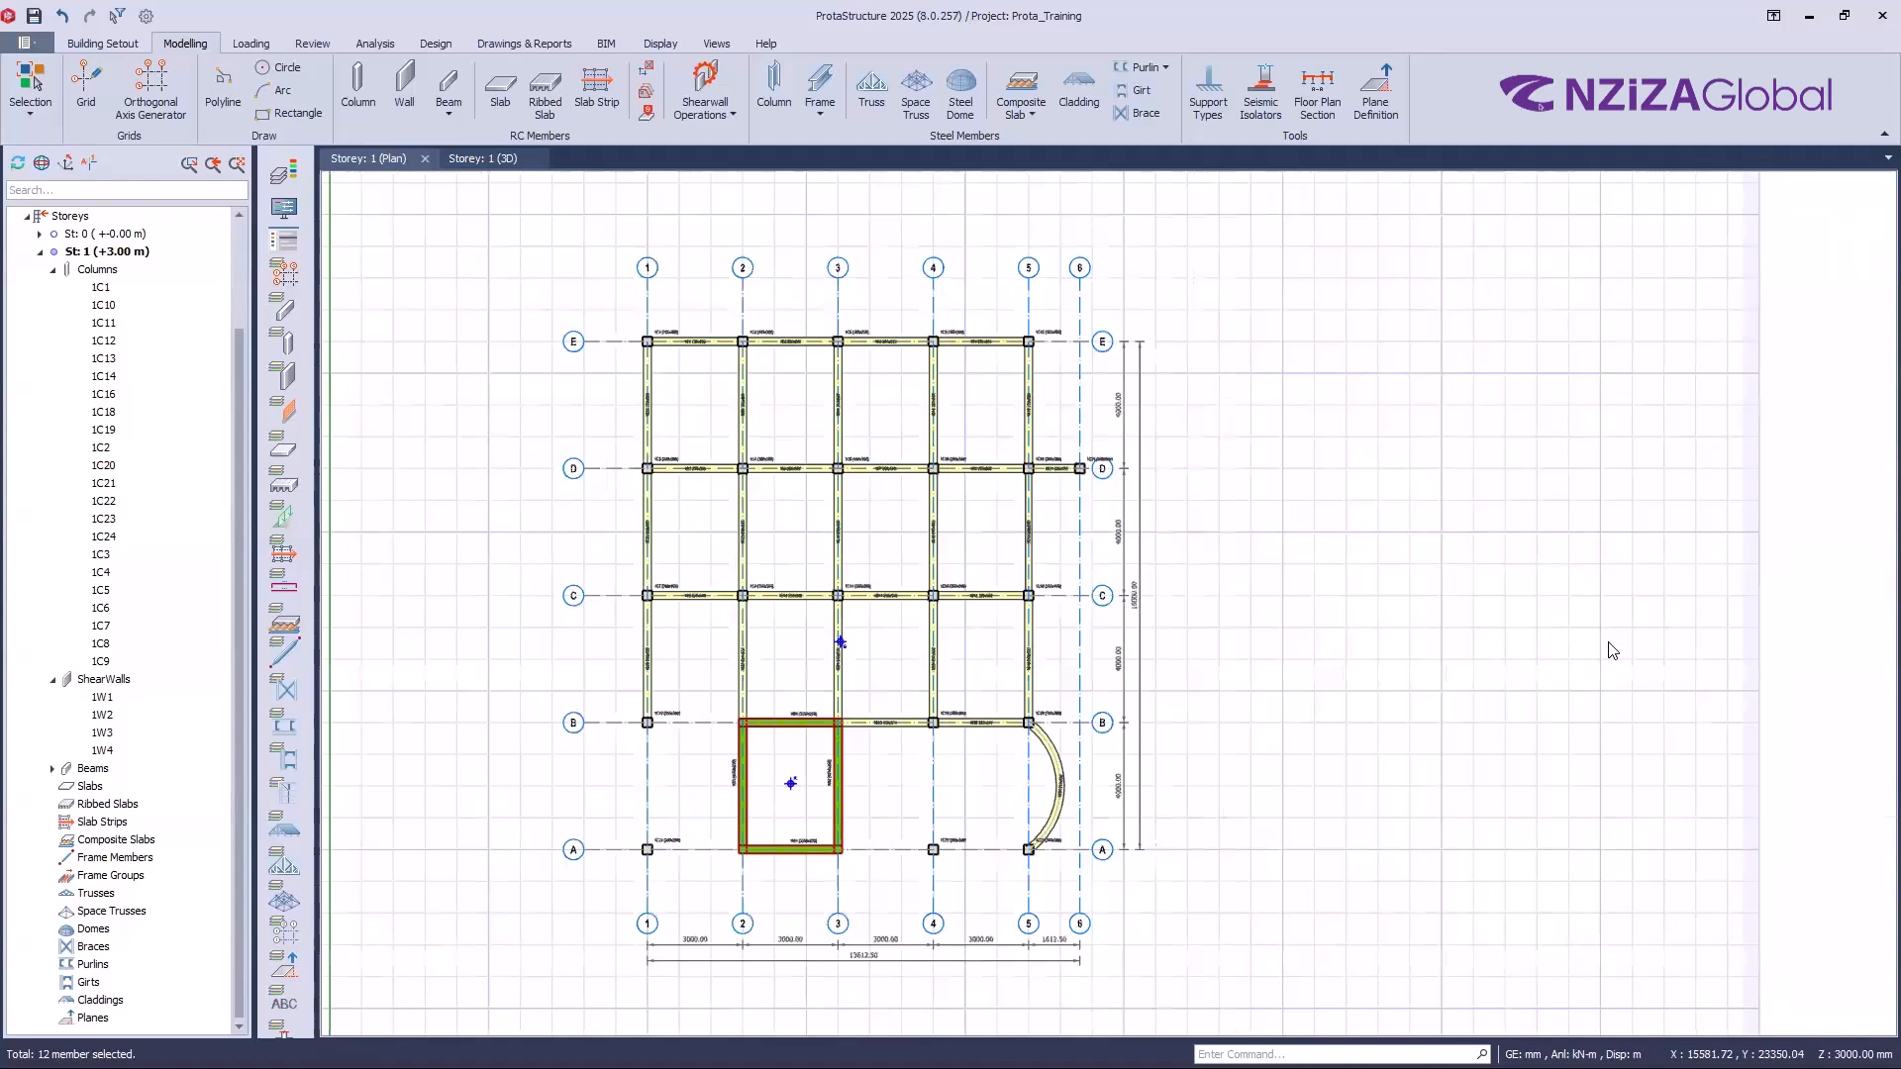
{"action": "middle_click_drag", "start_coordinate": [973, 700], "coordinate": [1045, 701]}
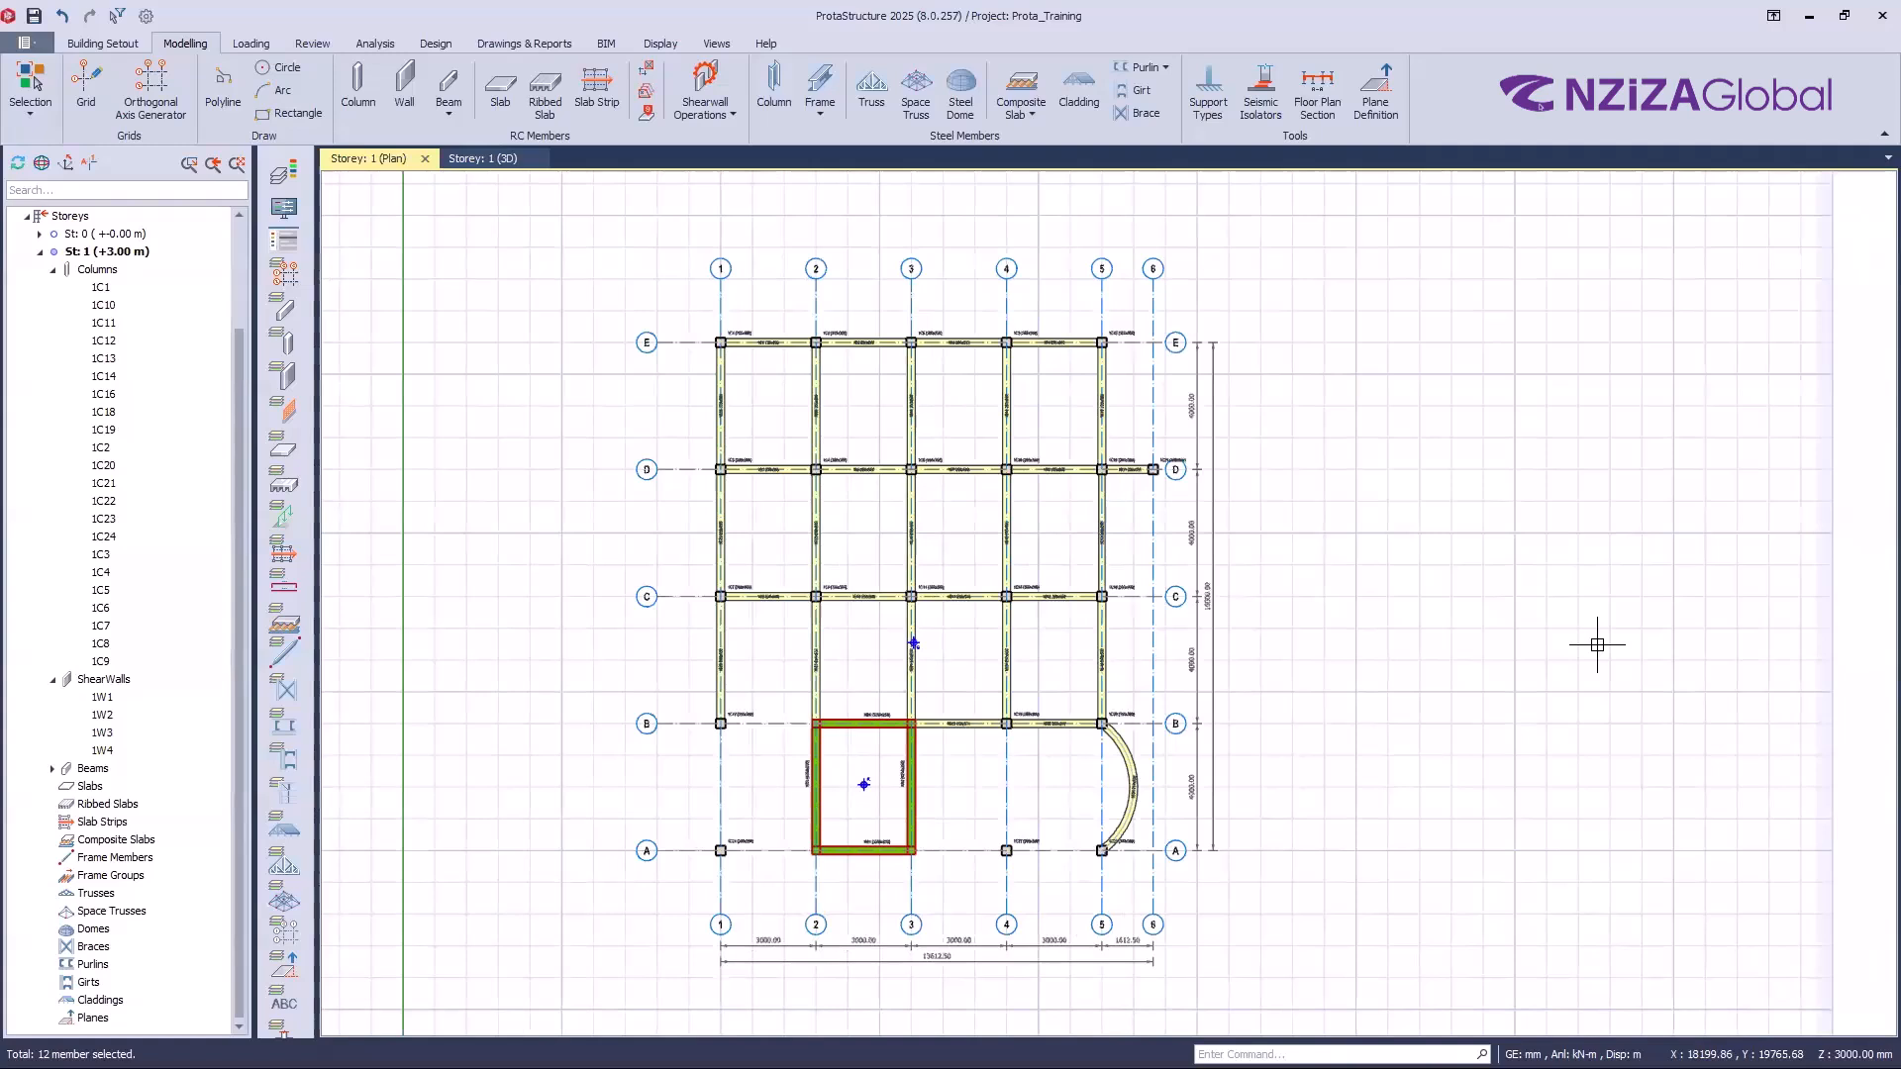
{"action": "left_click", "coordinate": [501, 91]}
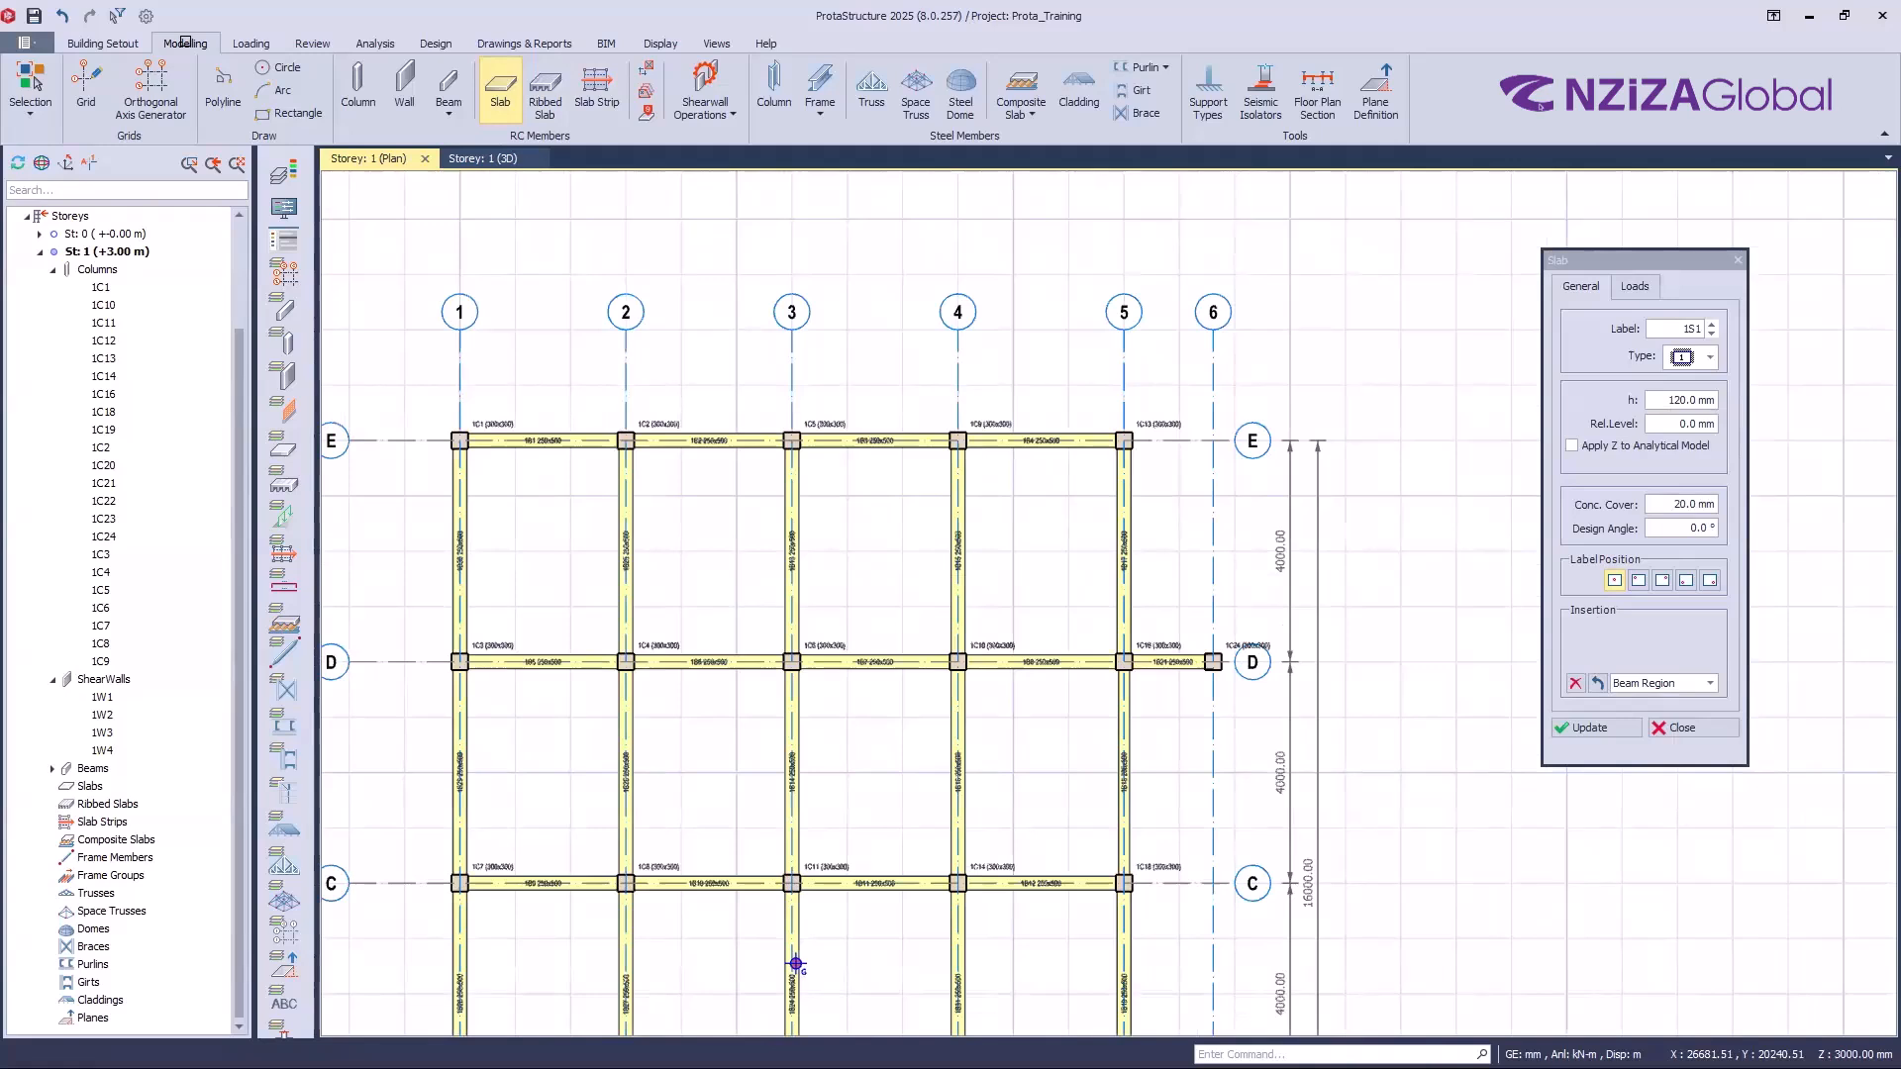
{"action": "key", "text": "Escape"}
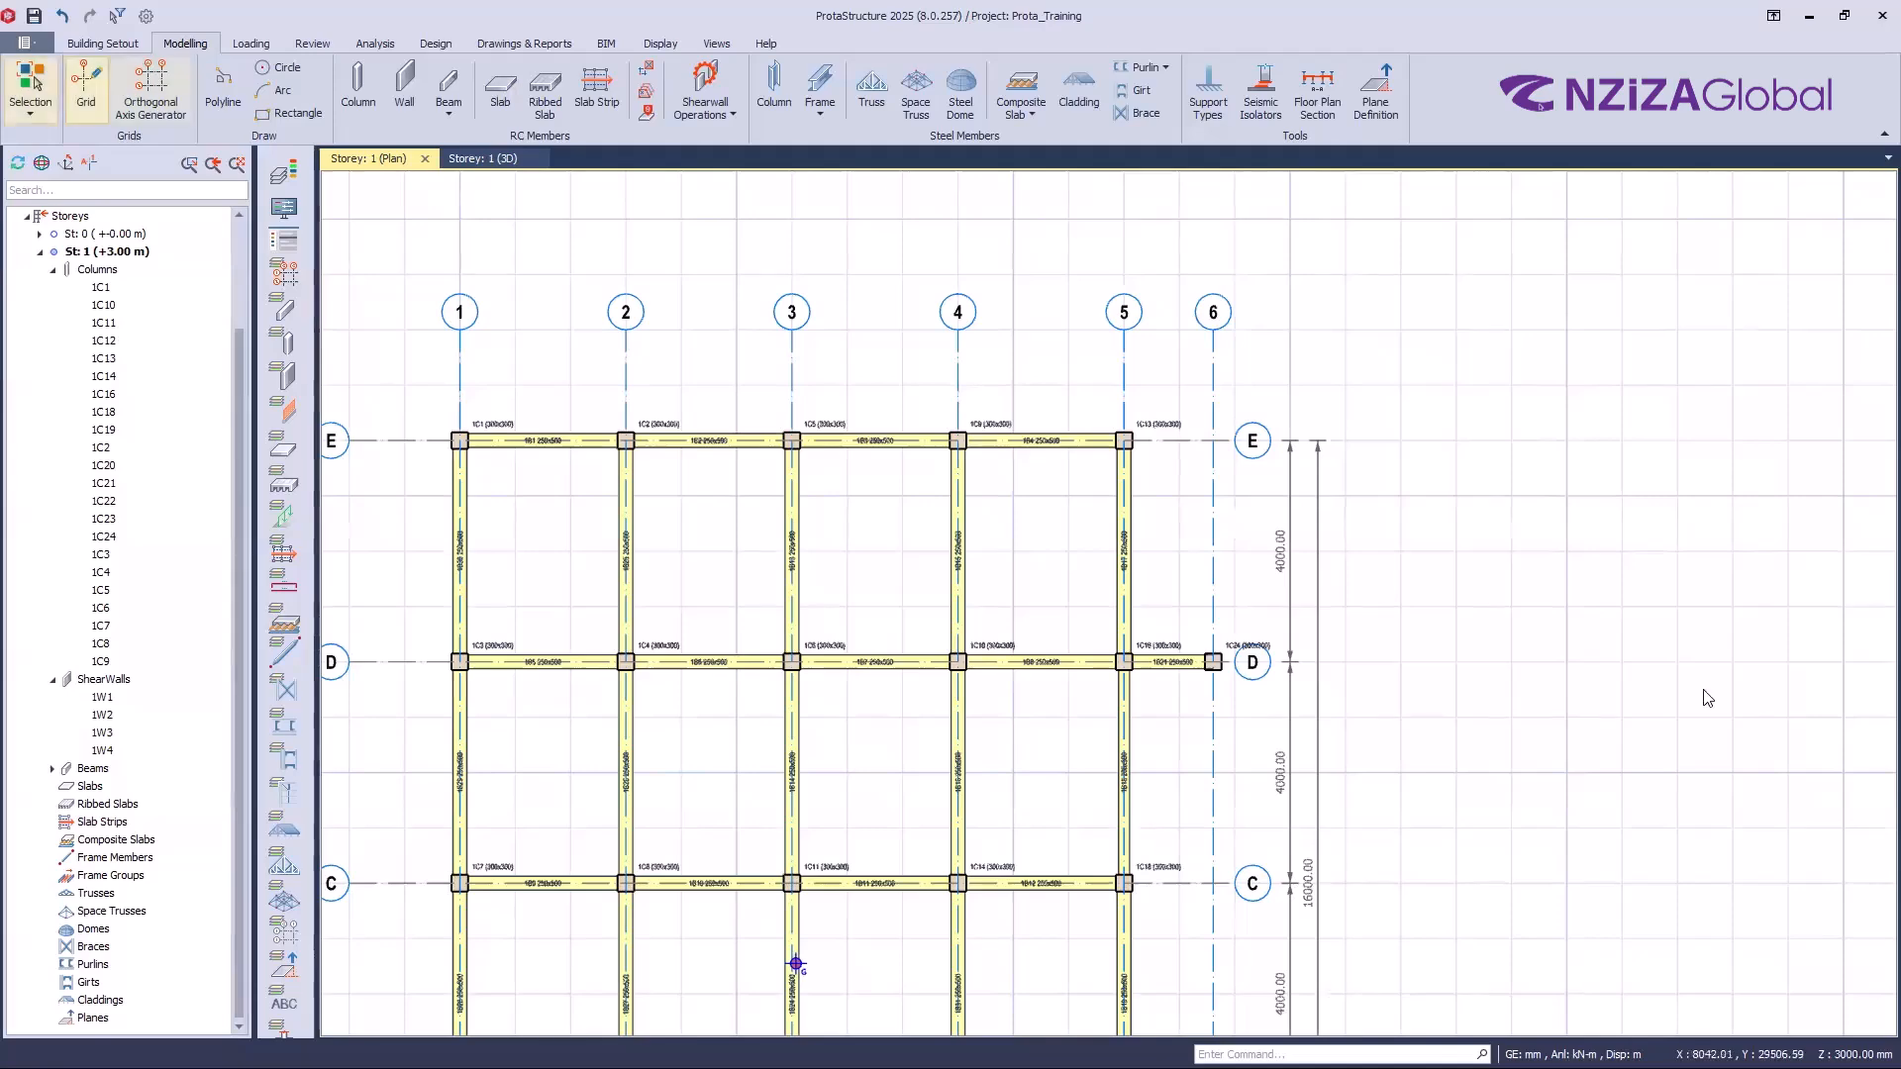
Step: Insert a slab with the Beam Region method in the bay between axes 4 and 5 and axes D and E
{"action": "left_click", "coordinate": [500, 96]}
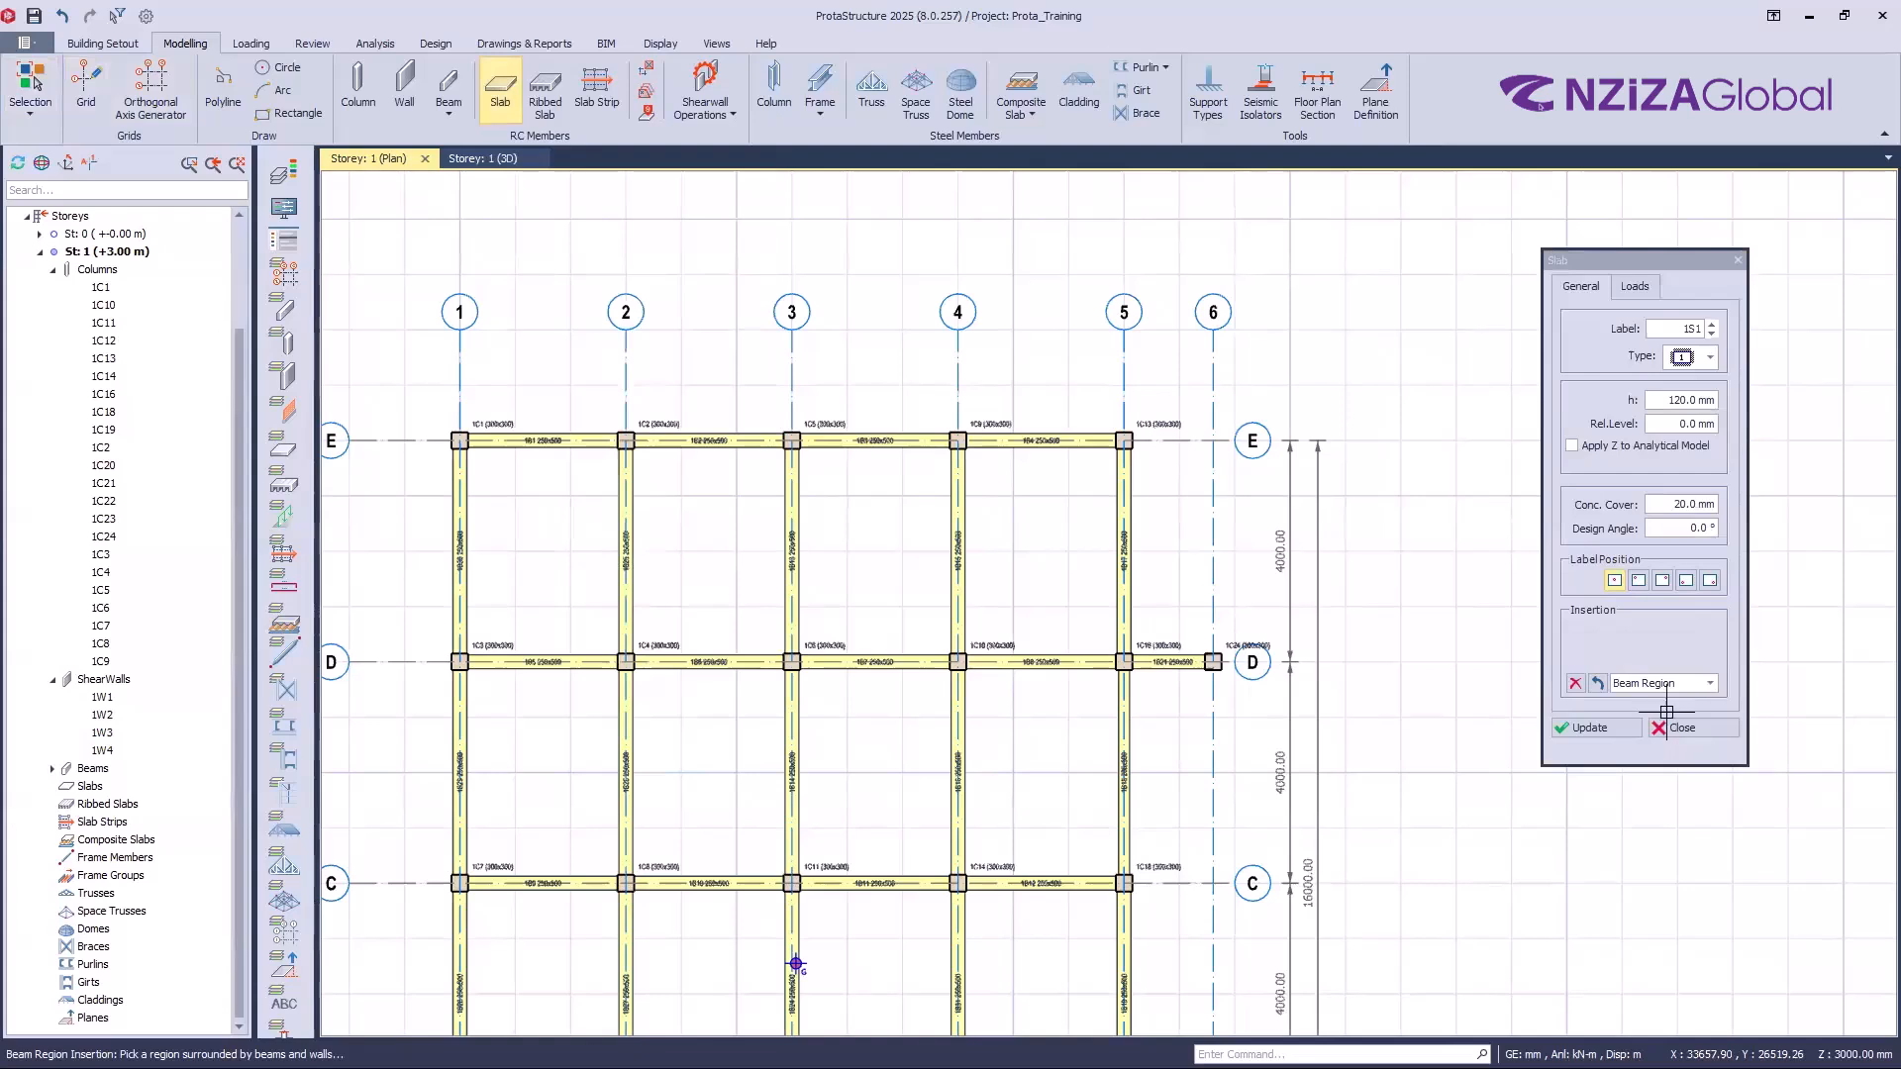
{"action": "left_click", "coordinate": [1708, 683]}
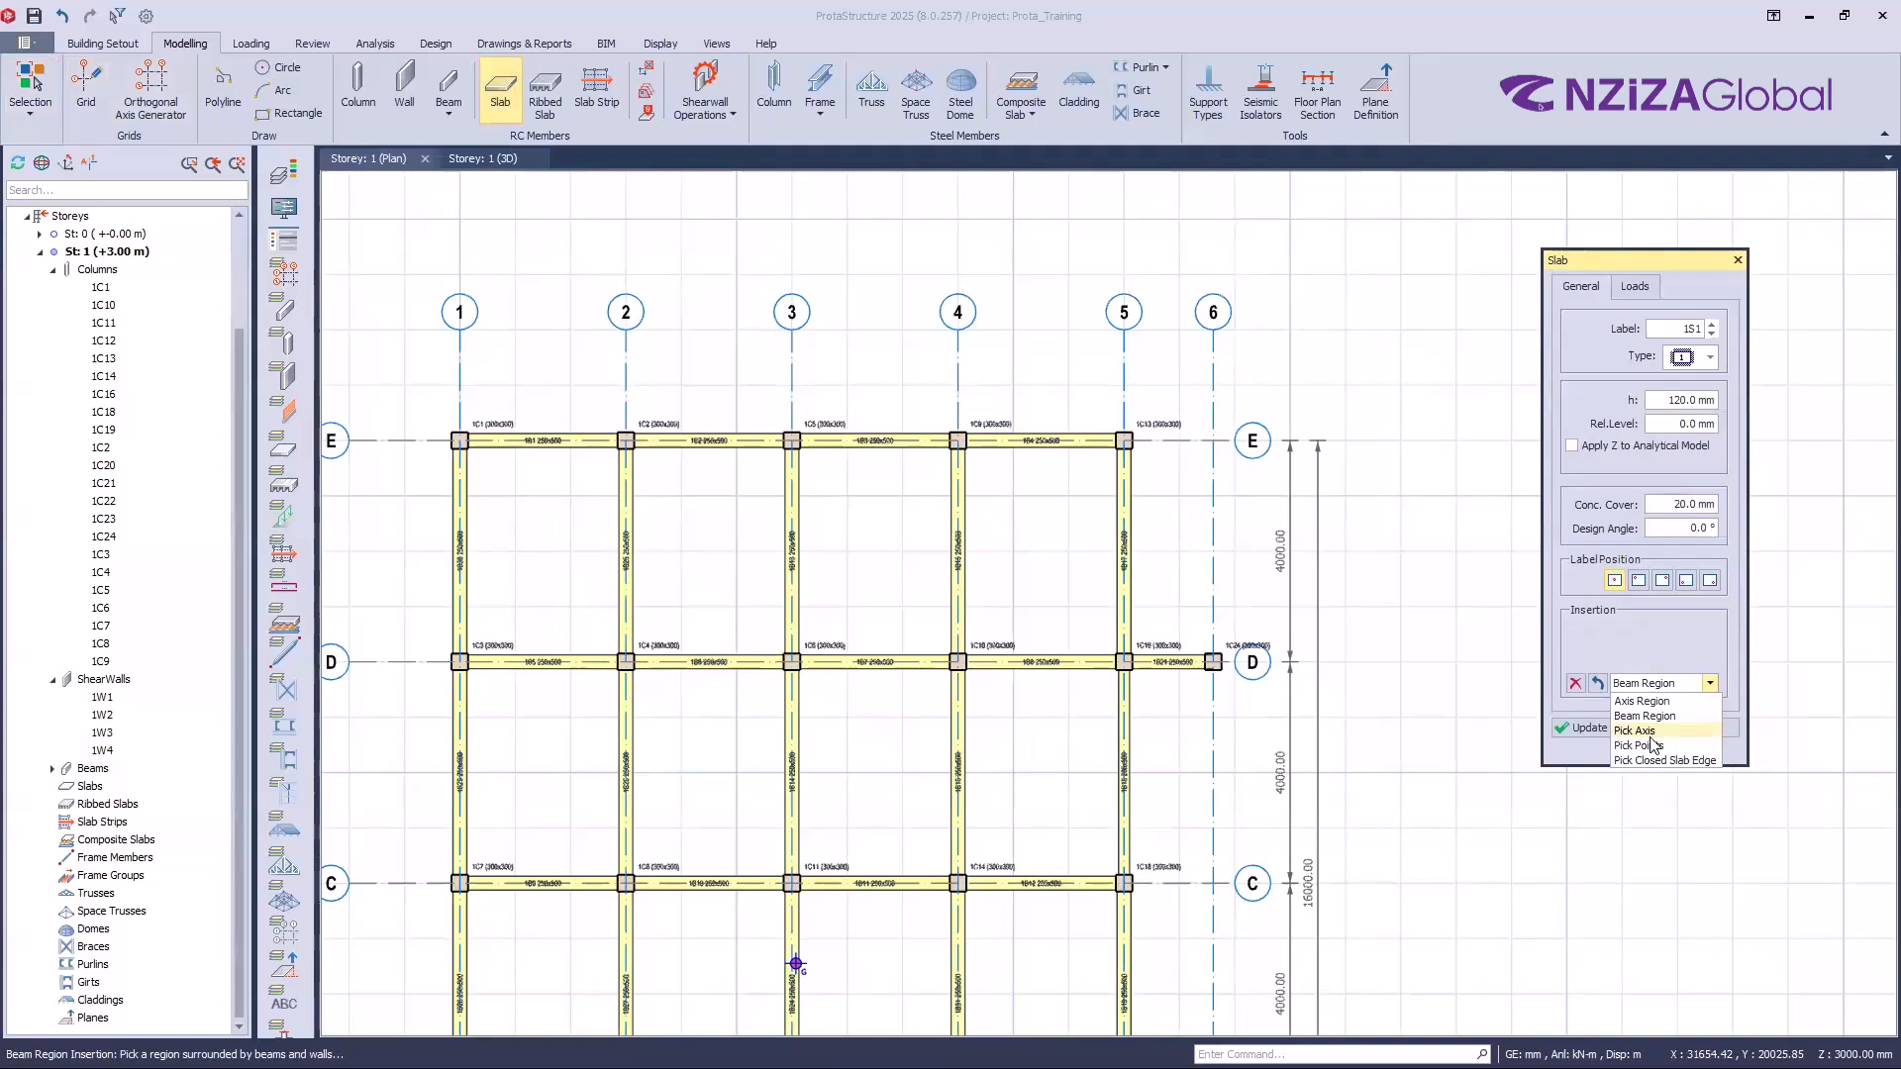
{"action": "left_click", "coordinate": [1659, 707]}
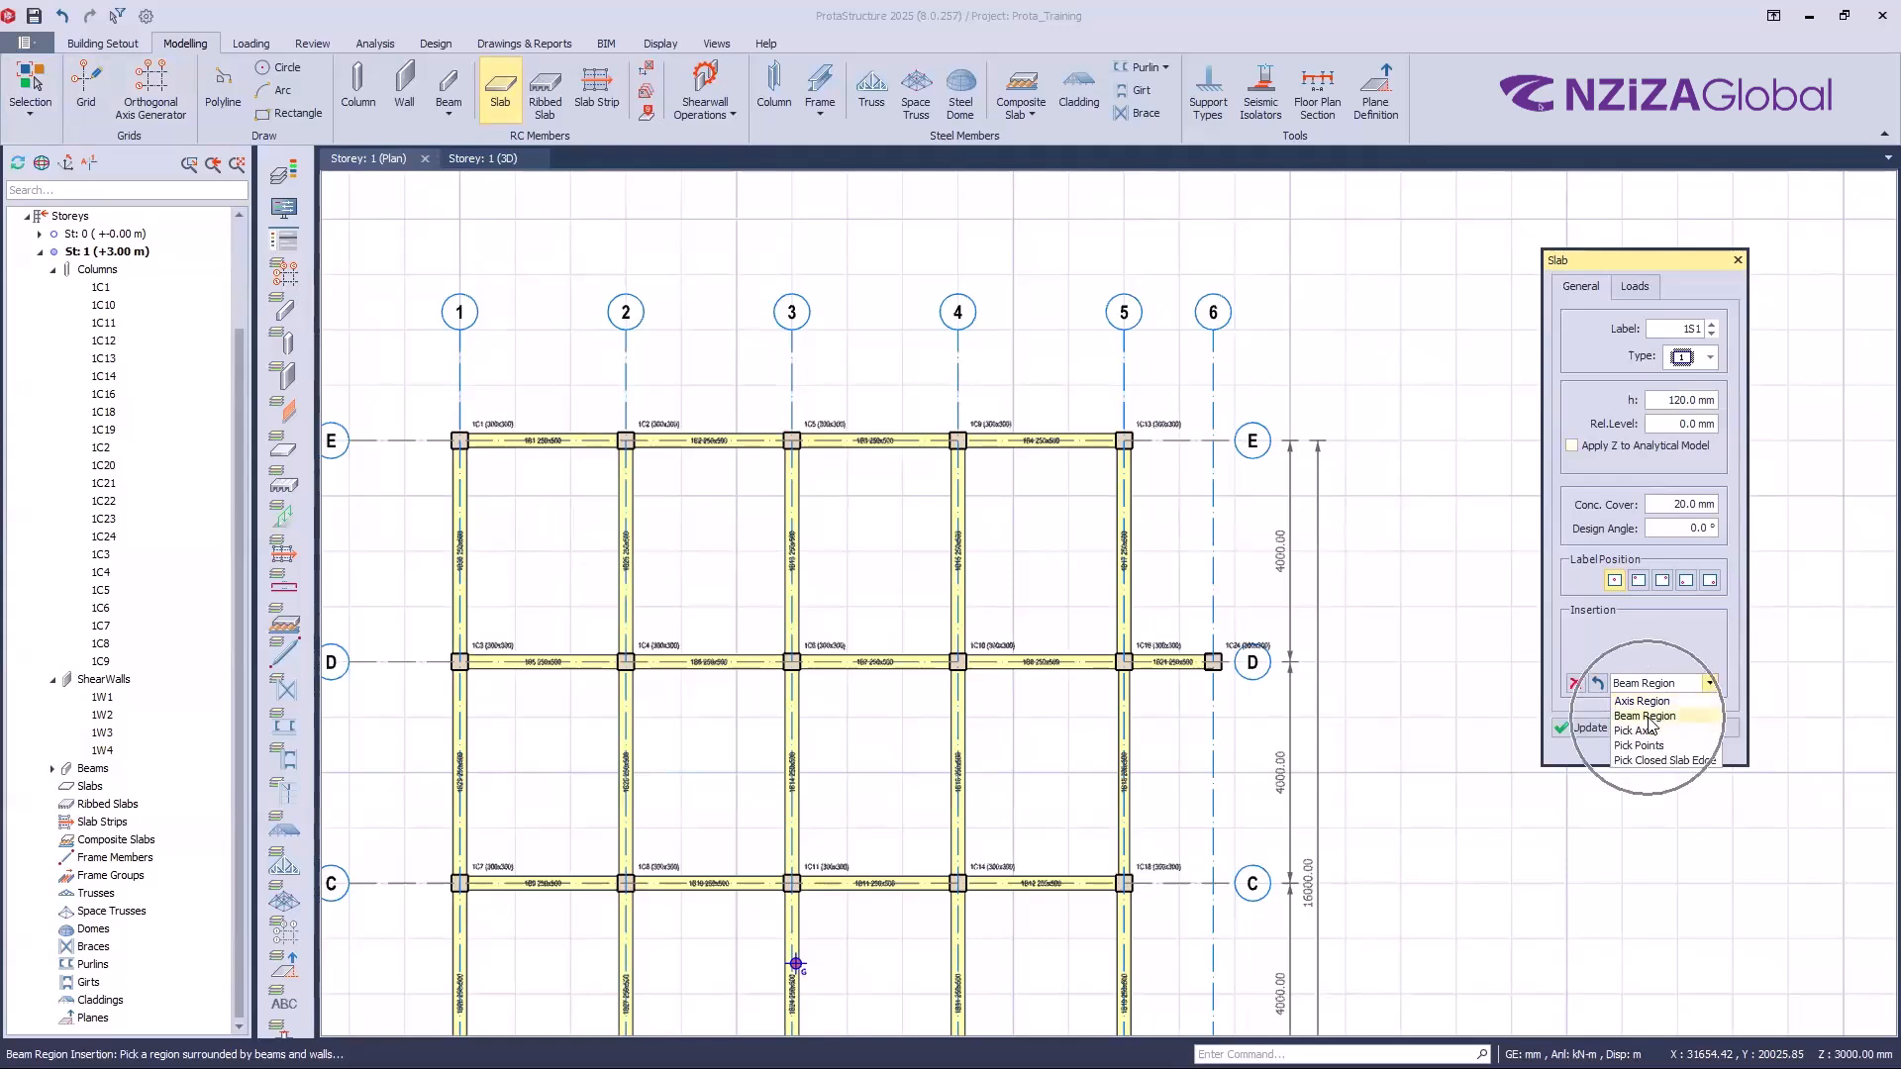
{"action": "left_click", "coordinate": [1645, 717]}
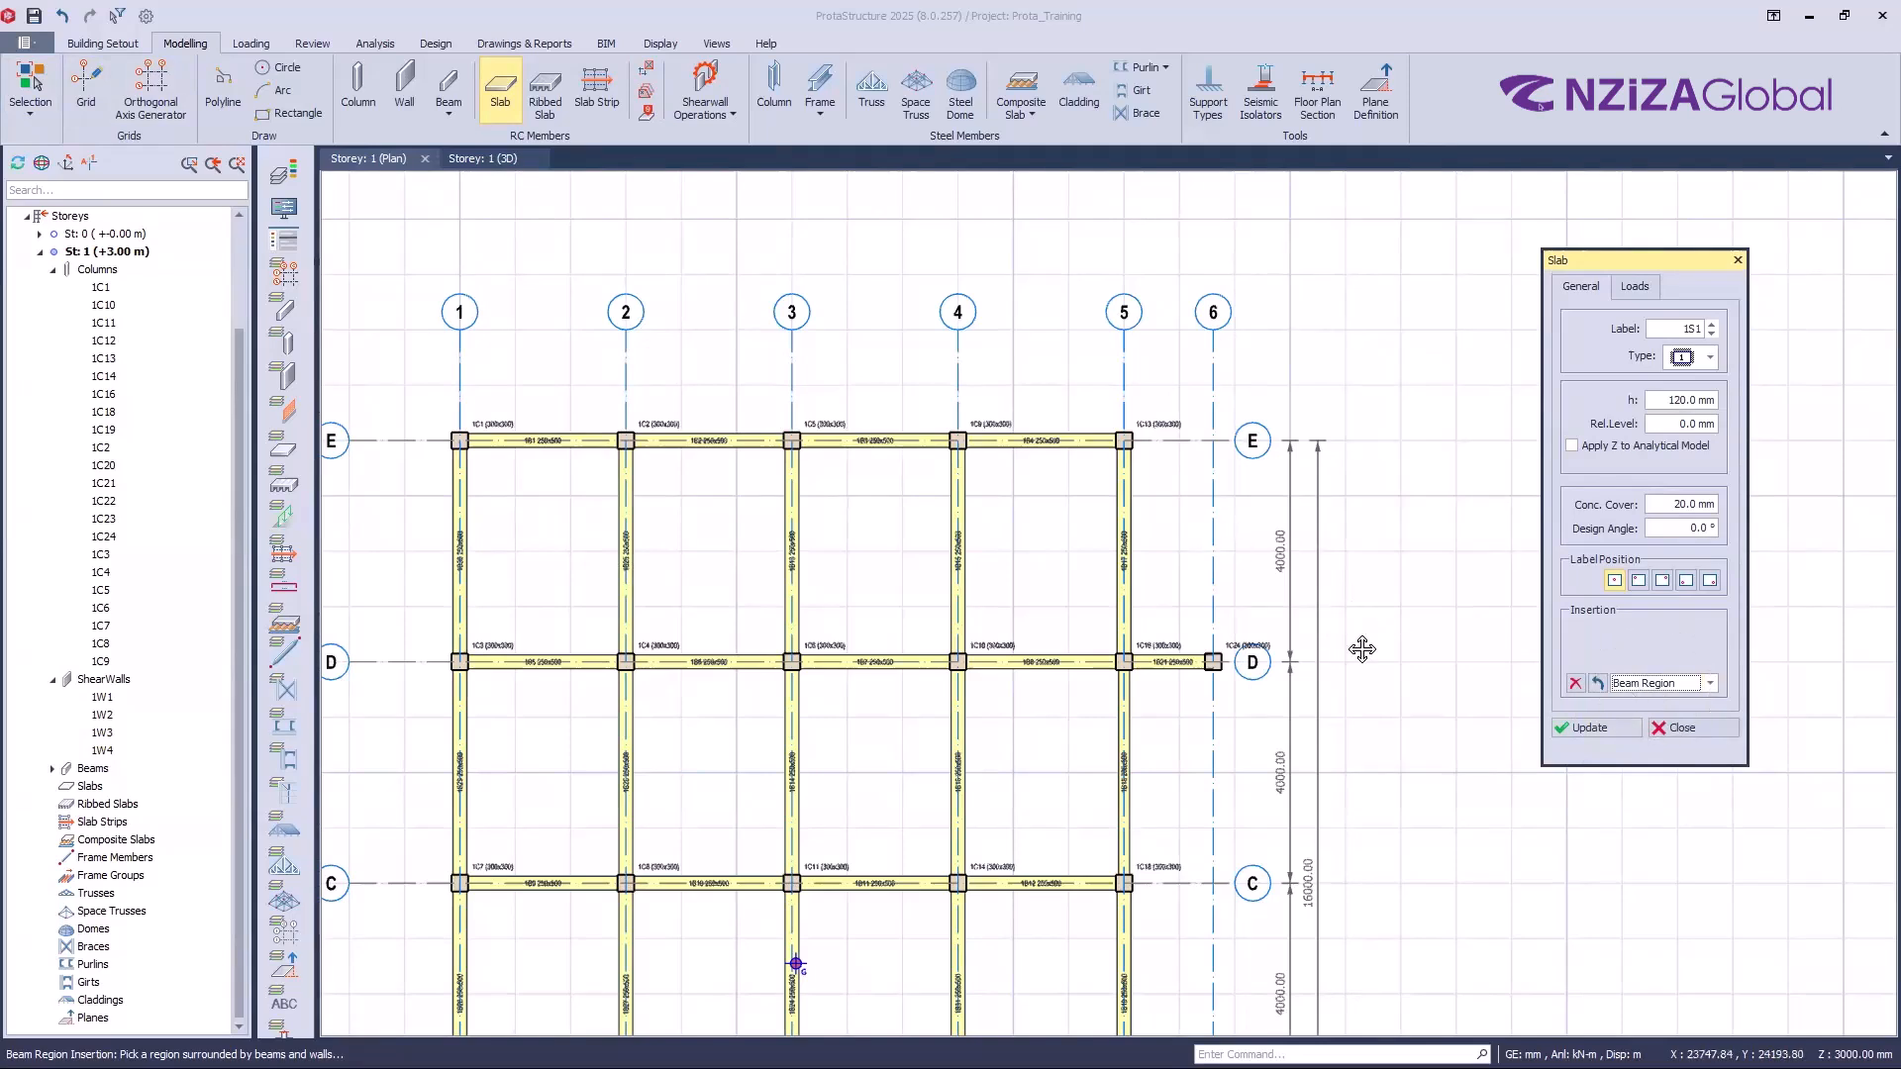
{"action": "scroll", "coordinate": [1385, 683], "scroll_direction": "up", "scroll_amount": 3}
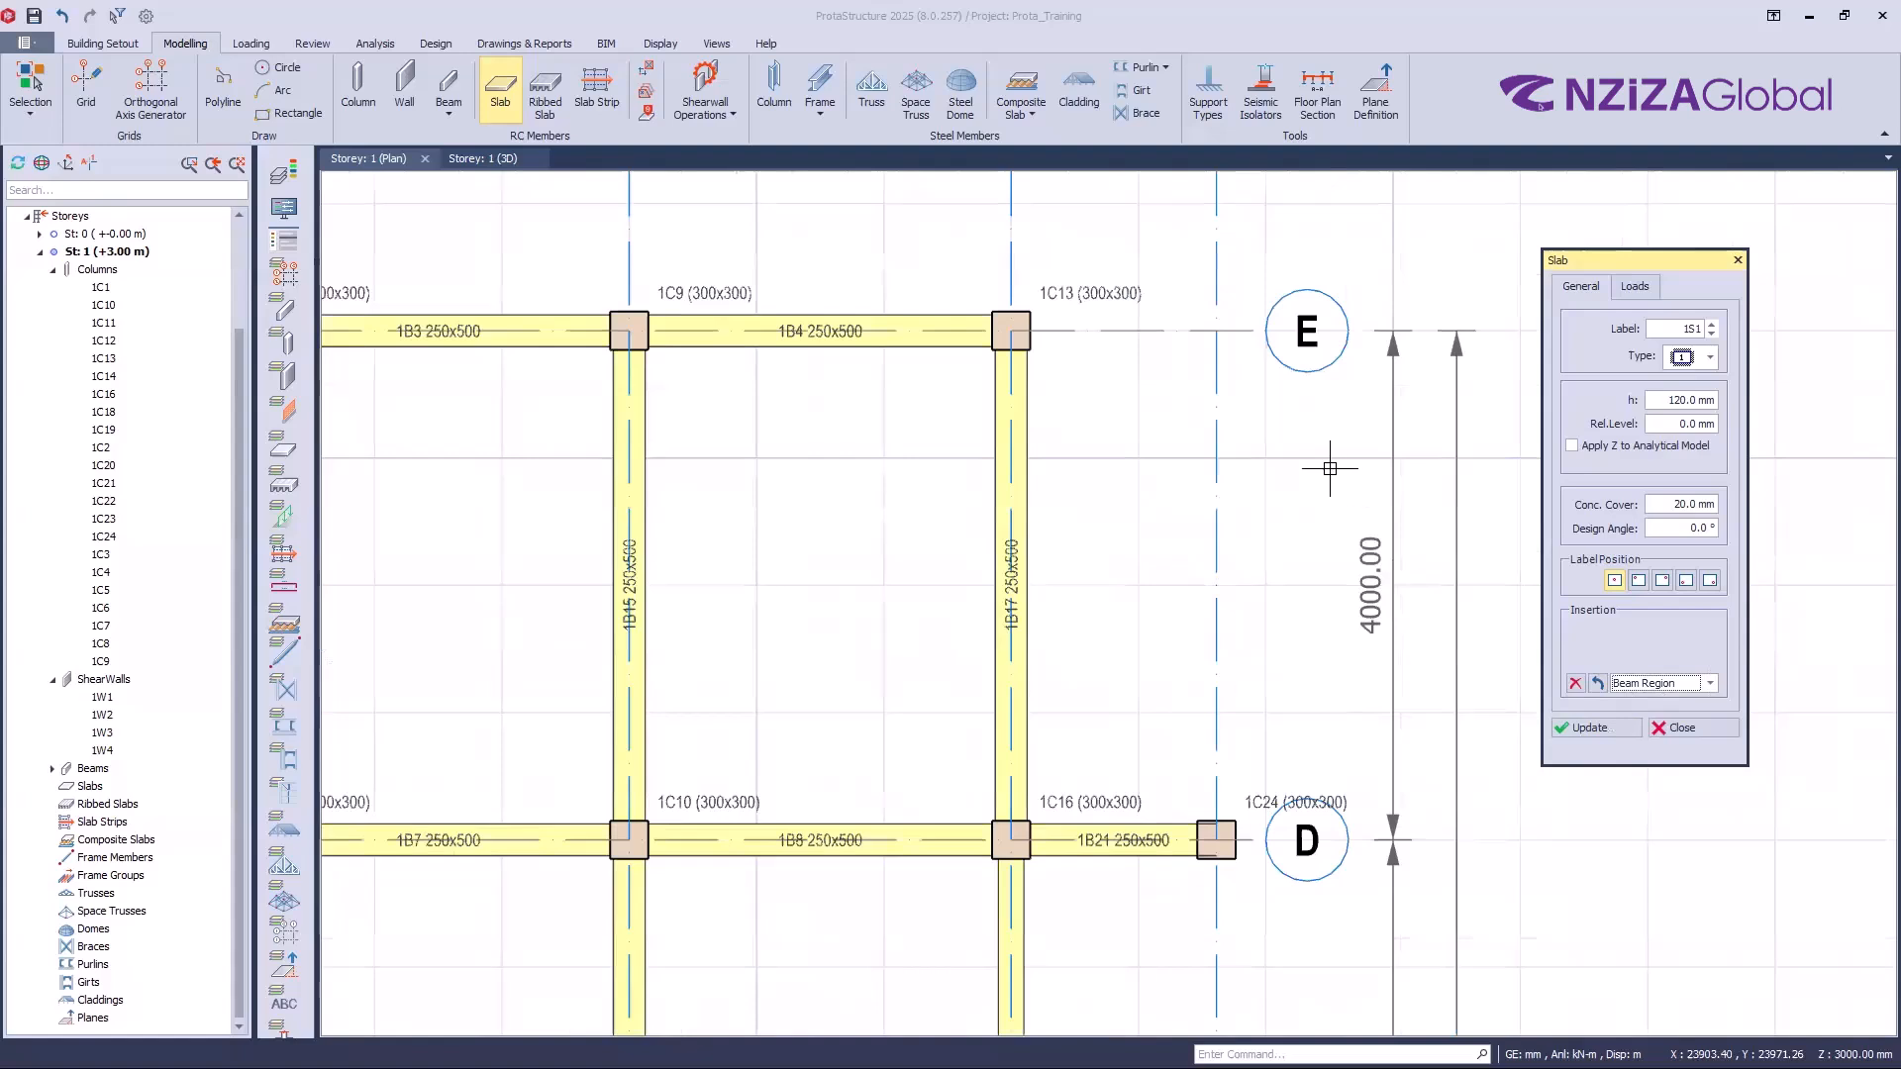
{"action": "middle_click_drag", "start_coordinate": [1338, 500], "coordinate": [1389, 535]}
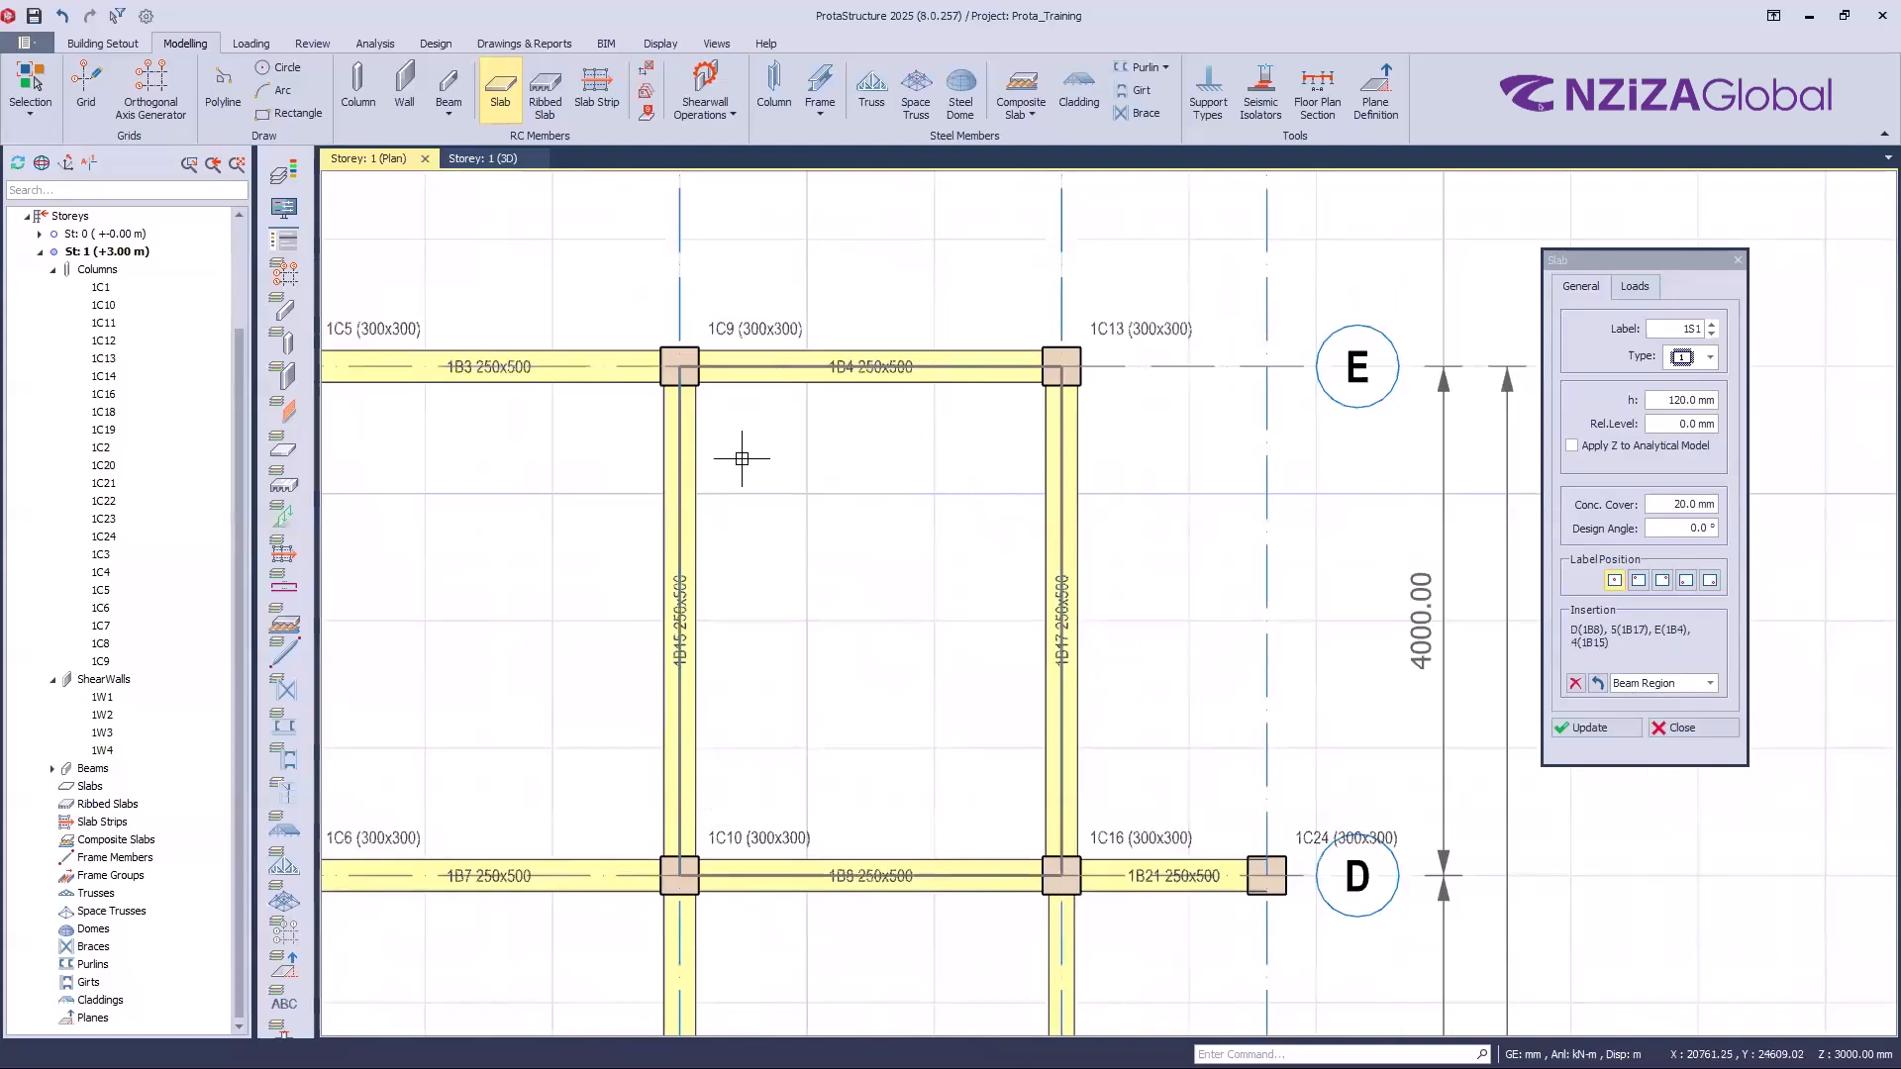
{"action": "middle_click_drag", "start_coordinate": [598, 586], "coordinate": [940, 590]}
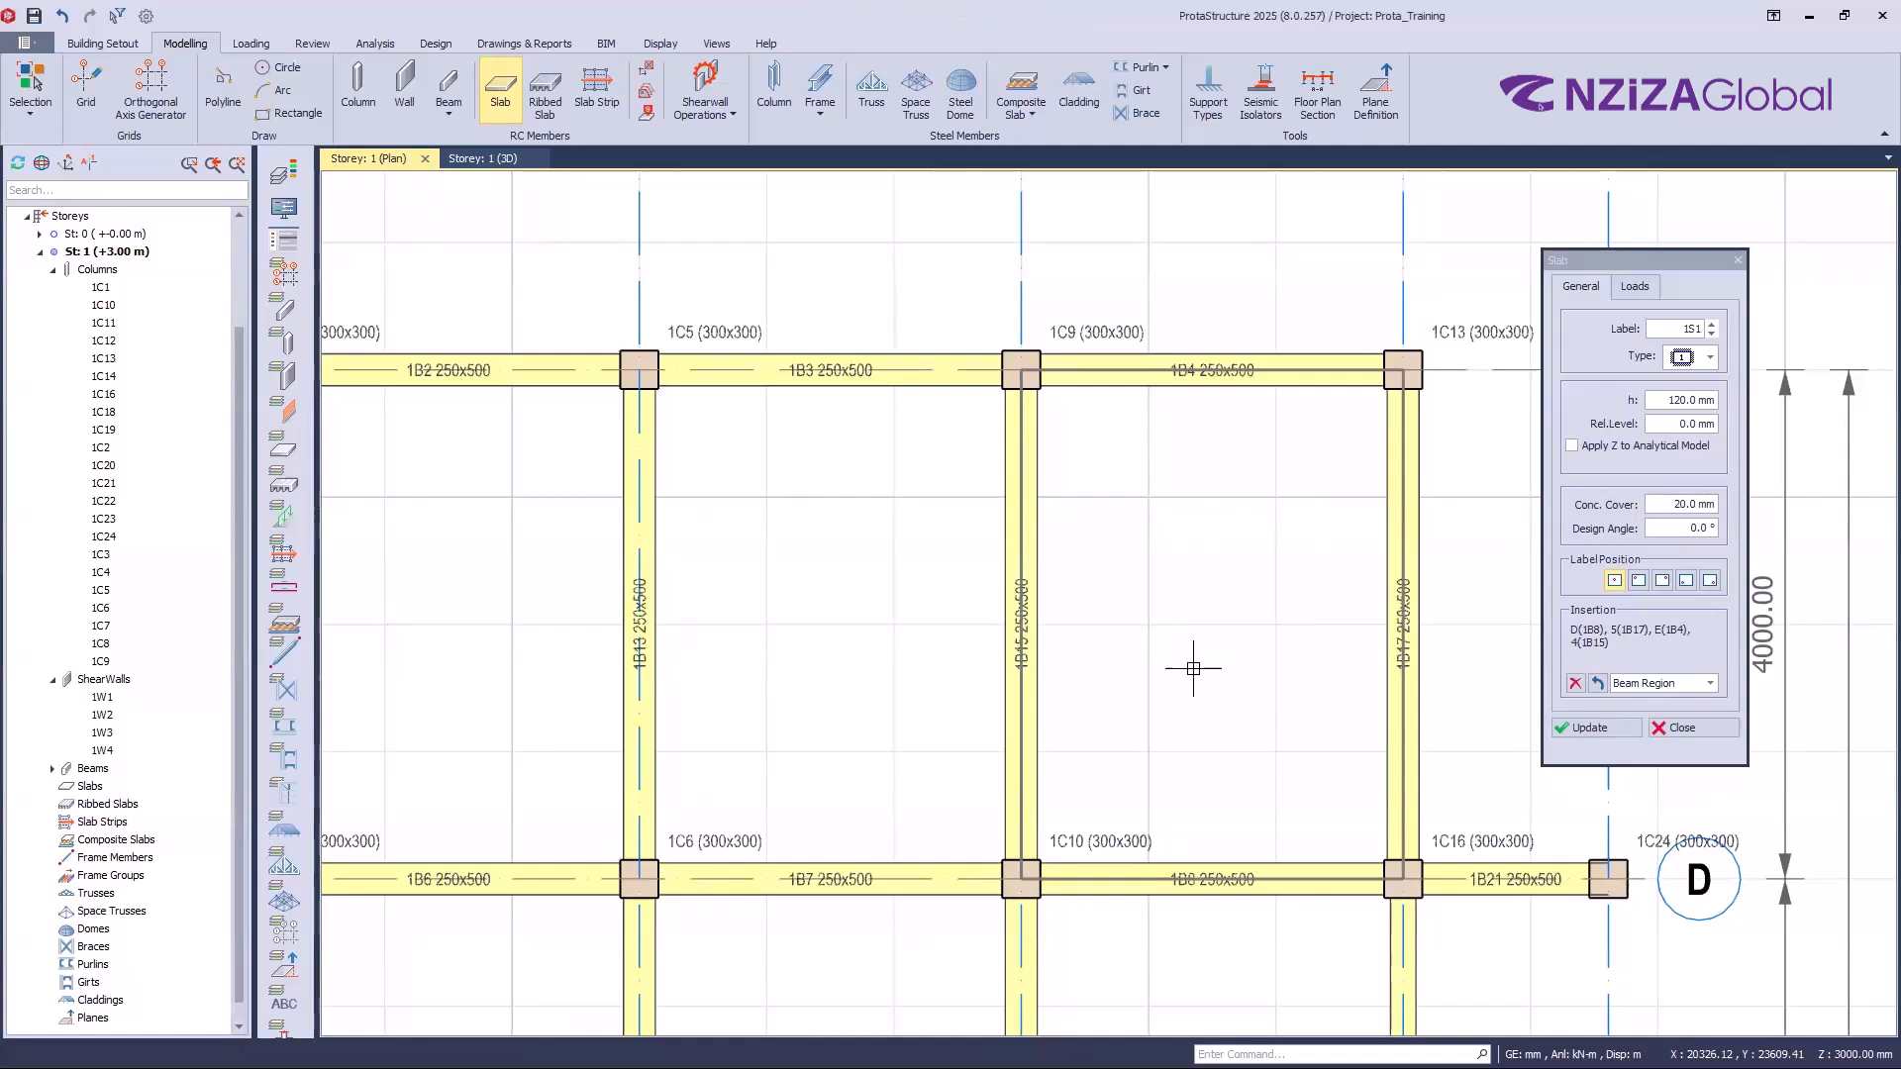
{"action": "left_click", "coordinate": [1193, 670]}
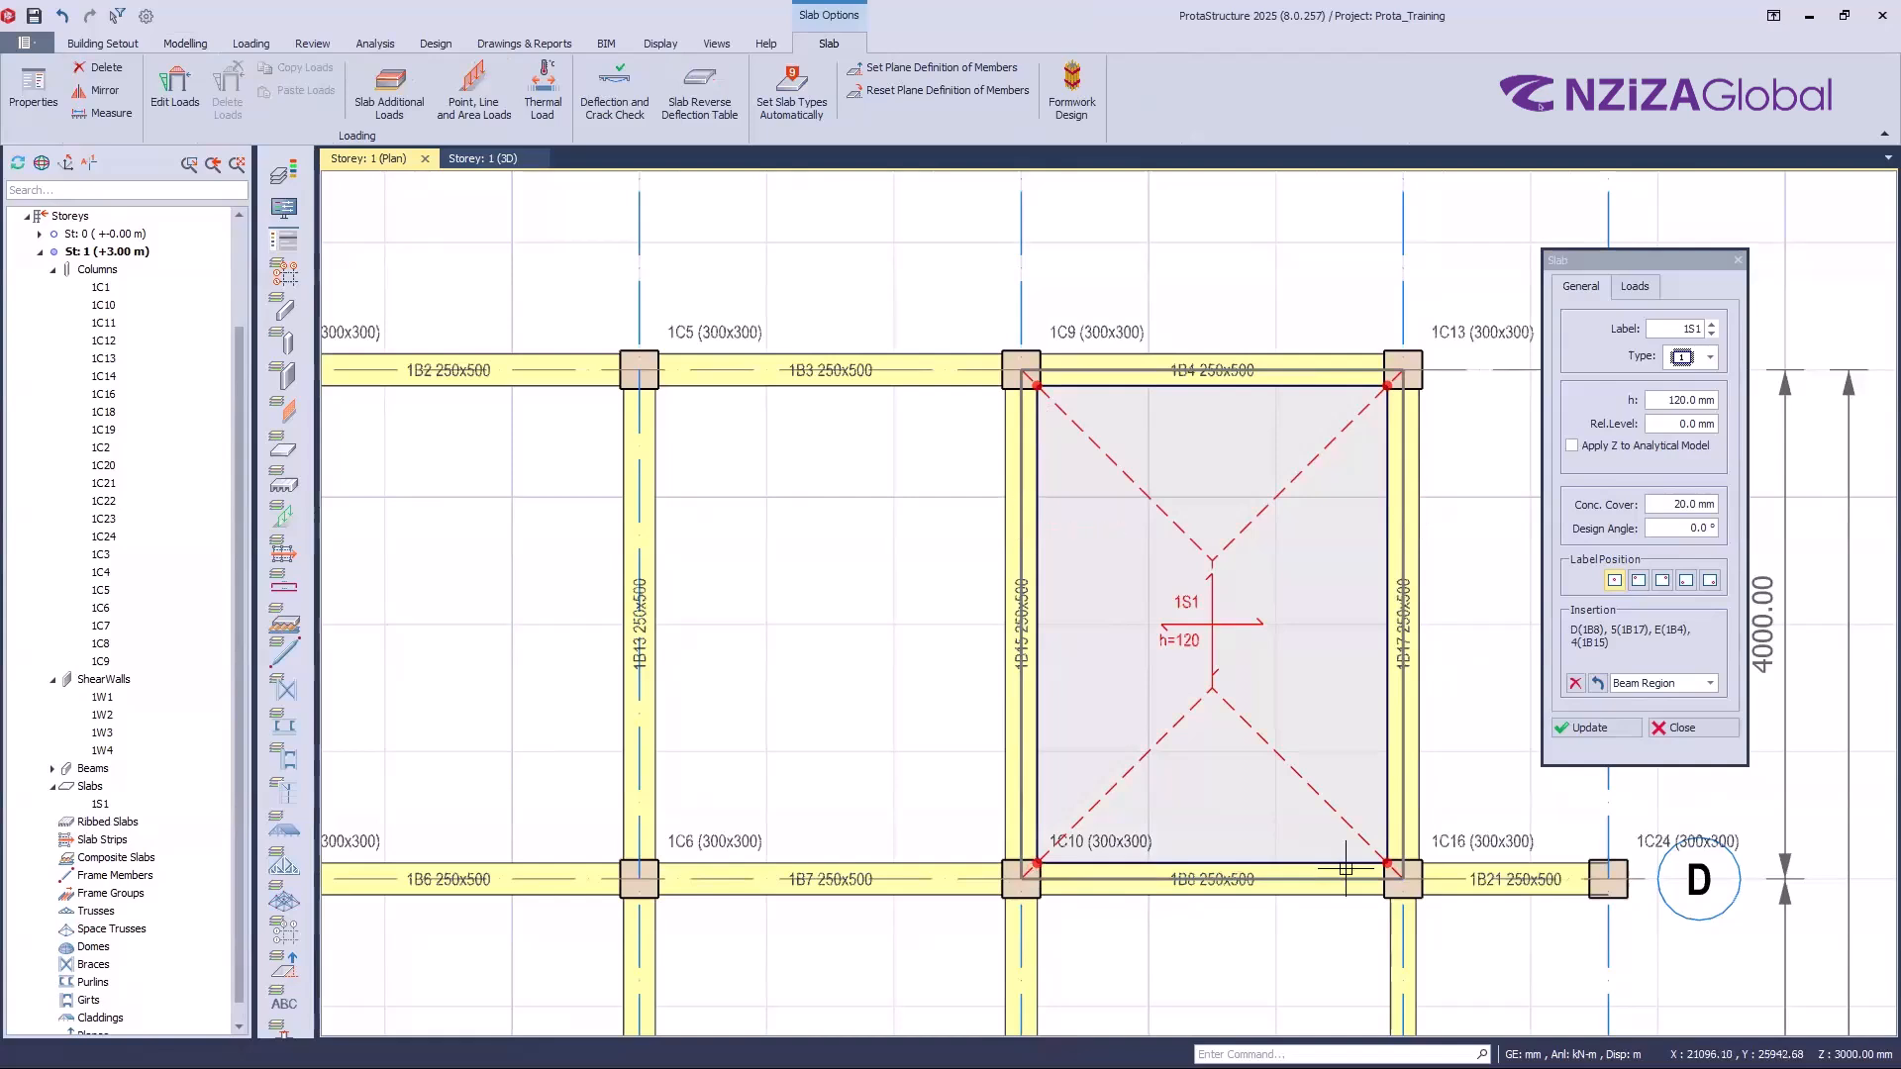
{"action": "left_click", "coordinate": [1697, 738]}
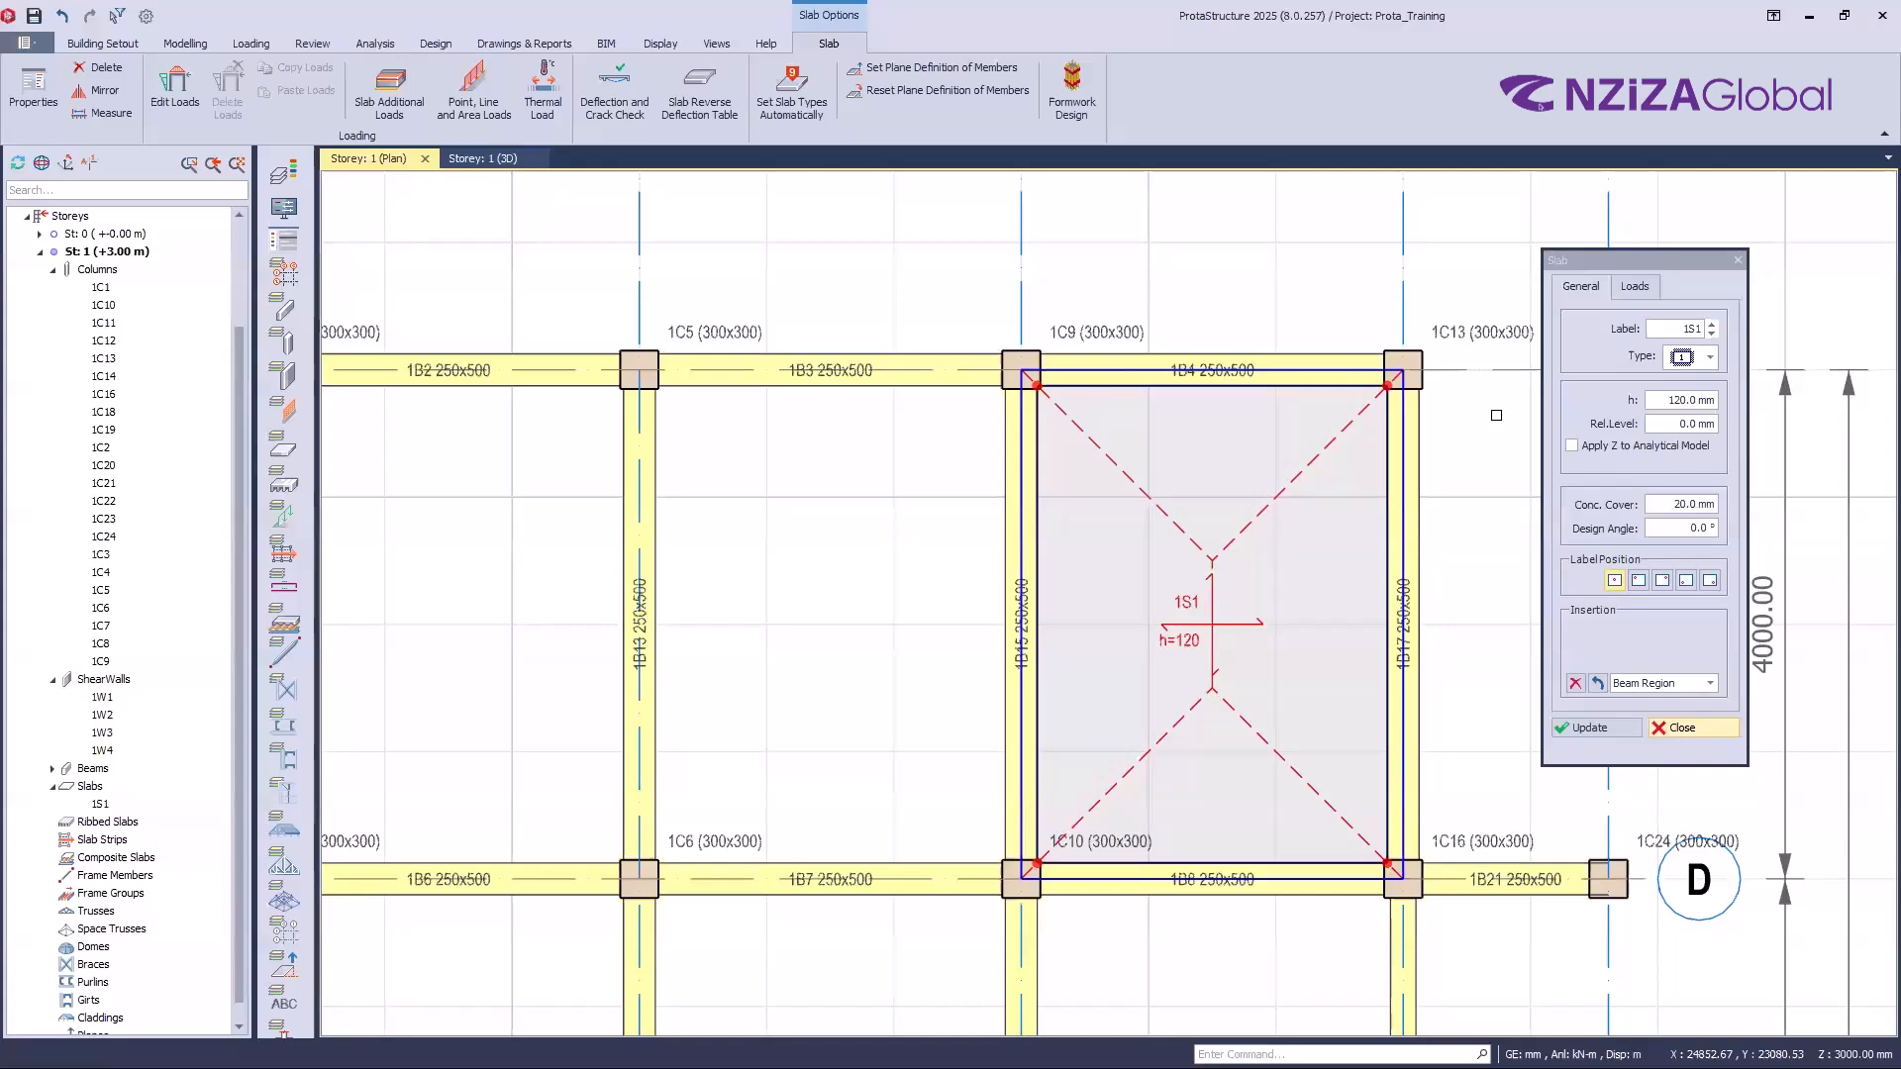
{"action": "key", "text": "Escape"}
Step: Offset axis E by 2000 mm towards axis D to add an intermediate axis
{"action": "left_click", "coordinate": [752, 626]}
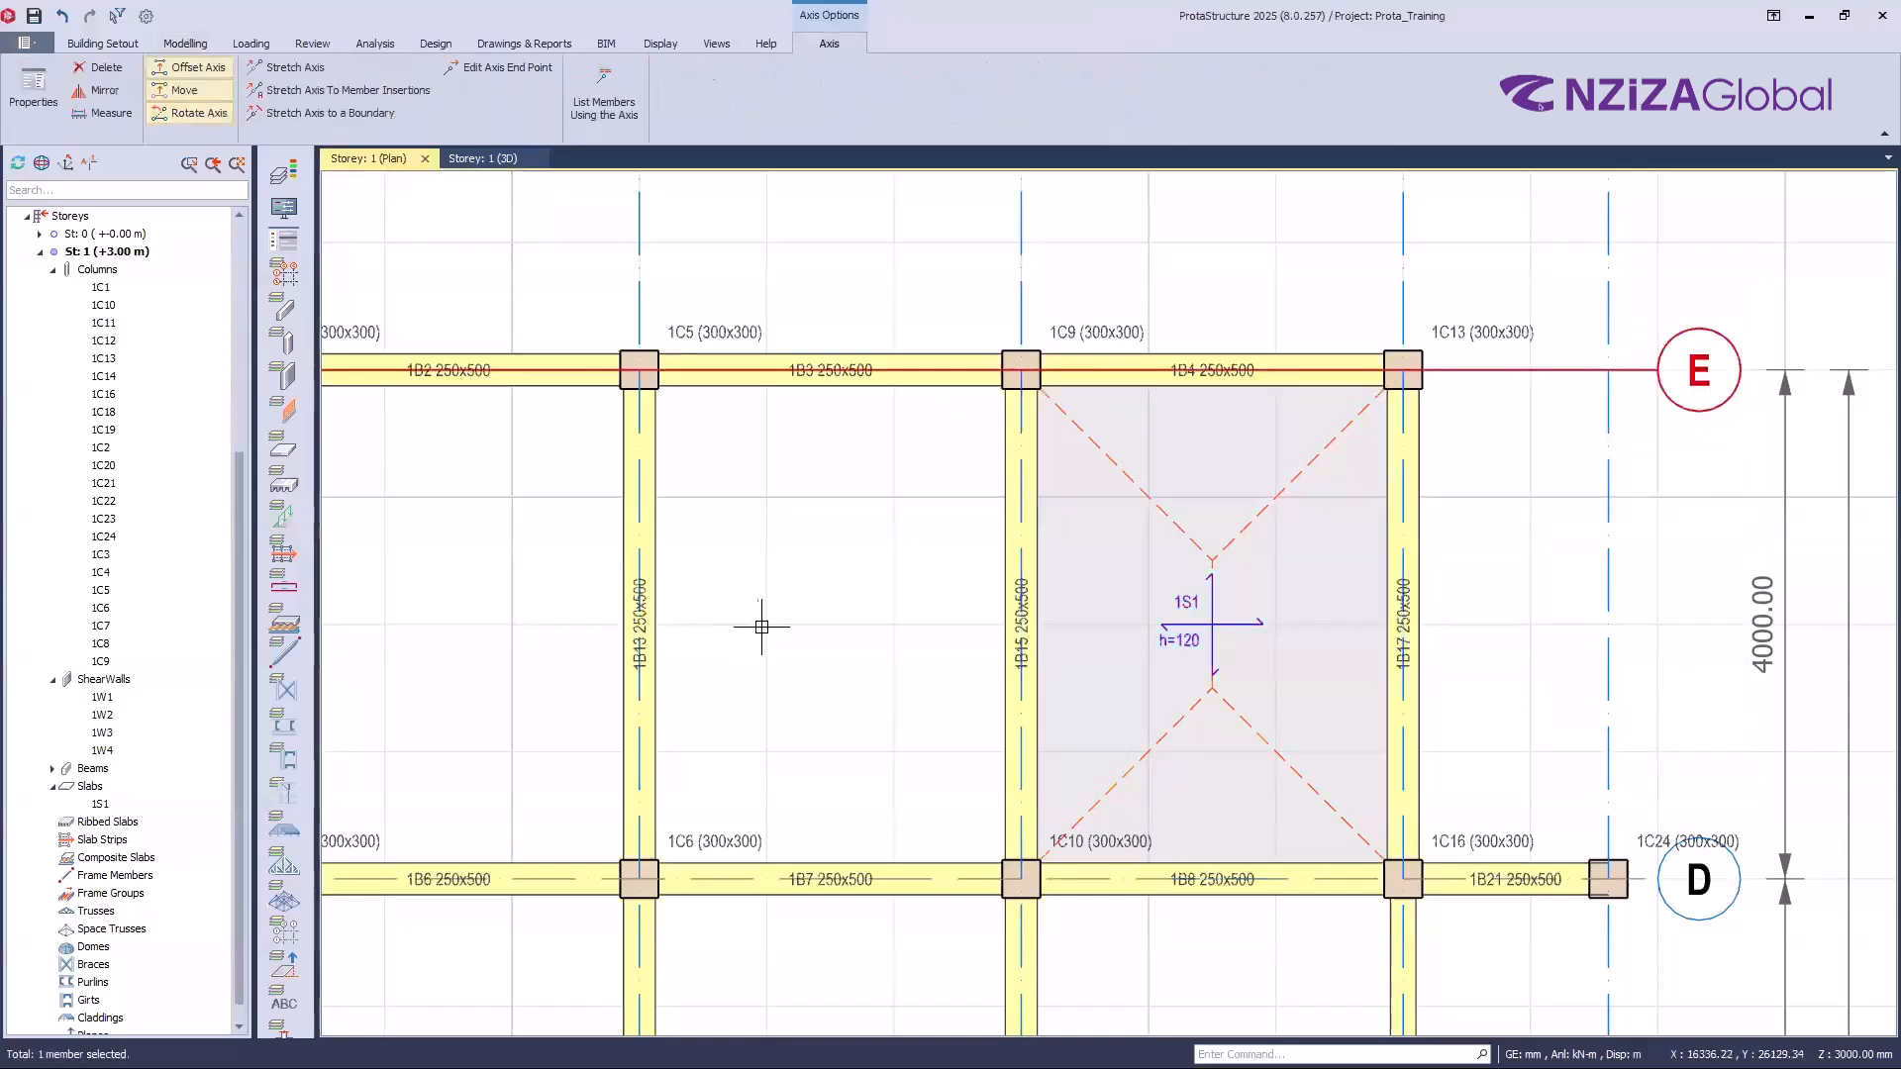
{"action": "left_click", "coordinate": [763, 626]}
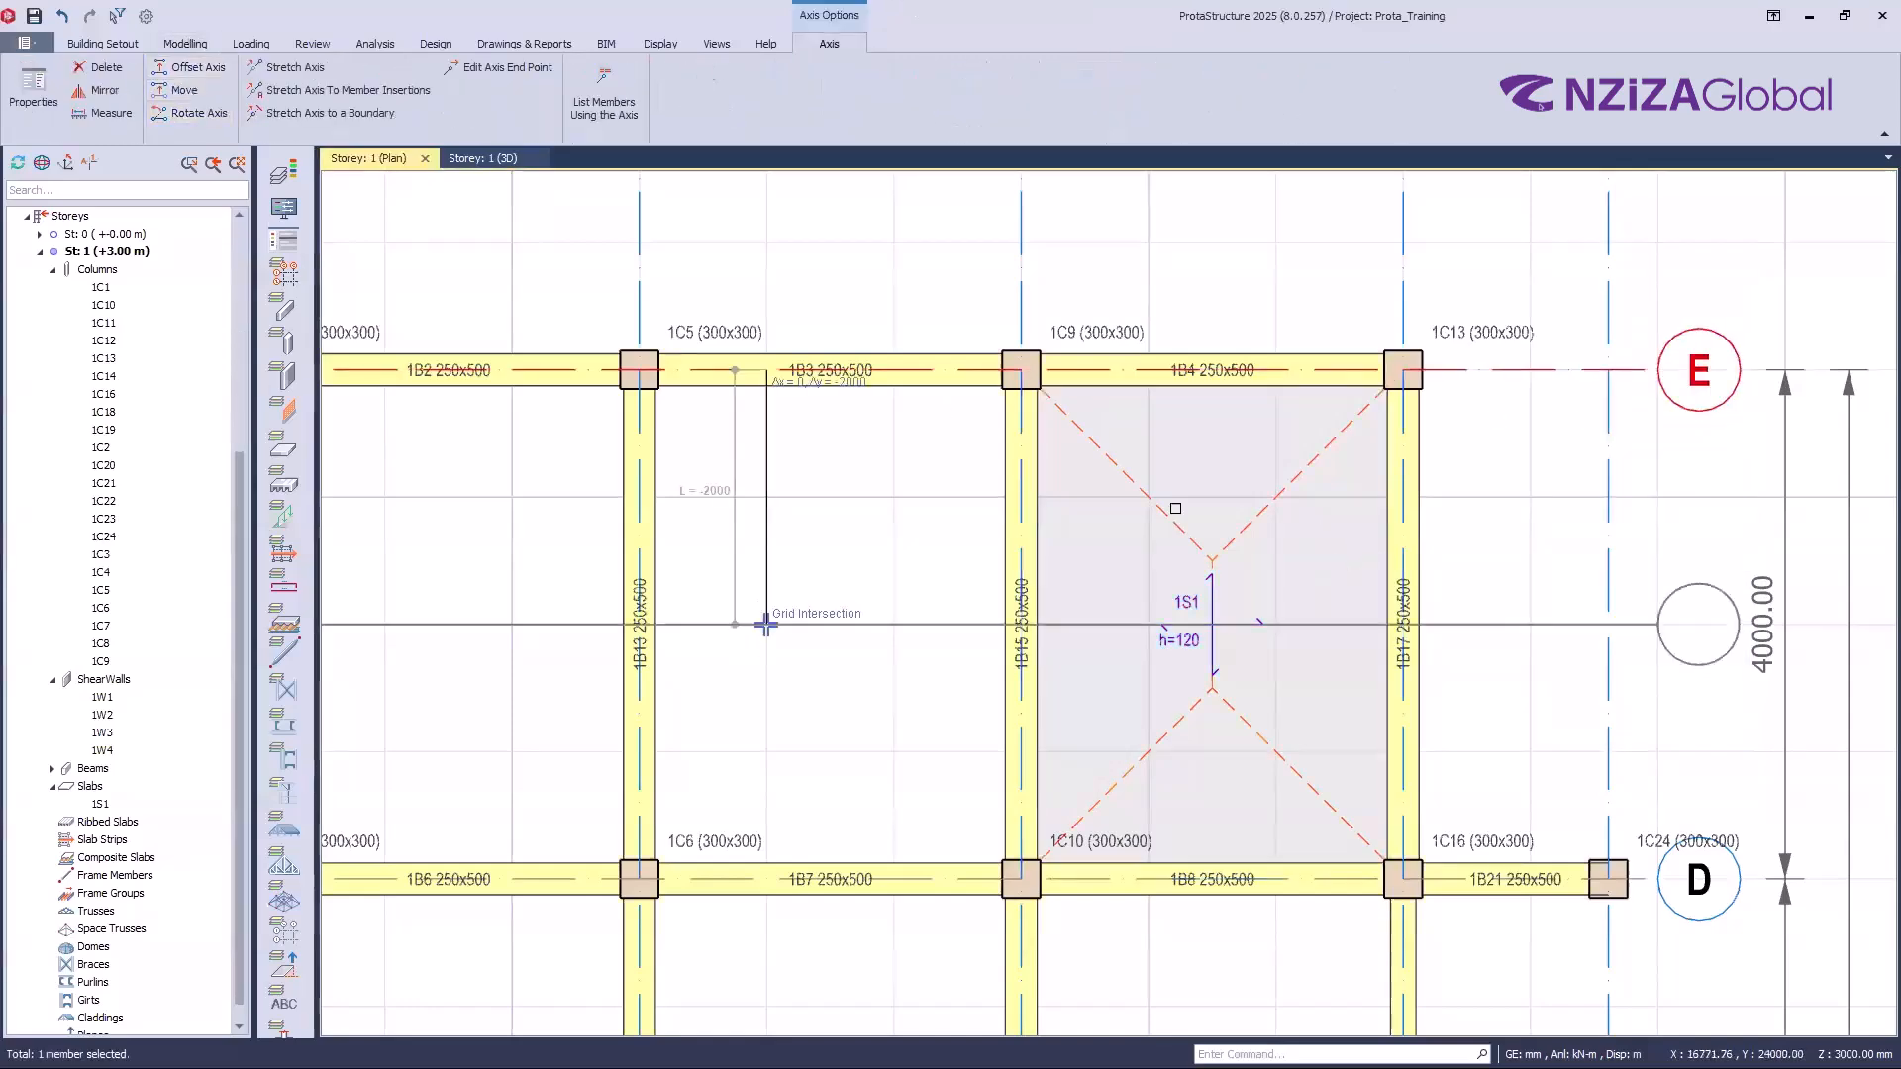
{"action": "key", "text": "Escape"}
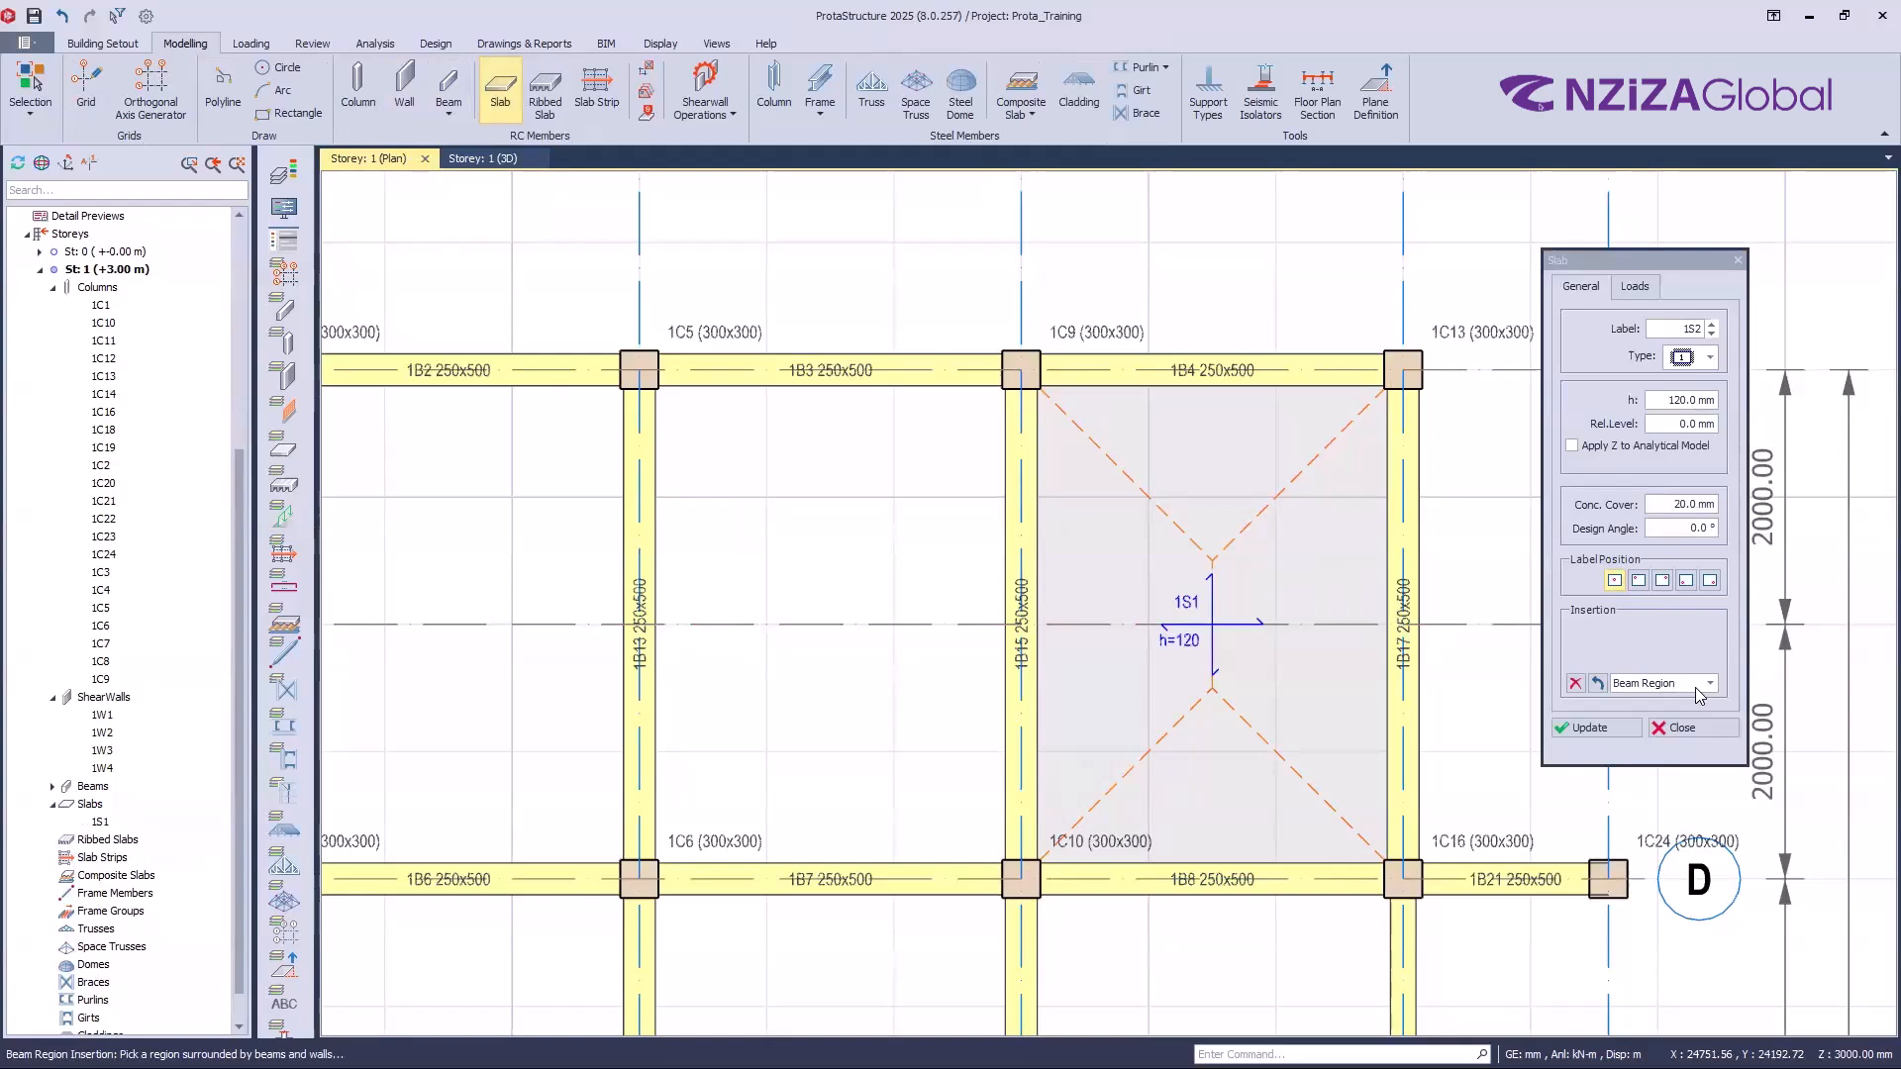
Step: Insert a slab with the Axis Region method in the area between axes 3 and 4 and axes E and F
{"action": "left_click", "coordinate": [1695, 685]}
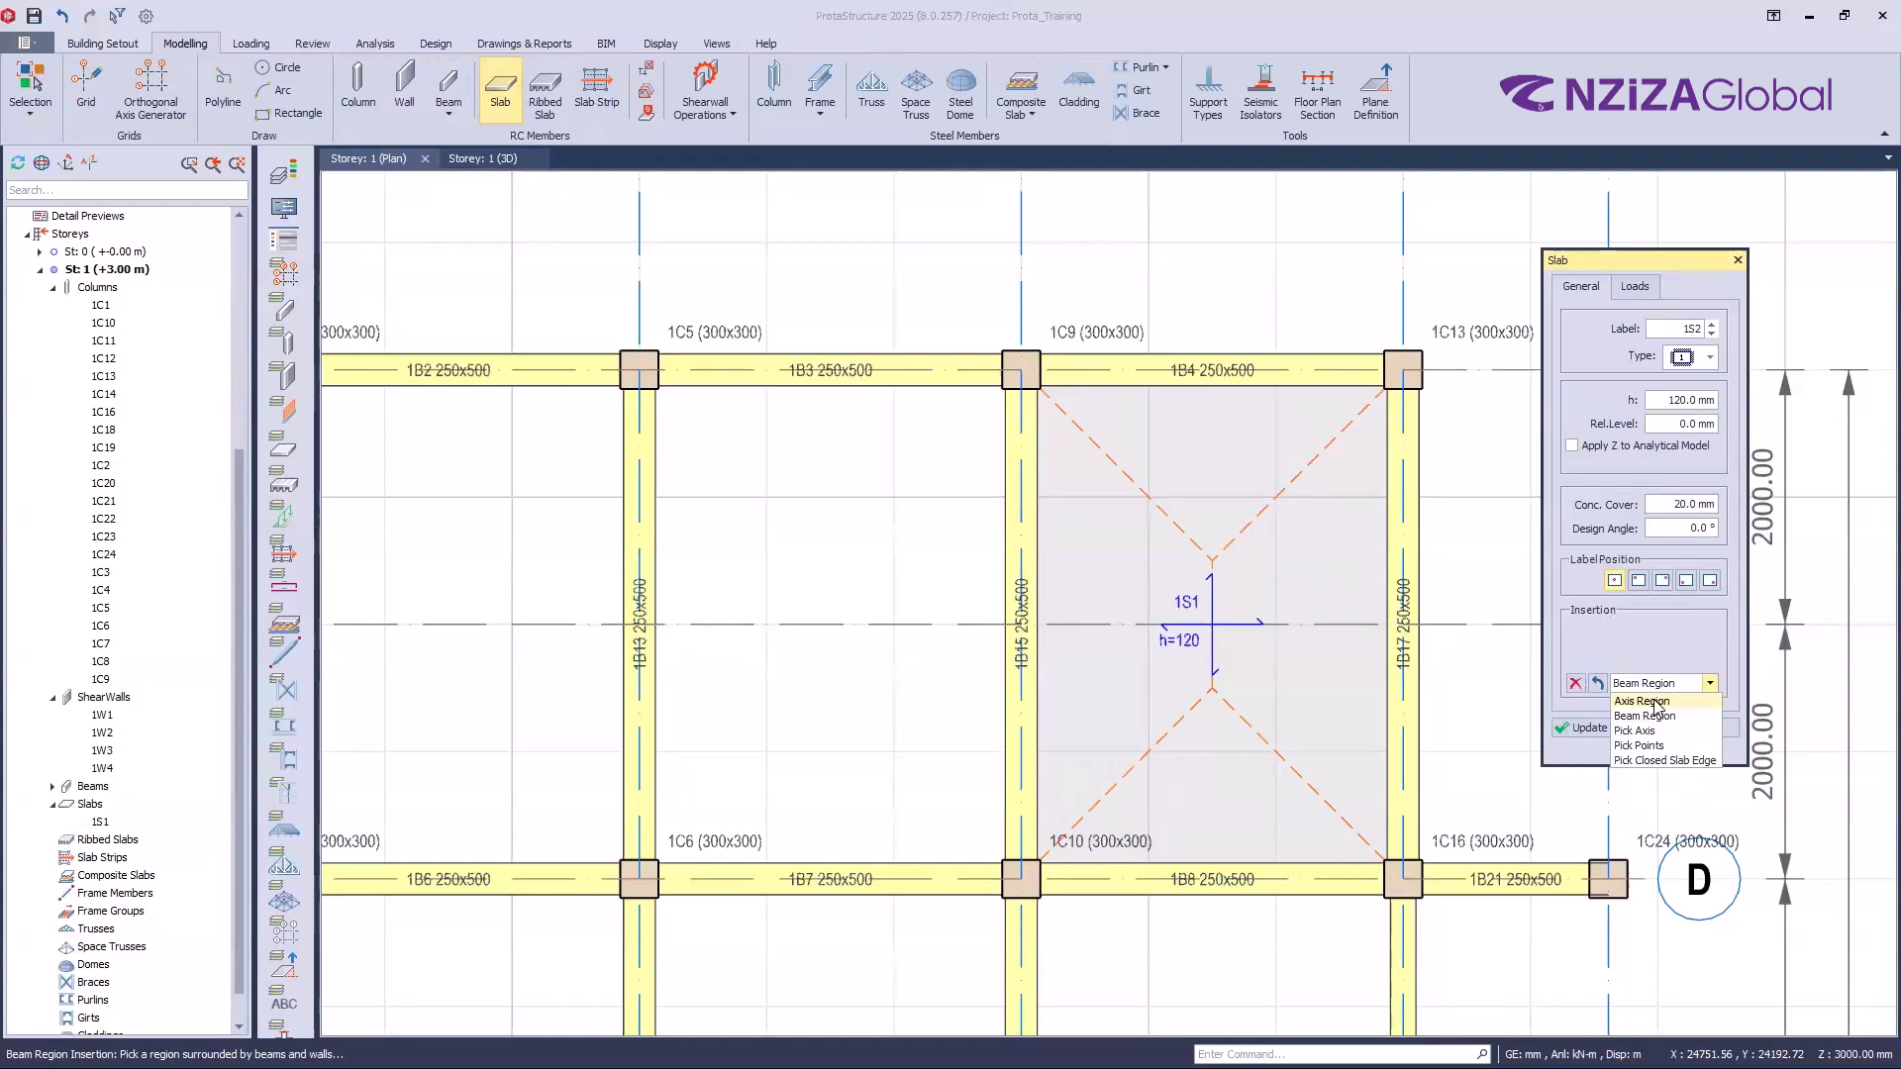
{"action": "left_click", "coordinate": [1659, 703]}
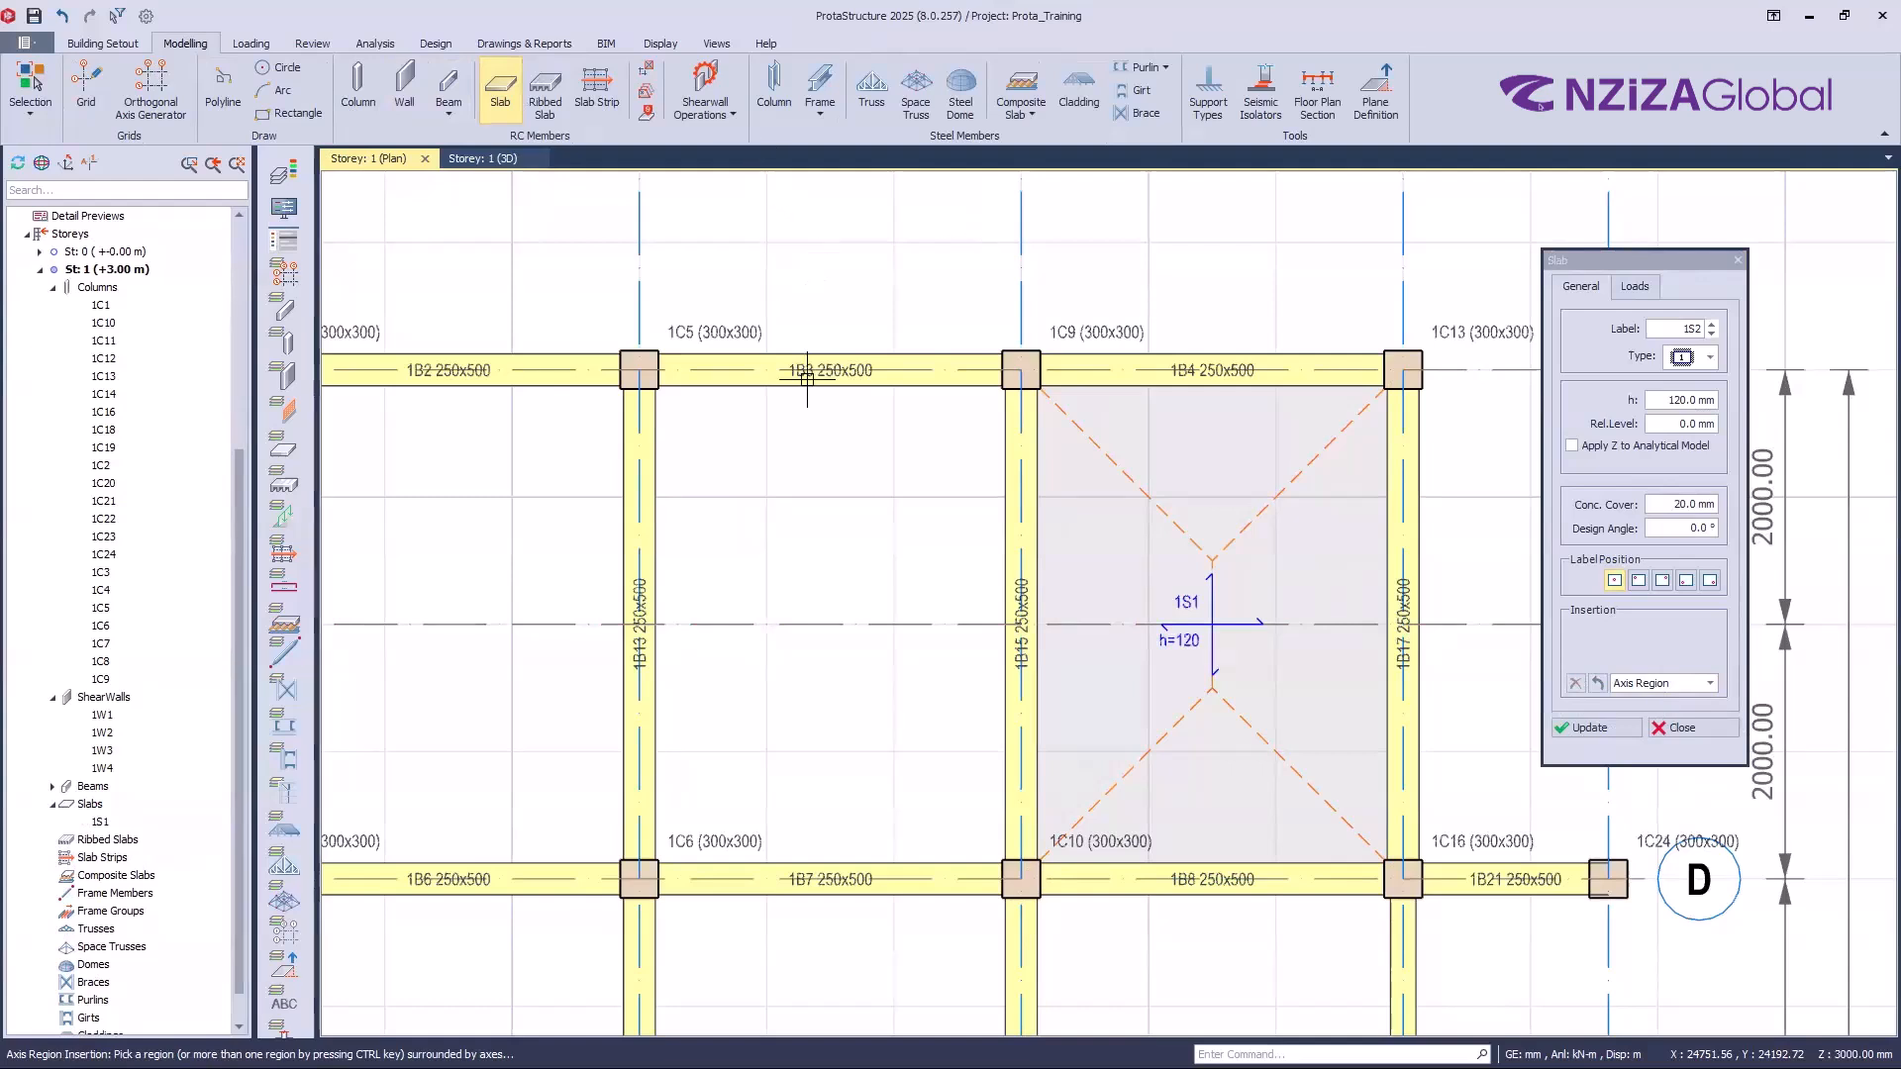
{"action": "left_click", "coordinate": [786, 535]}
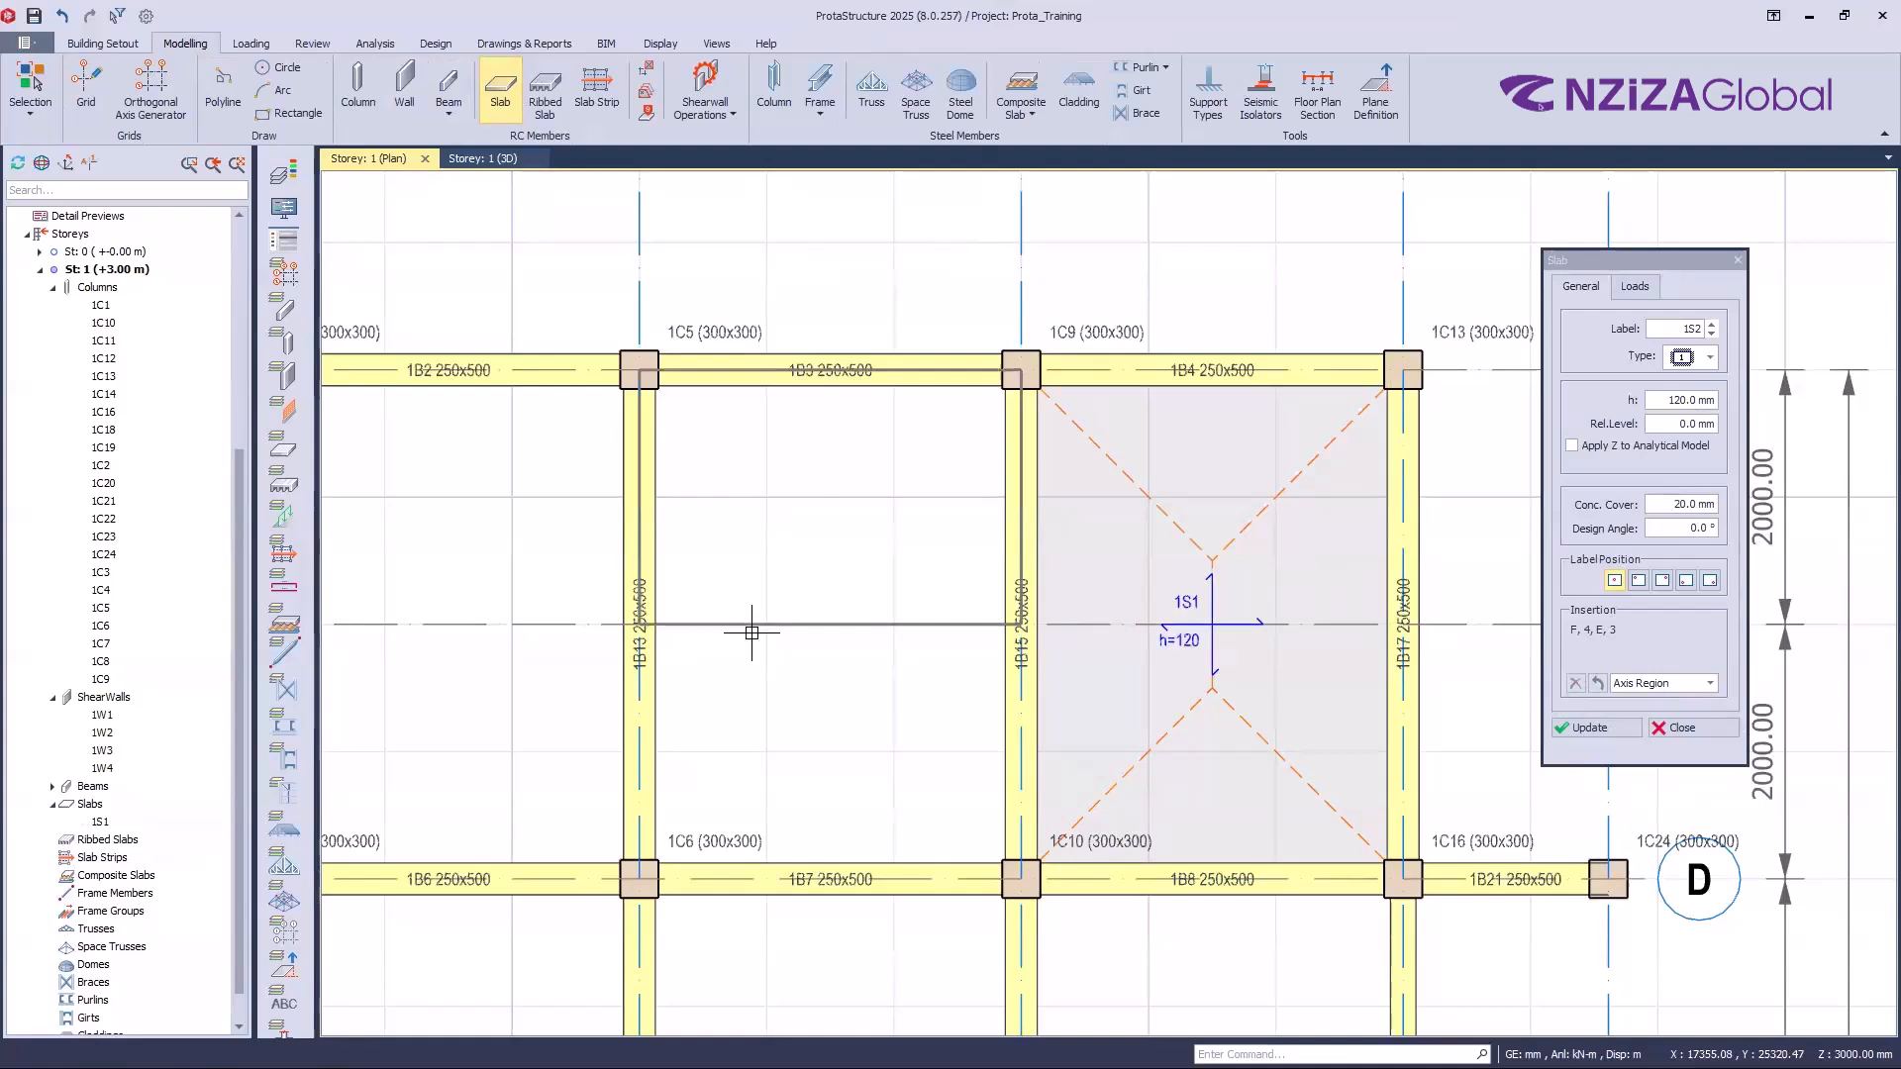
{"action": "left_click", "coordinate": [858, 622]}
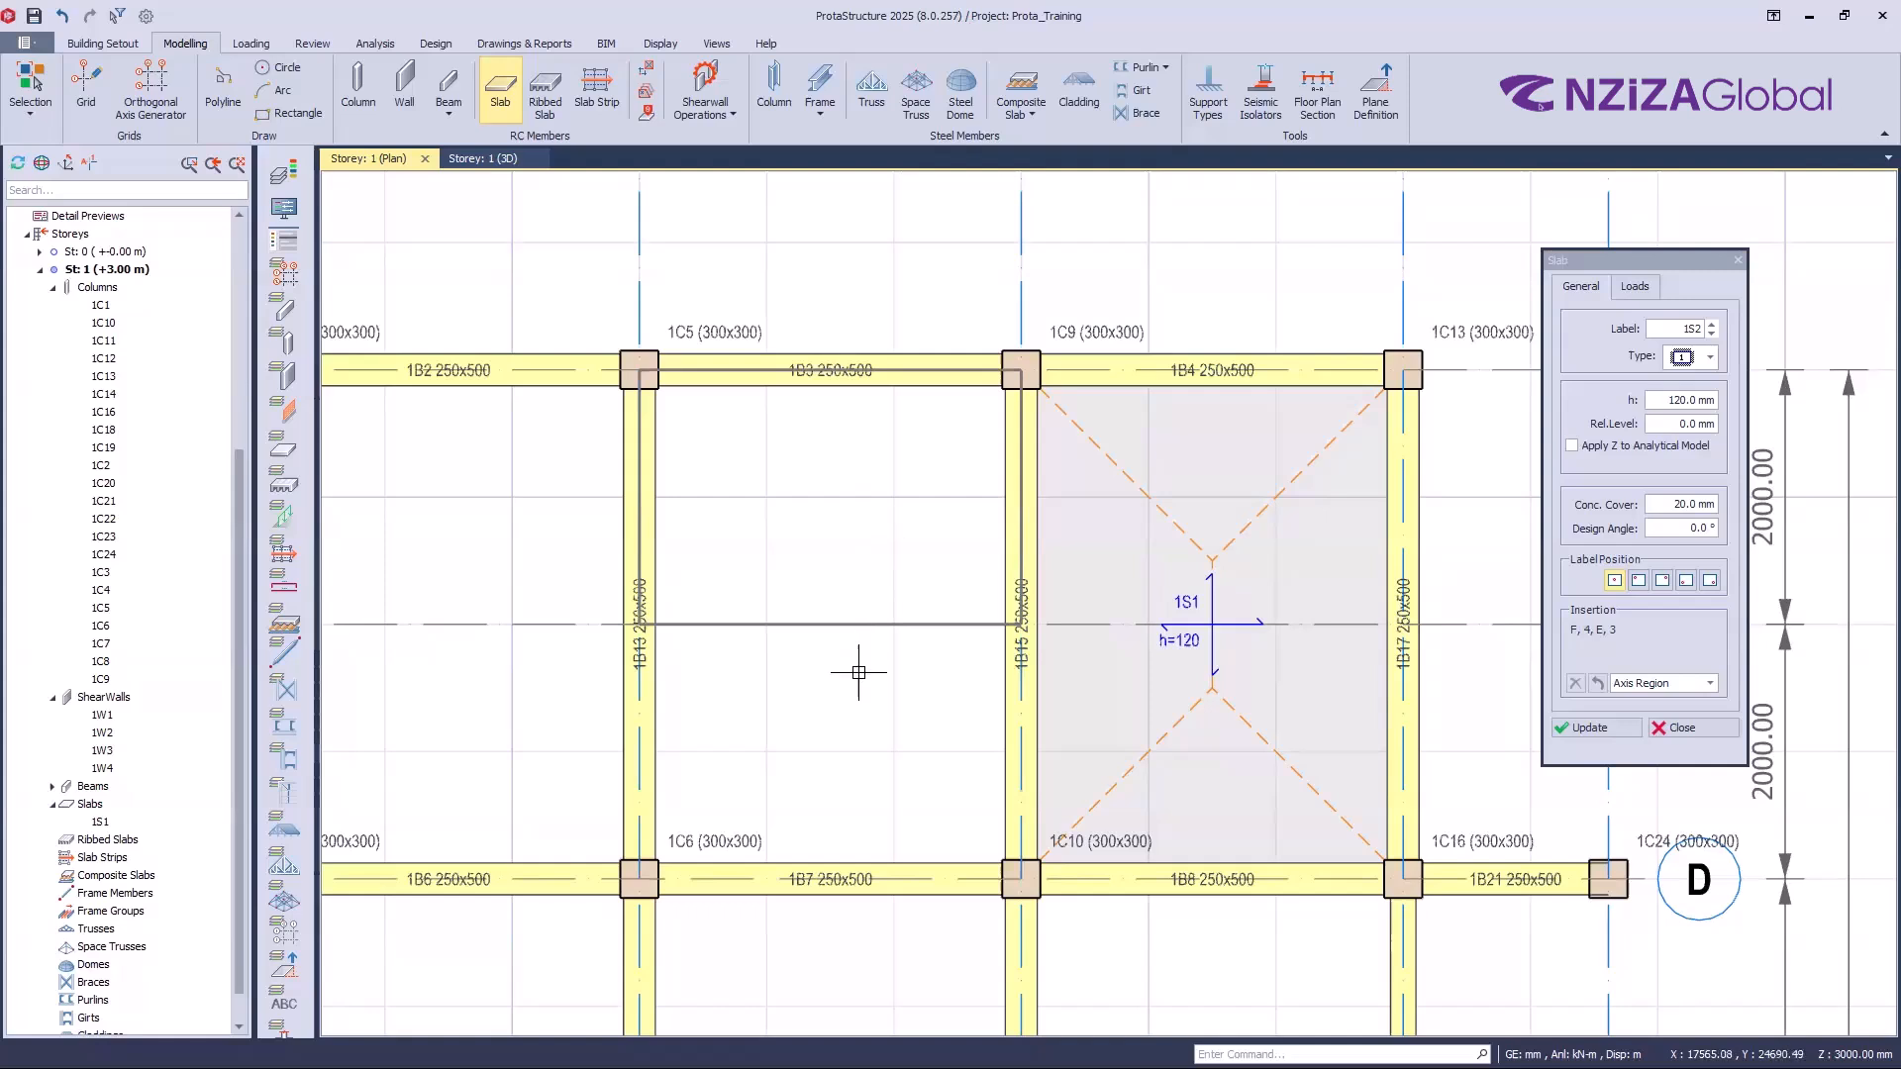
{"action": "left_click", "coordinate": [802, 550]}
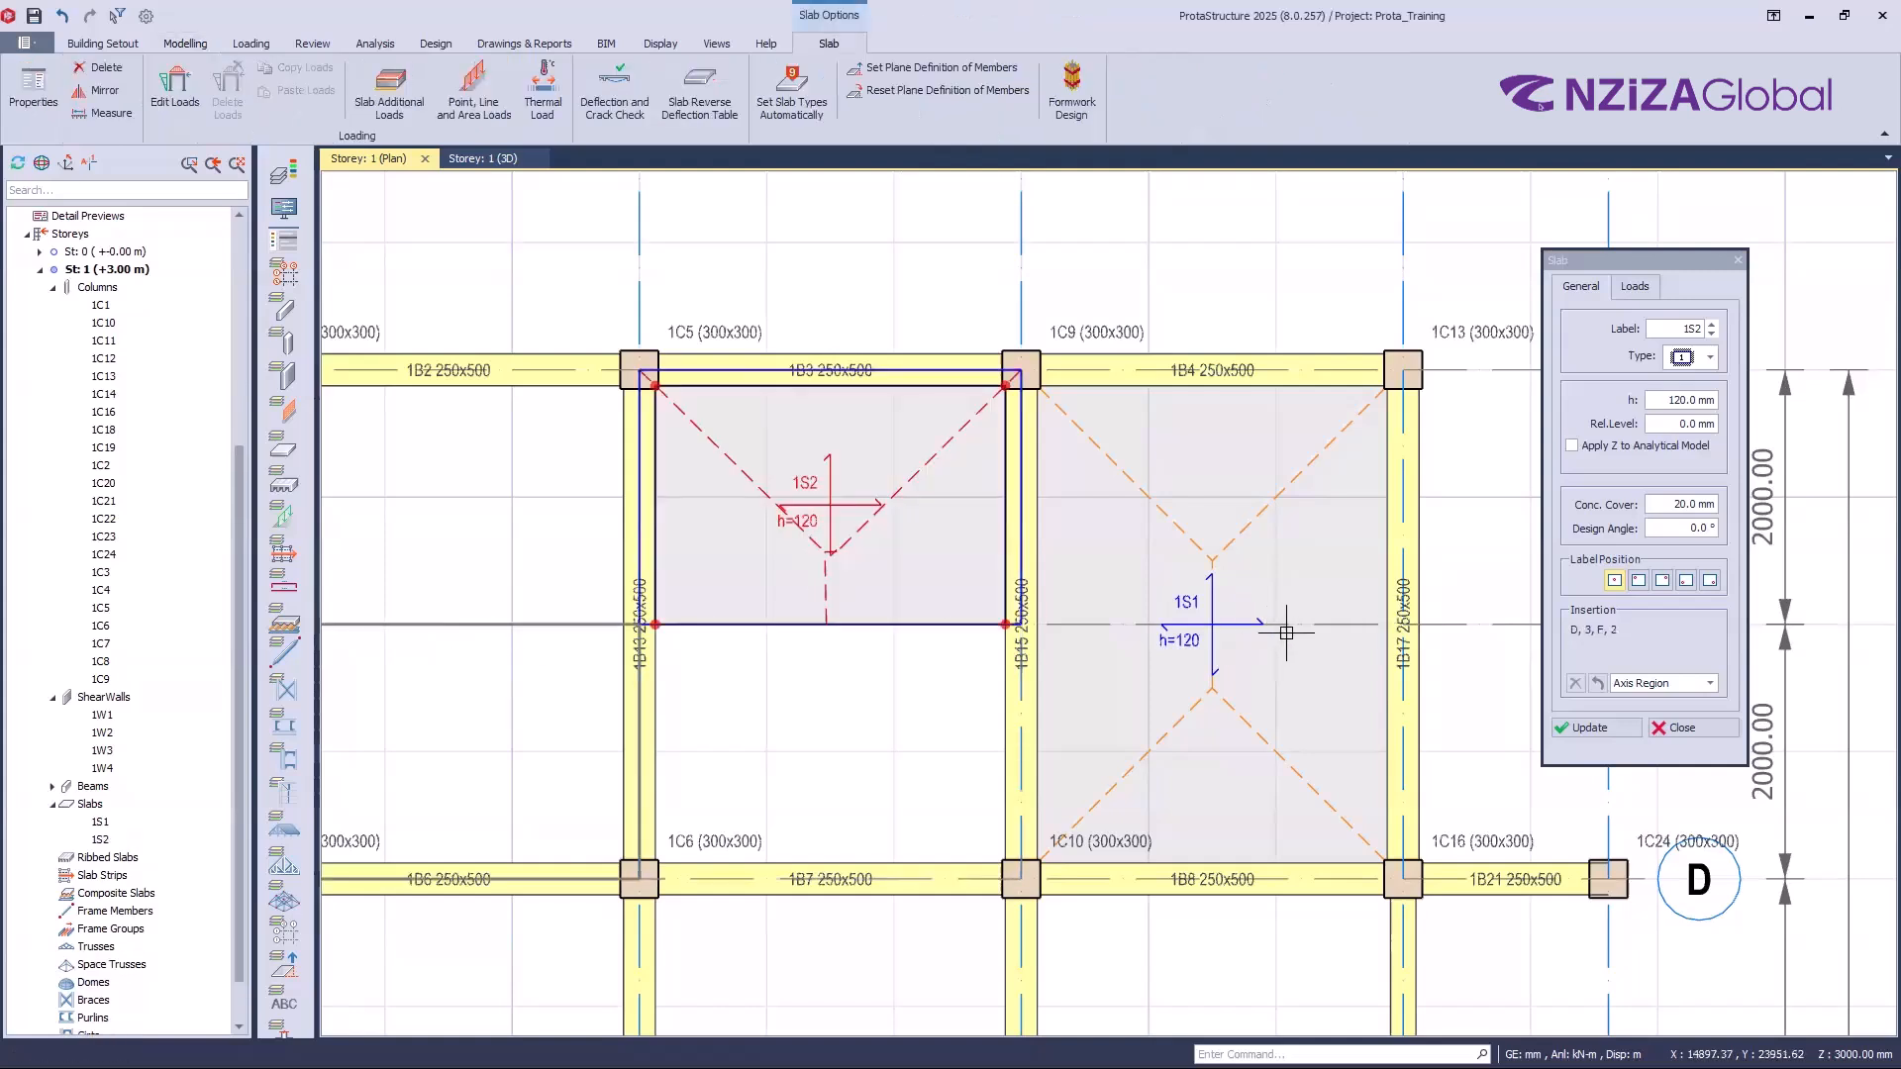
Step: Insert a slab with the Beam Region method in the bay between axes 2 and 3 and axes D and E
{"action": "scroll", "coordinate": [1139, 673], "scroll_direction": "down", "scroll_amount": 1}
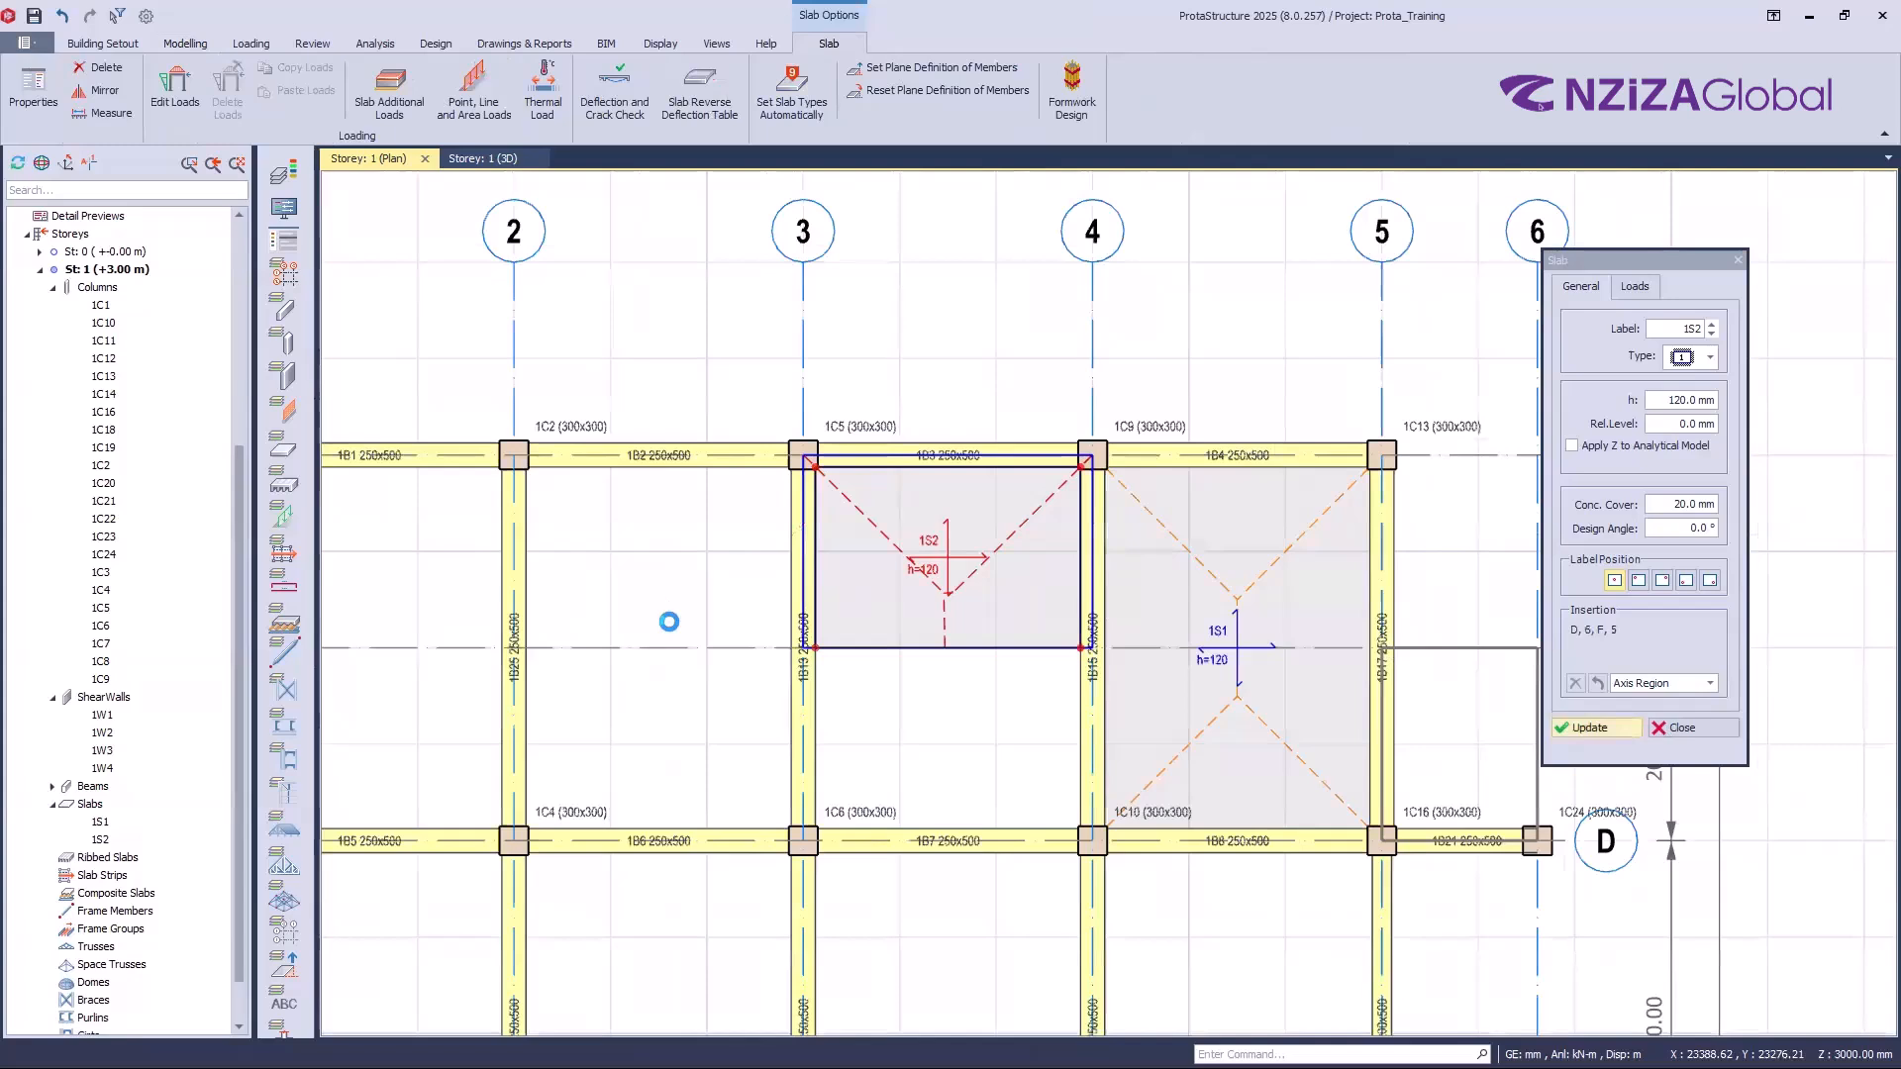
{"action": "key", "text": "Escape"}
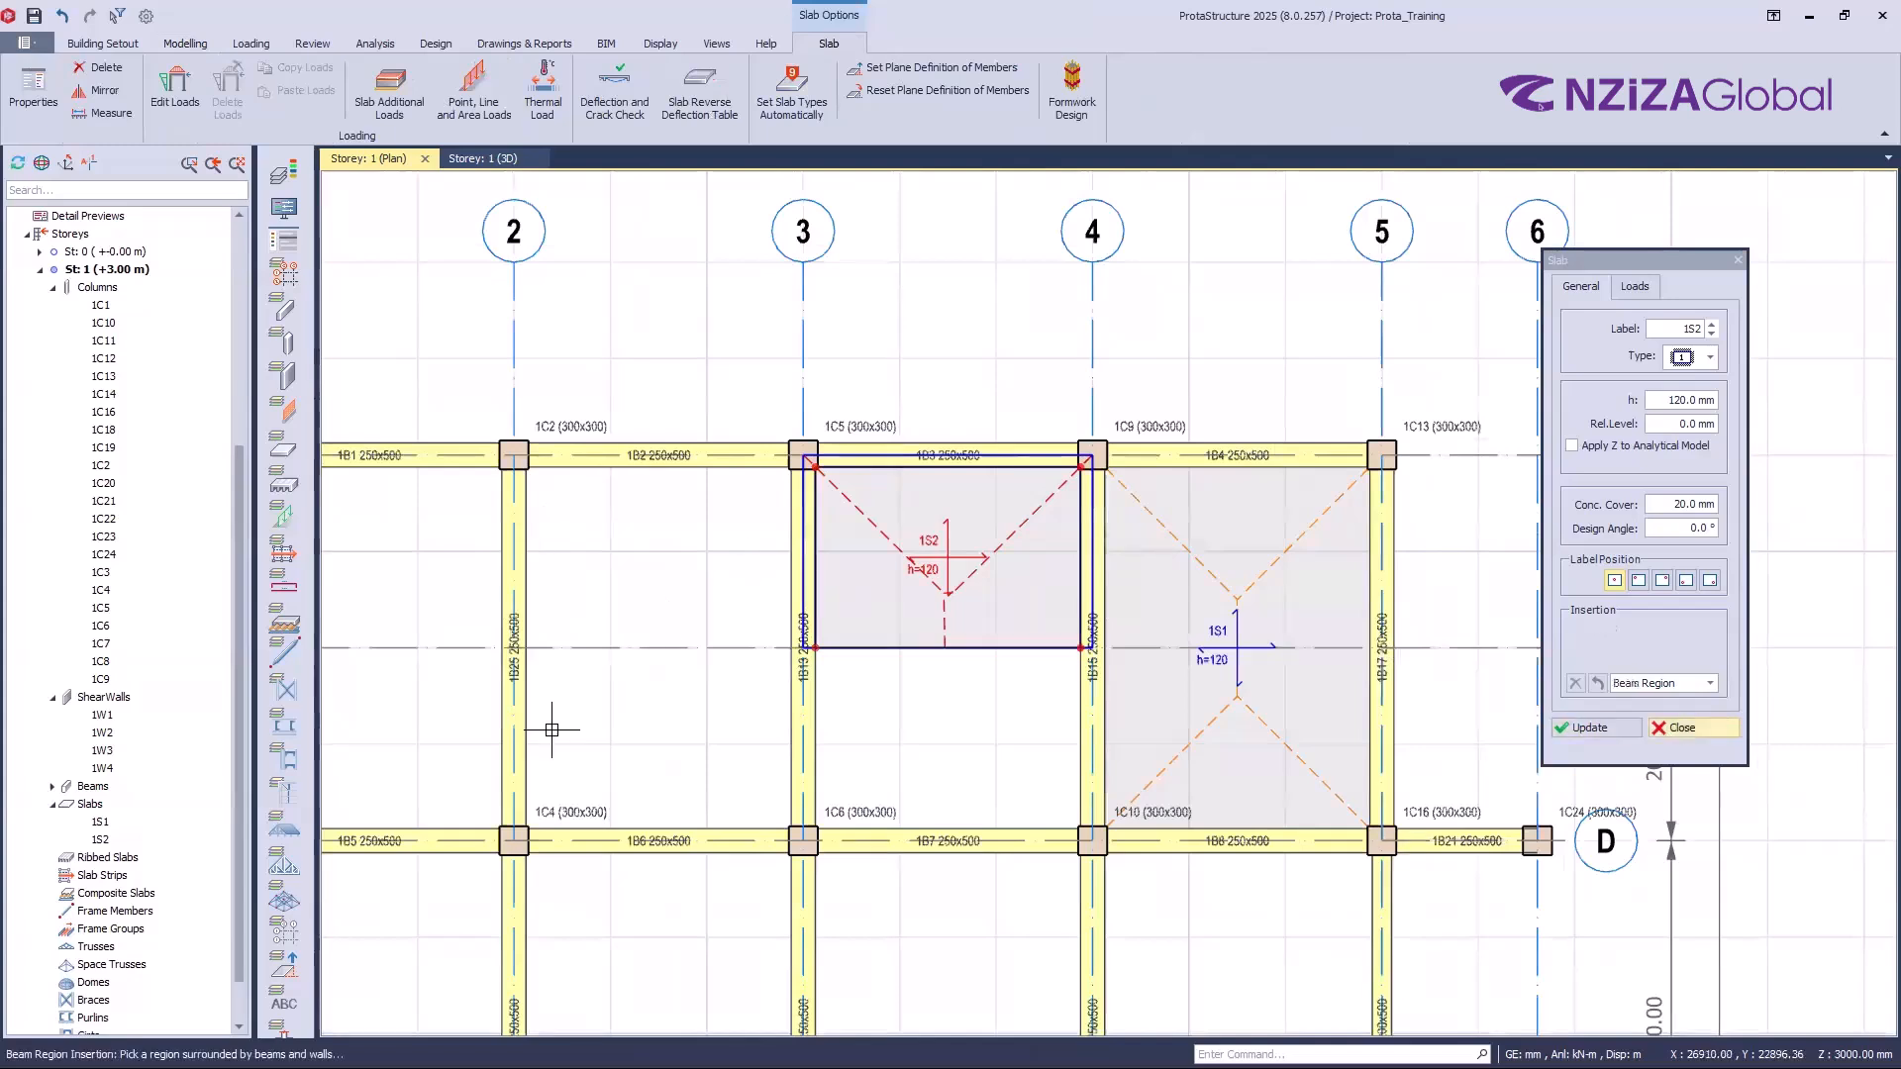
{"action": "left_click", "coordinate": [748, 766]}
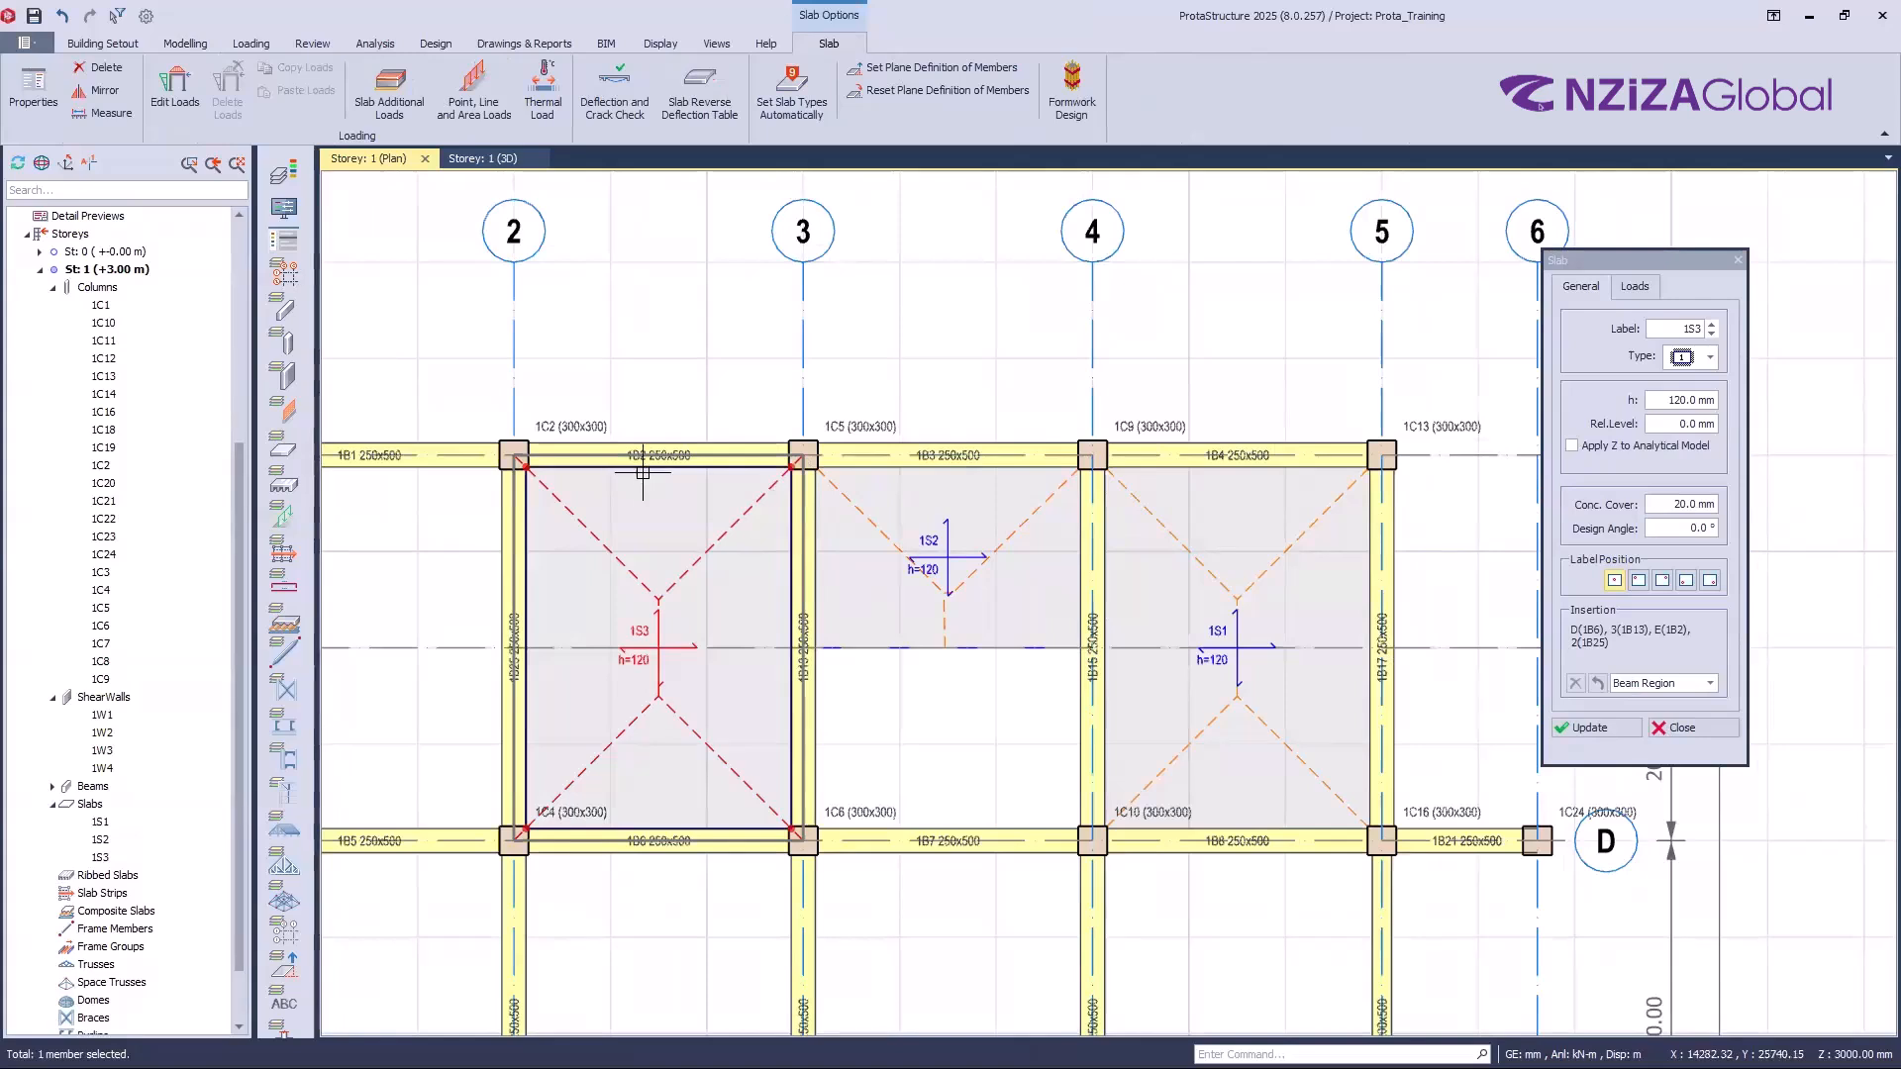
Step: Set the slab insertion method to Pick Axis
{"action": "left_click", "coordinate": [1681, 685]}
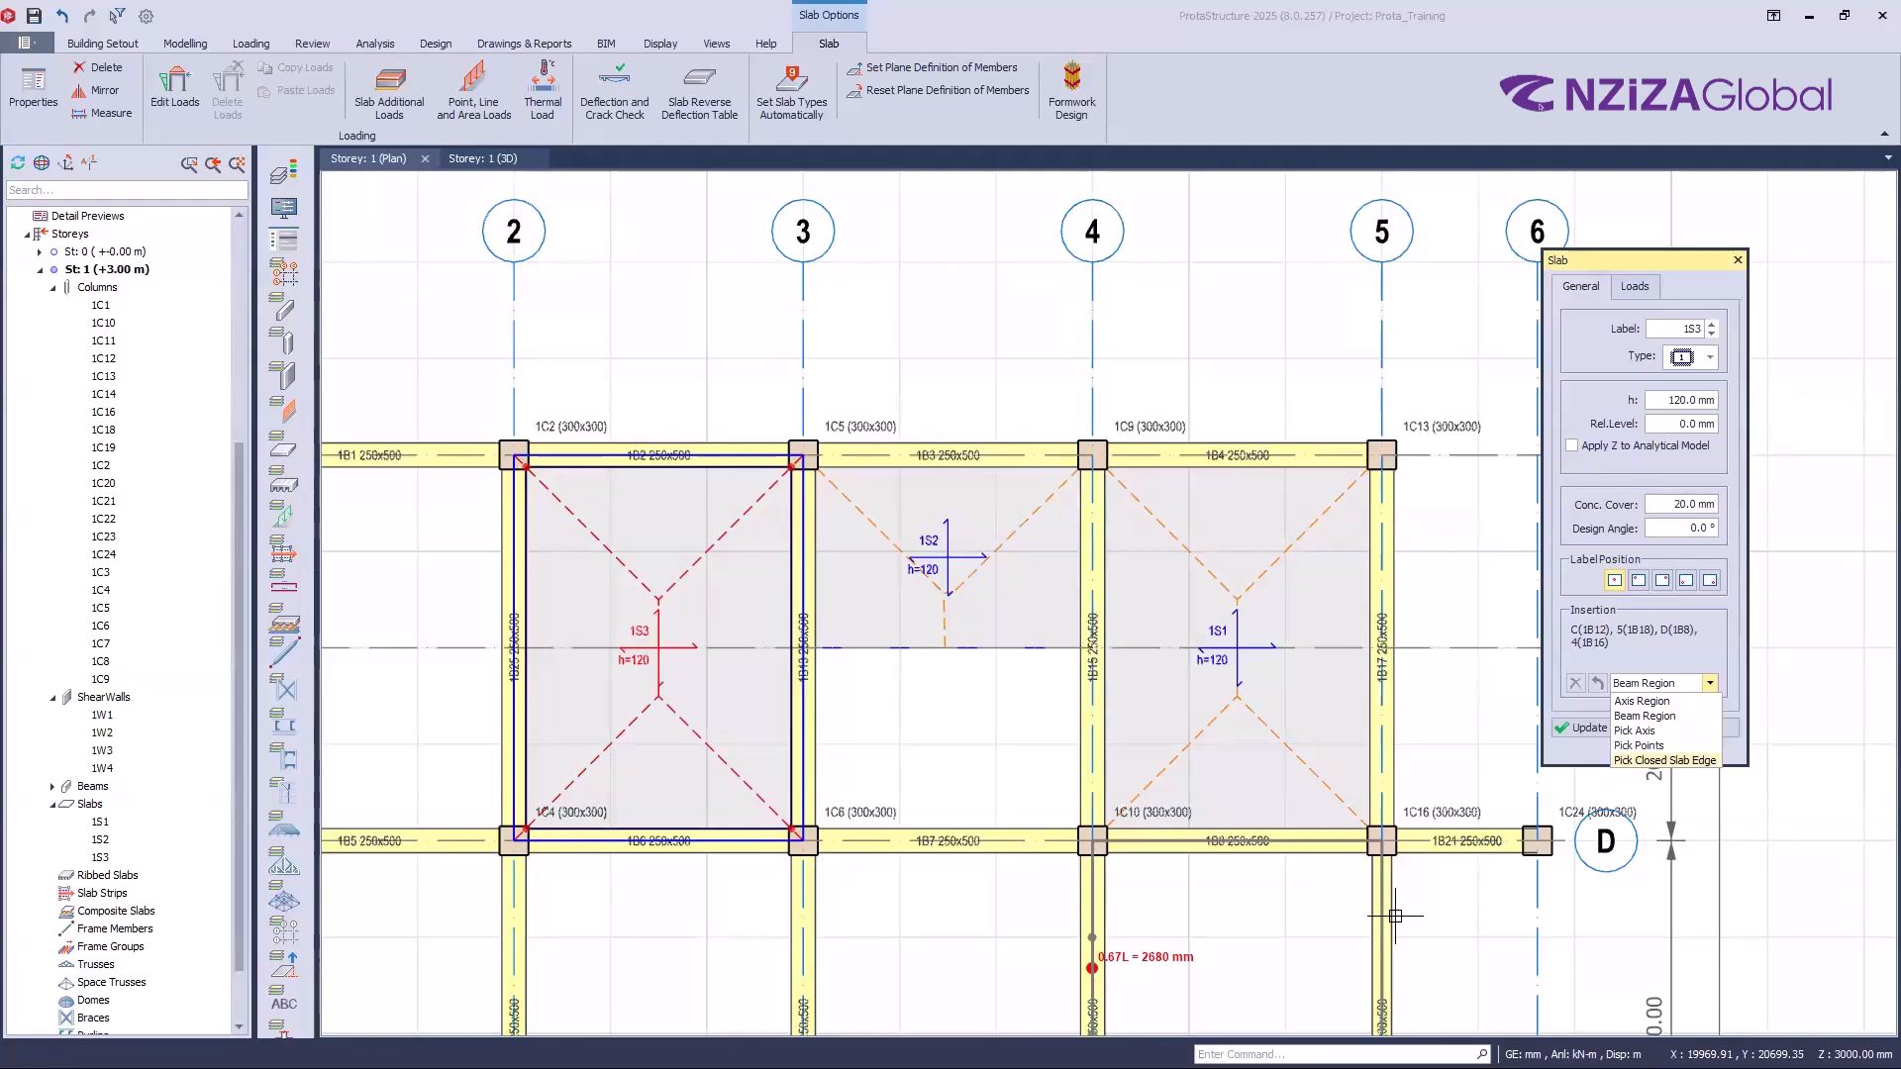
{"action": "left_click", "coordinate": [1395, 916]}
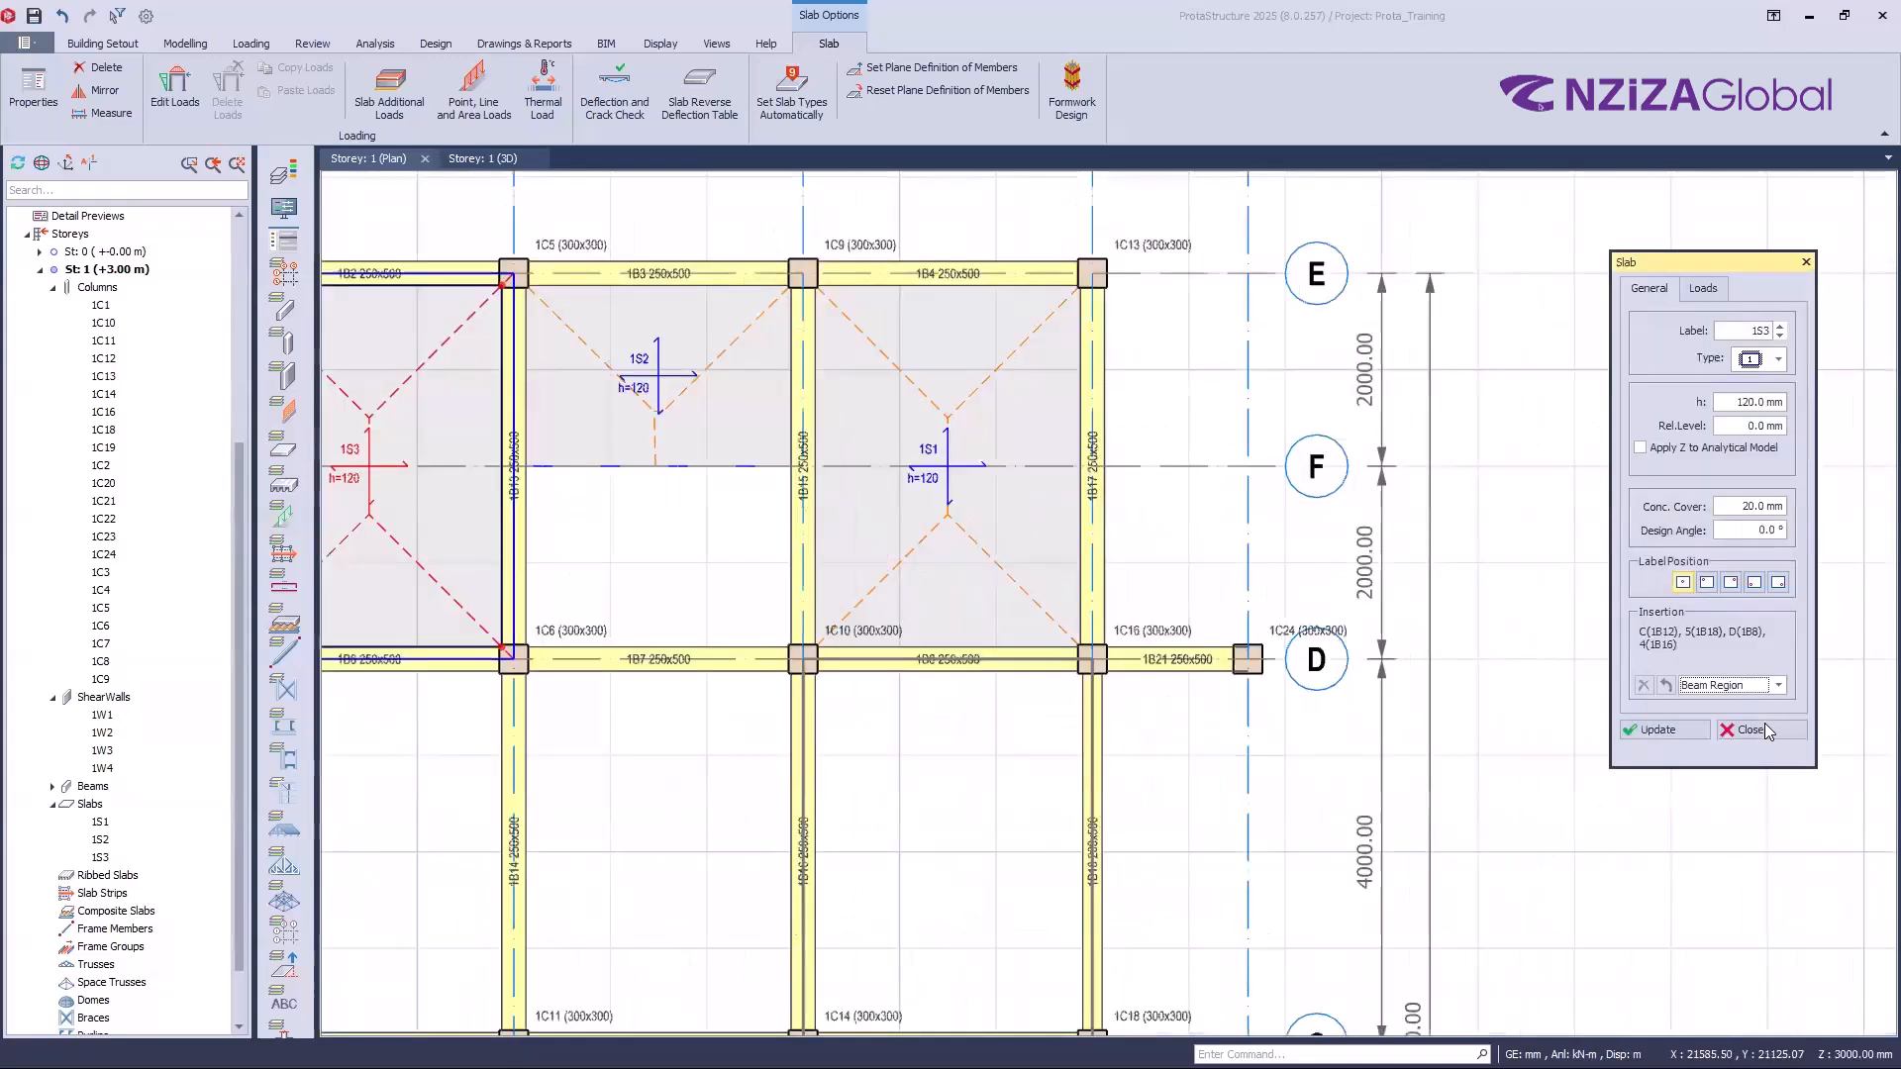
{"action": "left_click", "coordinate": [1779, 685]}
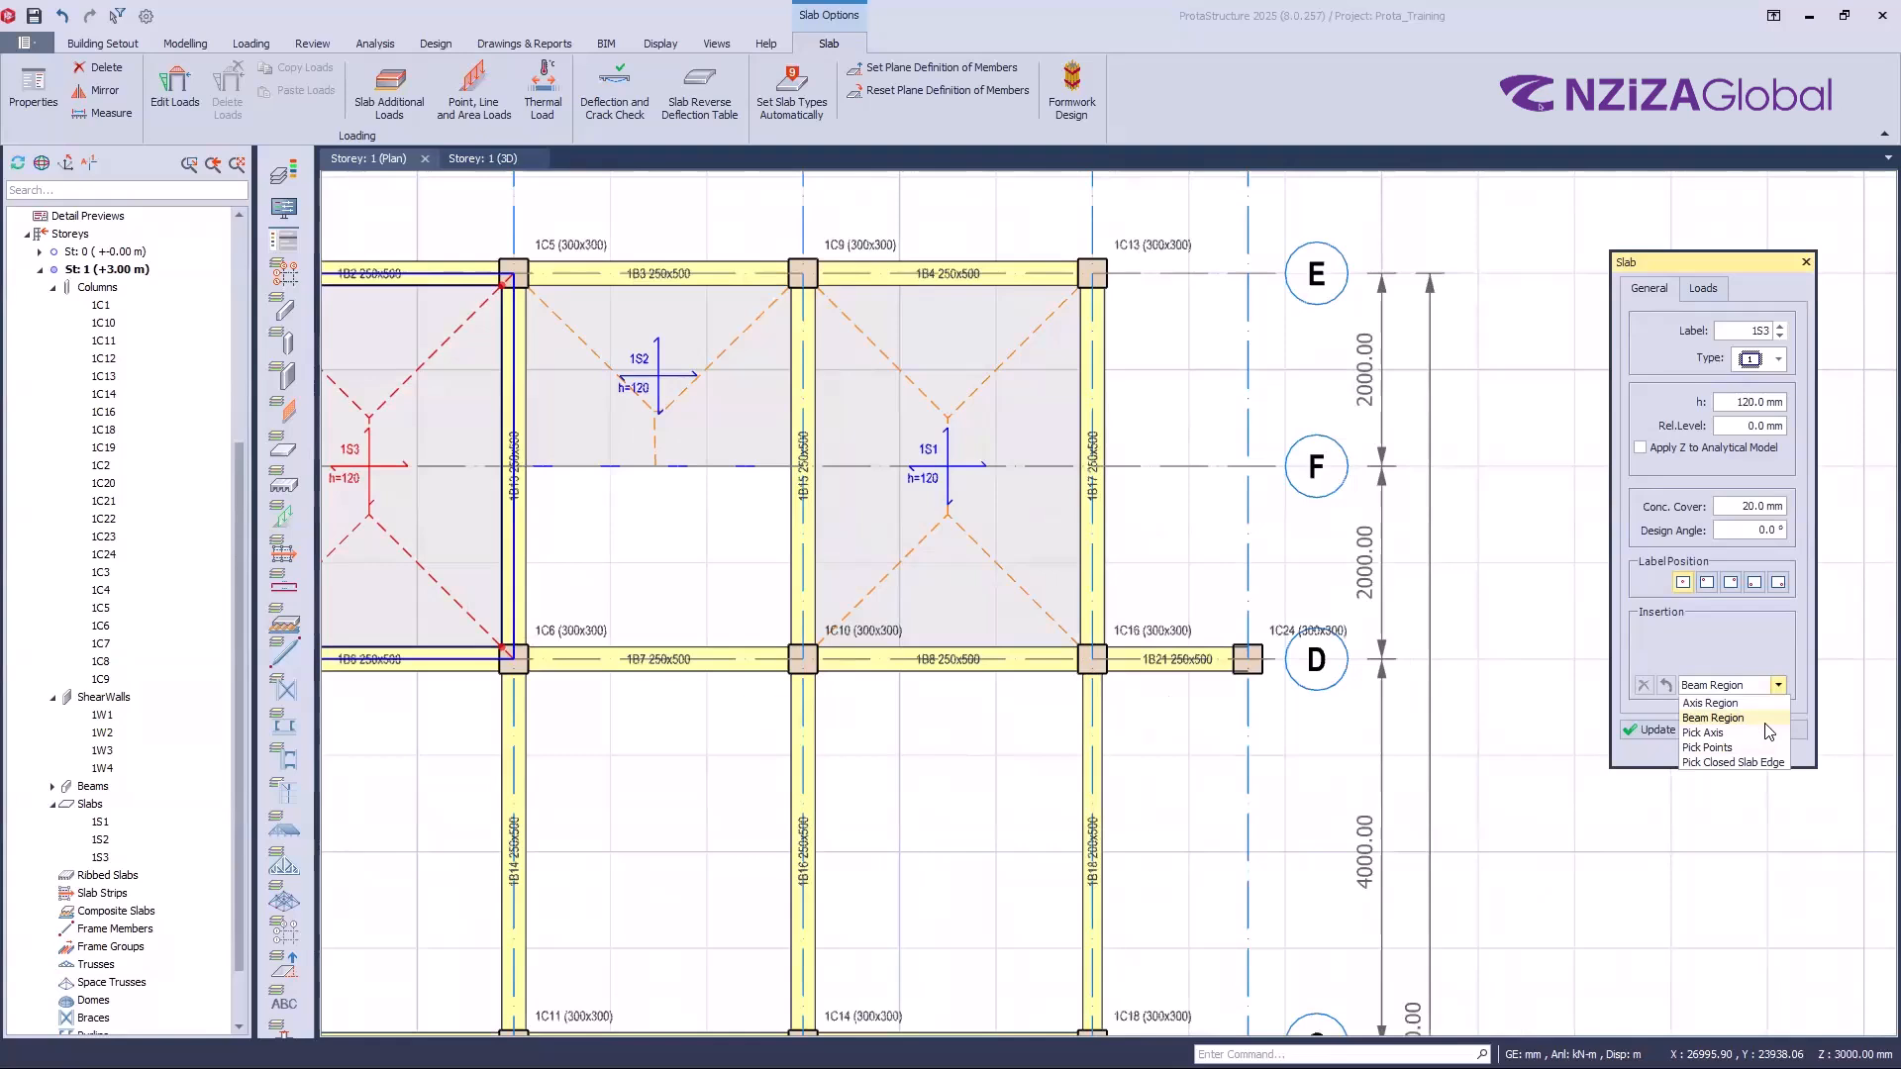
{"action": "left_click", "coordinate": [1703, 733]}
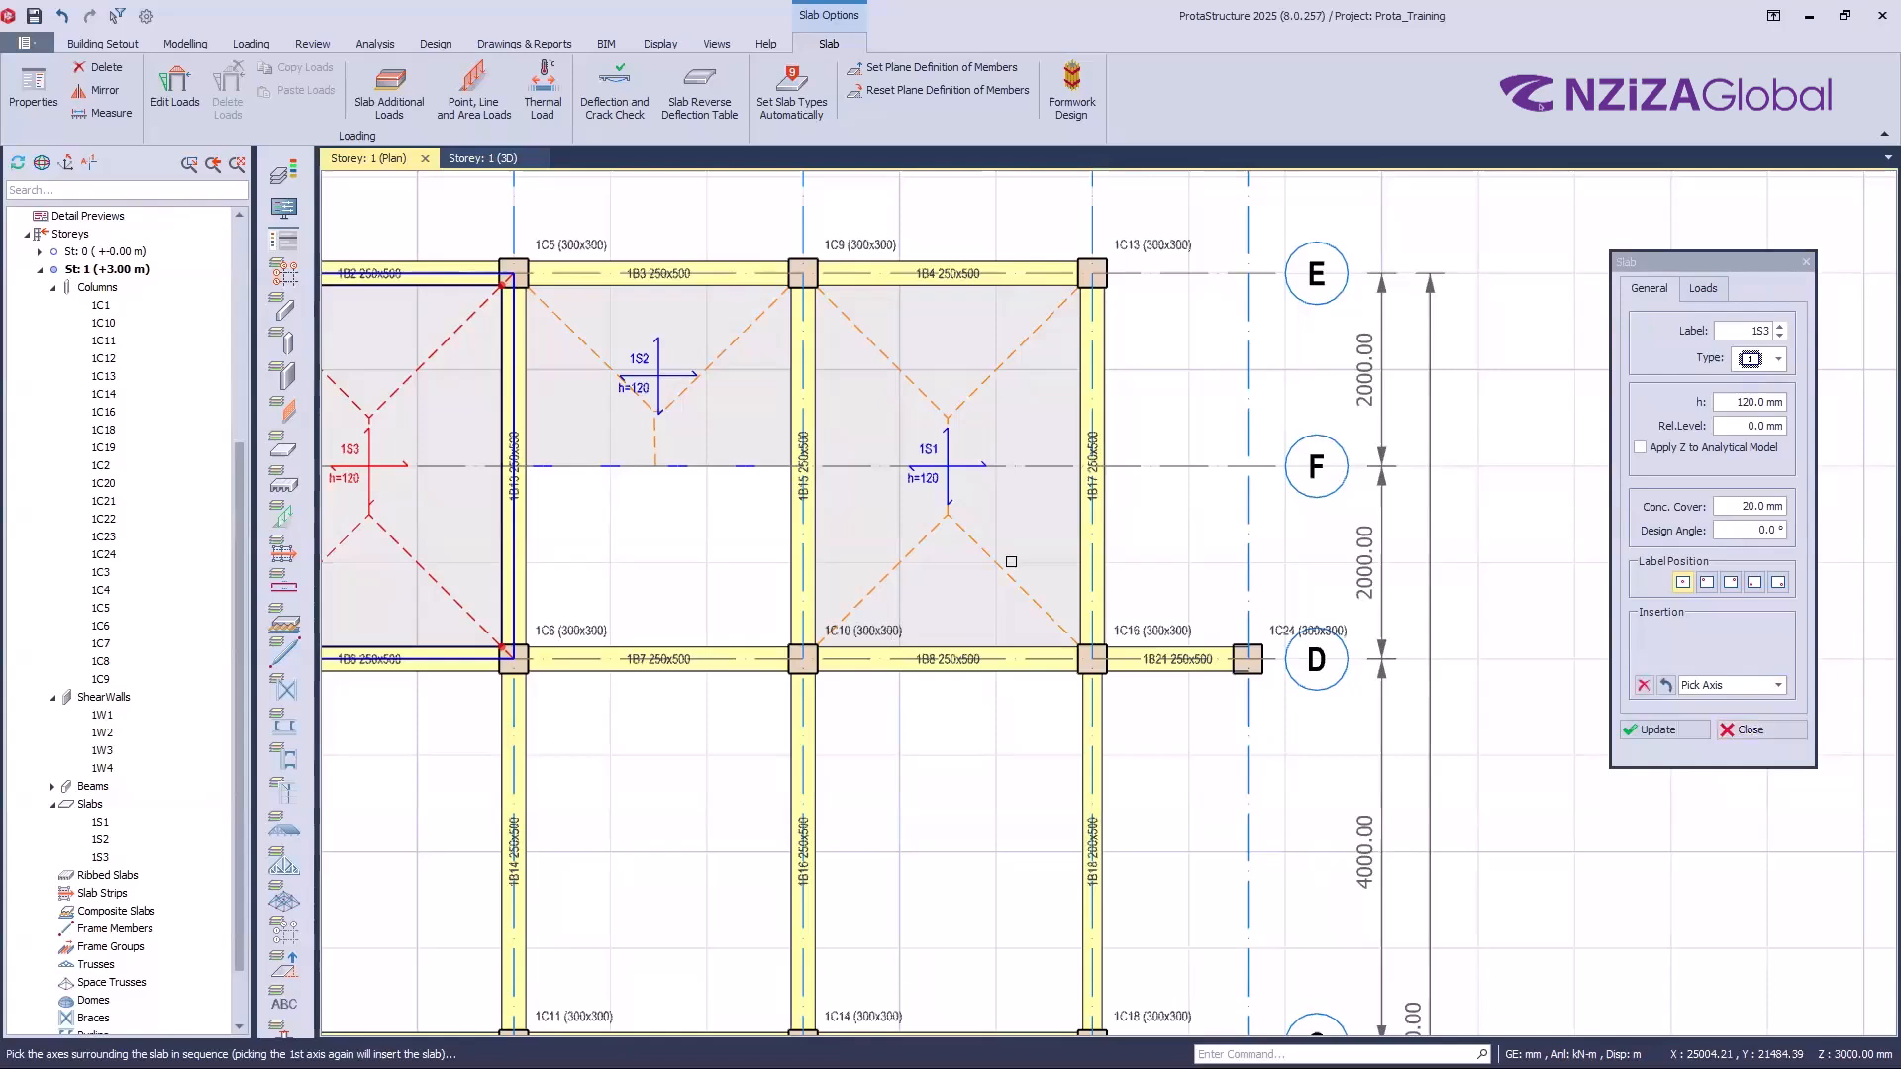
{"action": "scroll", "coordinate": [1011, 562], "scroll_direction": "down", "scroll_amount": 5}
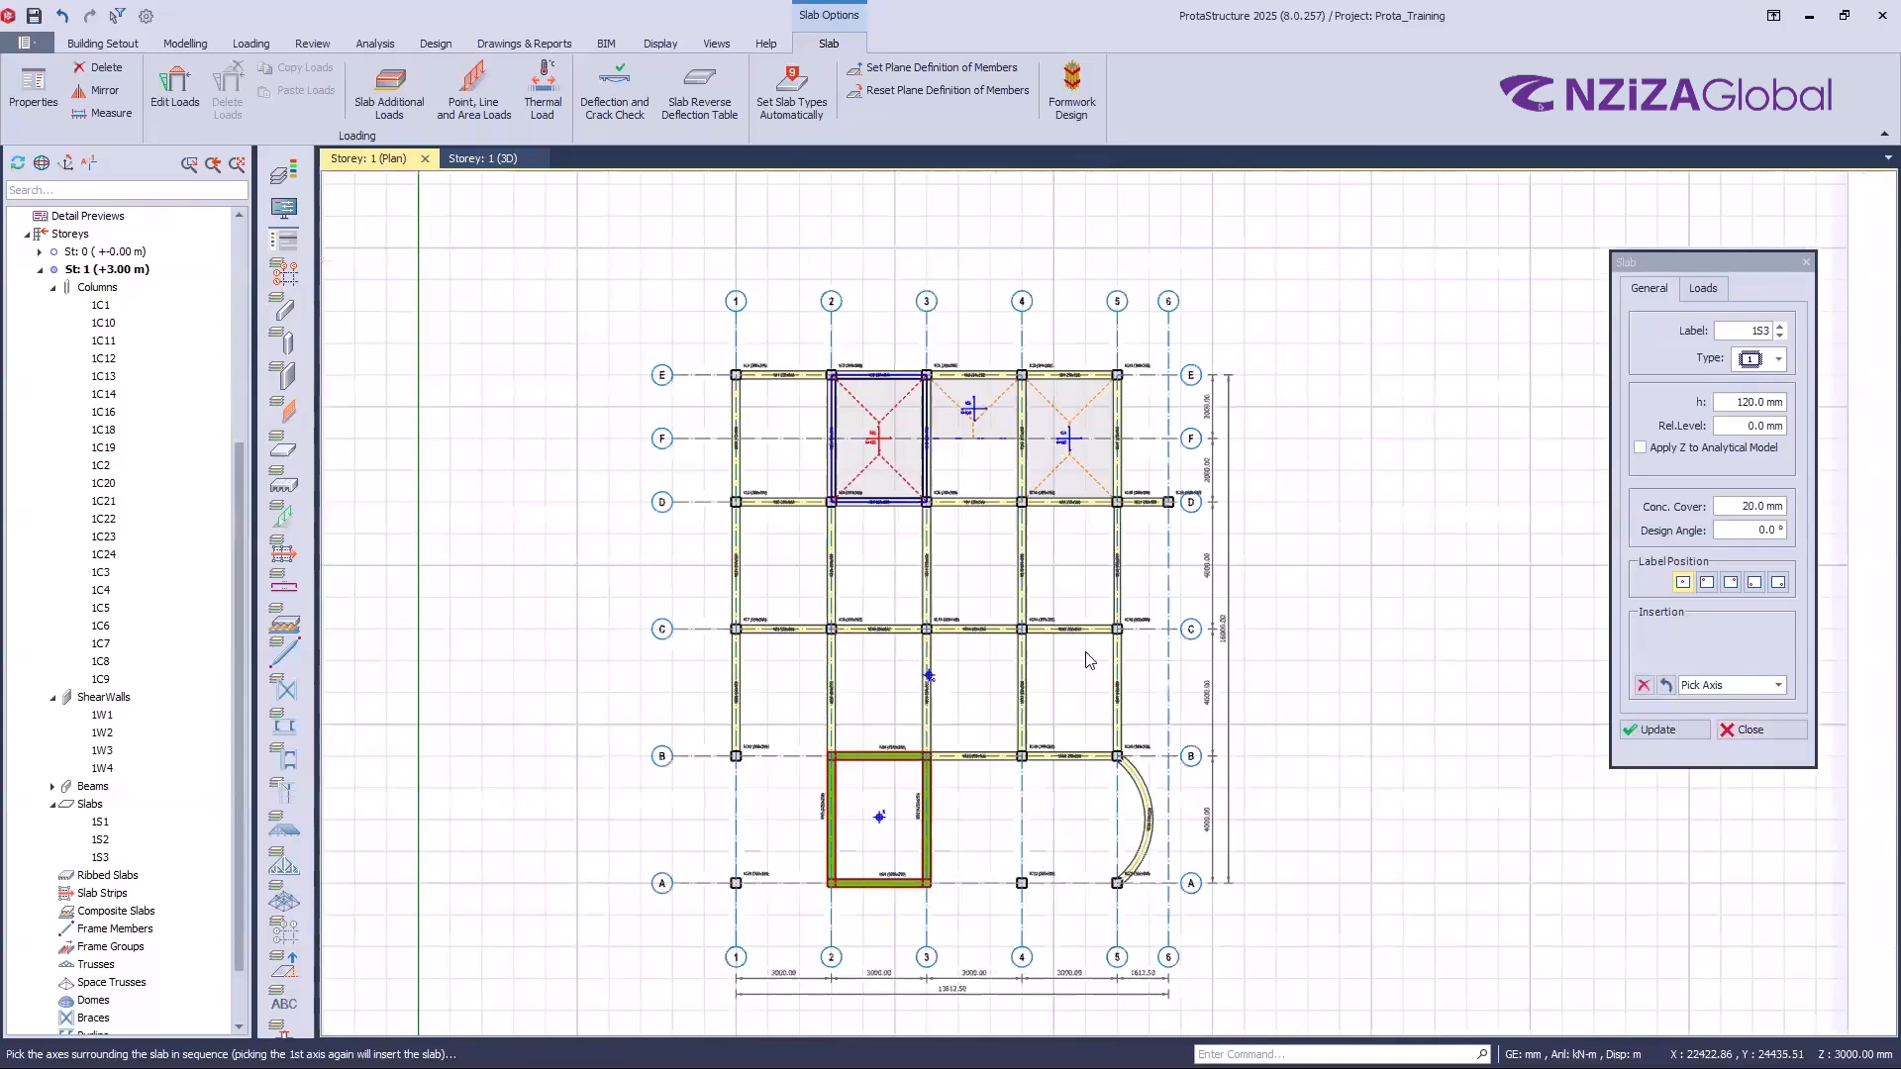
{"action": "scroll", "coordinate": [1081, 643], "scroll_direction": "up", "scroll_amount": 4}
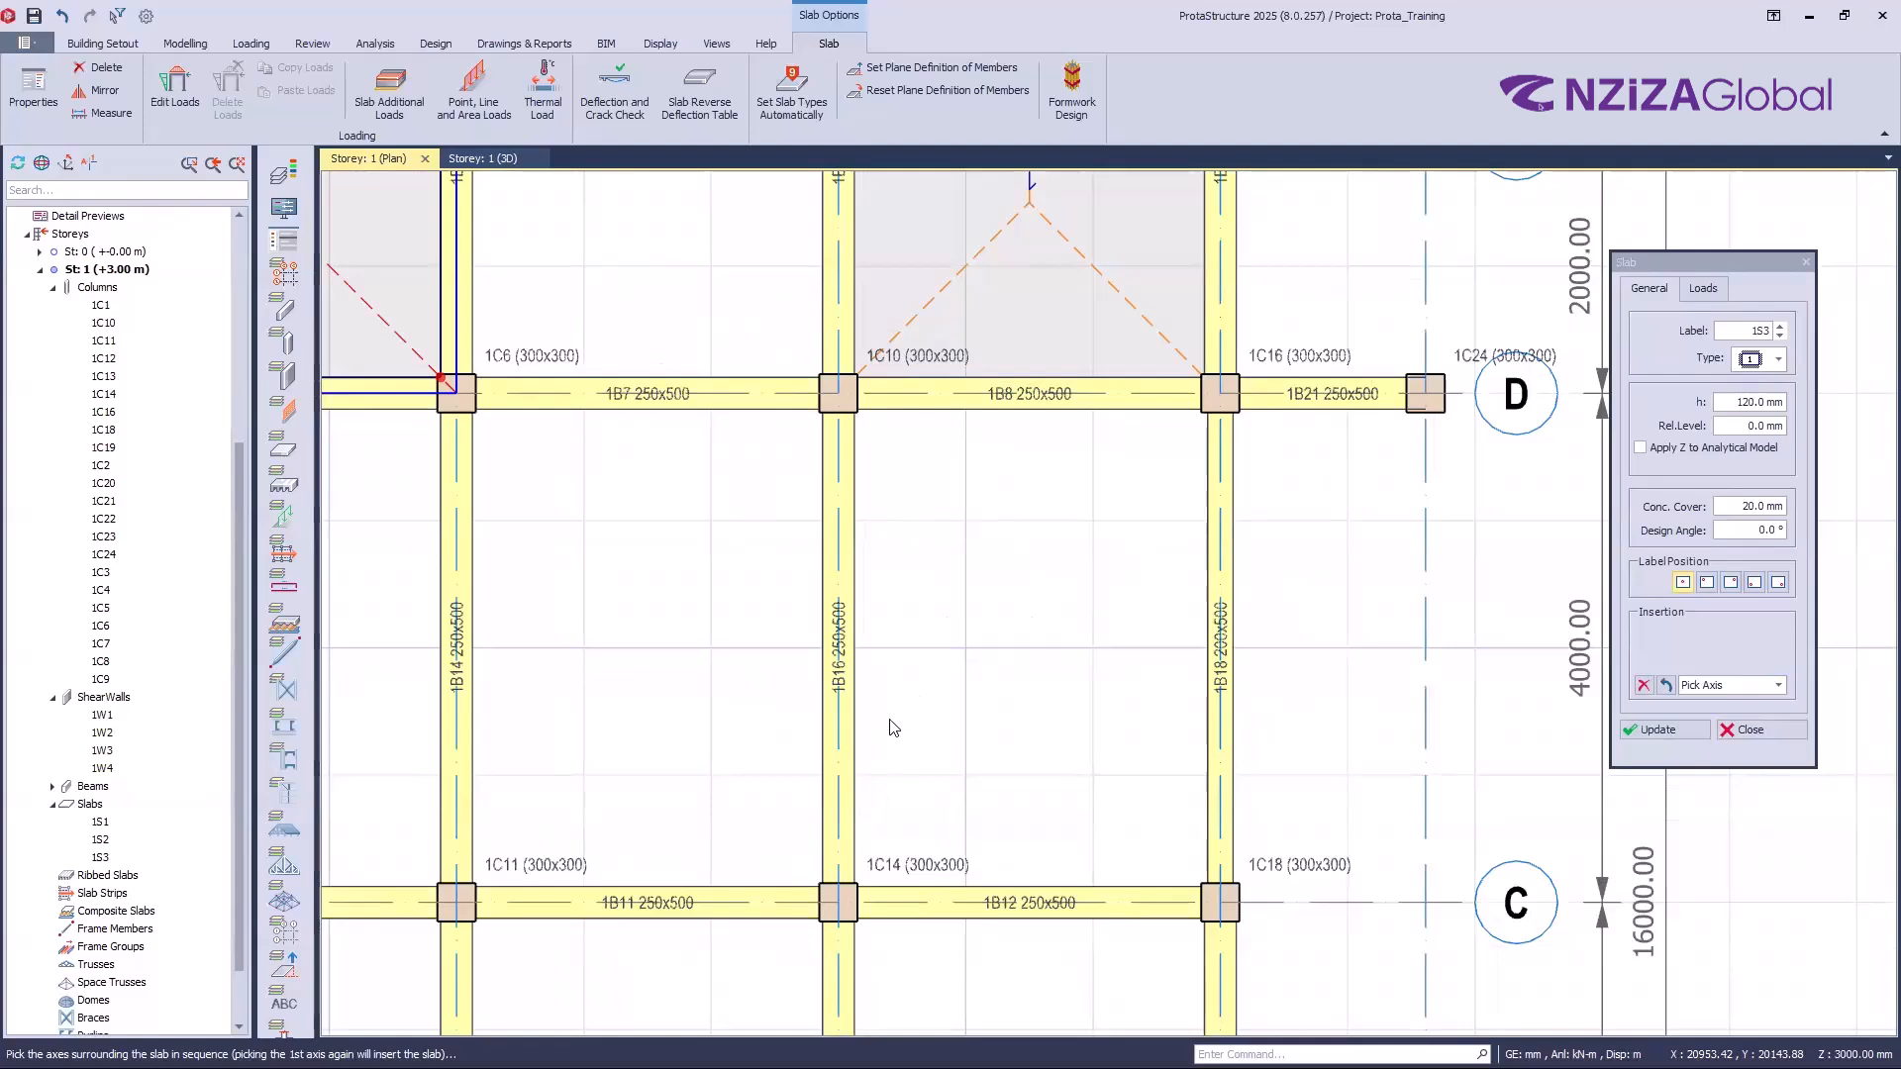
{"action": "scroll", "coordinate": [887, 718], "scroll_direction": "down", "scroll_amount": 5}
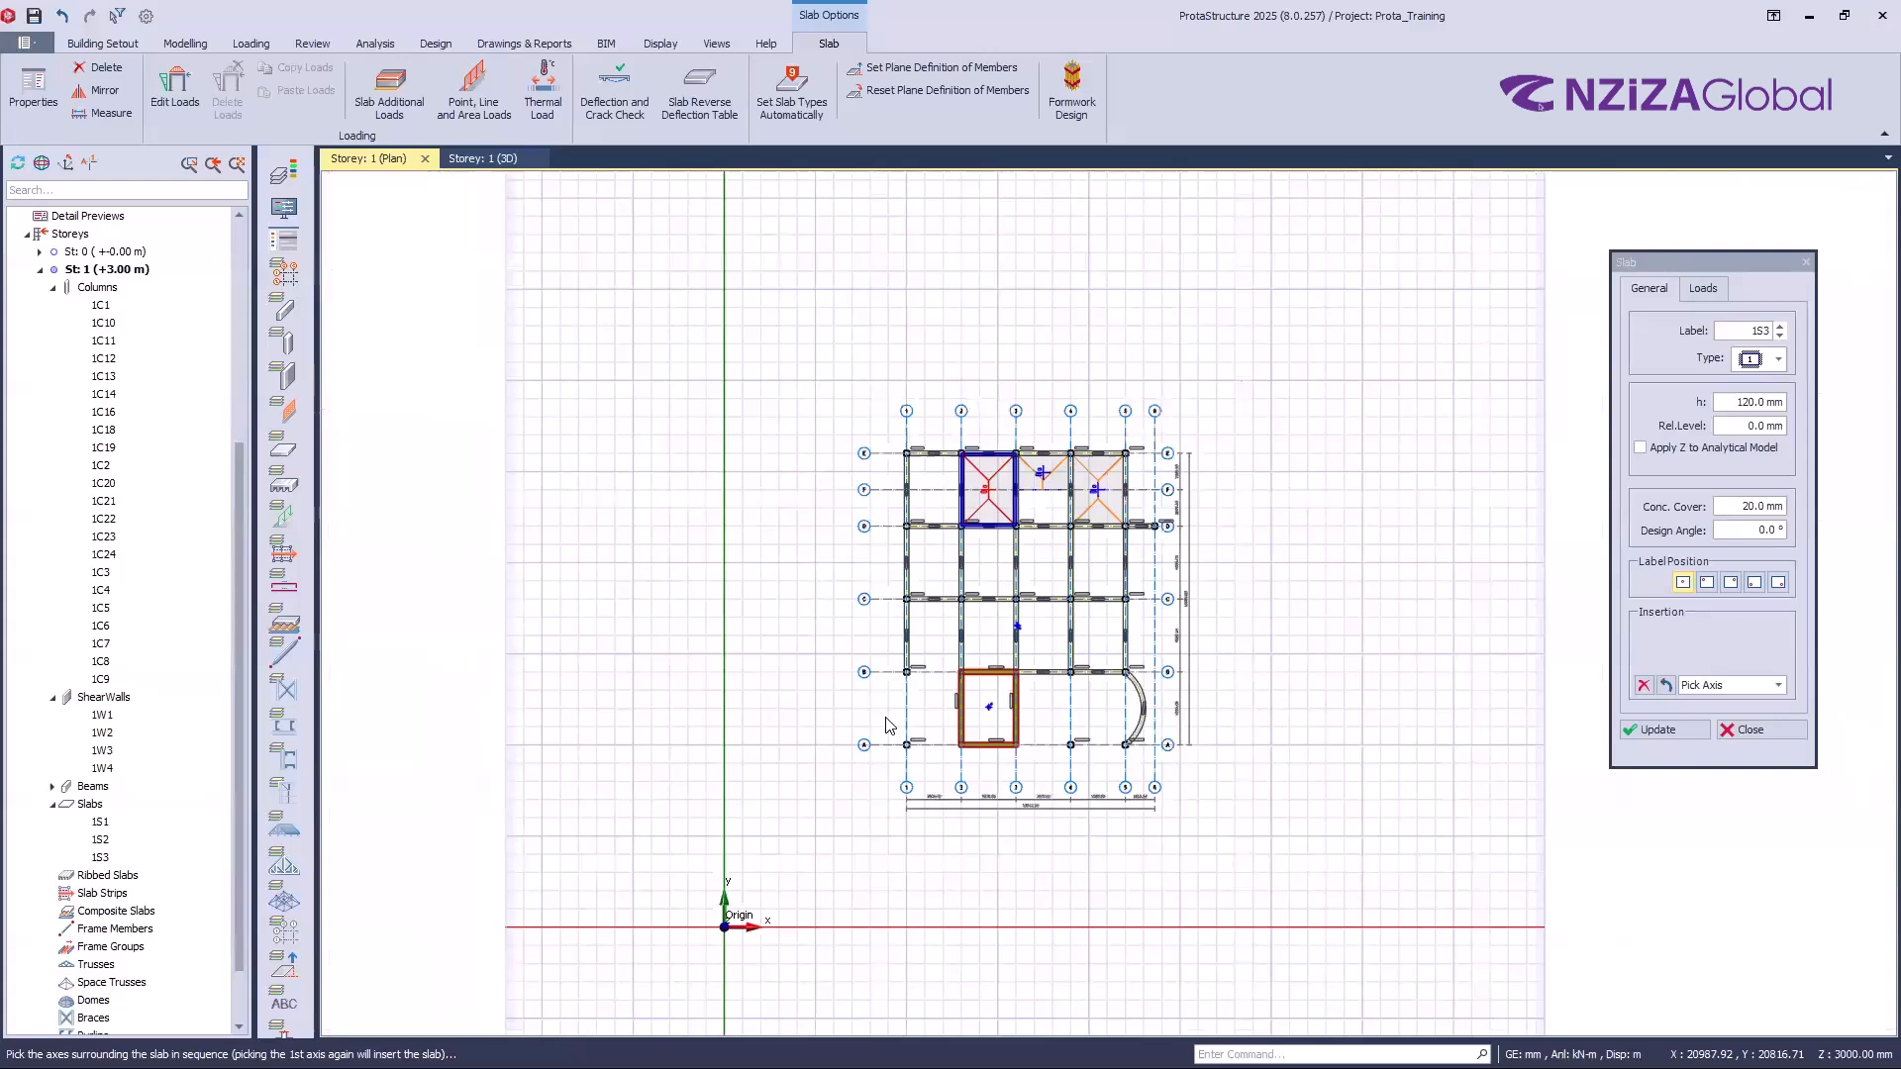
{"action": "scroll", "coordinate": [886, 718], "scroll_direction": "up", "scroll_amount": 4}
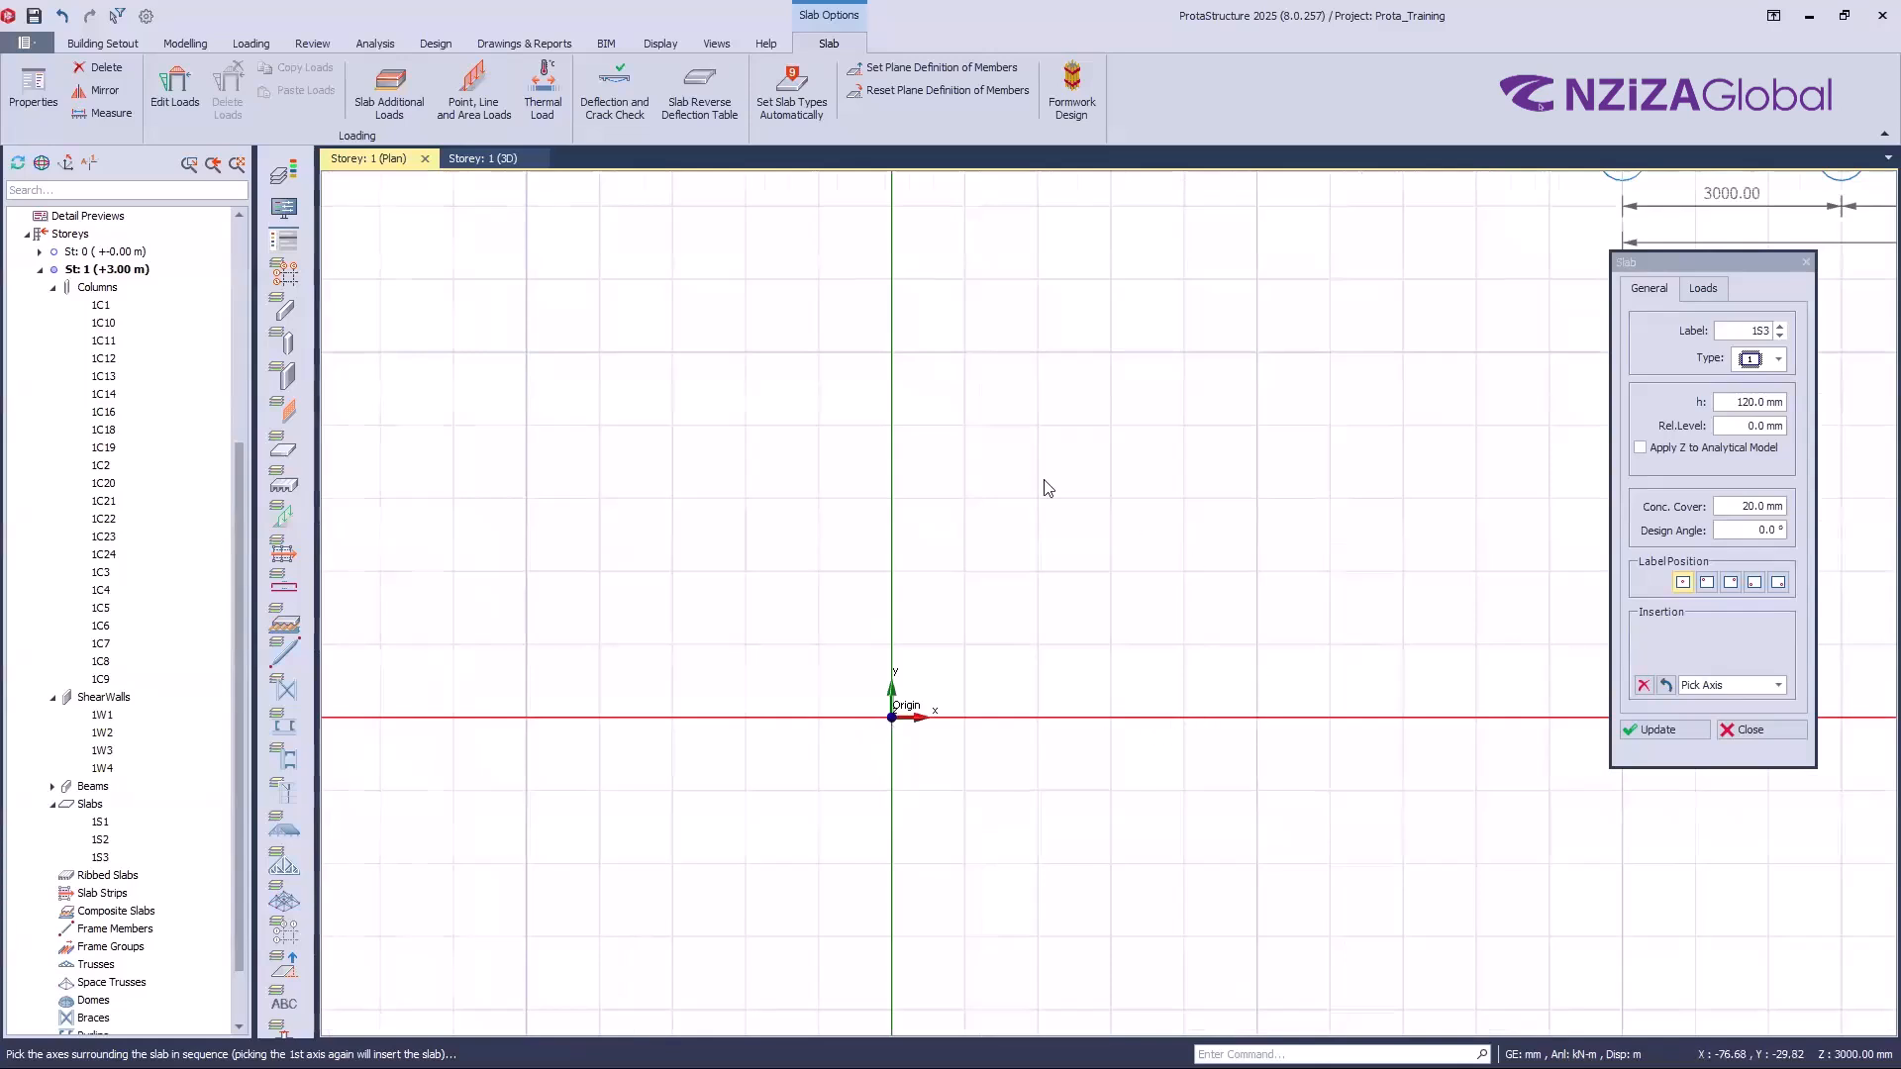
Step: Pick axis C as the first boundary of a slab in the bay between axes 4 and 5 and axes C and D
{"action": "scroll", "coordinate": [1044, 488], "scroll_direction": "down", "scroll_amount": 4}
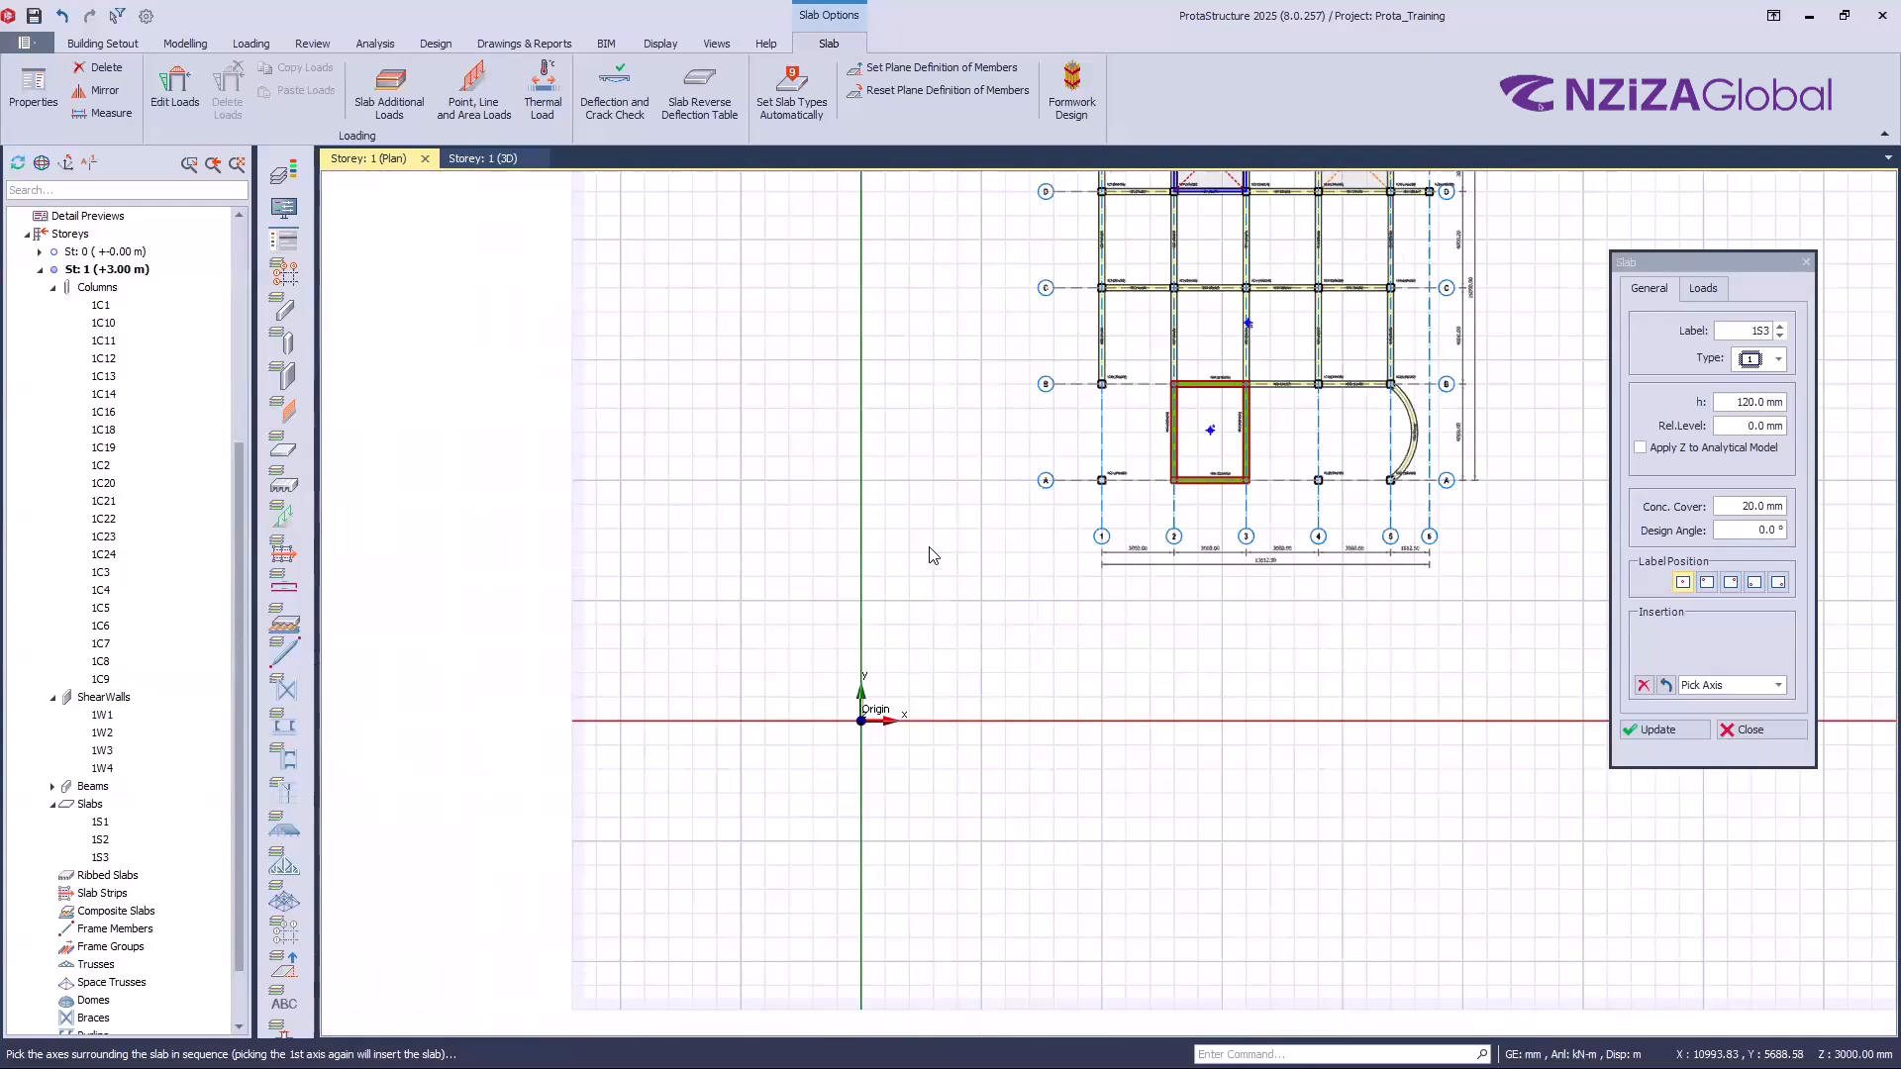
{"action": "scroll", "coordinate": [973, 569], "scroll_direction": "down", "scroll_amount": 4}
{"action": "scroll", "coordinate": [975, 578], "scroll_direction": "up", "scroll_amount": 5}
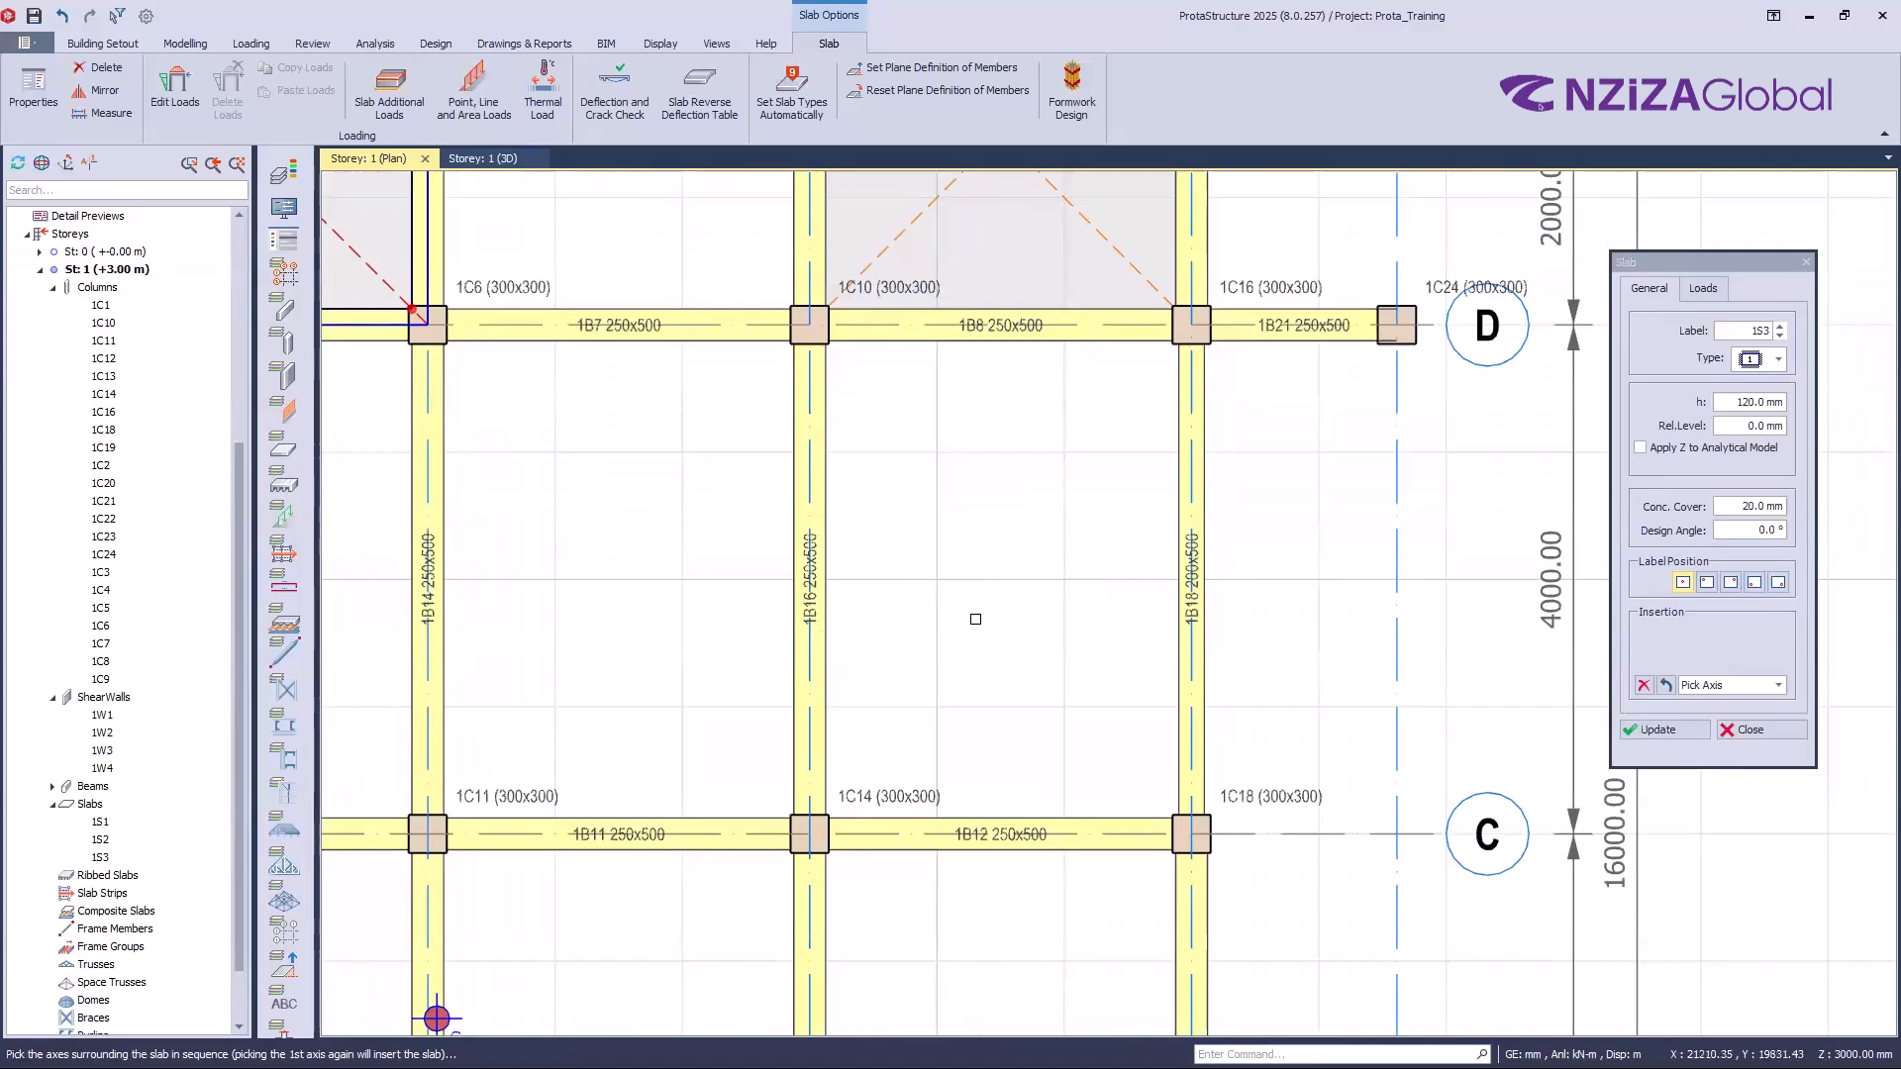
{"action": "scroll", "coordinate": [957, 621], "scroll_direction": "down", "scroll_amount": 1}
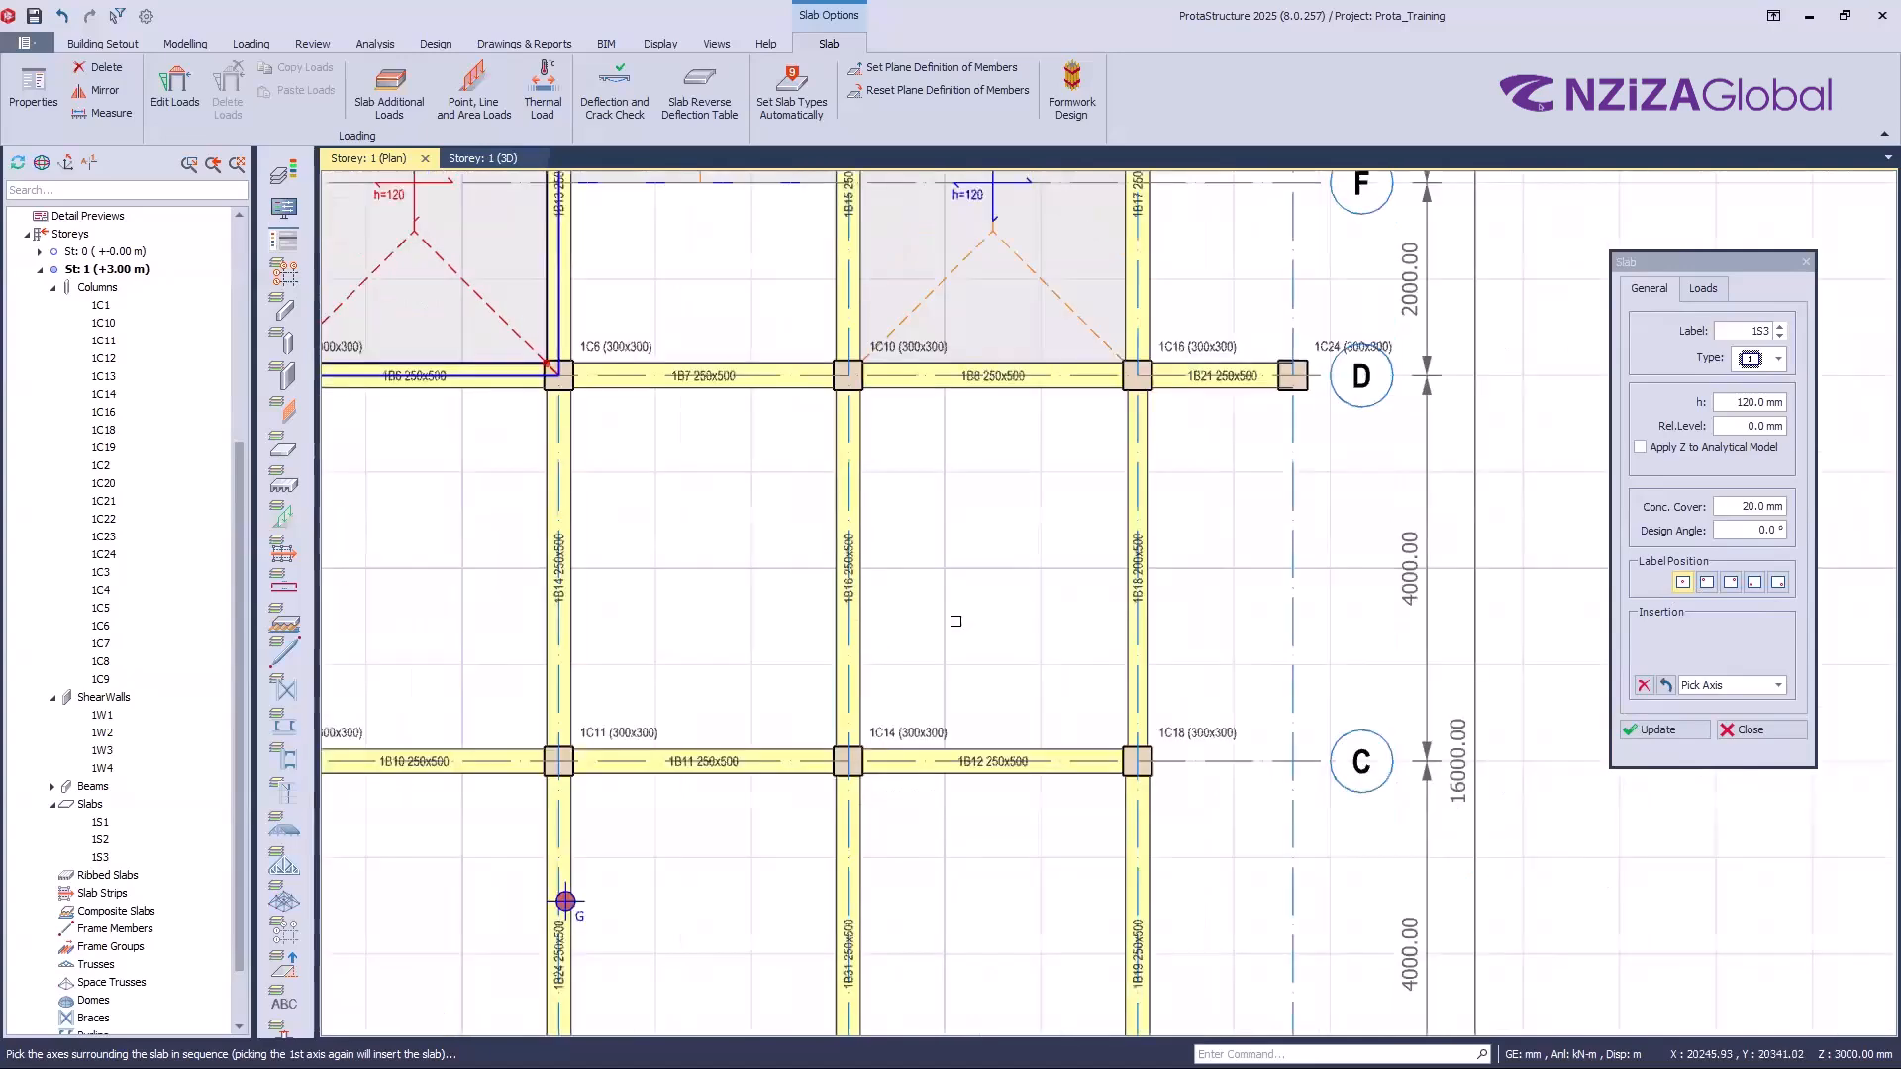
{"action": "scroll", "coordinate": [955, 621], "scroll_direction": "up", "scroll_amount": 1}
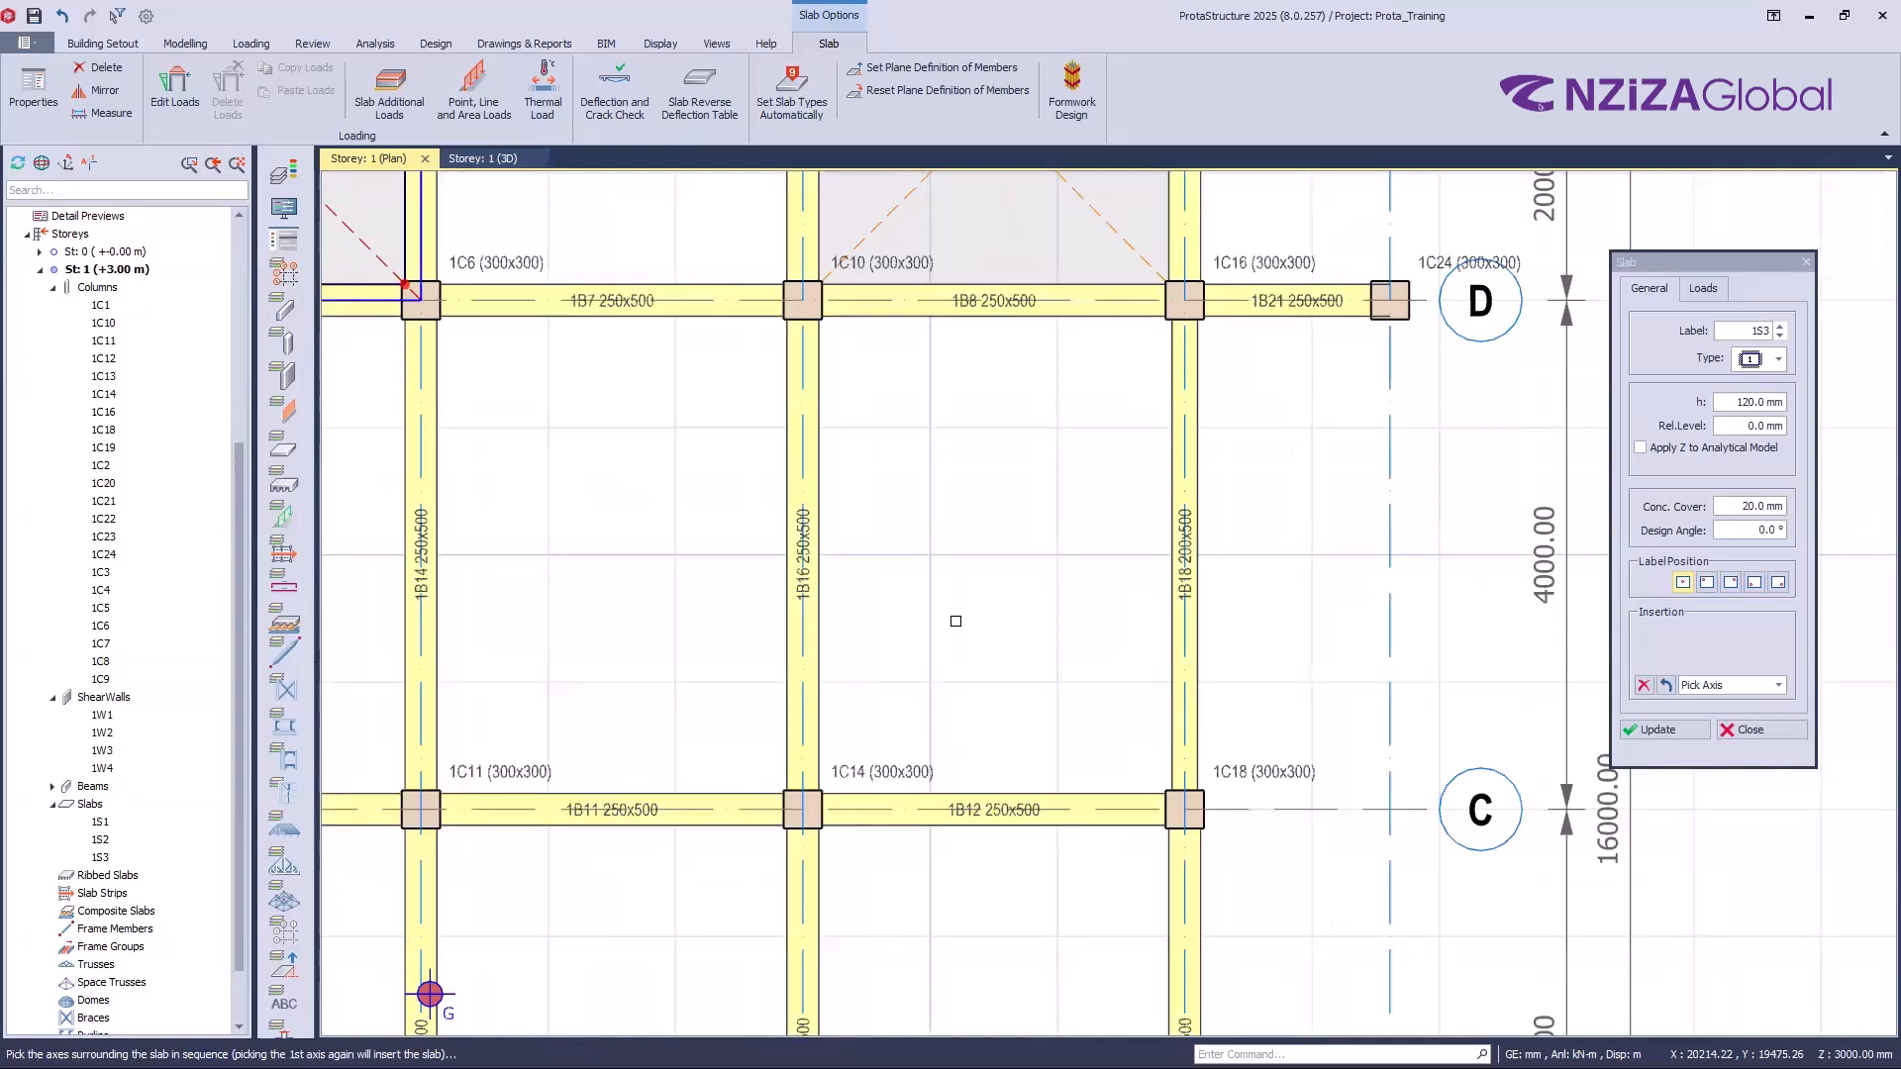
{"action": "left_click", "coordinate": [802, 628]}
{"action": "scroll", "coordinate": [876, 752], "scroll_direction": "up", "scroll_amount": 2}
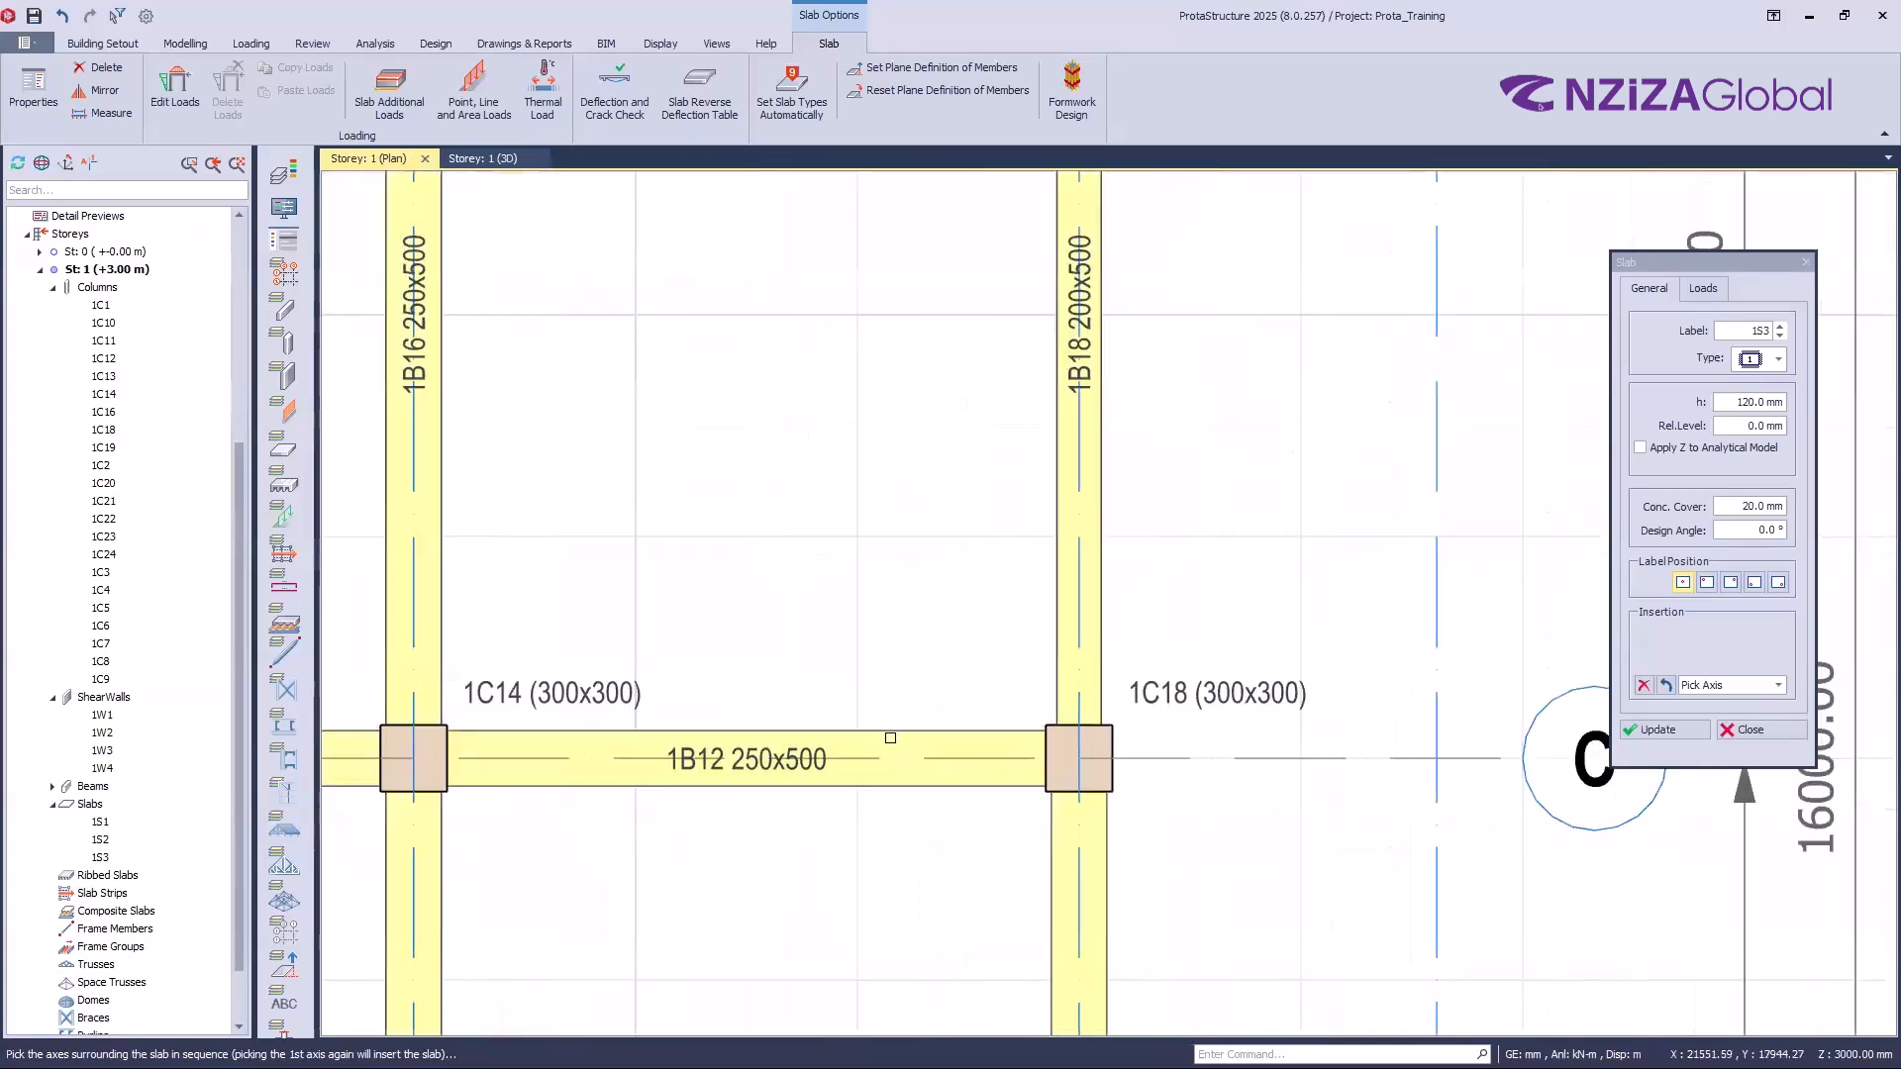
{"action": "scroll", "coordinate": [890, 737], "scroll_direction": "up", "scroll_amount": 3}
{"action": "left_click", "coordinate": [890, 738]}
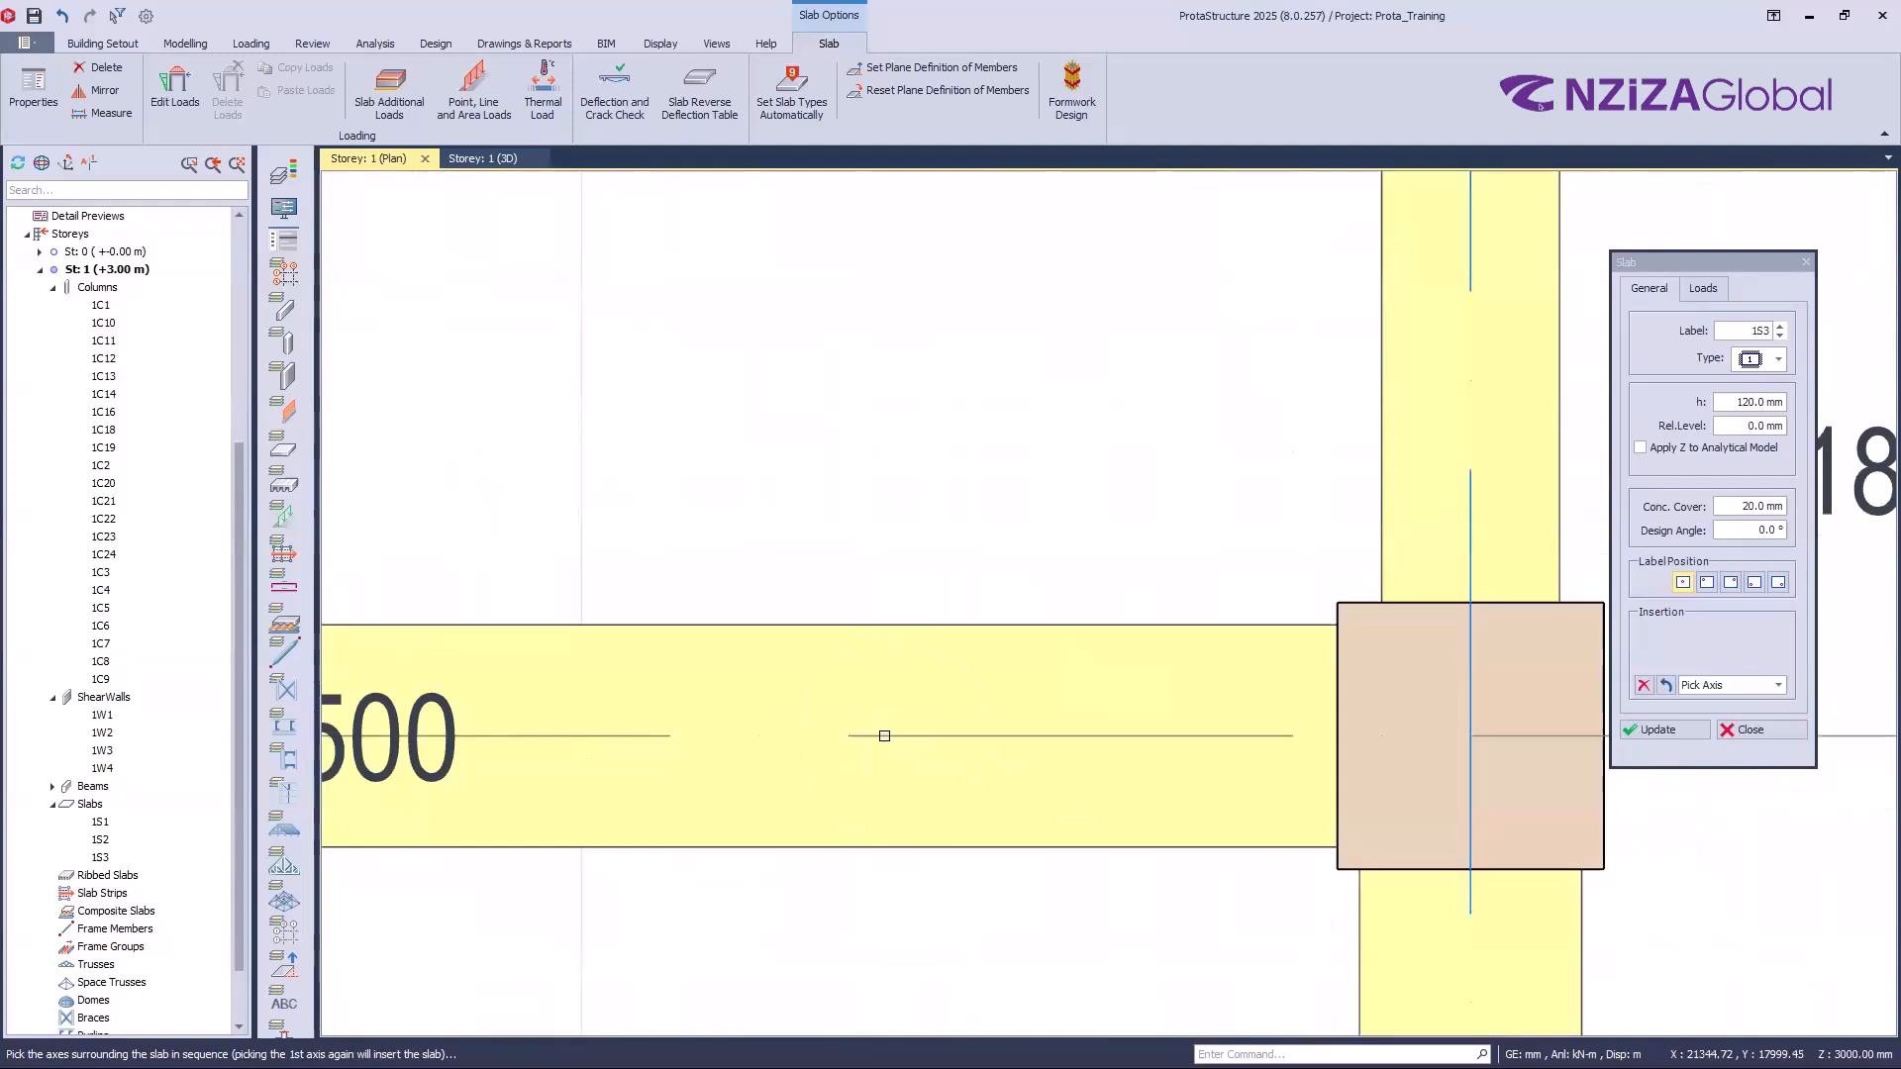
{"action": "left_click", "coordinate": [884, 736]}
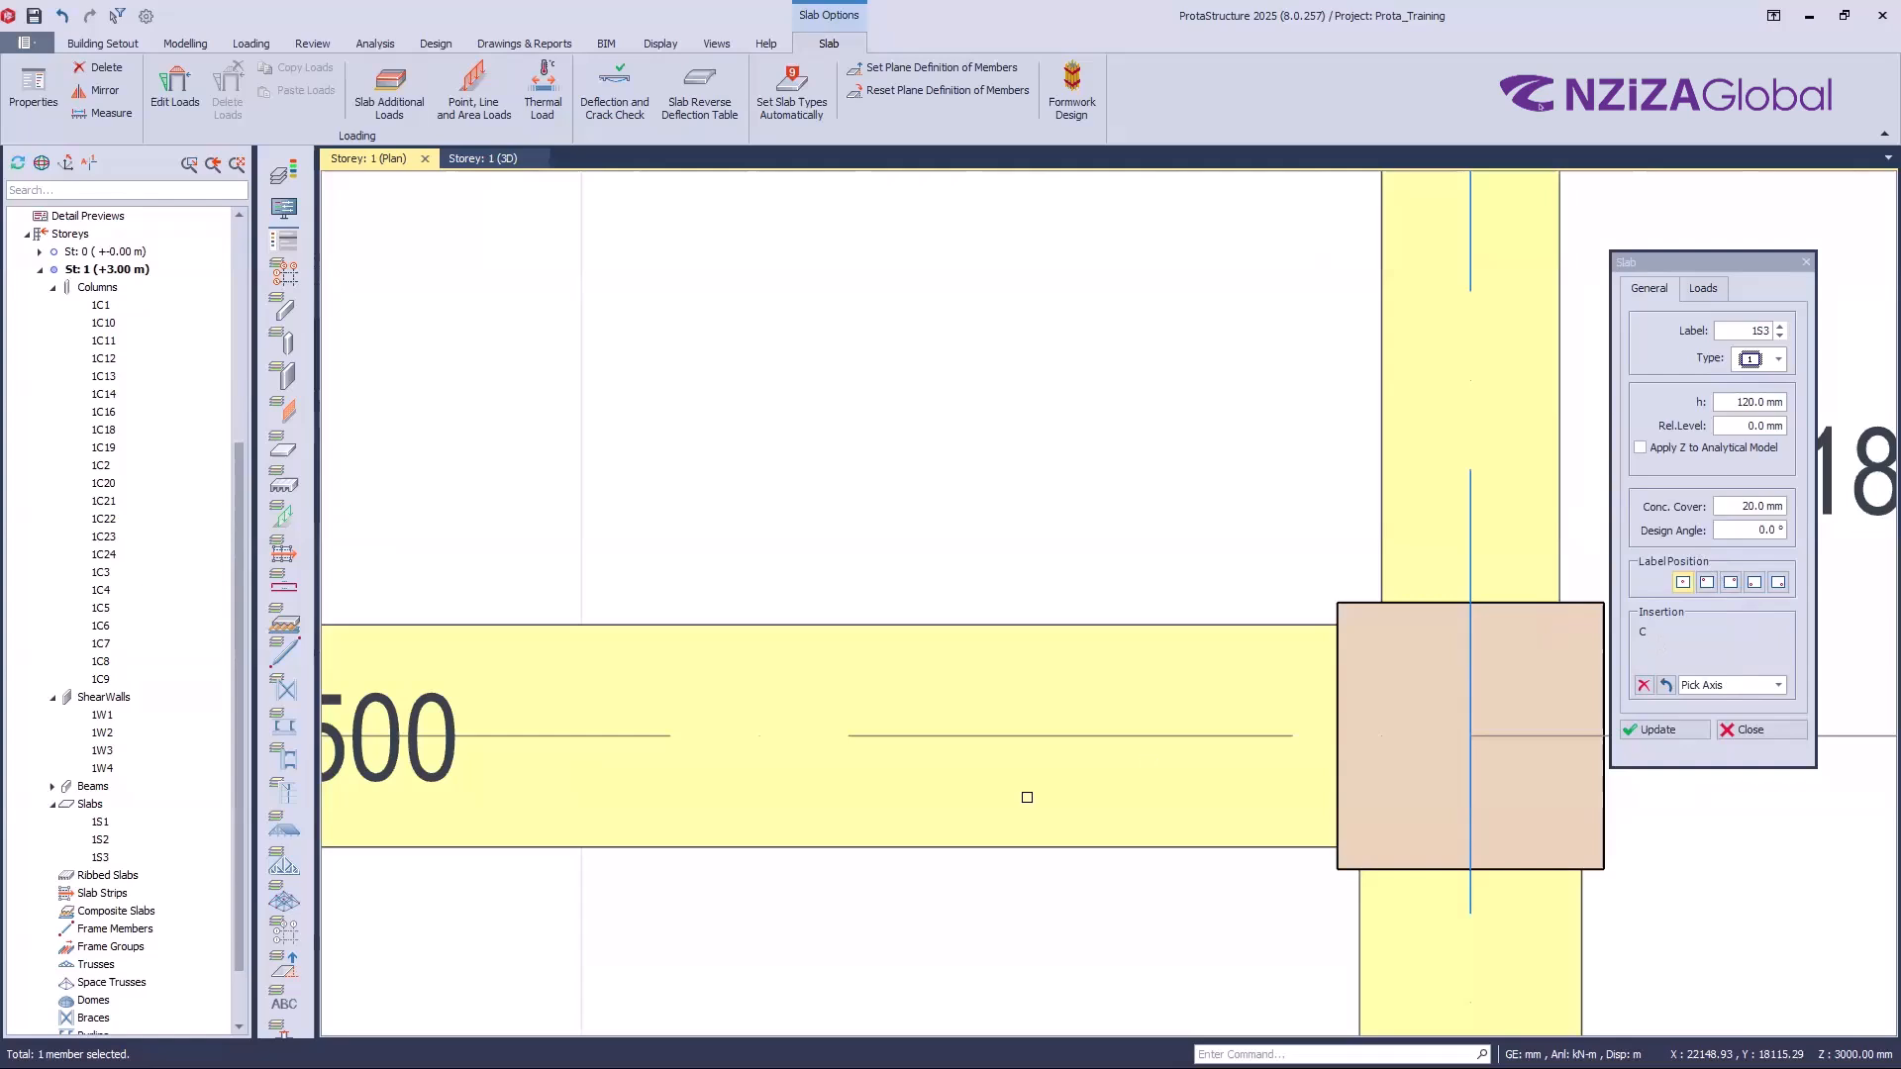
Step: Add axis 5 as the second boundary axis of the slab
{"action": "scroll", "coordinate": [1505, 780], "scroll_direction": "down", "scroll_amount": 3}
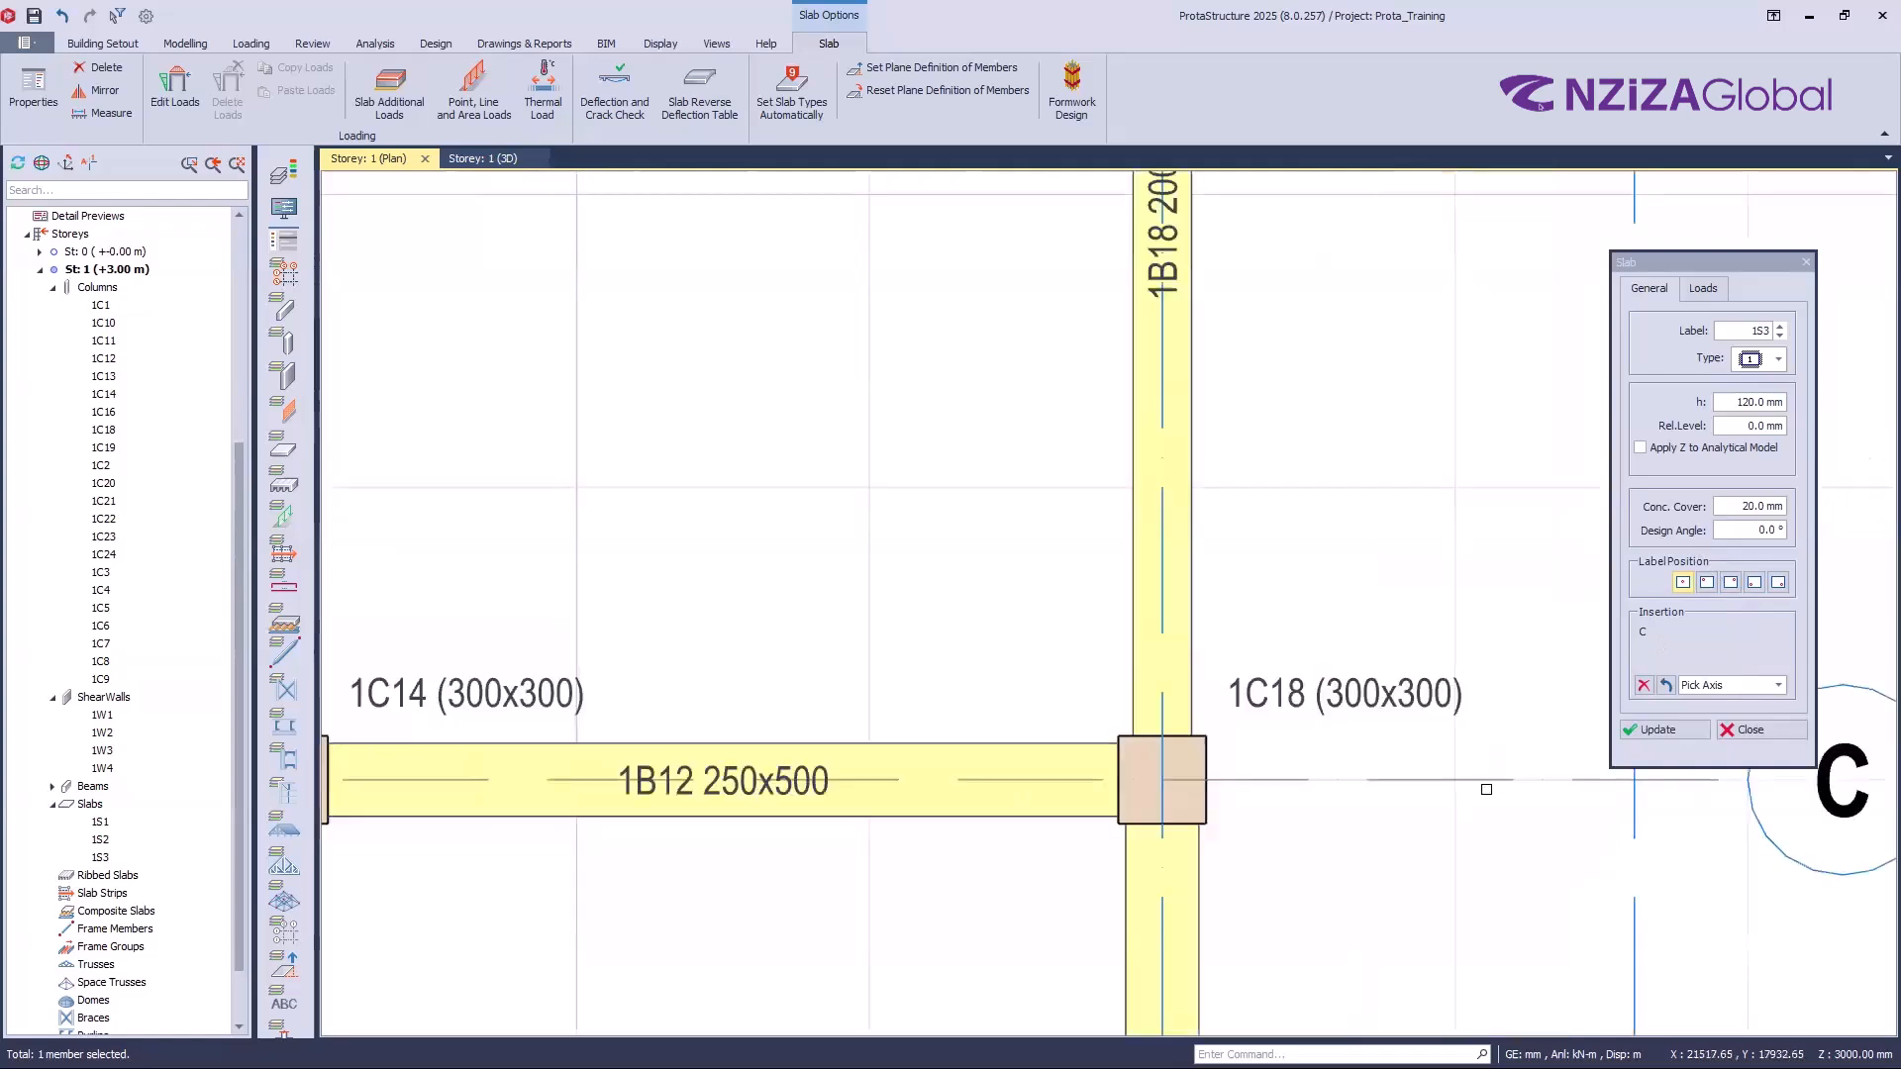
{"action": "scroll", "coordinate": [1139, 779], "scroll_direction": "down", "scroll_amount": 2}
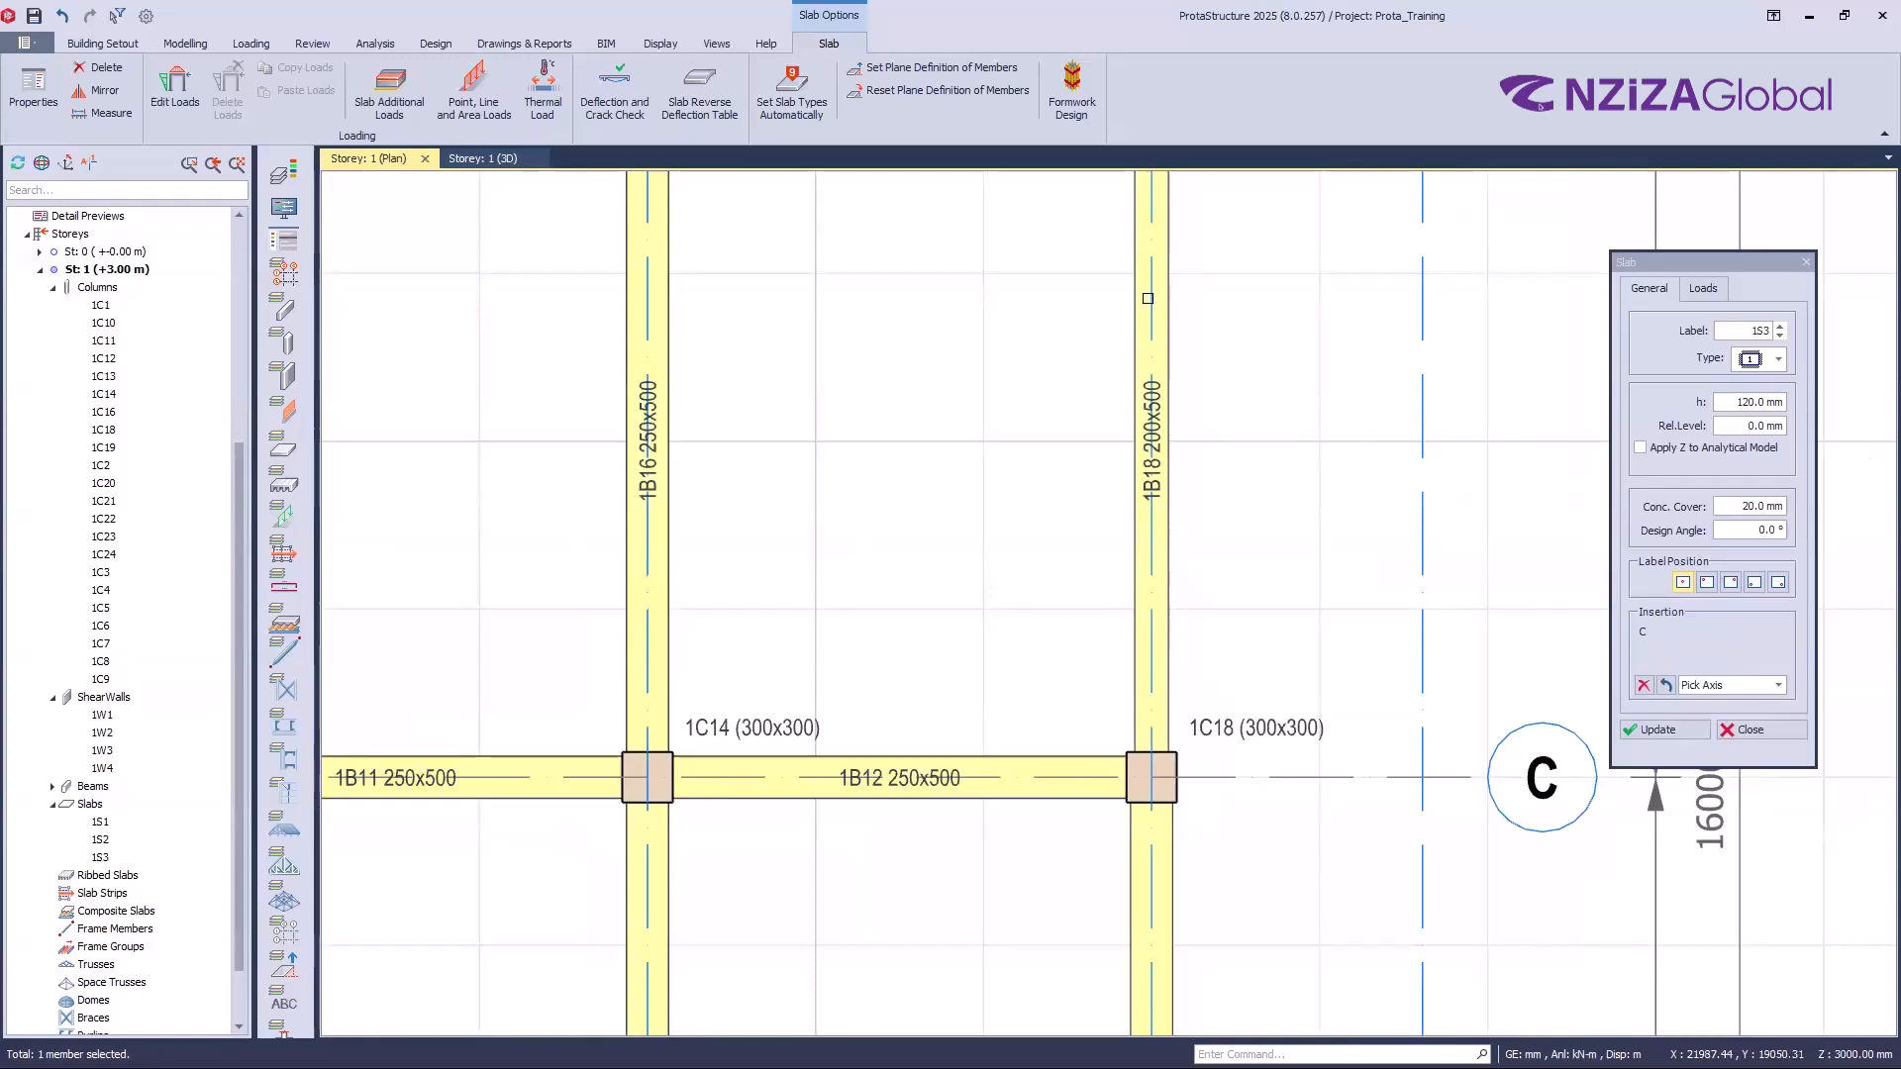
{"action": "scroll", "coordinate": [1146, 613], "scroll_direction": "down", "scroll_amount": 3}
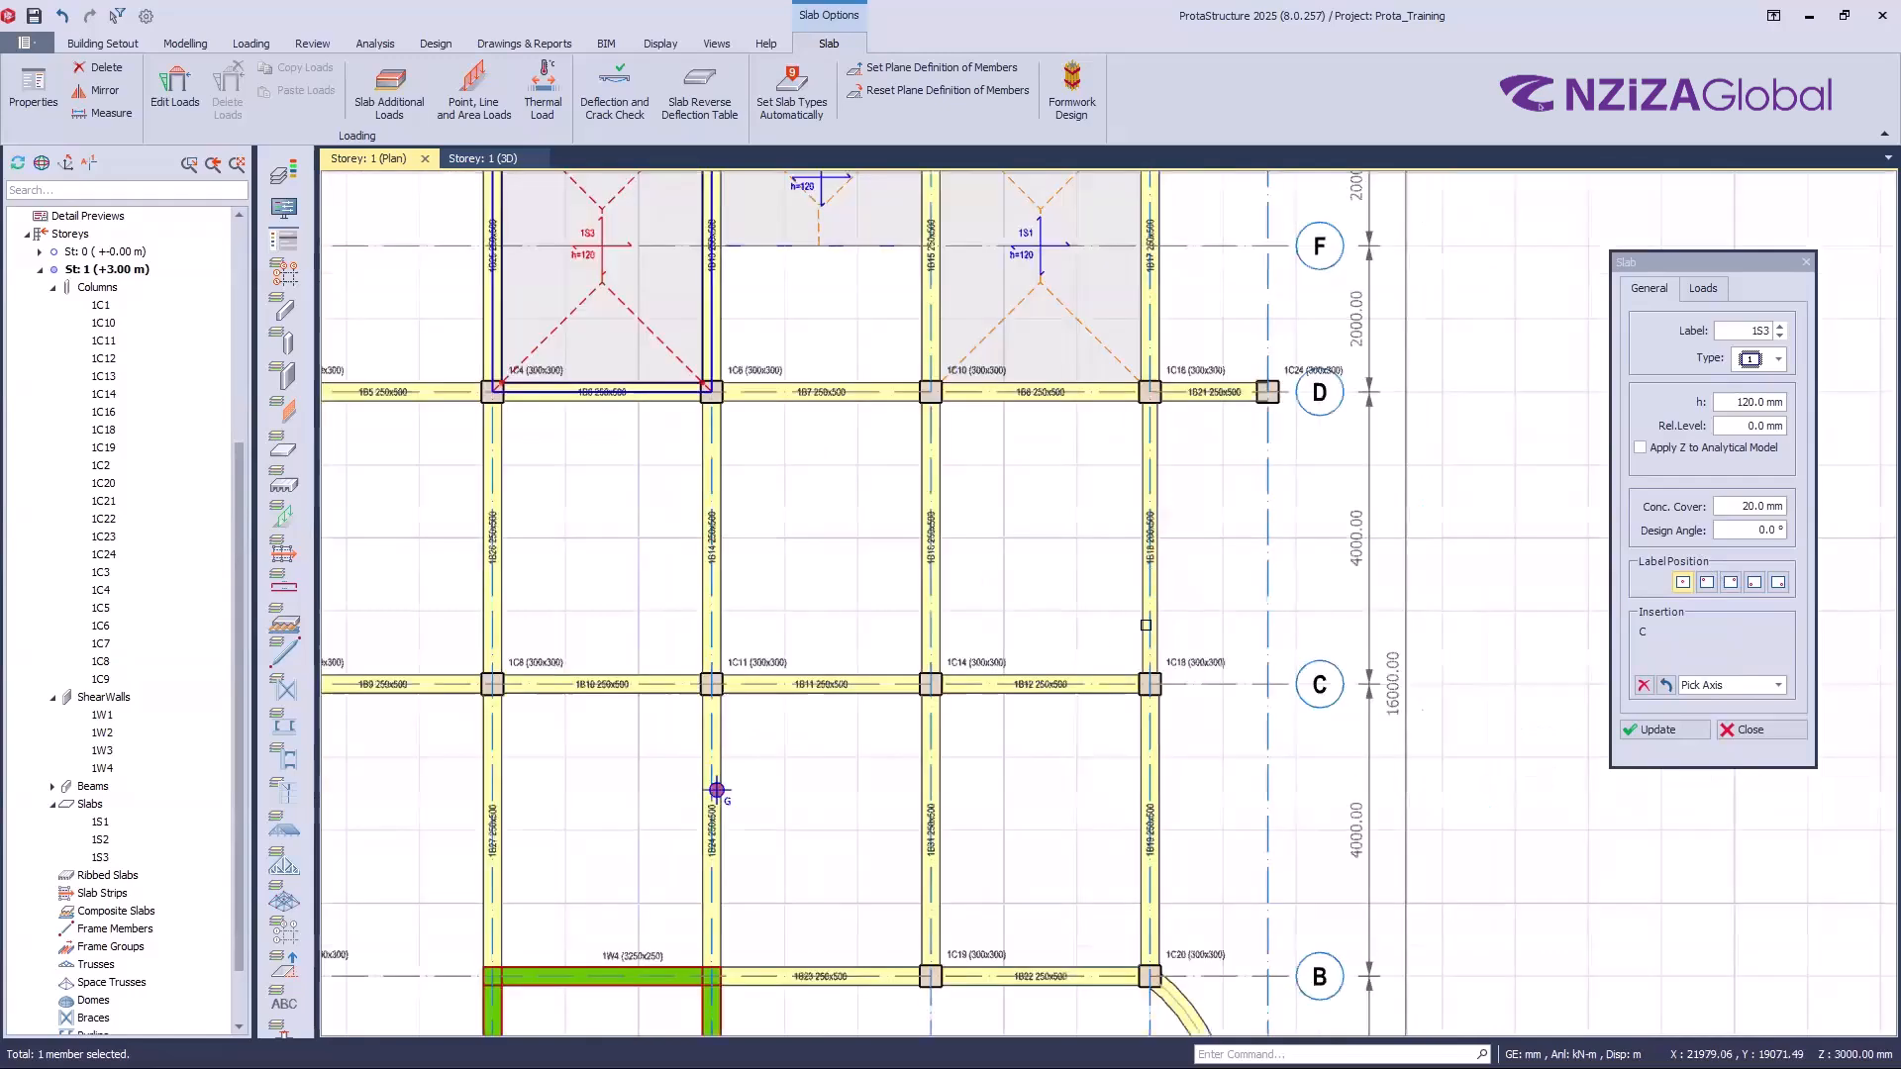
{"action": "middle_click_drag", "start_coordinate": [1176, 581], "coordinate": [1194, 585]}
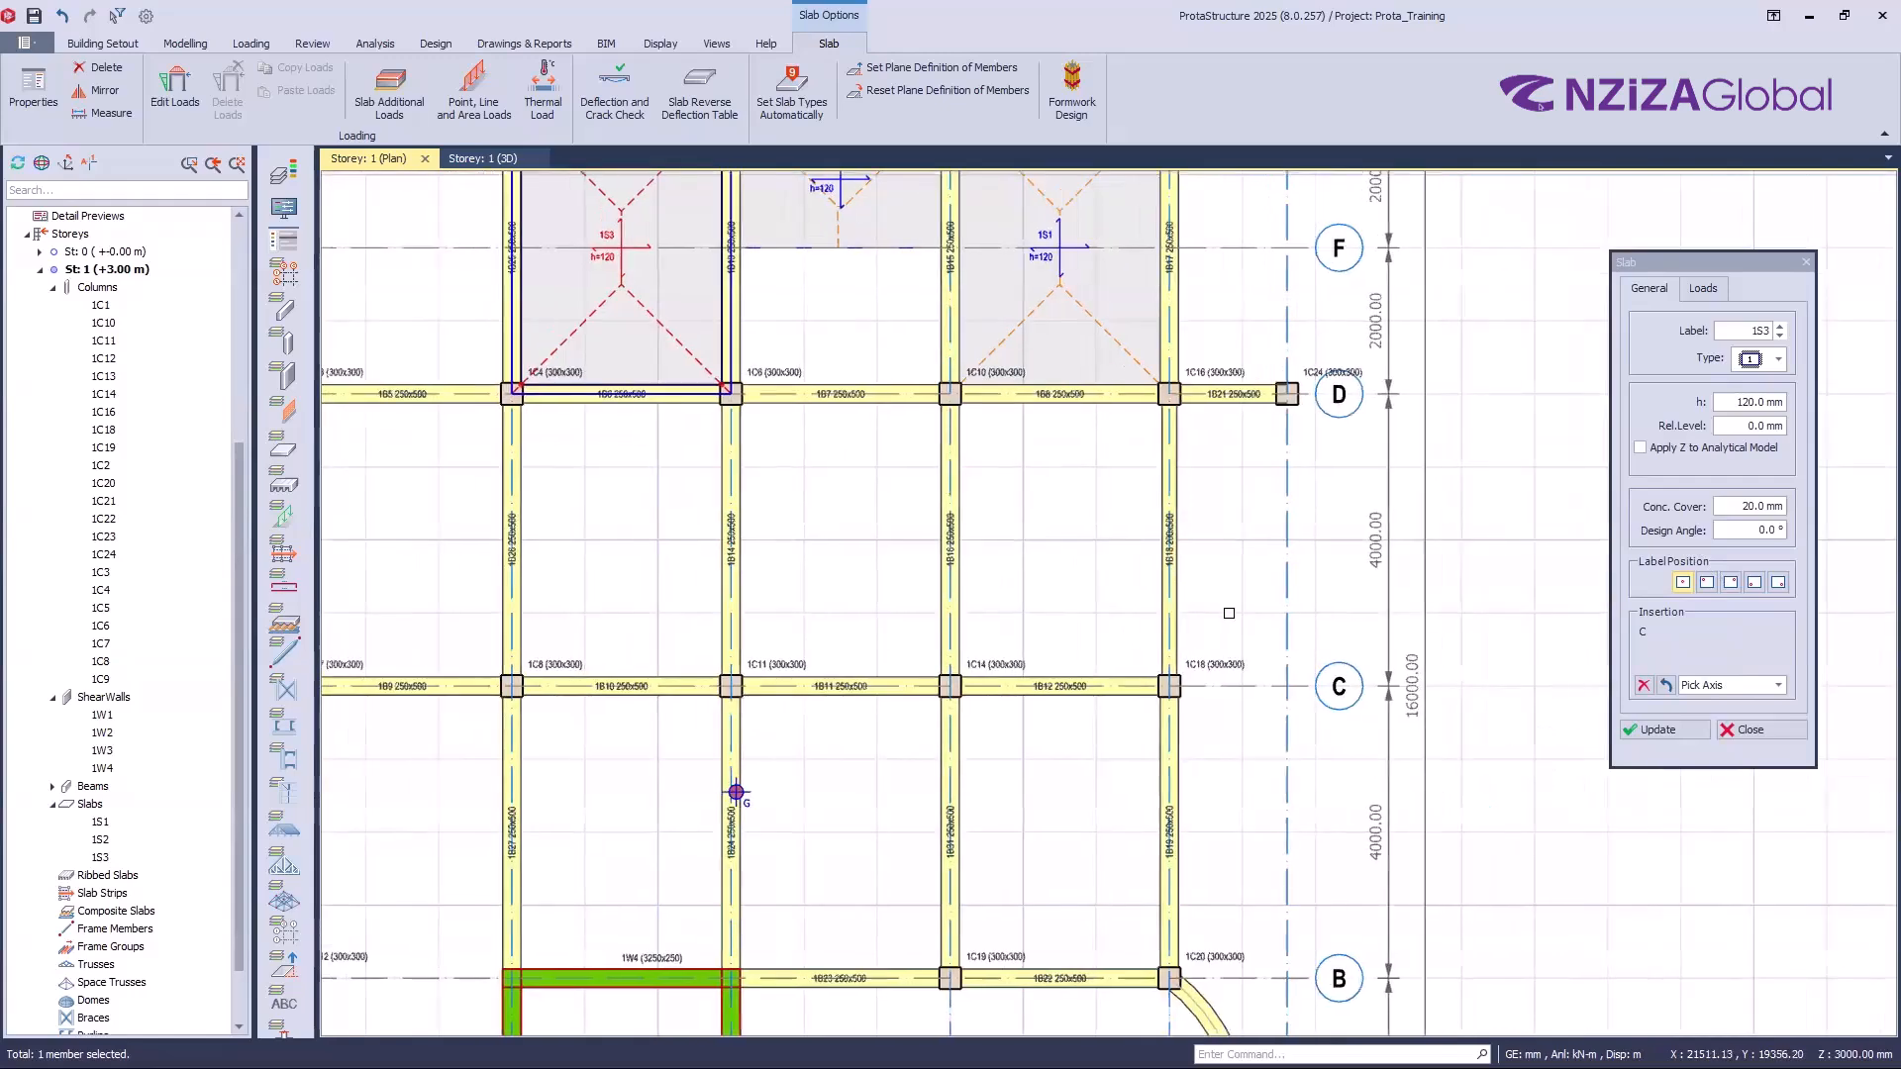
{"action": "scroll", "coordinate": [1229, 613], "scroll_direction": "up", "scroll_amount": 5}
{"action": "left_click", "coordinate": [1229, 613]}
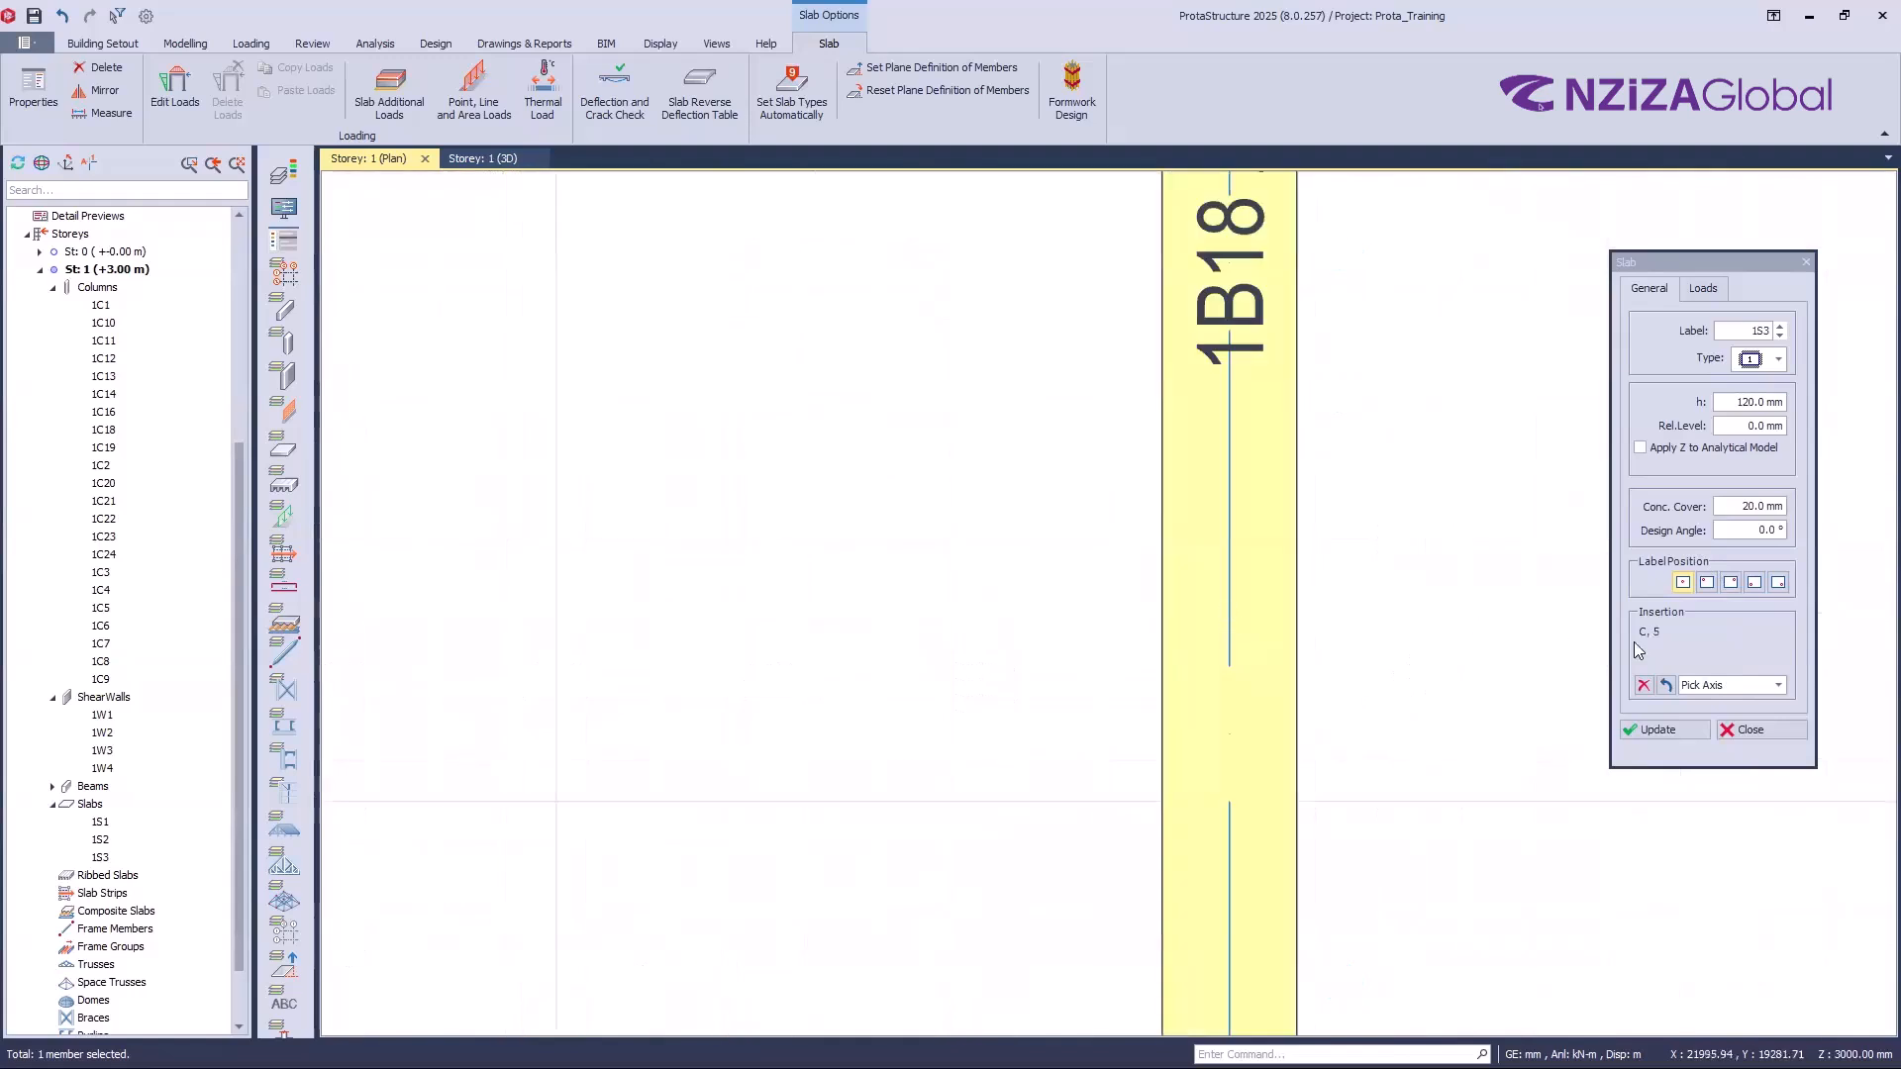
{"action": "key", "text": "ctrl"}
Step: Add axis D as the third boundary axis of the slab
{"action": "scroll", "coordinate": [1203, 564], "scroll_direction": "down", "scroll_amount": 5}
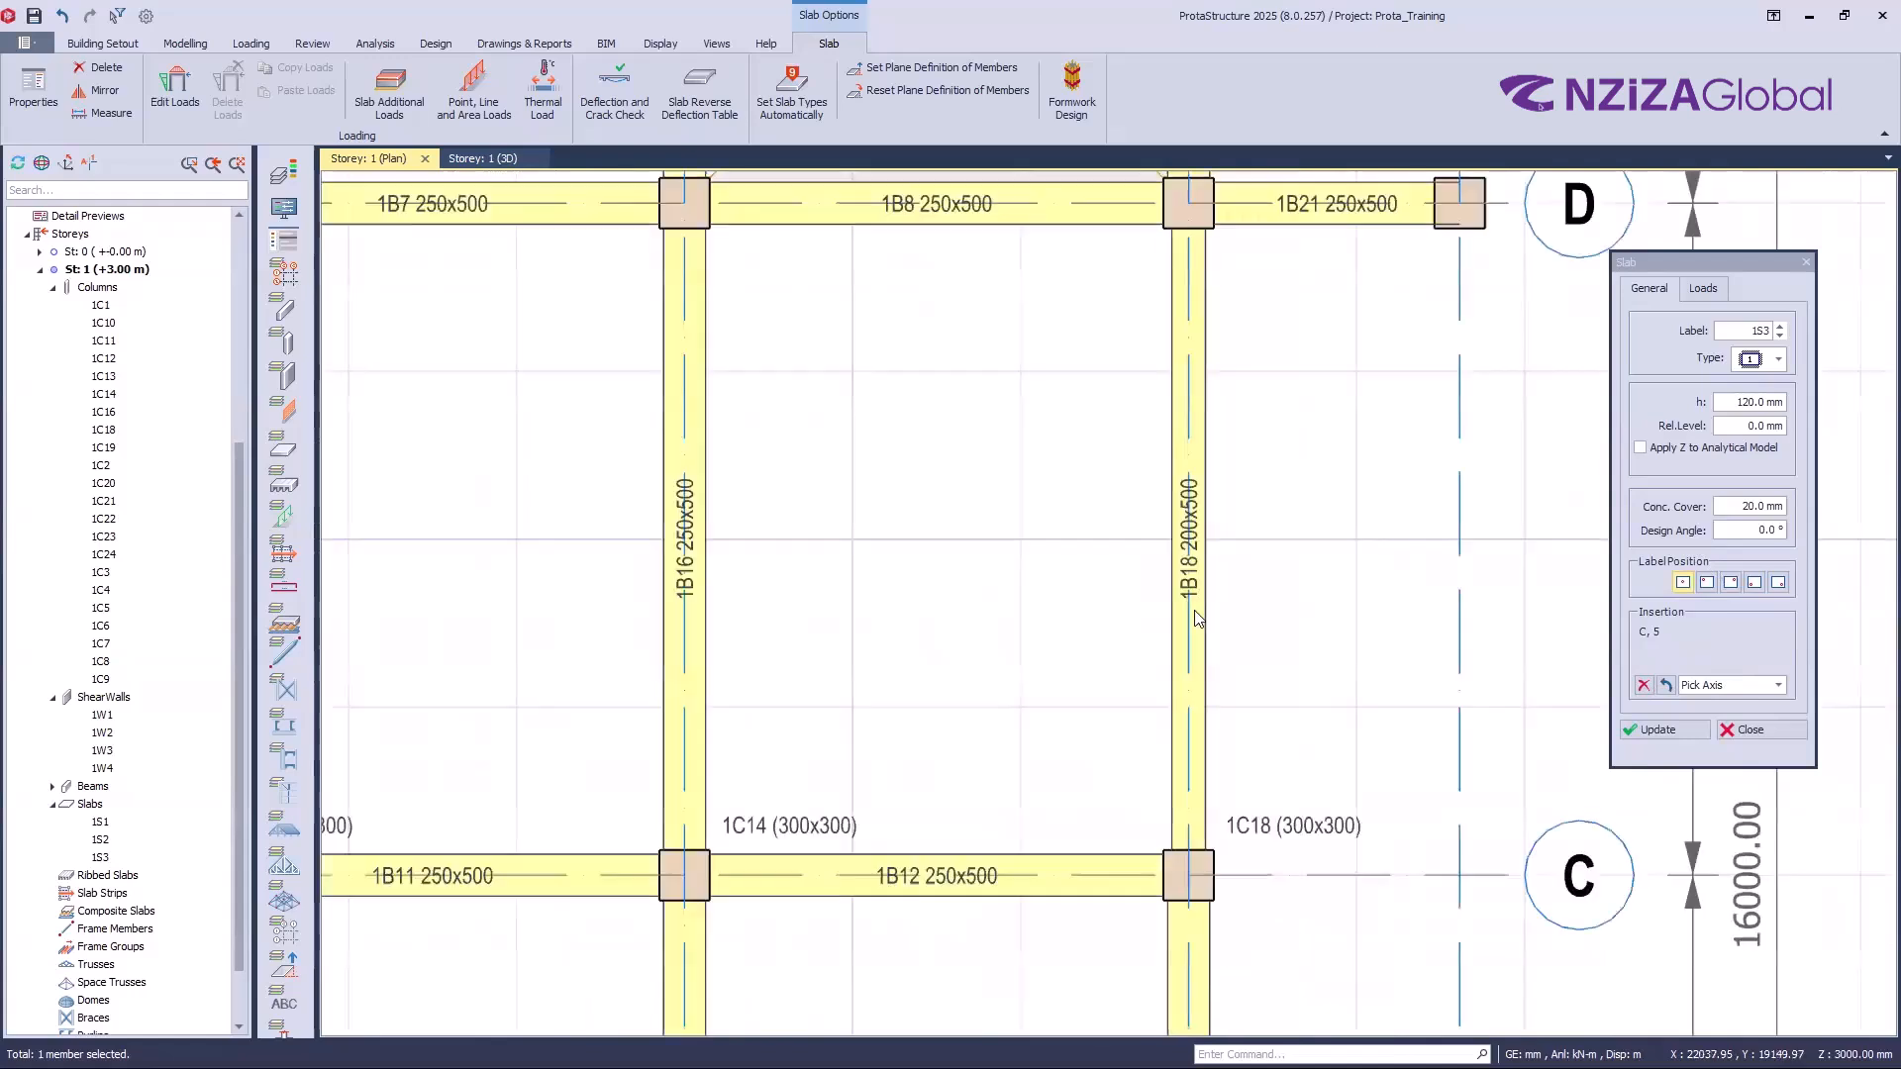
{"action": "scroll", "coordinate": [1235, 550], "scroll_direction": "down", "scroll_amount": 3}
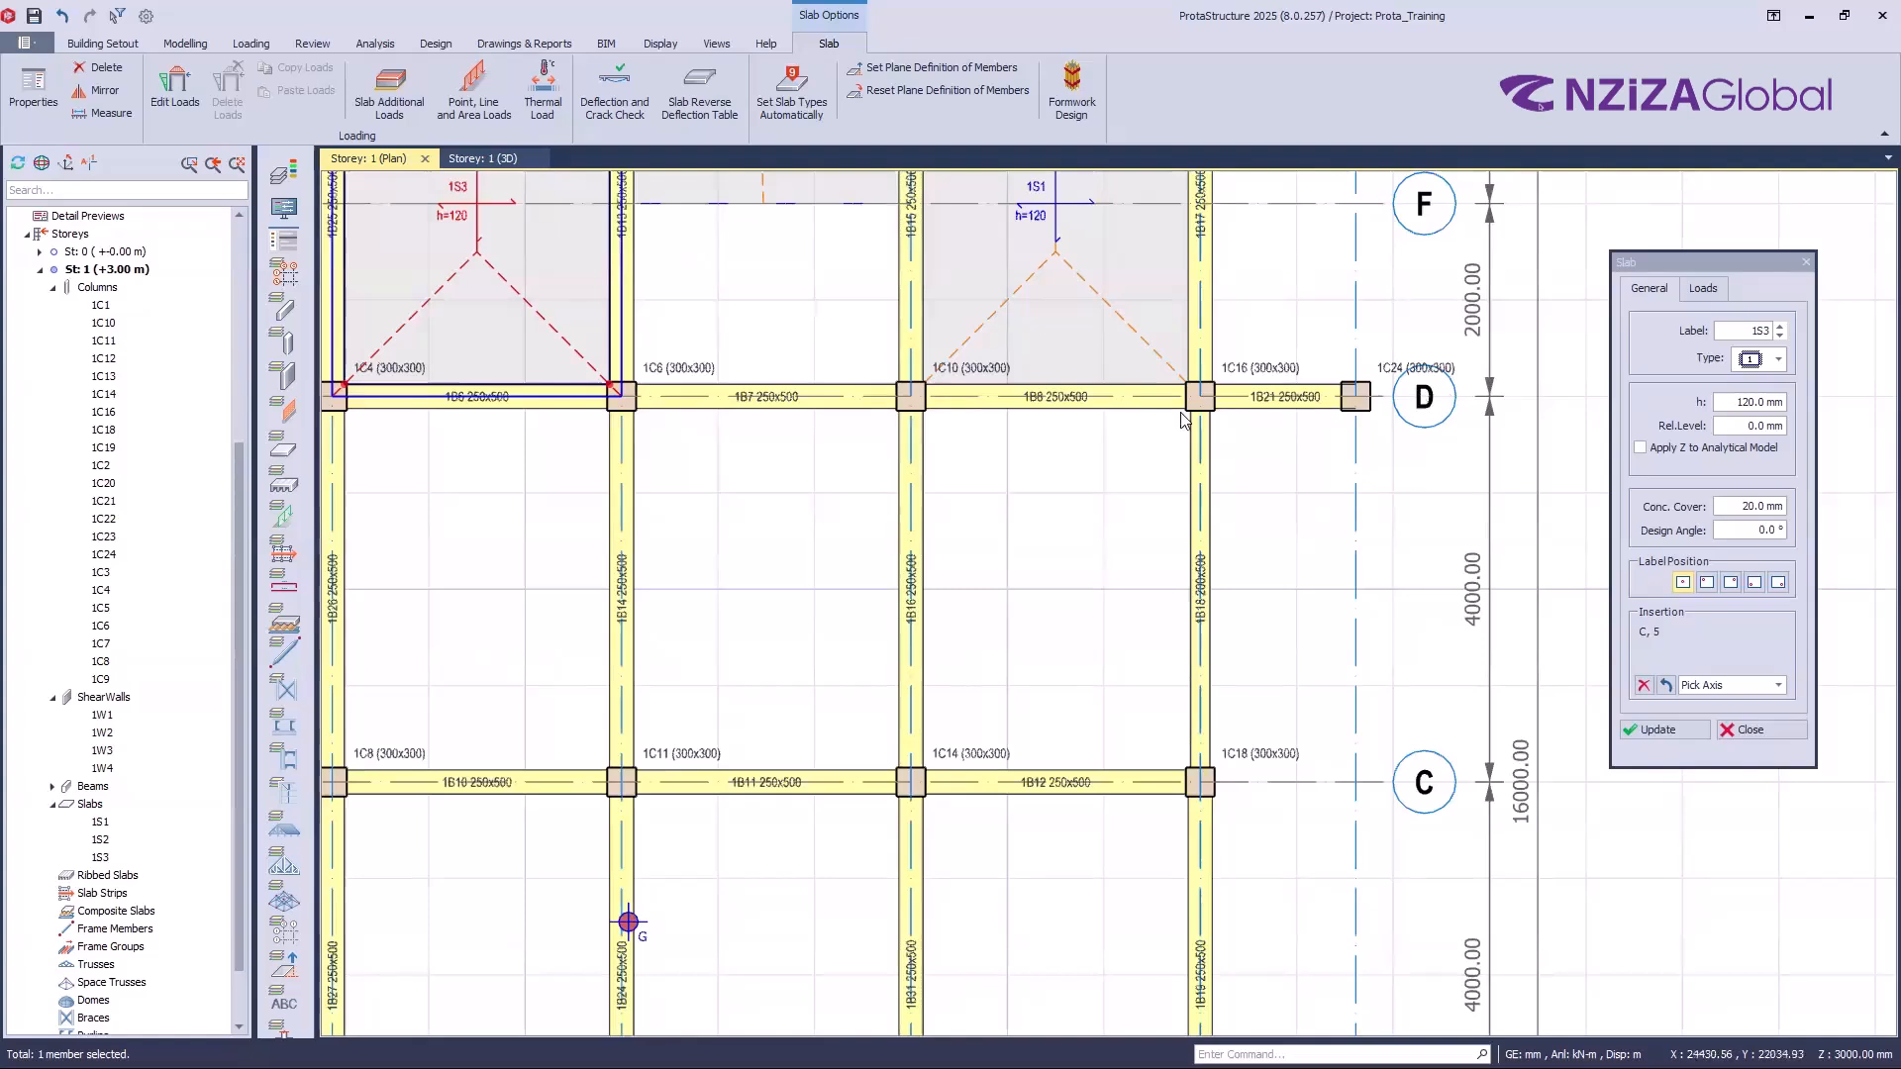
{"action": "scroll", "coordinate": [1126, 376], "scroll_direction": "up", "scroll_amount": 2}
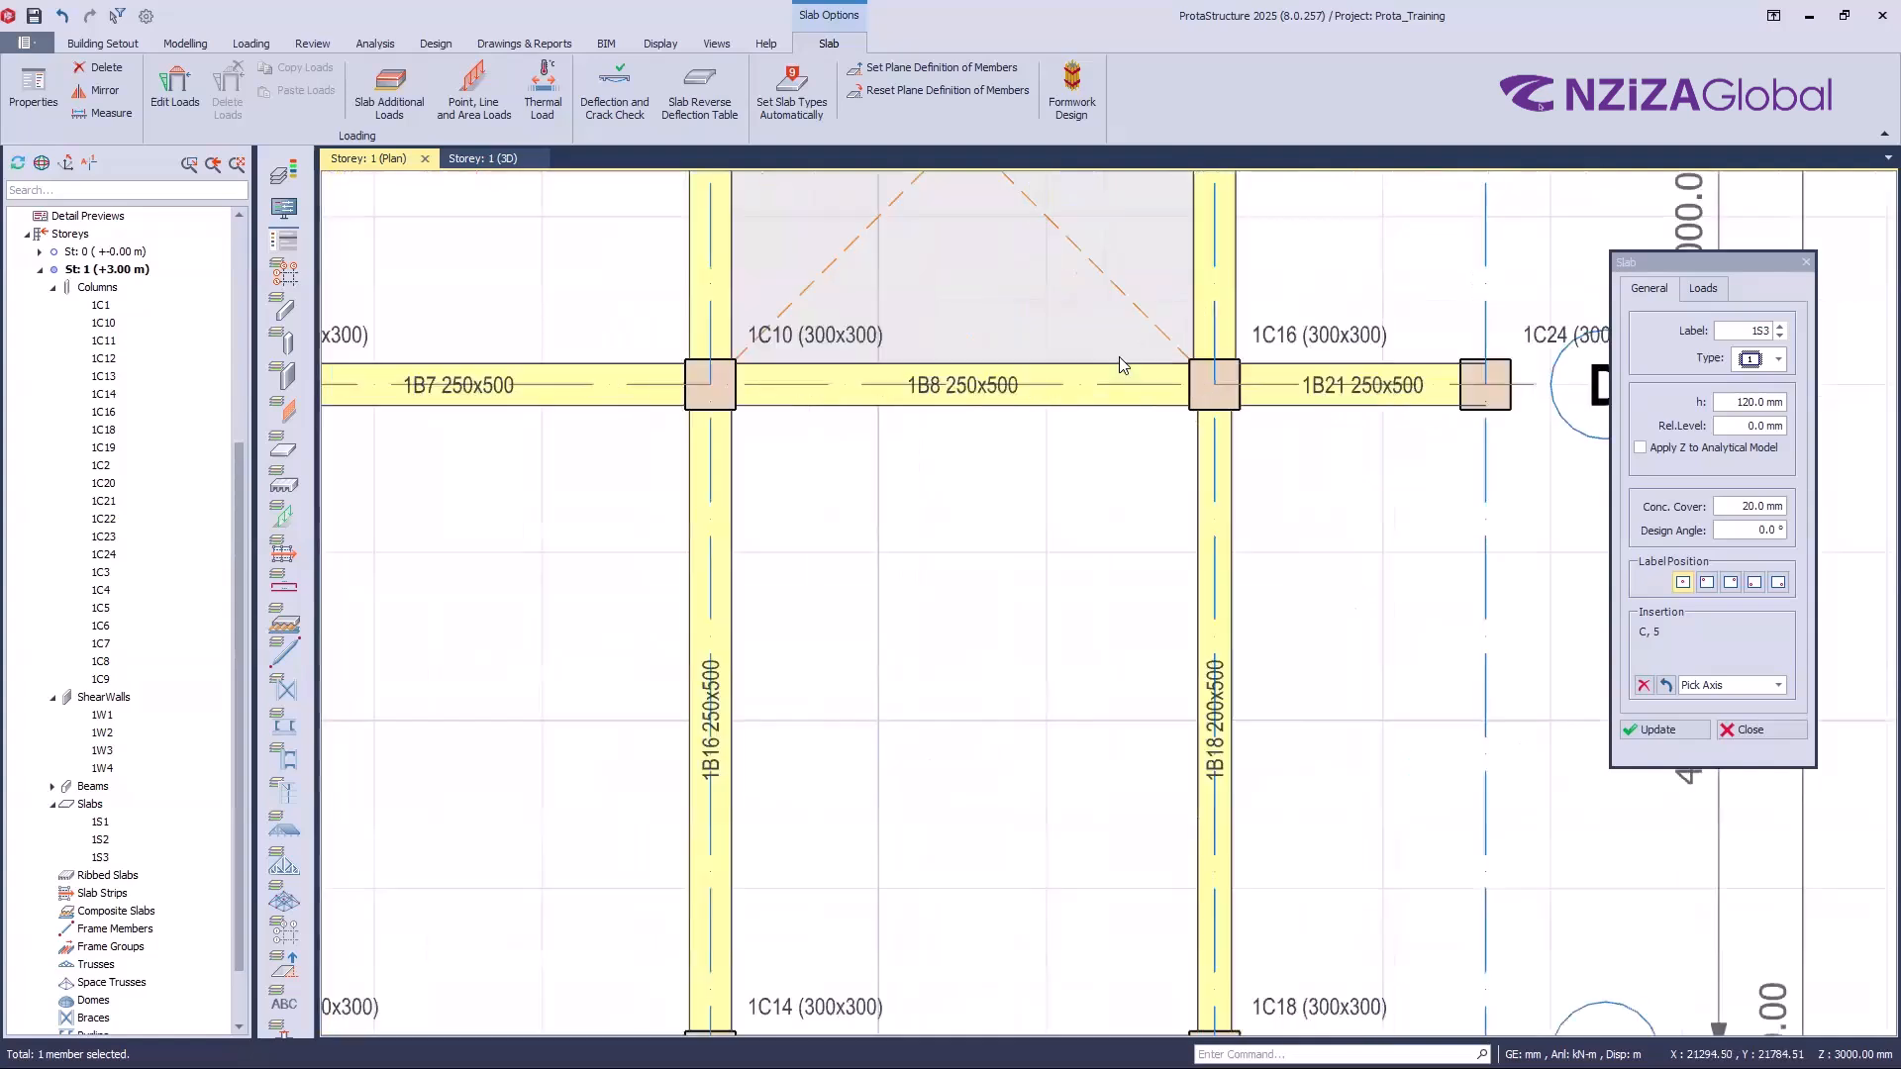
{"action": "scroll", "coordinate": [1122, 364], "scroll_direction": "up", "scroll_amount": 2}
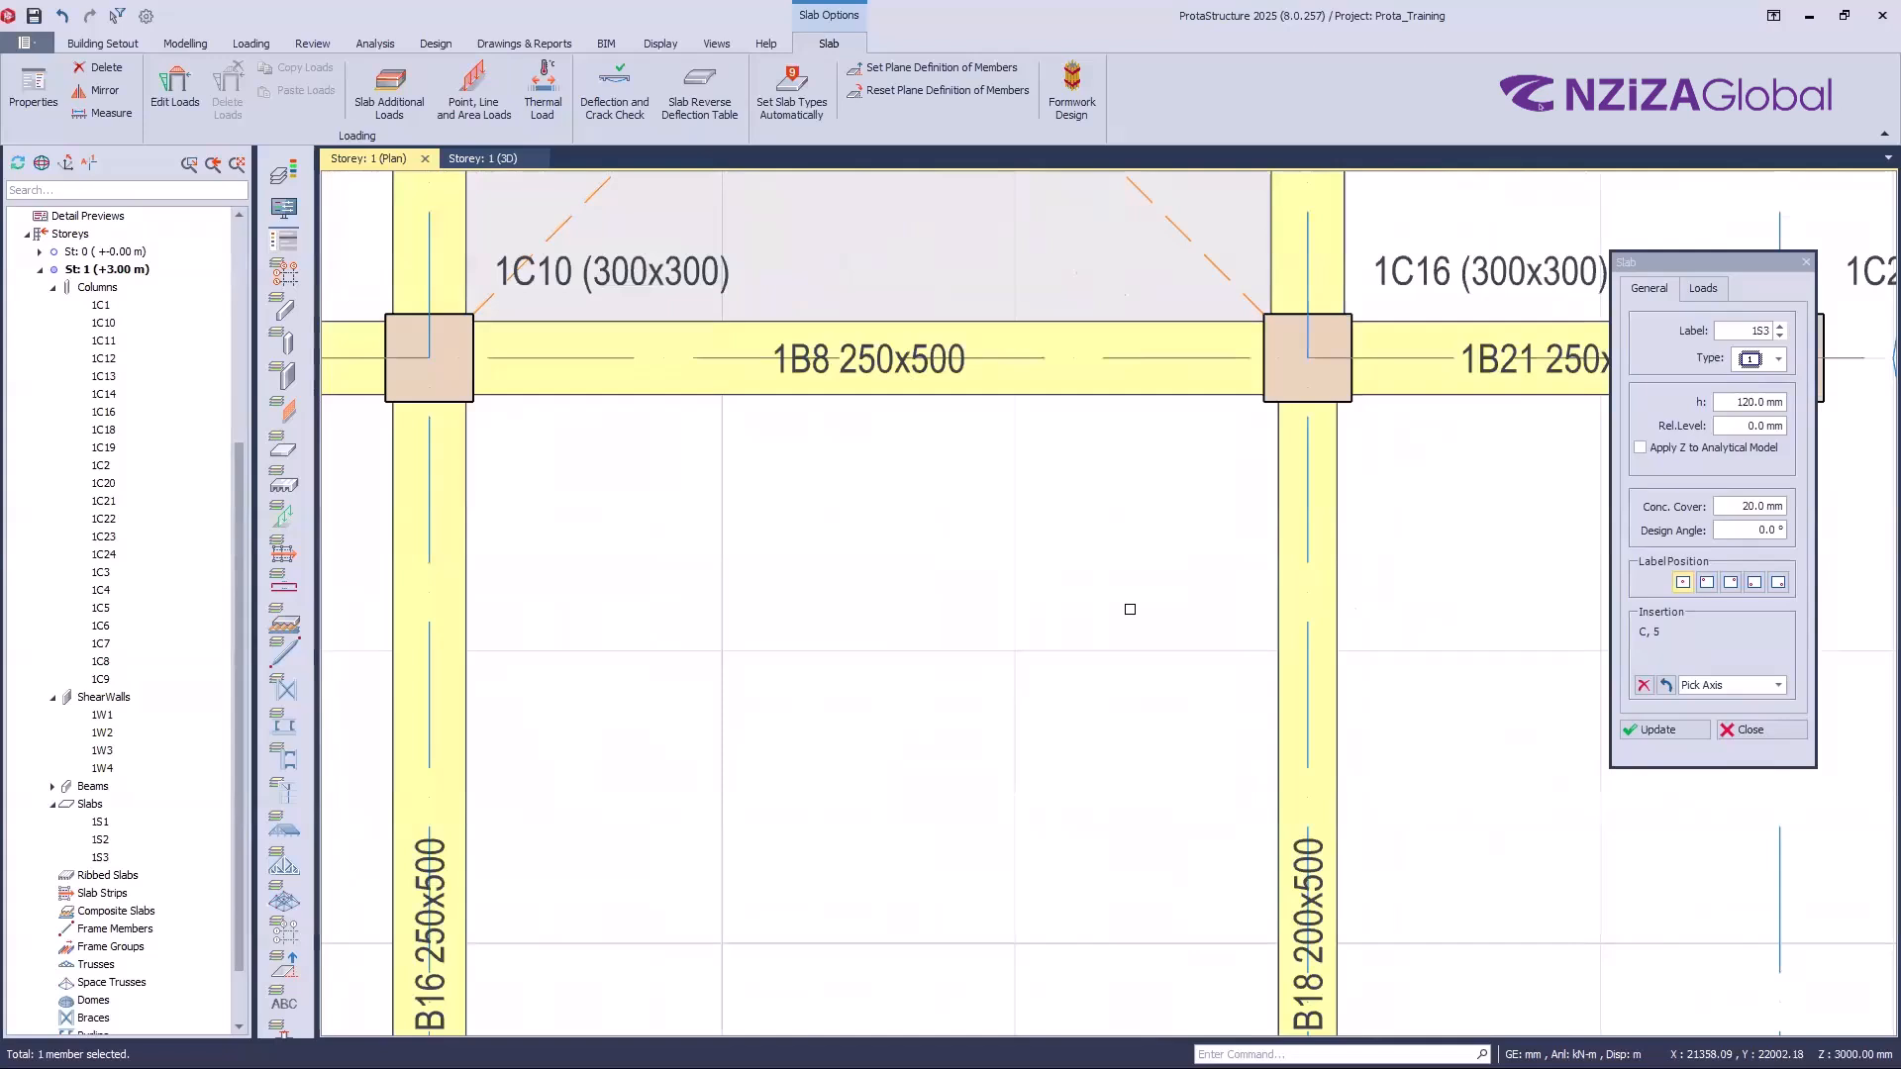
{"action": "scroll", "coordinate": [745, 513], "scroll_direction": "down", "scroll_amount": 3}
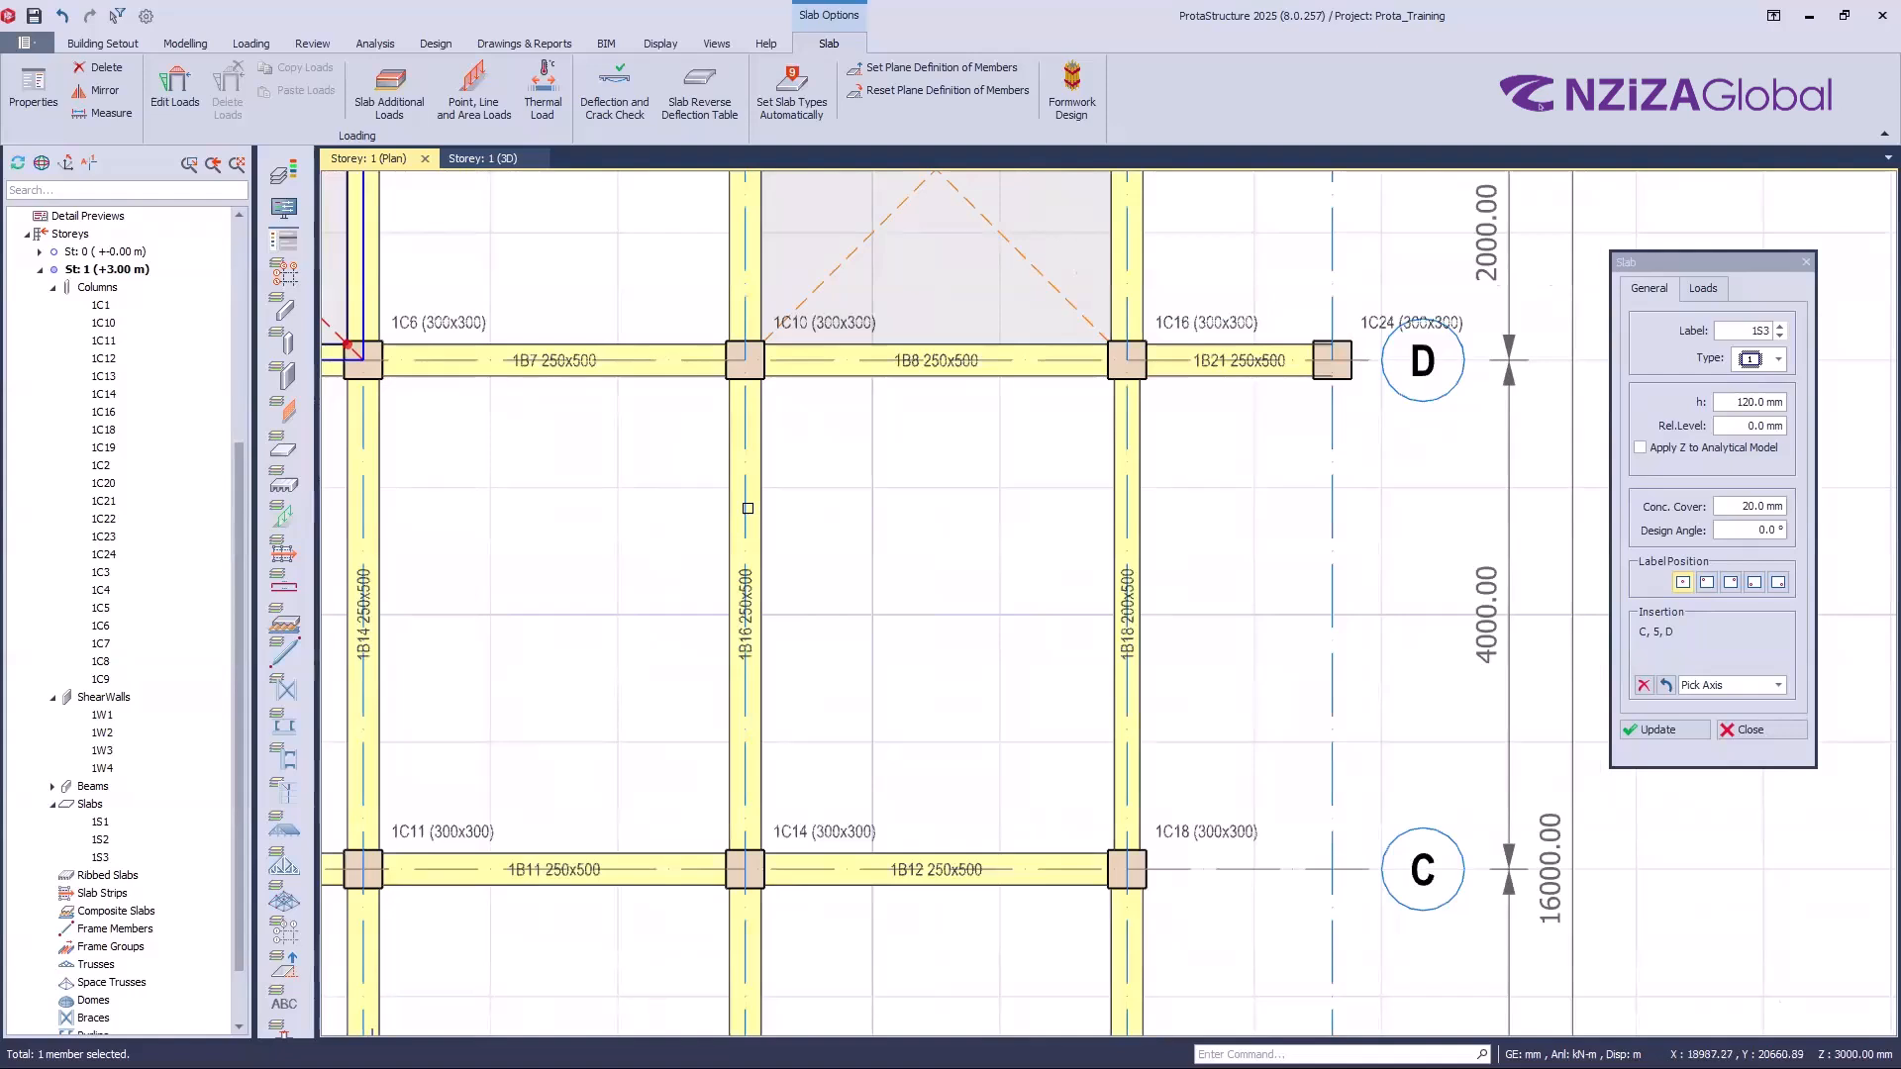
Step: Add axis 4 as the fourth boundary and pick axis C again to insert the slab
{"action": "scroll", "coordinate": [748, 508], "scroll_direction": "up", "scroll_amount": 5}
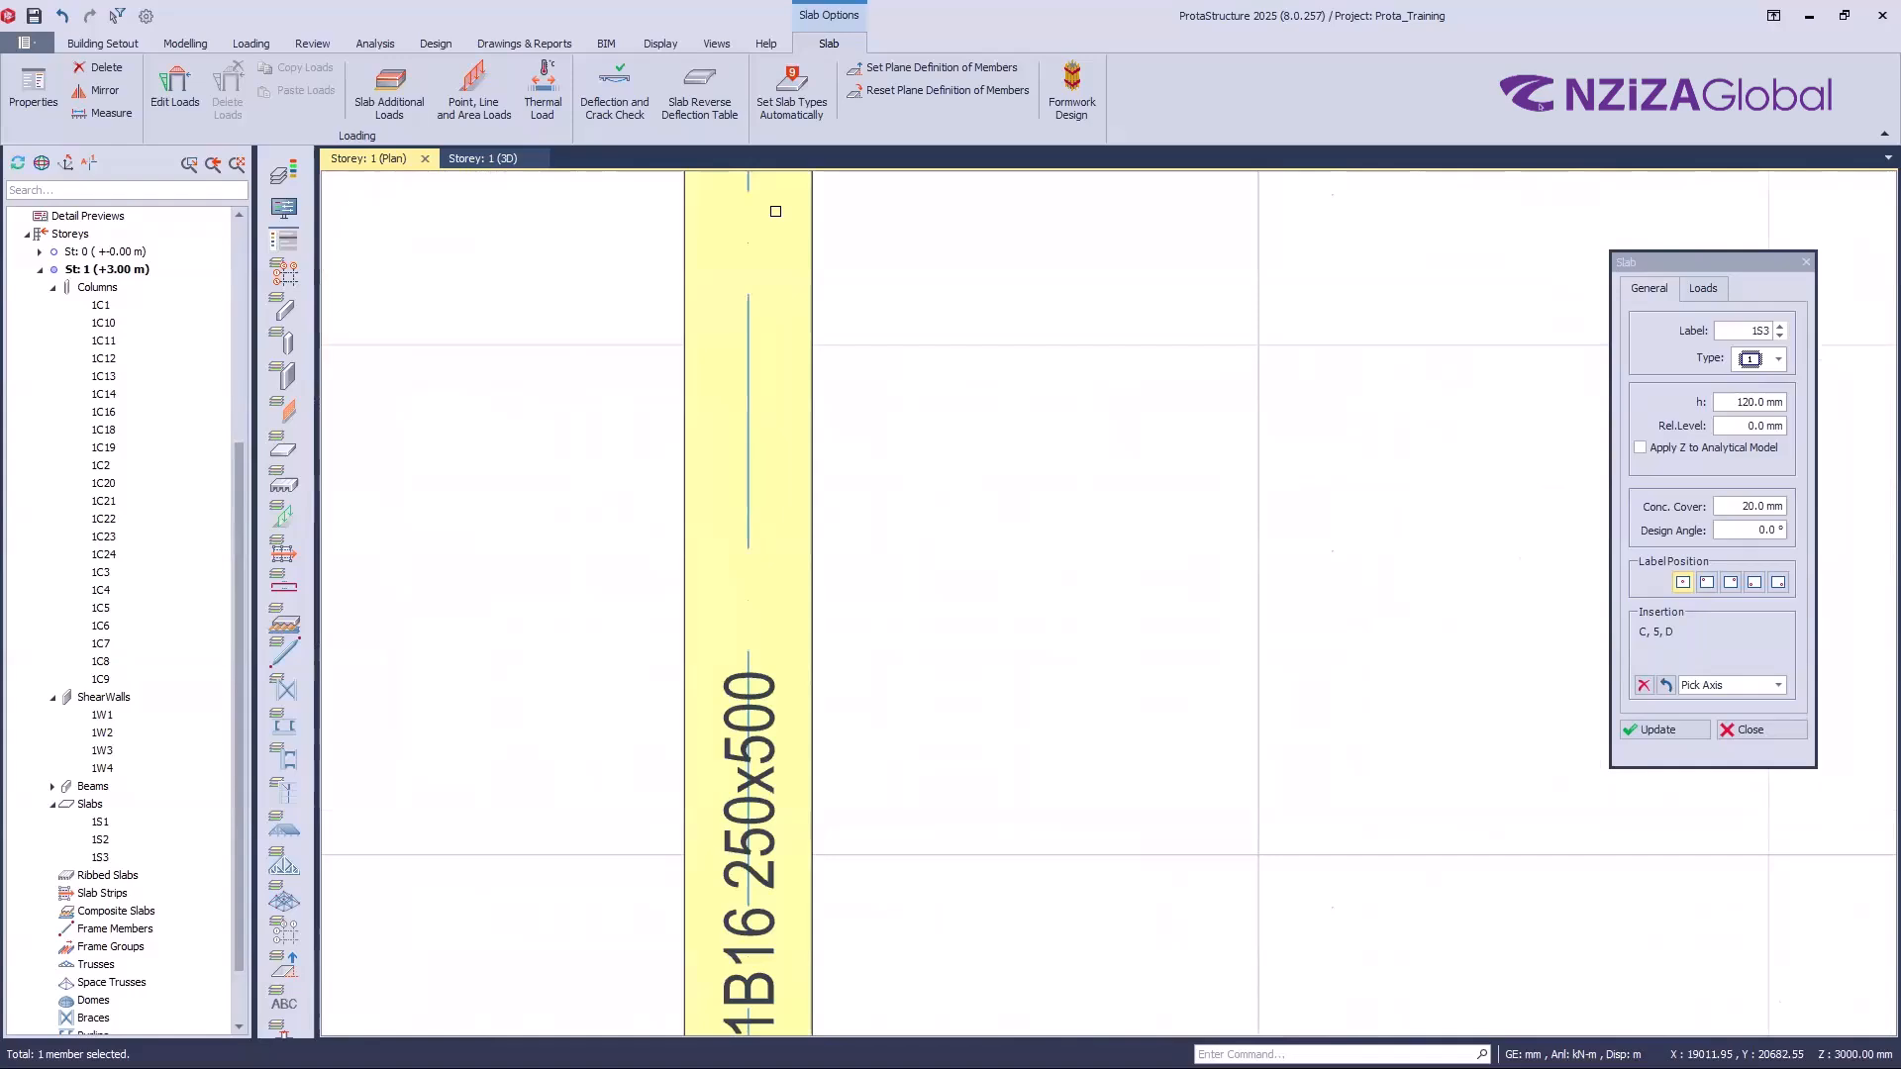
{"action": "scroll", "coordinate": [732, 255], "scroll_direction": "down", "scroll_amount": 5}
{"action": "left_click", "coordinate": [732, 255]}
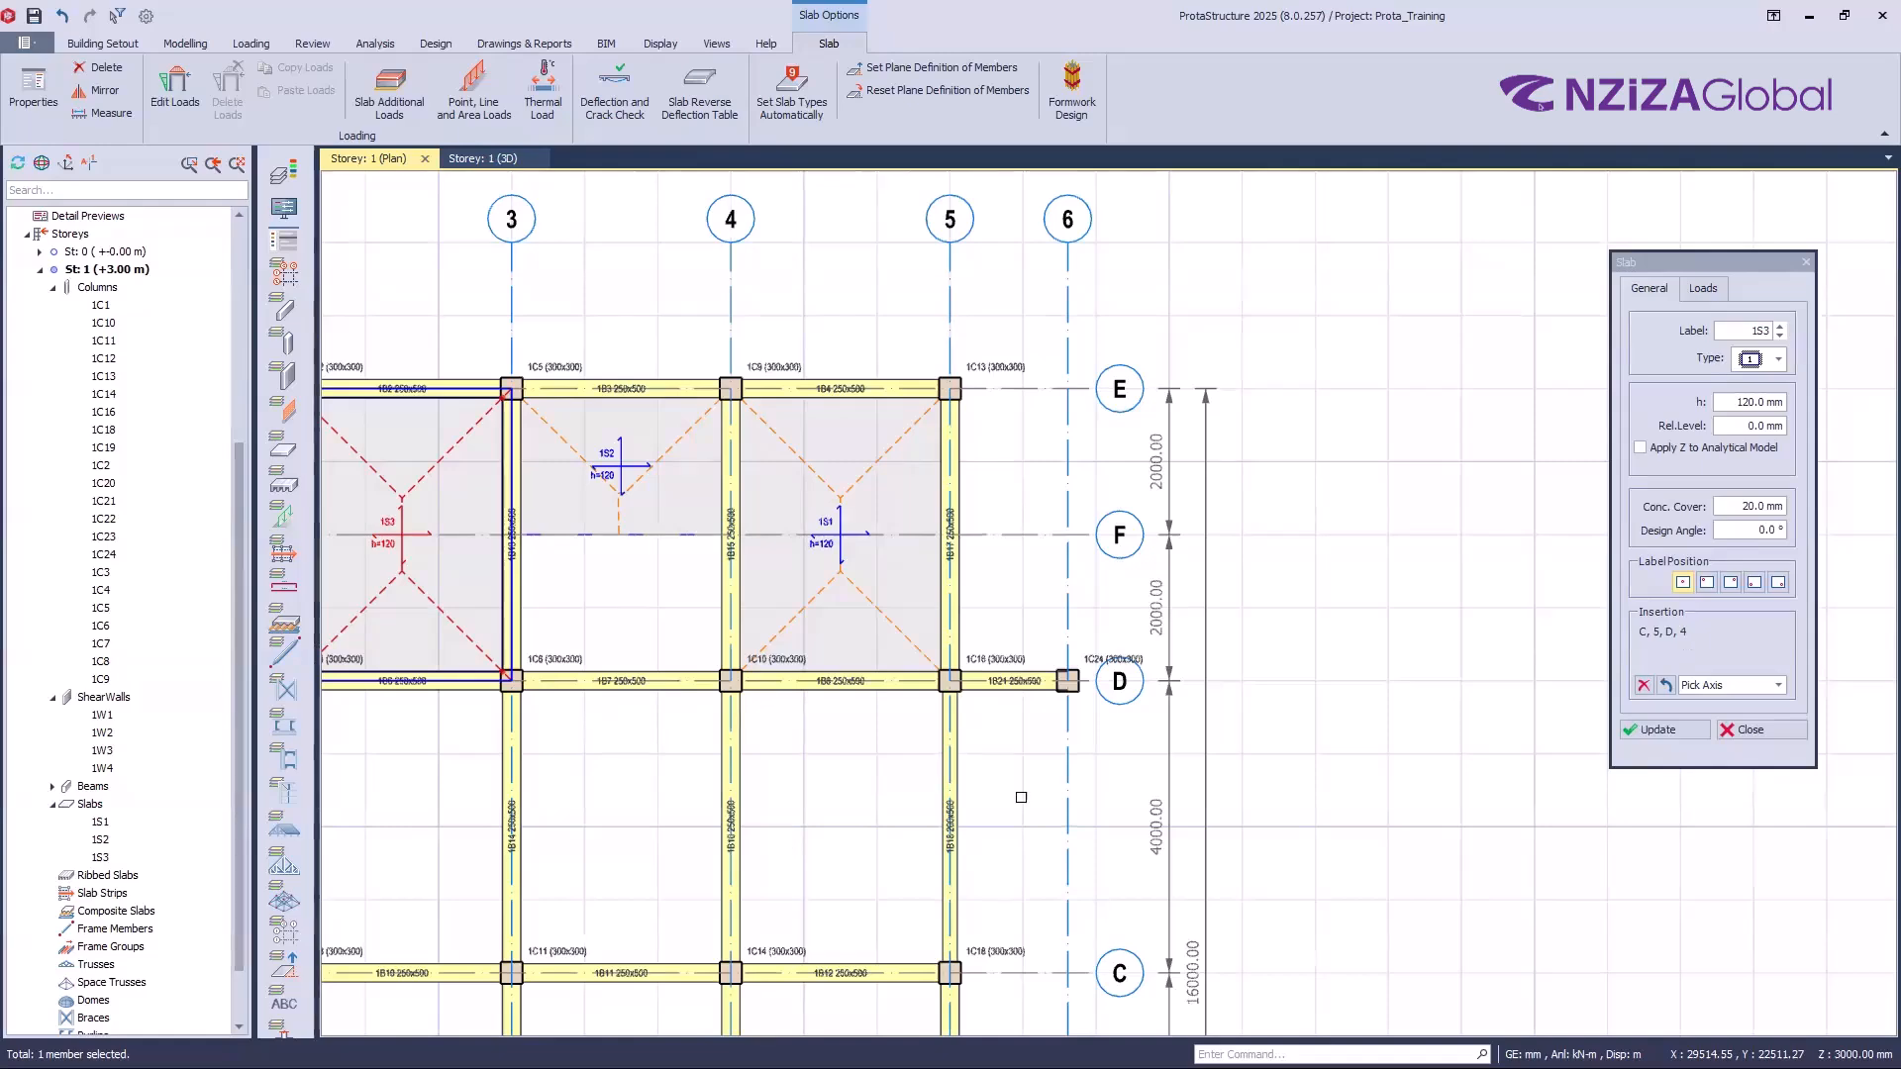
{"action": "scroll", "coordinate": [1035, 797], "scroll_direction": "down", "scroll_amount": 3}
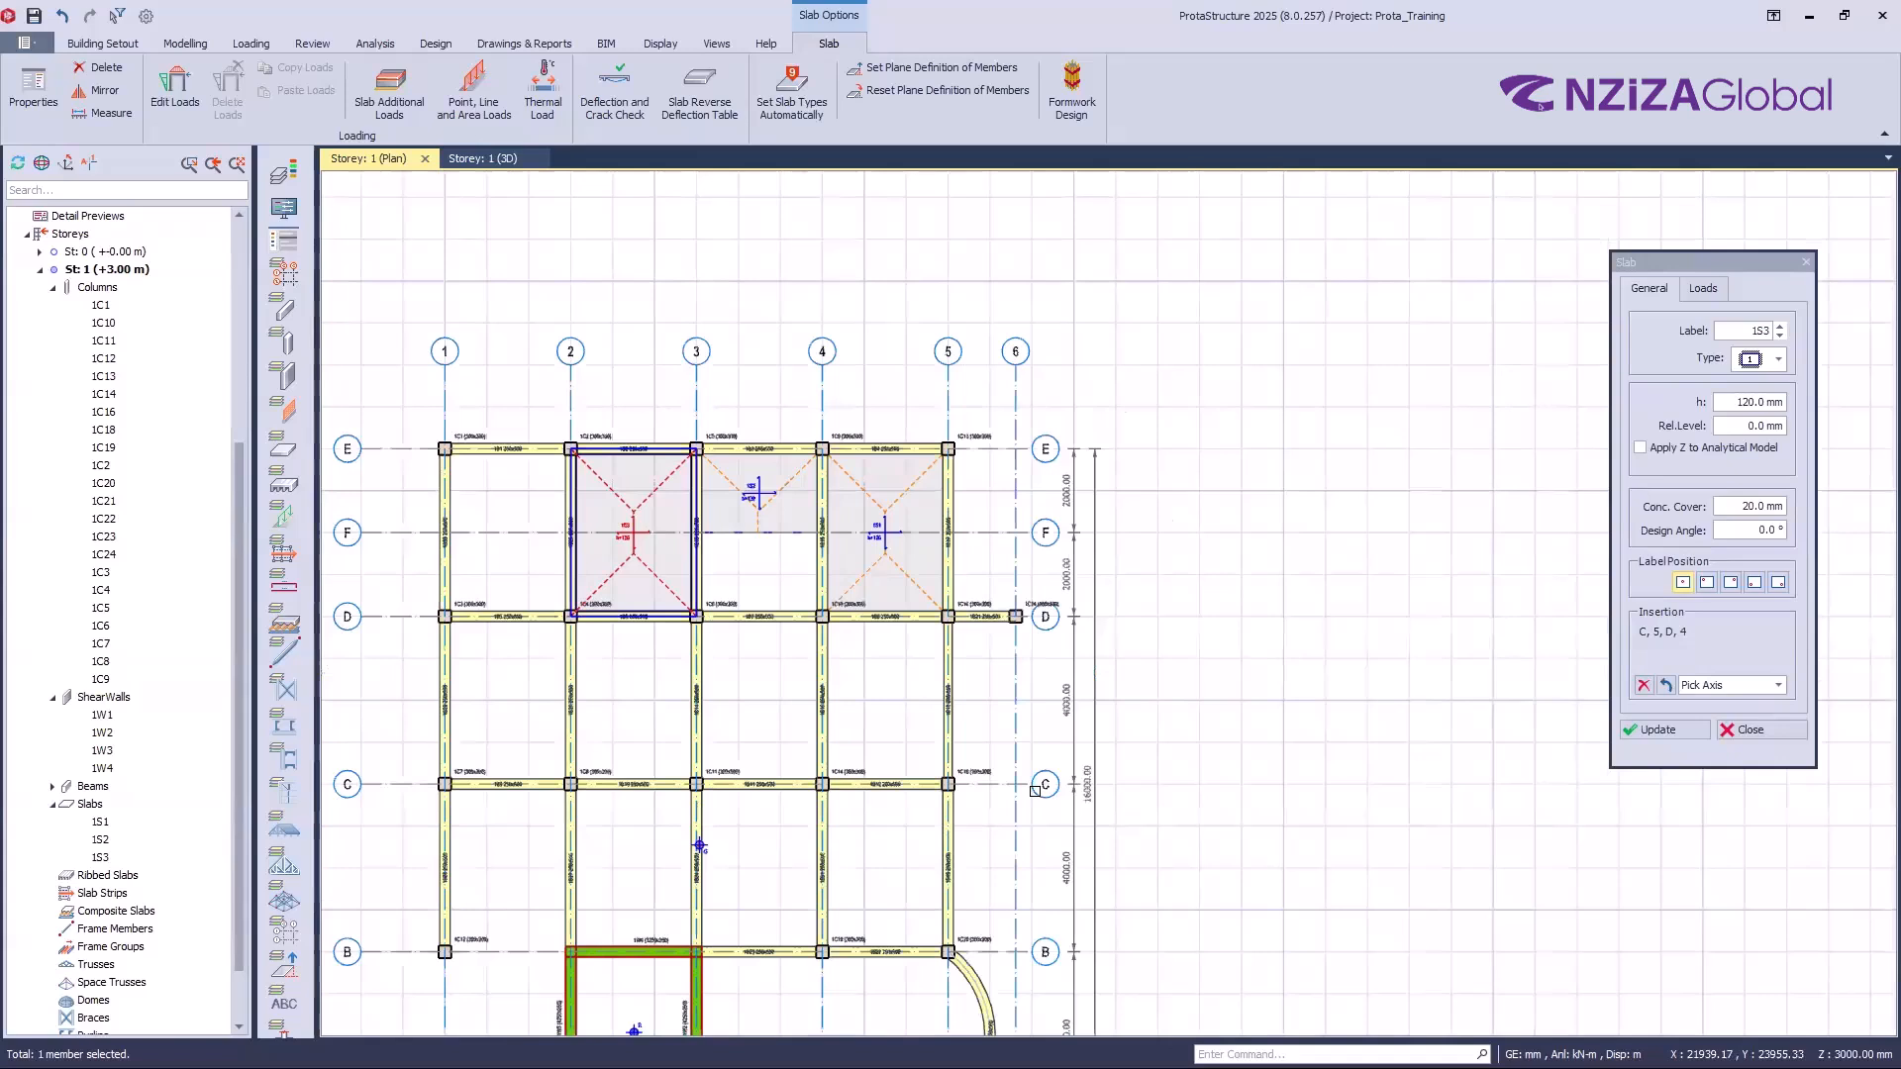
{"action": "left_click", "coordinate": [1035, 791]}
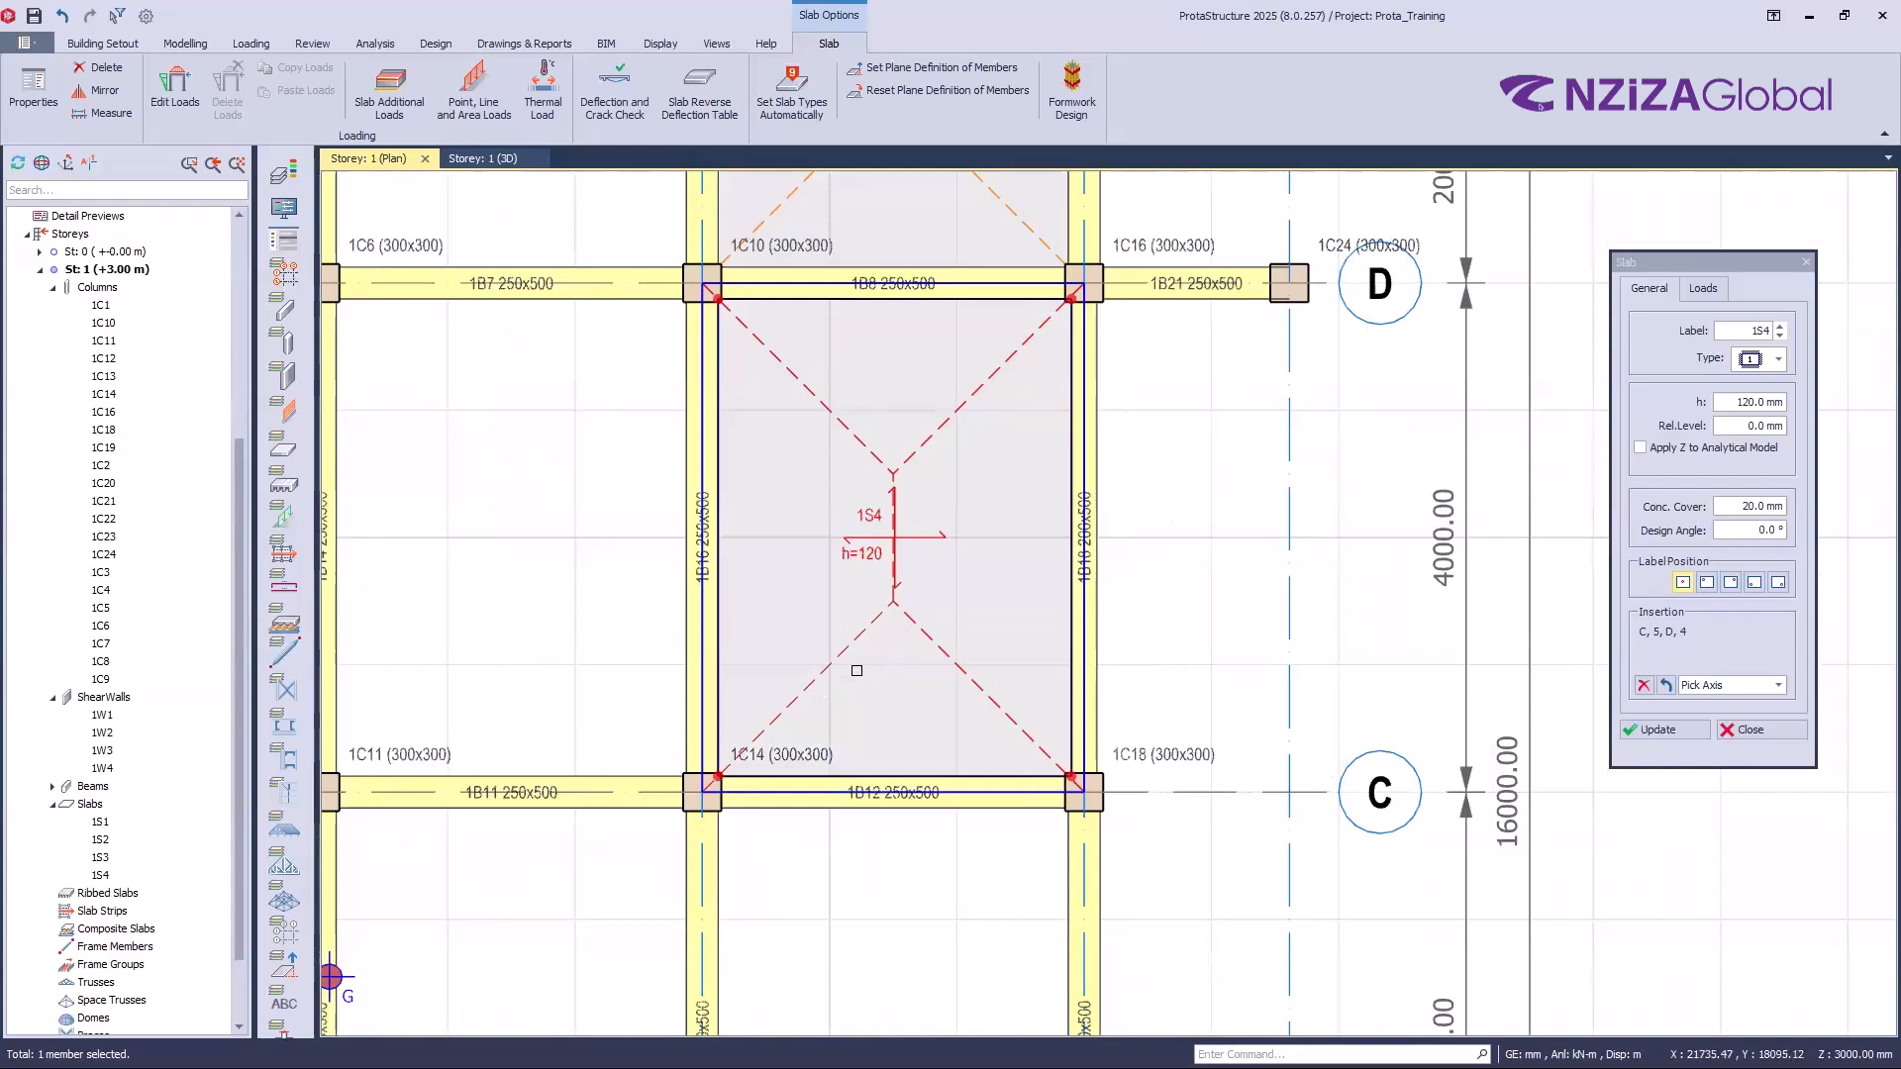
Step: Delete the beam on axis 3 between axes C and D, and pick axes C and 4 as boundaries of a new slab
{"action": "scroll", "coordinate": [857, 675], "scroll_direction": "down", "scroll_amount": 3}
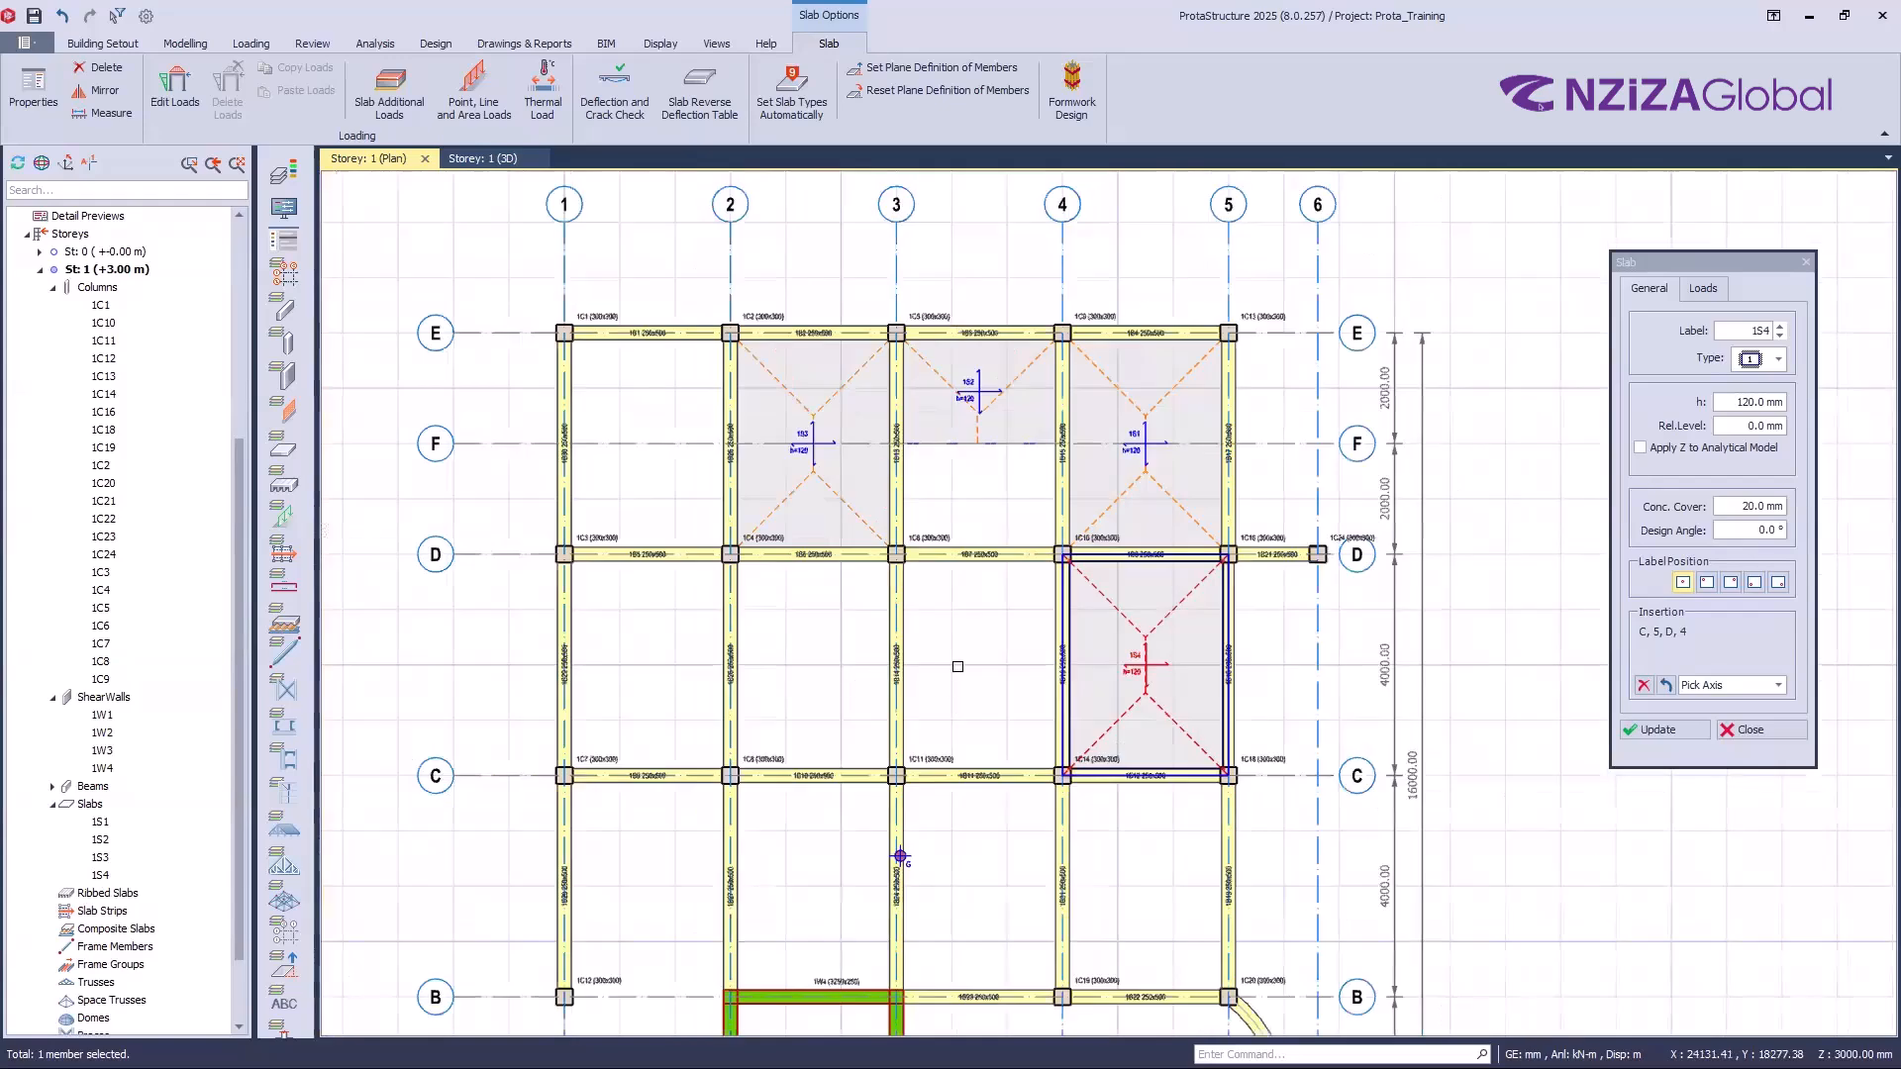
{"action": "scroll", "coordinate": [1000, 720], "scroll_direction": "up", "scroll_amount": 3}
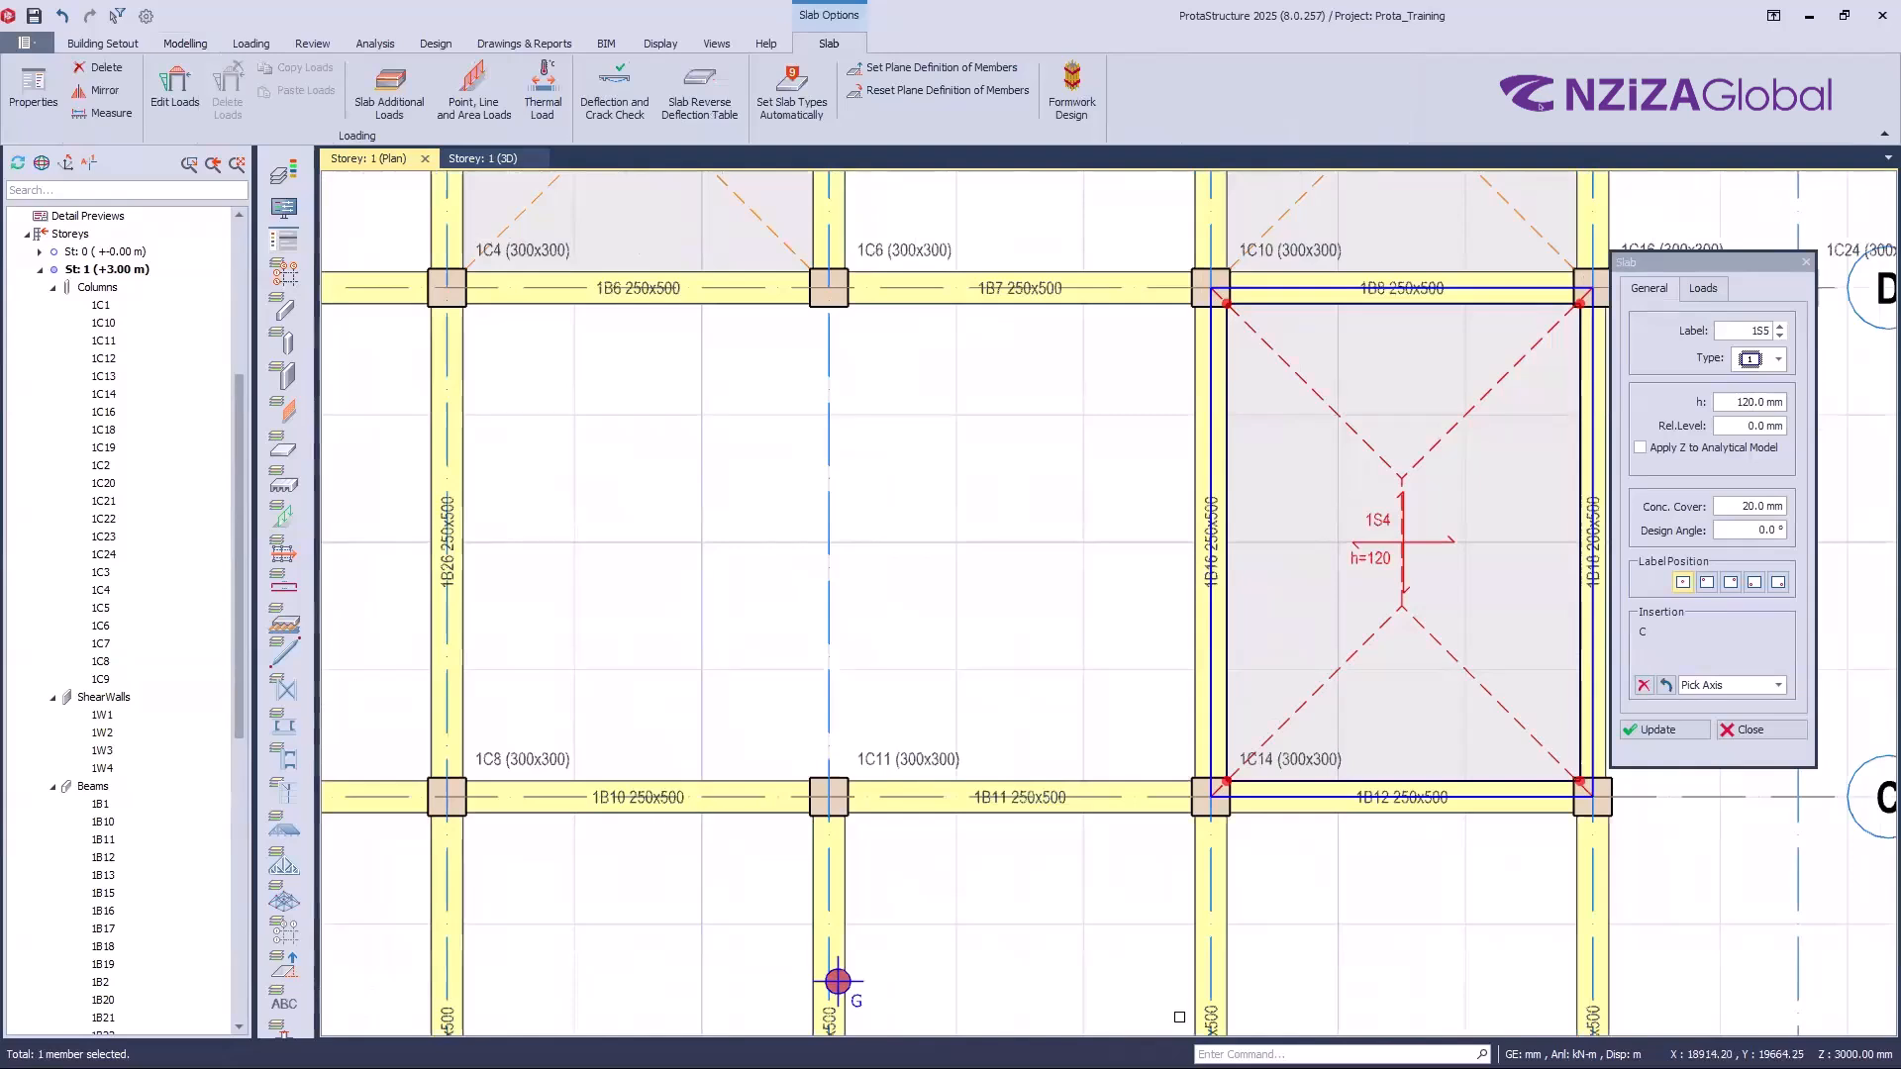
{"action": "middle_click", "coordinate": [1191, 825]}
{"action": "middle_click", "coordinate": [1191, 825]}
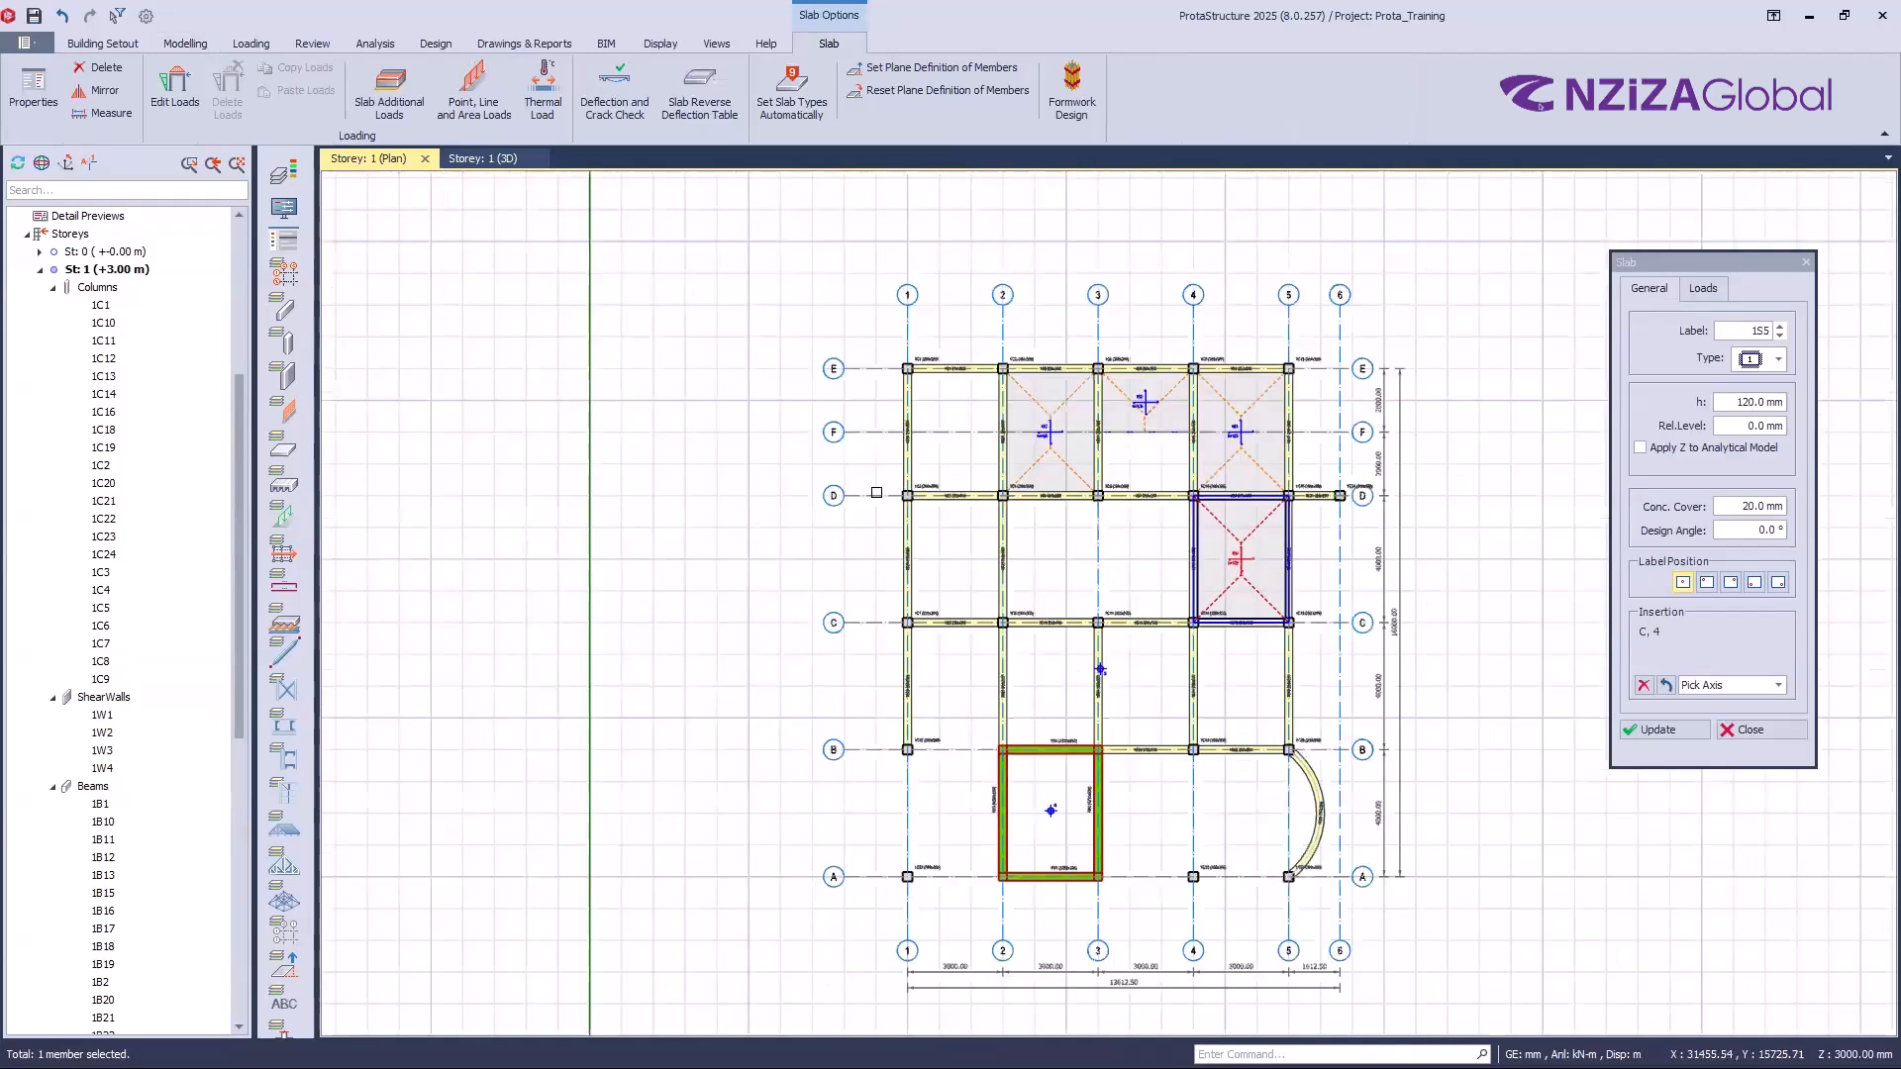
Step: Pick axes D and 2, then axis C again, to insert the slab spanning axes 2 to 4 between axes C and D
{"action": "scroll", "coordinate": [902, 486], "scroll_direction": "up", "scroll_amount": 5}
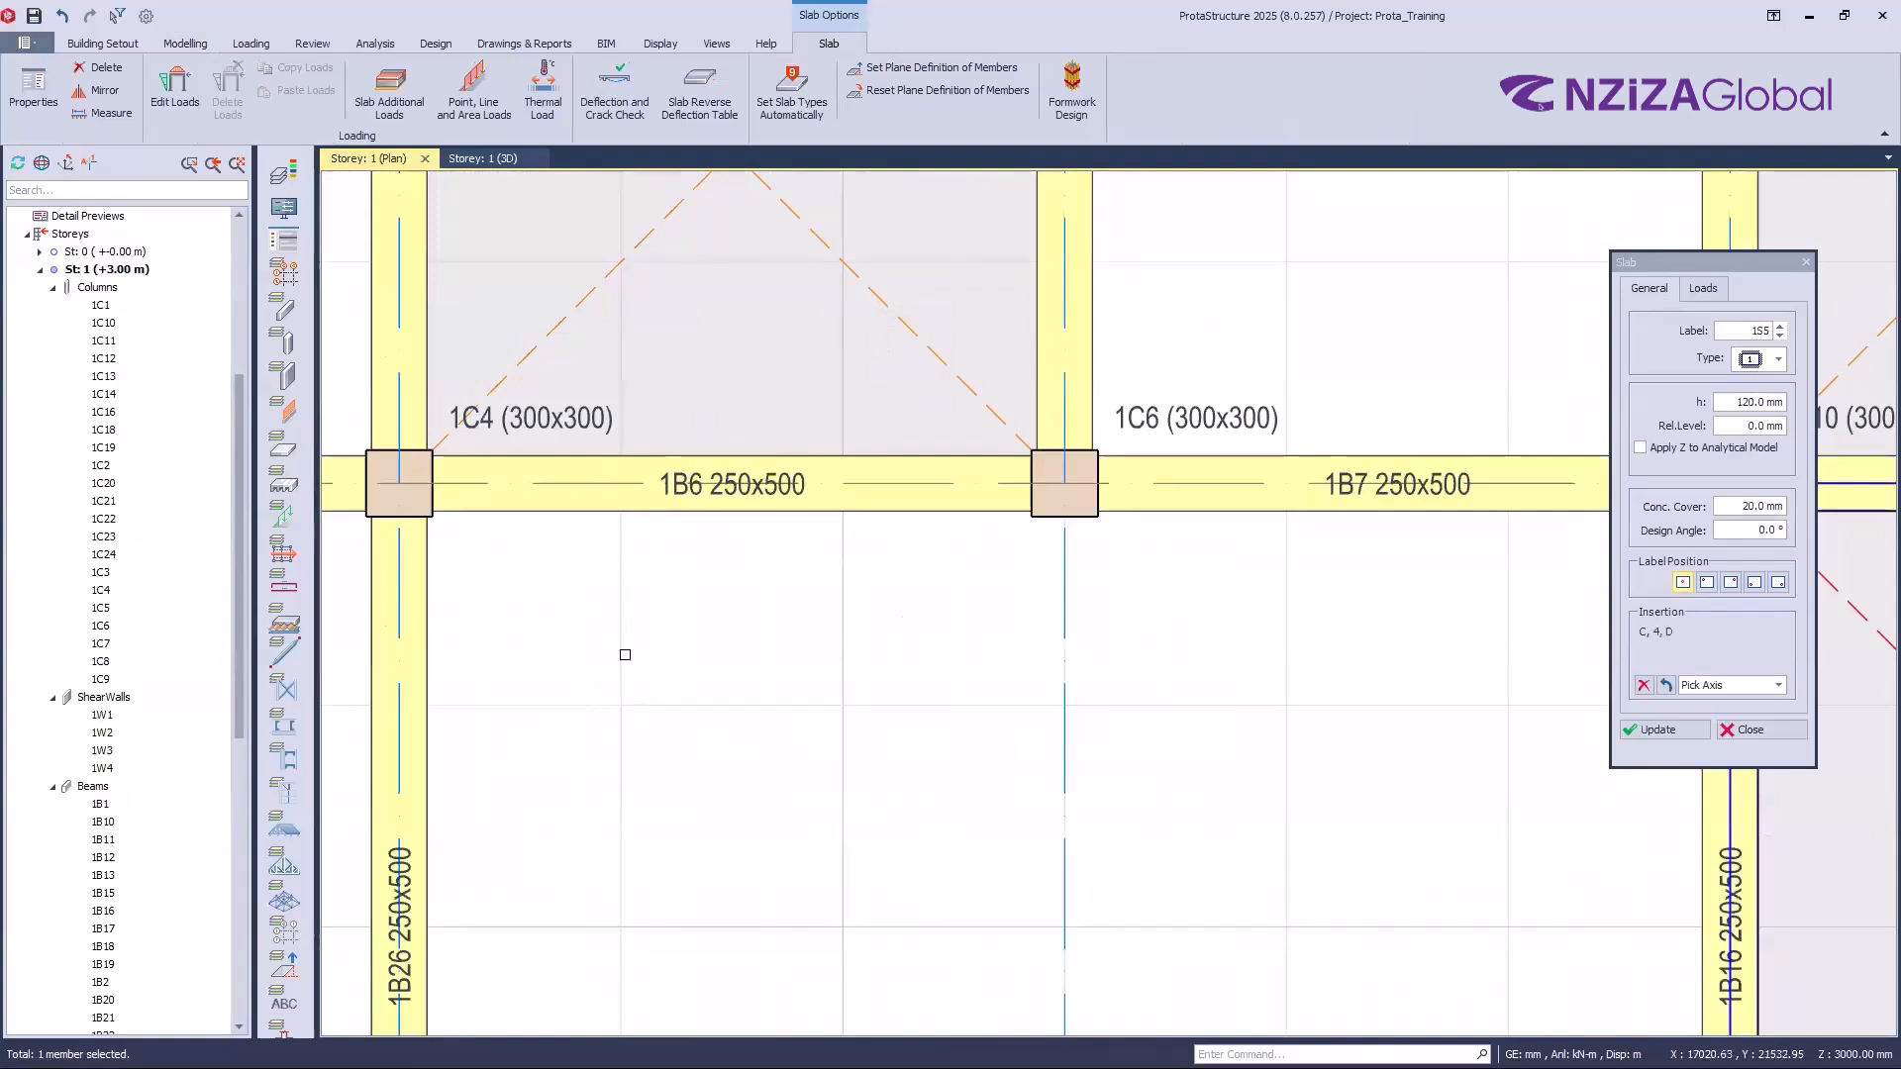
{"action": "scroll", "coordinate": [603, 548], "scroll_direction": "down", "scroll_amount": 3}
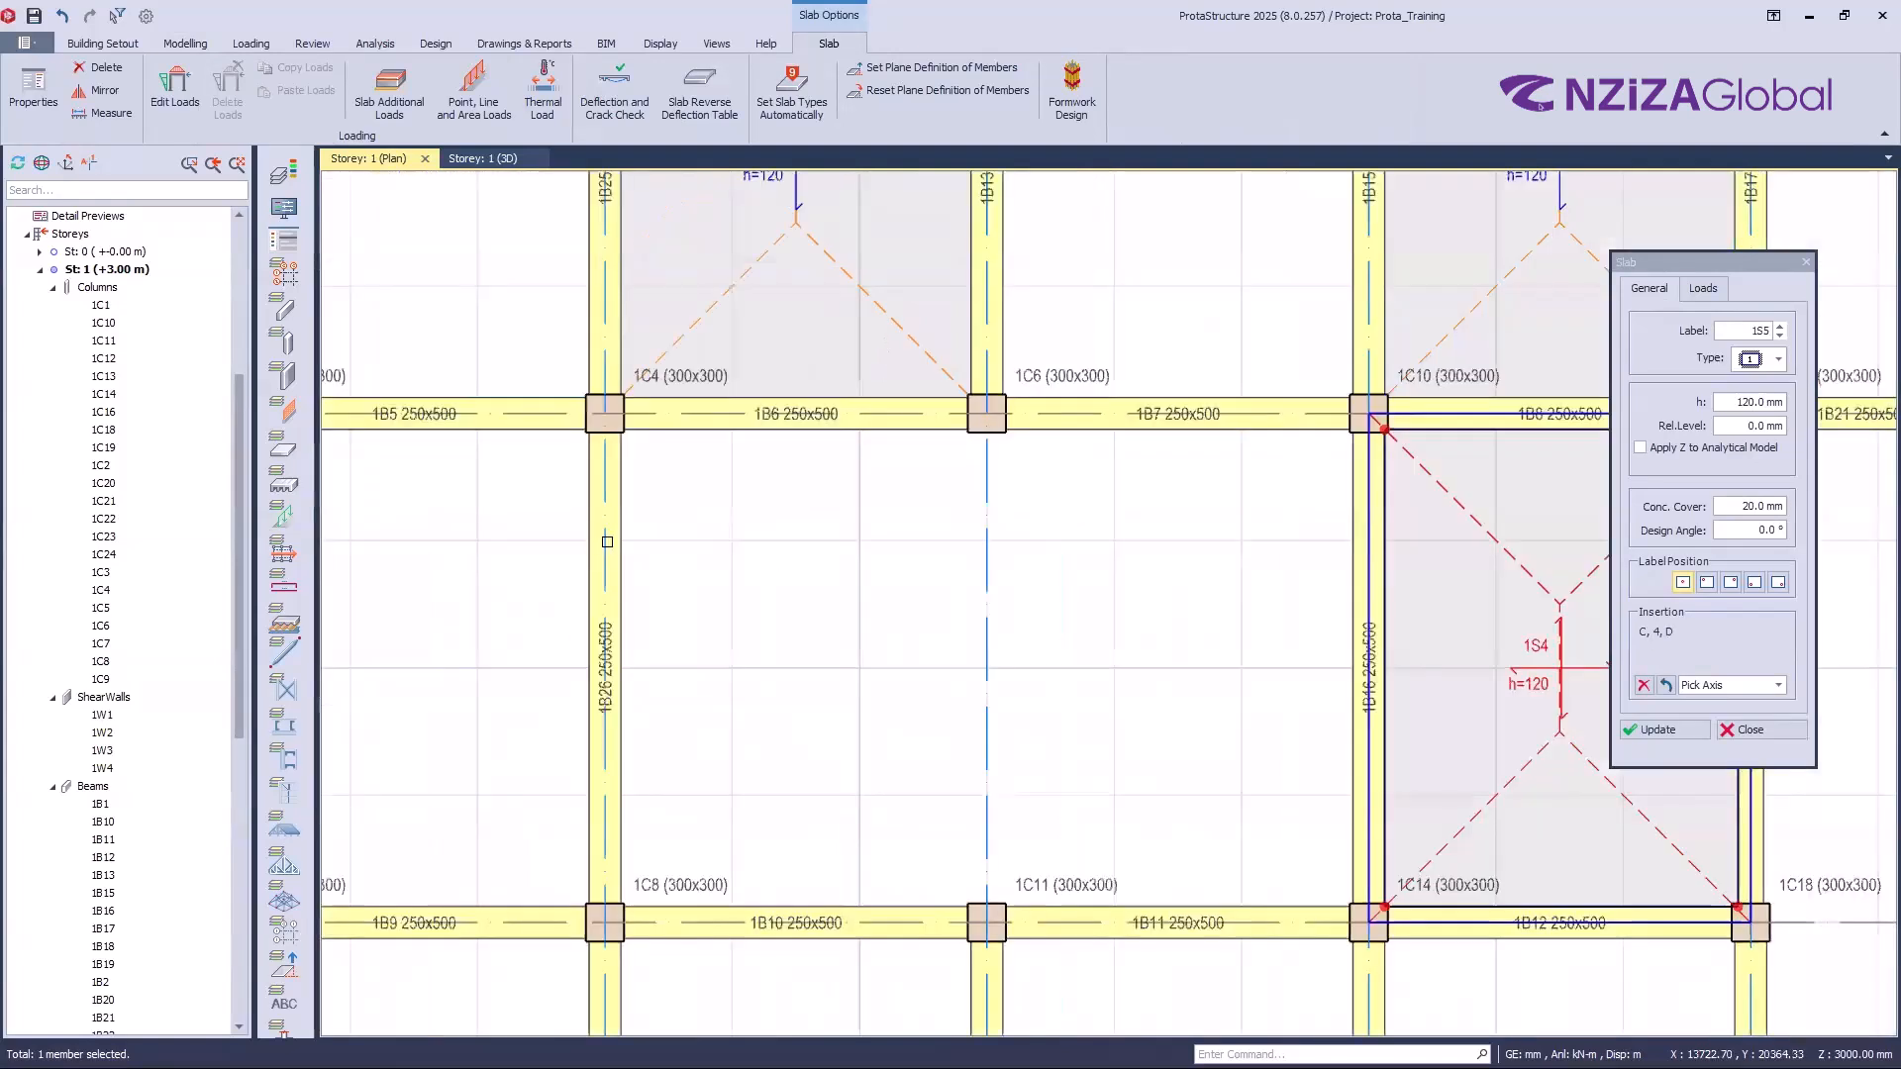
{"action": "scroll", "coordinate": [610, 551], "scroll_direction": "up", "scroll_amount": 3}
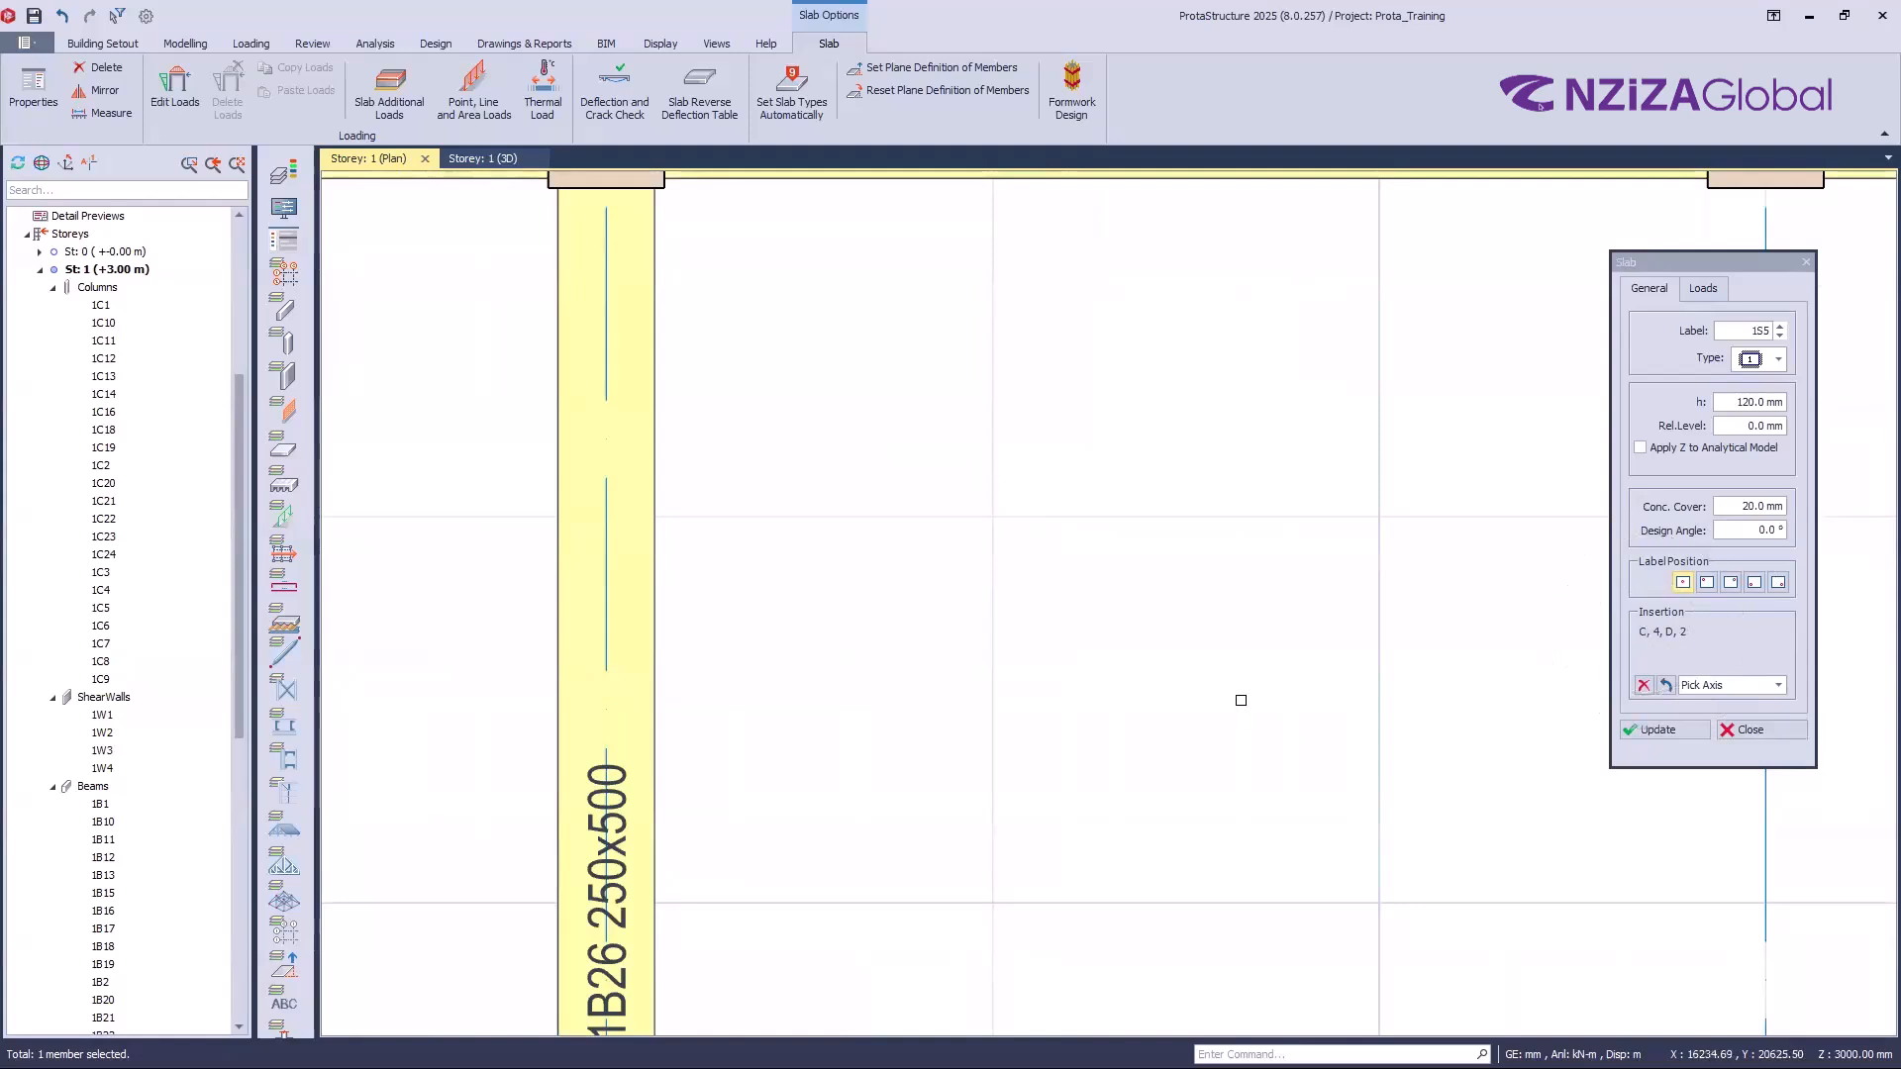
{"action": "scroll", "coordinate": [1251, 700], "scroll_direction": "down", "scroll_amount": 3}
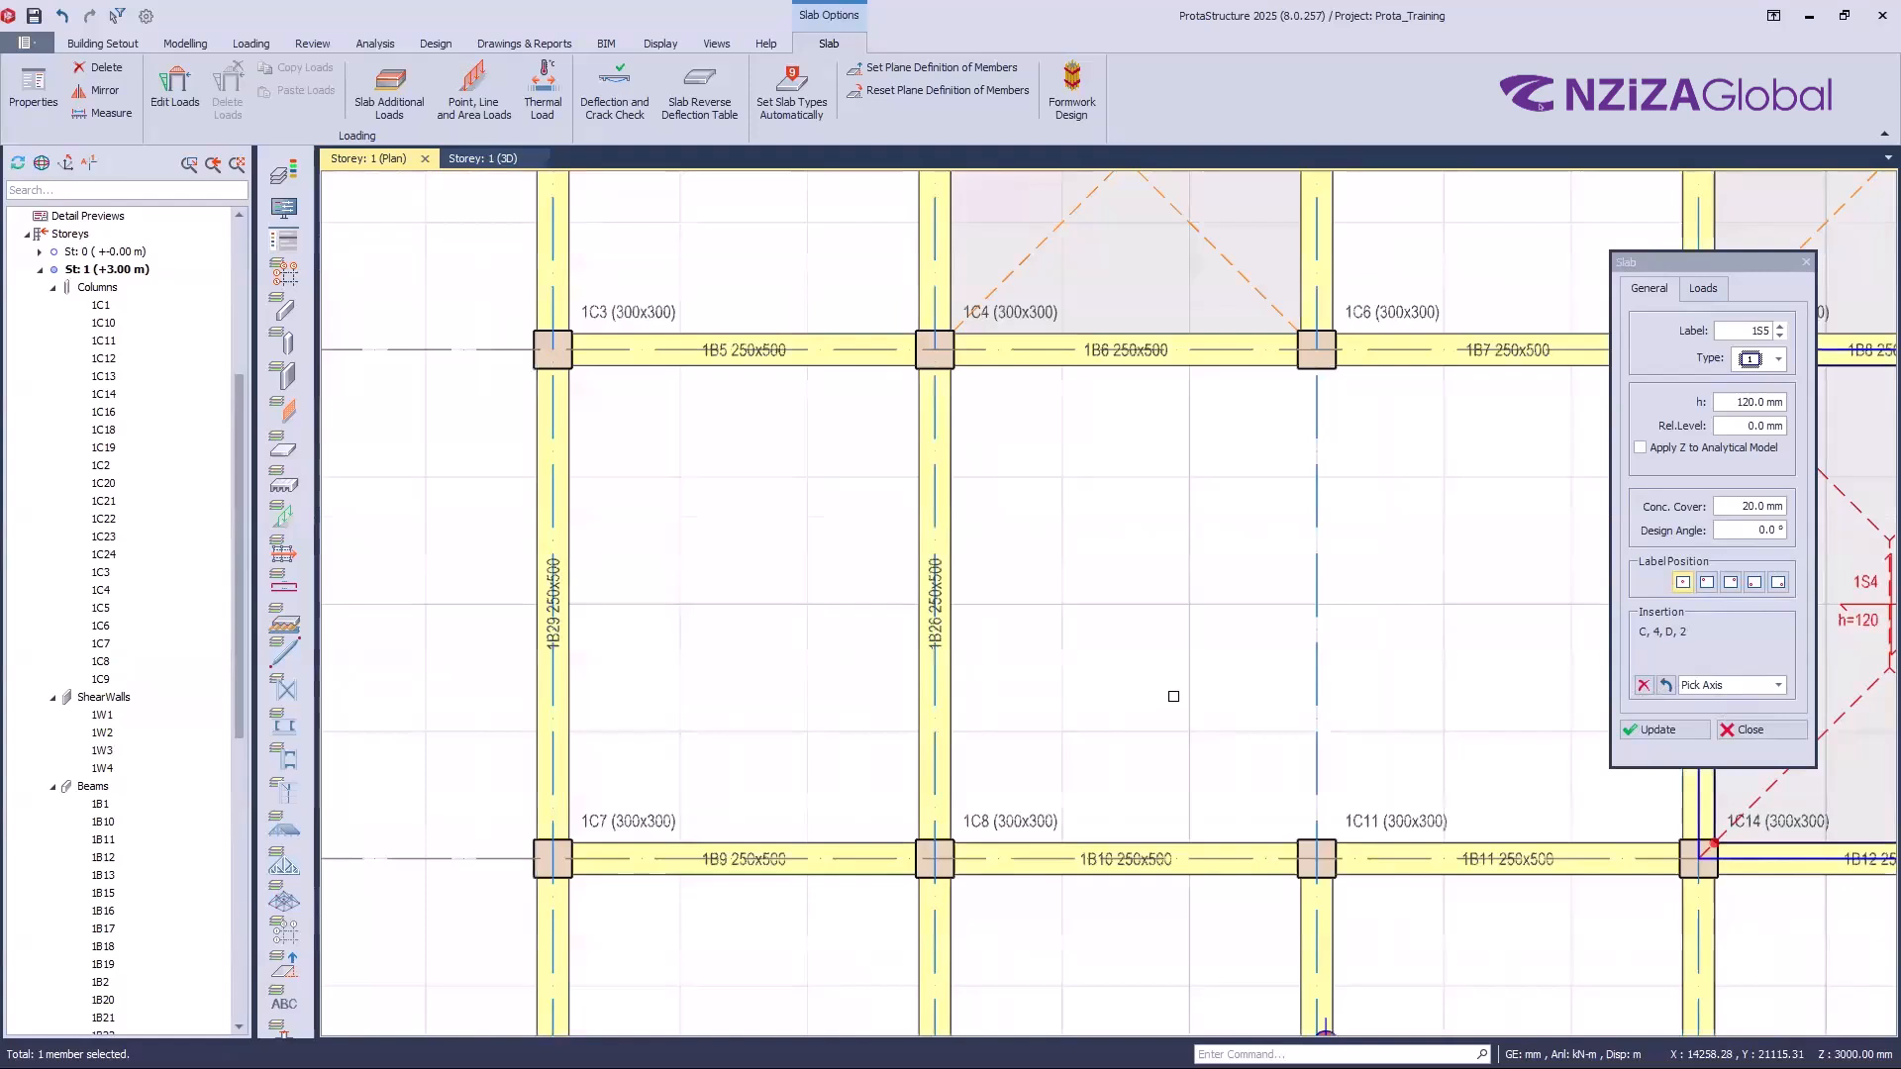
{"action": "middle_click_drag", "start_coordinate": [1173, 702], "coordinate": [962, 539]}
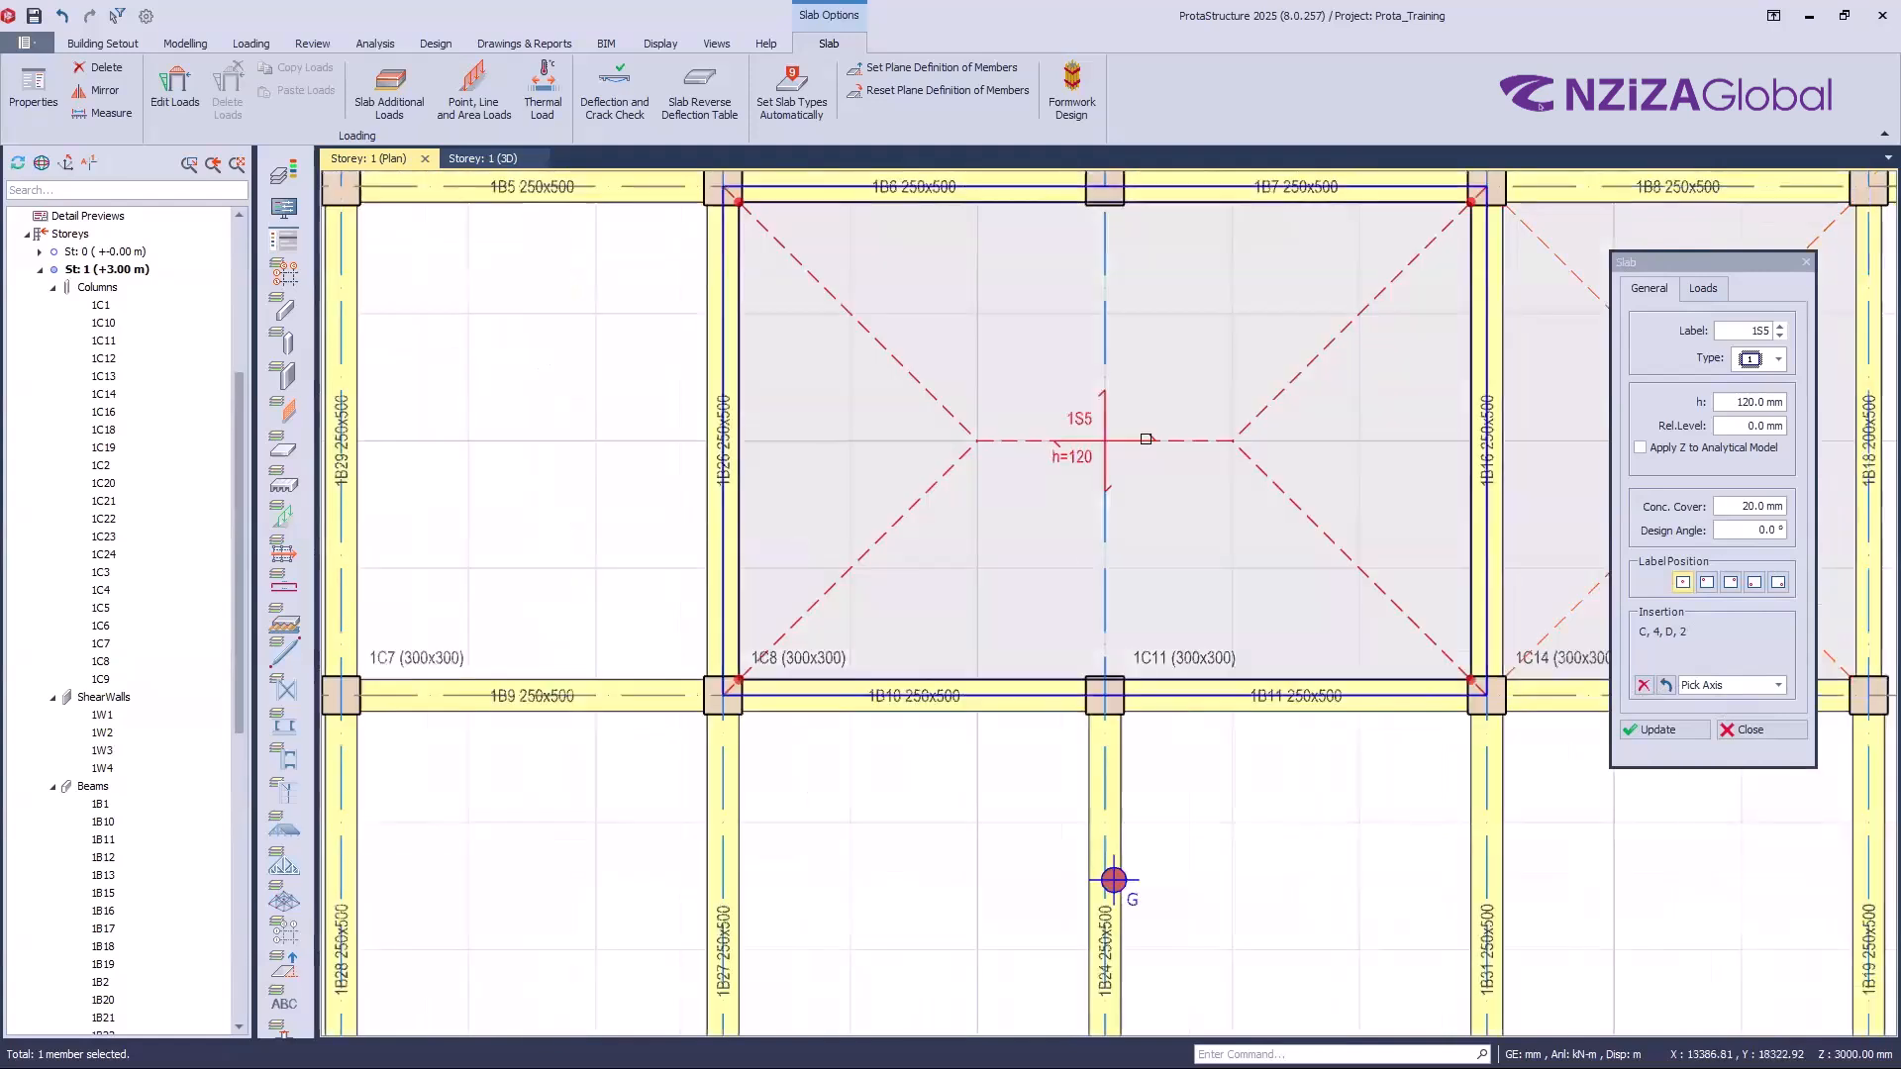
Step: Review the available slab insertion methods, keep Pick Axis, and end the slab insertion
{"action": "scroll", "coordinate": [891, 530], "scroll_direction": "down", "scroll_amount": 1}
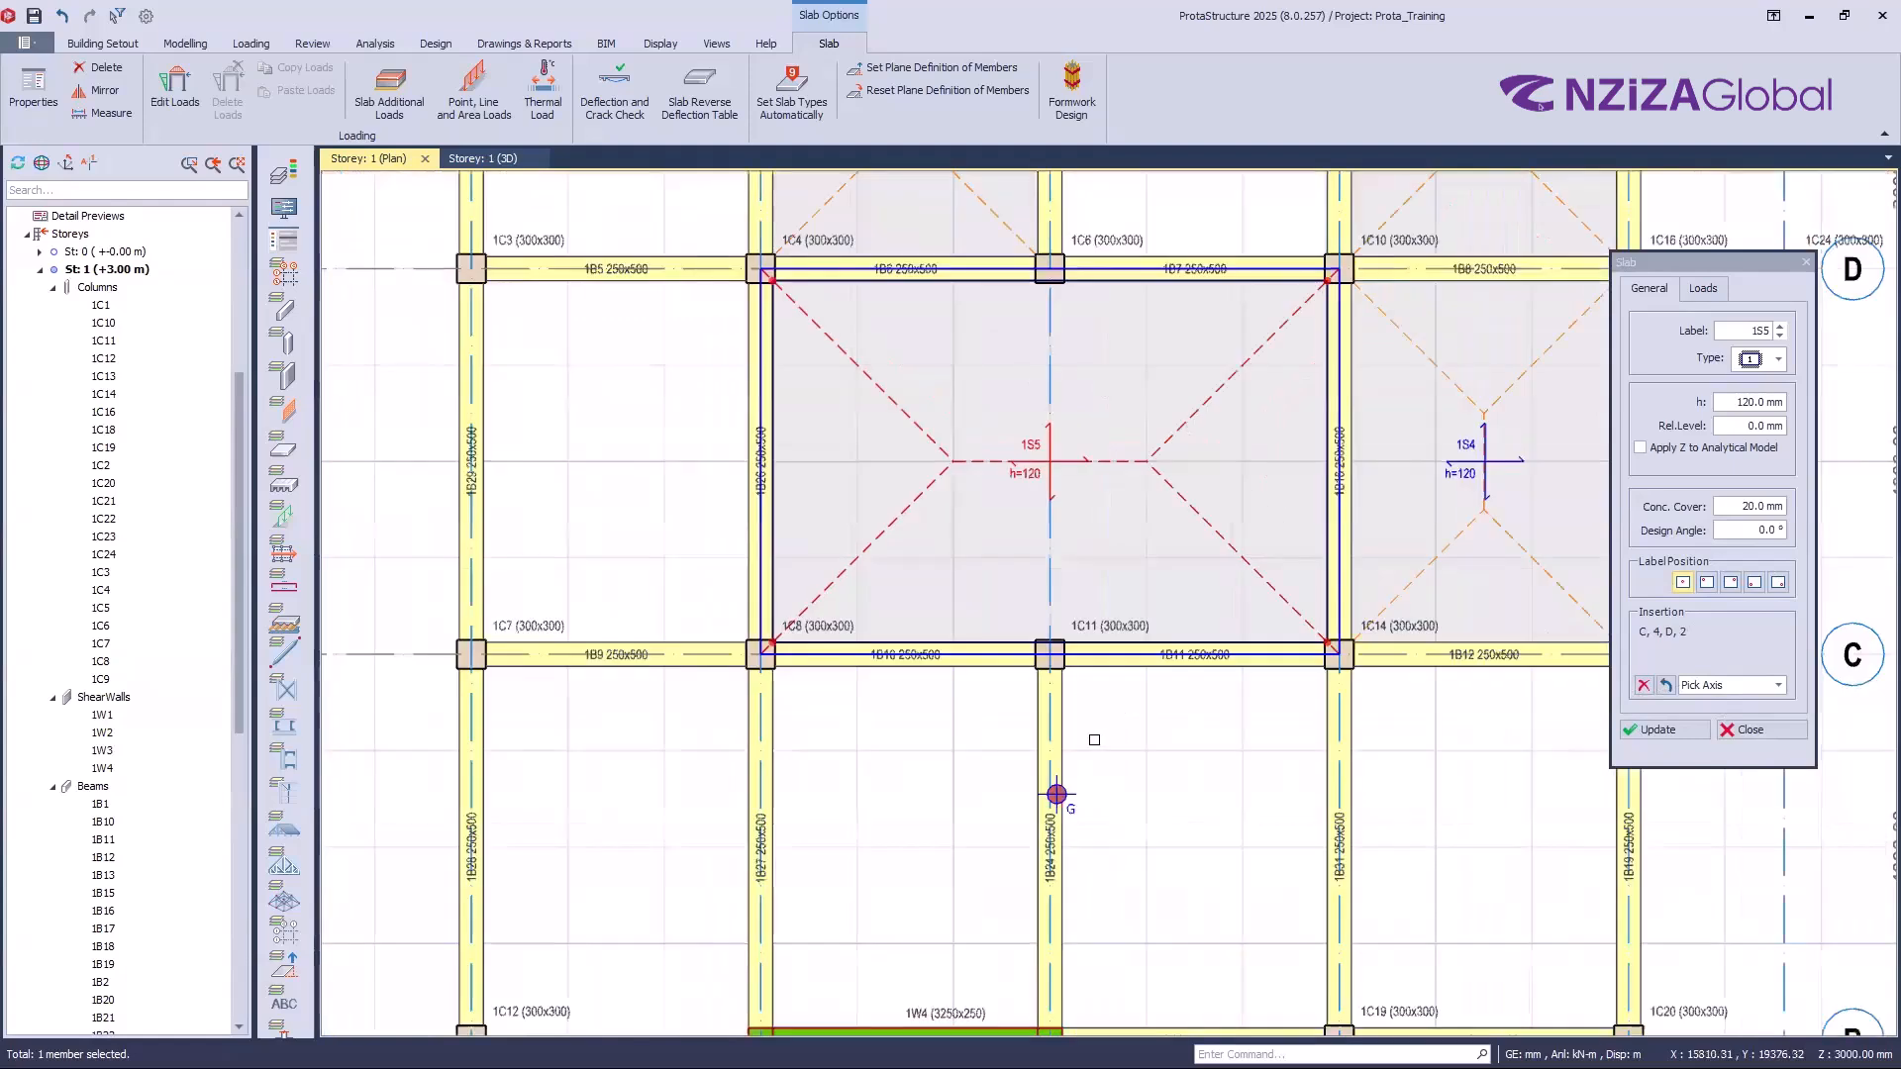
{"action": "scroll", "coordinate": [1094, 739], "scroll_direction": "down", "scroll_amount": 1}
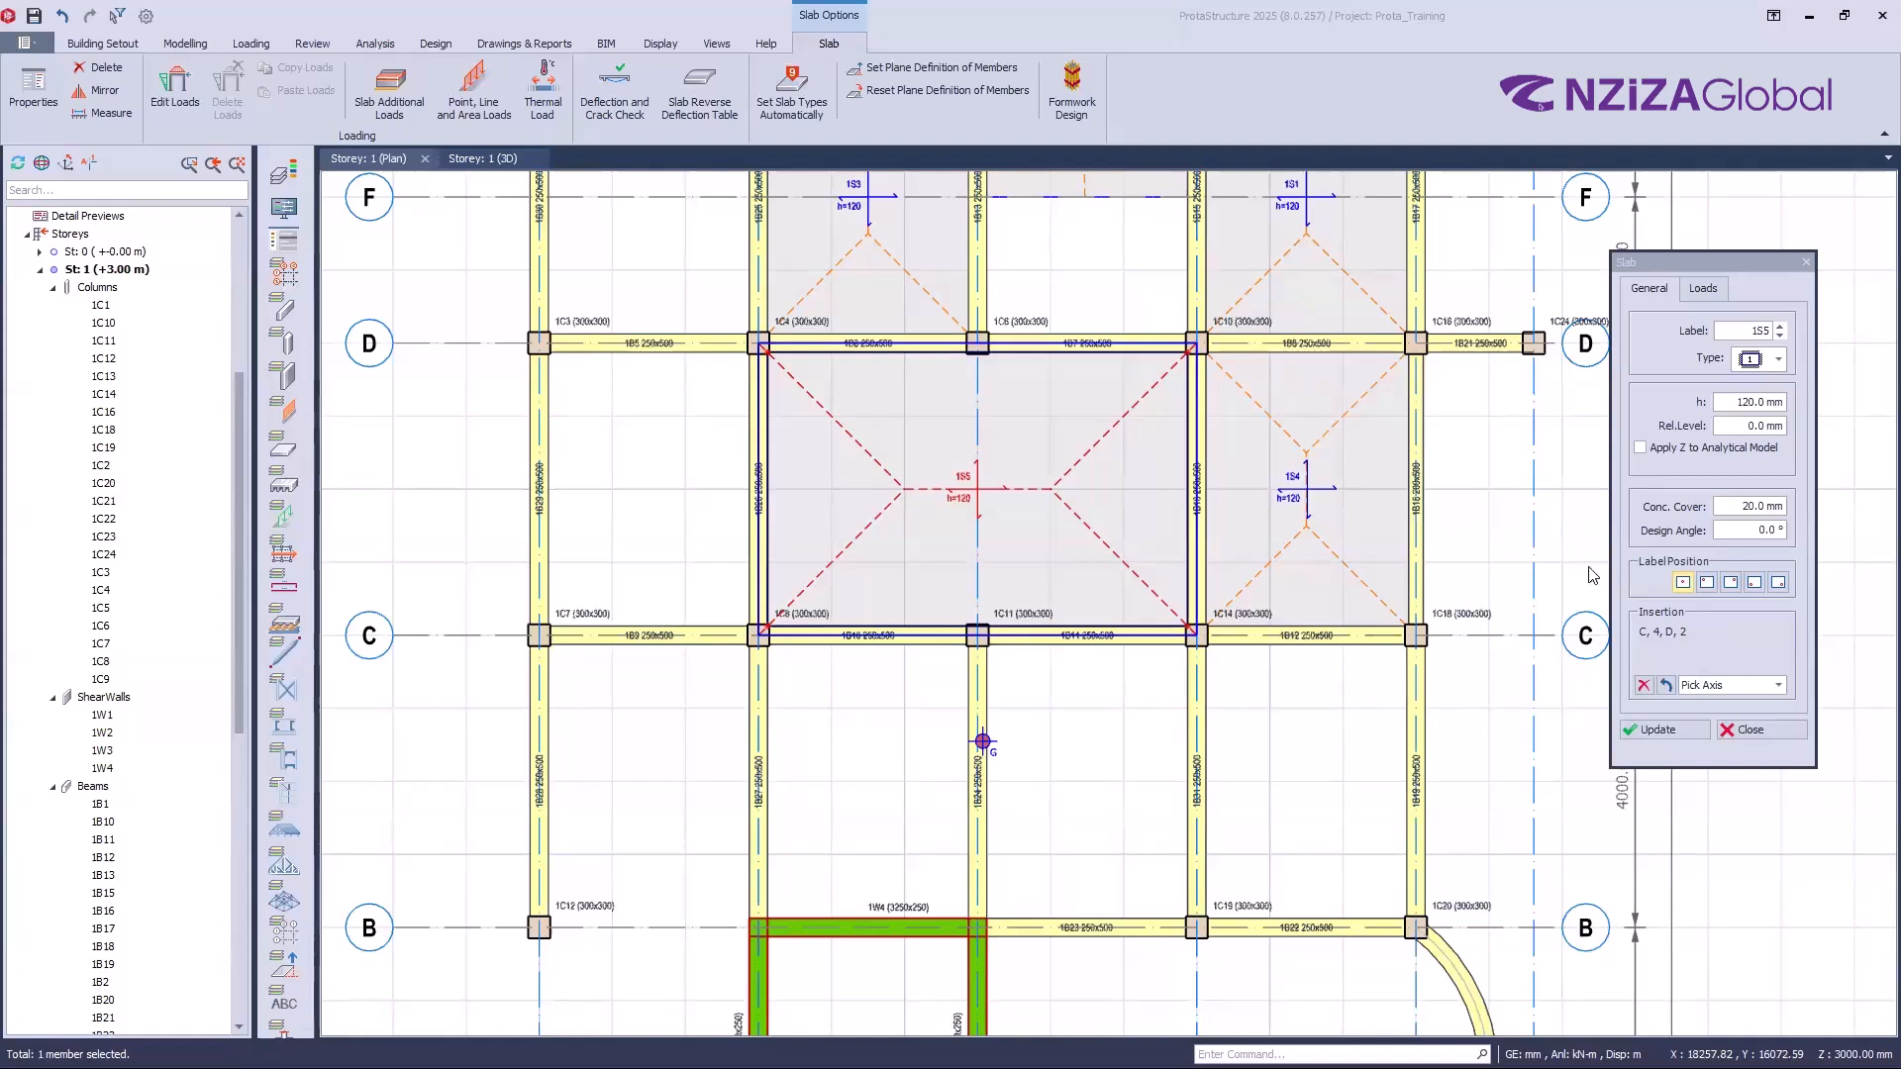
{"action": "left_click", "coordinate": [1780, 686]}
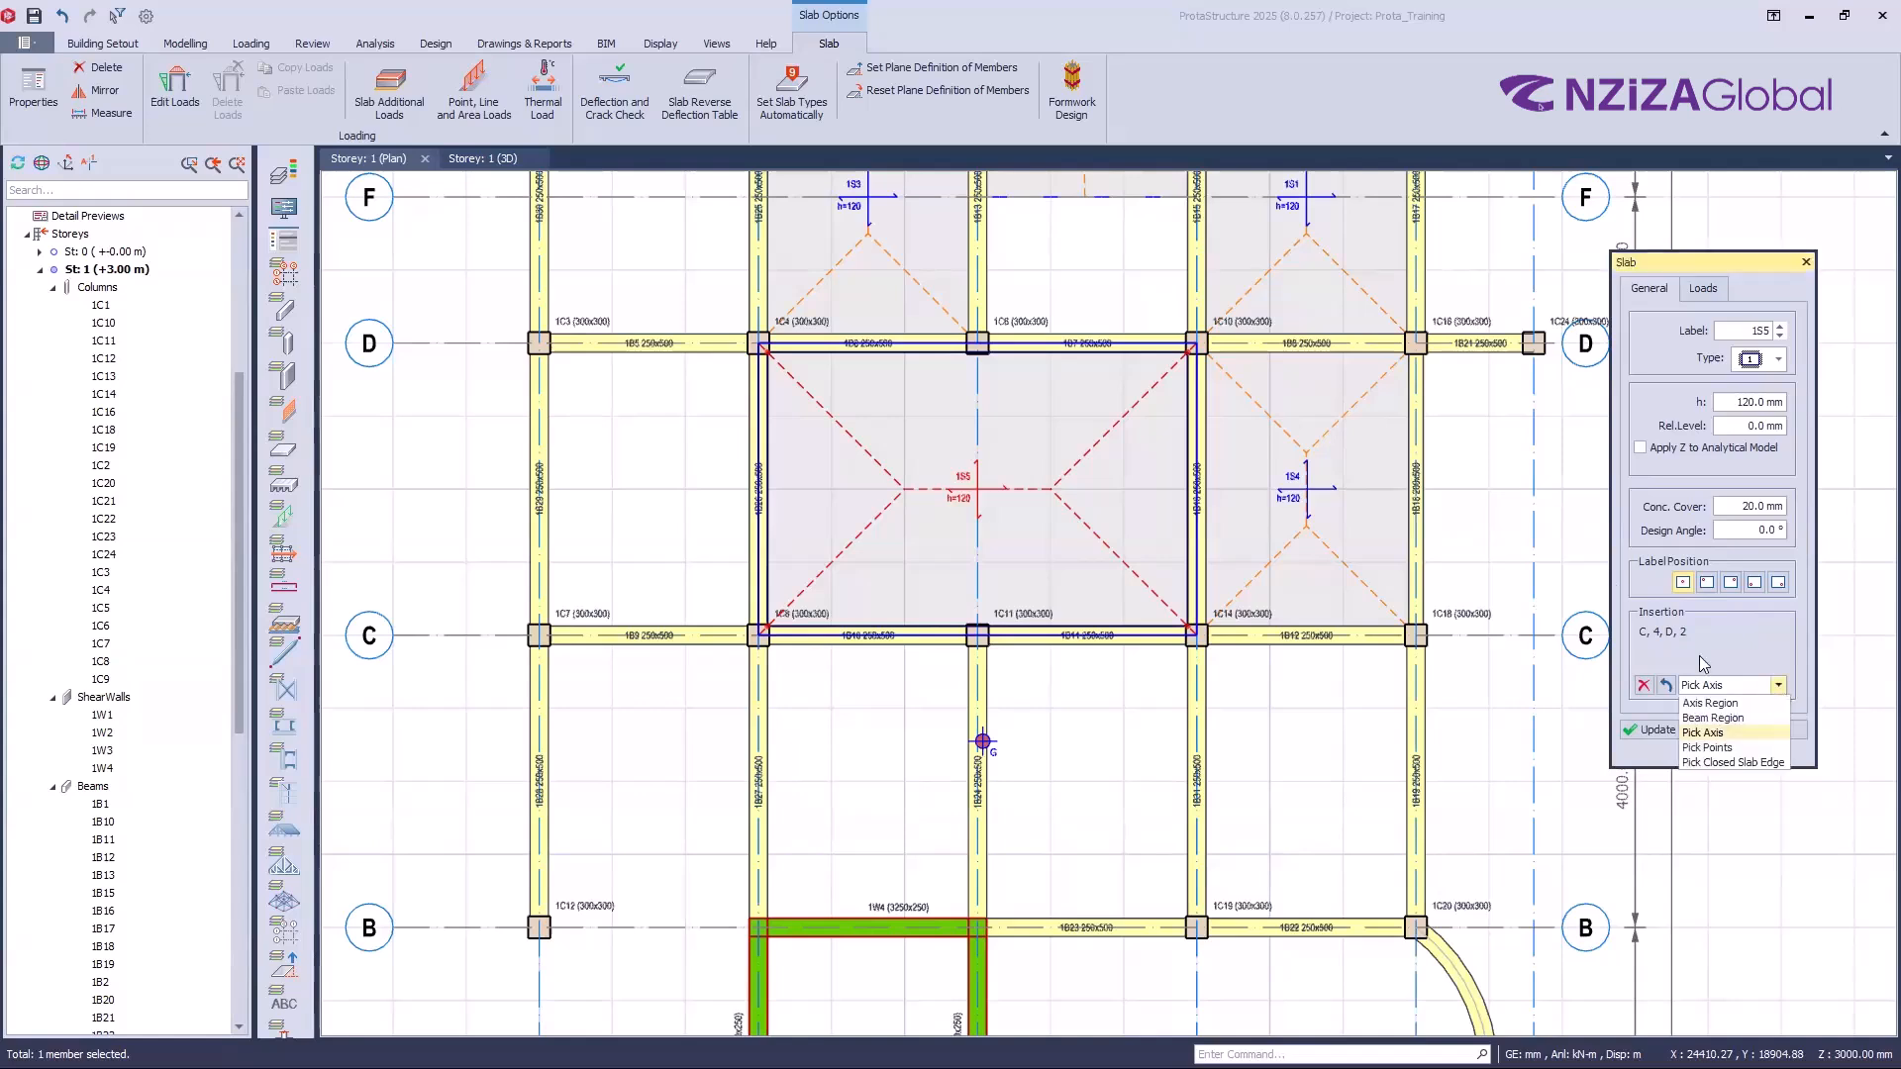
{"action": "left_click", "coordinate": [1721, 733]}
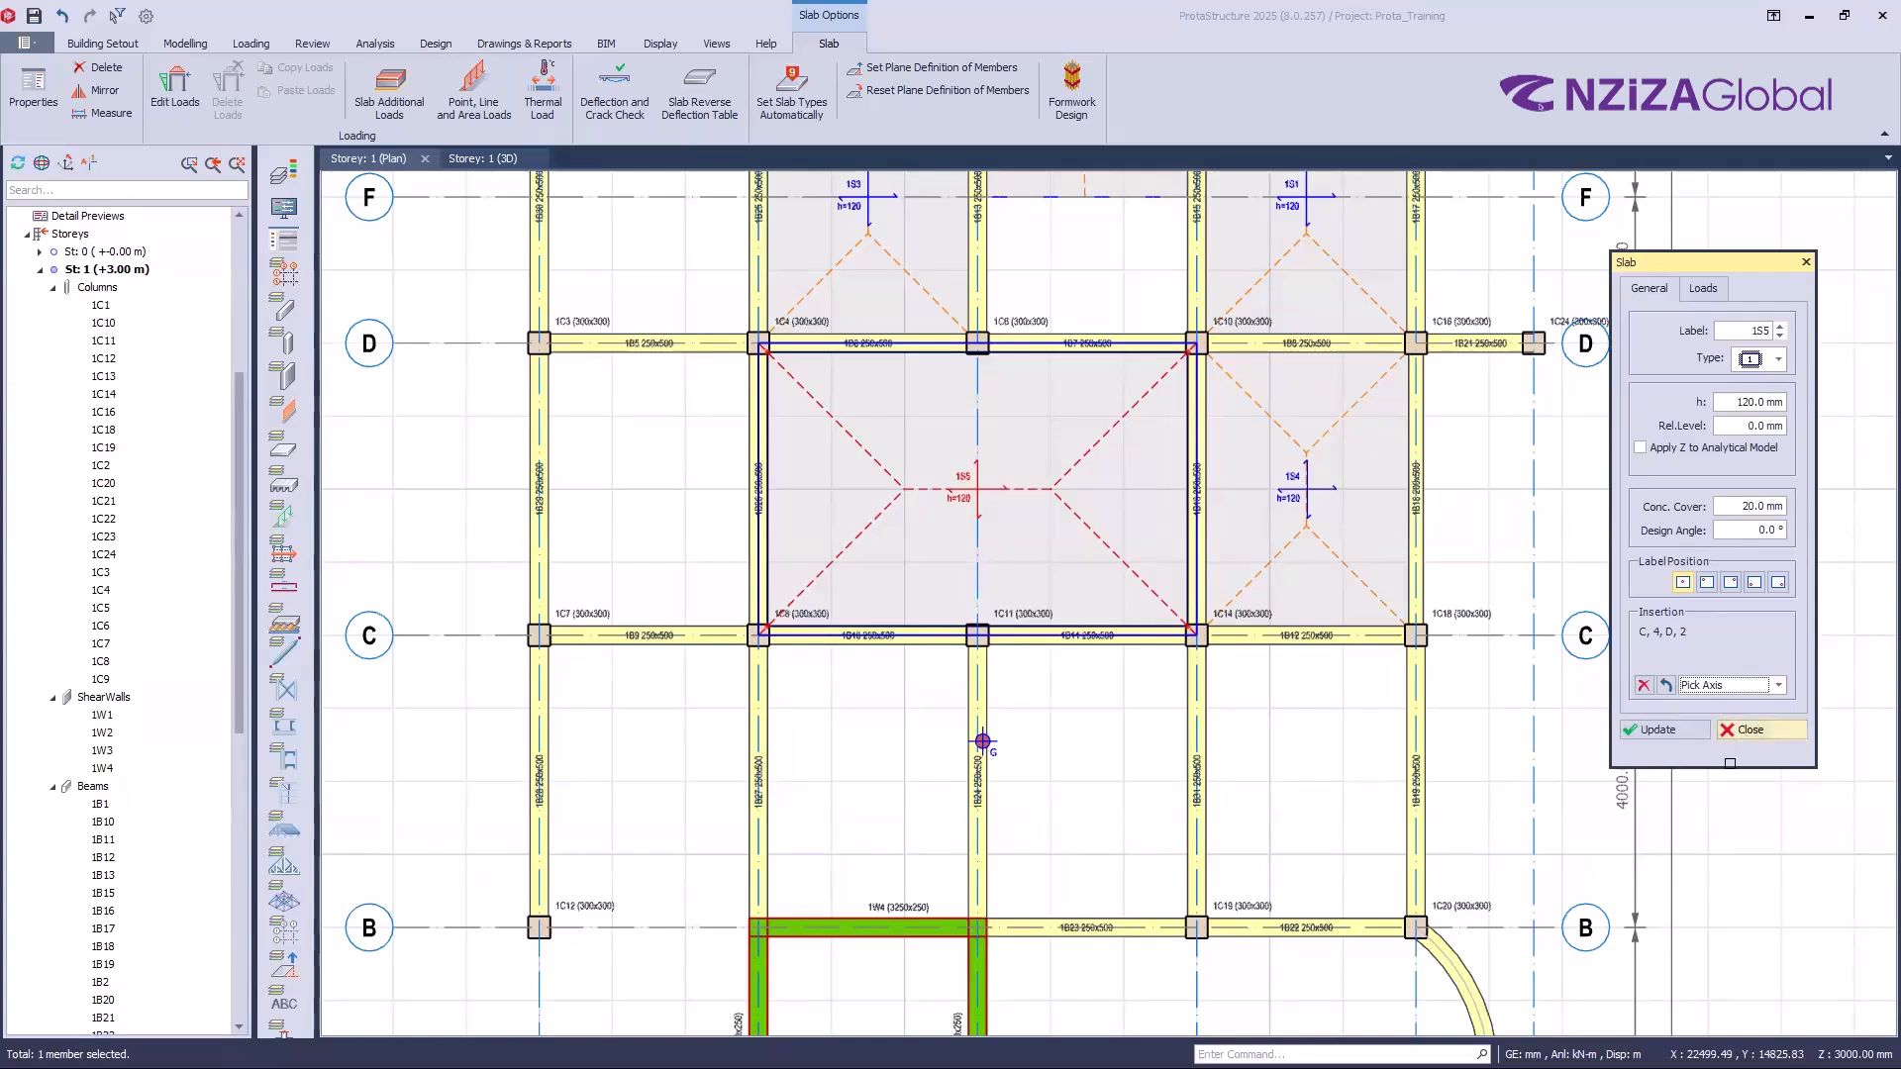
{"action": "left_click", "coordinate": [1743, 732]}
{"action": "key", "text": "Escape"}
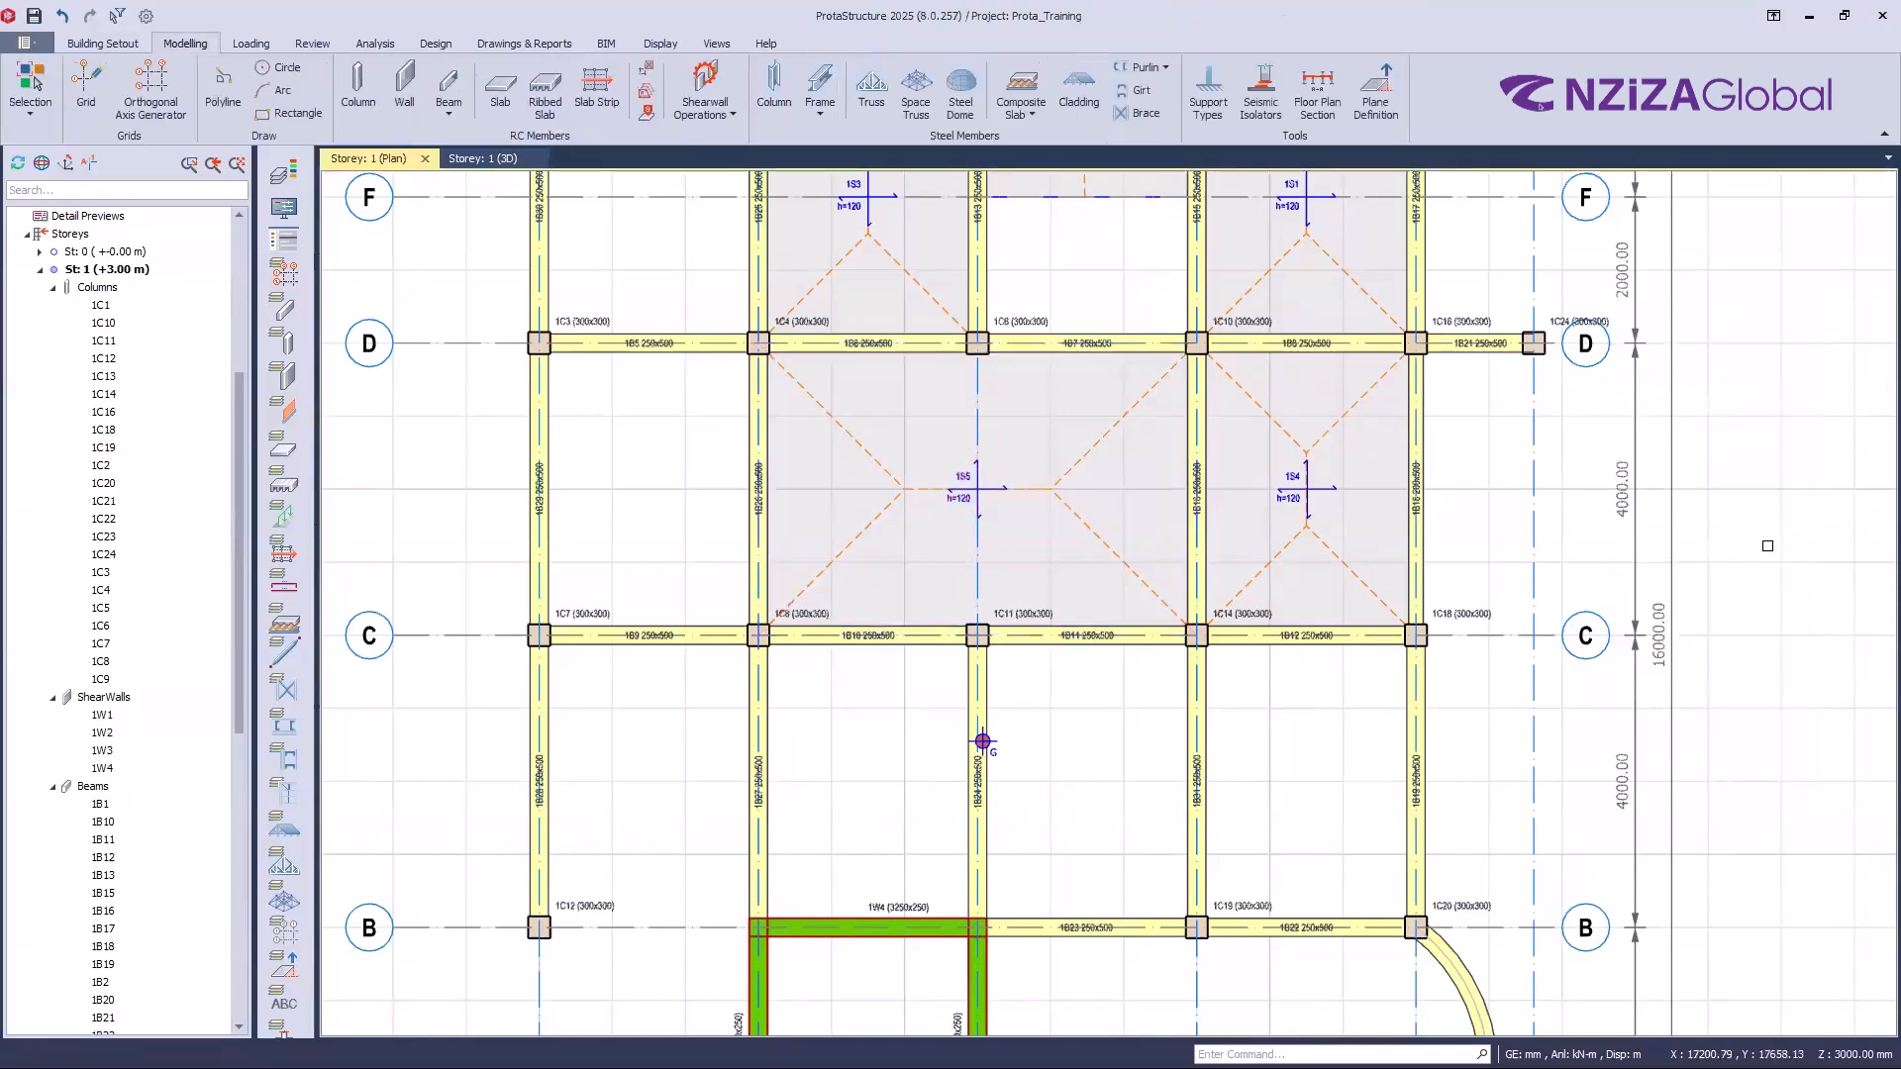
Step: Start another slab insertion, recheck the list of insertion methods with Pick Axis kept, and close the slab settings
{"action": "left_click", "coordinate": [505, 94]}
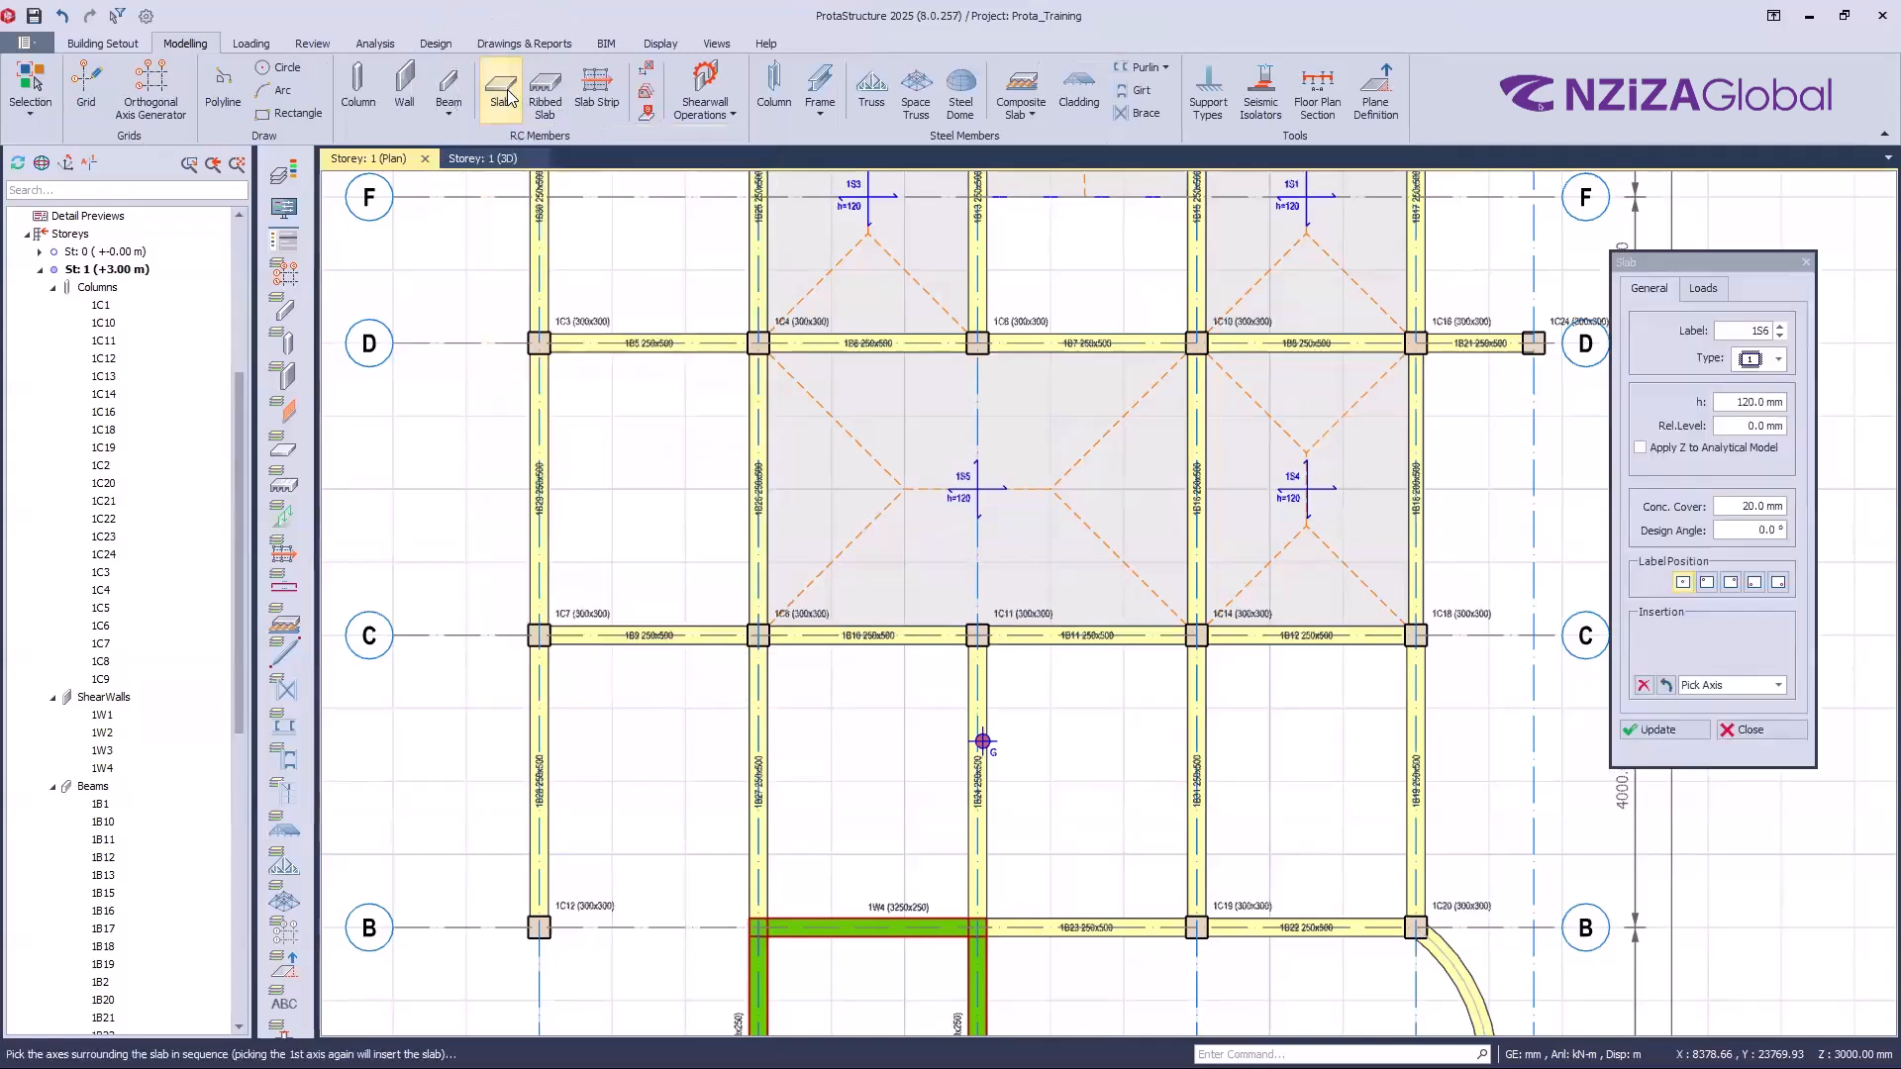
{"action": "left_click", "coordinate": [1775, 686]}
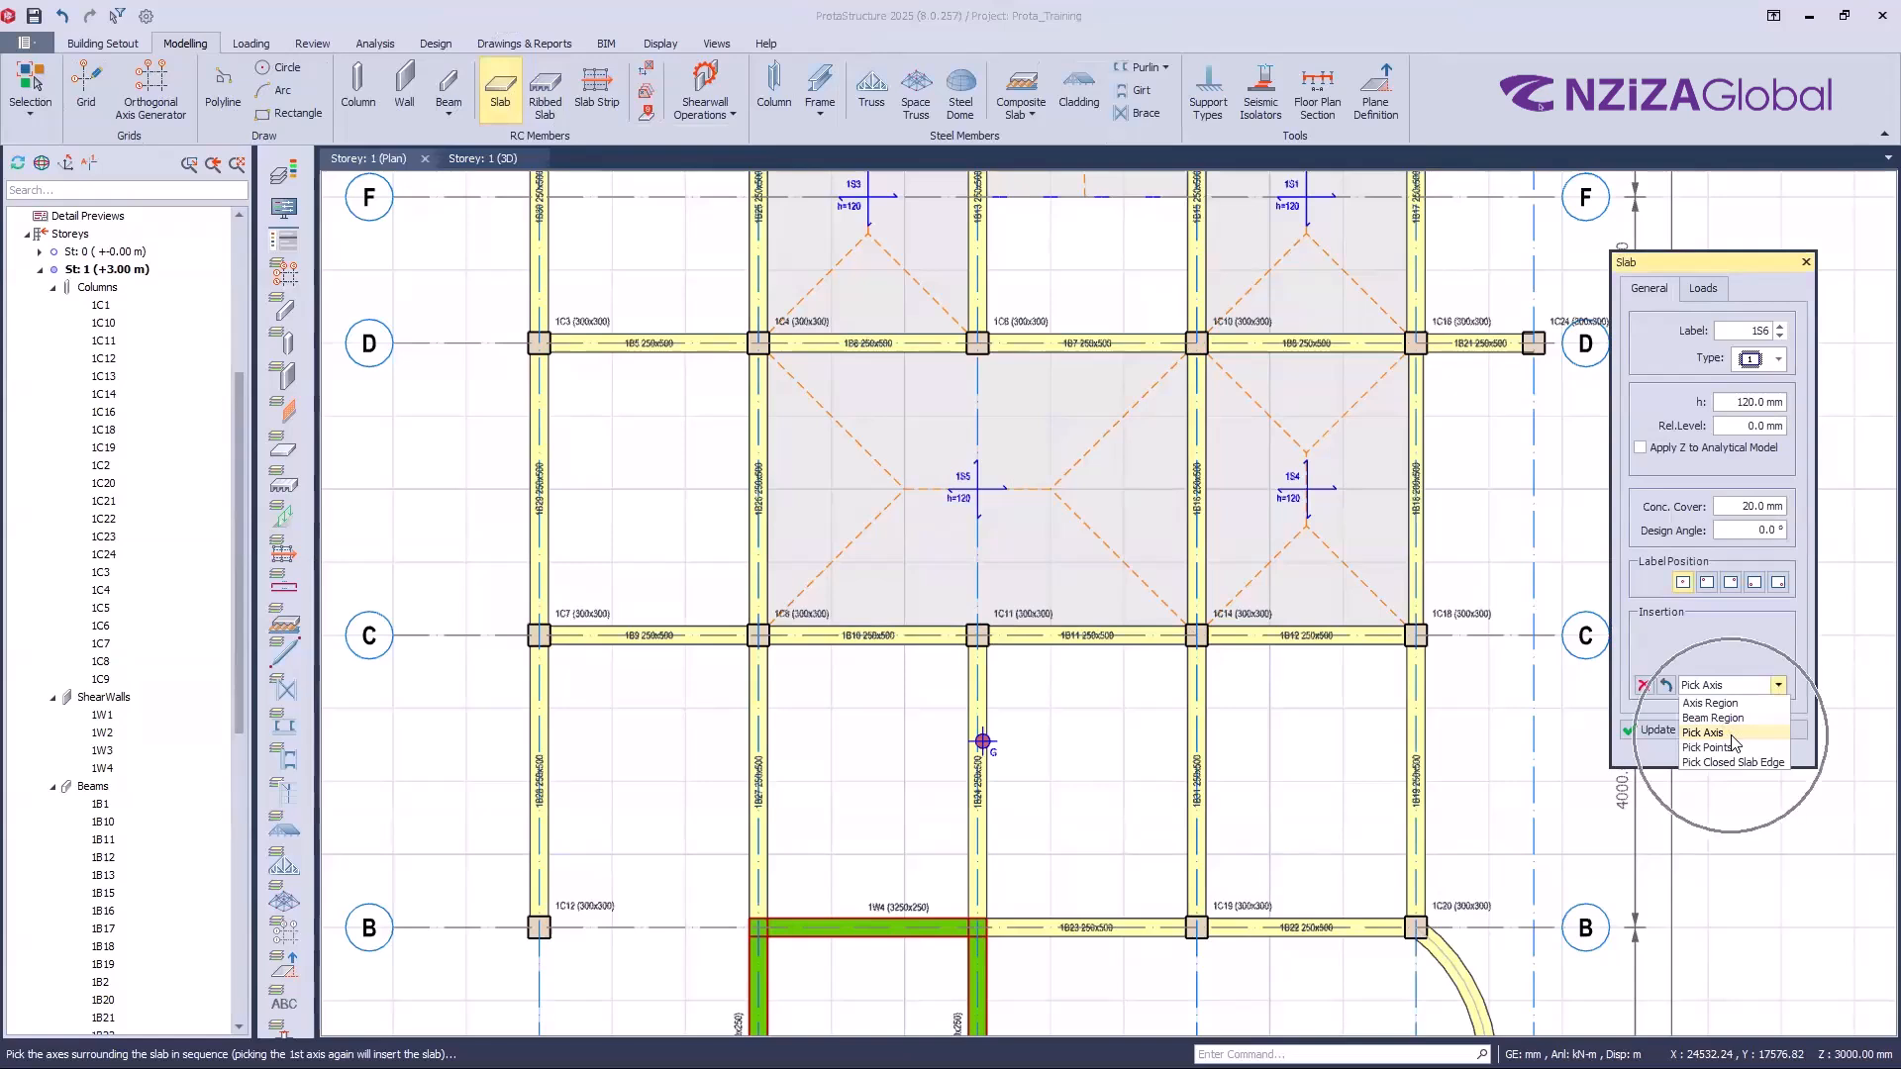
{"action": "left_click", "coordinate": [1731, 734]}
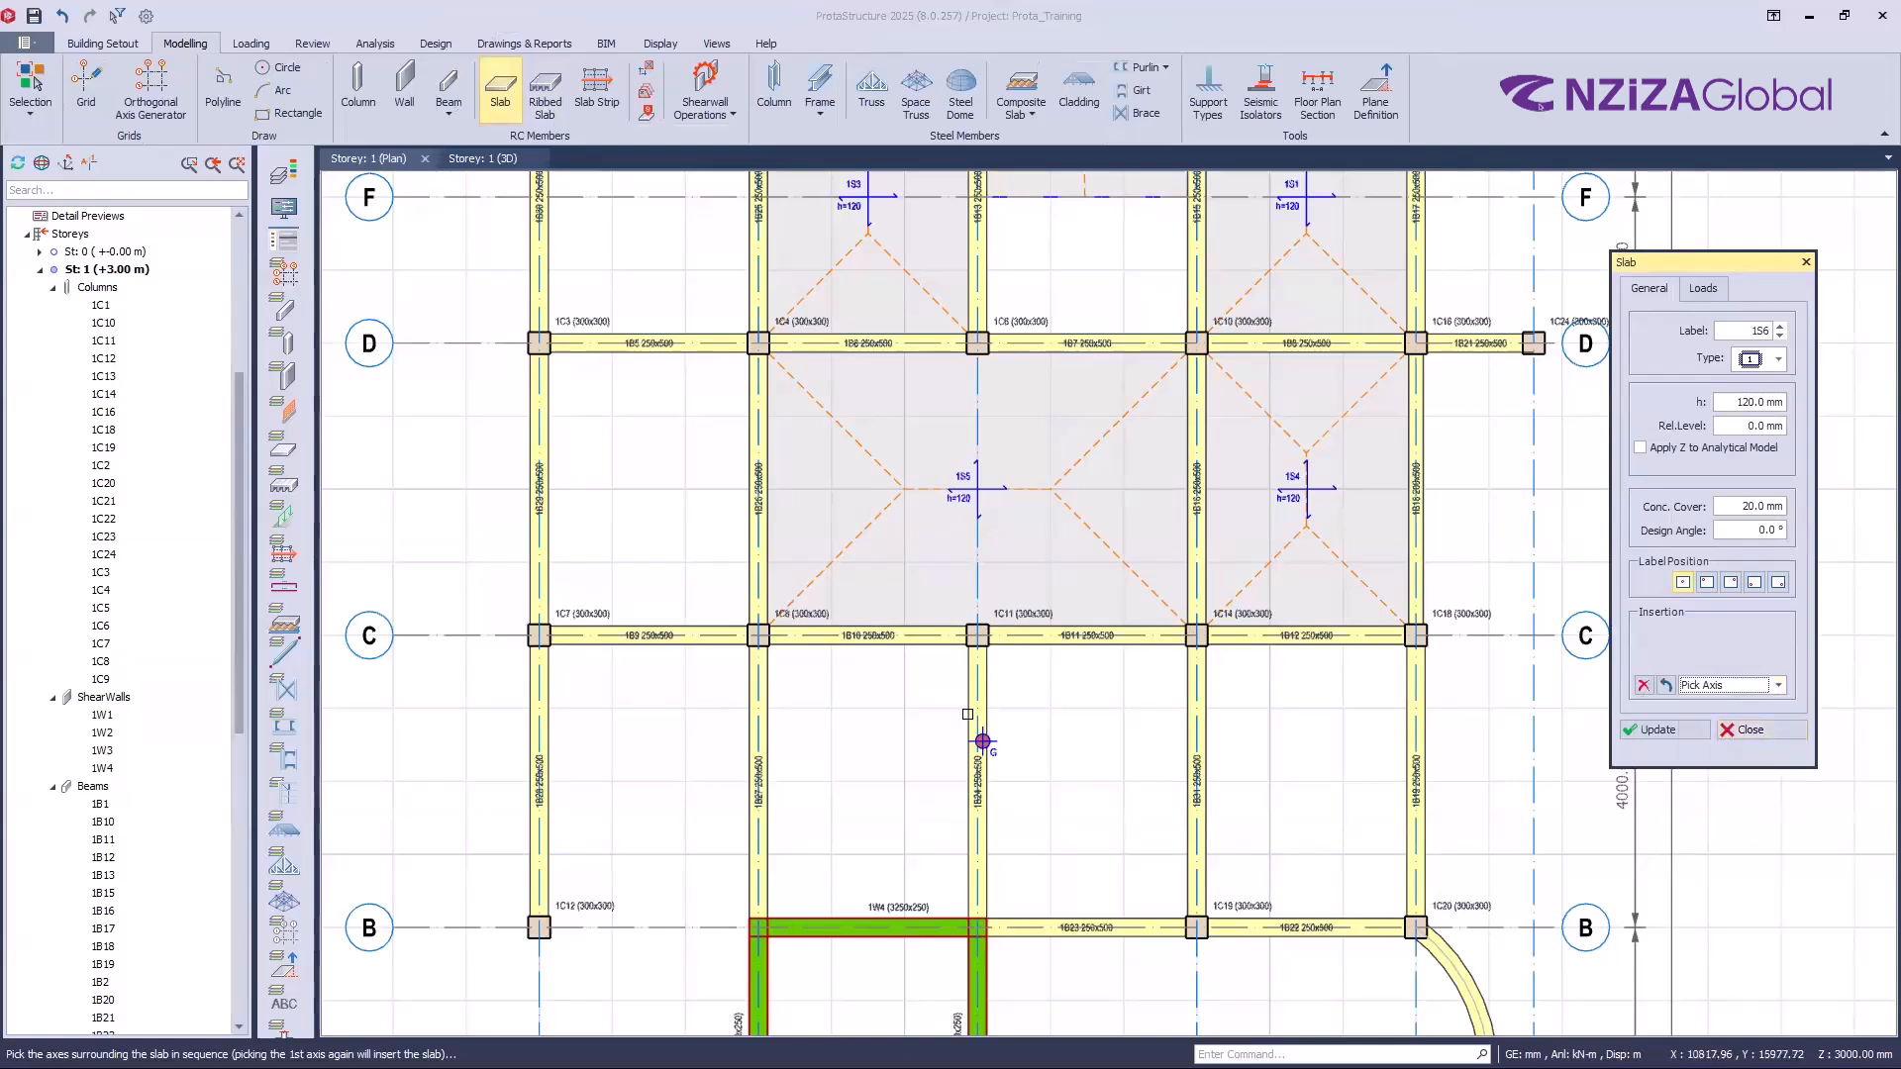
{"action": "left_click", "coordinate": [1737, 731]}
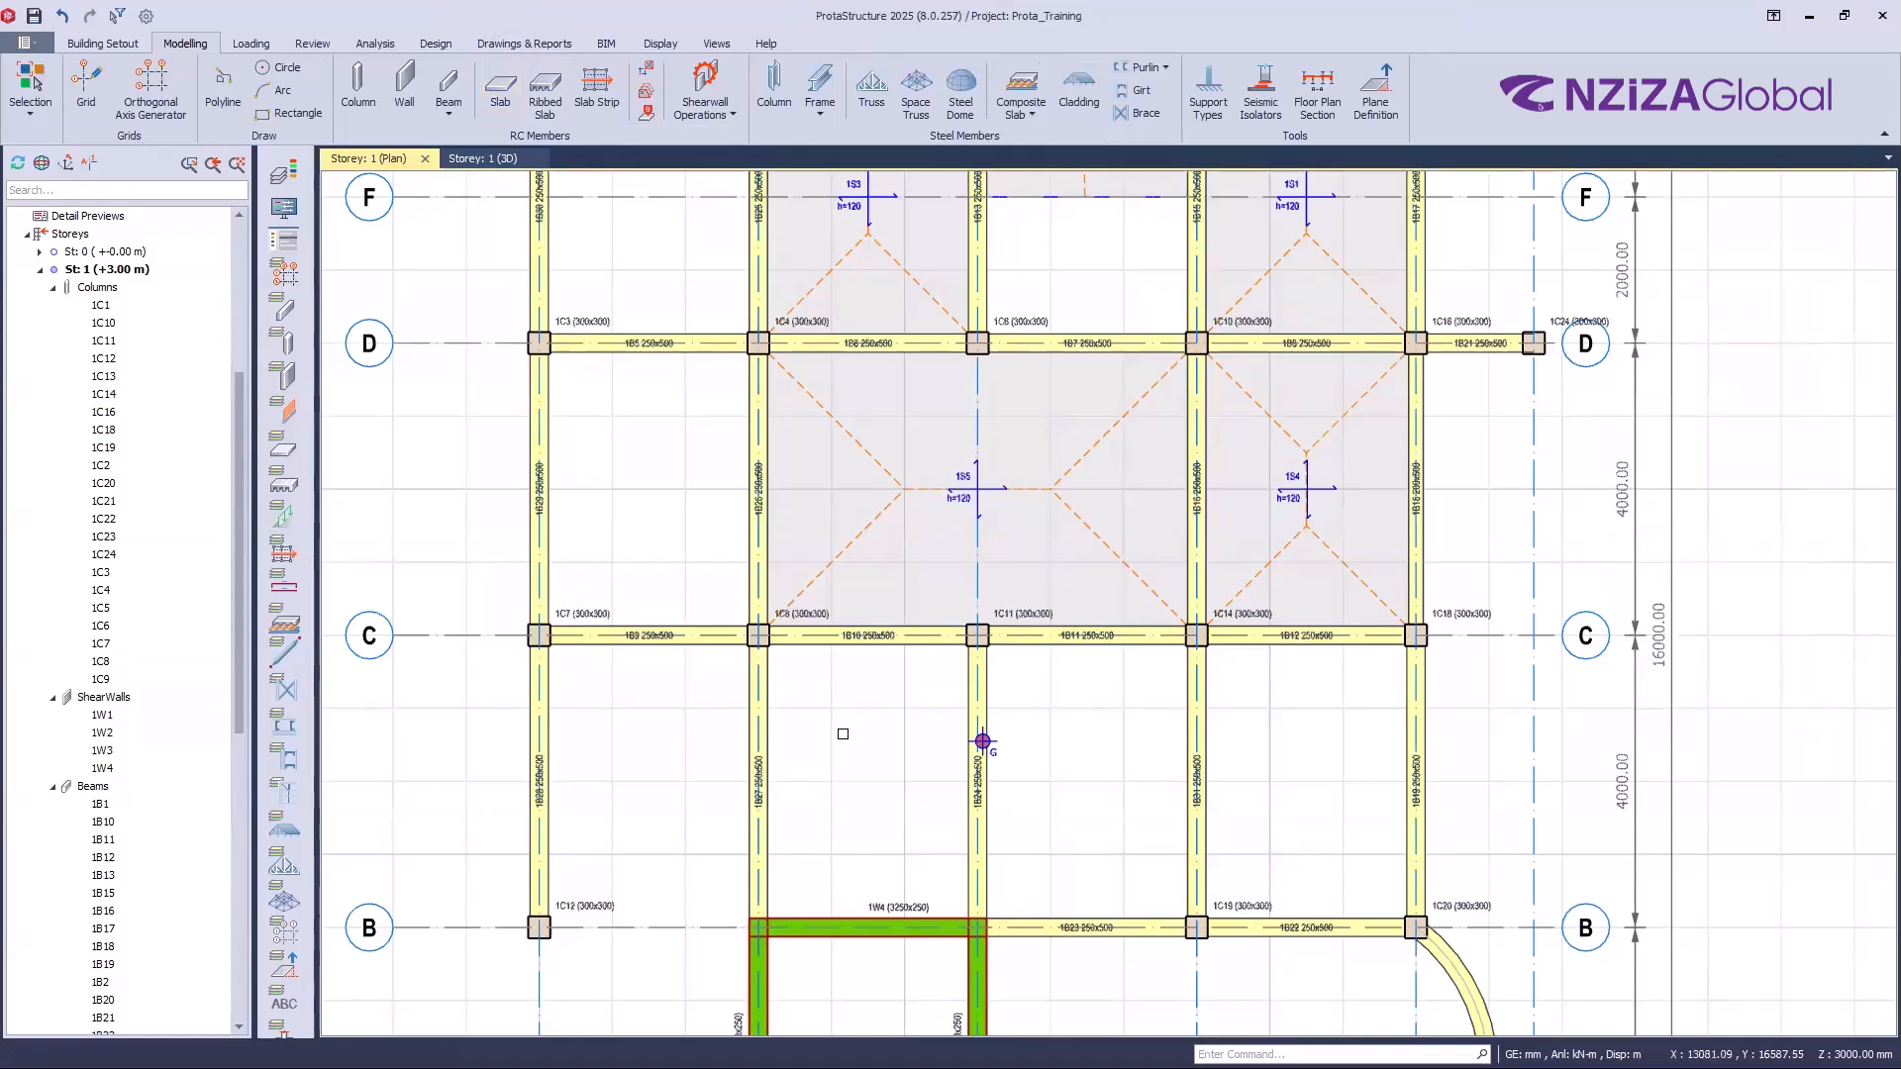
Step: Open the properties of the slab spanning axes 2 to 4 between C and D, check its insertion axes, and close them
{"action": "scroll", "coordinate": [893, 602], "scroll_direction": "down", "scroll_amount": 3}
{"action": "left_click", "coordinate": [891, 599]}
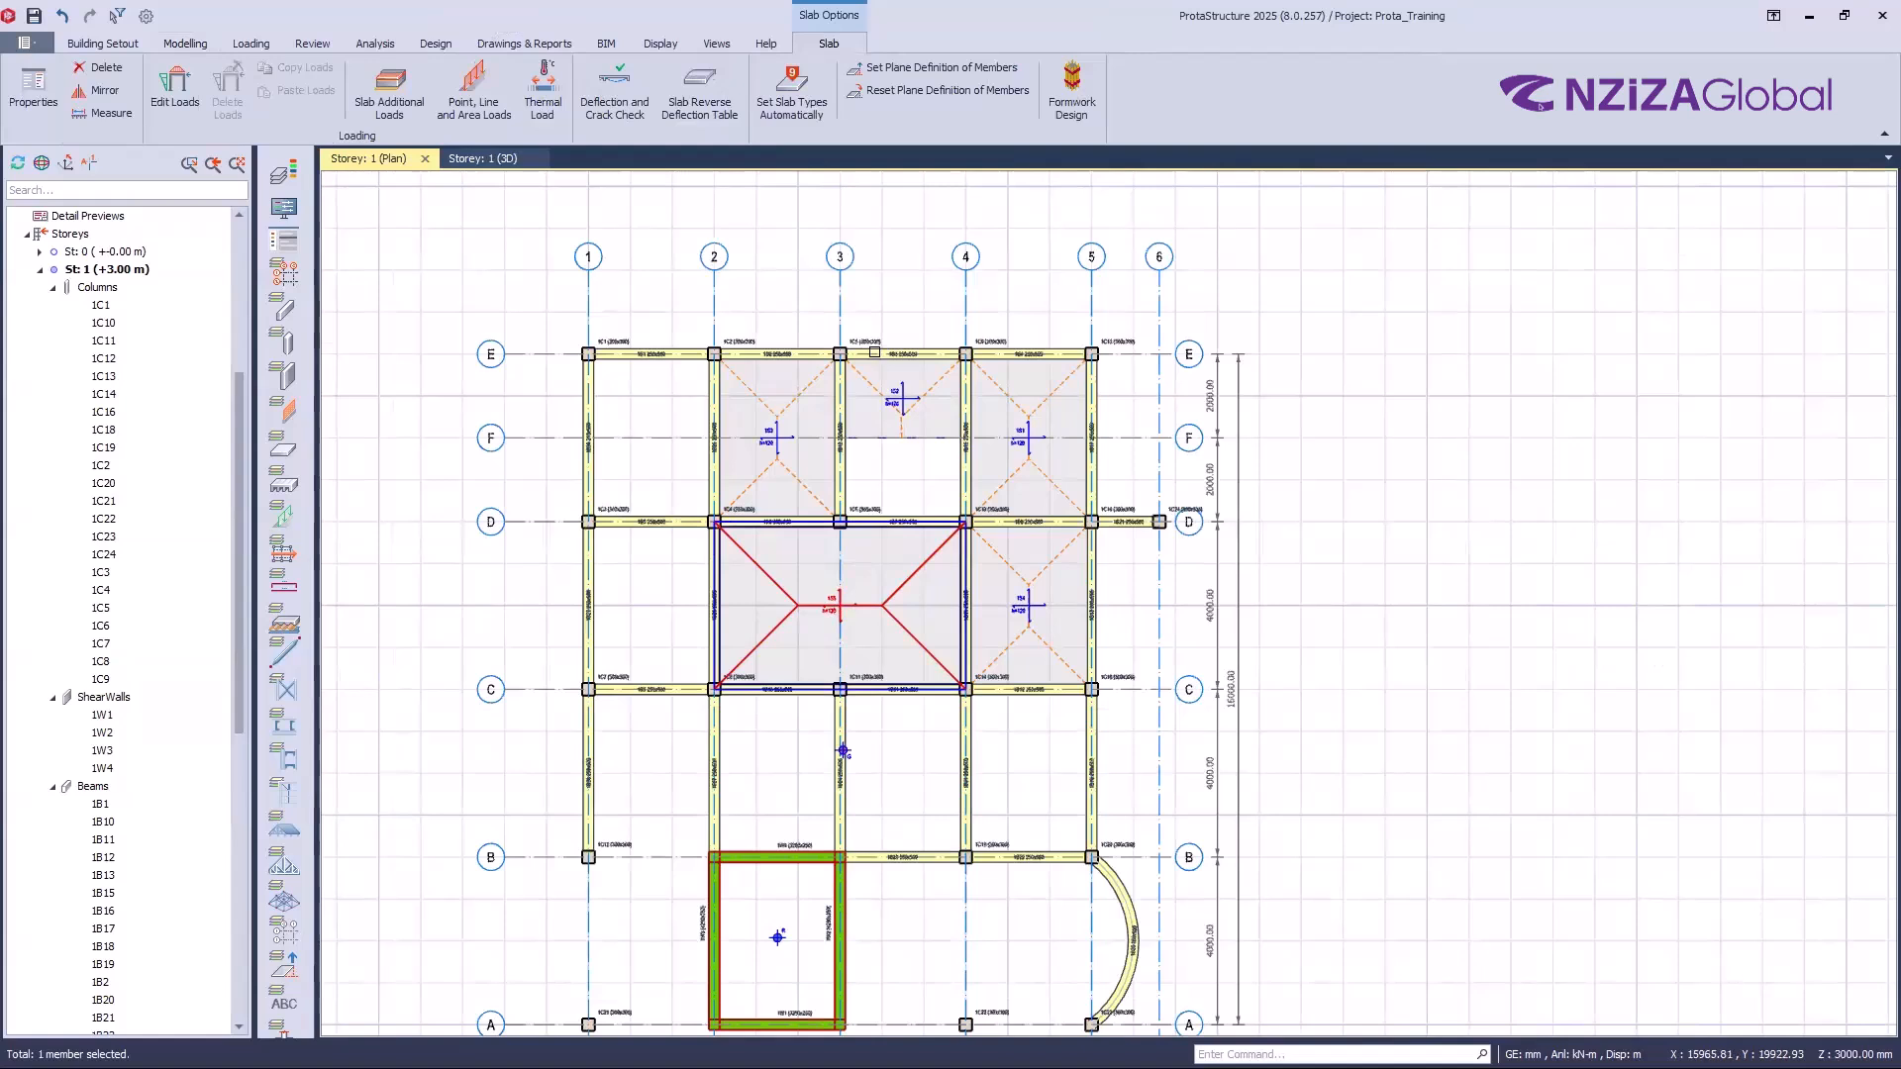
{"action": "right_click", "coordinate": [877, 235]}
{"action": "key", "text": "Return"}
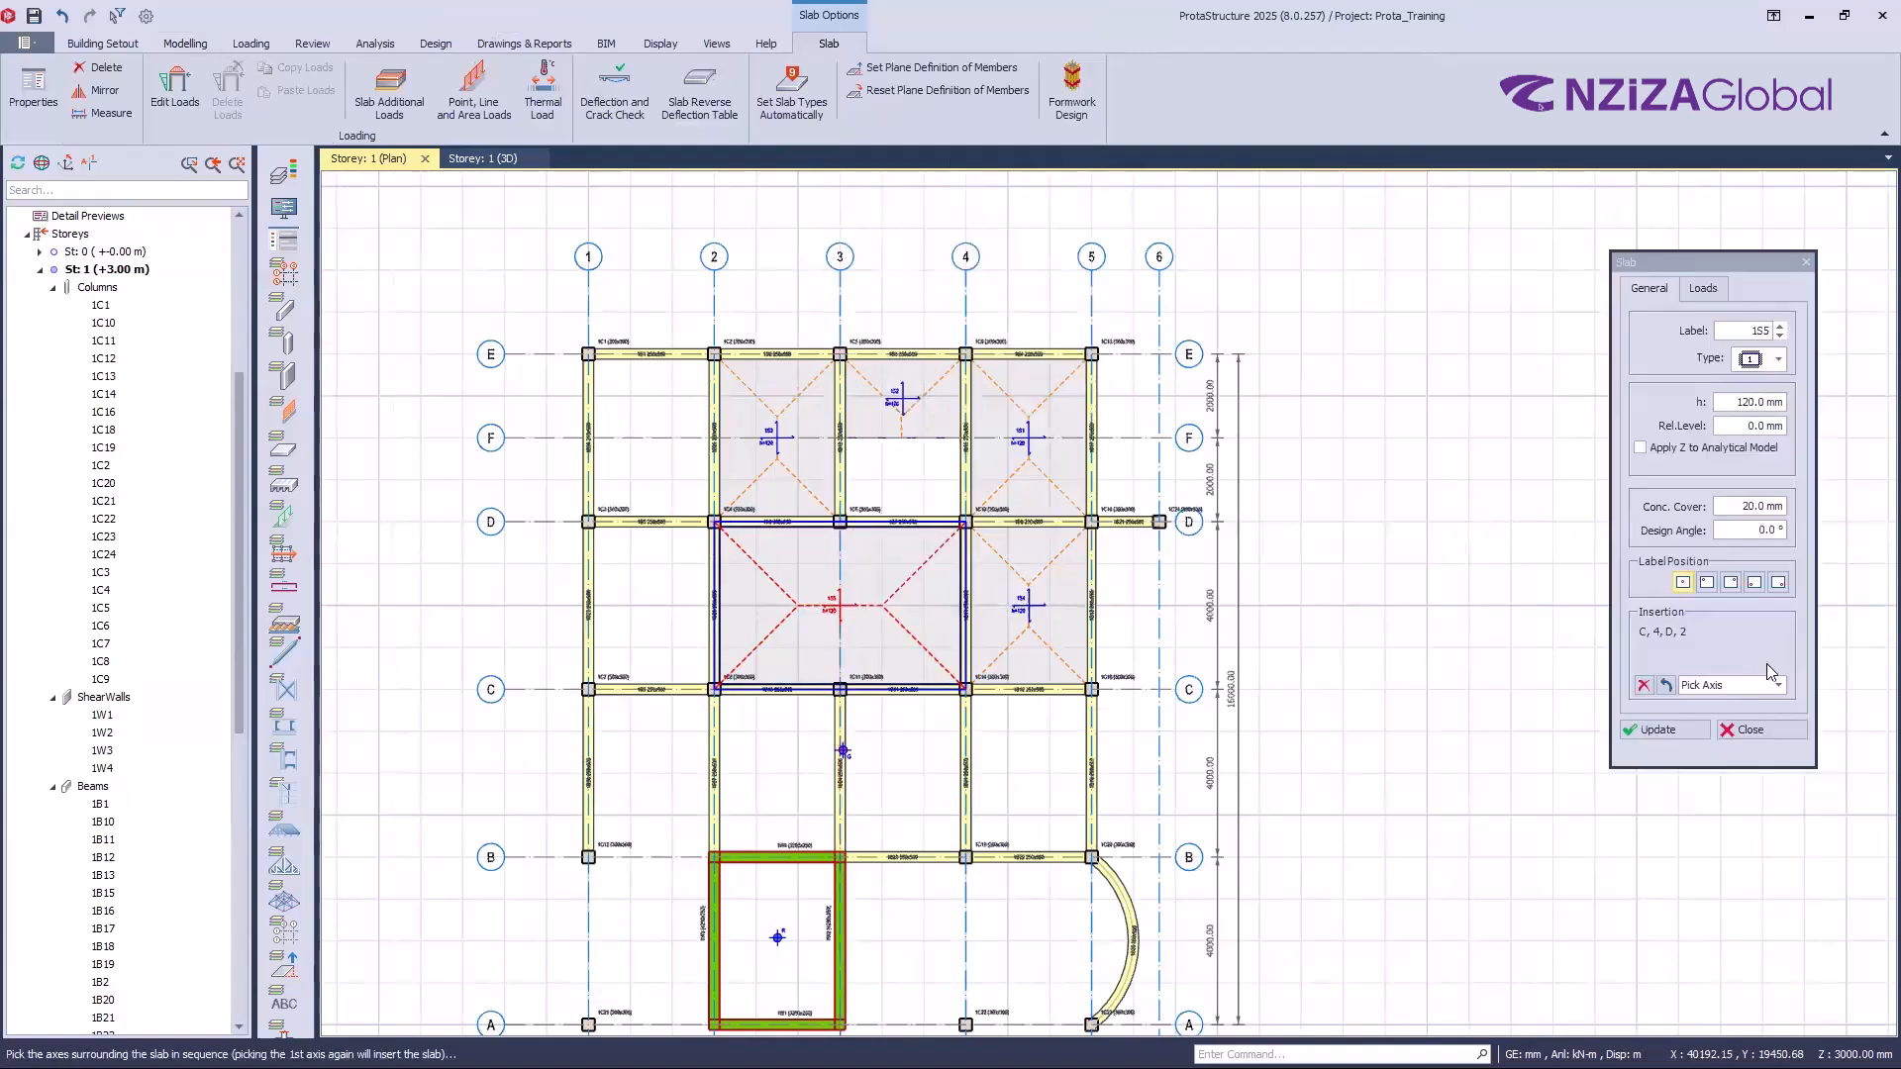
{"action": "left_click", "coordinate": [1759, 735]}
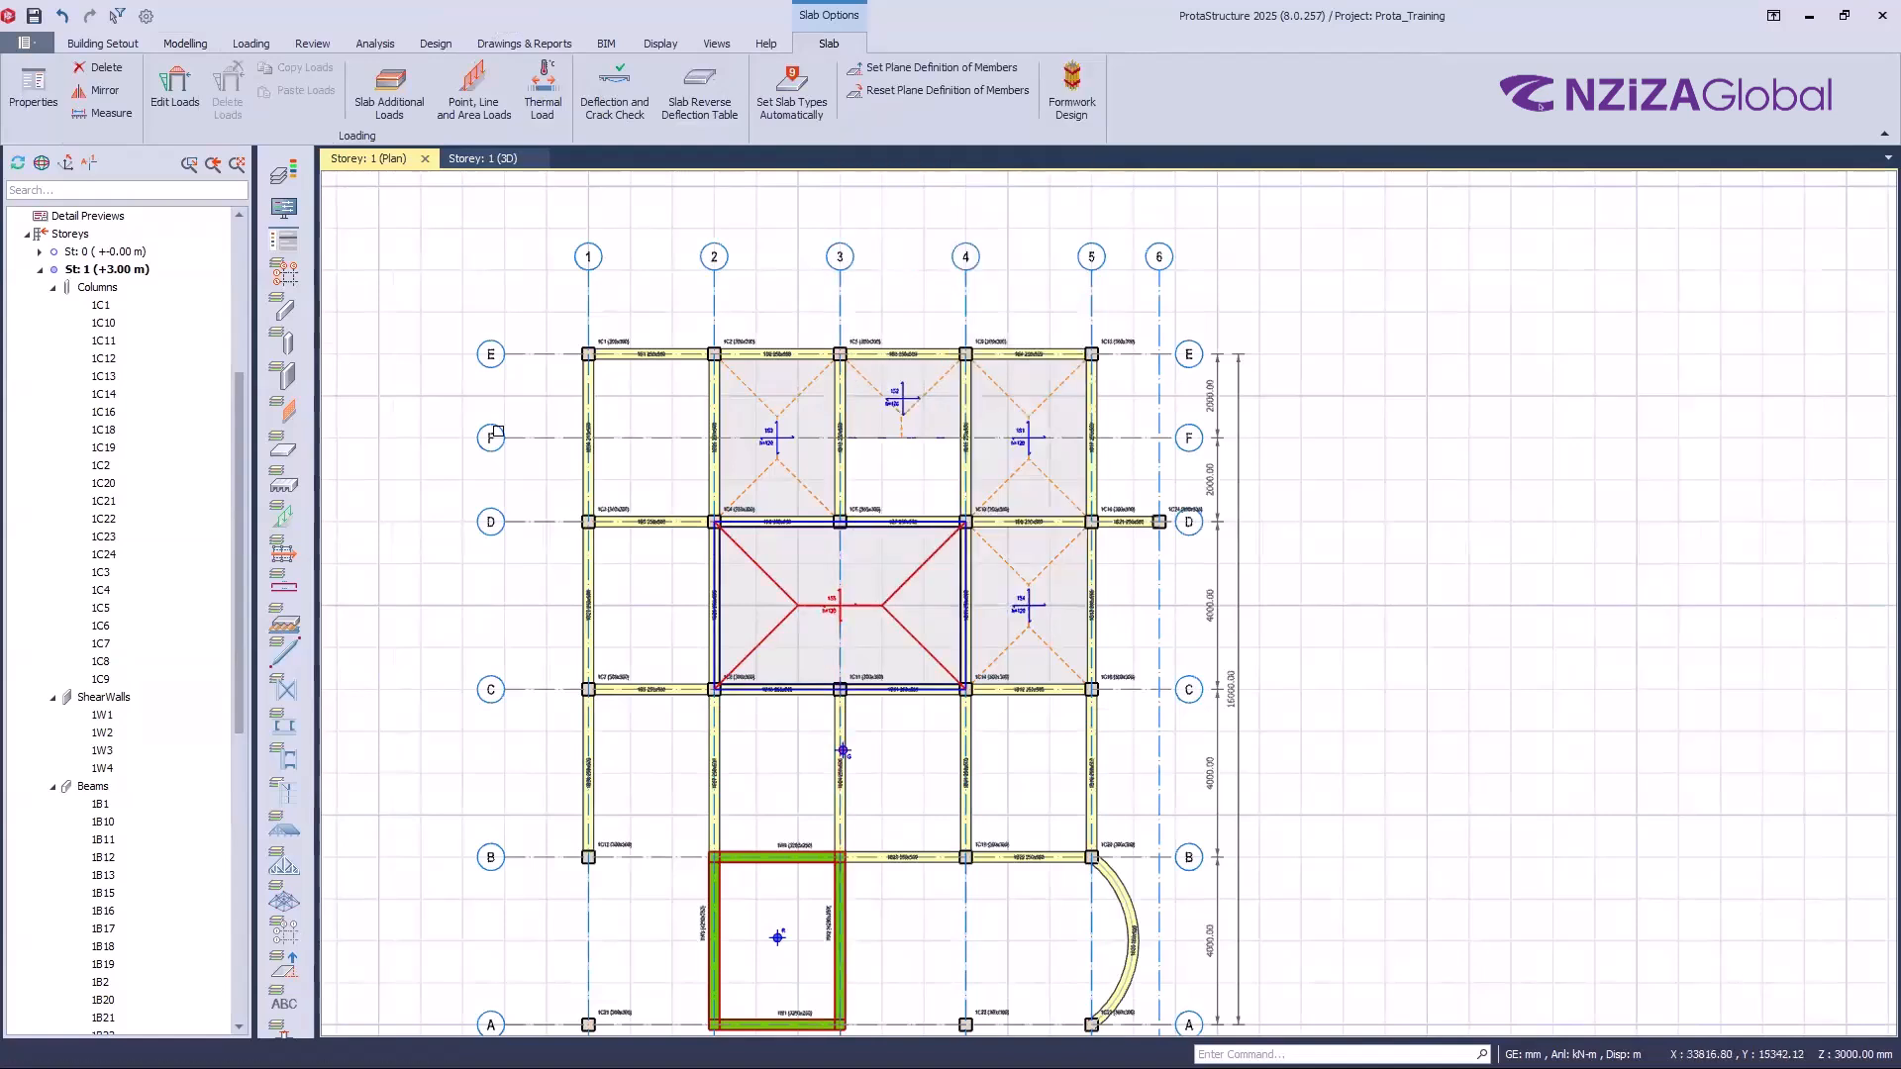
{"action": "key", "text": "Escape"}
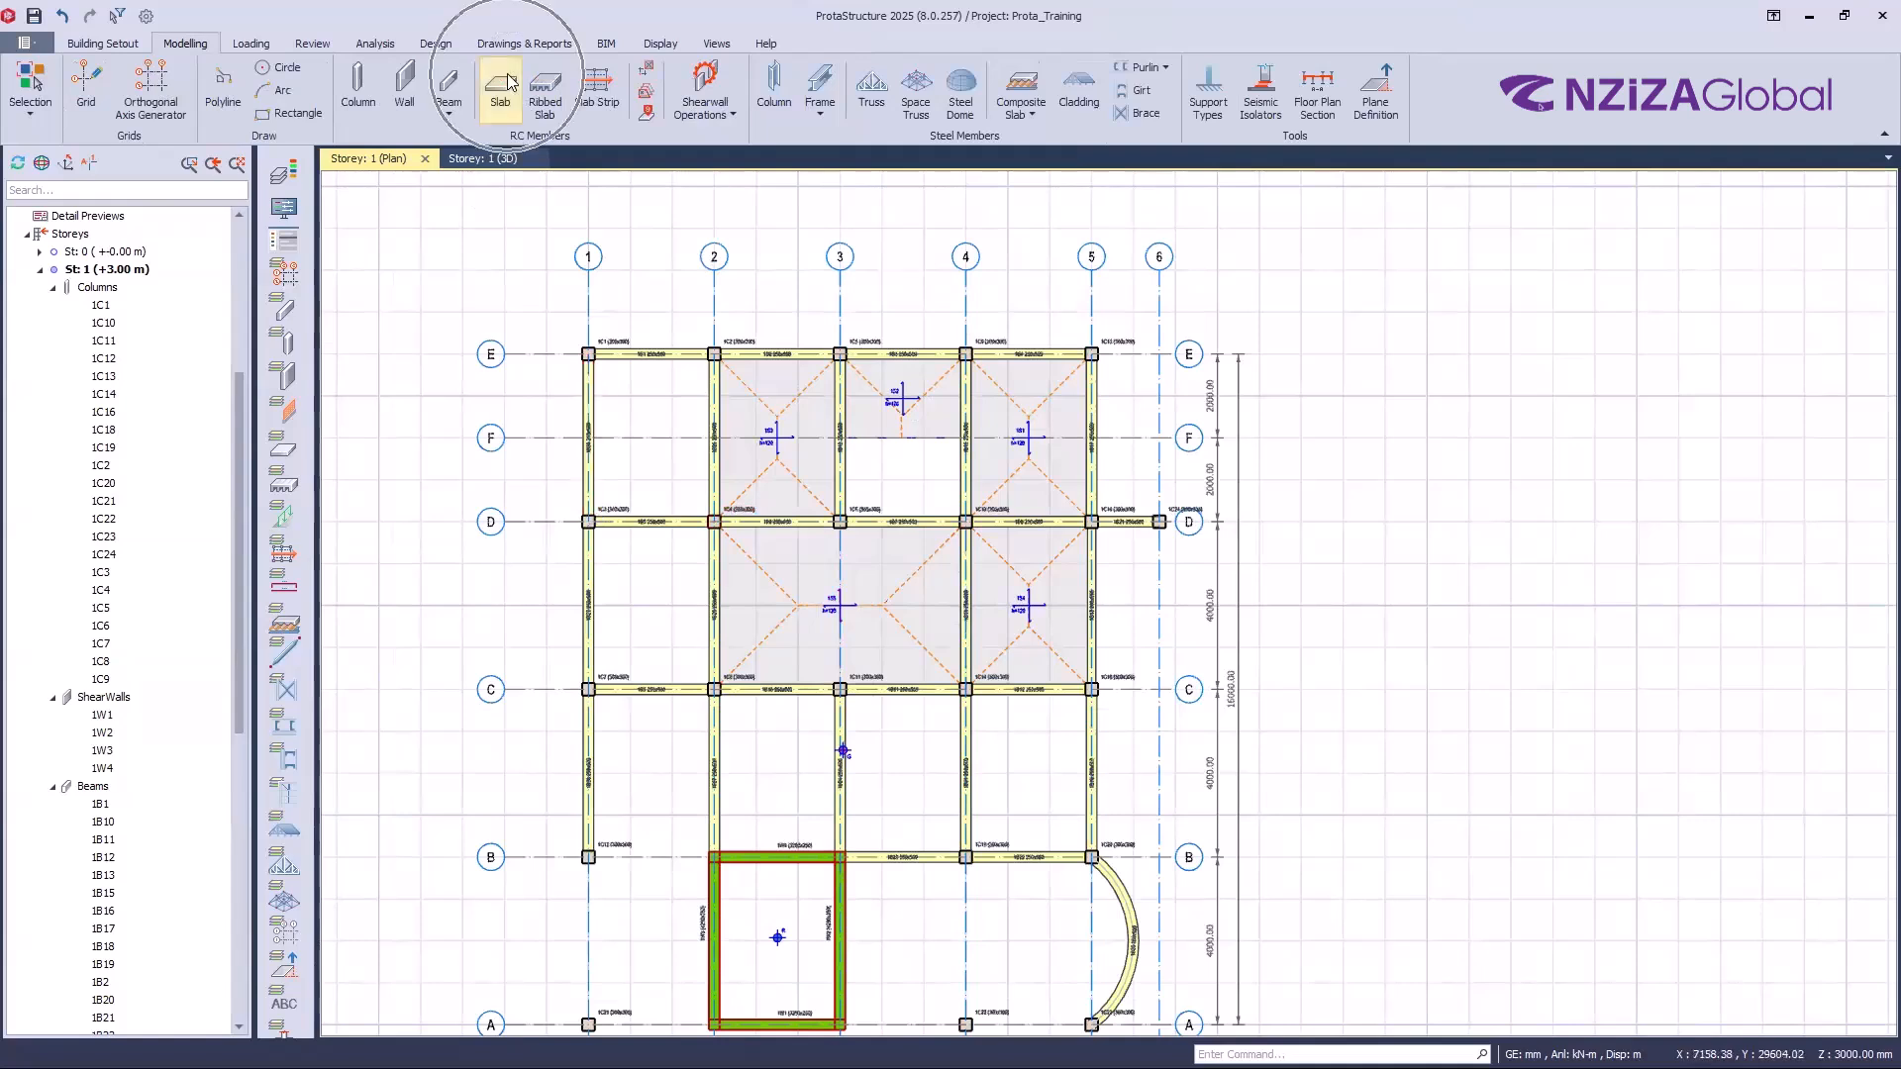
Step: Start a new slab insertion and choose Beam Region as the insertion method
{"action": "left_click", "coordinate": [508, 83]}
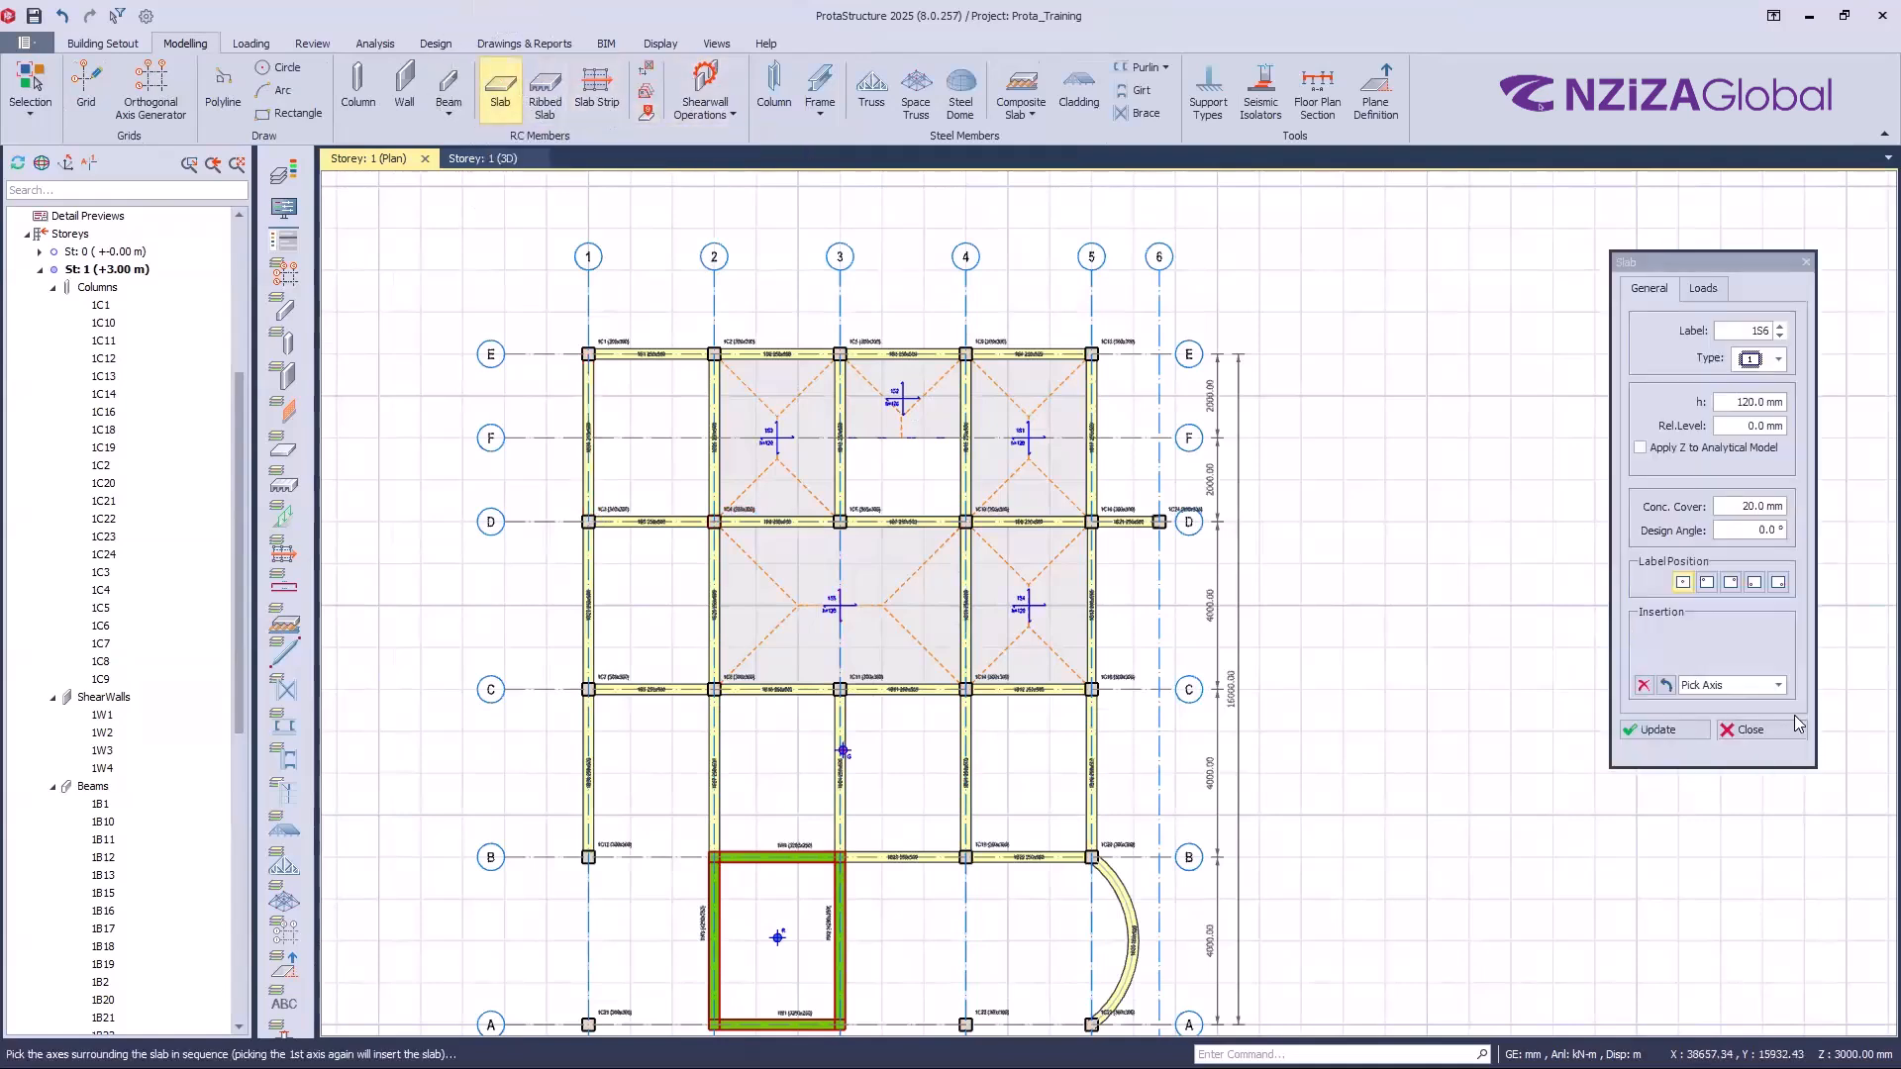
{"action": "left_click", "coordinate": [1780, 685]}
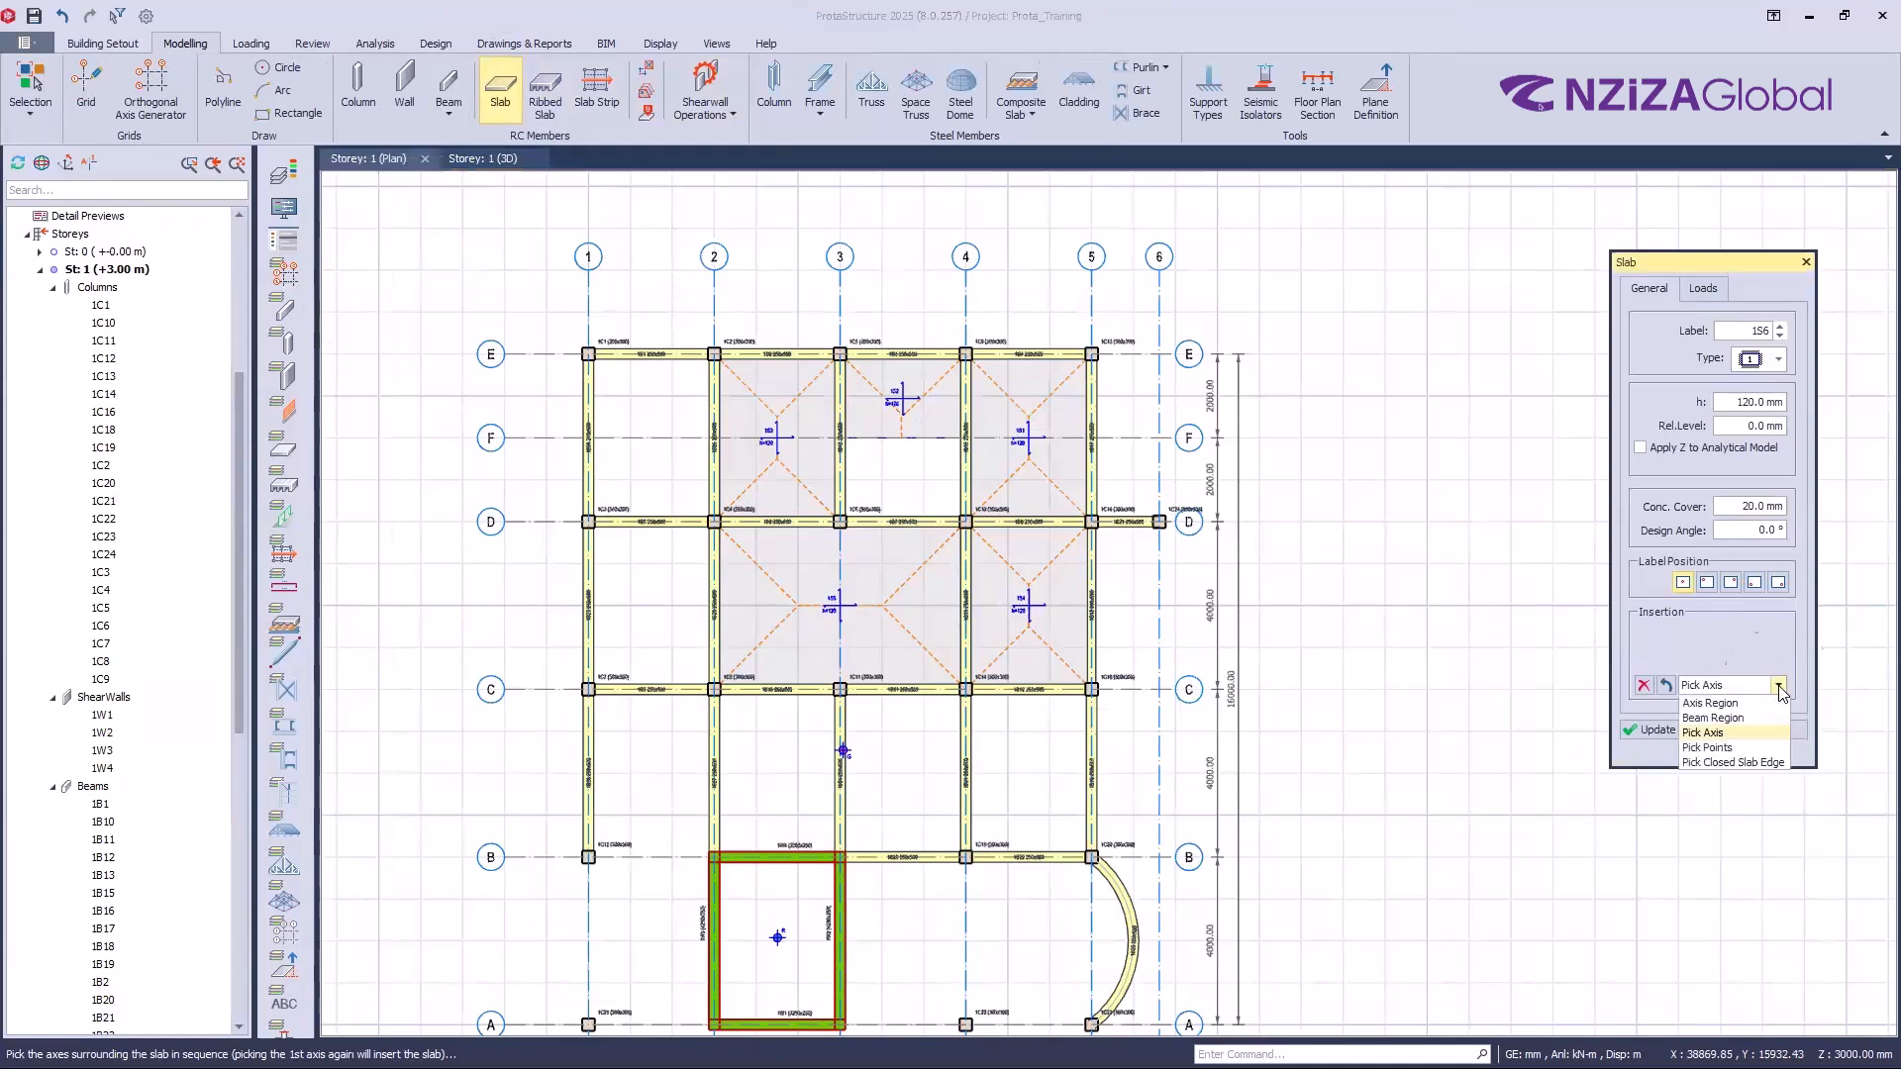
{"action": "left_click", "coordinate": [1699, 738]}
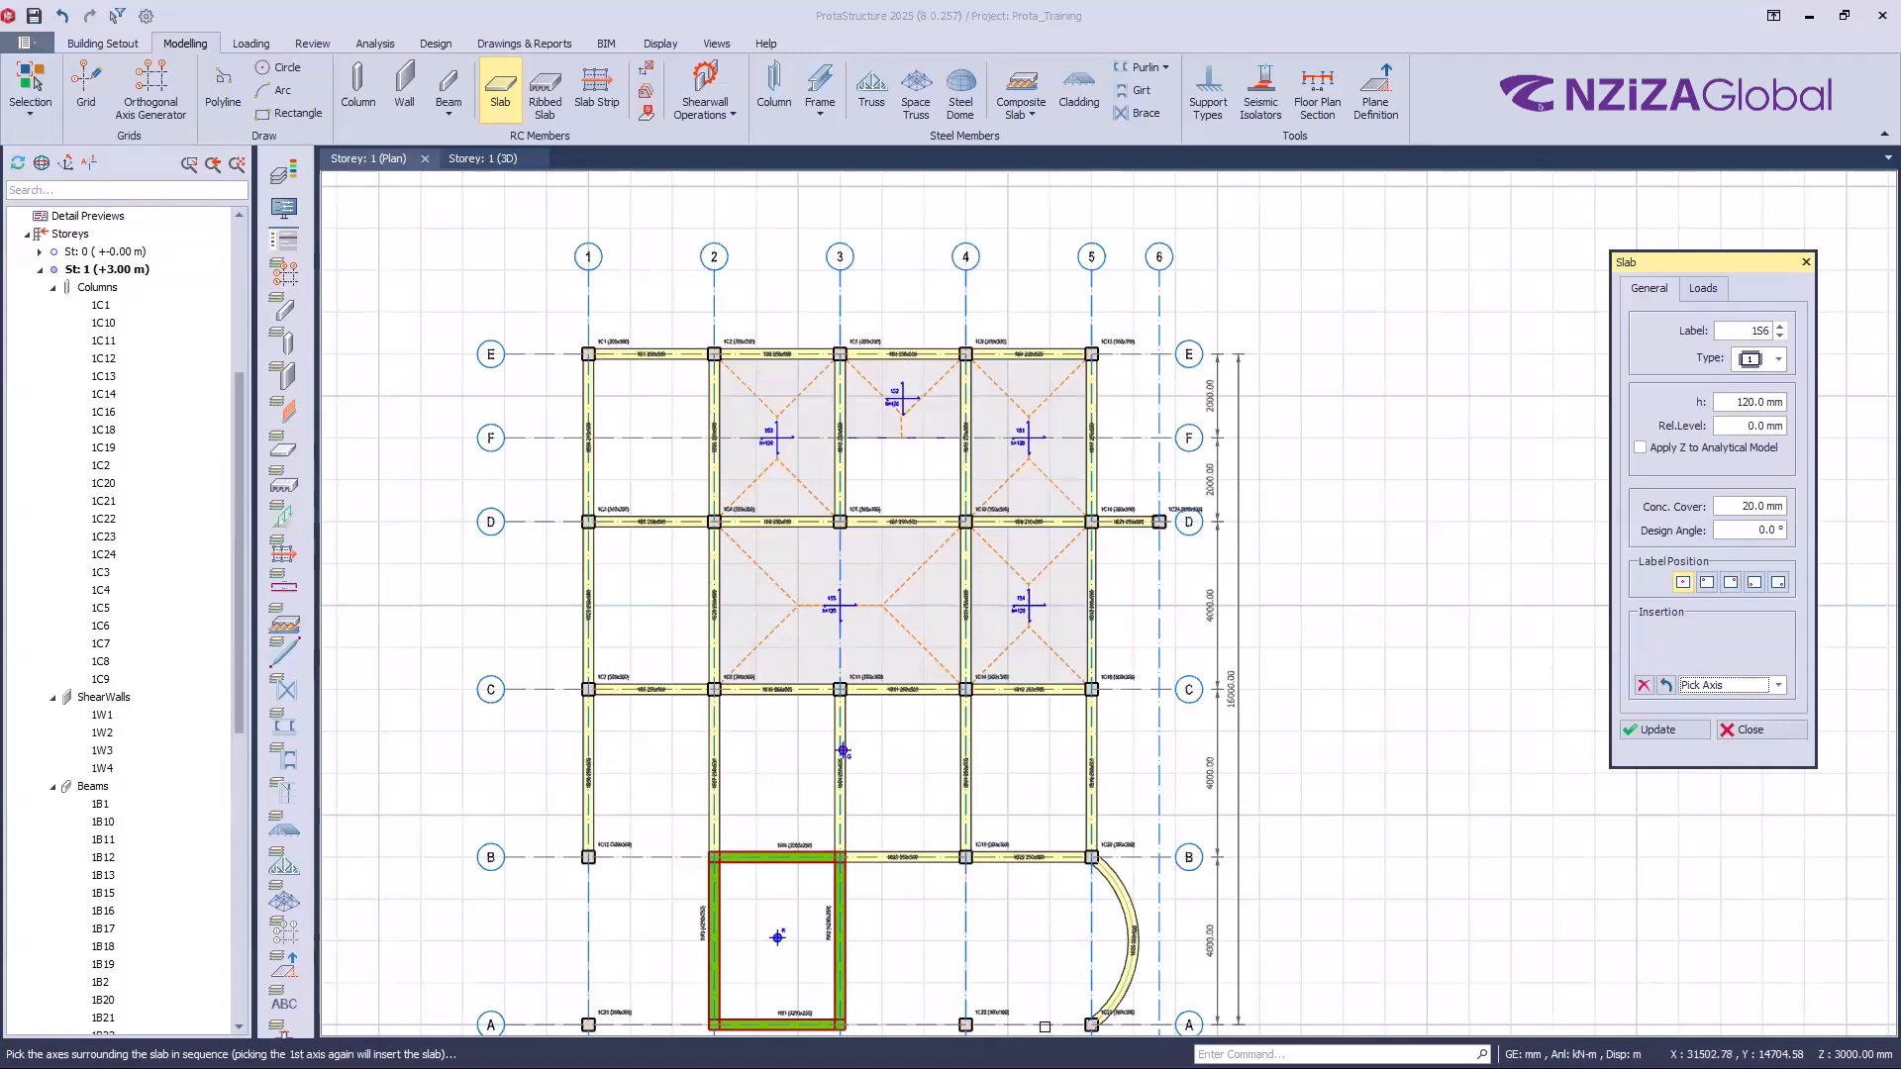
{"action": "left_click", "coordinate": [1045, 1027]}
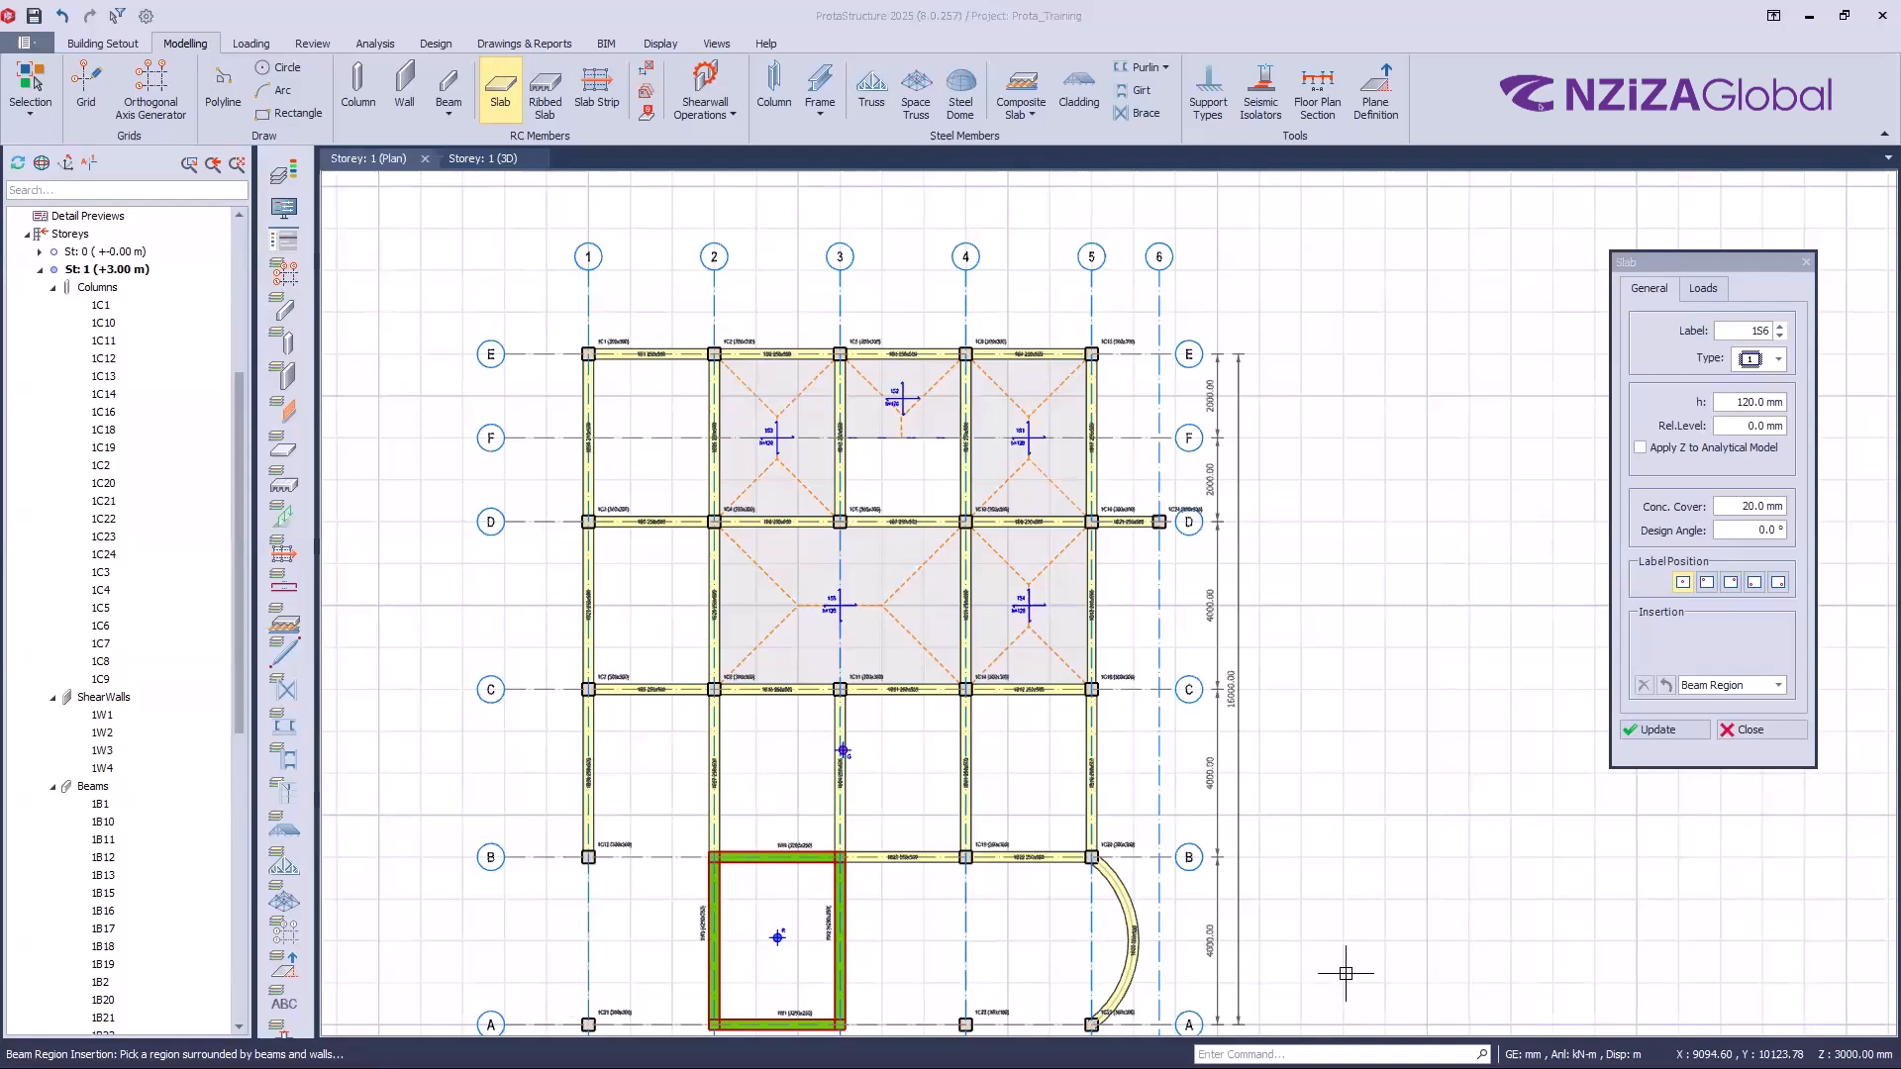
{"action": "left_click", "coordinate": [1778, 686]}
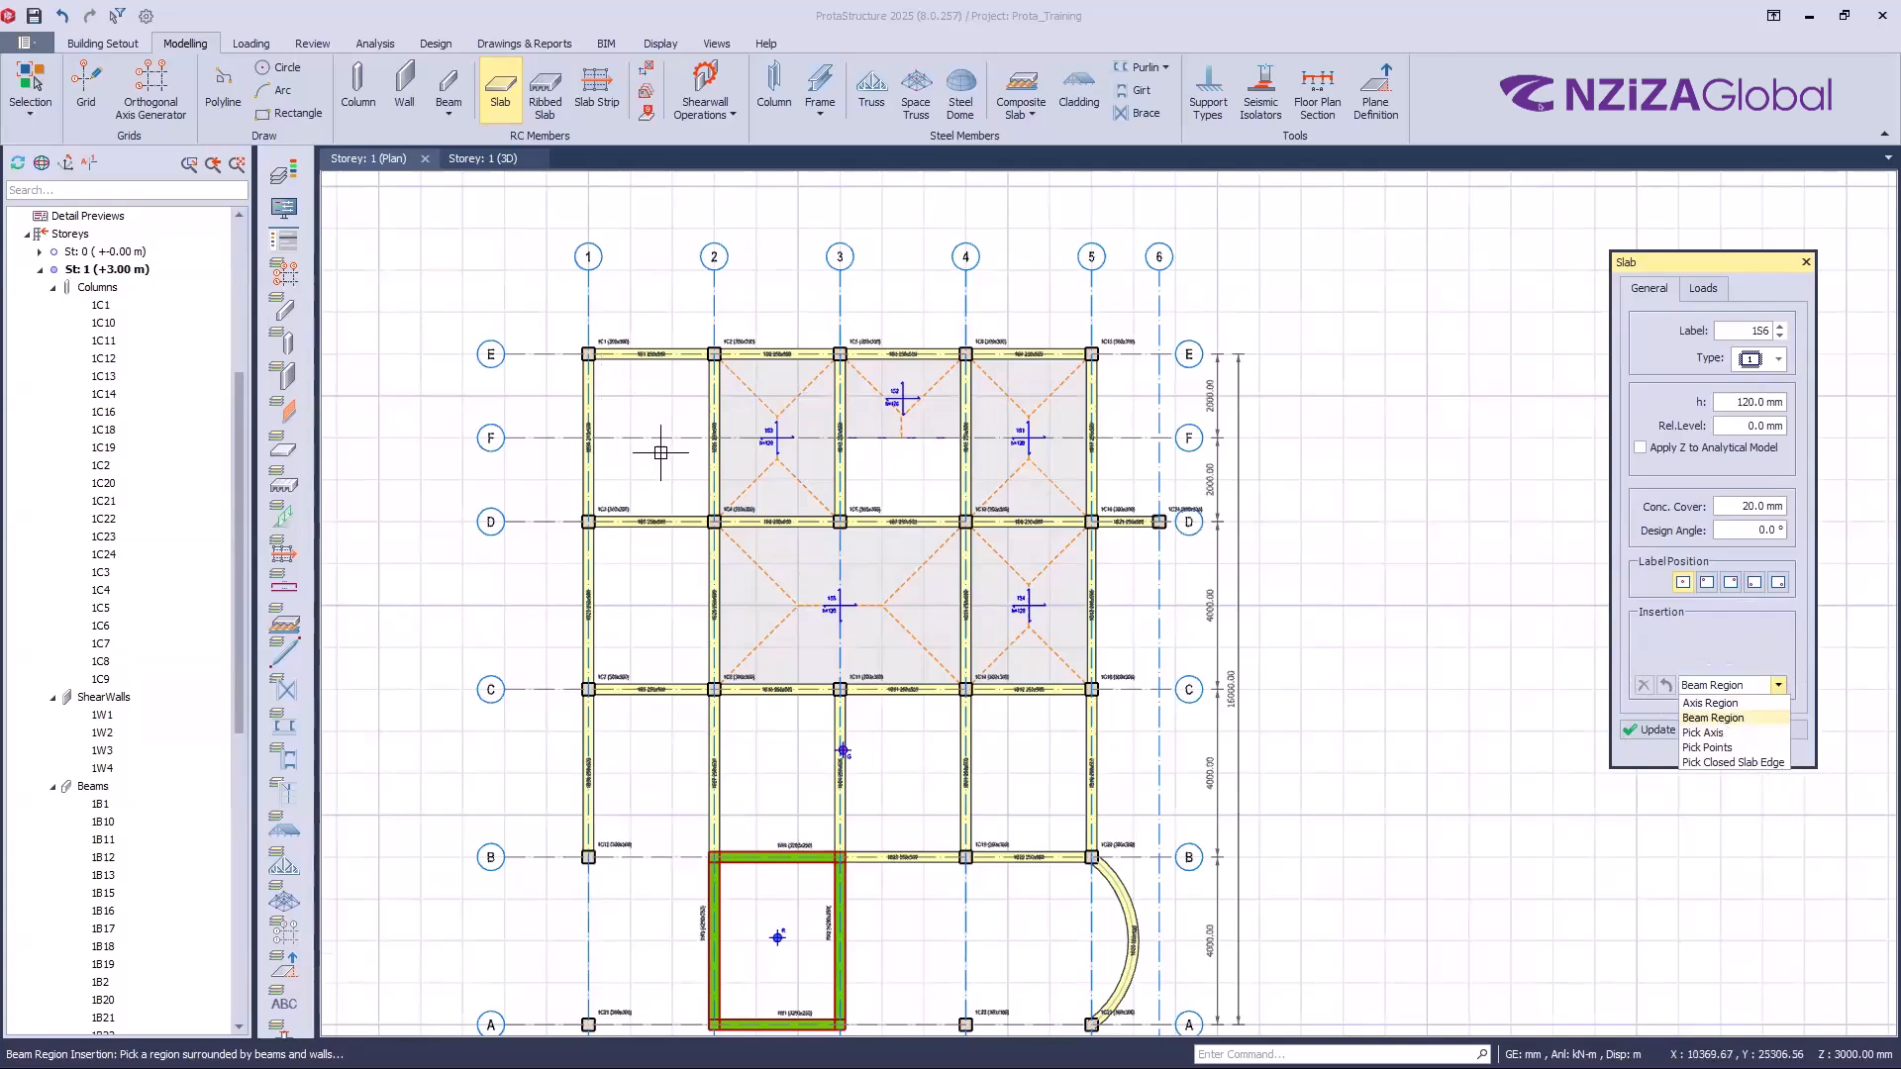
Step: Insert a Beam Region slab in the bay bounded by axes 1, 2, D and E, and delete it
{"action": "scroll", "coordinate": [659, 456], "scroll_direction": "up", "scroll_amount": 5}
{"action": "scroll", "coordinate": [623, 609], "scroll_direction": "down", "scroll_amount": 1}
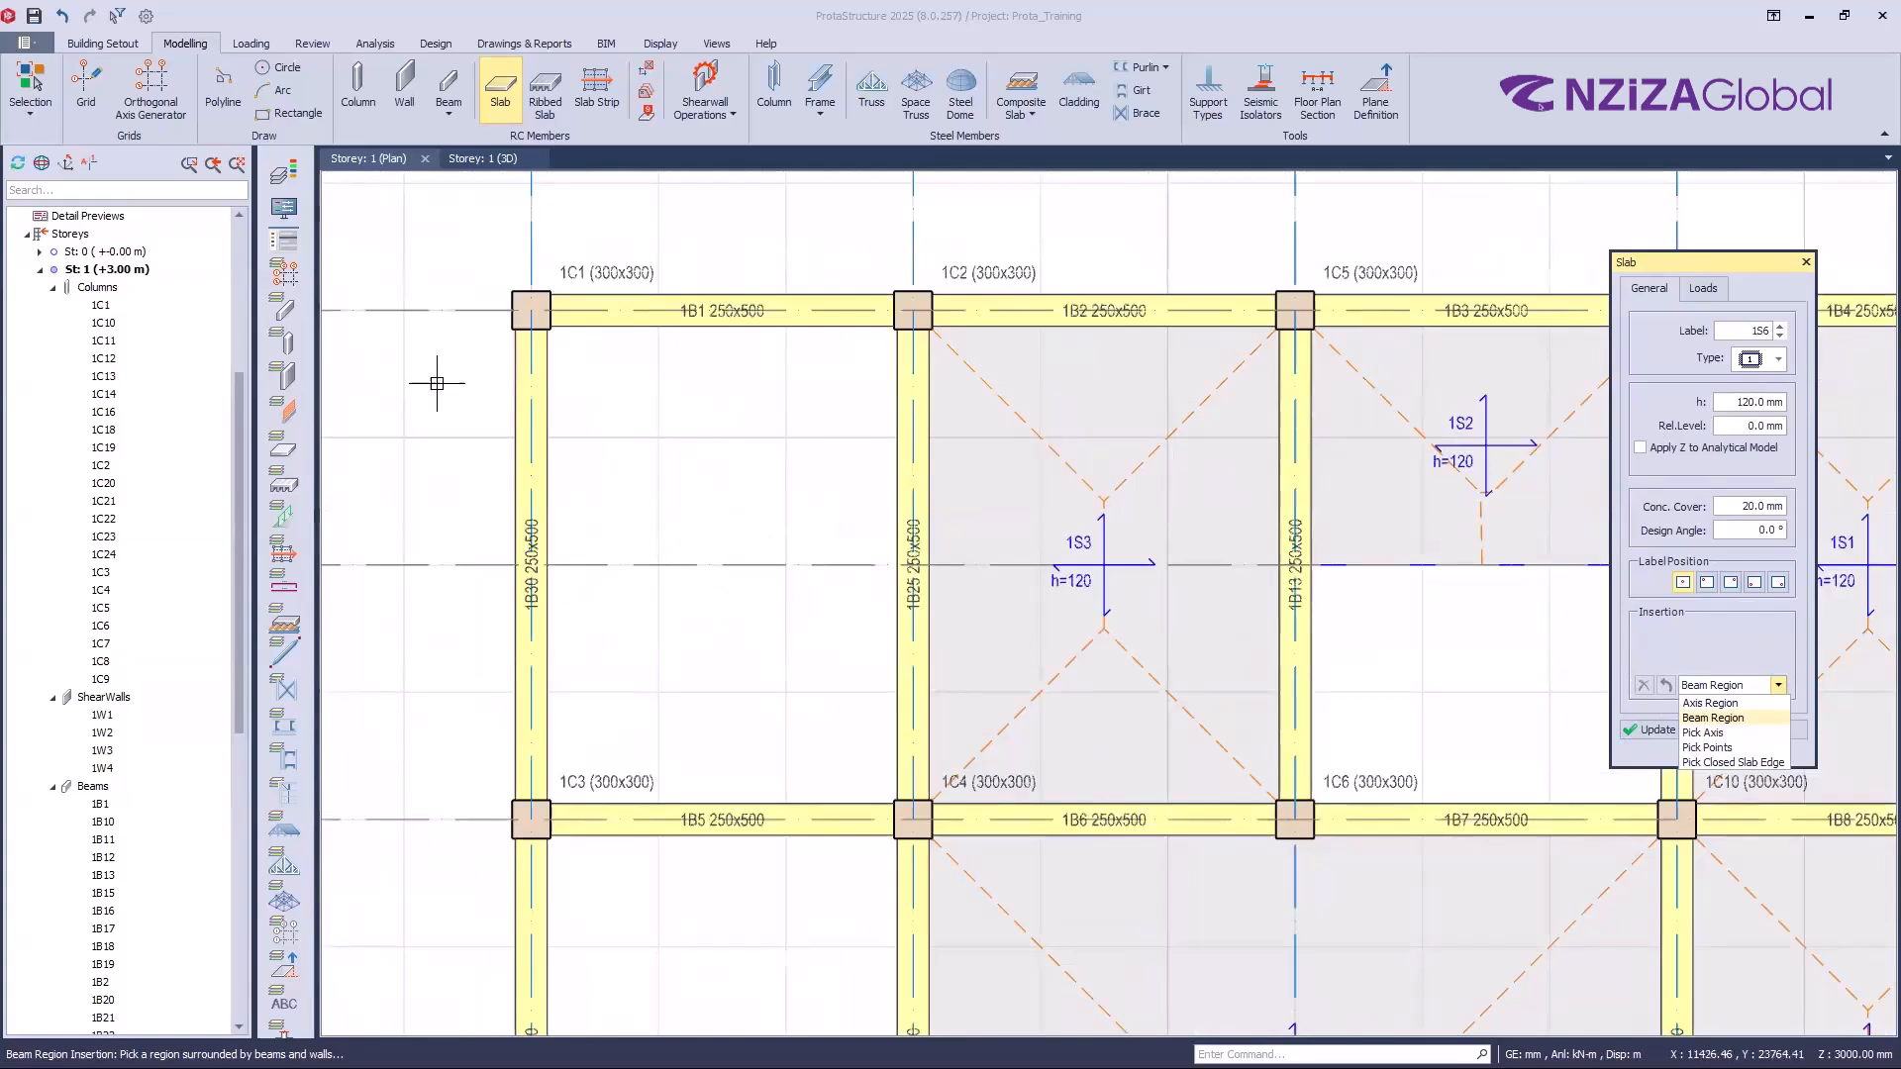
{"action": "left_click", "coordinate": [723, 430]}
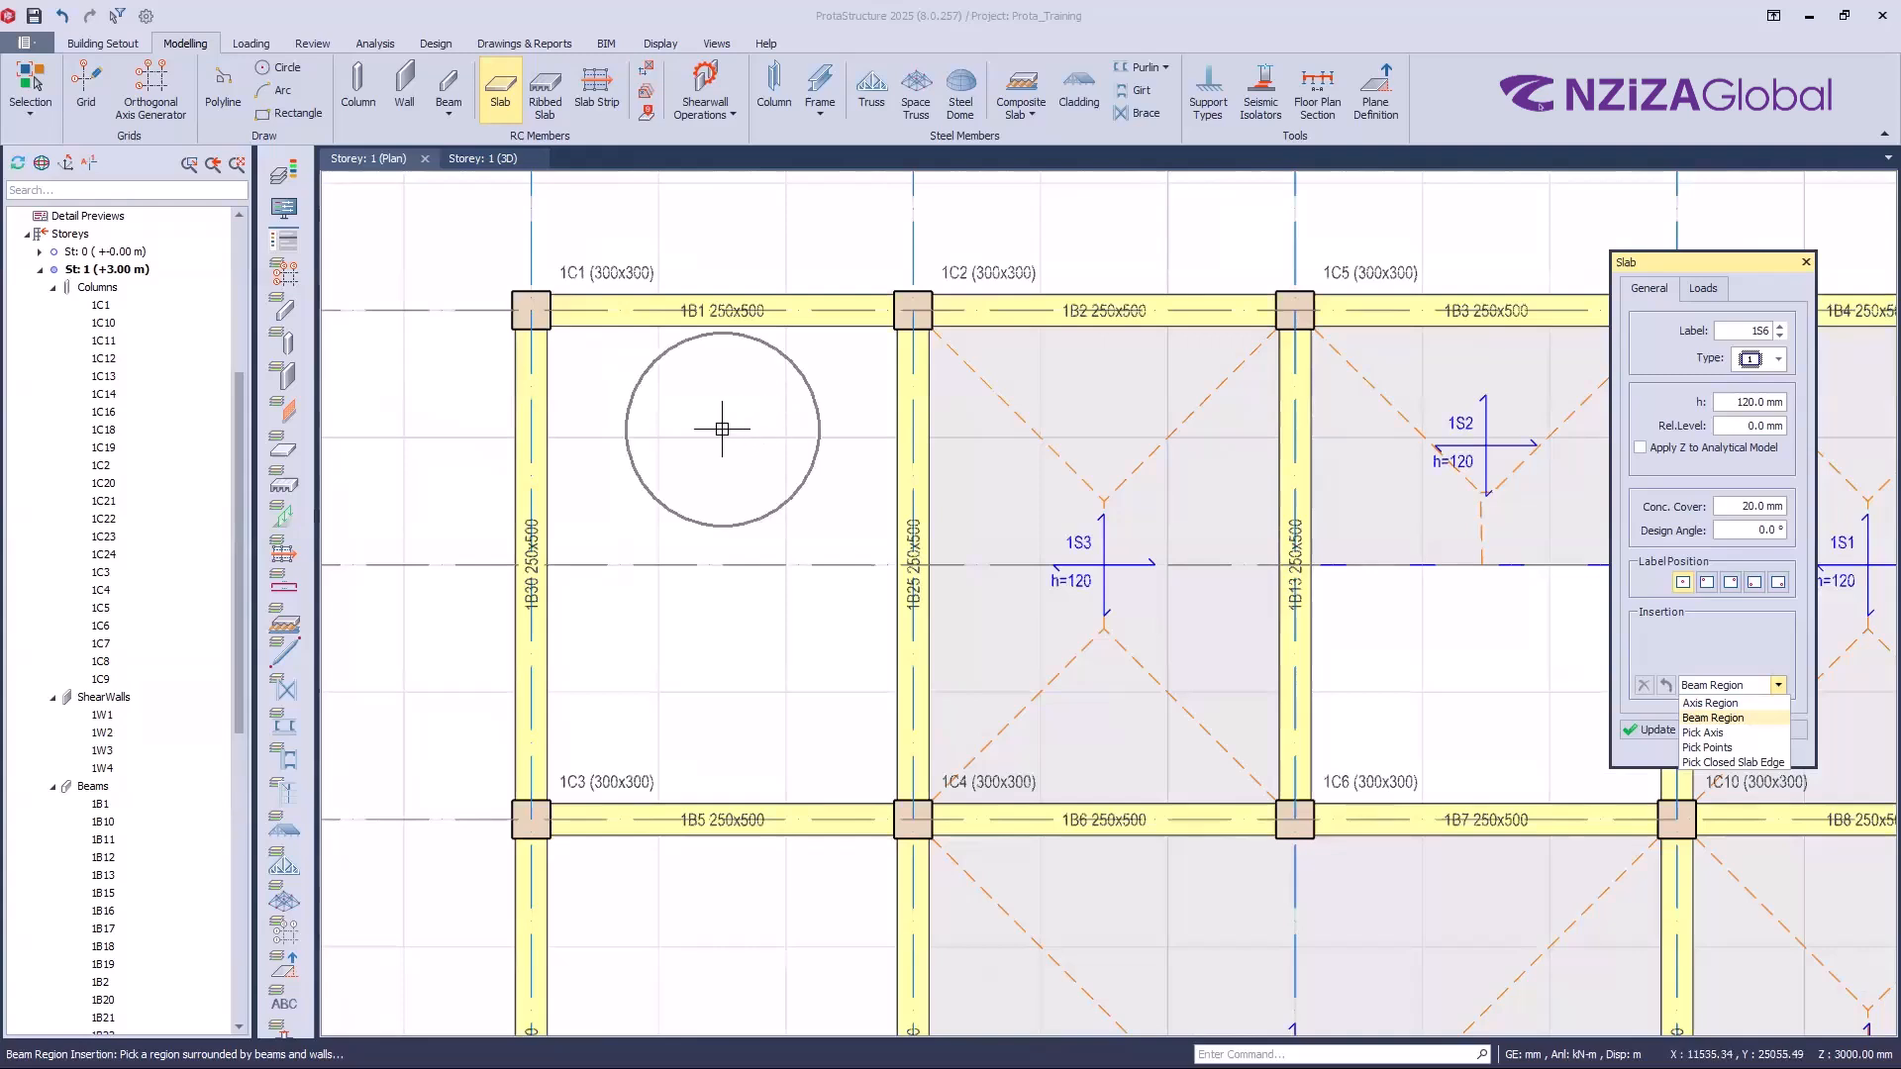
{"action": "left_click", "coordinate": [722, 430]}
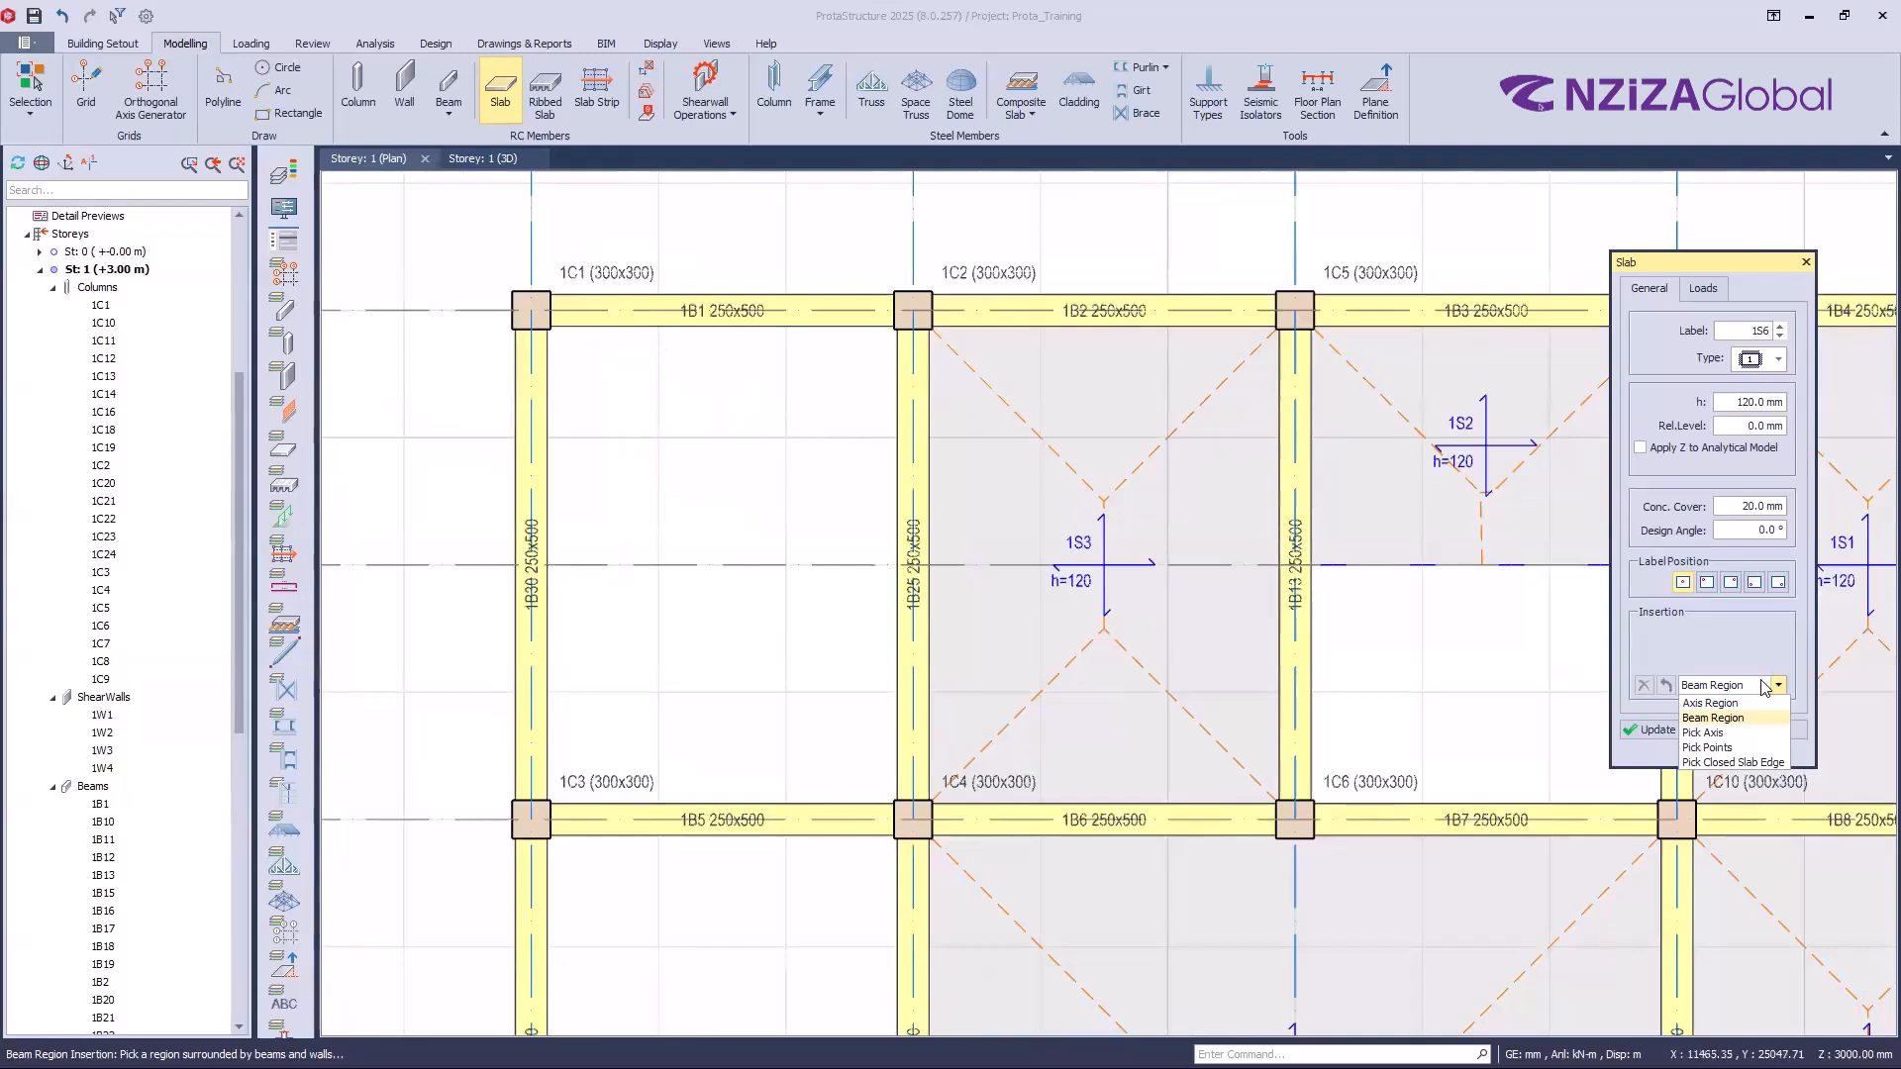
{"action": "left_click", "coordinate": [1723, 718]}
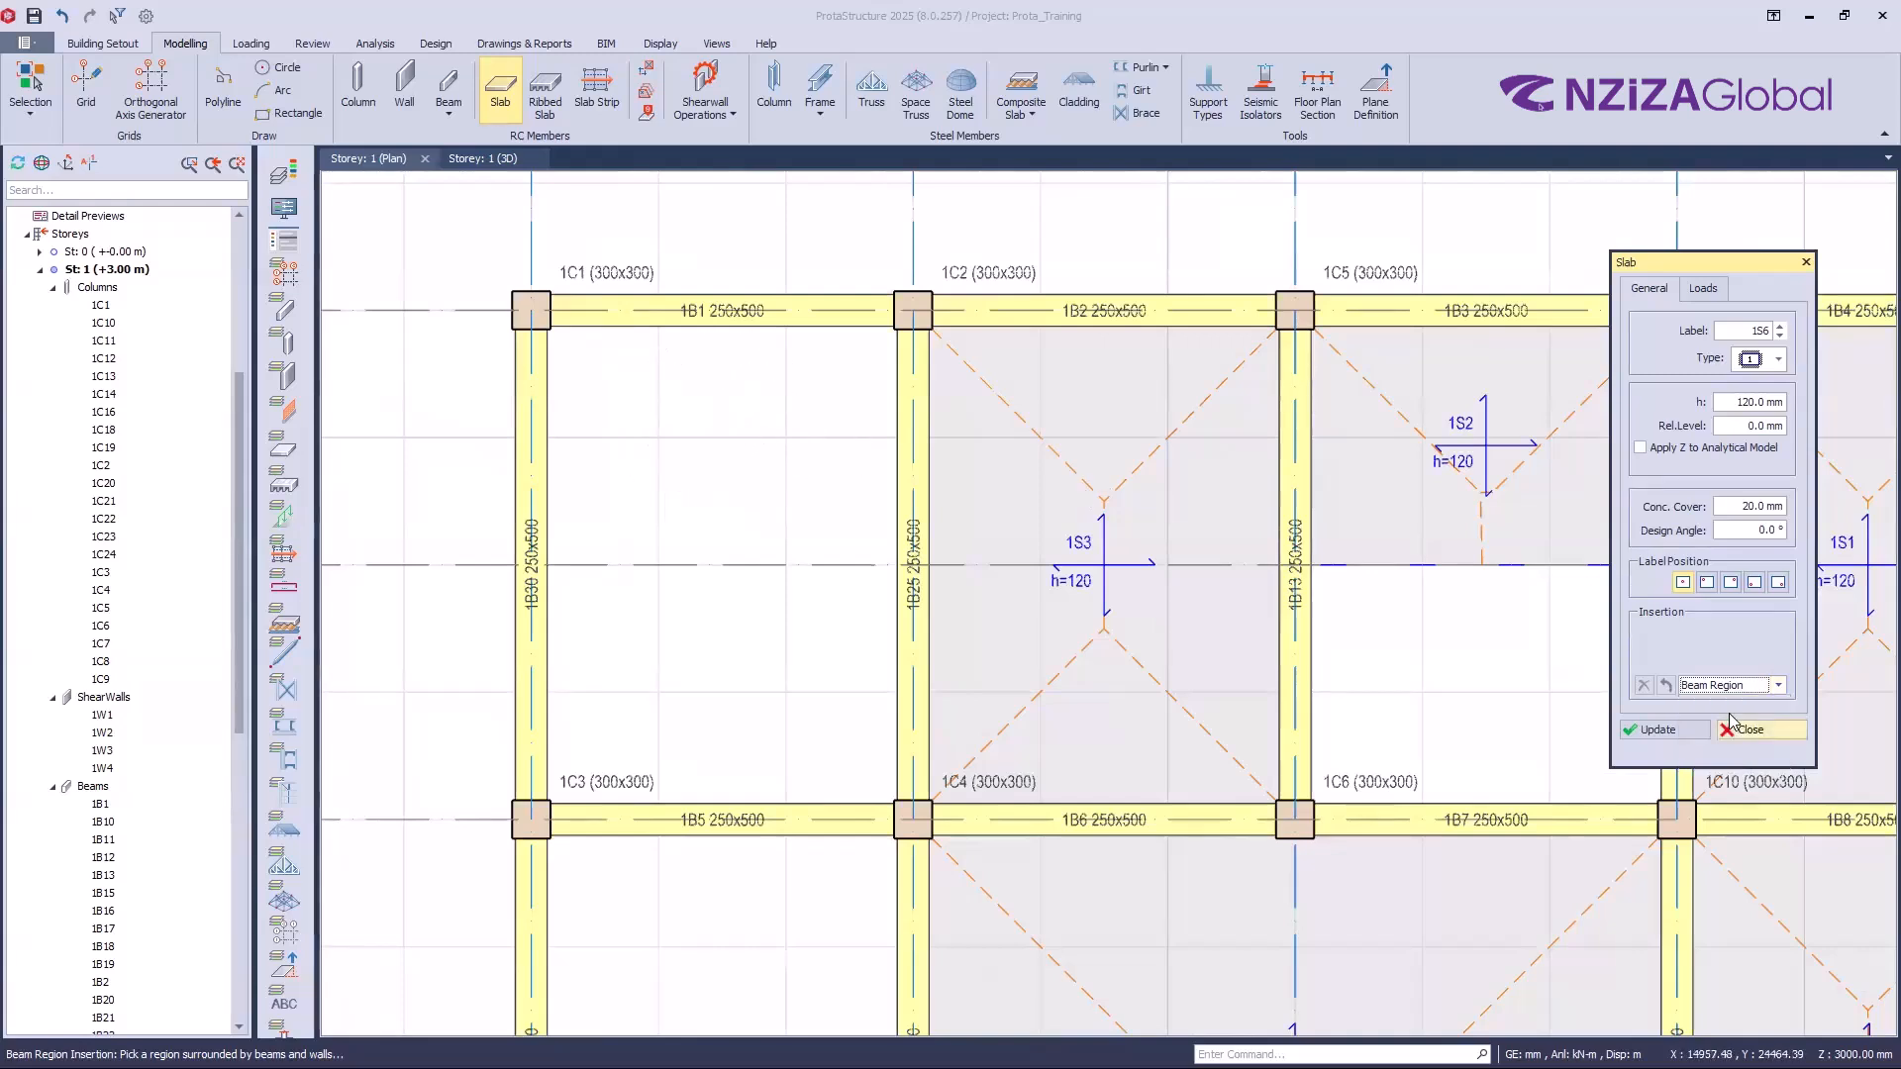
{"action": "left_click", "coordinate": [662, 520]}
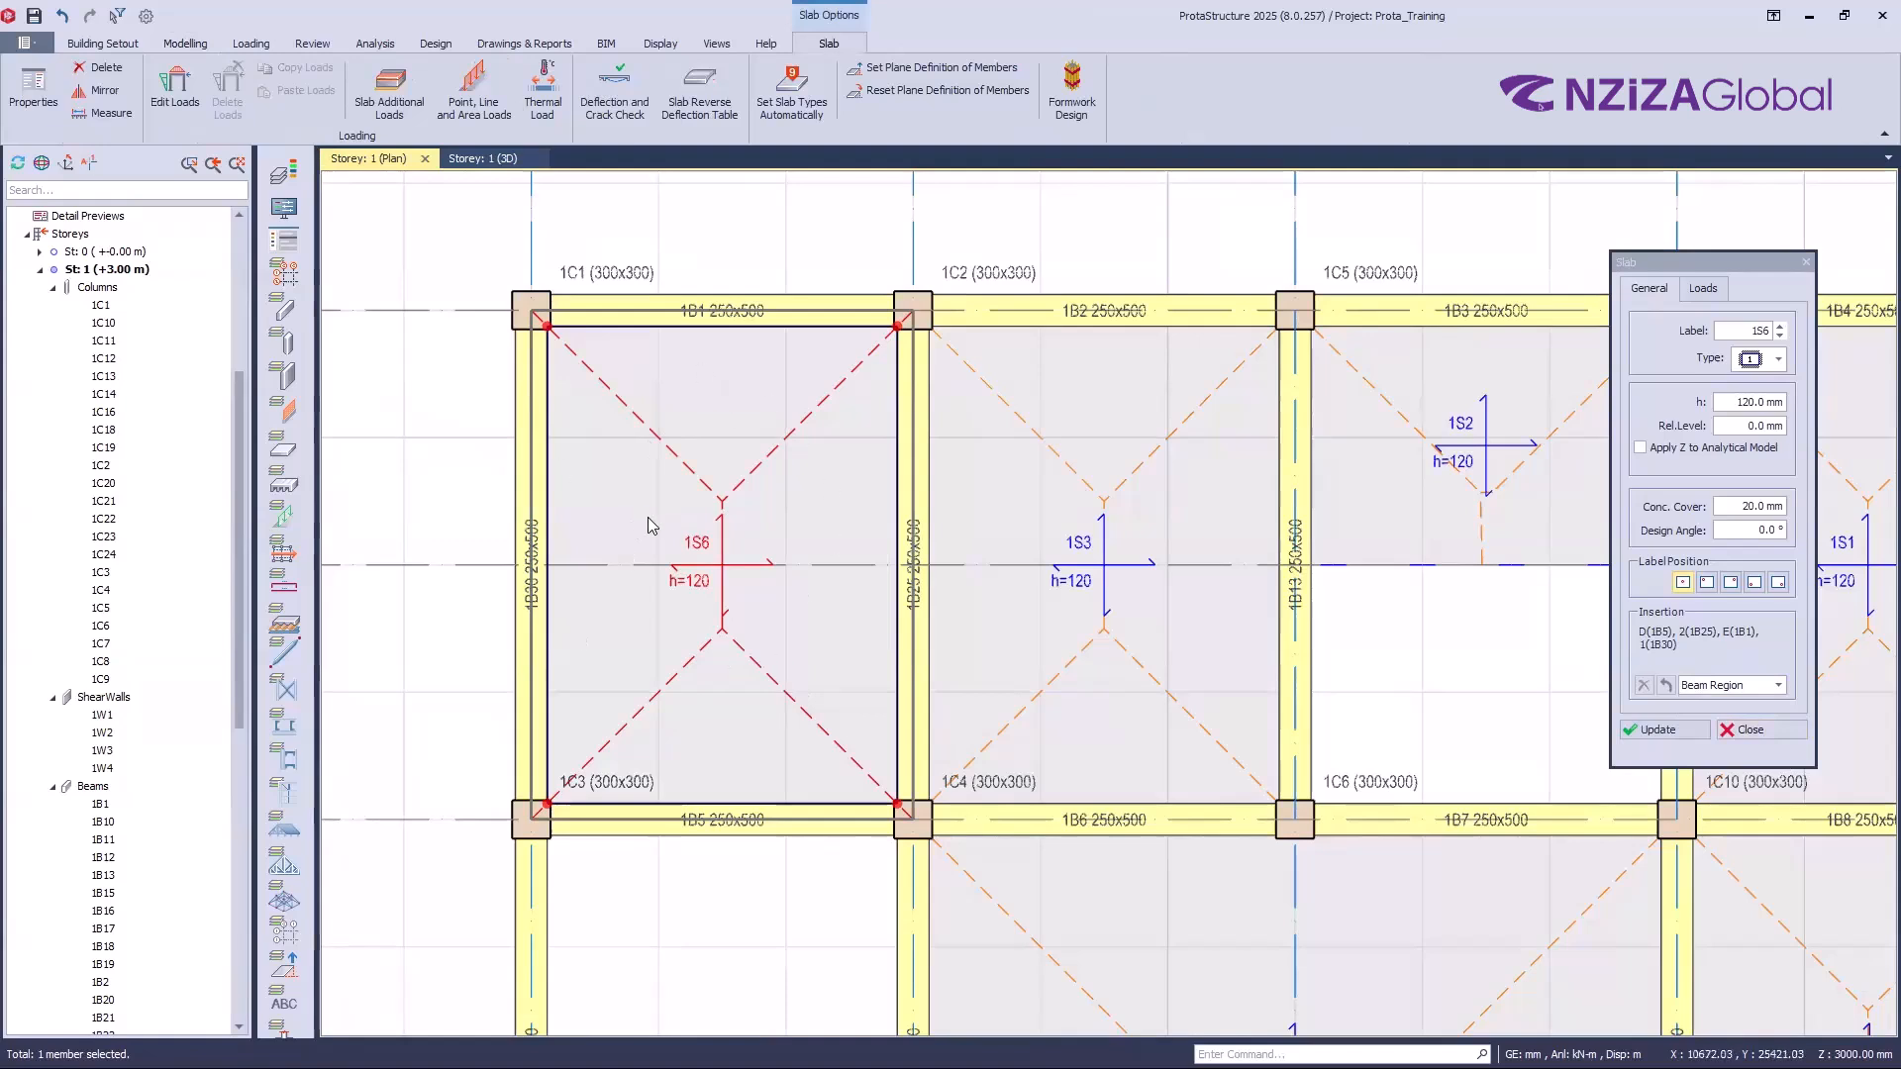
{"action": "left_click", "coordinate": [99, 67]}
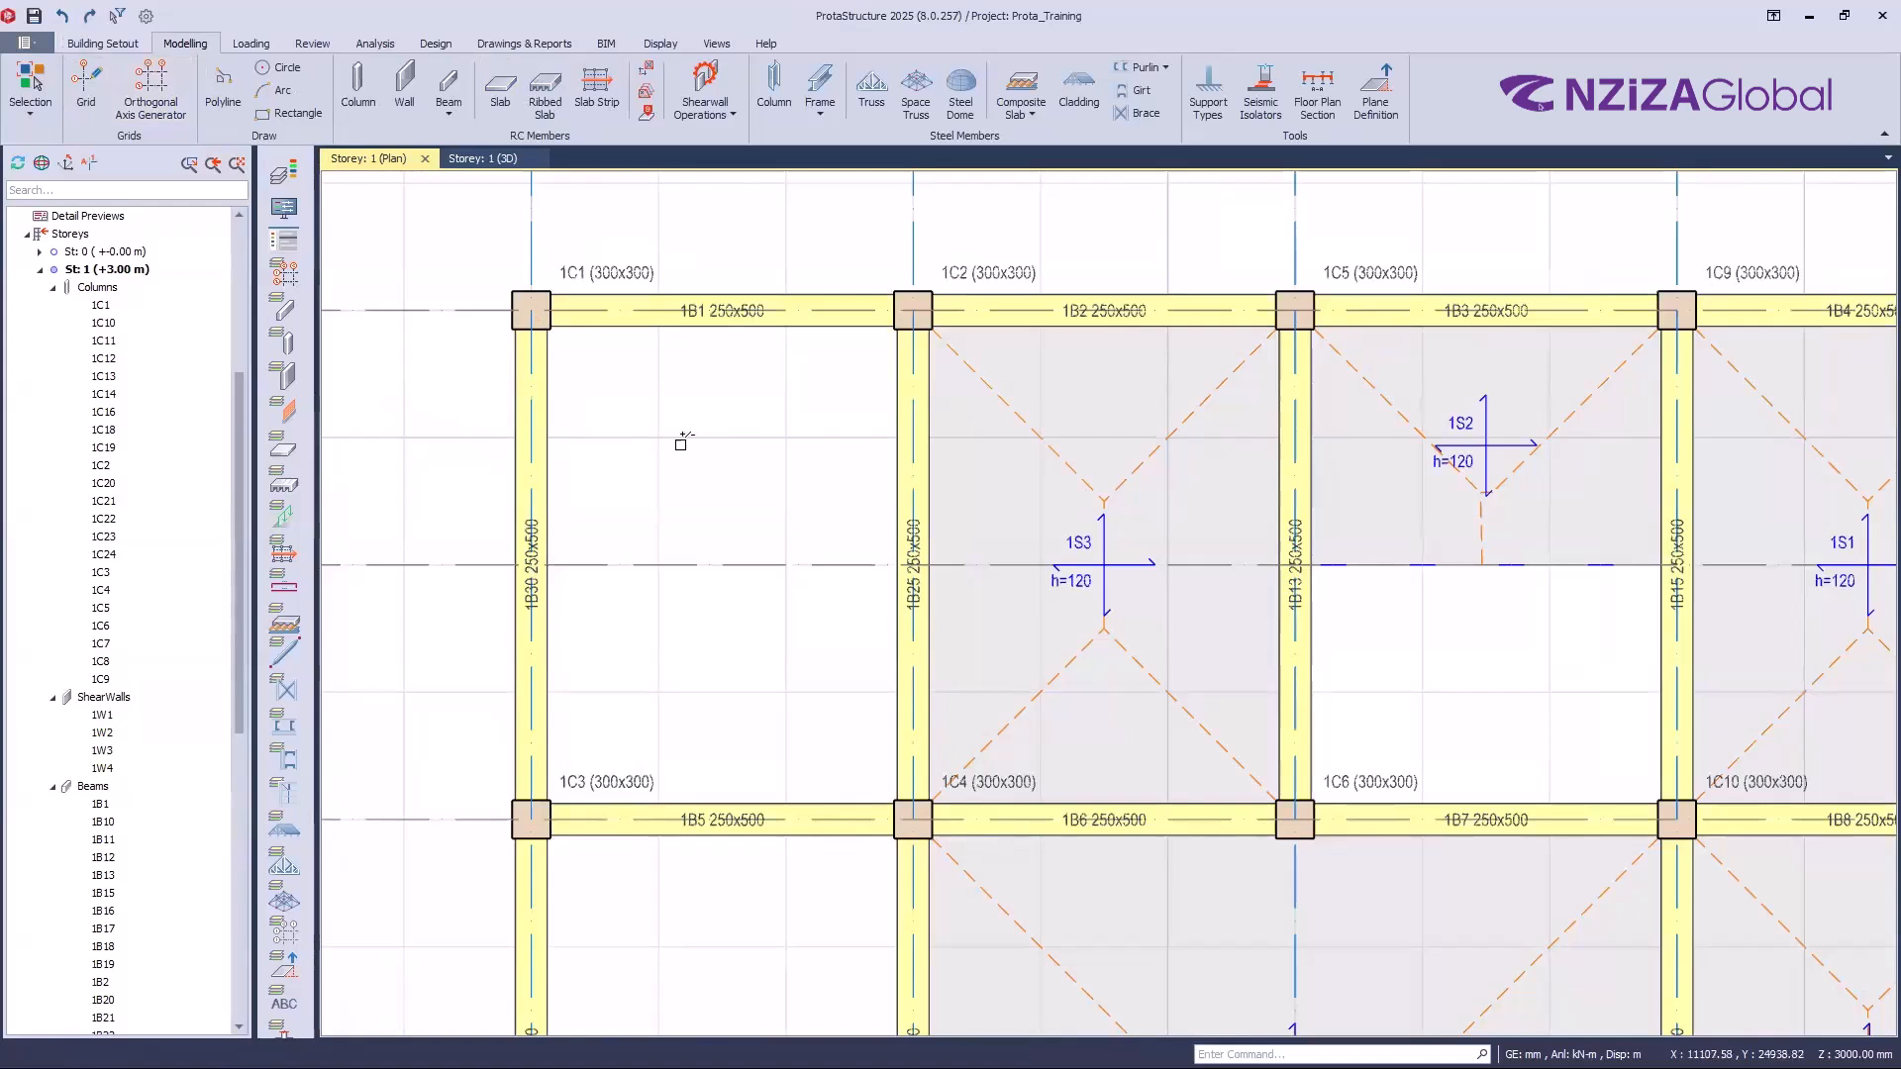
Step: Insert a slab with the Axis Region method in the area bounded by axes 1, 2, E and F
{"action": "left_click", "coordinate": [680, 444]}
{"action": "left_click", "coordinate": [500, 91]}
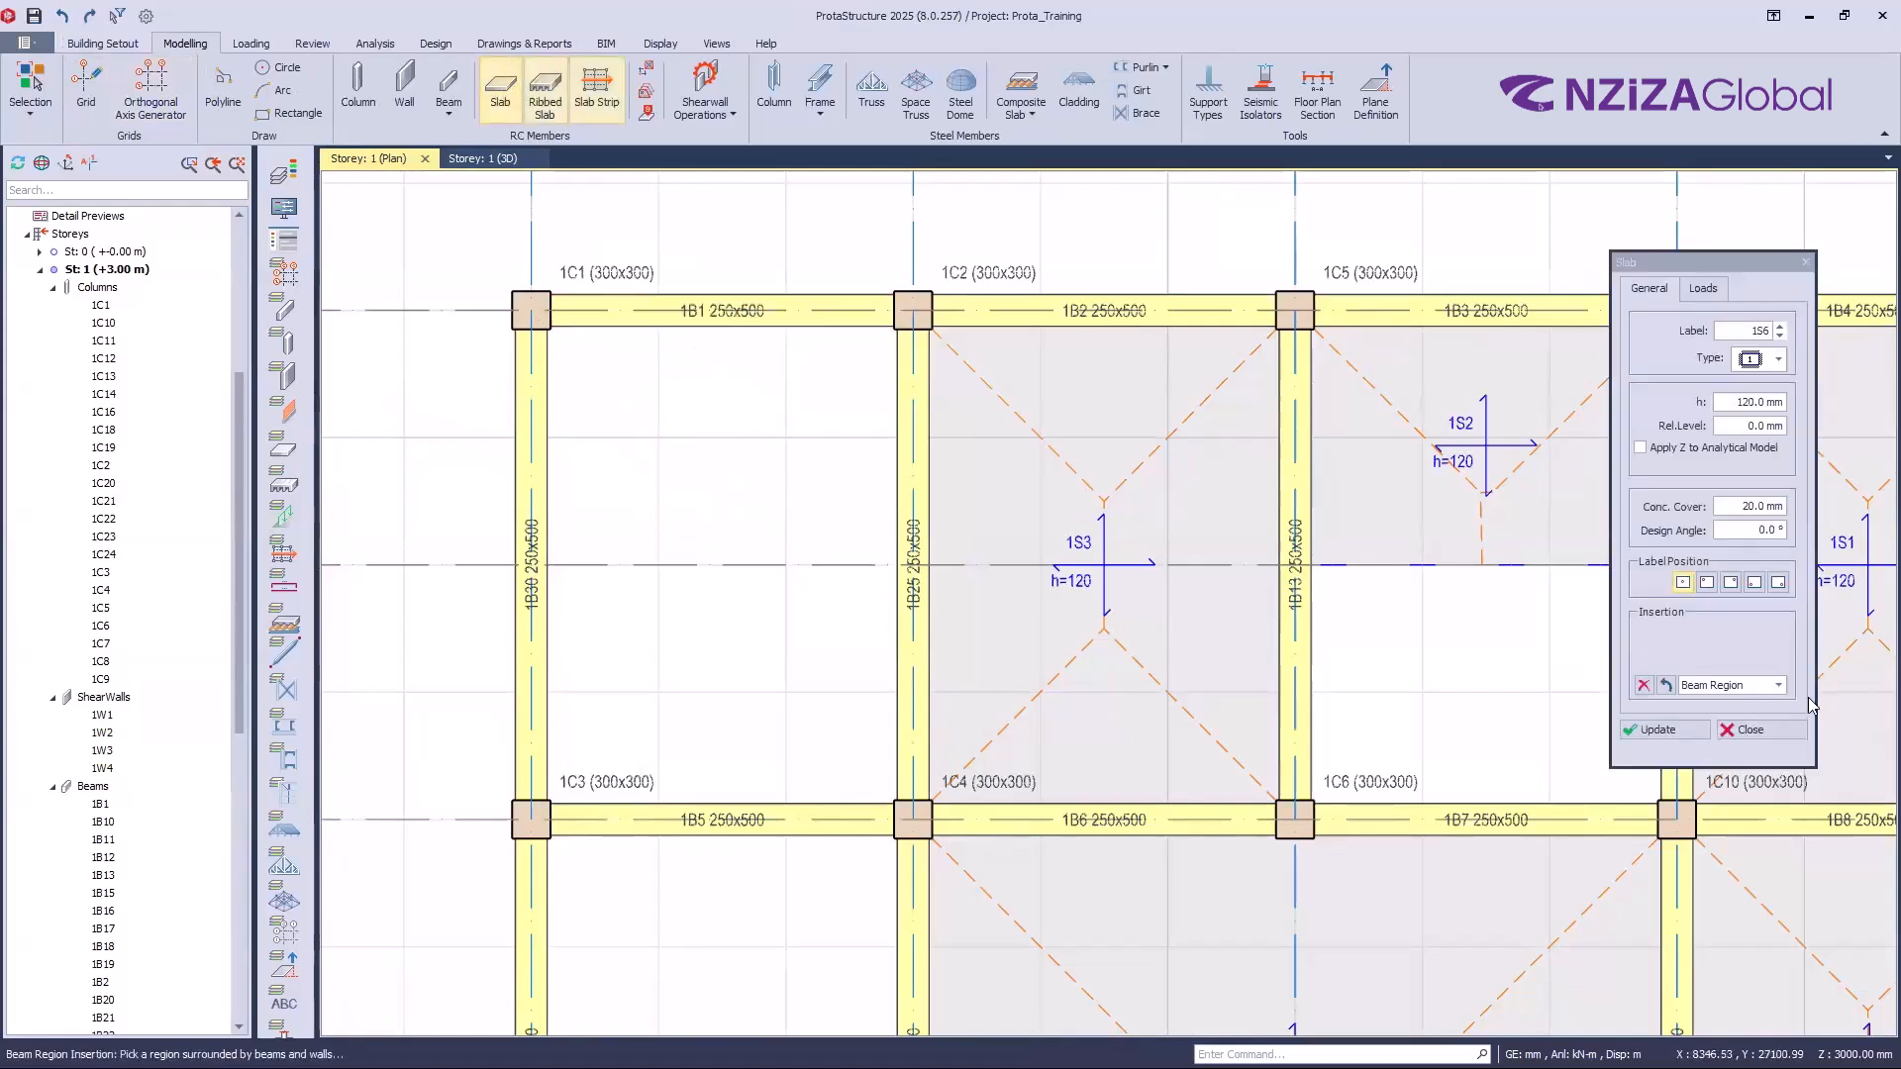
{"action": "left_click", "coordinate": [1779, 685]}
{"action": "left_click", "coordinate": [1743, 704]}
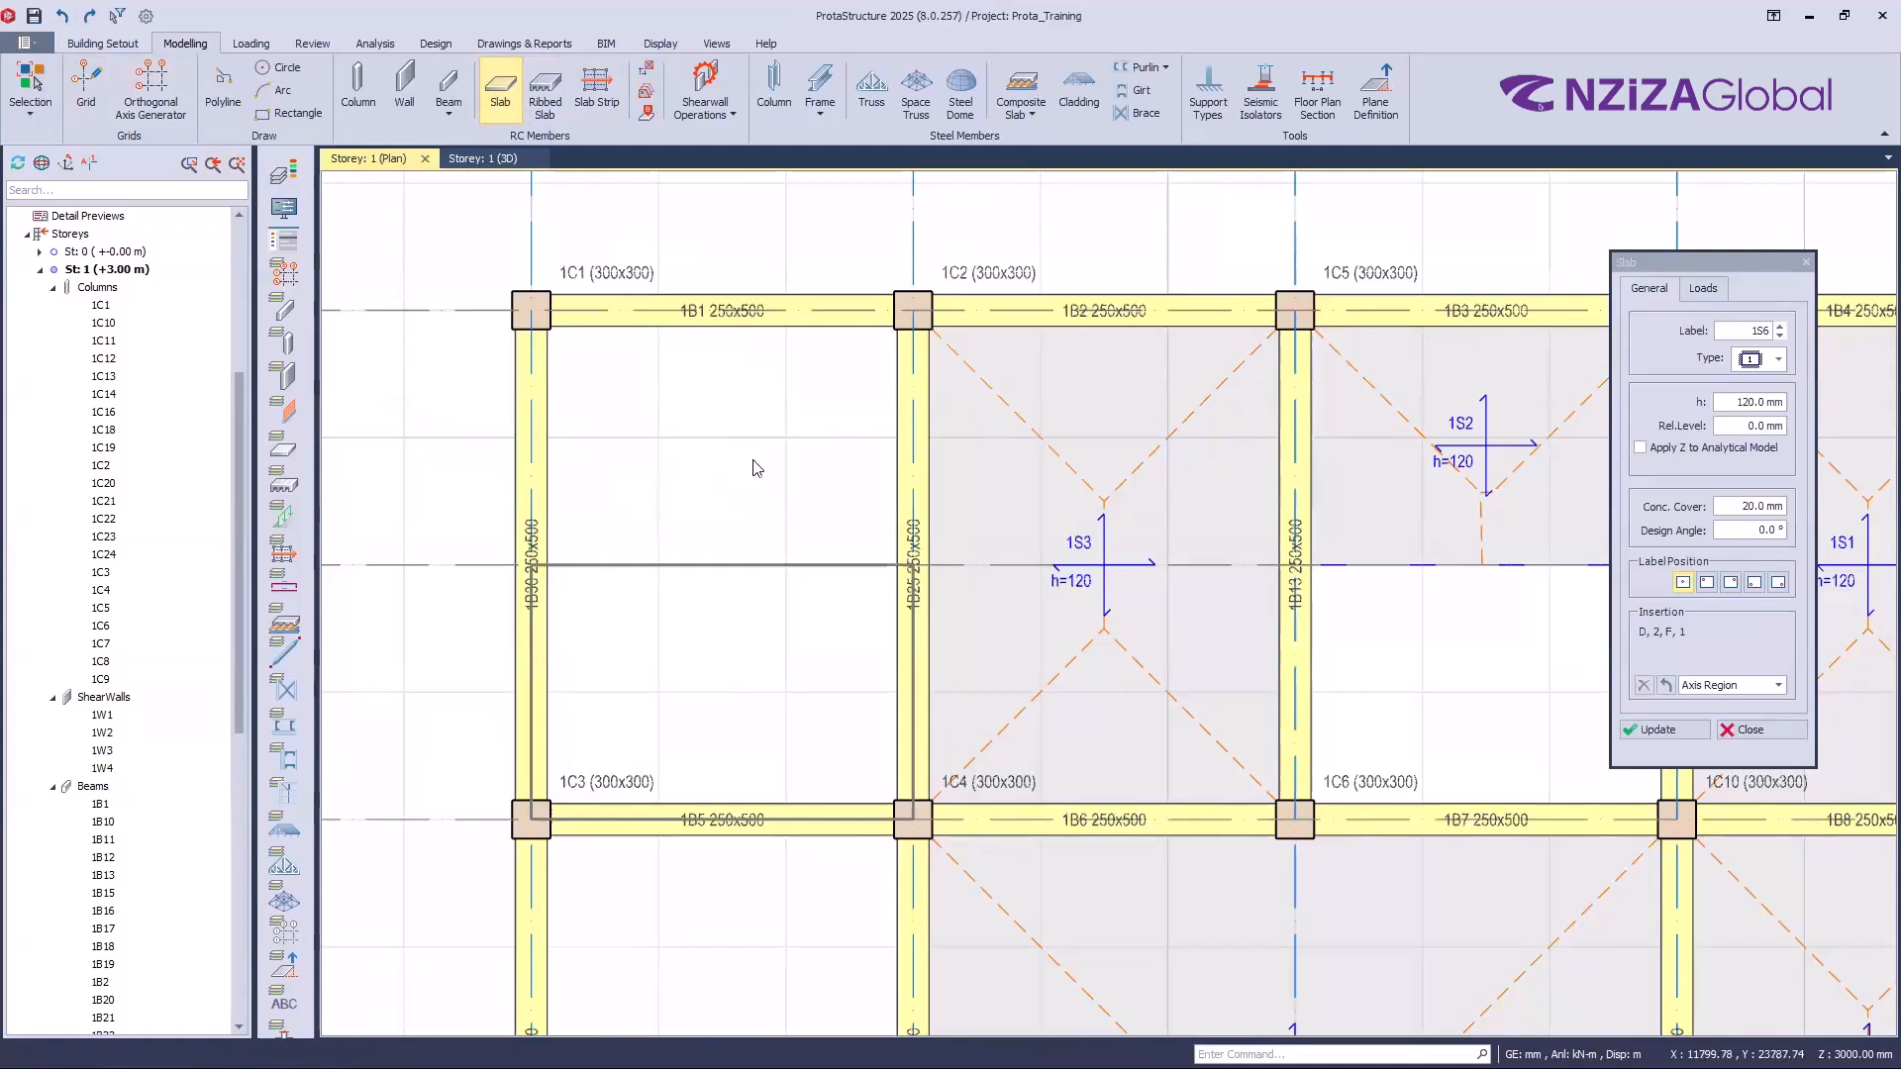
{"action": "left_click", "coordinate": [740, 443]}
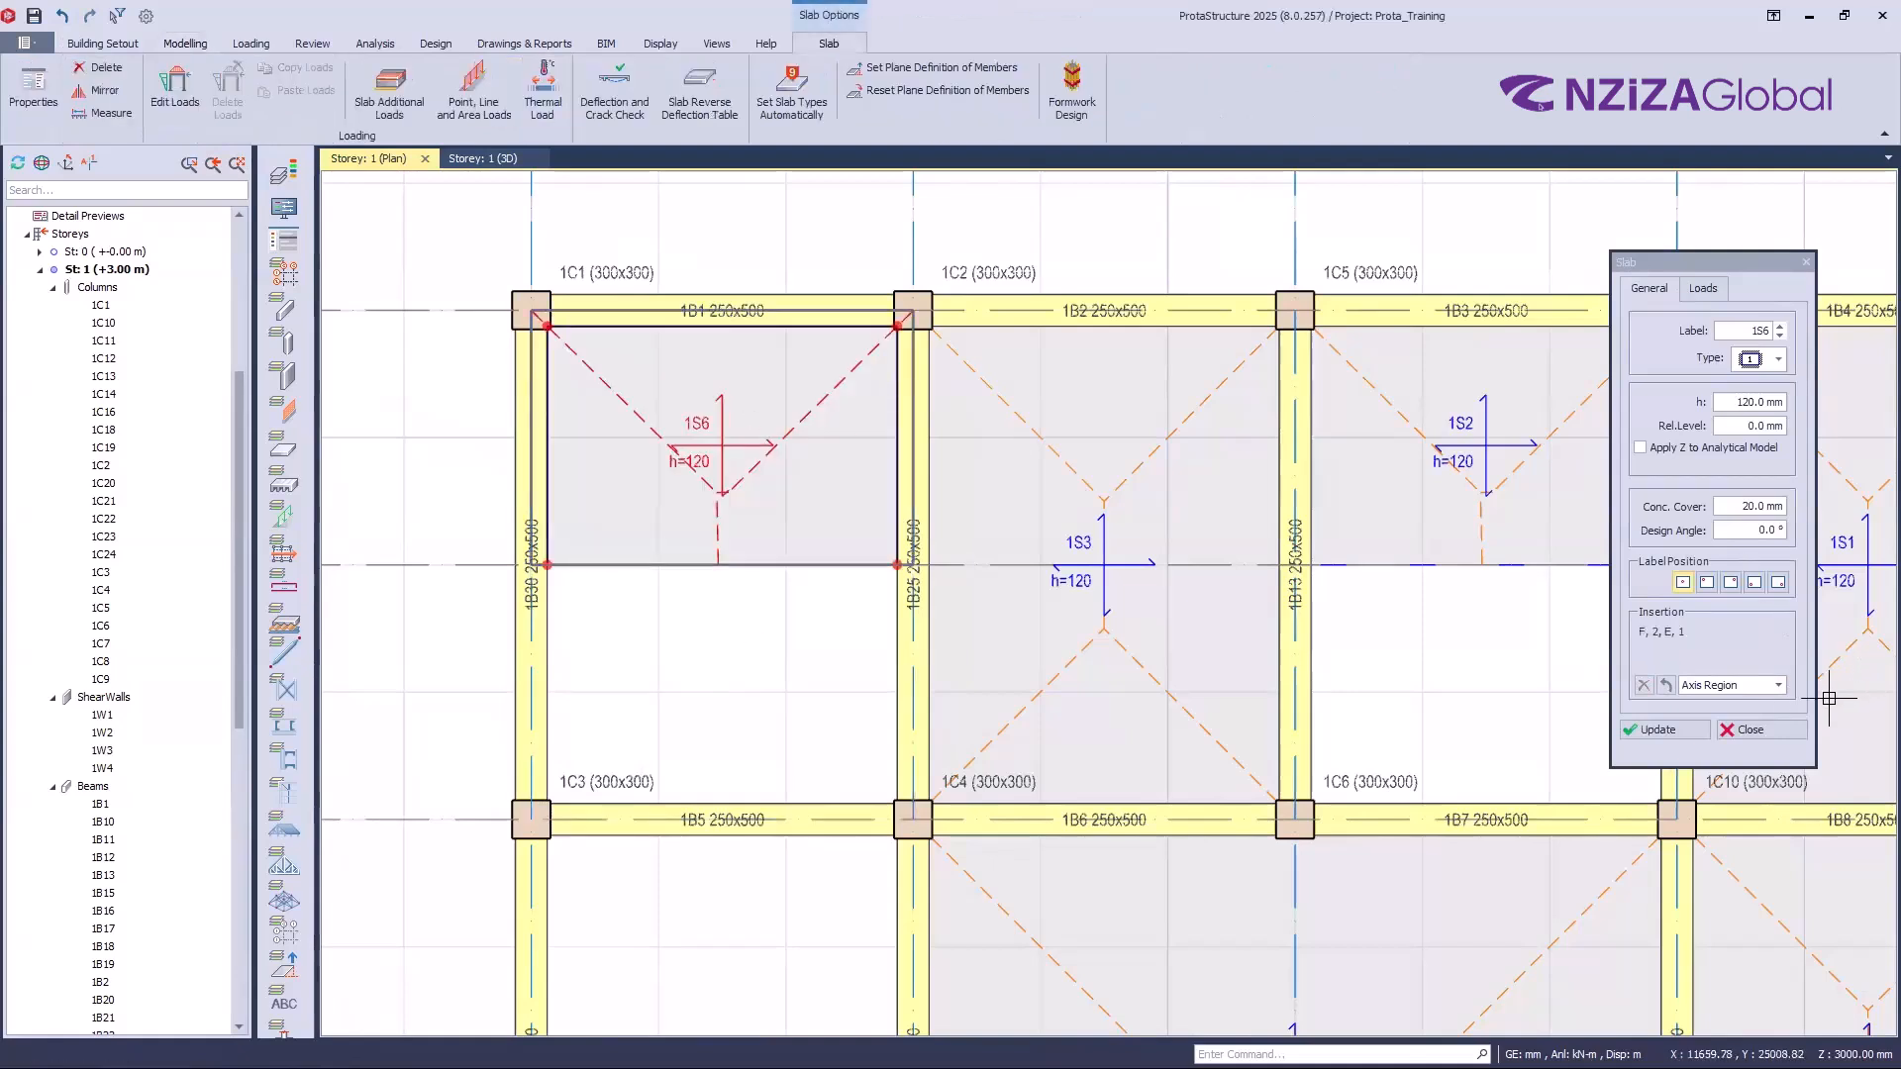
Step: Go through the slab insertion methods and set the method to Pick Points
{"action": "left_click", "coordinate": [1743, 685]}
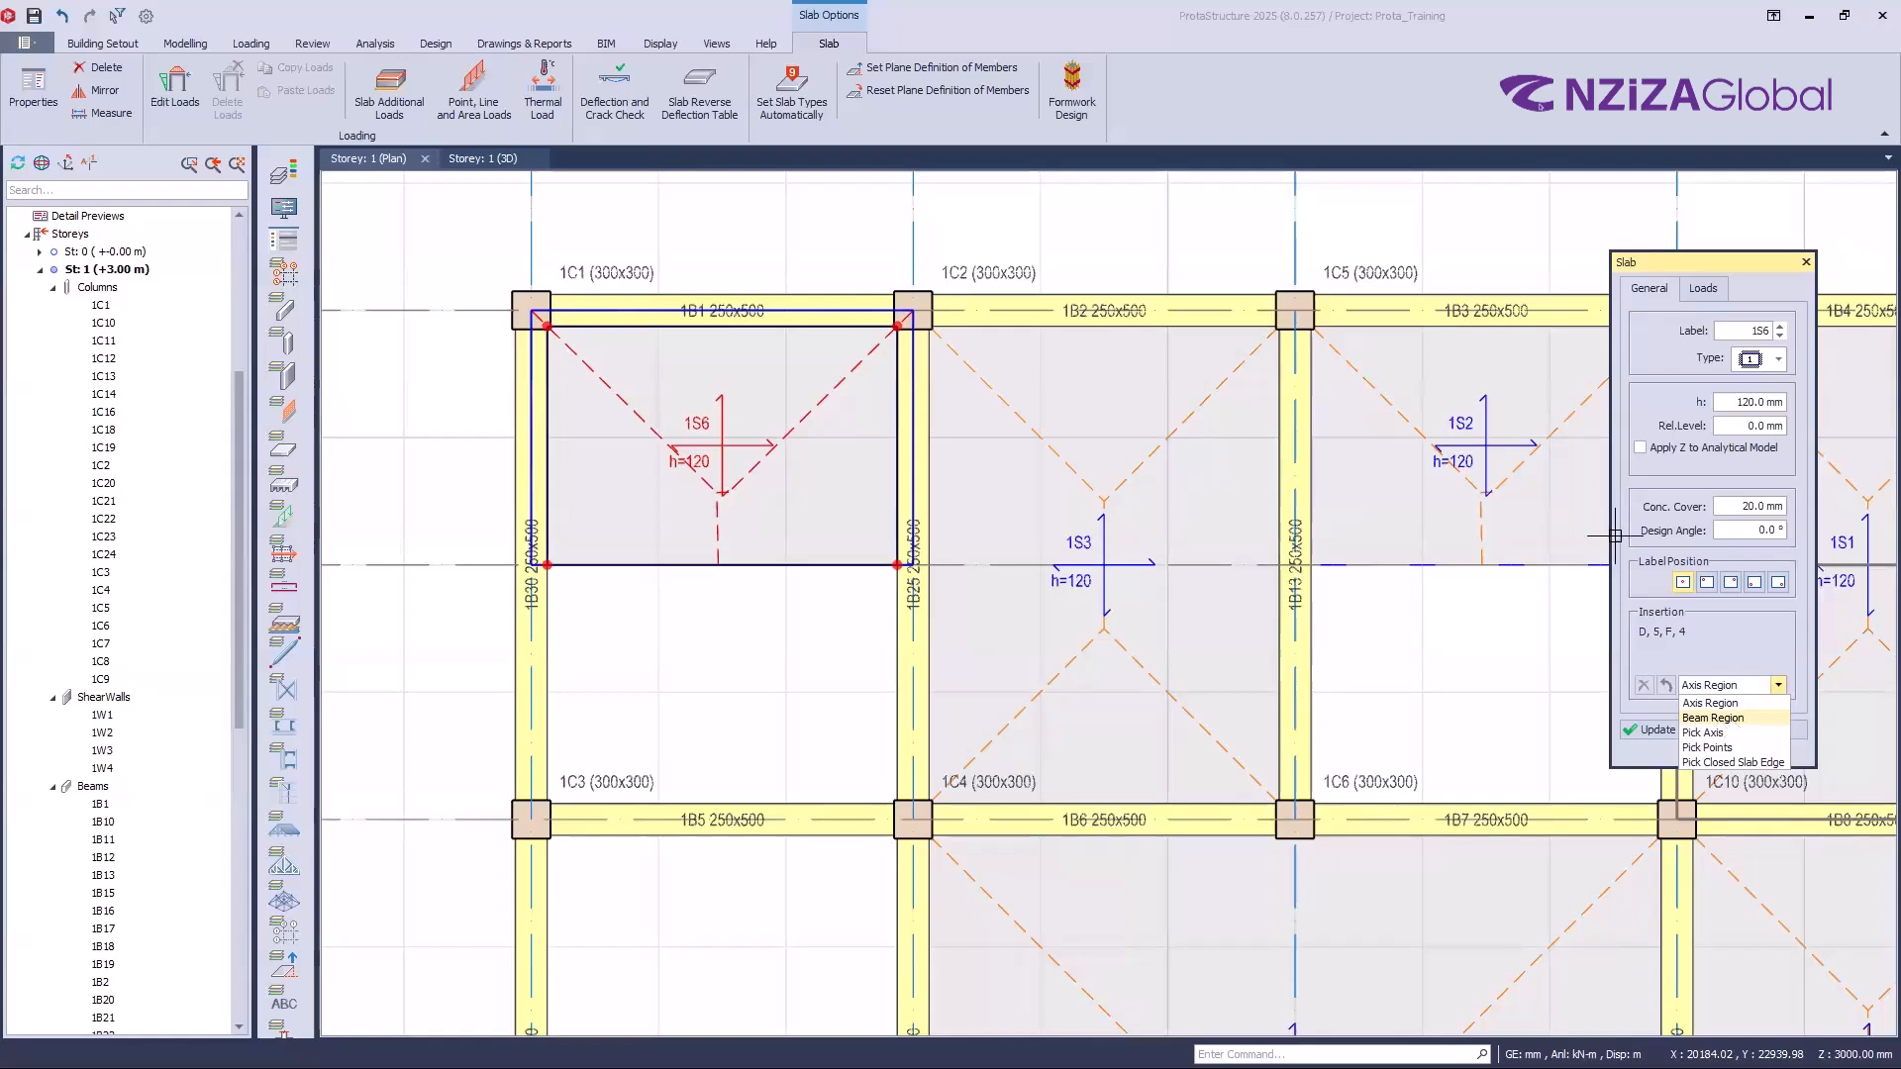
{"action": "left_click", "coordinate": [1549, 367]}
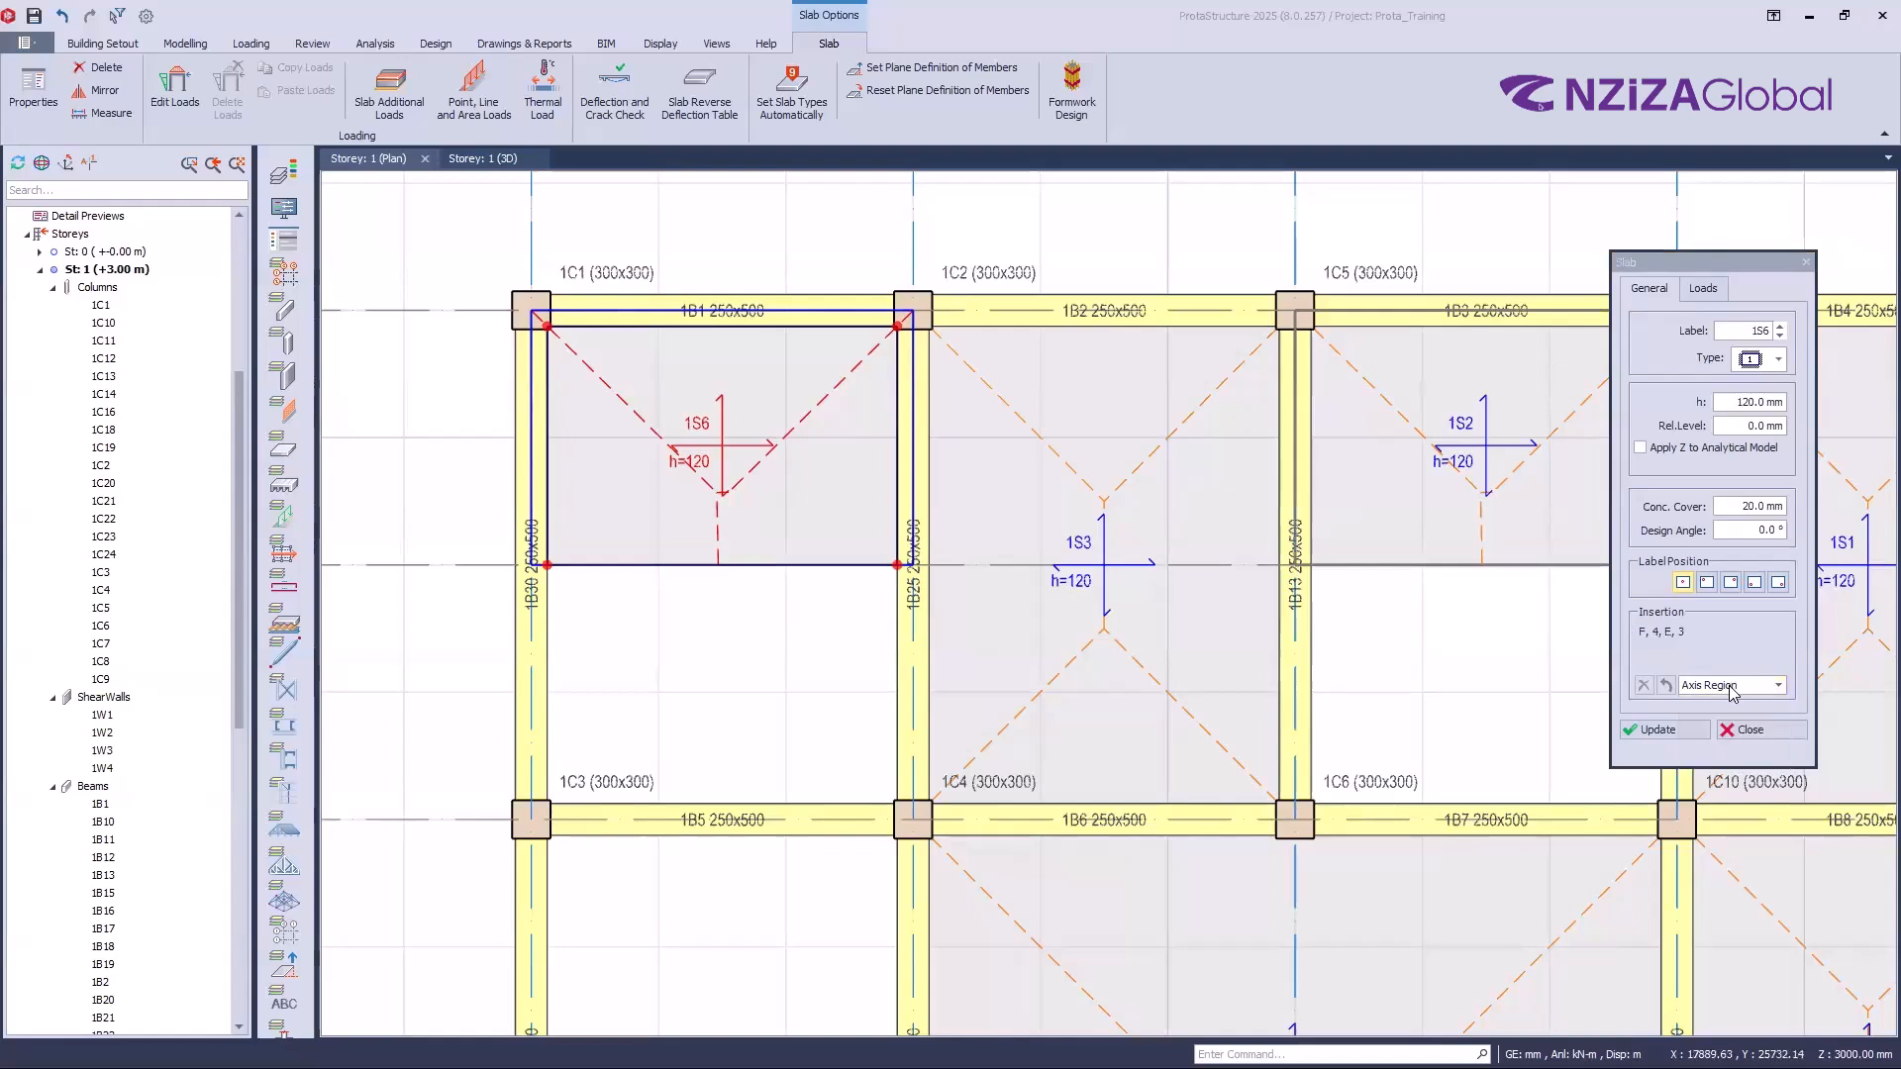
{"action": "left_click", "coordinate": [1778, 686]}
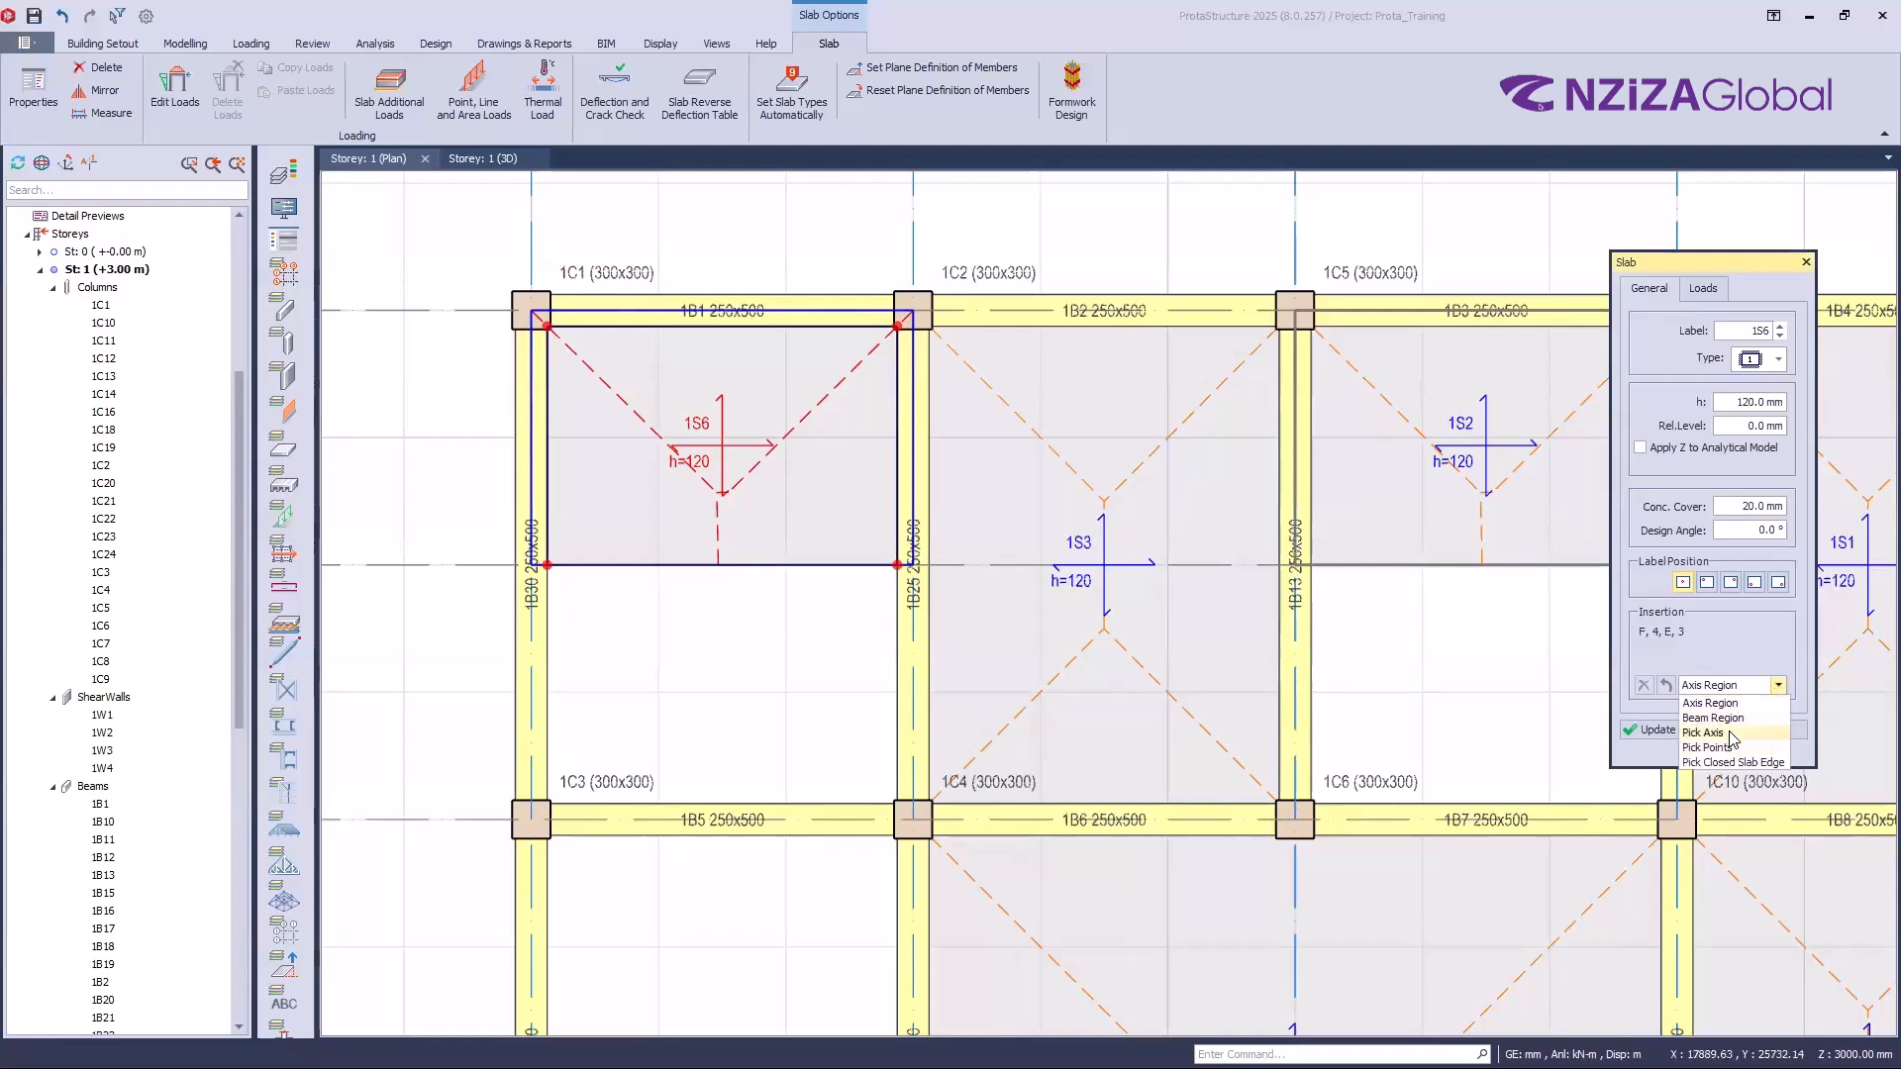
{"action": "left_click", "coordinate": [1731, 732]}
{"action": "left_click", "coordinate": [1778, 685]}
{"action": "left_click", "coordinate": [1756, 747]}
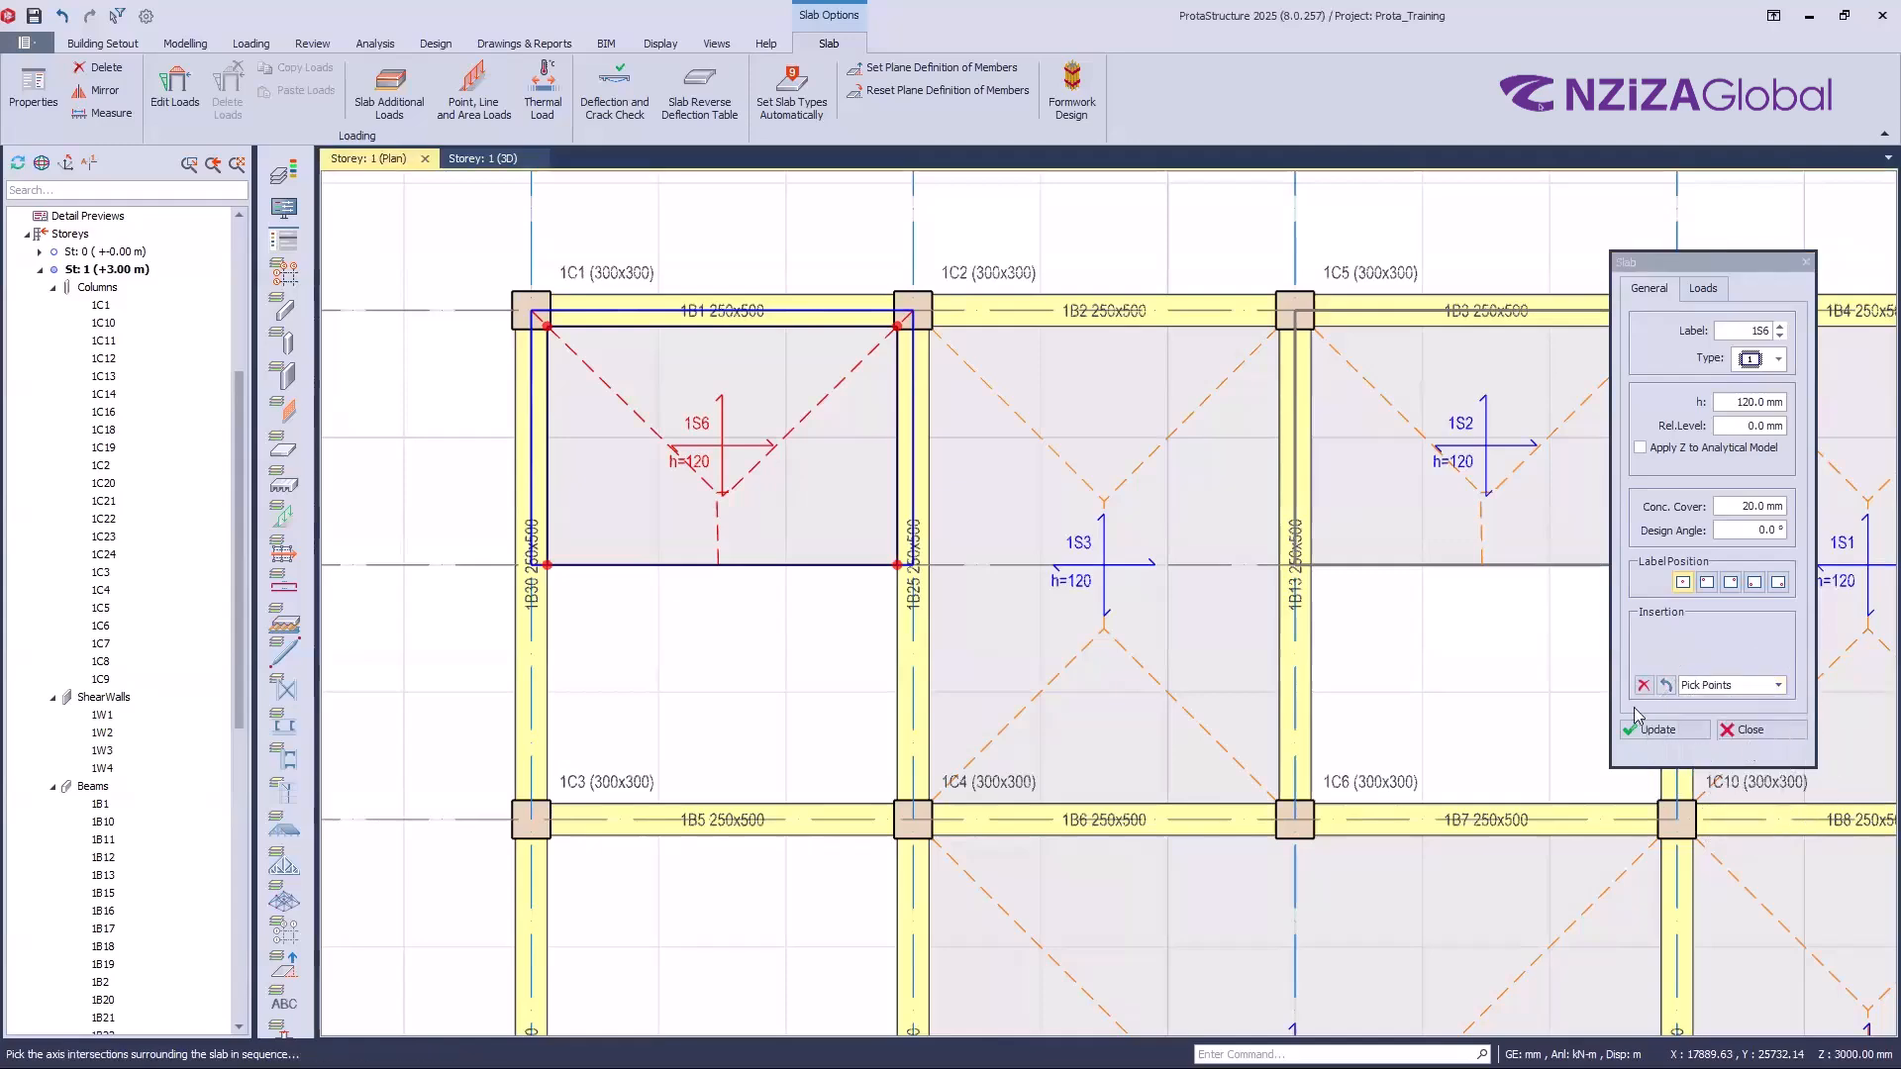
Step: Insert a slab by picking the axis intersections C-1, C-2, D-2 and D-1 in sequence
{"action": "scroll", "coordinate": [967, 271], "scroll_direction": "down", "scroll_amount": 2}
{"action": "scroll", "coordinate": [1071, 532], "scroll_direction": "down", "scroll_amount": 2}
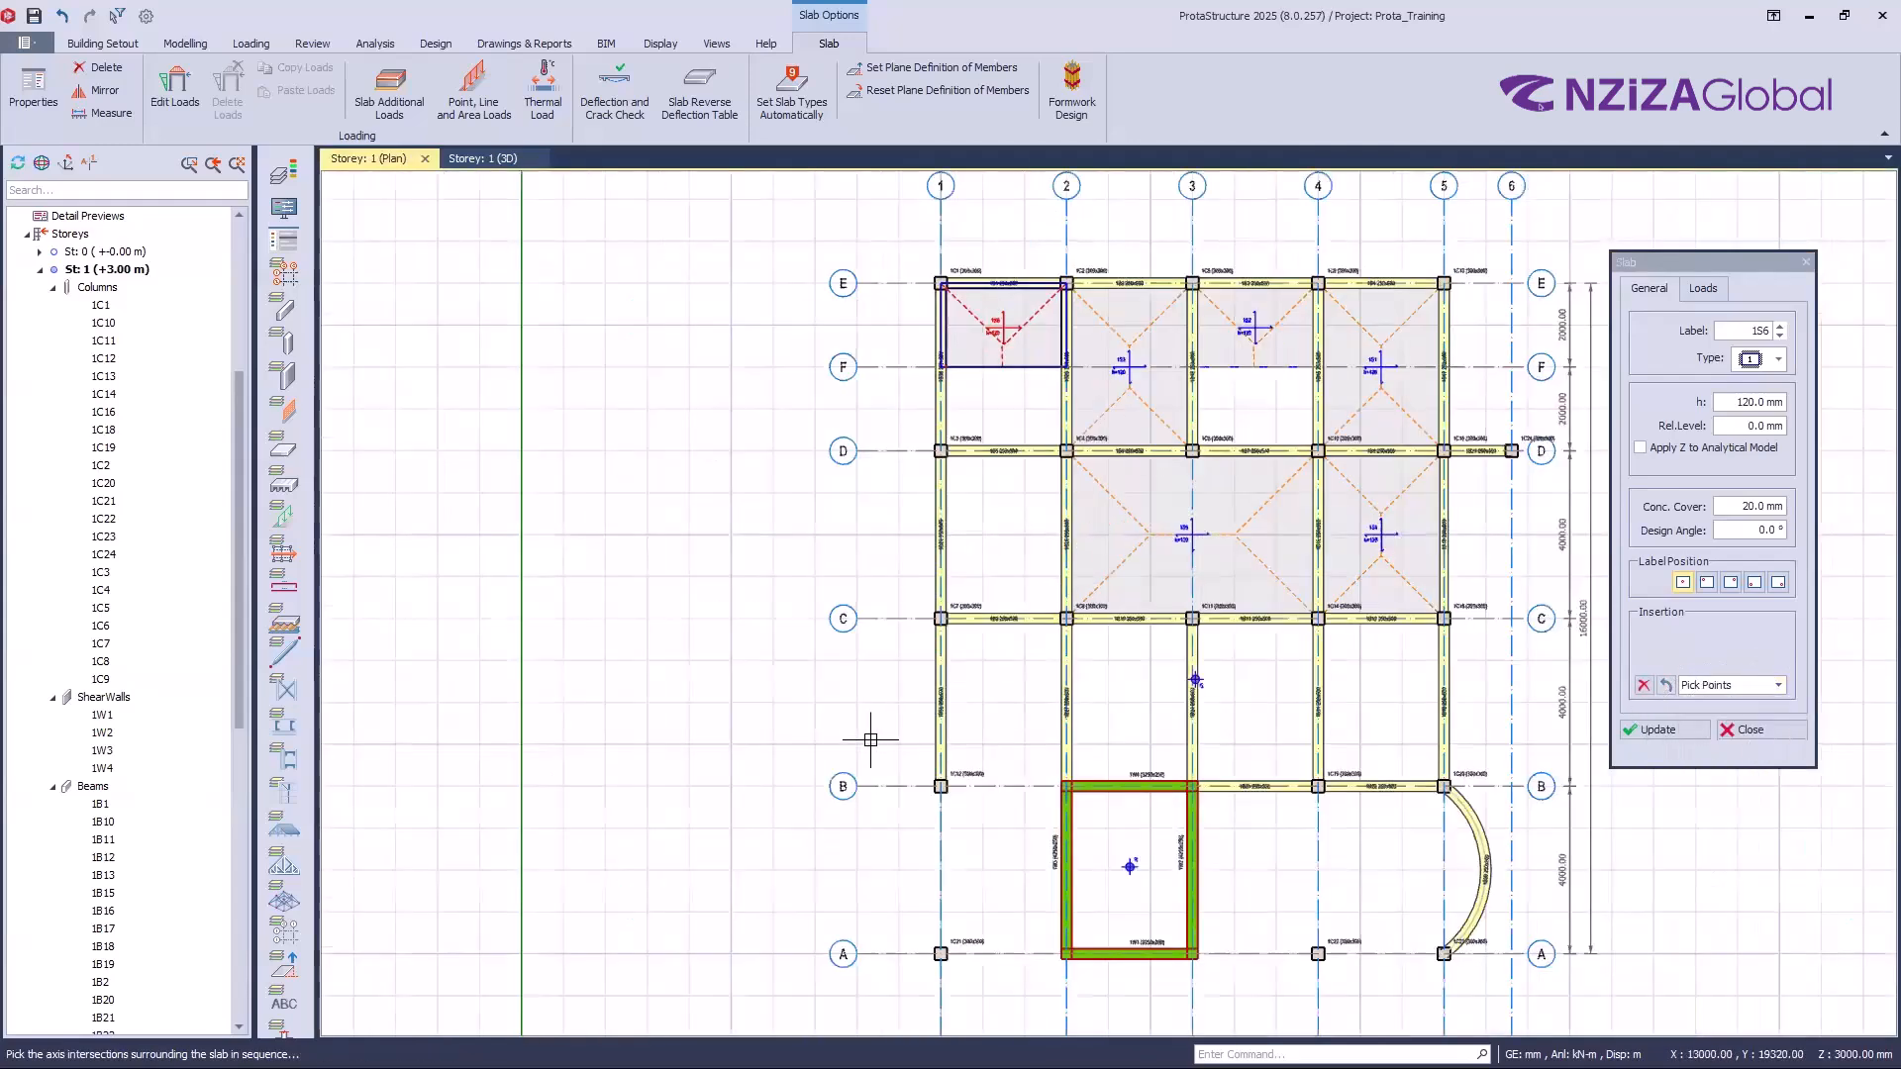
{"action": "scroll", "coordinate": [871, 743], "scroll_direction": "up", "scroll_amount": 1}
{"action": "scroll", "coordinate": [942, 611], "scroll_direction": "up", "scroll_amount": 1}
{"action": "scroll", "coordinate": [881, 688], "scroll_direction": "up", "scroll_amount": 1}
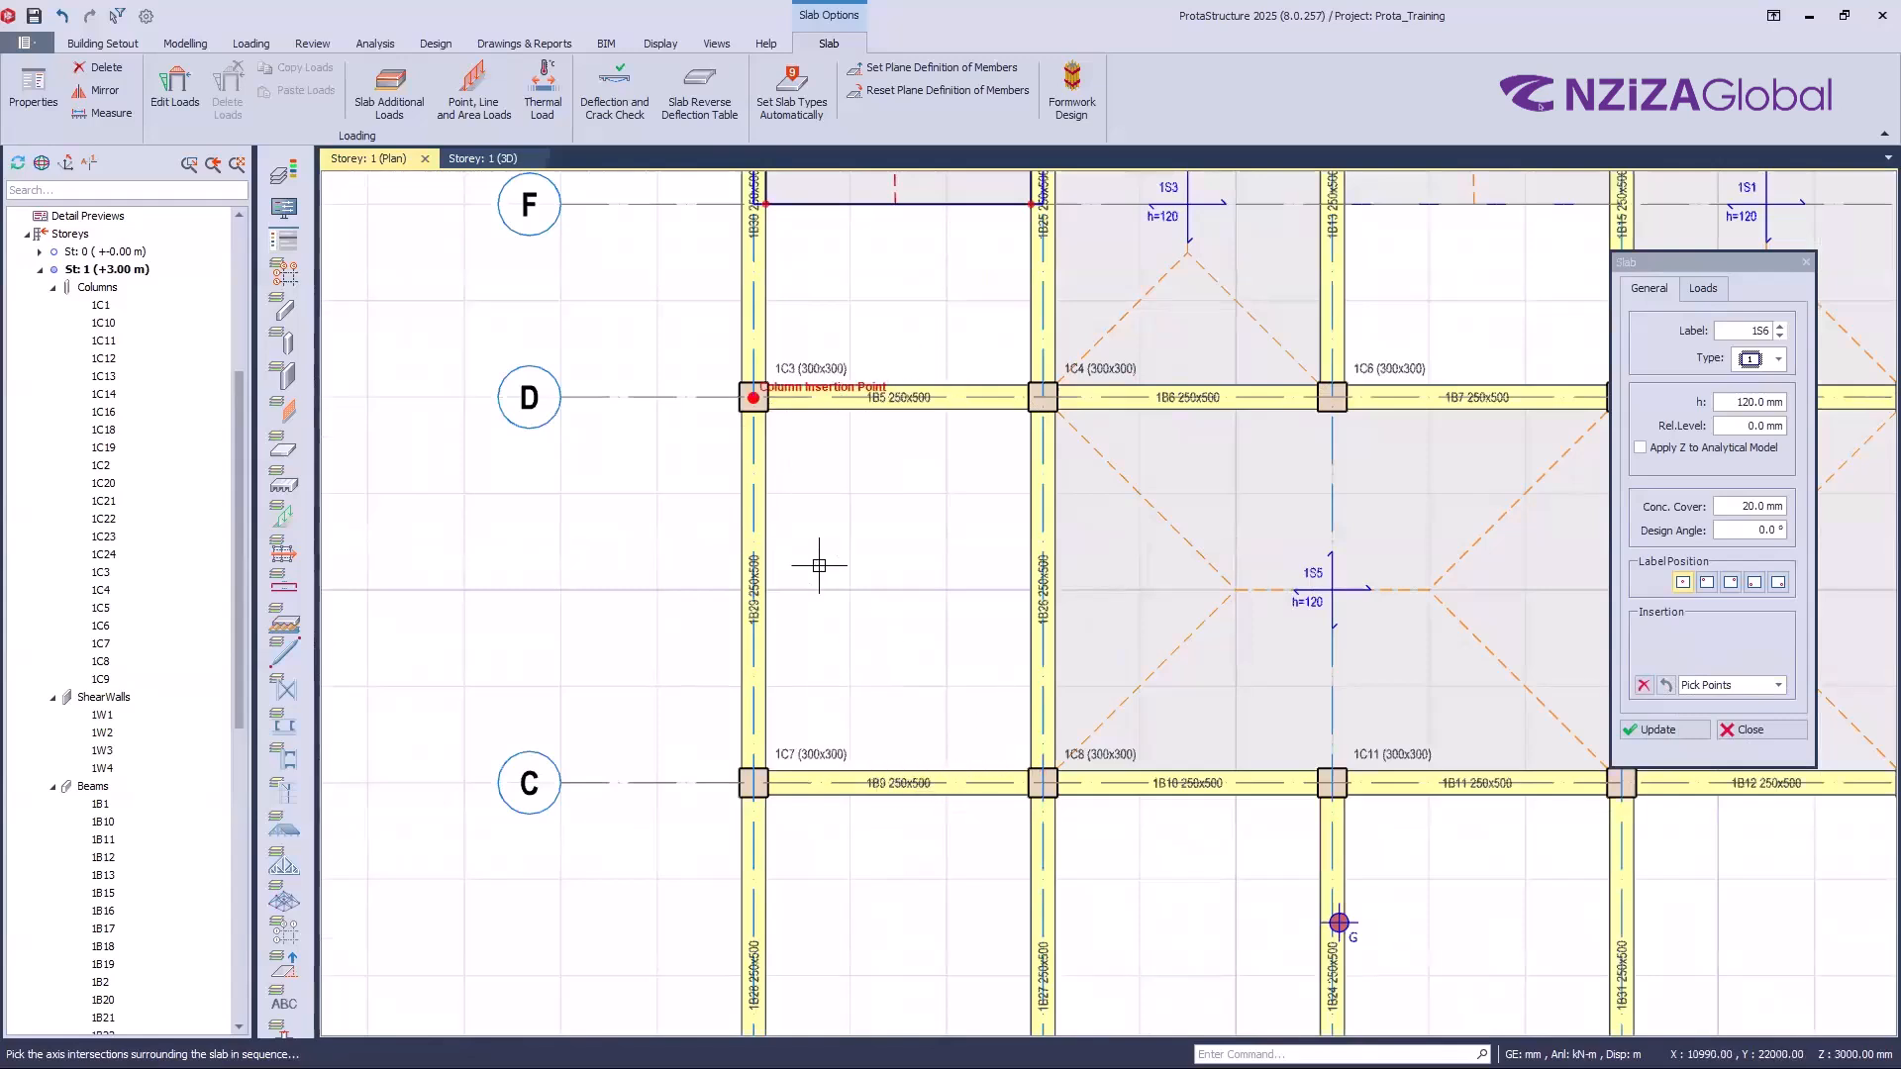
{"action": "left_click", "coordinate": [875, 575]}
{"action": "key", "text": "ctrl"}
{"action": "key", "text": "ctrl"}
{"action": "key", "text": "ctrl"}
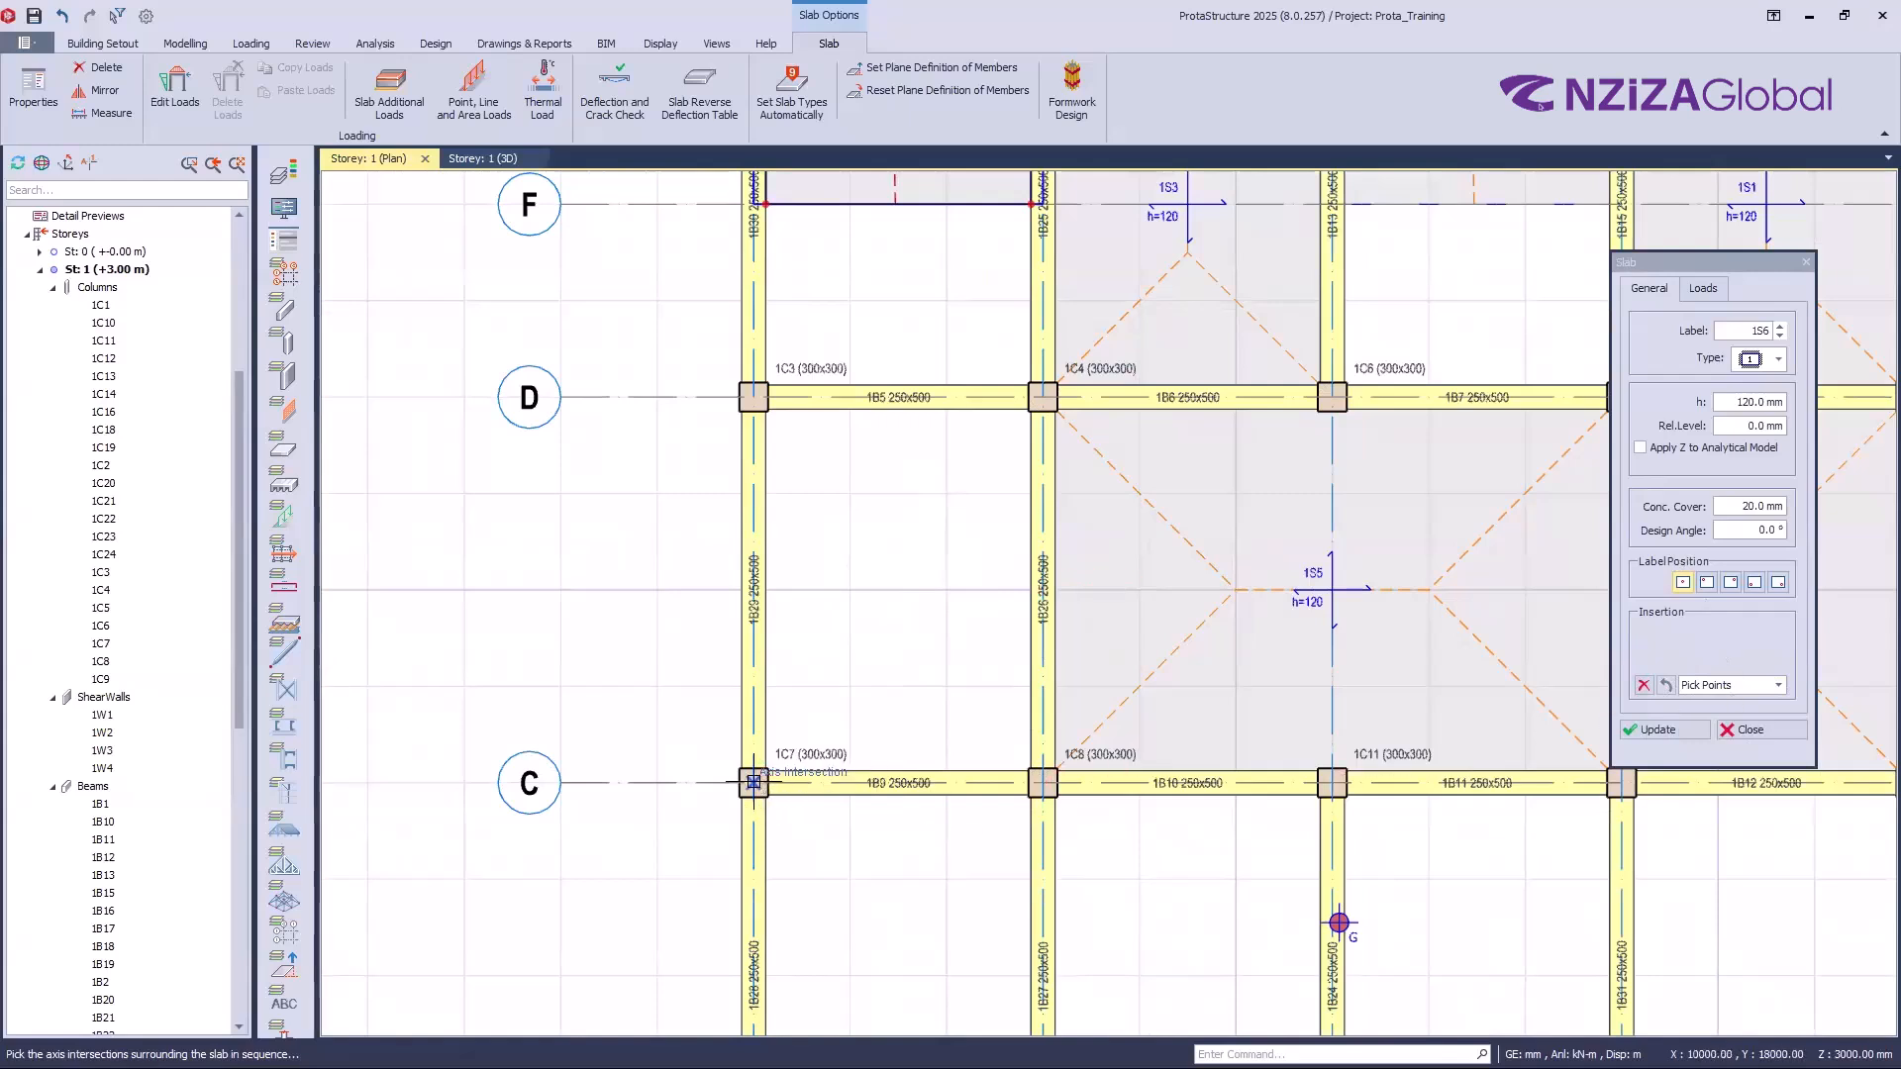
{"action": "left_click", "coordinate": [753, 783]}
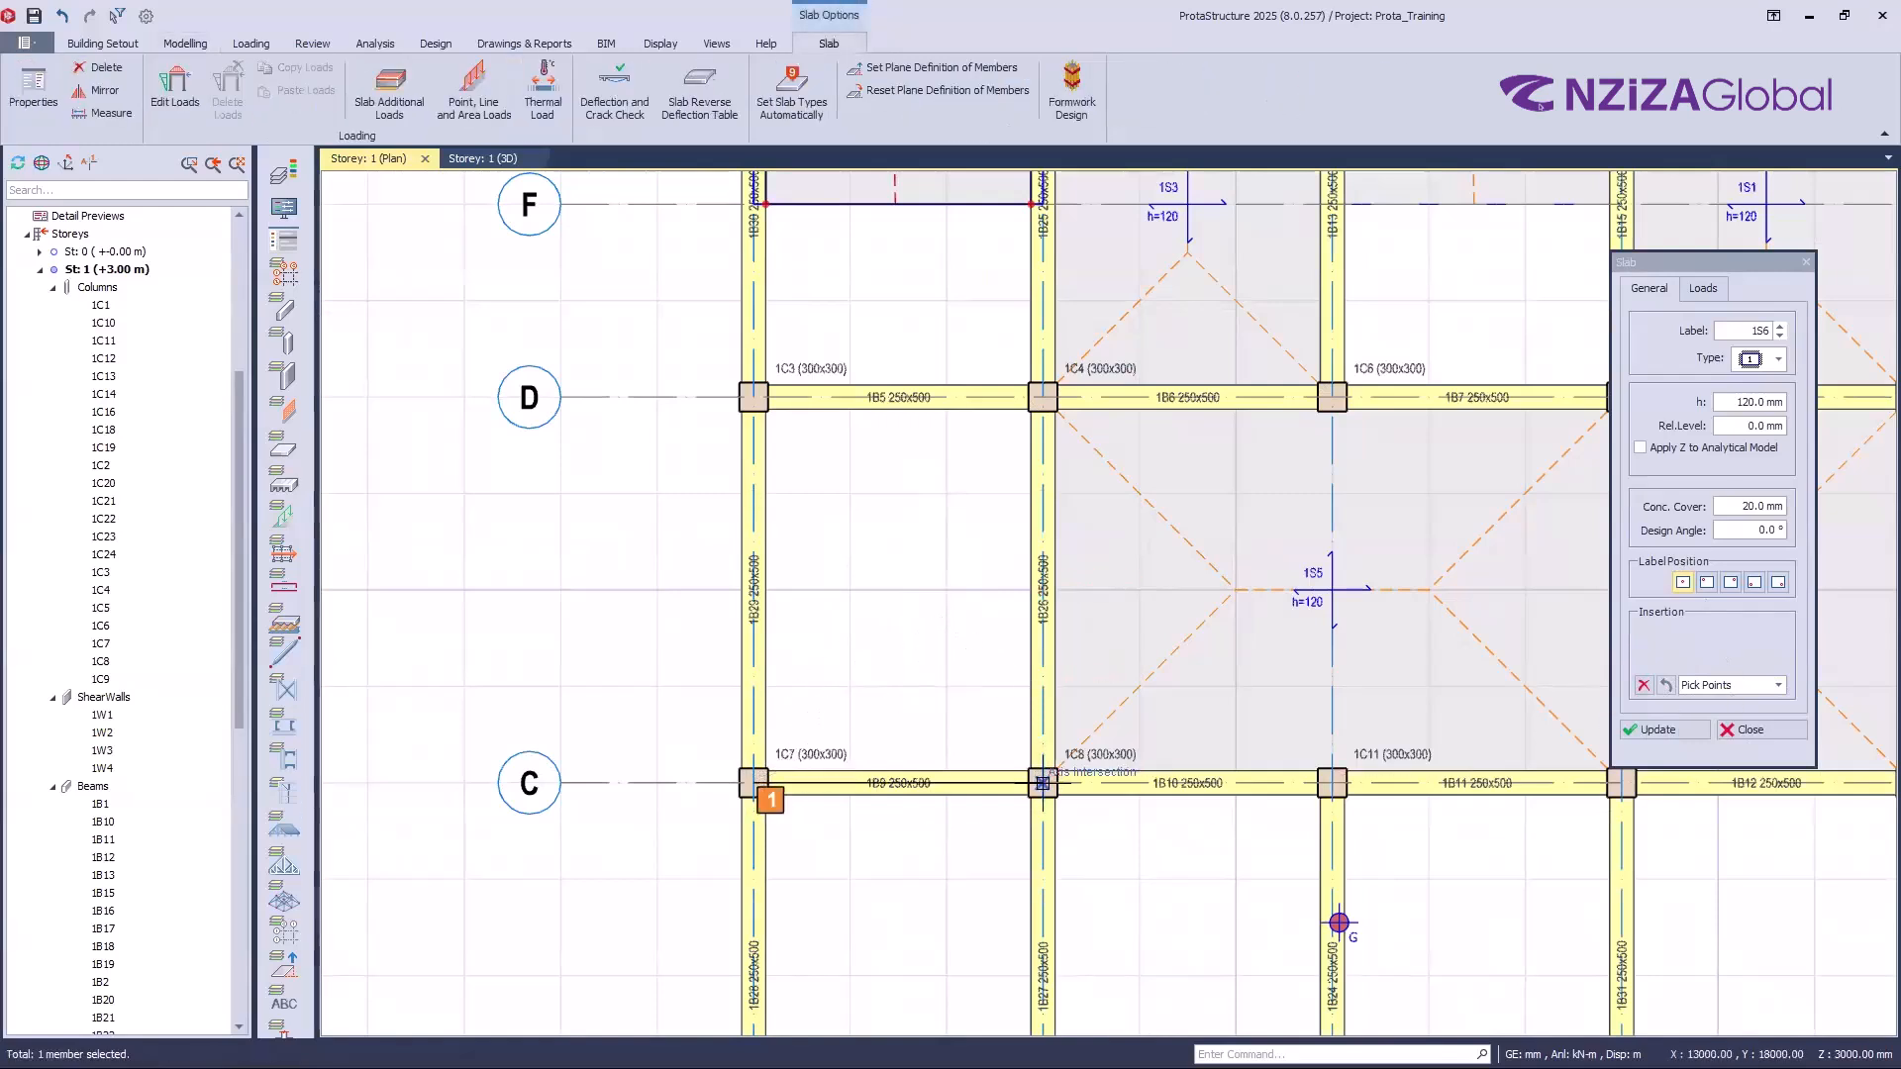
{"action": "left_click", "coordinate": [1042, 783]}
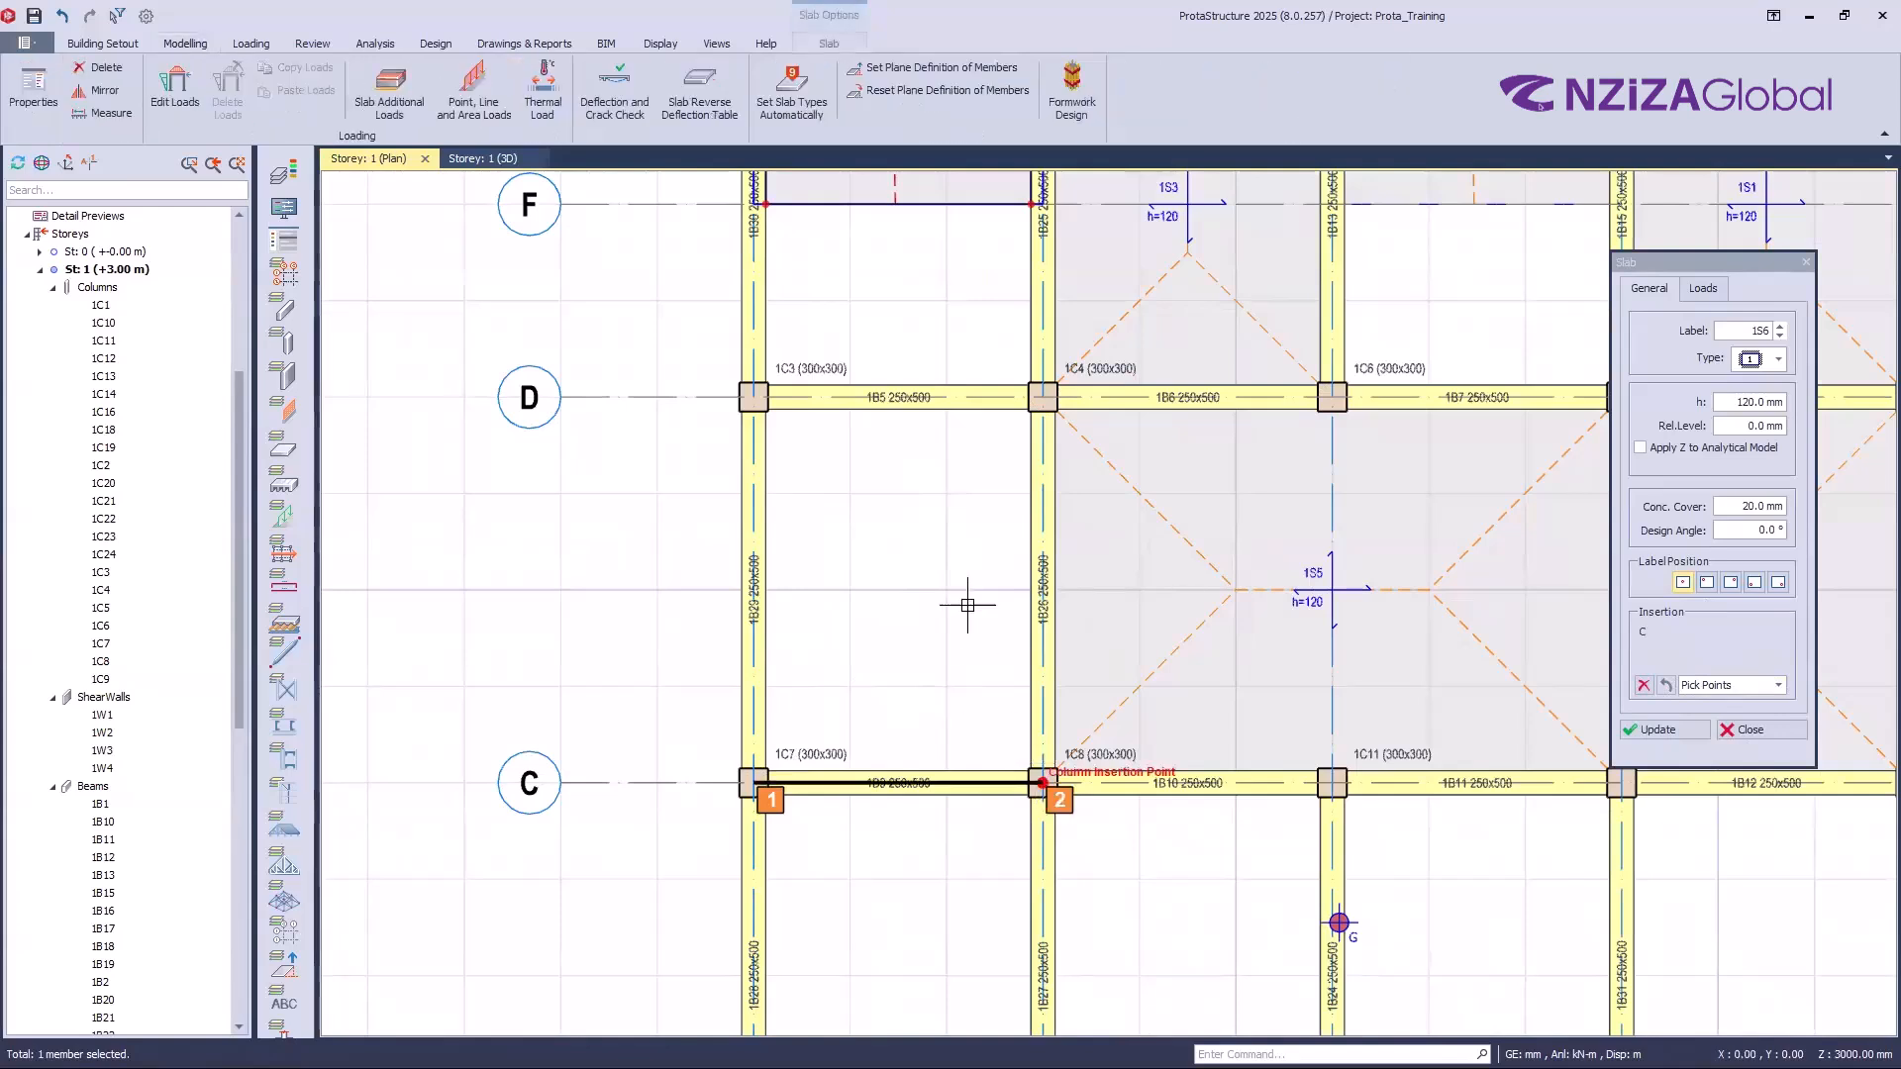
{"action": "left_click", "coordinate": [1042, 398]}
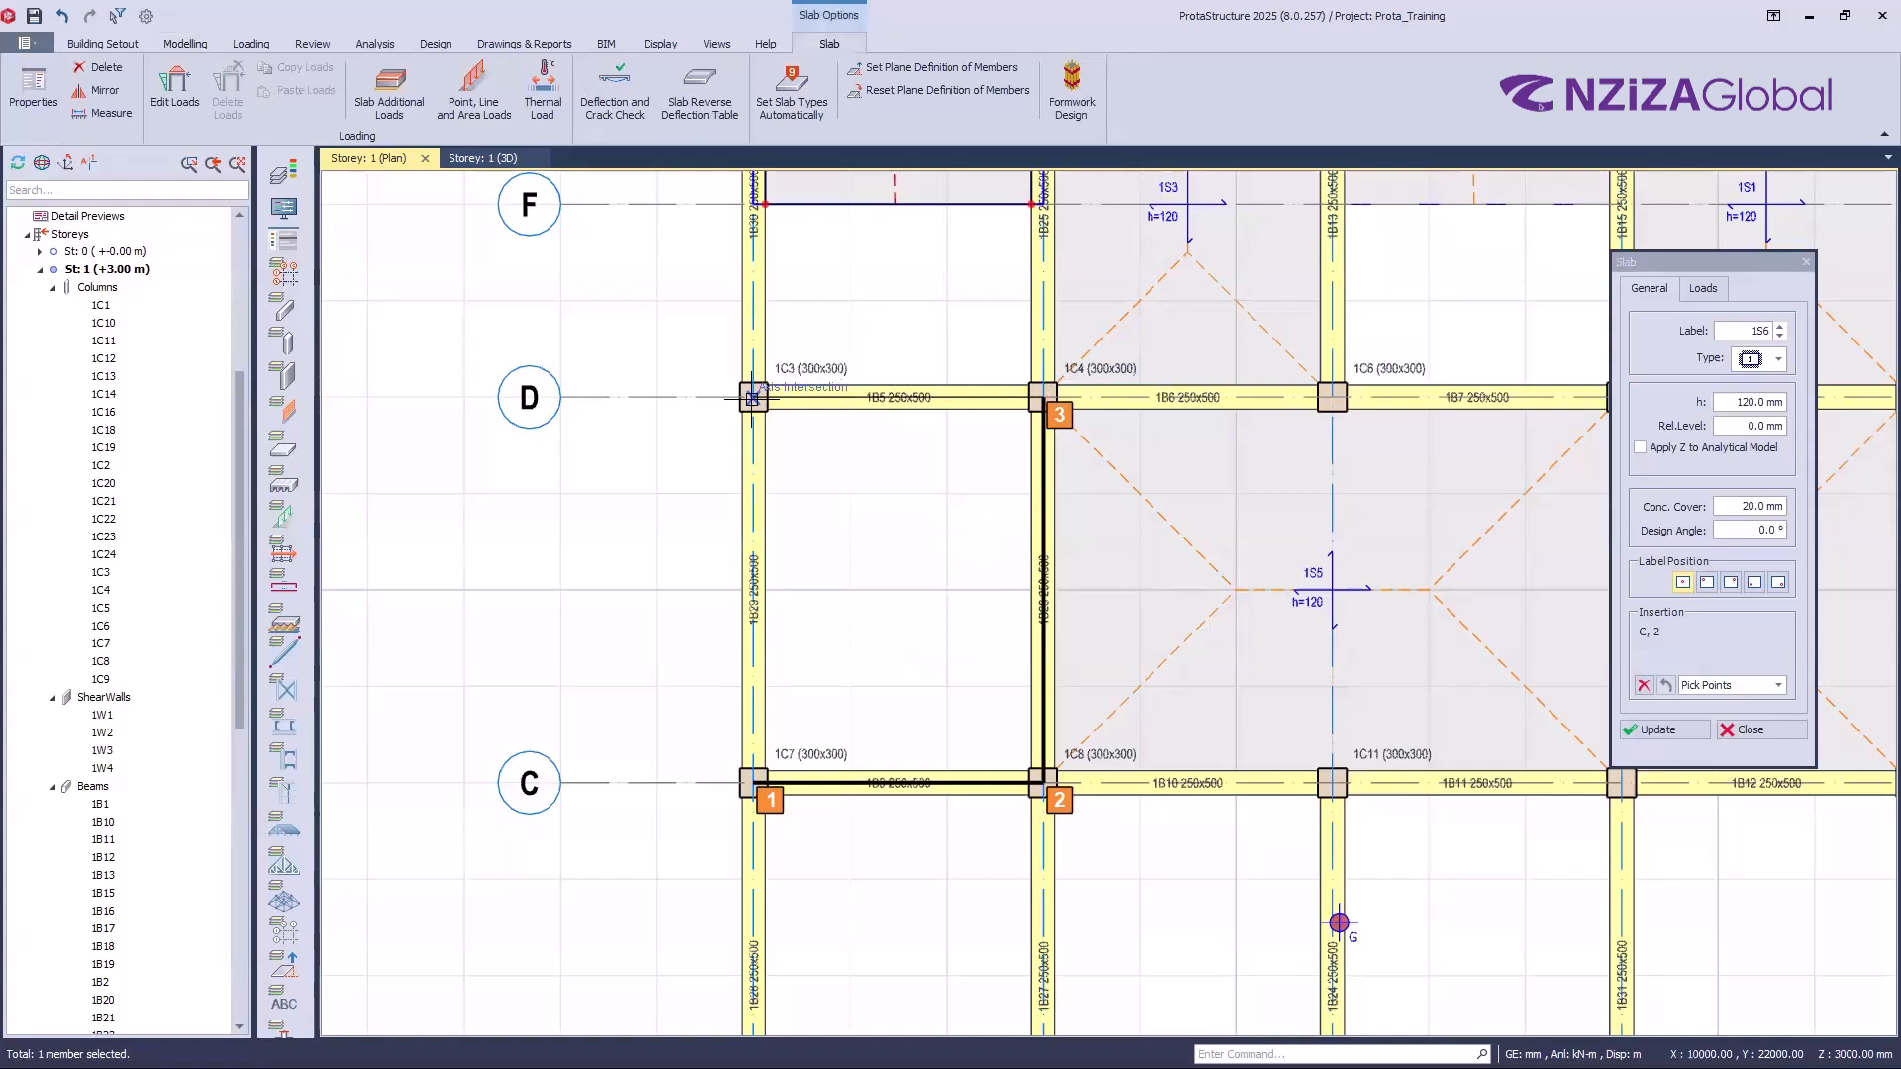
{"action": "left_click", "coordinate": [753, 398]}
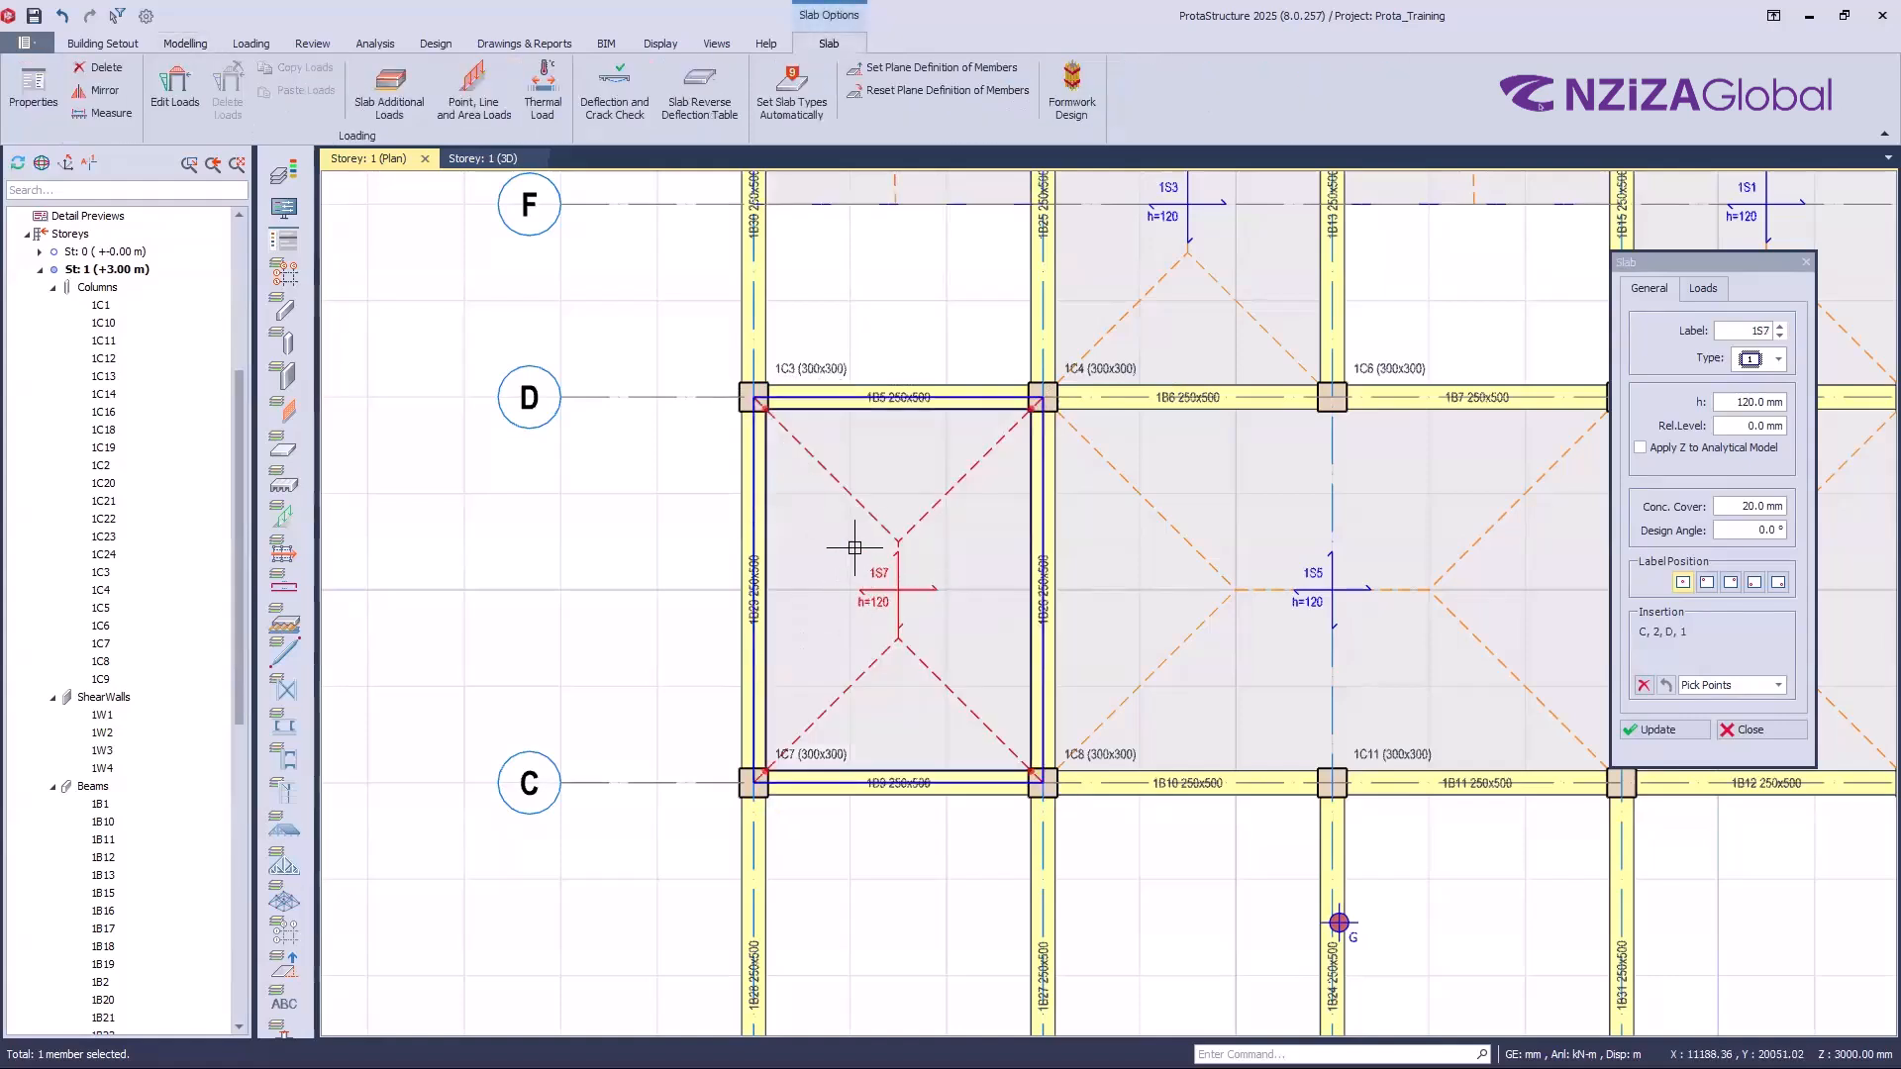
Step: Check the insertion method list for Pick Closed Slab Edge and close the slab settings
{"action": "left_click", "coordinate": [1779, 687]}
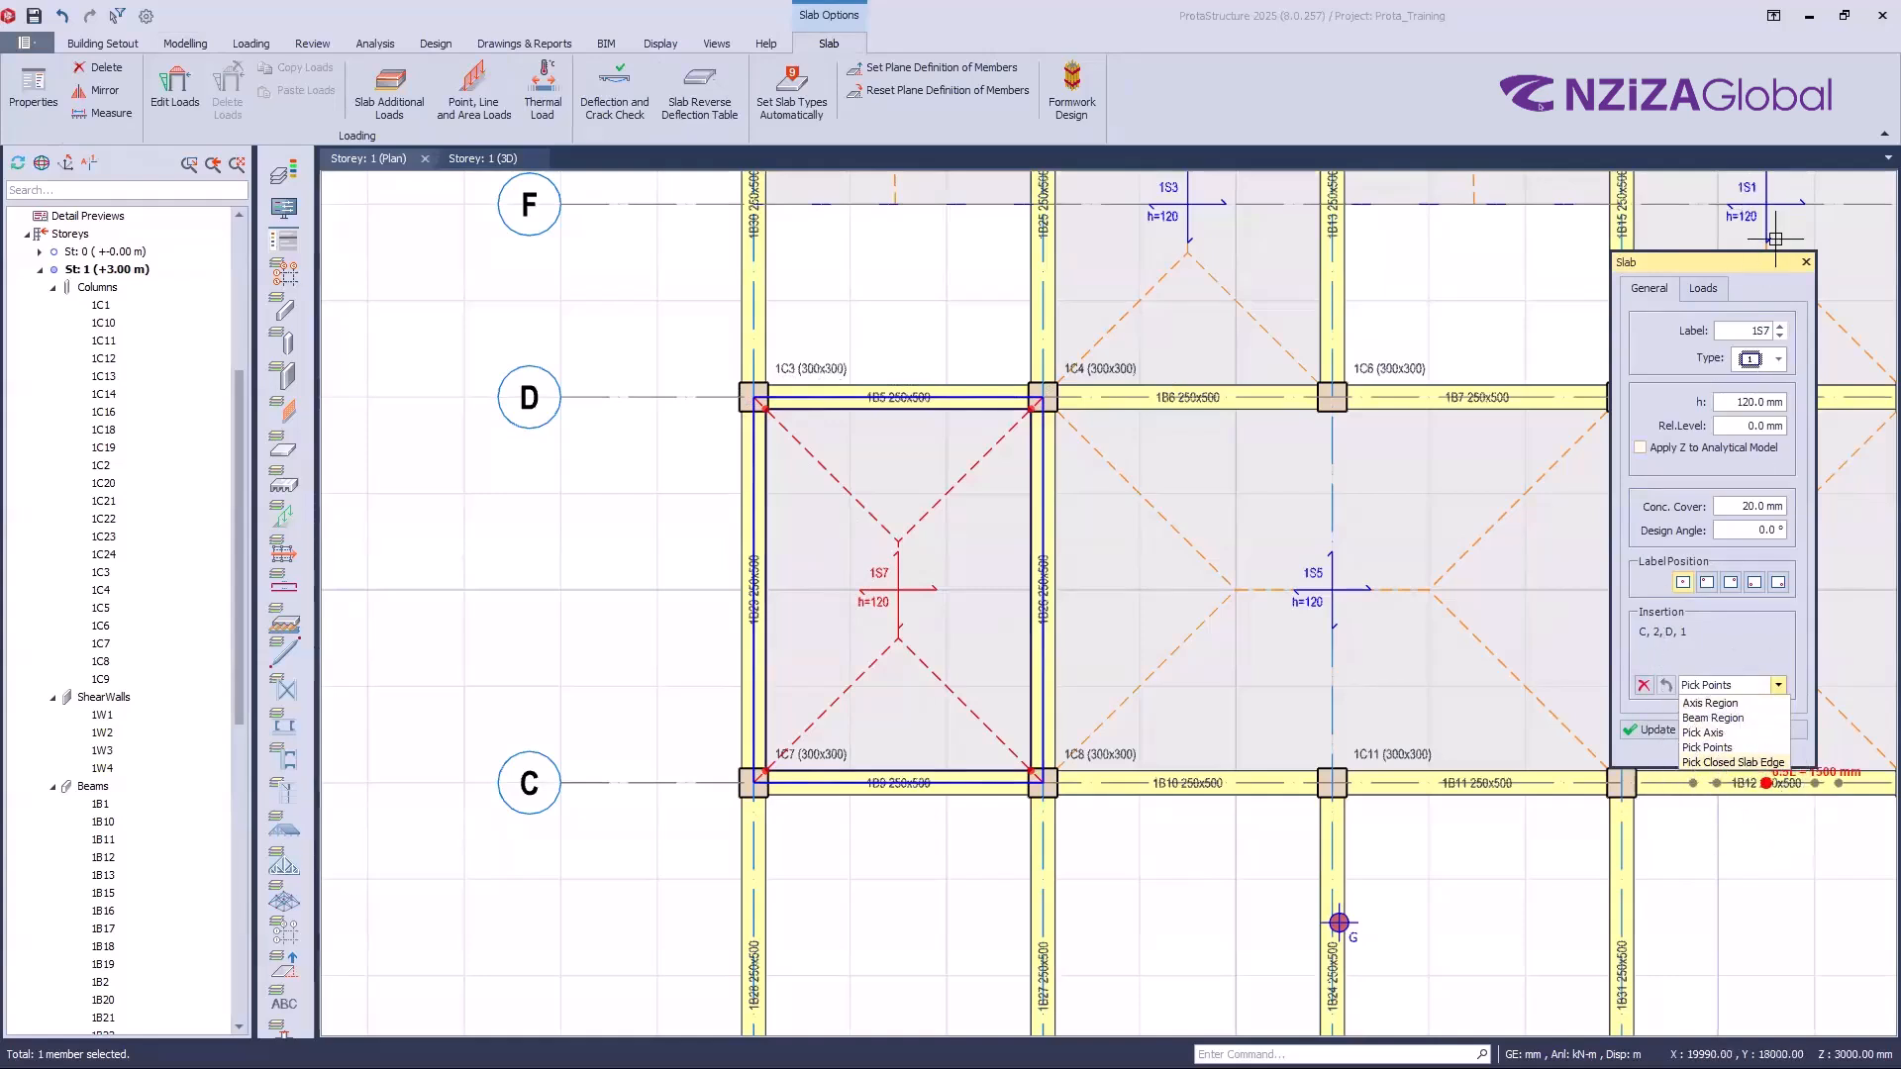
{"action": "left_click", "coordinate": [1806, 263]}
{"action": "scroll", "coordinate": [683, 421], "scroll_direction": "down", "scroll_amount": 3}
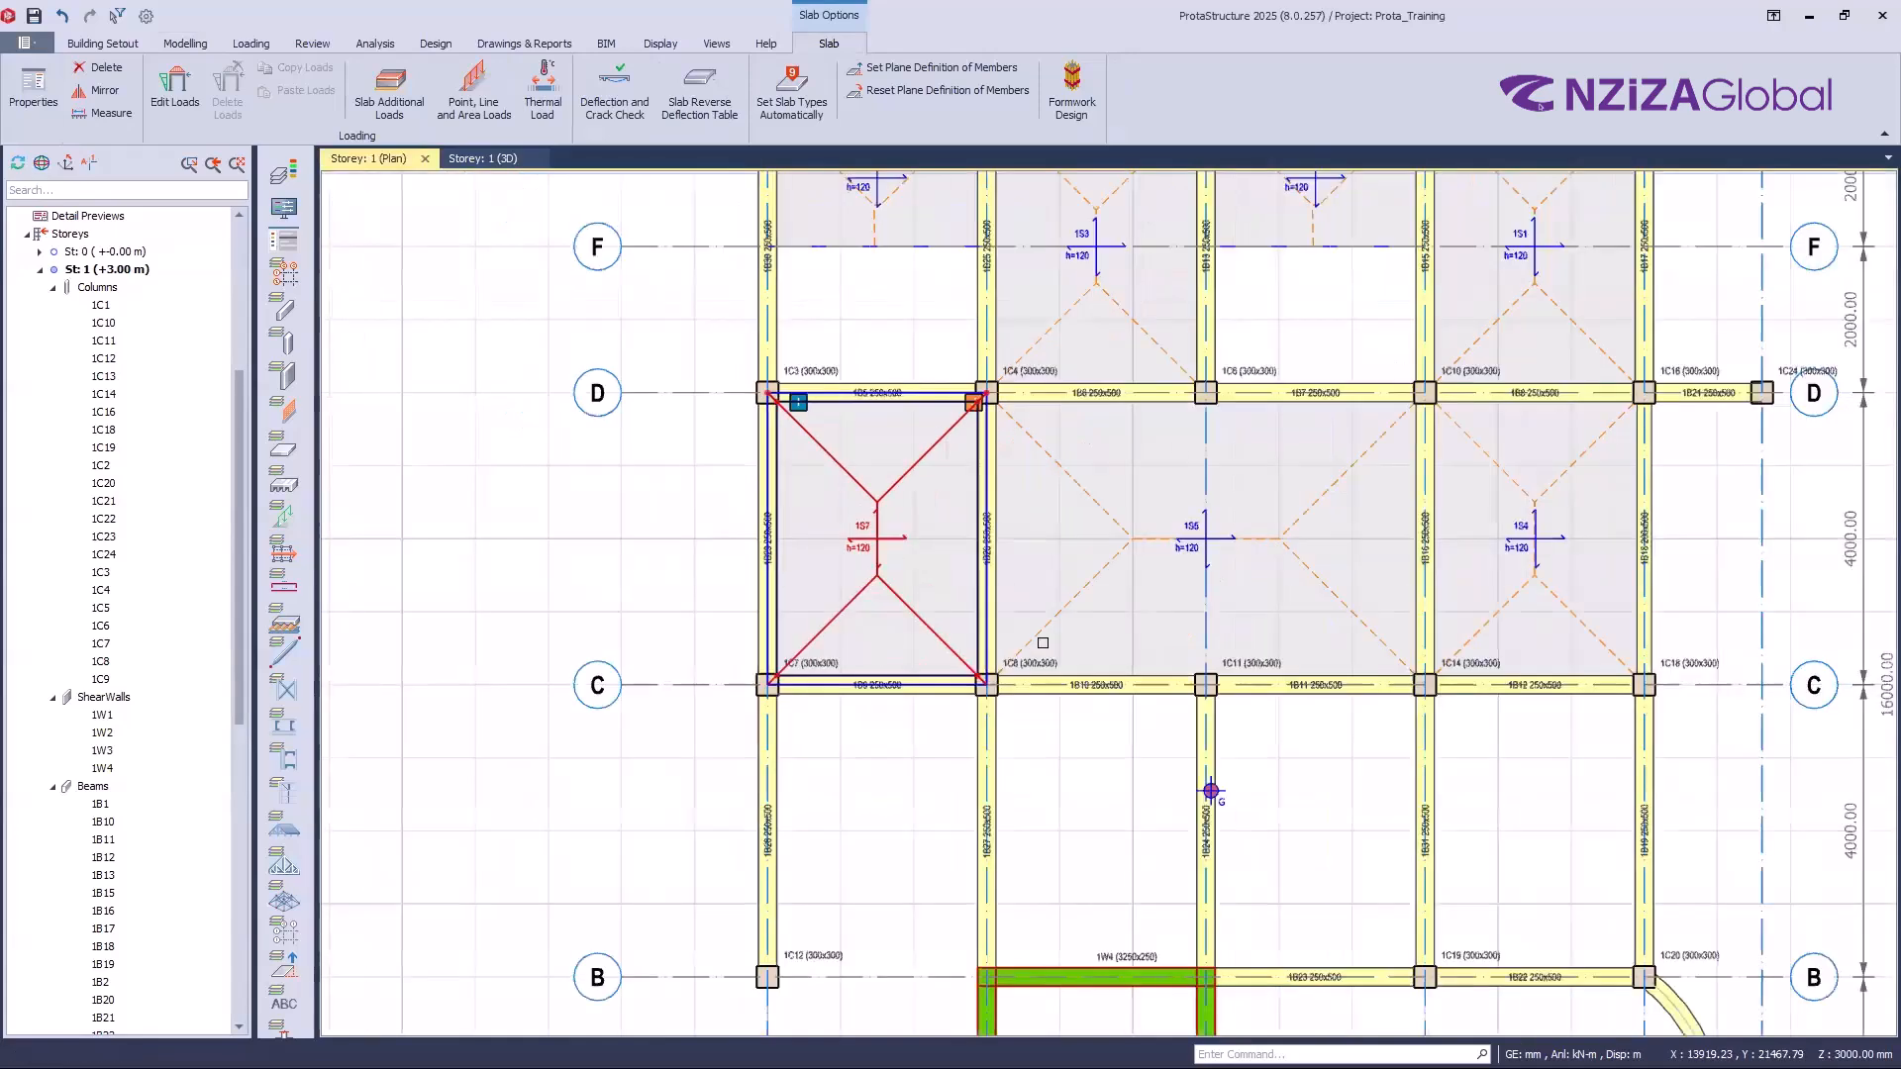
Step: Draw a rectangle in the empty area of the plan beyond axis 6, level with axis F
{"action": "key", "text": "Escape"}
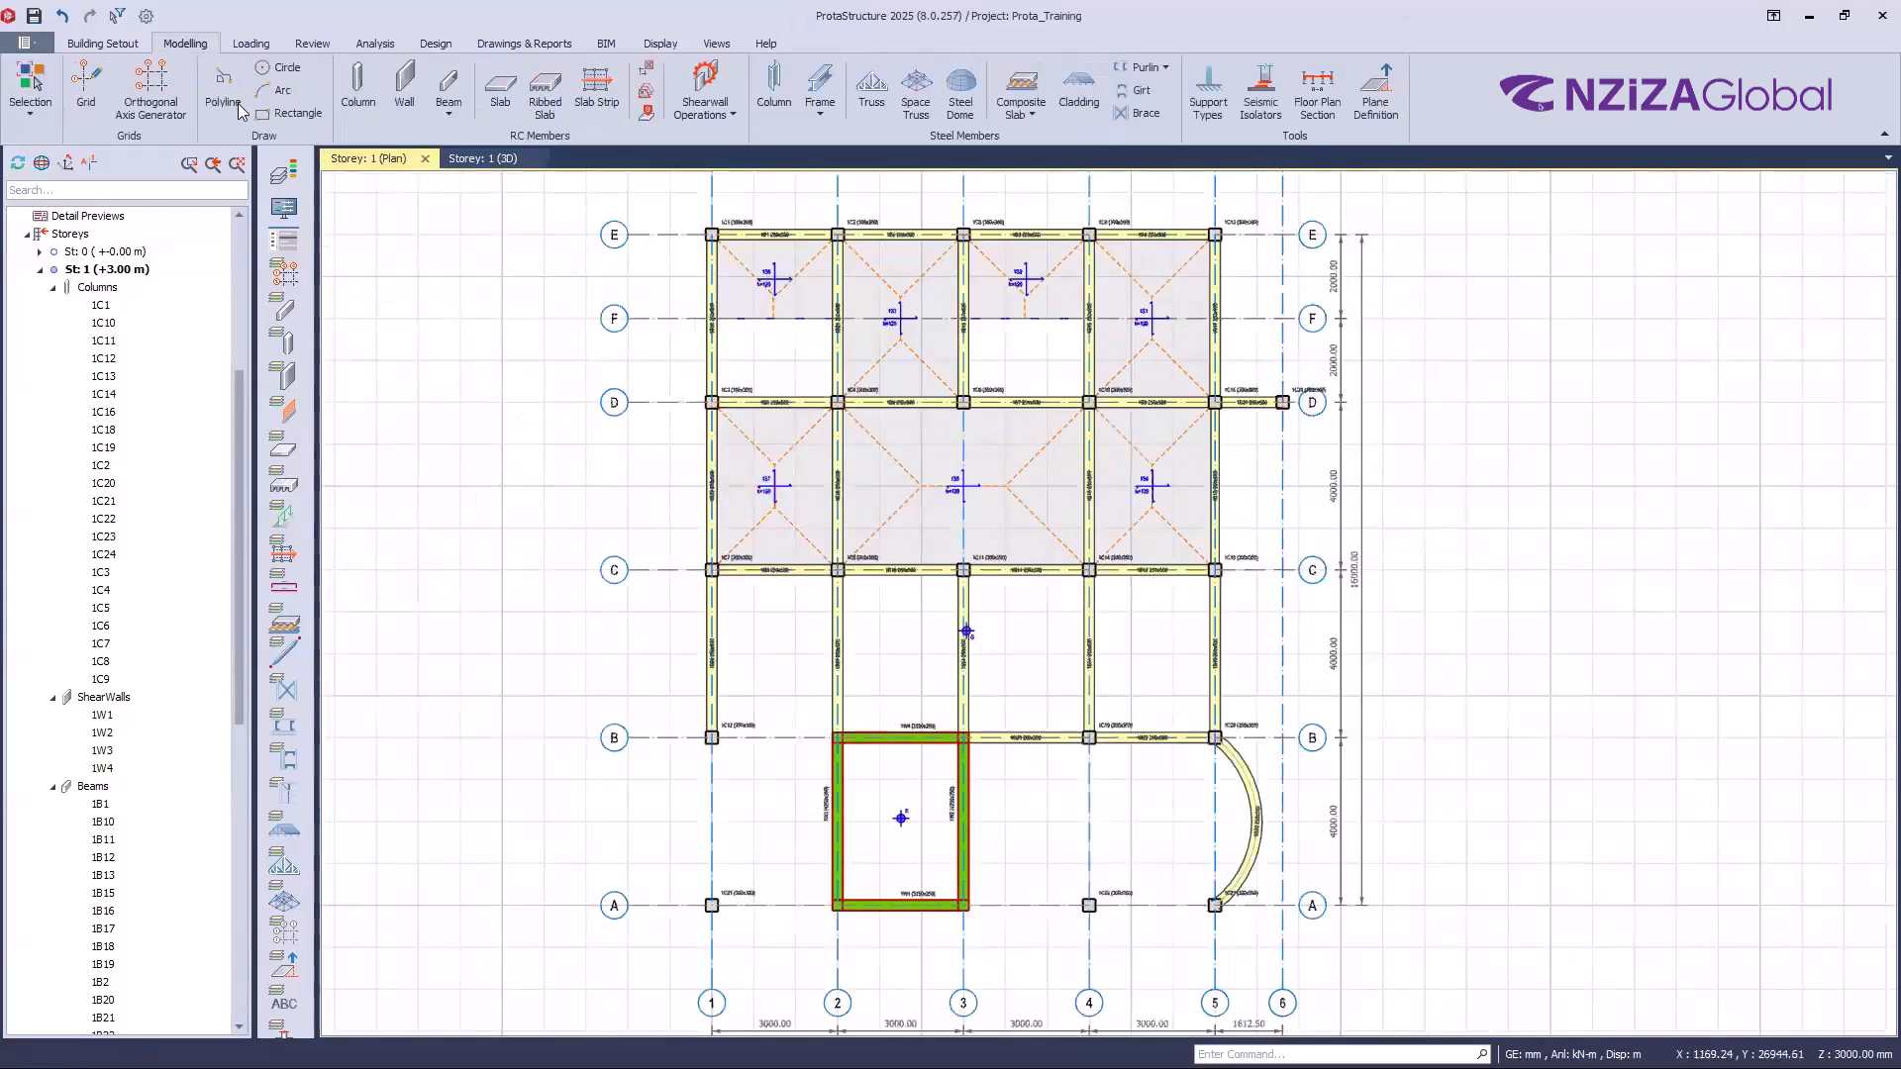
{"action": "left_click", "coordinate": [241, 111]}
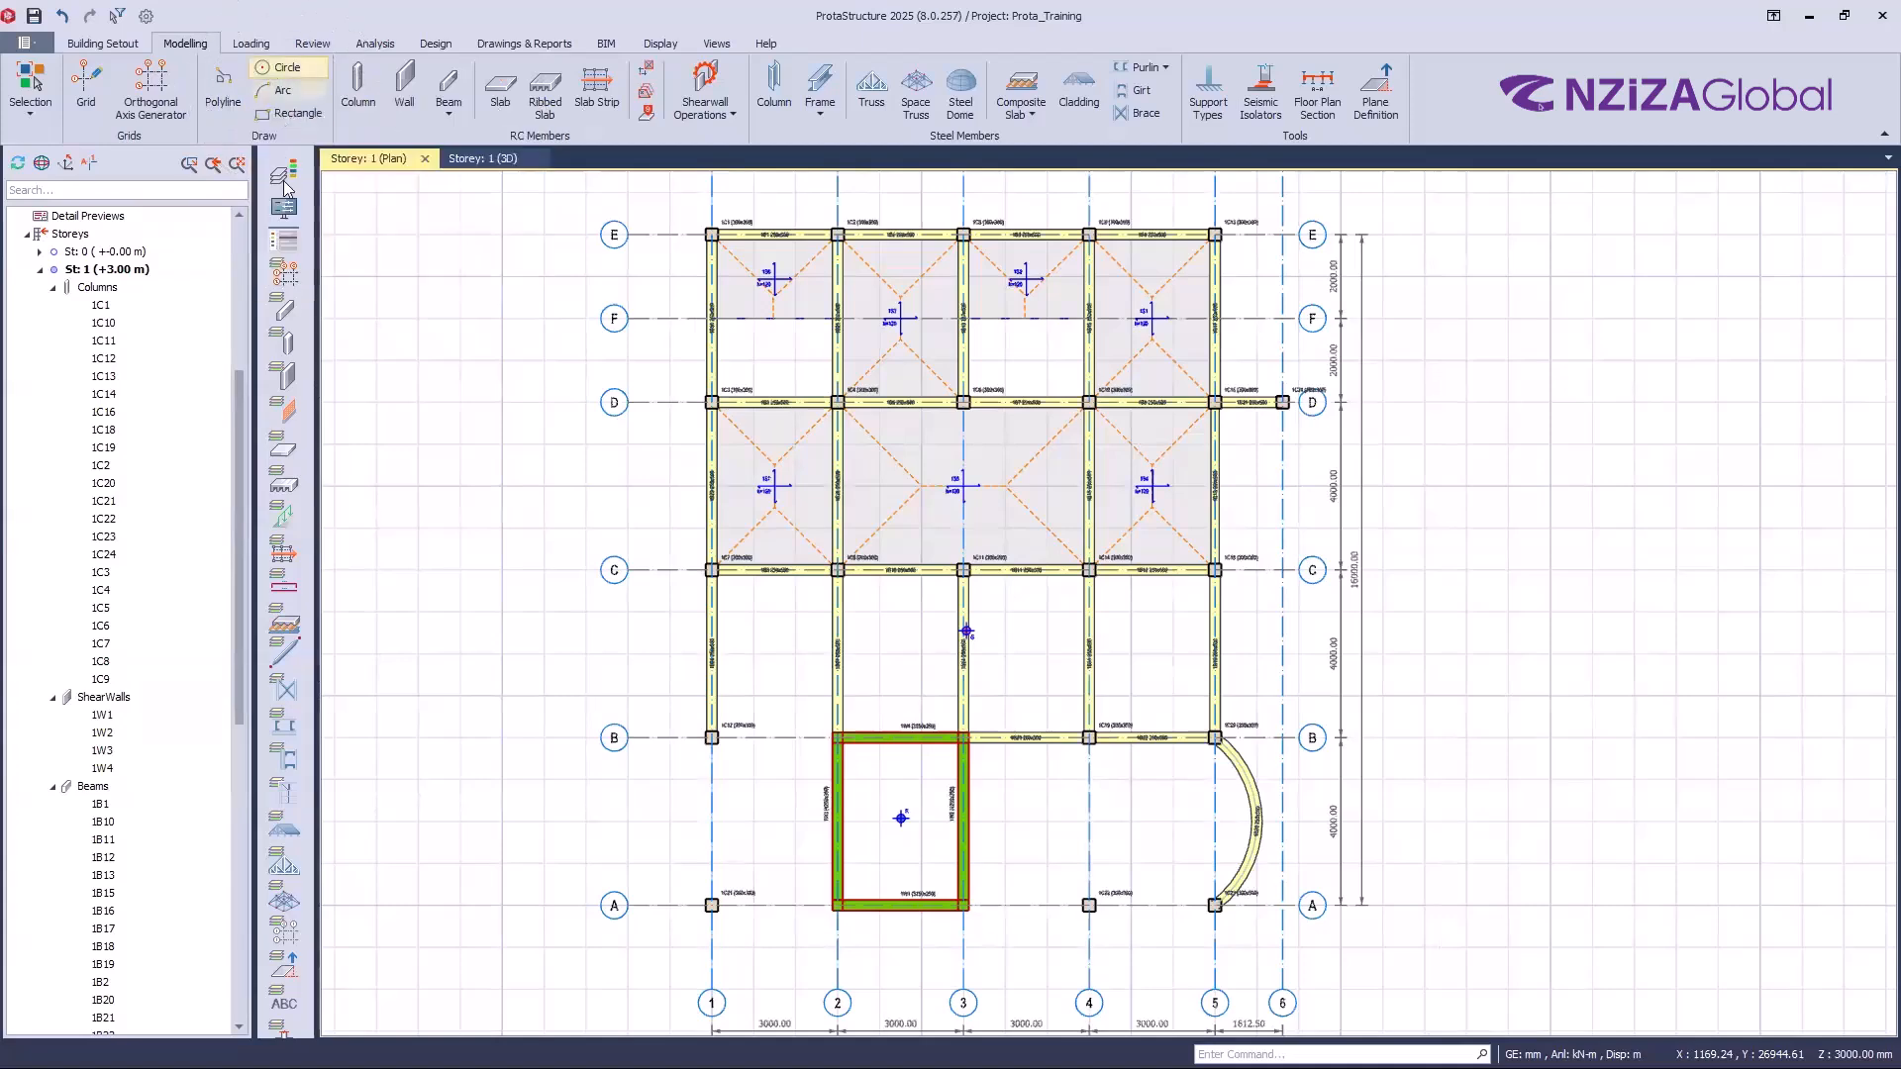
{"action": "scroll", "coordinate": [1010, 416], "scroll_direction": "down", "scroll_amount": 2}
{"action": "left_click", "coordinate": [1041, 431]}
{"action": "left_click", "coordinate": [996, 383]}
{"action": "scroll", "coordinate": [1002, 383], "scroll_direction": "up", "scroll_amount": 1}
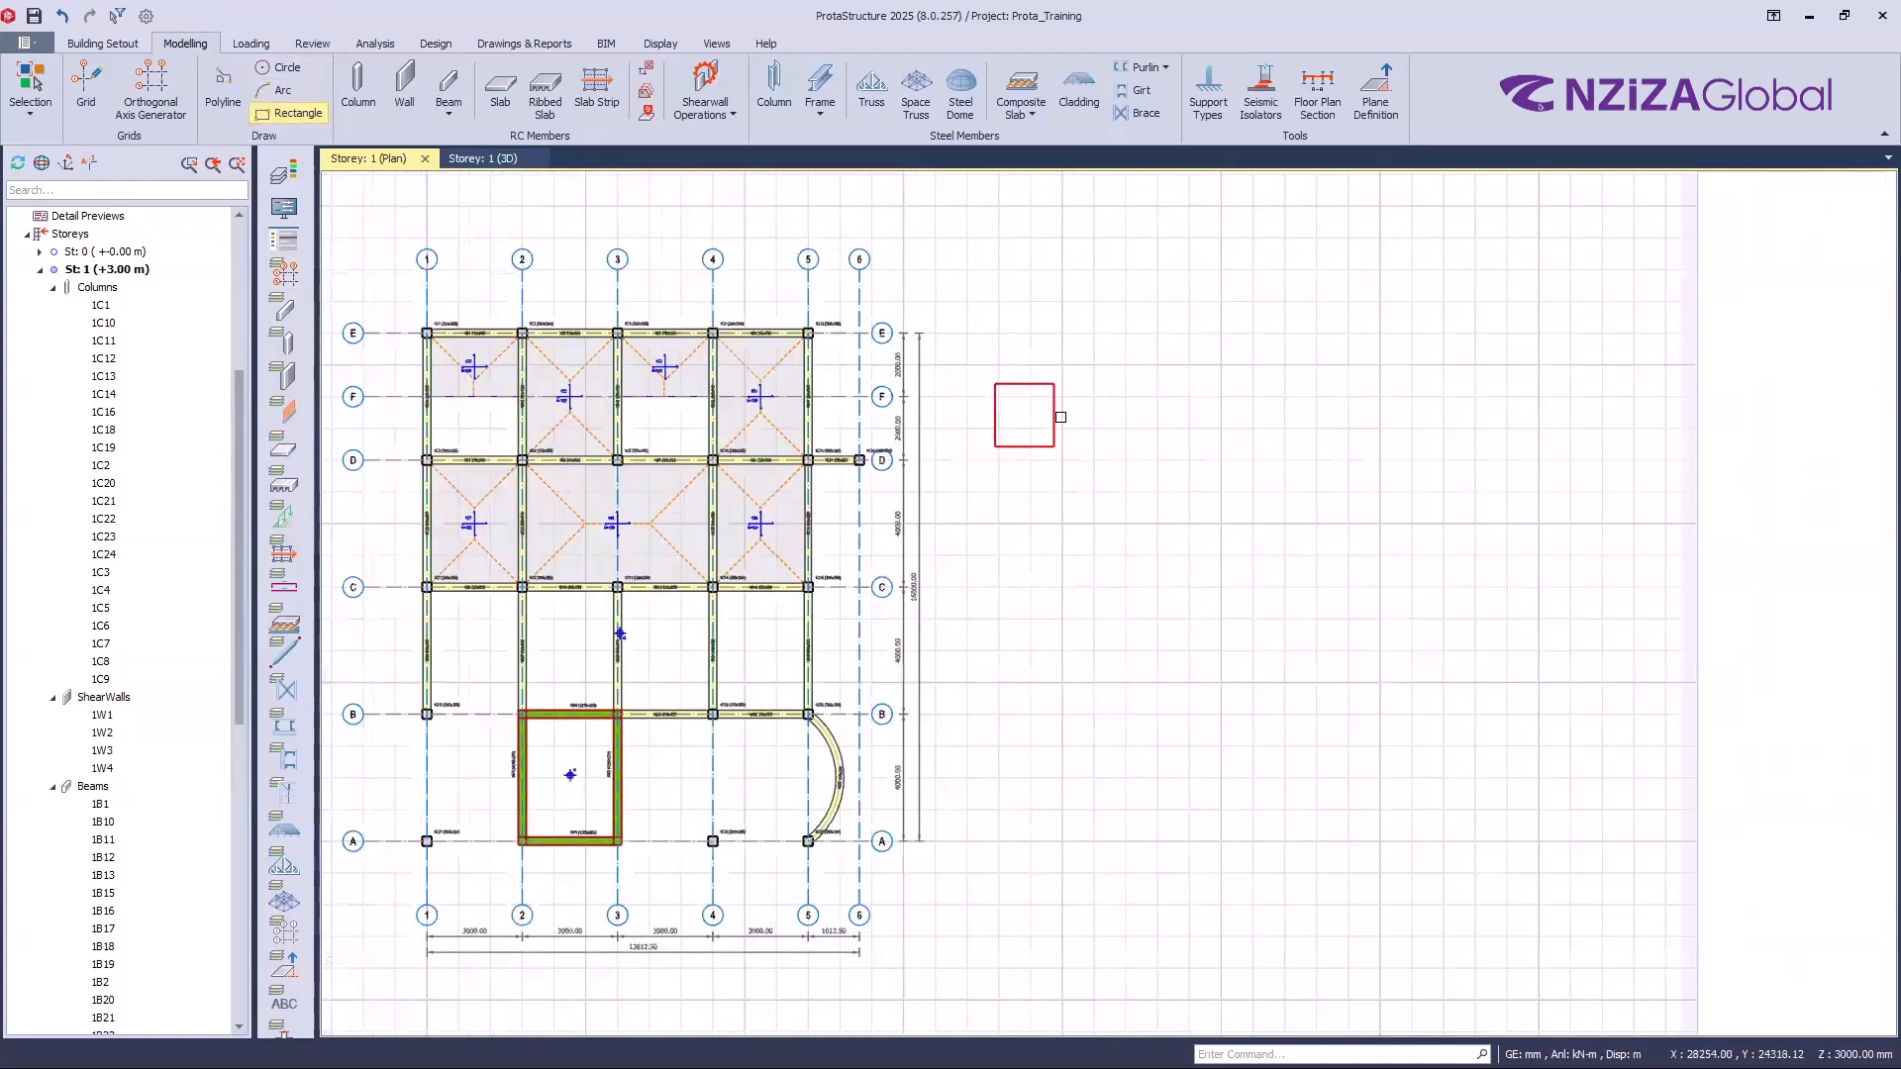
{"action": "scroll", "coordinate": [1060, 417], "scroll_direction": "up", "scroll_amount": 1}
{"action": "scroll", "coordinate": [972, 429], "scroll_direction": "up", "scroll_amount": 2}
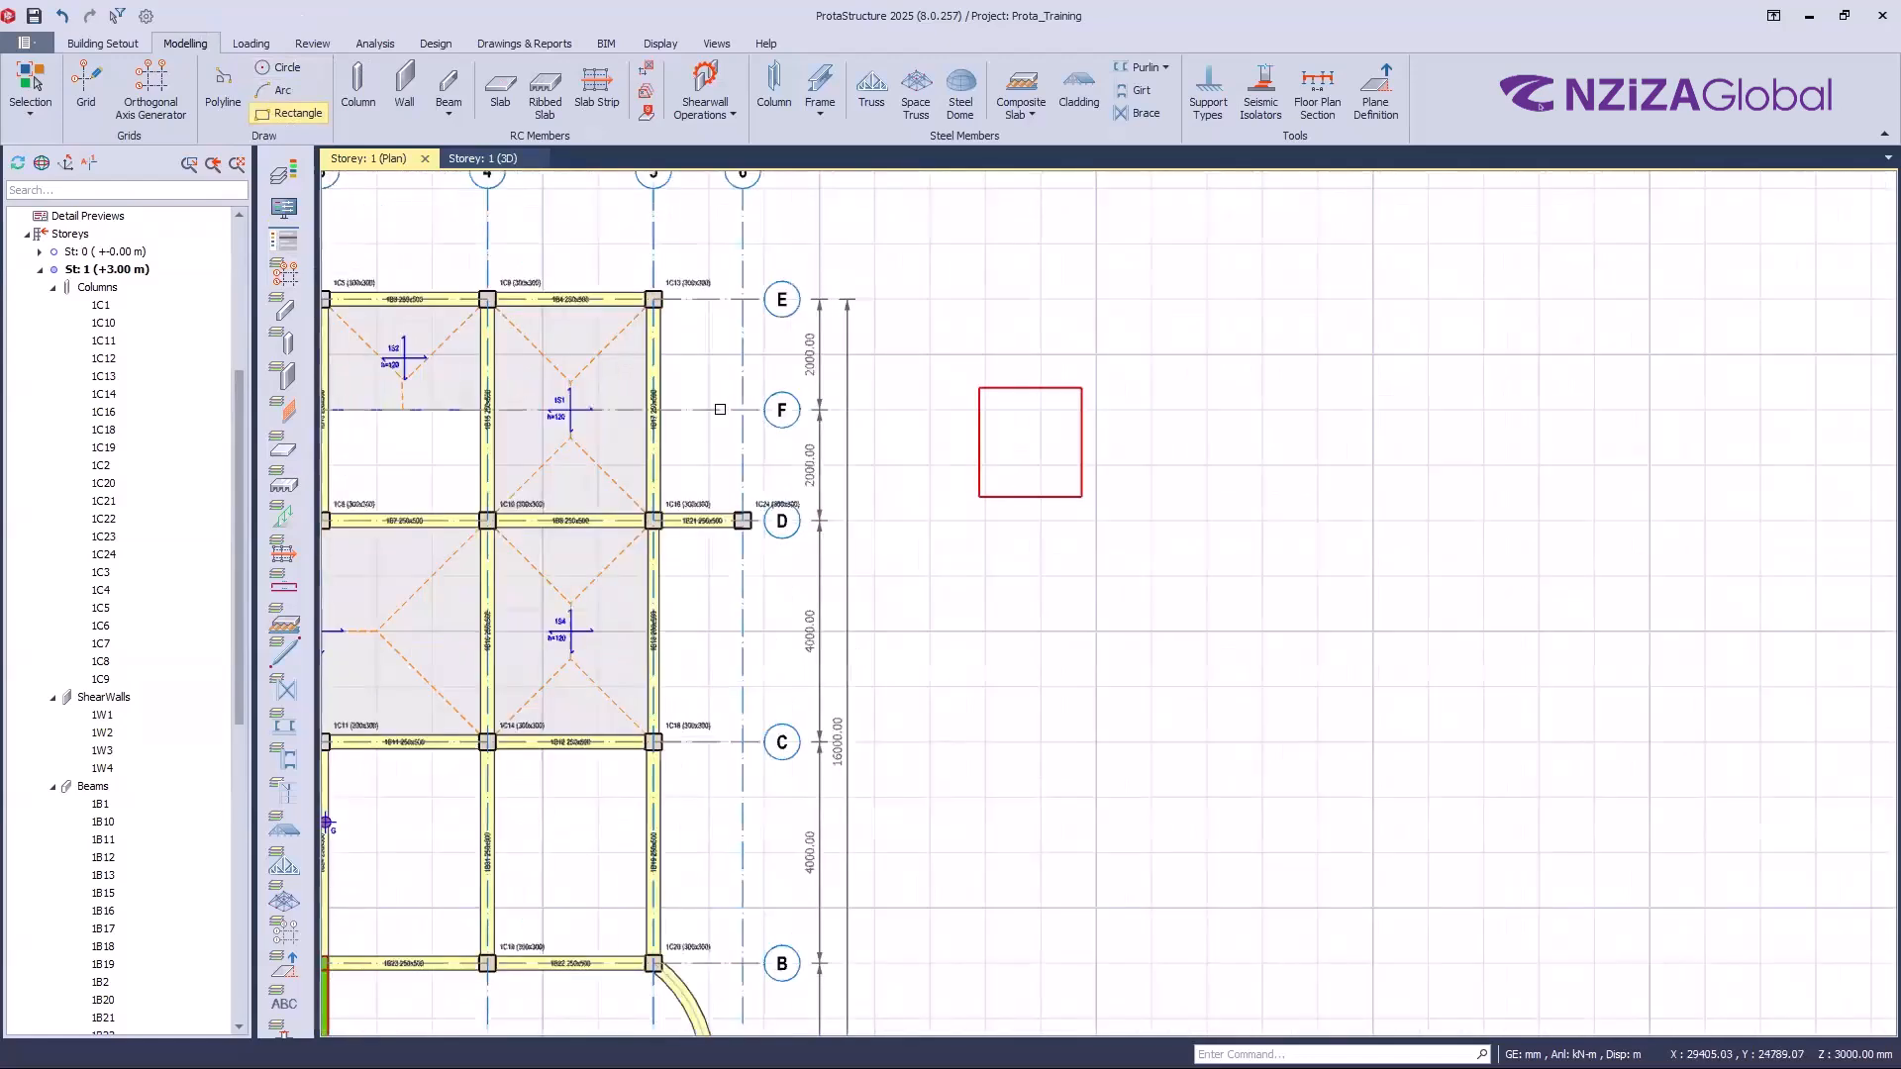
Step: Look at the model in the Storey 1 3D view and return to the plan
{"action": "left_click", "coordinate": [493, 160]}
{"action": "middle_click_drag", "start_coordinate": [1037, 648], "coordinate": [1130, 634]}
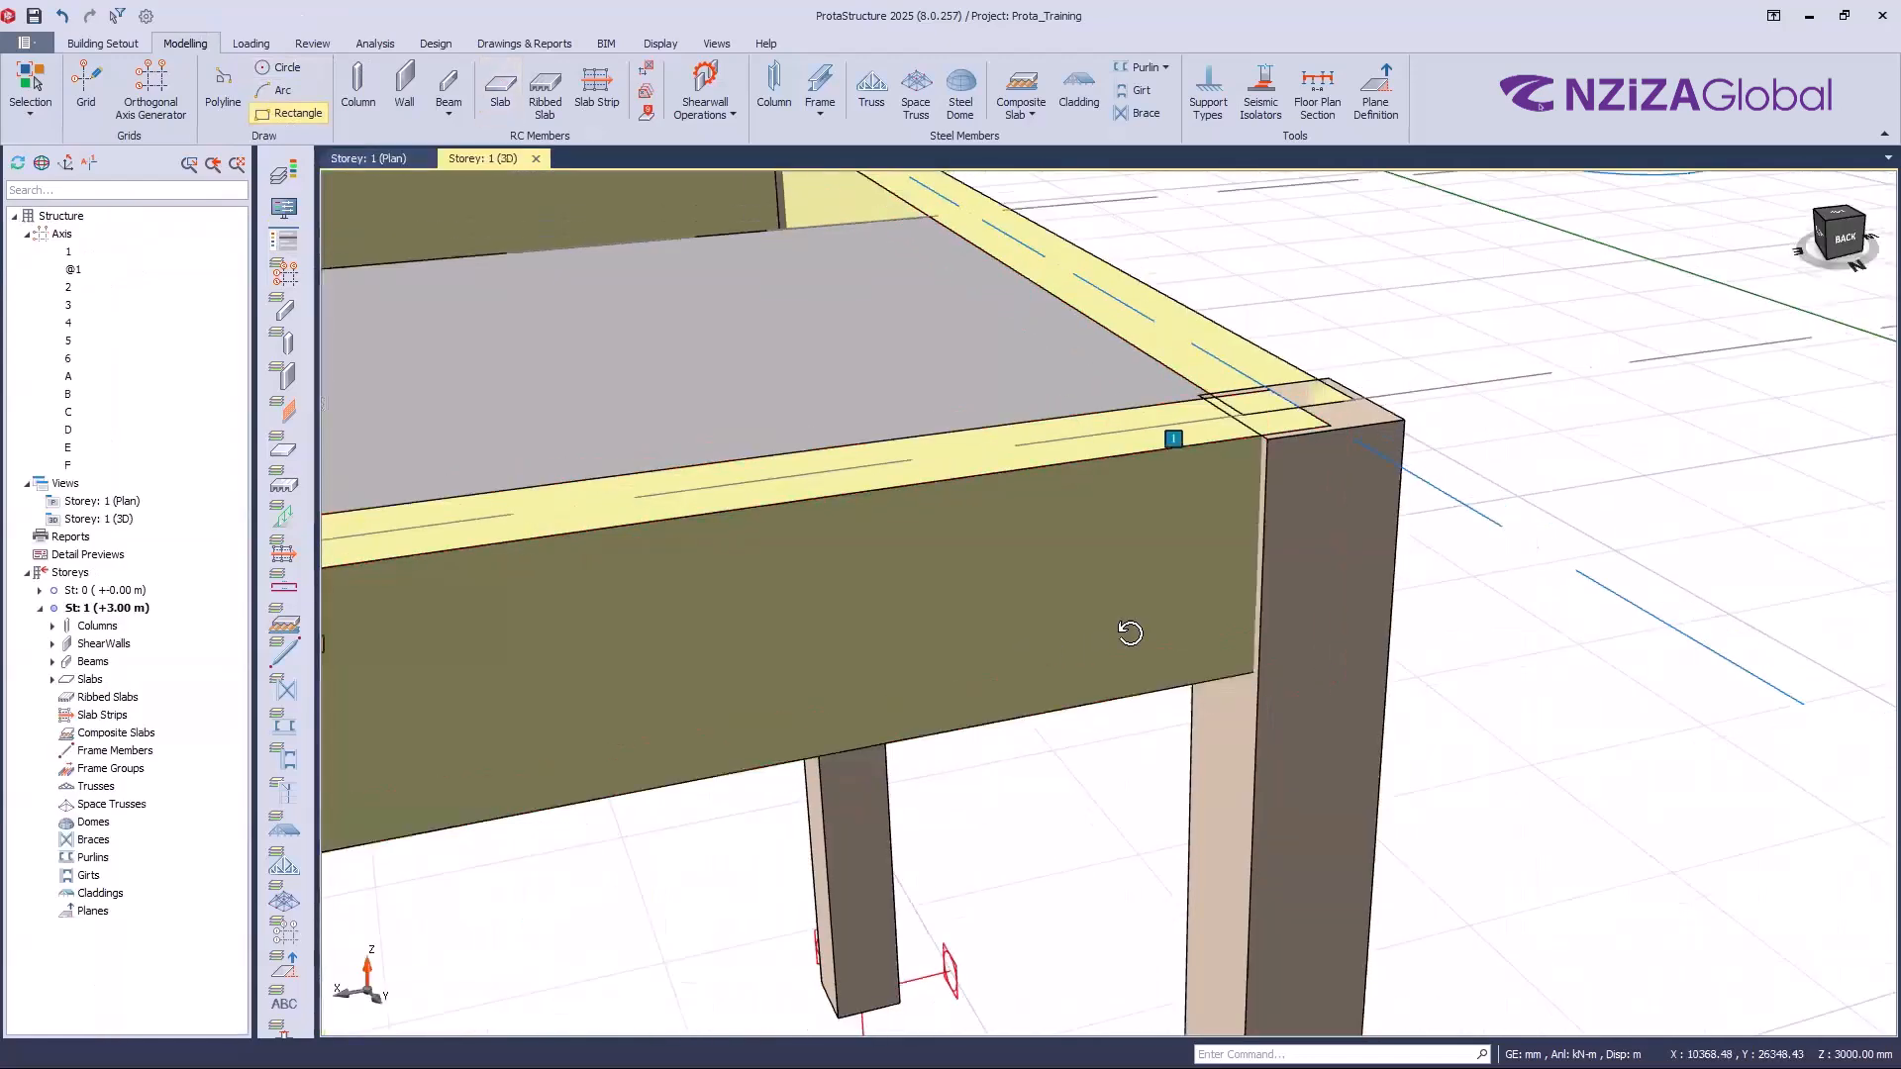
{"action": "scroll", "coordinate": [1219, 660], "scroll_direction": "down", "scroll_amount": 2}
{"action": "scroll", "coordinate": [1063, 568], "scroll_direction": "down", "scroll_amount": 3}
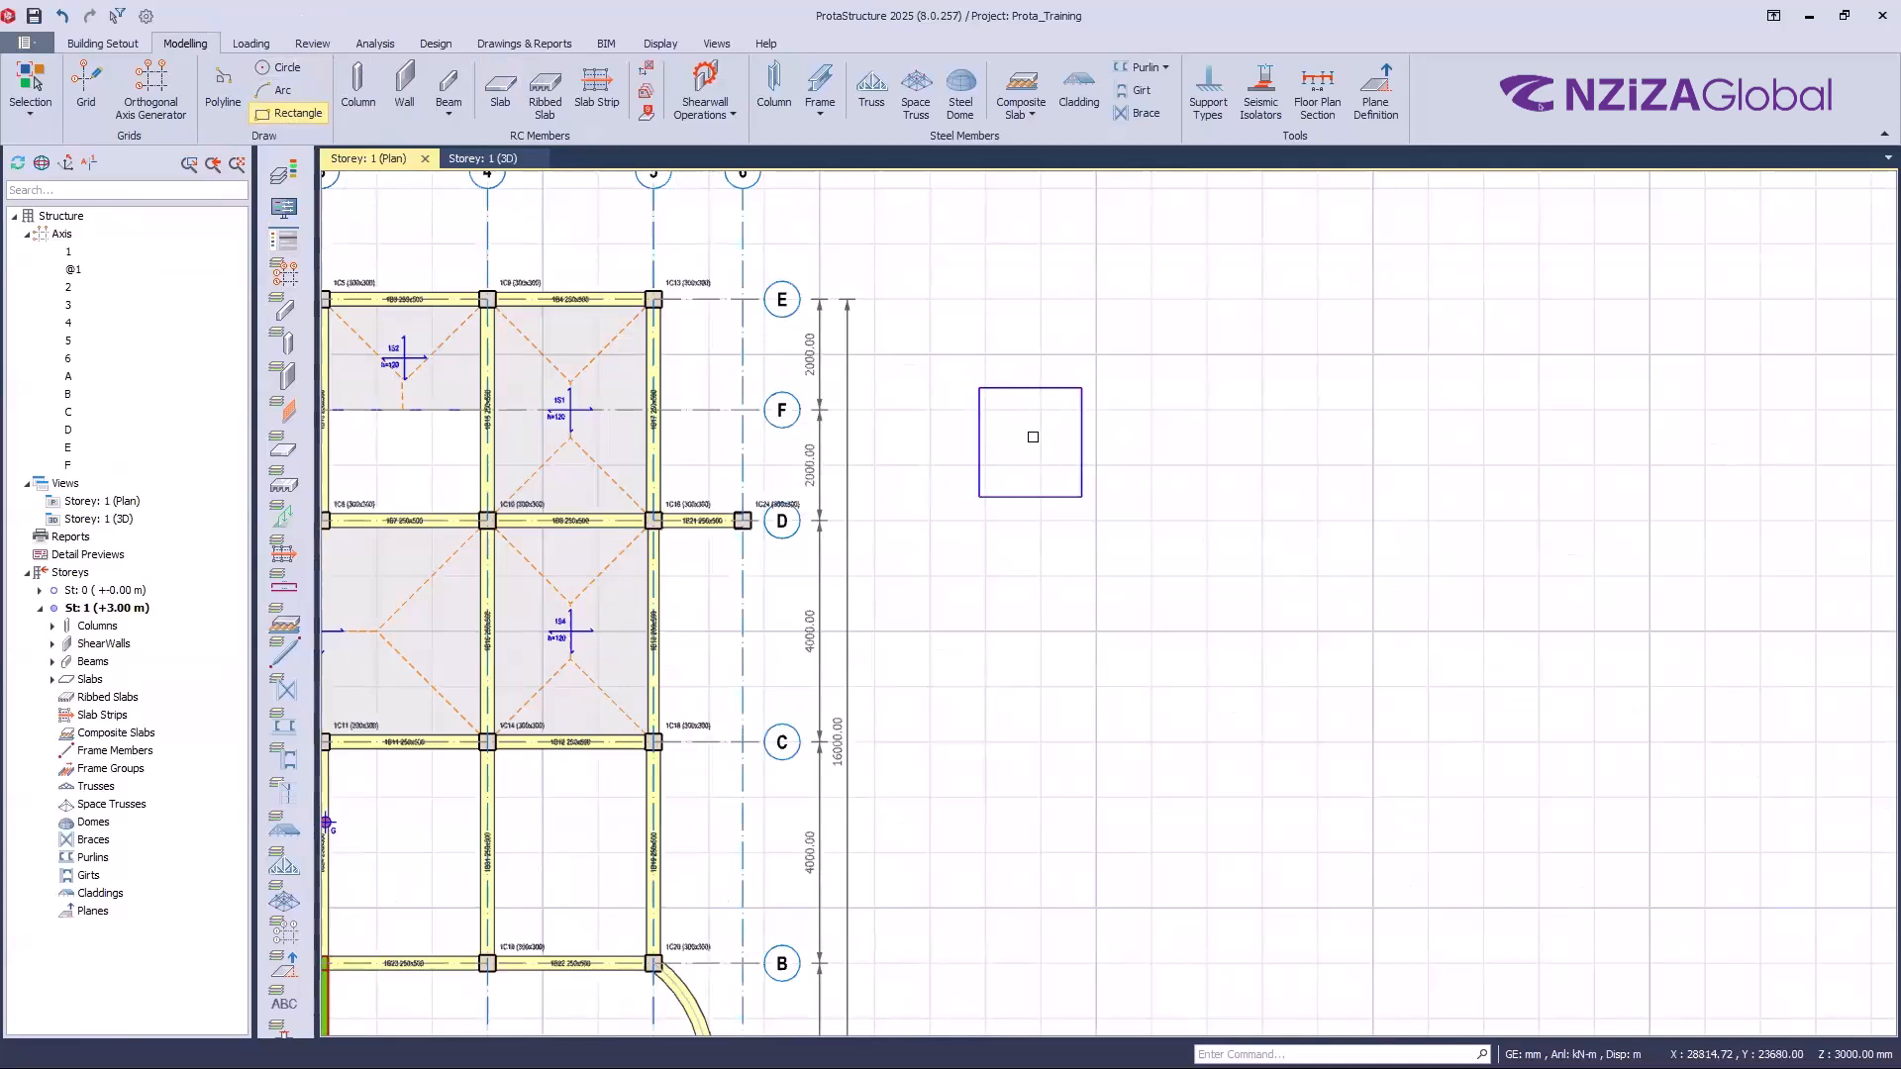
Step: Insert a slab from the rectangle beyond axis 6 with the Pick Closed Slab Edge method and check it in 3D
{"action": "scroll", "coordinate": [1043, 412], "scroll_direction": "up", "scroll_amount": 4}
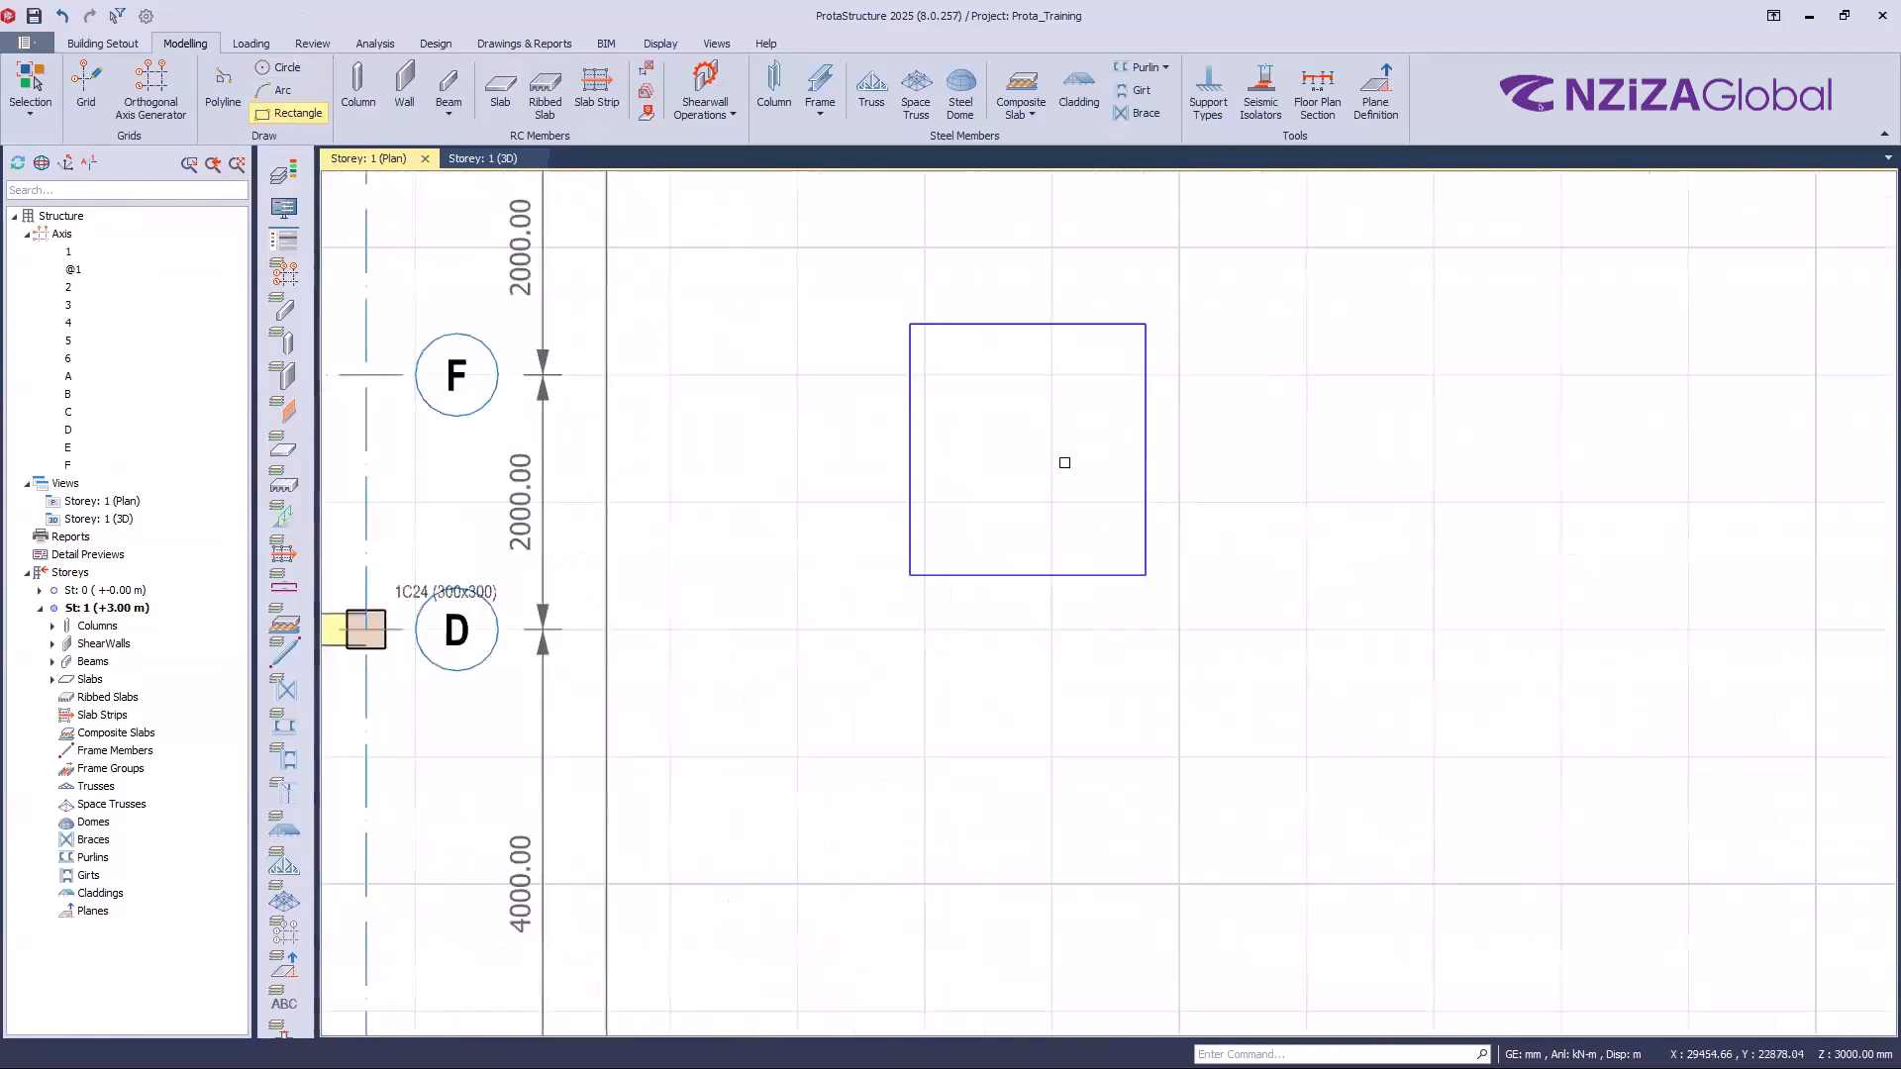
{"action": "scroll", "coordinate": [982, 472], "scroll_direction": "down", "scroll_amount": 5}
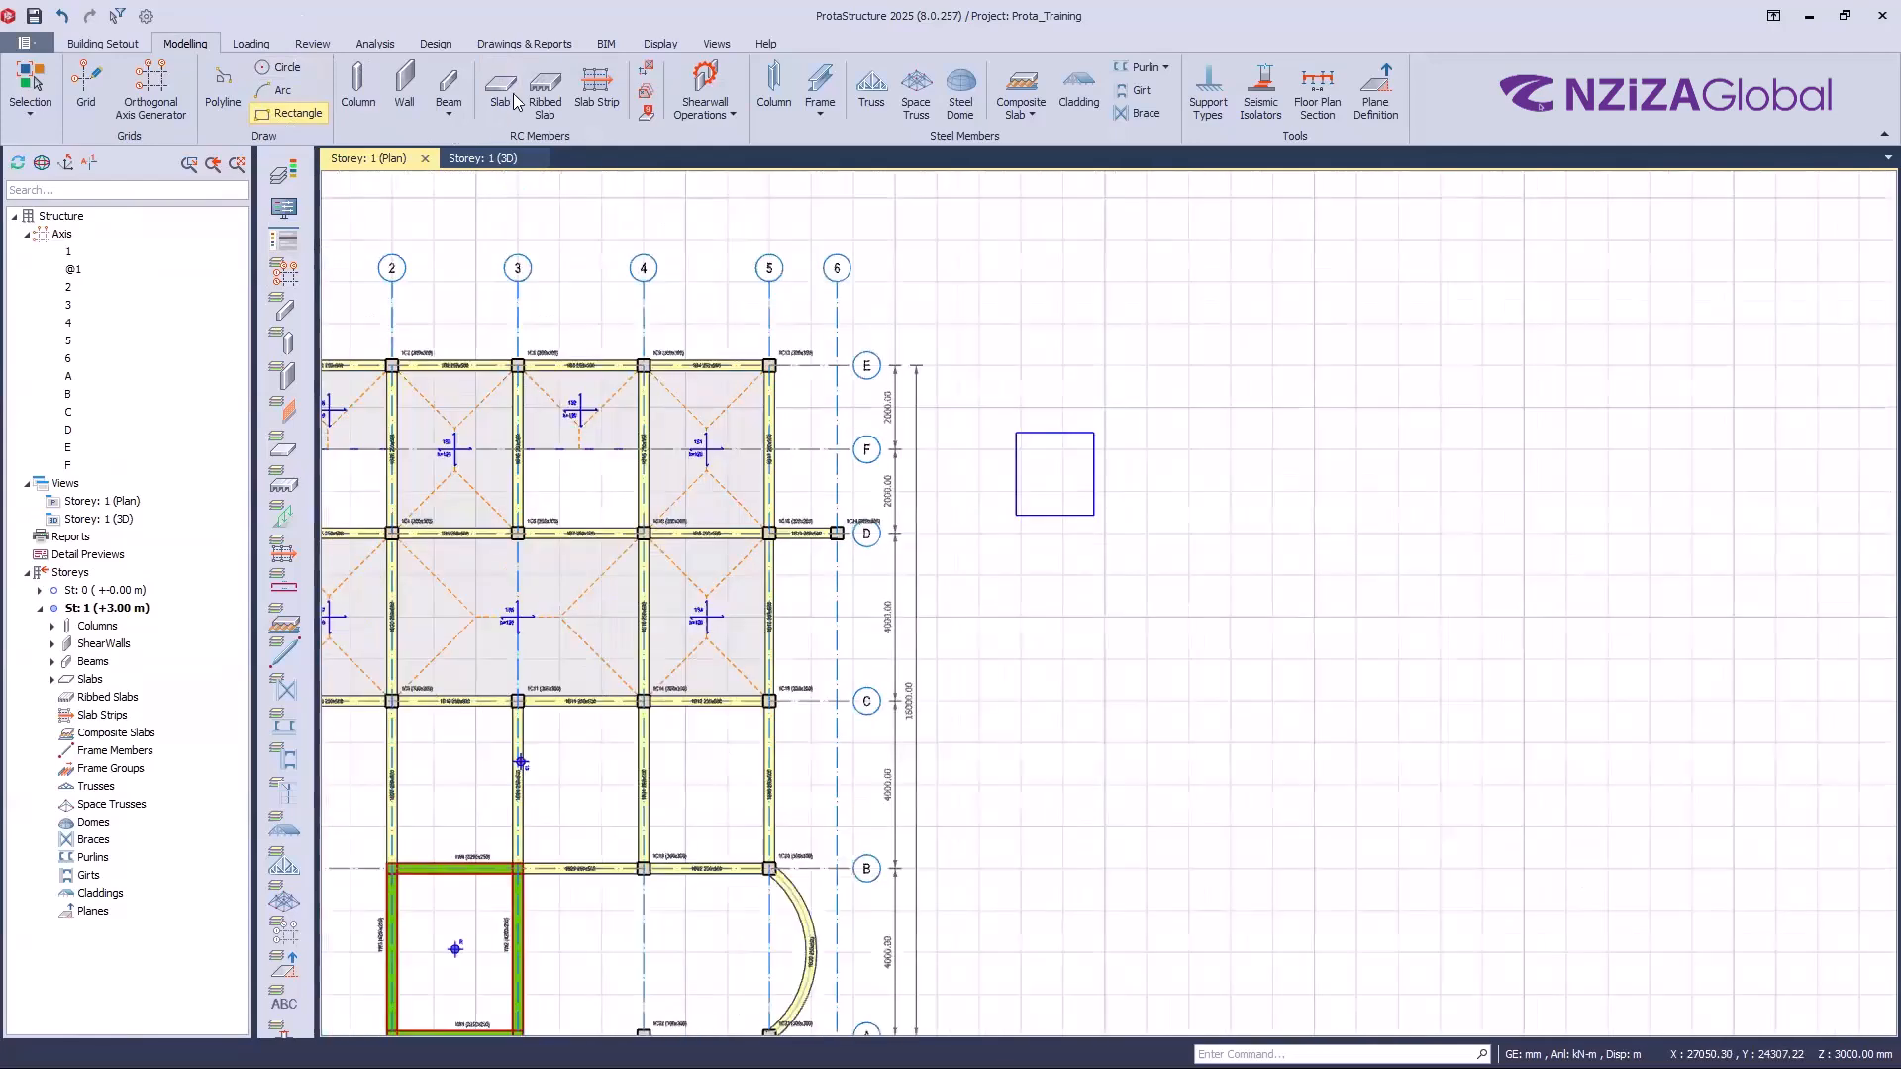
{"action": "left_click", "coordinate": [512, 100]}
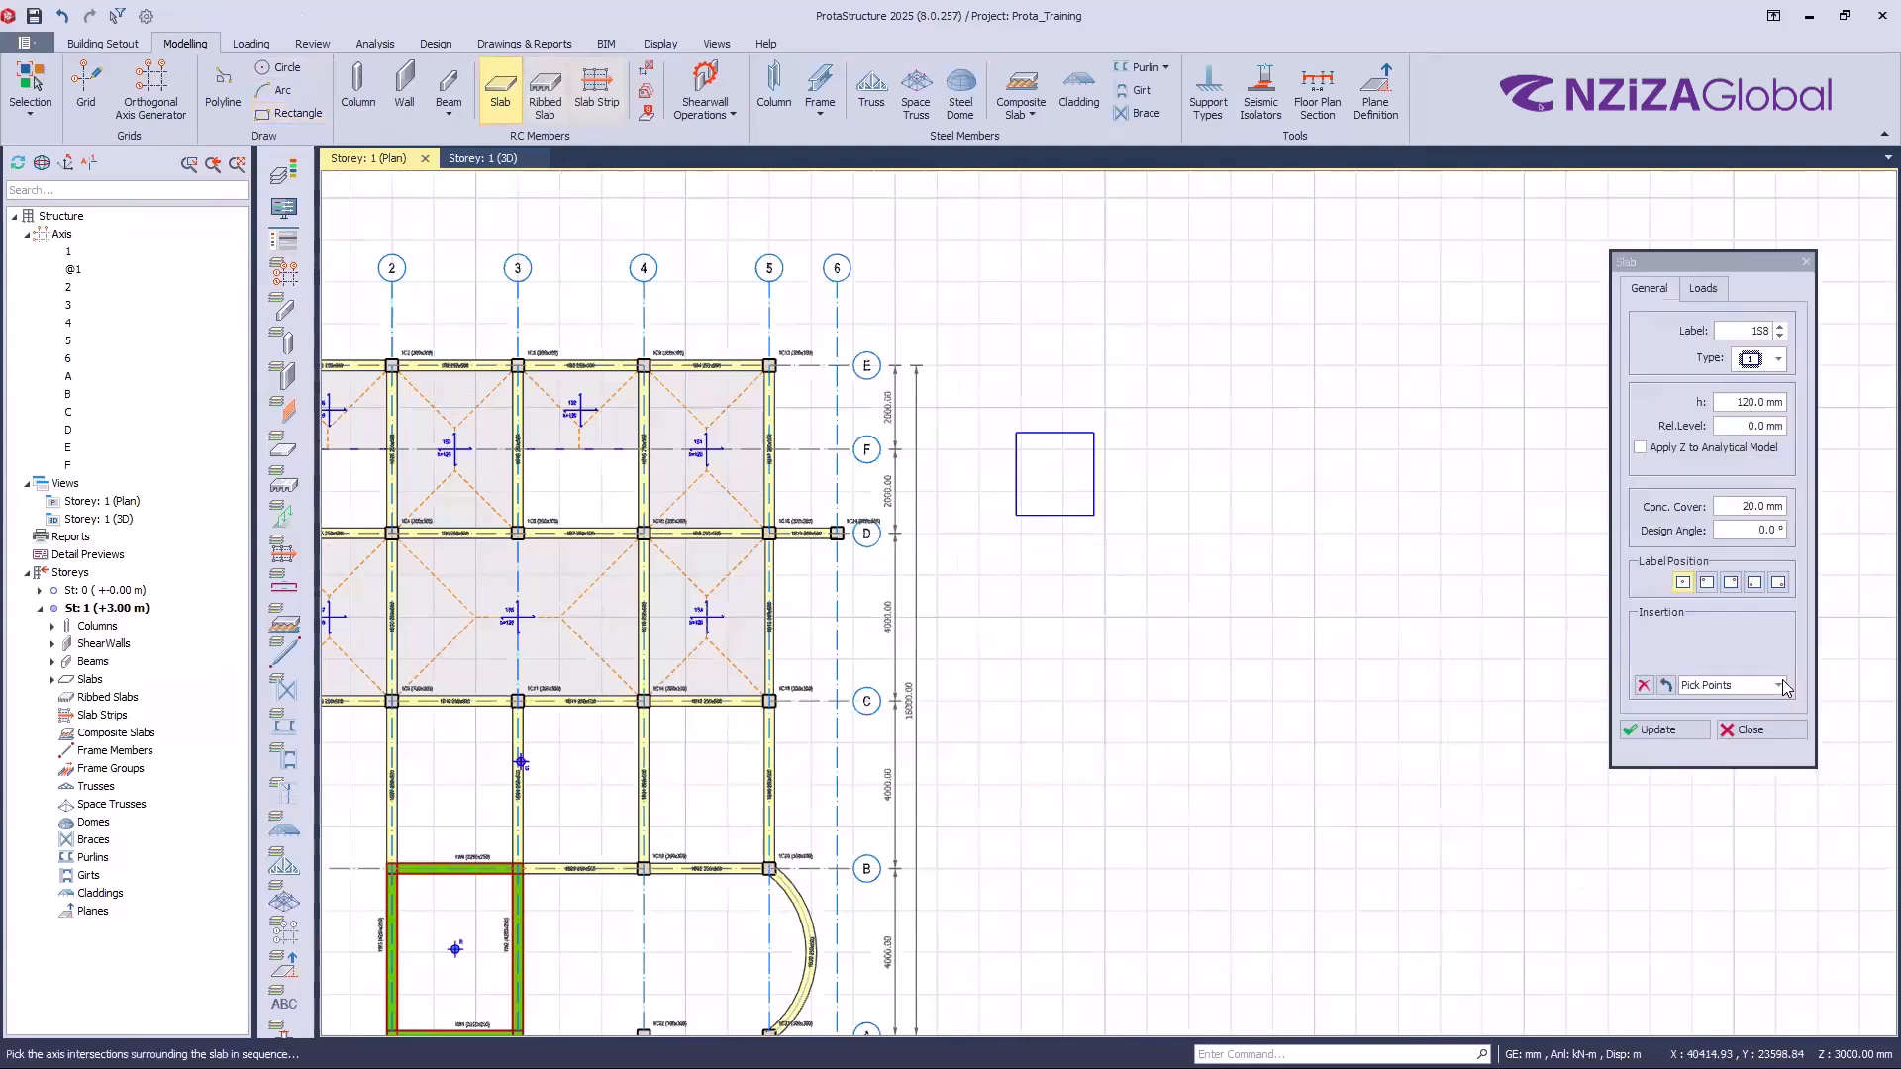
{"action": "left_click", "coordinate": [1728, 685]}
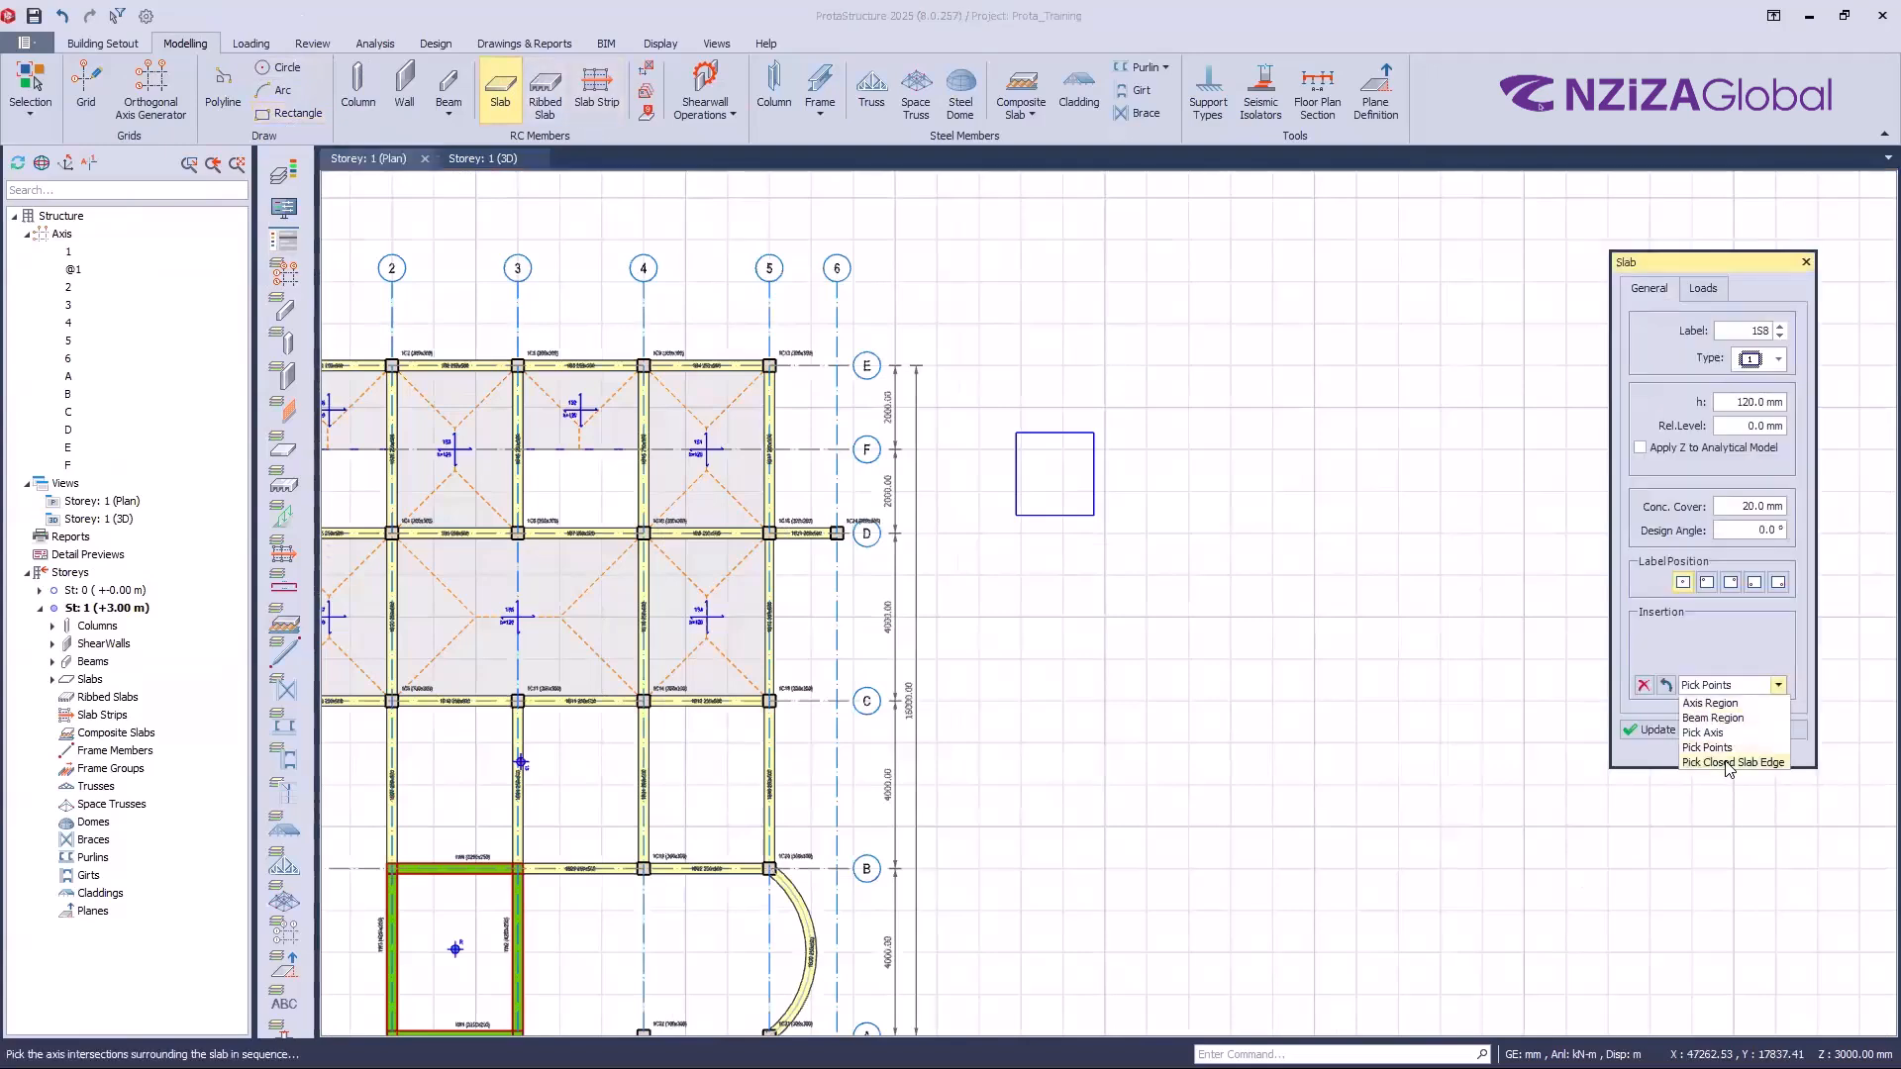
{"action": "left_click", "coordinate": [1731, 762]}
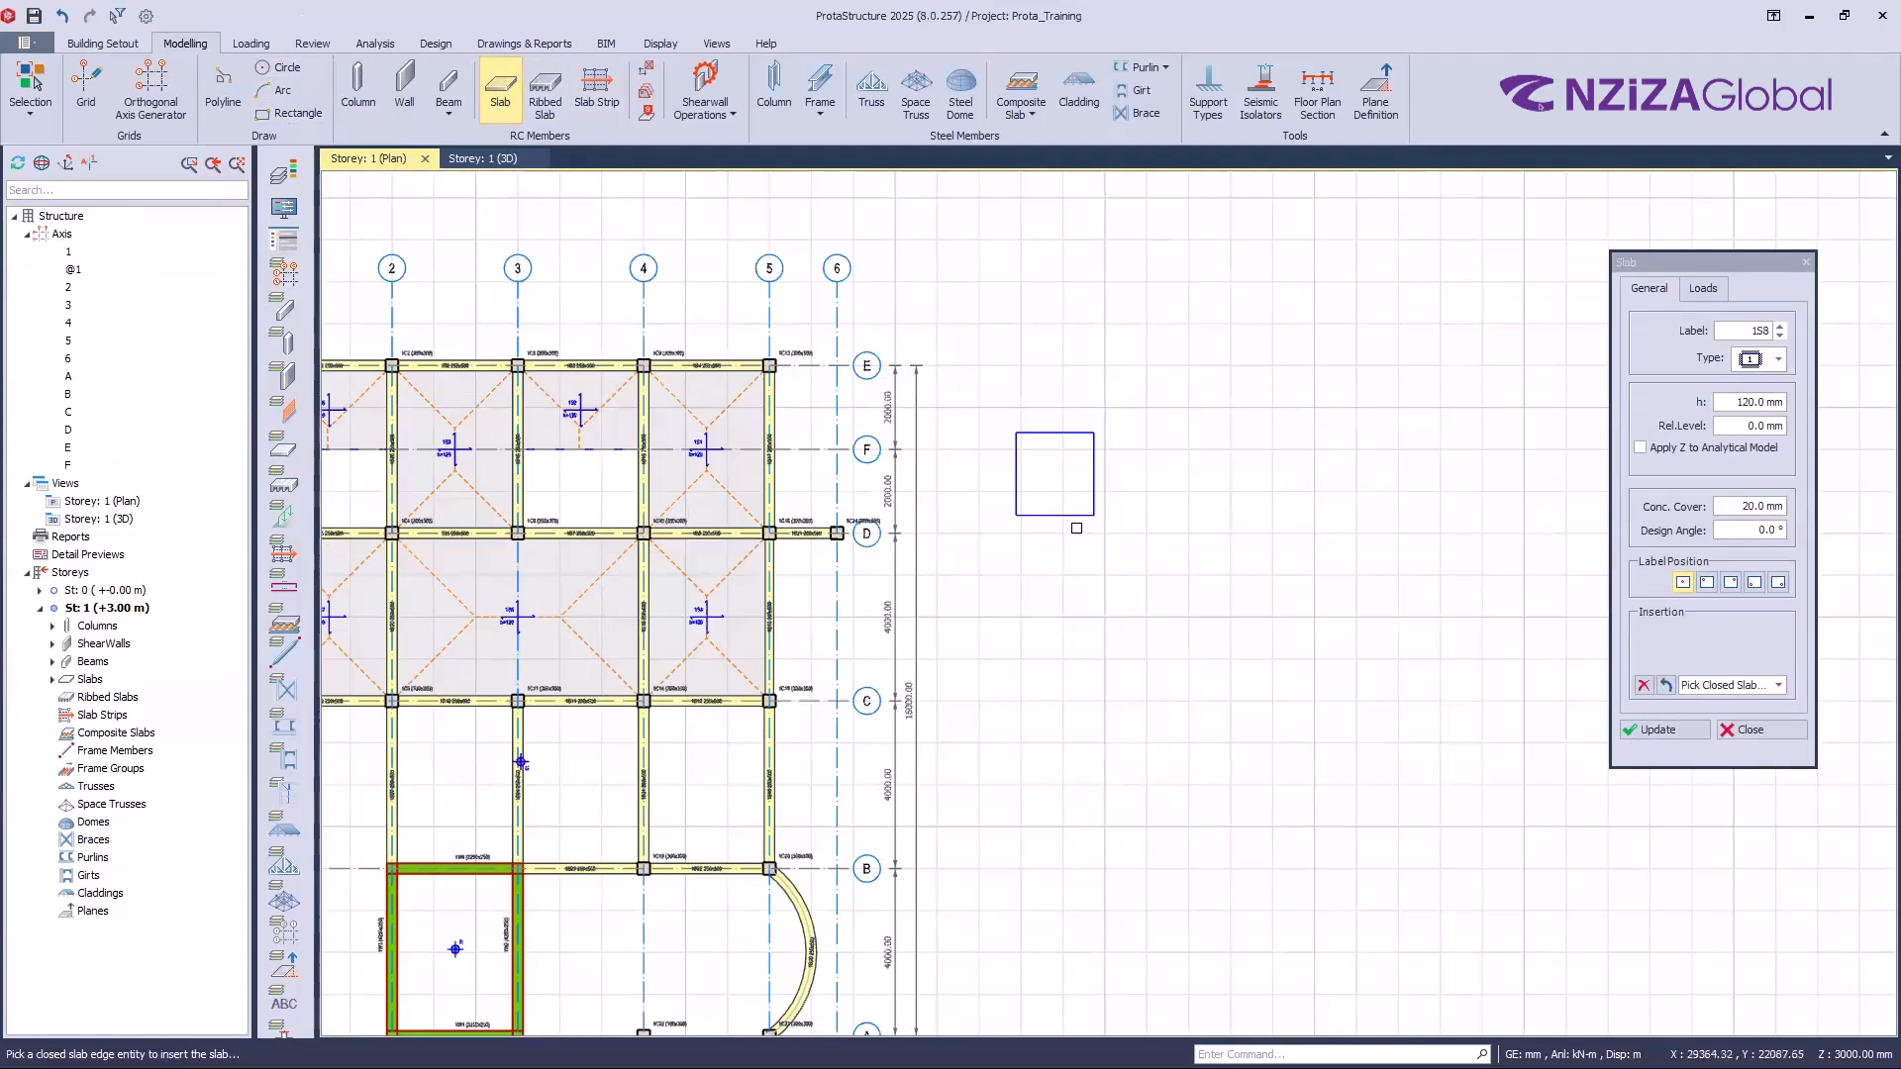
{"action": "left_click", "coordinate": [1077, 515]}
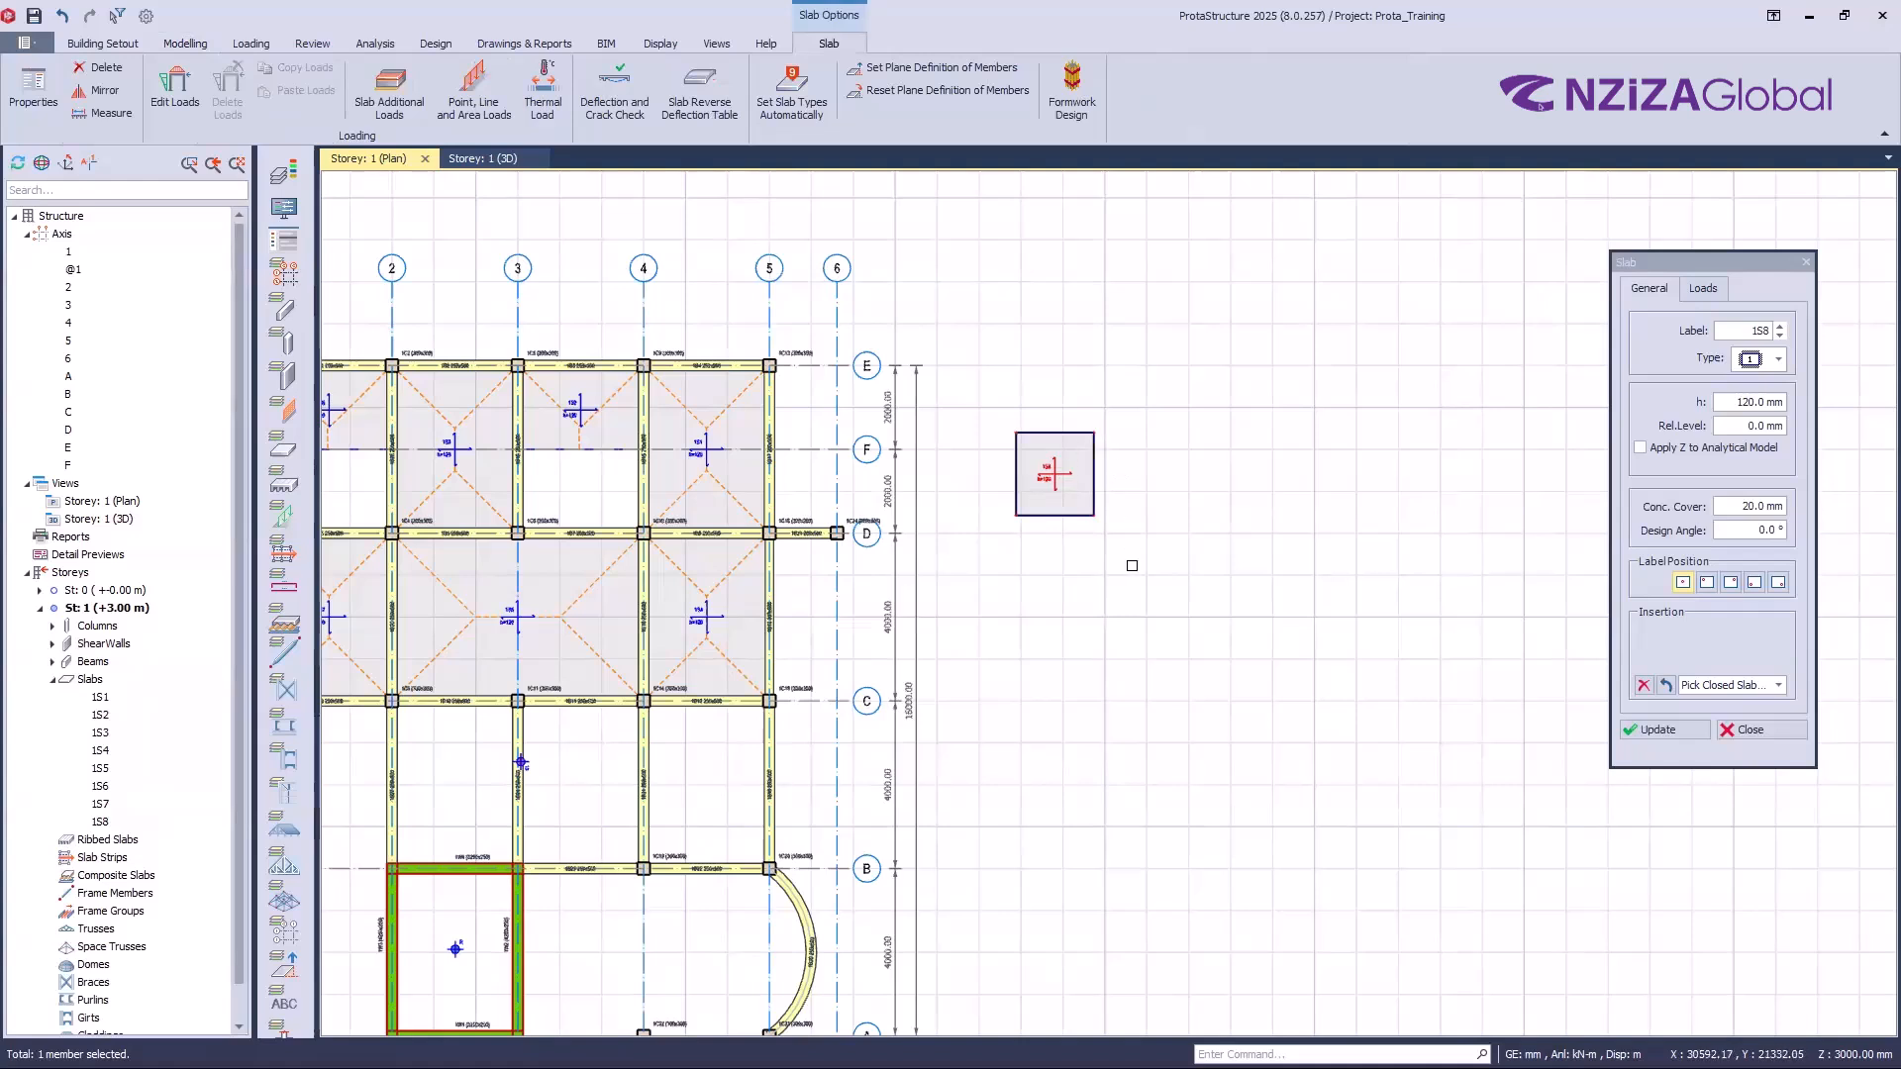
{"action": "key", "text": "Escape"}
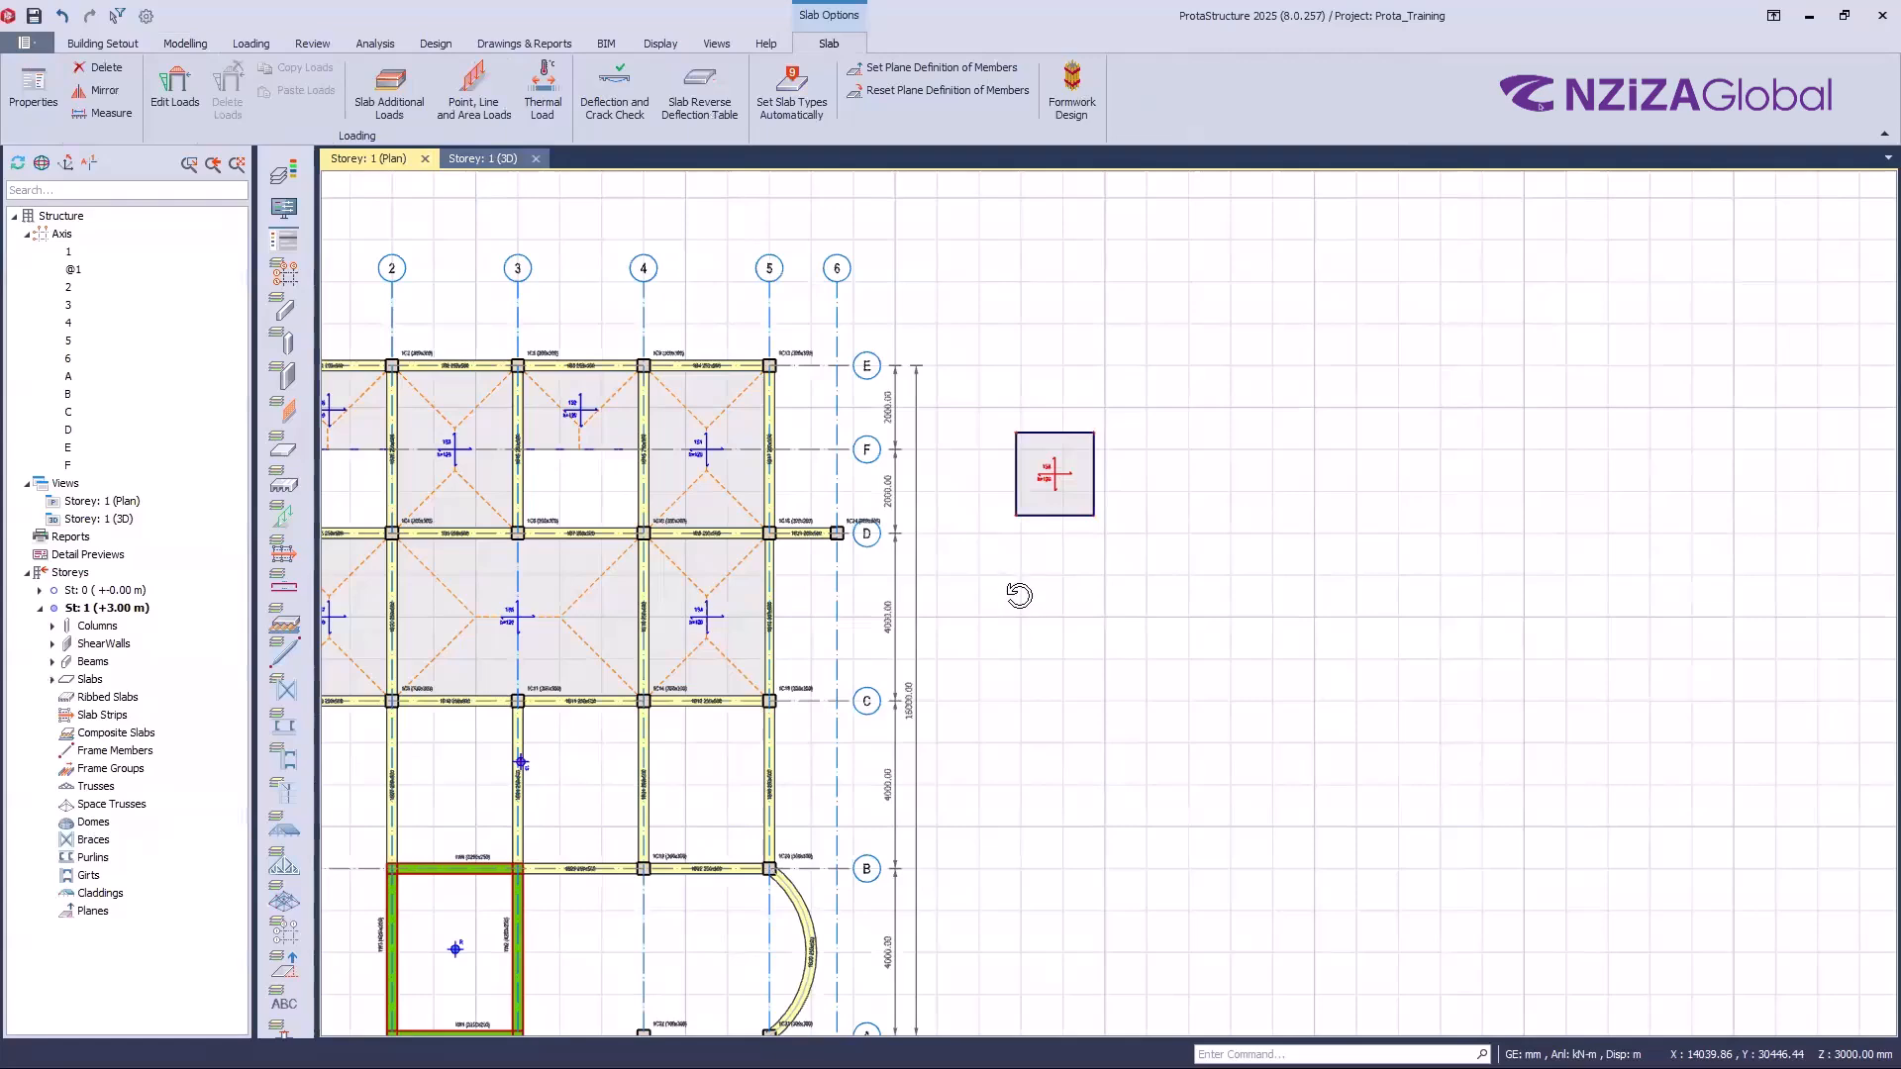
{"action": "key", "text": "ctrl+Tab"}
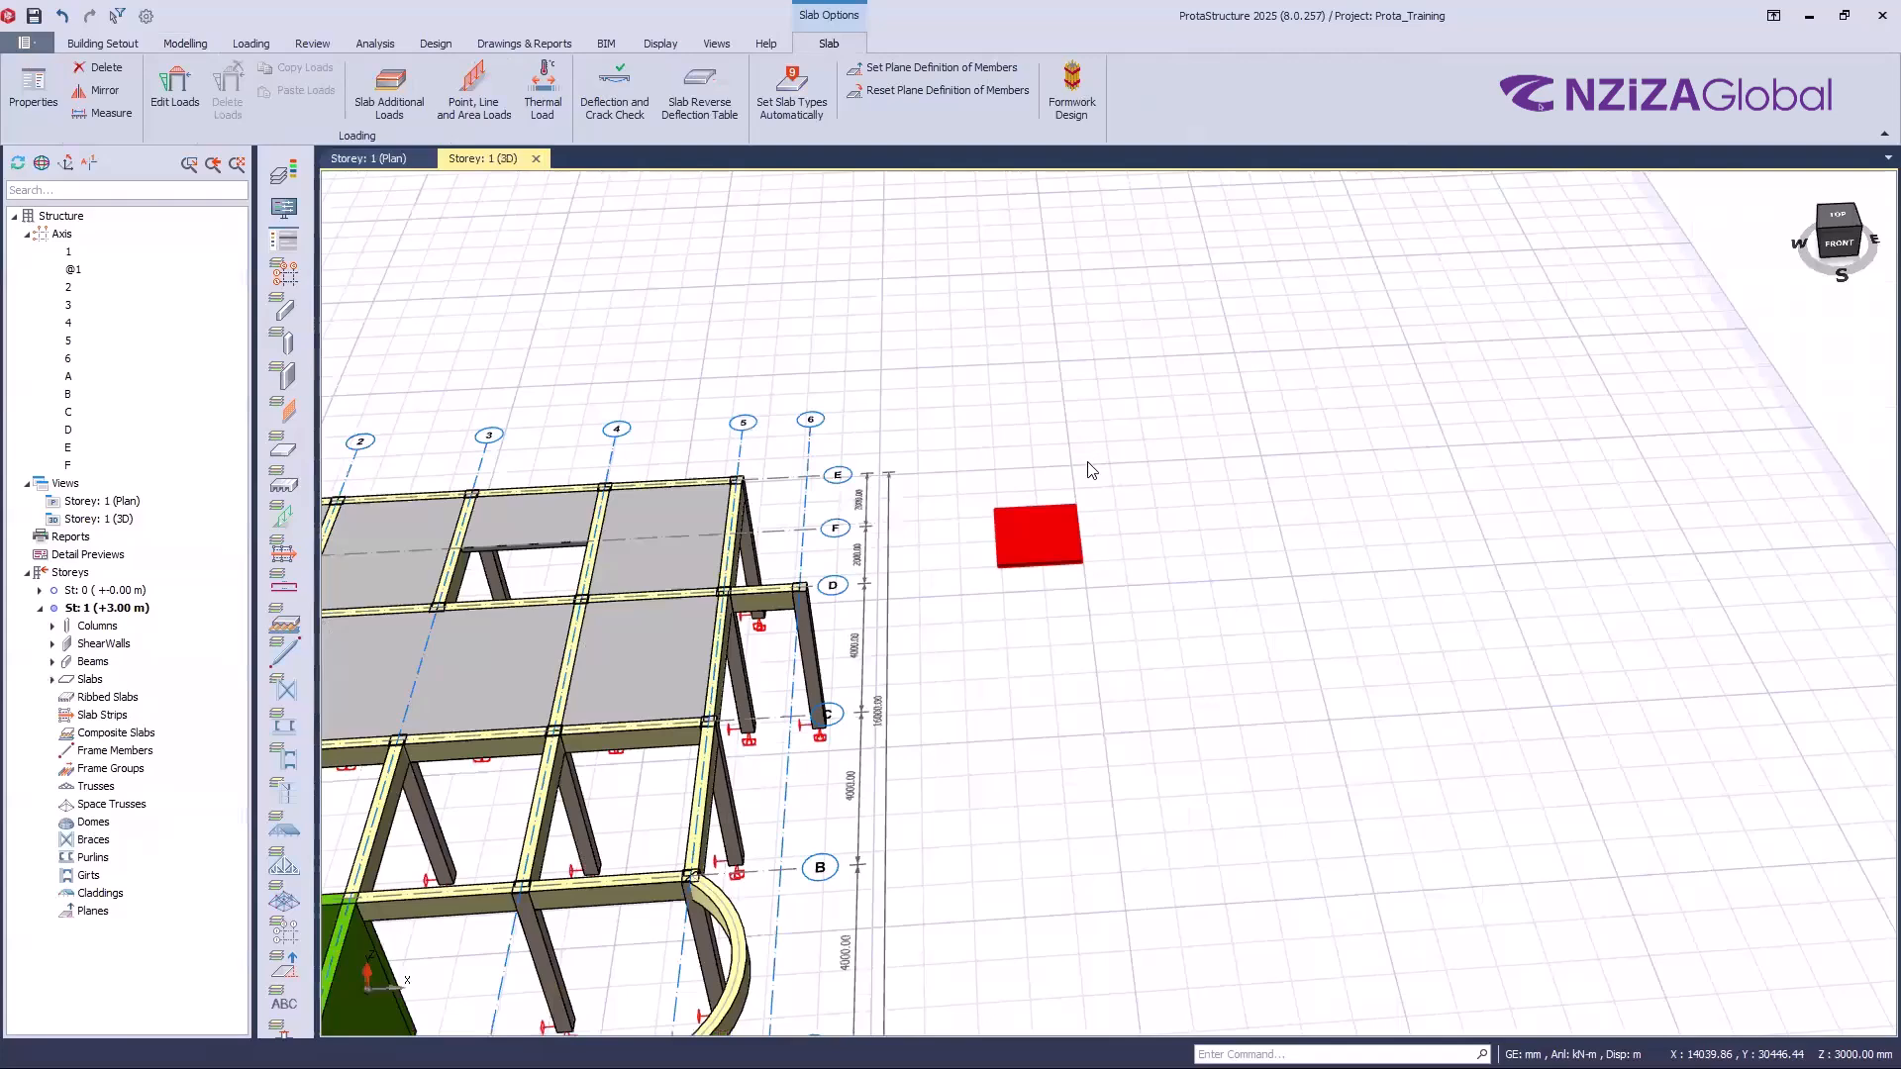
{"action": "key", "text": "ctrl+Tab"}
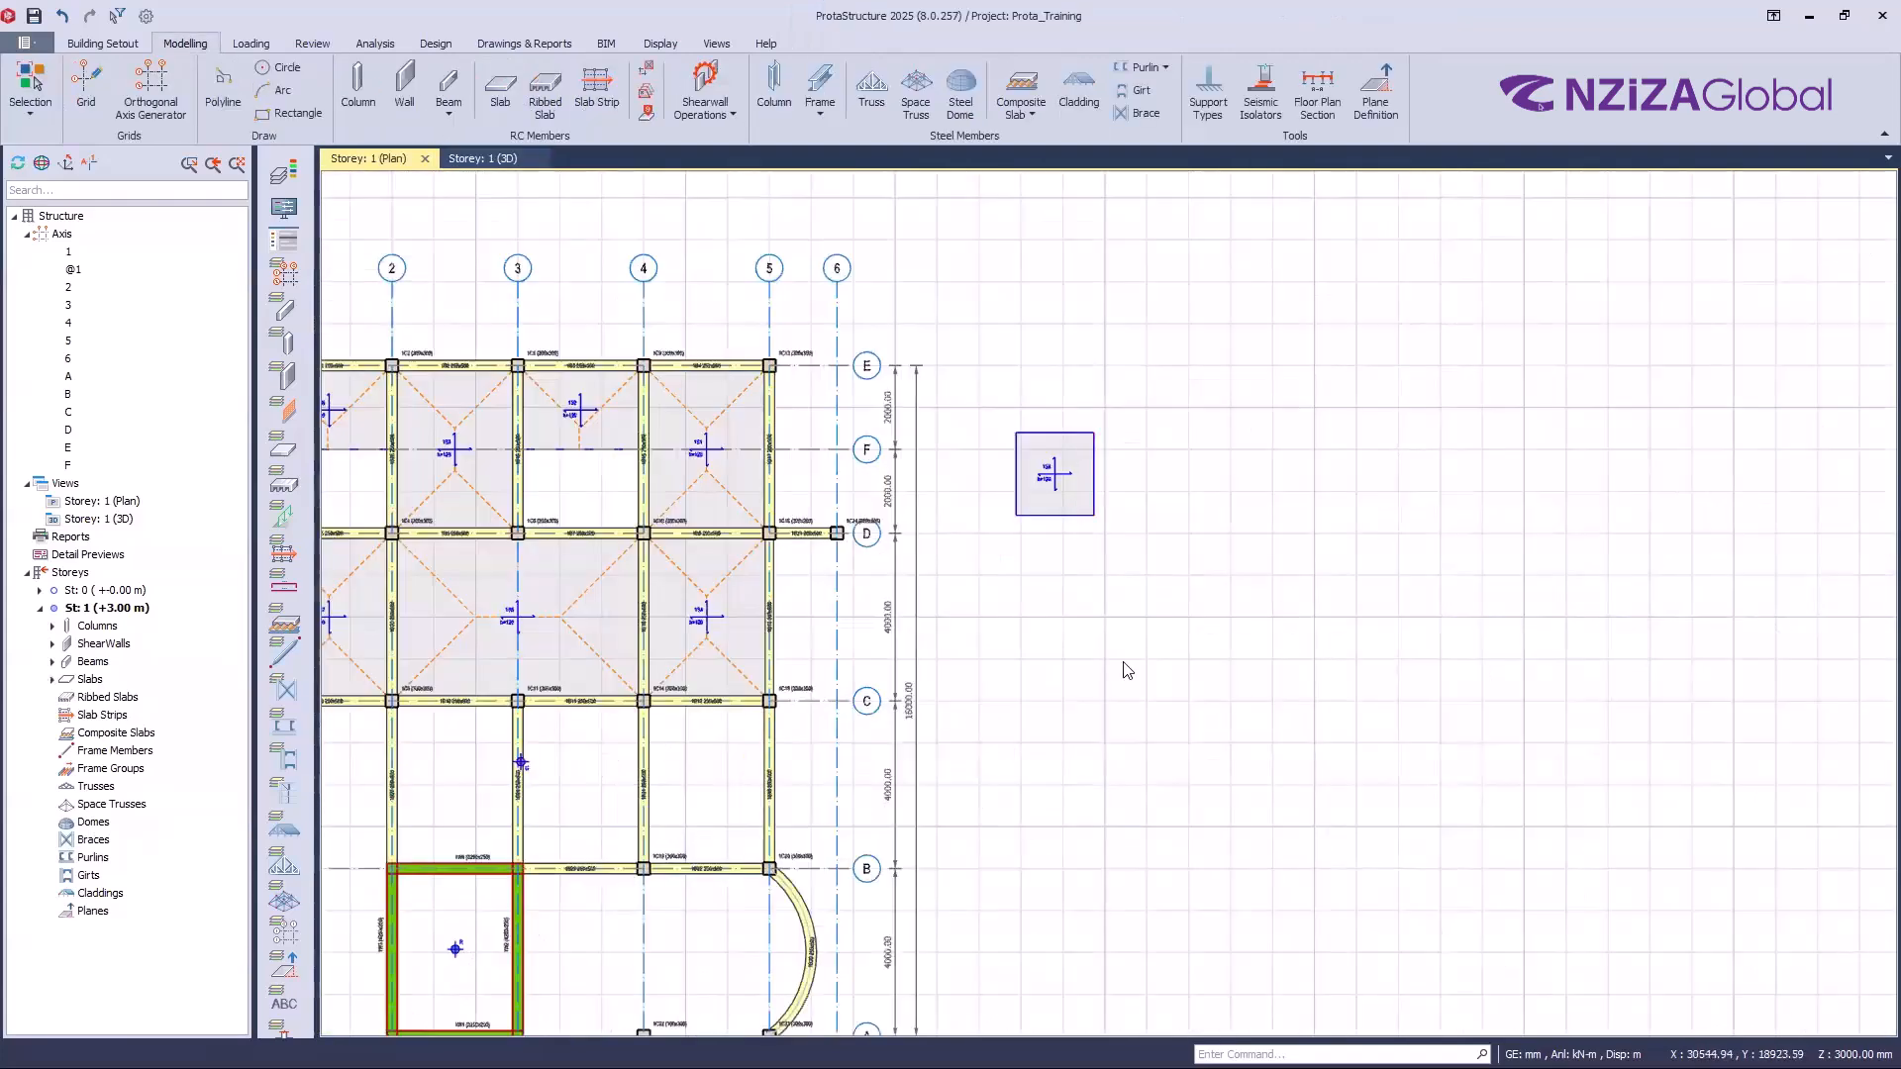
Step: Draw a closed triangular polyline in the empty area of the plan just below the rectangular slab
{"action": "left_click", "coordinate": [226, 98]}
{"action": "left_click", "coordinate": [1032, 621]}
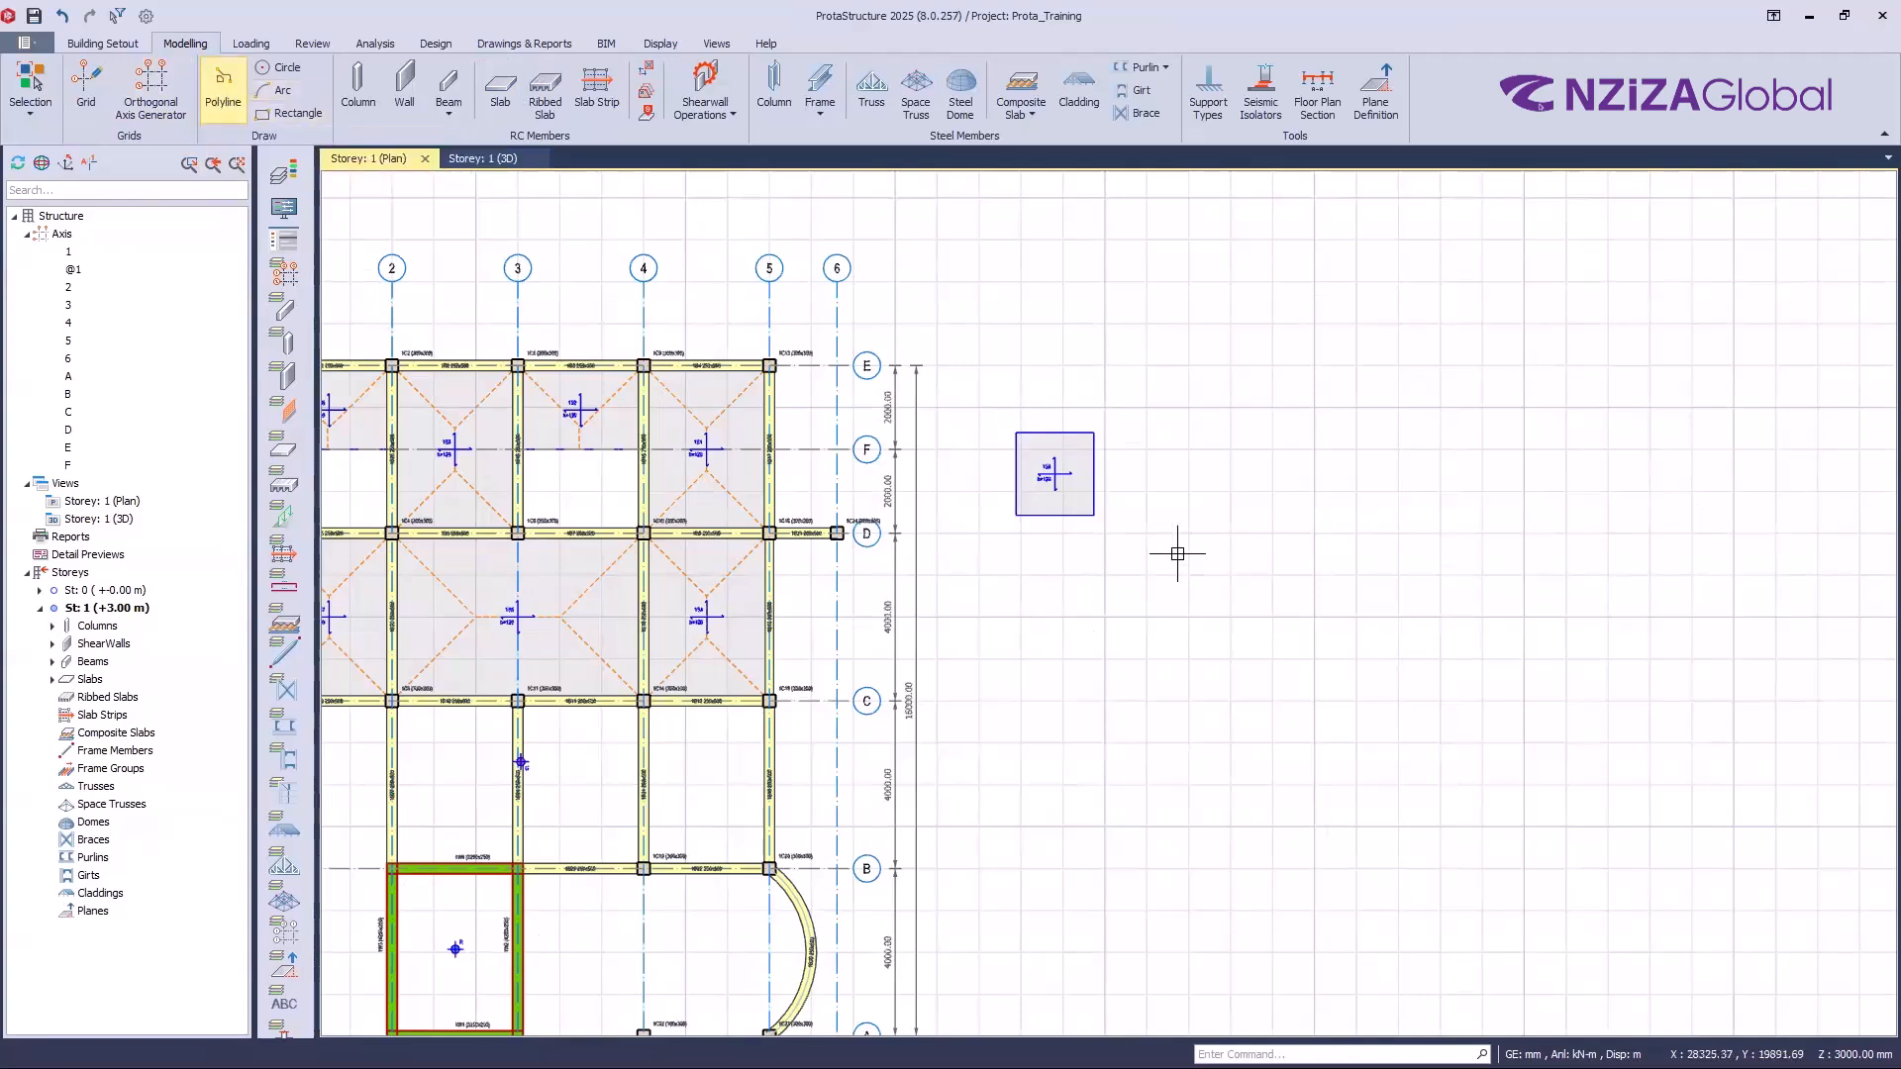
{"action": "left_click", "coordinate": [1178, 554]}
{"action": "left_click", "coordinate": [1393, 685]}
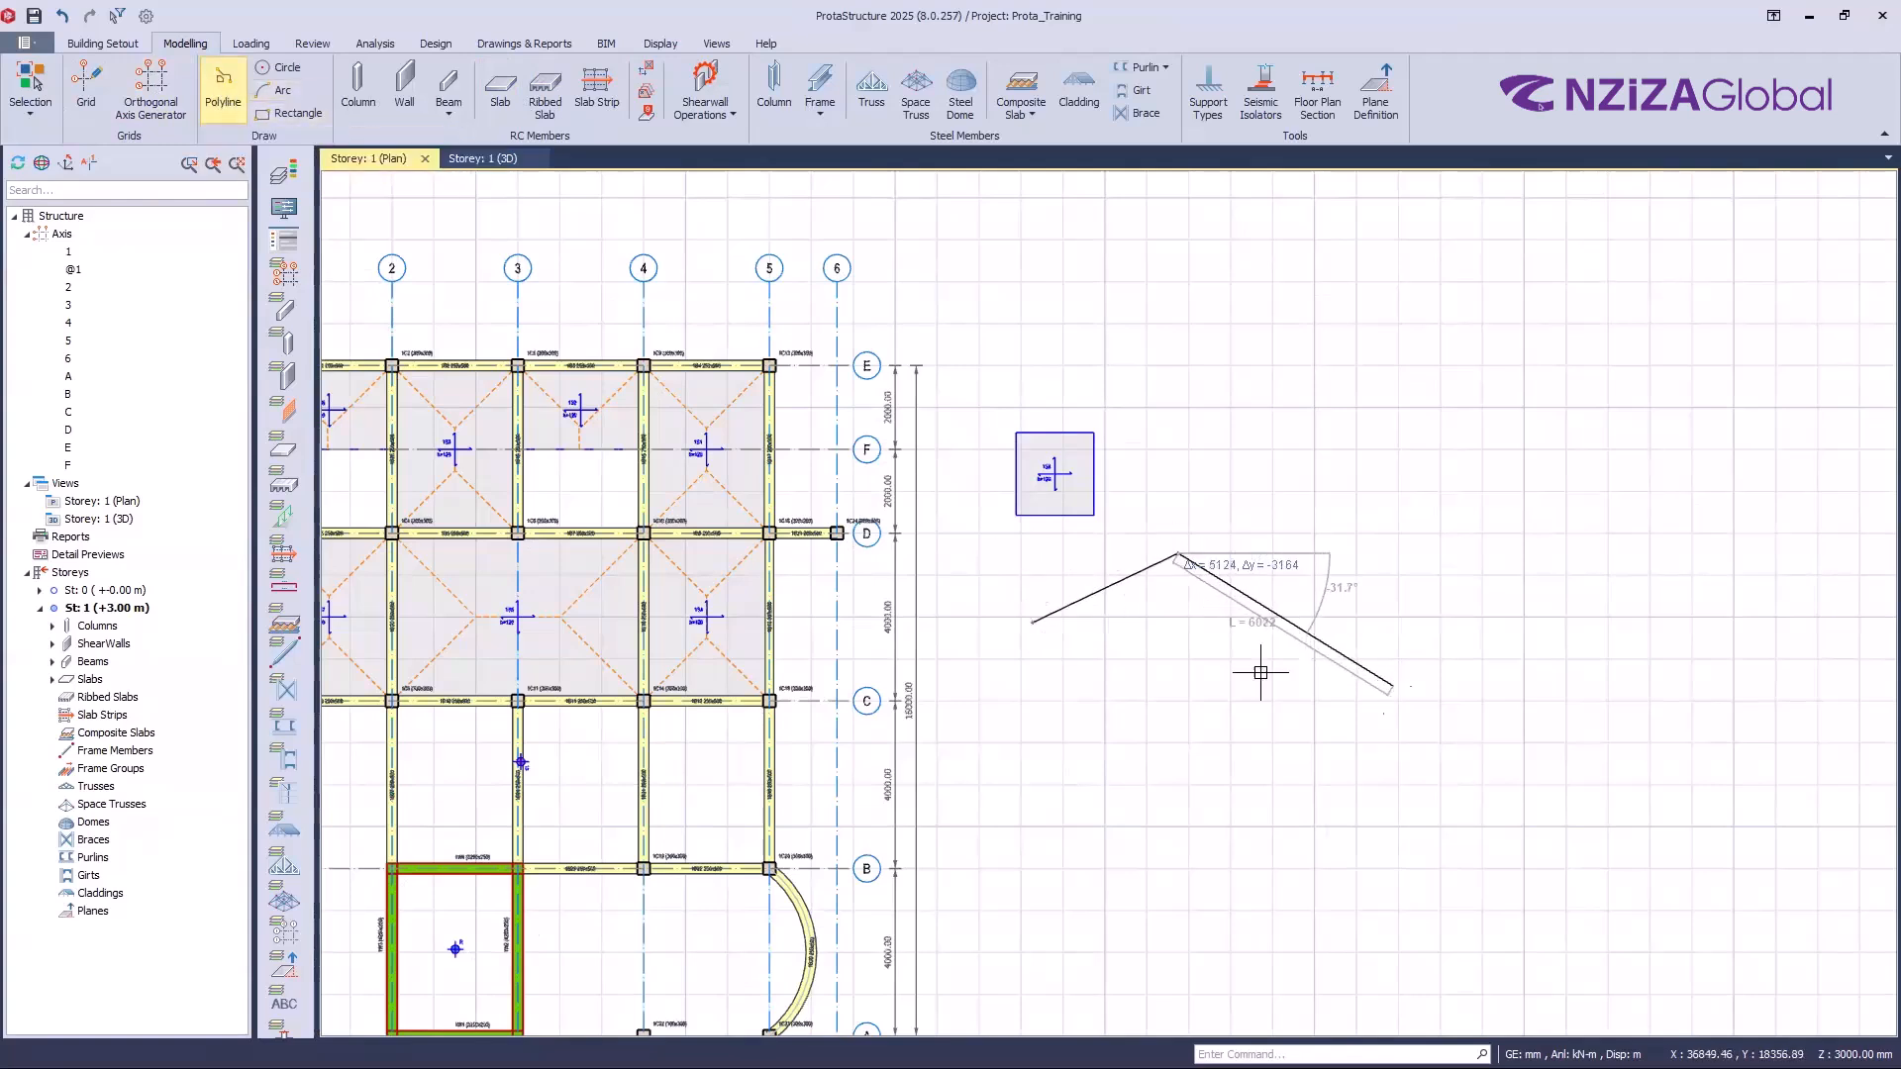
{"action": "left_click", "coordinate": [1034, 623]}
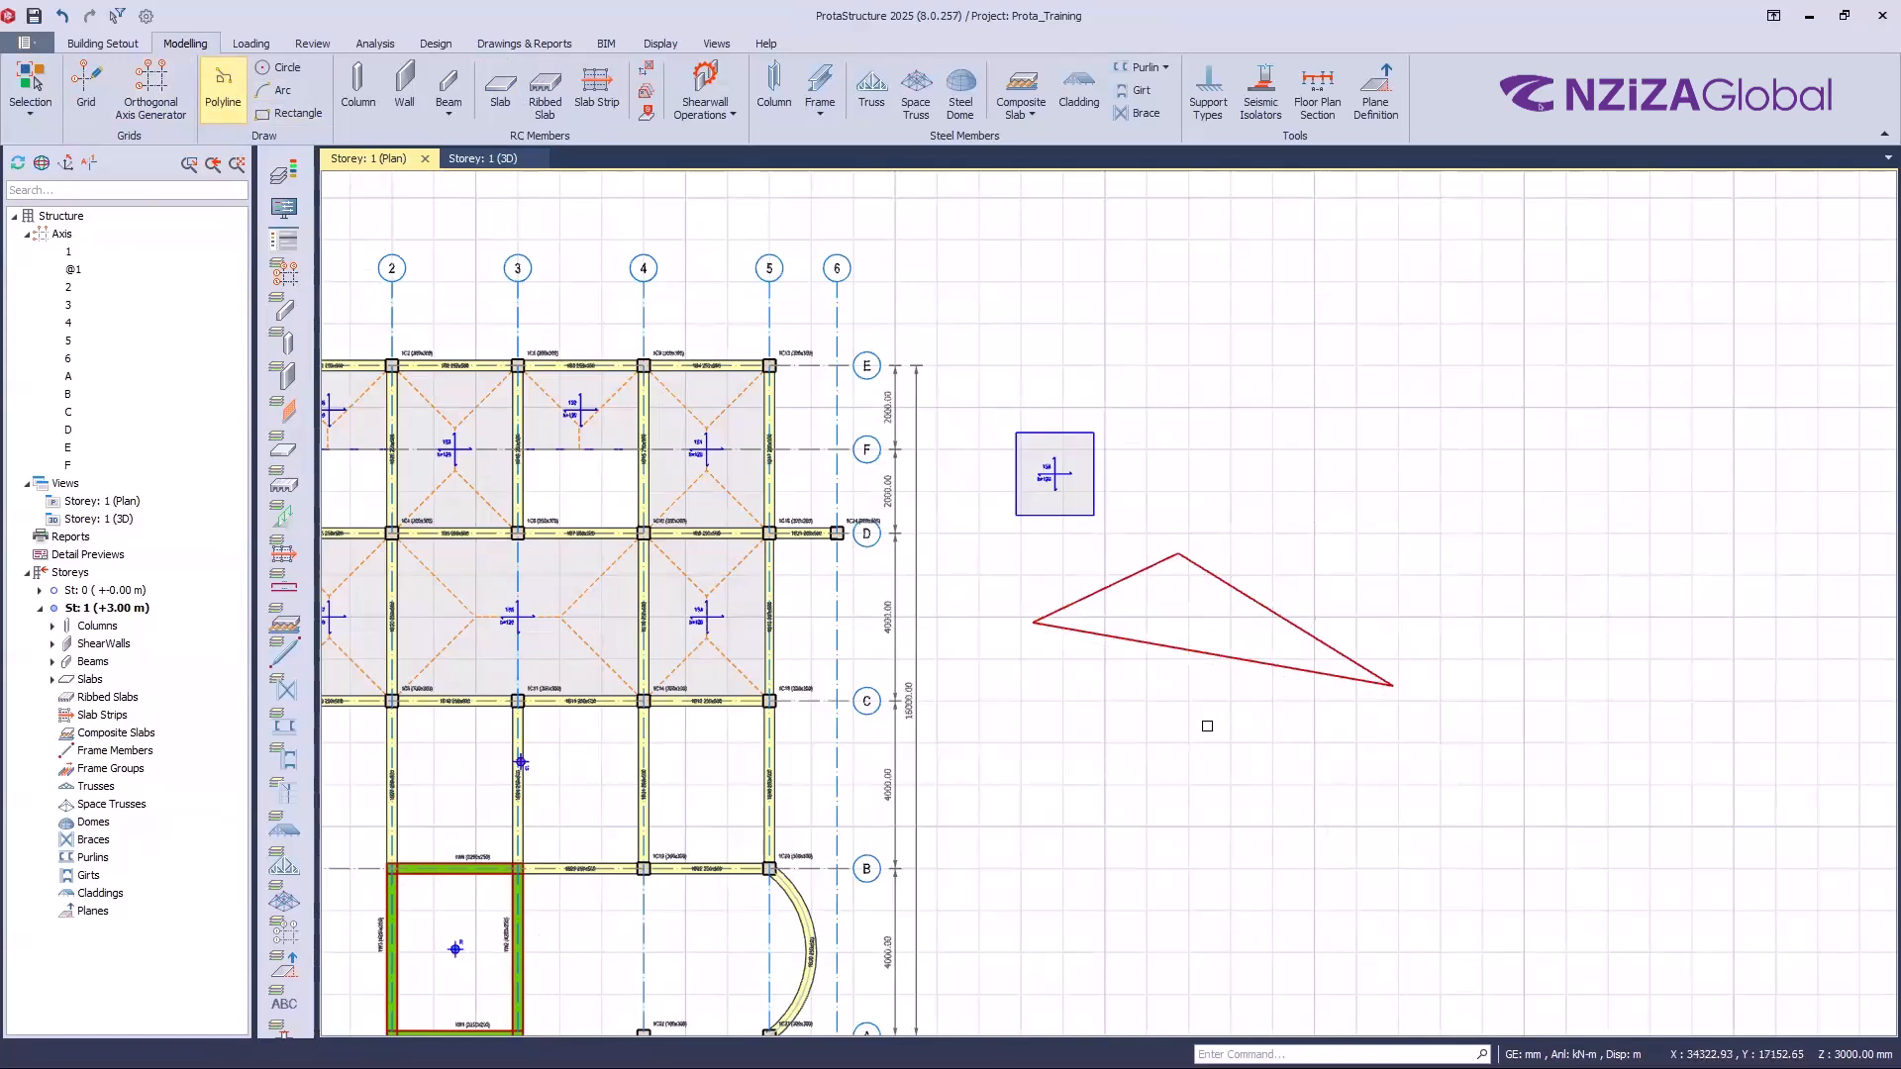
Step: Delete the rectangle, its slab and the triangle drawn outside the building
{"action": "scroll", "coordinate": [1184, 708], "scroll_direction": "up", "scroll_amount": 2}
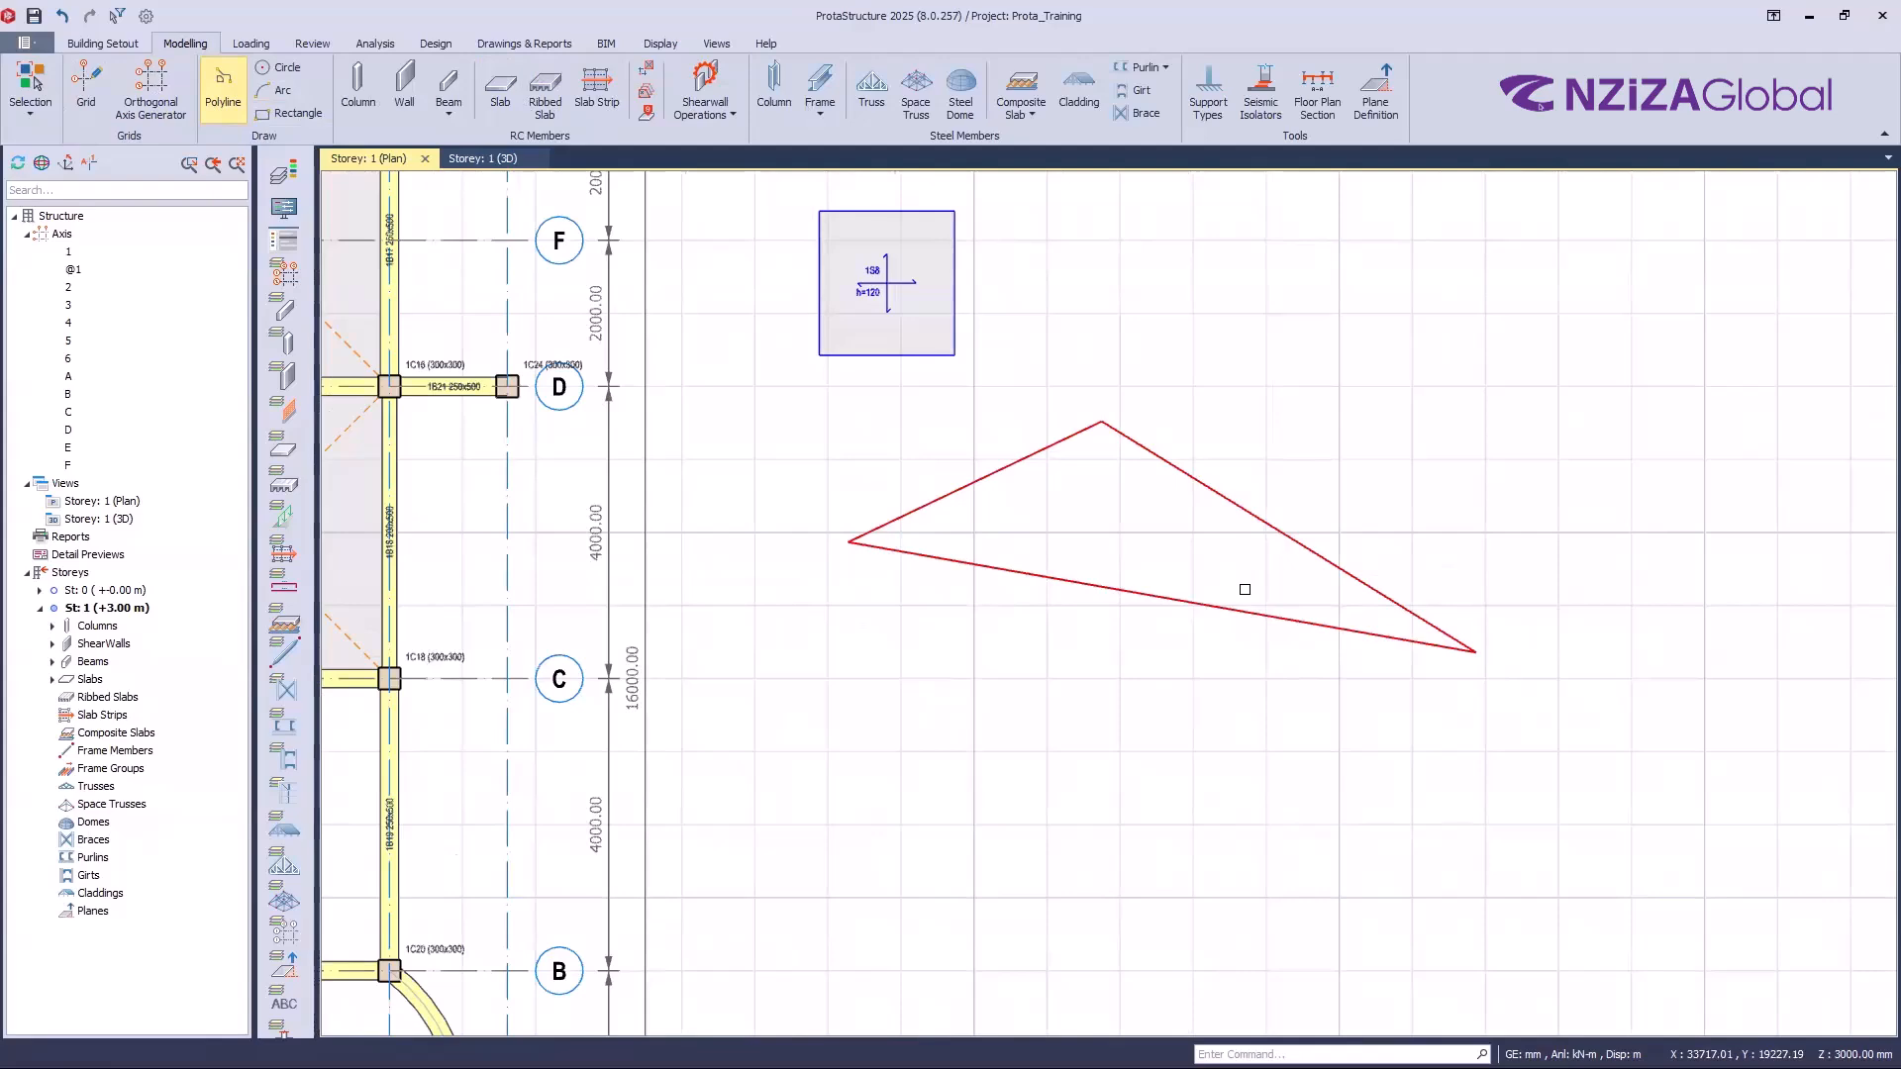
{"action": "scroll", "coordinate": [1308, 676], "scroll_direction": "down", "scroll_amount": 3}
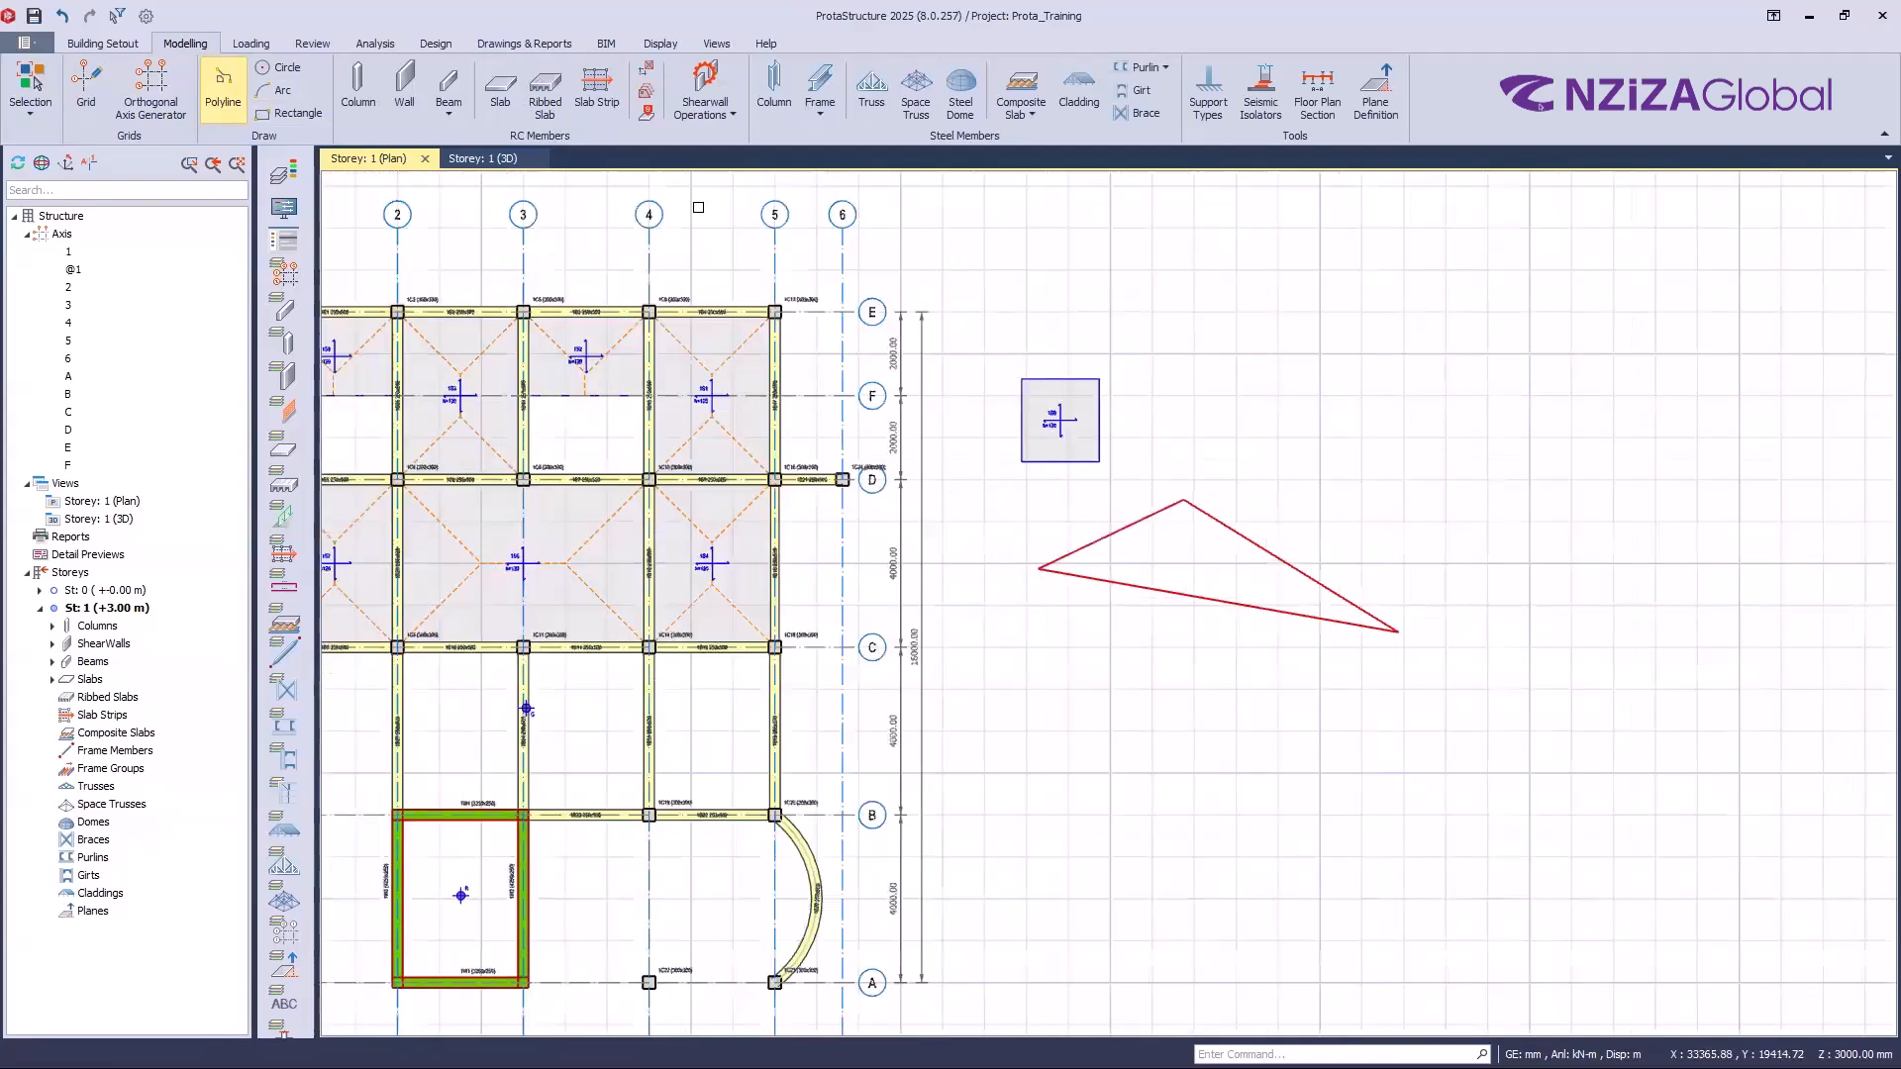
{"action": "scroll", "coordinate": [1359, 635], "scroll_direction": "down", "scroll_amount": 2}
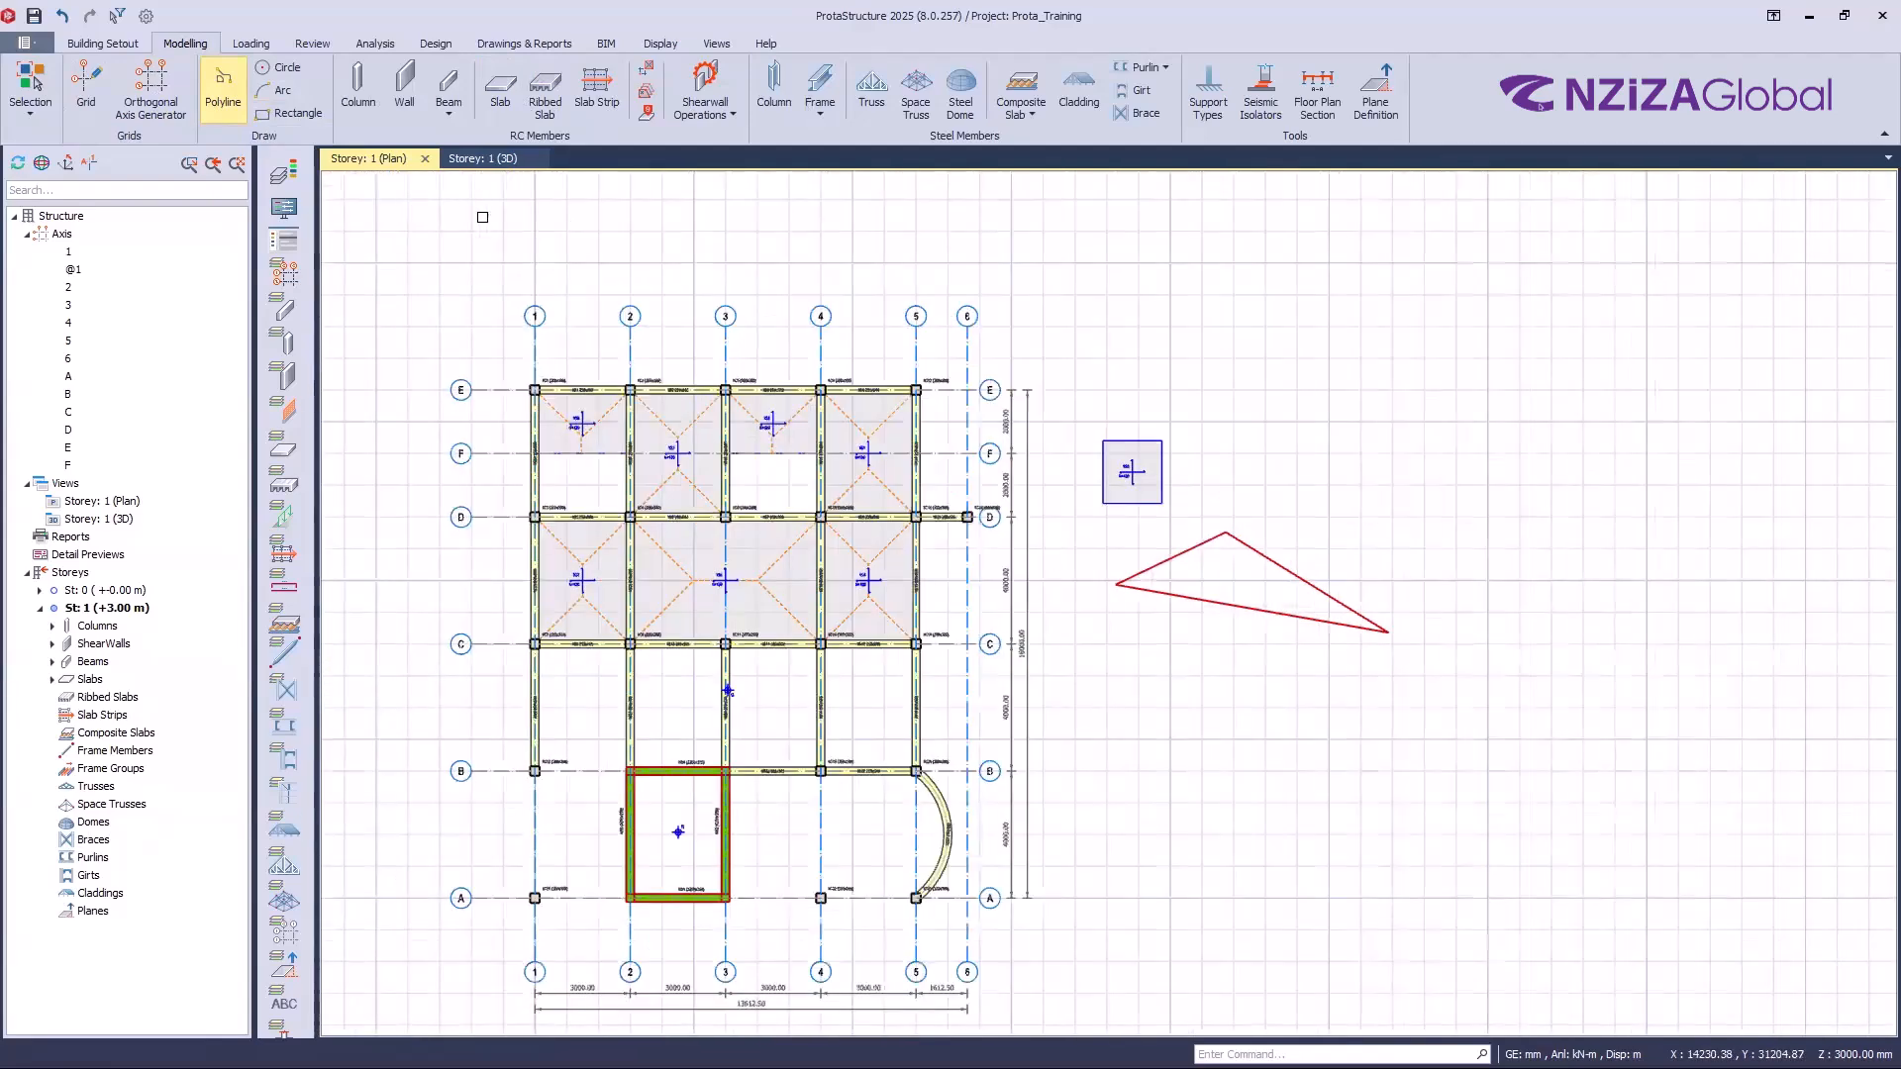
{"action": "scroll", "coordinate": [535, 310], "scroll_direction": "up", "scroll_amount": 5}
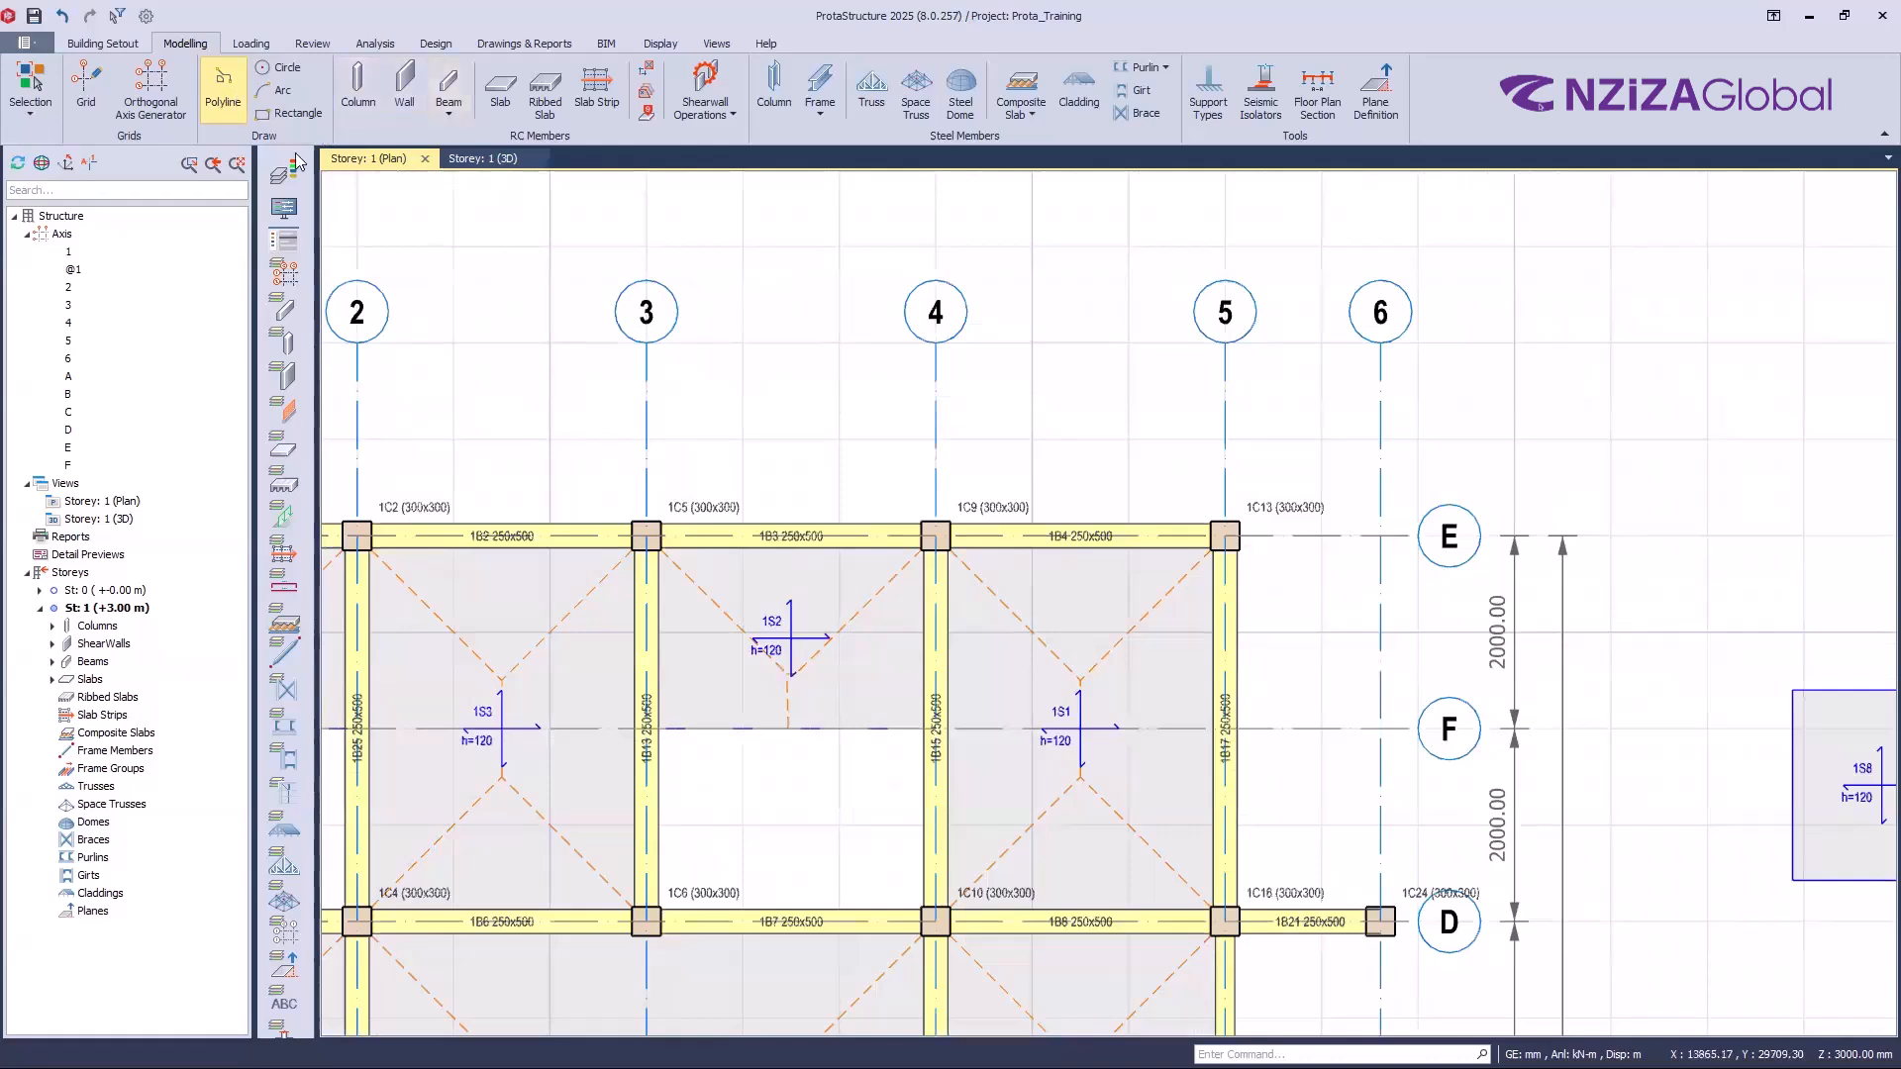
{"action": "scroll", "coordinate": [723, 277], "scroll_direction": "down", "scroll_amount": 1}
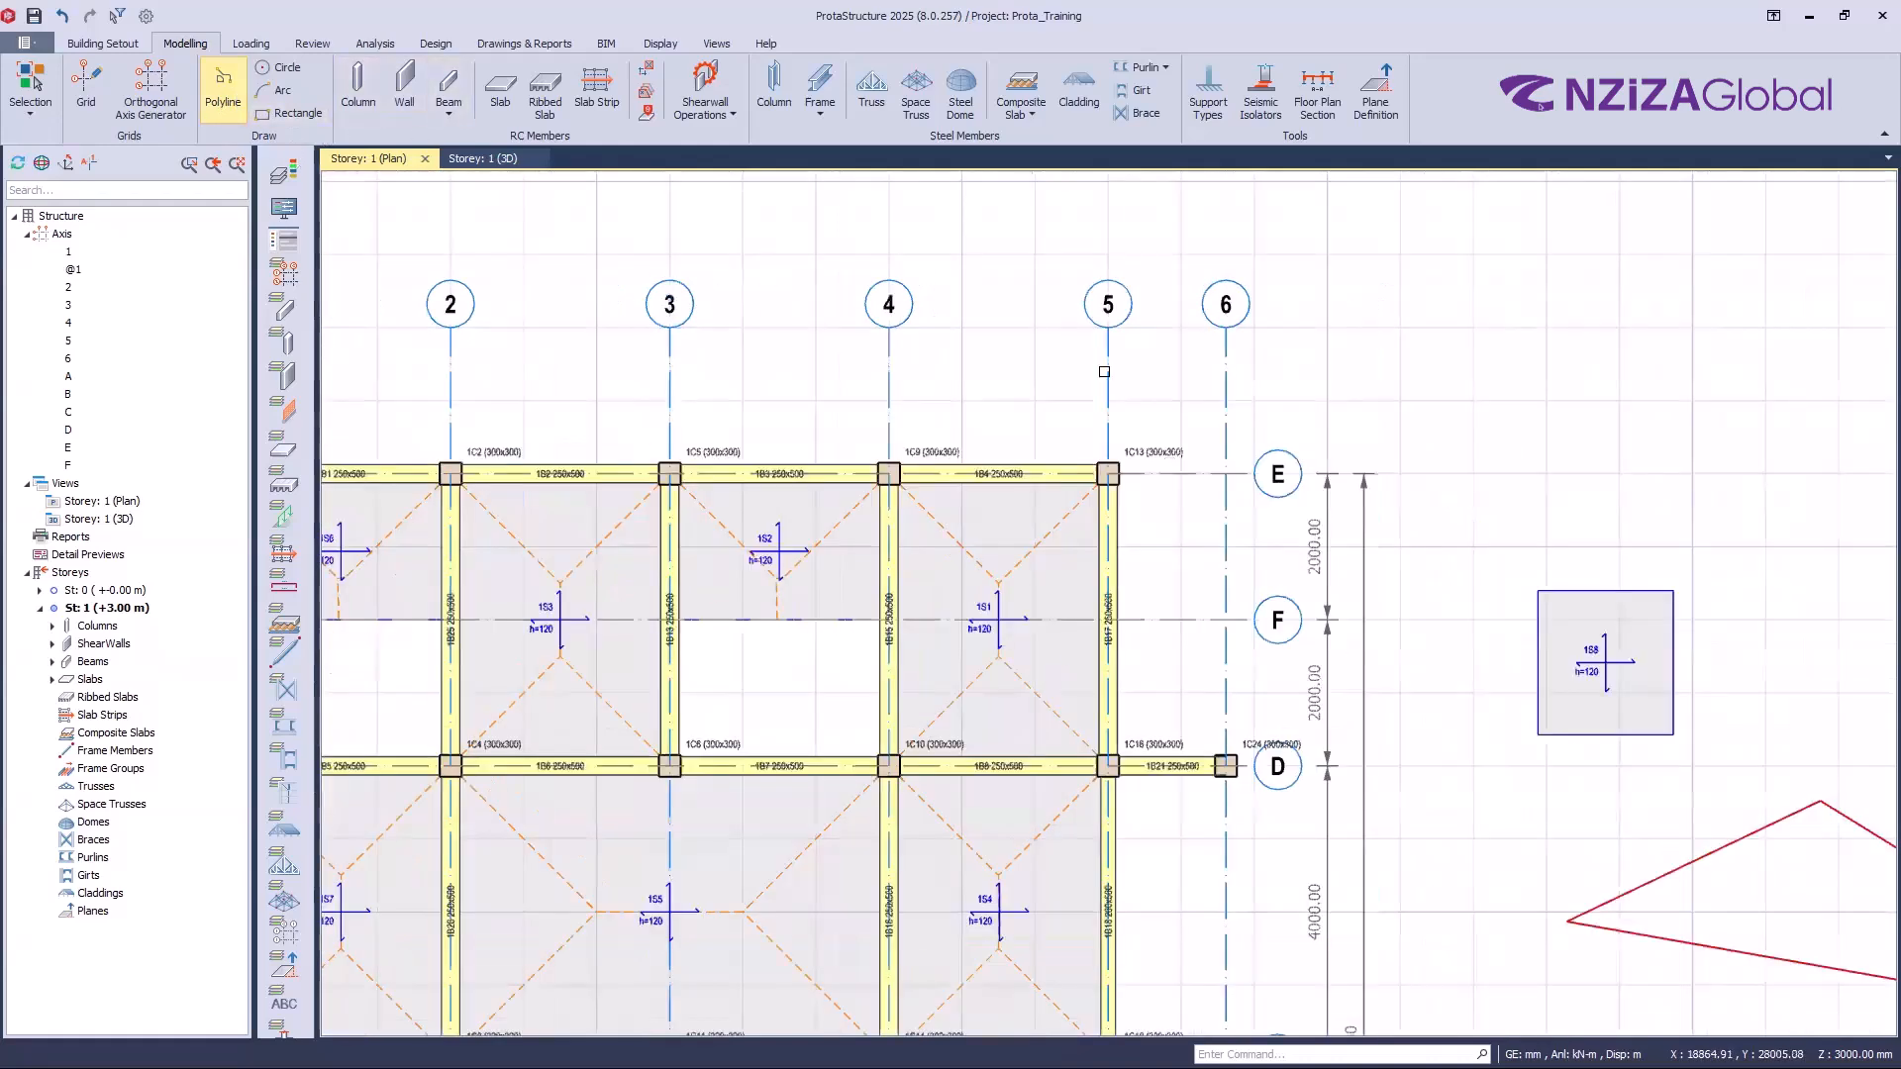
{"action": "scroll", "coordinate": [1104, 372], "scroll_direction": "down", "scroll_amount": 3}
{"action": "left_click_drag", "start_coordinate": [1128, 370], "coordinate": [1616, 790]}
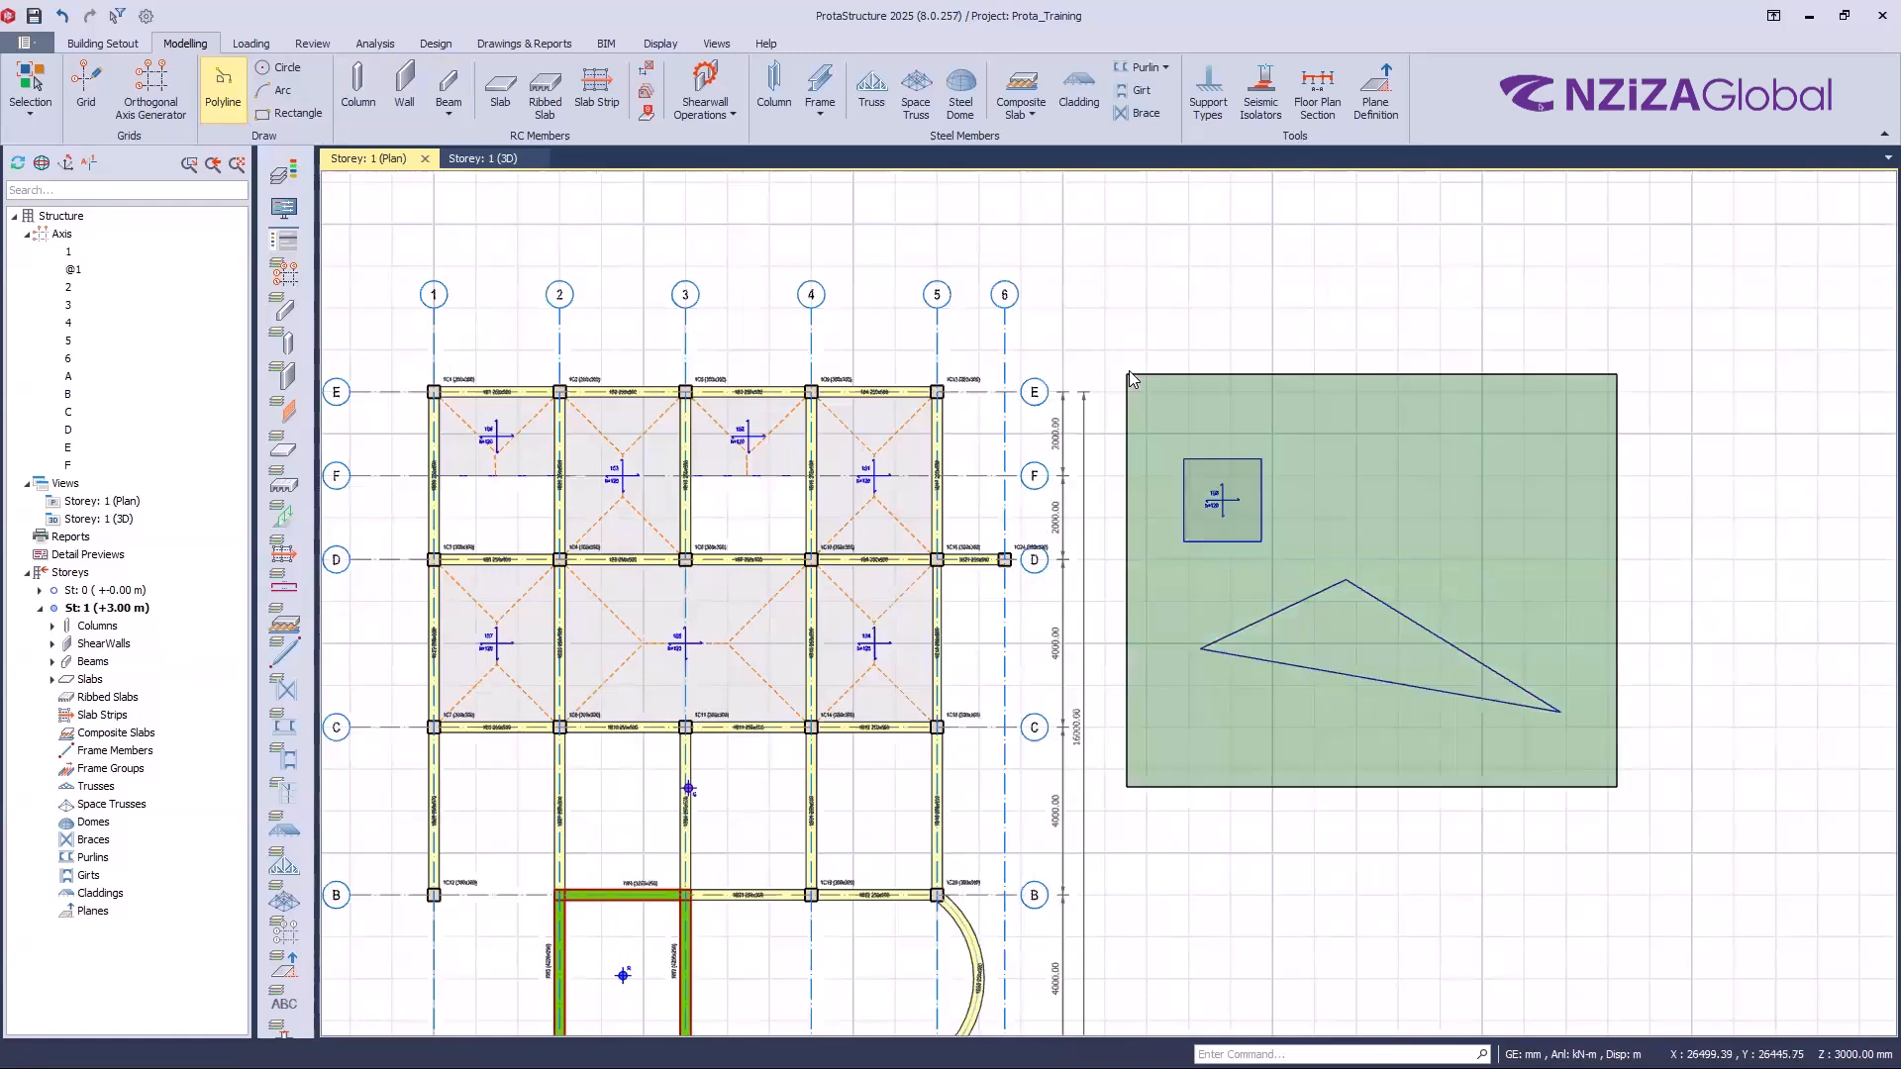
{"action": "key", "text": "Return"}
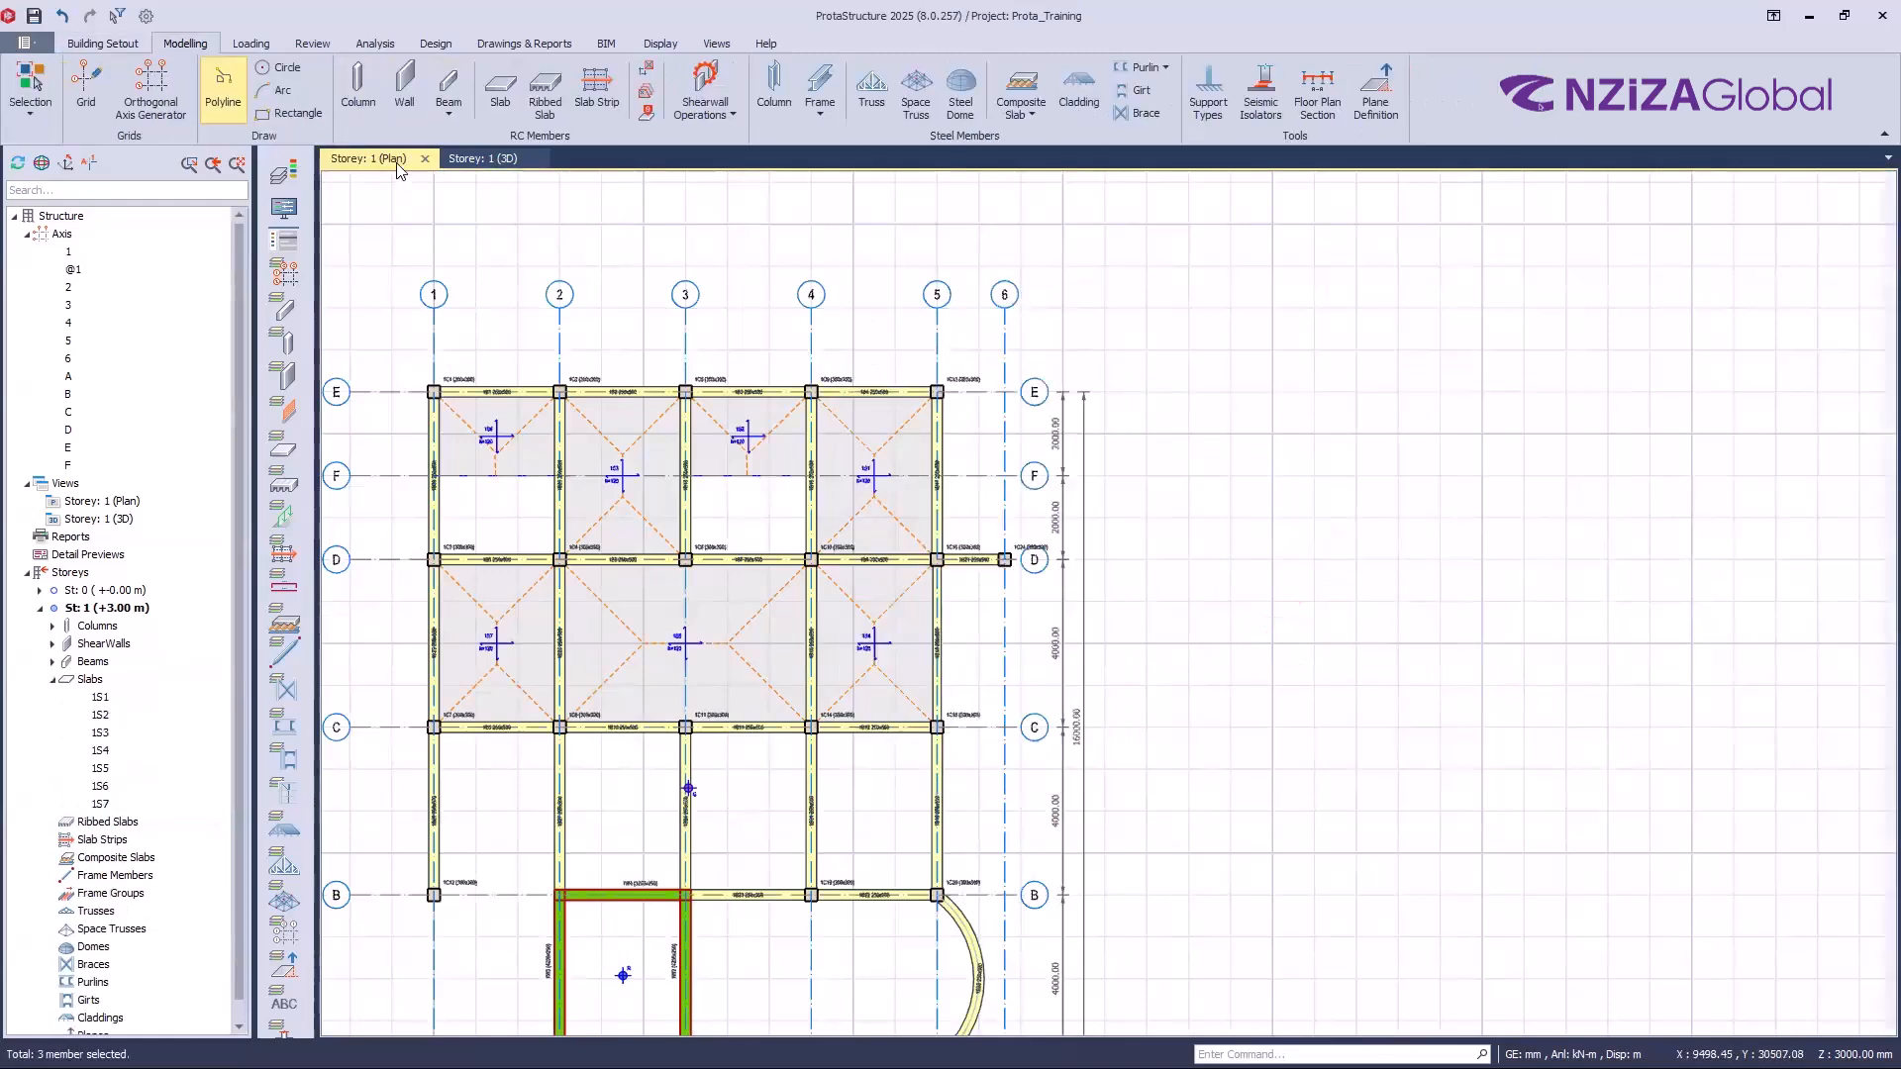
Step: Draw an open three-segment polyline outside beam 1B2, from the beam's quarter point to its 0.75L point at 2250 mm
{"action": "left_click", "coordinate": [223, 94]}
{"action": "scroll", "coordinate": [593, 372], "scroll_direction": "up", "scroll_amount": 5}
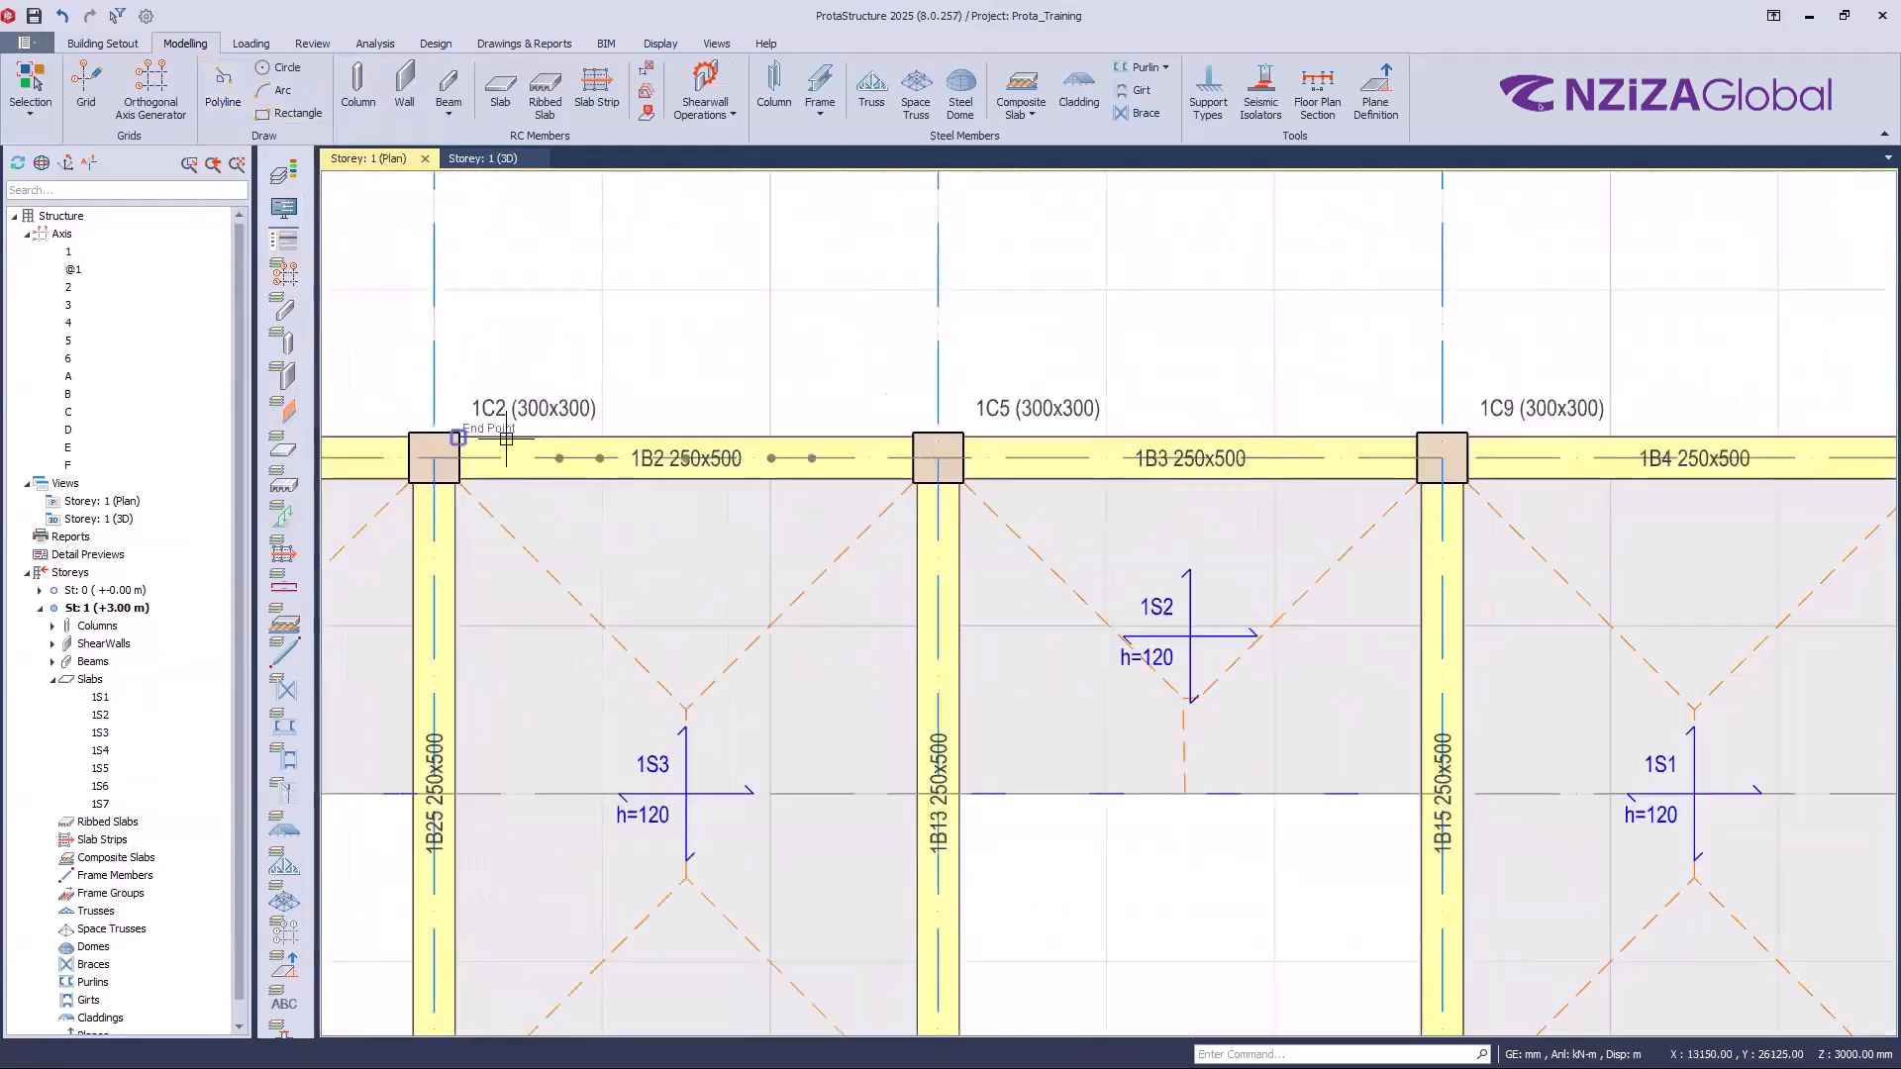
{"action": "left_click", "coordinate": [561, 457]}
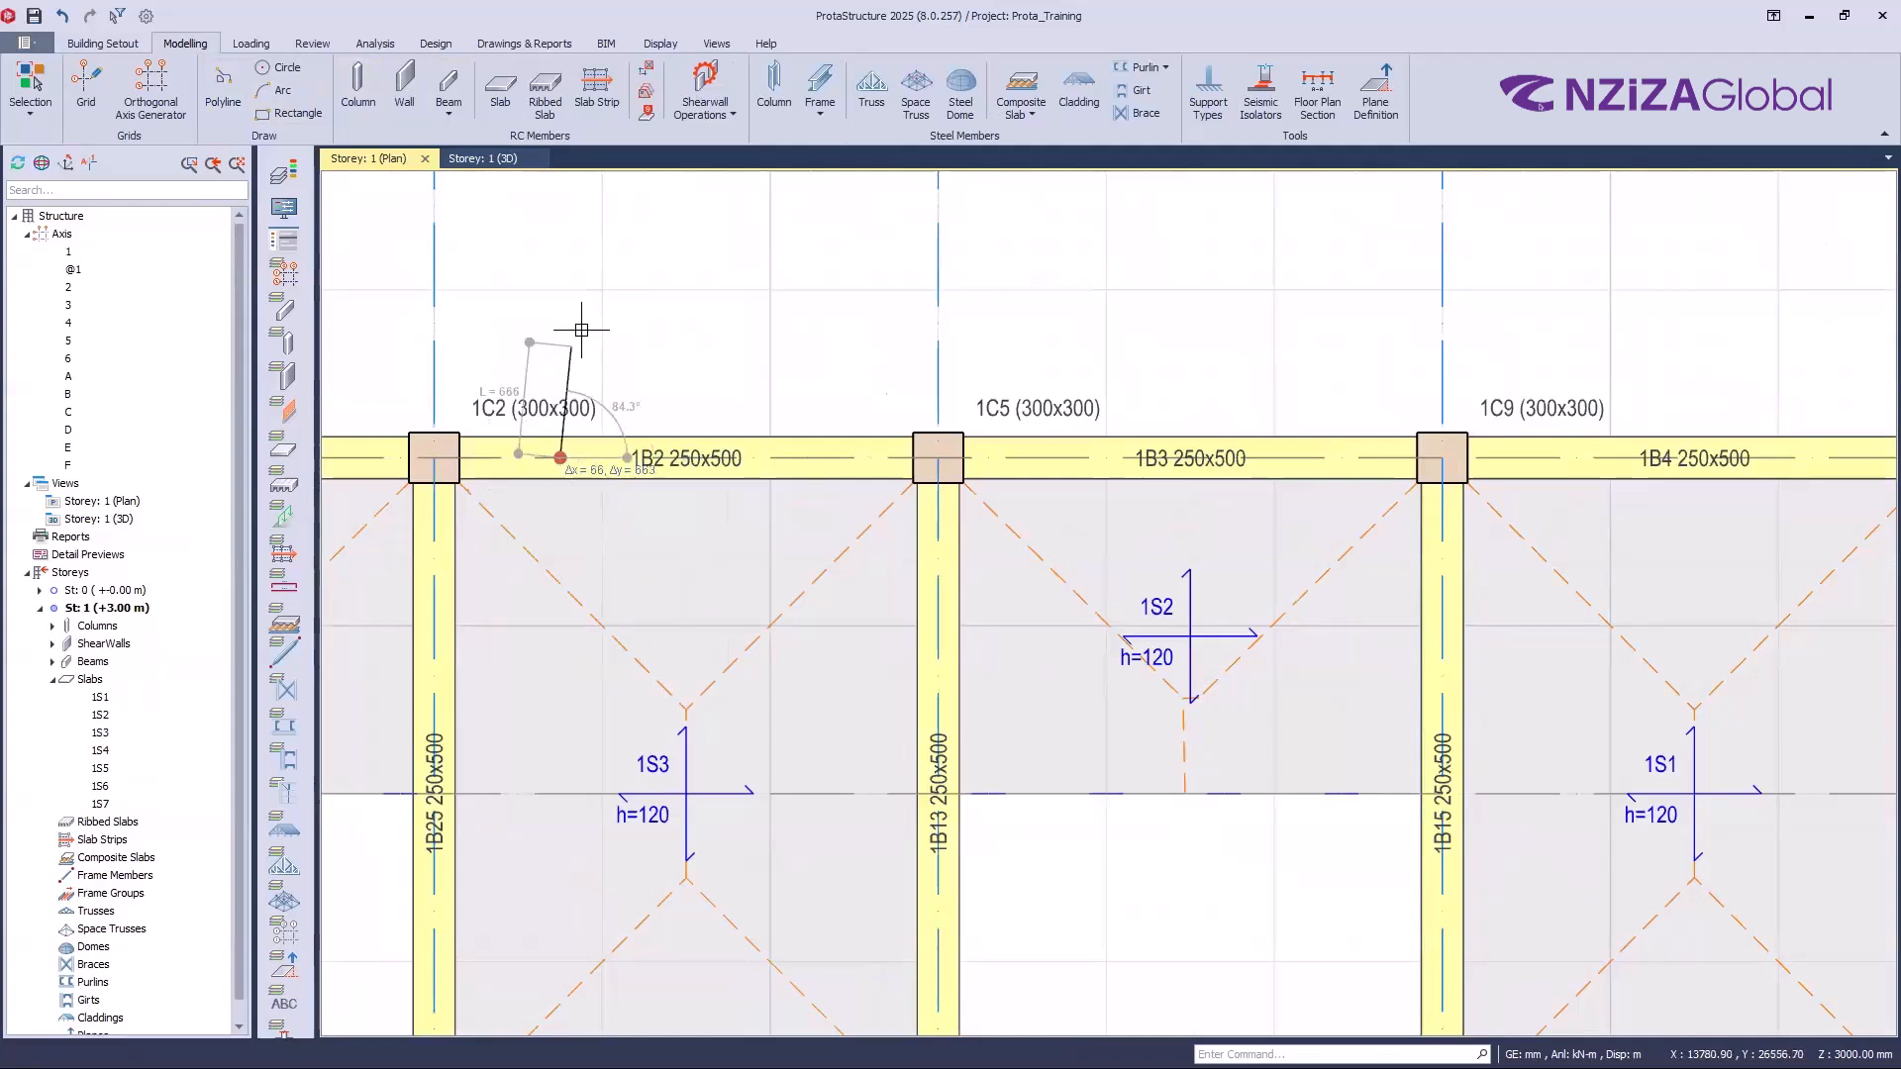
{"action": "left_click", "coordinate": [598, 327]}
{"action": "left_click", "coordinate": [784, 326]}
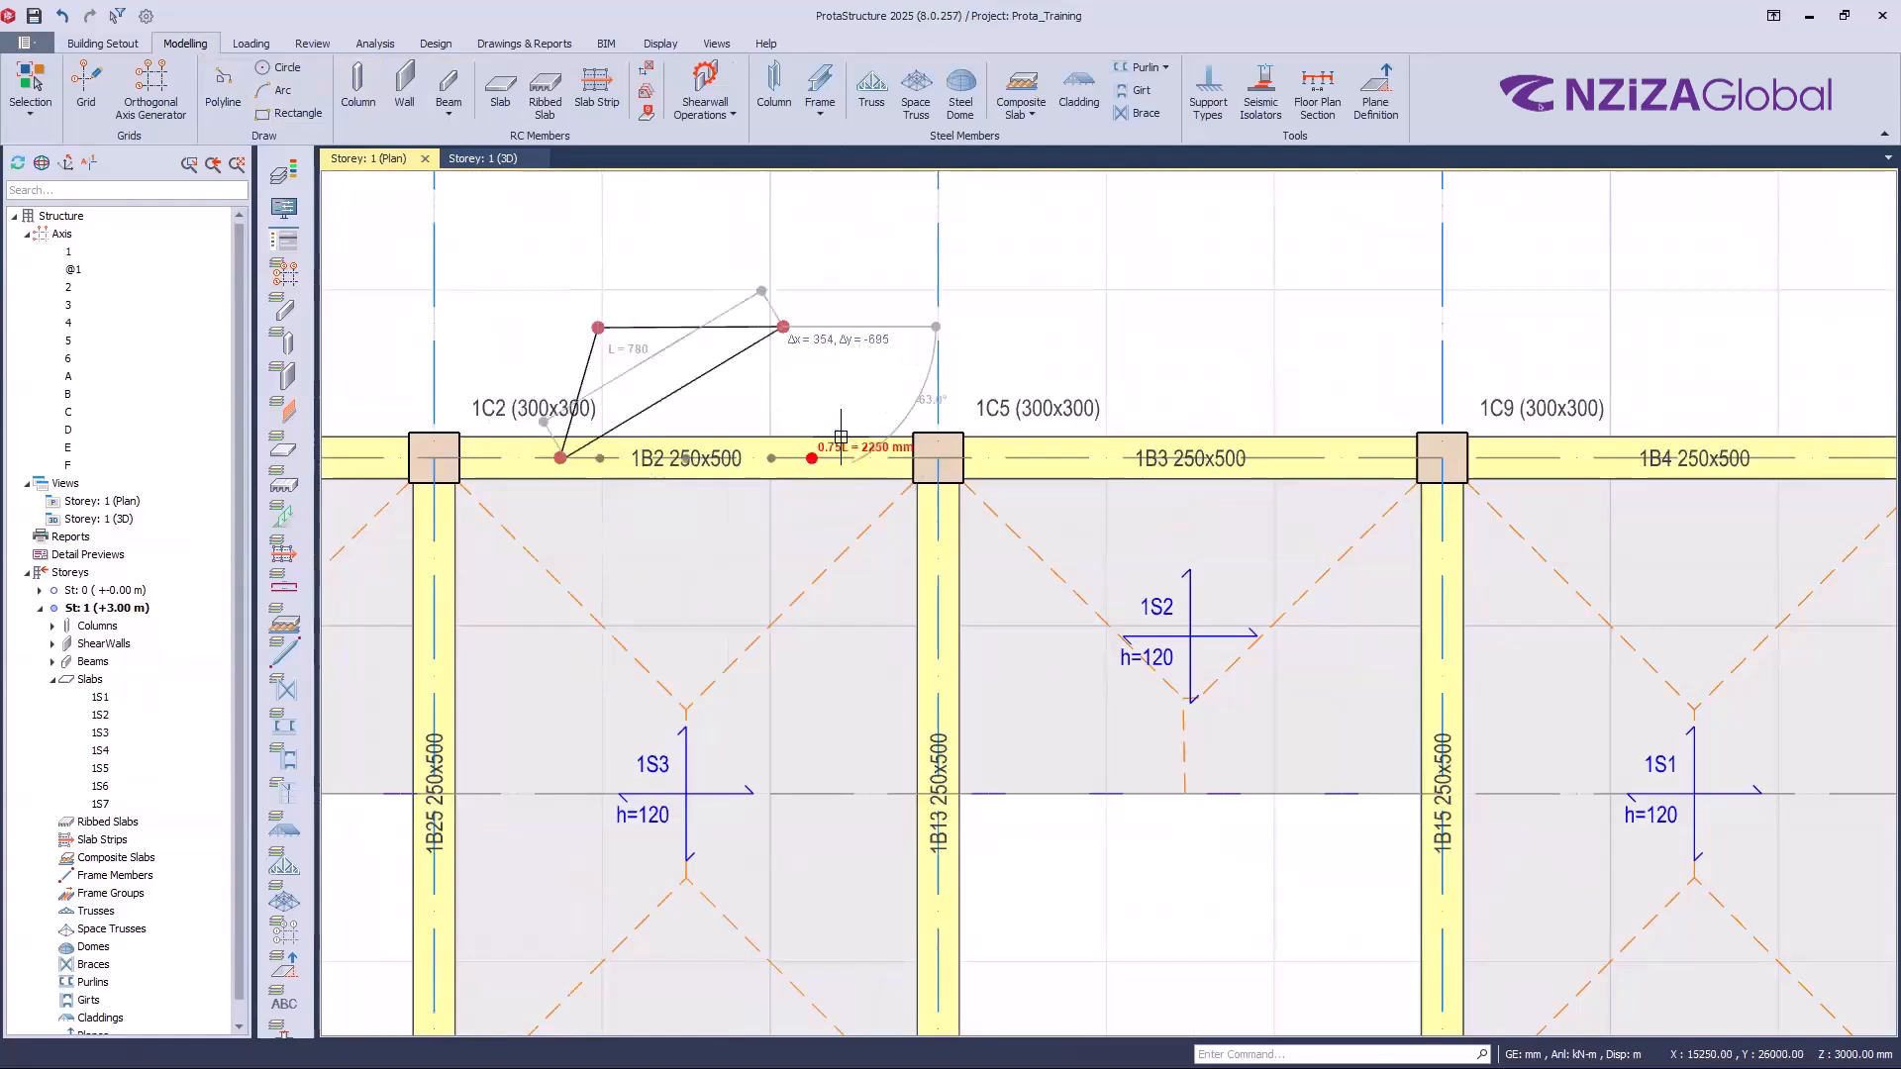
{"action": "left_click", "coordinate": [812, 457]}
{"action": "right_click", "coordinate": [850, 412]}
{"action": "left_click", "coordinate": [894, 423]}
Step: Try to insert a slab from the open polyline outside beam 1B2 with the Pick Closed Slab Edge method
{"action": "scroll", "coordinate": [564, 306], "scroll_direction": "down", "scroll_amount": 3}
{"action": "scroll", "coordinate": [768, 377], "scroll_direction": "up", "scroll_amount": 2}
{"action": "scroll", "coordinate": [961, 543], "scroll_direction": "up", "scroll_amount": 3}
{"action": "scroll", "coordinate": [961, 544], "scroll_direction": "up", "scroll_amount": 1}
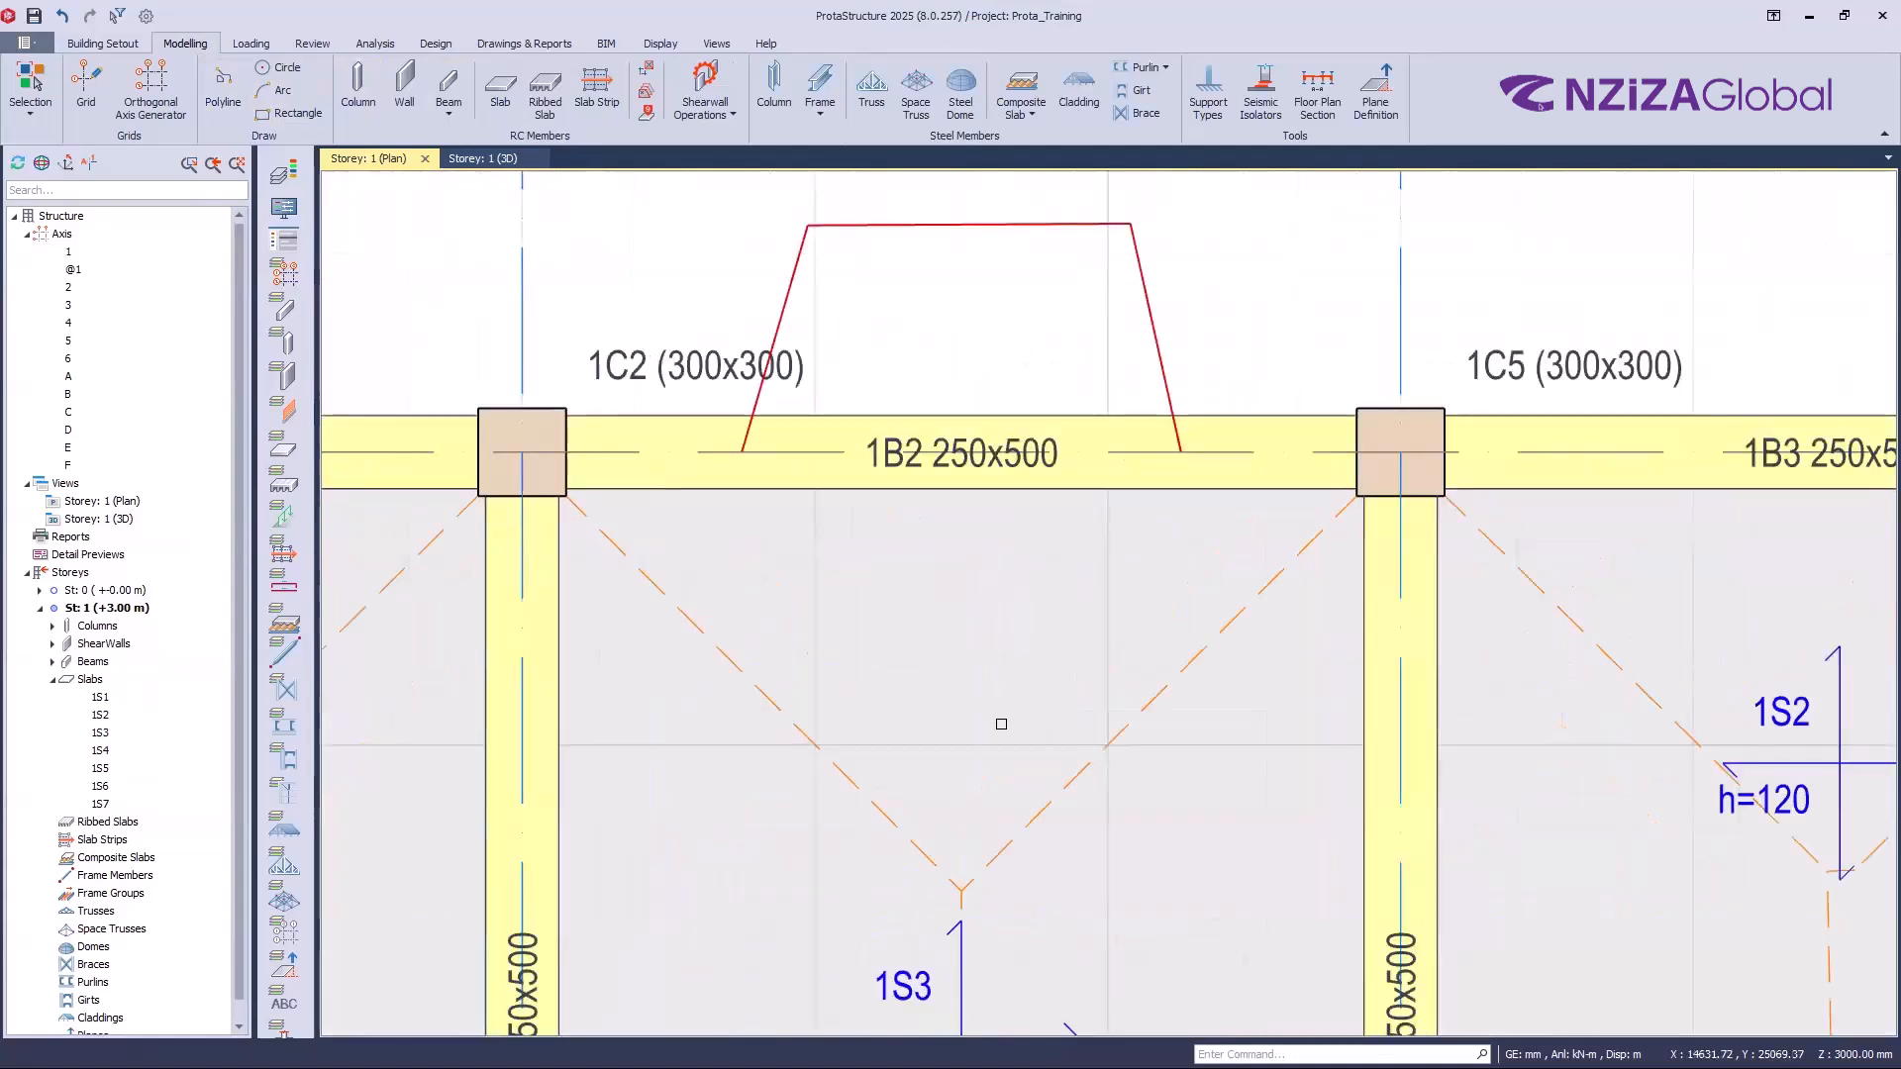
{"action": "scroll", "coordinate": [423, 377], "scroll_direction": "down", "scroll_amount": 1}
{"action": "left_click", "coordinate": [500, 91]}
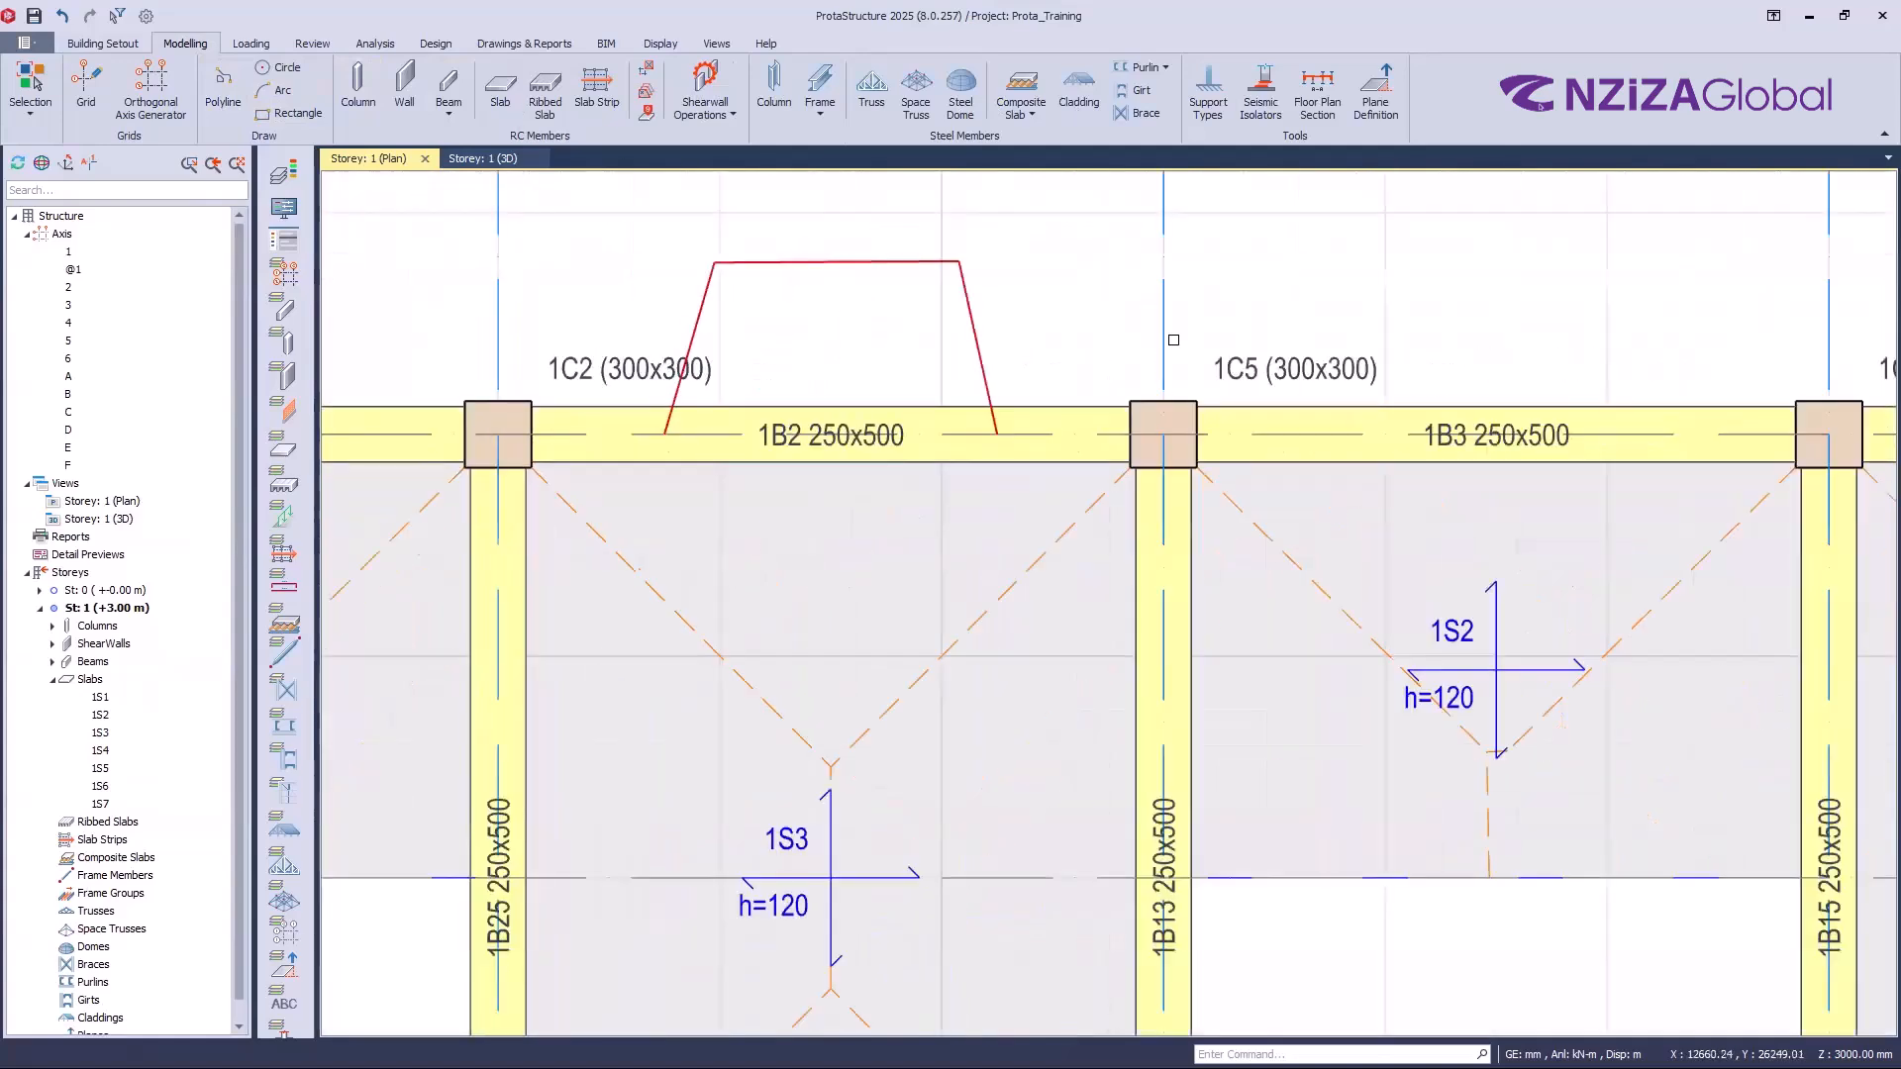
{"action": "left_click", "coordinate": [1778, 685]}
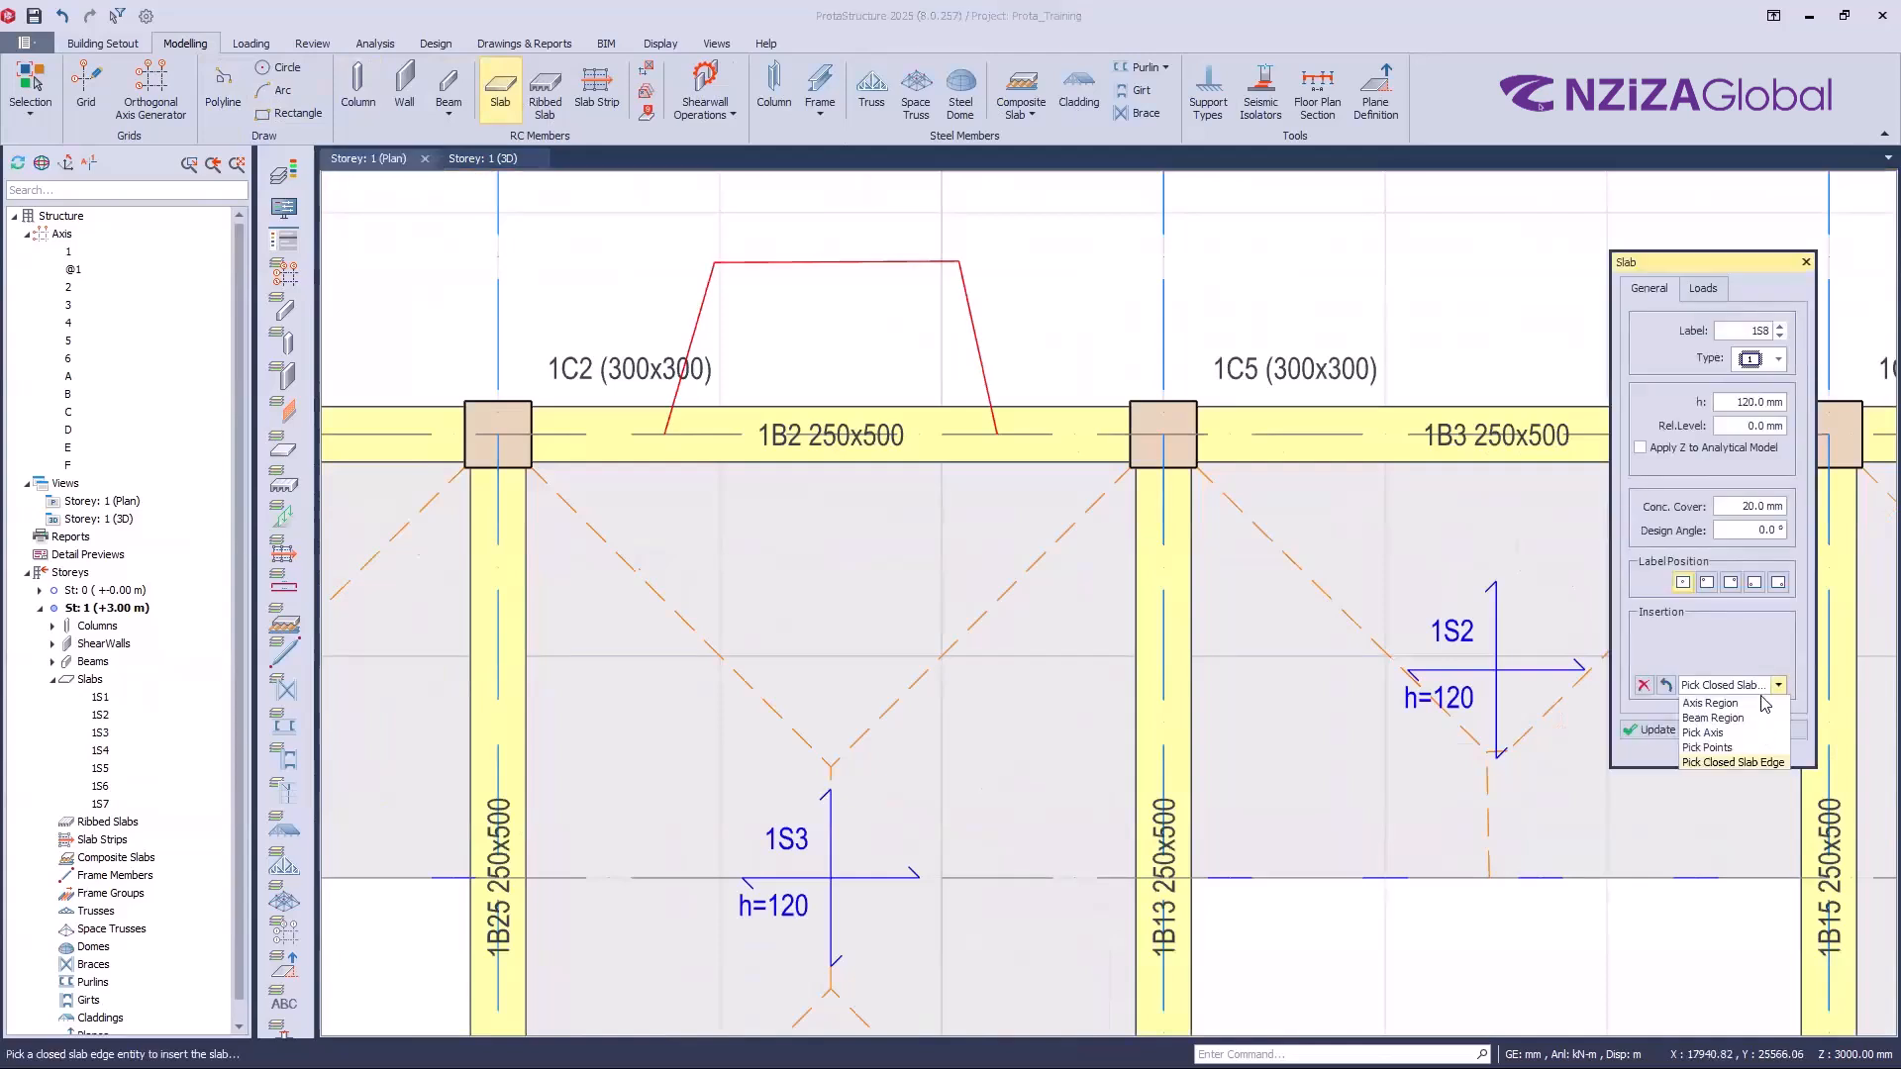
{"action": "left_click", "coordinate": [1727, 763]}
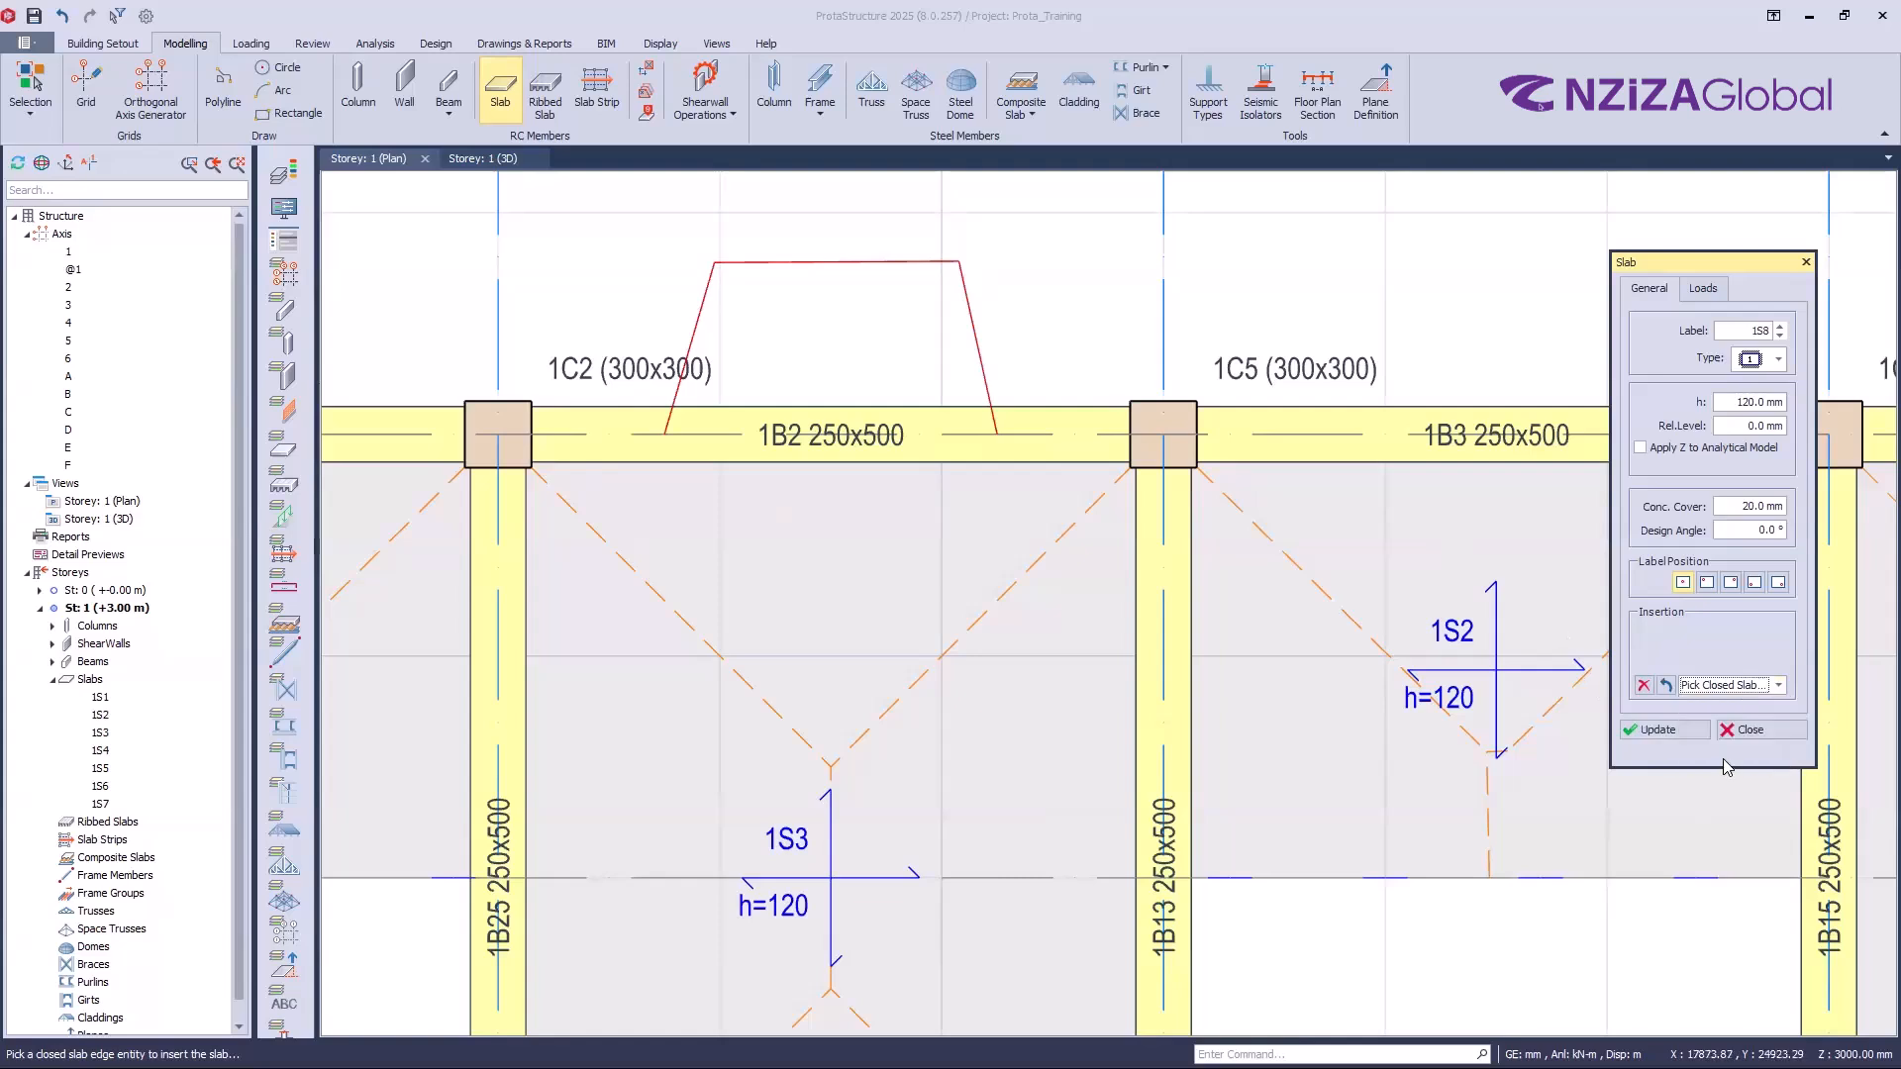
{"action": "left_click", "coordinate": [978, 317]}
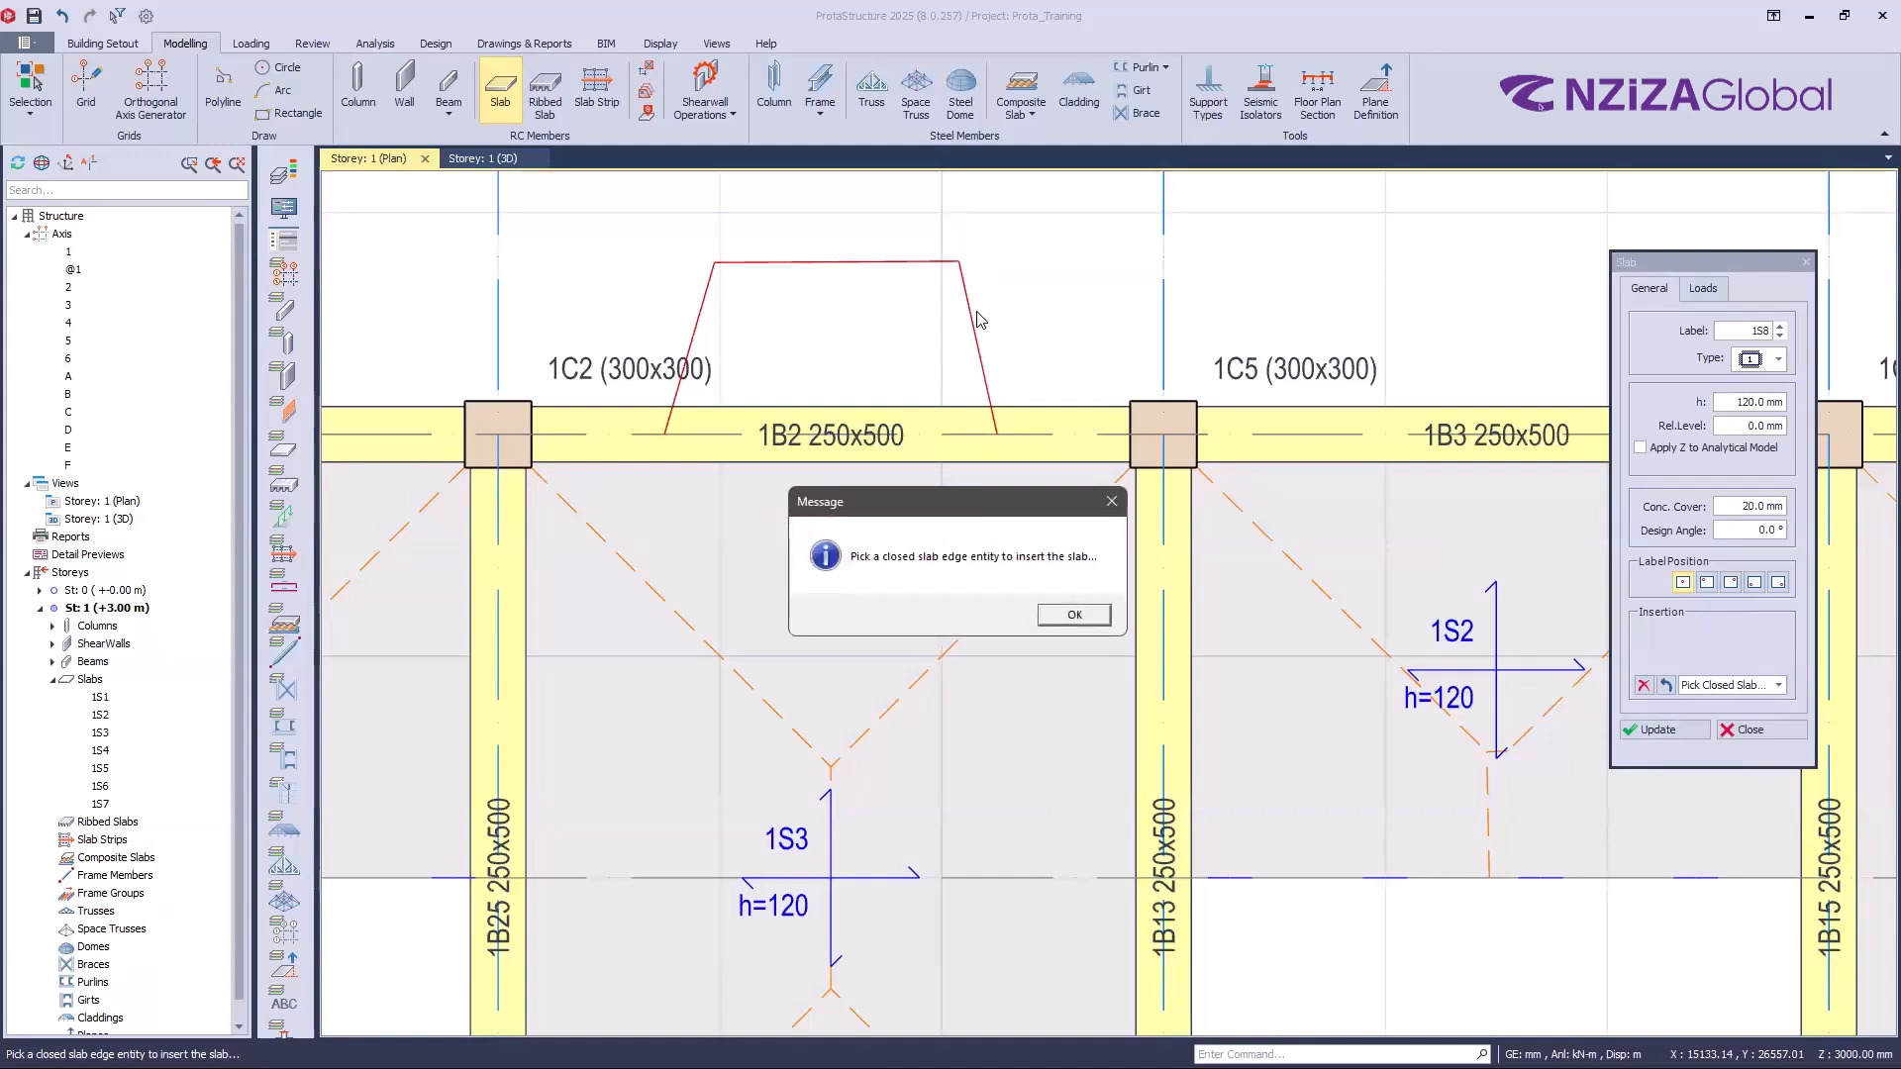
{"action": "key", "text": "Return"}
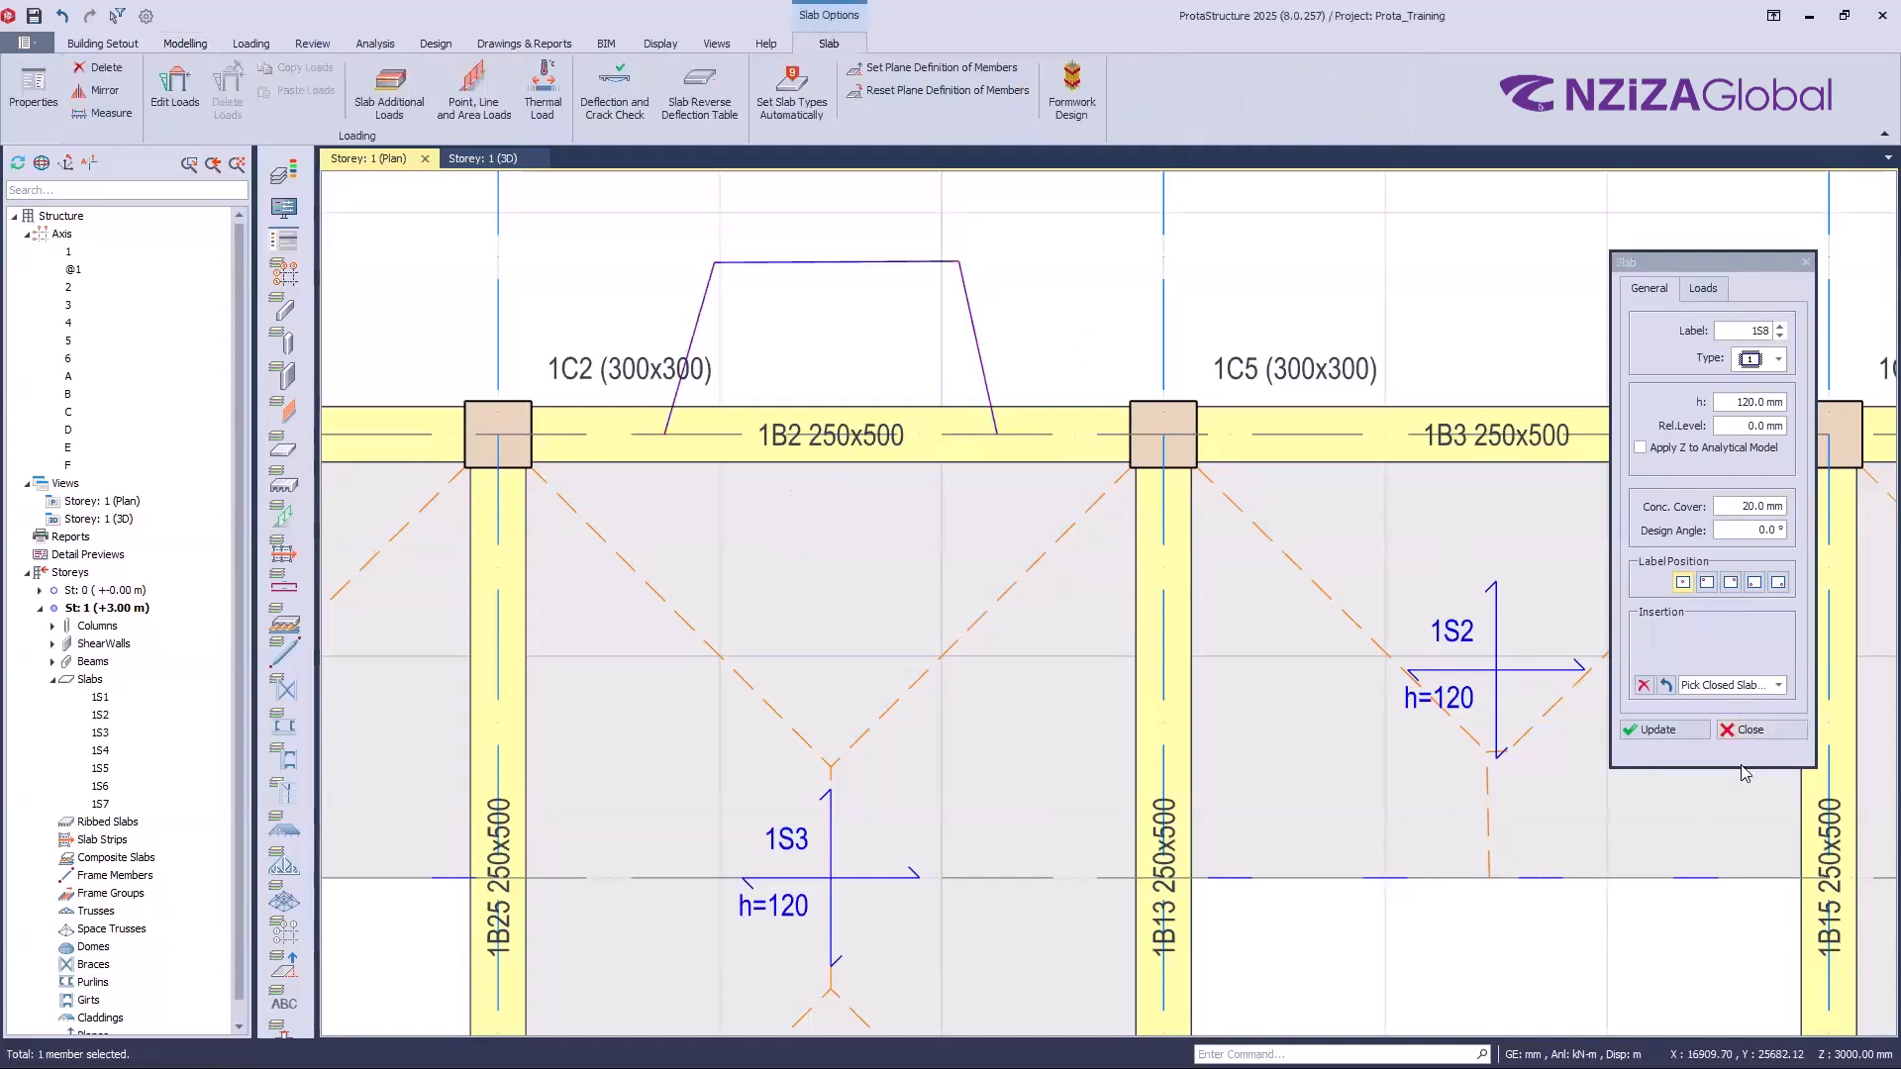
Step: Retry the Pick Closed Slab Edge insertion on the outer segment of the open polyline and leave the slab command
{"action": "left_click", "coordinate": [1751, 685]}
{"action": "left_click", "coordinate": [1742, 767]}
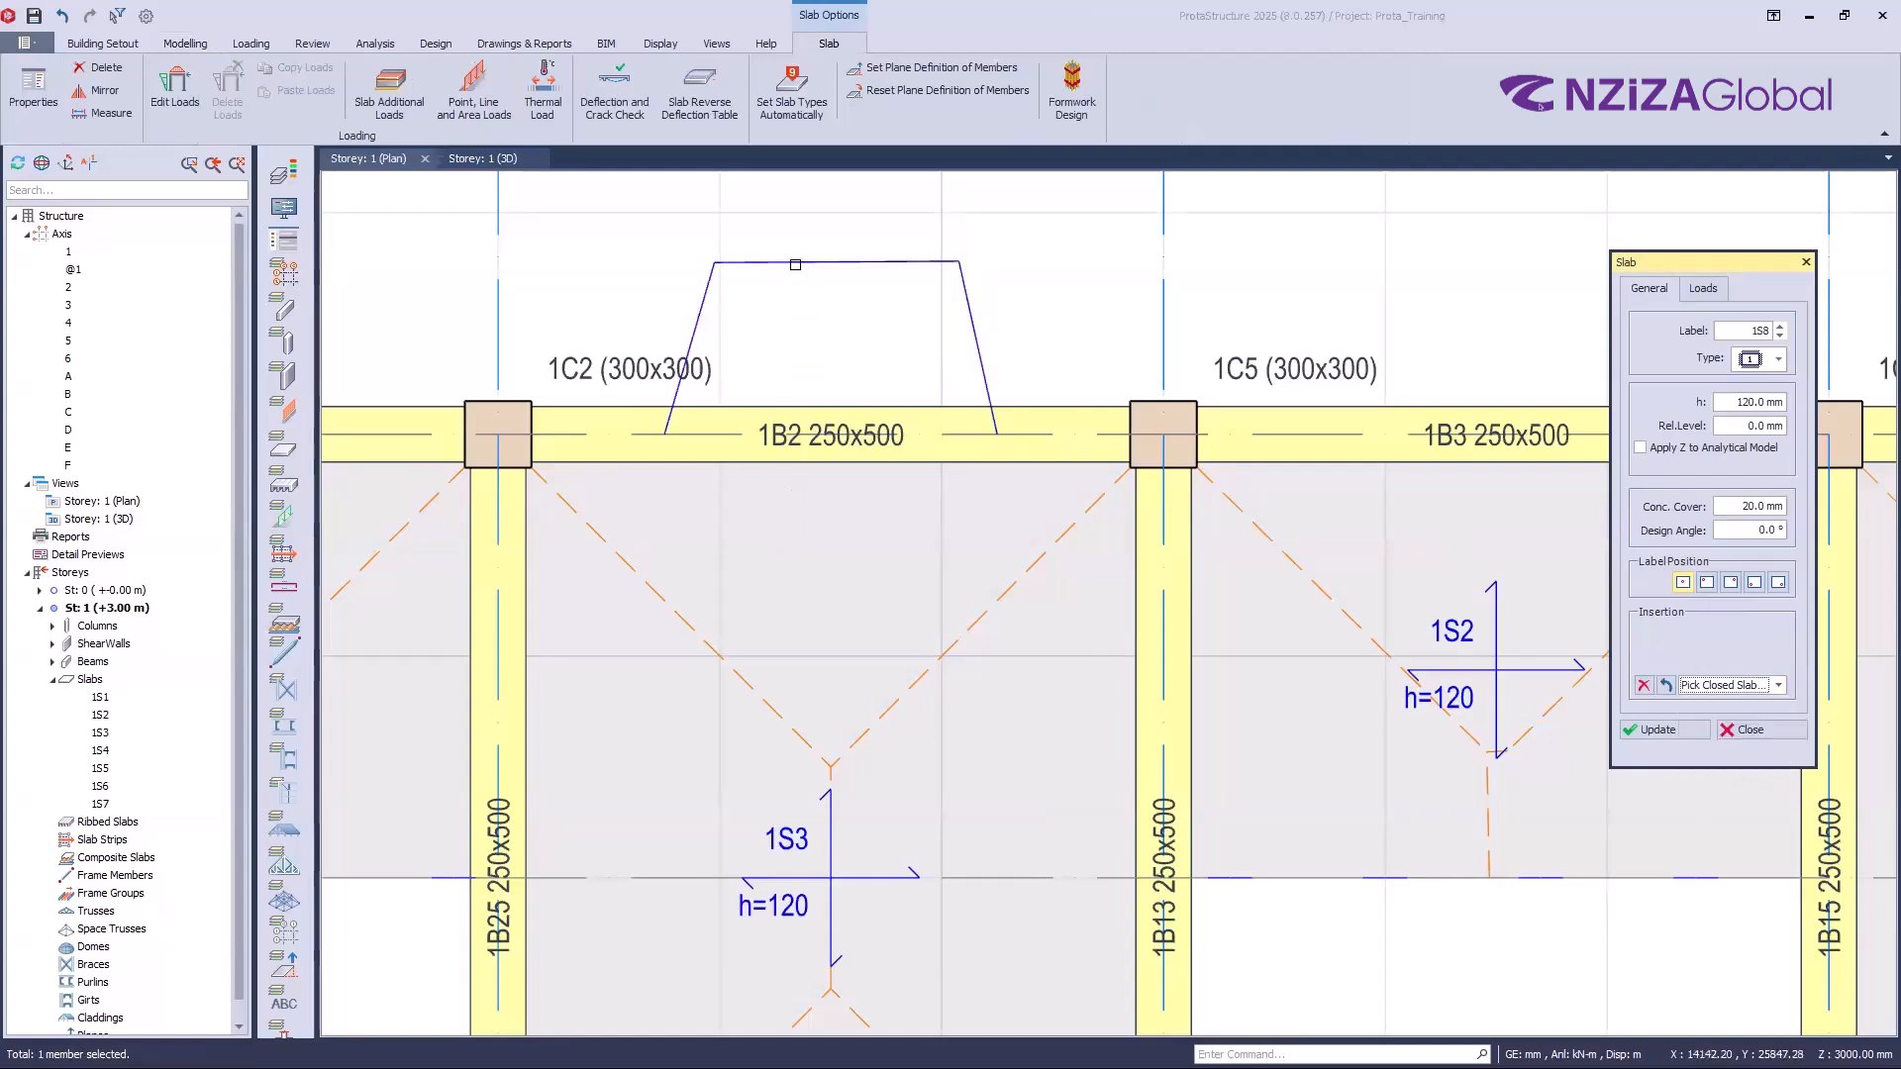
{"action": "left_click", "coordinate": [797, 265]}
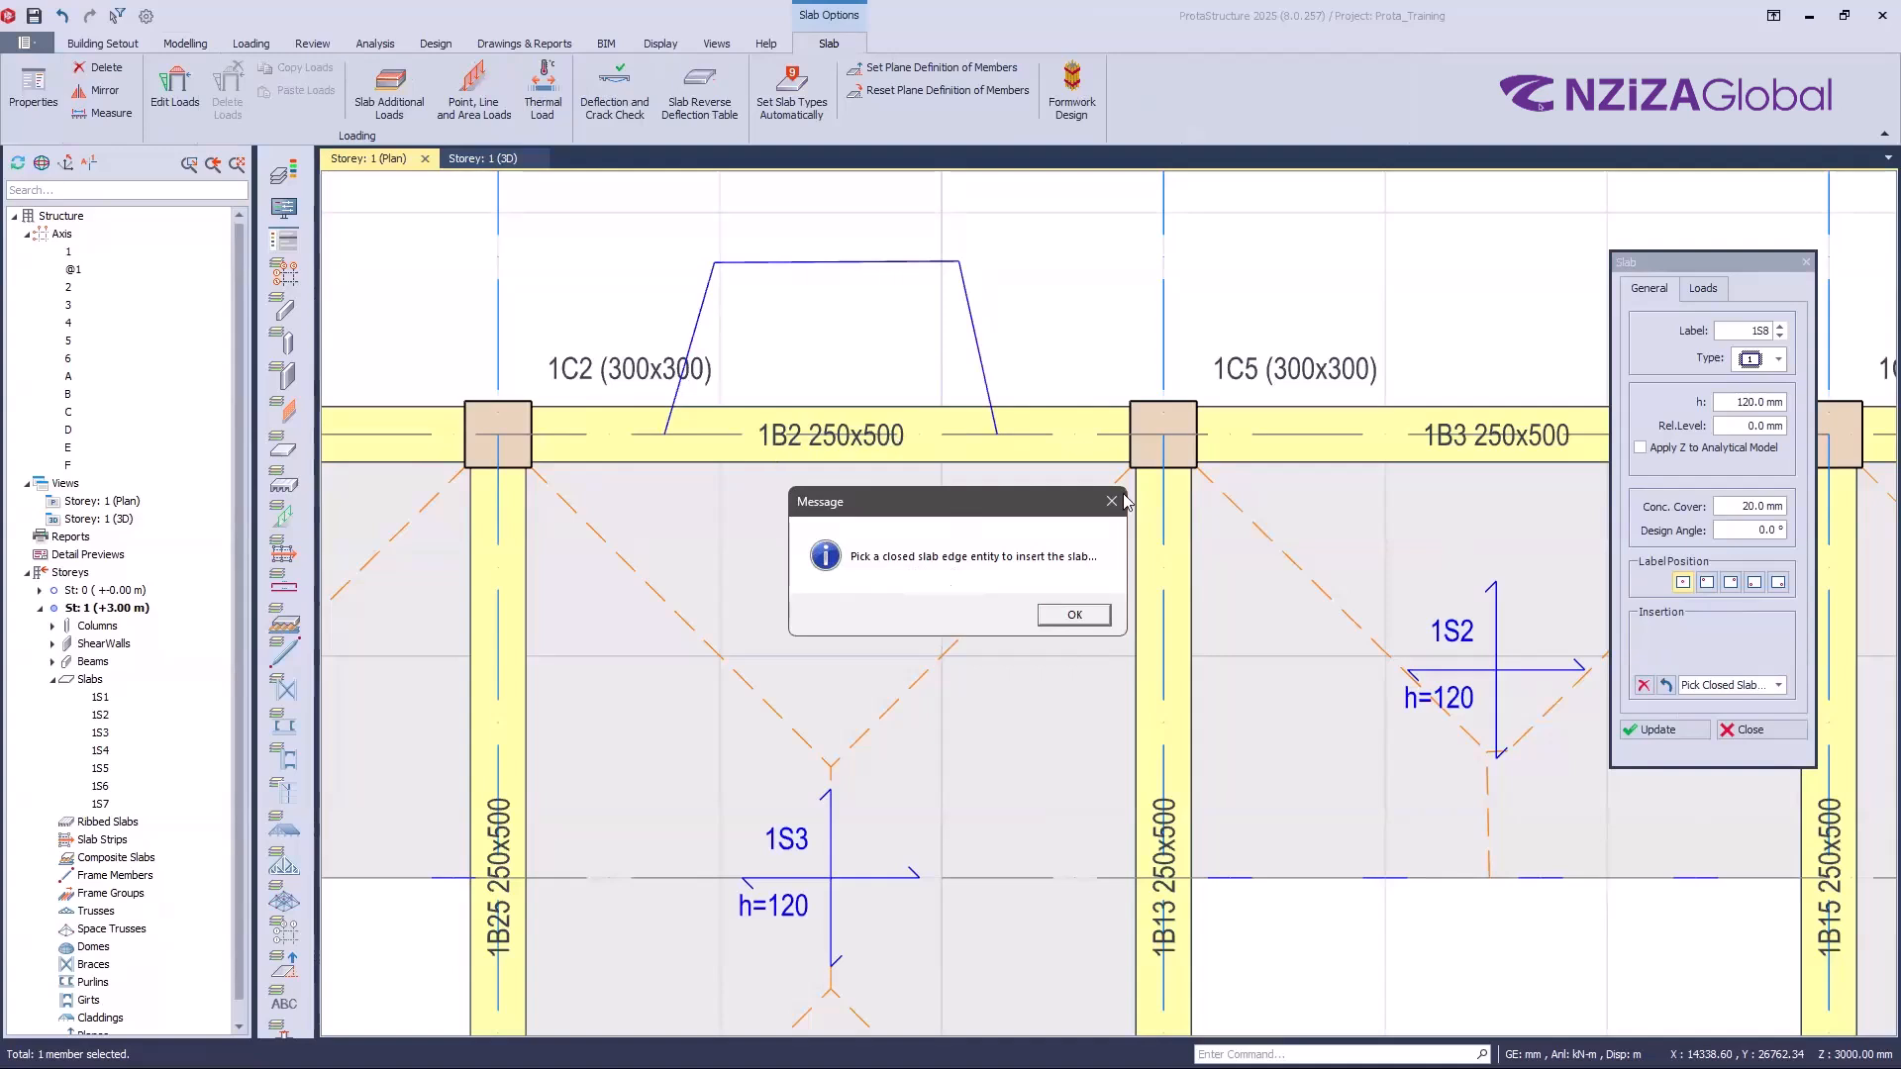
{"action": "left_click", "coordinate": [1053, 607]}
{"action": "key", "text": "Escape"}
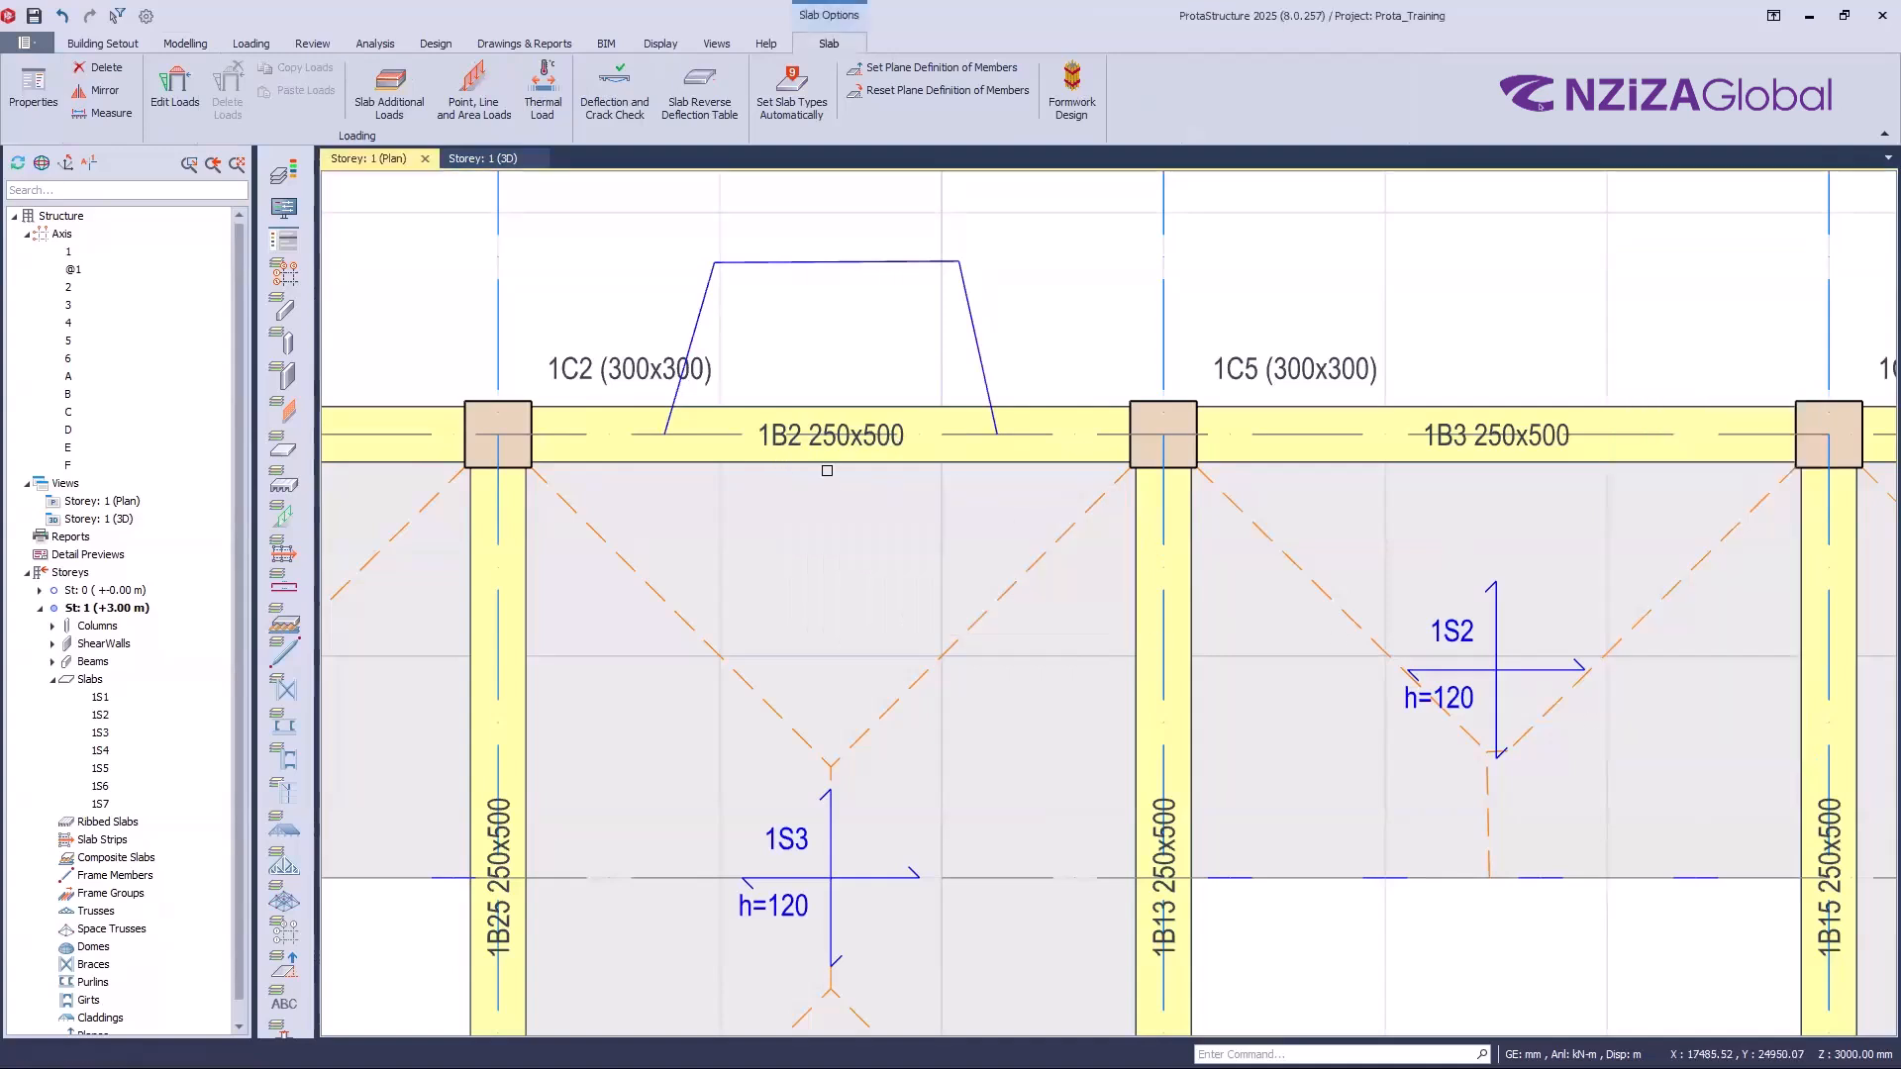
Step: Draw a closed four-sided polyline outside beam 1B3, with its inner side along the beam's centreline
{"action": "scroll", "coordinate": [827, 471], "scroll_direction": "down", "scroll_amount": 2}
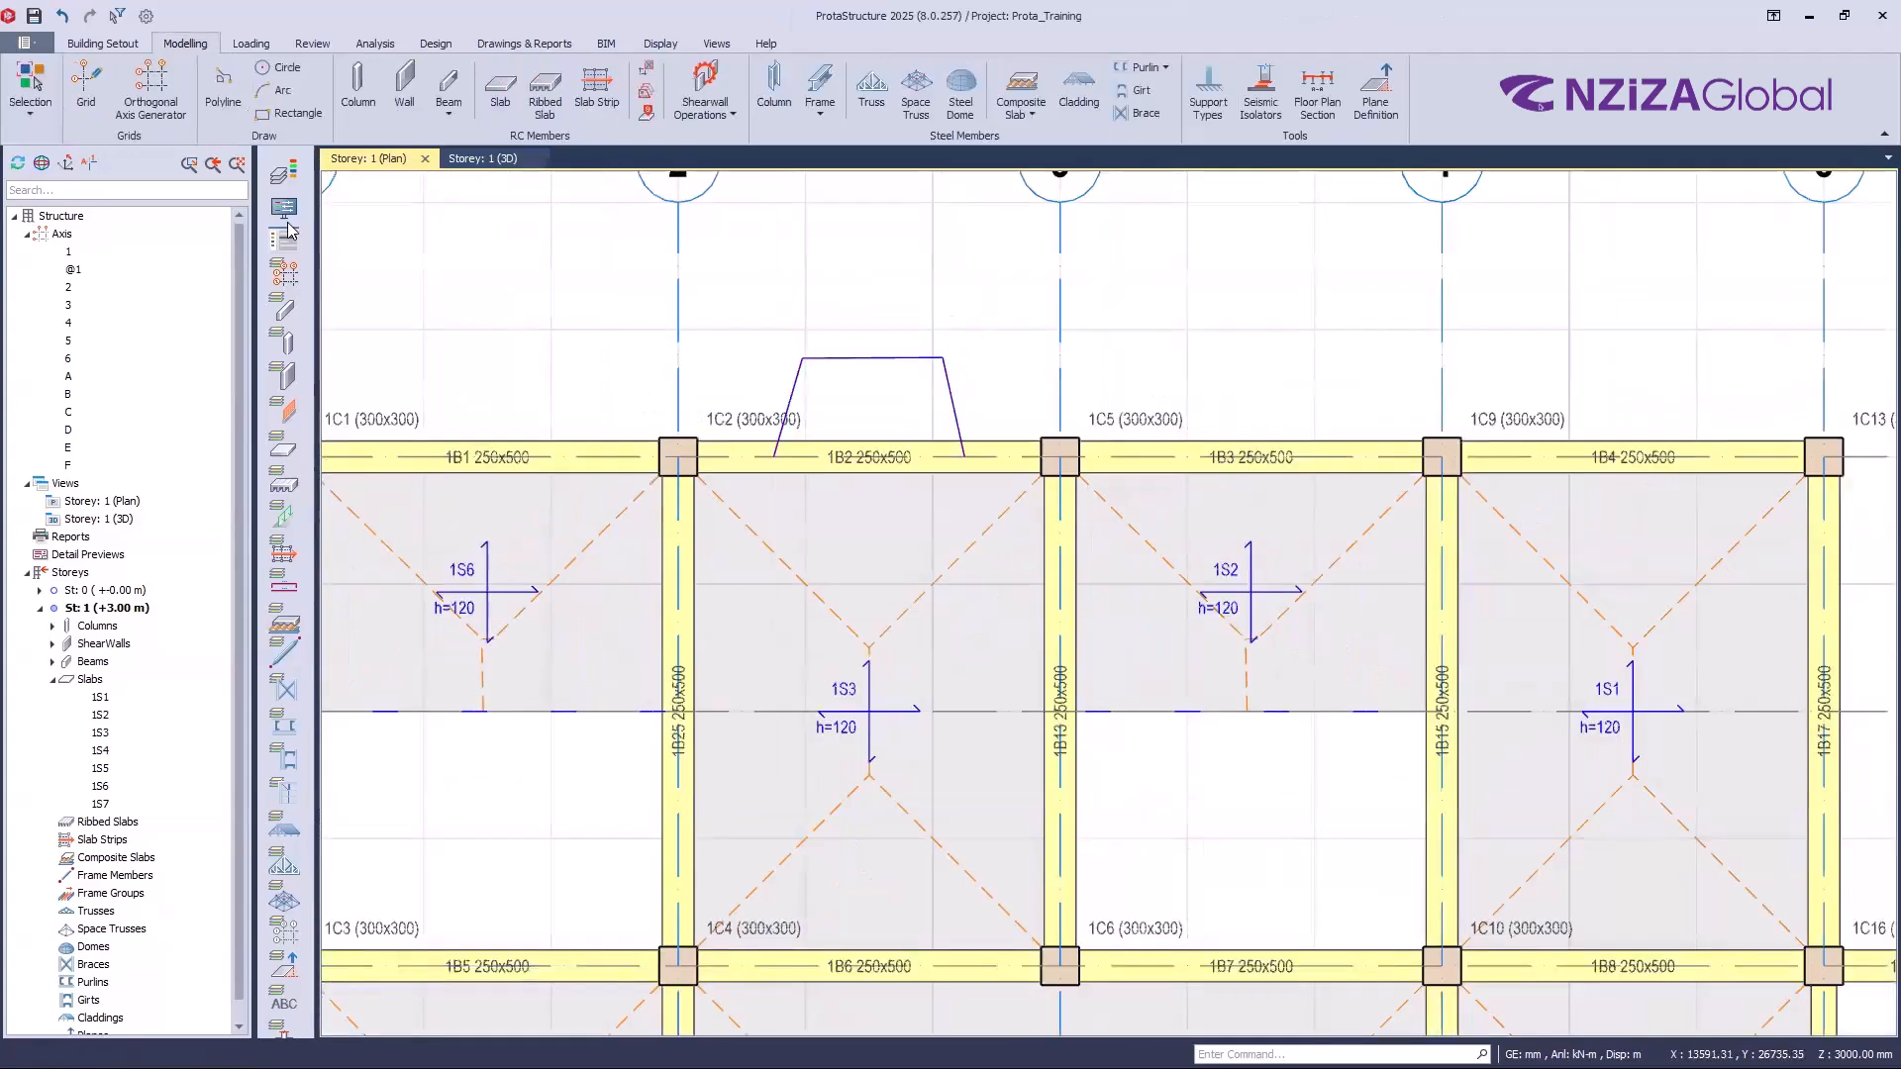
{"action": "left_click", "coordinate": [309, 111]}
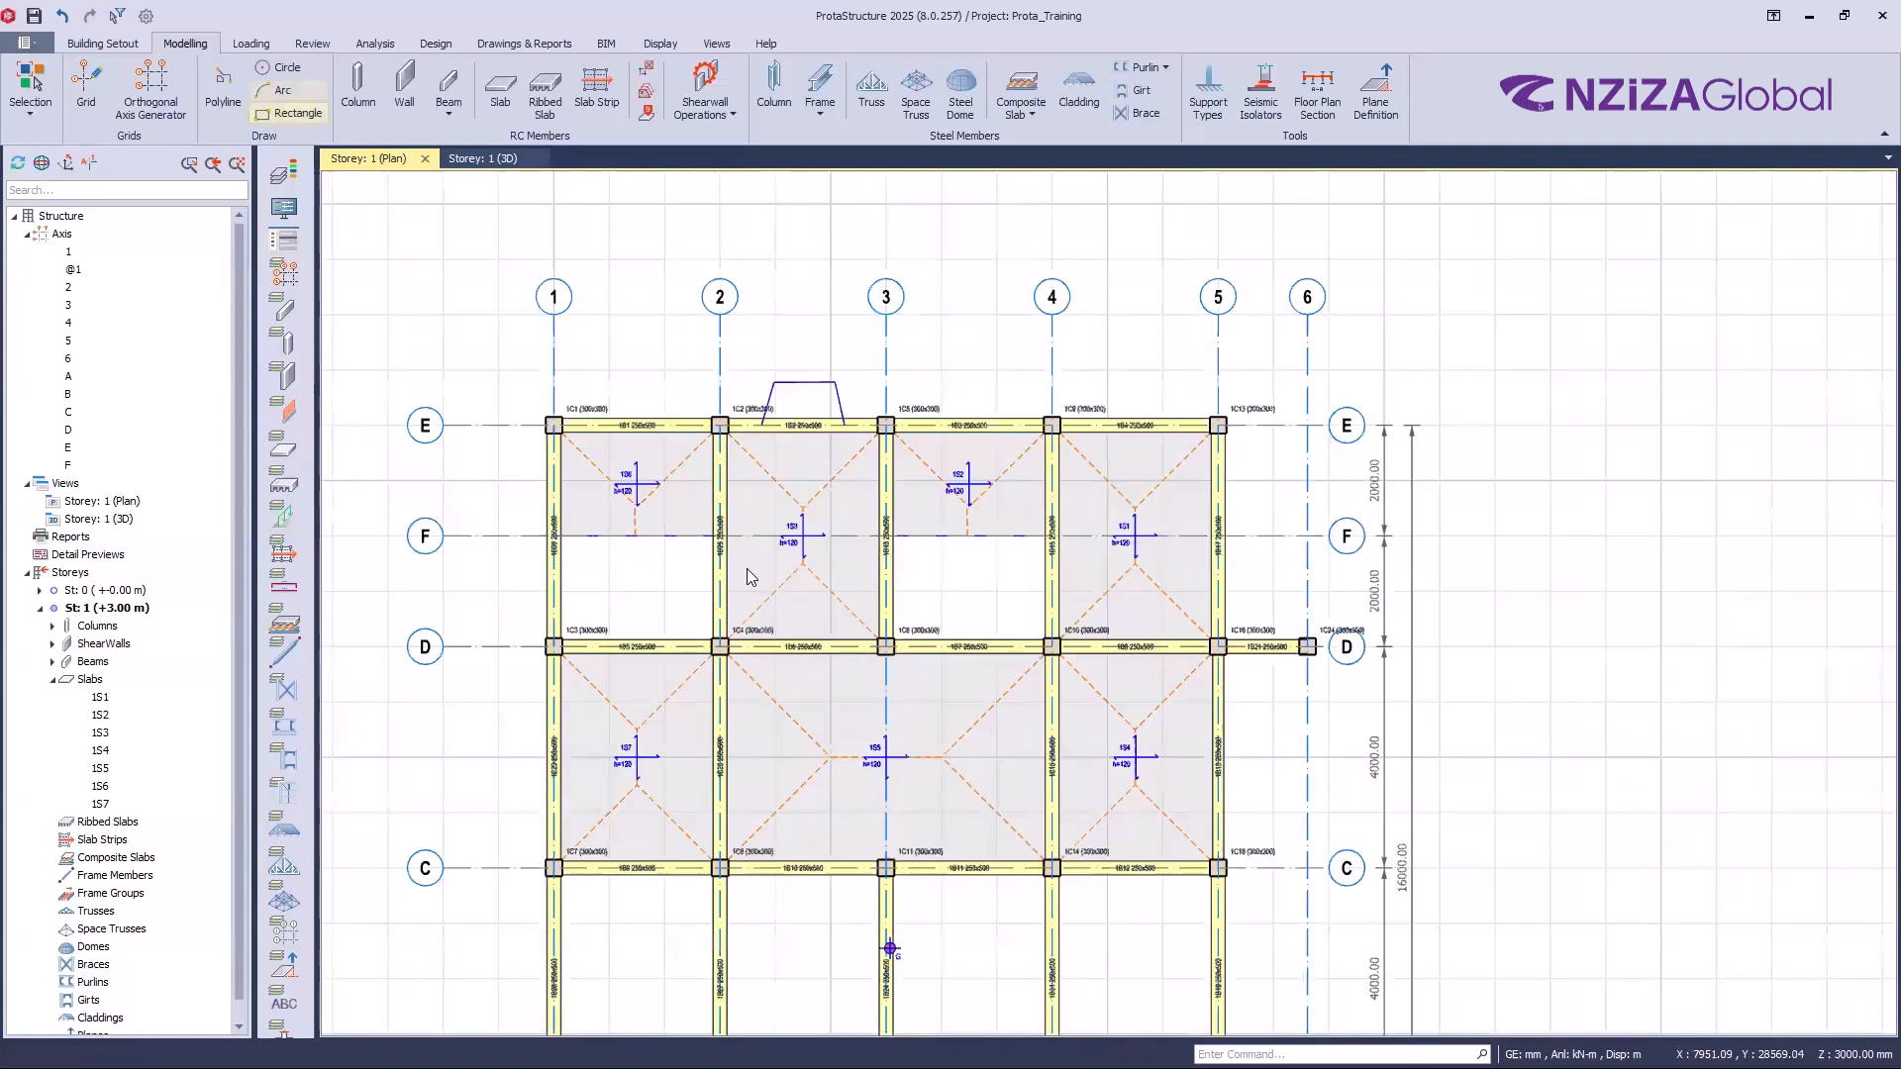
{"action": "left_click", "coordinate": [223, 87]}
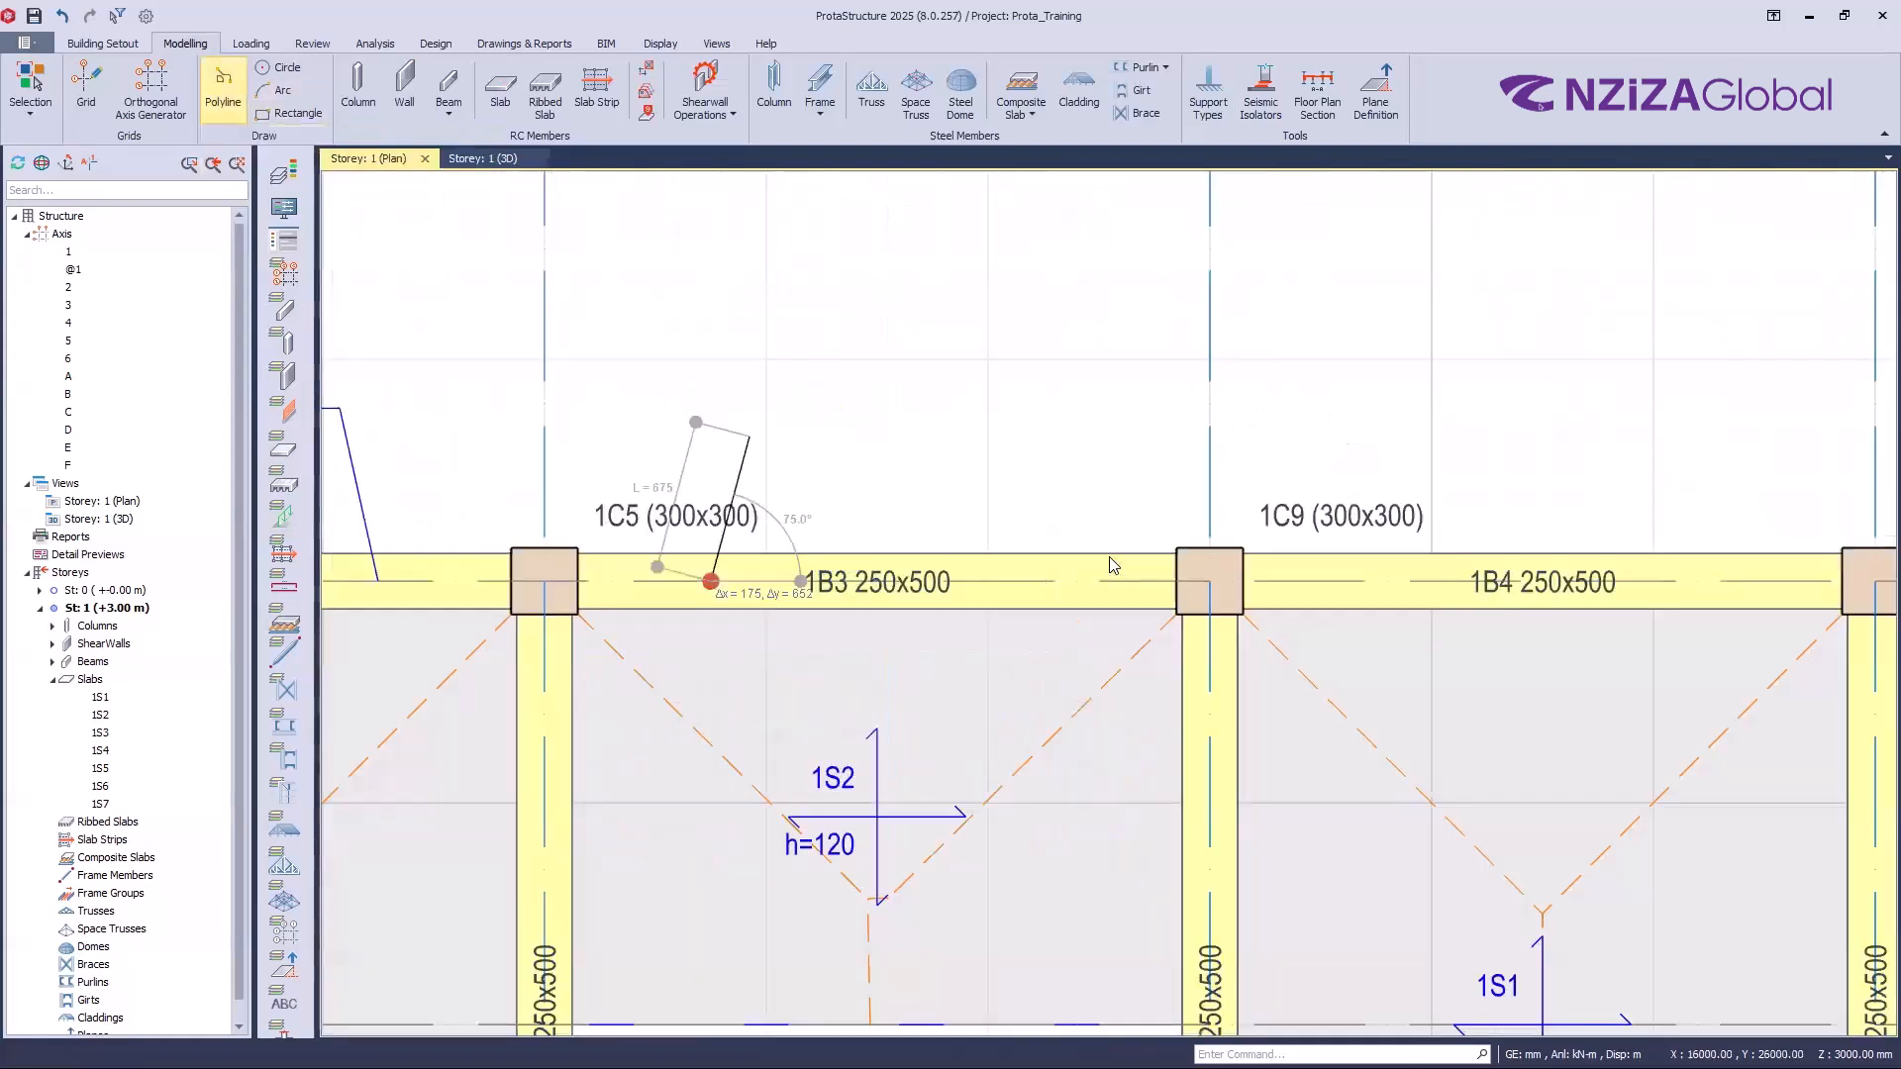
{"action": "left_click", "coordinate": [759, 411]}
{"action": "left_click", "coordinate": [1052, 411]}
{"action": "left_click", "coordinate": [1051, 581]}
{"action": "left_click", "coordinate": [712, 581]}
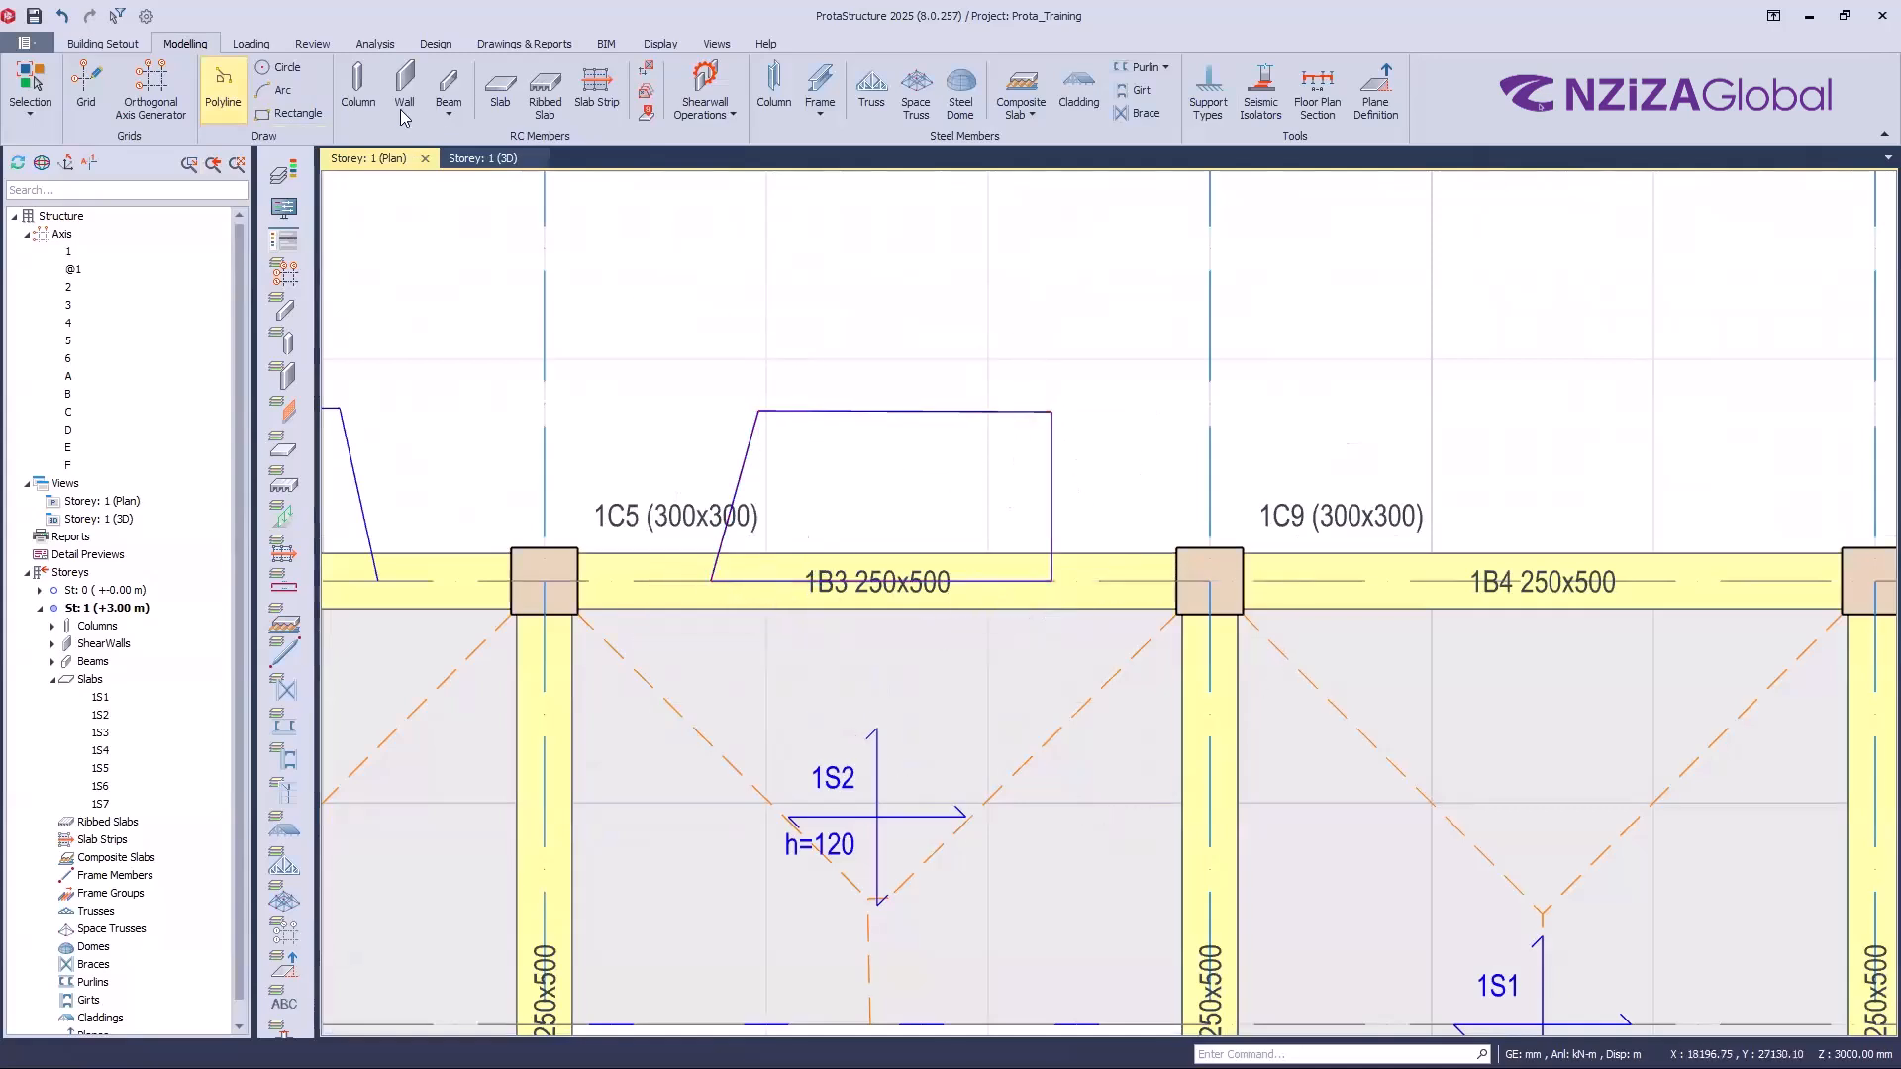
Step: Insert a 120 mm slab from the closed polyline outside beam 1B3 with Pick Closed Slab Edge and check it in 3D
{"action": "left_click", "coordinate": [500, 91]}
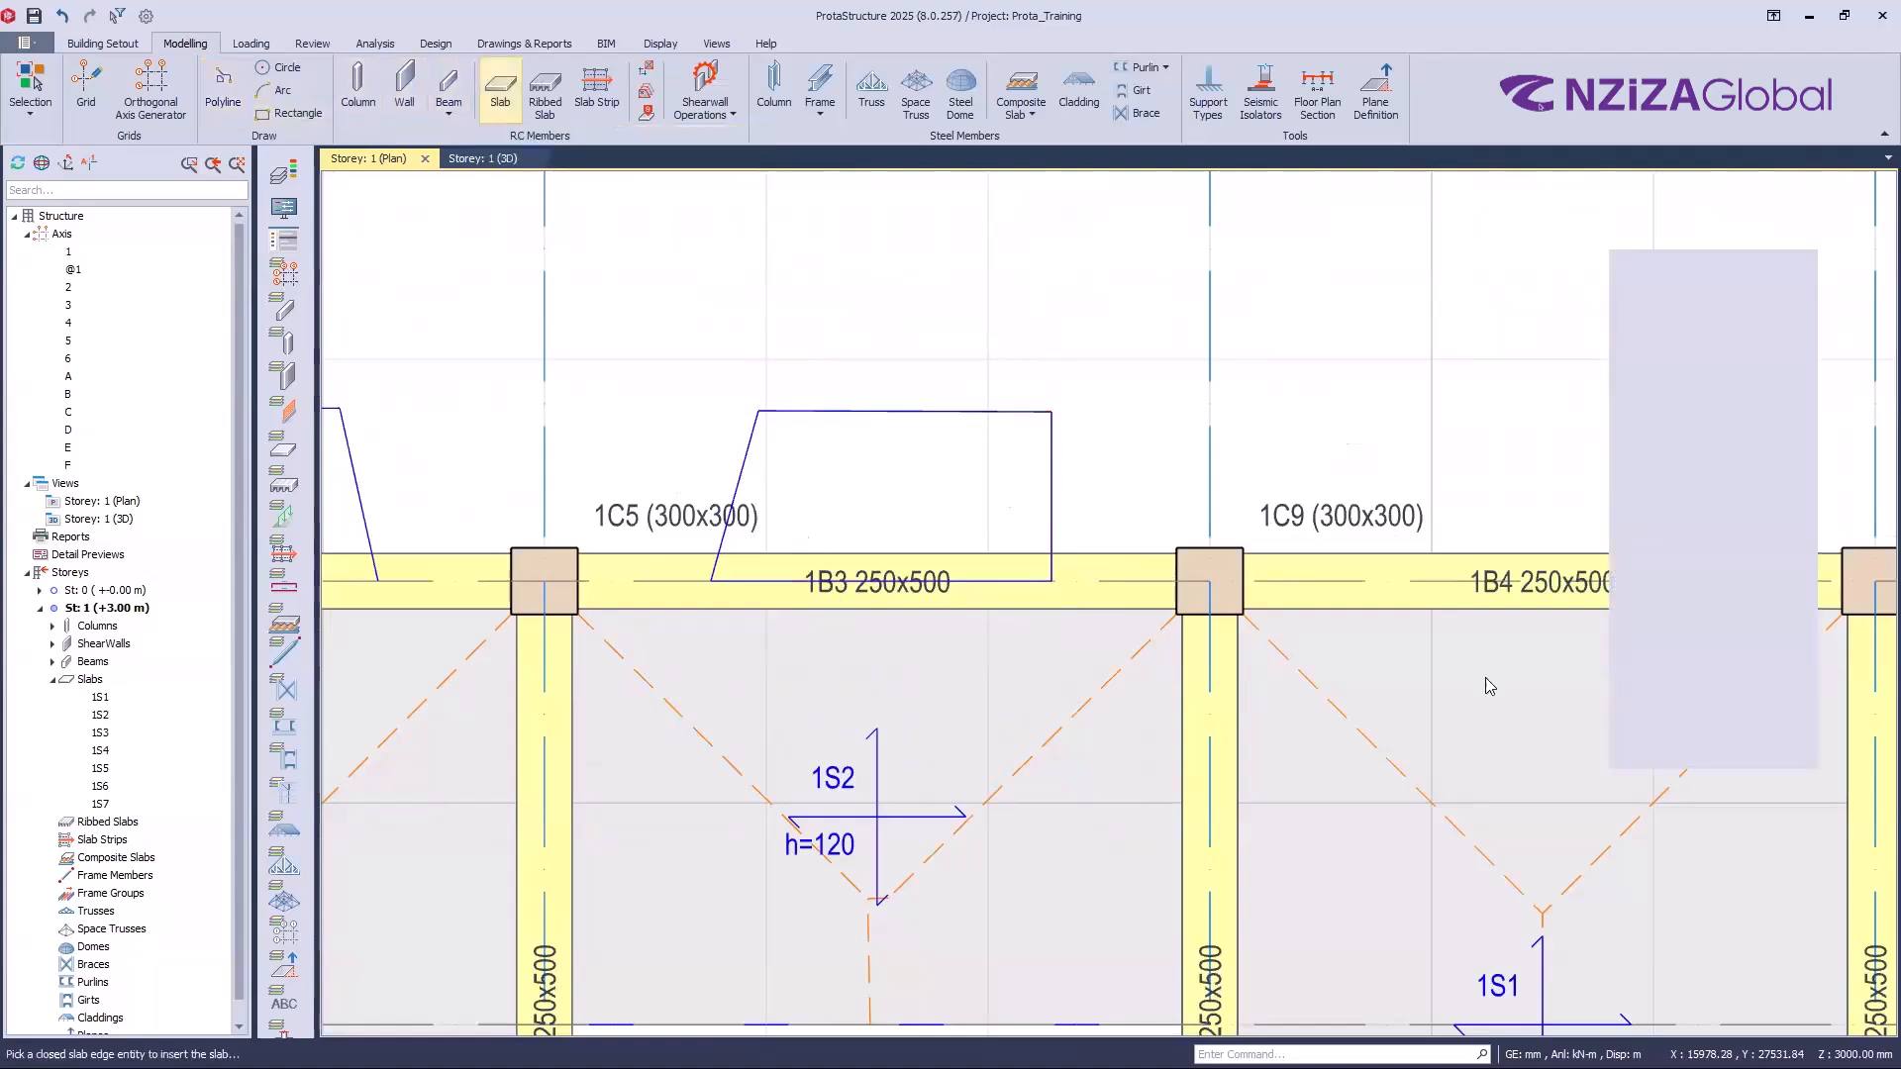
{"action": "left_click", "coordinate": [1052, 454]}
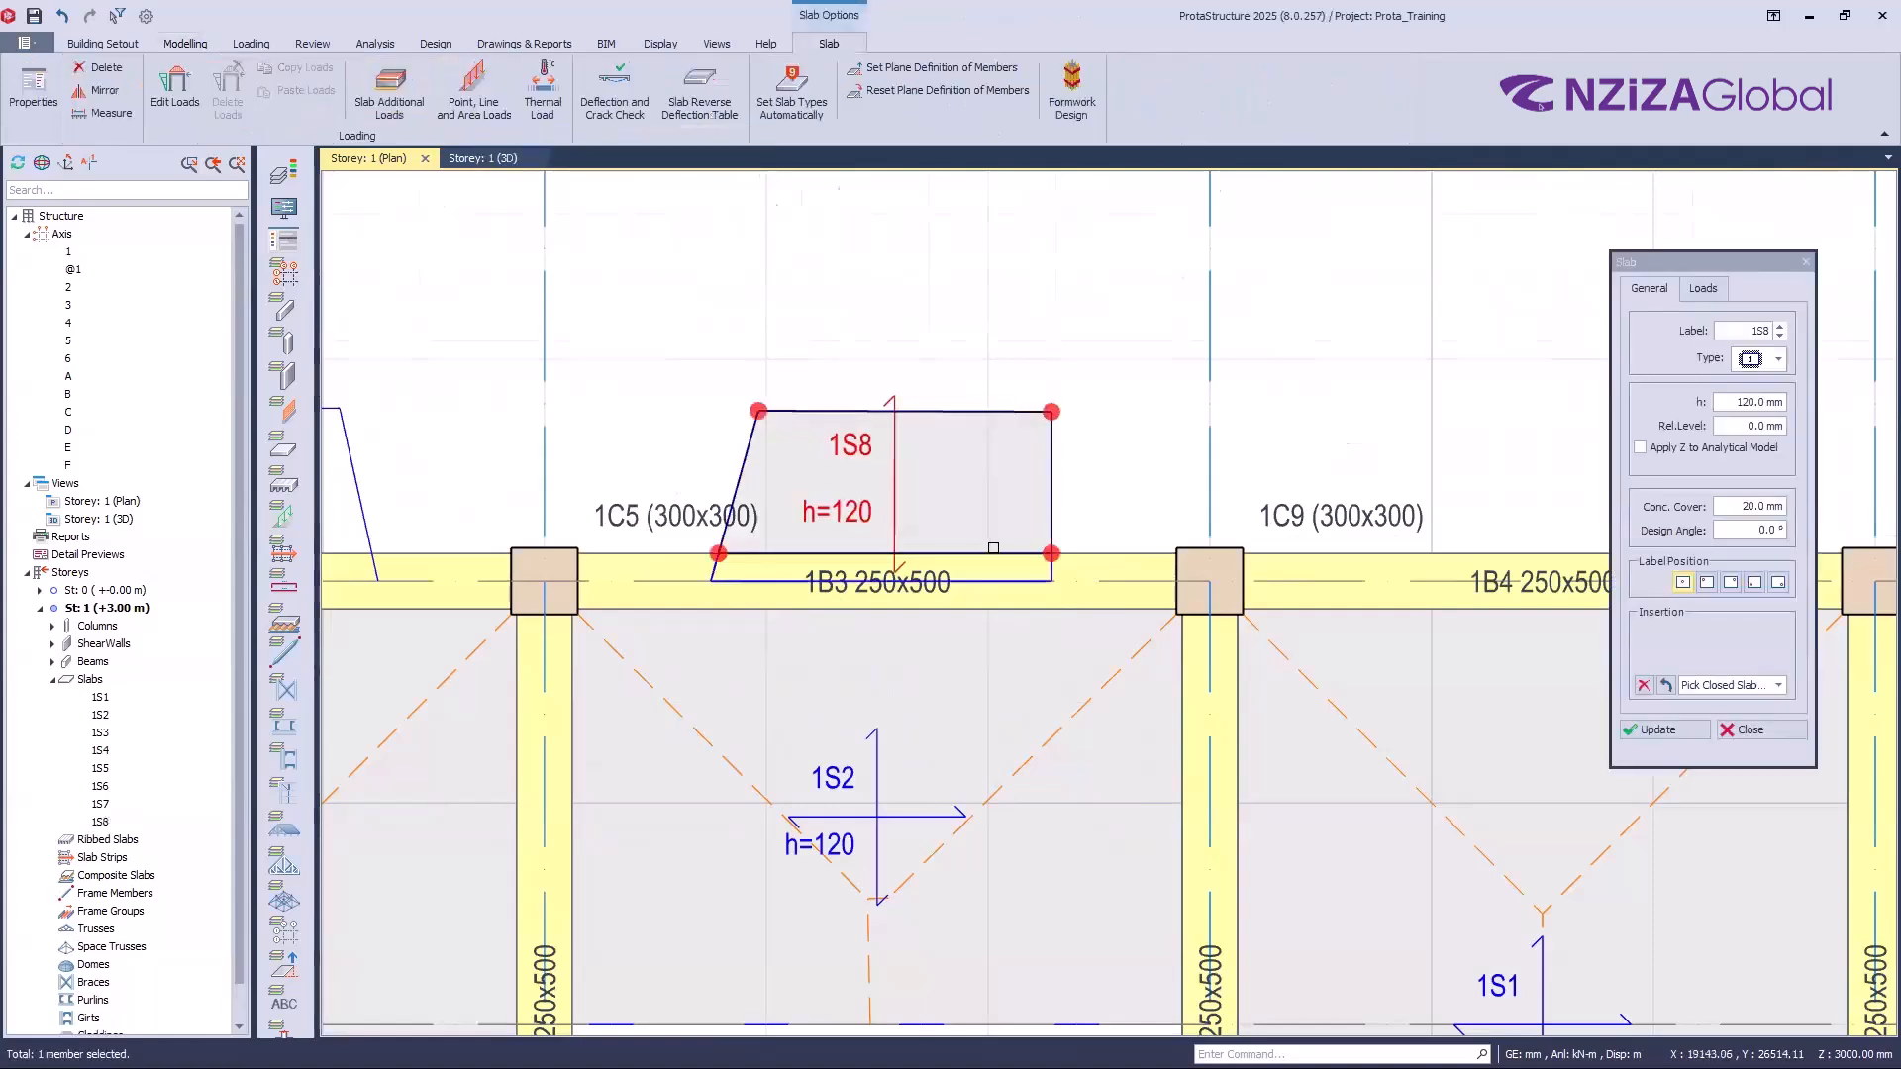
{"action": "scroll", "coordinate": [993, 547], "scroll_direction": "down", "scroll_amount": 3}
{"action": "scroll", "coordinate": [1096, 554], "scroll_direction": "up", "scroll_amount": 4}
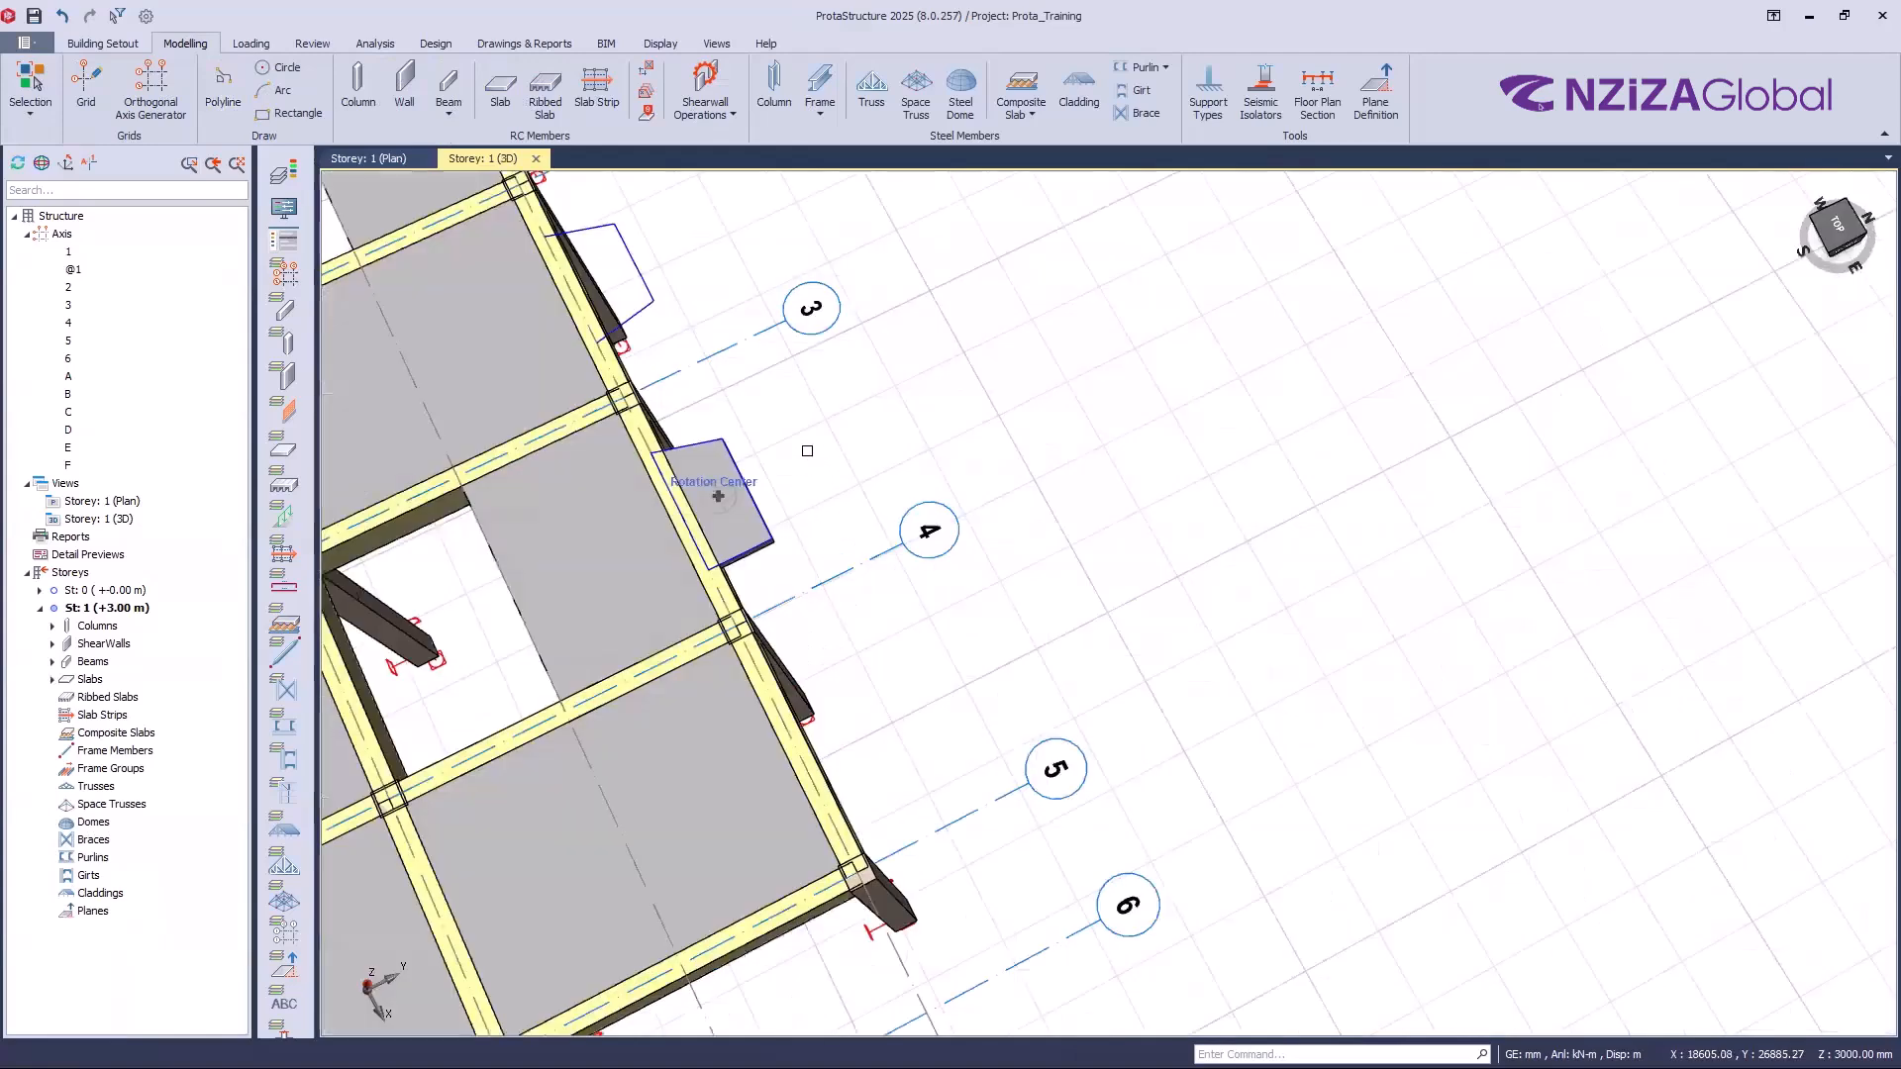
{"action": "scroll", "coordinate": [822, 427], "scroll_direction": "down", "scroll_amount": 1}
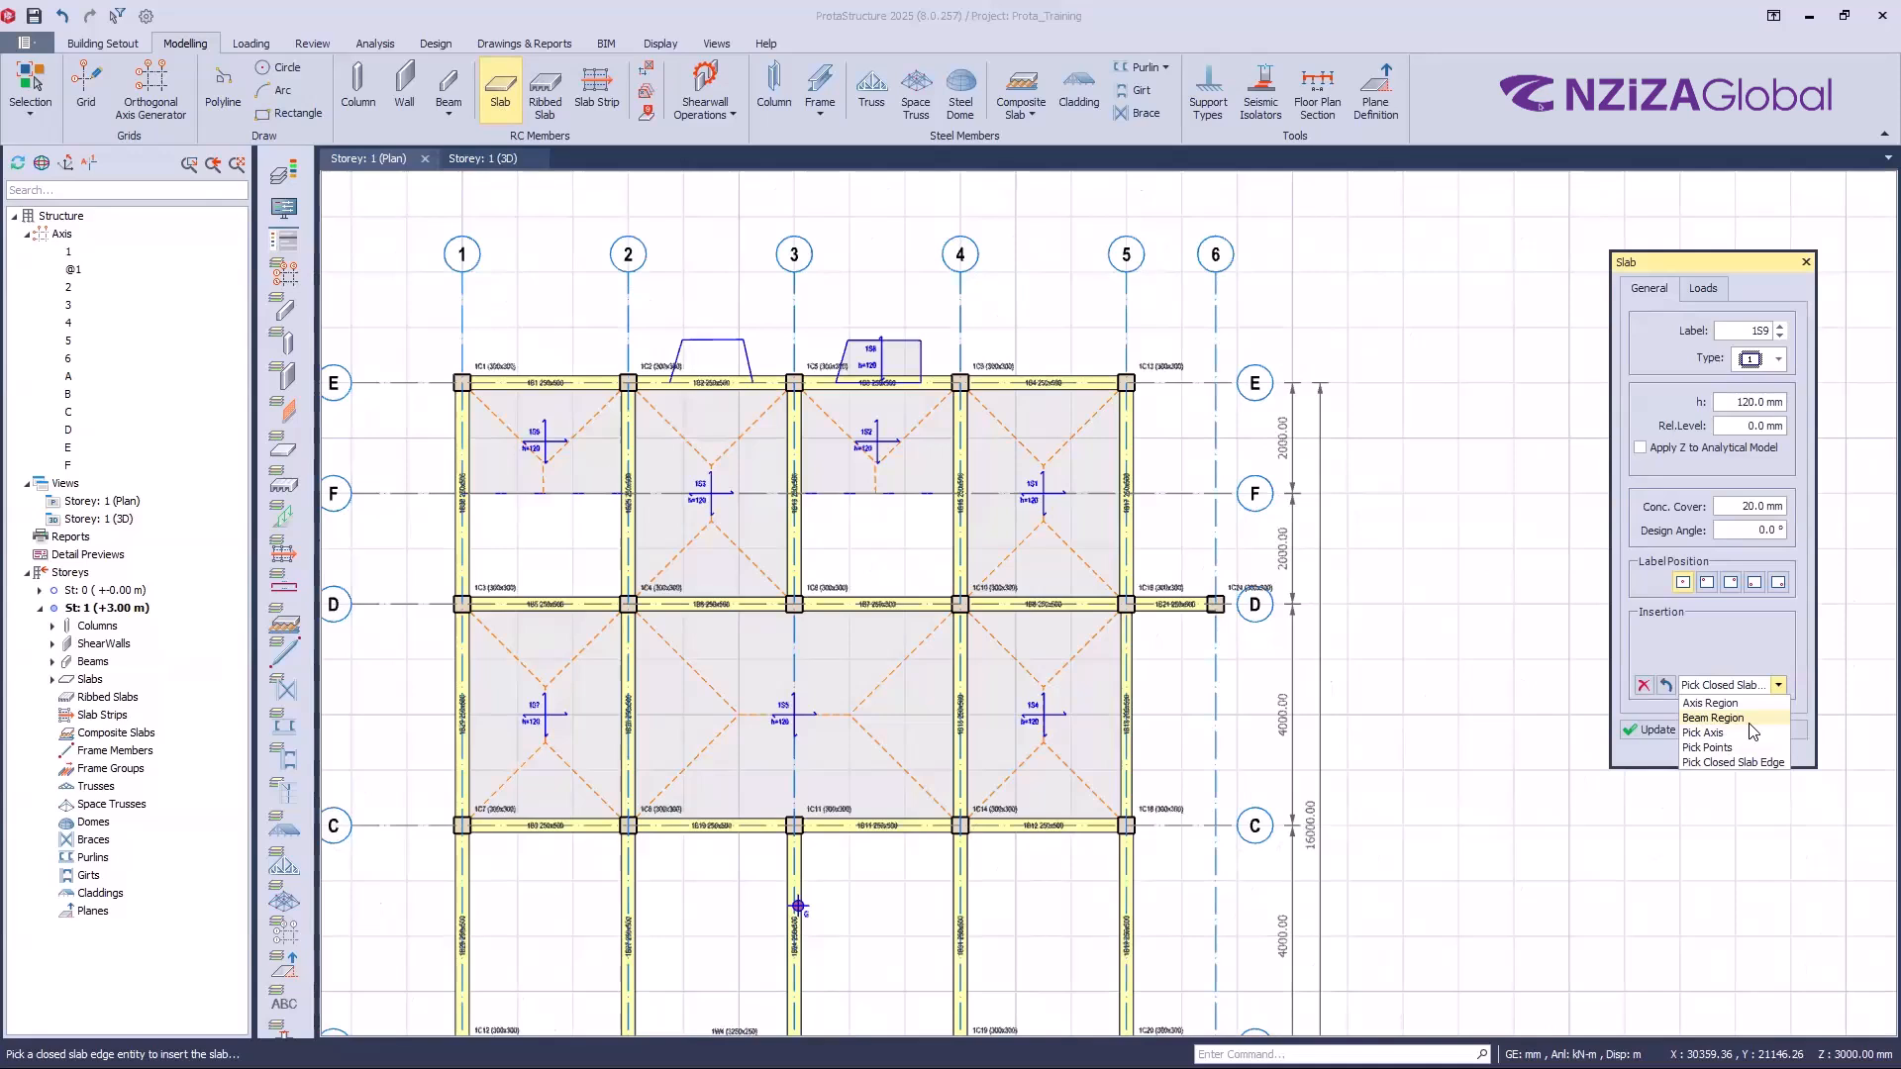
Step: Review the slab insertion methods and the general and load settings, and close the slab settings without inserting anything
{"action": "key", "text": "Up"}
{"action": "key", "text": "Escape"}
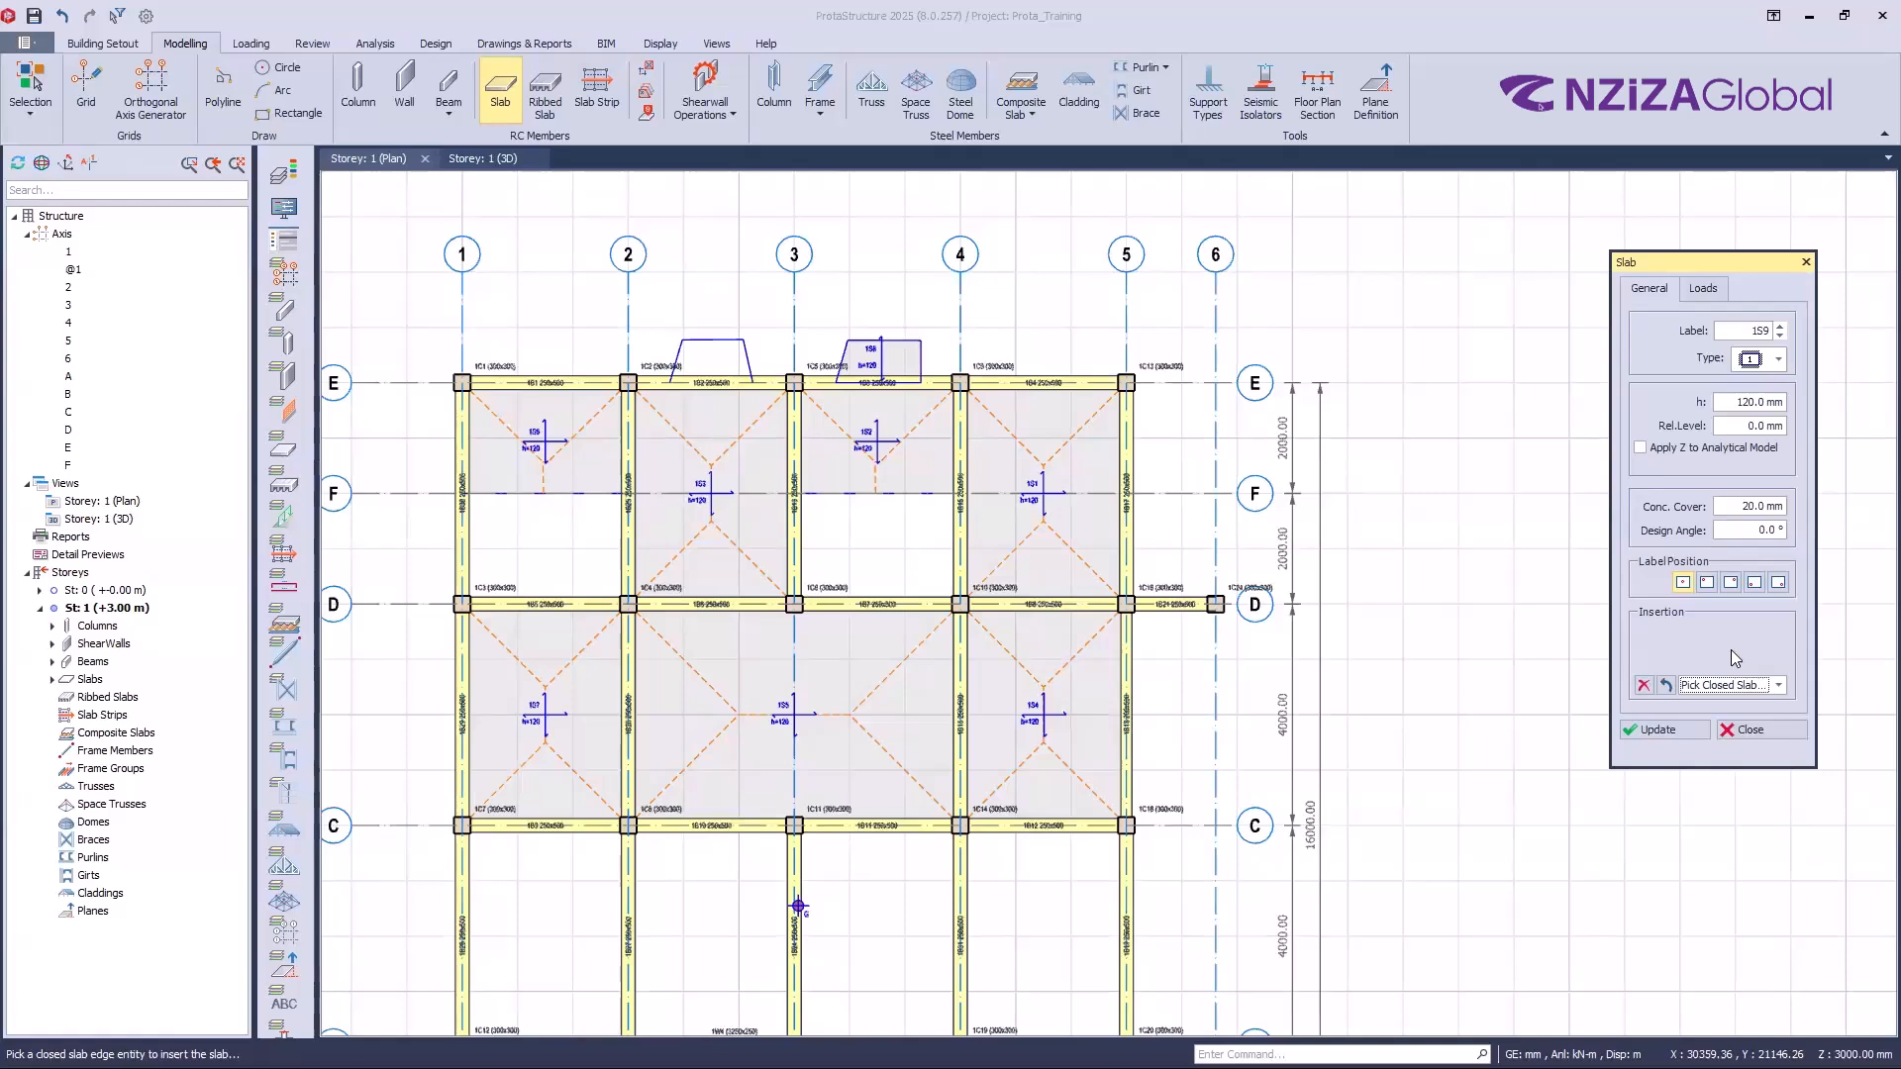
{"action": "key", "text": "ctrl"}
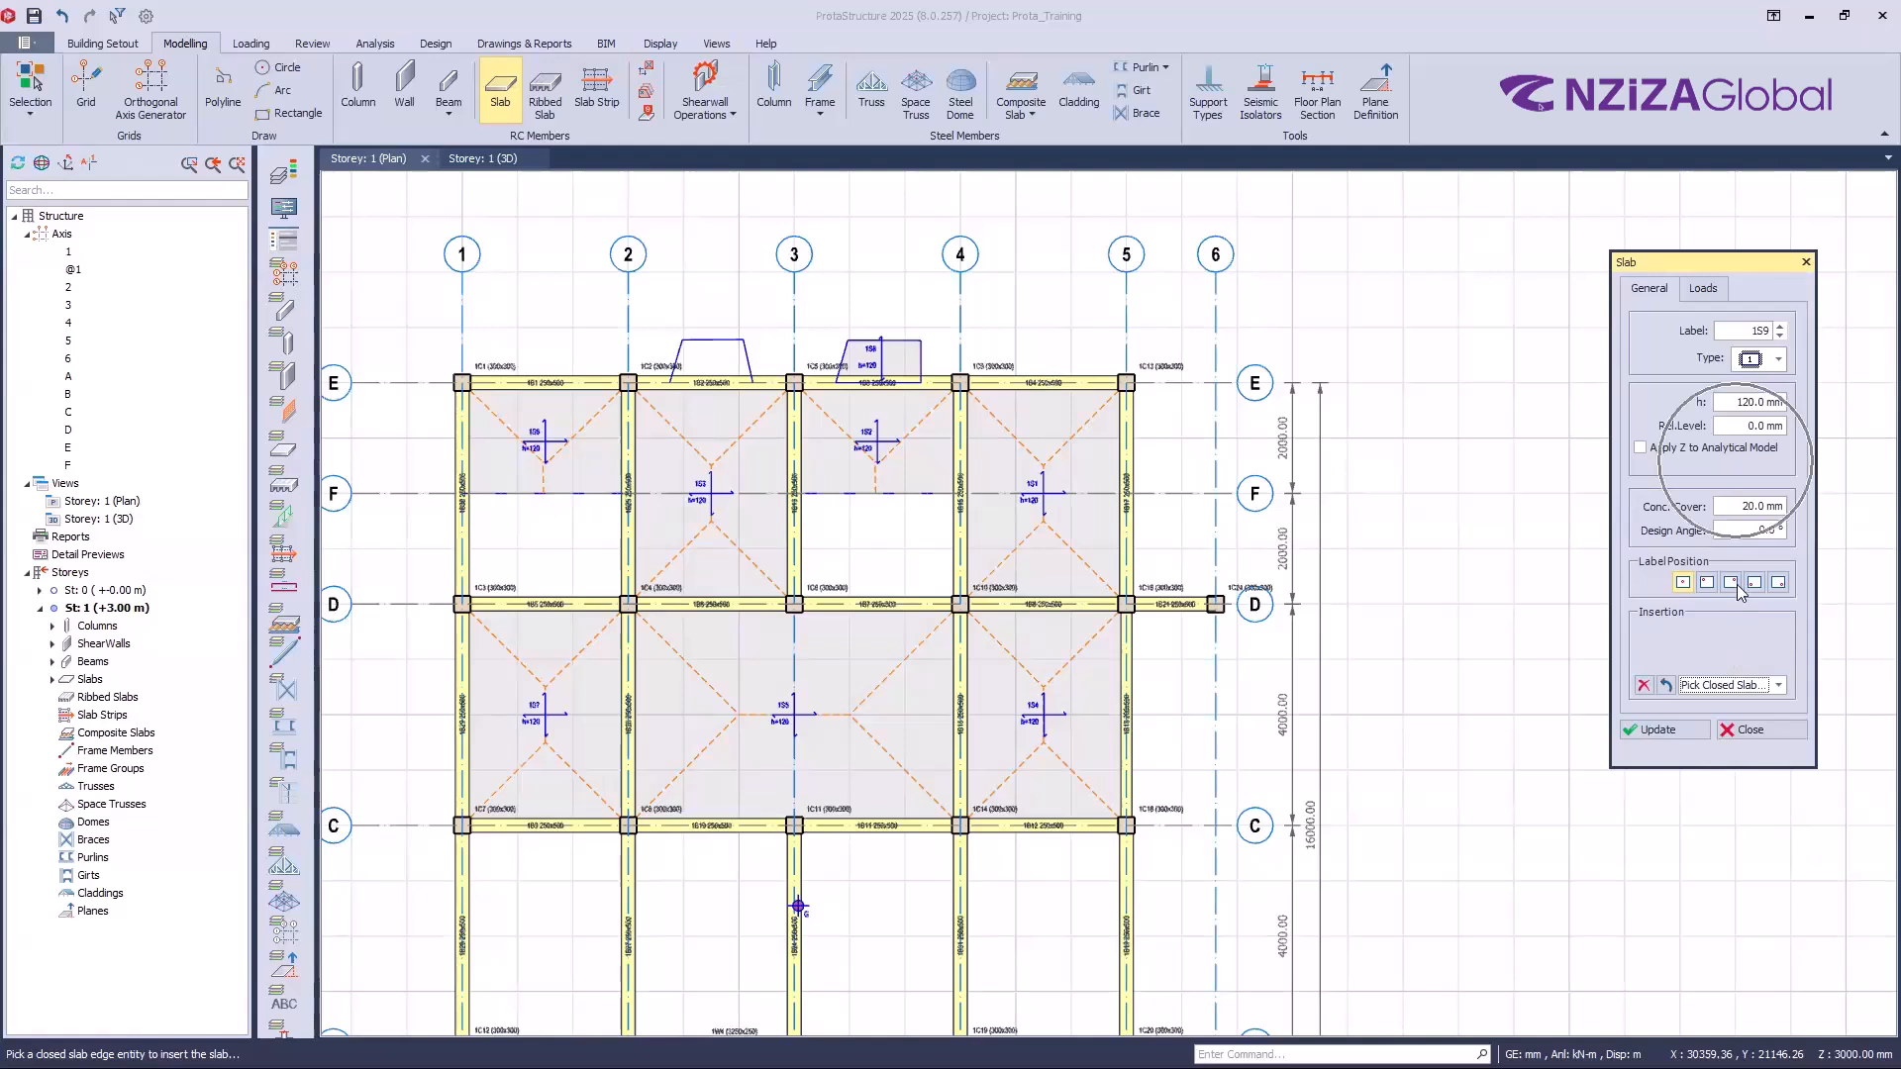
{"action": "key", "text": "ctrl"}
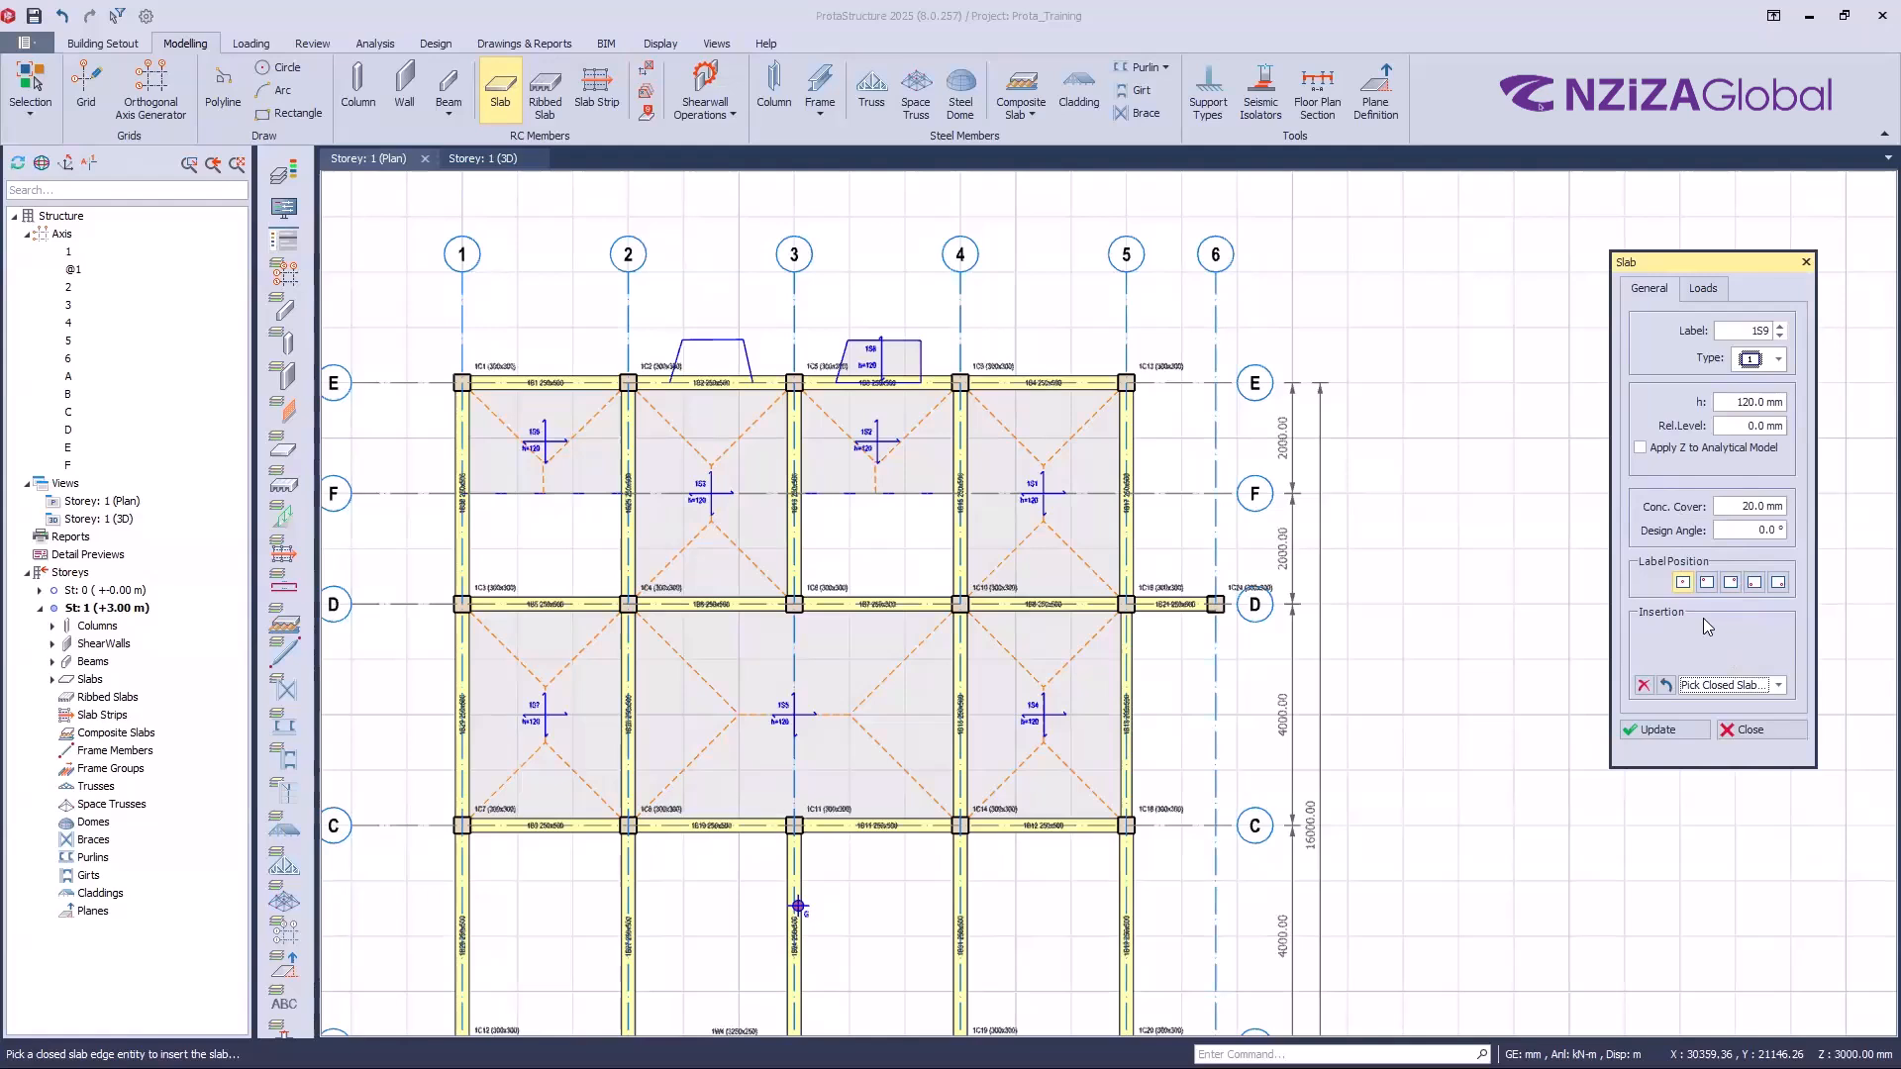
{"action": "left_click_drag", "start_coordinate": [1693, 293], "coordinate": [1638, 295]}
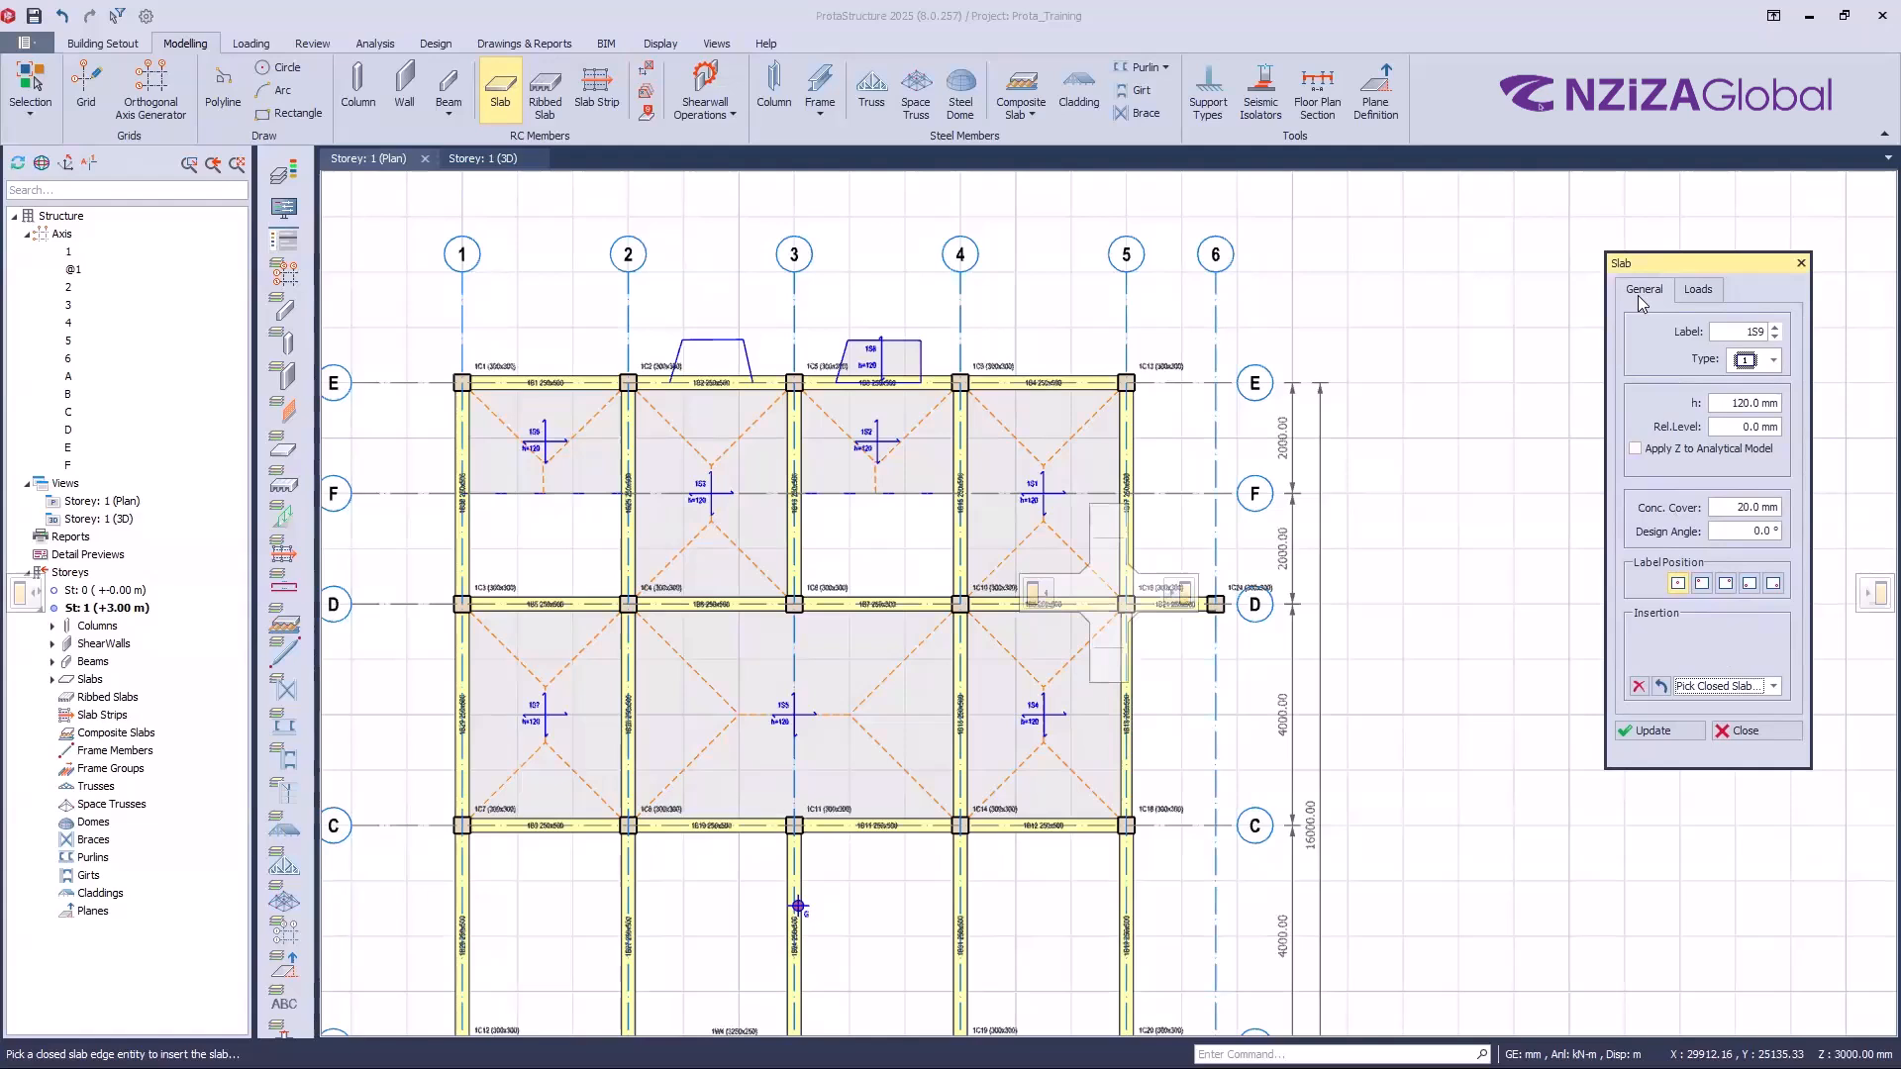
{"action": "left_click_drag", "start_coordinate": [1638, 295], "coordinate": [1627, 299]}
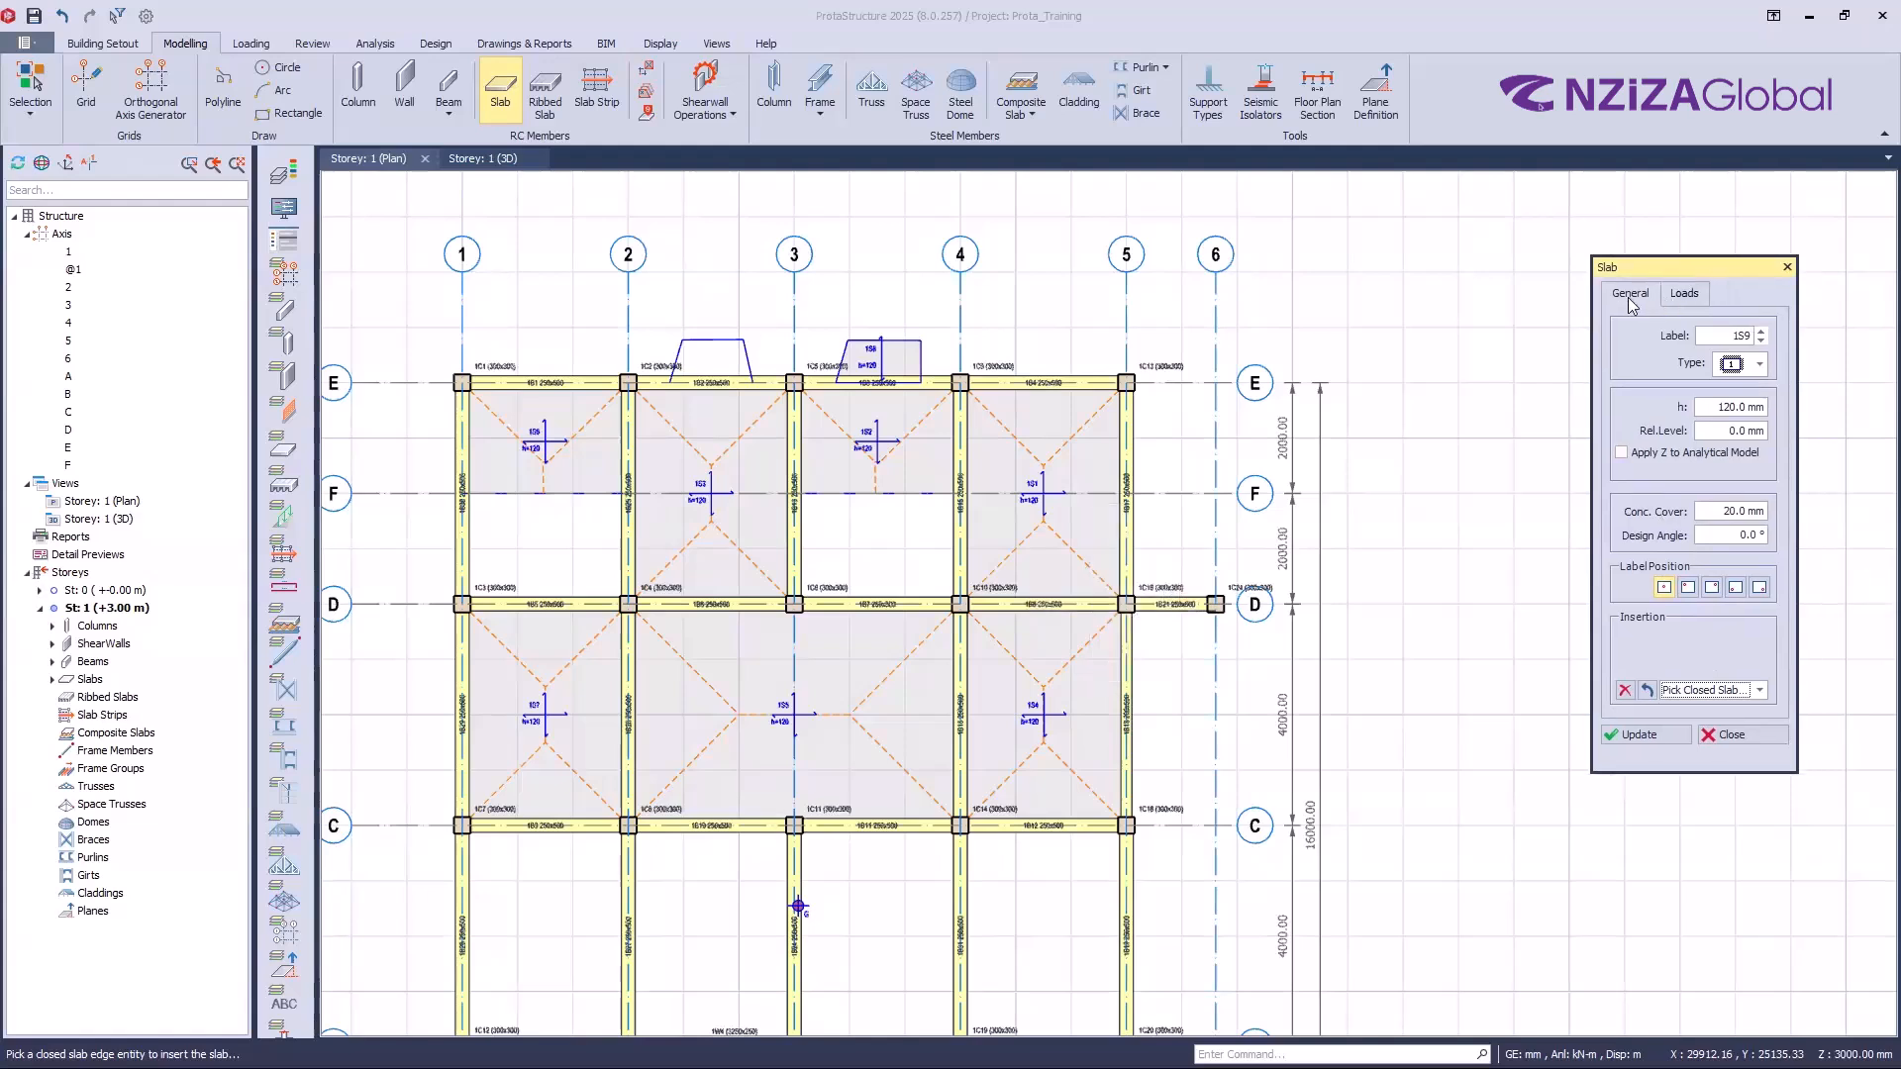
{"action": "left_click", "coordinate": [1683, 295]}
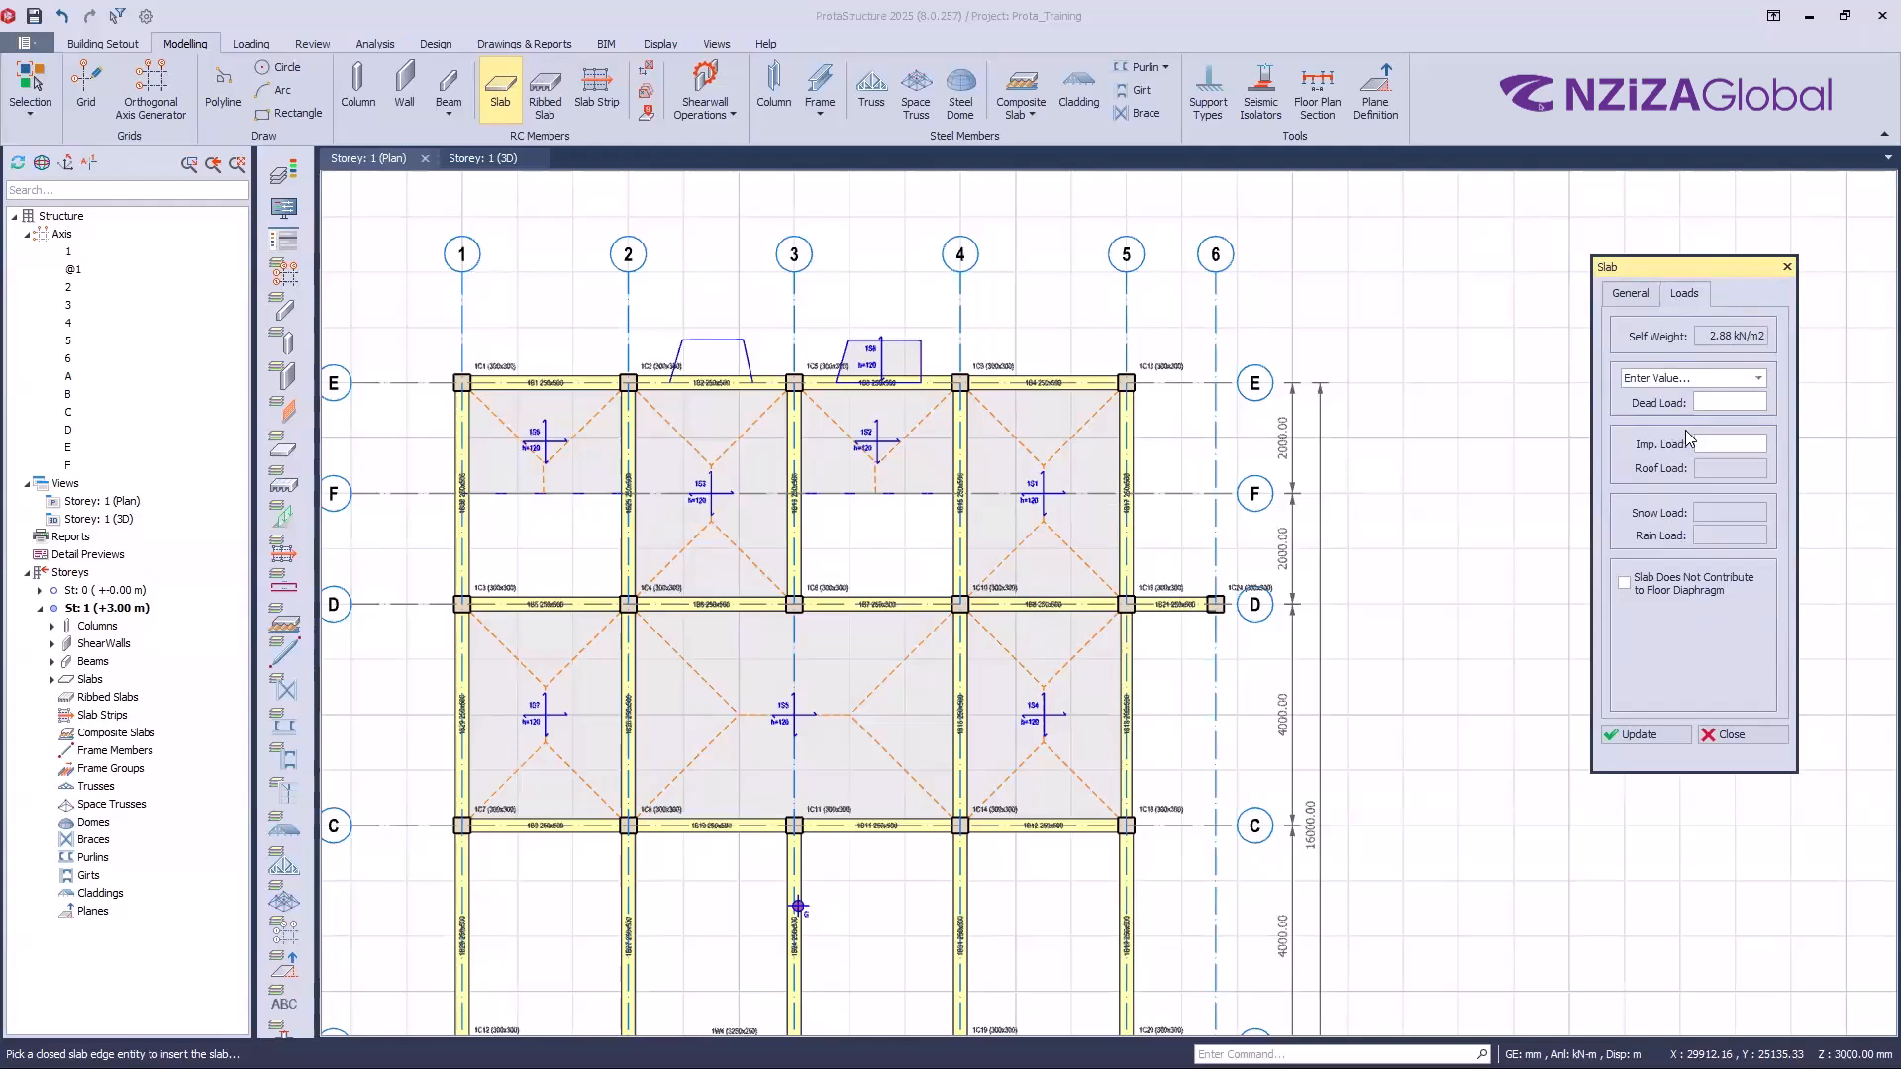
{"action": "left_click", "coordinate": [1730, 439]}
{"action": "left_click", "coordinate": [1632, 295]}
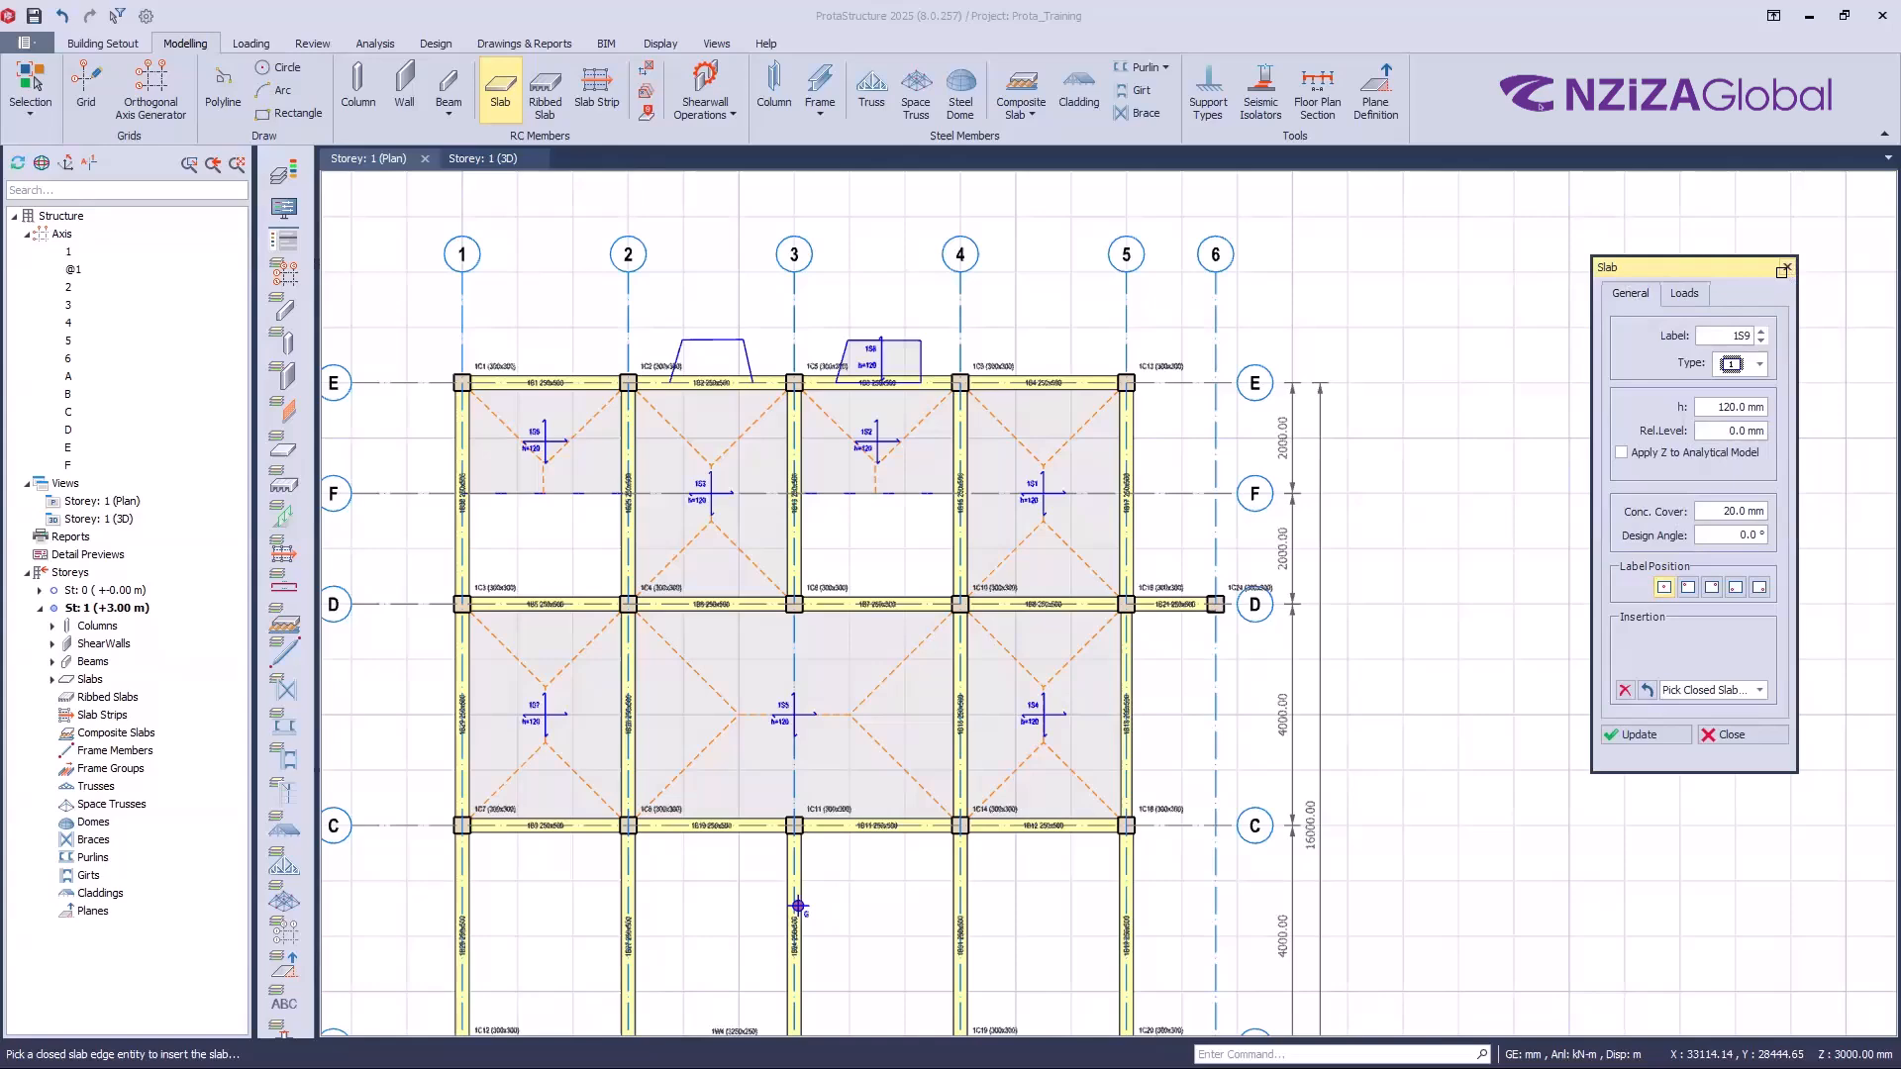
{"action": "left_click", "coordinate": [1783, 270]}
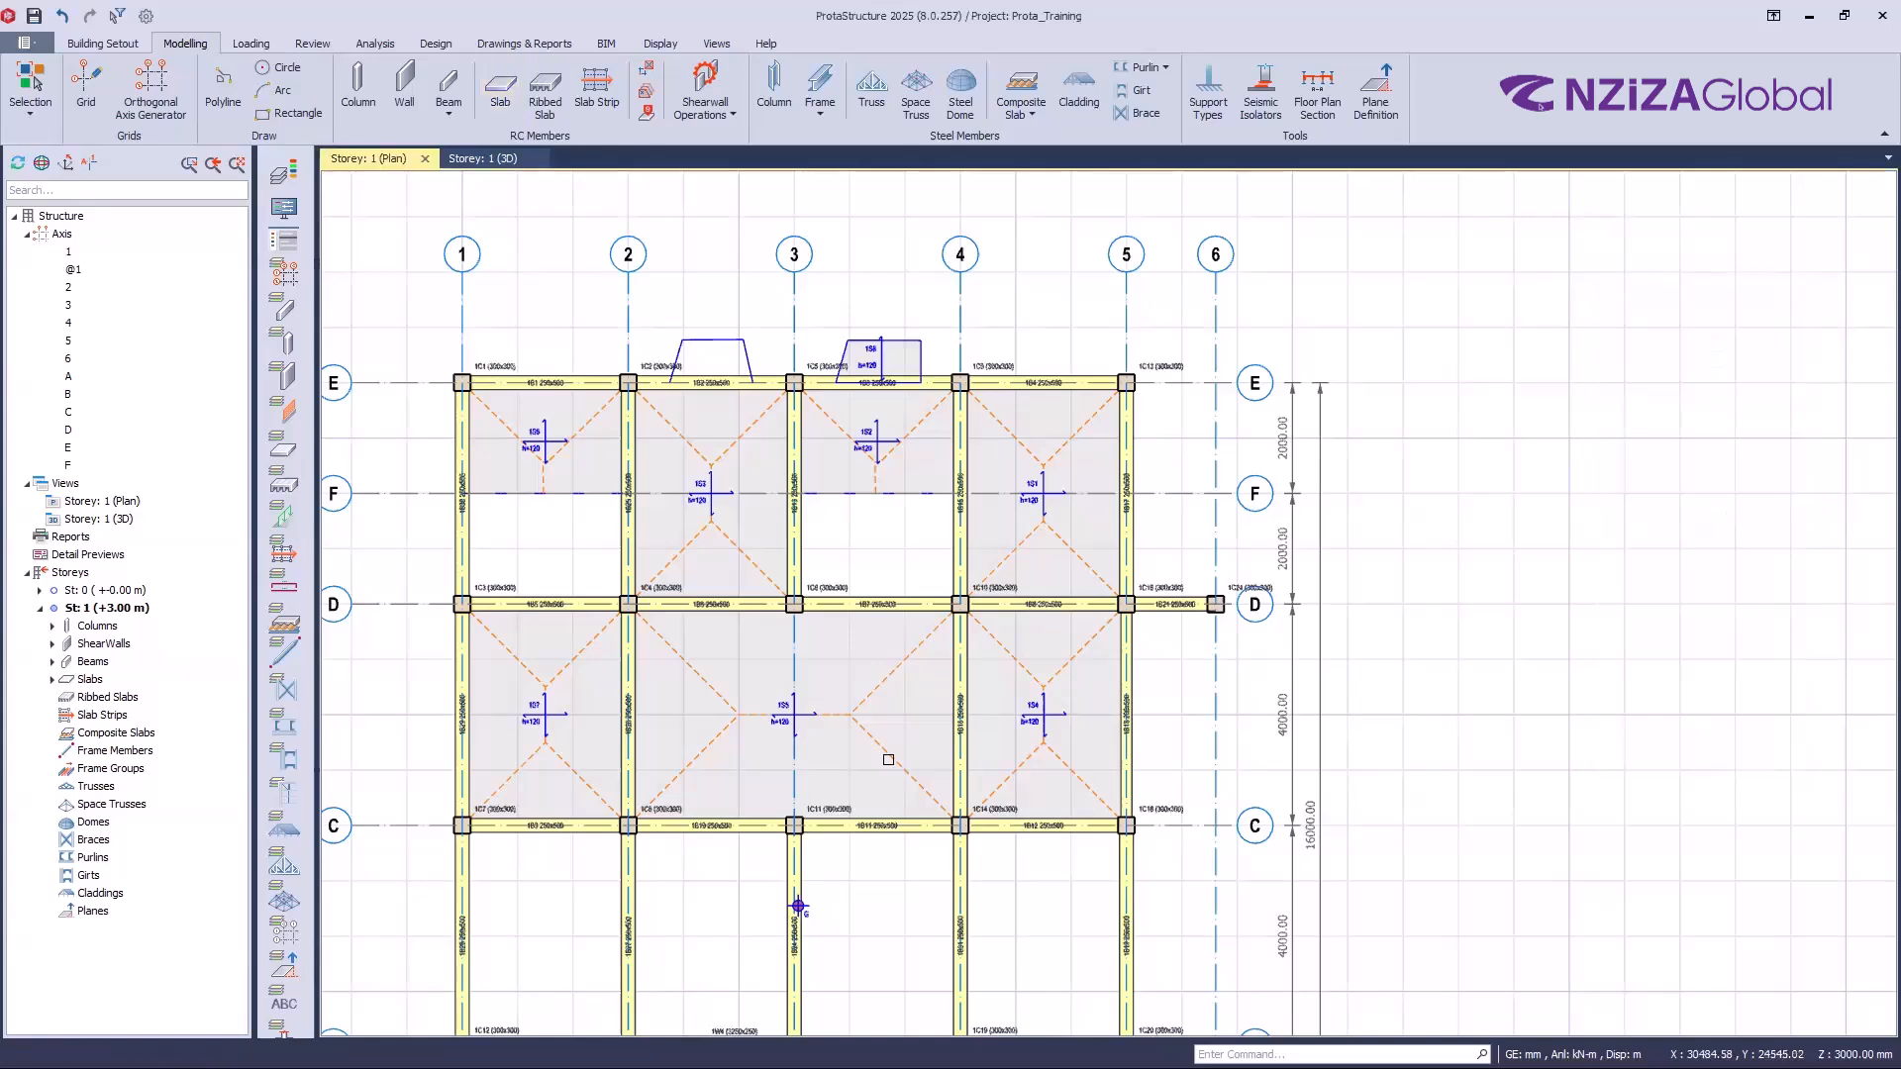
Step: Examine the Storey 1 slab layout in plan and 3D, and read the details of slab 1S4
{"action": "scroll", "coordinate": [888, 760], "scroll_direction": "down", "scroll_amount": 2}
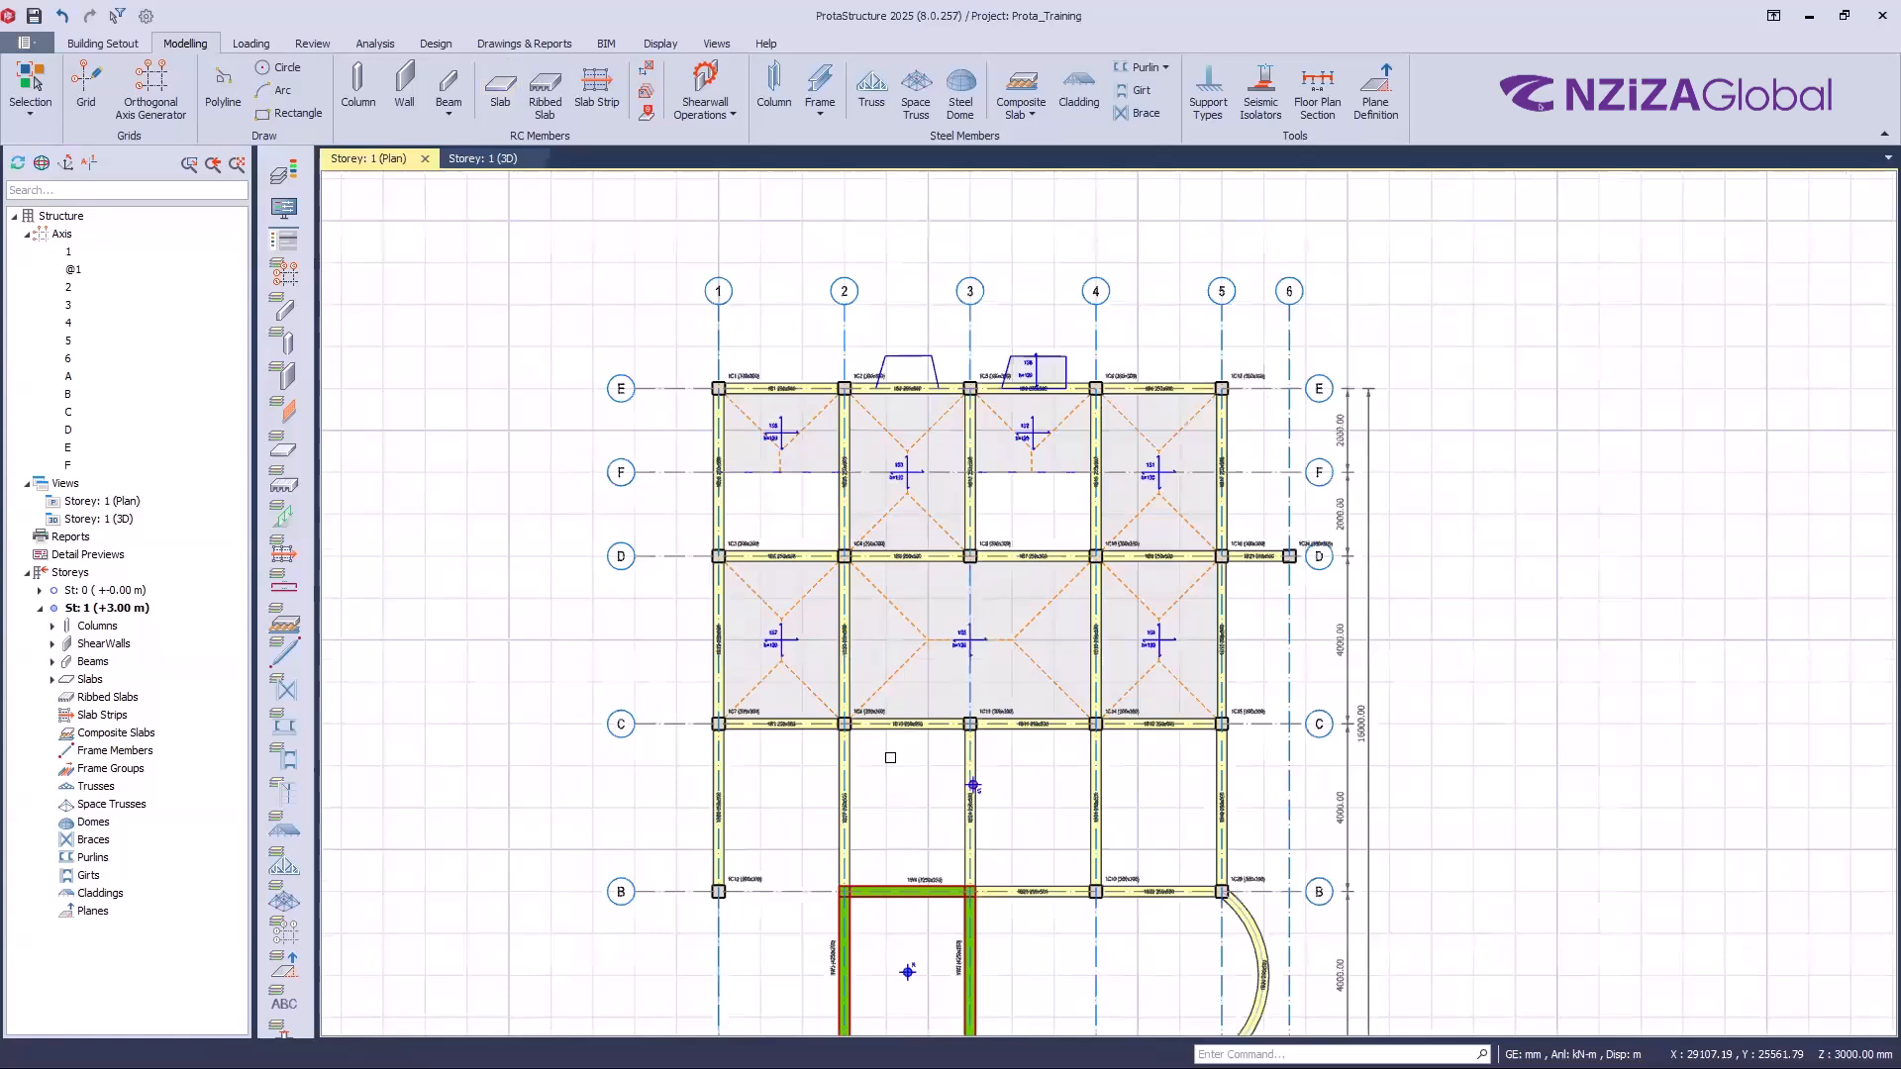
{"action": "scroll", "coordinate": [892, 760], "scroll_direction": "up", "scroll_amount": 1}
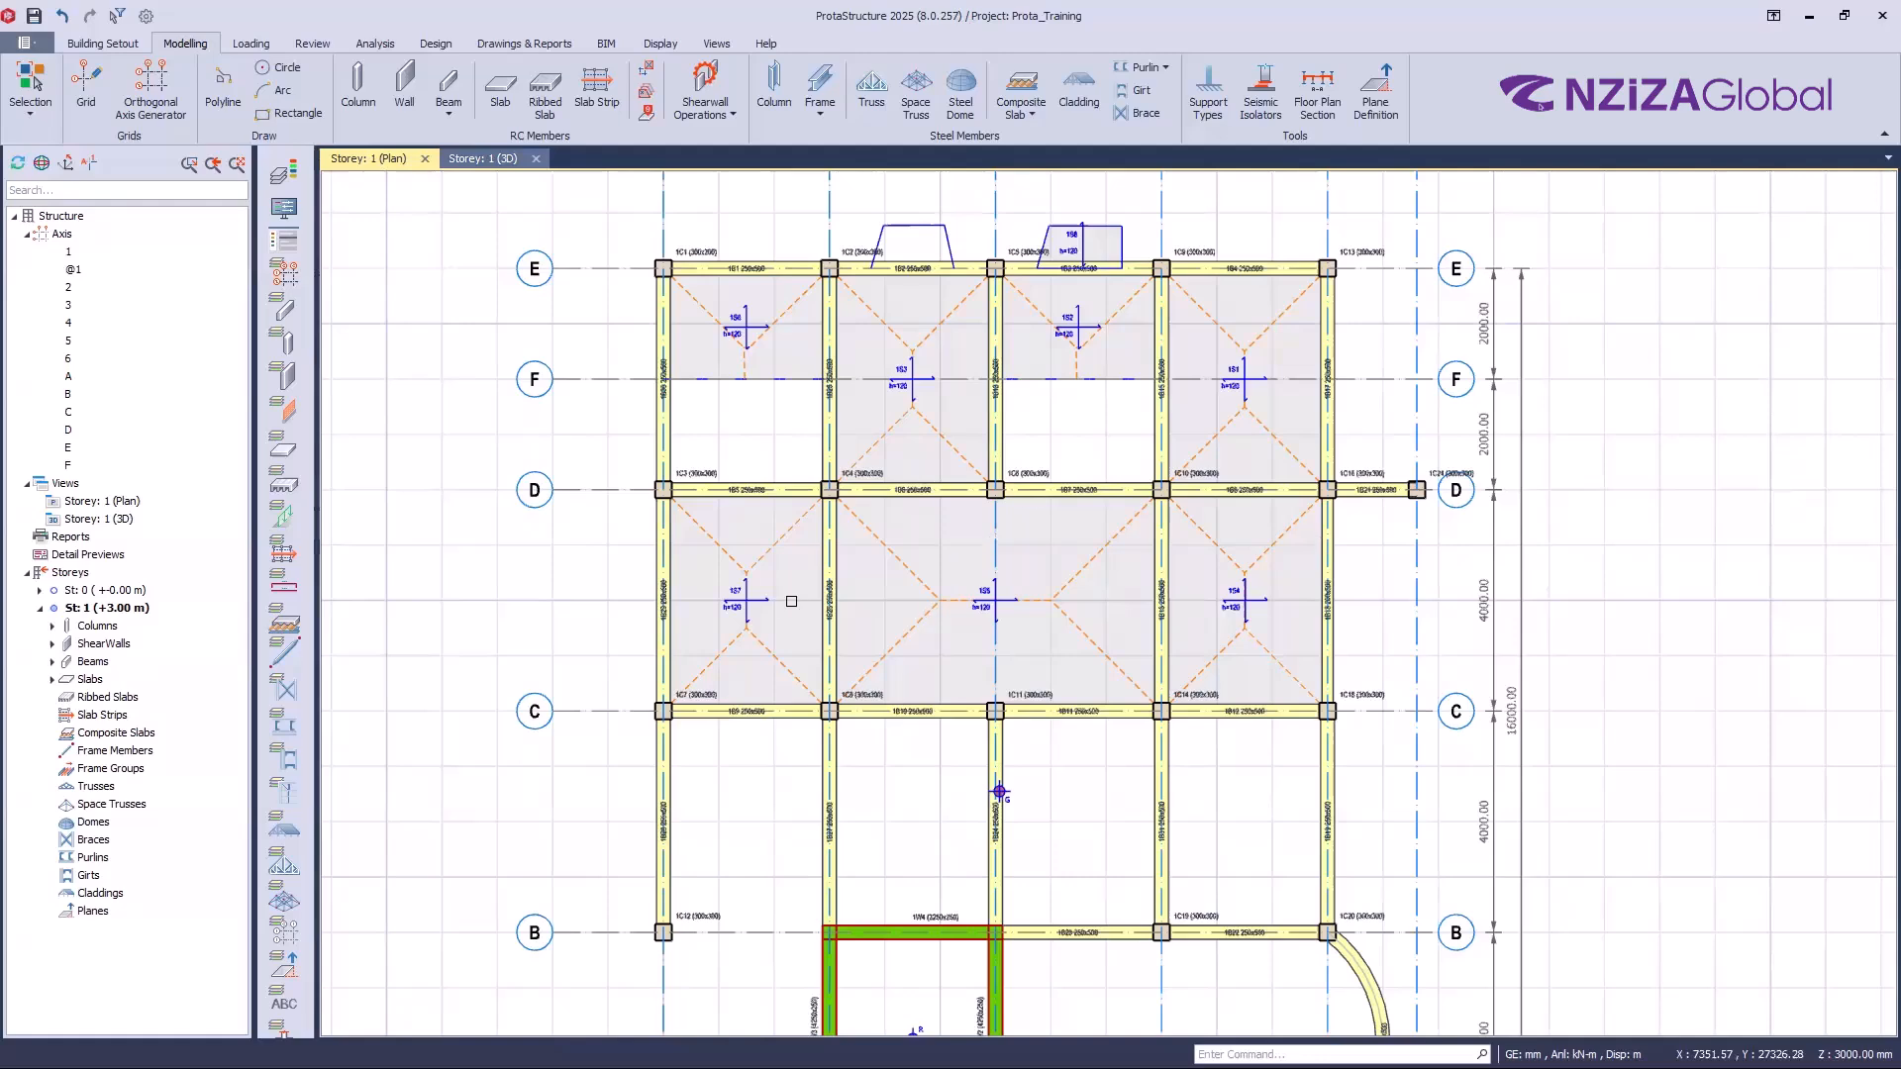
{"action": "key", "text": "ctrl+Tab"}
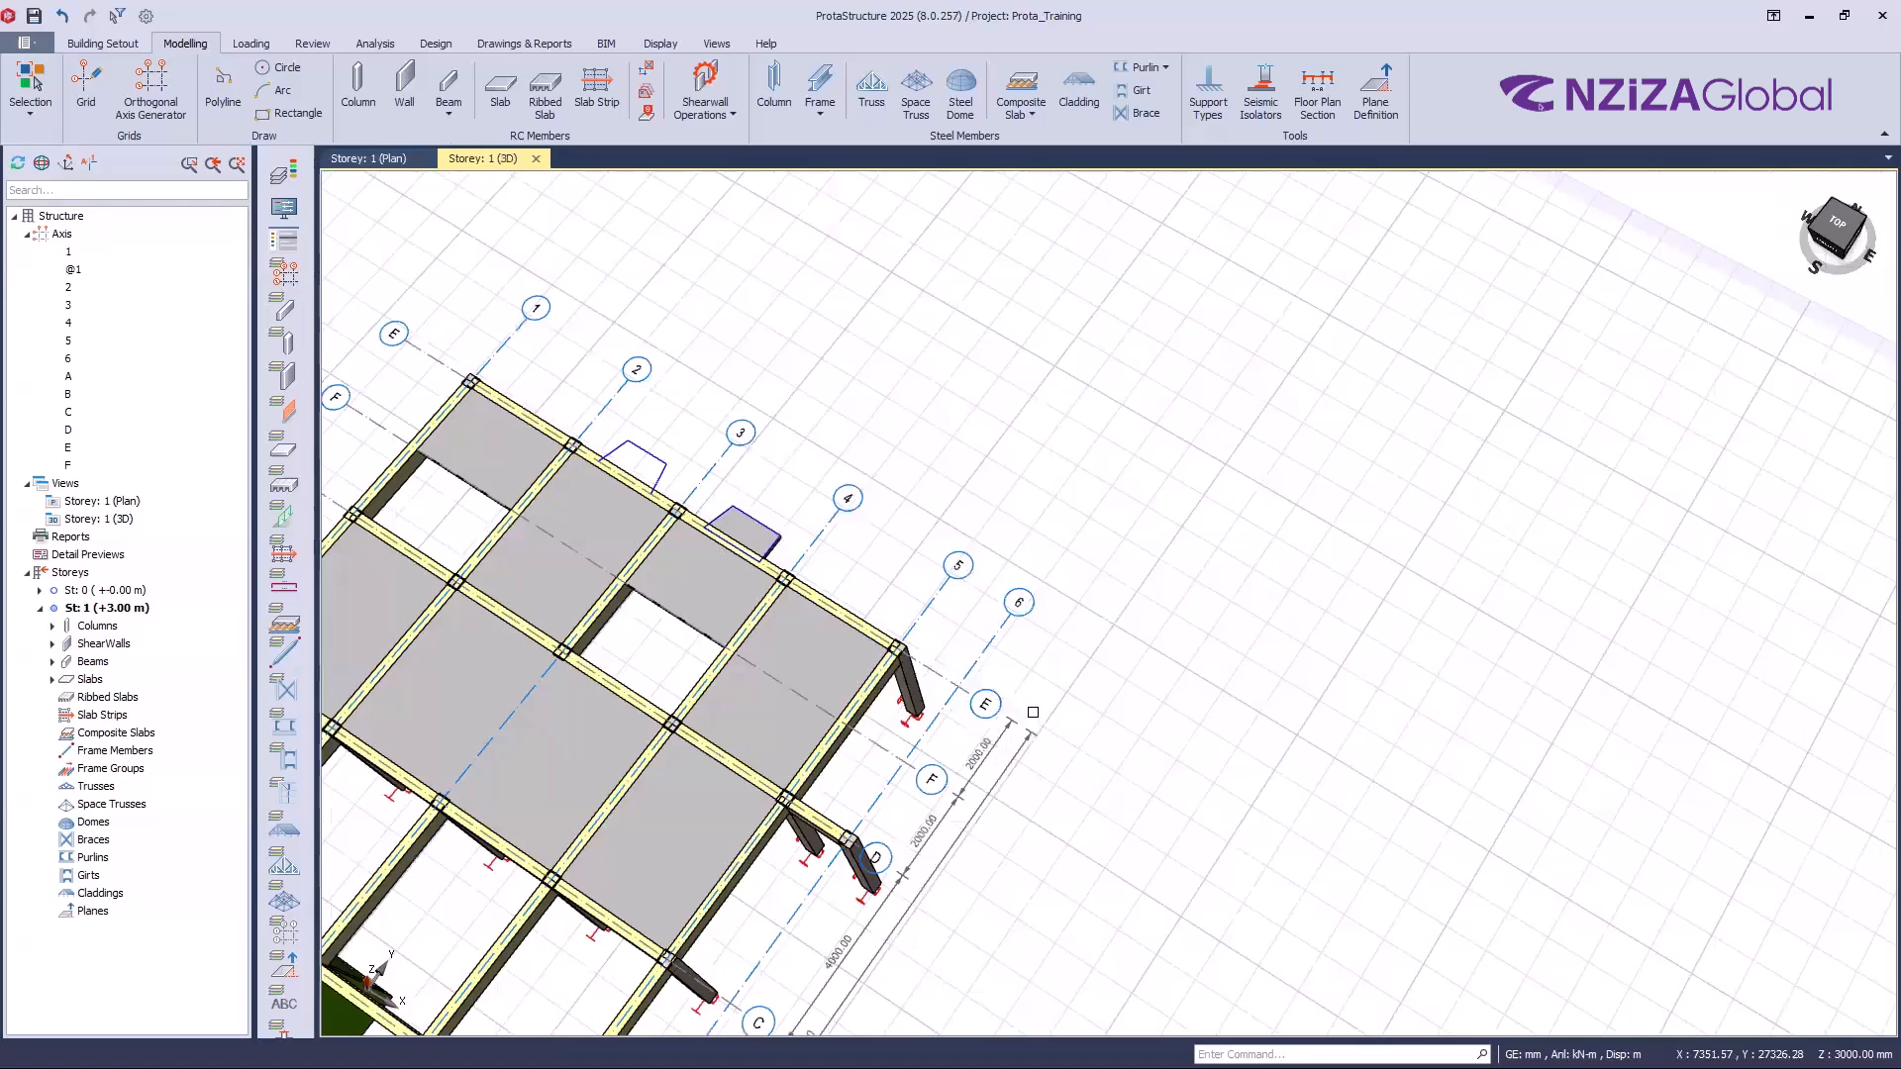
{"action": "key", "text": "ctrl+Tab"}
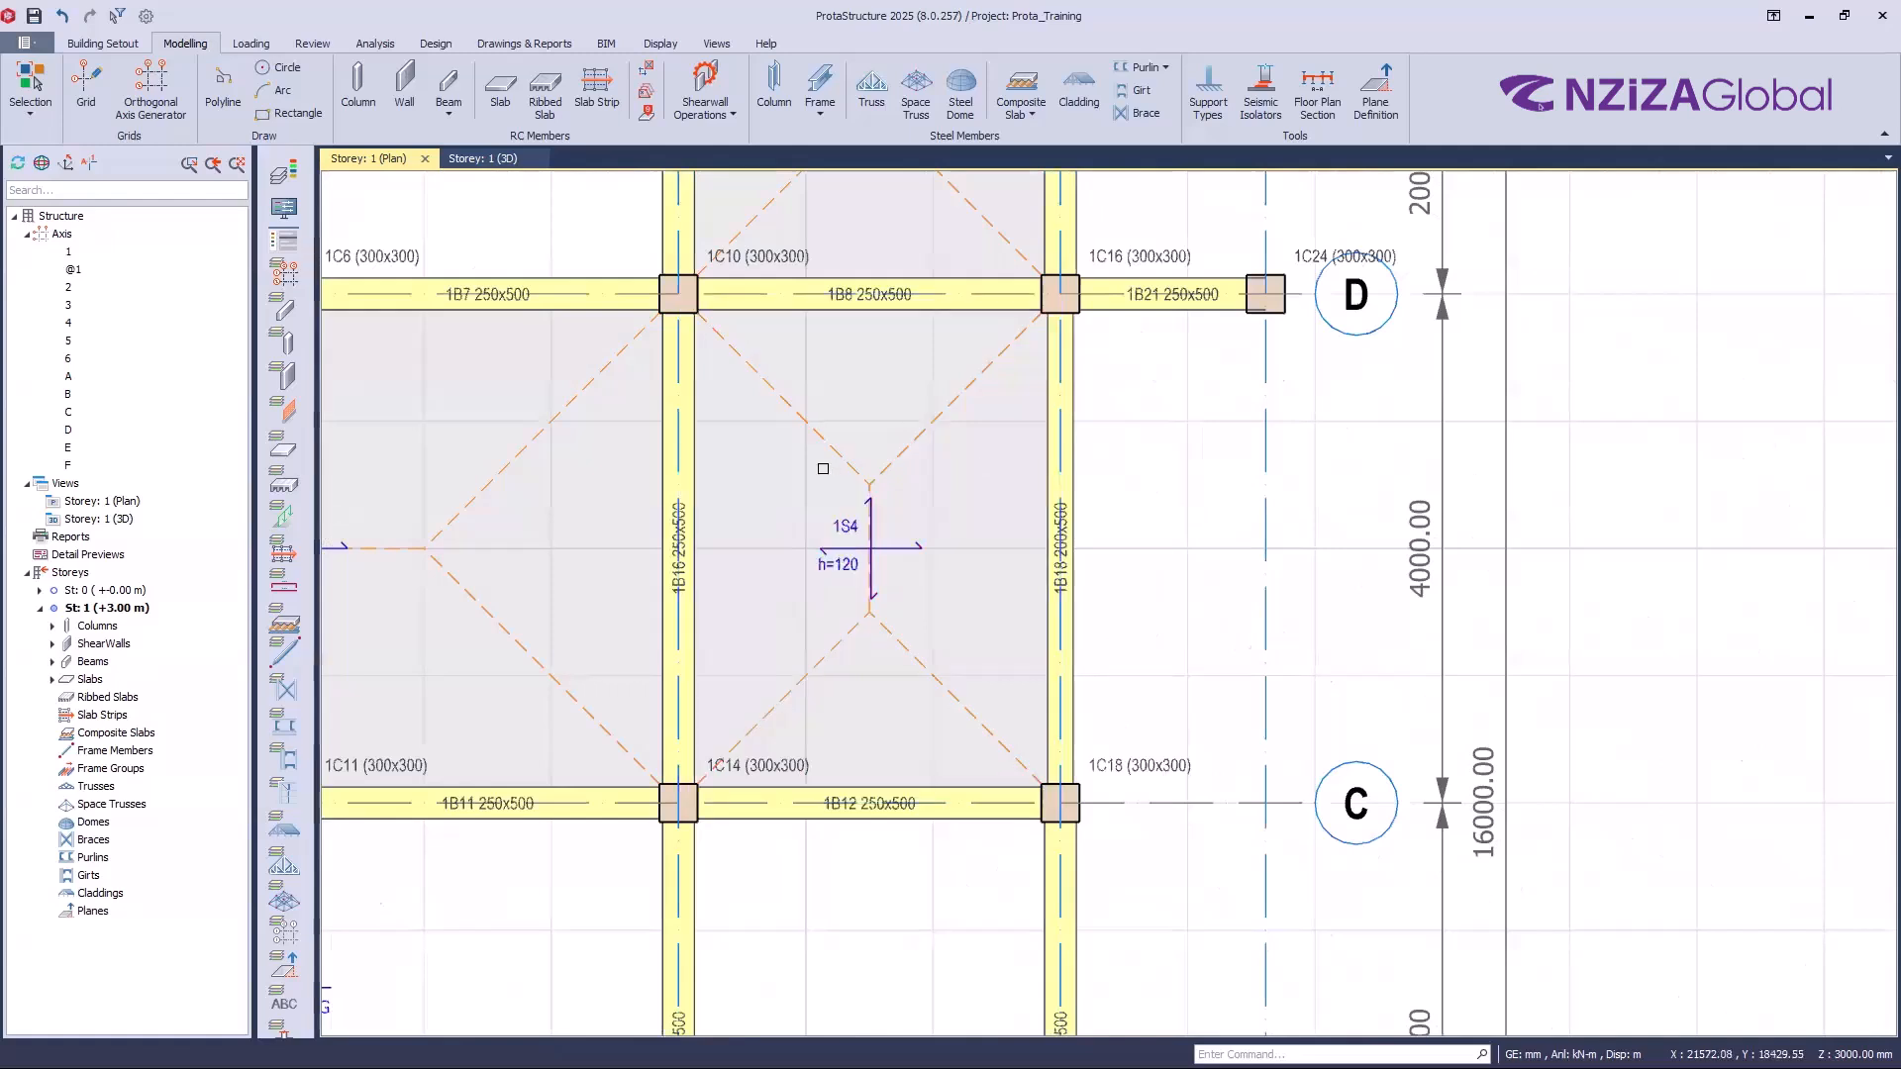
{"action": "mouse_move", "coordinate": [963, 512]}
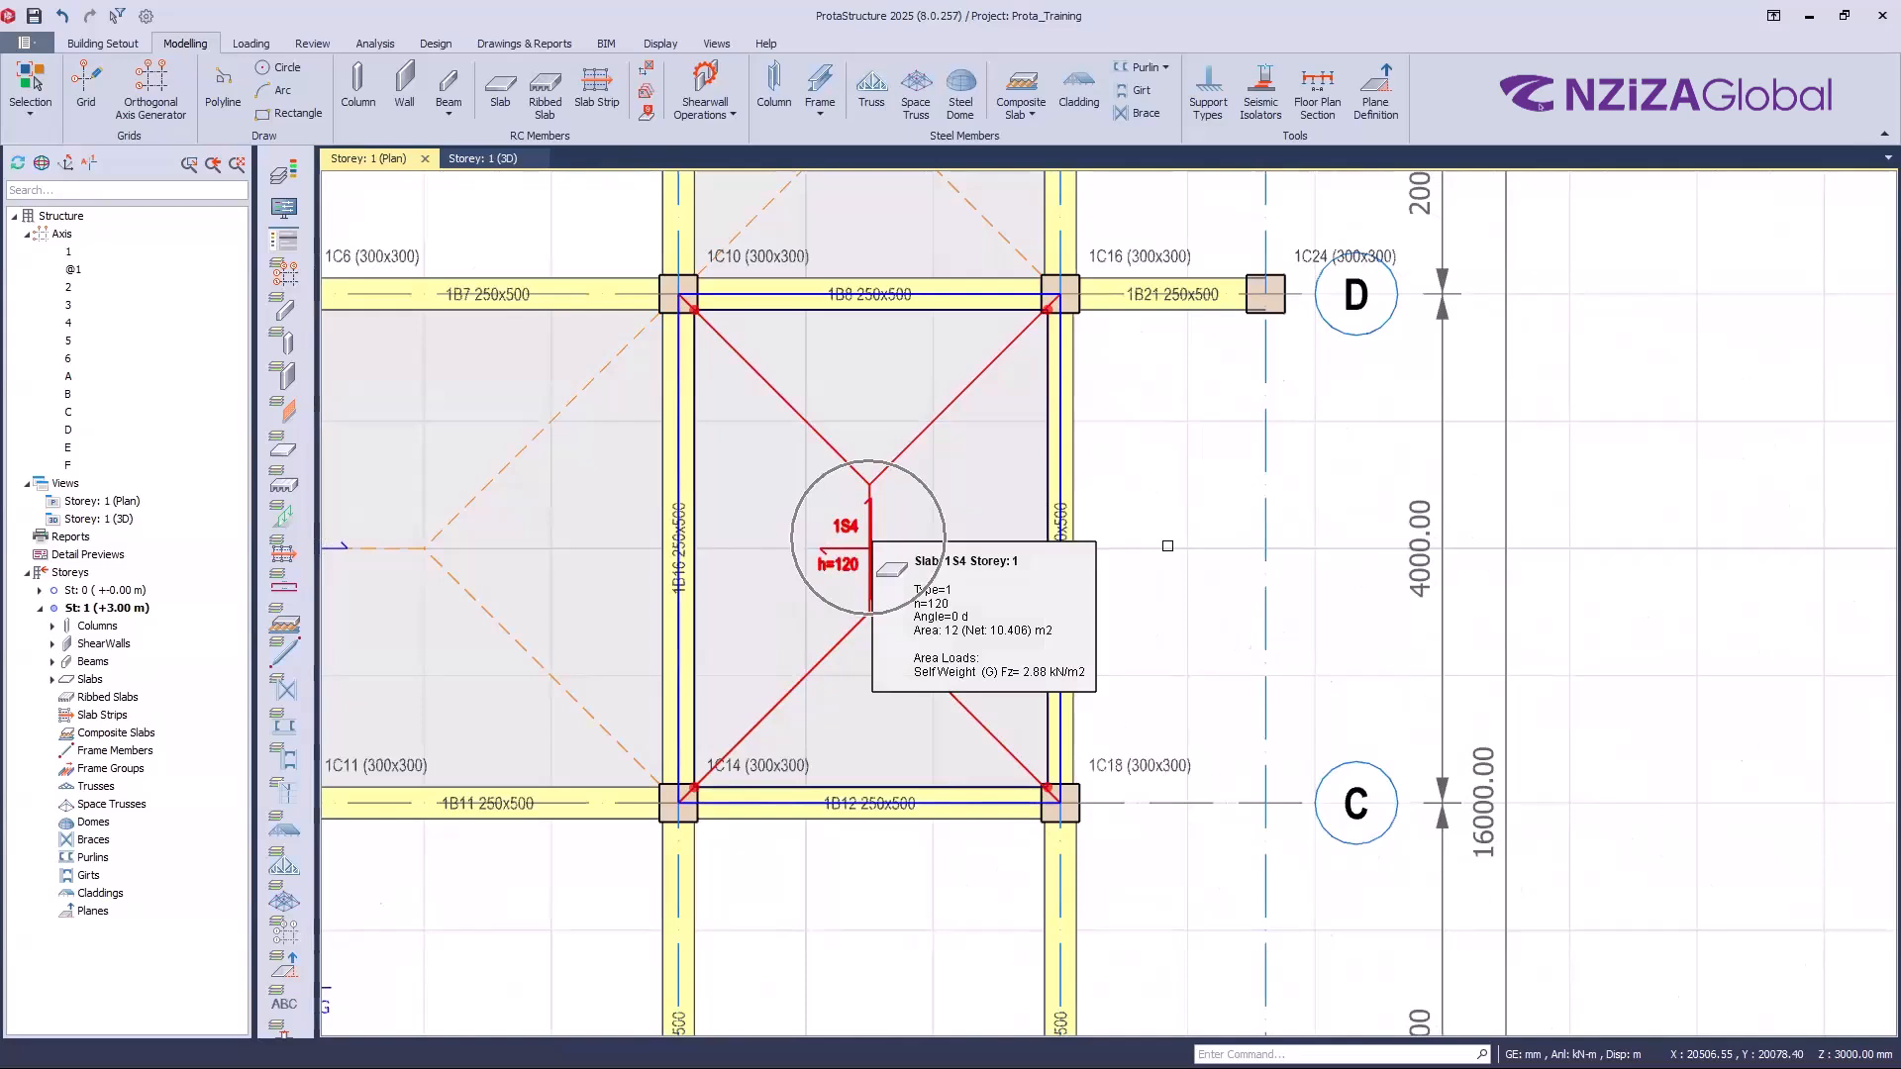
Step: Locate the Slab Opening/Drop command among the RC member tools and read its usage notes
{"action": "left_click", "coordinate": [173, 48]}
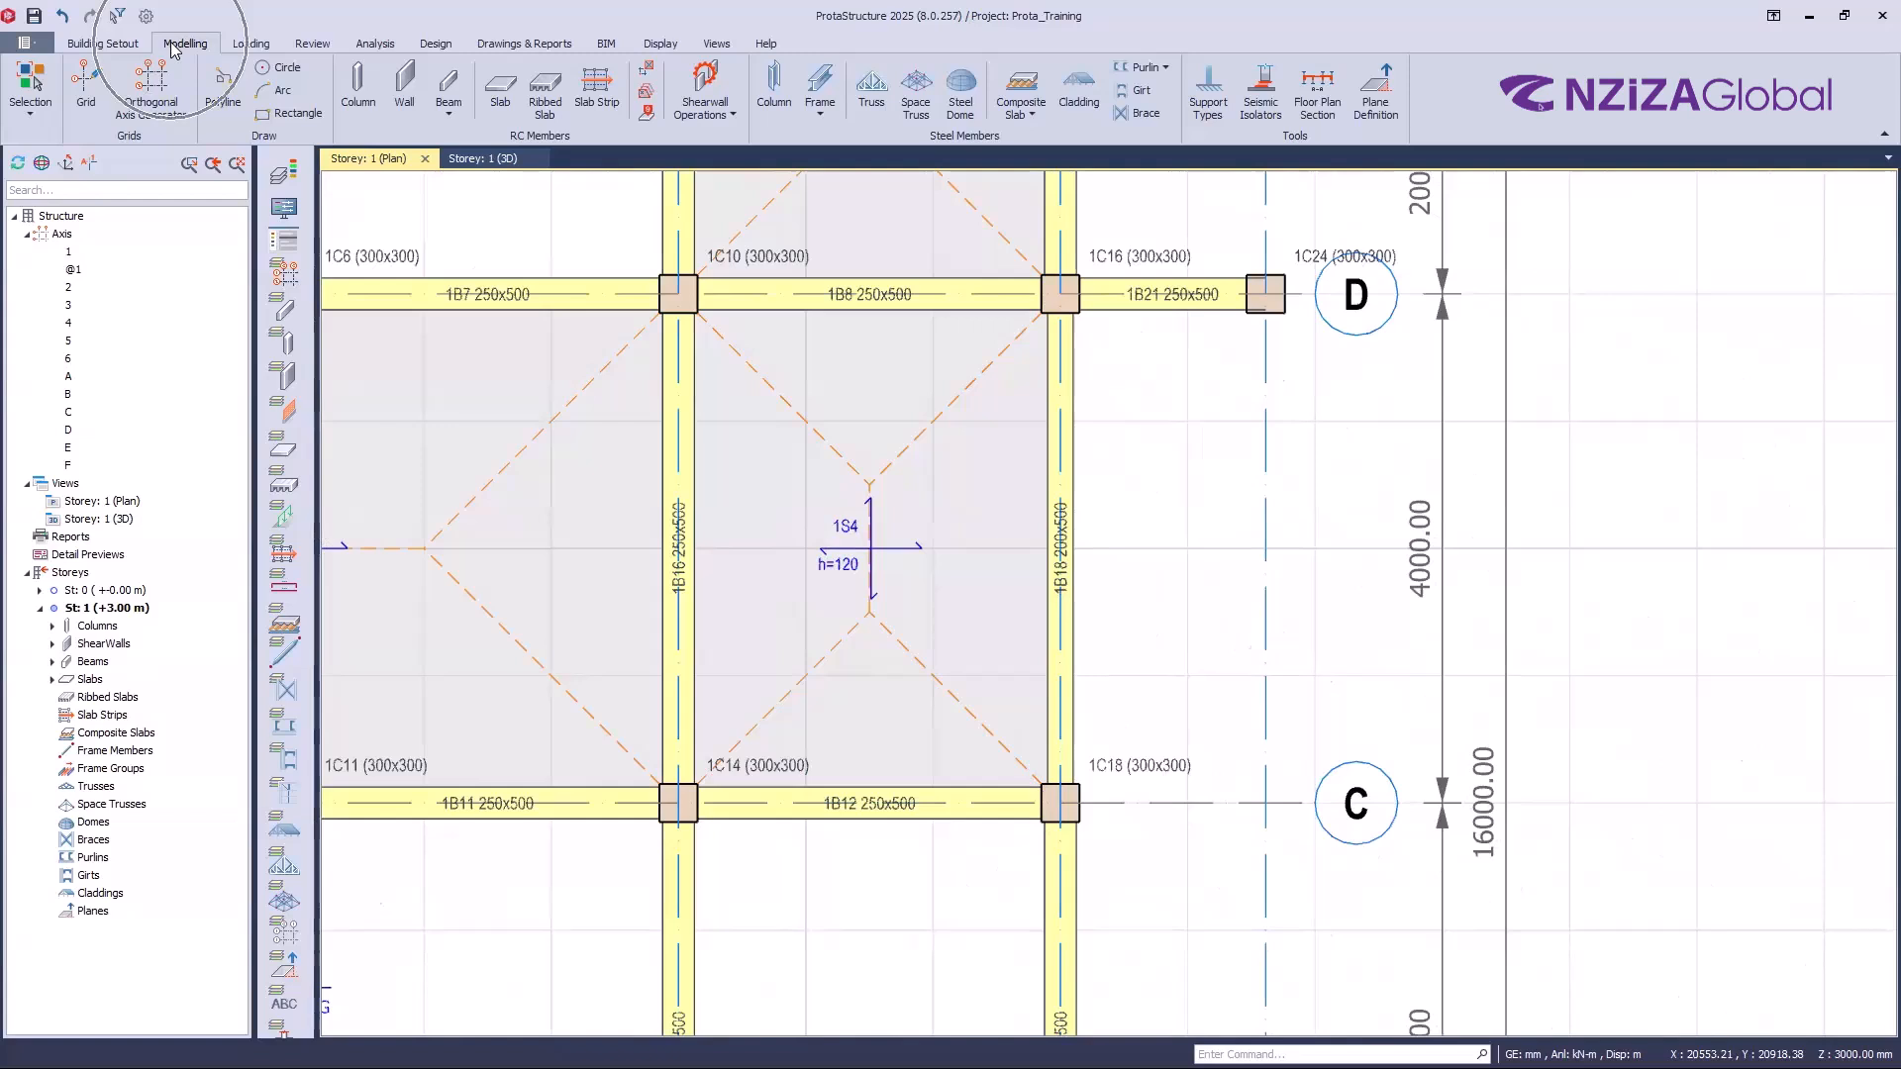
{"action": "left_click", "coordinate": [537, 142]}
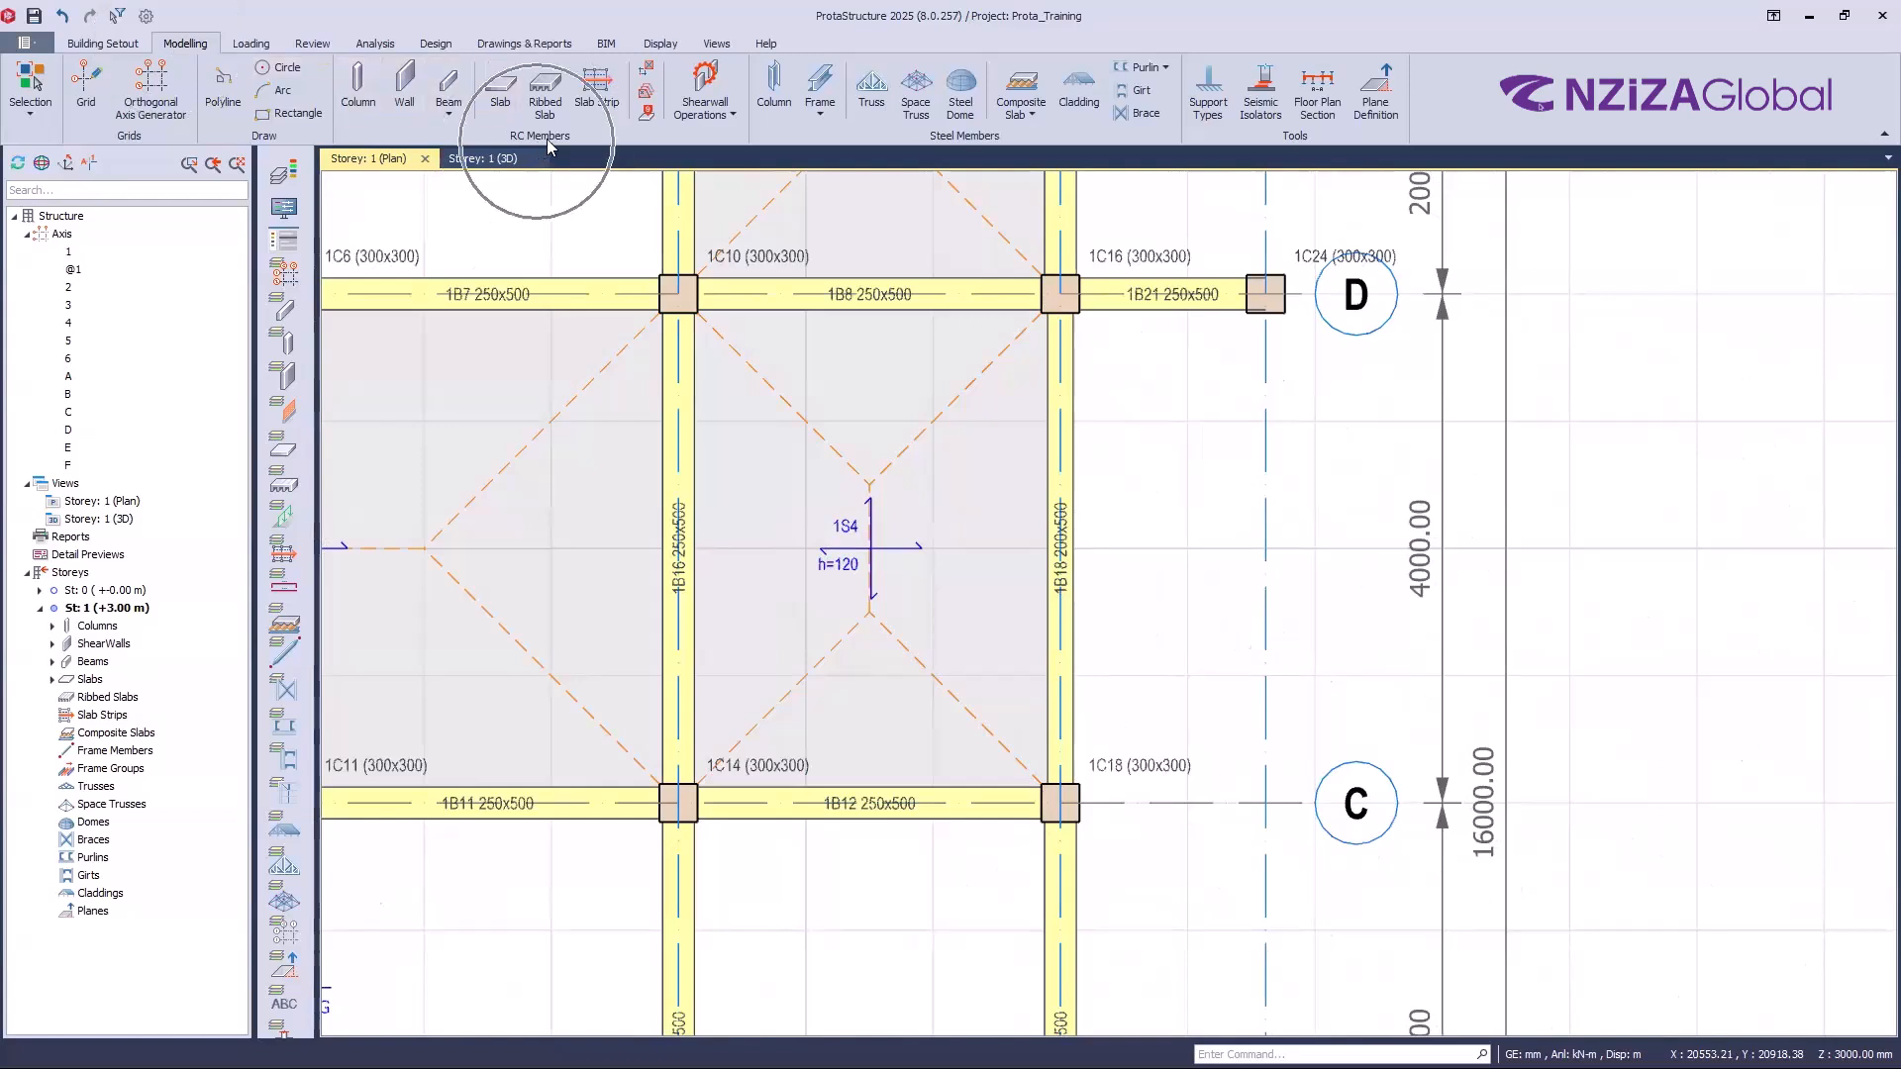
{"action": "left_click", "coordinate": [548, 138]}
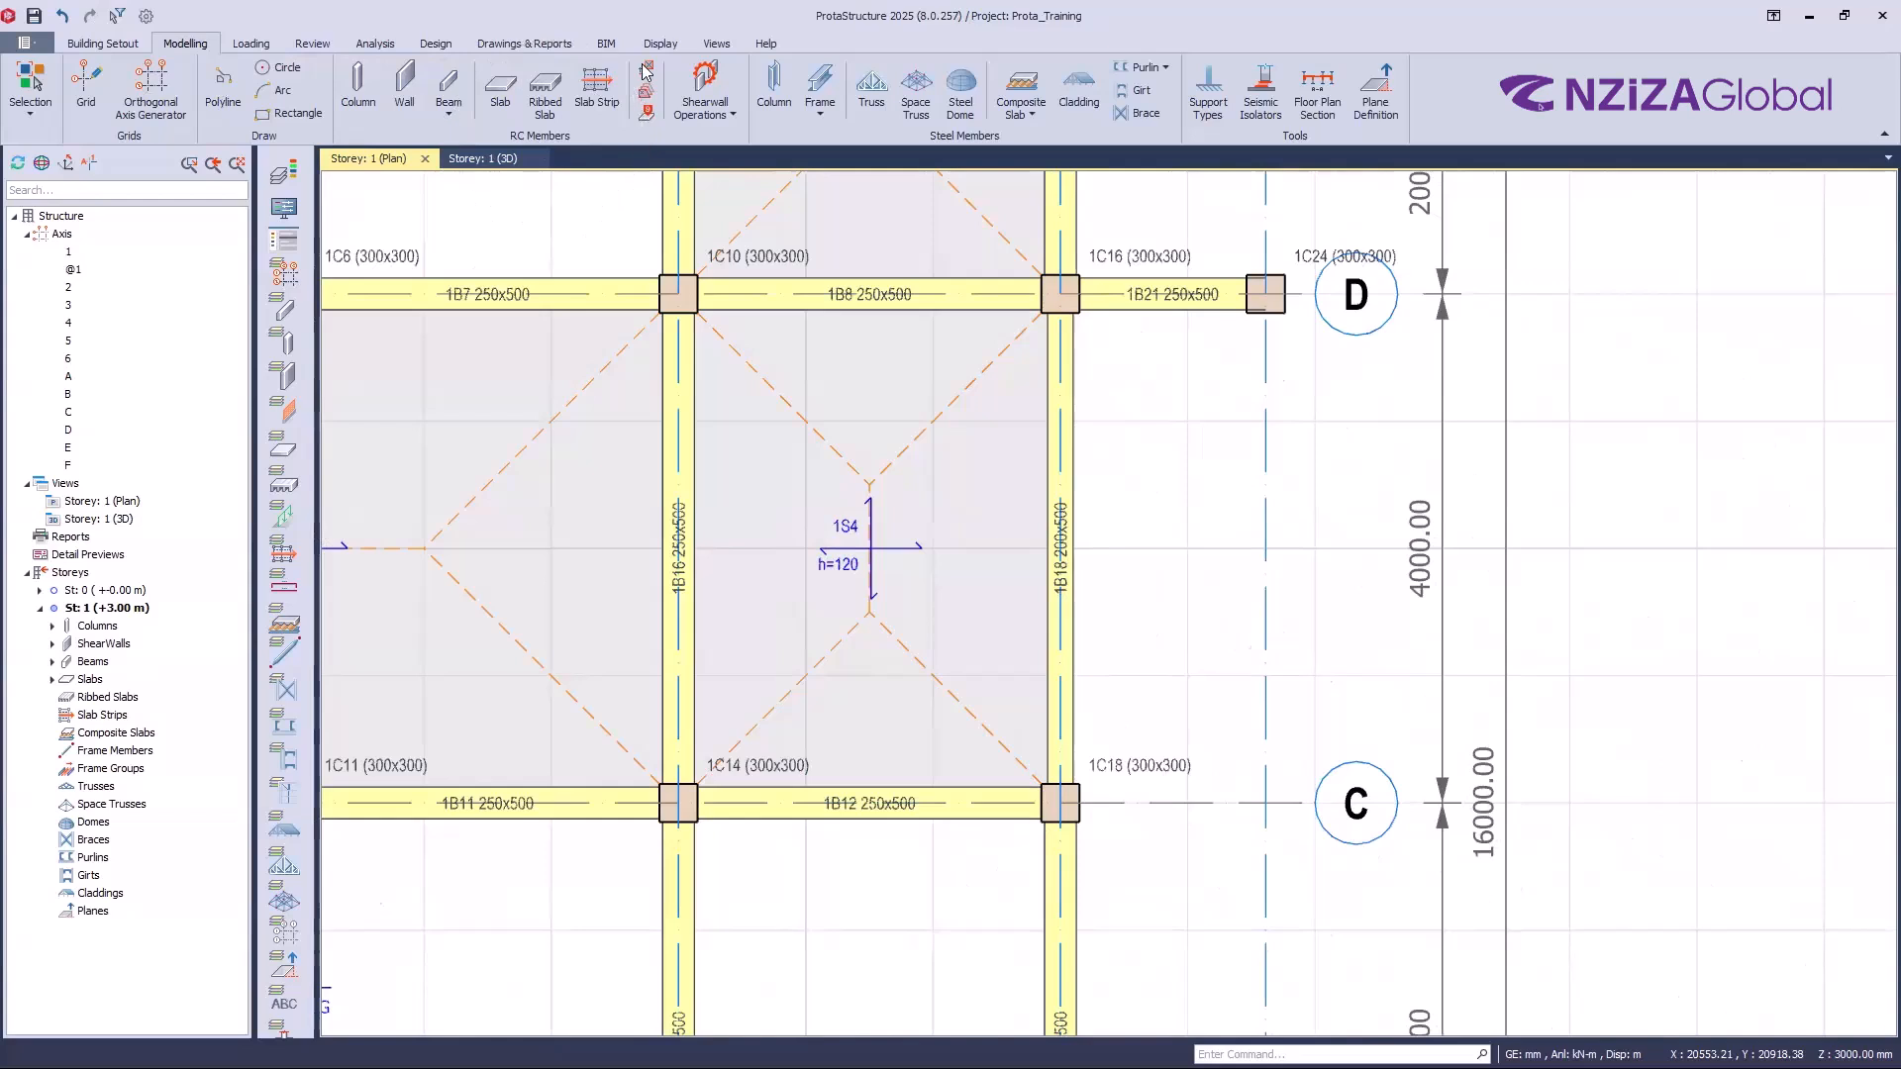
{"action": "left_click", "coordinate": [645, 72]}
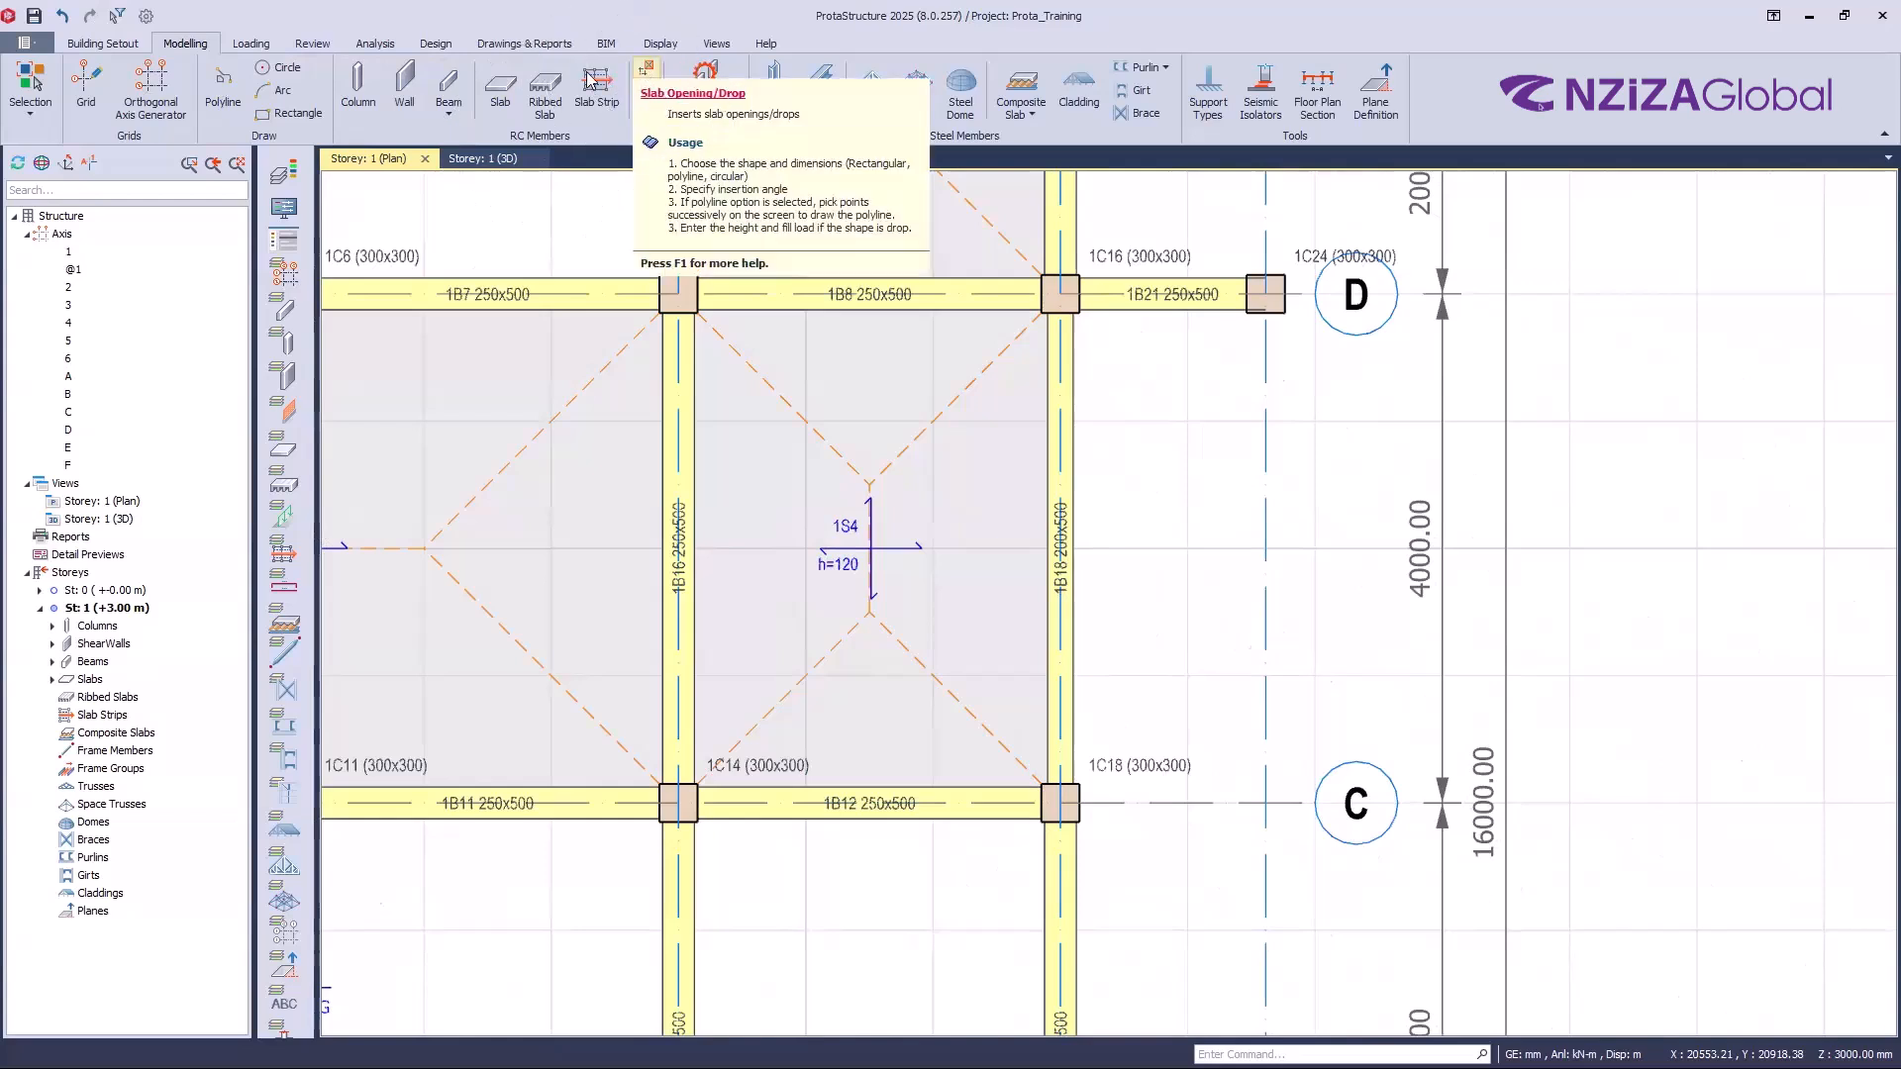
{"action": "left_click", "coordinate": [648, 72]}
{"action": "left_click", "coordinate": [642, 71]}
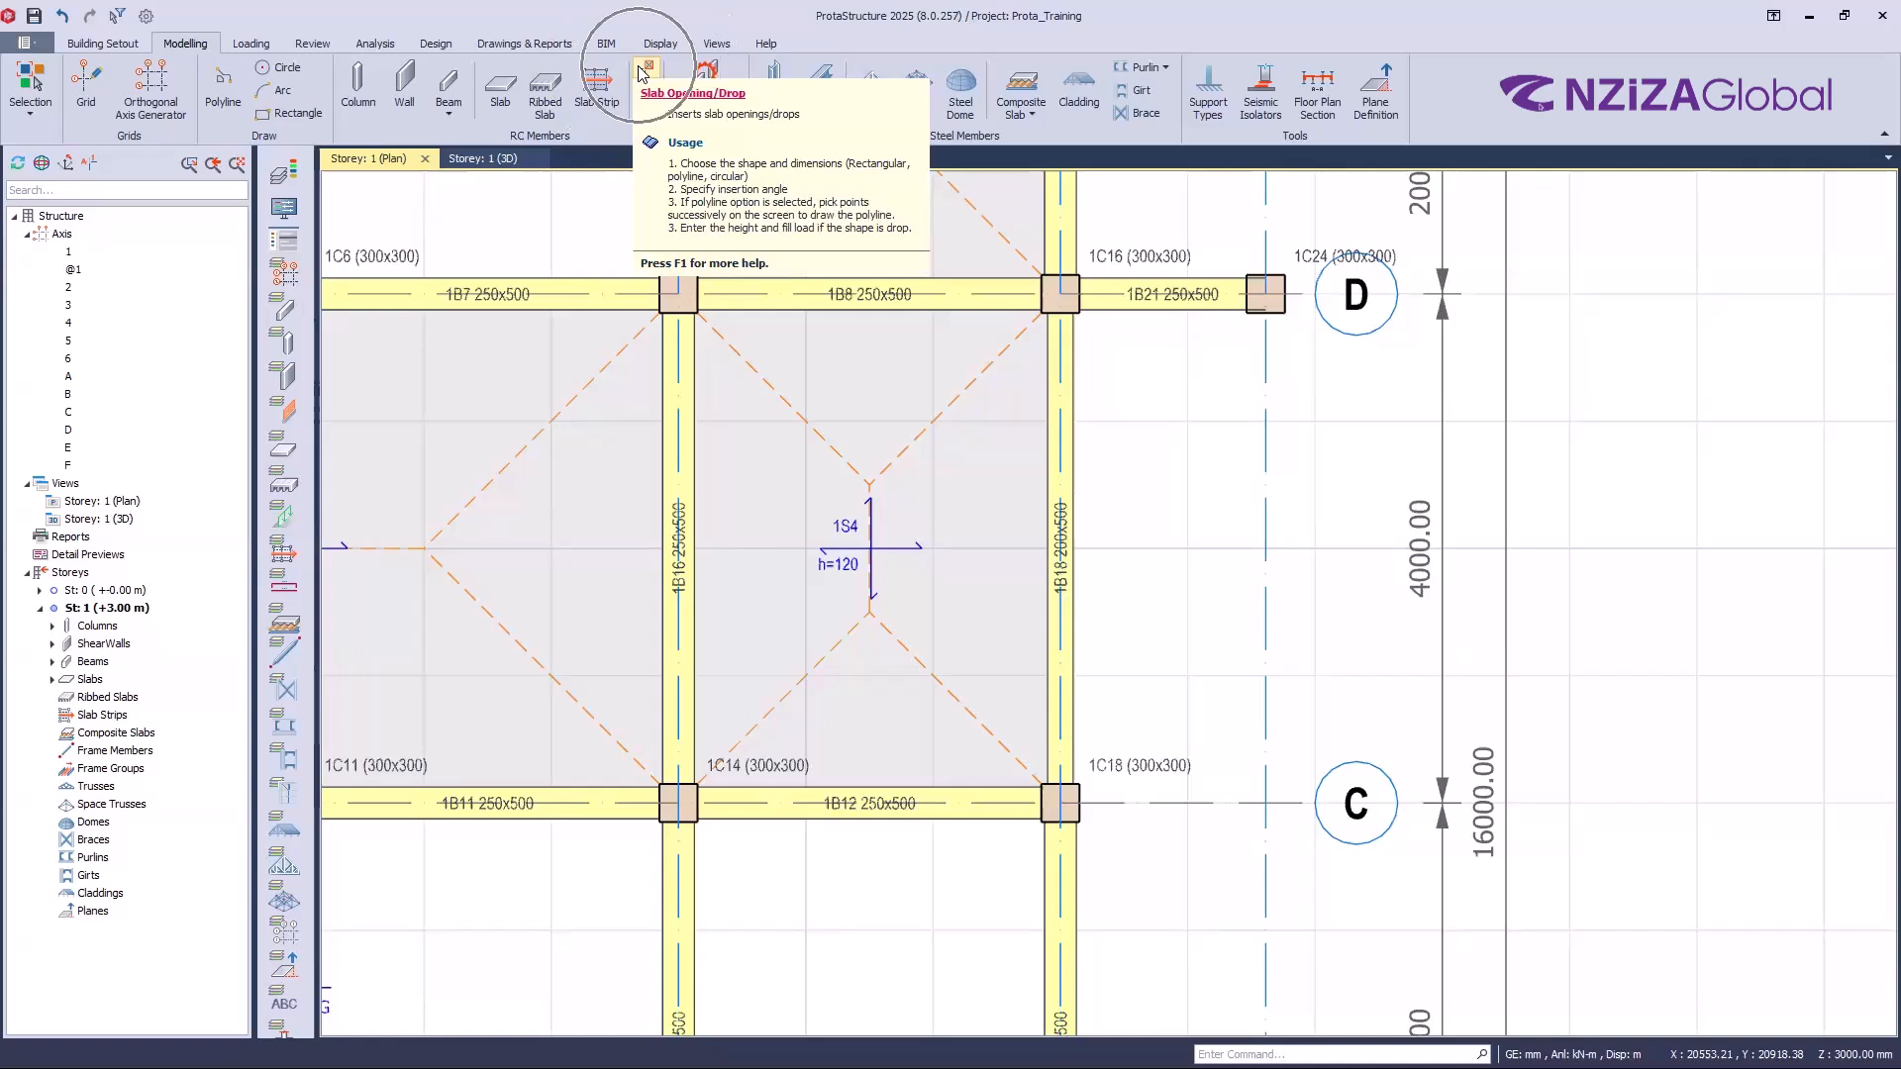
Step: Start a rectangular slab opening and set both of its dimensions, b1 and b2, to 500 mm
{"action": "left_click", "coordinate": [644, 74]}
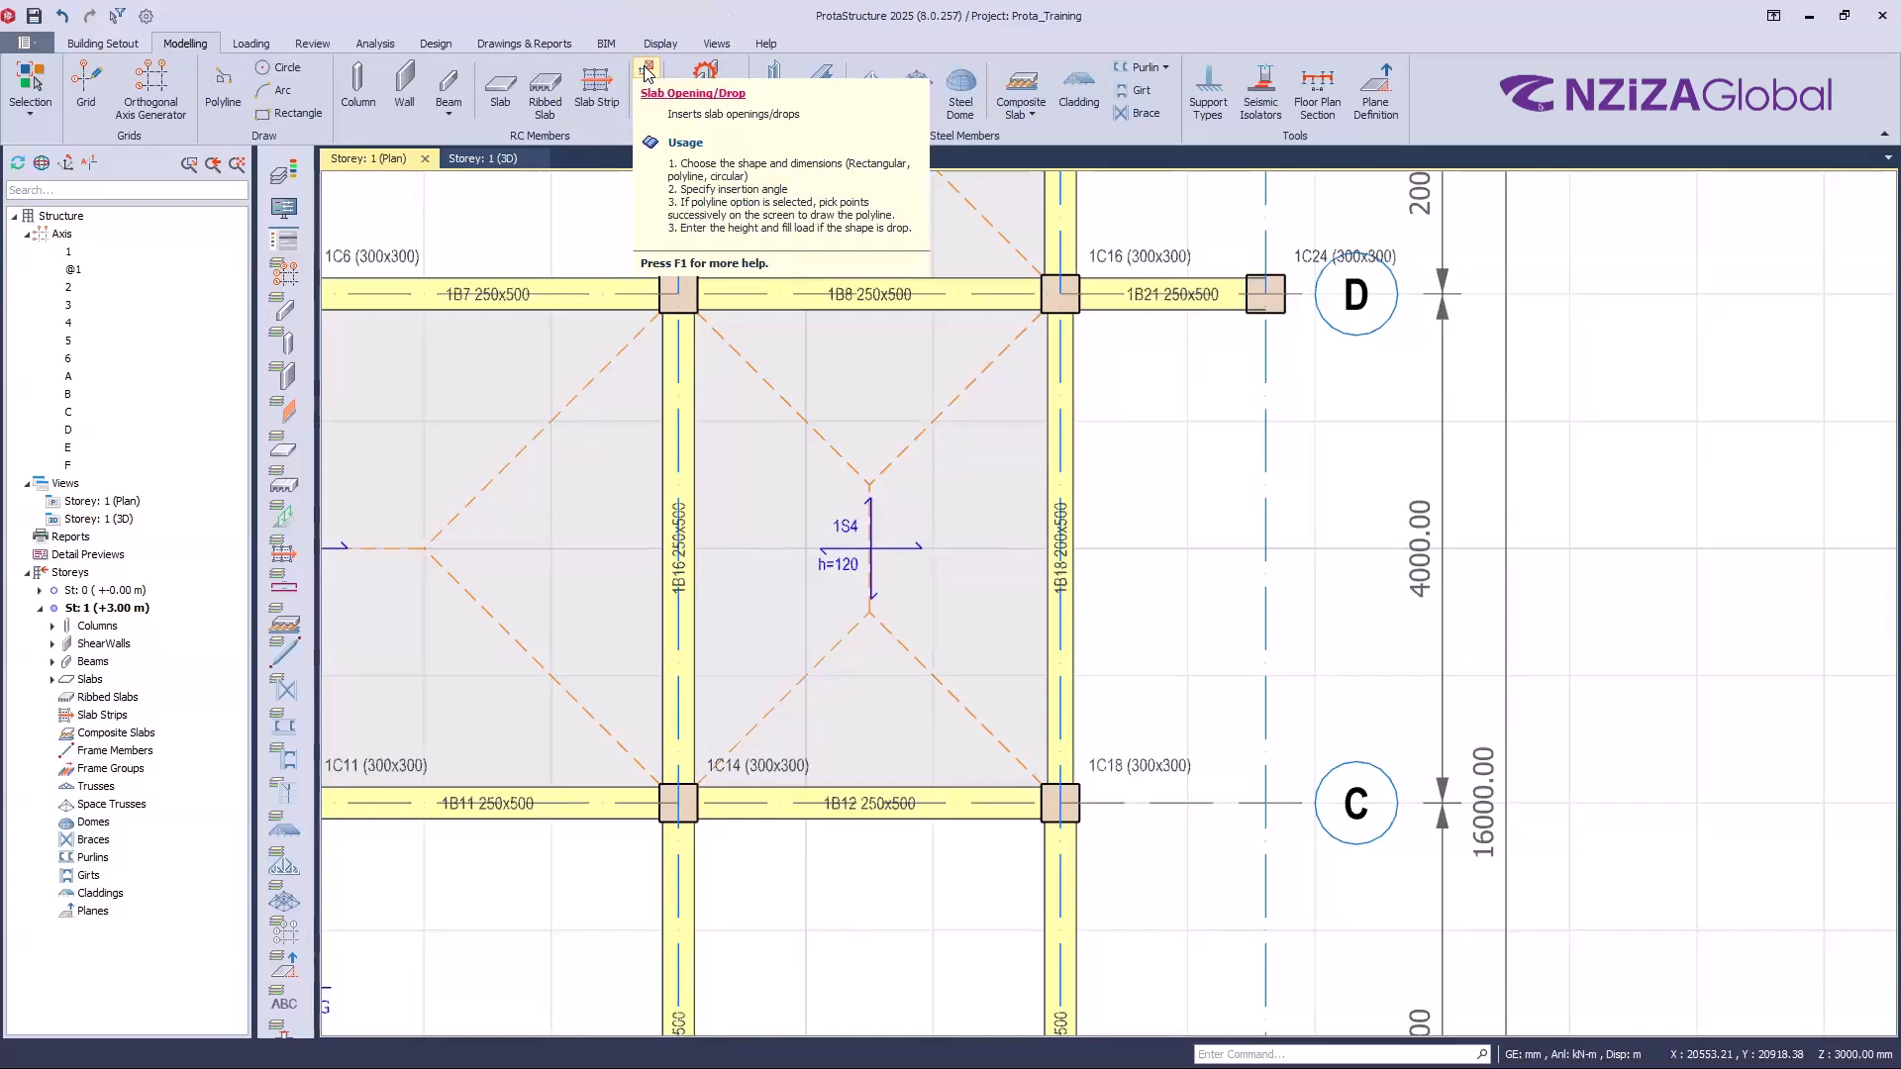
{"action": "left_click", "coordinate": [648, 71]}
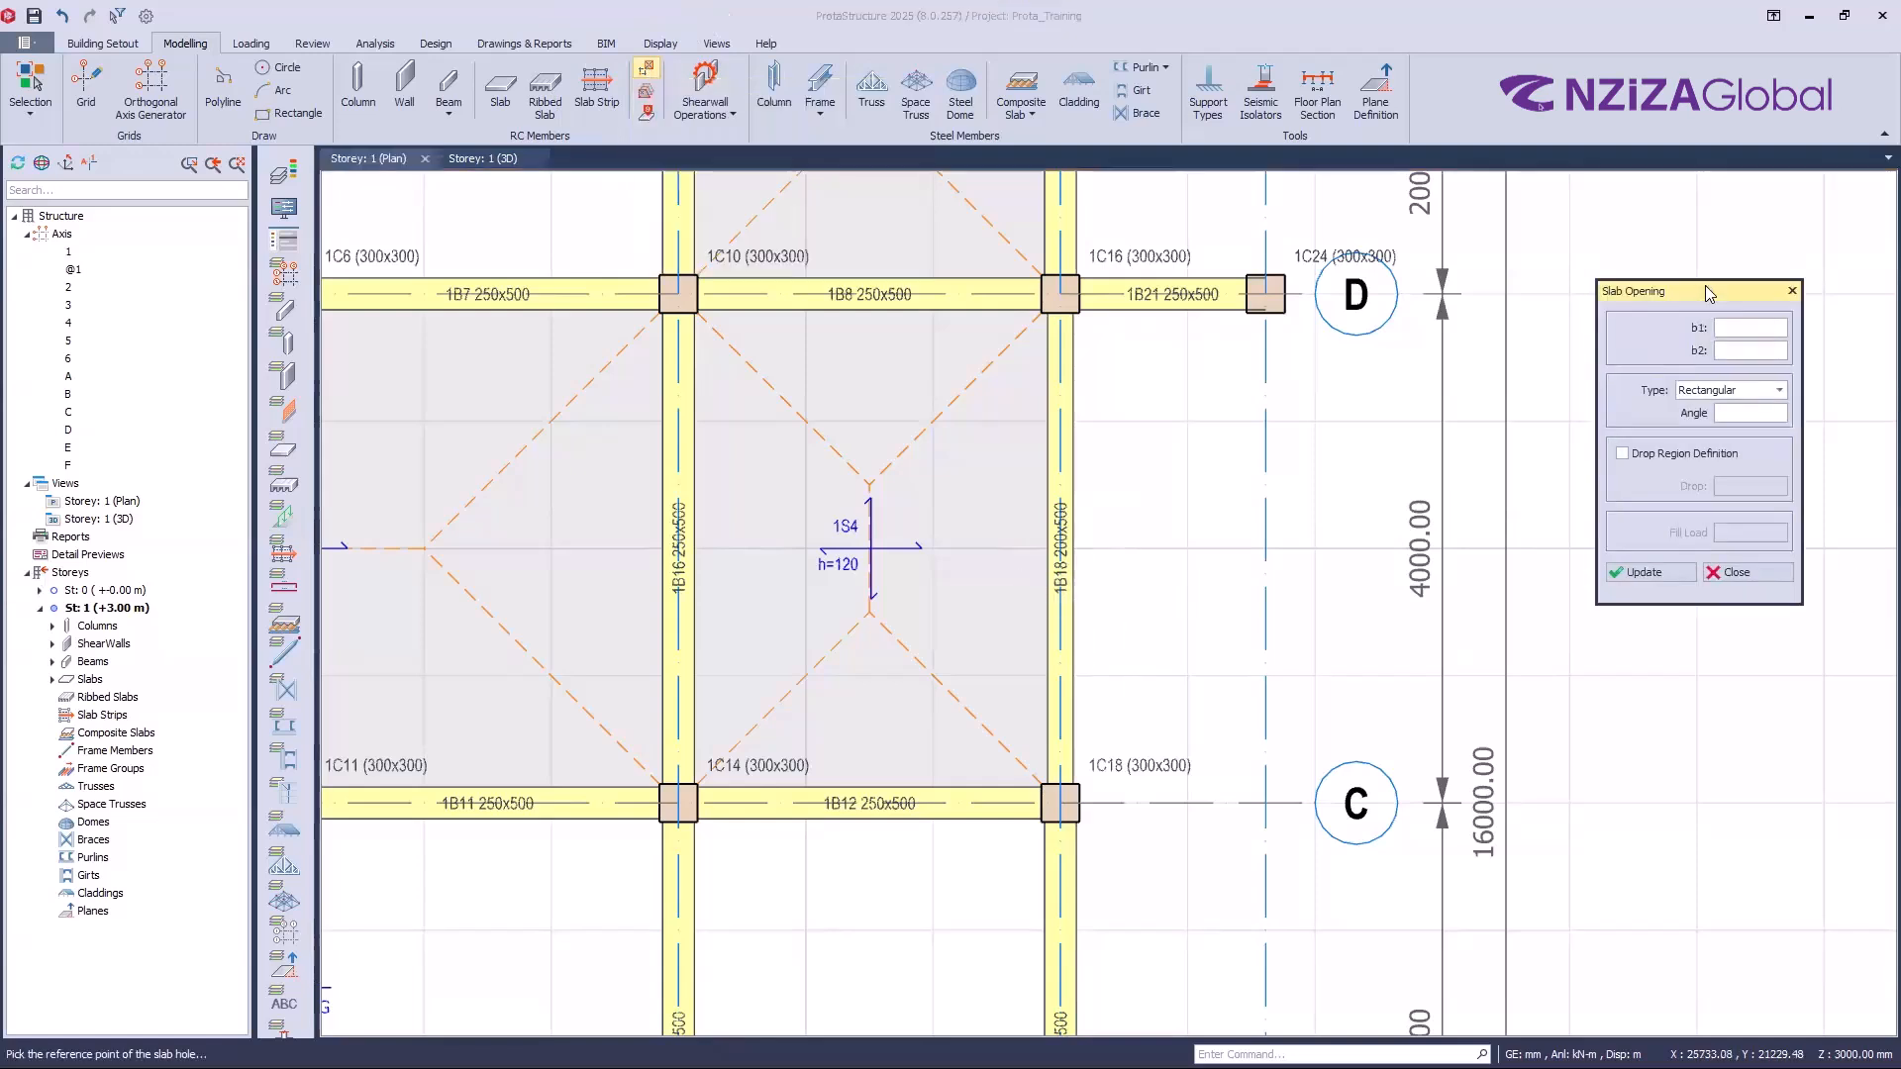
{"action": "left_click", "coordinate": [1745, 328]}
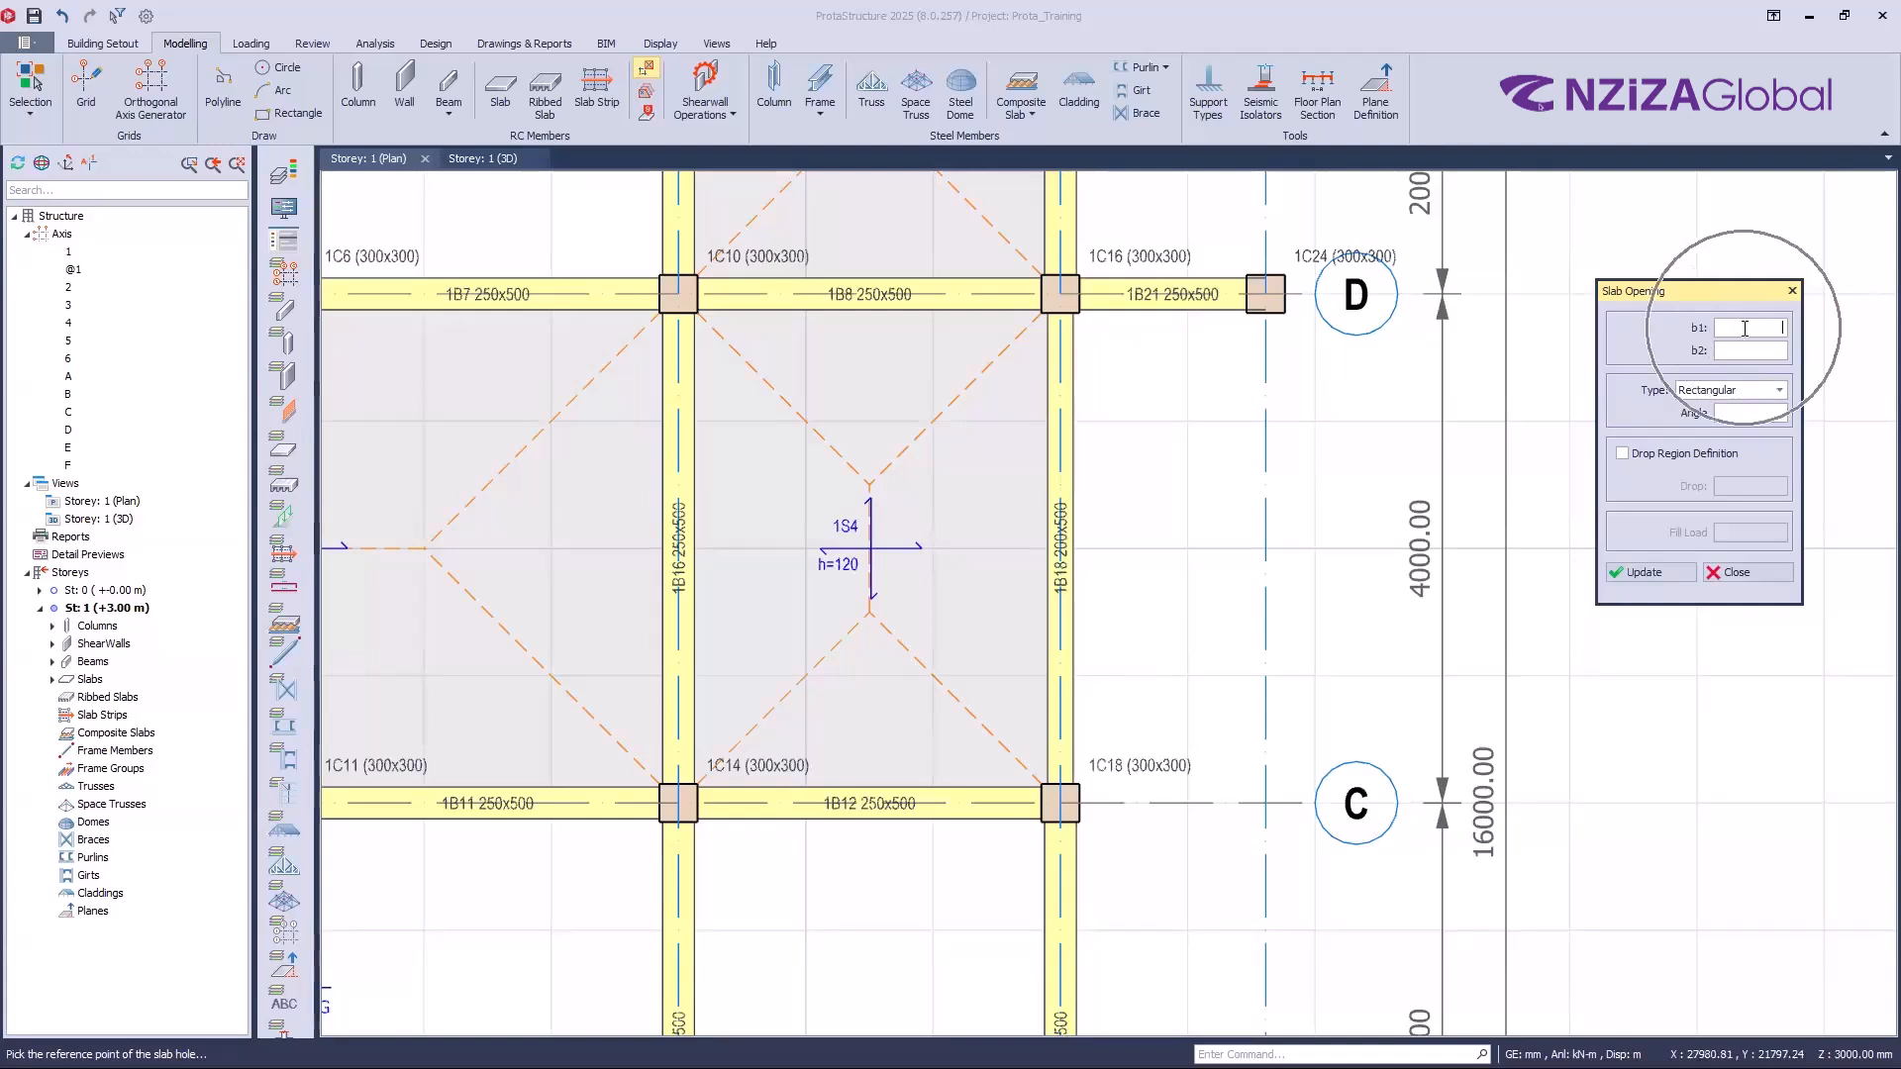
{"action": "left_click", "coordinate": [188, 52]}
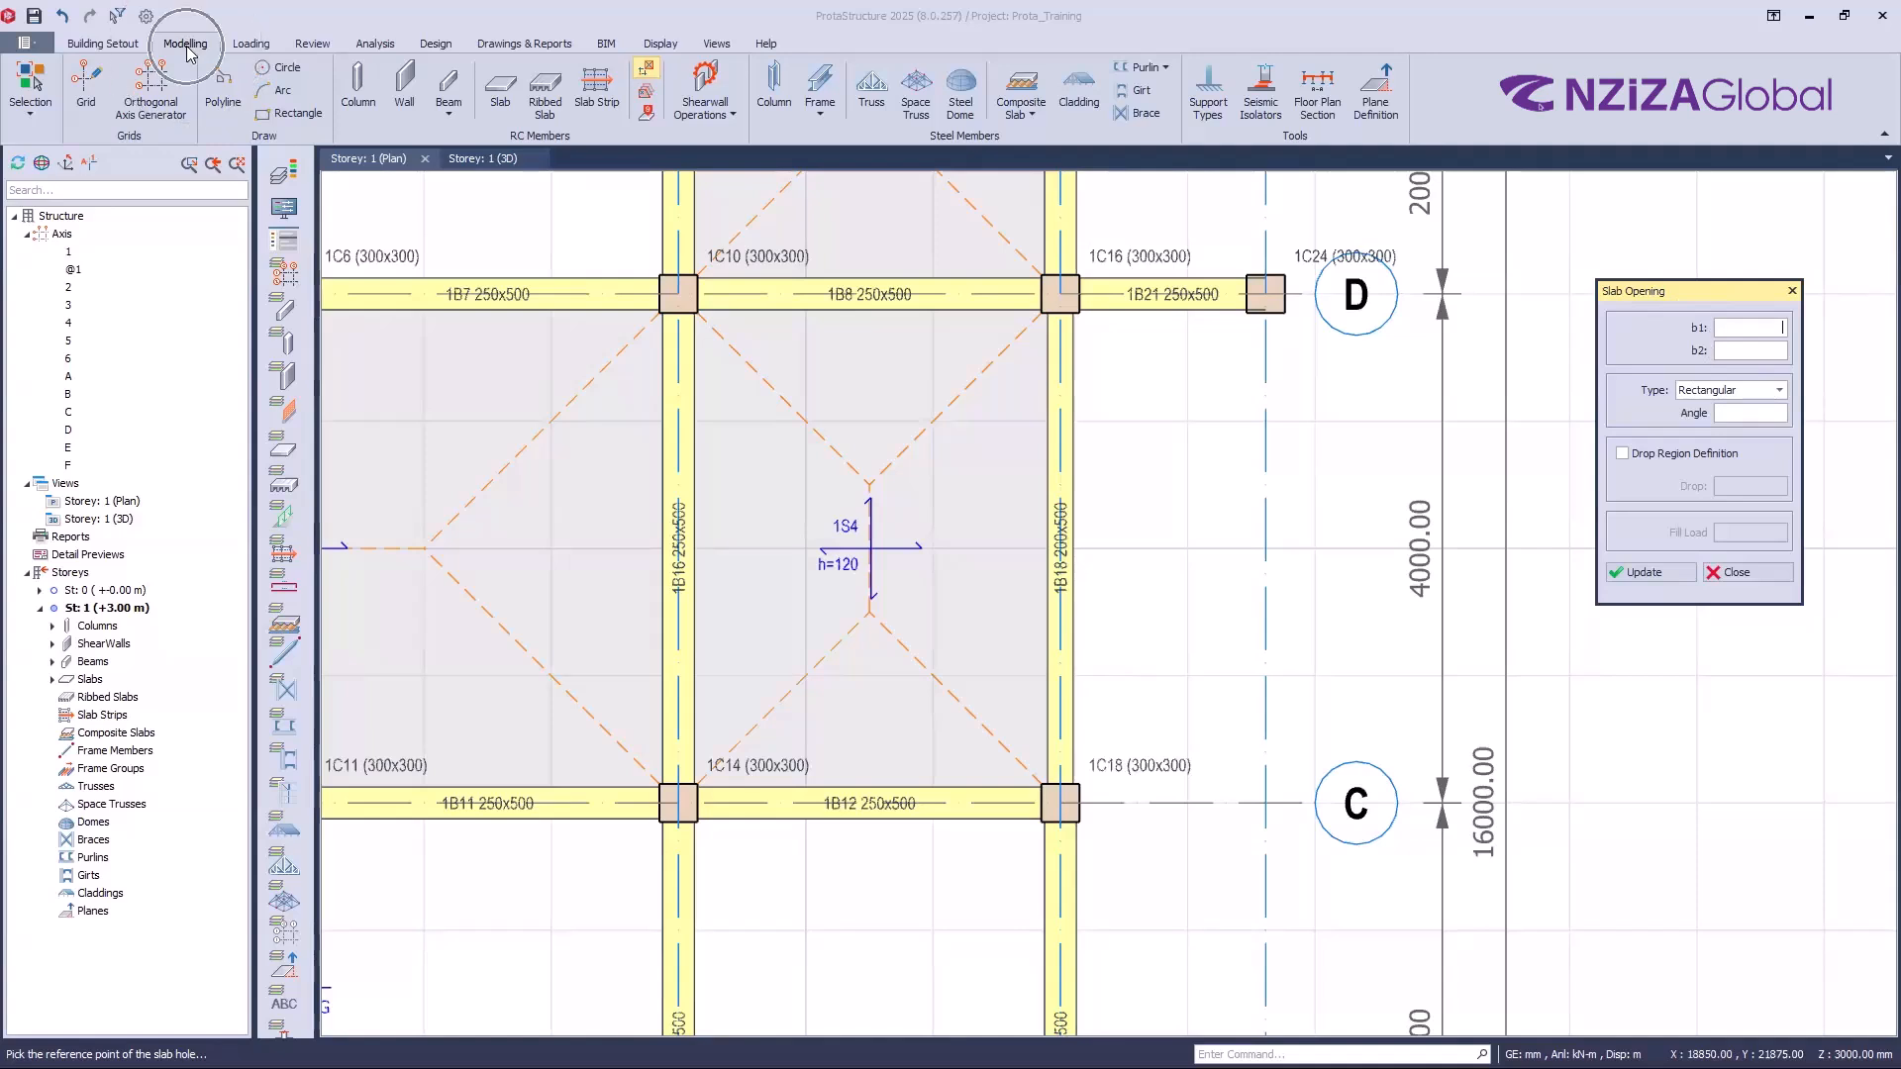
{"action": "left_click", "coordinate": [651, 73]}
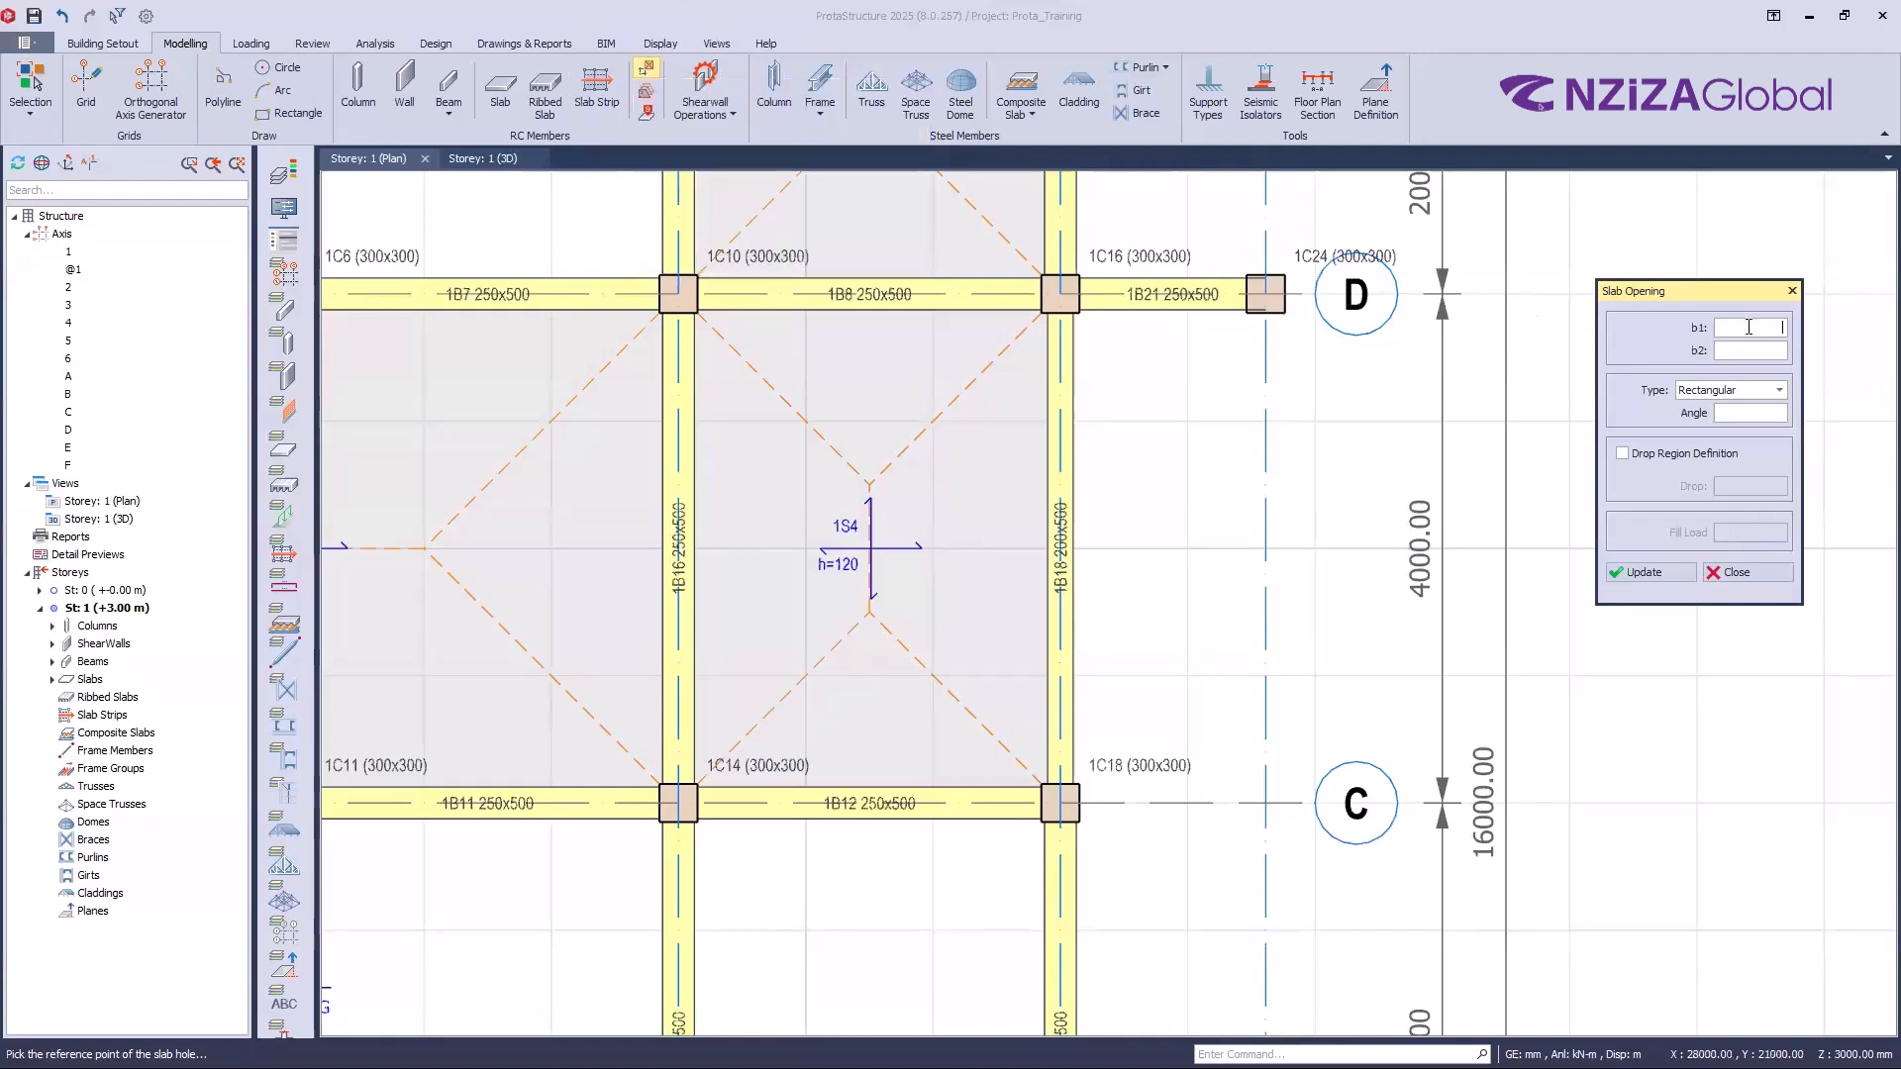
{"action": "type", "text": "100"}
{"action": "type", "text": "100"}
{"action": "left_click", "coordinate": [1741, 328]}
{"action": "type", "text": "500.0"}
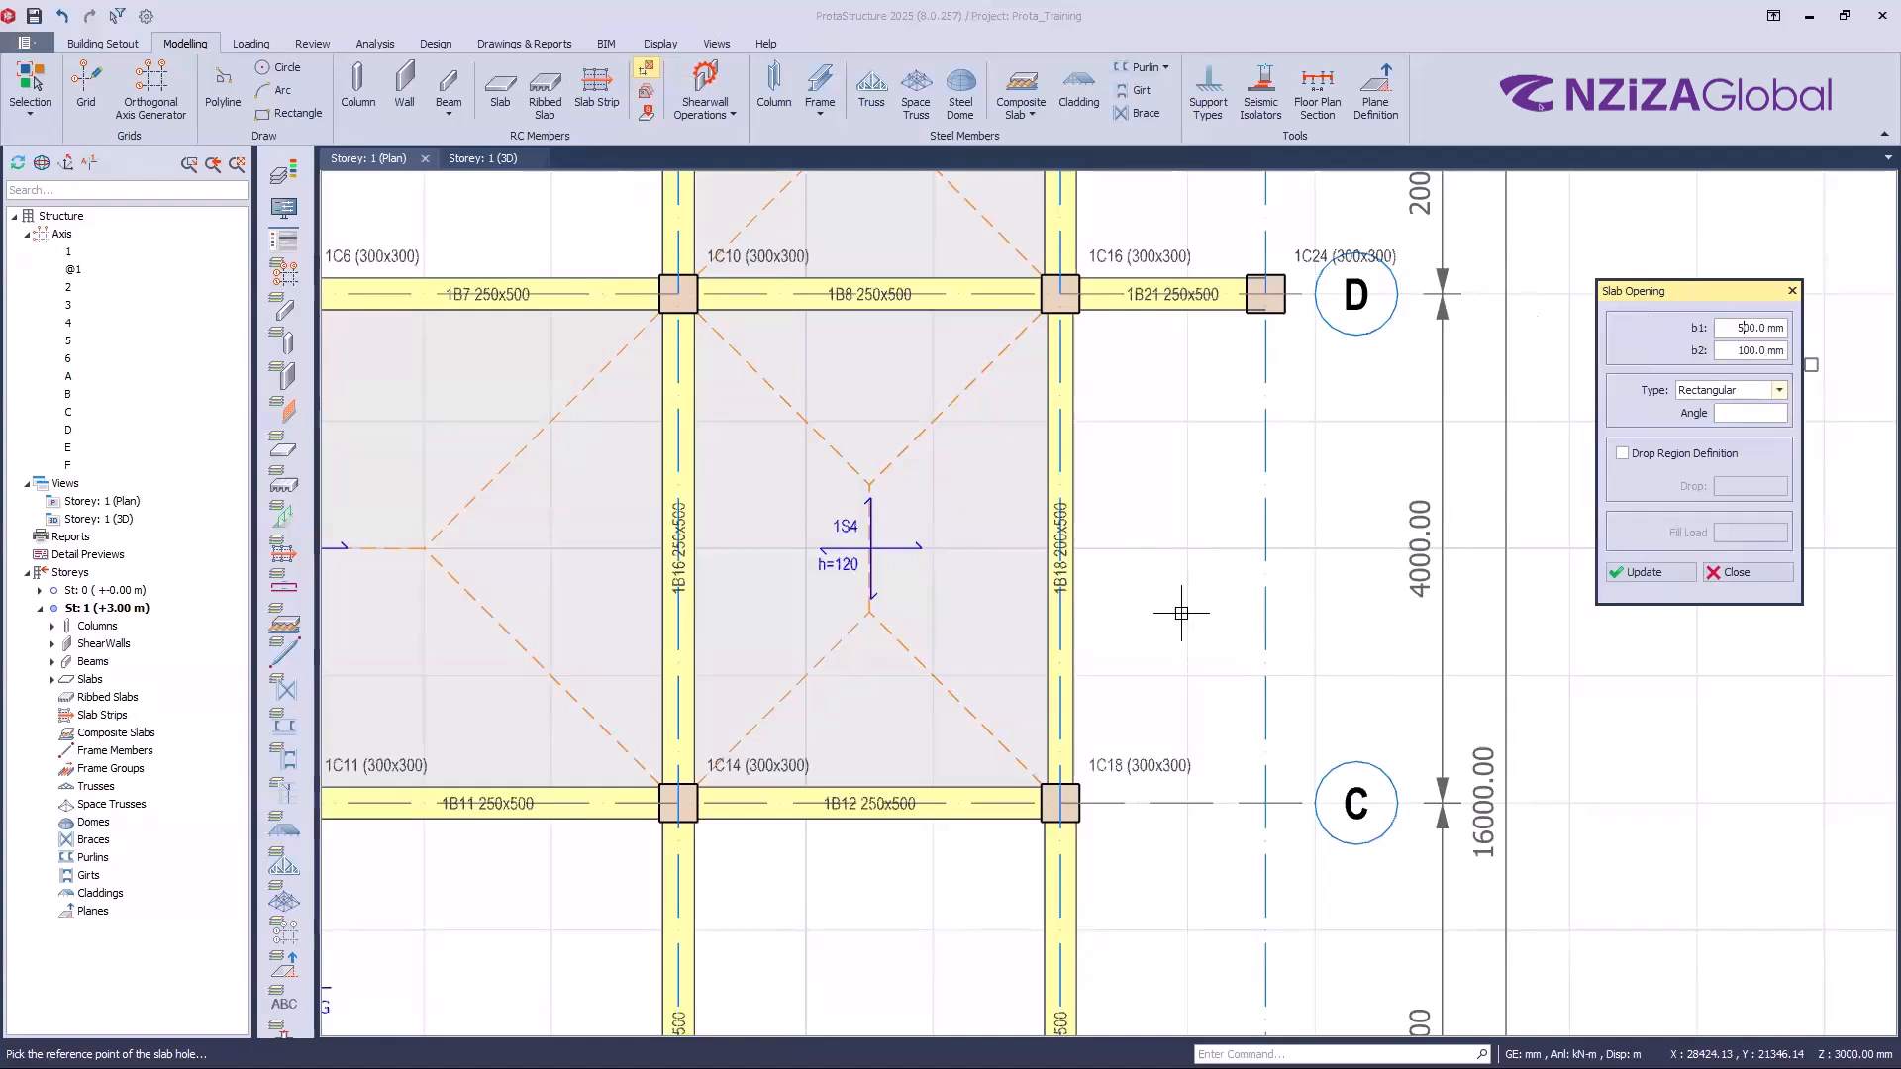
{"action": "type", "text": "5"}
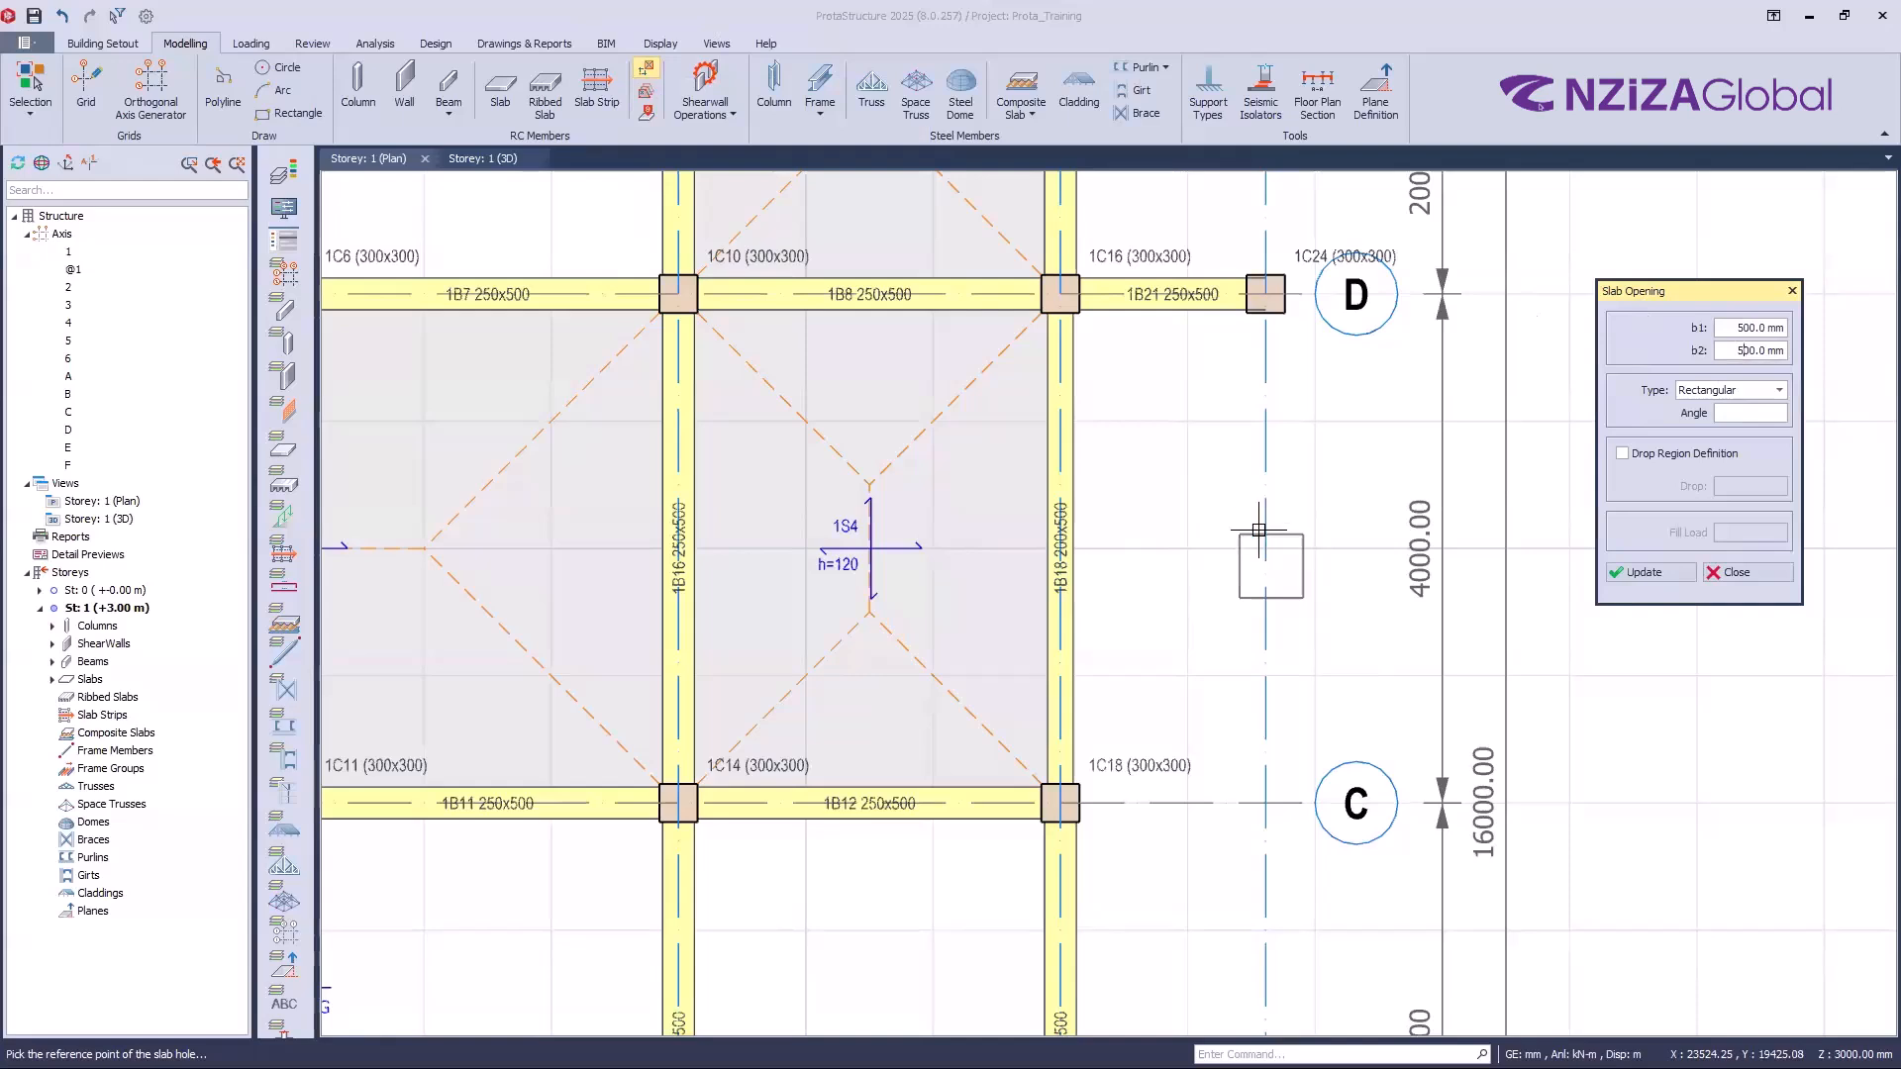
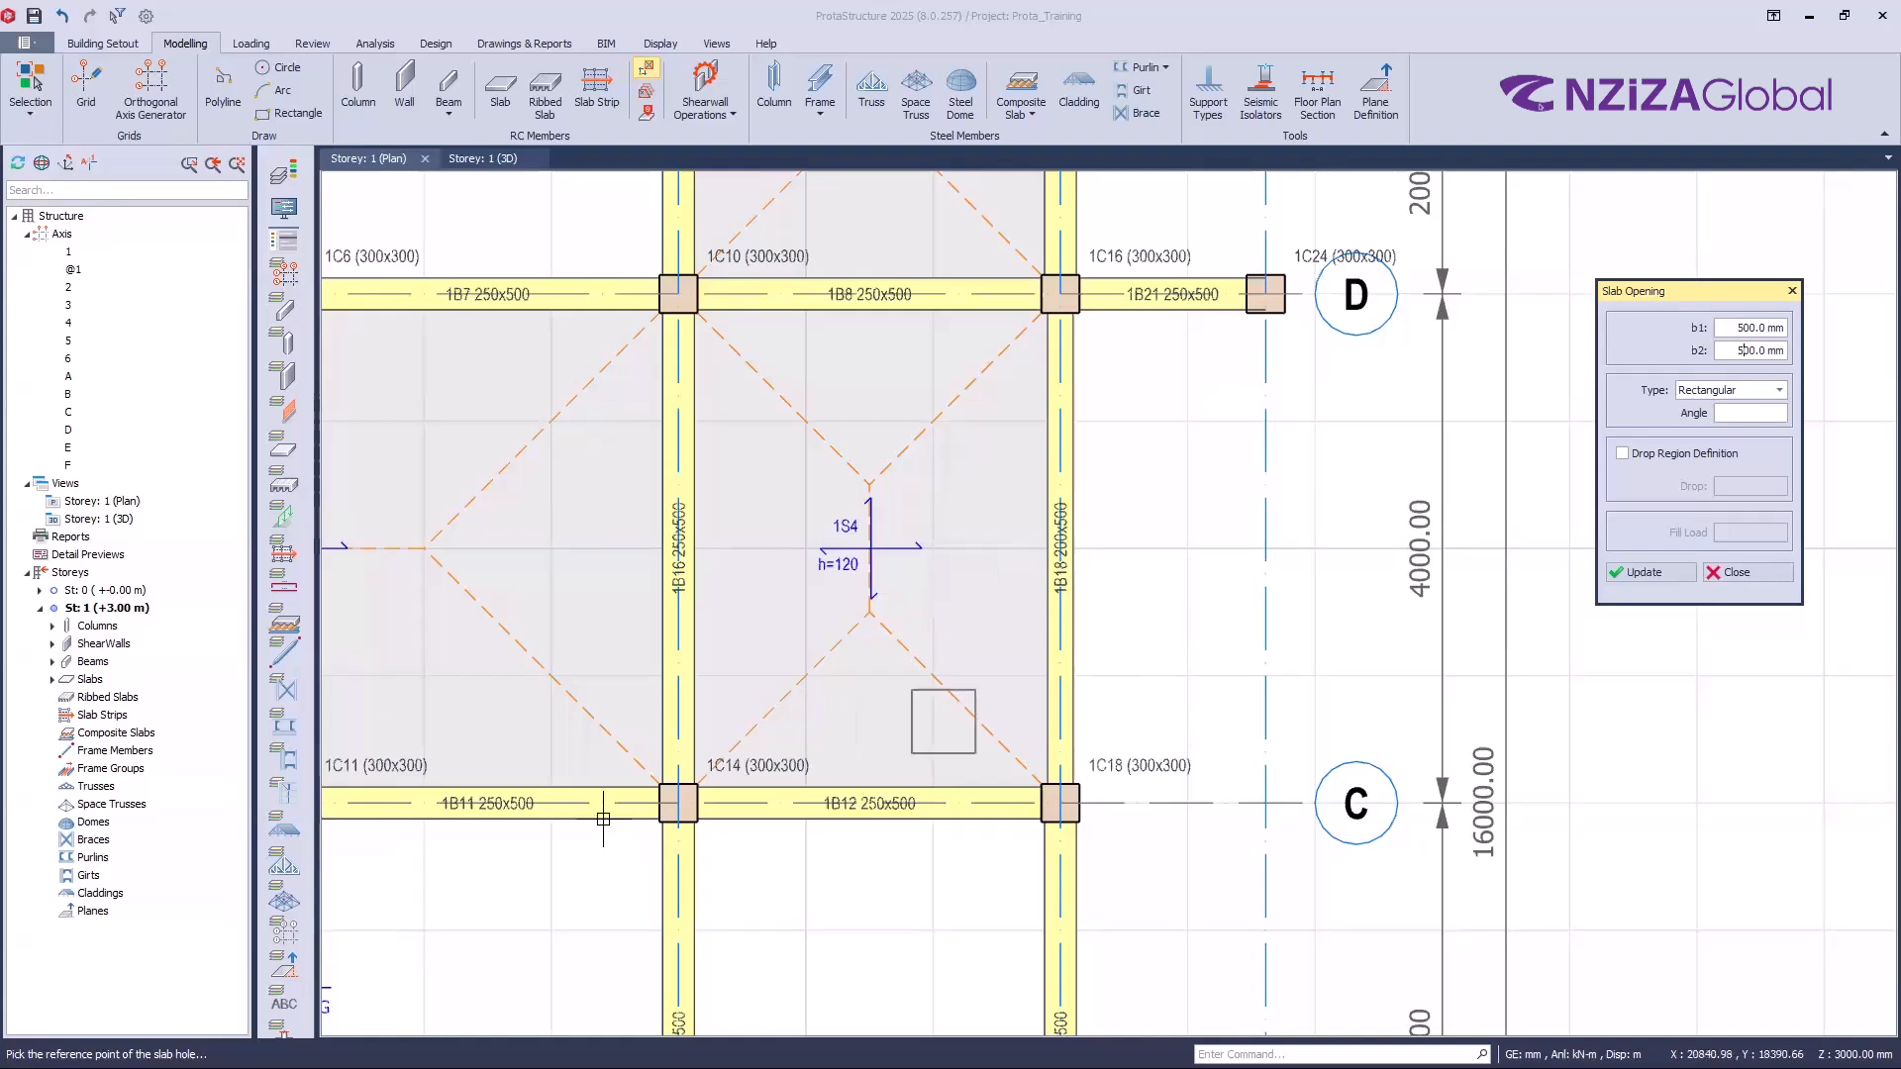
Step: Place the rectangular opening in slab 1S4 near column 1C18, referenced from the axis intersection at column 1C14, and check it in 3D
{"action": "scroll", "coordinate": [603, 819], "scroll_direction": "up", "scroll_amount": 1}
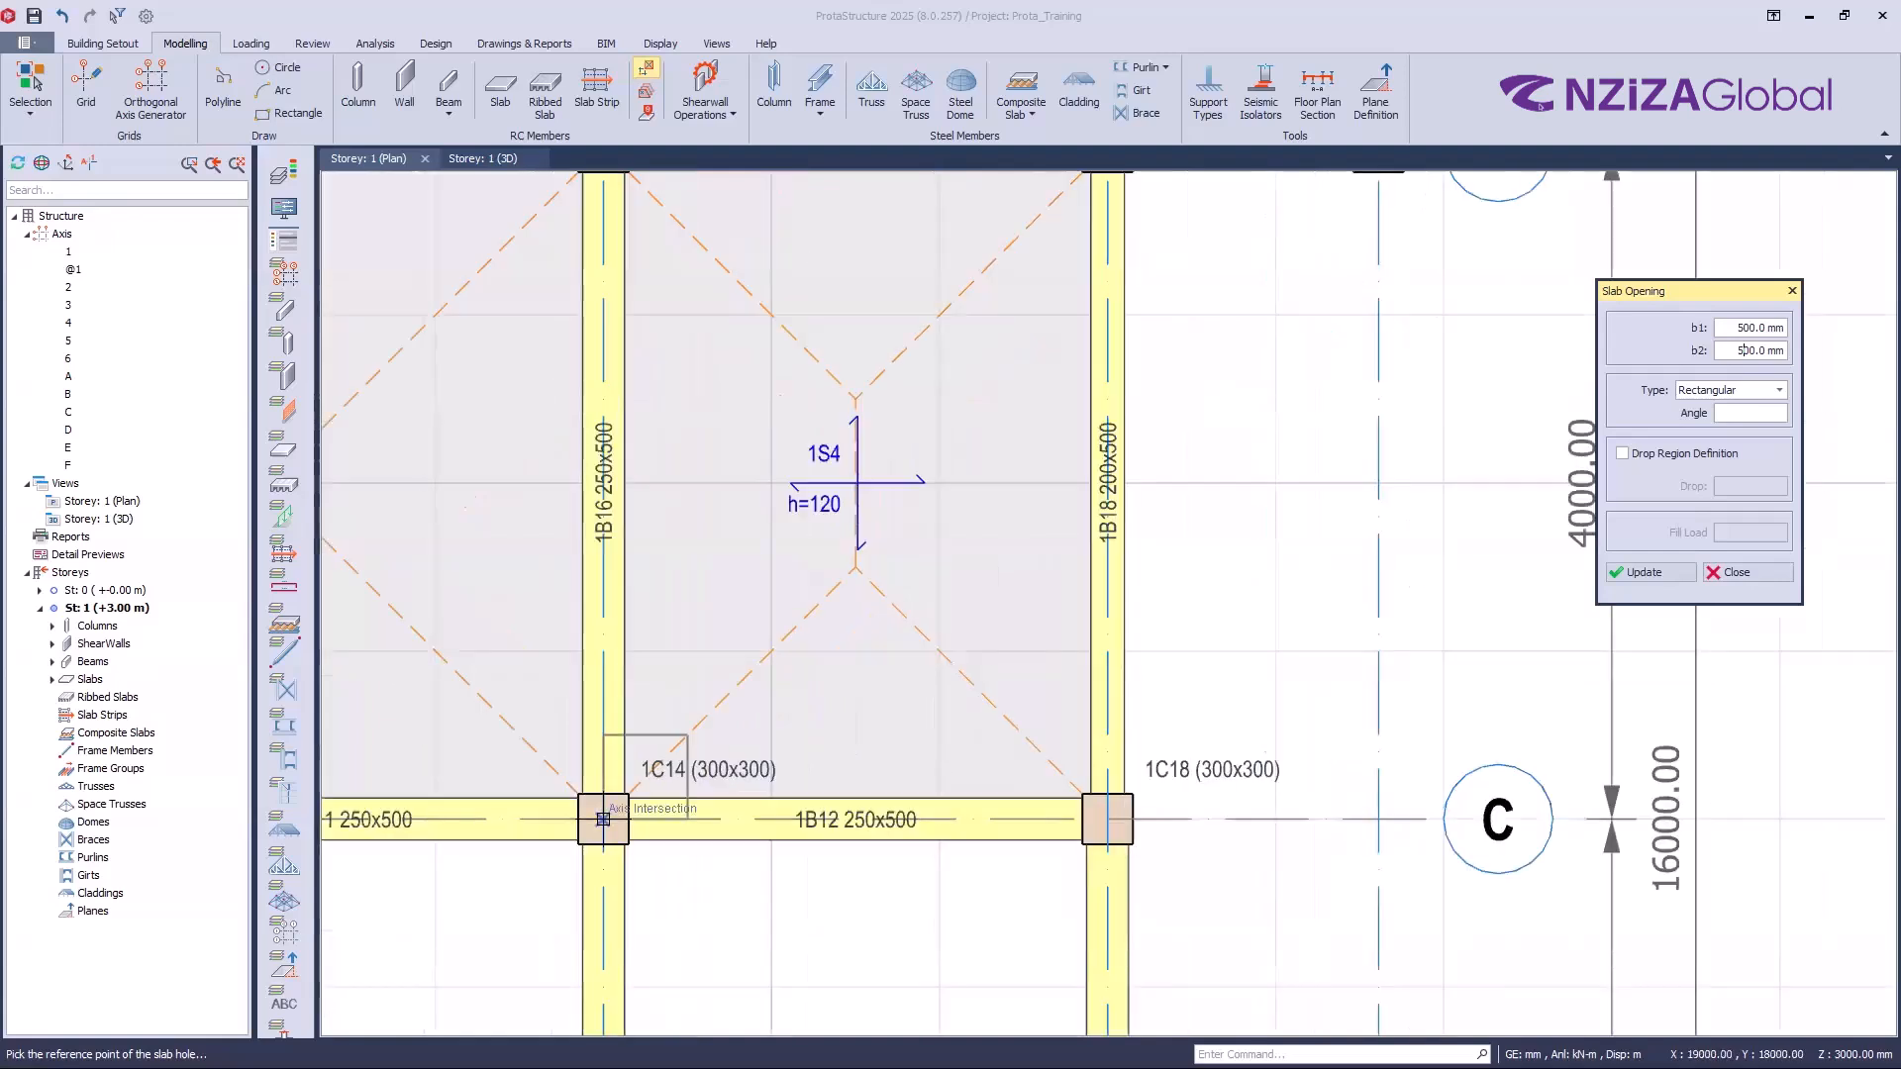
{"action": "left_click", "coordinate": [603, 819]}
{"action": "scroll", "coordinate": [870, 649], "scroll_direction": "down", "scroll_amount": 2}
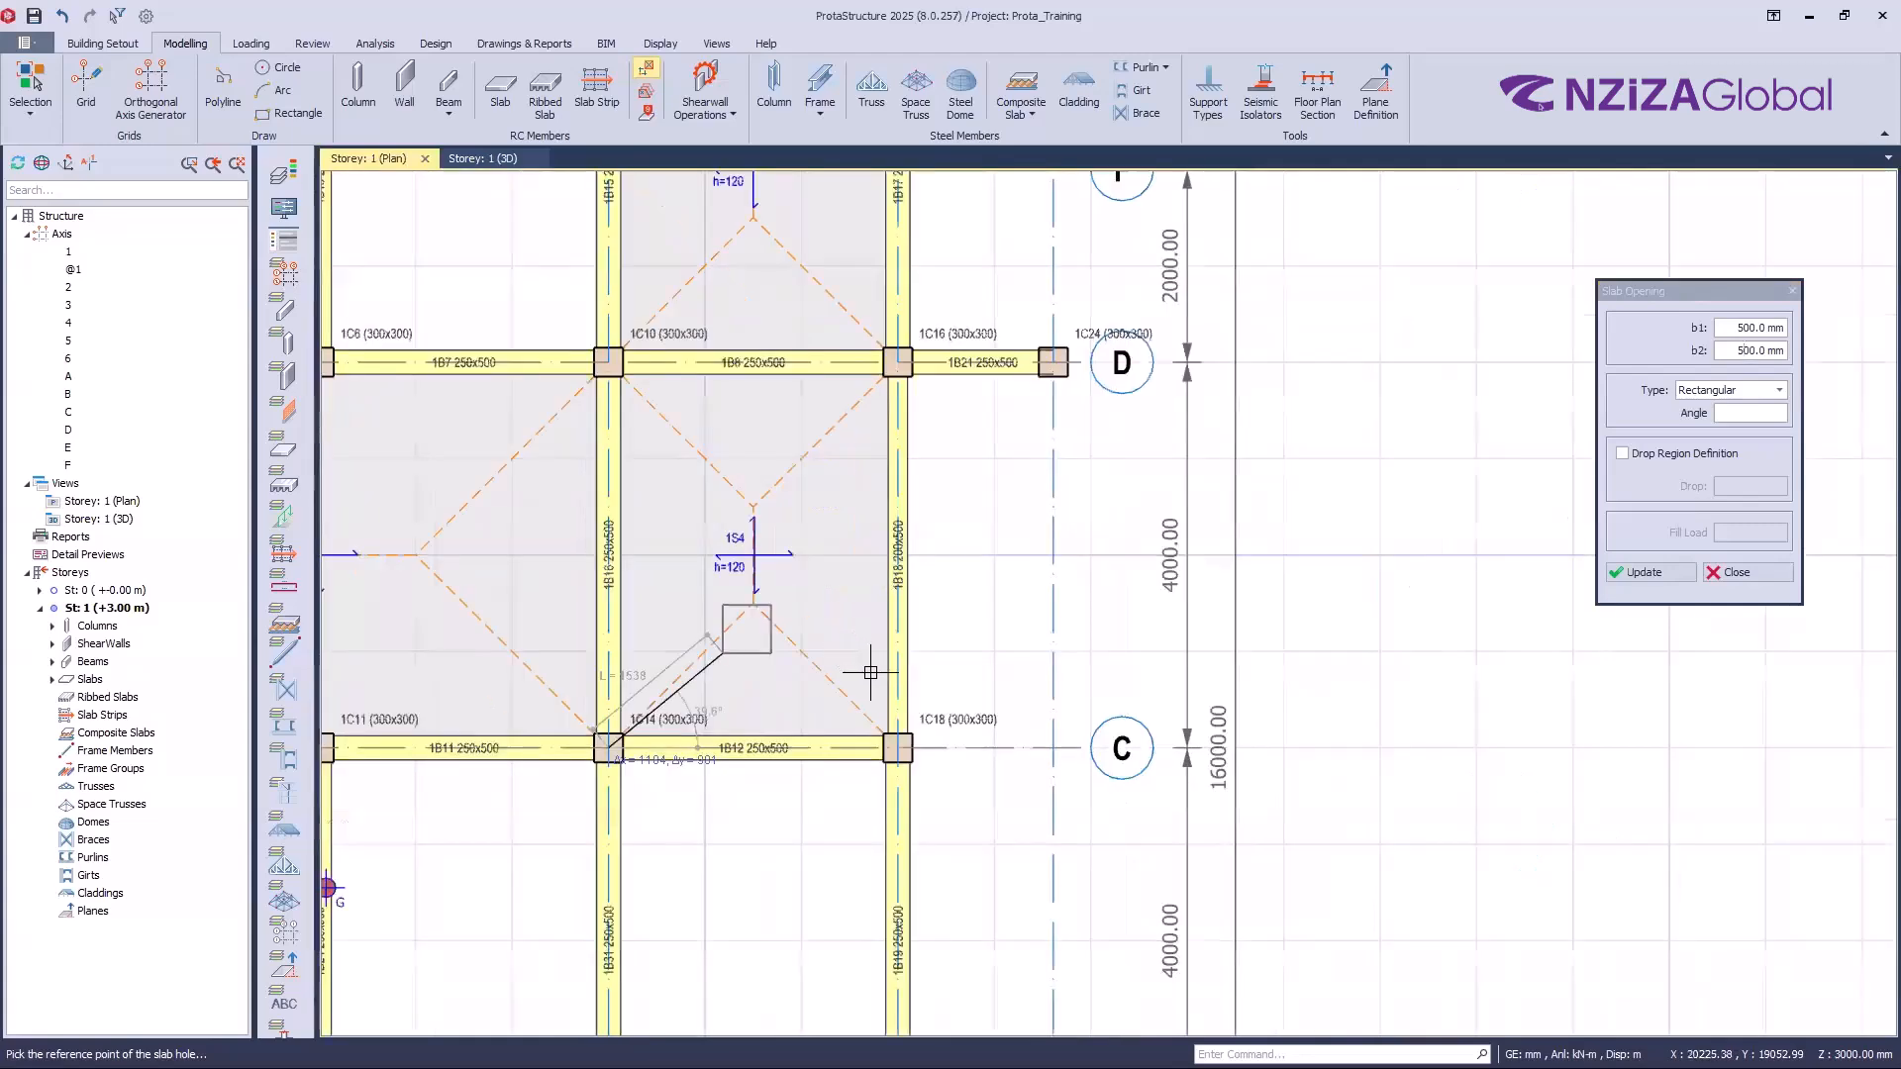
{"action": "scroll", "coordinate": [880, 713], "scroll_direction": "up", "scroll_amount": 2}
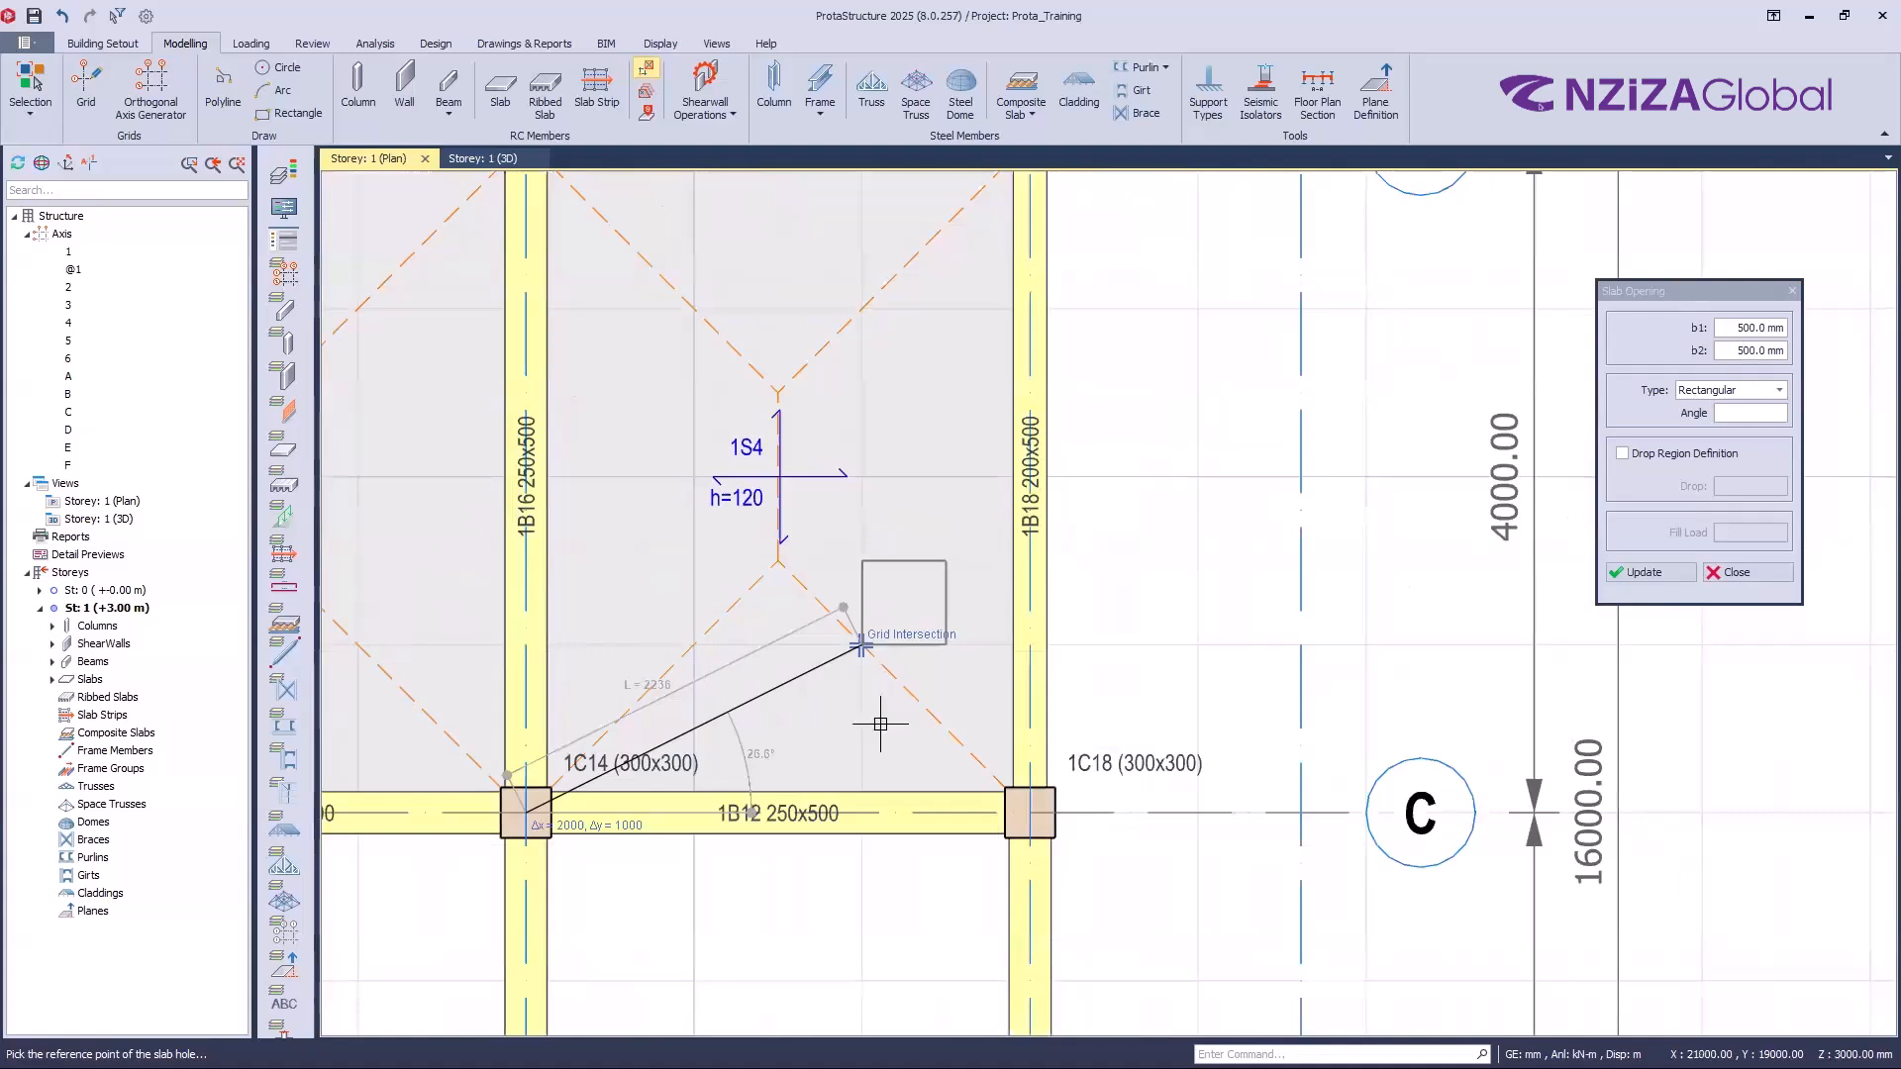
{"action": "left_click", "coordinate": [881, 715]}
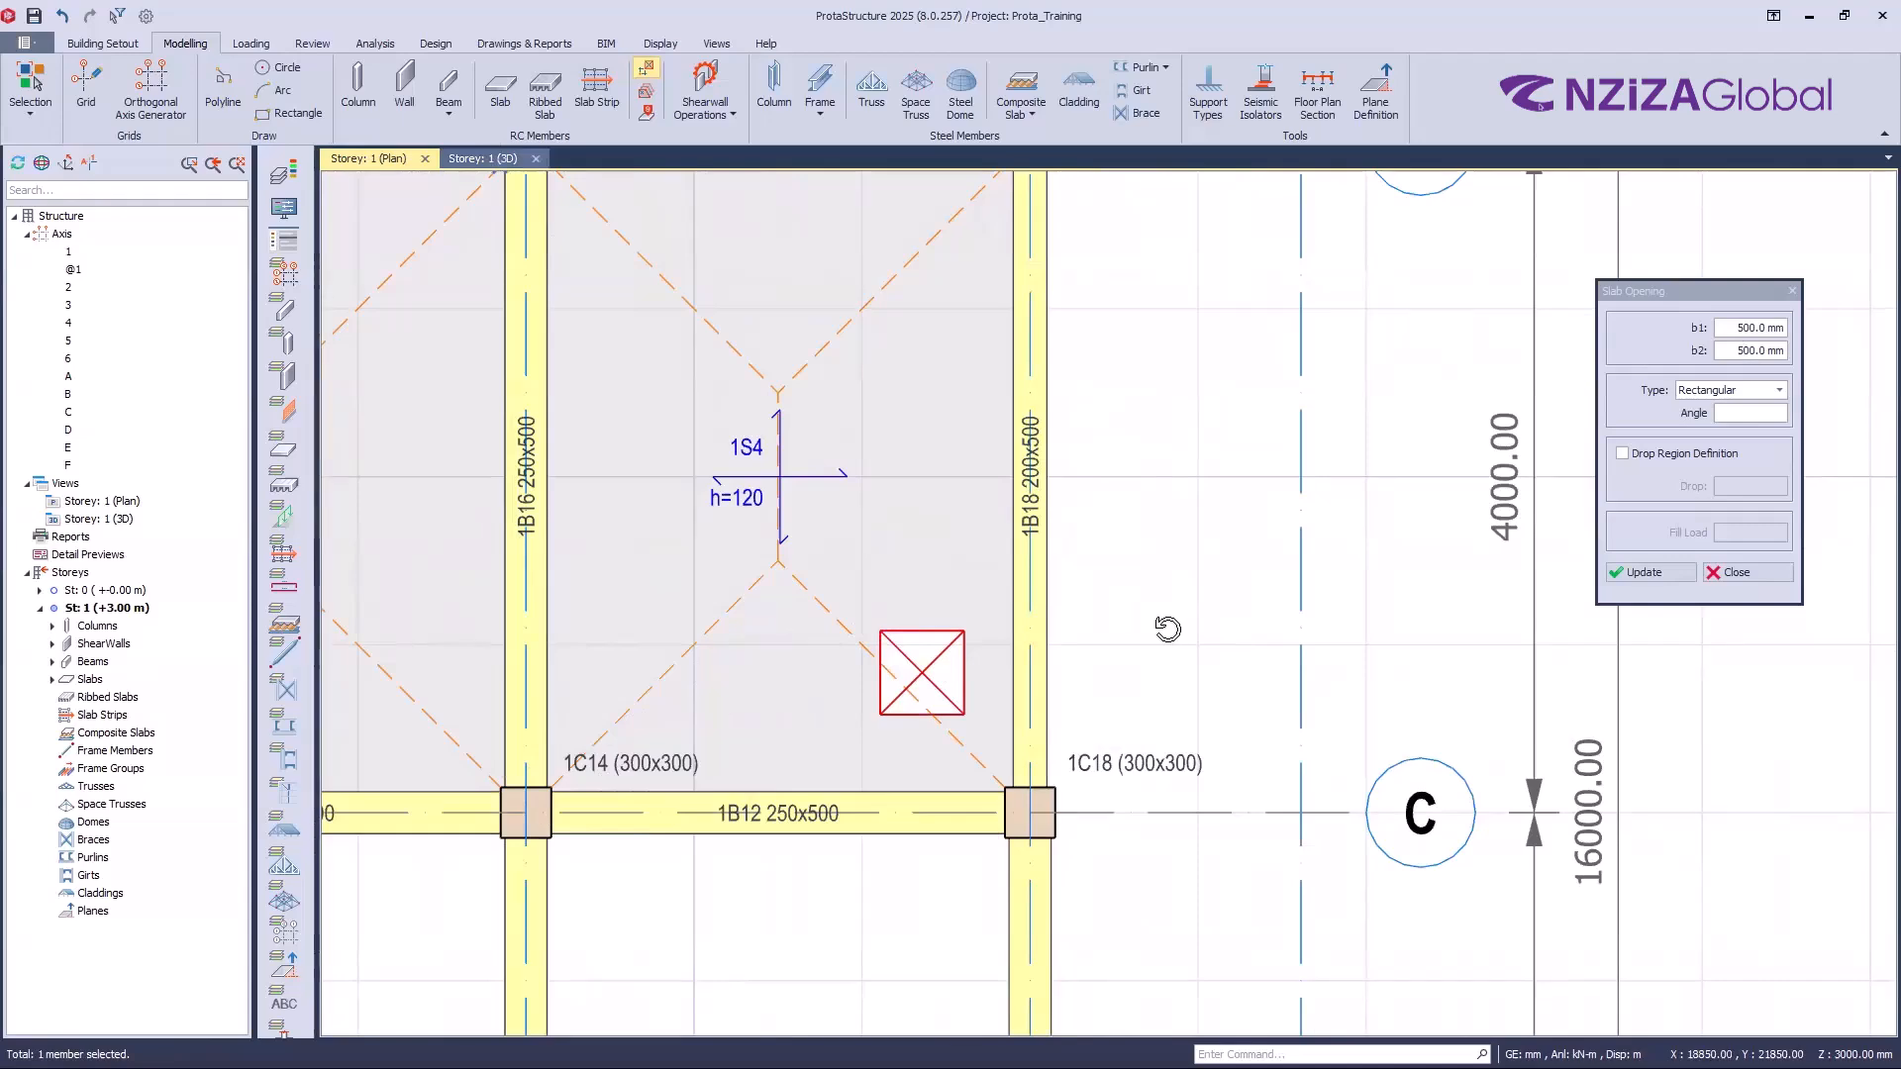
{"action": "left_click", "coordinate": [482, 159]}
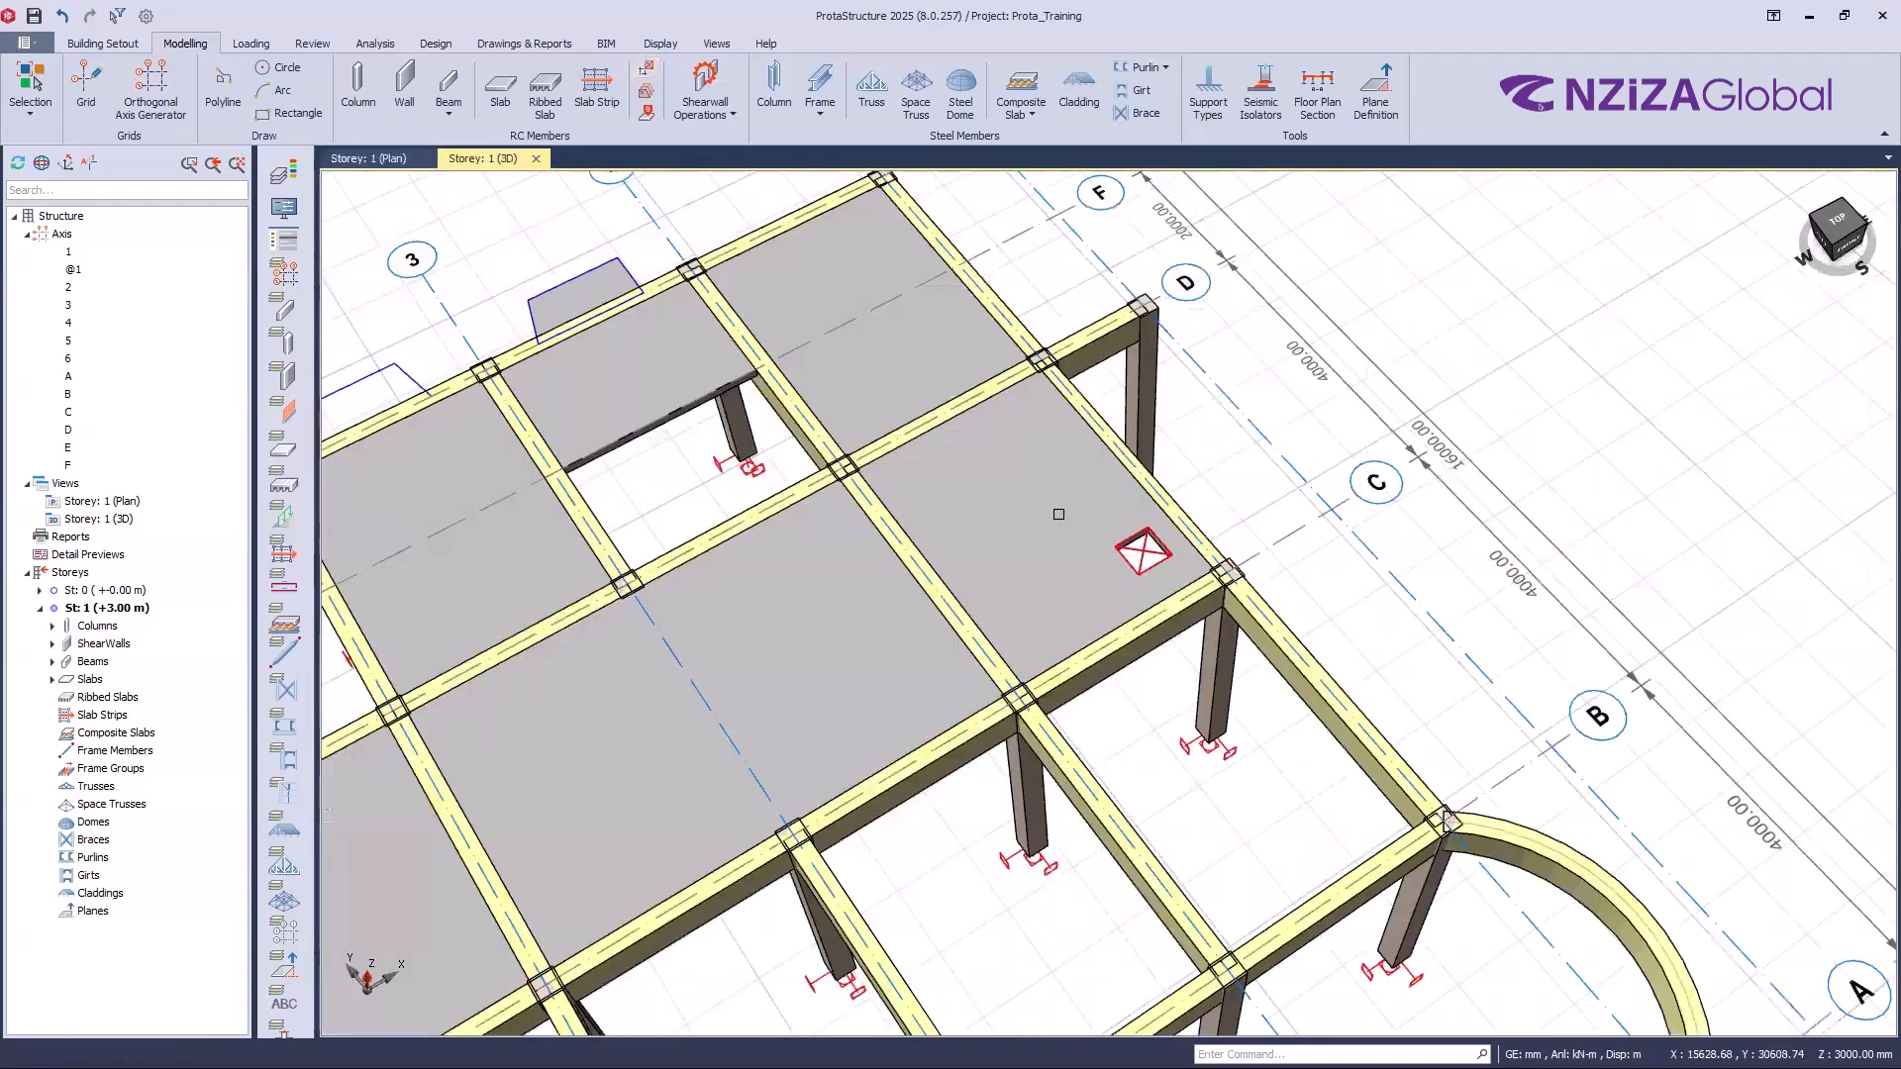
Step: Try to place another 500 x 500 mm opening in slab 1S4 at a distance of 1500 mm from the corner of column 1C10
{"action": "left_click", "coordinate": [654, 67]}
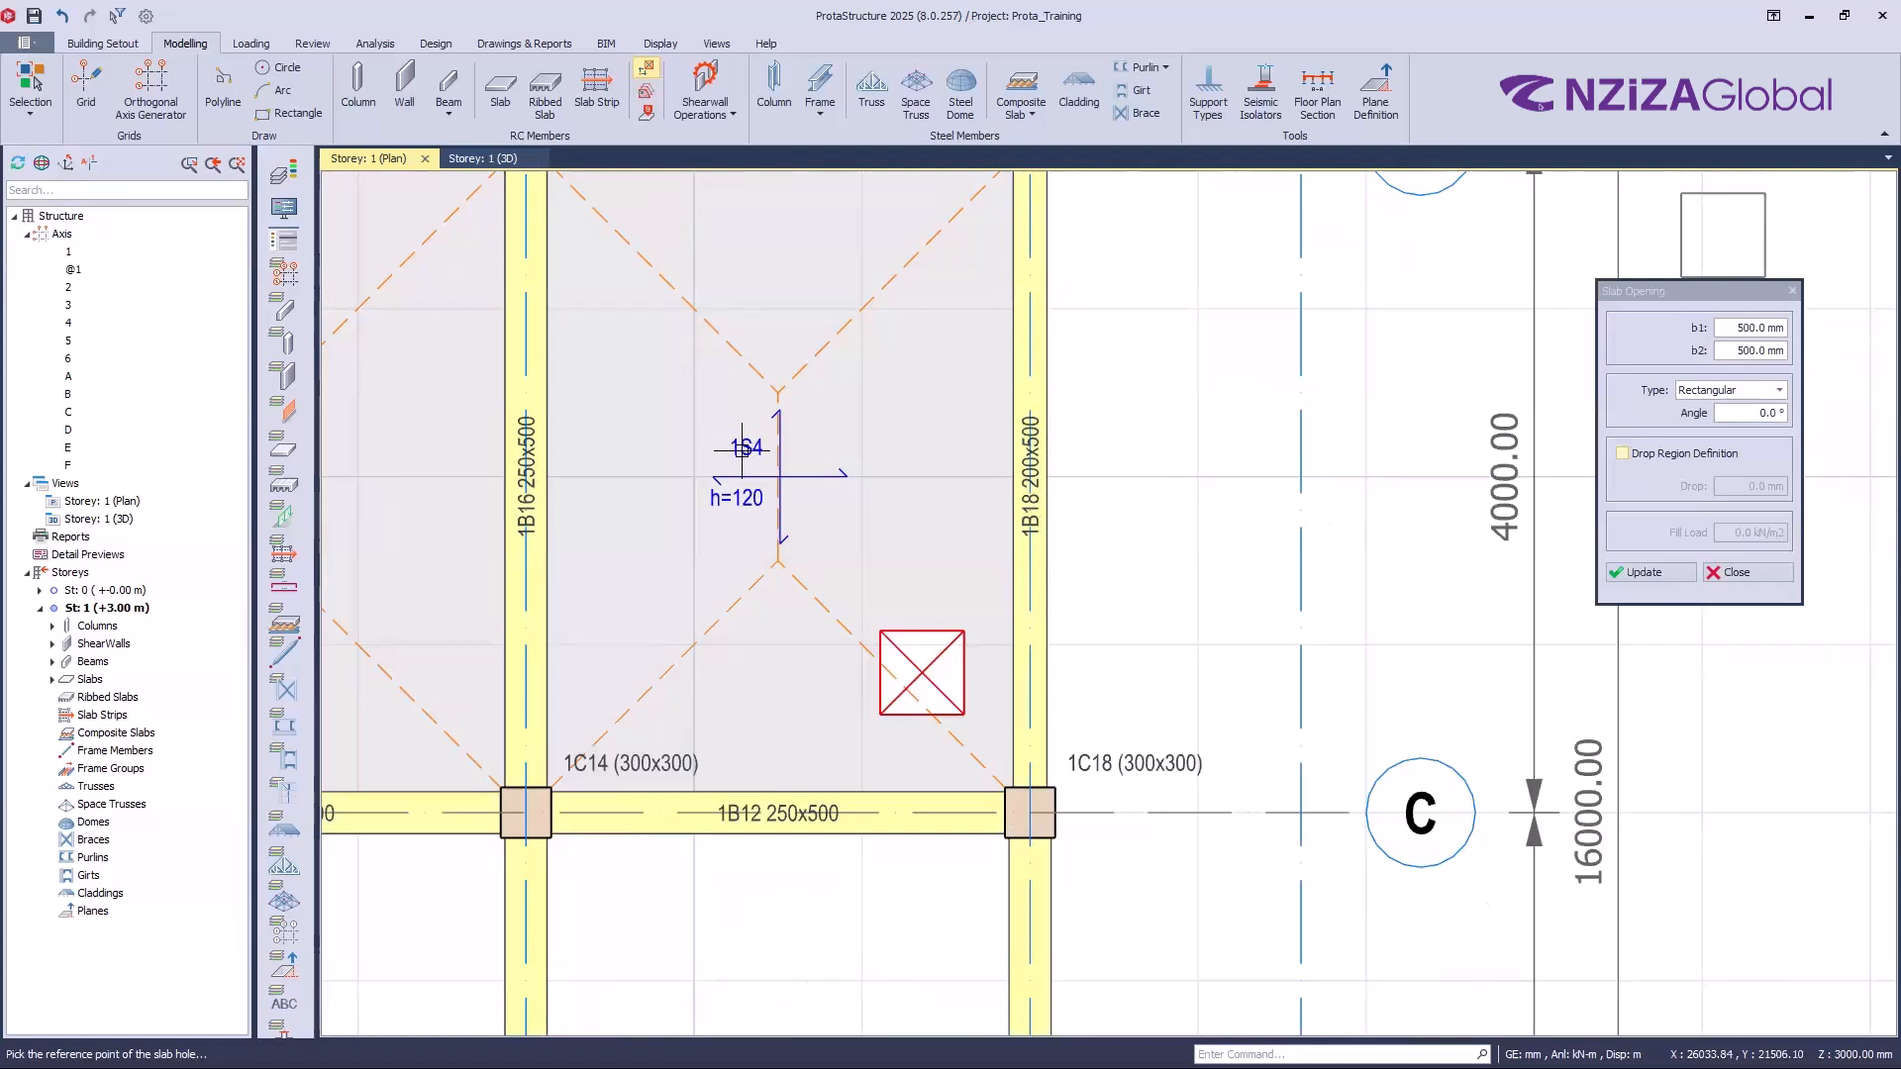
{"action": "scroll", "coordinate": [945, 585], "scroll_direction": "down", "scroll_amount": 3}
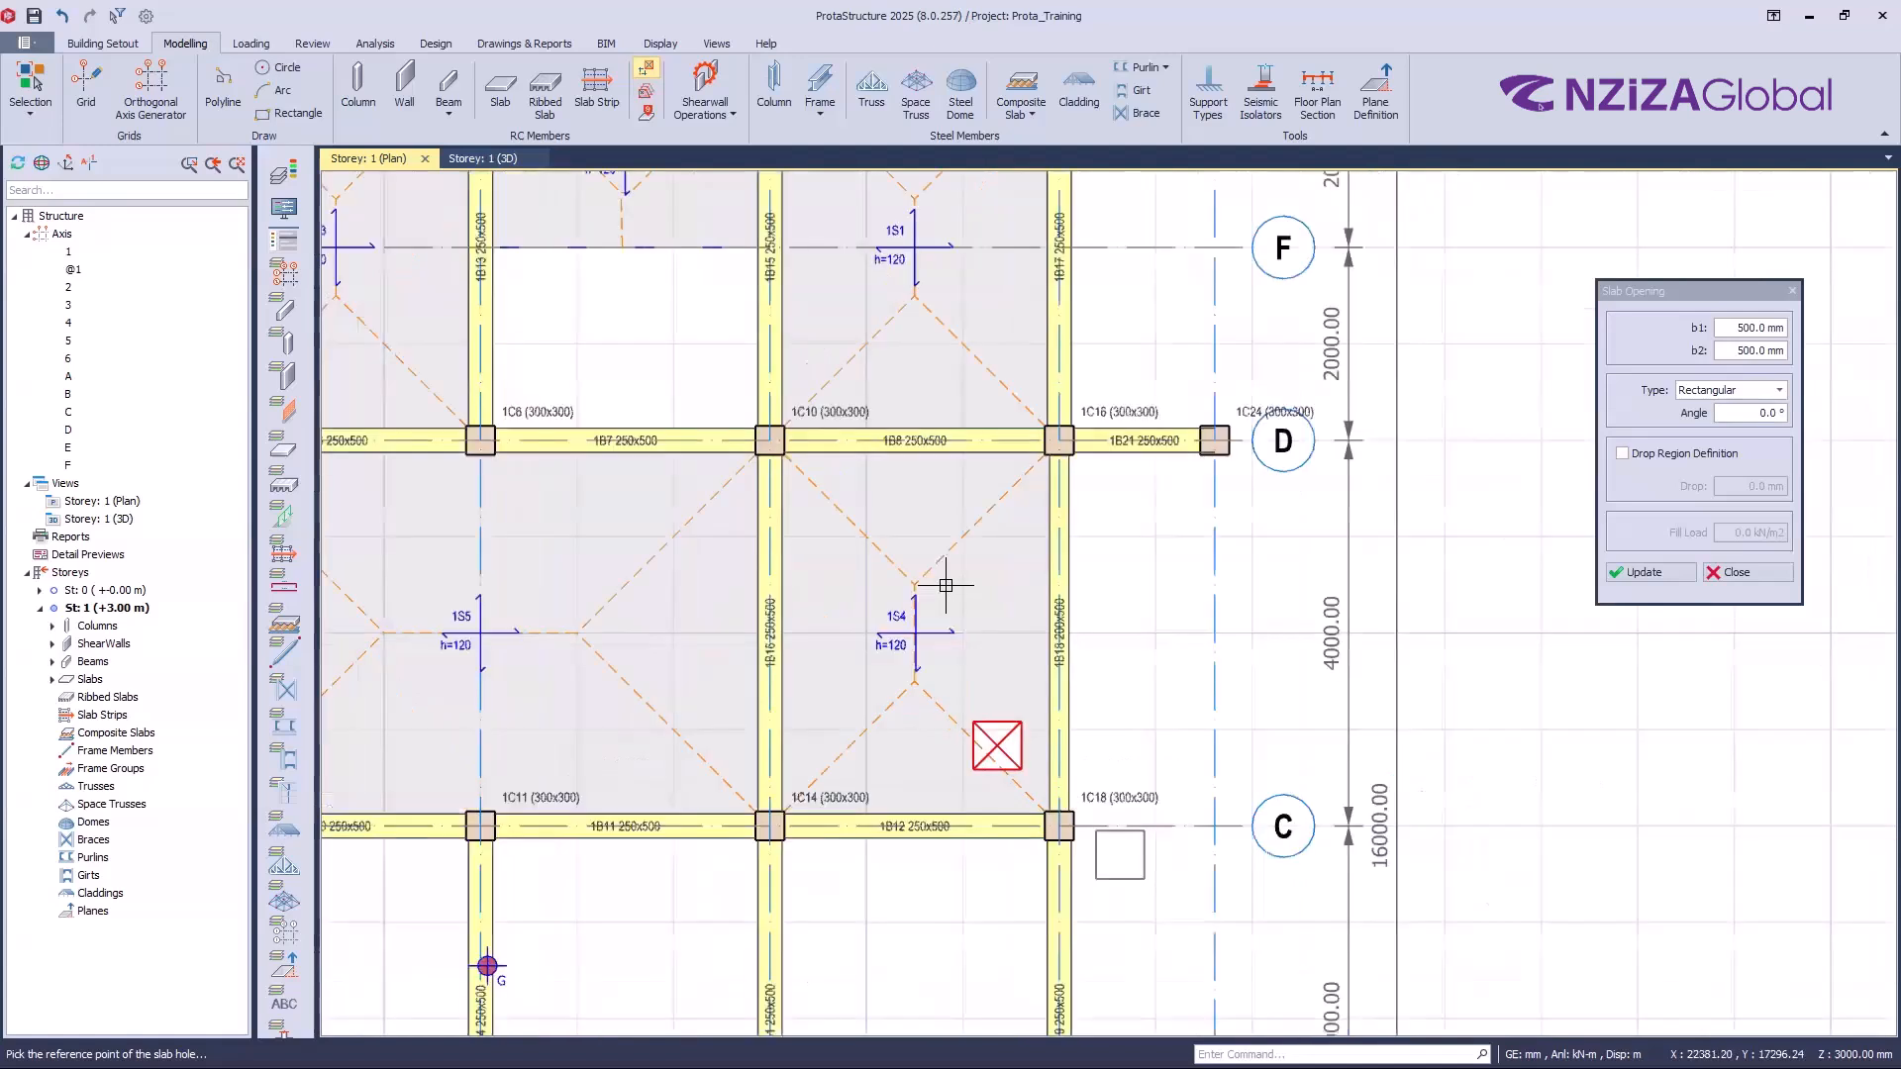
{"action": "scroll", "coordinate": [946, 586], "scroll_direction": "up", "scroll_amount": 2}
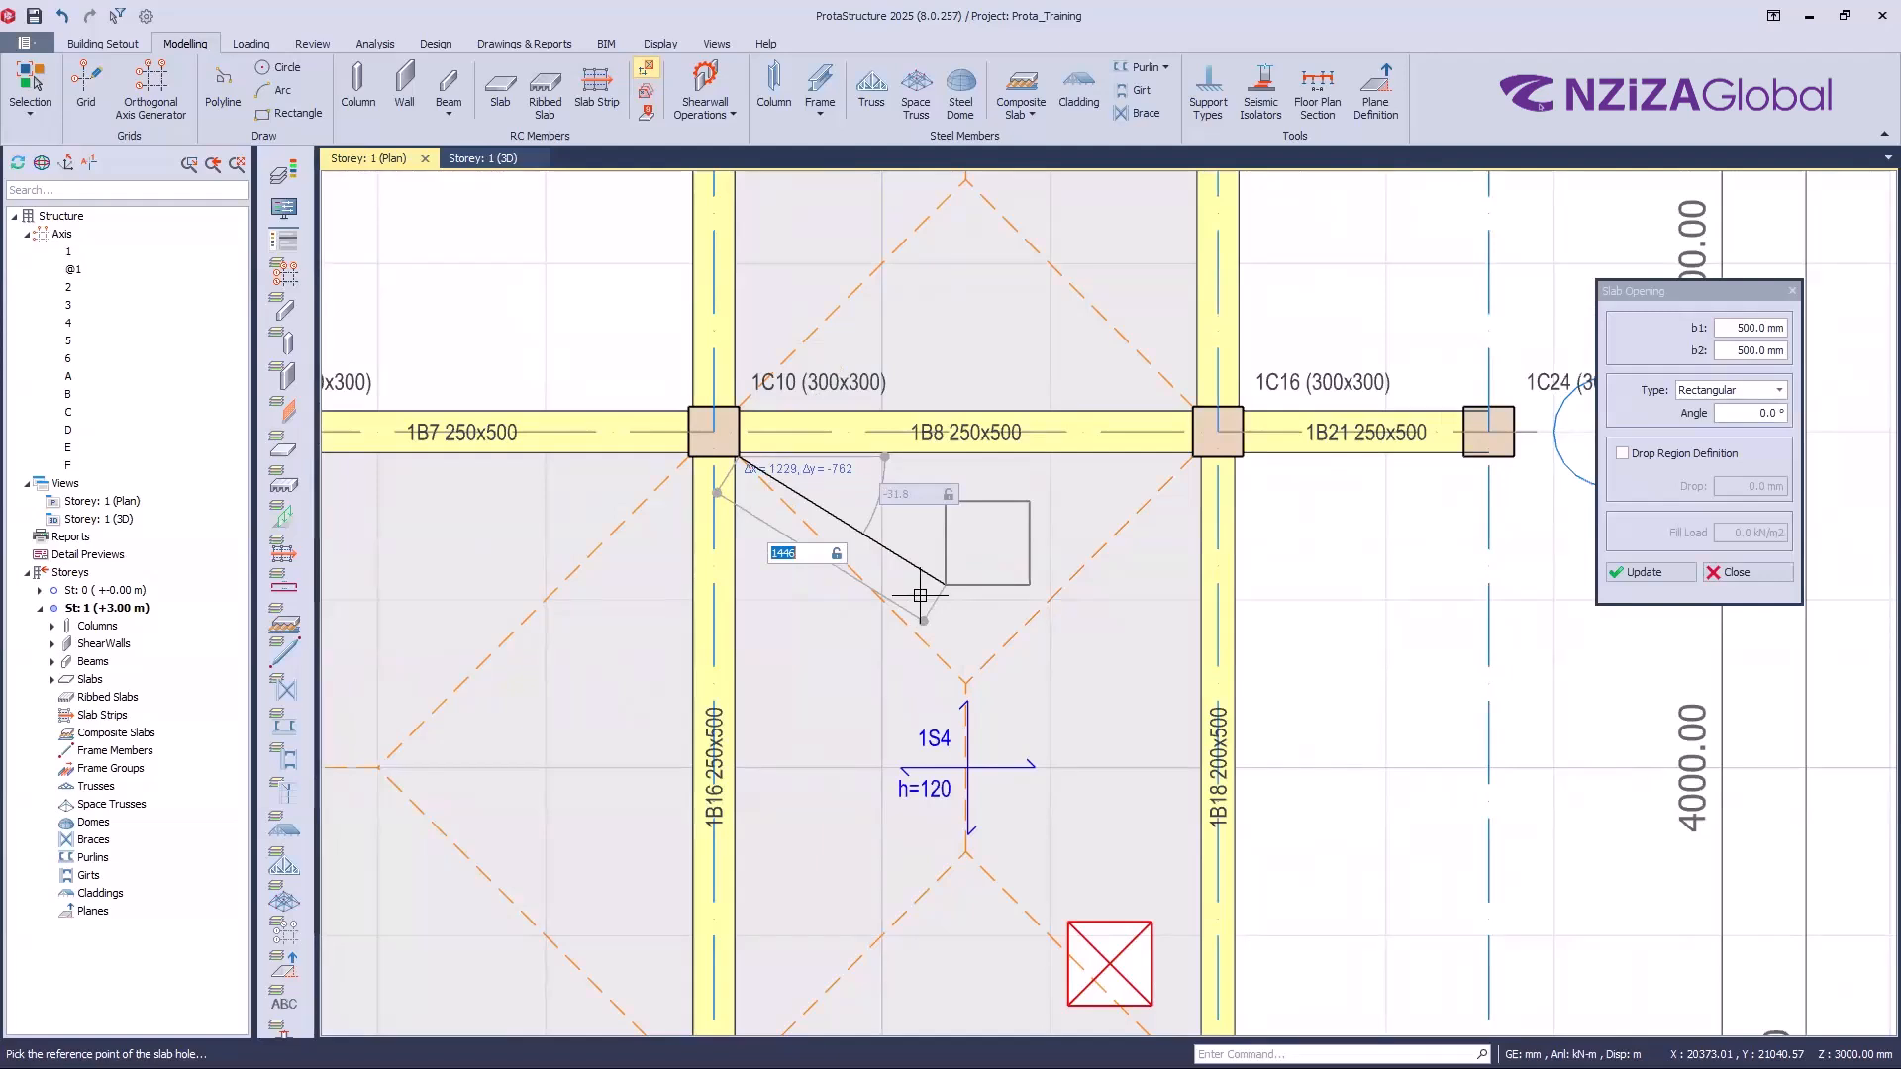
{"action": "type", "text": "1500"}
{"action": "key", "text": "Return"}
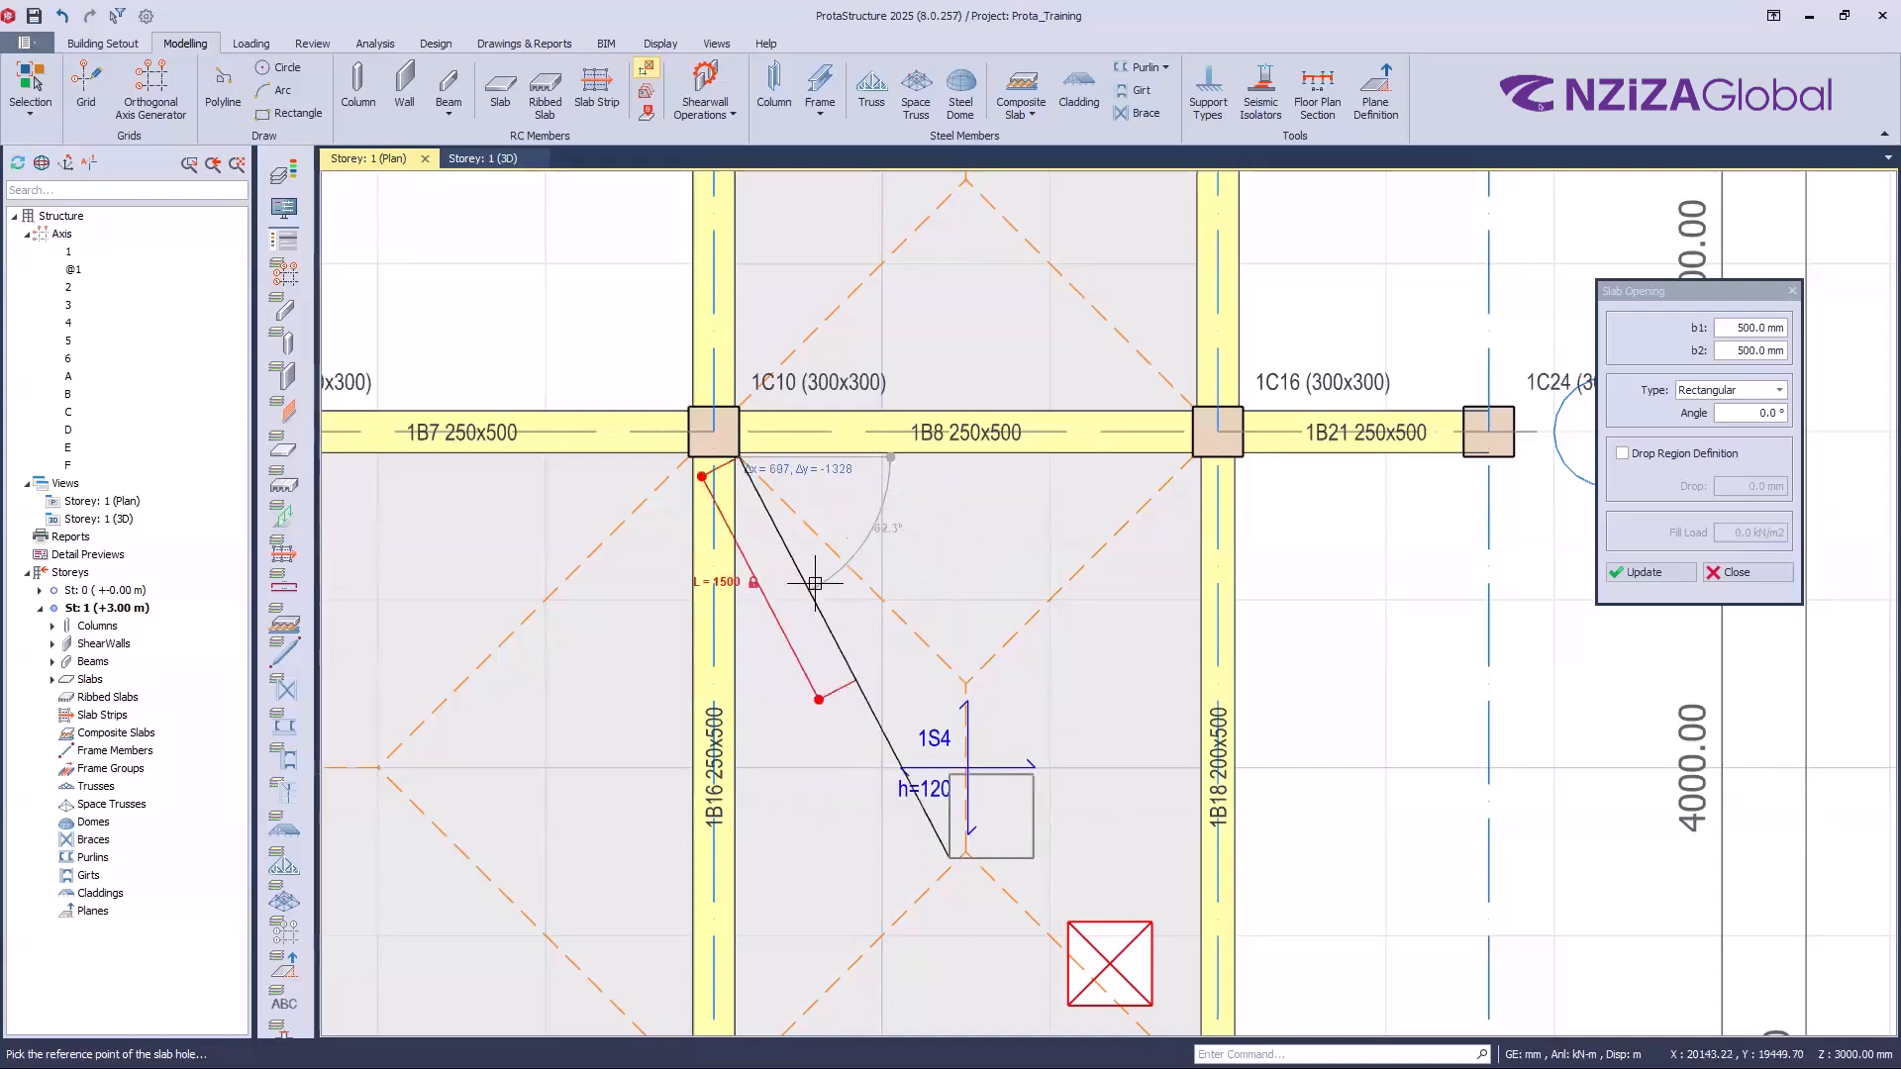
{"action": "key", "text": "Escape"}
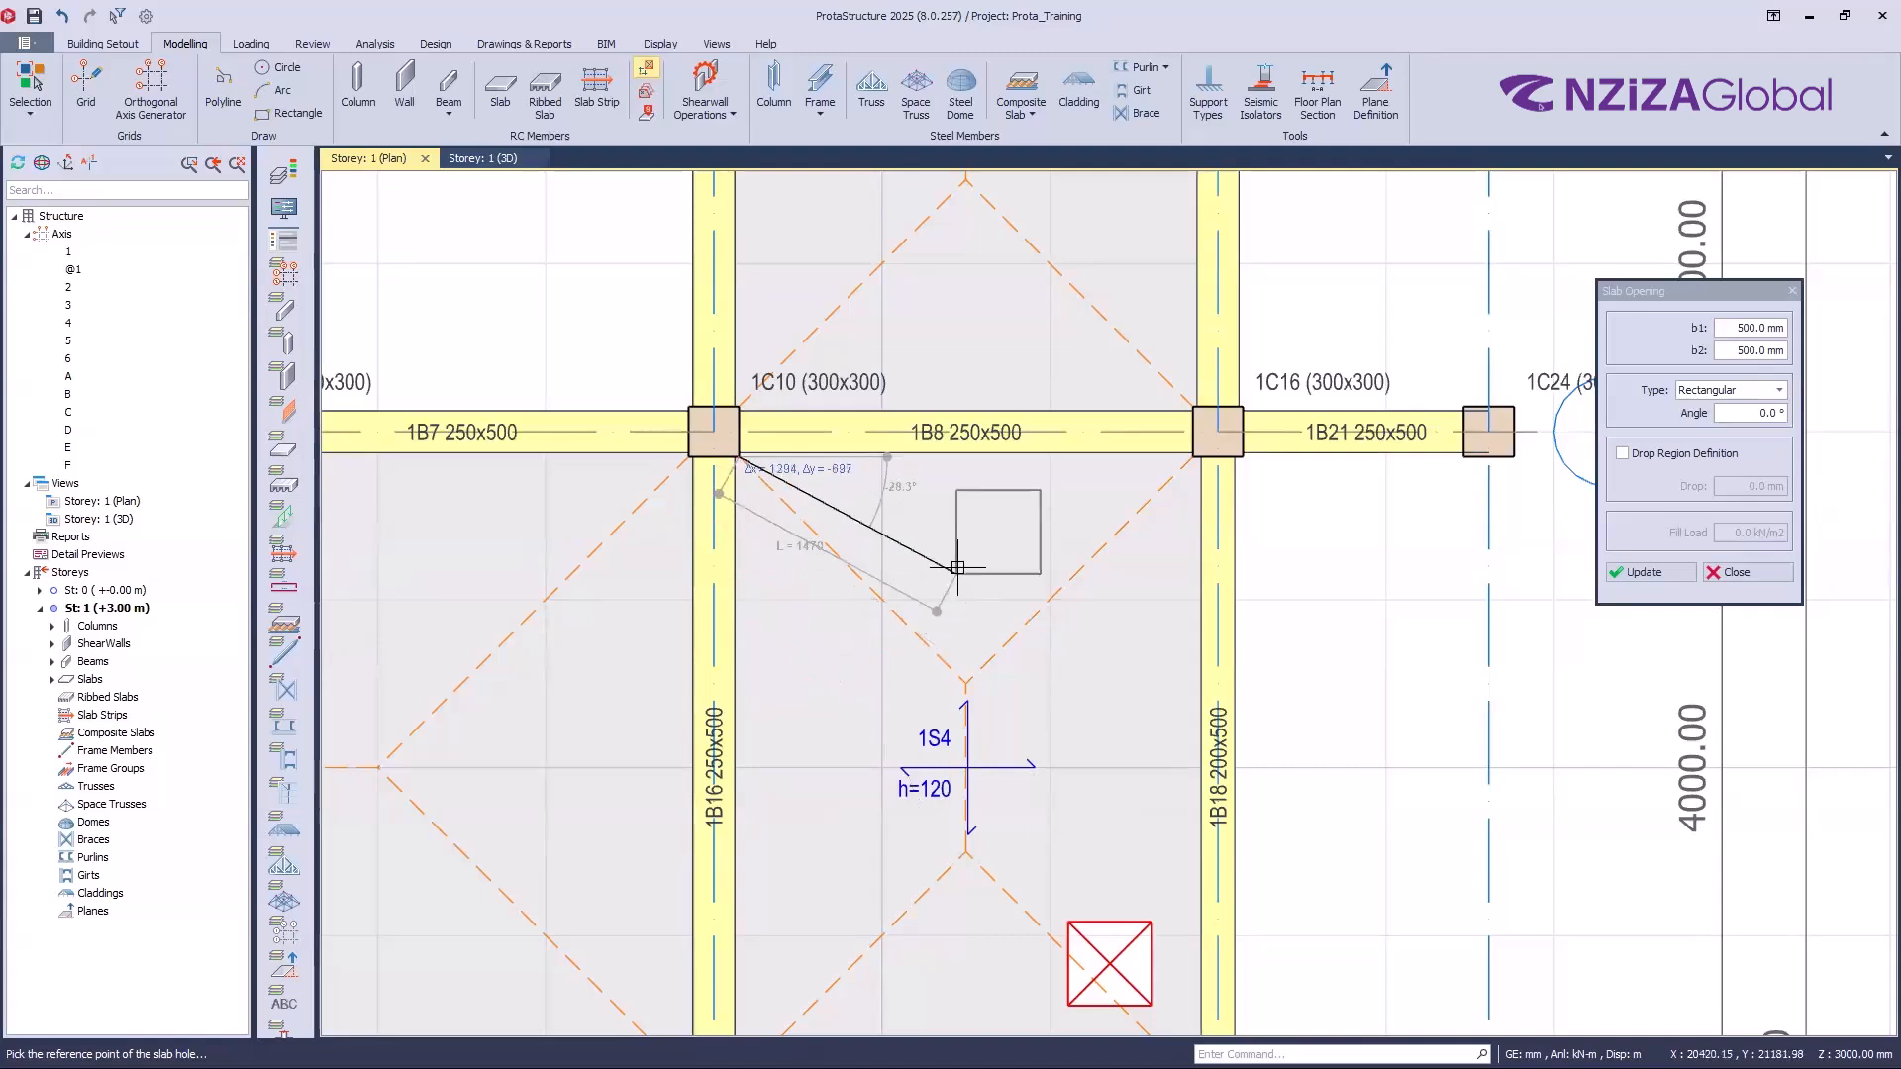
Step: Try to place the 500 x 500 mm opening with offsets 2000,2000 from the slab-side corner of column 1C10
{"action": "key", "text": "Tab"}
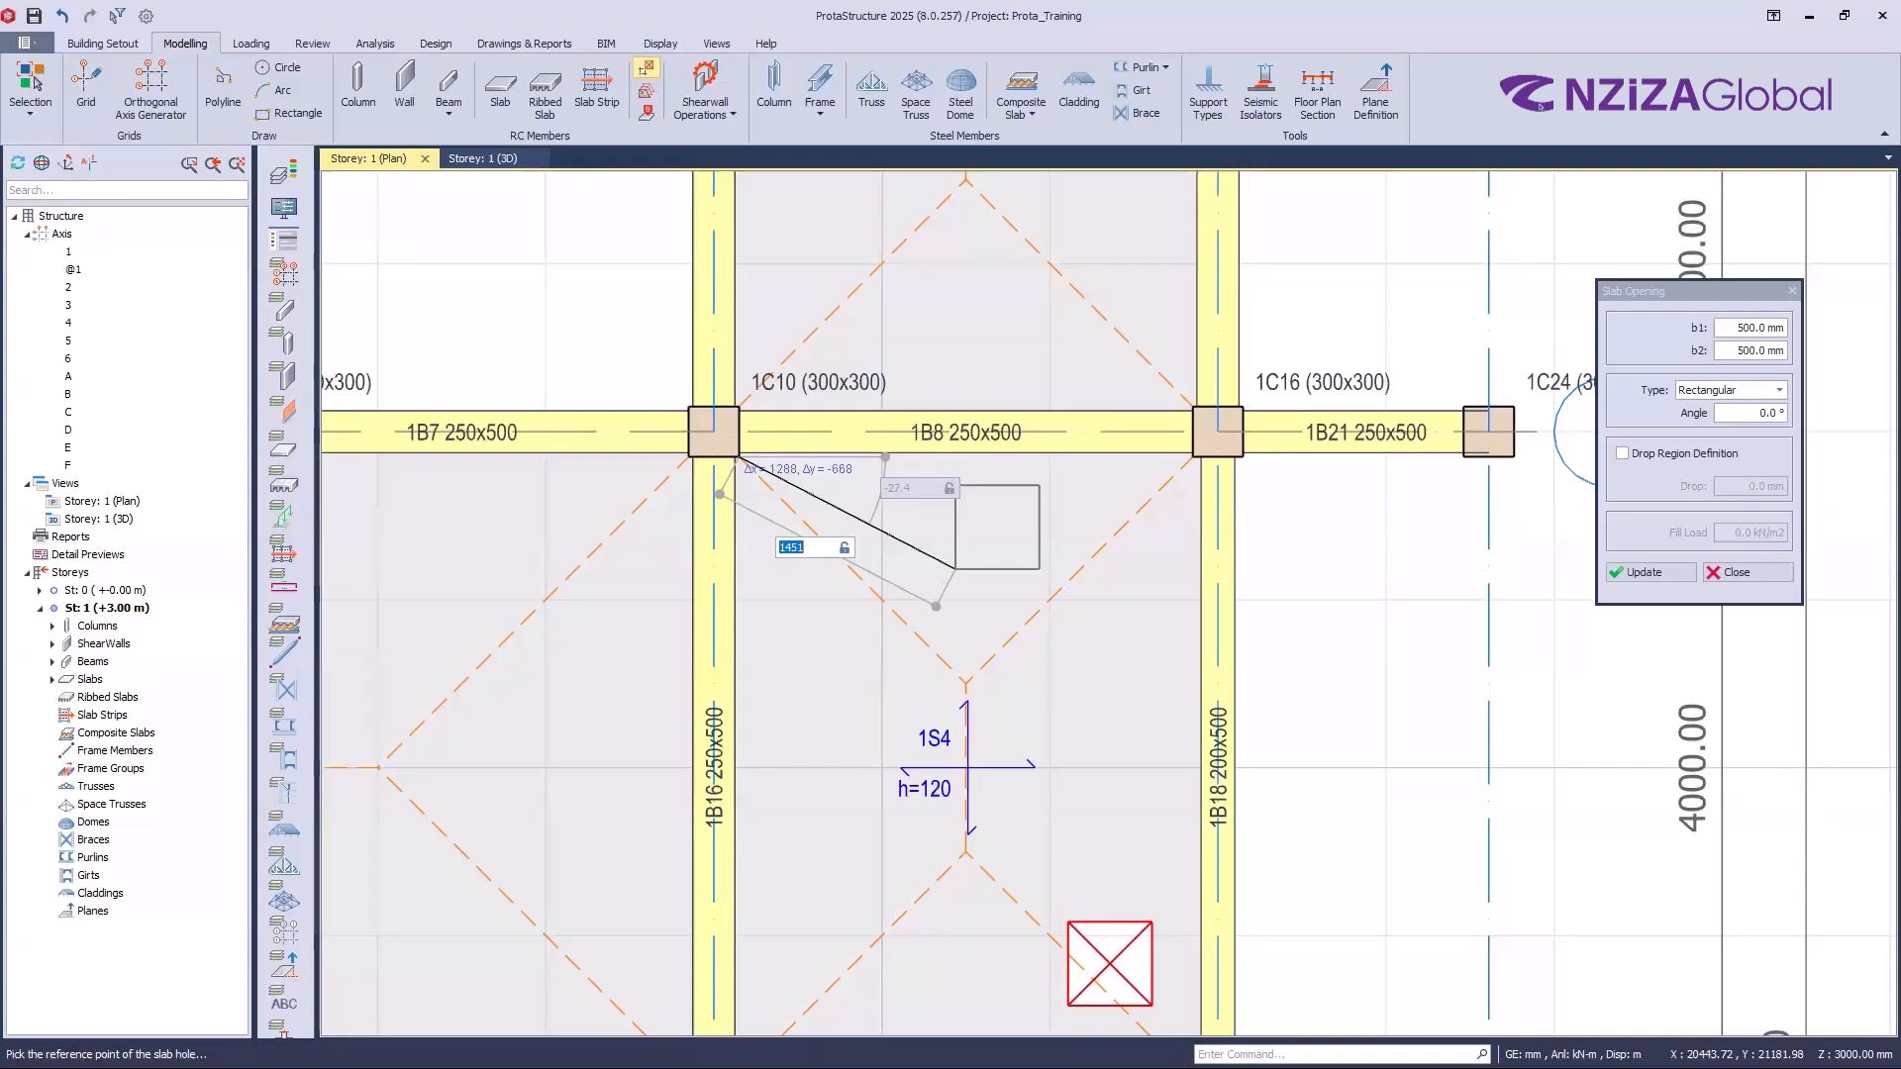
{"action": "type", "text": "2000,2000"}
{"action": "key", "text": "Return"}
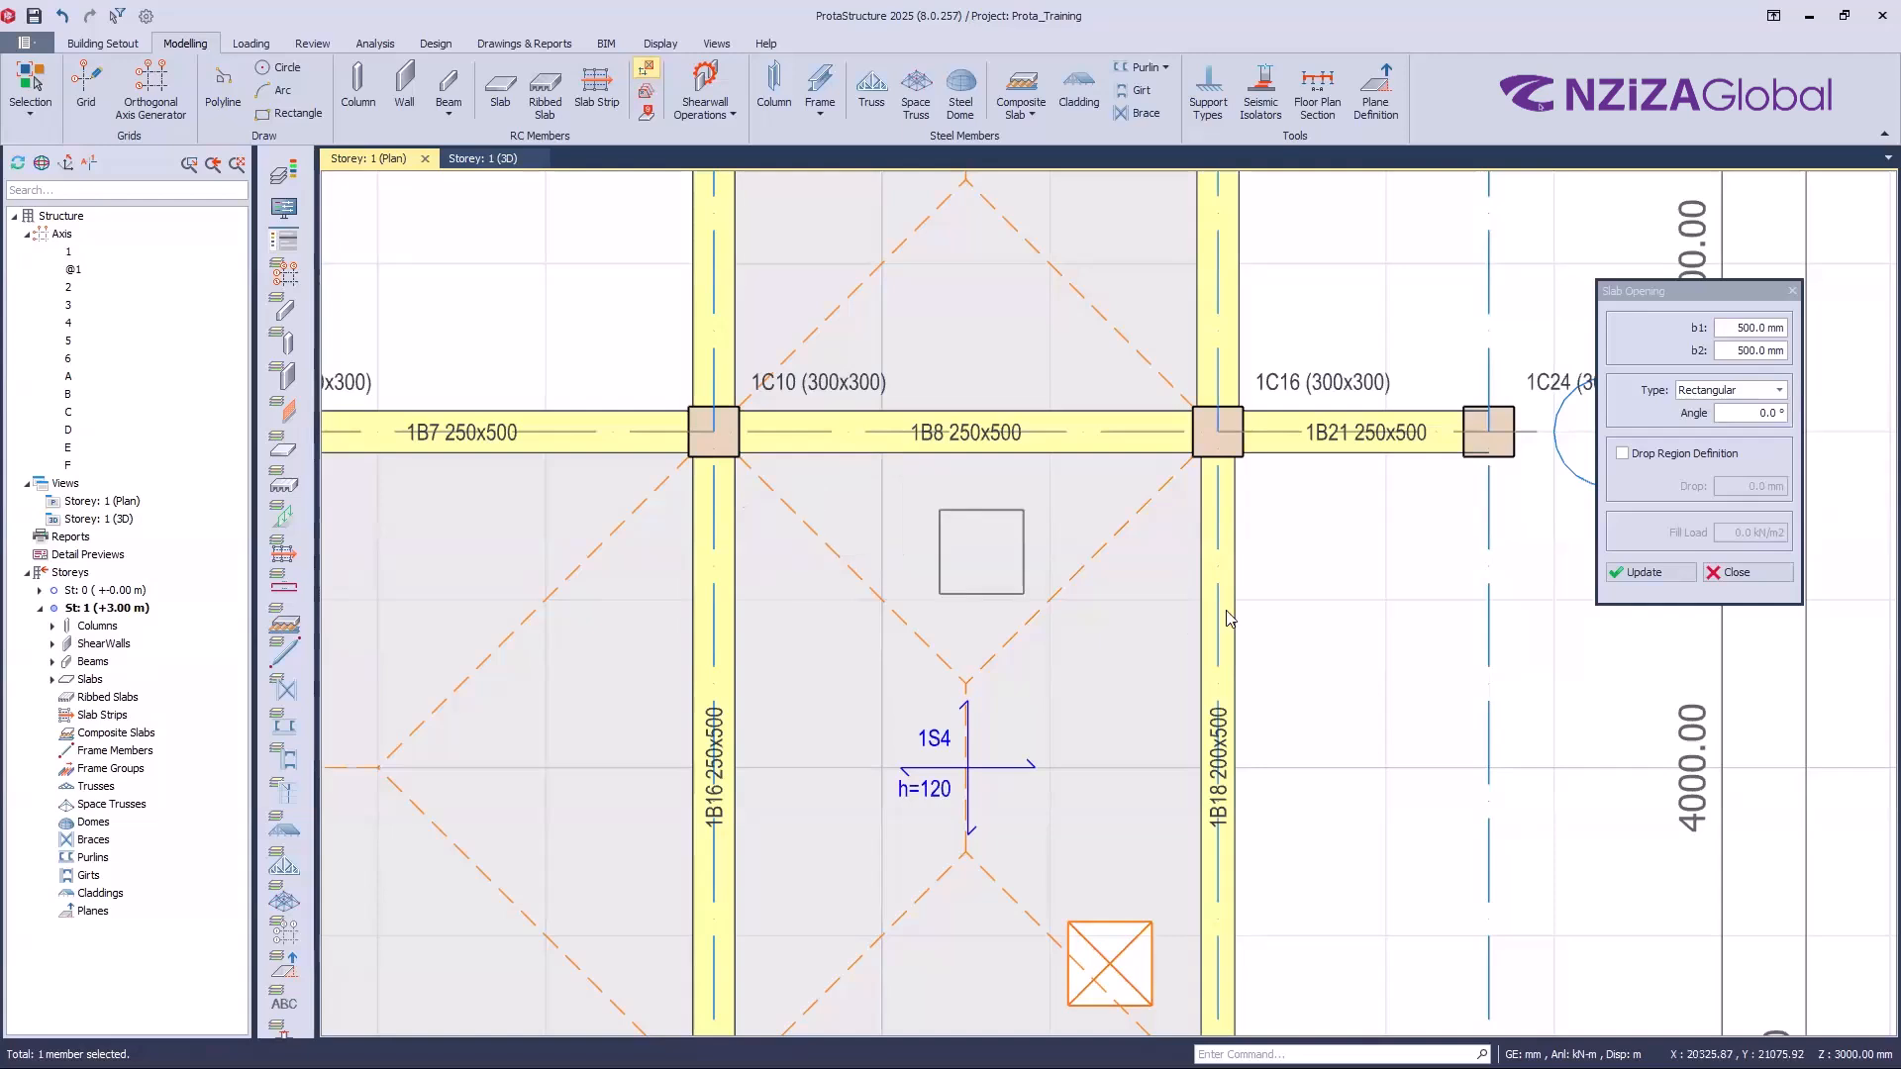
{"action": "key", "text": "Escape"}
Step: Try to place the 500 x 500 mm opening again with offsets 2000,2000 from the centre of column 1C10
{"action": "left_click", "coordinate": [645, 70]}
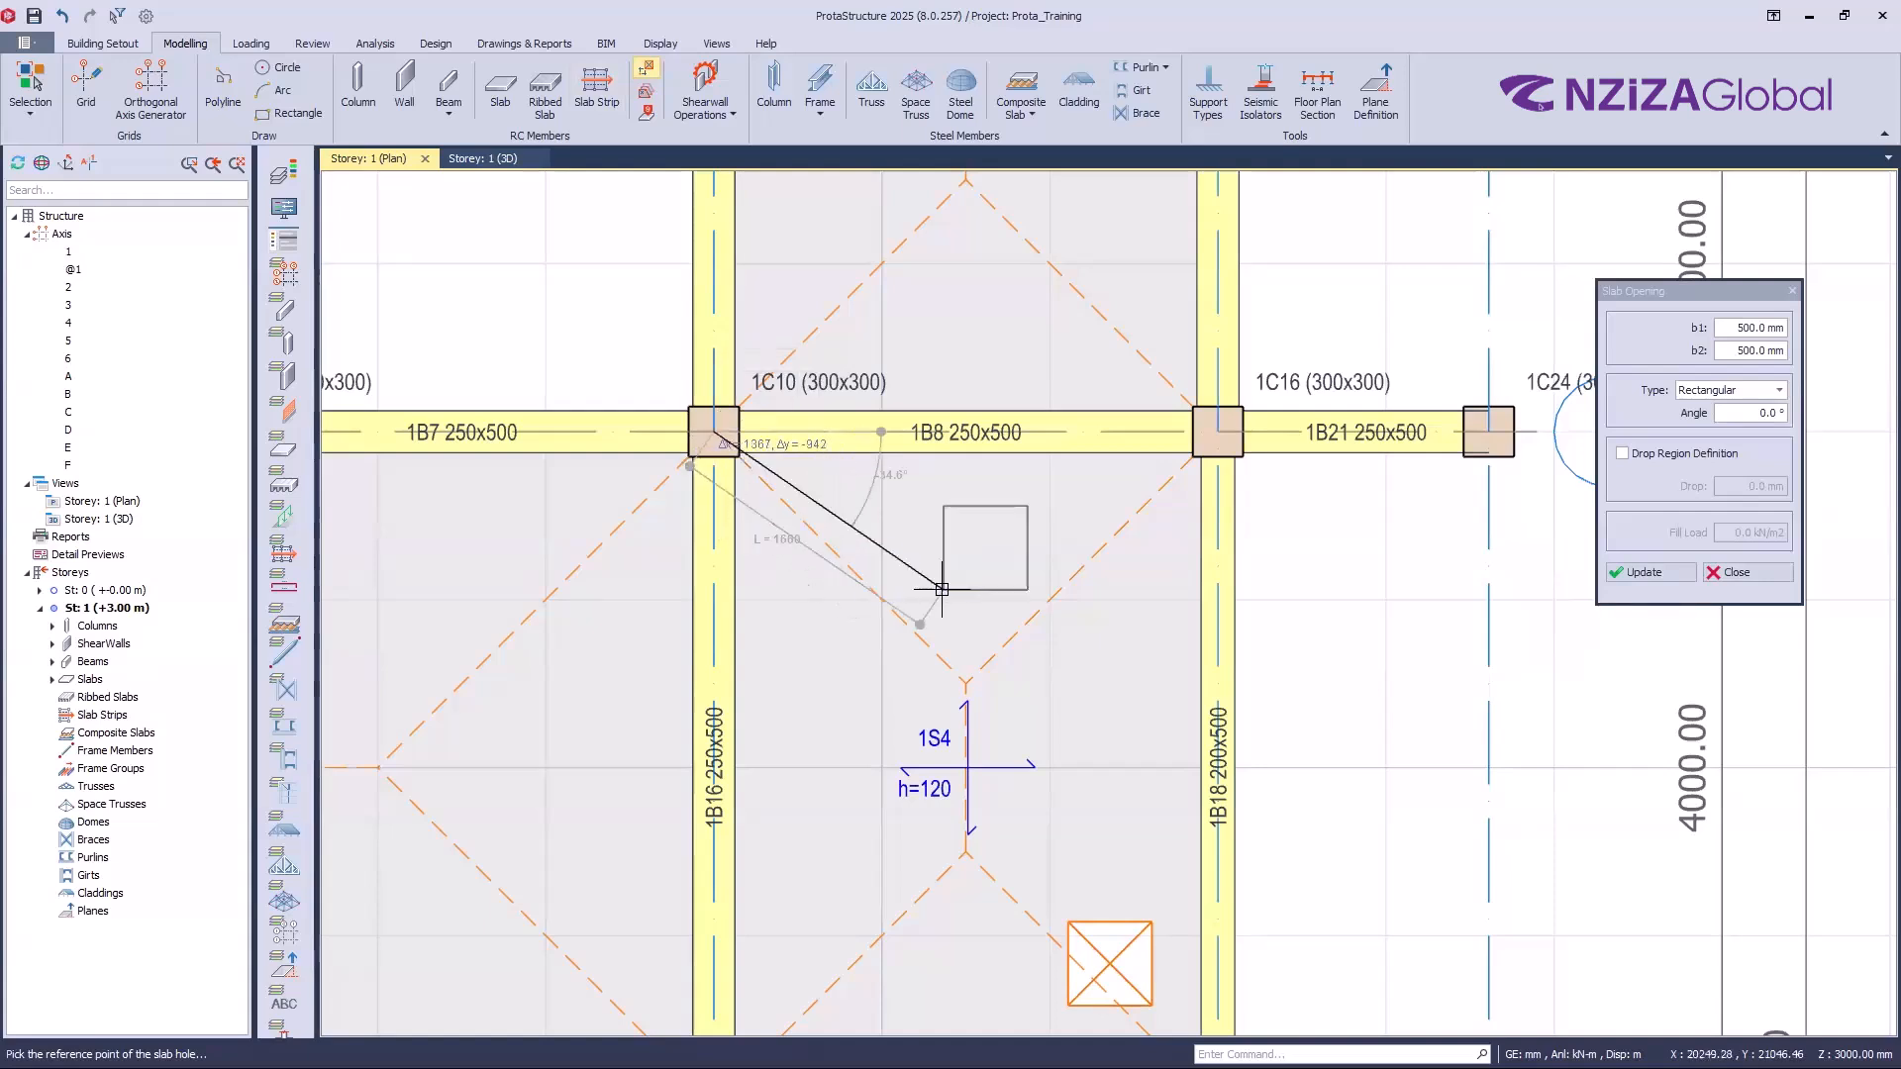
{"action": "key", "text": "Tab"}
{"action": "type", "text": "200"}
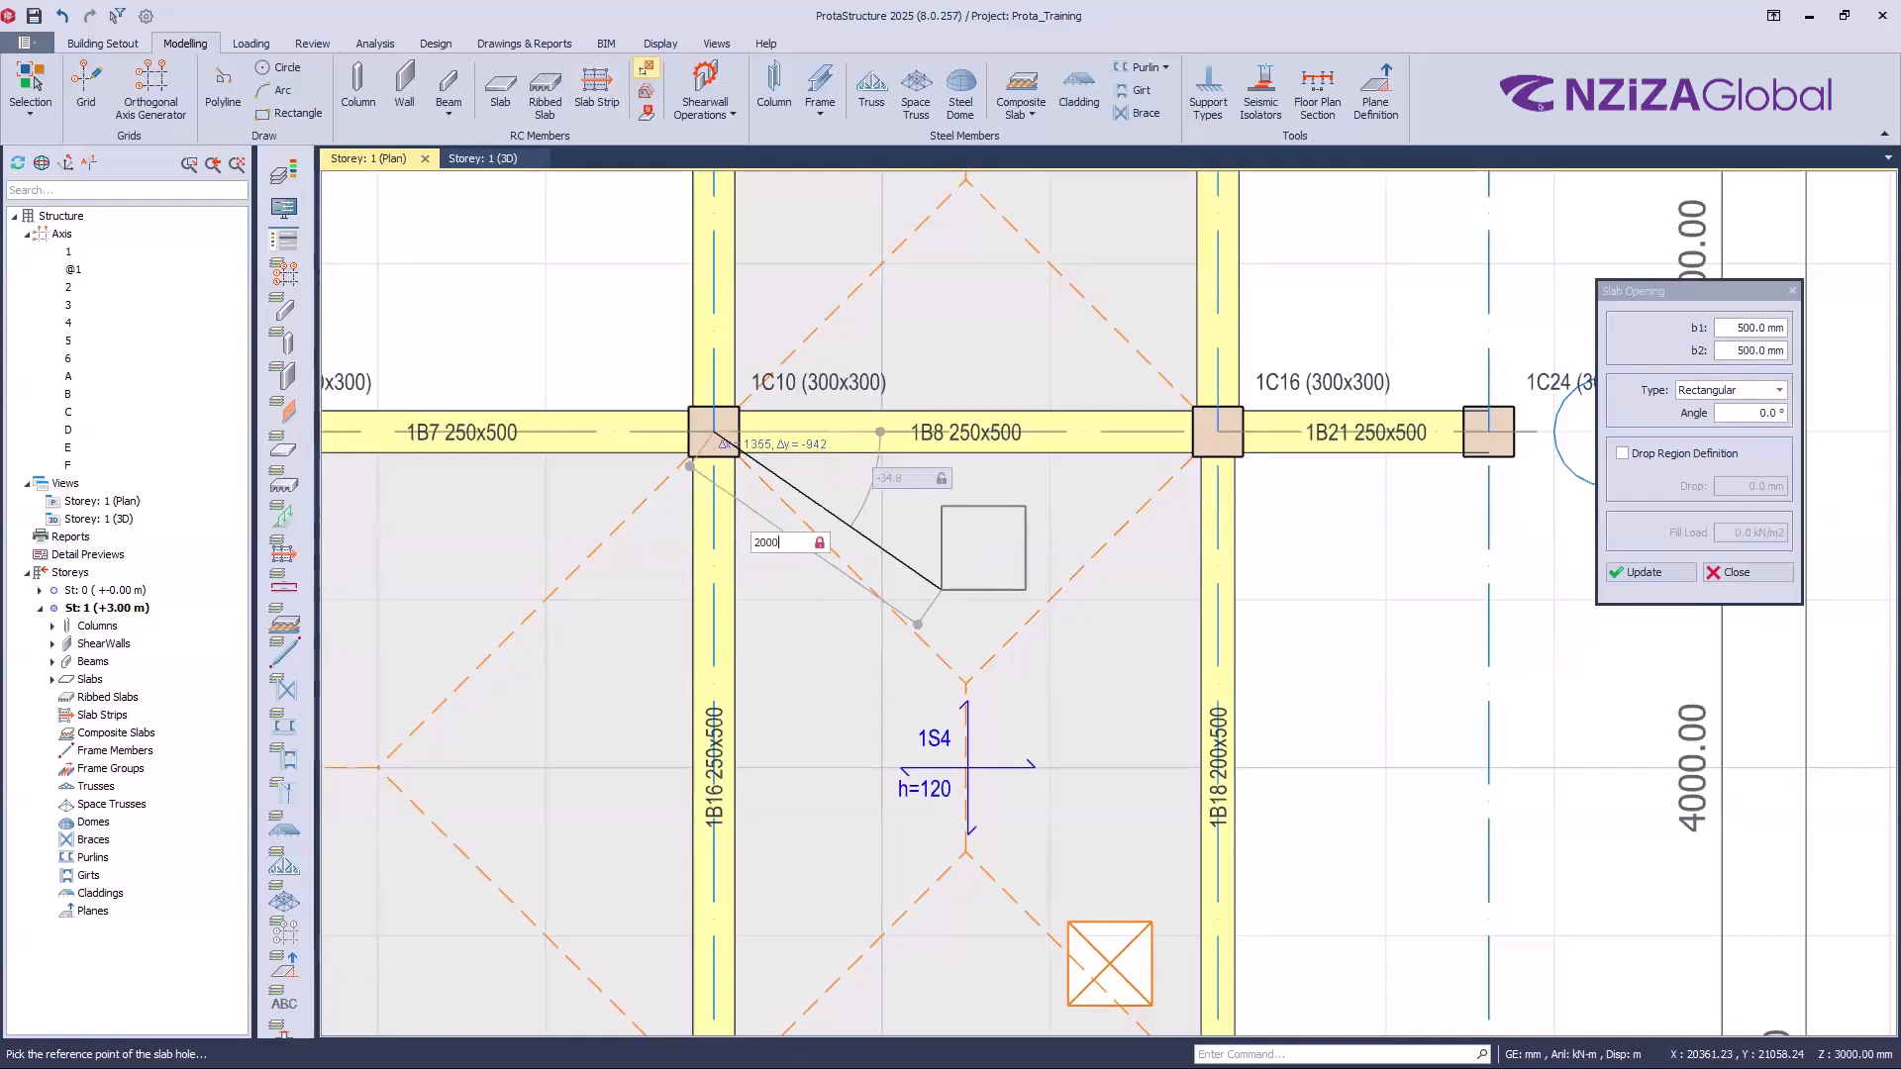
{"action": "type", "text": "0,2000"}
{"action": "key", "text": "Return"}
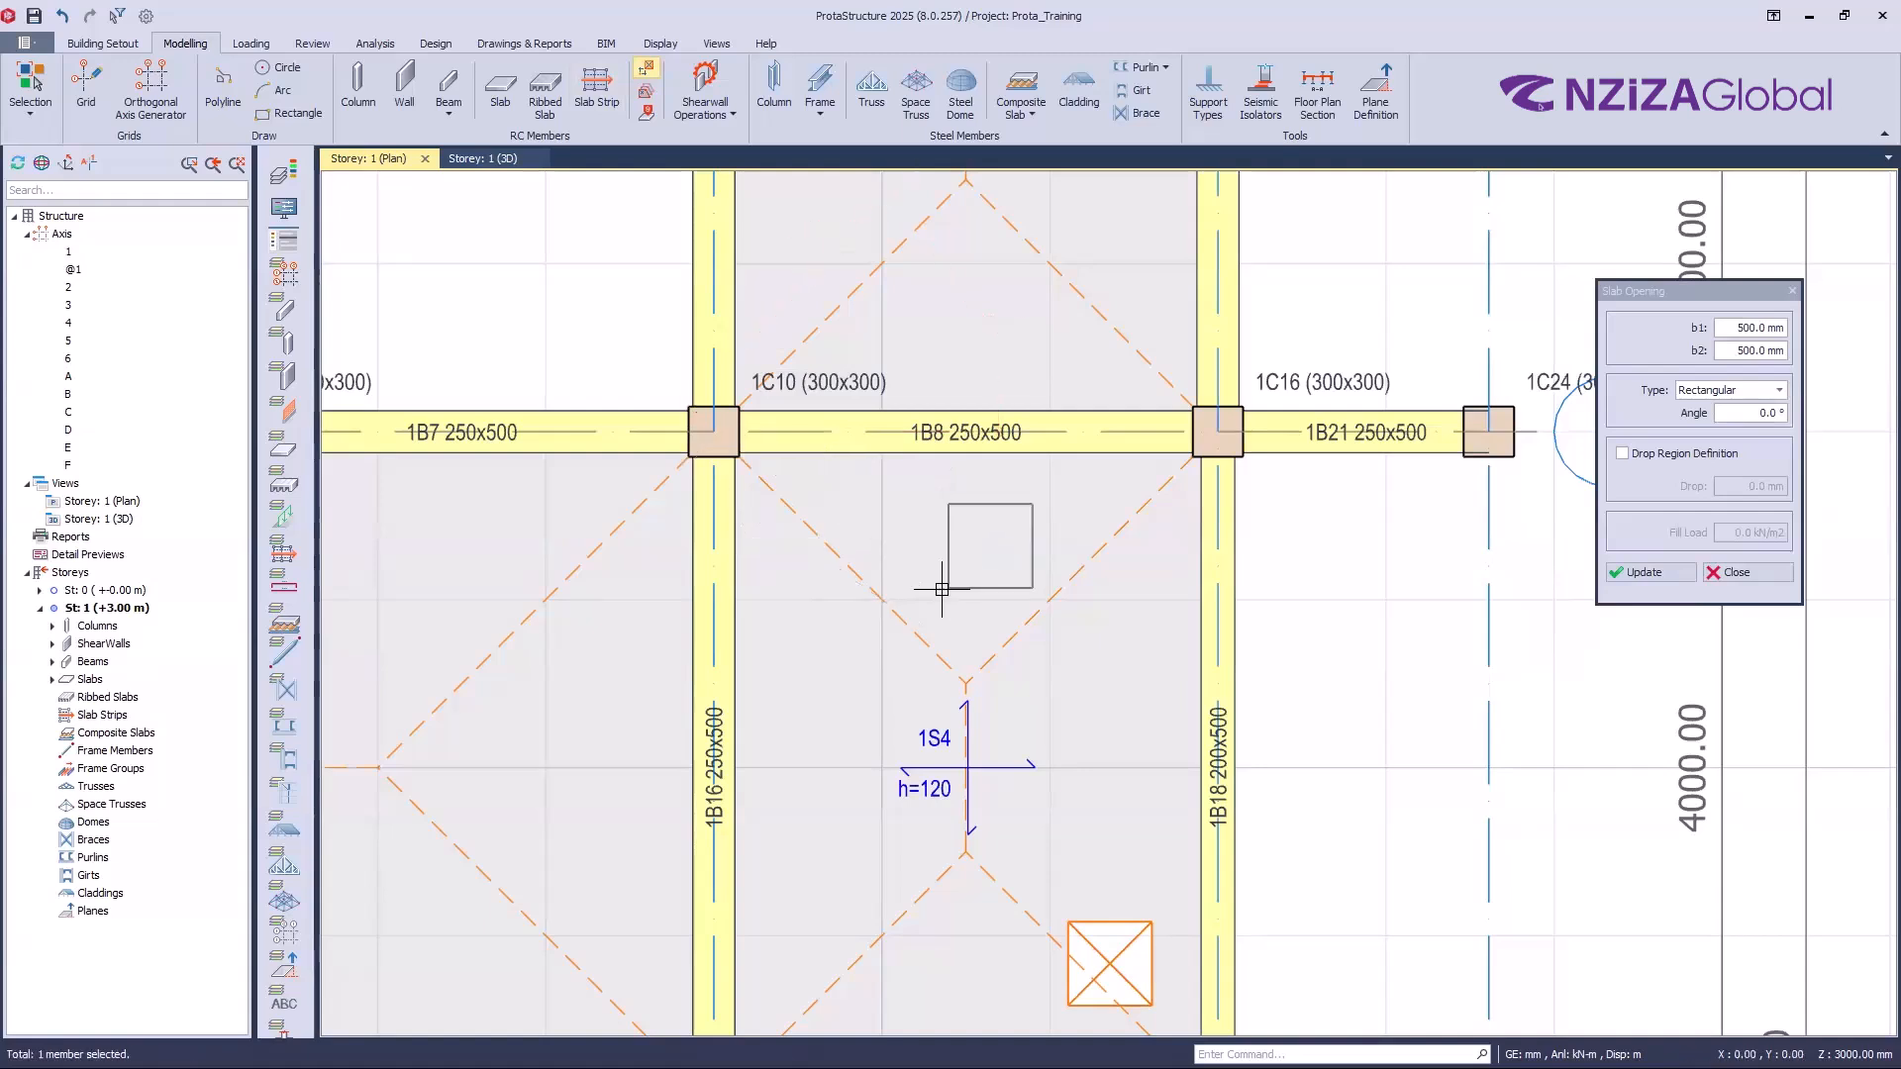
Step: Insert a 500 x 500 mm opening with offsets 2000,2000 from the corner of column 1C10 and locate it on the plan
{"action": "left_click", "coordinate": [740, 465]}
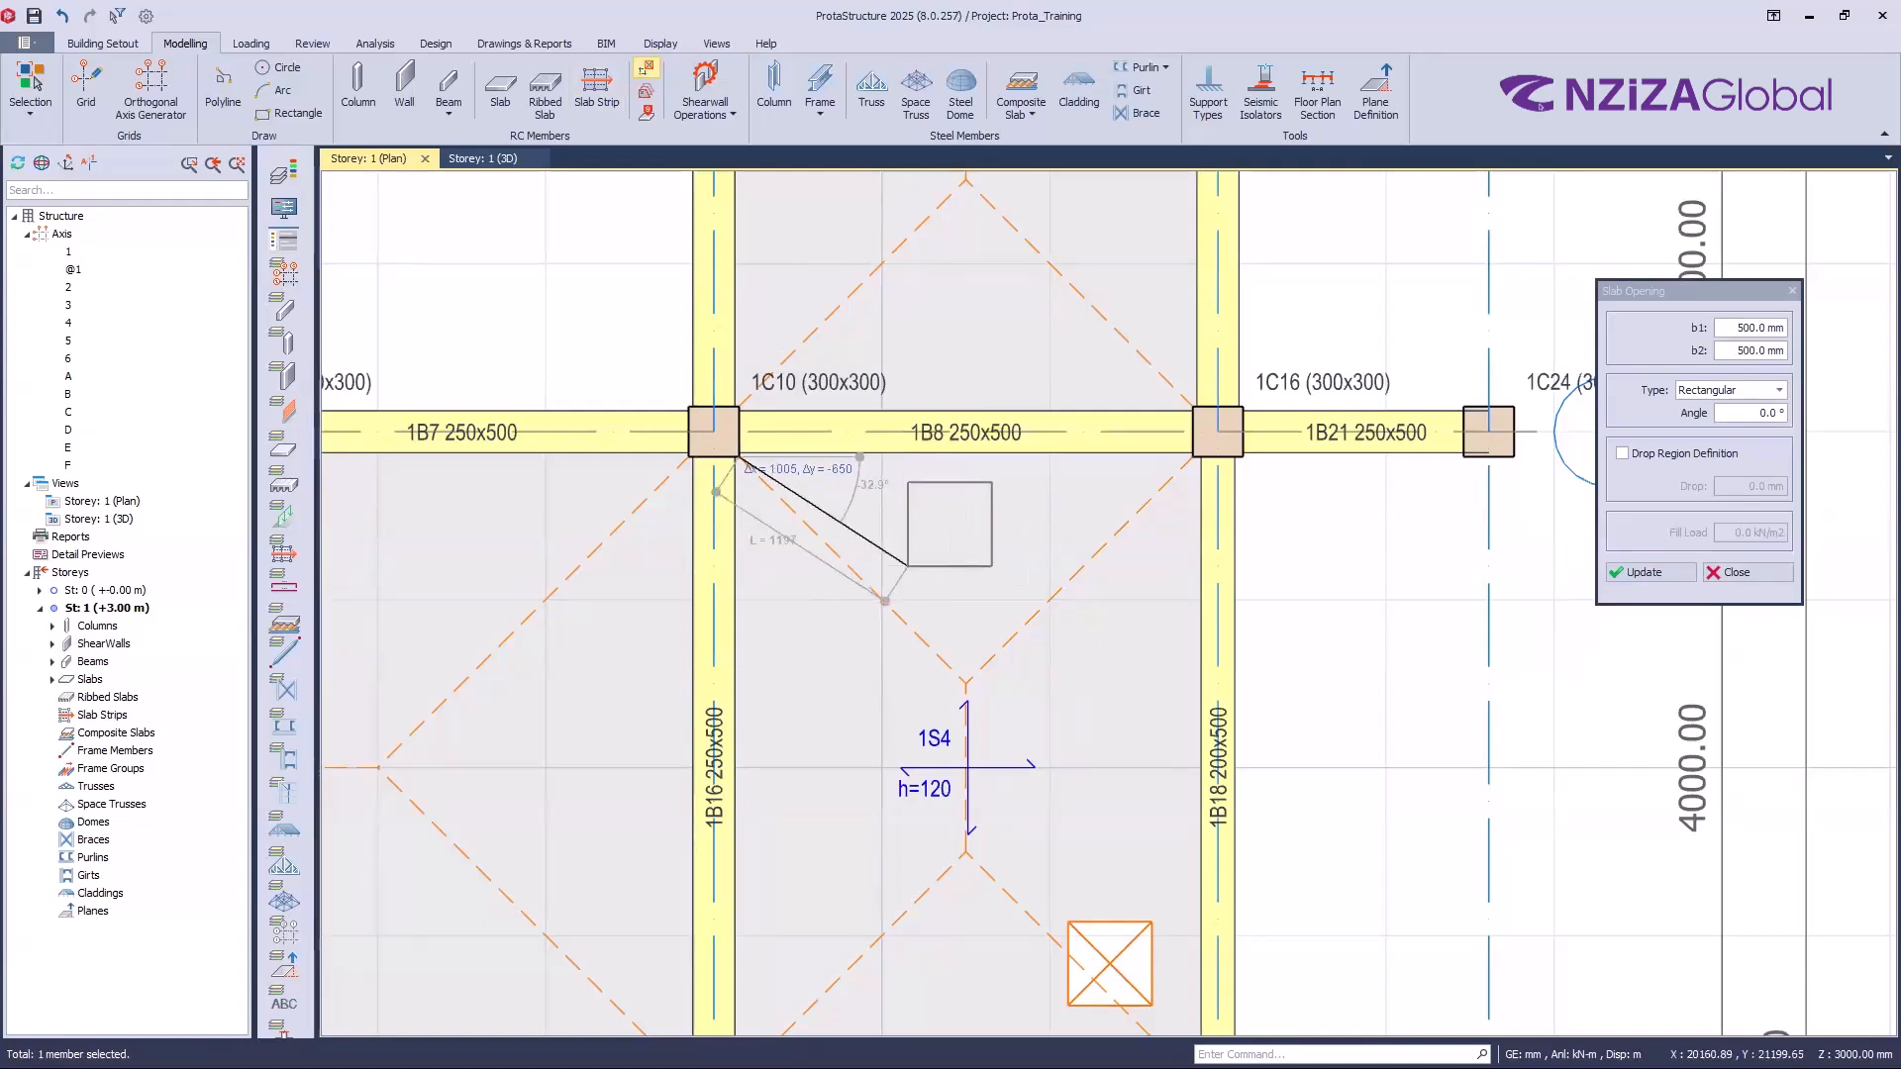
{"action": "type", "text": "2000,2000"}
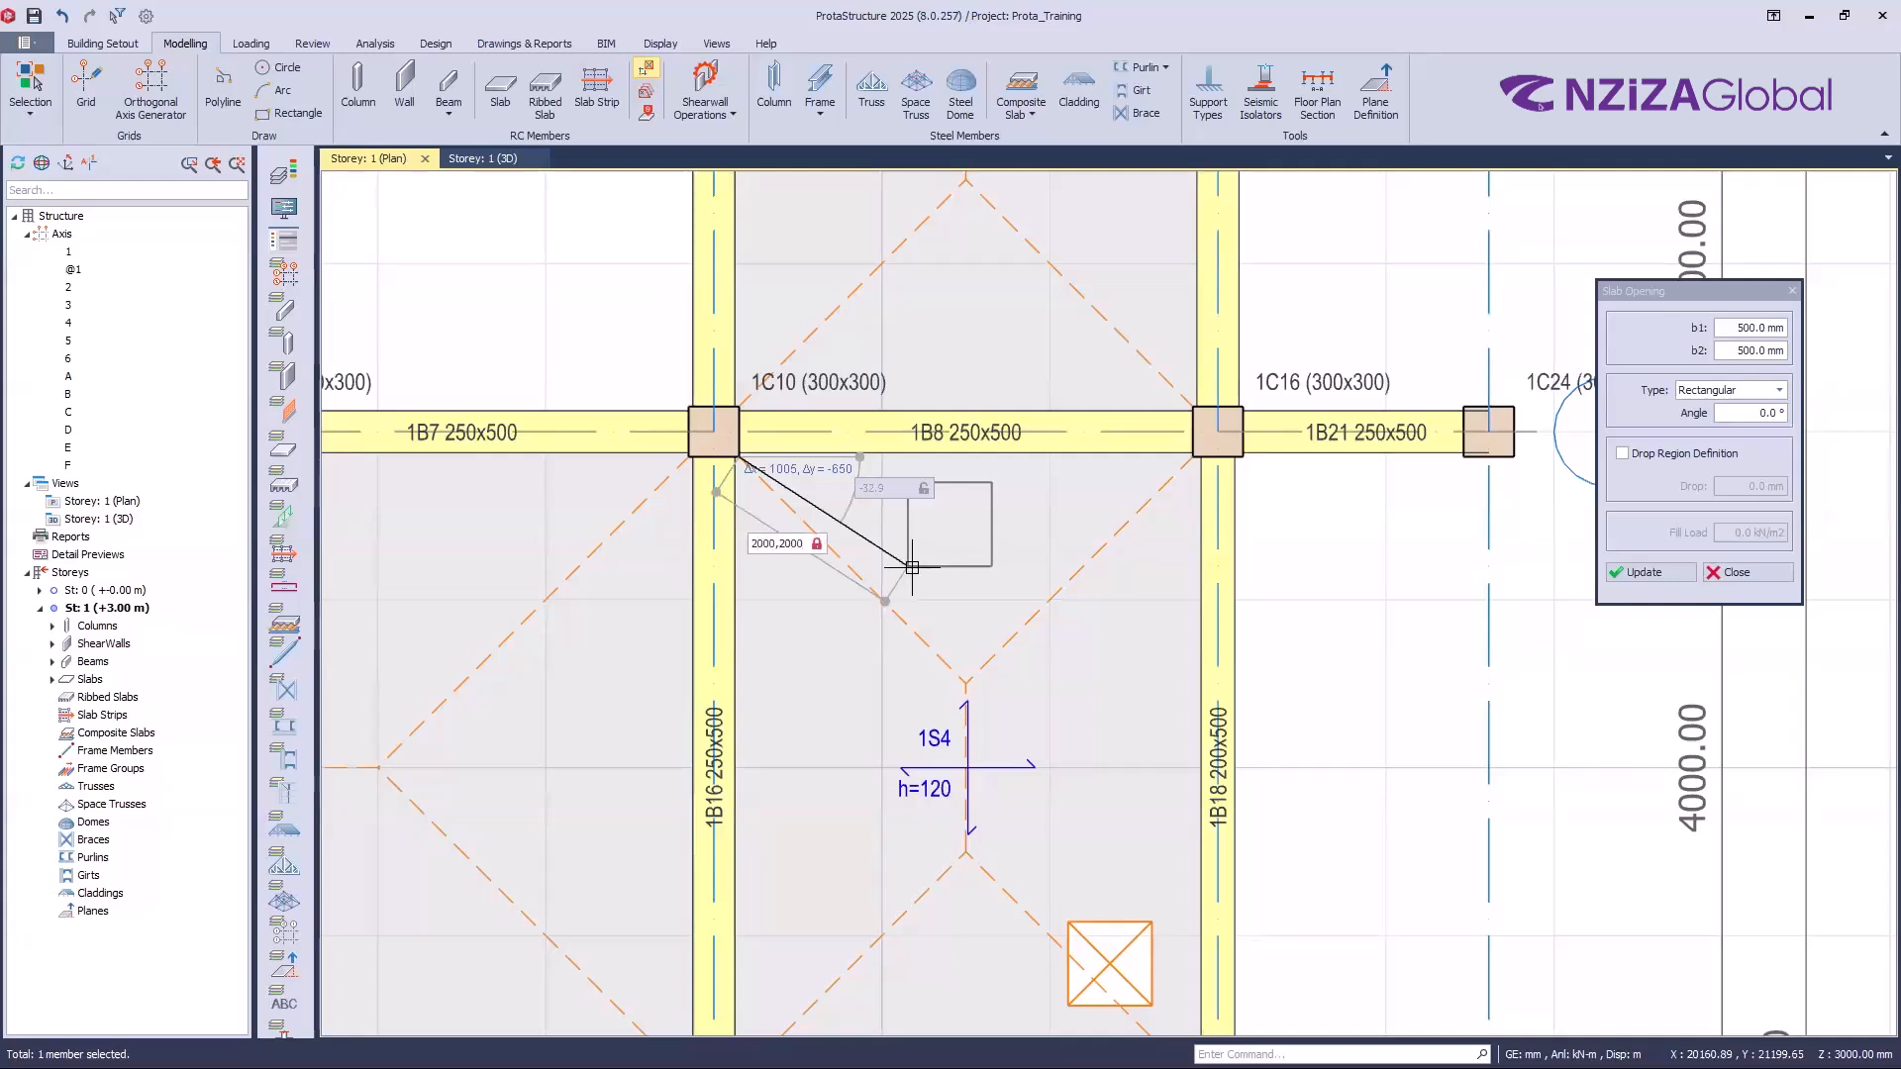
{"action": "key", "text": "Return"}
{"action": "scroll", "coordinate": [991, 554], "scroll_direction": "down", "scroll_amount": 3}
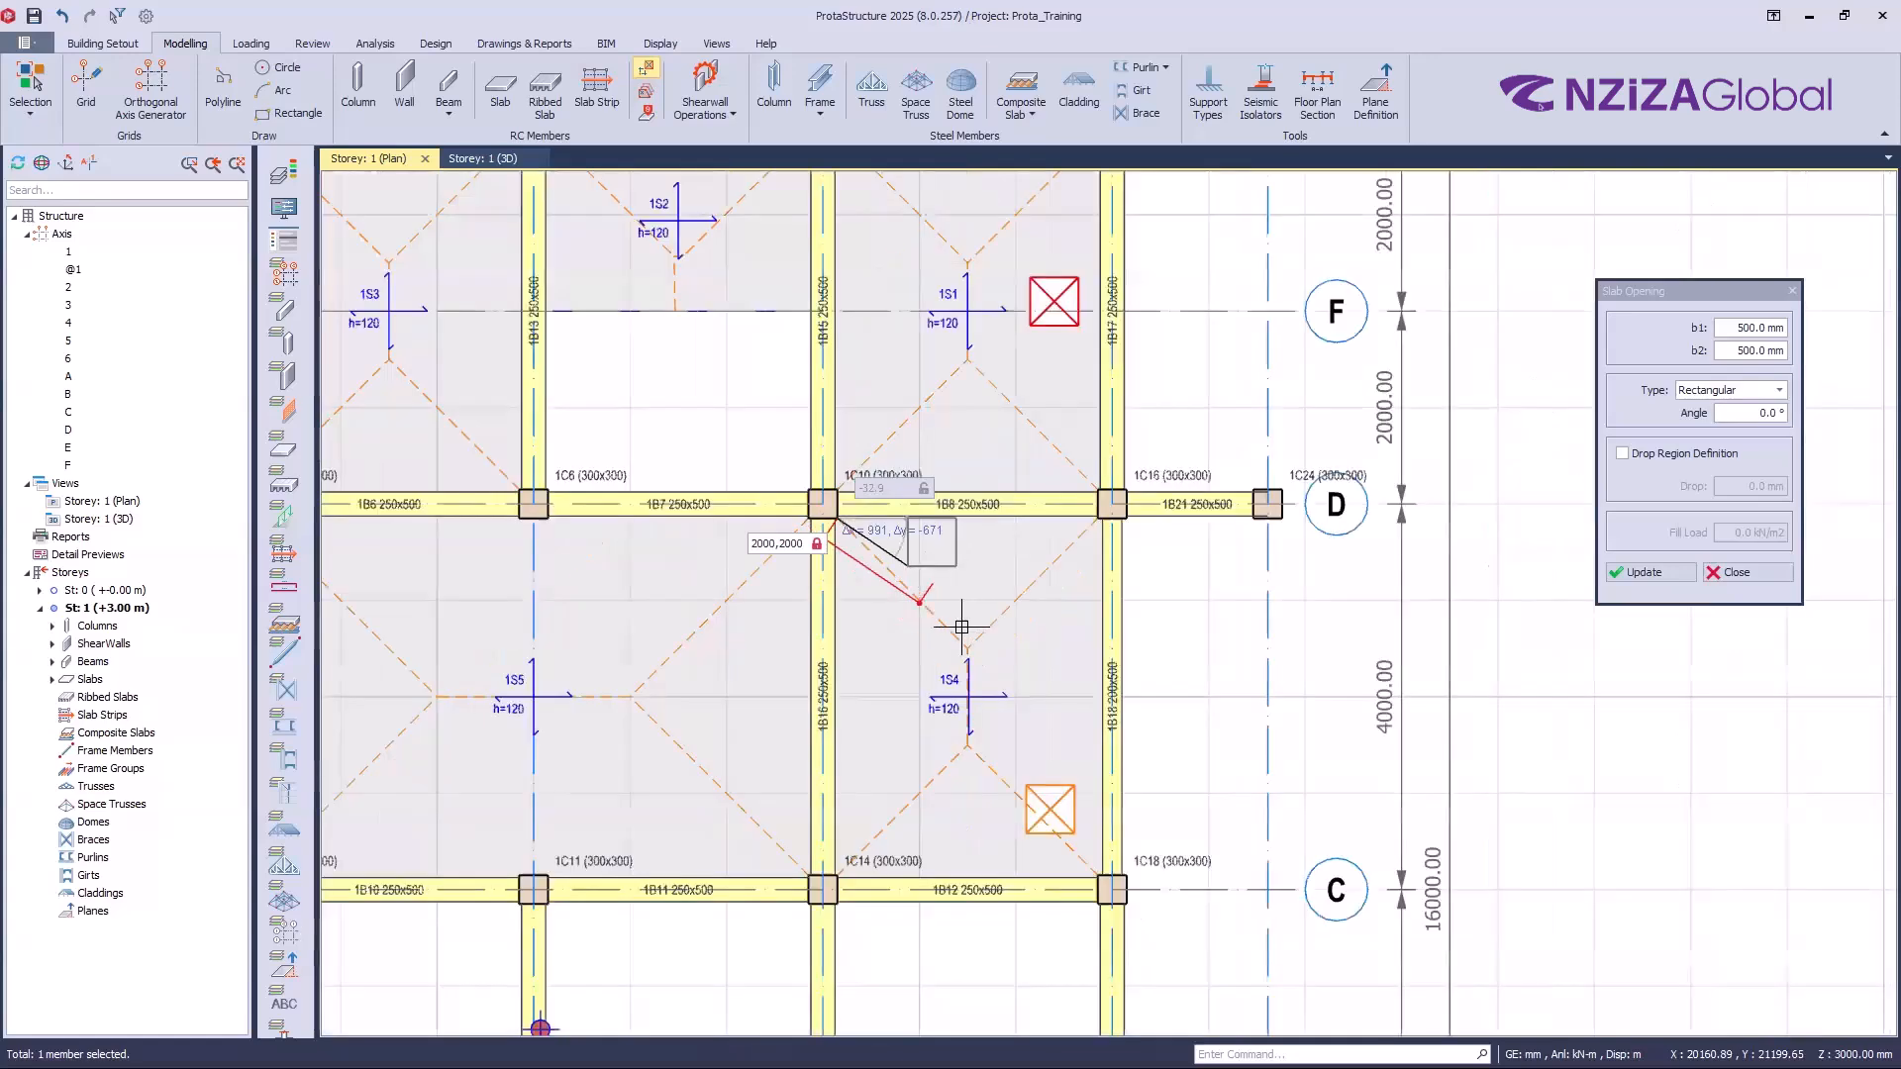
{"action": "scroll", "coordinate": [960, 632], "scroll_direction": "up", "scroll_amount": 3}
{"action": "key", "text": "Escape"}
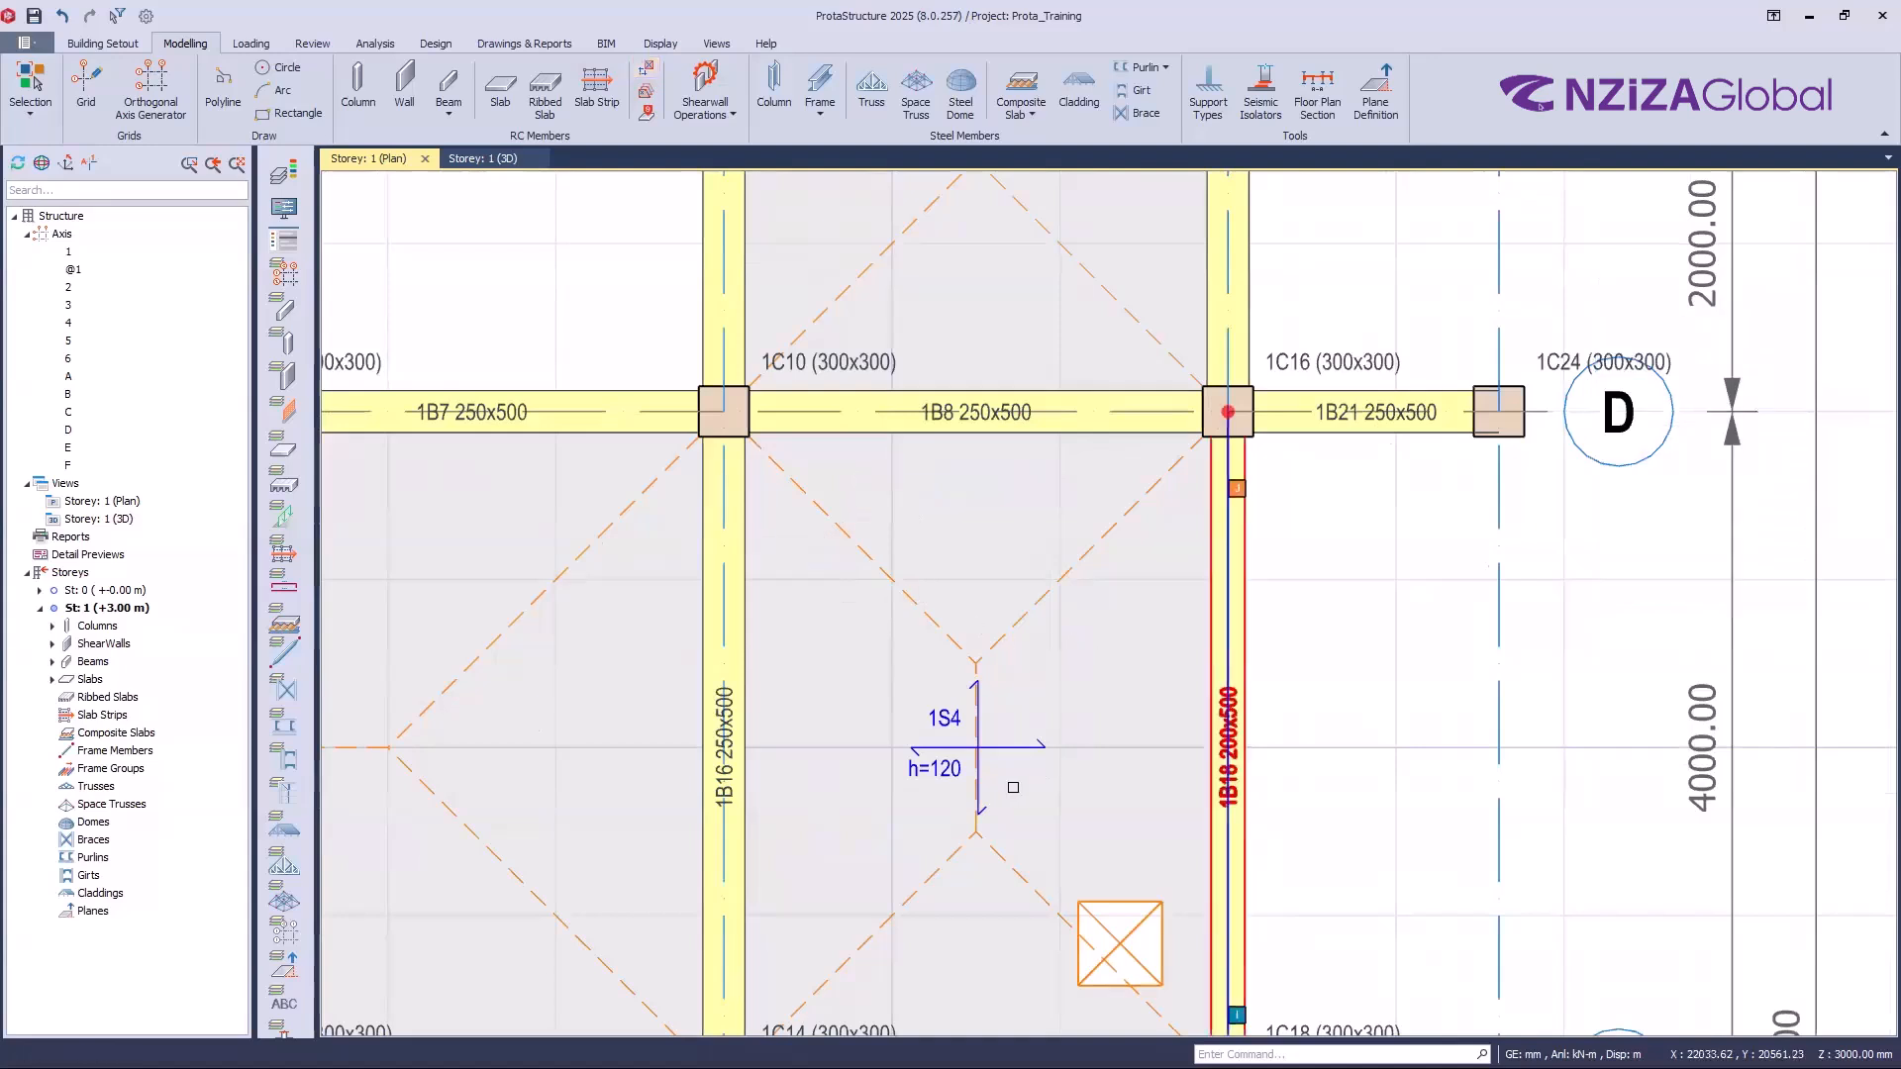
{"action": "scroll", "coordinate": [918, 760], "scroll_direction": "down", "scroll_amount": 5}
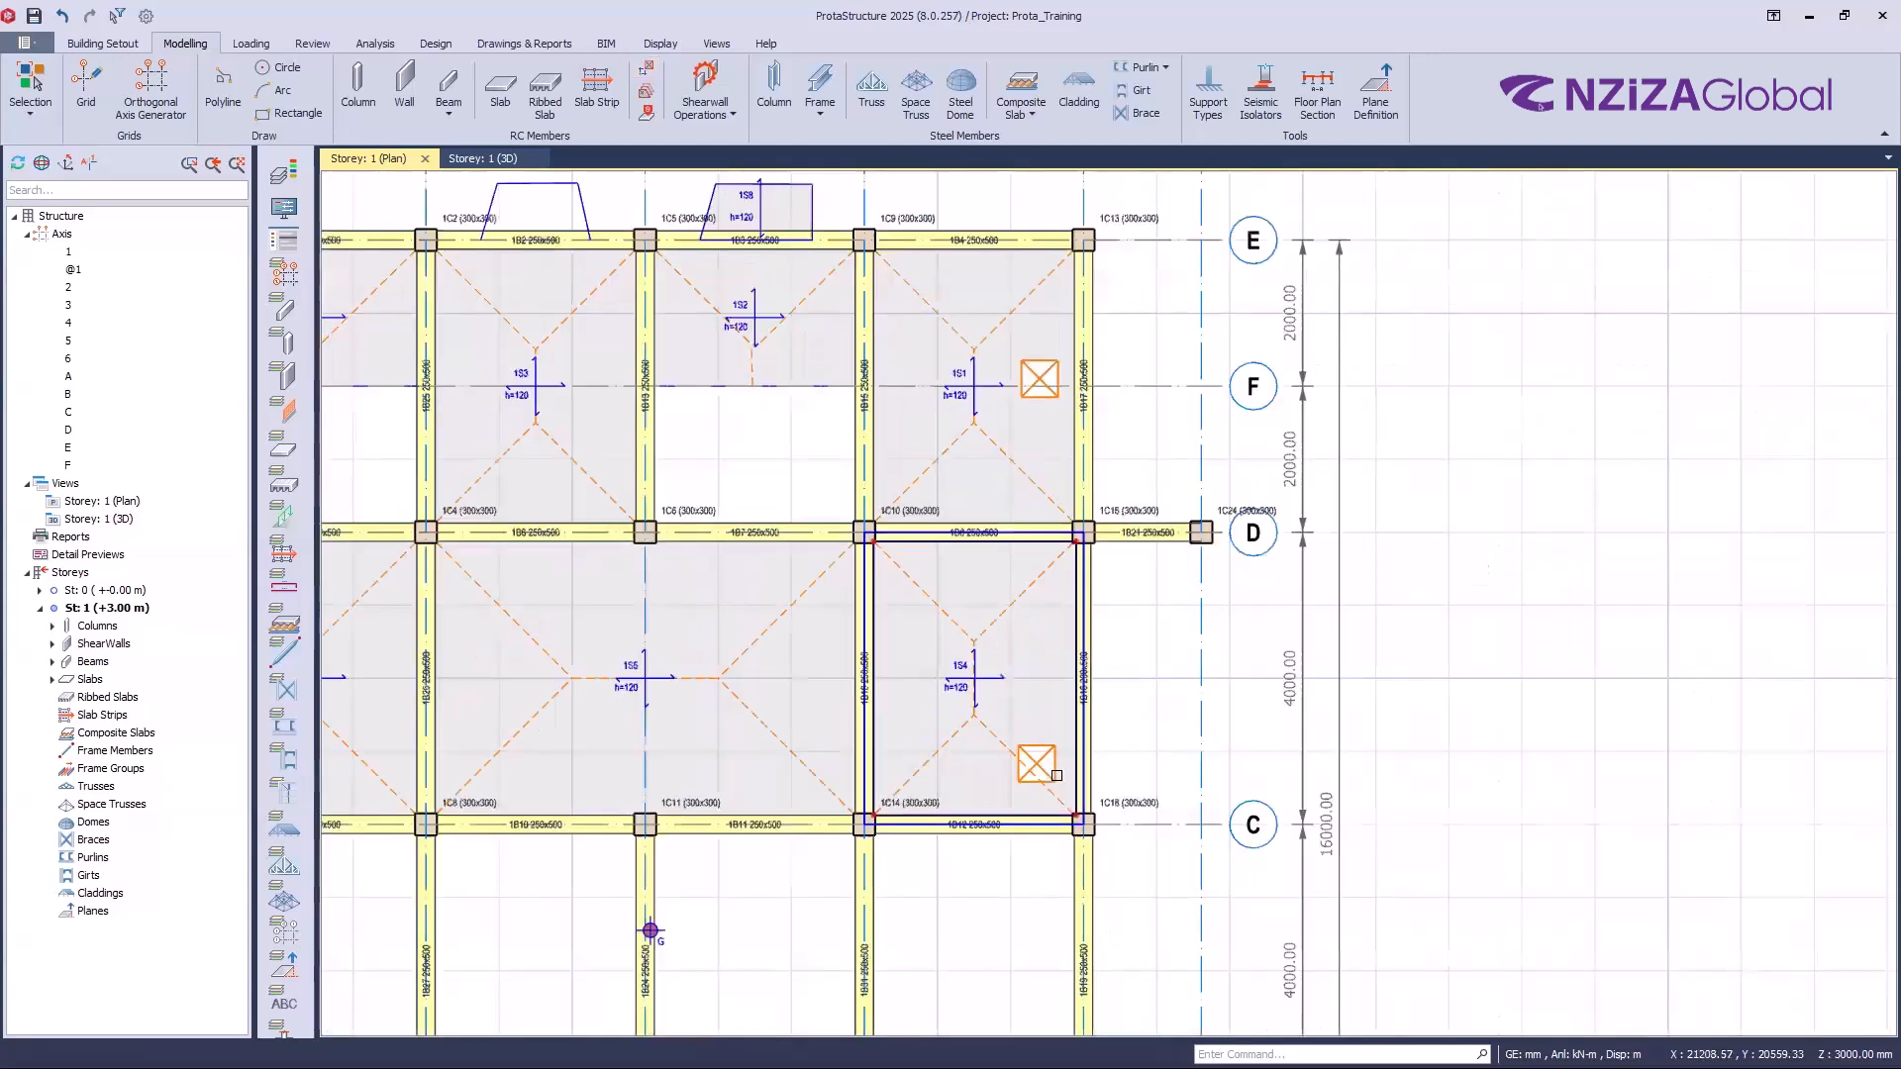
{"action": "scroll", "coordinate": [1059, 767], "scroll_direction": "up", "scroll_amount": 3}
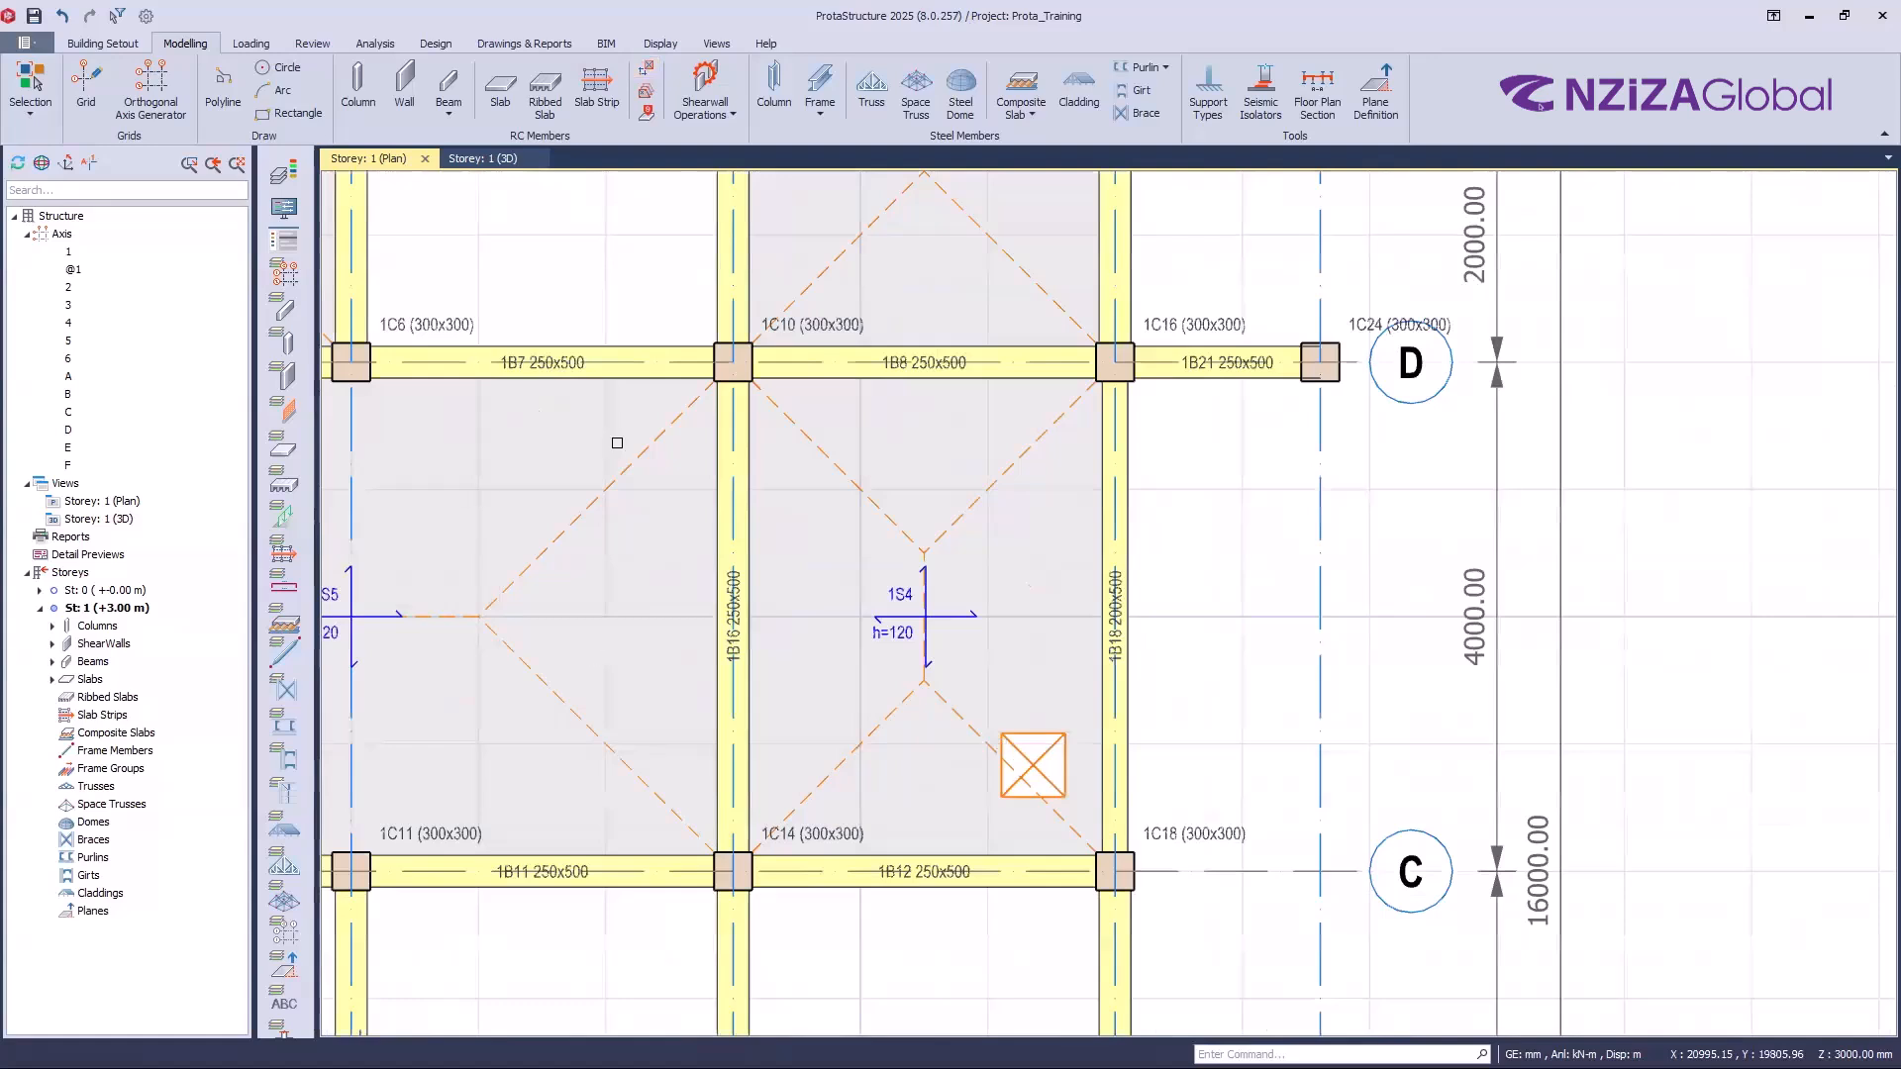
Step: Insert a circular opening with a 500 mm diameter in slab 1S4, near beam 1B16, referenced from column 1C14
{"action": "left_click", "coordinate": [649, 70]}
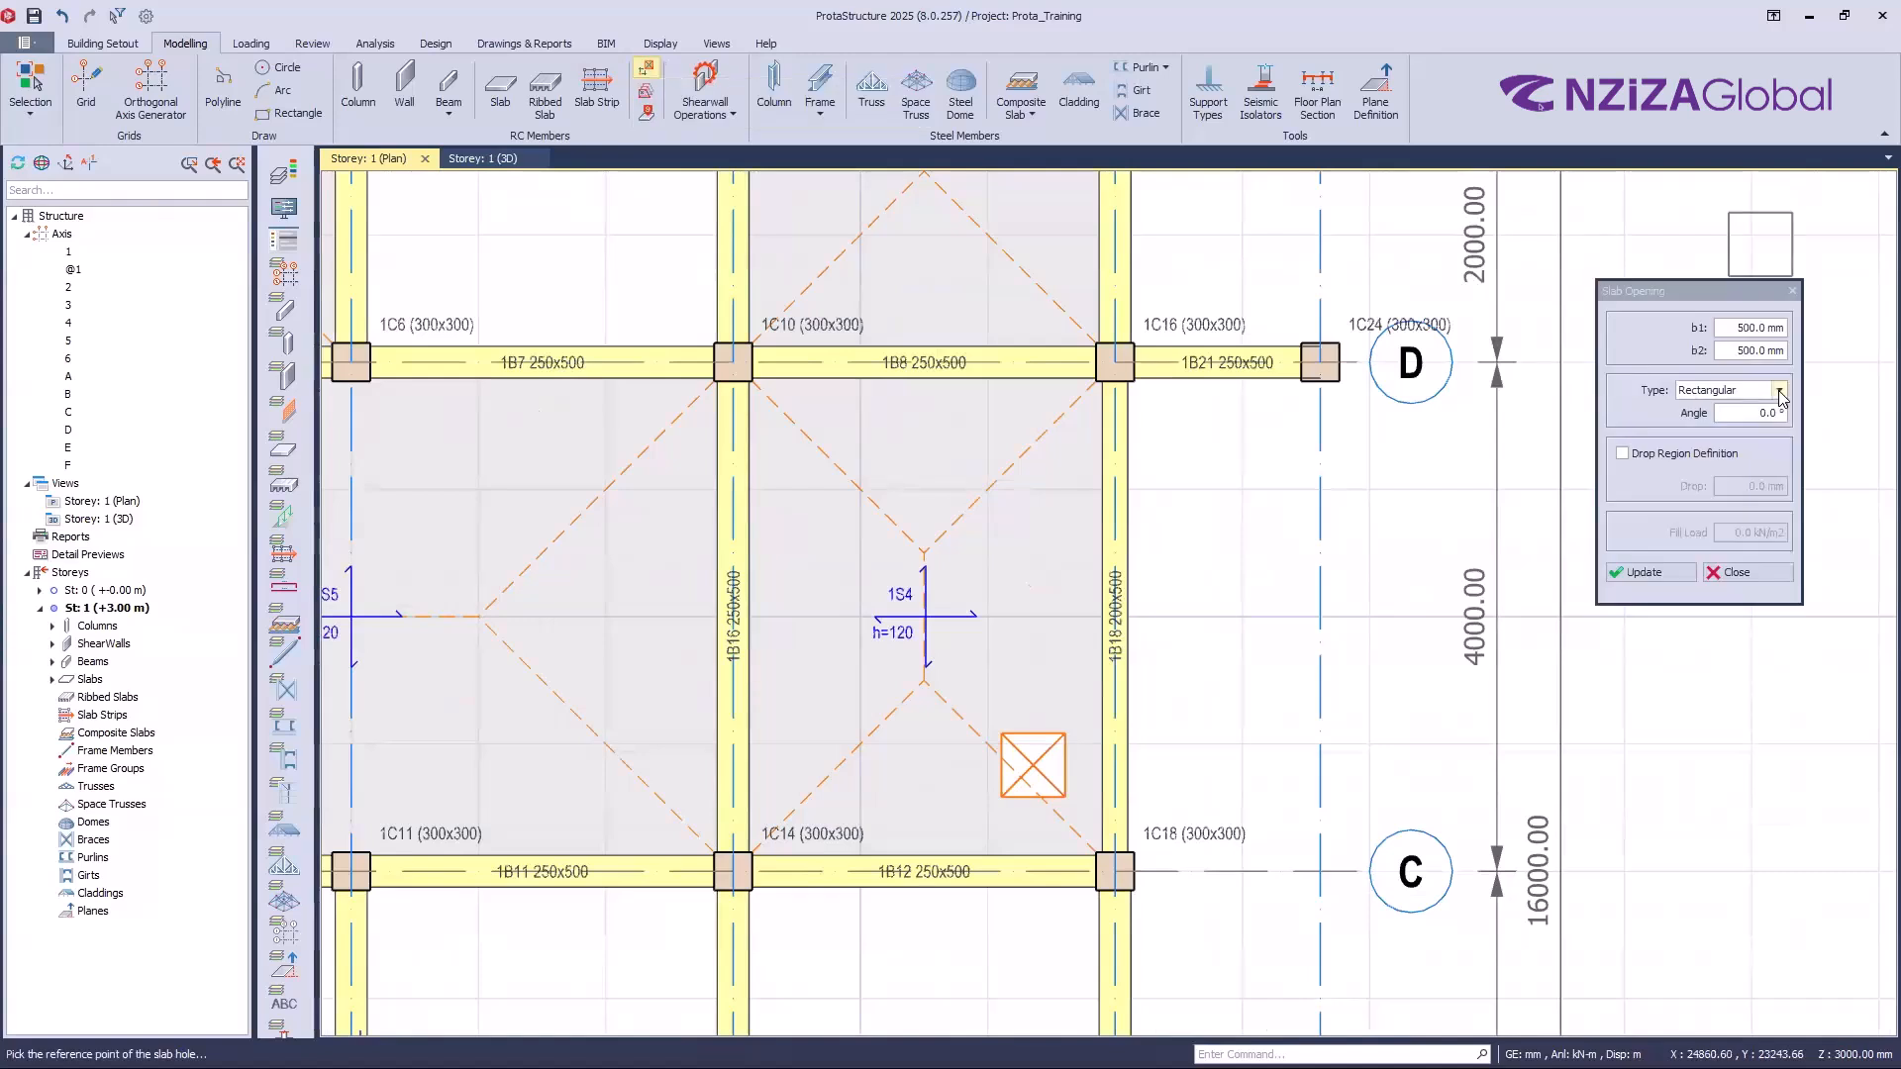
{"action": "left_click", "coordinate": [1780, 391]}
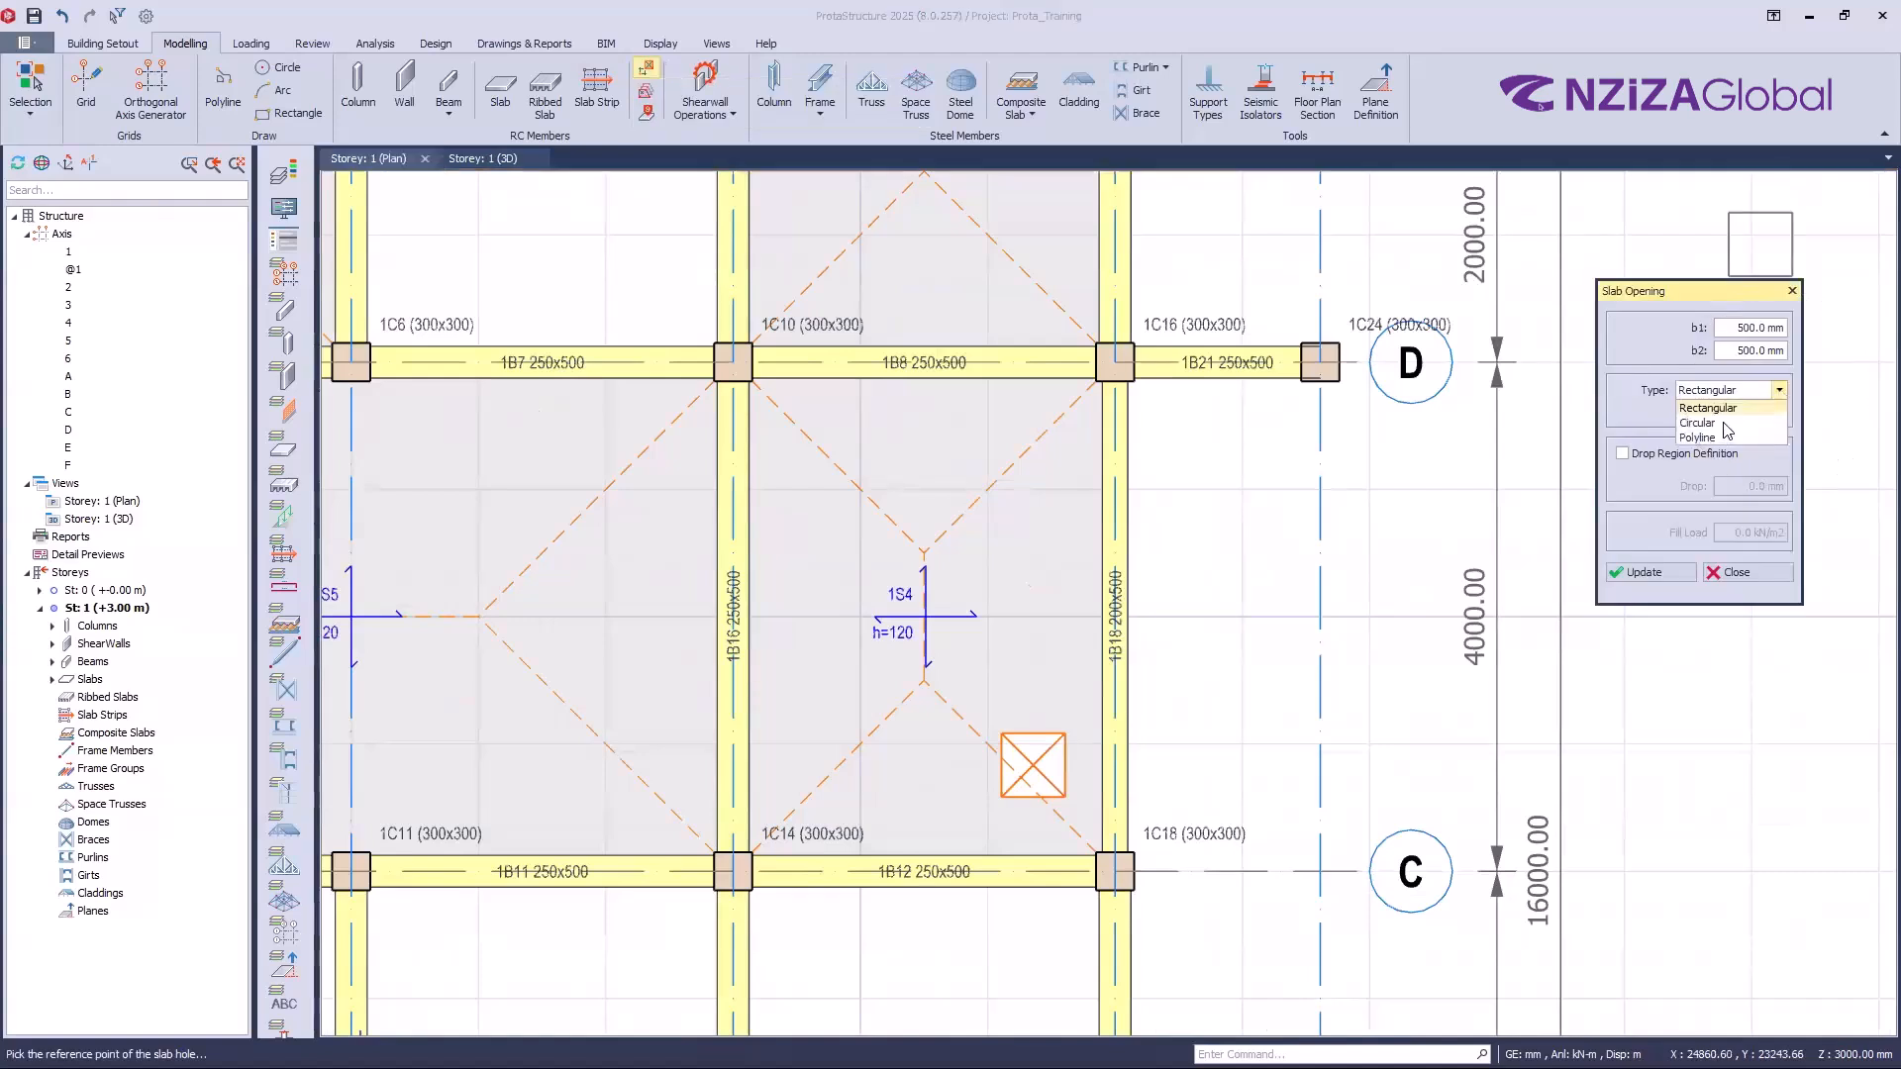
{"action": "left_click", "coordinate": [1724, 423]}
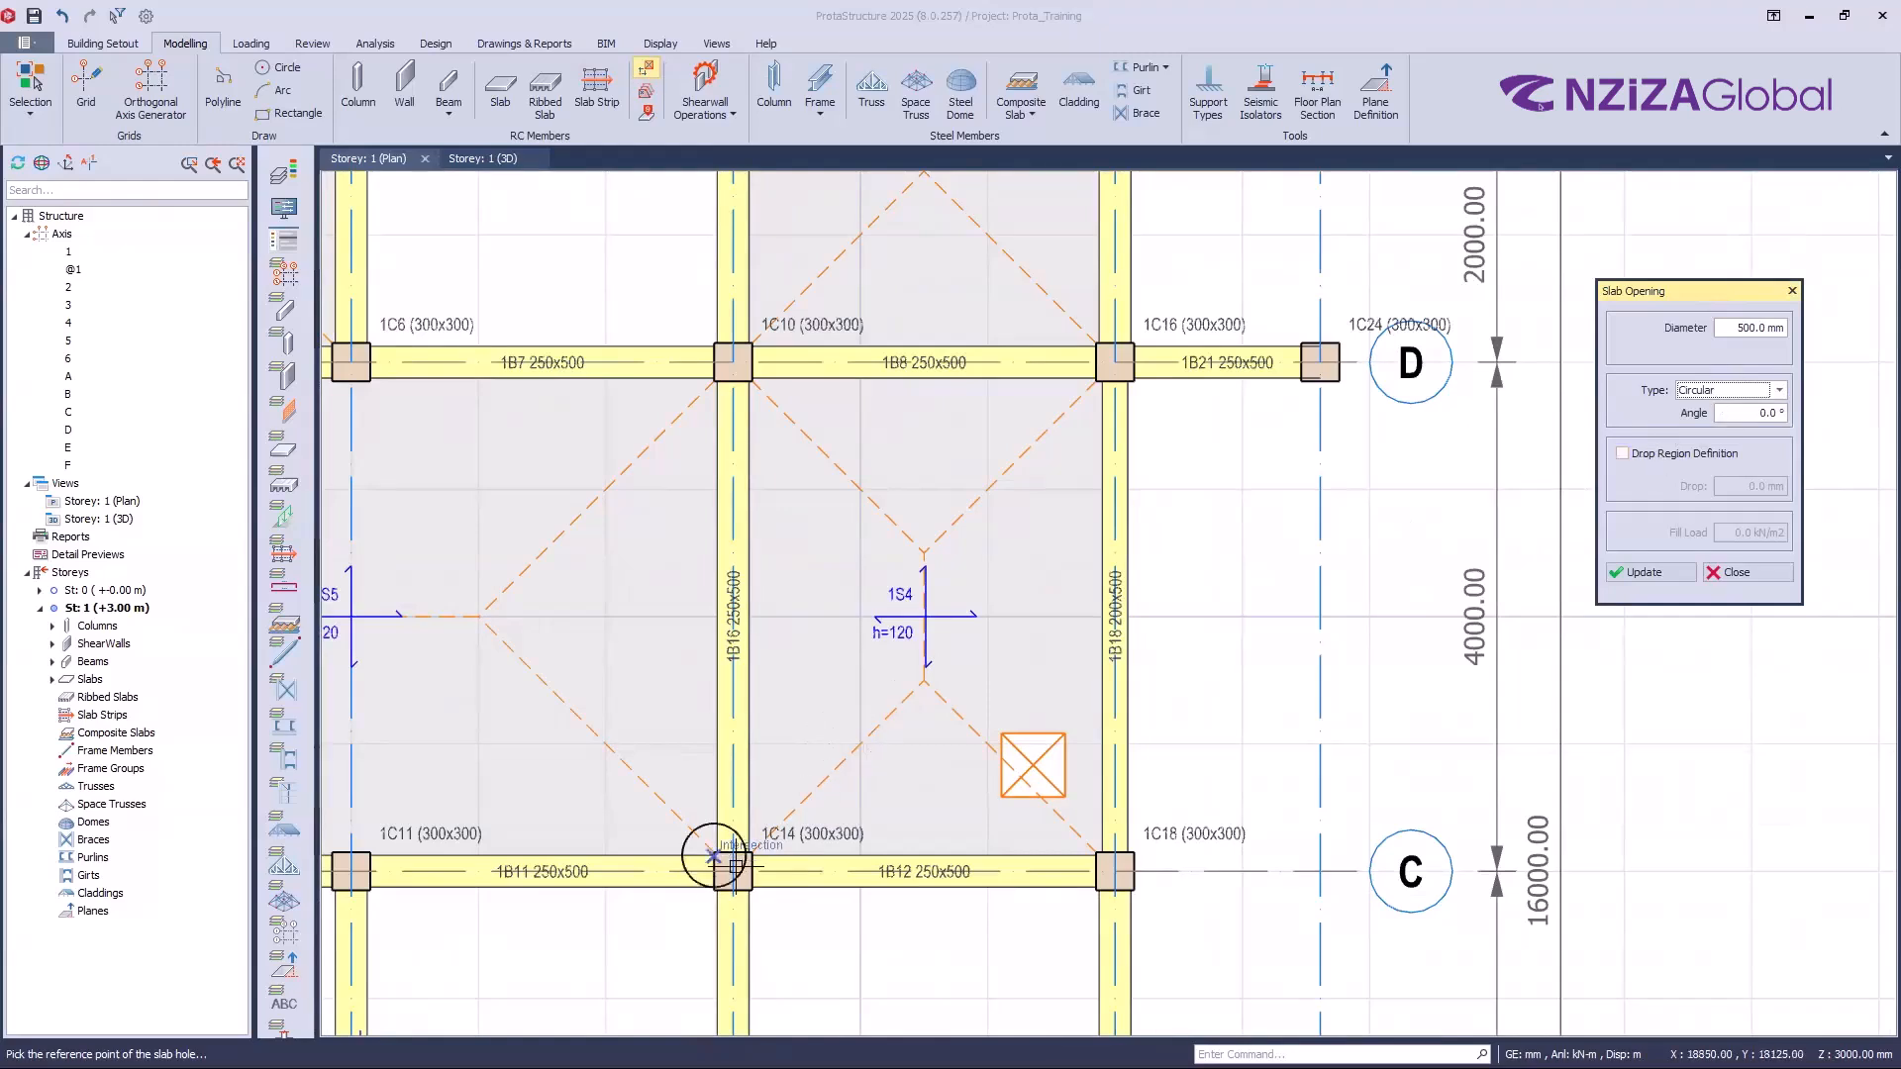
{"action": "left_click", "coordinate": [845, 708]}
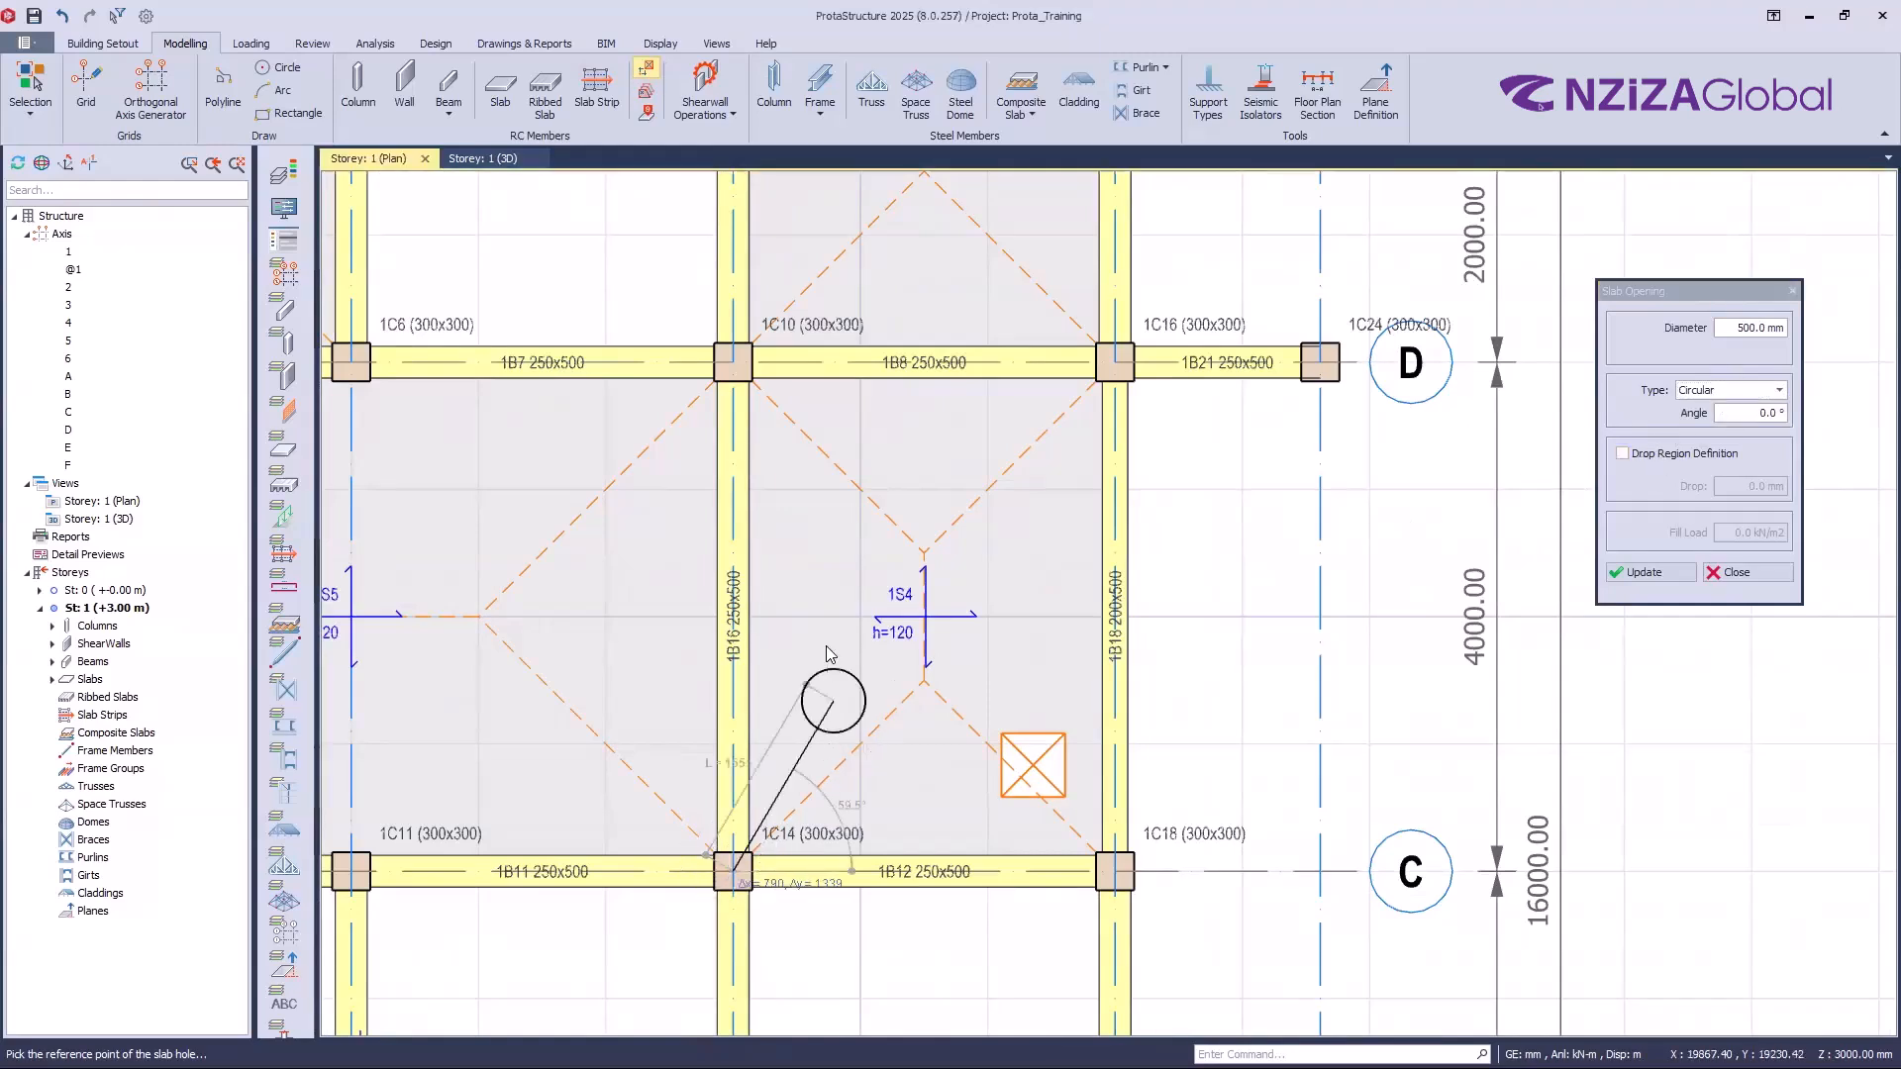
{"action": "left_click", "coordinate": [894, 833]}
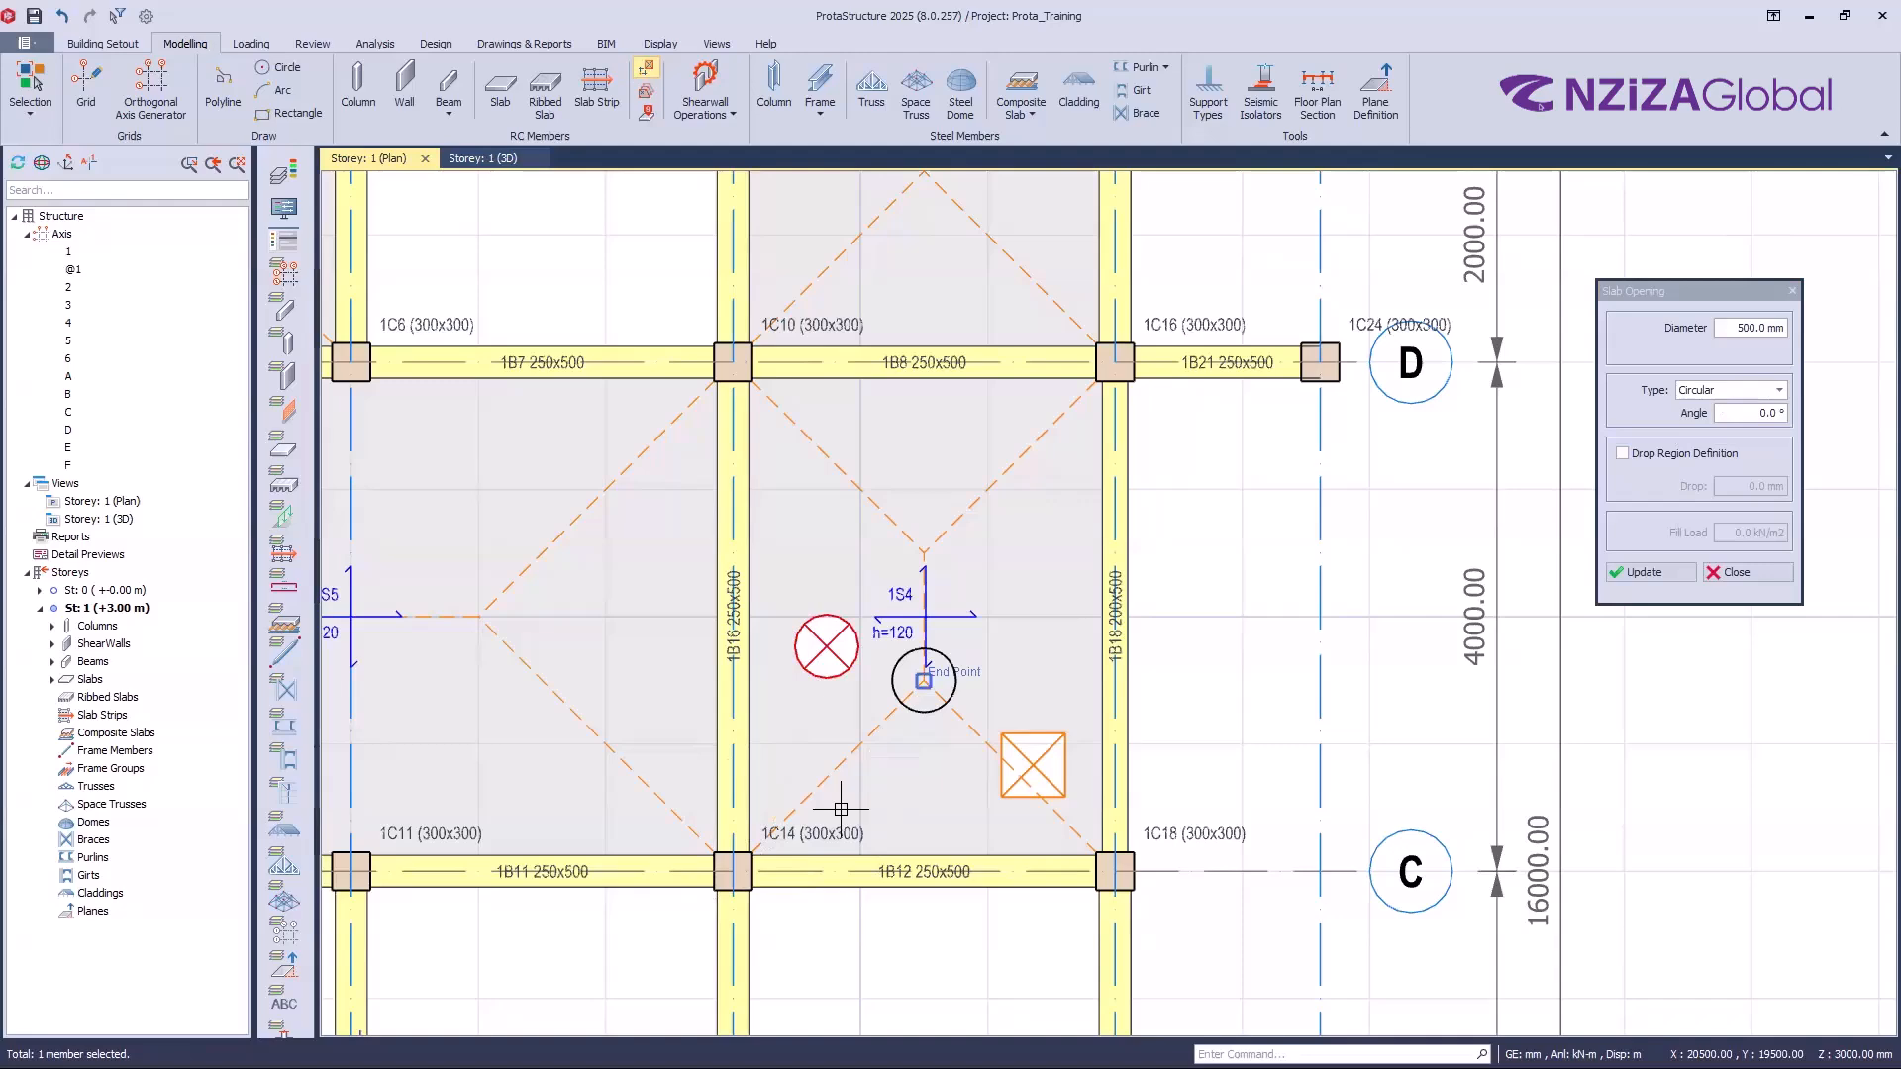
{"action": "scroll", "coordinate": [923, 683], "scroll_direction": "up", "scroll_amount": 2}
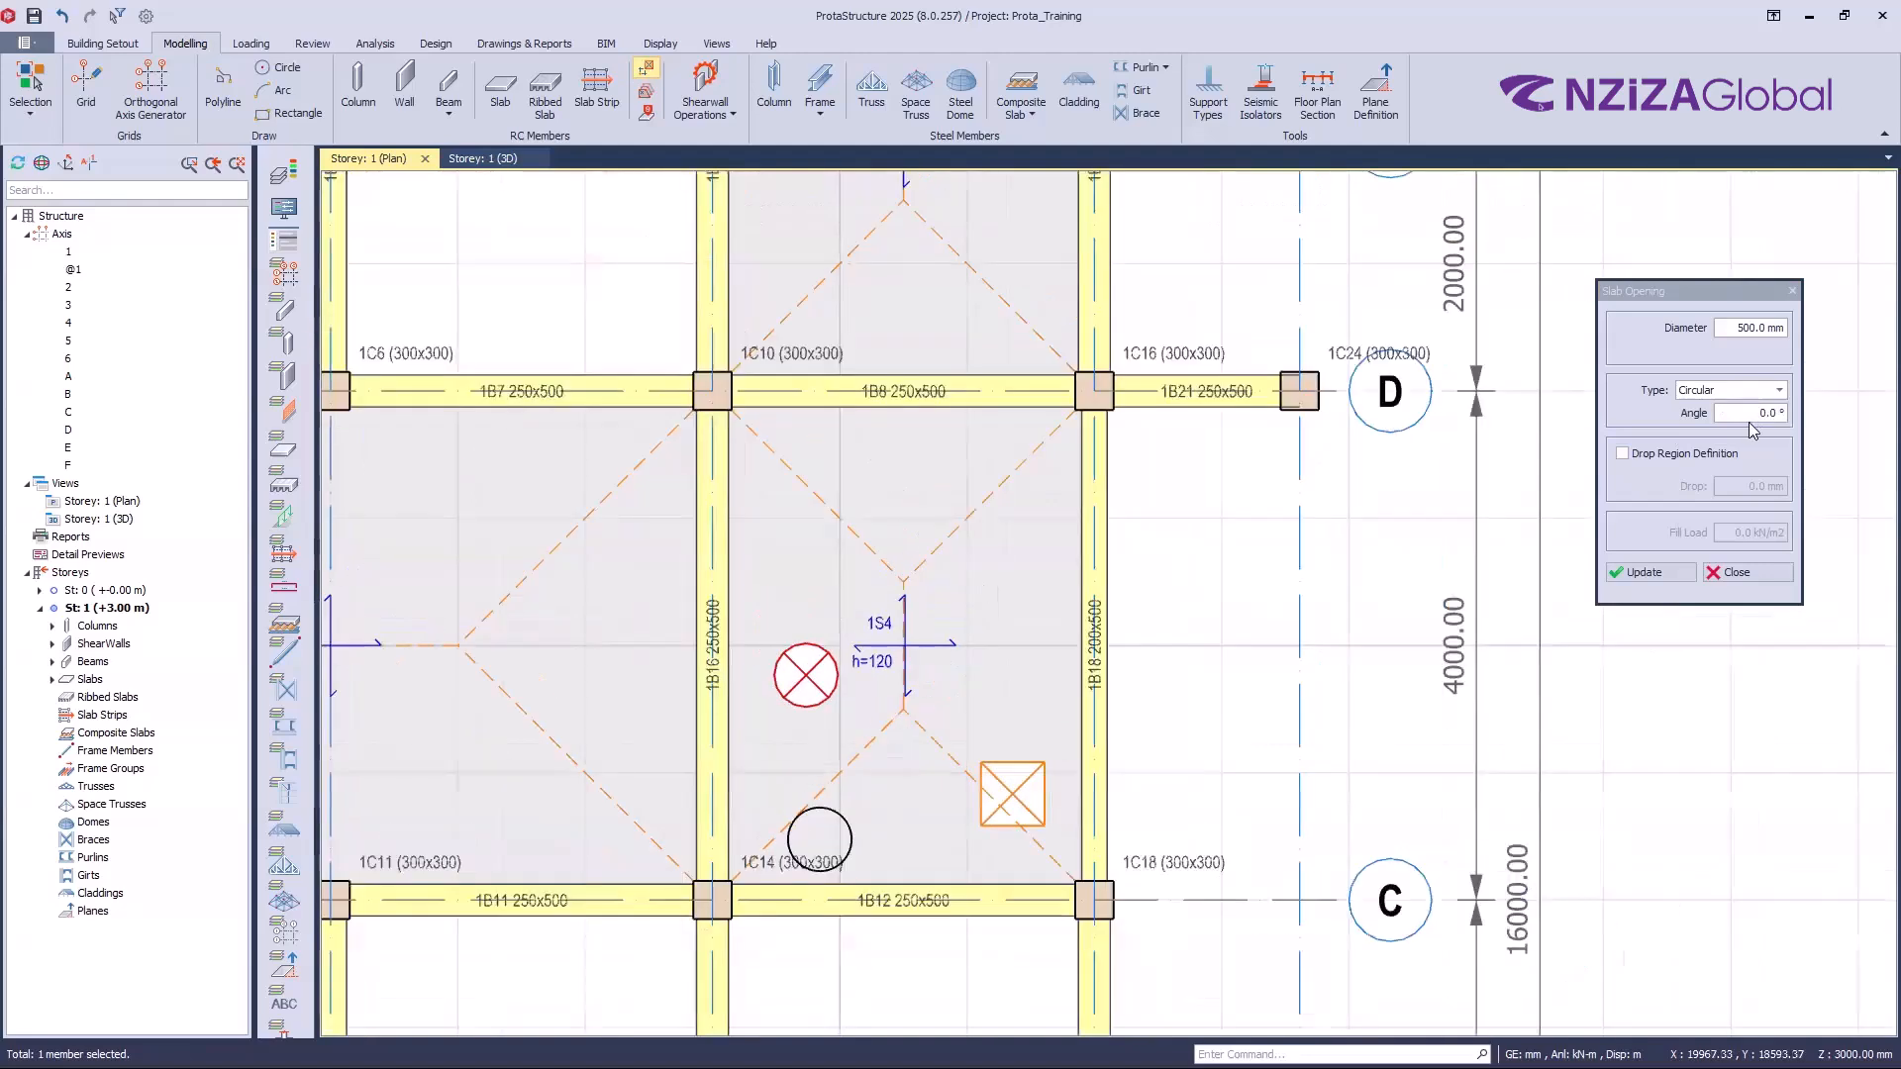
Step: Preview a rectangular slab opening rotated by 45° and reset its angle to 0° without placing it
{"action": "left_click", "coordinate": [1748, 391]}
{"action": "left_click", "coordinate": [1746, 409]}
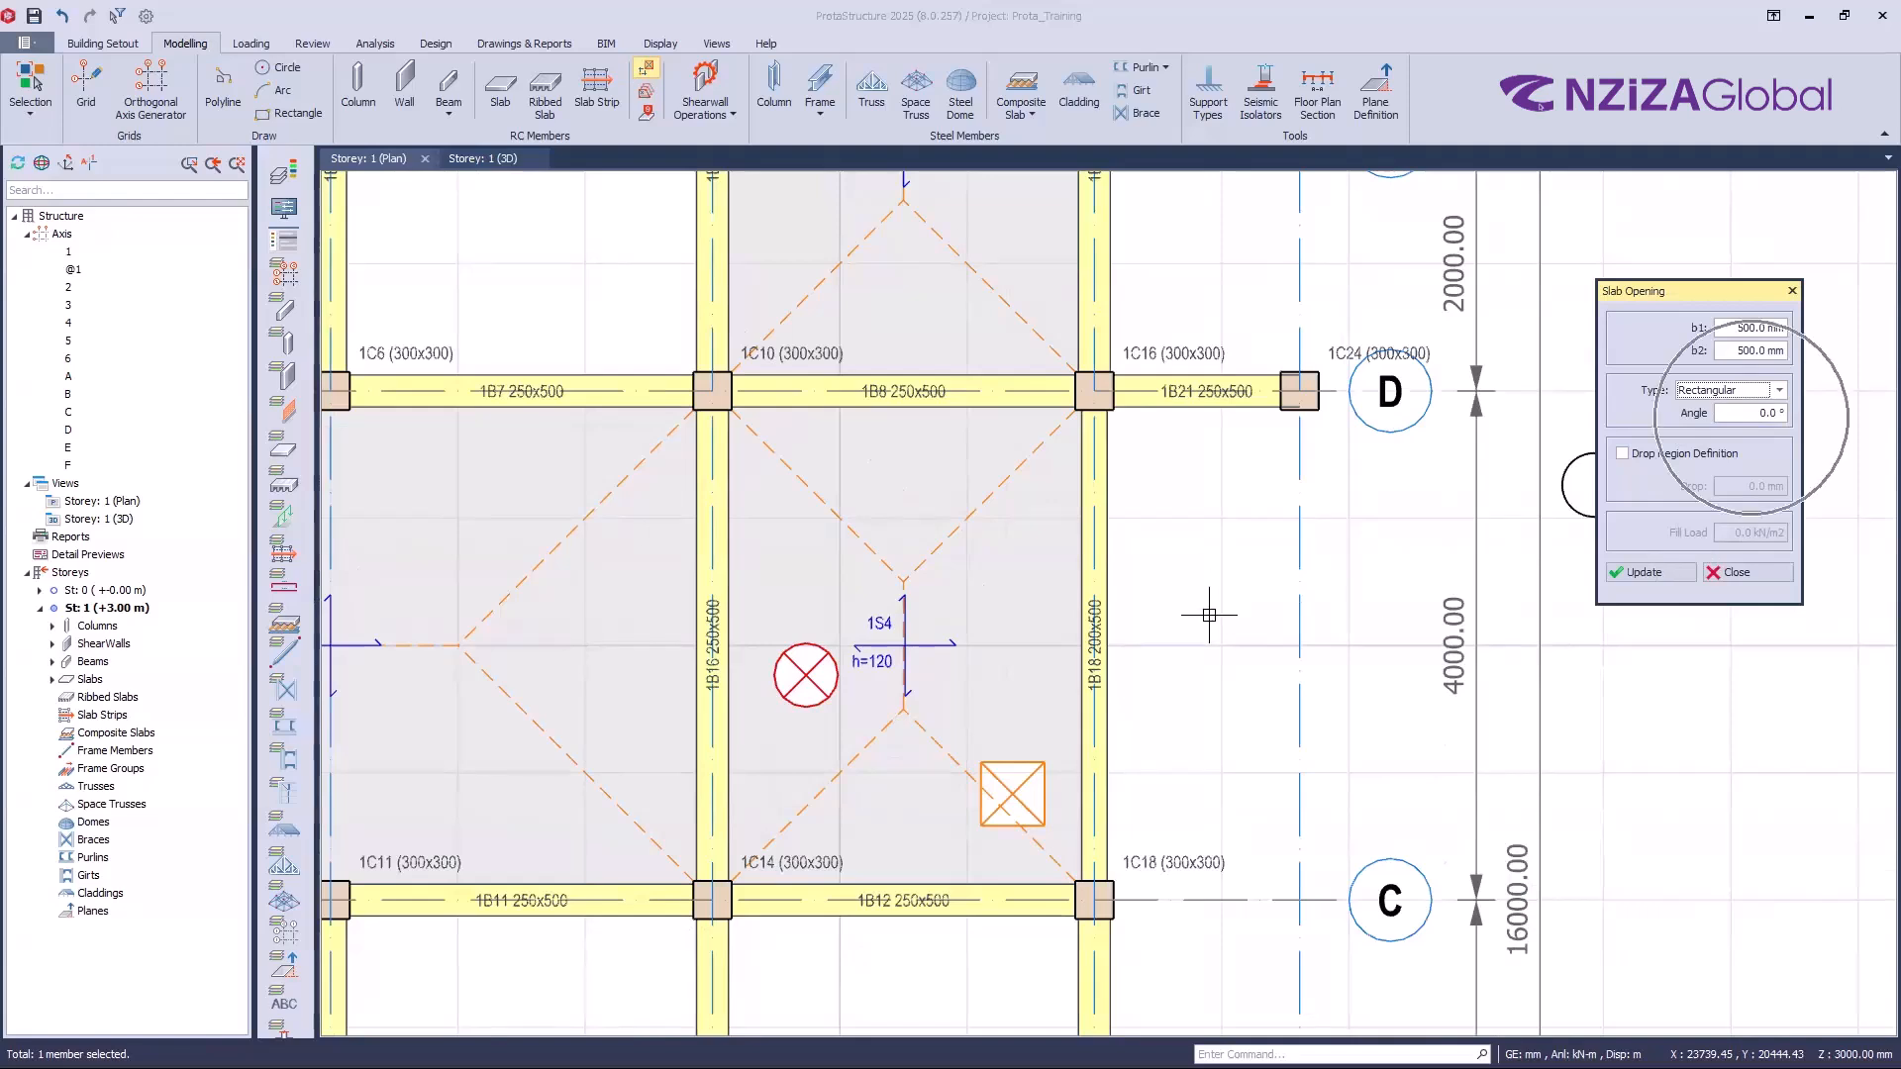
{"action": "type", "text": "45"}
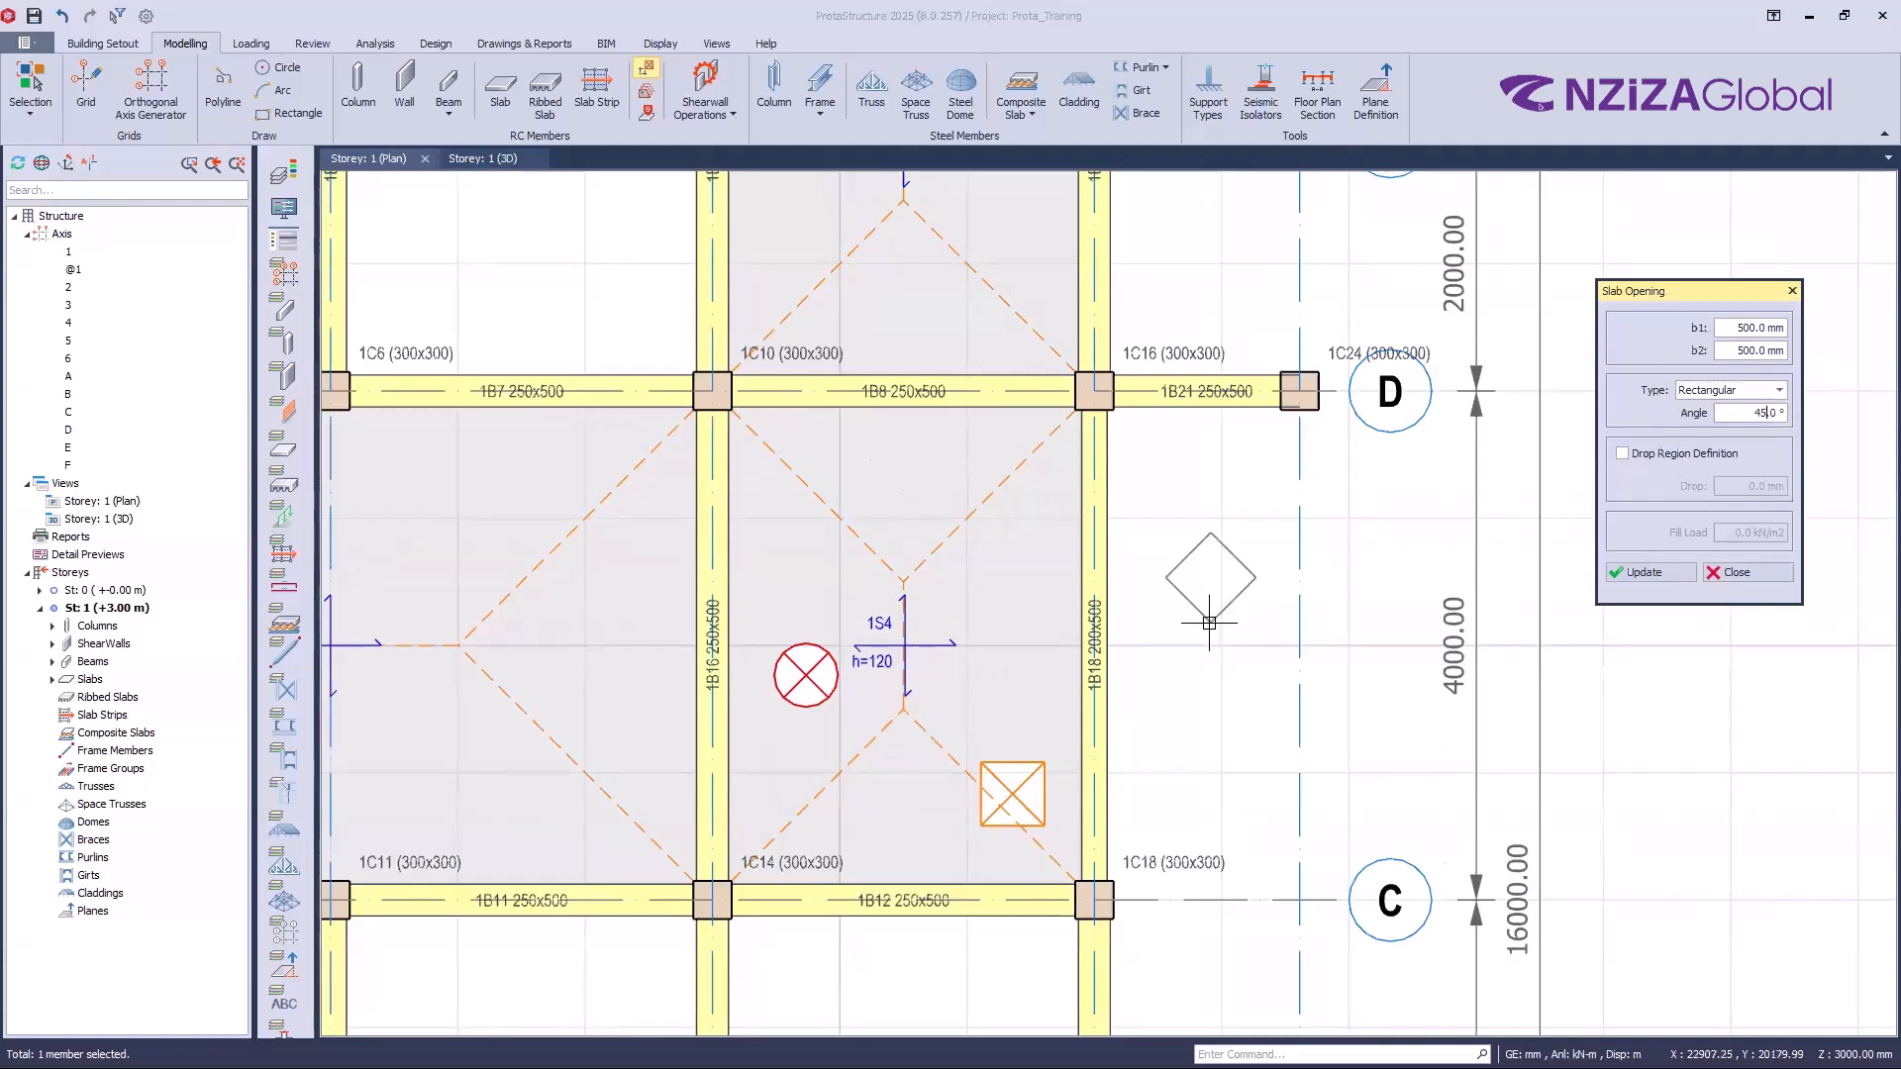
{"action": "left_click_drag", "start_coordinate": [1750, 414], "coordinate": [1801, 415]}
{"action": "type", "text": "0"}
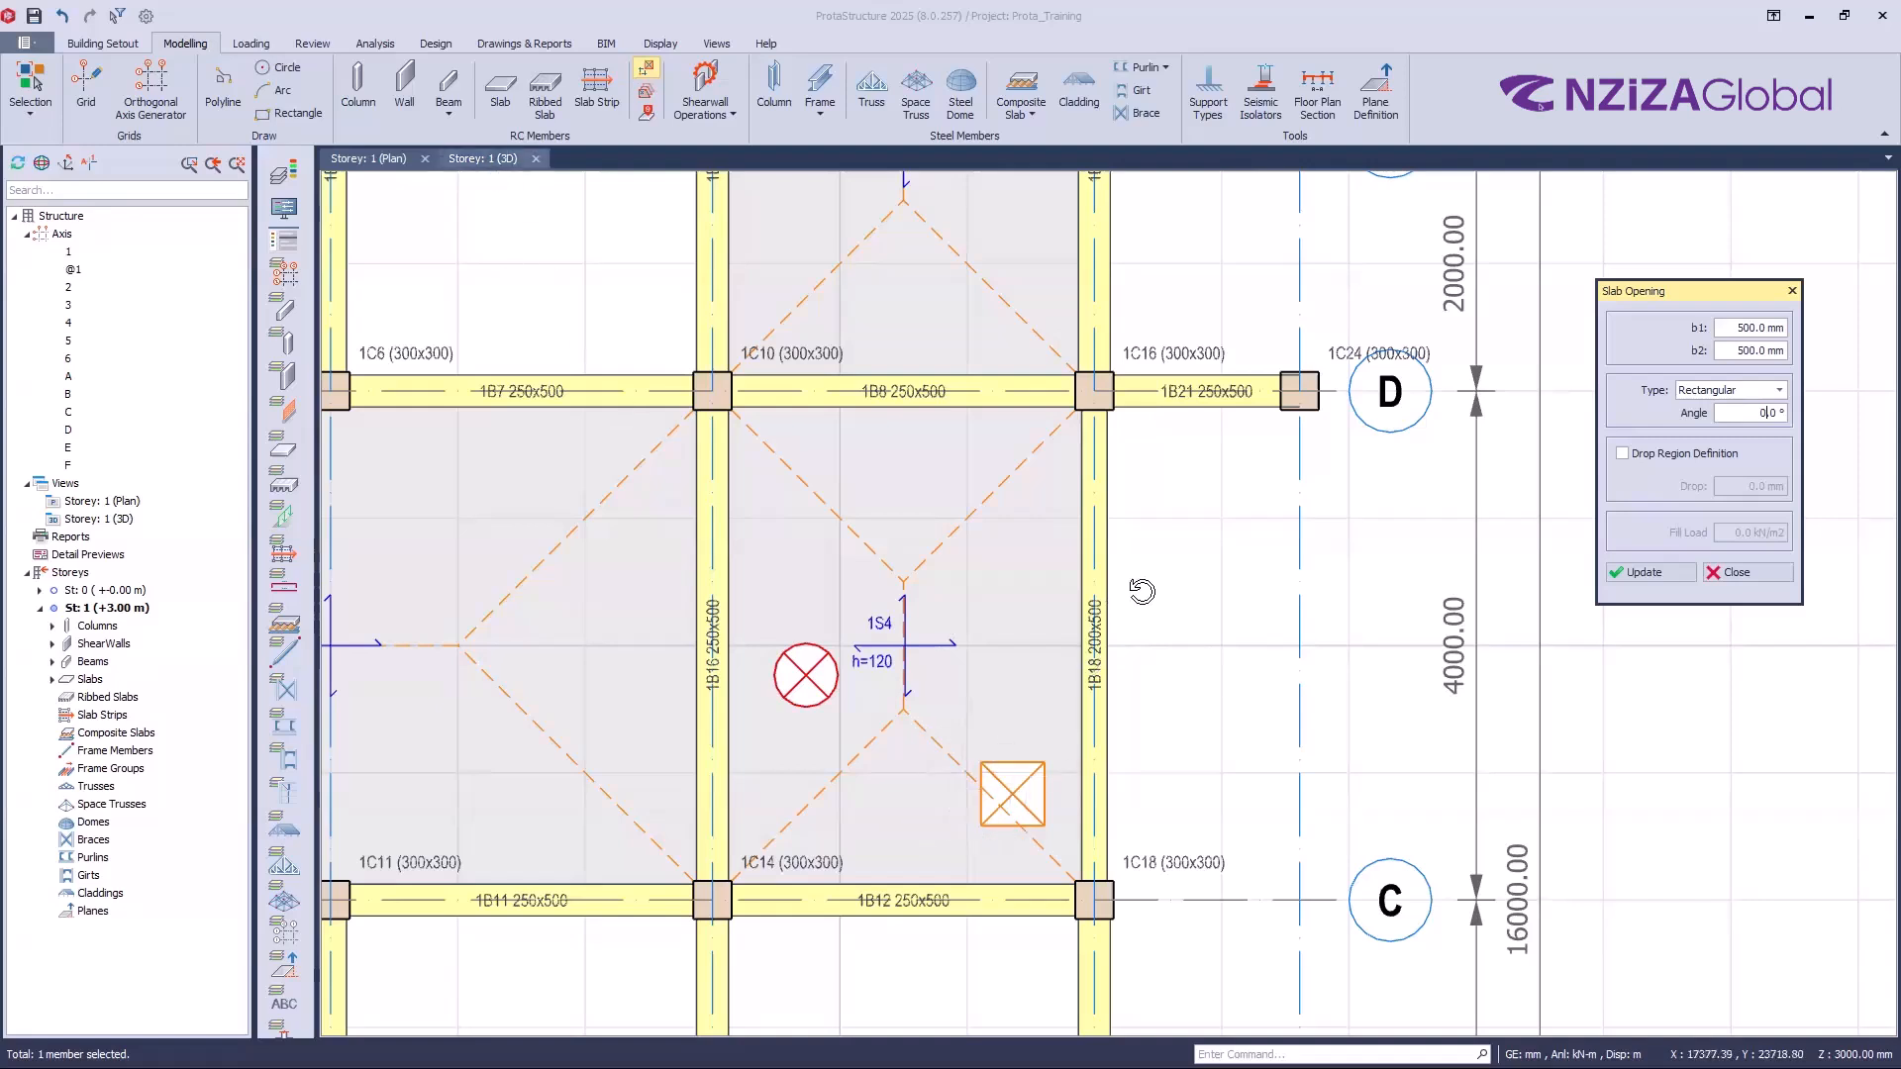
{"action": "left_click", "coordinate": [483, 159]}
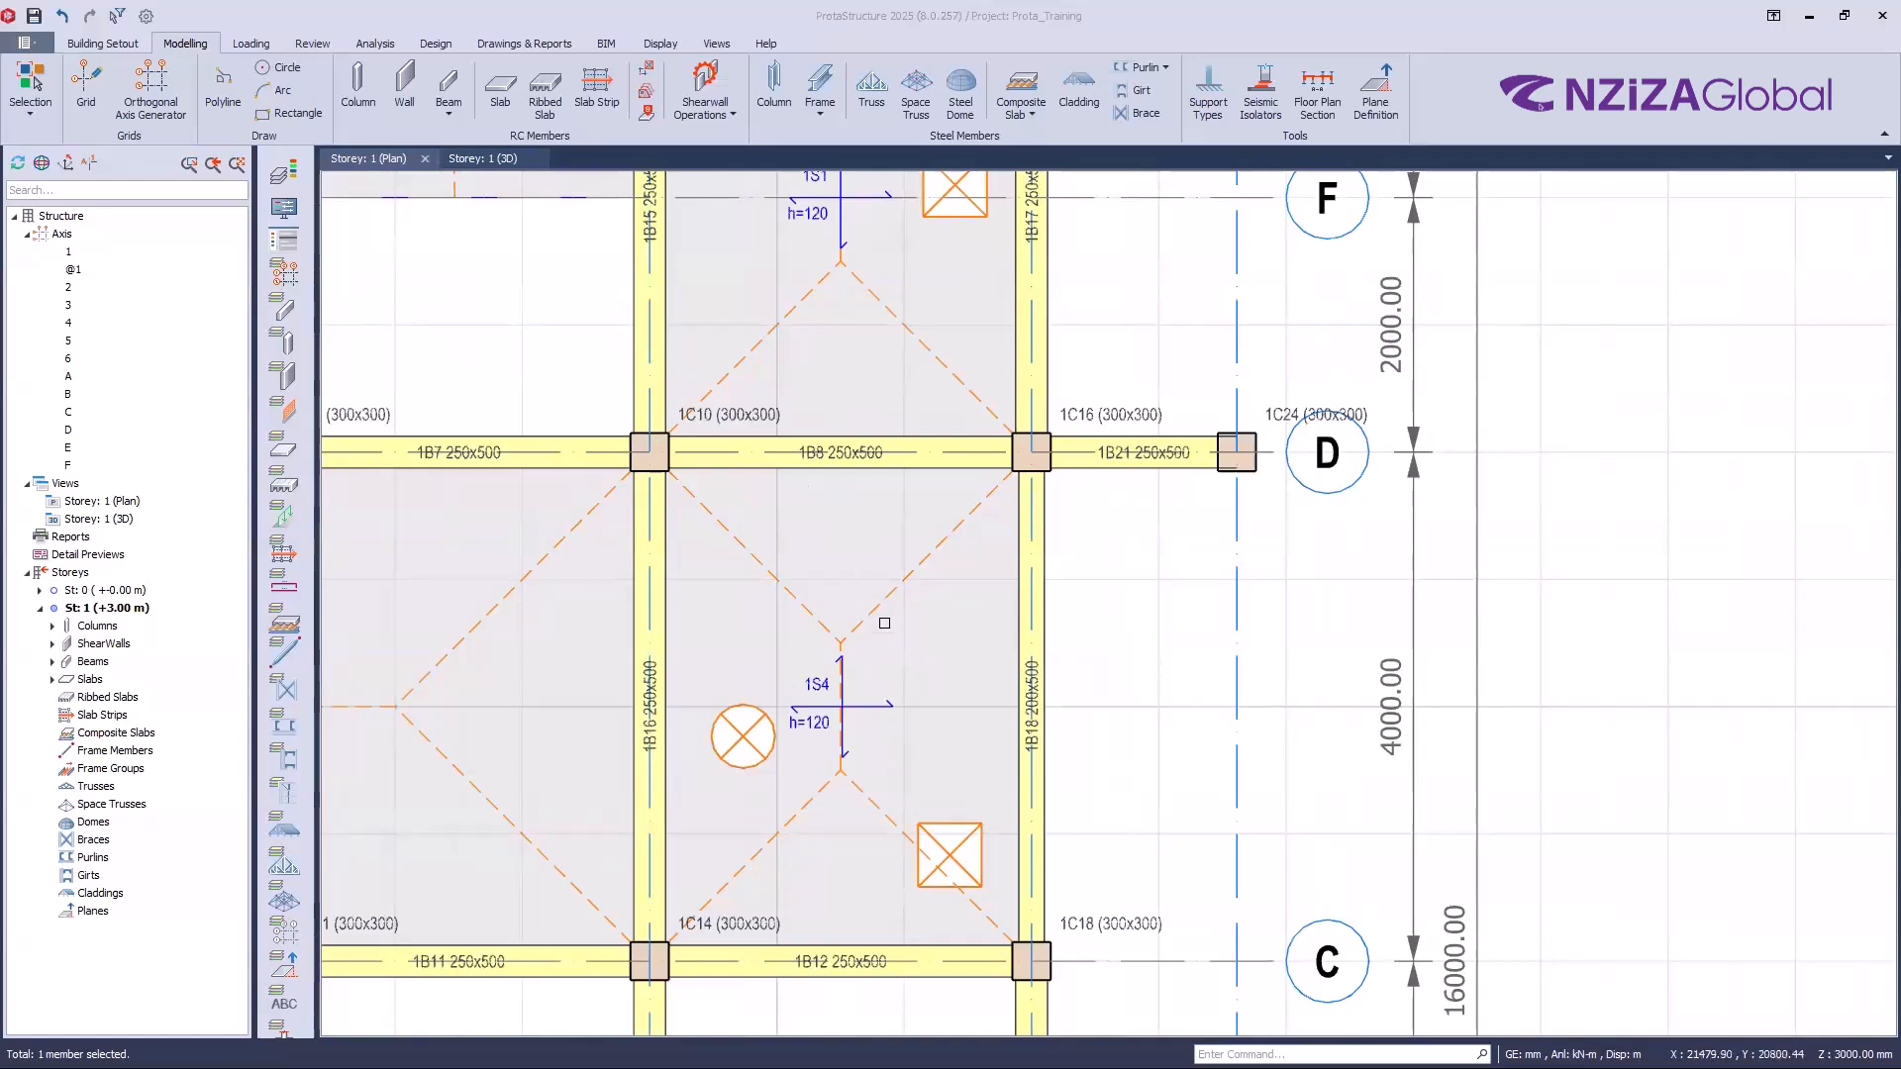
{"action": "scroll", "coordinate": [885, 623], "scroll_direction": "down", "scroll_amount": 1}
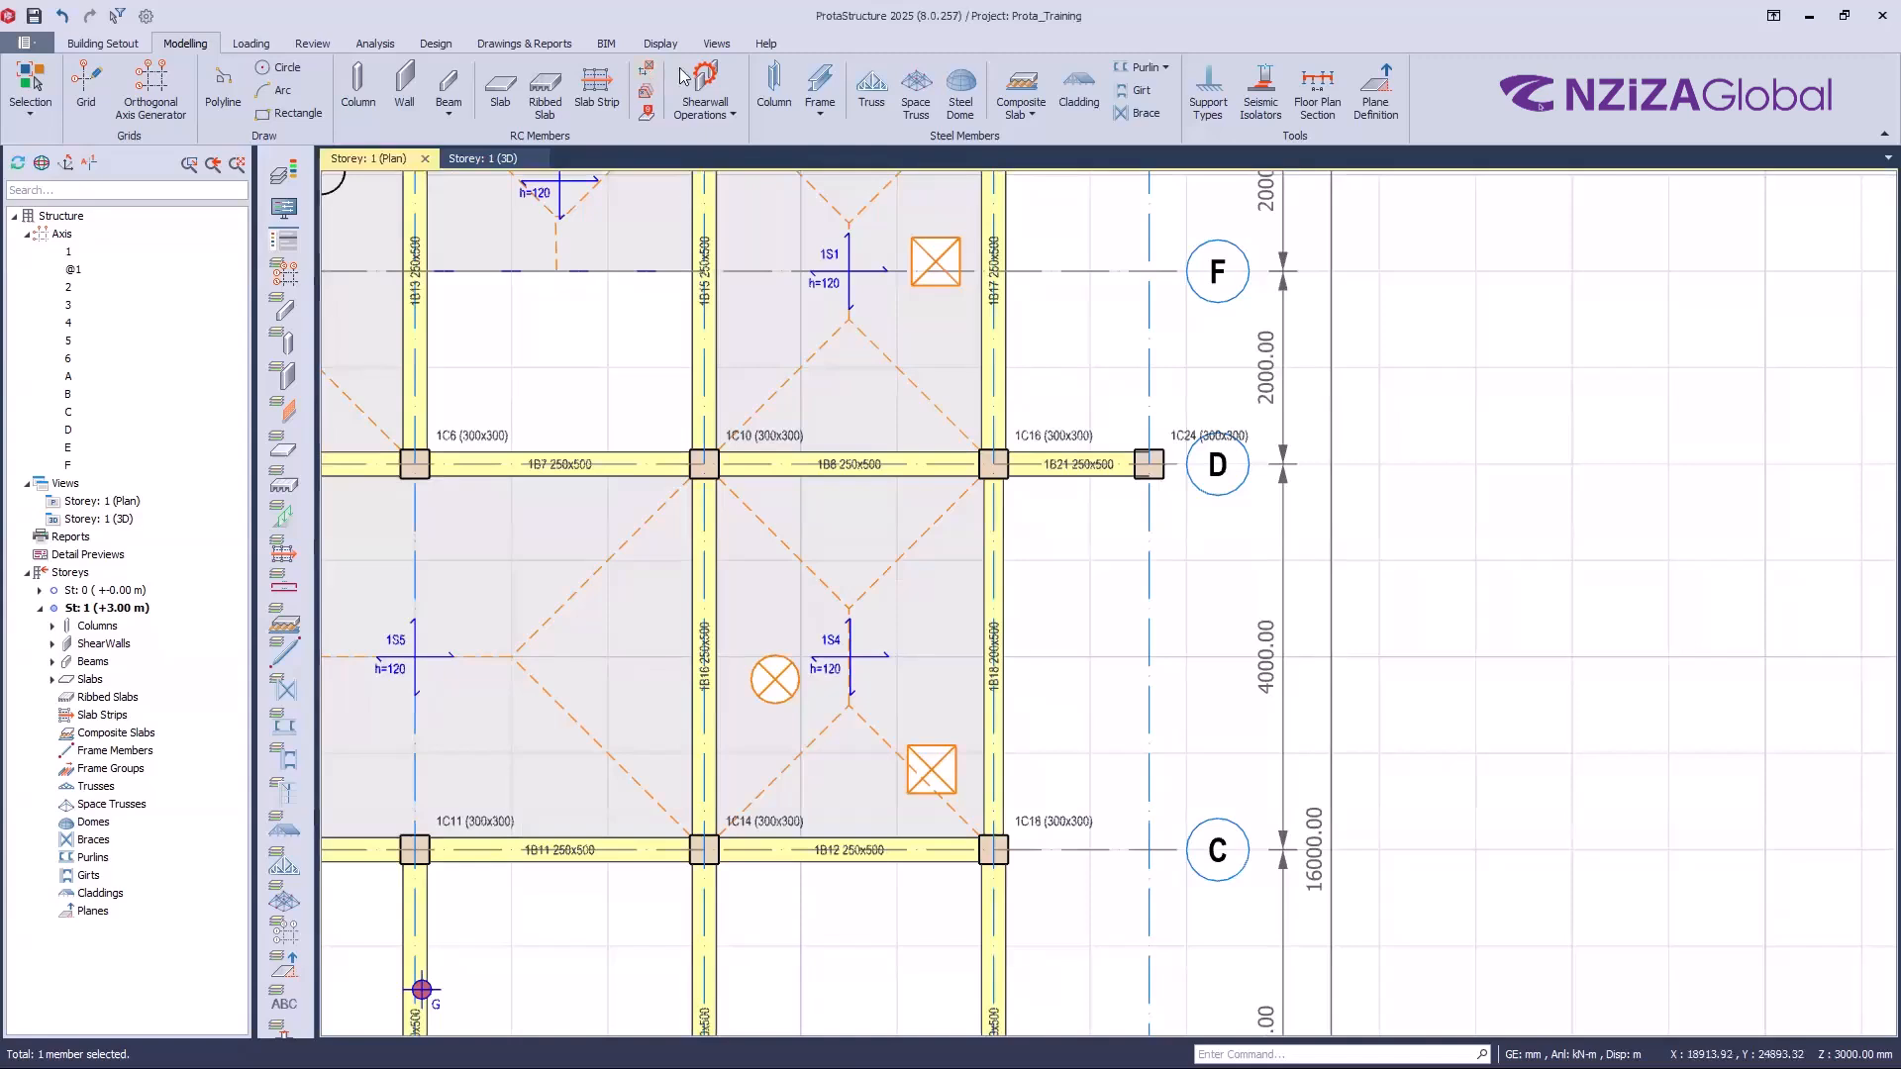
Step: Insert a circular opening with a 500 mm diameter in slab 1S4, offset 2000,2000 from the centre of column 1C14
{"action": "left_click", "coordinate": [650, 72]}
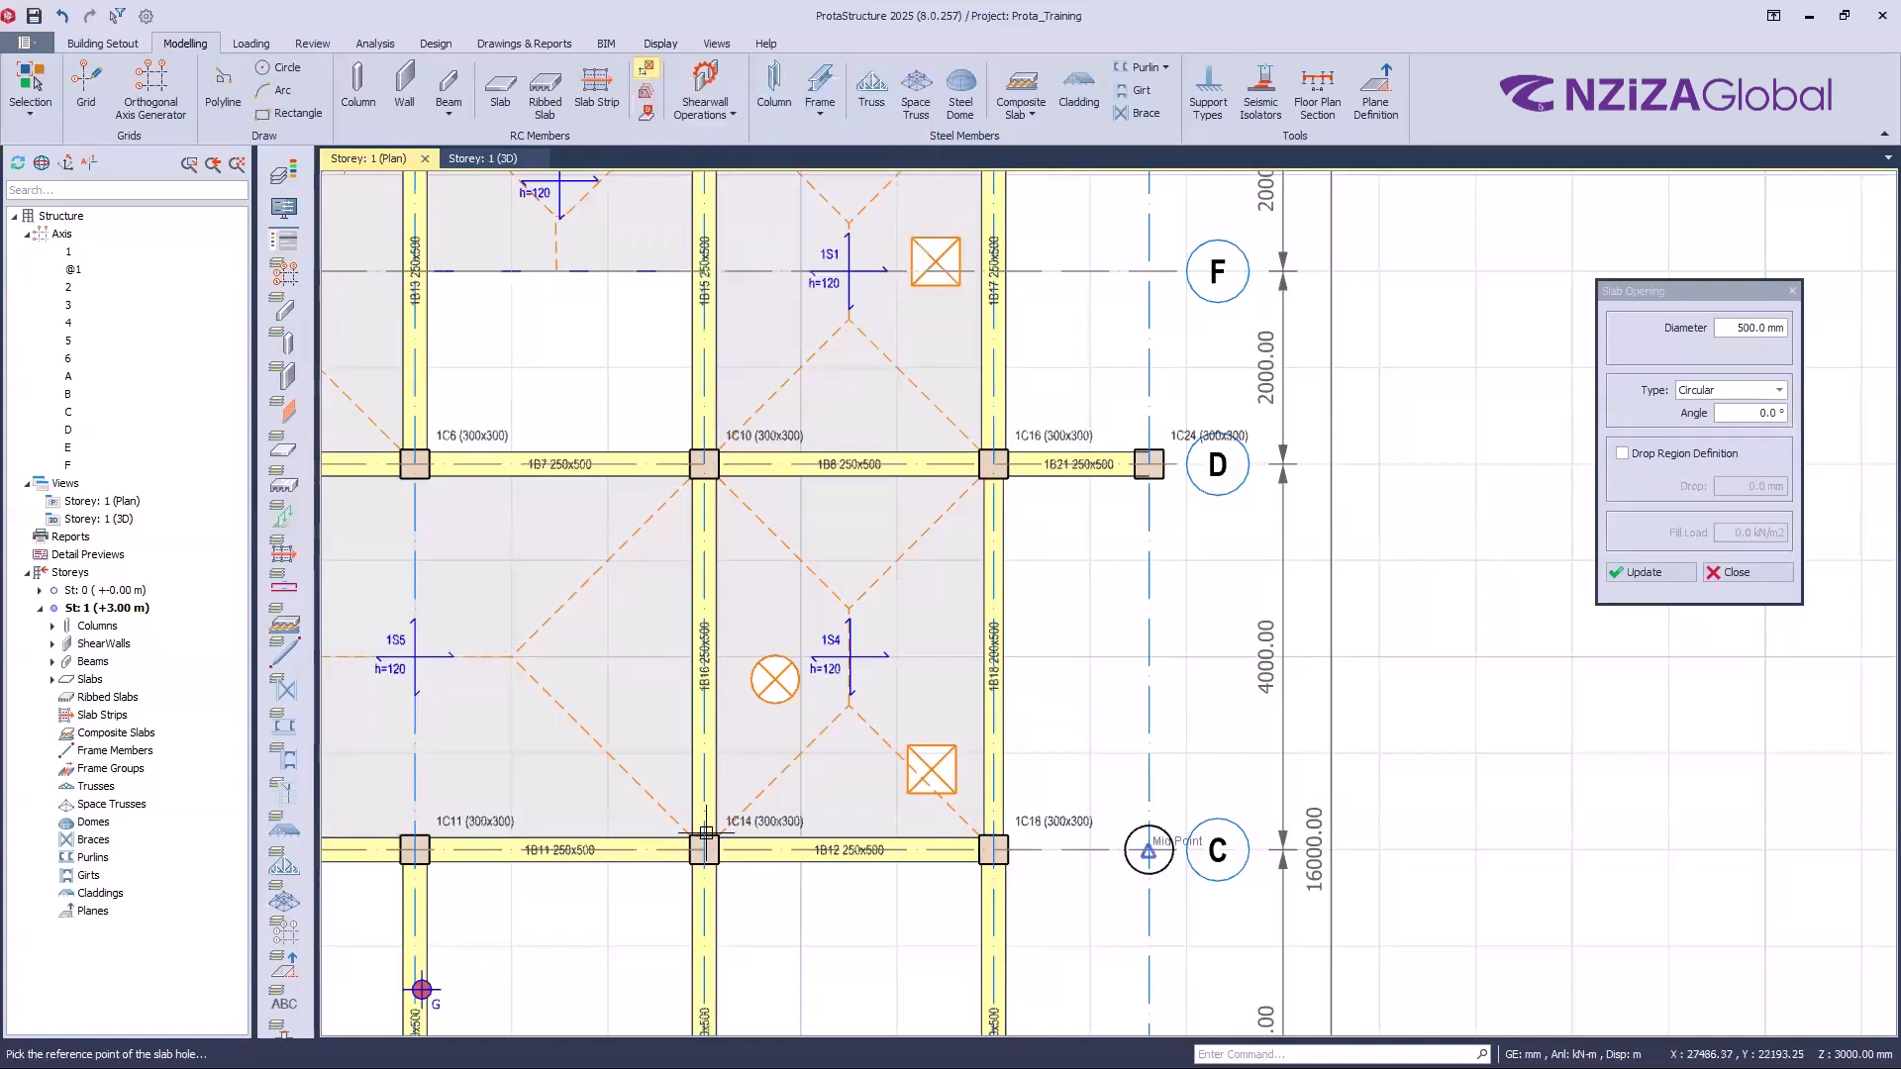
{"action": "left_click", "coordinate": [807, 785]}
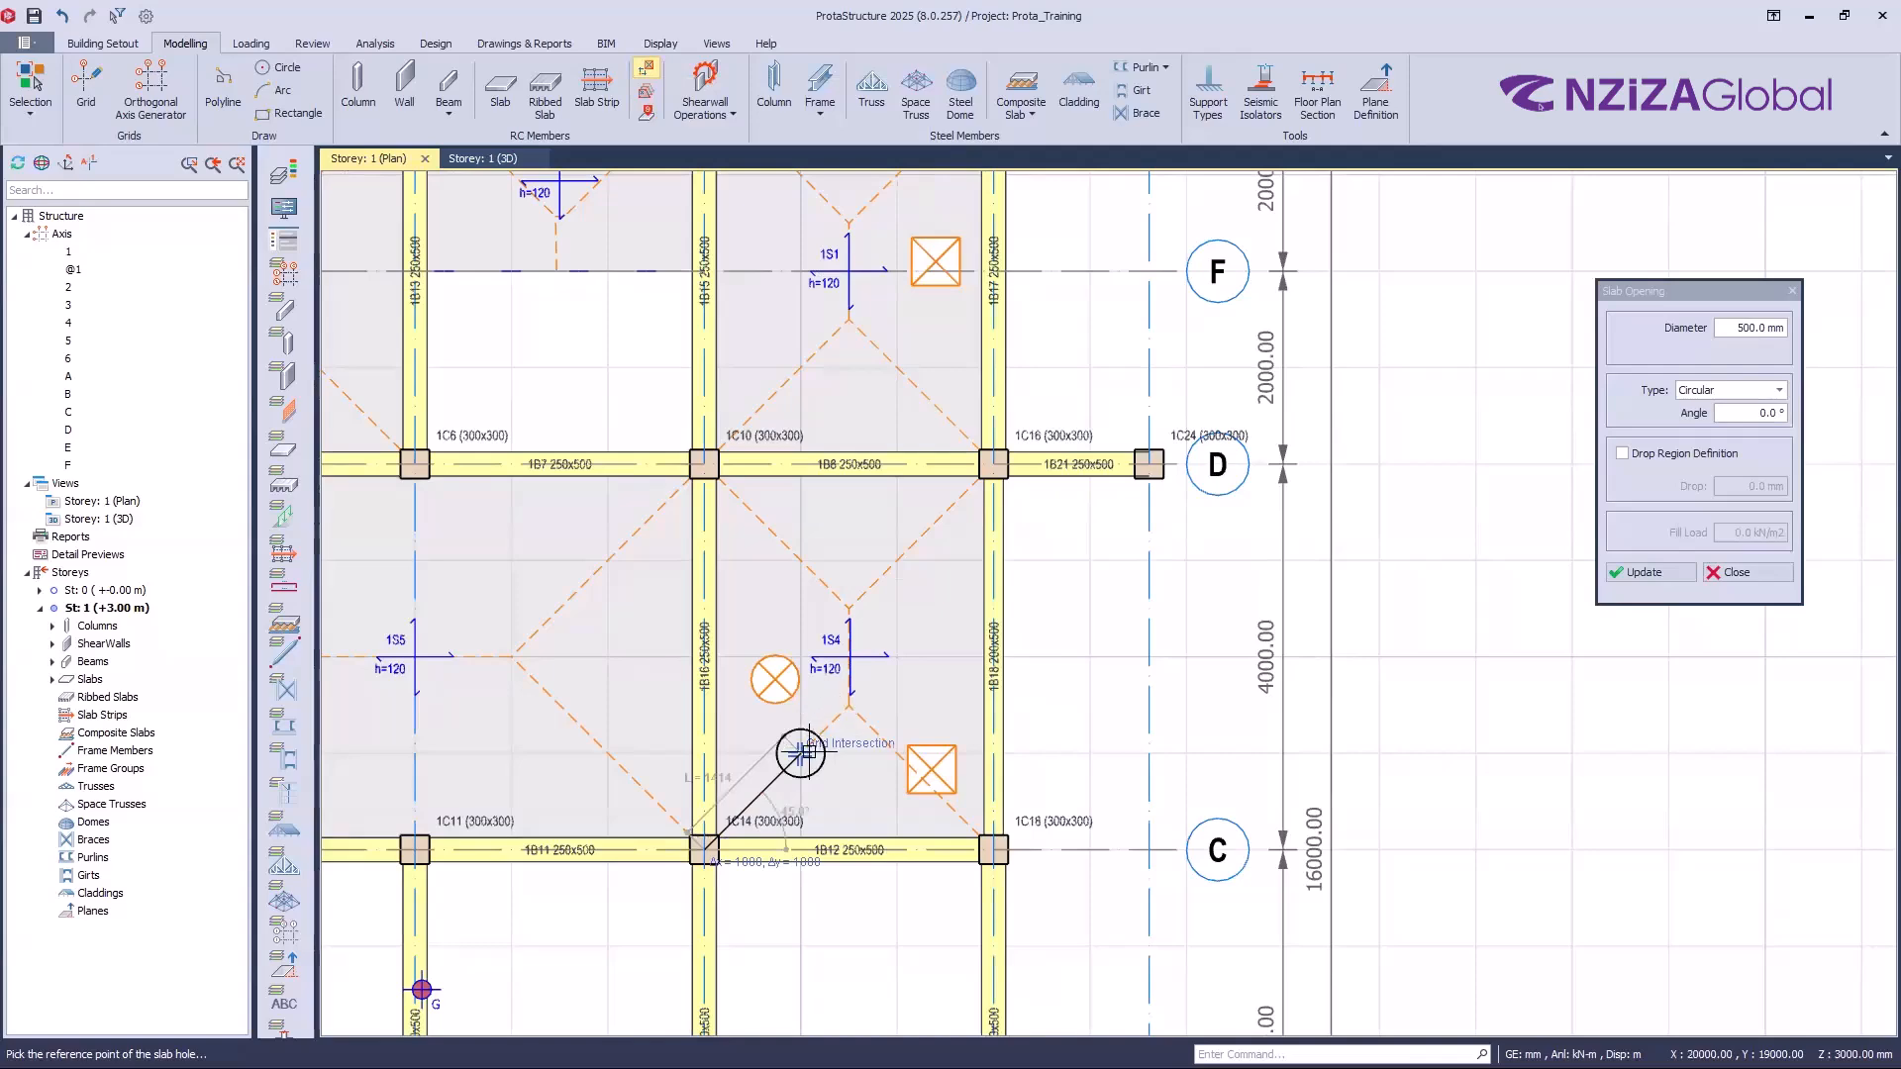
{"action": "scroll", "coordinate": [800, 752], "scroll_direction": "up", "scroll_amount": 2}
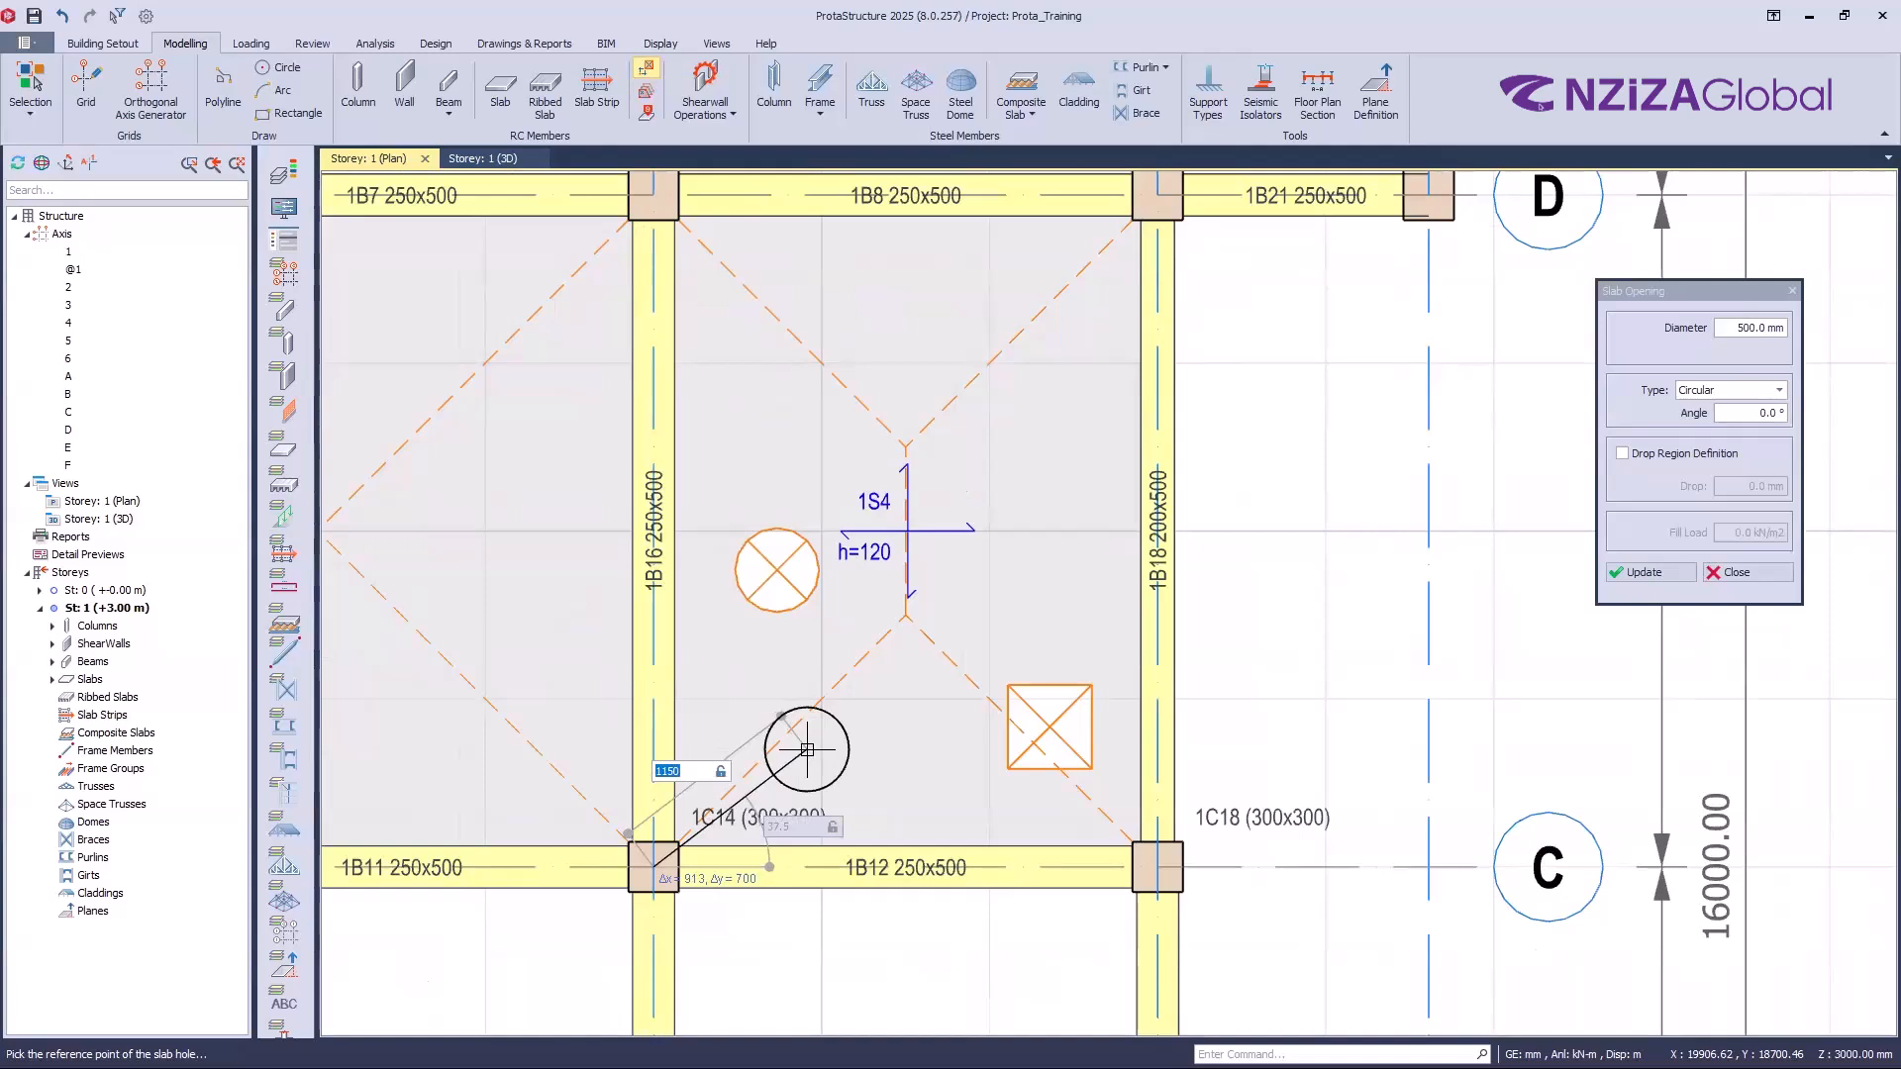
{"action": "type", "text": "2000,2000"}
{"action": "key", "text": "Return"}
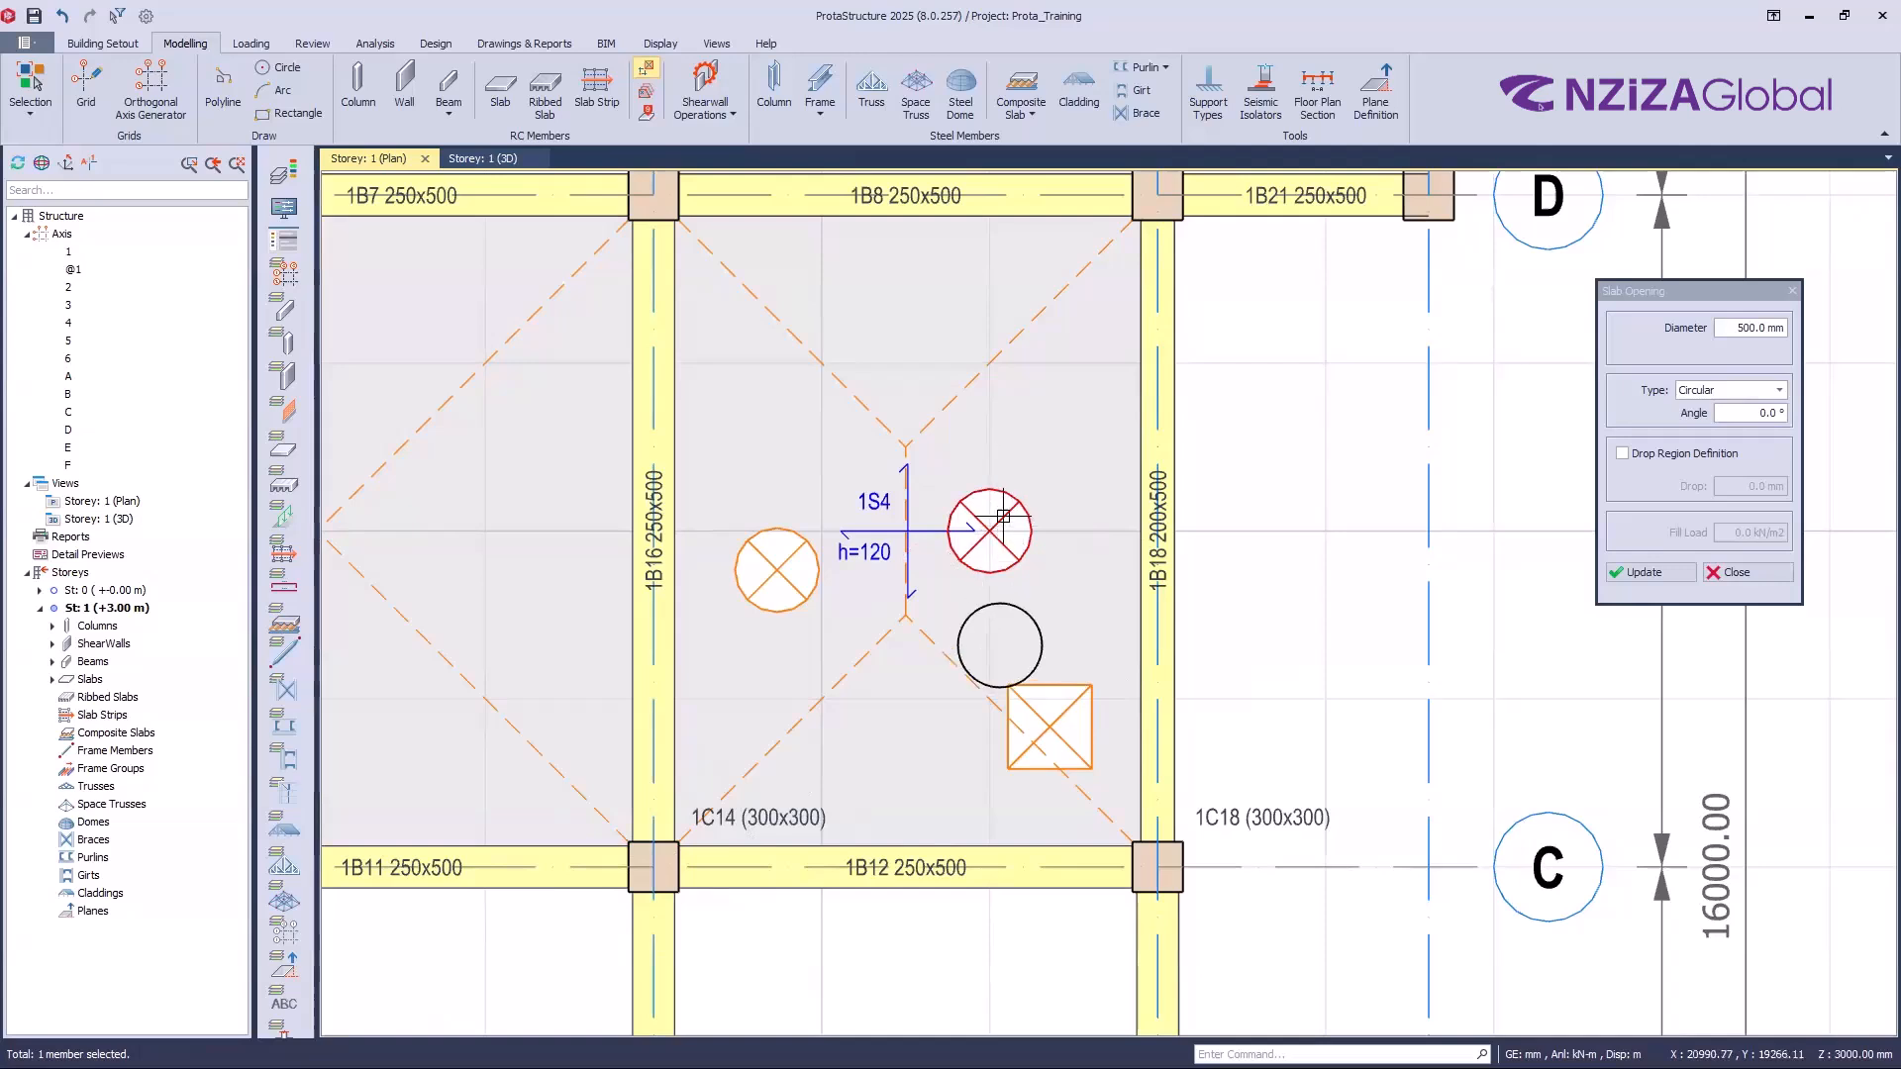
{"action": "scroll", "coordinate": [978, 549], "scroll_direction": "up", "scroll_amount": 1}
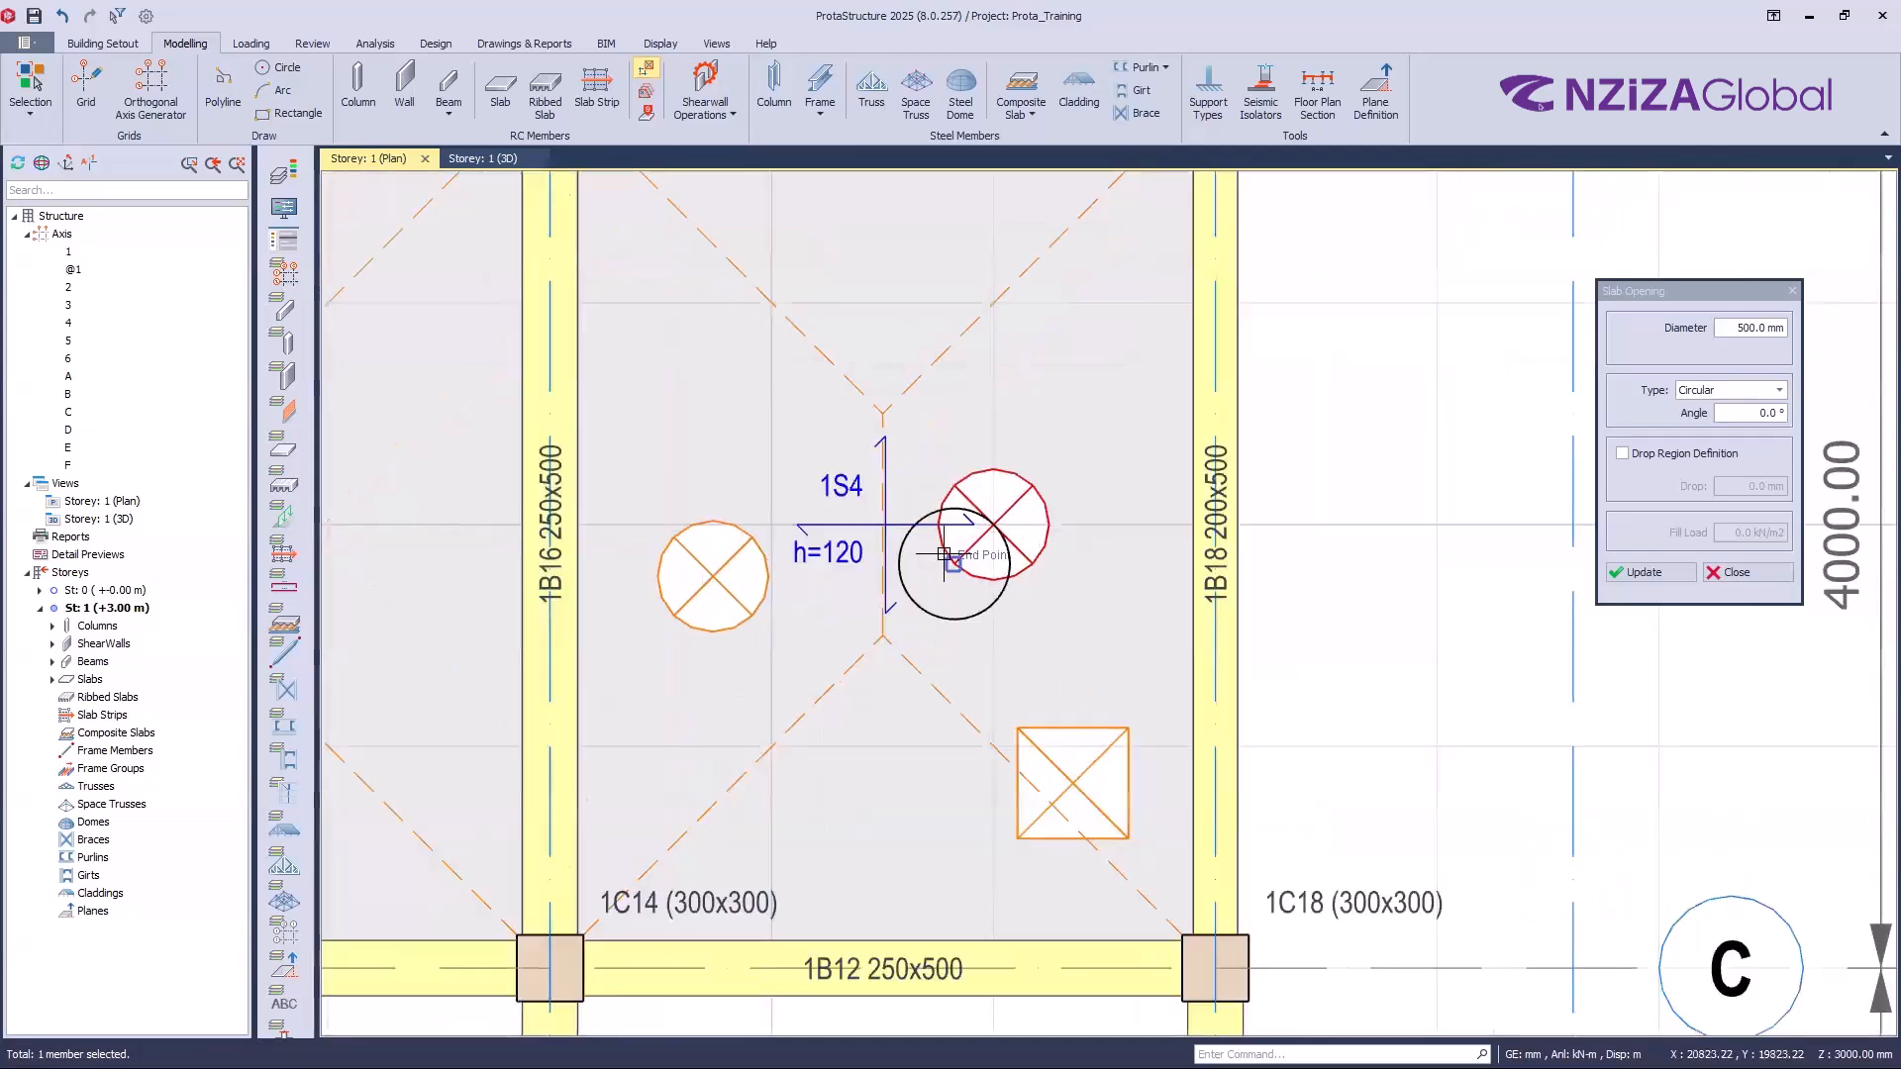
{"action": "scroll", "coordinate": [995, 523], "scroll_direction": "down", "scroll_amount": 1}
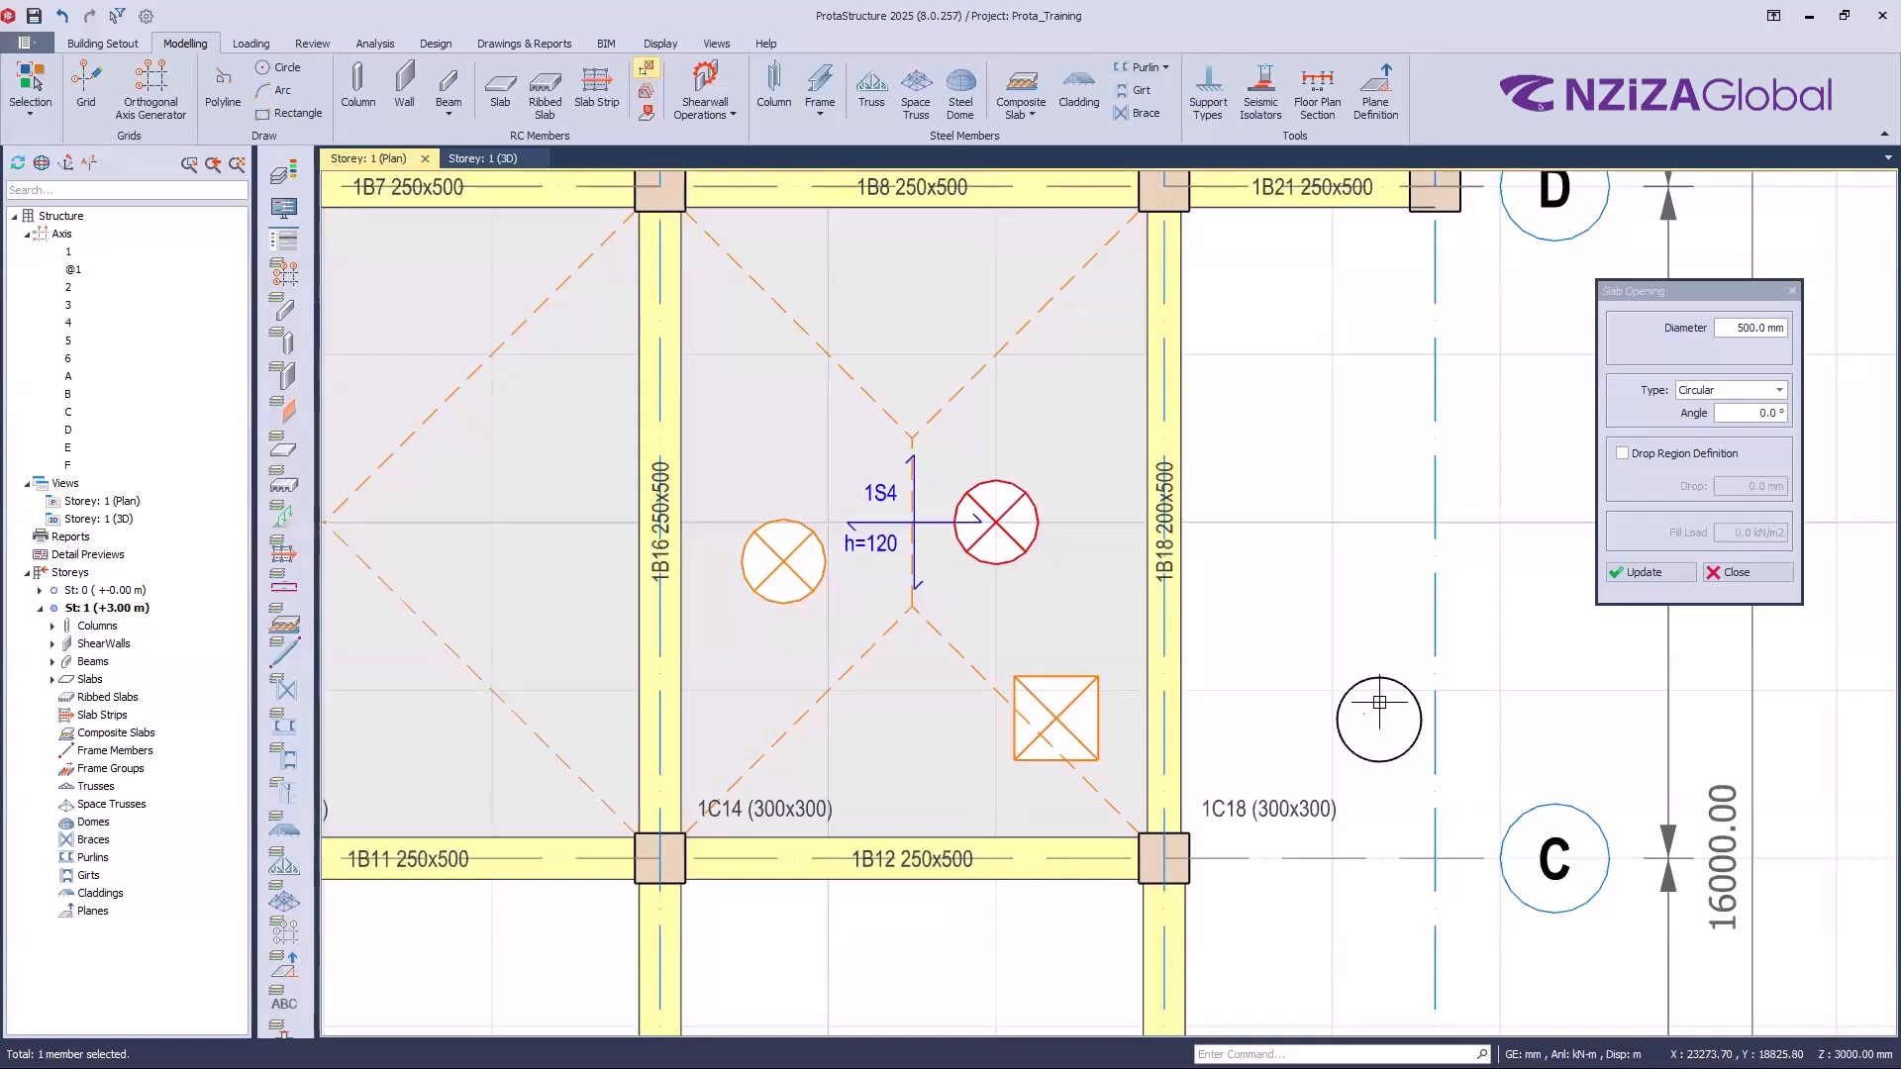
{"action": "left_click", "coordinate": [1731, 575]}
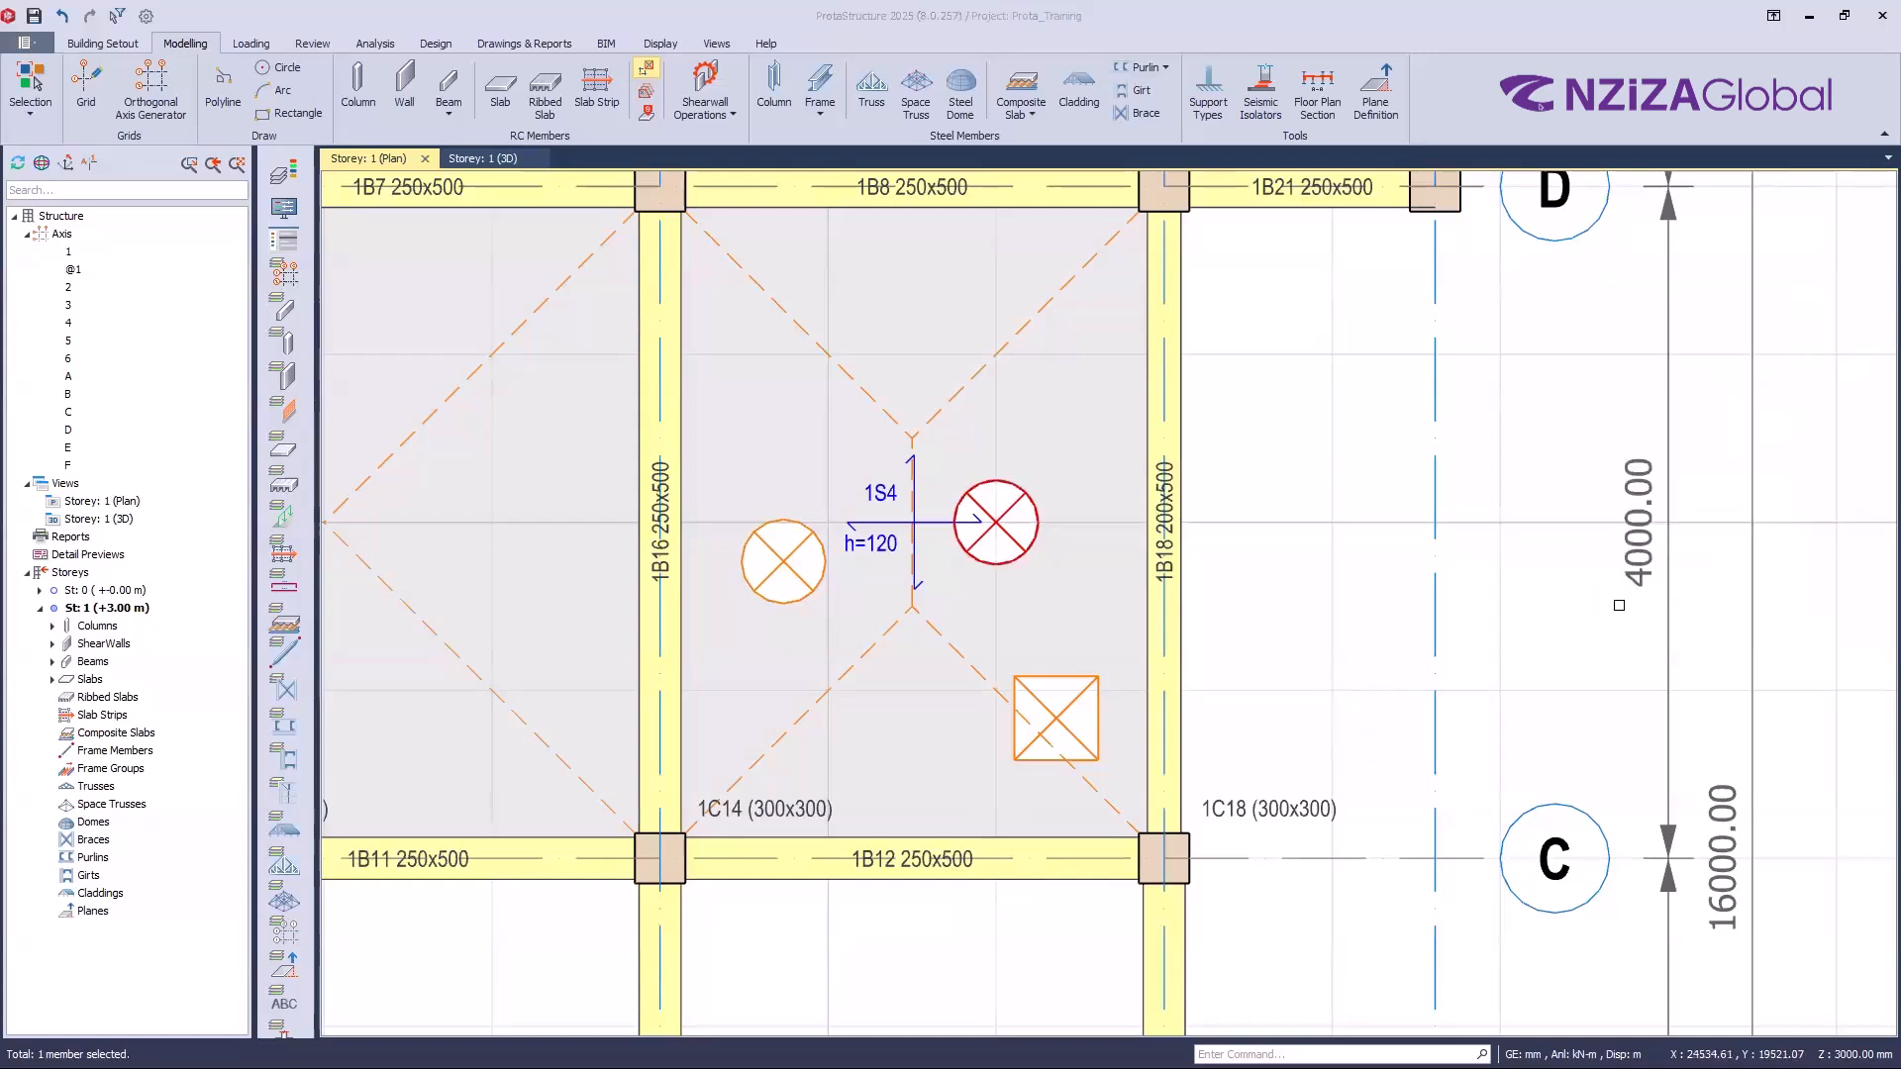
Step: Delete the circular opening between the slab 1S4 label and beam 1B18
{"action": "left_click", "coordinate": [1050, 538]}
{"action": "left_click", "coordinate": [1041, 530]}
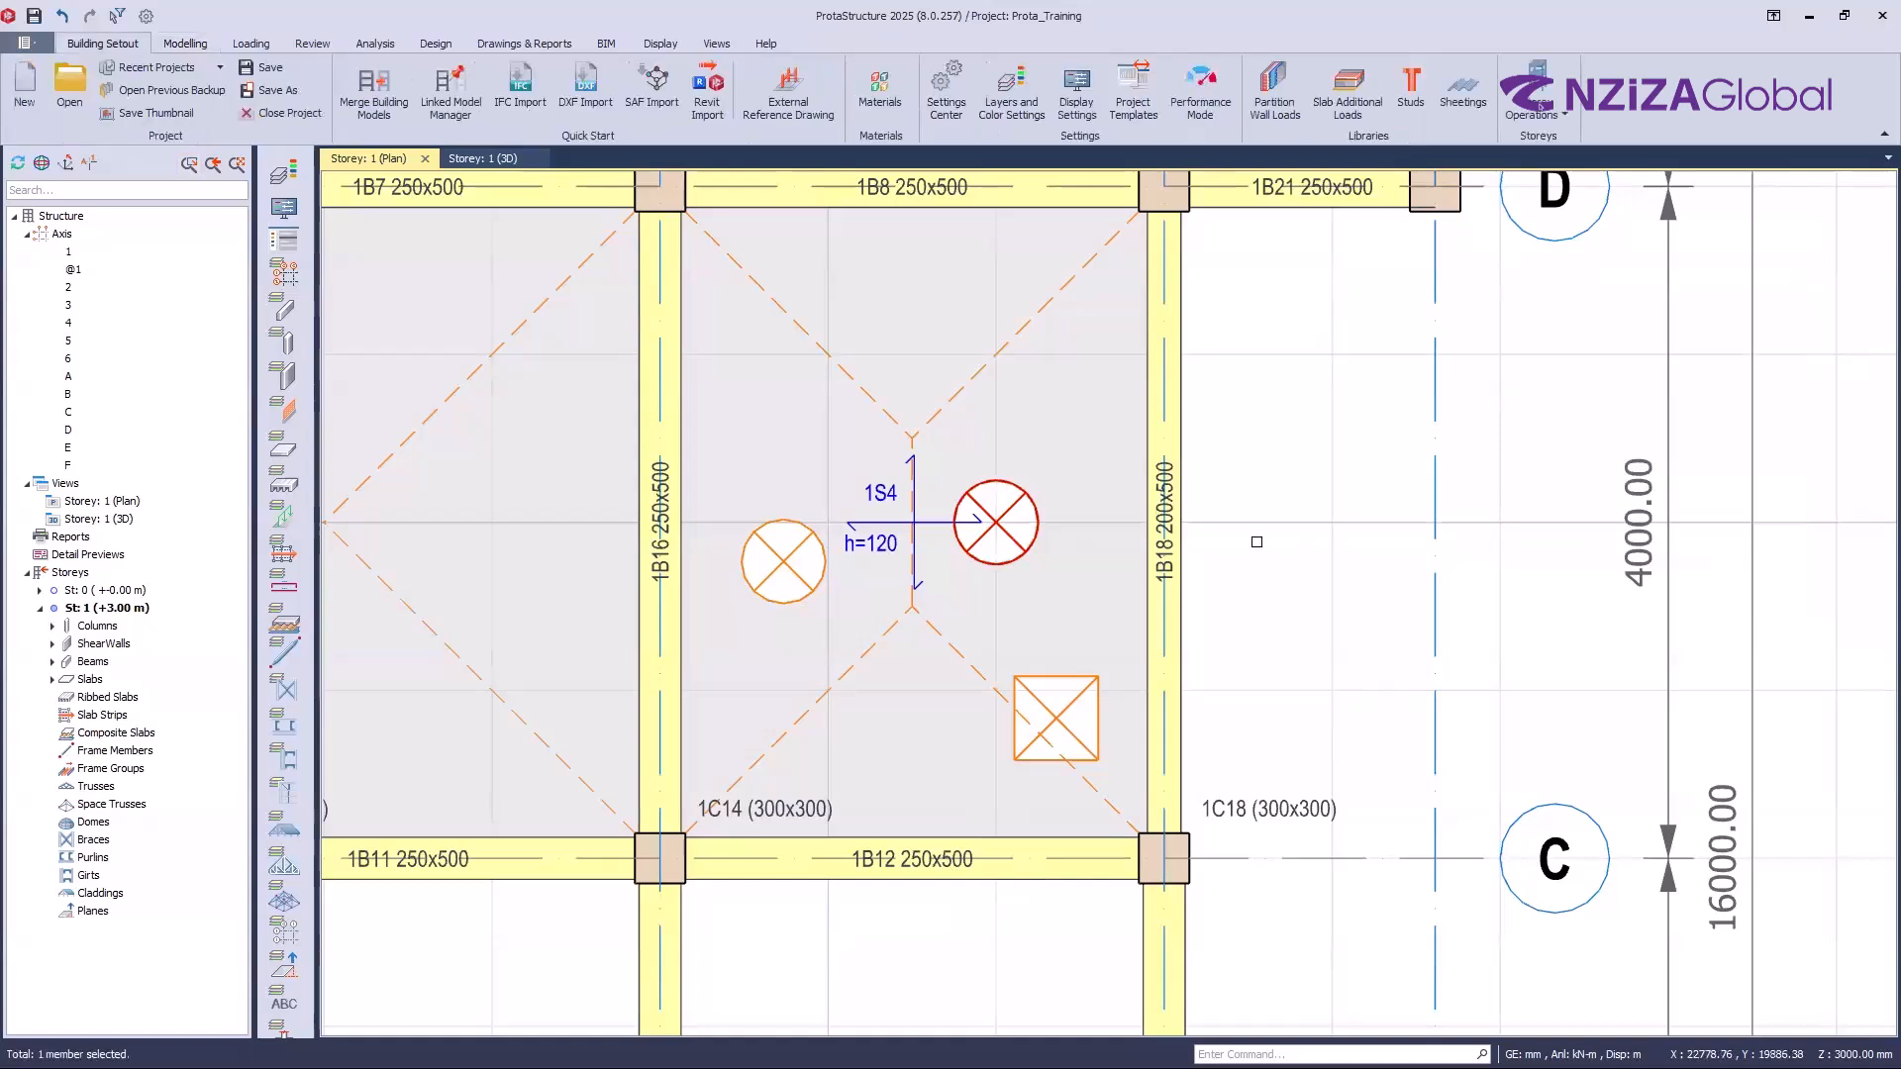
{"action": "key", "text": "Delete"}
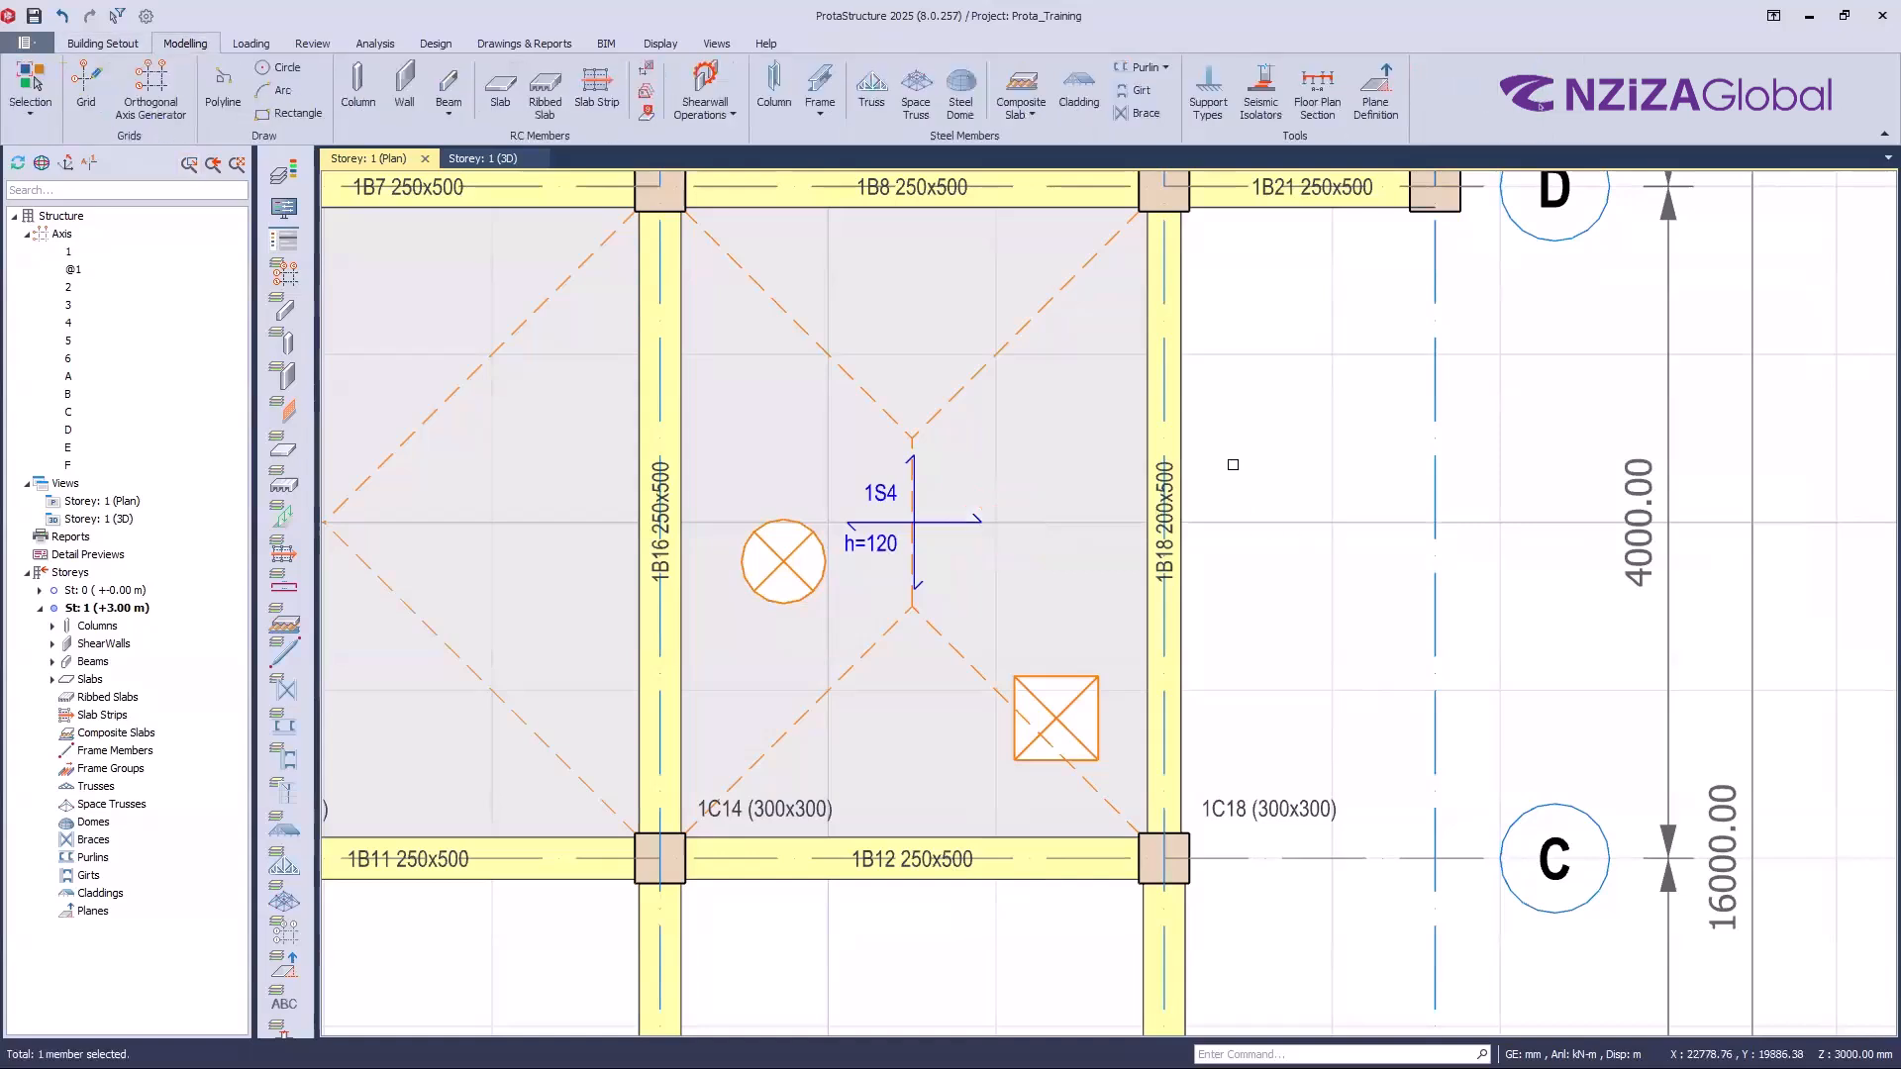
Step: Insert a rectangular 500 x 500 mm opening in slab 1S4, offset 2000,2000 from the centre of column 1C14
{"action": "left_click", "coordinate": [652, 72]}
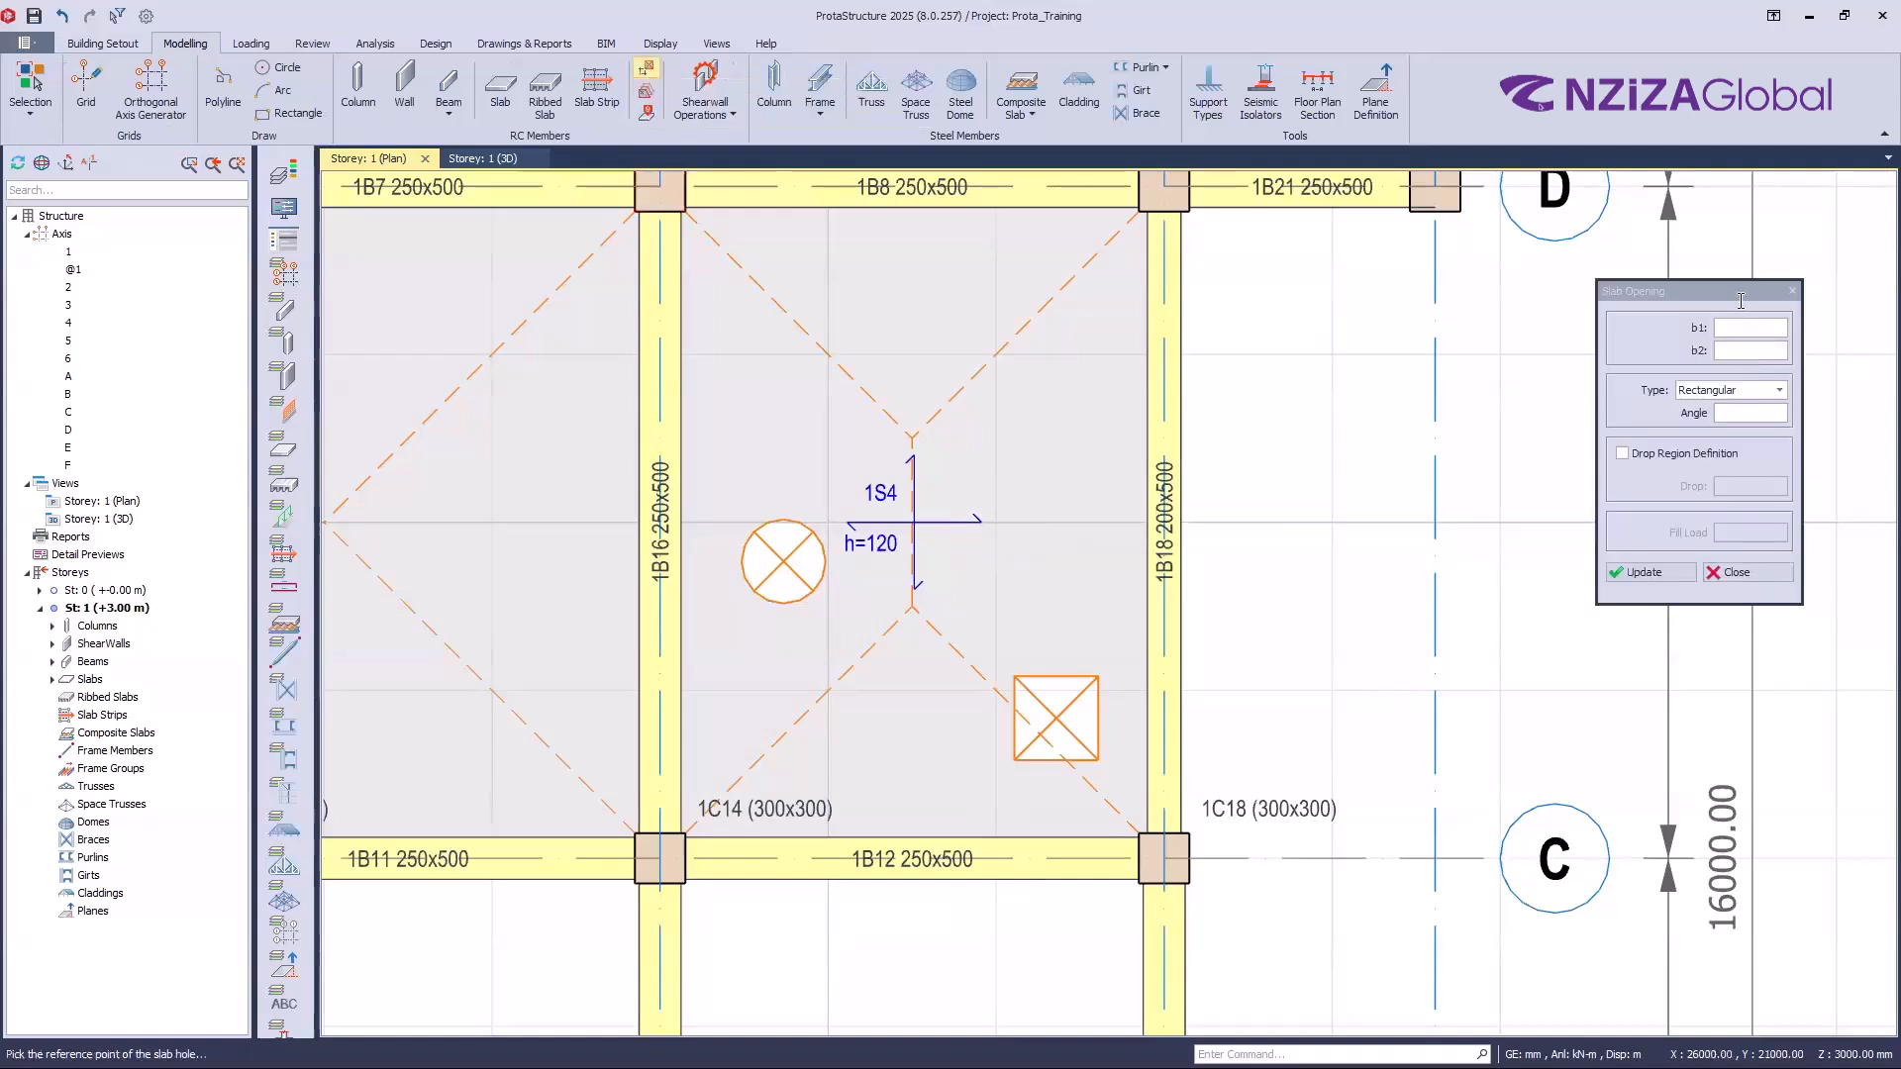
{"action": "left_click", "coordinate": [1751, 325]}
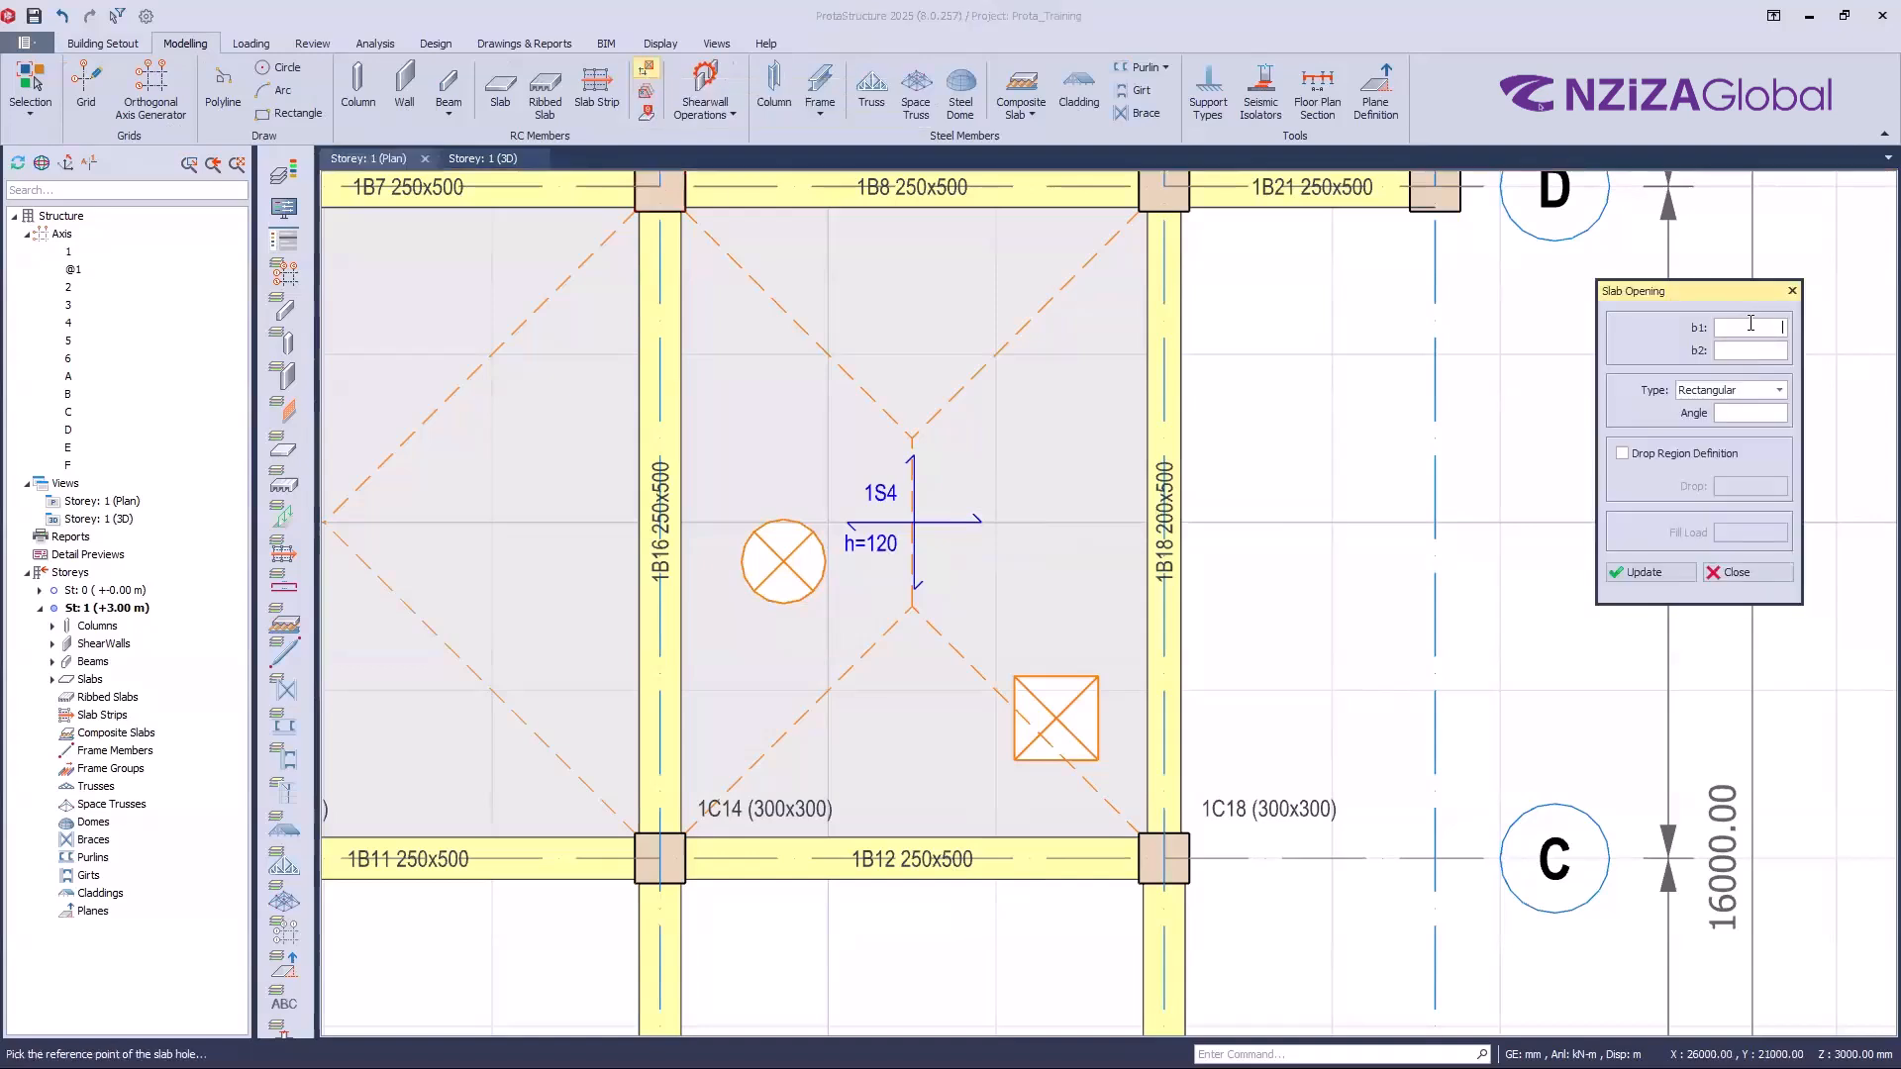
{"action": "type", "text": "500"}
{"action": "key", "text": "Tab"}
{"action": "type", "text": "500"}
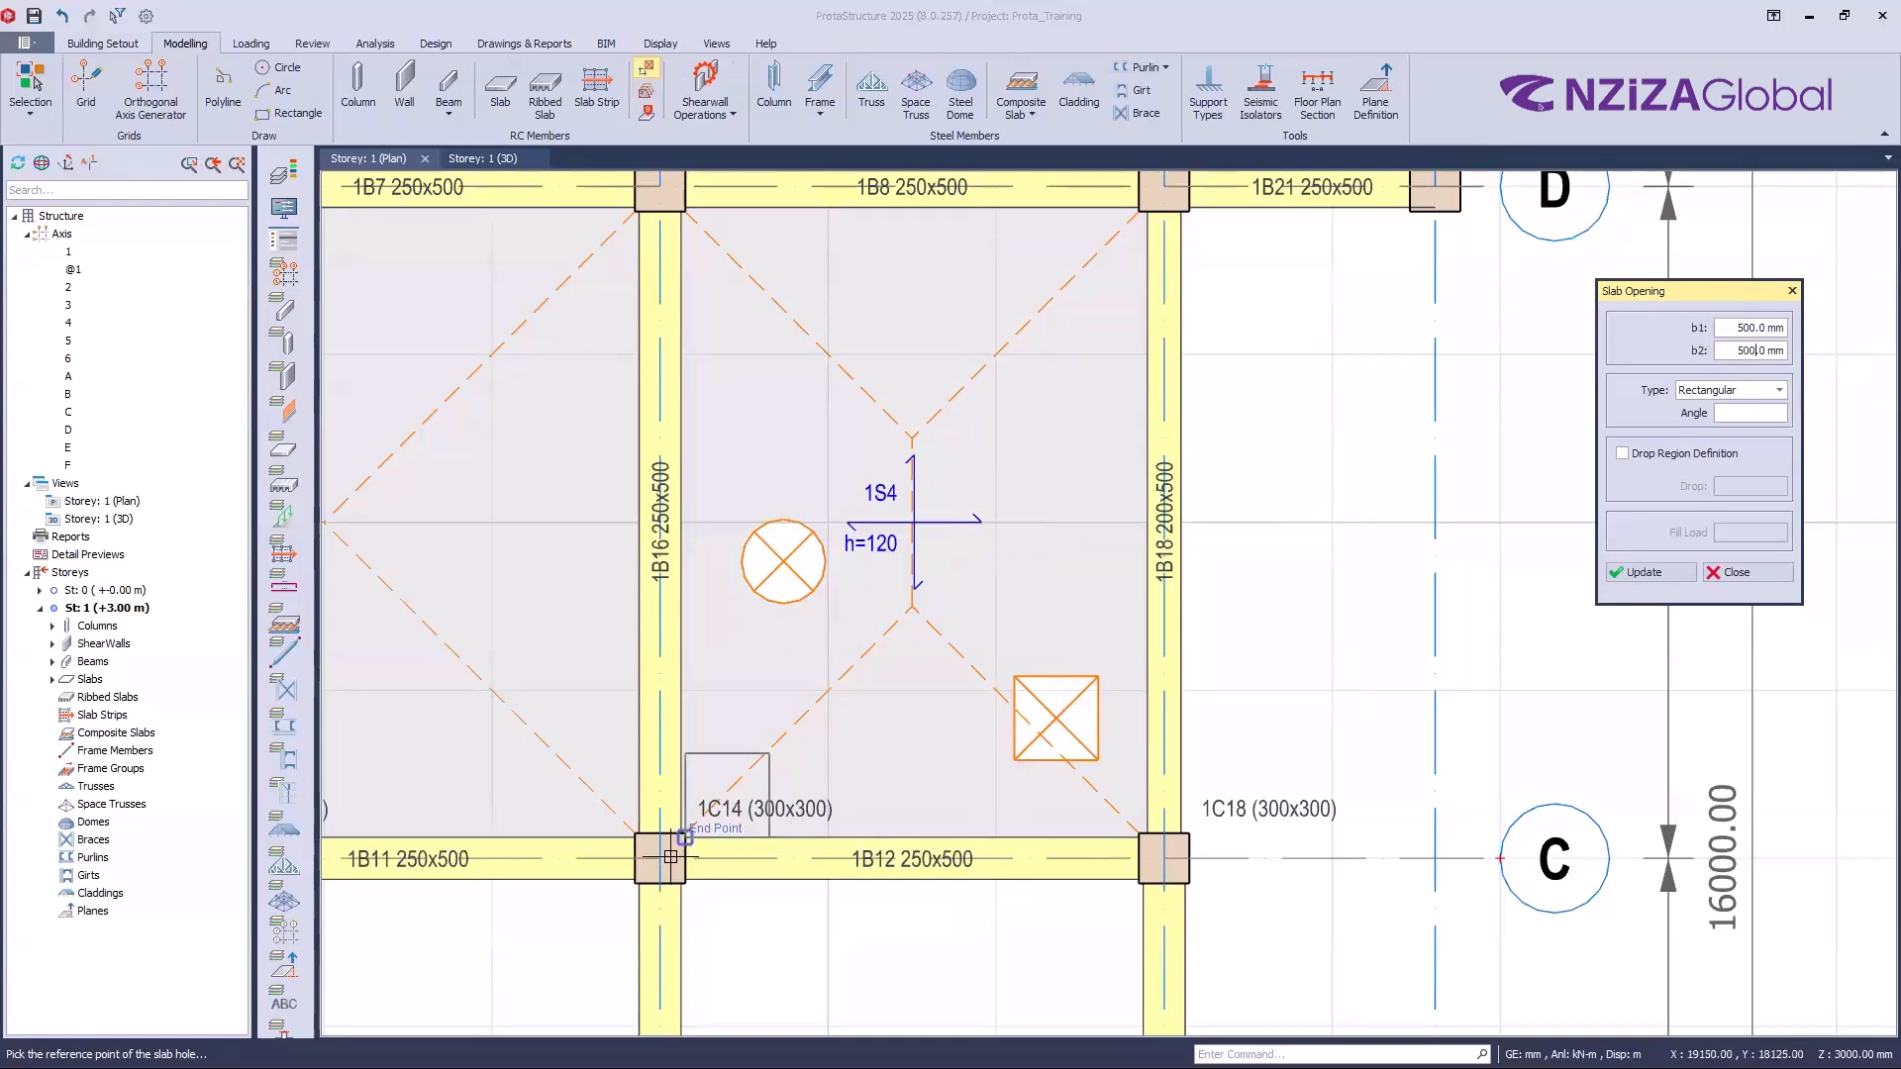
{"action": "left_click", "coordinate": [702, 833]}
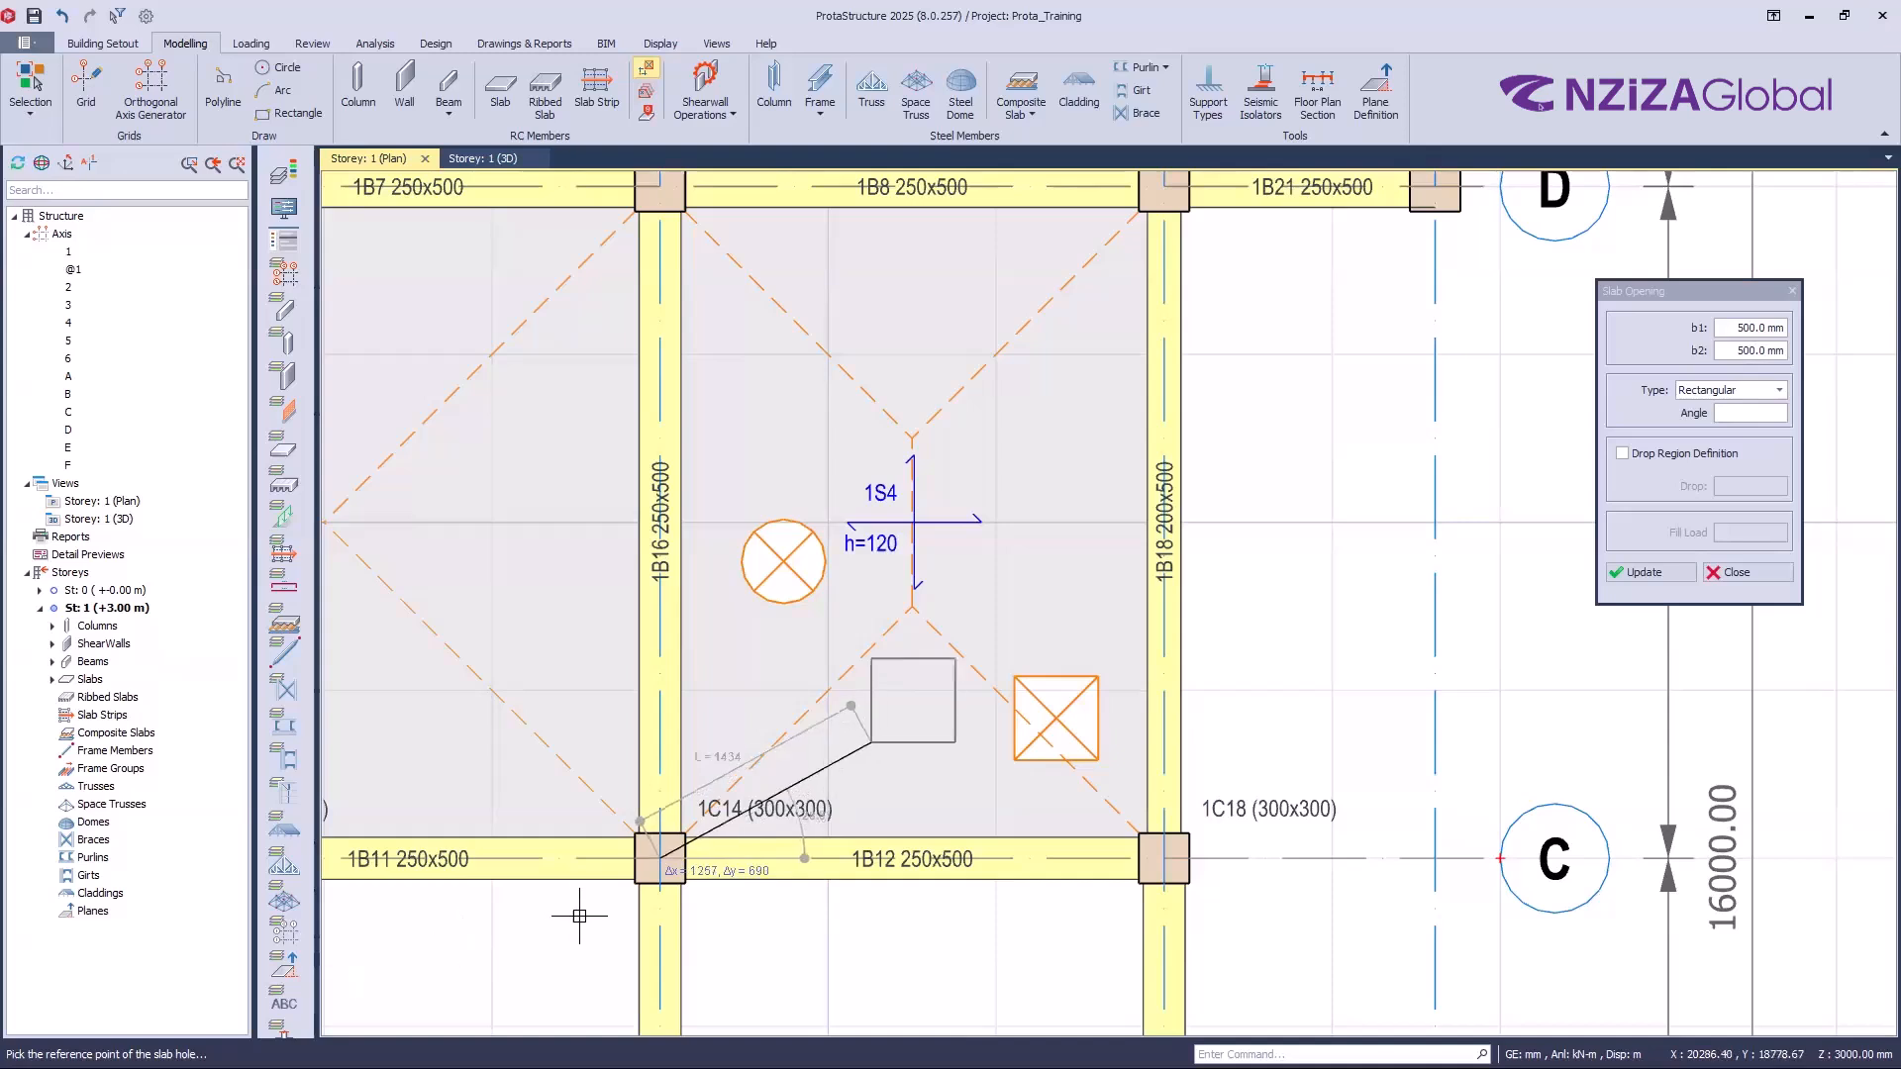
{"action": "scroll", "coordinate": [911, 683], "scroll_direction": "up", "scroll_amount": 1}
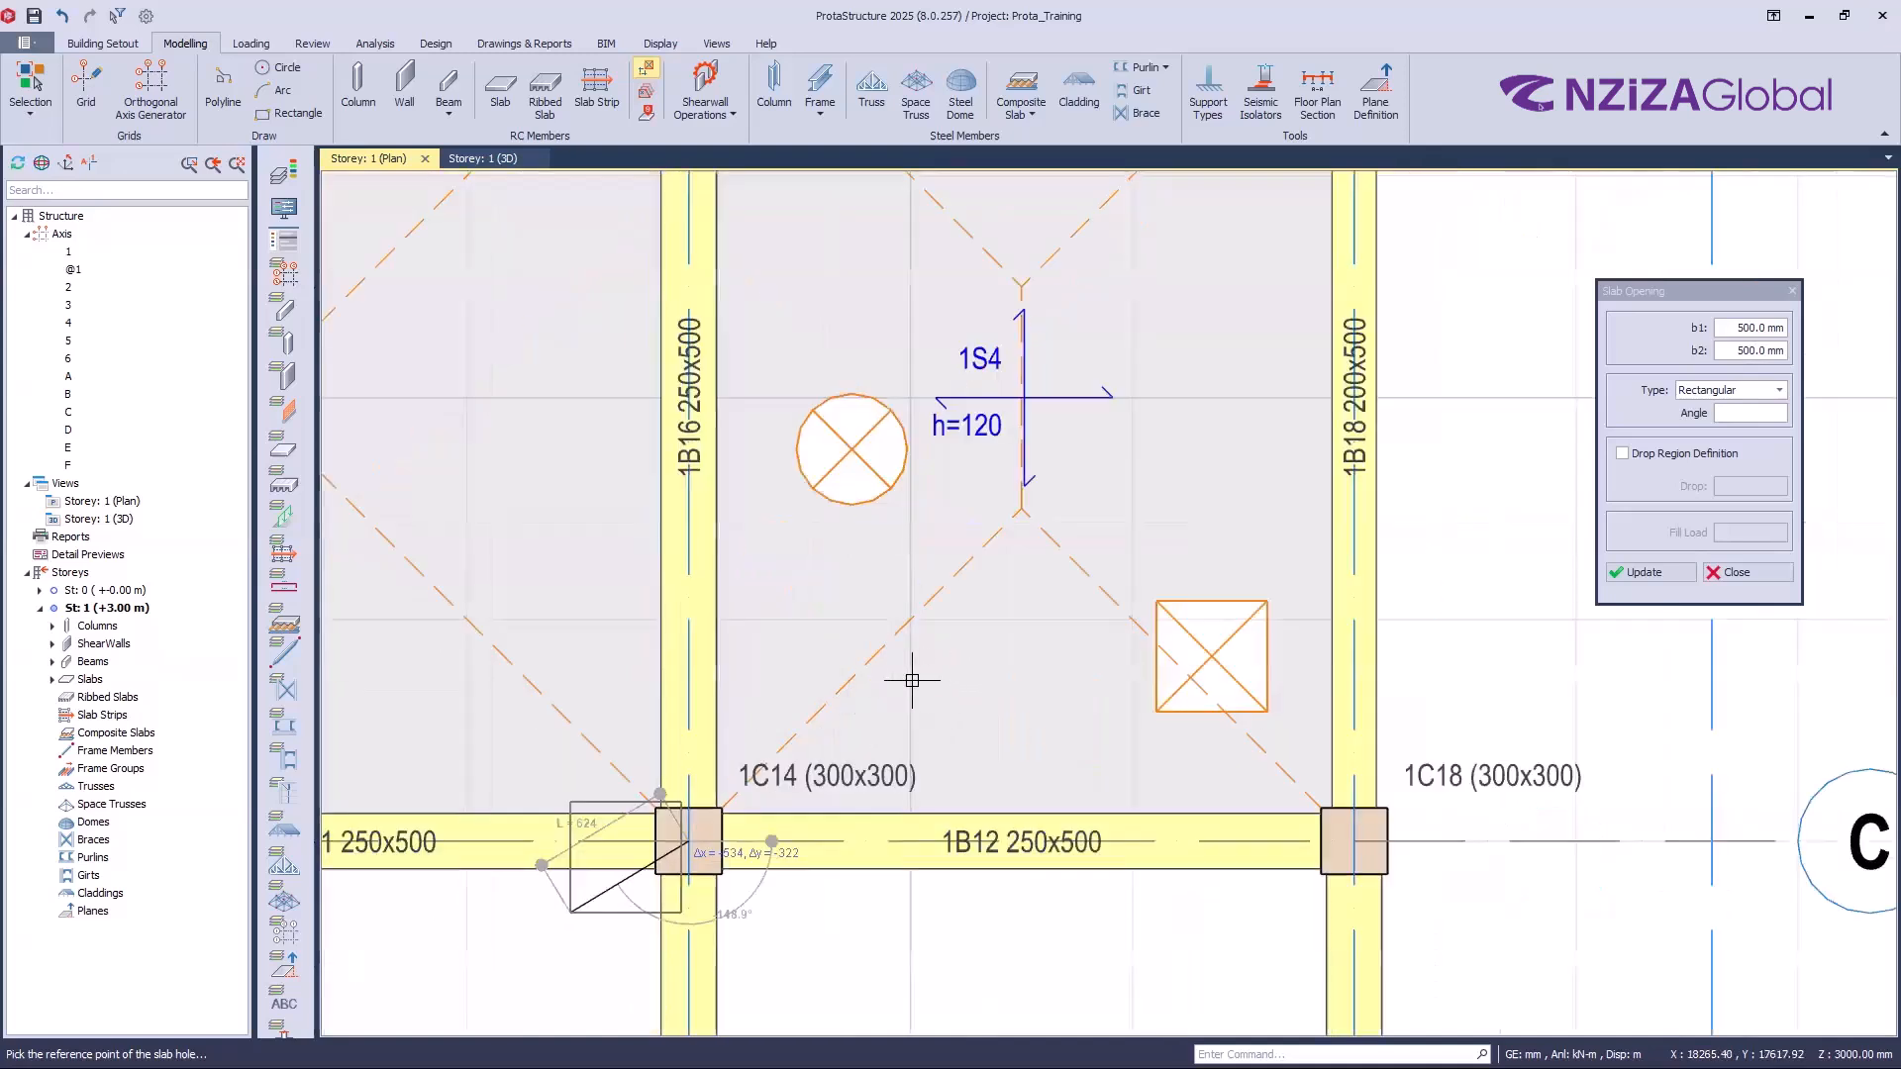
{"action": "scroll", "coordinate": [590, 829], "scroll_direction": "up", "scroll_amount": 3}
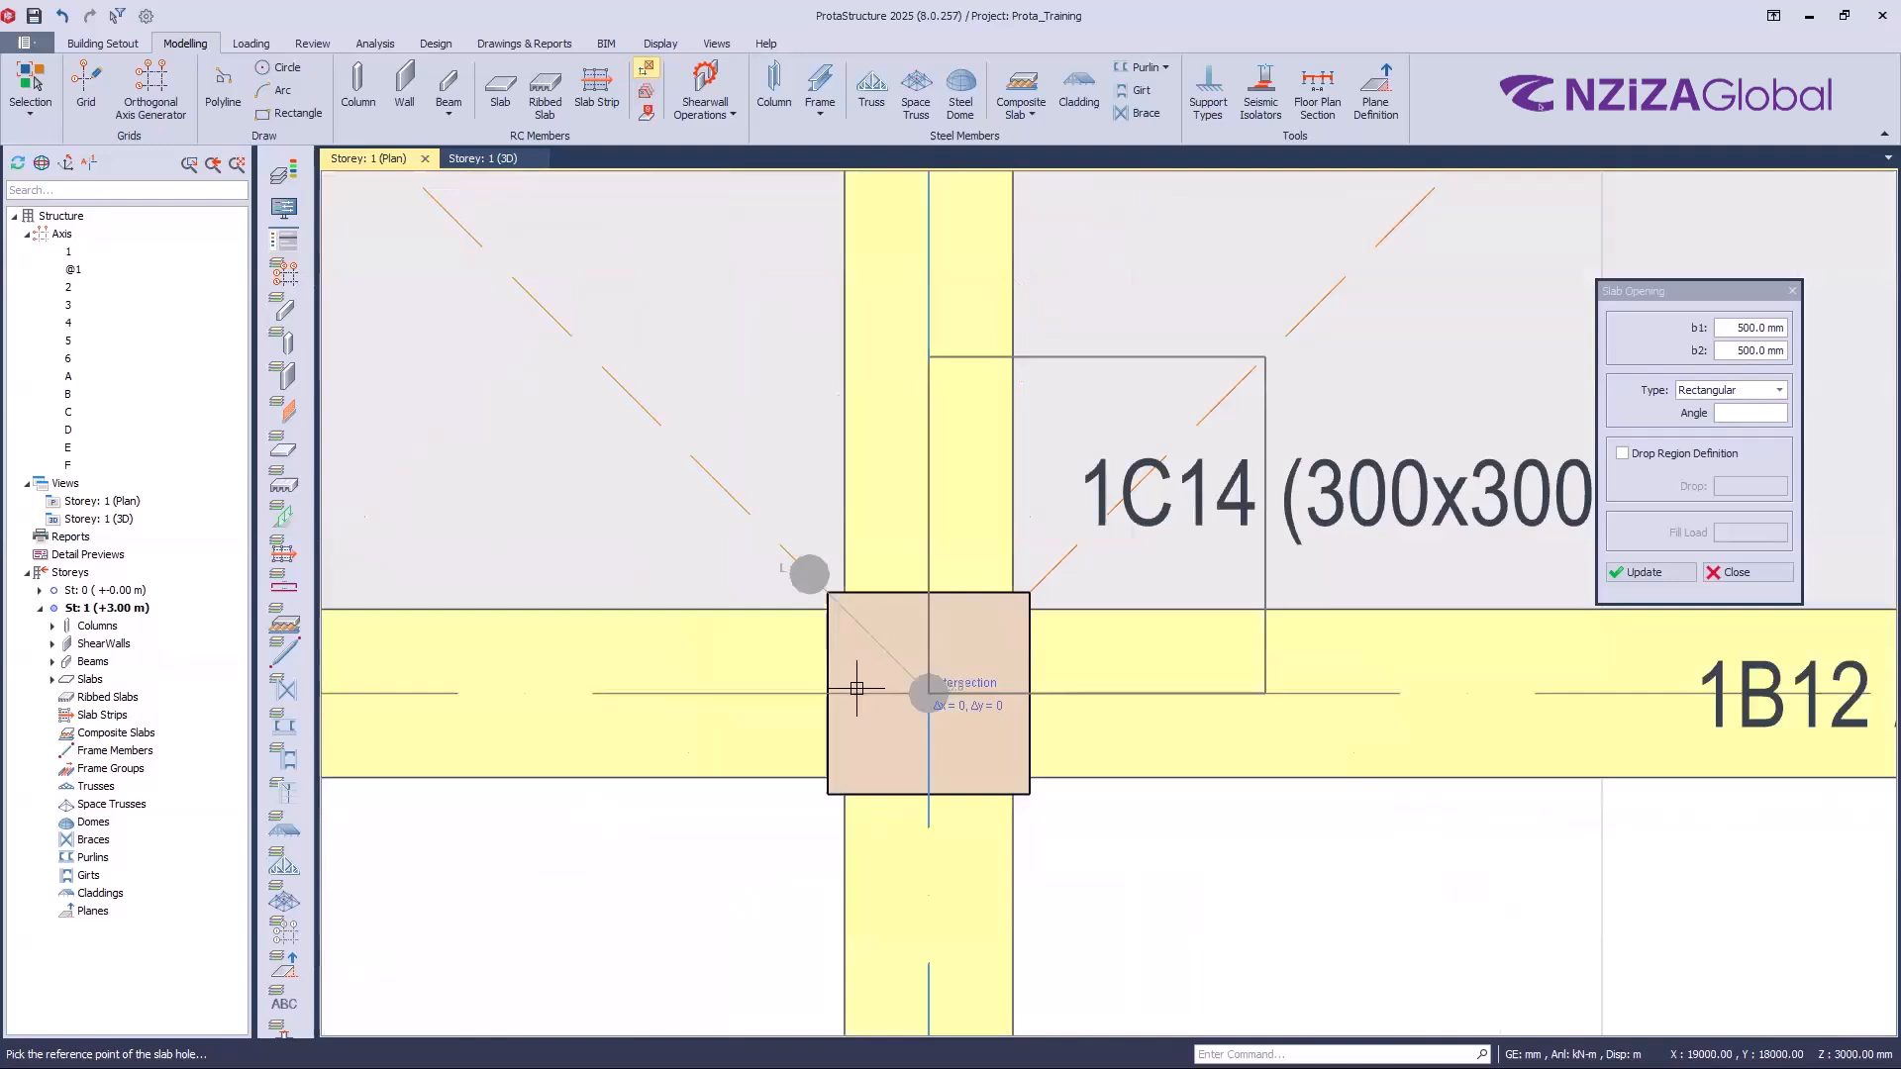
{"action": "scroll", "coordinate": [853, 687], "scroll_direction": "down", "scroll_amount": 4}
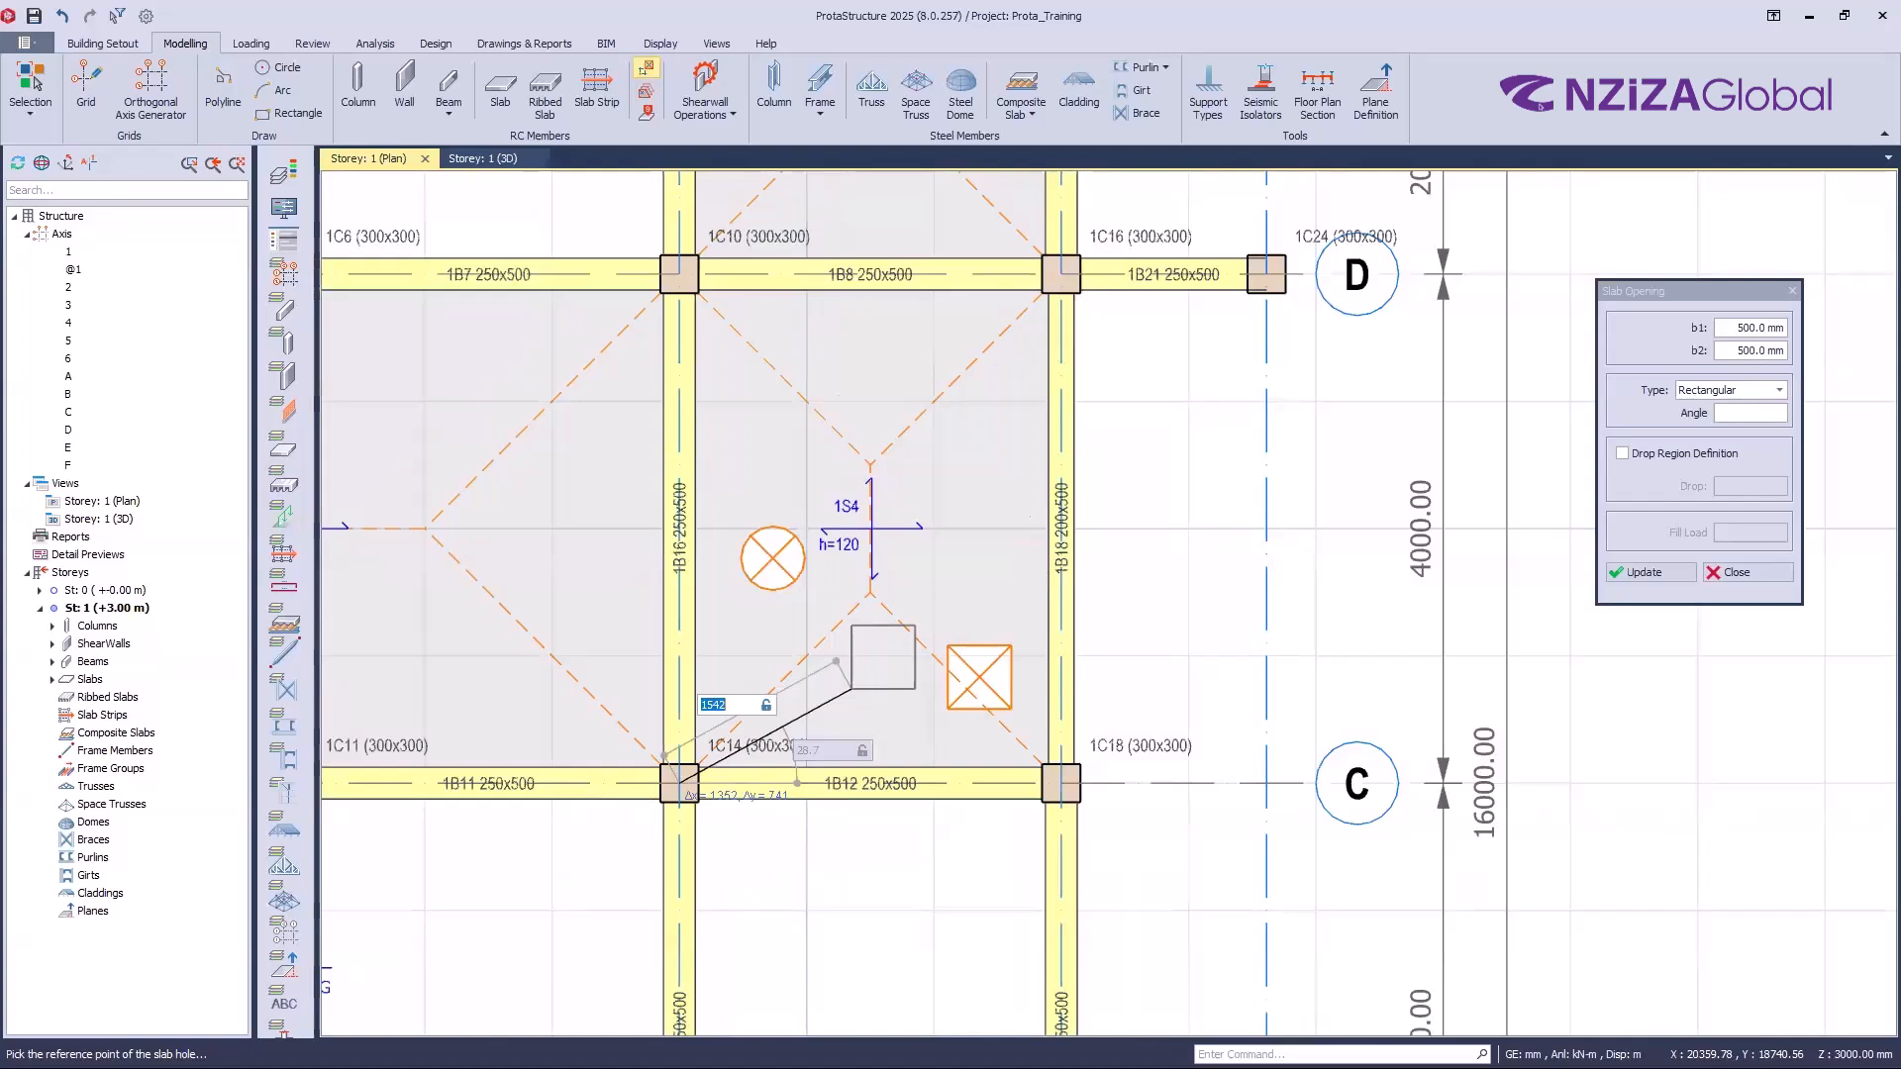
{"action": "type", "text": "2000,2000"}
{"action": "key", "text": "Return"}
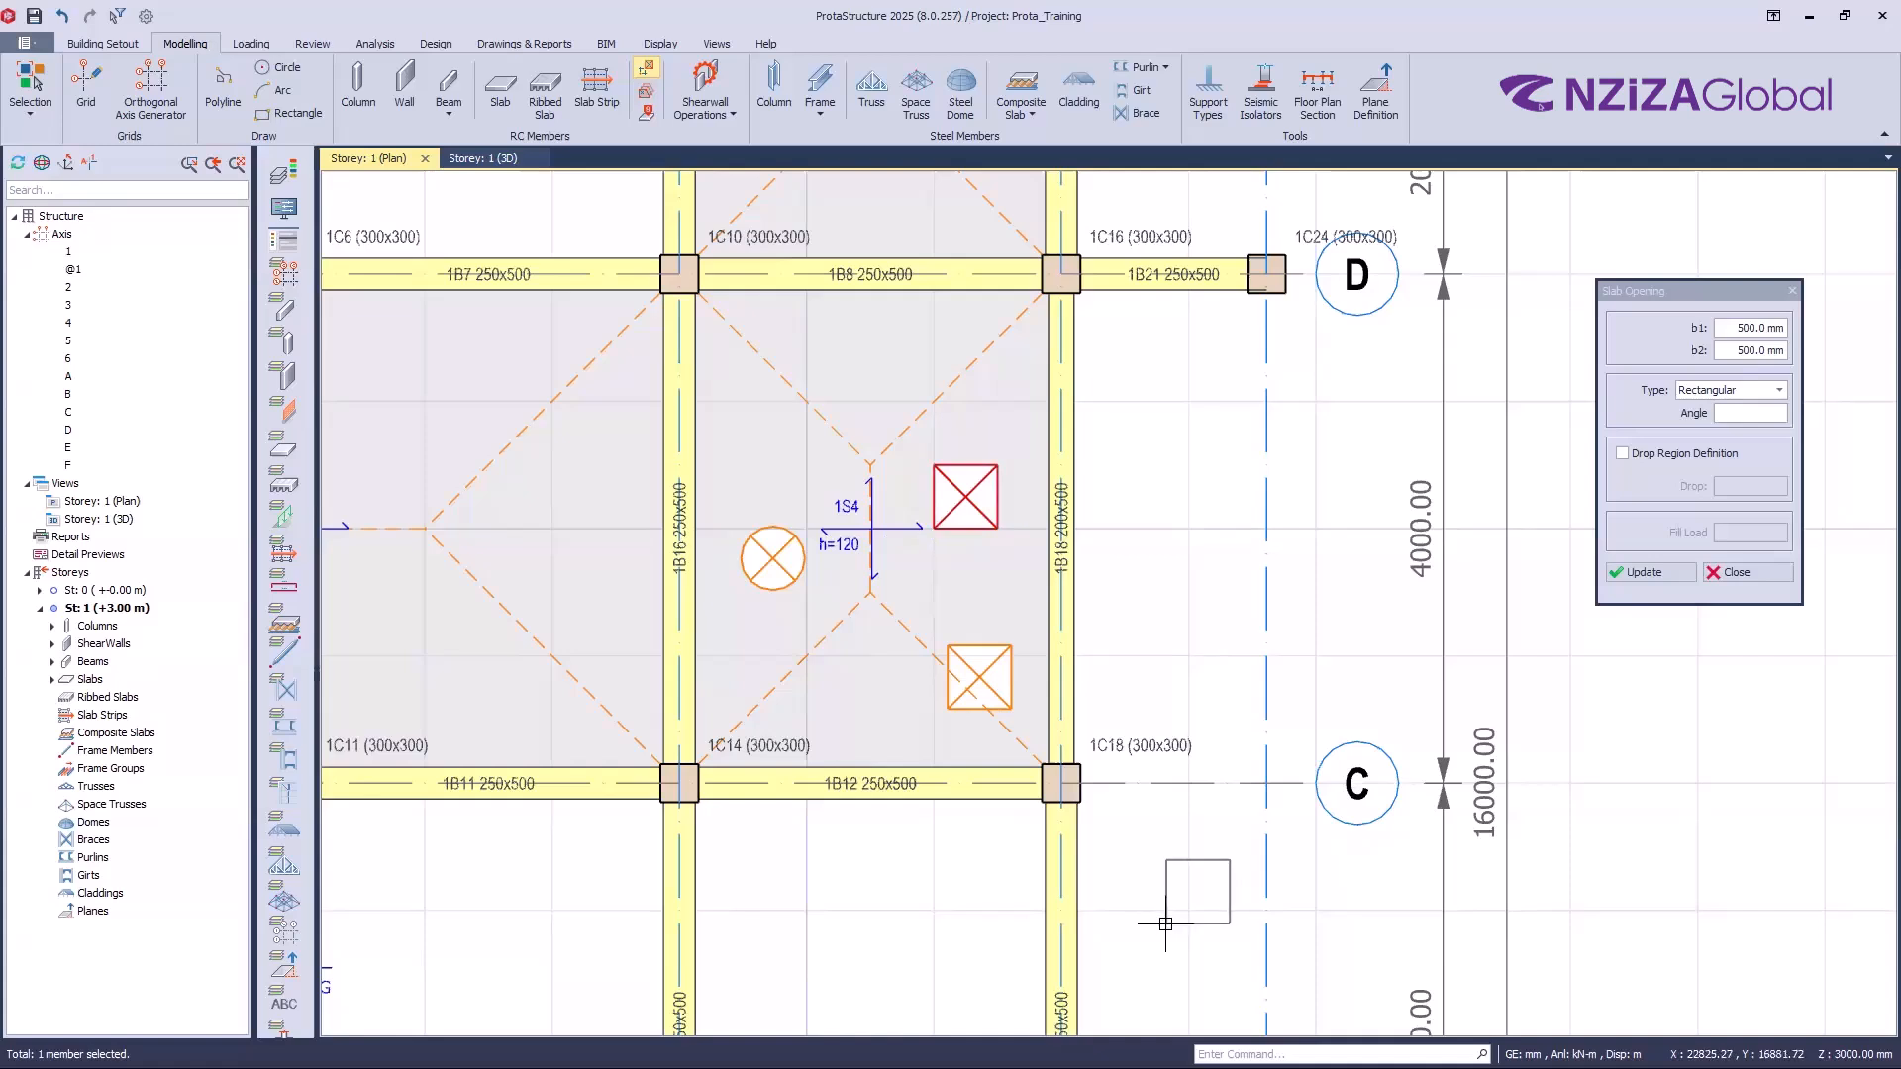
{"action": "left_click", "coordinate": [1738, 574]}
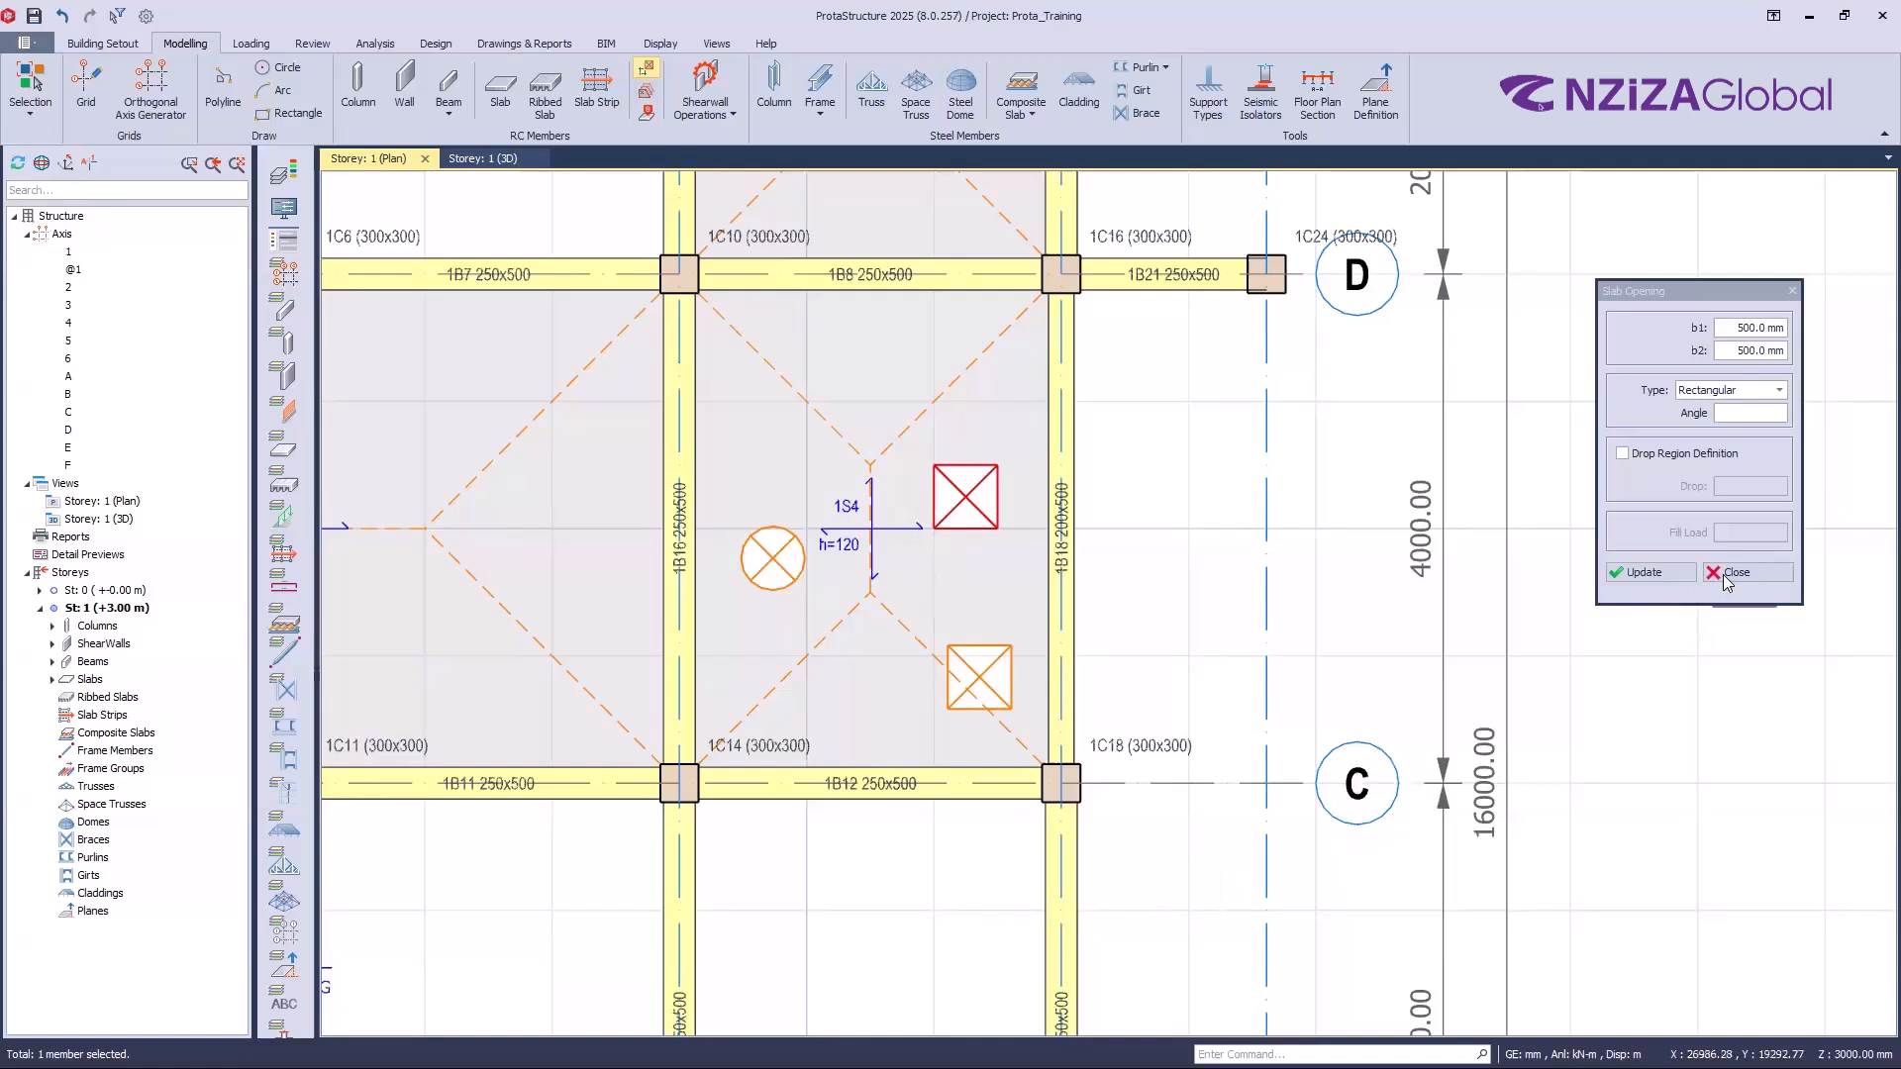
Step: Measure the horizontal distance from the new rectangular opening's lower-left corner to the centreline of beam 1B16
{"action": "right_click", "coordinate": [1161, 601]}
{"action": "left_click", "coordinate": [1238, 814]}
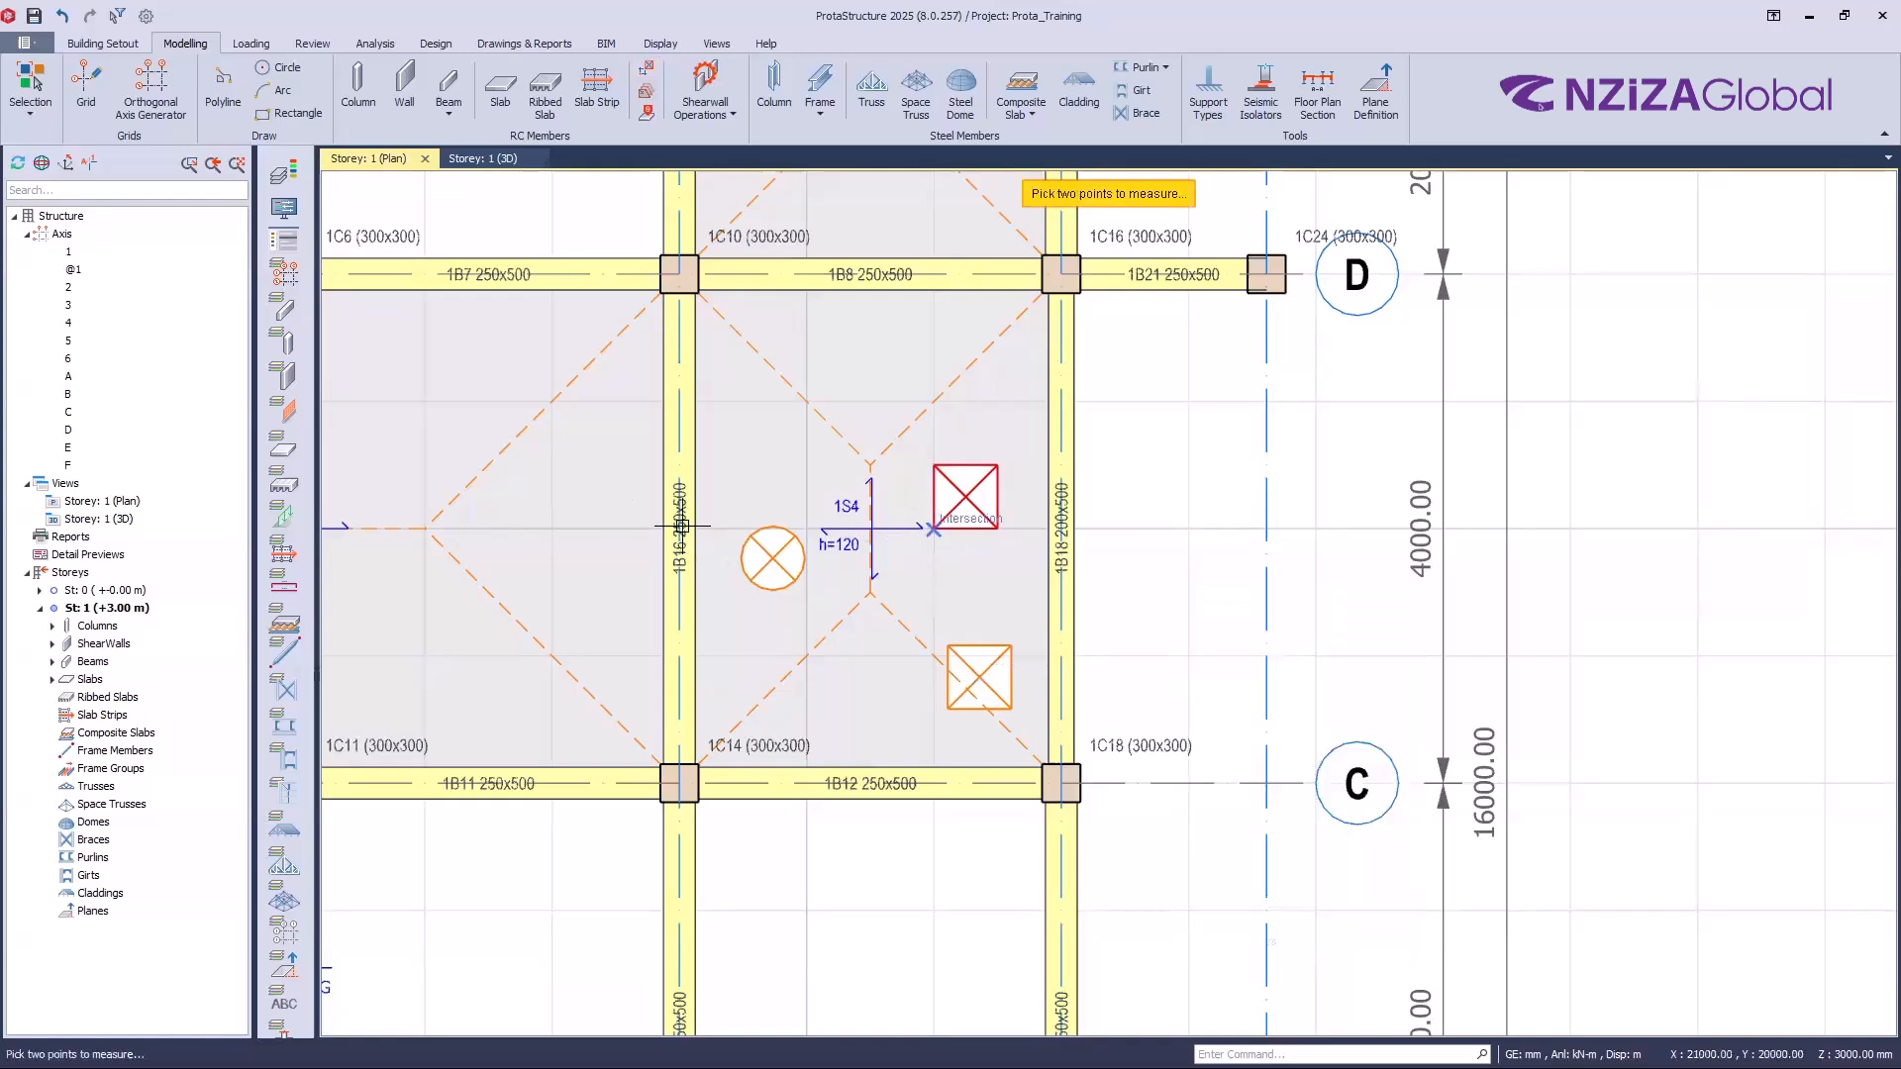
{"action": "left_click", "coordinate": [679, 527]}
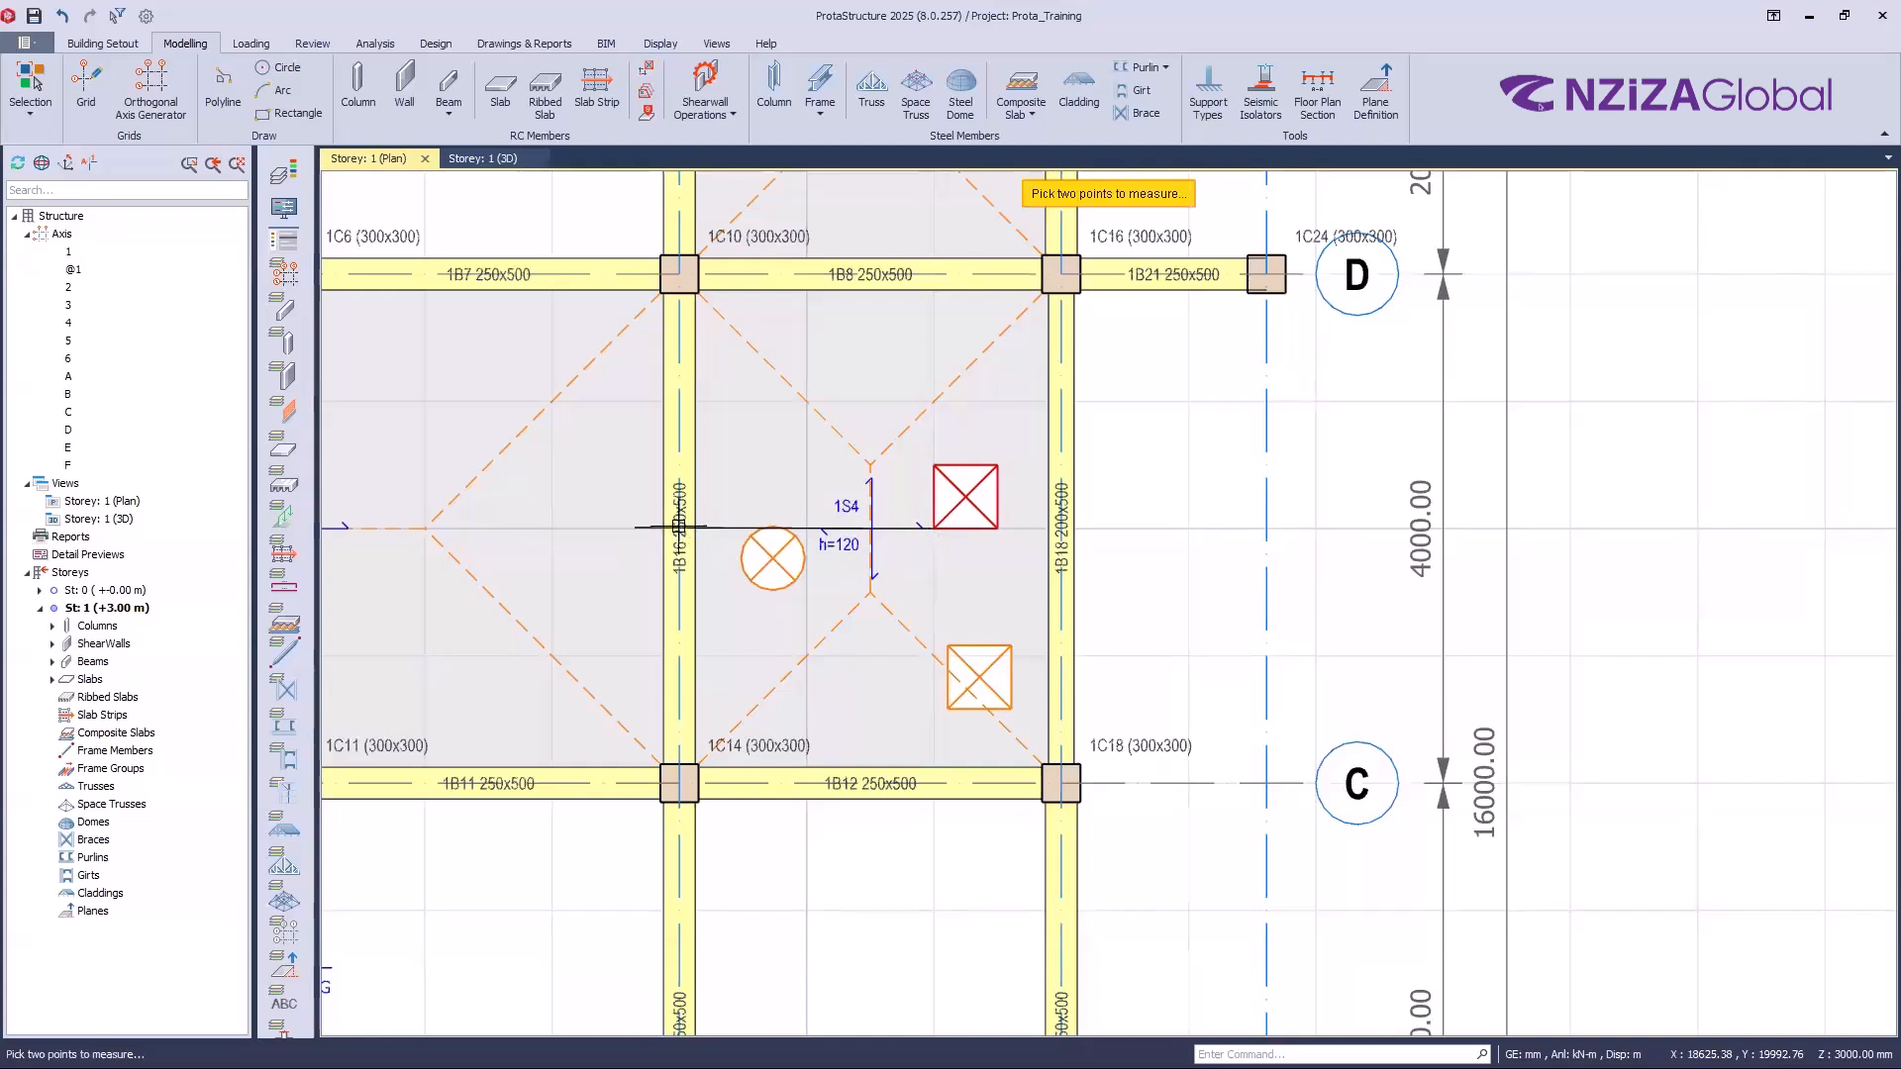
{"action": "left_click", "coordinate": [679, 528]}
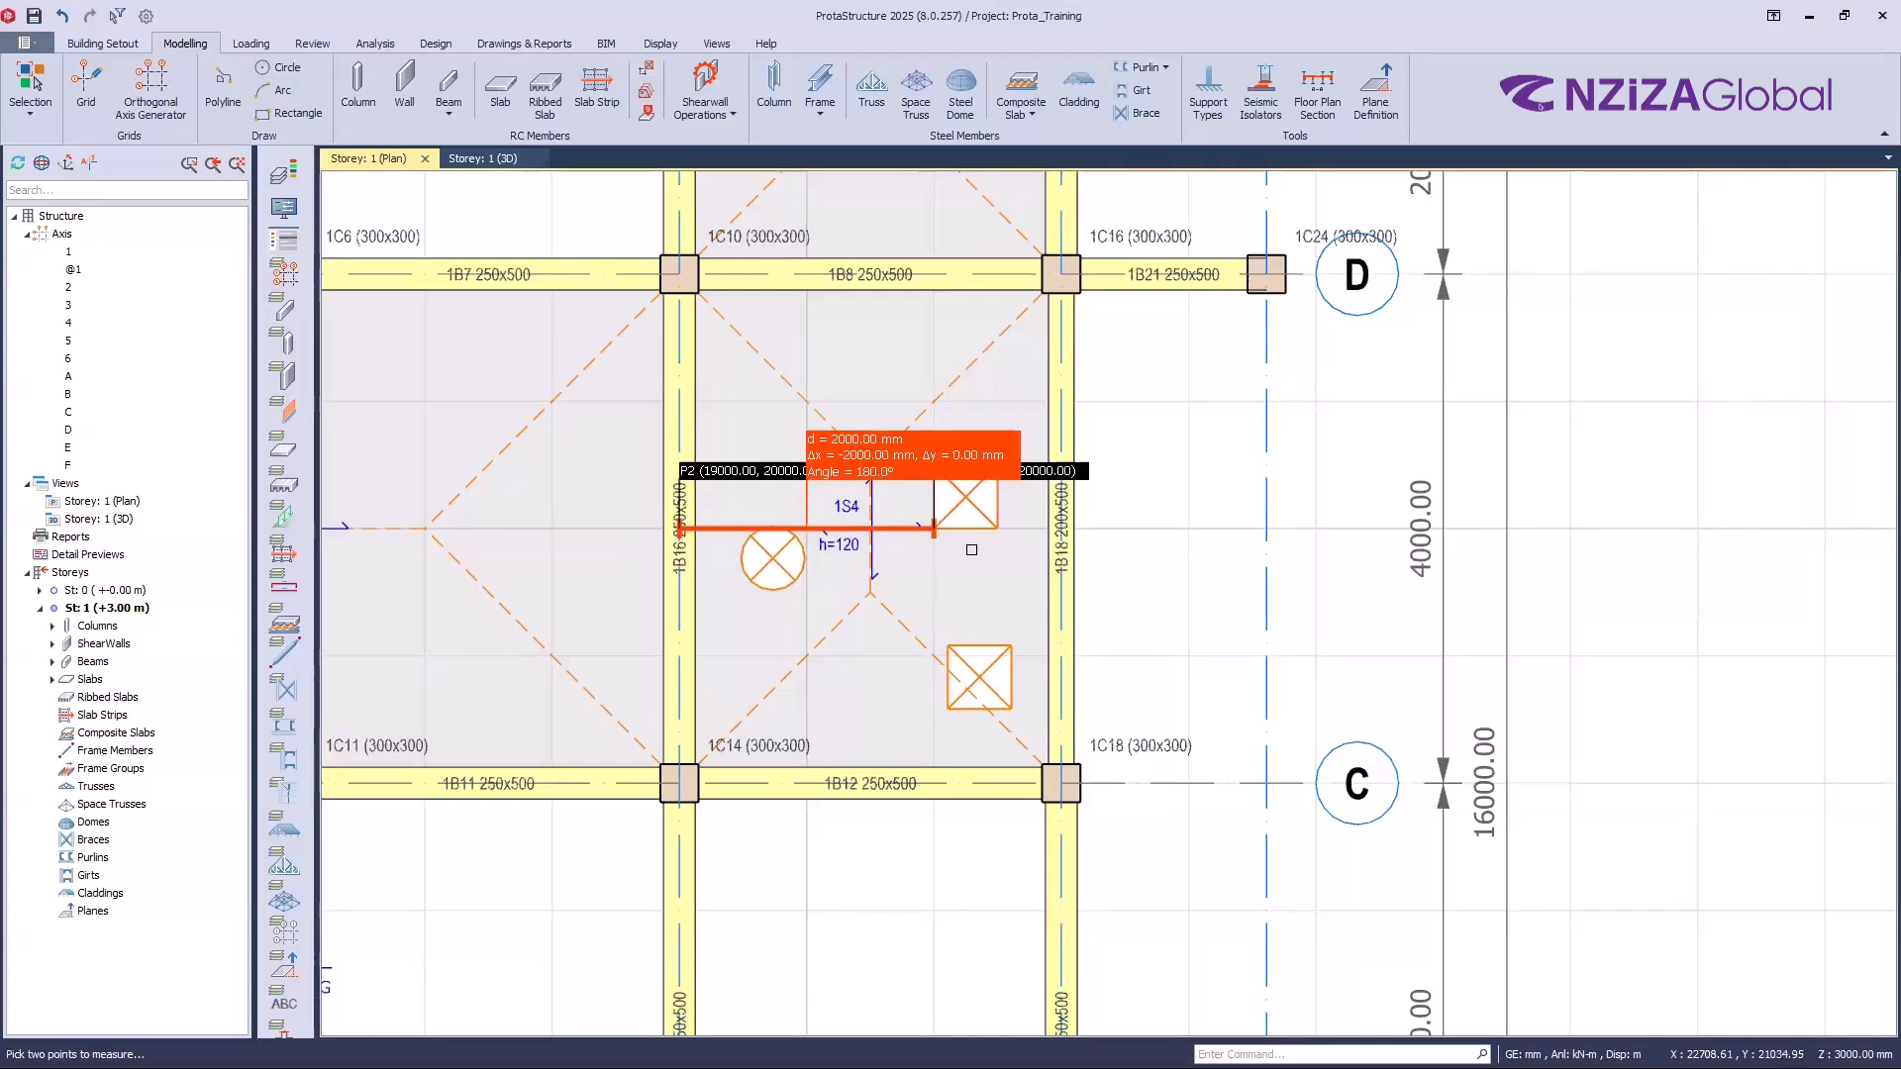
{"action": "middle_click_drag", "start_coordinate": [971, 550], "coordinate": [1079, 528]}
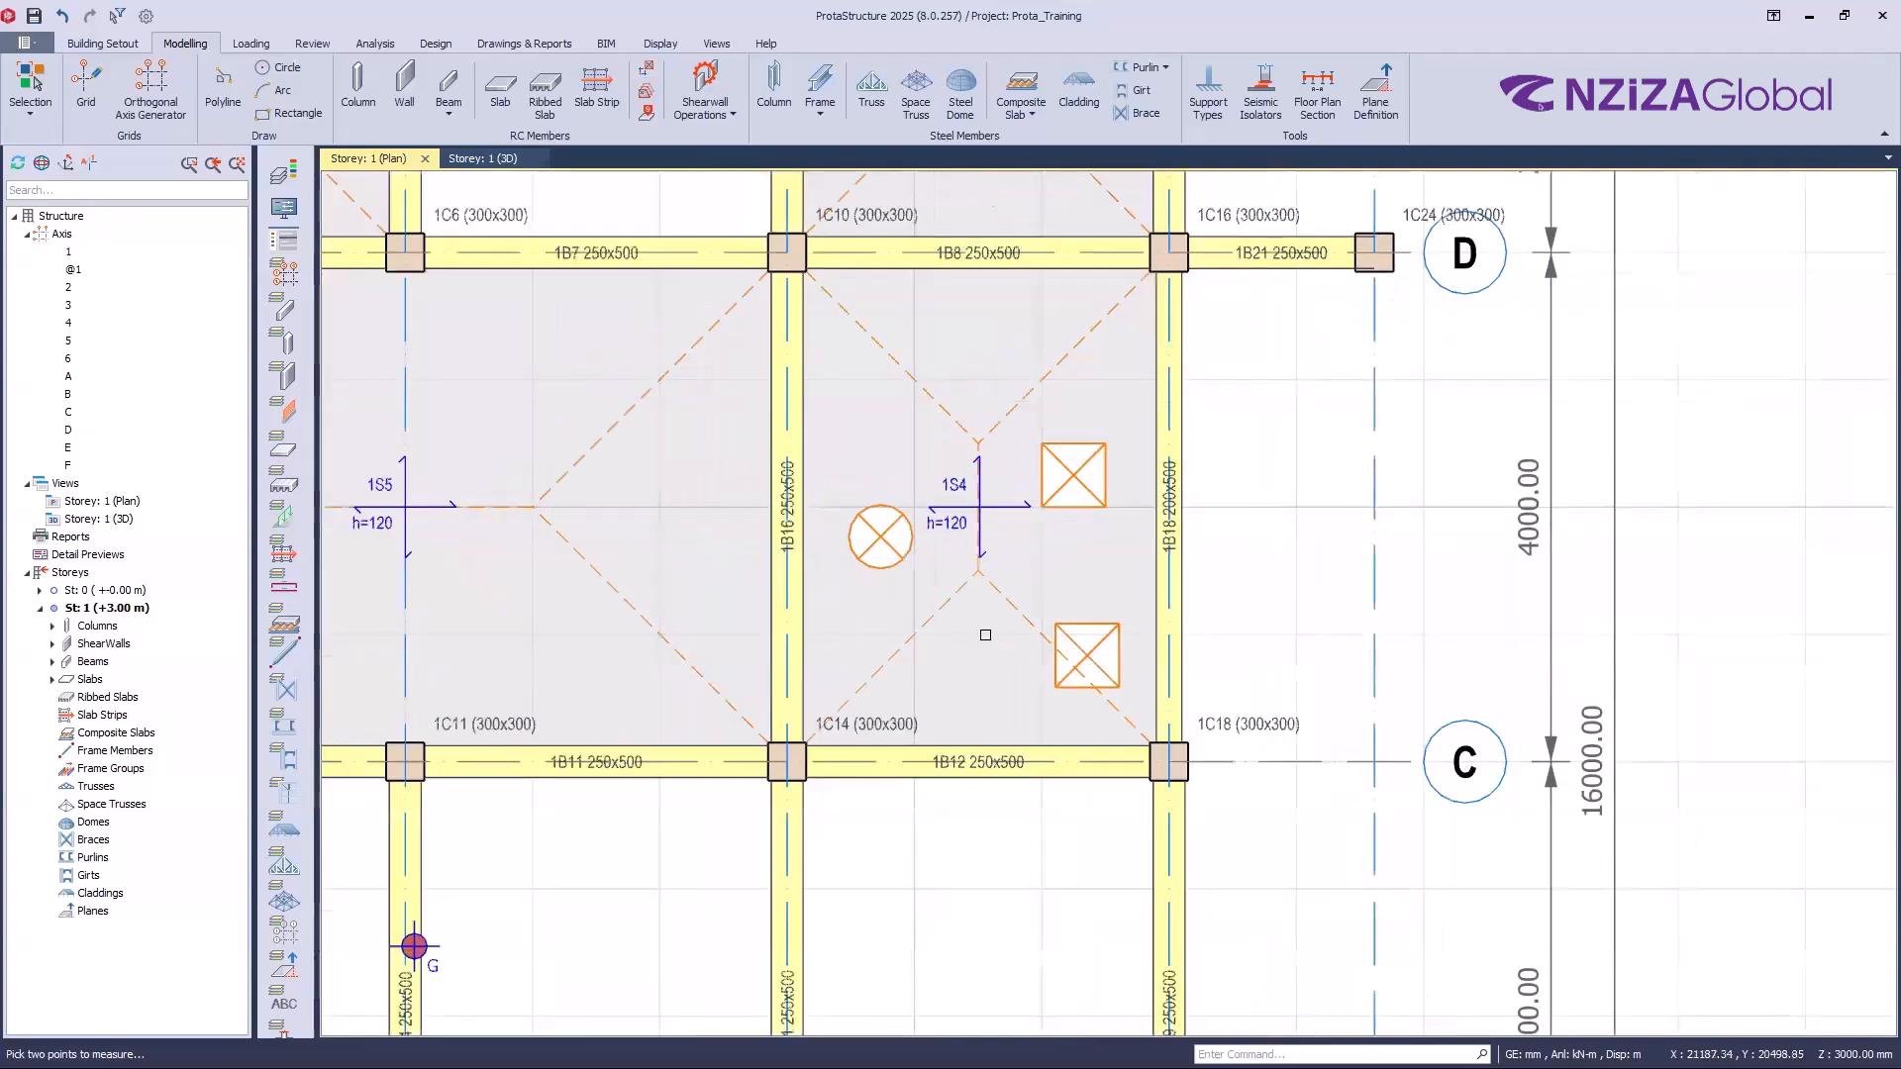
{"action": "scroll", "coordinate": [987, 680], "scroll_direction": "up", "scroll_amount": 3}
{"action": "middle_click_drag", "start_coordinate": [971, 659], "coordinate": [977, 716]}
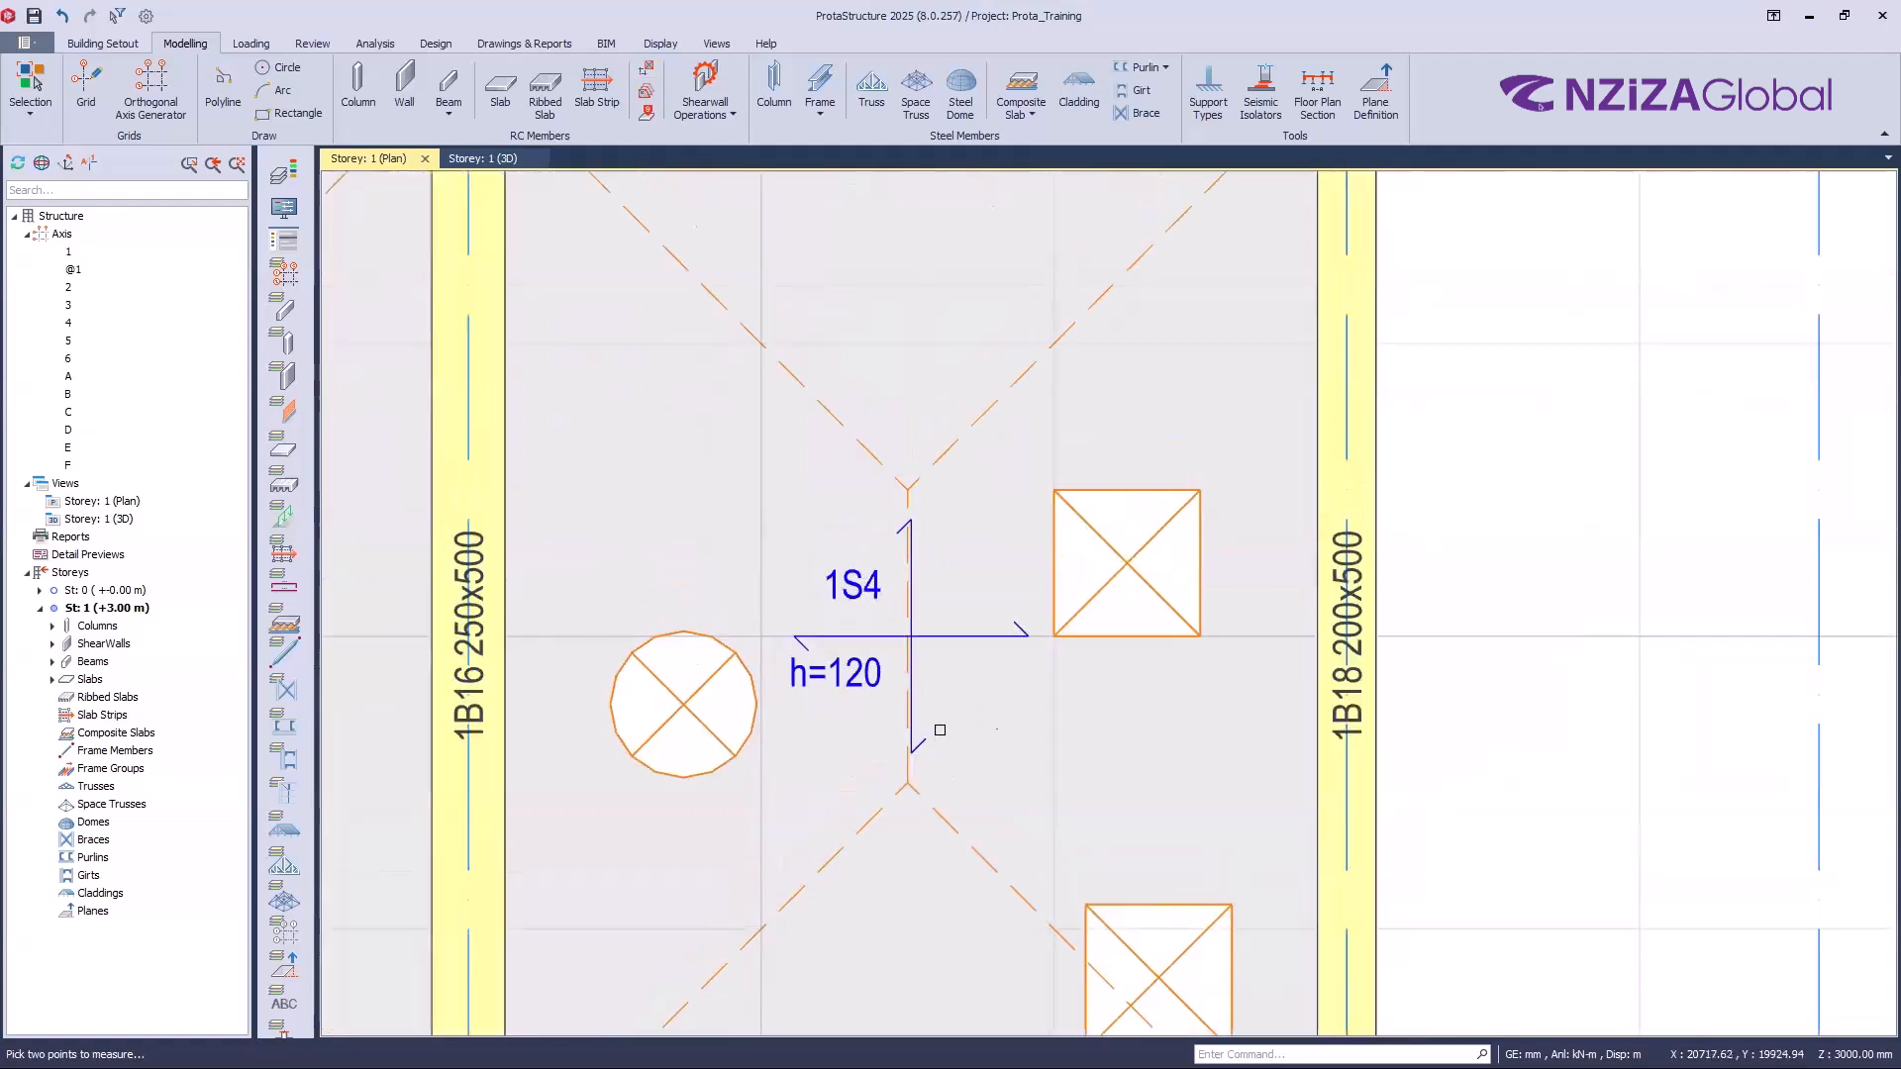
{"action": "middle_click_drag", "start_coordinate": [1569, 621], "coordinate": [1529, 645]}
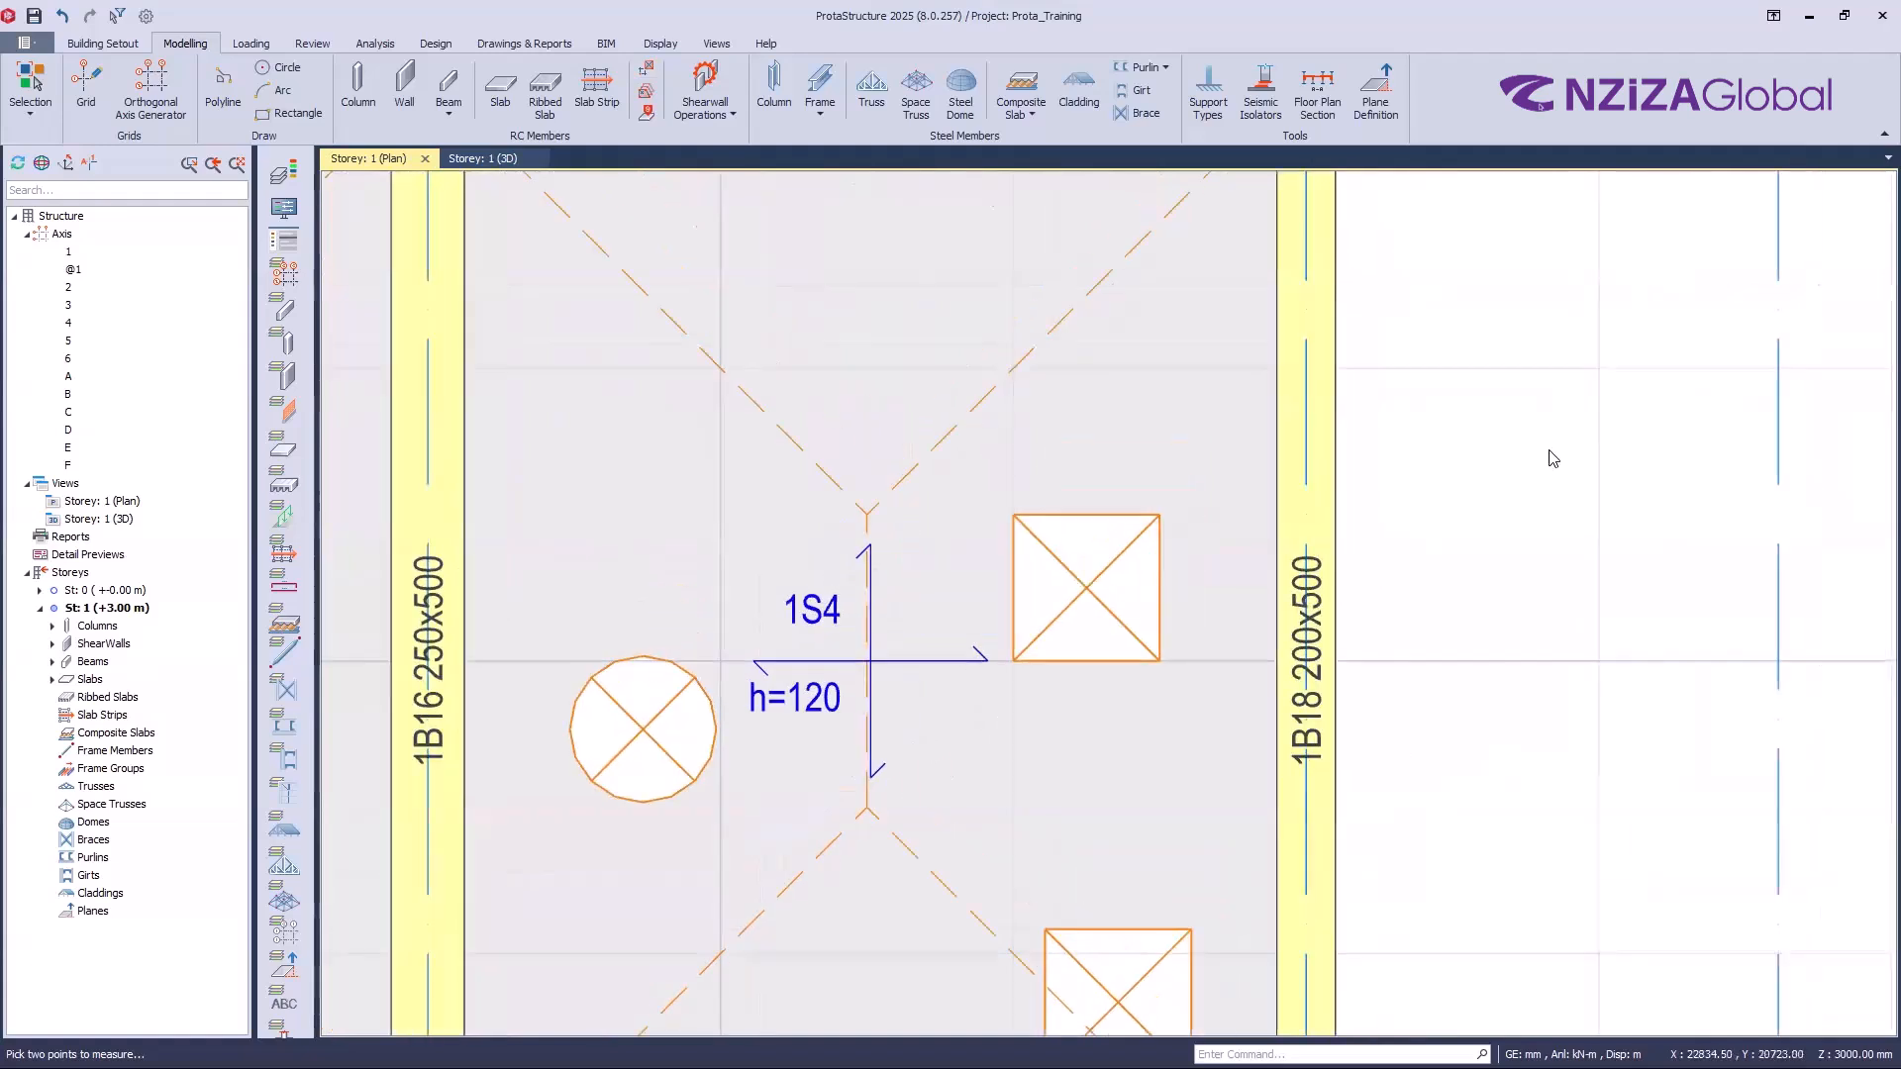
Step: Repeat the horizontal measurement from the new opening's lower-left corner to beam 1B16's centreline, keeping the dimension displayed
{"action": "right_click", "coordinate": [1553, 458]}
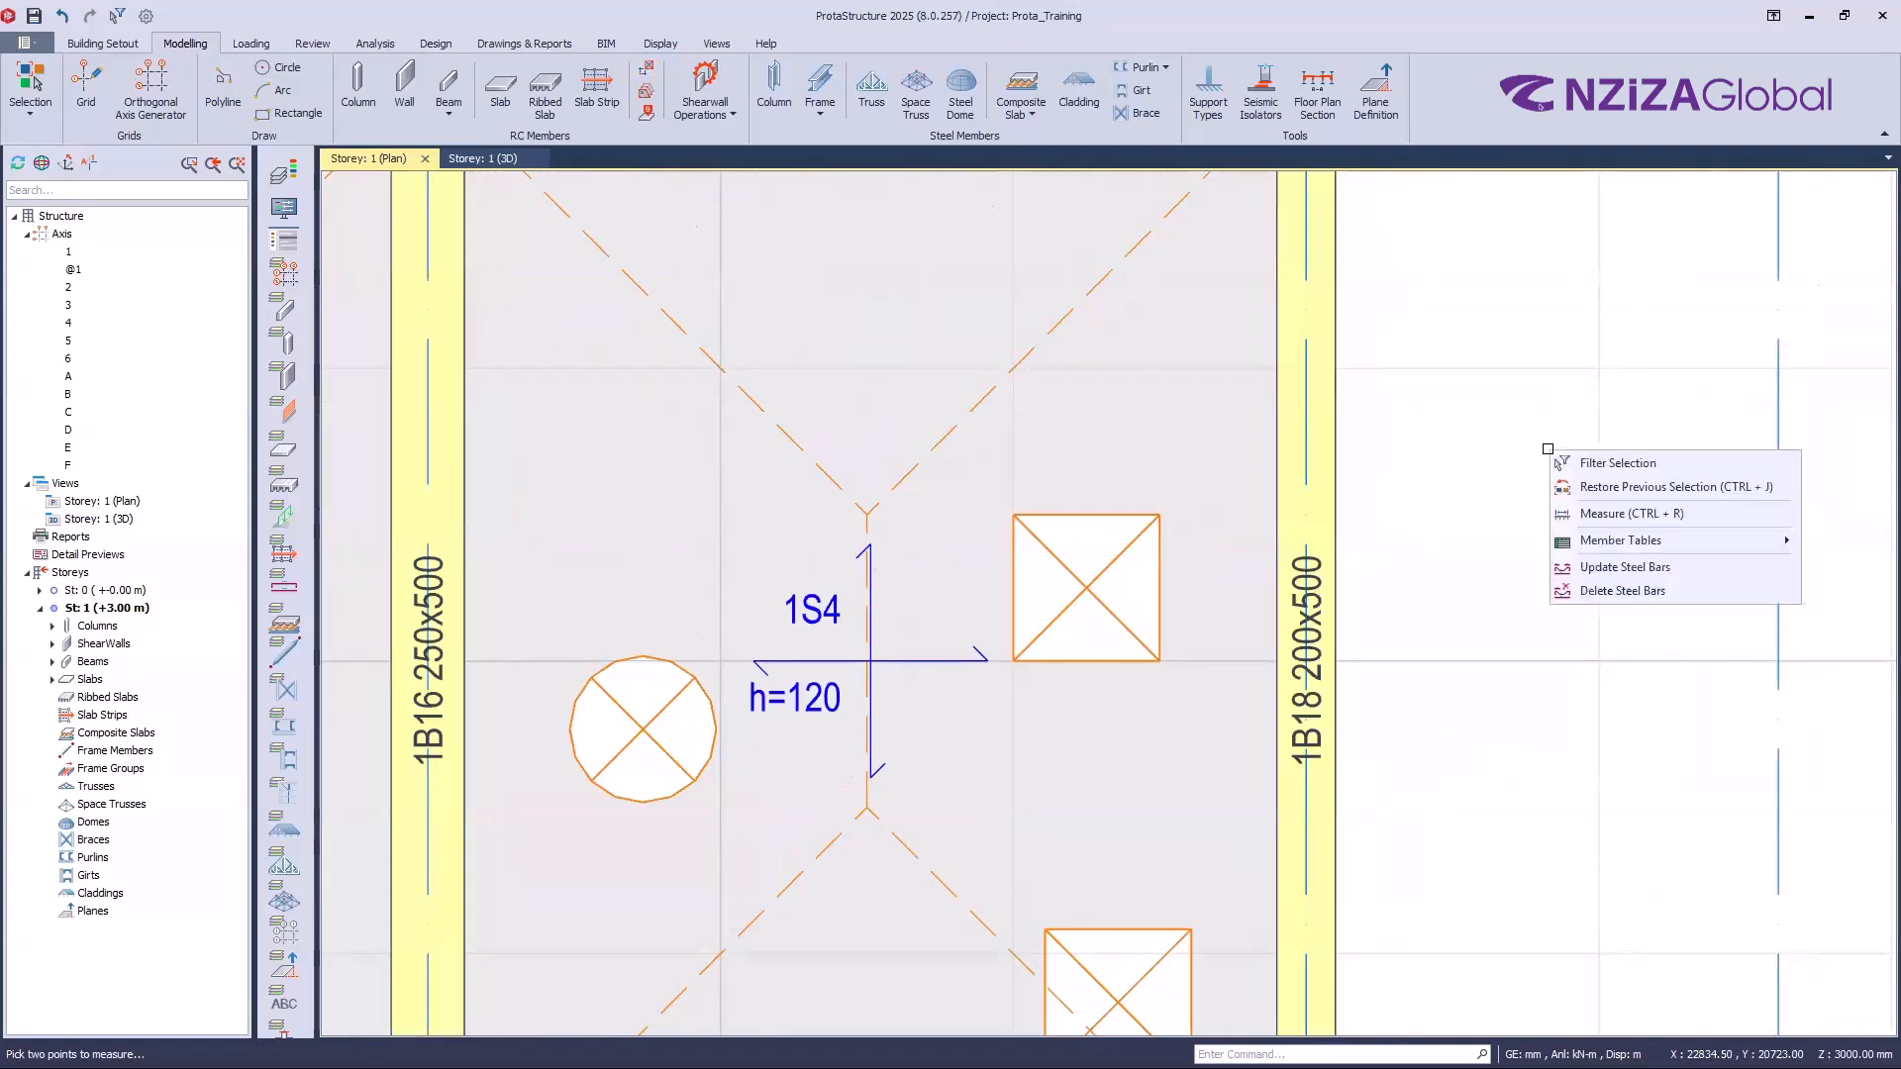
{"action": "left_click", "coordinate": [1633, 523]}
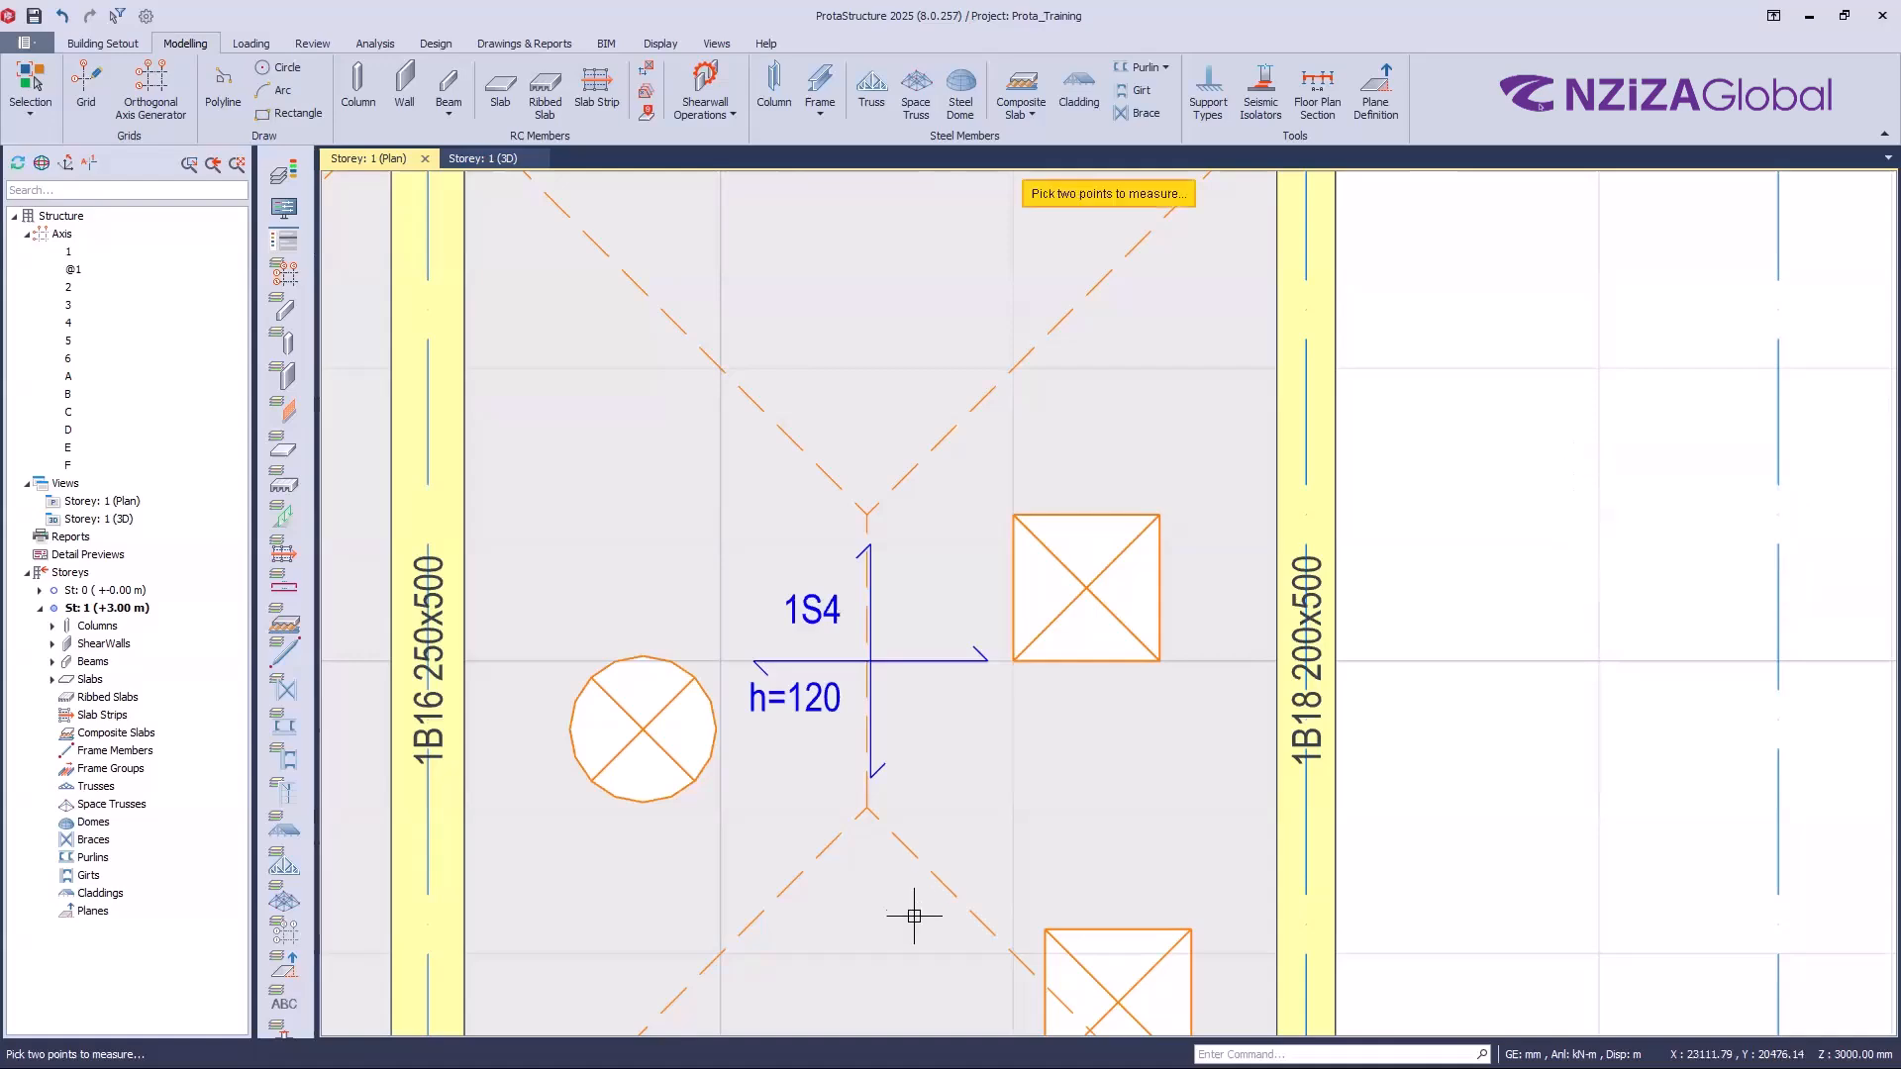
{"action": "scroll", "coordinate": [894, 917], "scroll_direction": "down", "scroll_amount": 2}
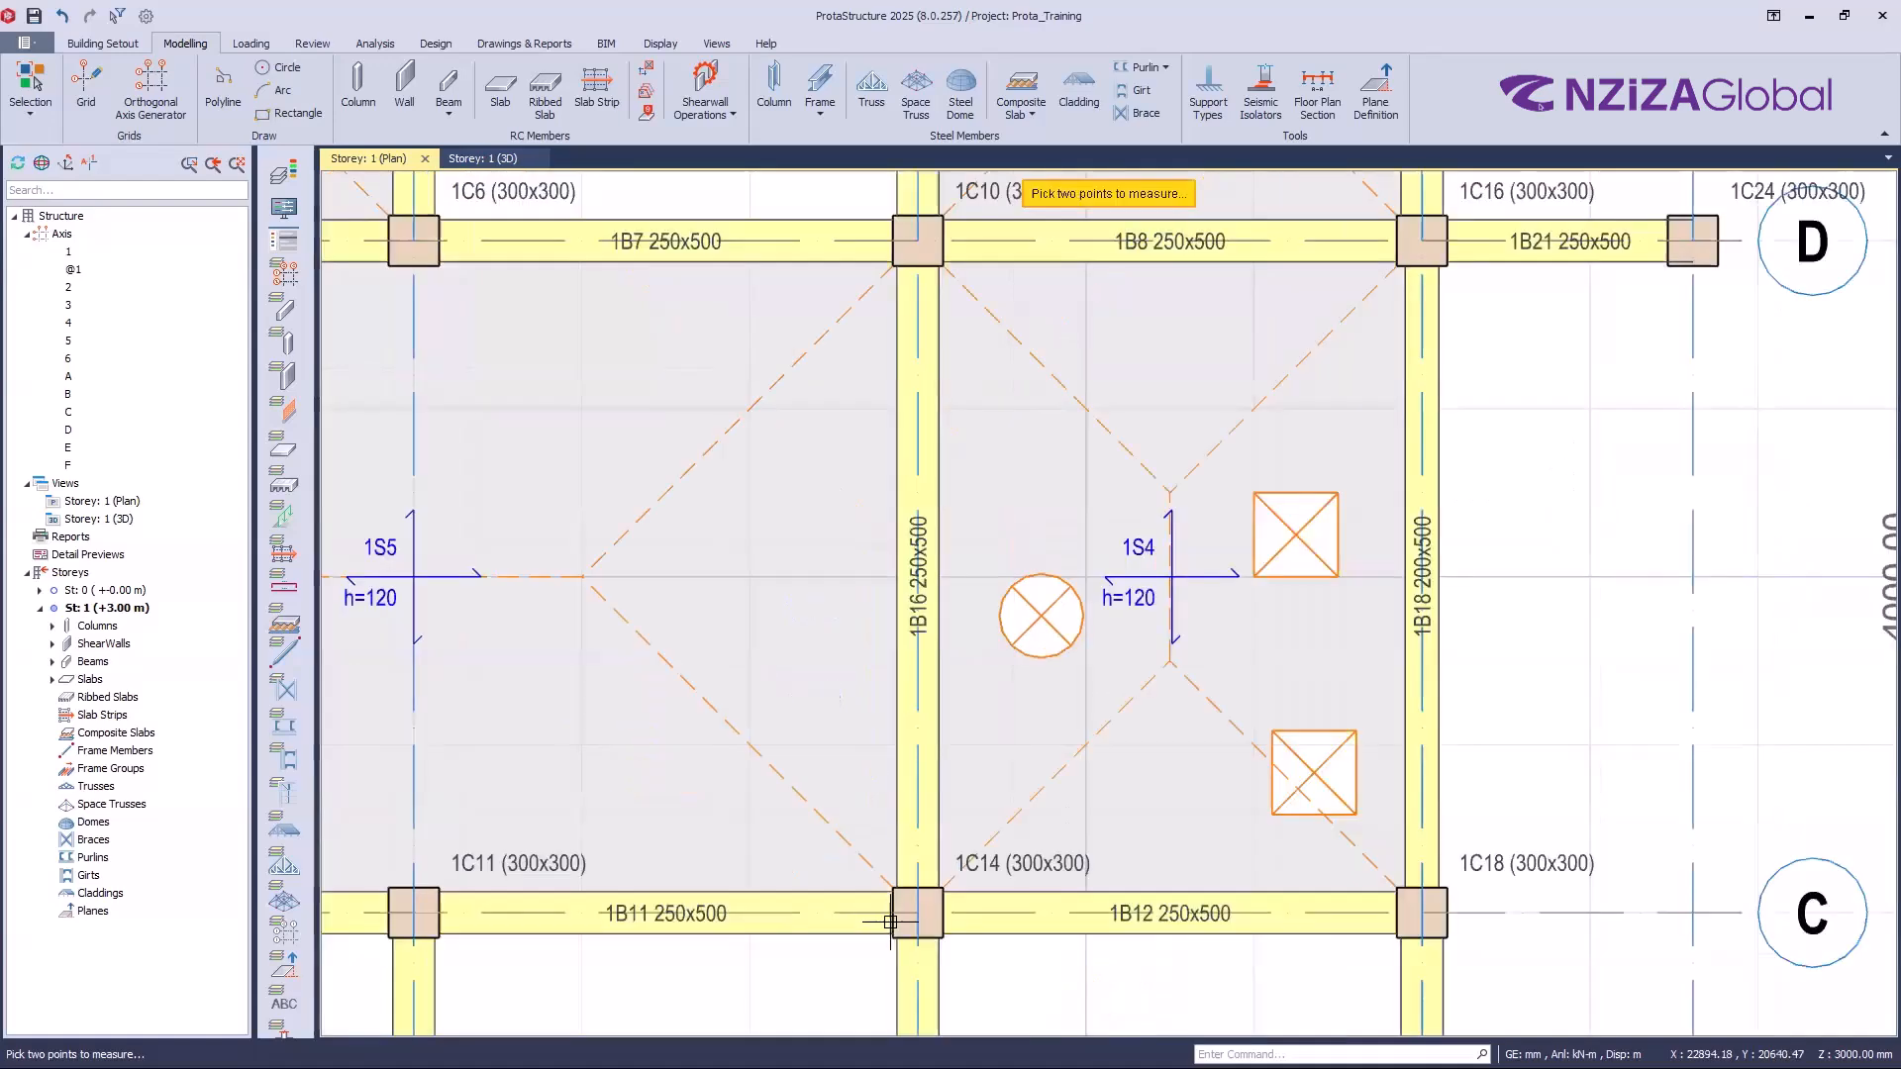
{"action": "scroll", "coordinate": [898, 920], "scroll_direction": "up", "scroll_amount": 1}
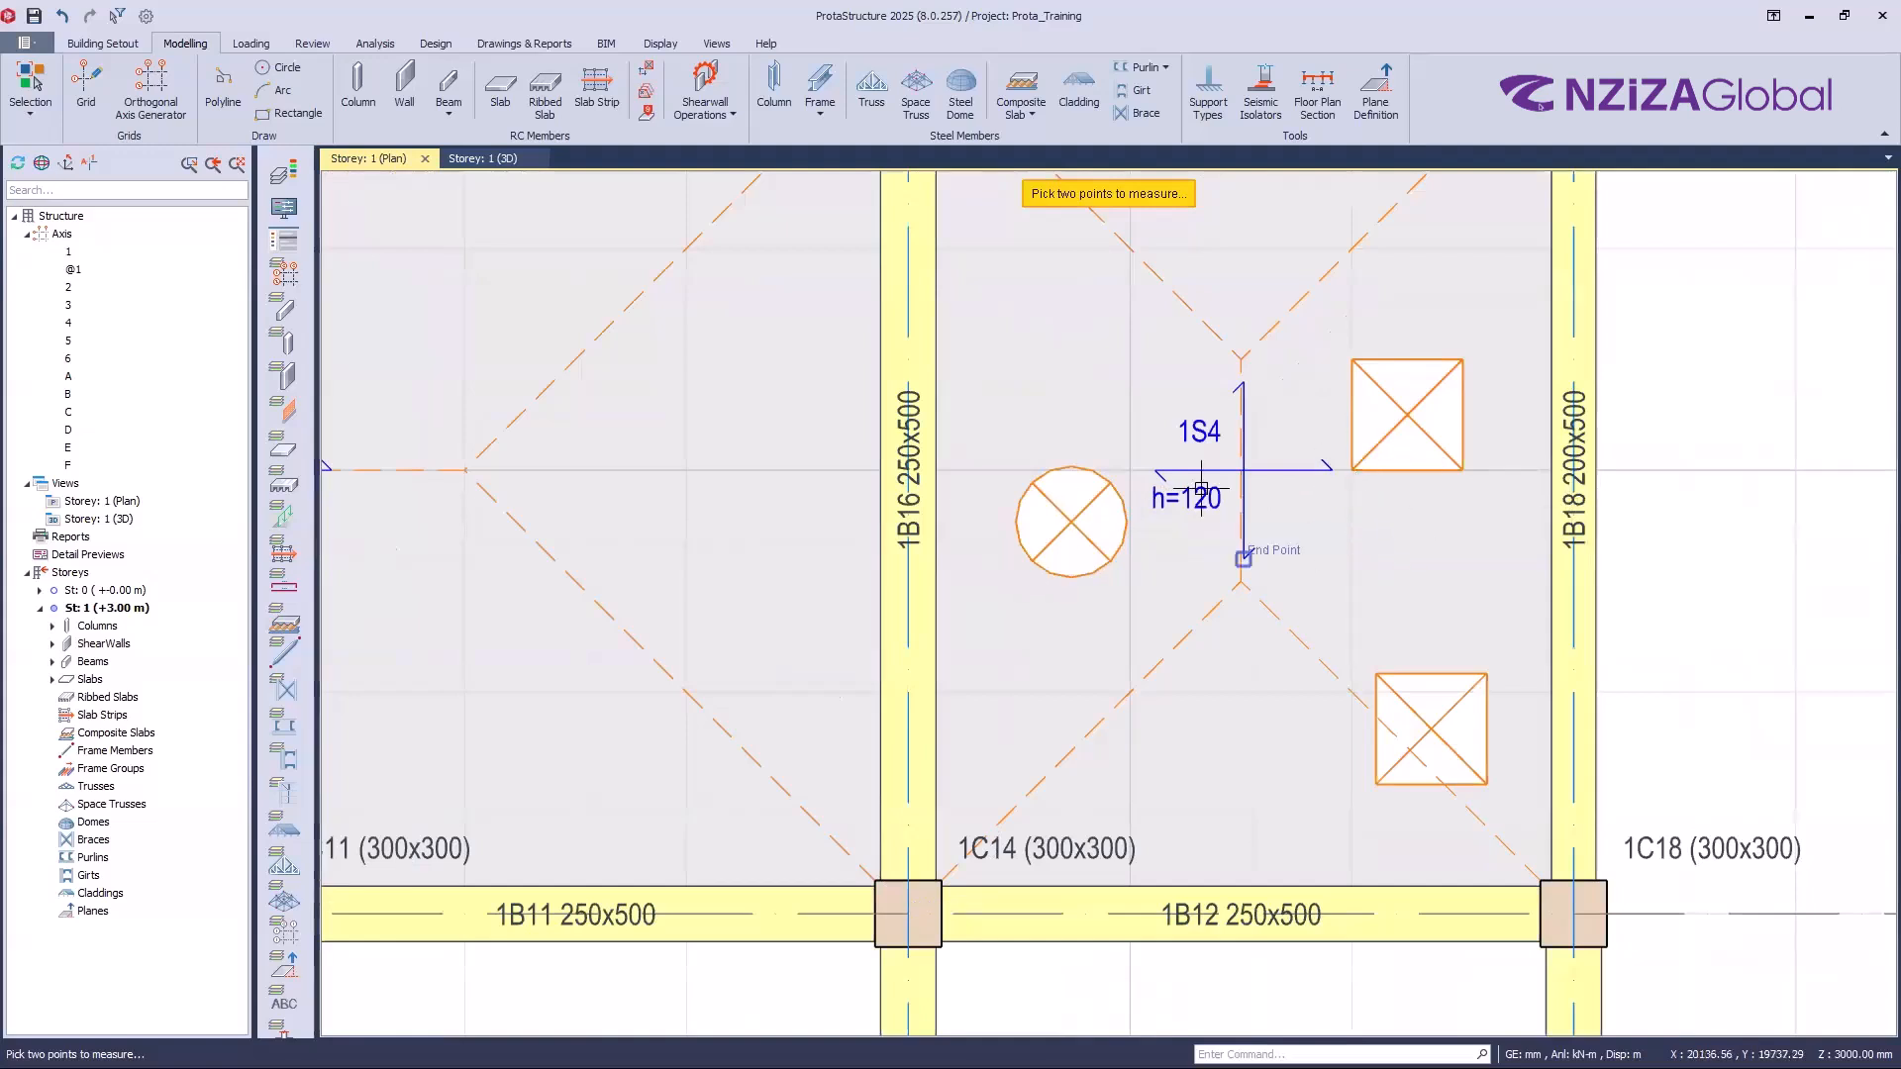
{"action": "scroll", "coordinate": [976, 490], "scroll_direction": "up", "scroll_amount": 1}
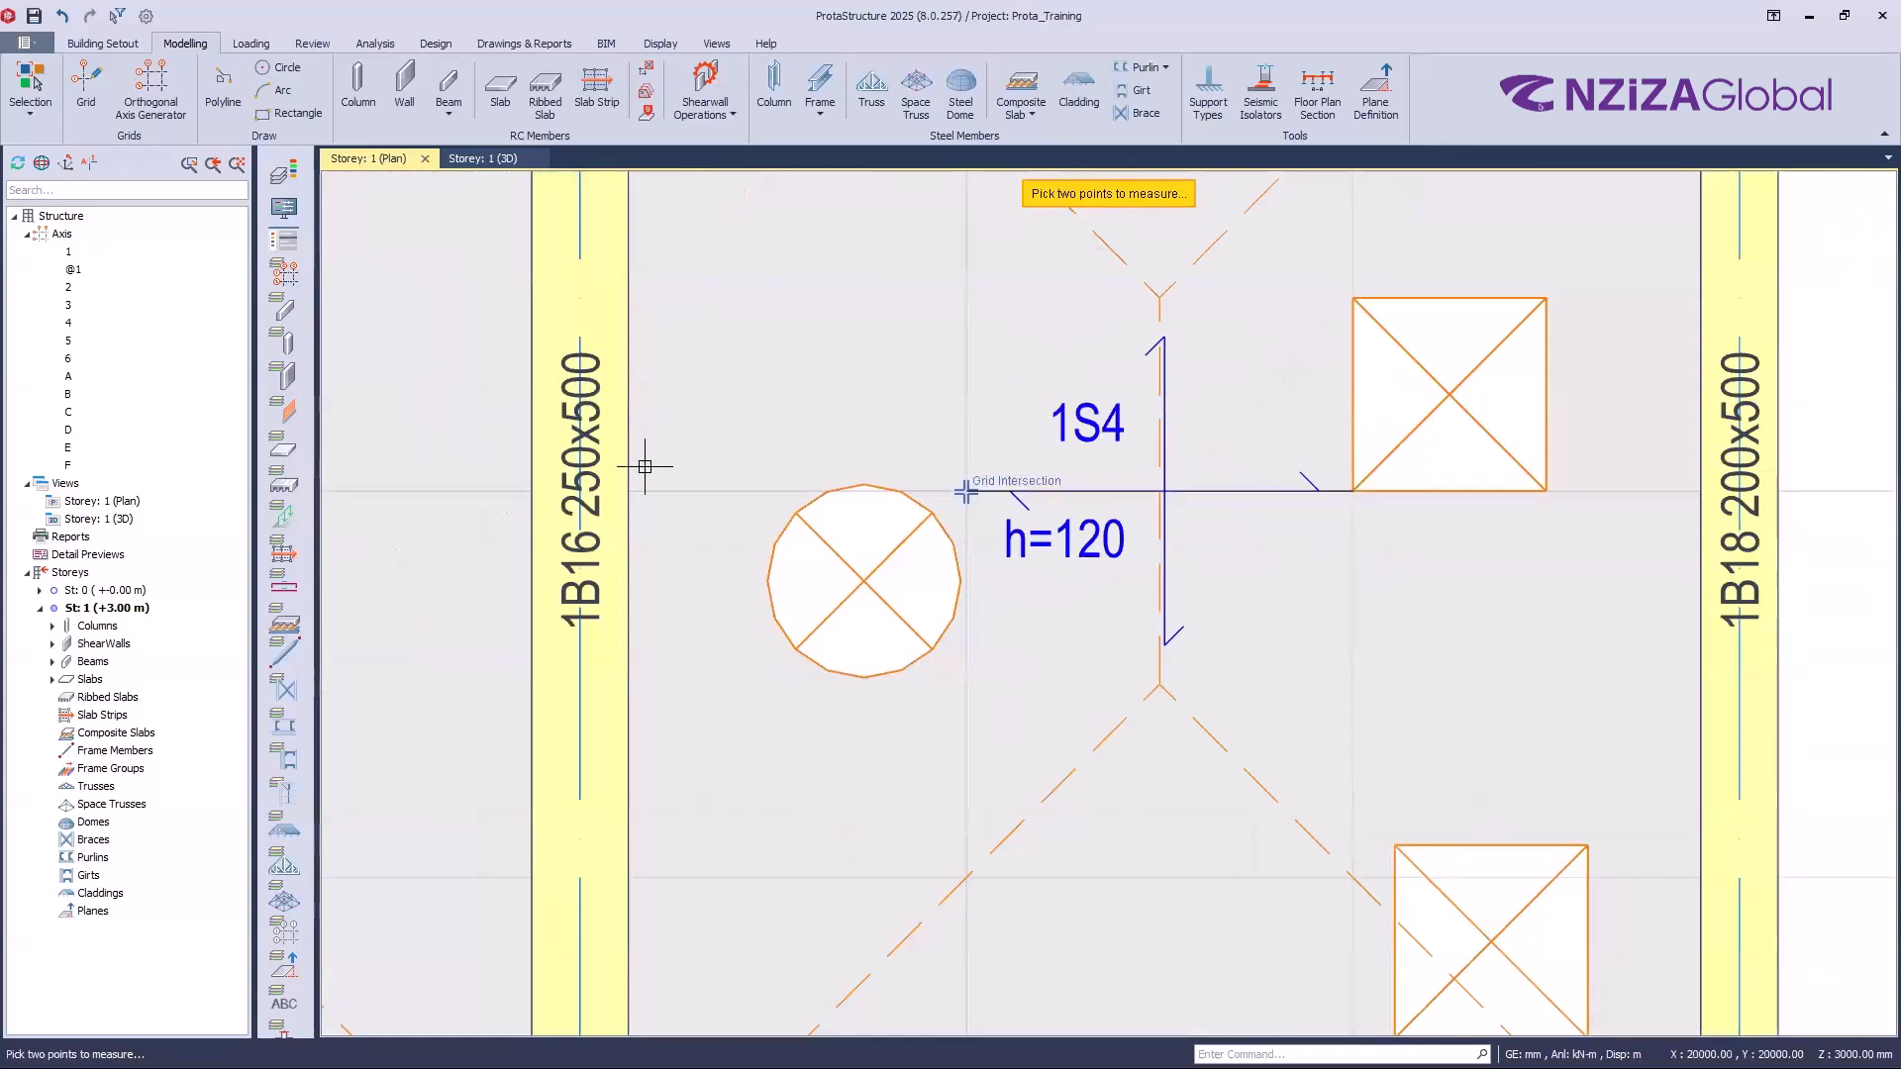
{"action": "scroll", "coordinate": [579, 491], "scroll_direction": "down", "scroll_amount": 2}
{"action": "left_click", "coordinate": [579, 491]}
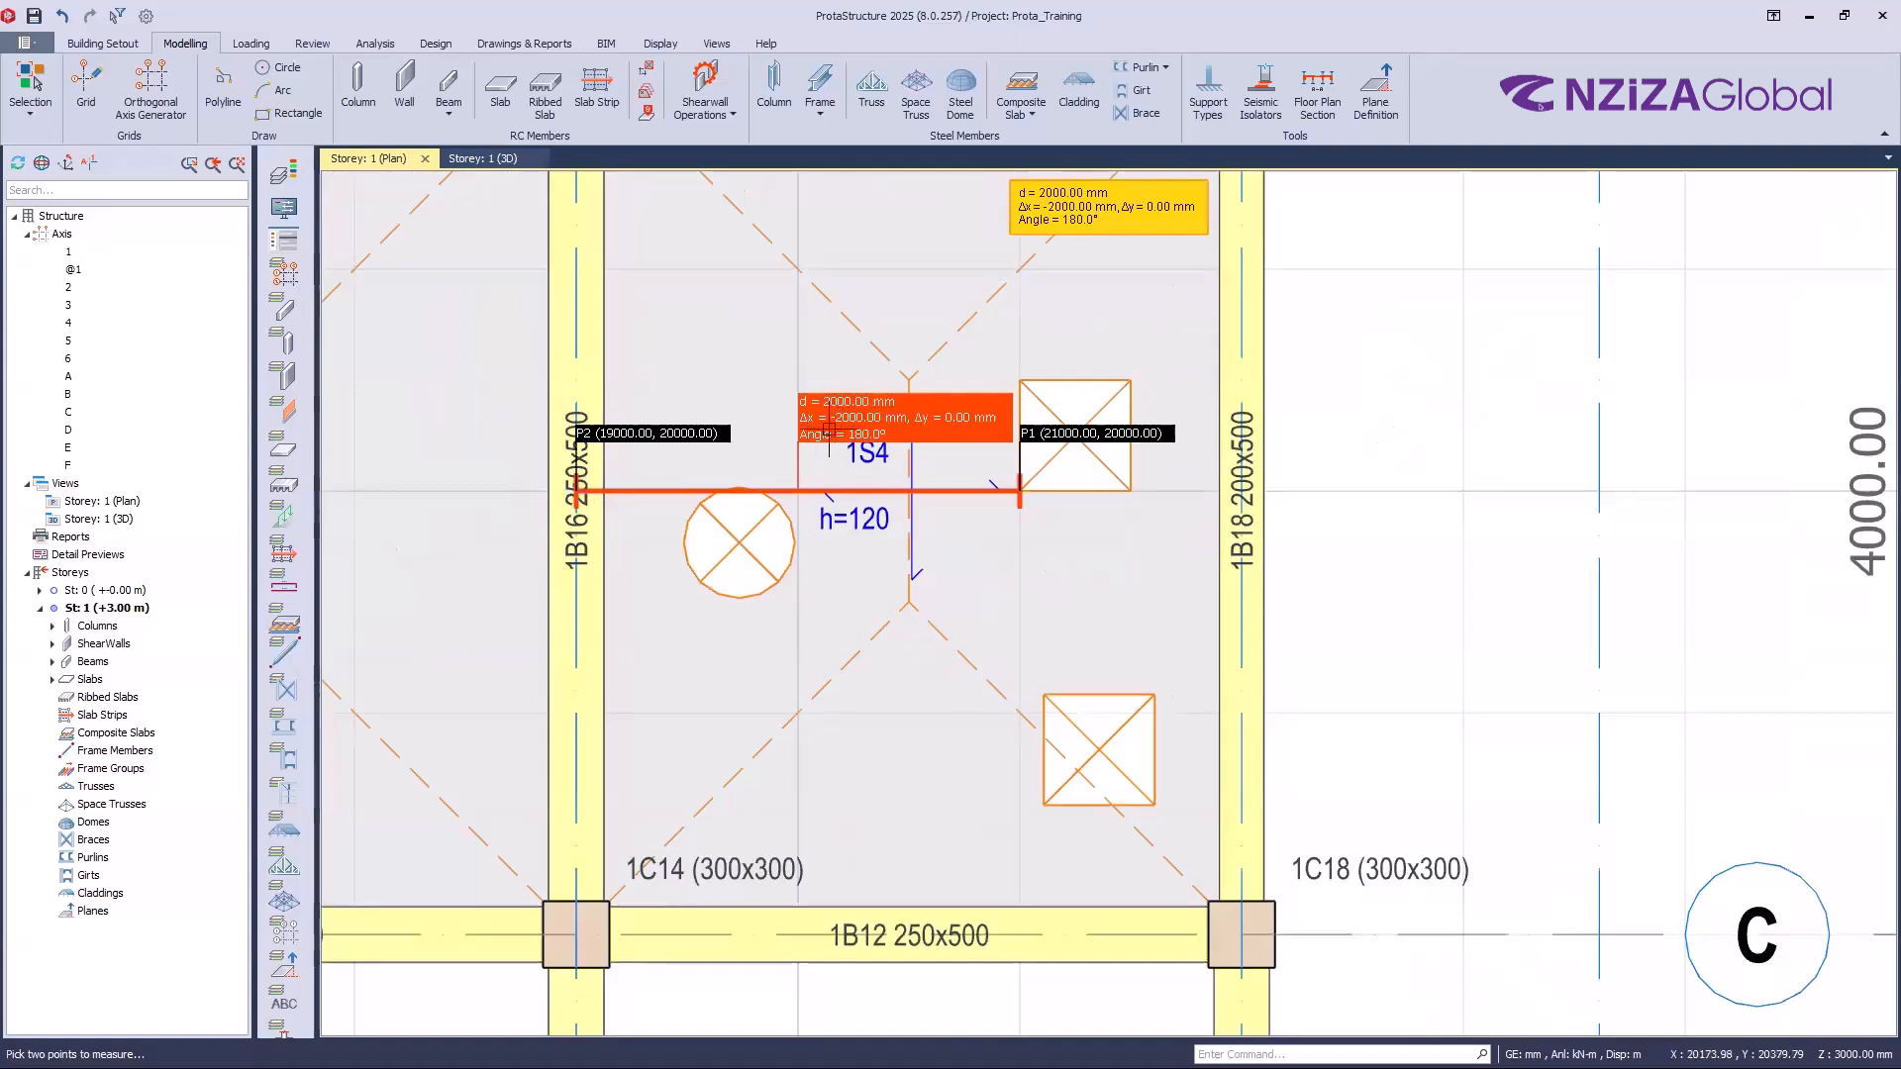
Step: Measure the vertical distance from the new opening's lower-left corner to the centreline of beam 1B12
{"action": "scroll", "coordinate": [832, 427], "scroll_direction": "up", "scroll_amount": 1}
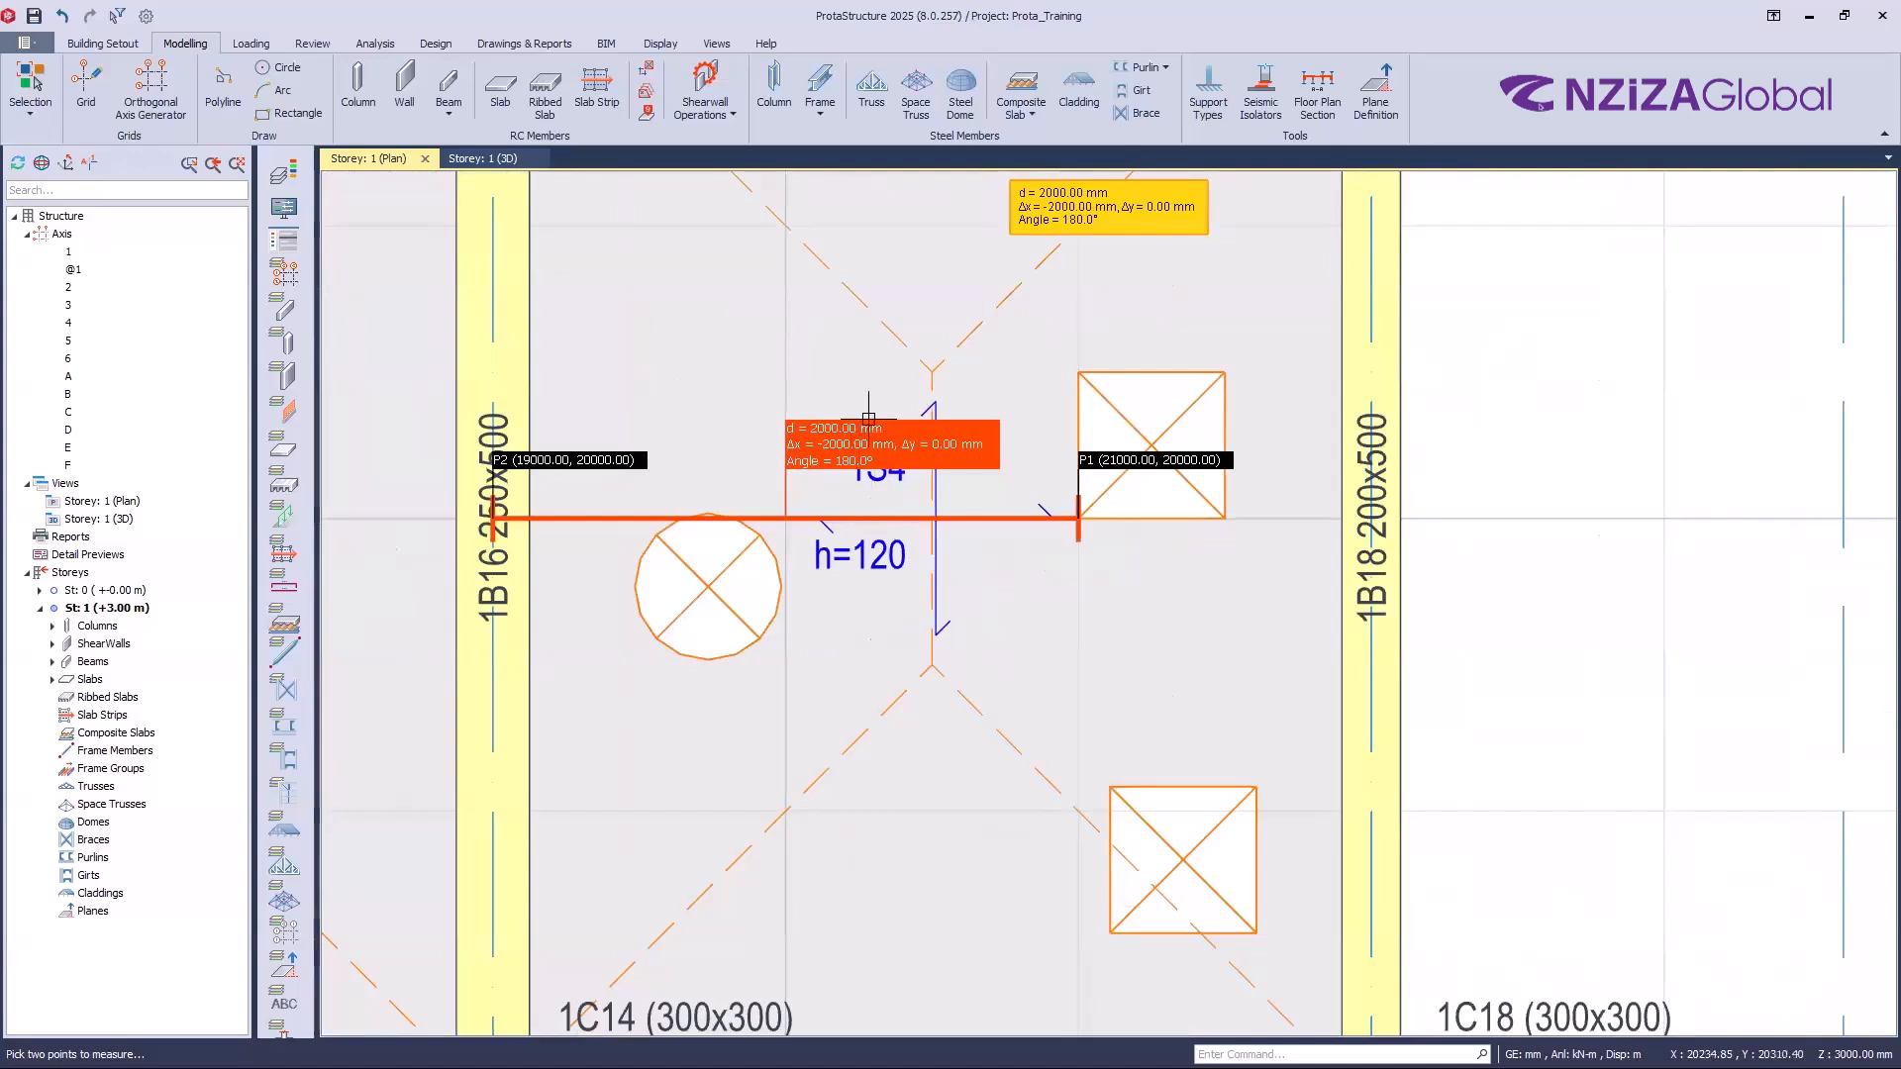
{"action": "scroll", "coordinate": [870, 502], "scroll_direction": "down", "scroll_amount": 1}
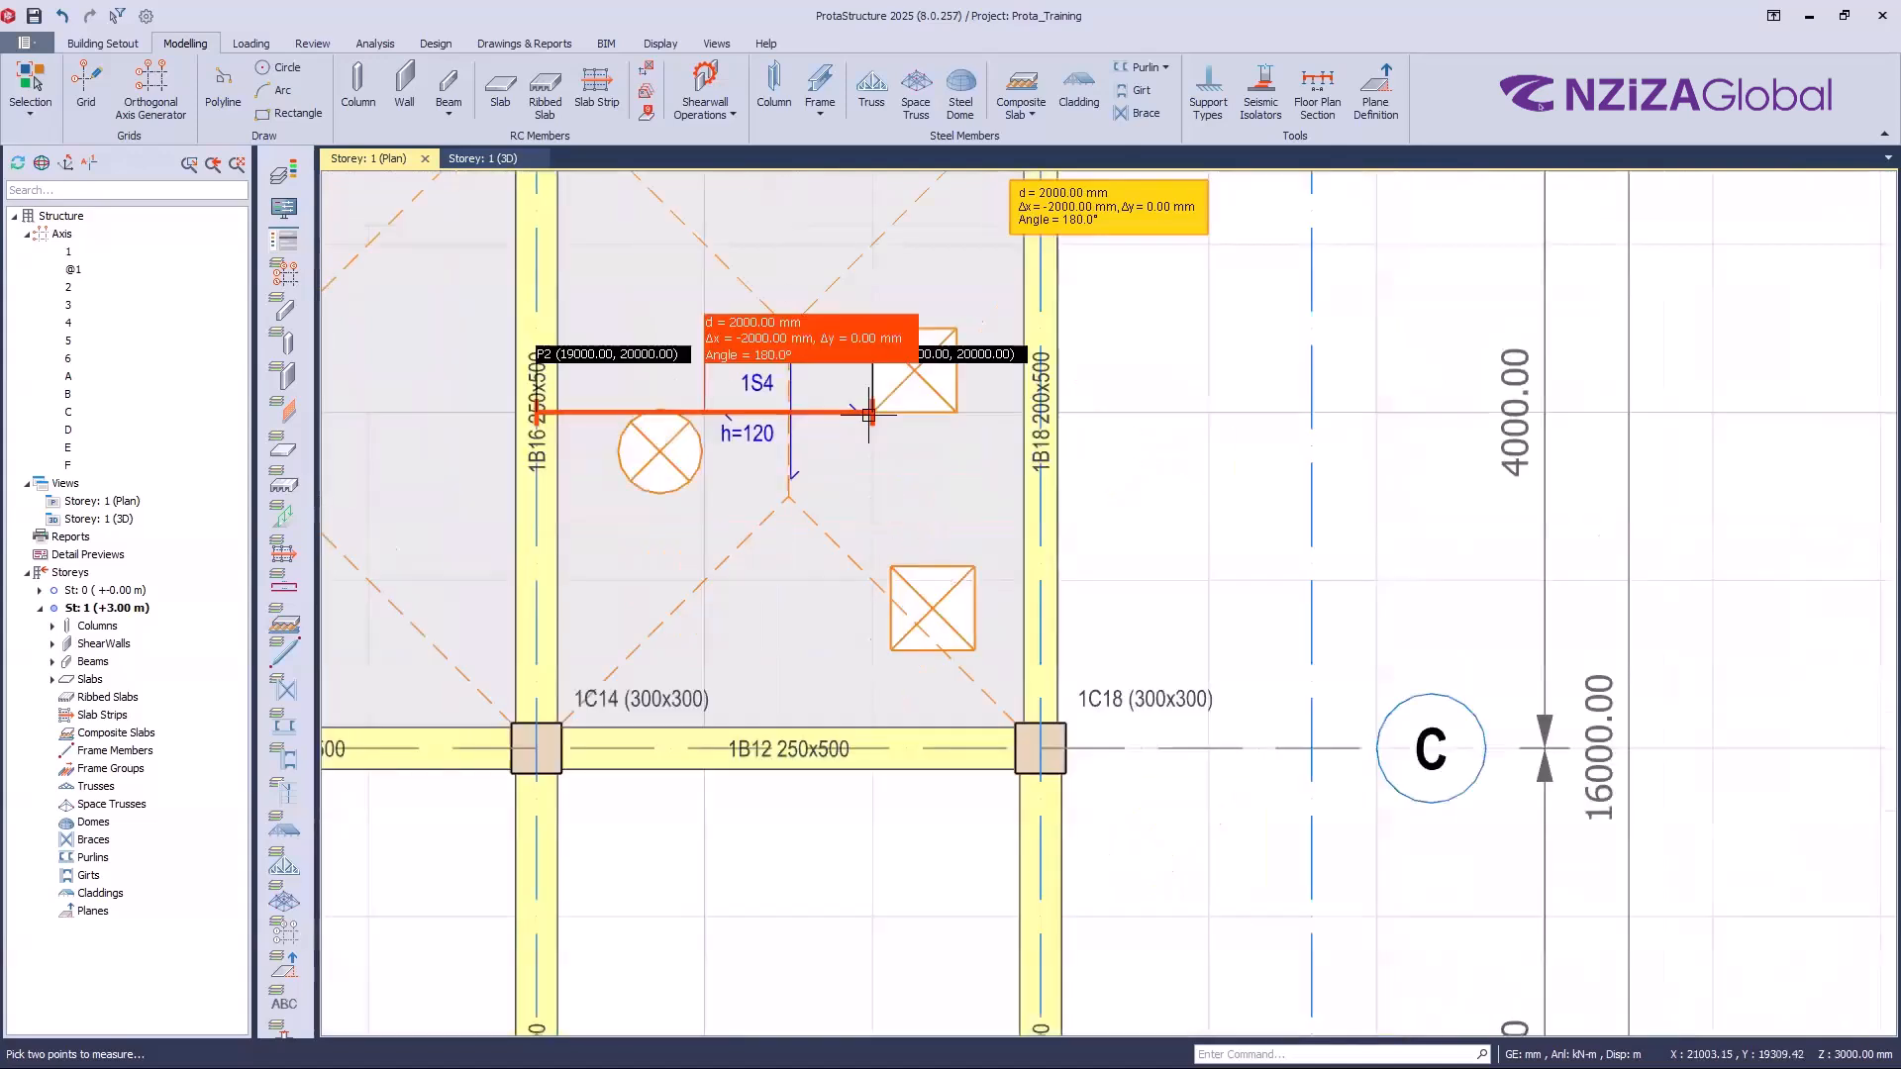
{"action": "left_click", "coordinate": [875, 747]}
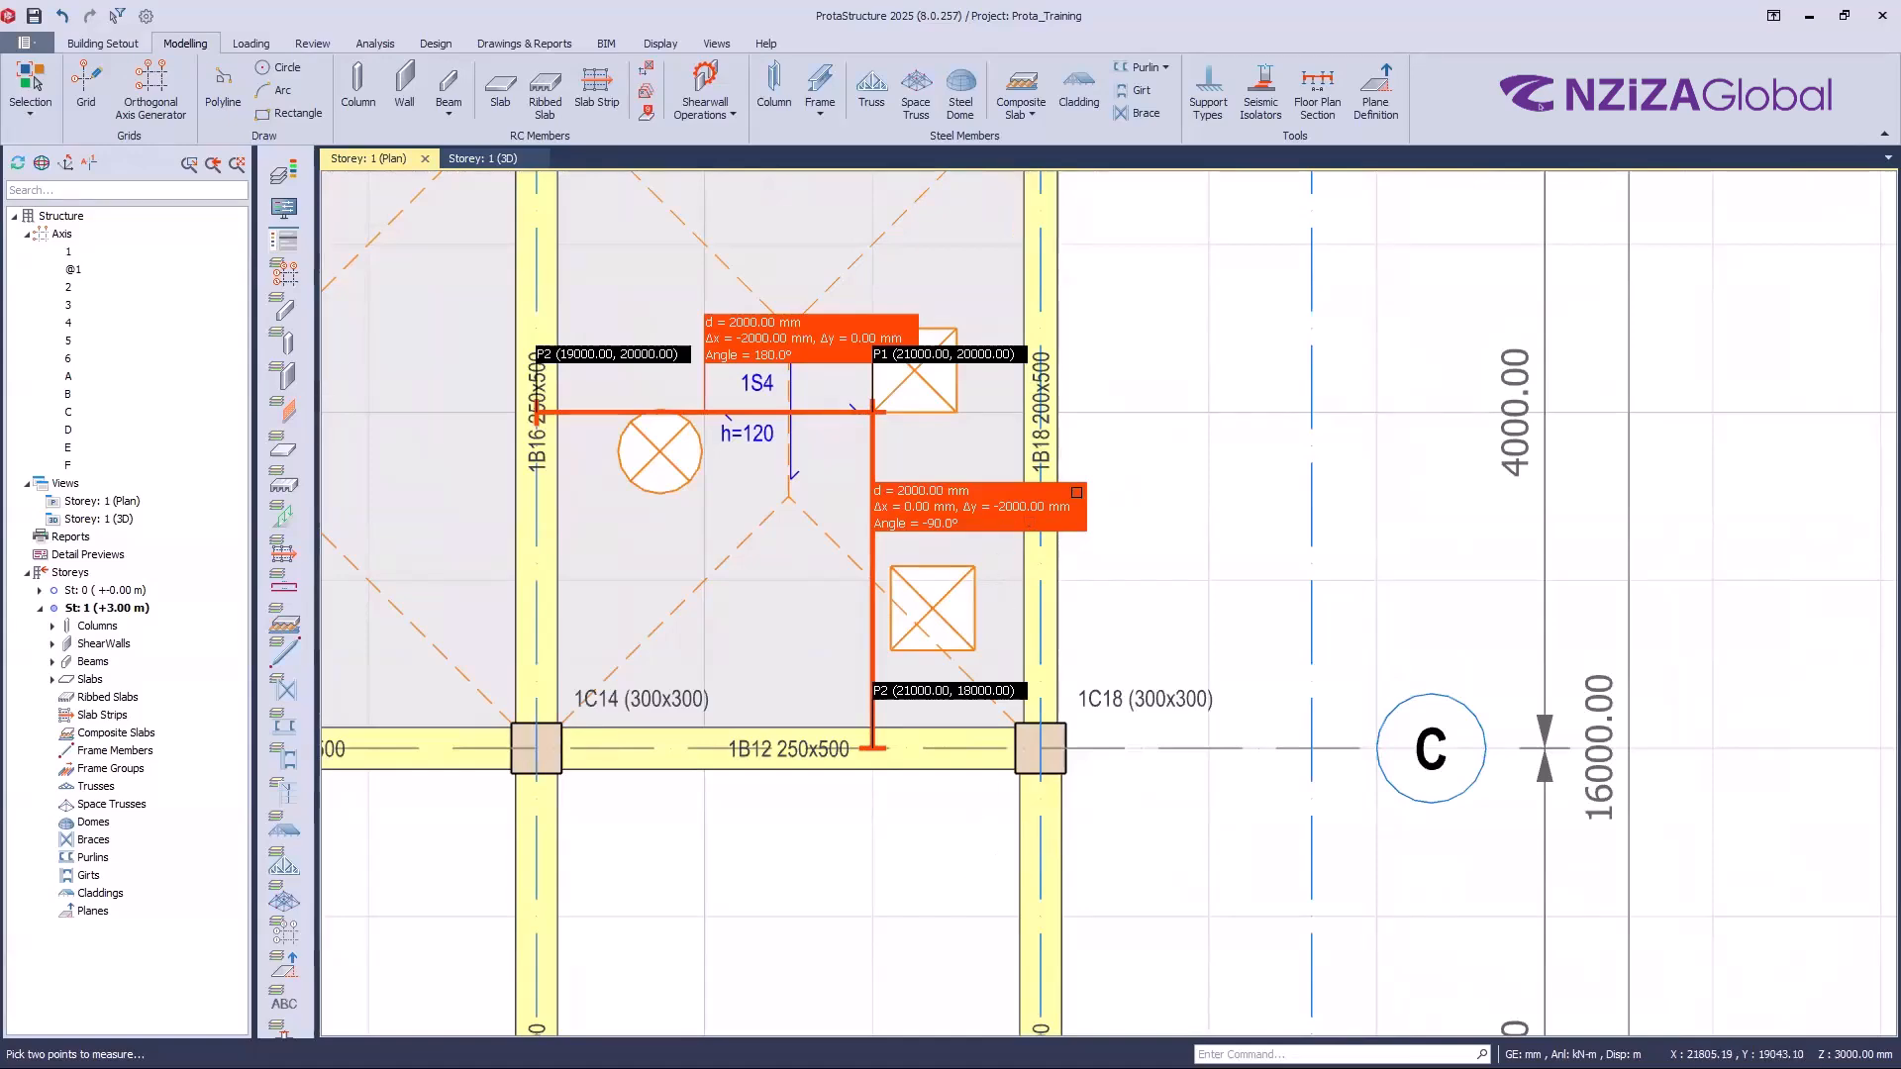
Step: Start another rectangular slab opening on the Storey 1 plan
{"action": "scroll", "coordinate": [1077, 492], "scroll_direction": "down", "scroll_amount": 3}
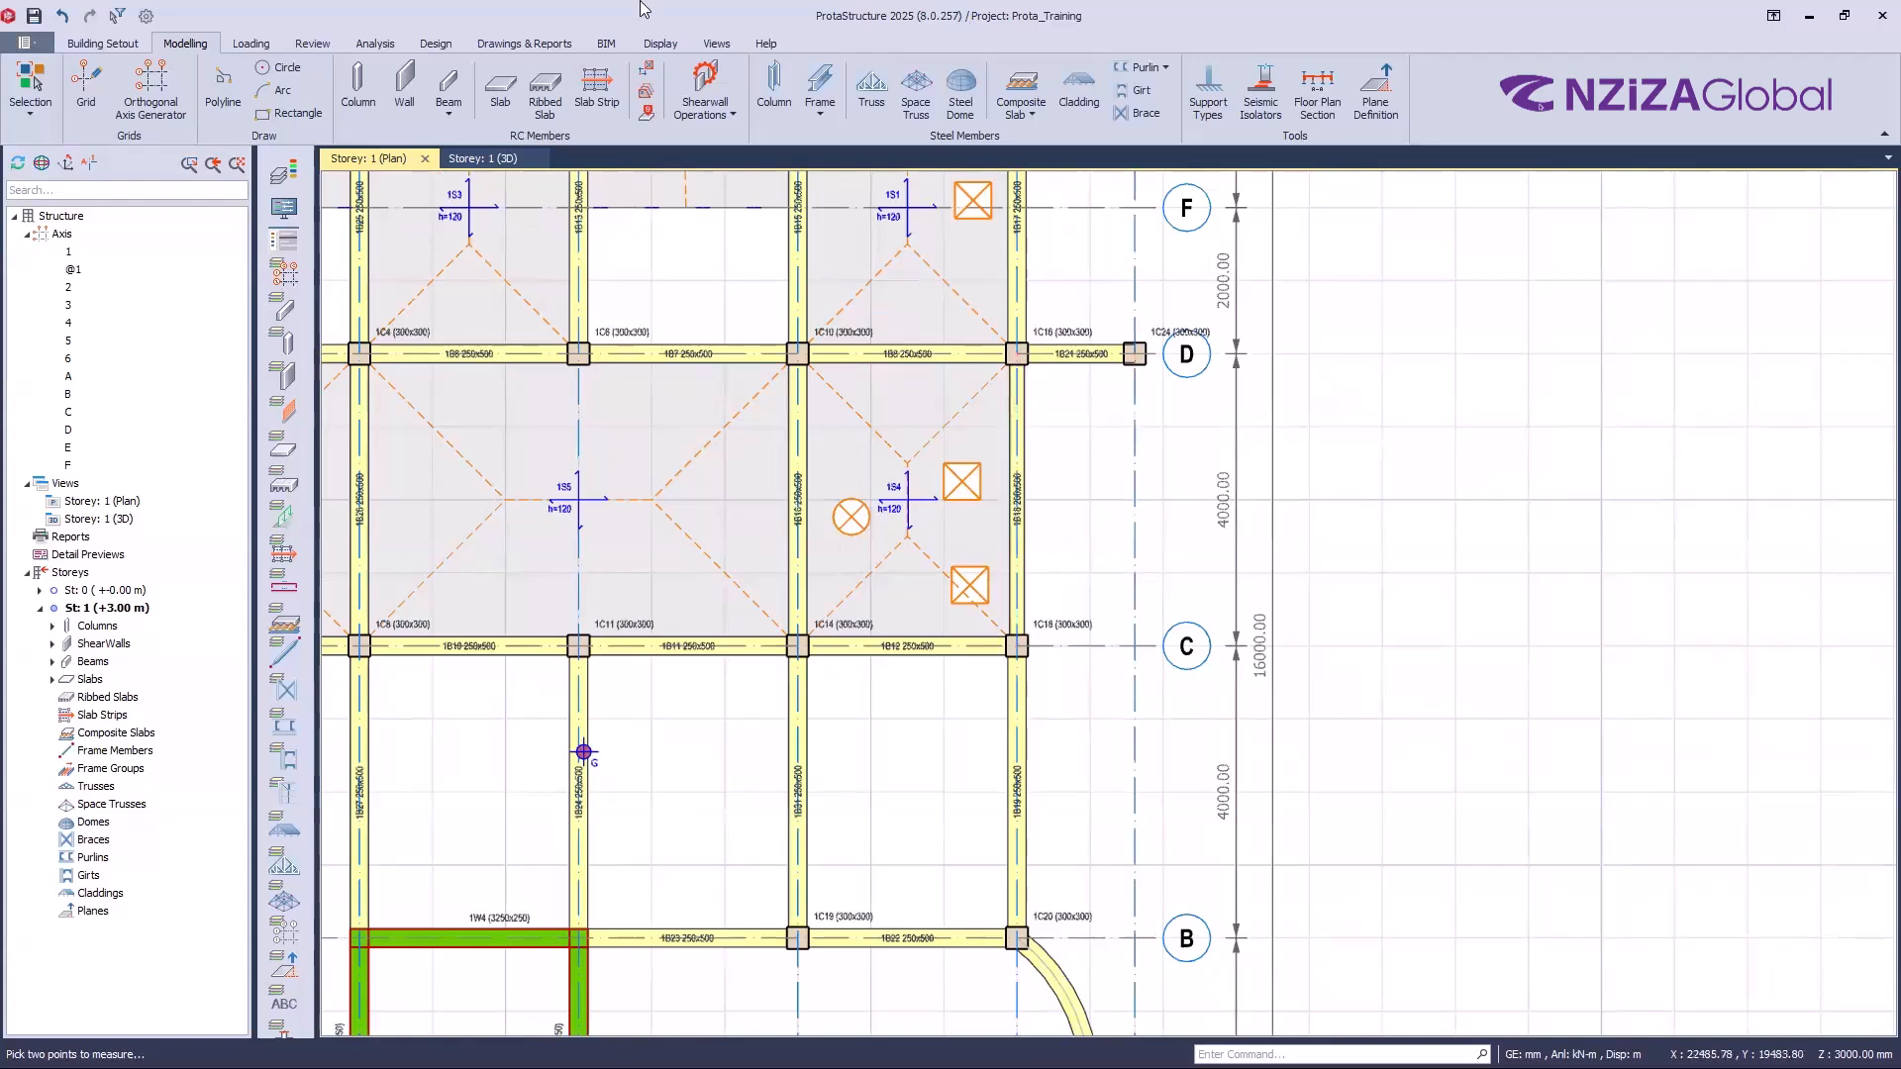
{"action": "left_click", "coordinate": [649, 75]}
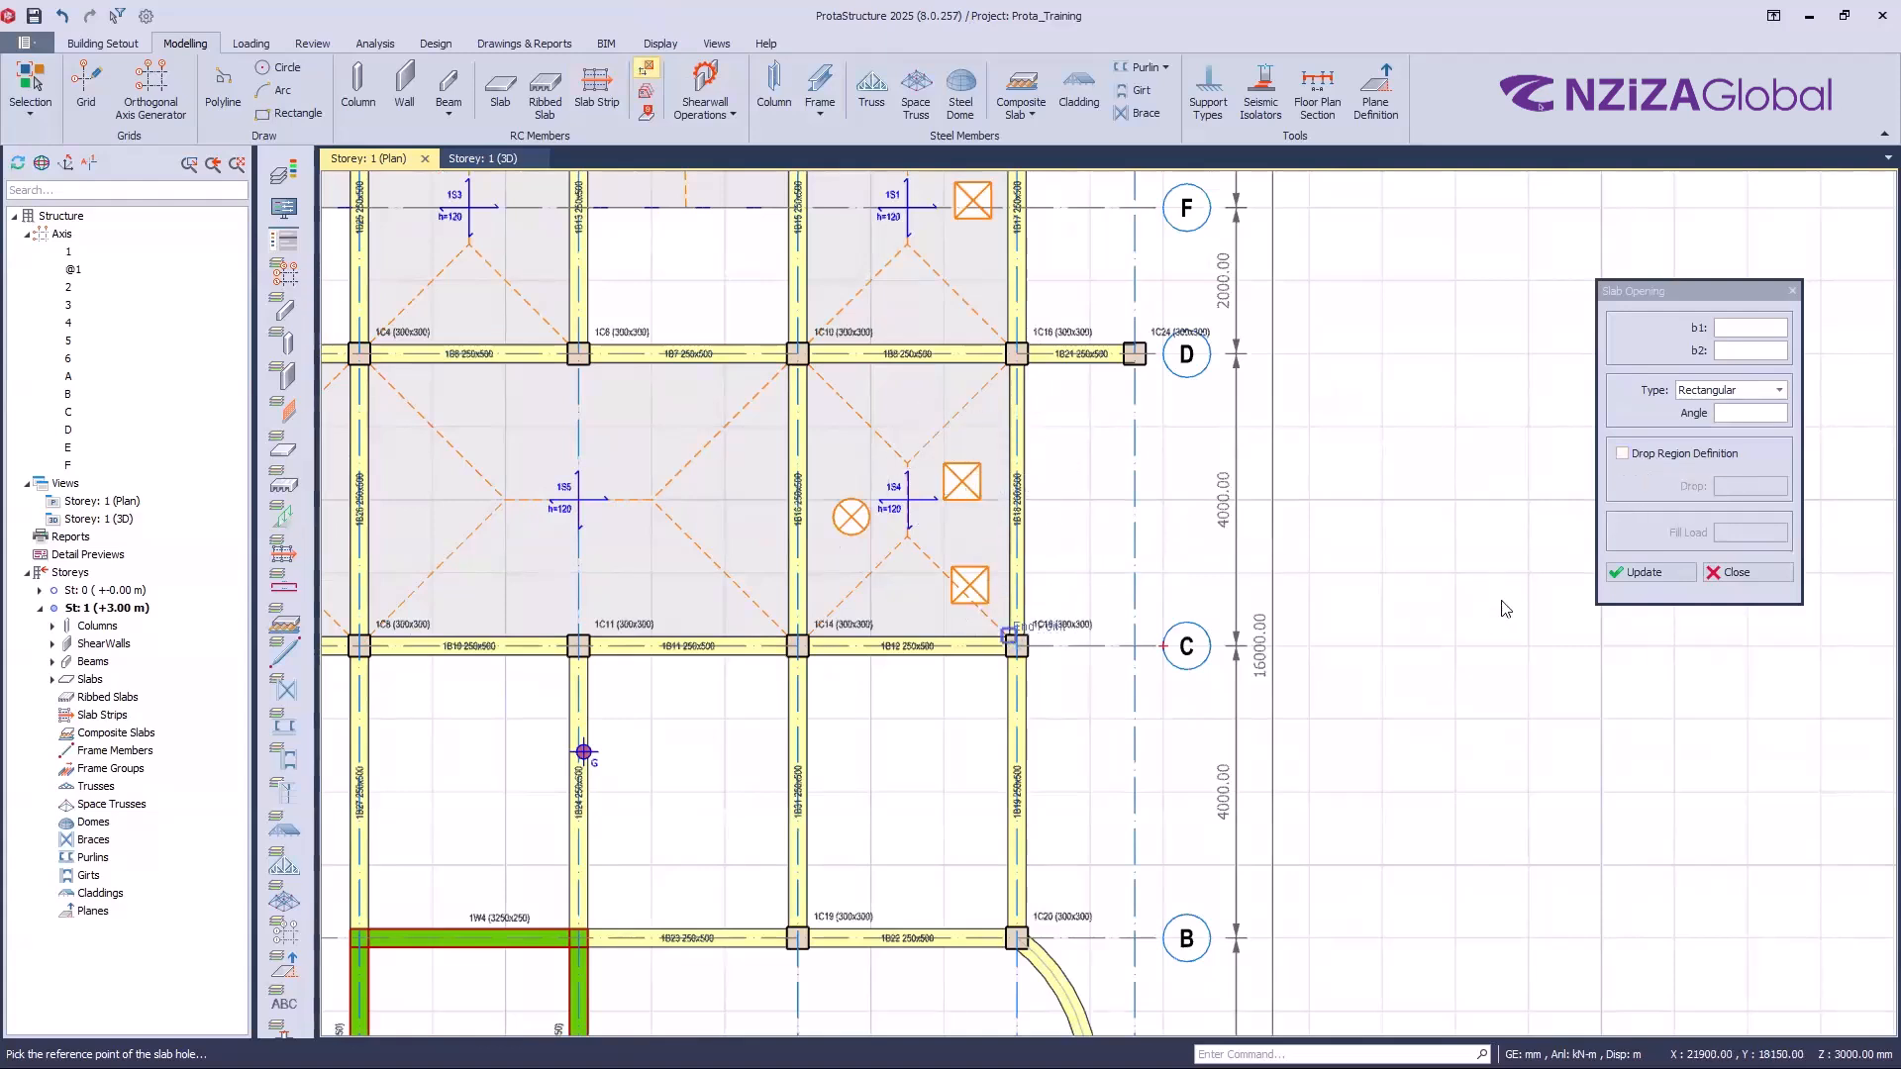
Step: Configure a rectangular slab opening with b1 and b2 of 500 mm and enable its drop region definition
{"action": "left_click", "coordinate": [1629, 455]}
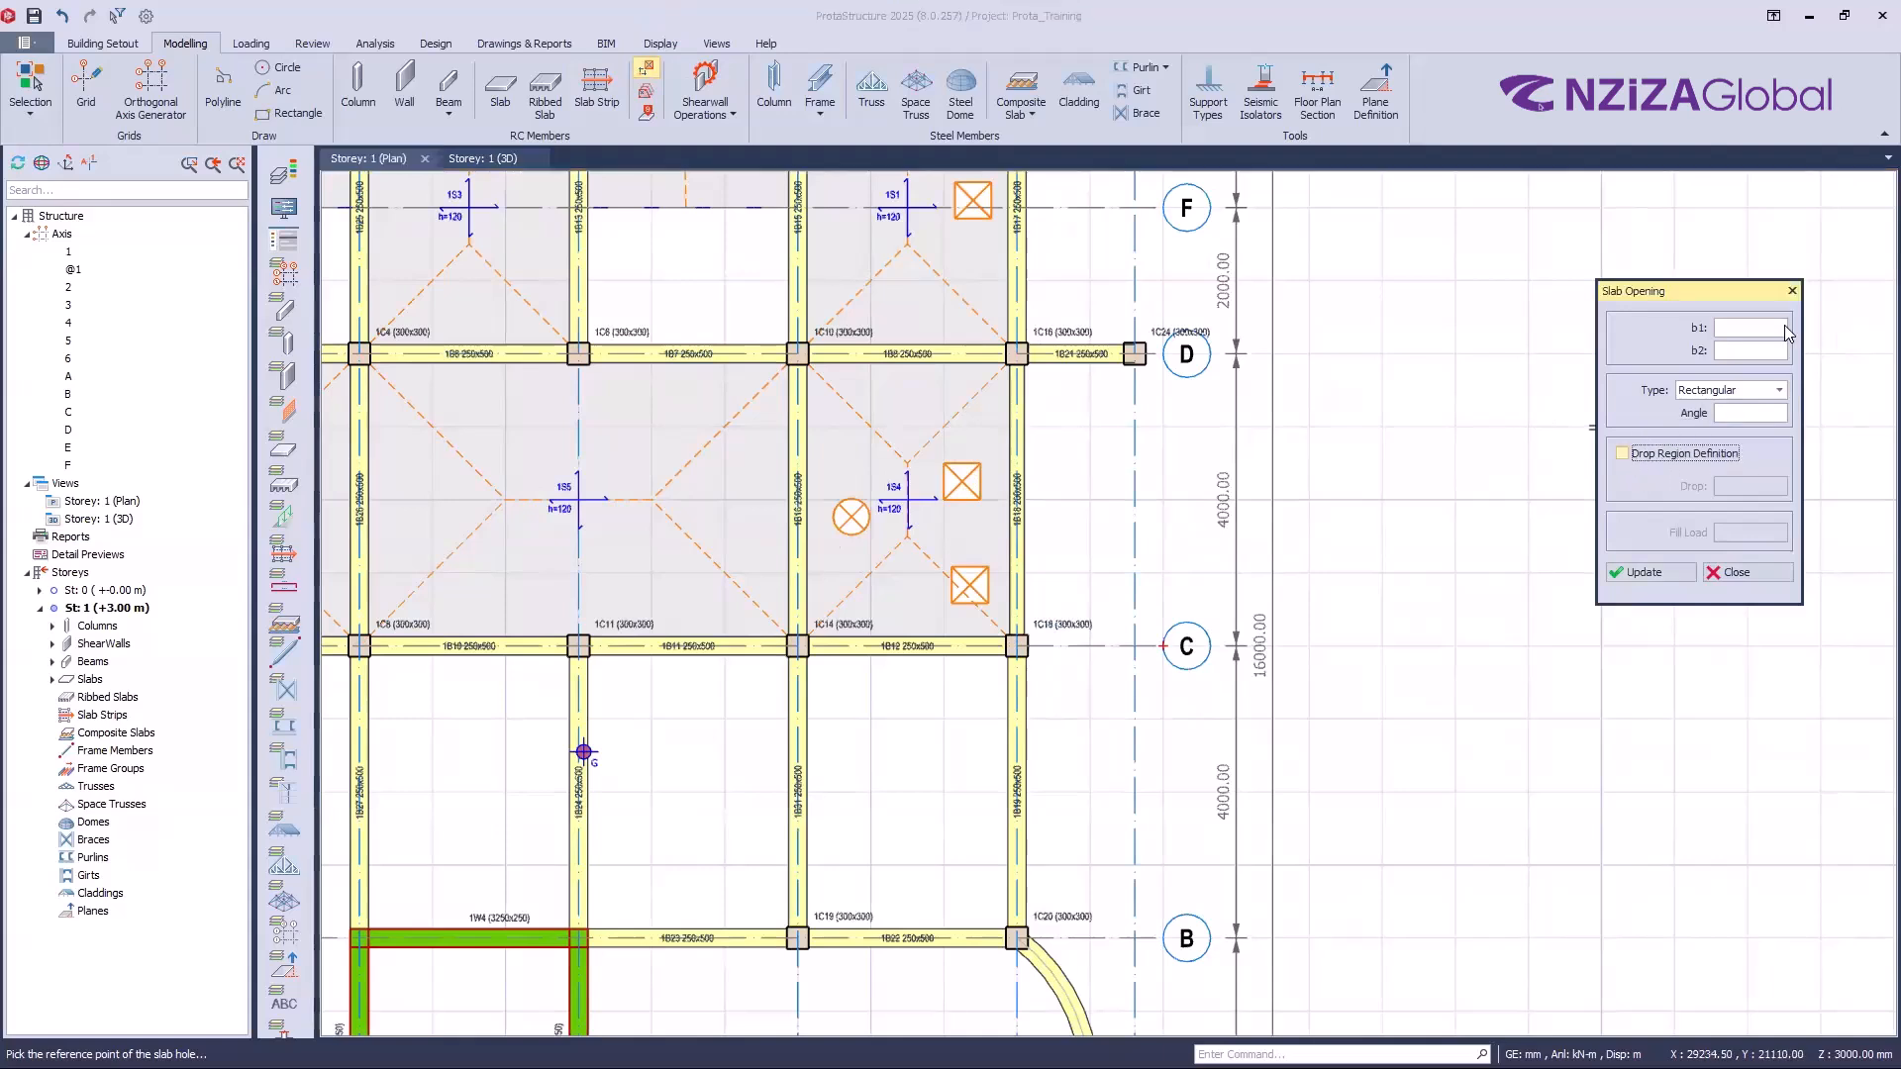
{"action": "left_click", "coordinate": [1770, 324]}
{"action": "type", "text": "500"}
{"action": "key", "text": "Tab"}
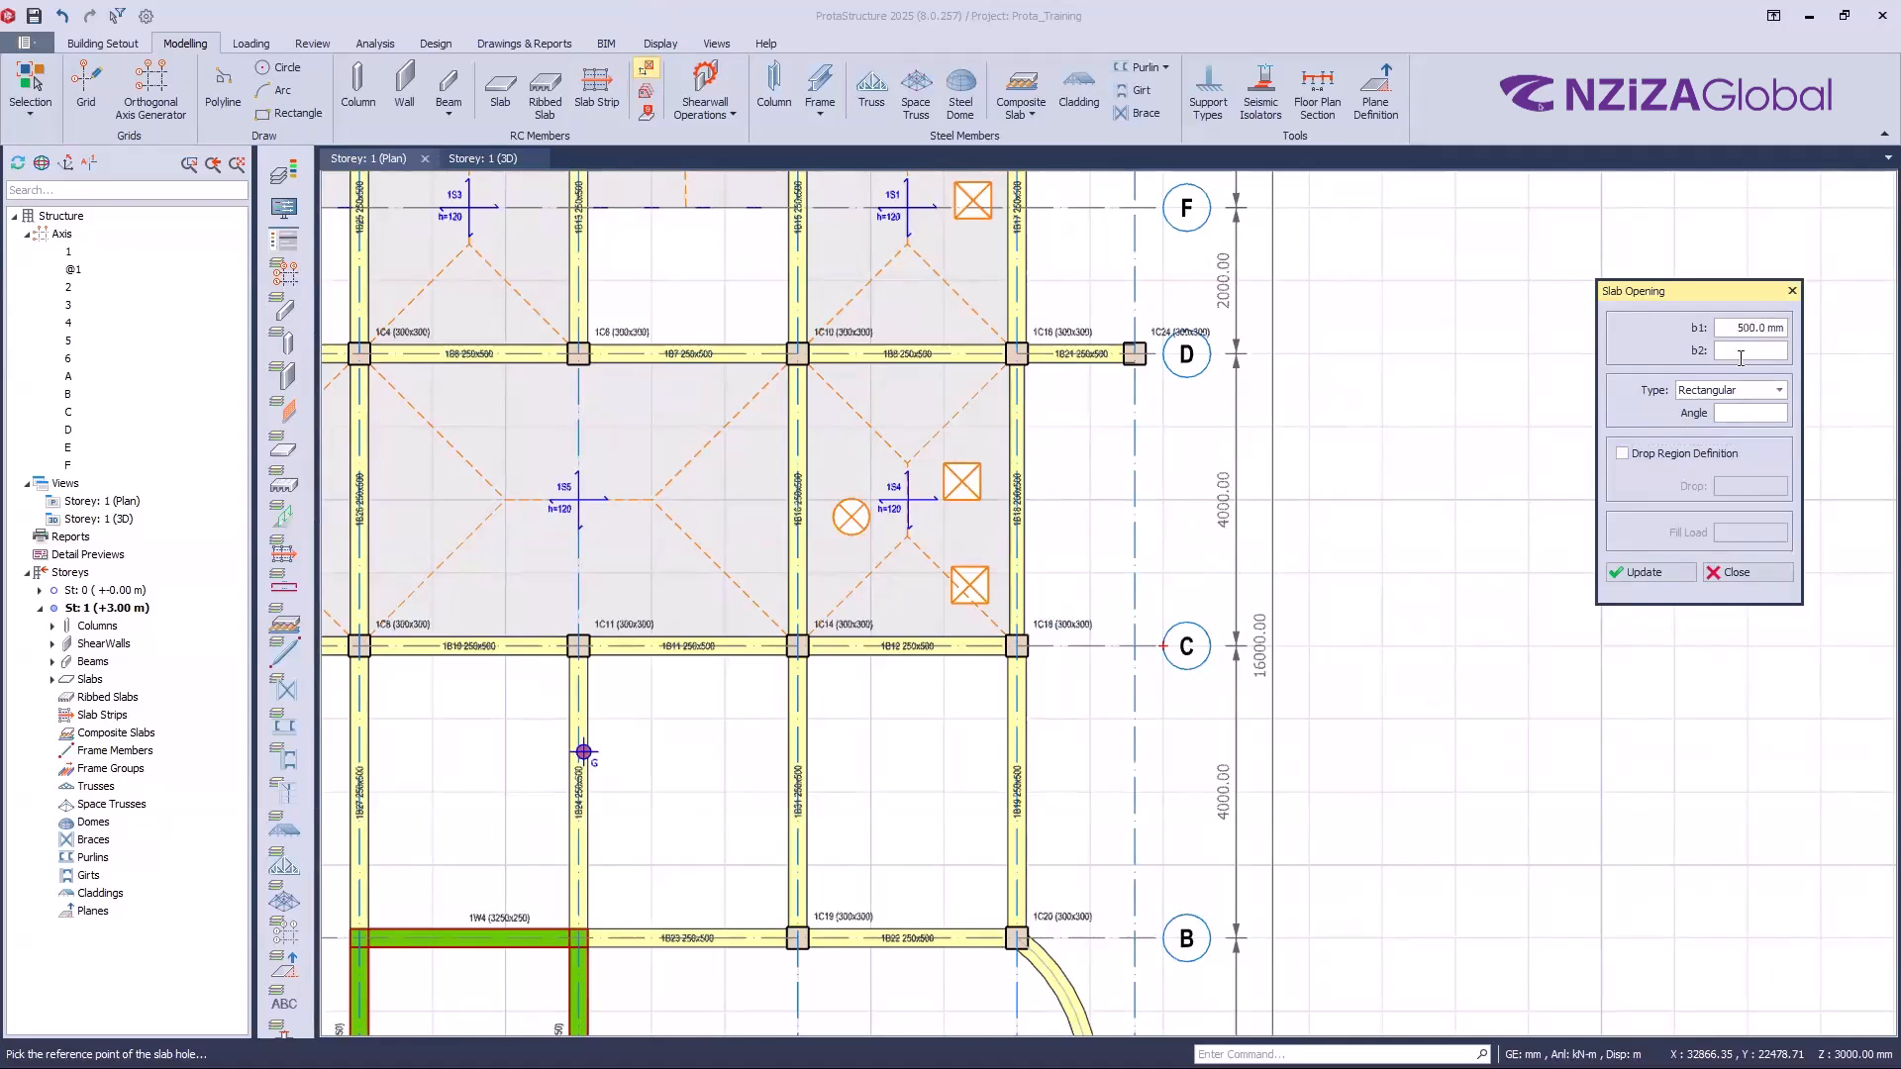
{"action": "type", "text": "500.0"}
{"action": "left_click", "coordinate": [1624, 456]}
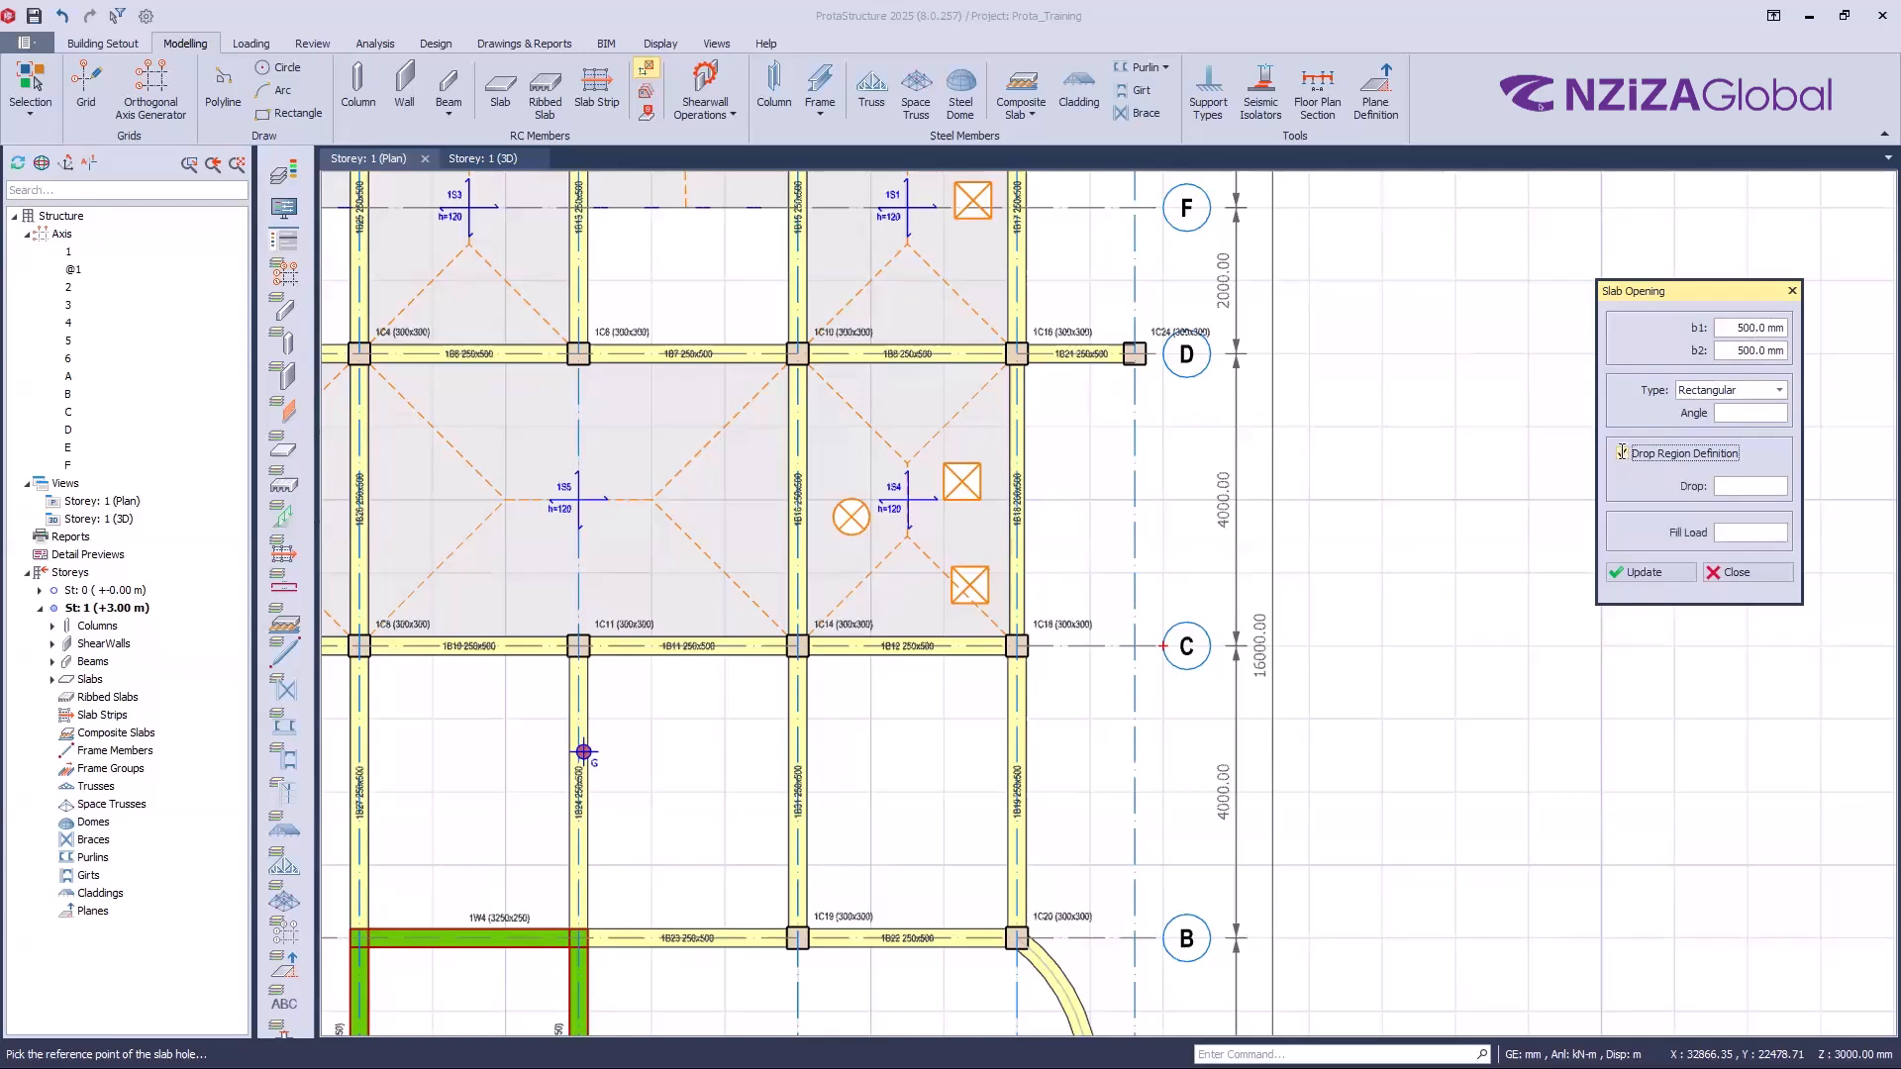
Step: Set the drop to -50 mm and place the drop region in slab 1S5, near column 1C8
{"action": "left_click", "coordinate": [1756, 485]}
{"action": "type", "text": "-500"}
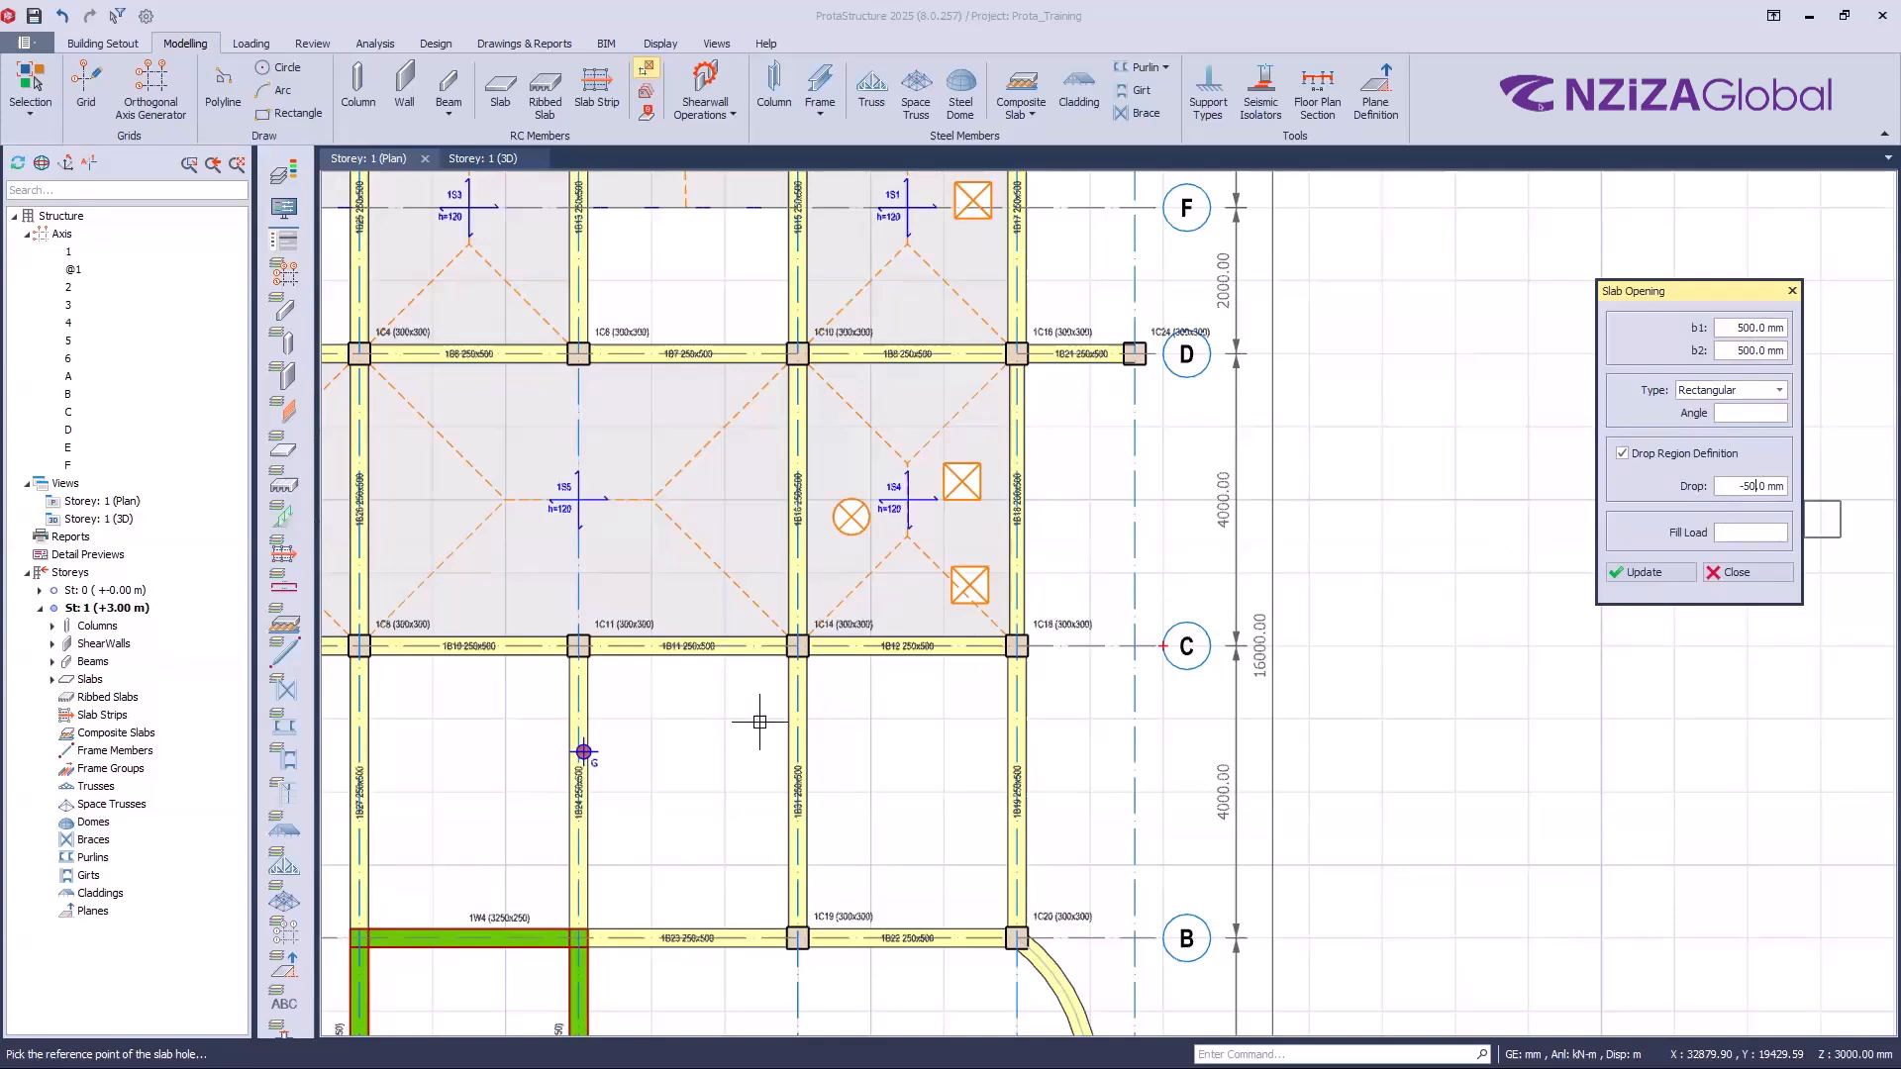
{"action": "scroll", "coordinate": [683, 669], "scroll_direction": "down", "scroll_amount": 1}
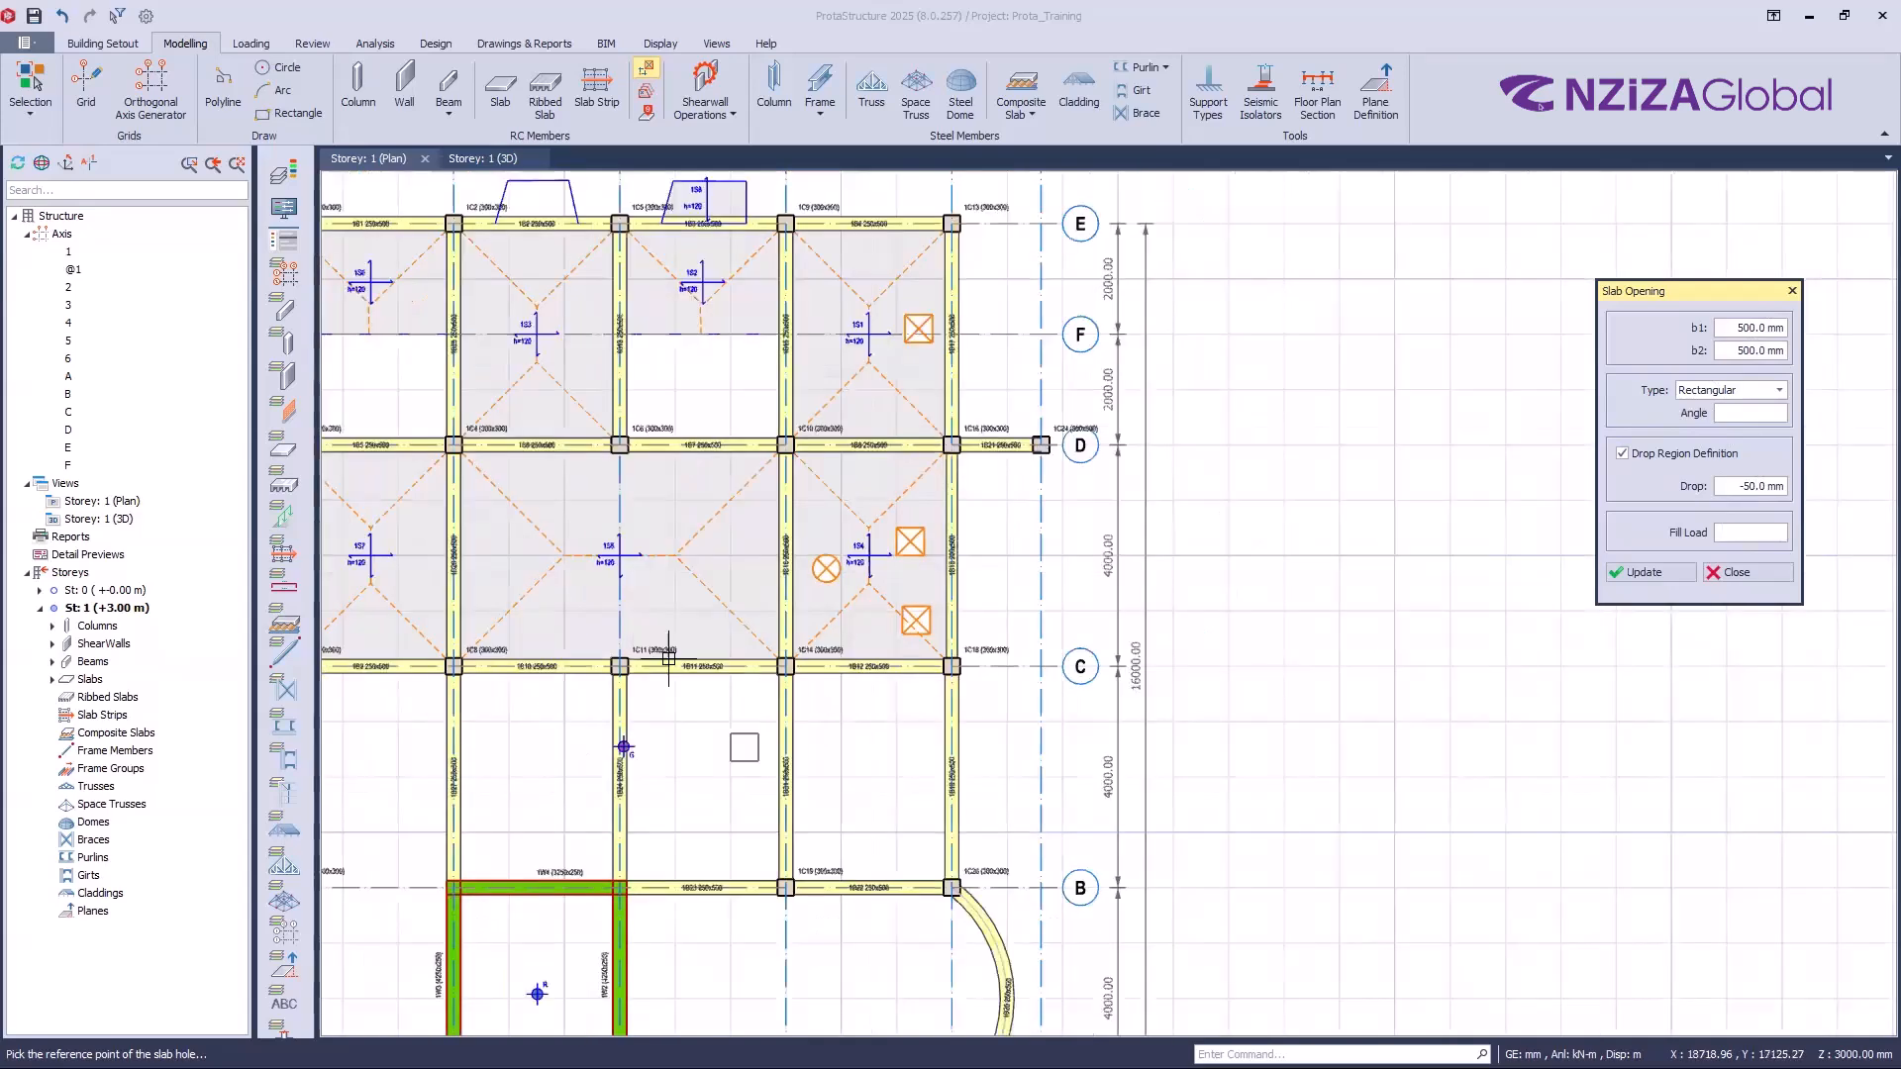
{"action": "scroll", "coordinate": [749, 692], "scroll_direction": "up", "scroll_amount": 2}
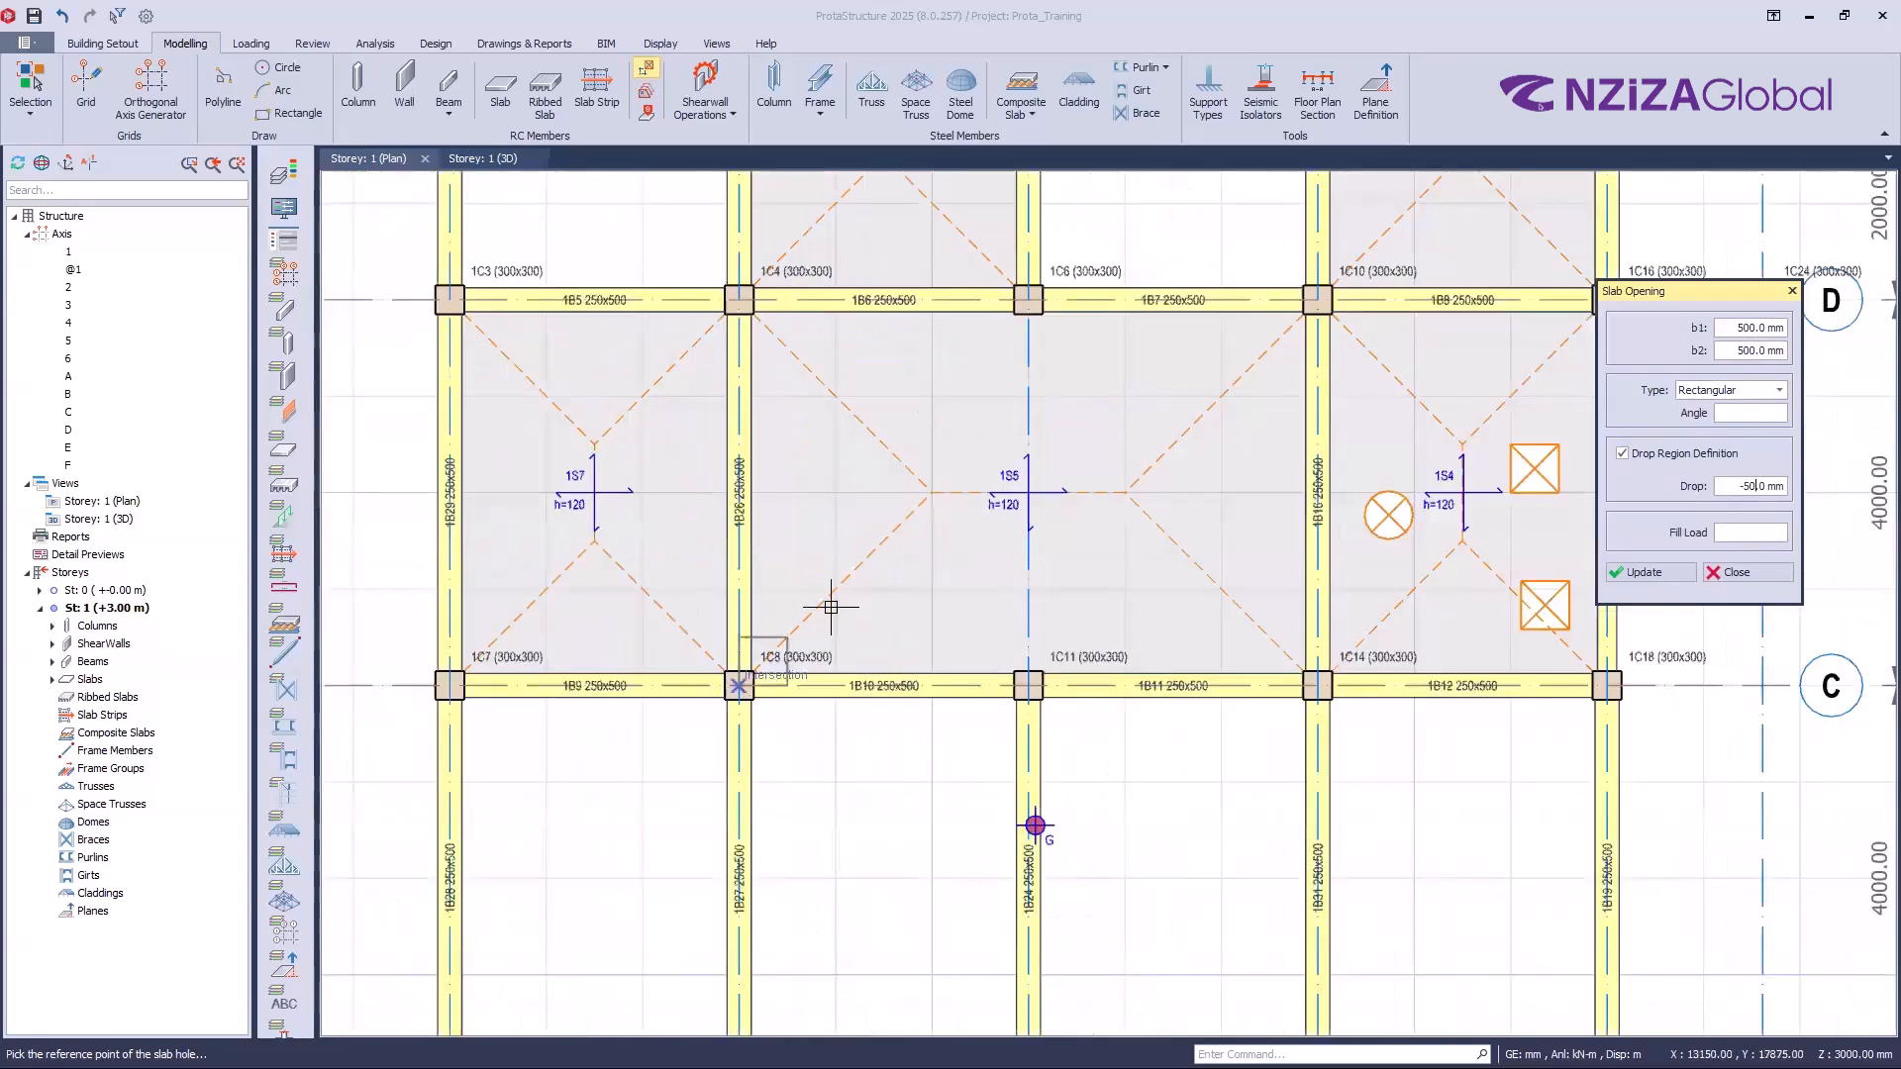
{"action": "left_click", "coordinate": [973, 626]}
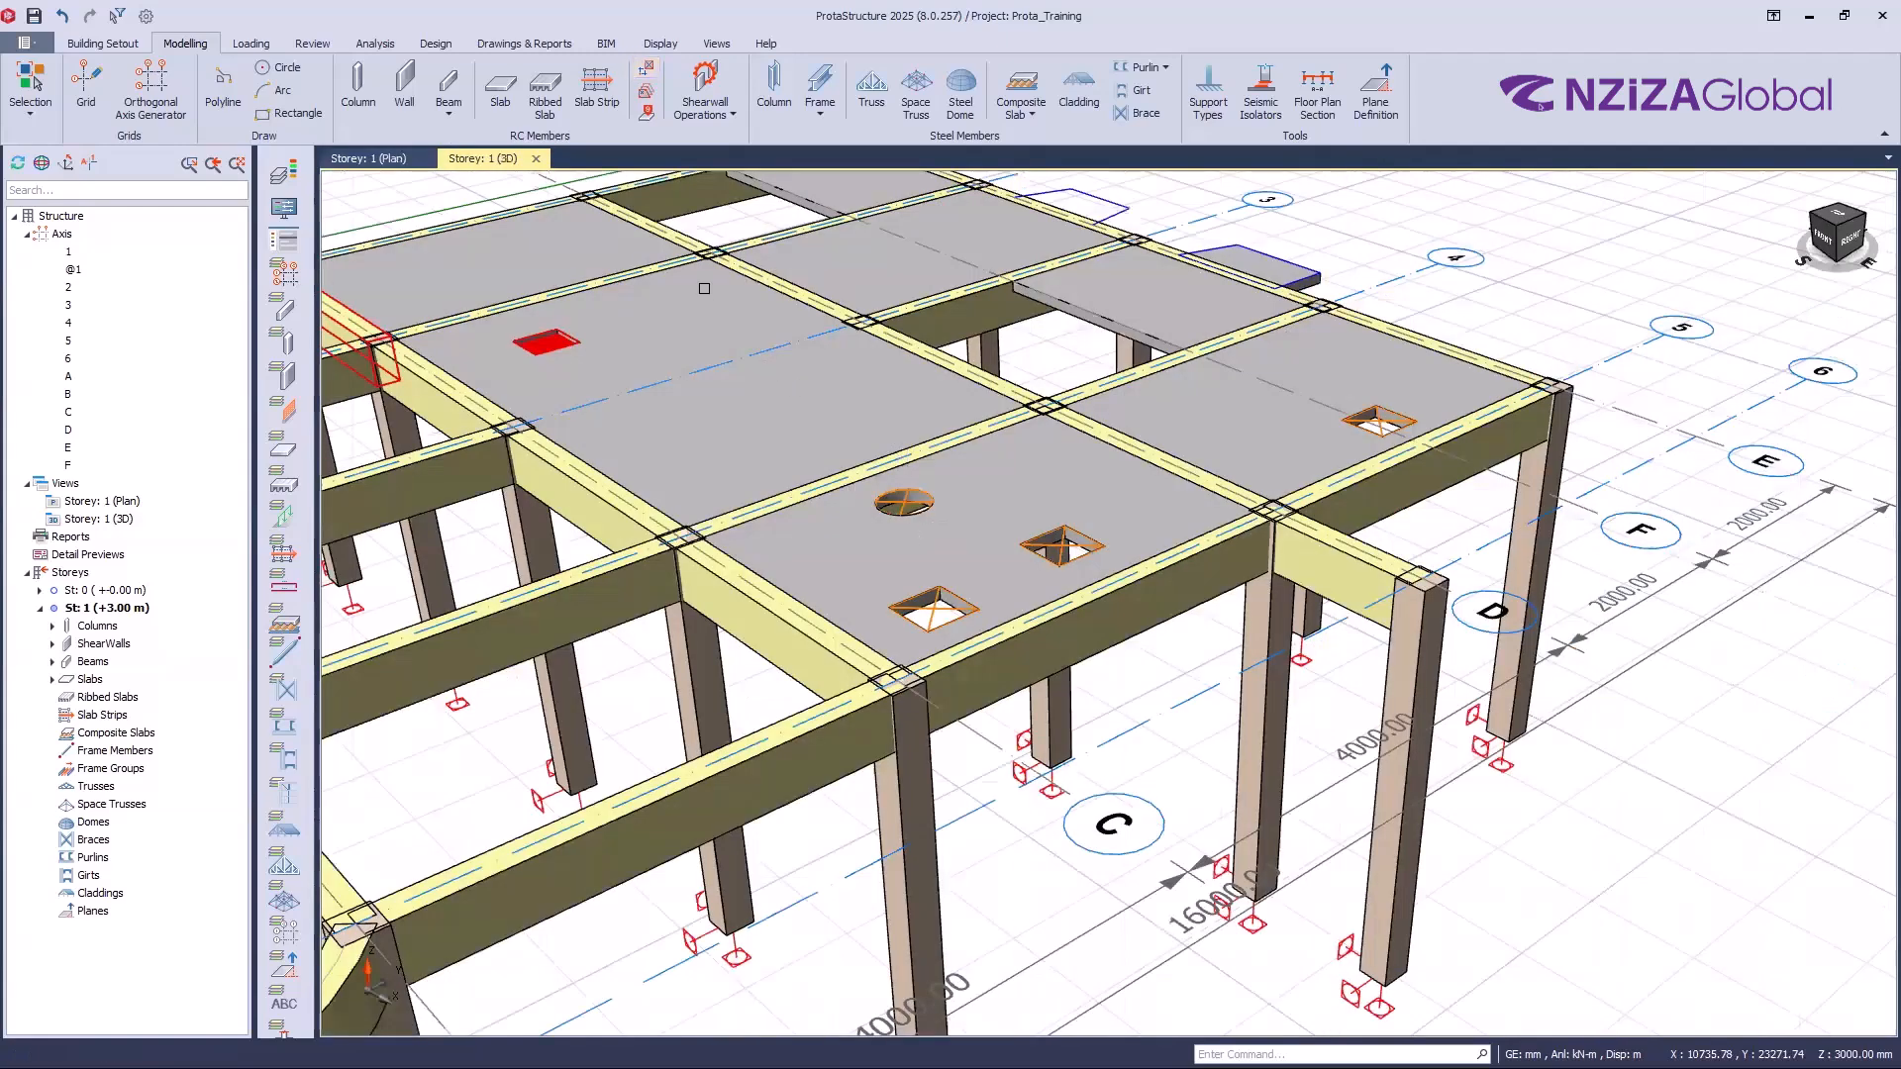
Step: Examine the dropped region of slab 1S5 in the 3D view, close up and from several angles, and return to the Storey 1 plan
{"action": "middle_click_drag", "start_coordinate": [791, 368], "coordinate": [738, 345], "text": "shift"}
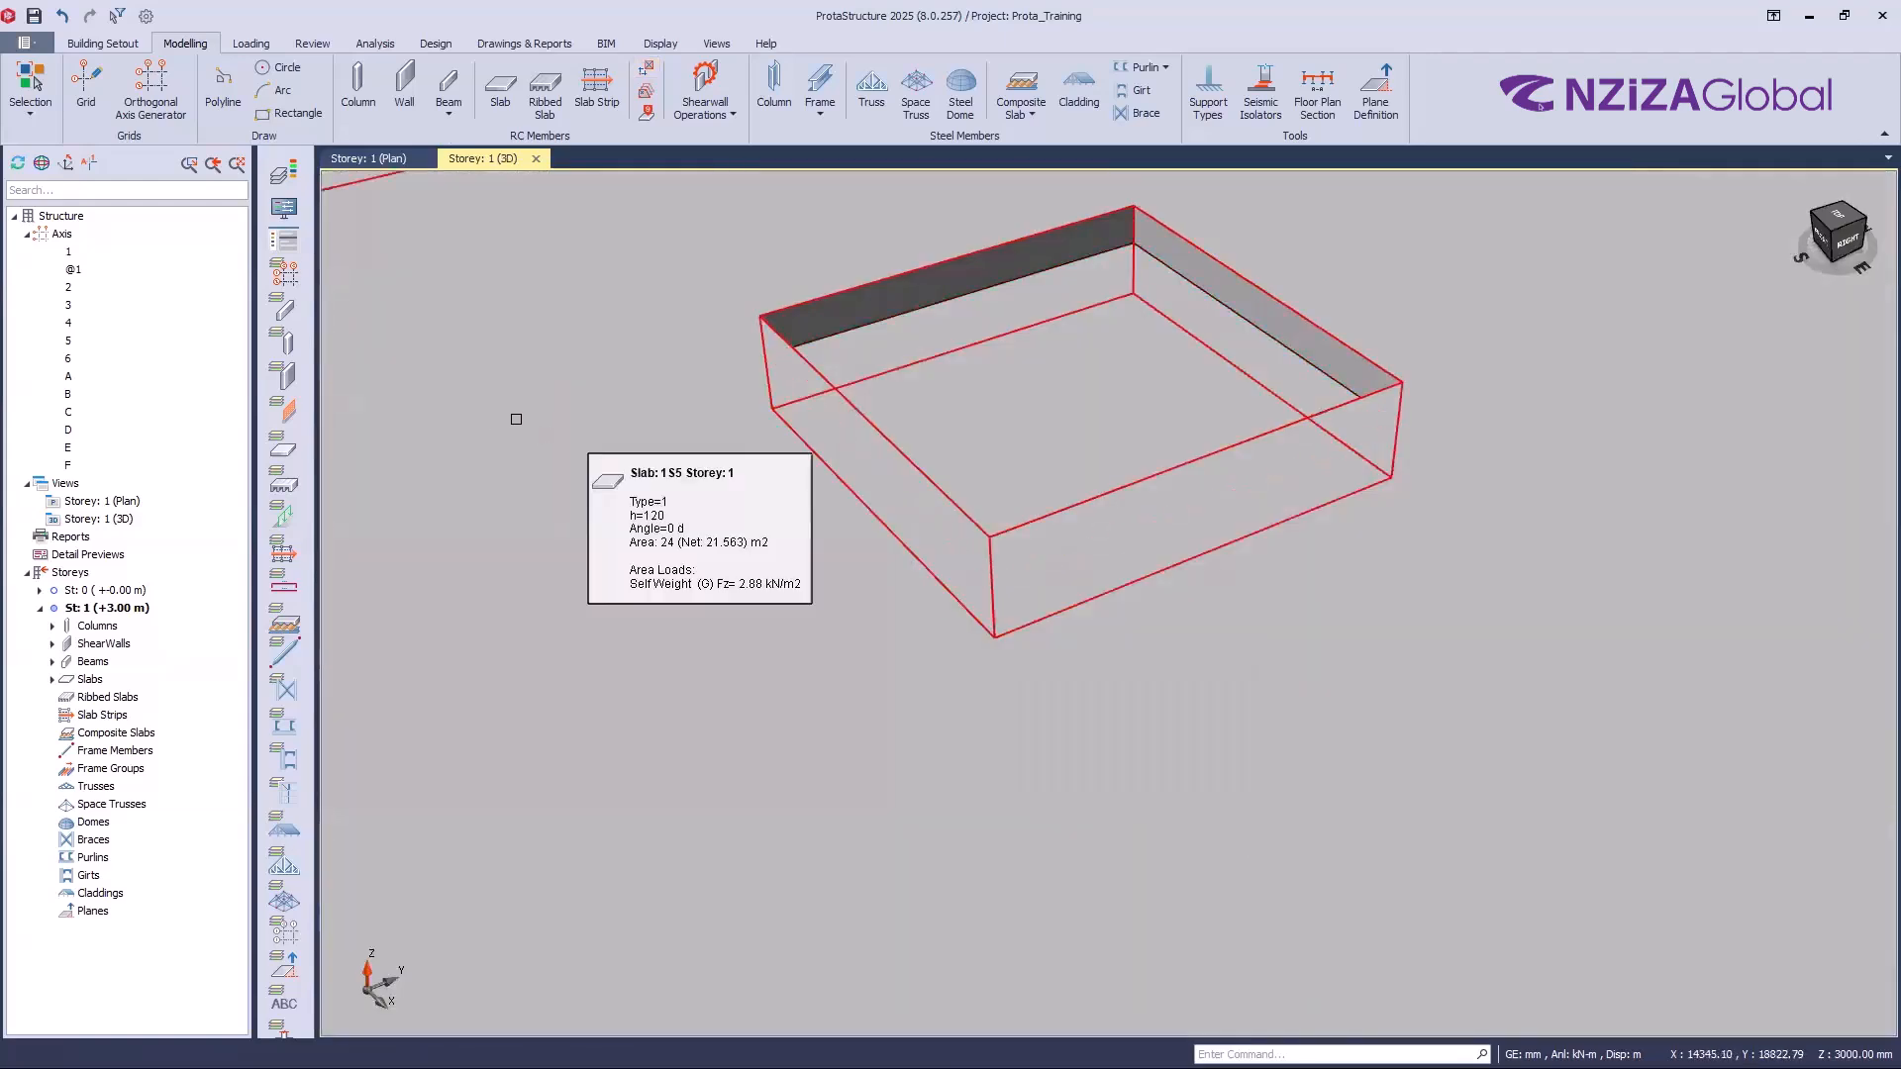
{"action": "scroll", "coordinate": [532, 399], "scroll_direction": "down", "scroll_amount": 2}
{"action": "scroll", "coordinate": [467, 387], "scroll_direction": "down", "scroll_amount": 2}
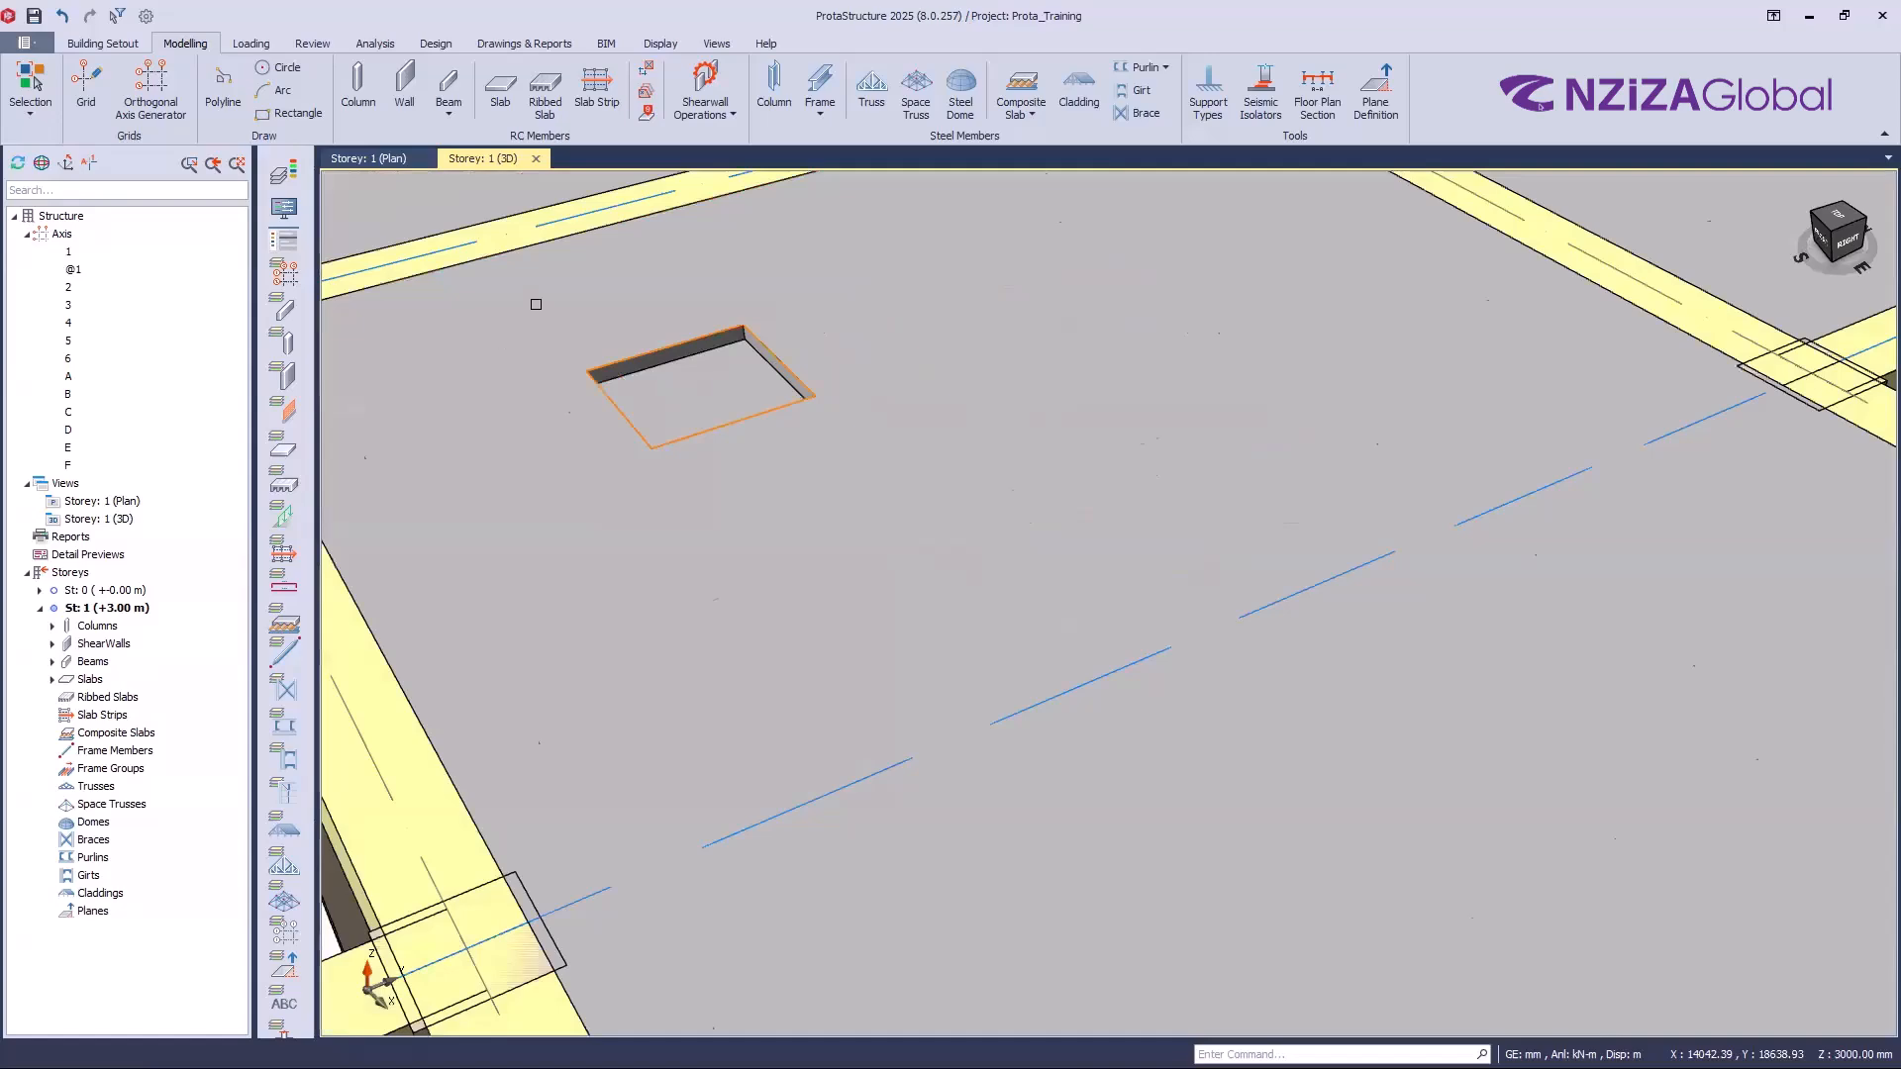
{"action": "scroll", "coordinate": [546, 330], "scroll_direction": "down", "scroll_amount": 2}
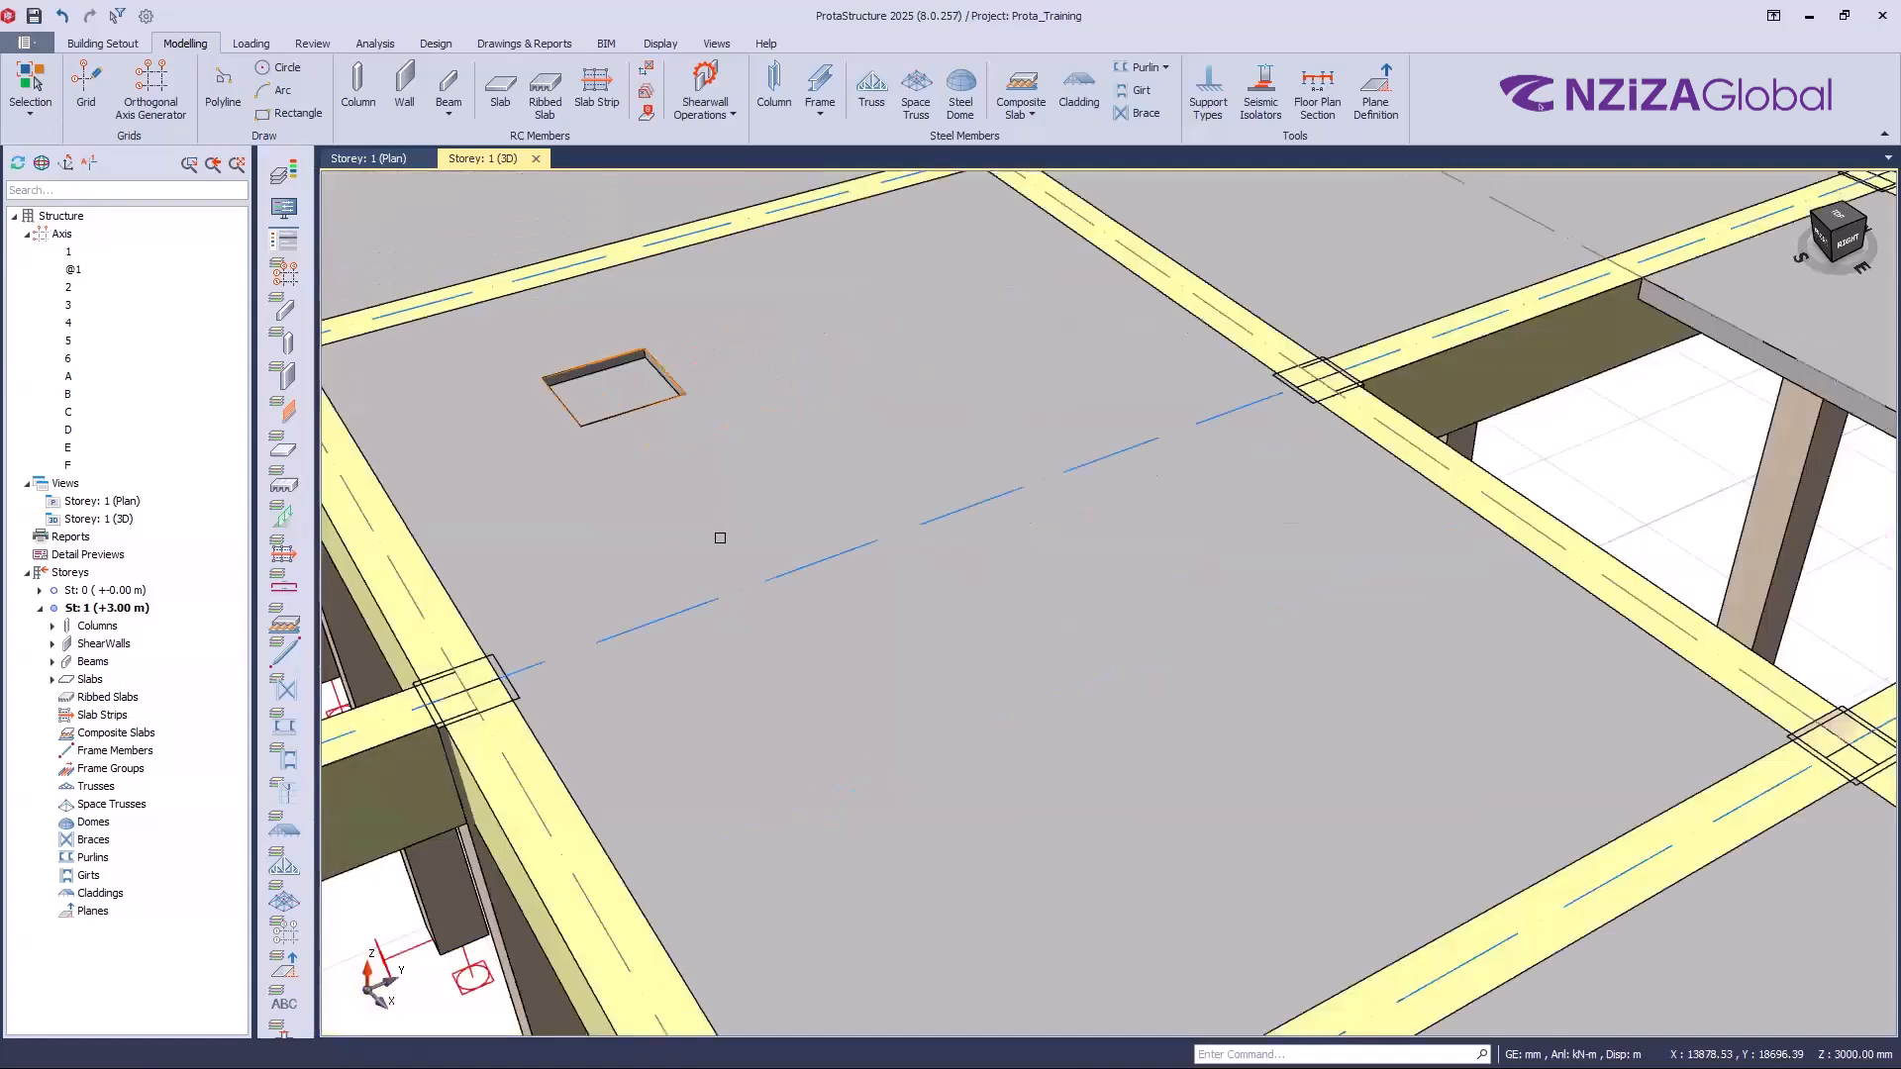
{"action": "scroll", "coordinate": [733, 534], "scroll_direction": "down", "scroll_amount": 5}
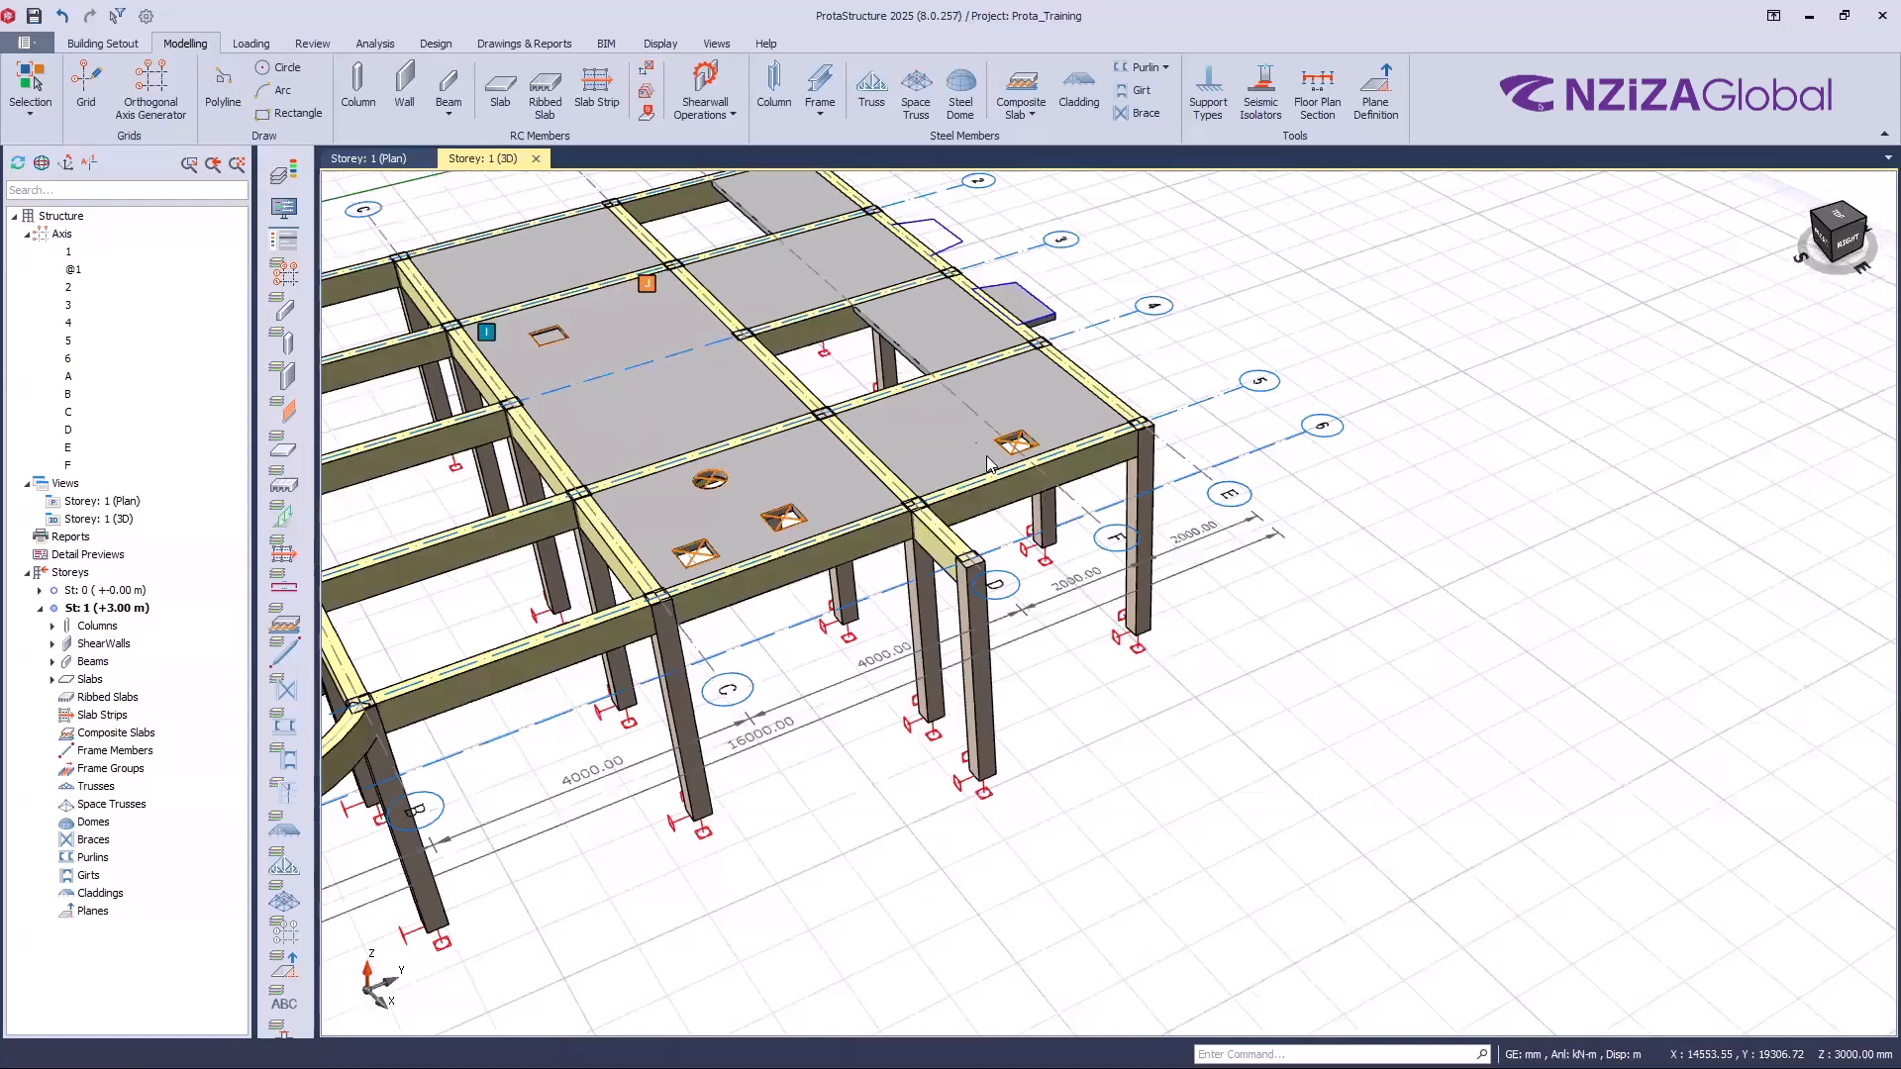
{"action": "scroll", "coordinate": [1013, 303], "scroll_direction": "down", "scroll_amount": 3}
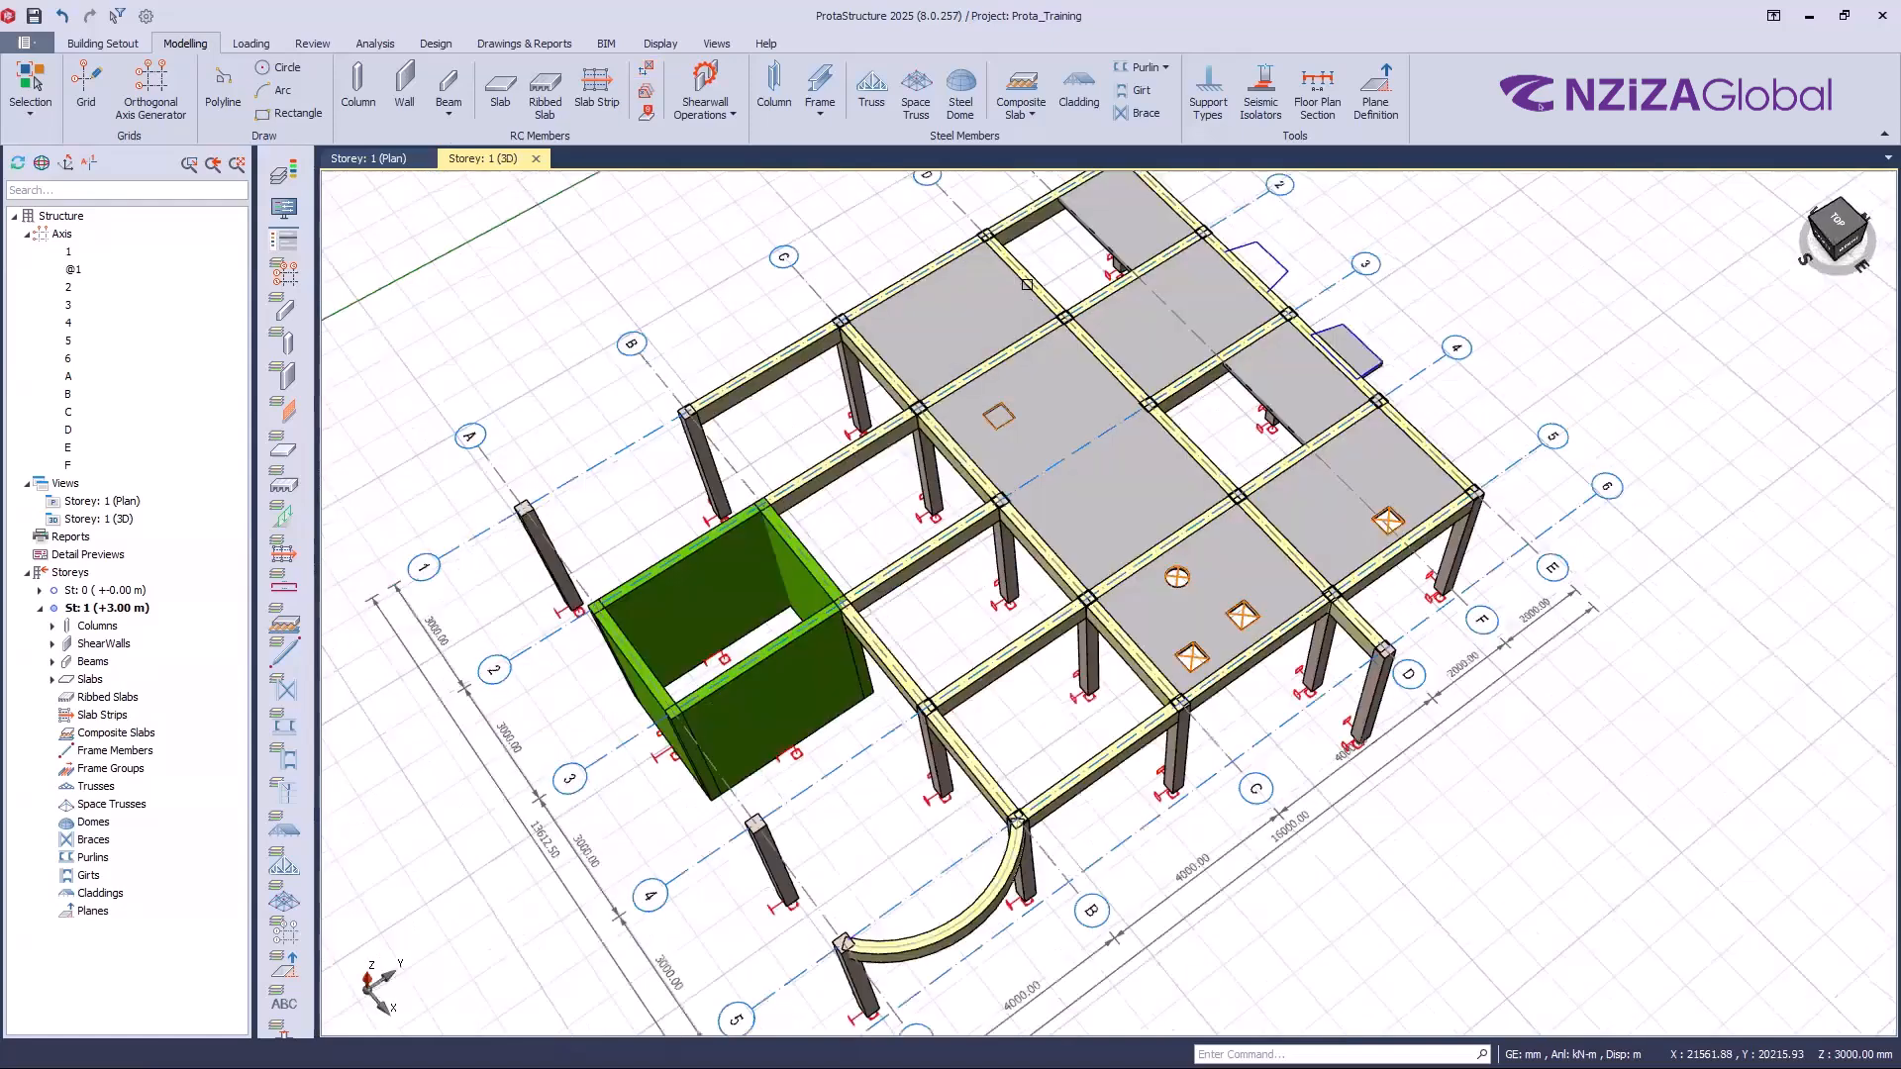
{"action": "scroll", "coordinate": [1017, 471], "scroll_direction": "up", "scroll_amount": 5}
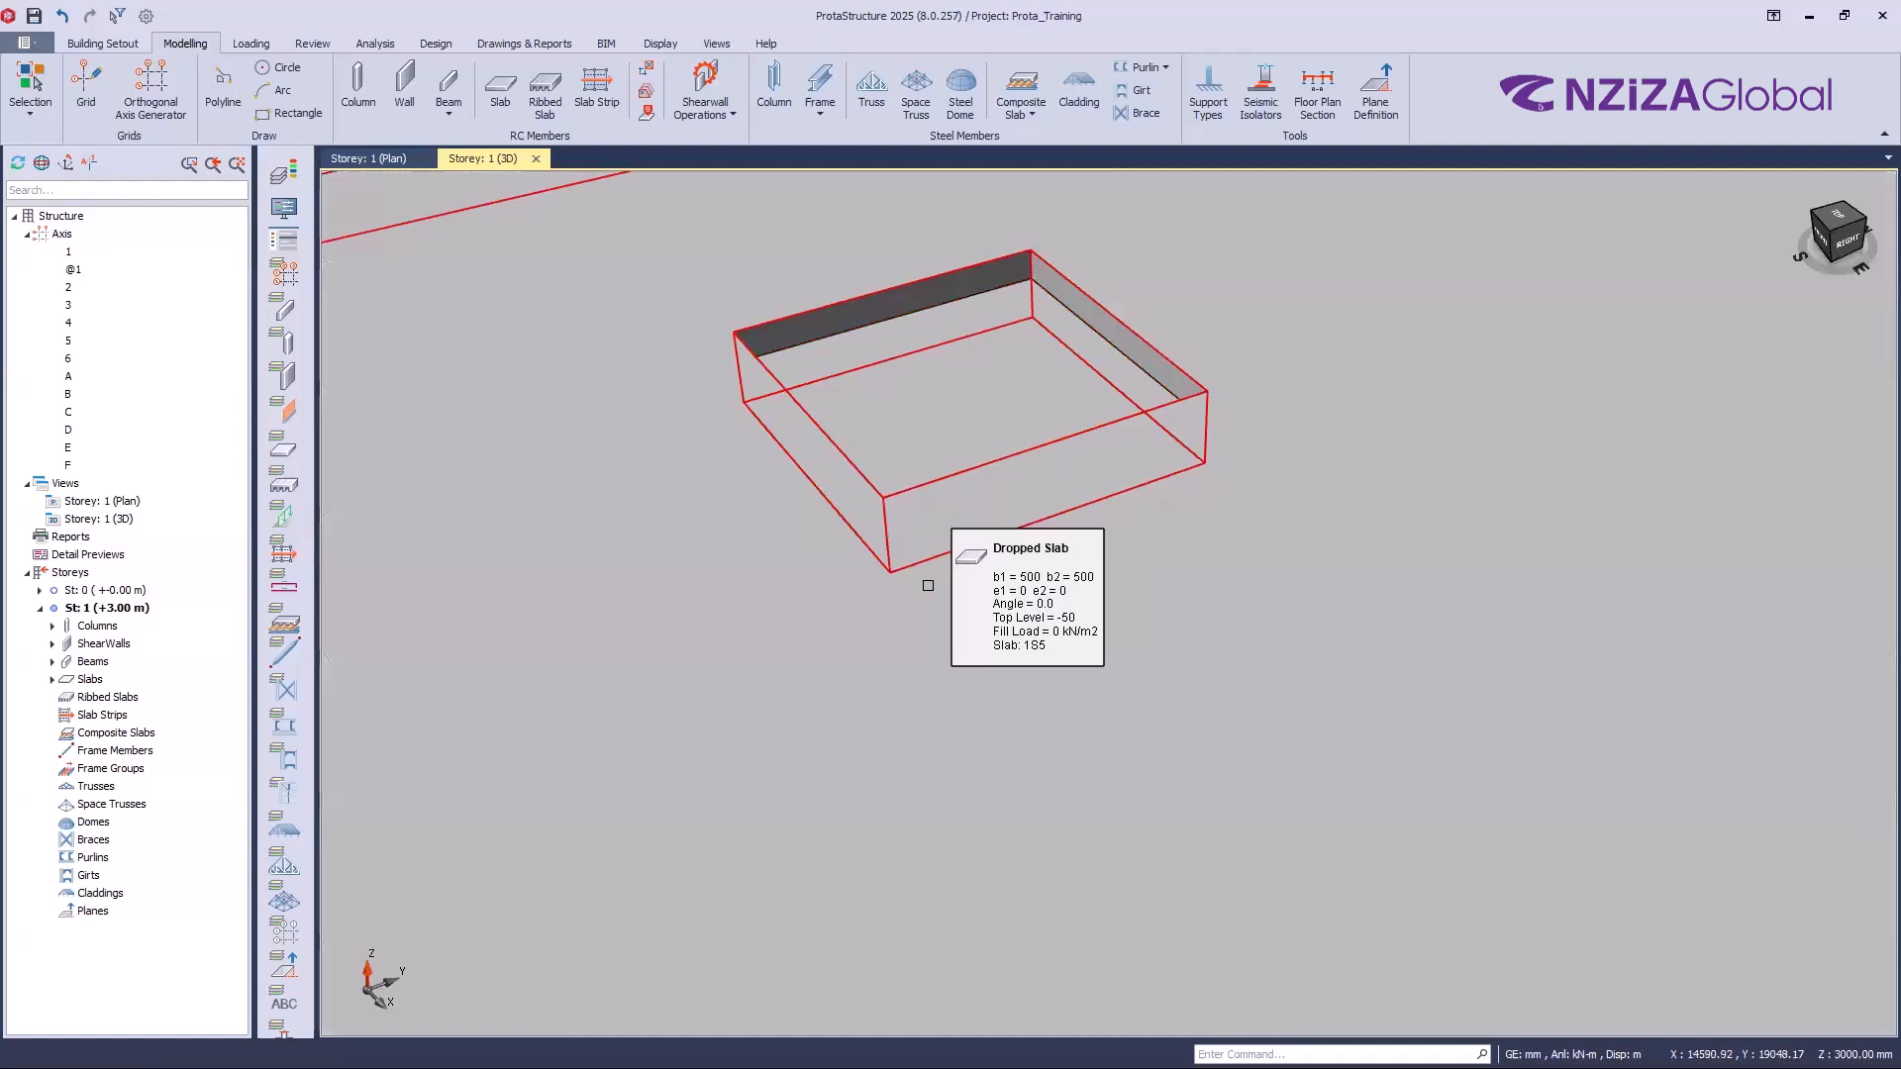
{"action": "scroll", "coordinate": [839, 563], "scroll_direction": "down", "scroll_amount": 4}
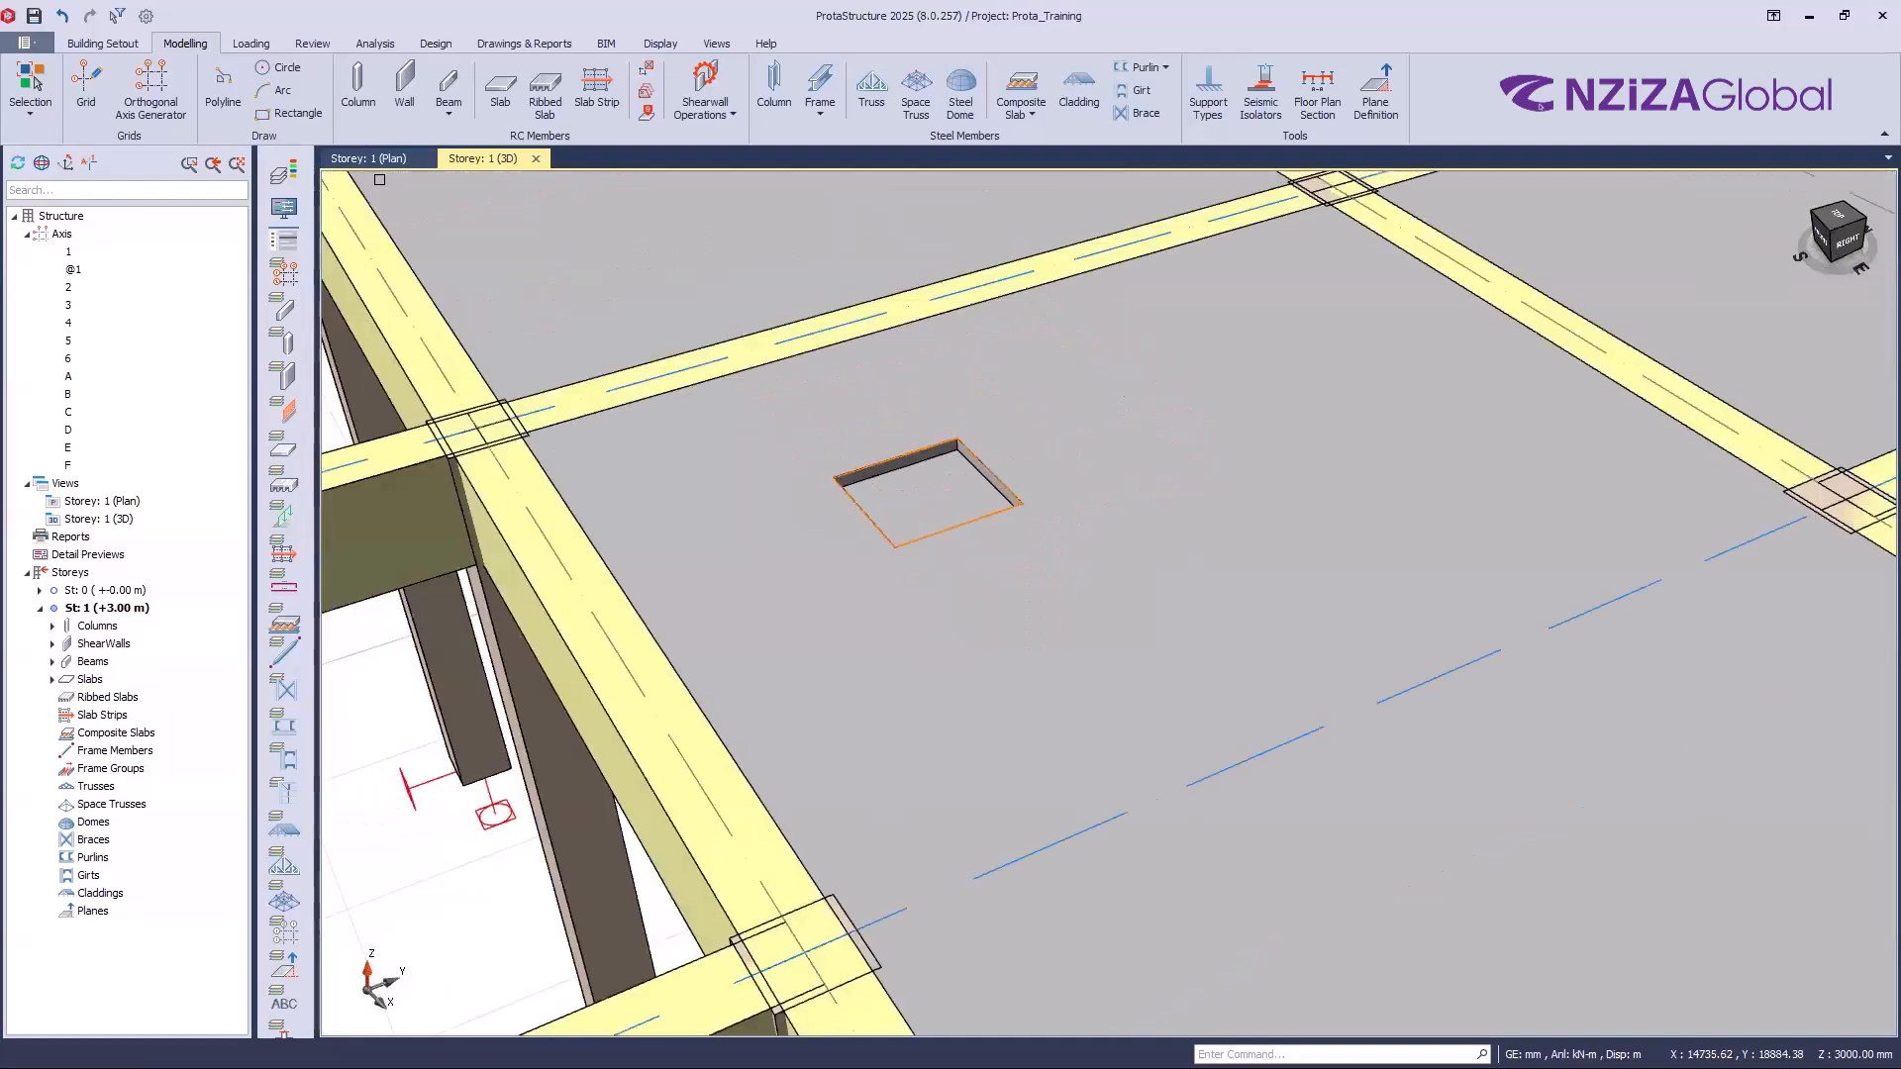
{"action": "scroll", "coordinate": [516, 413], "scroll_direction": "down", "scroll_amount": 3}
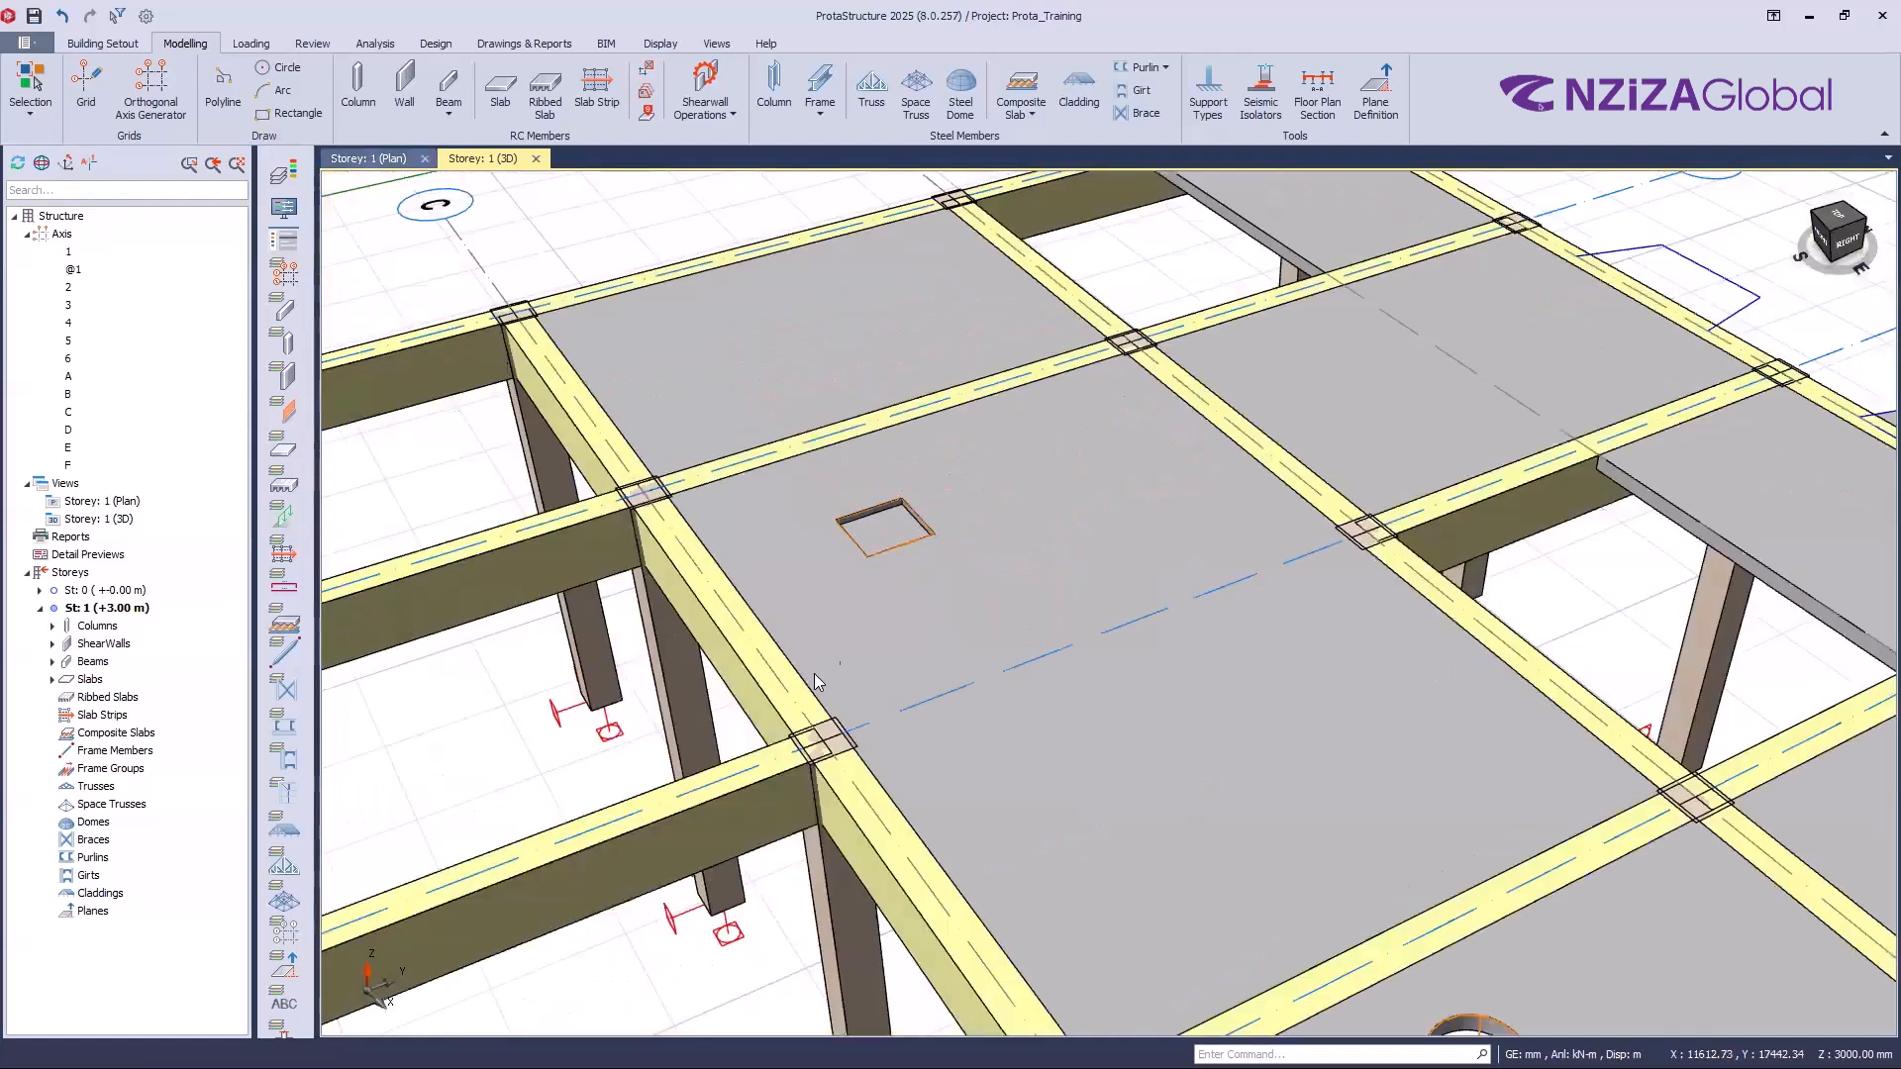
{"action": "scroll", "coordinate": [886, 659], "scroll_direction": "down", "scroll_amount": 5}
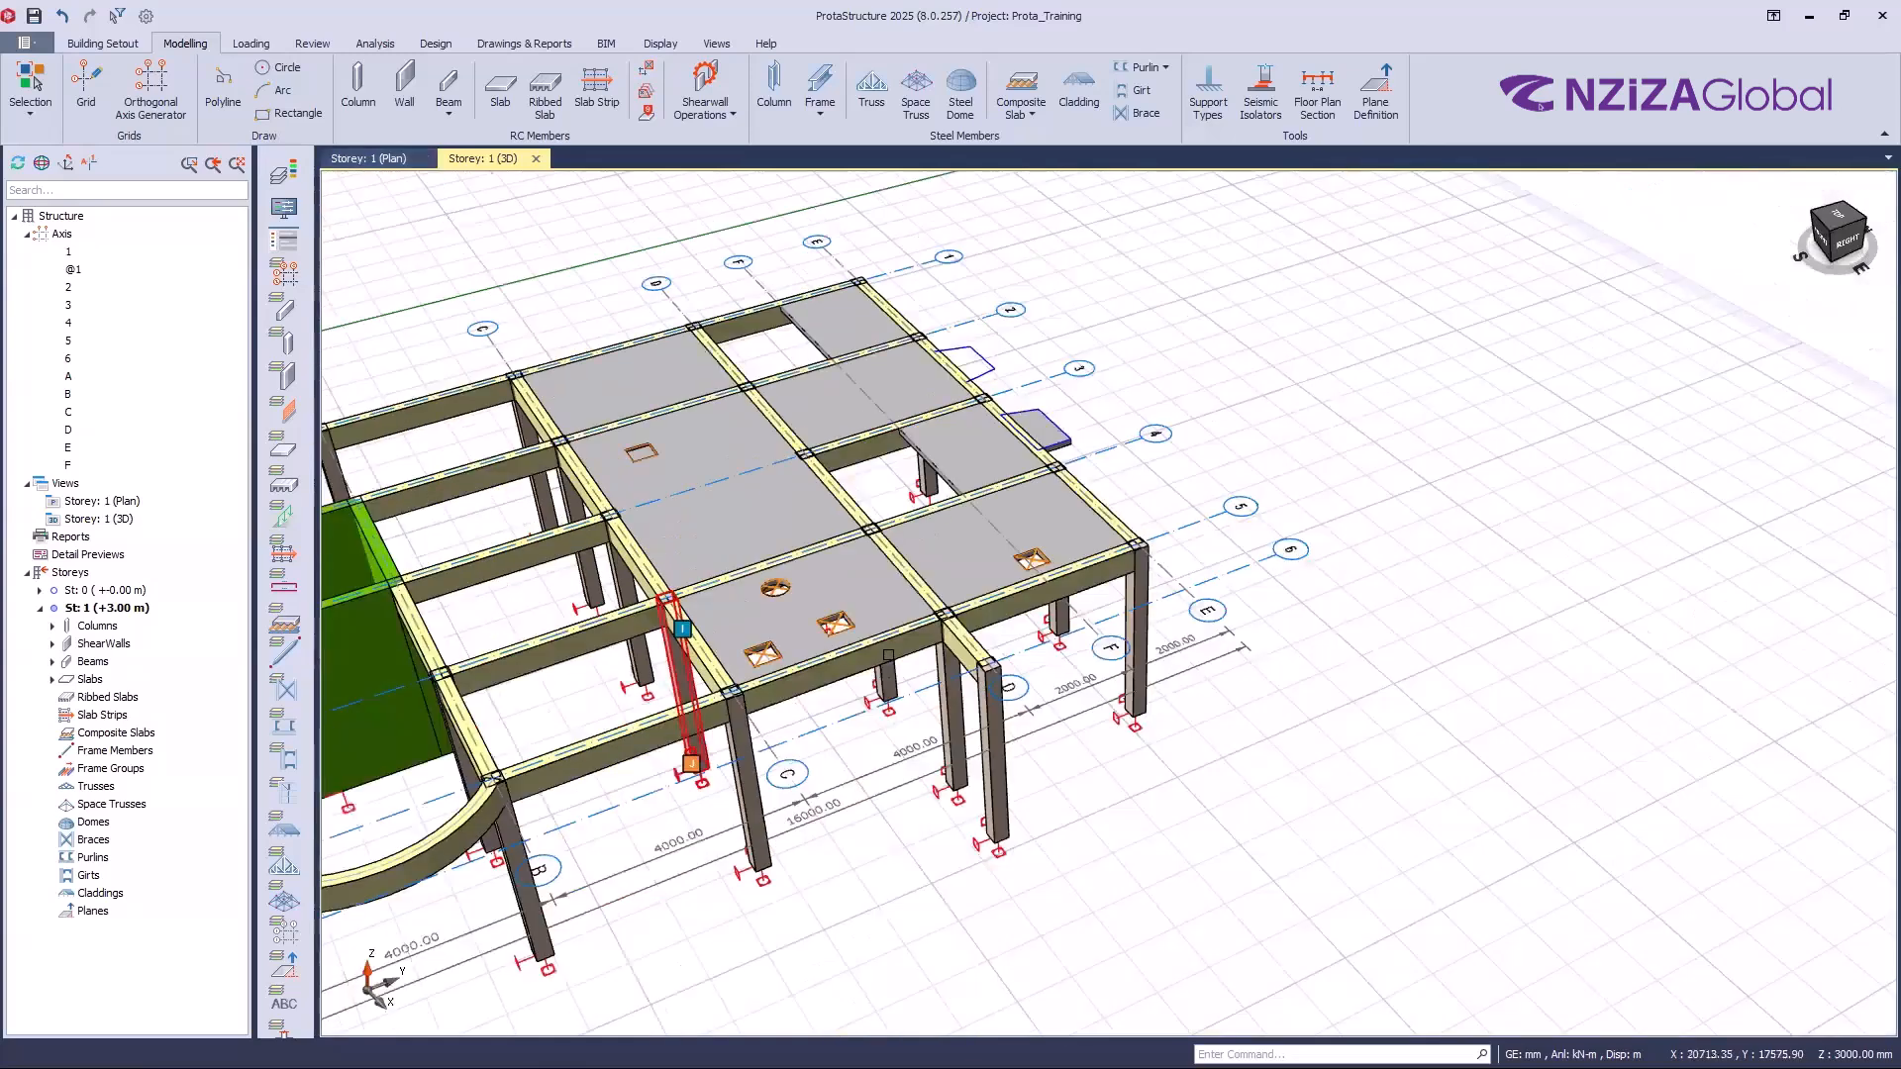
{"action": "middle_click", "coordinate": [888, 655]}
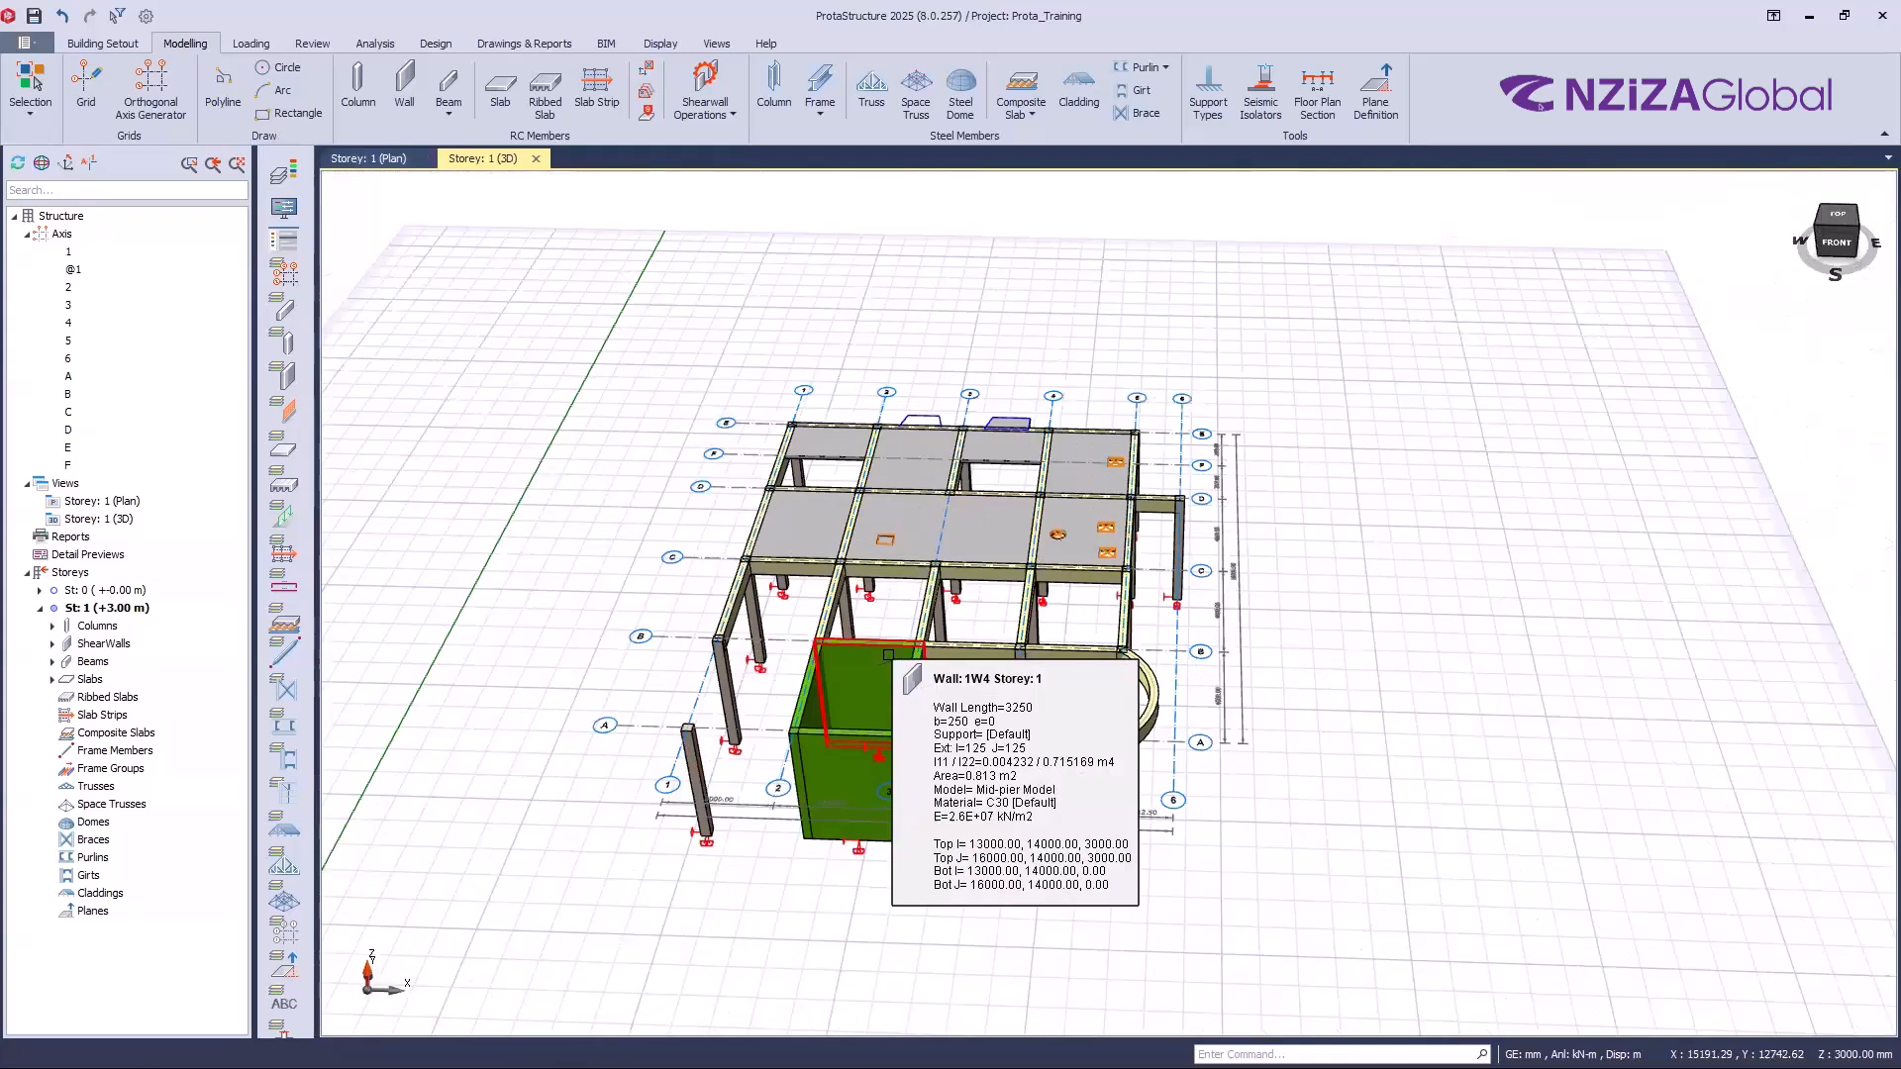
{"action": "left_click", "coordinate": [380, 161]}
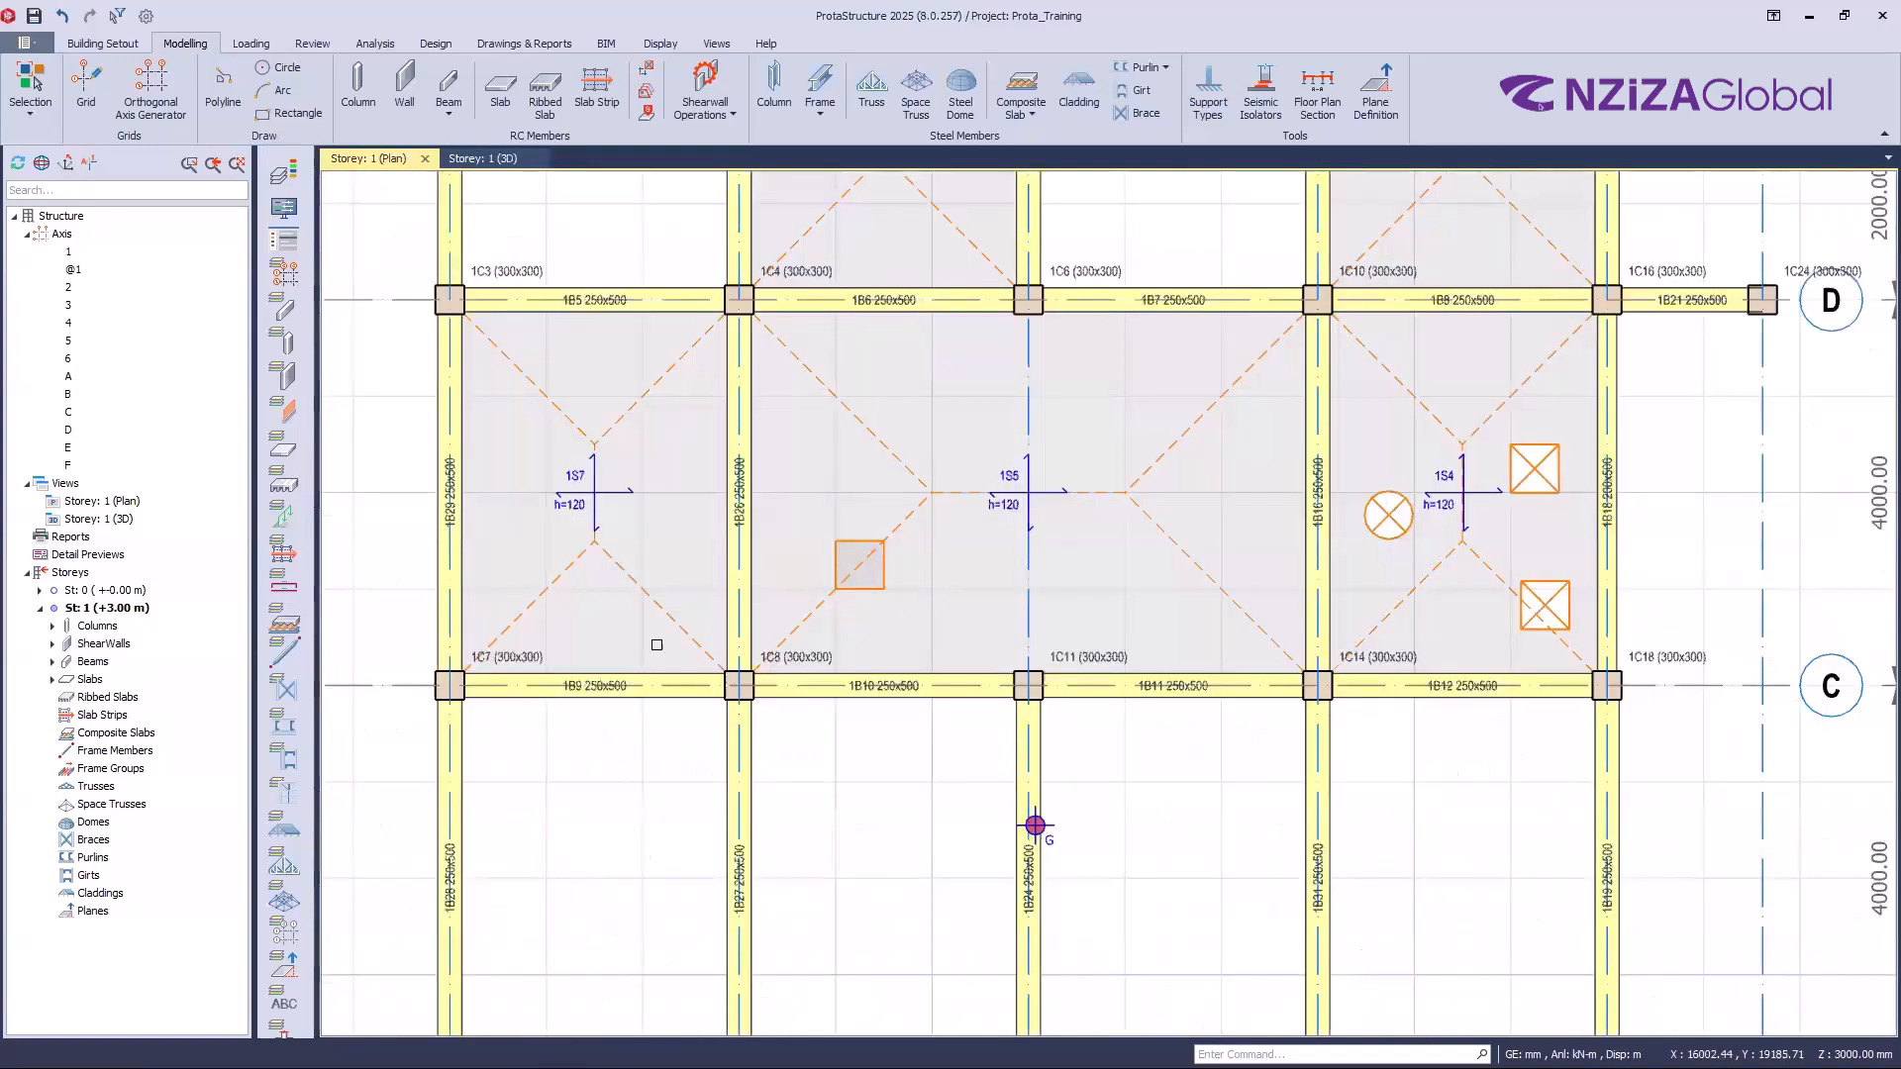
{"action": "scroll", "coordinate": [690, 304], "scroll_direction": "down", "scroll_amount": 2}
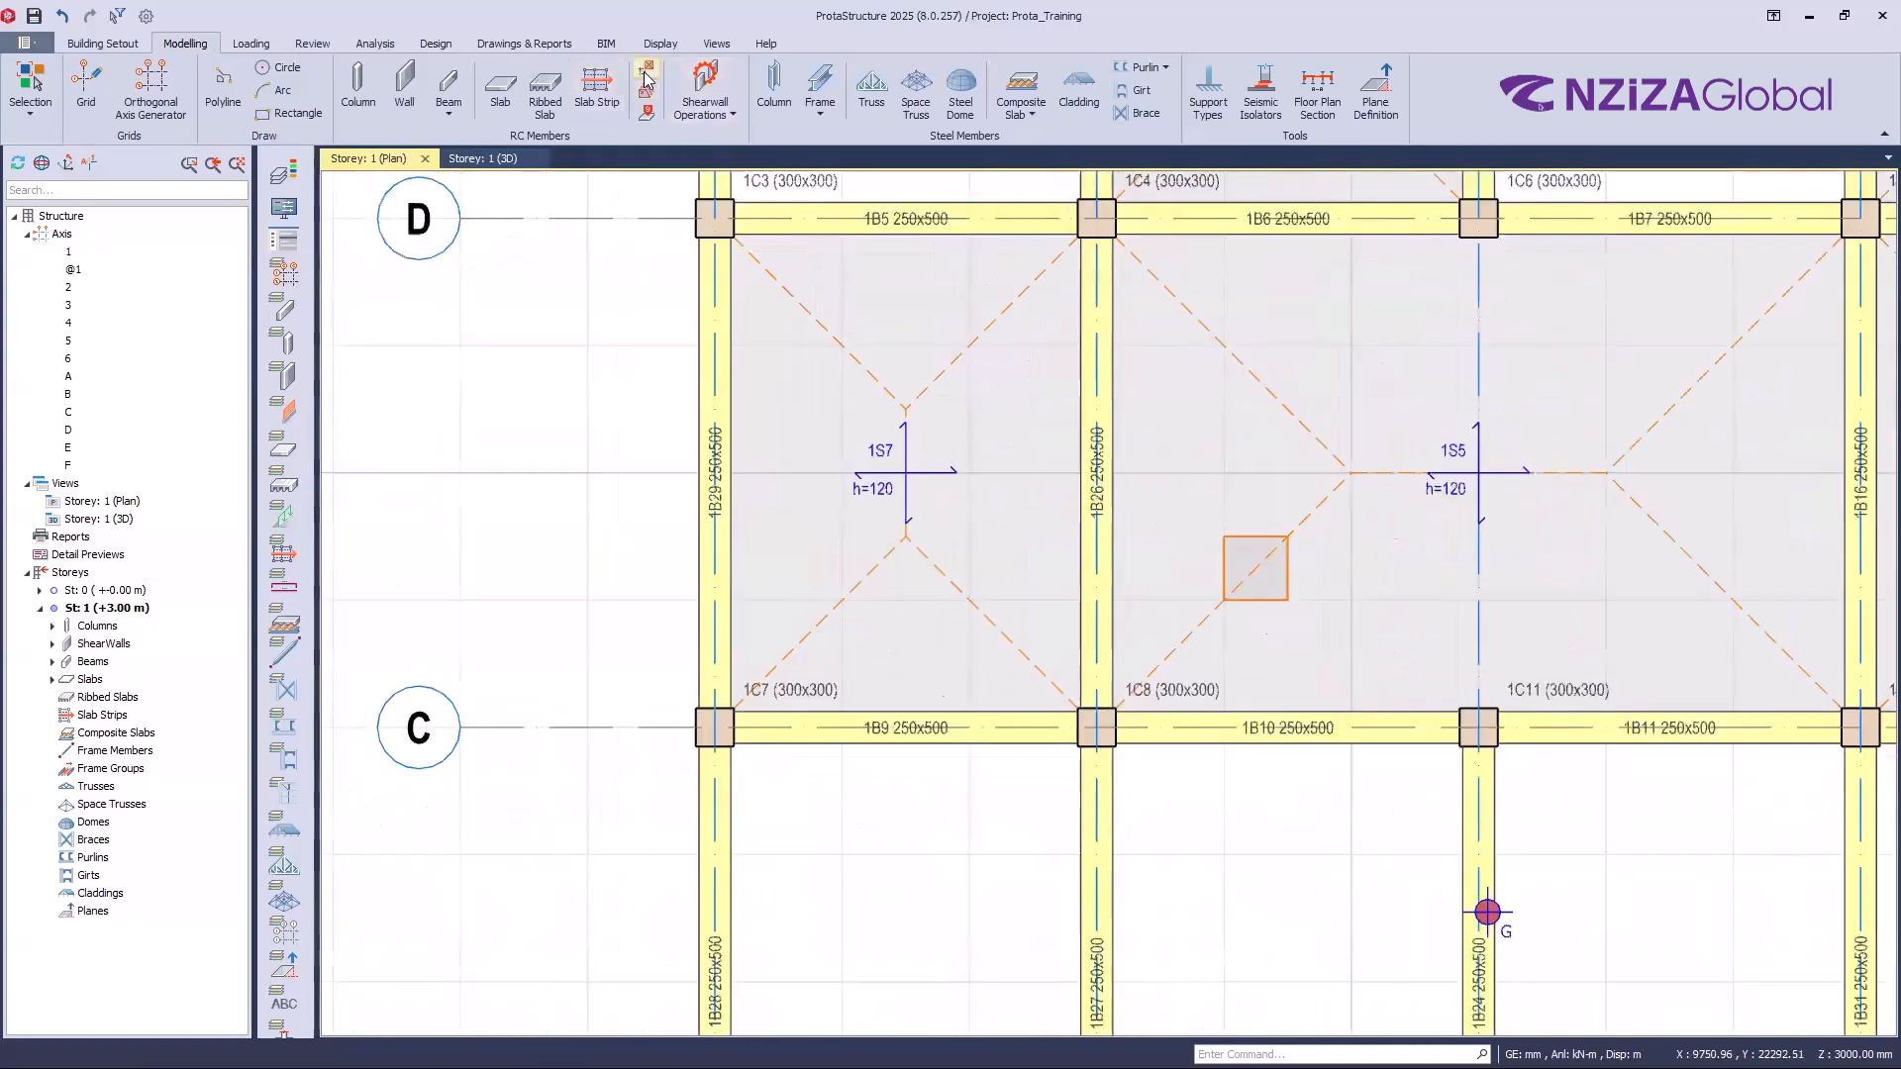
{"action": "left_click", "coordinate": [646, 80]}
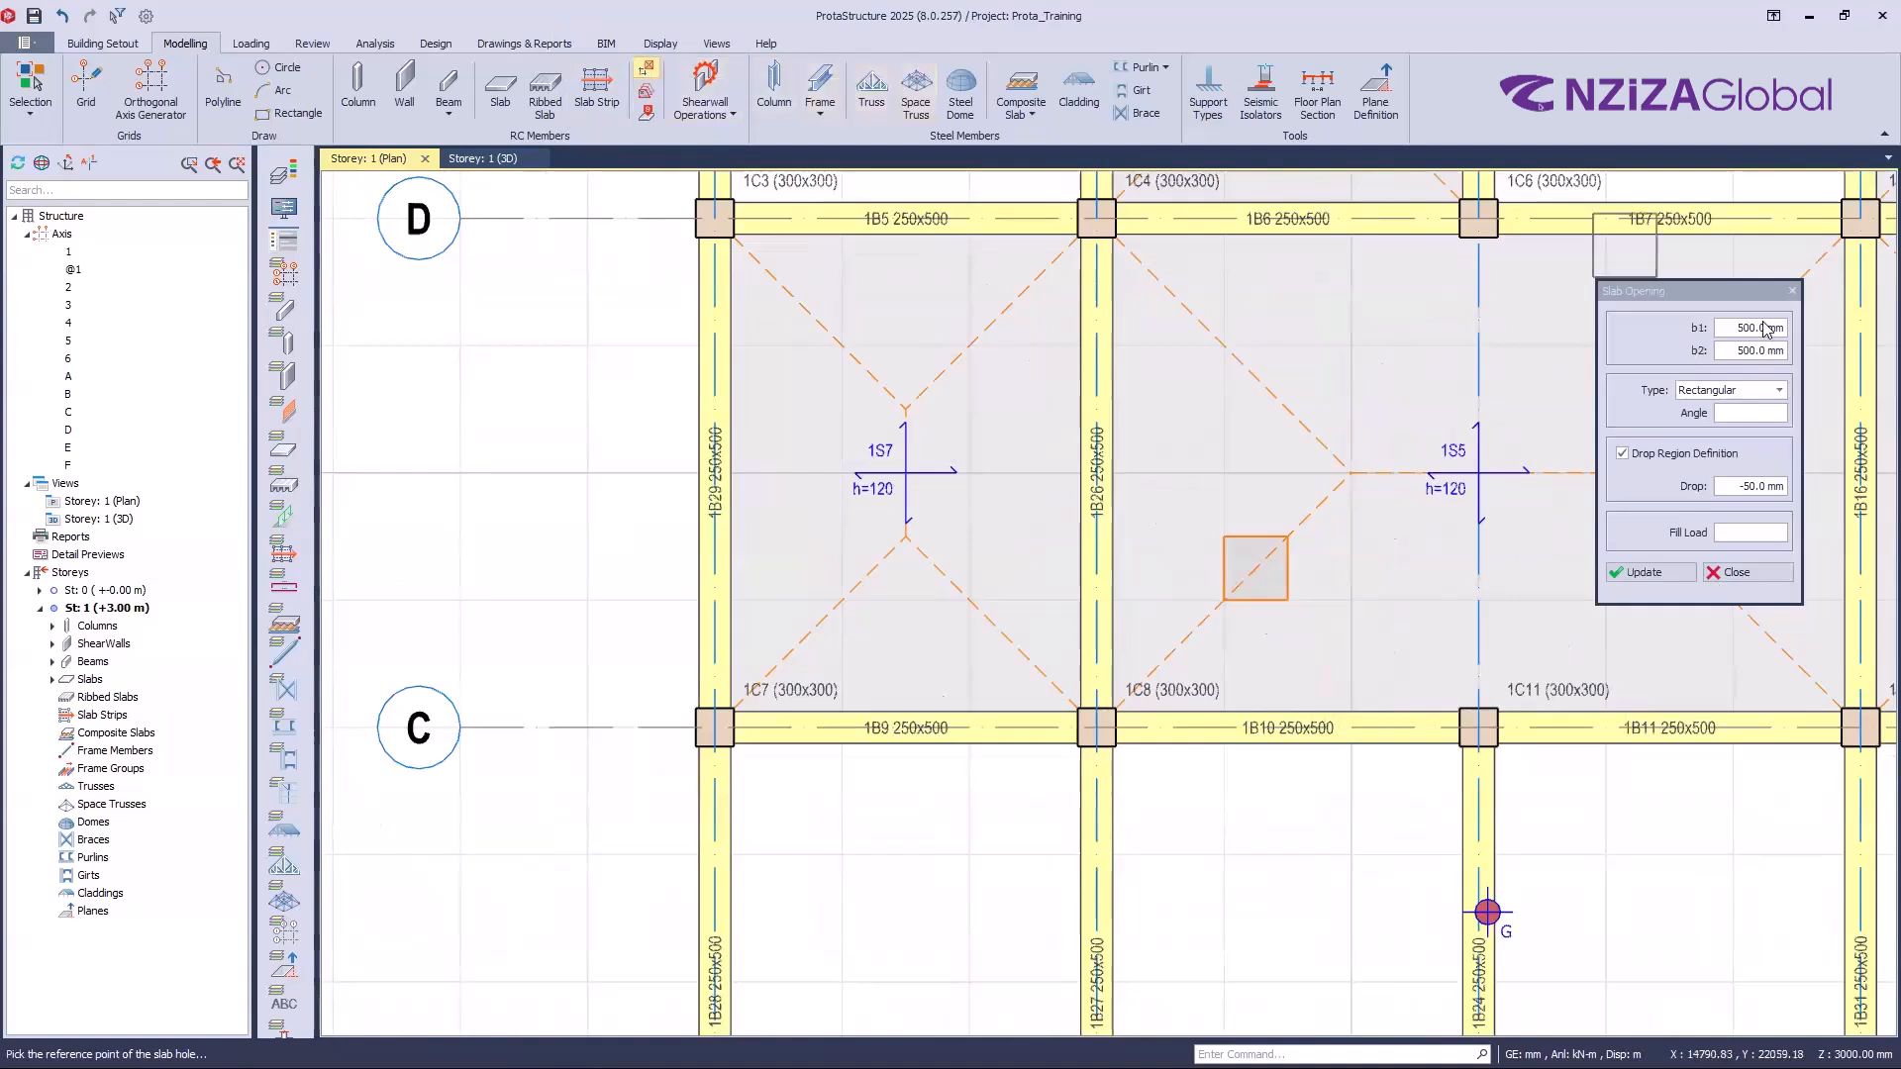
{"action": "key", "text": "ctrl"}
{"action": "key", "text": "ctrl"}
{"action": "key", "text": "ctrl"}
{"action": "key", "text": "ctrl"}
{"action": "key", "text": "ctrl"}
{"action": "left_click", "coordinate": [1623, 454]}
{"action": "key", "text": "ctrl"}
{"action": "key", "text": "ctrl"}
{"action": "key", "text": "ctrl"}
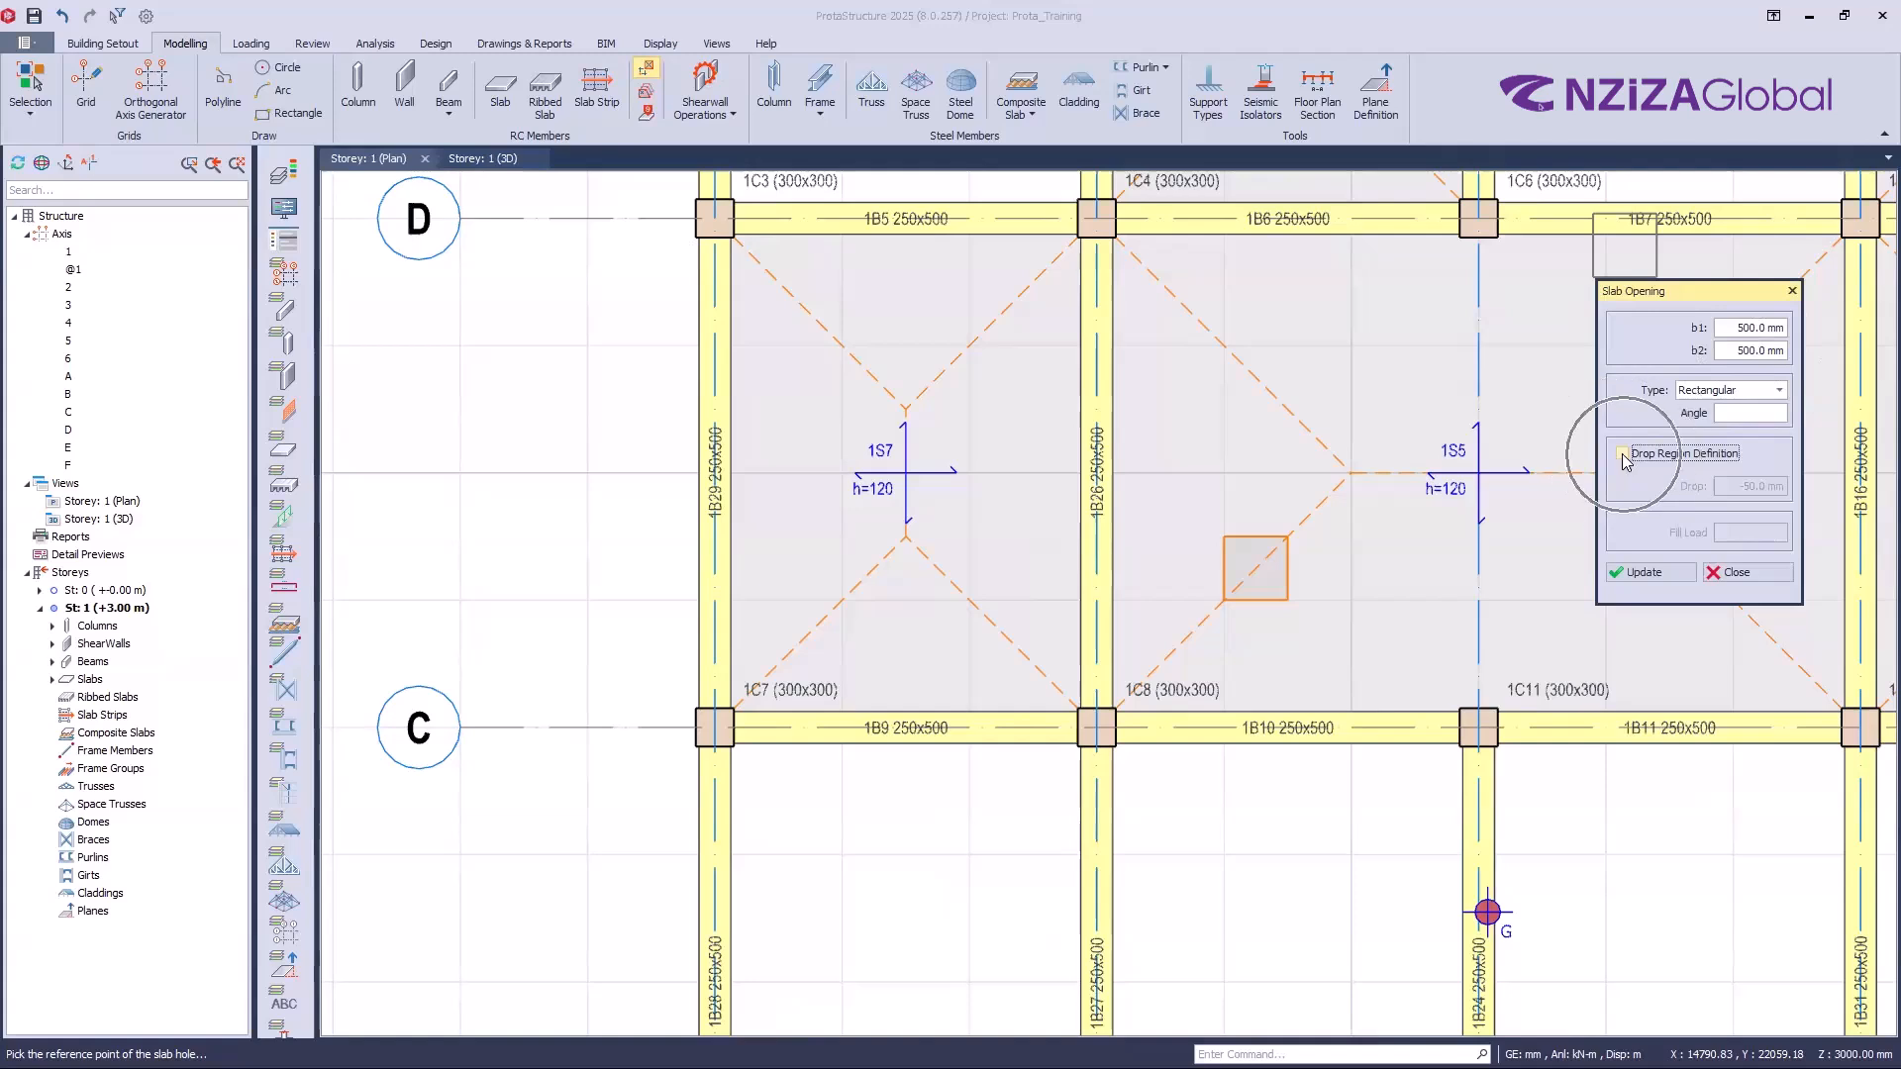
{"action": "left_click", "coordinate": [1623, 455]}
{"action": "key", "text": "ctrl"}
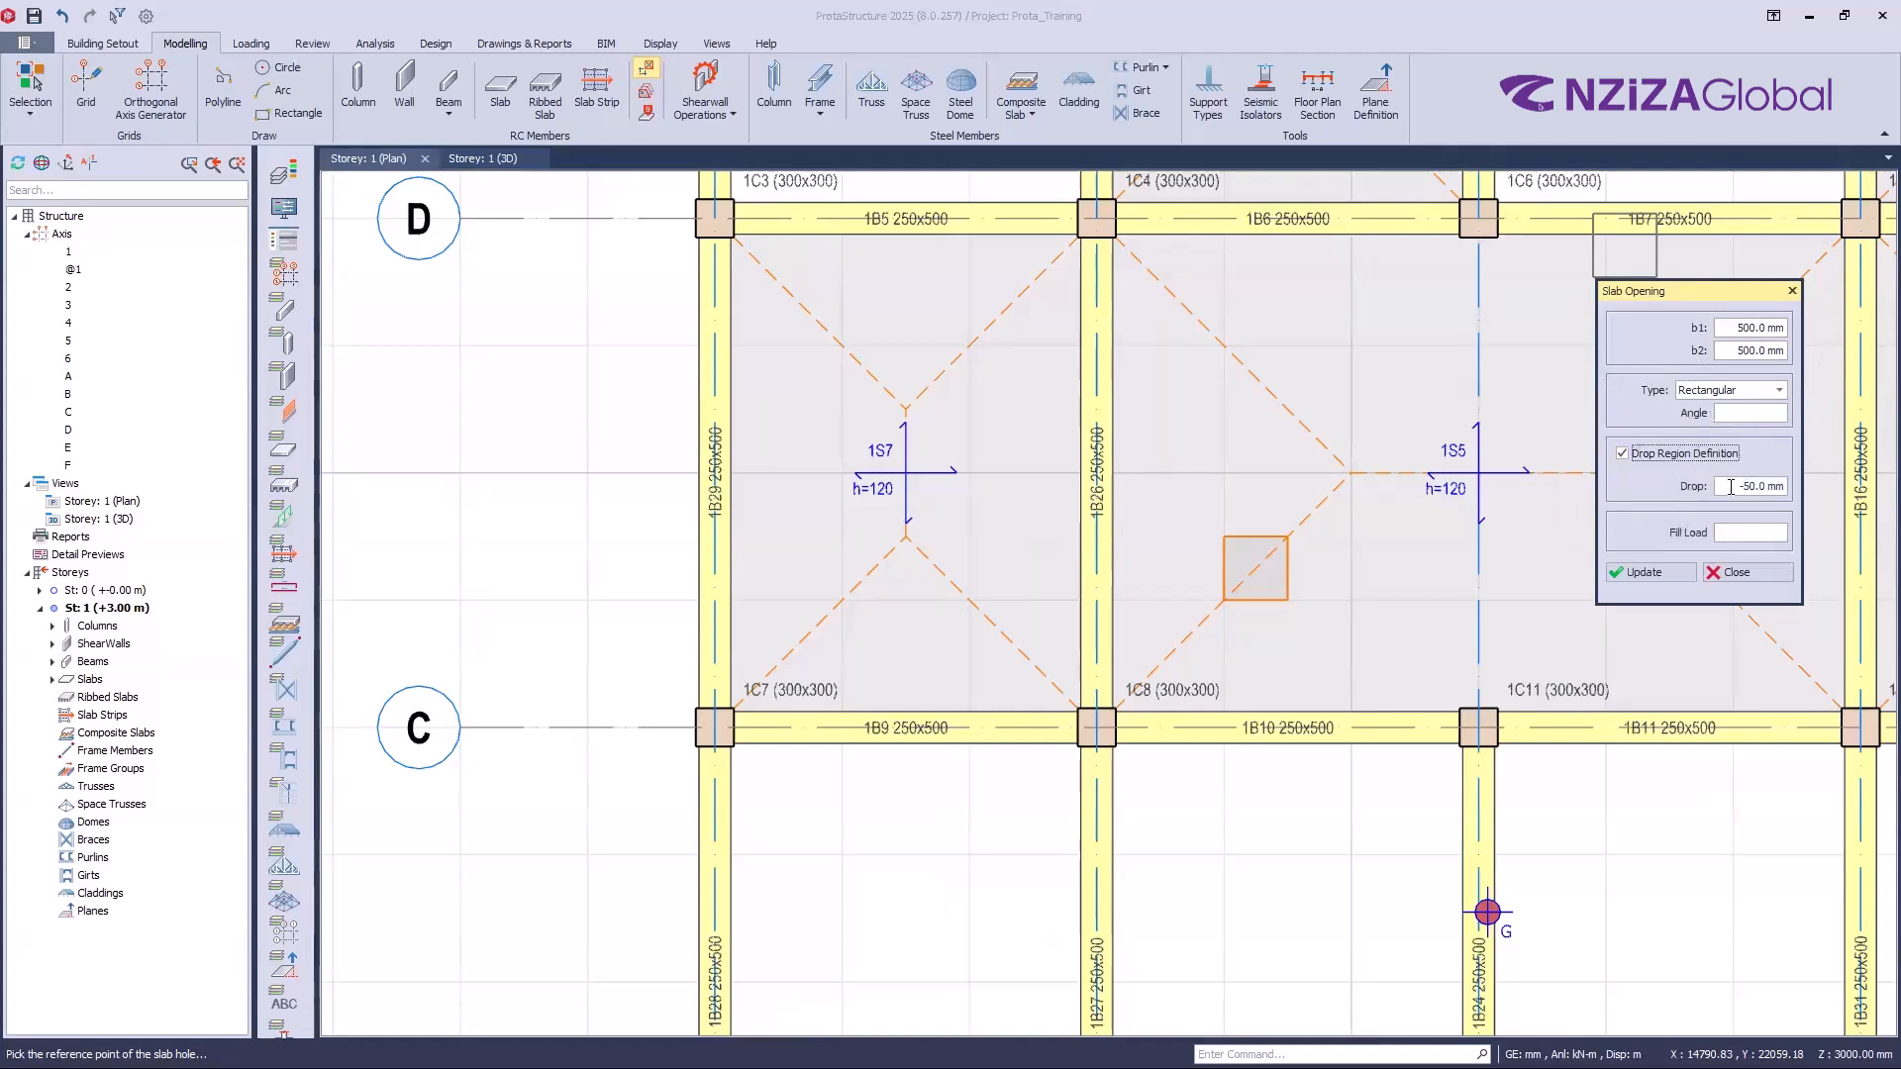
{"action": "key", "text": "ctrl"}
{"action": "left_click", "coordinate": [1749, 485]}
{"action": "double_click", "coordinate": [1722, 485]}
{"action": "type", "text": "-5.0"}
{"action": "double_click", "coordinate": [1721, 489]}
{"action": "type", "text": "-"}
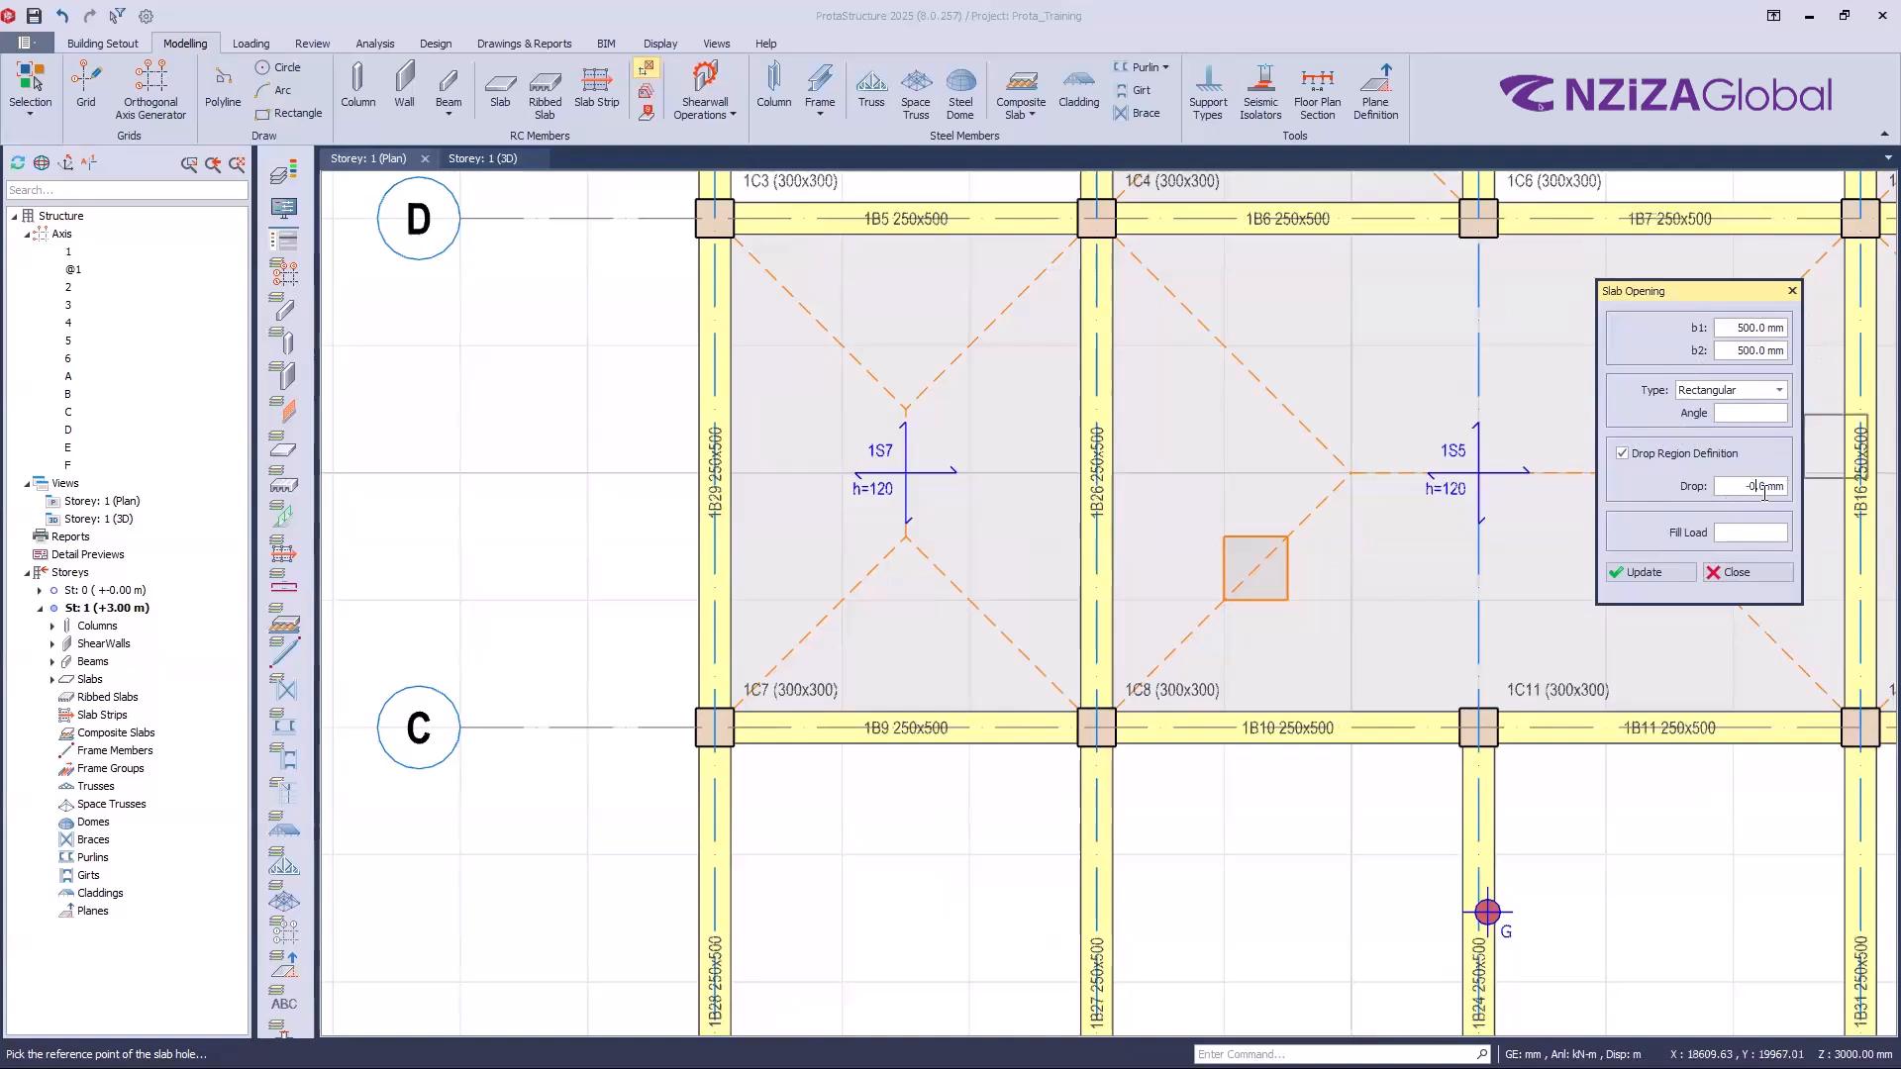
{"action": "double_click", "coordinate": [1746, 486]}
{"action": "type", "text": "-5.0"}
{"action": "double_click", "coordinate": [1718, 486]}
{"action": "left_click", "coordinate": [1716, 572]}
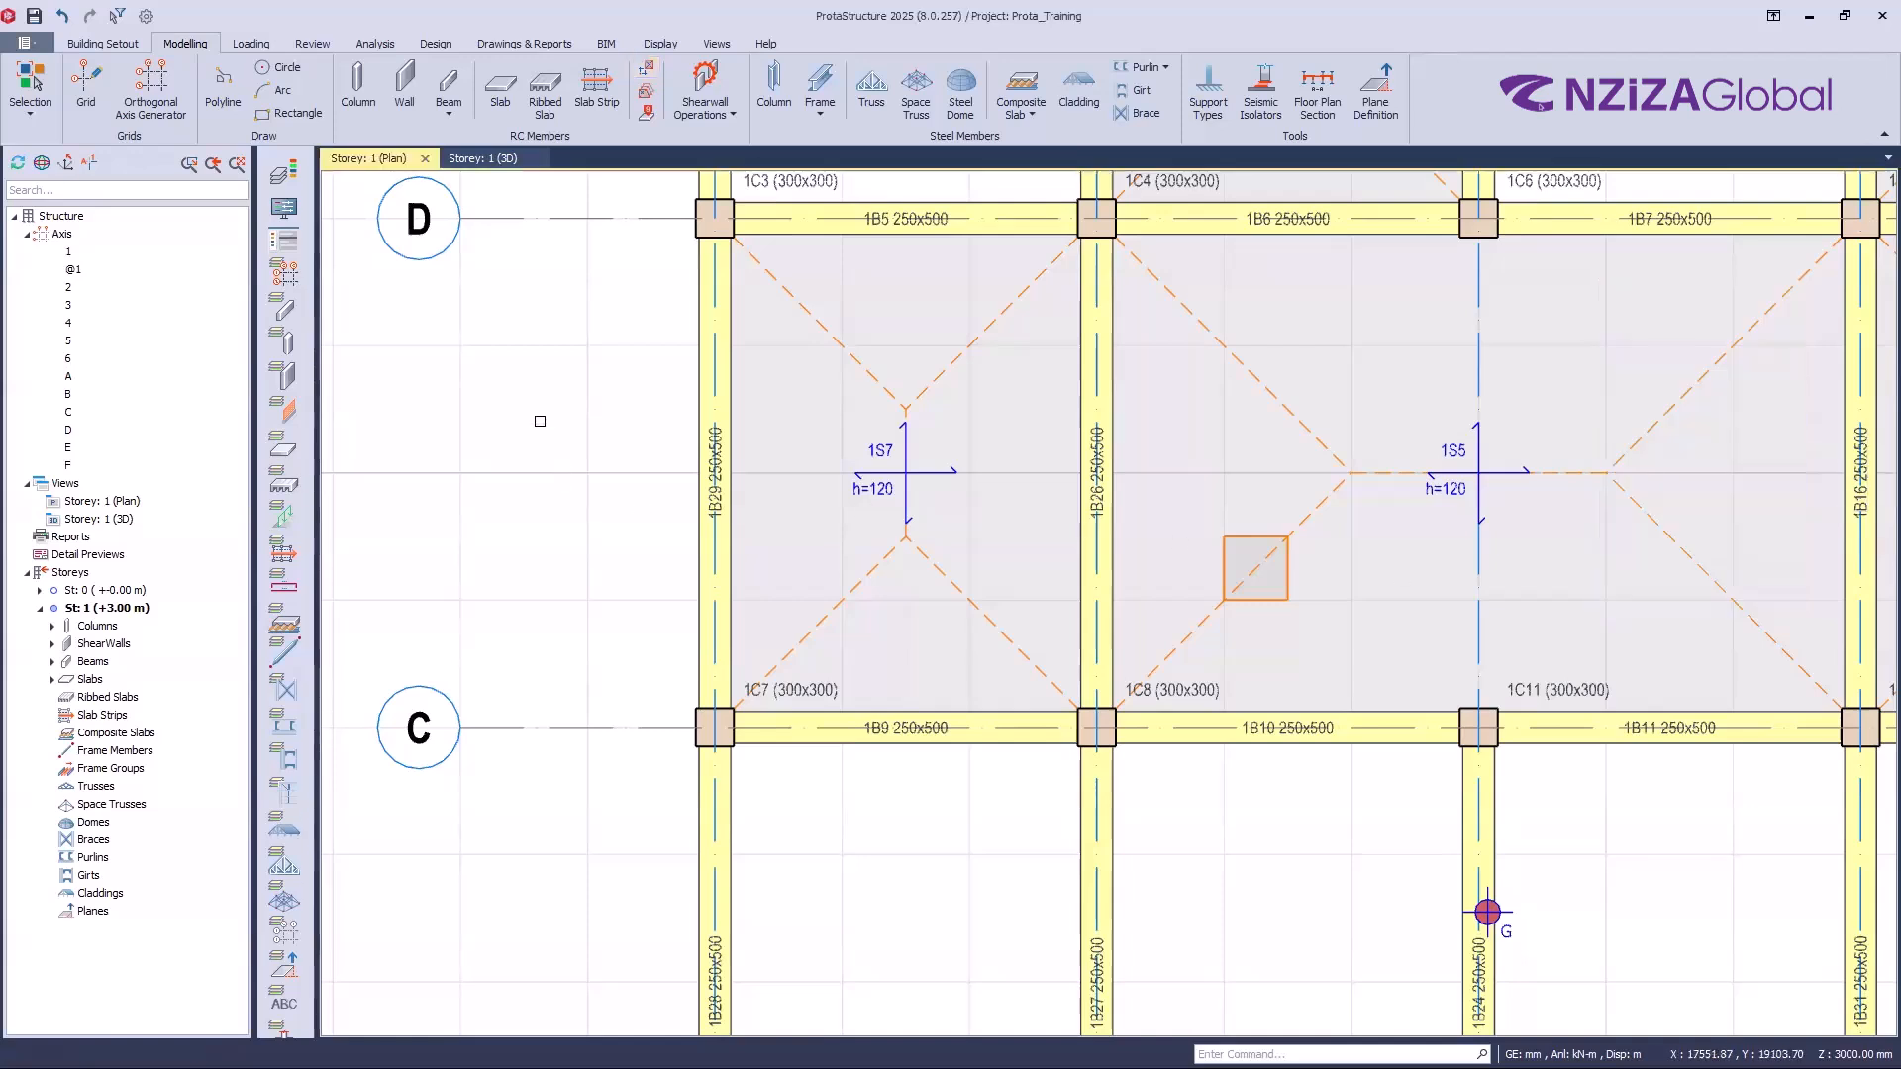
Step: Set up a new rectangular slab opening with b1 and b2 of 500 mm and the drop region definition enabled
{"action": "left_click", "coordinate": [647, 68]}
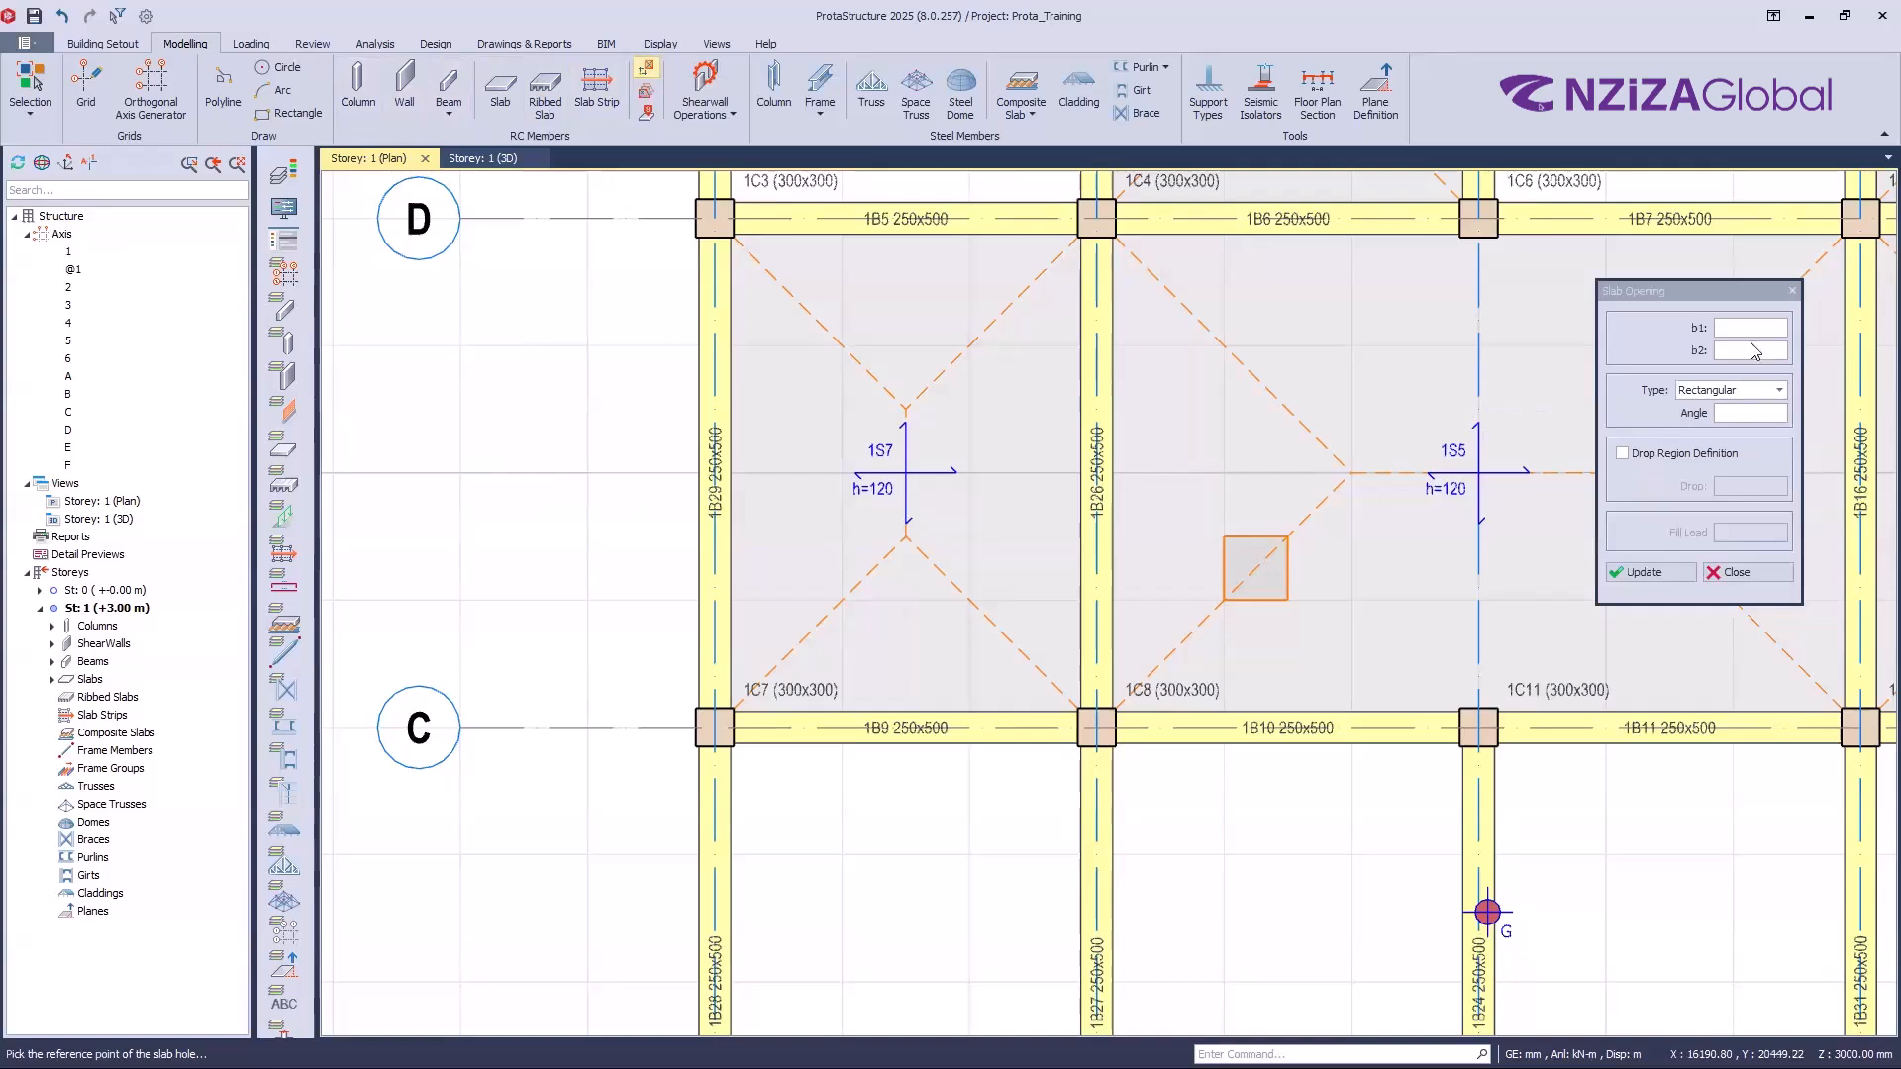
{"action": "left_click", "coordinate": [1753, 325]}
{"action": "type", "text": "500"}
{"action": "left_click", "coordinate": [1756, 352]}
{"action": "type", "text": "500"}
{"action": "left_click", "coordinate": [1651, 453]}
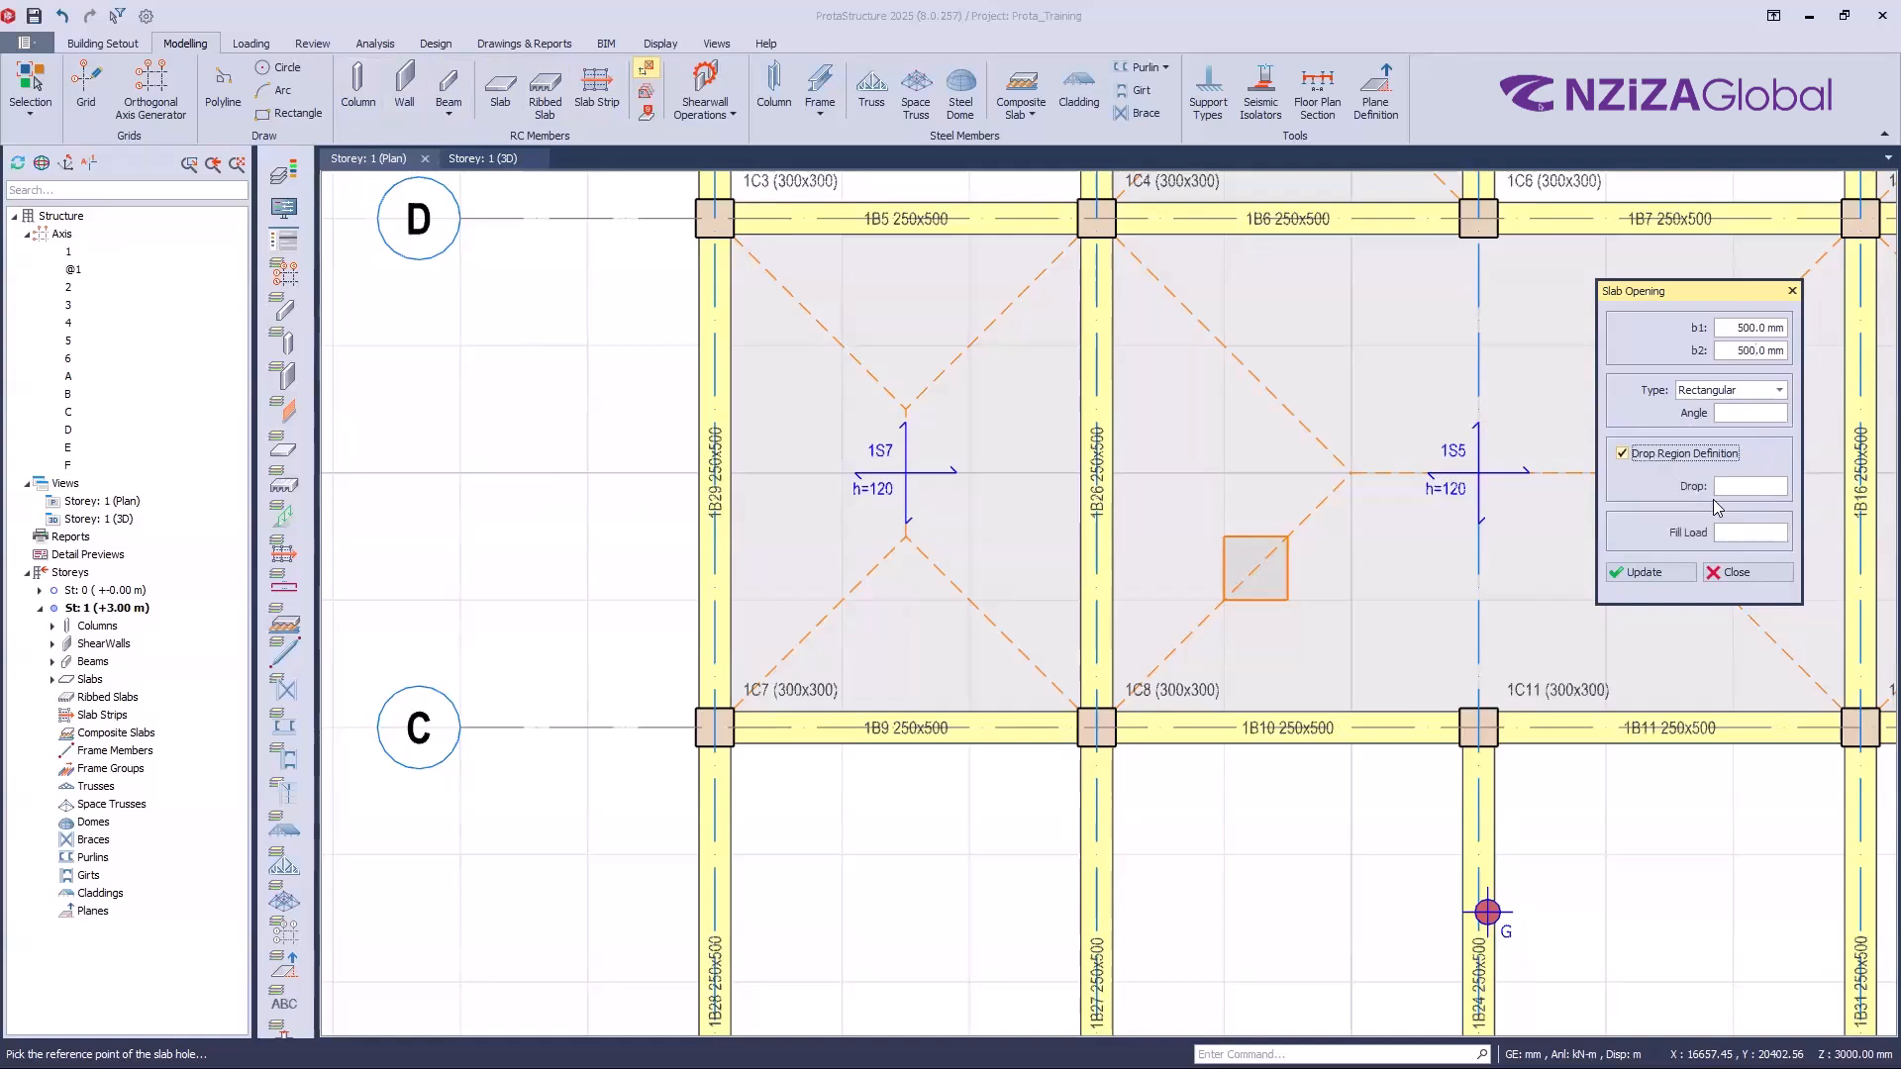
Step: Set the drop to 50 mm and place the region in slab 1S7, near column 1C7
{"action": "left_click", "coordinate": [1745, 487]}
{"action": "type", "text": "150"}
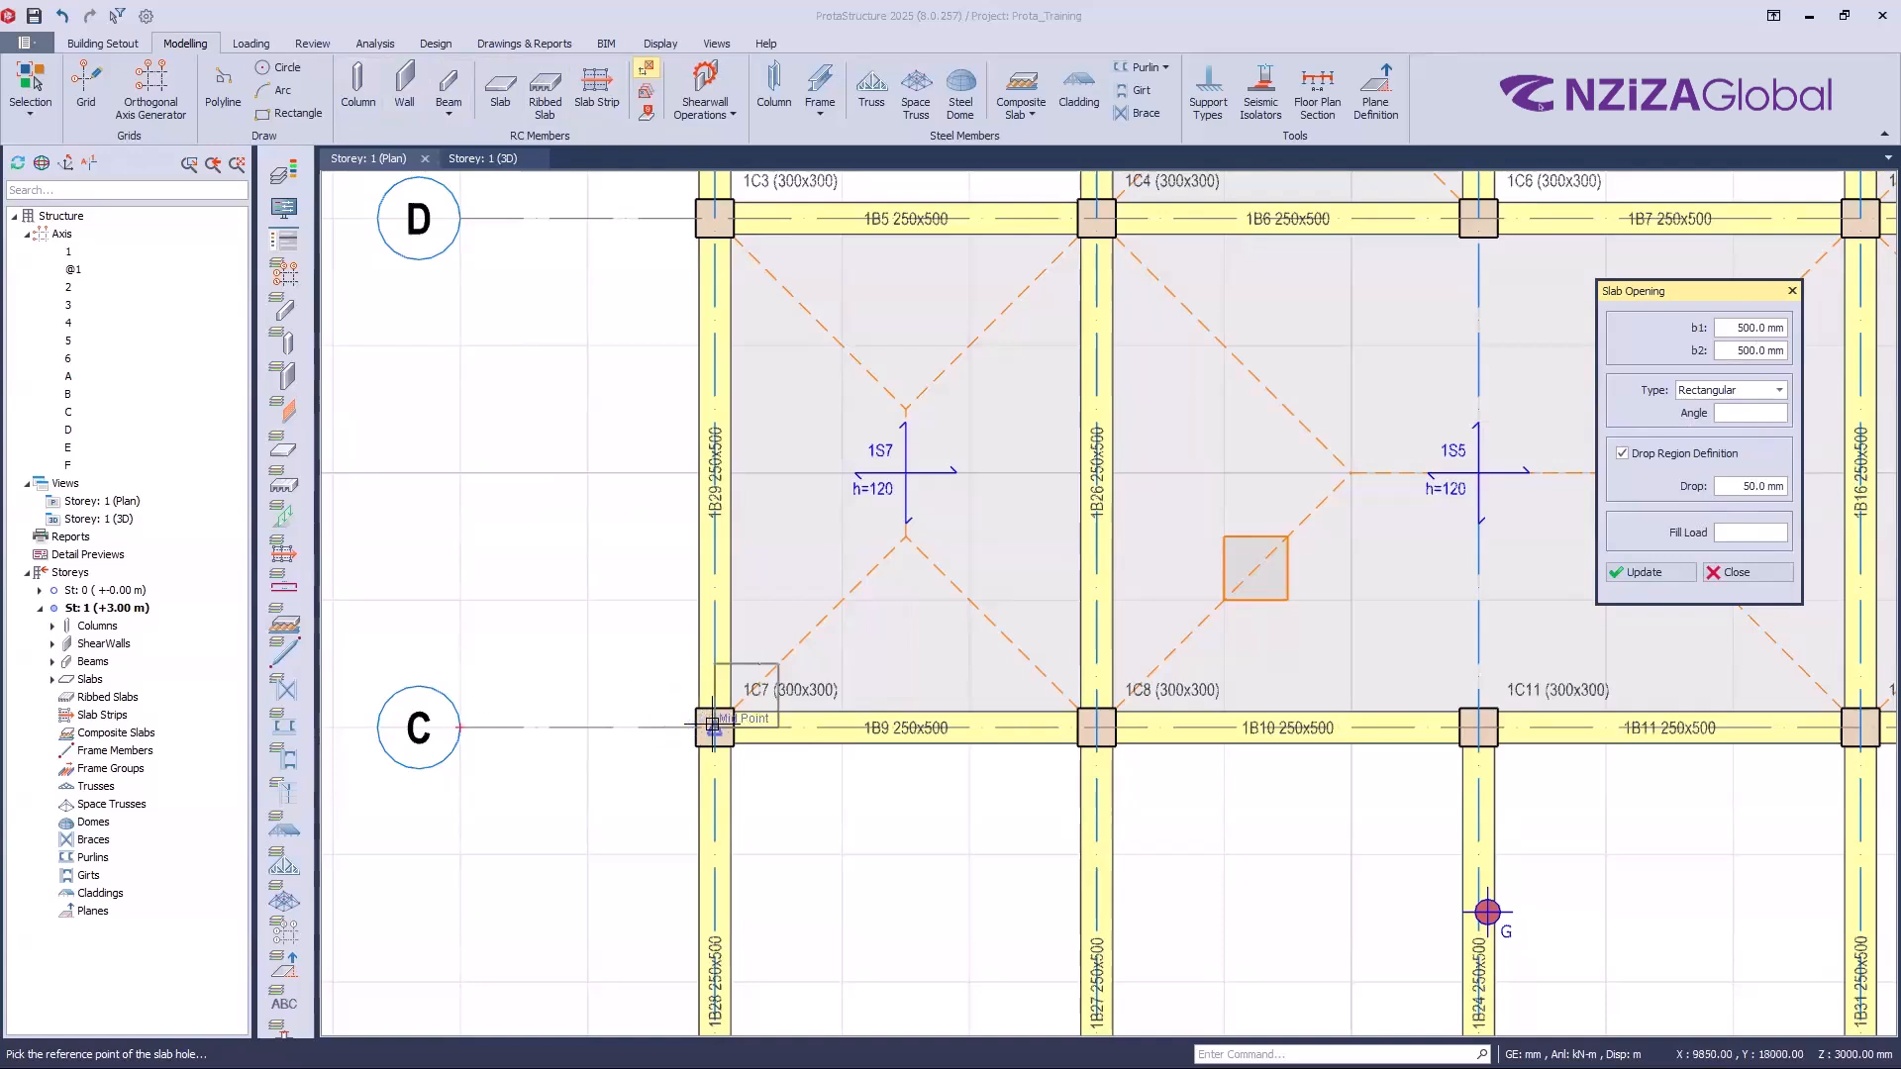
{"action": "left_click", "coordinate": [847, 640]}
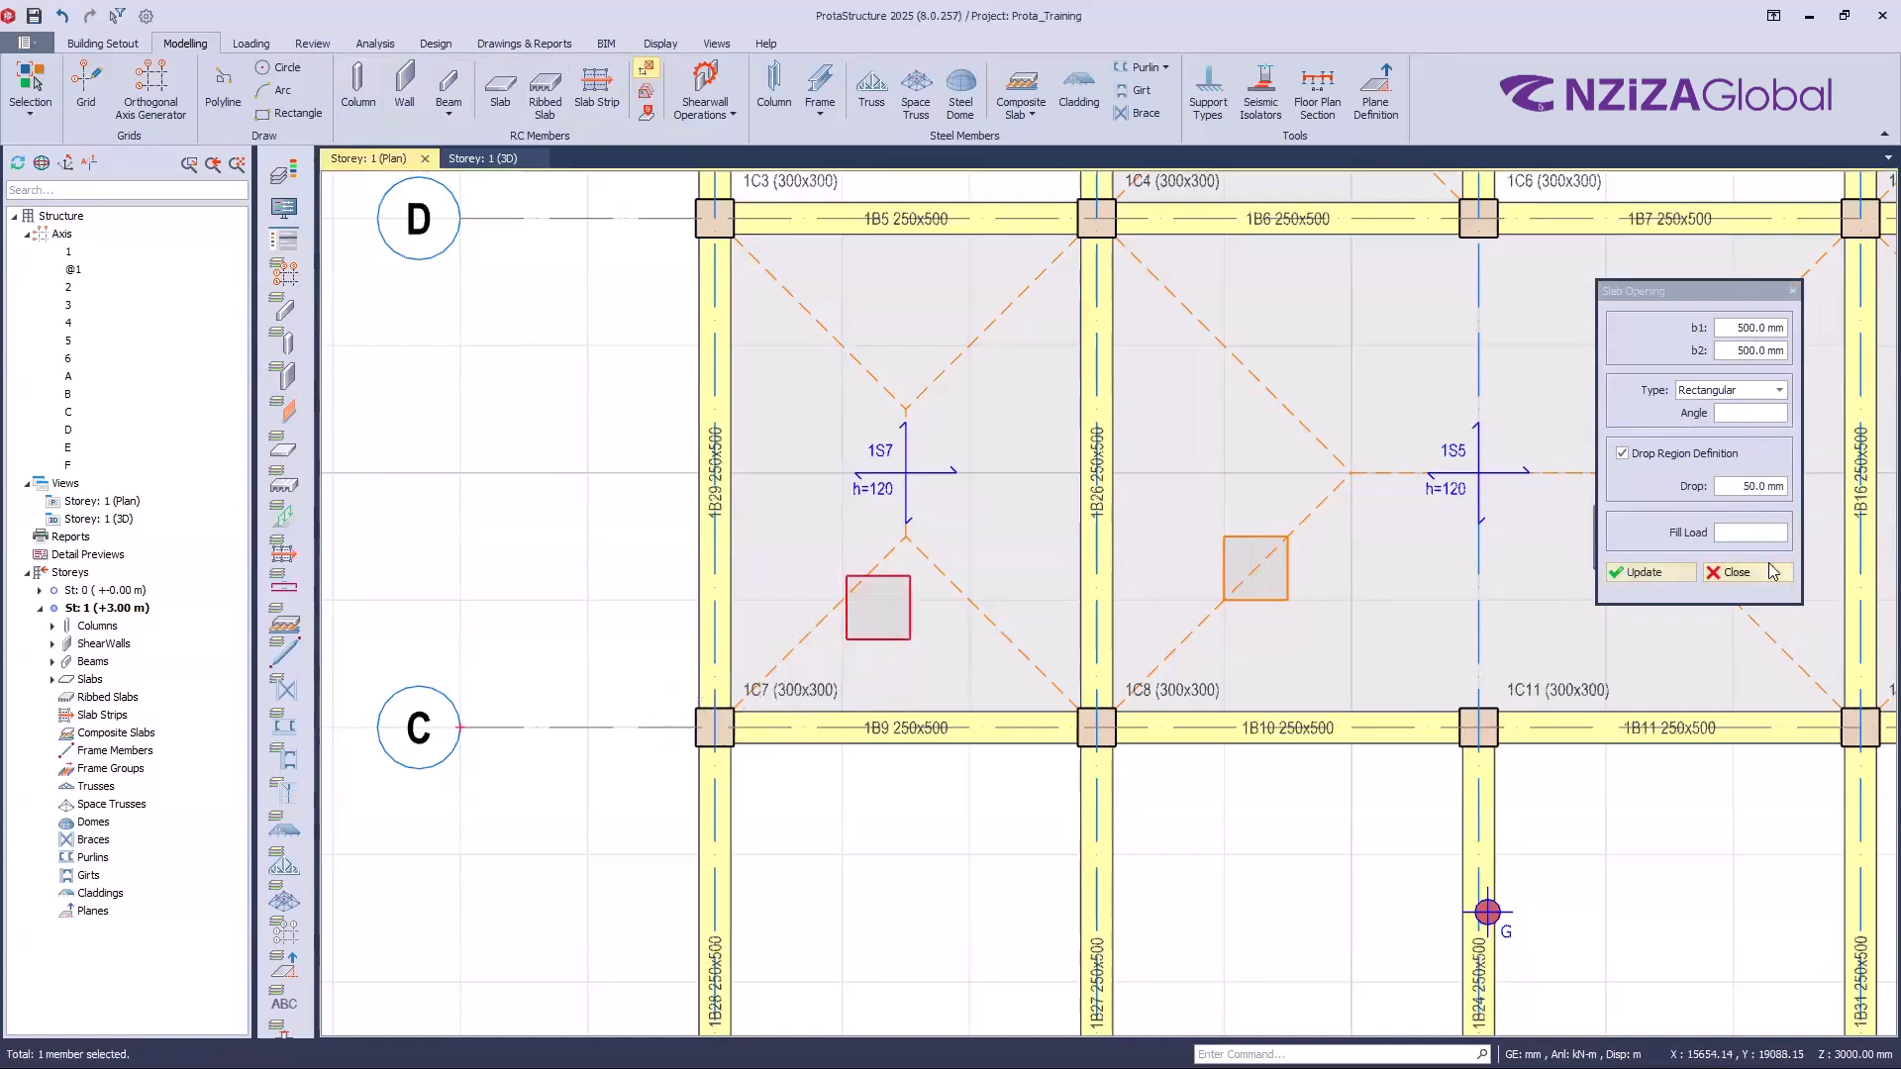
{"action": "key", "text": "Escape"}
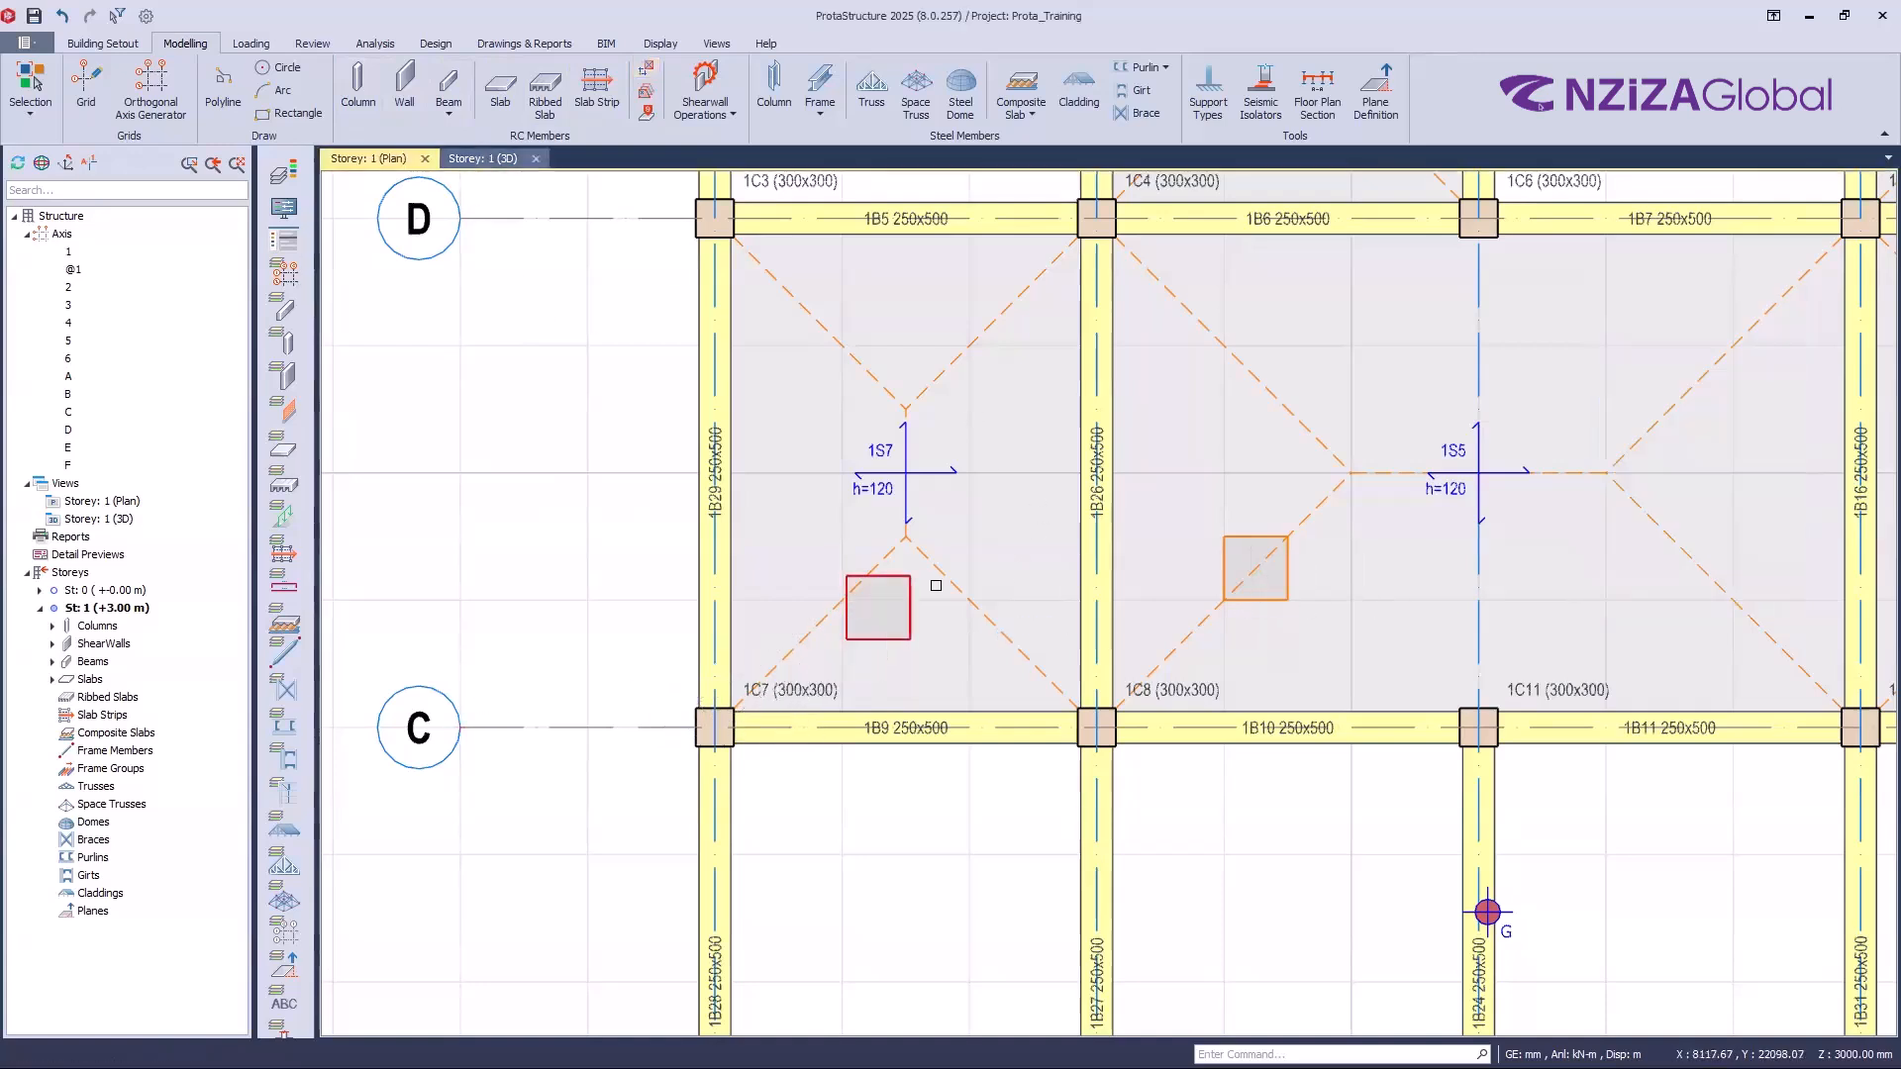
Step: In the 3D view, inspect the raised region in slab 1S7 and update its drop to -50 mm
{"action": "key", "text": "ctrl+Tab"}
{"action": "scroll", "coordinate": [934, 600], "scroll_direction": "up", "scroll_amount": 5}
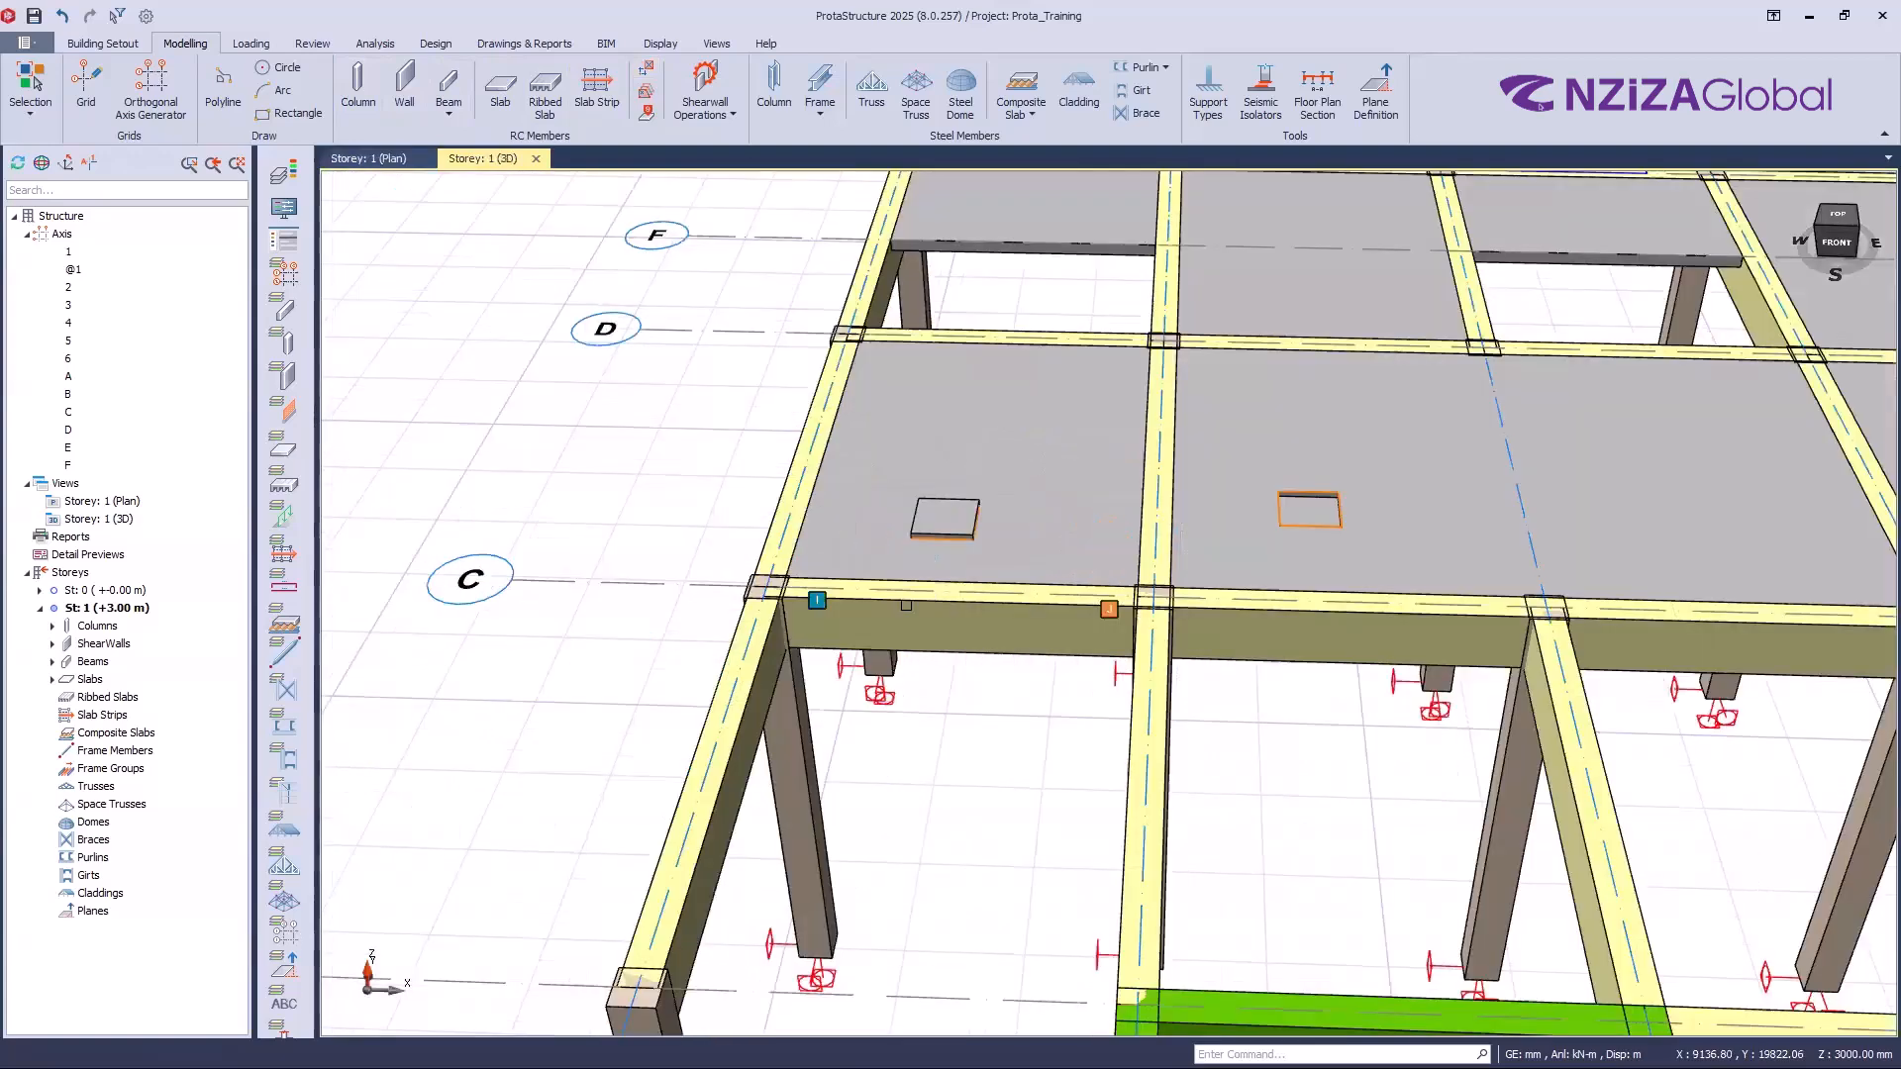
{"action": "middle_click_drag", "start_coordinate": [1021, 606], "coordinate": [802, 672]}
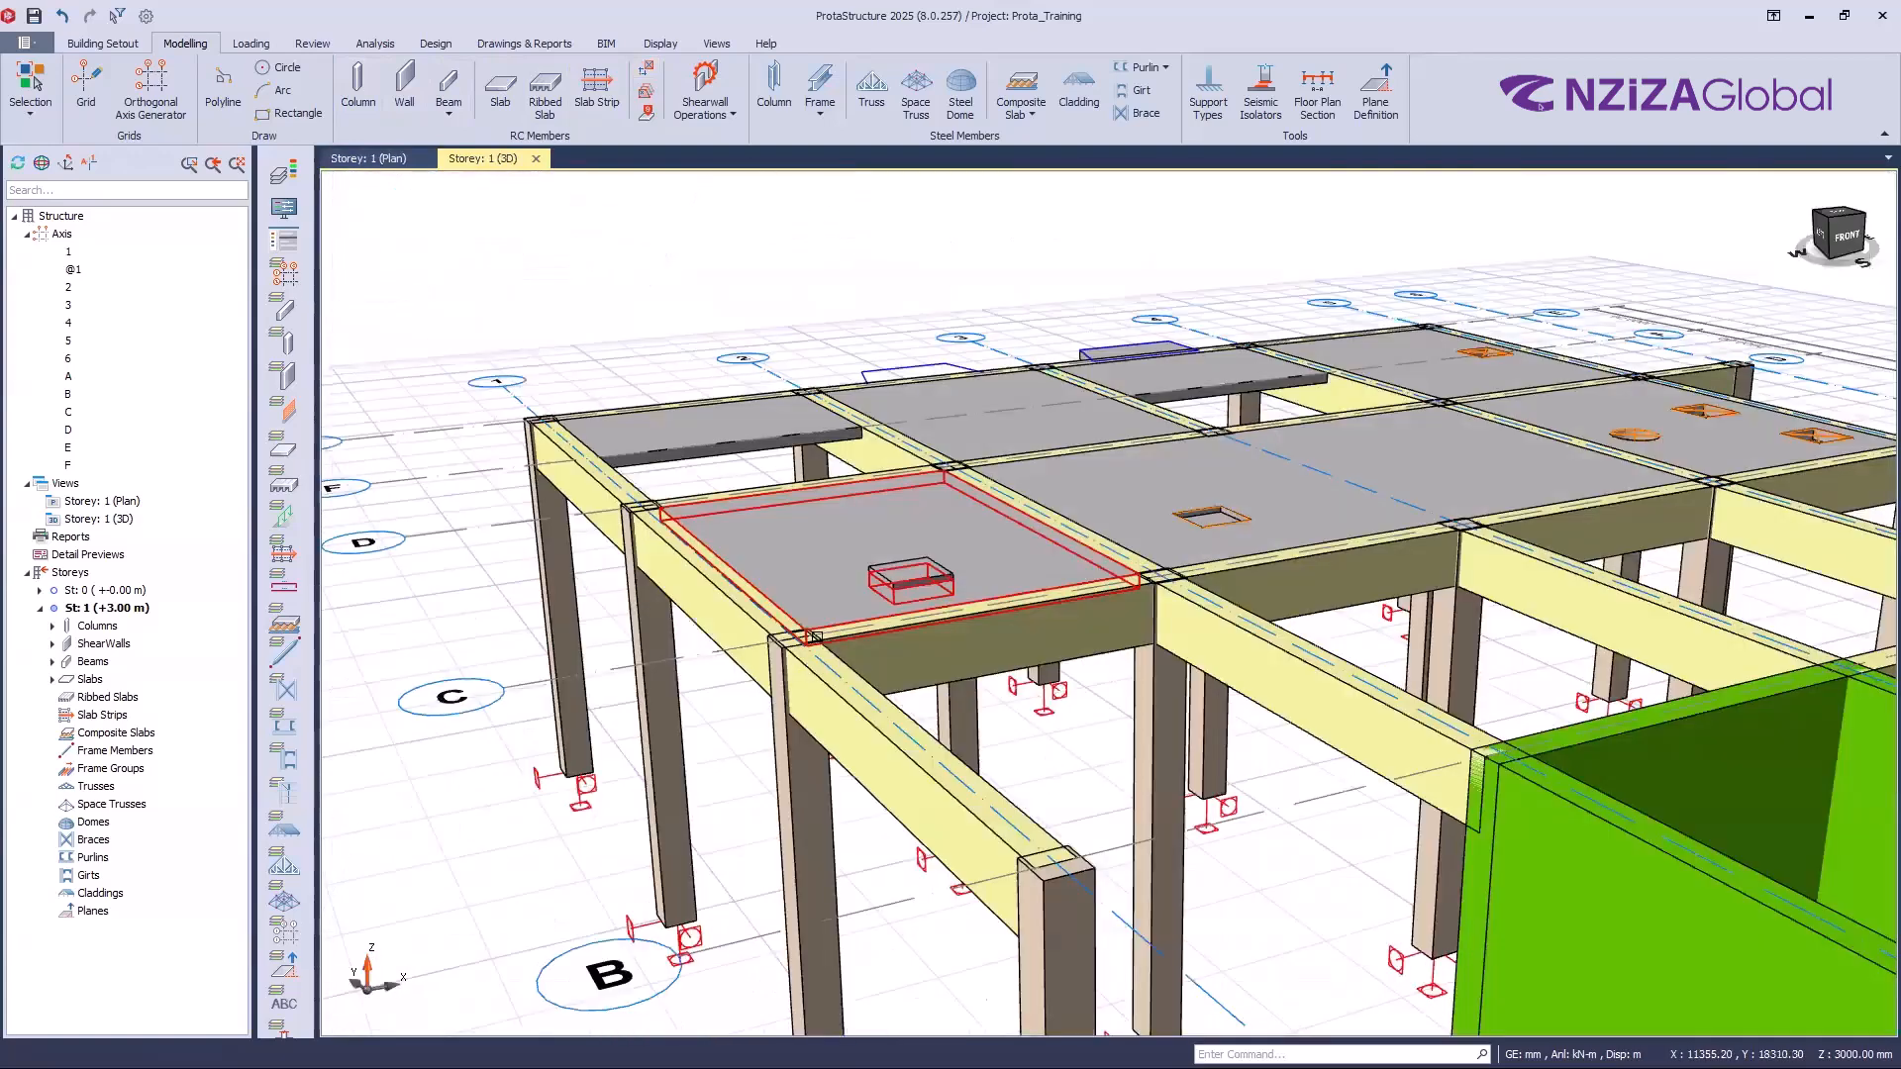
{"action": "middle_click_drag", "start_coordinate": [800, 574], "coordinate": [955, 585]}
{"action": "scroll", "coordinate": [1336, 791], "scroll_direction": "up", "scroll_amount": 3}
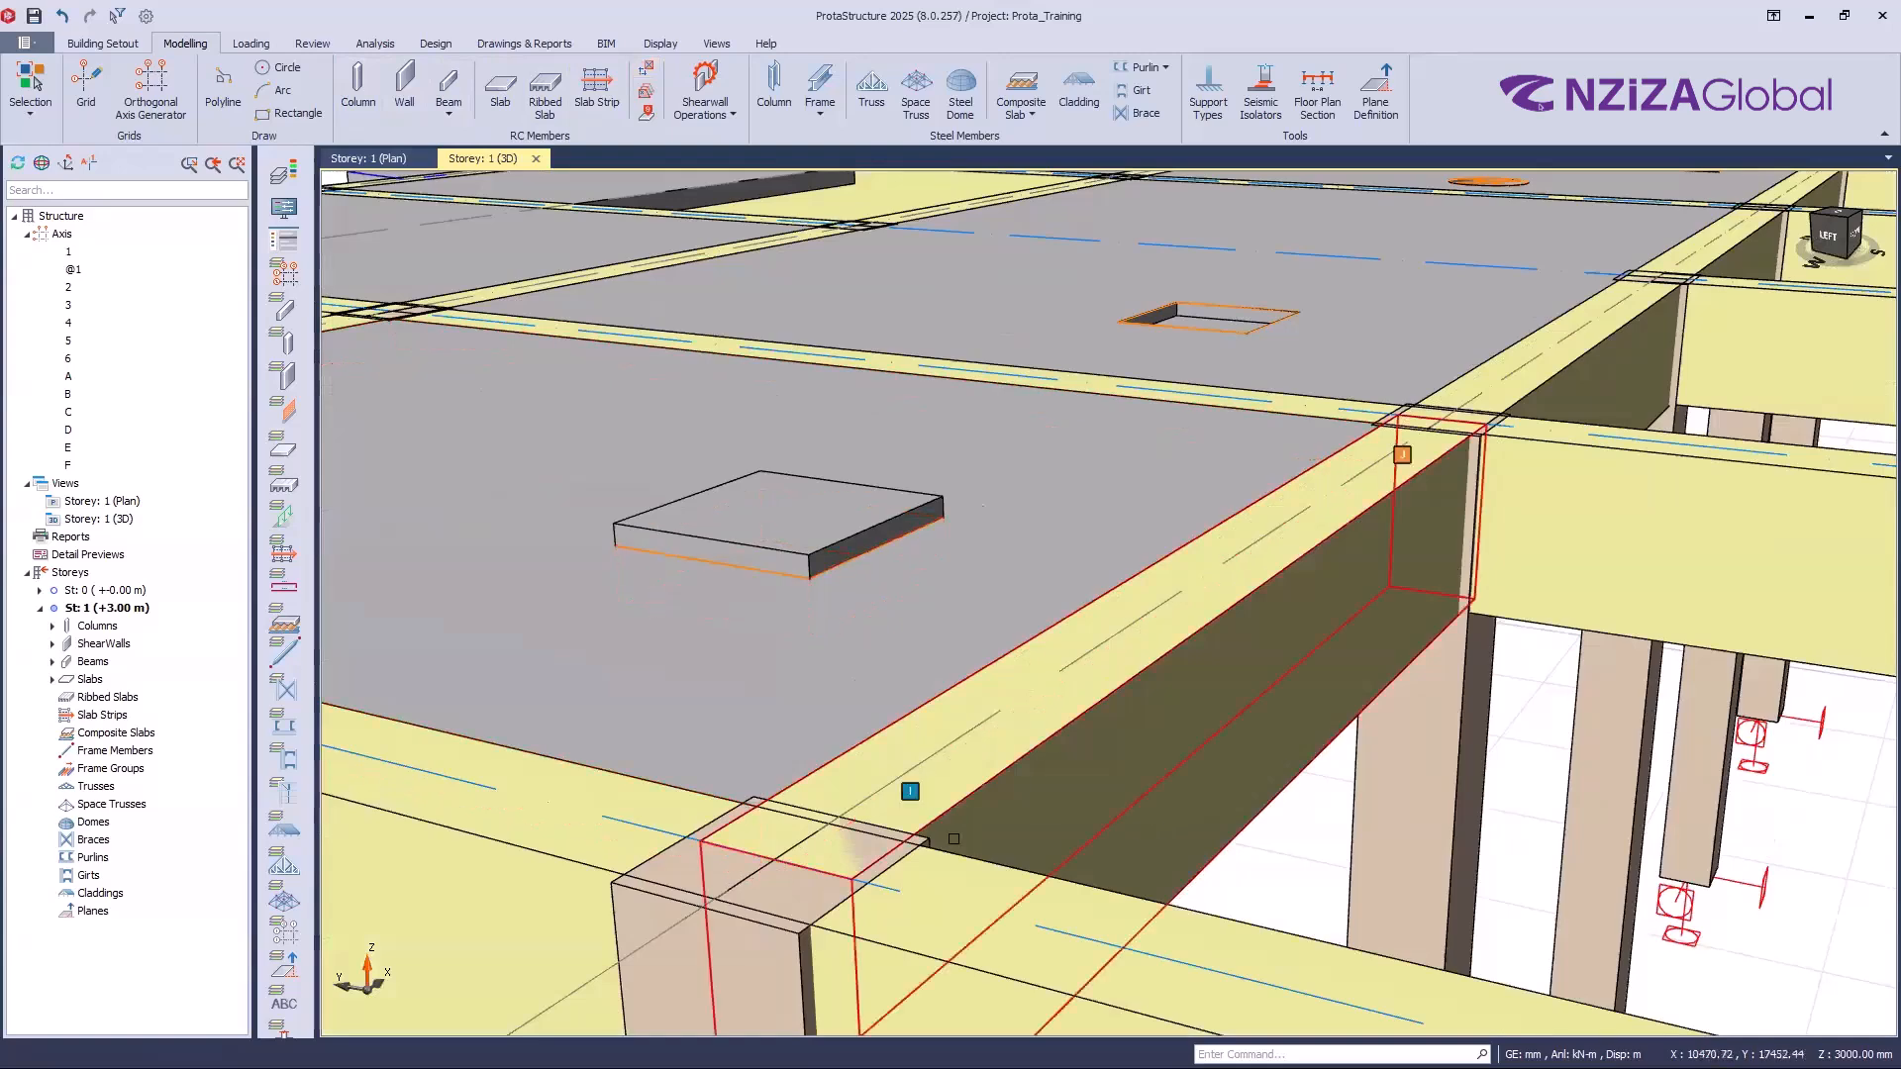
{"action": "double_click", "coordinate": [767, 549]}
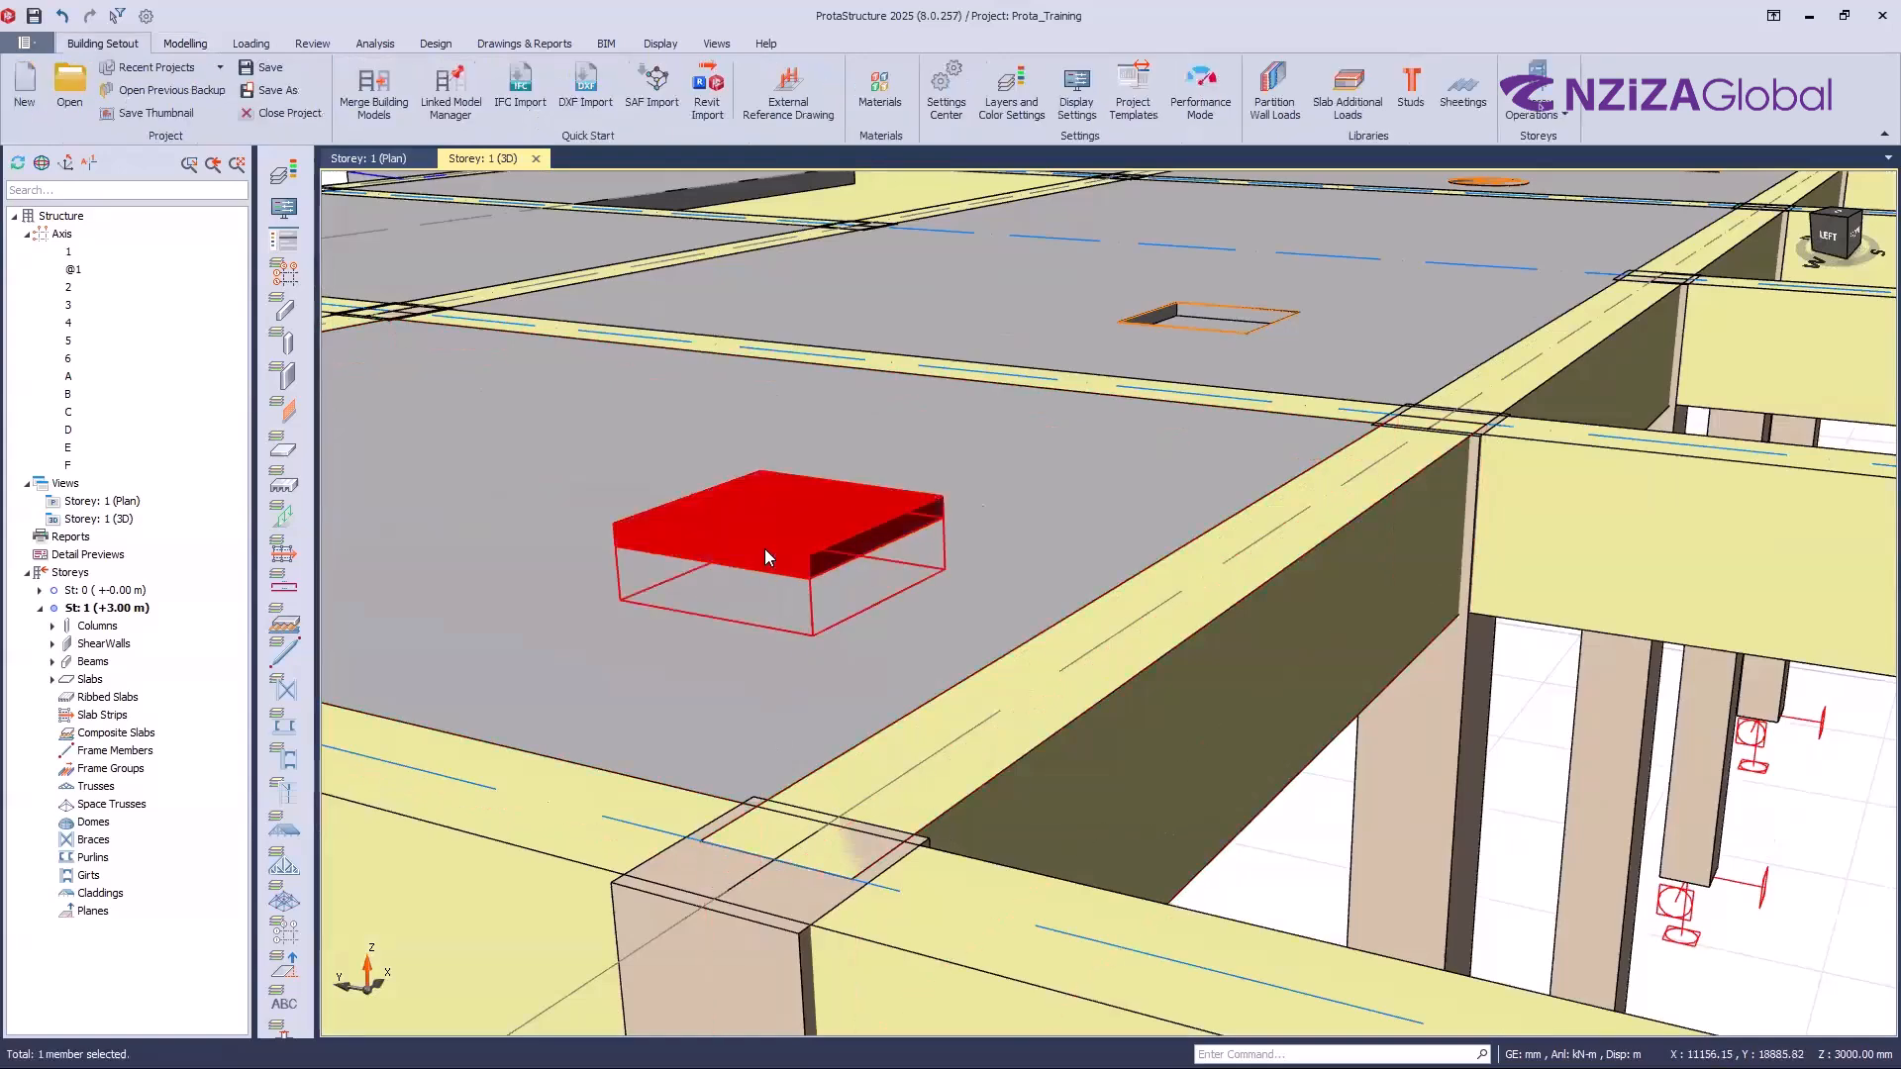
{"action": "left_click", "coordinate": [1736, 488]}
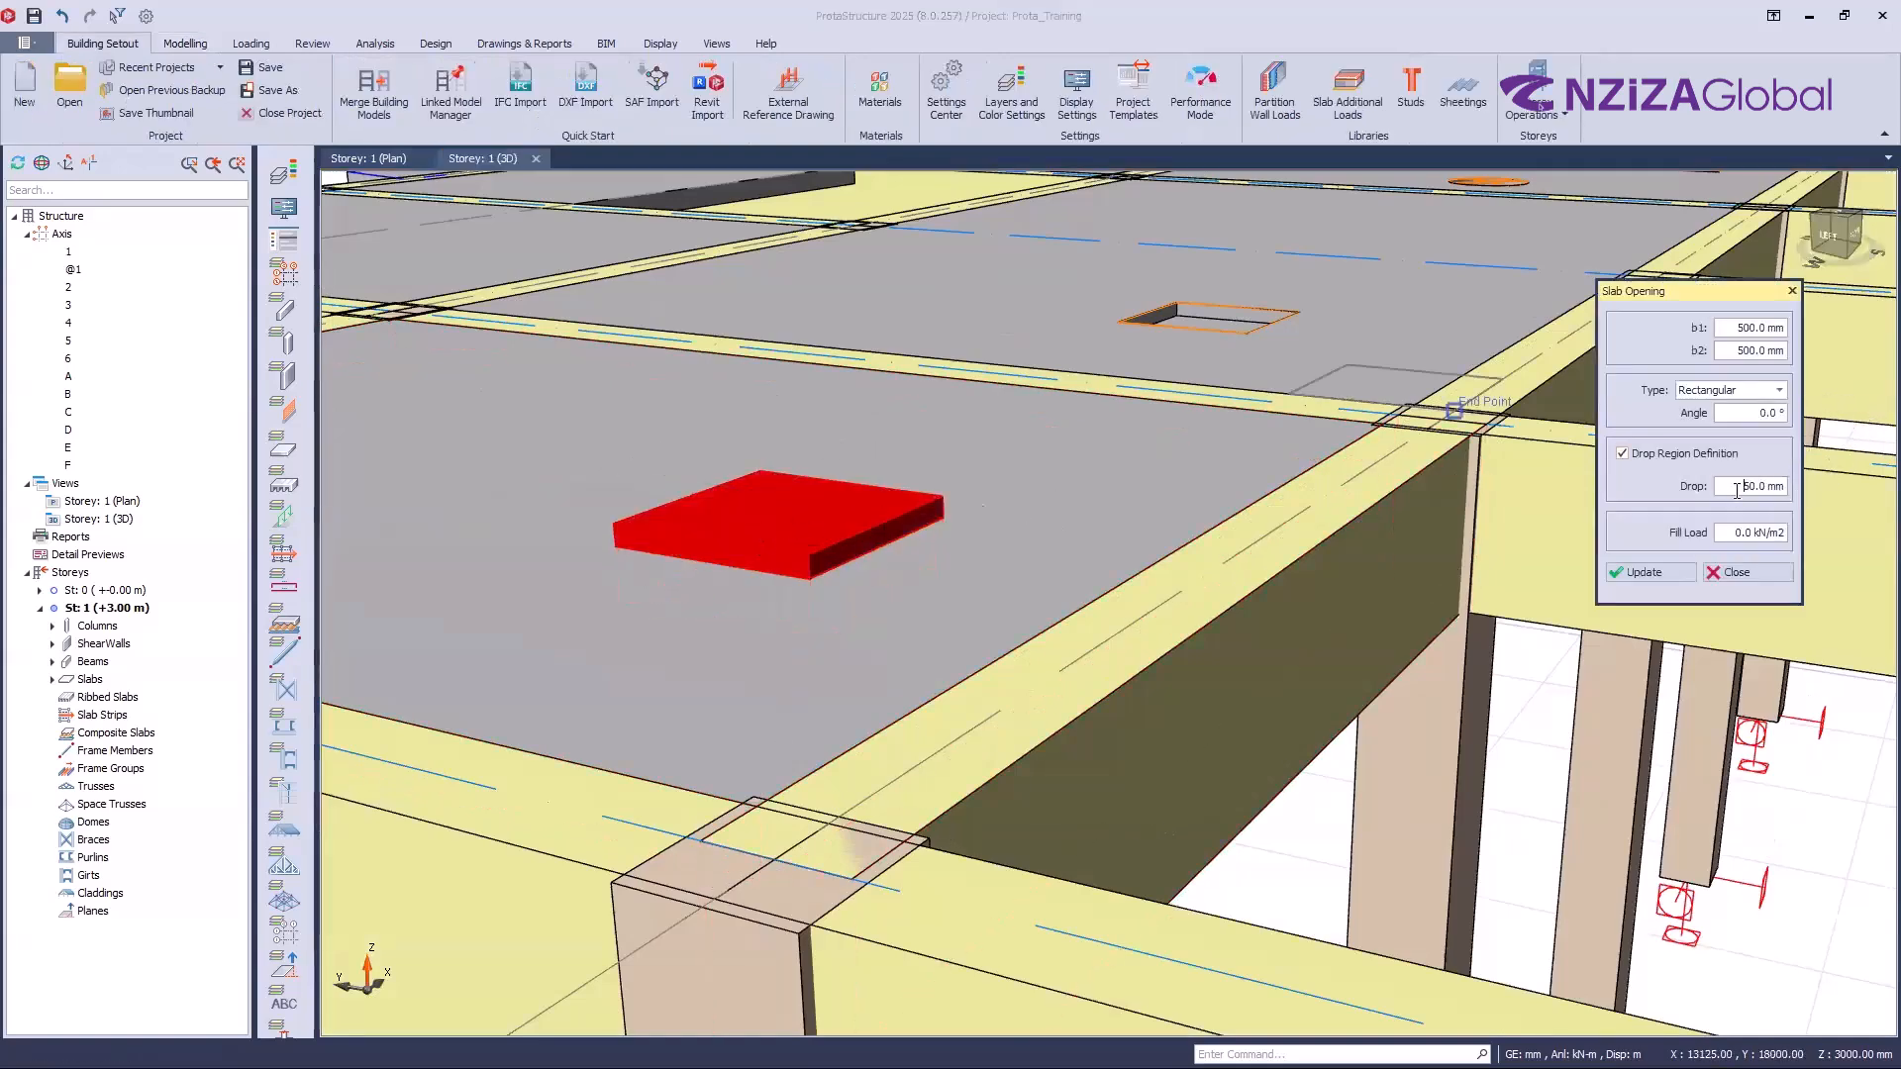
{"action": "type", "text": "-"}
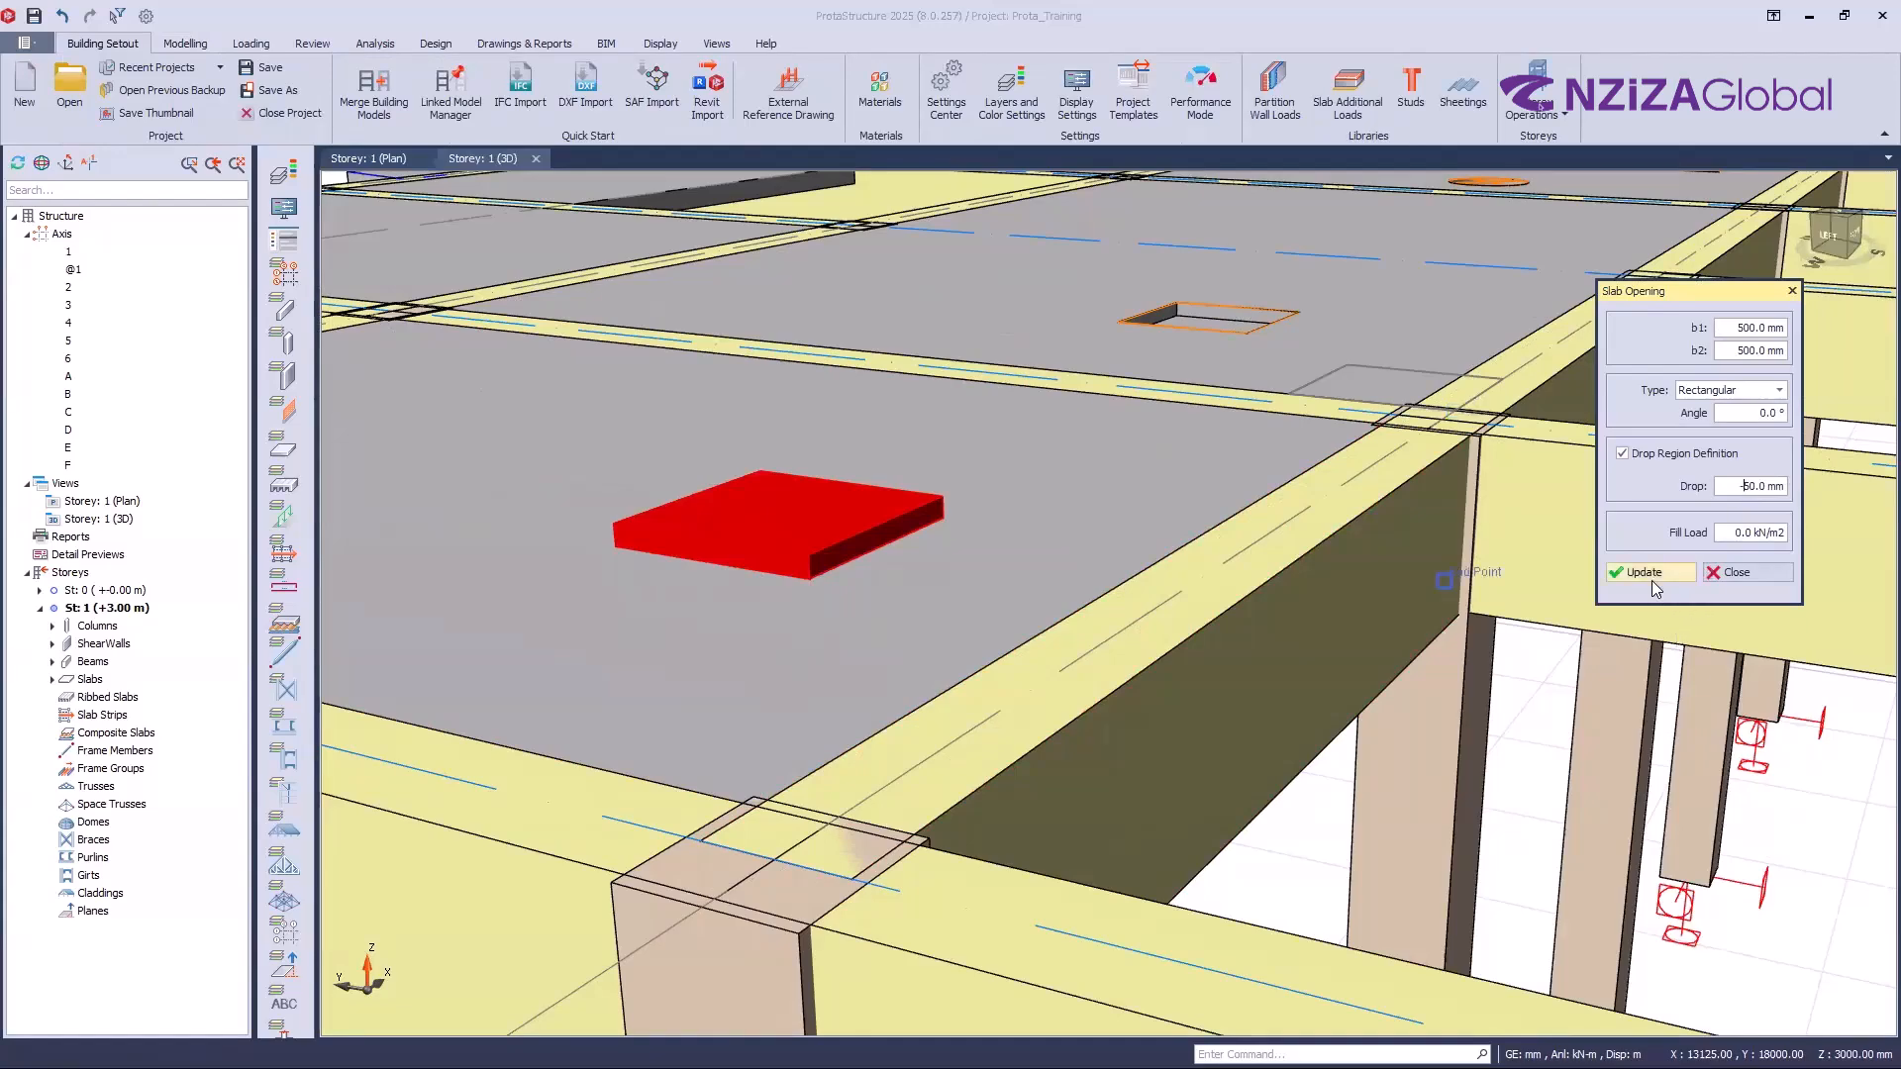
{"action": "left_click", "coordinate": [1652, 580]}
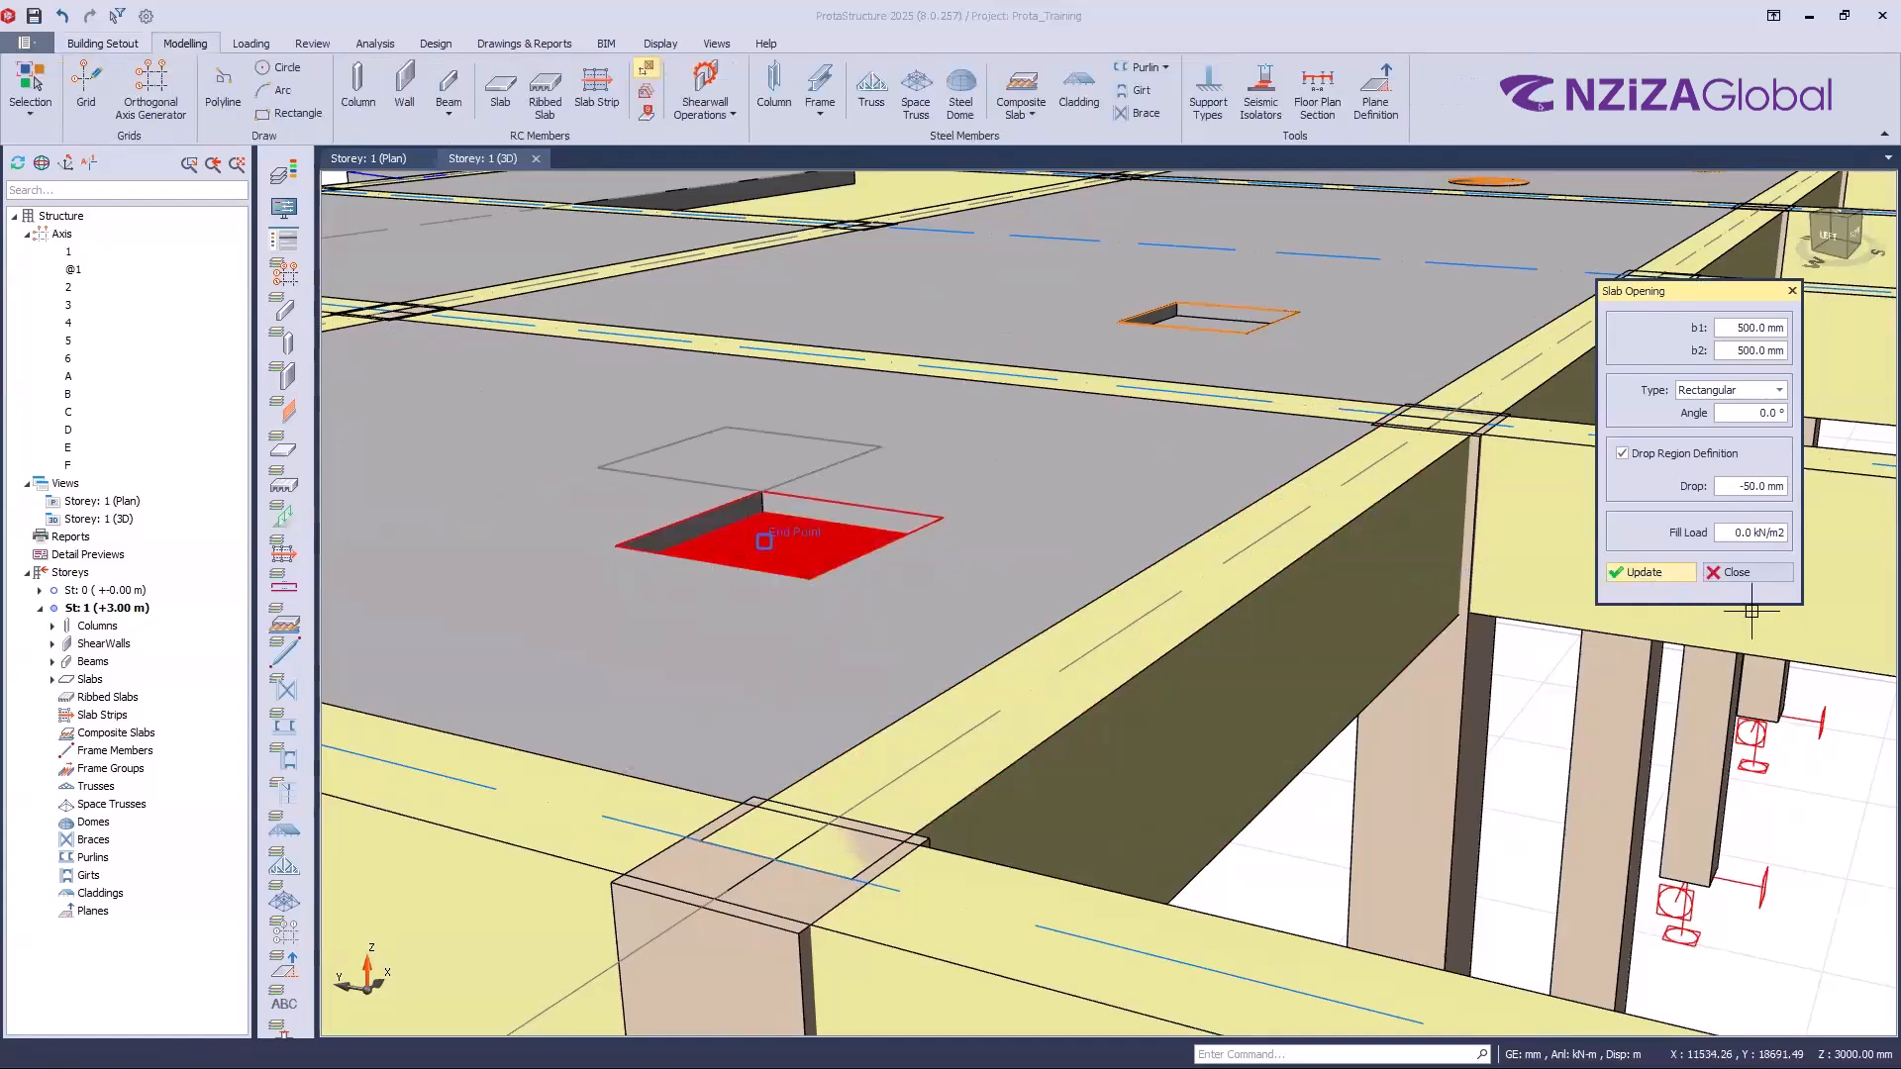
{"action": "left_click", "coordinate": [1748, 574]}
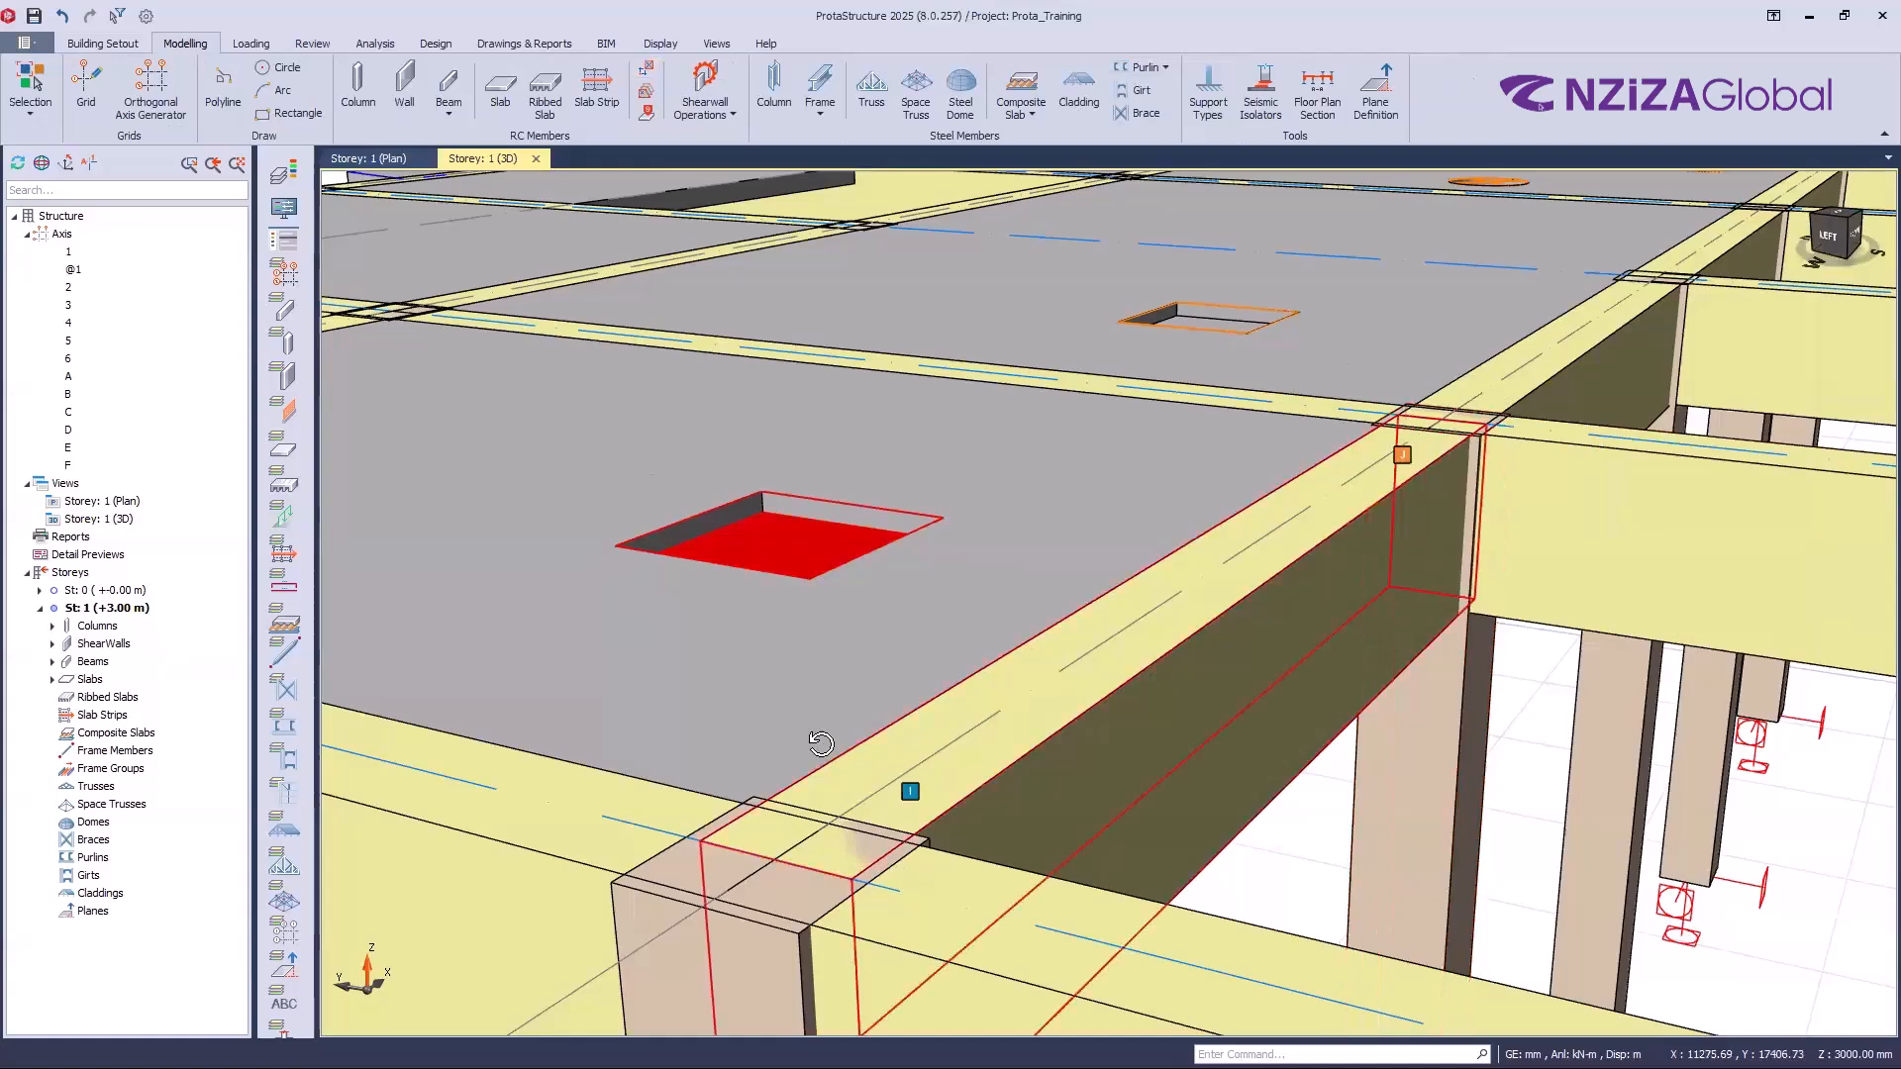
Step: Examine the drop region in slab 1S7 and the whole structure in 3D from several angles and distances
{"action": "middle_click_drag", "start_coordinate": [886, 741], "coordinate": [744, 763]}
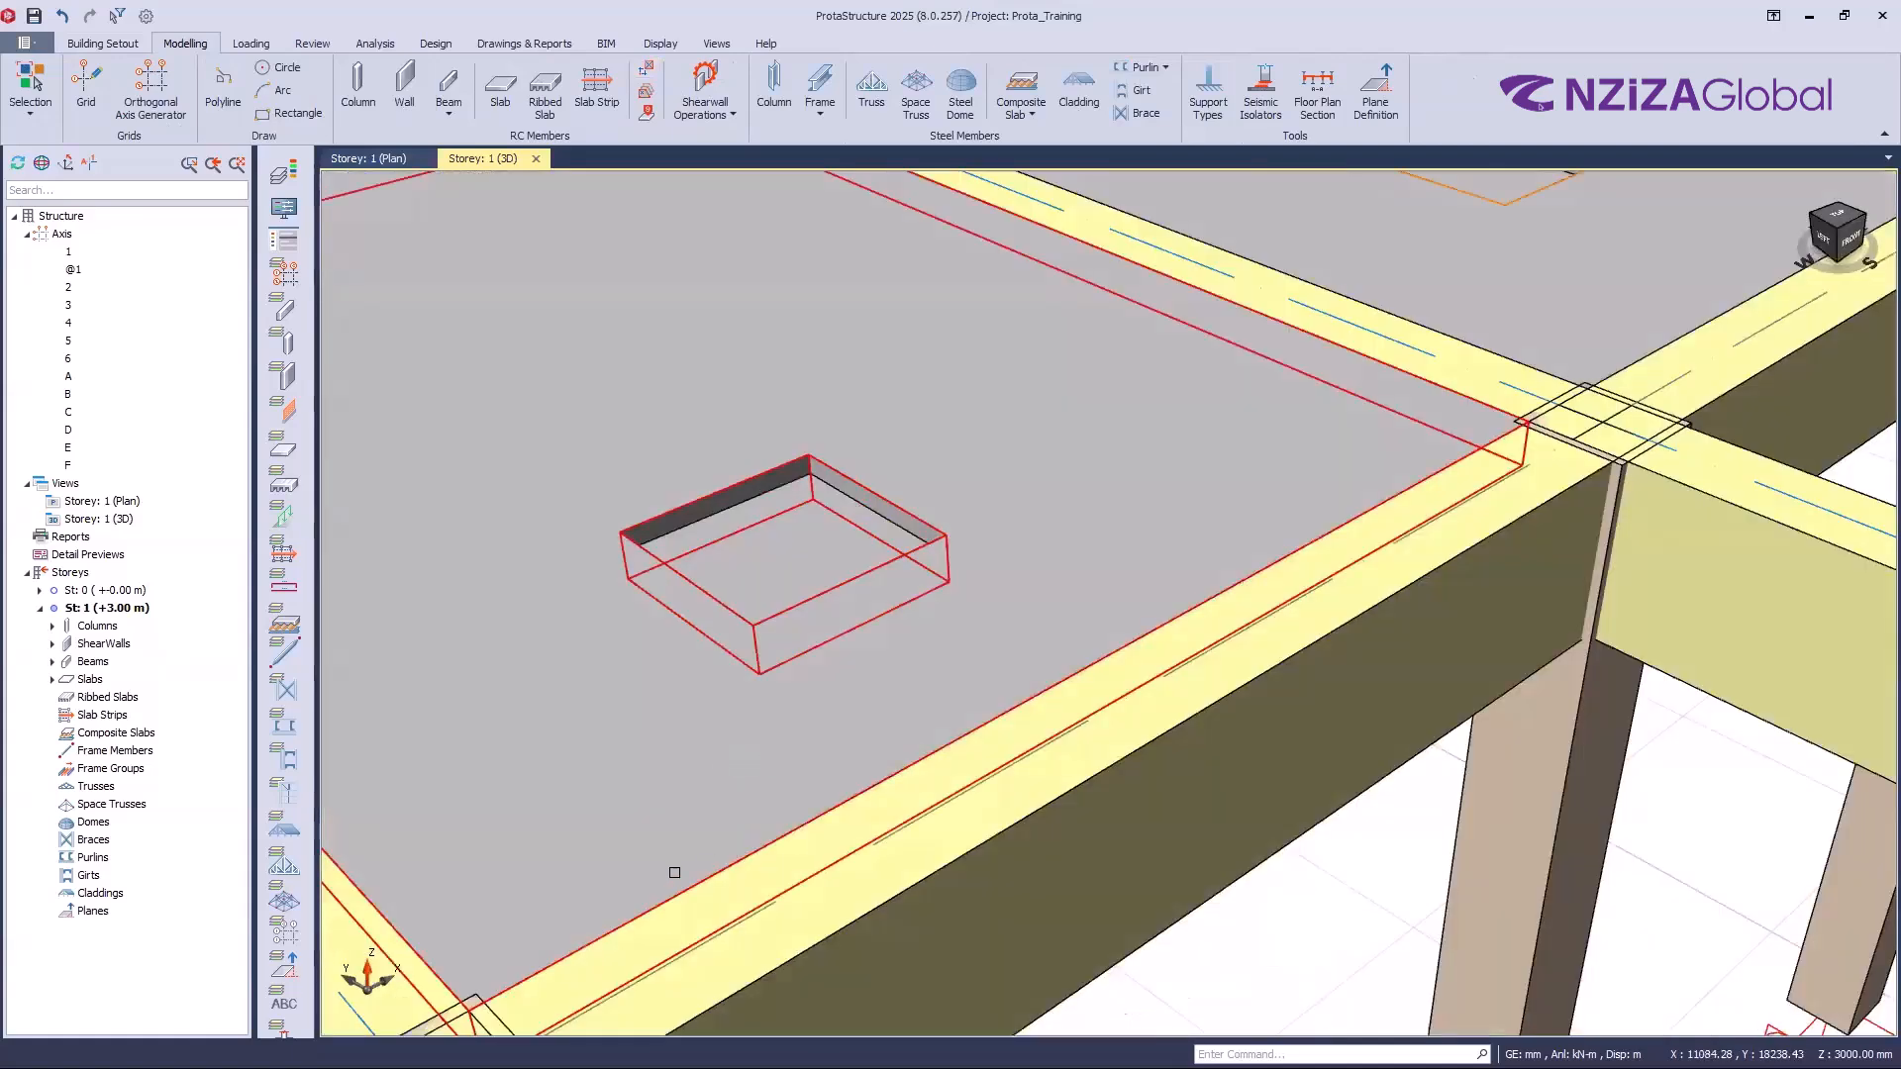
{"action": "scroll", "coordinate": [678, 870], "scroll_direction": "down", "scroll_amount": 5}
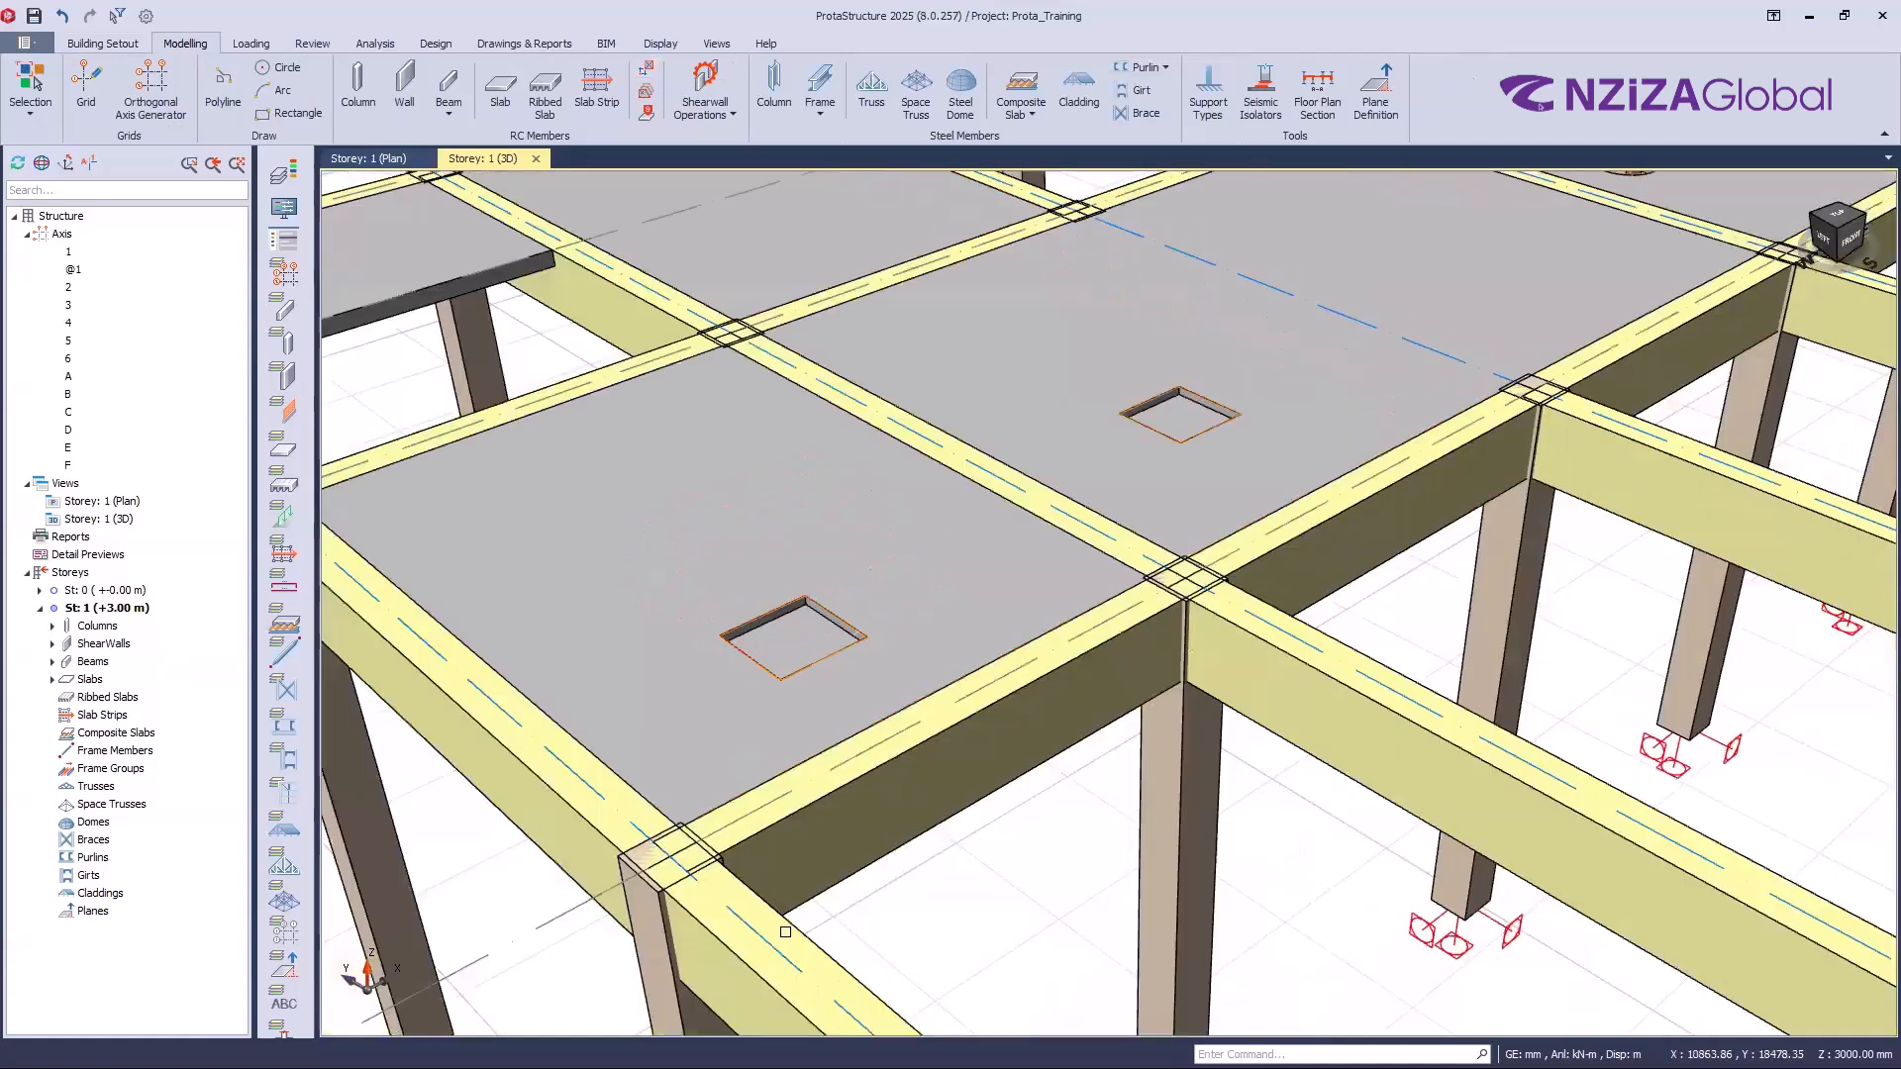
{"action": "middle_click", "coordinate": [691, 914]}
{"action": "middle_click", "coordinate": [691, 914]}
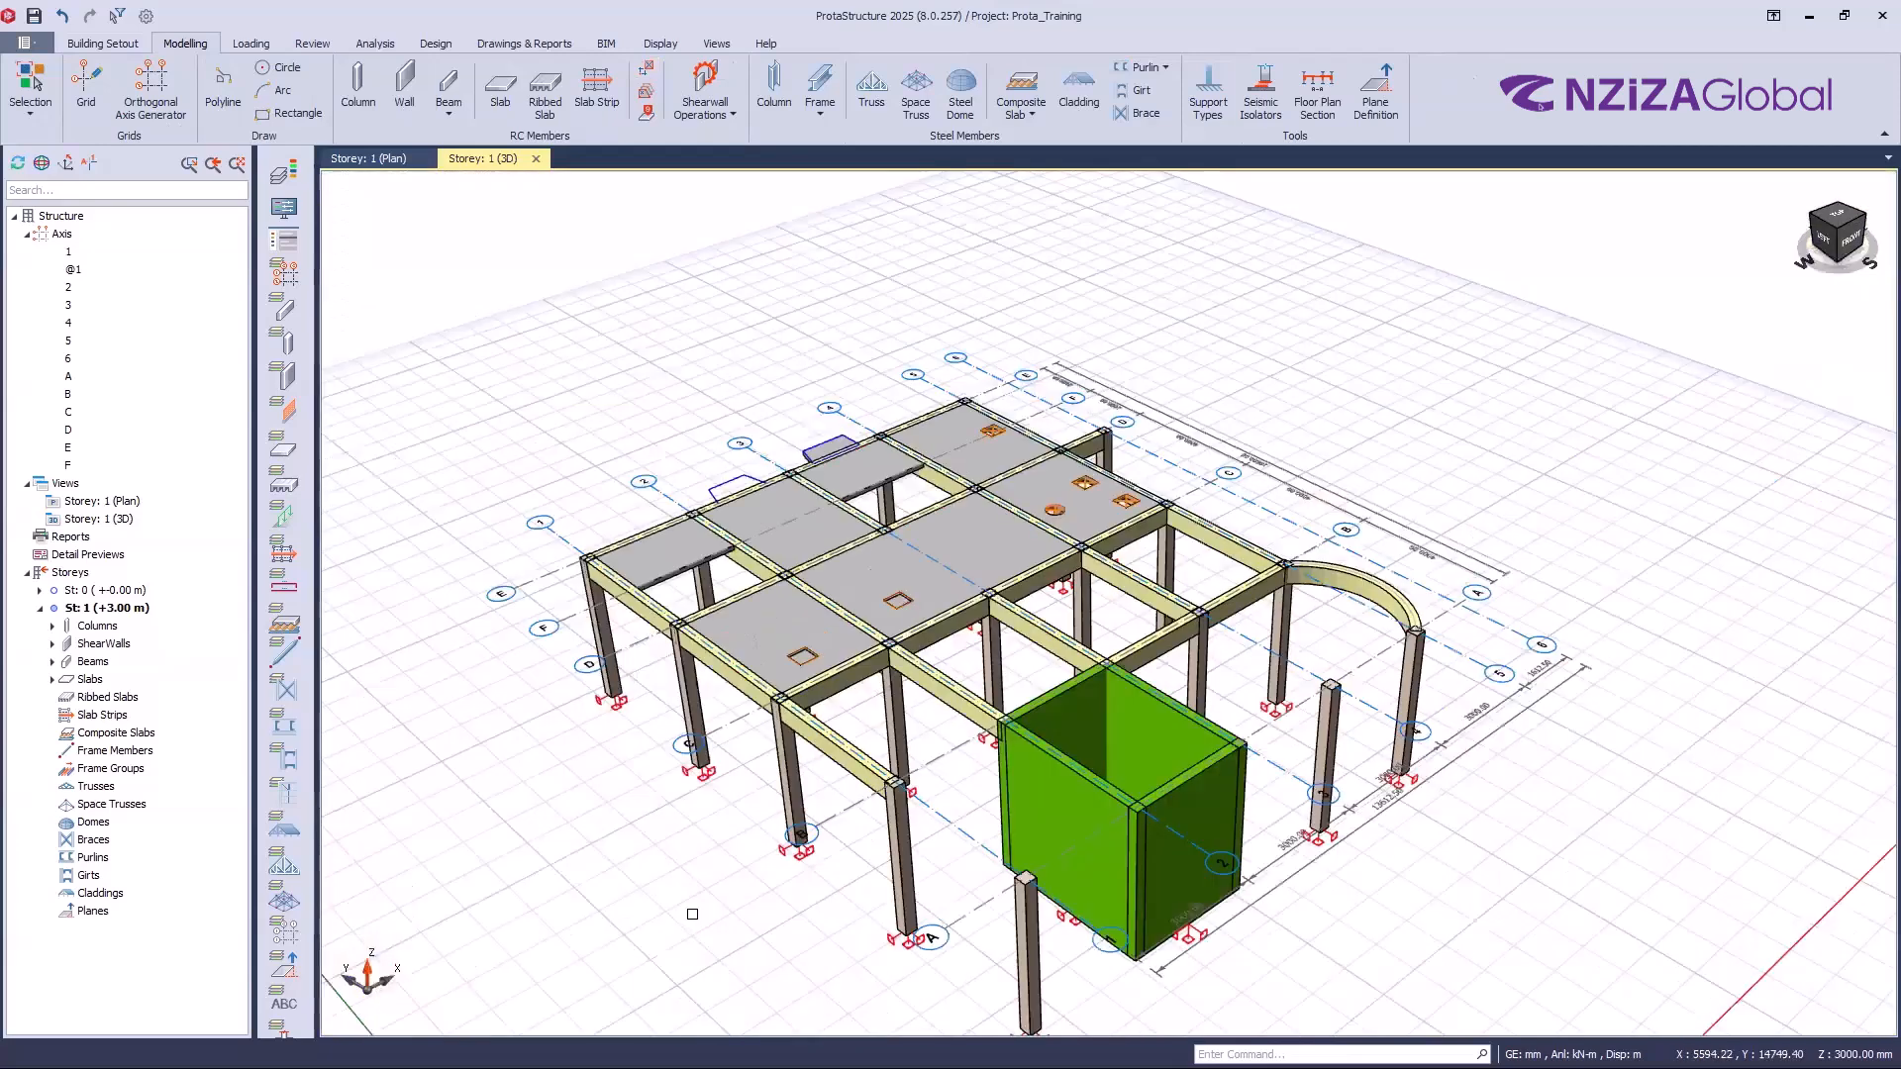
{"action": "scroll", "coordinate": [692, 912], "scroll_direction": "up", "scroll_amount": 2}
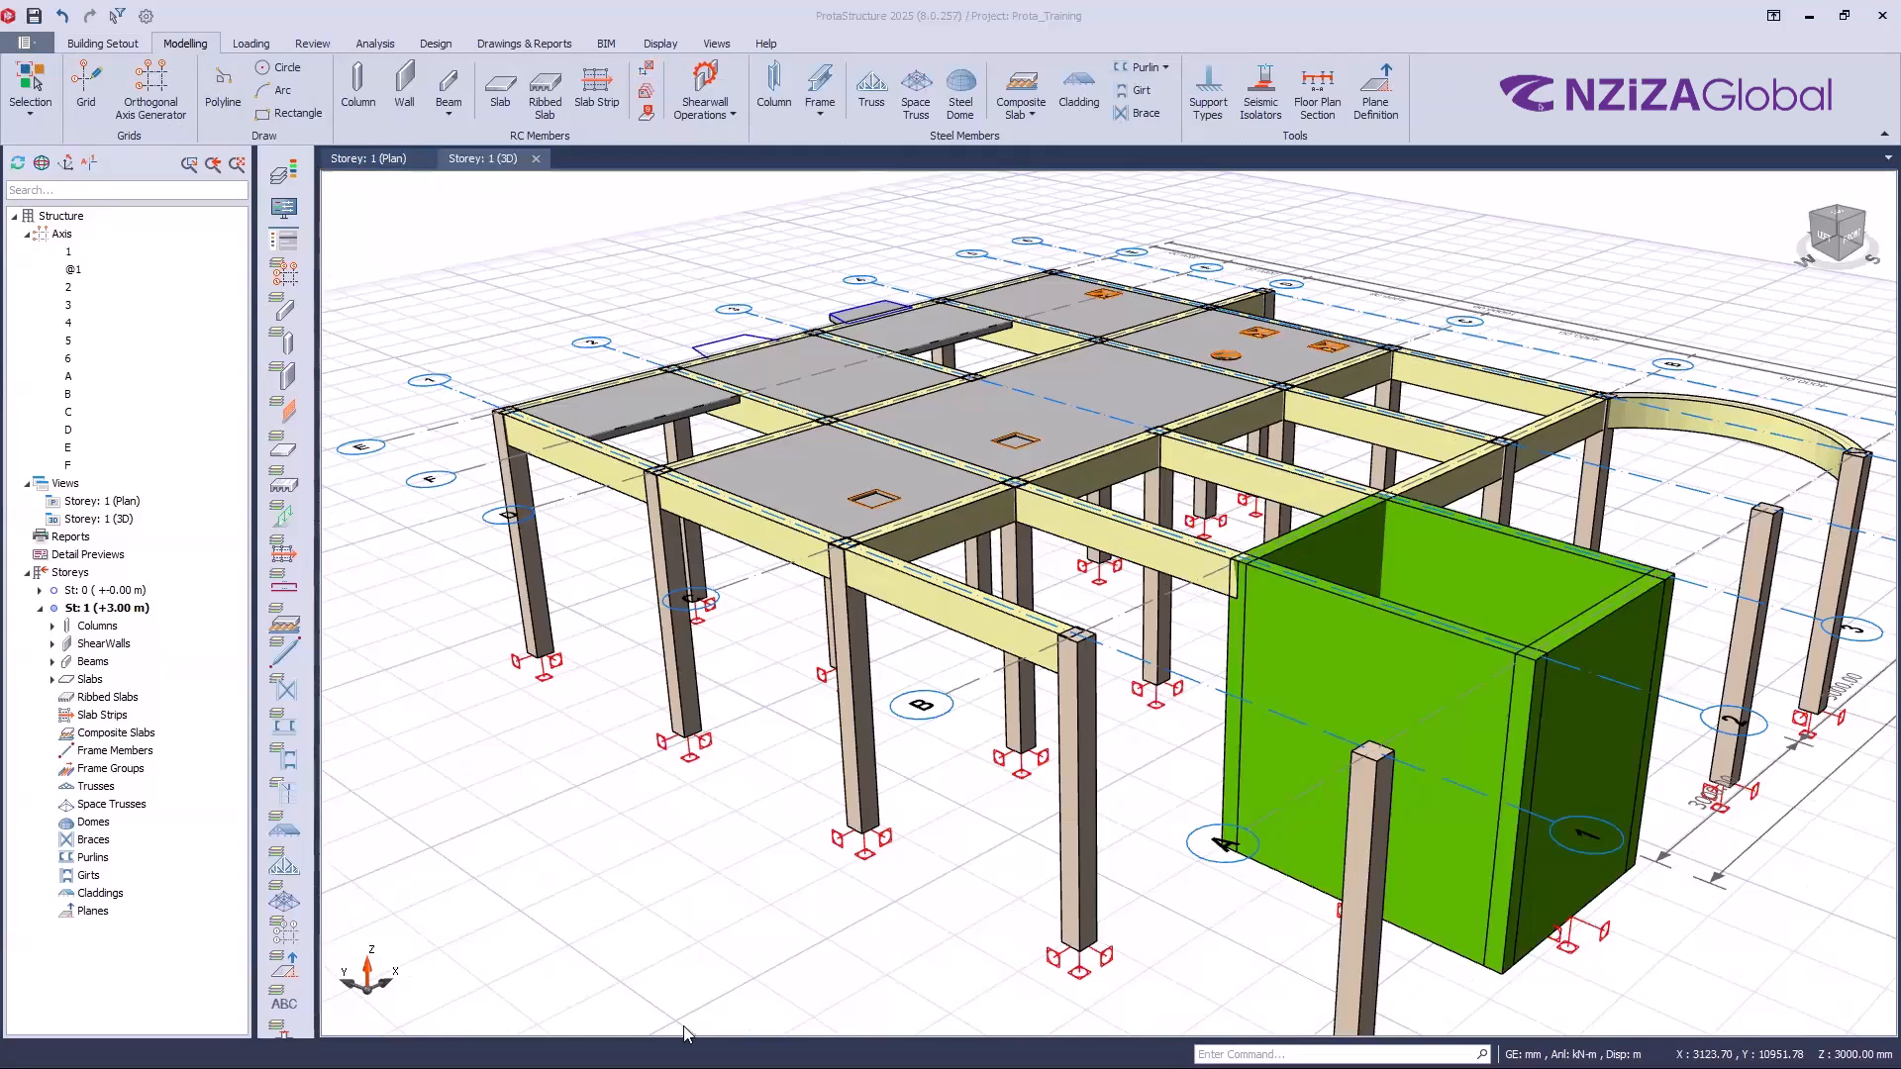
{"action": "left_click", "coordinate": [543, 638]}
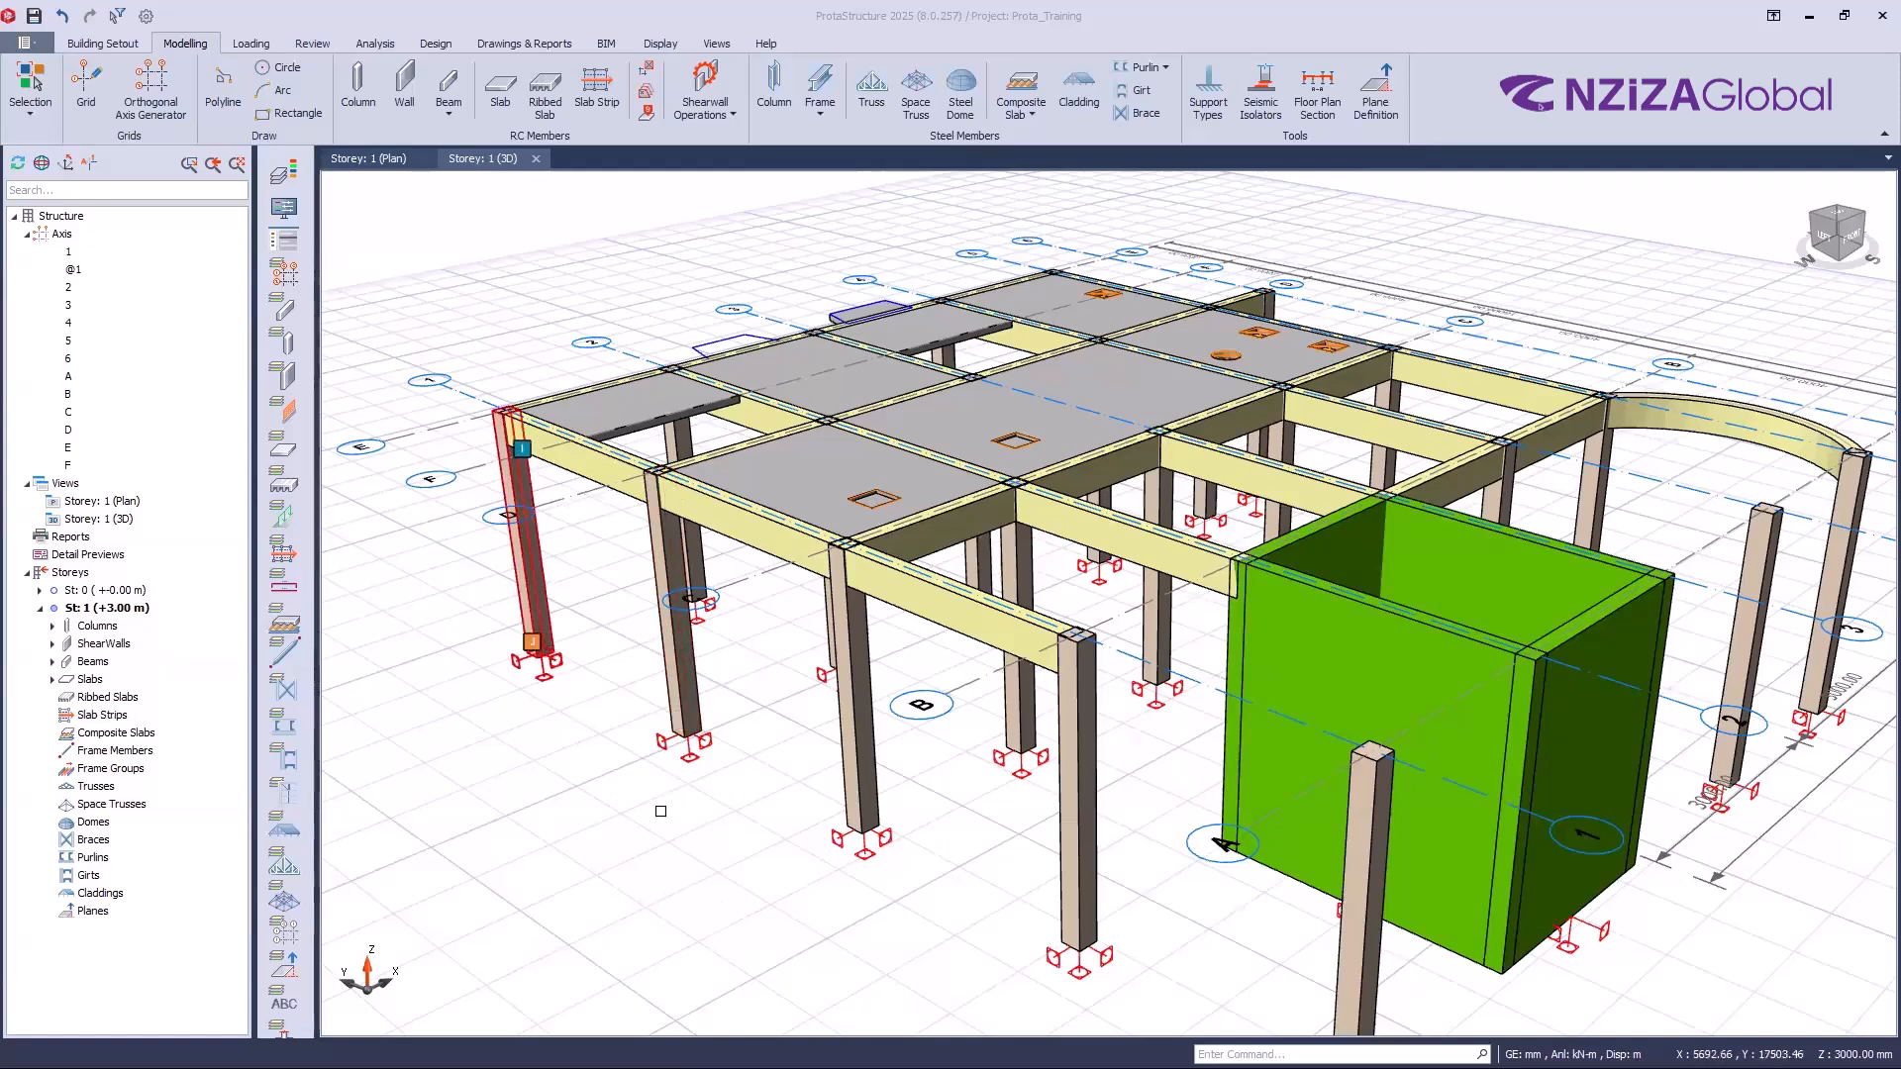
{"action": "scroll", "coordinate": [644, 96], "scroll_direction": "down", "scroll_amount": 1}
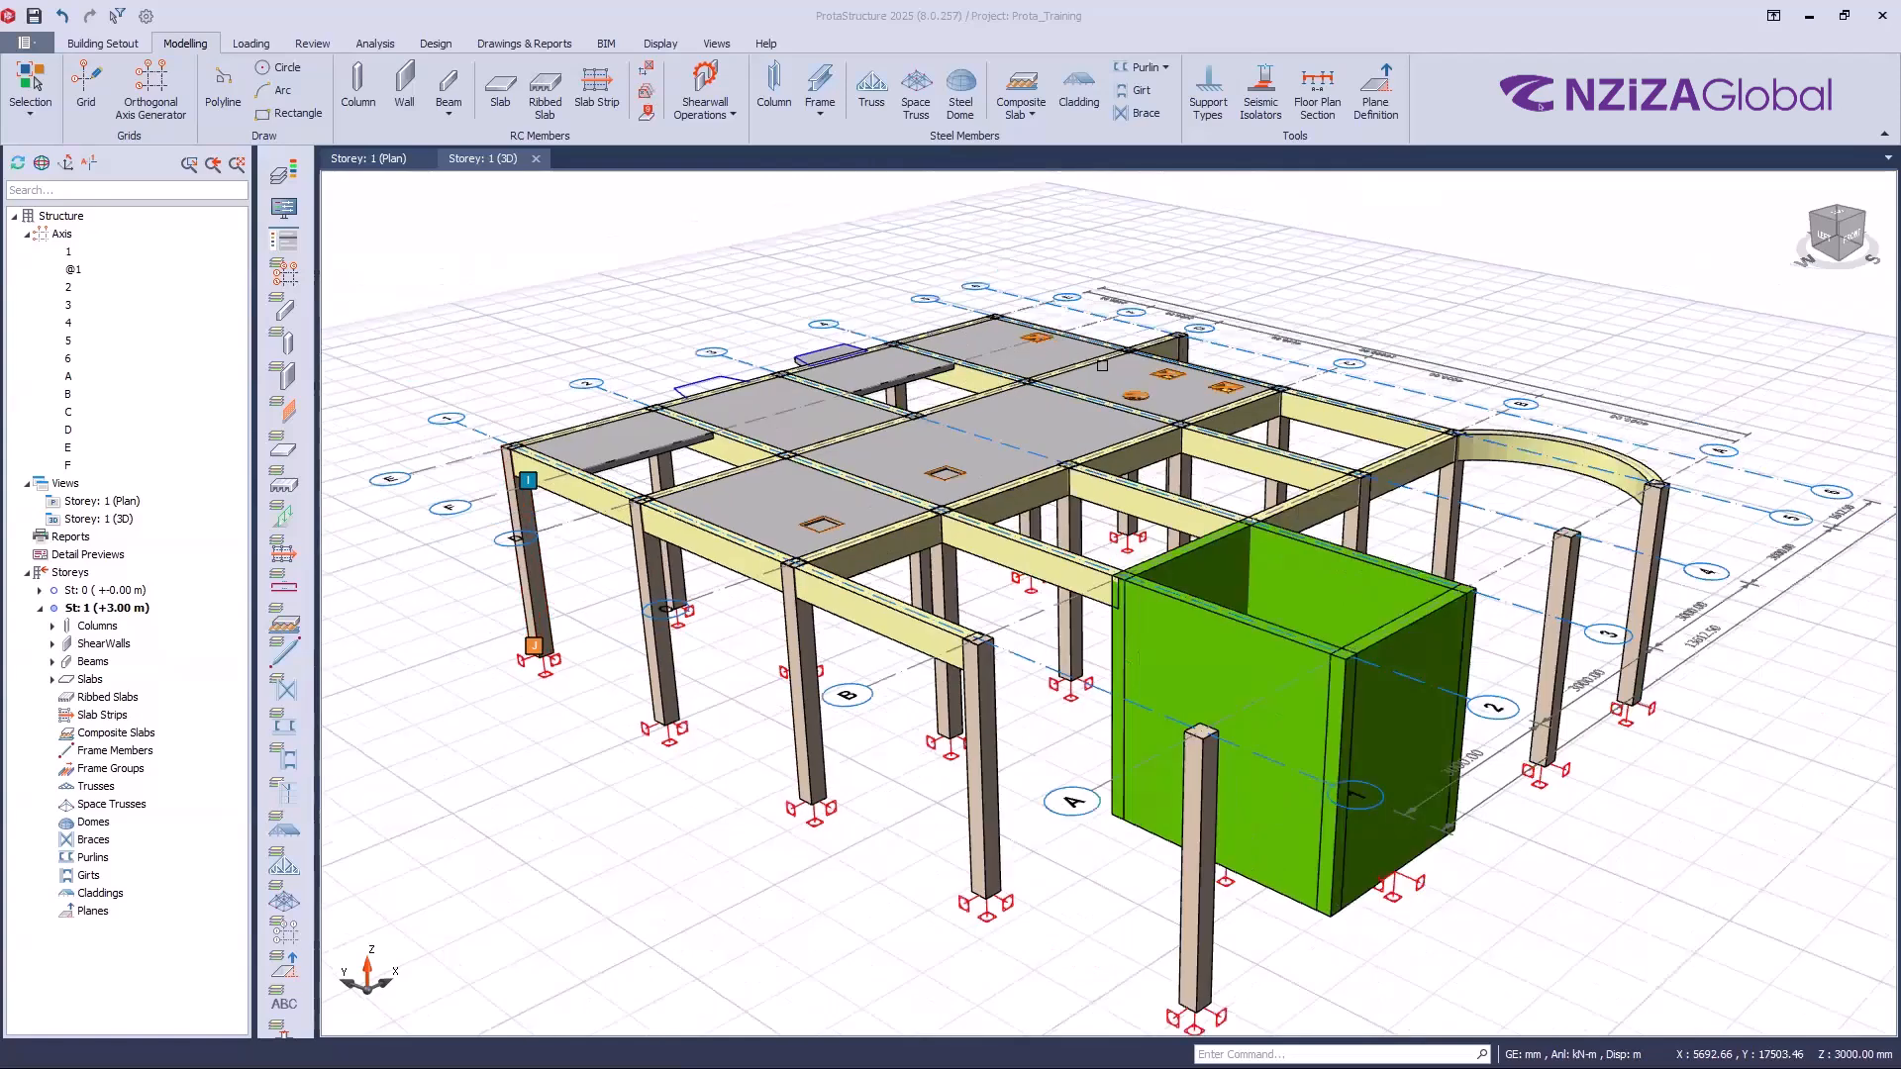
{"action": "scroll", "coordinate": [1205, 401], "scroll_direction": "down", "scroll_amount": 2}
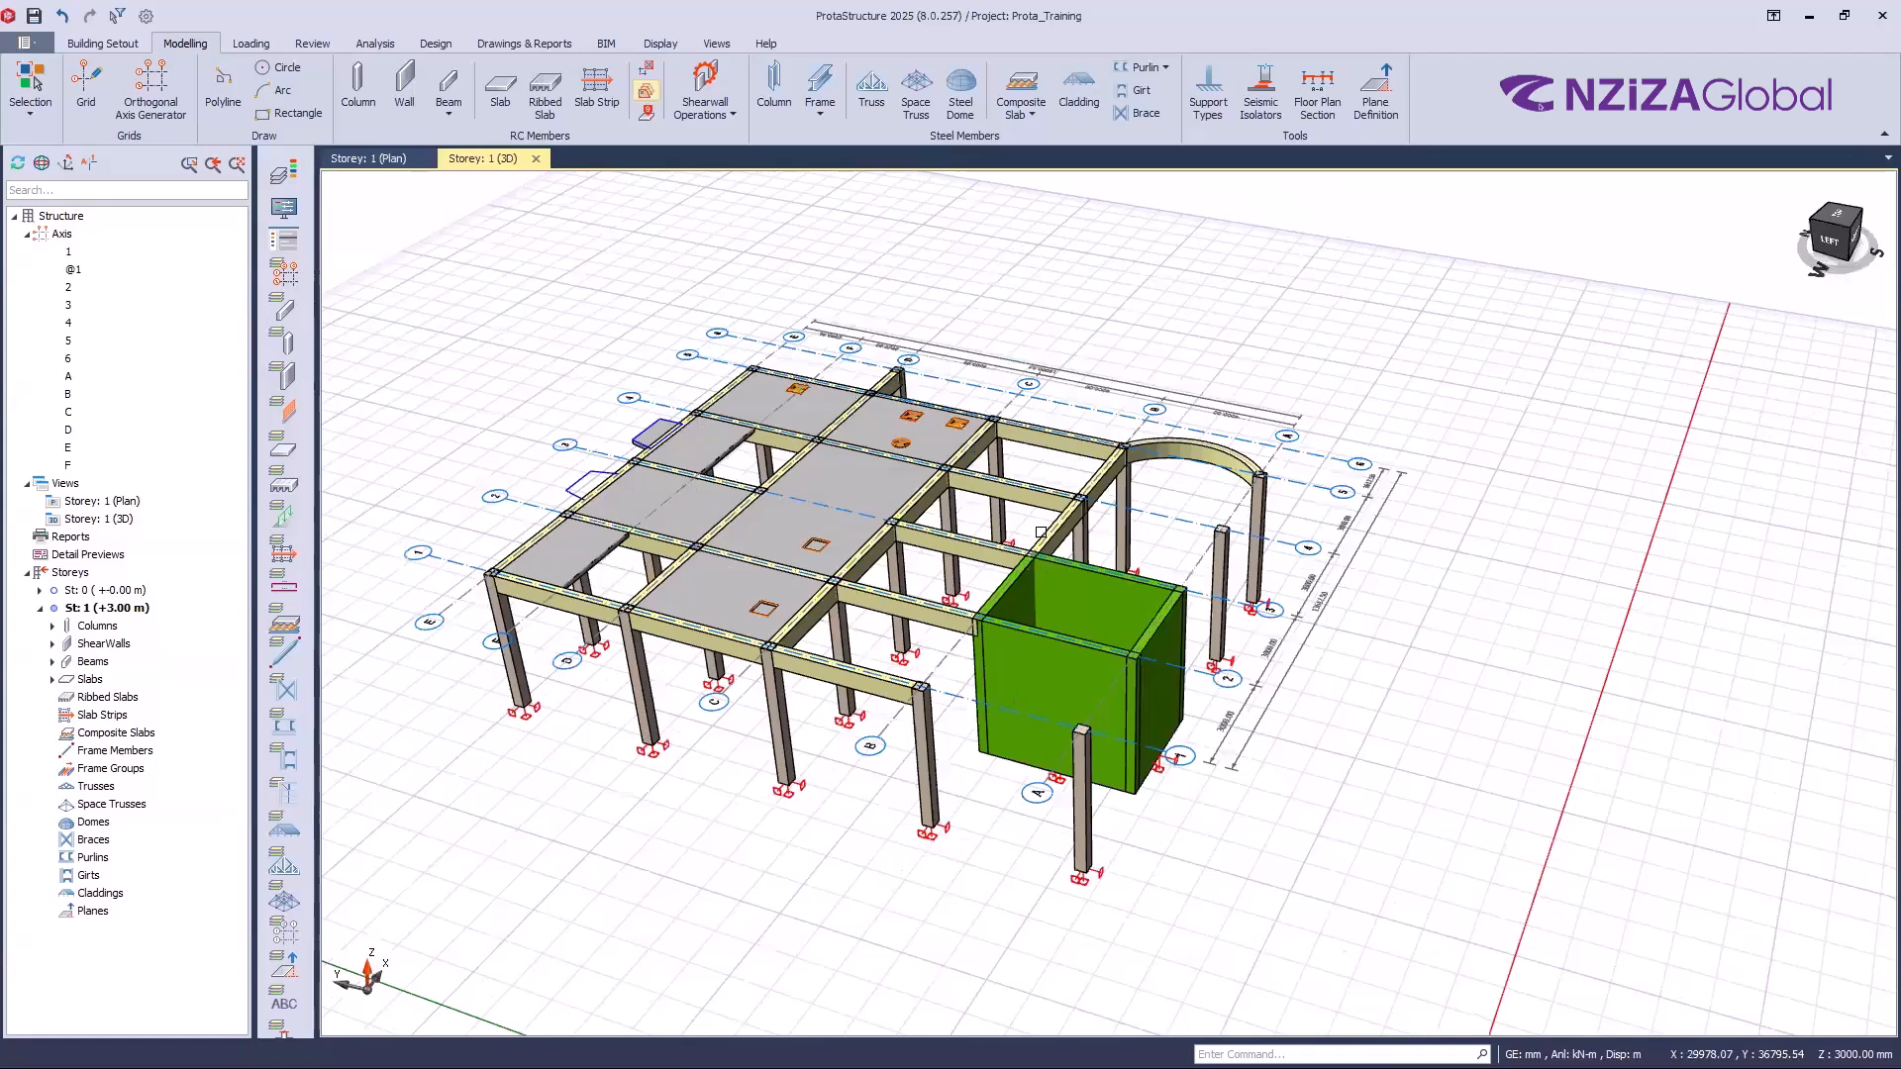
{"action": "middle_click_drag", "start_coordinate": [1056, 560], "coordinate": [1033, 762]}
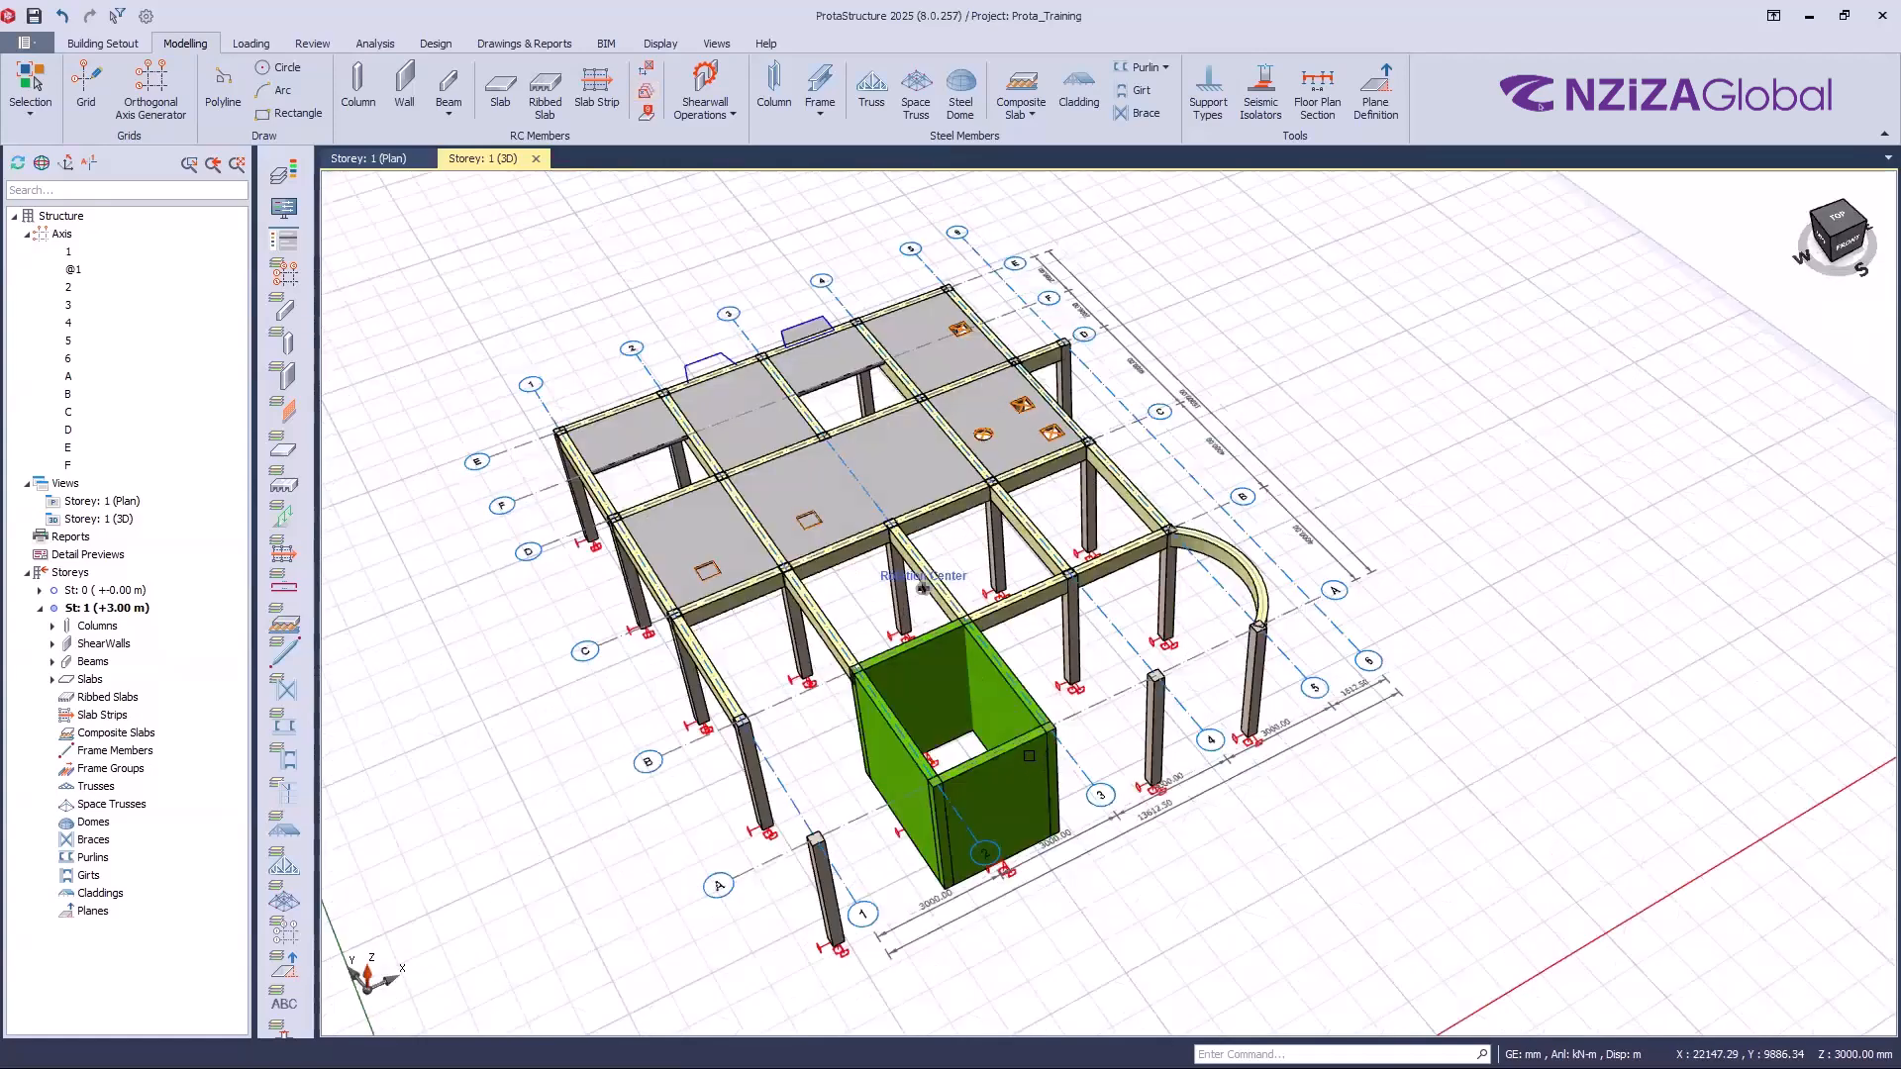
Step: Return to the Storey 1 plan and place a 250x500 beam on axis B between axes 1 and 2
{"action": "key", "text": "ctrl+Tab"}
{"action": "left_click", "coordinate": [1029, 751]}
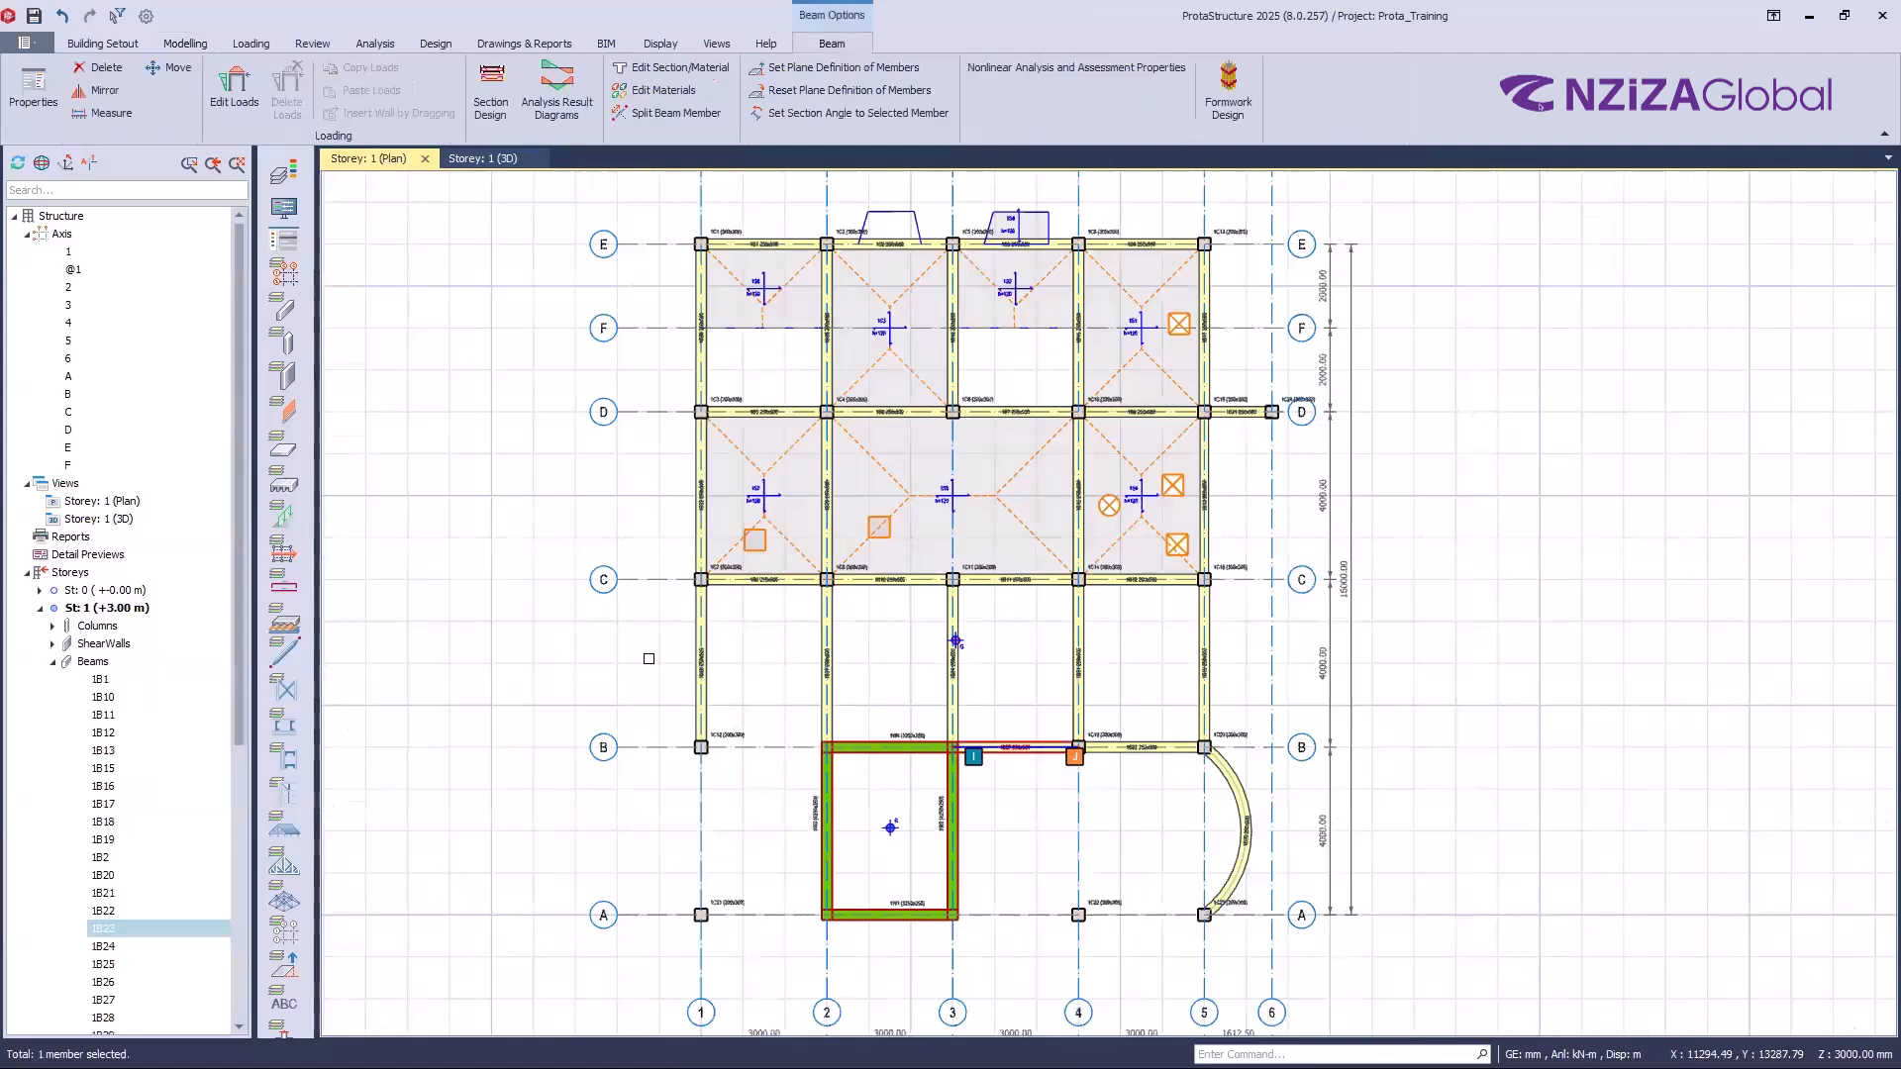
{"action": "scroll", "coordinate": [649, 660], "scroll_direction": "up", "scroll_amount": 3}
{"action": "double_click", "coordinate": [648, 633]}
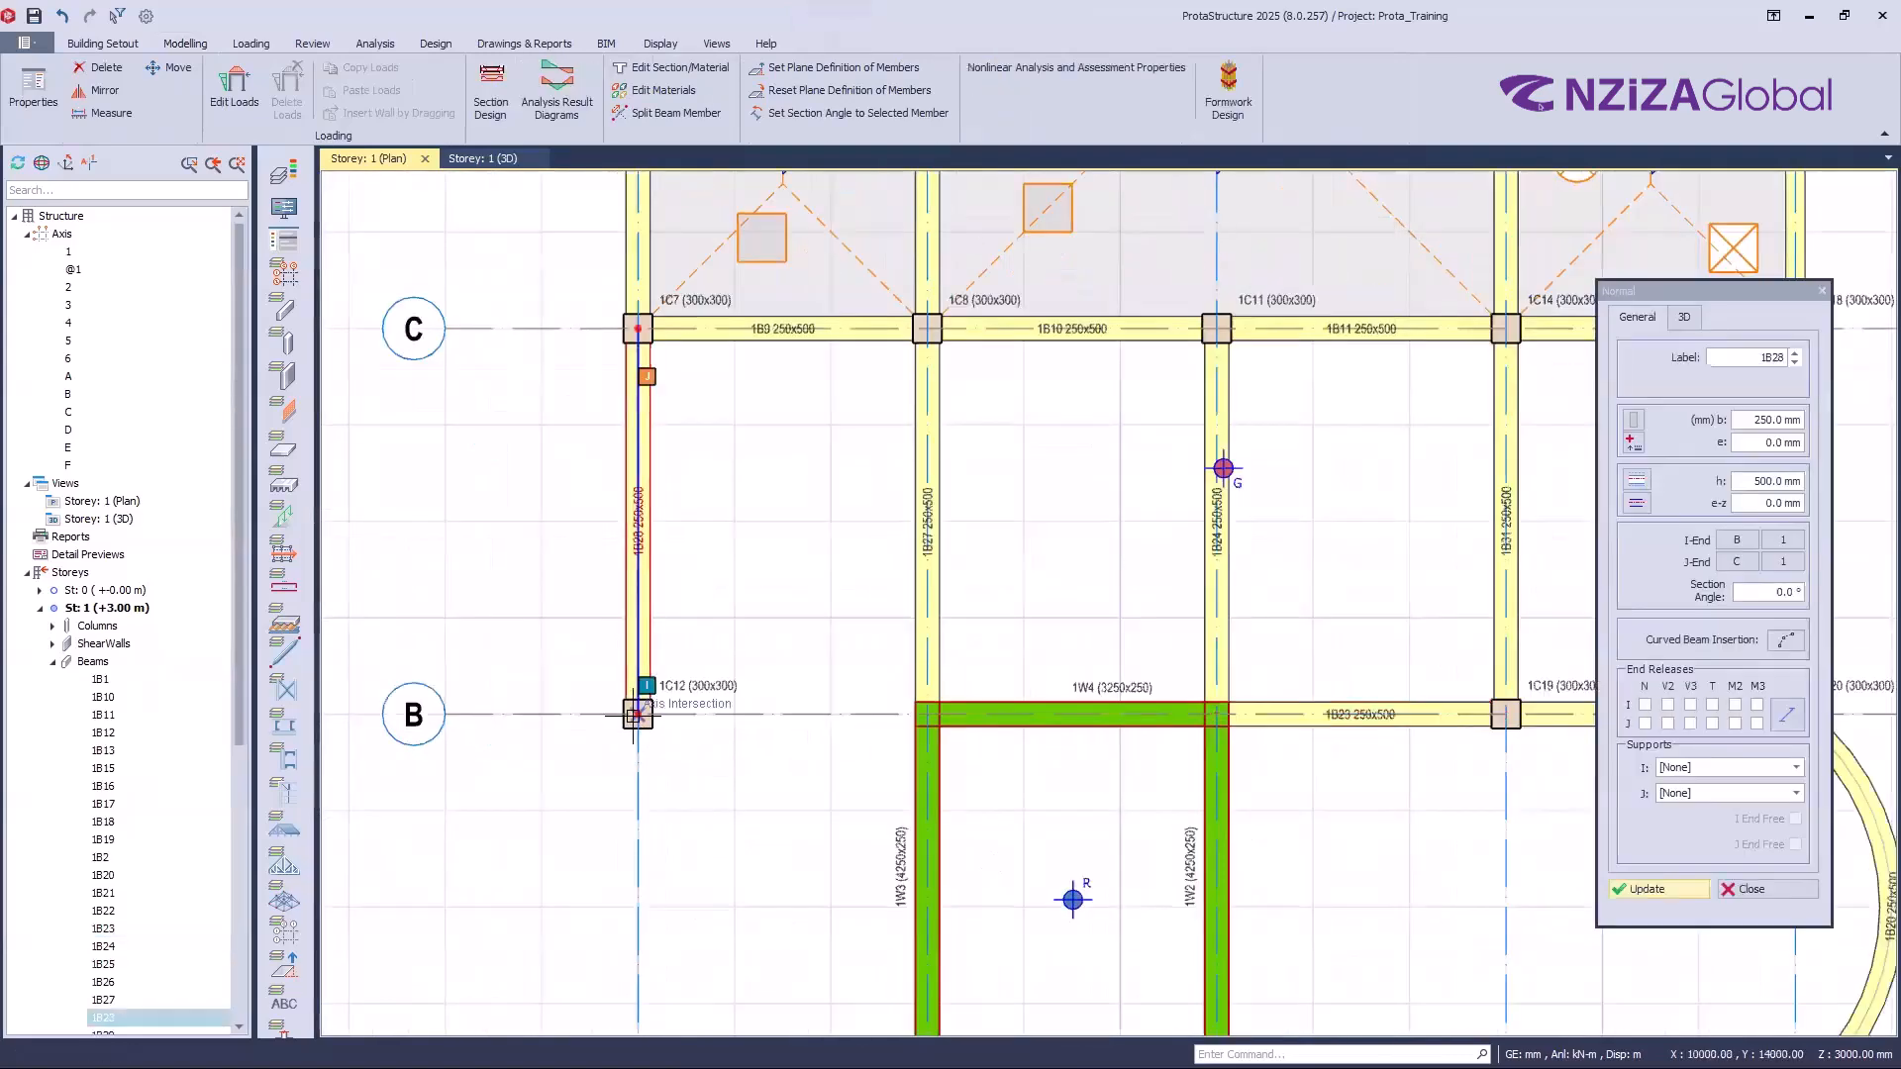
{"action": "left_click", "coordinate": [635, 713]}
{"action": "left_click", "coordinate": [927, 714]}
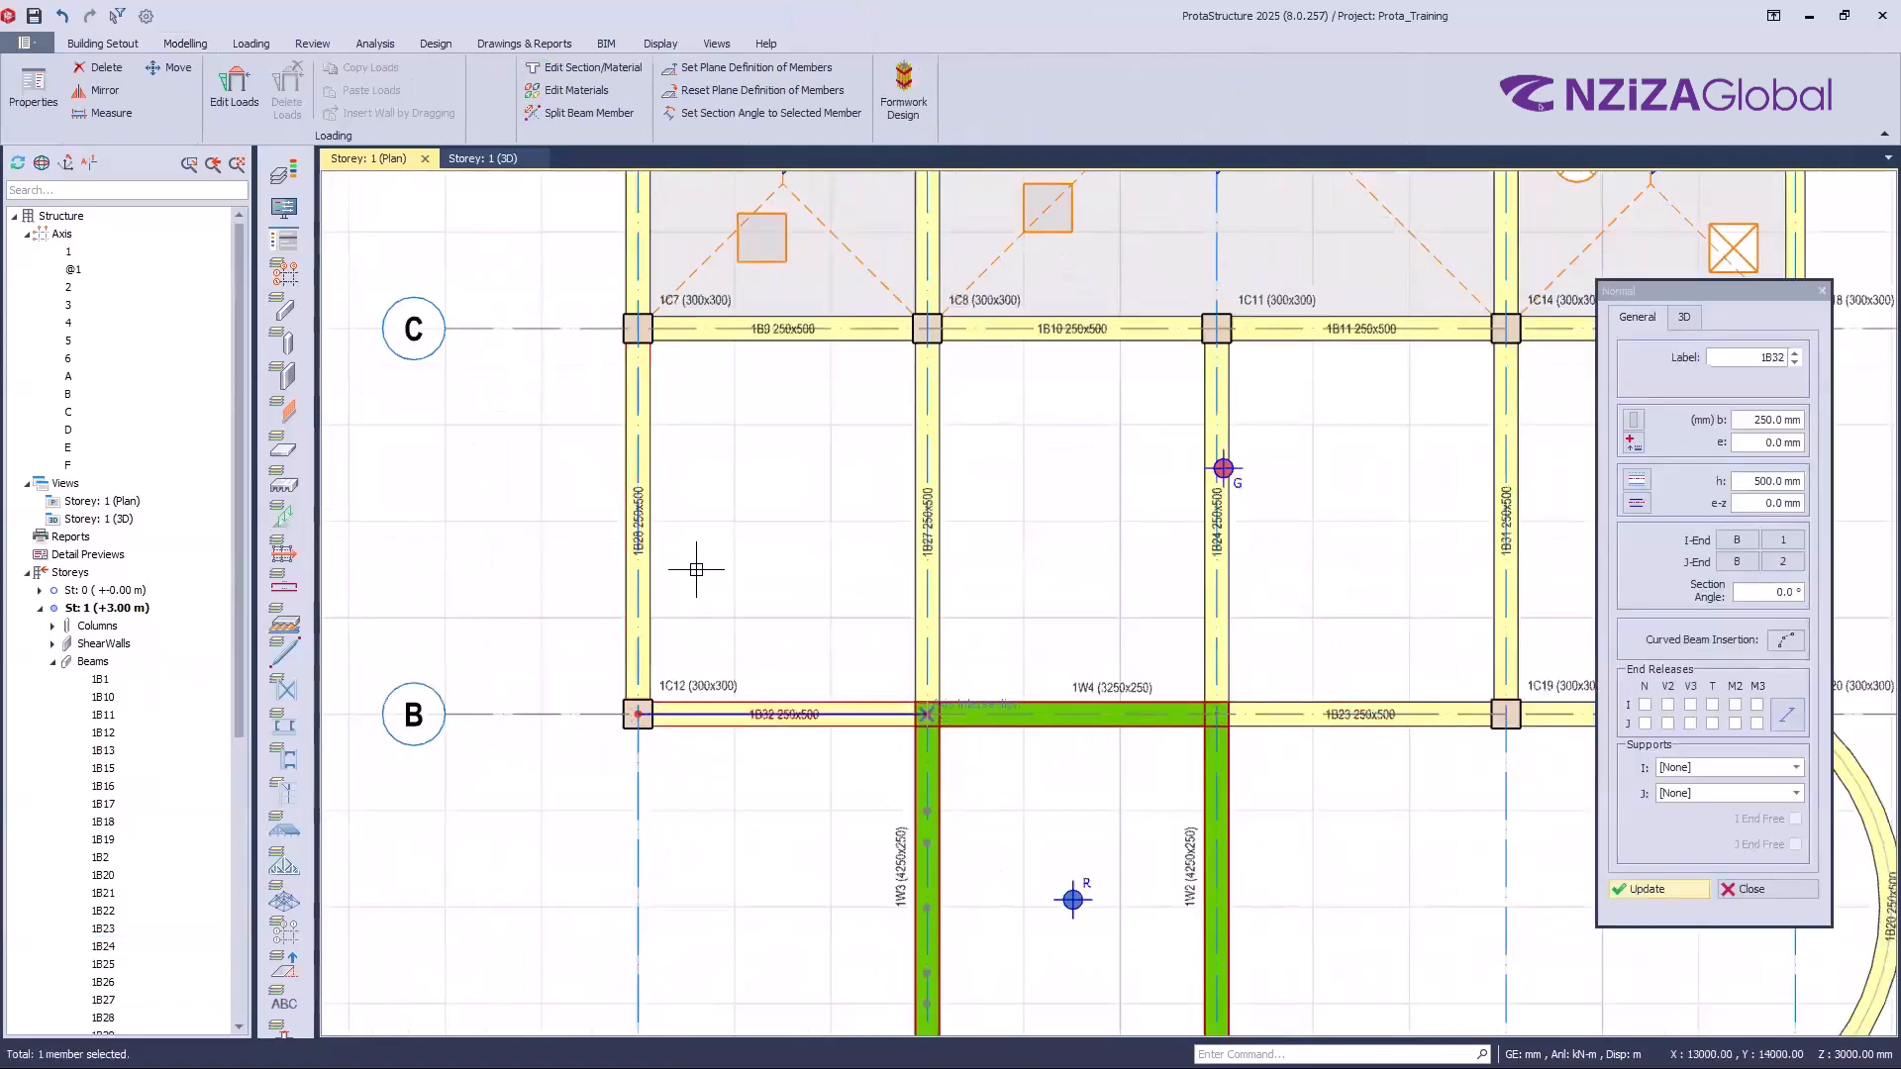
Step: Add 250x500 beams on axis 1 between A and B, and on axis A from 1 to 2 and from 3 to 5
{"action": "scroll", "coordinate": [701, 606], "scroll_direction": "down", "scroll_amount": 5}
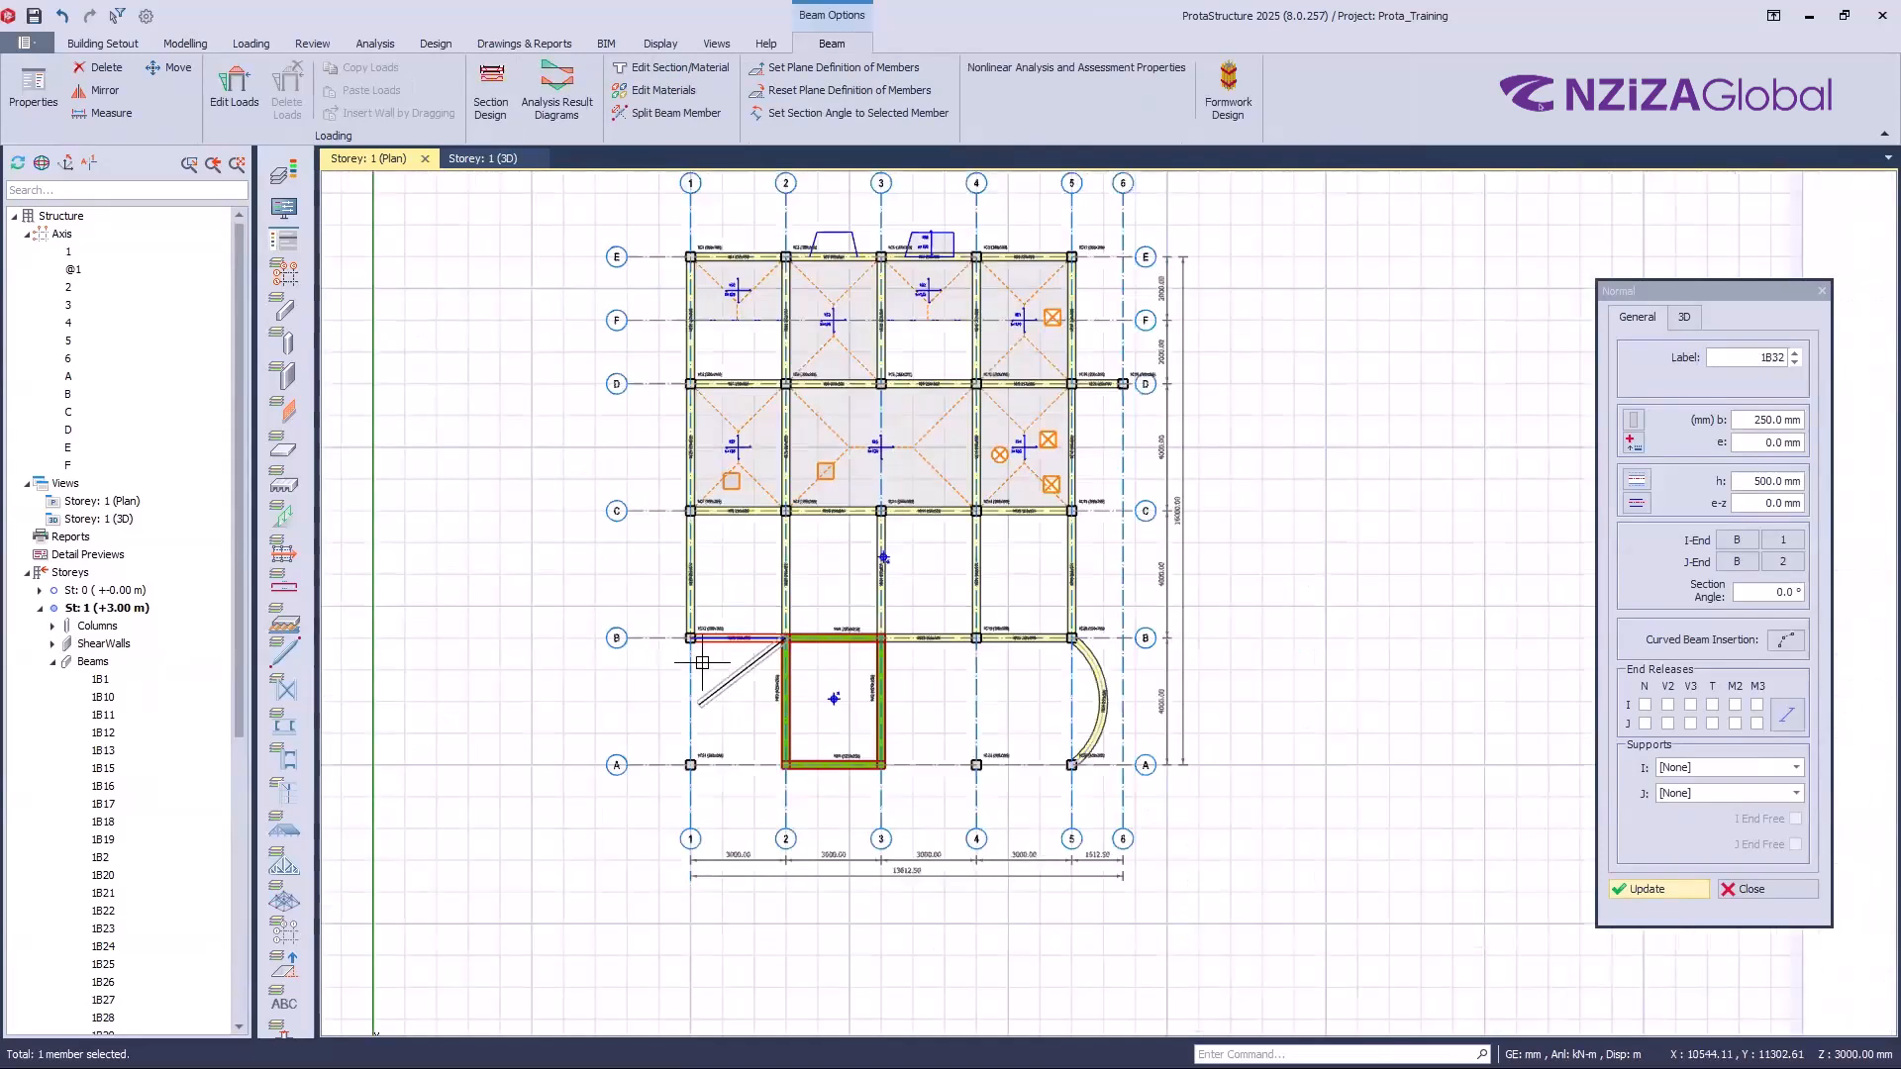
{"action": "key", "text": "Escape"}
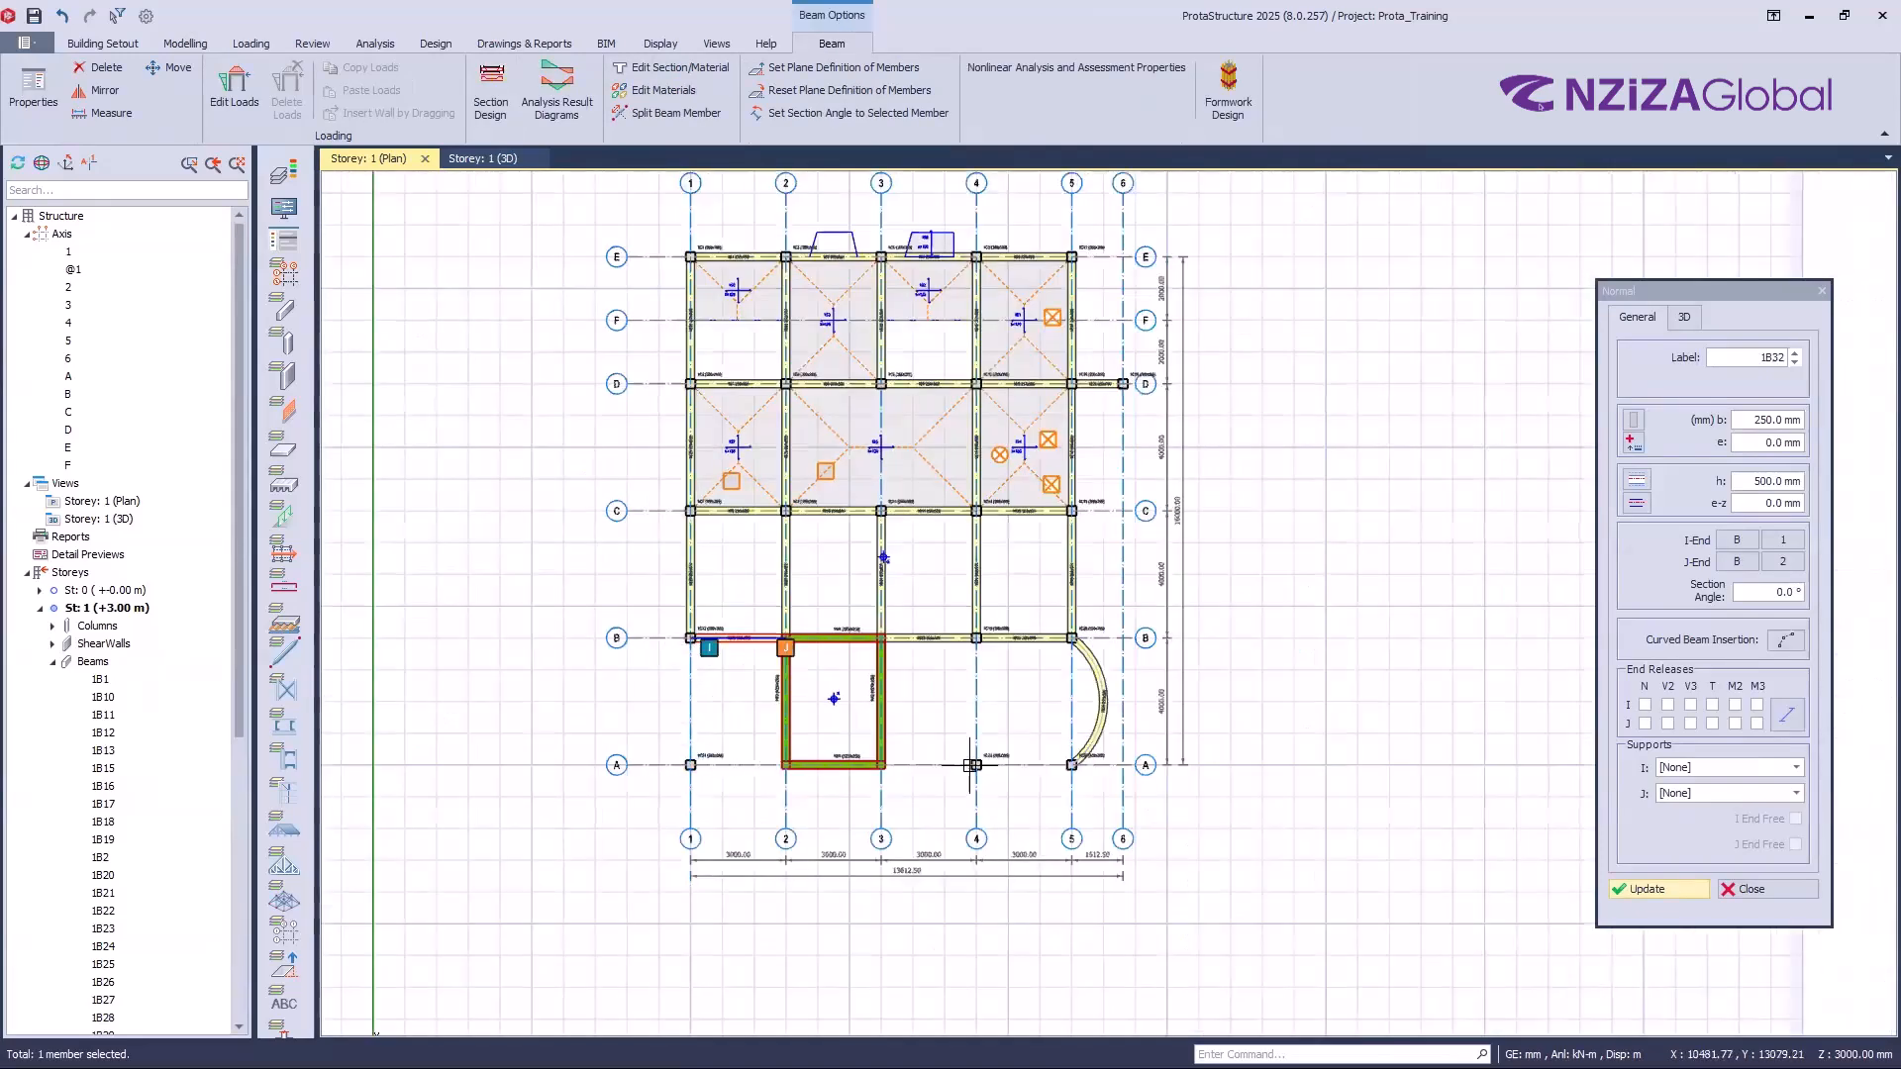
{"action": "left_click", "coordinate": [1070, 767]}
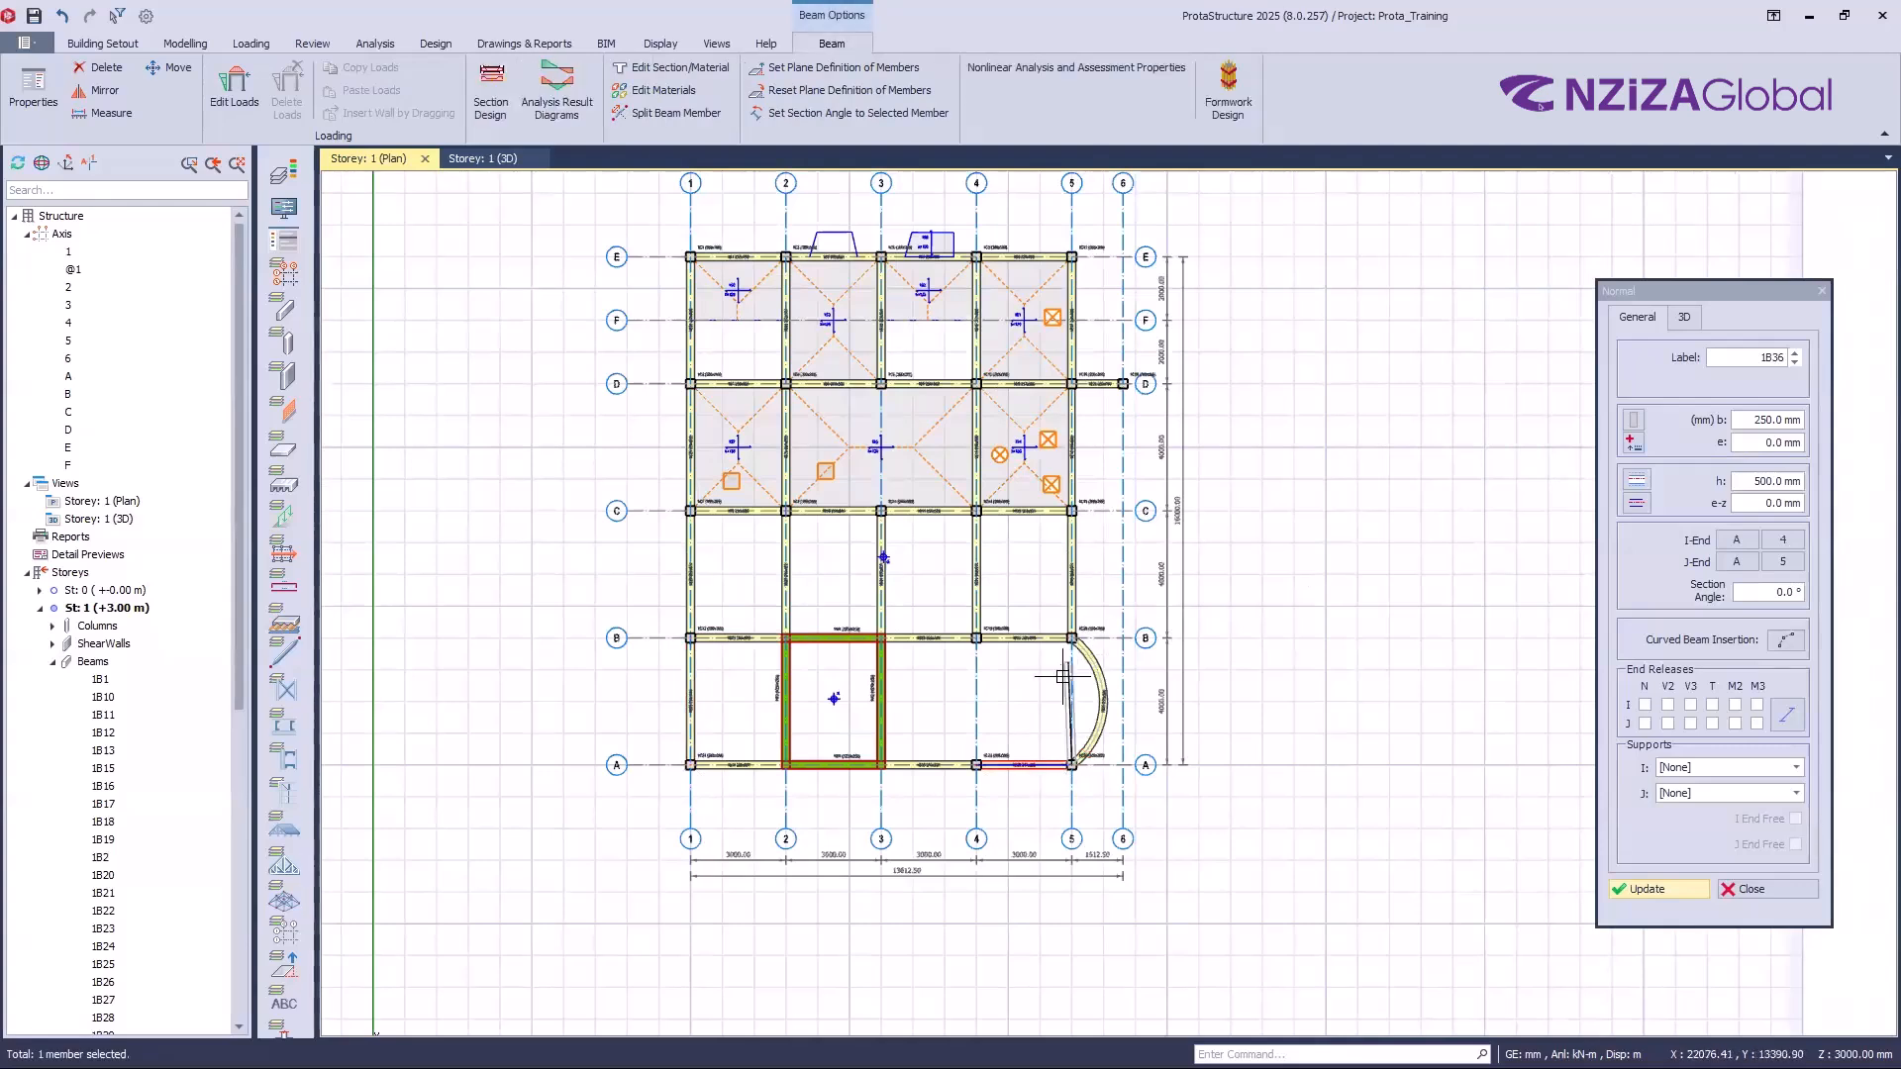
{"action": "left_click", "coordinate": [1071, 638]}
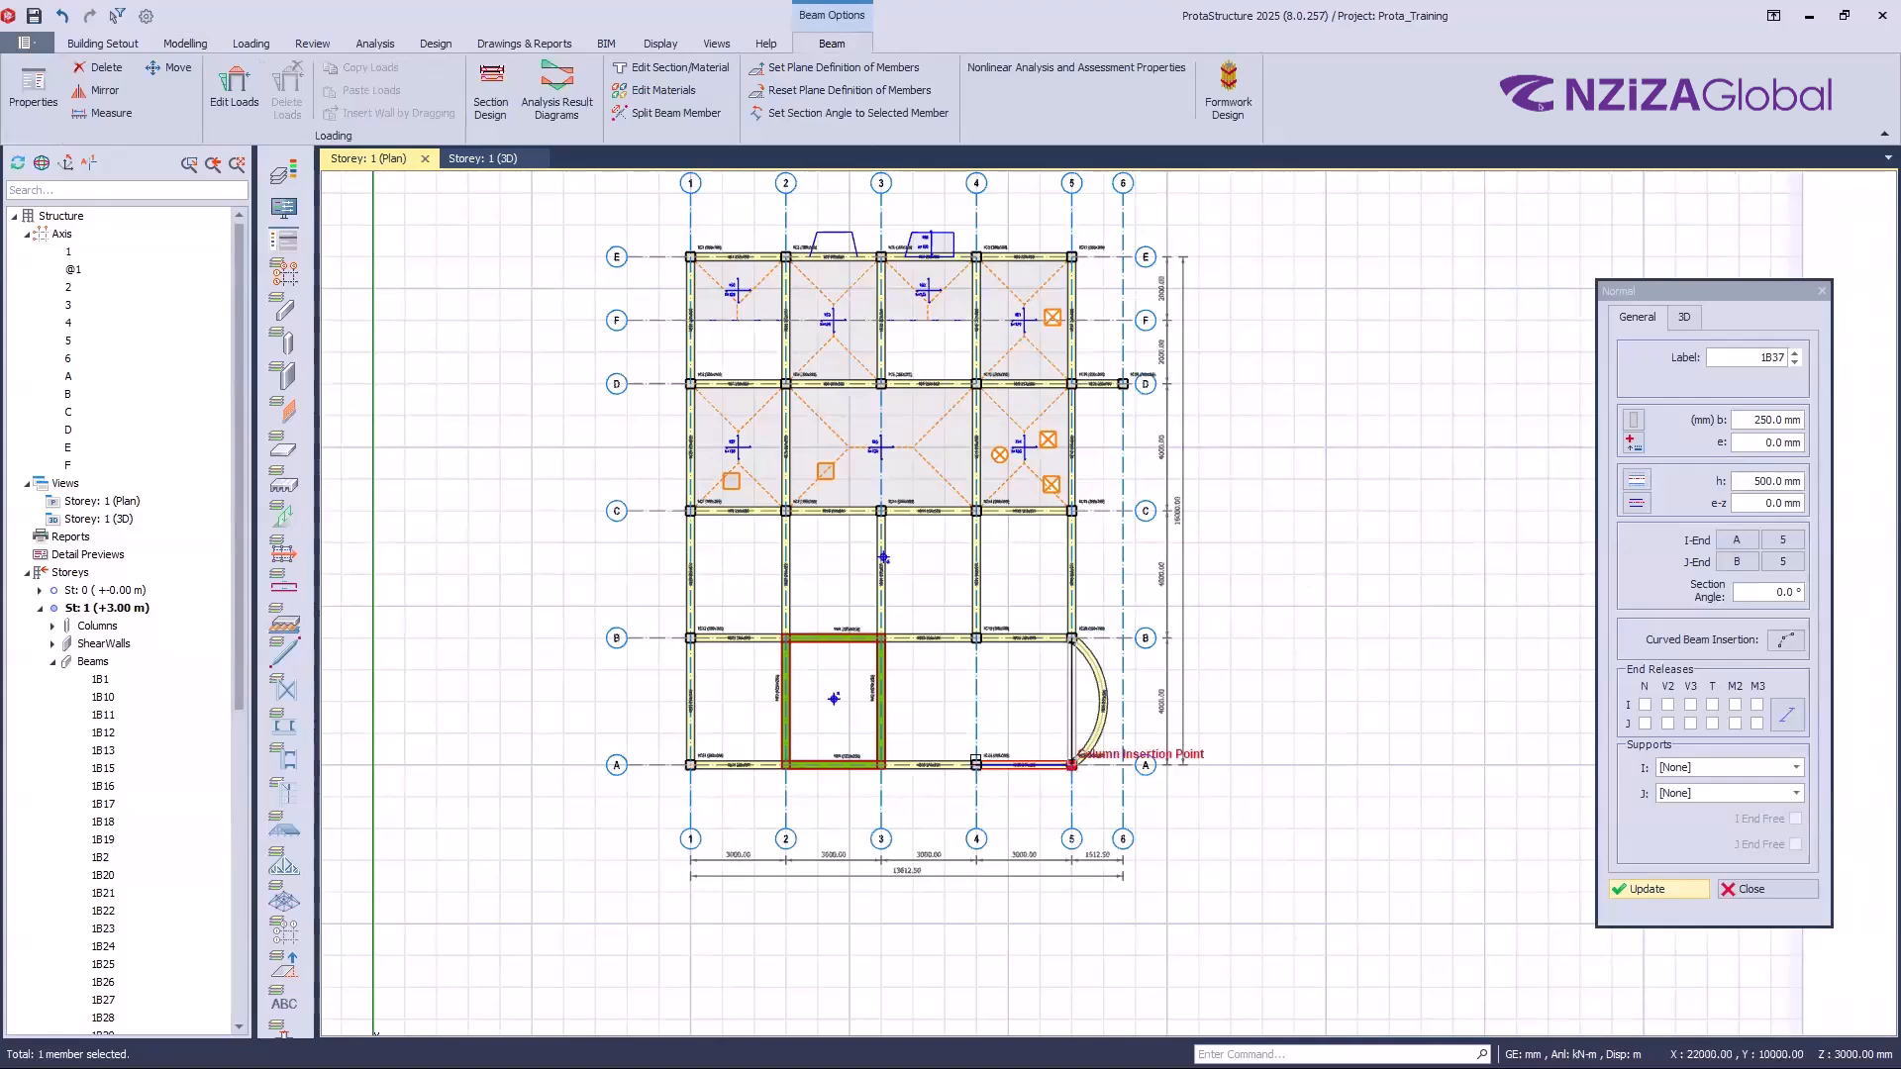
{"action": "key", "text": "Escape"}
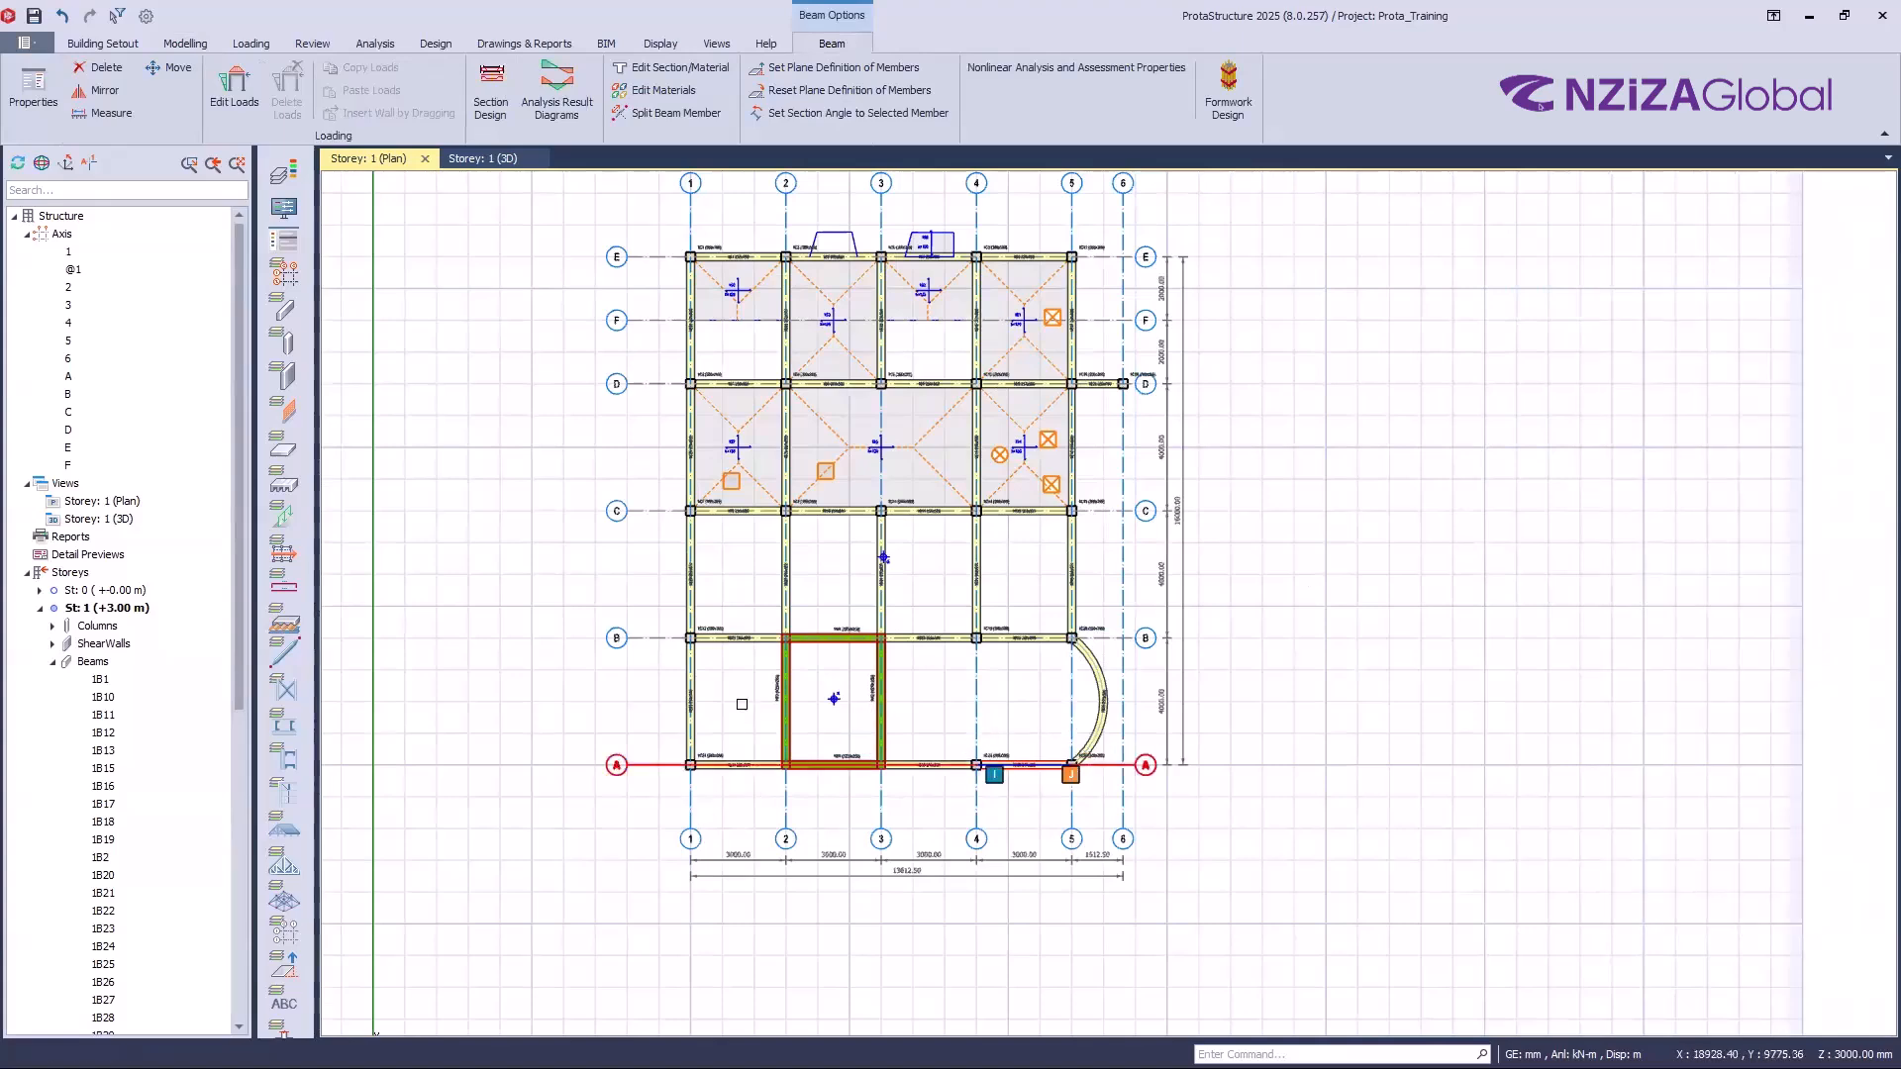
Step: Place a 250x500 beam on axis 4 between axes A and B, using the properties of the neighbouring axis B beam
{"action": "scroll", "coordinate": [1237, 604], "scroll_direction": "up", "scroll_amount": 4}
{"action": "left_click", "coordinate": [709, 694]}
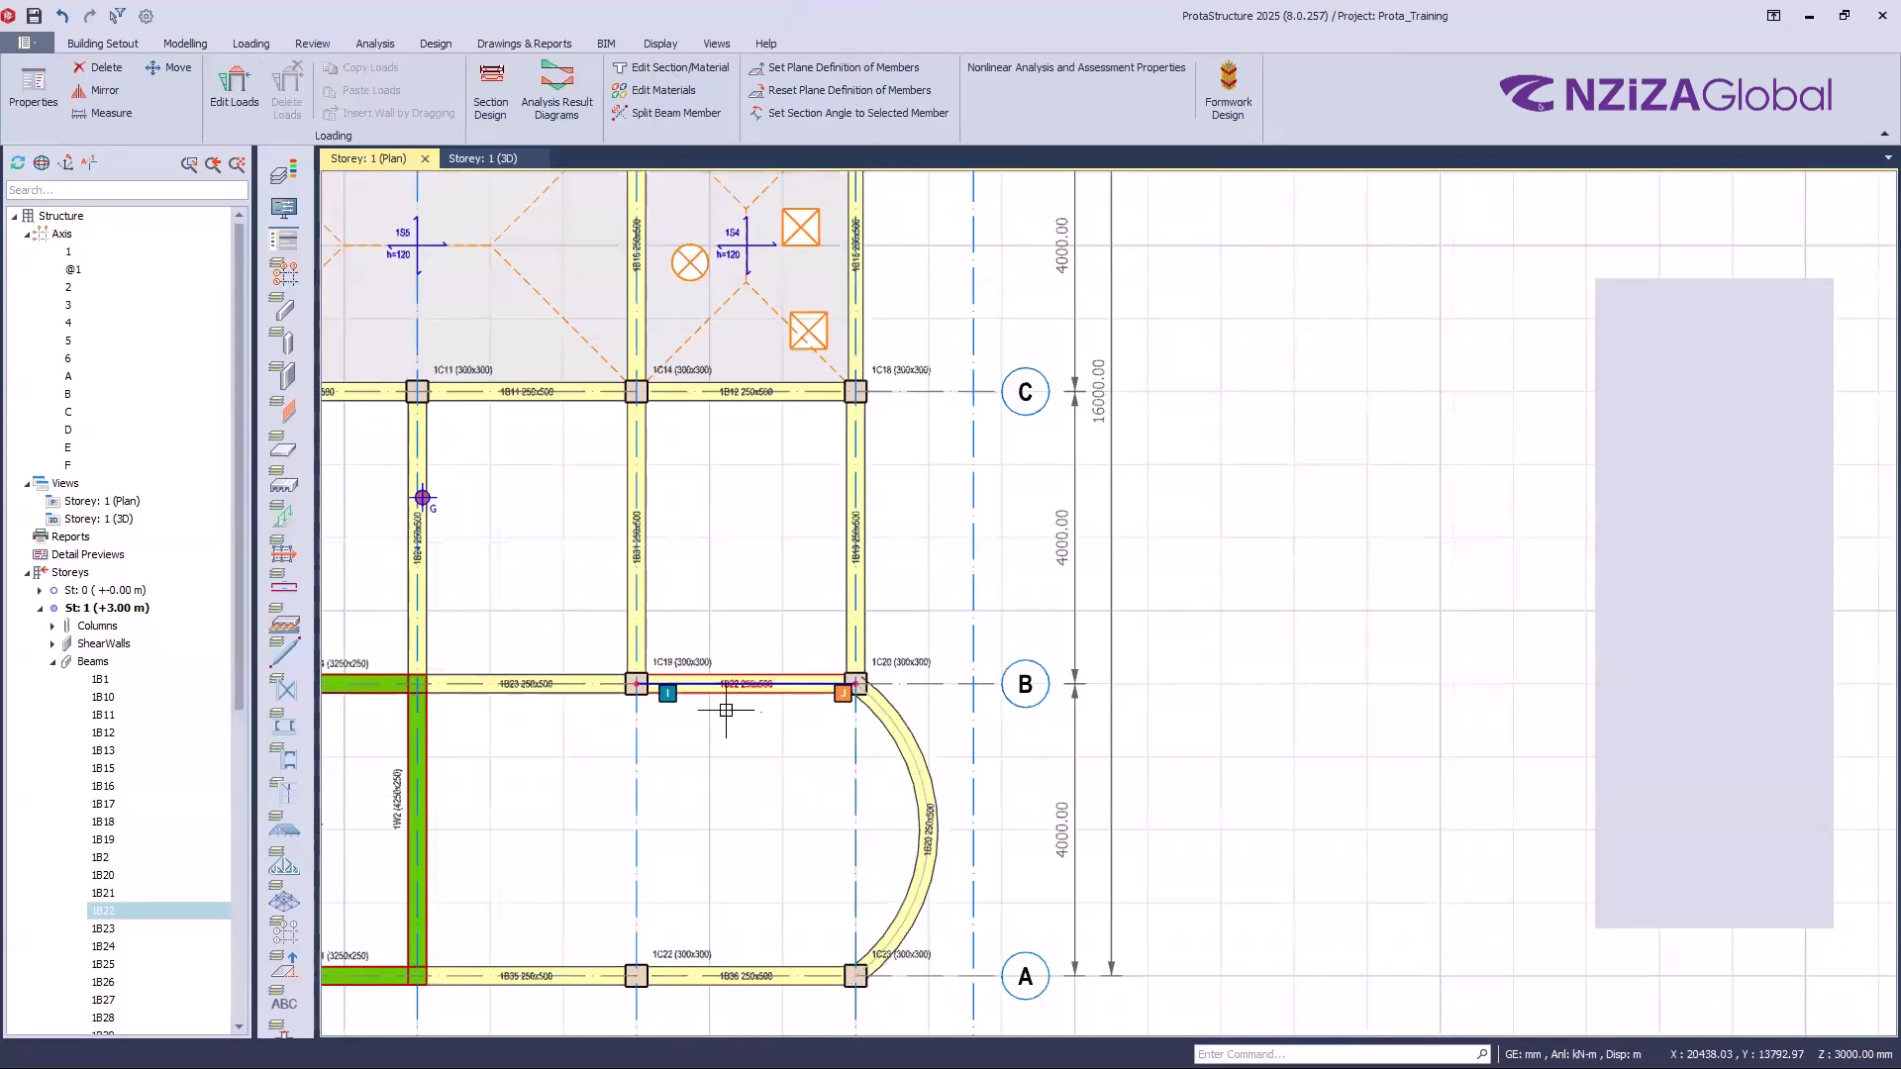
{"action": "scroll", "coordinate": [709, 702], "scroll_direction": "down", "scroll_amount": 3}
{"action": "left_click", "coordinate": [688, 838]}
Step: Try to place a straight beam on axis 5 between axes A and B, alongside the curved beam
{"action": "left_click", "coordinate": [819, 674]}
{"action": "left_click", "coordinate": [820, 832]}
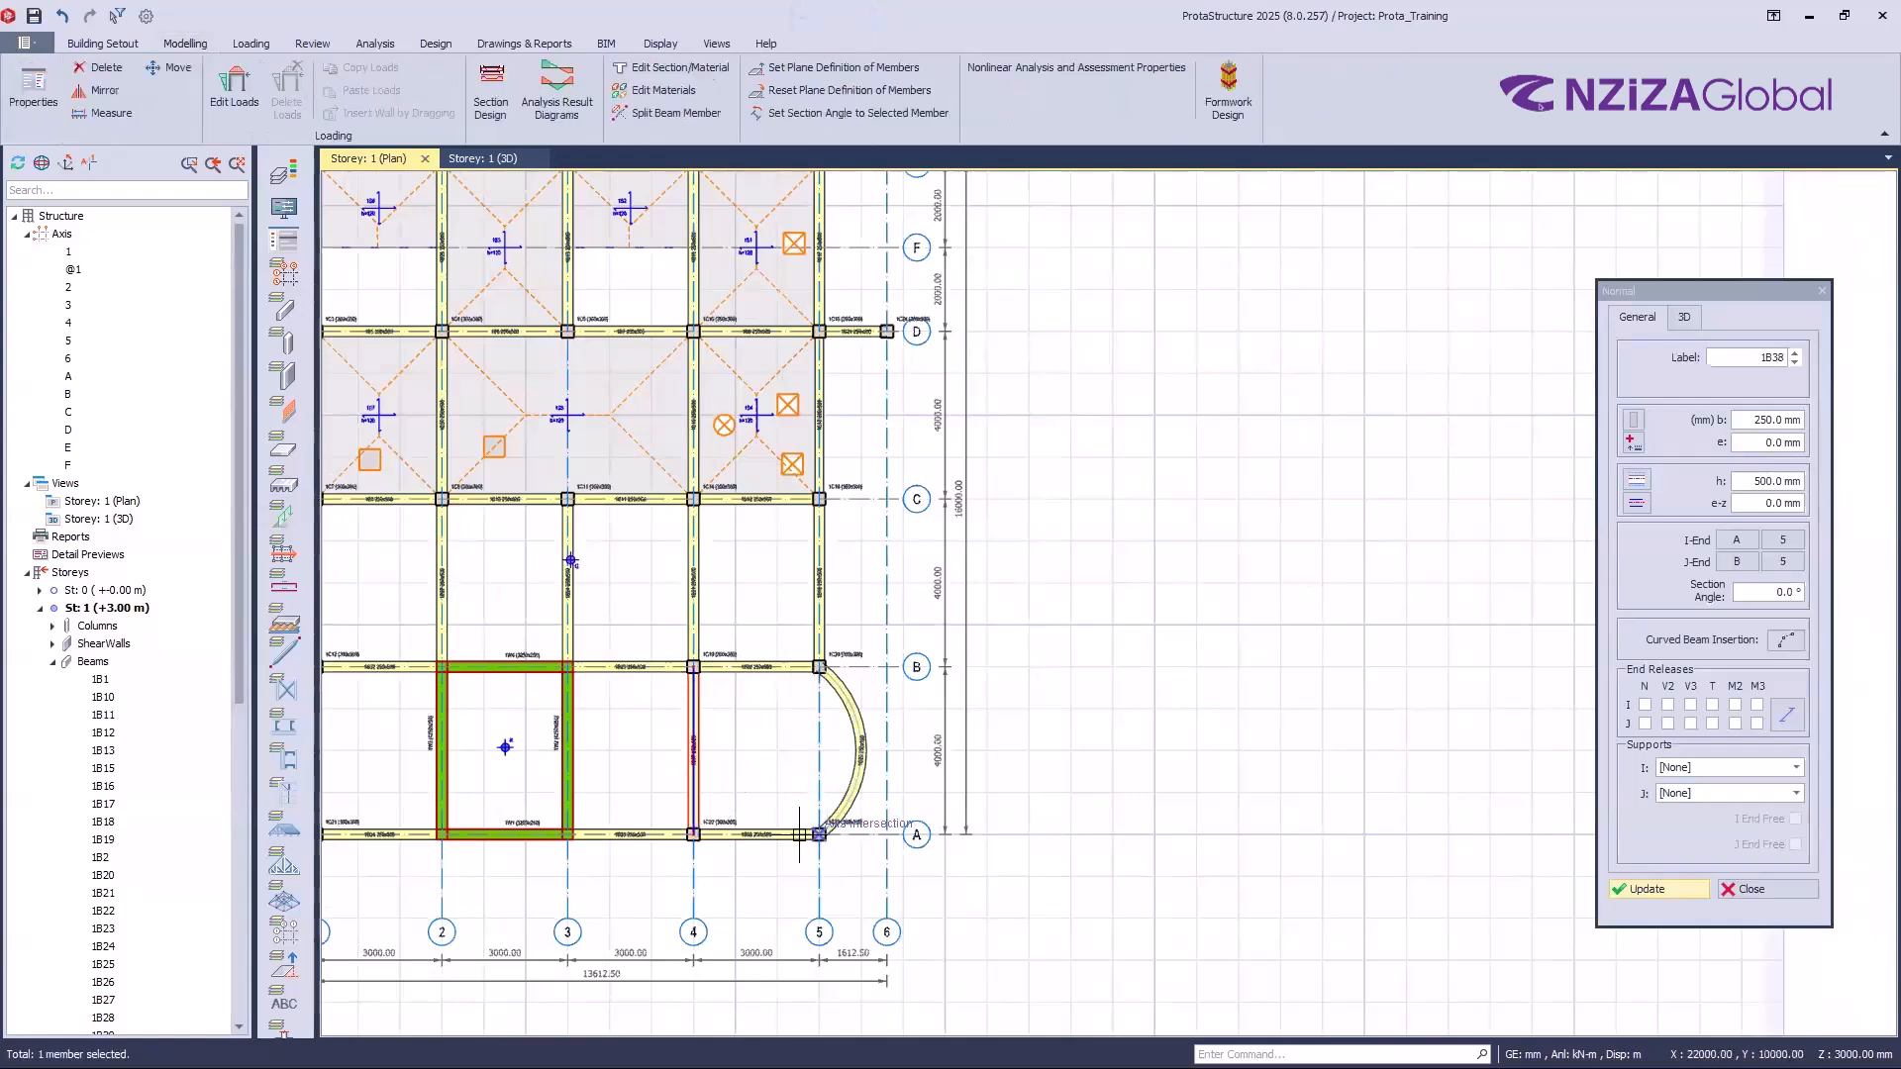
{"action": "scroll", "coordinate": [800, 835], "scroll_direction": "up", "scroll_amount": 4}
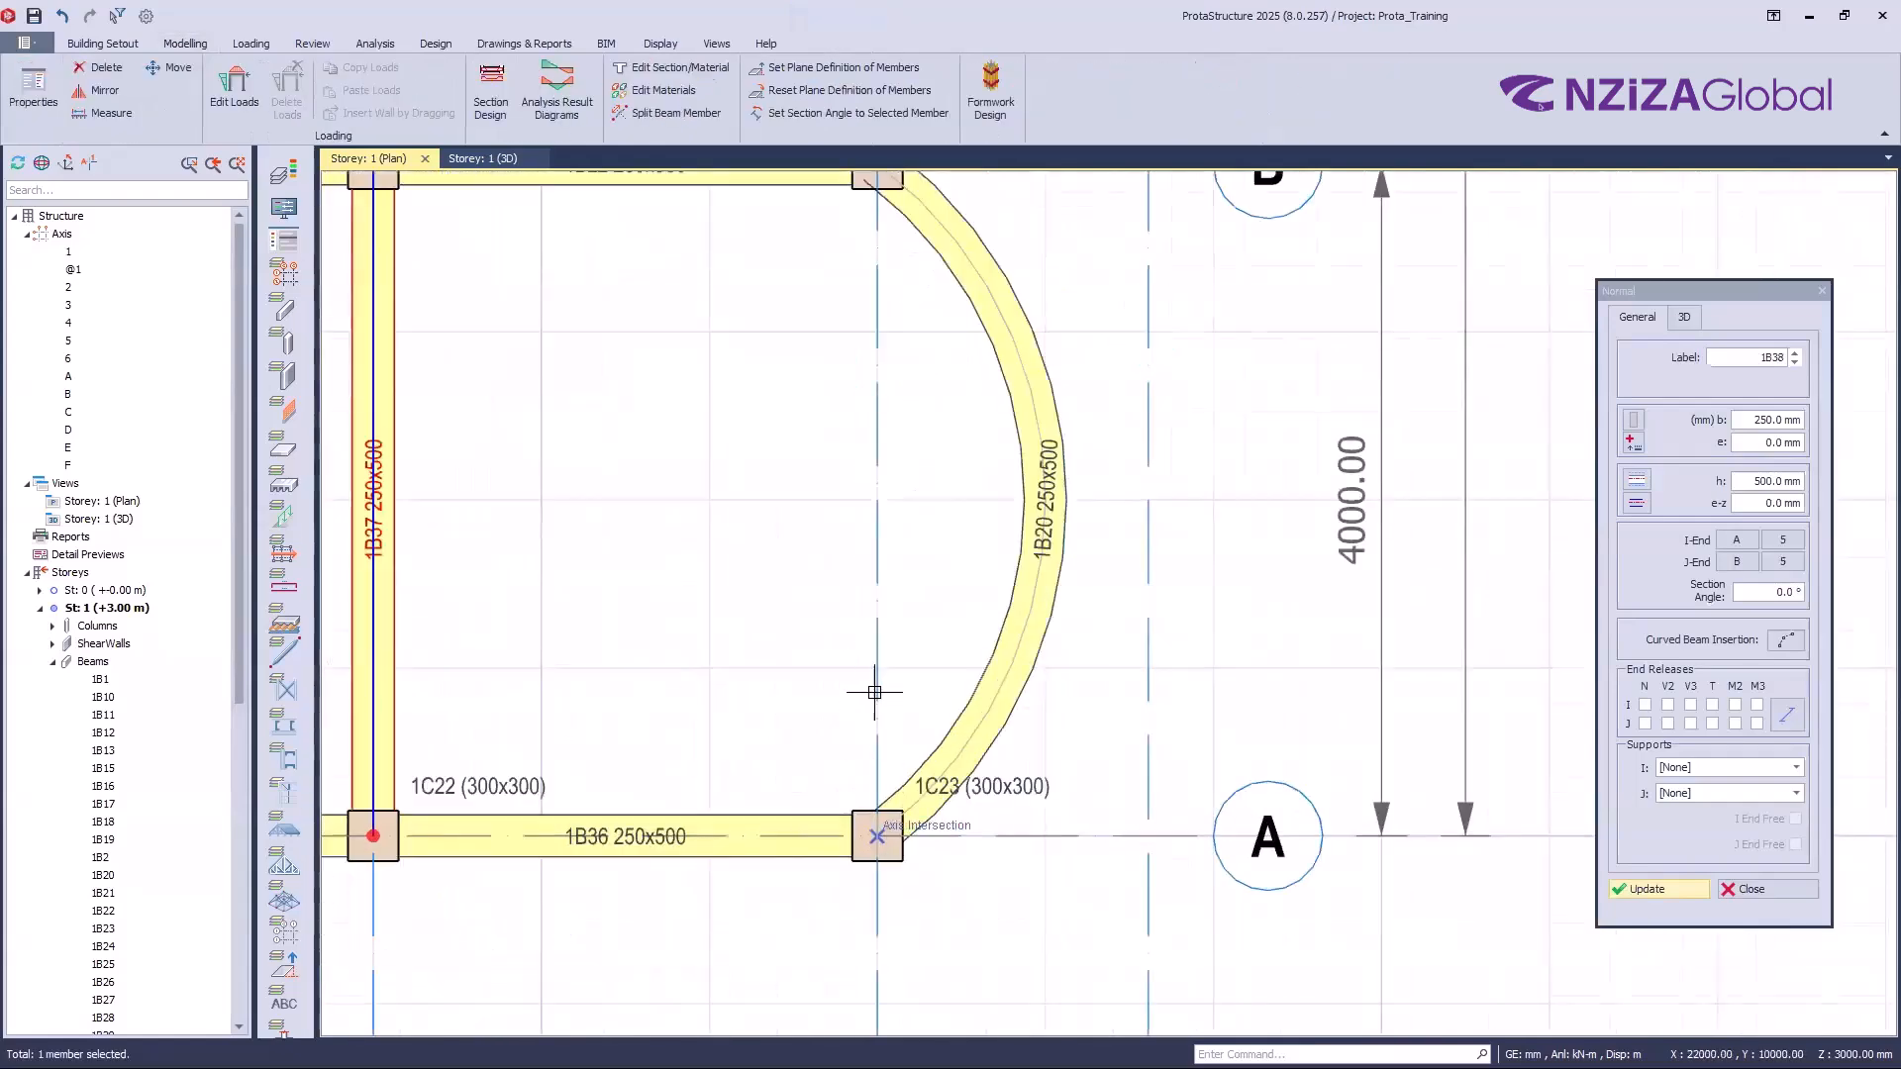
{"action": "scroll", "coordinate": [871, 704], "scroll_direction": "down", "scroll_amount": 5}
{"action": "left_click", "coordinate": [918, 677]}
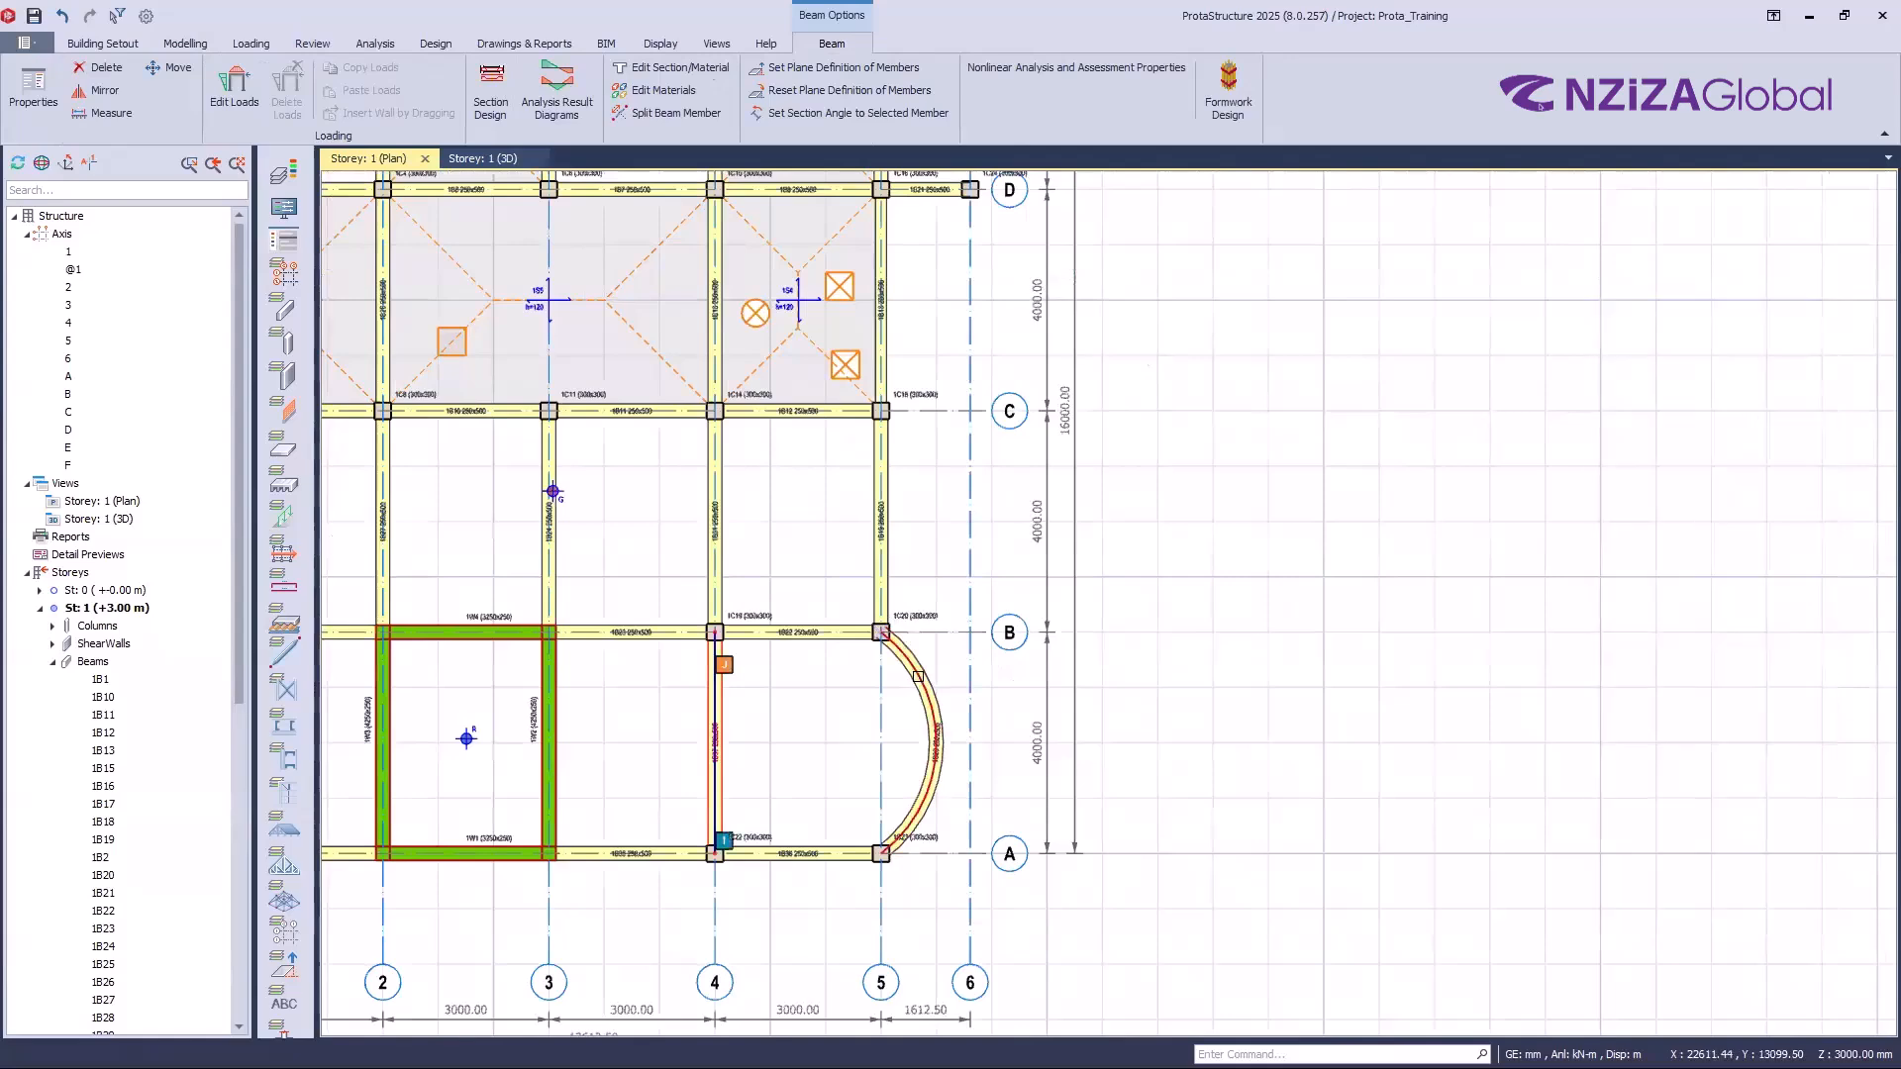
{"action": "scroll", "coordinate": [1129, 665], "scroll_direction": "down", "scroll_amount": 2}
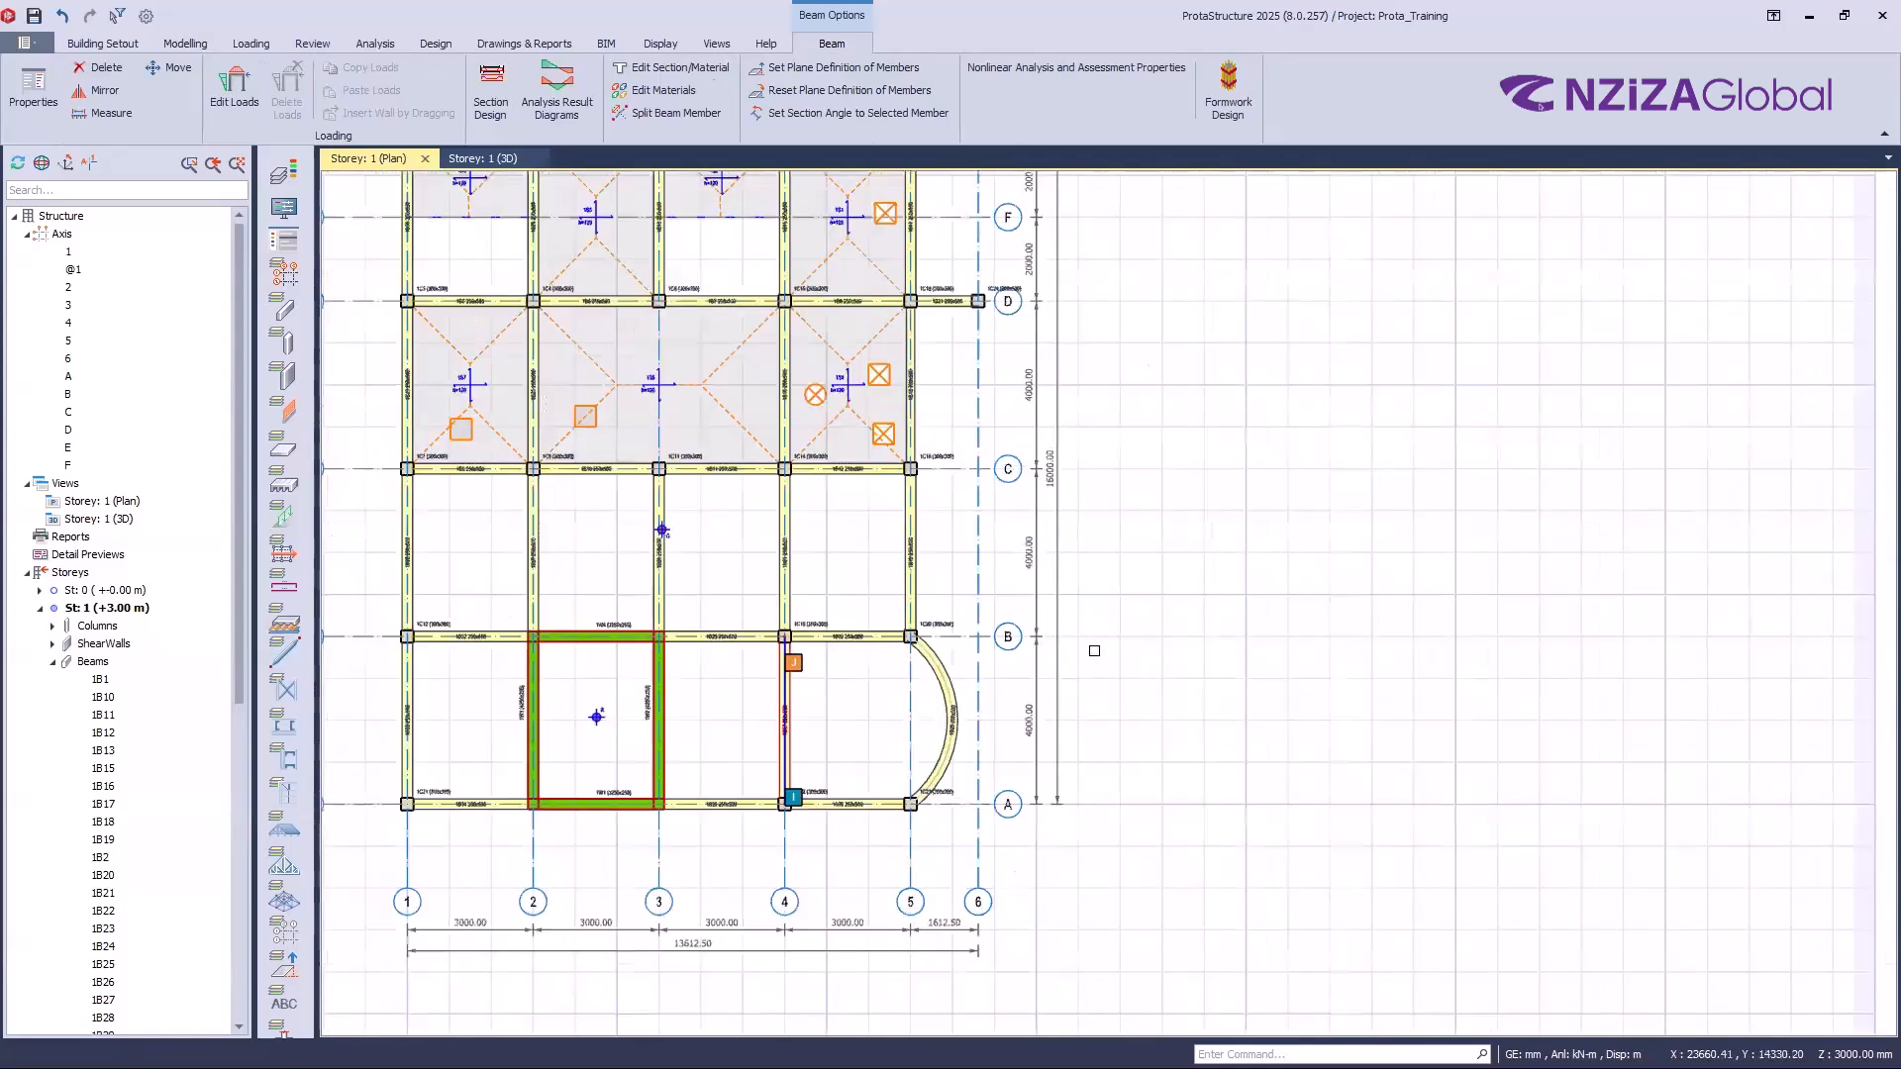
{"action": "key", "text": "Escape"}
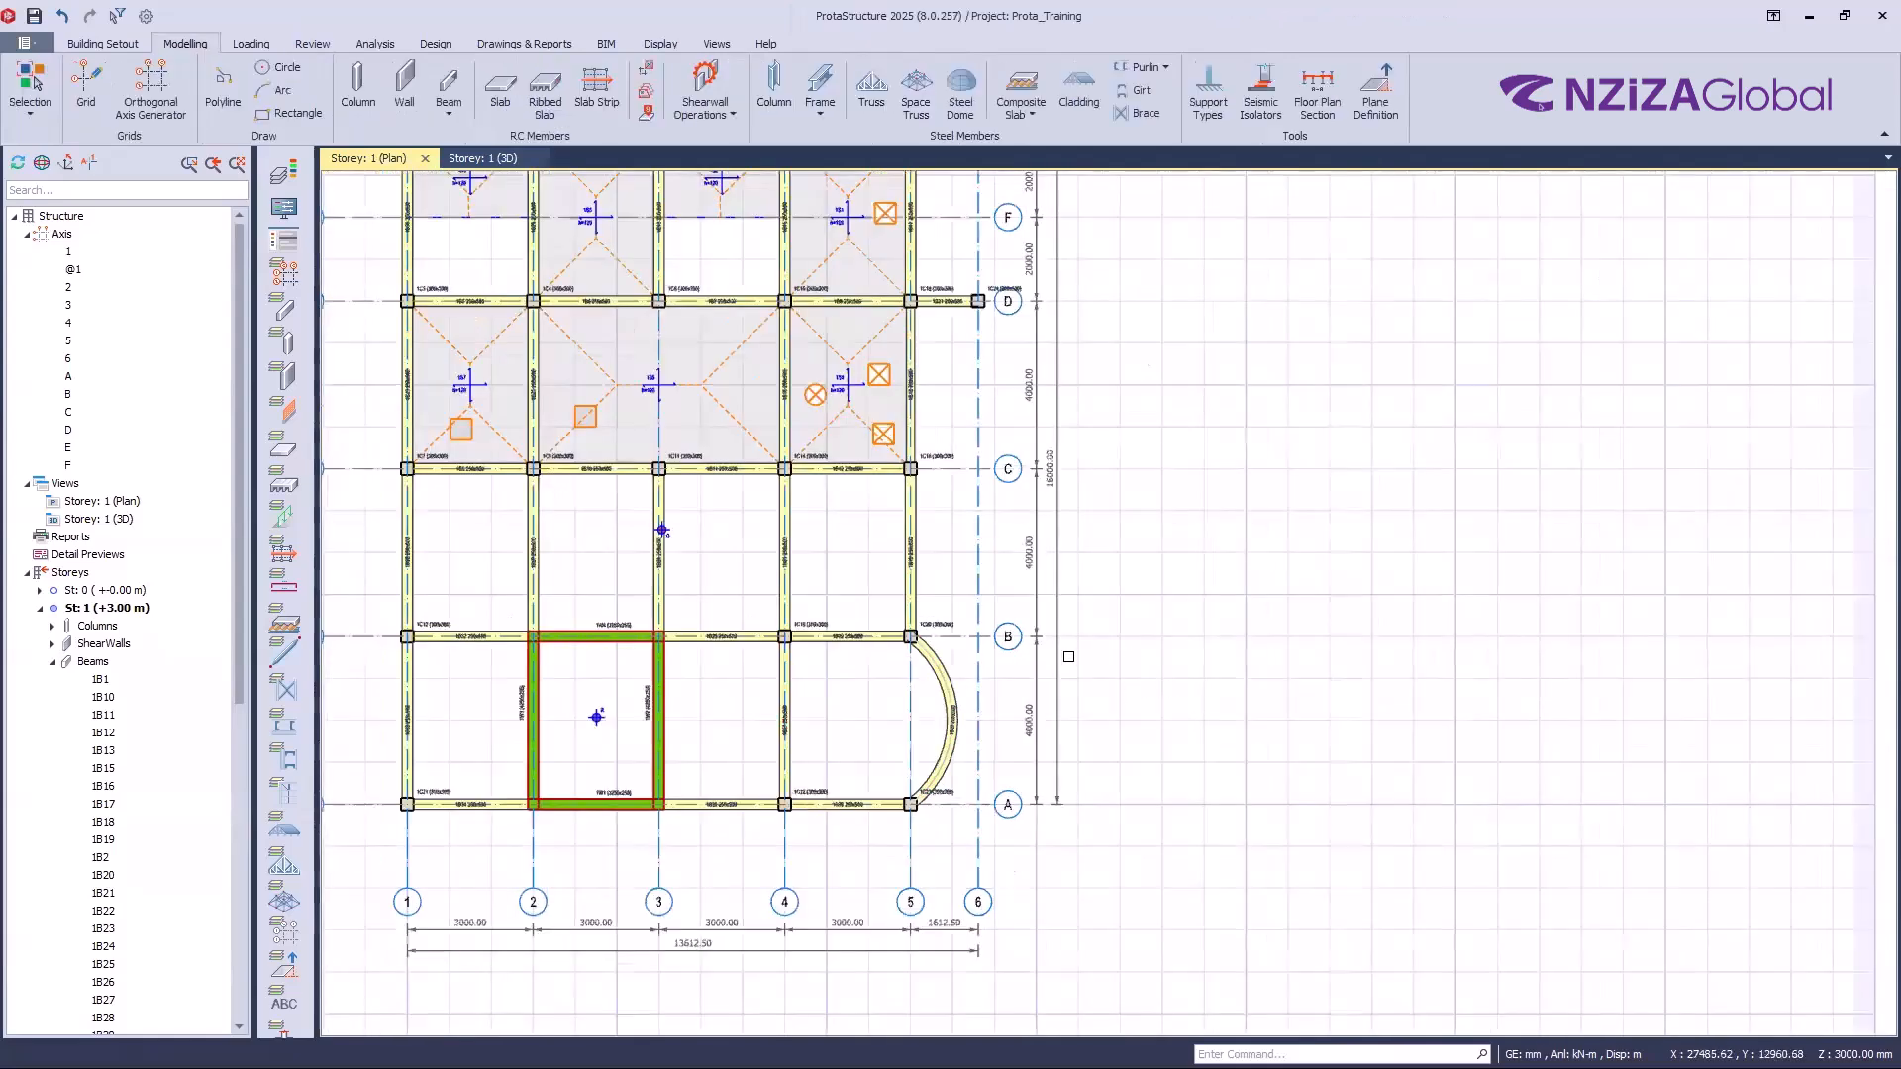
{"action": "scroll", "coordinate": [1069, 656], "scroll_direction": "down", "scroll_amount": 3}
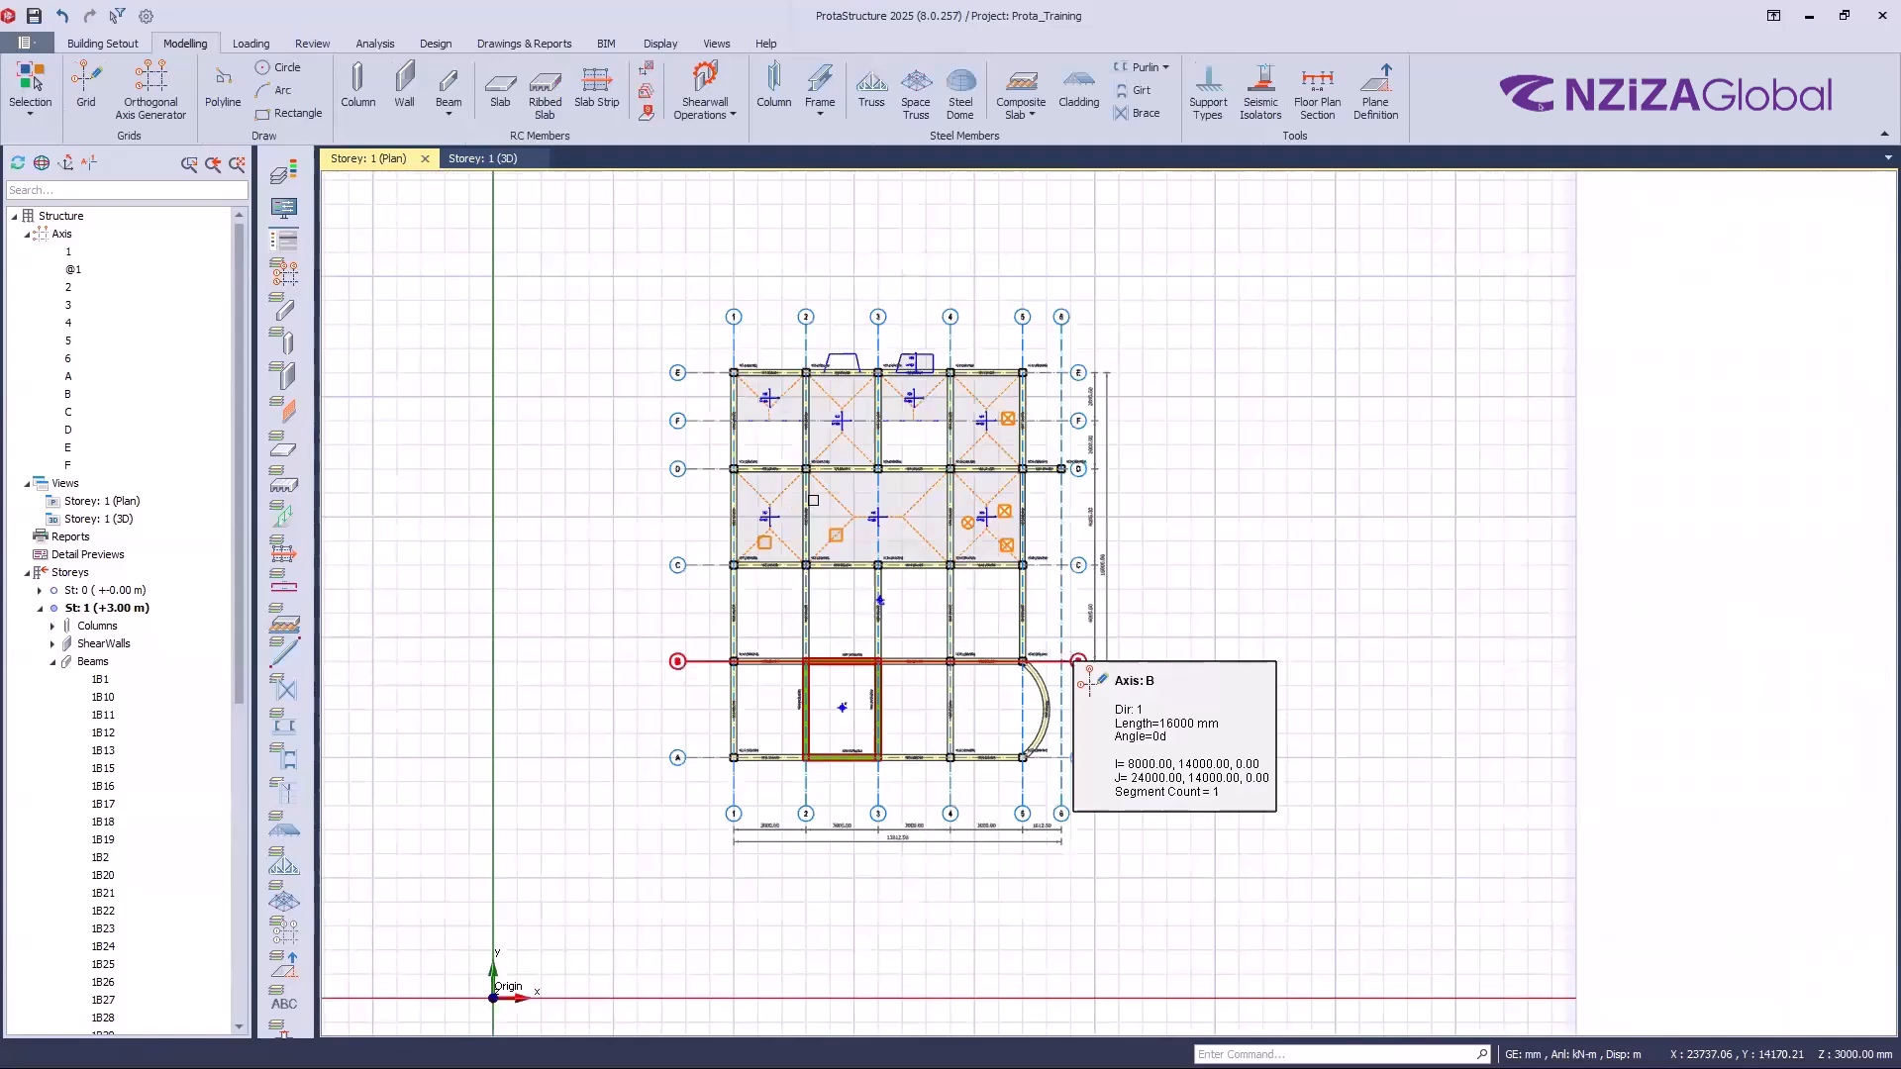
{"action": "scroll", "coordinate": [982, 723], "scroll_direction": "up", "scroll_amount": 2}
{"action": "key", "text": "Escape"}
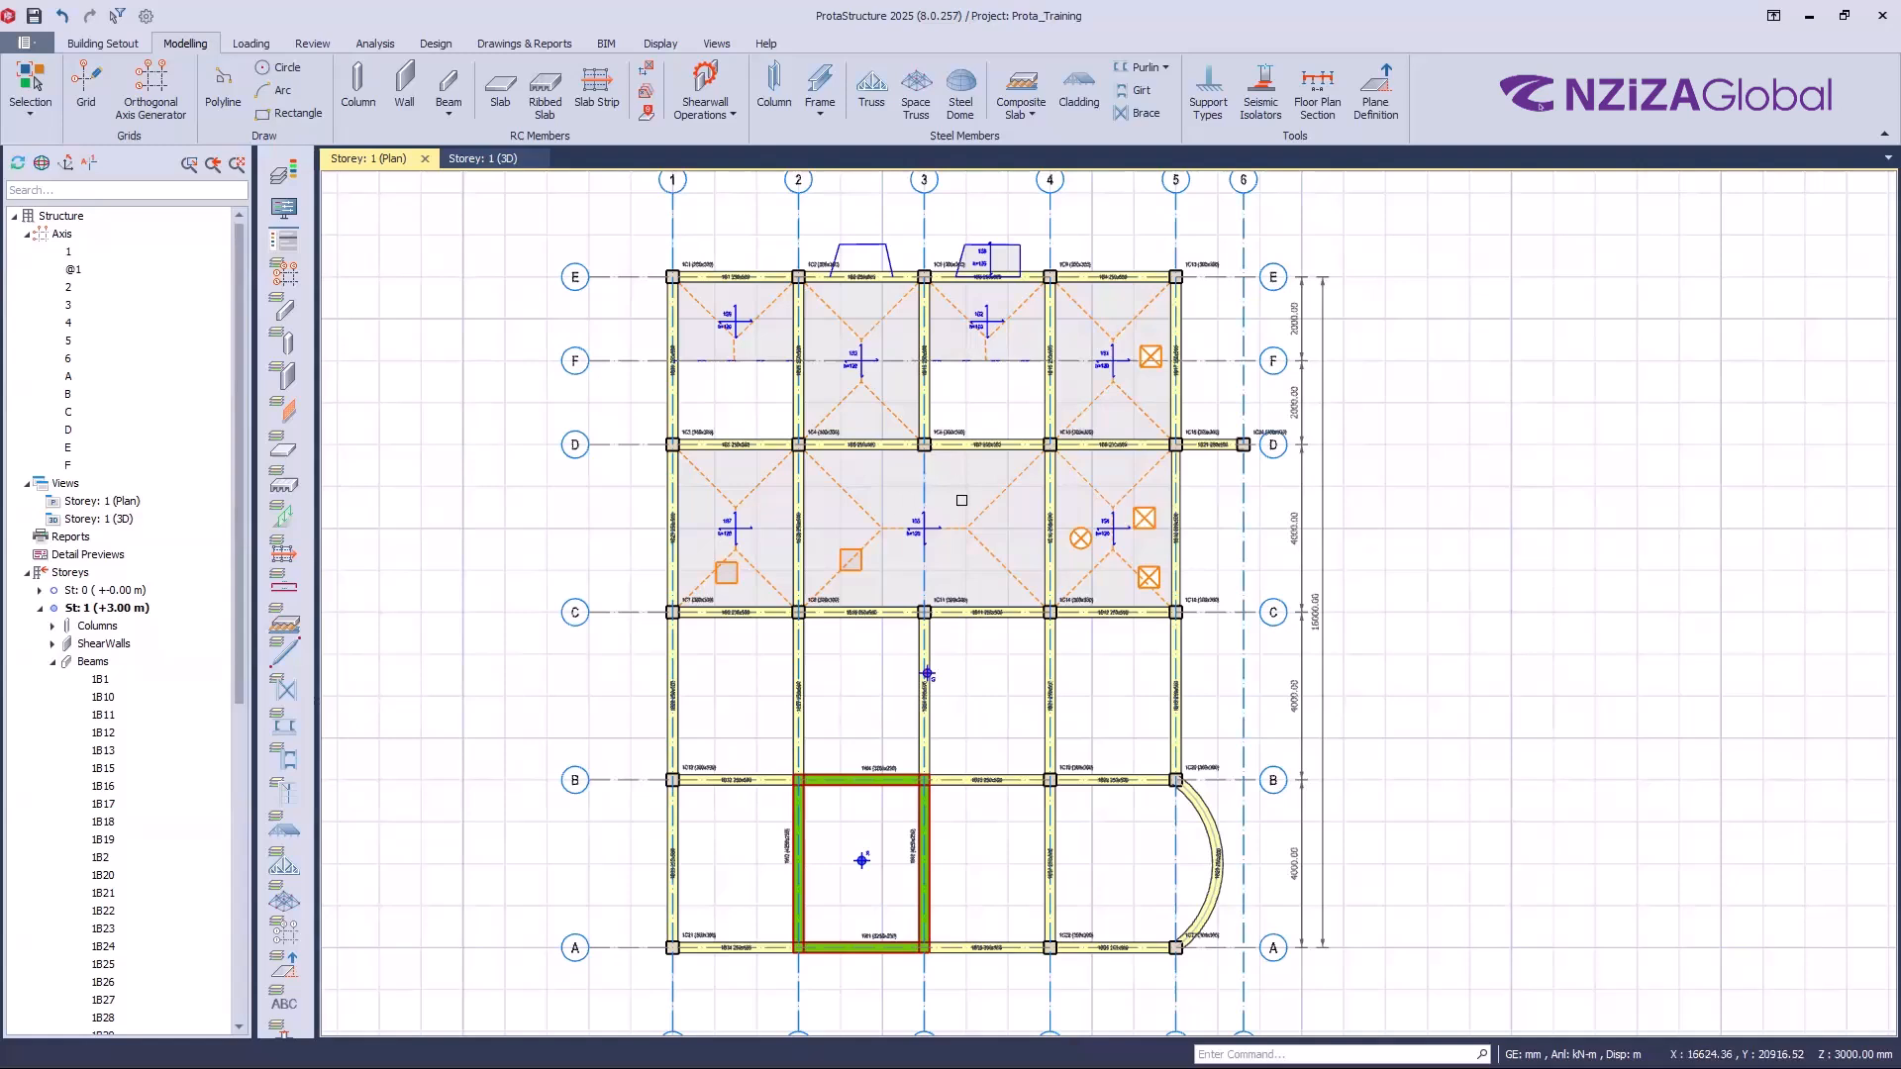
{"action": "scroll", "coordinate": [157, 533], "scroll_direction": "down", "scroll_amount": 10}
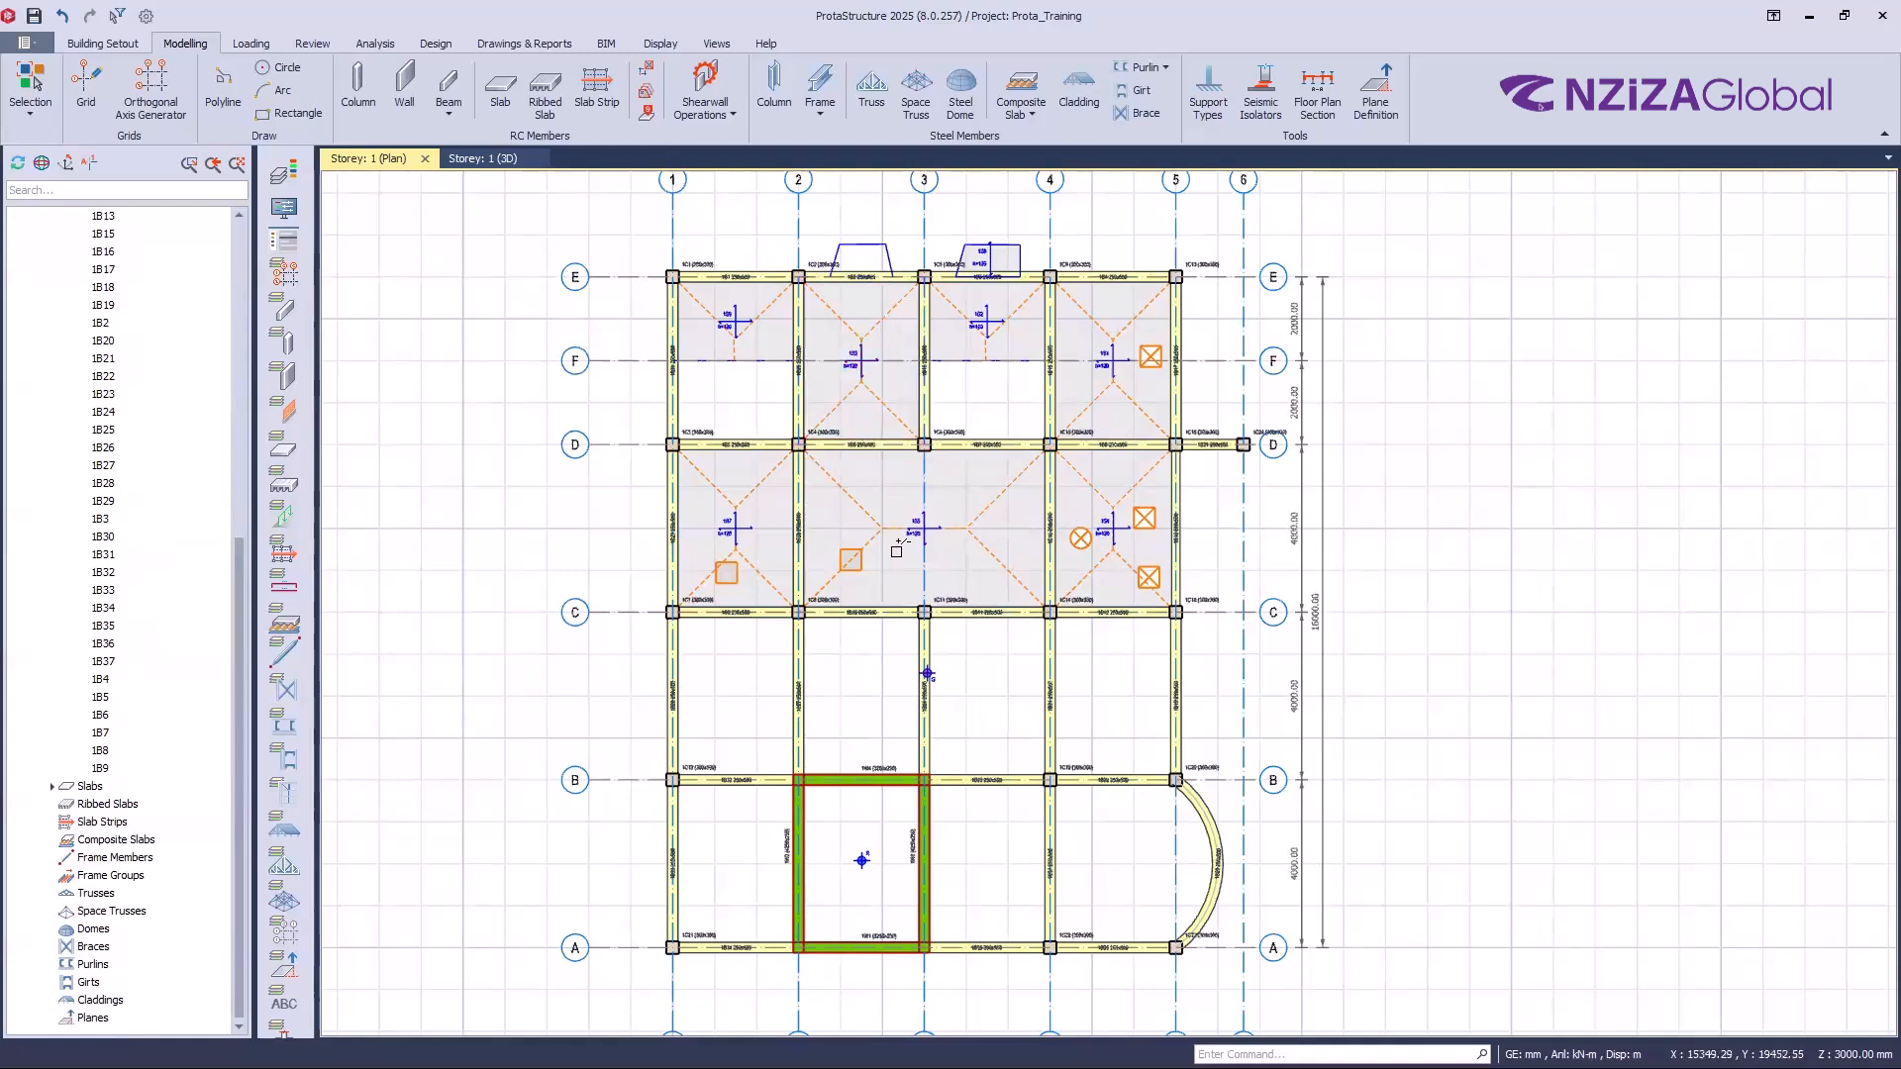
{"action": "scroll", "coordinate": [105, 594], "scroll_direction": "up", "scroll_amount": 5}
{"action": "scroll", "coordinate": [103, 624], "scroll_direction": "down", "scroll_amount": 5}
{"action": "scroll", "coordinate": [99, 644], "scroll_direction": "up", "scroll_amount": 6}
{"action": "scroll", "coordinate": [97, 654], "scroll_direction": "down", "scroll_amount": 6}
{"action": "scroll", "coordinate": [94, 655], "scroll_direction": "up", "scroll_amount": 1}
{"action": "scroll", "coordinate": [96, 661], "scroll_direction": "up", "scroll_amount": 9}
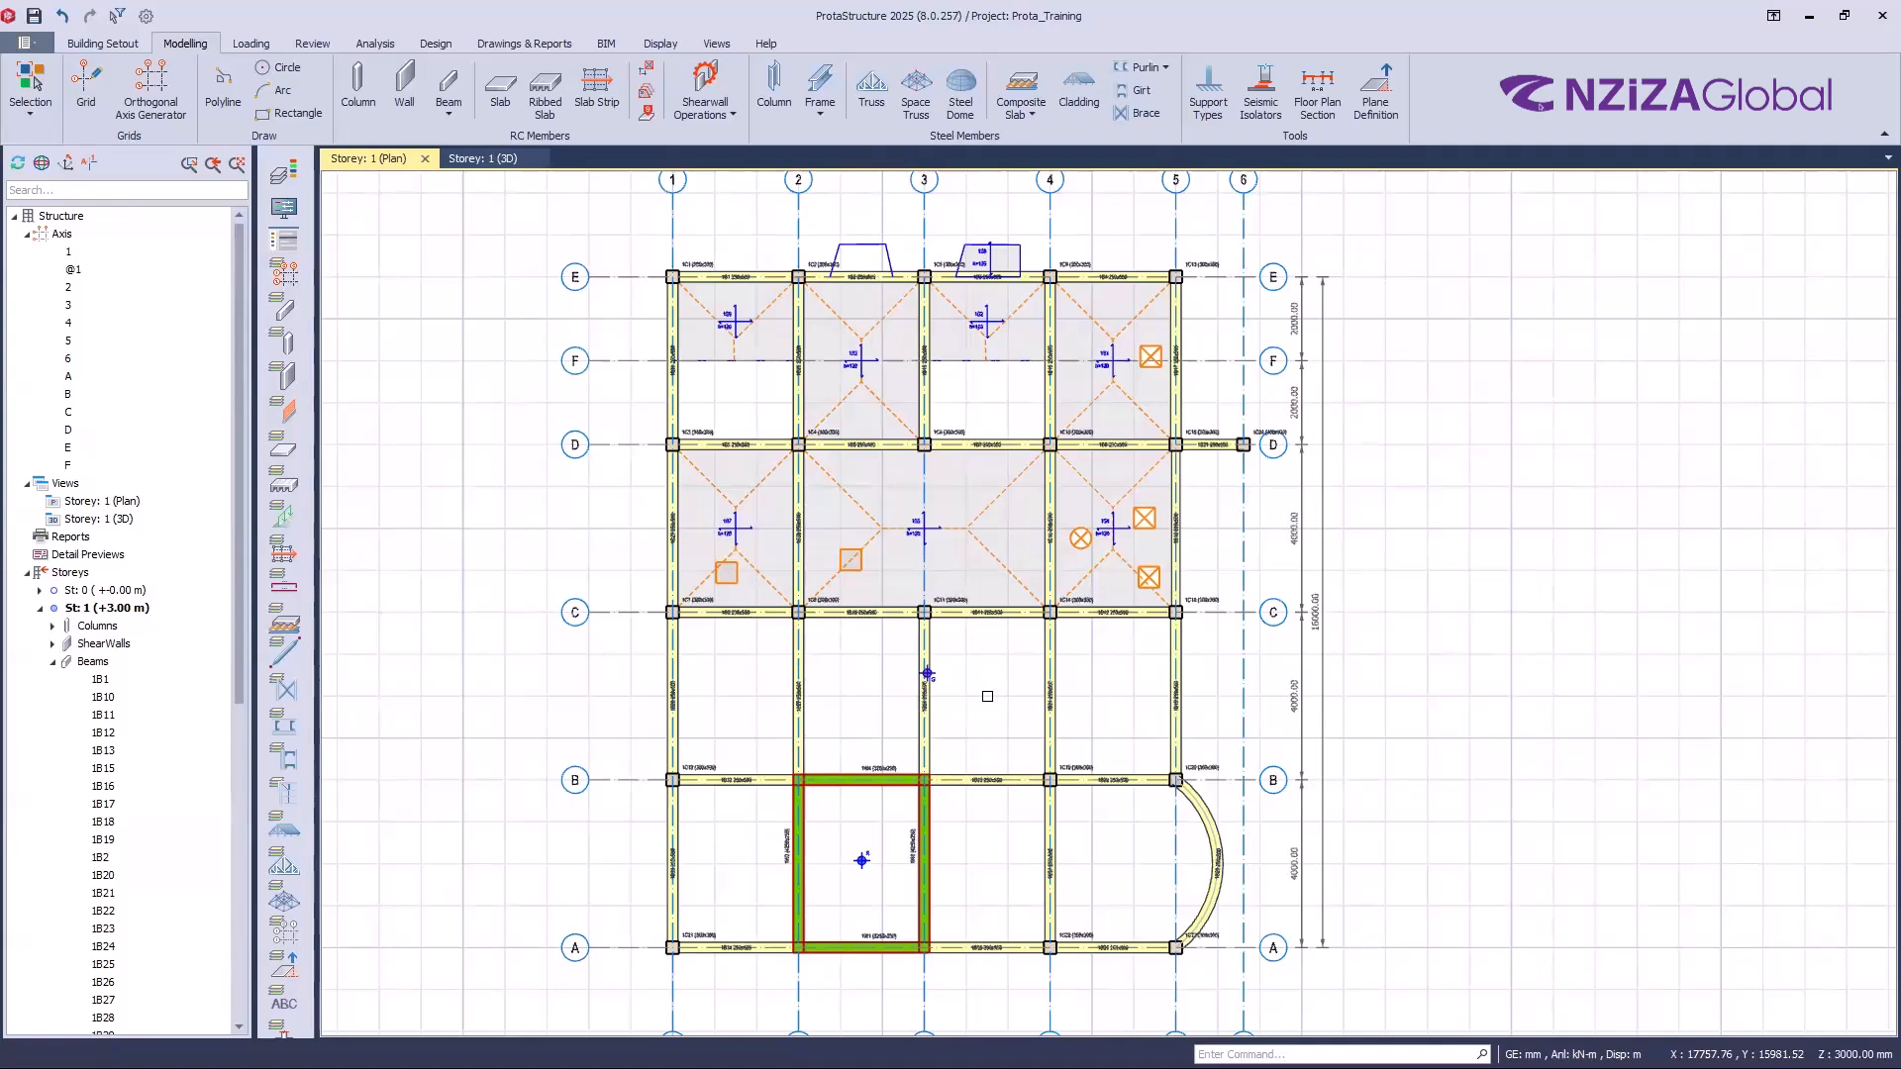
Step: Open the selection filter, clear all member types and leave only Slab selectable
{"action": "left_click", "coordinate": [119, 17]}
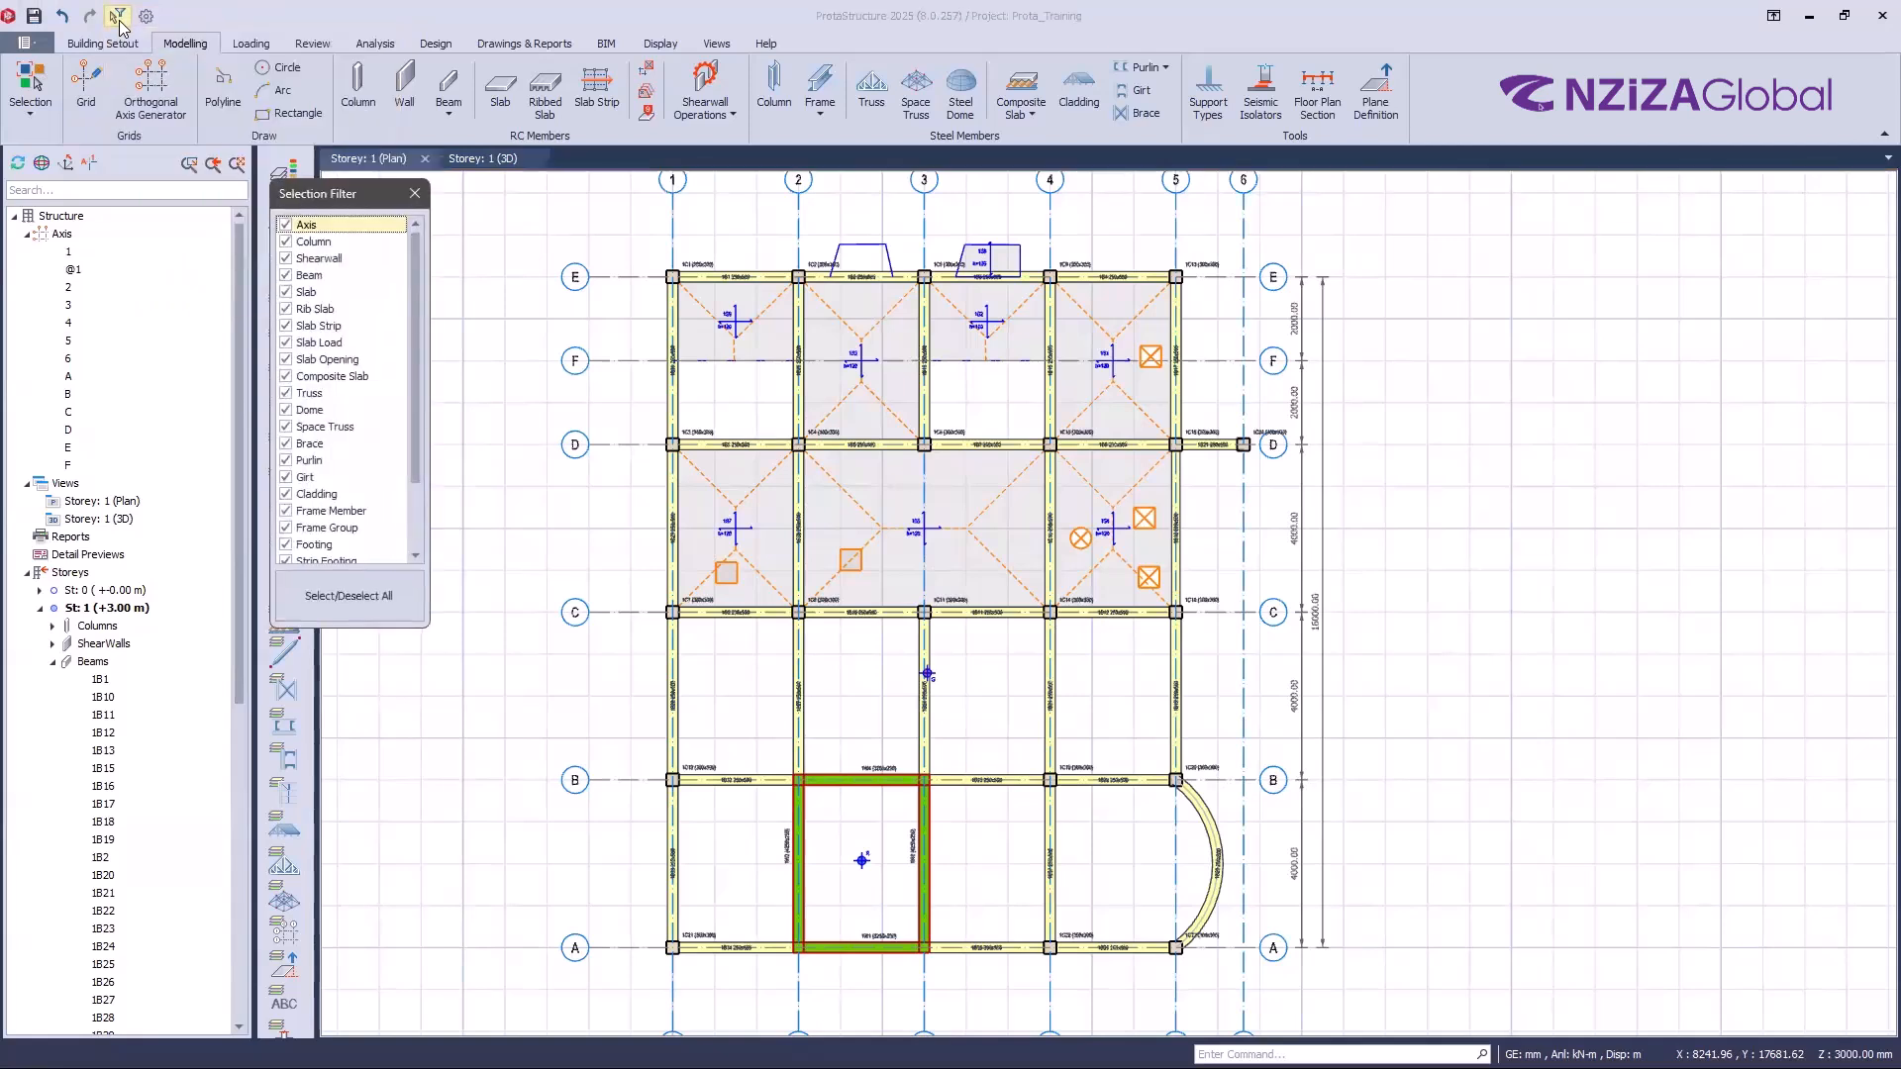
{"action": "scroll", "coordinate": [358, 317], "scroll_direction": "down", "scroll_amount": 2}
{"action": "scroll", "coordinate": [363, 401], "scroll_direction": "down", "scroll_amount": 3}
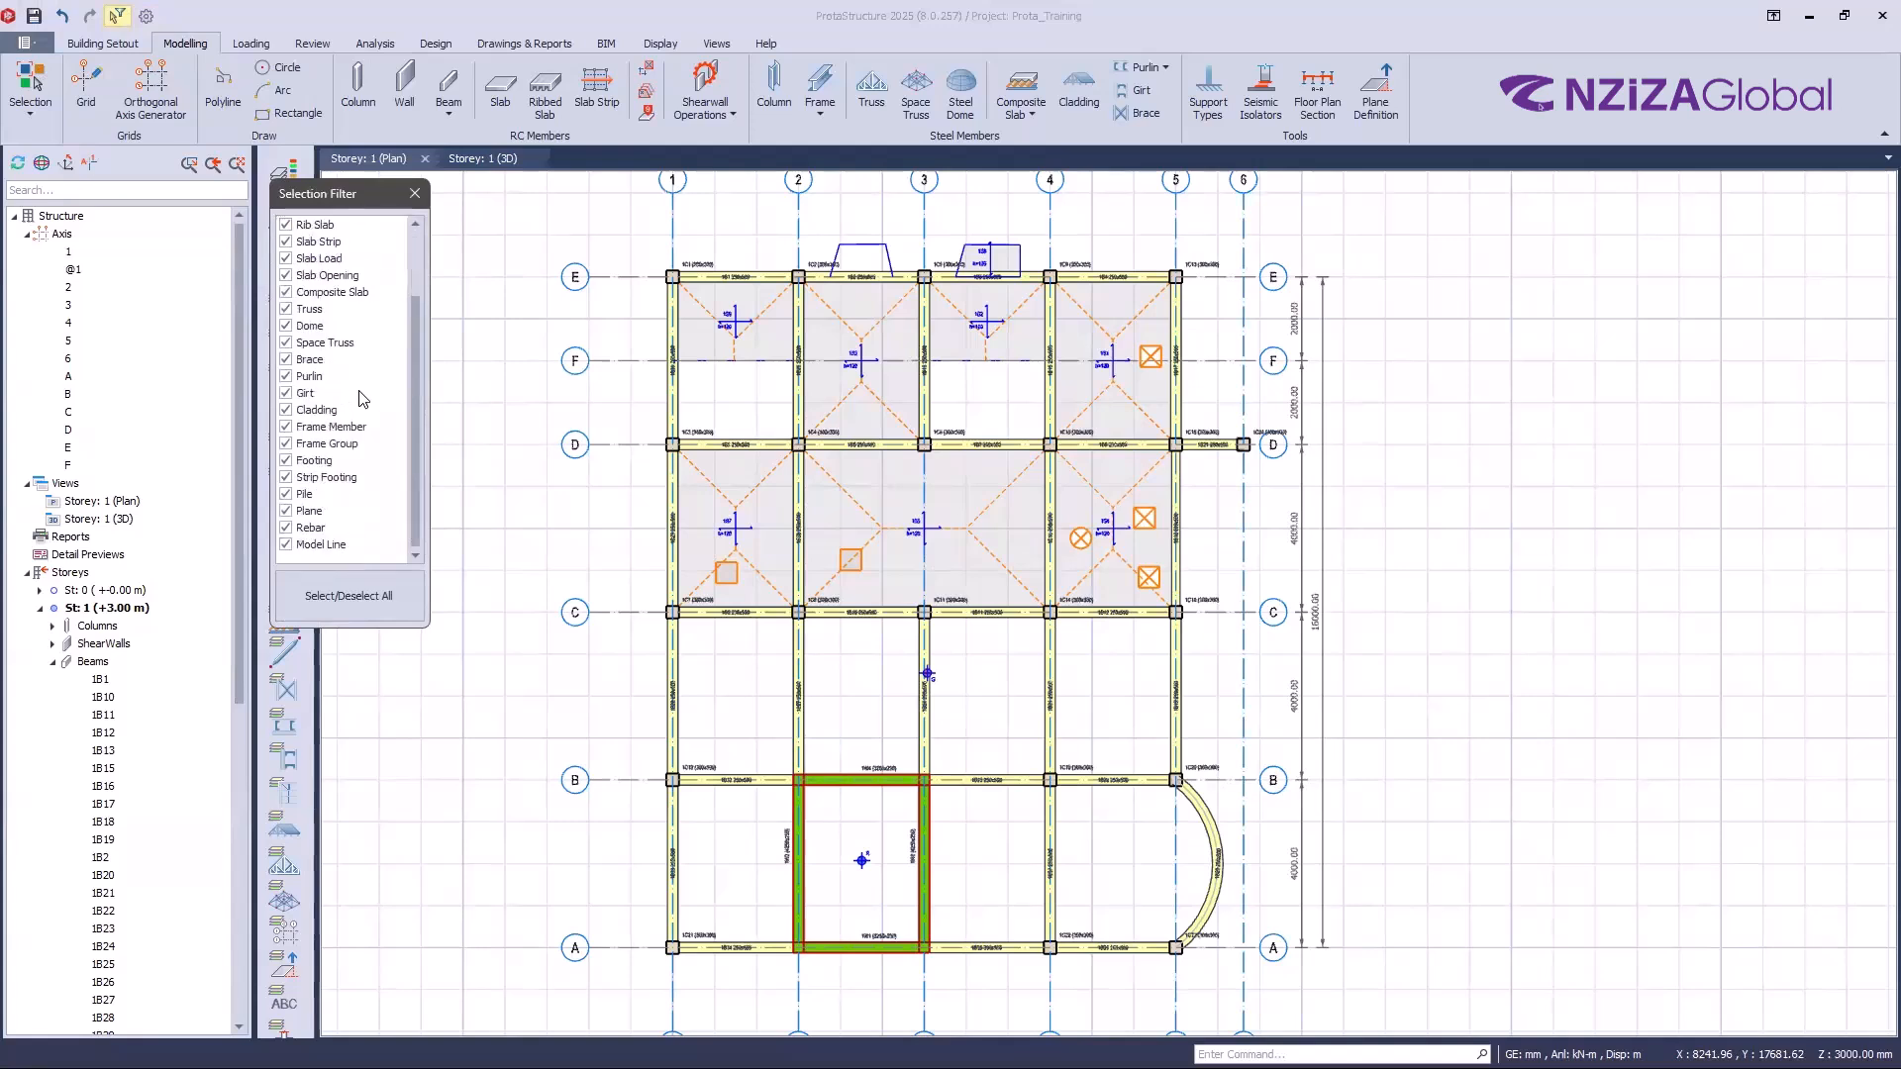
{"action": "scroll", "coordinate": [363, 405], "scroll_direction": "up", "scroll_amount": 5}
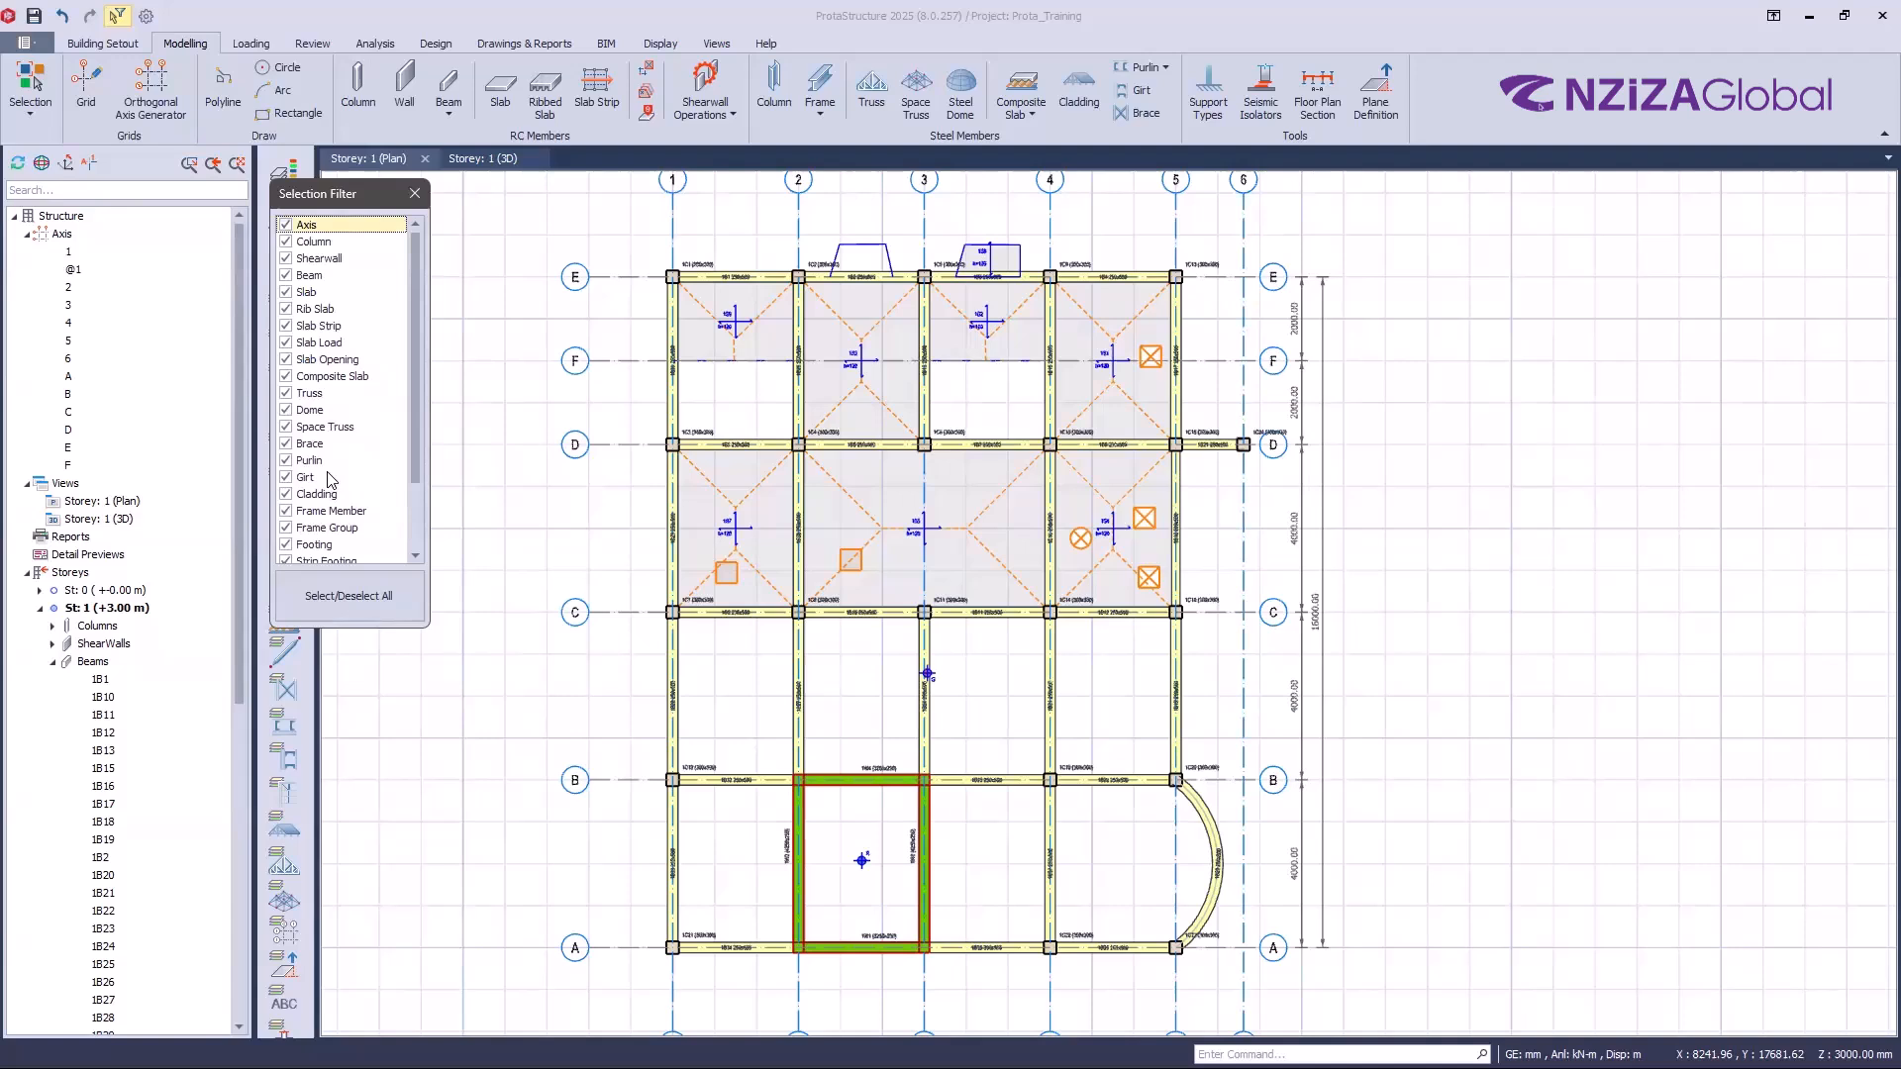
{"action": "left_click", "coordinate": [351, 599]}
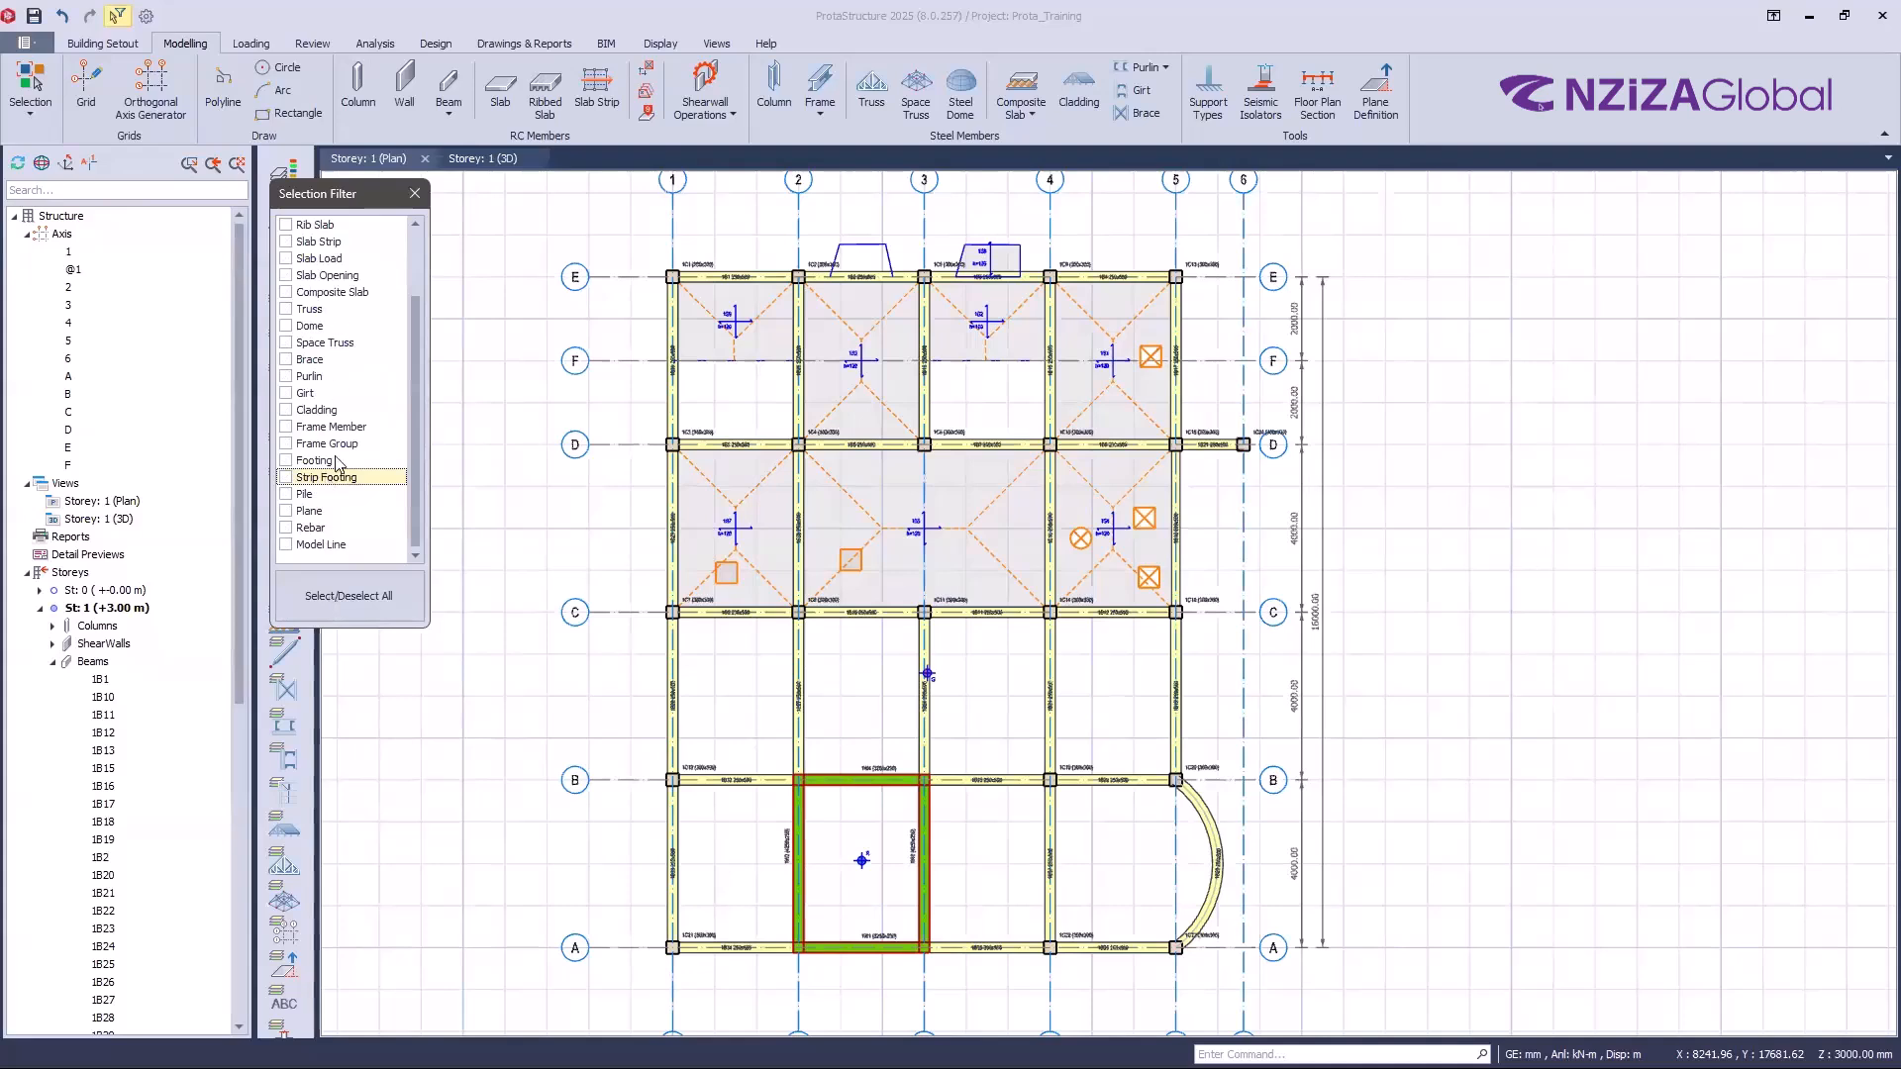
{"action": "scroll", "coordinate": [334, 495], "scroll_direction": "up", "scroll_amount": 2}
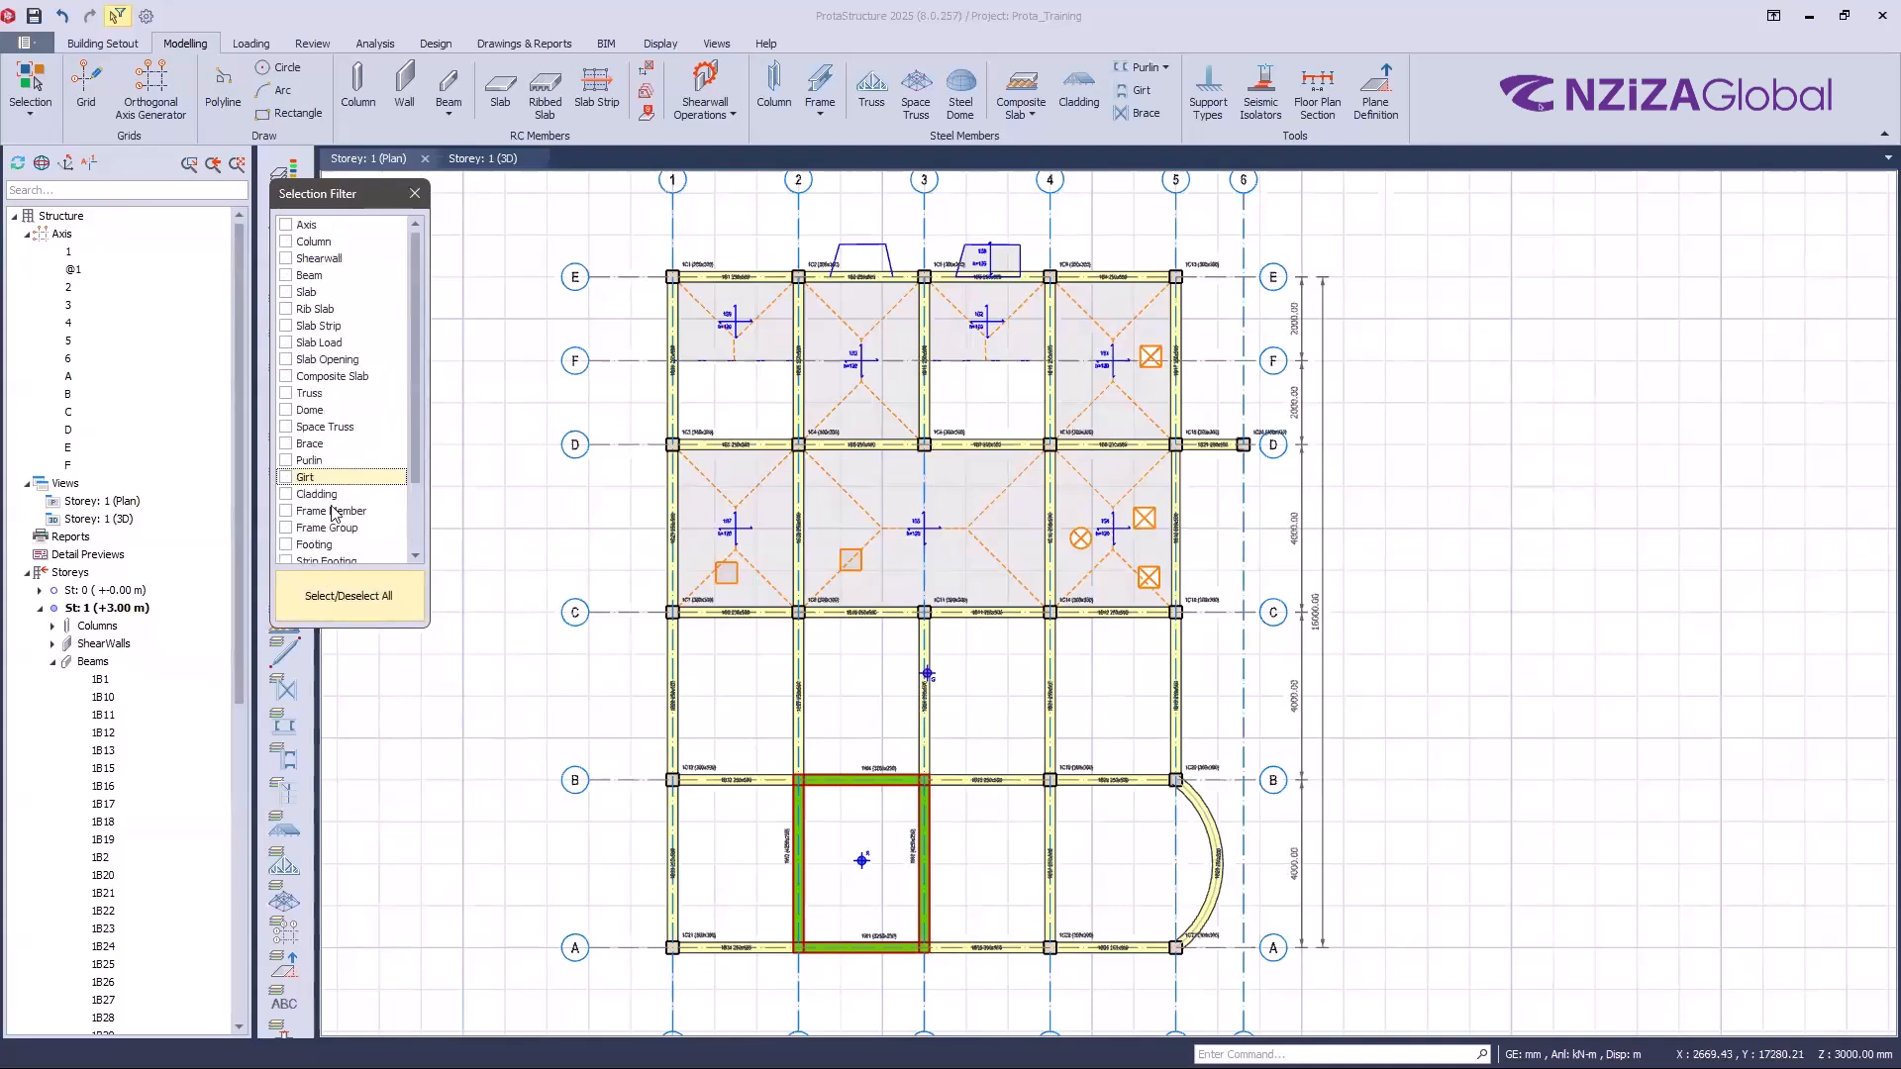
{"action": "left_click", "coordinate": [328, 603]}
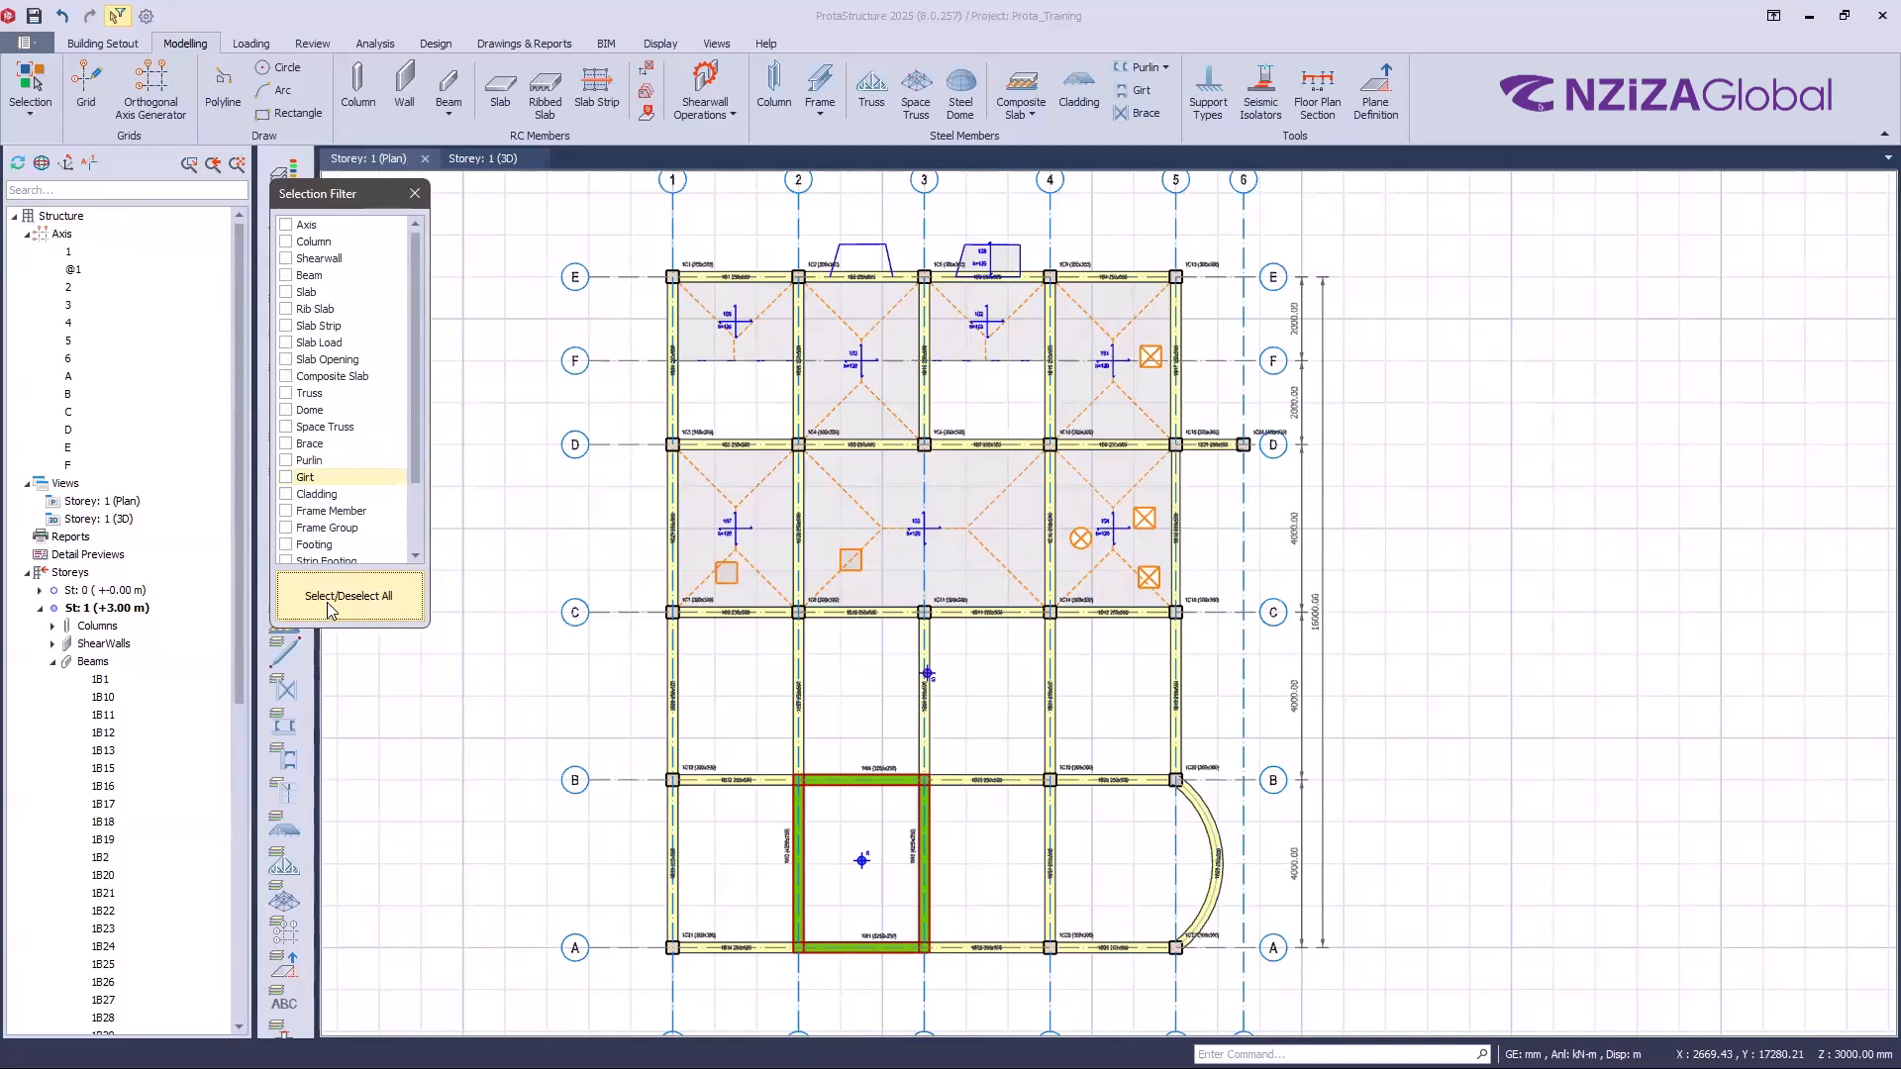
{"action": "left_click", "coordinate": [331, 606]}
{"action": "left_click", "coordinate": [335, 598]}
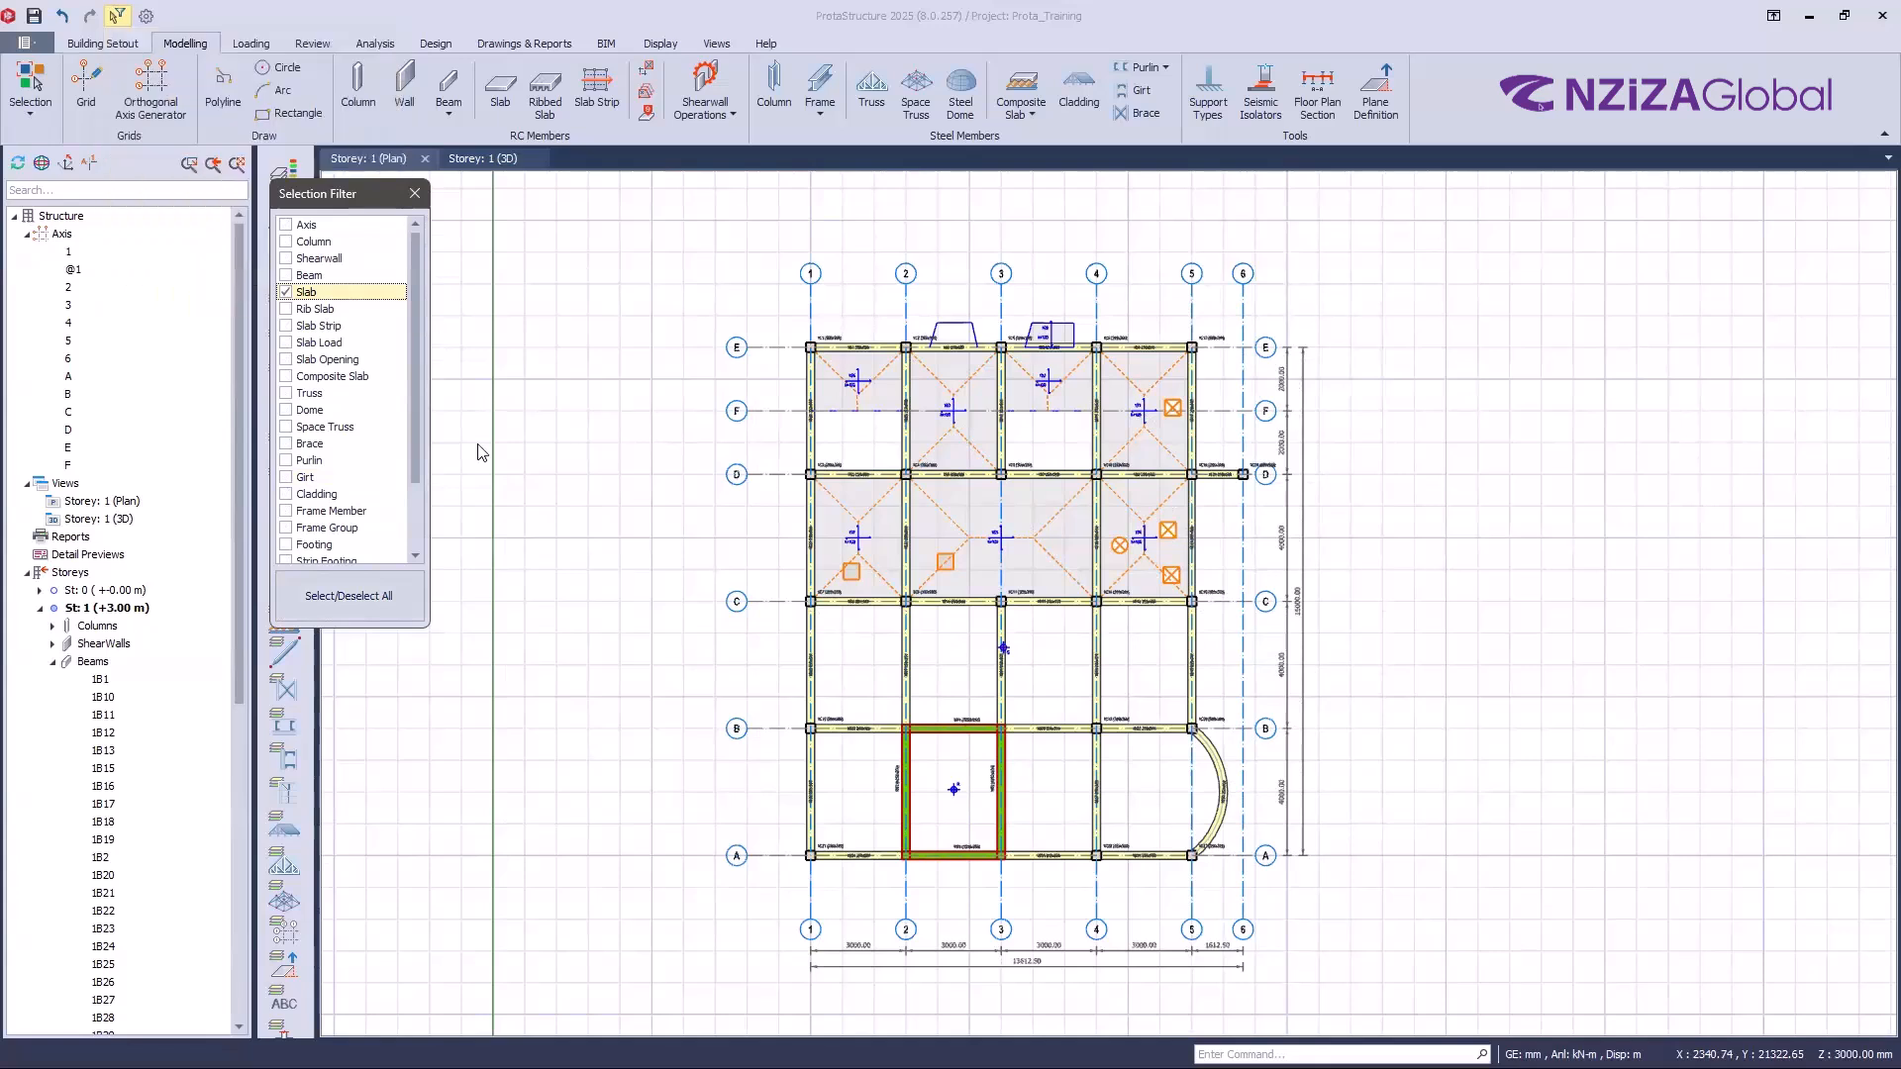
Step: Delete the Storey 1 slabs chosen with the slab-only selection filter, and undo the deletion
{"action": "left_click", "coordinate": [118, 15]}
{"action": "left_click", "coordinate": [118, 16]}
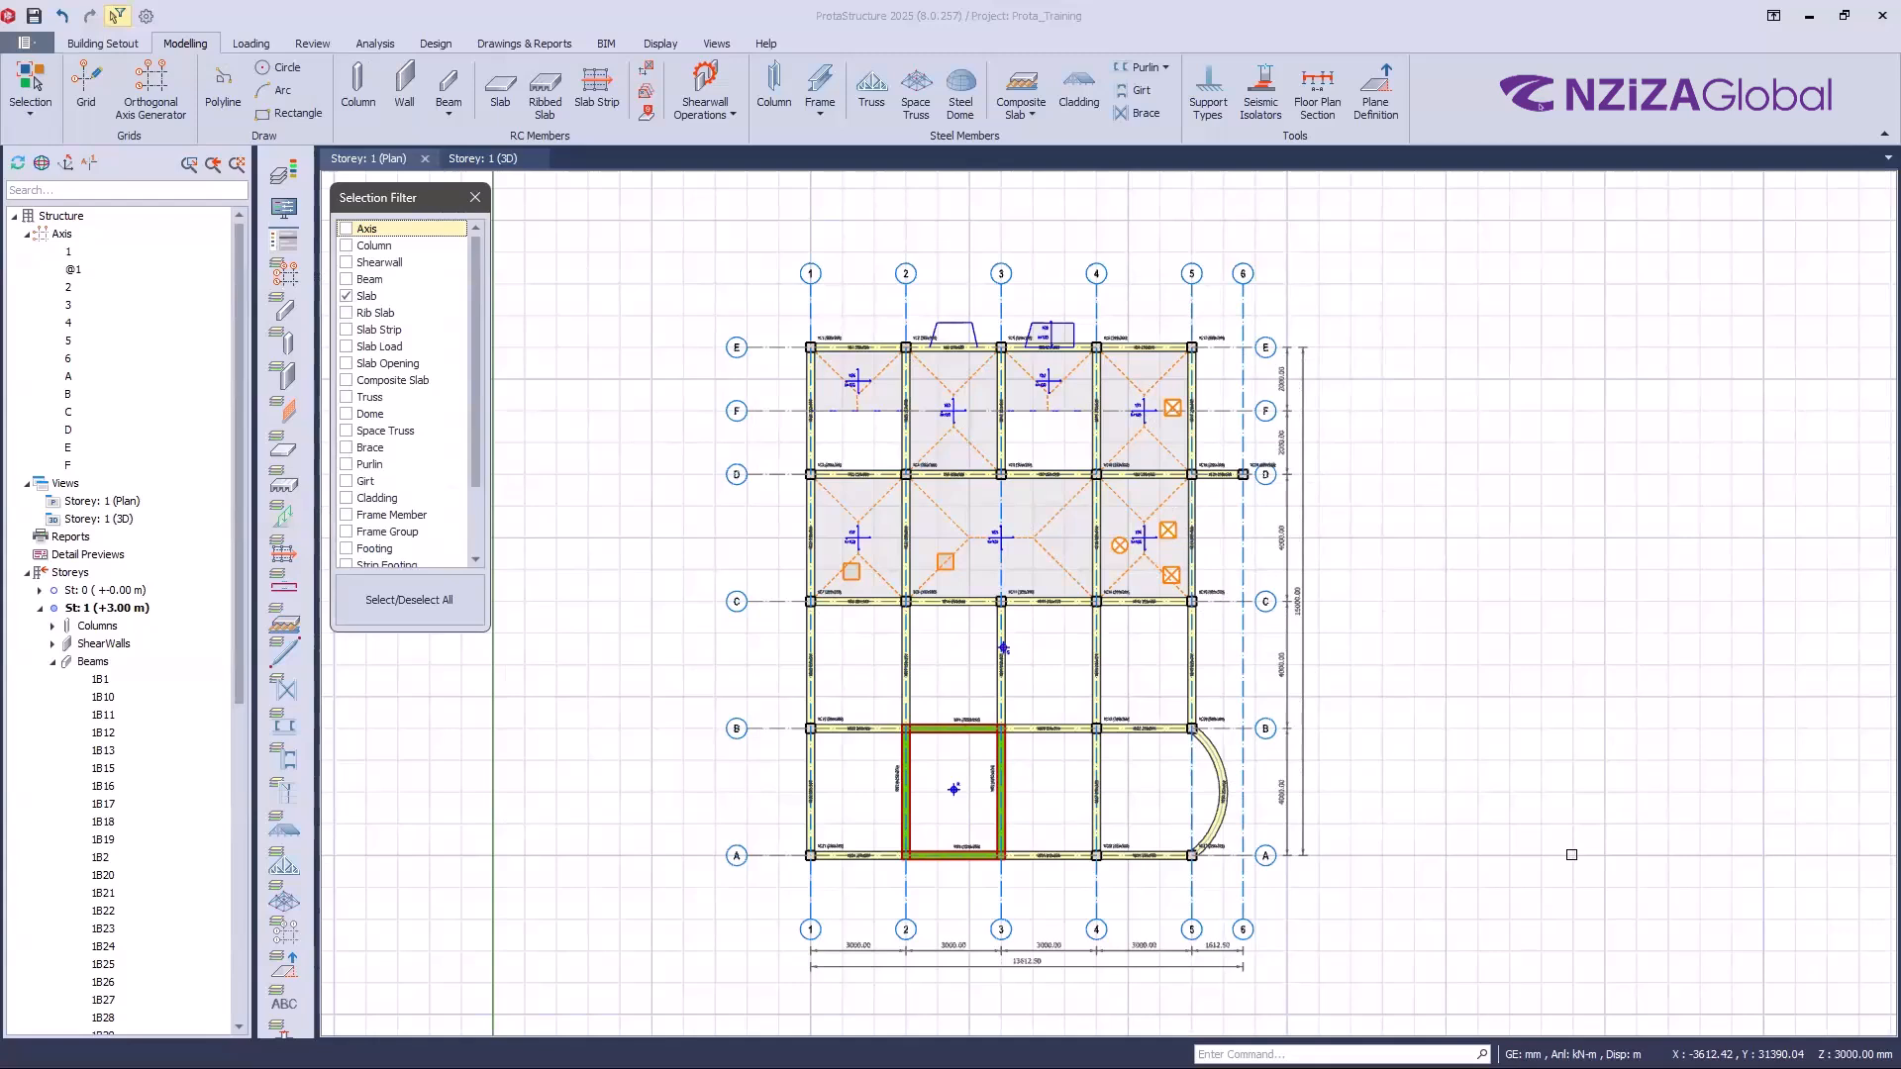
{"action": "left_click", "coordinate": [346, 296]}
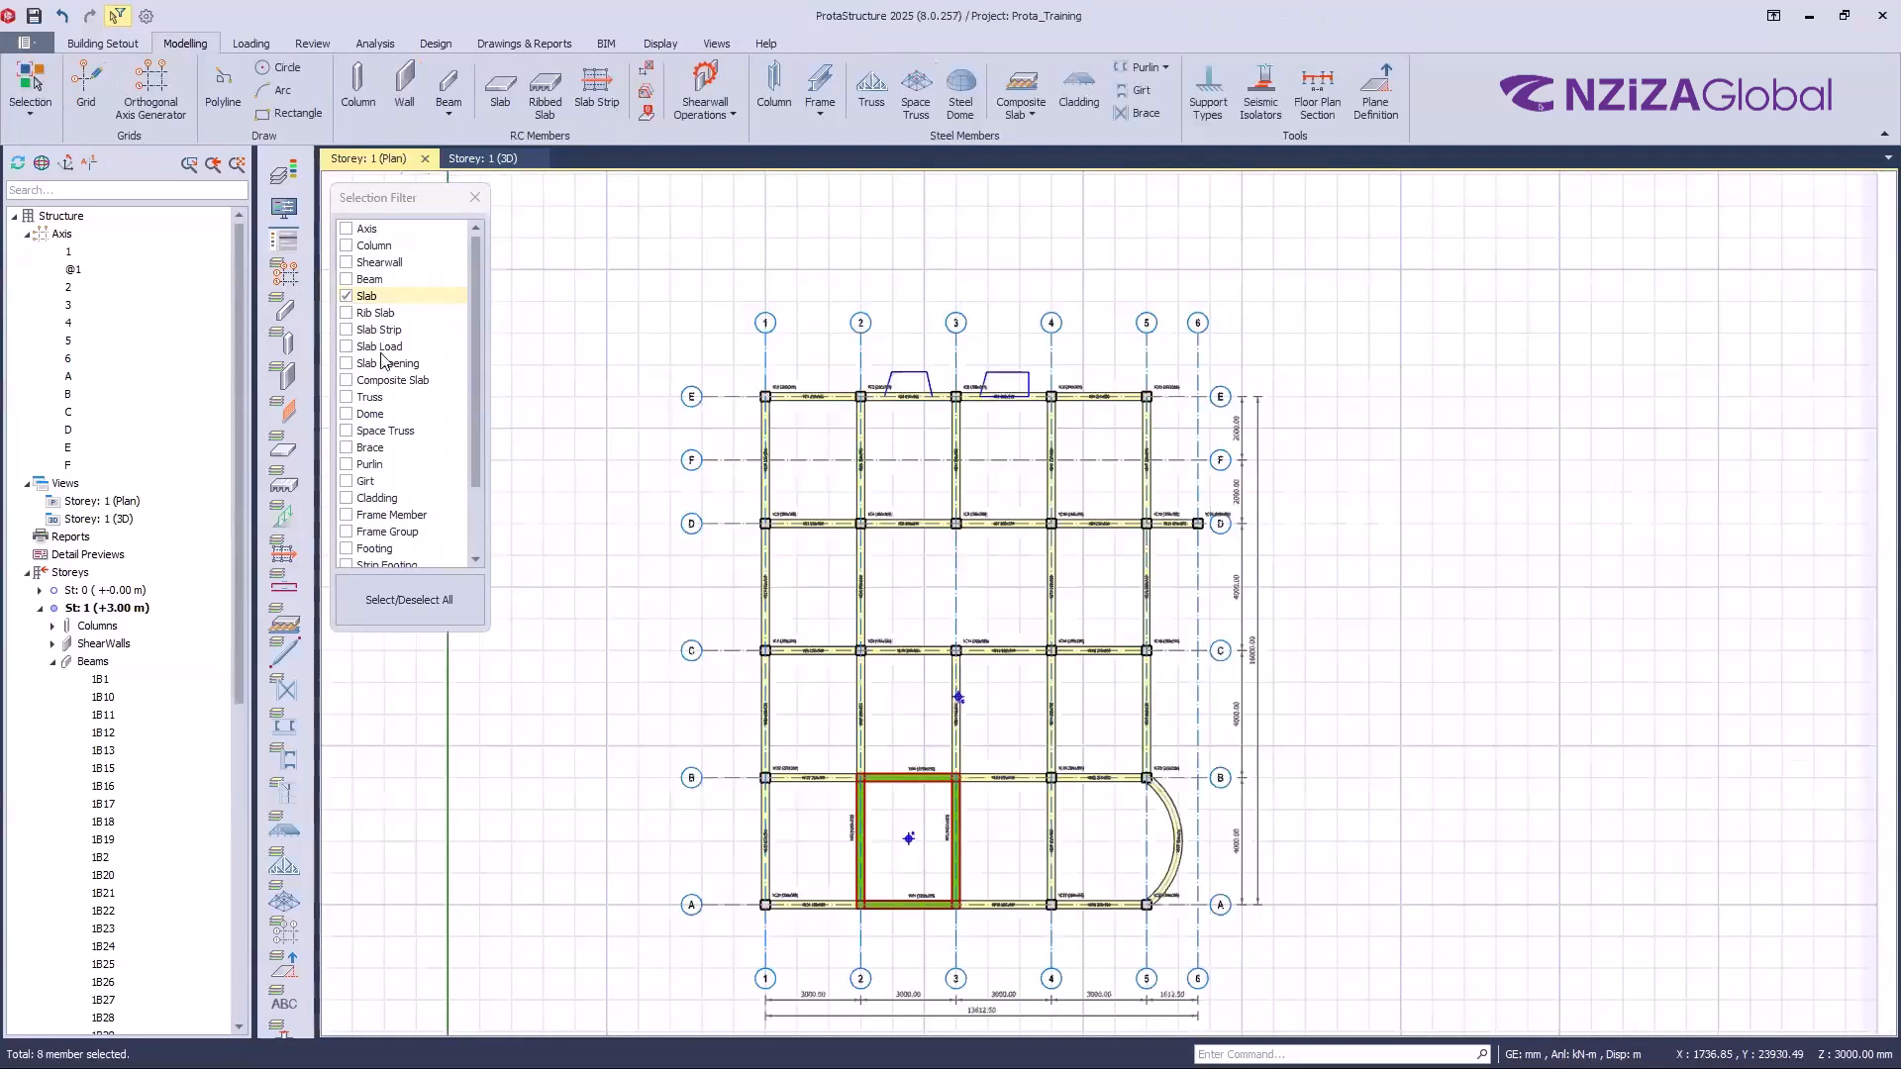
{"action": "left_click", "coordinate": [64, 17]}
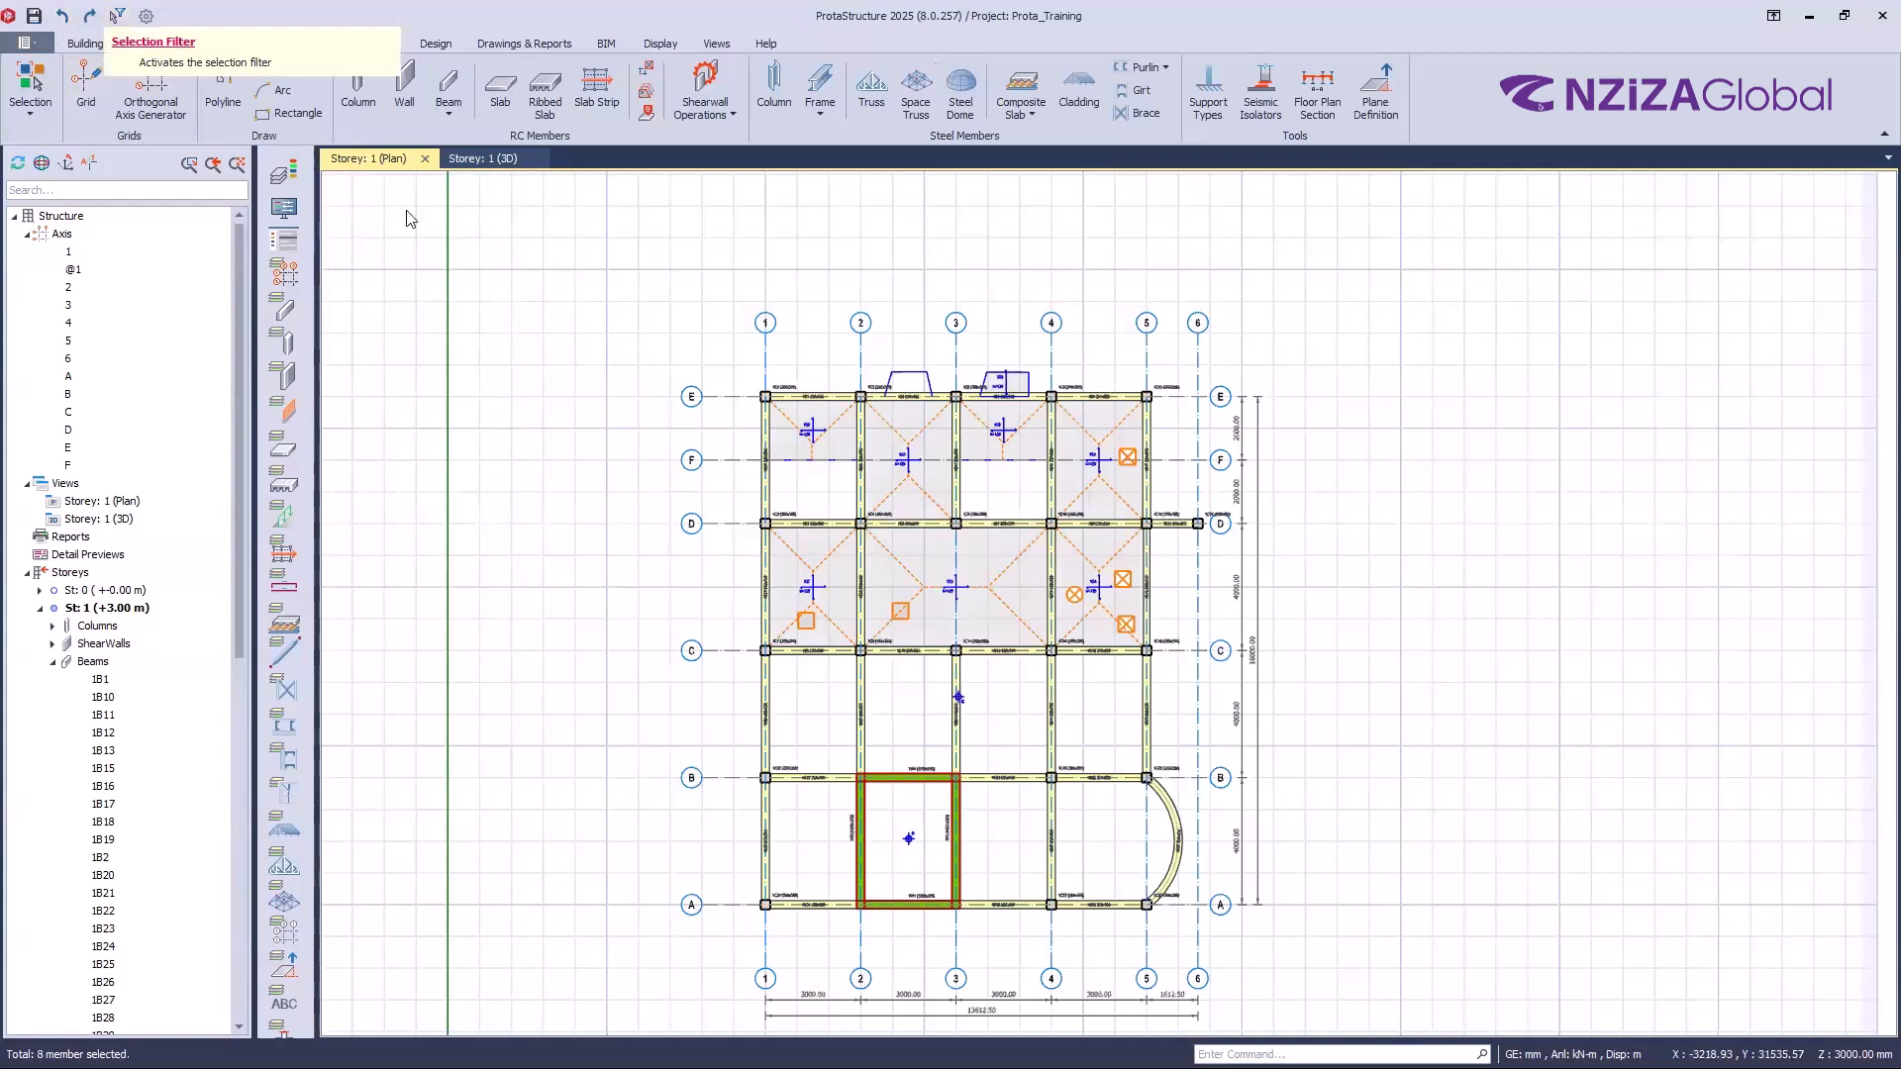
Step: Limit the selection filter to beams and window-select the plan from above axis E down to just above axis B
{"action": "left_click", "coordinate": [447, 621]}
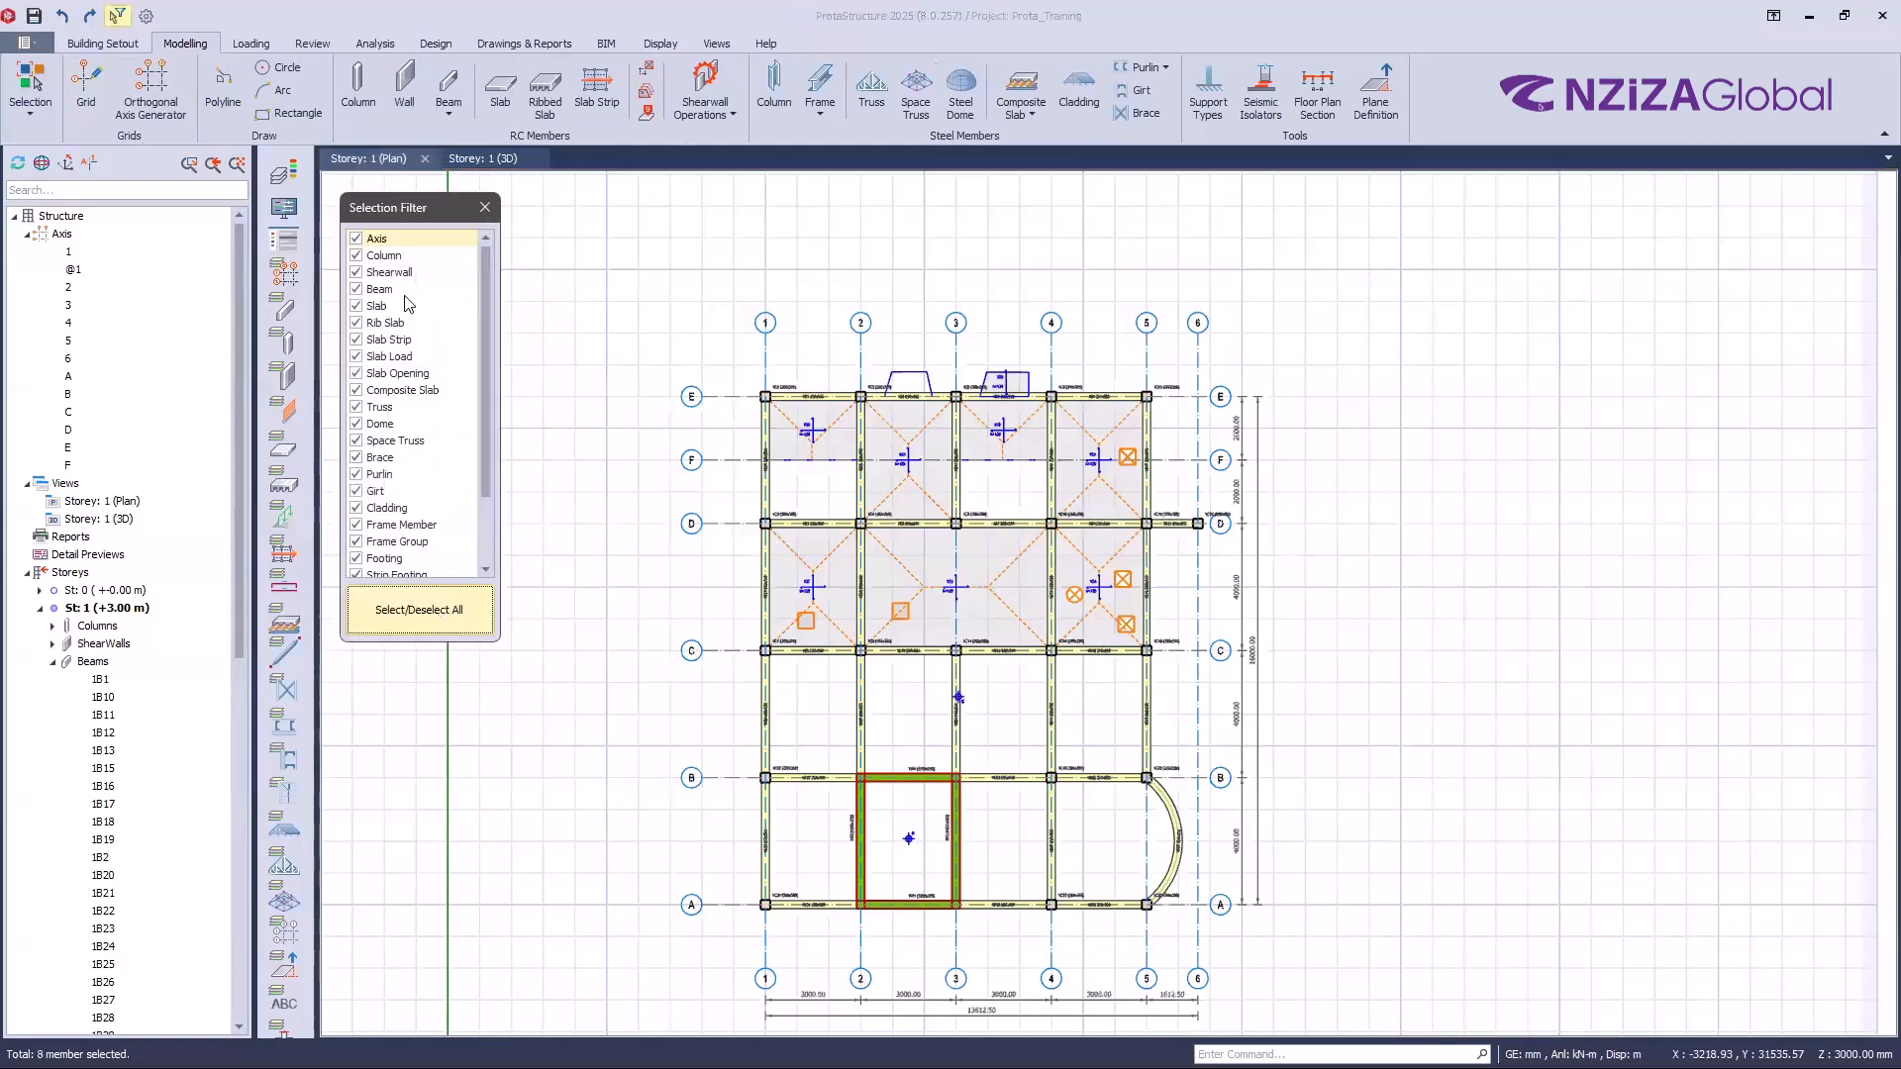
{"action": "left_click", "coordinate": [356, 306]}
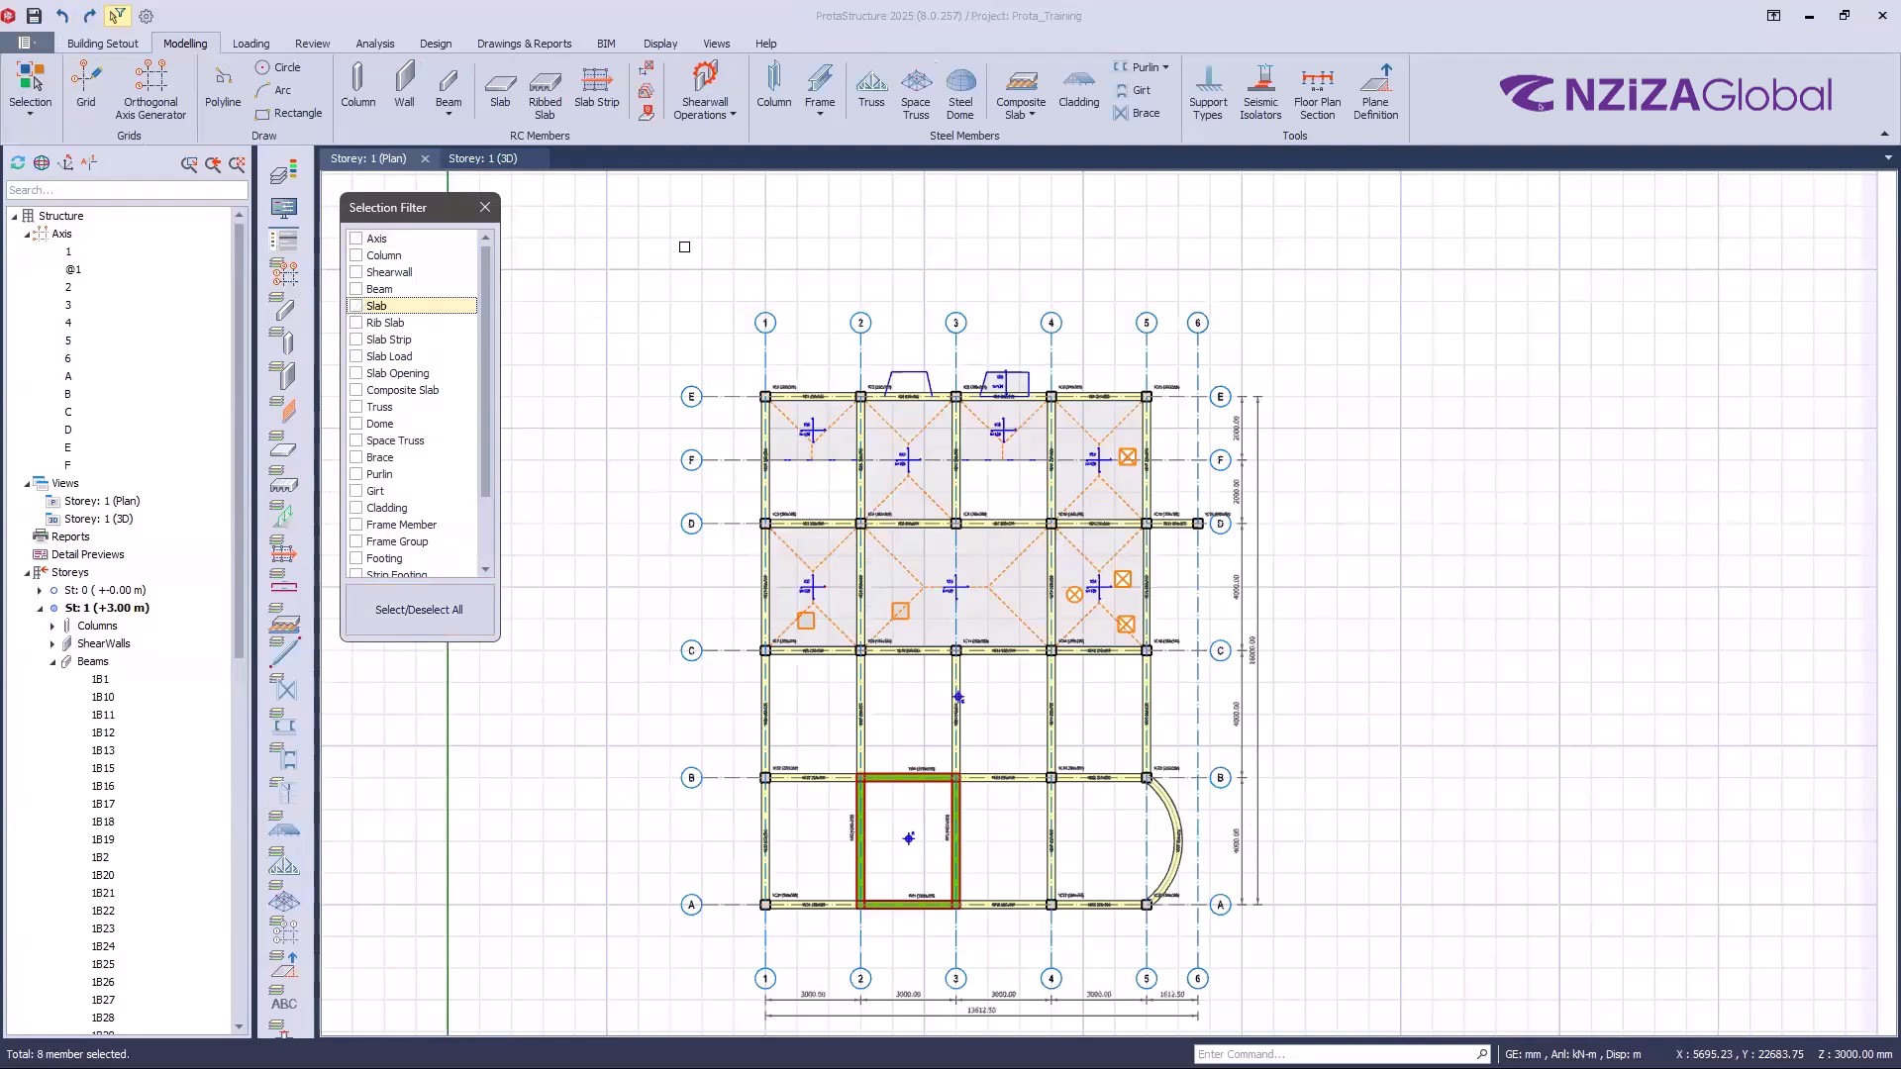
{"action": "left_click", "coordinate": [356, 289]}
{"action": "left_click_drag", "start_coordinate": [685, 247], "coordinate": [1425, 757]}
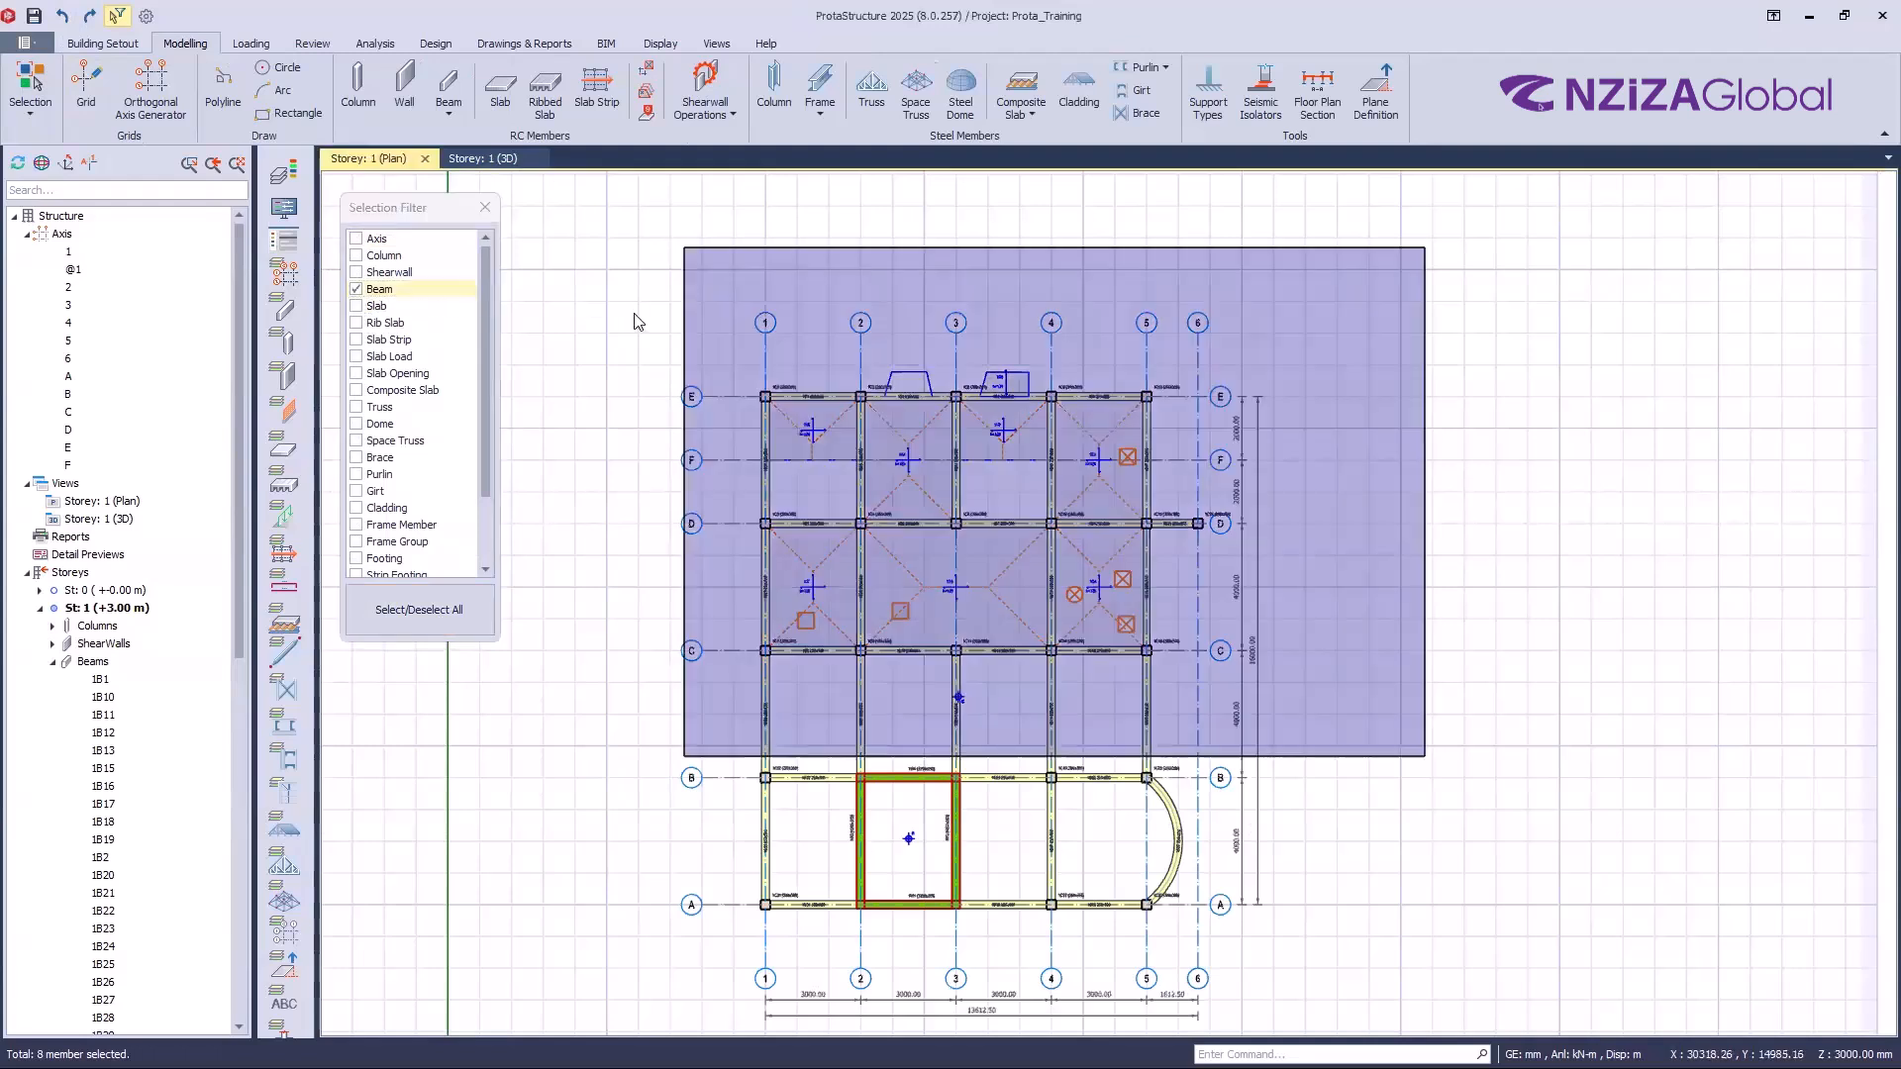
Step: Switch the selection filter from beams to slabs, and remove all existing slabs and slab outlines from the Storey 1 plan
{"action": "left_click", "coordinate": [401, 311]}
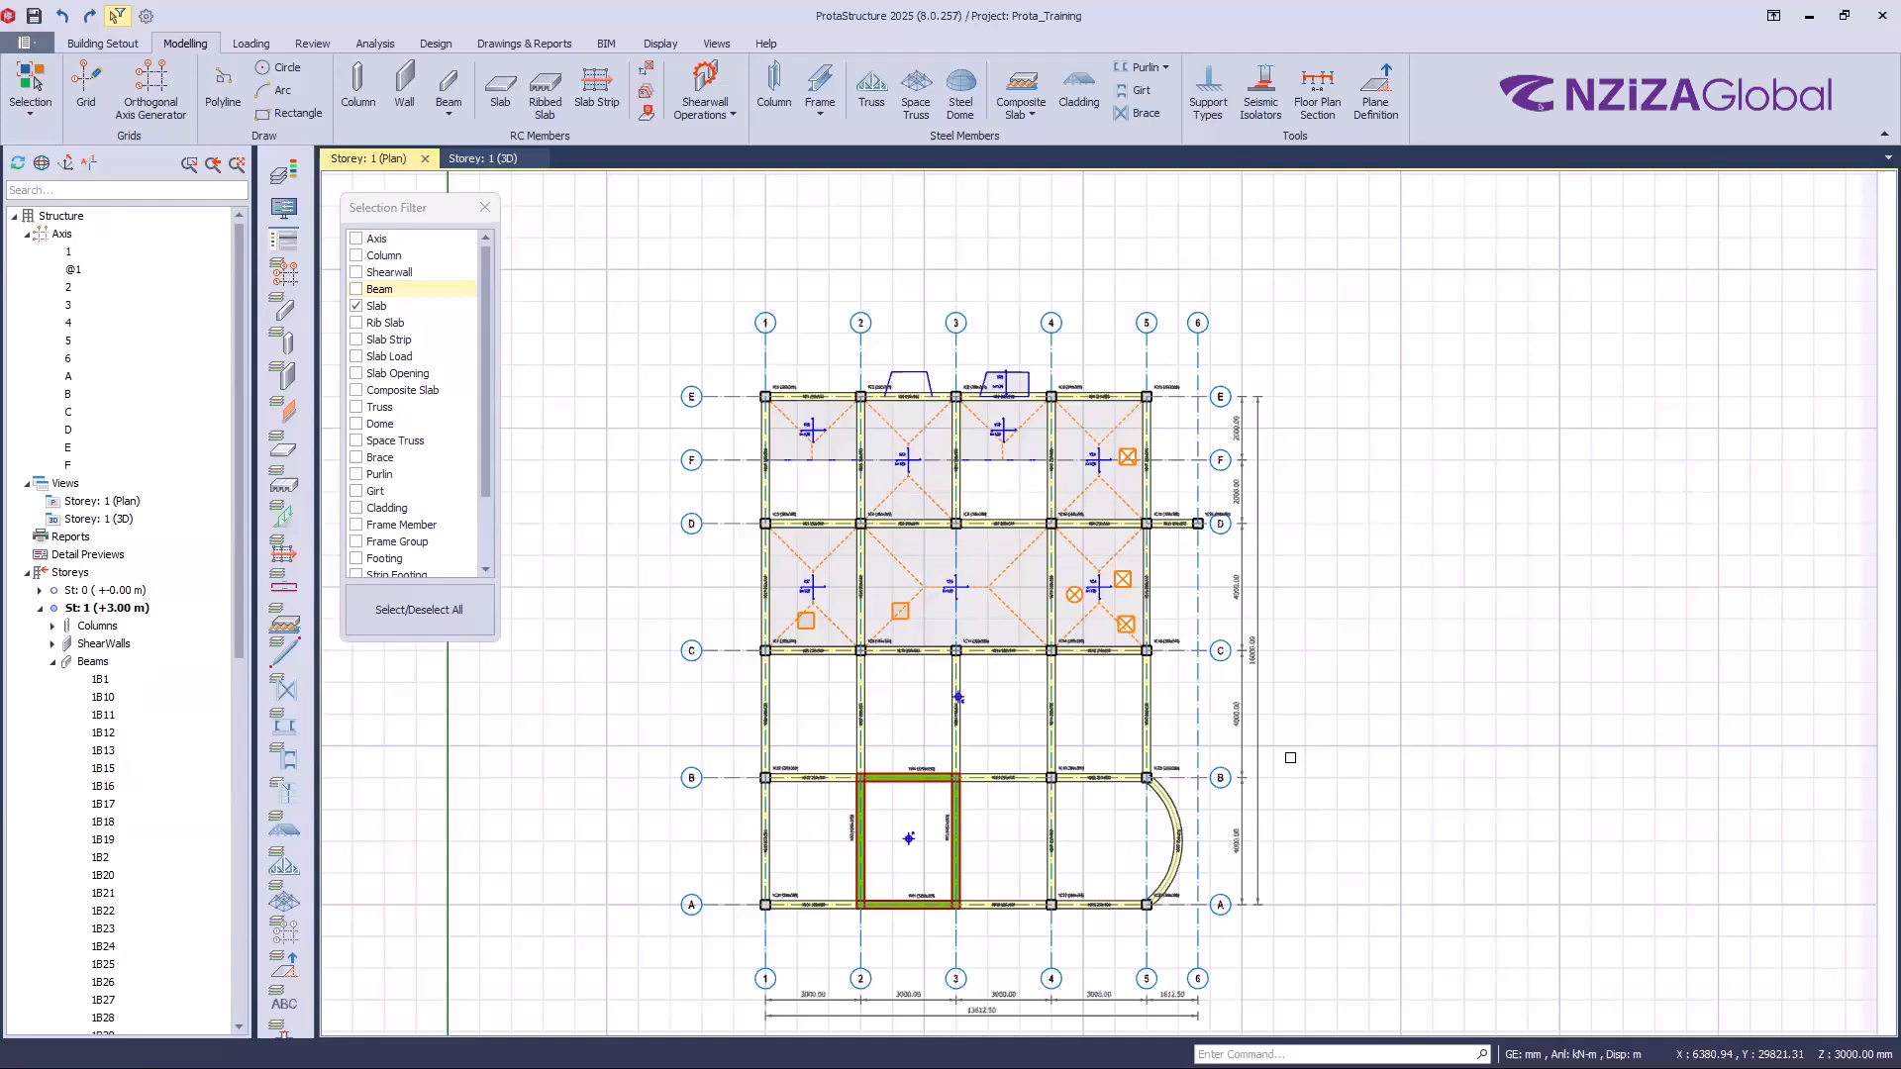
{"action": "left_click_drag", "start_coordinate": [1262, 728], "coordinate": [651, 269]}
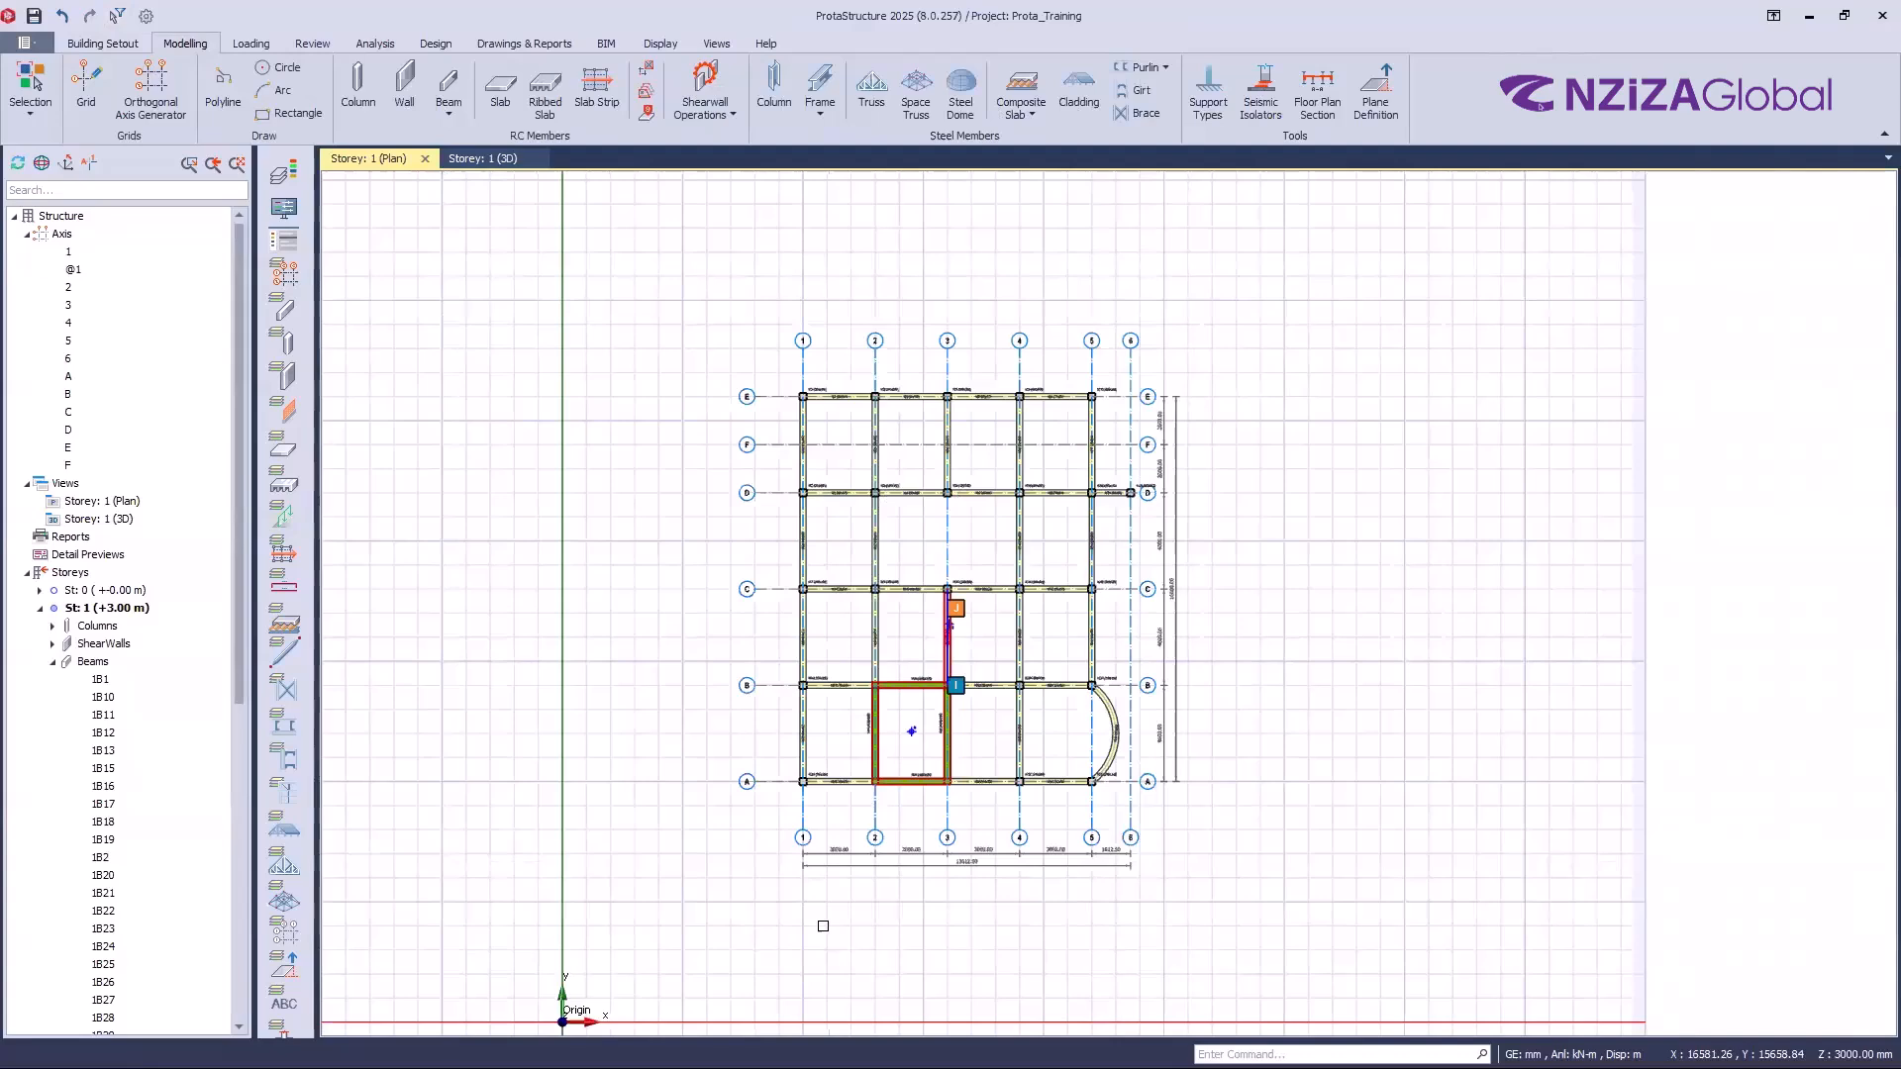
{"action": "scroll", "coordinate": [823, 926], "scroll_direction": "up", "scroll_amount": 3}
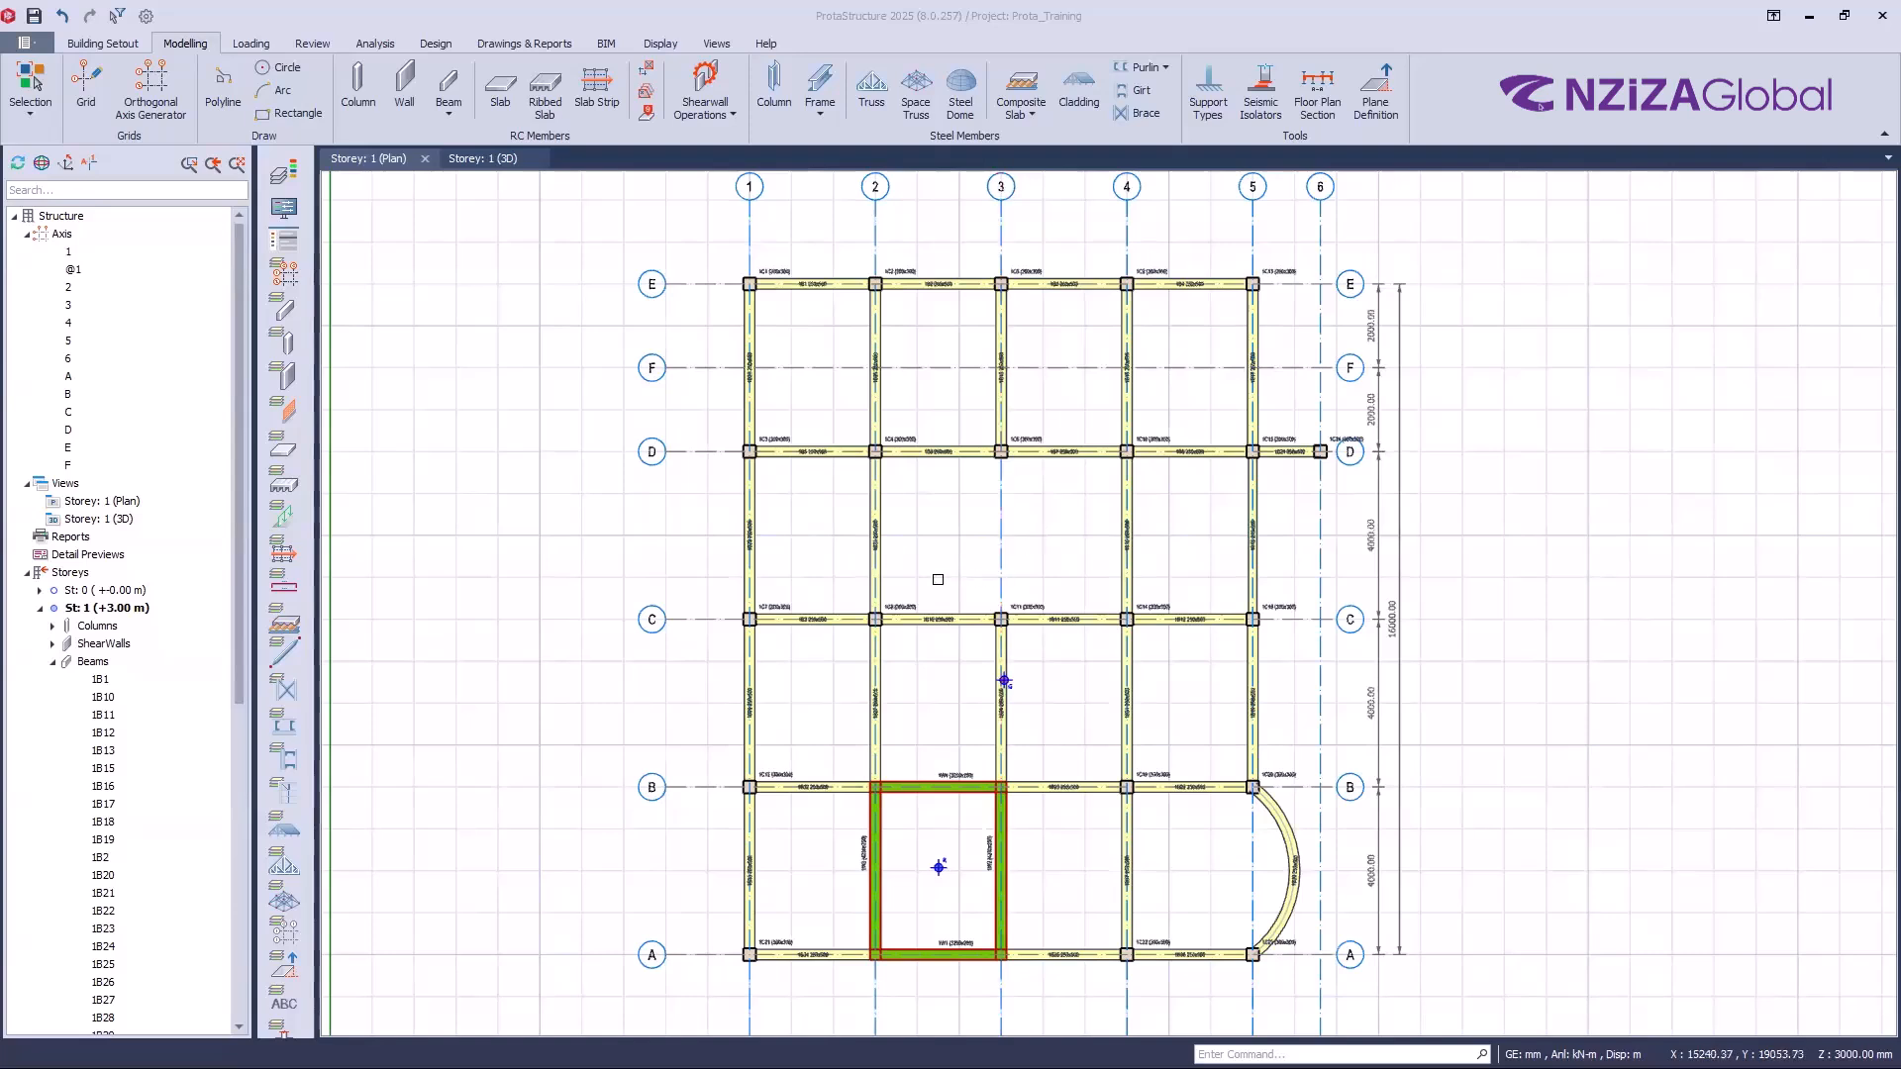
Step: Open the slab properties and set the insertion method to Beam Region for 120 mm slabs
{"action": "left_click", "coordinate": [197, 44]}
{"action": "left_click", "coordinate": [645, 94]}
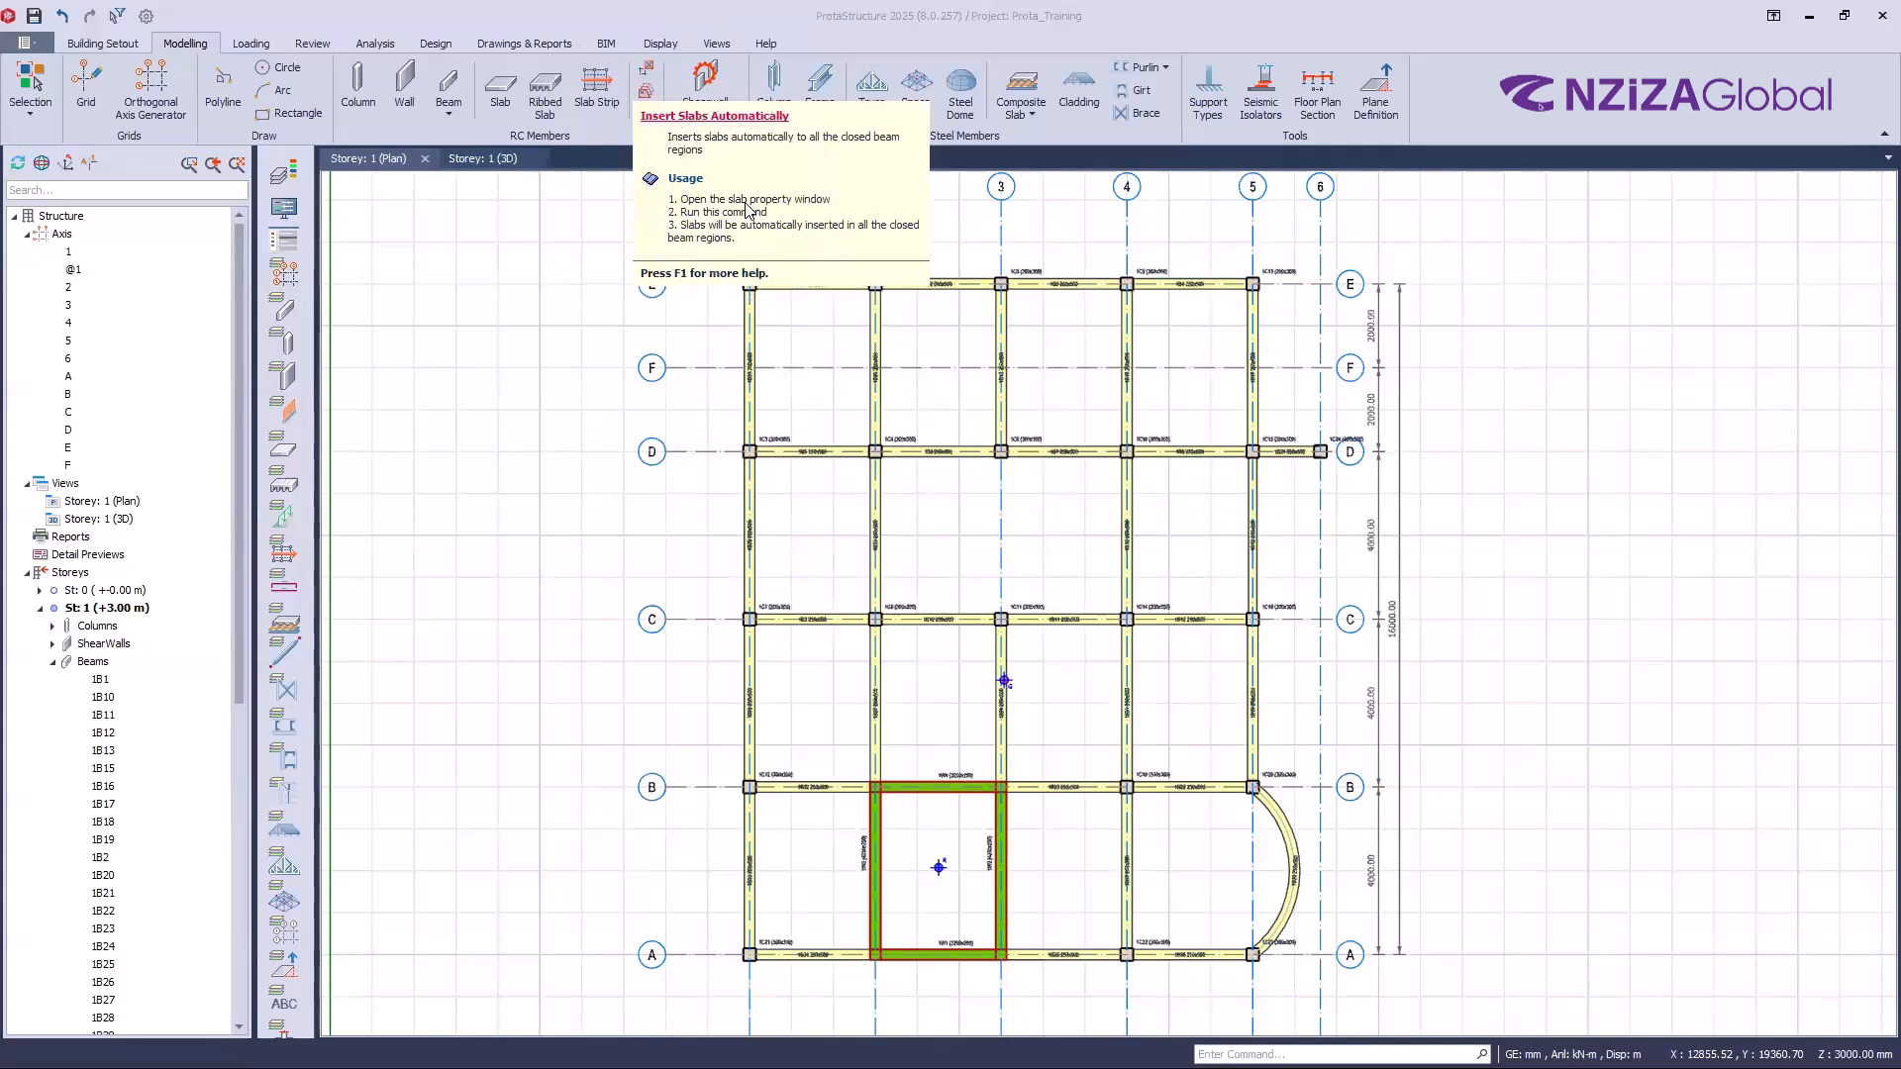
{"action": "left_click", "coordinate": [646, 102]}
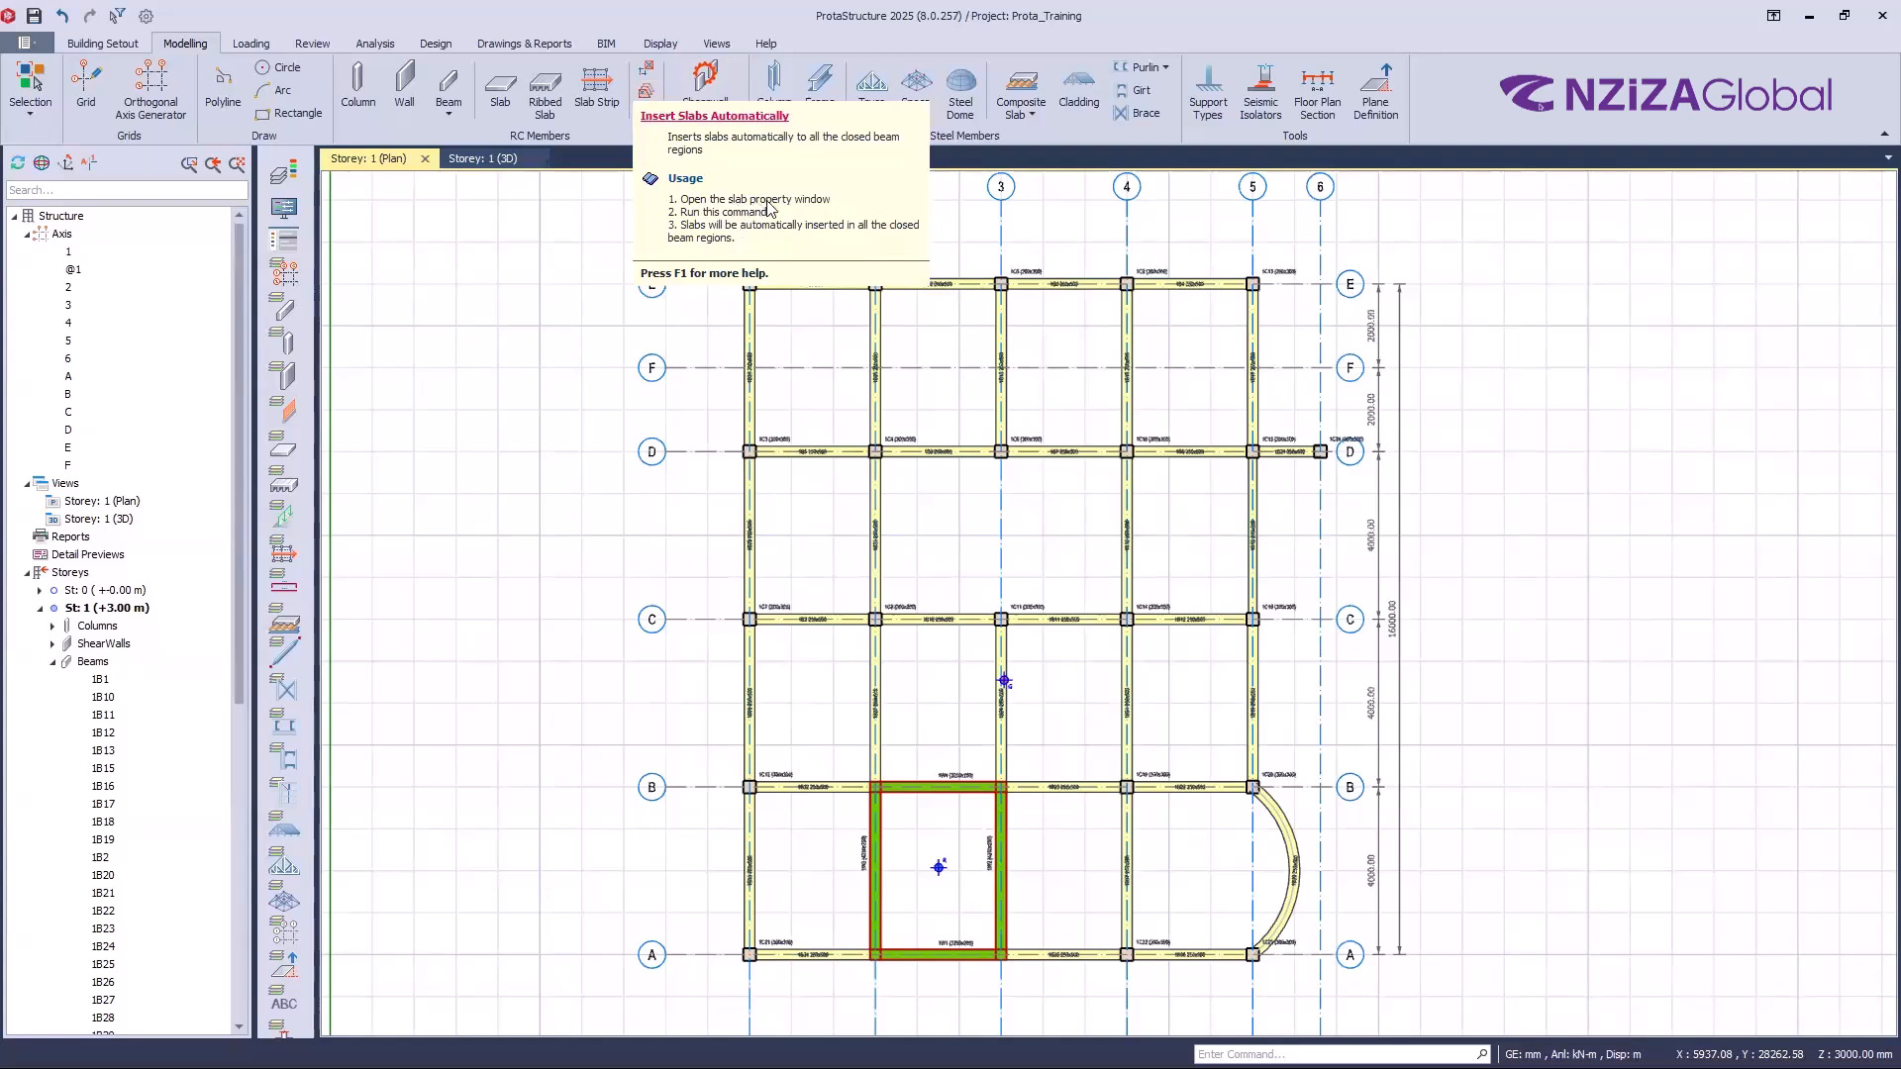
{"action": "left_click", "coordinate": [505, 99]}
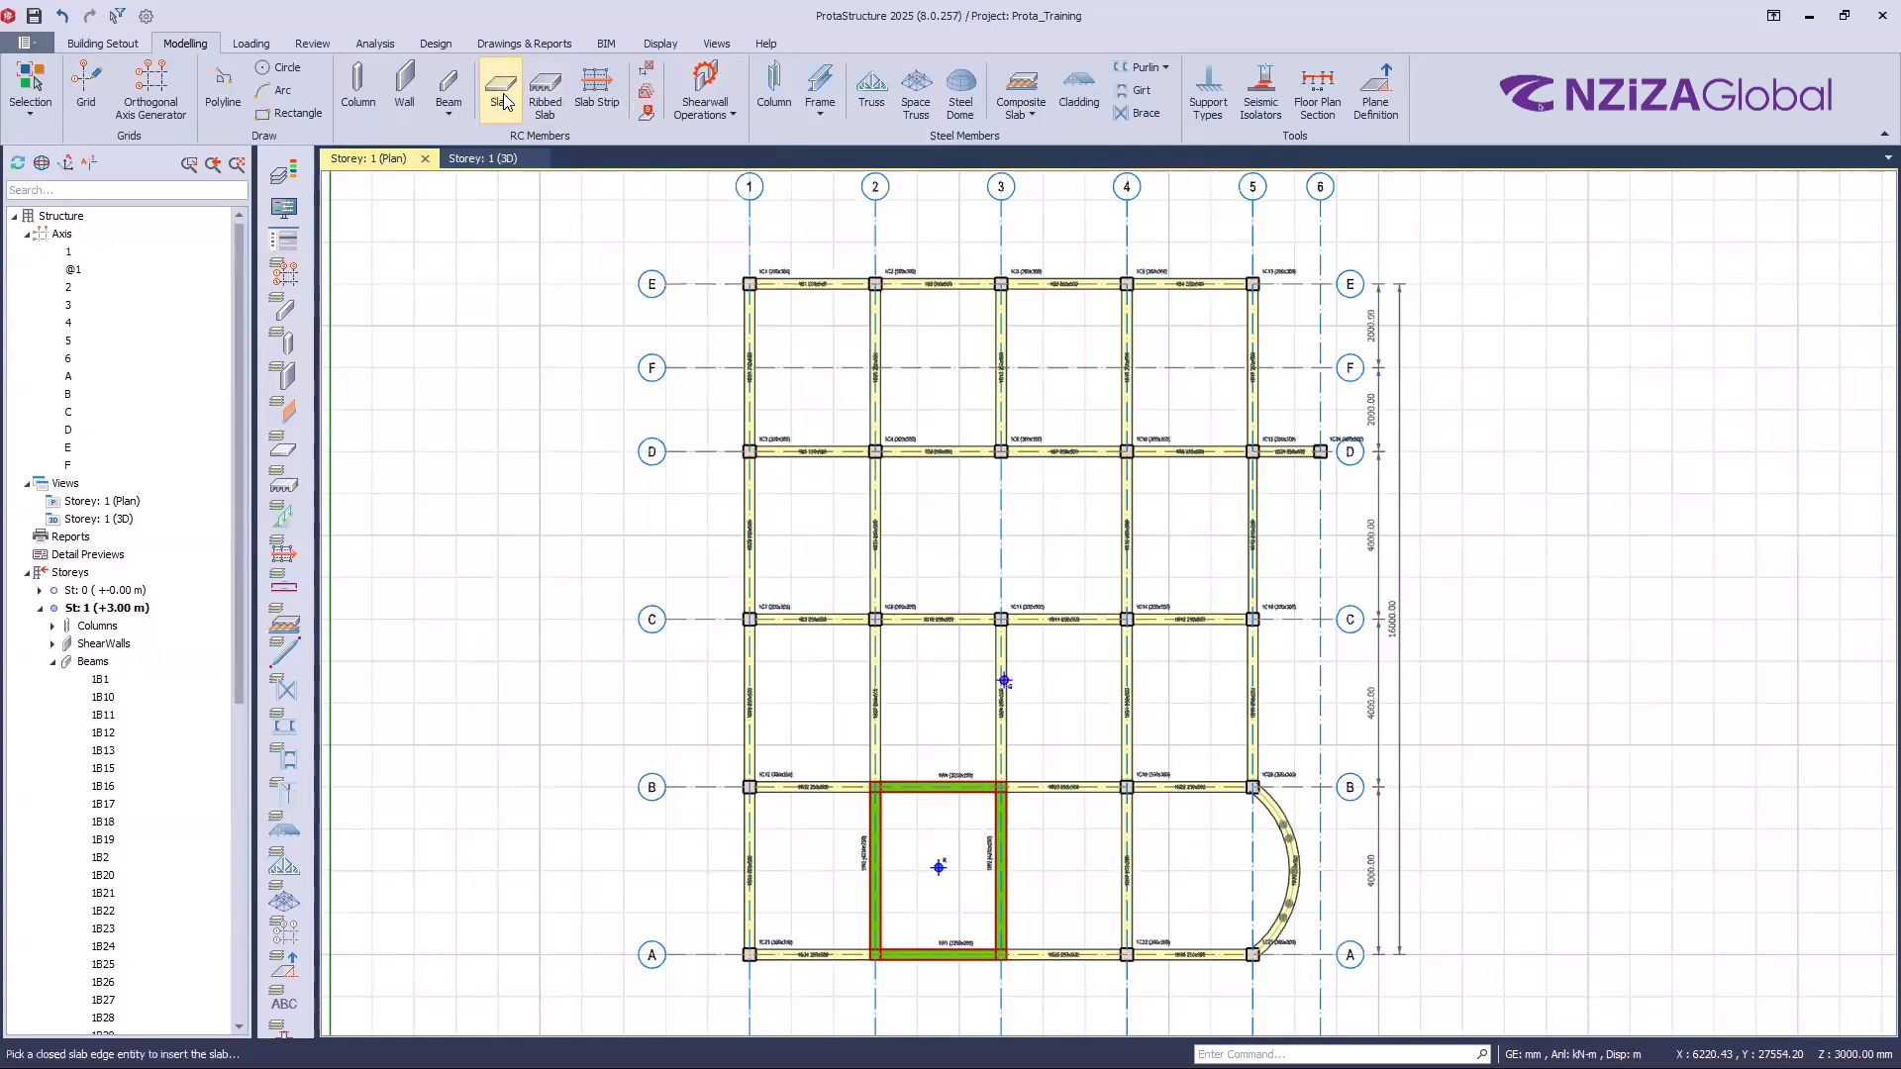
{"action": "left_click_drag", "start_coordinate": [1705, 287], "coordinate": [1687, 250]}
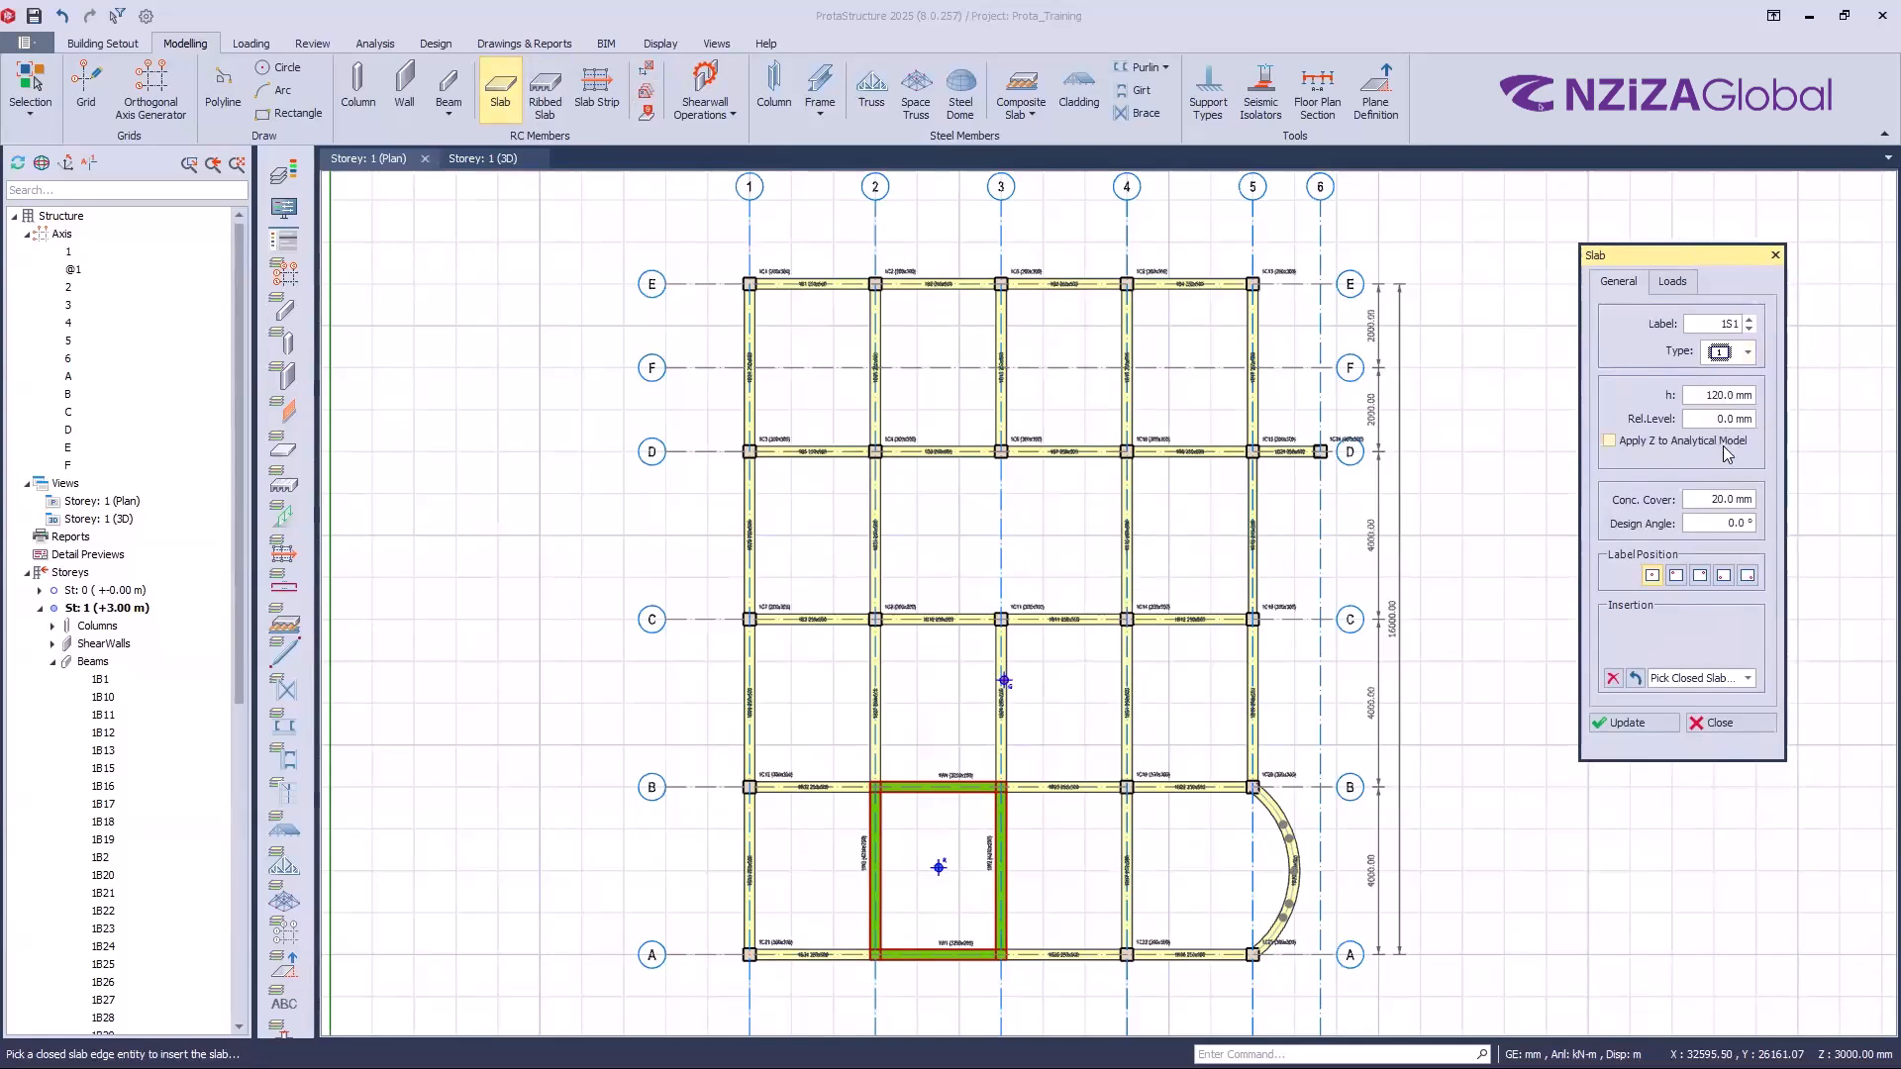
{"action": "left_click", "coordinate": [1747, 678]}
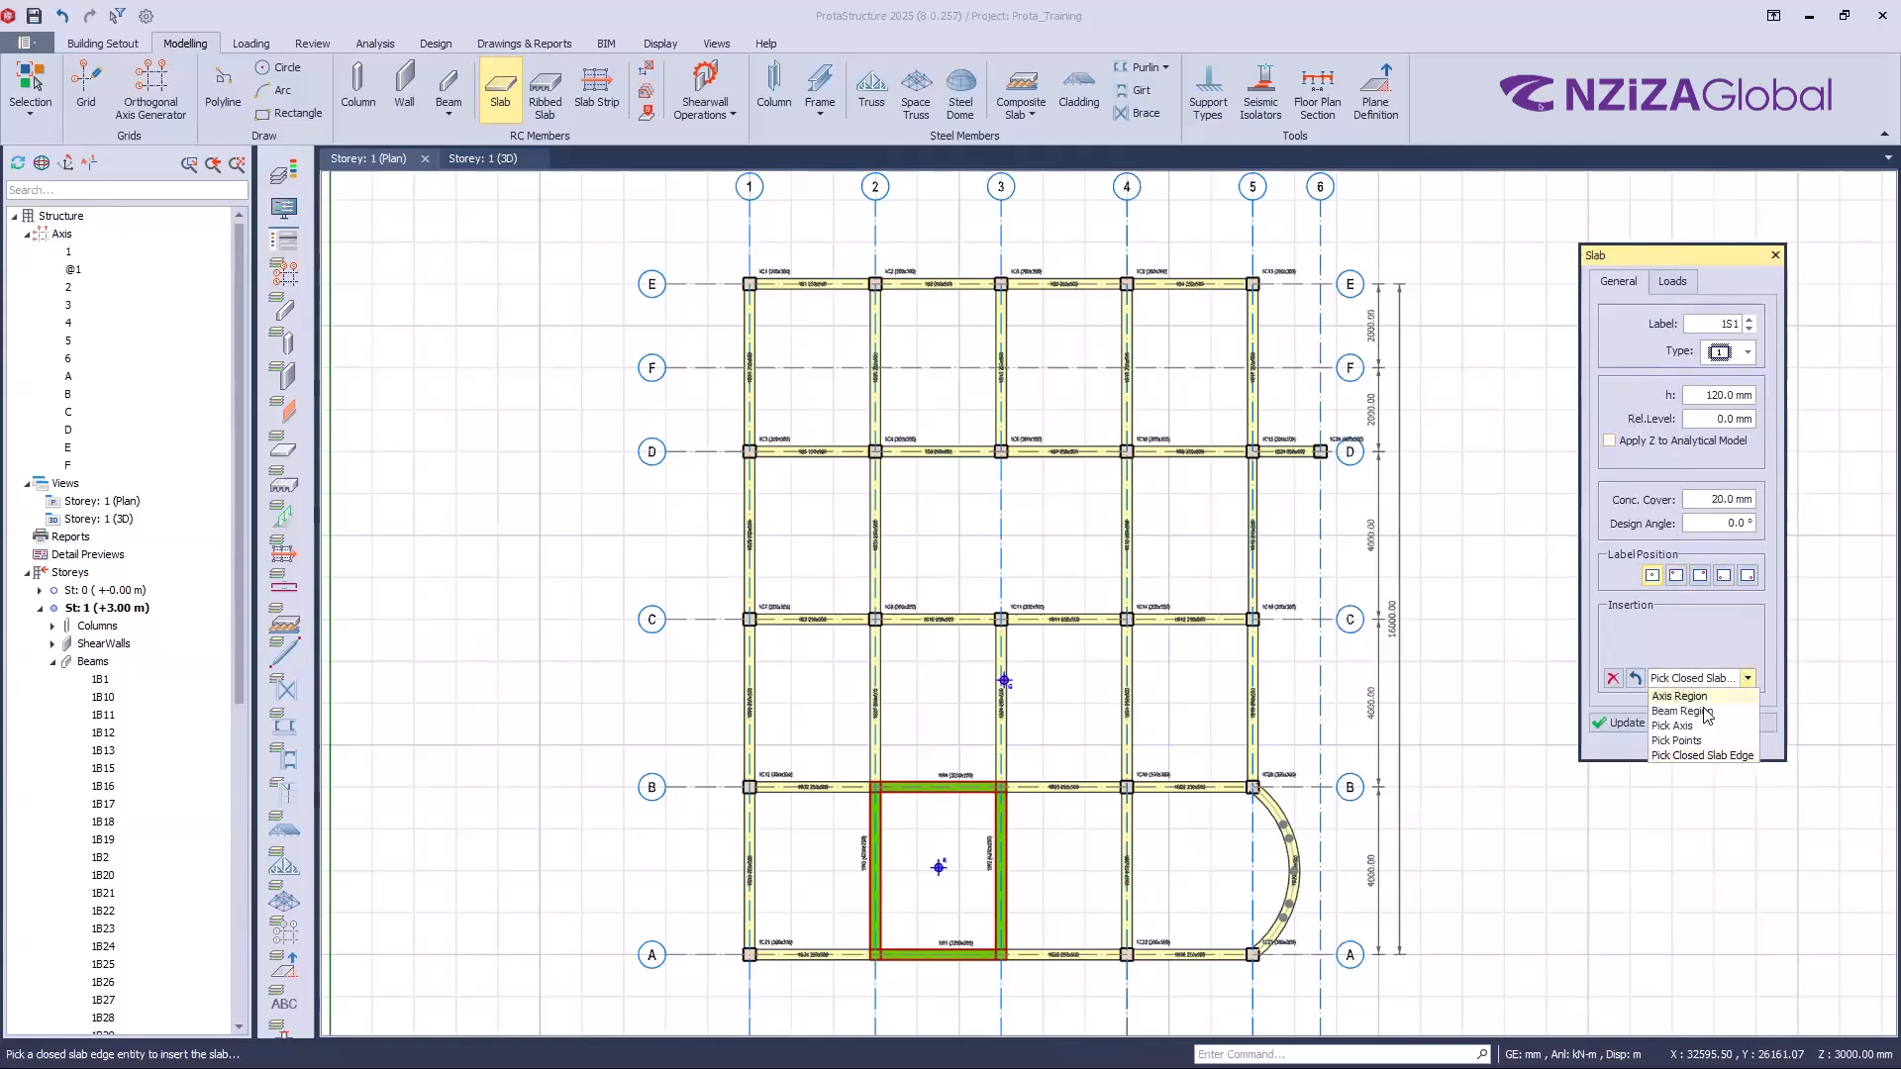
{"action": "left_click", "coordinate": [1701, 711]}
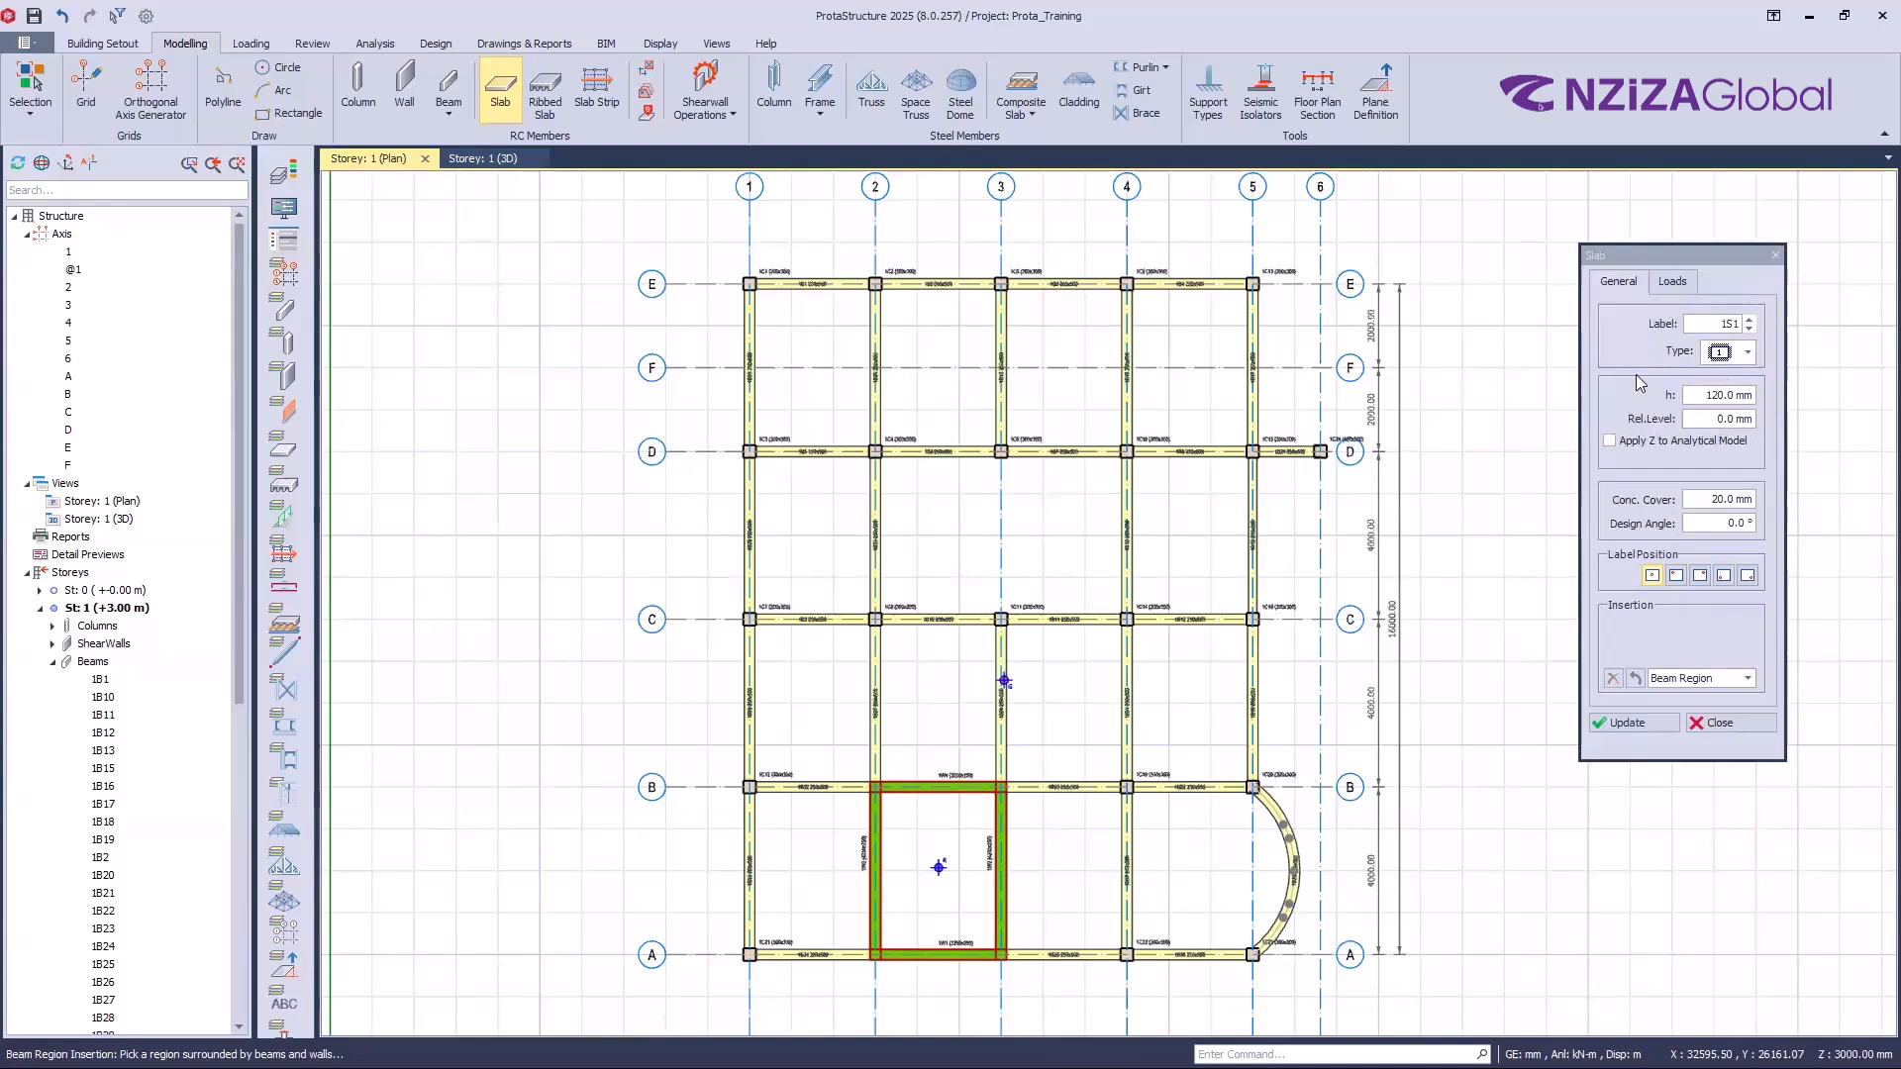
Step: Insert slabs automatically in all closed beam regions of Storey 1, and undo the insertion
{"action": "left_click", "coordinate": [646, 94]}
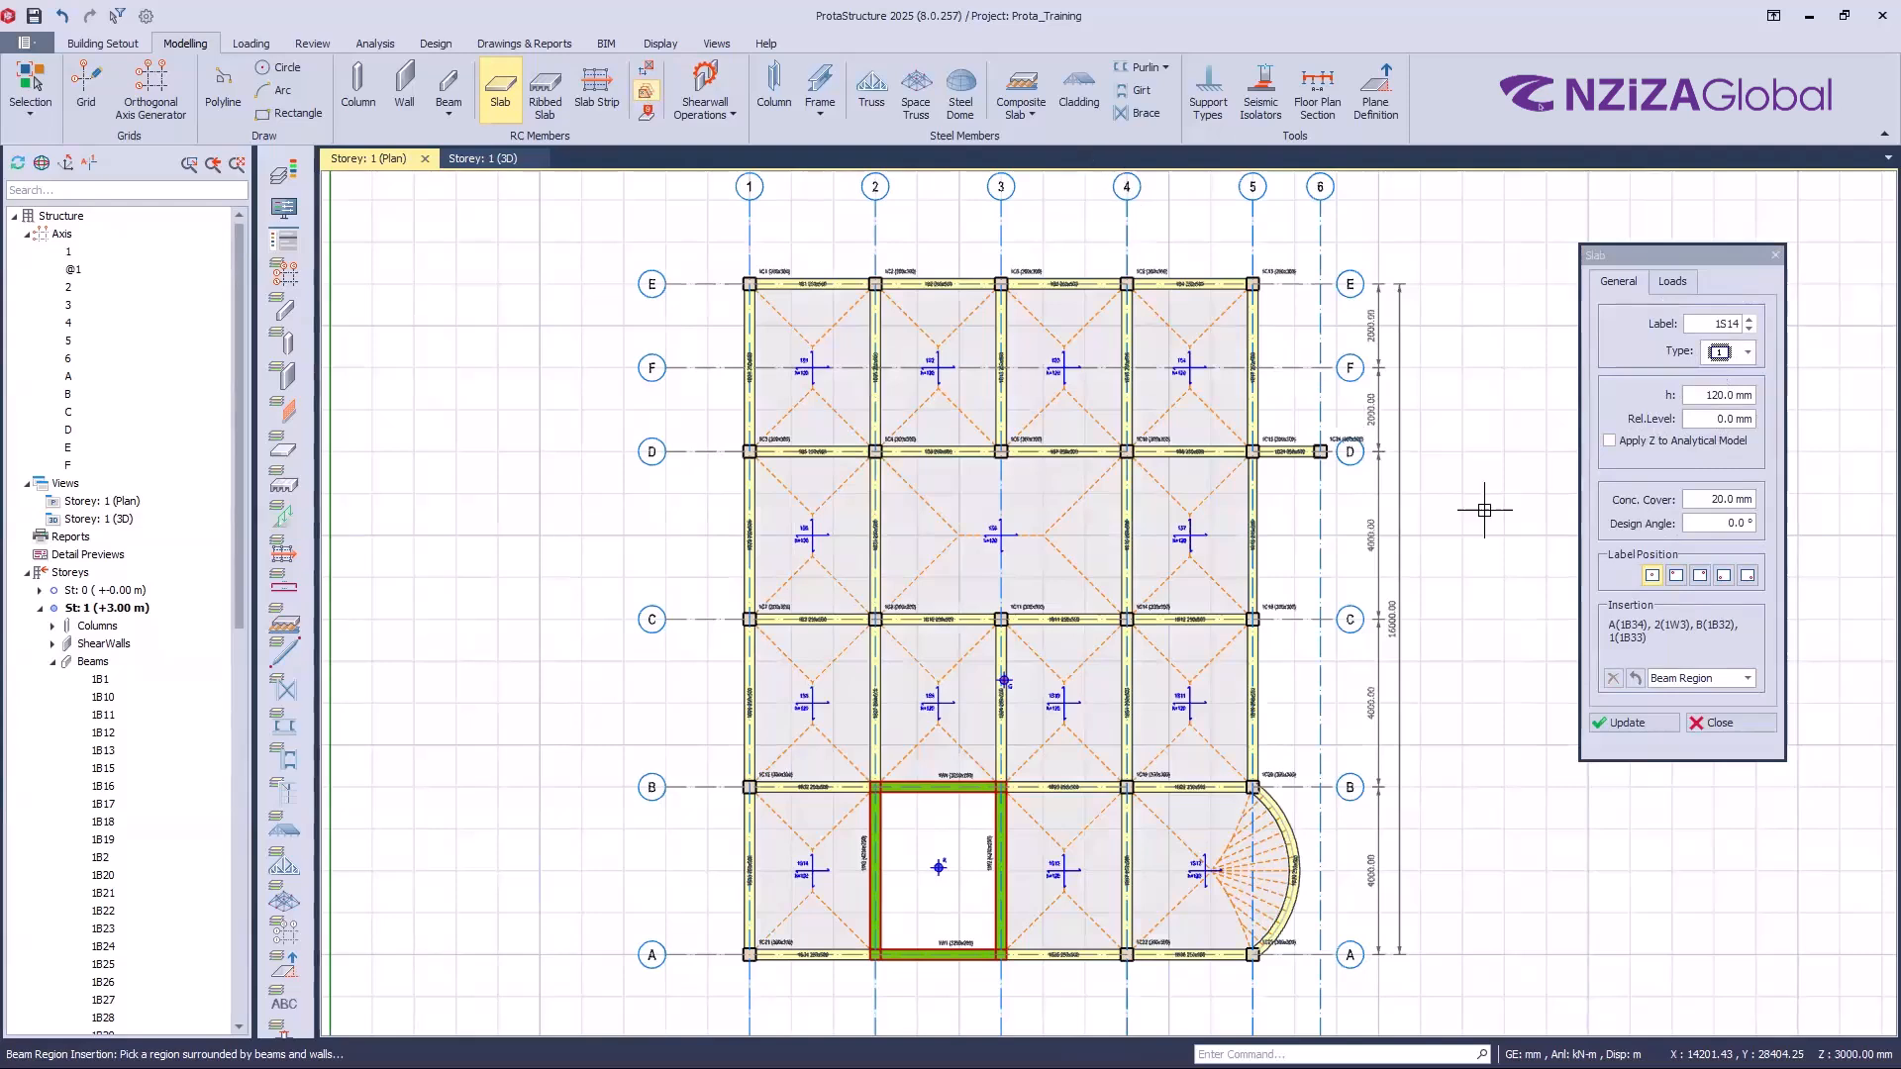
{"action": "left_click", "coordinate": [1728, 722]}
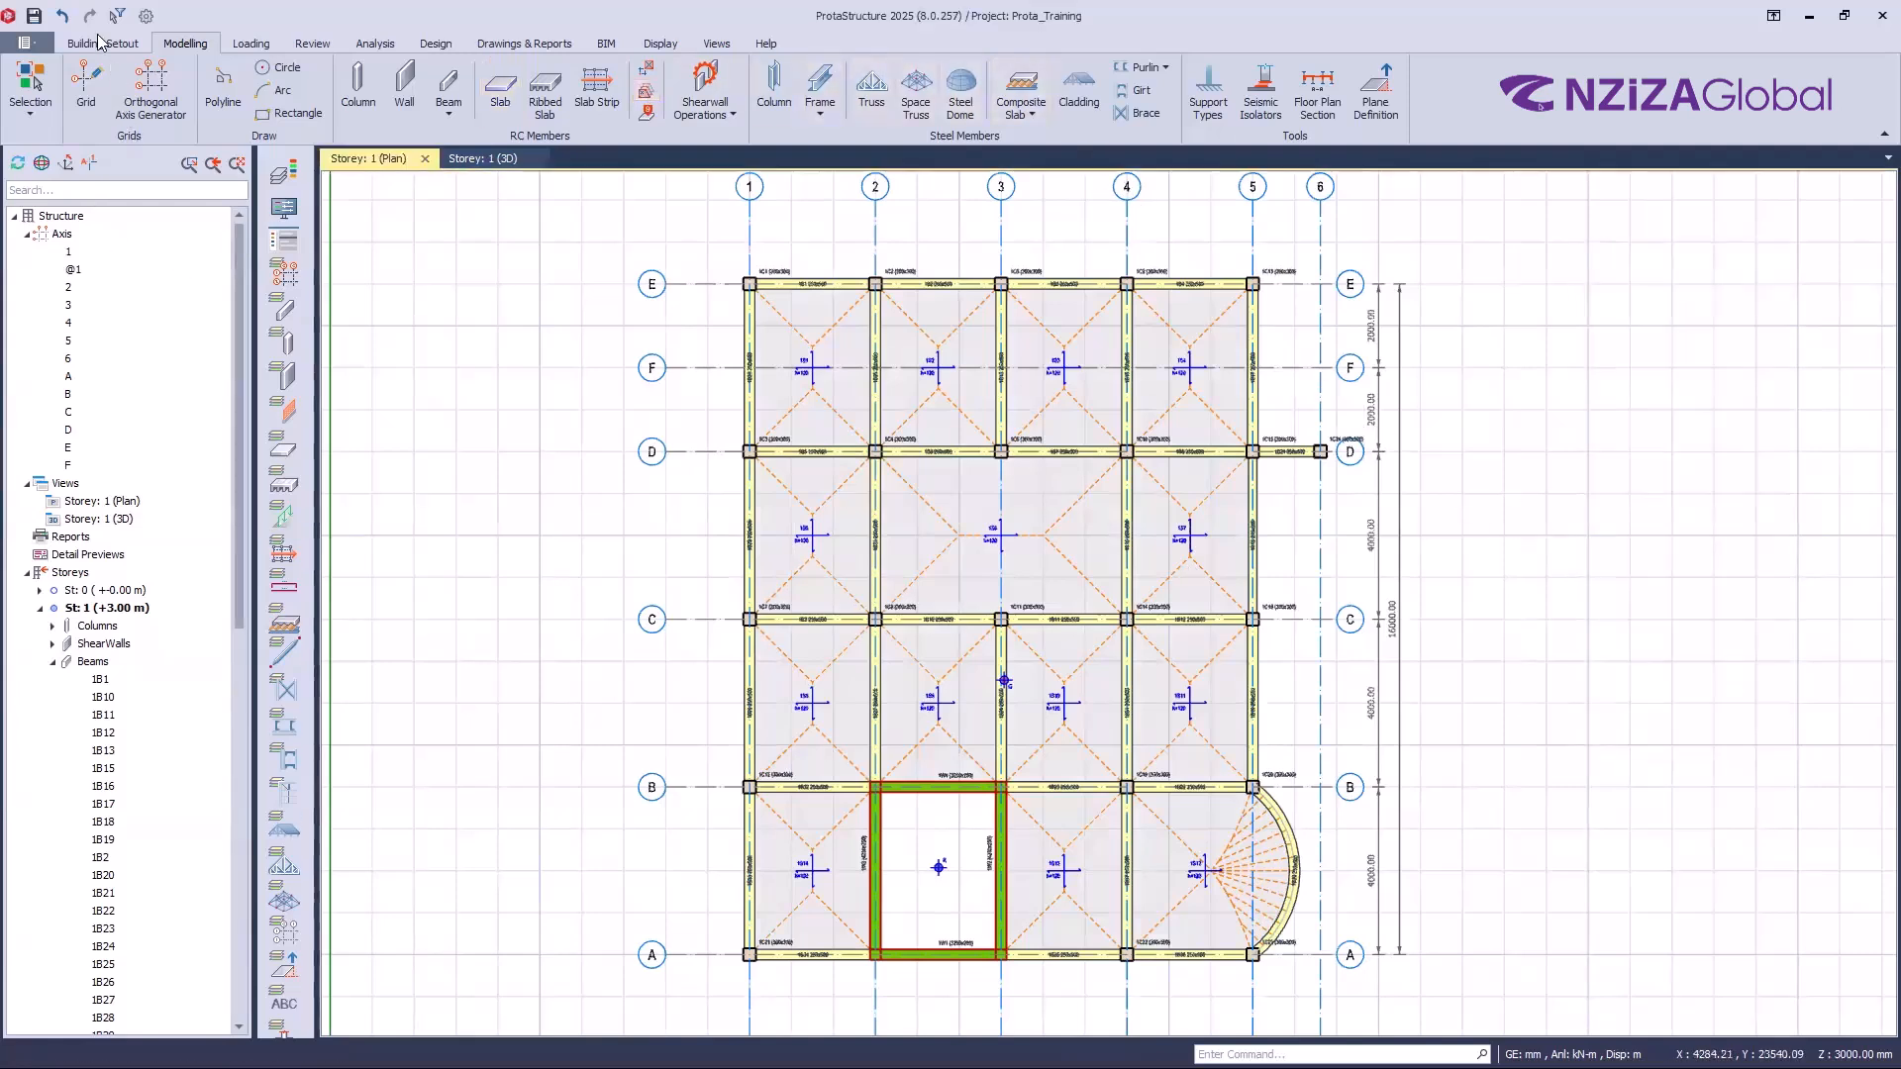
{"action": "left_click", "coordinate": [64, 17]}
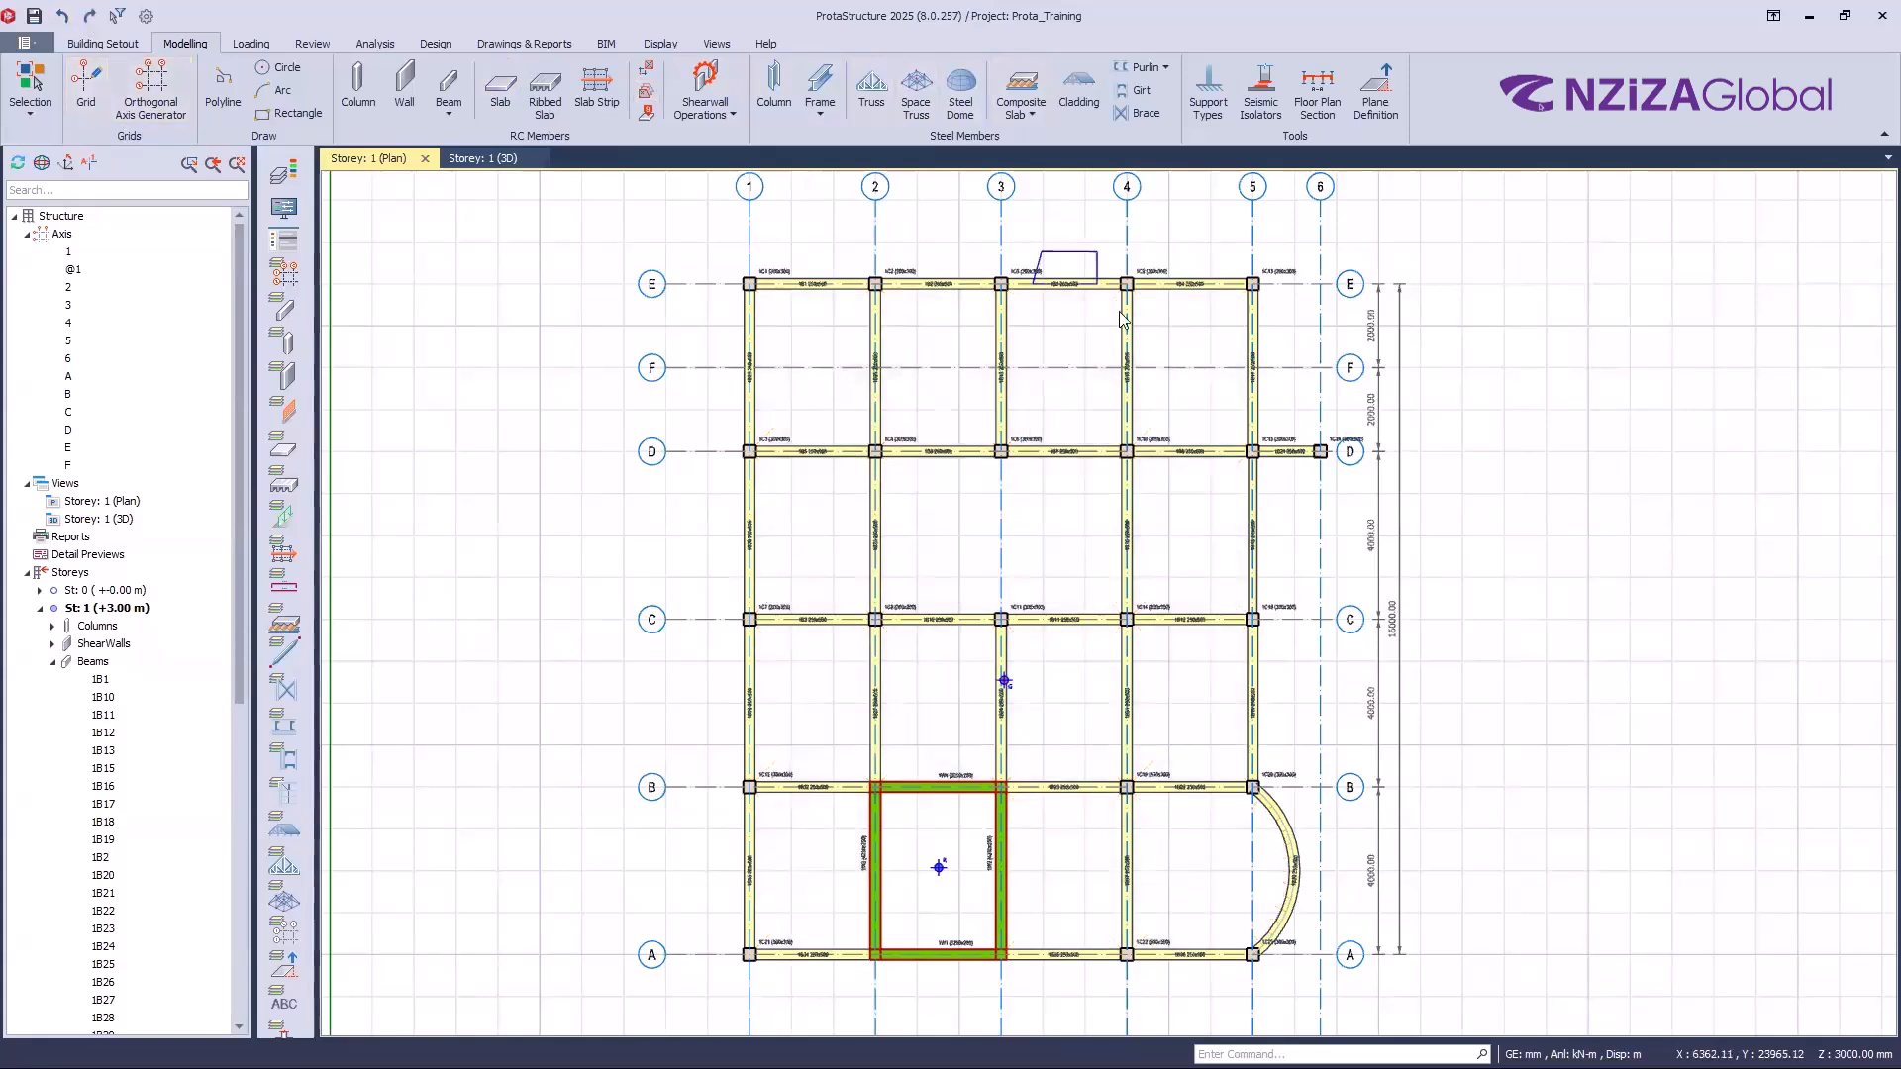
Step: Delete the slab edge outline above axis E between axes 3 and 4
{"action": "left_click", "coordinate": [1099, 265]}
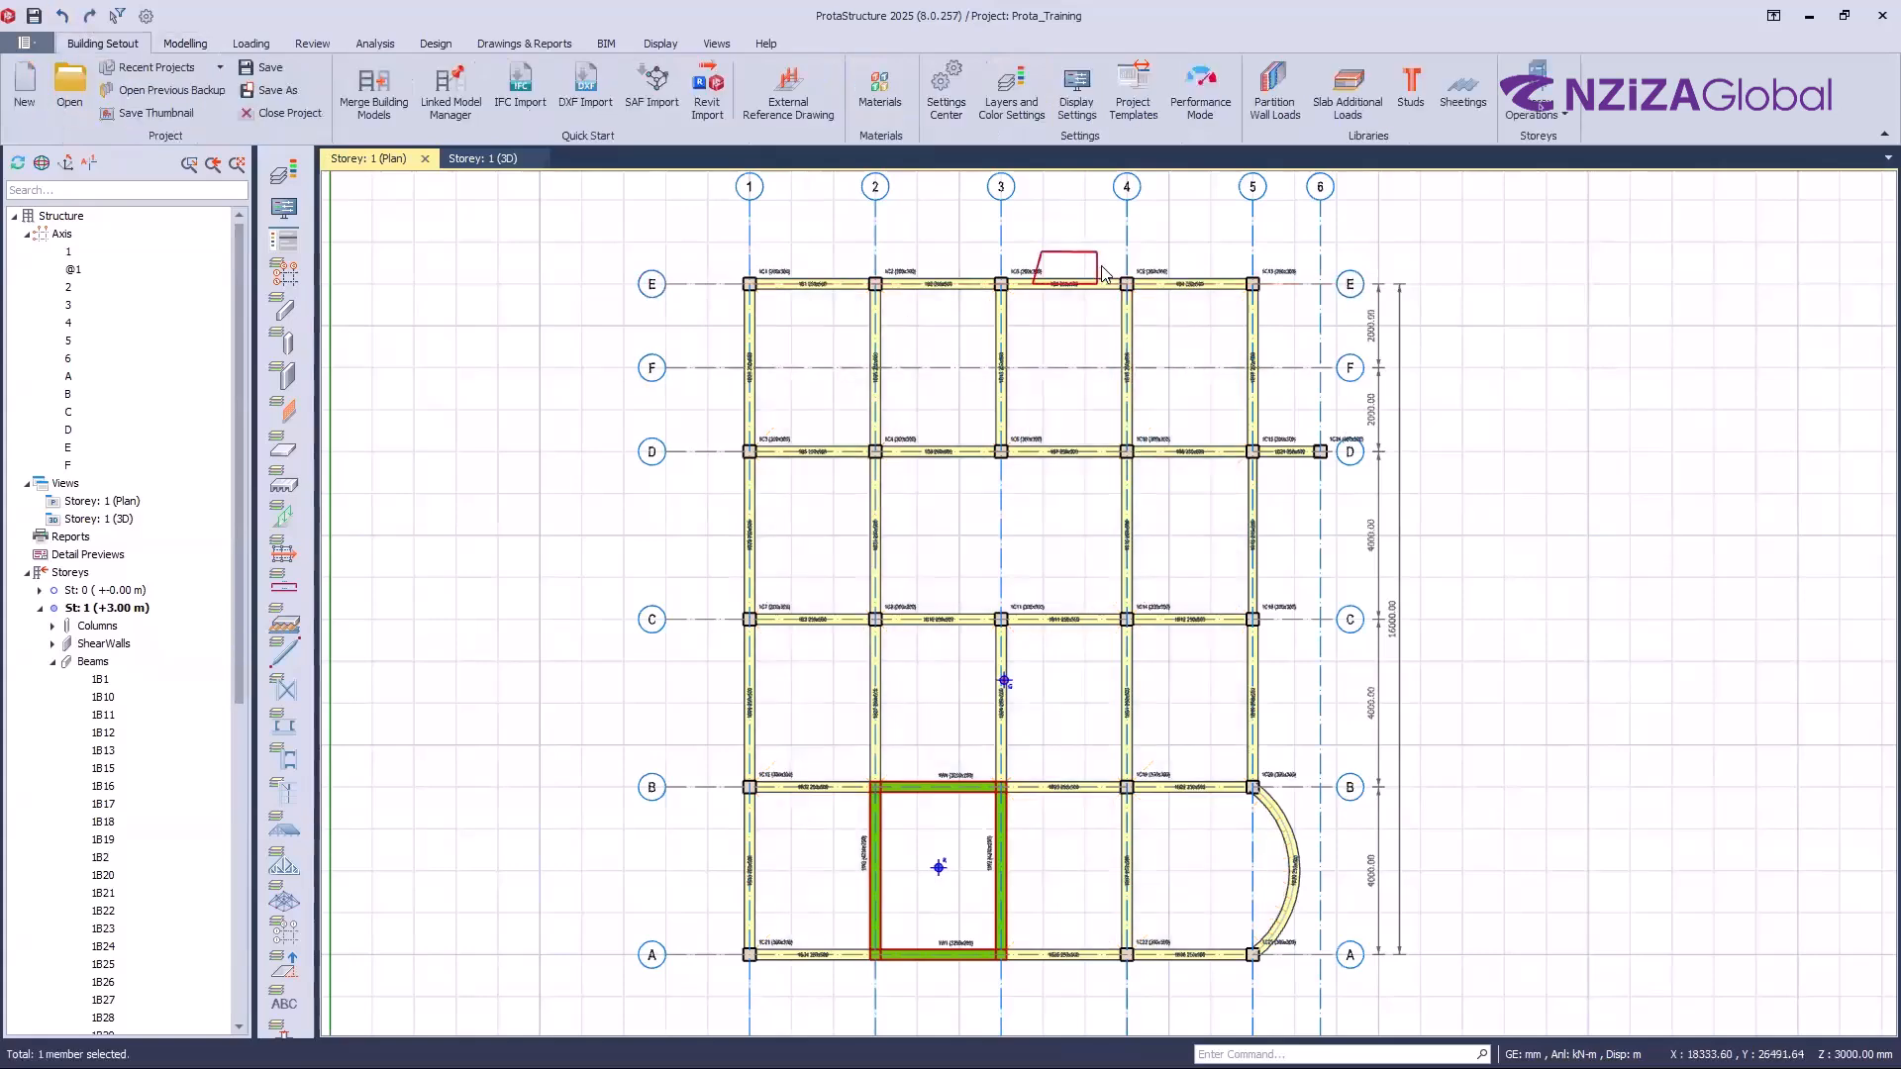
{"action": "key", "text": "Delete"}
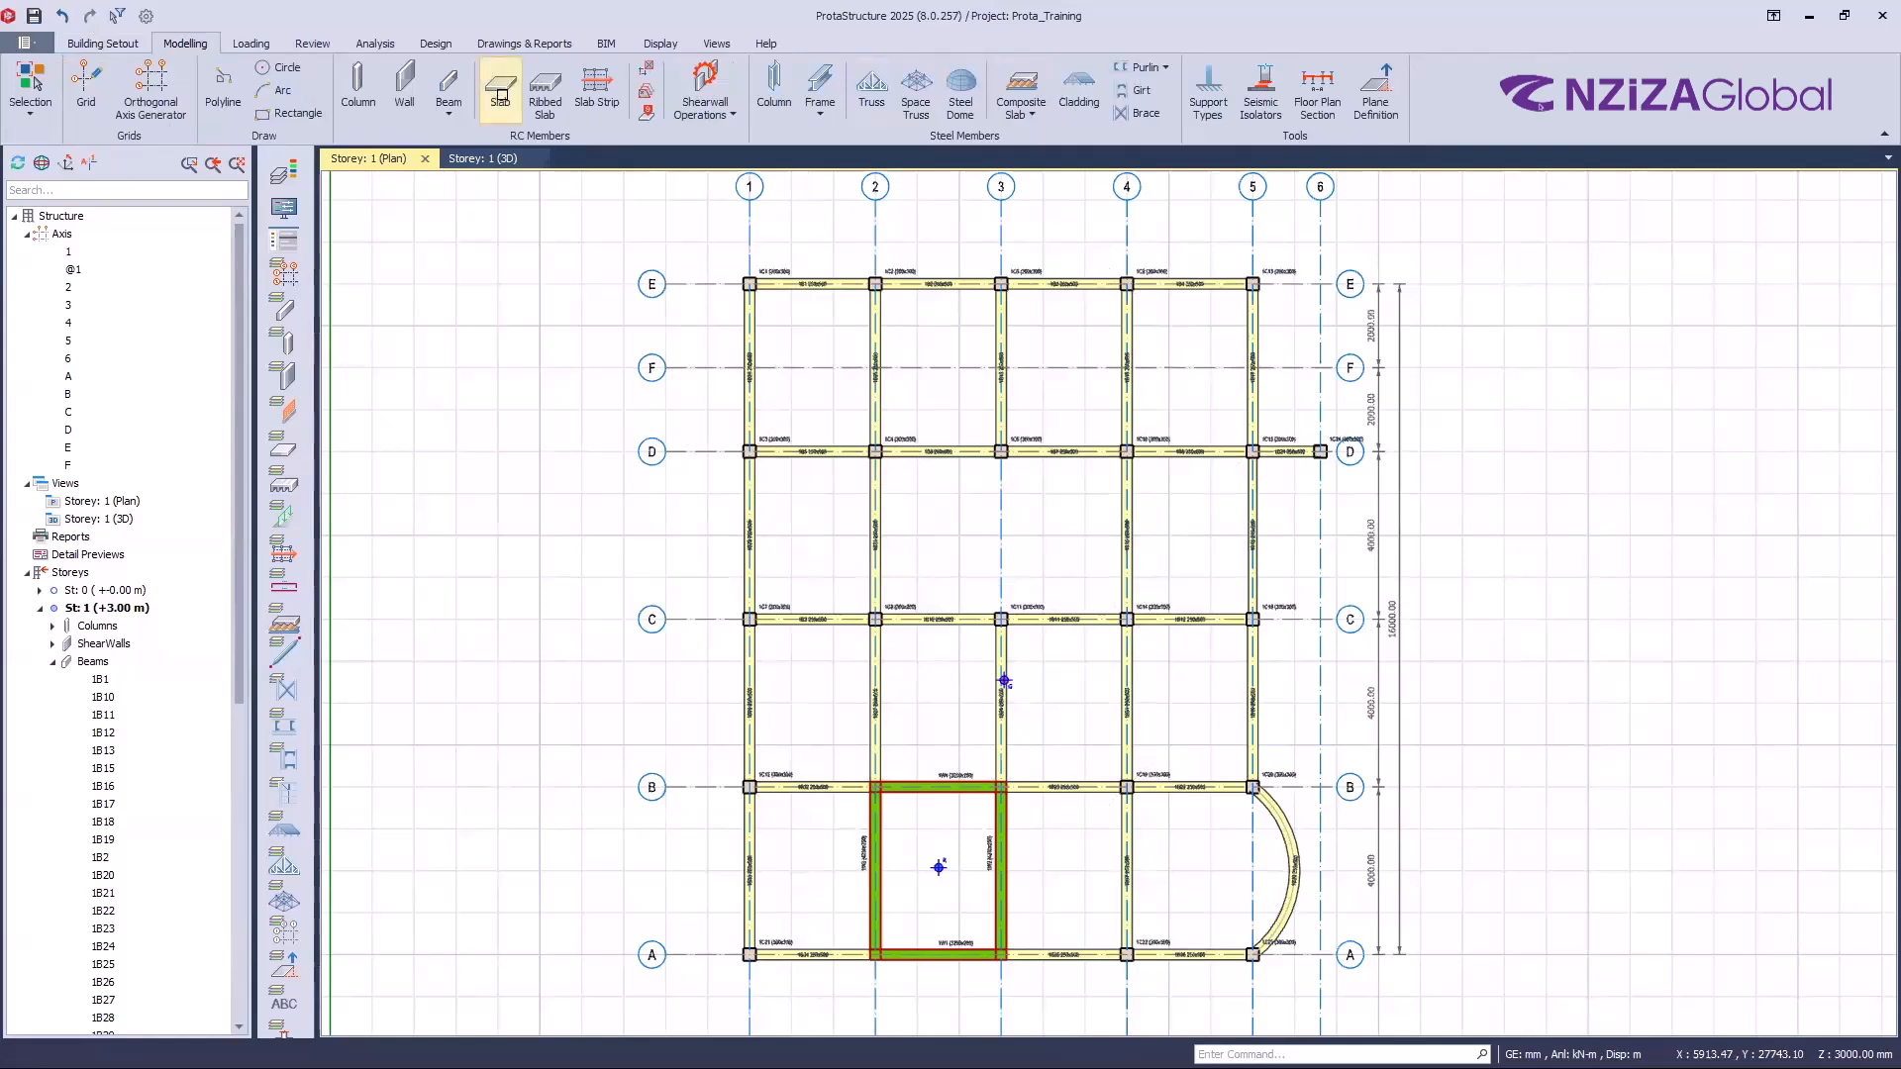
Step: Insert 120 mm slabs automatically in every closed beam region of Storey 1 and close the slab properties
{"action": "left_click", "coordinate": [514, 99]}
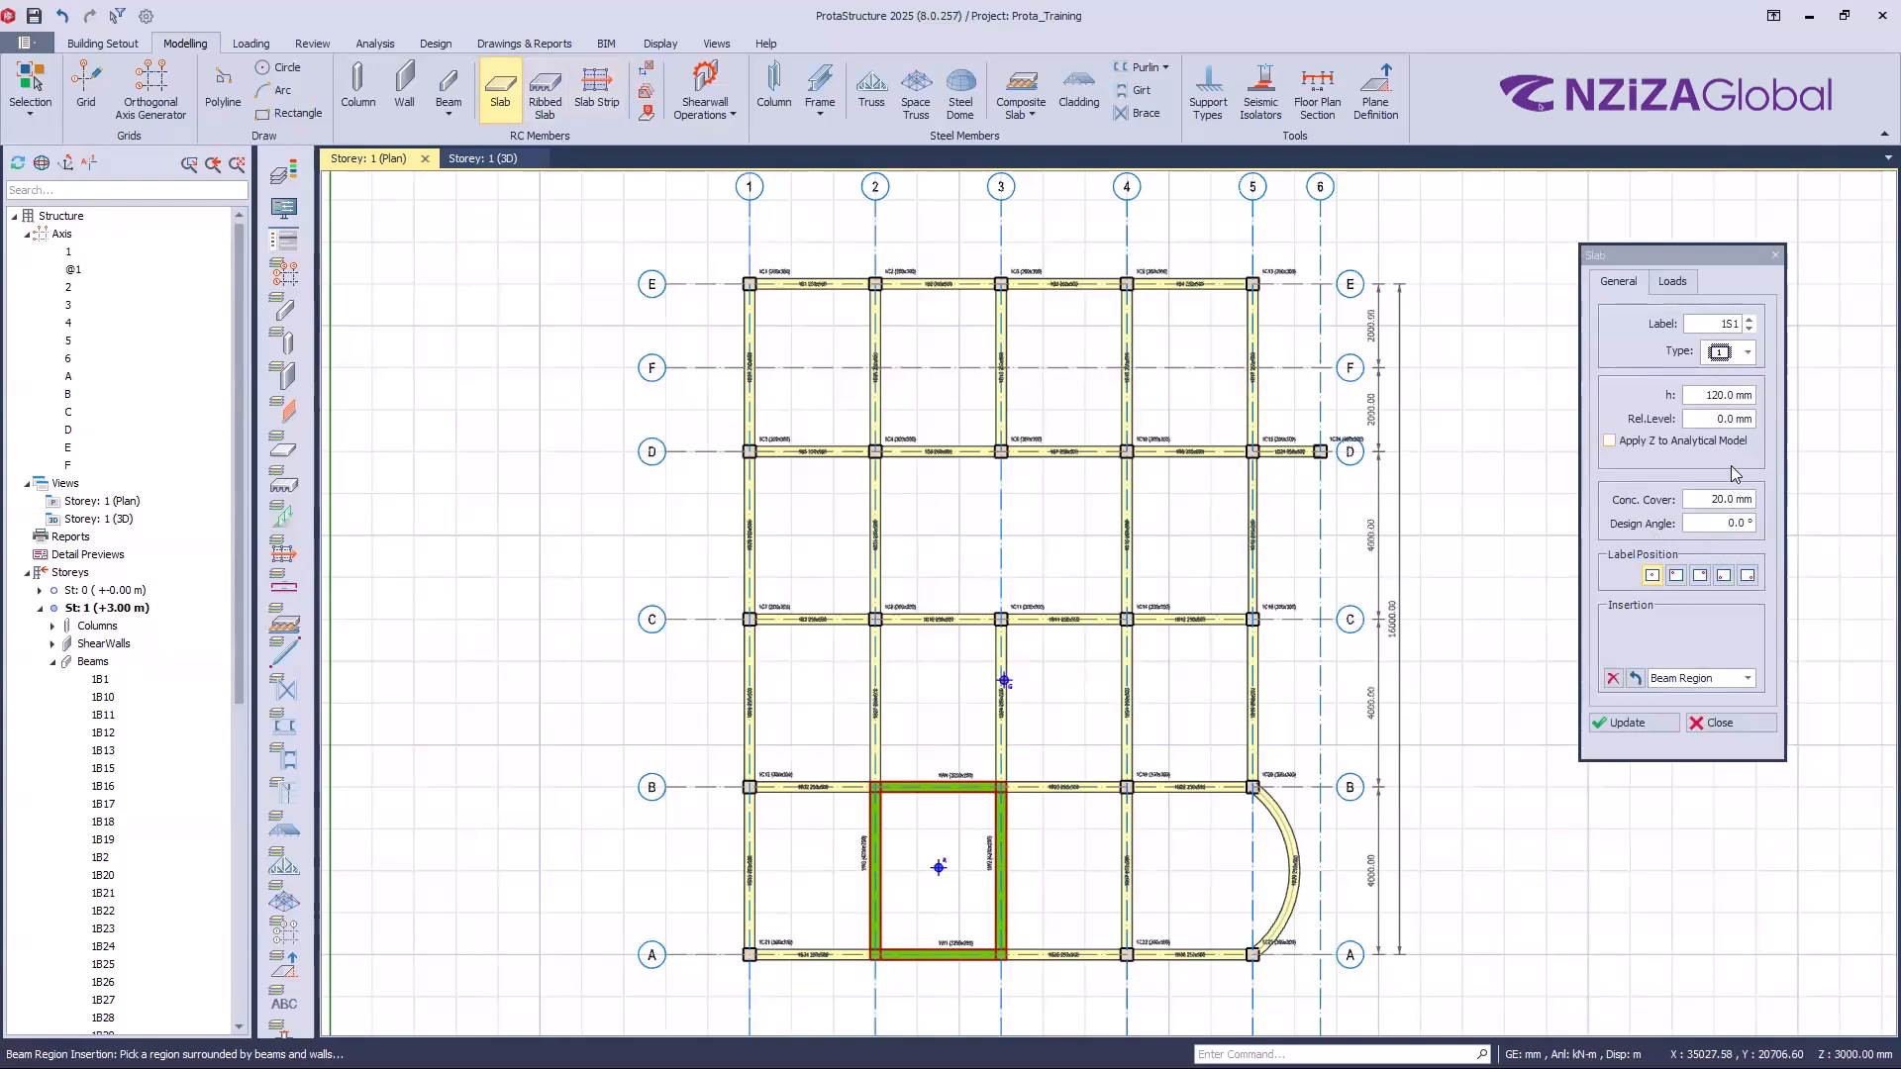
{"action": "left_click", "coordinate": [649, 91]}
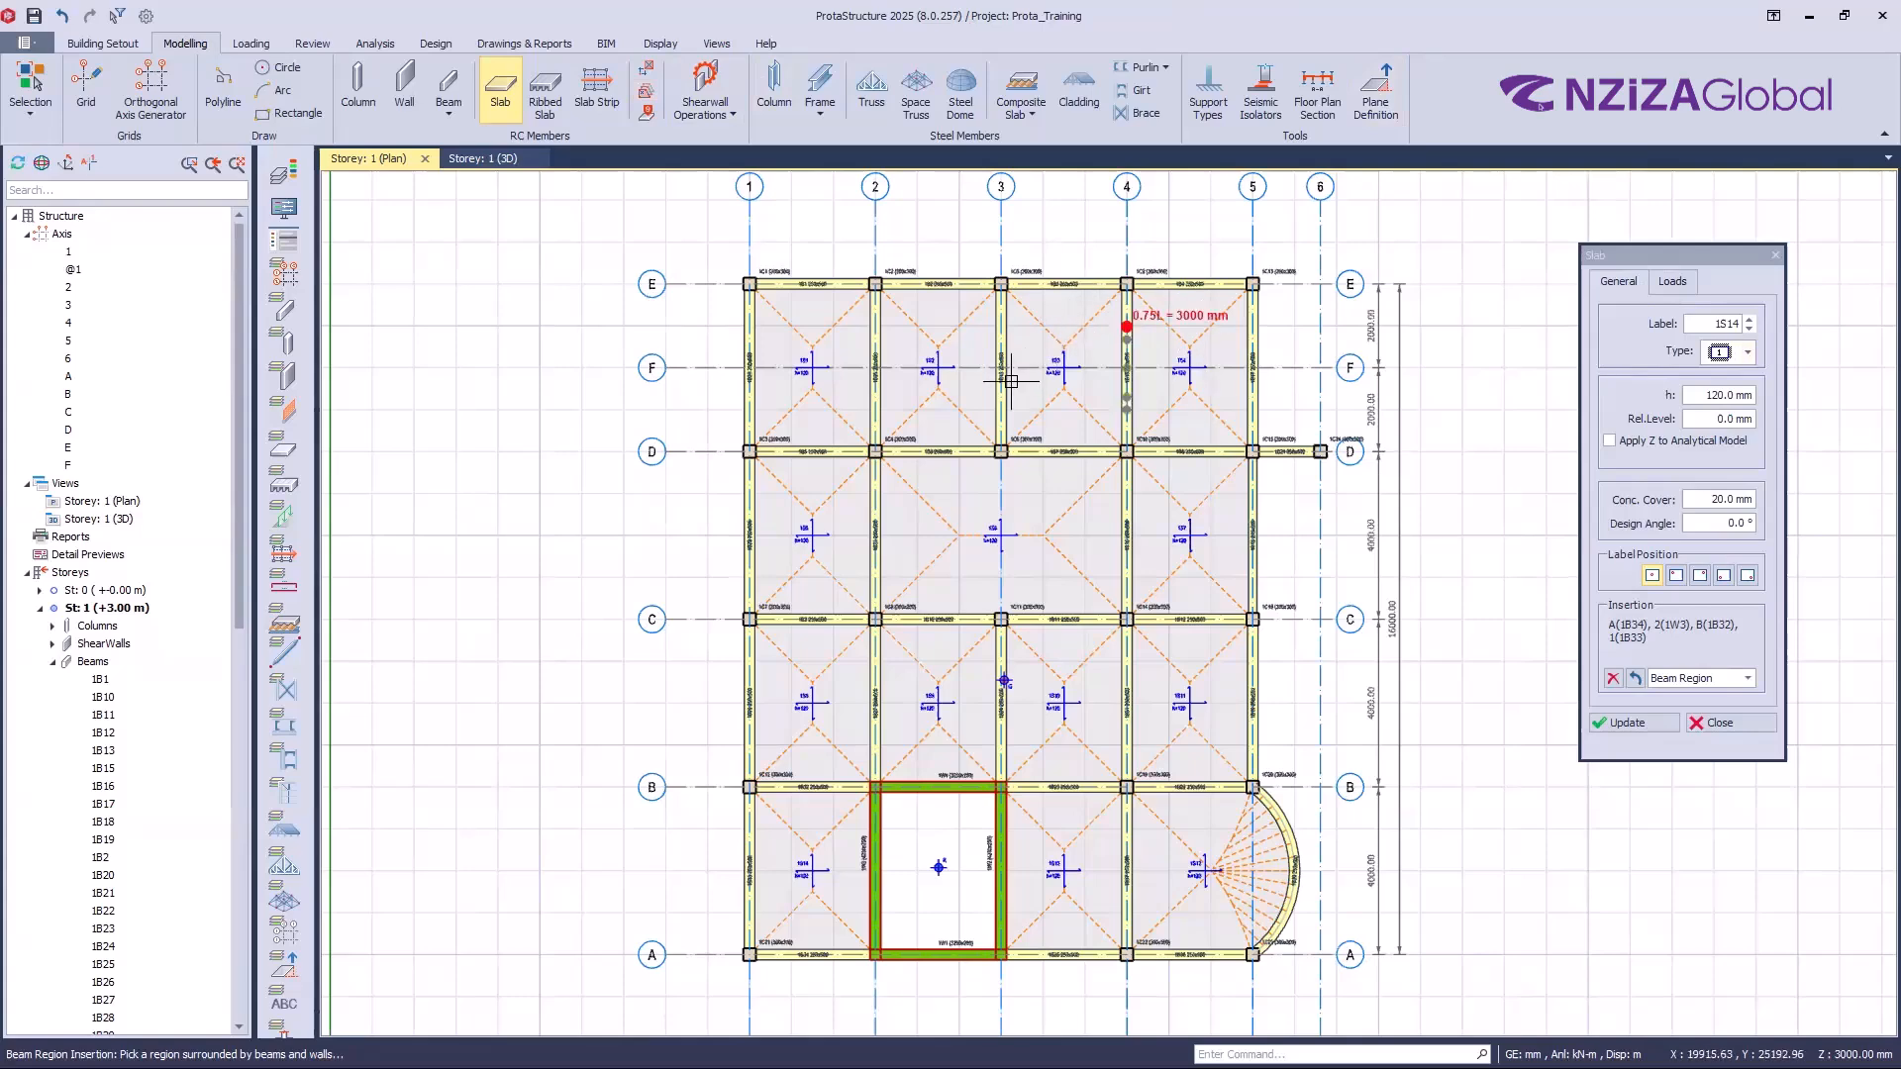
{"action": "scroll", "coordinate": [692, 350], "scroll_direction": "up", "scroll_amount": 2}
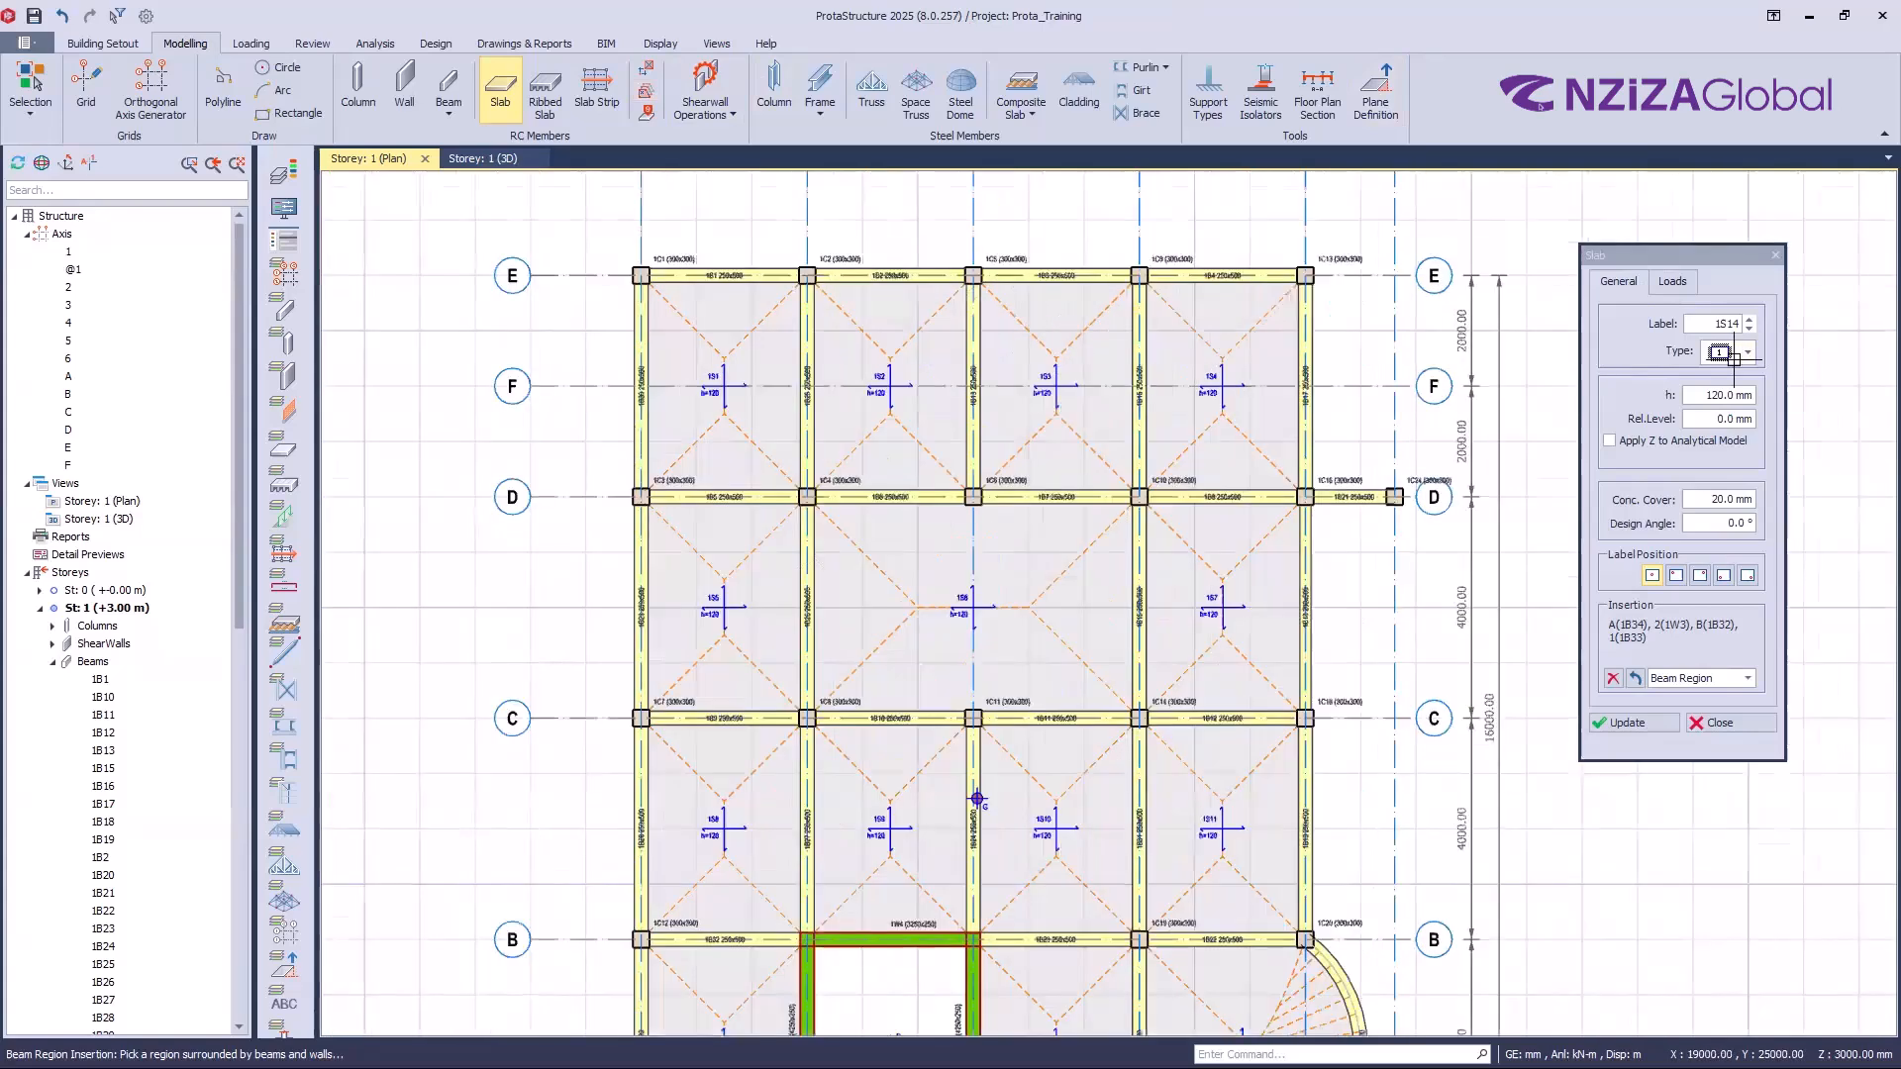
{"action": "scroll", "coordinate": [1736, 350], "scroll_direction": "up", "scroll_amount": 2}
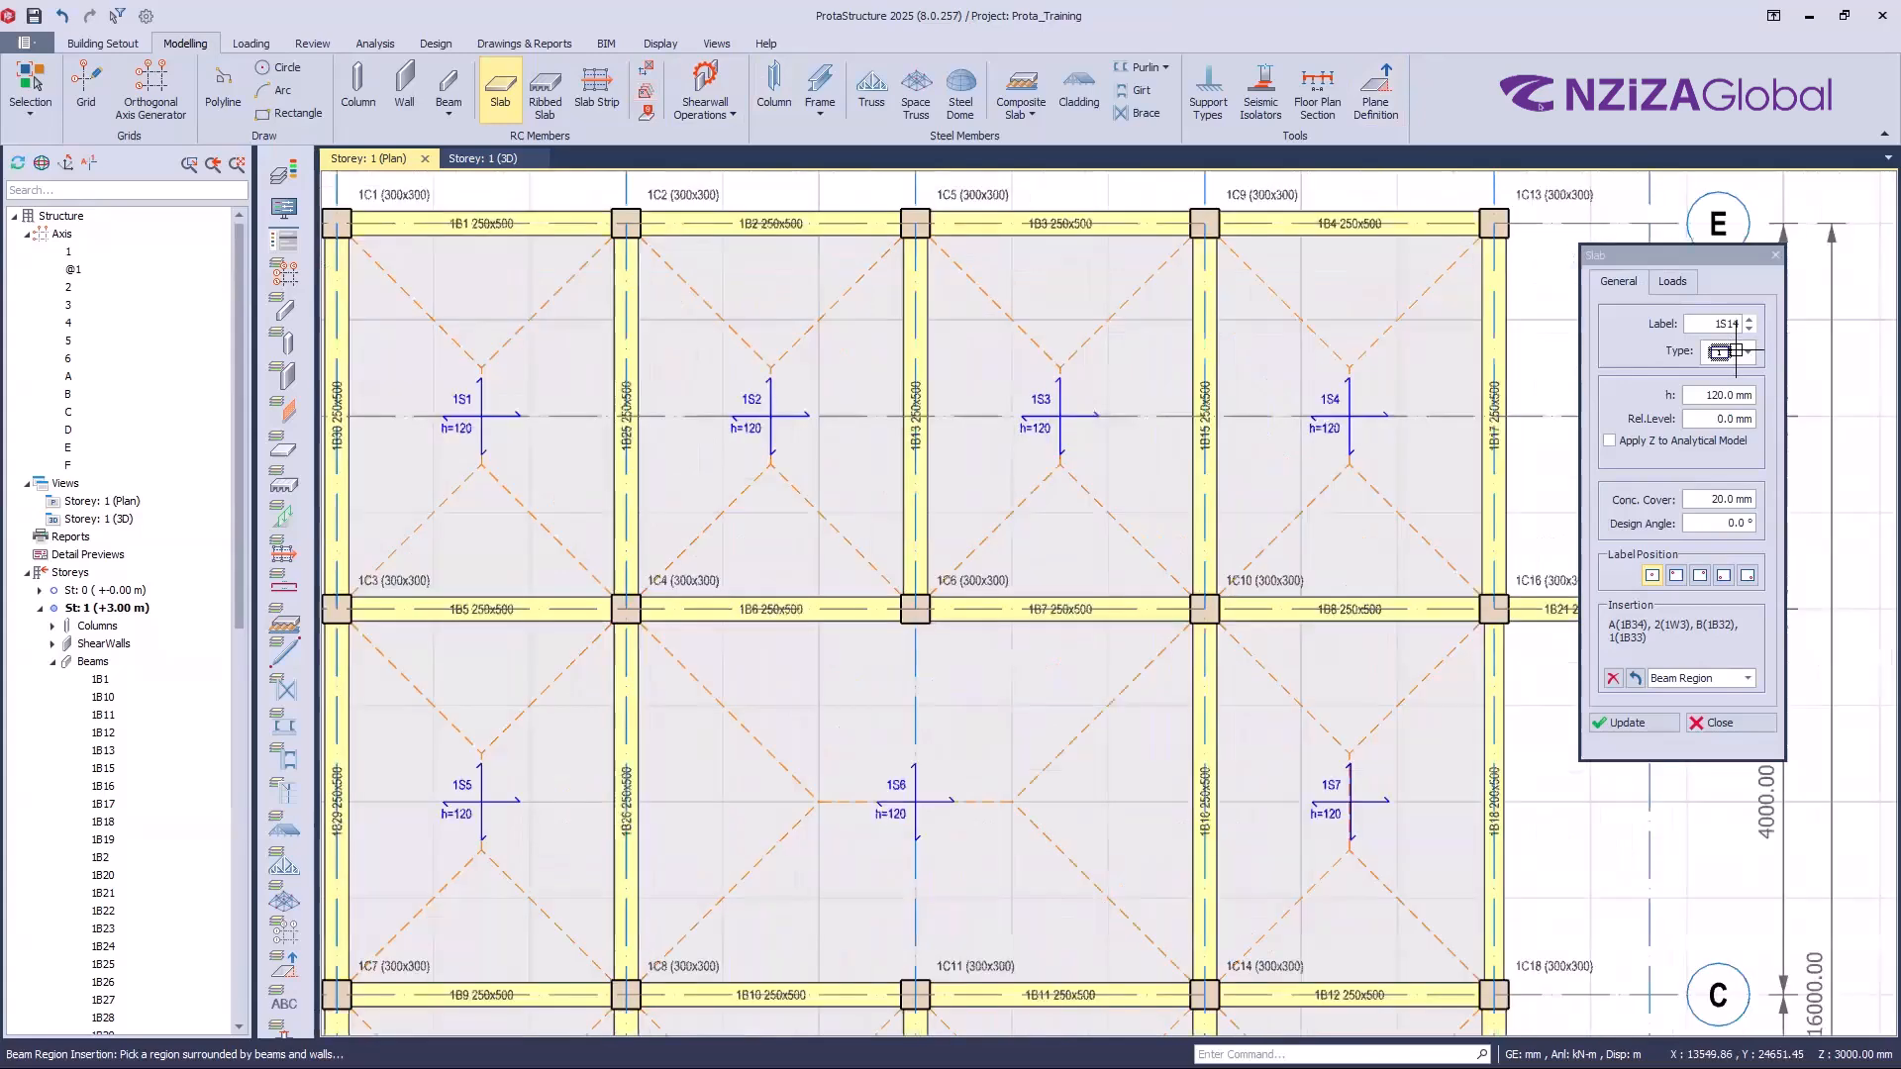
{"action": "scroll", "coordinate": [1604, 405], "scroll_direction": "down", "scroll_amount": 5}
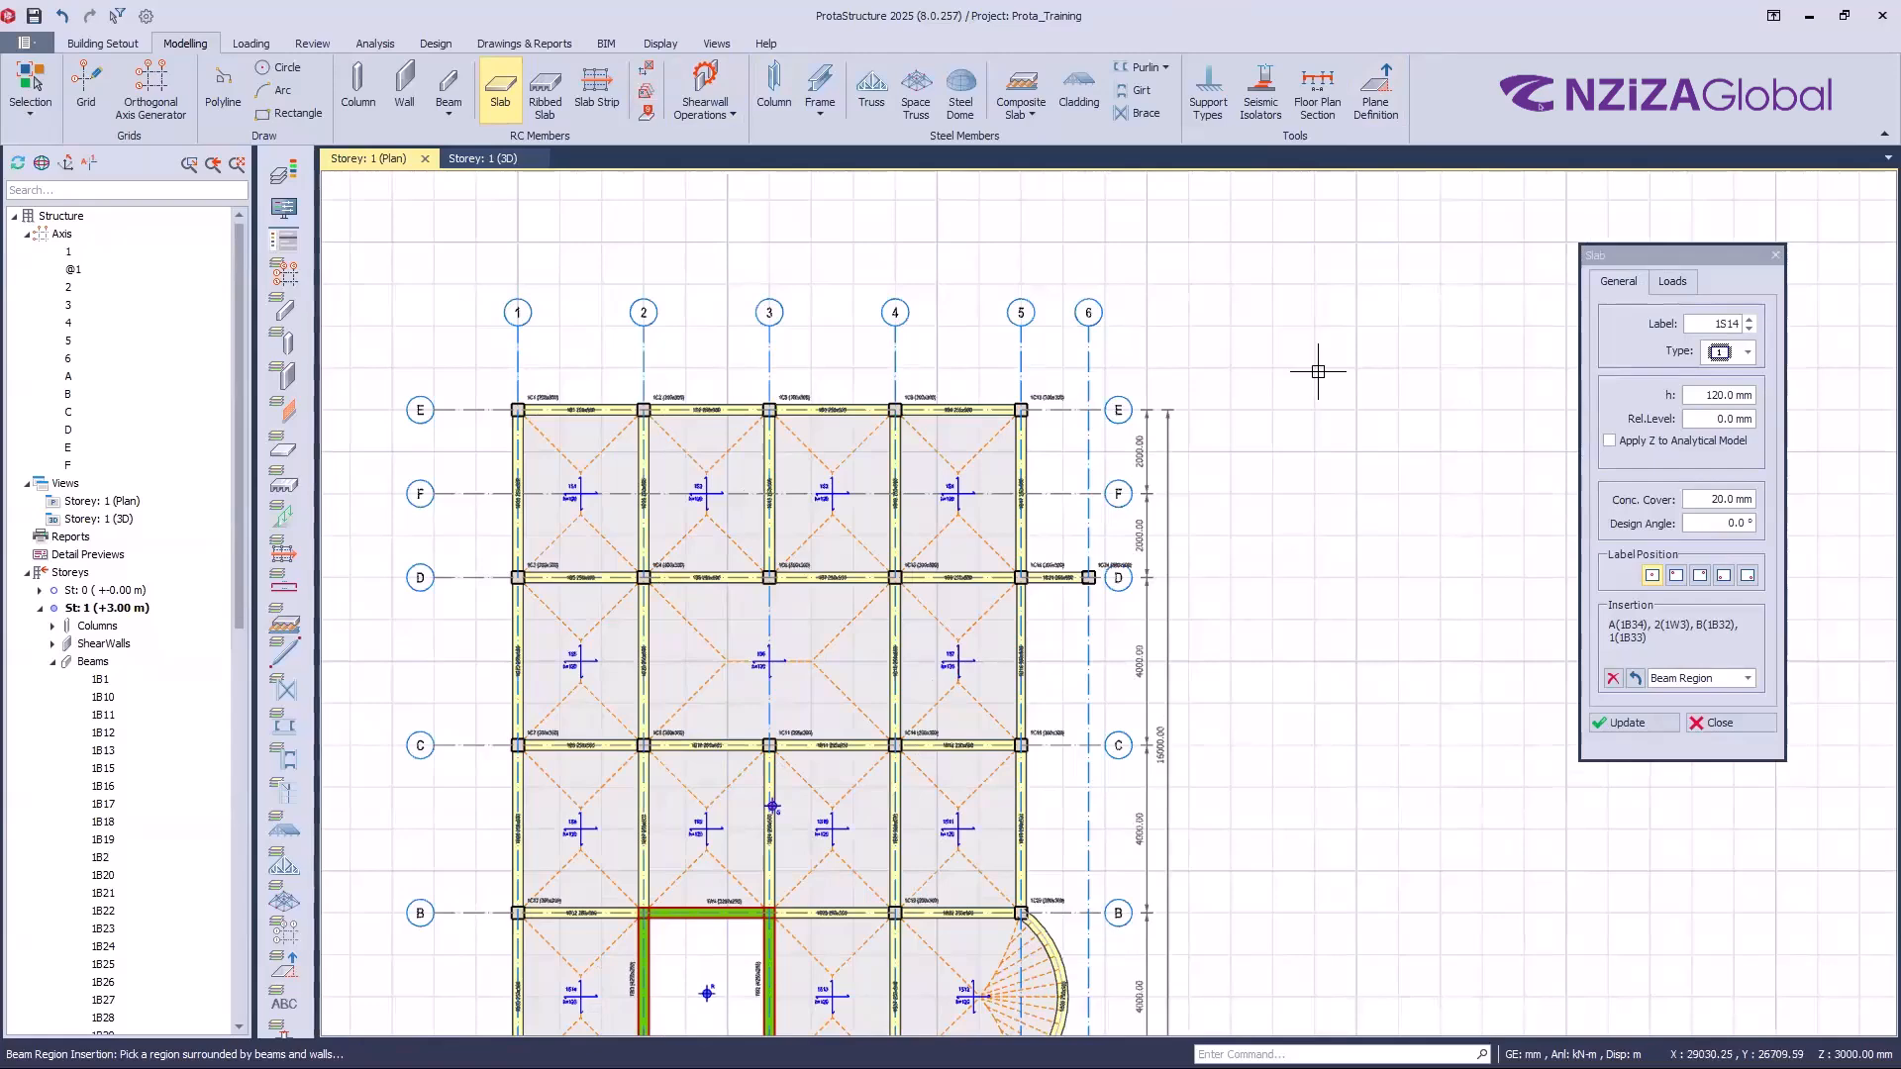
{"action": "scroll", "coordinate": [1317, 372], "scroll_direction": "down", "scroll_amount": 2}
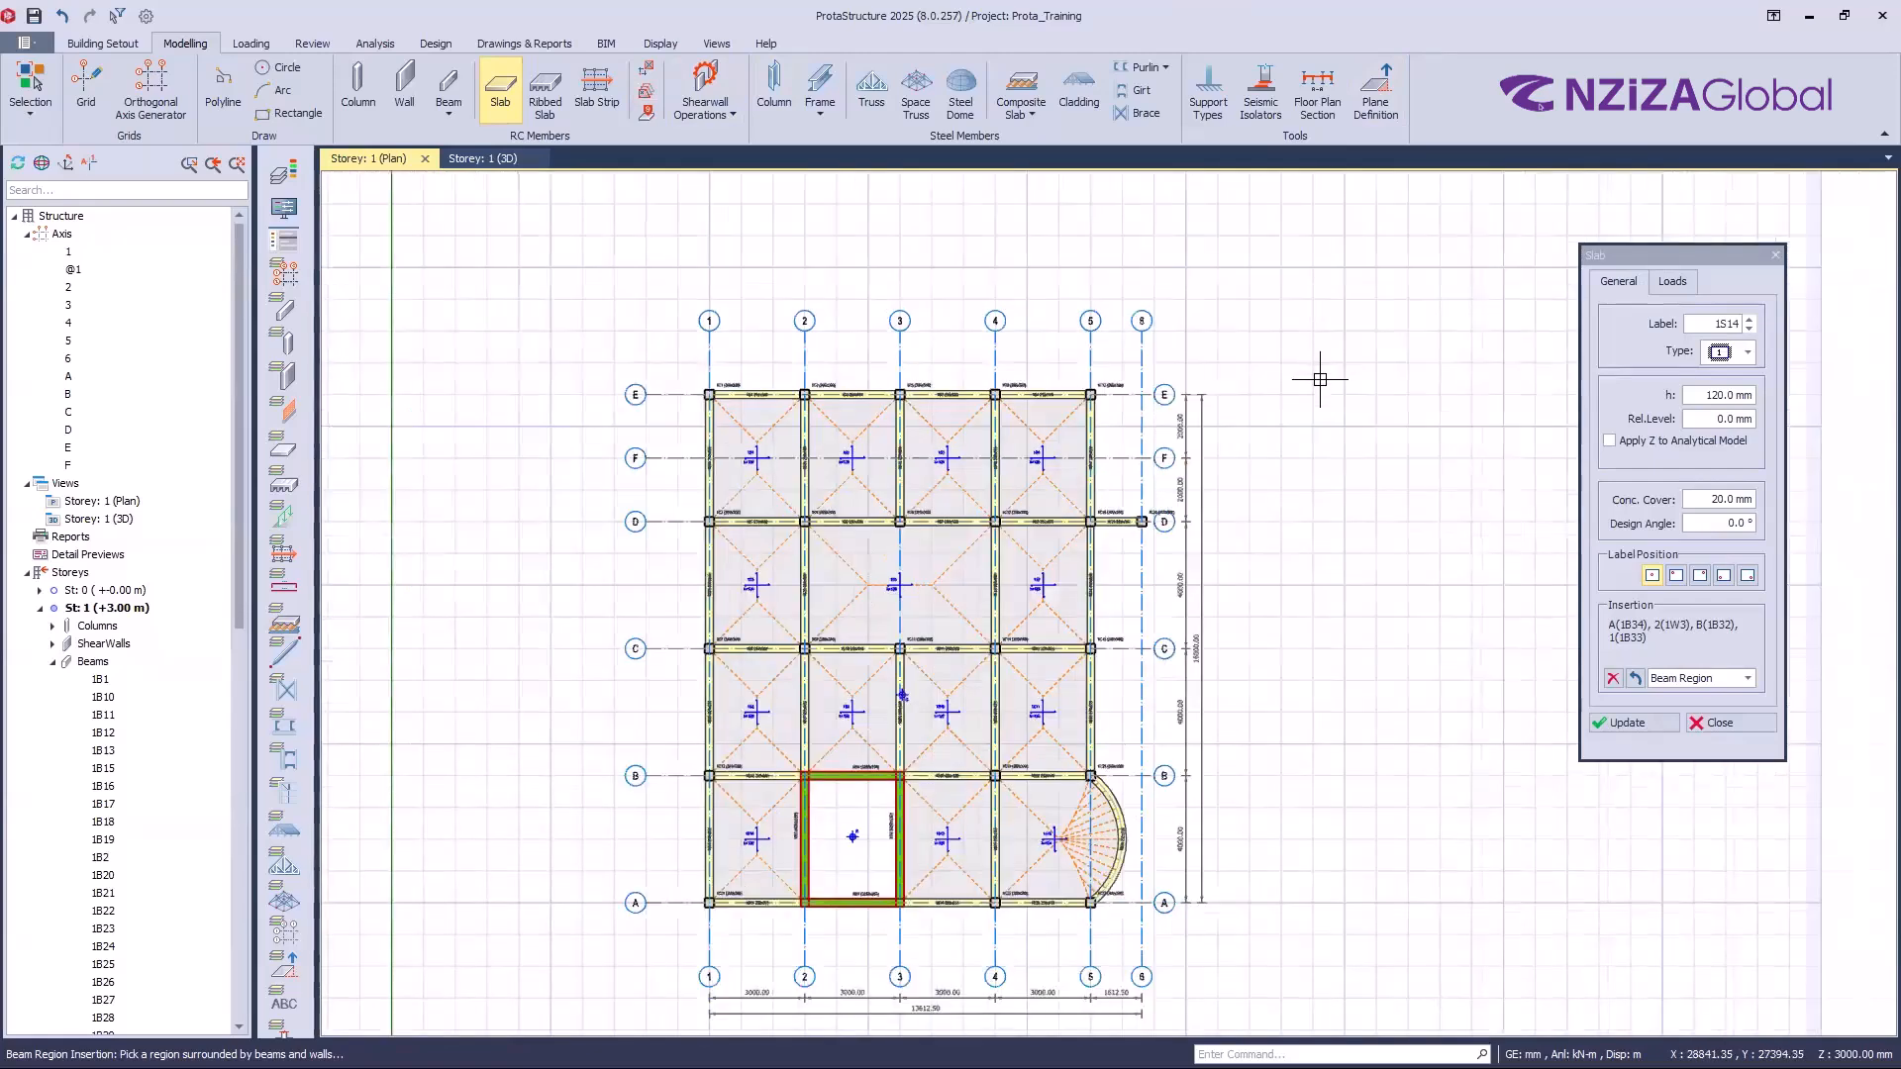
{"action": "scroll", "coordinate": [1320, 380], "scroll_direction": "down", "scroll_amount": 1}
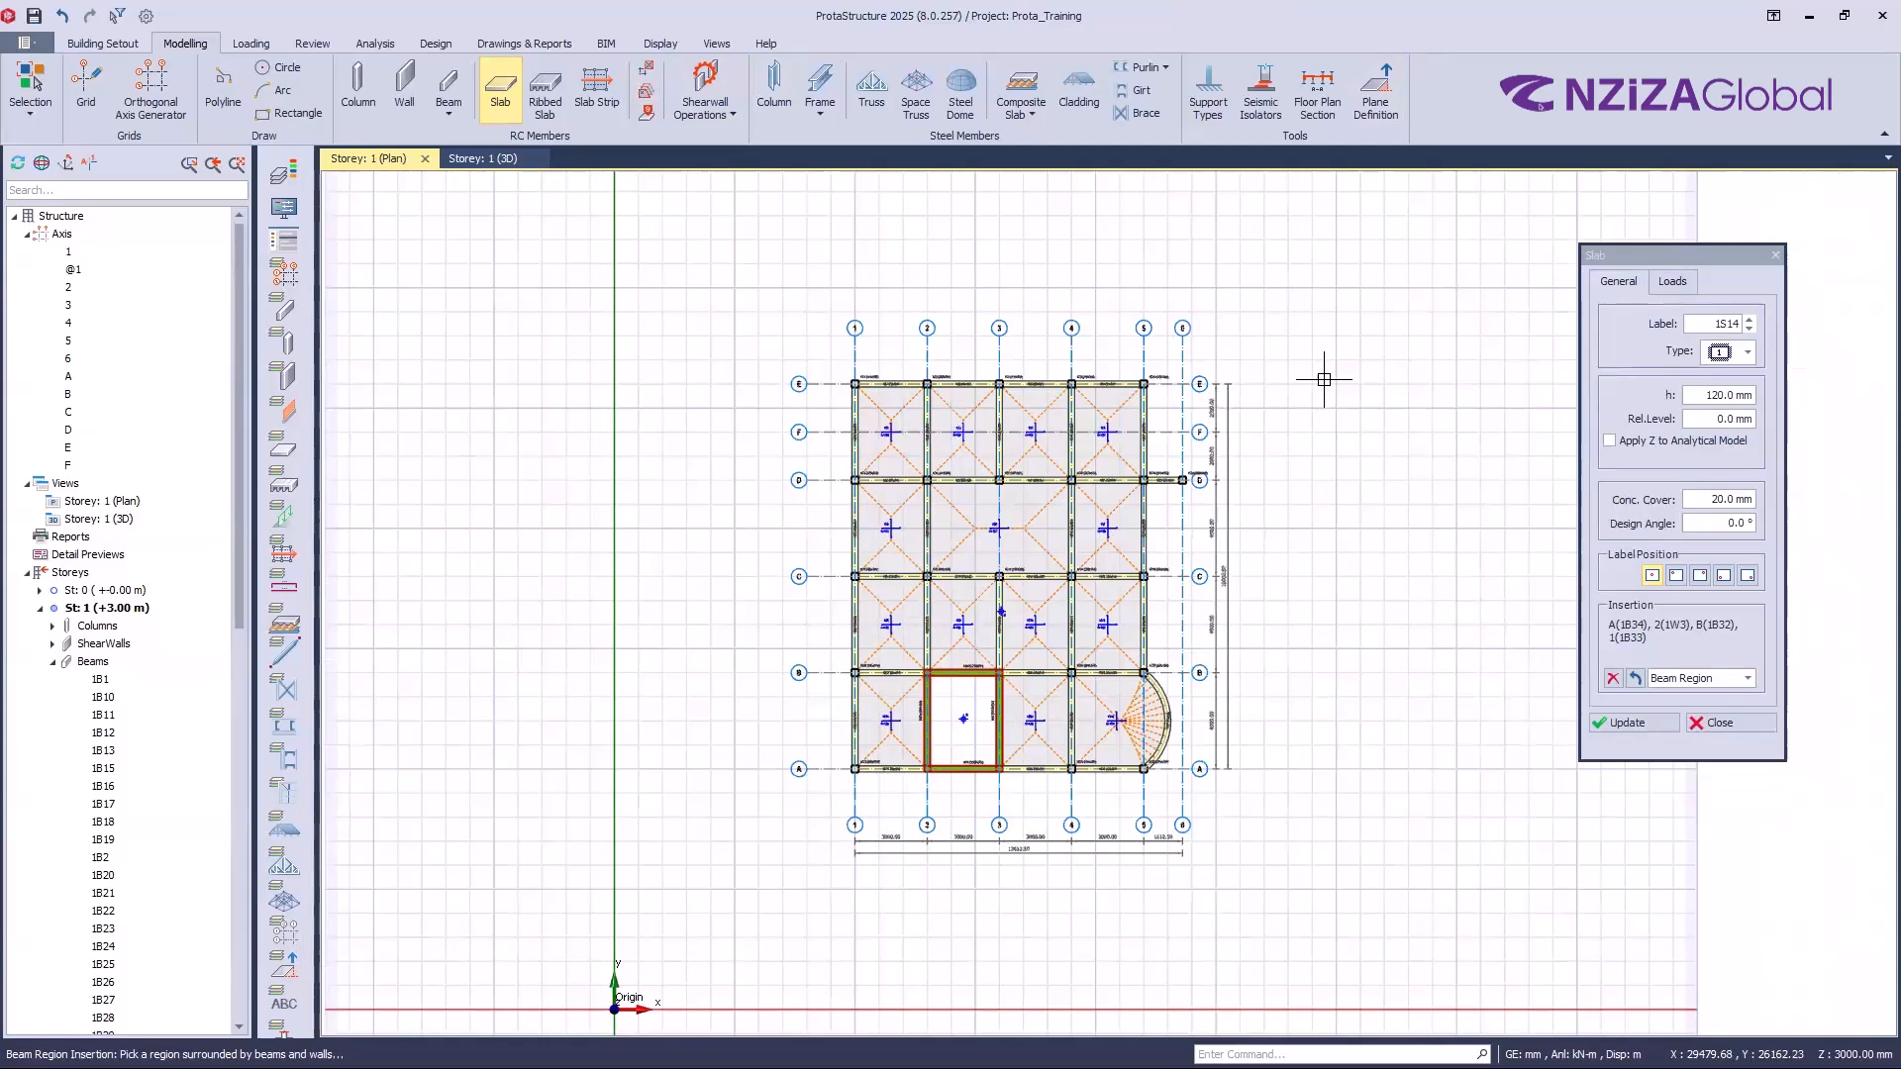
{"action": "key", "text": "Escape"}
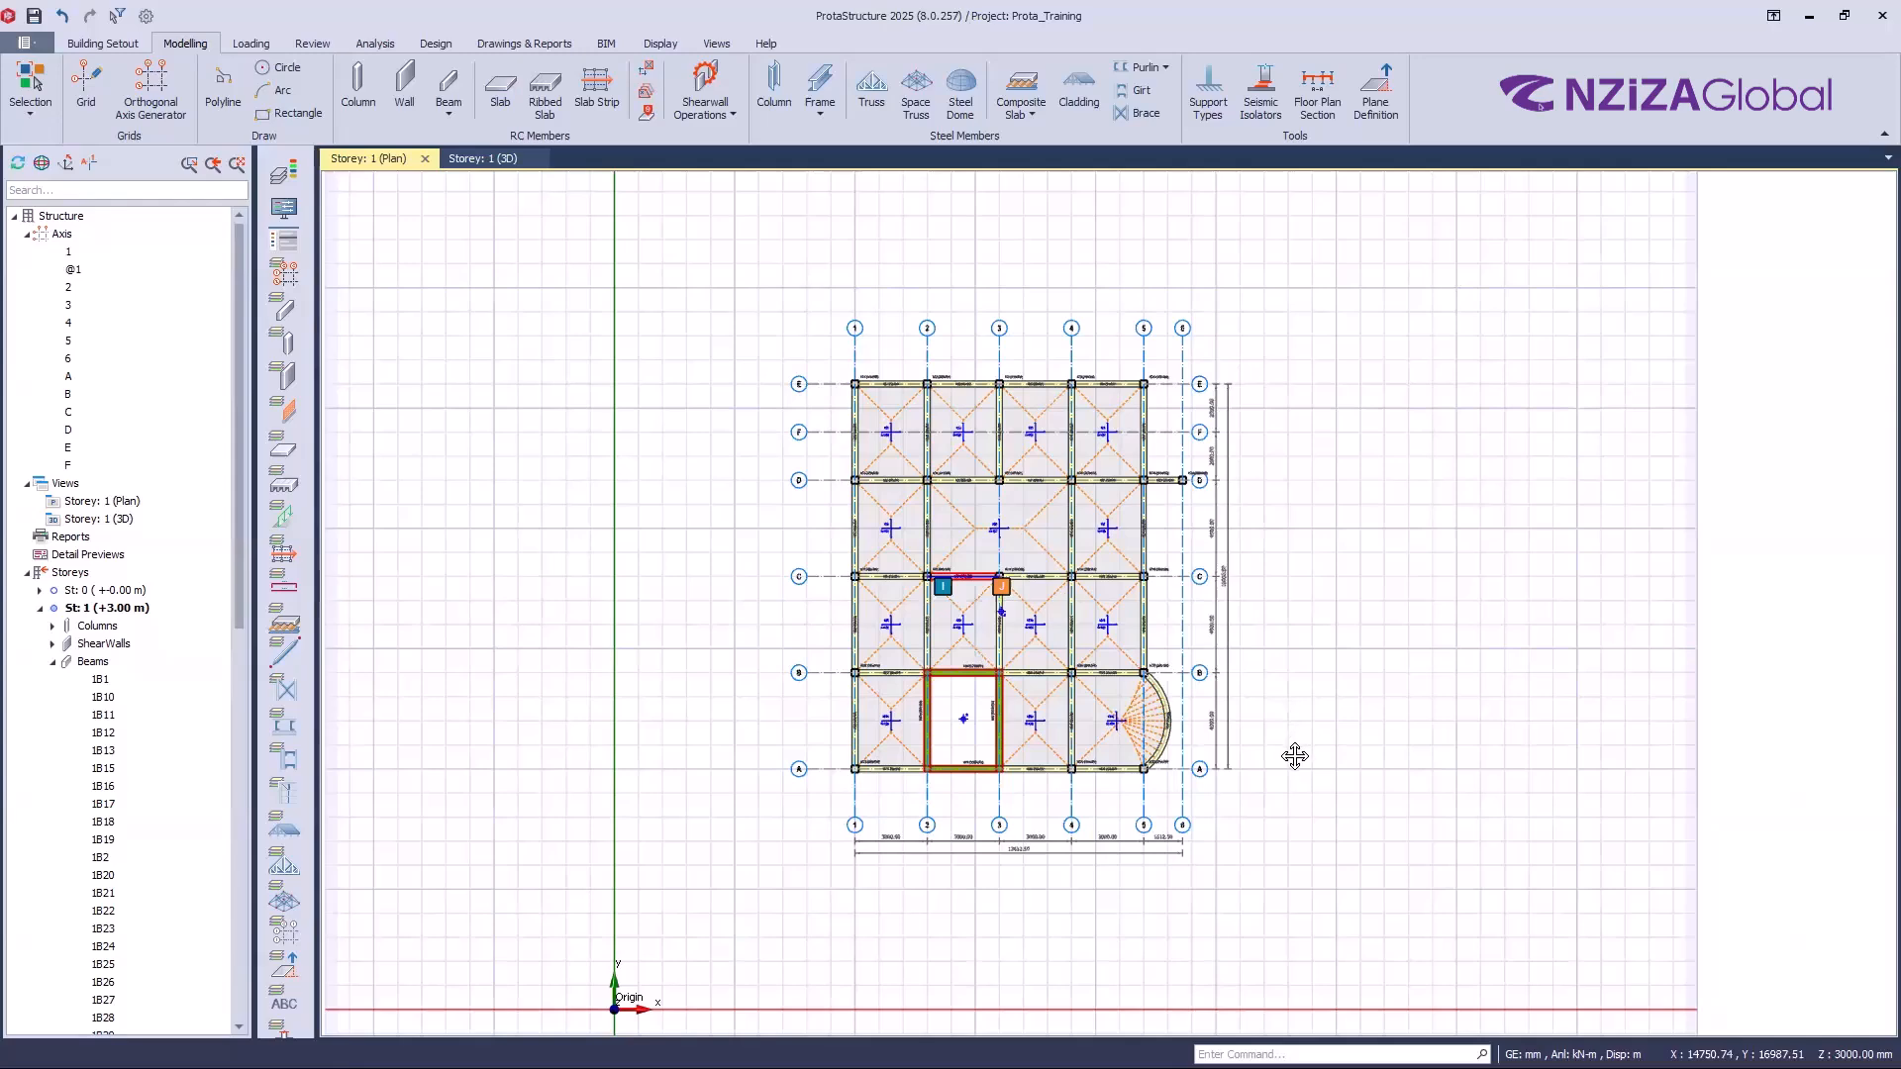
Step: Inspect the properties of slabs 1S1, 1S2 and 1S6 on the Storey 1 plan, closing the slab properties after each
{"action": "scroll", "coordinate": [1295, 757], "scroll_direction": "up", "scroll_amount": 2}
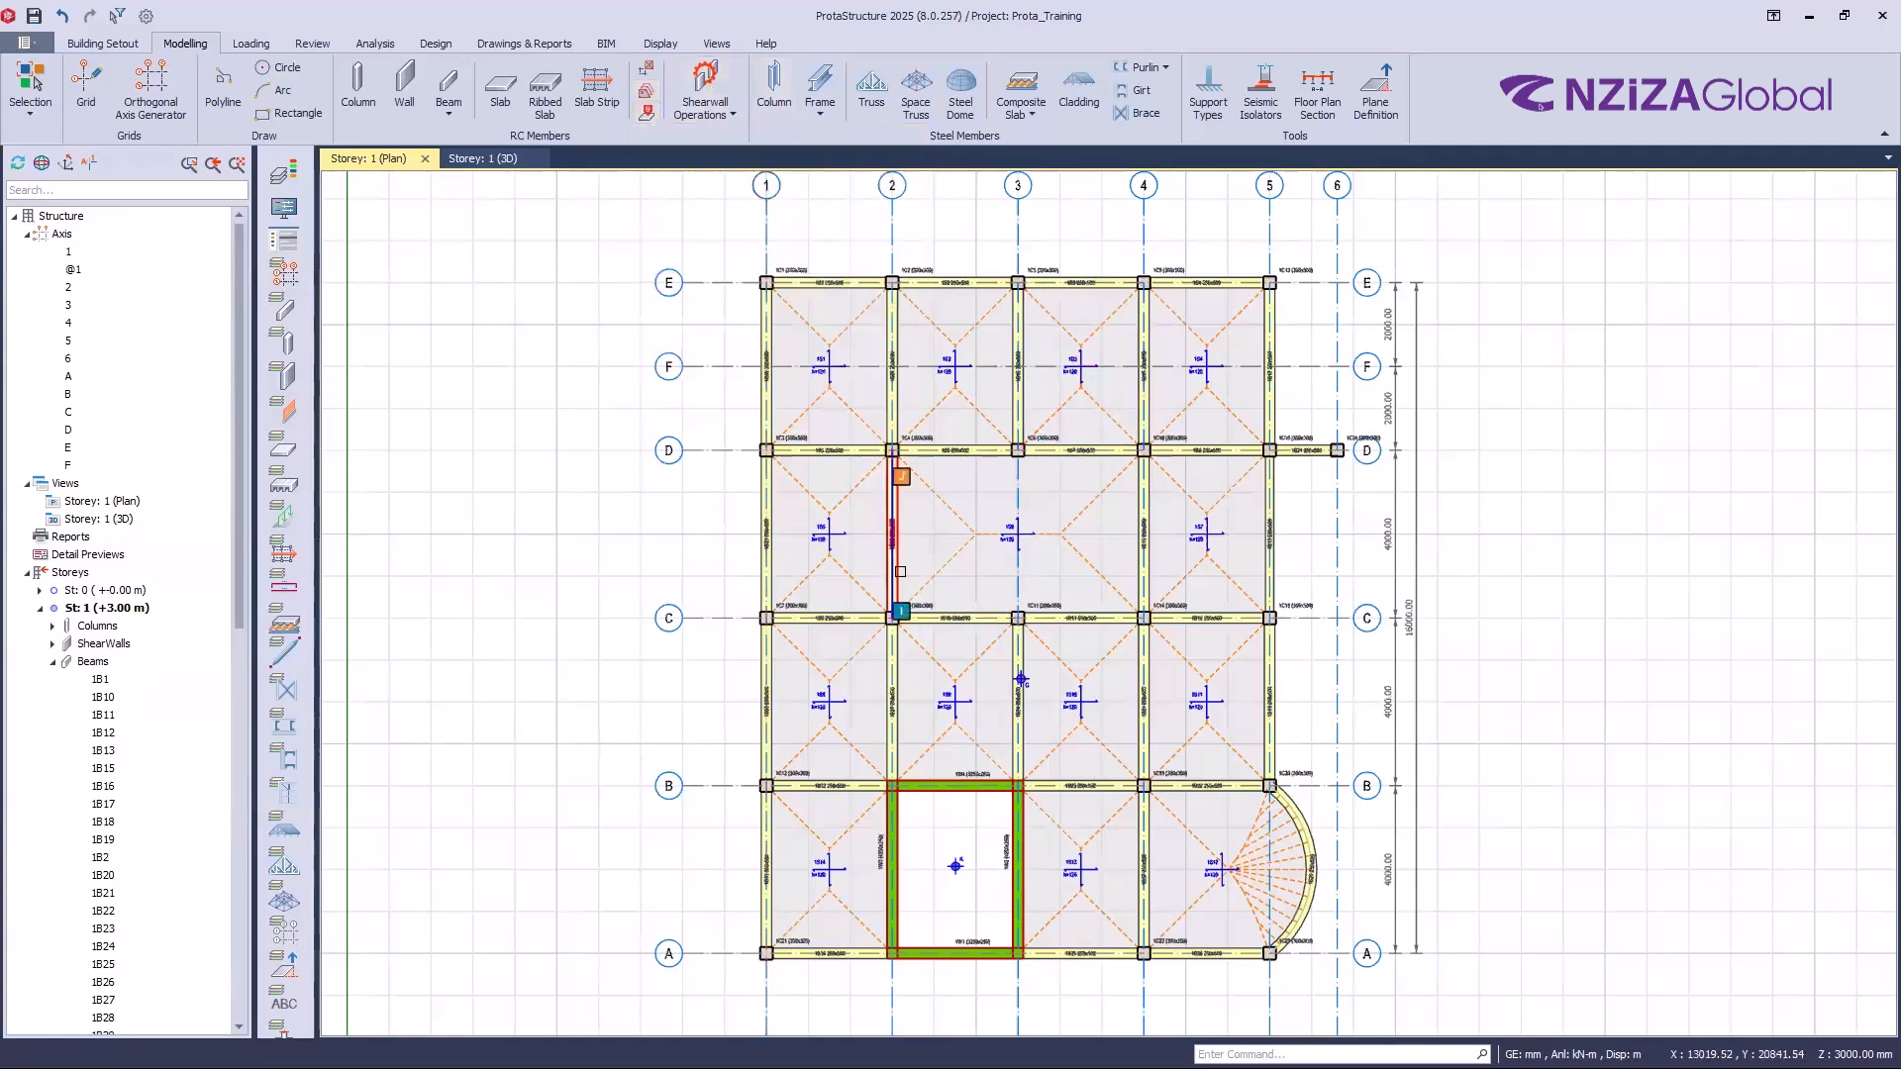
{"action": "scroll", "coordinate": [1024, 466], "scroll_direction": "down", "scroll_amount": 1}
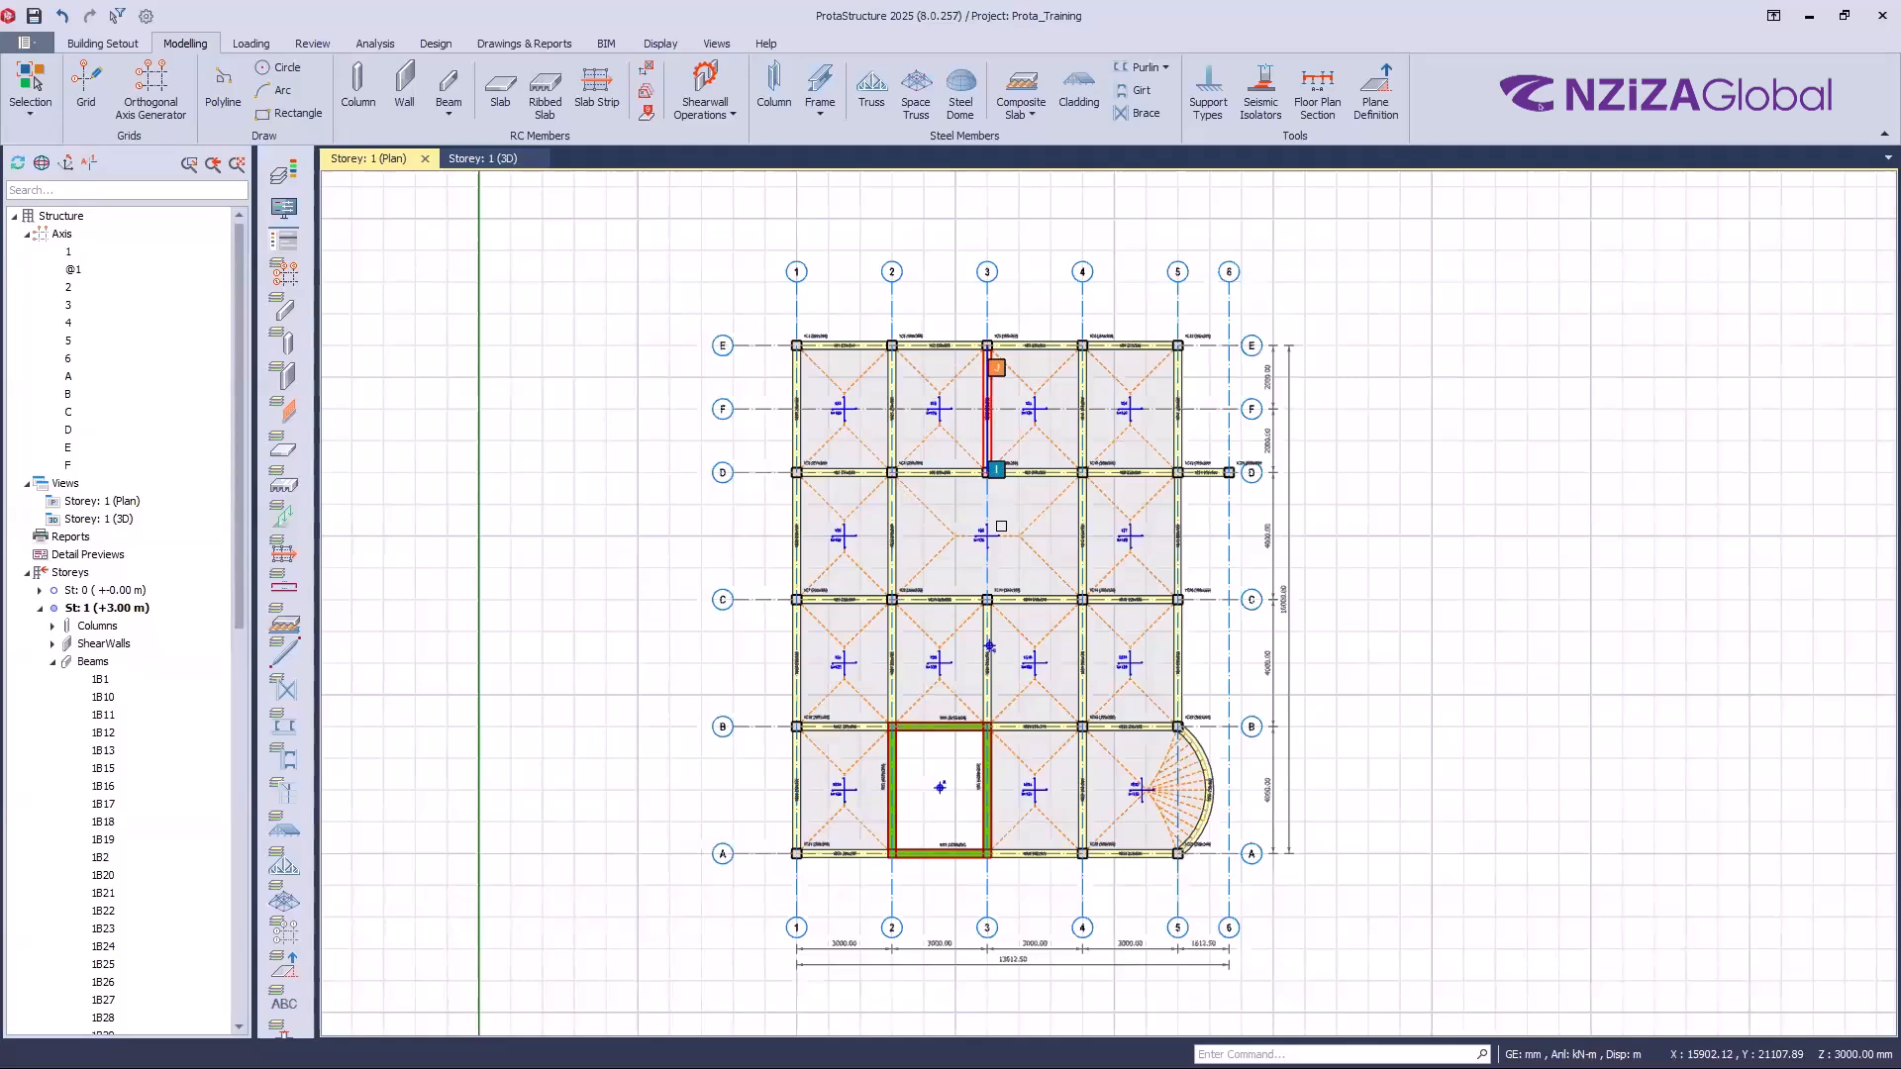
{"action": "scroll", "coordinate": [809, 436], "scroll_direction": "up", "scroll_amount": 2}
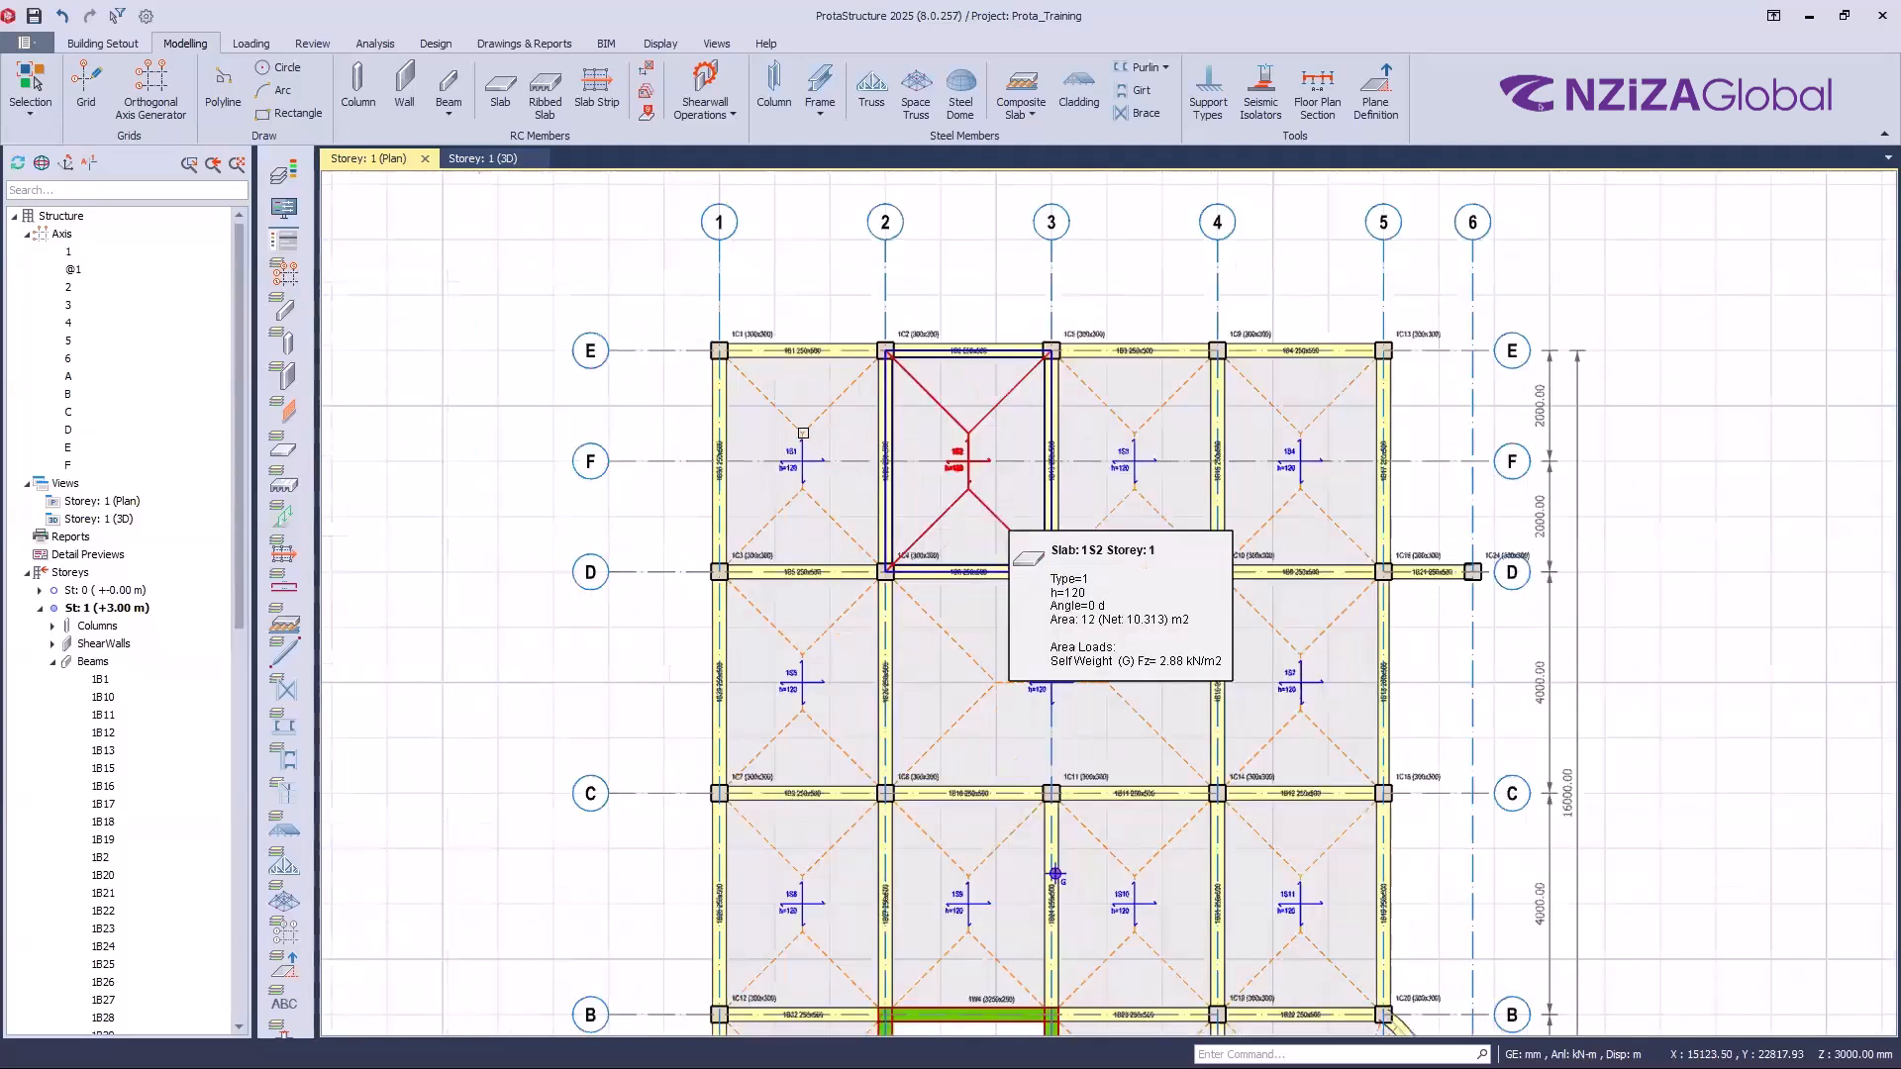
{"action": "double_click", "coordinate": [799, 443]}
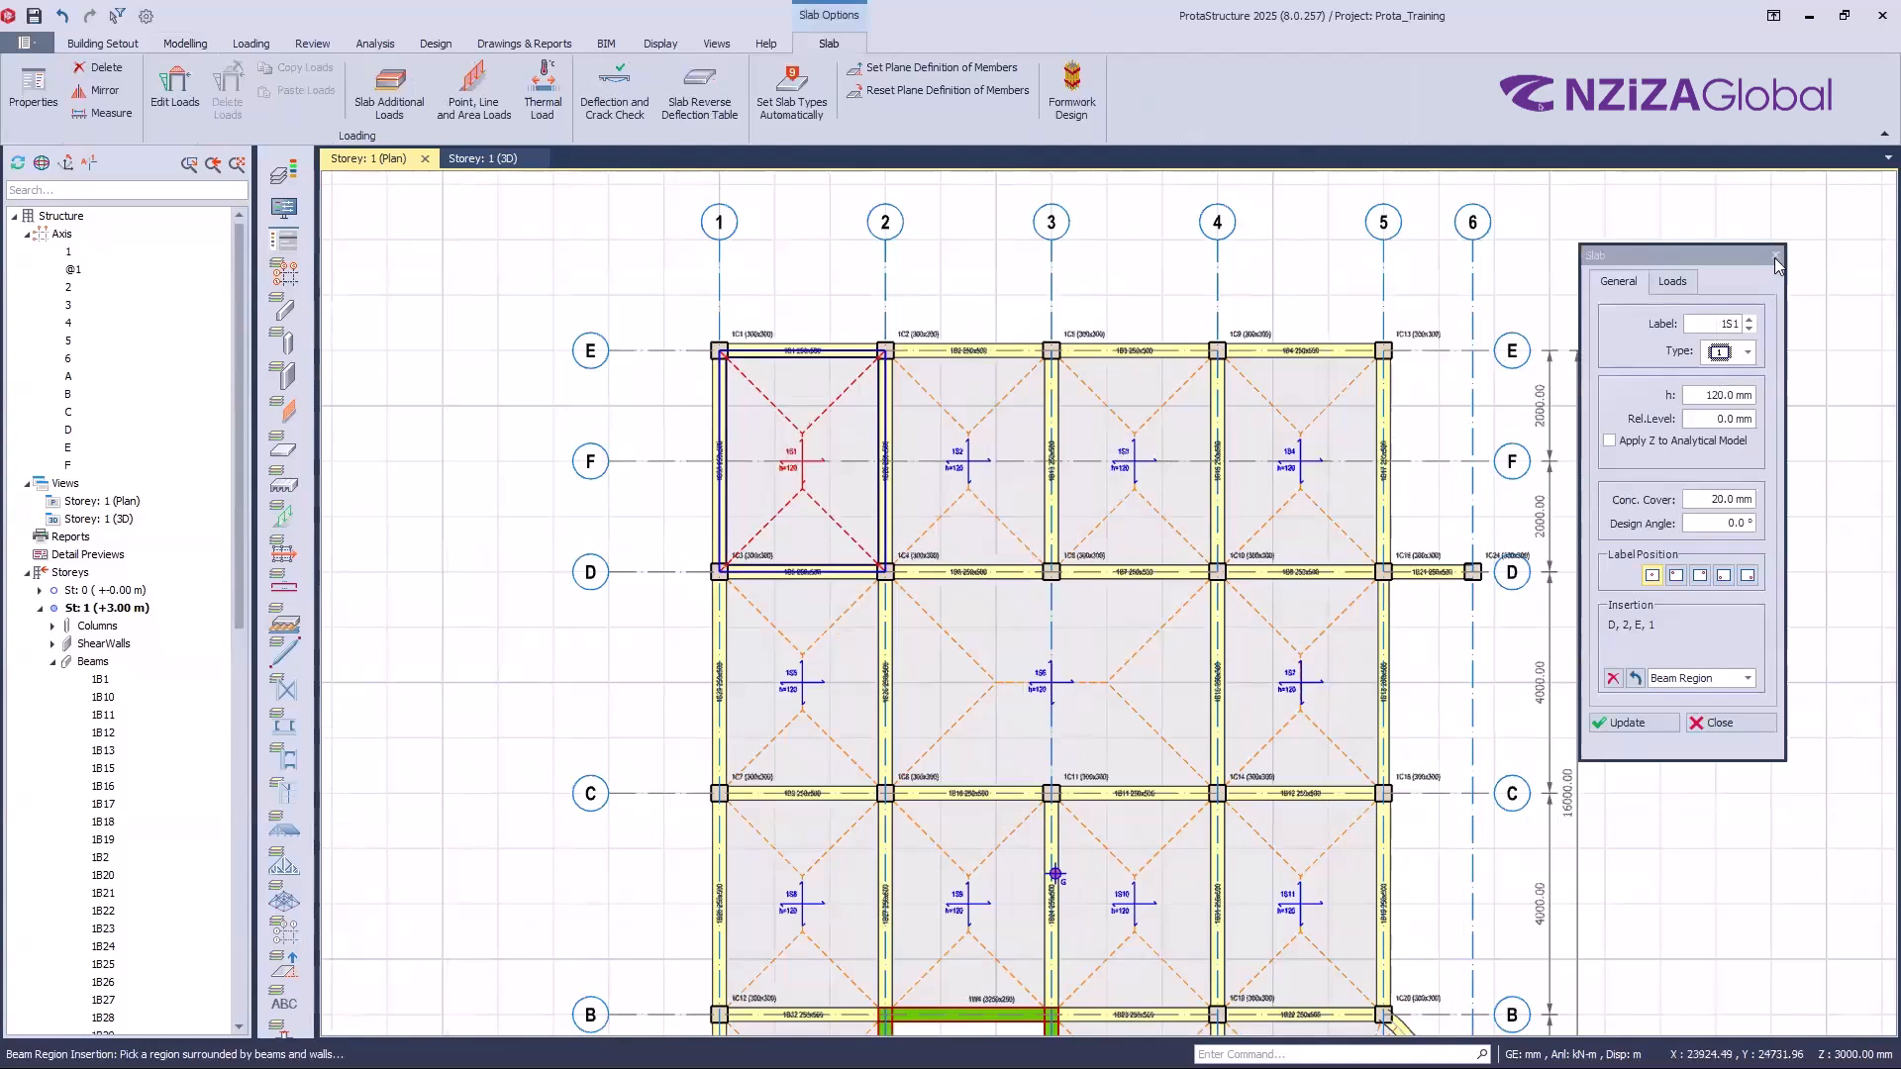
{"action": "left_click", "coordinate": [1730, 287]}
{"action": "key", "text": "Escape"}
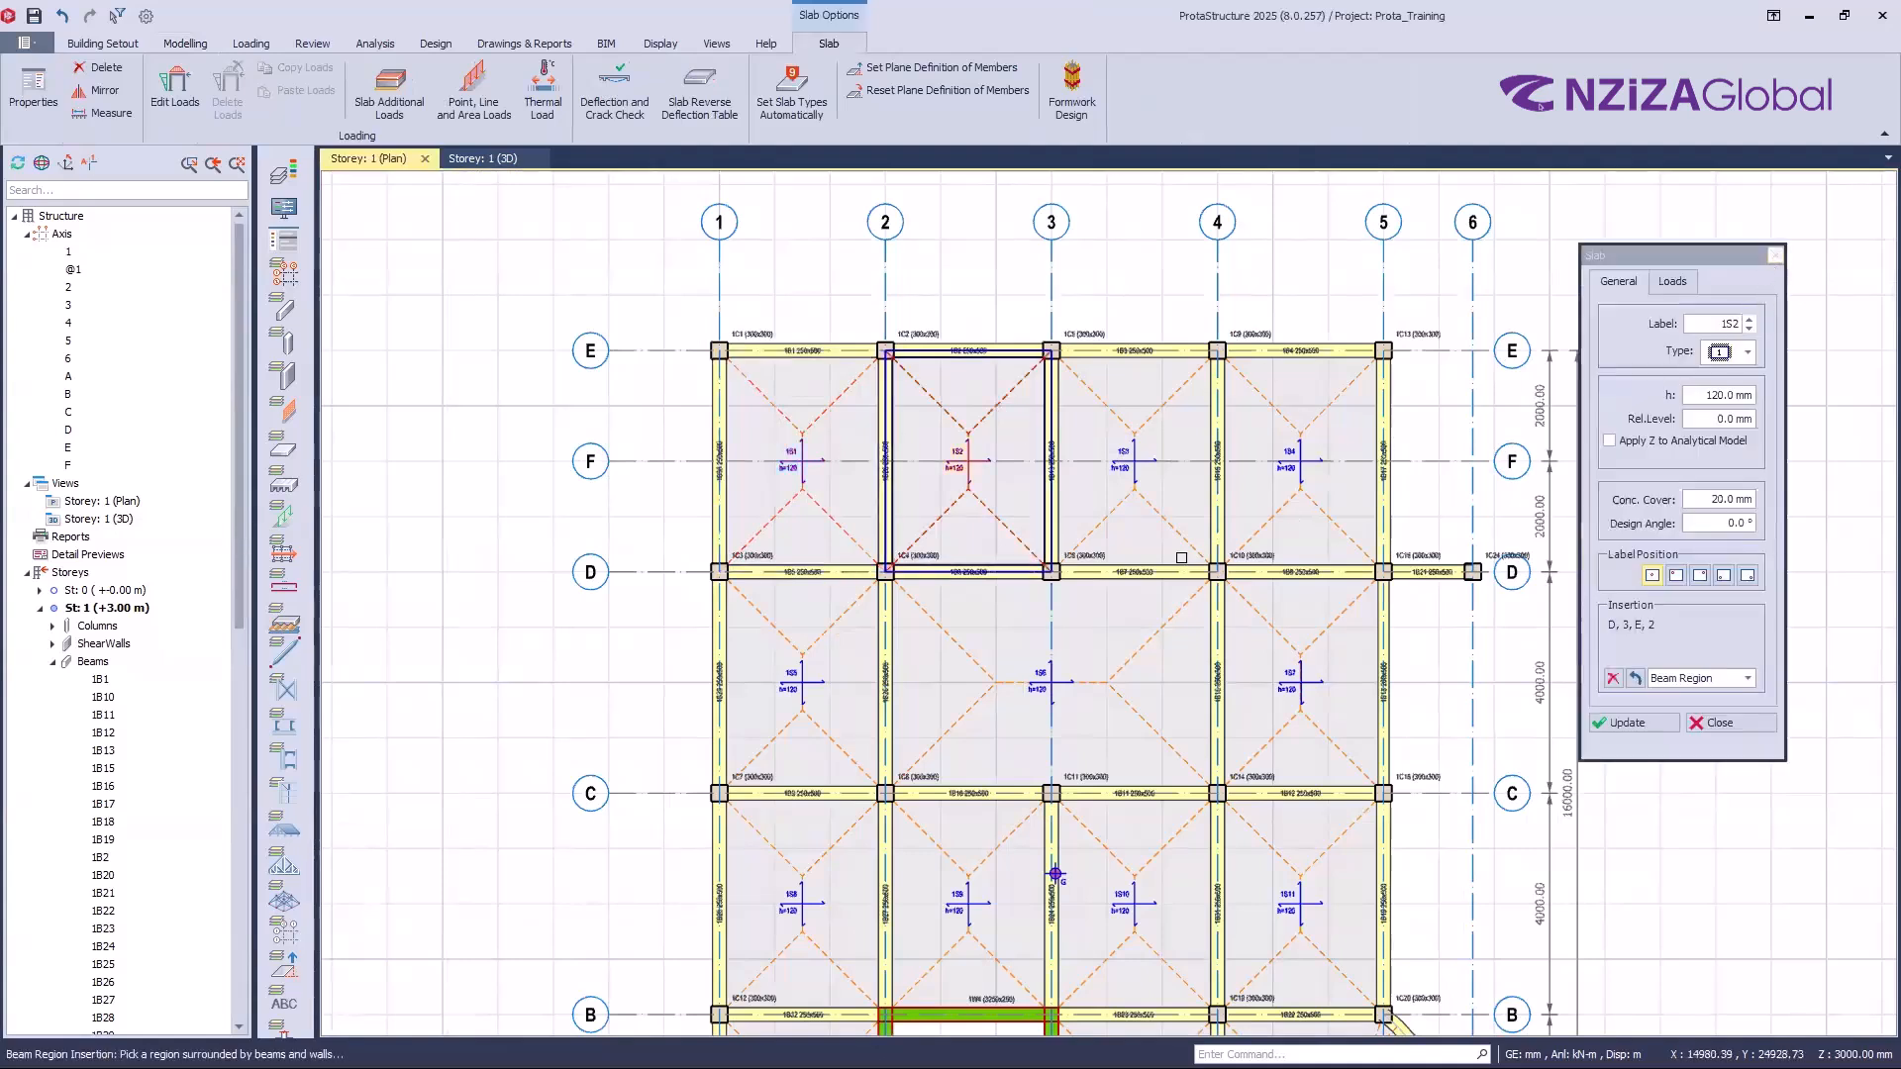
{"action": "key", "text": "Escape"}
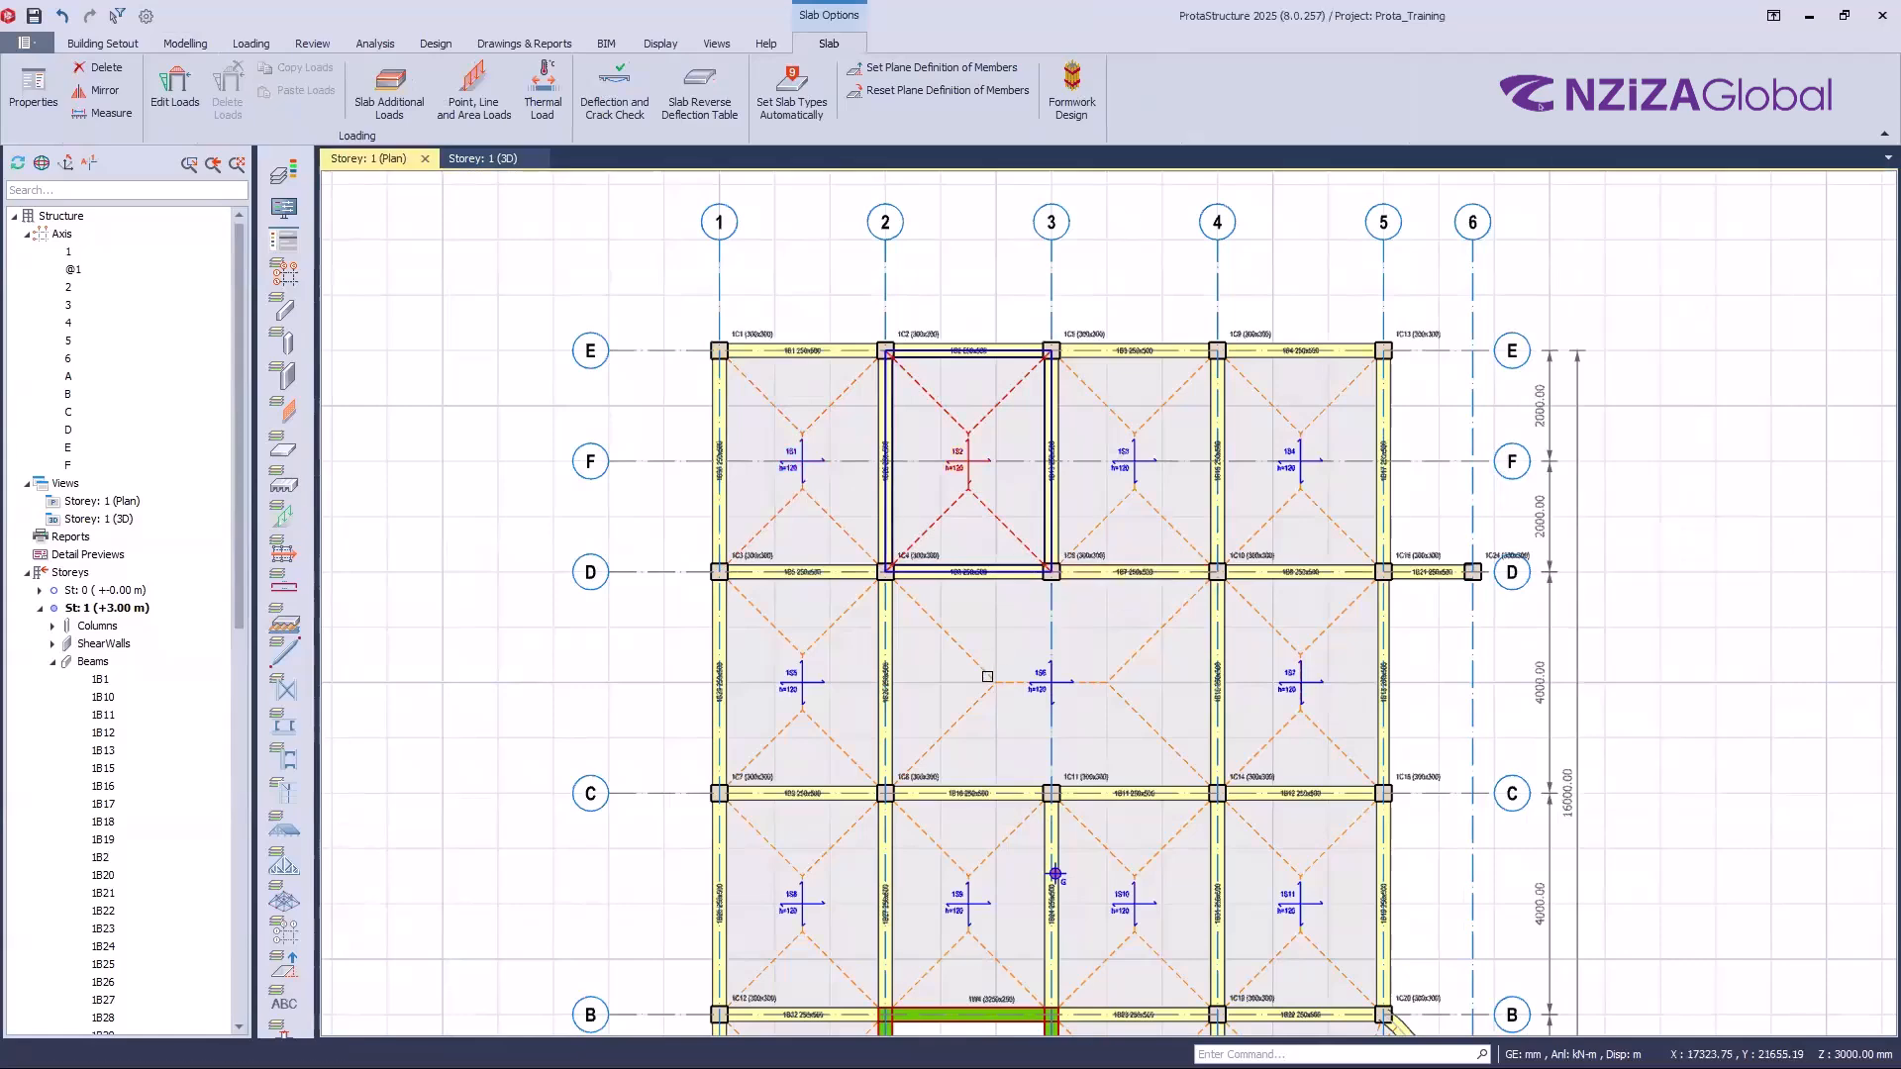
{"action": "left_click", "coordinate": [990, 683]}
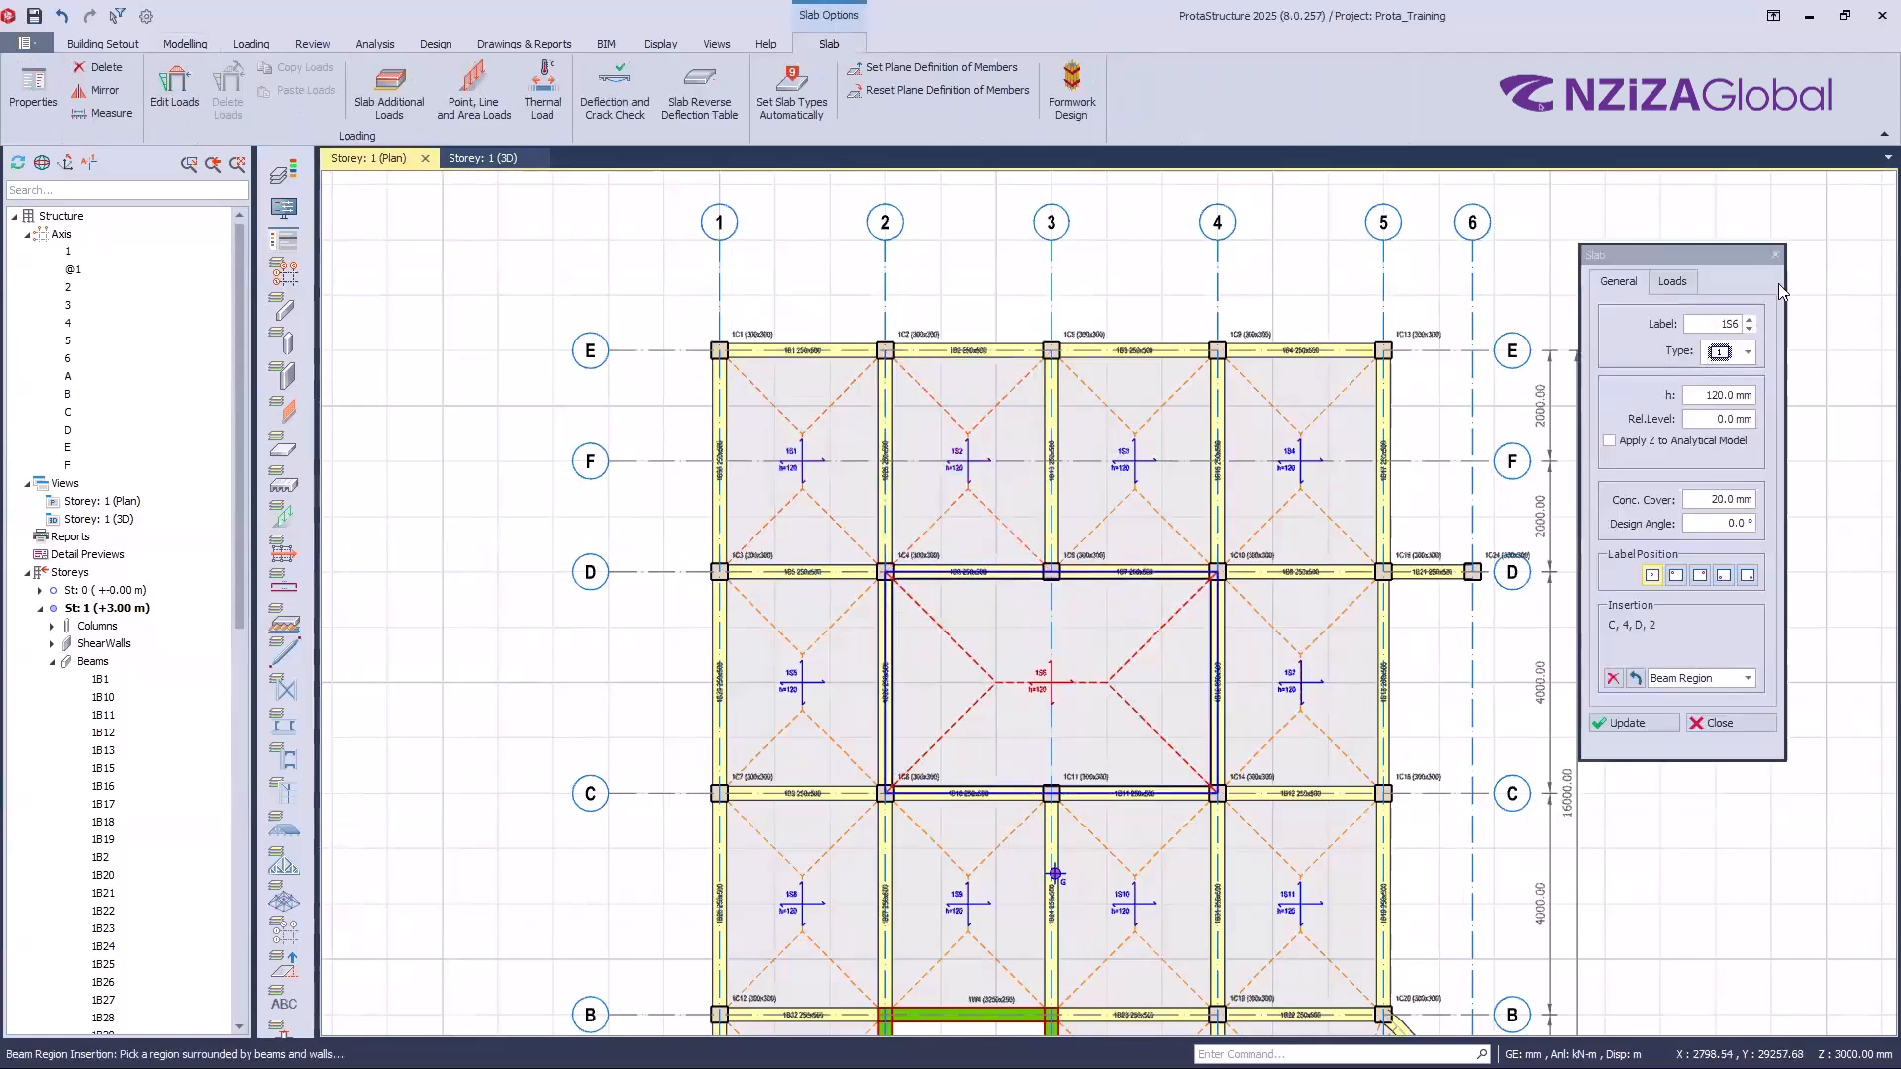
{"action": "left_click", "coordinate": [1777, 257]}
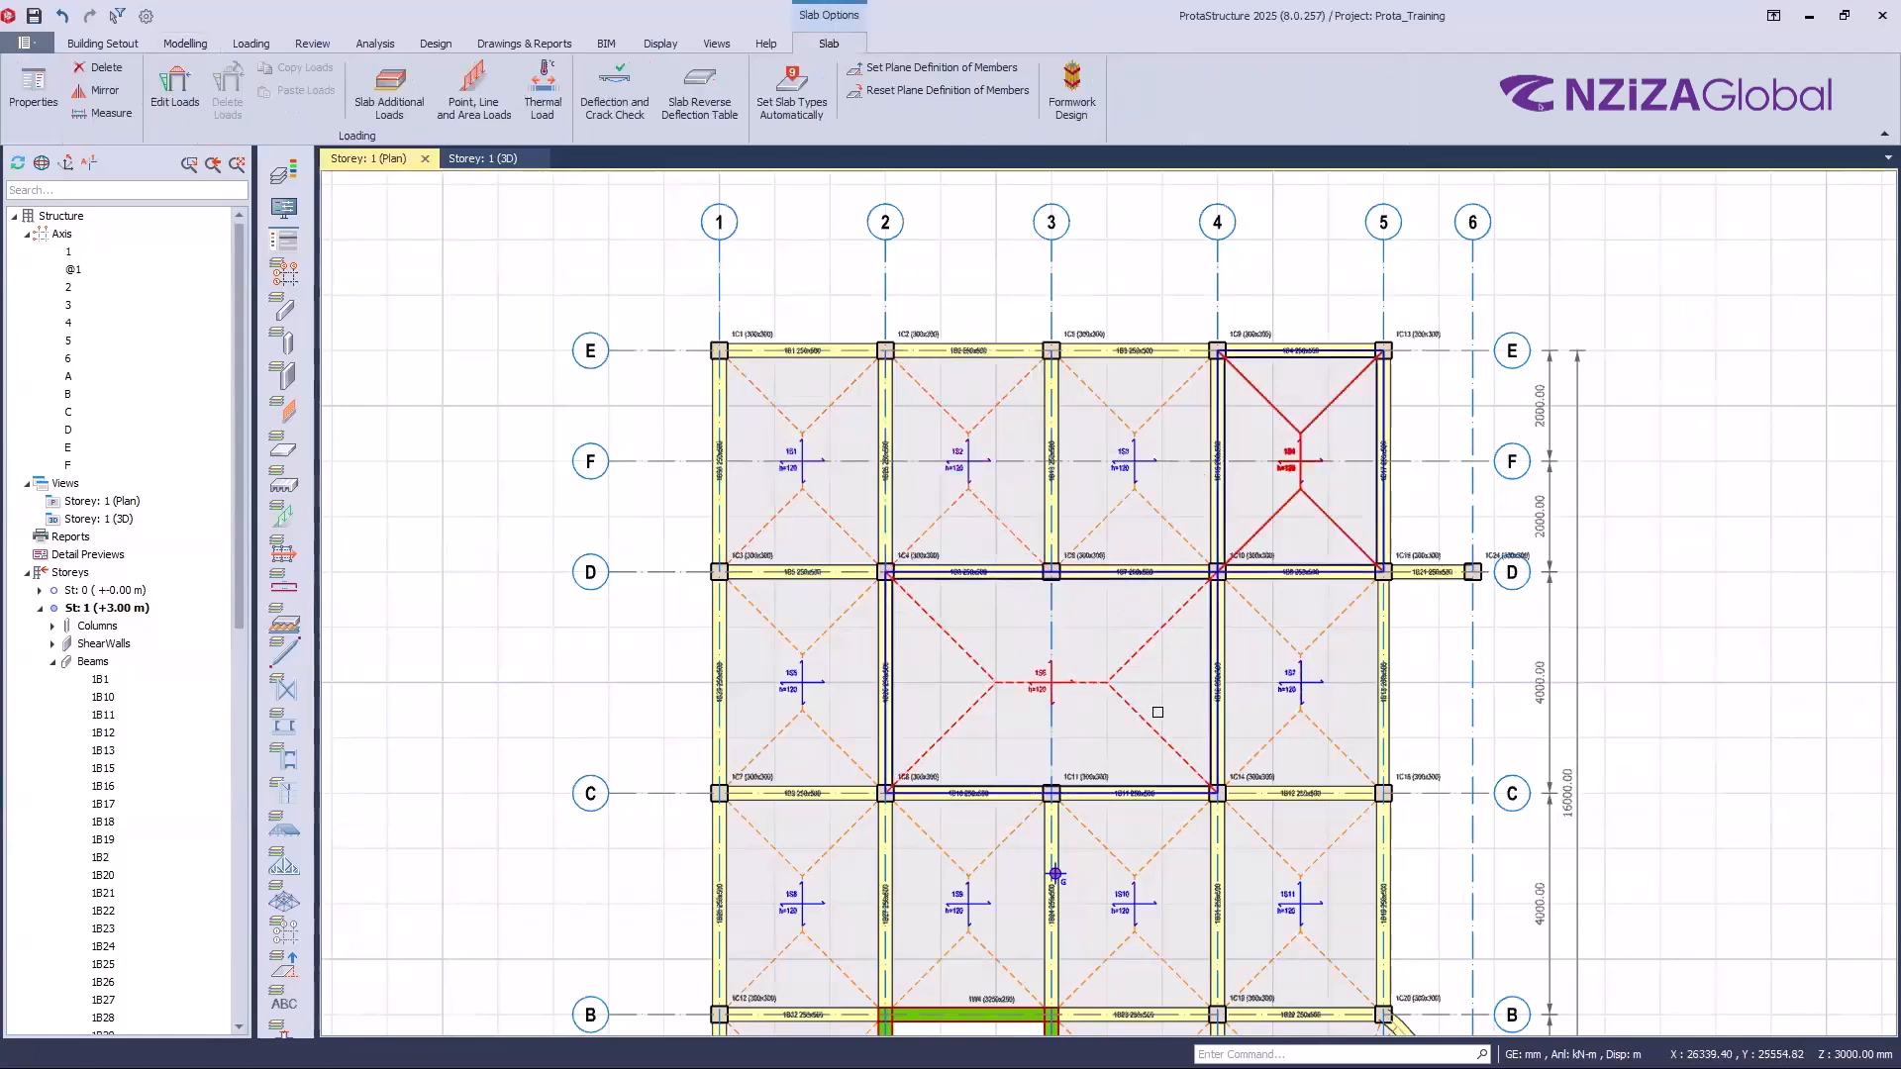
Step: Inspect the properties of slab 1S10 and of the curved-edge slab between axes A and B, and close them
{"action": "scroll", "coordinate": [1193, 463], "scroll_direction": "down", "scroll_amount": 2}
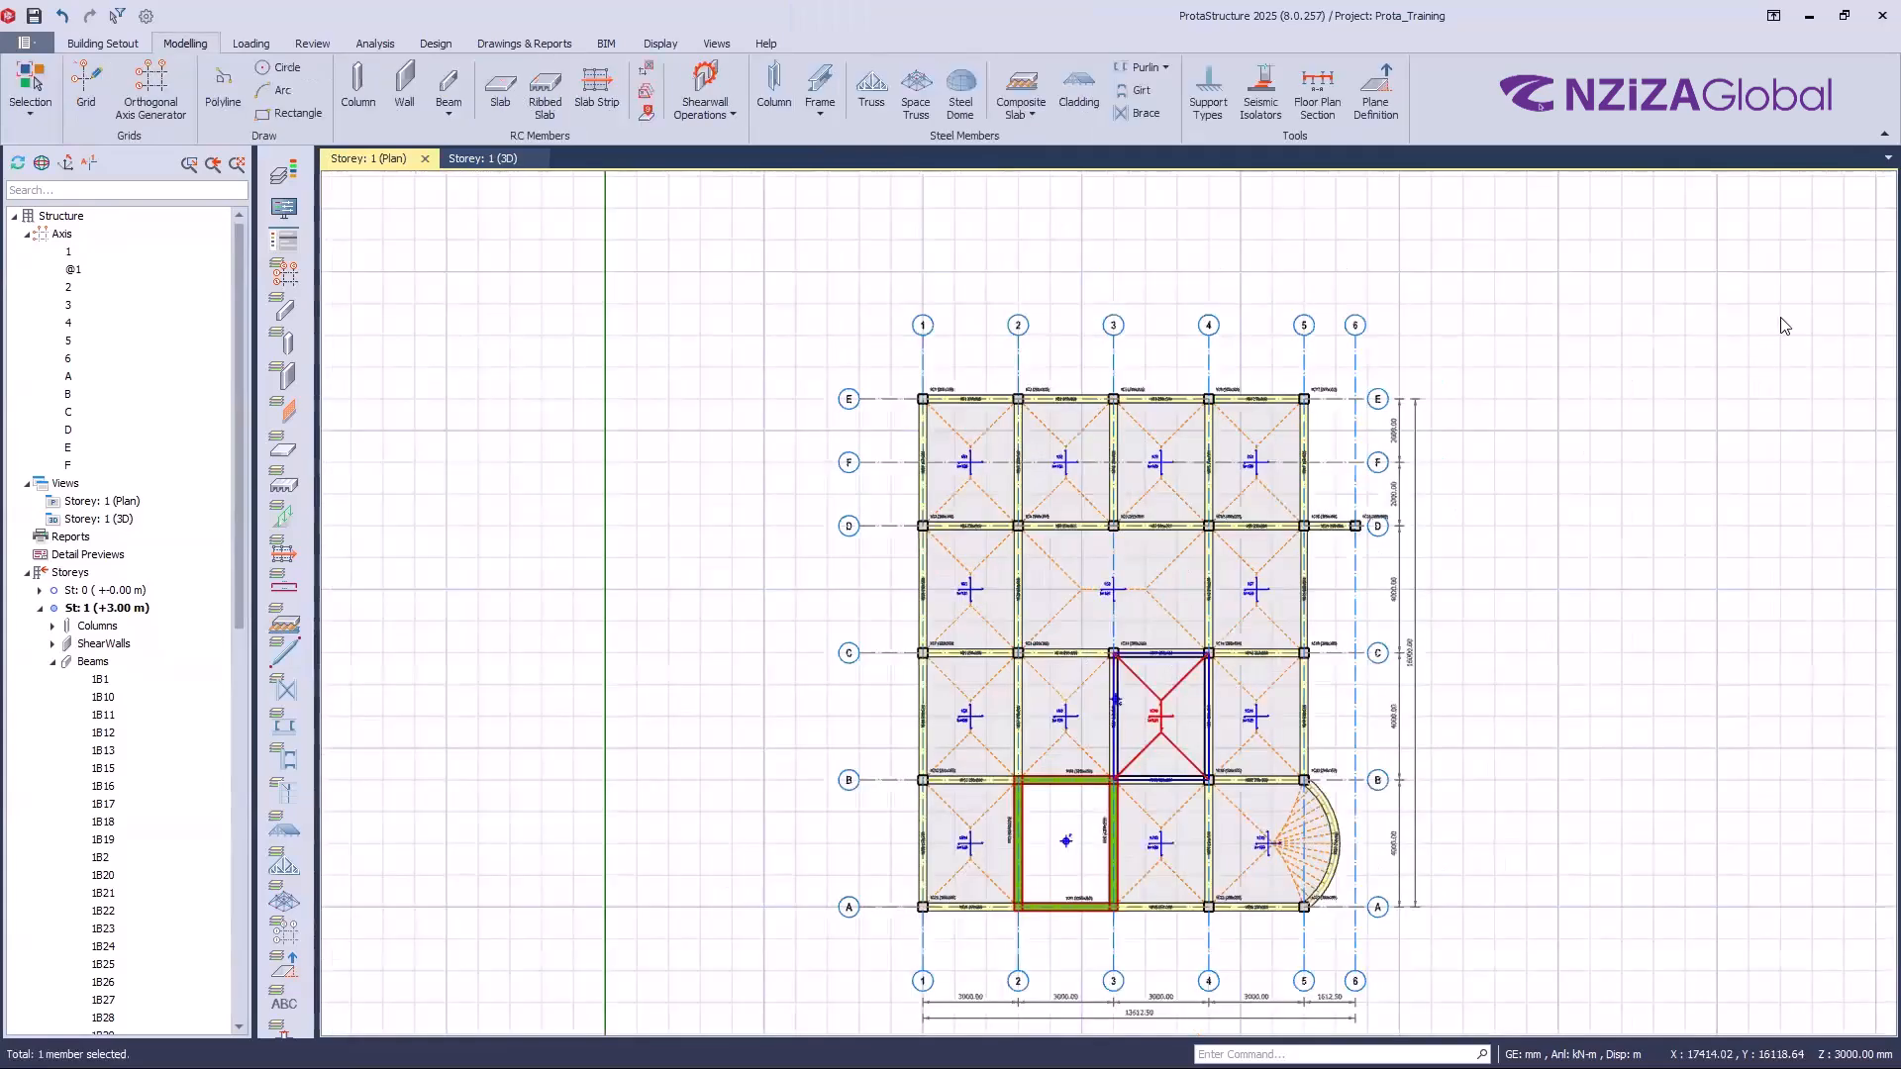
{"action": "left_click", "coordinate": [1776, 257]}
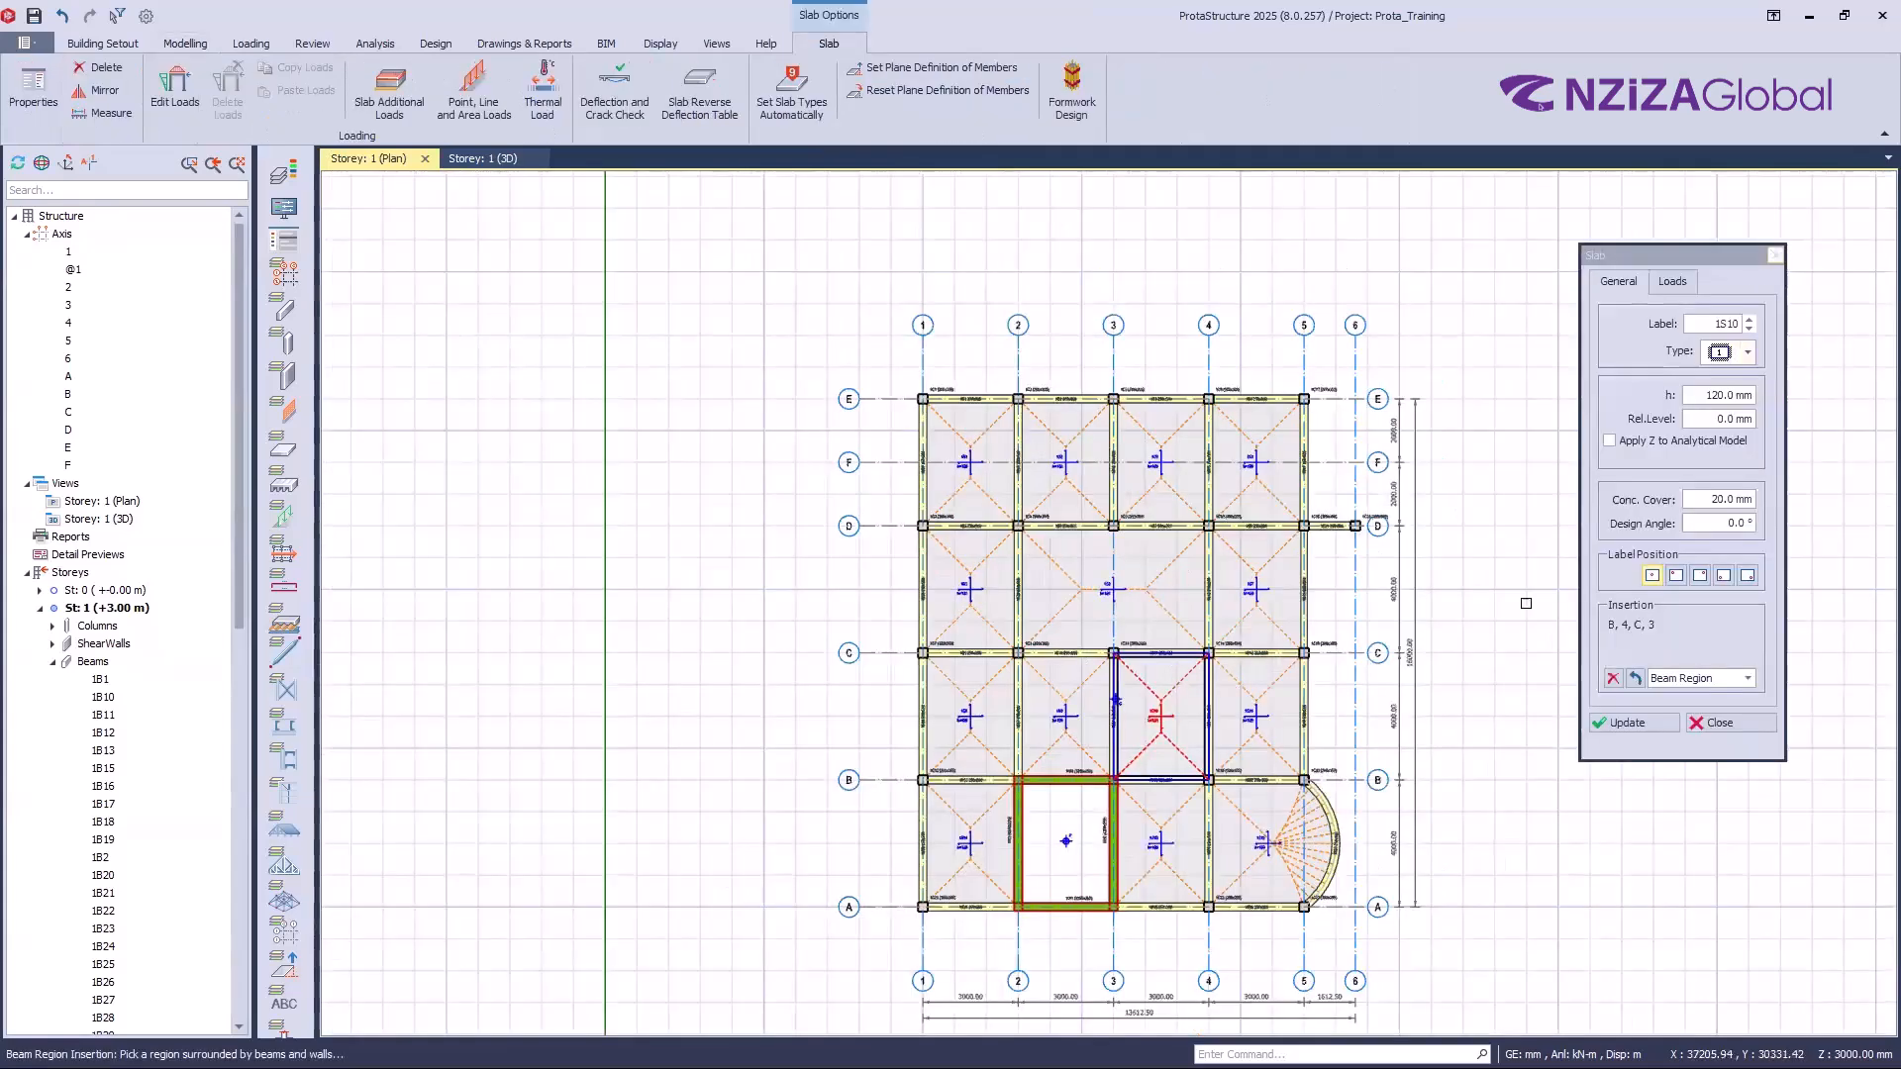
{"action": "left_click", "coordinate": [1227, 839]}
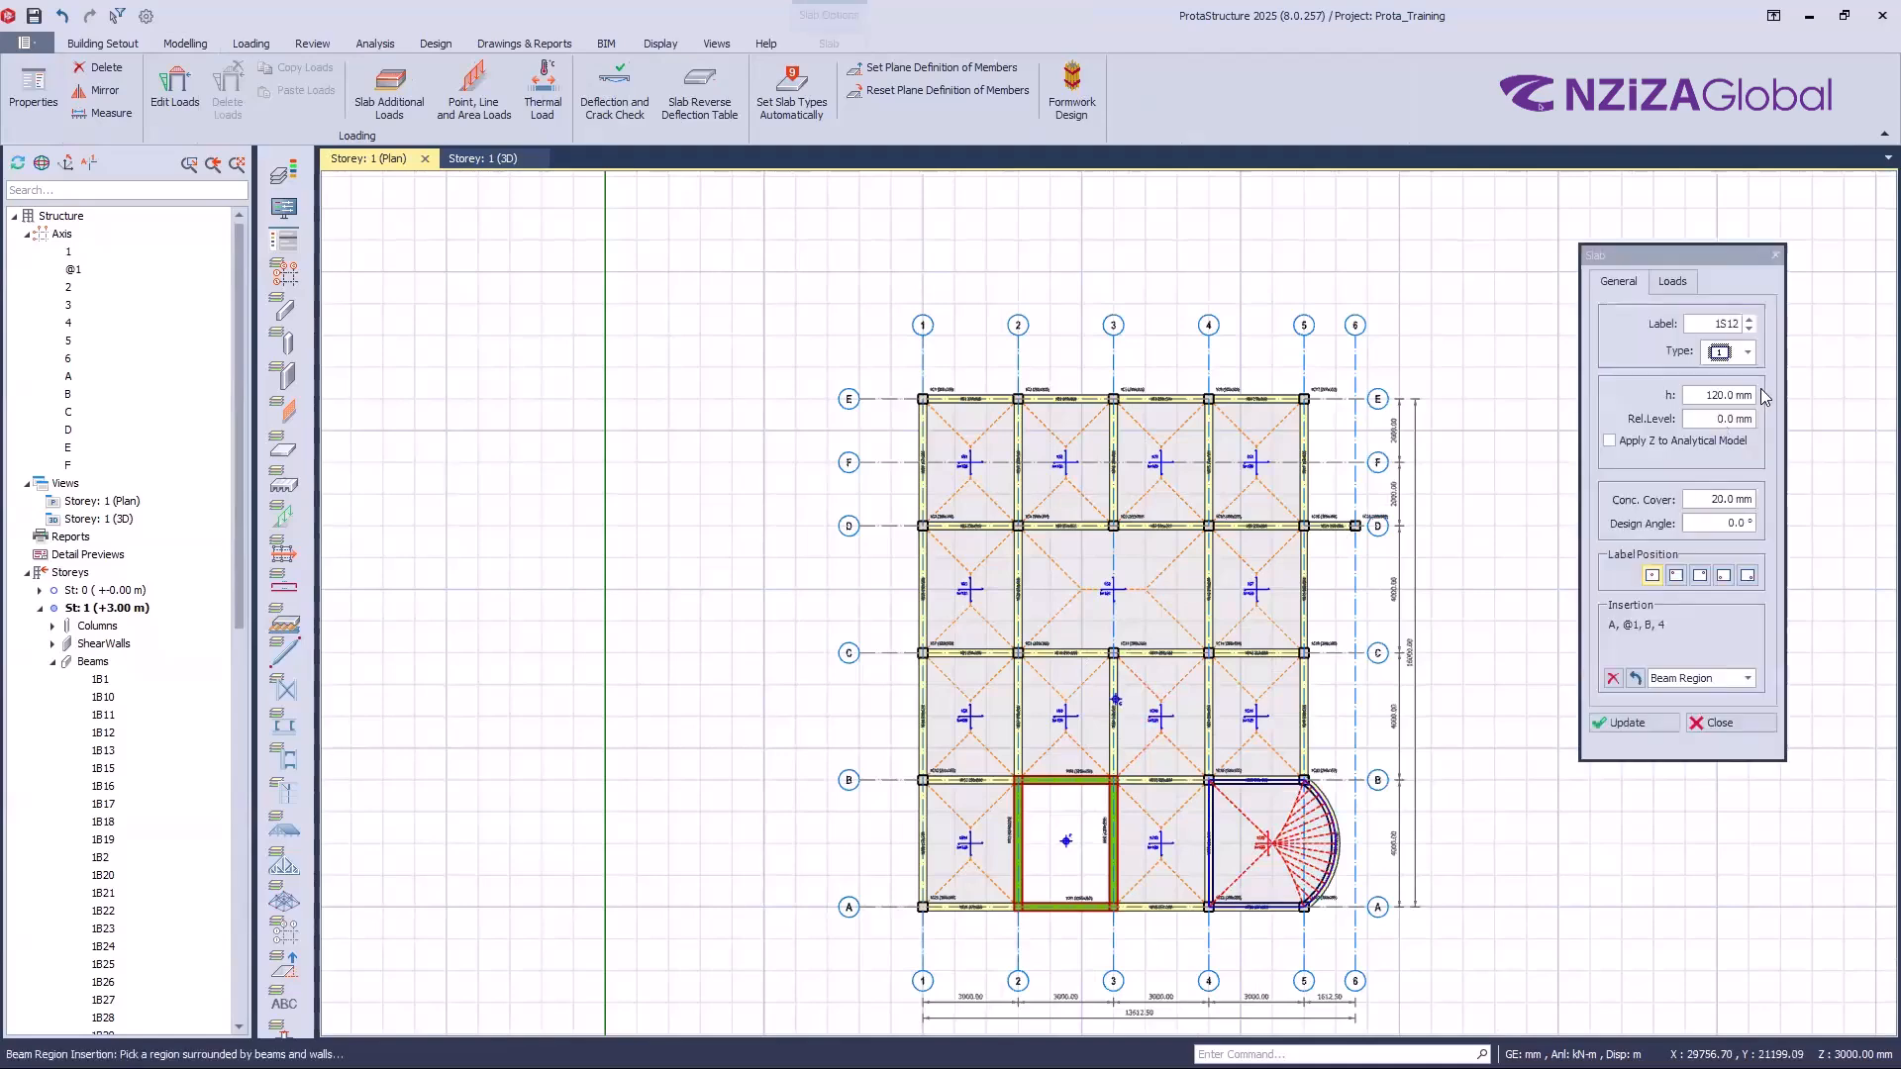
{"action": "left_click", "coordinate": [1775, 256]}
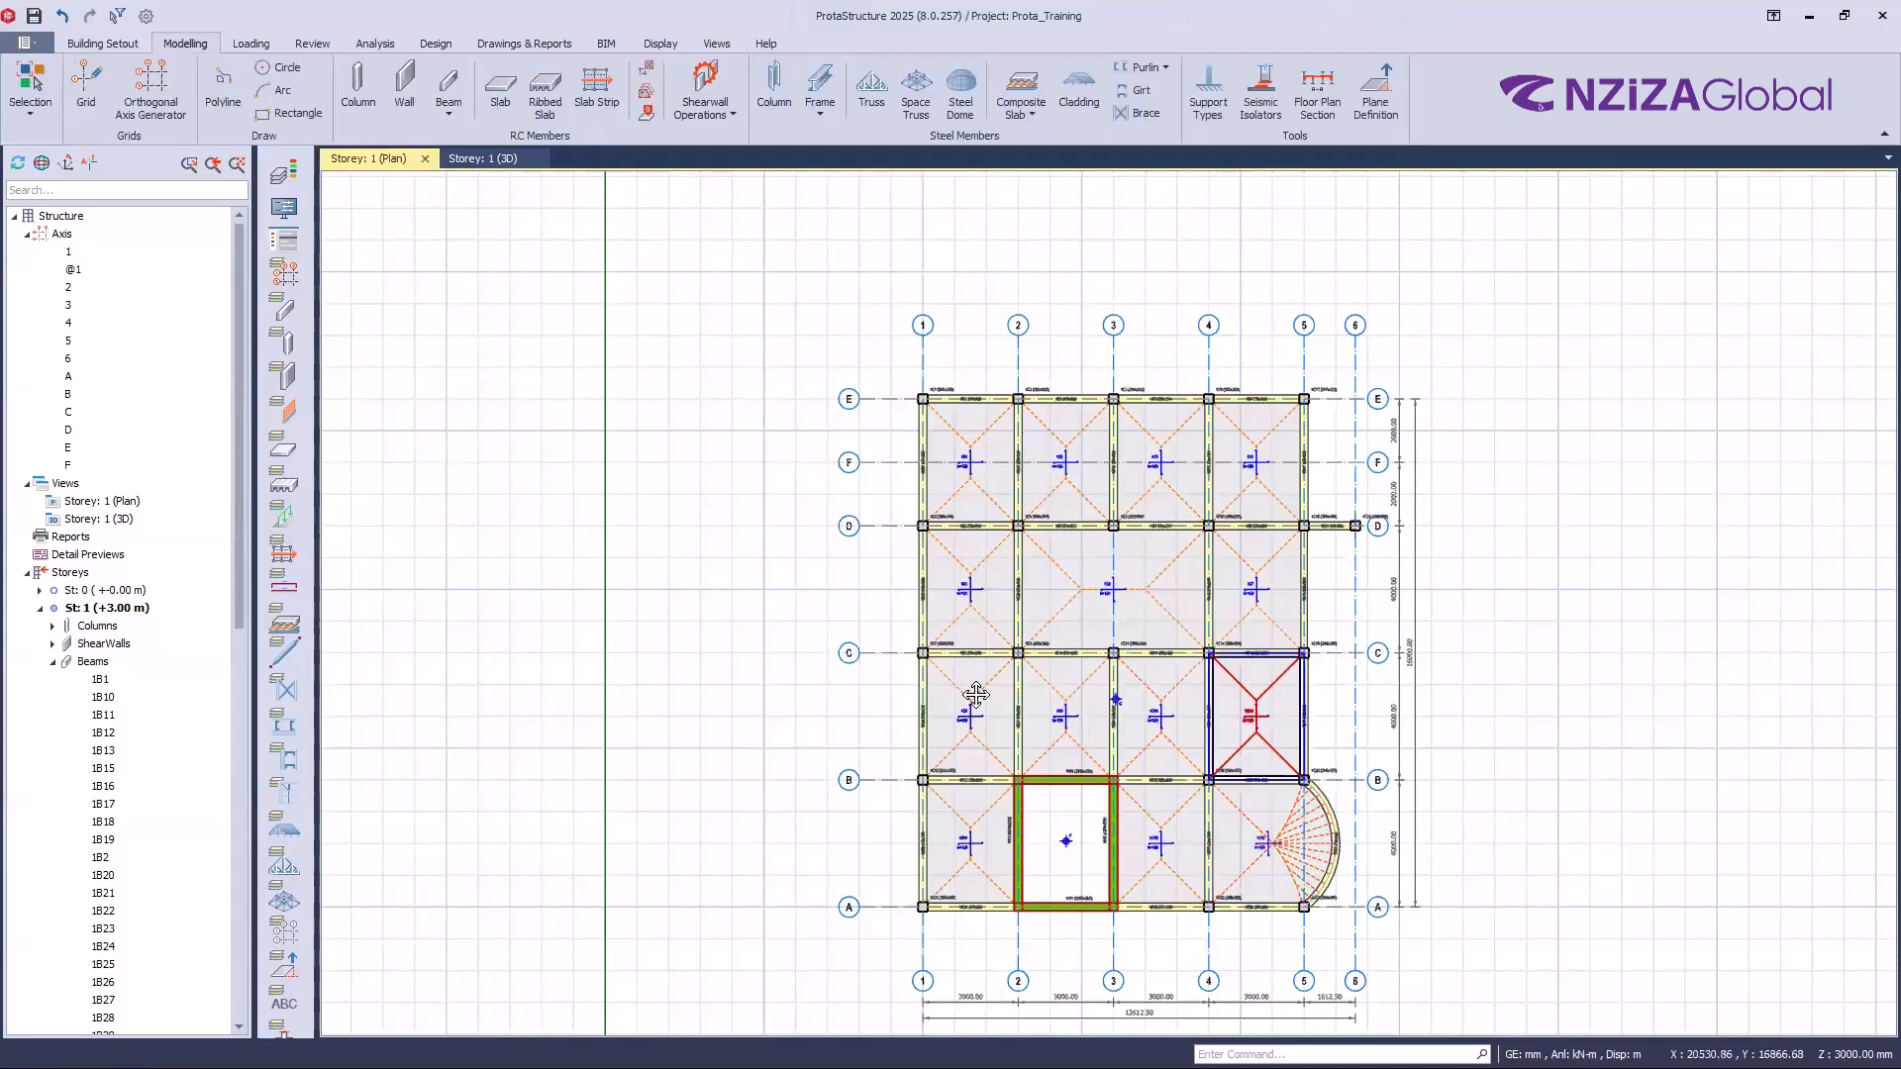
Step: View the available slab types in the properties of slab 1S4 and close them without changing the type
{"action": "scroll", "coordinate": [995, 718], "scroll_direction": "up", "scroll_amount": 2}
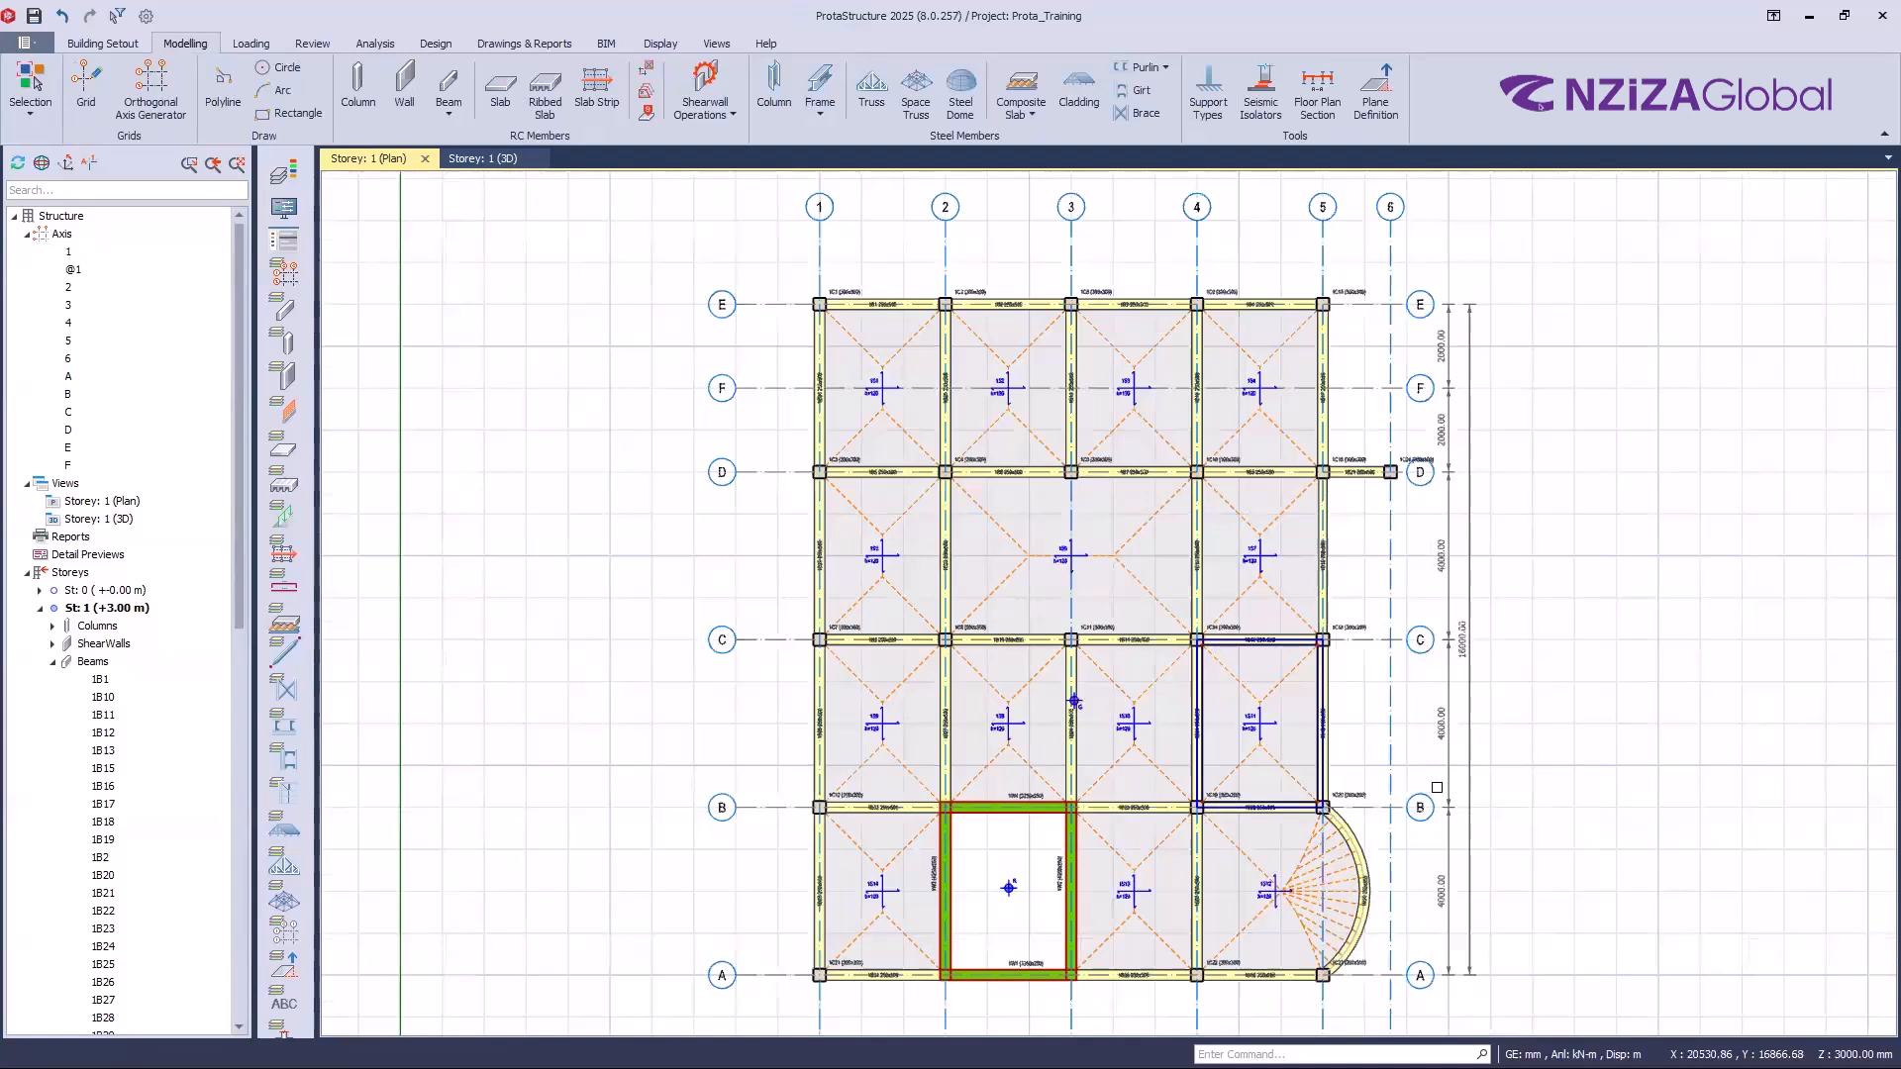
{"action": "middle_click_drag", "start_coordinate": [1547, 797], "coordinate": [1438, 789]}
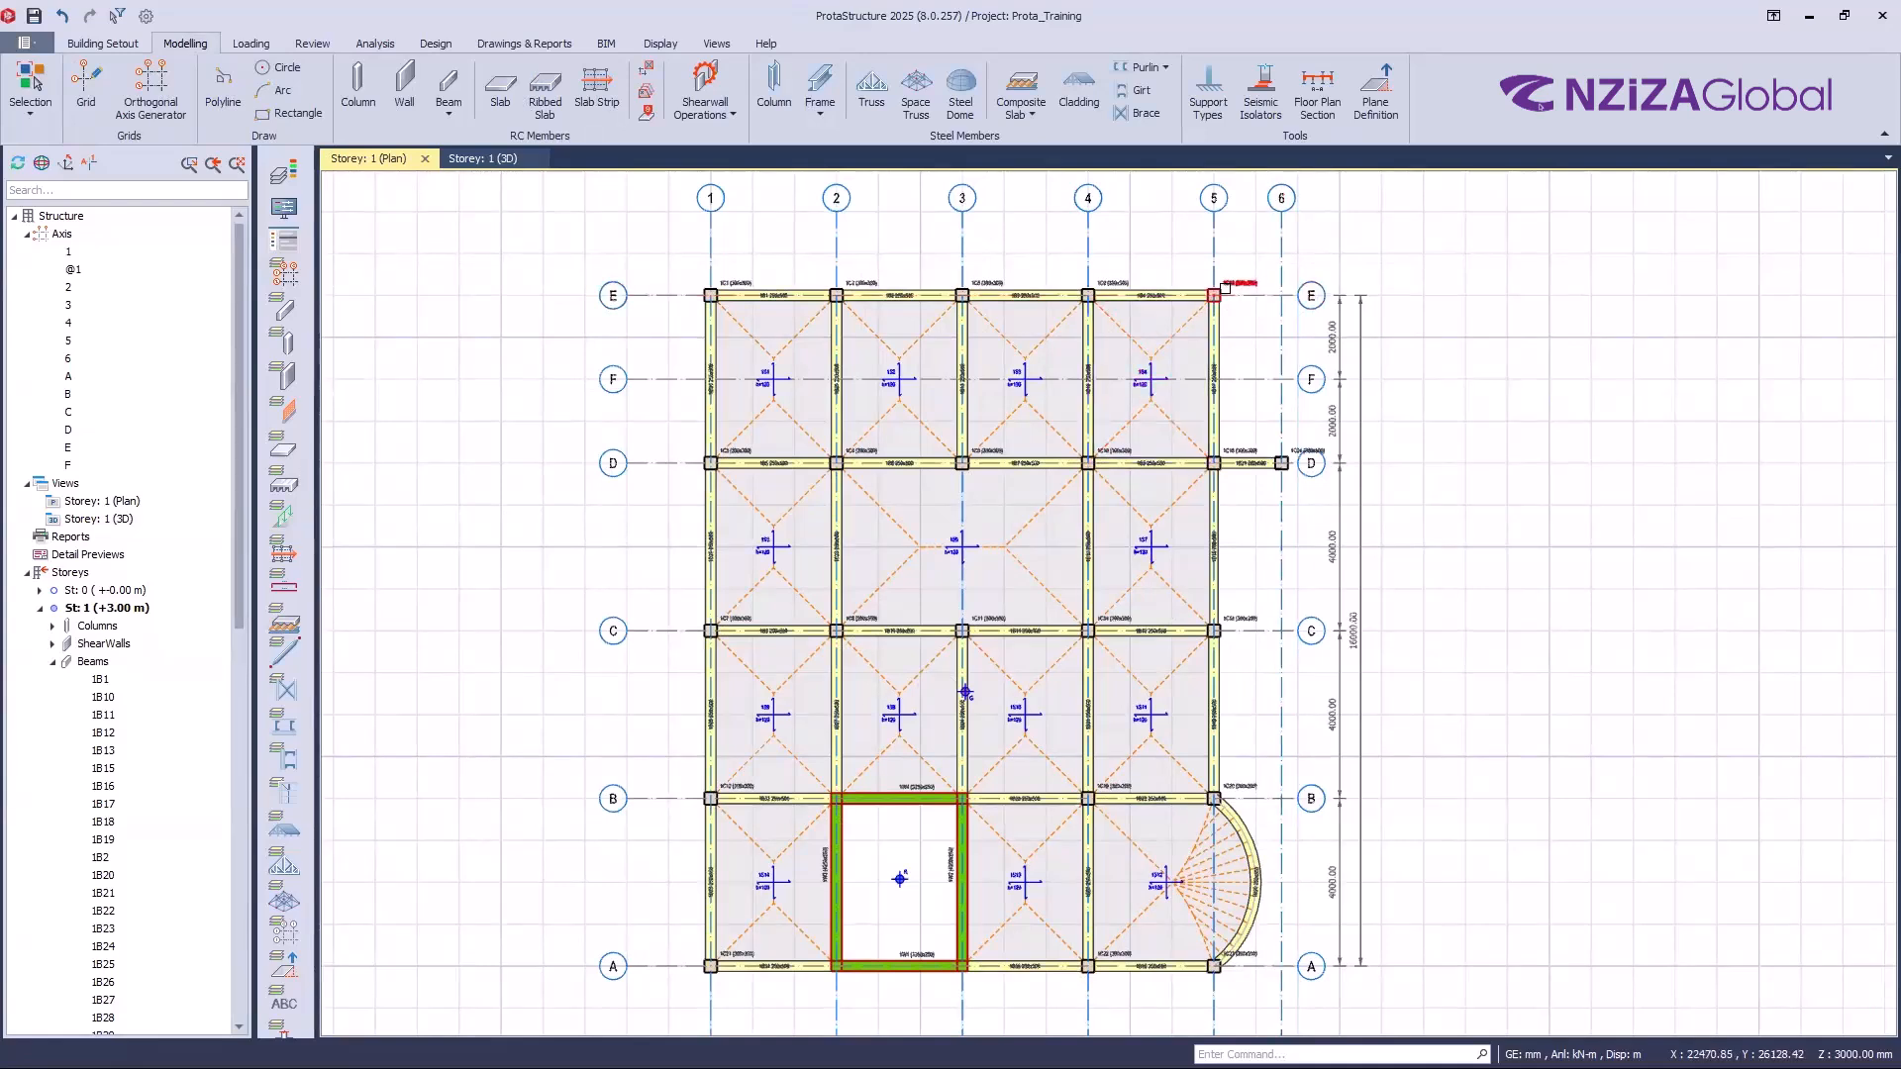
{"action": "scroll", "coordinate": [1109, 426], "scroll_direction": "up", "scroll_amount": 3}
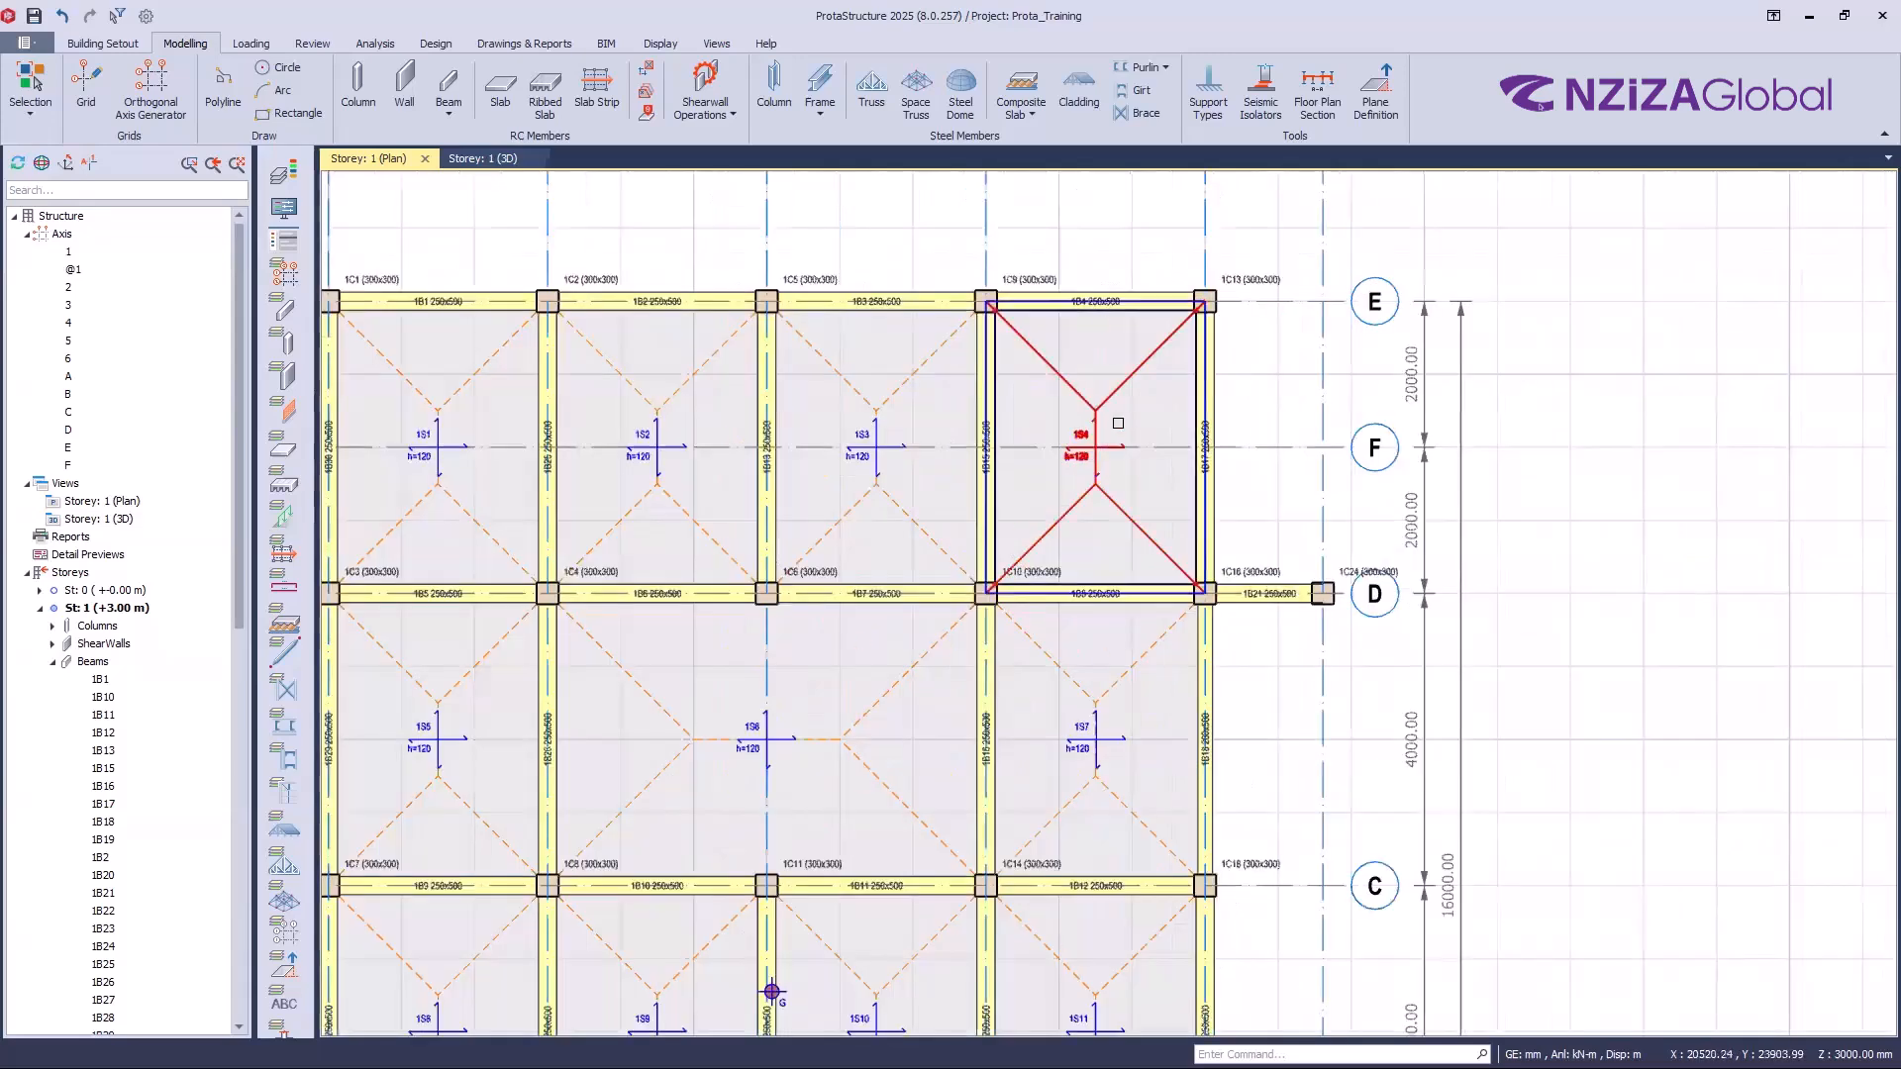
{"action": "mouse_move", "coordinate": [1118, 423]}
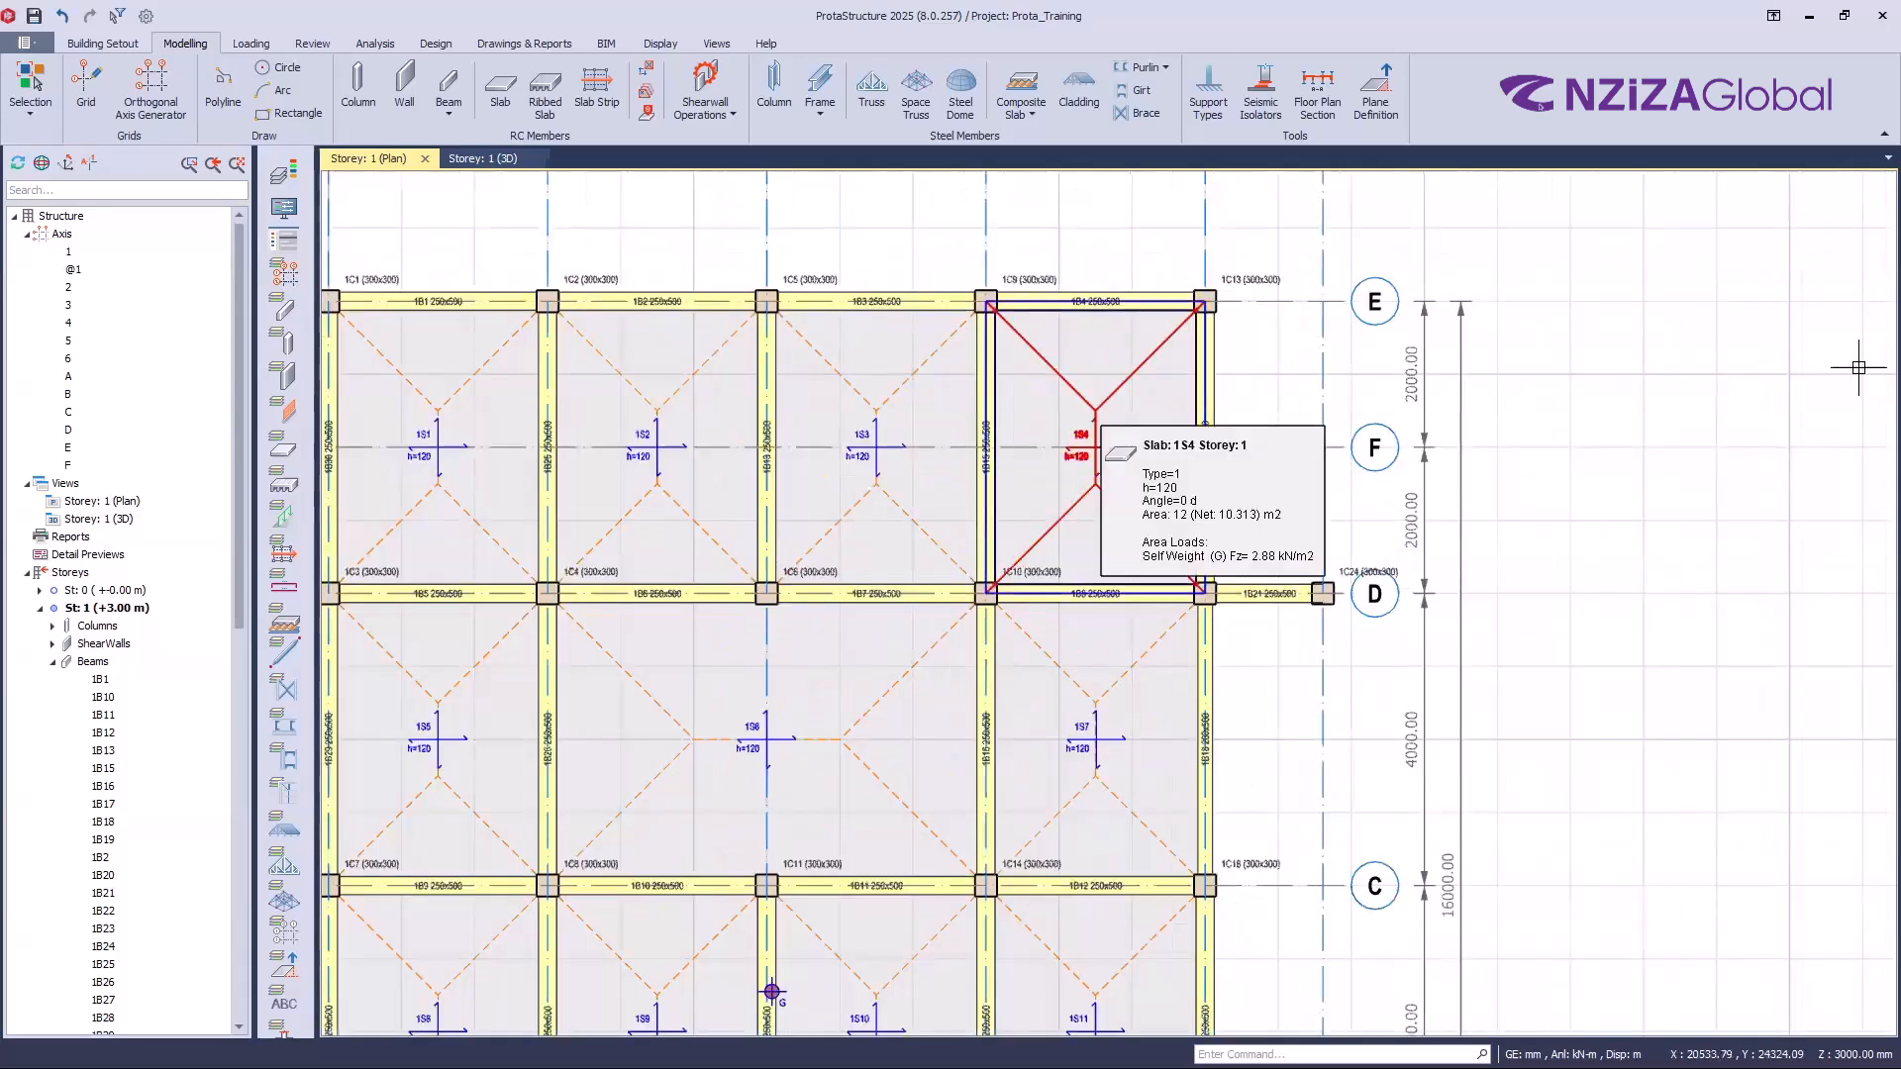
{"action": "left_click", "coordinate": [1748, 352]}
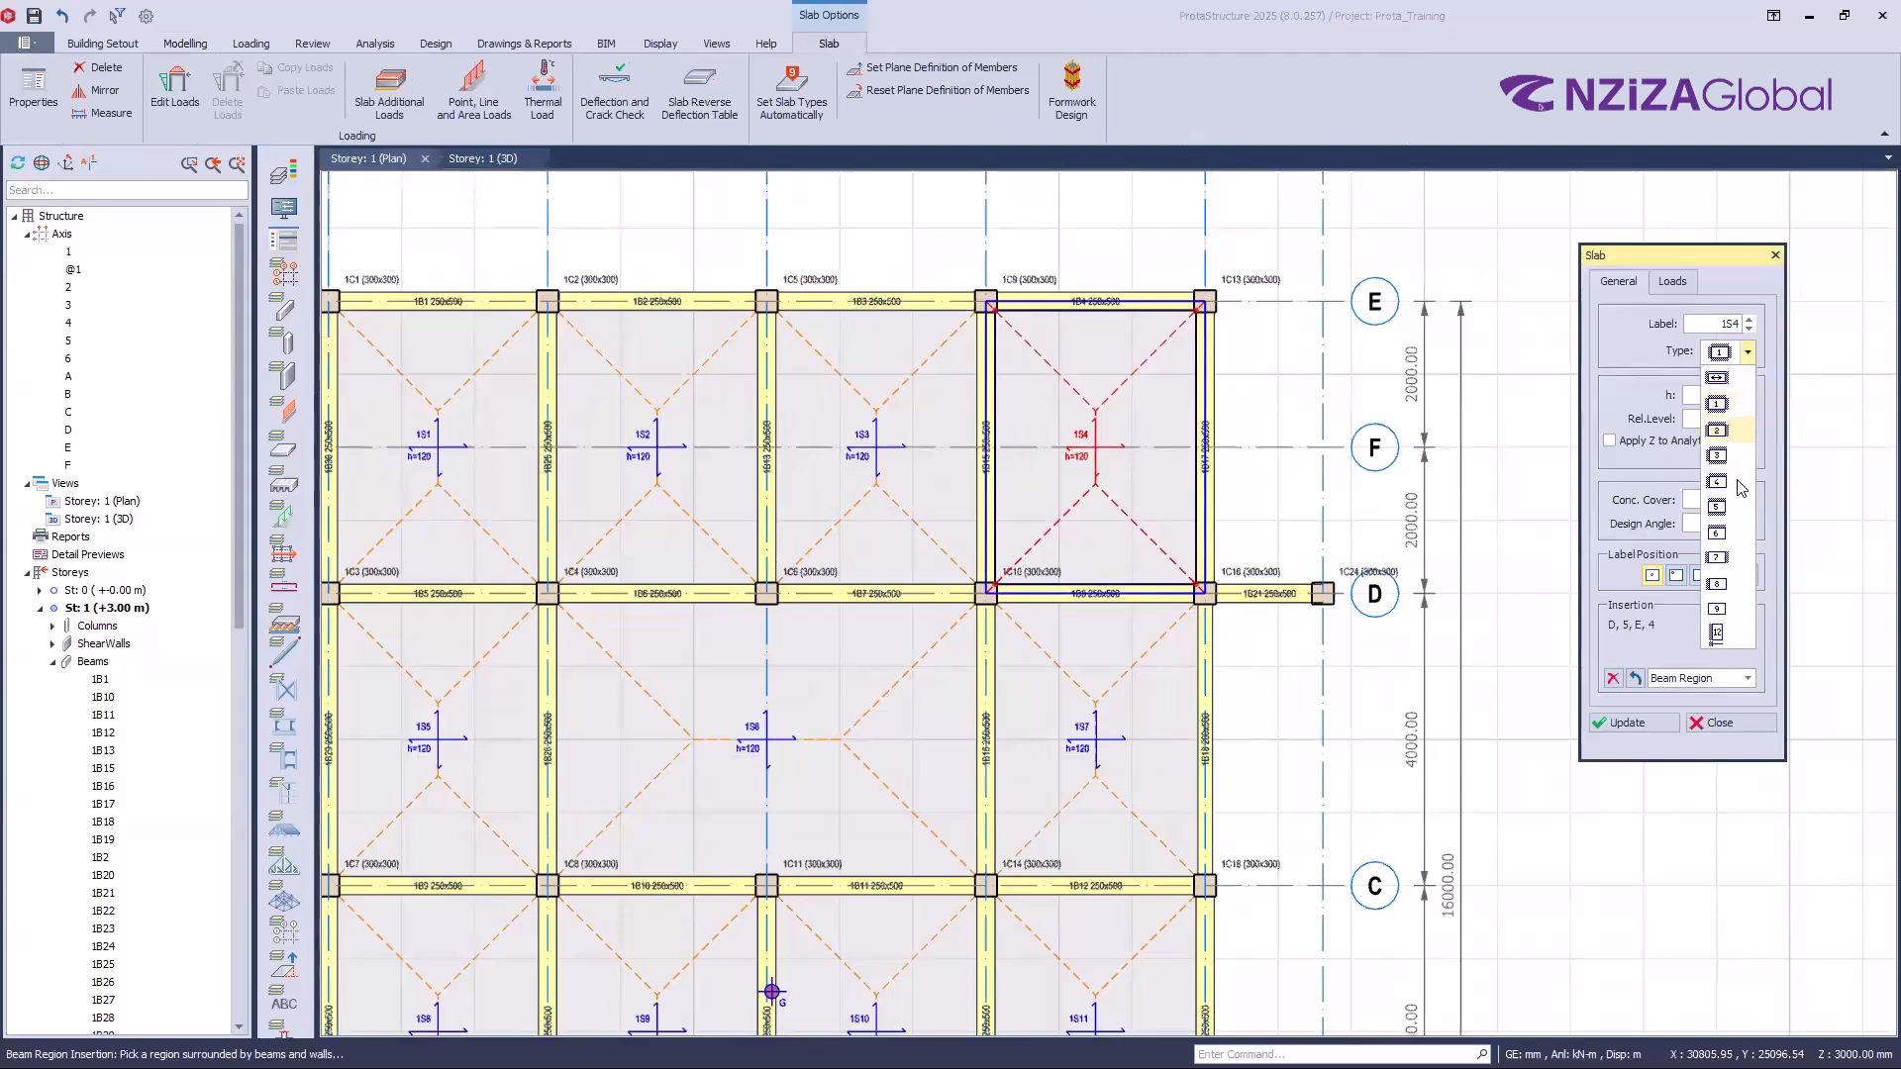
{"action": "left_click", "coordinate": [1775, 254]}
{"action": "left_click", "coordinate": [1776, 254]}
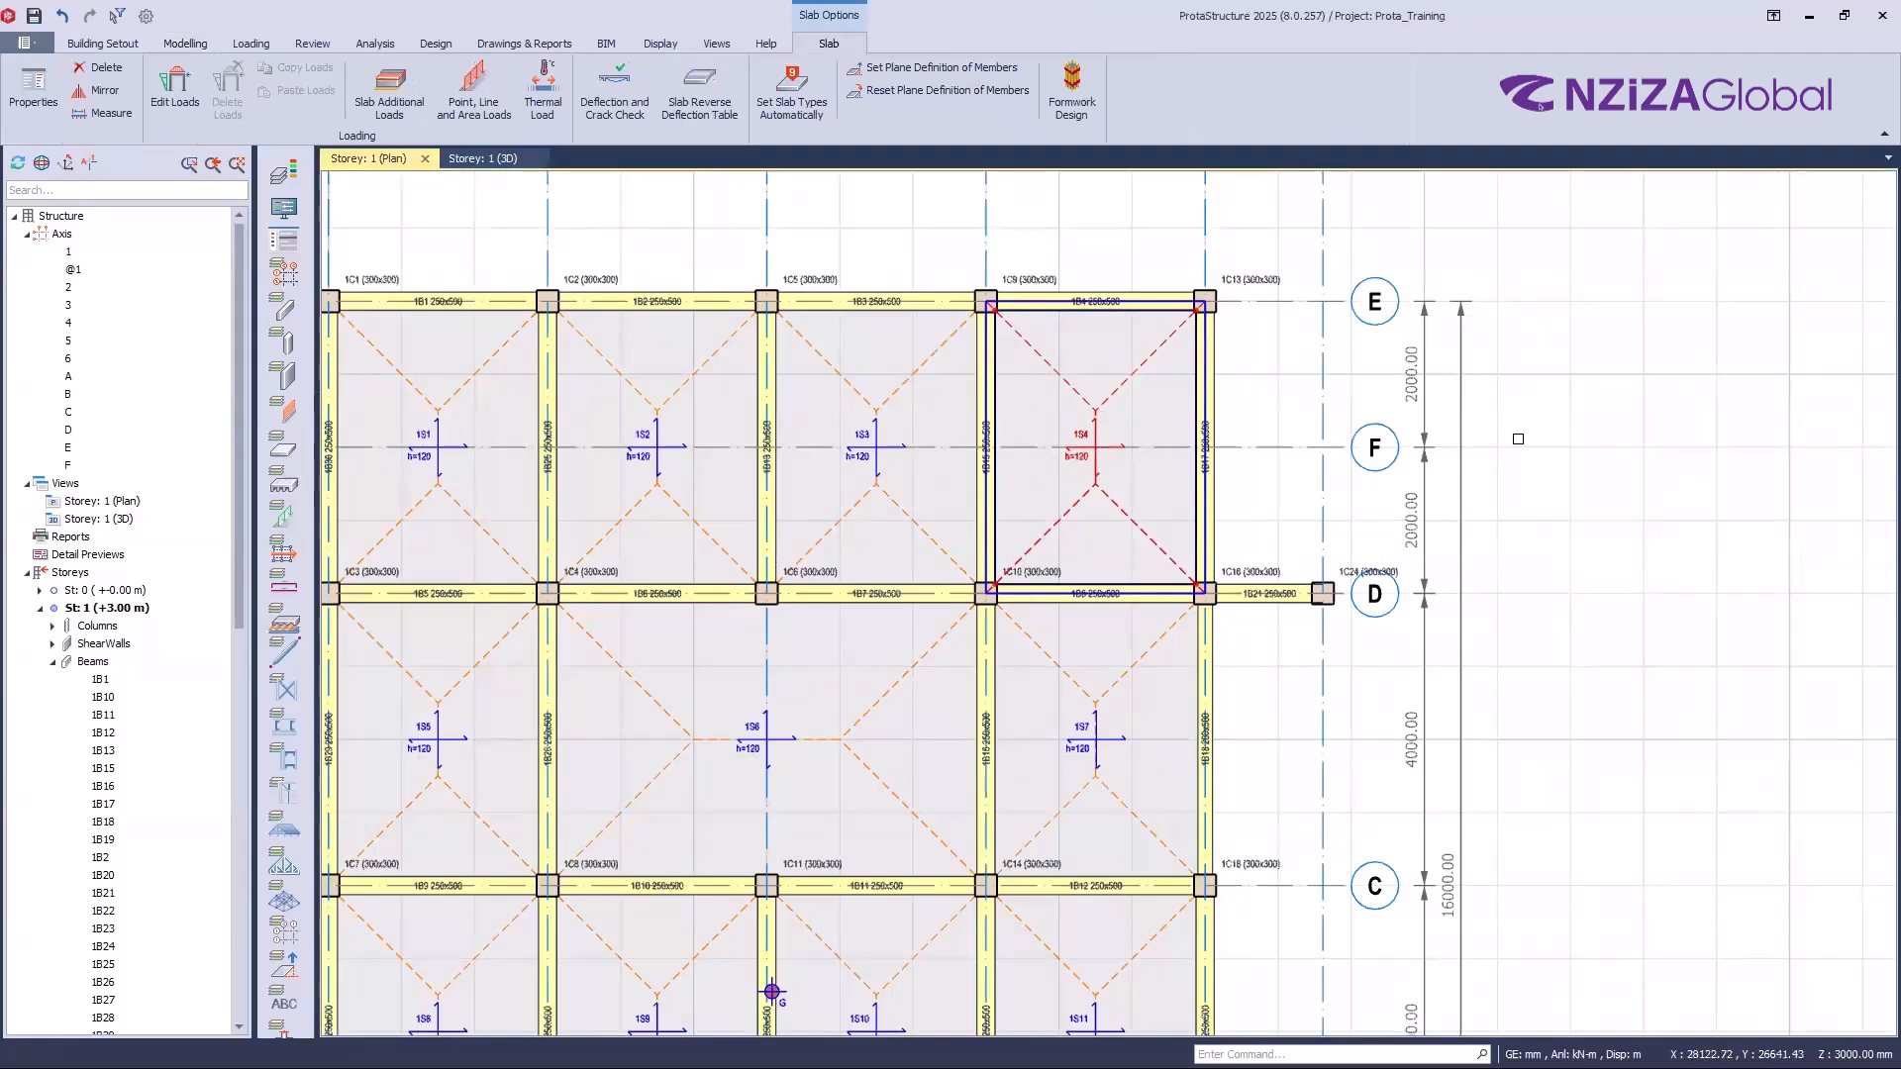
Step: Open the automatic slab type determination settings for the Storey 1 slabs
{"action": "scroll", "coordinate": [1496, 301], "scroll_direction": "down", "scroll_amount": 3}
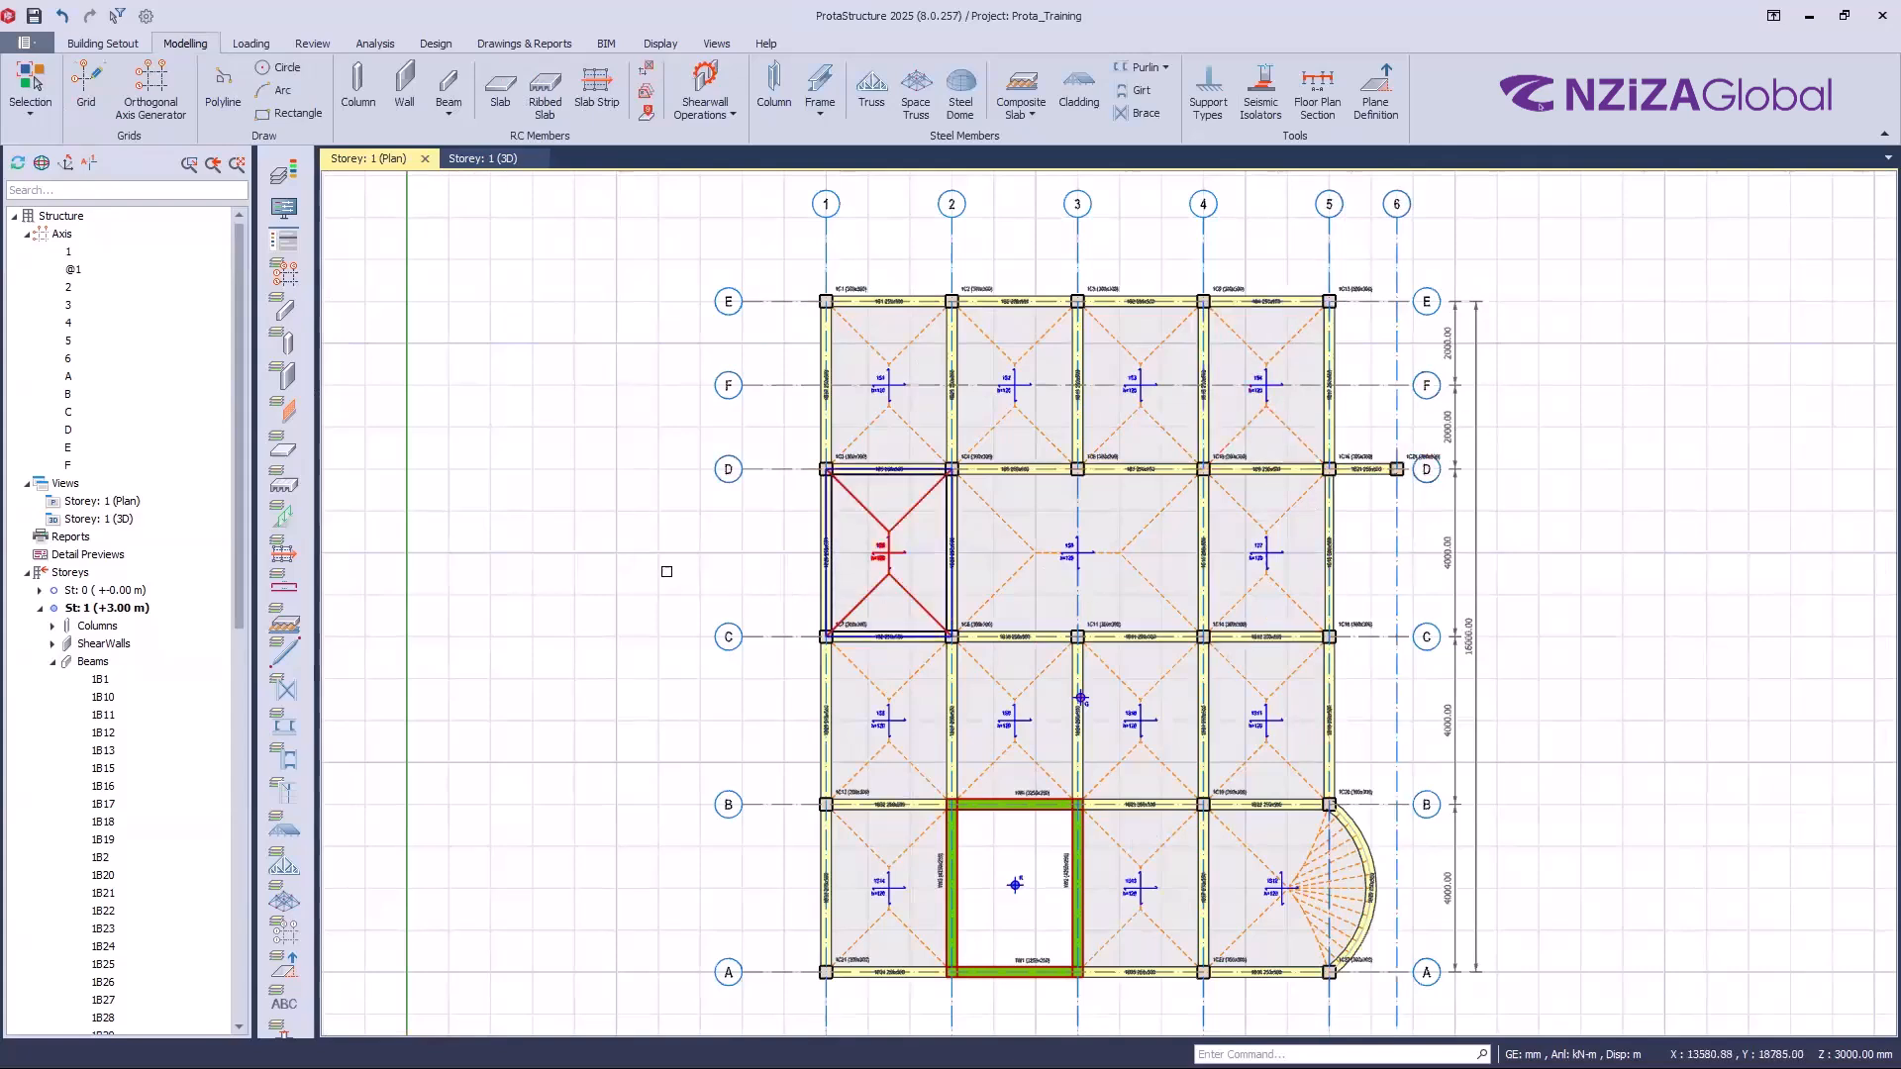
{"action": "middle_click_drag", "start_coordinate": [679, 573], "coordinate": [665, 570]}
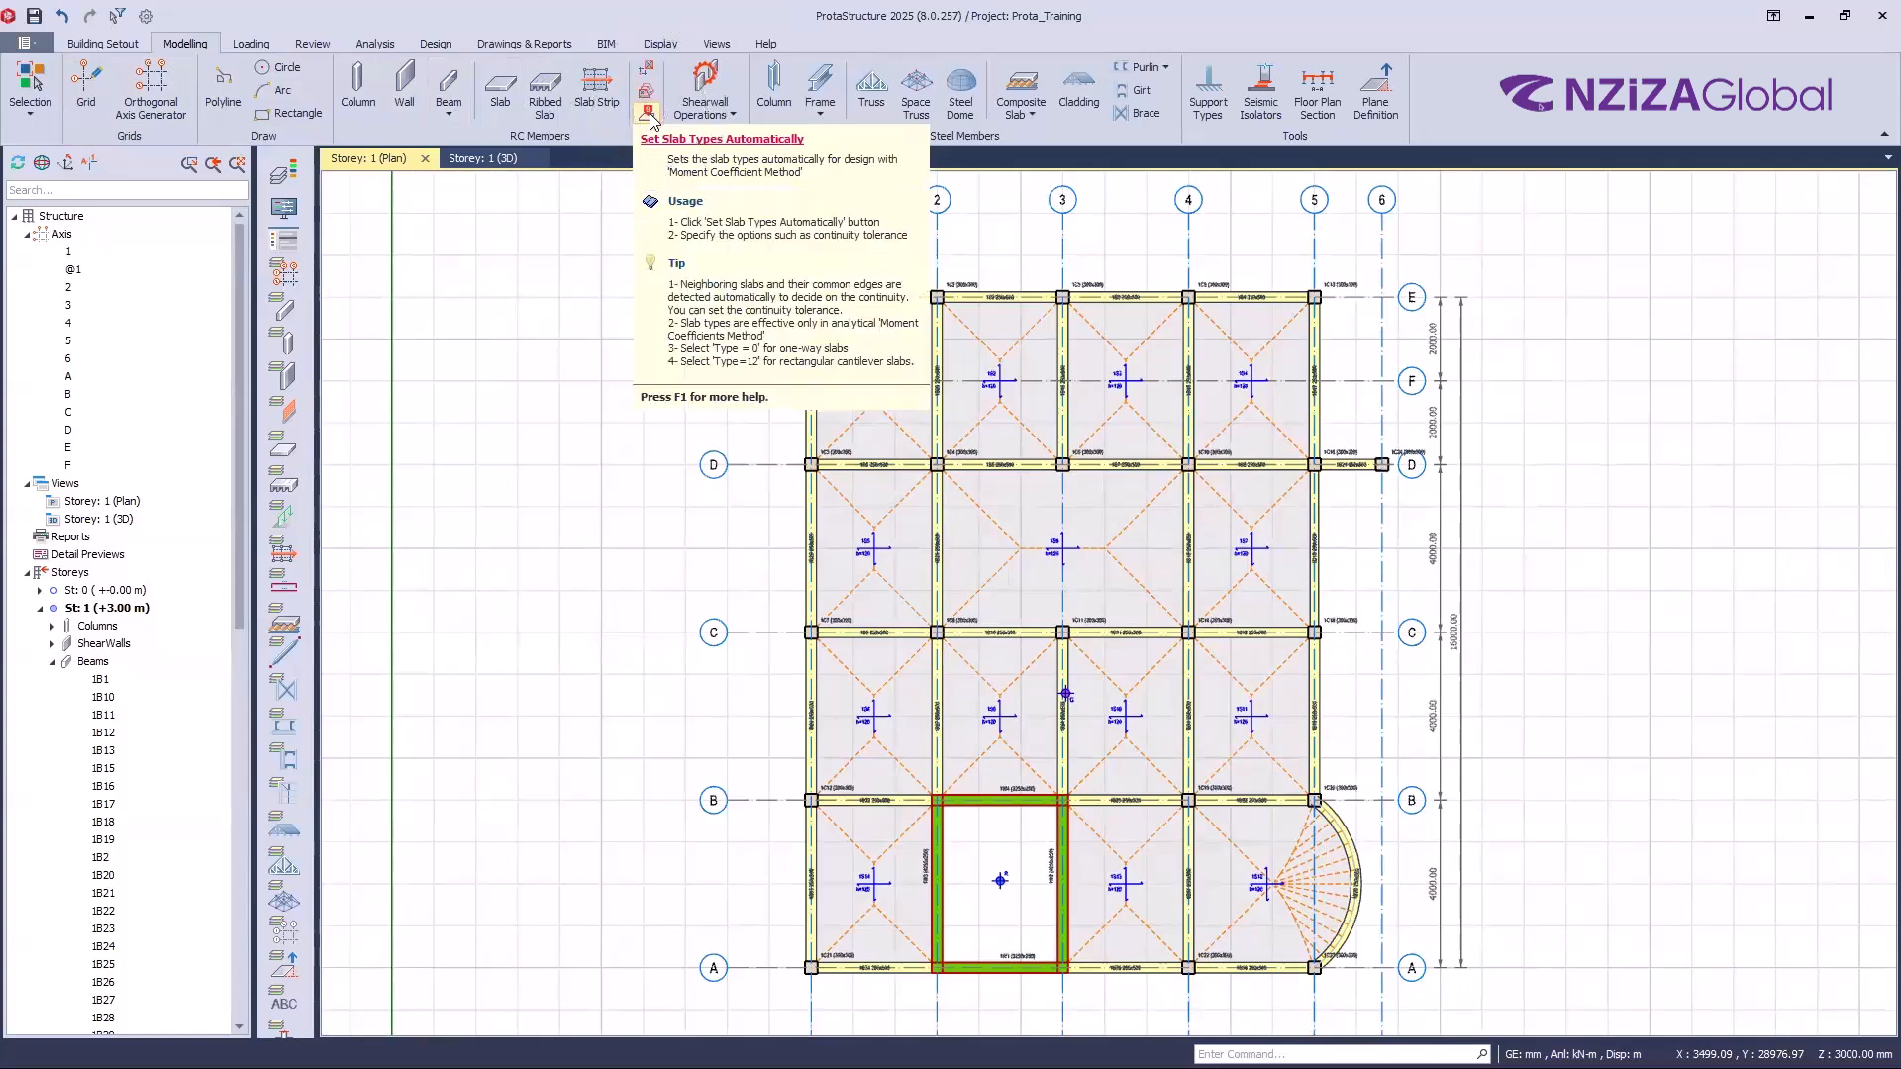
{"action": "left_click", "coordinate": [649, 115]}
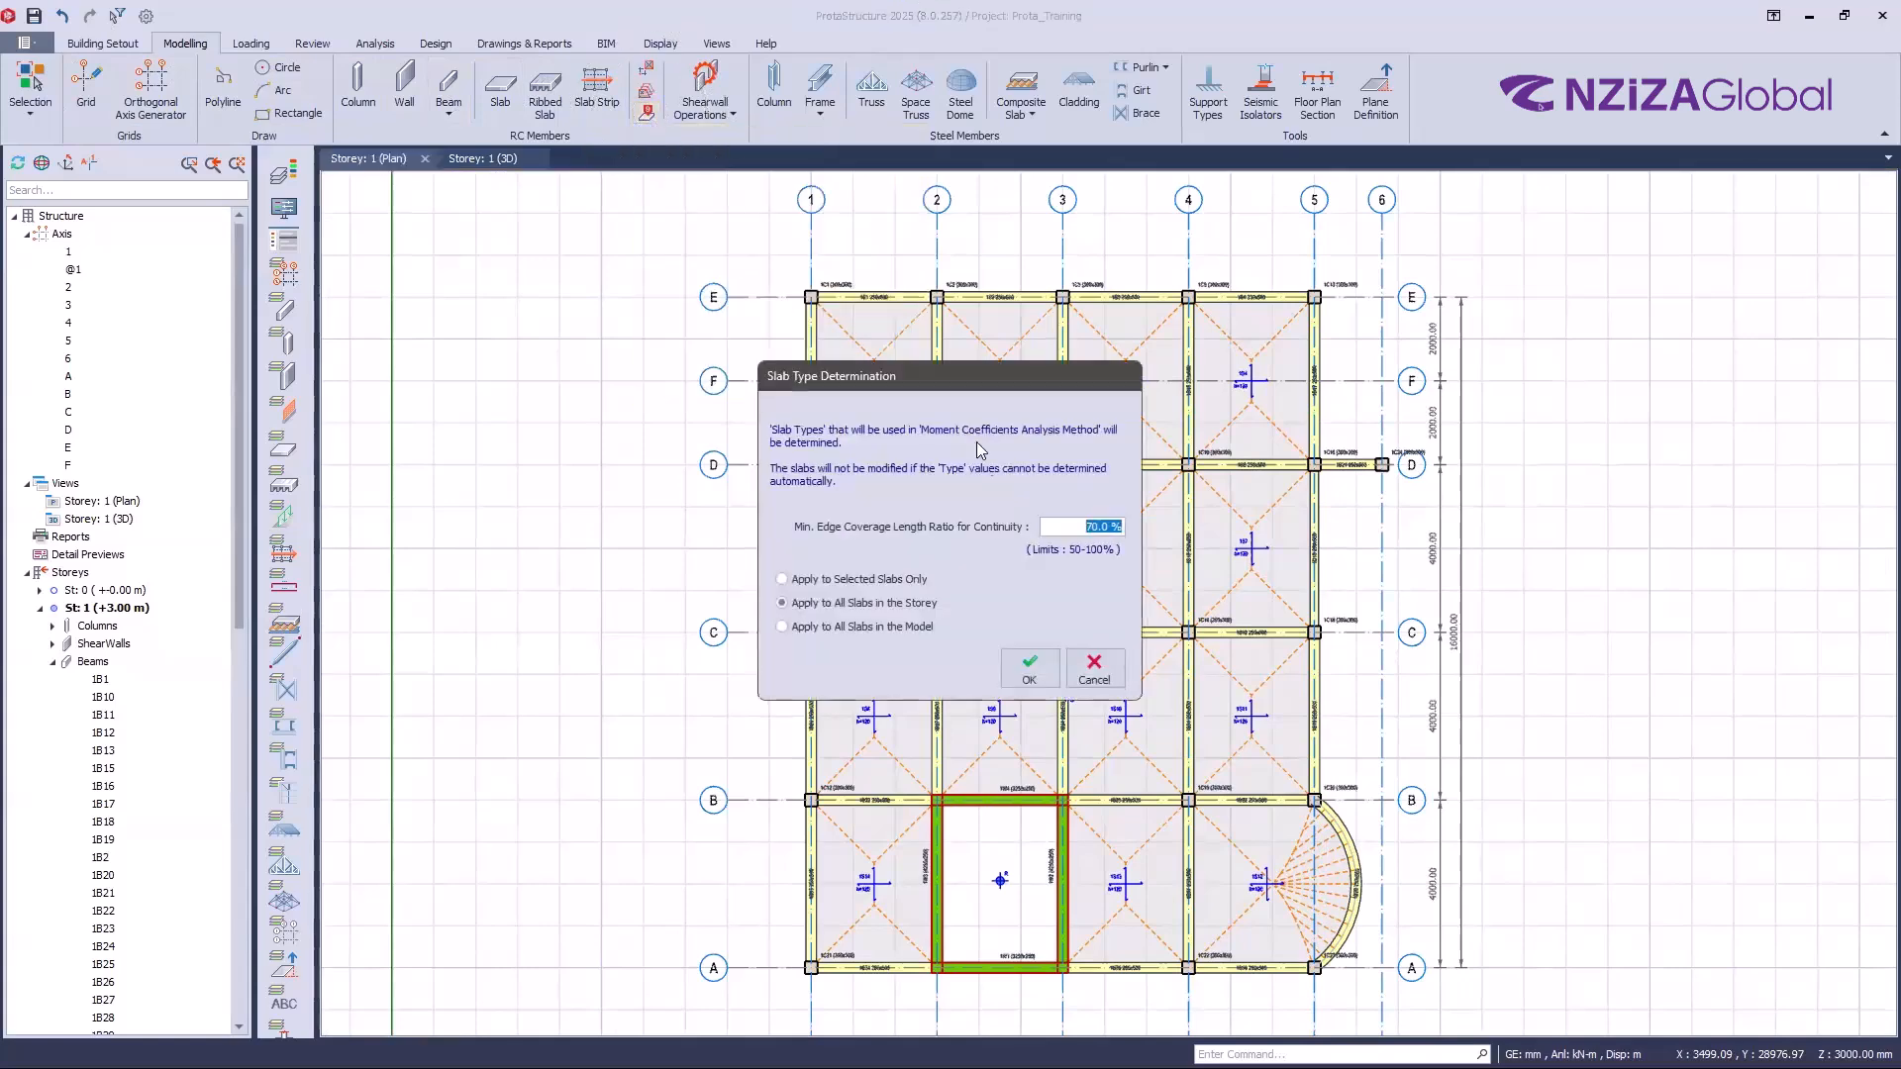
{"action": "left_click_drag", "start_coordinate": [947, 378], "coordinate": [1071, 337]}
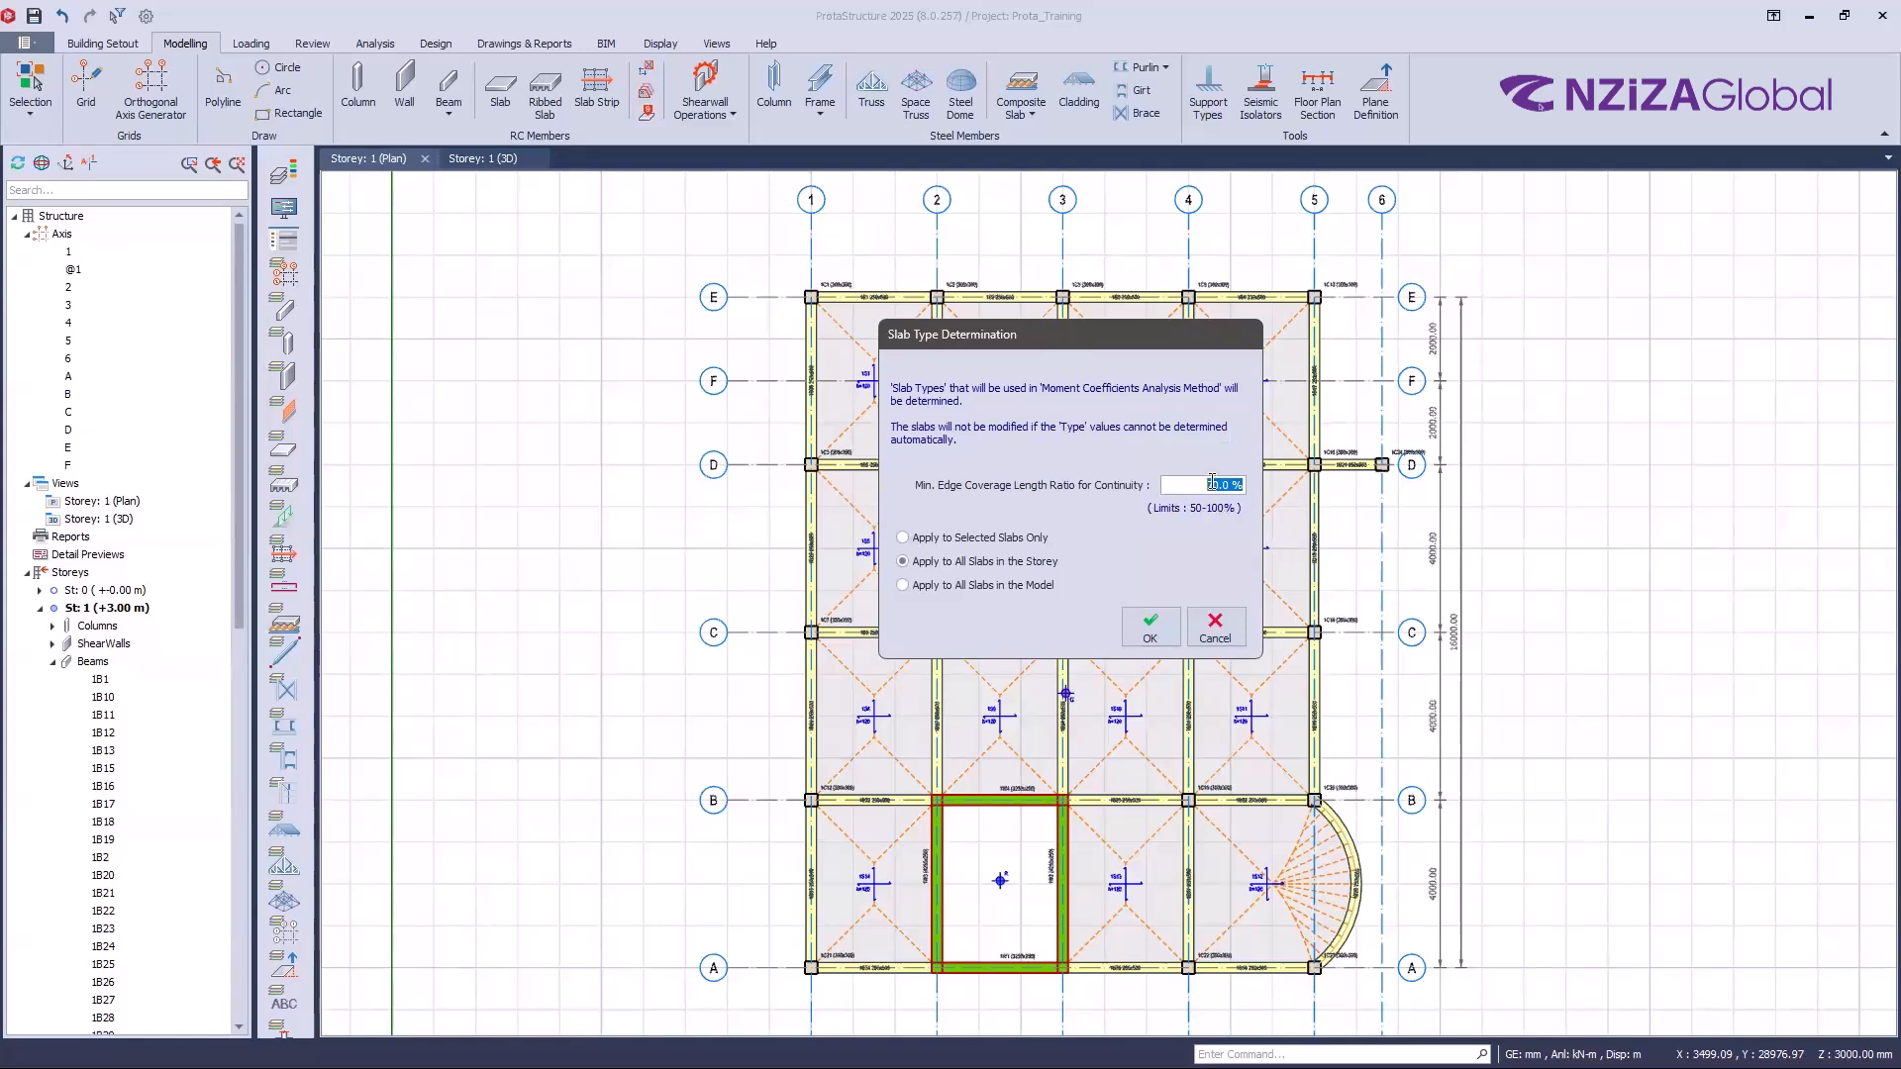
{"action": "key", "text": "ctrl"}
{"action": "key", "text": "ctrl"}
{"action": "key", "text": "ctrl"}
{"action": "key", "text": "ctrl"}
{"action": "key", "text": "ctrl"}
Step: Determine the slab types automatically, applying them to all slabs in the storey
{"action": "left_click", "coordinate": [907, 538]}
{"action": "left_click", "coordinate": [920, 562]}
{"action": "left_click", "coordinate": [926, 585]}
{"action": "left_click", "coordinate": [916, 539]}
{"action": "left_click", "coordinate": [976, 563]}
{"action": "left_click", "coordinate": [958, 588]}
{"action": "left_click", "coordinate": [970, 564]}
{"action": "left_click", "coordinate": [1163, 621]}
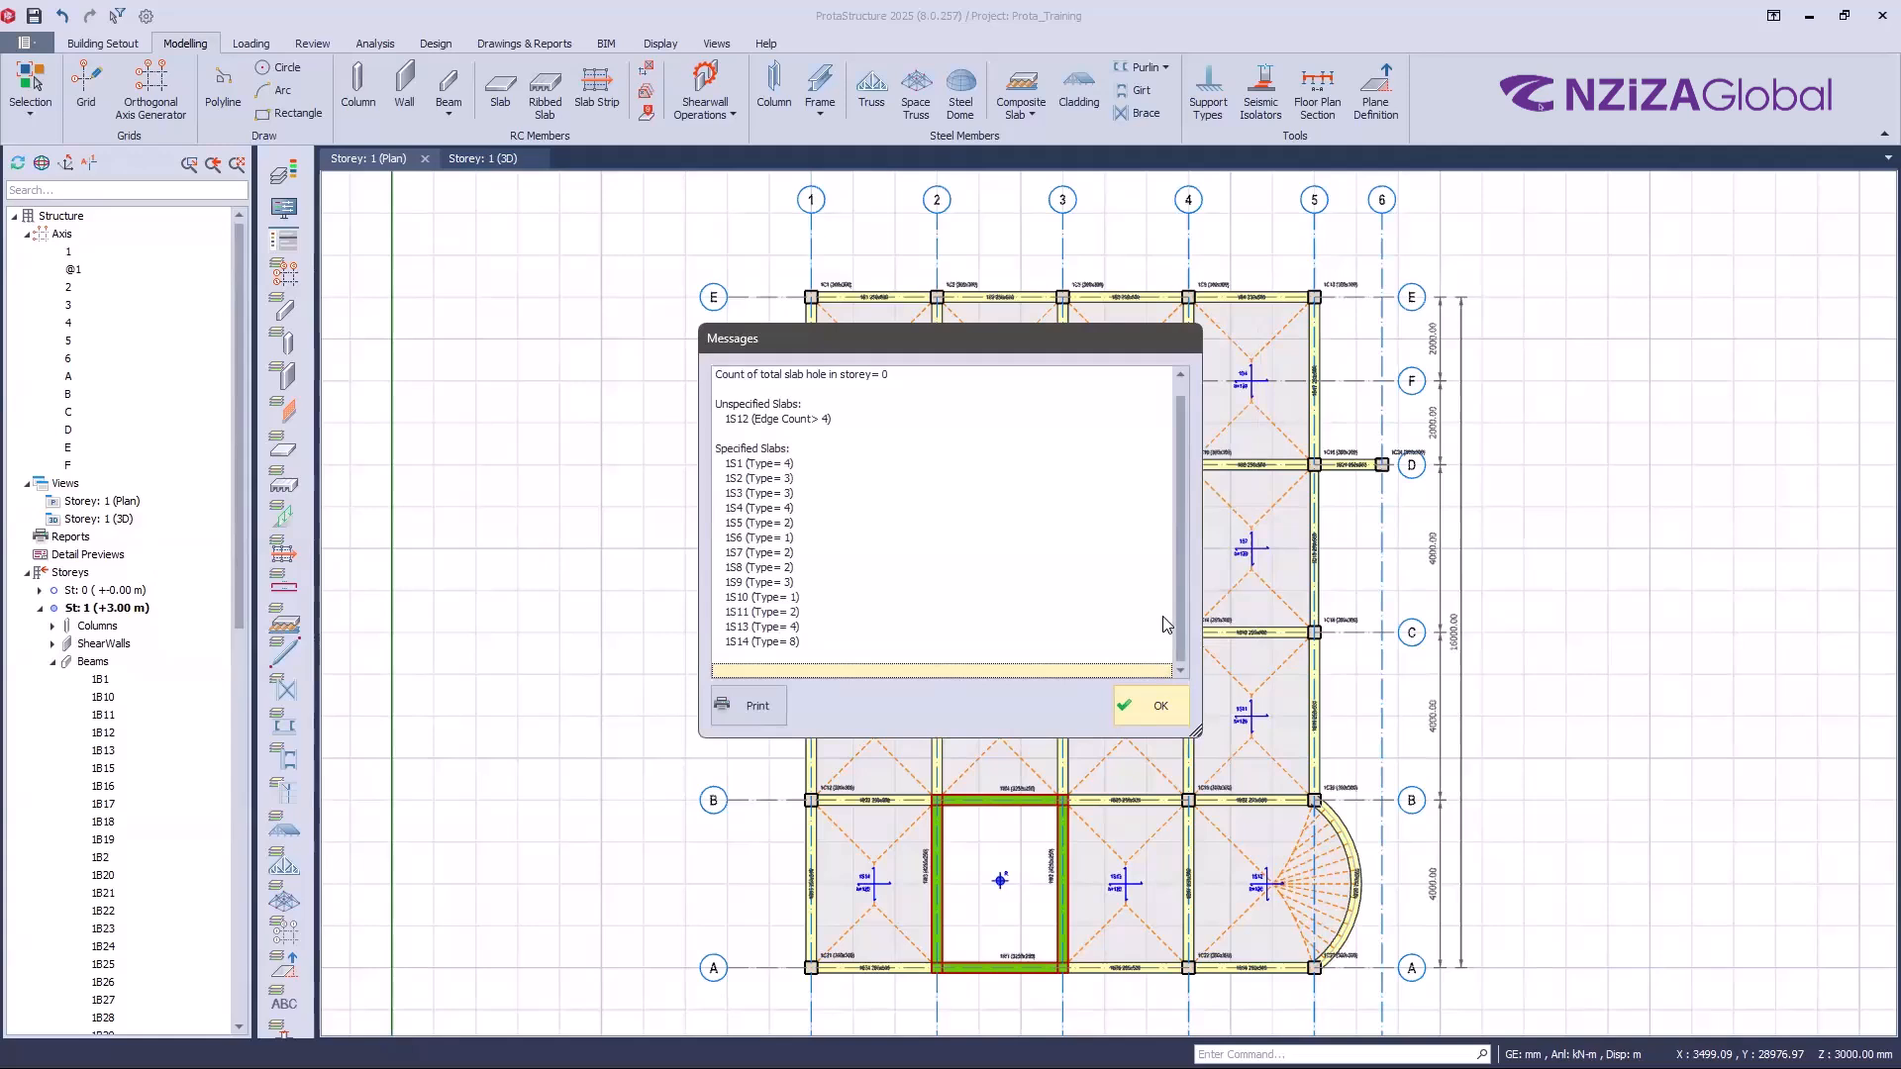
Step: Review the unspecified and specified slabs in the slab type report and close it
{"action": "left_click_drag", "start_coordinate": [1181, 485], "coordinate": [1127, 473]}
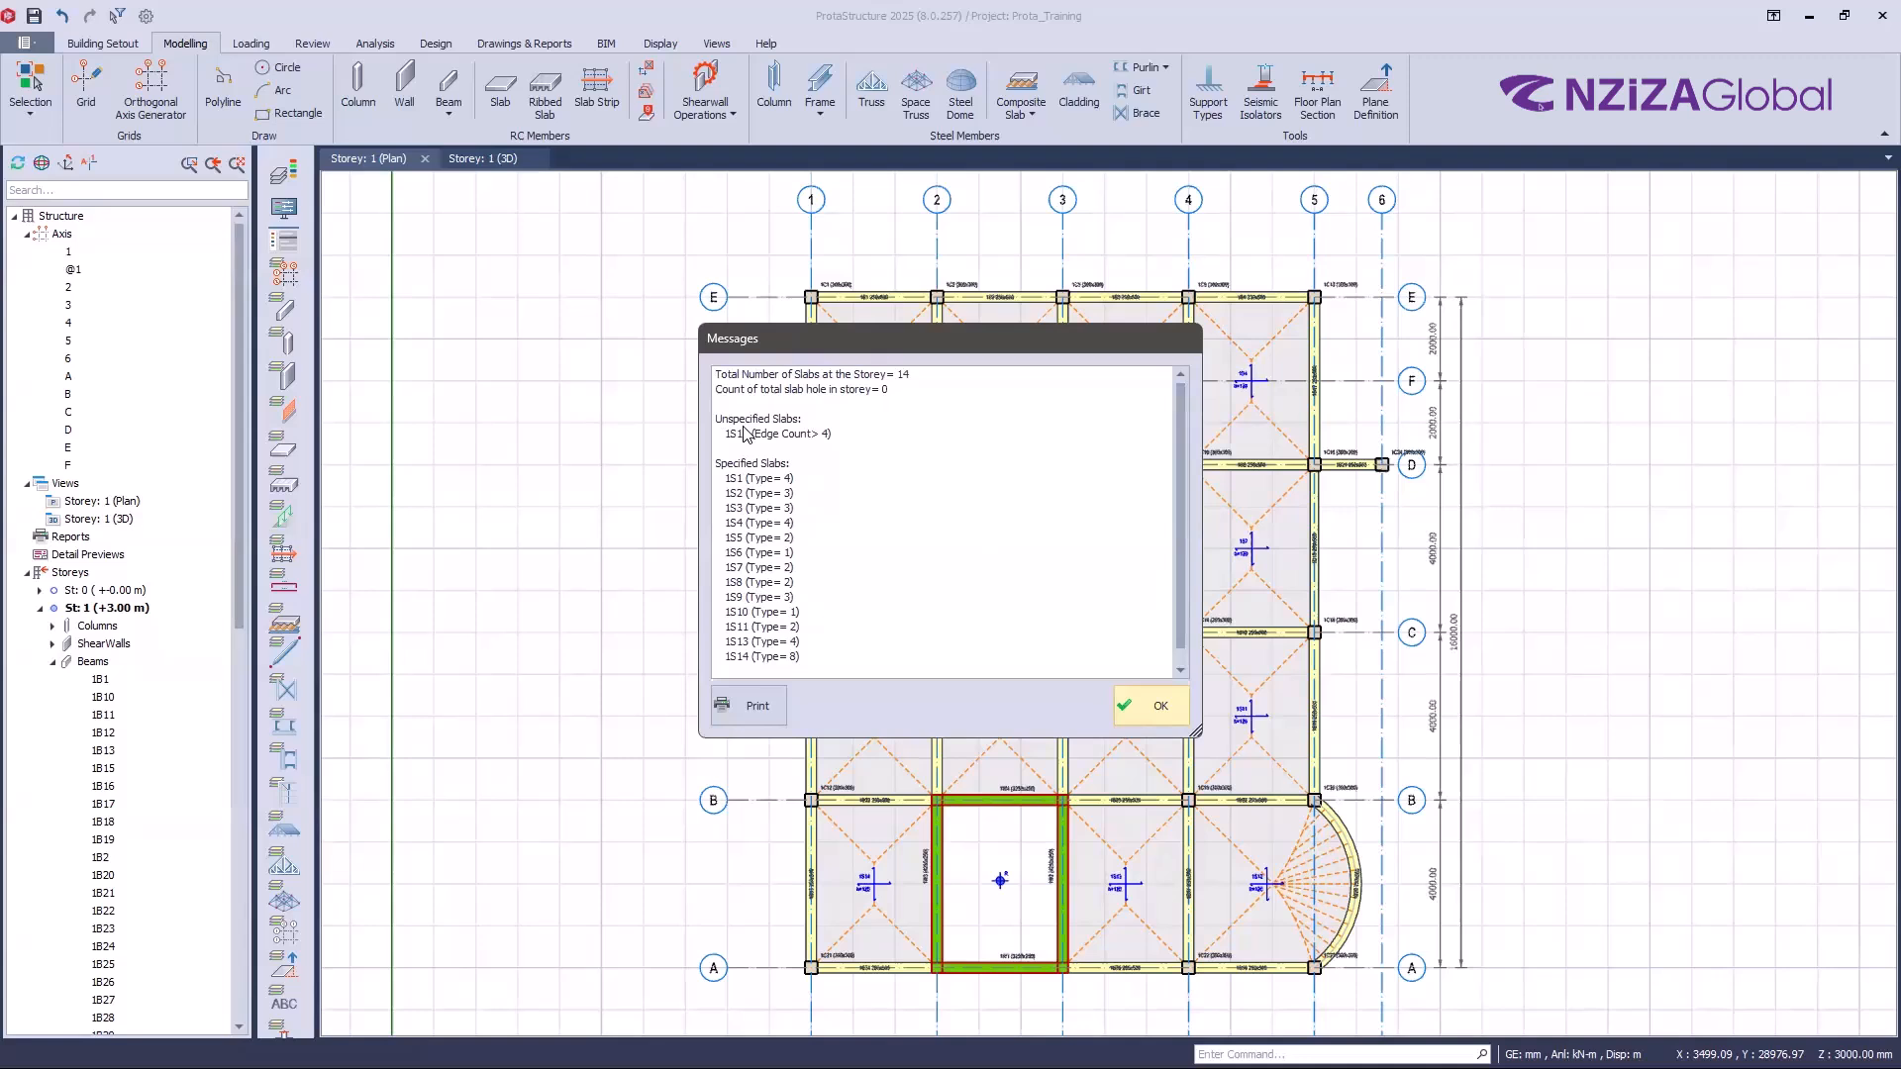
{"action": "key", "text": "ctrl"}
{"action": "key", "text": "ctrl"}
{"action": "scroll", "coordinate": [720, 480], "scroll_direction": "down", "scroll_amount": 1}
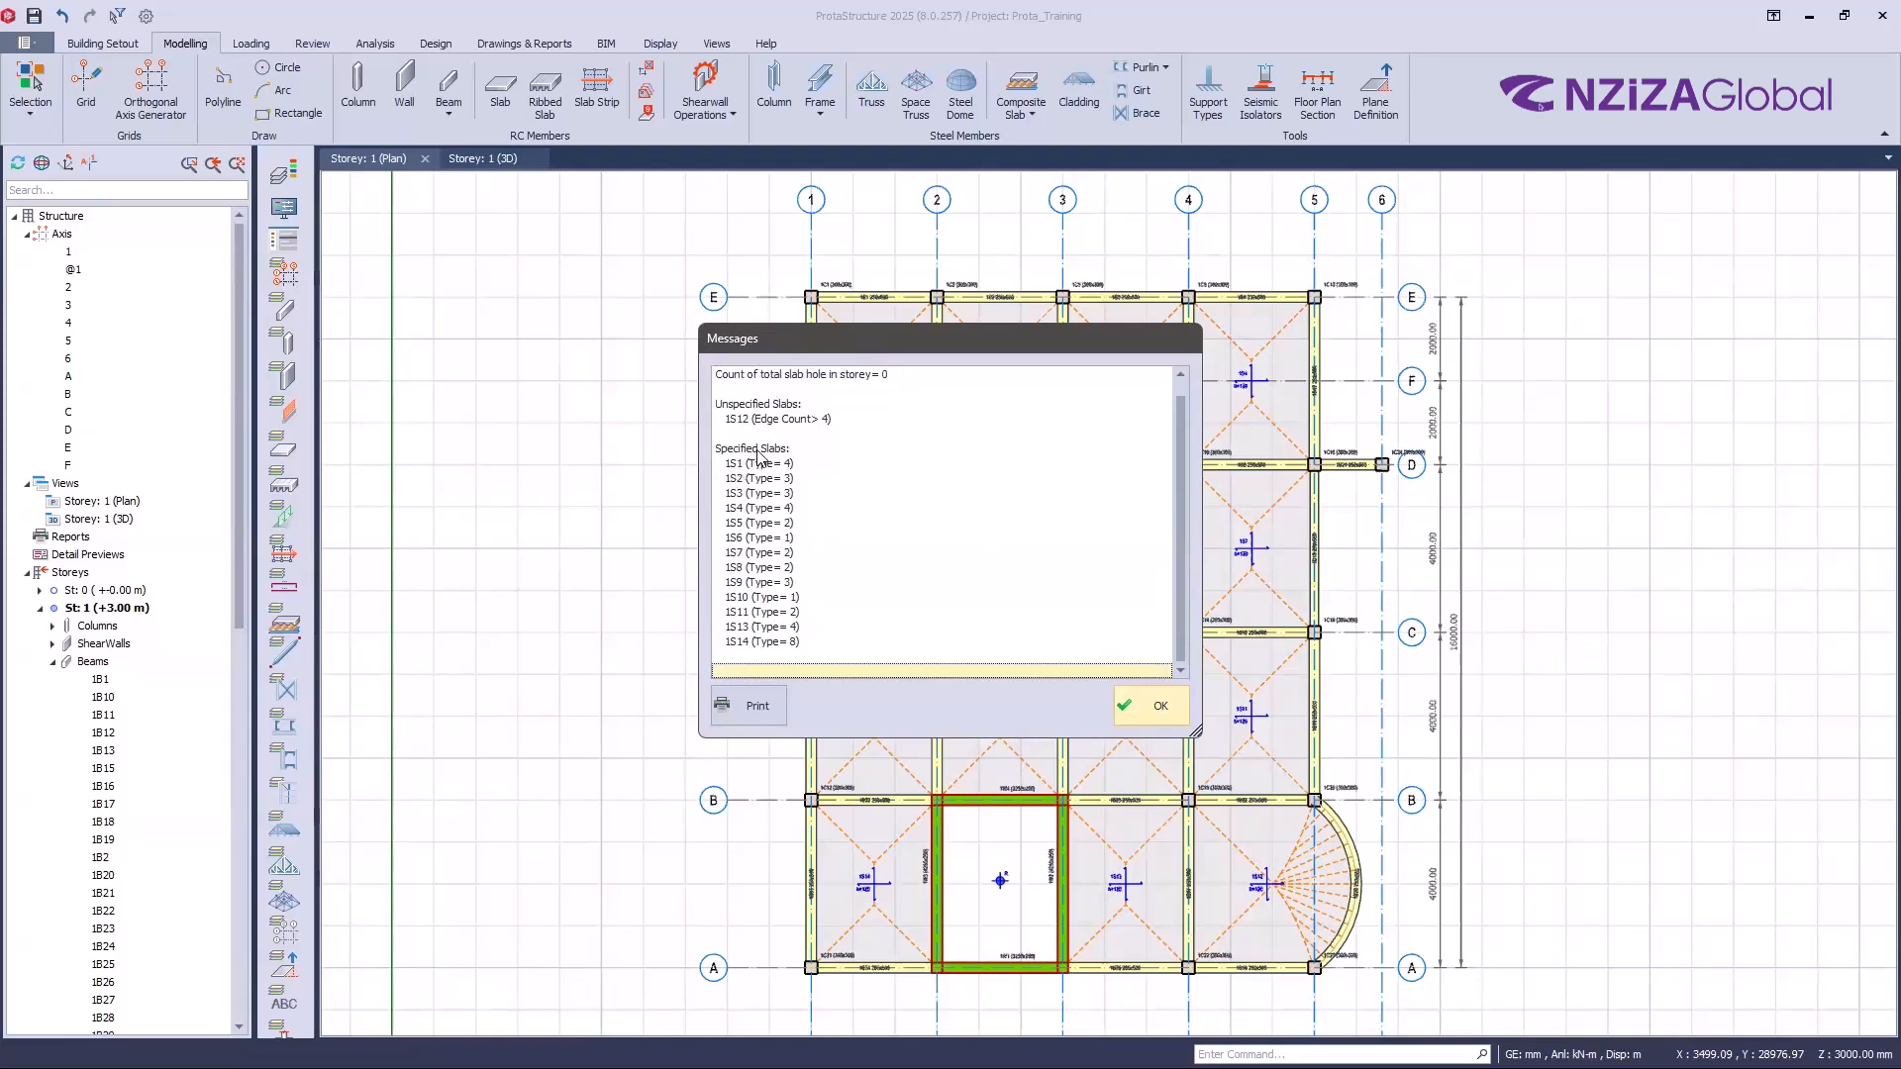
{"action": "left_click", "coordinate": [735, 476]}
{"action": "left_click", "coordinate": [730, 468]}
{"action": "left_click", "coordinate": [1154, 709]}
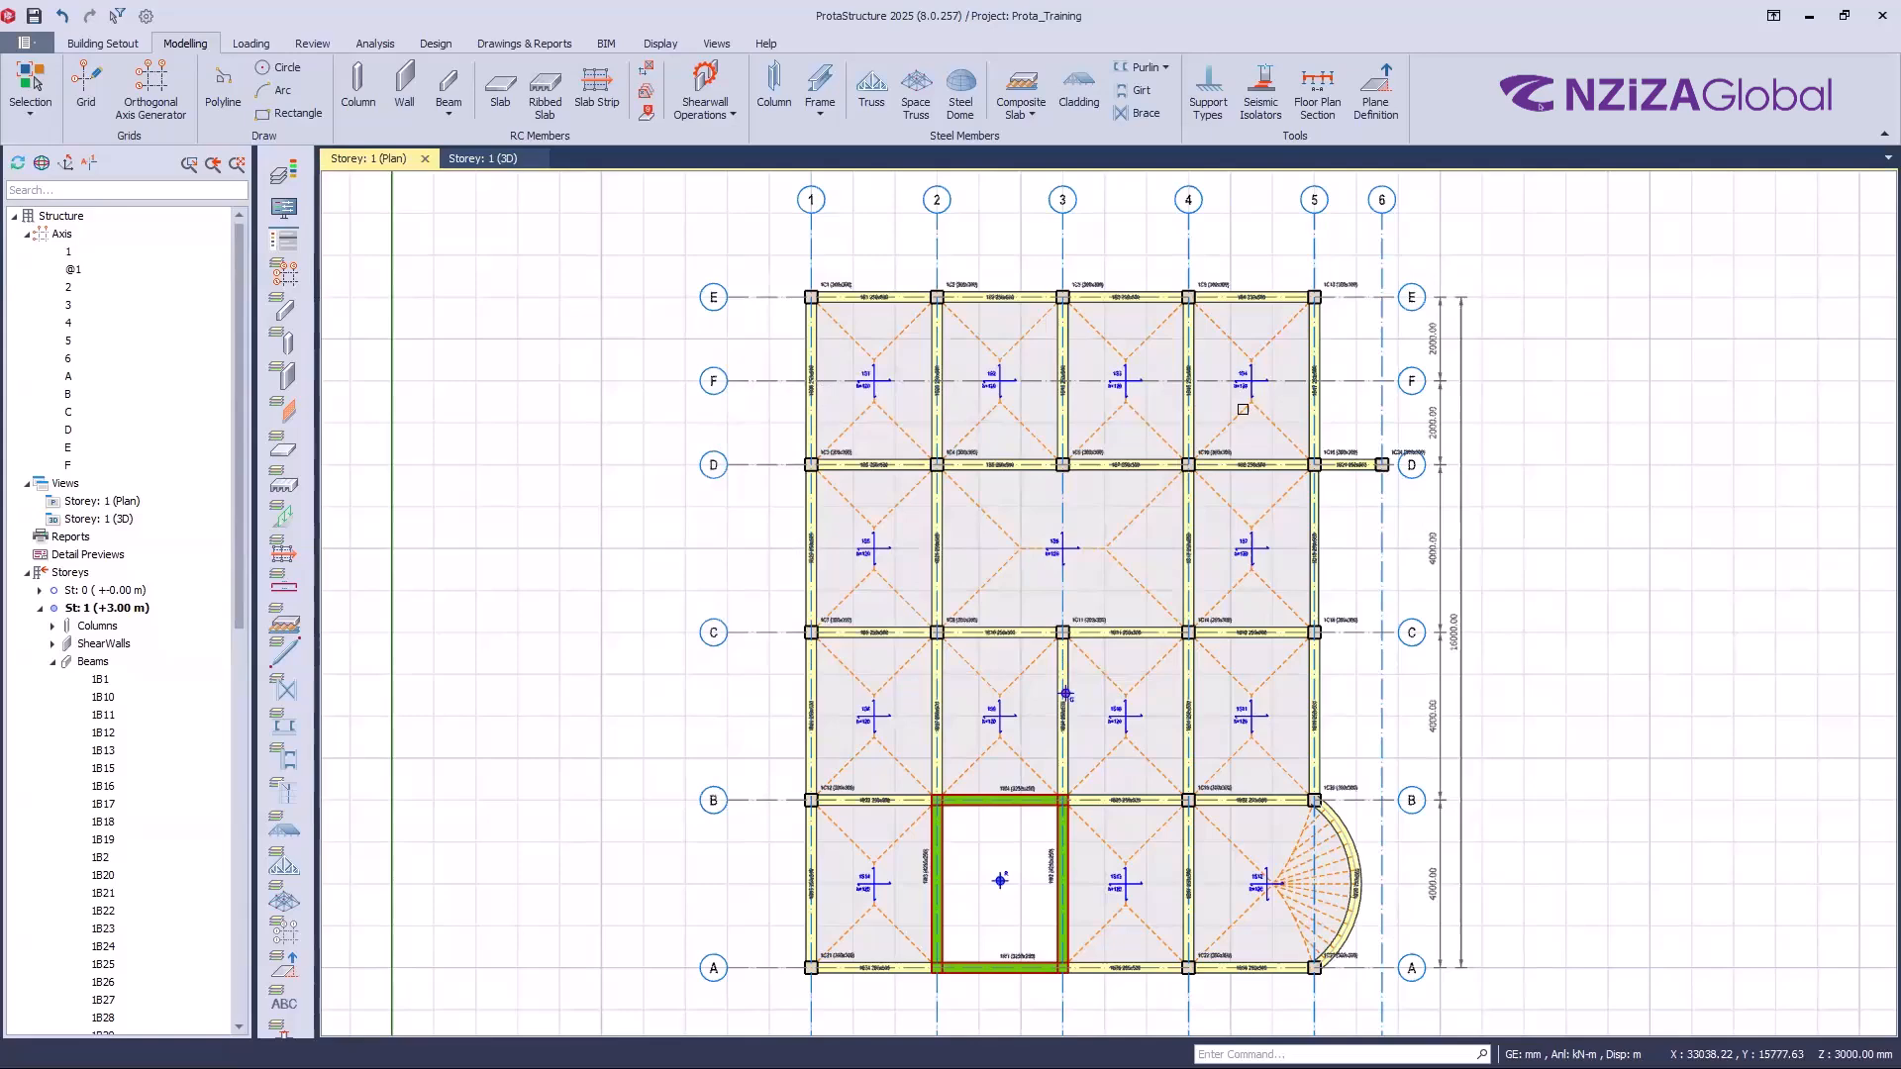
Step: Check the types assigned to slabs 1S4, 1S3, 1S2 and 1S1 between axes D and E, and close the slab properties
{"action": "scroll", "coordinate": [1331, 319], "scroll_direction": "up", "scroll_amount": 2}
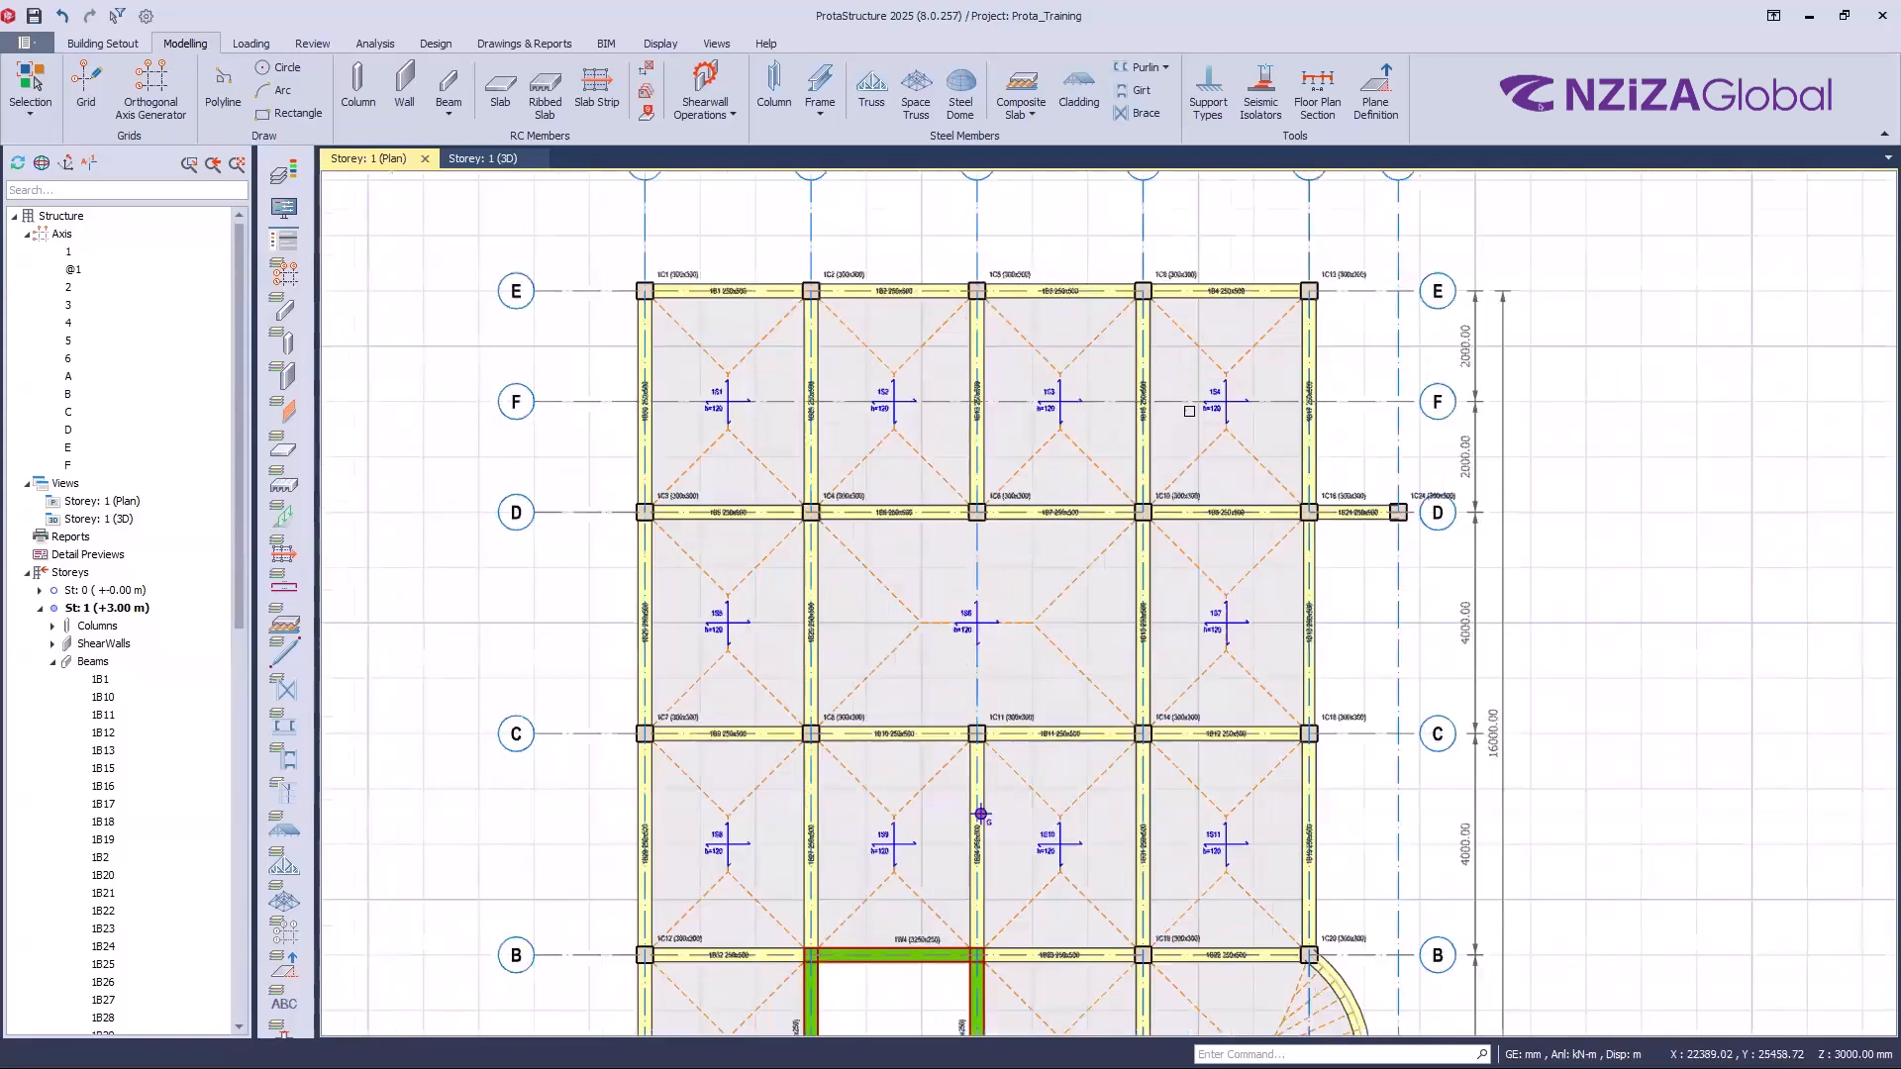
{"action": "scroll", "coordinate": [1185, 433], "scroll_direction": "up", "scroll_amount": 2}
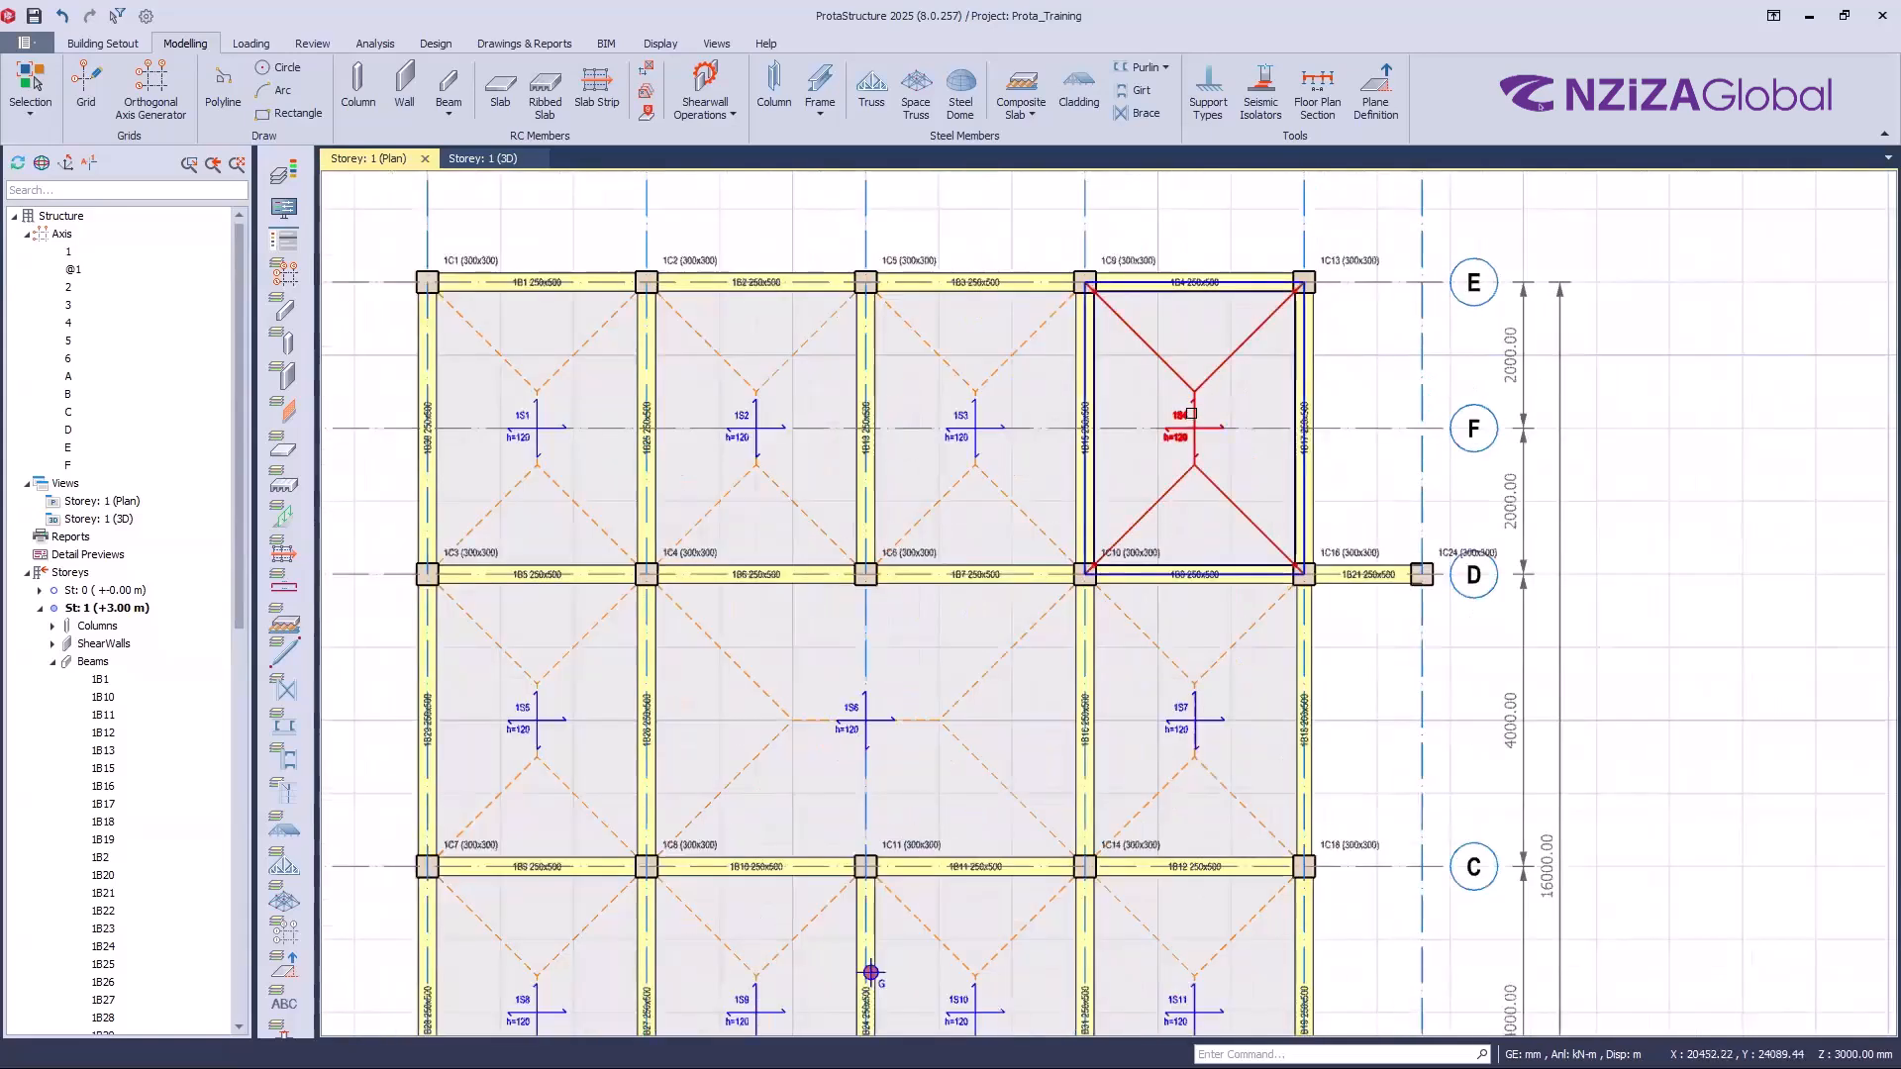
{"action": "double_click", "coordinate": [1181, 422]}
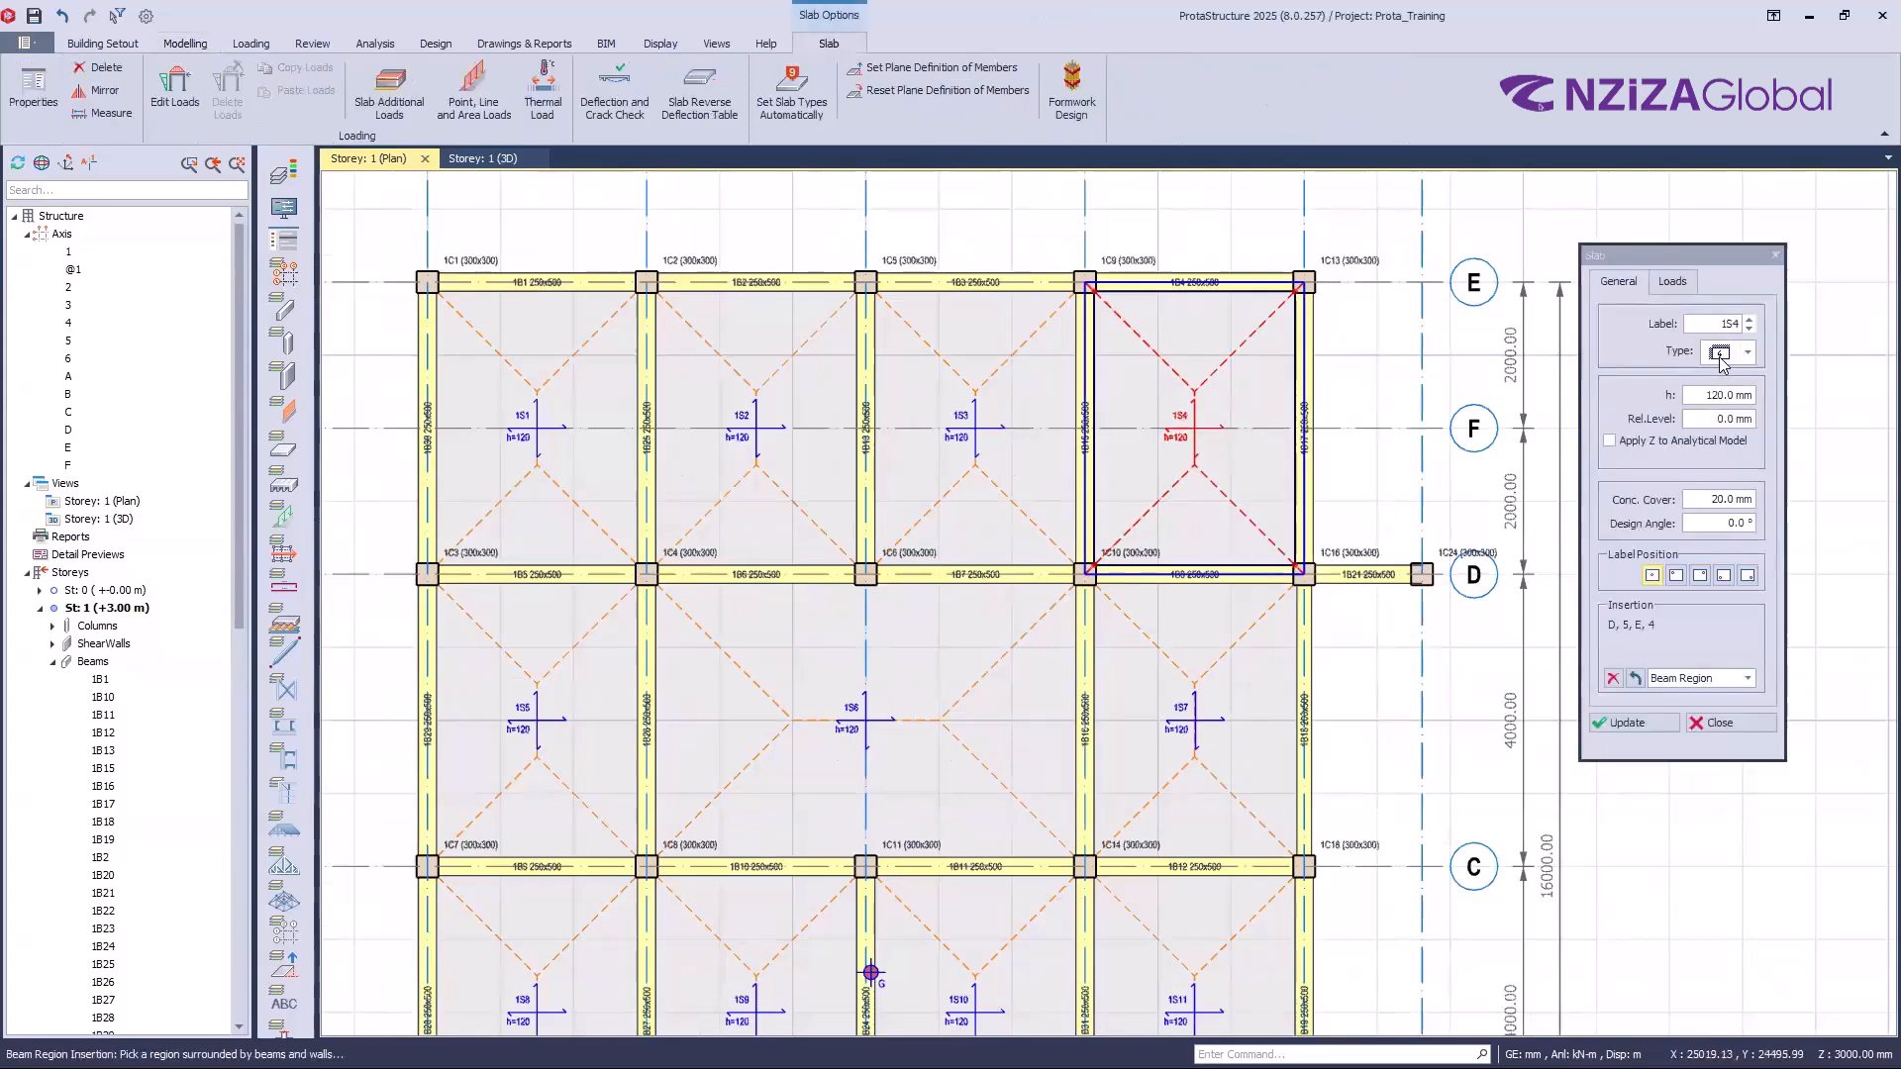
{"action": "left_click", "coordinate": [972, 393]}
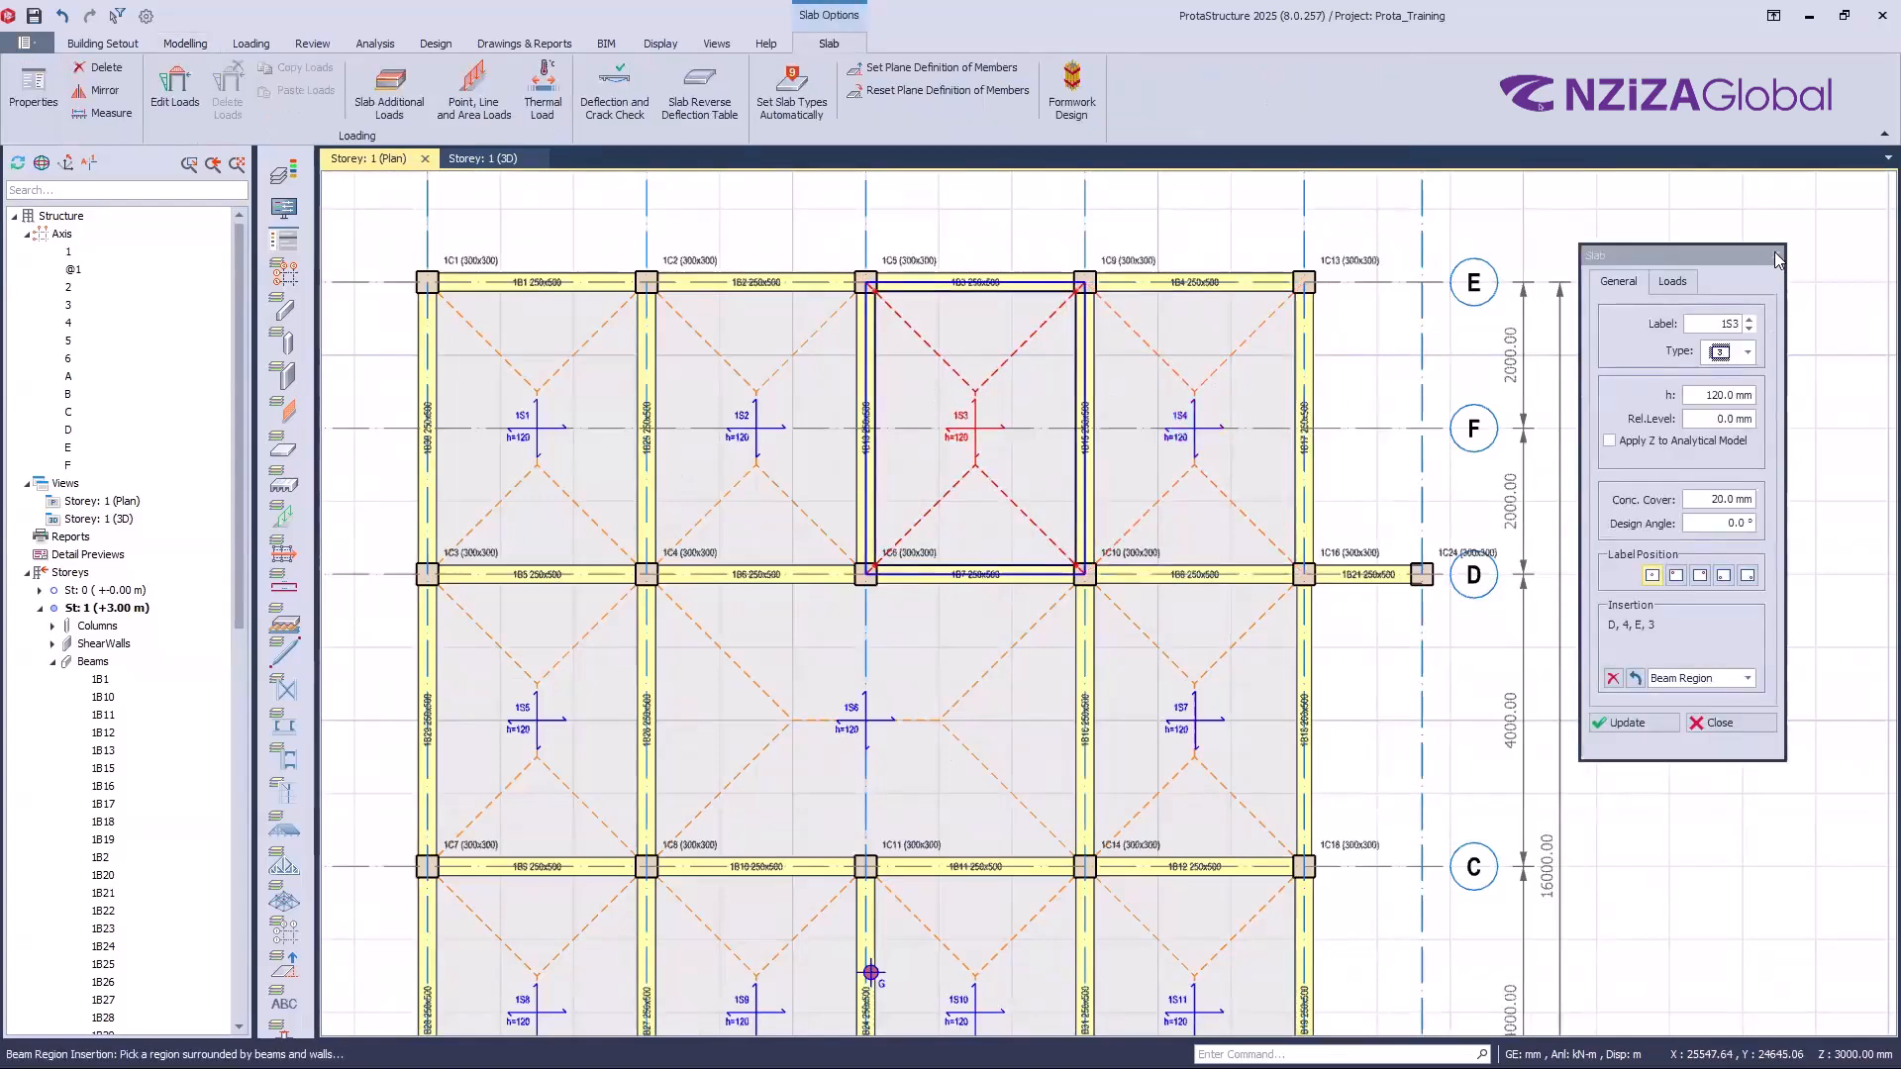
{"action": "left_click", "coordinate": [755, 415]}
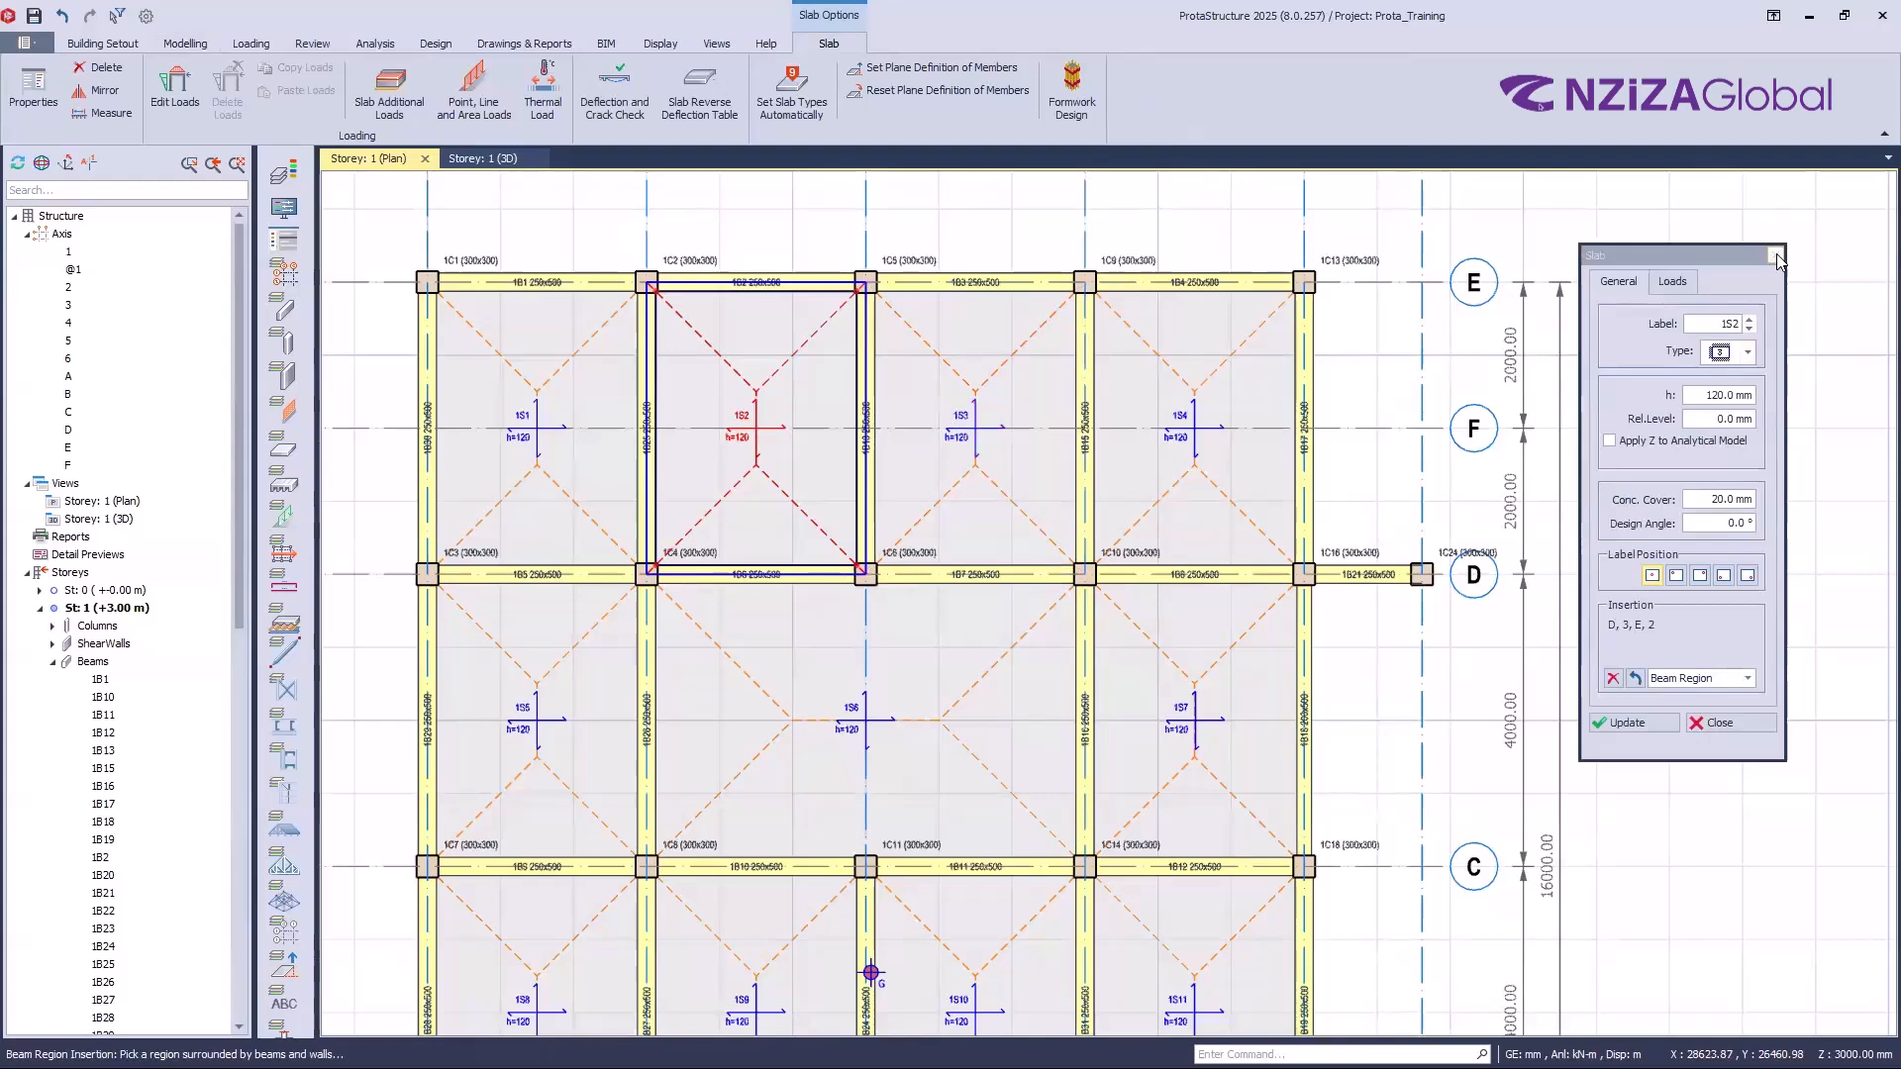
{"action": "left_click", "coordinate": [1775, 257]}
{"action": "left_click", "coordinate": [531, 488]}
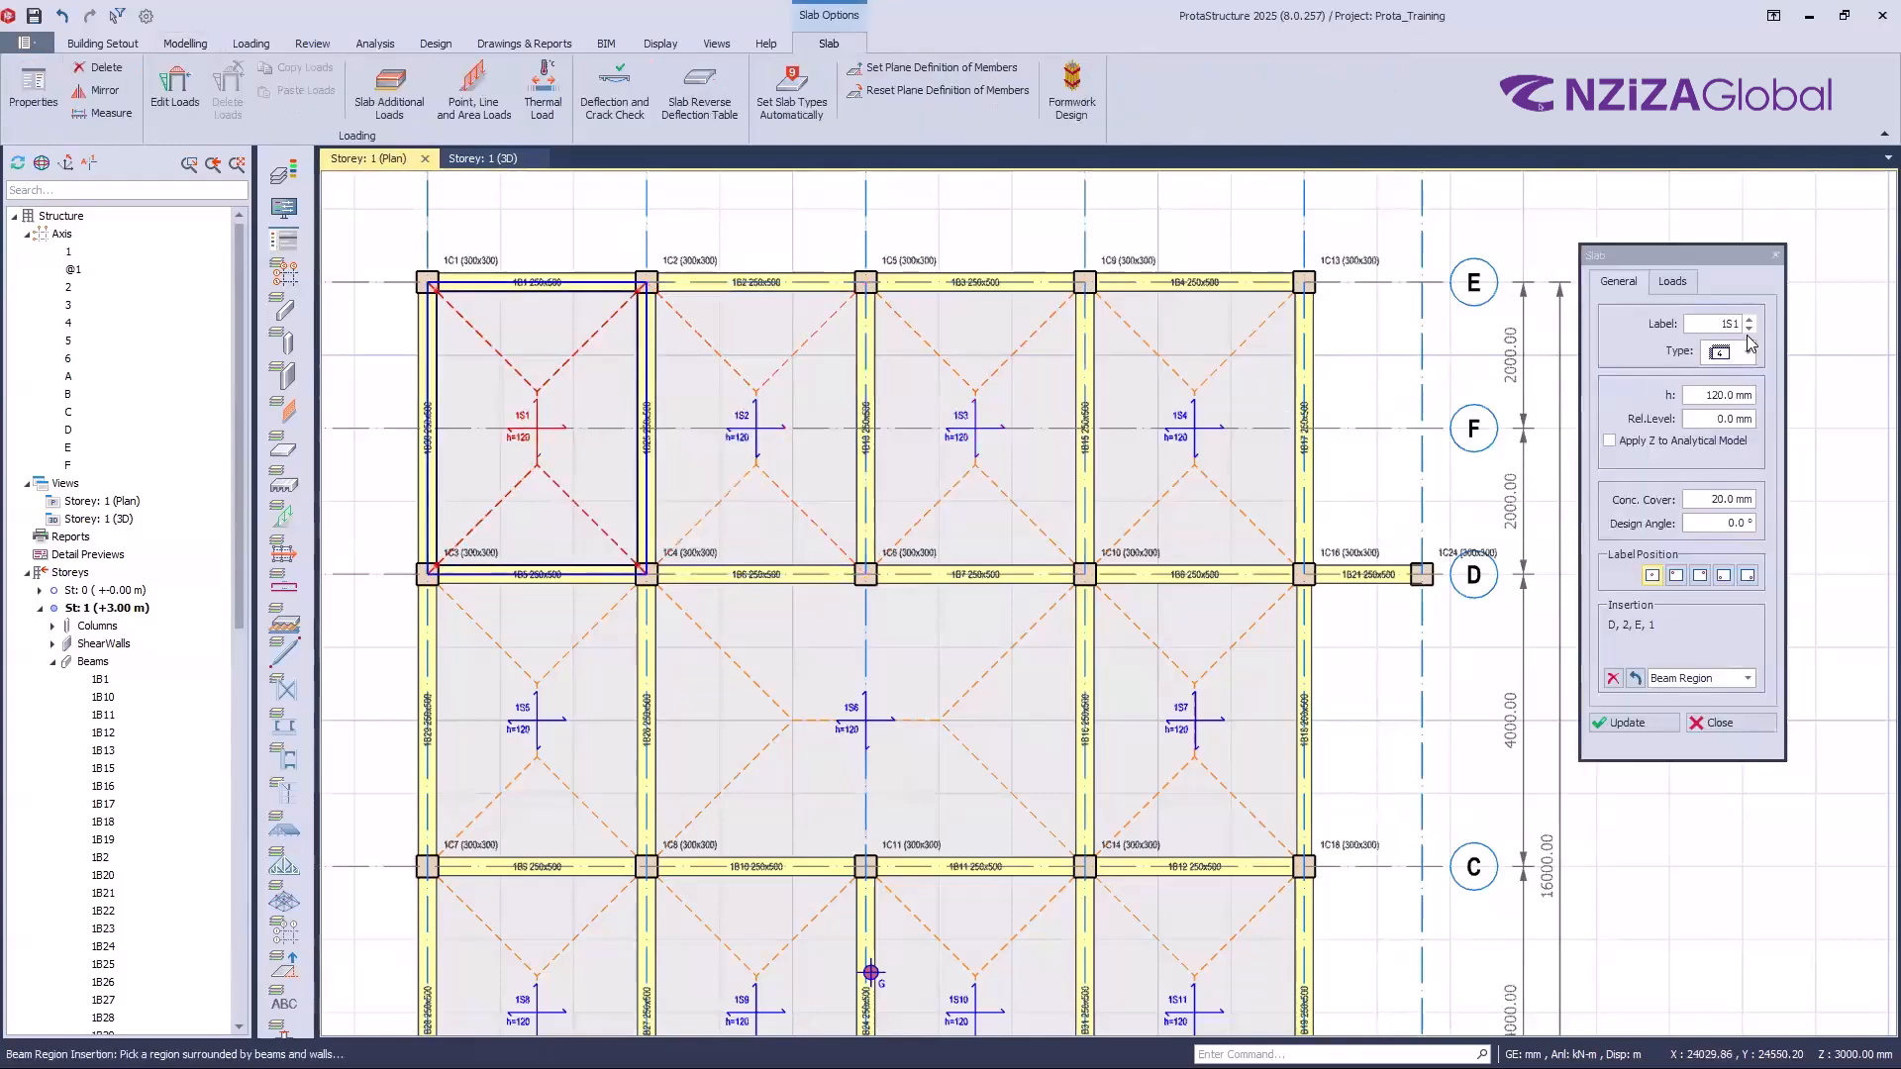
{"action": "left_click", "coordinate": [1776, 255]}
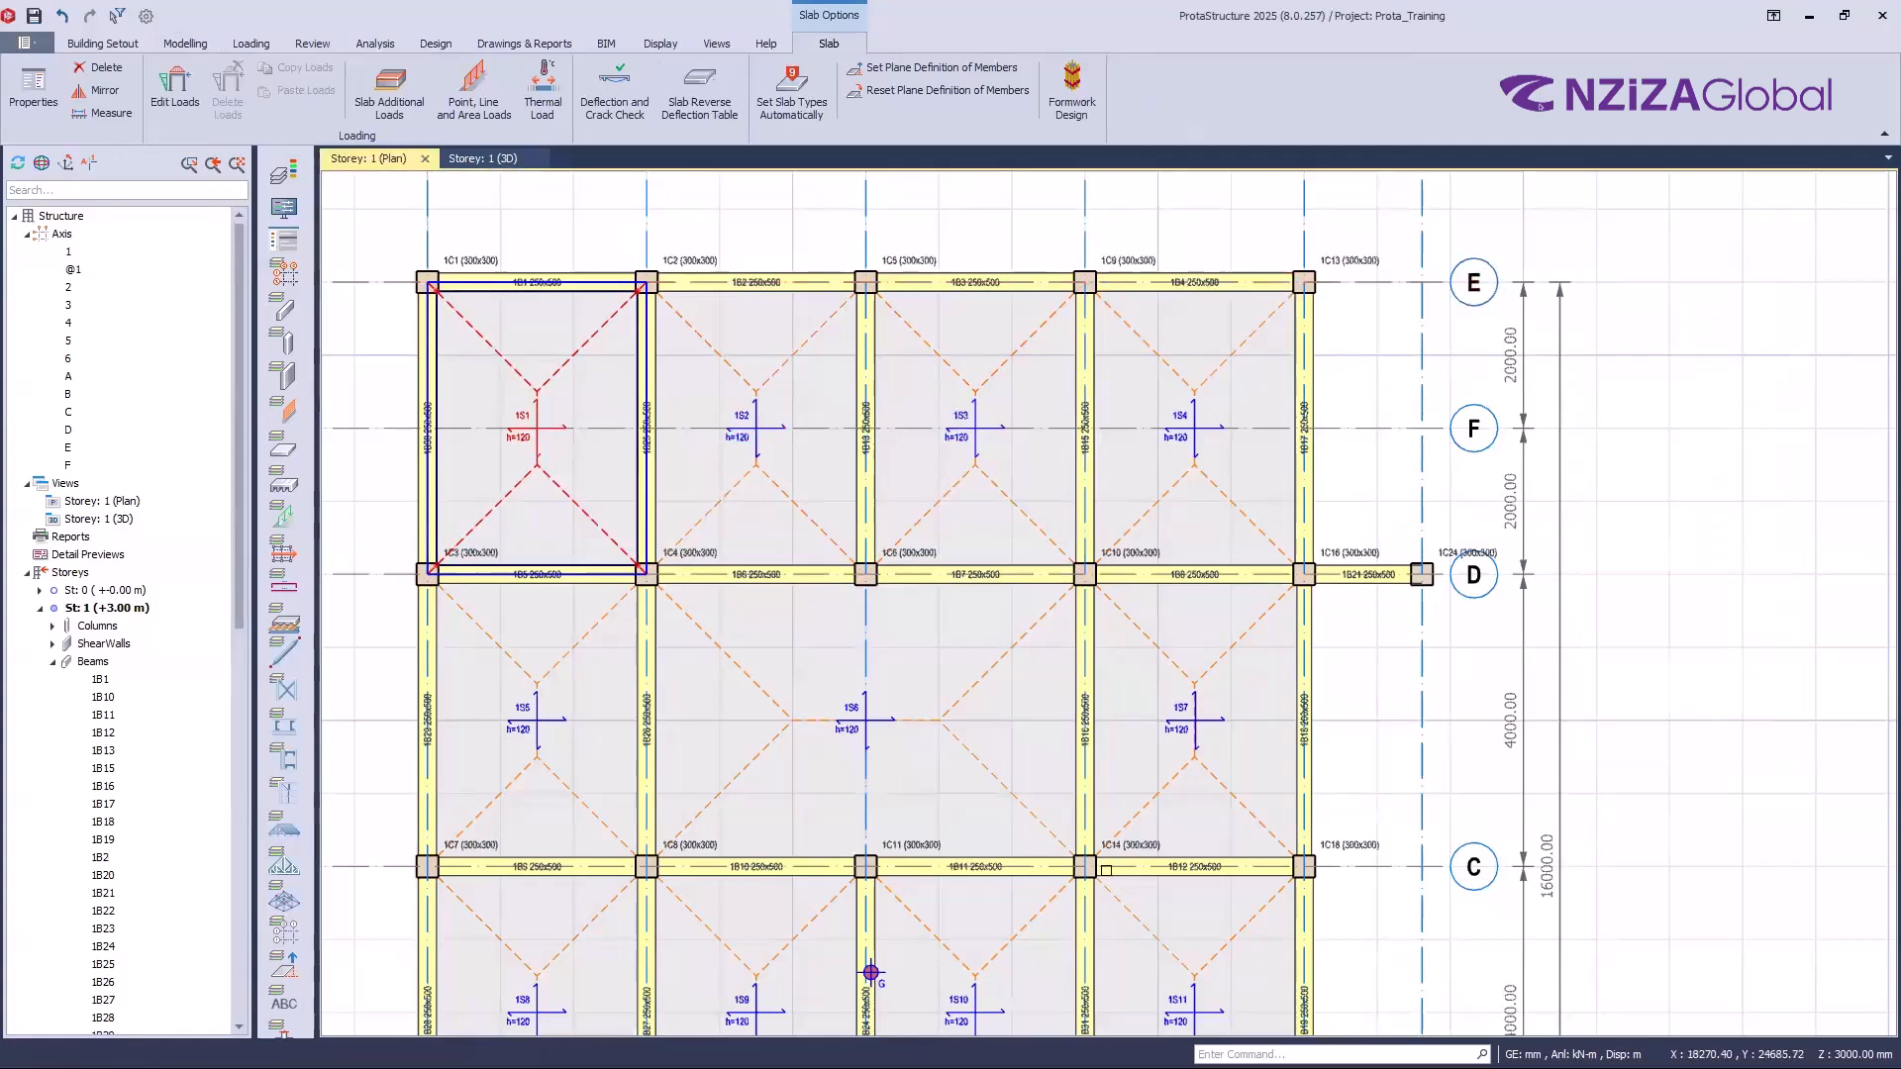
{"action": "scroll", "coordinate": [1134, 898], "scroll_direction": "down", "scroll_amount": 1}
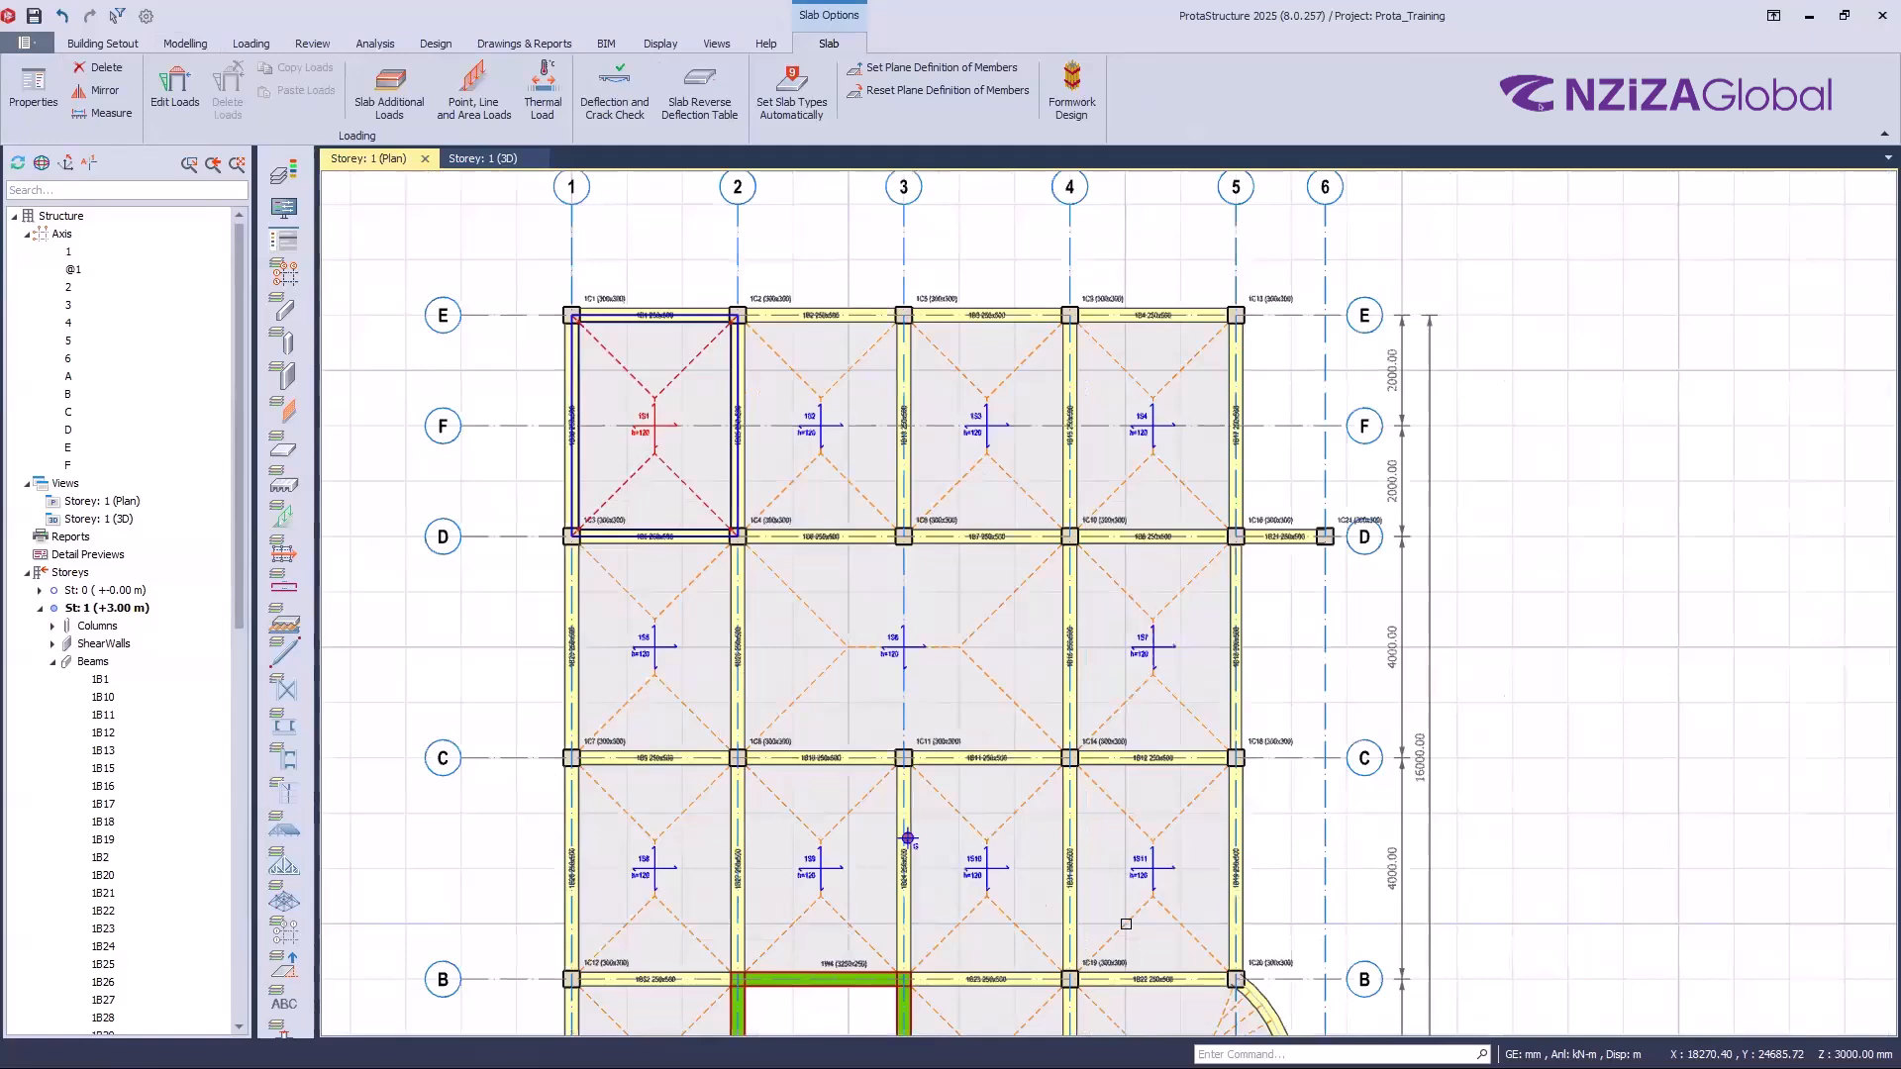
{"action": "scroll", "coordinate": [1126, 924], "scroll_direction": "down", "scroll_amount": 2}
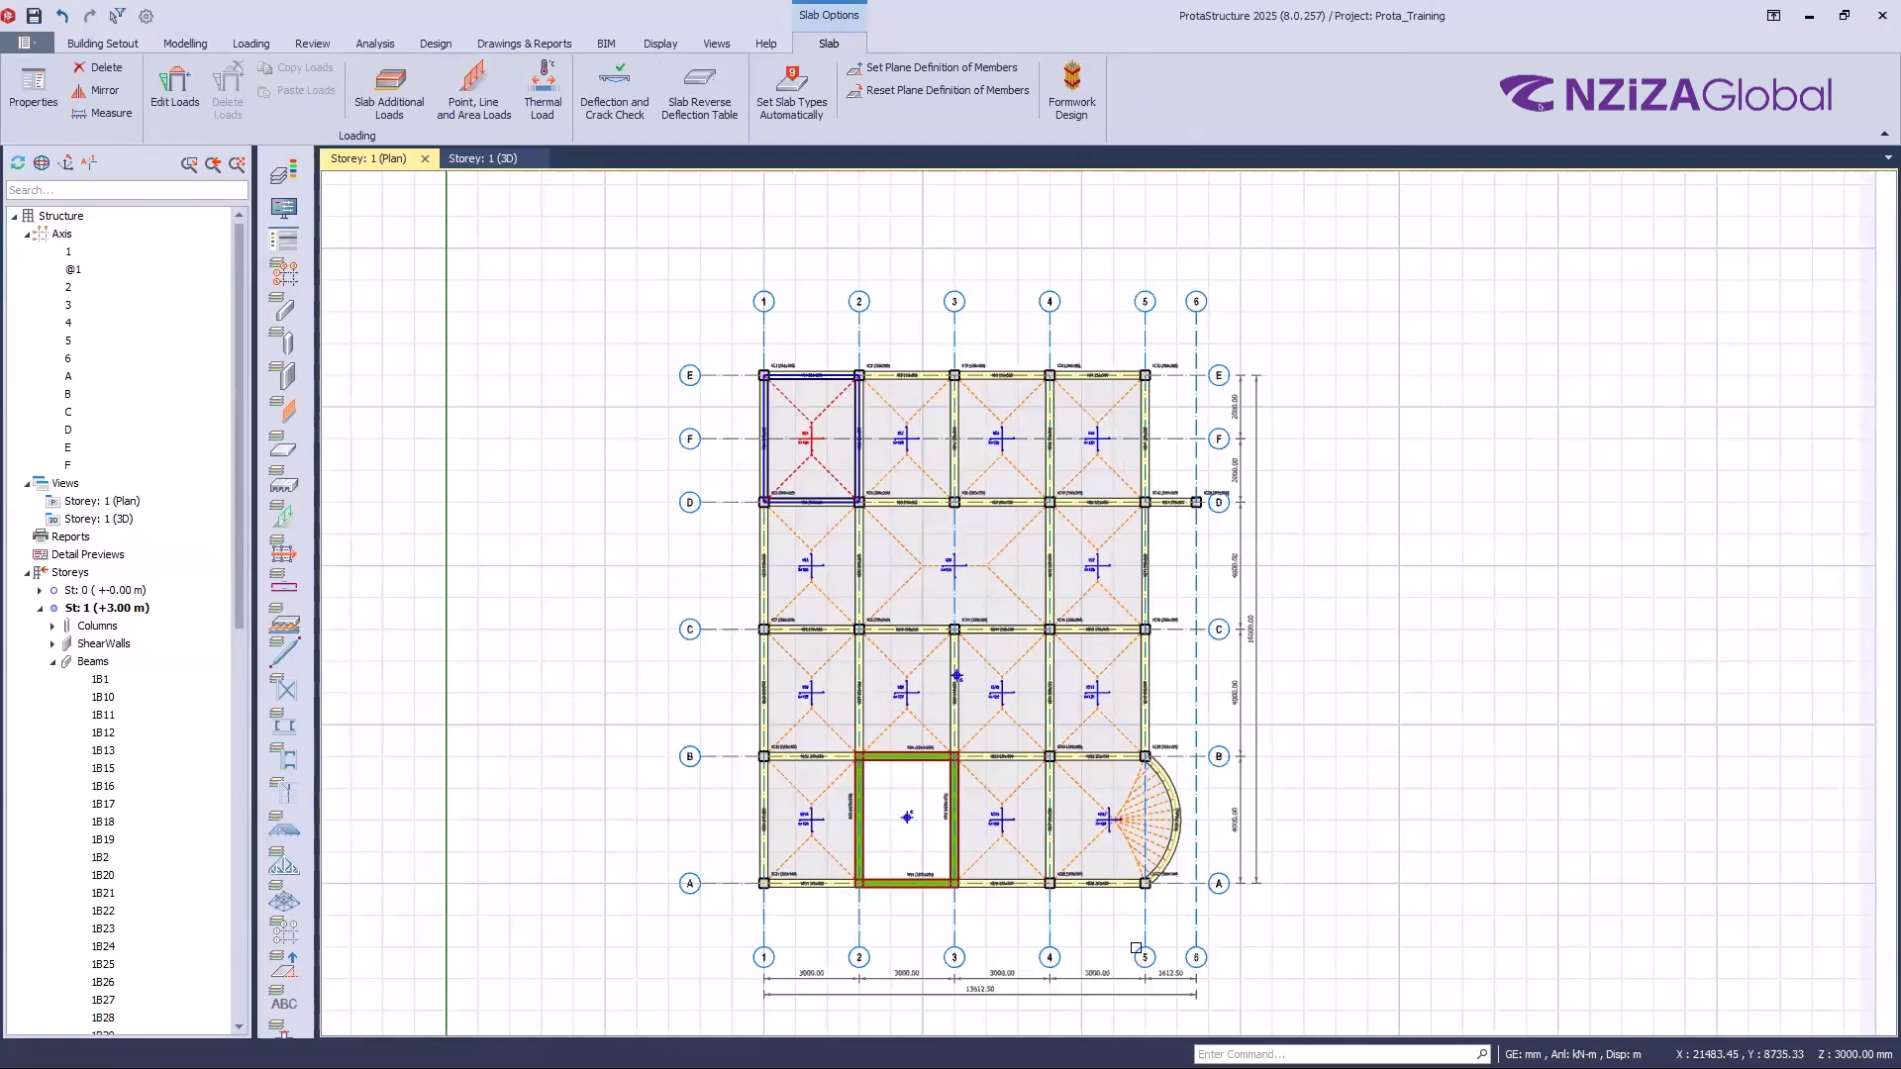
Step: Examine the load distribution lines of slab 1S12 along the curved beam 1B20 between axes A and B
{"action": "scroll", "coordinate": [1136, 947], "scroll_direction": "up", "scroll_amount": 4}
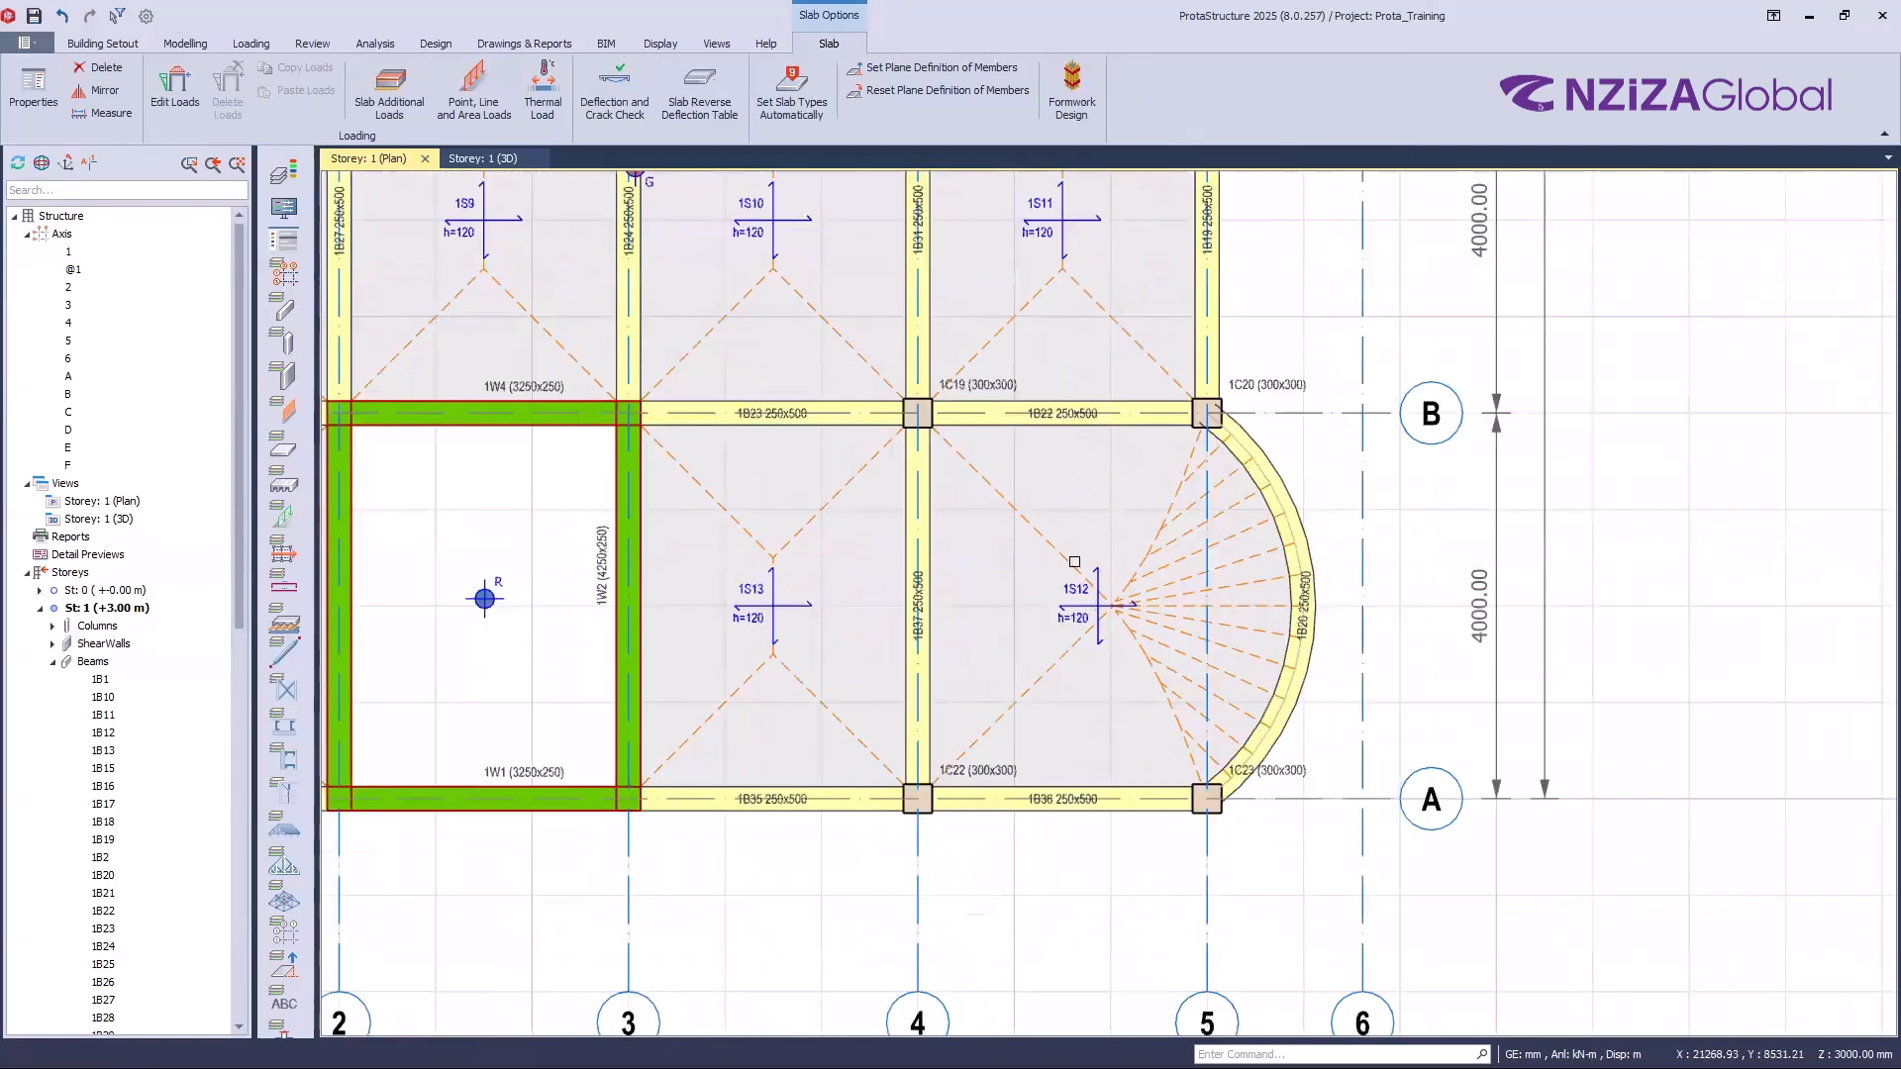
{"action": "scroll", "coordinate": [1089, 584], "scroll_direction": "up", "scroll_amount": 4}
{"action": "scroll", "coordinate": [1010, 574], "scroll_direction": "up", "scroll_amount": 1}
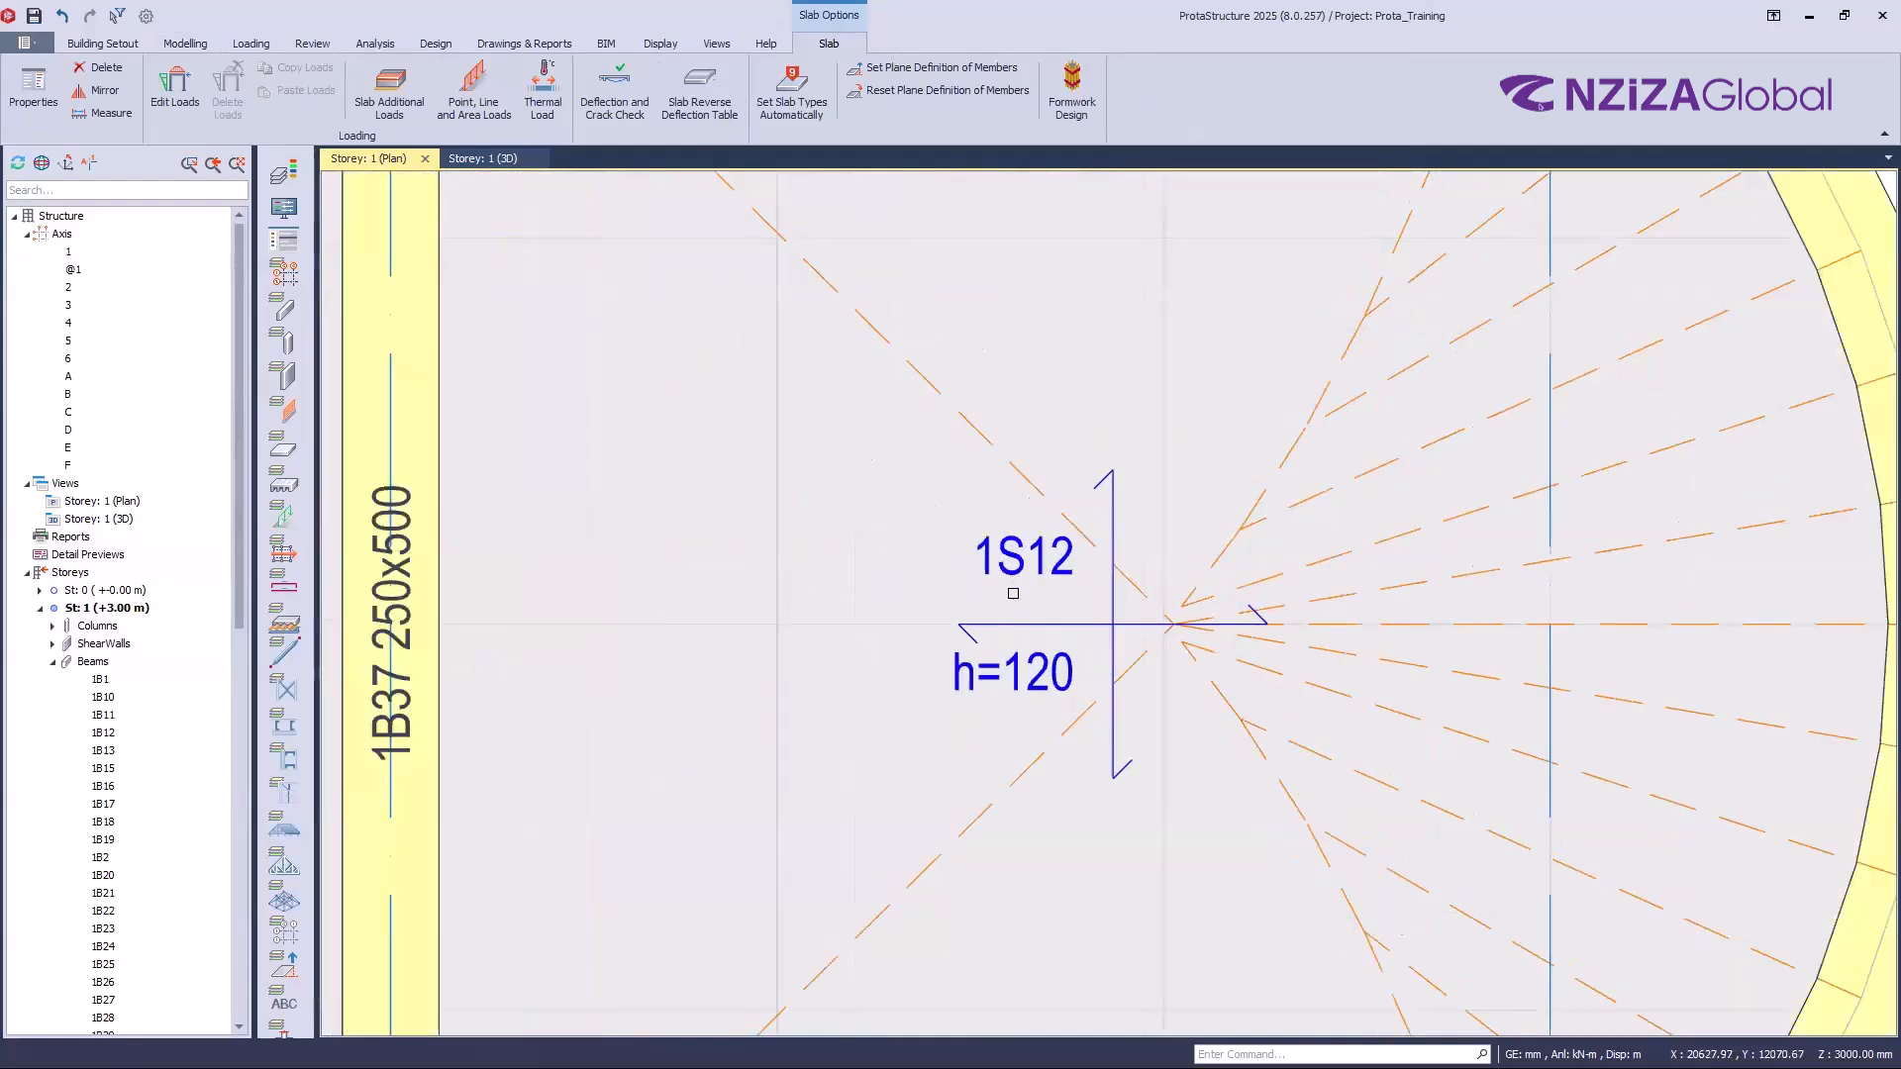
{"action": "scroll", "coordinate": [1106, 624], "scroll_direction": "down", "scroll_amount": 2}
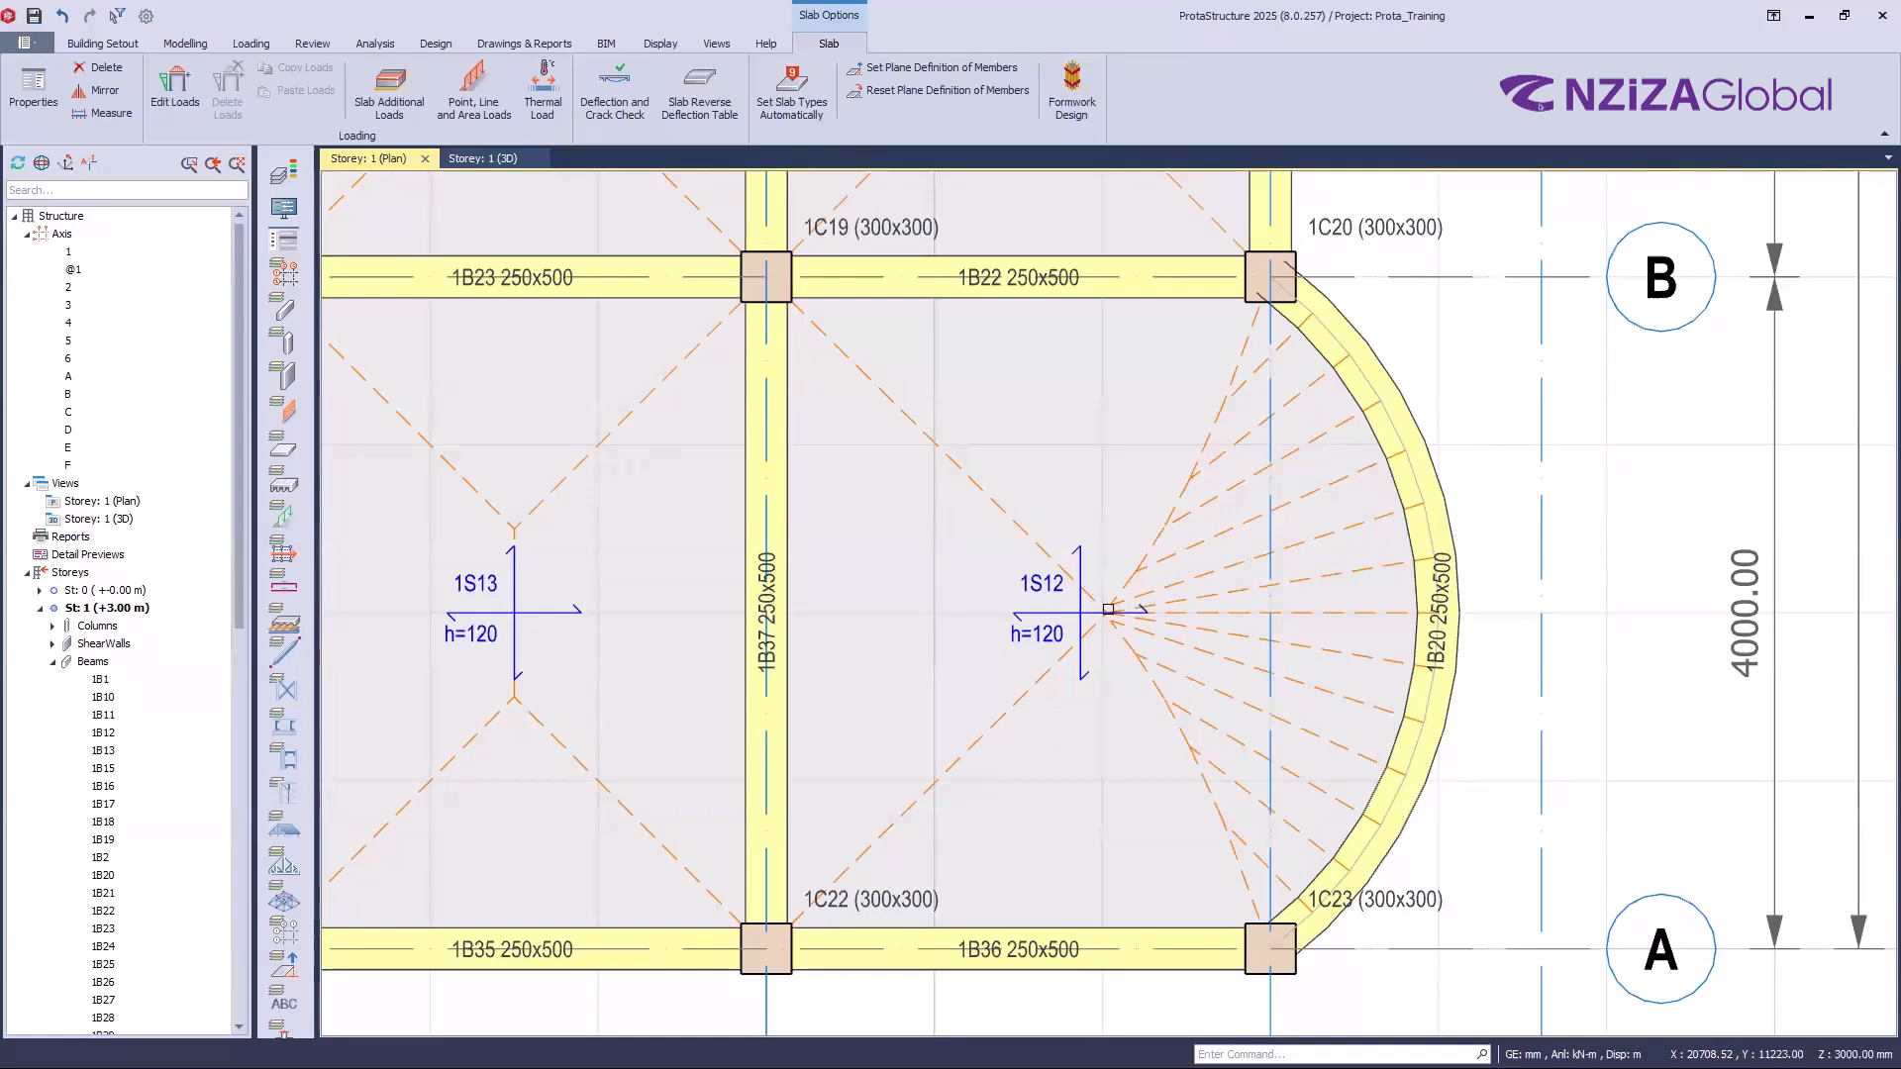
{"action": "scroll", "coordinate": [1099, 624], "scroll_direction": "down", "scroll_amount": 2}
{"action": "middle_click_drag", "start_coordinate": [1085, 704], "coordinate": [1081, 686]}
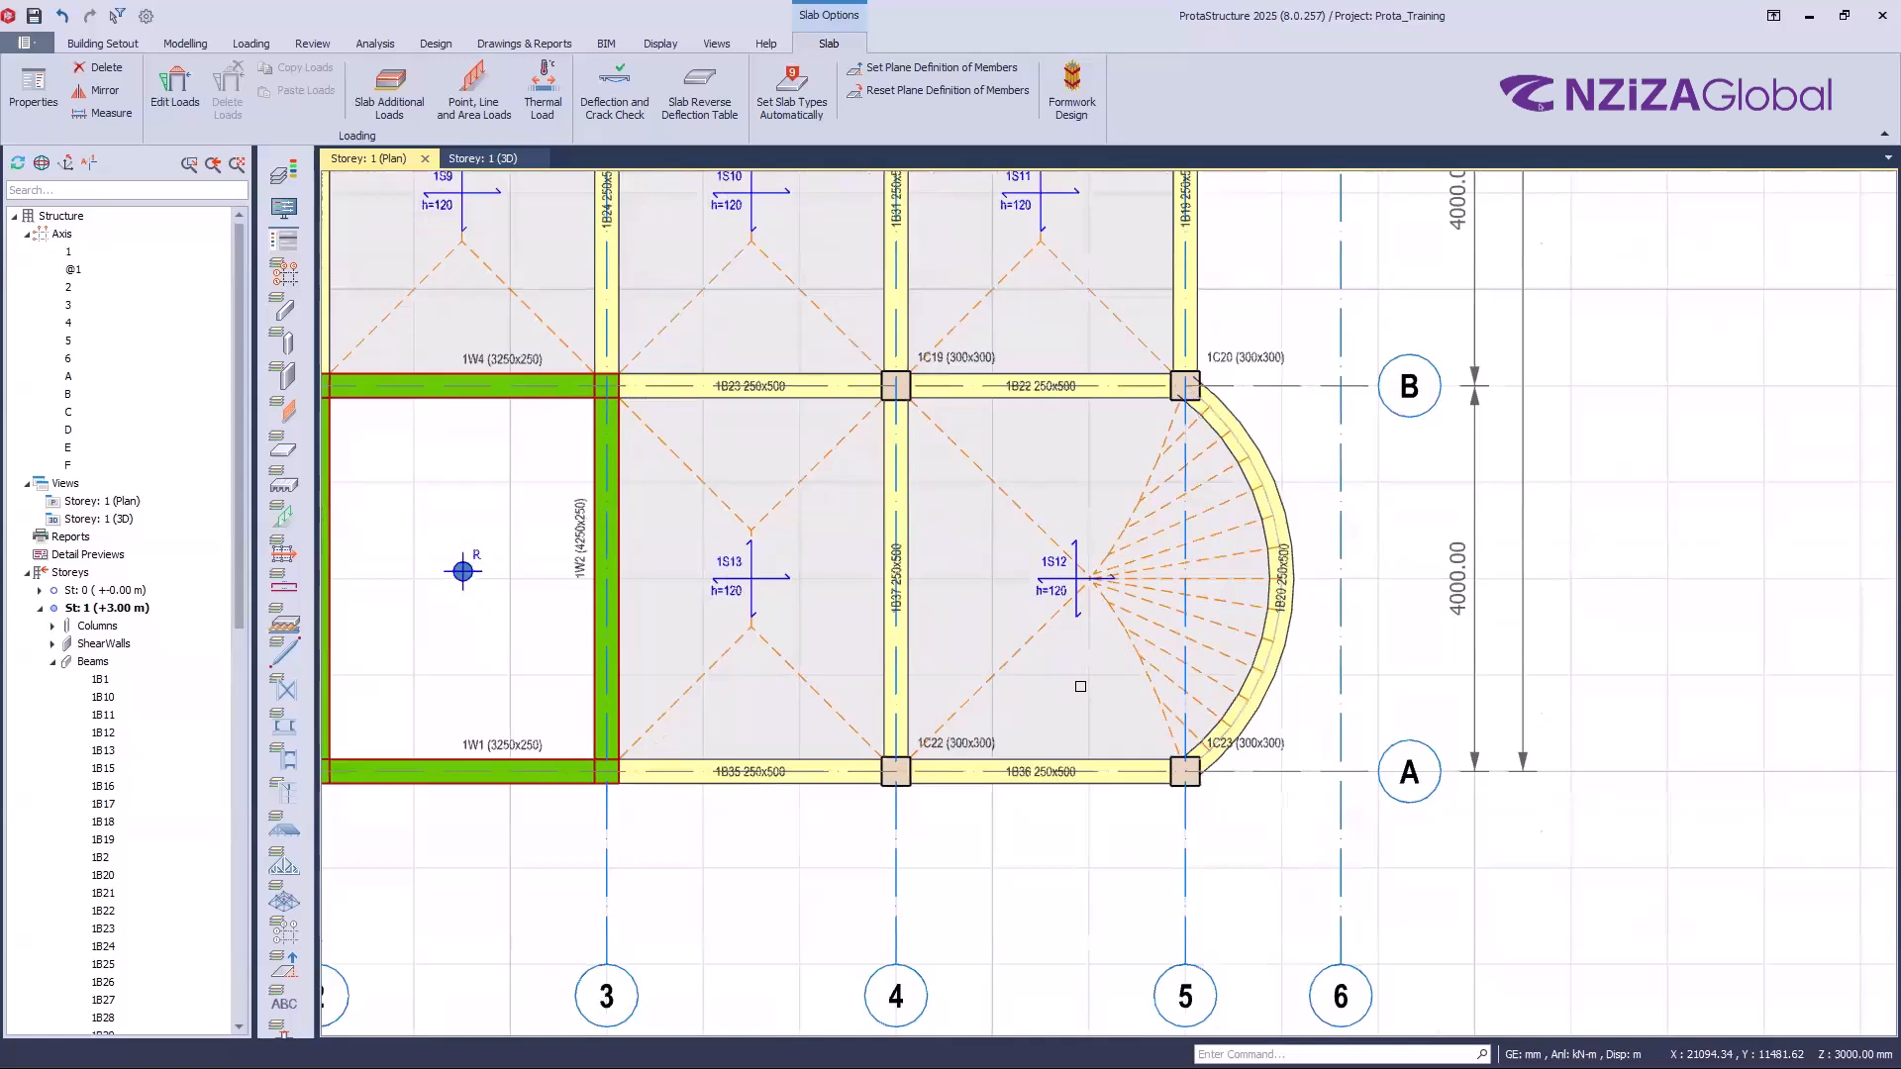
{"action": "scroll", "coordinate": [1080, 686], "scroll_direction": "up", "scroll_amount": 1}
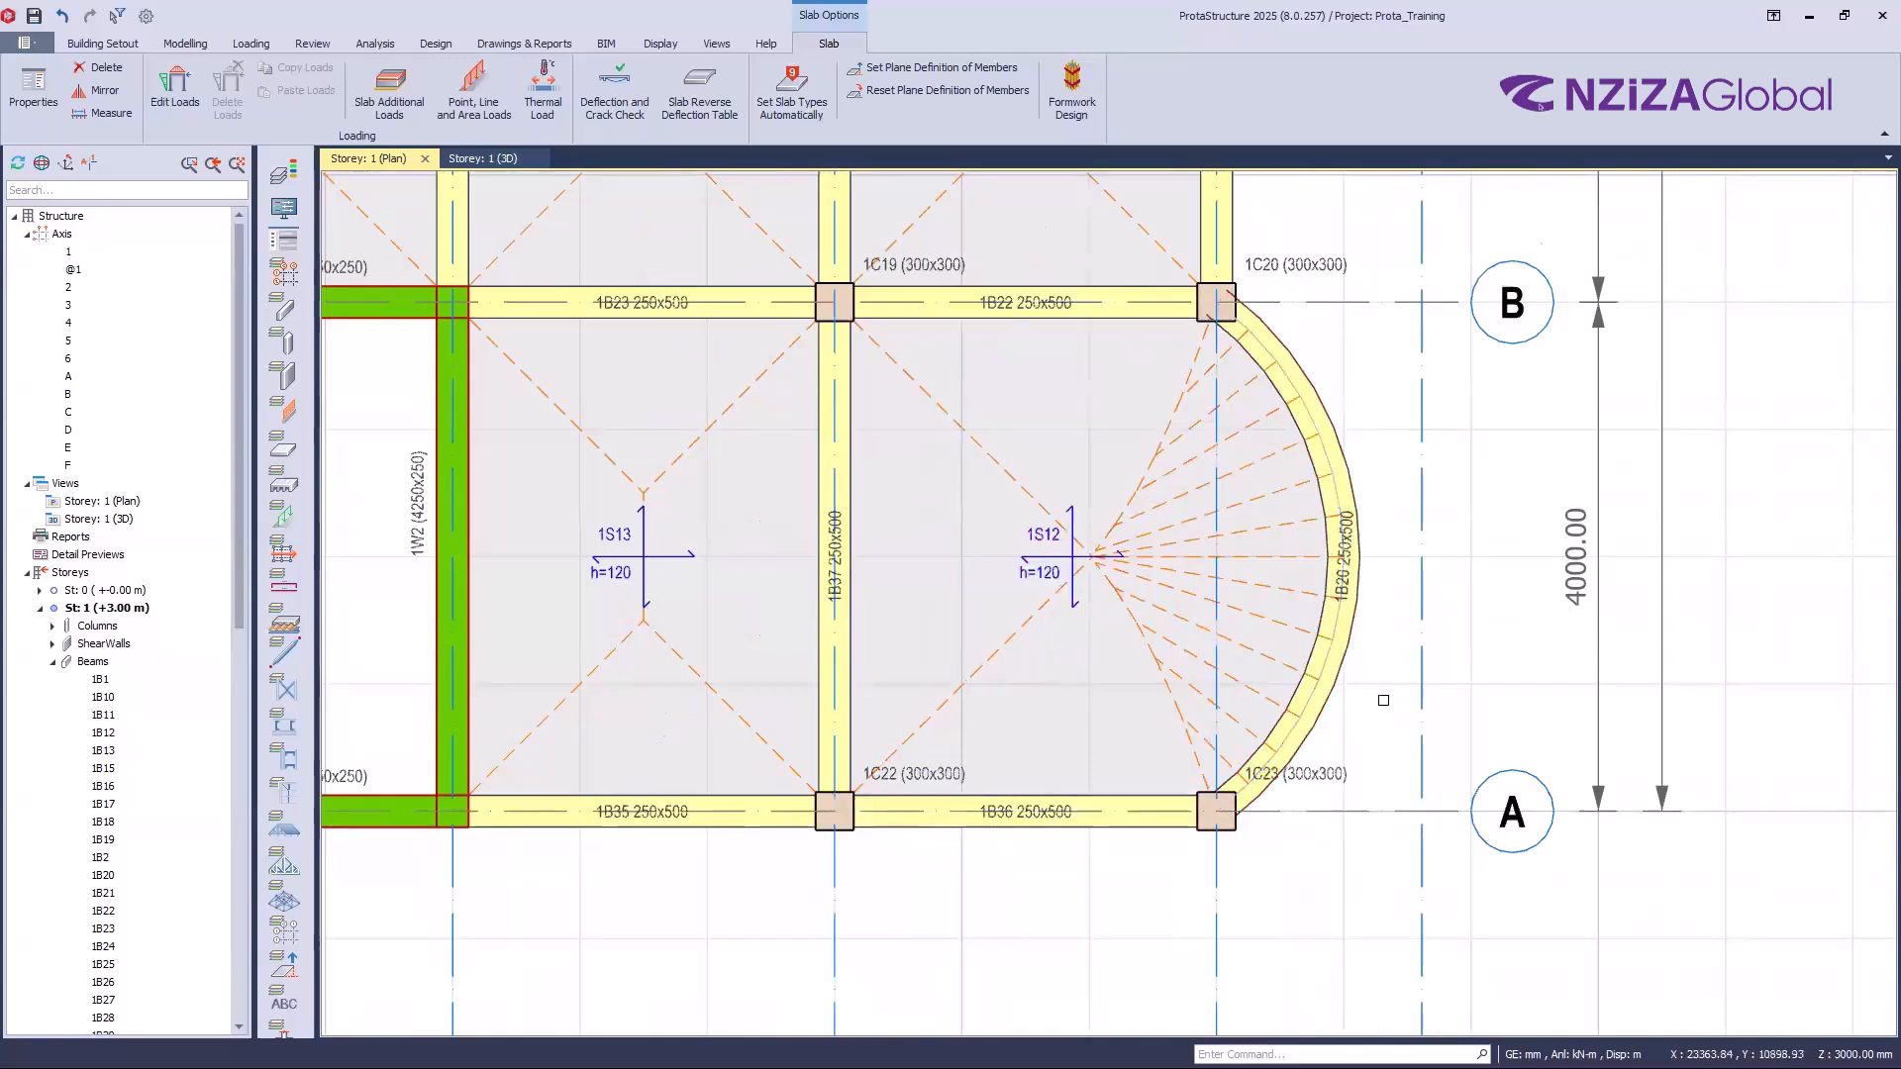
{"action": "scroll", "coordinate": [1372, 704], "scroll_direction": "down", "scroll_amount": 1}
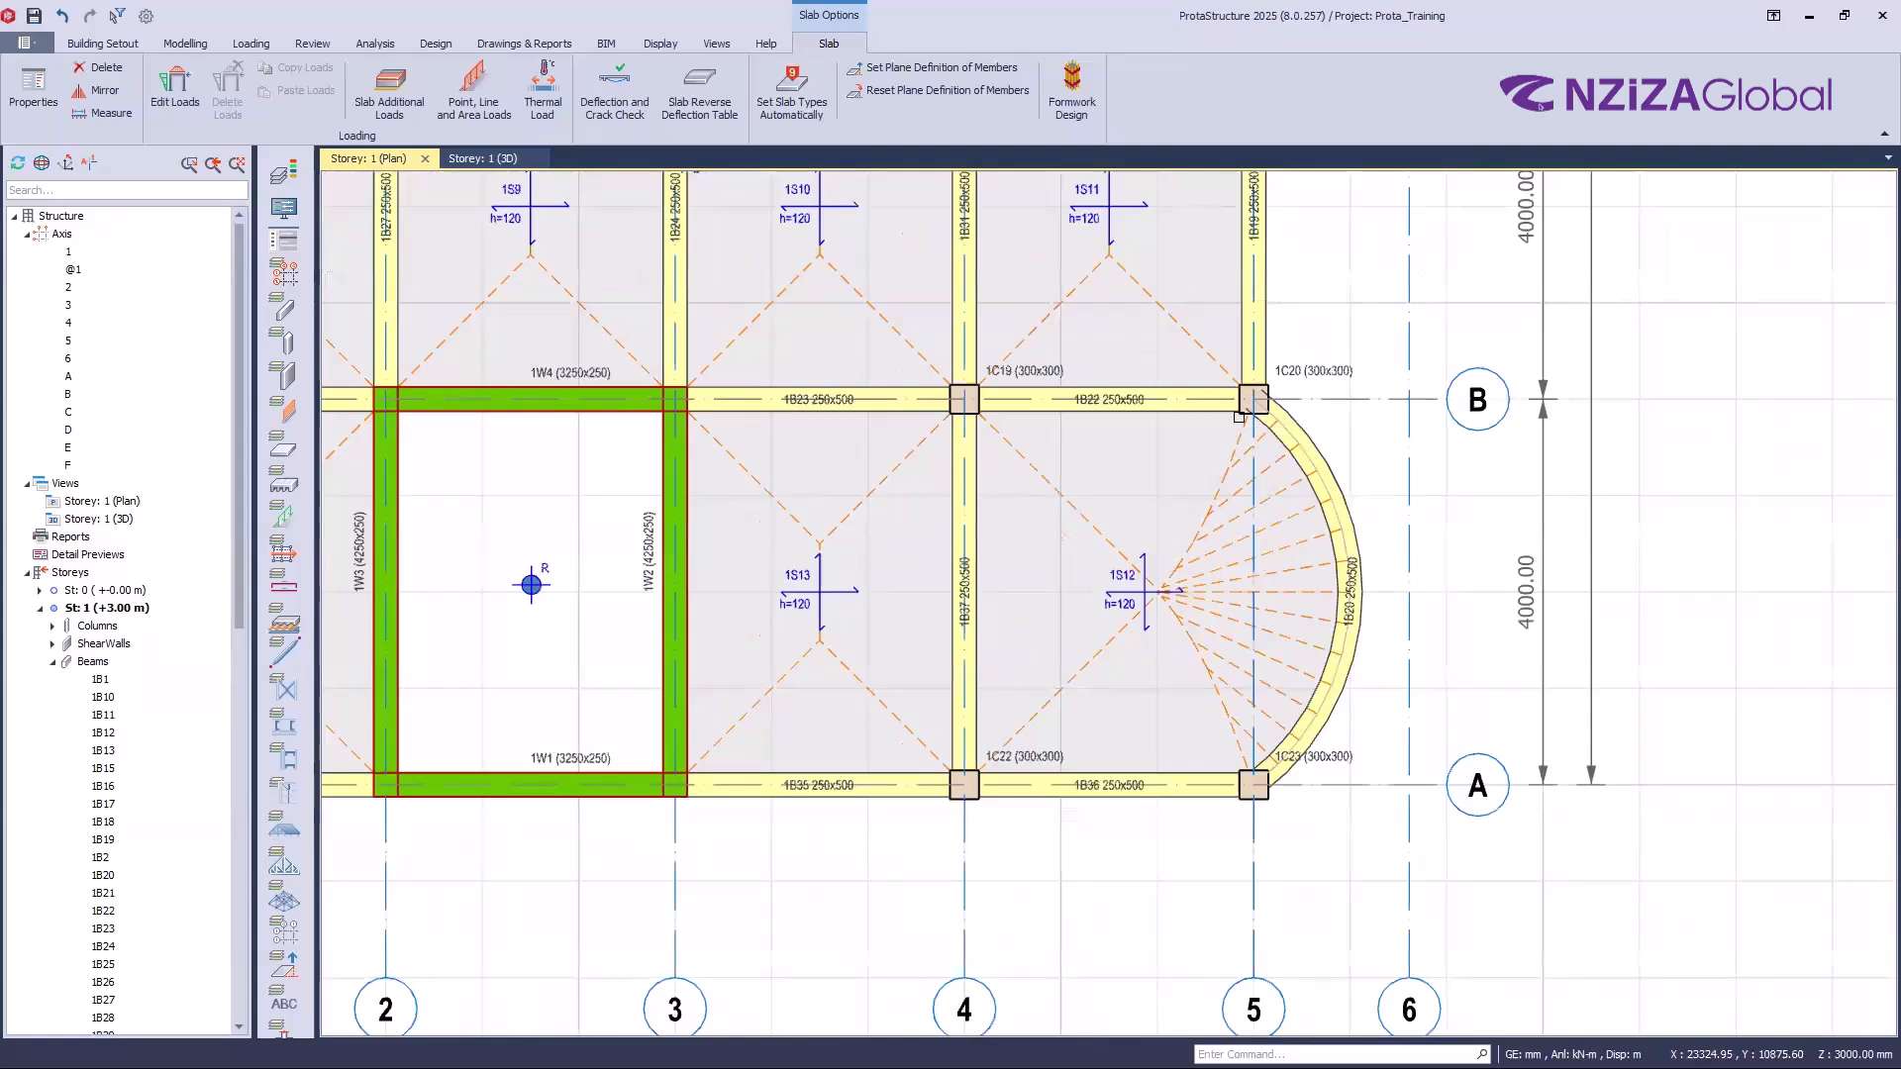
{"action": "scroll", "coordinate": [1239, 417], "scroll_direction": "down", "scroll_amount": 1}
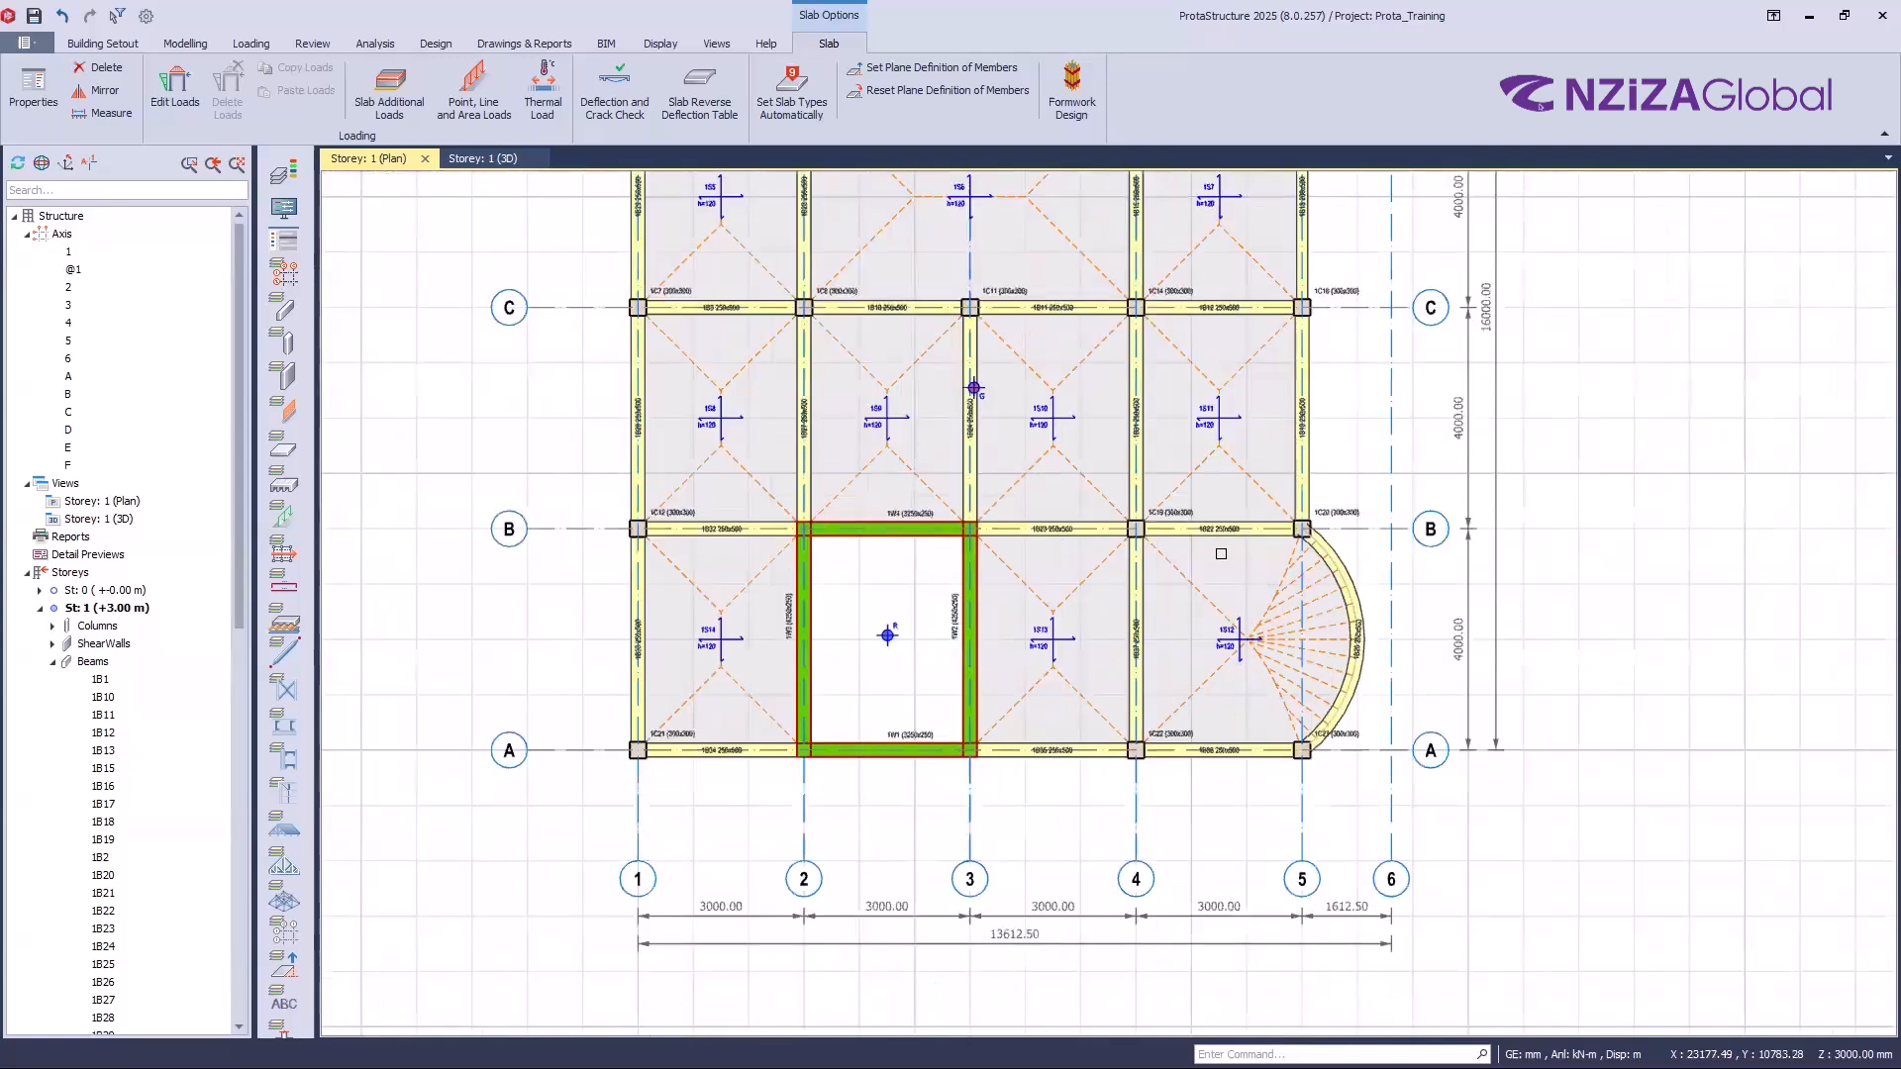
{"action": "scroll", "coordinate": [1206, 510], "scroll_direction": "up", "scroll_amount": 3}
{"action": "scroll", "coordinate": [1366, 431], "scroll_direction": "down", "scroll_amount": 2}
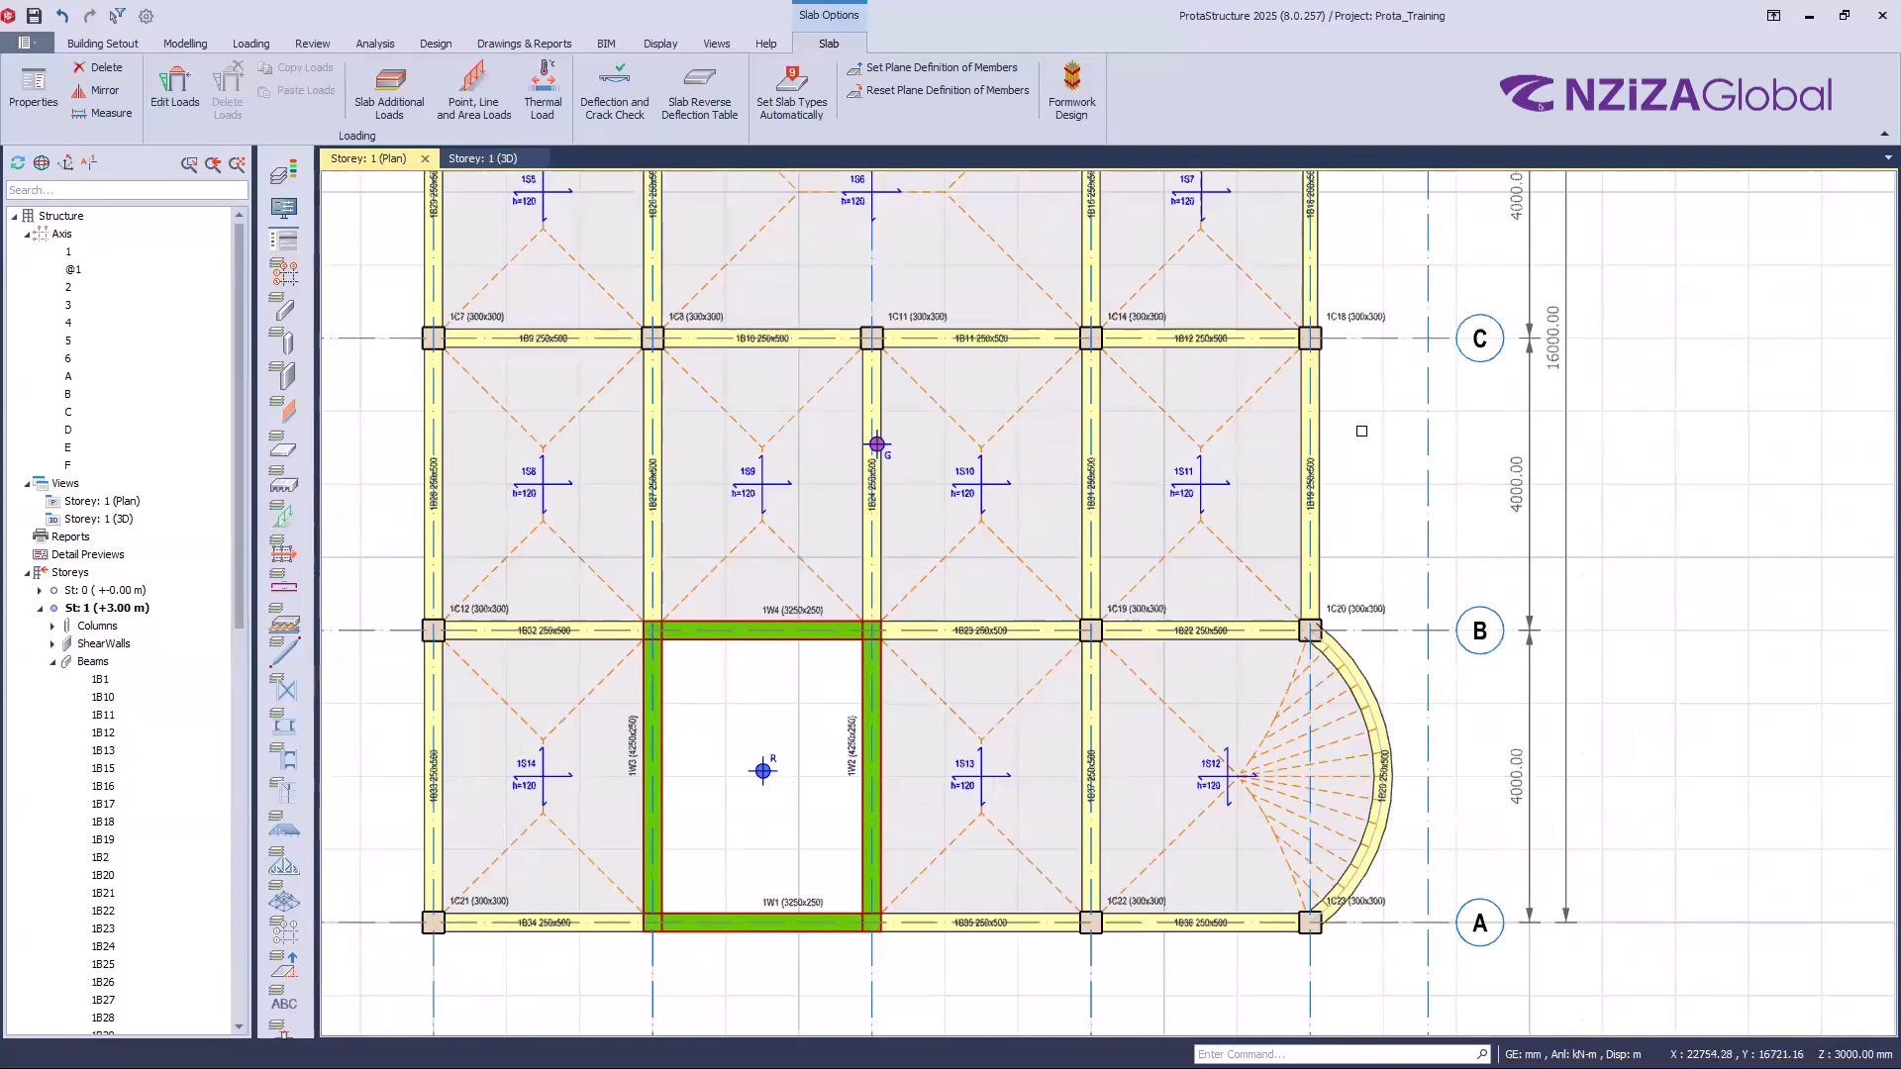
Step: Compare the load distribution of the rectangular slabs between axes B and C with that of the curved-edge slab 1S12
{"action": "left_click", "coordinate": [1009, 454]}
{"action": "key", "text": "Escape"}
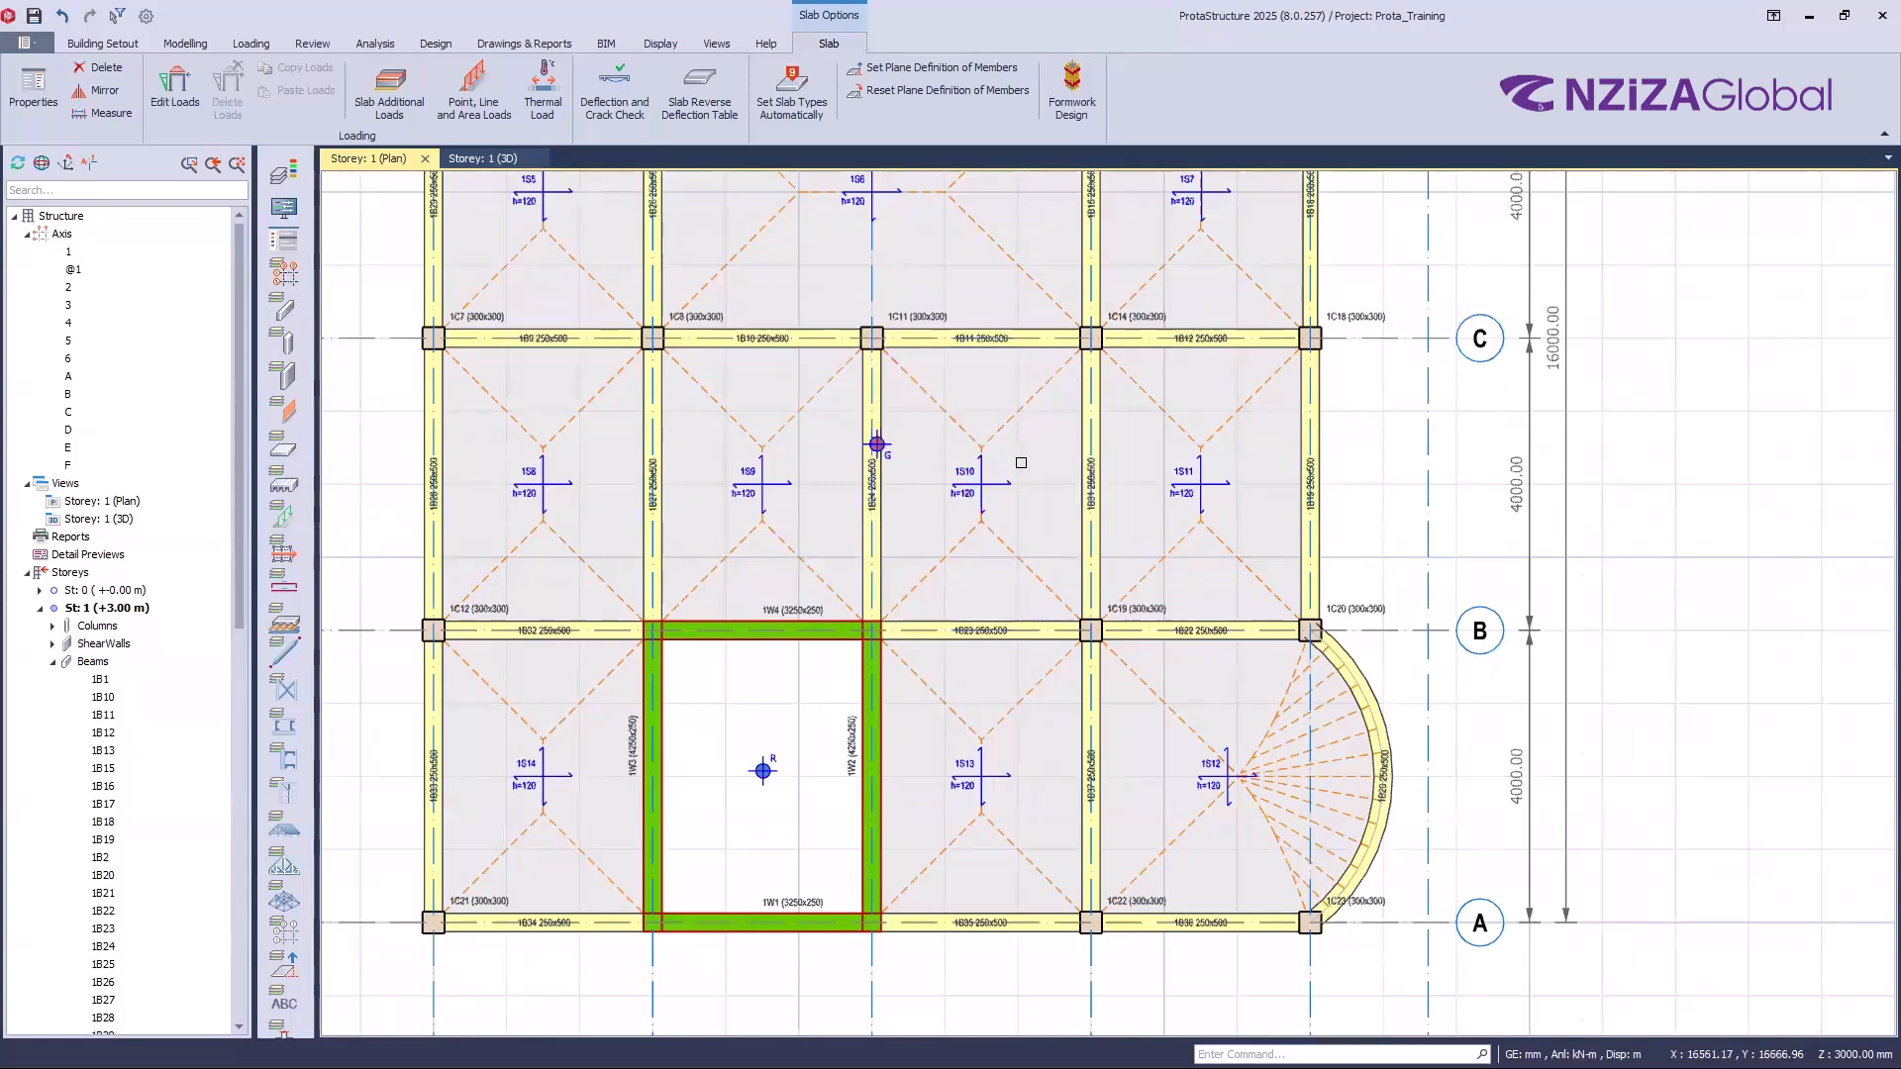
{"action": "scroll", "coordinate": [1010, 455], "scroll_direction": "up", "scroll_amount": 2}
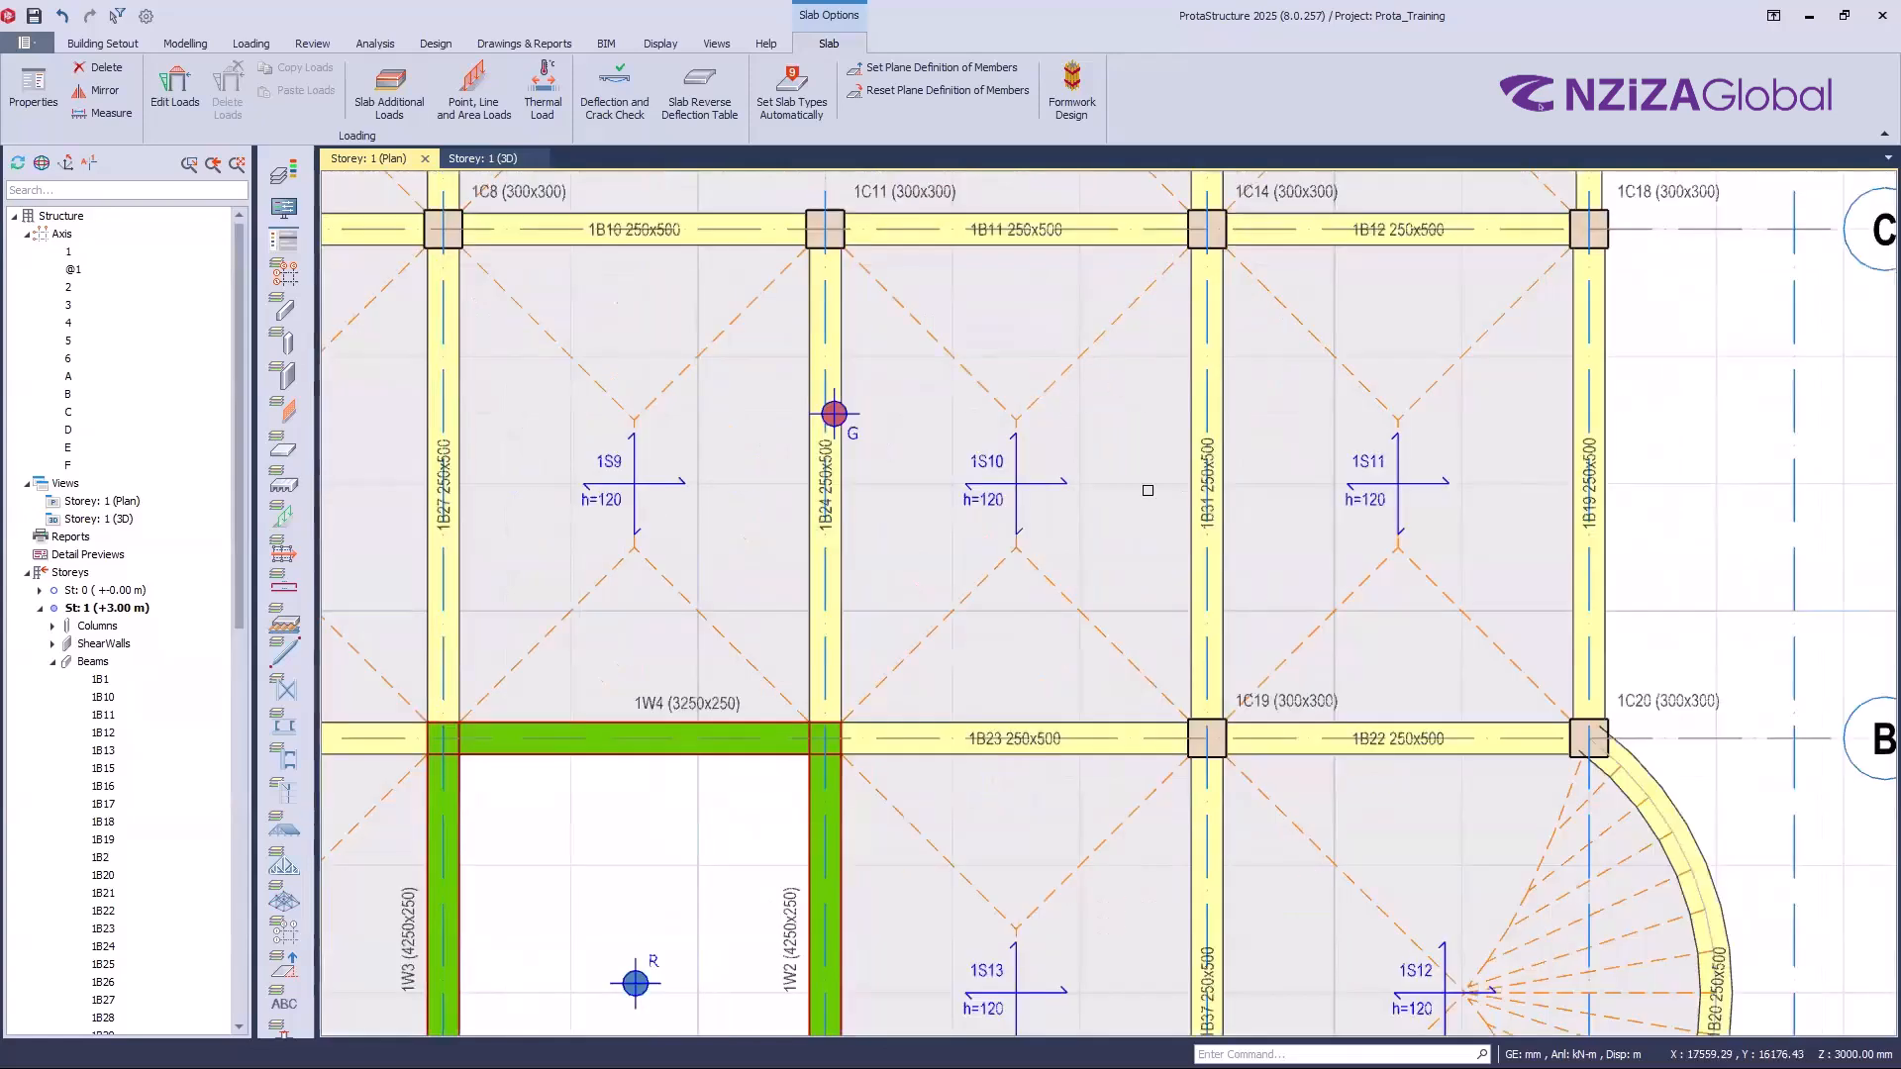
{"action": "scroll", "coordinate": [1189, 517], "scroll_direction": "down", "scroll_amount": 3}
{"action": "scroll", "coordinate": [1301, 490], "scroll_direction": "up", "scroll_amount": 2}
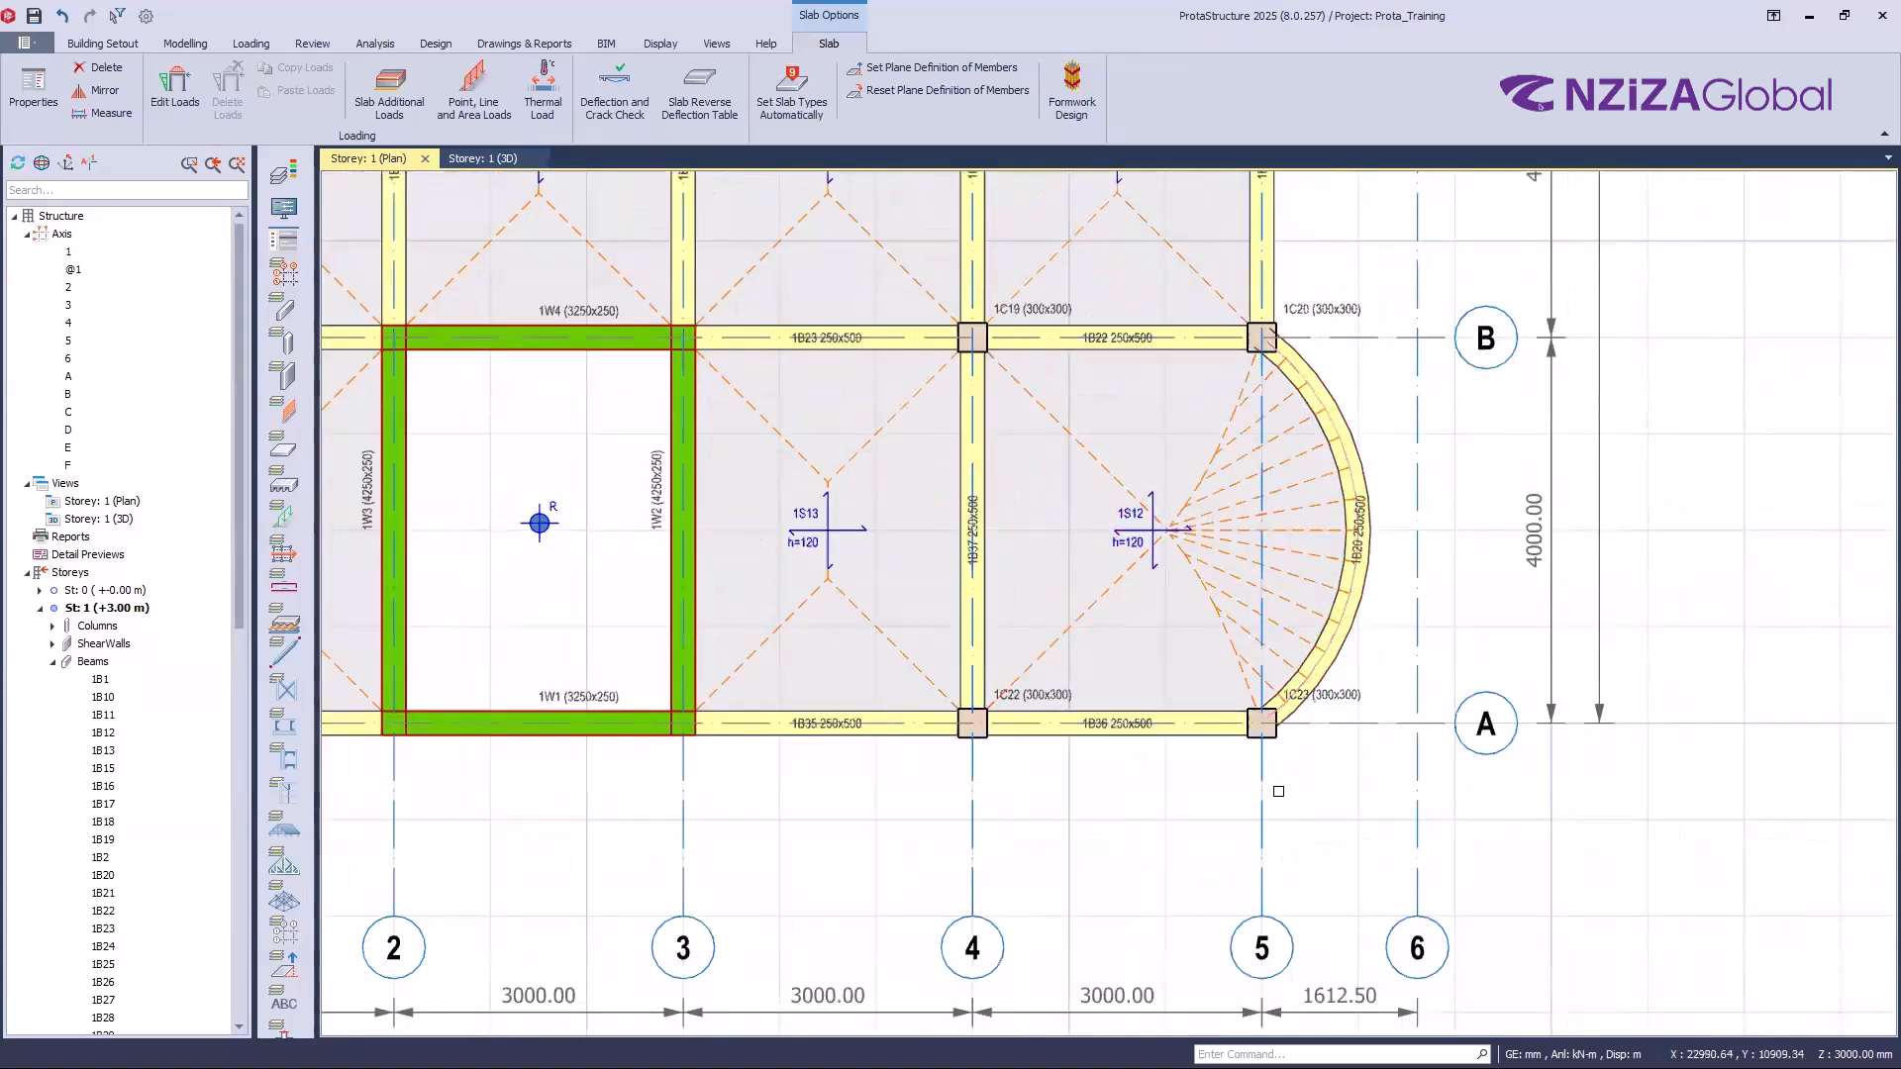
{"action": "scroll", "coordinate": [1276, 791], "scroll_direction": "down", "scroll_amount": 1}
{"action": "scroll", "coordinate": [1276, 791], "scroll_direction": "down", "scroll_amount": 2}
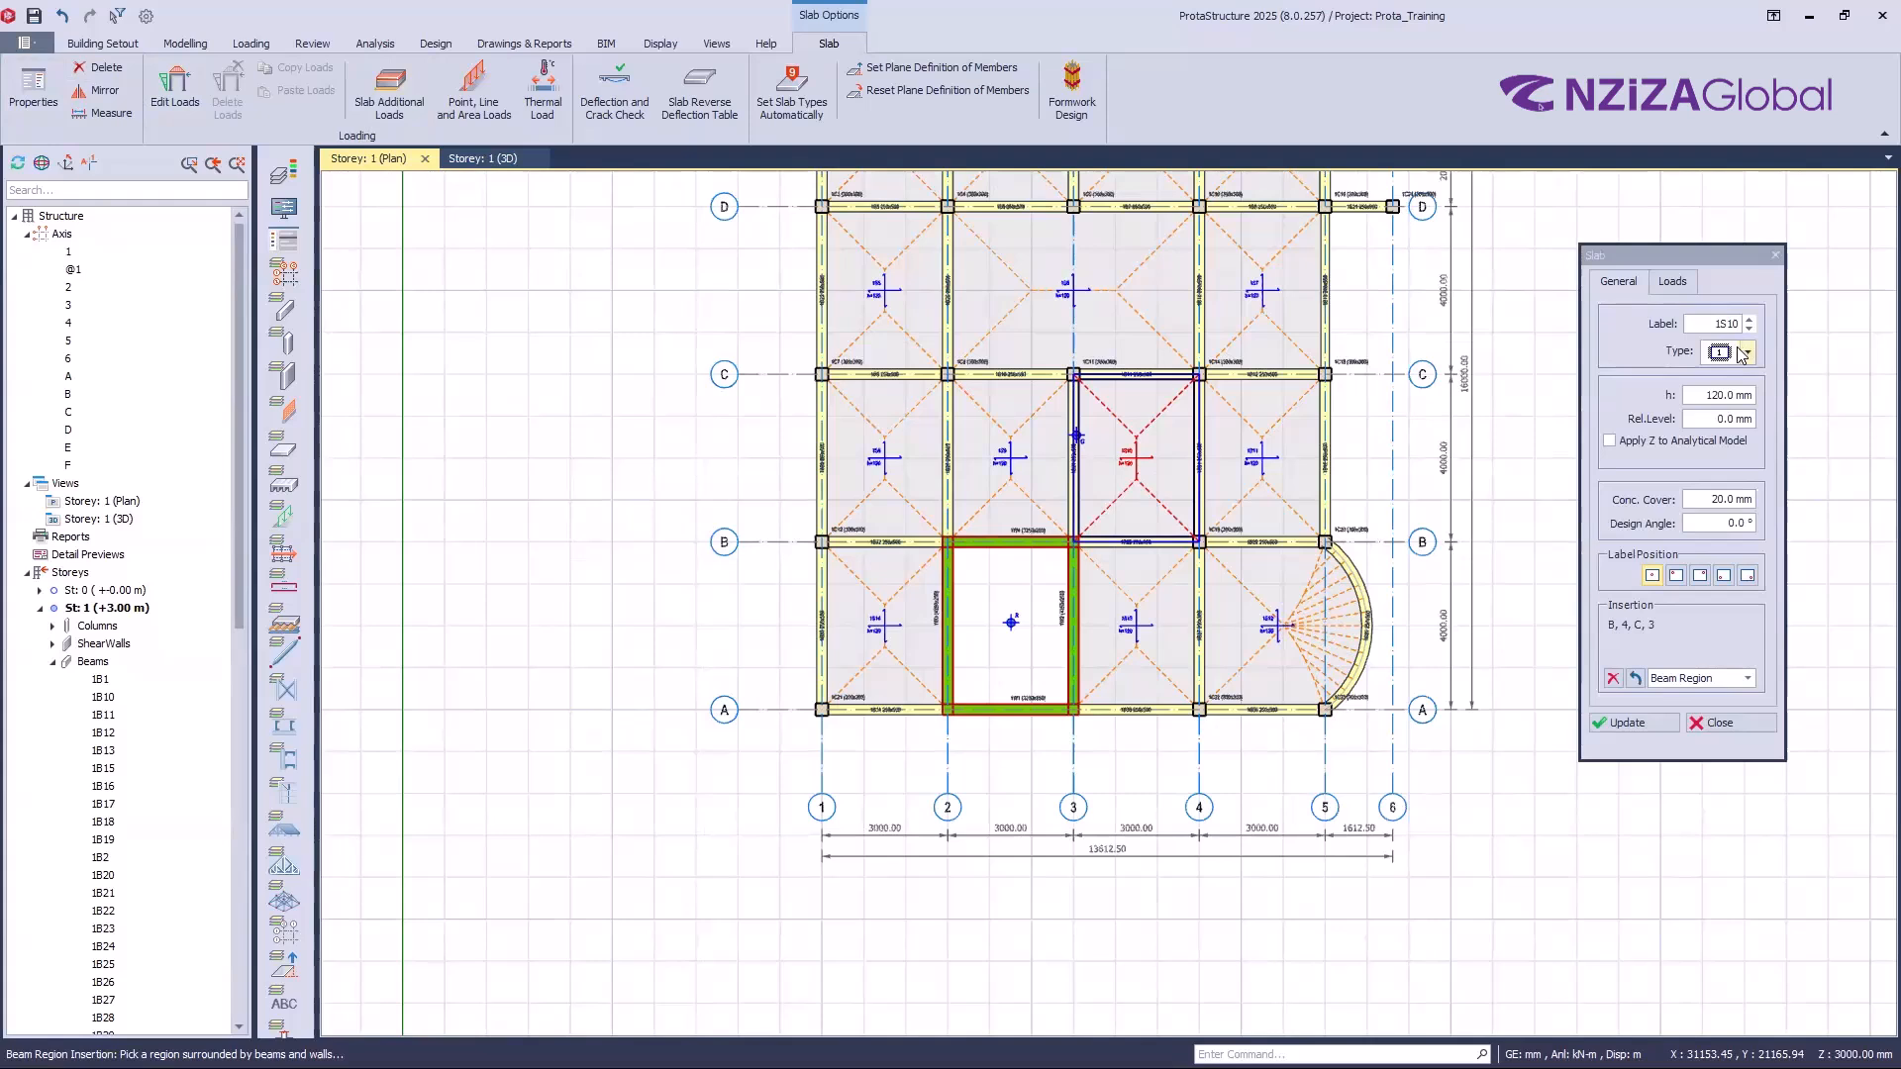
Step: View the slab types available for slab 1S10, close its properties and inspect slab 1S12
{"action": "left_click", "coordinate": [1742, 354]}
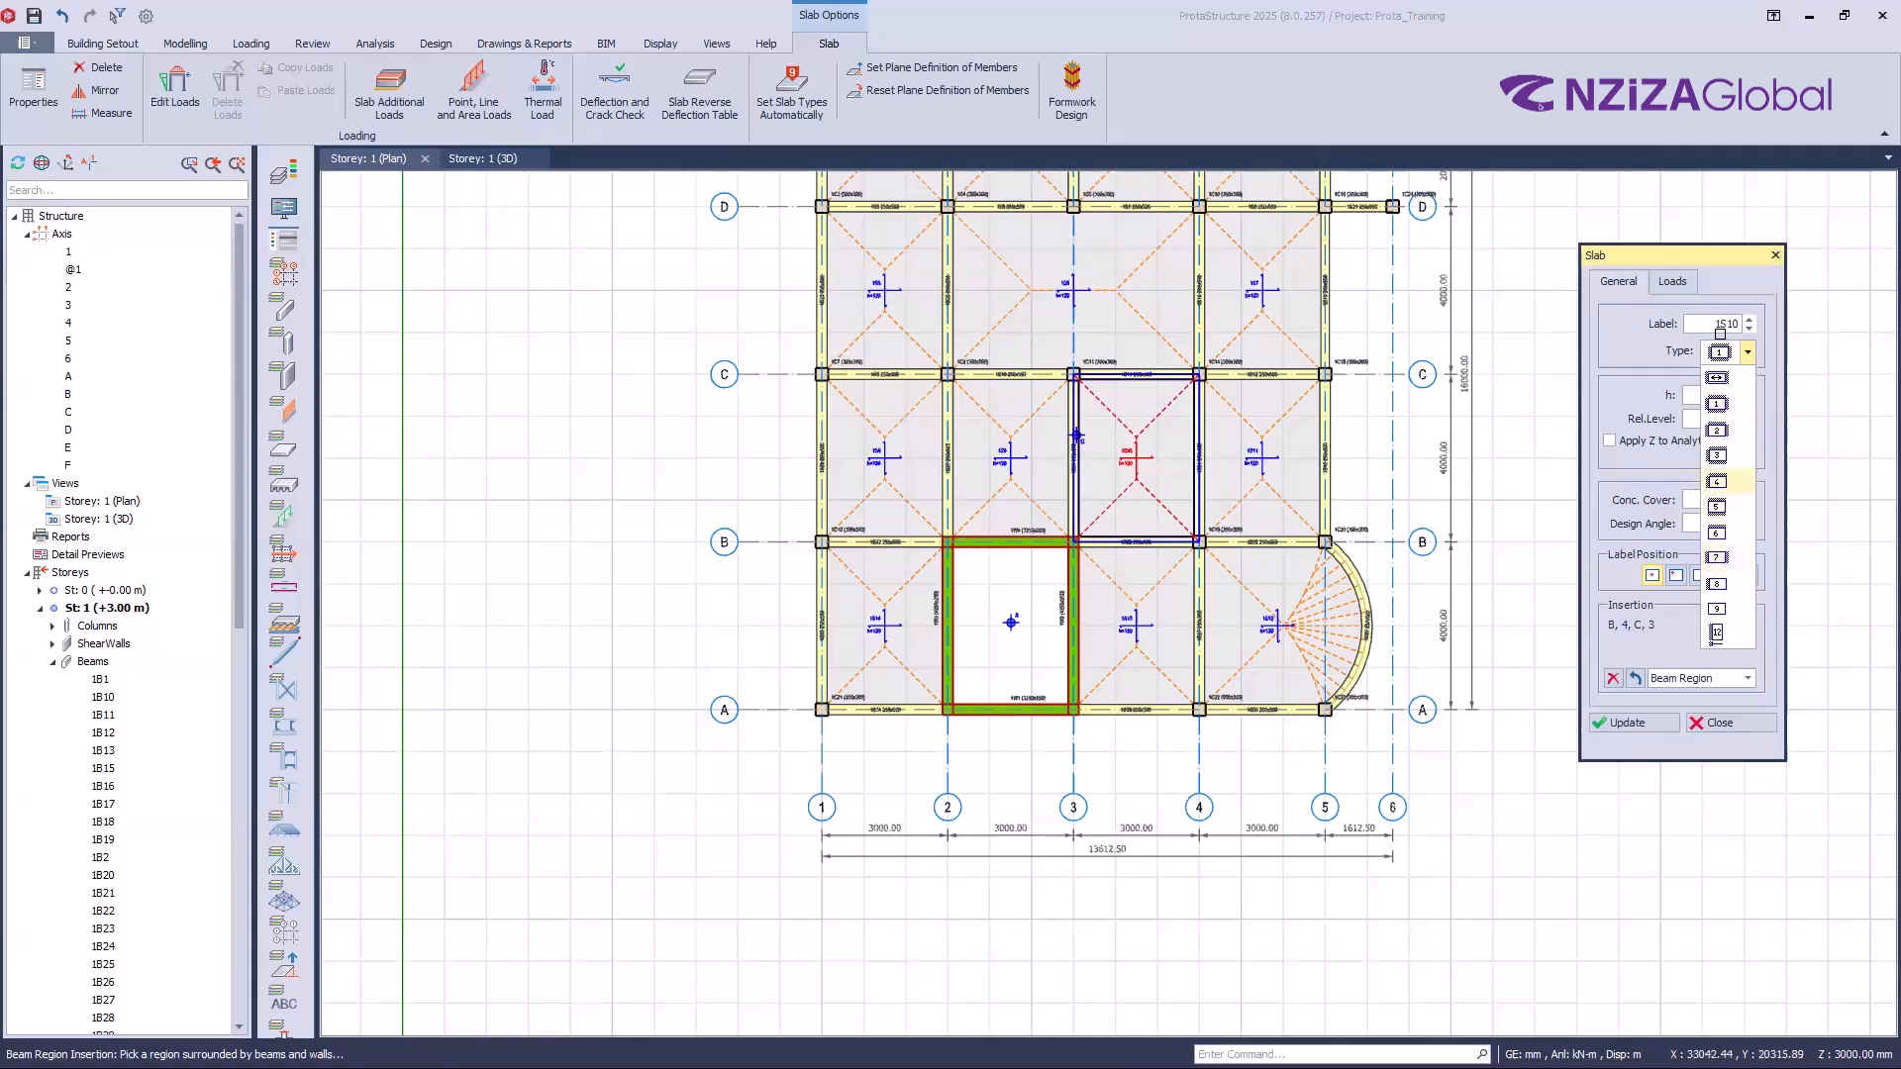
{"action": "left_click", "coordinate": [1775, 255]}
{"action": "scroll", "coordinate": [1305, 651], "scroll_direction": "up", "scroll_amount": 1}
{"action": "scroll", "coordinate": [1276, 627], "scroll_direction": "up", "scroll_amount": 1}
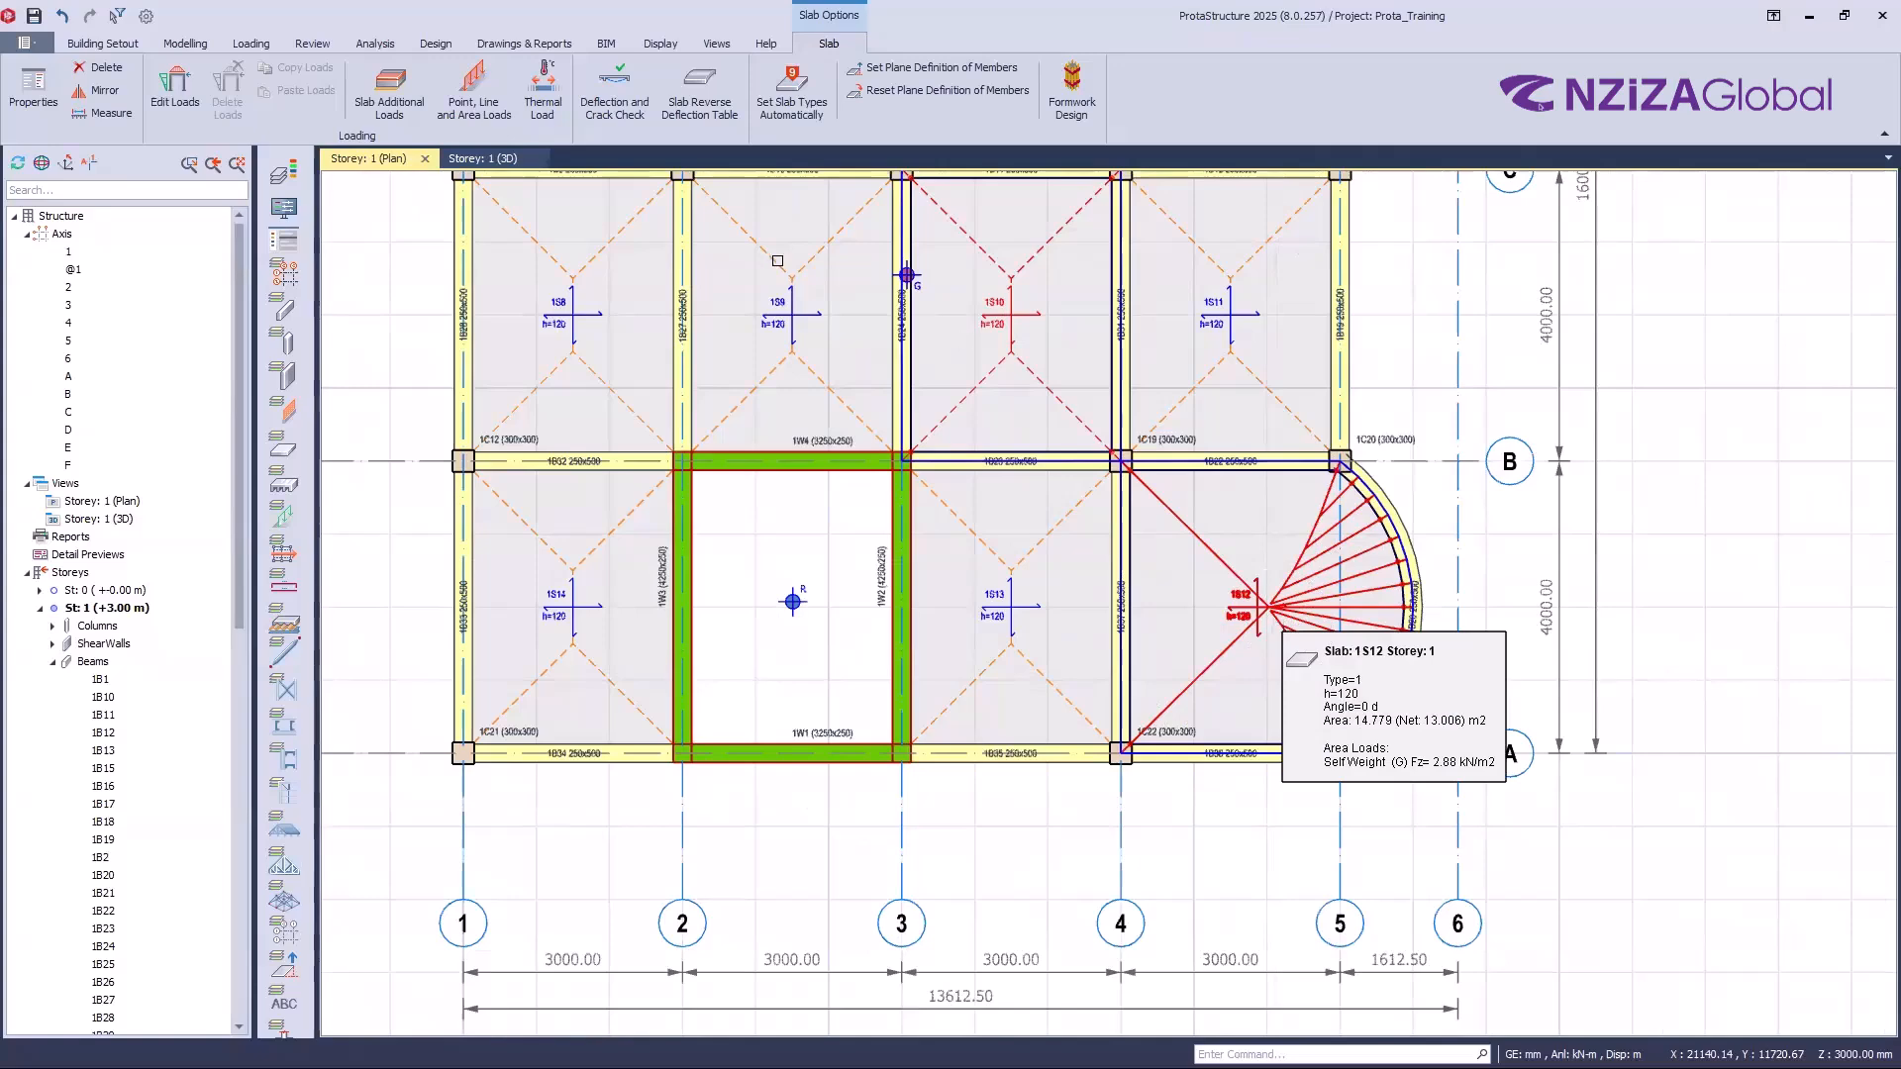
Step: Start the Slab command and compare the available slab types with the edge layout of curved slab 1S12
{"action": "left_click", "coordinate": [186, 43]}
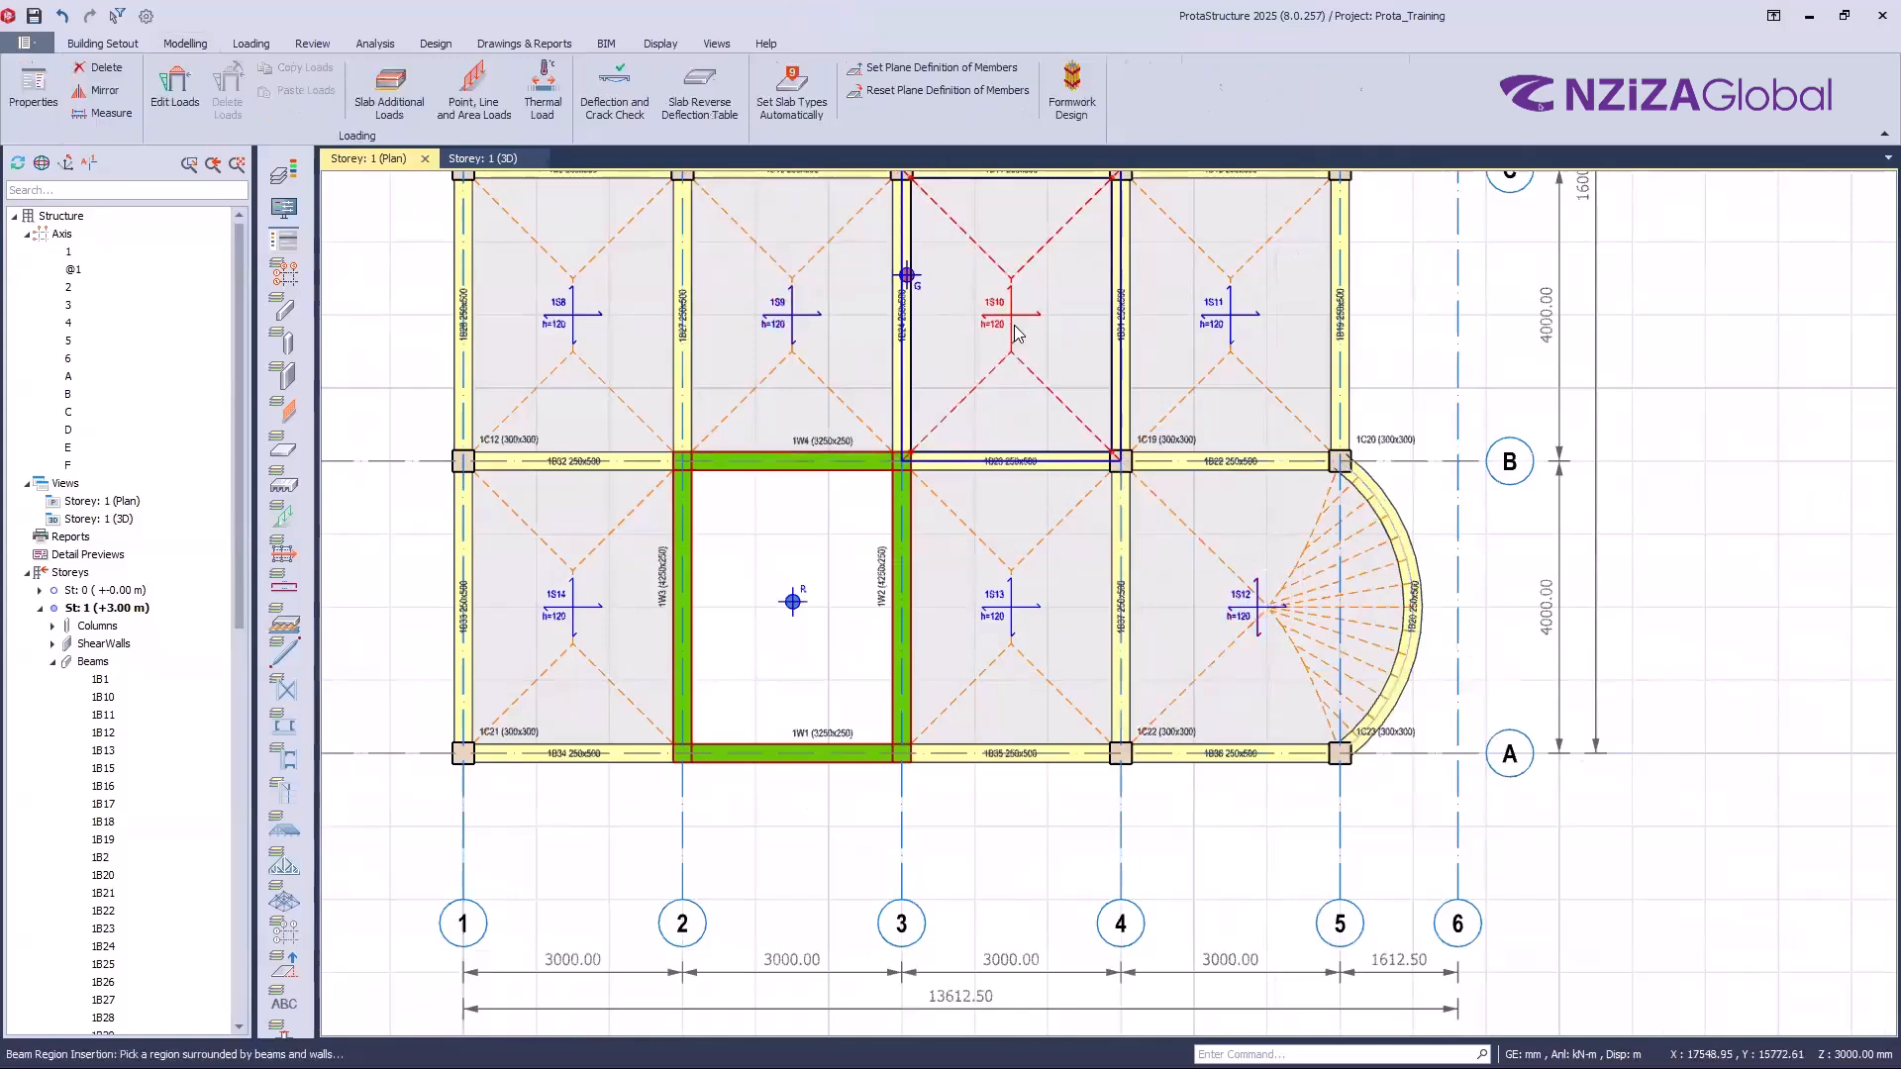
{"action": "left_click", "coordinate": [502, 89]}
{"action": "left_click", "coordinate": [1748, 353]}
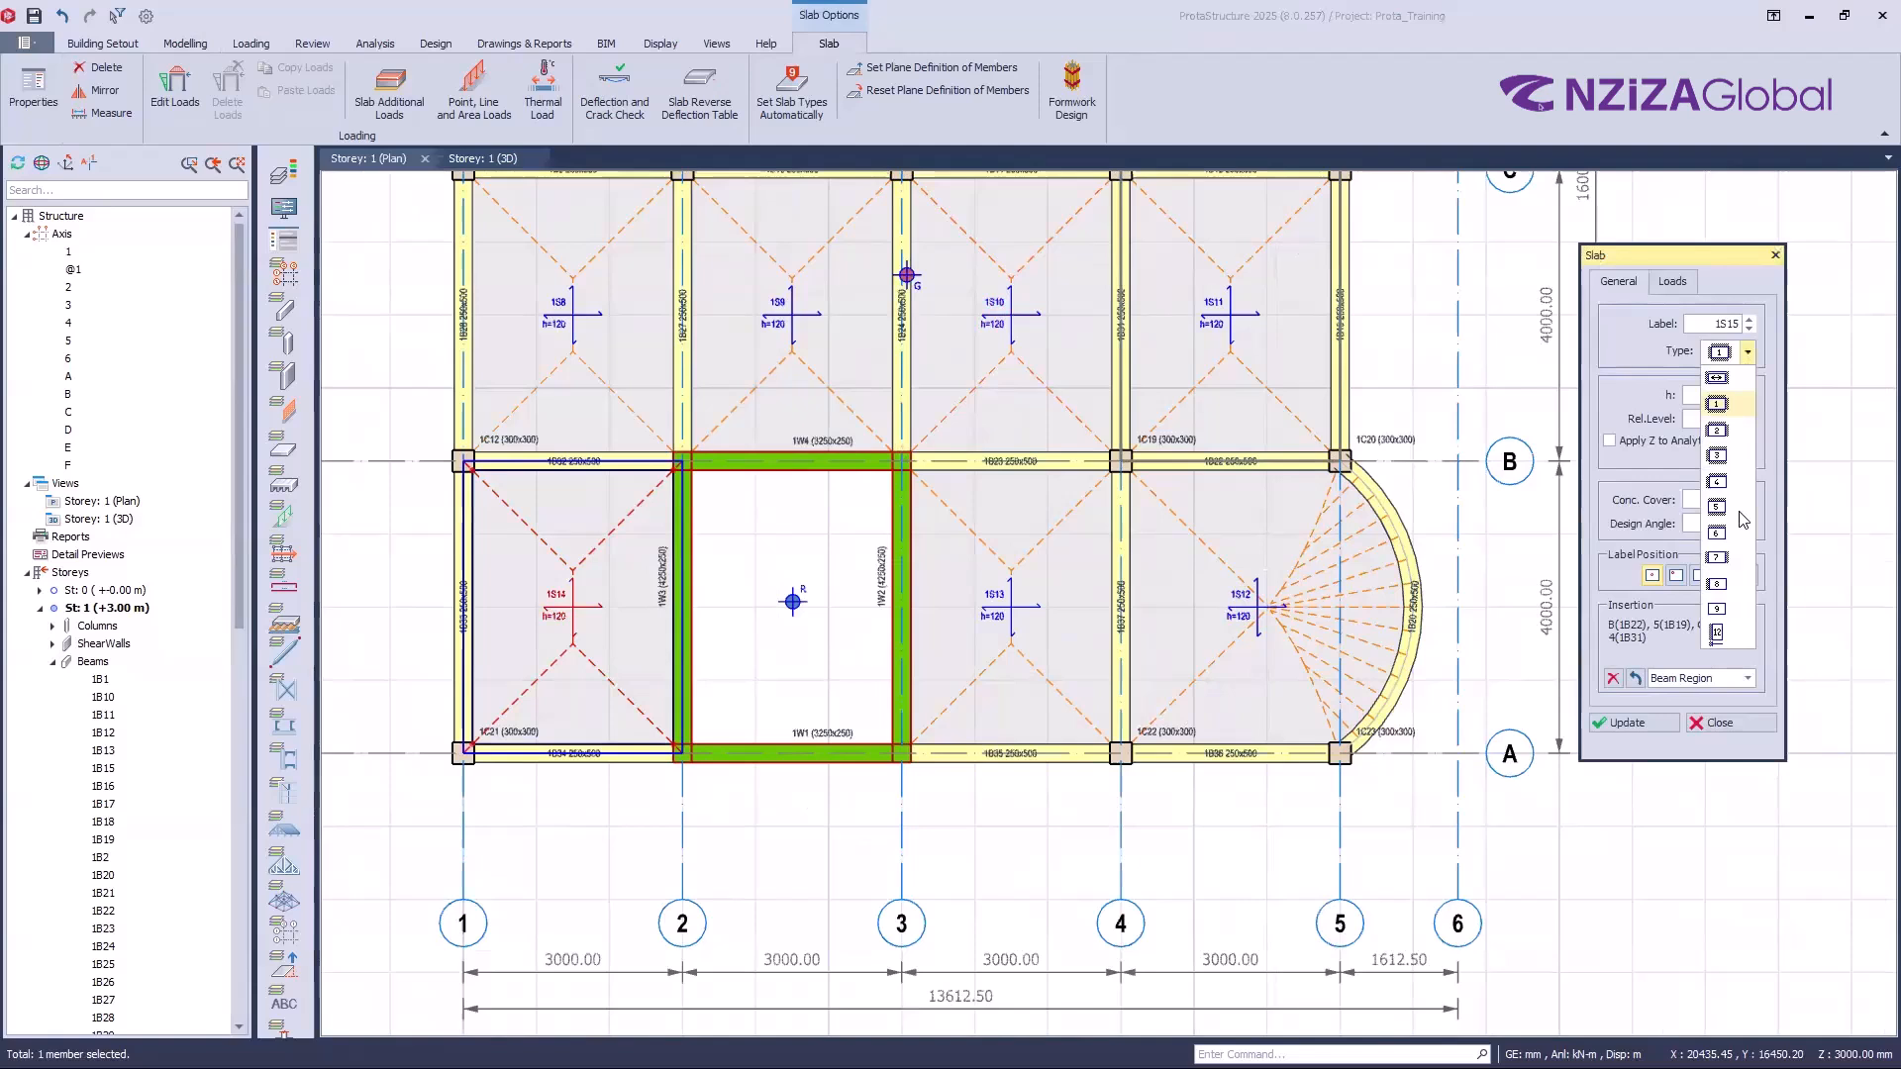
{"action": "left_click", "coordinate": [1748, 353]}
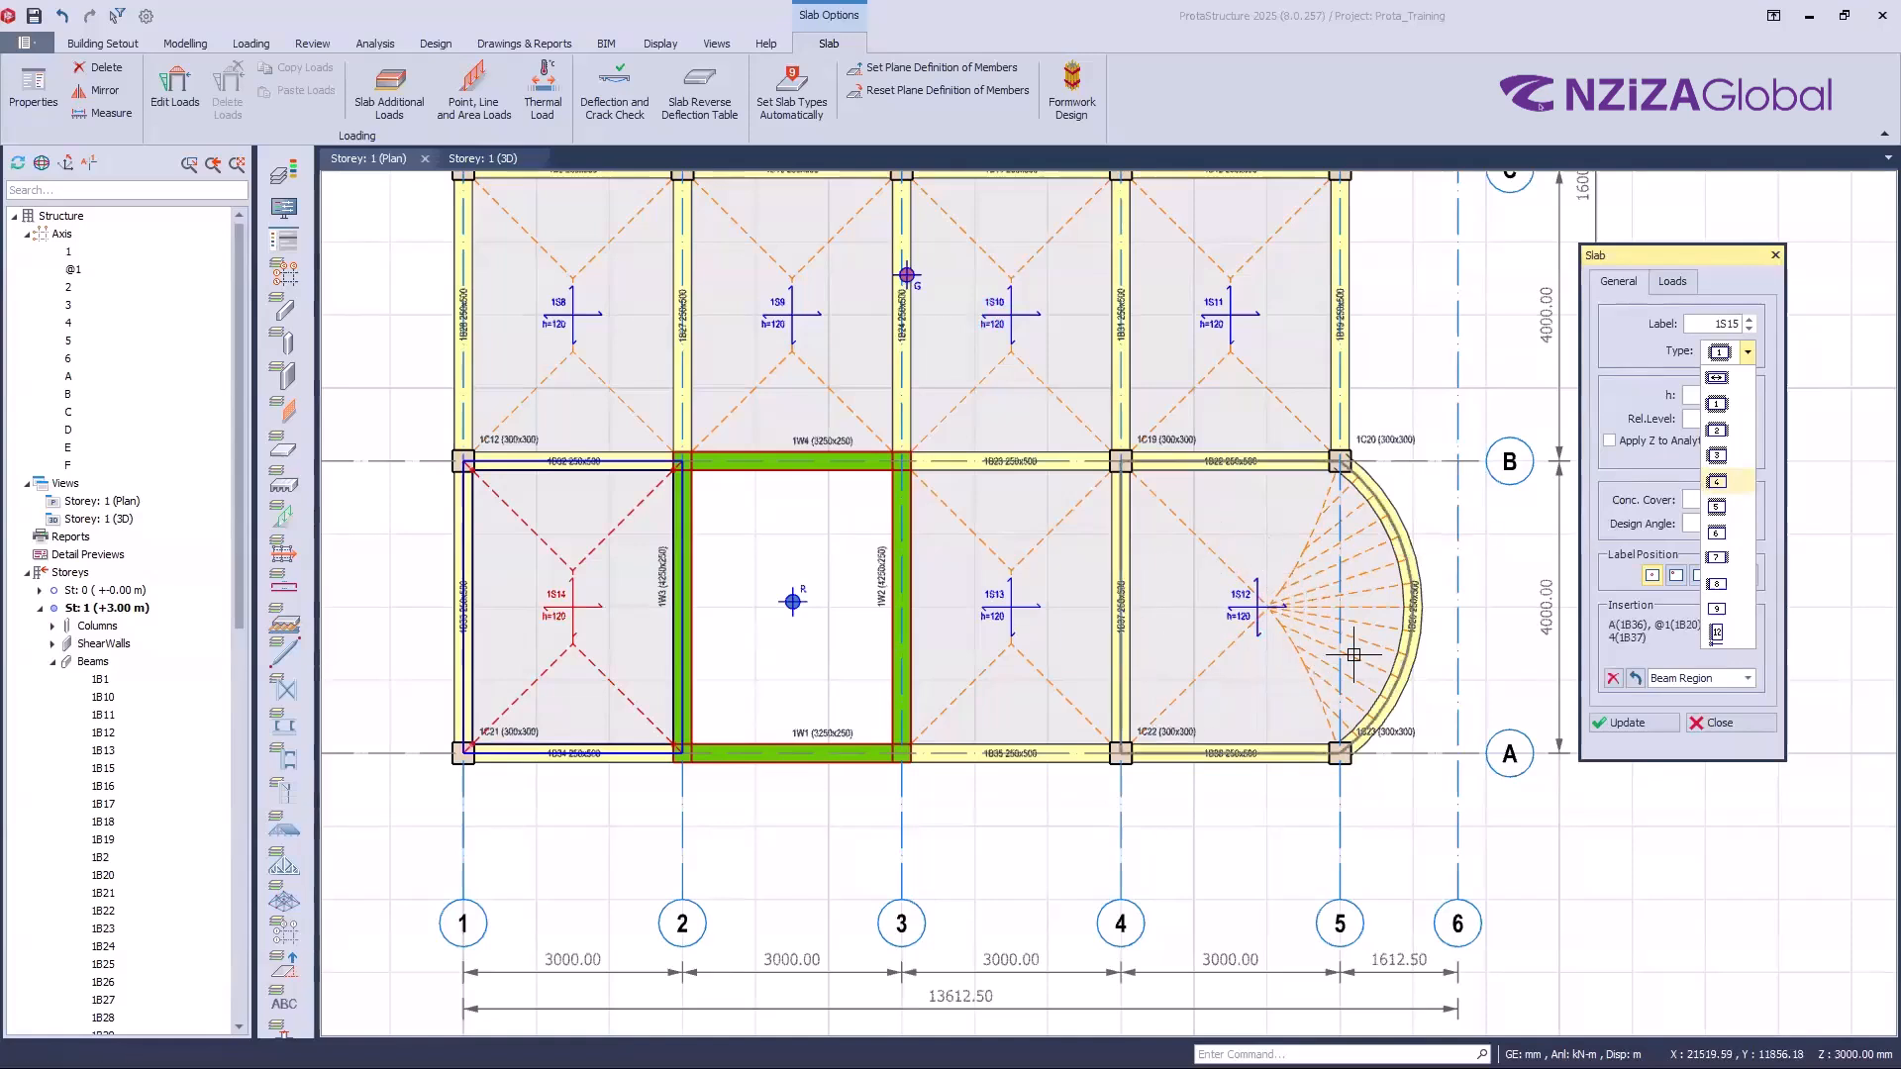
{"action": "scroll", "coordinate": [1351, 653], "scroll_direction": "up", "scroll_amount": 1}
{"action": "middle_click_drag", "start_coordinate": [1379, 610], "coordinate": [1303, 615]}
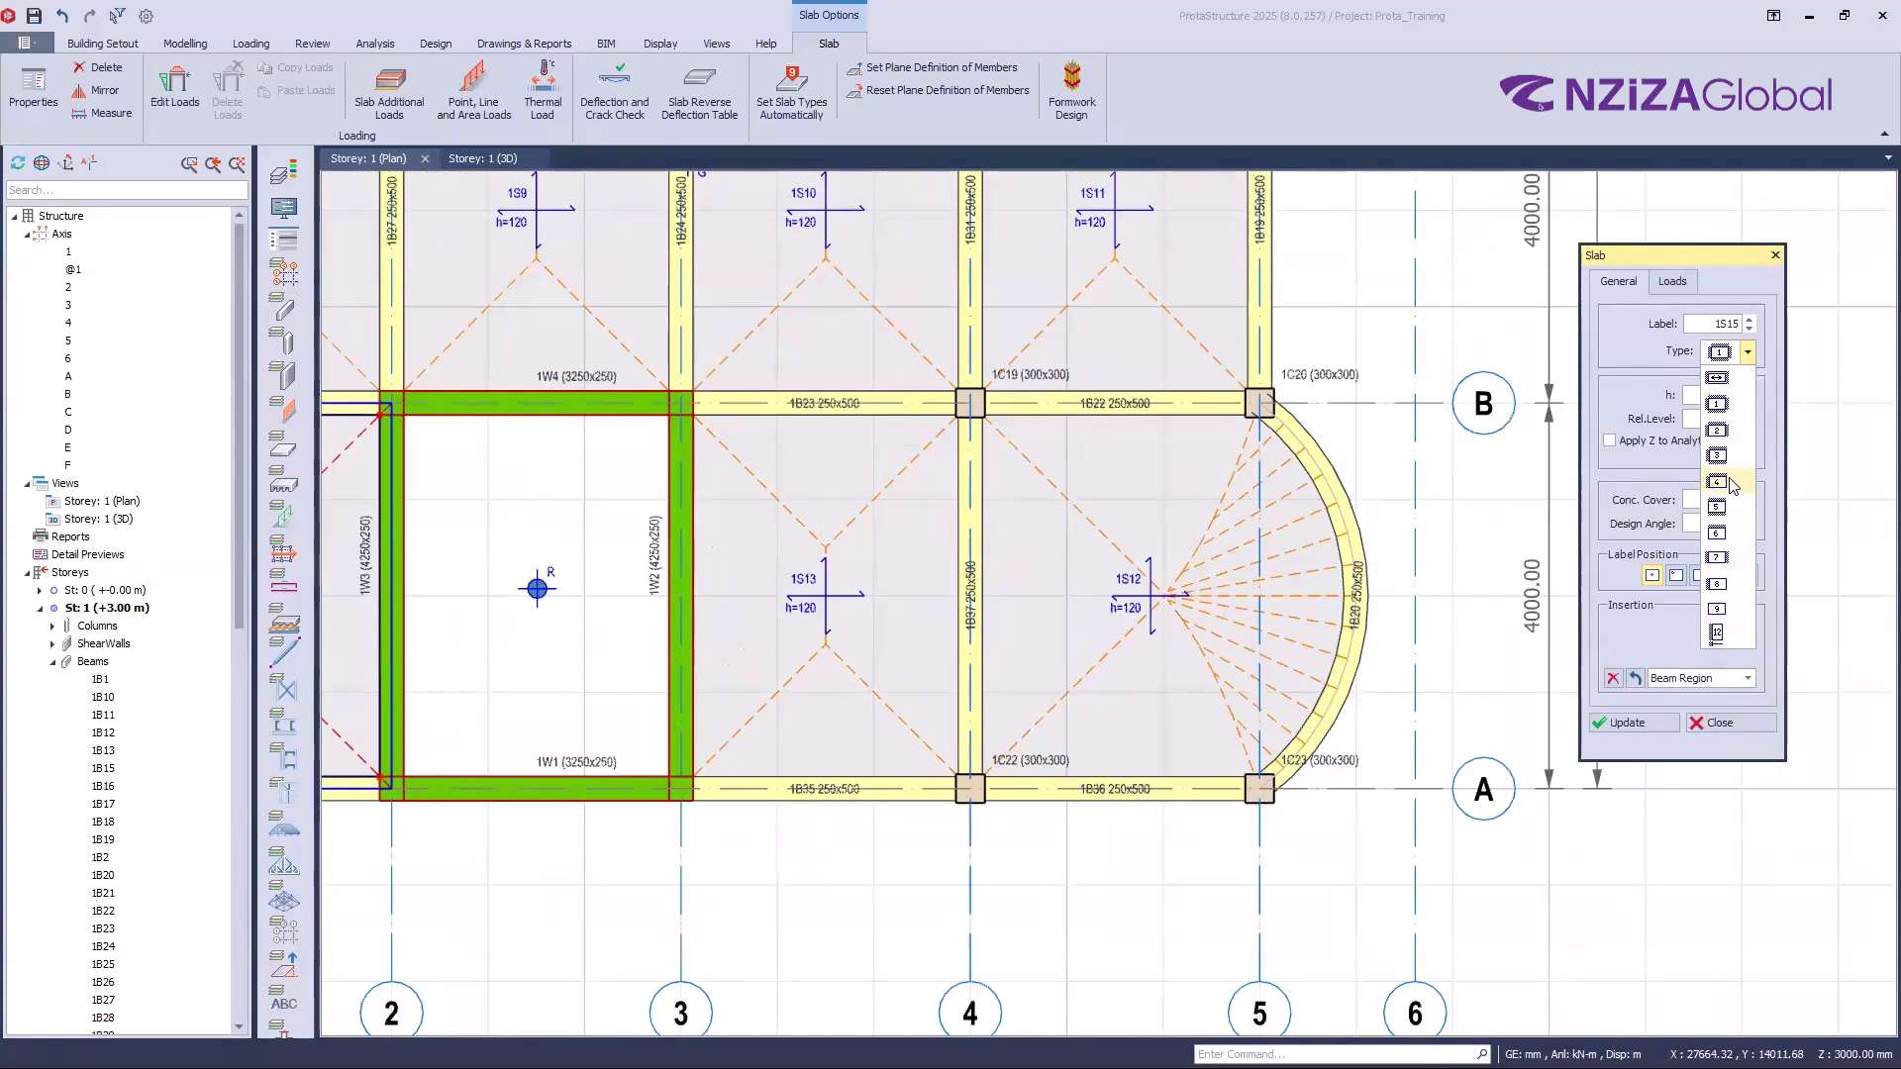
{"action": "left_click", "coordinate": [1090, 1026]}
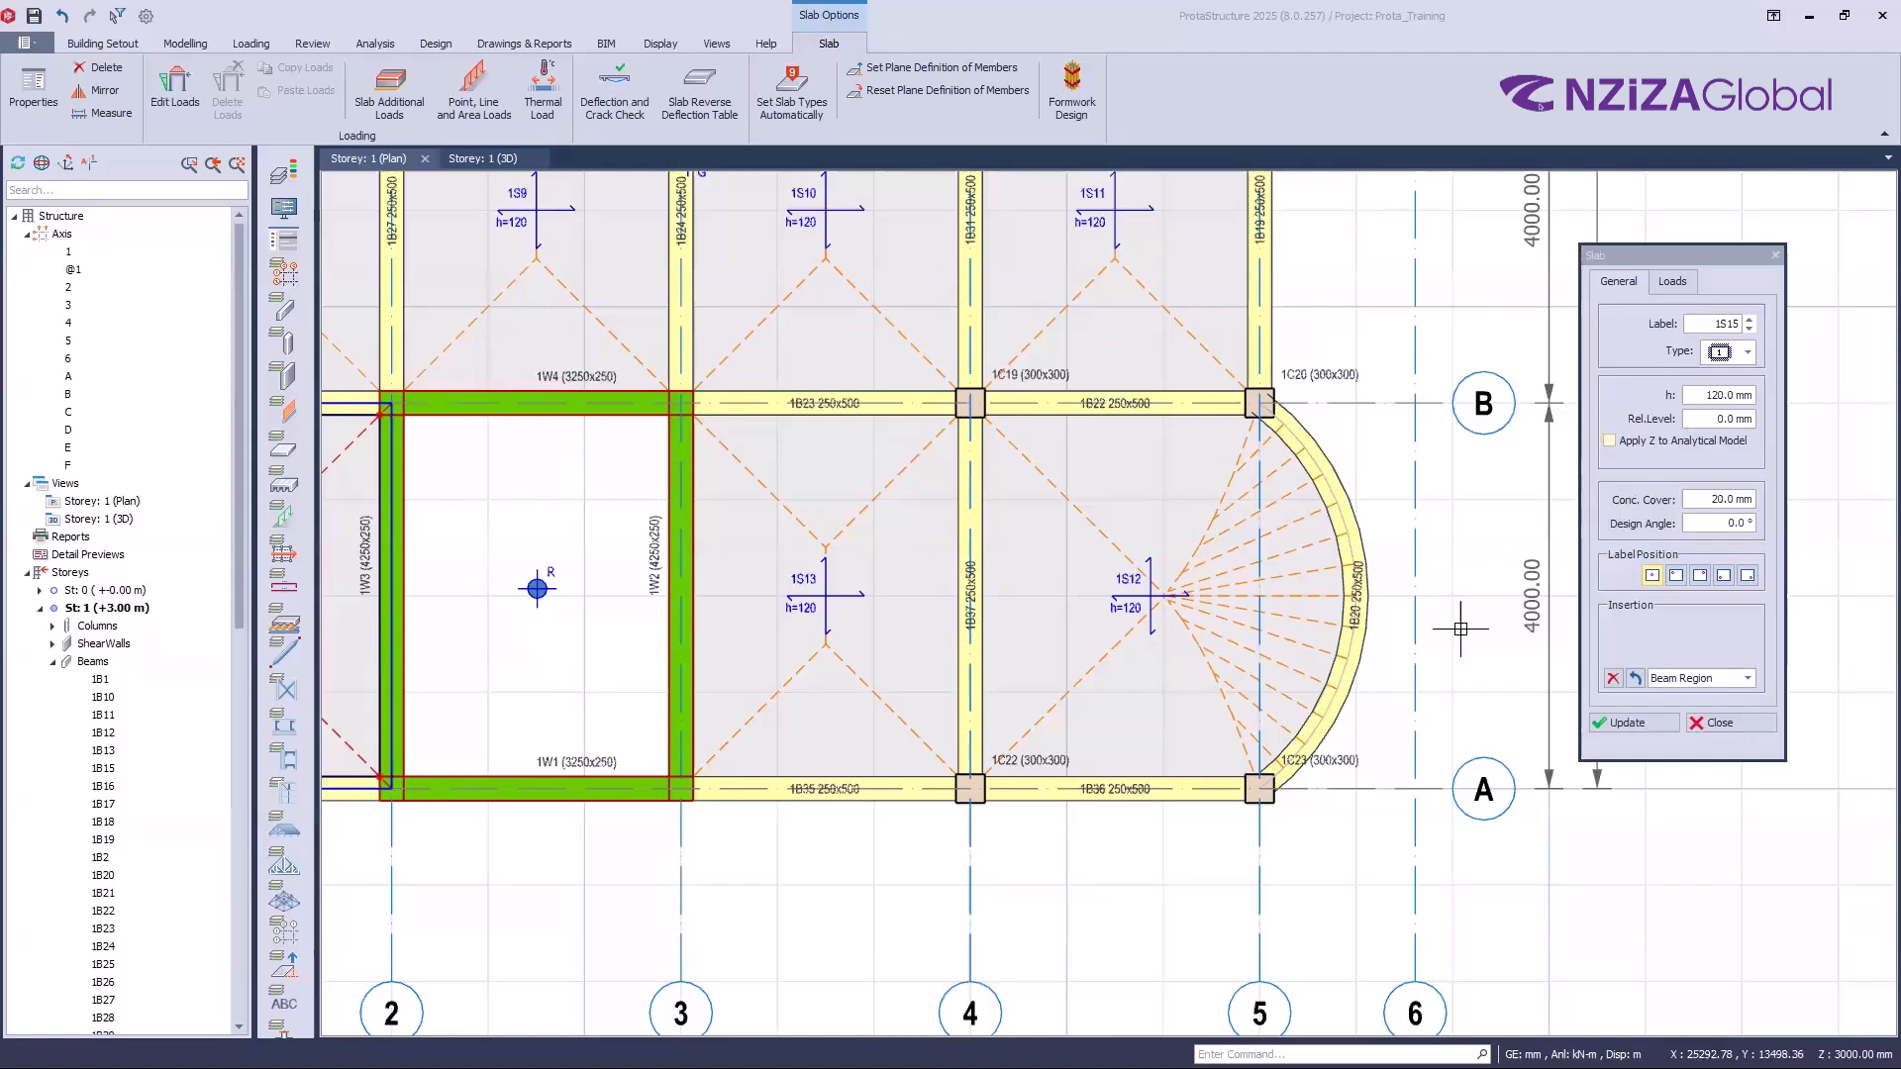
Step: Examine the region bounded by beams 1B36, 1B20, 1B22 and 1B37 against the slab type options
{"action": "scroll", "coordinate": [1277, 632], "scroll_direction": "up", "scroll_amount": 1}
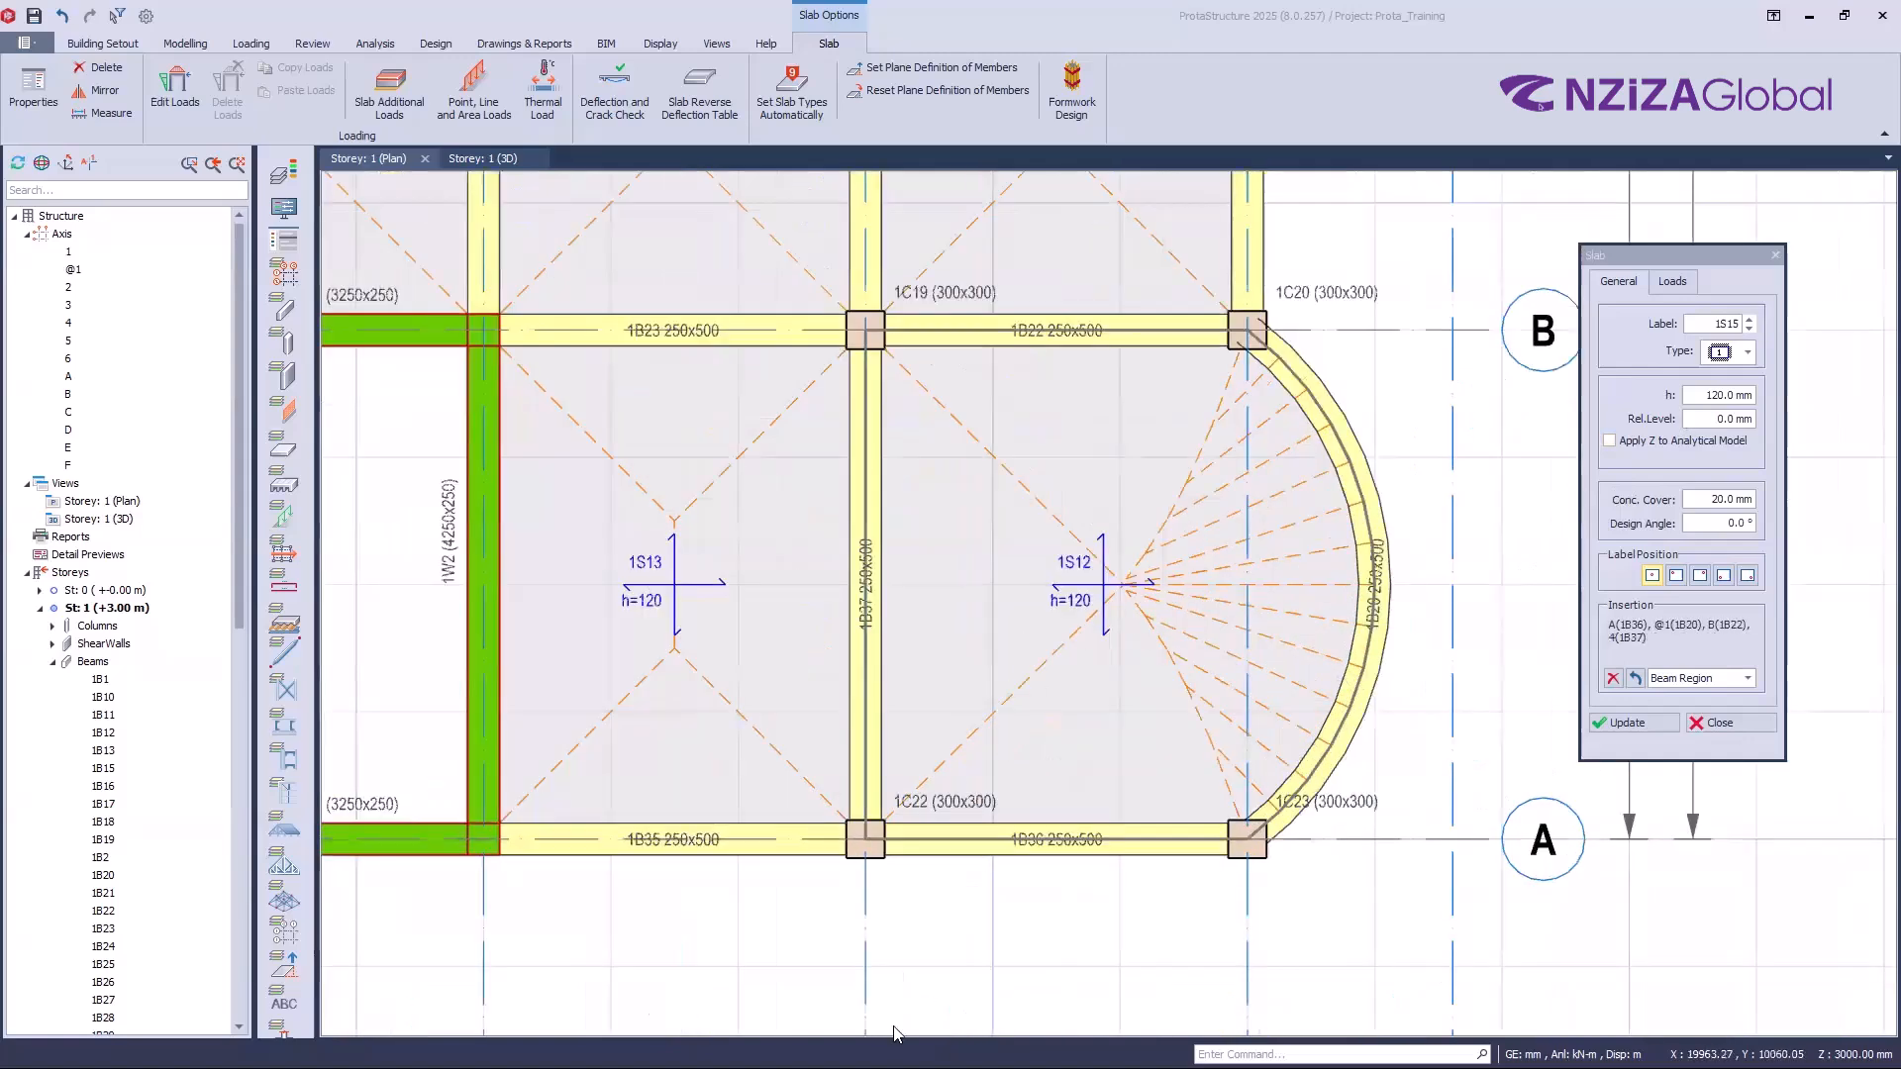
{"action": "scroll", "coordinate": [802, 694], "scroll_direction": "down", "scroll_amount": 2}
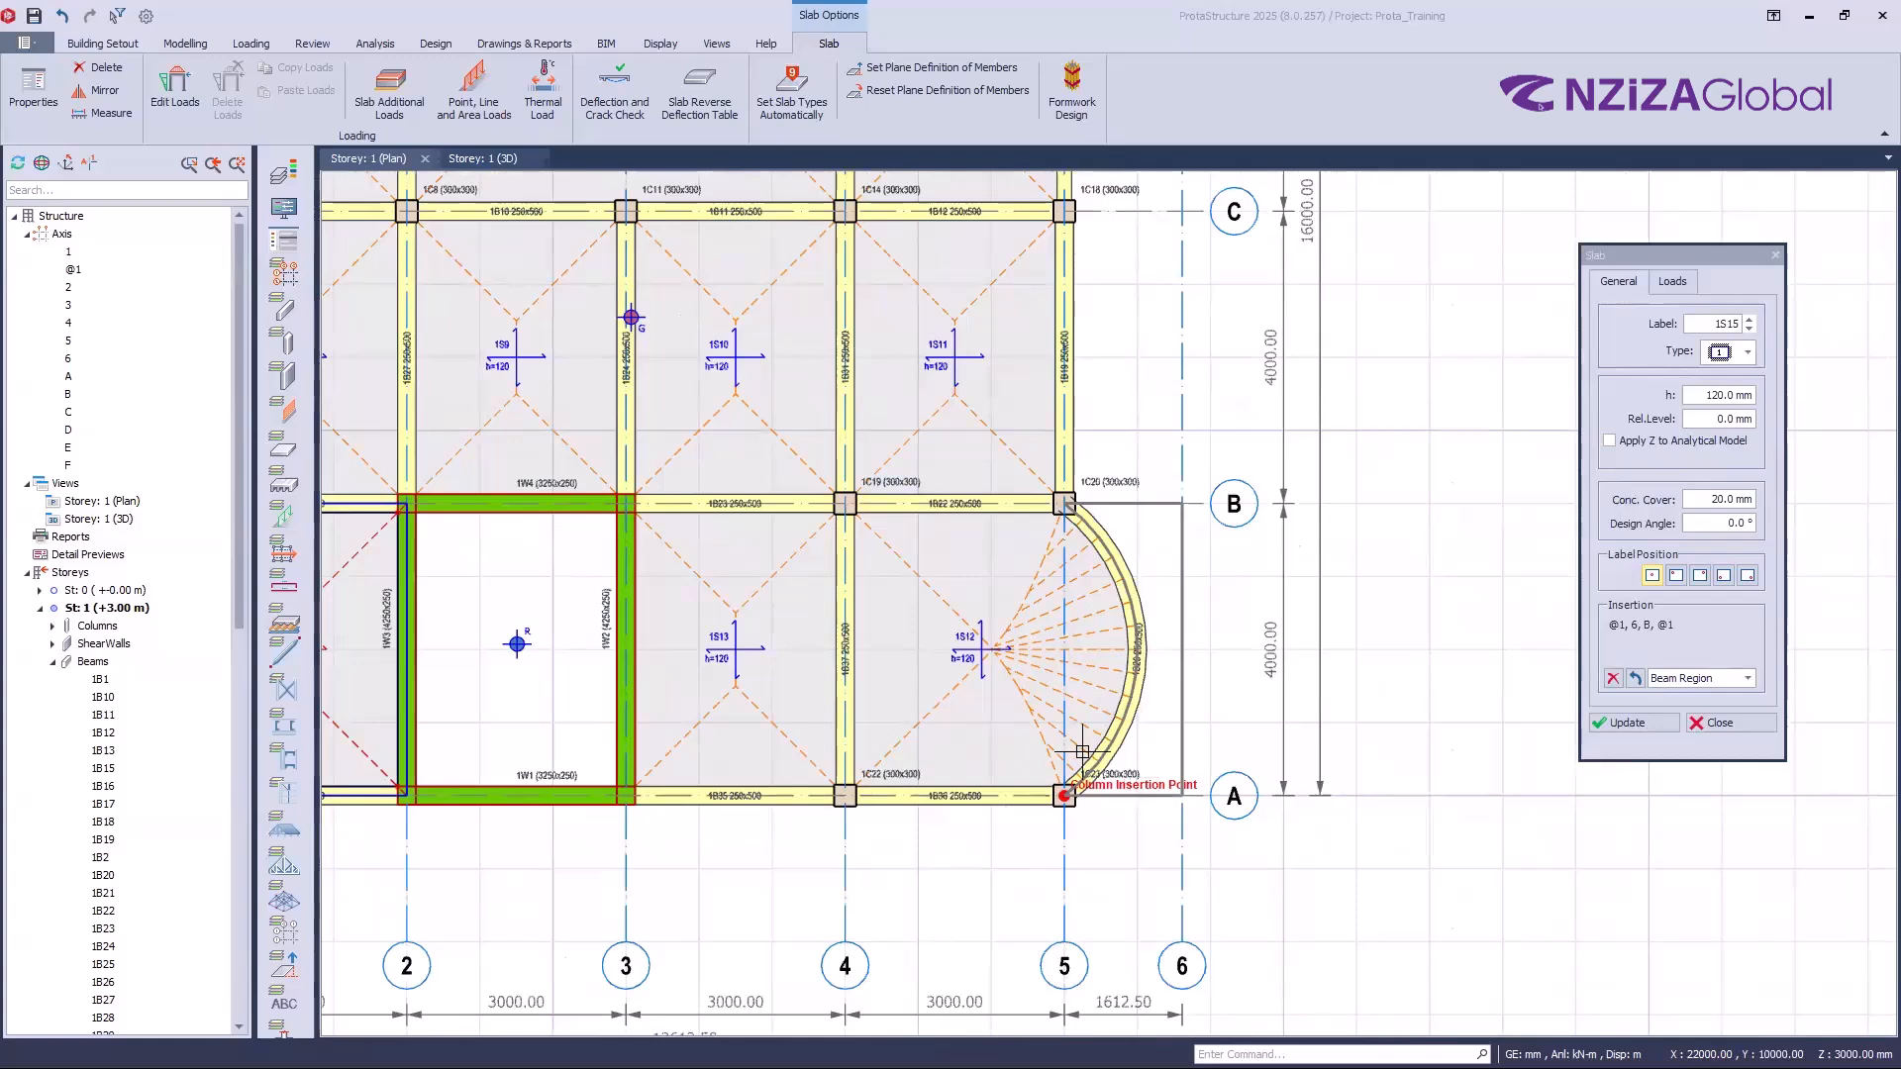
{"action": "scroll", "coordinate": [1005, 738], "scroll_direction": "up", "scroll_amount": 1}
{"action": "scroll", "coordinate": [1005, 624], "scroll_direction": "up", "scroll_amount": 1}
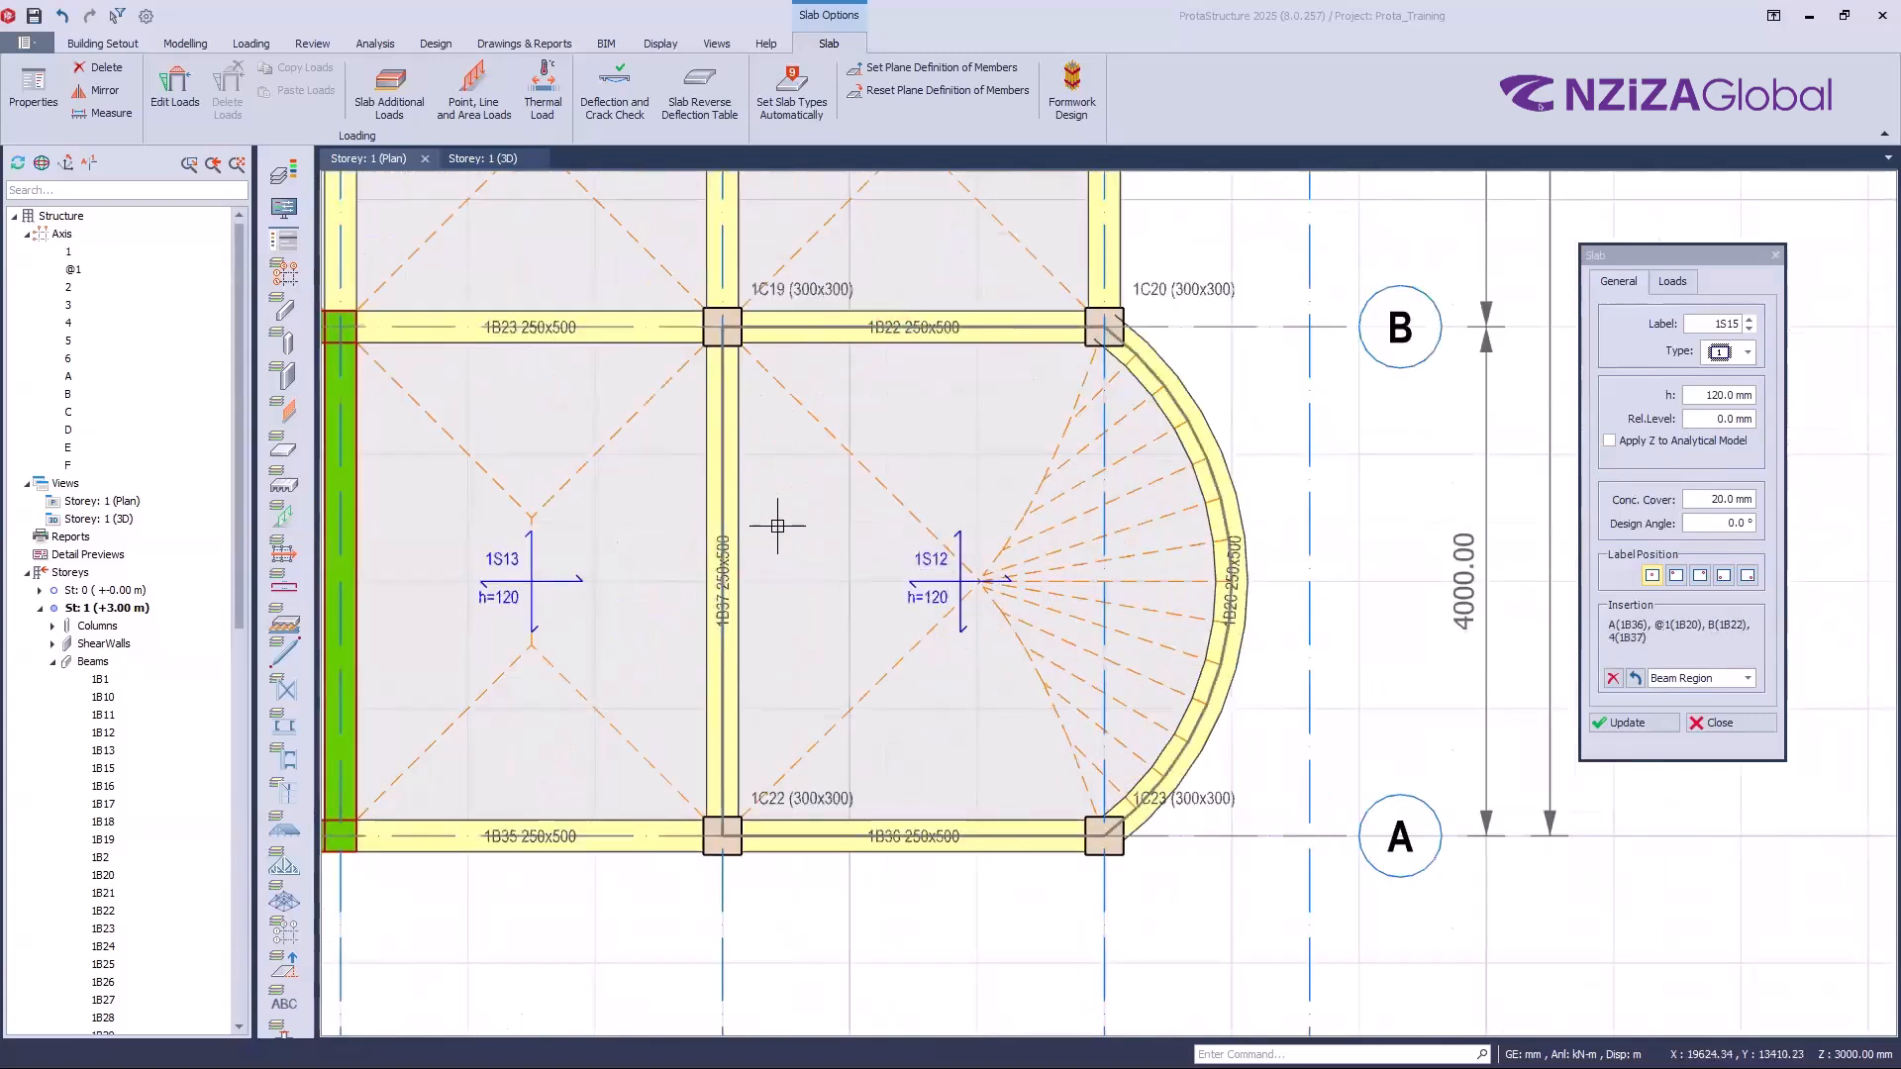
{"action": "left_click", "coordinate": [1749, 353]}
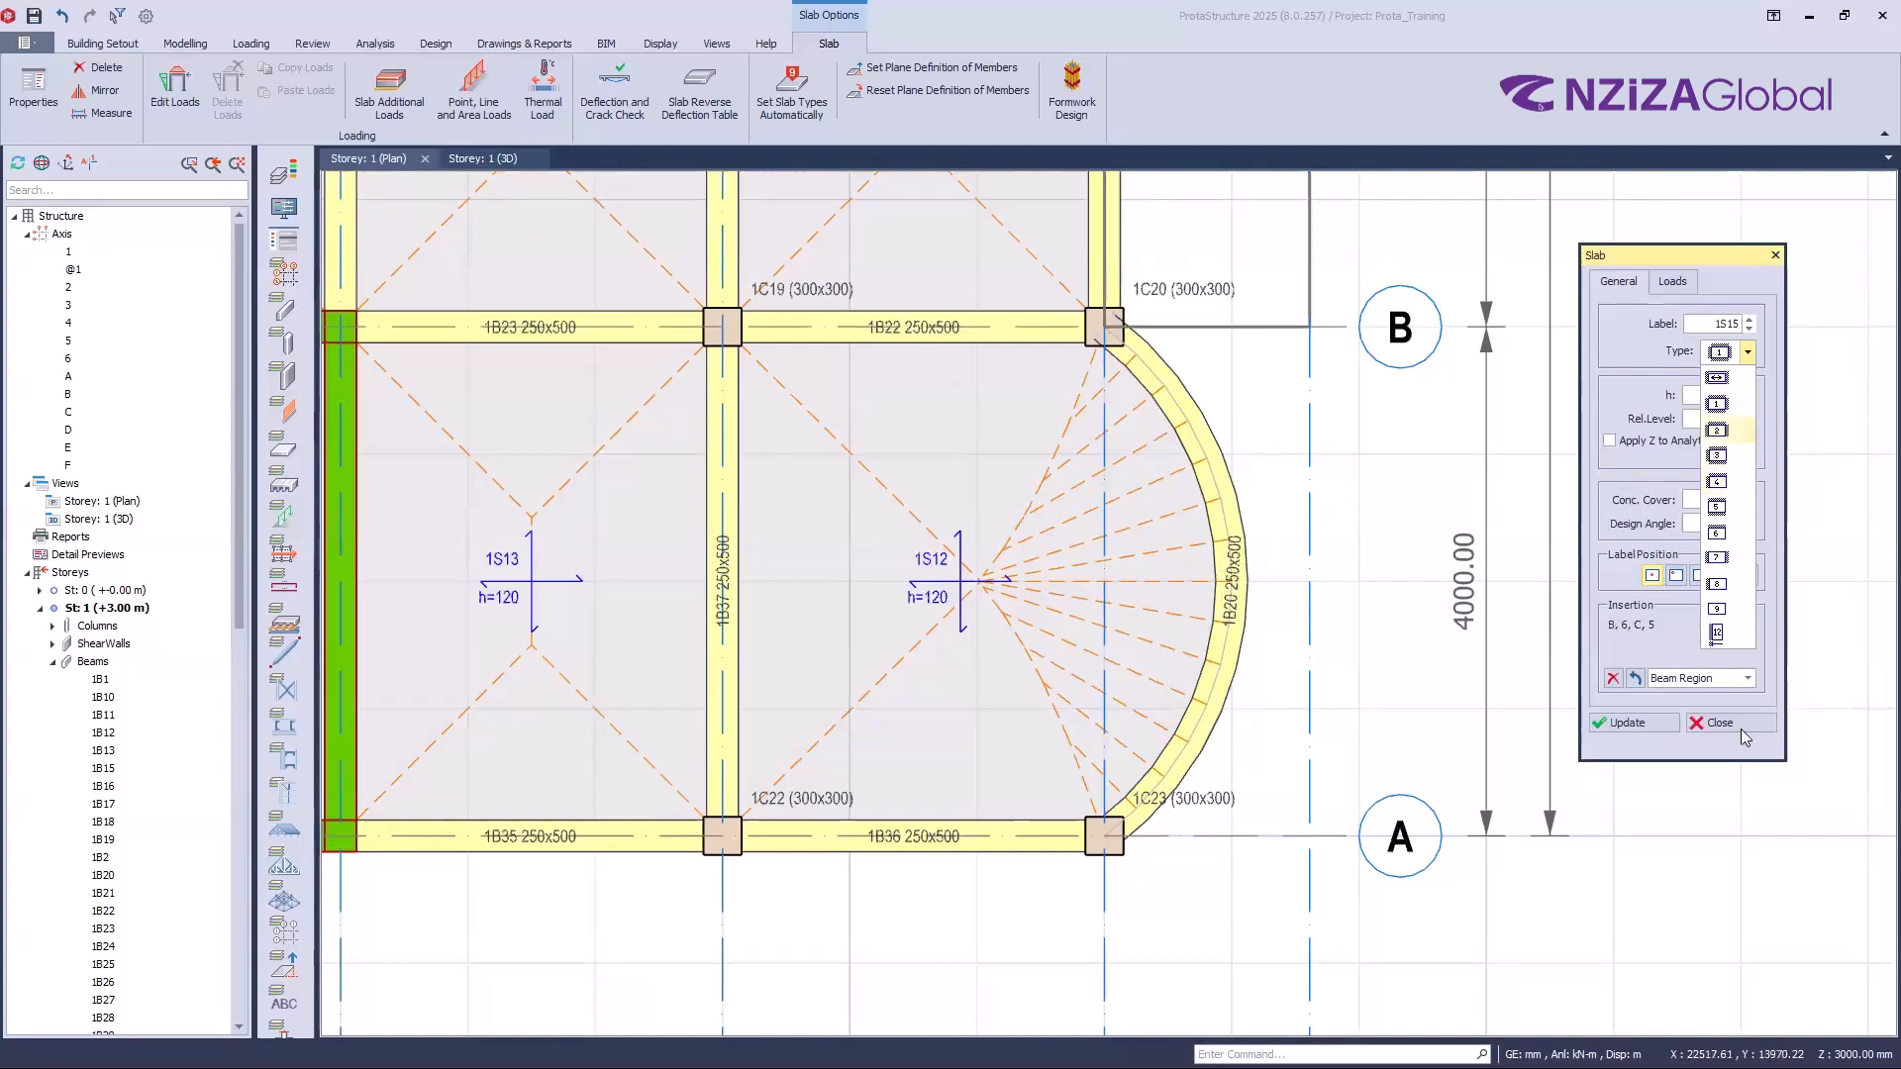
{"action": "left_click", "coordinate": [1657, 656]}
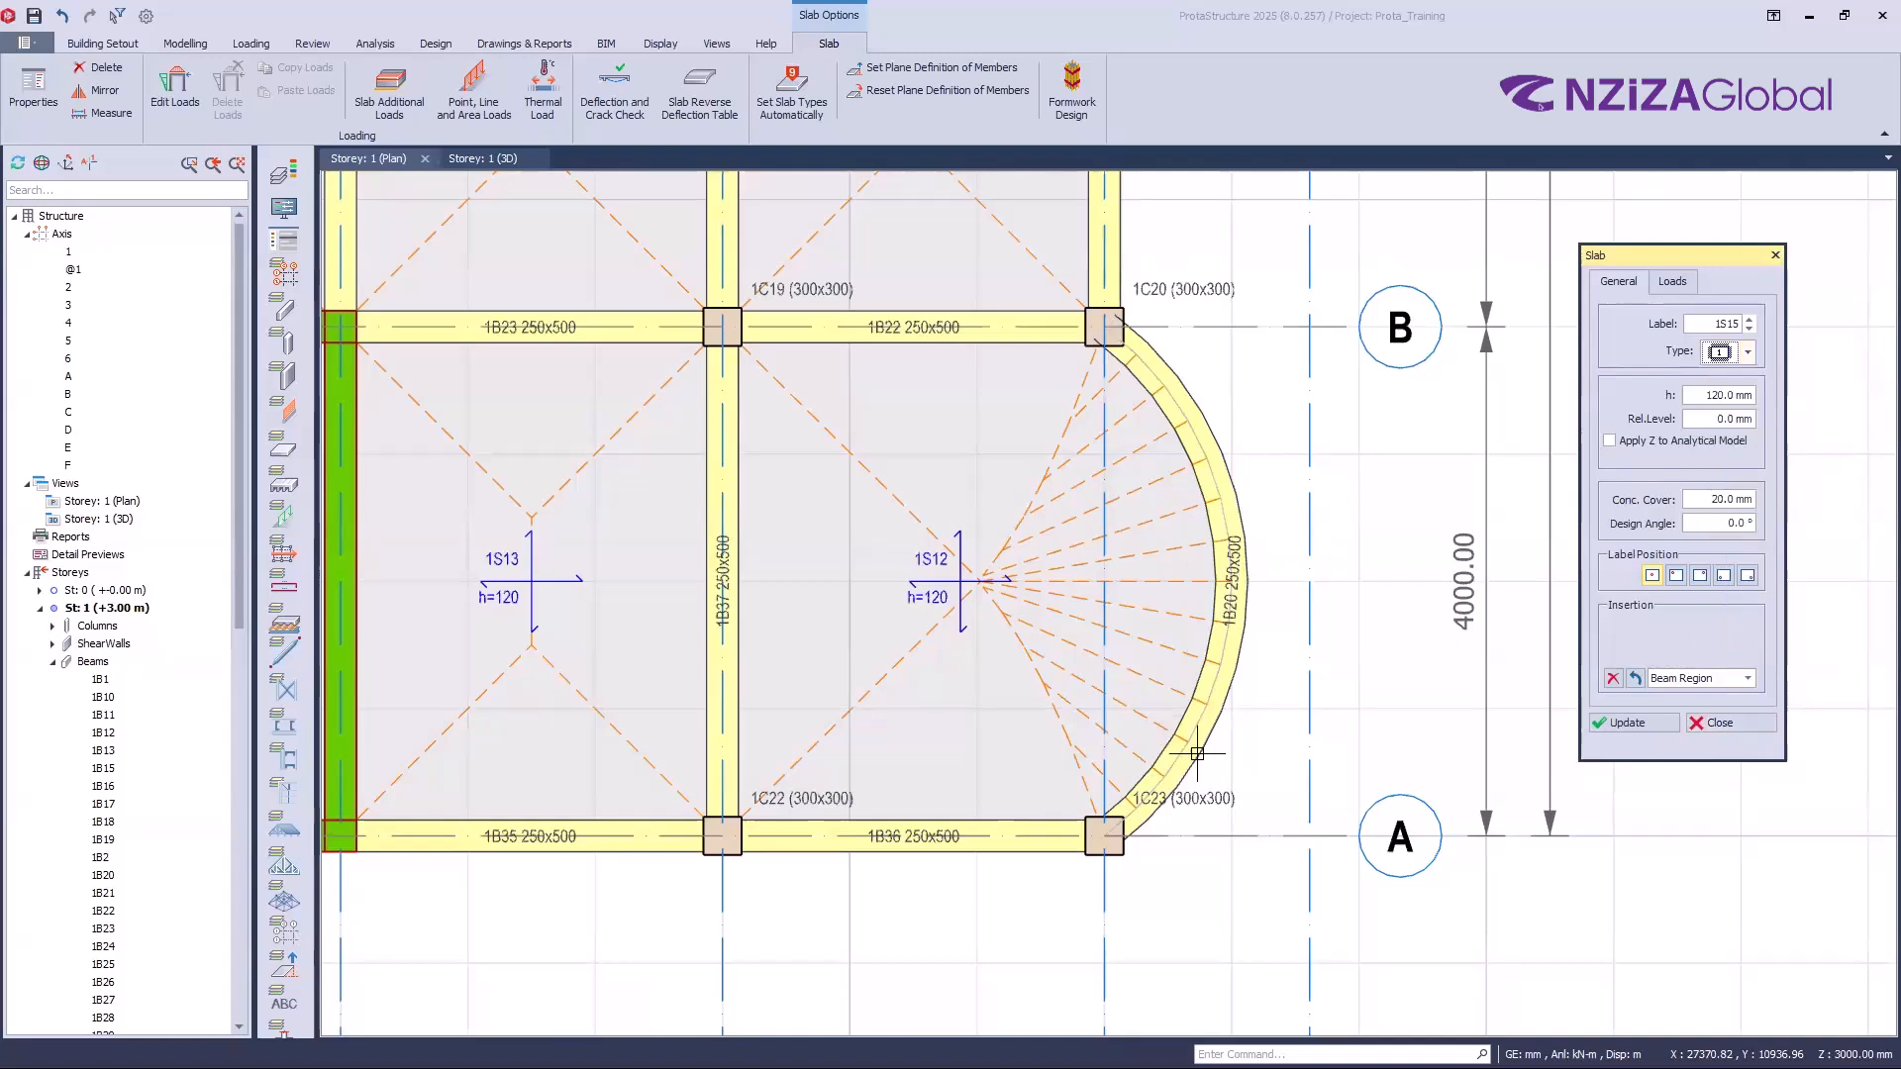
{"action": "scroll", "coordinate": [1209, 727], "scroll_direction": "down", "scroll_amount": 2}
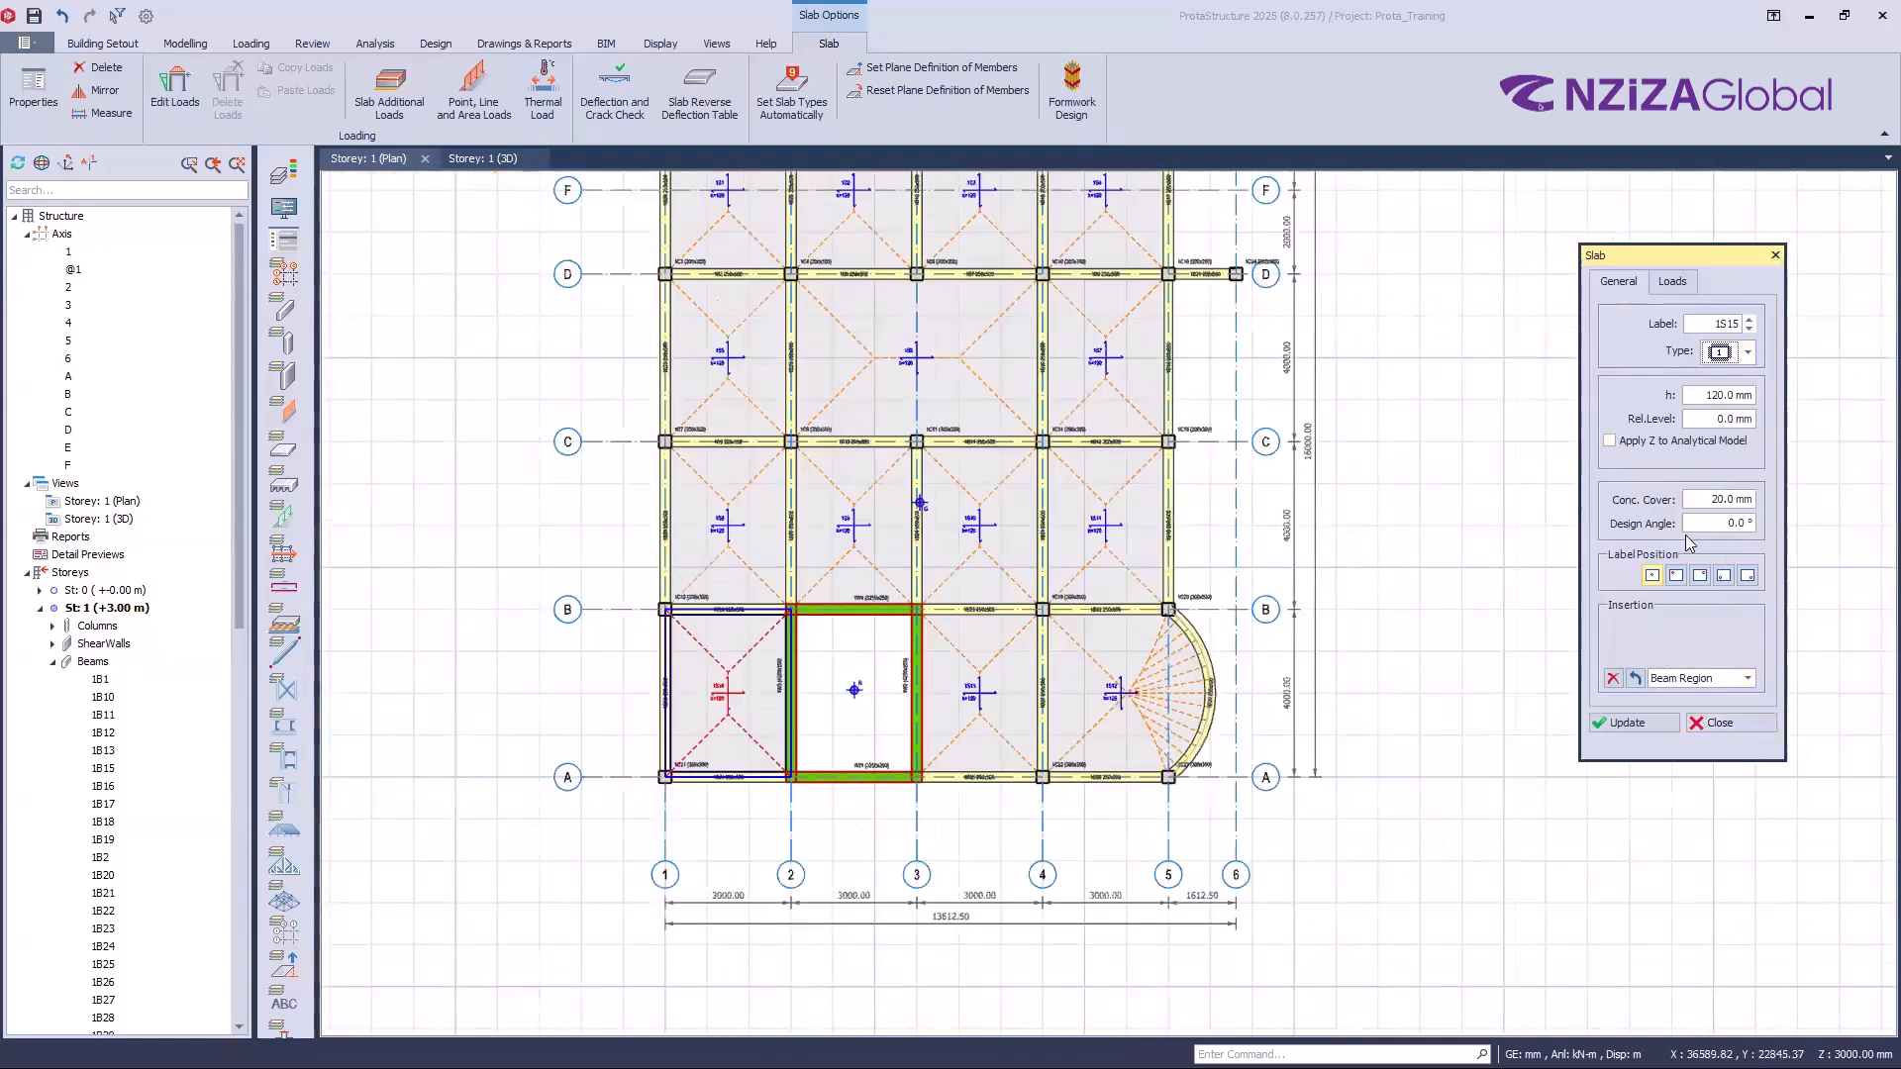
Step: View the finite element analysis commands, recheck the slab type options against the curved bay, and close the slab settings
{"action": "left_click", "coordinate": [373, 44]}
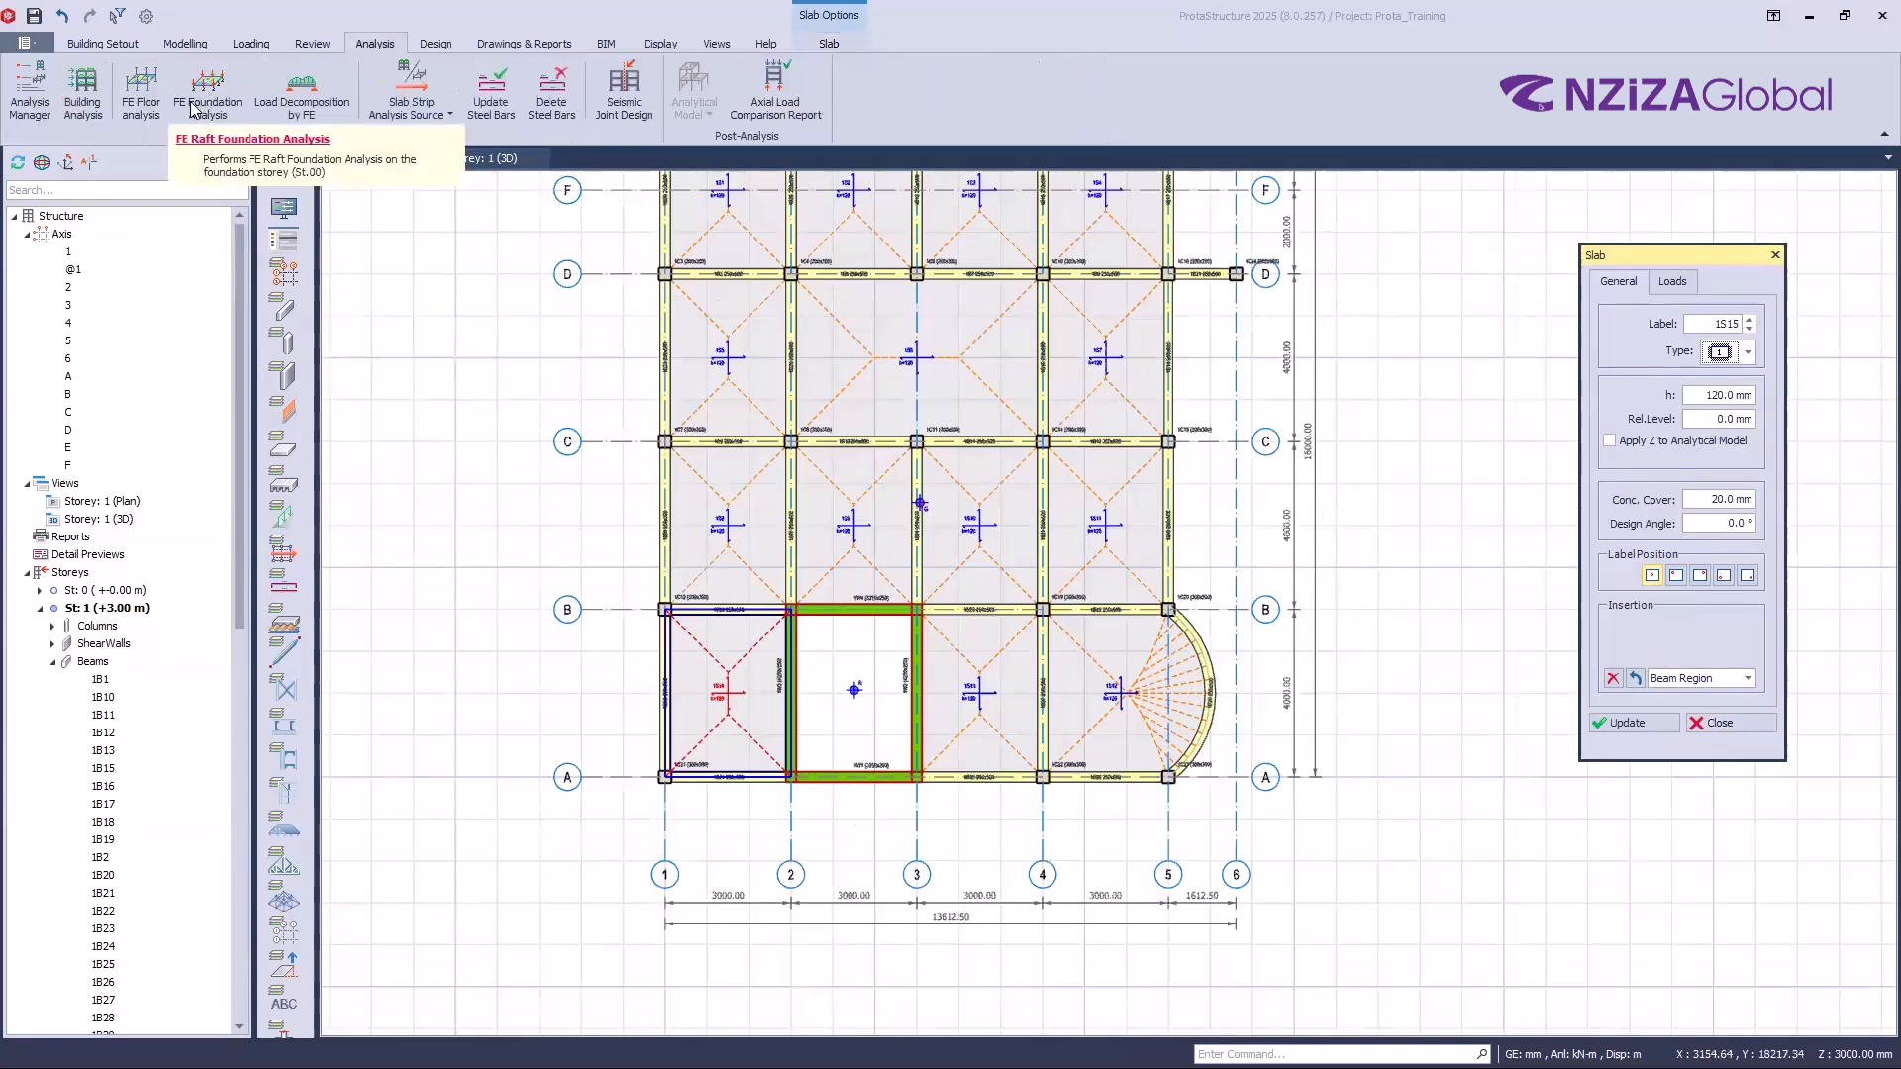
{"action": "left_click", "coordinate": [194, 44]}
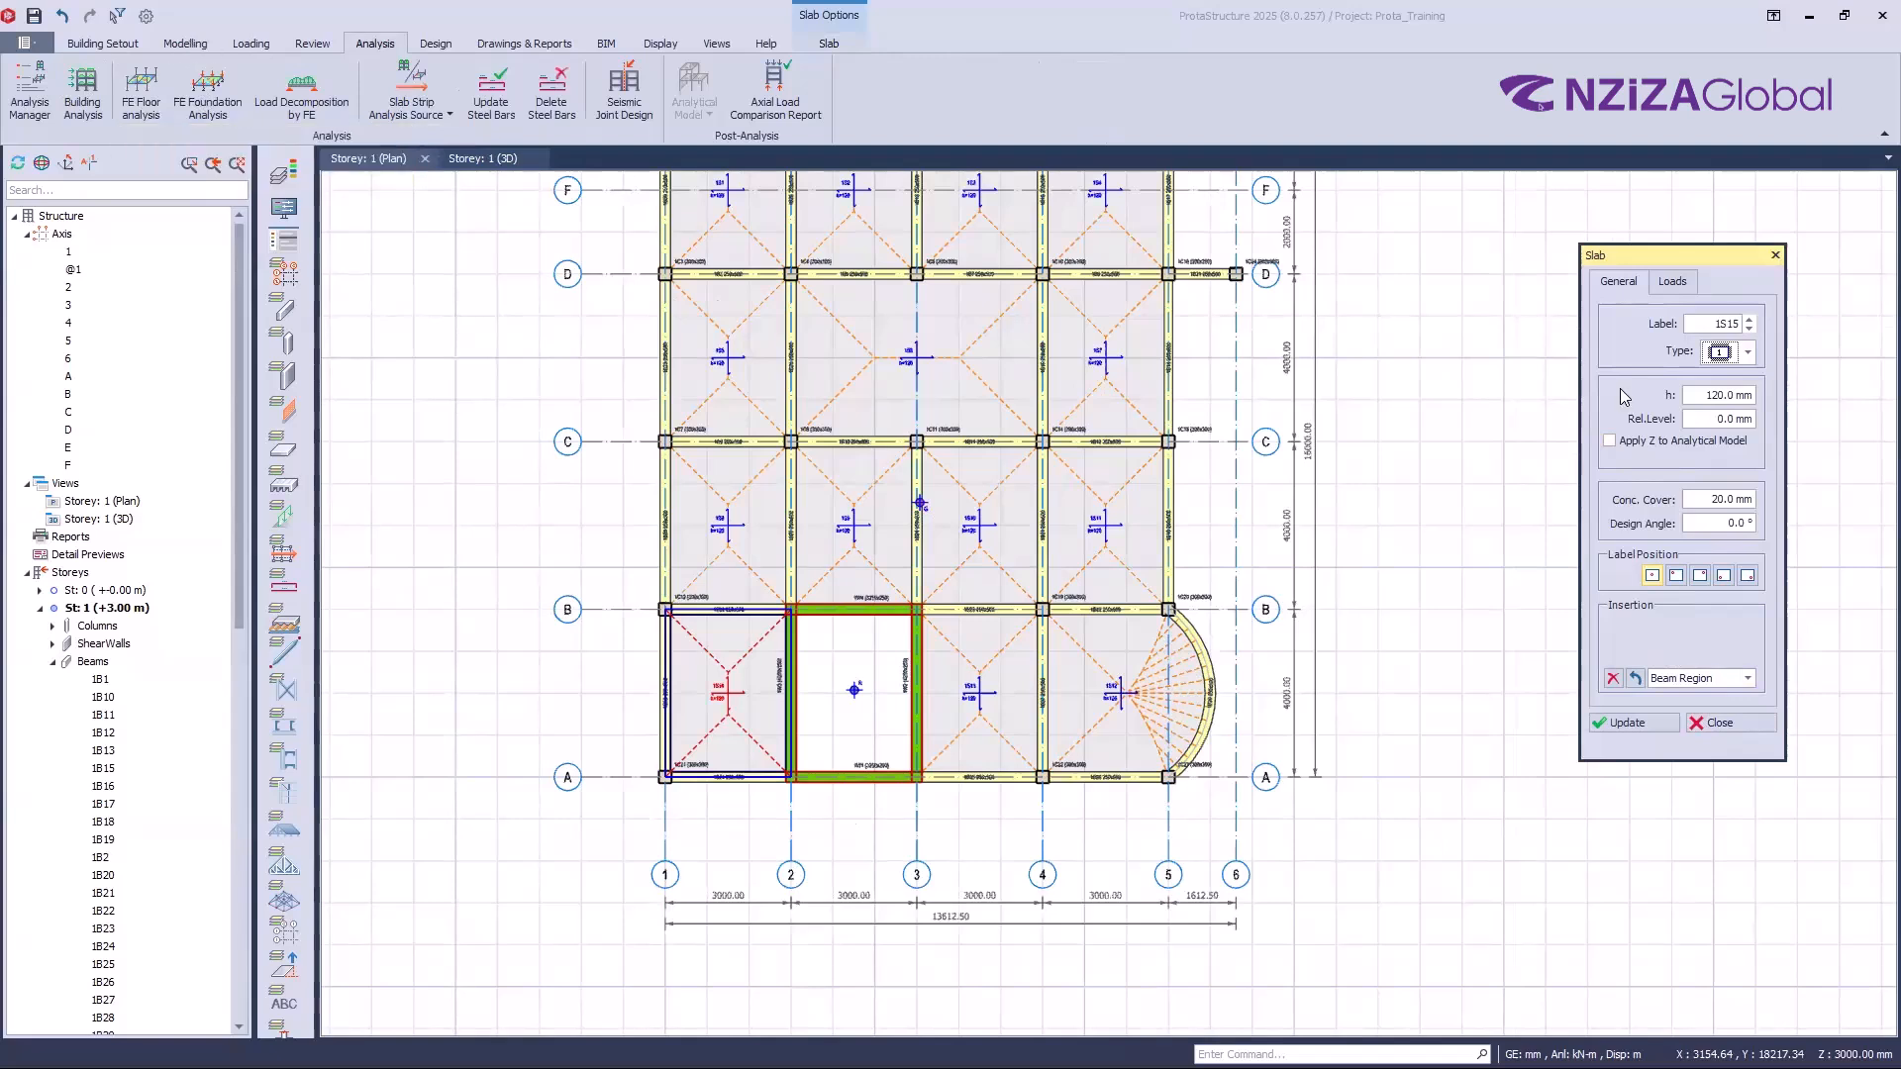
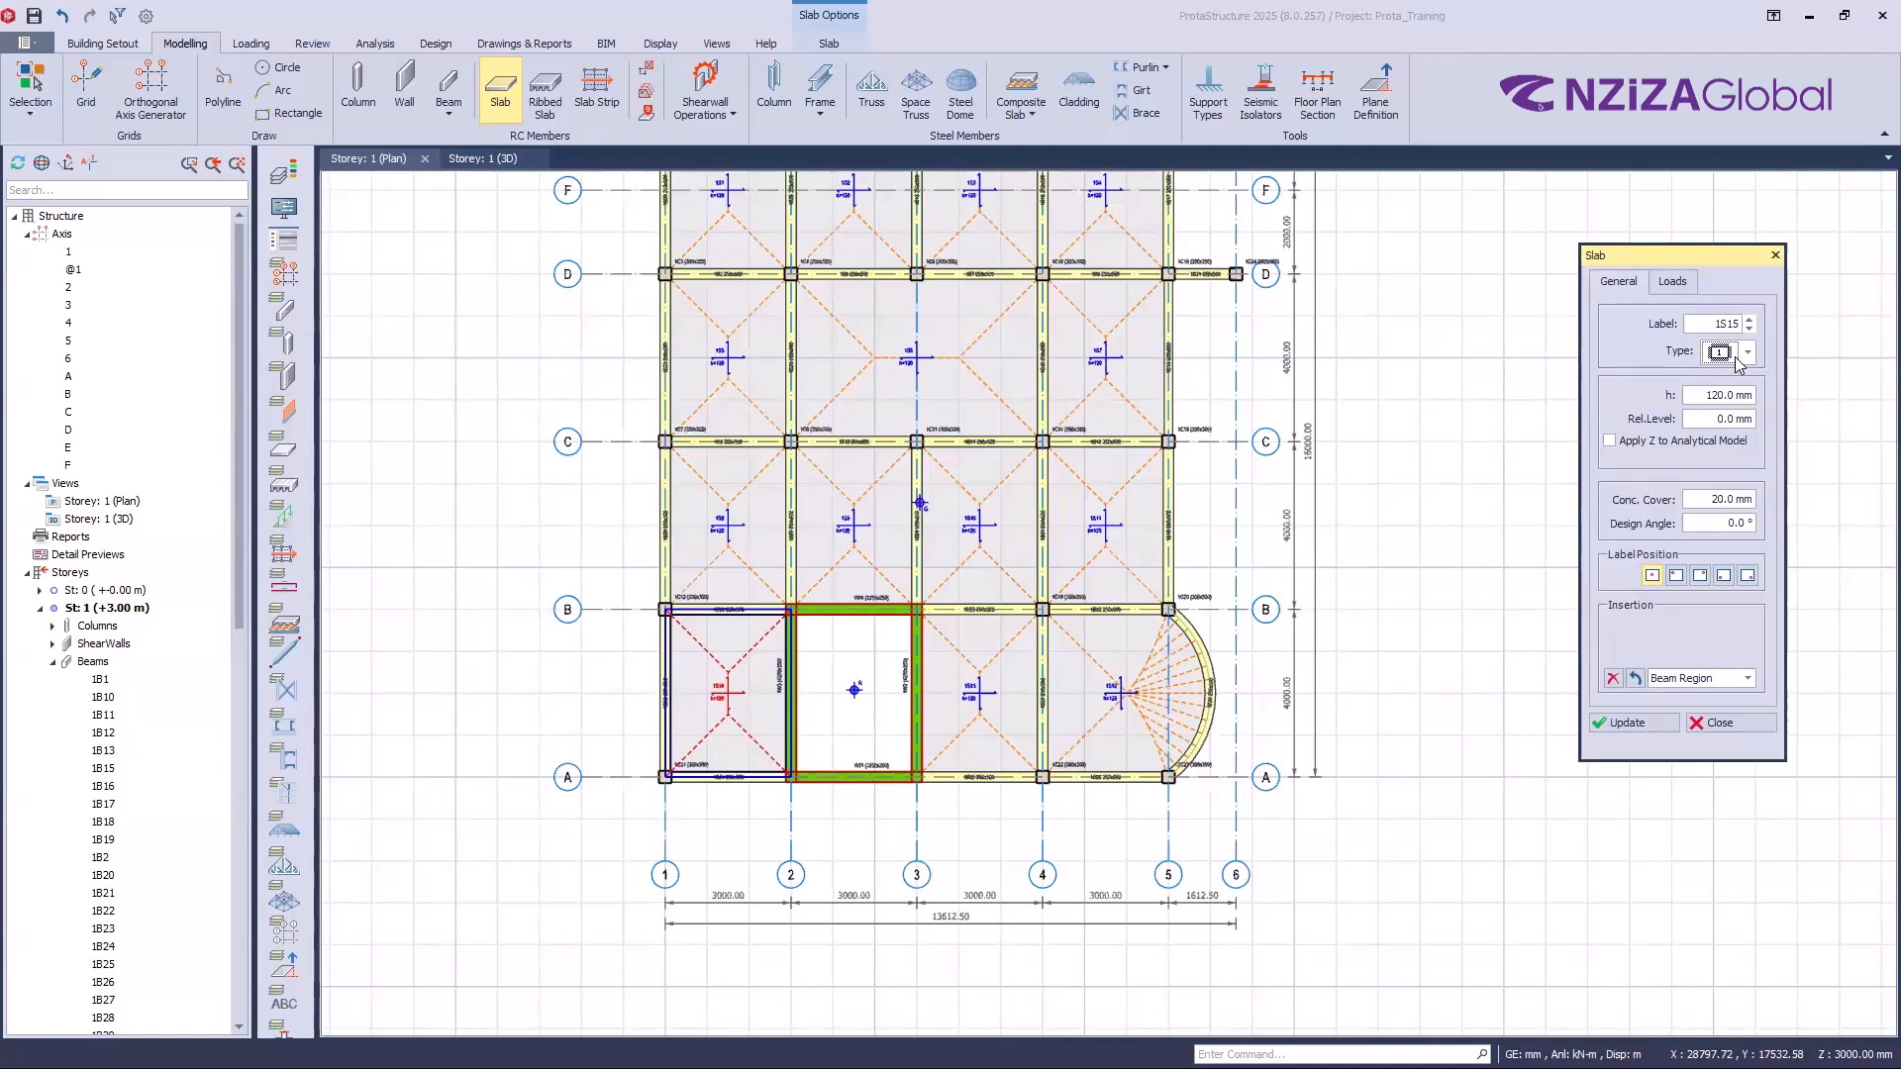
{"action": "left_click", "coordinate": [1747, 353]}
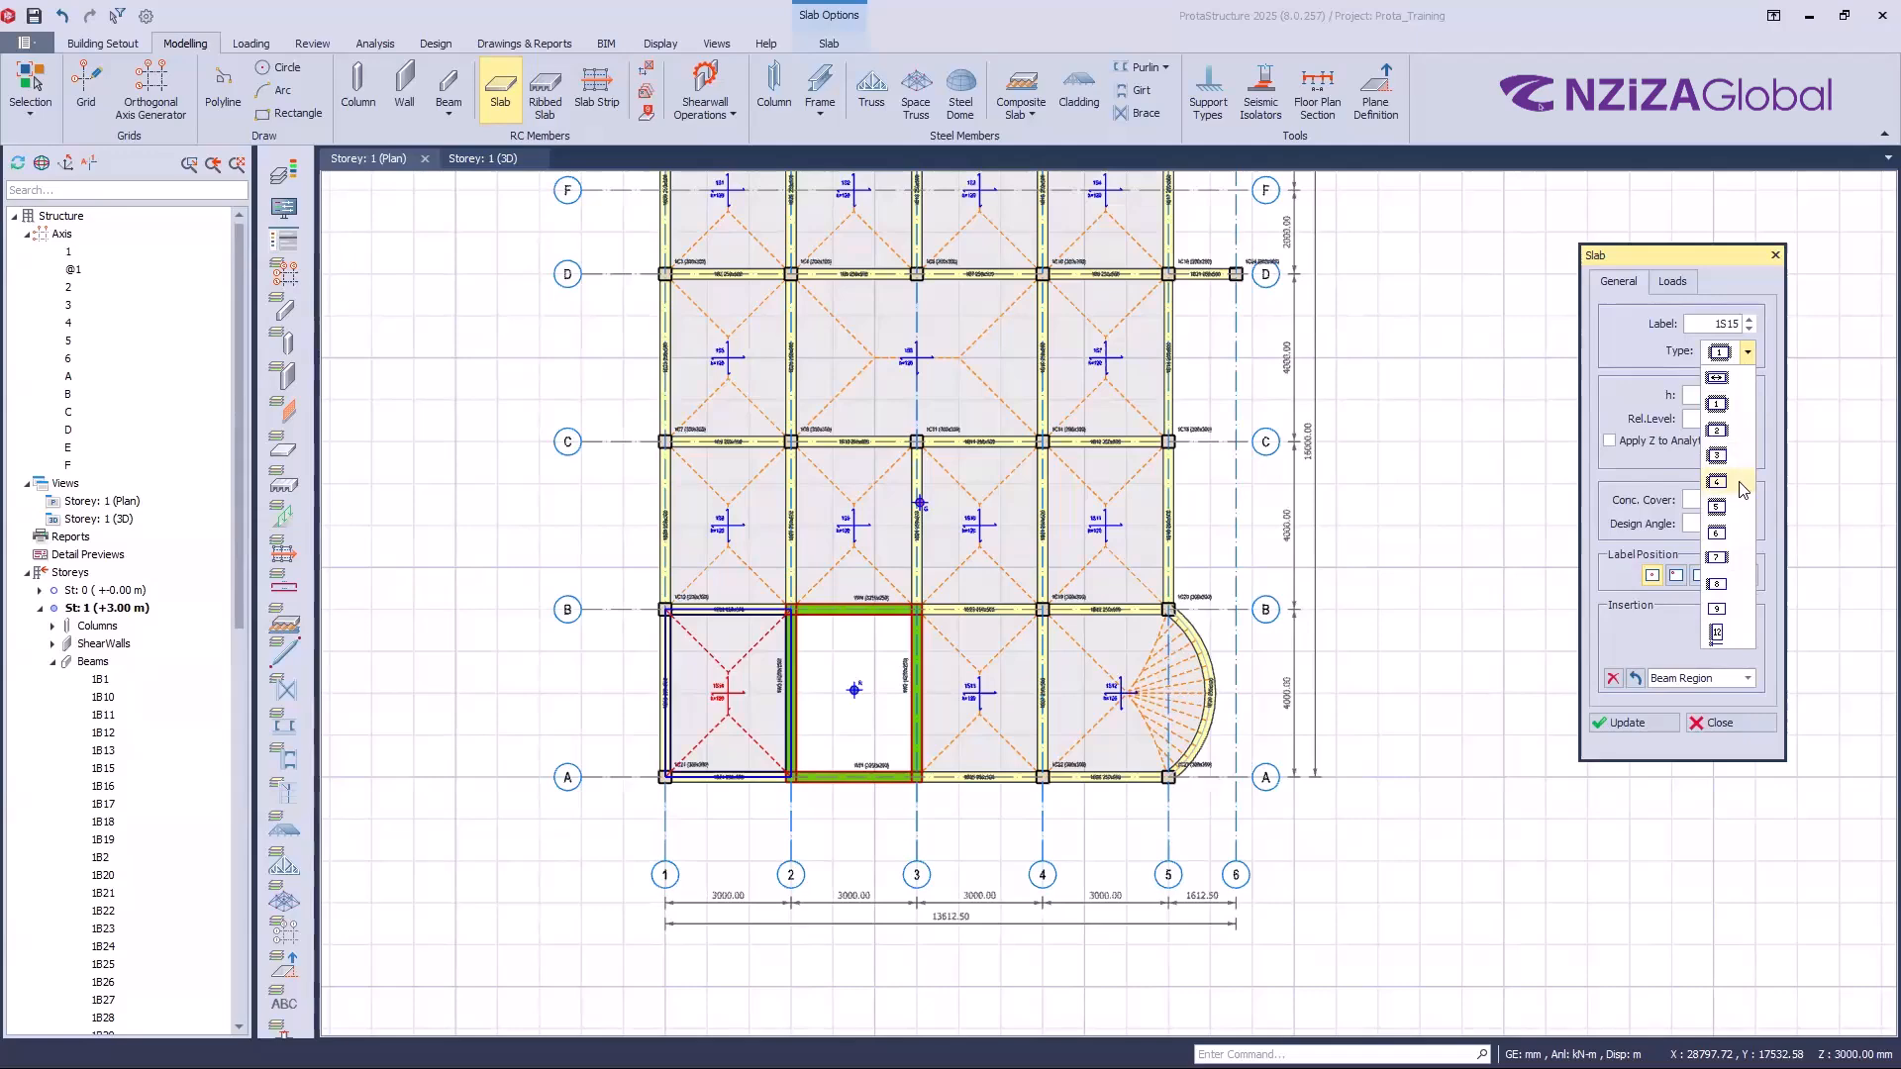
{"action": "scroll", "coordinate": [1108, 731], "scroll_direction": "up", "scroll_amount": 5}
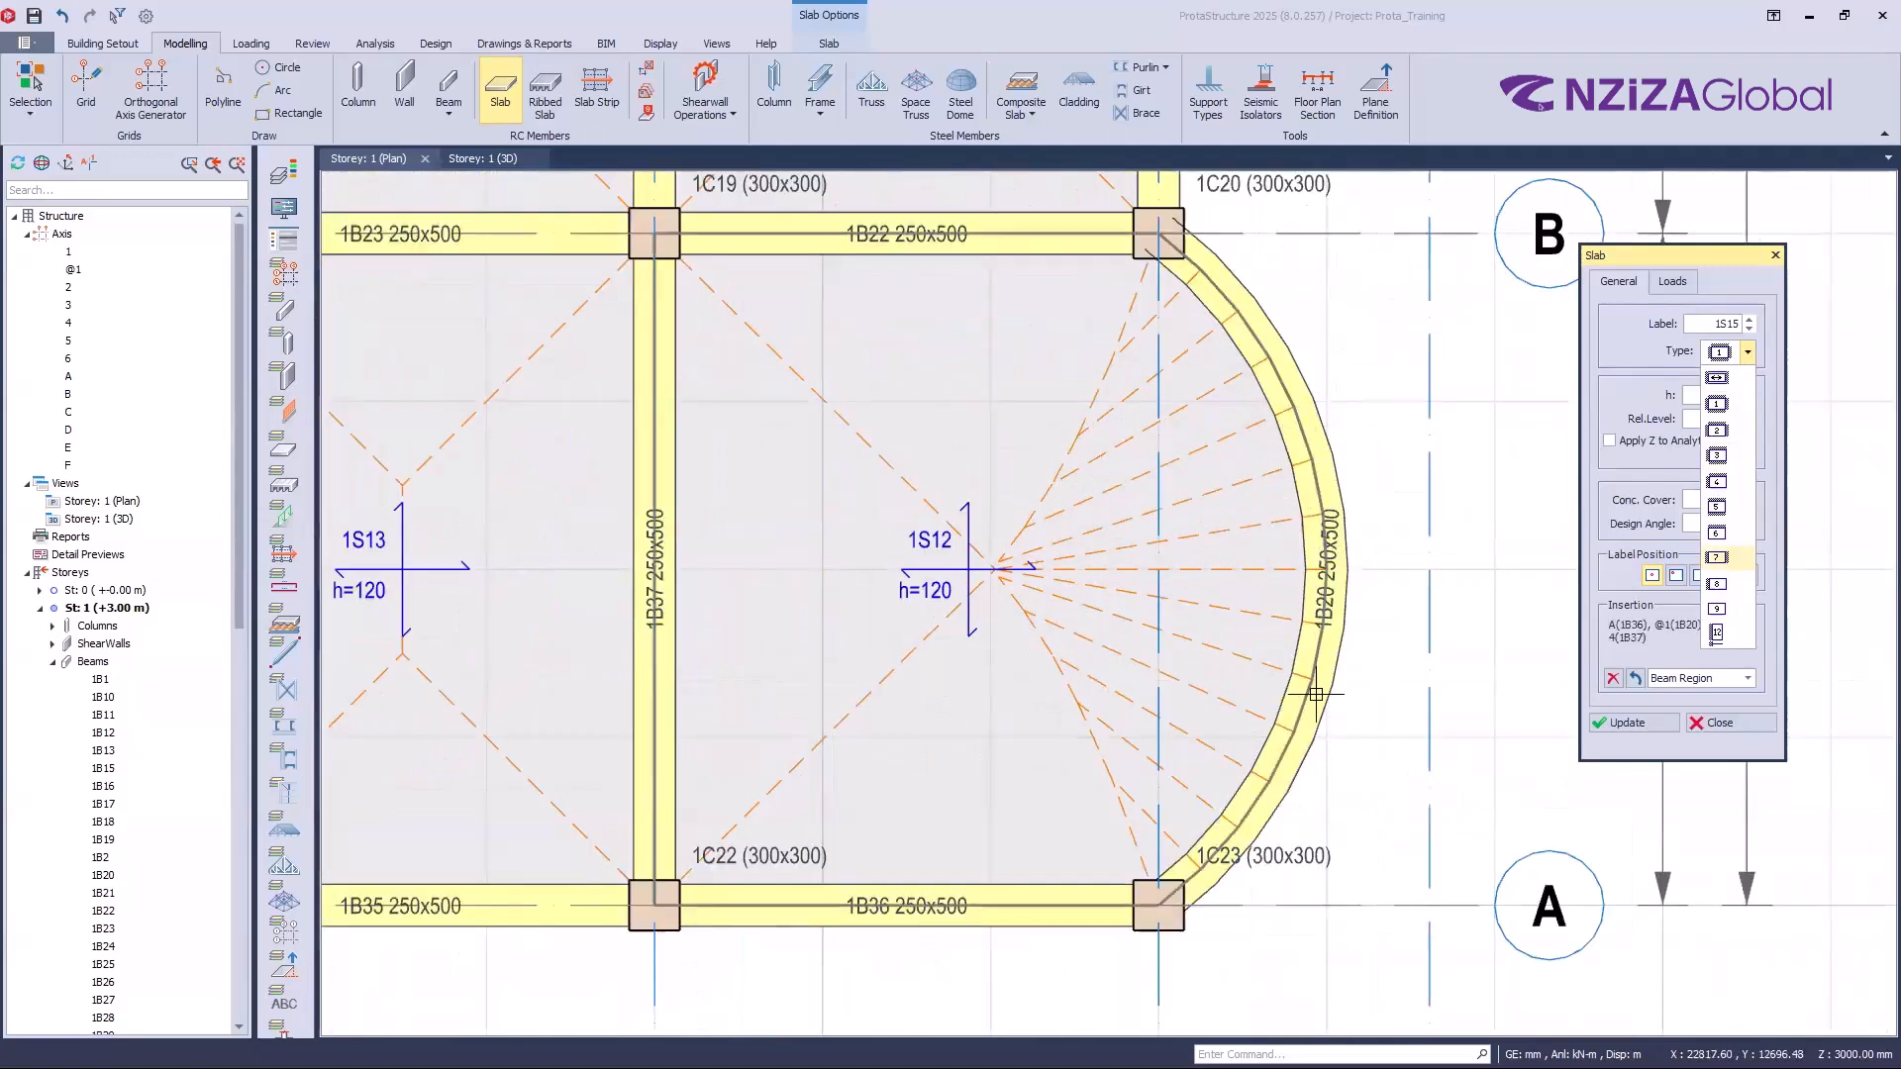
{"action": "left_click", "coordinate": [1731, 715]}
{"action": "left_click", "coordinate": [1728, 721]}
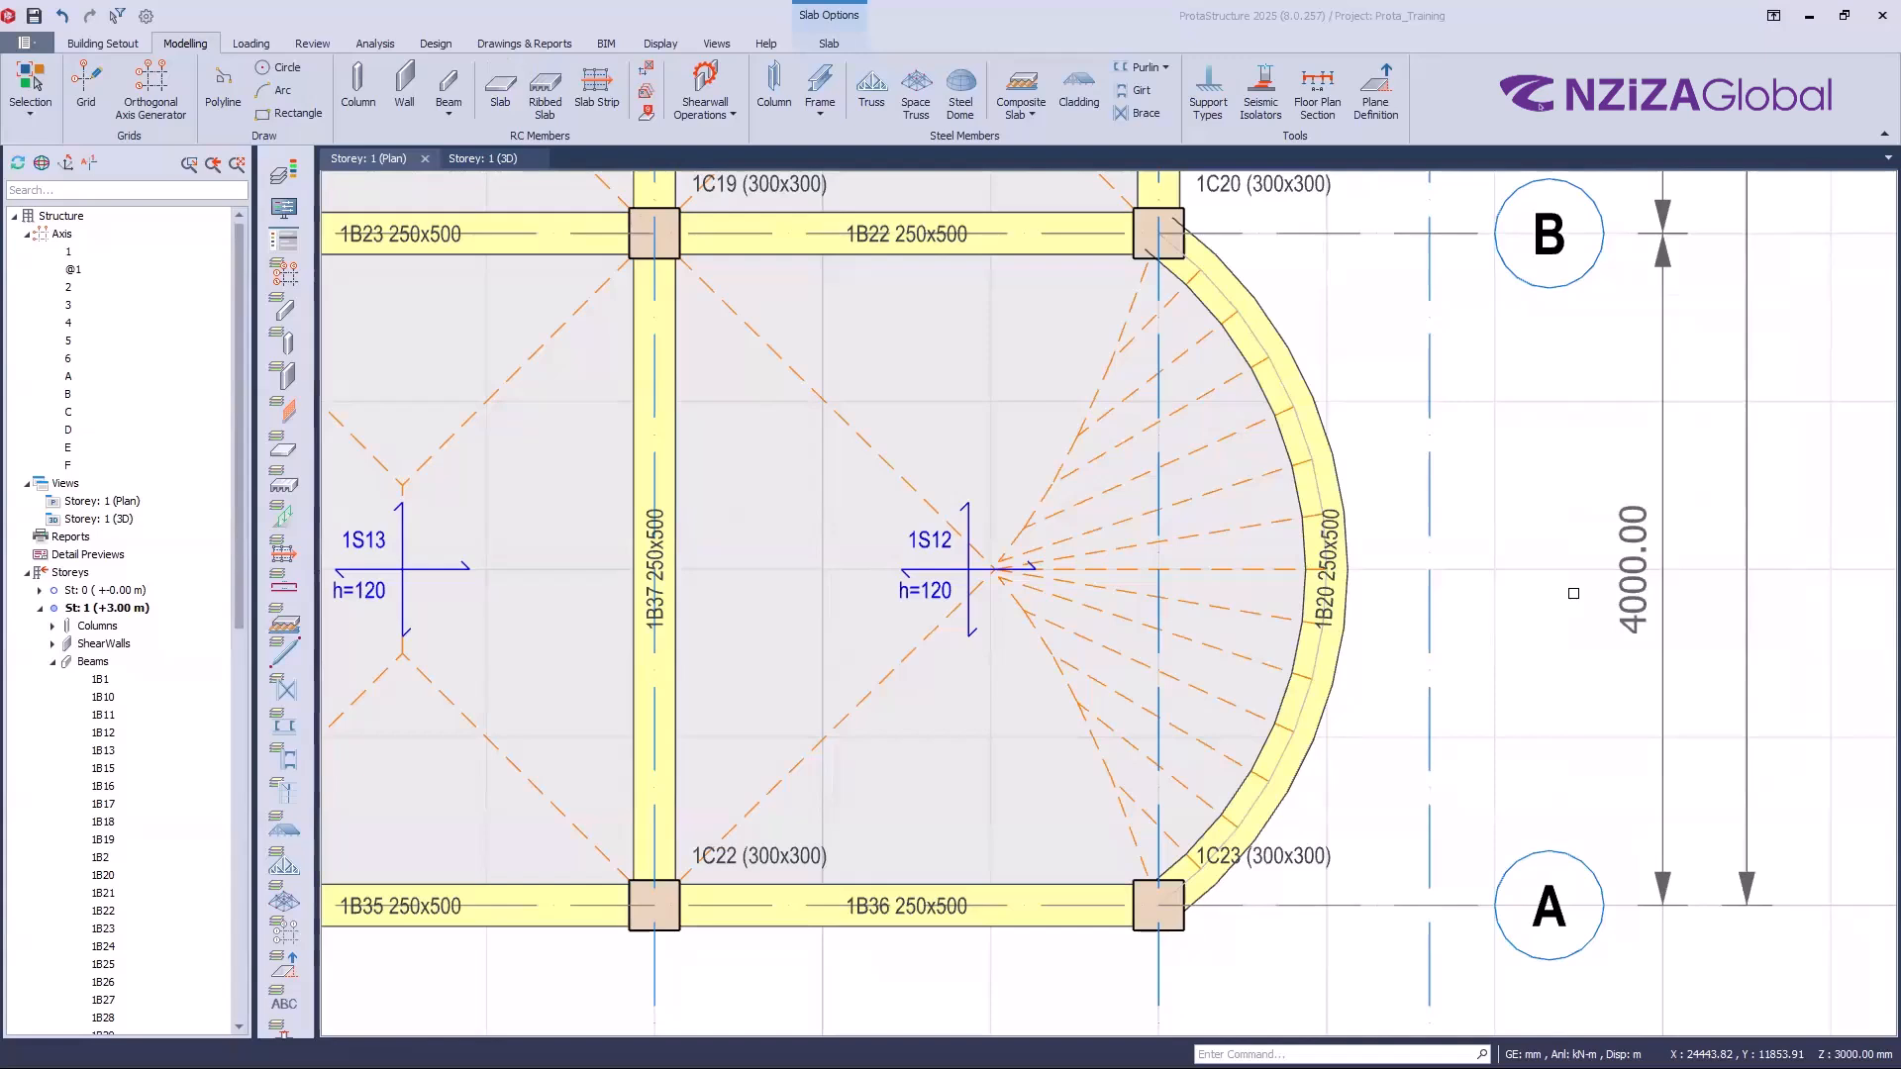
Step: Read the FE Floor Analysis usage notes and inspect the curved-edge slab 1S12
{"action": "left_click", "coordinate": [382, 48]}
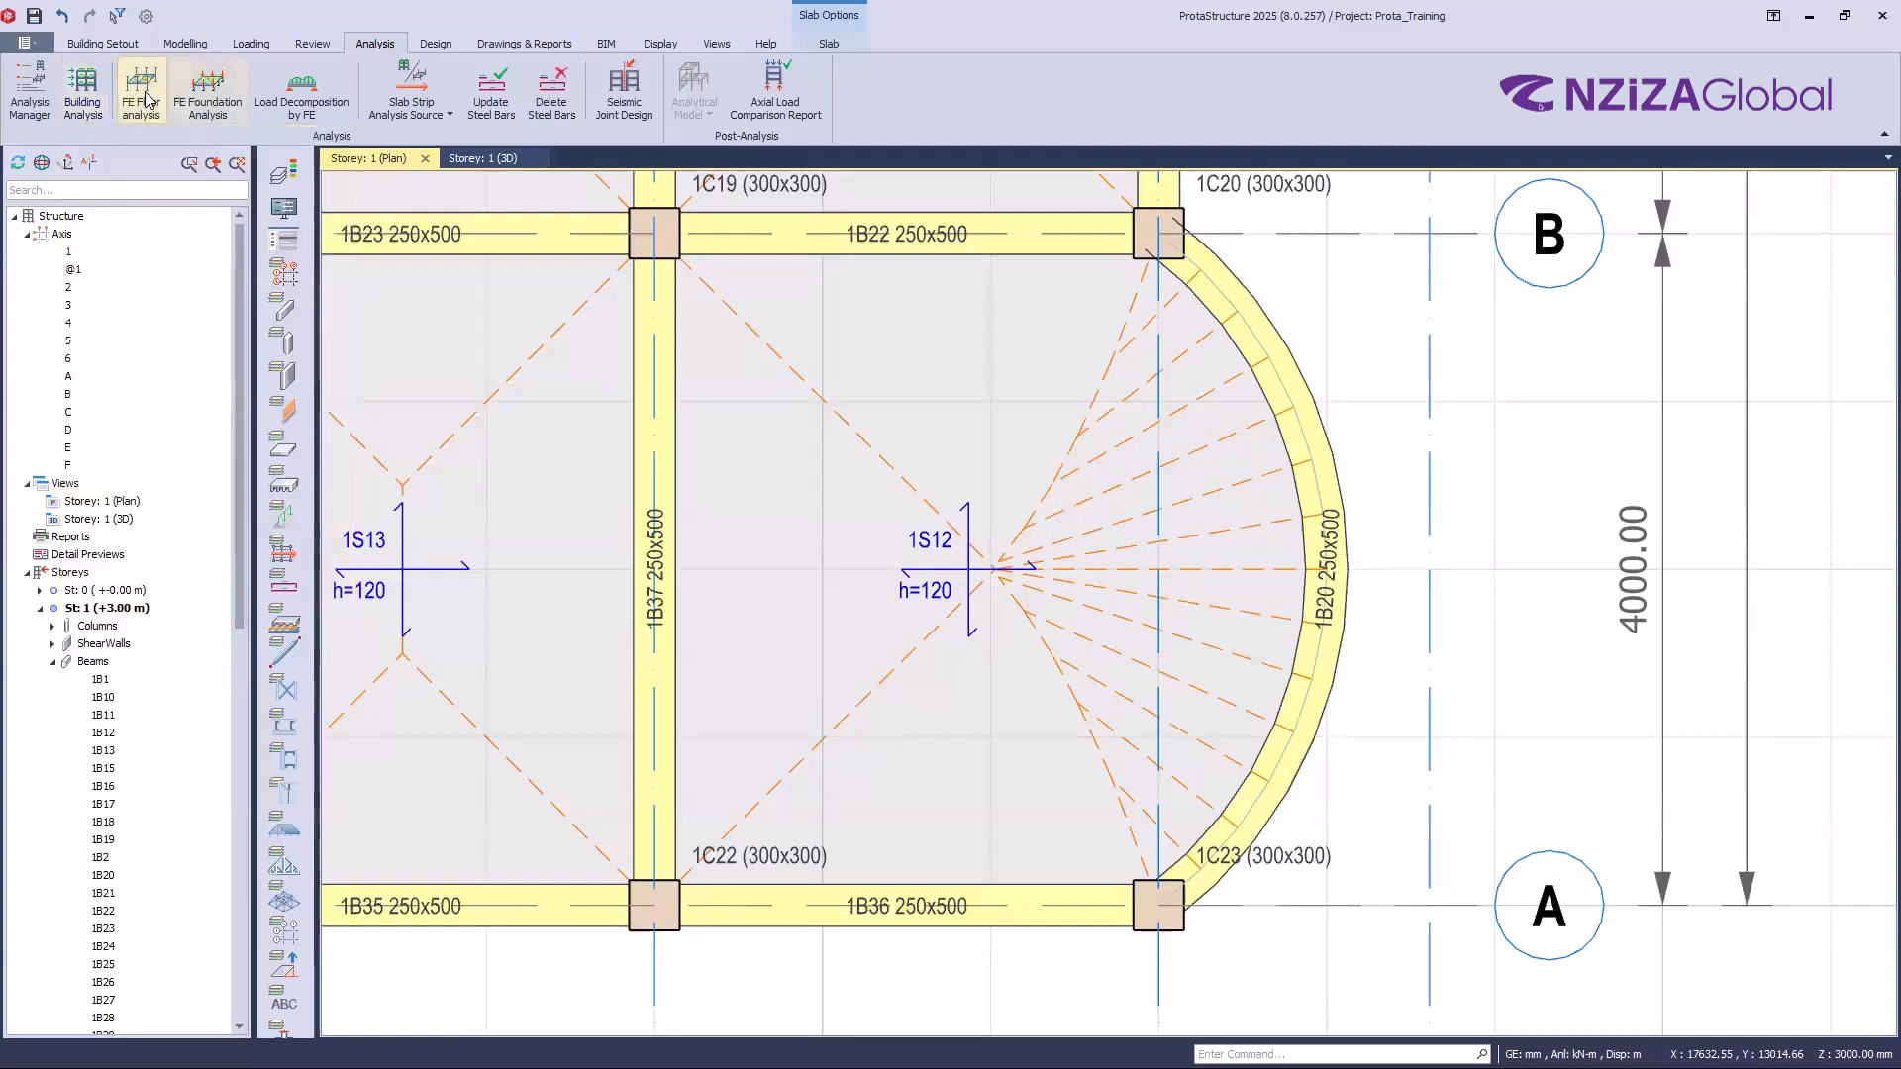
{"action": "mouse_move", "coordinate": [146, 99]}
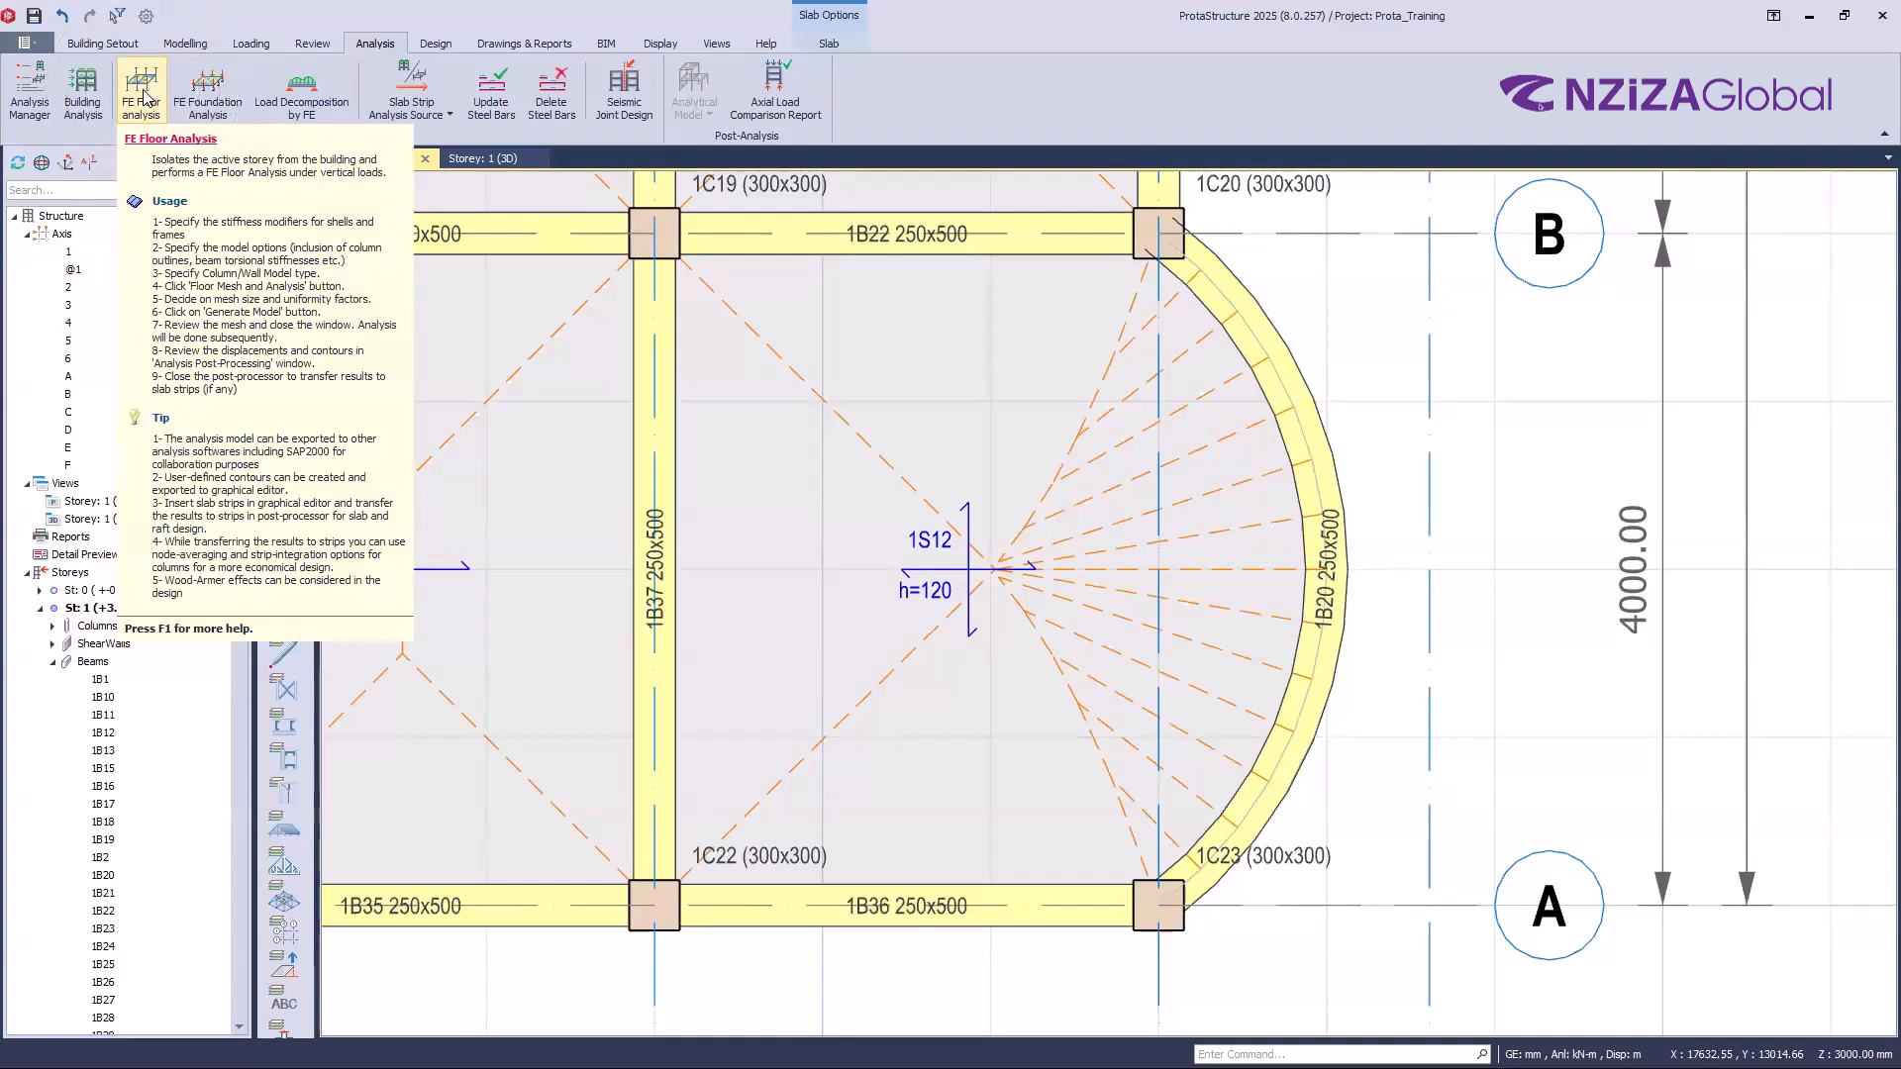
{"action": "left_click", "coordinate": [145, 99]}
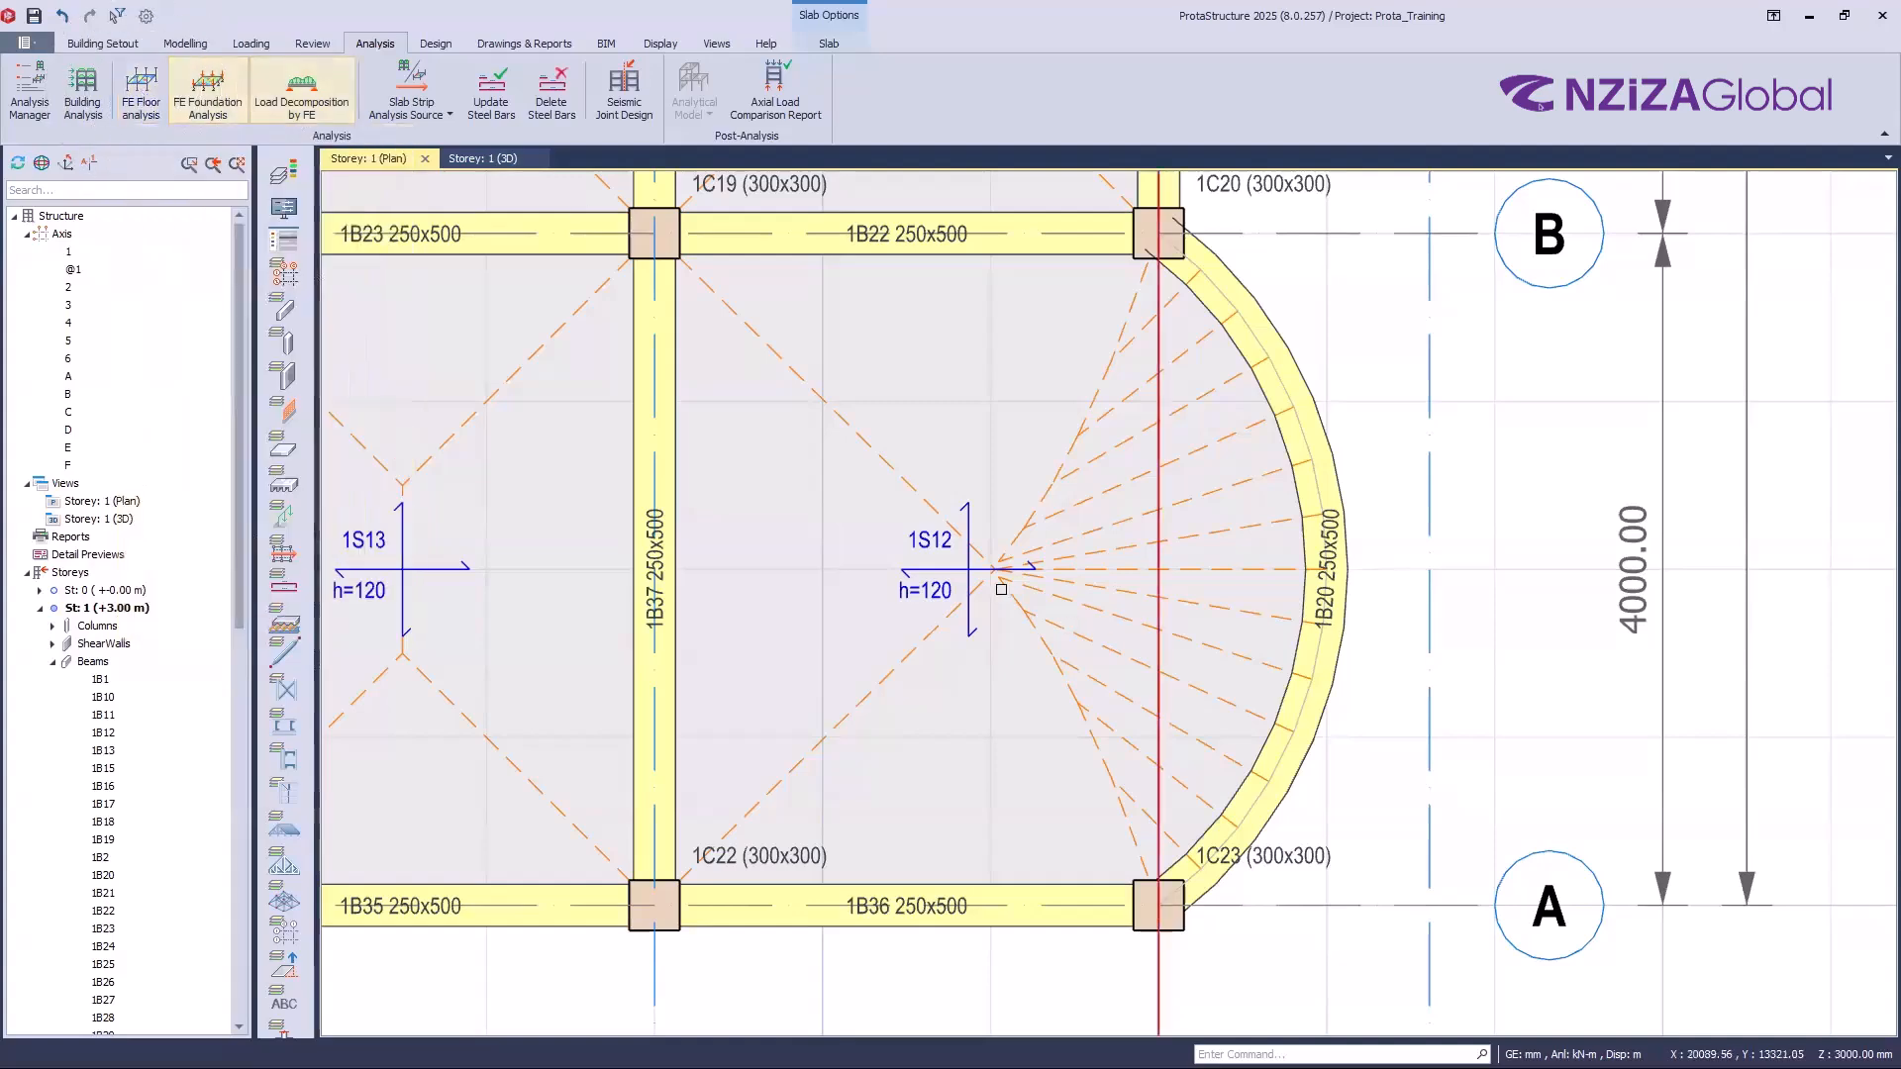
{"action": "mouse_move", "coordinate": [1056, 526]}
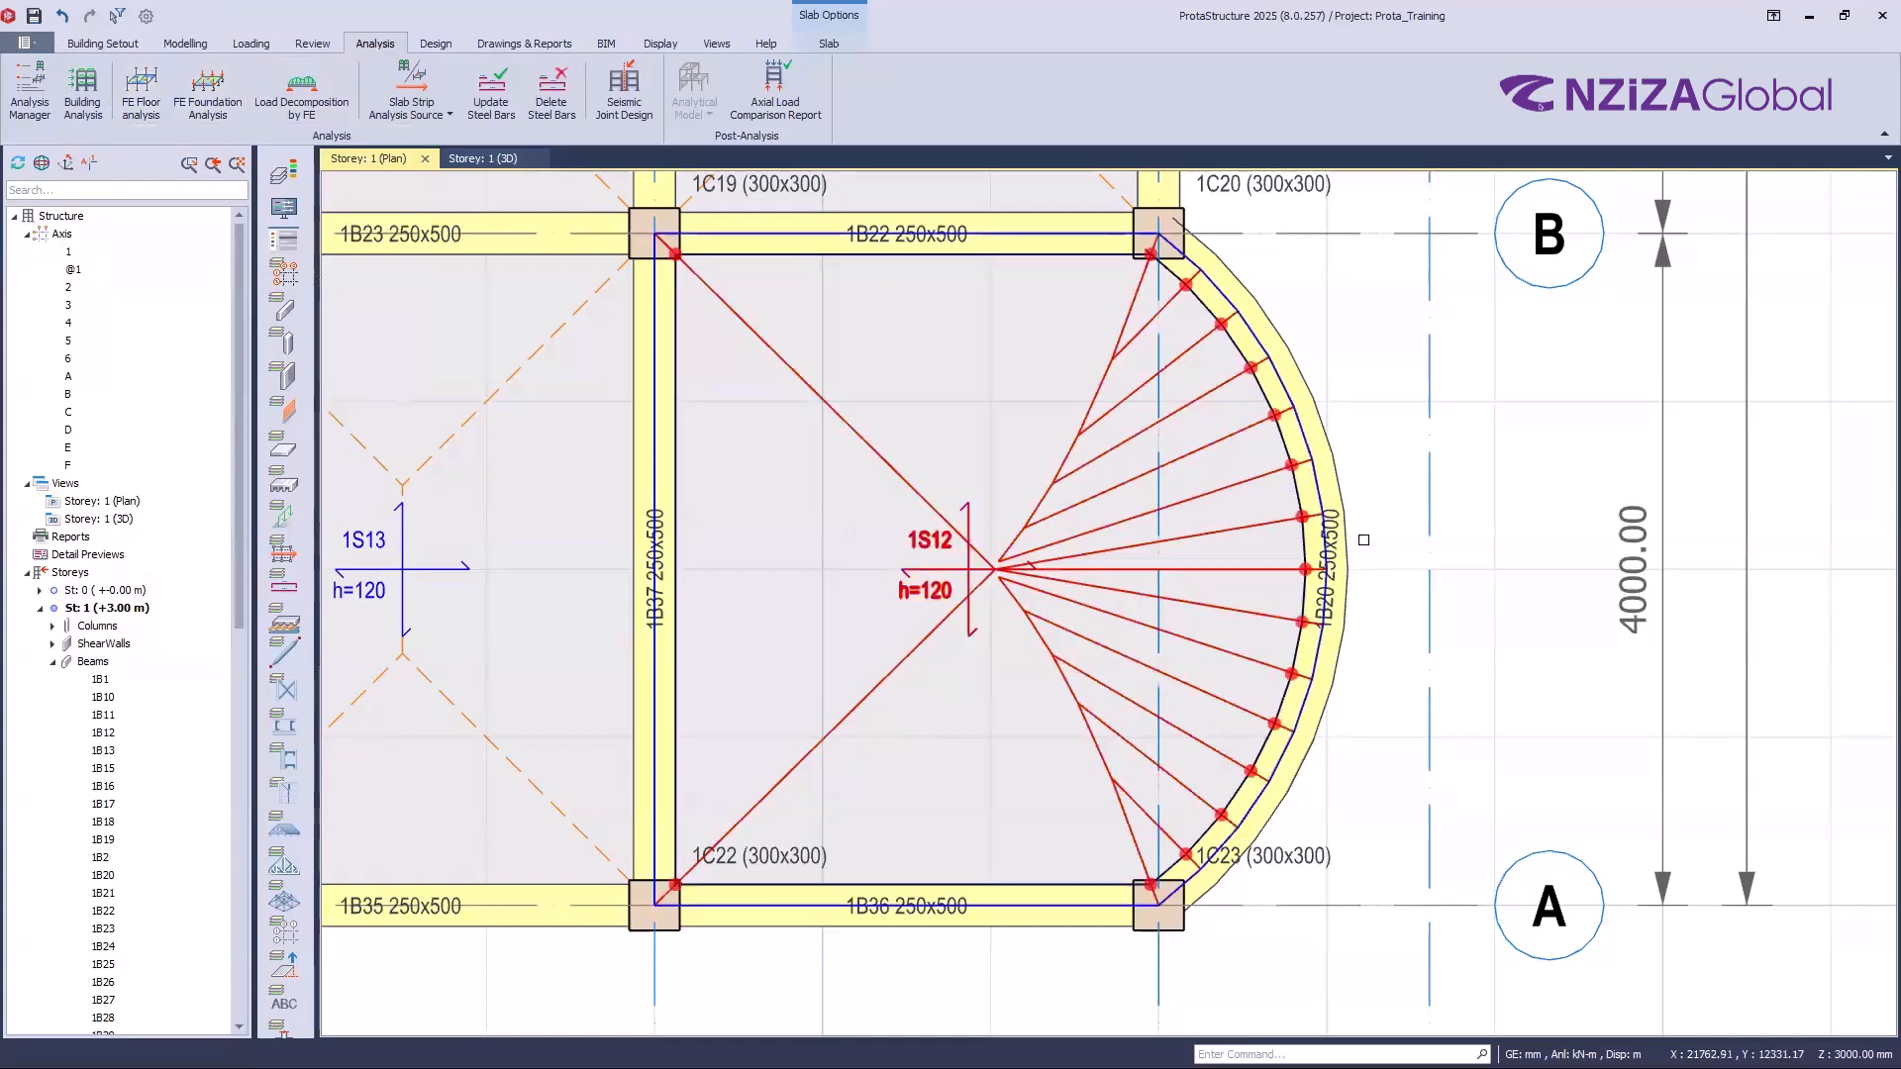
Step: Review the whole Storey 1 slab layout alongside the modelling and FE Floor Analysis commands
{"action": "scroll", "coordinate": [1403, 554], "scroll_direction": "down", "scroll_amount": 4}
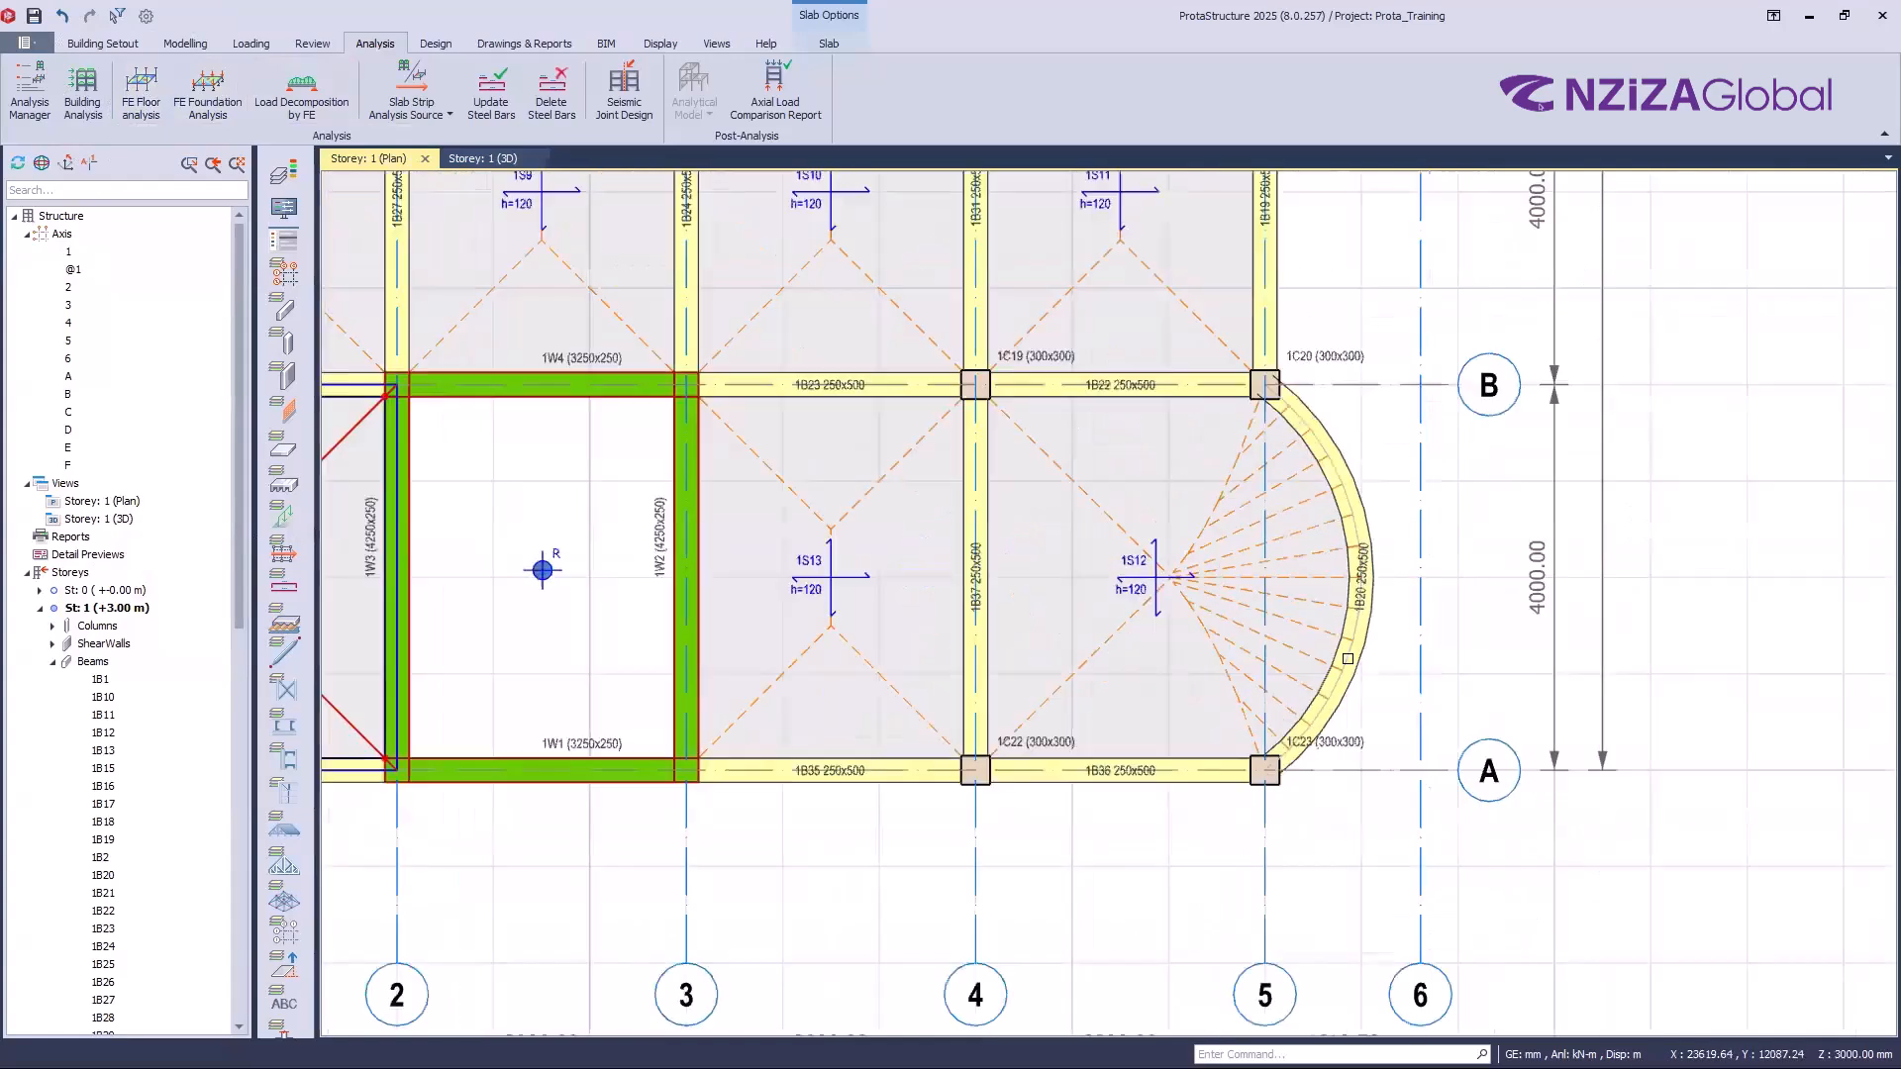
{"action": "scroll", "coordinate": [1162, 614], "scroll_direction": "down", "scroll_amount": 1}
{"action": "scroll", "coordinate": [1071, 439], "scroll_direction": "down", "scroll_amount": 2}
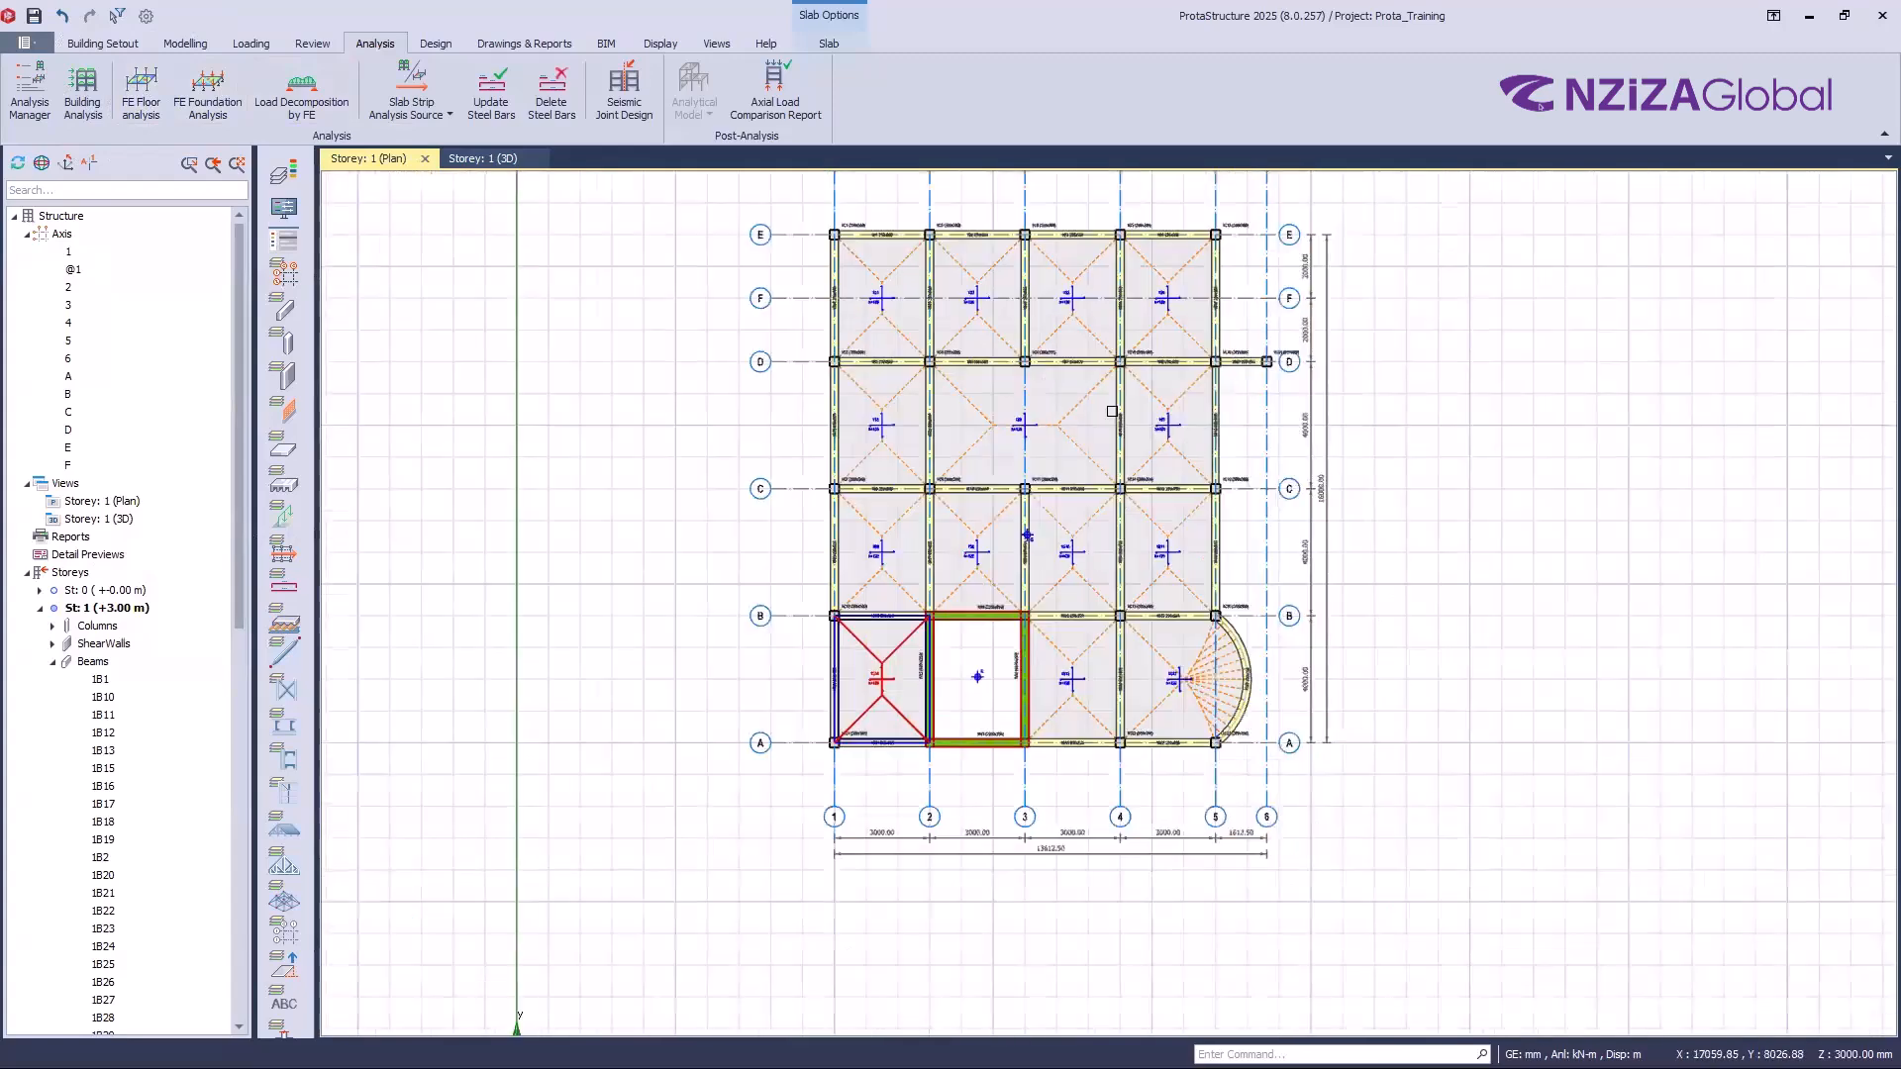
{"action": "middle_click_drag", "start_coordinate": [1071, 439], "coordinate": [1012, 478]}
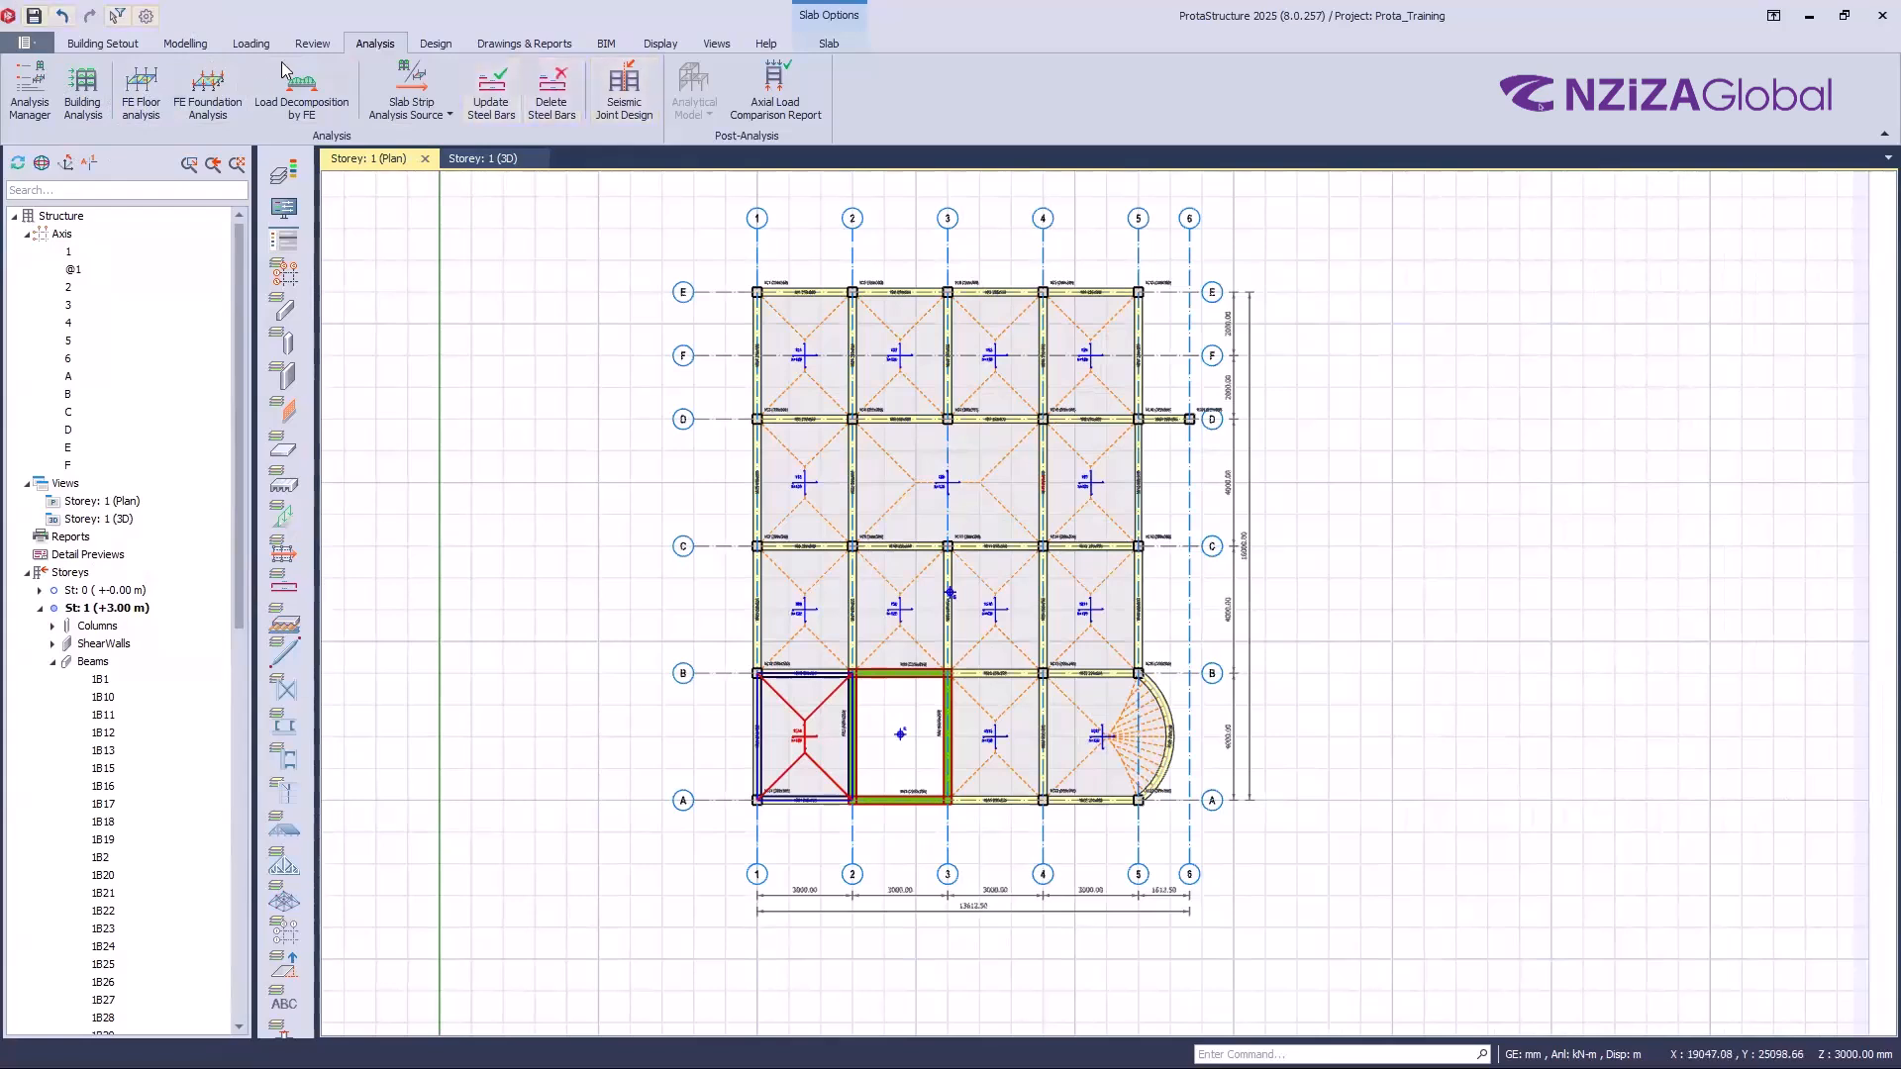
{"action": "left_click", "coordinate": [180, 44]}
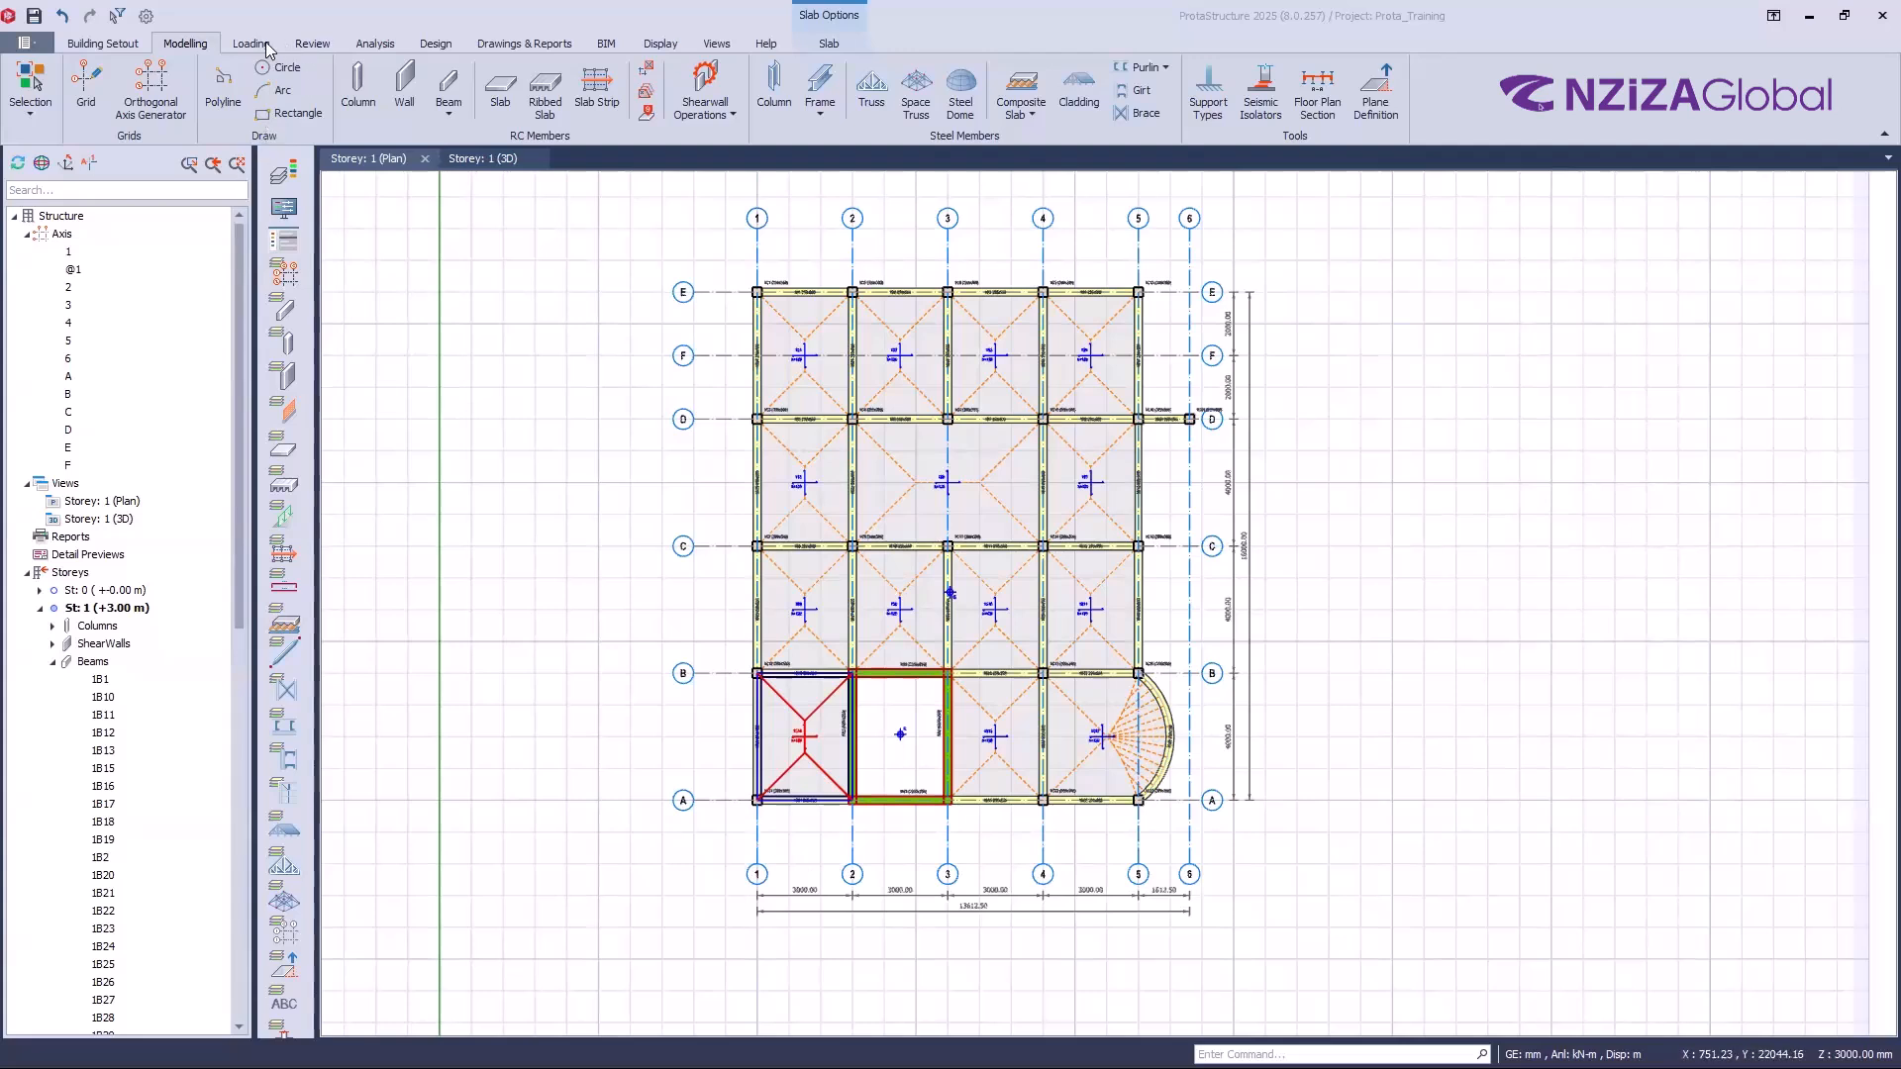
{"action": "left_click", "coordinate": [375, 44]}
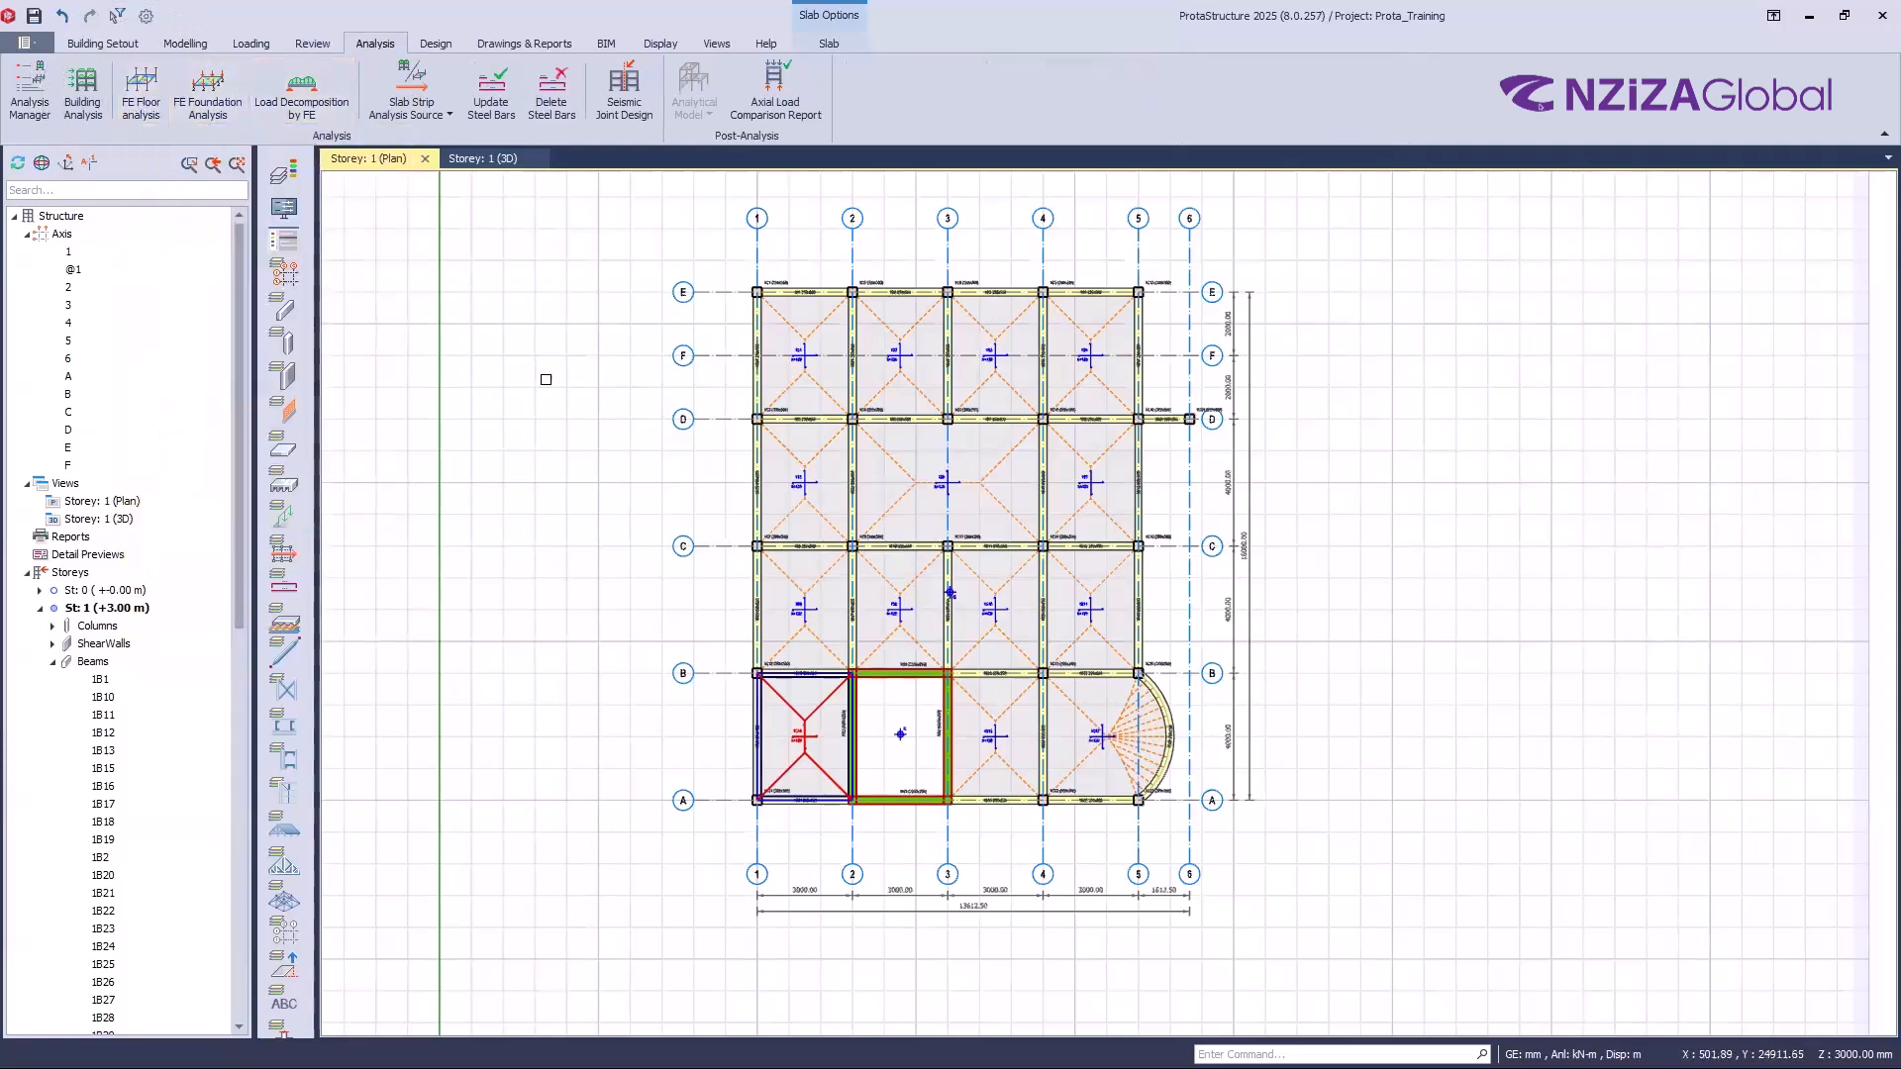
{"action": "scroll", "coordinate": [684, 456], "scroll_direction": "down", "scroll_amount": 1}
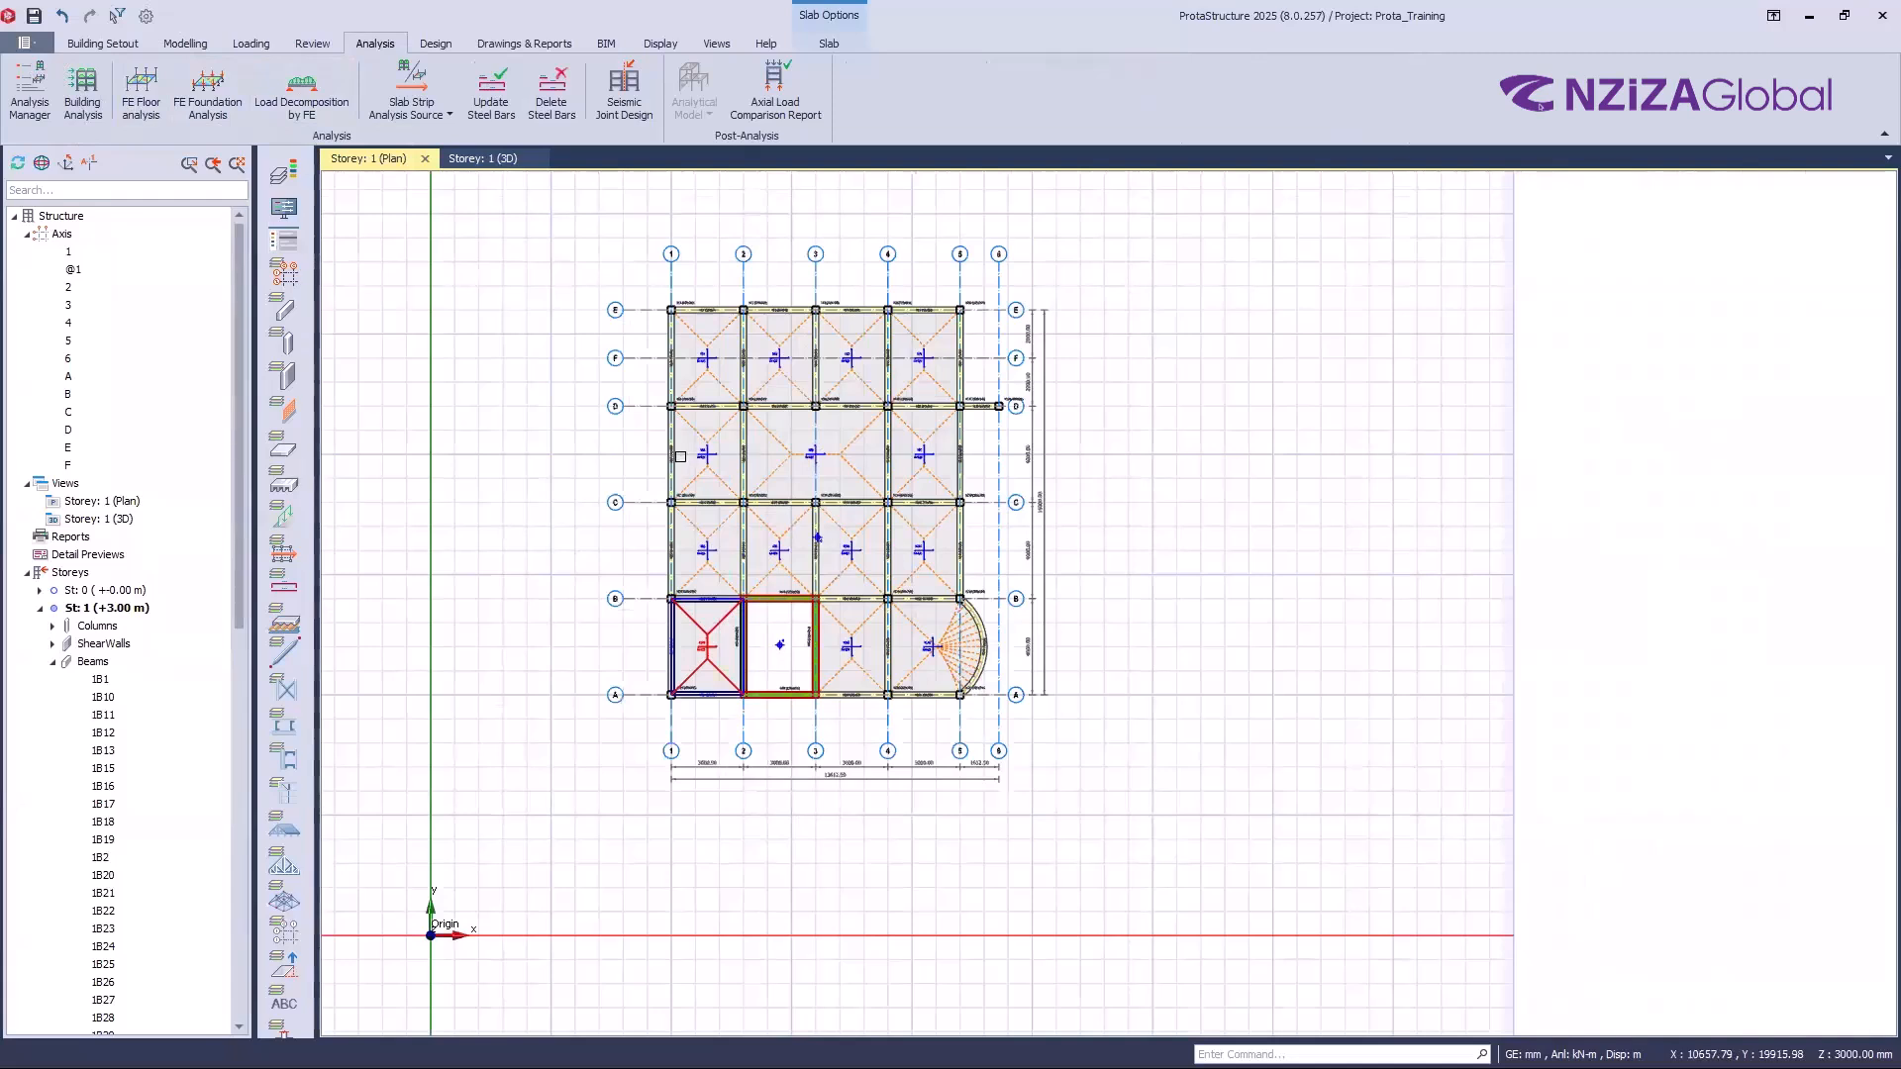
{"action": "left_click", "coordinate": [131, 92]}
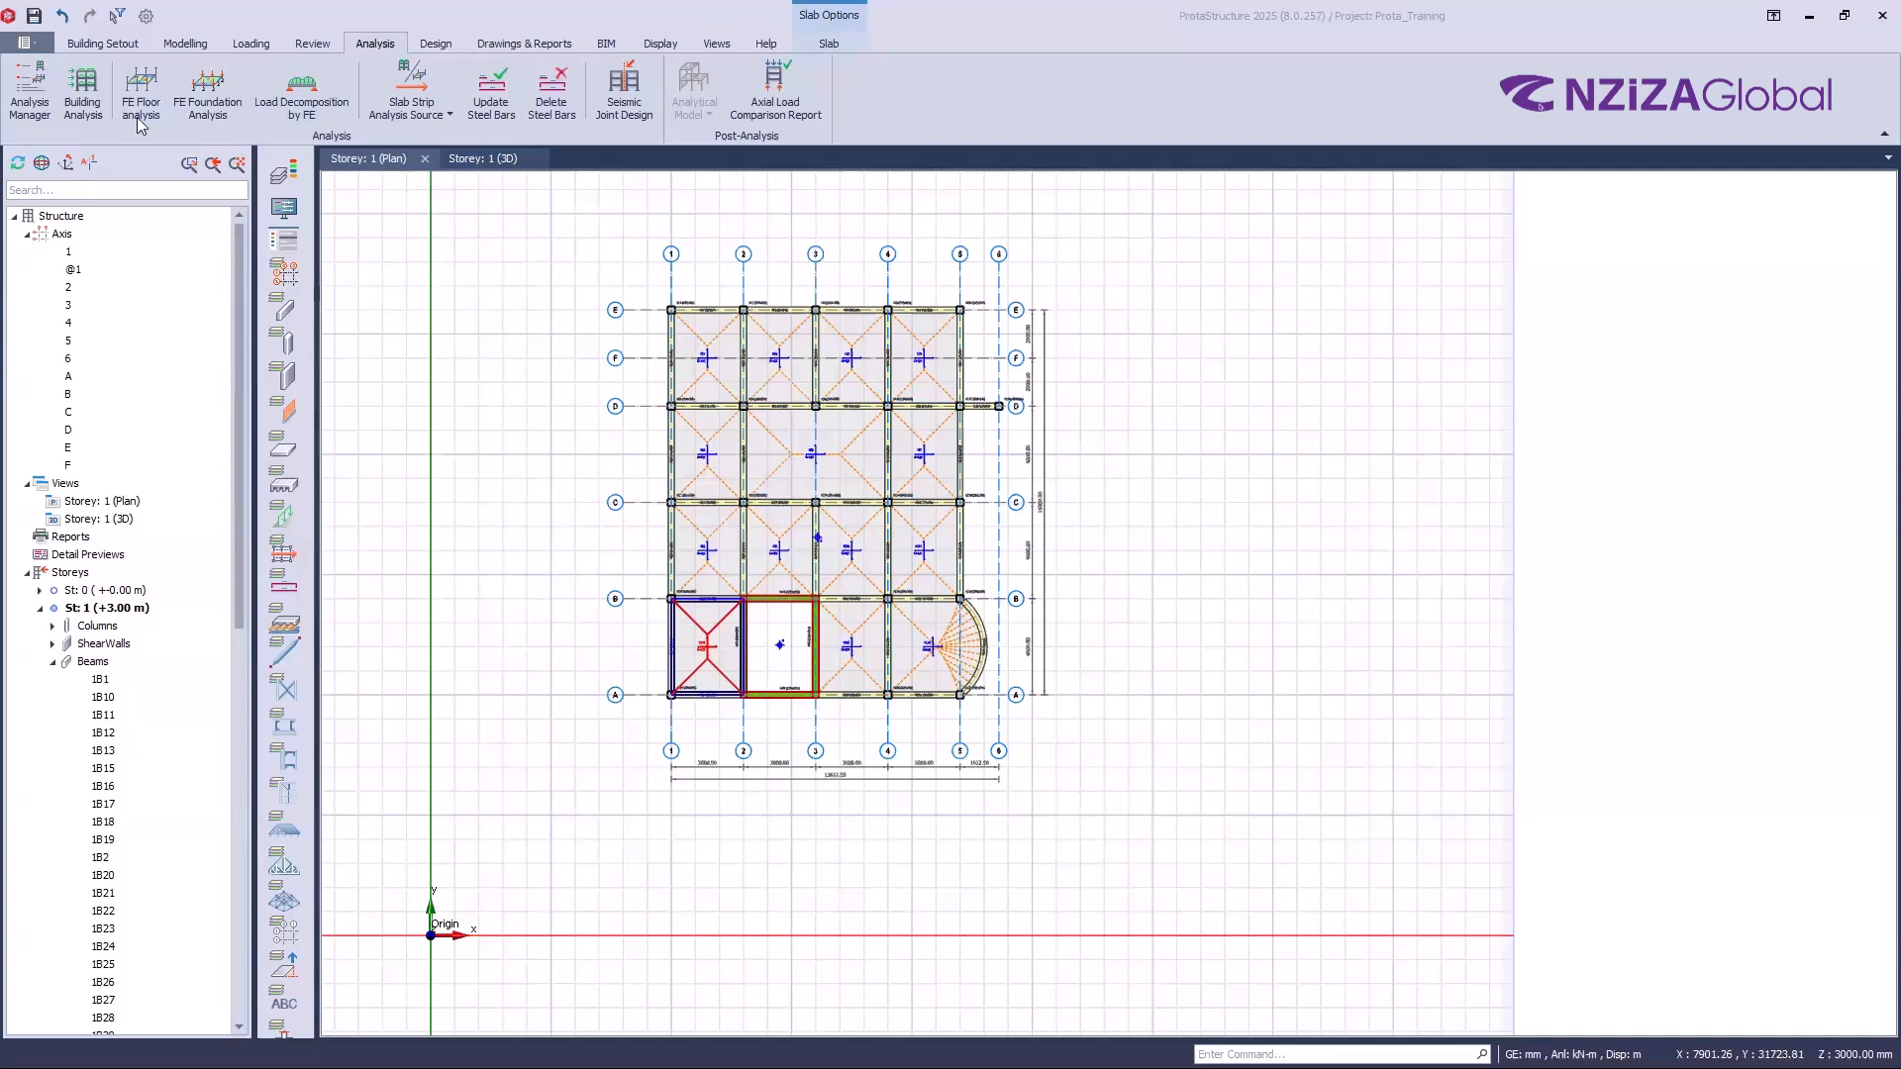
{"action": "left_click", "coordinate": [168, 46]}
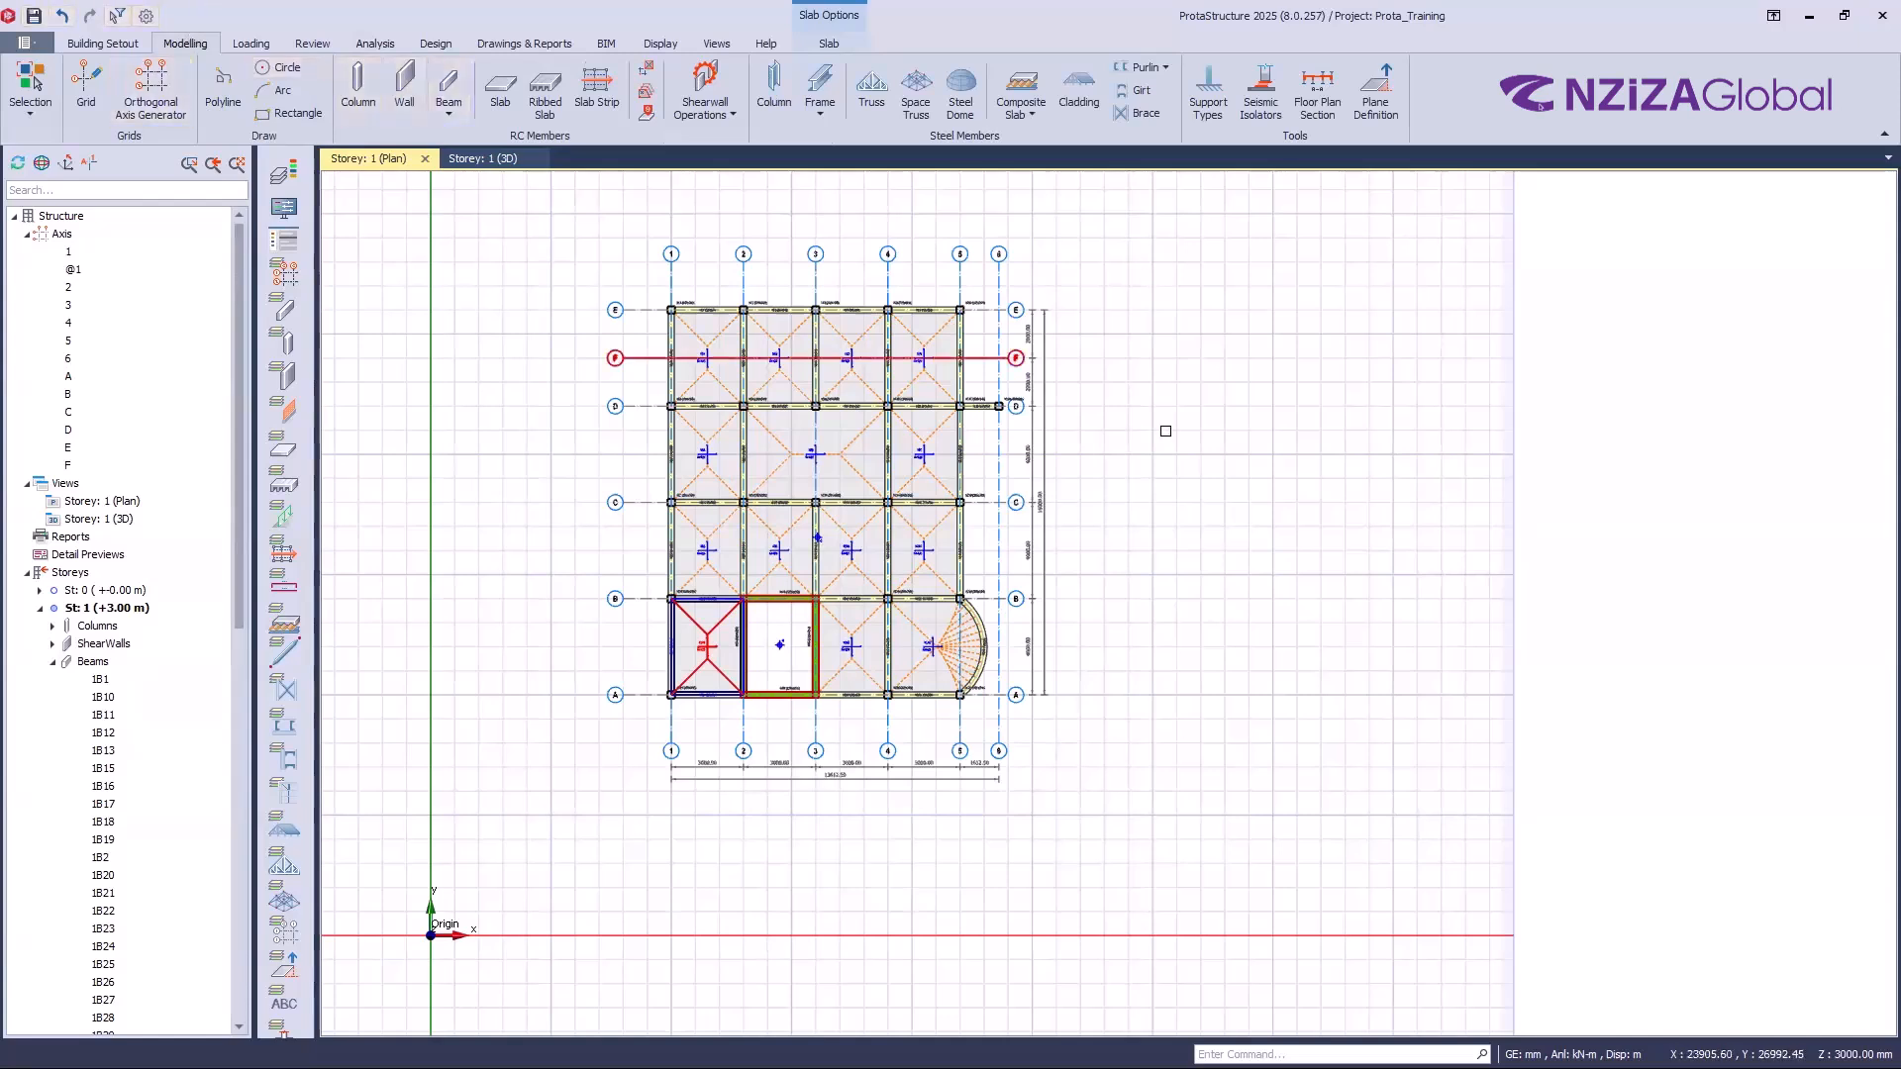
Step: Tile the Storey 1 plan and 3D views vertically
{"action": "left_click", "coordinate": [1176, 429]}
{"action": "left_click", "coordinate": [707, 647]}
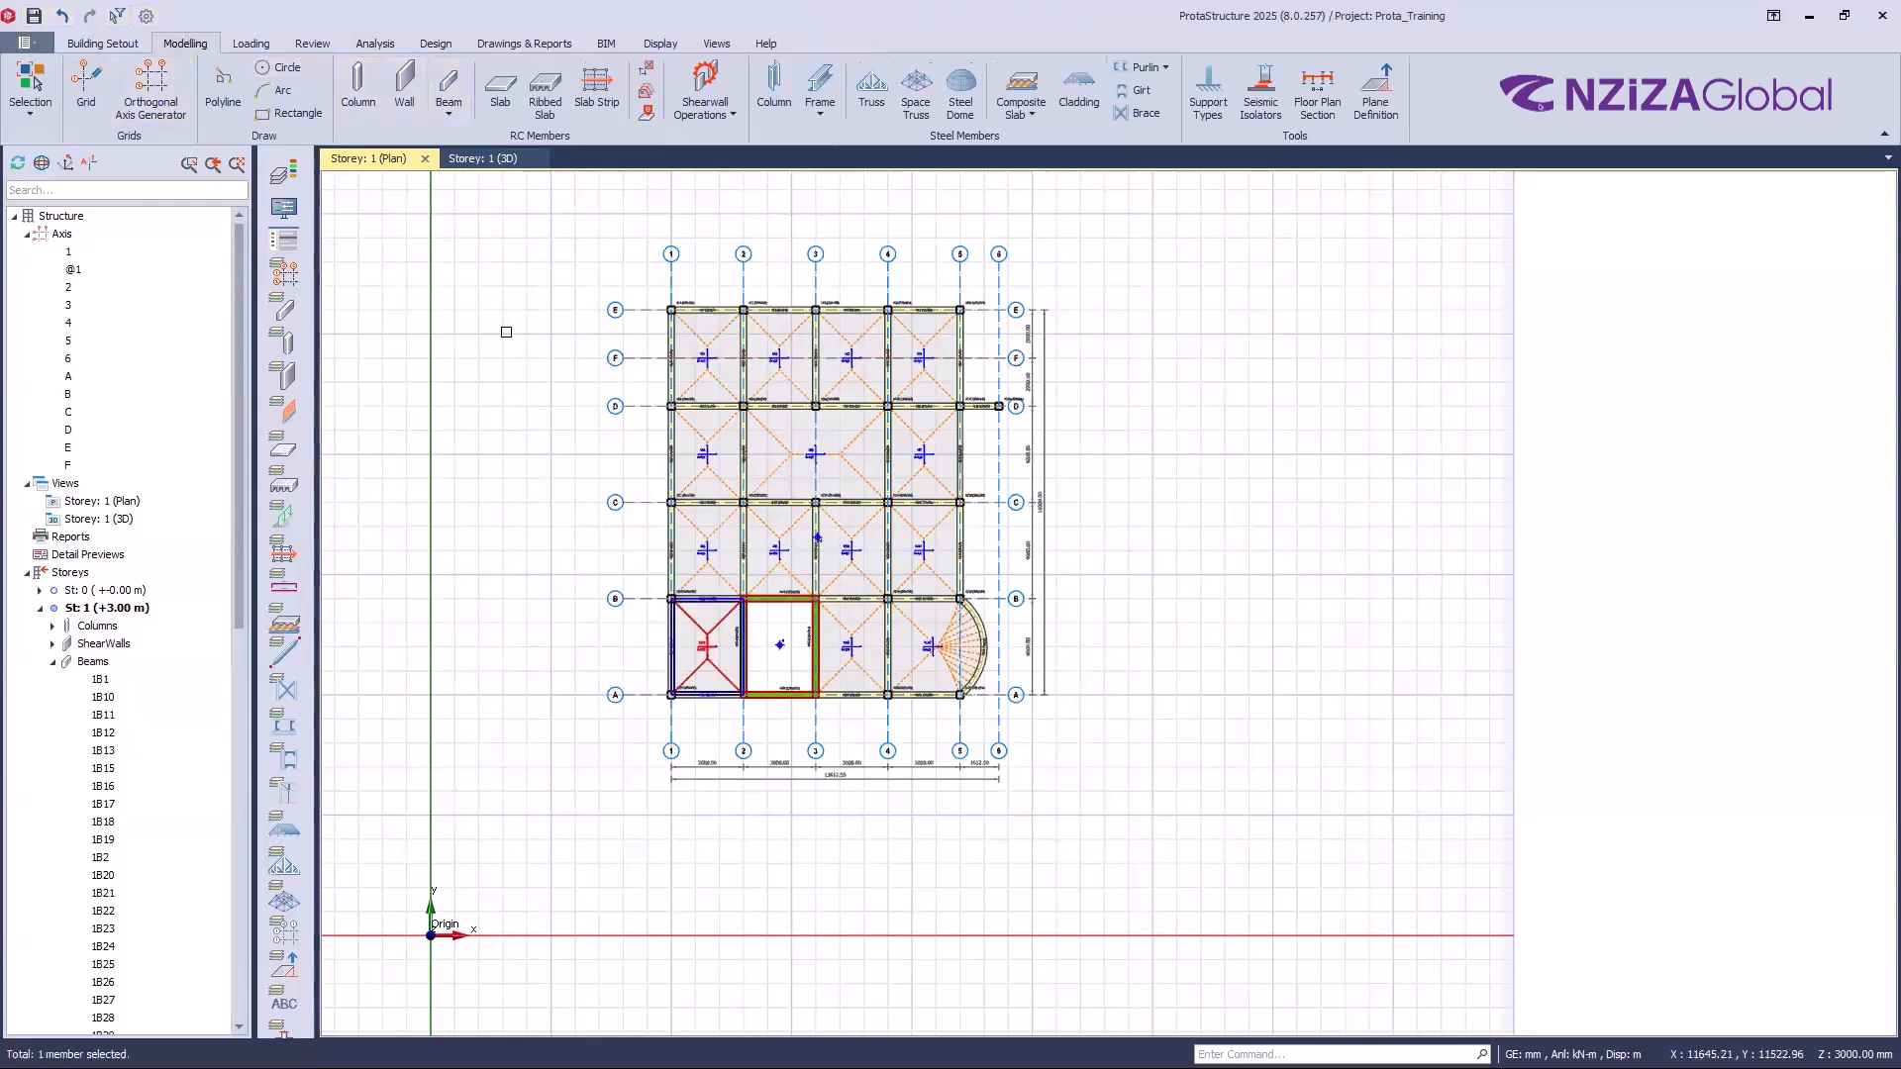
{"action": "right_click", "coordinate": [401, 164]}
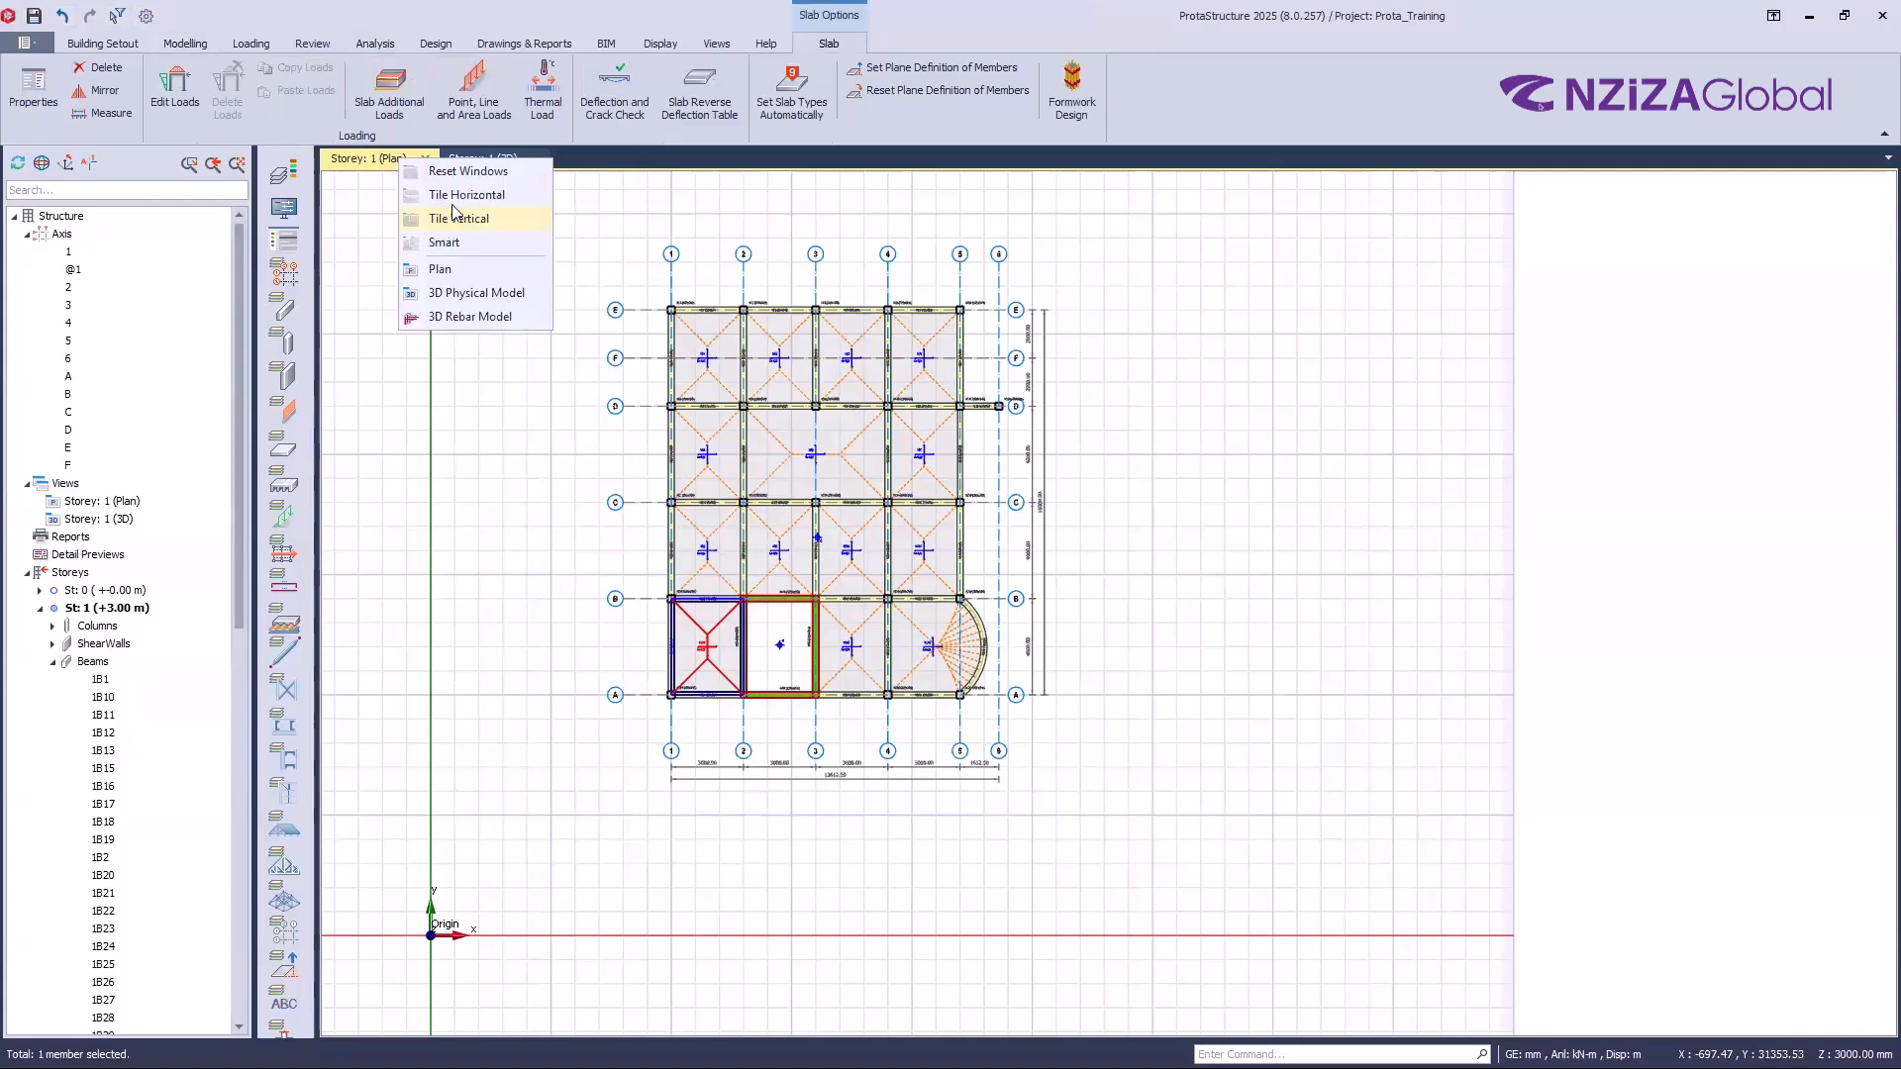
{"action": "left_click", "coordinate": [604, 216]}
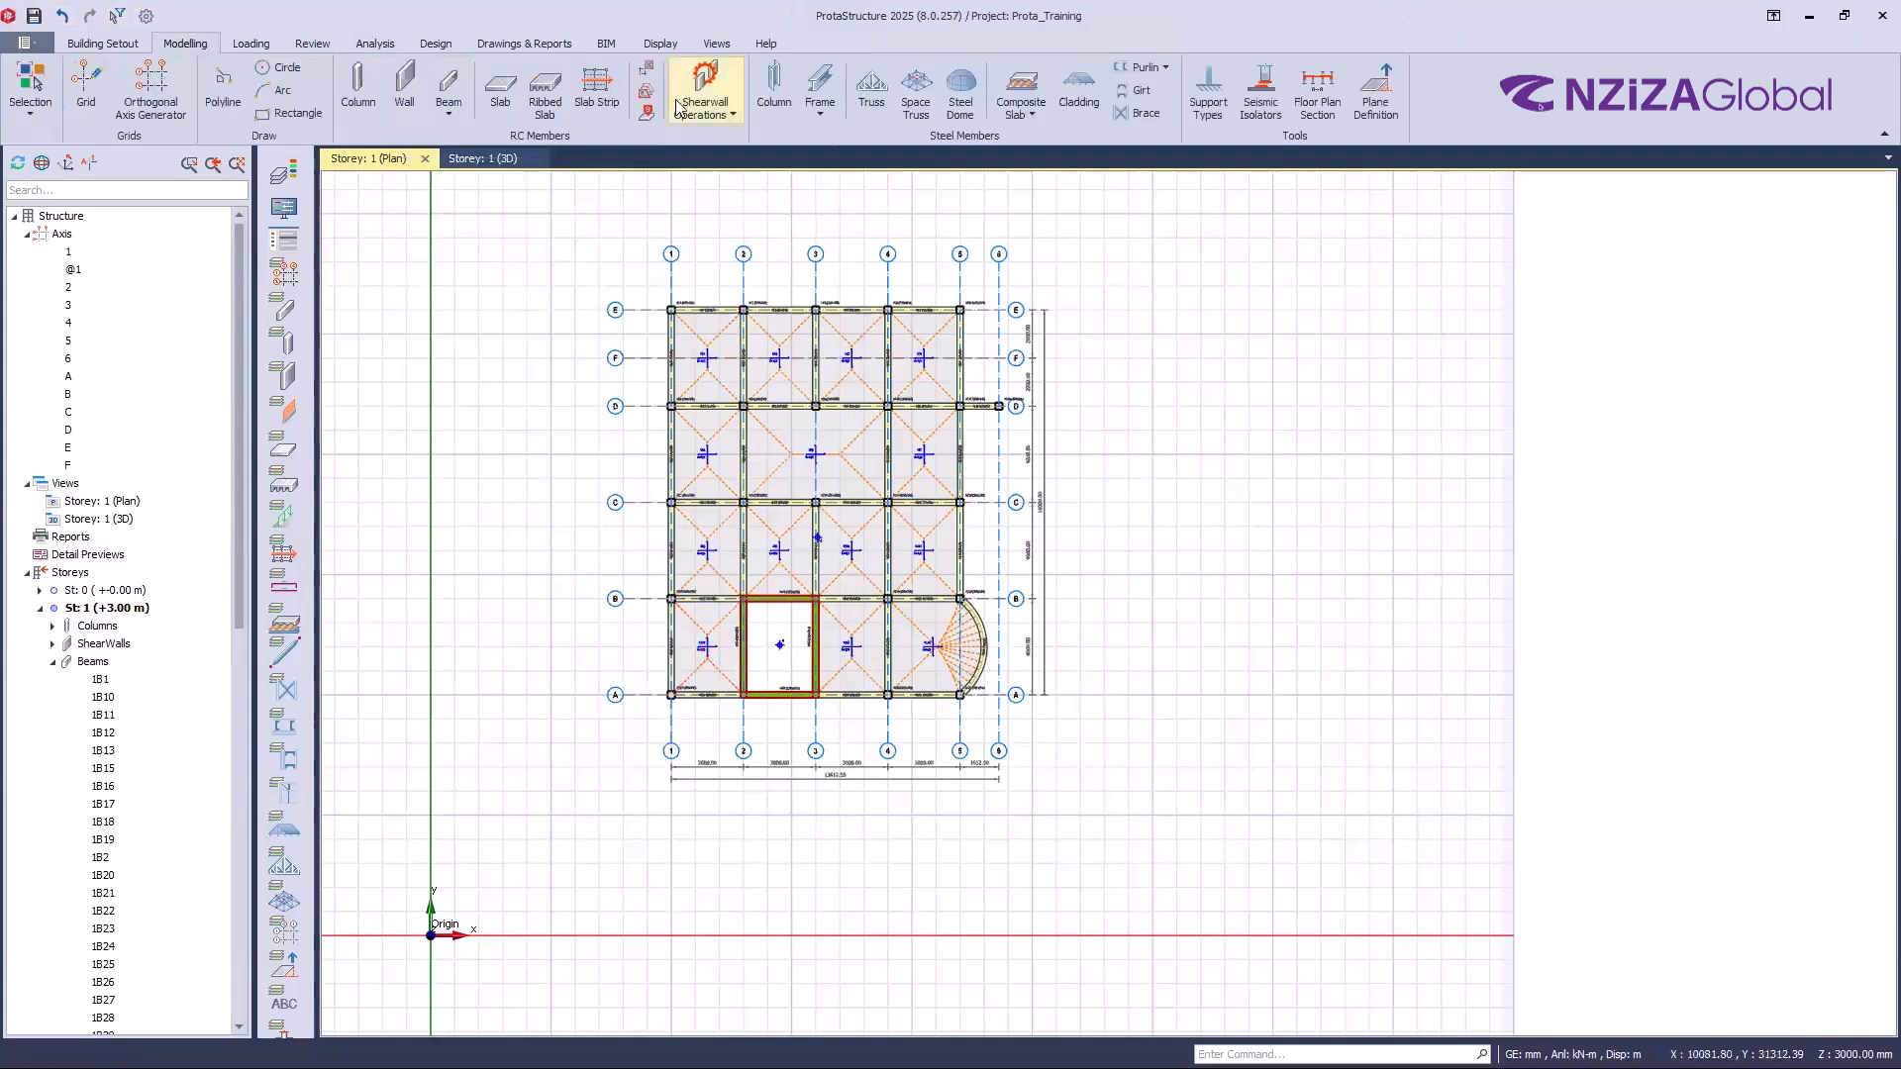
{"action": "left_click", "coordinate": [714, 44]}
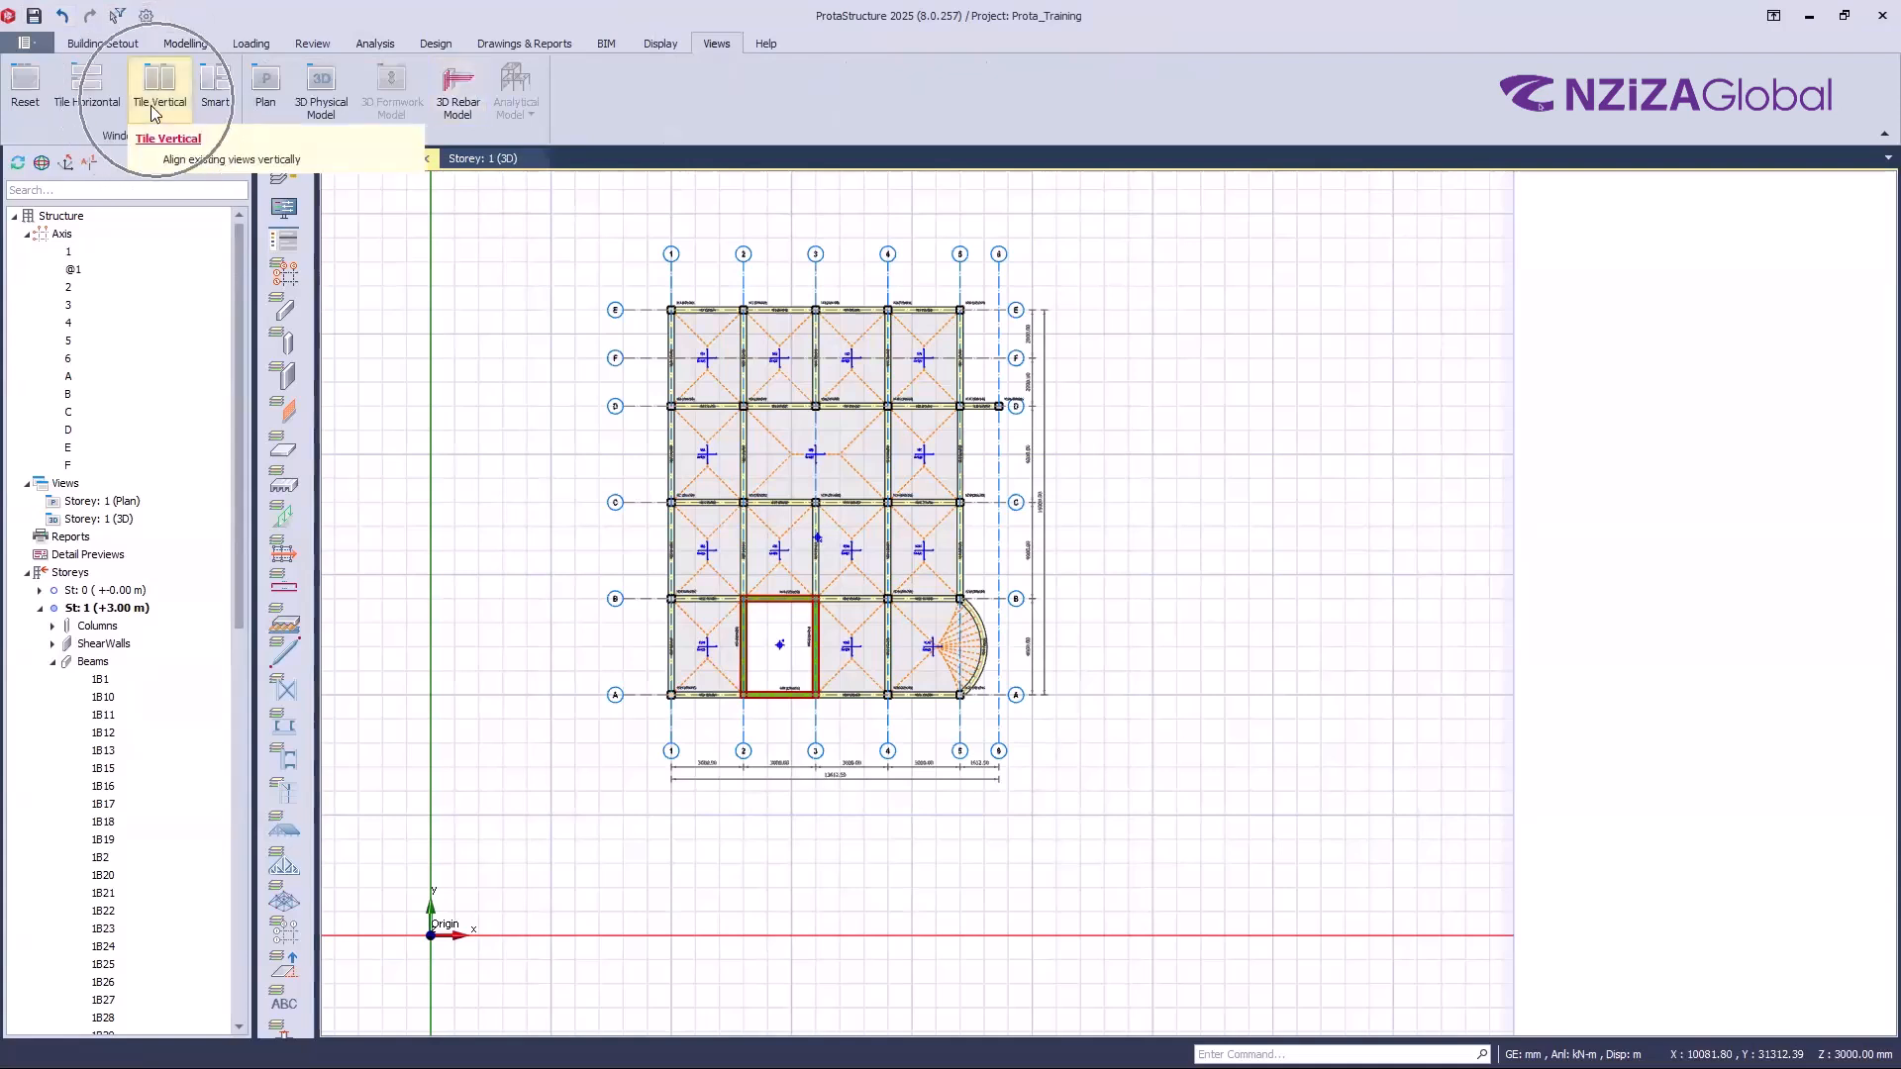
{"action": "right_click", "coordinate": [392, 161]}
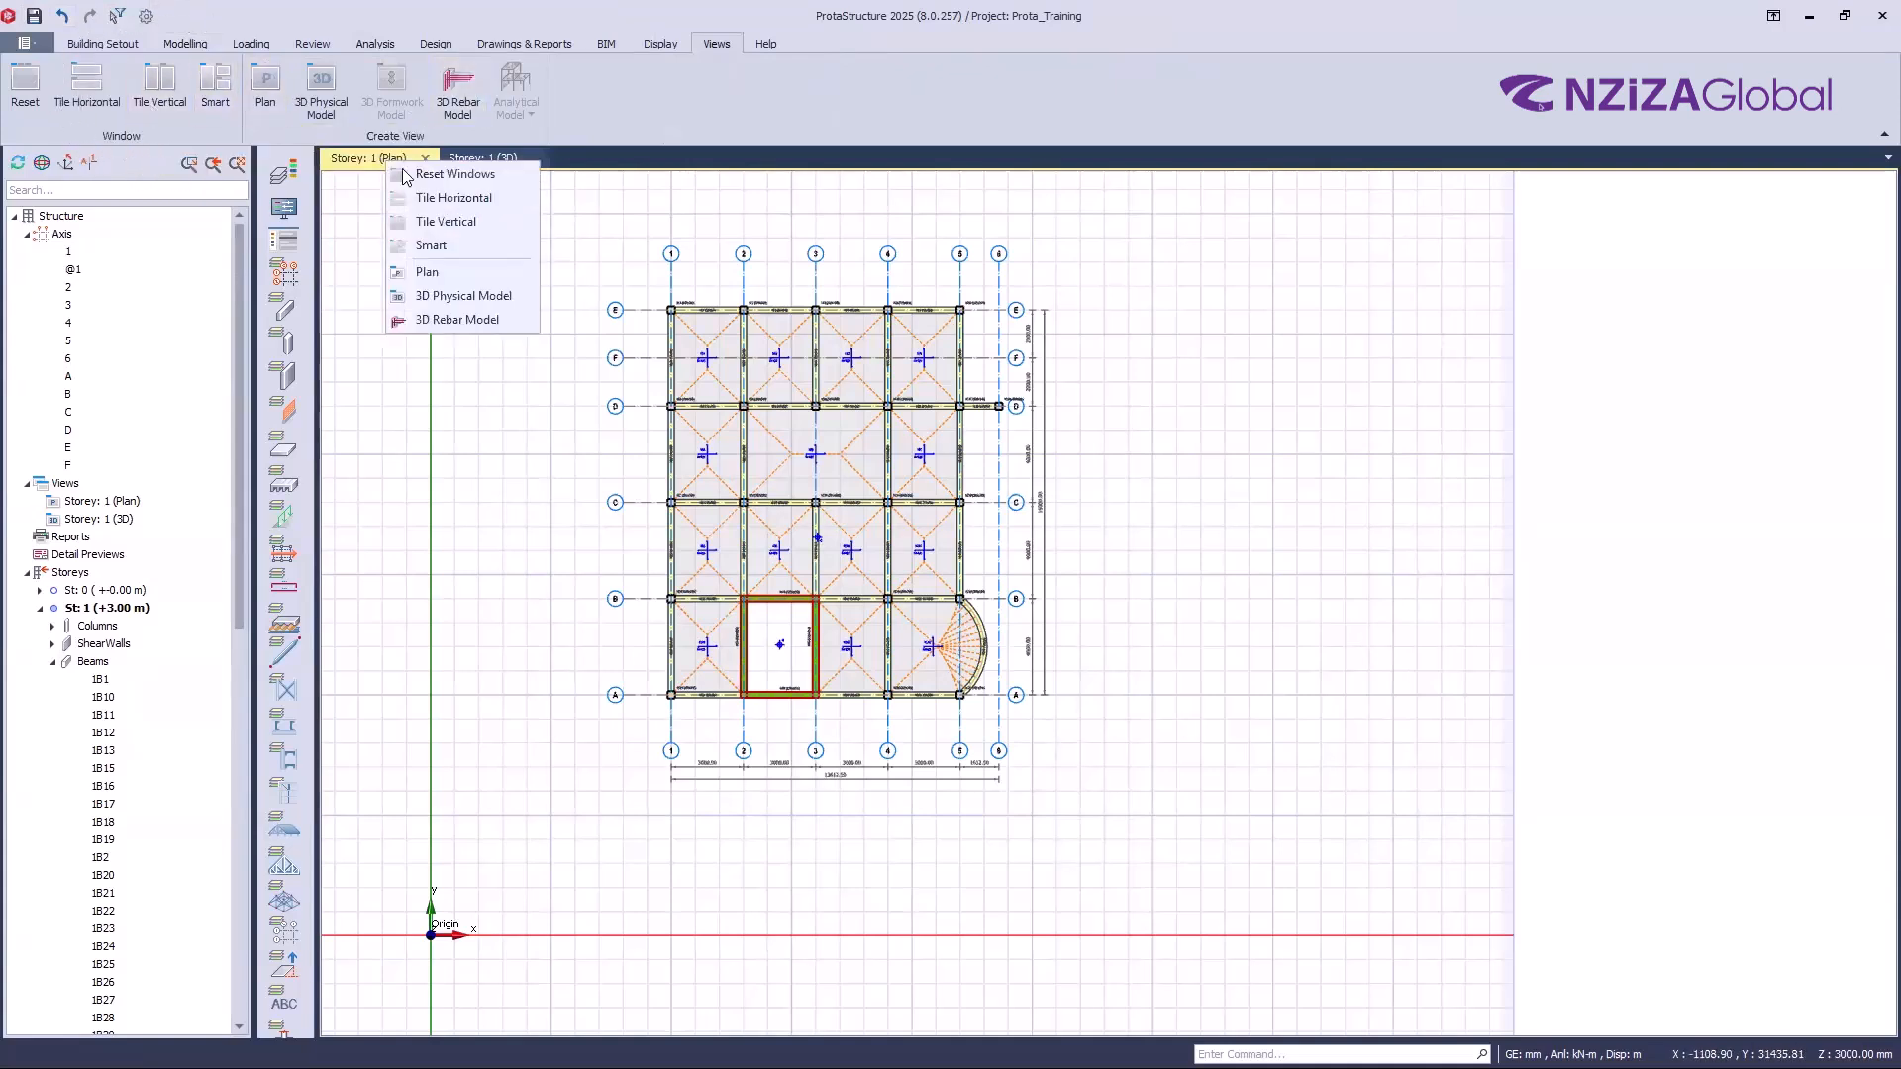
{"action": "left_click", "coordinate": [448, 222]}
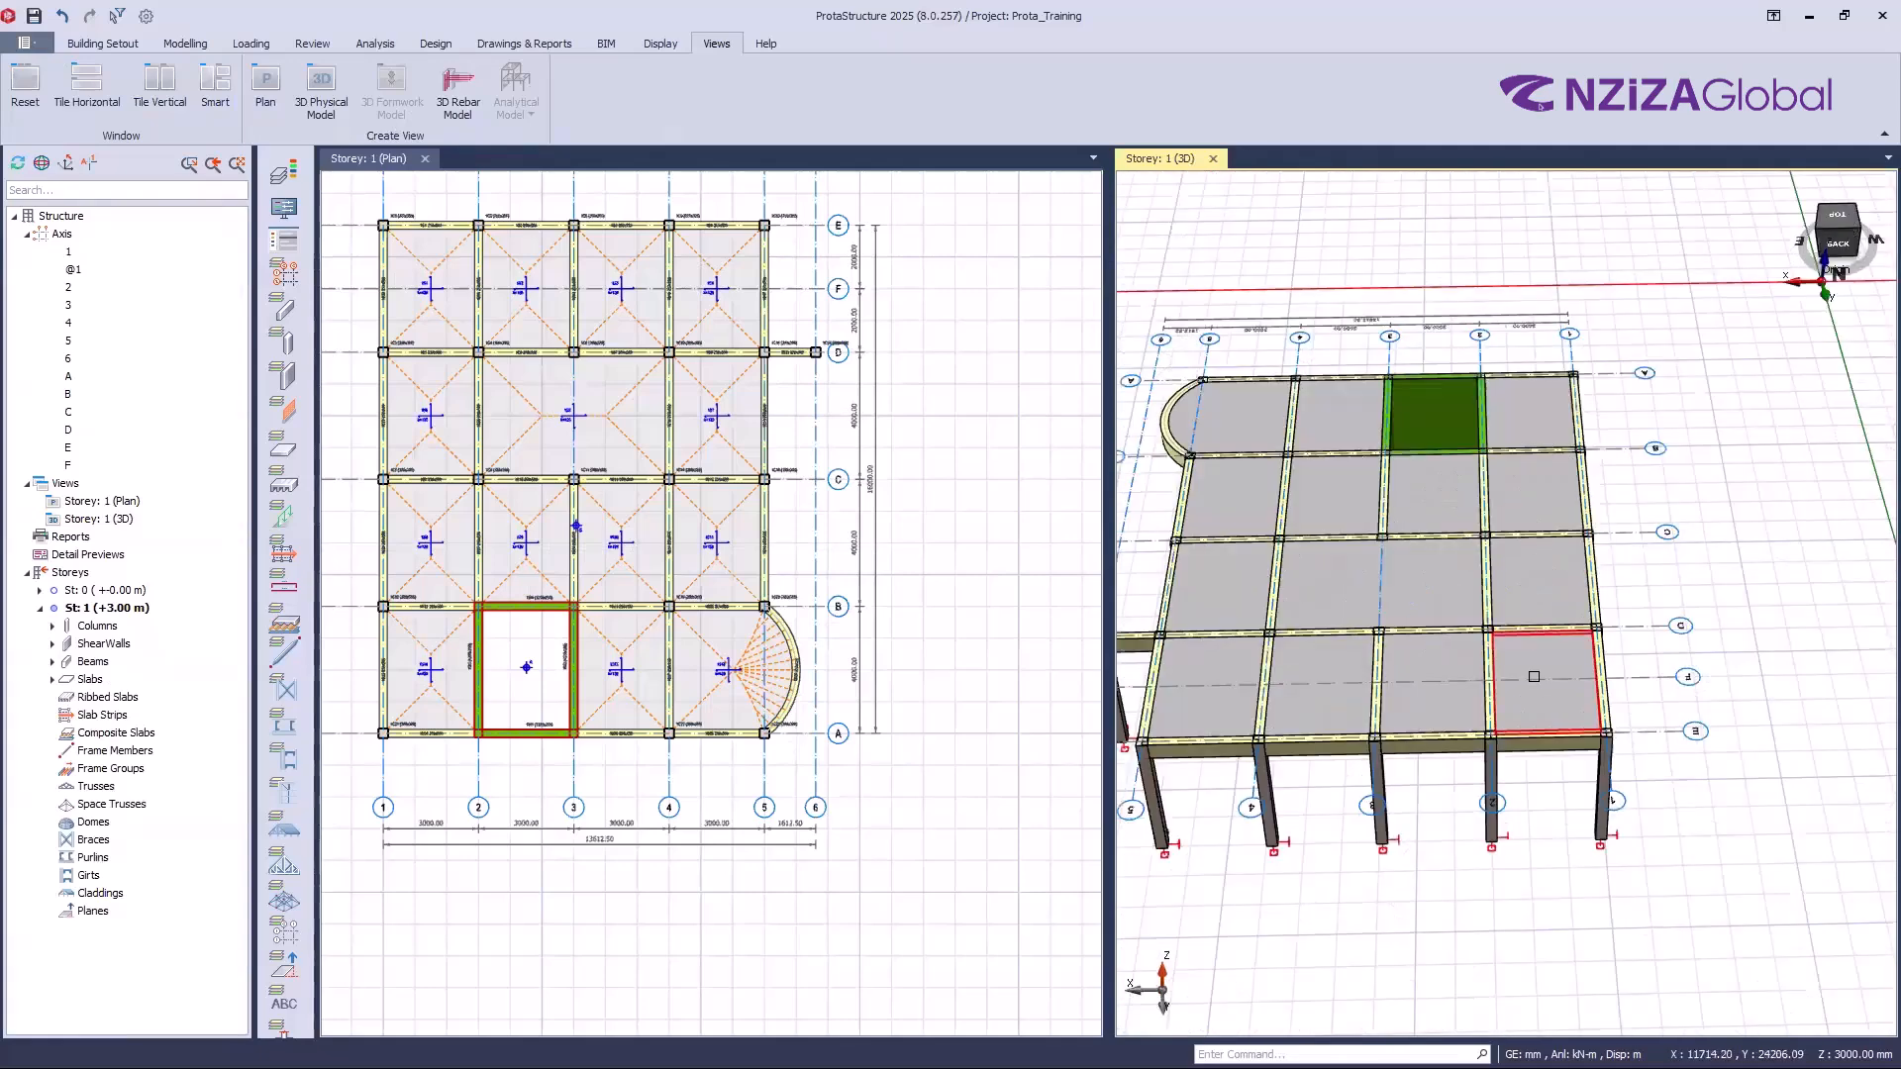
Step: Select corner slab 1S1 in the 3D view and examine the beams and columns supporting it from several angles
{"action": "left_click", "coordinate": [1534, 677]}
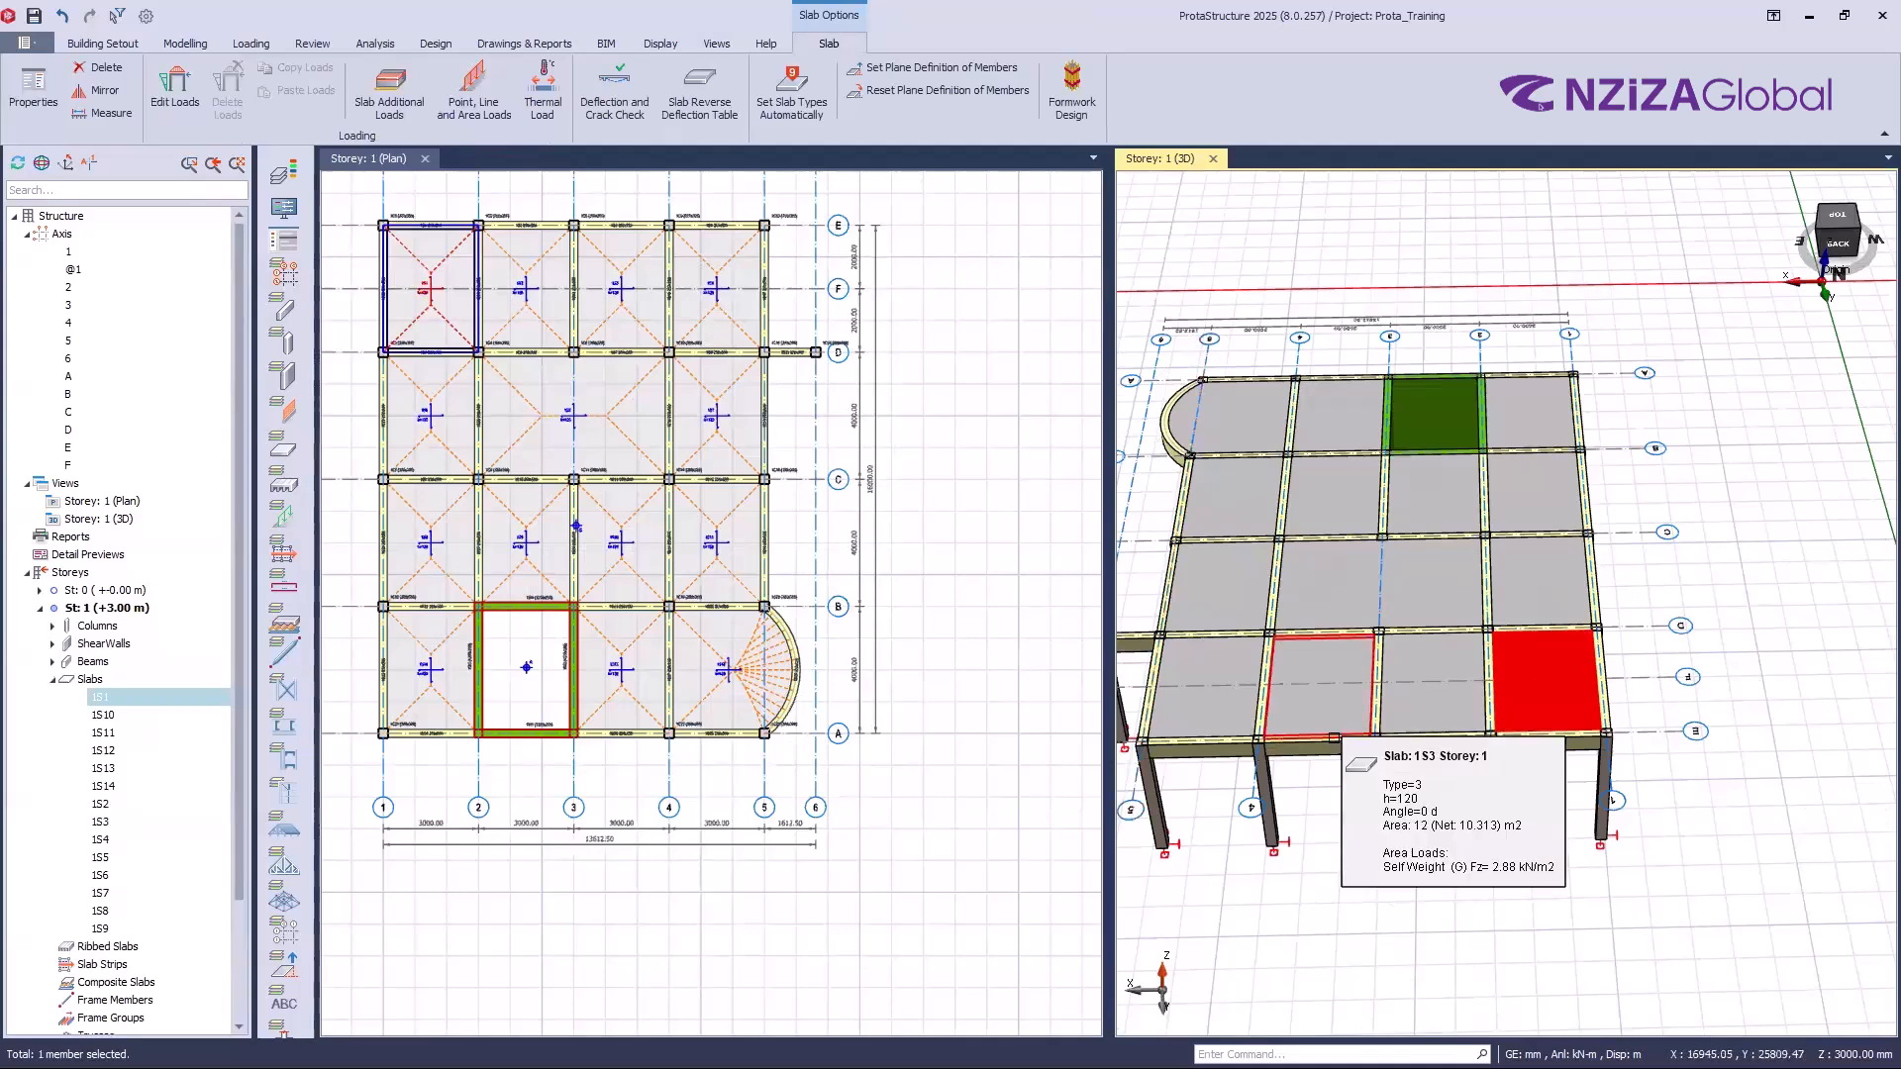
{"action": "scroll", "coordinate": [1537, 696], "scroll_direction": "up", "scroll_amount": 3}
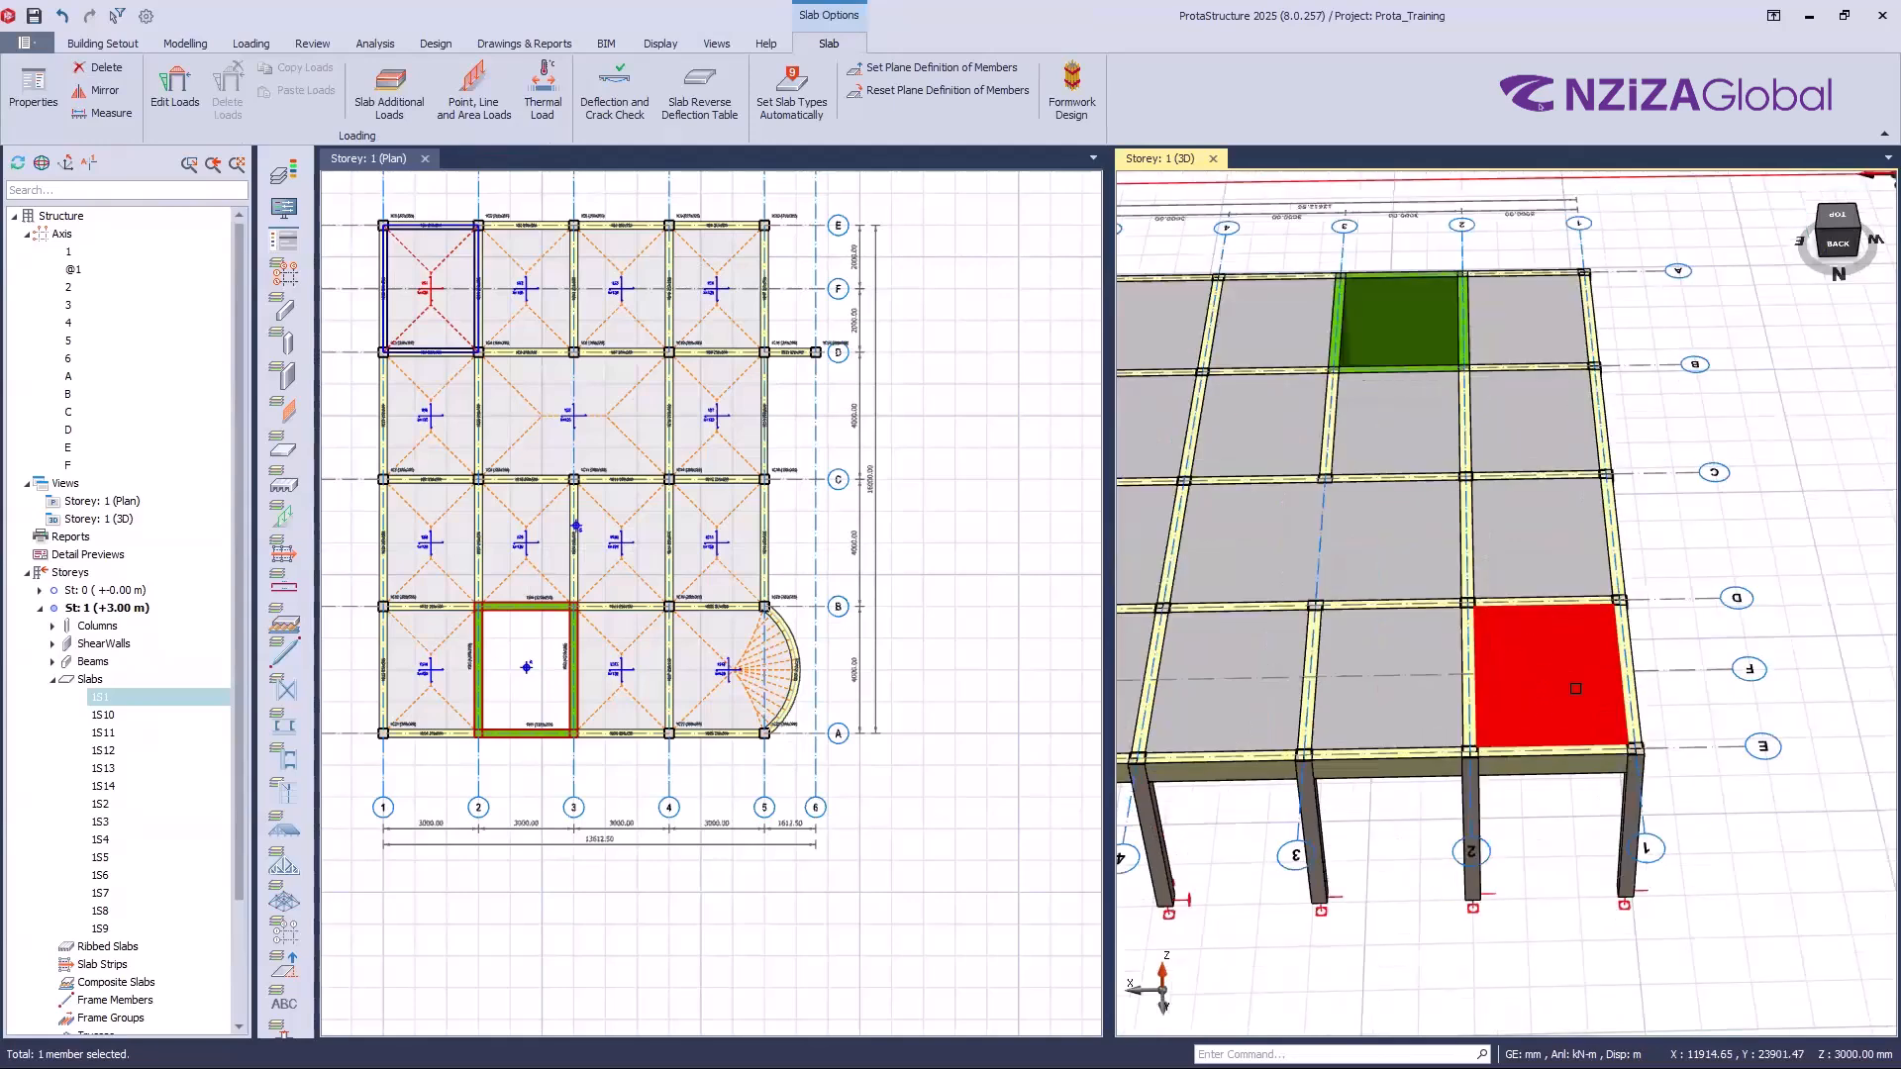
{"action": "middle_click_drag", "start_coordinate": [1498, 793], "coordinate": [1576, 519]}
{"action": "scroll", "coordinate": [1510, 664], "scroll_direction": "down", "scroll_amount": 2}
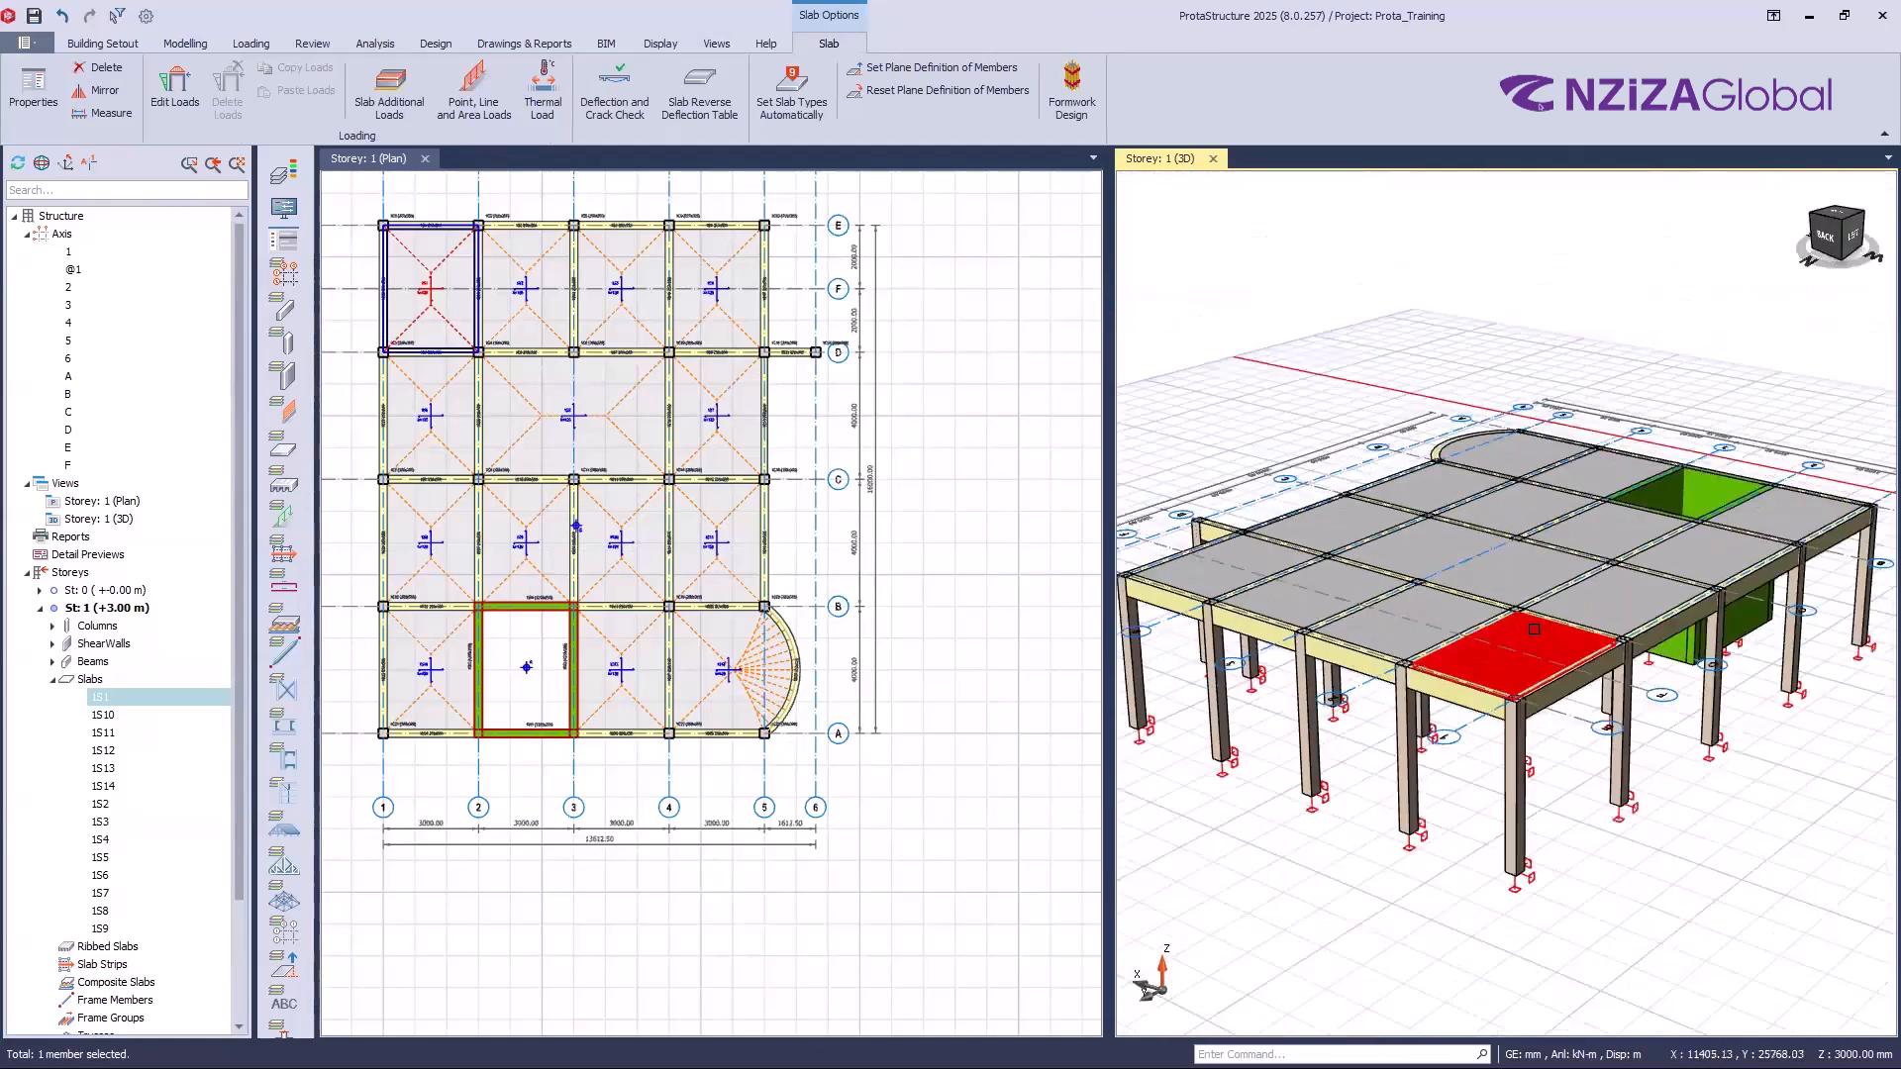
{"action": "scroll", "coordinate": [1406, 802], "scroll_direction": "up", "scroll_amount": 3}
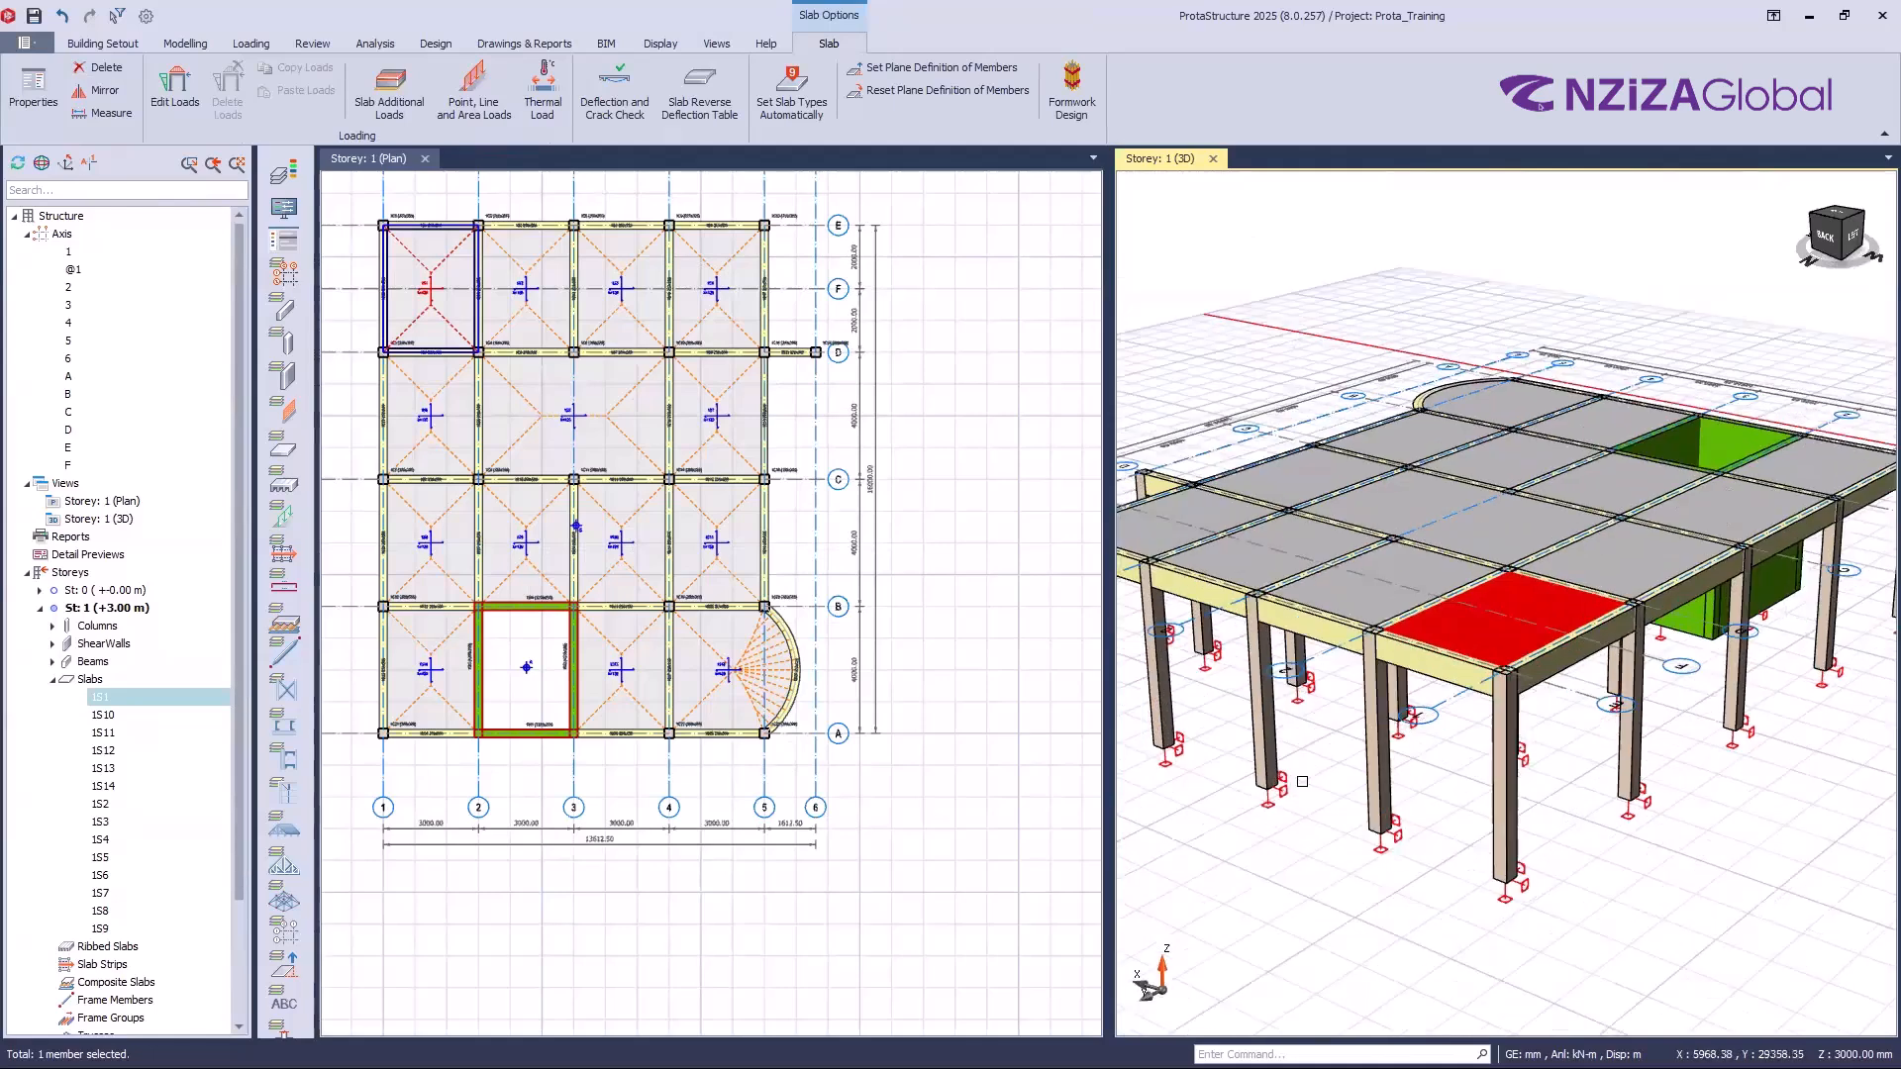
{"action": "scroll", "coordinate": [1455, 779], "scroll_direction": "down", "scroll_amount": 1}
{"action": "middle_click_drag", "start_coordinate": [1567, 514], "coordinate": [1564, 540]}
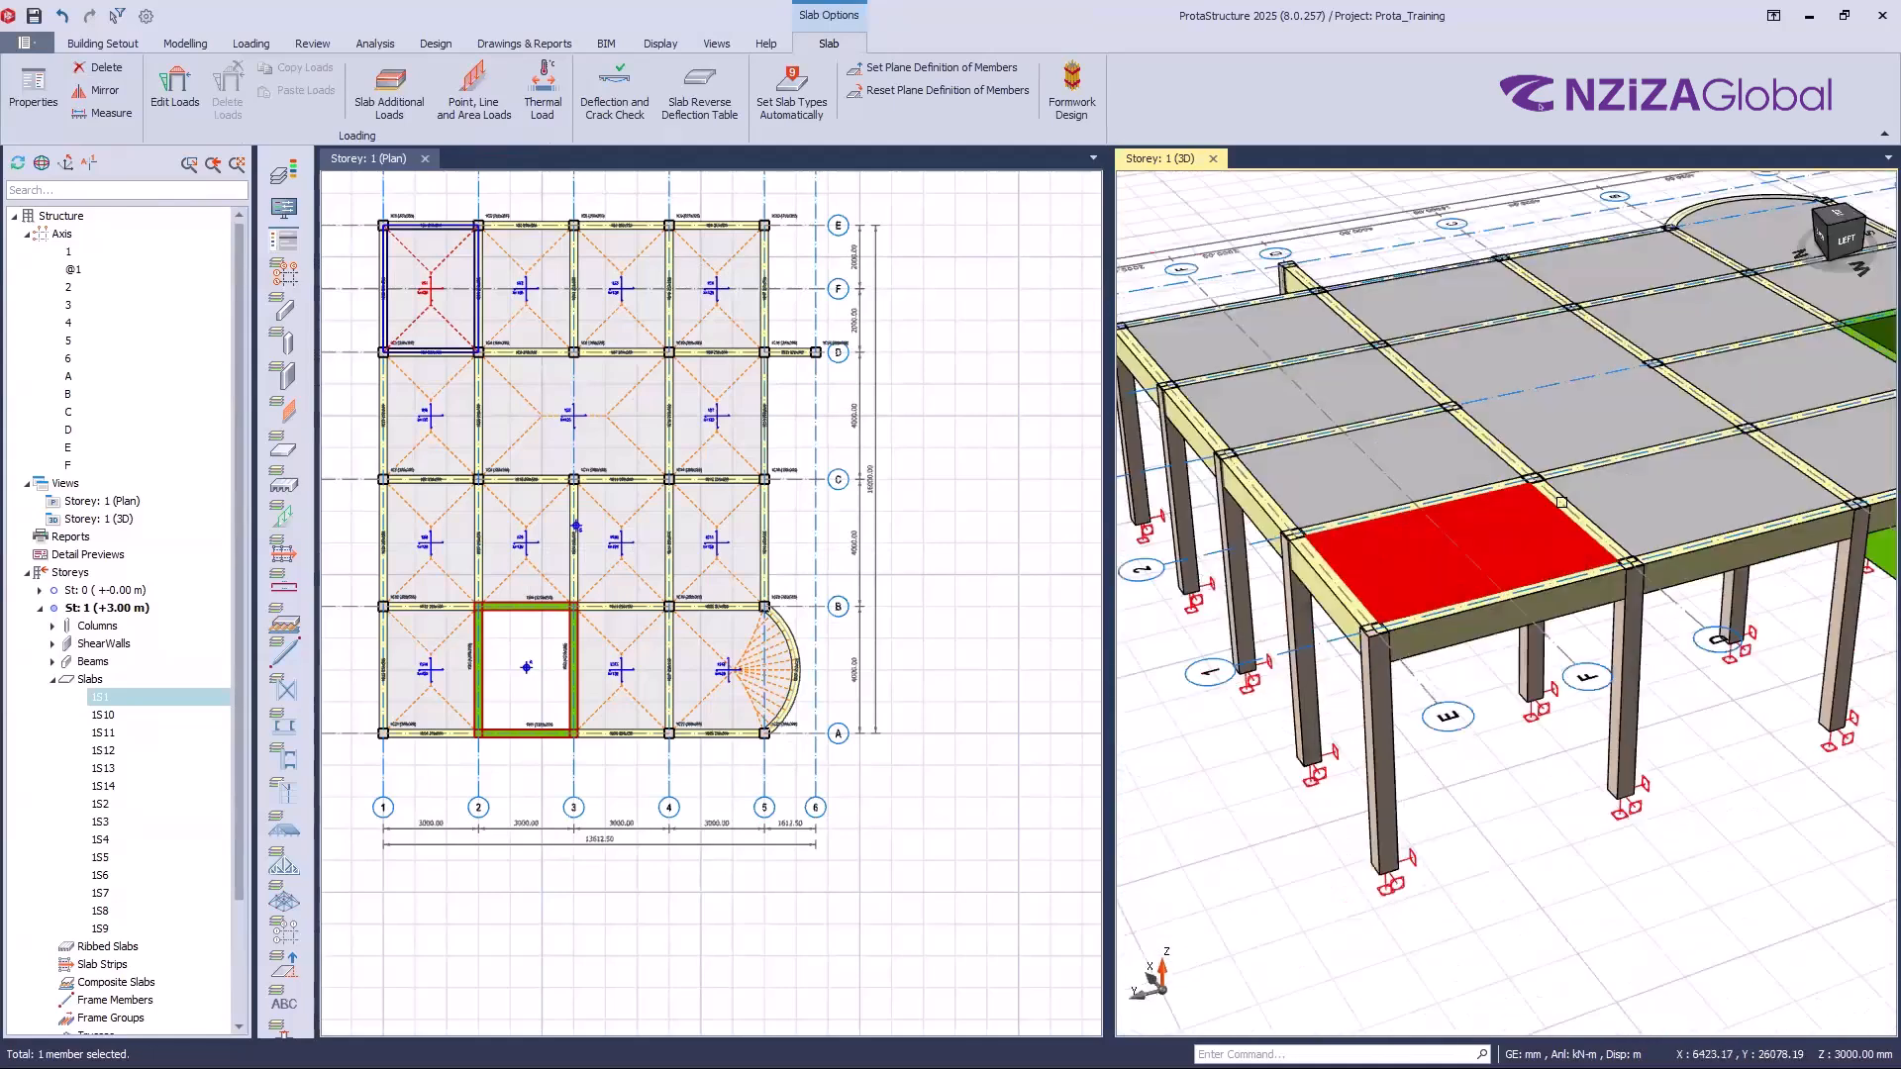
{"action": "mouse_move", "coordinate": [1561, 506]}
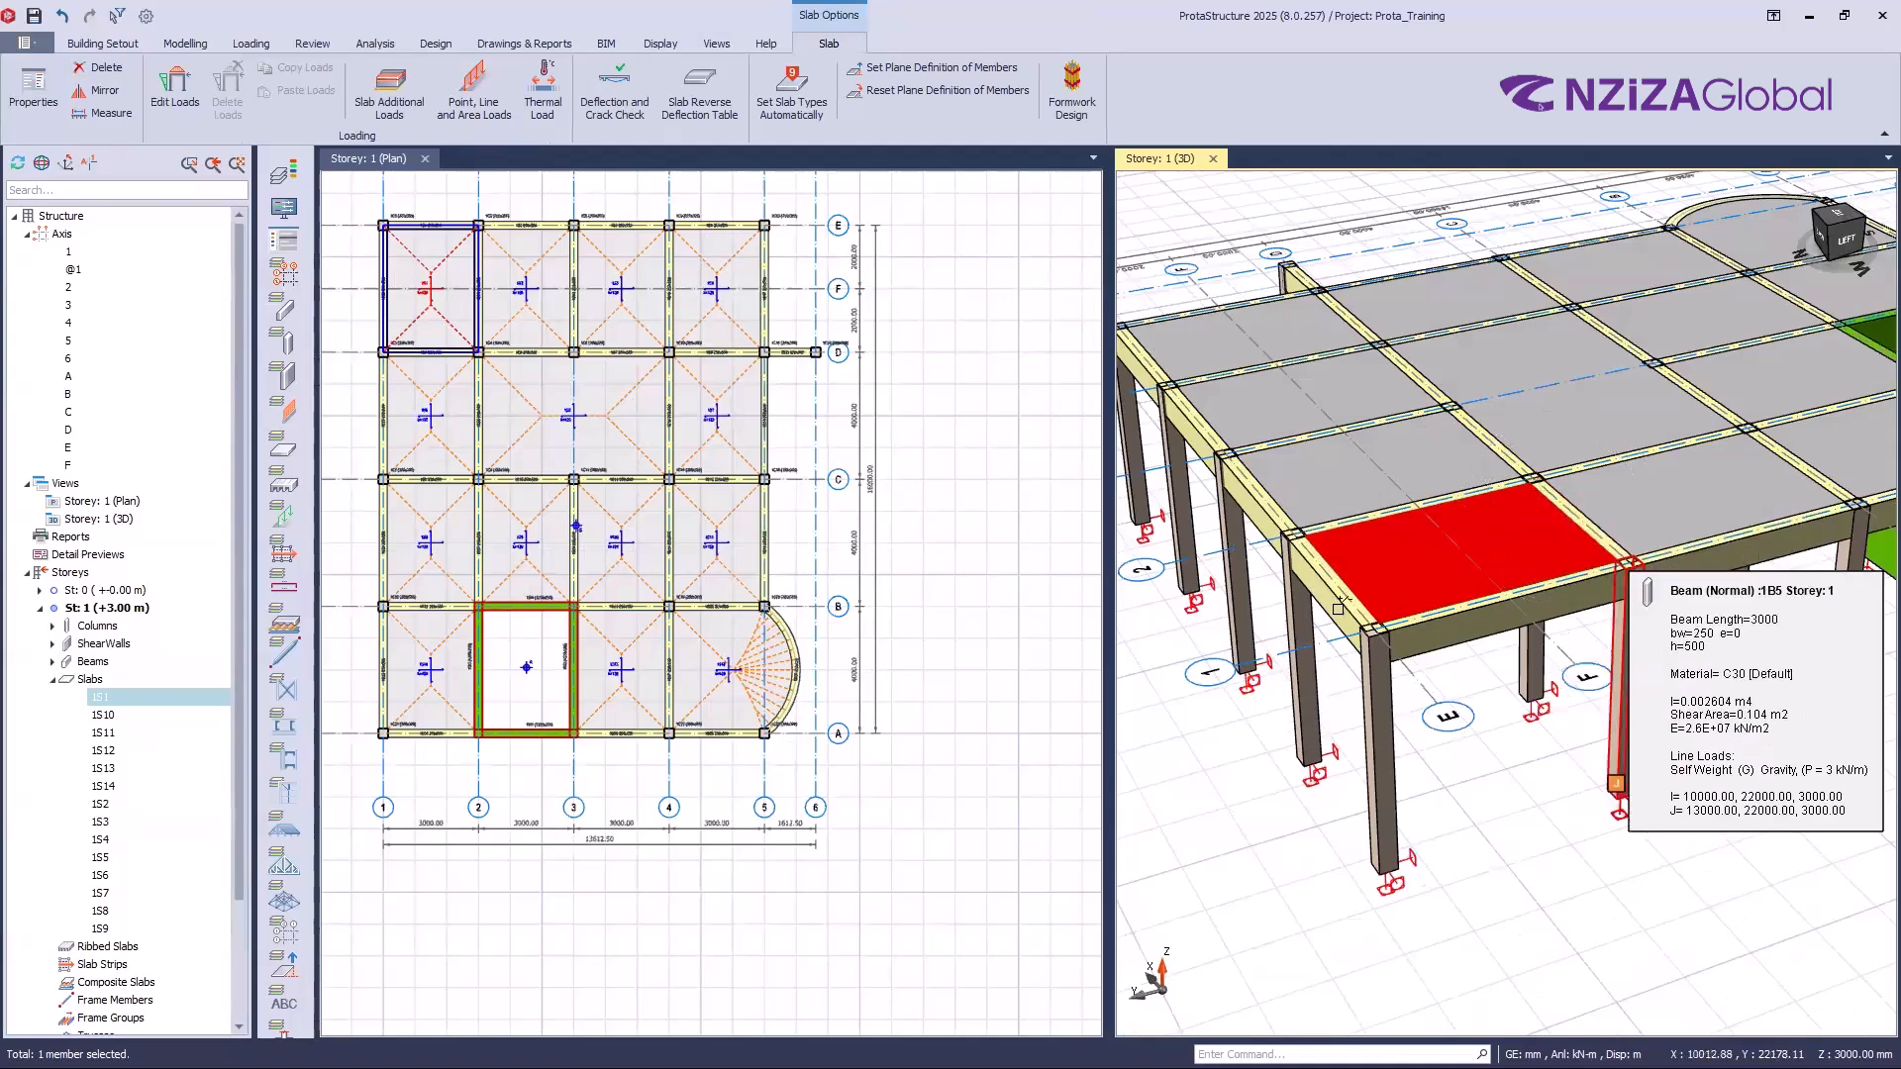
{"action": "middle_click_drag", "start_coordinate": [1479, 704], "coordinate": [1387, 825]}
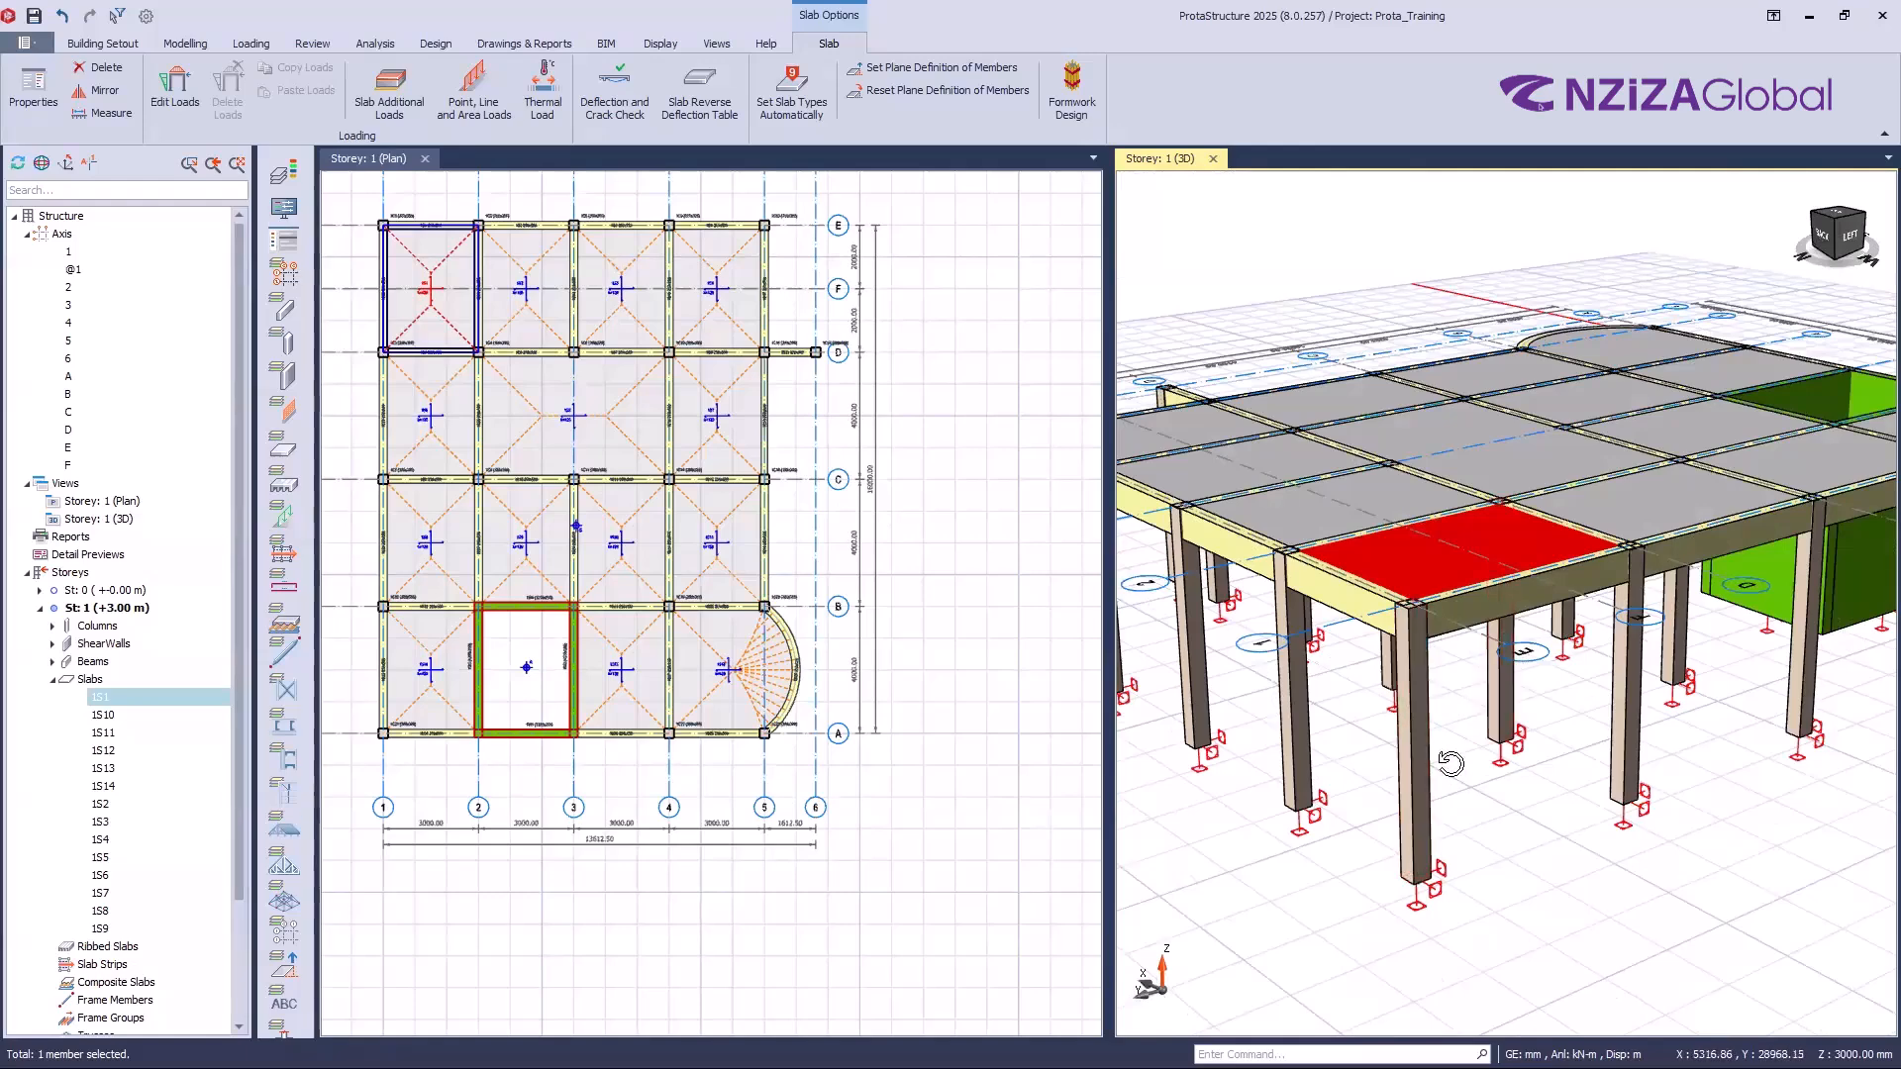
{"action": "mouse_move", "coordinate": [1423, 764]}
{"action": "middle_mouse_down"}
{"action": "mouse_move", "coordinate": [1408, 755]}
{"action": "mouse_move", "coordinate": [1414, 817]}
{"action": "mouse_move", "coordinate": [1512, 671]}
{"action": "mouse_move", "coordinate": [1496, 683]}
{"action": "middle_mouse_up"}
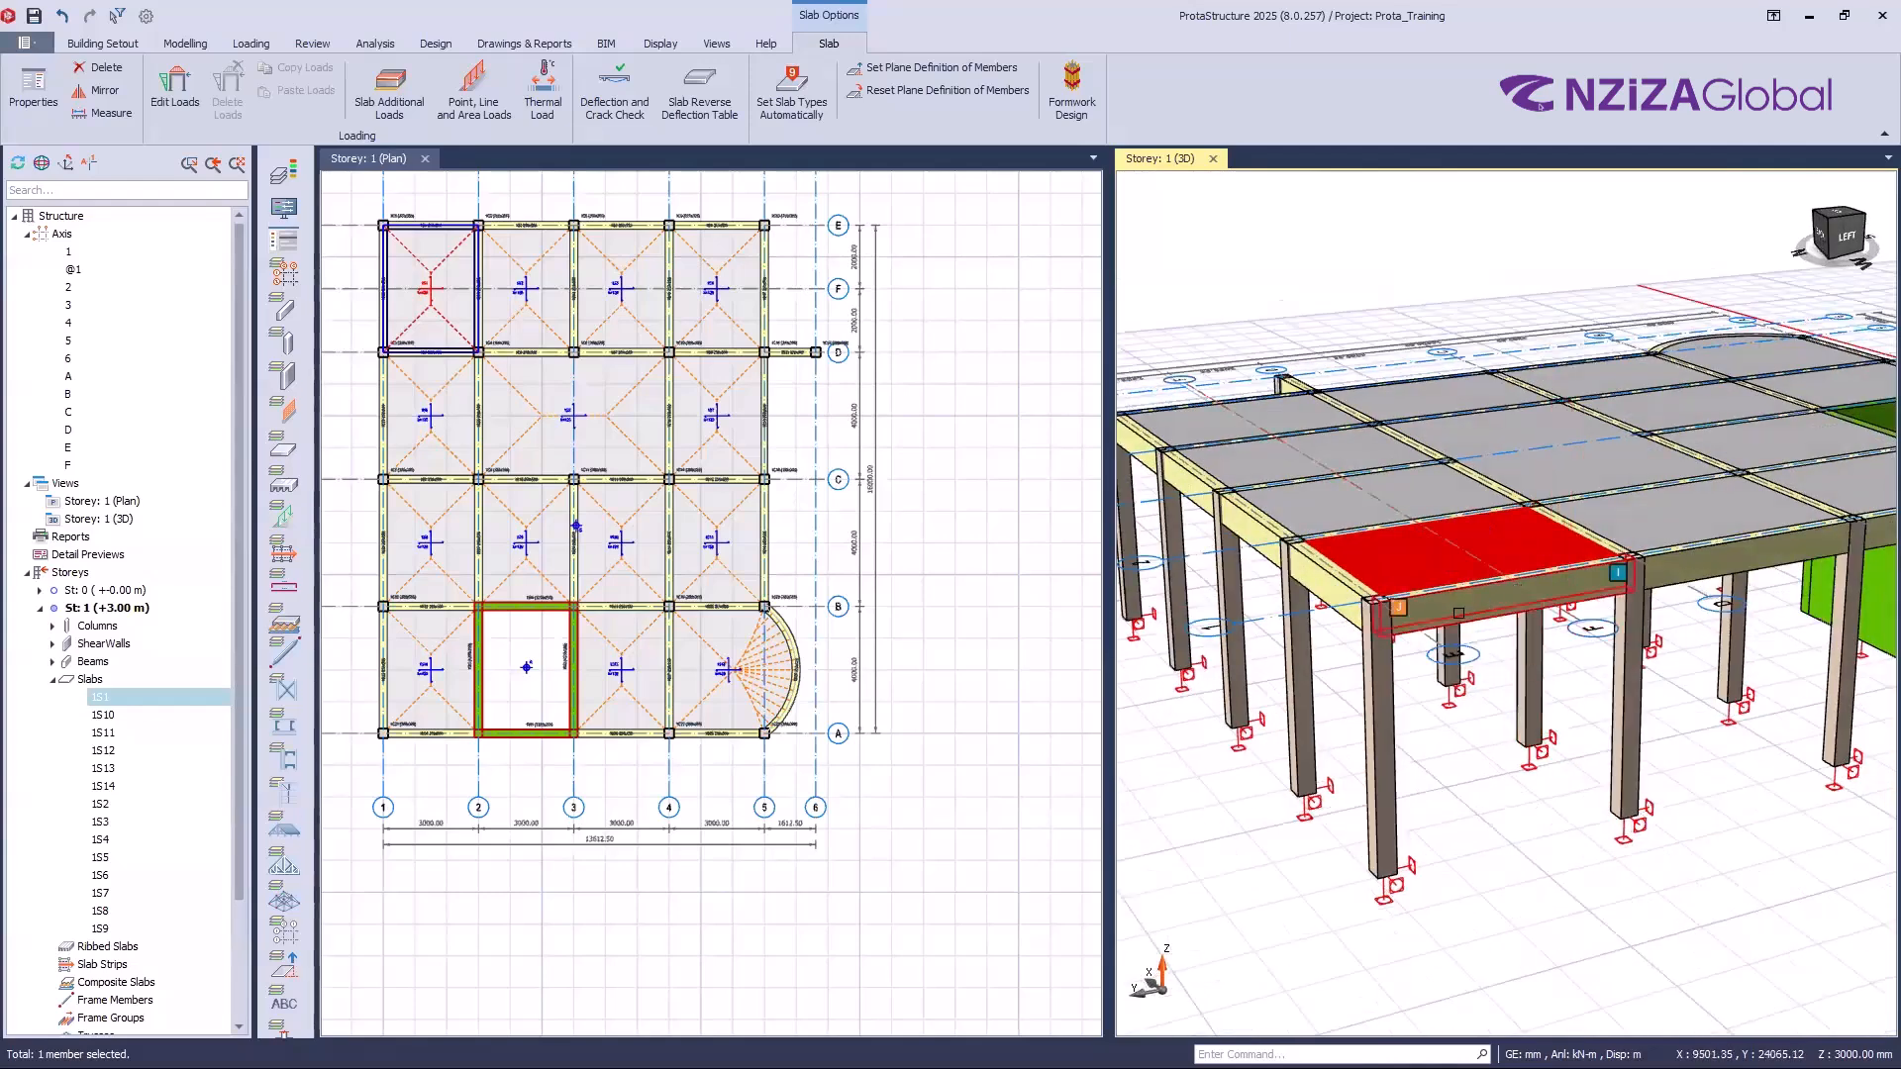
Step: Set delZ-J of beam 1B30 along slab 1S1 to -3000 mm and update the beam
{"action": "scroll", "coordinate": [1451, 630], "scroll_direction": "up", "scroll_amount": 1}
{"action": "scroll", "coordinate": [1560, 584], "scroll_direction": "up", "scroll_amount": 2}
{"action": "double_click", "coordinate": [1563, 584]}
{"action": "left_click", "coordinate": [1667, 283]}
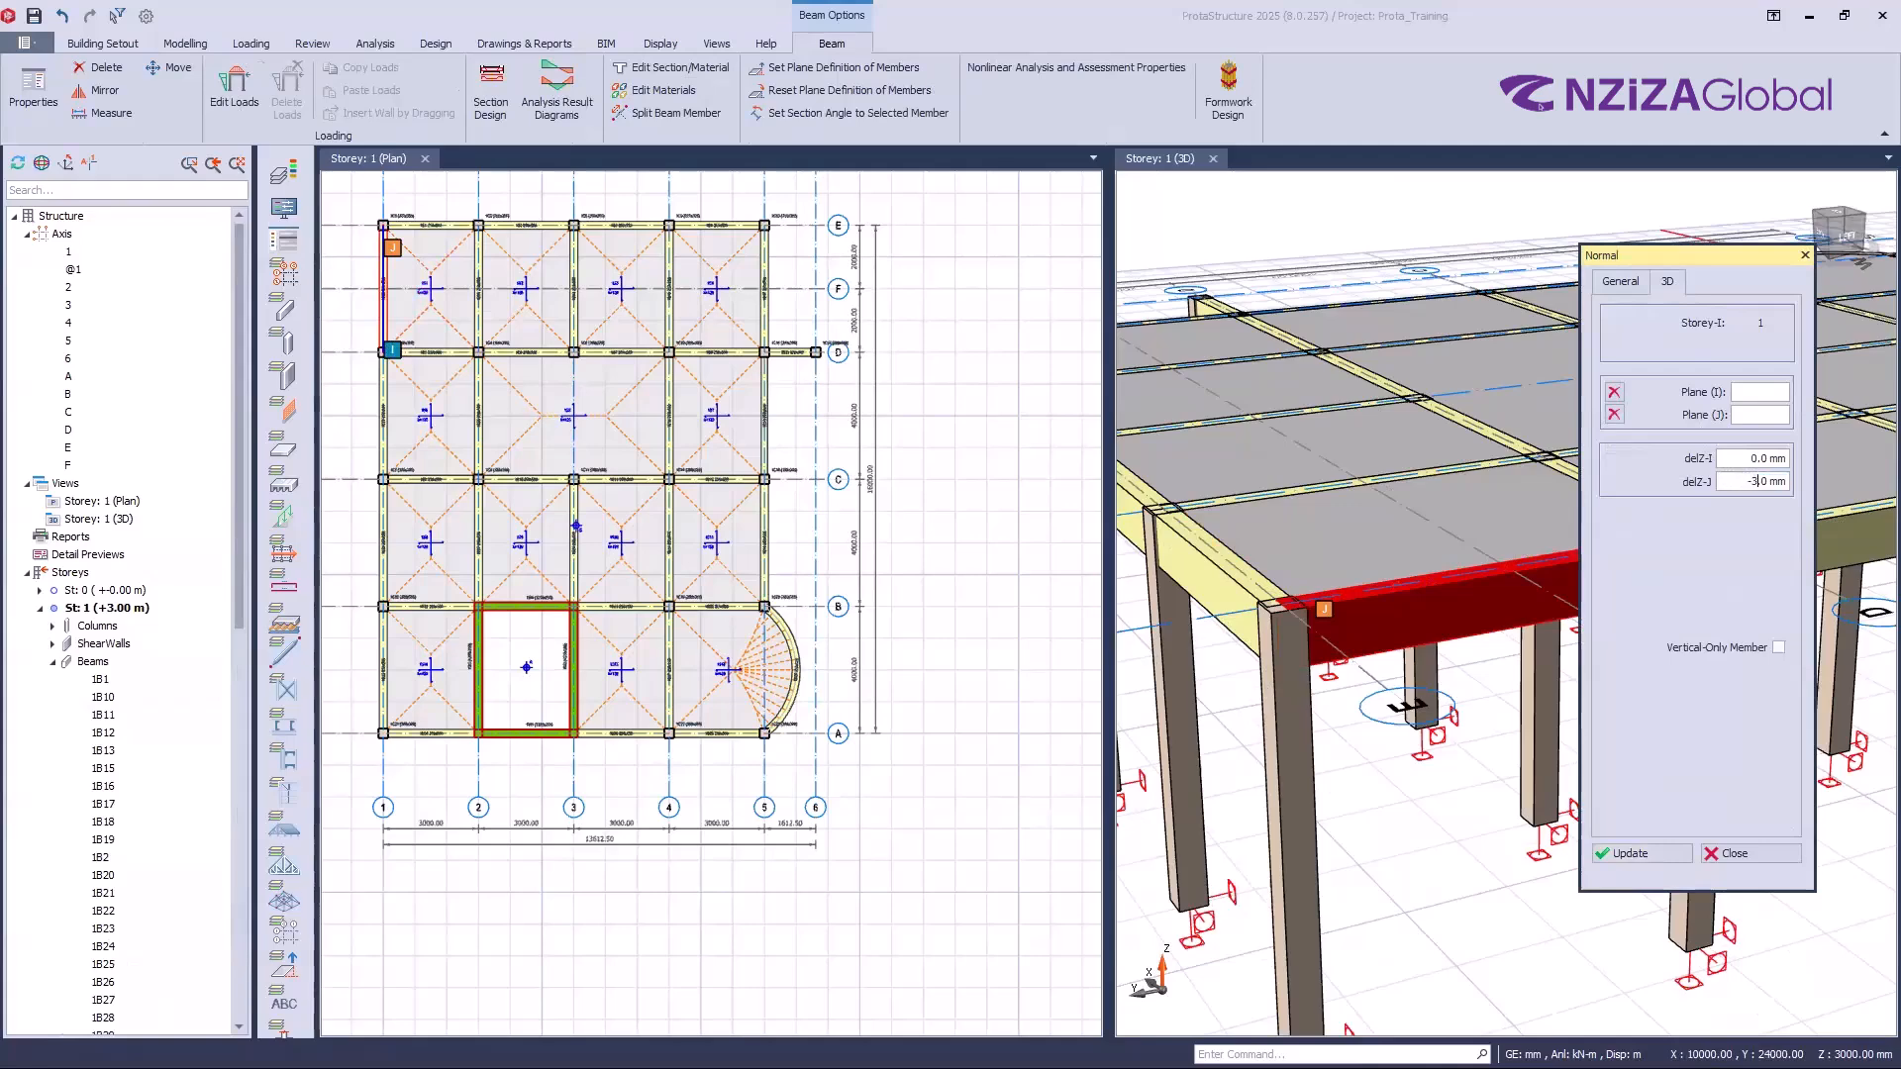
{"action": "type", "text": "000"}
{"action": "left_click", "coordinate": [1624, 853]}
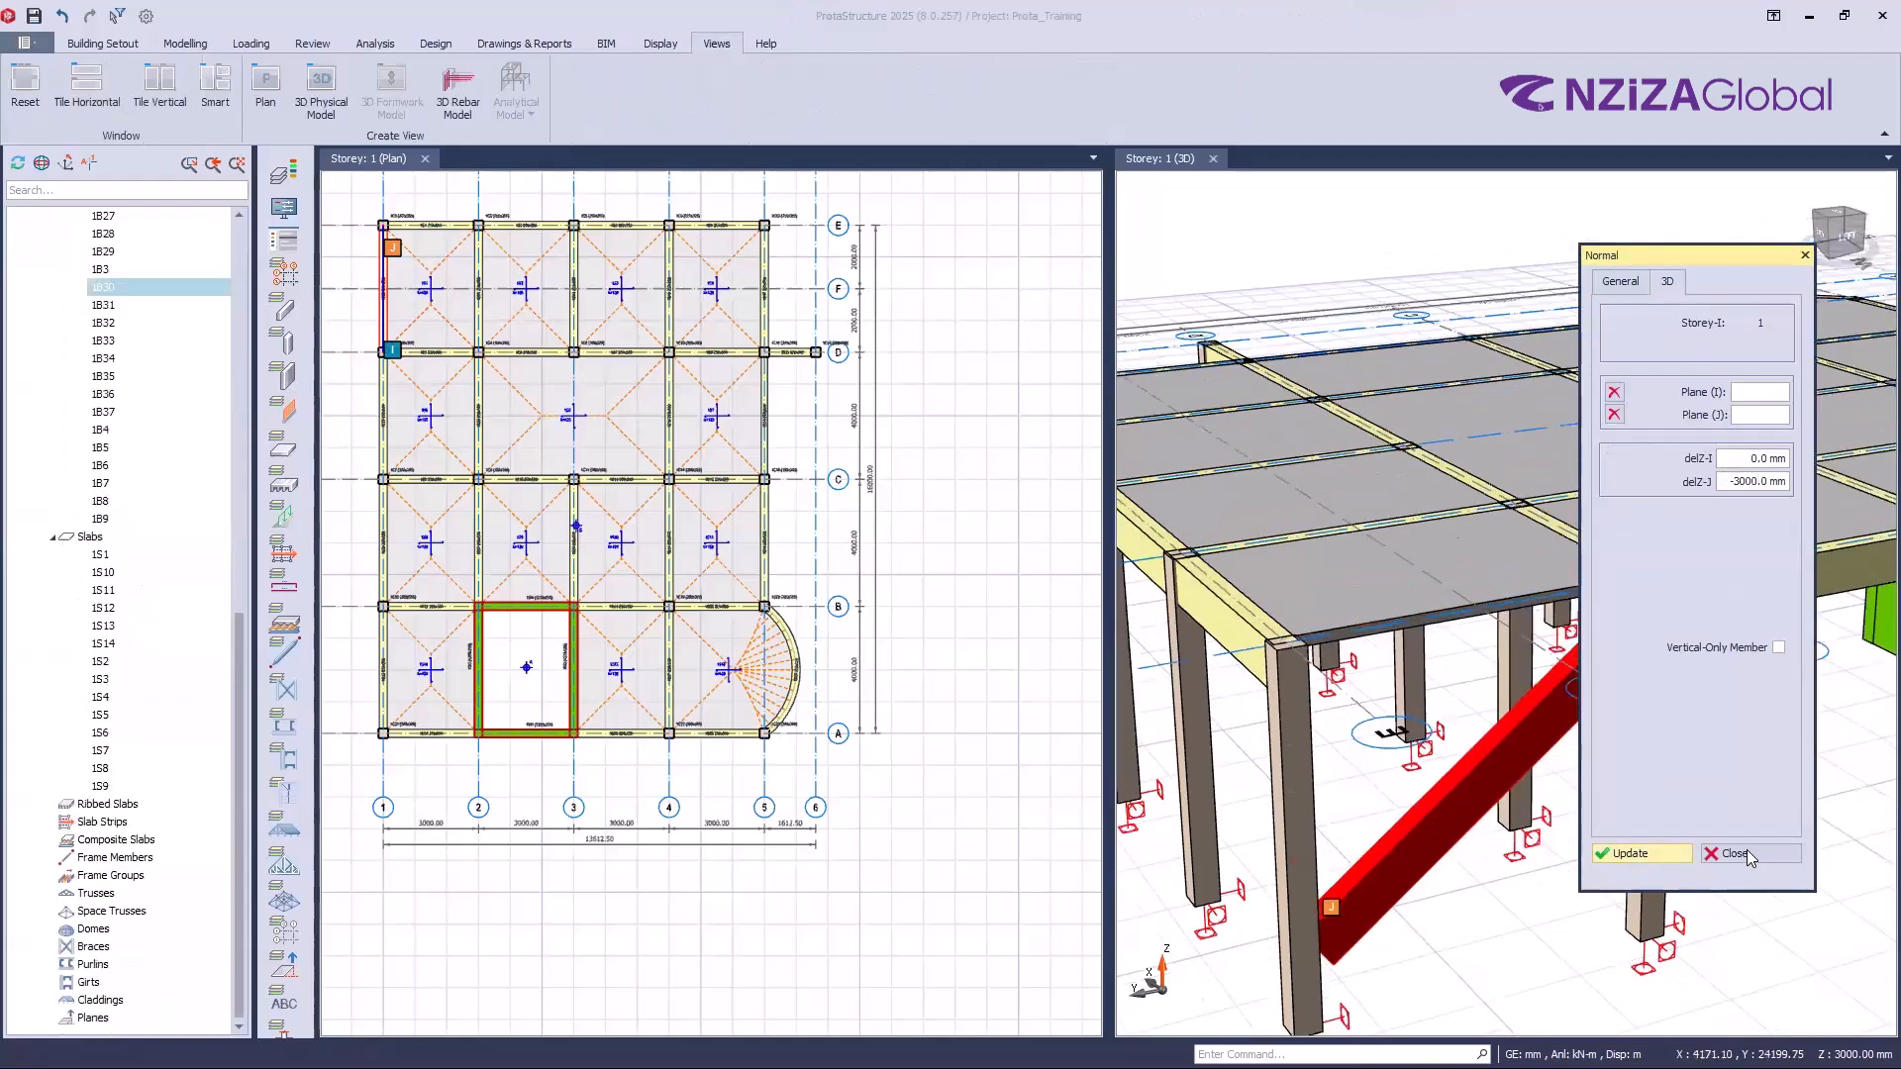
{"action": "key", "text": "Escape"}
{"action": "key", "text": "Escape"}
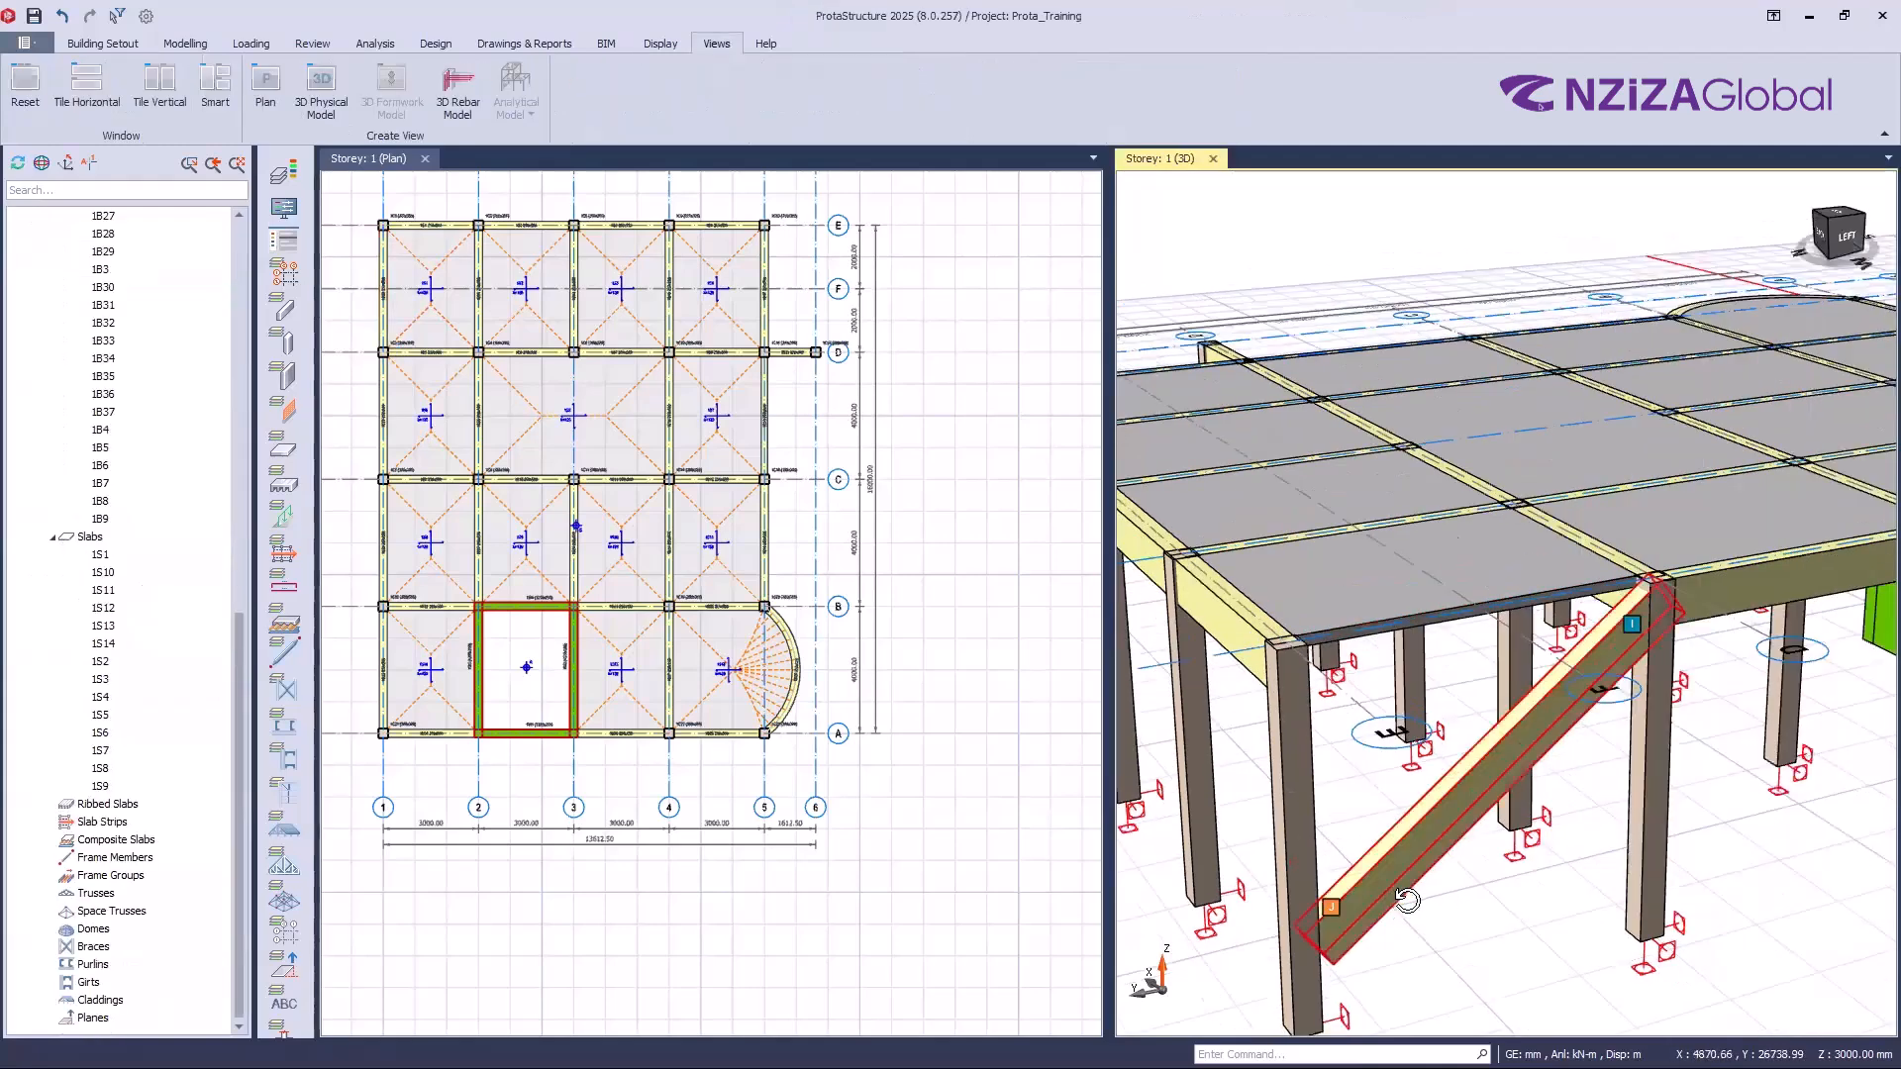
Step: Examine slab 1S1 above the sloping beam in 3D and view its slab properties without changing them
{"action": "scroll", "coordinate": [1268, 839], "scroll_direction": "down", "scroll_amount": 3}
{"action": "middle_click_drag", "start_coordinate": [1427, 910], "coordinate": [1568, 892]}
{"action": "middle_click_drag", "start_coordinate": [1380, 782], "coordinate": [1522, 844]}
{"action": "left_click", "coordinate": [1388, 764]}
{"action": "middle_click_drag", "start_coordinate": [1358, 817], "coordinate": [1398, 766]}
{"action": "left_click", "coordinate": [1398, 763]}
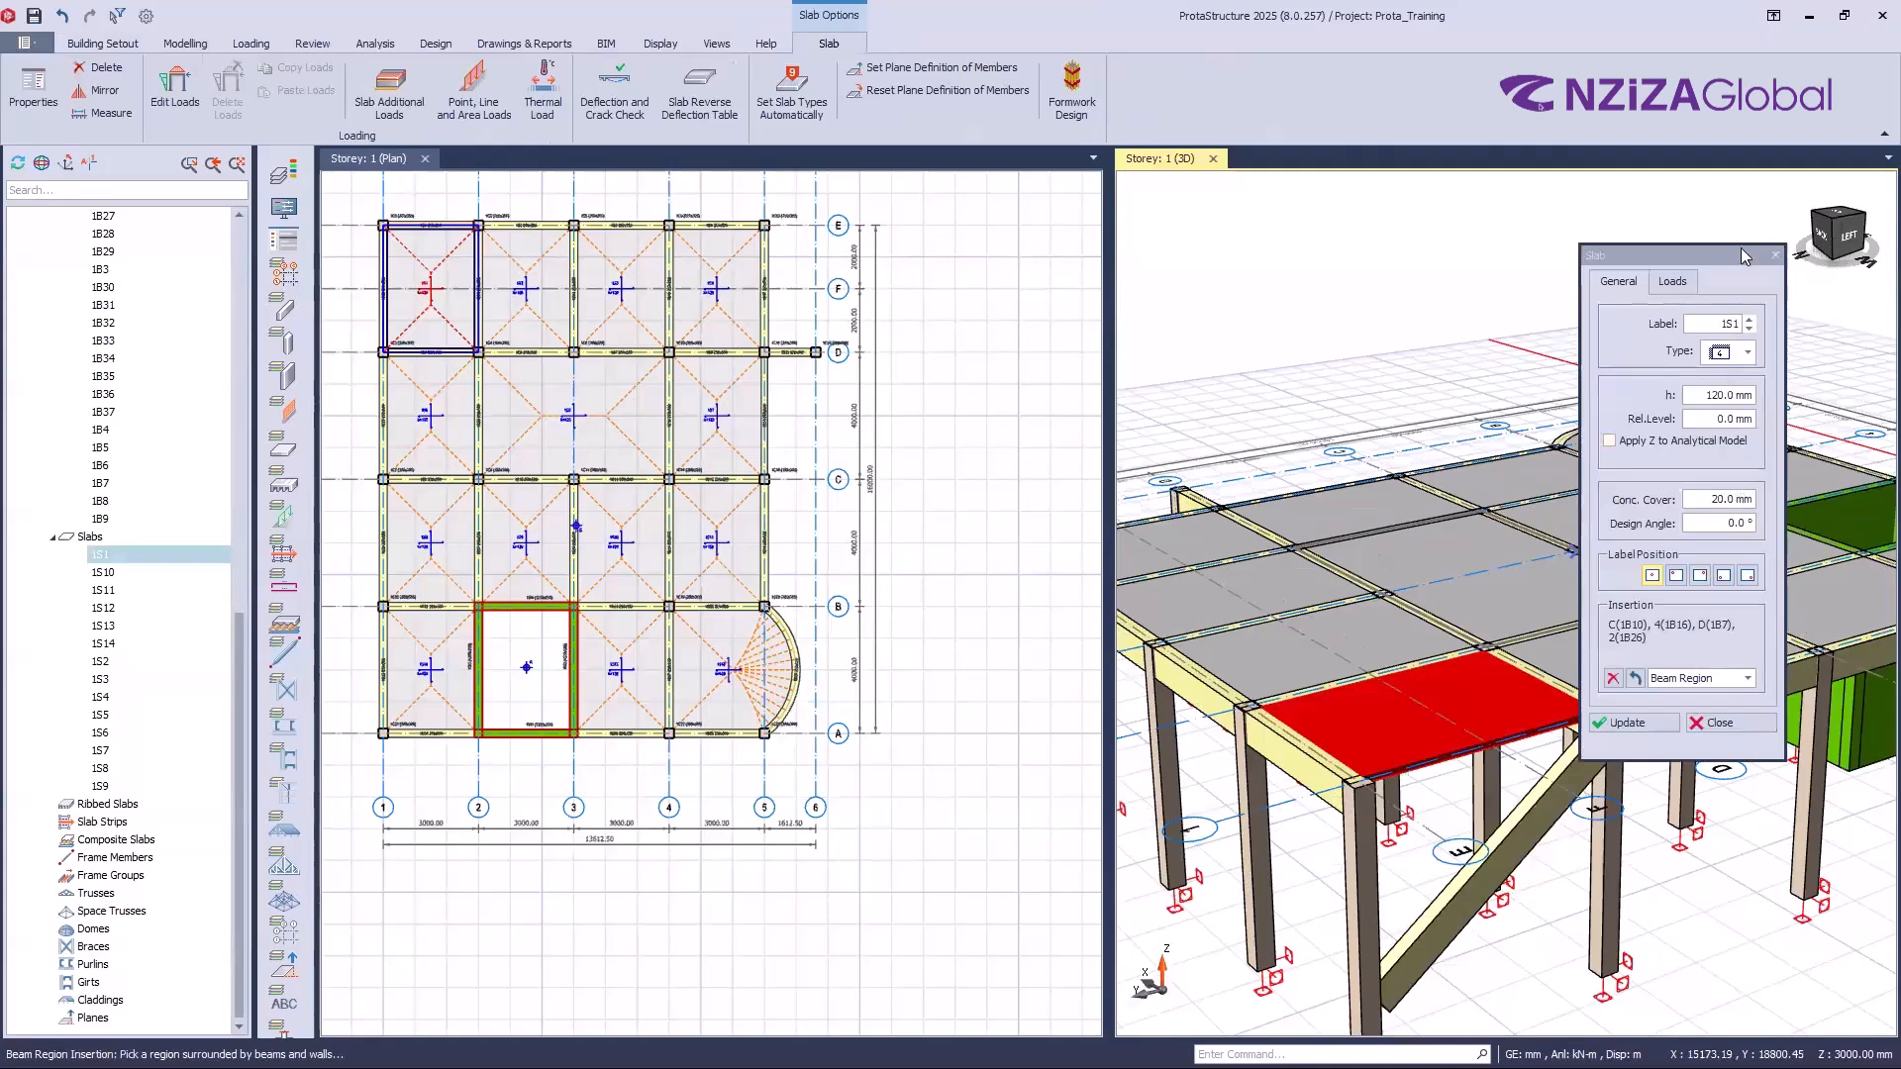
{"action": "left_click", "coordinate": [1783, 259]}
{"action": "key", "text": "Escape"}
Step: Remove the J-end vertical offset of sloping beam 1B30 to bring it back level with the floor
{"action": "middle_click_drag", "start_coordinate": [1334, 739], "coordinate": [1663, 715]}
{"action": "left_click", "coordinate": [1678, 709]}
{"action": "double_click", "coordinate": [1674, 707]}
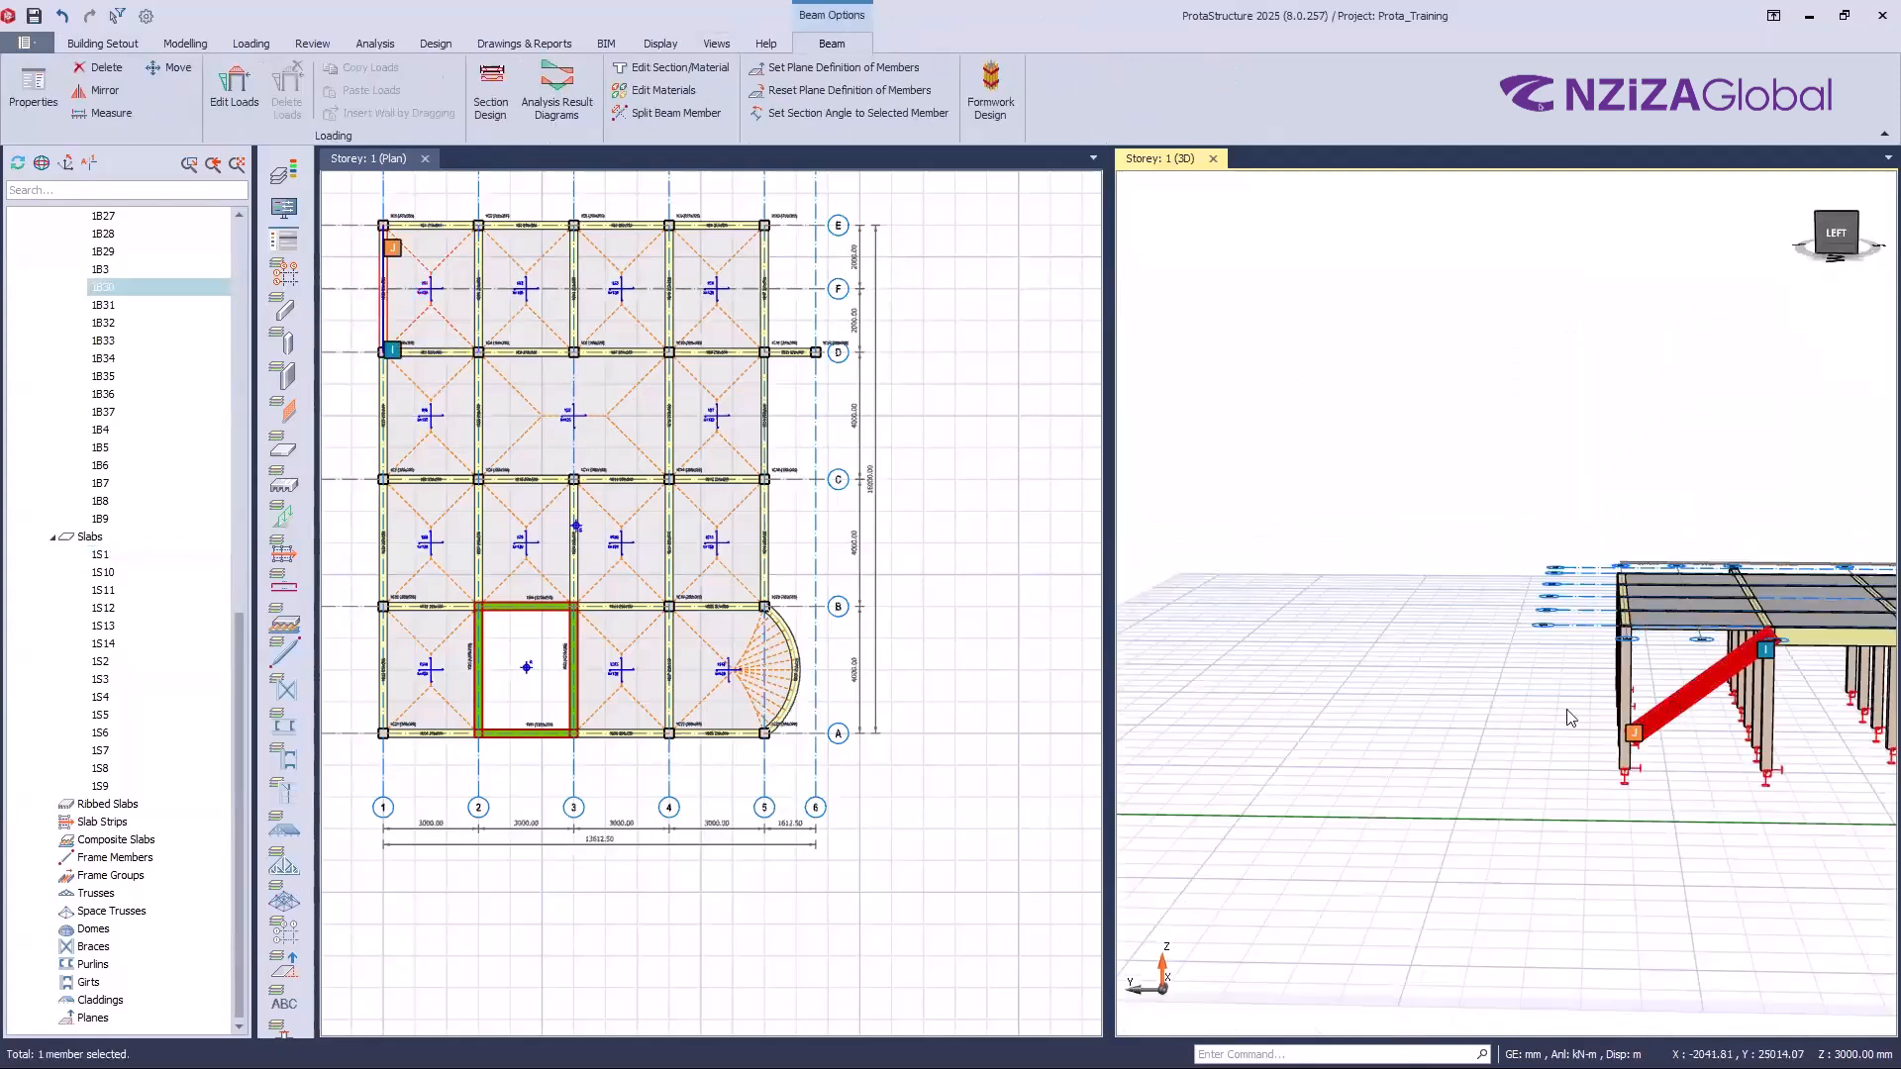
{"action": "left_click", "coordinate": [1669, 284]}
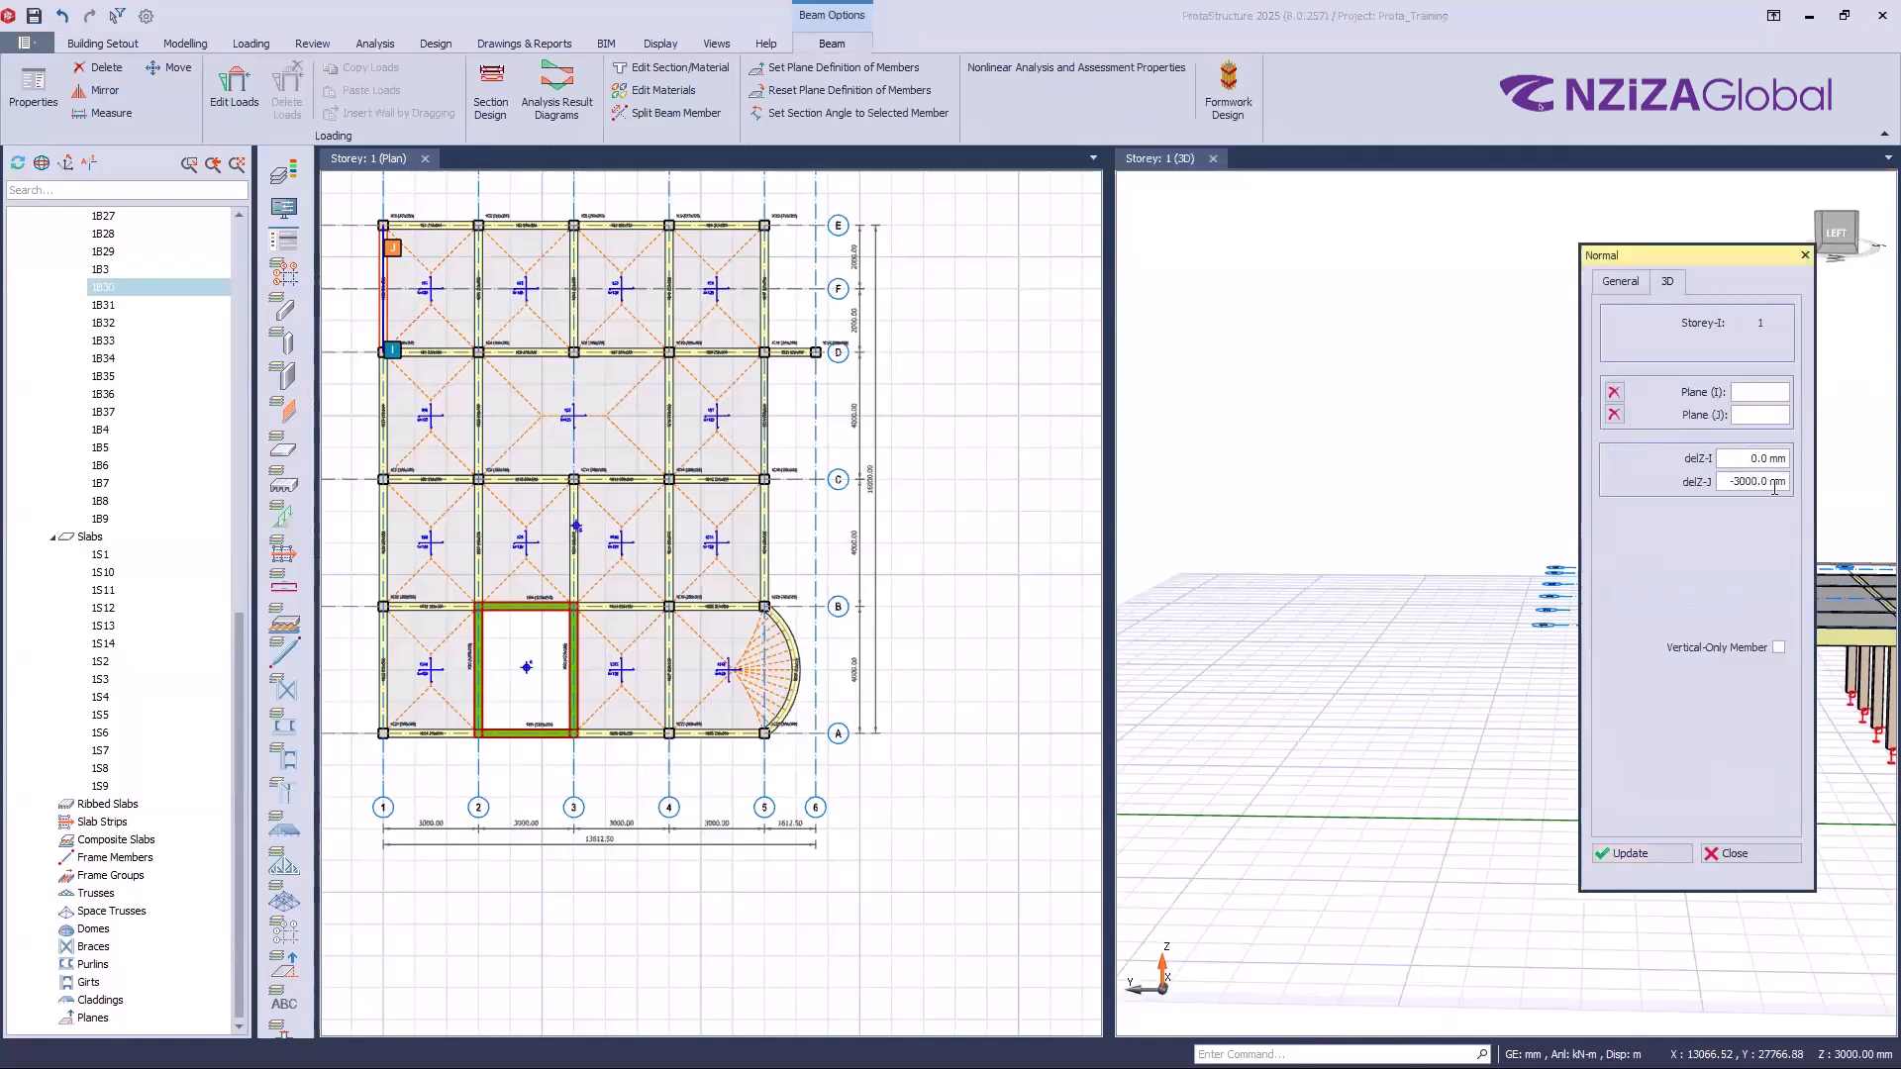
{"action": "left_click_drag", "start_coordinate": [1759, 483], "coordinate": [1740, 482]}
{"action": "left_click", "coordinate": [1653, 848]}
{"action": "left_click", "coordinate": [1734, 854]}
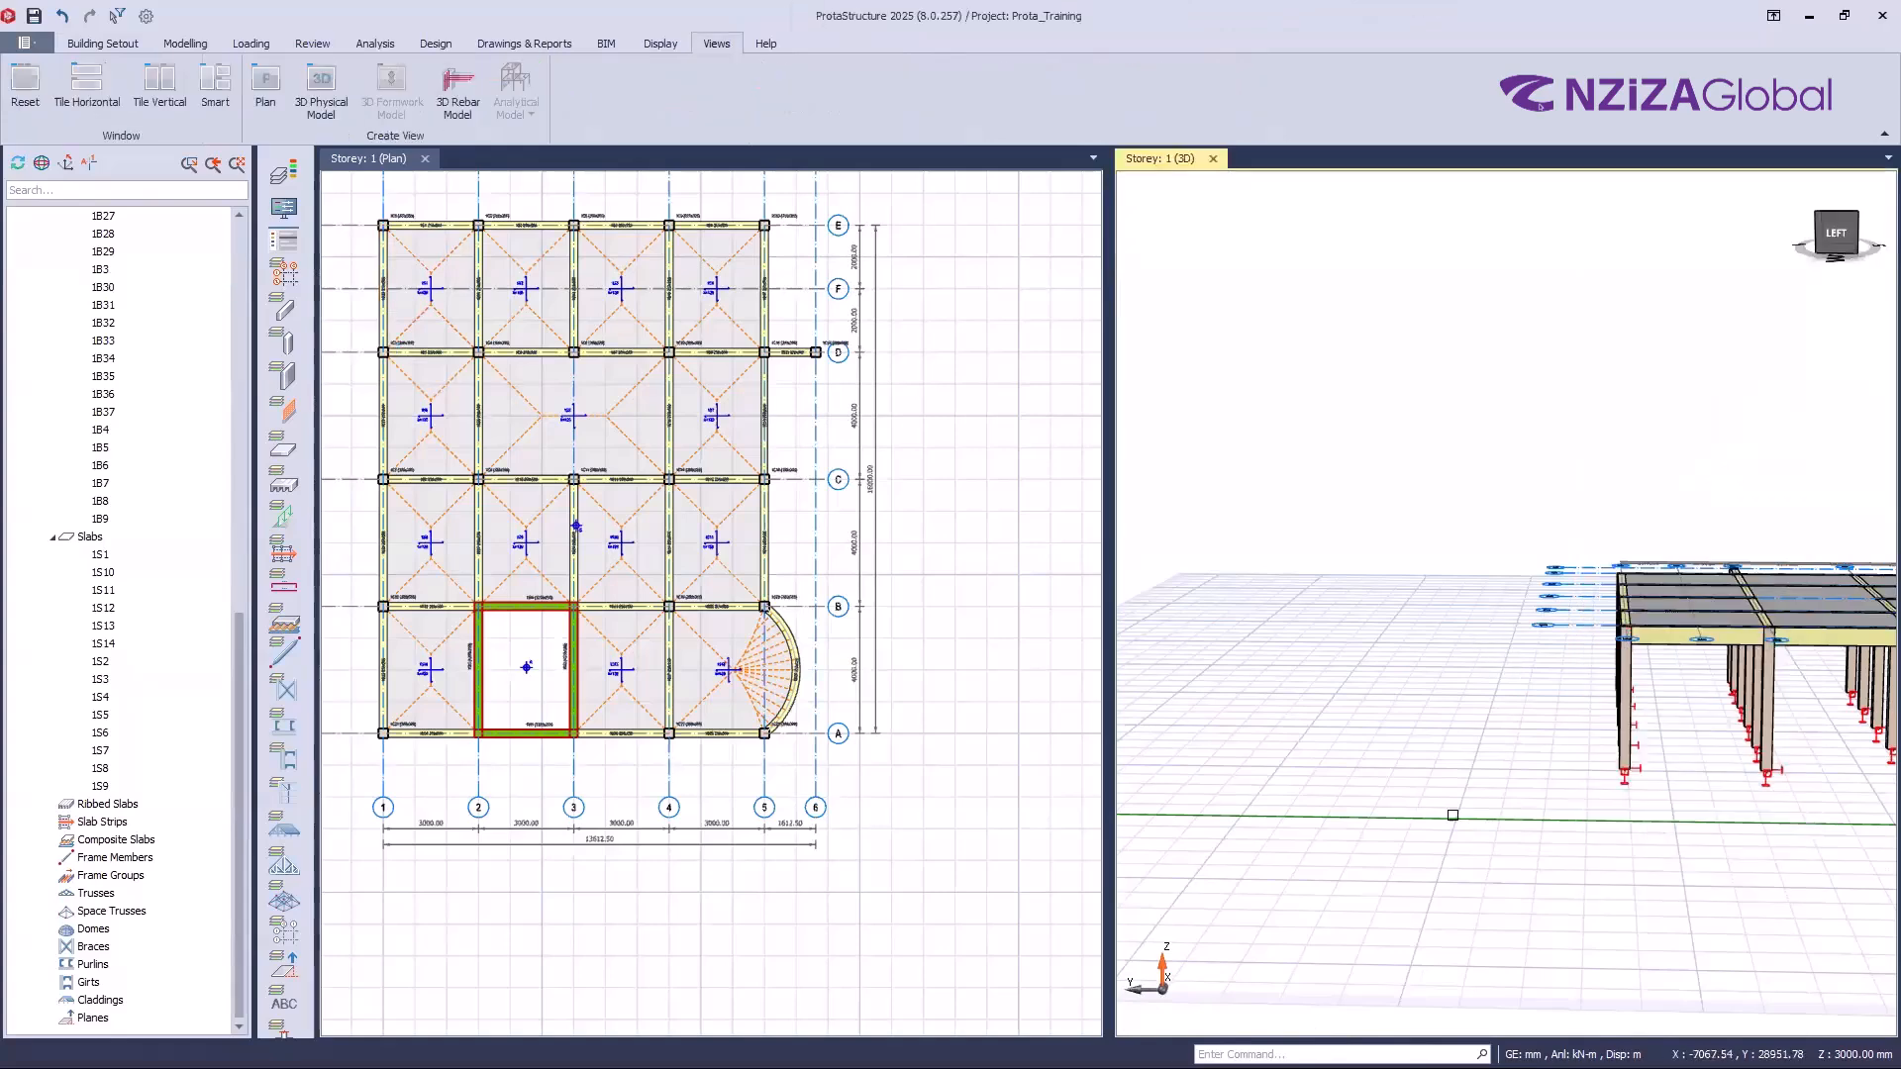
Step: Inspect slab 1S1 and its bounding beams 1B1, 1B25, 1B5 and 1B30 in the 3D and plan views
{"action": "scroll", "coordinate": [1441, 870], "scroll_direction": "down", "scroll_amount": 2}
{"action": "middle_click_drag", "start_coordinate": [1428, 915], "coordinate": [832, 429], "text": "shift"}
{"action": "scroll", "coordinate": [1641, 661], "scroll_direction": "up", "scroll_amount": 5}
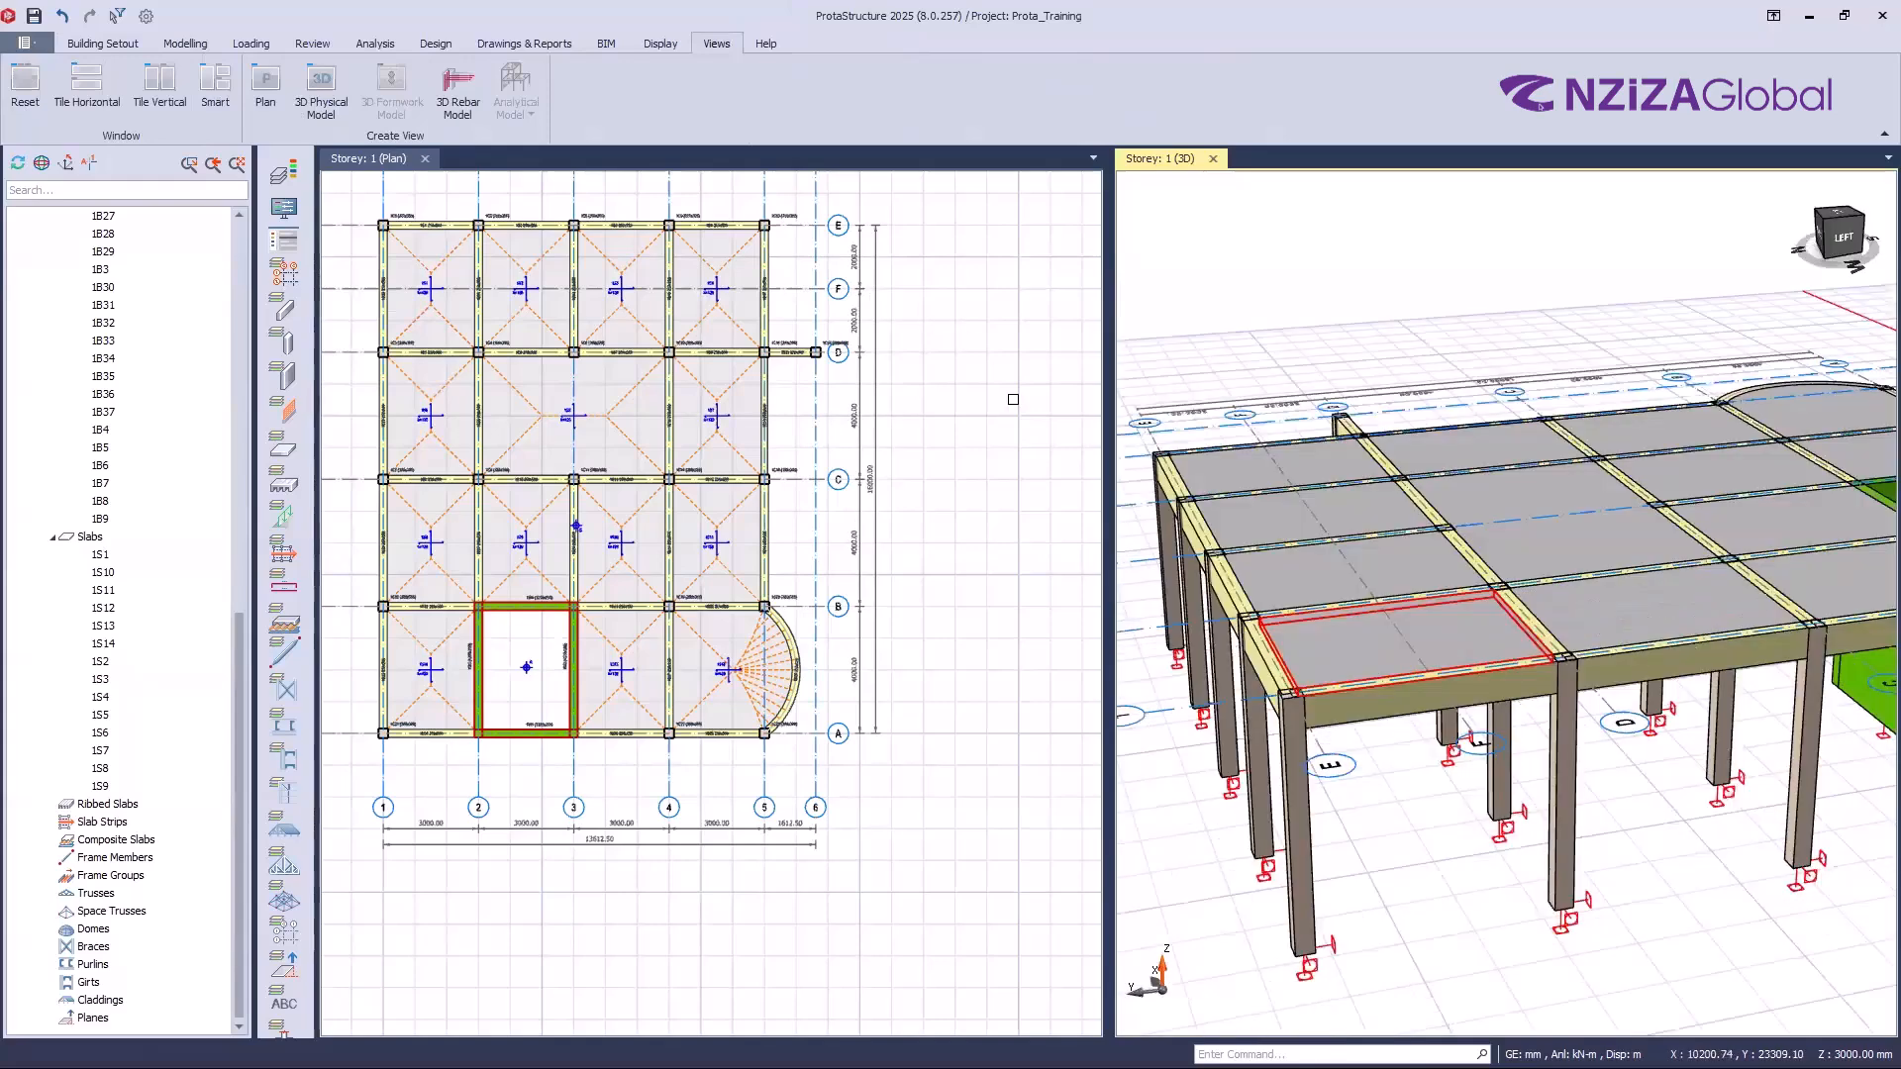
{"action": "left_click", "coordinate": [971, 440]}
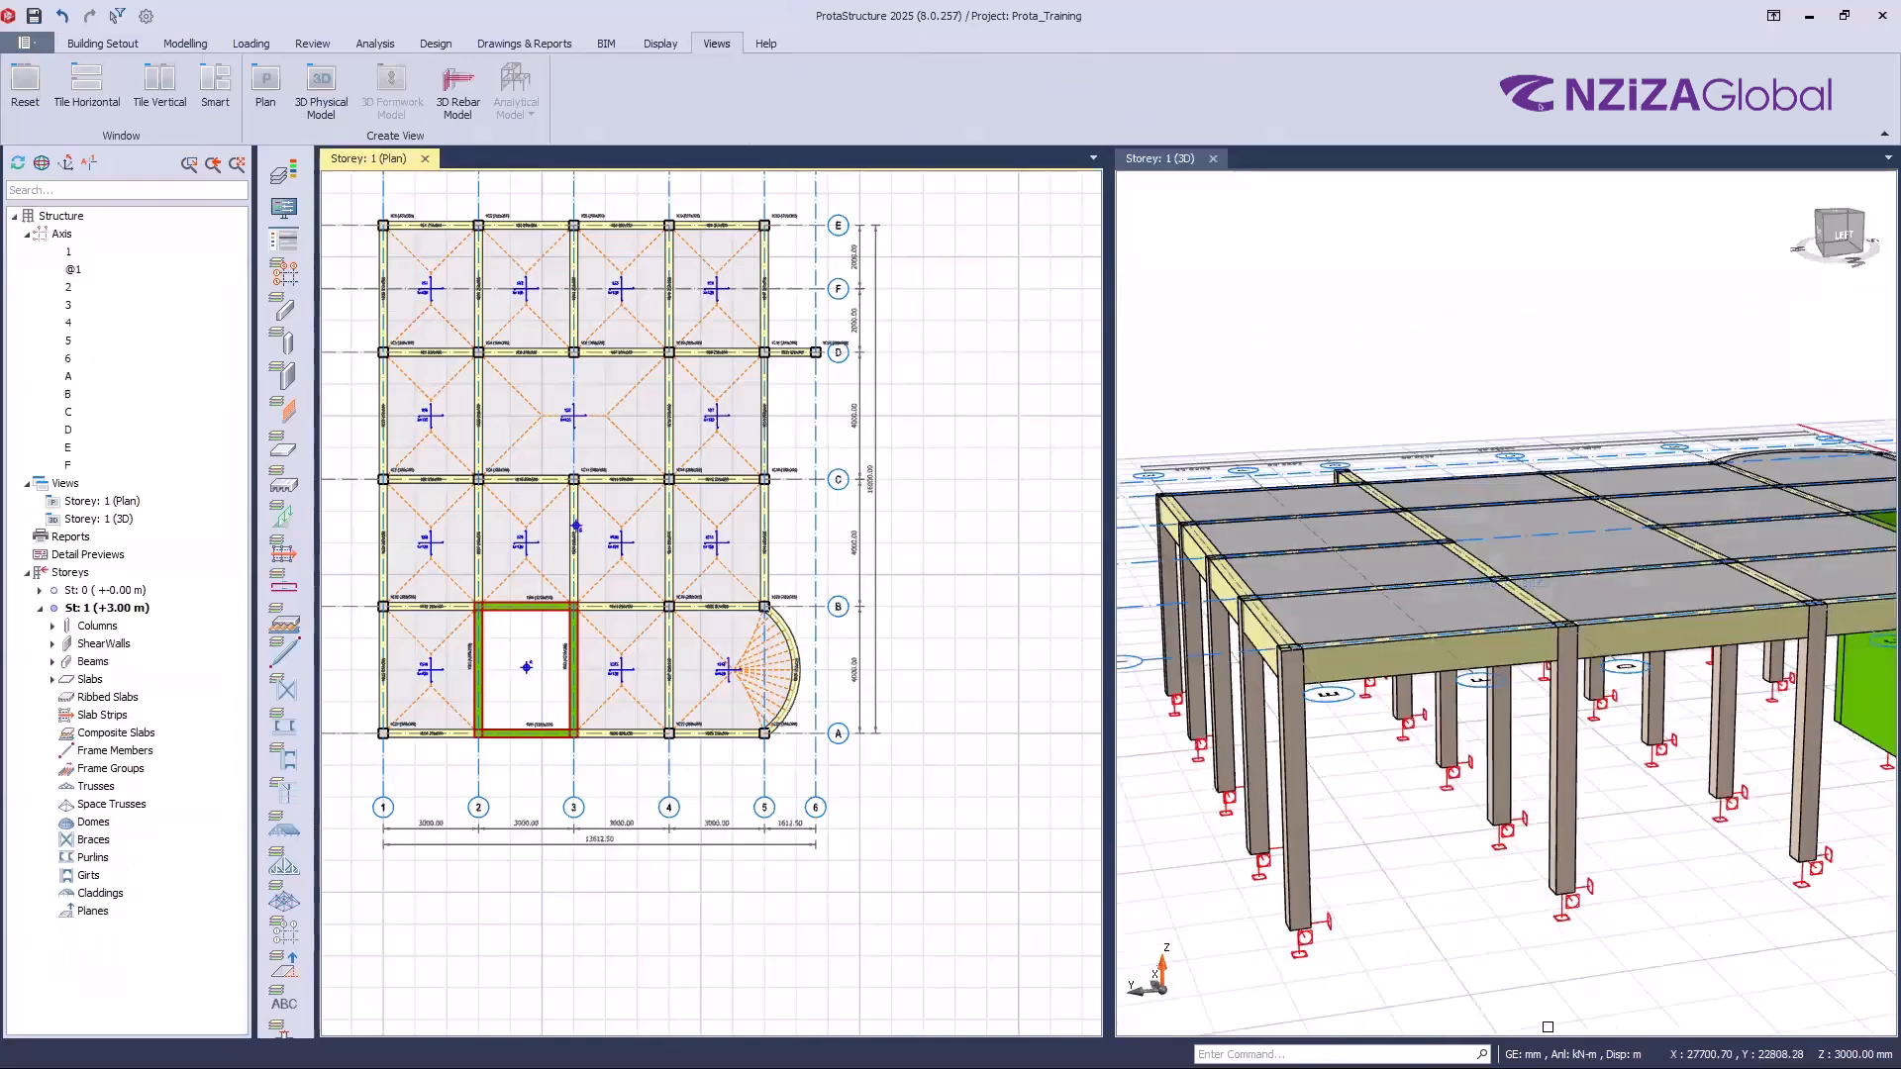
{"action": "left_click", "coordinate": [1343, 616]}
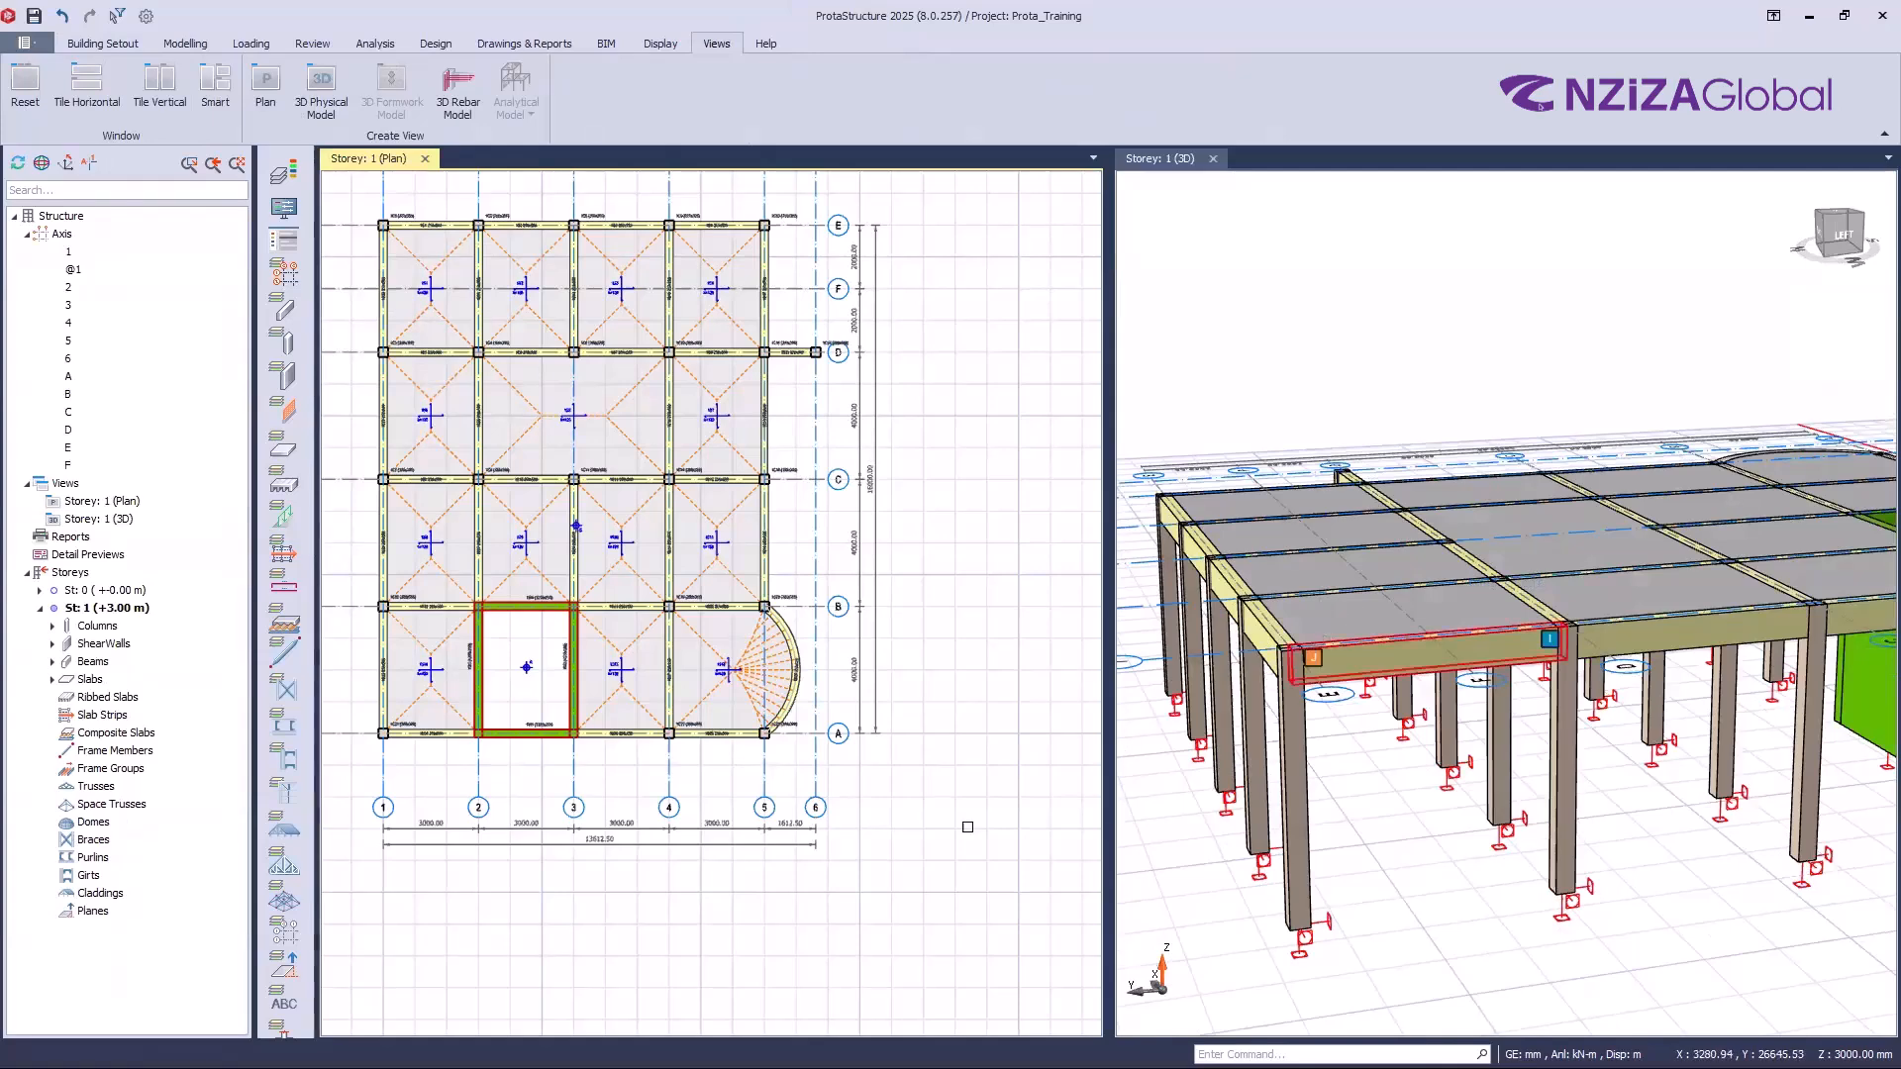
{"action": "scroll", "coordinate": [605, 333], "scroll_direction": "up", "scroll_amount": 3}
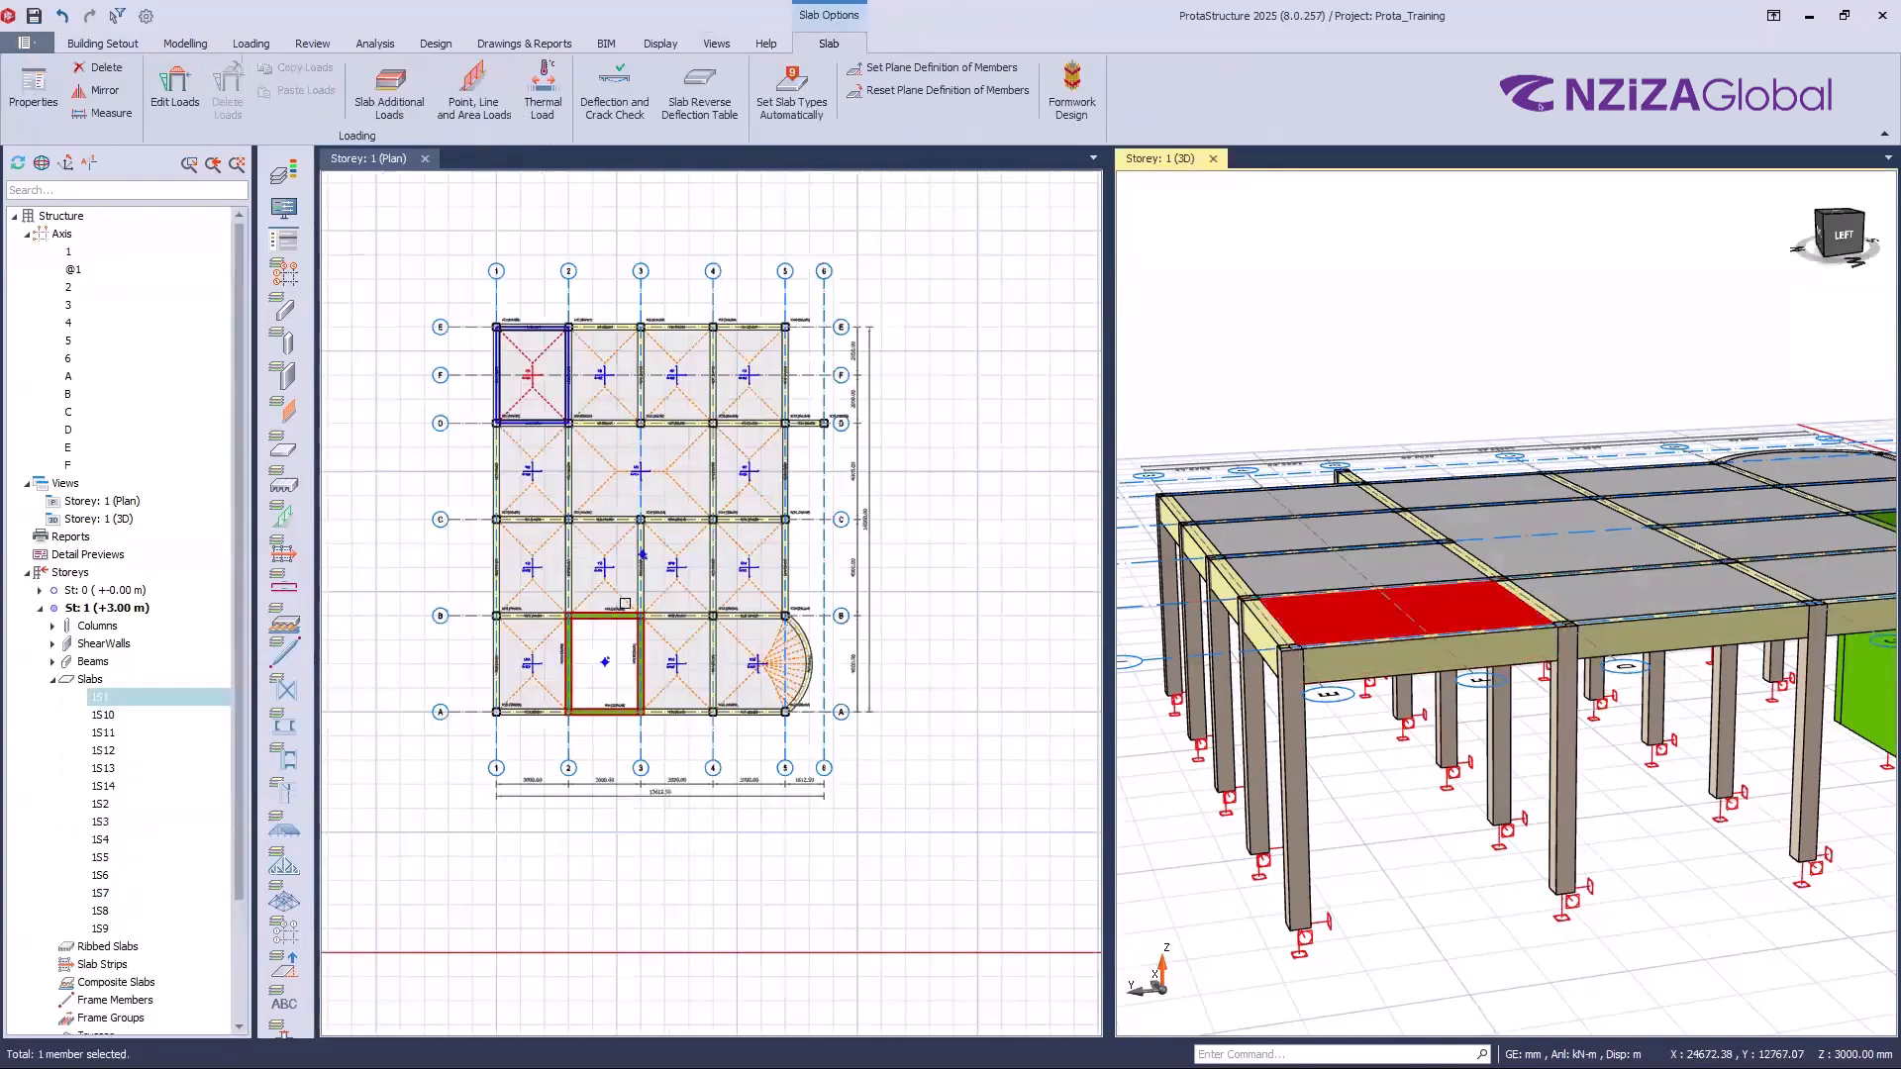
{"action": "scroll", "coordinate": [616, 366], "scroll_direction": "up", "scroll_amount": 2}
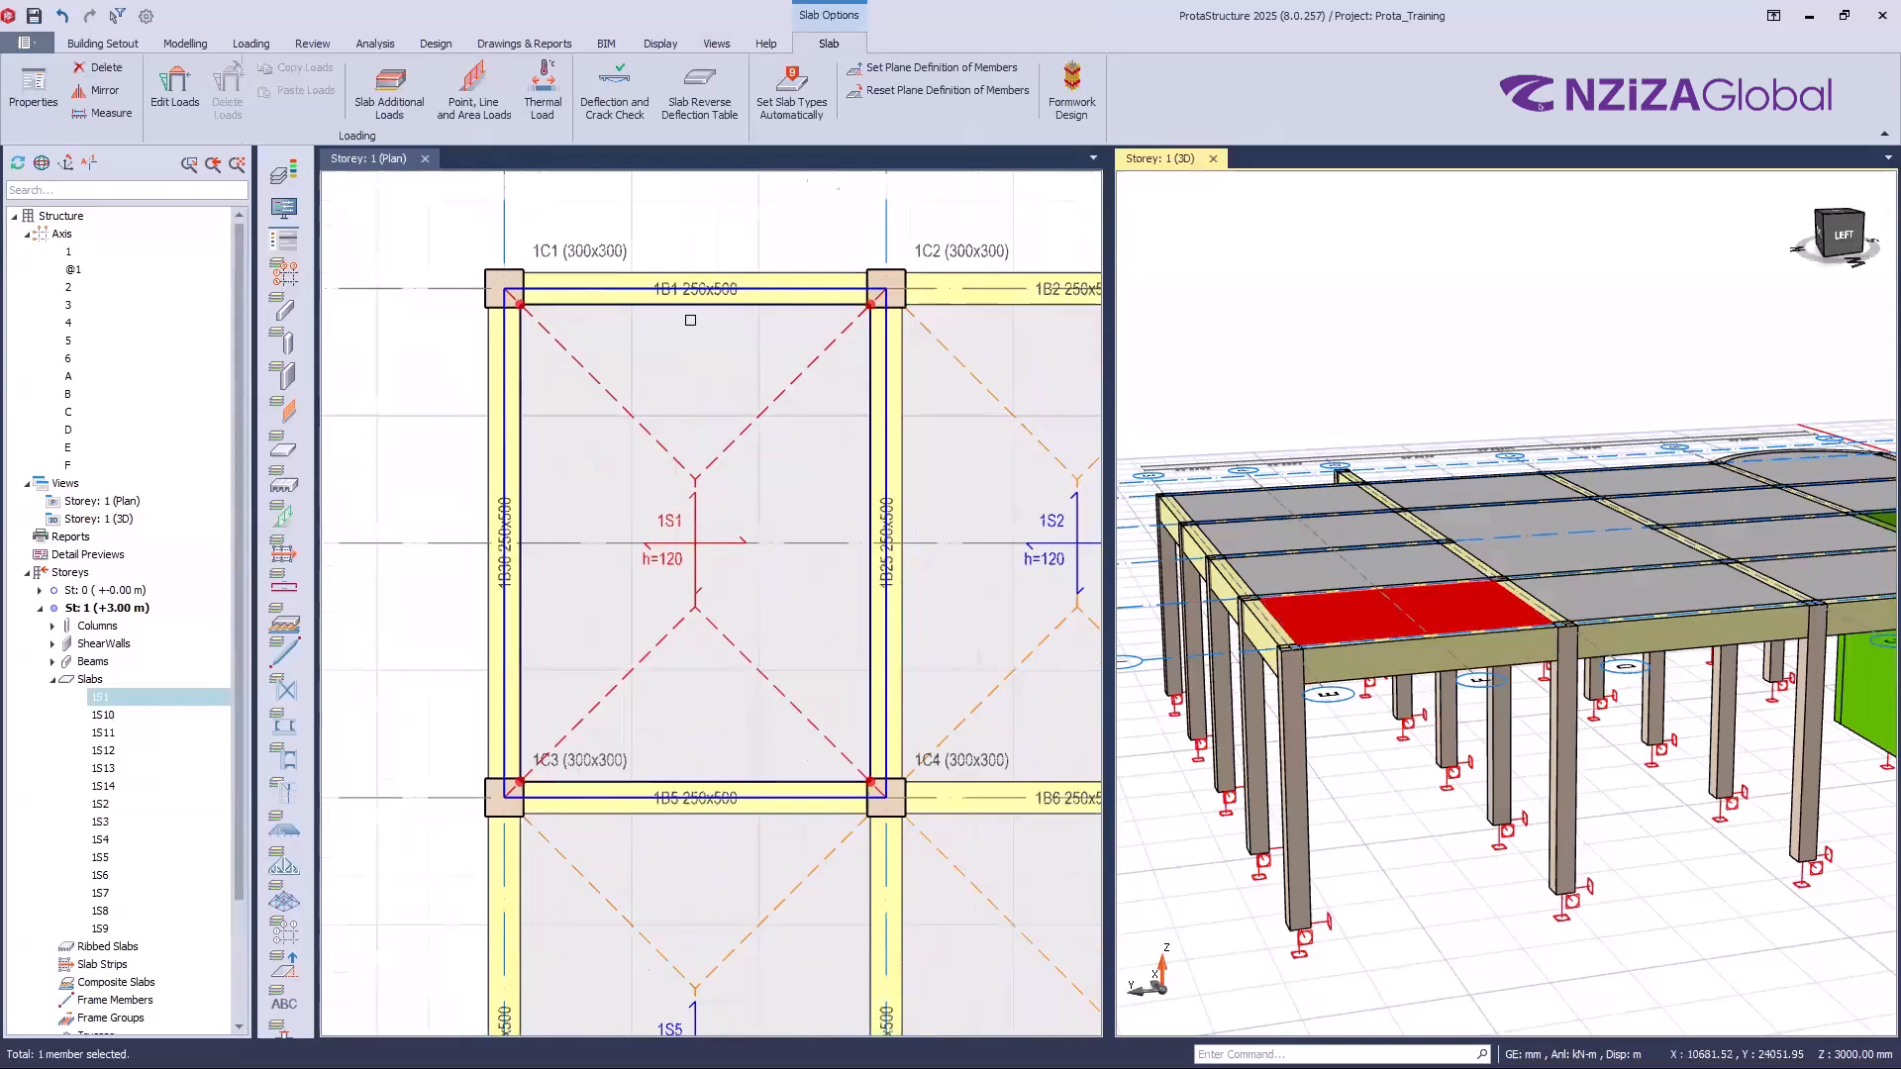
{"action": "scroll", "coordinate": [691, 322], "scroll_direction": "down", "scroll_amount": 1}
{"action": "left_click", "coordinate": [692, 339]}
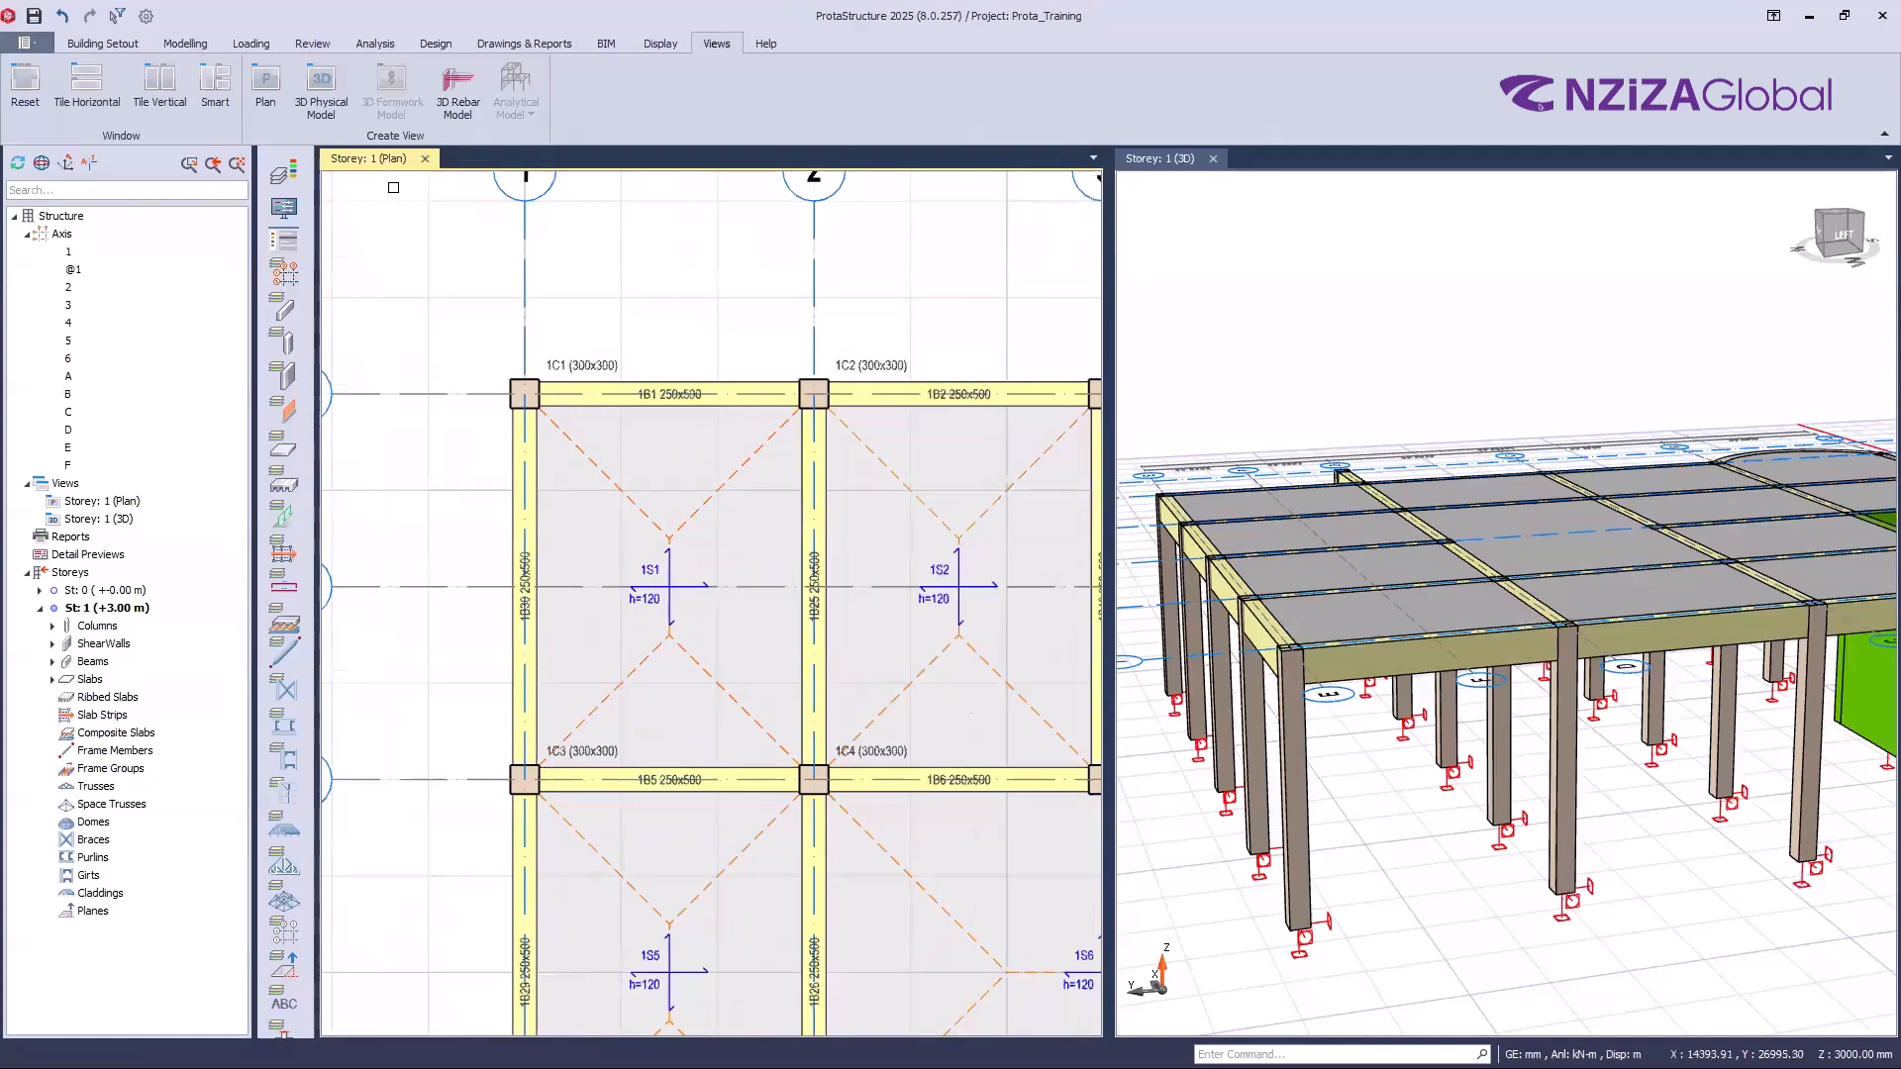
Step: Create plane P1 with the Beam Region method over slab 1S1, bounded by beams 1B5, 1B25, 1B1 and 1B30
{"action": "left_click", "coordinate": [186, 44]}
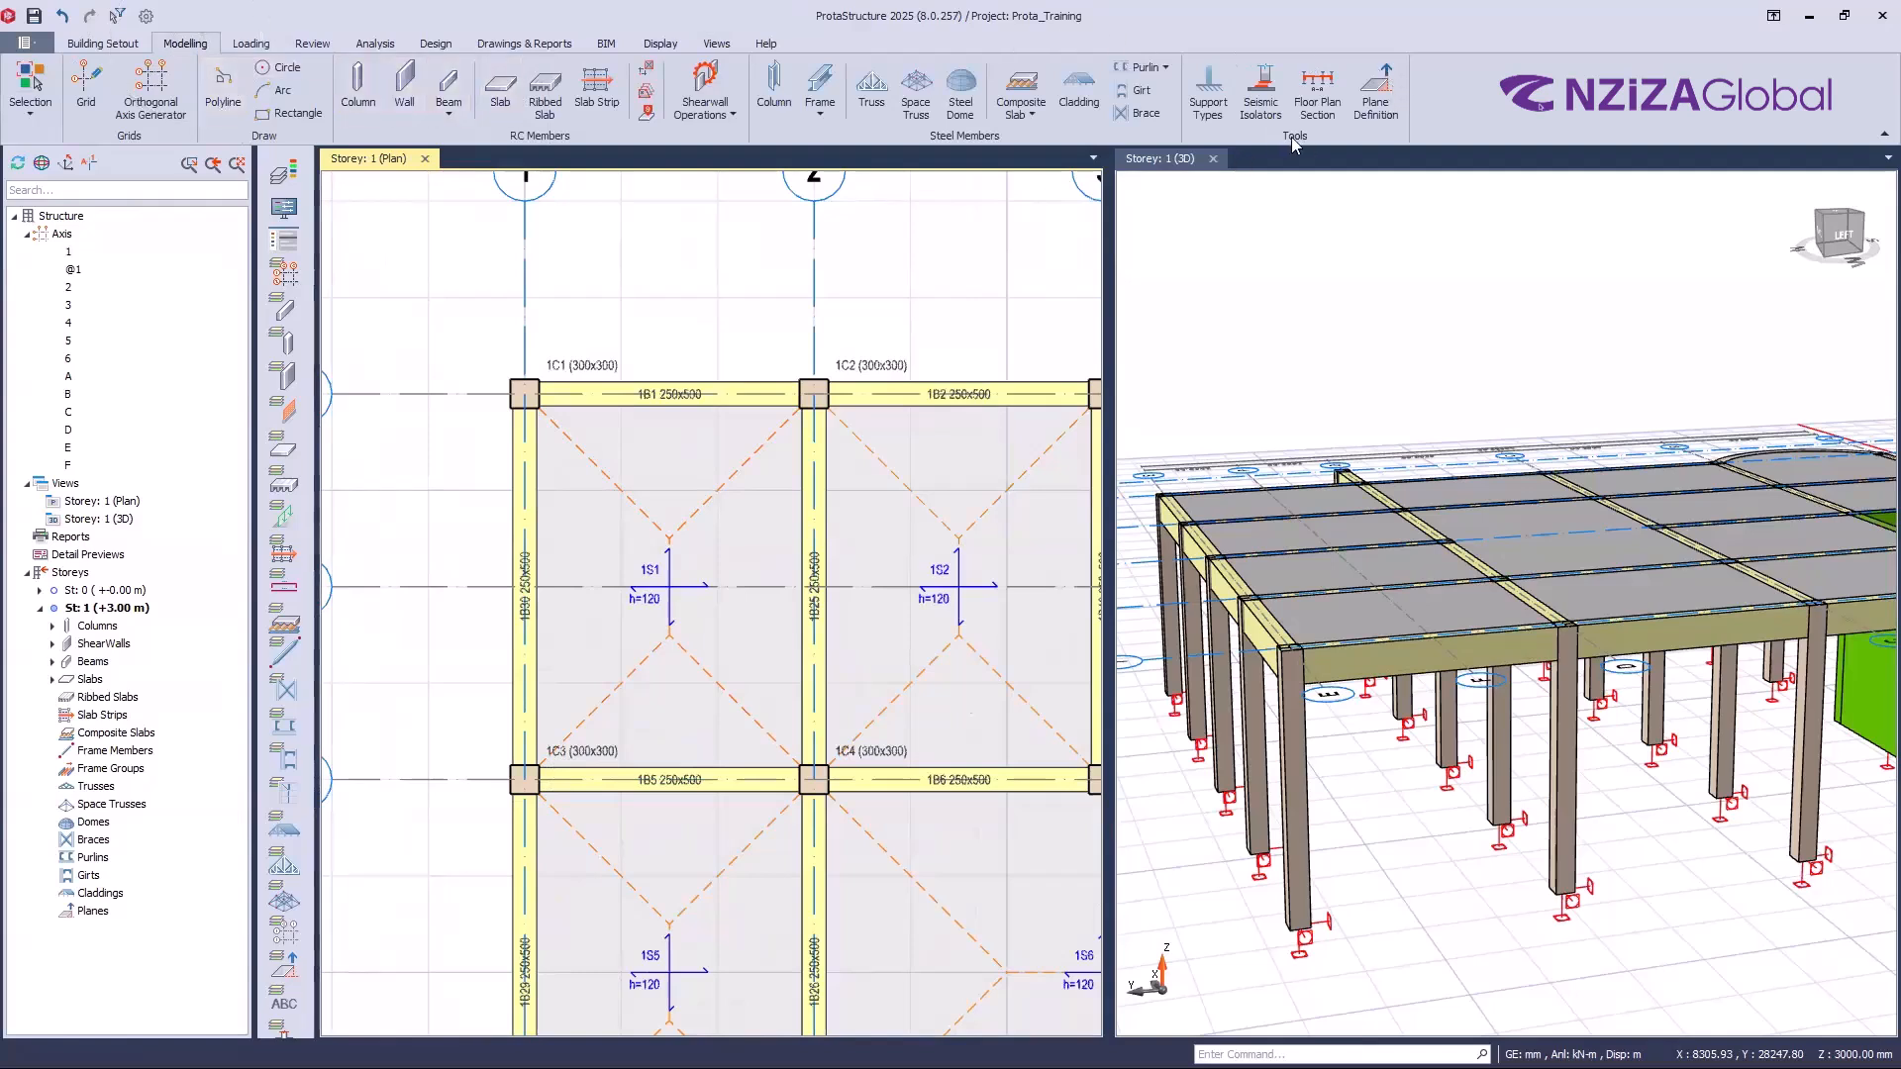
{"action": "key", "text": "ctrl"}
{"action": "key", "text": "ctrl"}
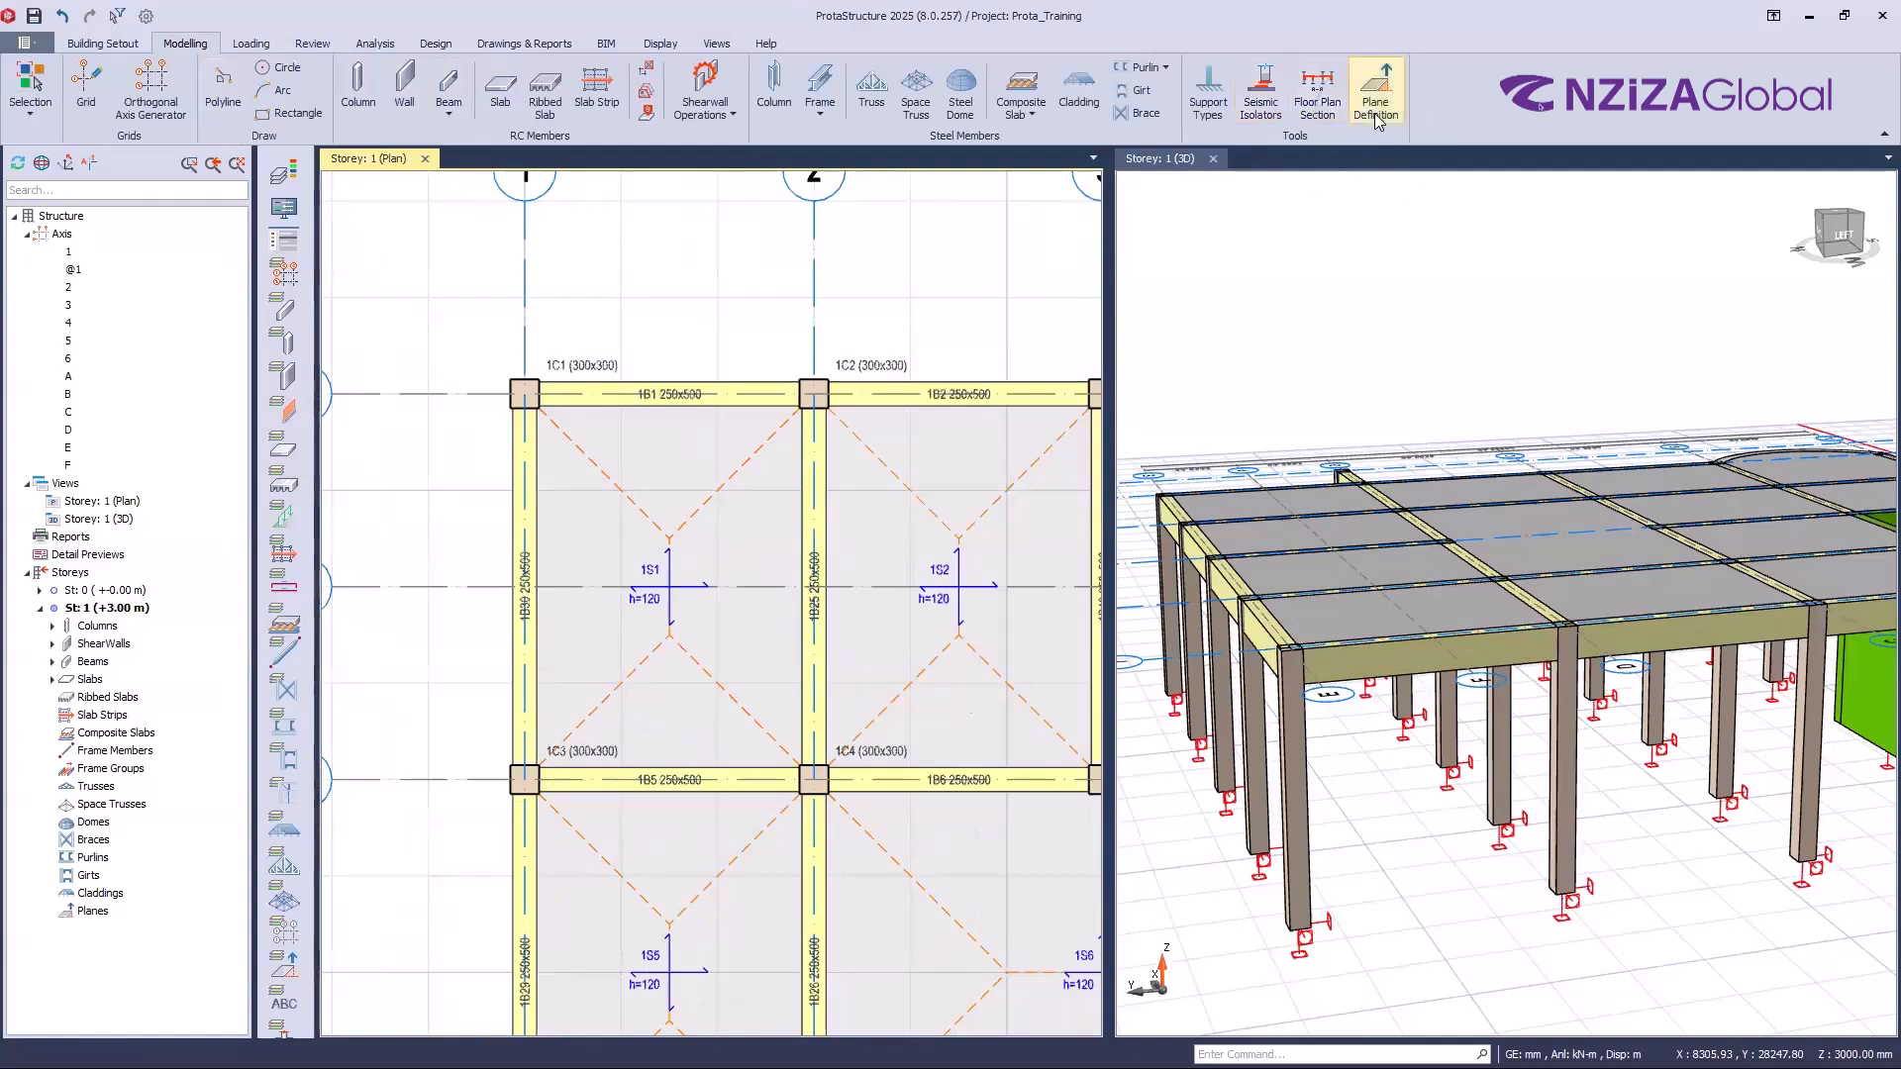
{"action": "key", "text": "ctrl"}
{"action": "key", "text": "ctrl"}
{"action": "key", "text": "ctrl"}
{"action": "key", "text": "ctrl"}
{"action": "left_click", "coordinate": [1386, 111]}
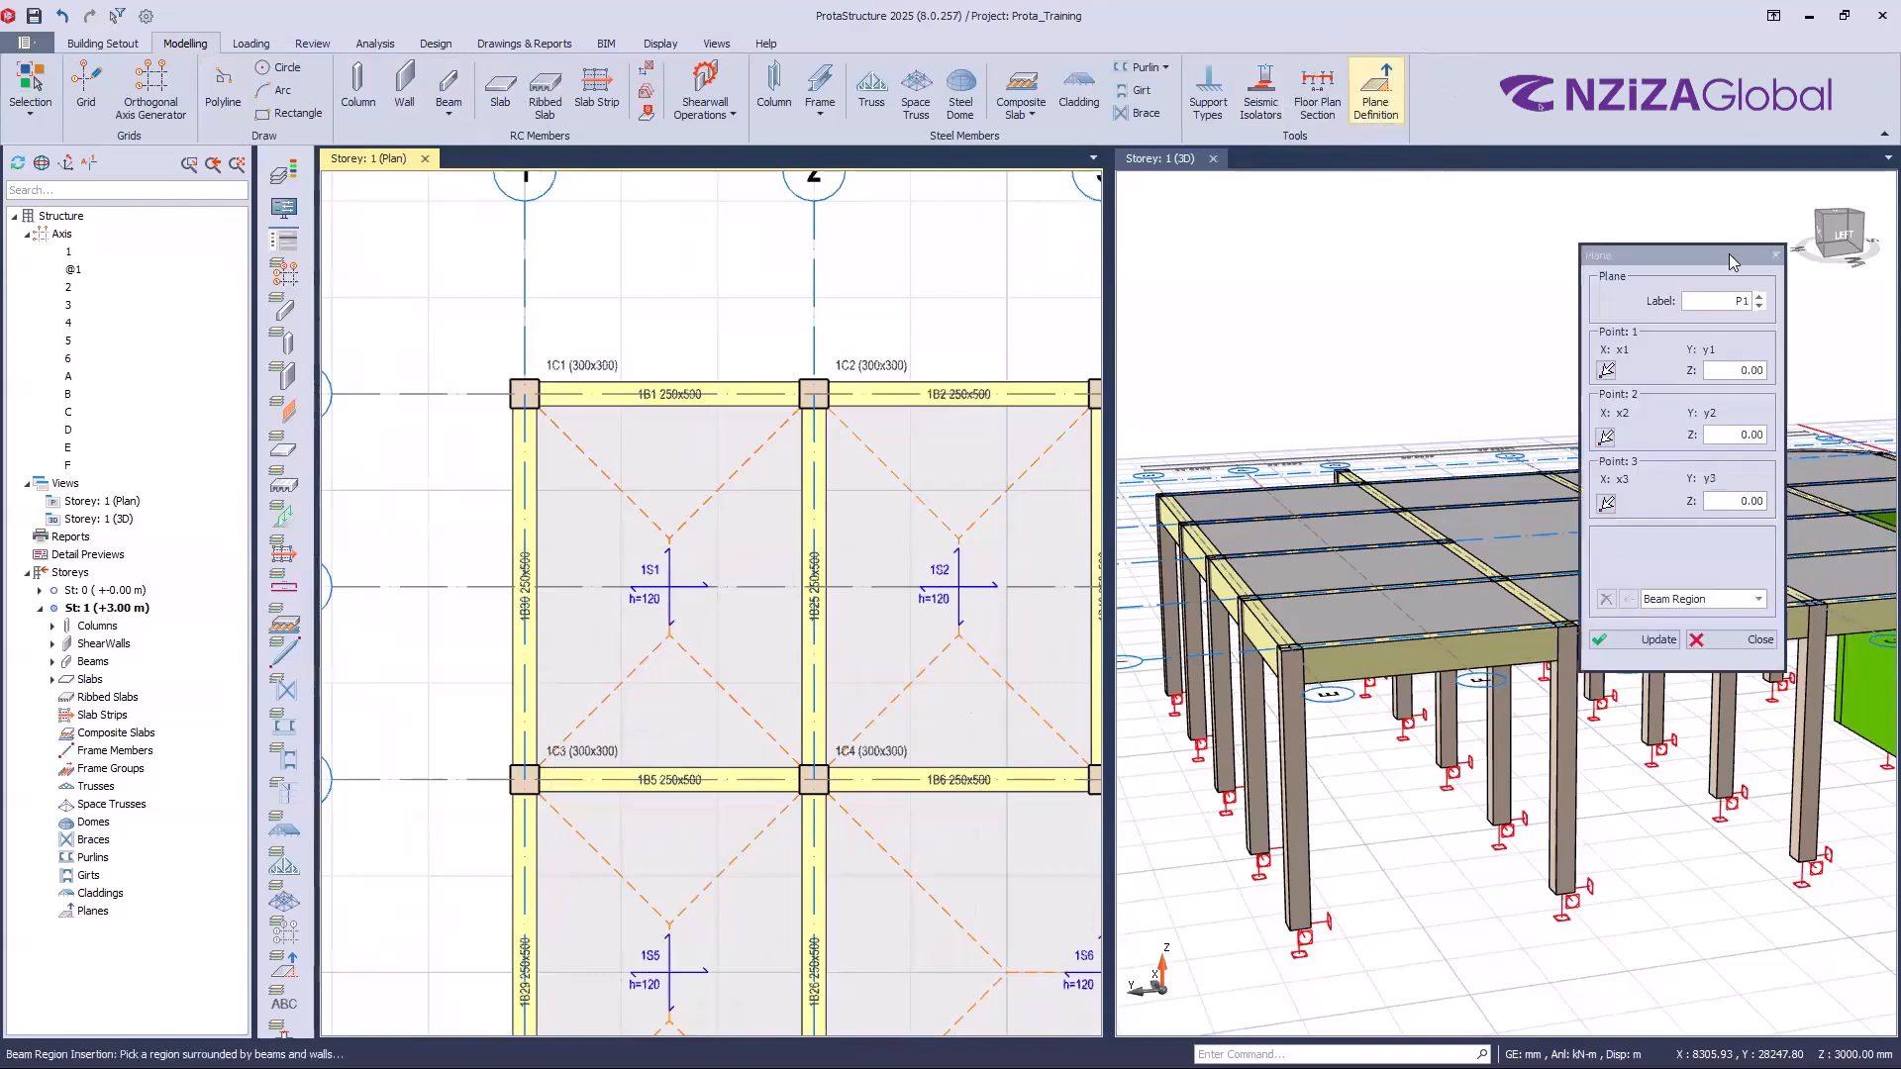
{"action": "left_click_drag", "start_coordinate": [1729, 267], "coordinate": [1733, 293]}
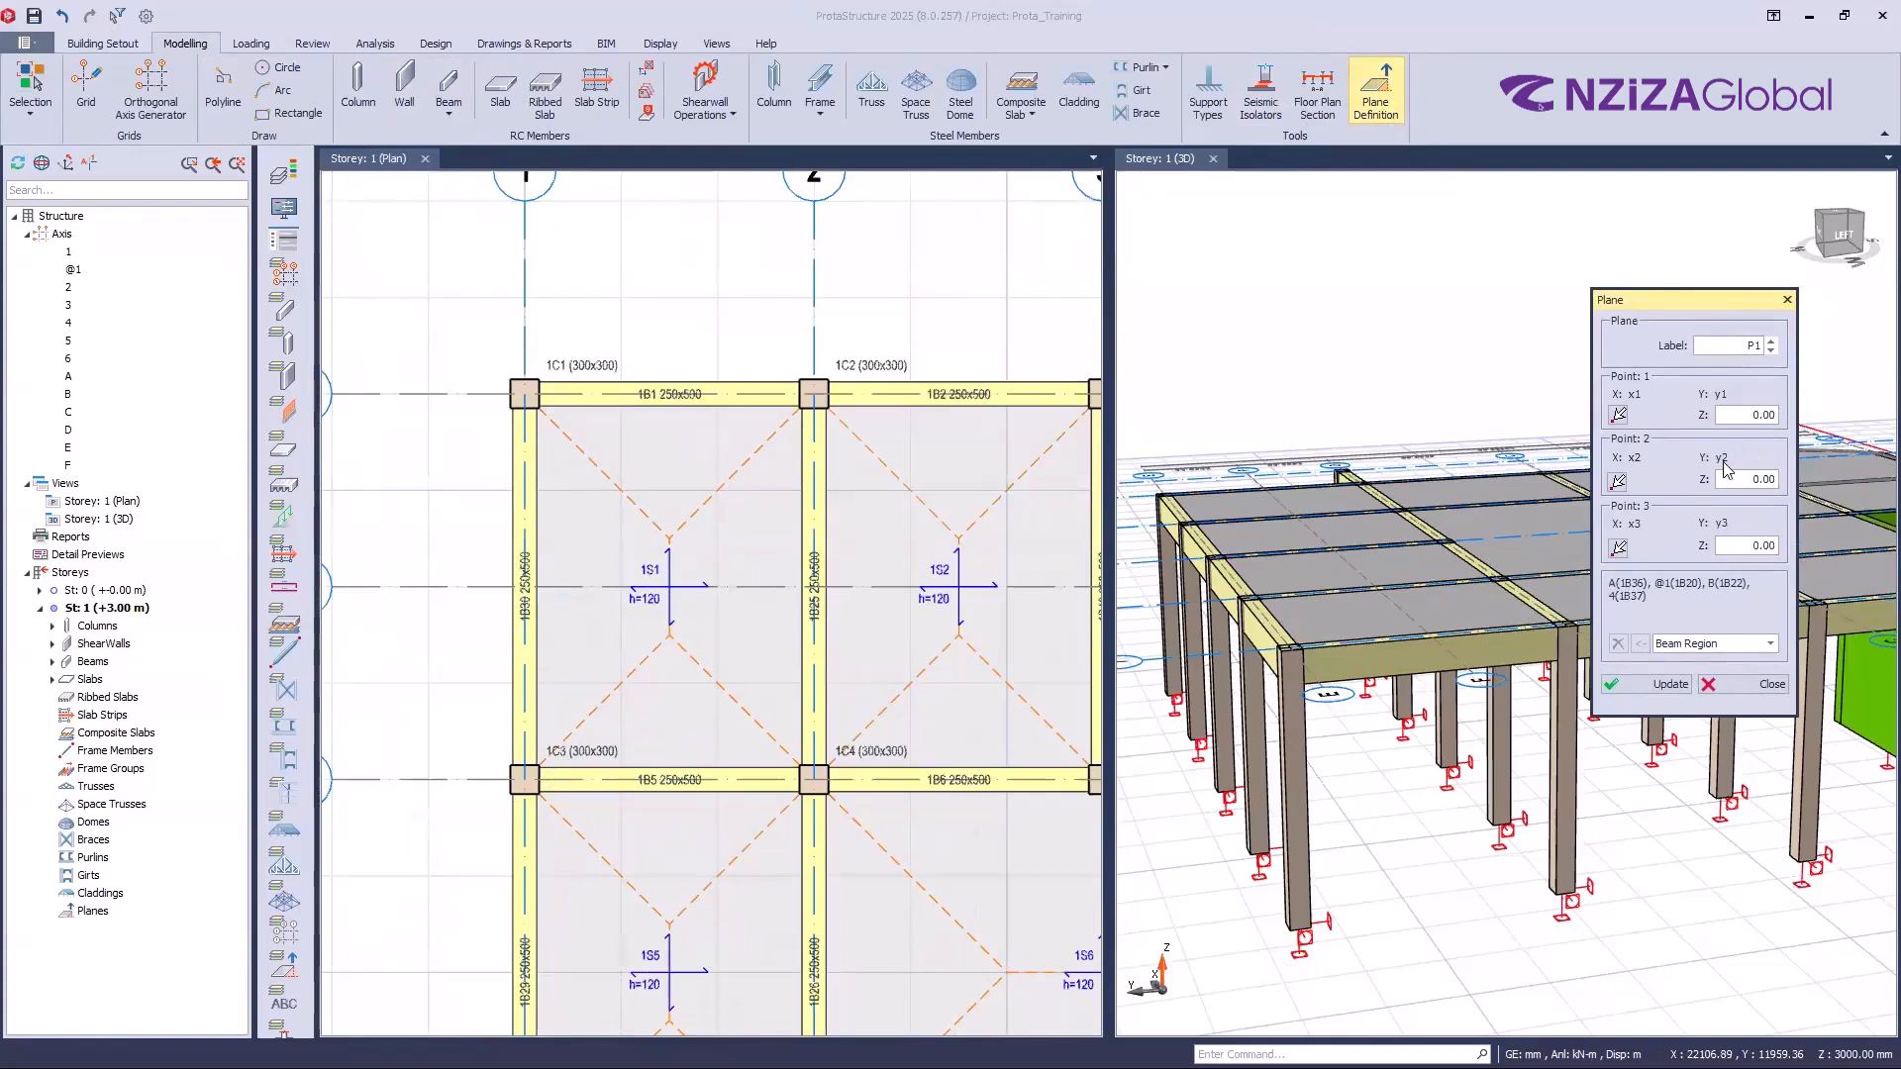
{"action": "left_click", "coordinate": [1772, 647]}
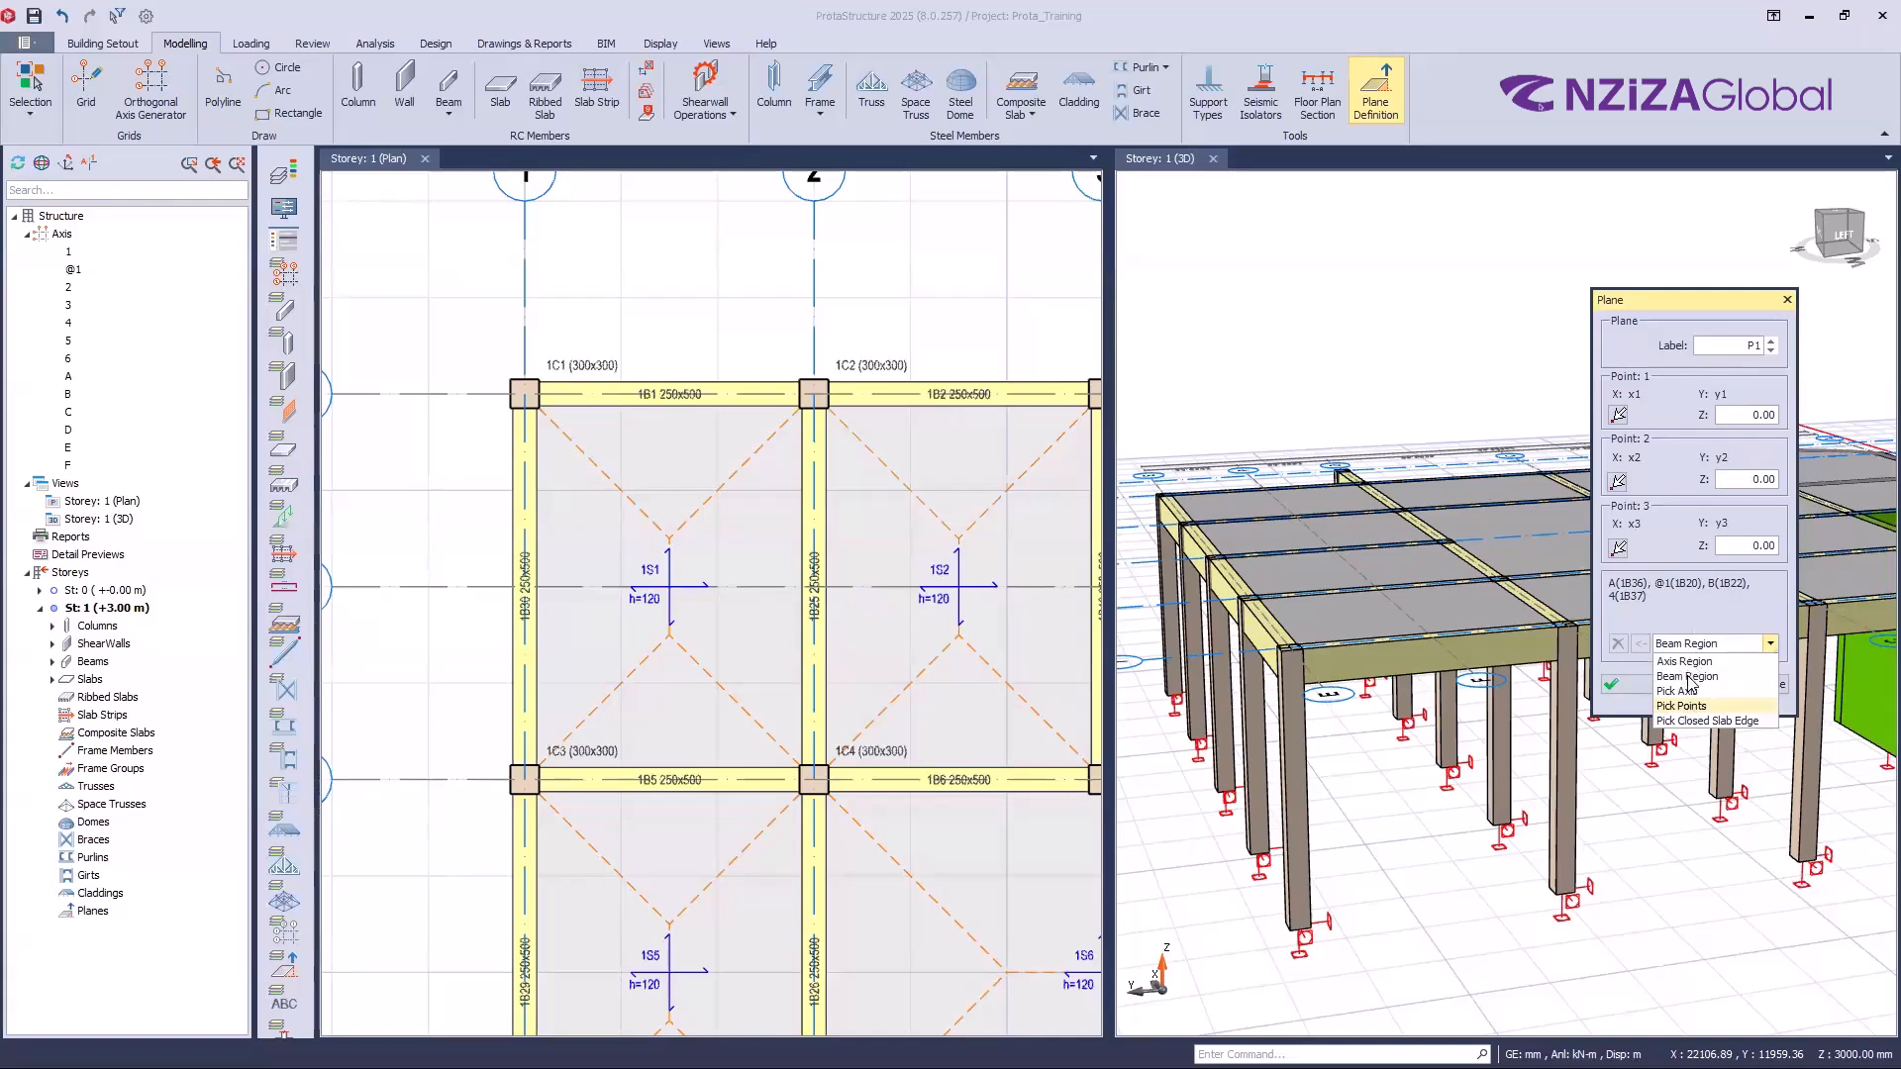
{"action": "left_click", "coordinate": [1688, 677]}
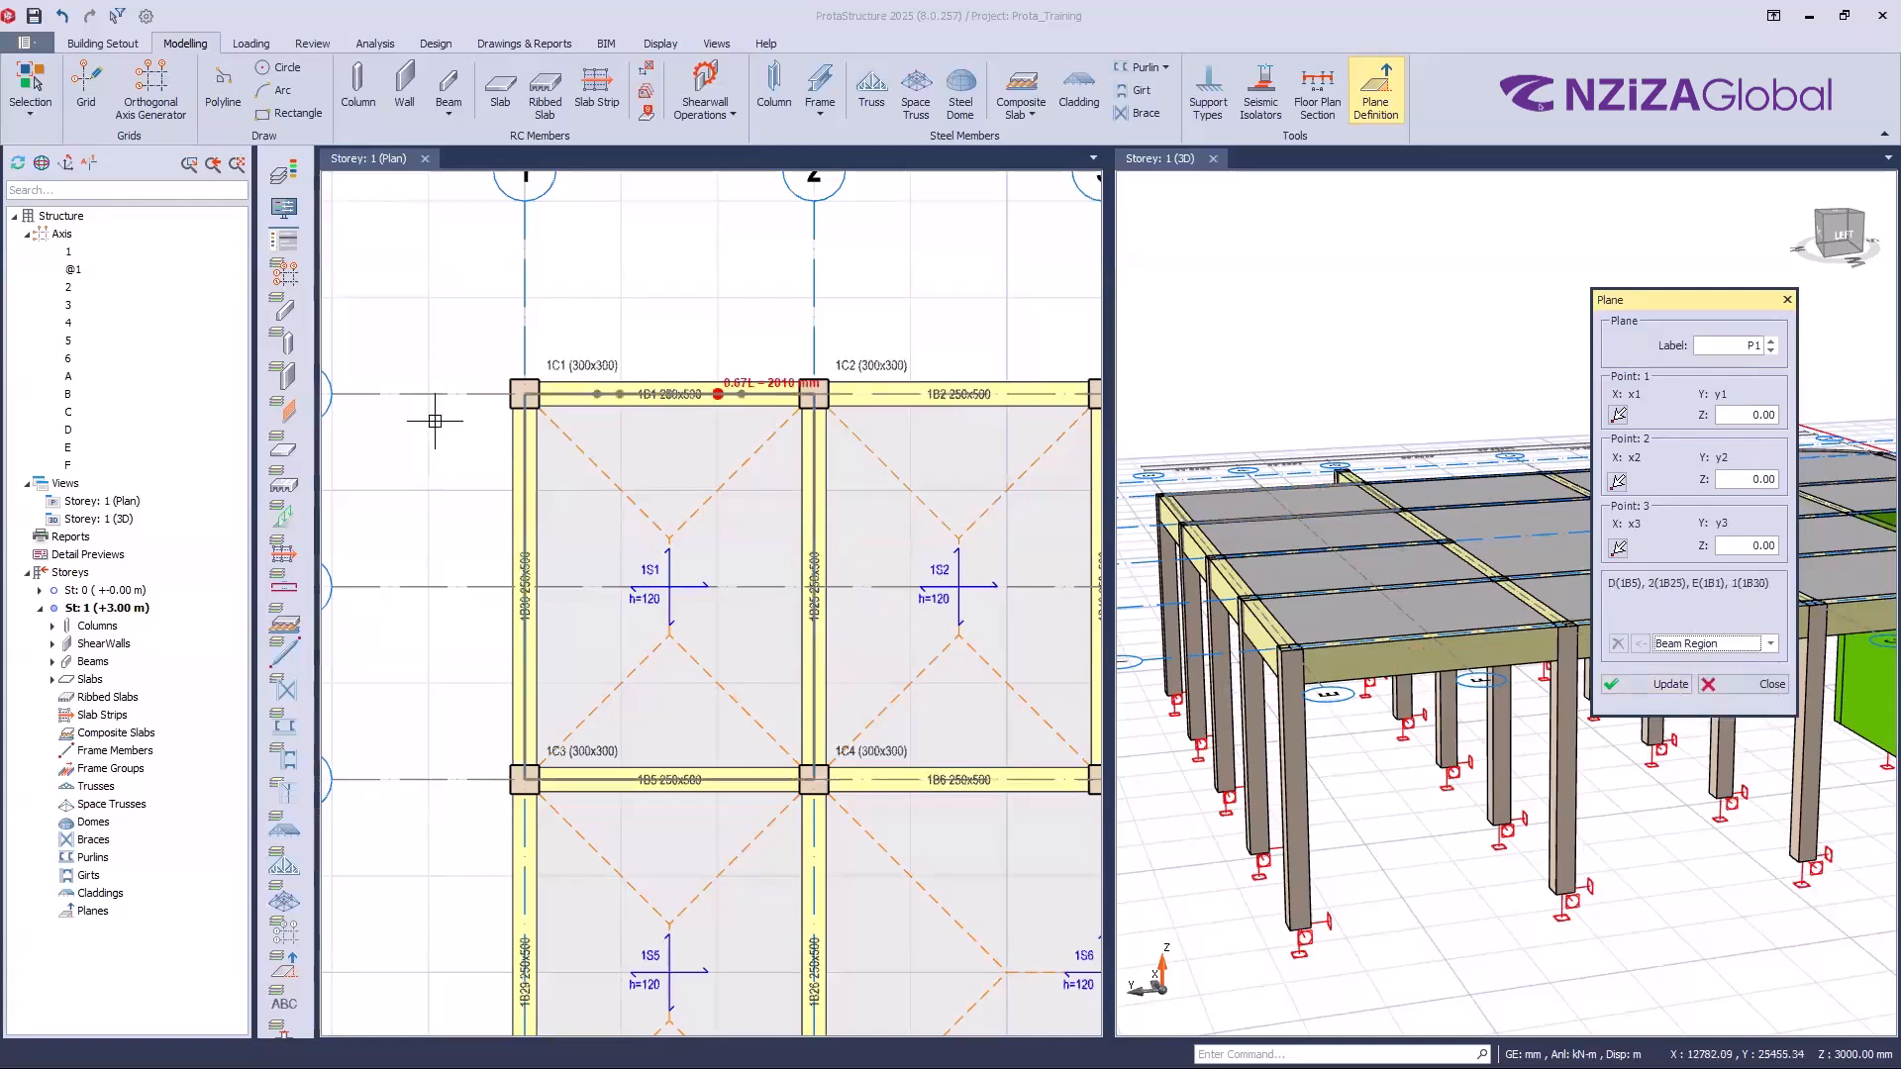
{"action": "left_click", "coordinate": [551, 591]}
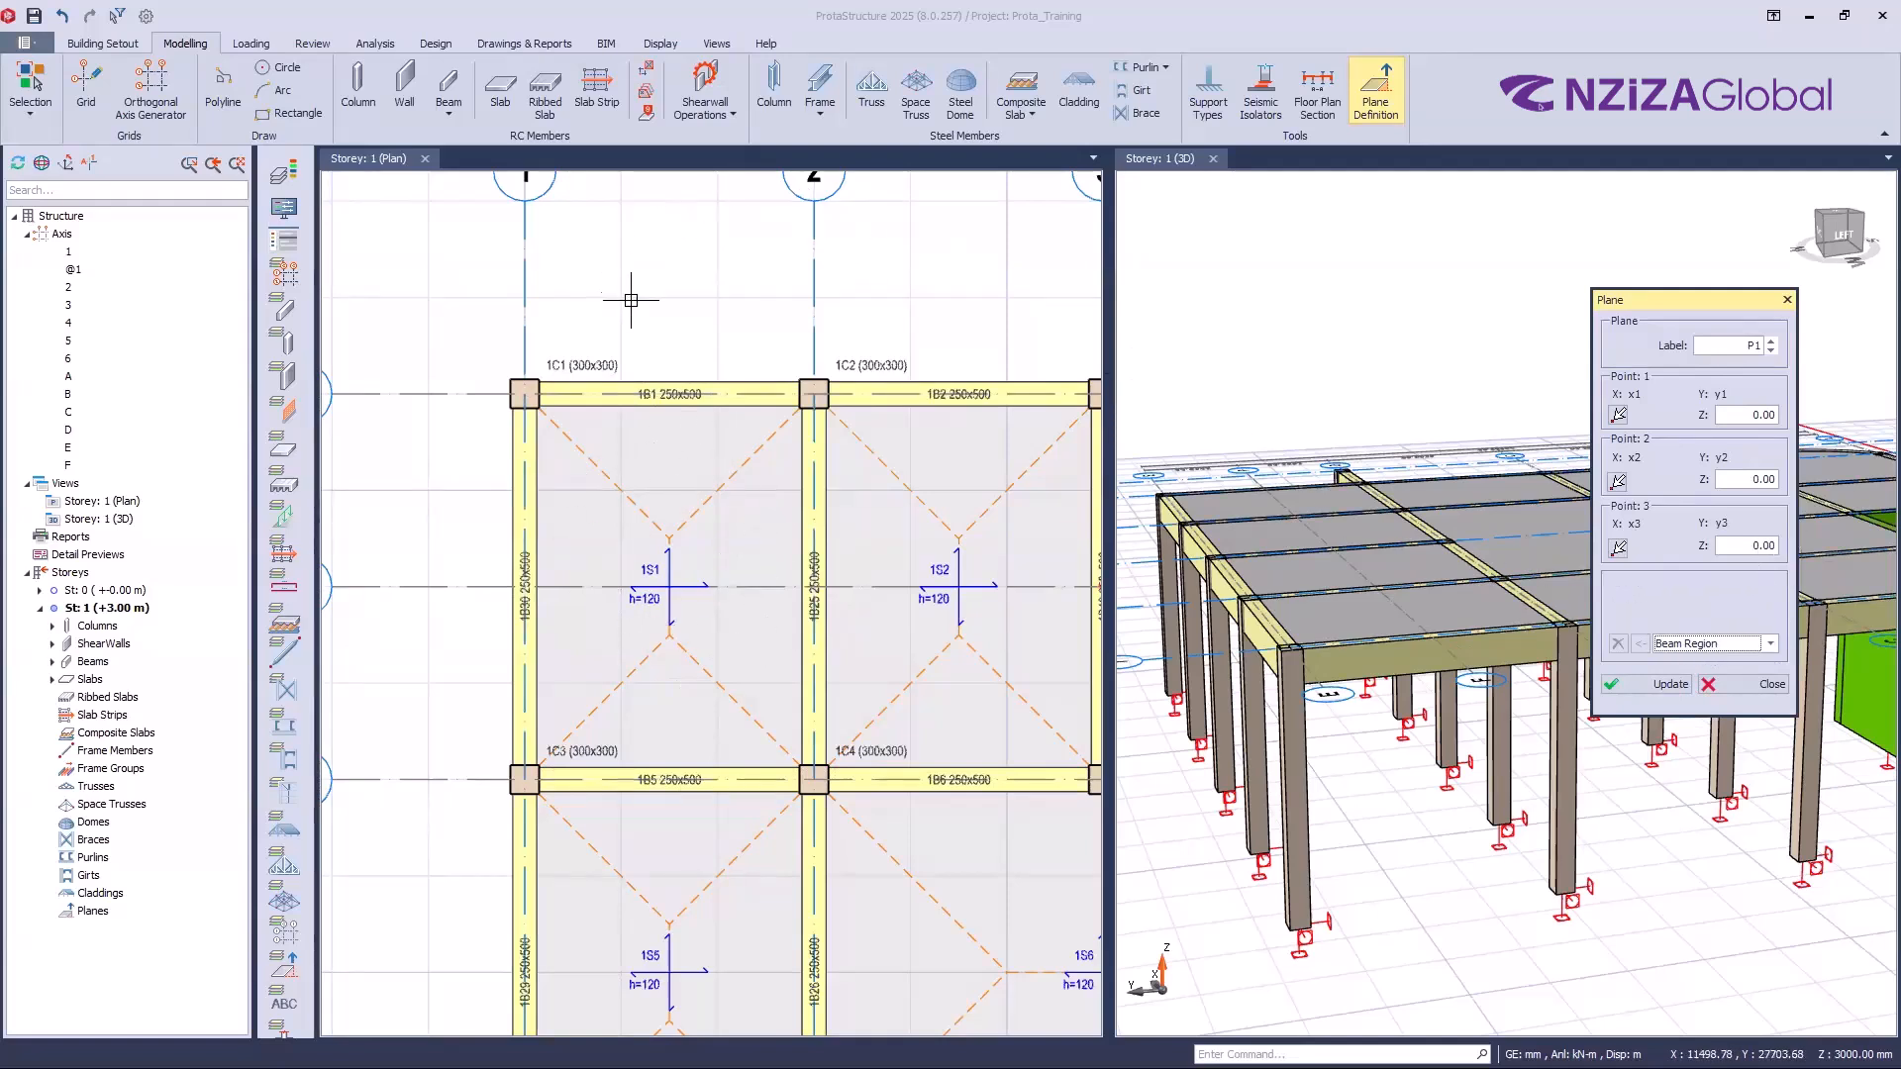
{"action": "left_click", "coordinate": [650, 498]}
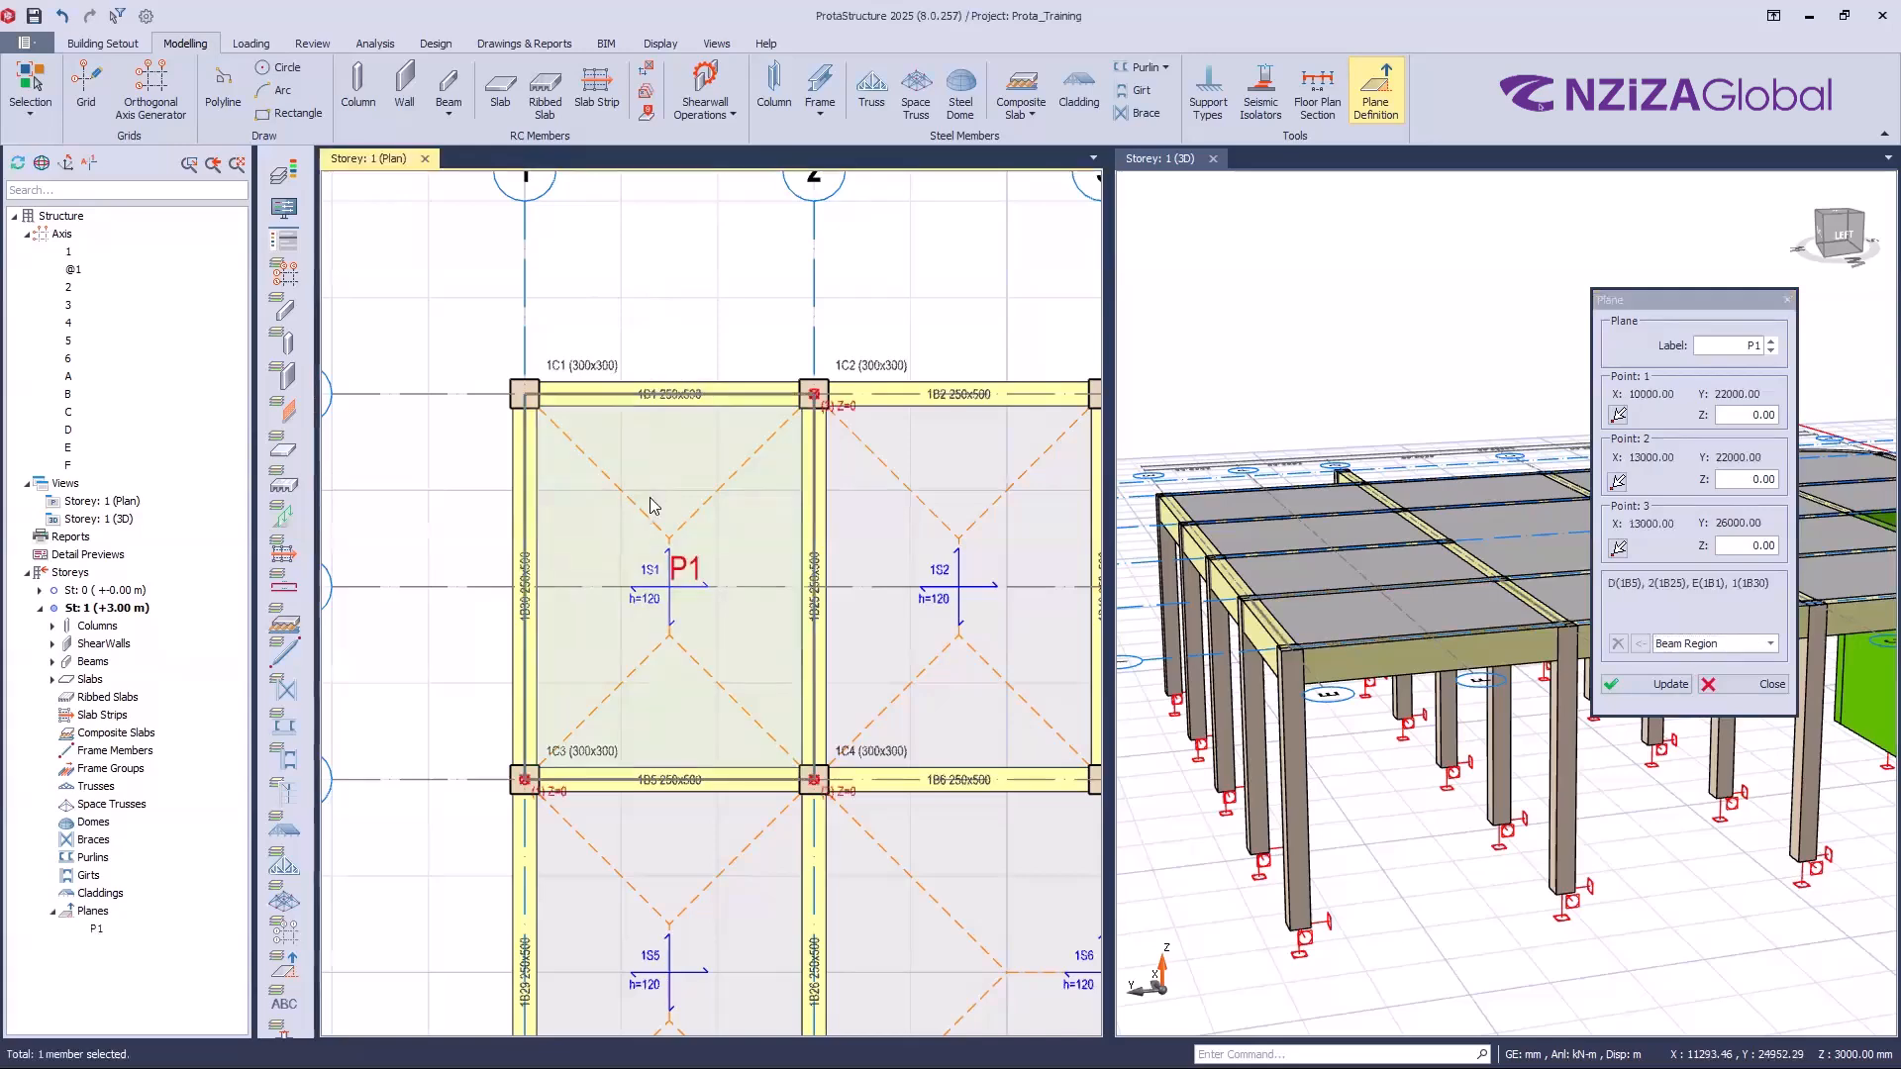
Step: Examine the three reference points of plane P1 in plan at columns 1C3, 1C4 and 1C2
{"action": "scroll", "coordinate": [672, 585], "scroll_direction": "up", "scroll_amount": 5}
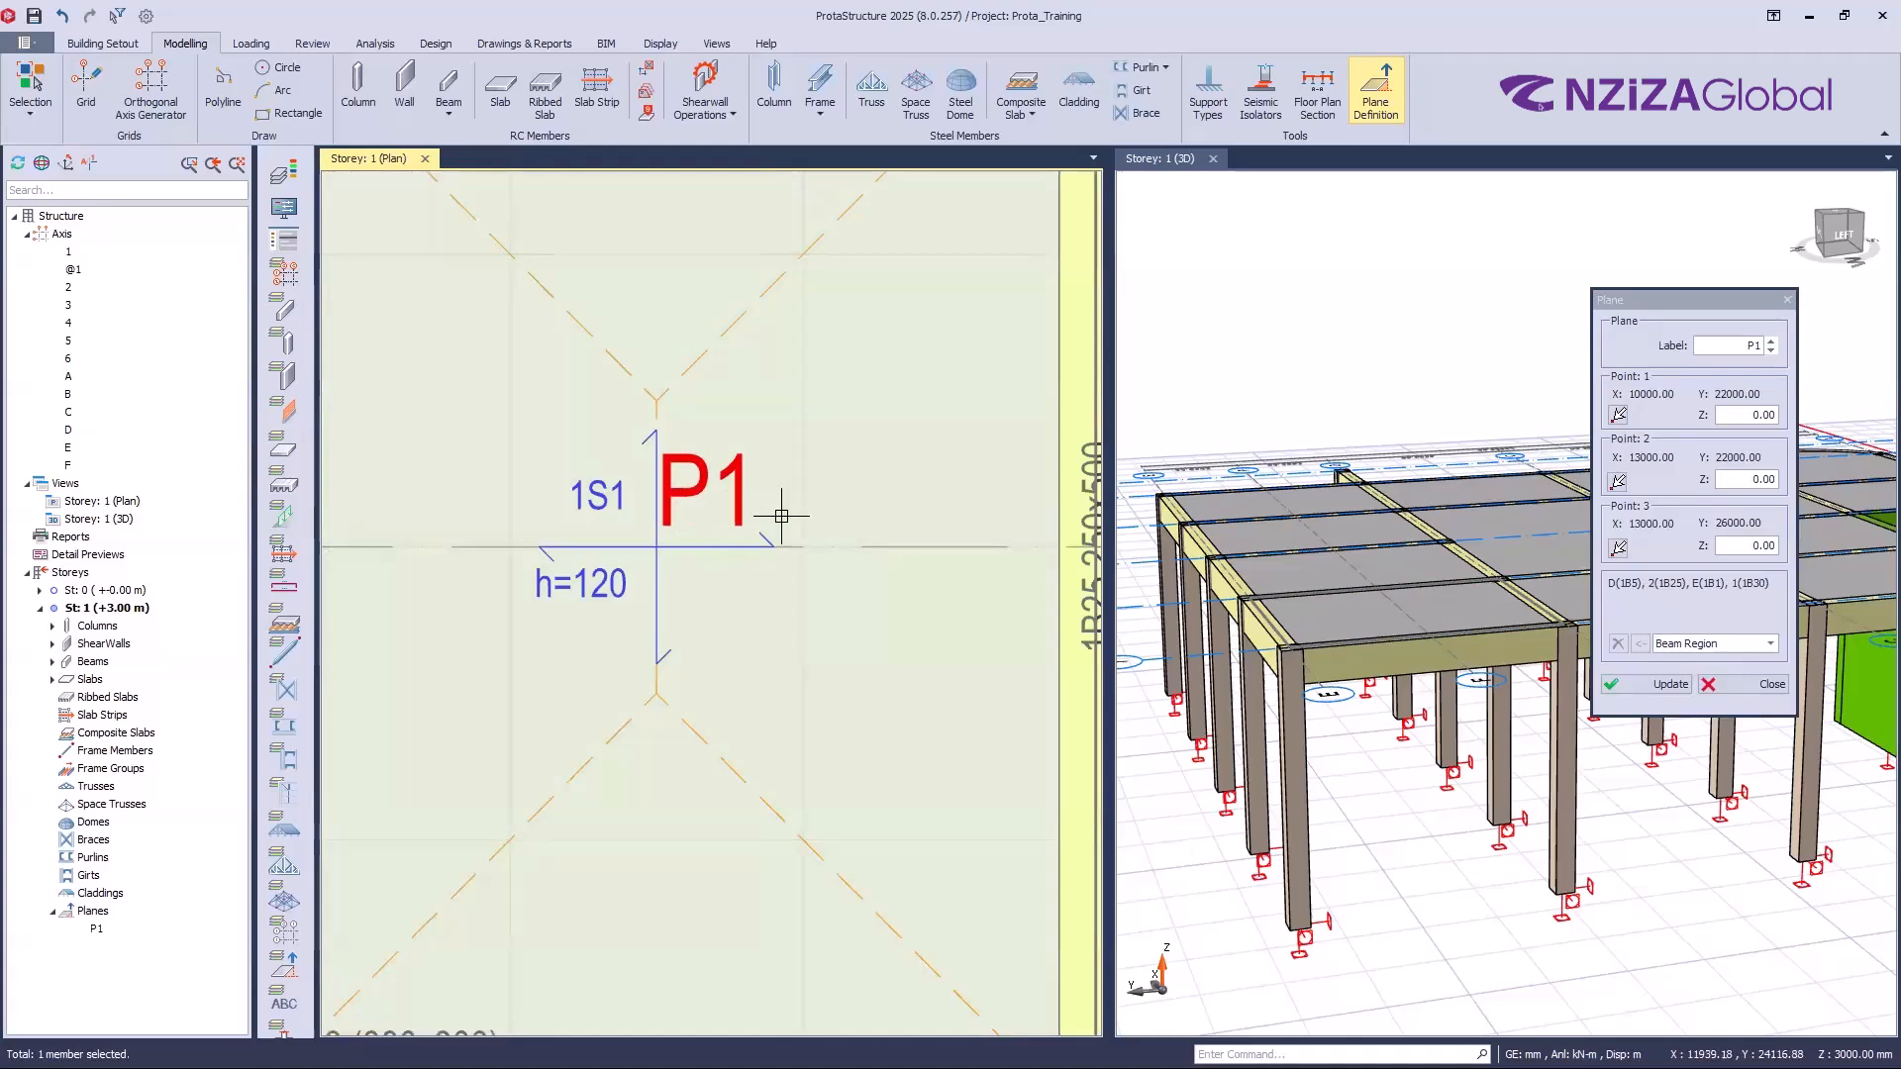
{"action": "scroll", "coordinate": [617, 580], "scroll_direction": "down", "scroll_amount": 3}
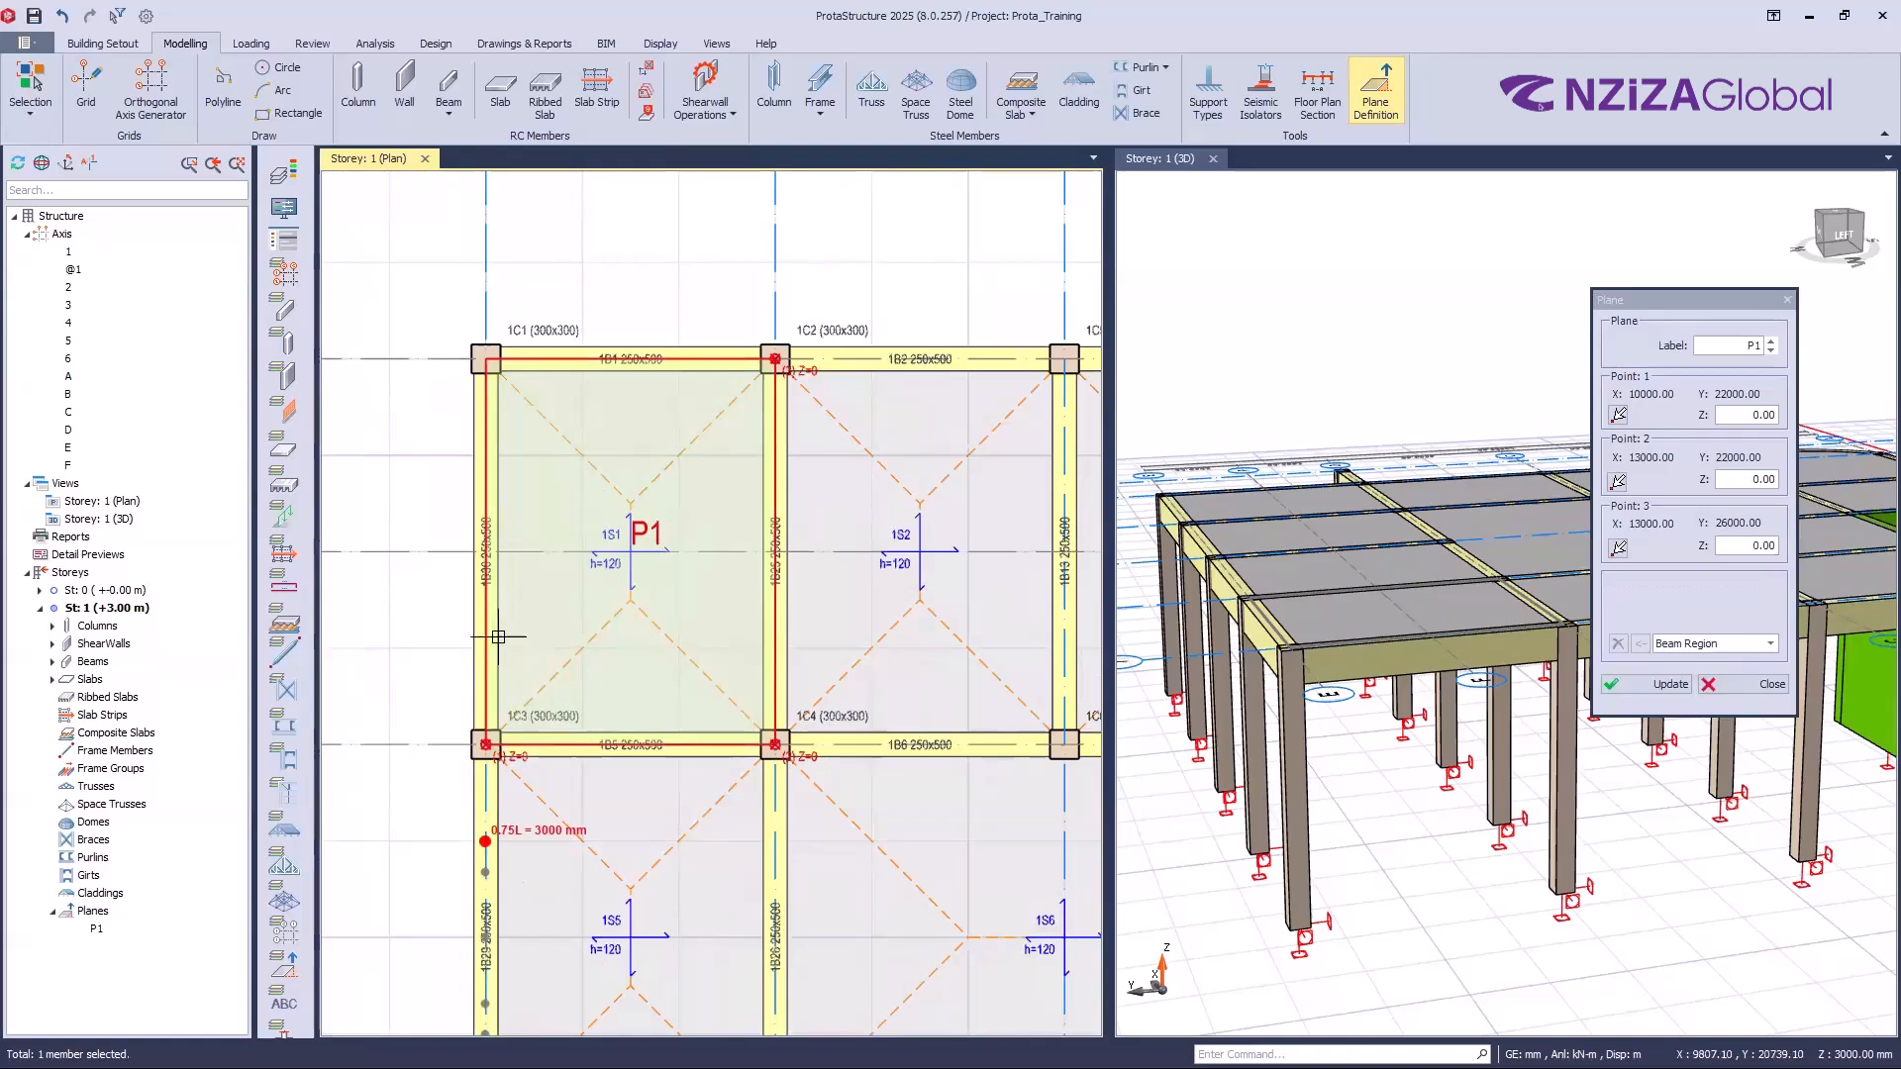
{"action": "scroll", "coordinate": [480, 638], "scroll_direction": "up", "scroll_amount": 5}
{"action": "scroll", "coordinate": [478, 642], "scroll_direction": "down", "scroll_amount": 5}
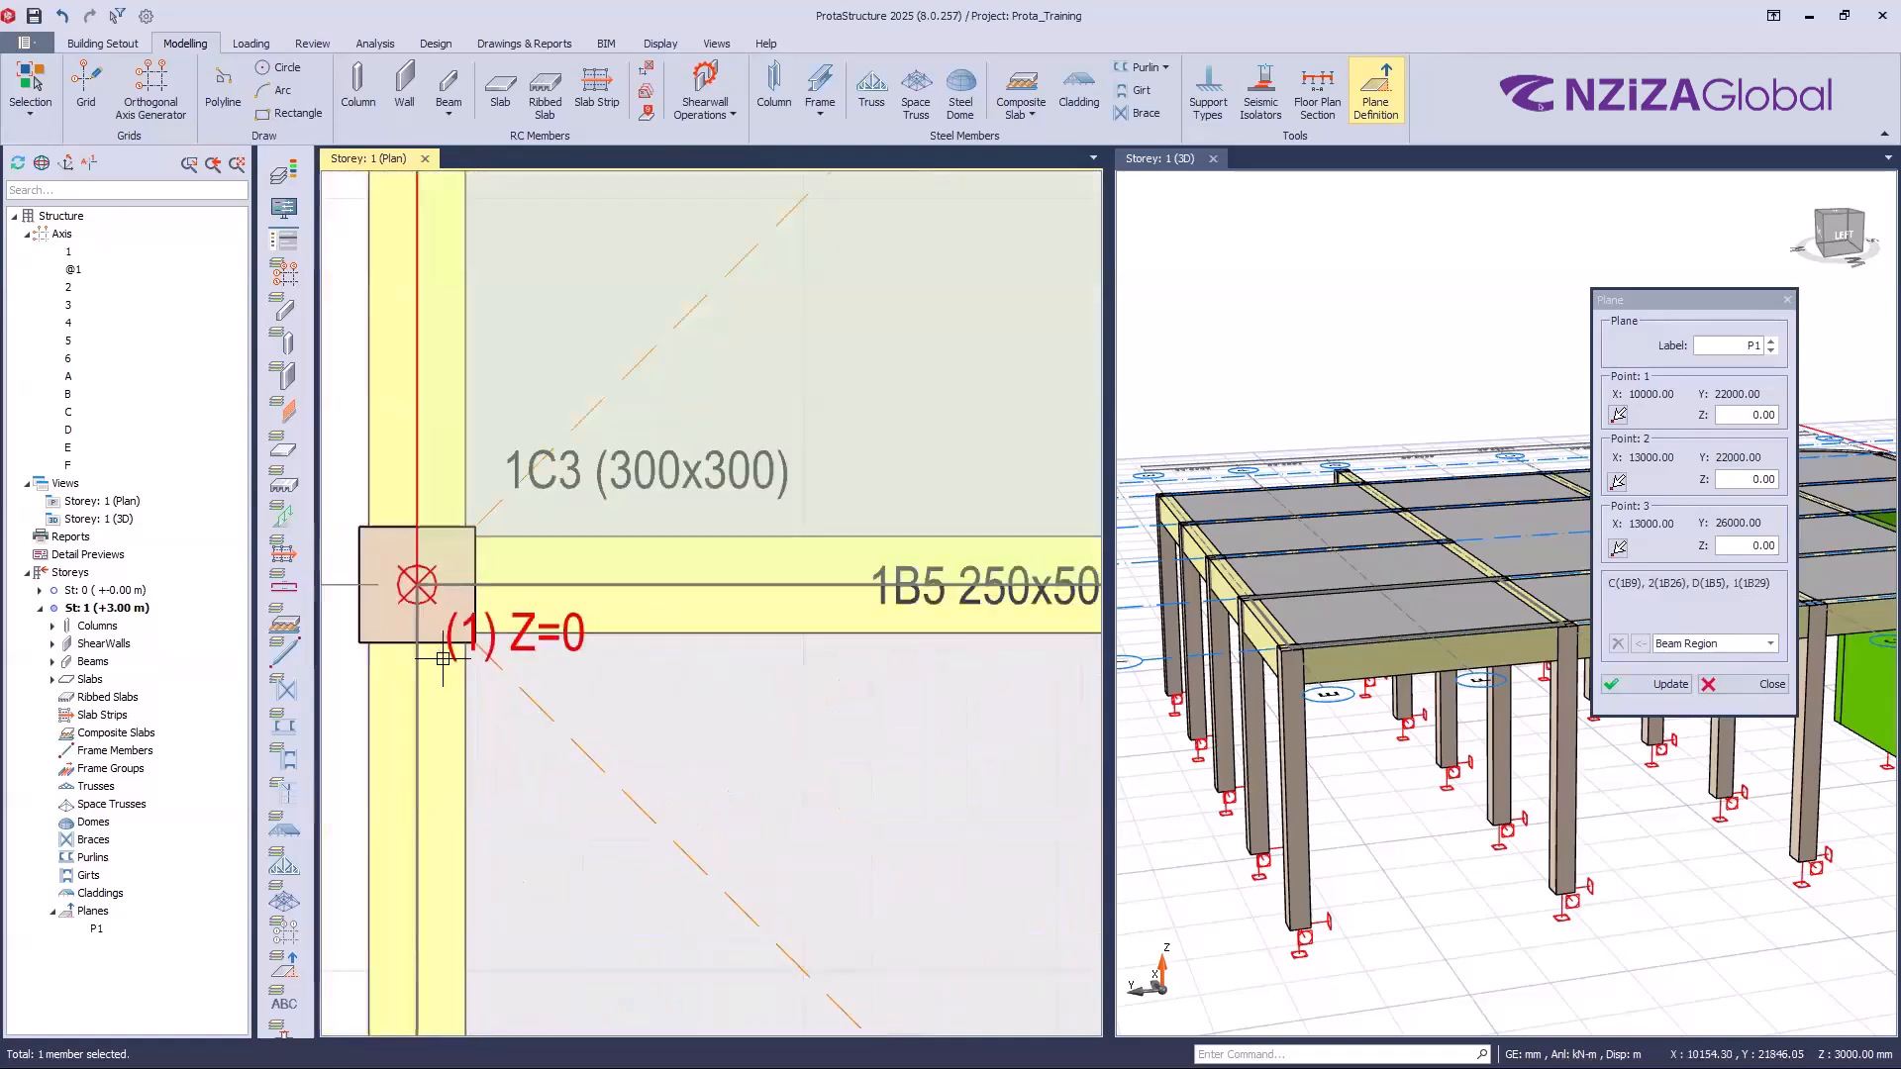
{"action": "scroll", "coordinate": [625, 657], "scroll_direction": "down", "scroll_amount": 2}
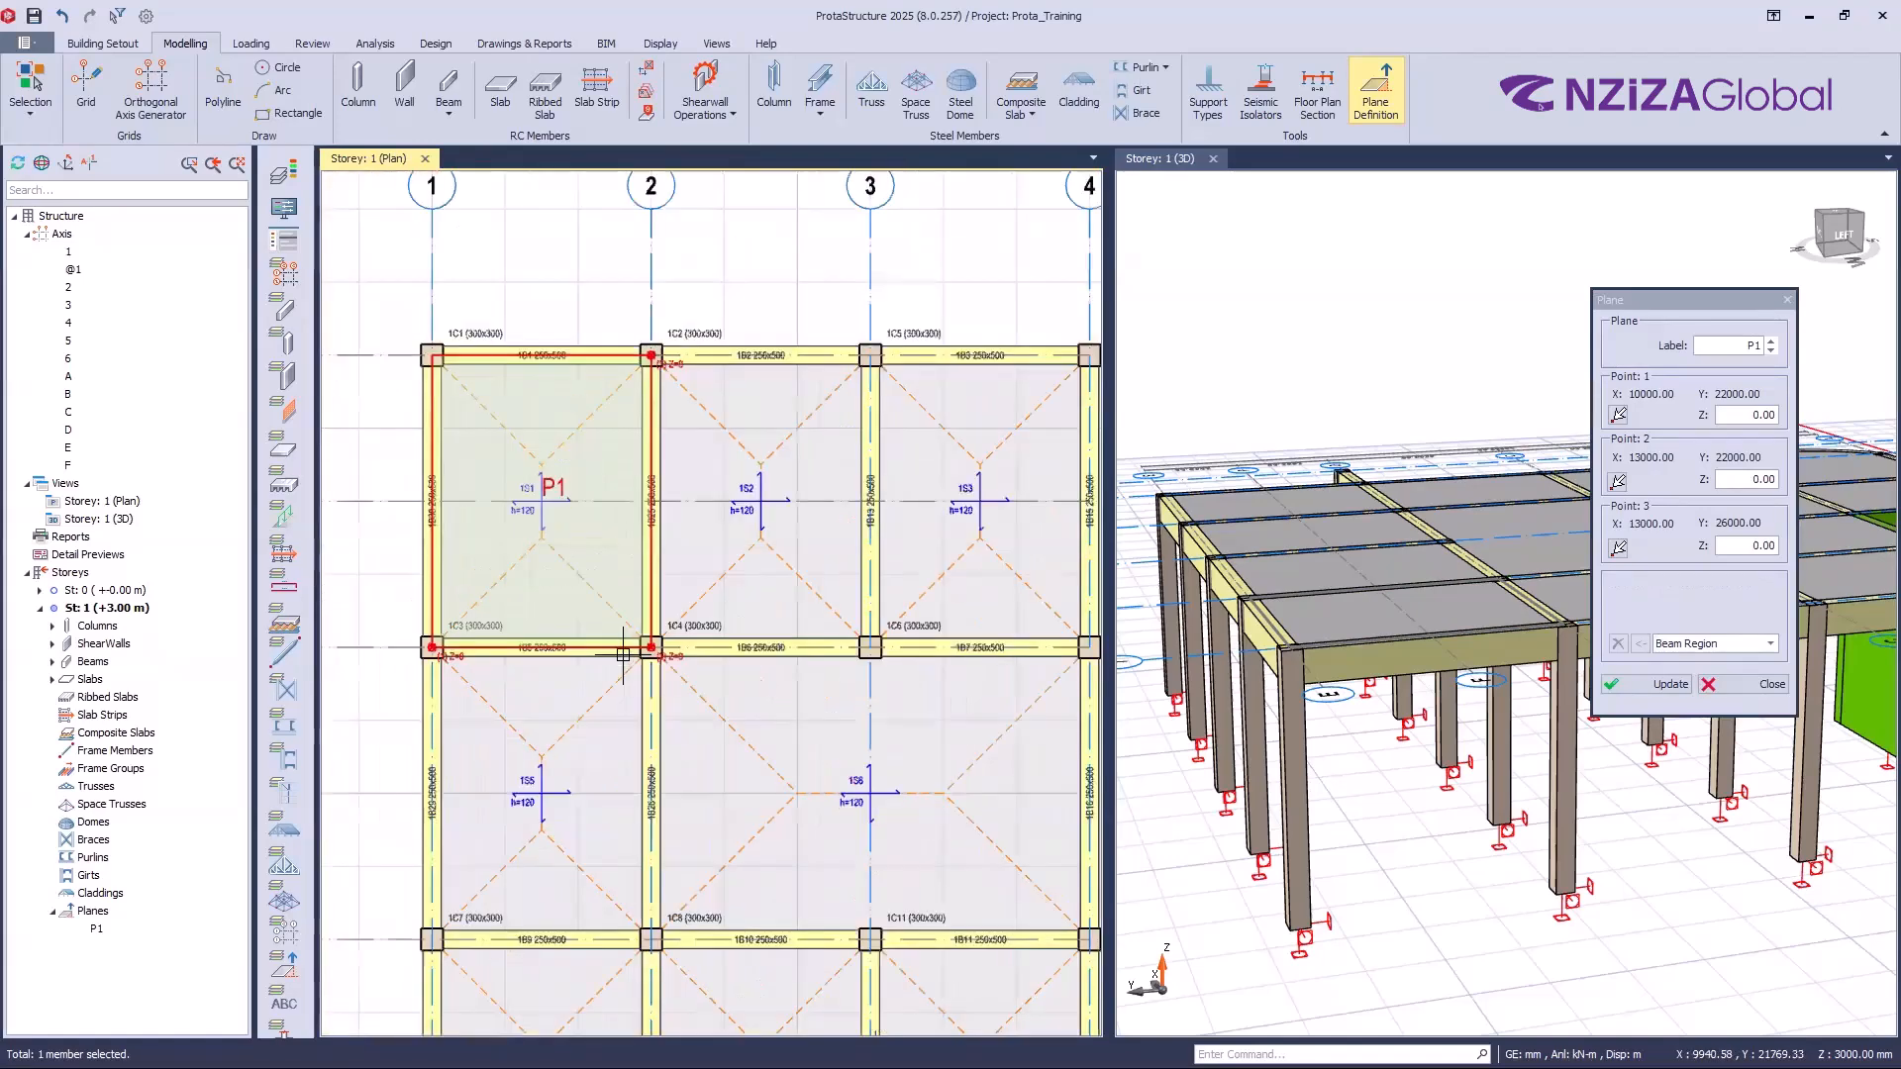
{"action": "scroll", "coordinate": [623, 655], "scroll_direction": "up", "scroll_amount": 5}
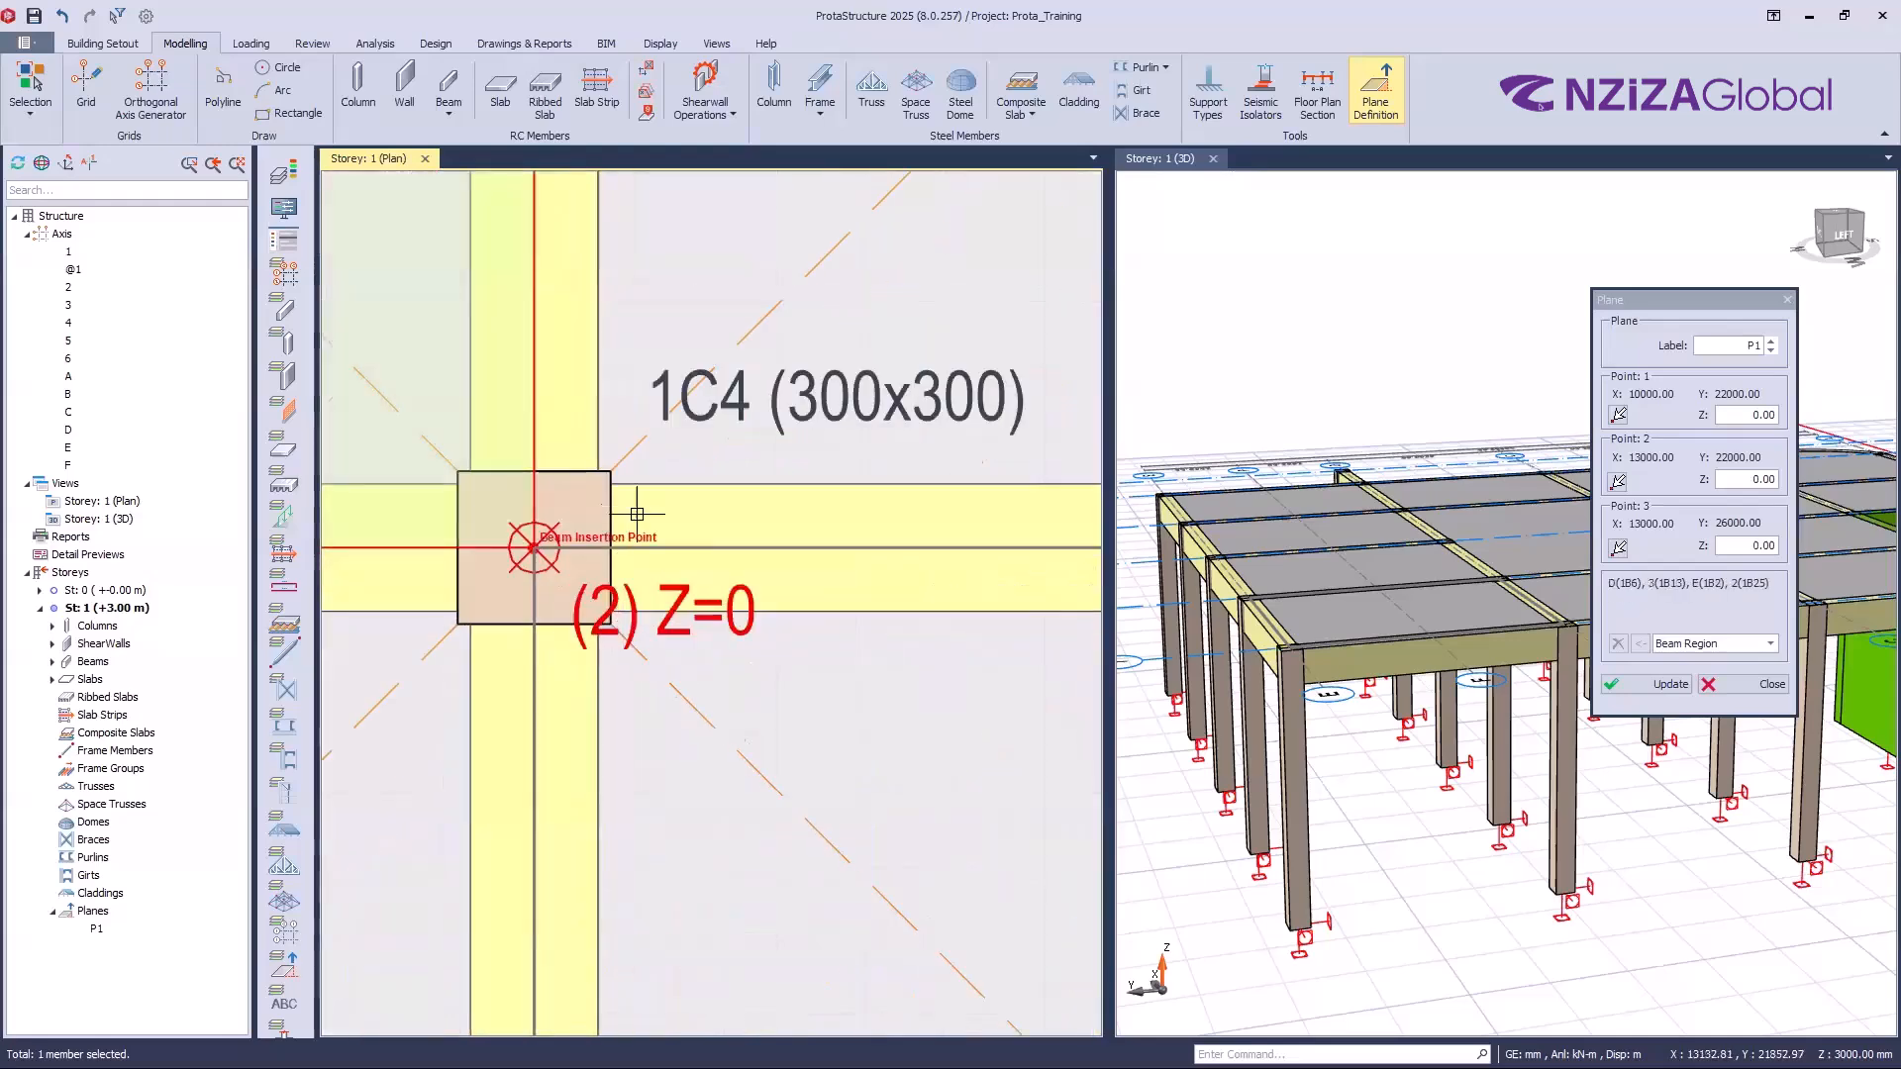
{"action": "scroll", "coordinate": [628, 501], "scroll_direction": "down", "scroll_amount": 3}
{"action": "scroll", "coordinate": [685, 510], "scroll_direction": "down", "scroll_amount": 3}
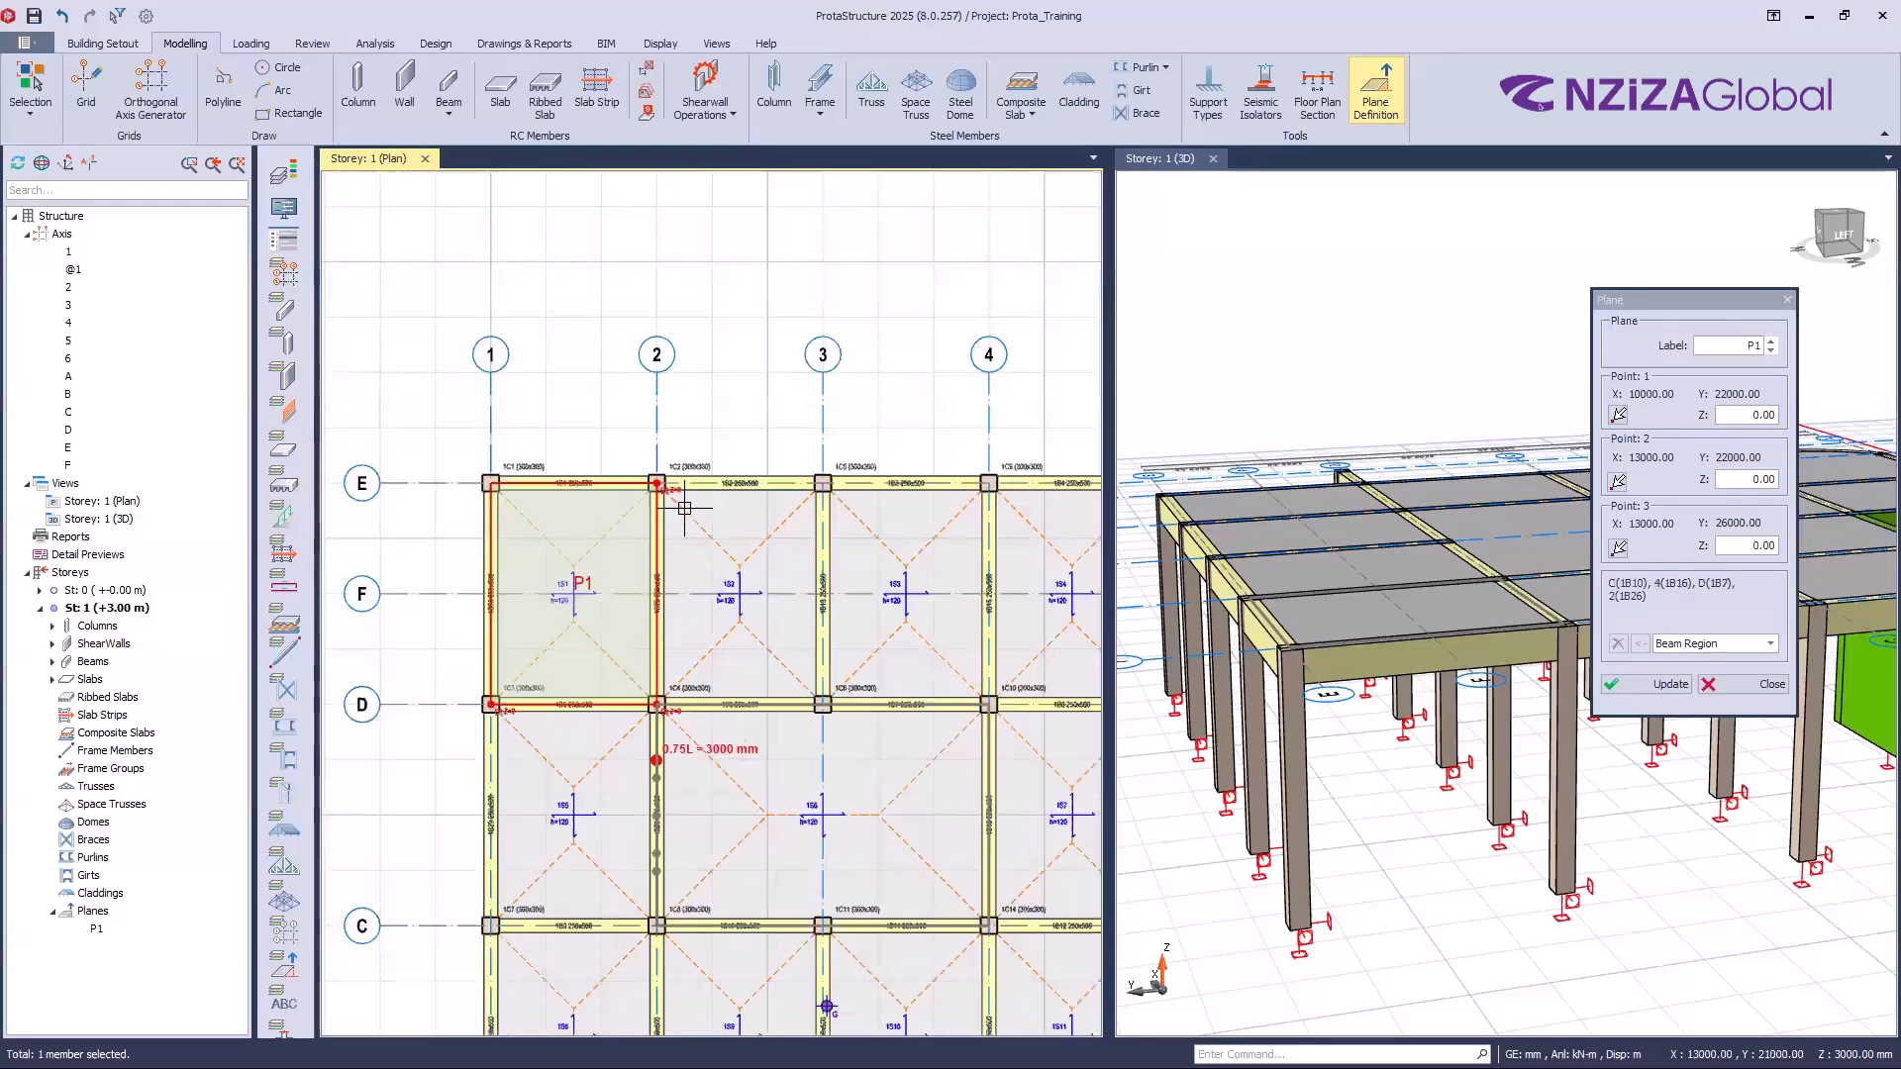
{"action": "scroll", "coordinate": [684, 509], "scroll_direction": "up", "scroll_amount": 5}
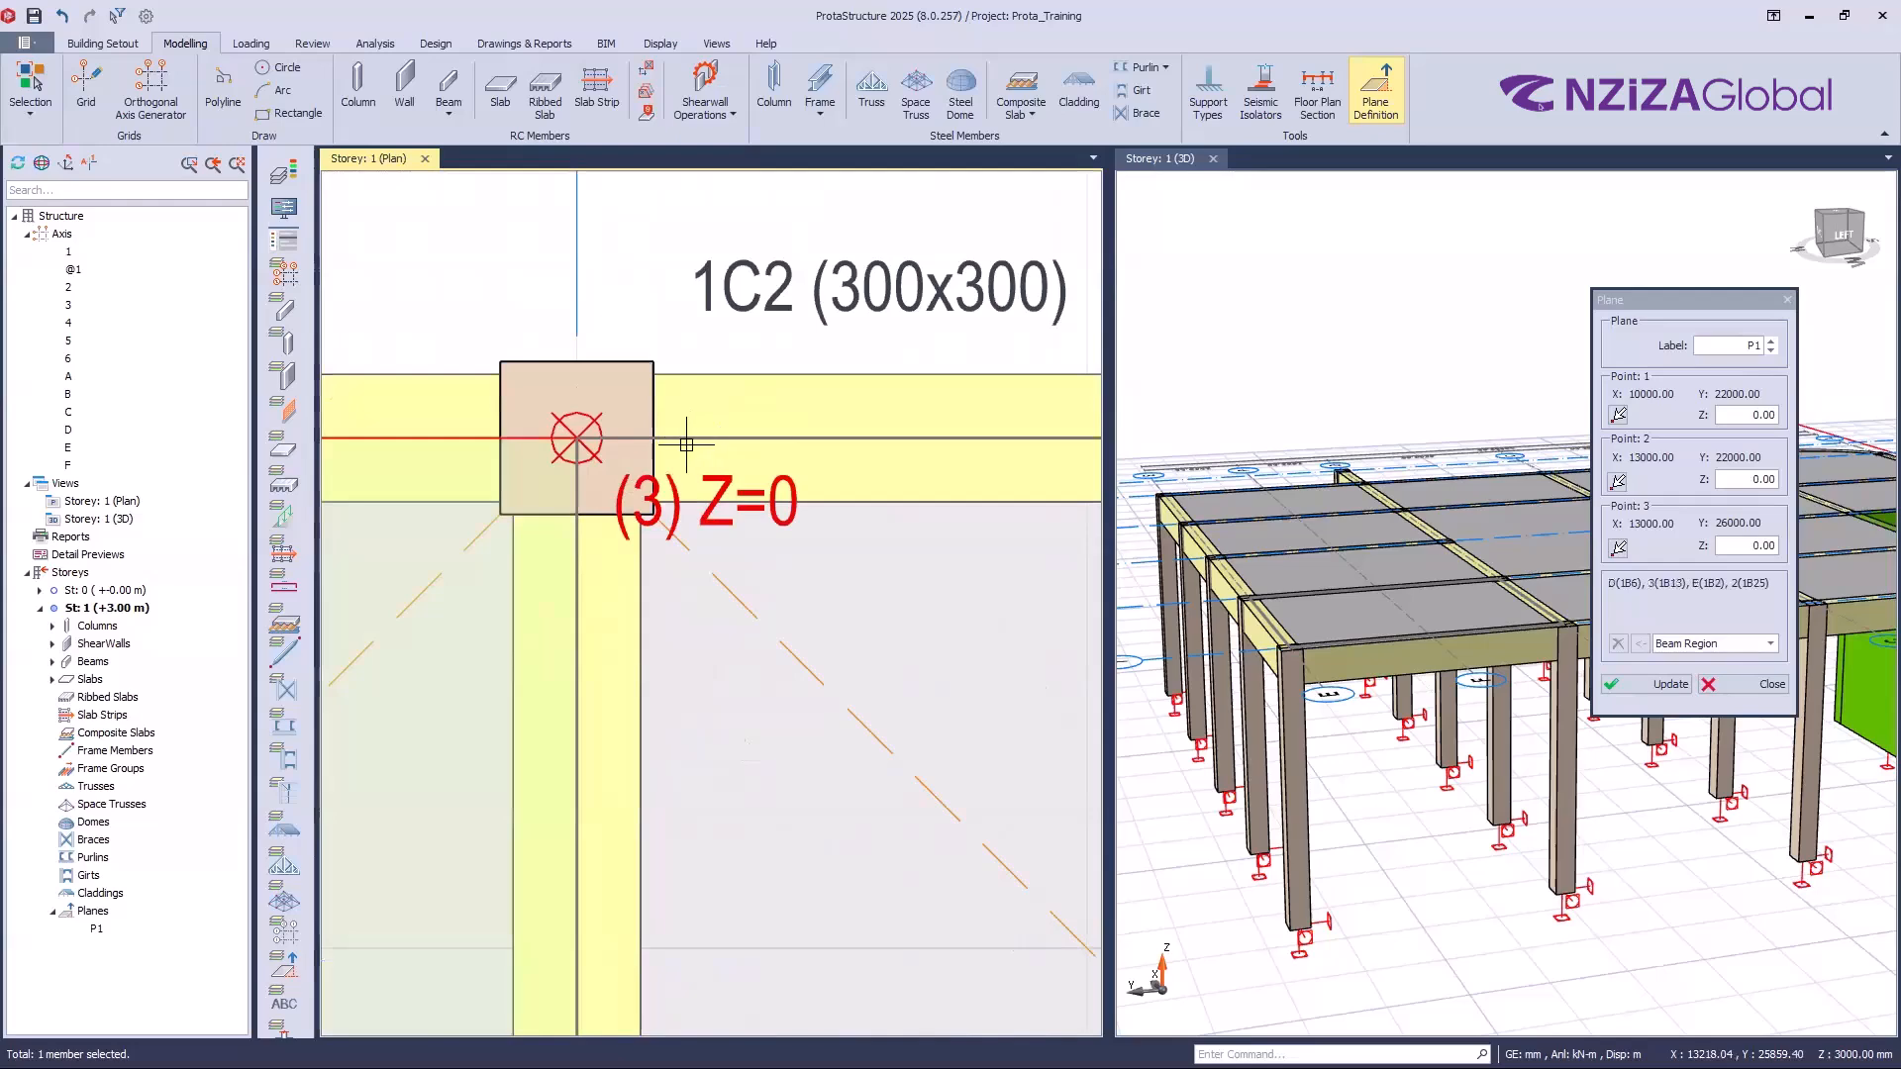
{"action": "scroll", "coordinate": [659, 408], "scroll_direction": "down", "scroll_amount": 3}
{"action": "scroll", "coordinate": [682, 413], "scroll_direction": "up", "scroll_amount": 4}
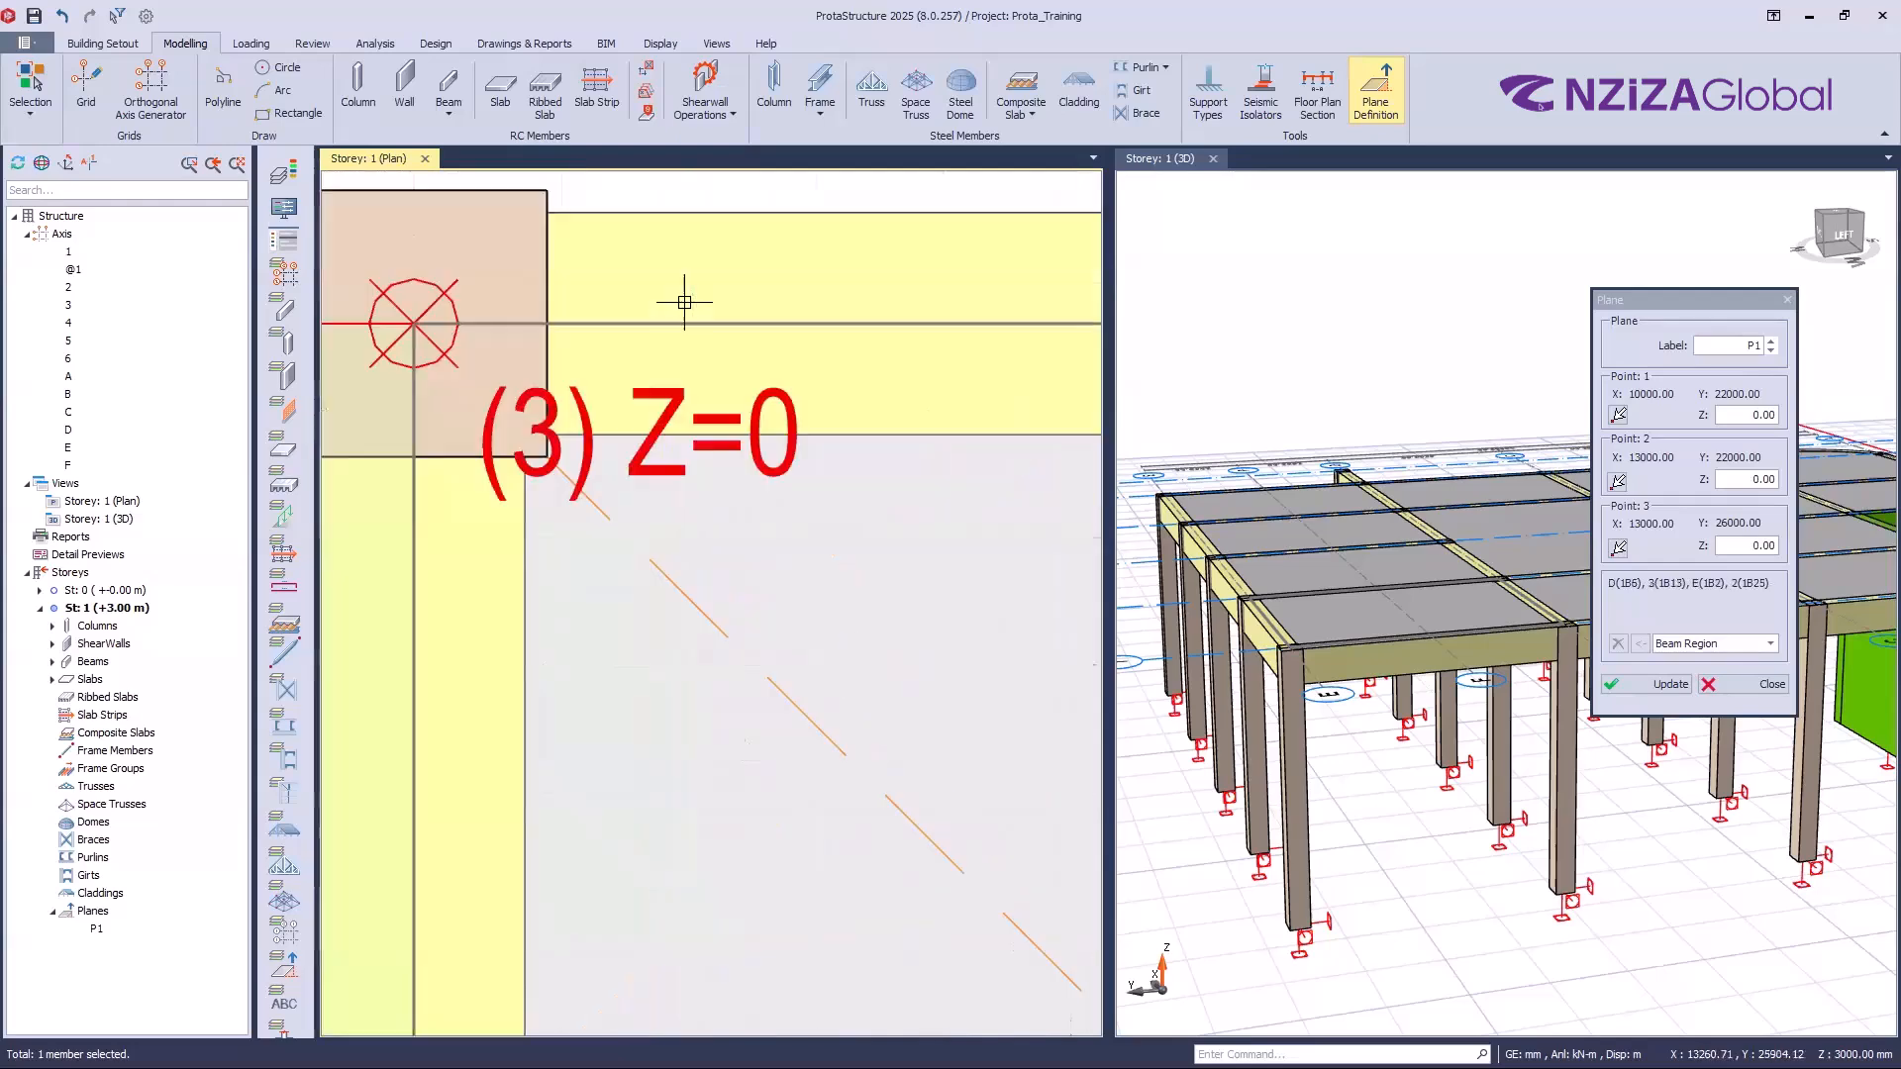
{"action": "scroll", "coordinate": [682, 413], "scroll_direction": "down", "scroll_amount": 4}
{"action": "scroll", "coordinate": [653, 941], "scroll_direction": "up", "scroll_amount": 4}
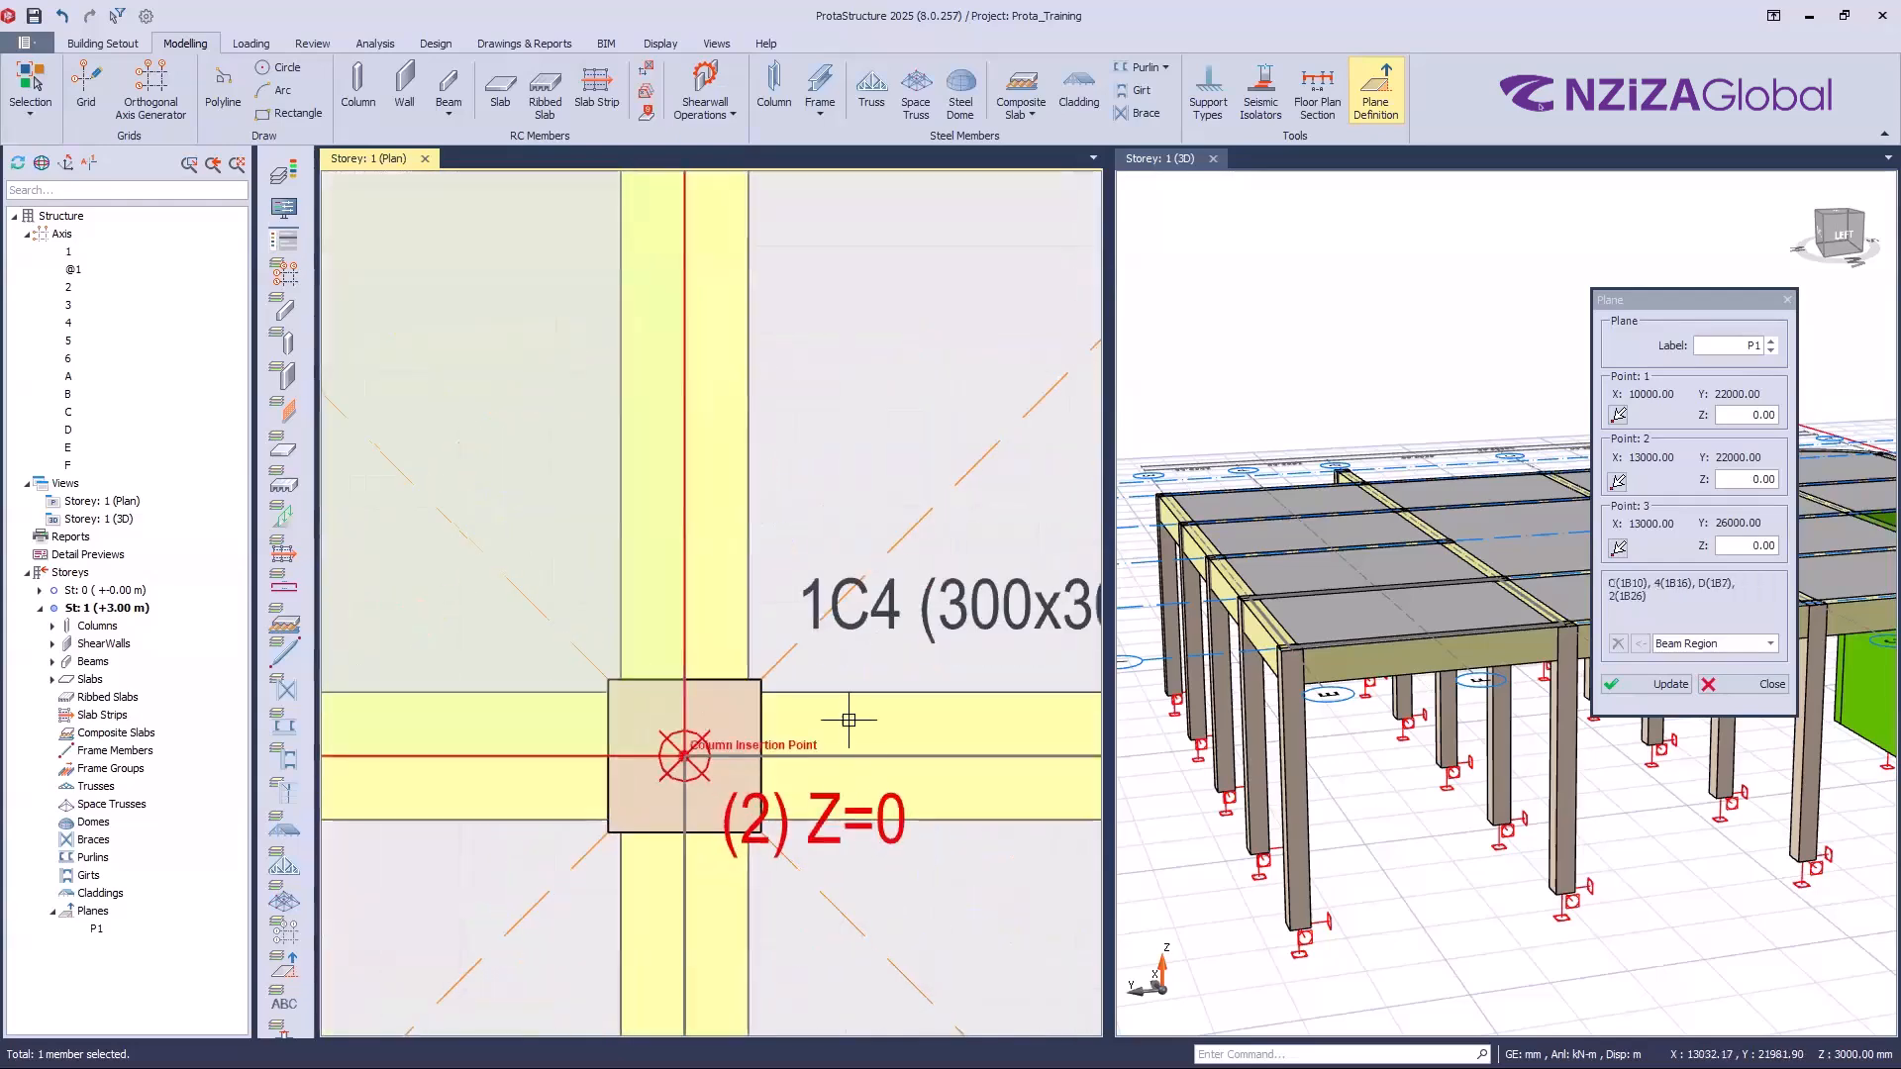
{"action": "scroll", "coordinate": [734, 728], "scroll_direction": "down", "scroll_amount": 5}
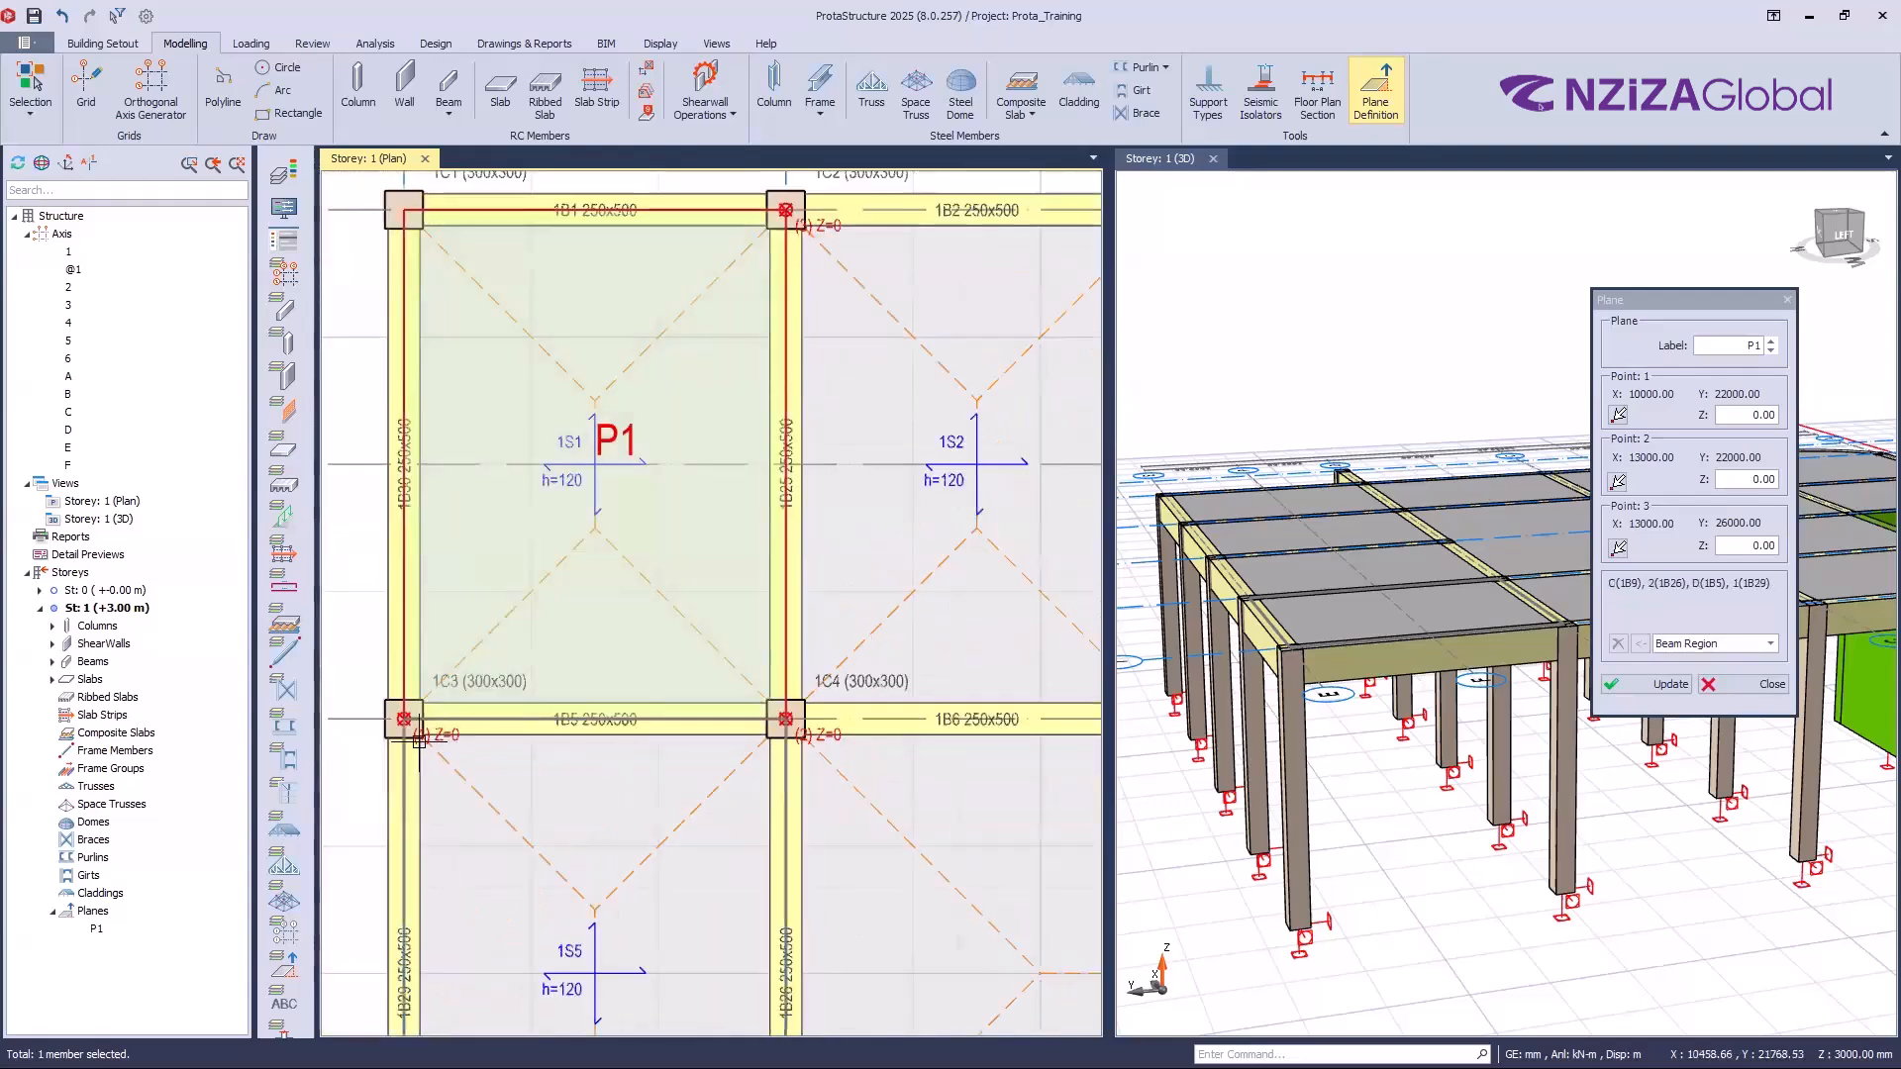
{"action": "scroll", "coordinate": [411, 750], "scroll_direction": "up", "scroll_amount": 5}
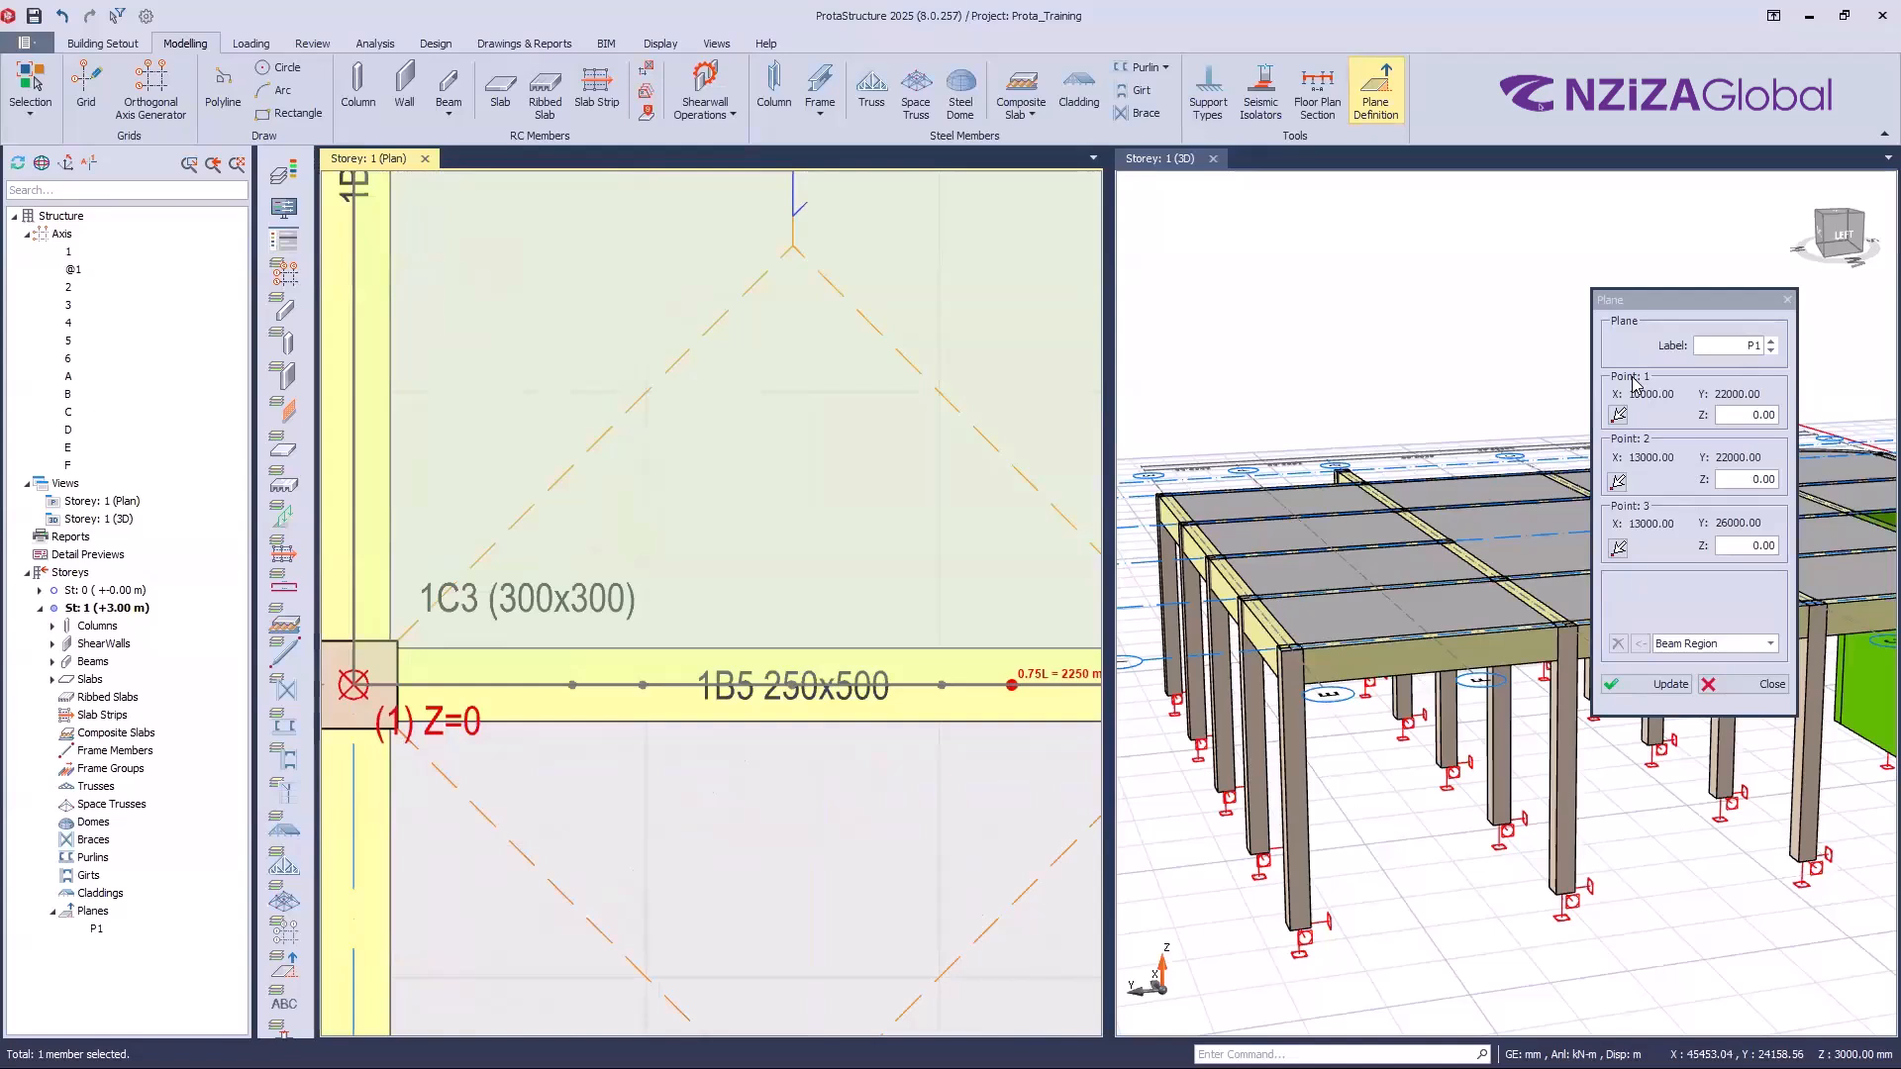
Step: Review the Z level settings of plane P1's points and compare its bay in the plan and 3D views
{"action": "left_click", "coordinate": [1741, 417]}
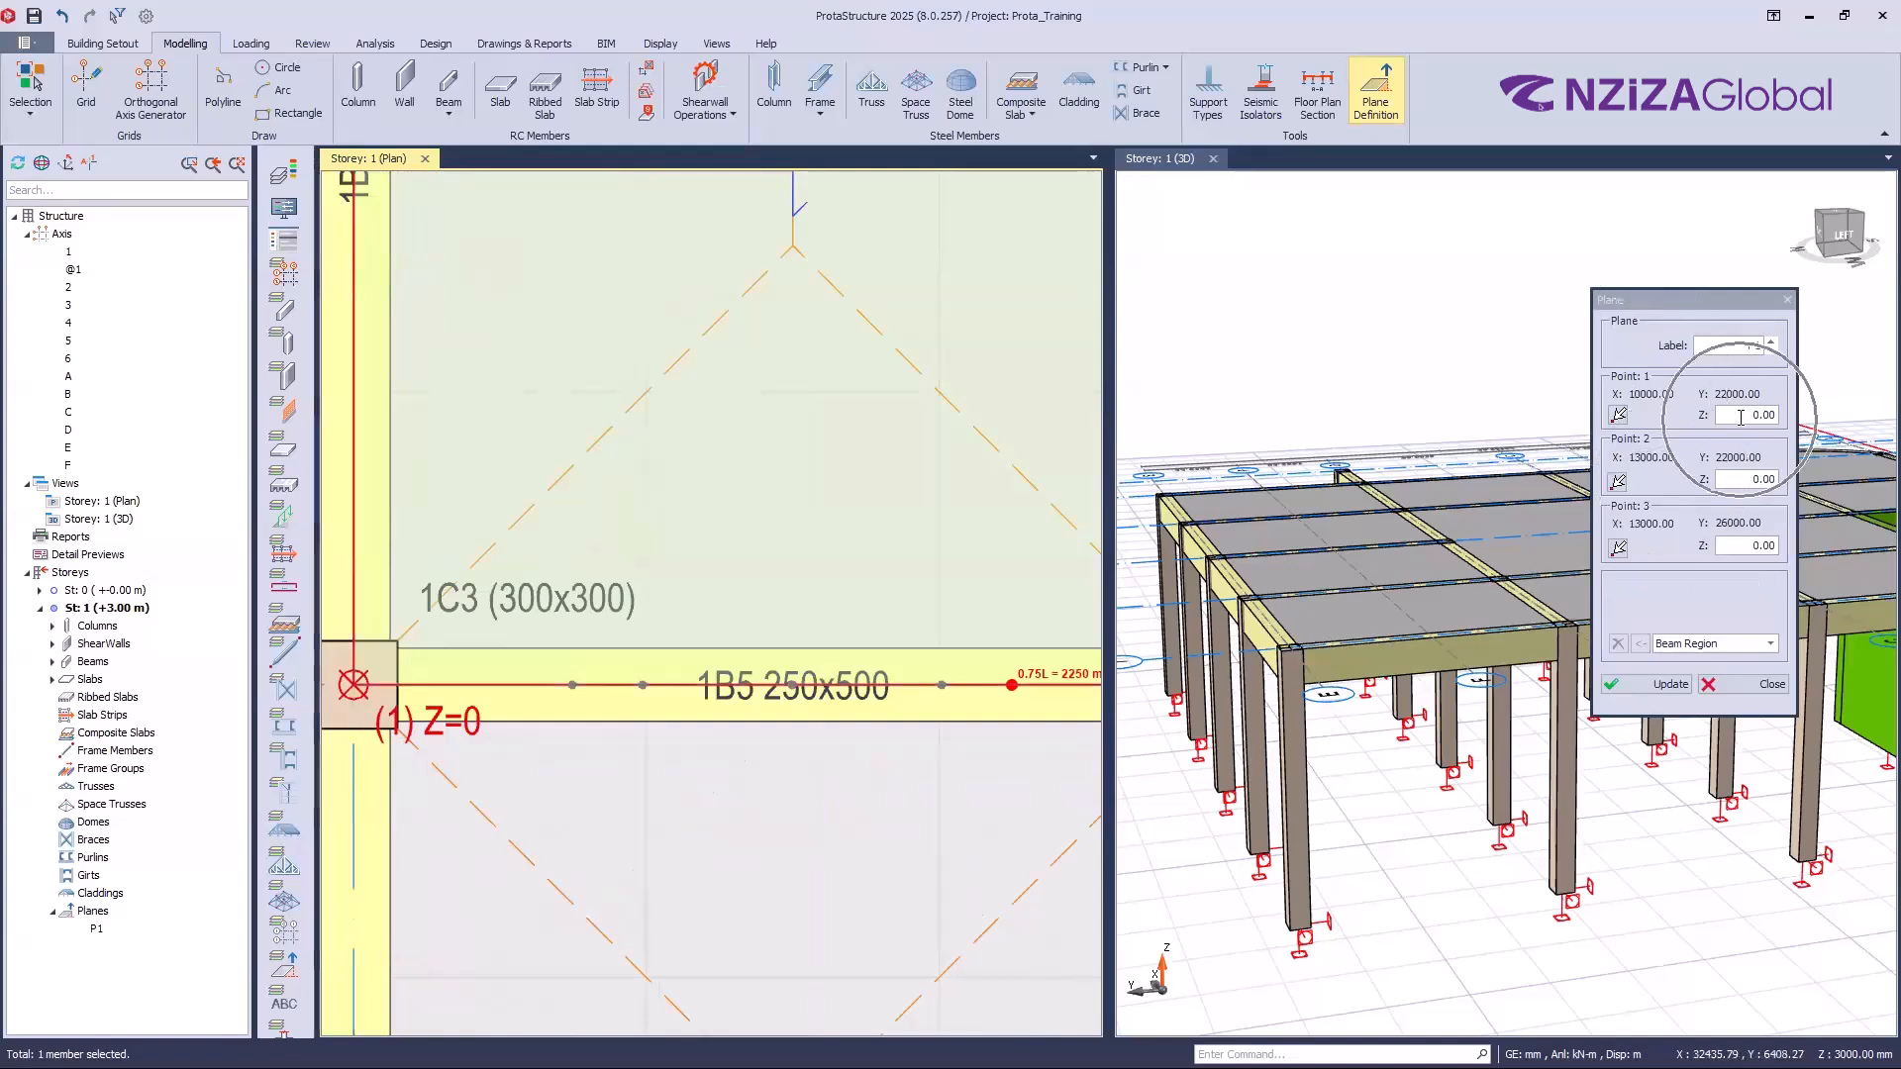
{"action": "left_click", "coordinate": [1741, 417]}
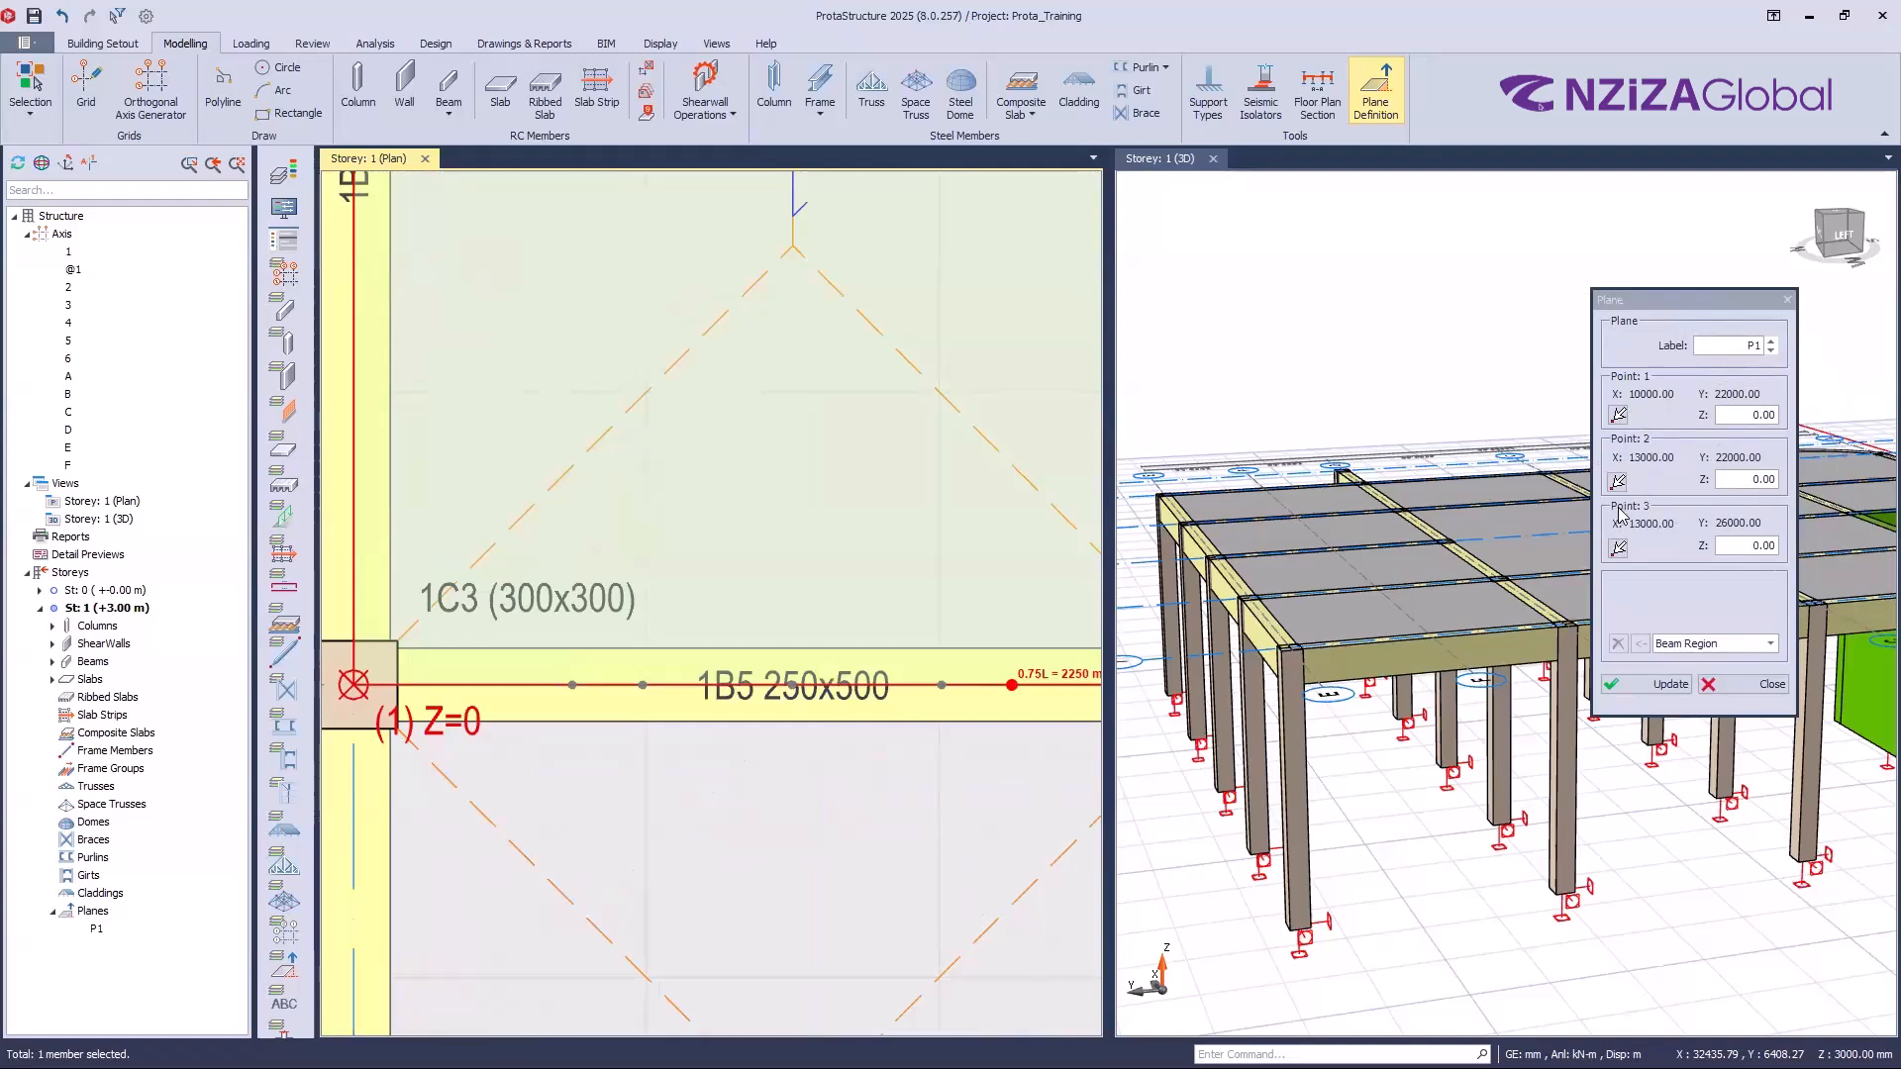
{"action": "left_click", "coordinate": [1746, 545]}
{"action": "scroll", "coordinate": [561, 615], "scroll_direction": "down", "scroll_amount": 3}
{"action": "scroll", "coordinate": [609, 584], "scroll_direction": "down", "scroll_amount": 4}
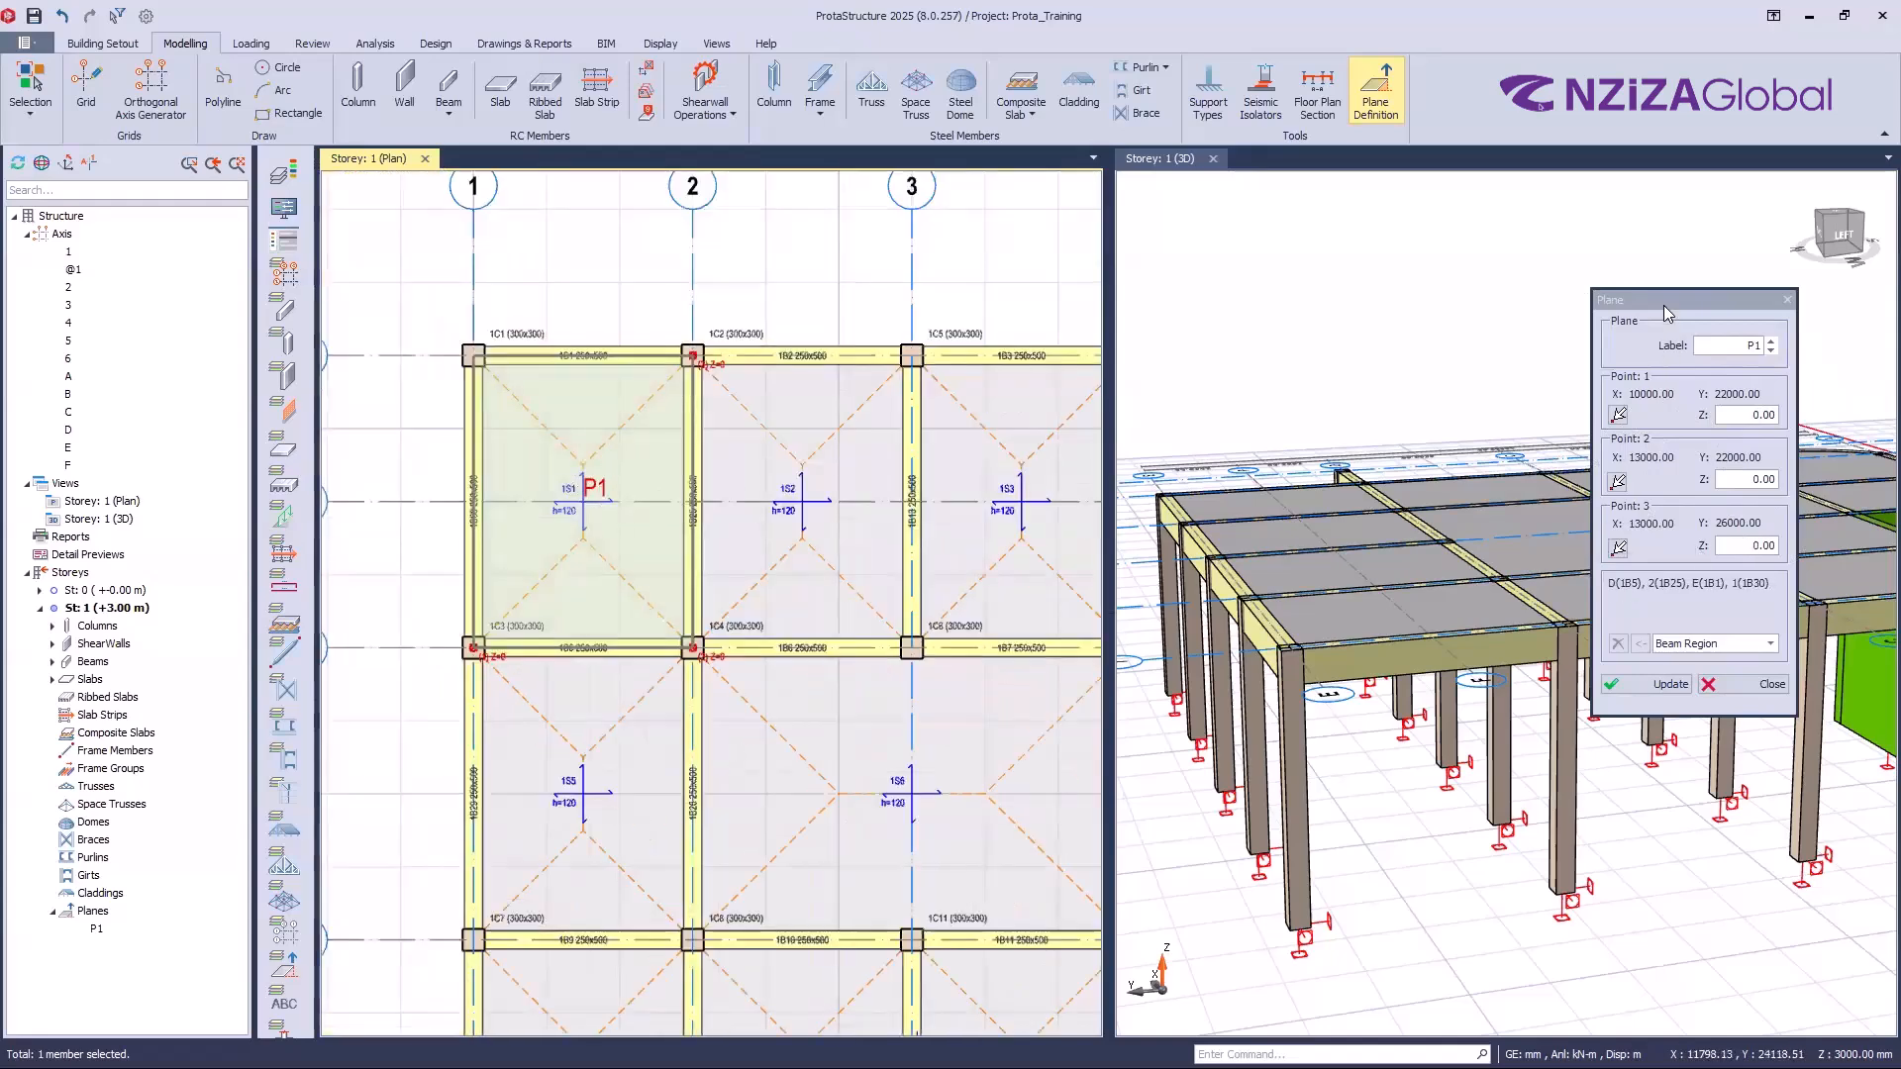
{"action": "left_click_drag", "start_coordinate": [995, 385], "coordinate": [961, 367]}
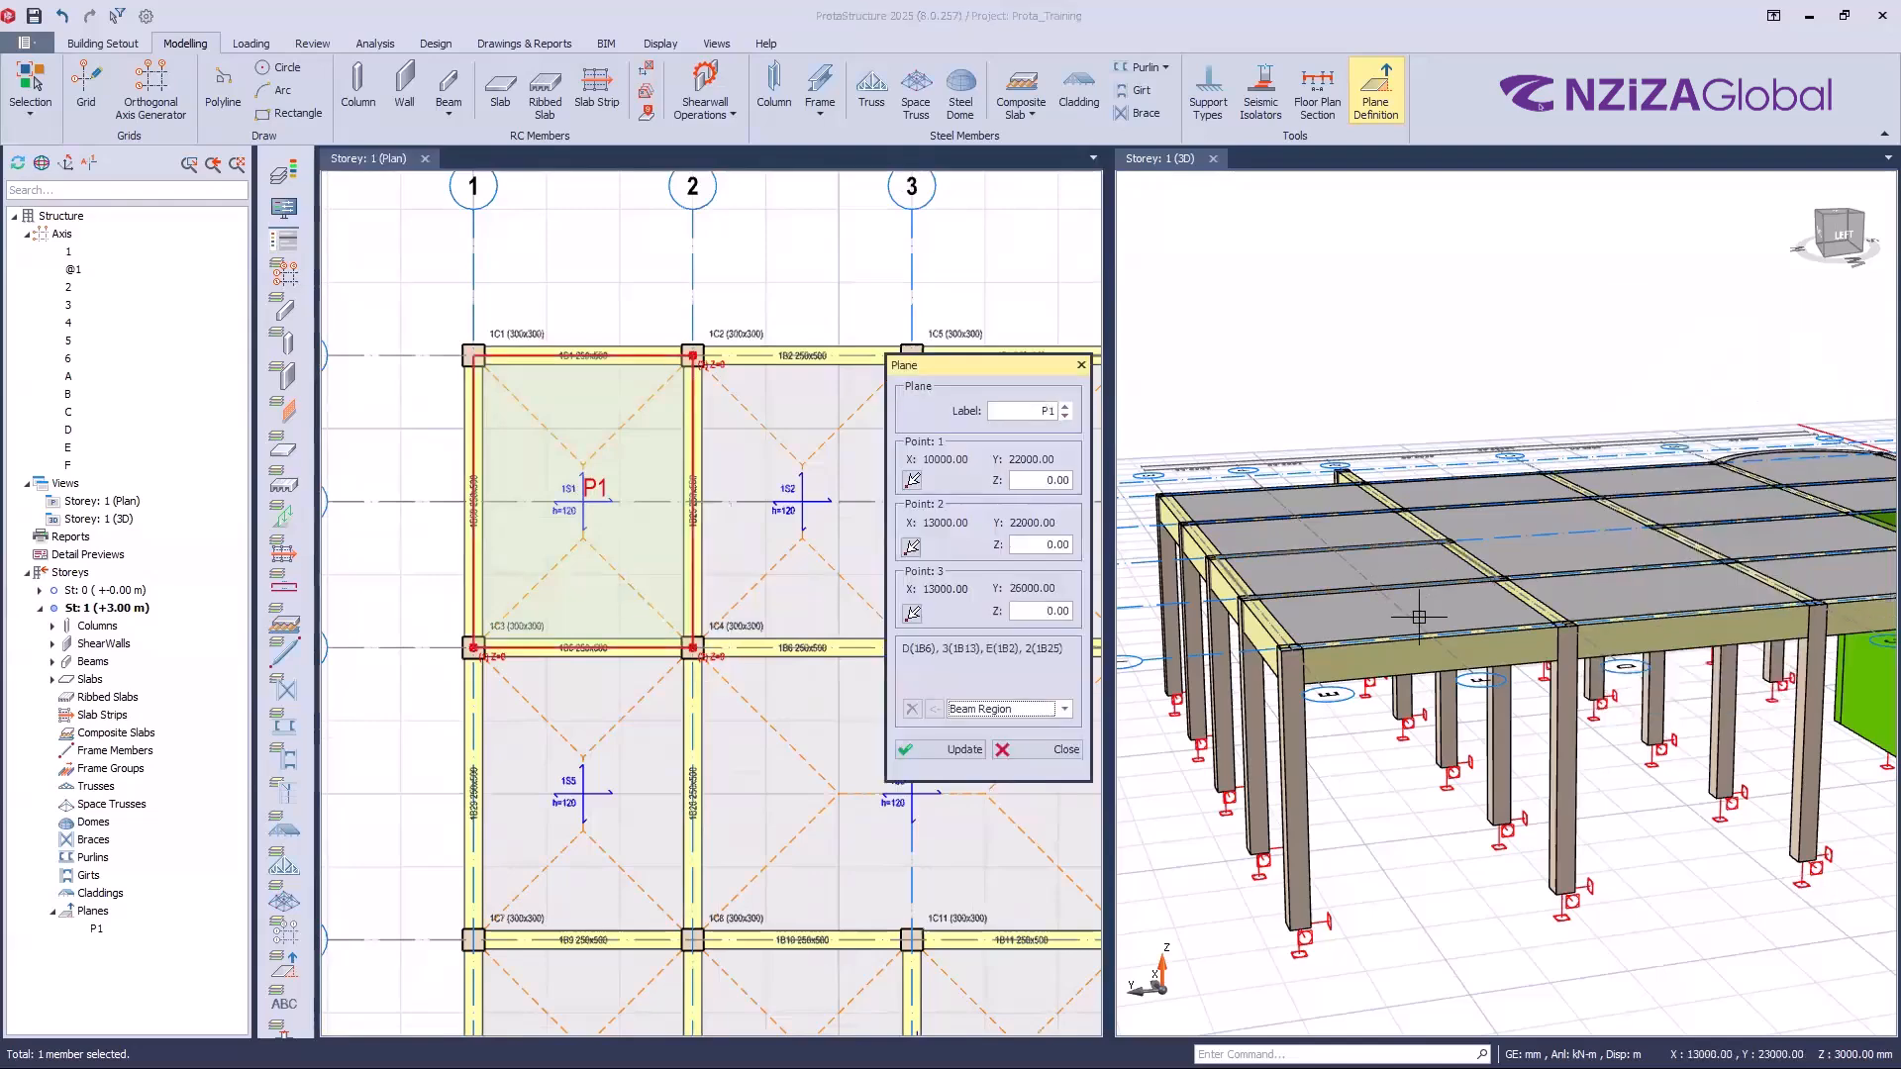
{"action": "scroll", "coordinate": [1366, 631], "scroll_direction": "up", "scroll_amount": 2}
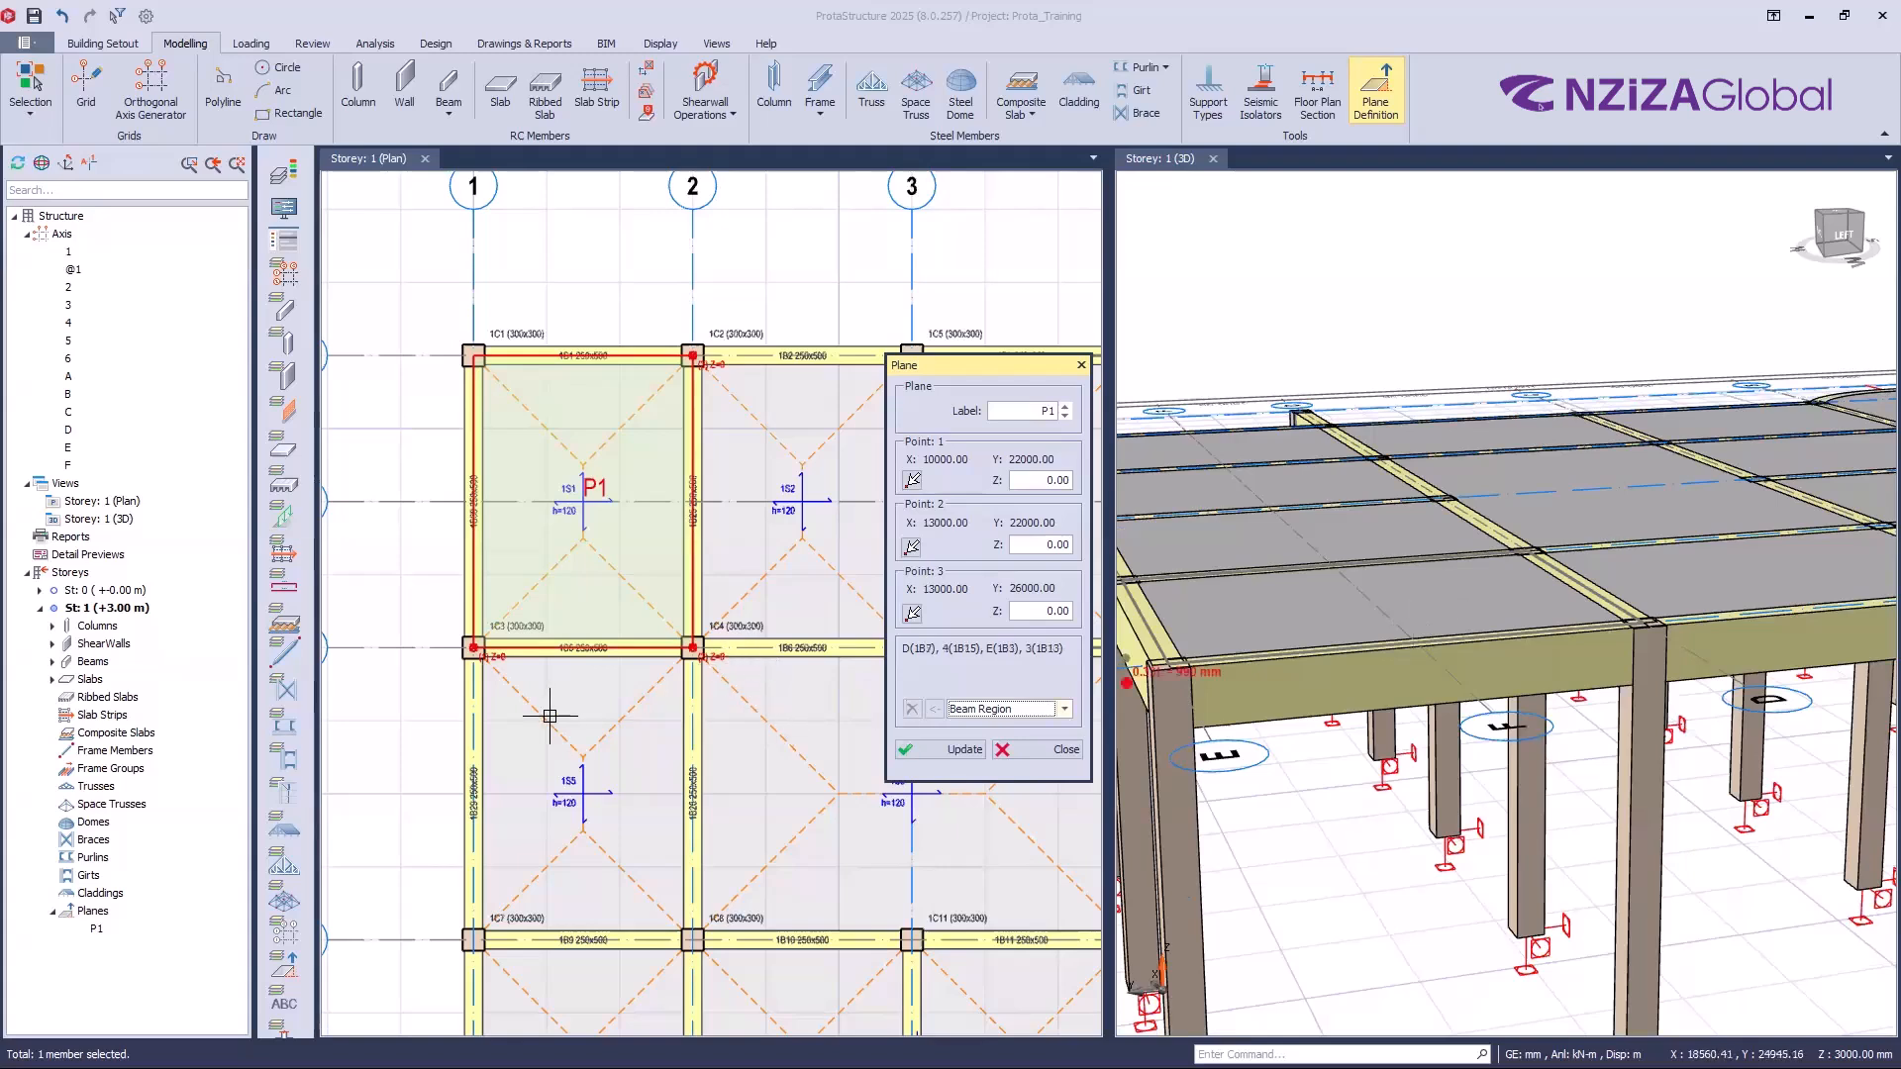
{"action": "scroll", "coordinate": [500, 661], "scroll_direction": "up", "scroll_amount": 5}
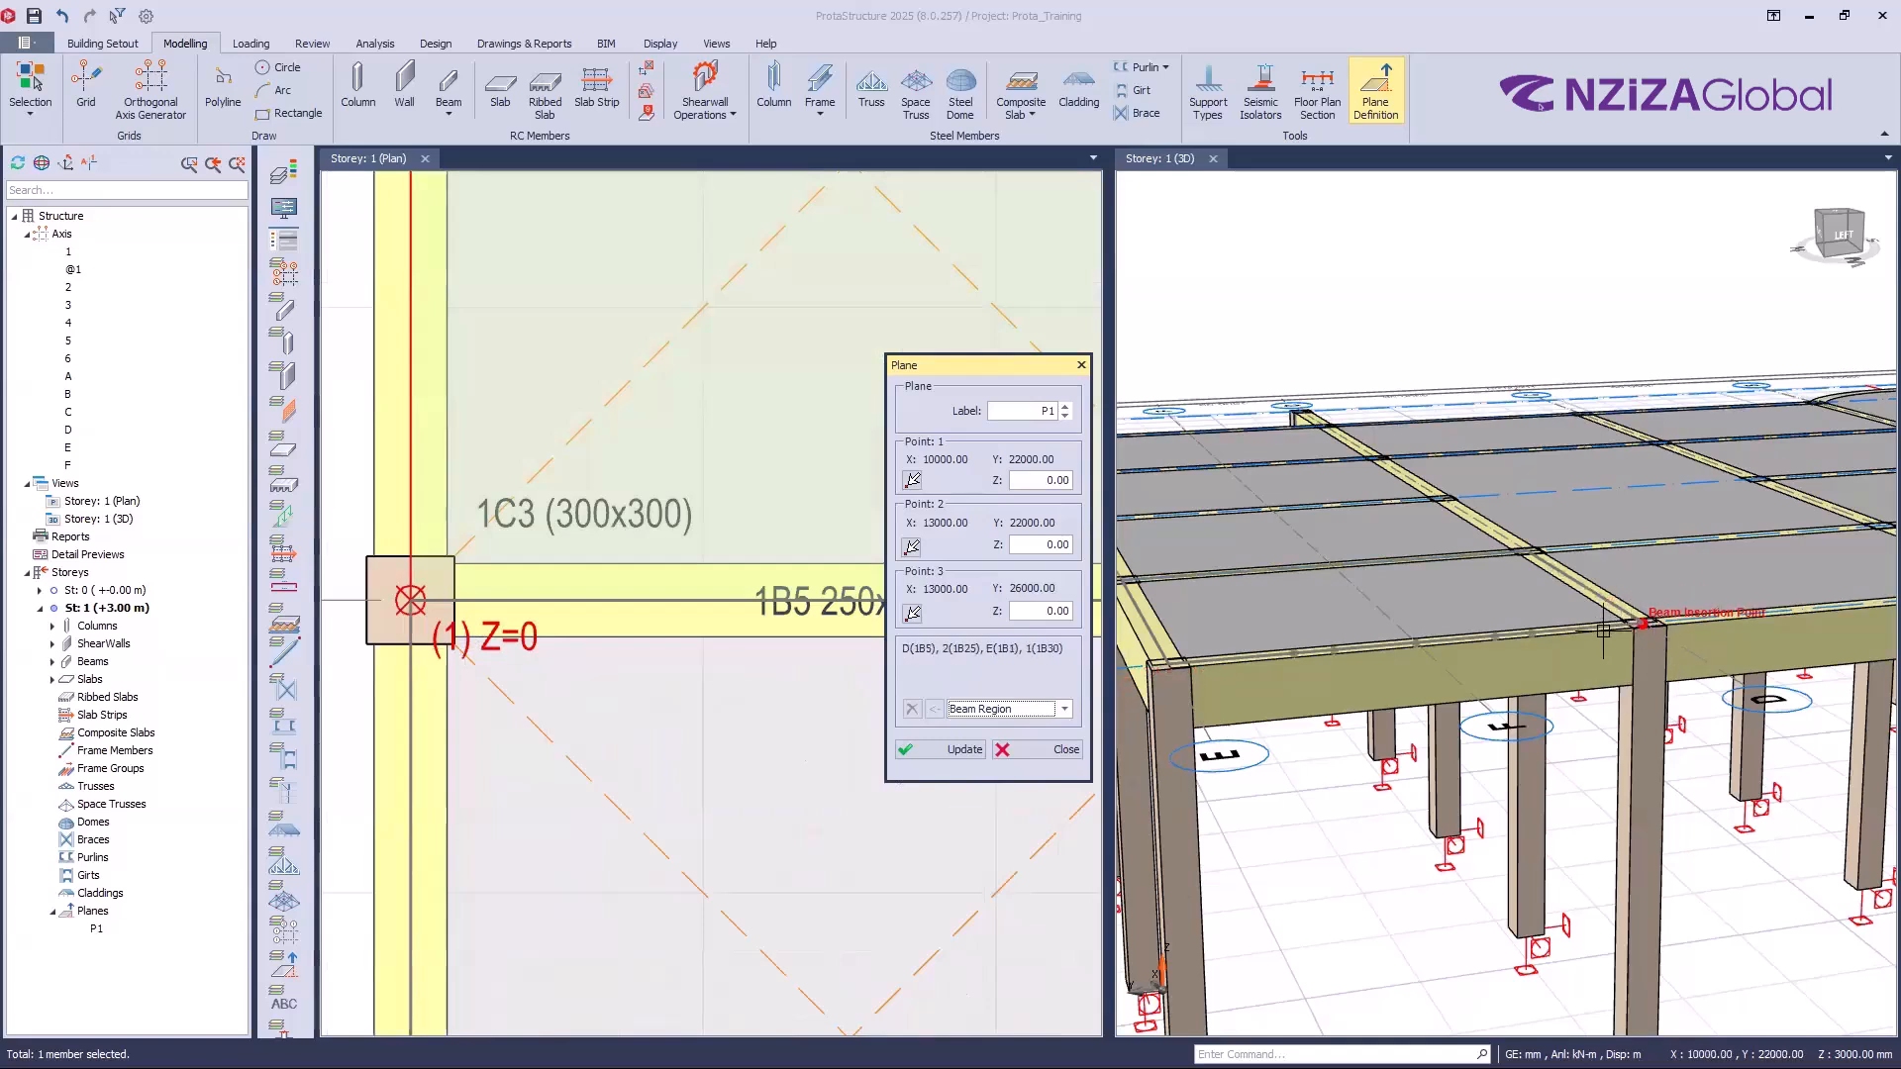
Step: Match plane P1's corner points in plan with the corner bay in 3D, and close the plane settings
{"action": "left_click_drag", "start_coordinate": [990, 366], "coordinate": [1476, 354]}
{"action": "scroll", "coordinate": [405, 702], "scroll_direction": "down", "scroll_amount": 5}
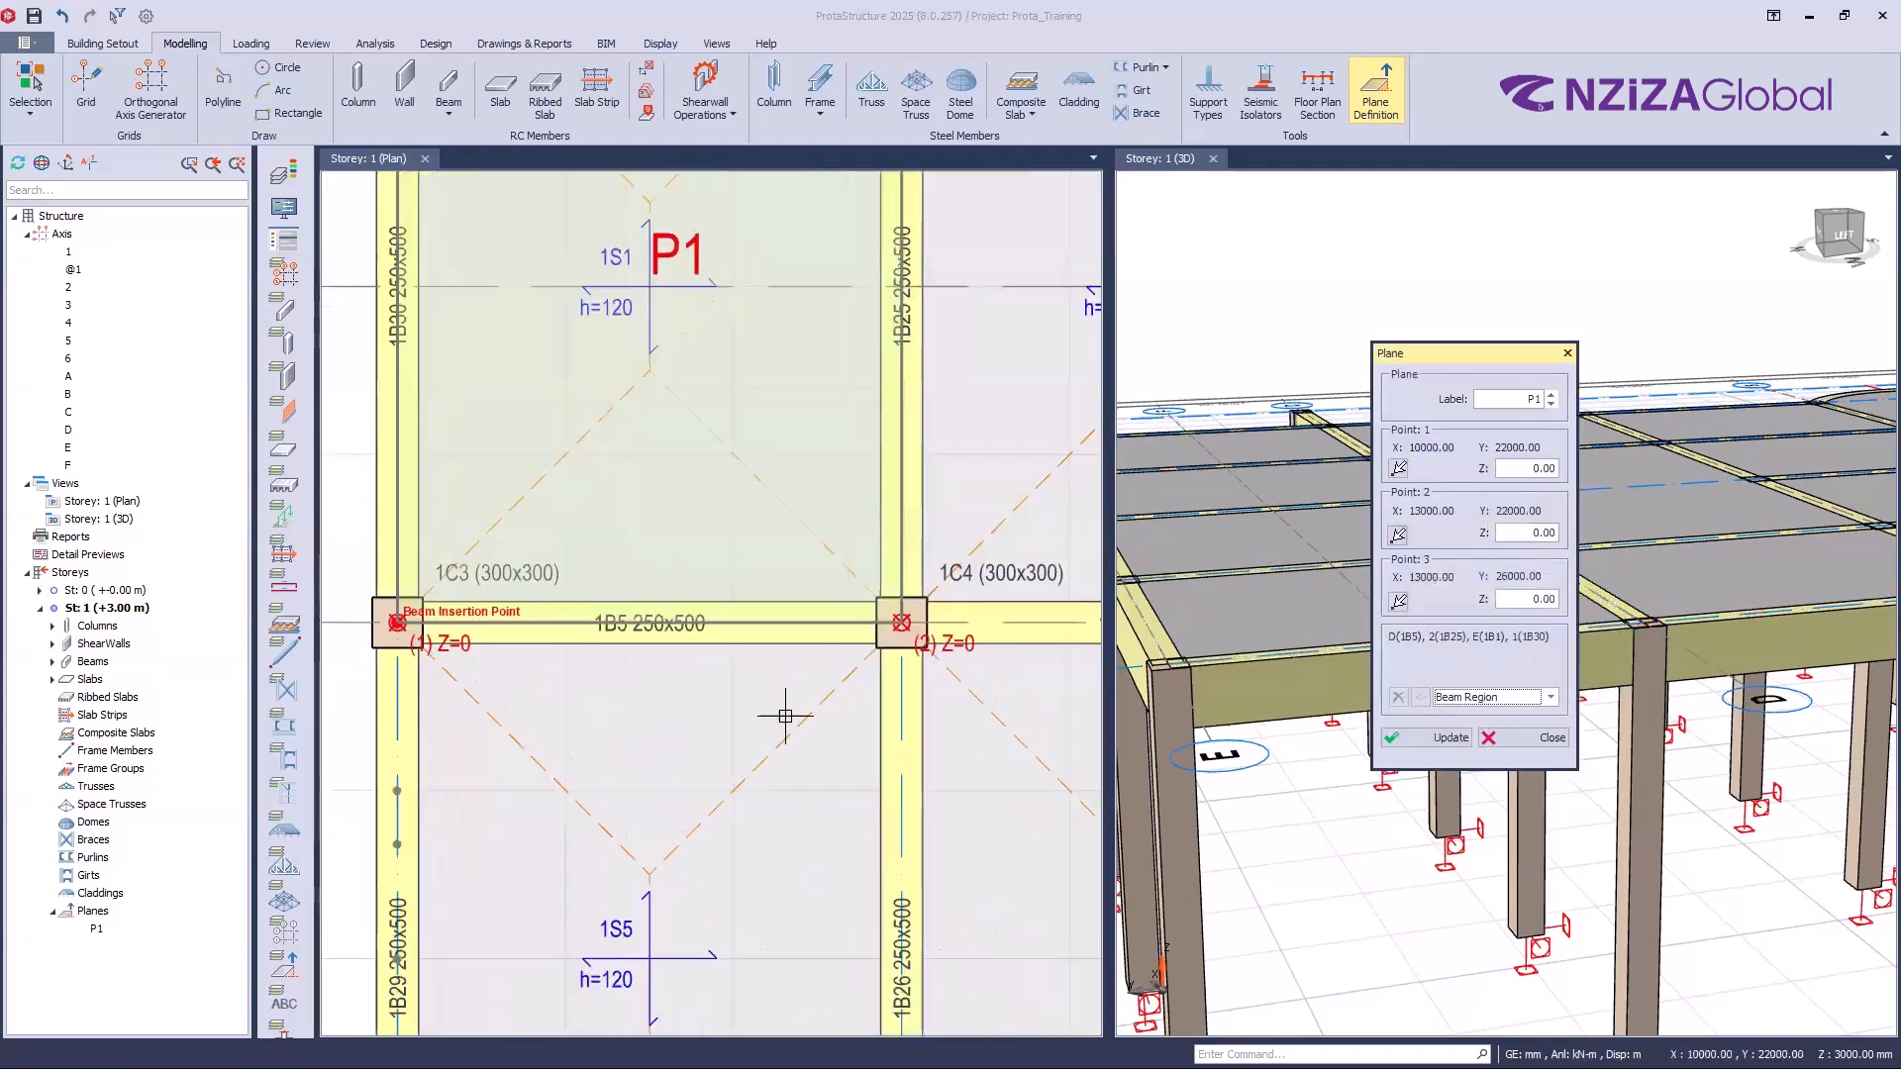
{"action": "scroll", "coordinate": [539, 768], "scroll_direction": "down", "scroll_amount": 2}
{"action": "scroll", "coordinate": [541, 750], "scroll_direction": "down", "scroll_amount": 2}
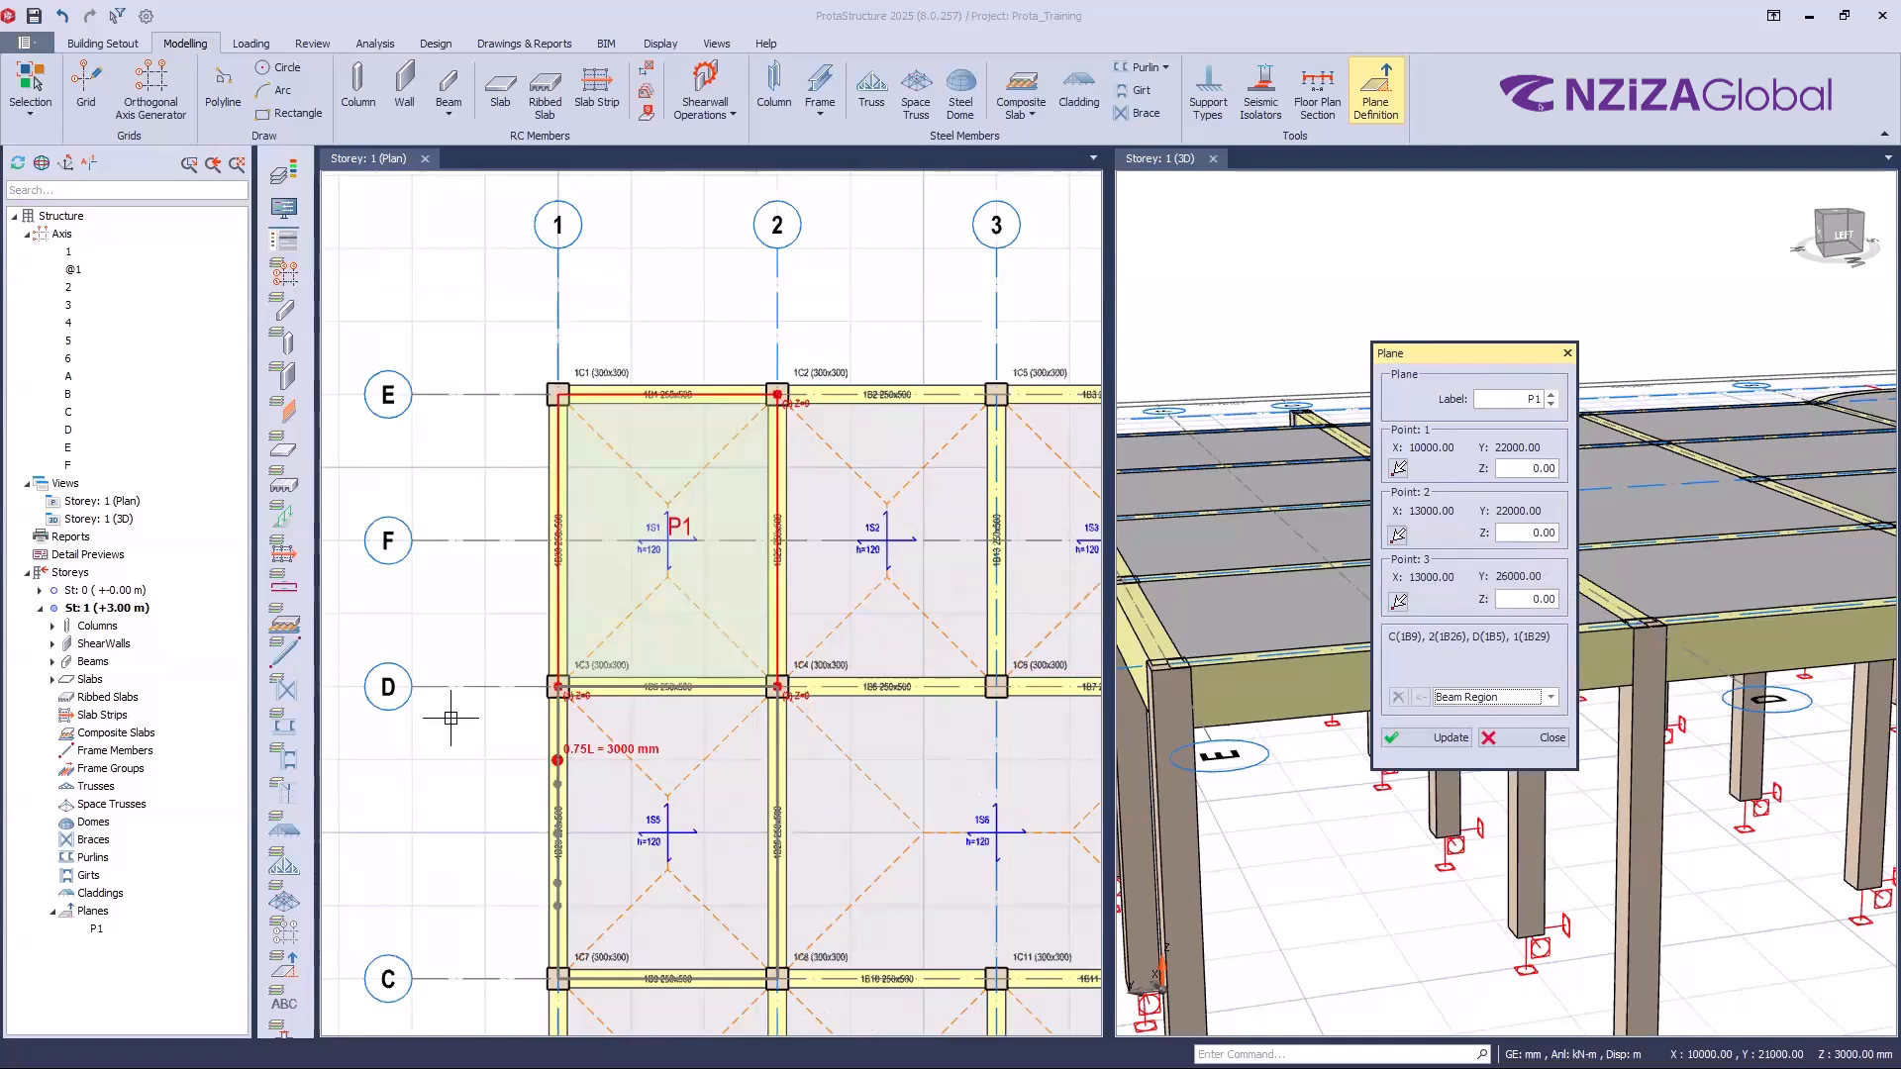
{"action": "left_click", "coordinate": [1280, 858]}
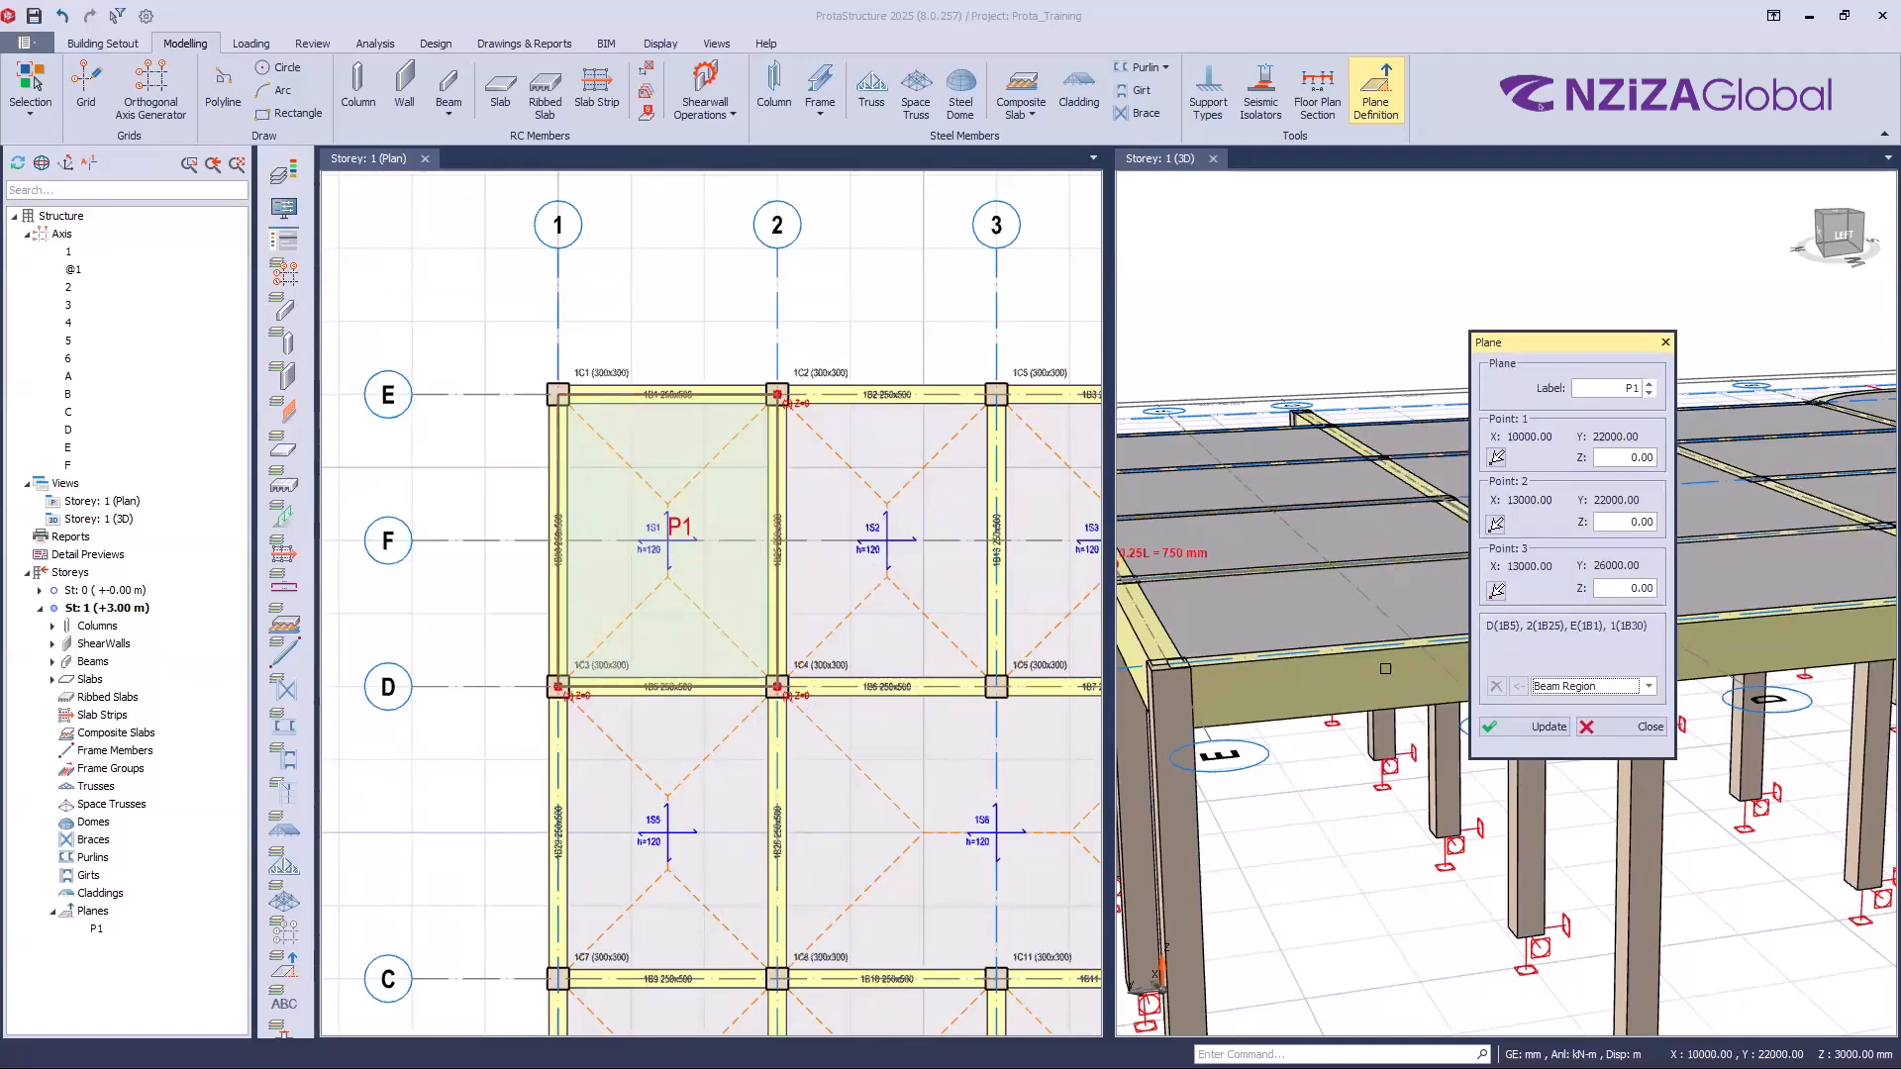
{"action": "scroll", "coordinate": [690, 669], "scroll_direction": "up", "scroll_amount": 2}
{"action": "scroll", "coordinate": [689, 671], "scroll_direction": "up", "scroll_amount": 2}
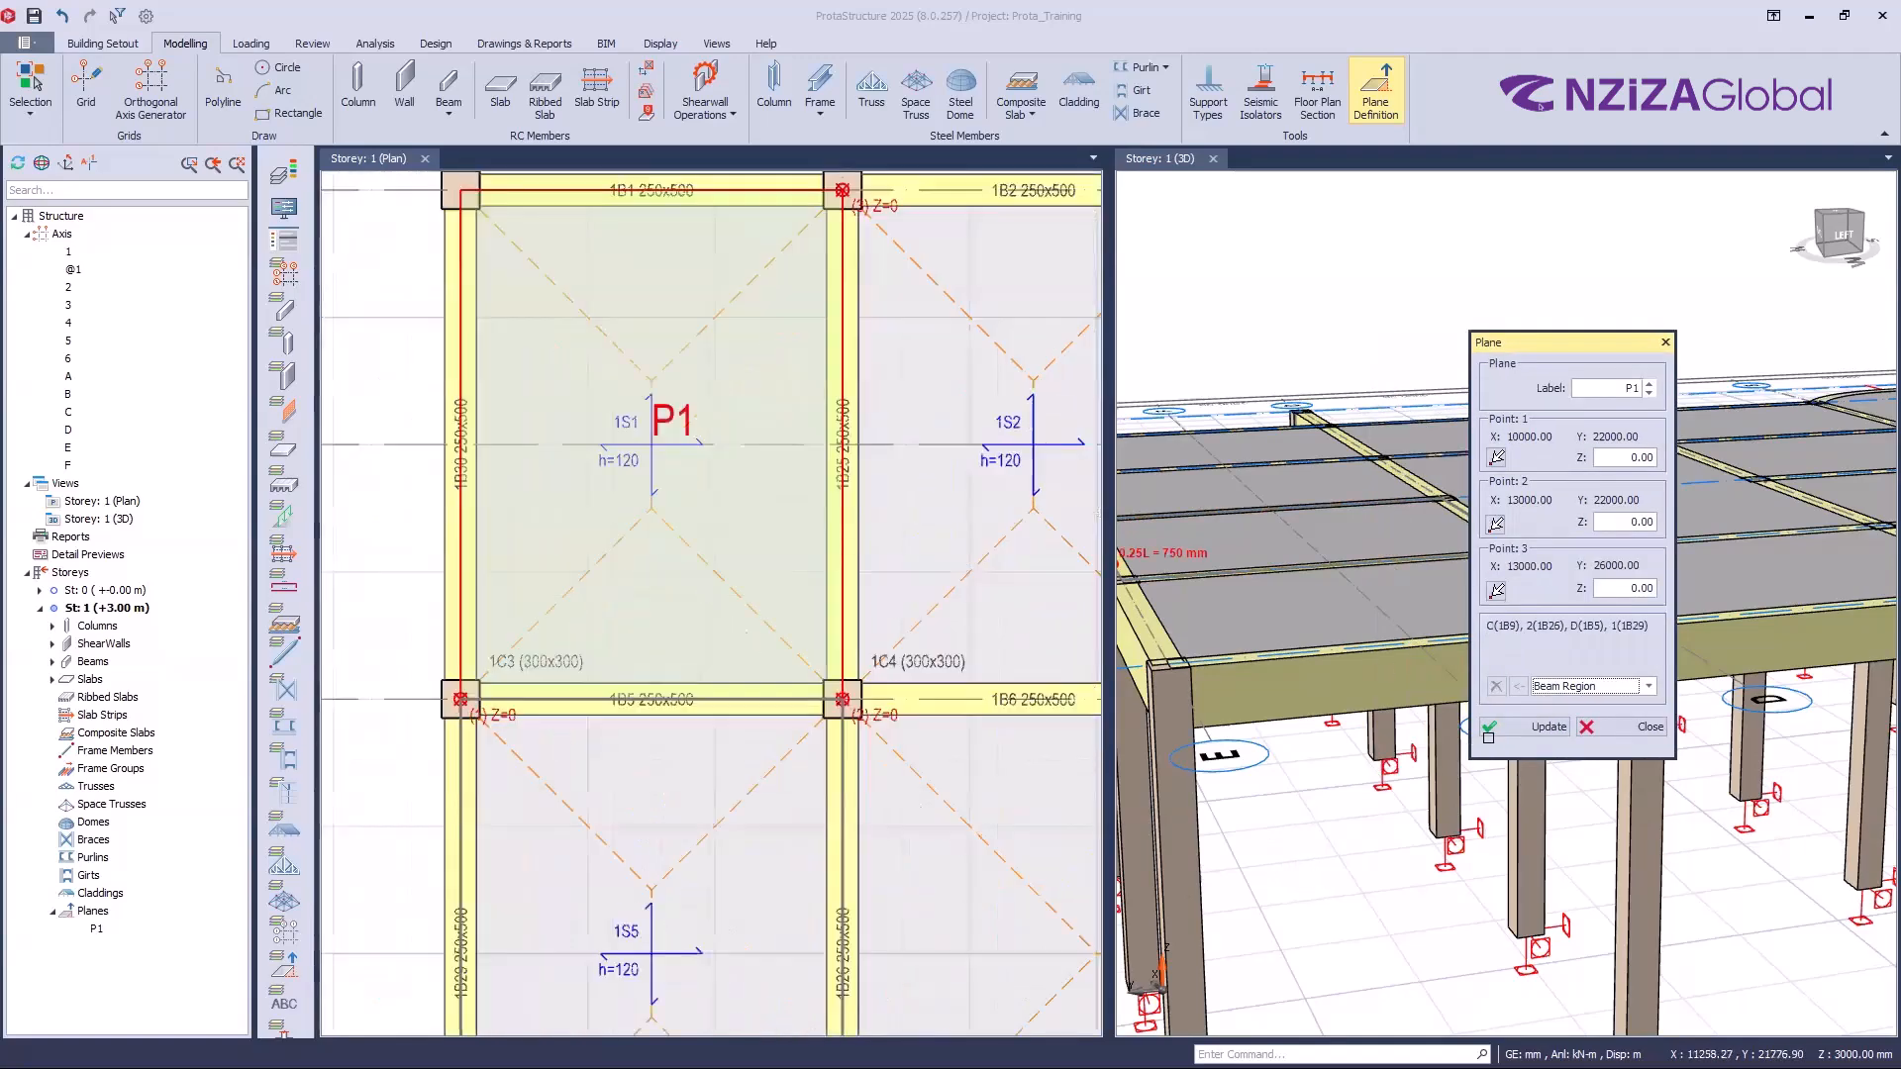
{"action": "scroll", "coordinate": [456, 718], "scroll_direction": "down", "scroll_amount": 3}
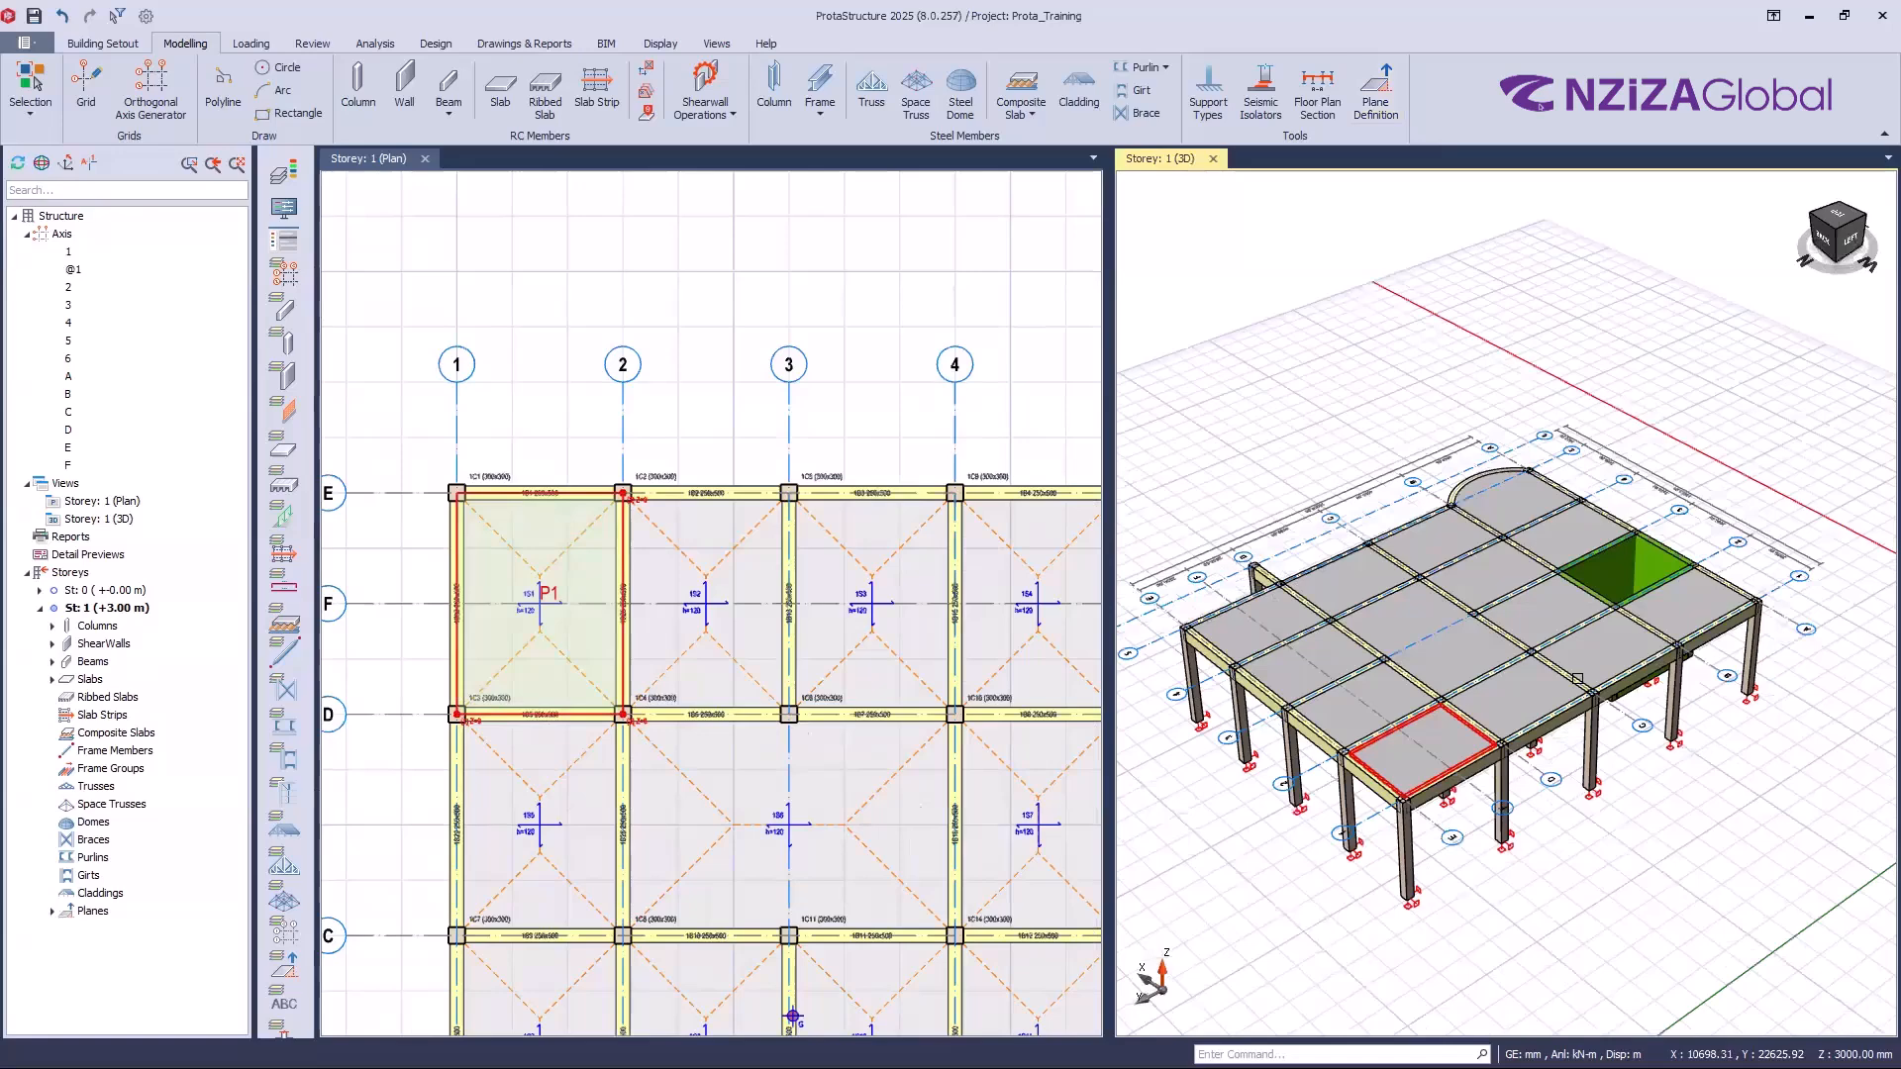
Step: Identify beams 1B5 and 1B1 along the edges of plane P1 in the 3D and plan views, and clear the selection
{"action": "left_click", "coordinate": [1577, 678]}
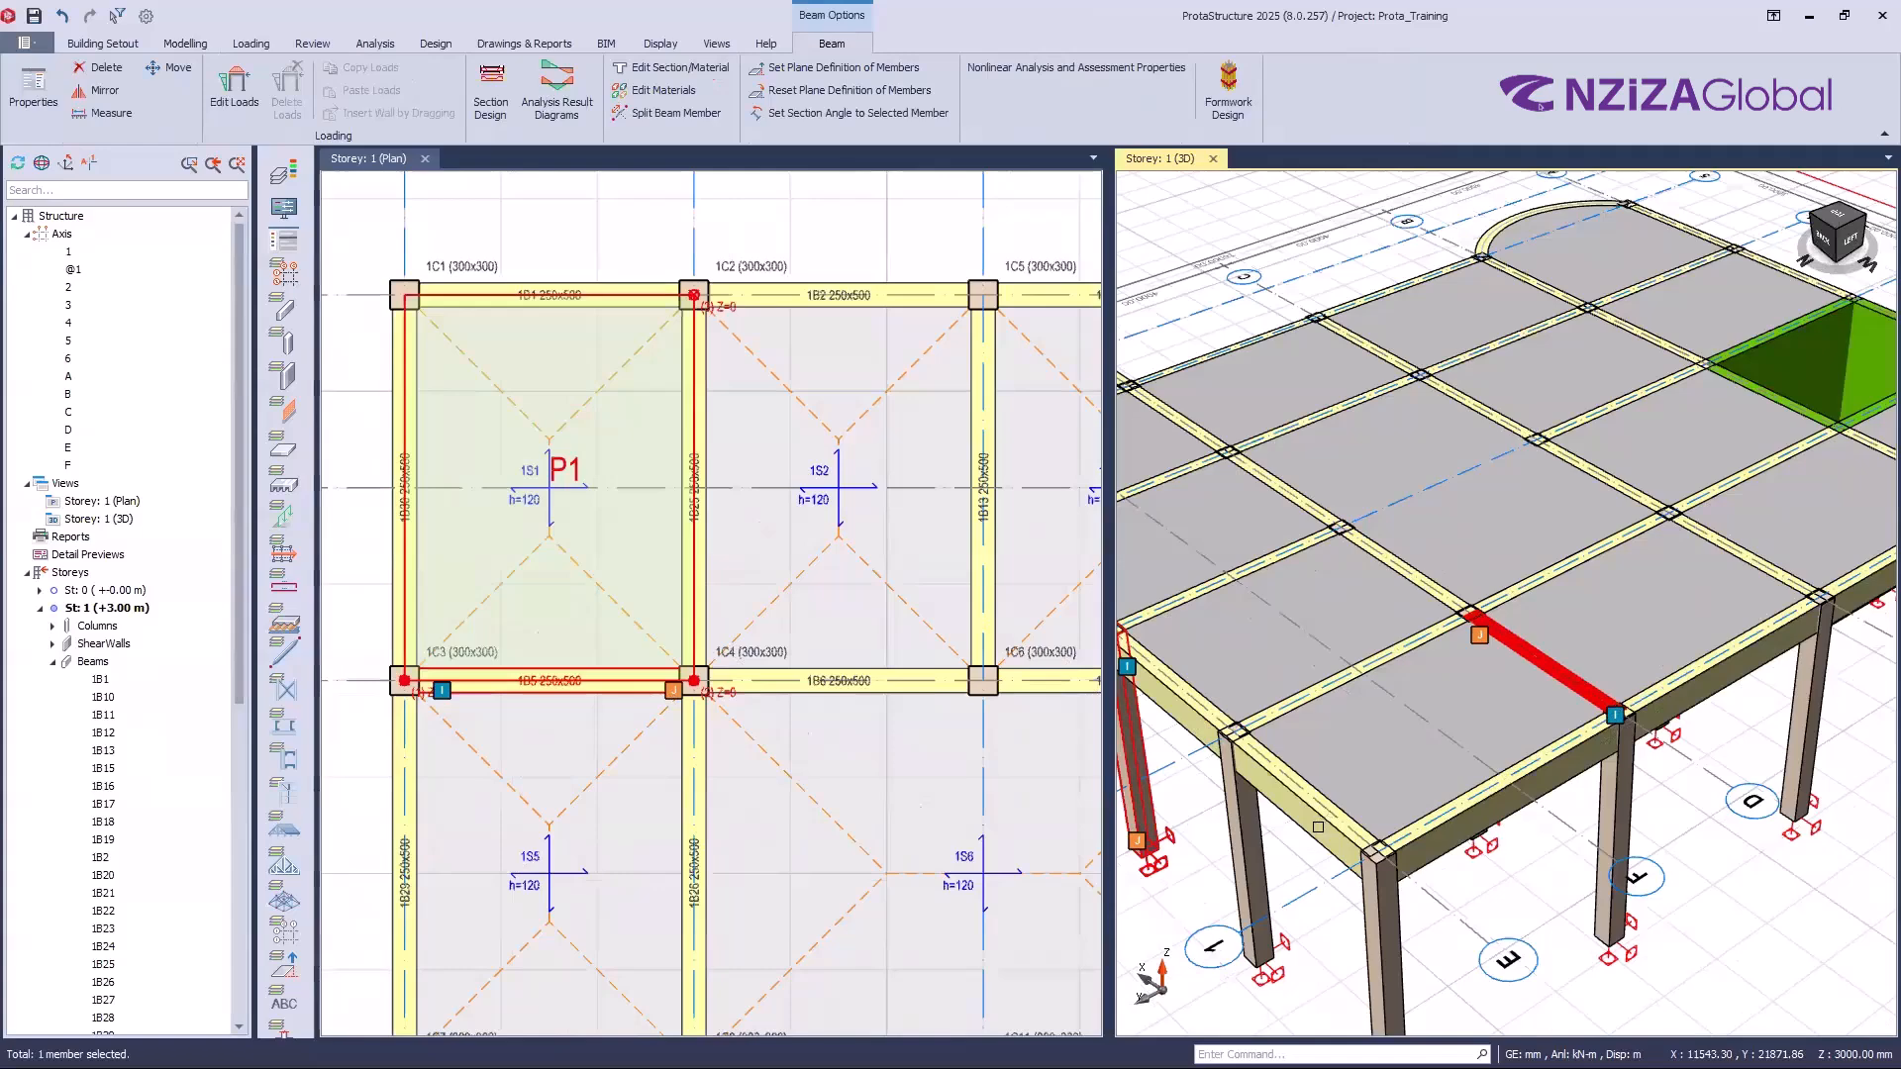
{"action": "mouse_move", "coordinate": [1318, 826]}
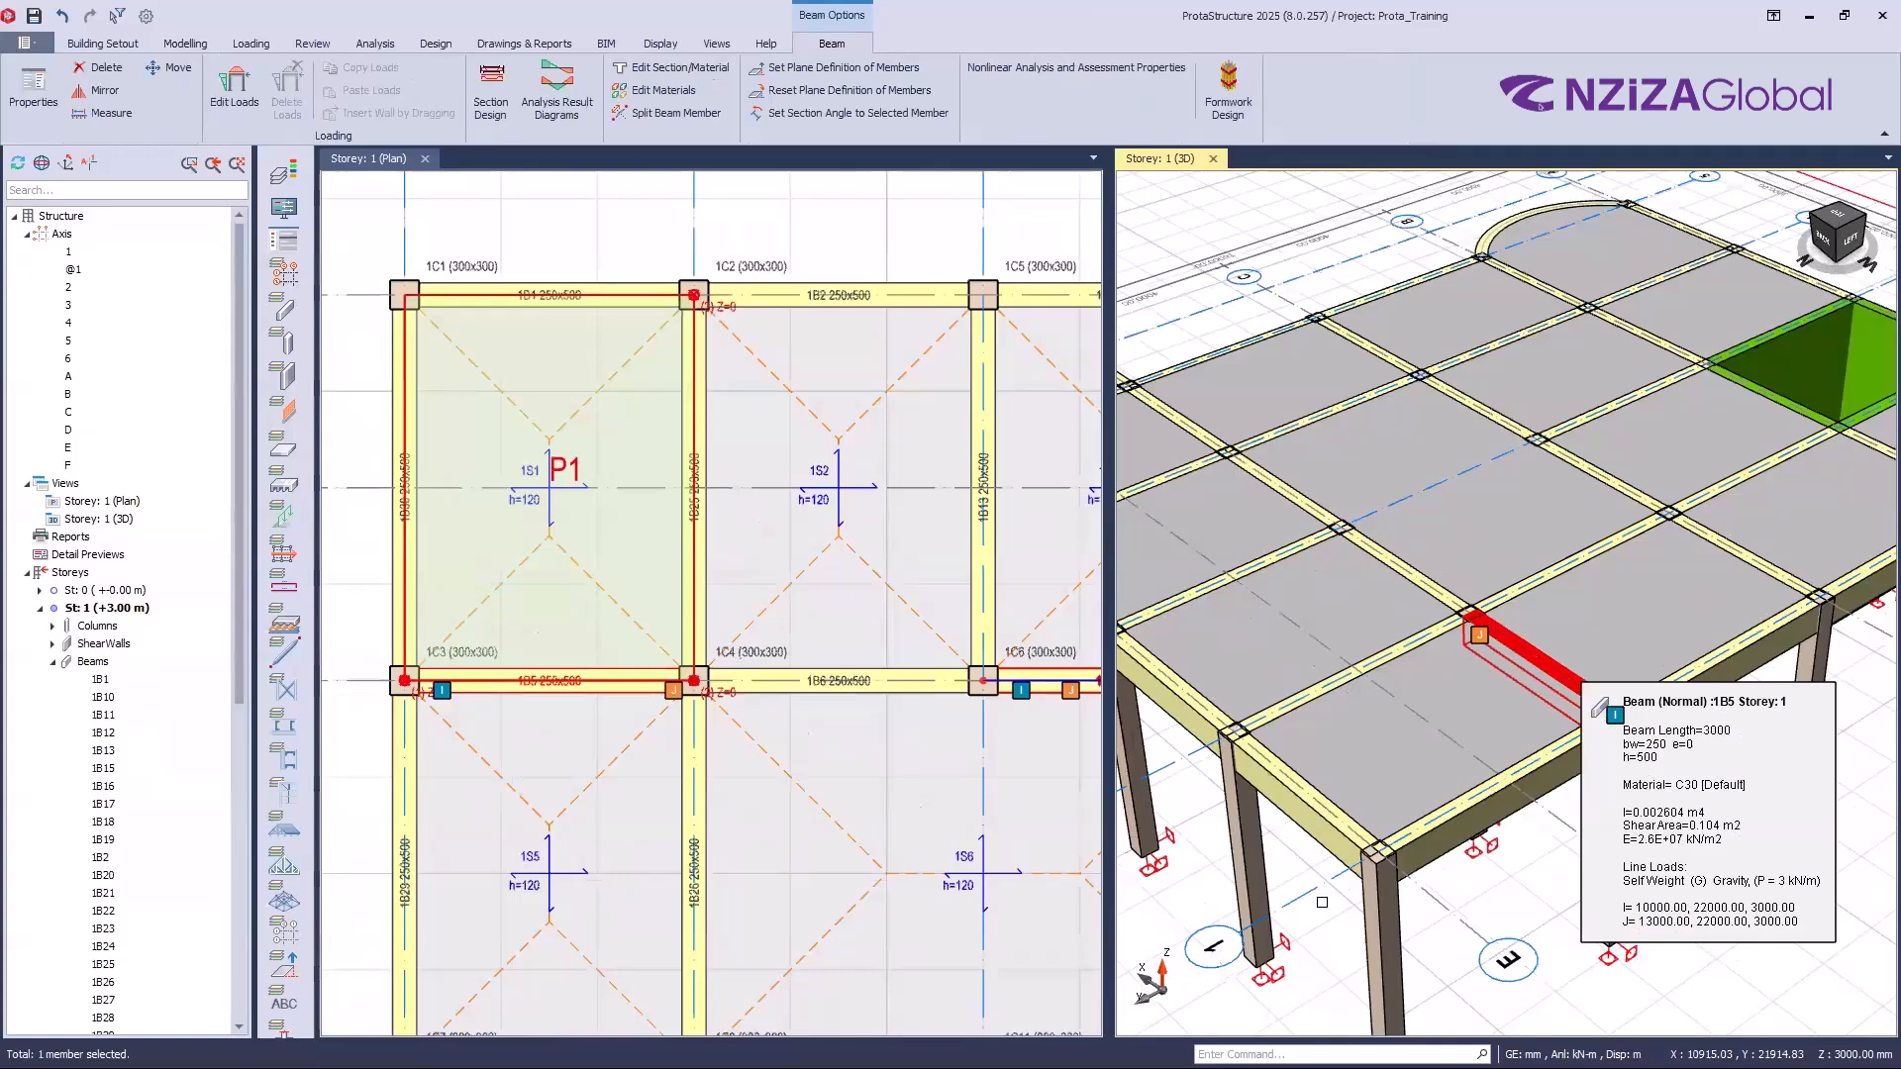
{"action": "scroll", "coordinate": [1319, 761], "scroll_direction": "down", "scroll_amount": 3}
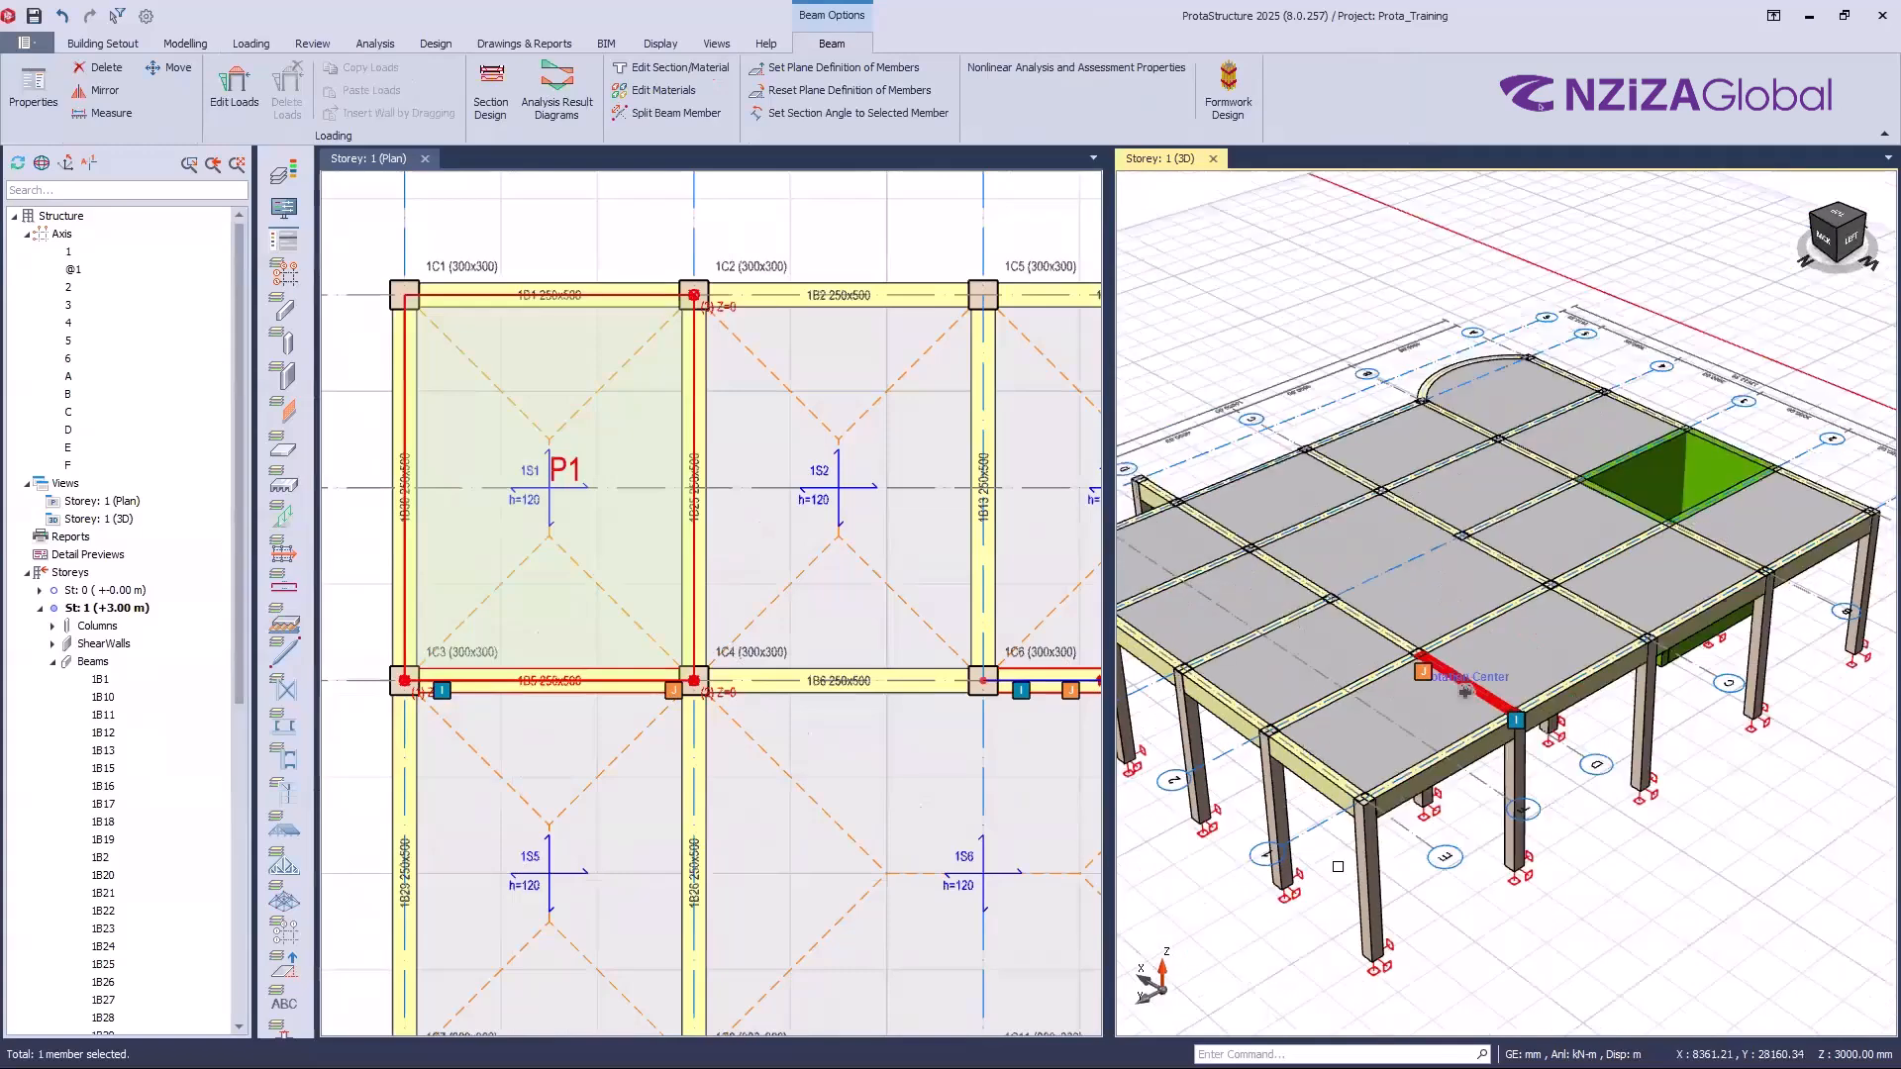
{"action": "middle_click_drag", "start_coordinate": [1327, 748], "coordinate": [1324, 758], "text": "shift"}
{"action": "key", "text": "Escape"}
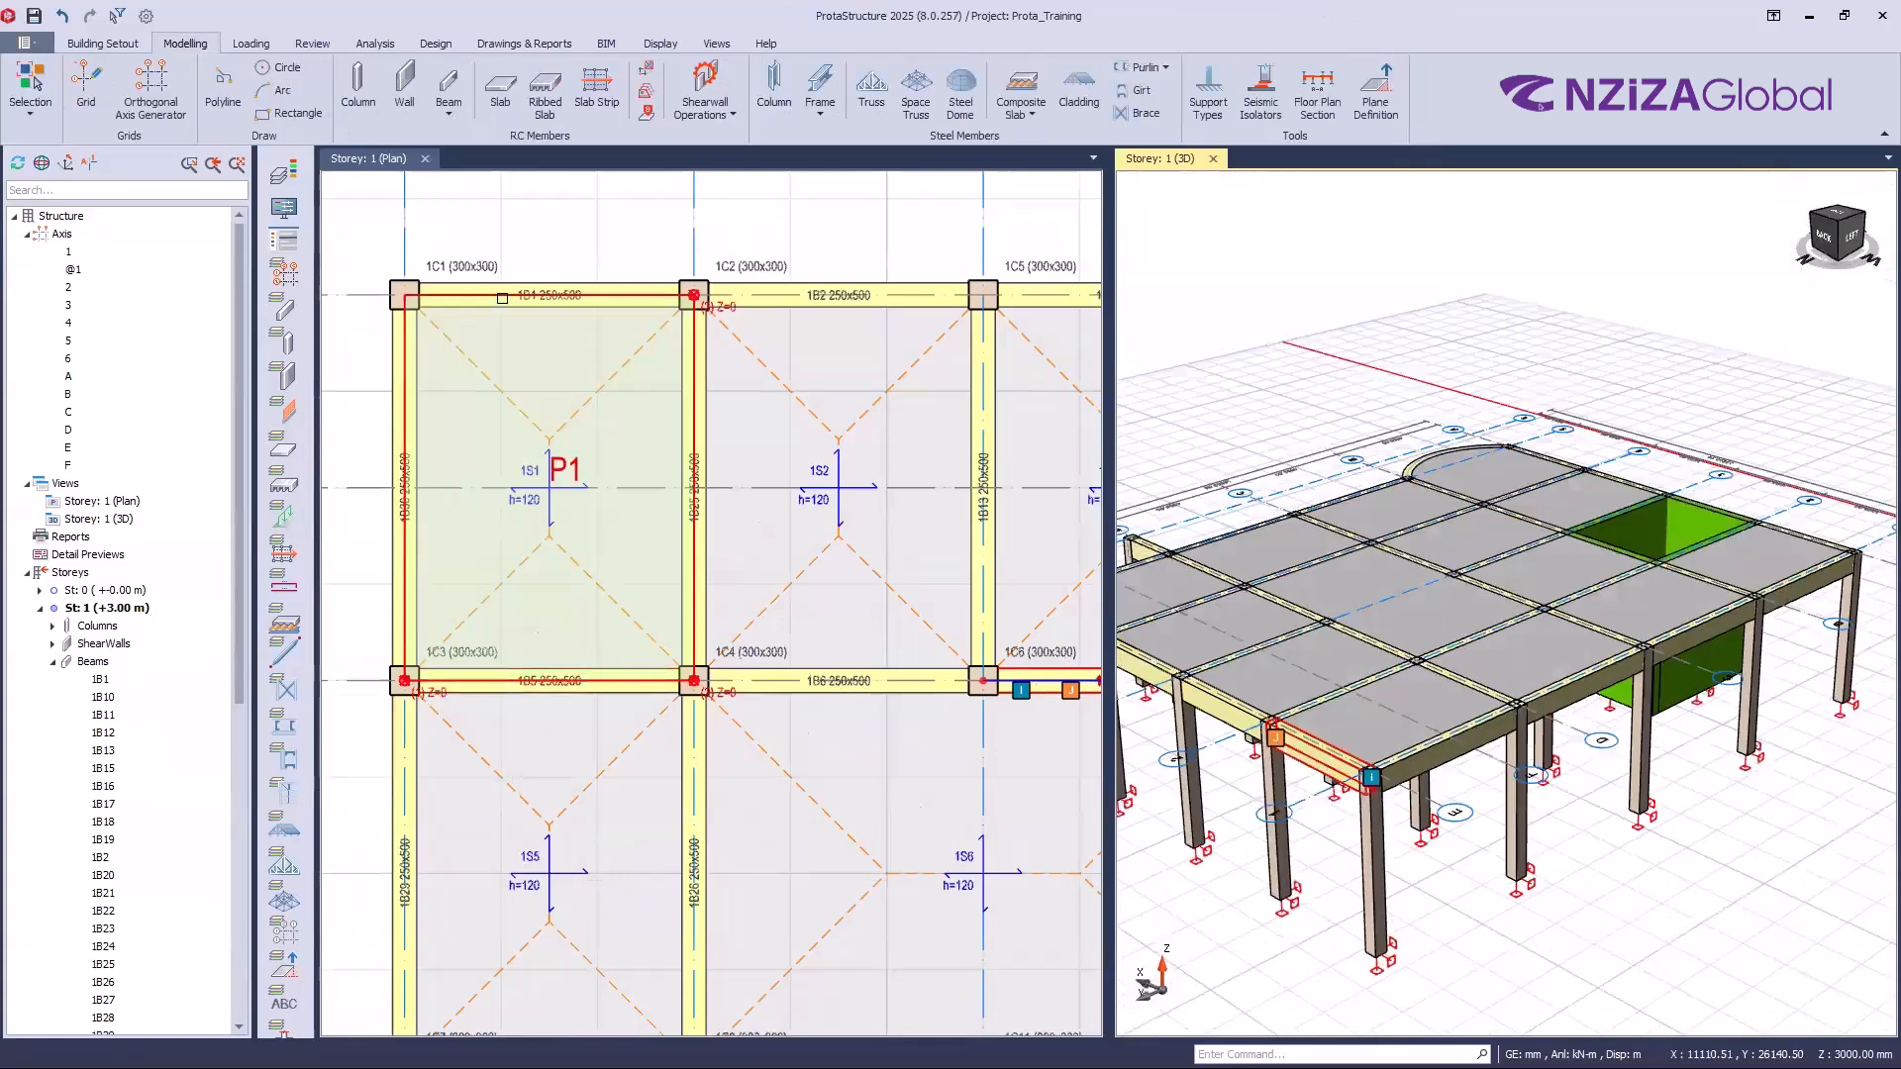
{"action": "left_click", "coordinate": [508, 314]}
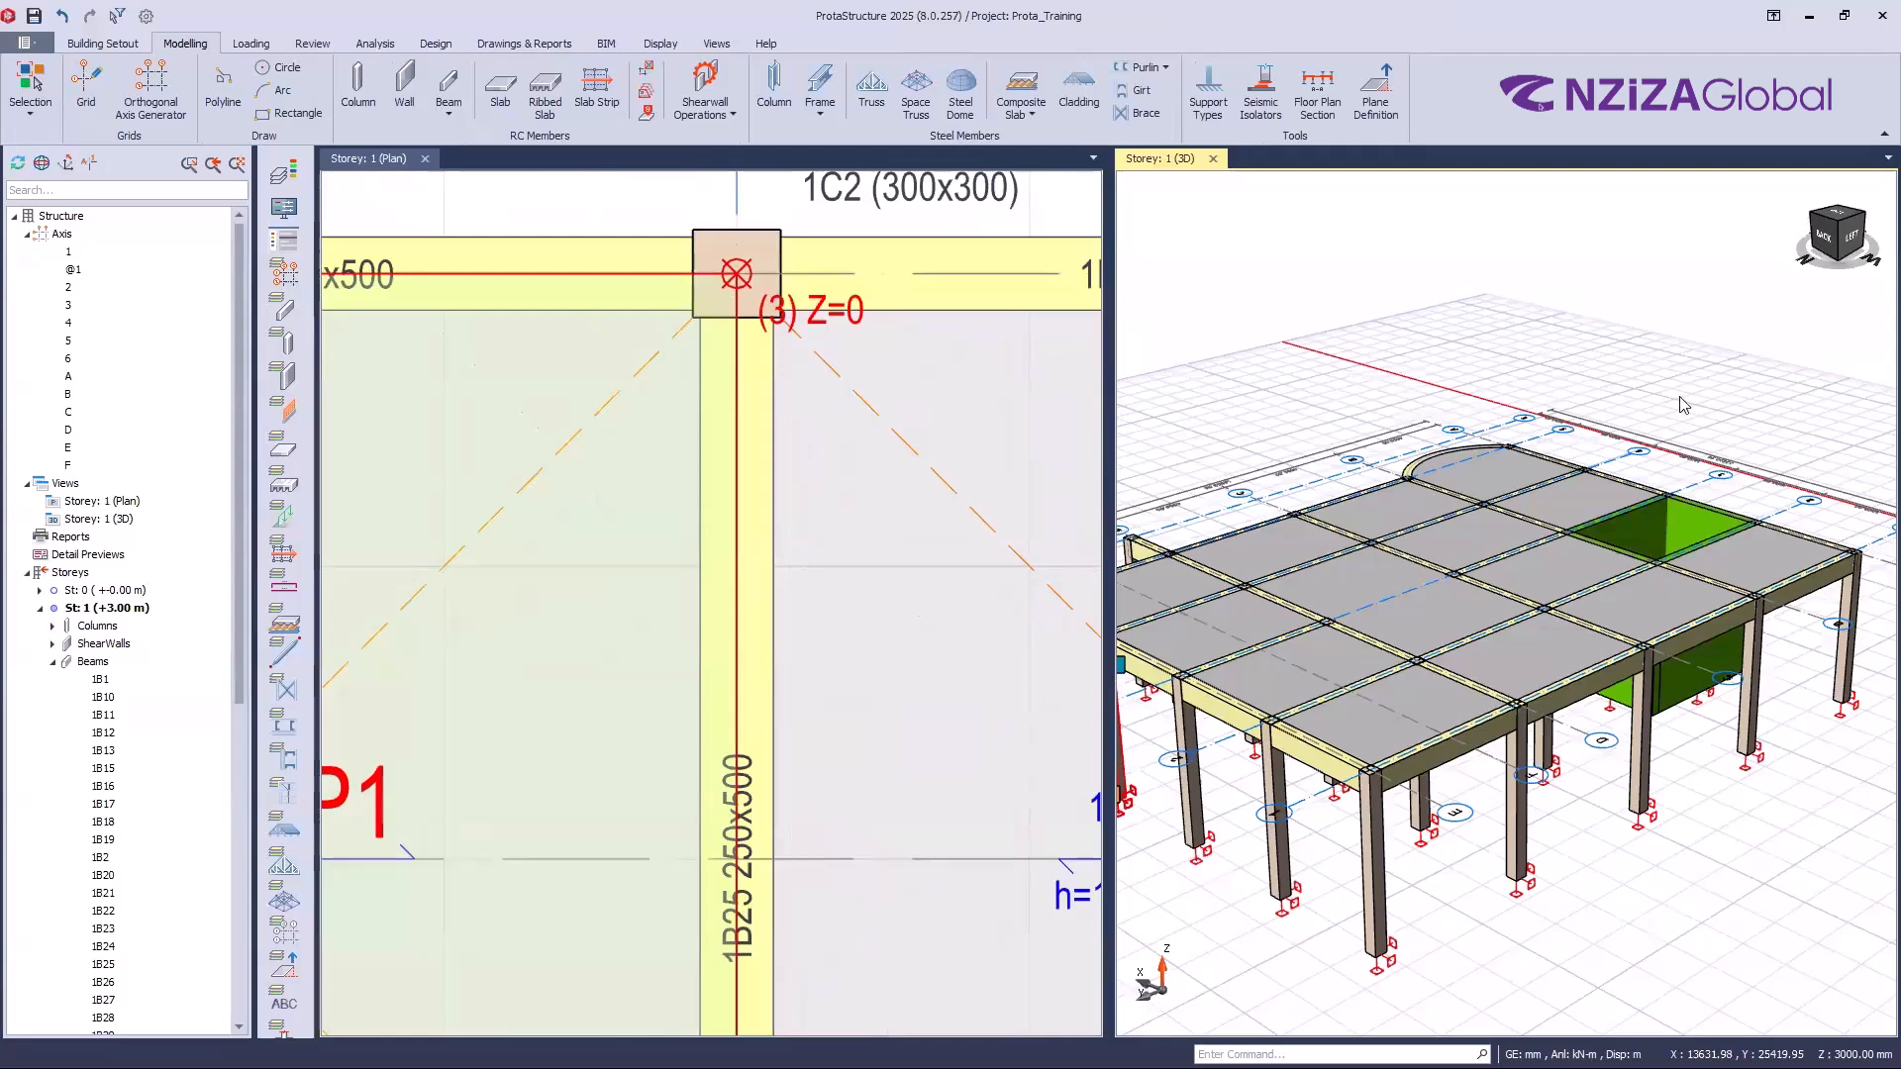
Step: Set the Z level of plane P1's third point, at column 1C2, to -3000 mm in the plane properties
{"action": "right_click", "coordinate": [693, 366]}
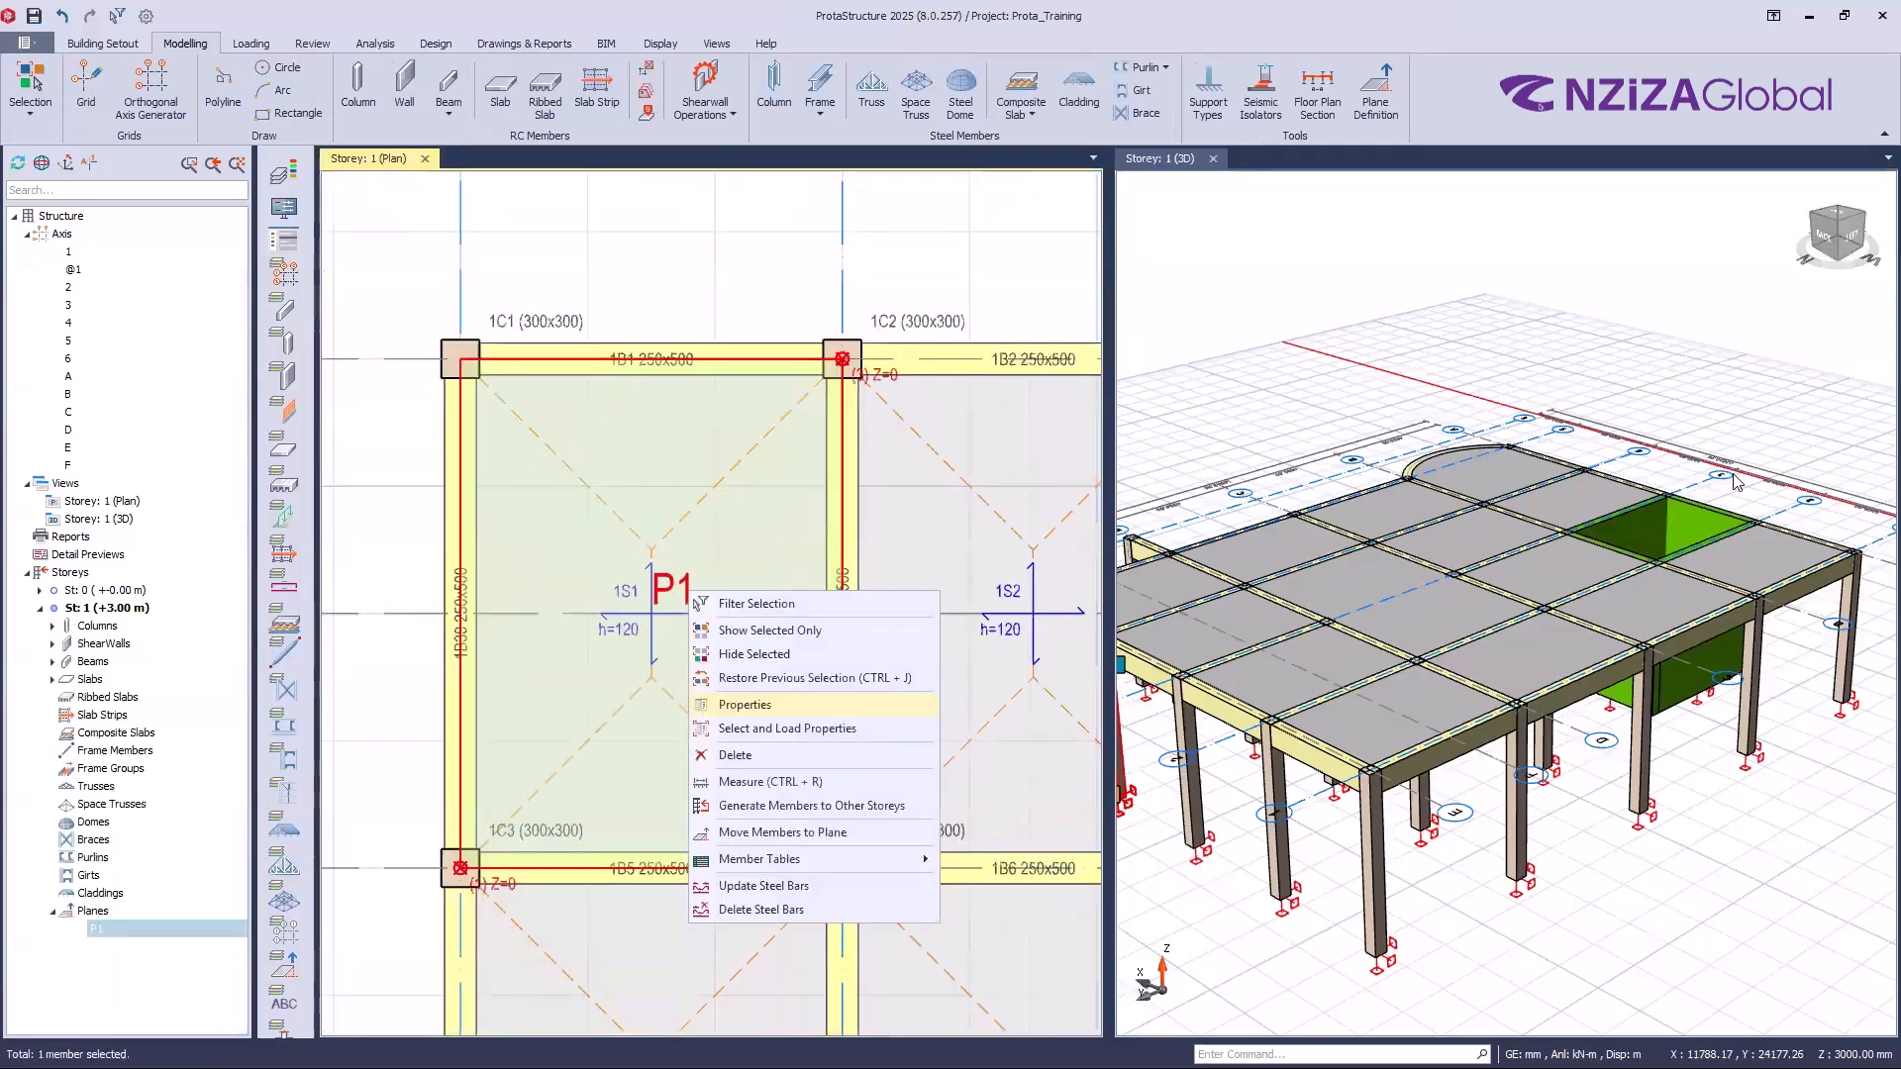
{"action": "left_click", "coordinate": [700, 787]}
{"action": "left_click", "coordinate": [499, 891]}
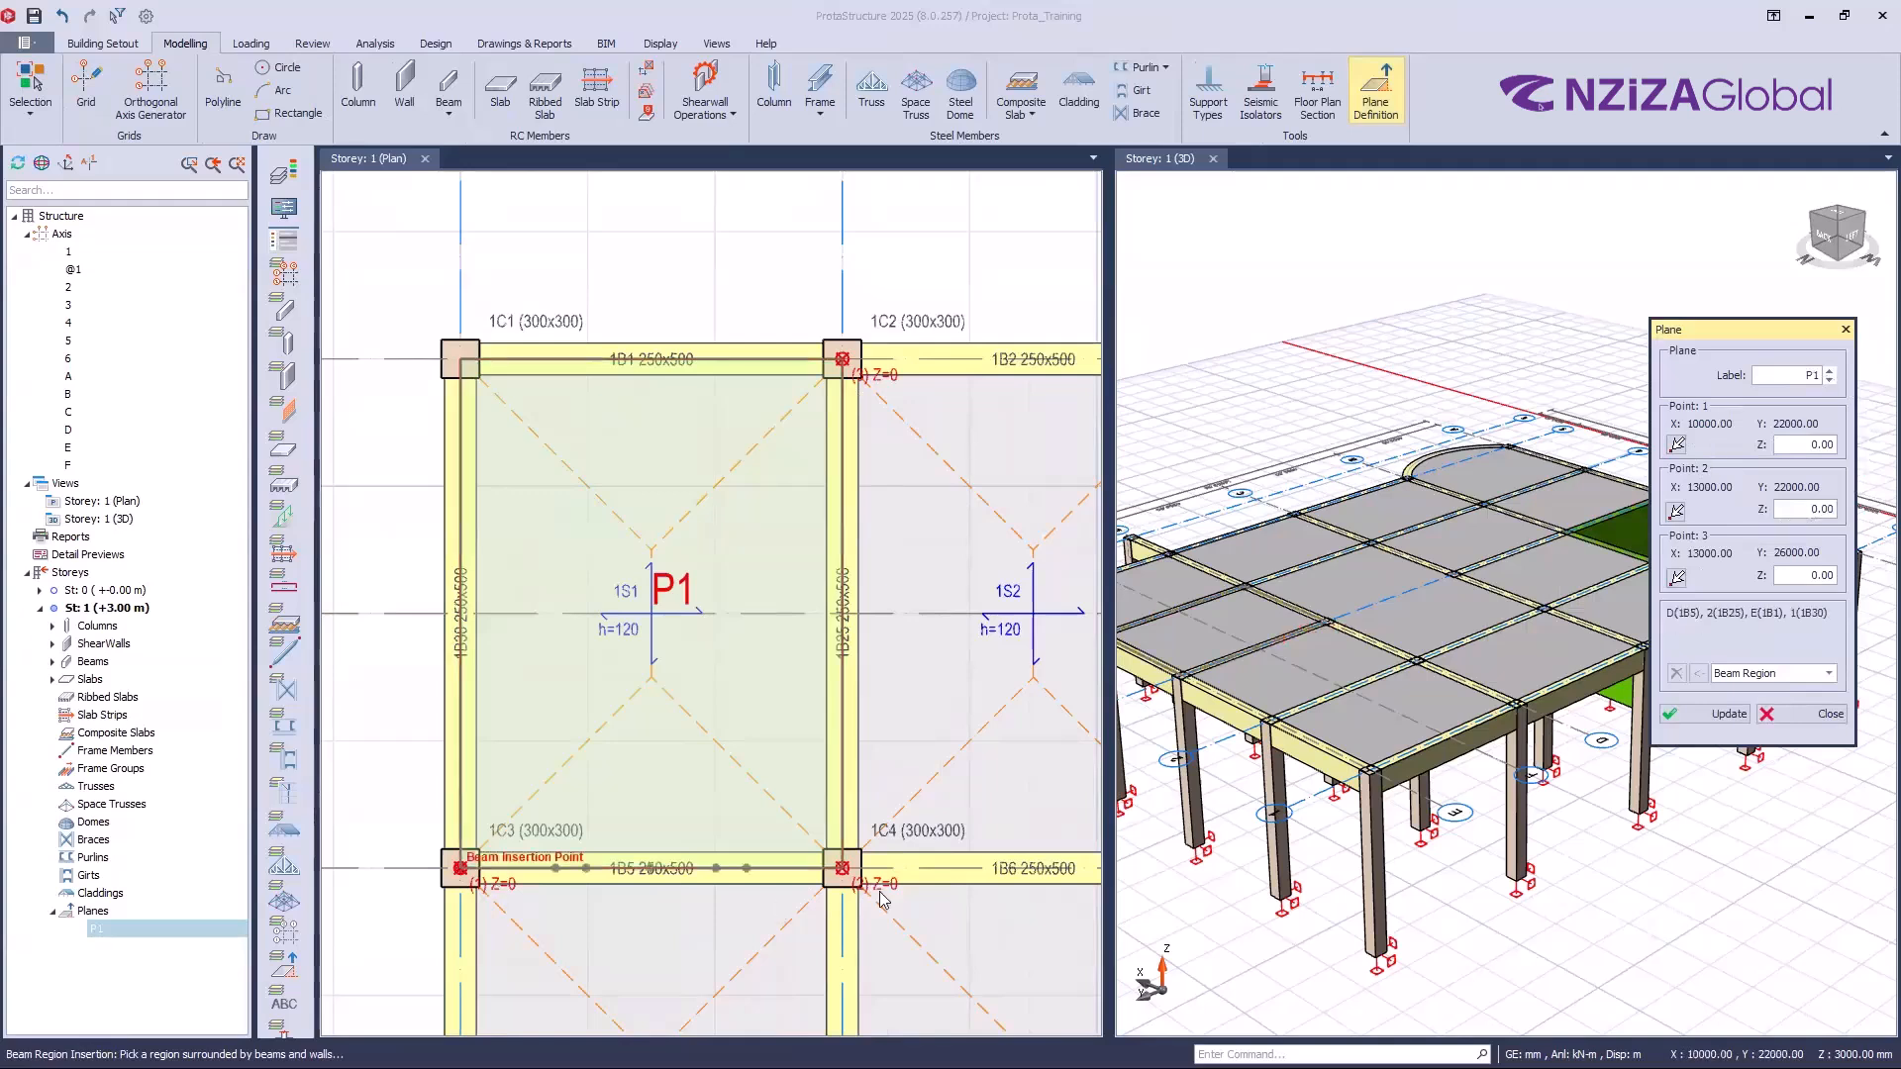
{"action": "left_click", "coordinate": [1627, 661]}
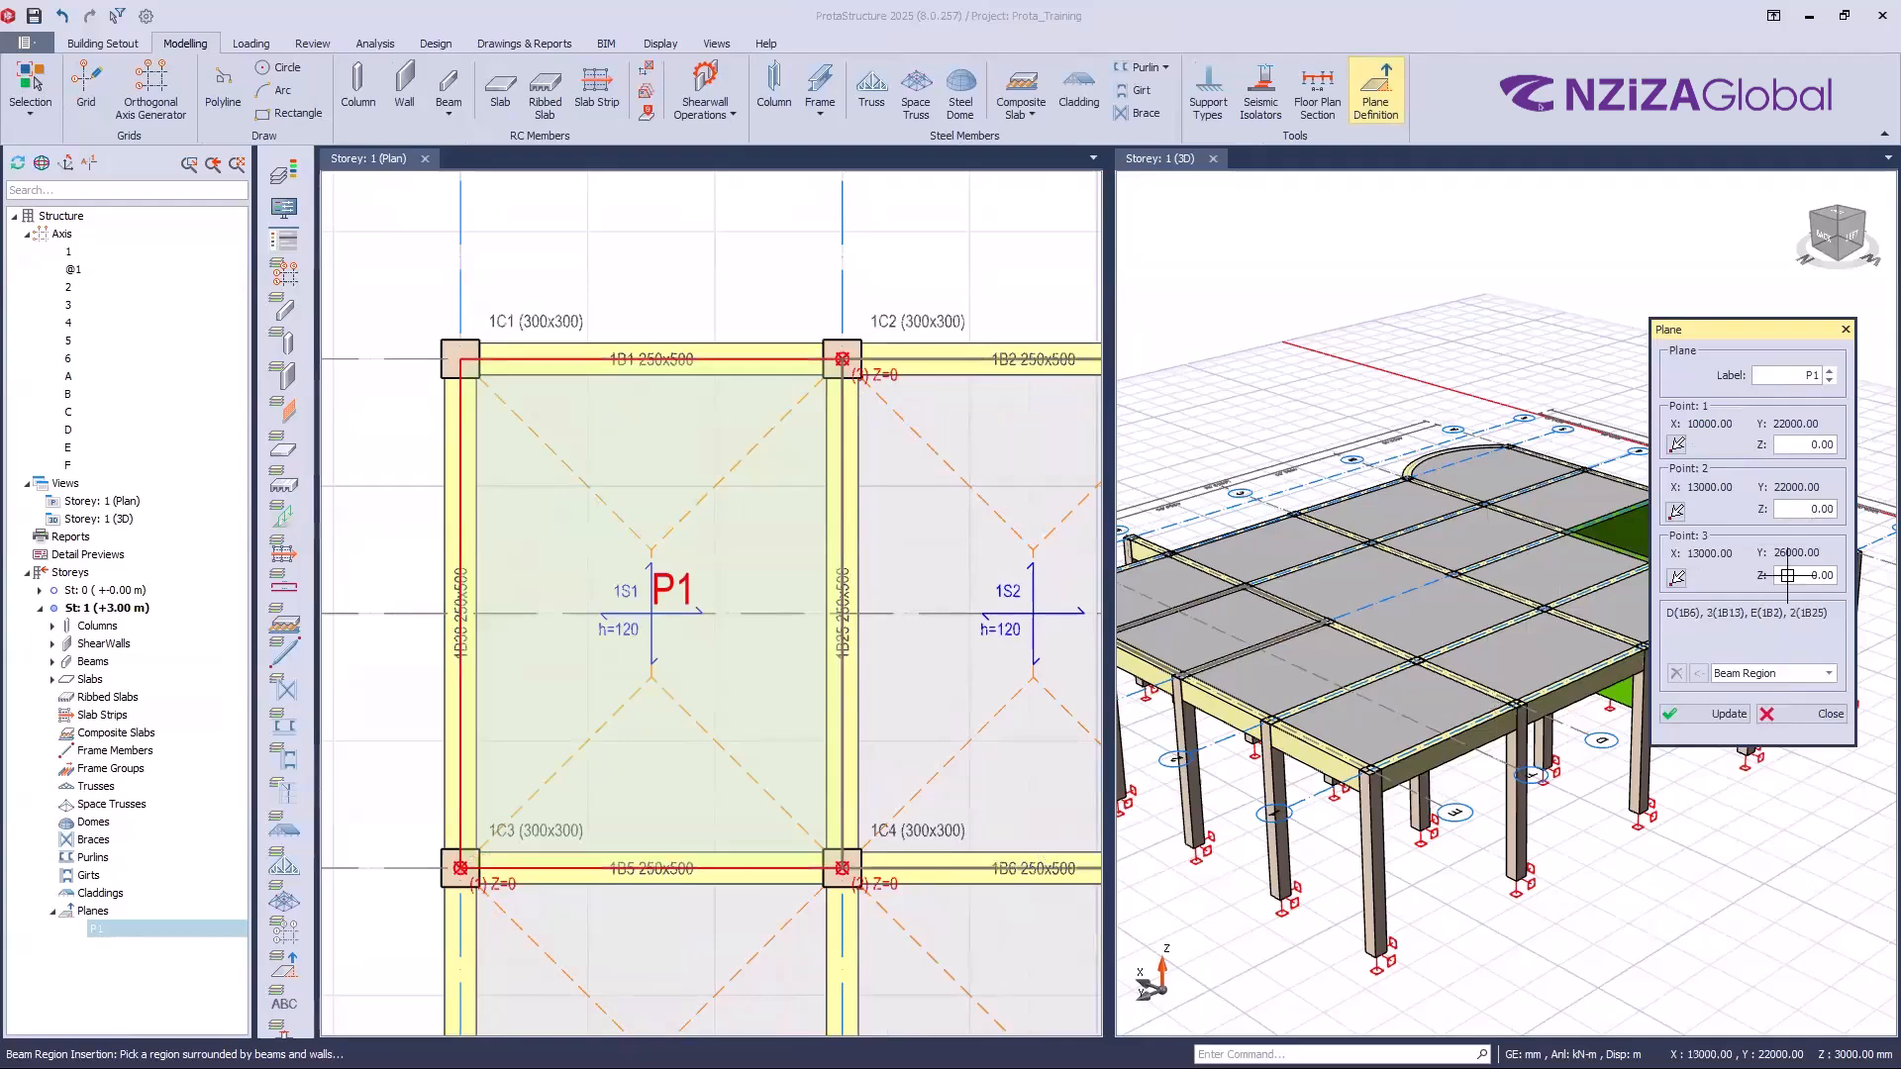
{"action": "left_click", "coordinate": [824, 364]}
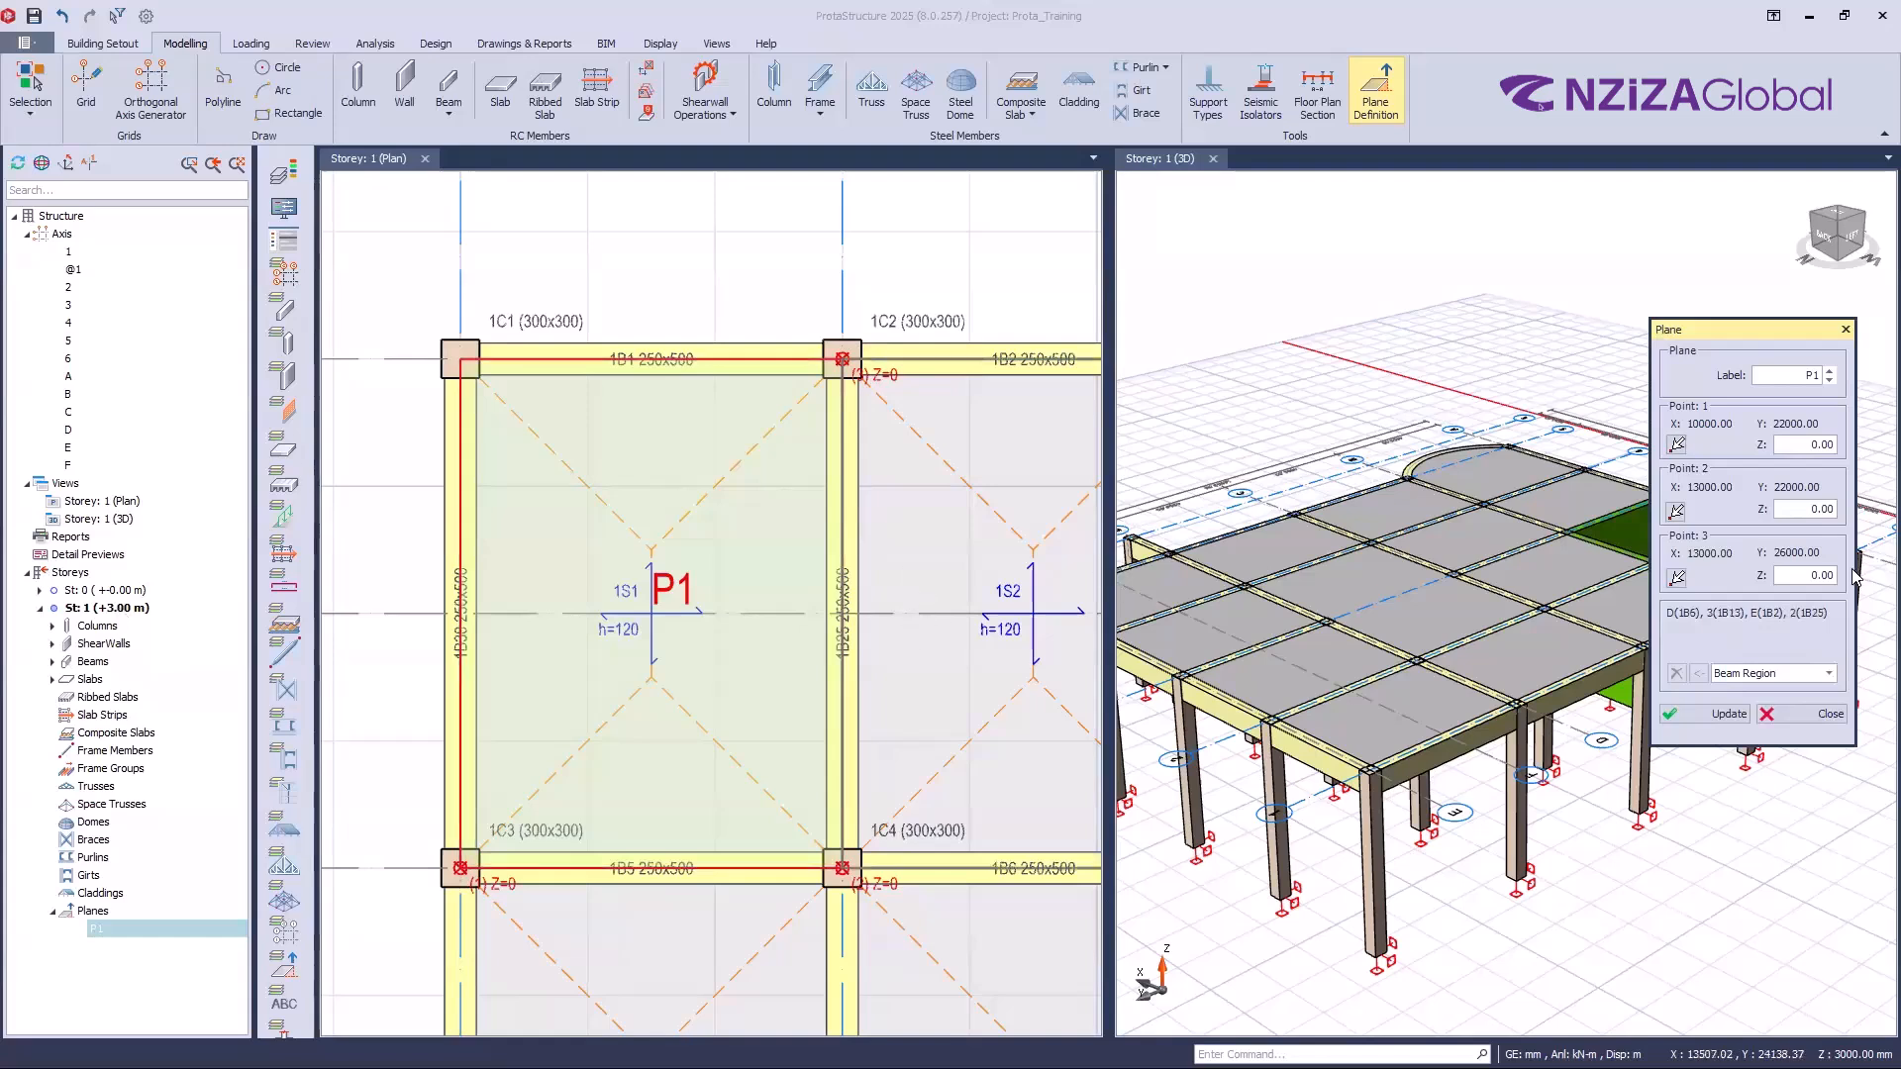
{"action": "left_click_drag", "start_coordinate": [1810, 573], "coordinate": [1857, 572]}
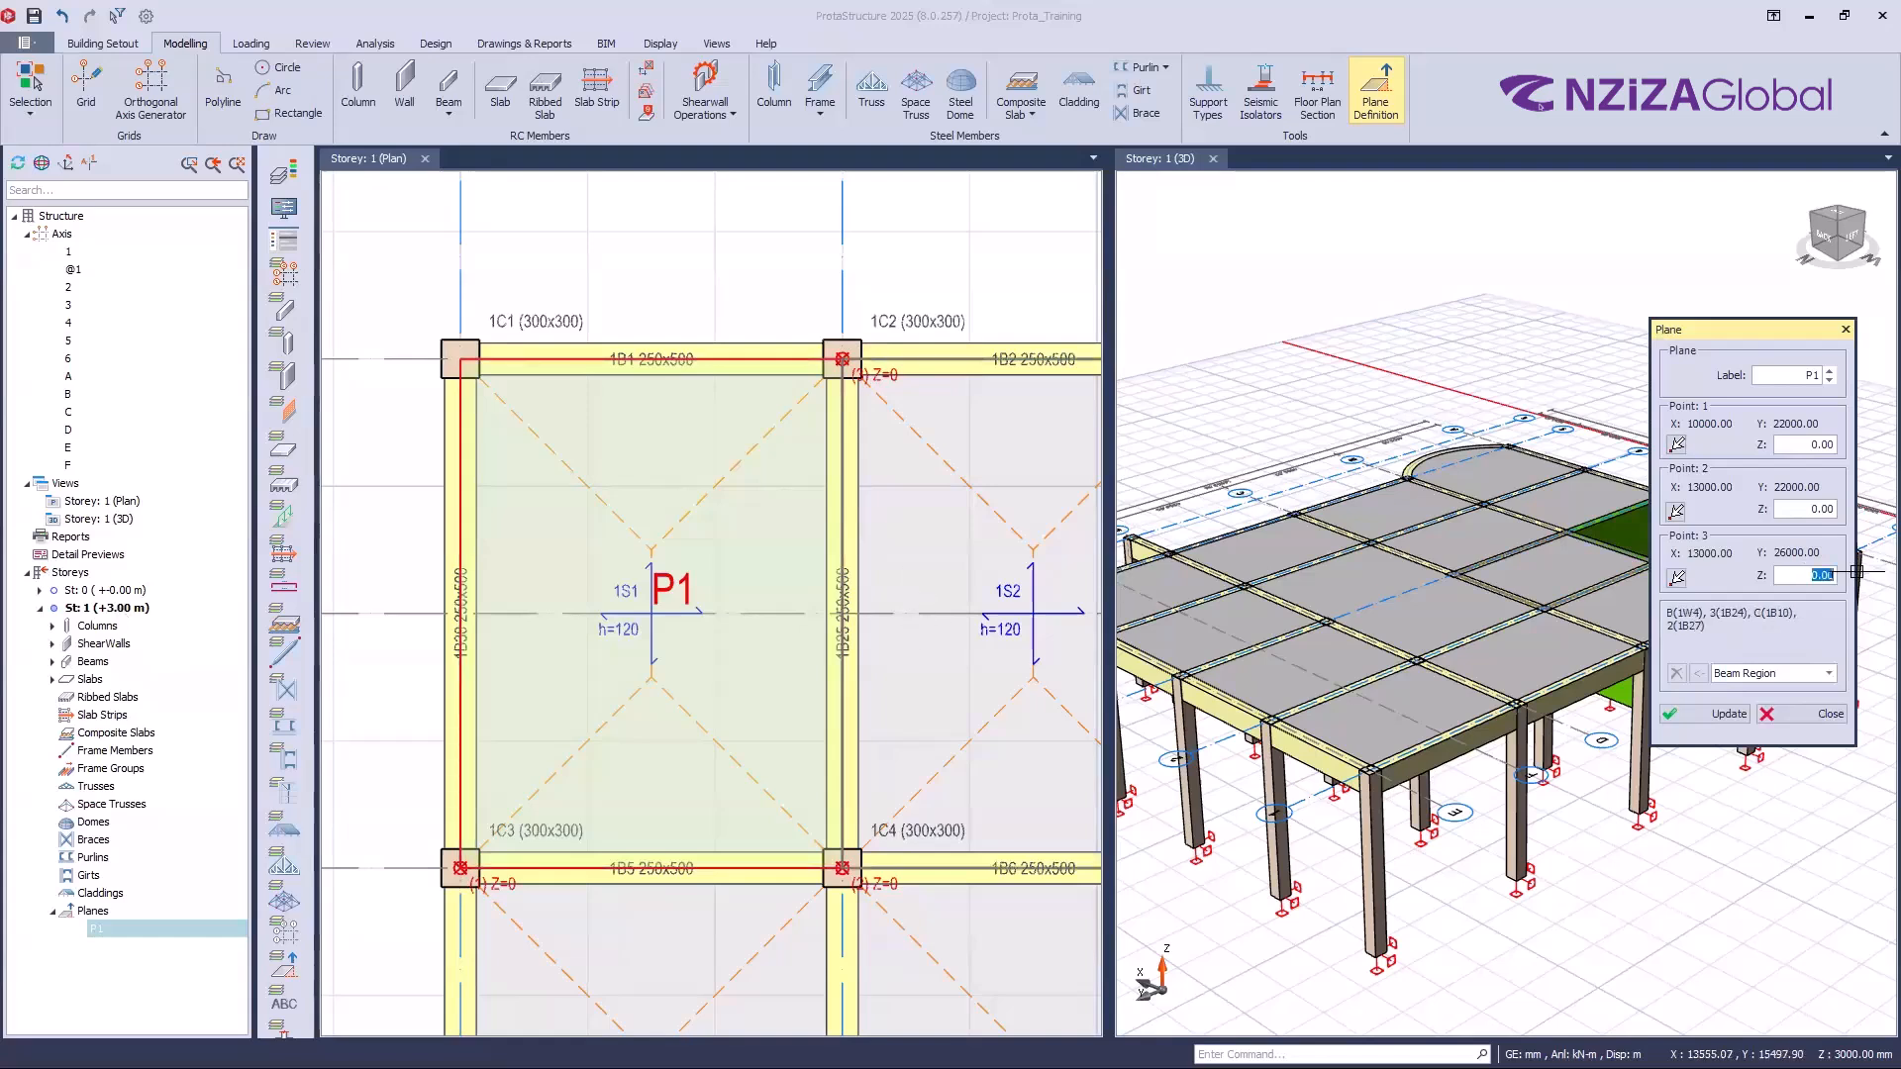
{"action": "type", "text": "-3000."}
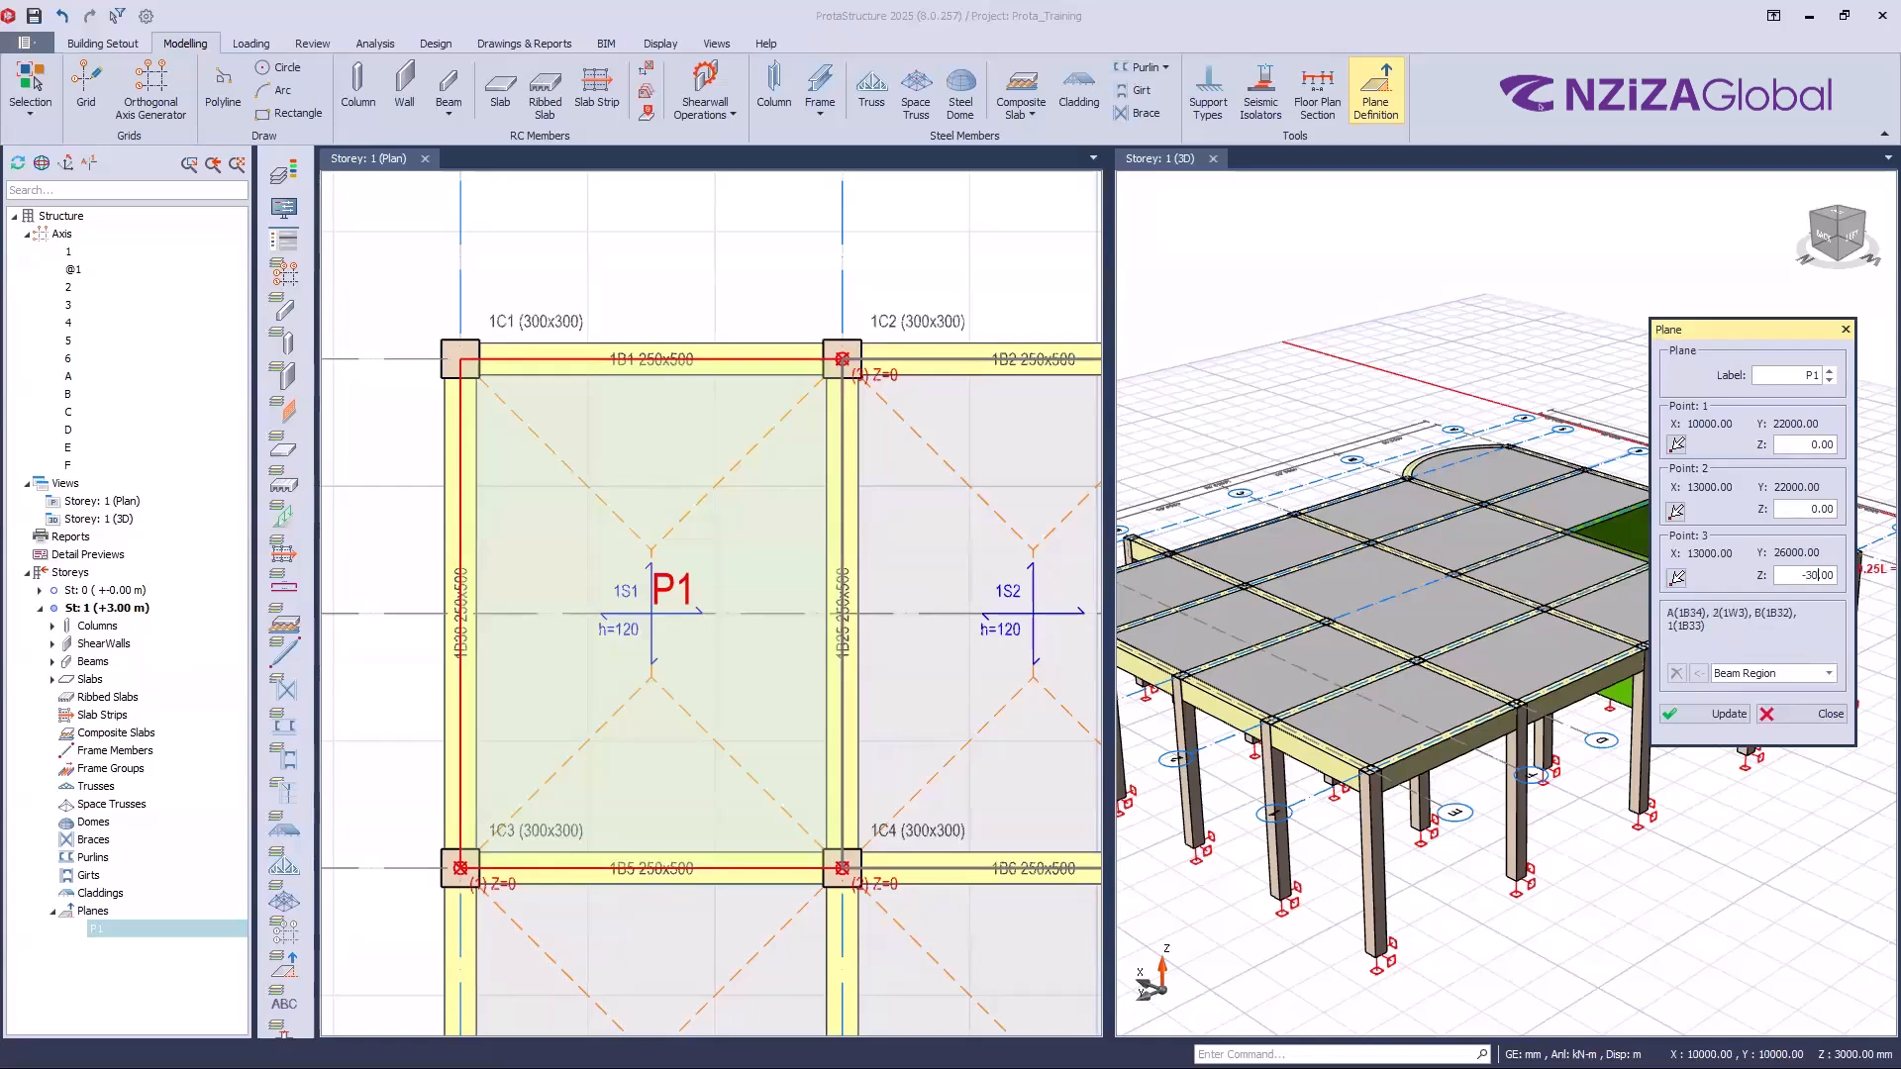
{"action": "type", "text": "00"}
{"action": "left_click", "coordinate": [976, 406]}
Step: Check the Z labels at plane P1's reference points in plan, and close the plane settings
{"action": "scroll", "coordinate": [871, 376], "scroll_direction": "up", "scroll_amount": 3}
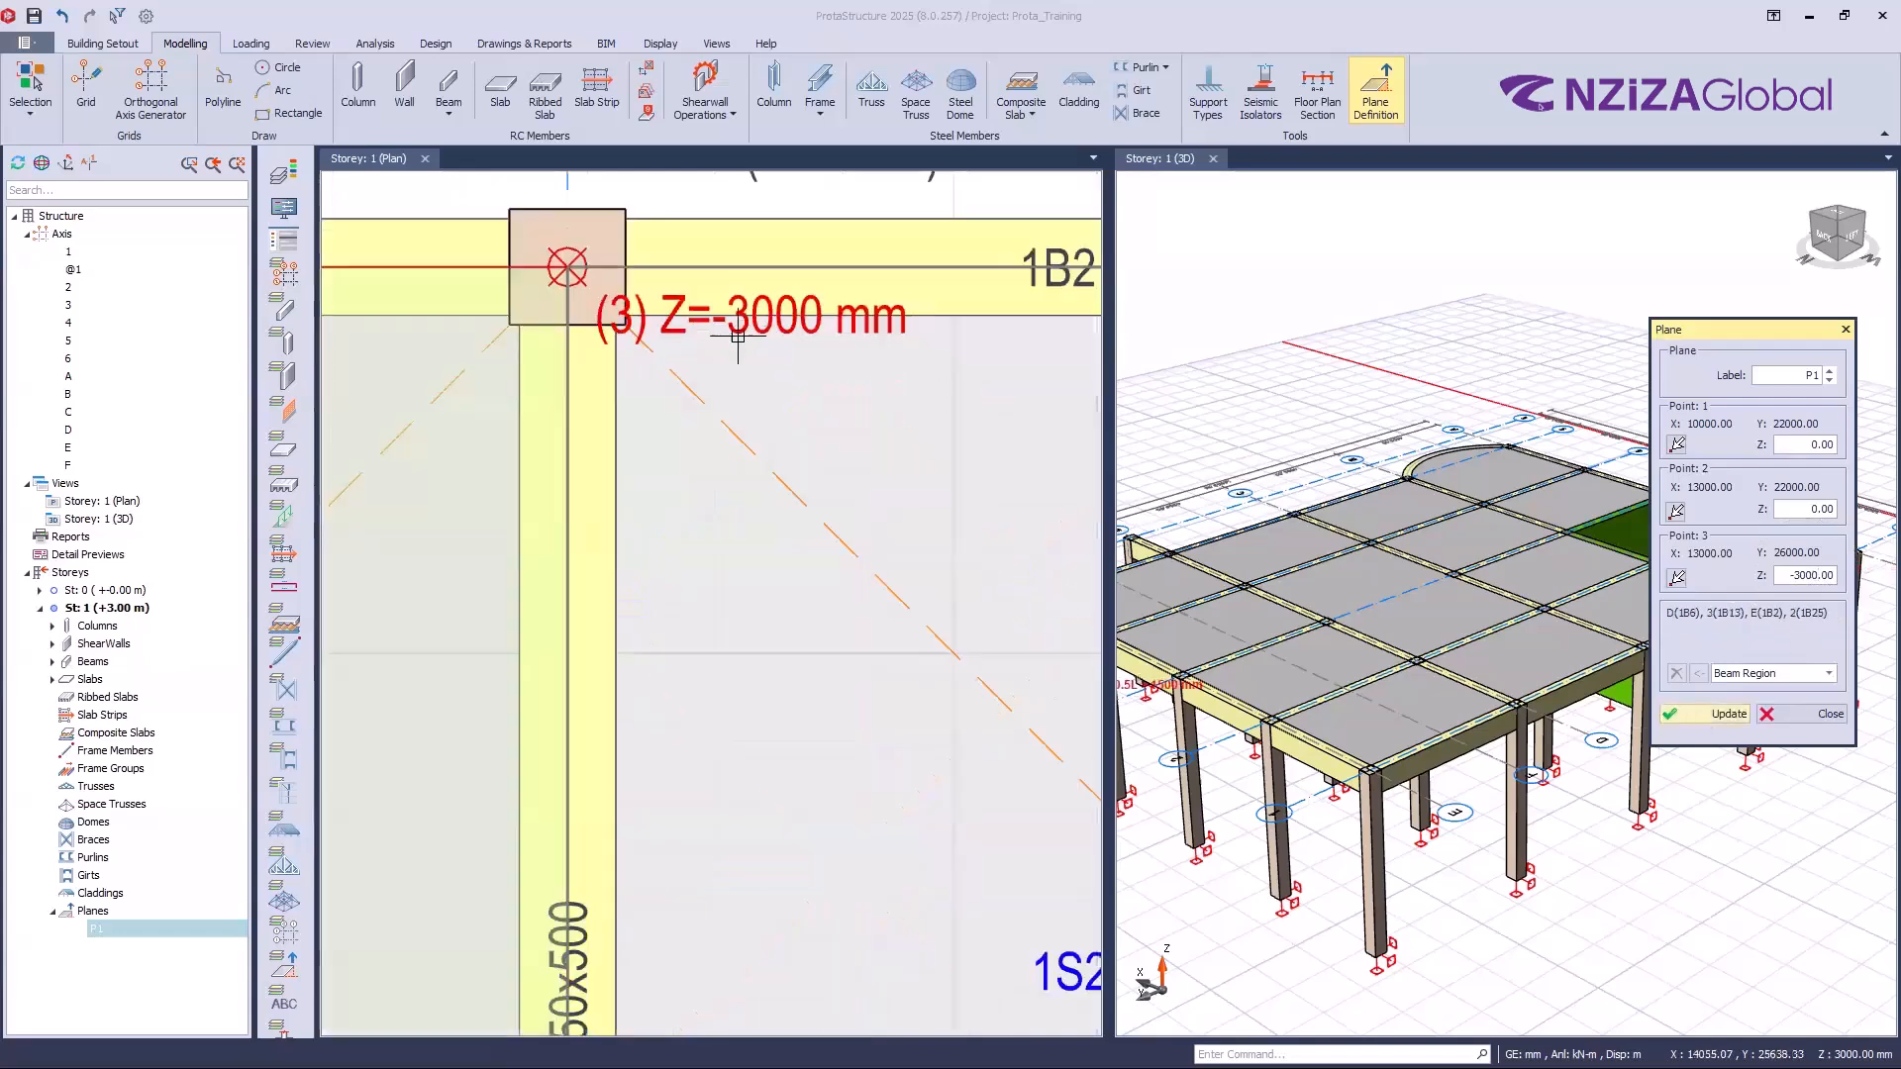
{"action": "scroll", "coordinate": [757, 336], "scroll_direction": "up", "scroll_amount": 2}
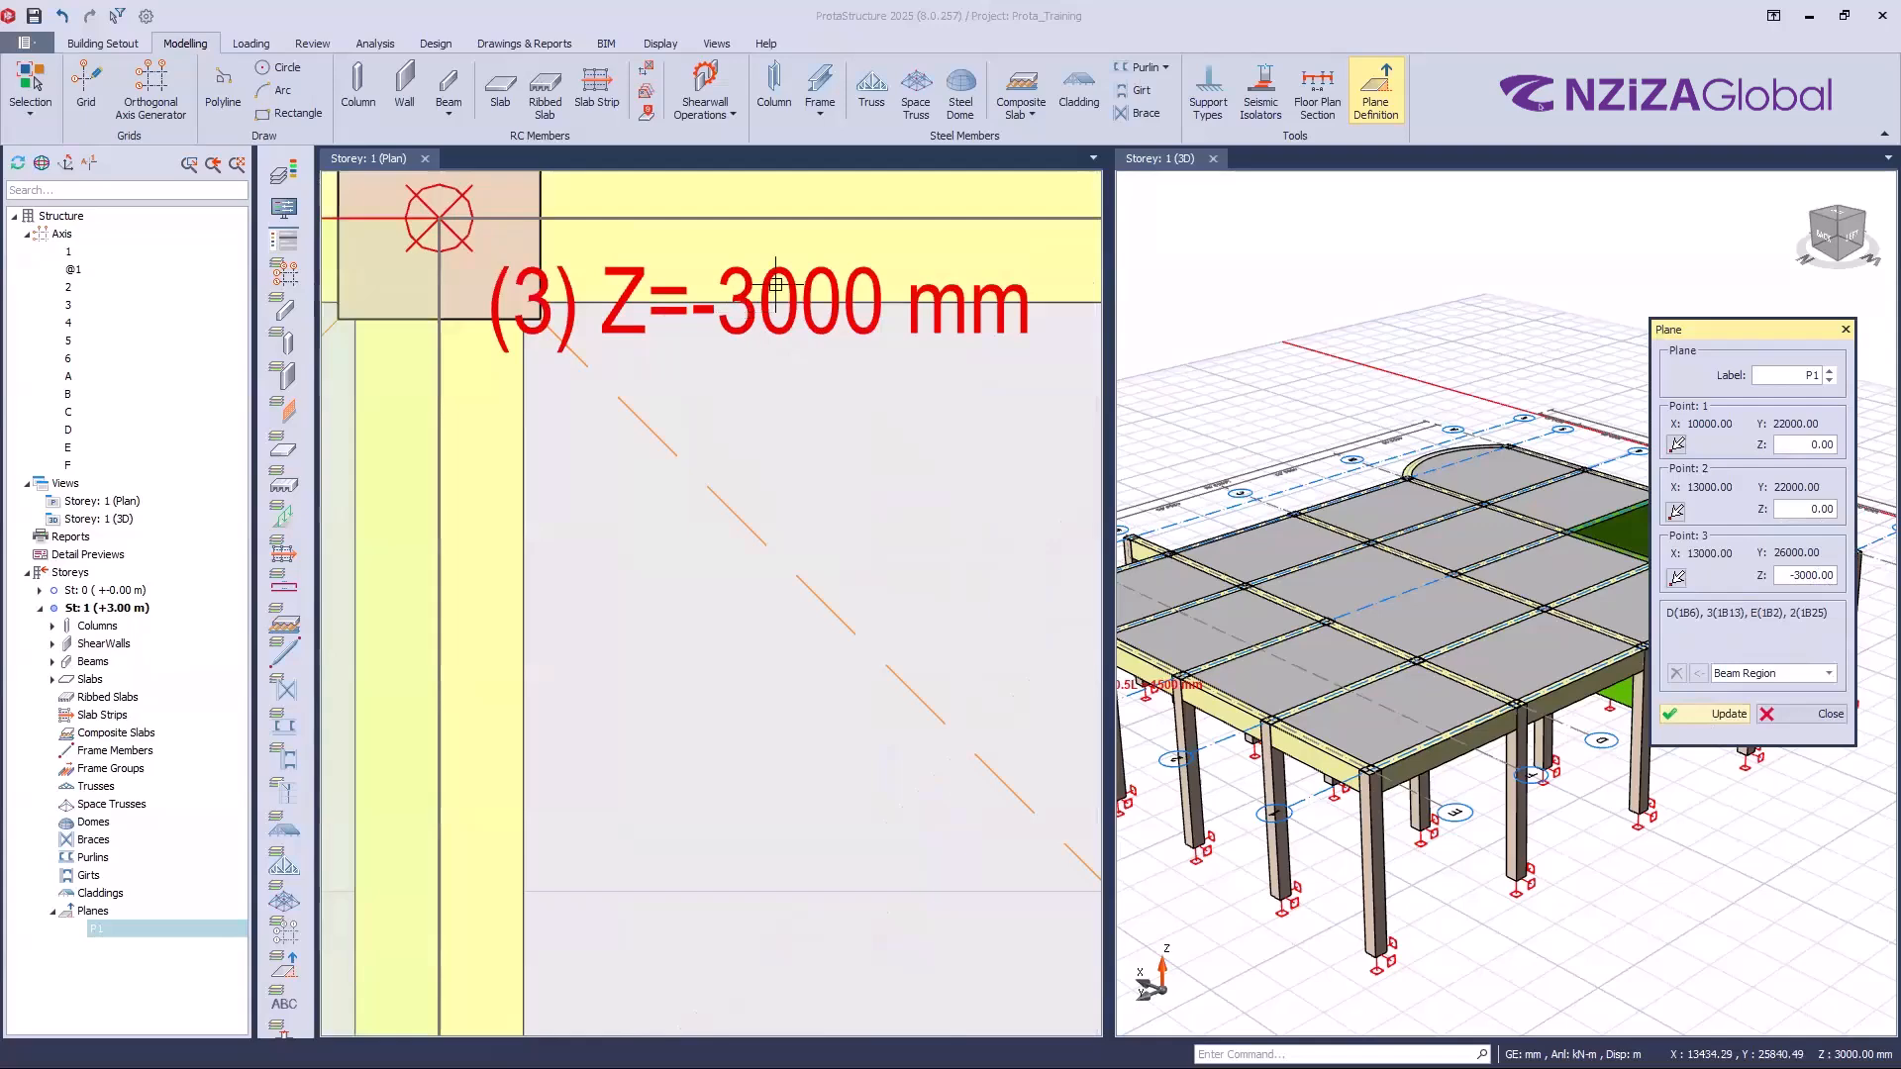
{"action": "scroll", "coordinate": [733, 539], "scroll_direction": "down", "scroll_amount": 5}
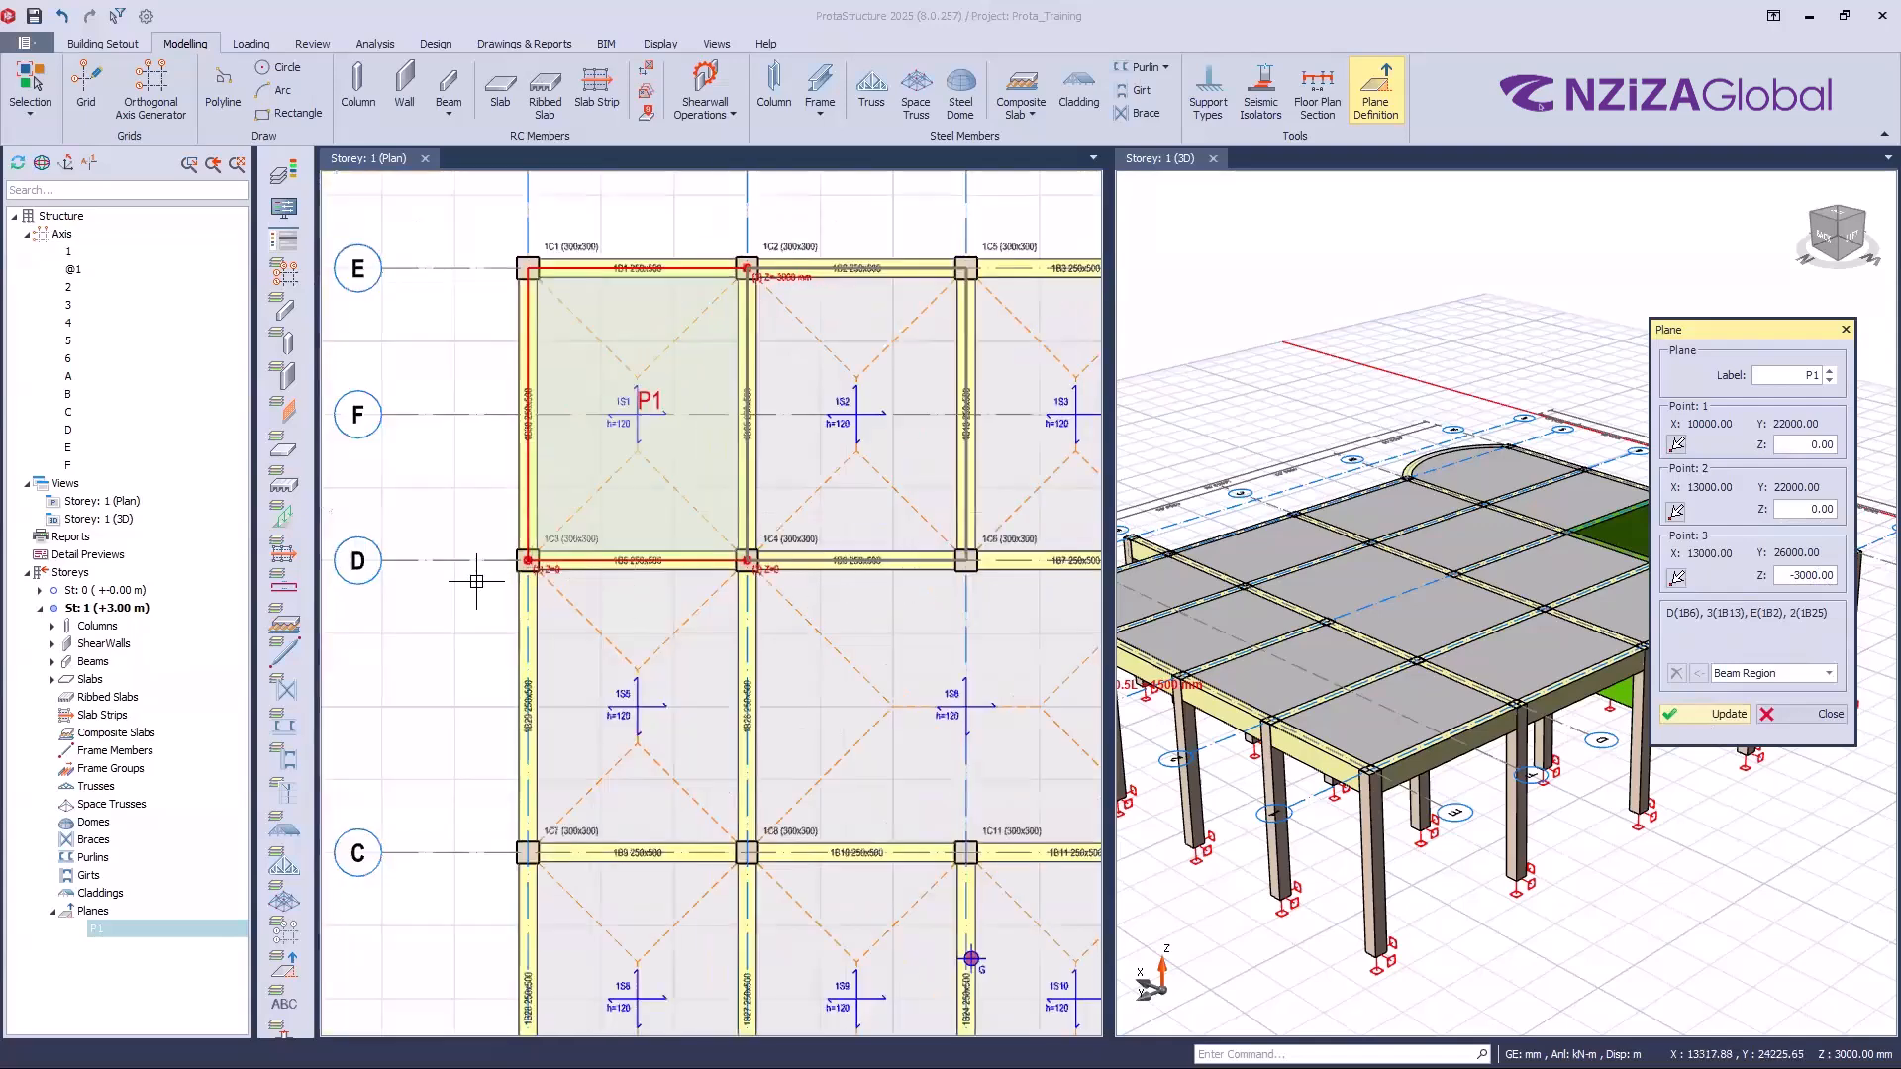
{"action": "scroll", "coordinate": [489, 599], "scroll_direction": "up", "scroll_amount": 3}
{"action": "scroll", "coordinate": [429, 654], "scroll_direction": "down", "scroll_amount": 5}
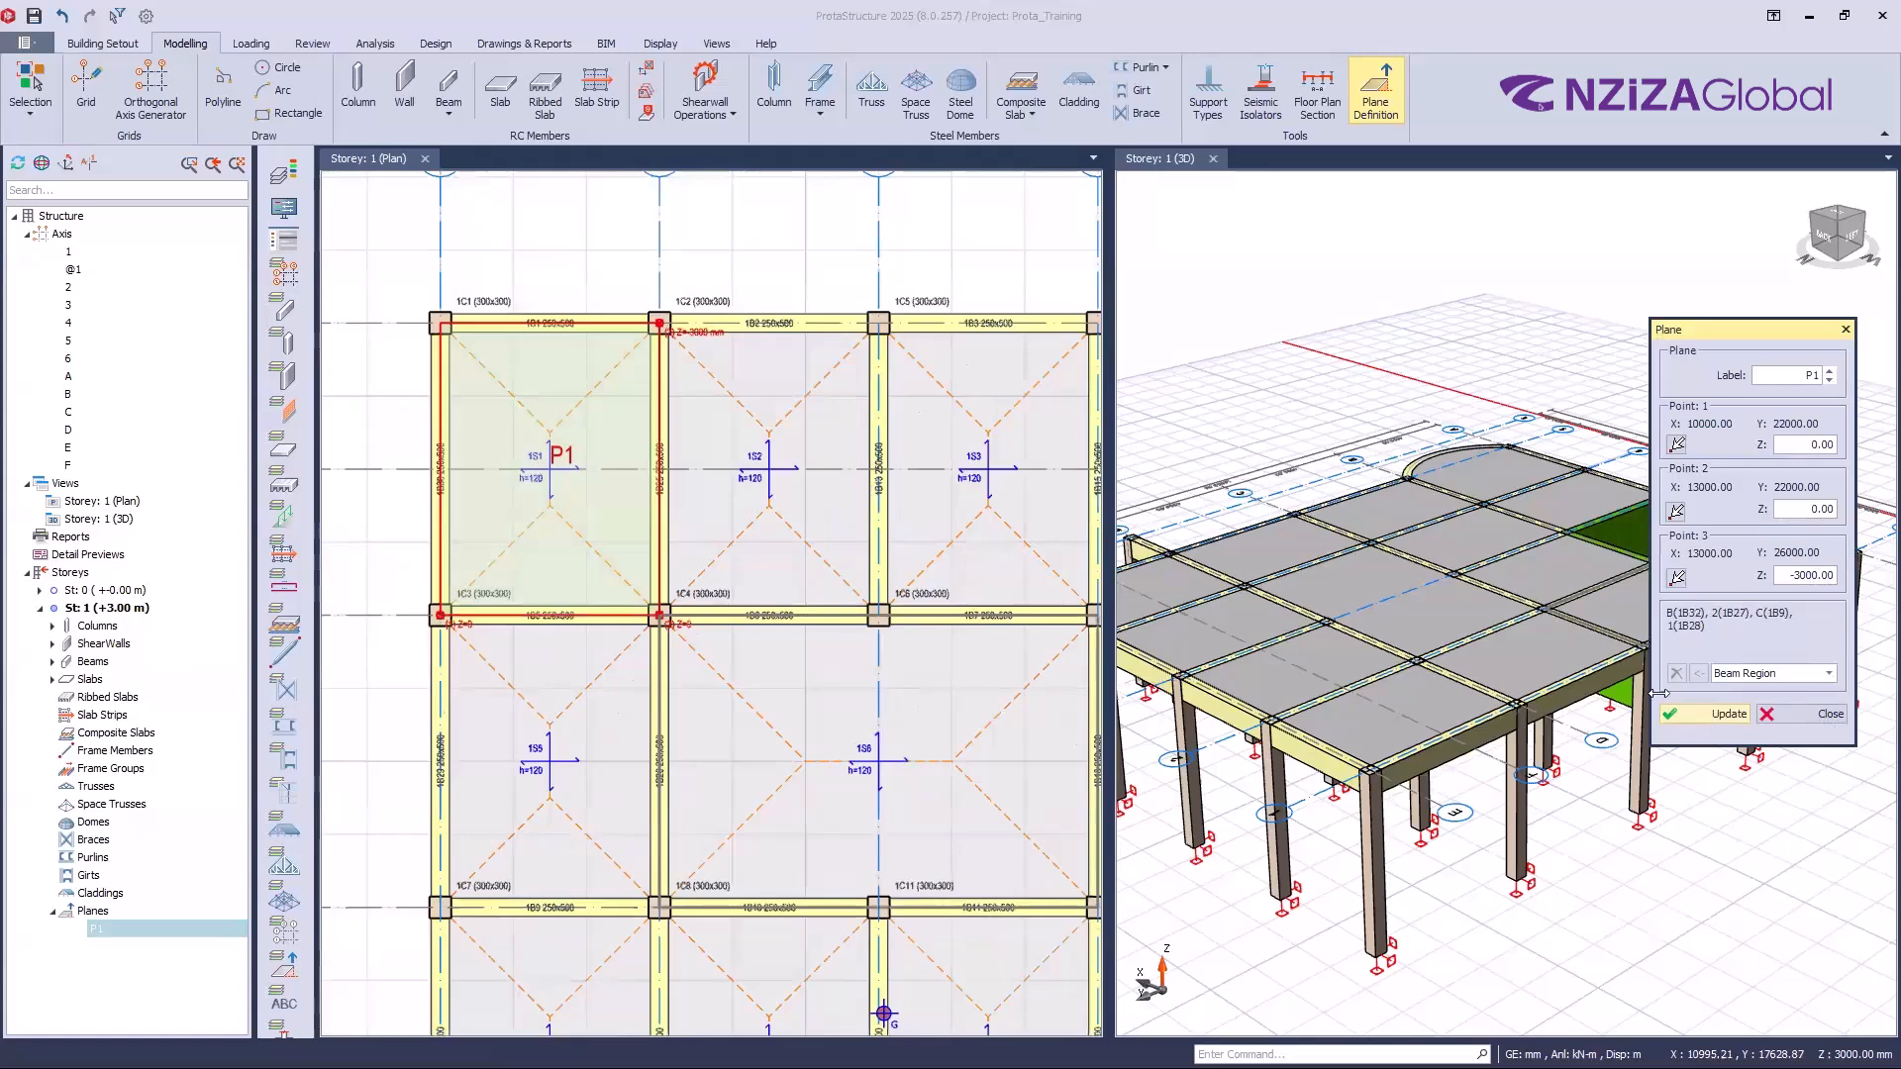
{"action": "key", "text": "Escape"}
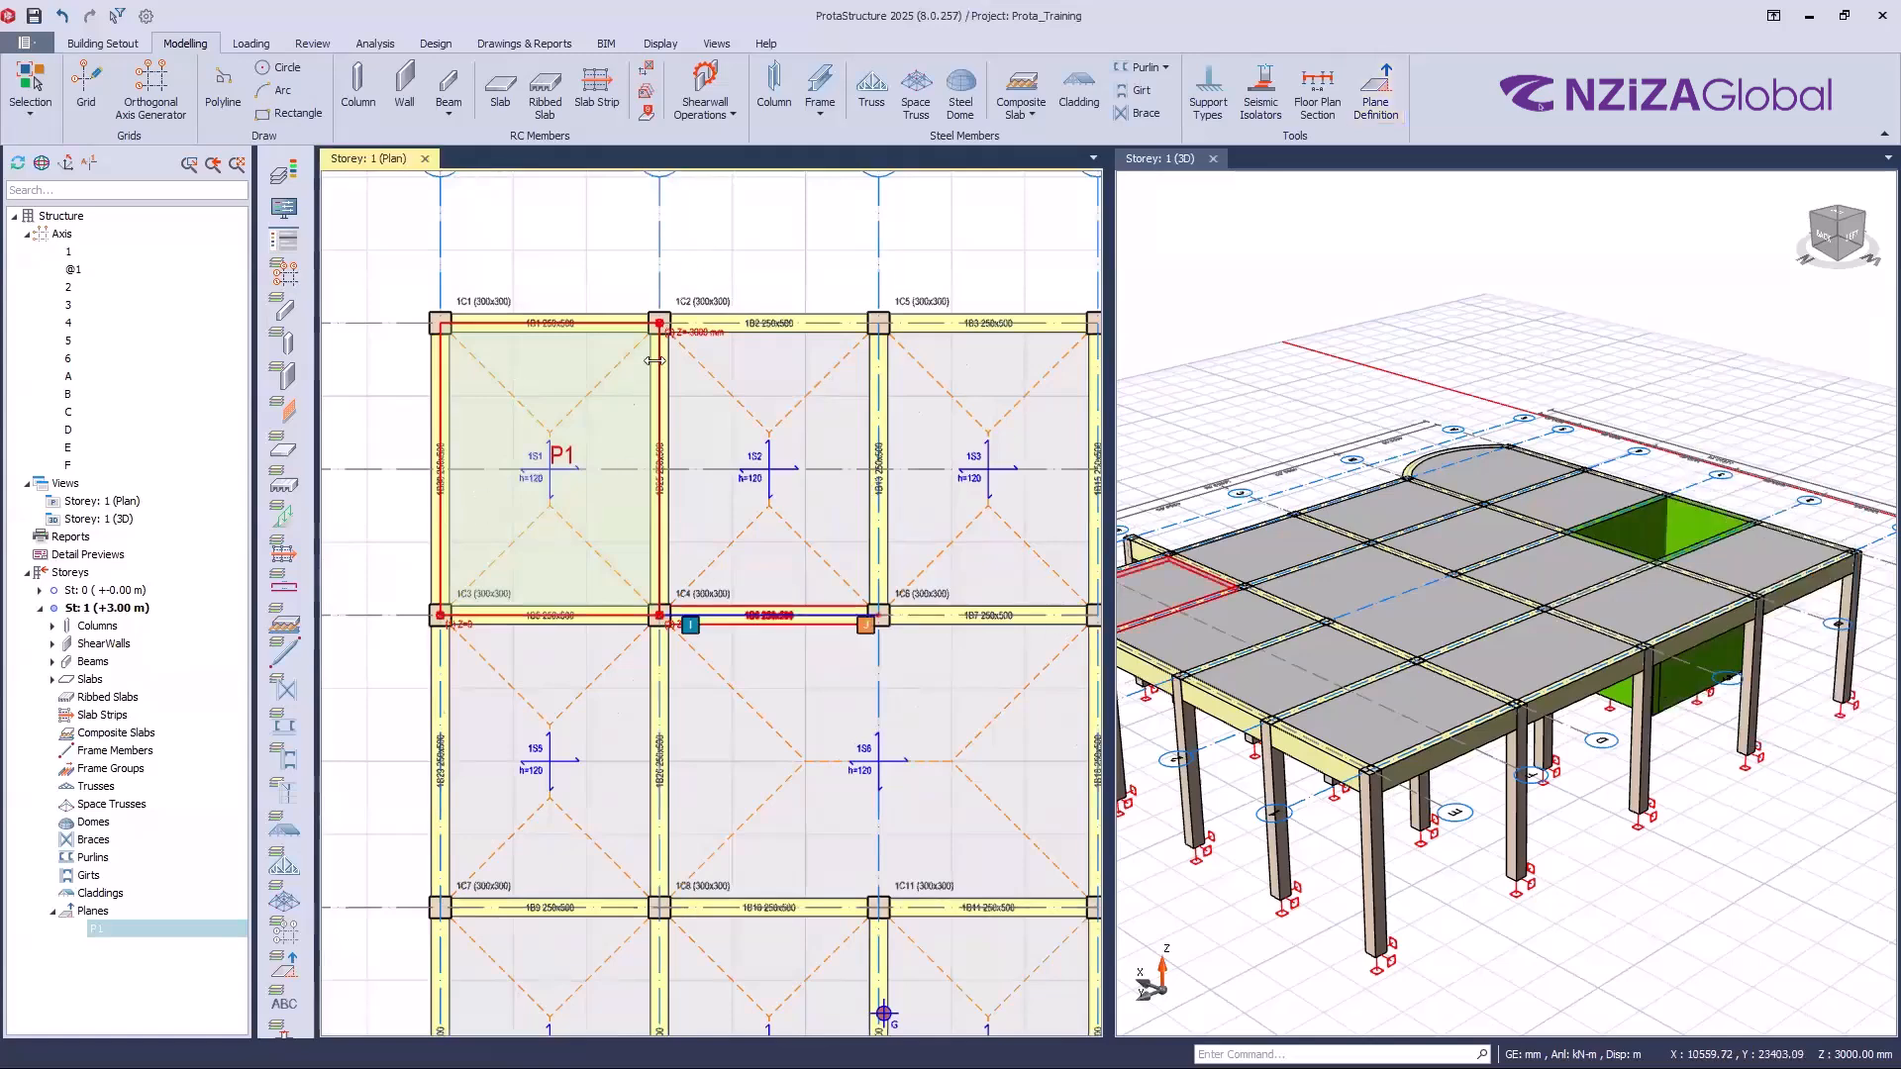
Step: Move the members inside and along the edges of plane P1 onto the plane, accepting the adjustment
{"action": "left_click", "coordinate": [570, 453]}
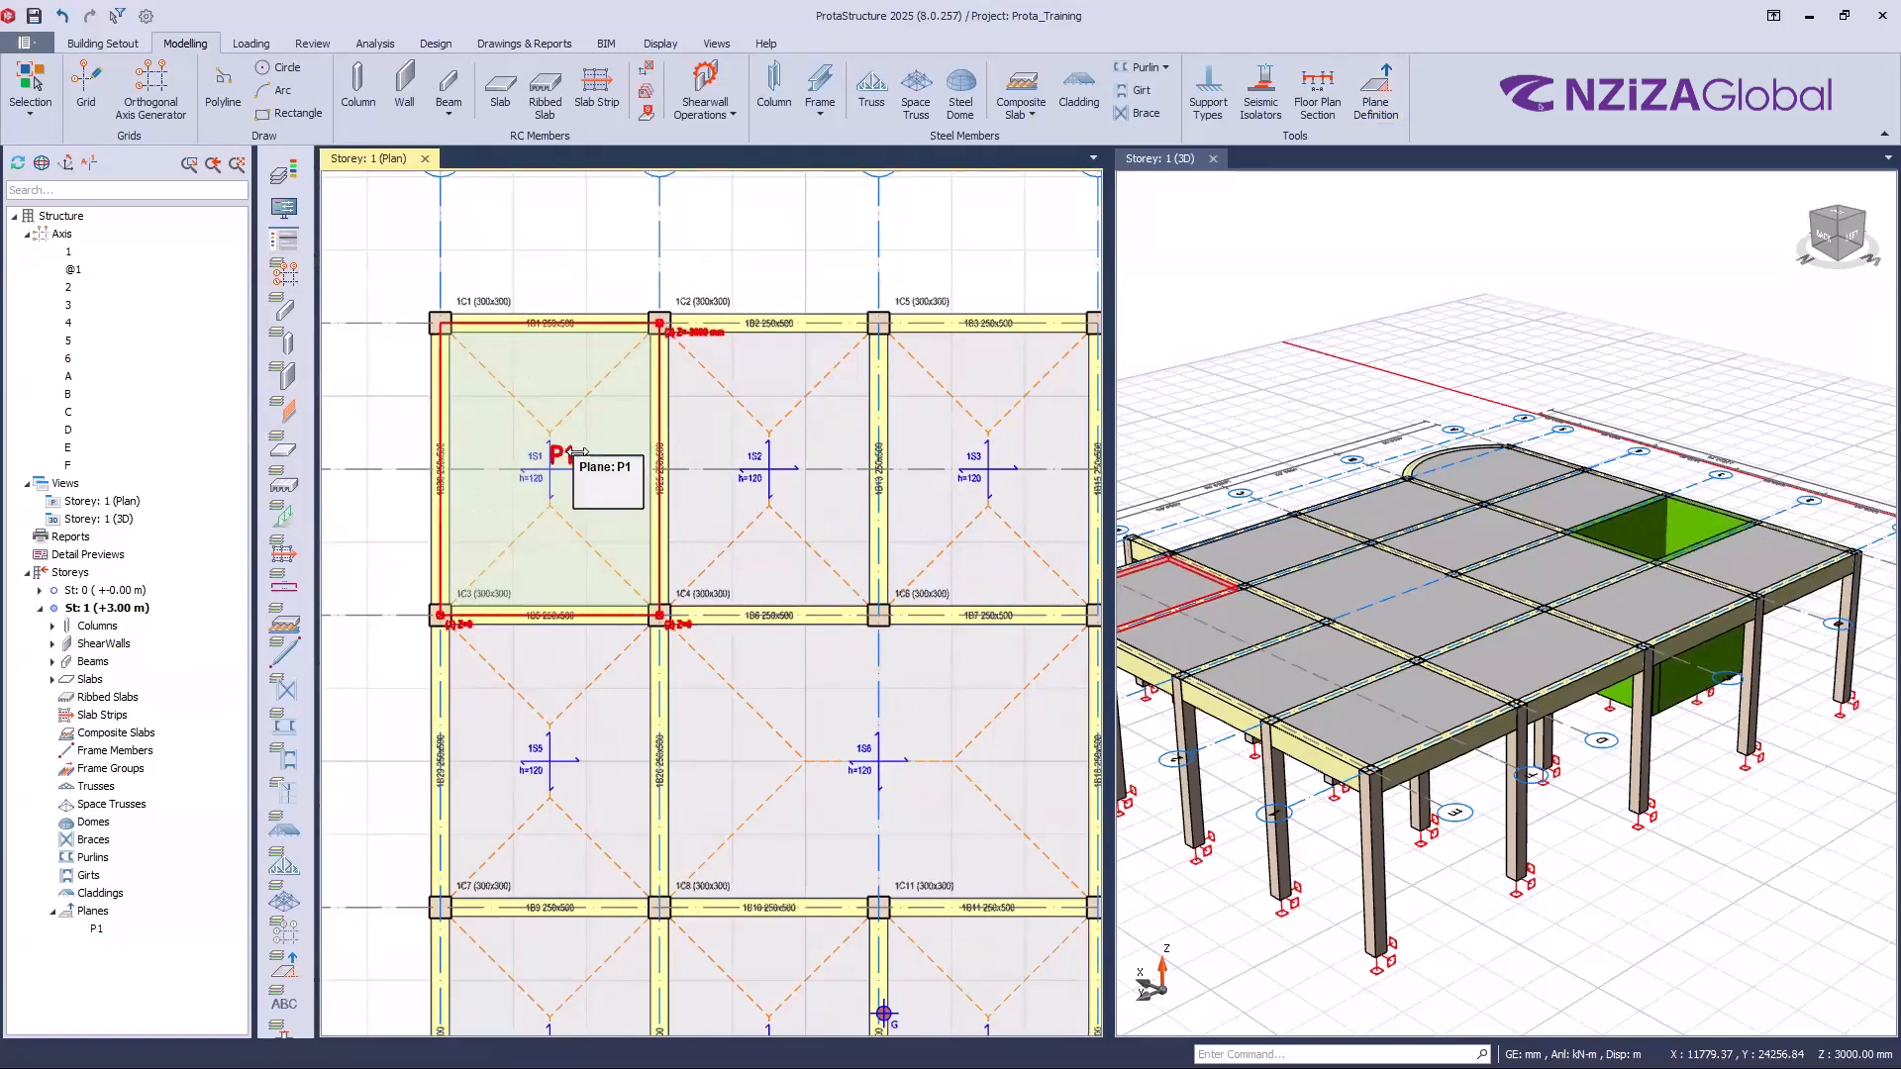
{"action": "right_click", "coordinate": [572, 452]}
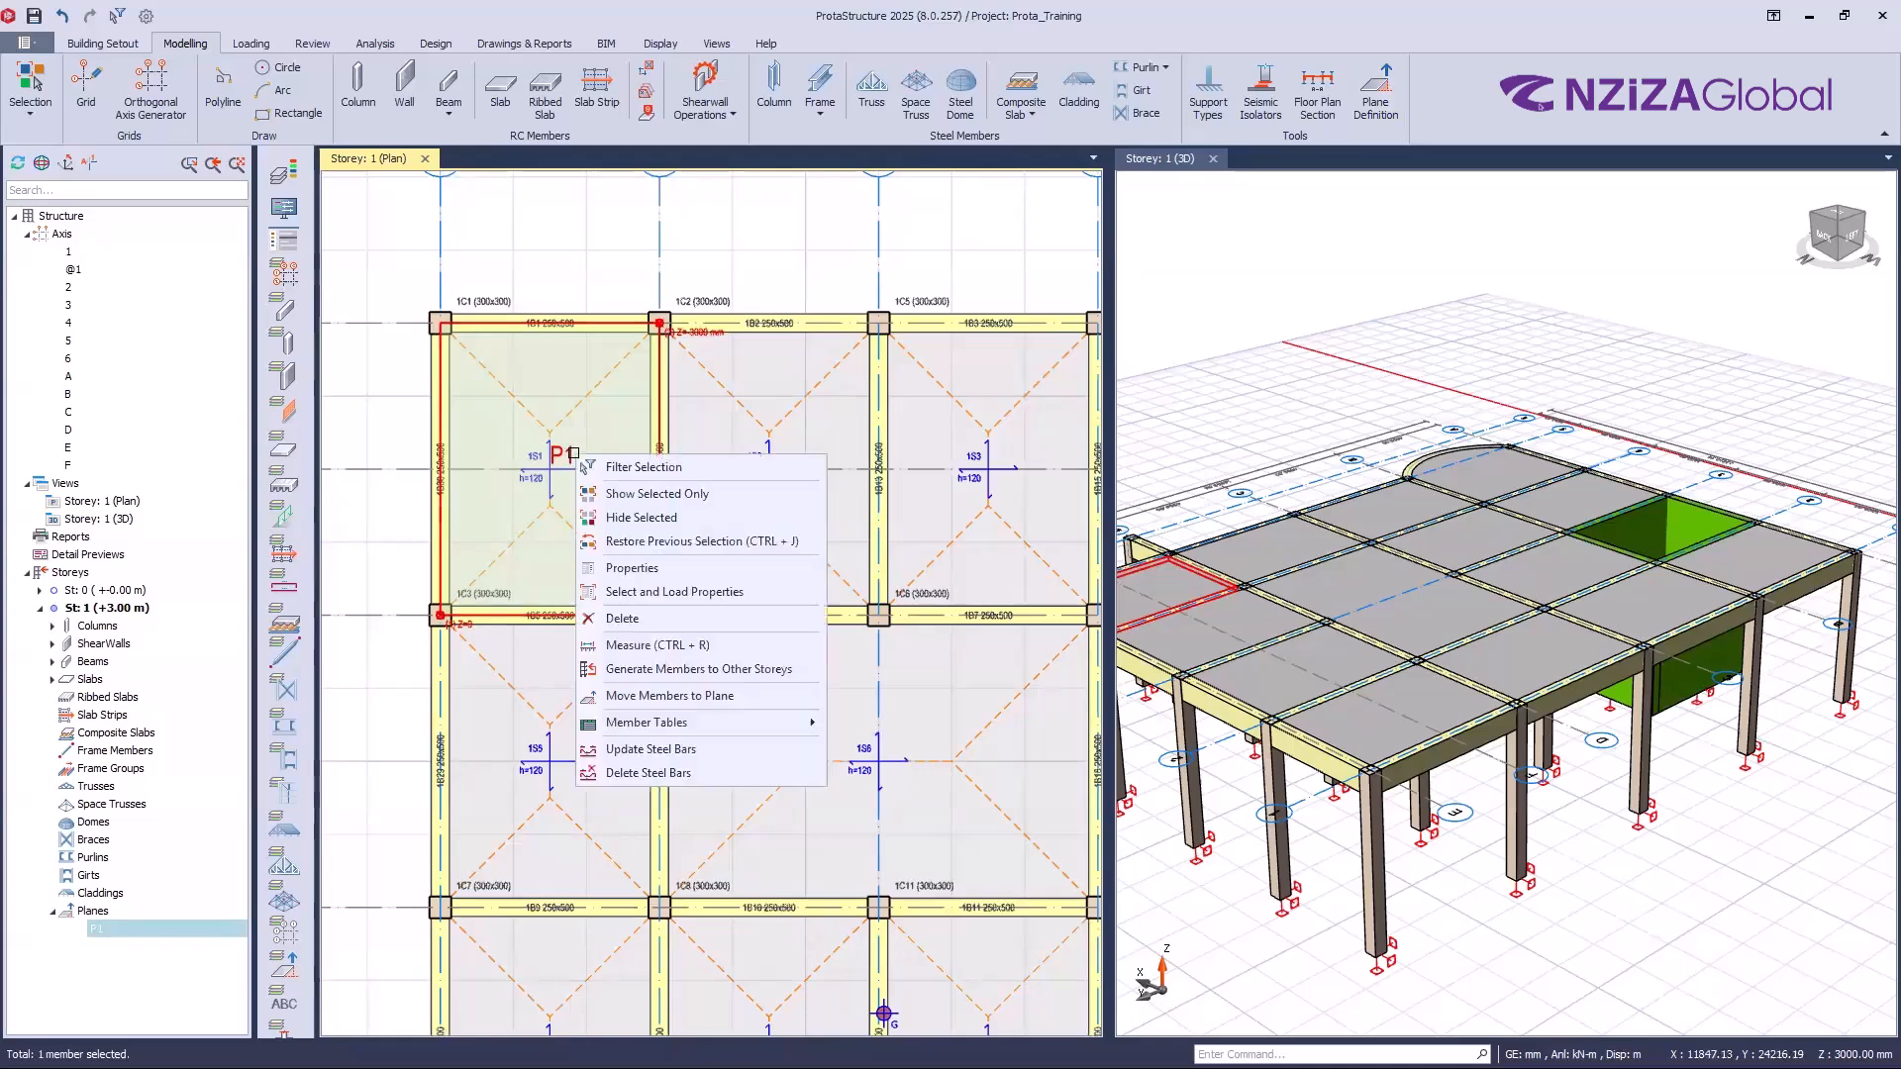
{"action": "left_click", "coordinate": [645, 698]}
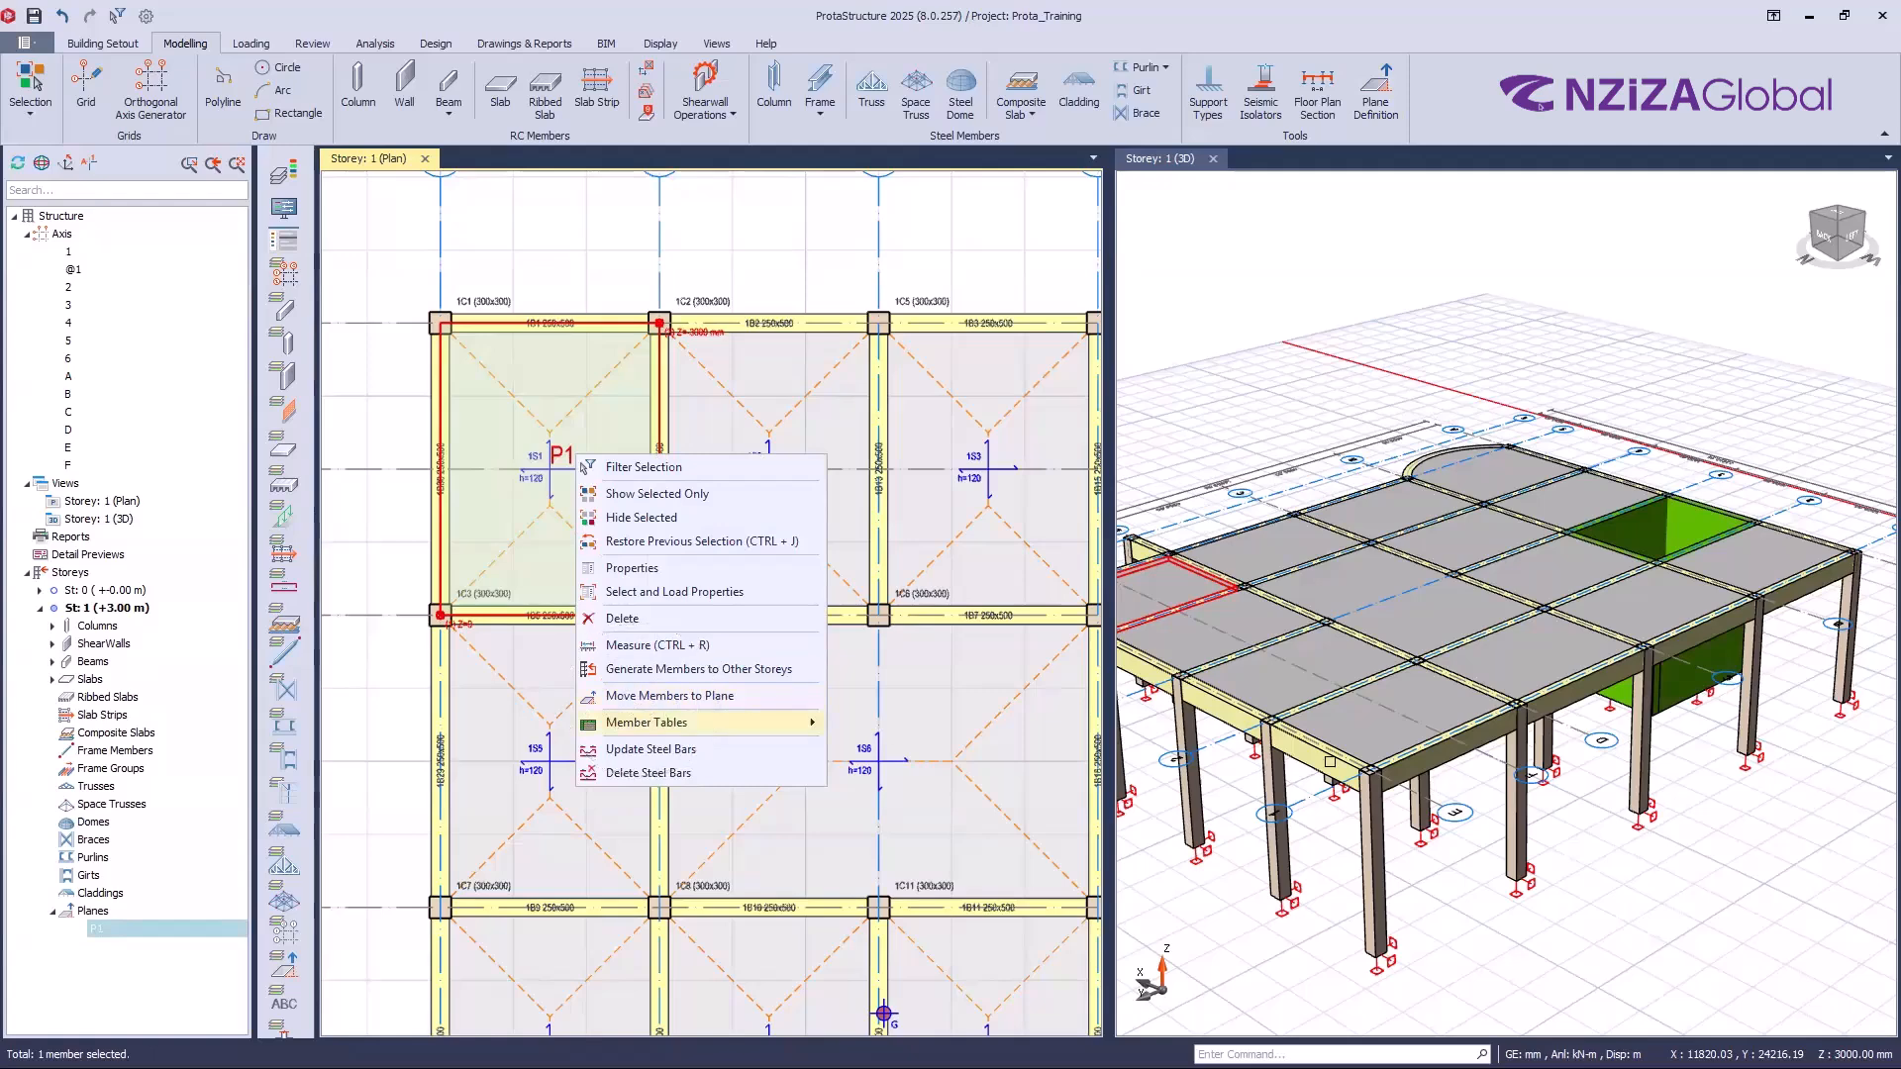
{"action": "left_click", "coordinate": [669, 697]}
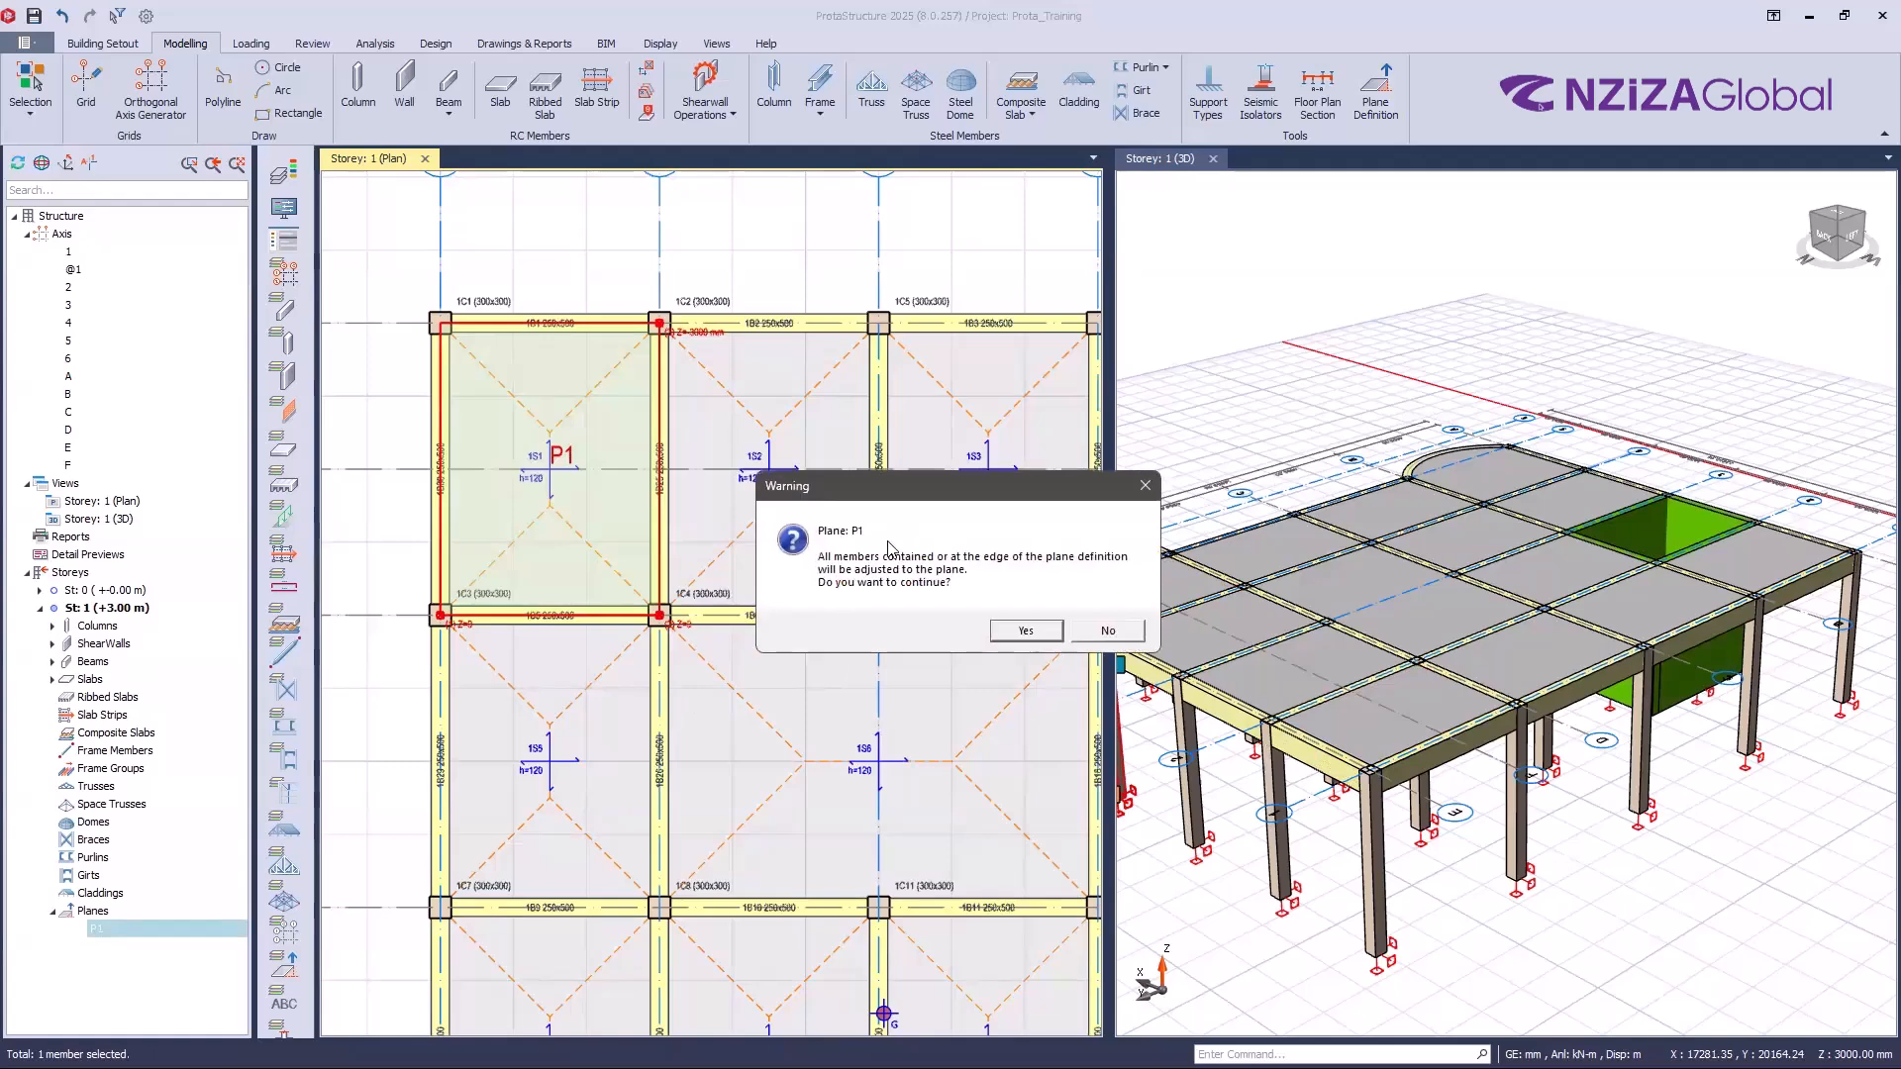
{"action": "left_click", "coordinate": [1023, 630]}
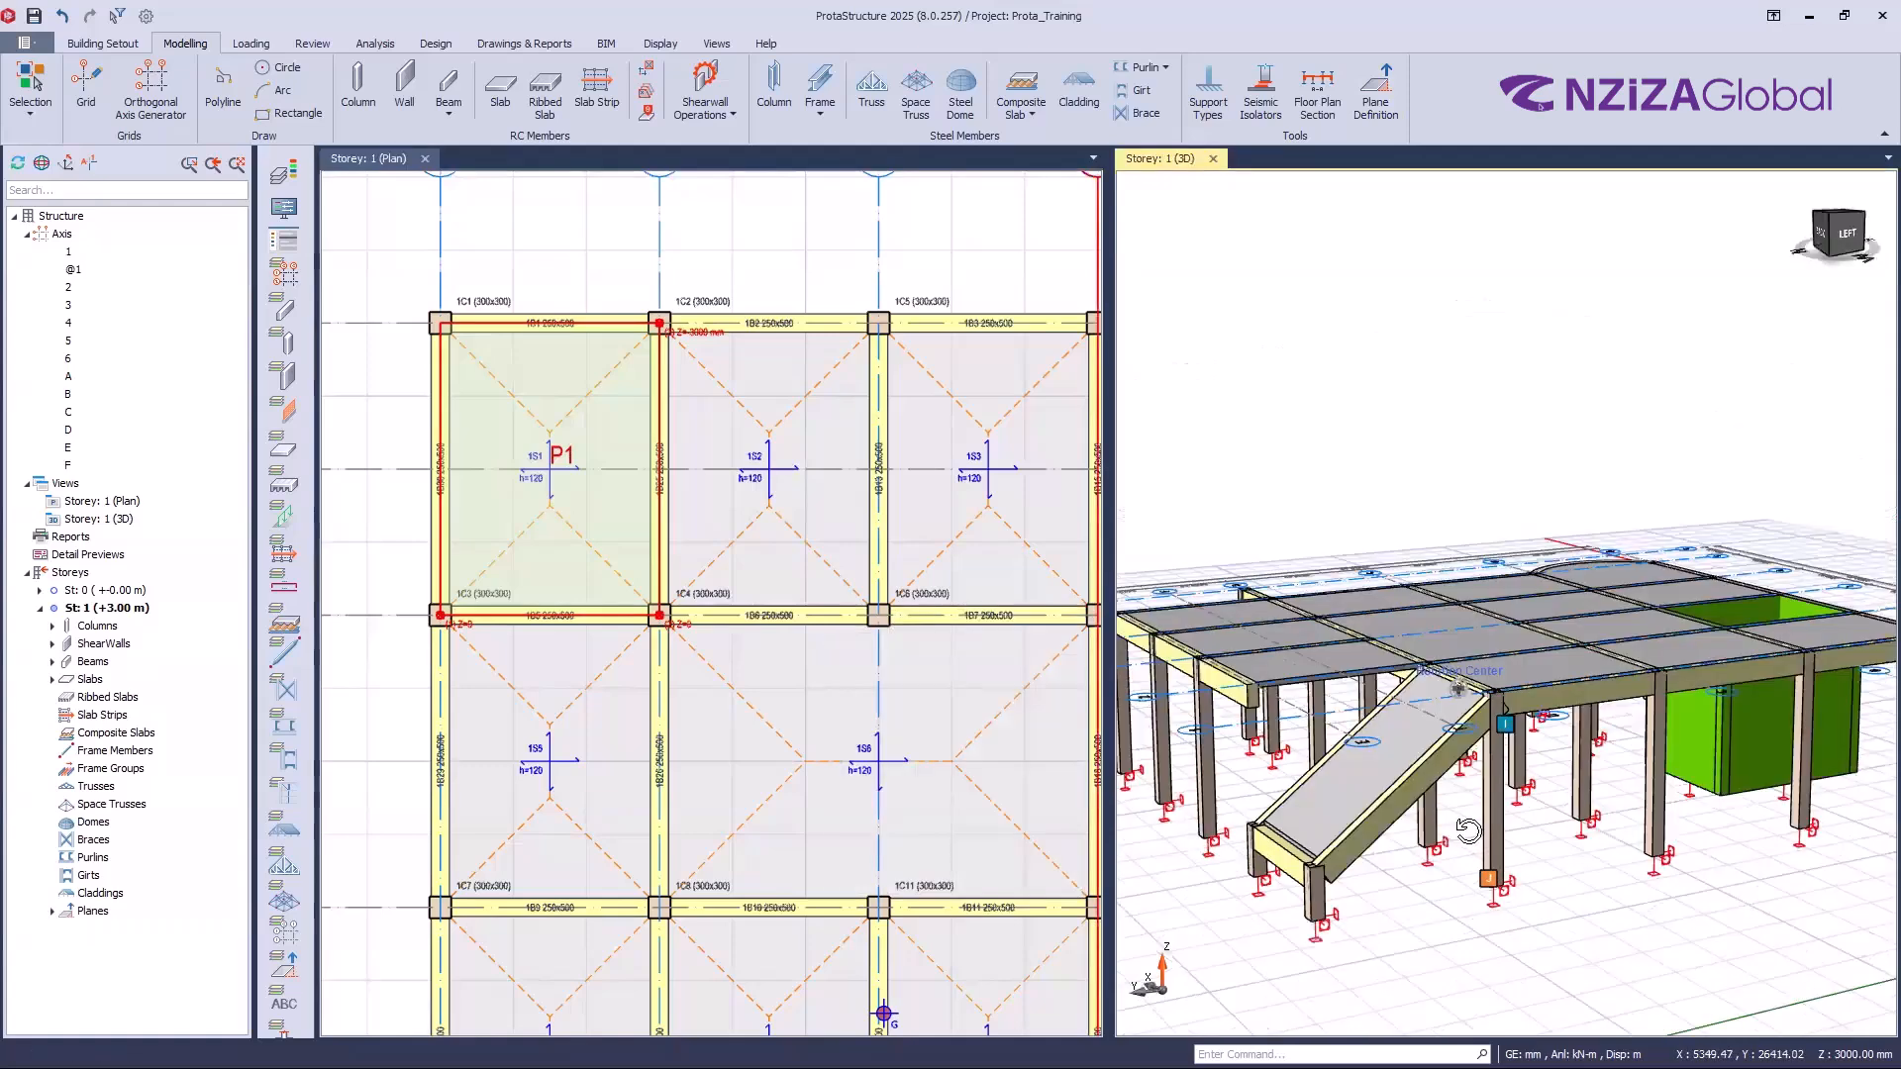
Step: Examine the inclined corner slab 1S1 with its edge beams and shortened columns from several angles in 3D
{"action": "middle_click_drag", "start_coordinate": [1472, 832], "coordinate": [1479, 838]}
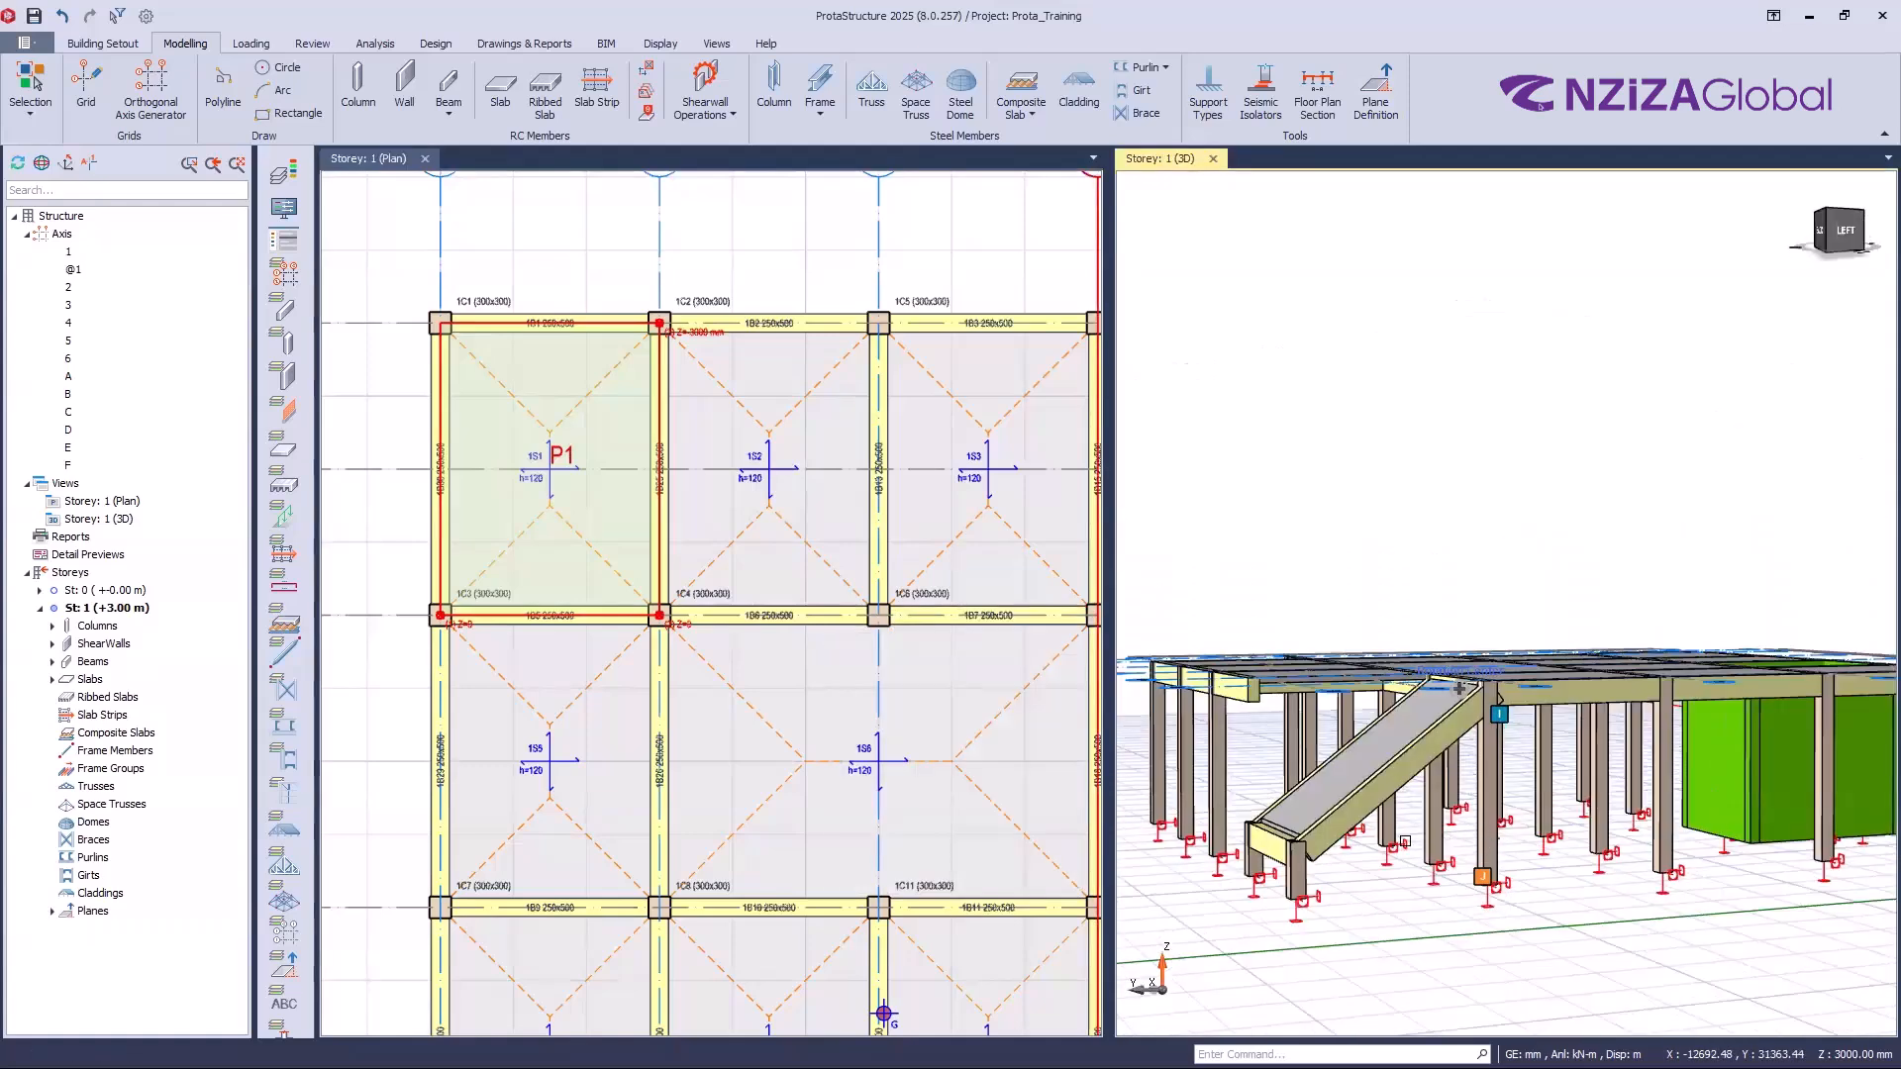
{"action": "scroll", "coordinate": [1423, 744], "scroll_direction": "up", "scroll_amount": 2}
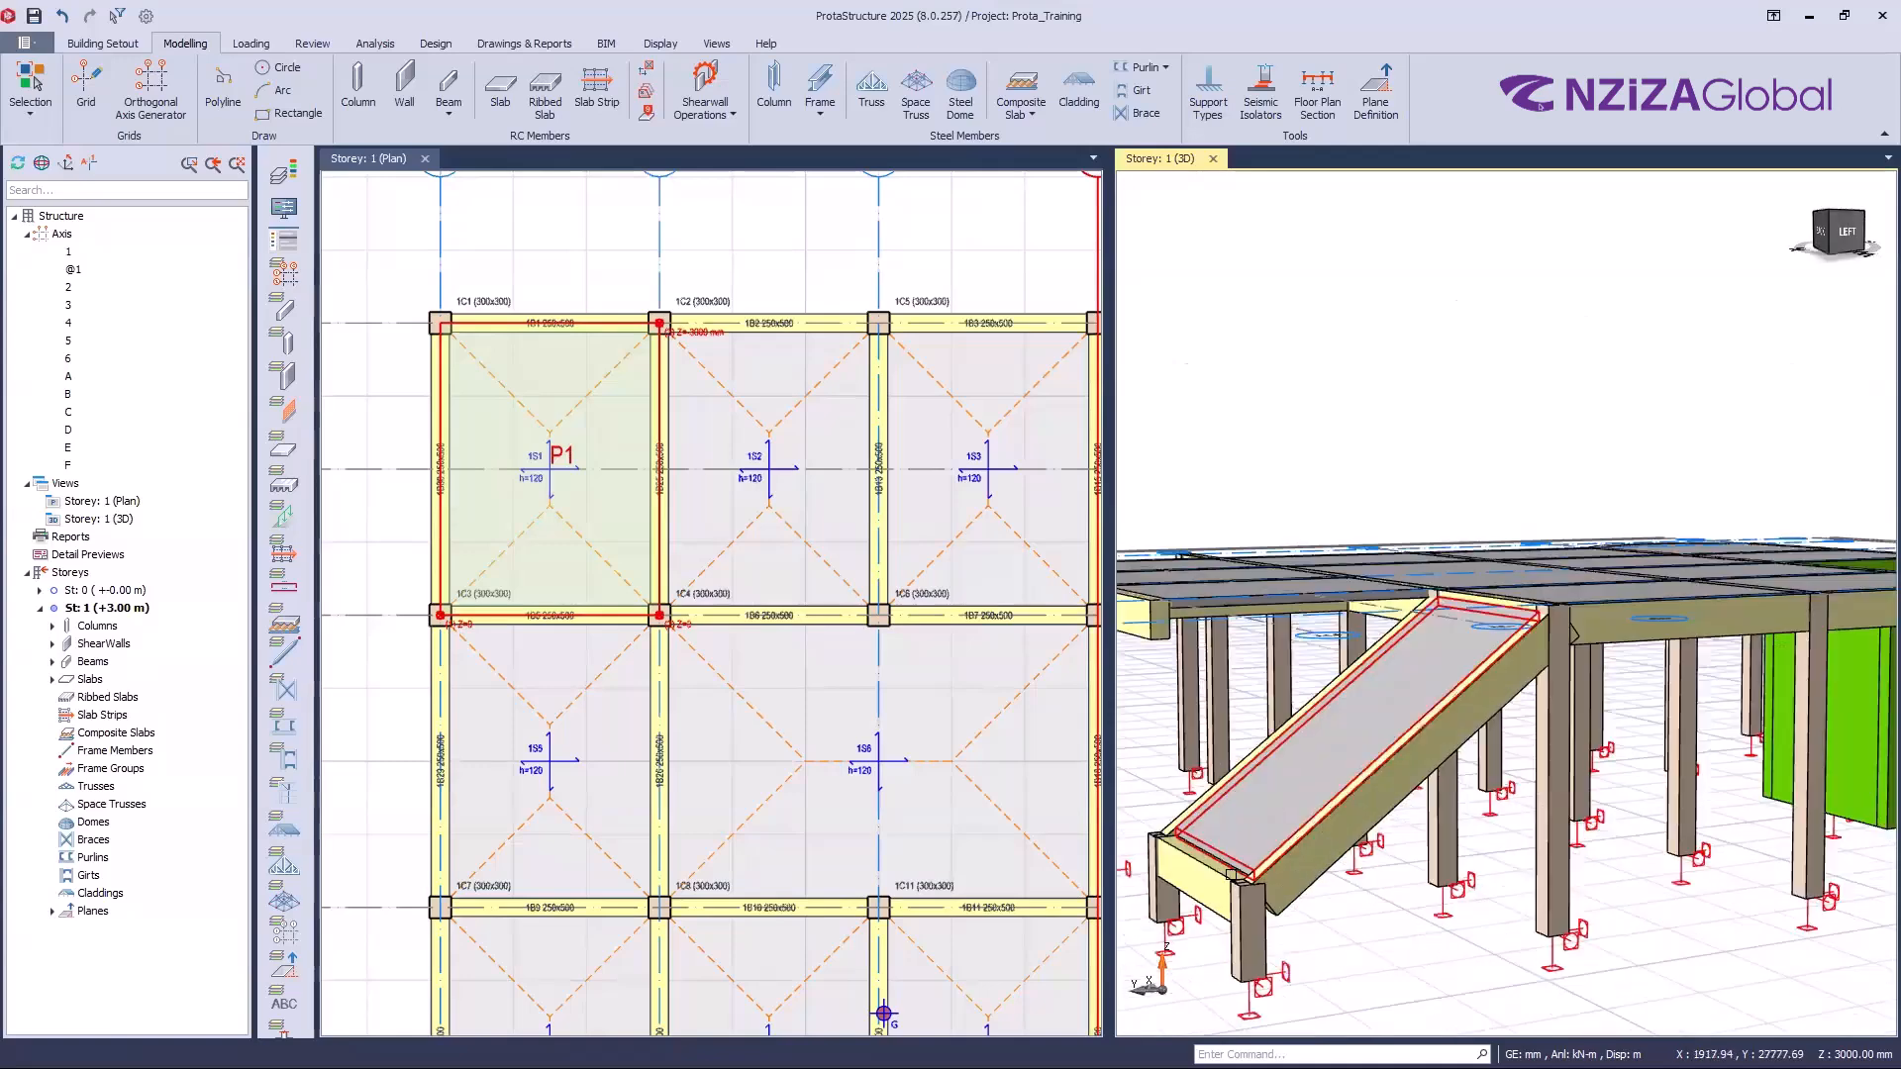
{"action": "middle_click_drag", "start_coordinate": [1536, 710], "coordinate": [1537, 724]}
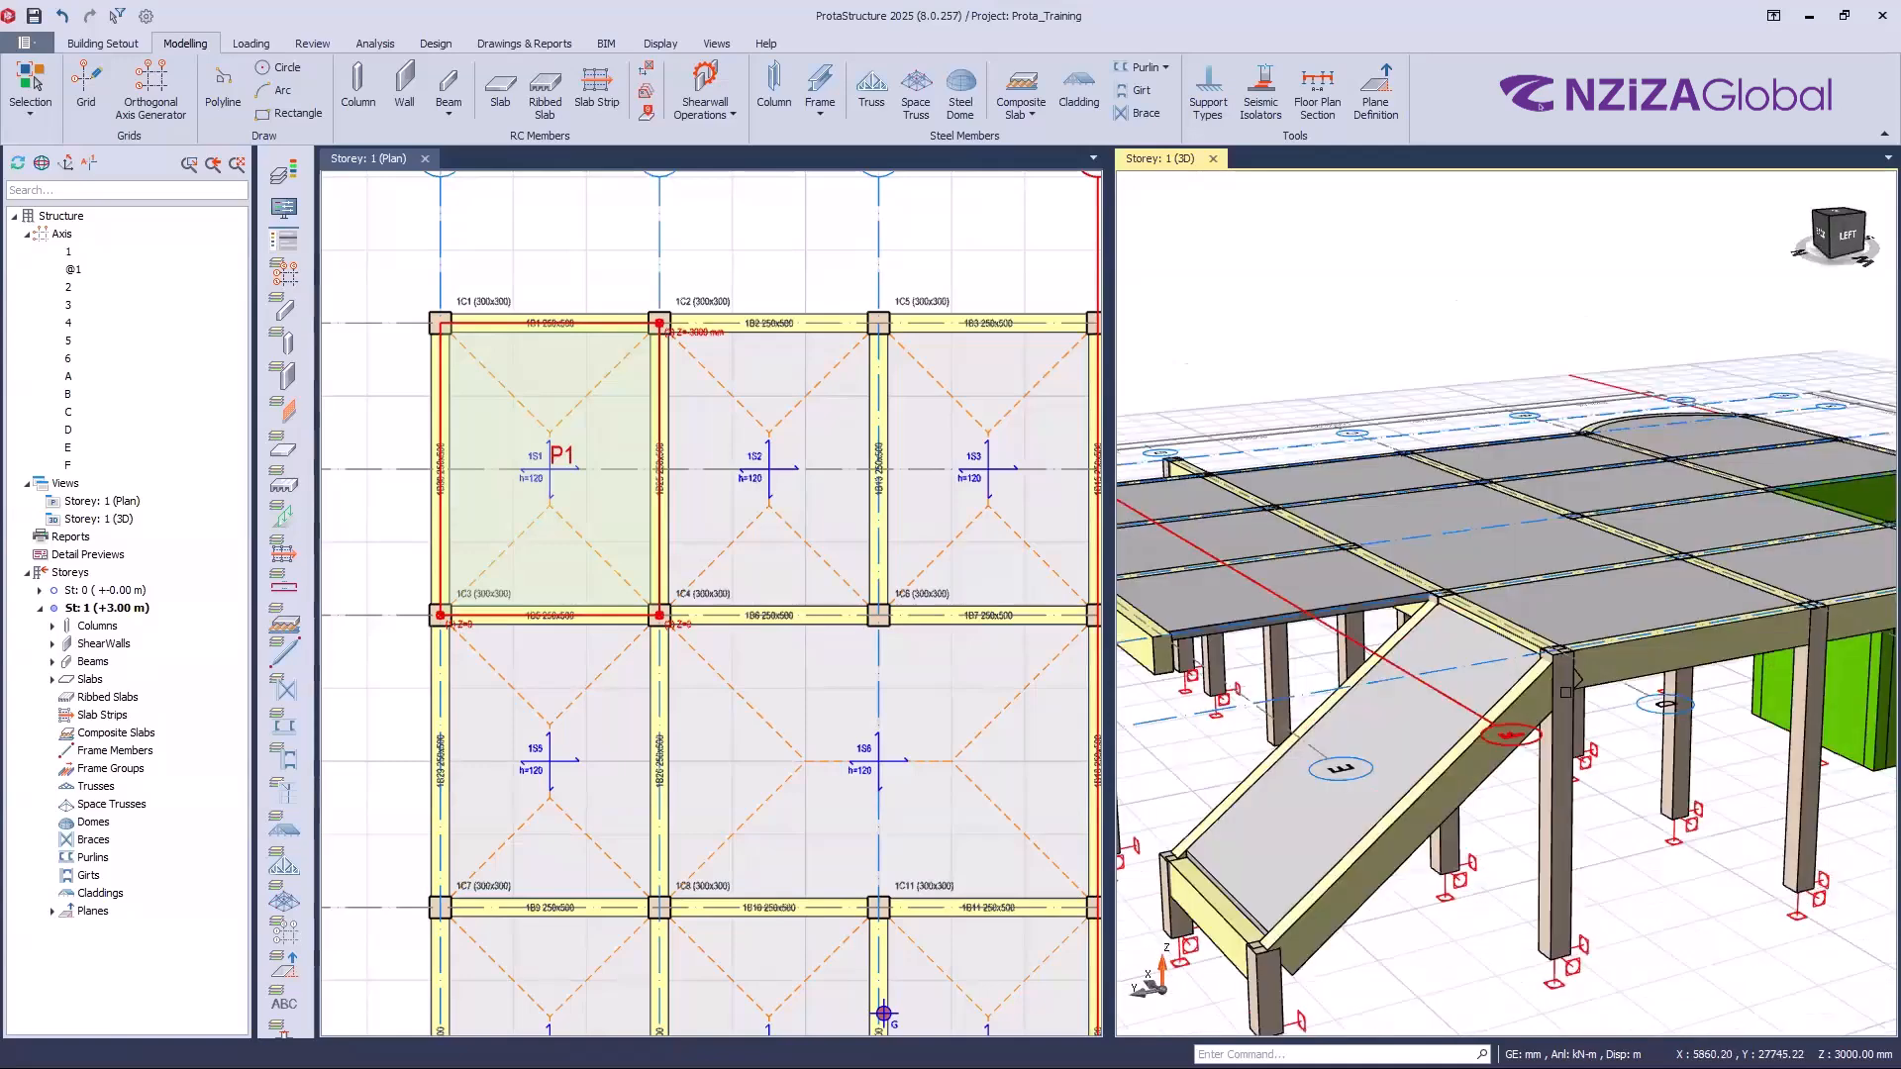
{"action": "scroll", "coordinate": [1376, 869], "scroll_direction": "down", "scroll_amount": 2}
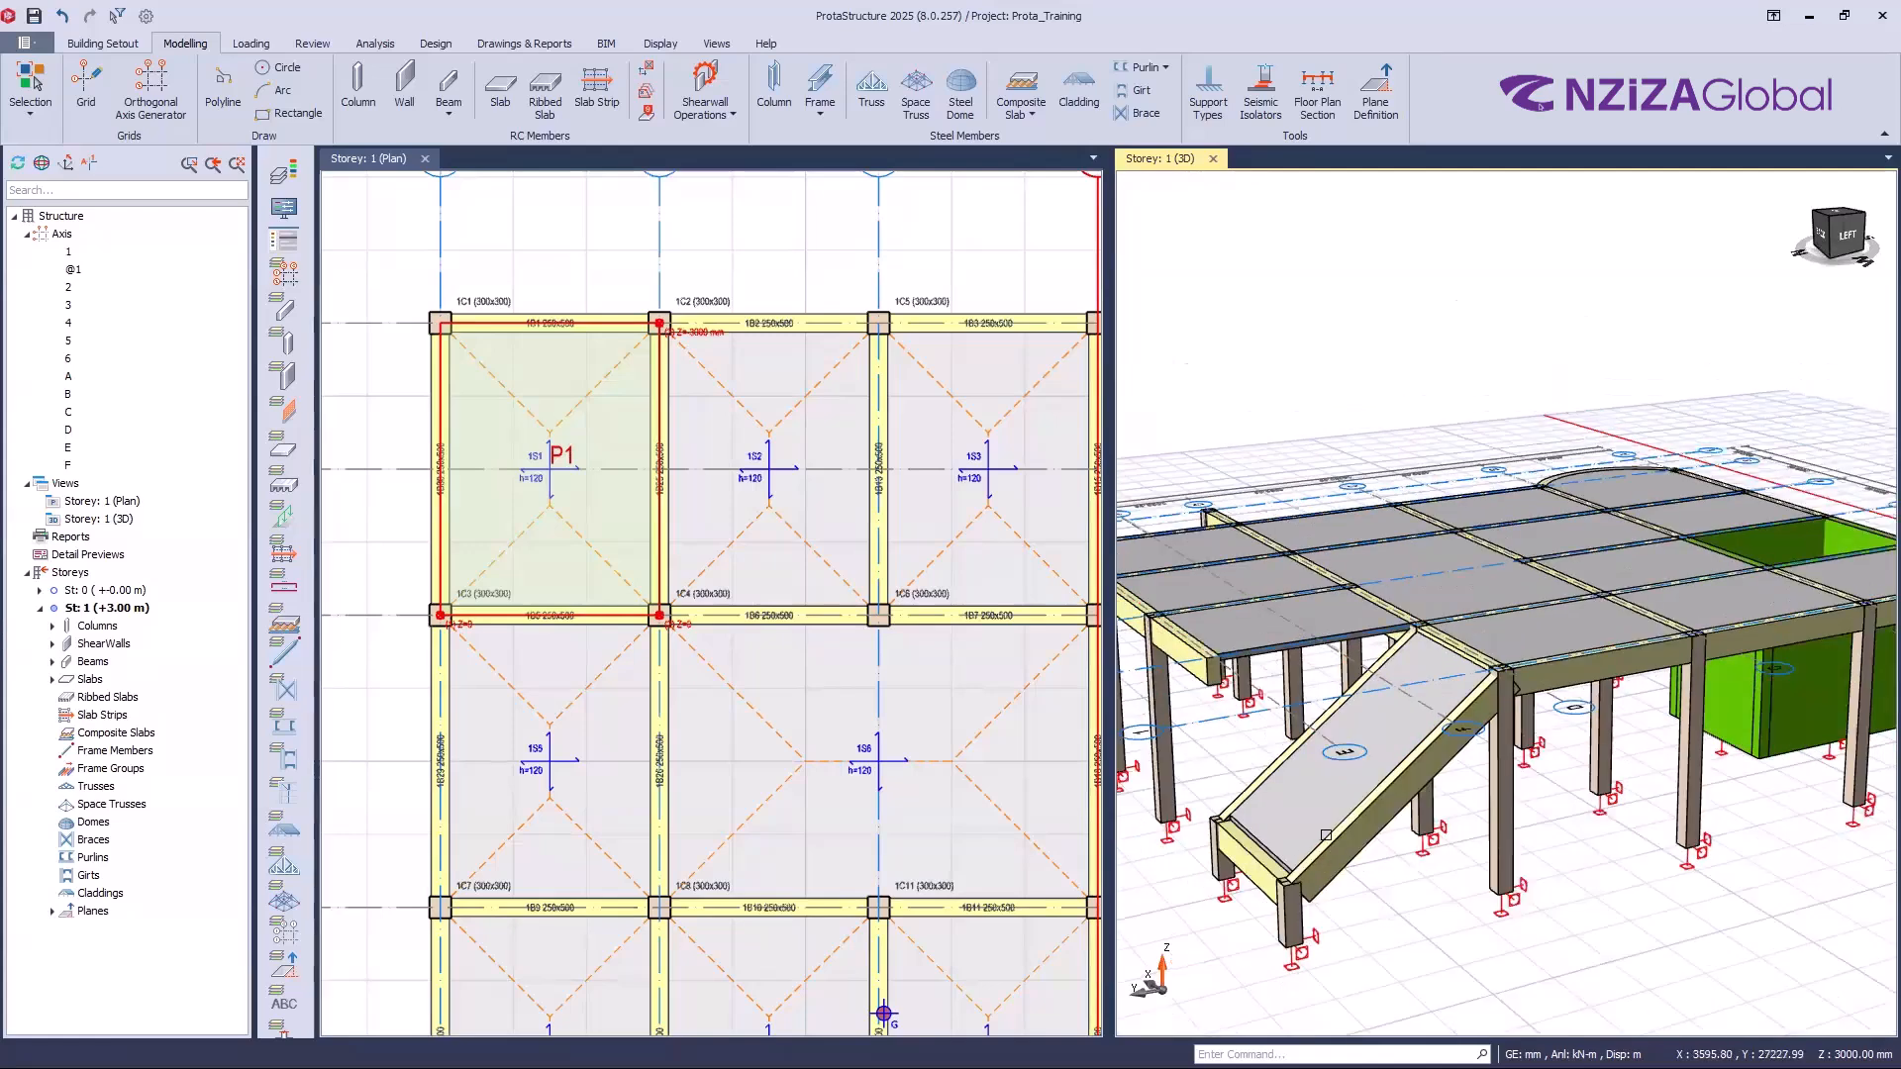
{"action": "scroll", "coordinate": [1395, 884], "scroll_direction": "up", "scroll_amount": 2}
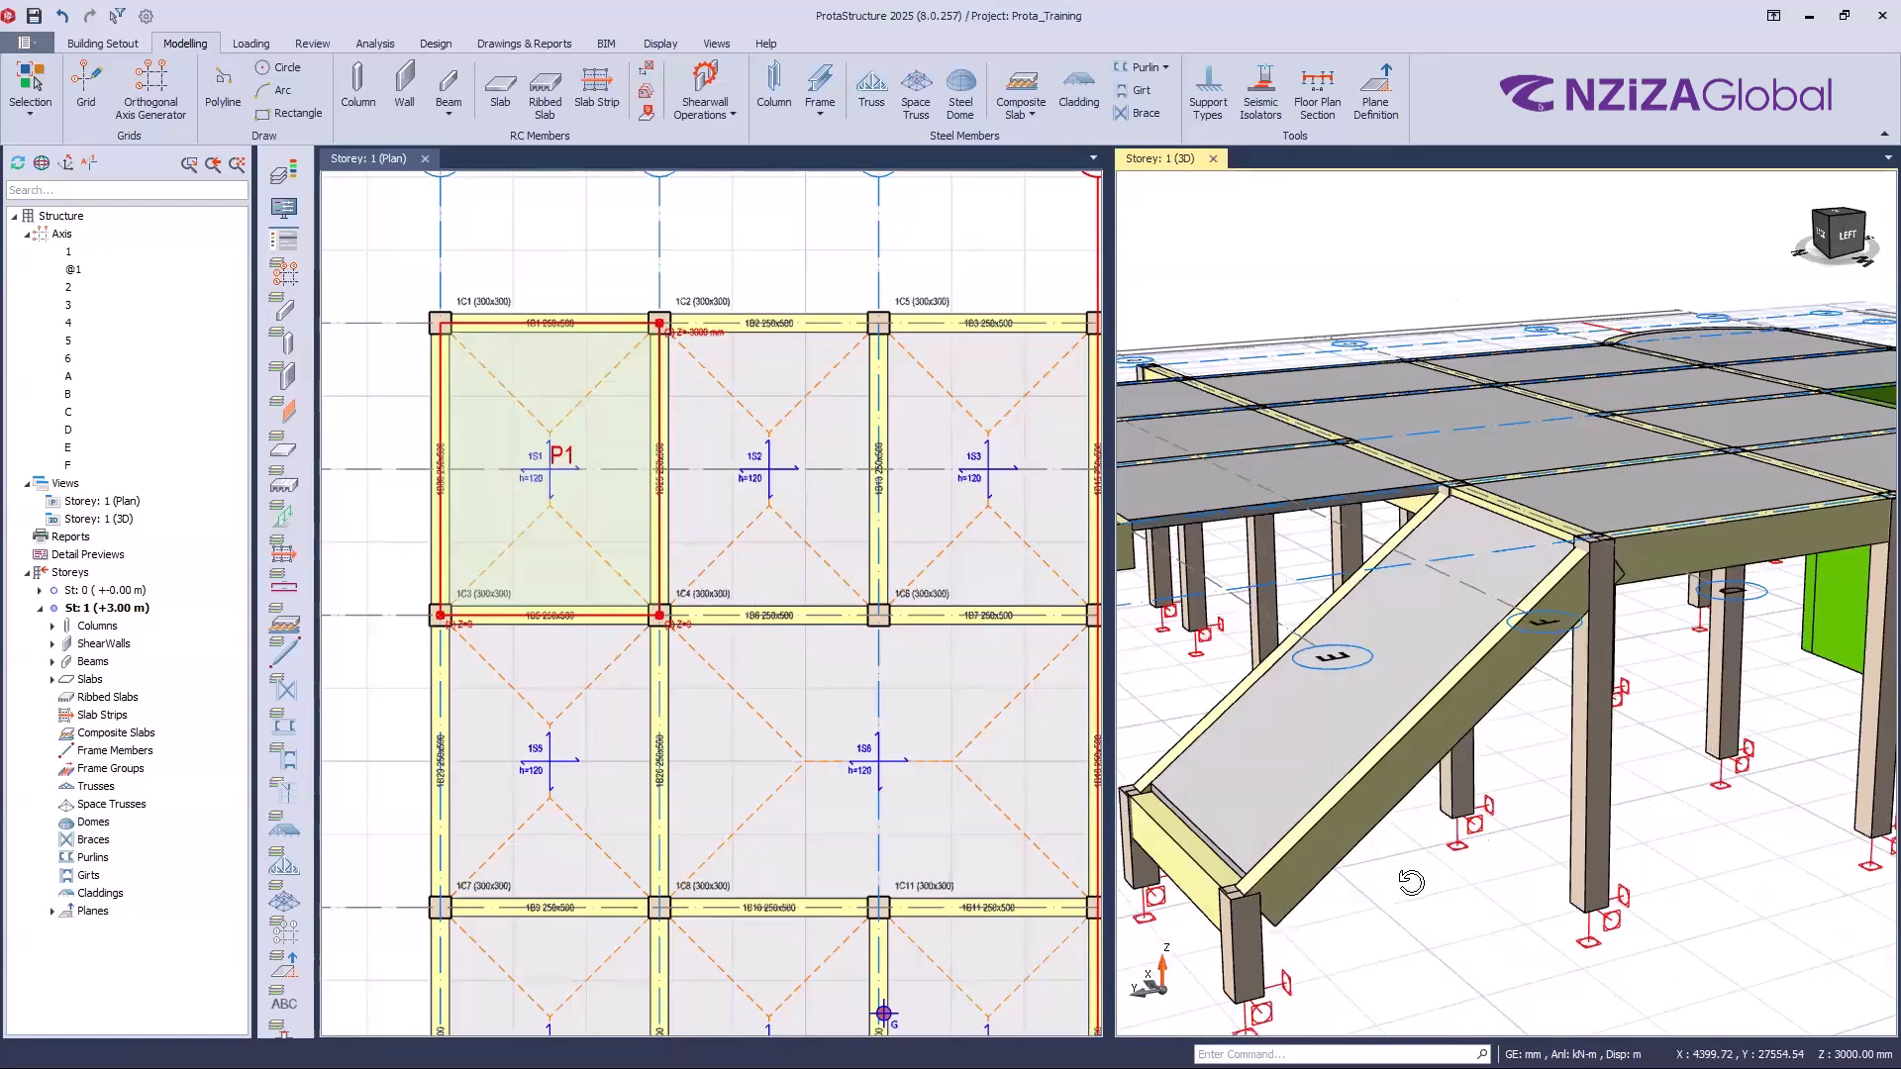
{"action": "middle_click_drag", "start_coordinate": [1411, 882], "coordinate": [1415, 887]}
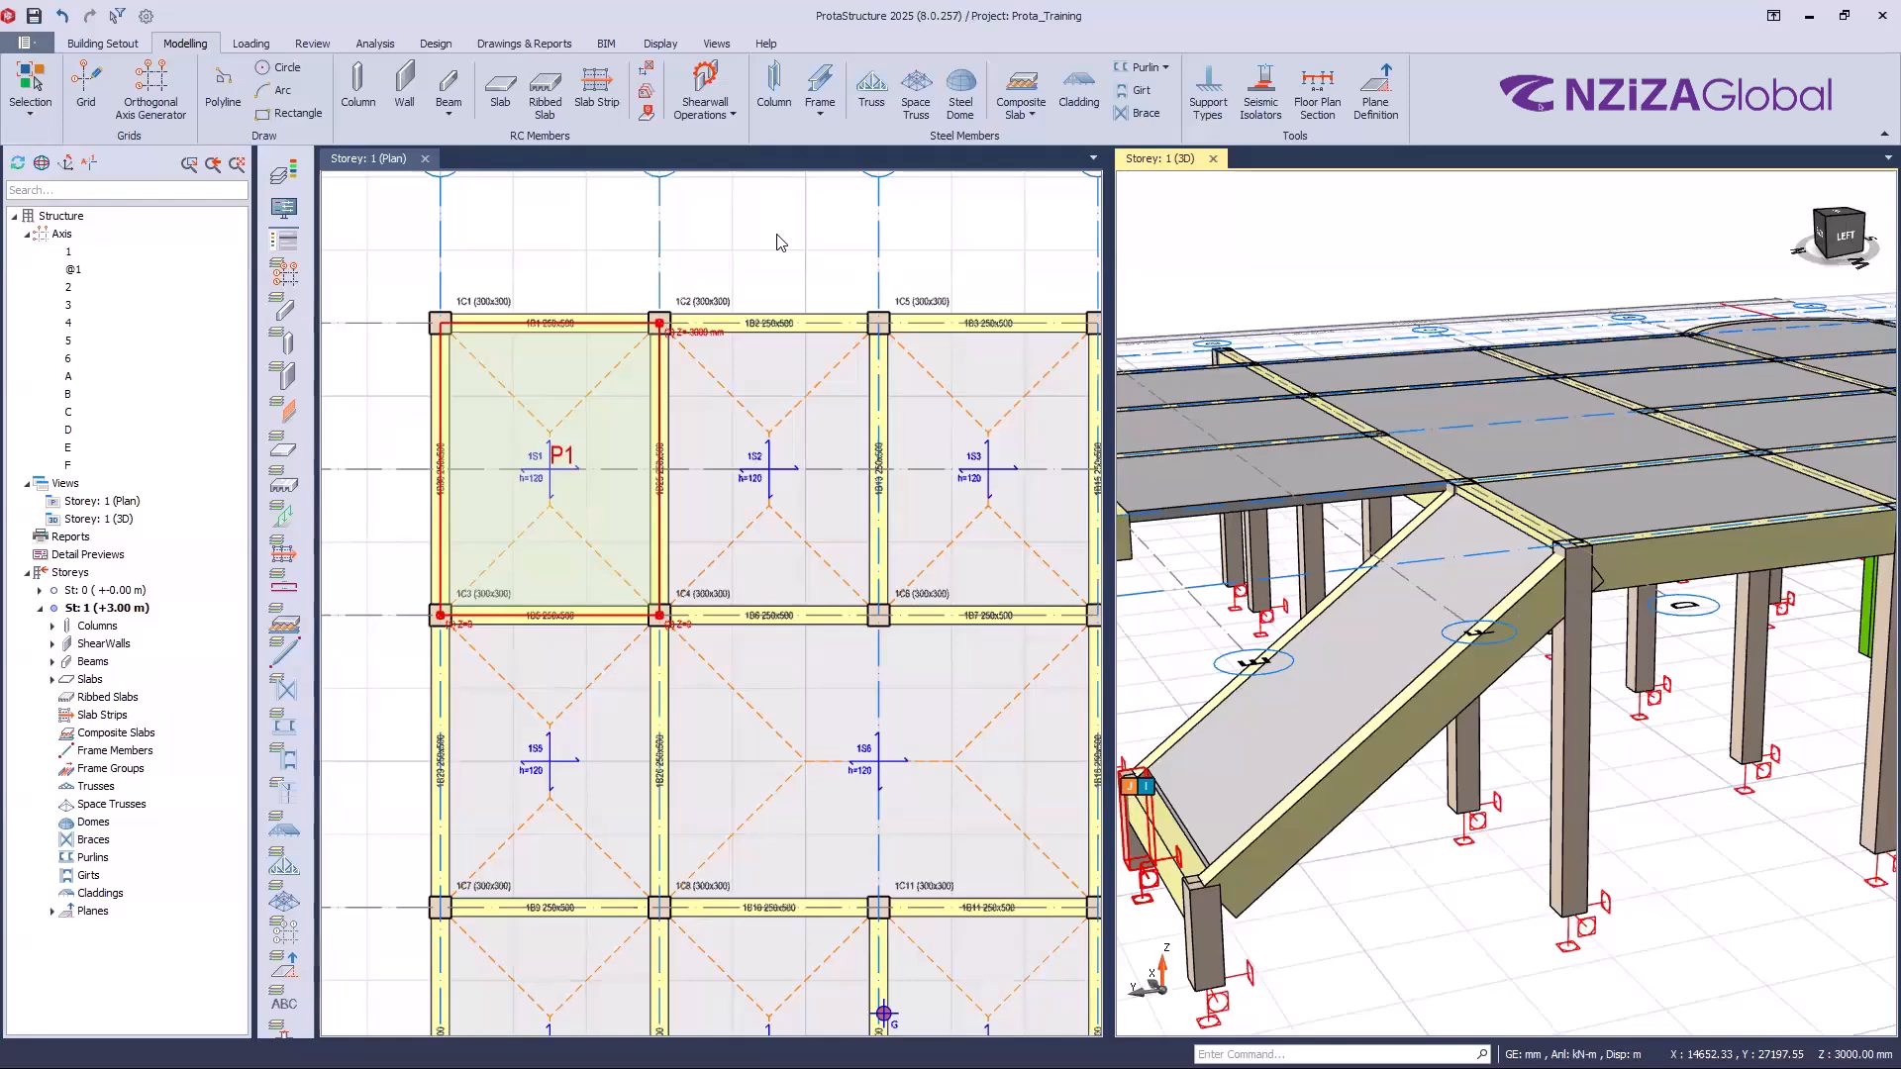
{"action": "left_click", "coordinate": [775, 234]}
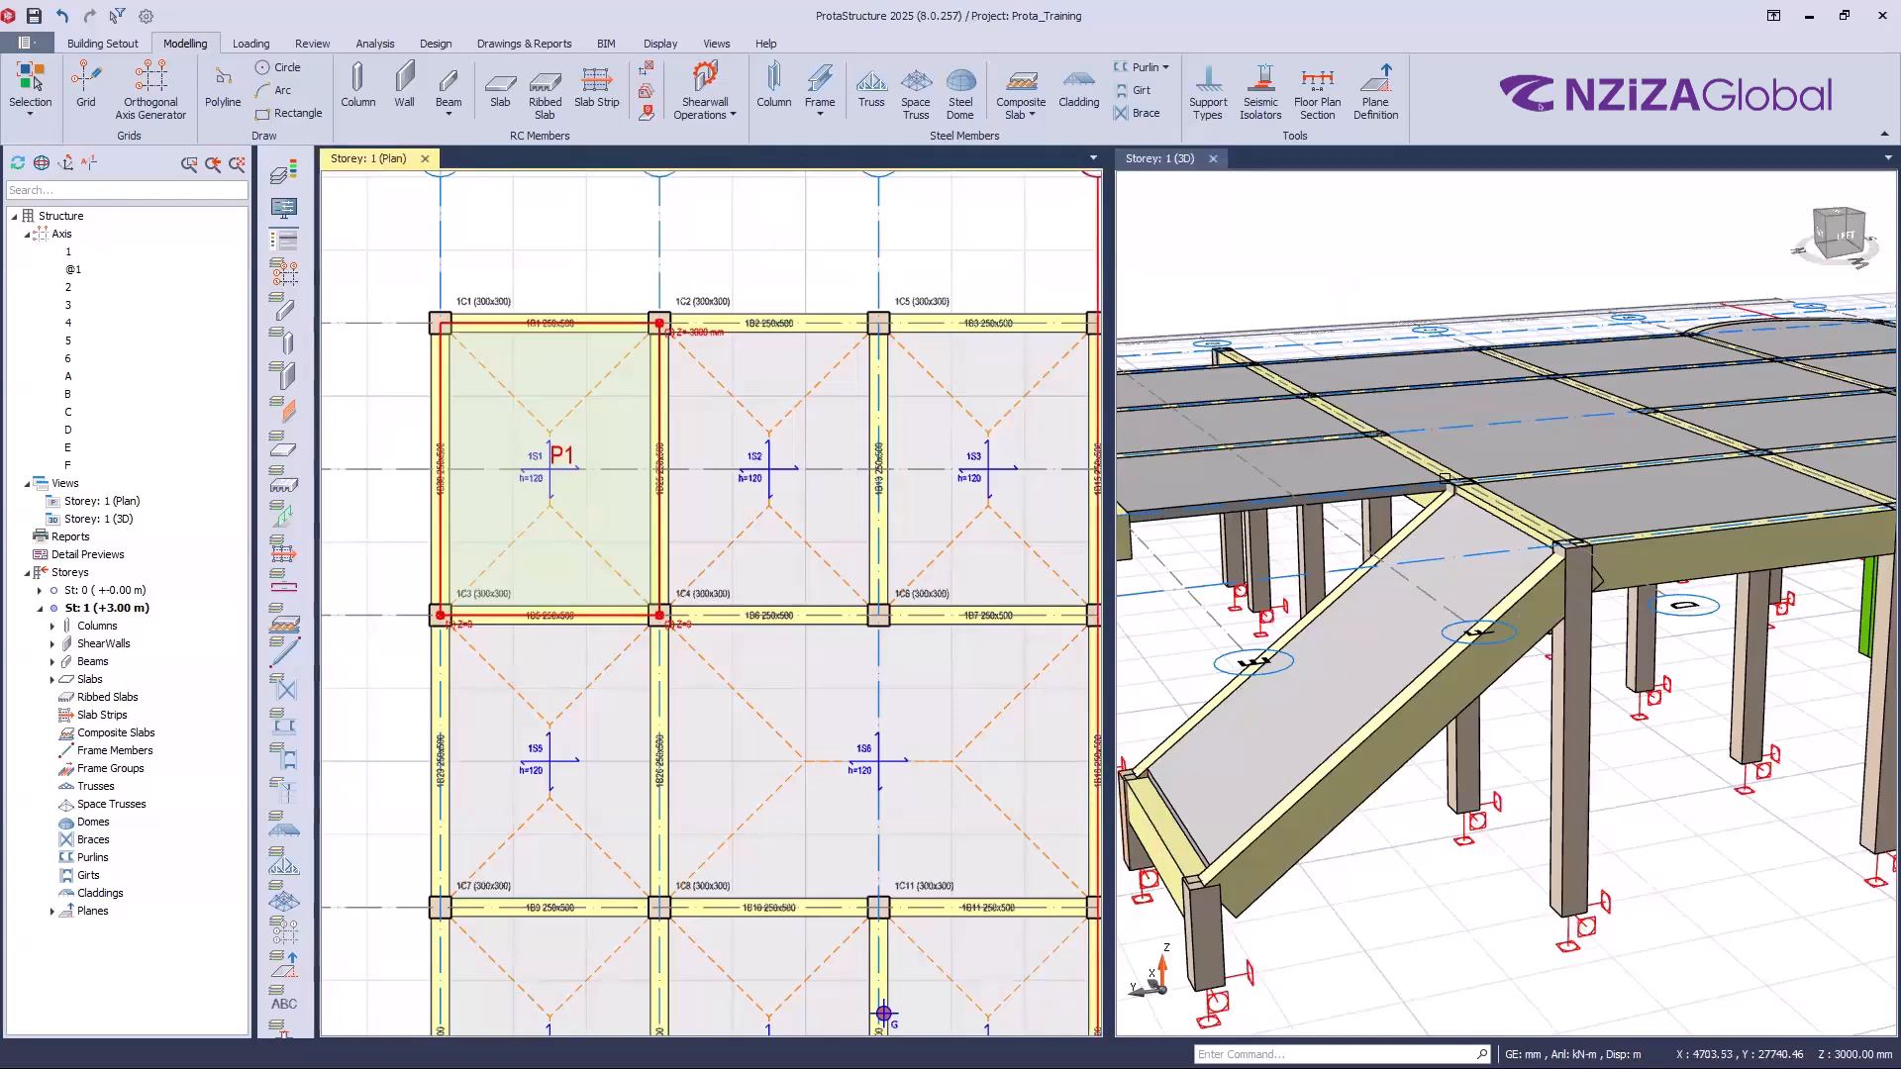
Step: Identify slab 1S14 between axes 1–2 and A–B and its edge beam 1B34 in the plan and 3D views
{"action": "scroll", "coordinate": [1374, 375], "scroll_direction": "down", "scroll_amount": 3}
{"action": "scroll", "coordinate": [1603, 709], "scroll_direction": "down", "scroll_amount": 5}
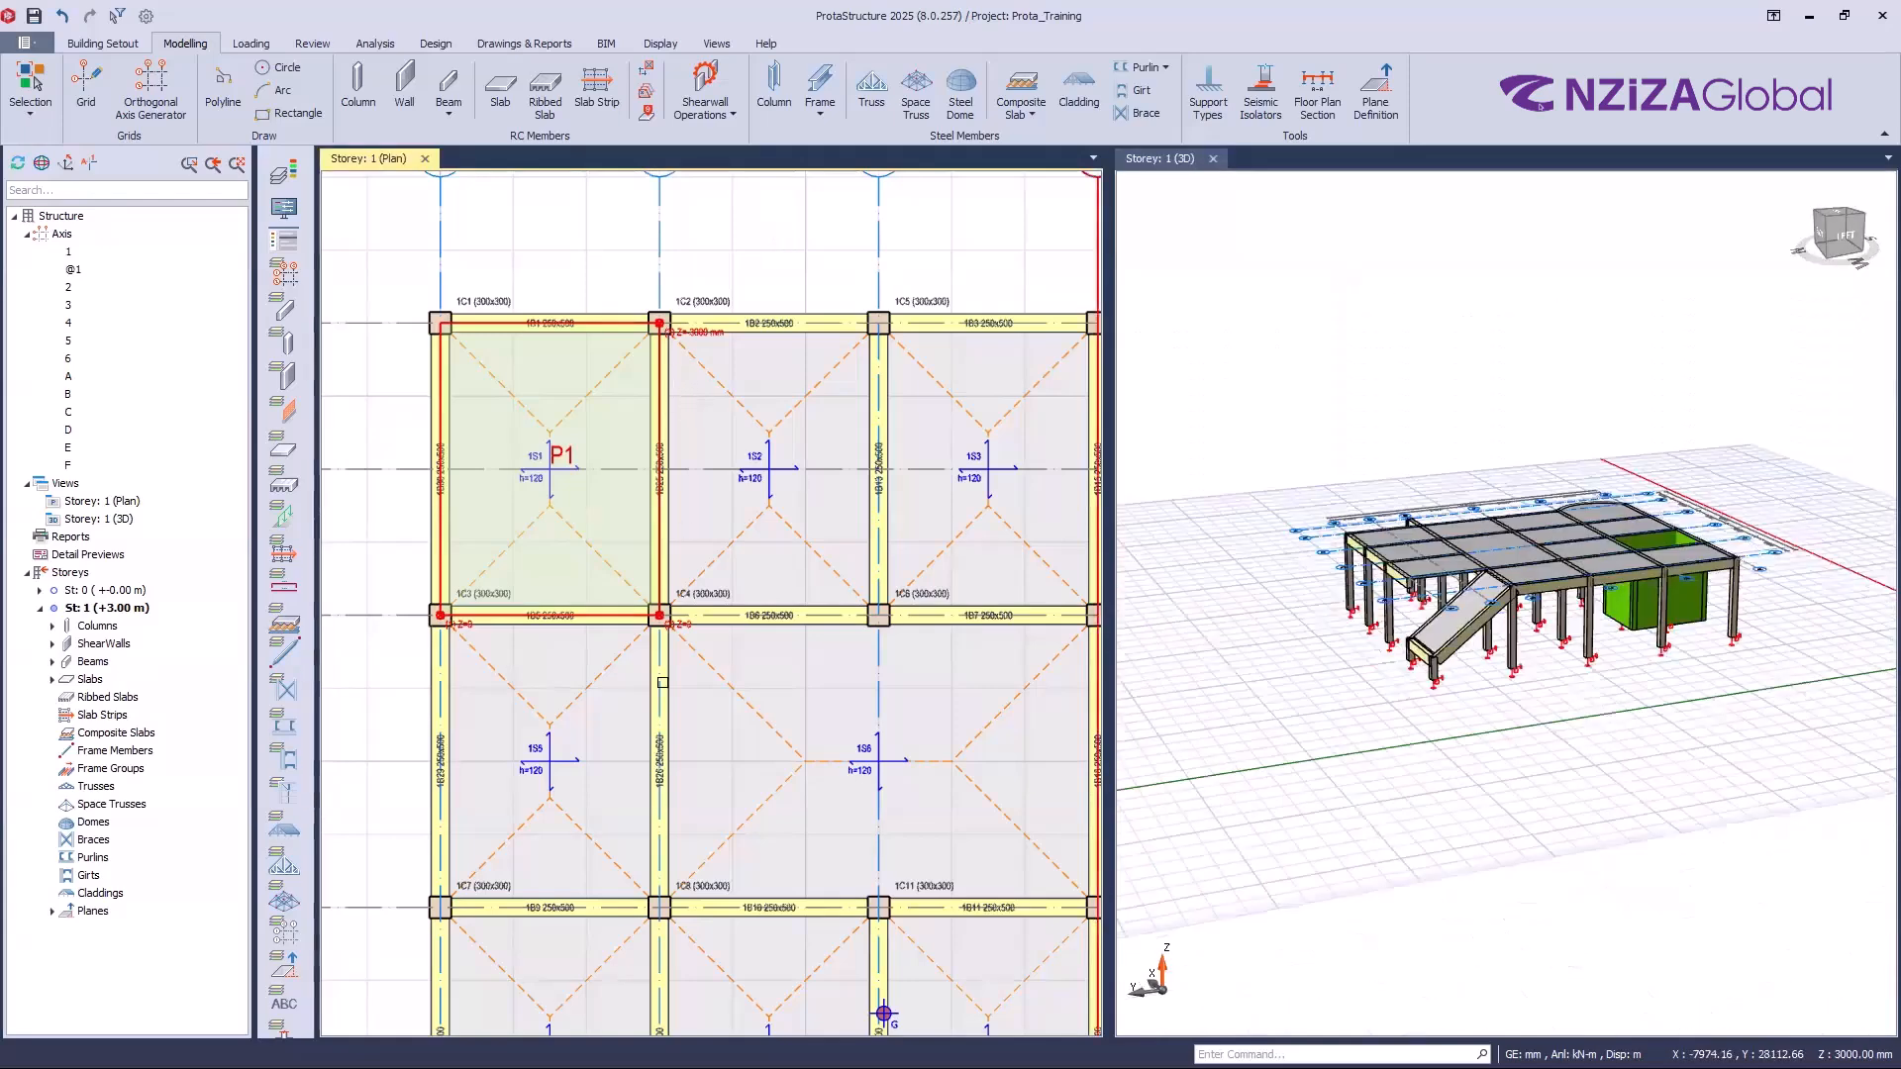
{"action": "scroll", "coordinate": [641, 612], "scroll_direction": "down", "scroll_amount": 5}
{"action": "scroll", "coordinate": [640, 795], "scroll_direction": "up", "scroll_amount": 4}
{"action": "left_click", "coordinate": [643, 659]}
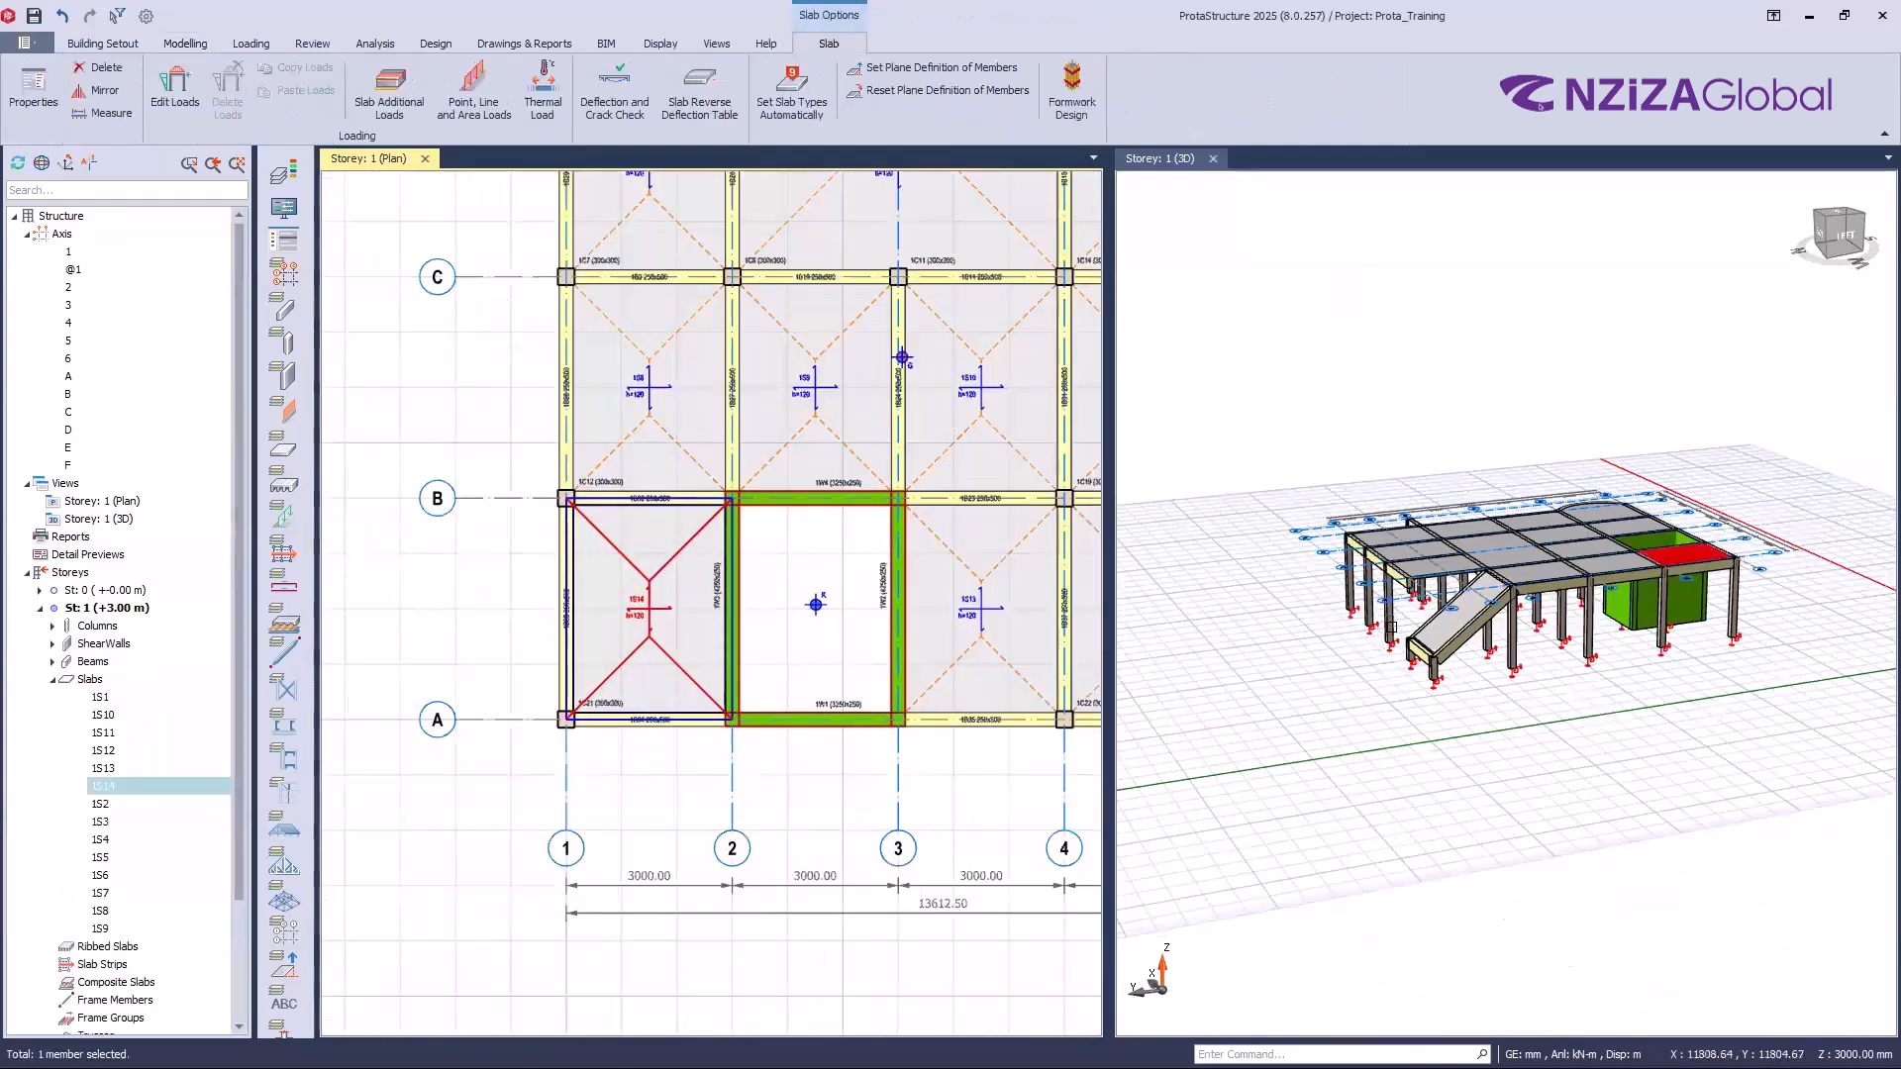
{"action": "middle_click_drag", "start_coordinate": [1384, 756], "coordinate": [1426, 761]}
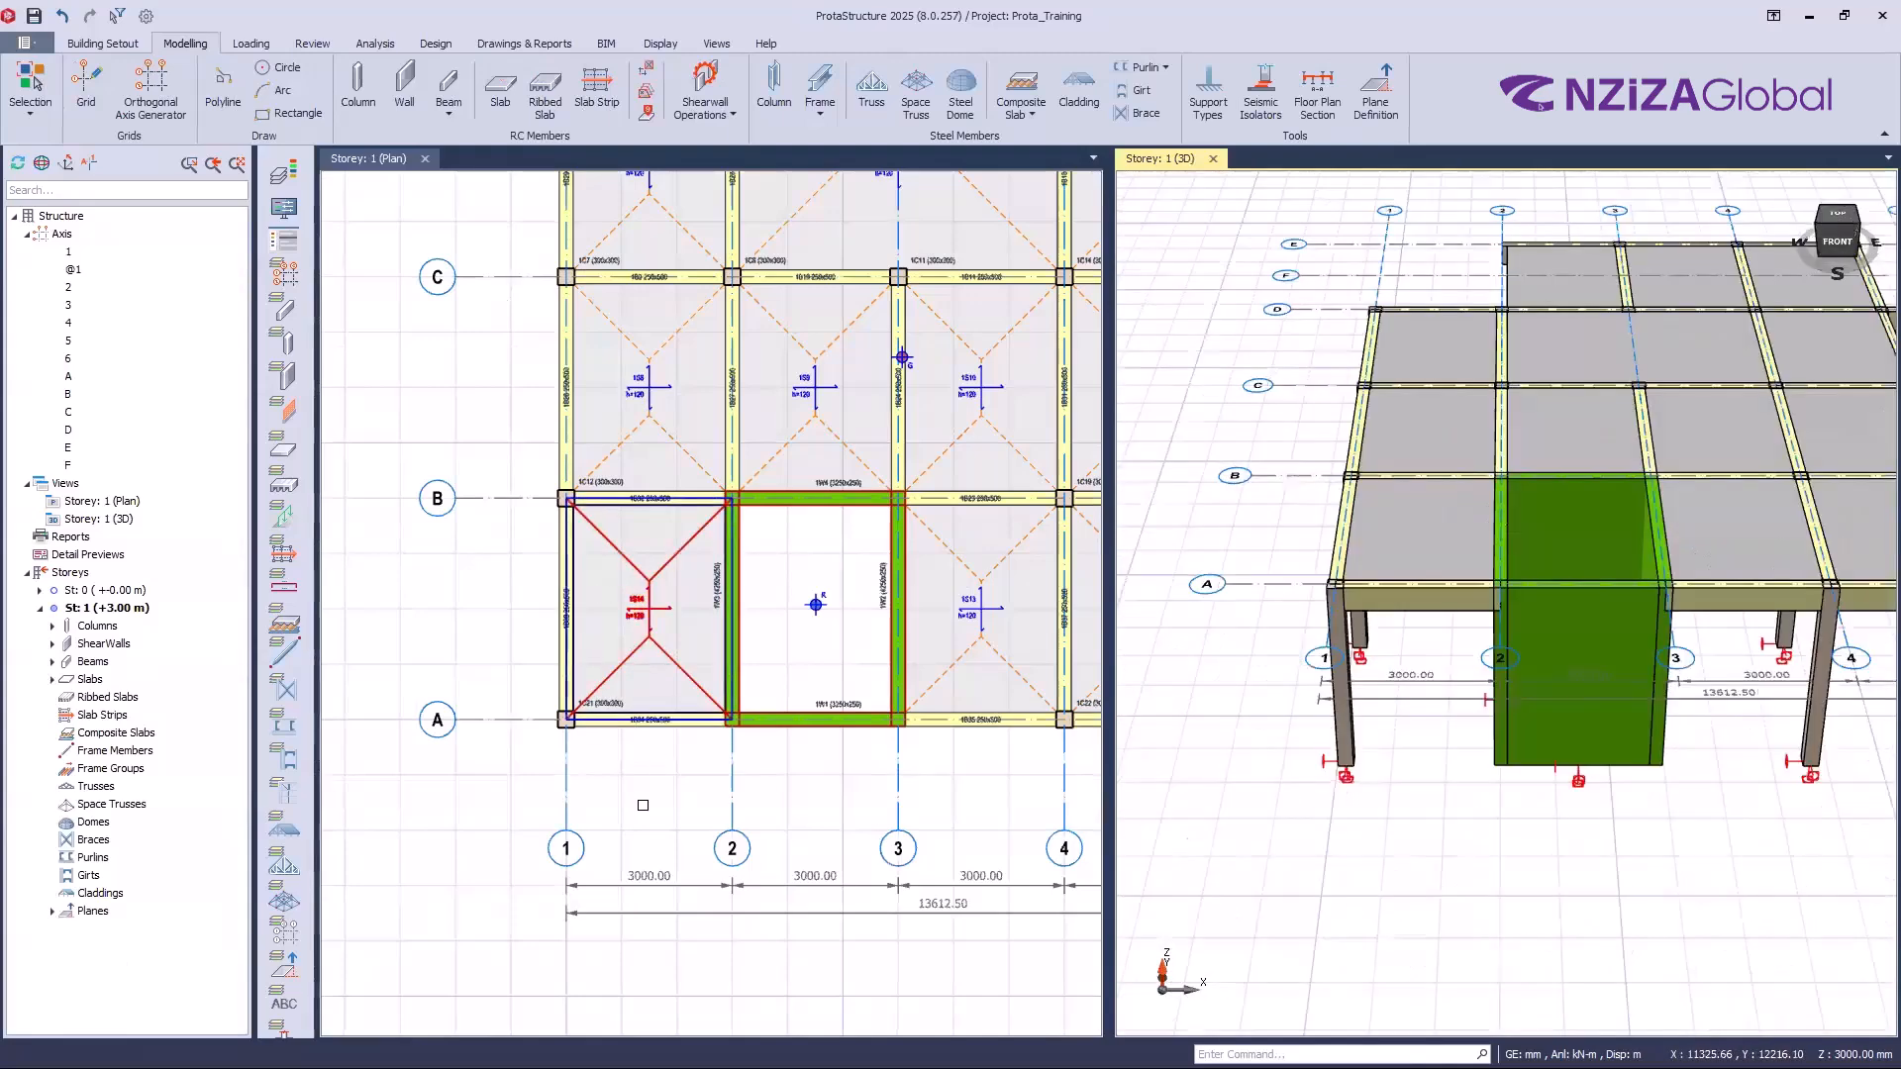
{"action": "left_click", "coordinate": [631, 795]}
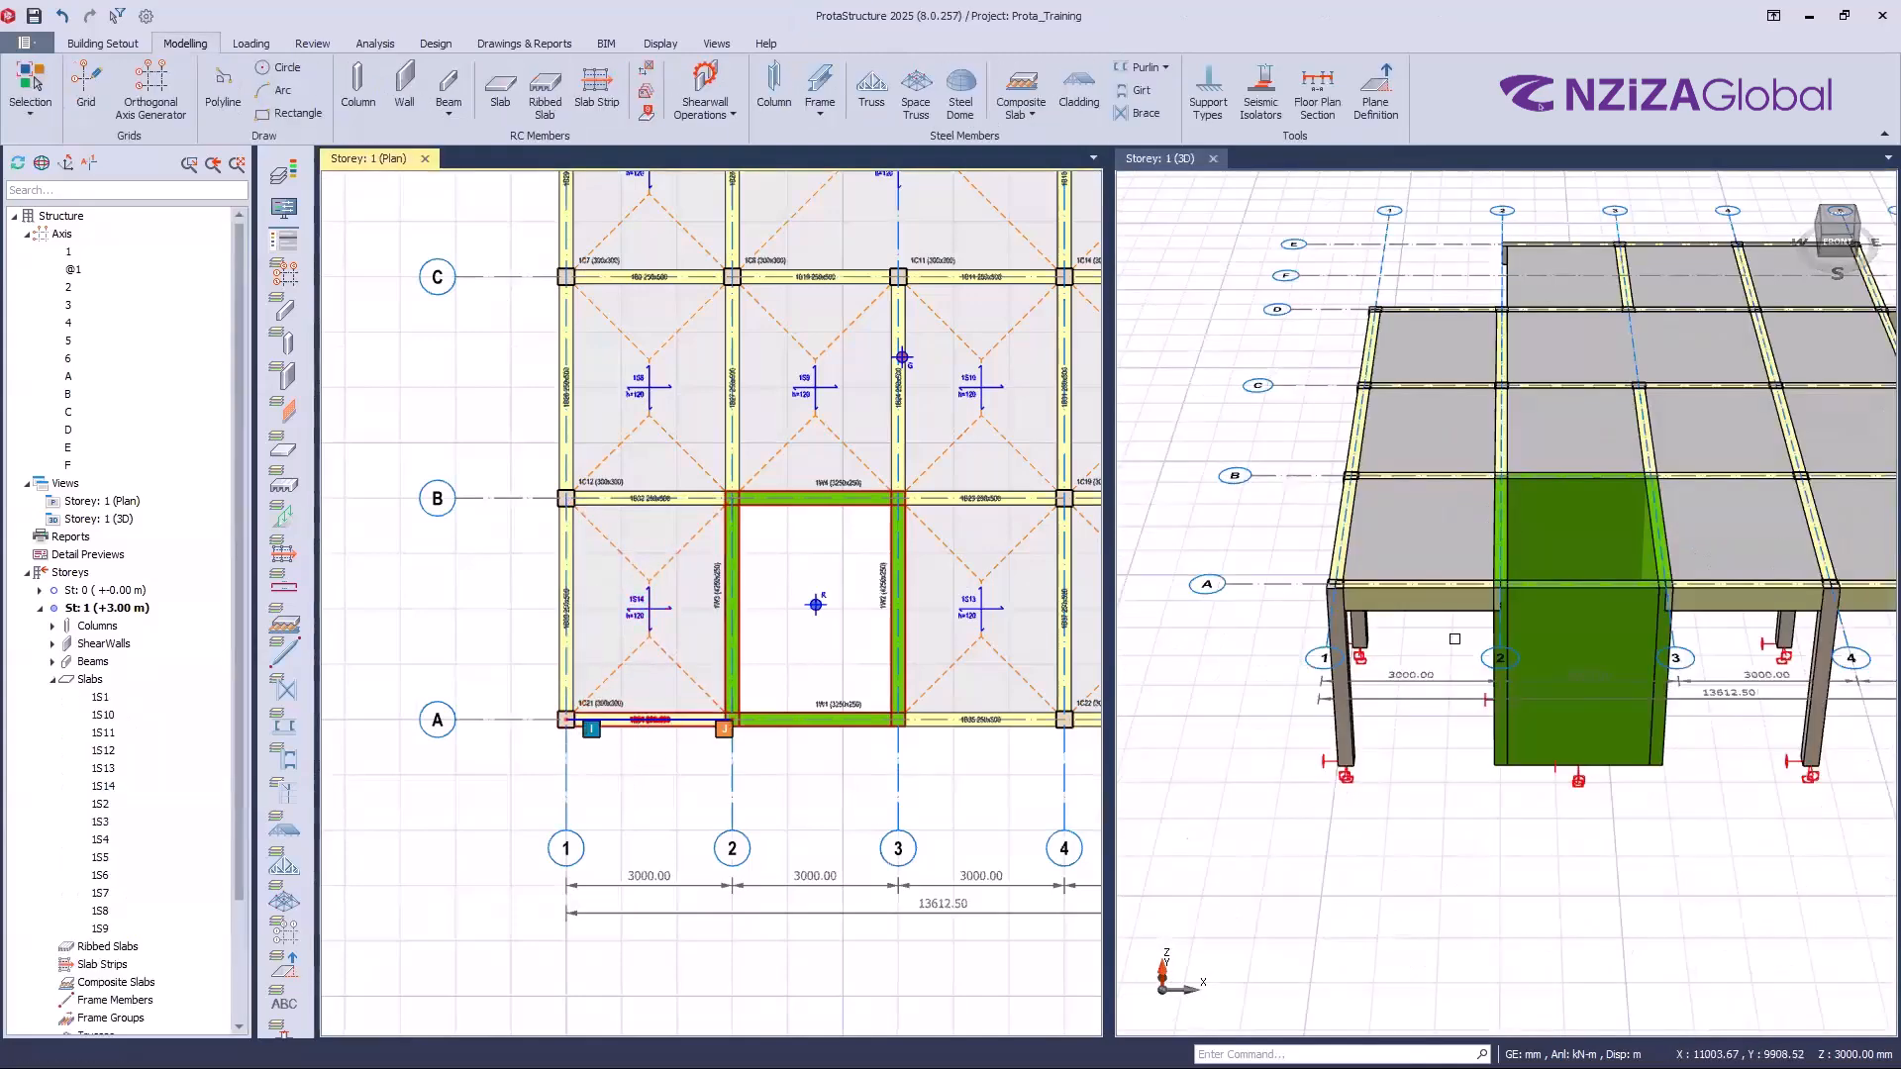
{"action": "left_click", "coordinate": [1426, 602]}
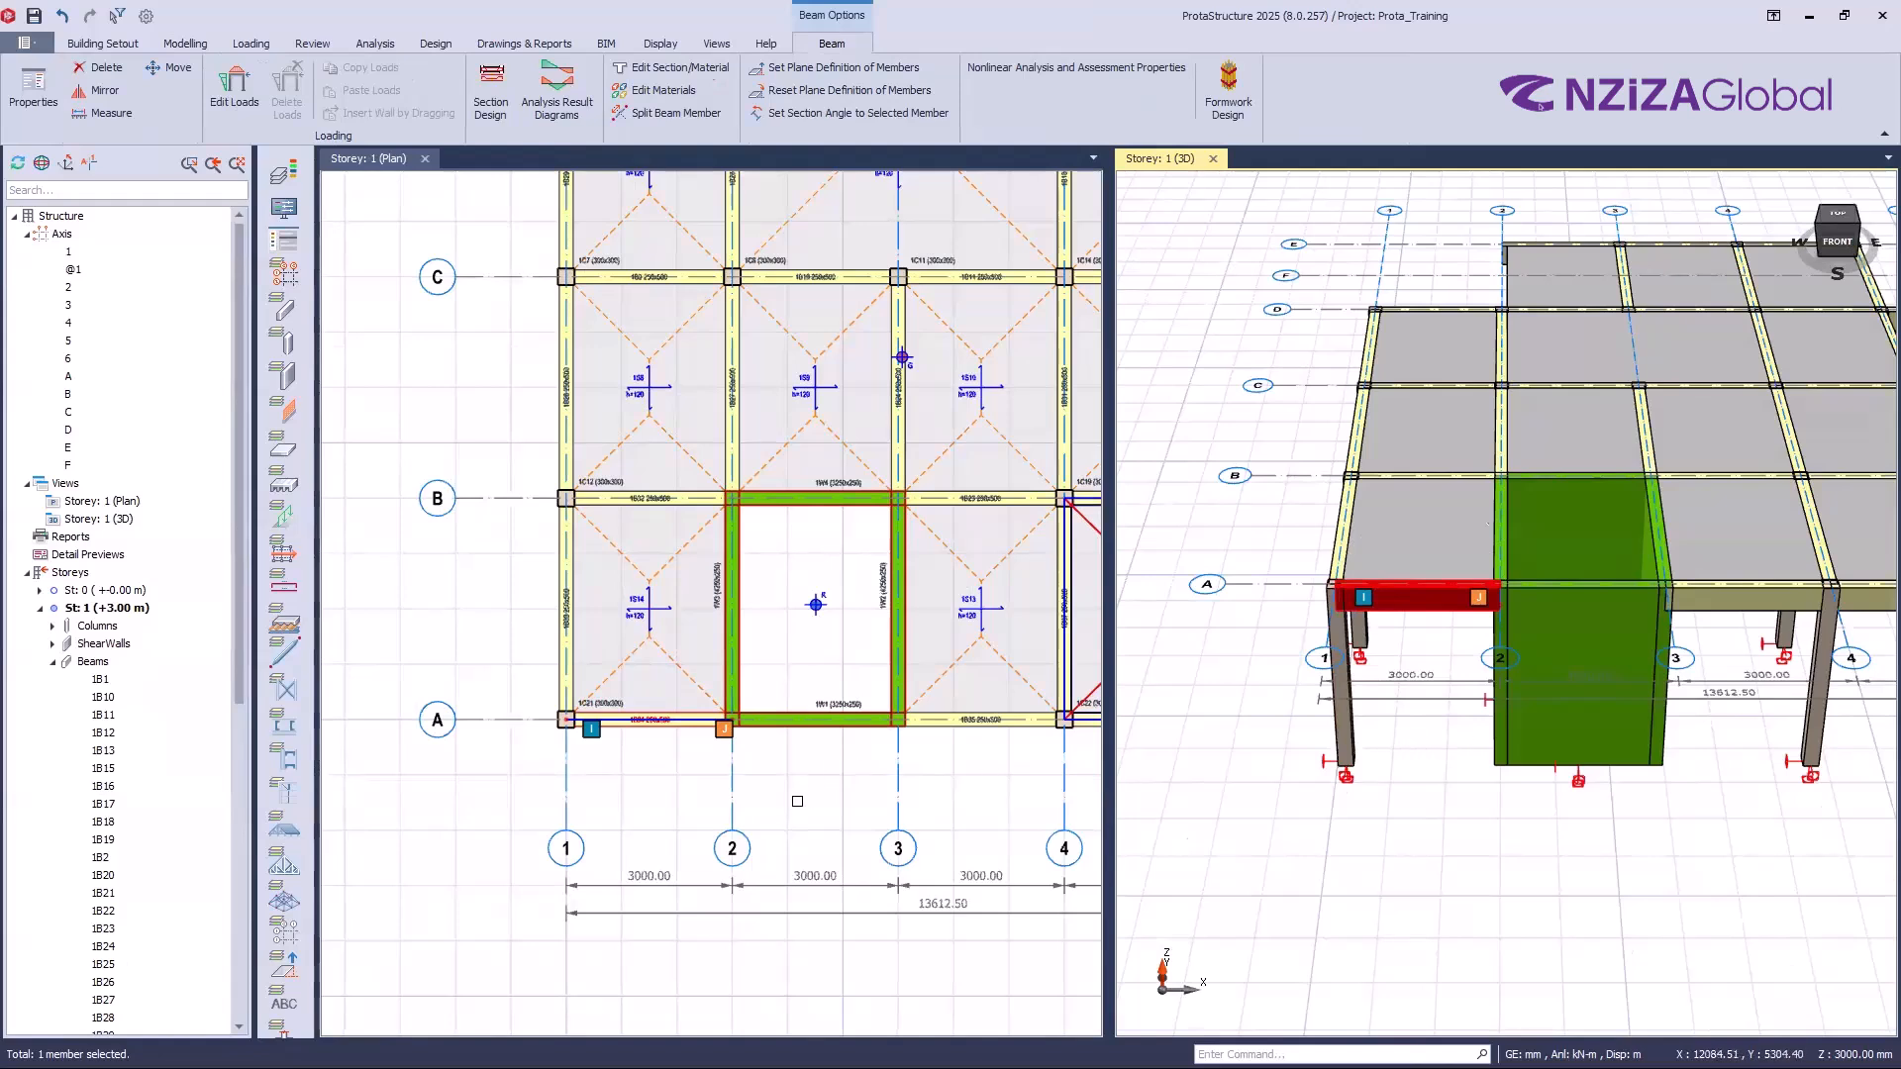
{"action": "left_click", "coordinate": [769, 801]}
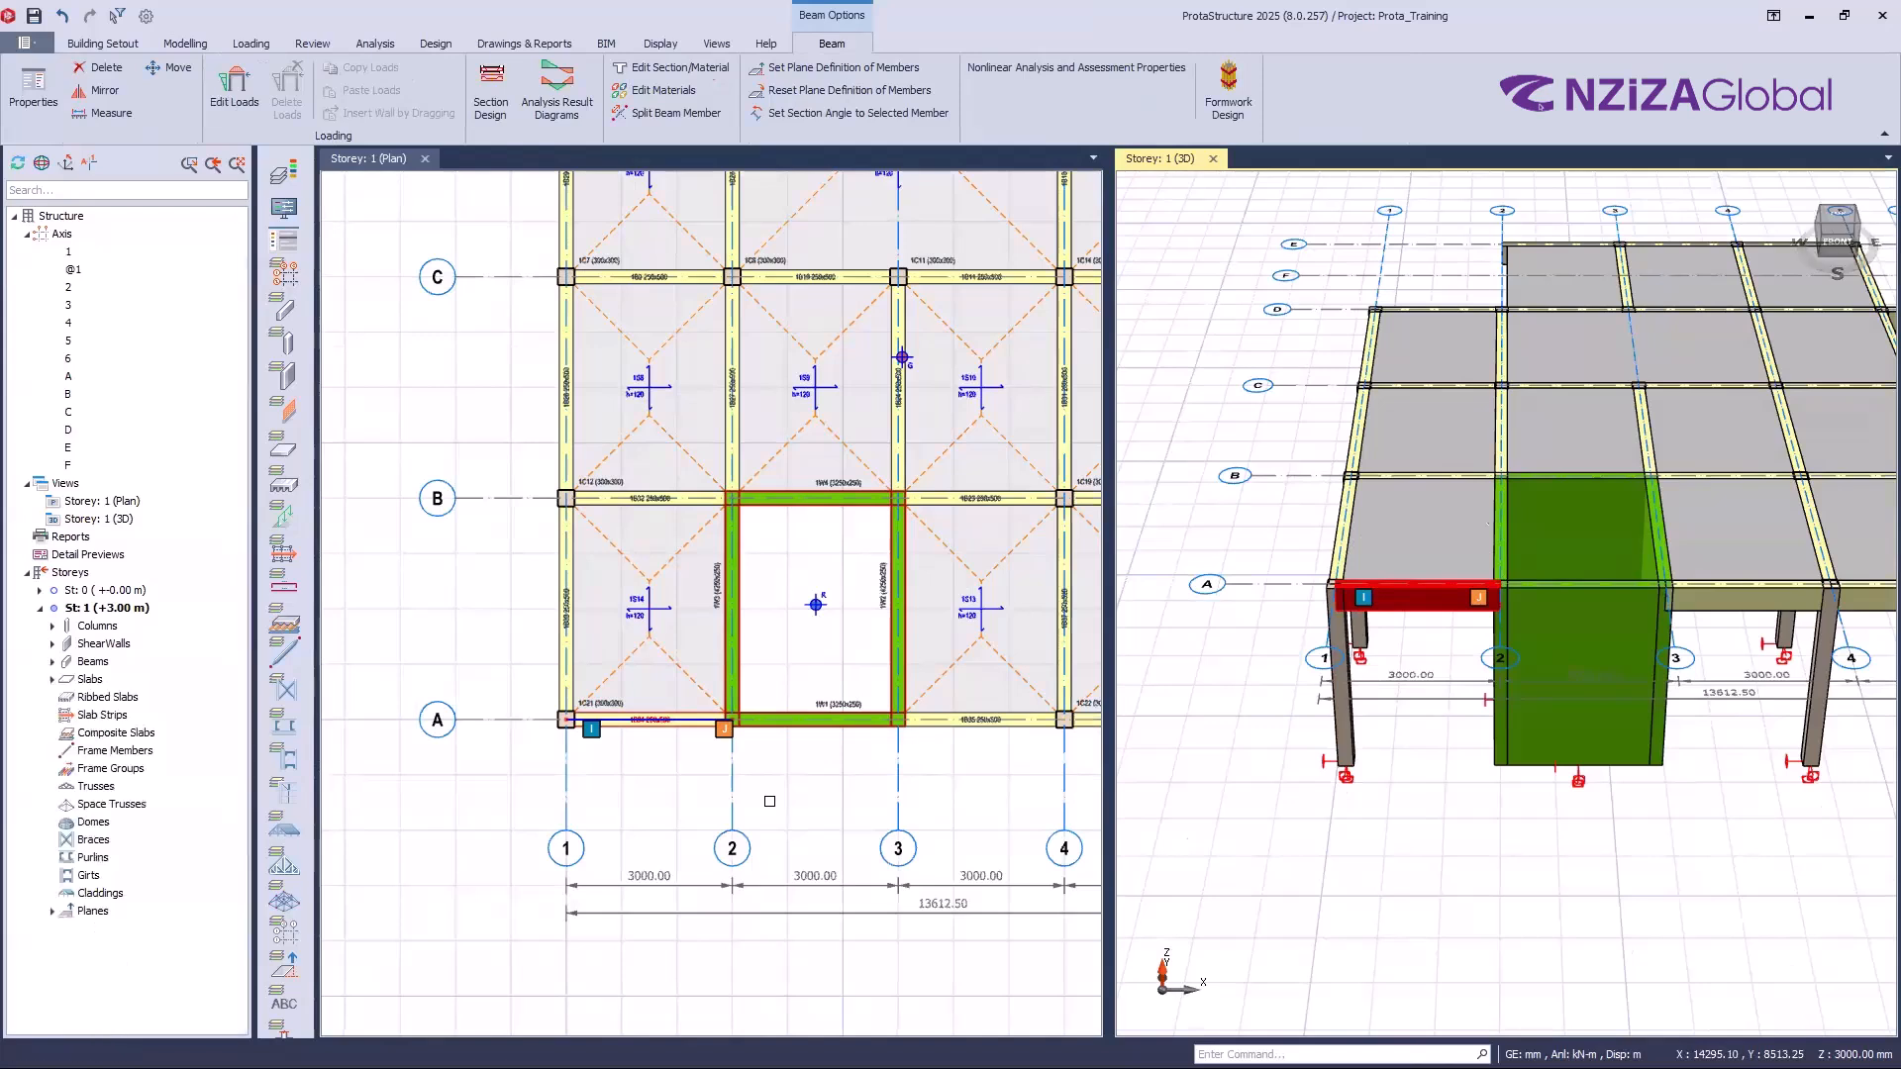
{"action": "left_click", "coordinate": [708, 730]}
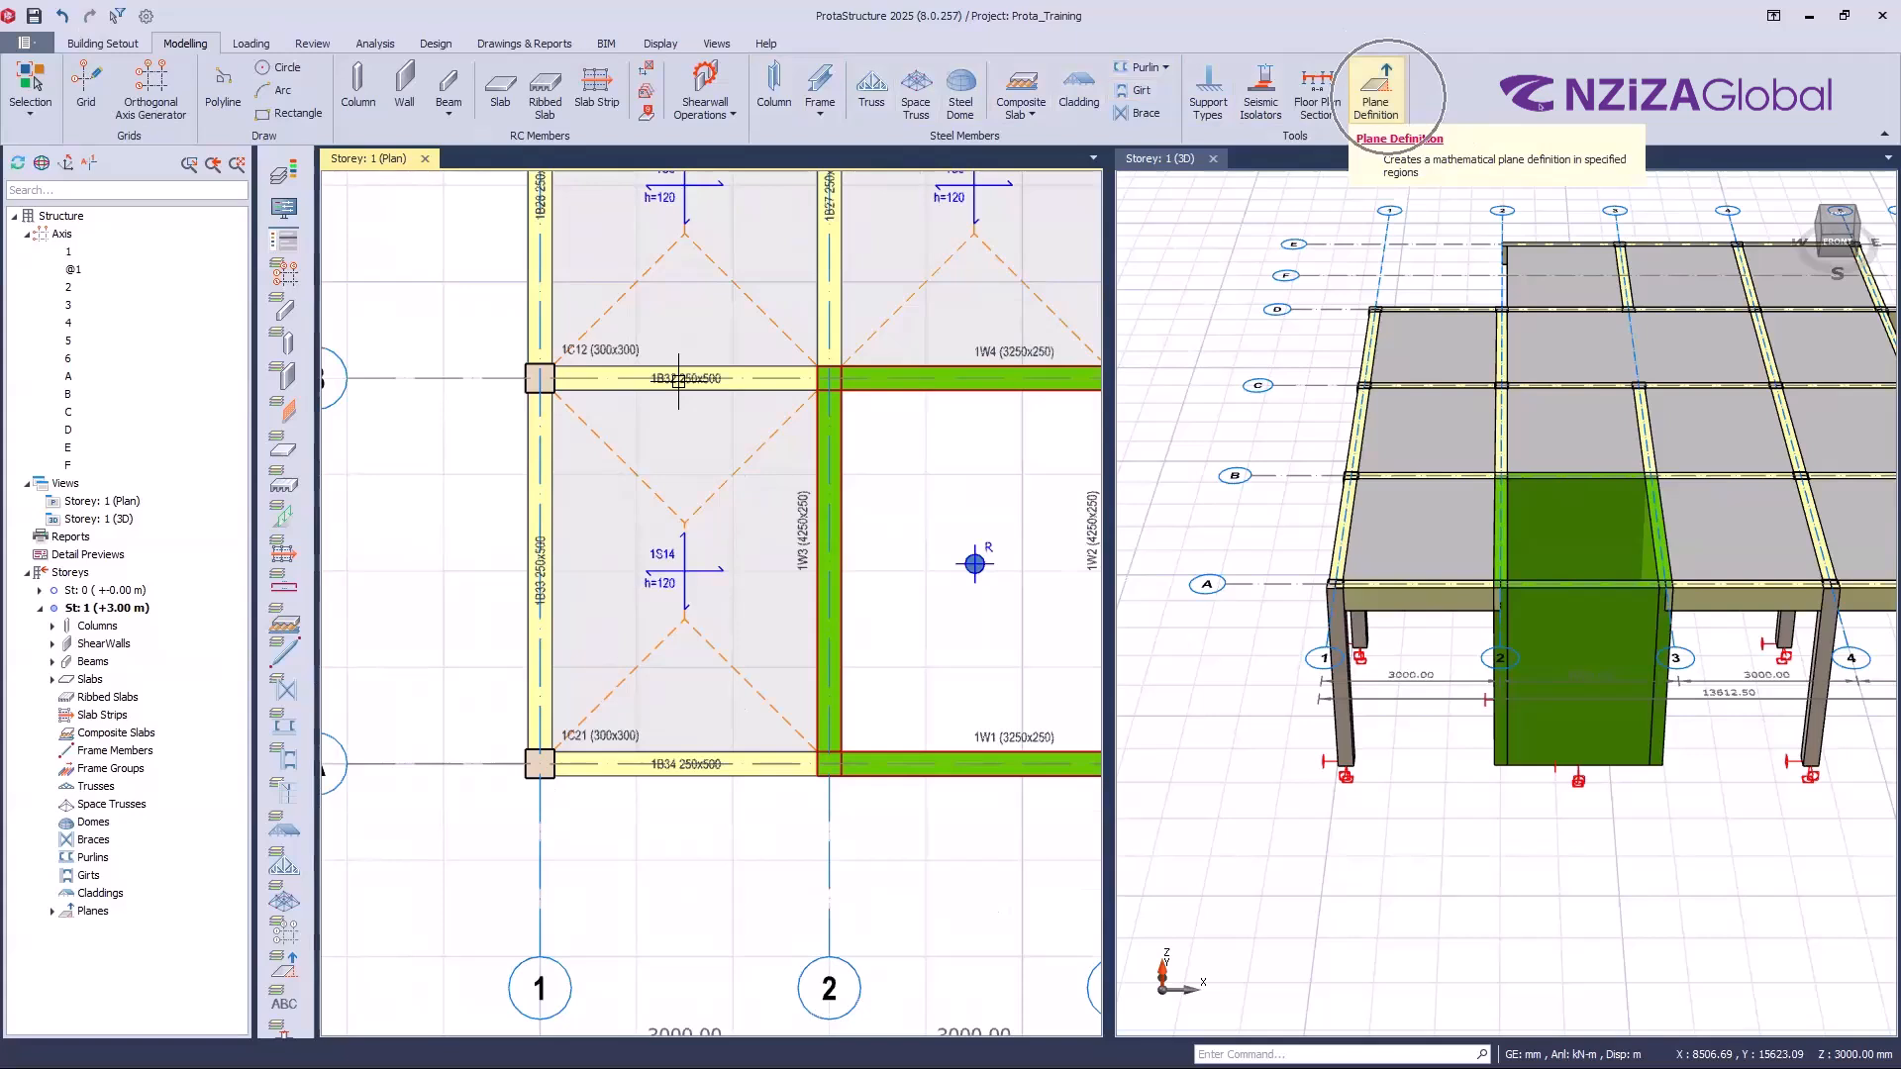
Step: Define a new plane over slab 1S14 with the Beam Region method, and check its reference points in plan
{"action": "left_click", "coordinate": [1380, 96]}
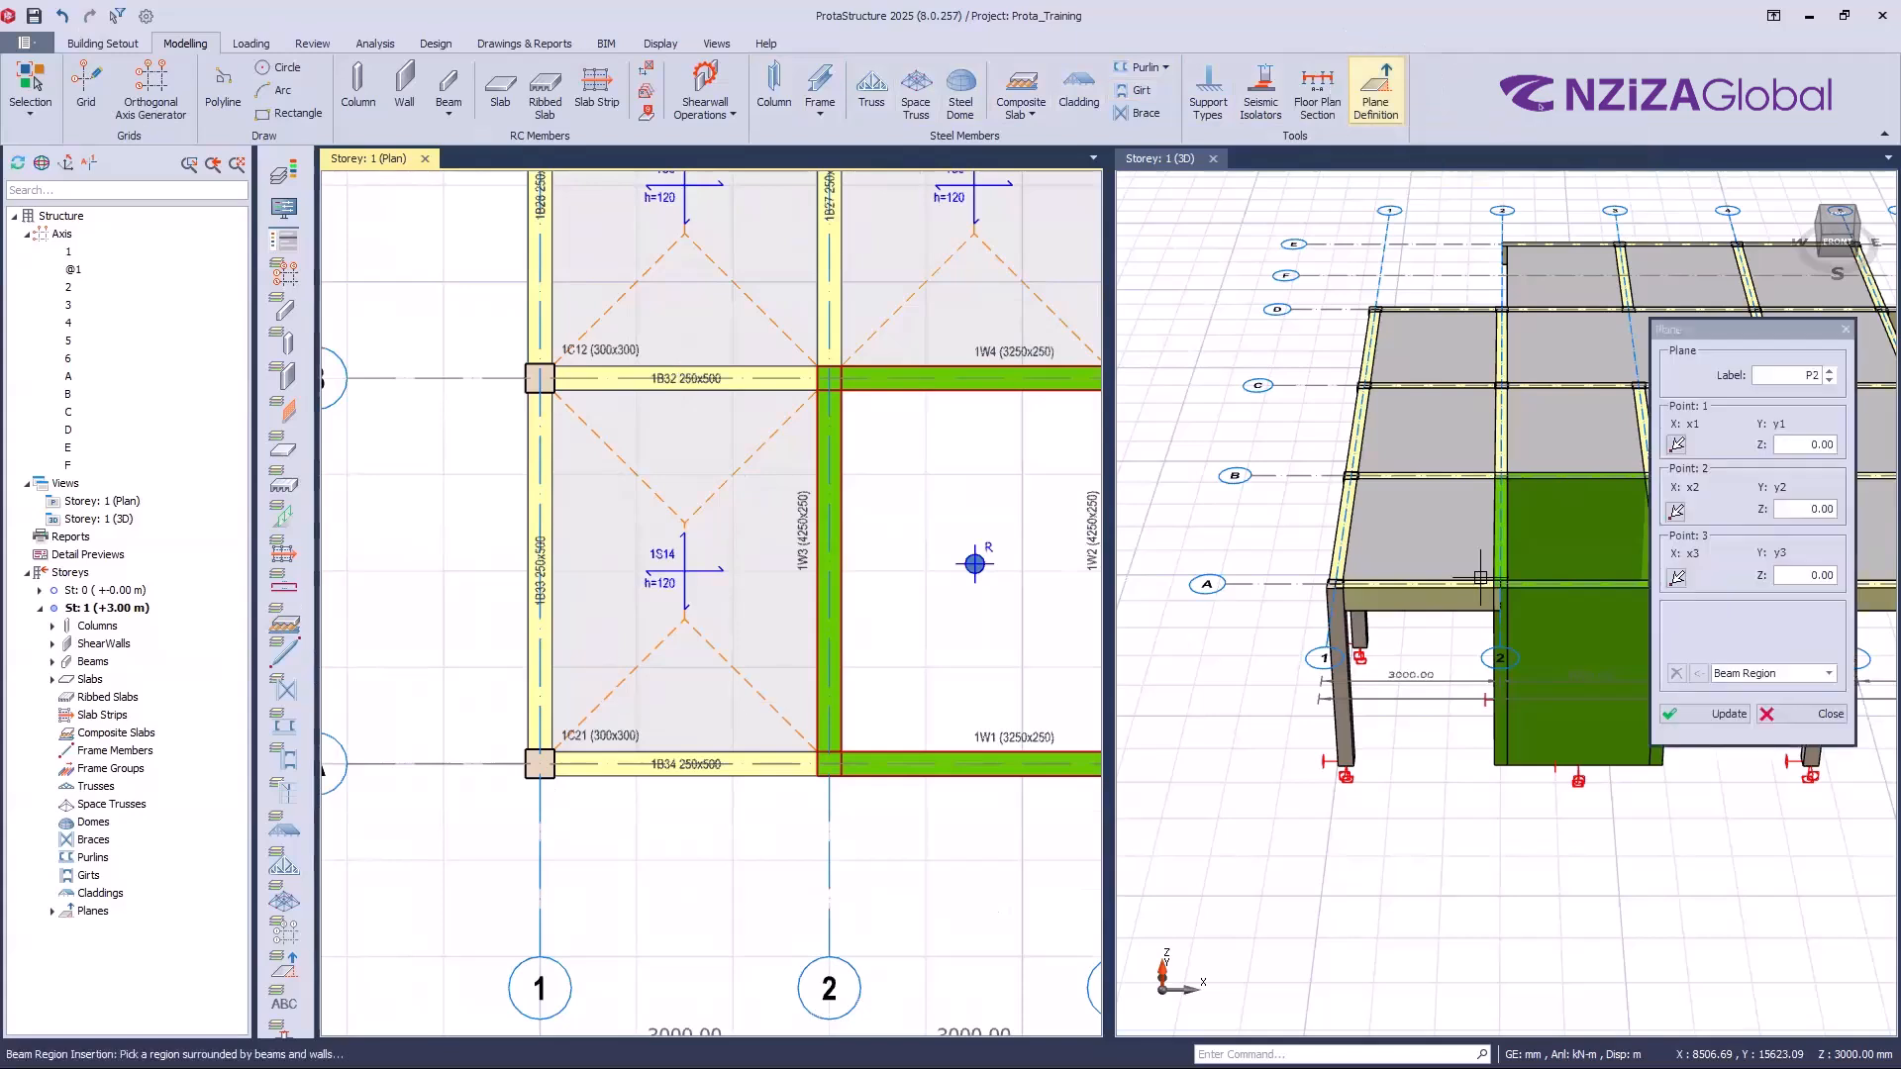
{"action": "left_click", "coordinate": [1254, 575]}
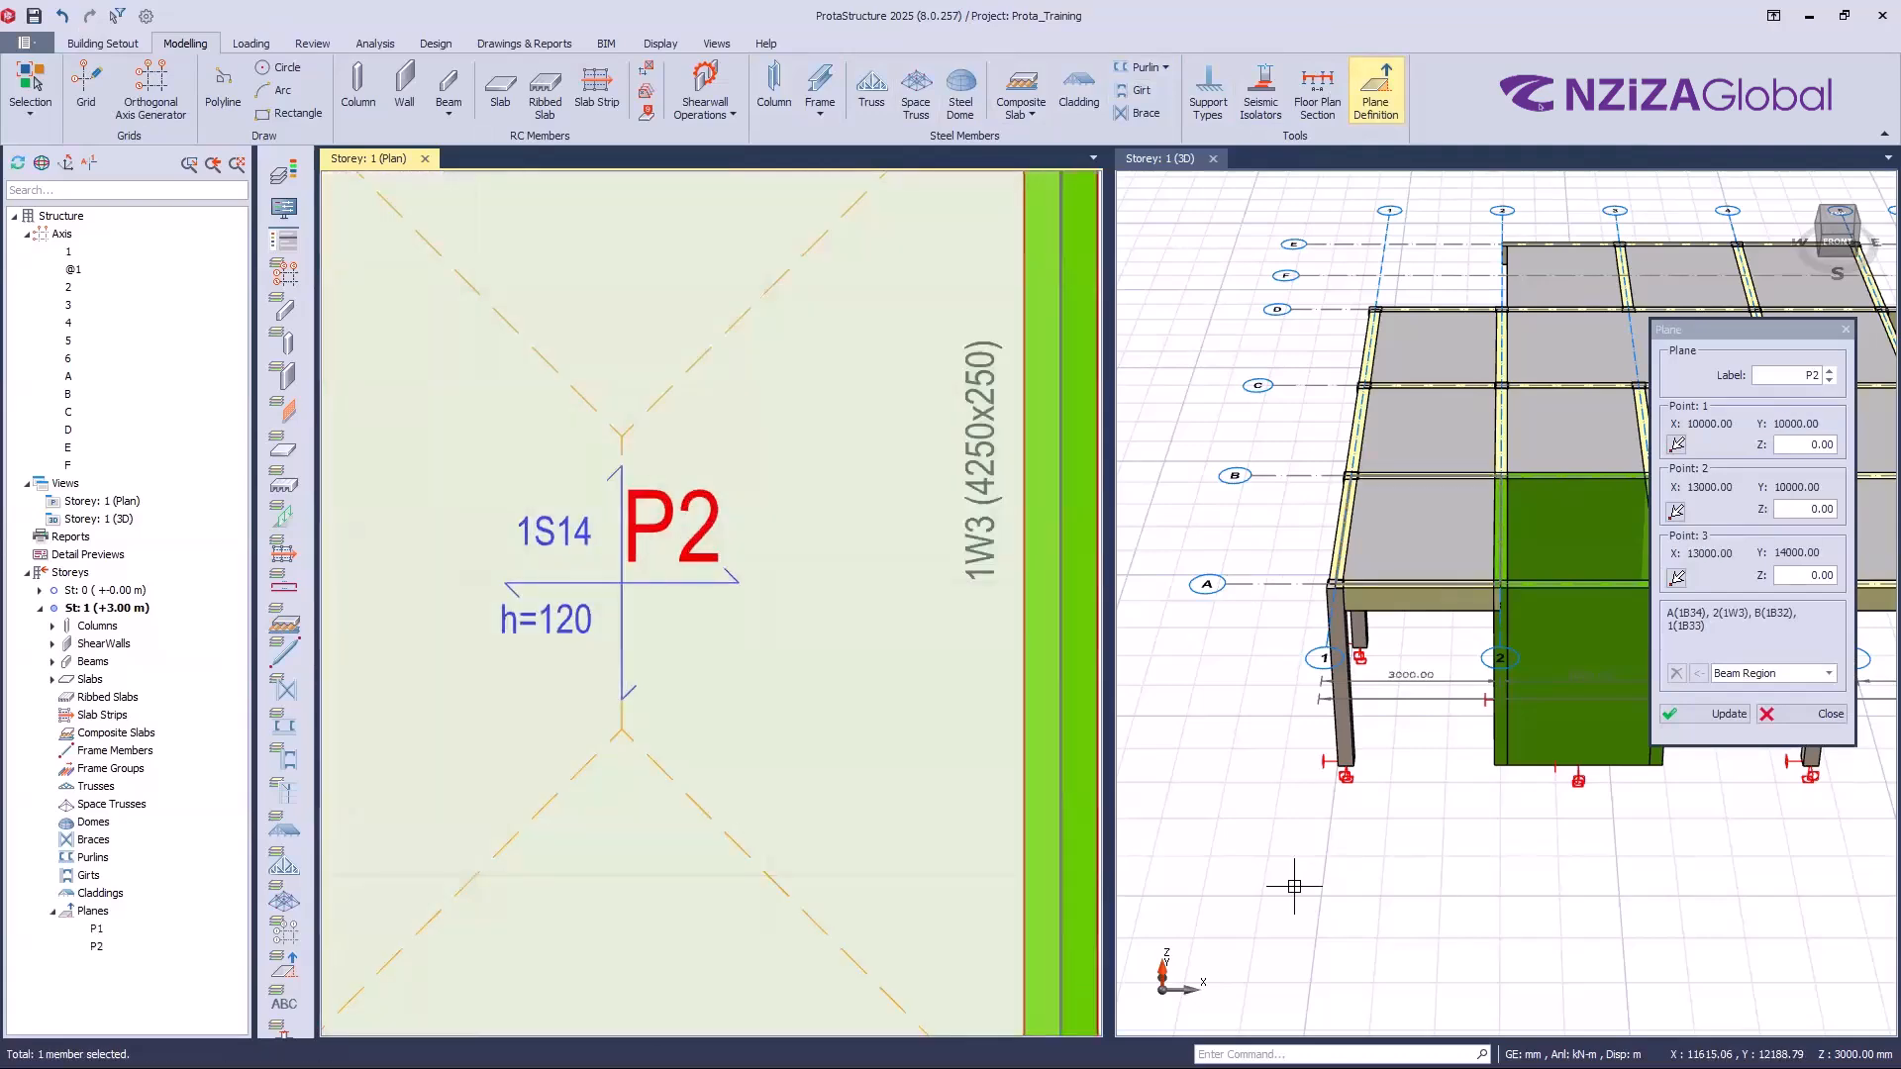
{"action": "scroll", "coordinate": [750, 442], "scroll_direction": "down", "scroll_amount": 5}
{"action": "scroll", "coordinate": [594, 705], "scroll_direction": "up", "scroll_amount": 6}
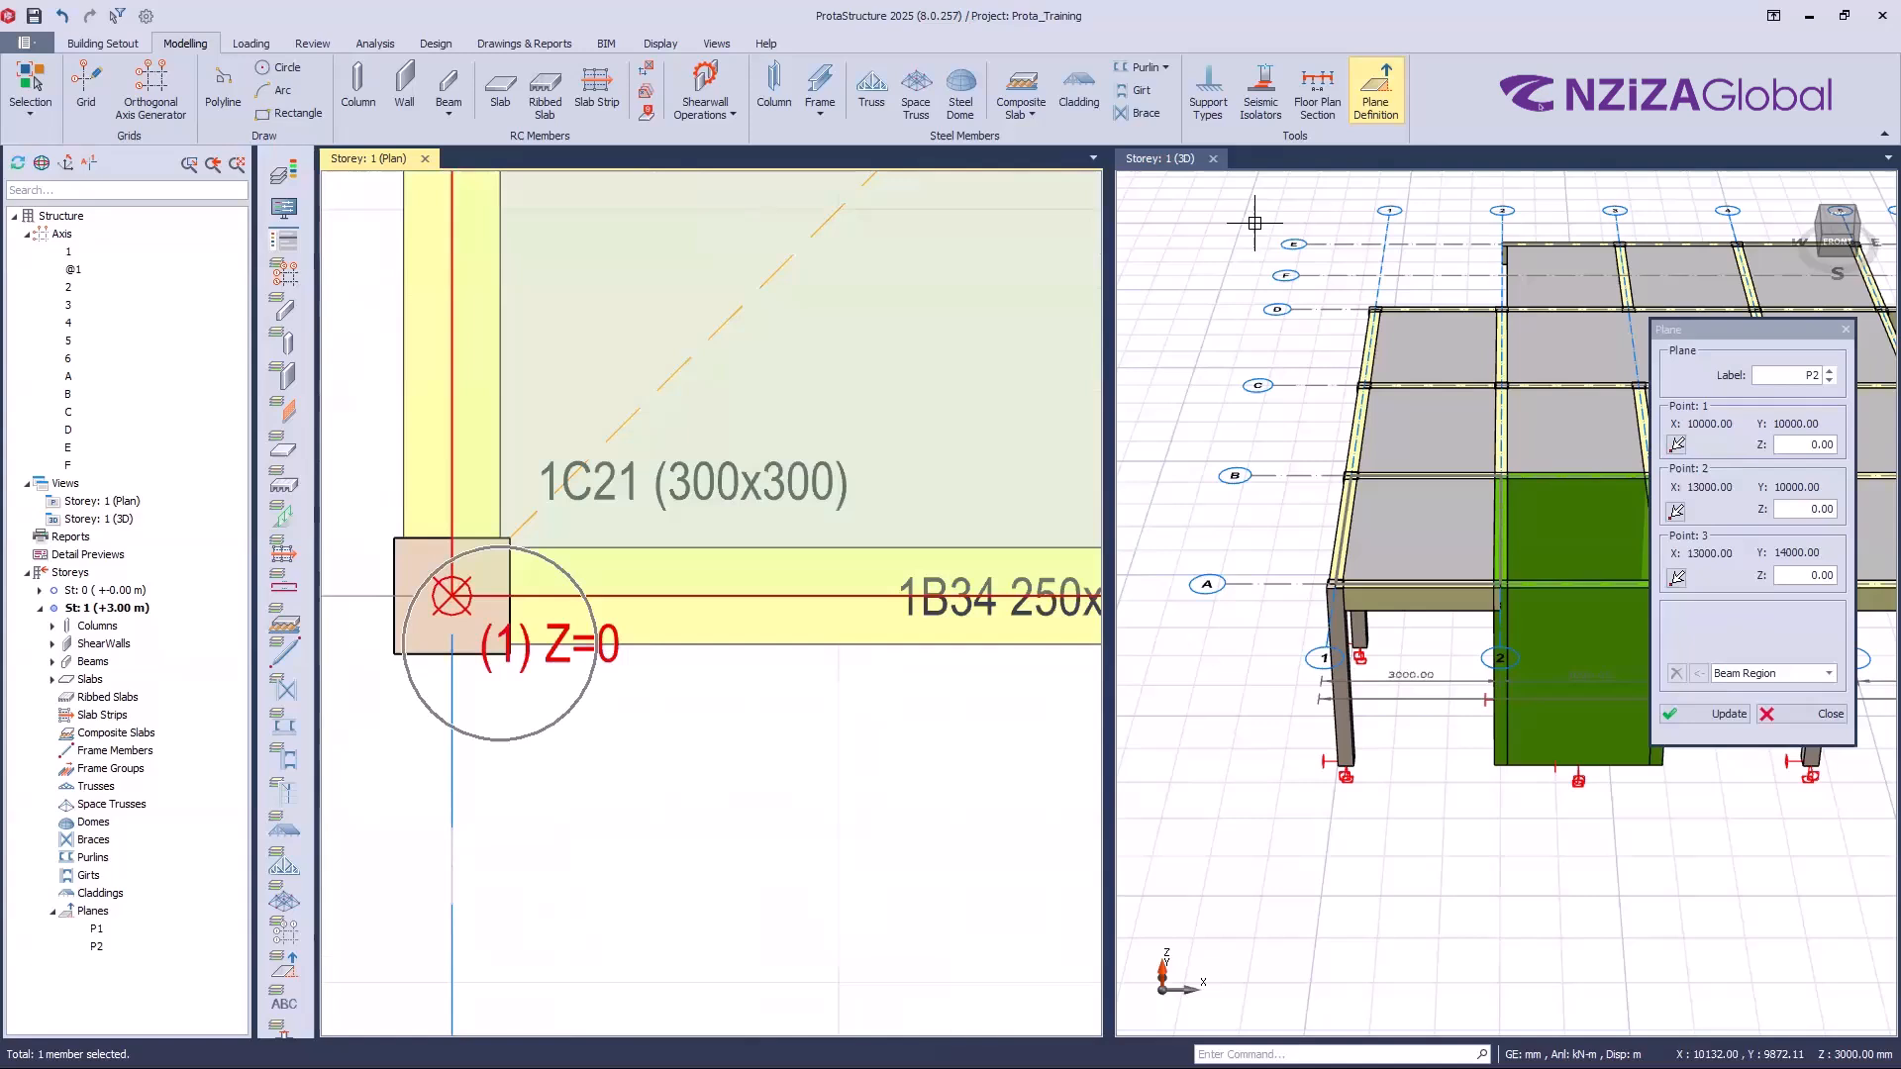
{"action": "scroll", "coordinate": [454, 673], "scroll_direction": "down", "scroll_amount": 7}
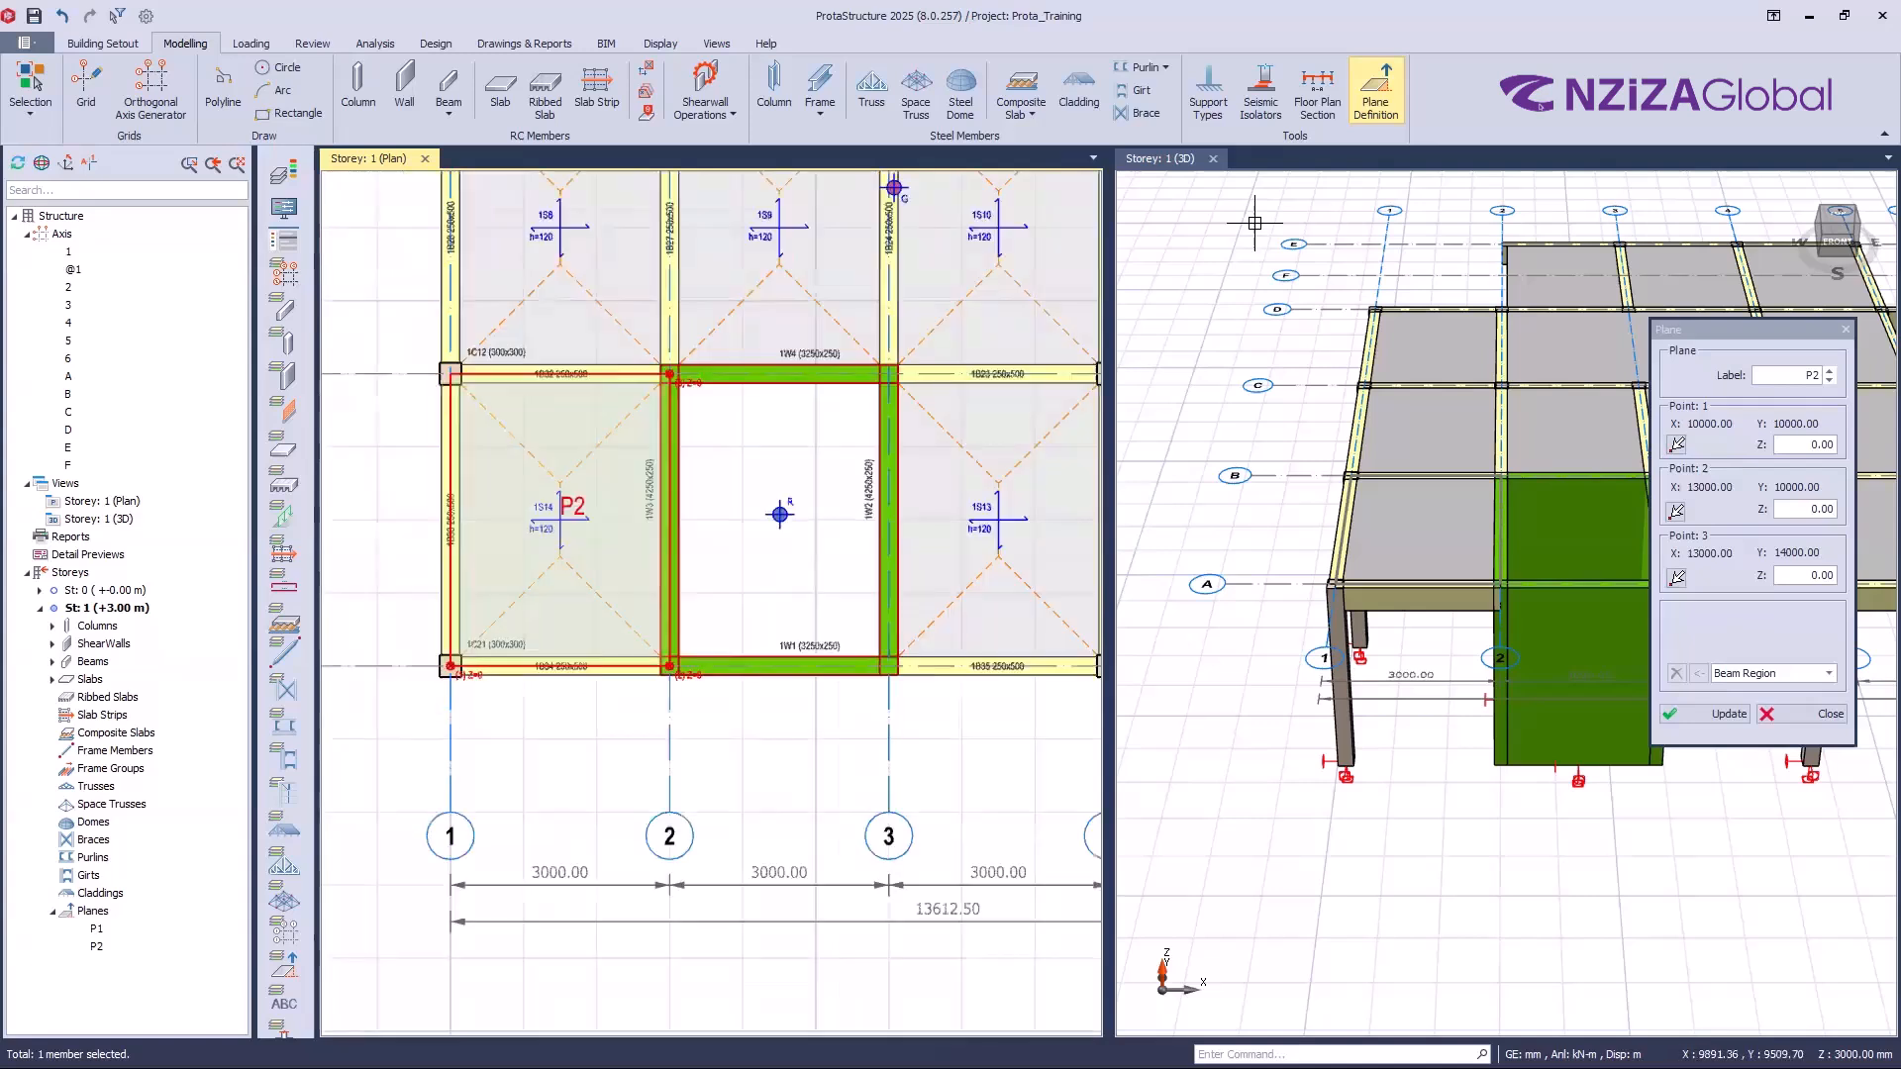
{"action": "left_click", "coordinate": [676, 378]}
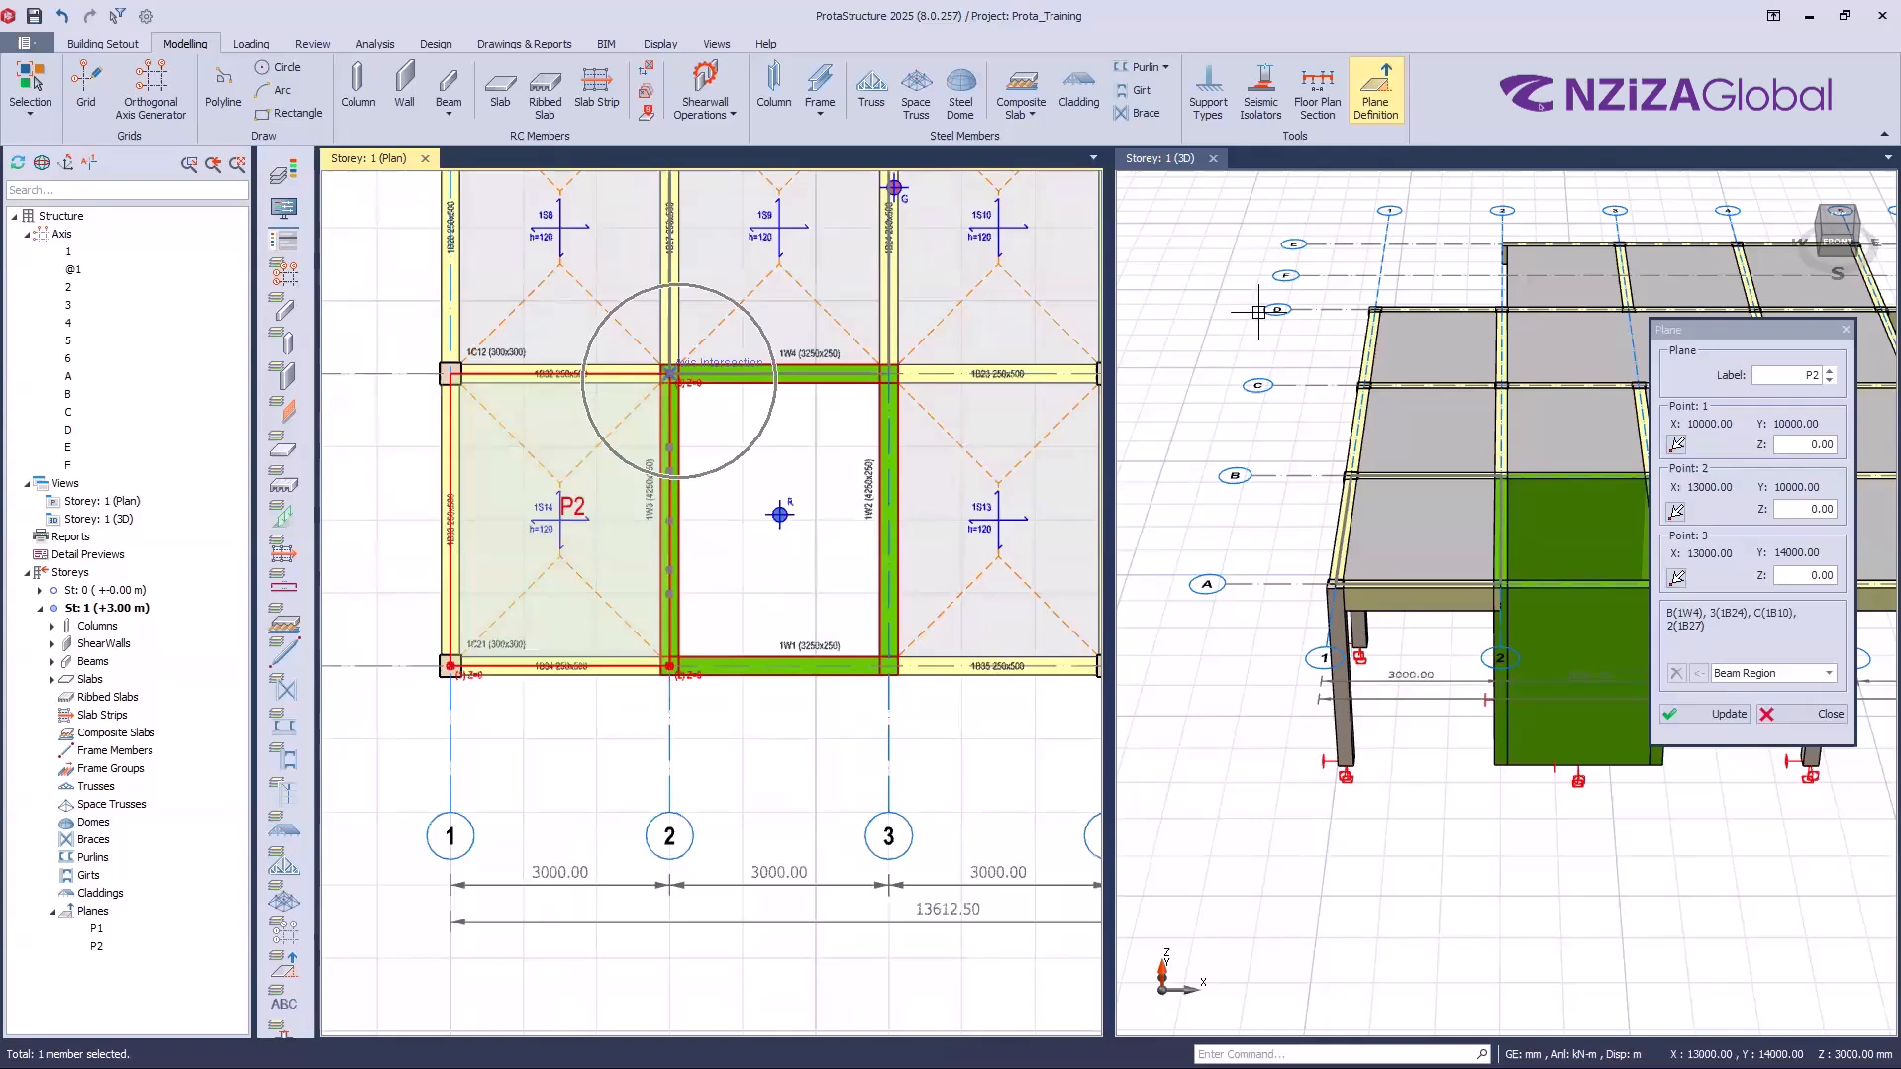
Step: Set the Z offsets of Point 1 and Point 2 of plane P2 to -3000 mm and update the plane
{"action": "scroll", "coordinate": [446, 594], "scroll_direction": "up", "scroll_amount": 1}
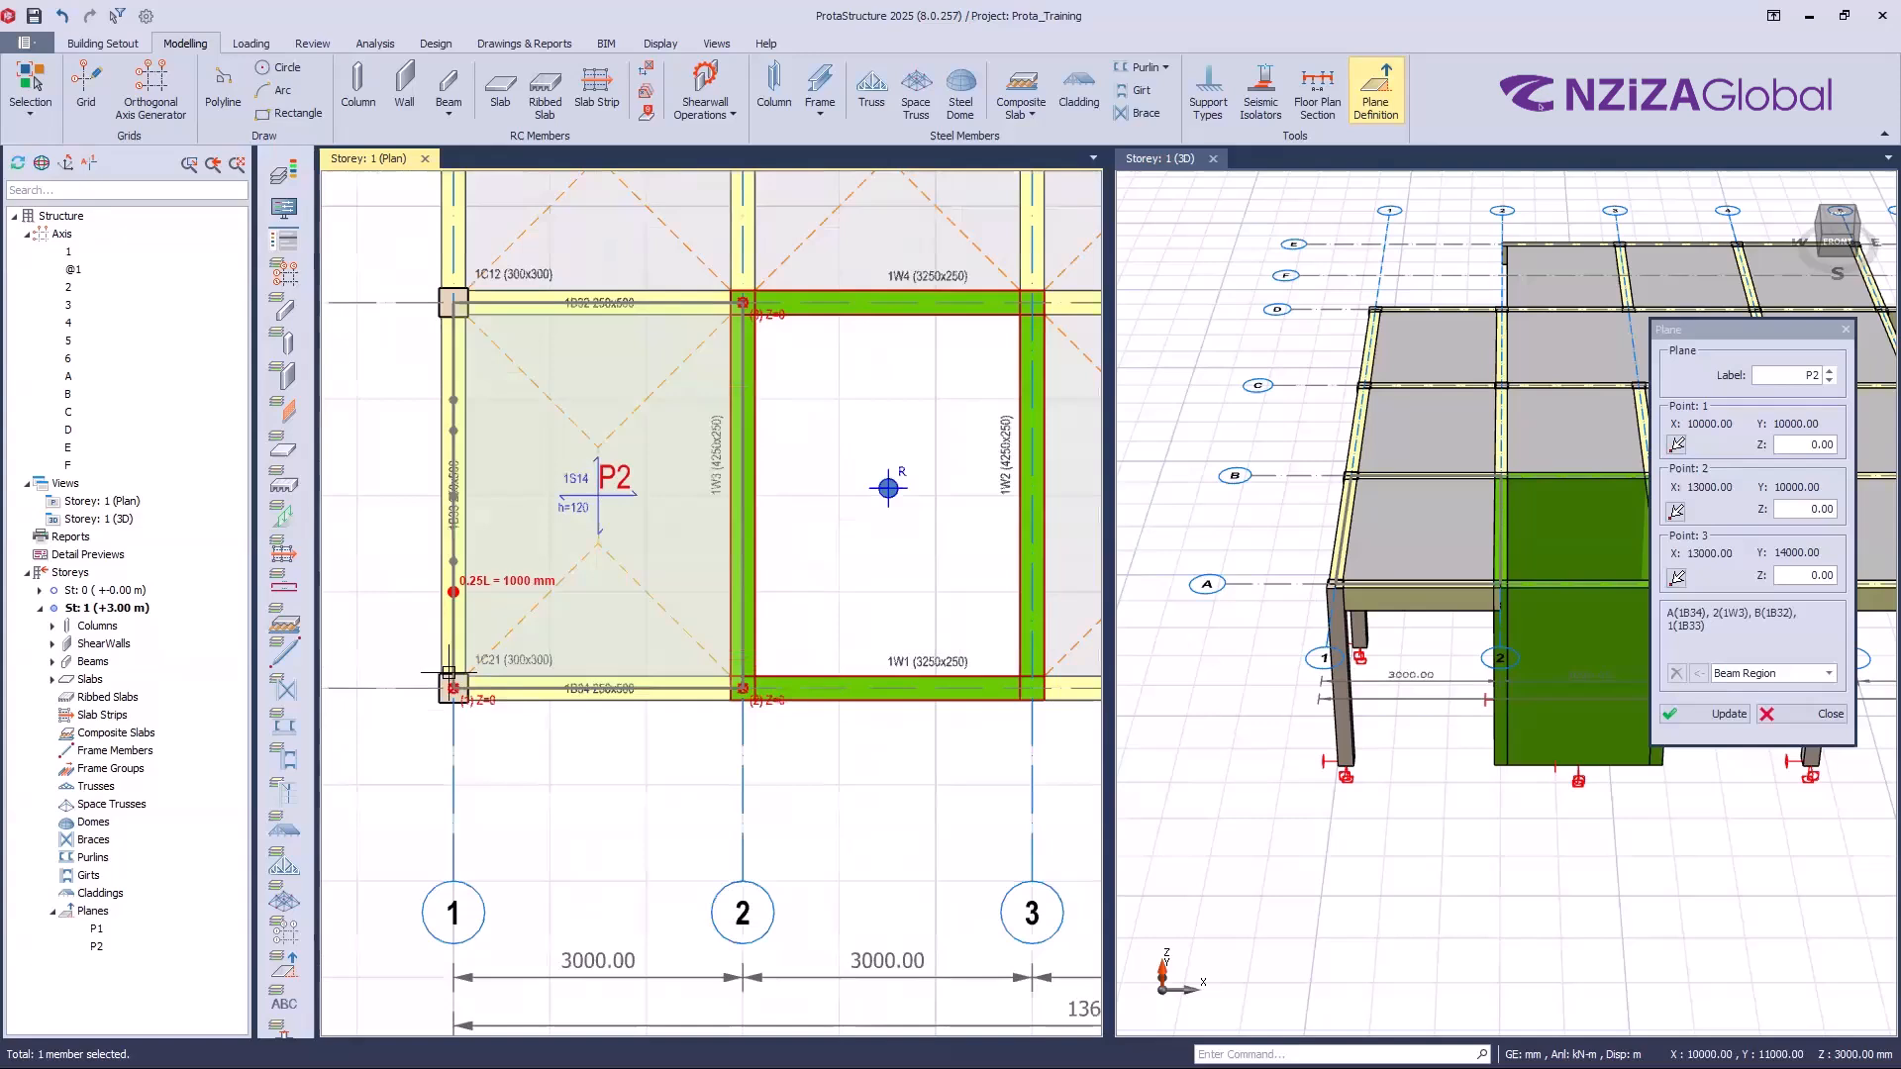
{"action": "scroll", "coordinate": [1402, 587], "scroll_direction": "up", "scroll_amount": 3}
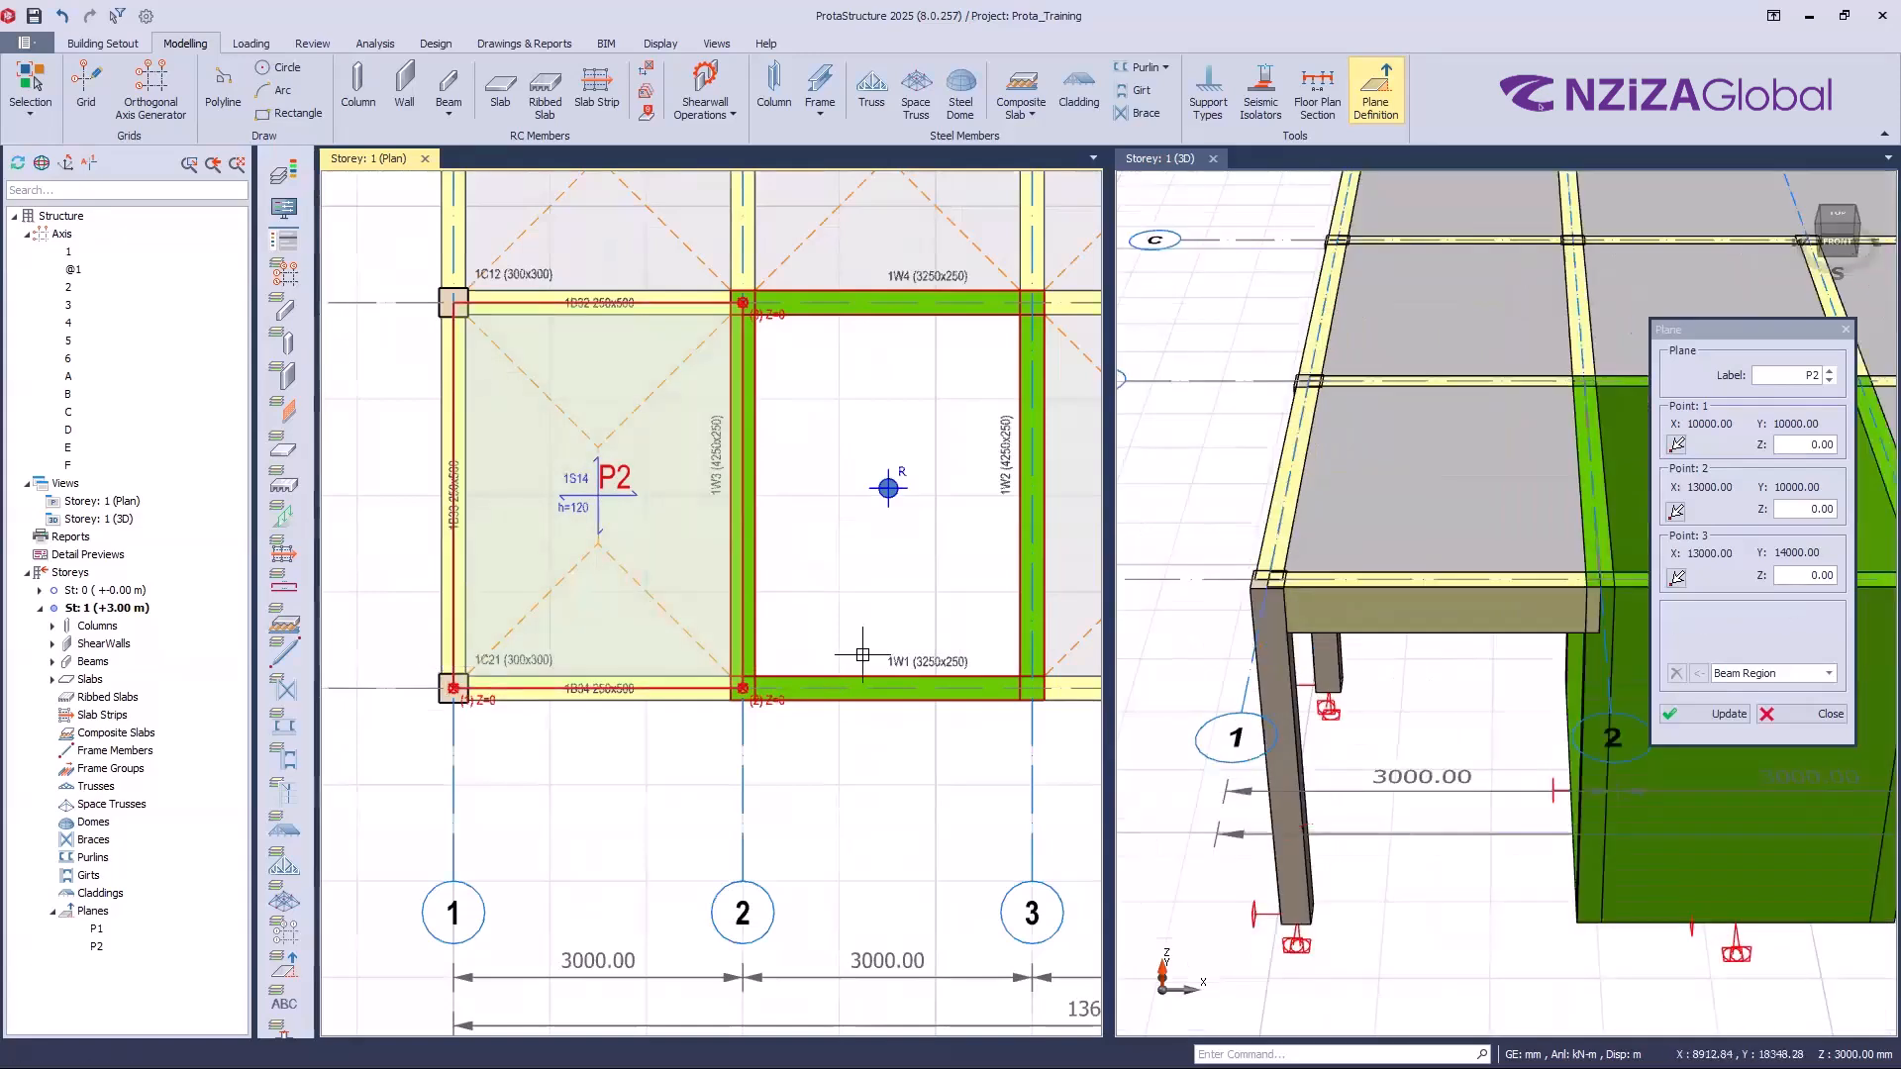
{"action": "left_click", "coordinate": [813, 460]}
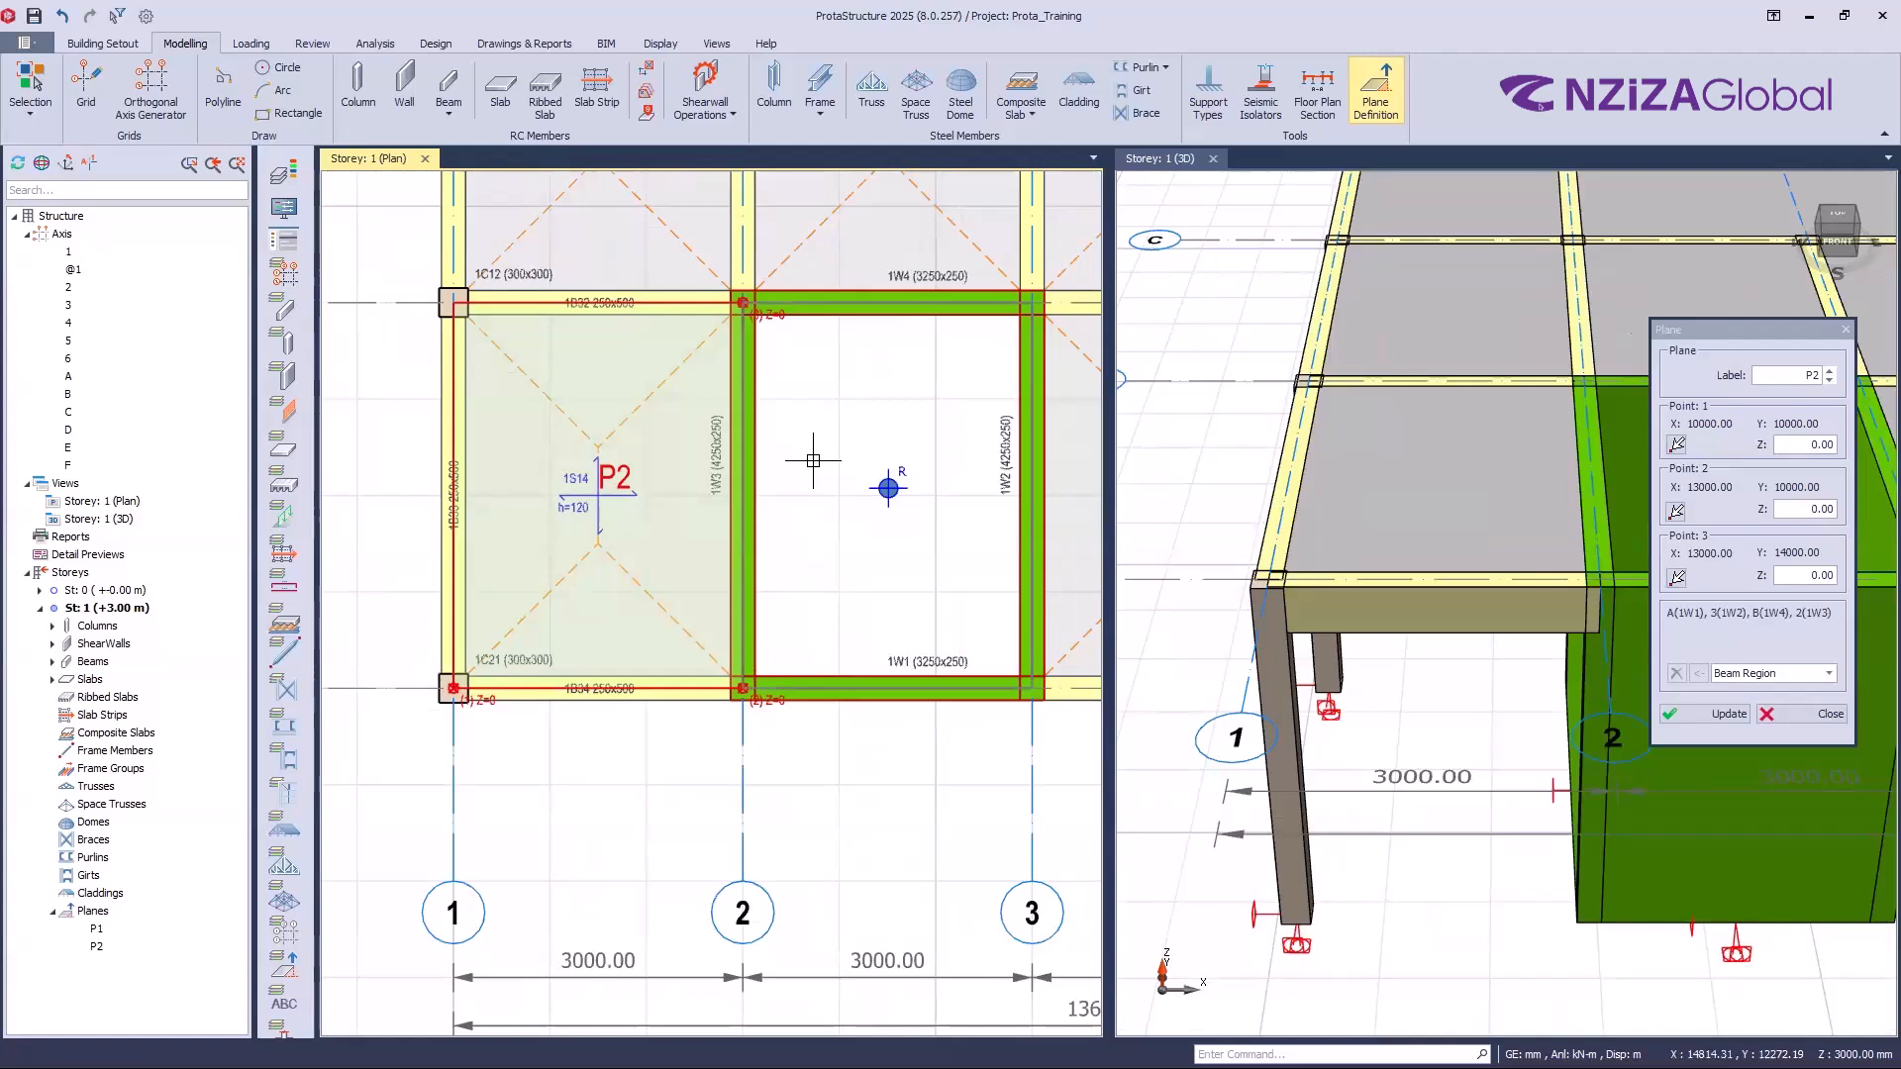
{"action": "scroll", "coordinate": [803, 506], "scroll_direction": "up", "scroll_amount": 1}
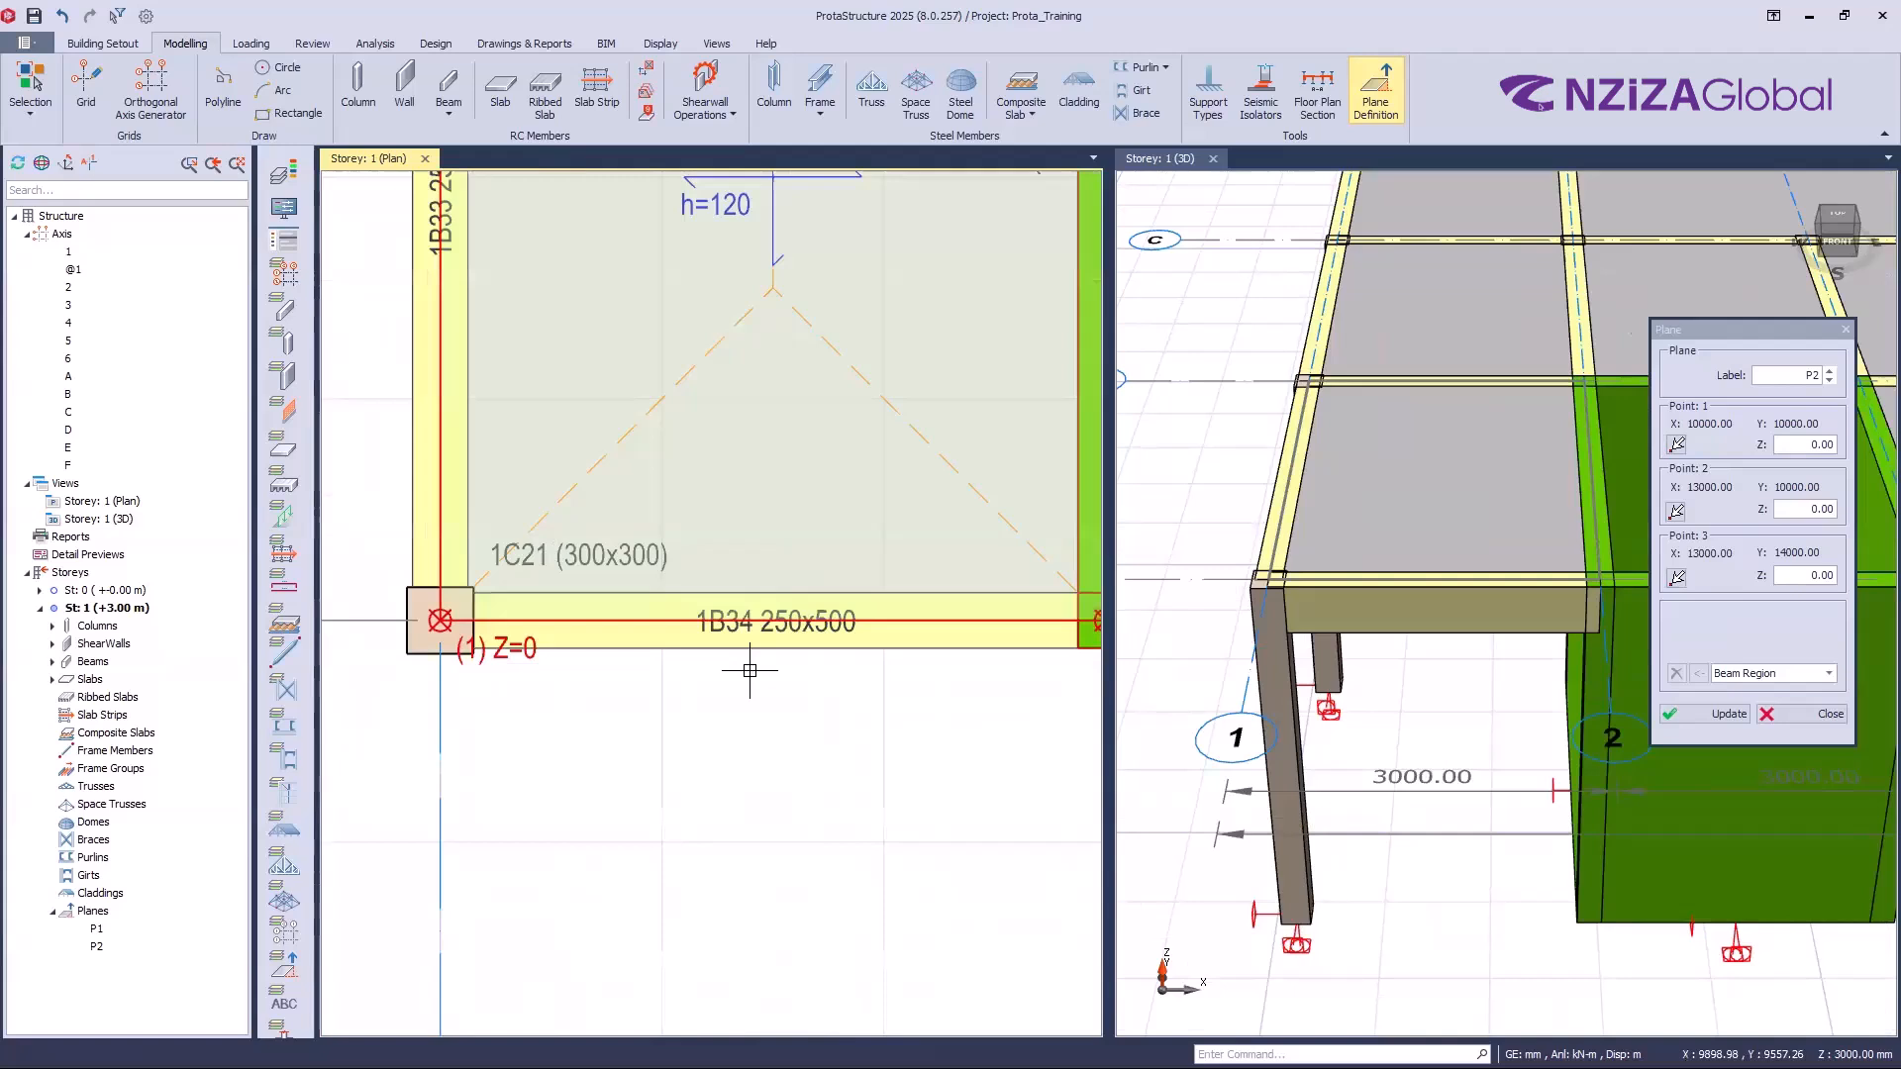
{"action": "scroll", "coordinate": [575, 666], "scroll_direction": "down", "scroll_amount": 2}
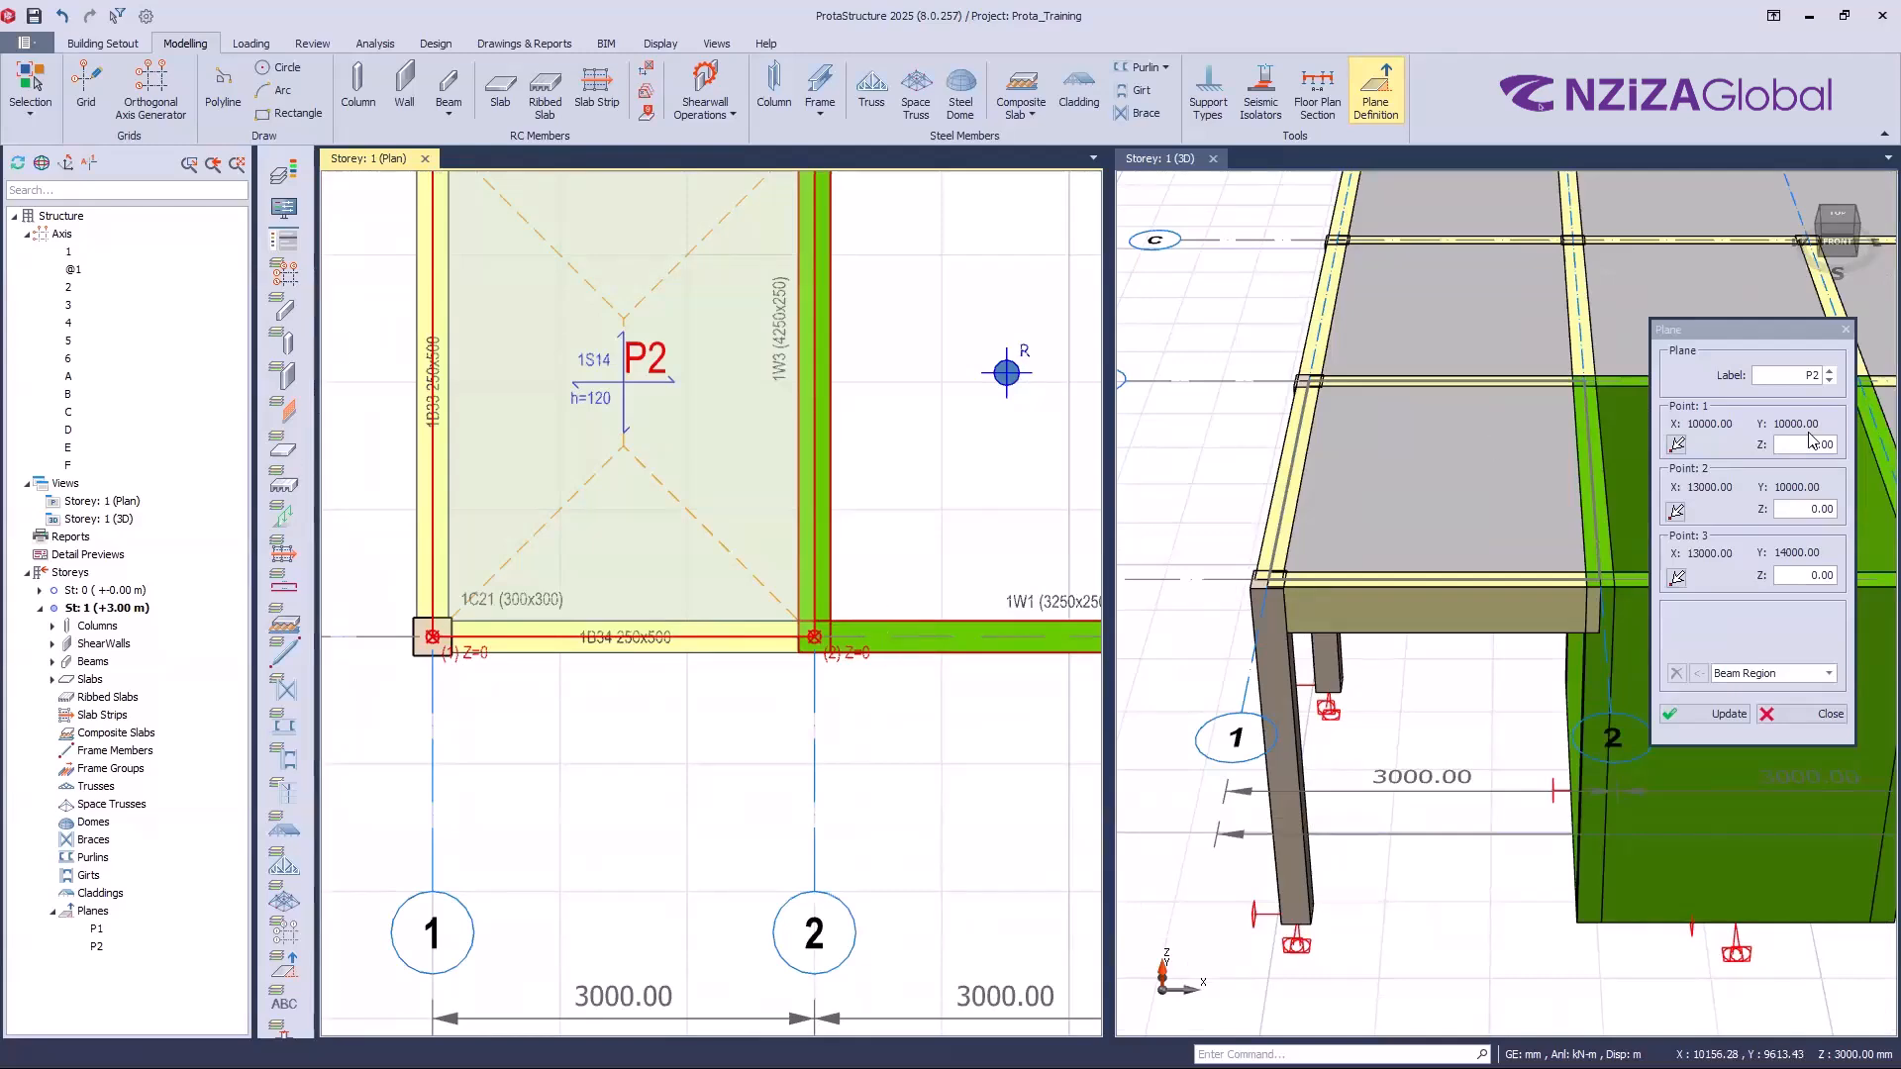
{"action": "scroll", "coordinate": [1802, 443], "scroll_direction": "down", "scroll_amount": 5}
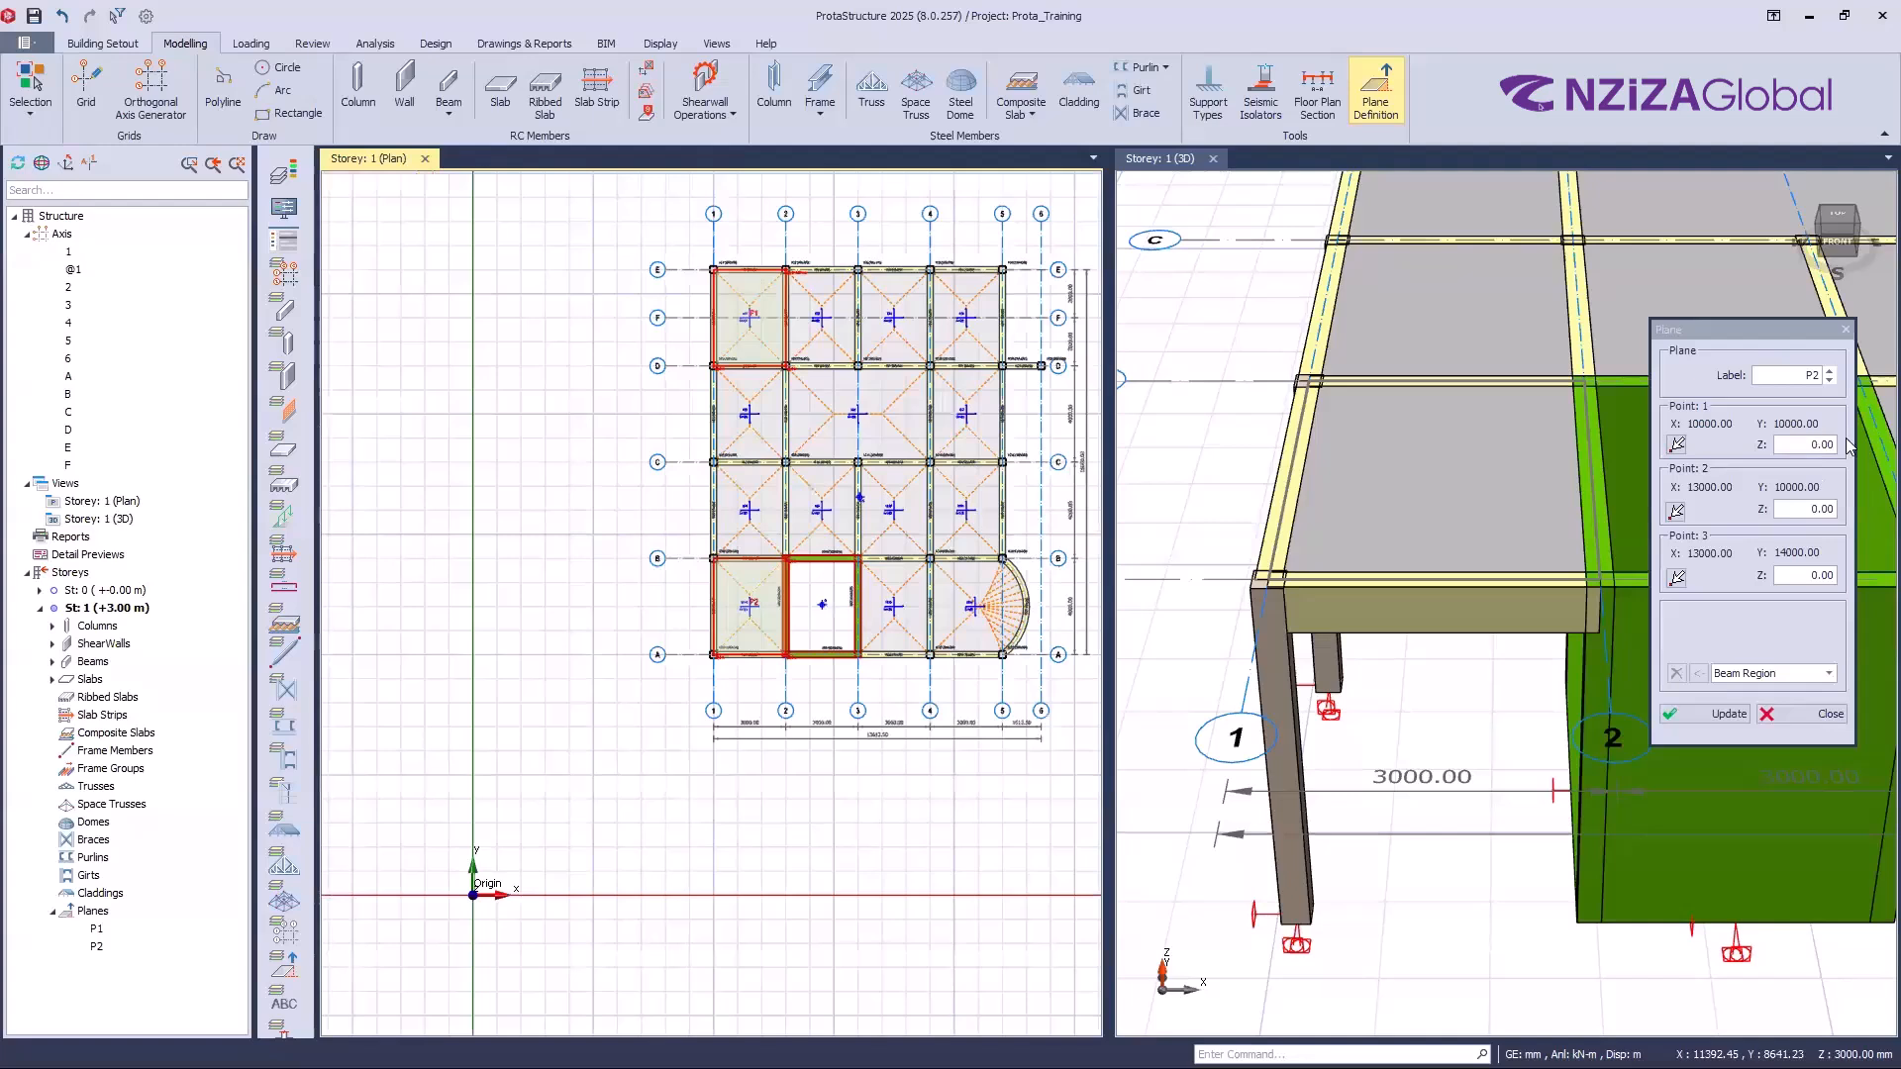
{"action": "scroll", "coordinate": [1850, 447], "scroll_direction": "up", "scroll_amount": 5}
{"action": "double_click", "coordinate": [1810, 444]}
{"action": "type", "text": "-3000"}
{"action": "double_click", "coordinate": [1798, 508]}
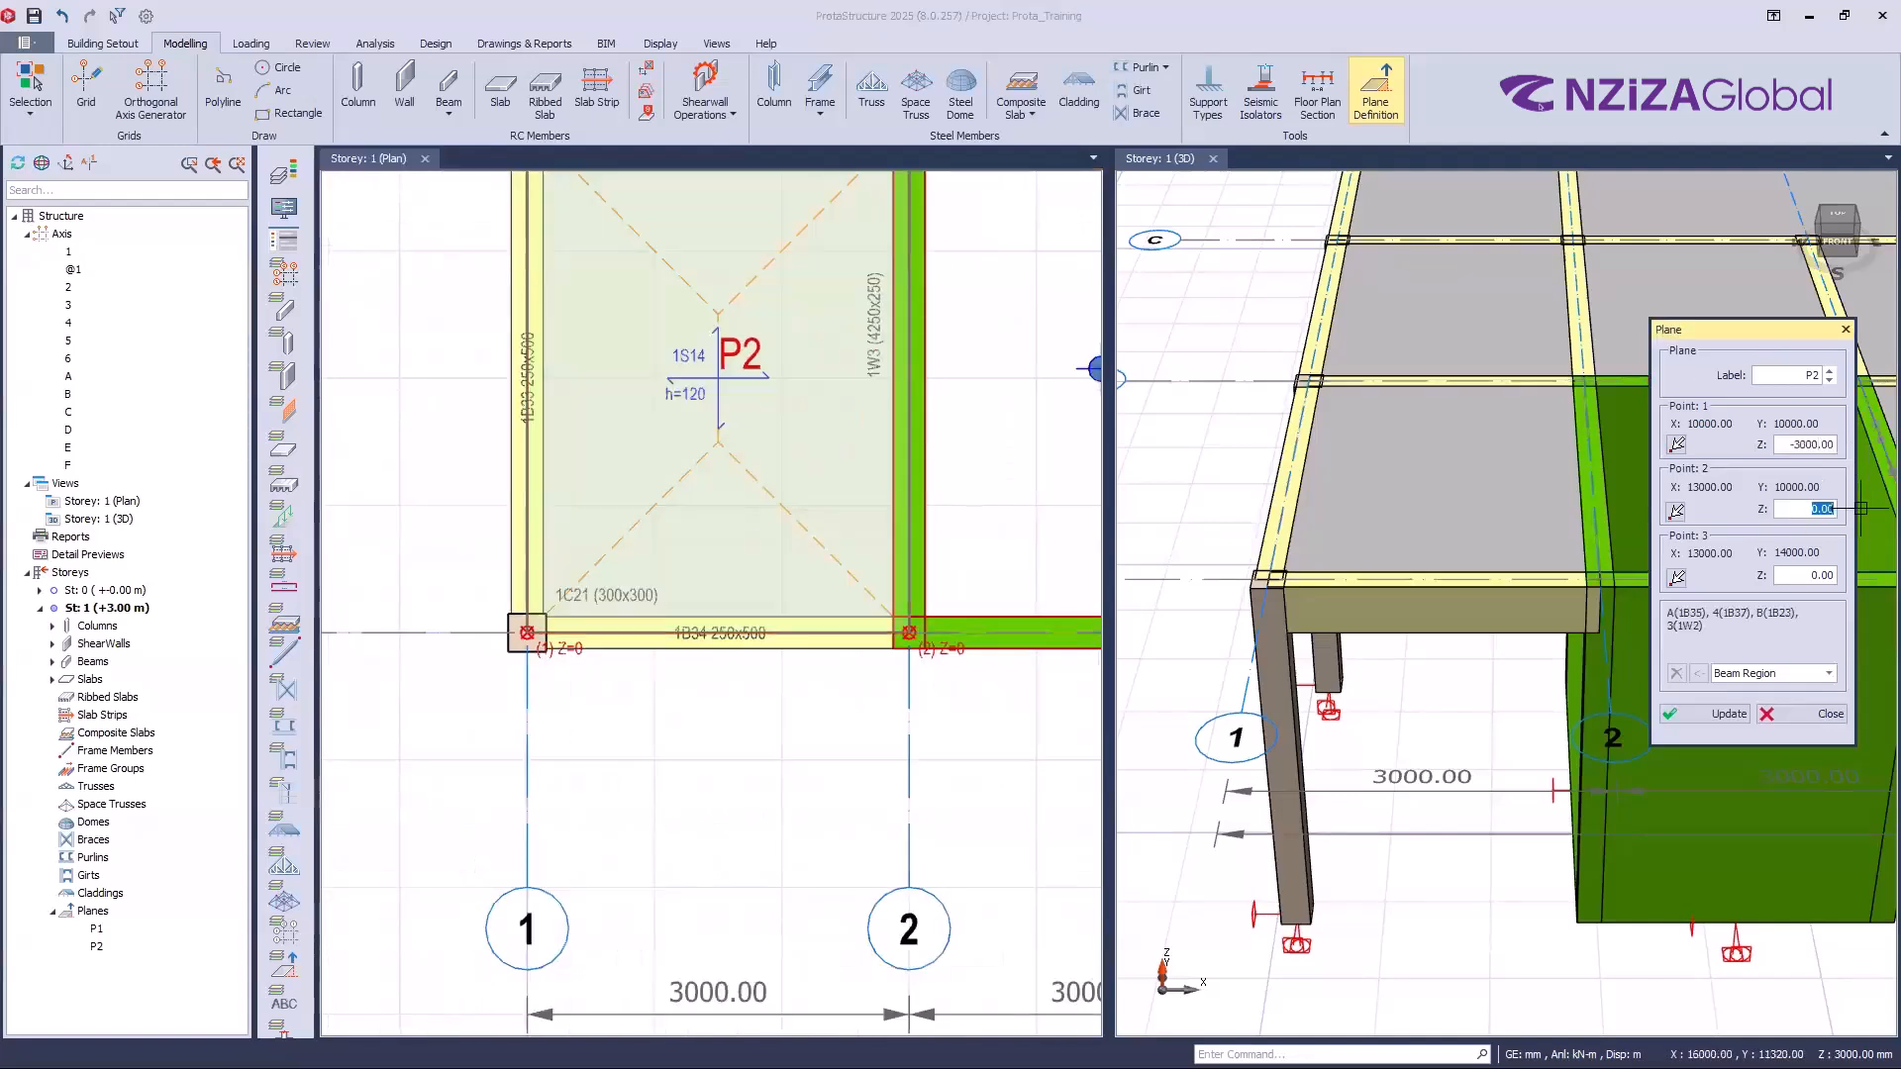
{"action": "type", "text": "-3000"}
{"action": "left_click", "coordinate": [1703, 717]}
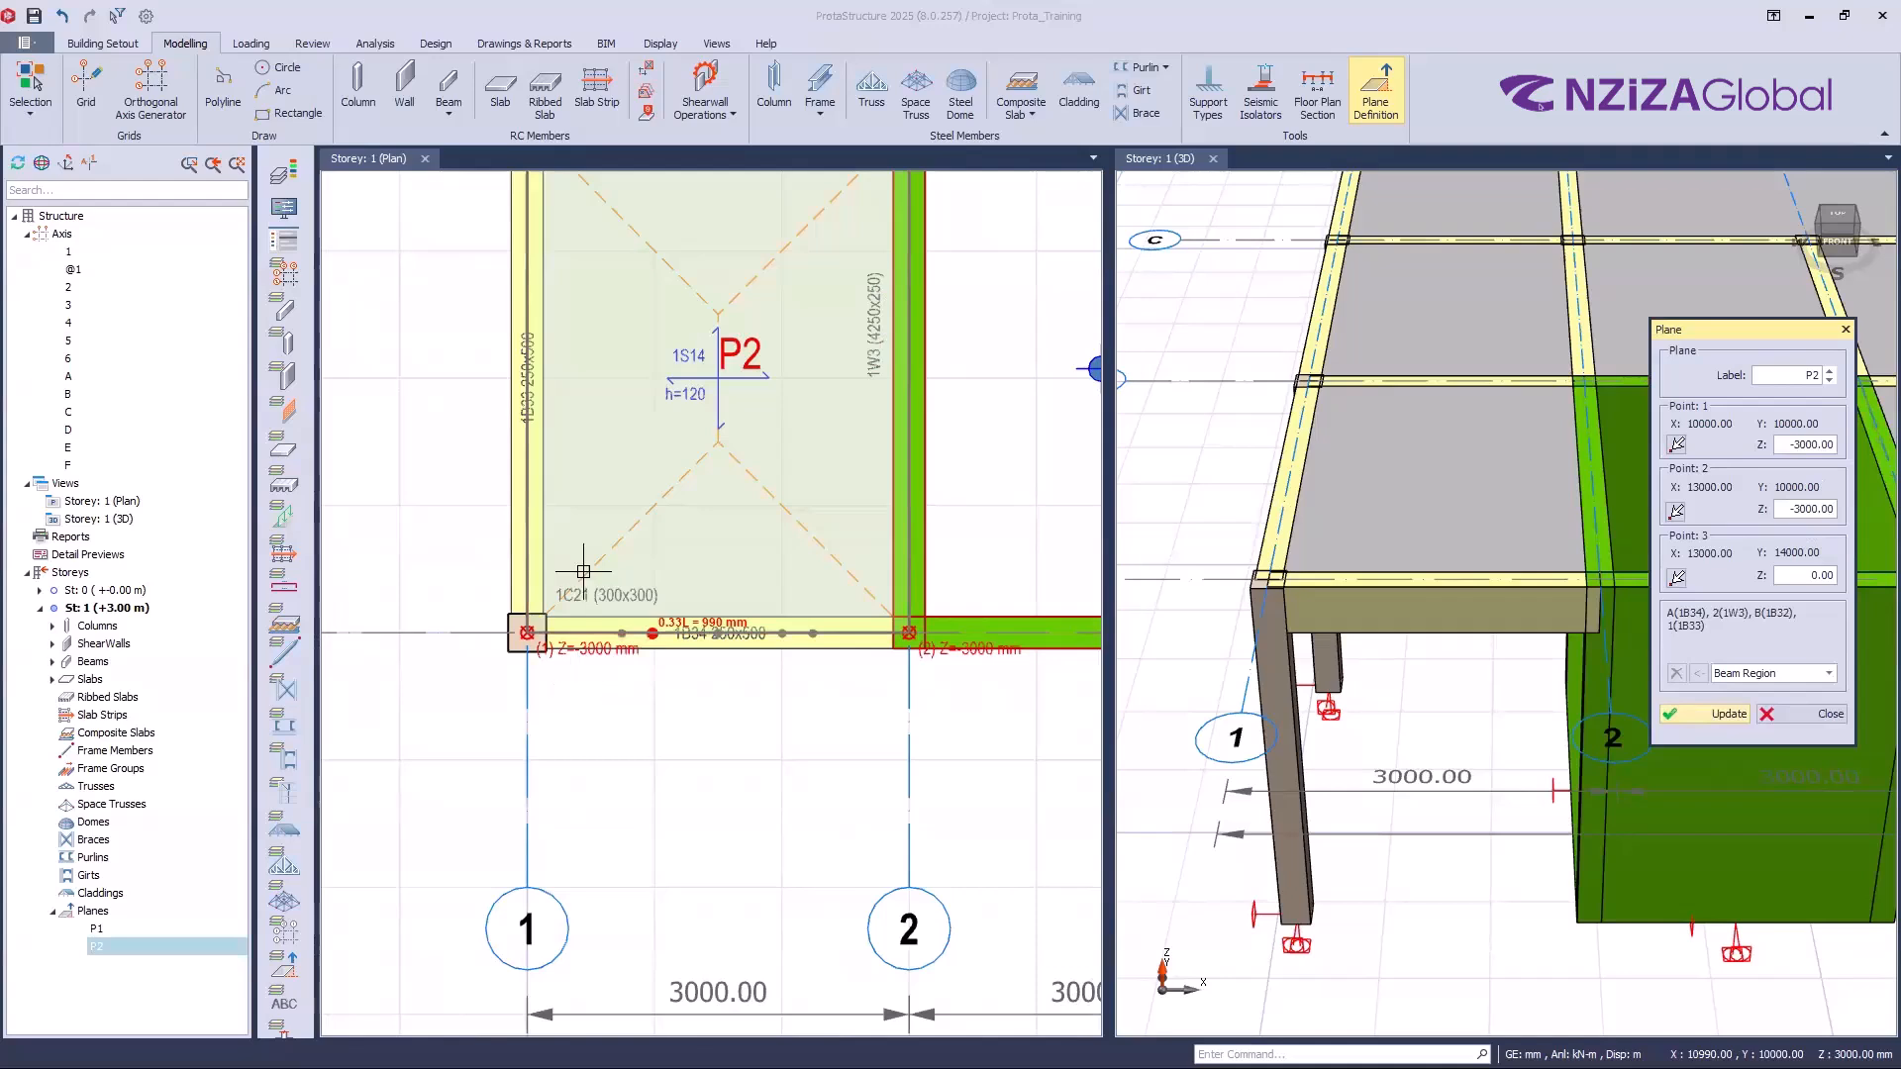
Step: Move slab 1S14 and the members along the edges of plane P2 onto the plane, accepting the adjustment
{"action": "scroll", "coordinate": [583, 571], "scroll_direction": "up", "scroll_amount": 2}
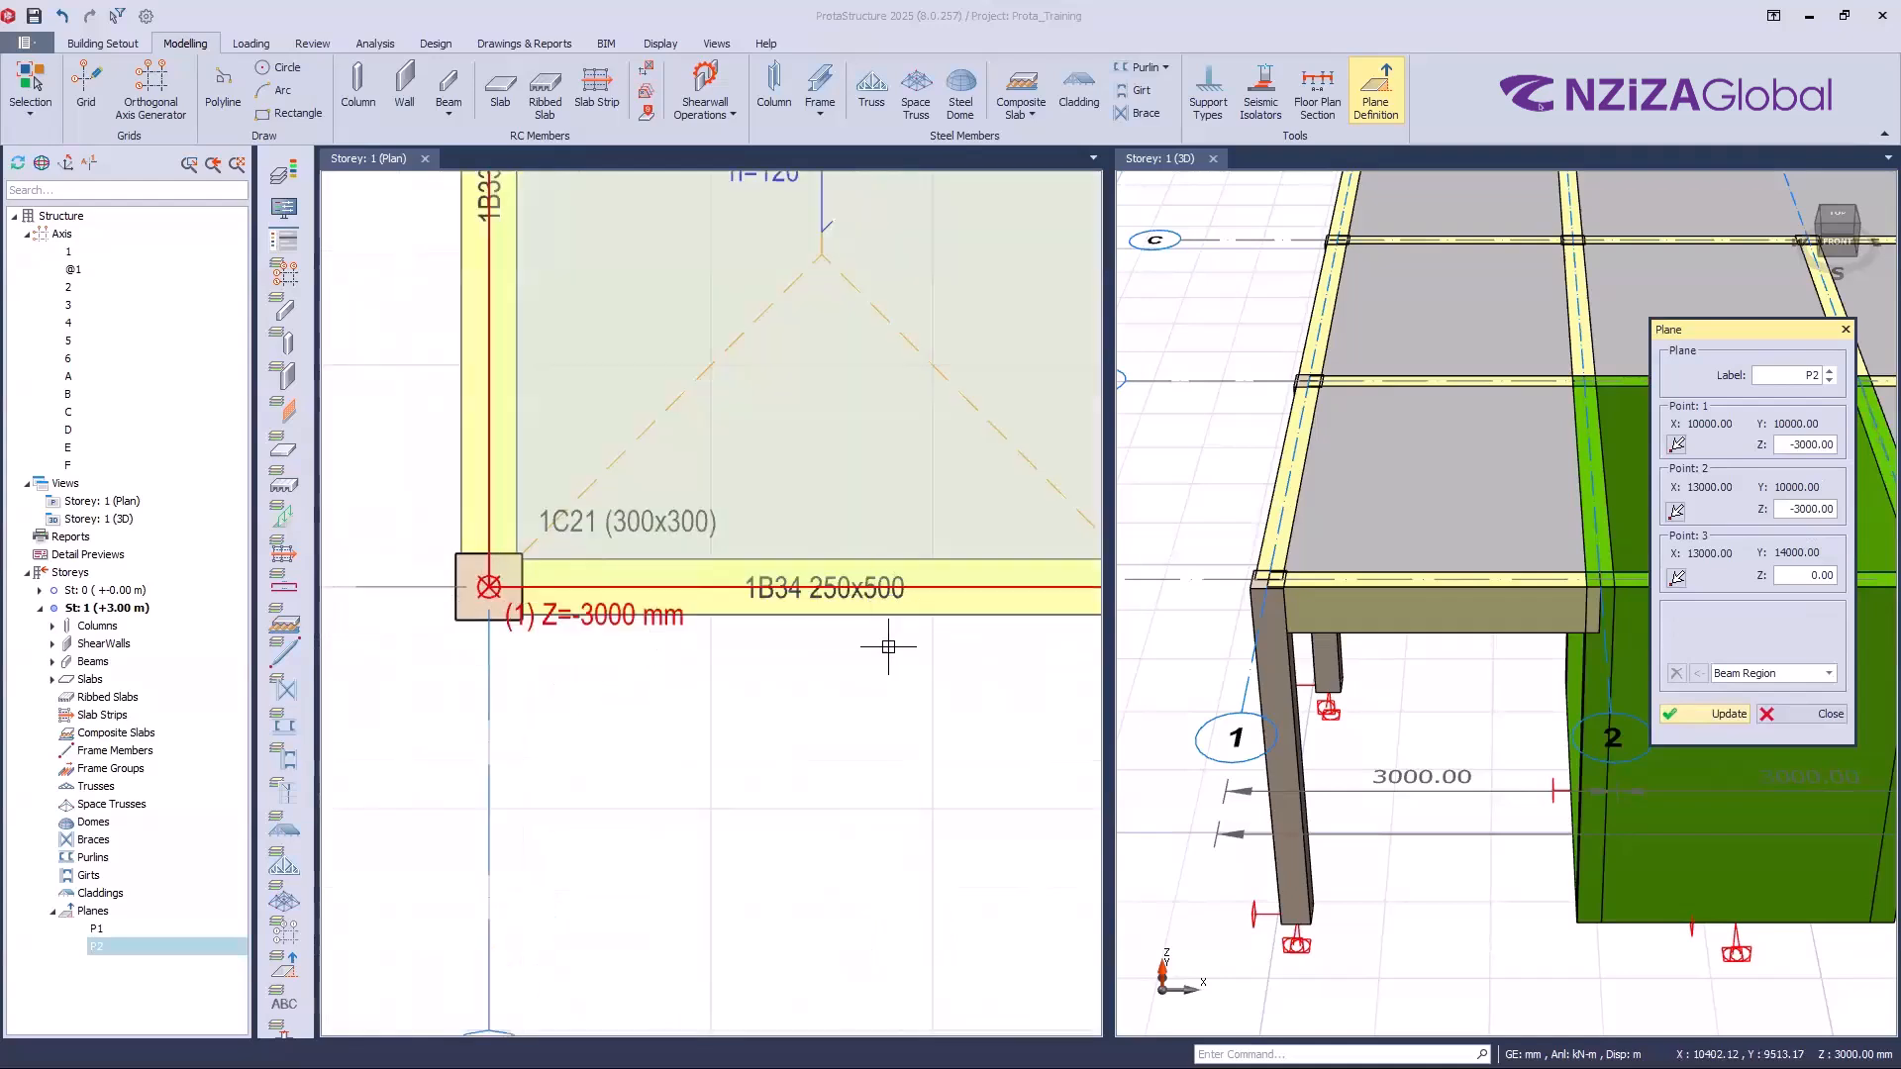
{"action": "scroll", "coordinate": [781, 648], "scroll_direction": "up", "scroll_amount": 2}
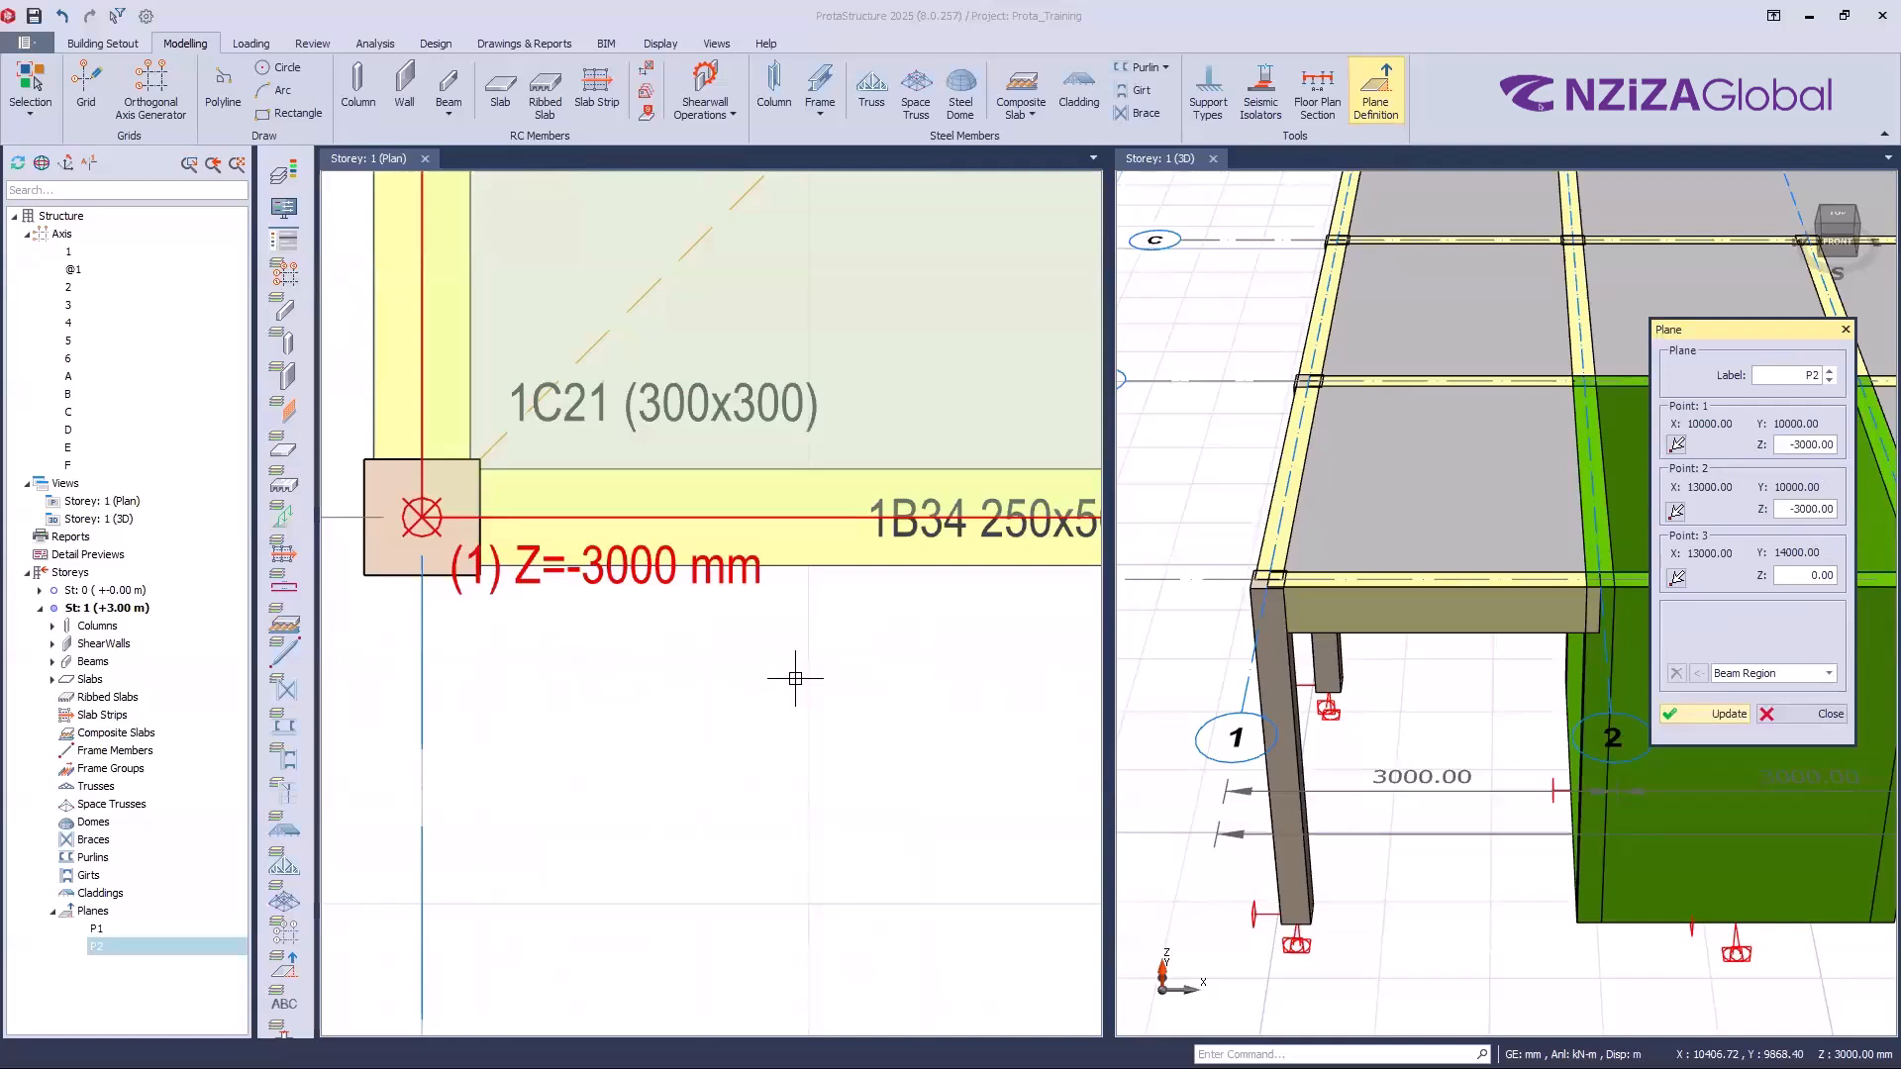
{"action": "scroll", "coordinate": [846, 660], "scroll_direction": "down", "scroll_amount": 4}
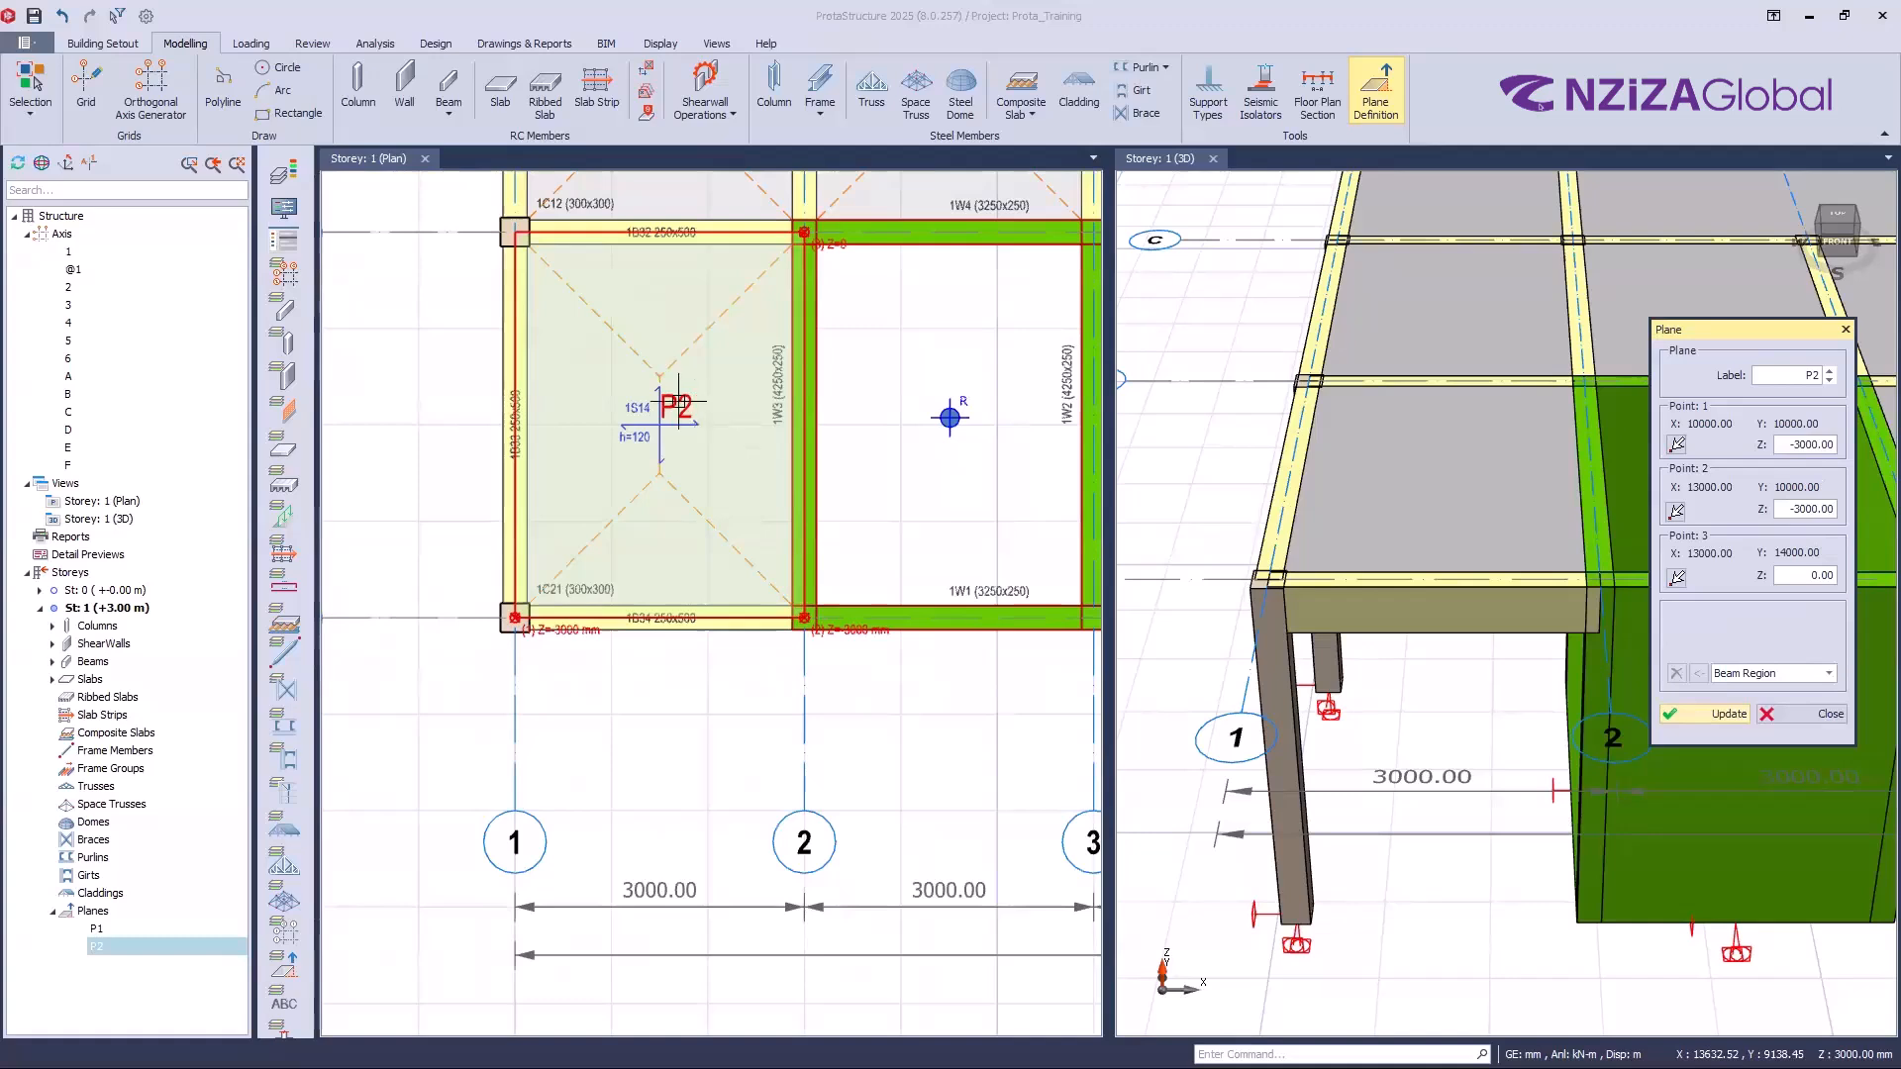
{"action": "left_click", "coordinate": [677, 408]}
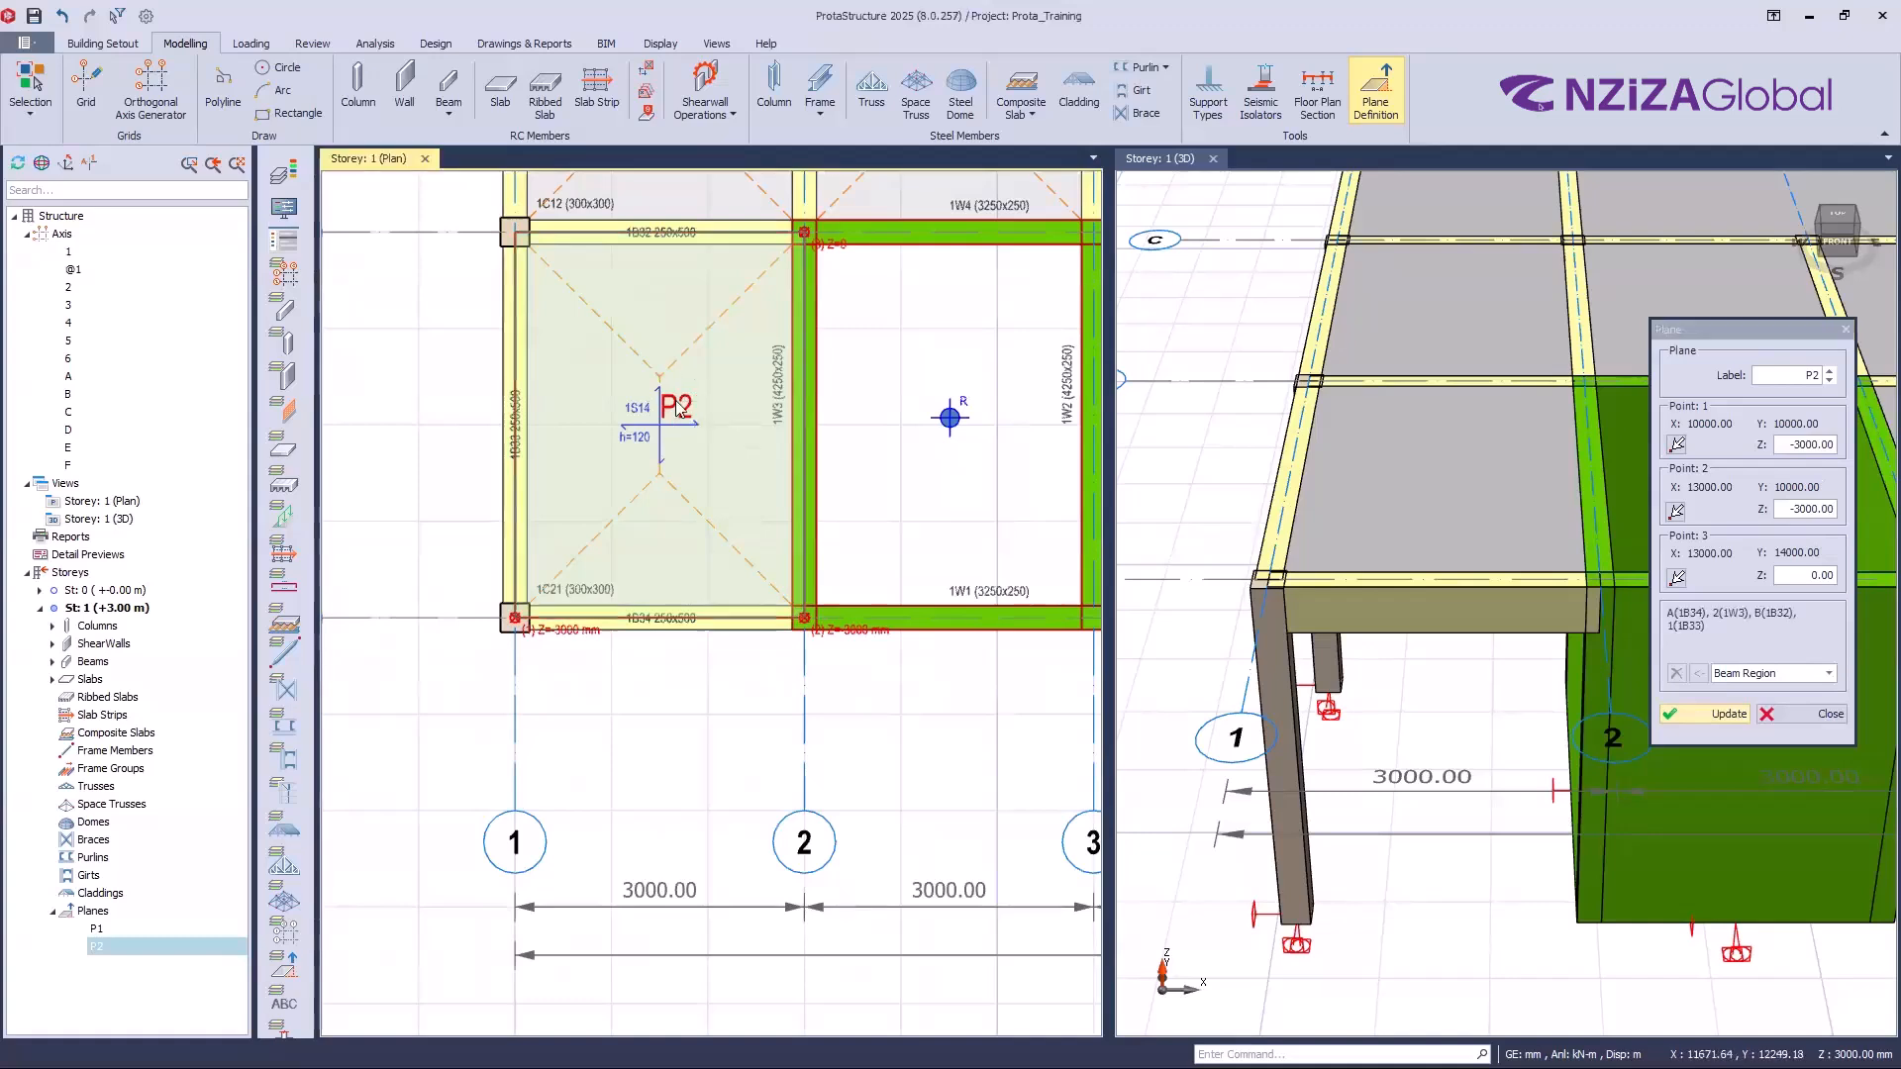
{"action": "right_click", "coordinate": [676, 408]}
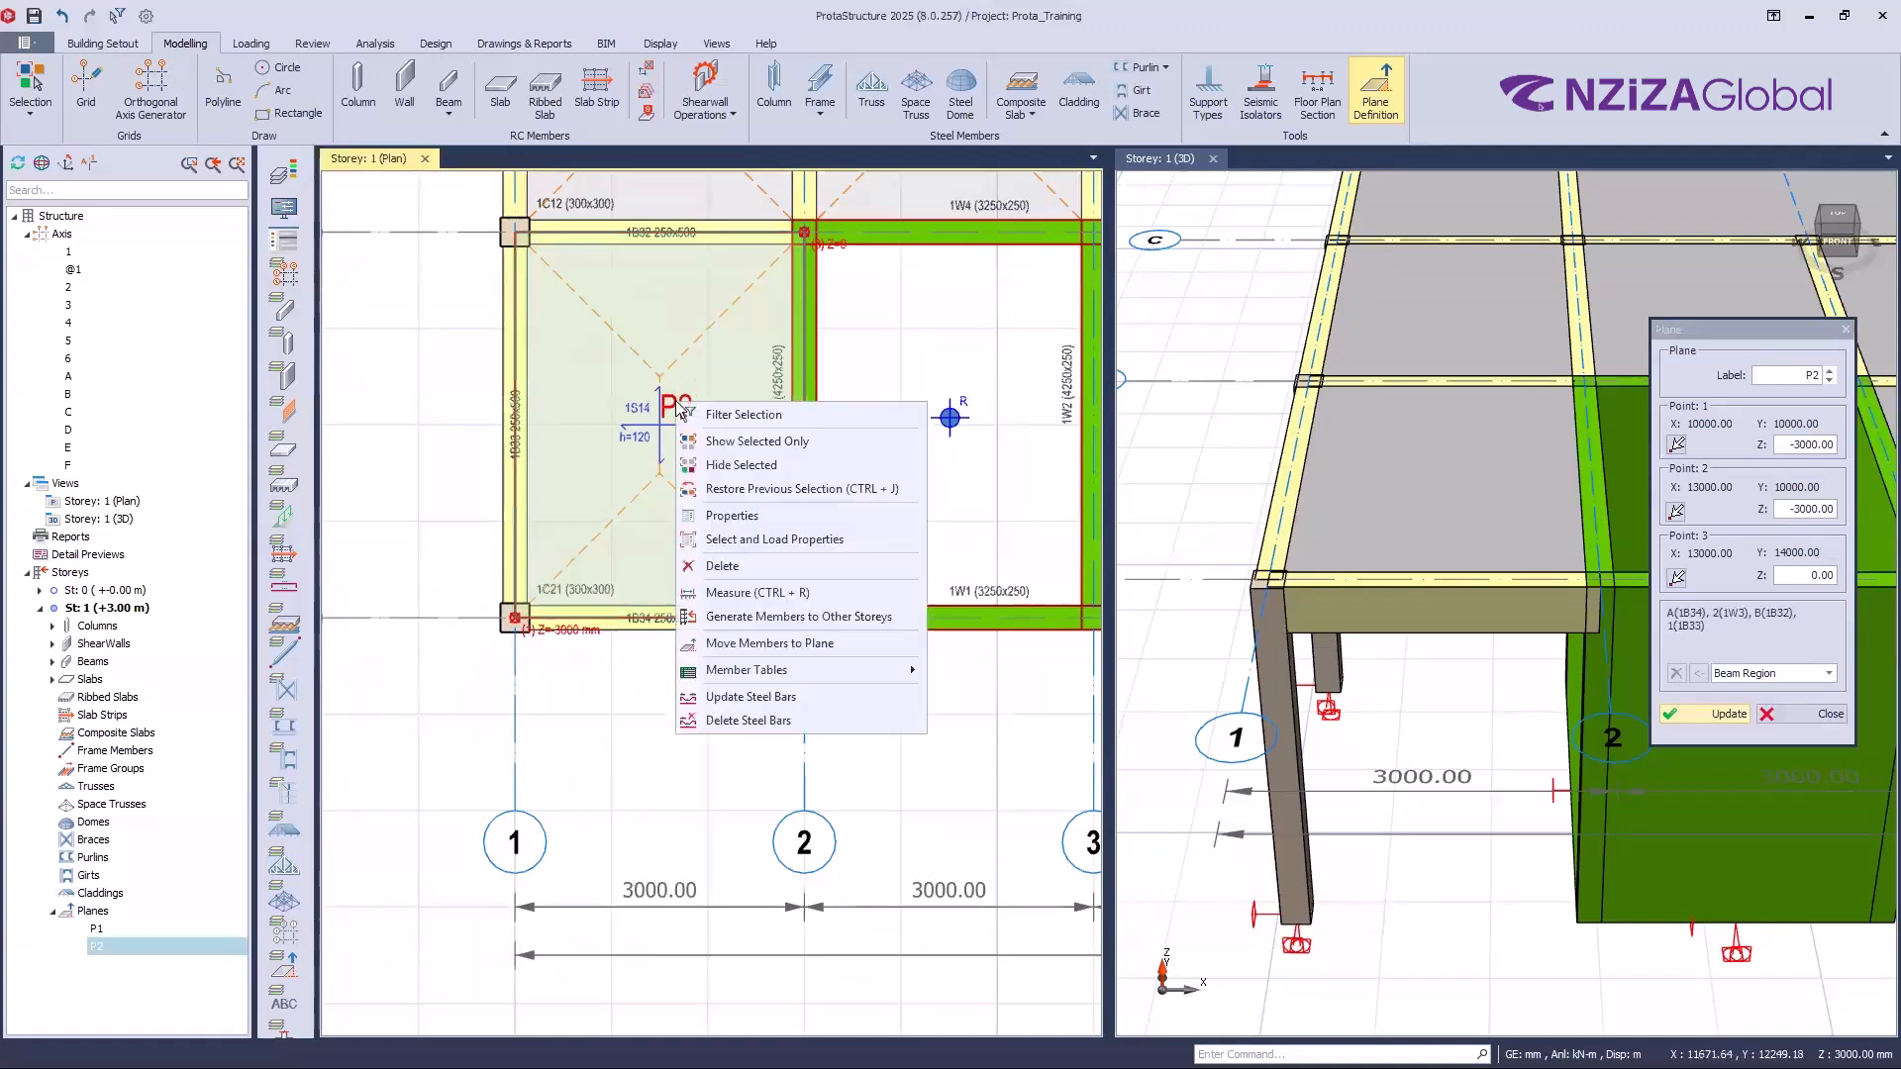
{"action": "left_click", "coordinate": [772, 643]}
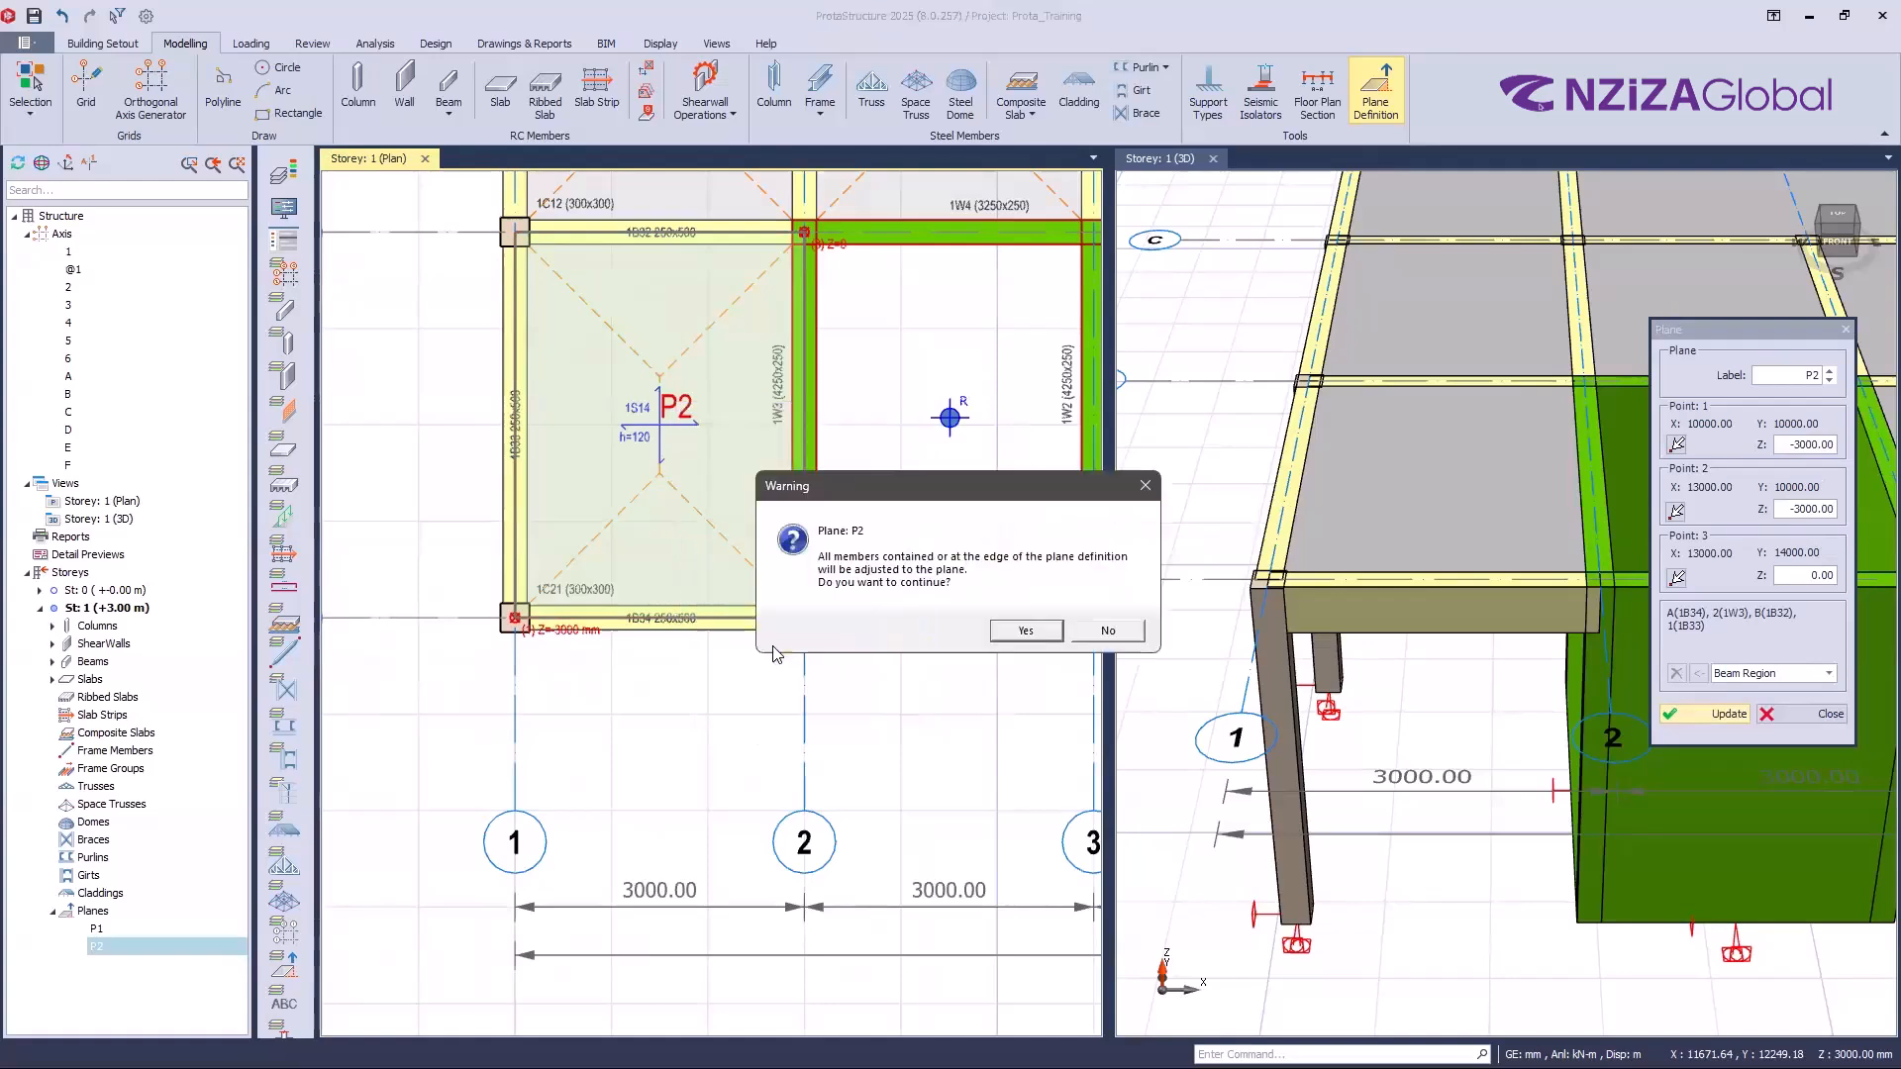
{"action": "left_click", "coordinate": [1020, 631]}
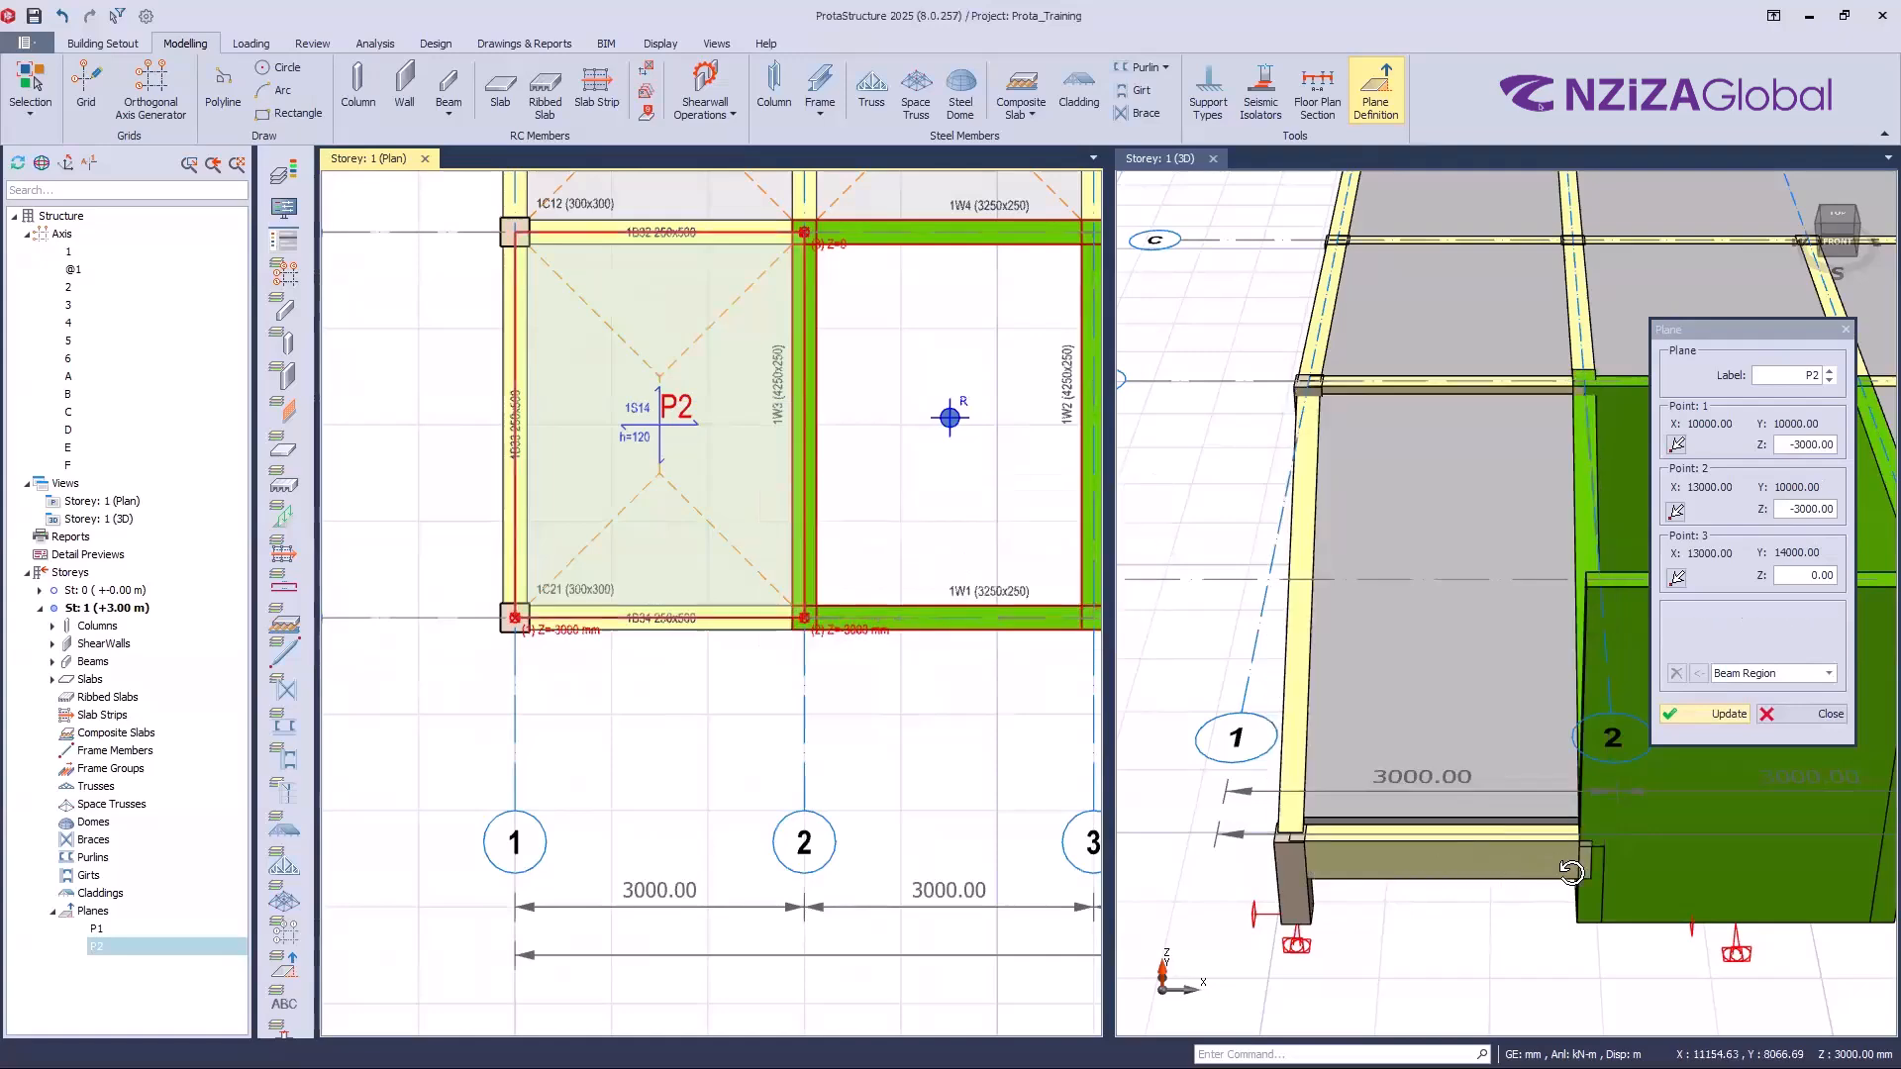
Step: Inspect the inclined slab 1S14 in 3D and undo the adjustment of its members to plane P2
{"action": "mouse_move", "coordinate": [1562, 873]}
{"action": "left_mouse_down"}
{"action": "mouse_move", "coordinate": [1506, 869]}
{"action": "mouse_move", "coordinate": [1484, 825]}
{"action": "left_mouse_up"}
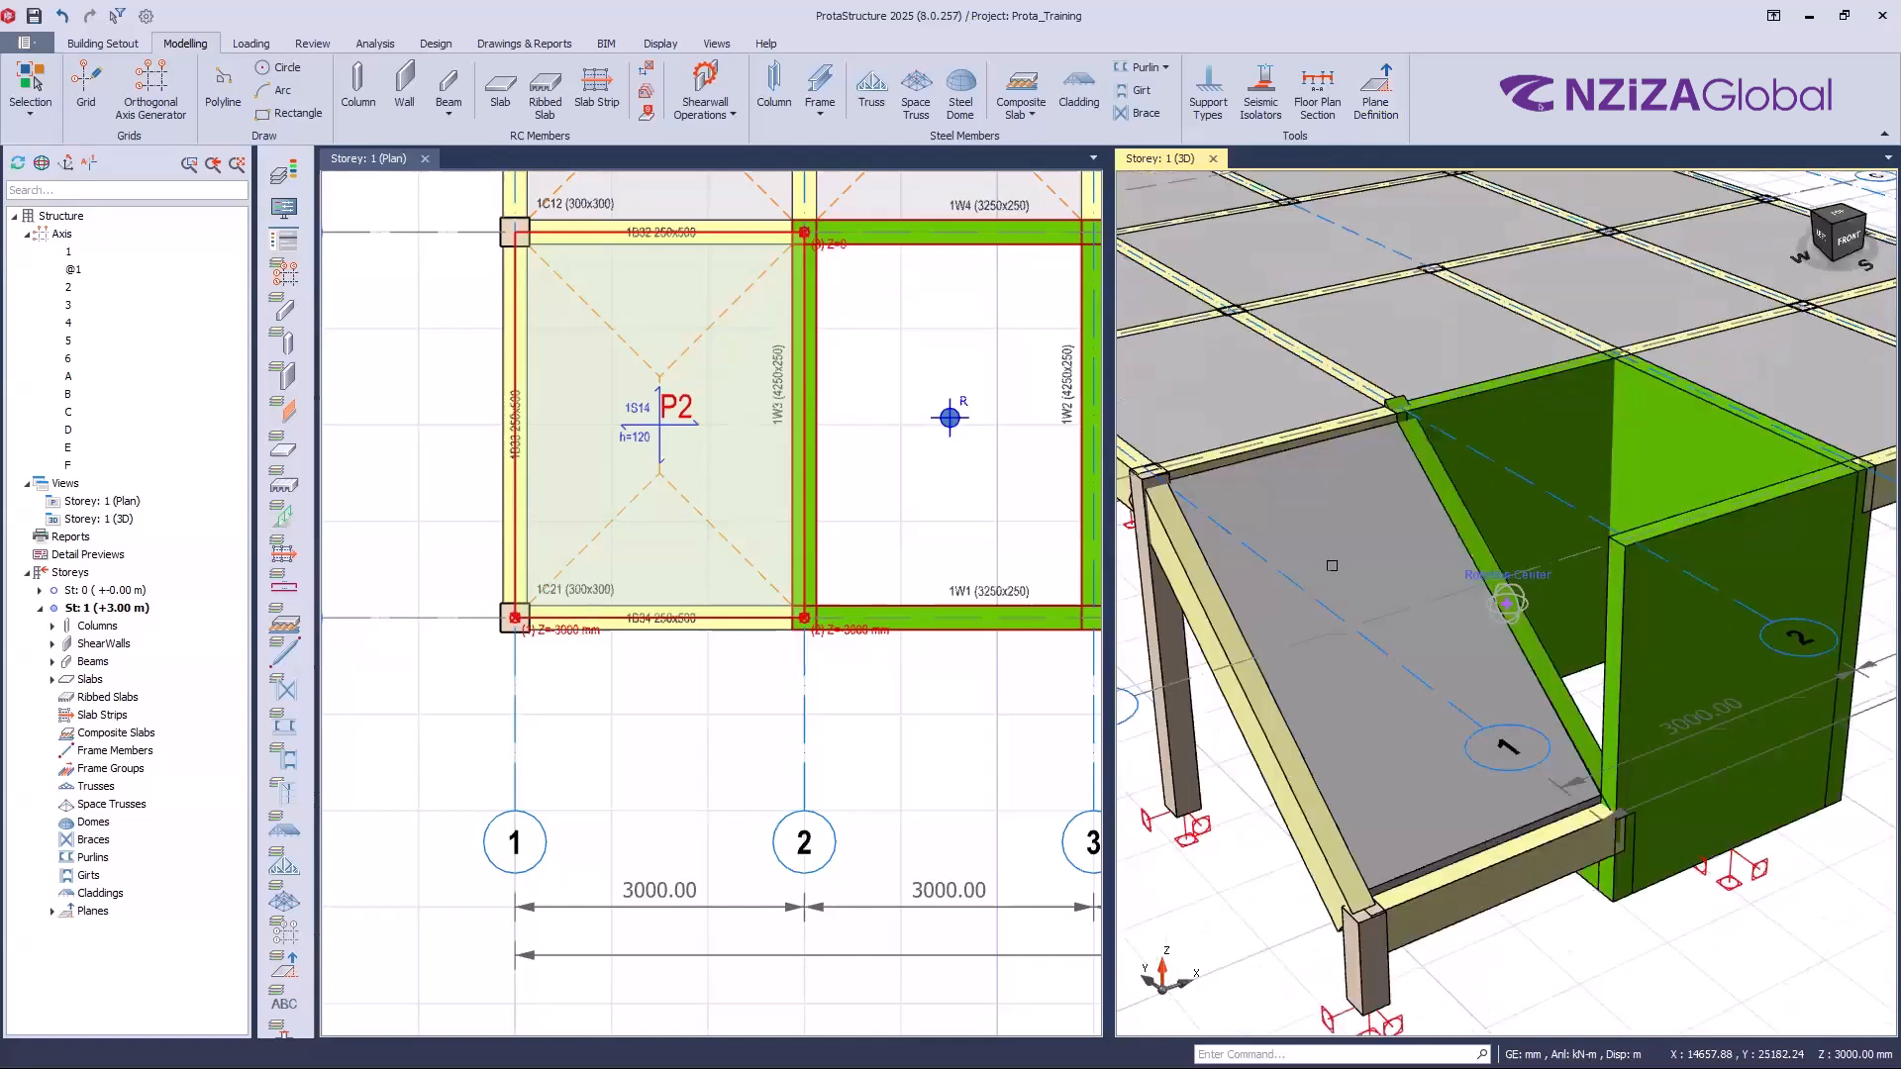
{"action": "scroll", "coordinate": [1747, 849], "scroll_direction": "down", "scroll_amount": 1}
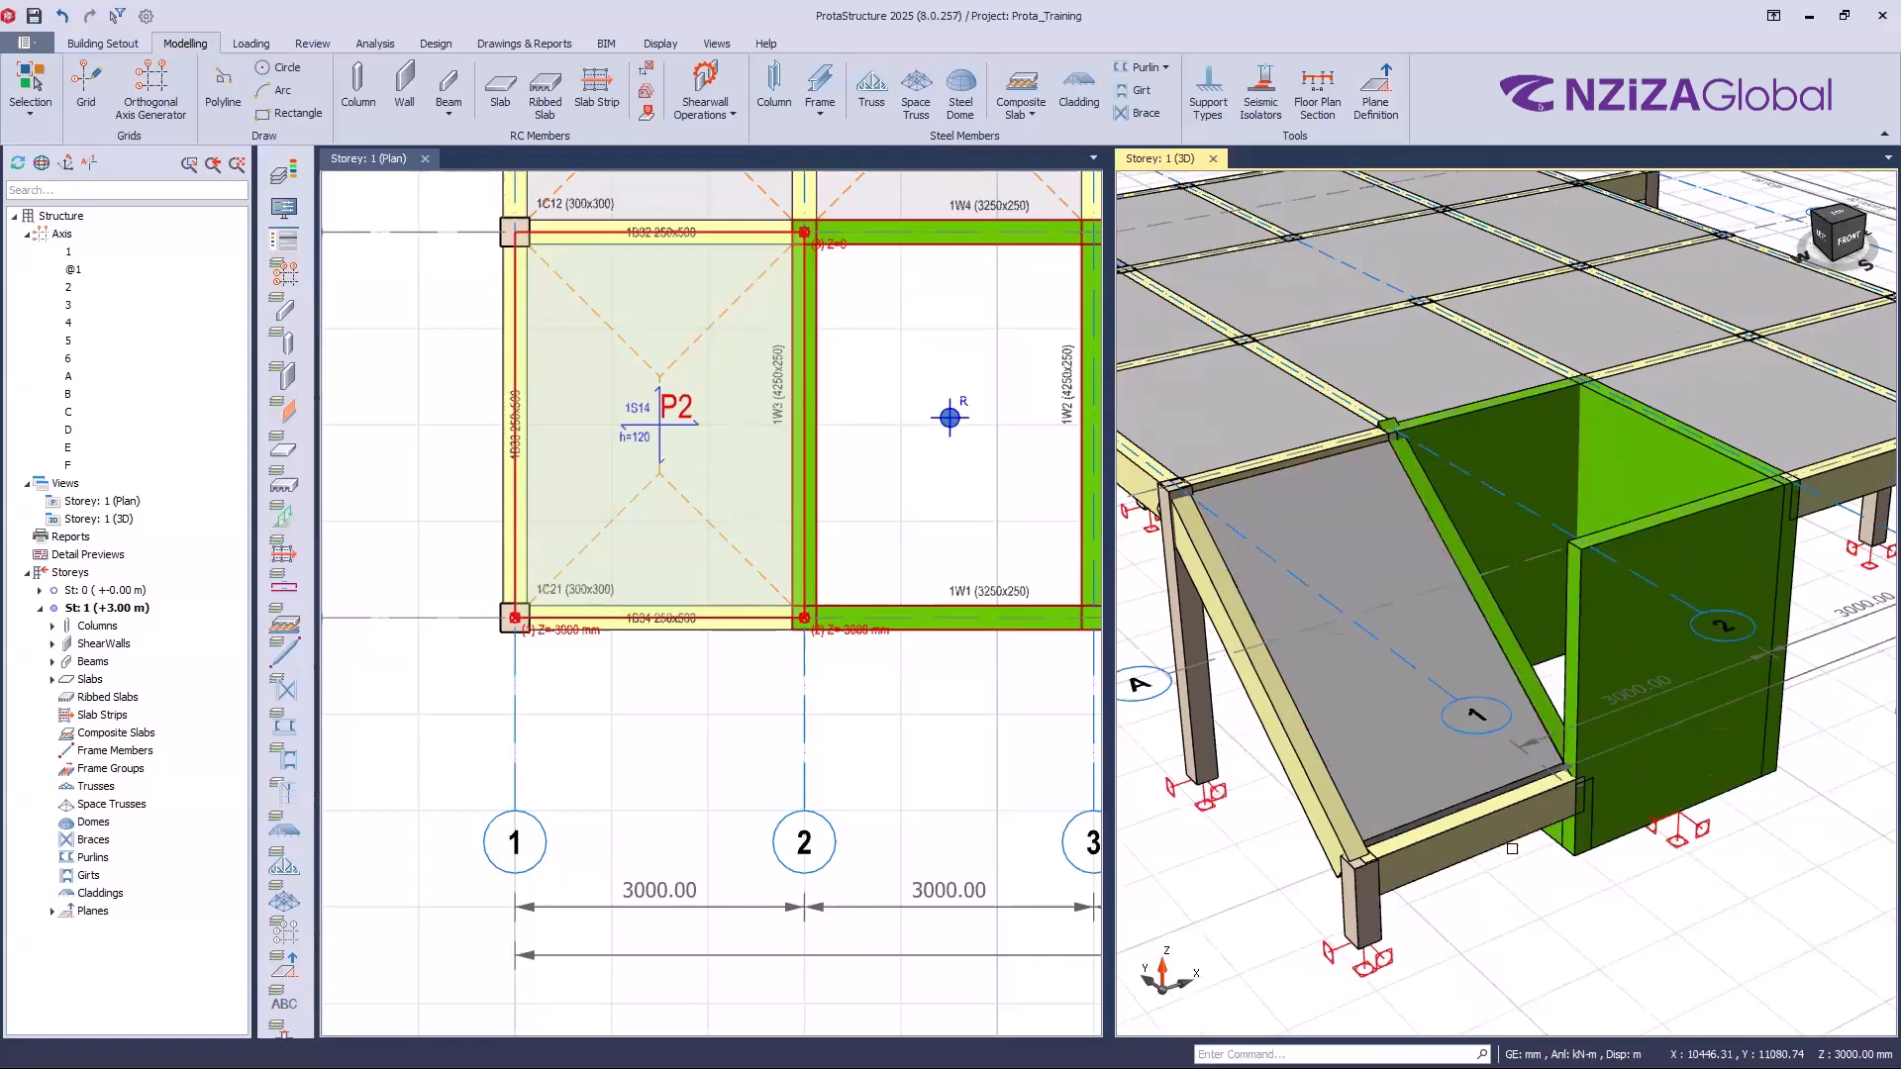
{"action": "scroll", "coordinate": [1535, 800], "scroll_direction": "down", "scroll_amount": 2}
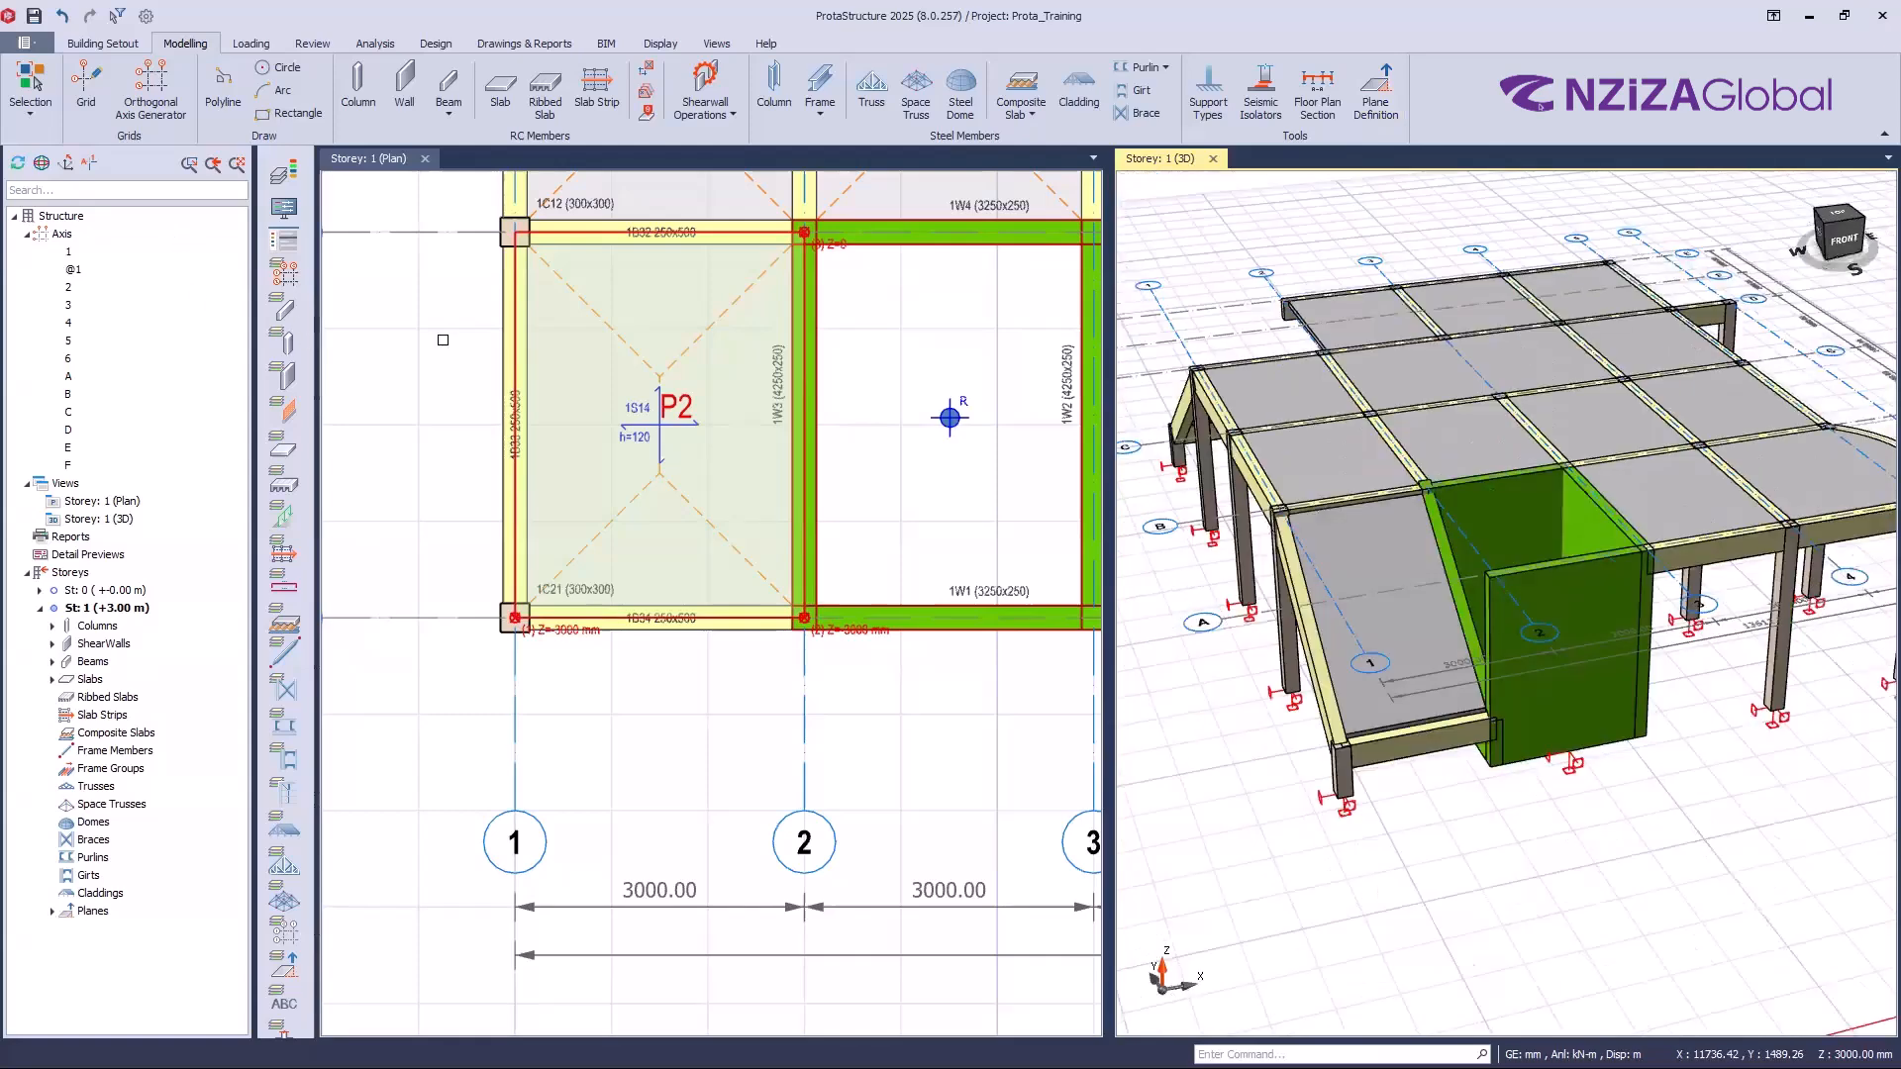
{"action": "left_click", "coordinate": [65, 11]}
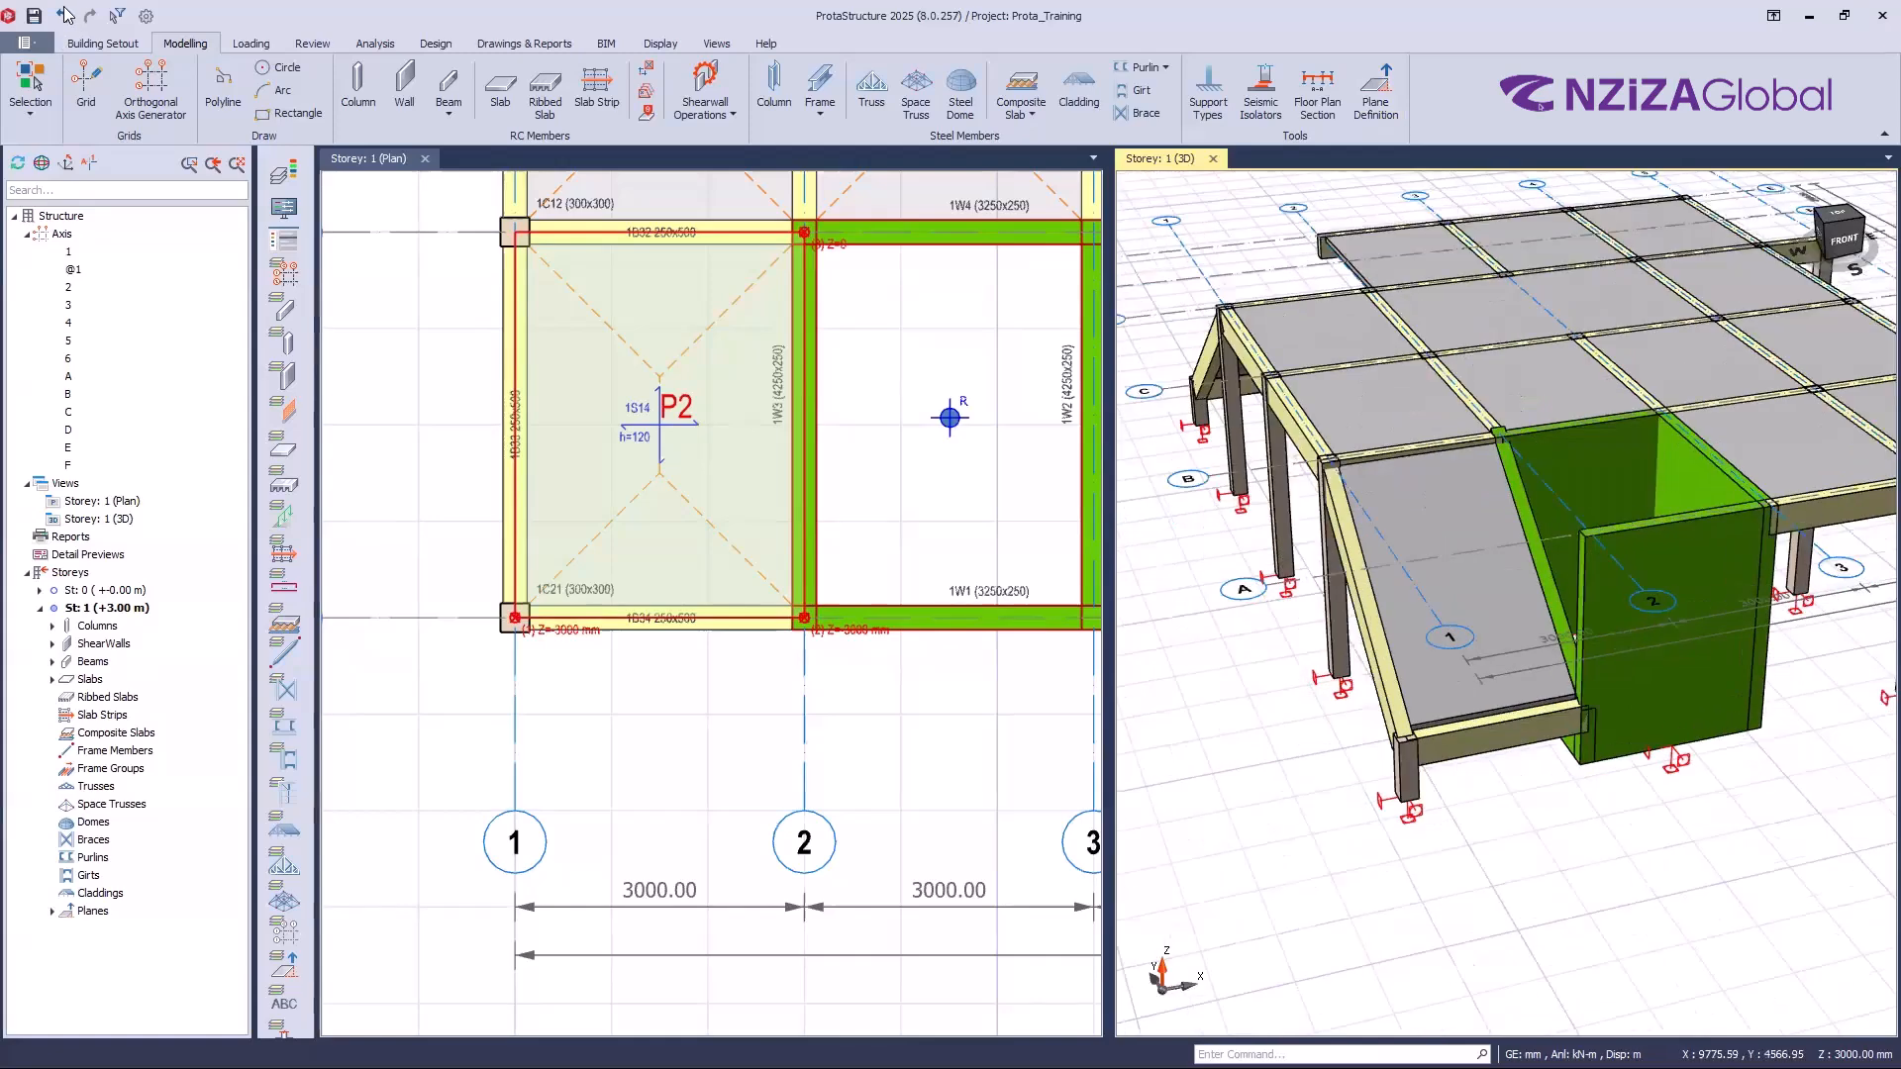
{"action": "left_click", "coordinate": [66, 14]}
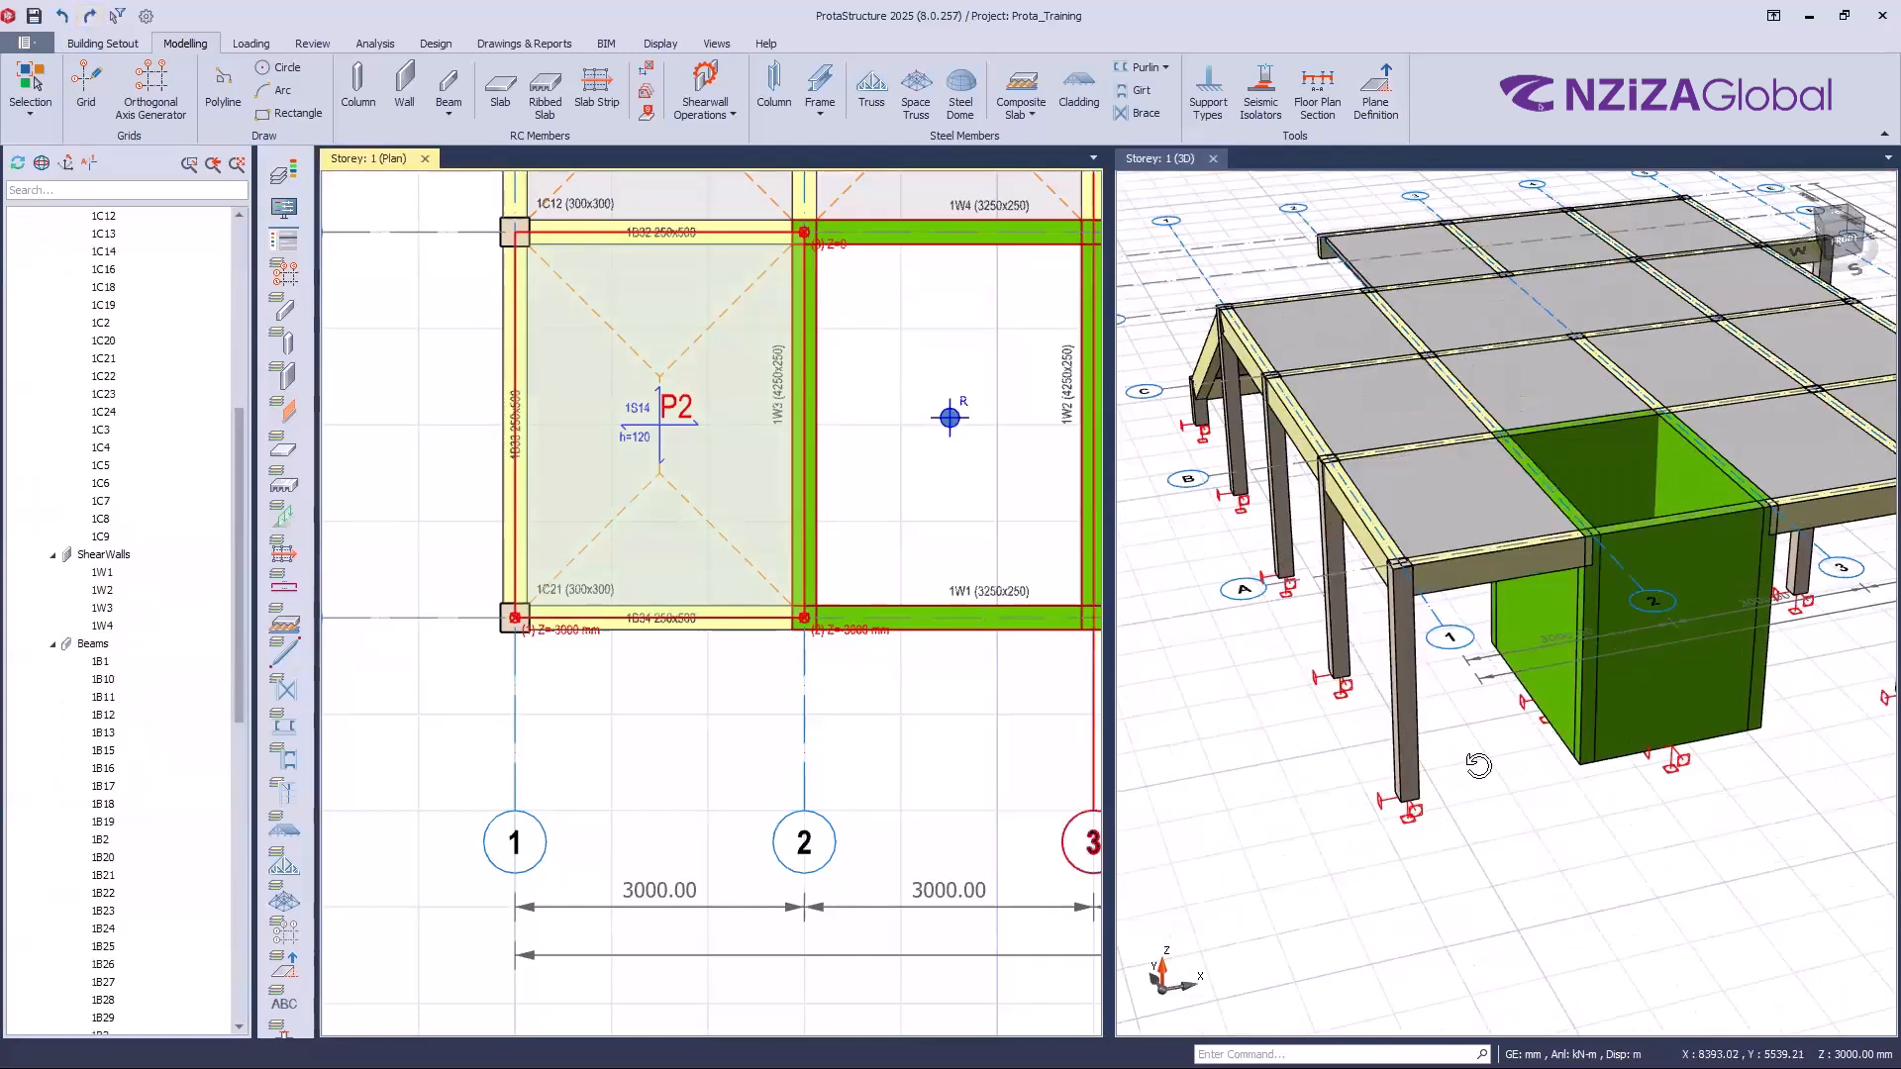
Step: Examine edge beam 1B33 in plan and 3D, and check plane P2's reference points around column 1C21
{"action": "mouse_move", "coordinate": [1505, 604]}
{"action": "middle_mouse_down"}
{"action": "mouse_move", "coordinate": [1483, 617]}
{"action": "mouse_move", "coordinate": [1553, 602]}
{"action": "middle_mouse_up"}
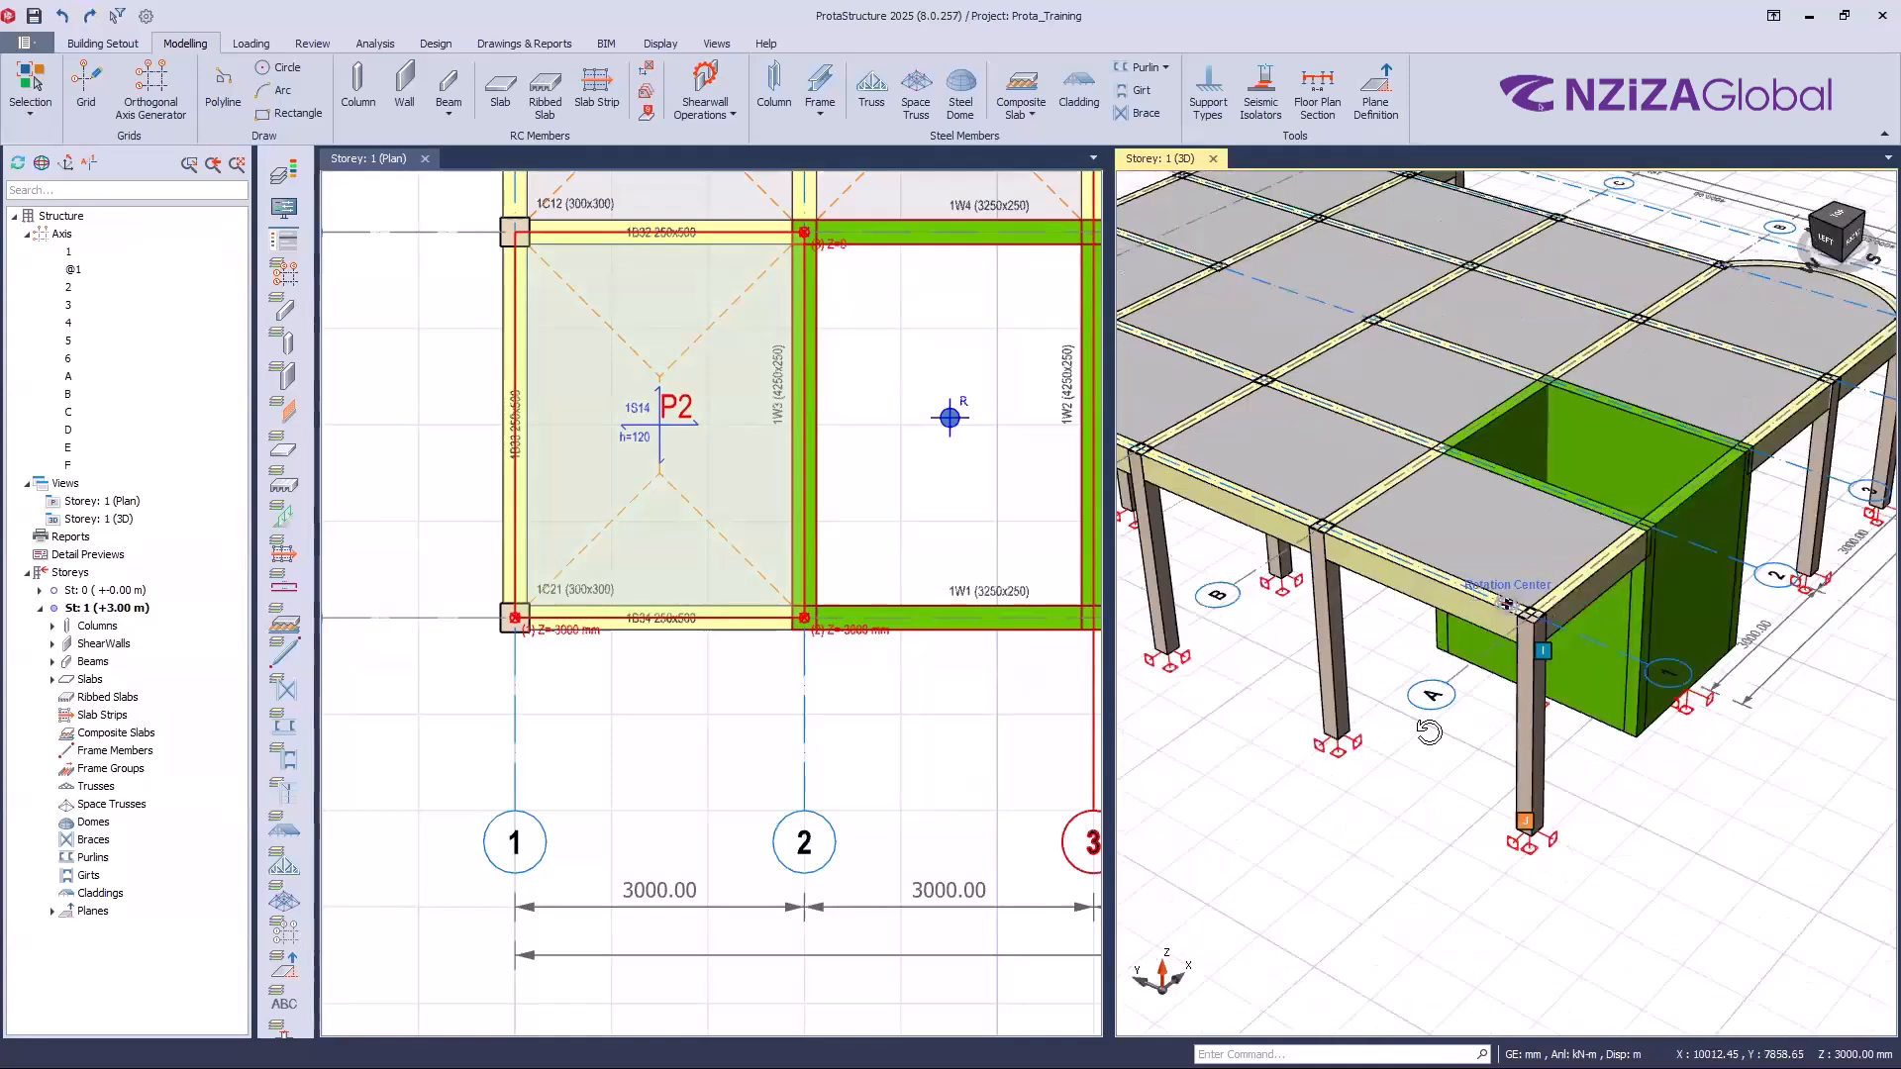
{"action": "left_click", "coordinate": [515, 541]}
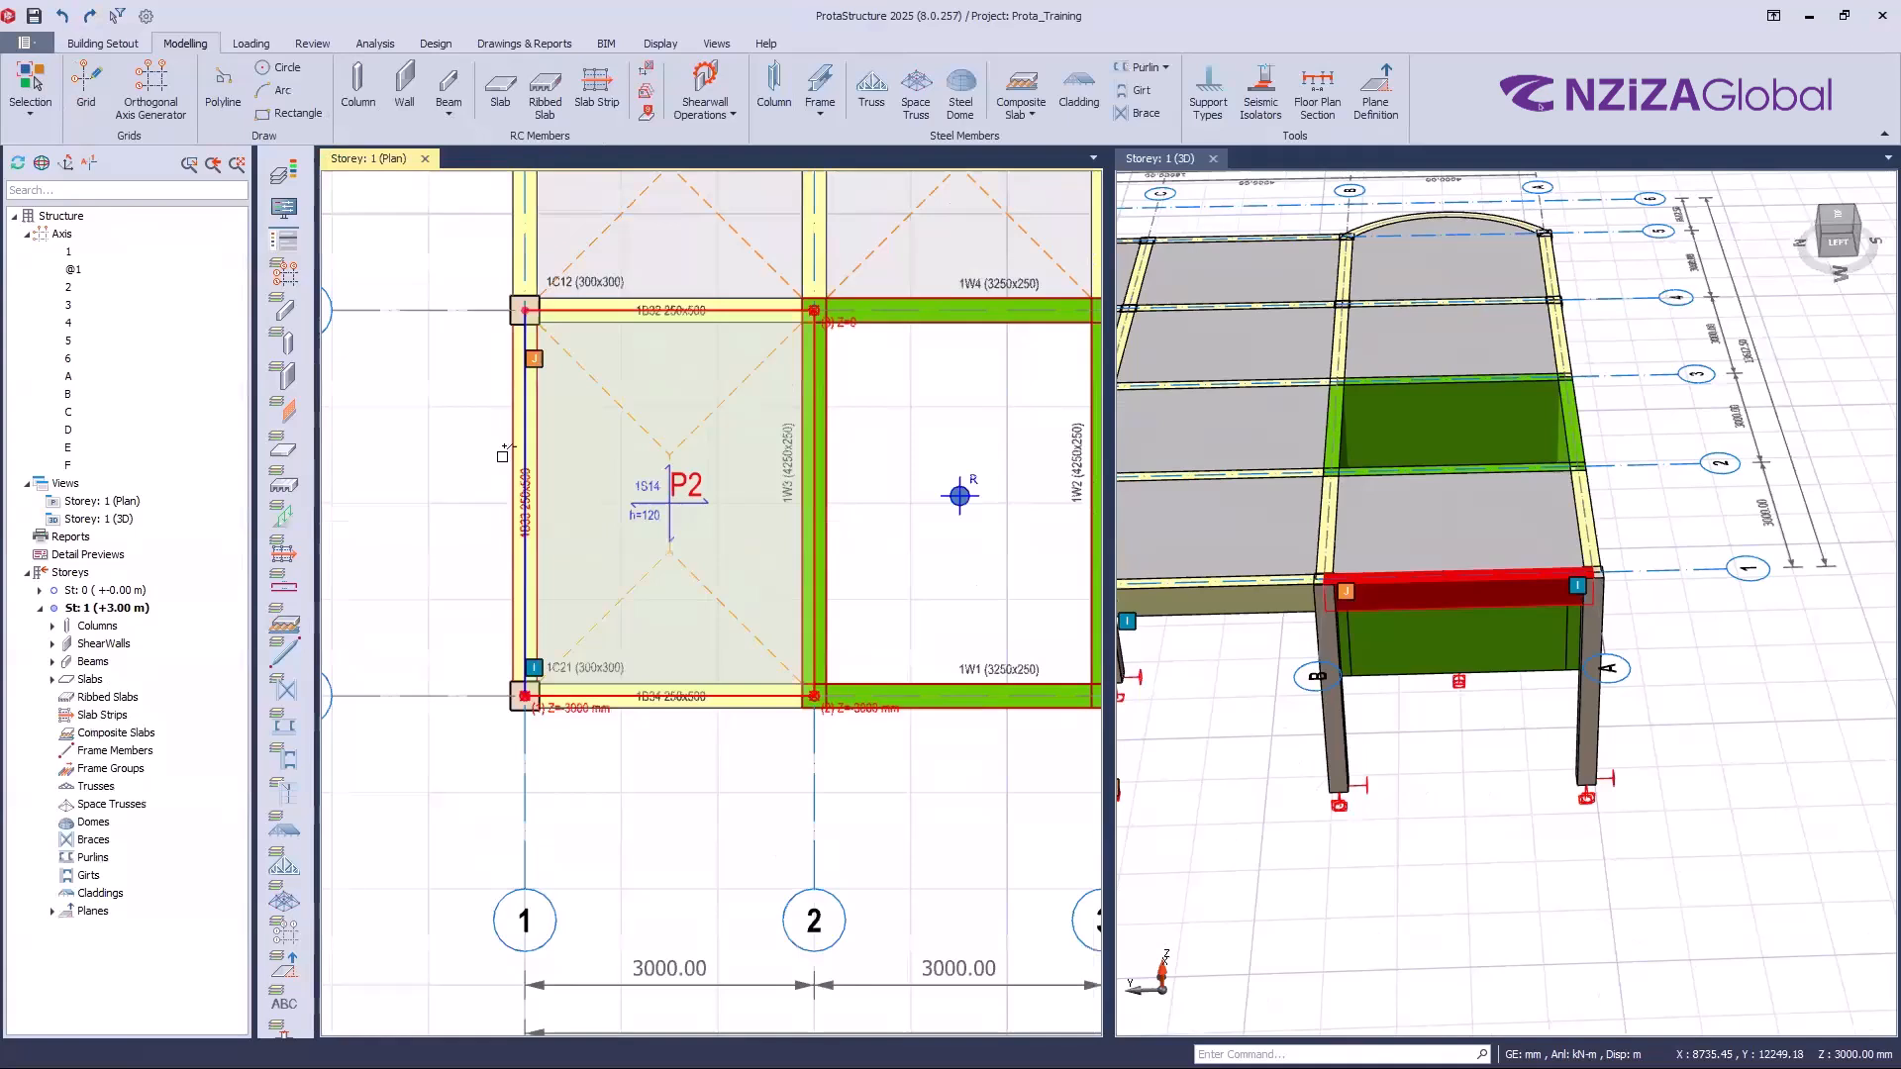
{"action": "key", "text": "Escape"}
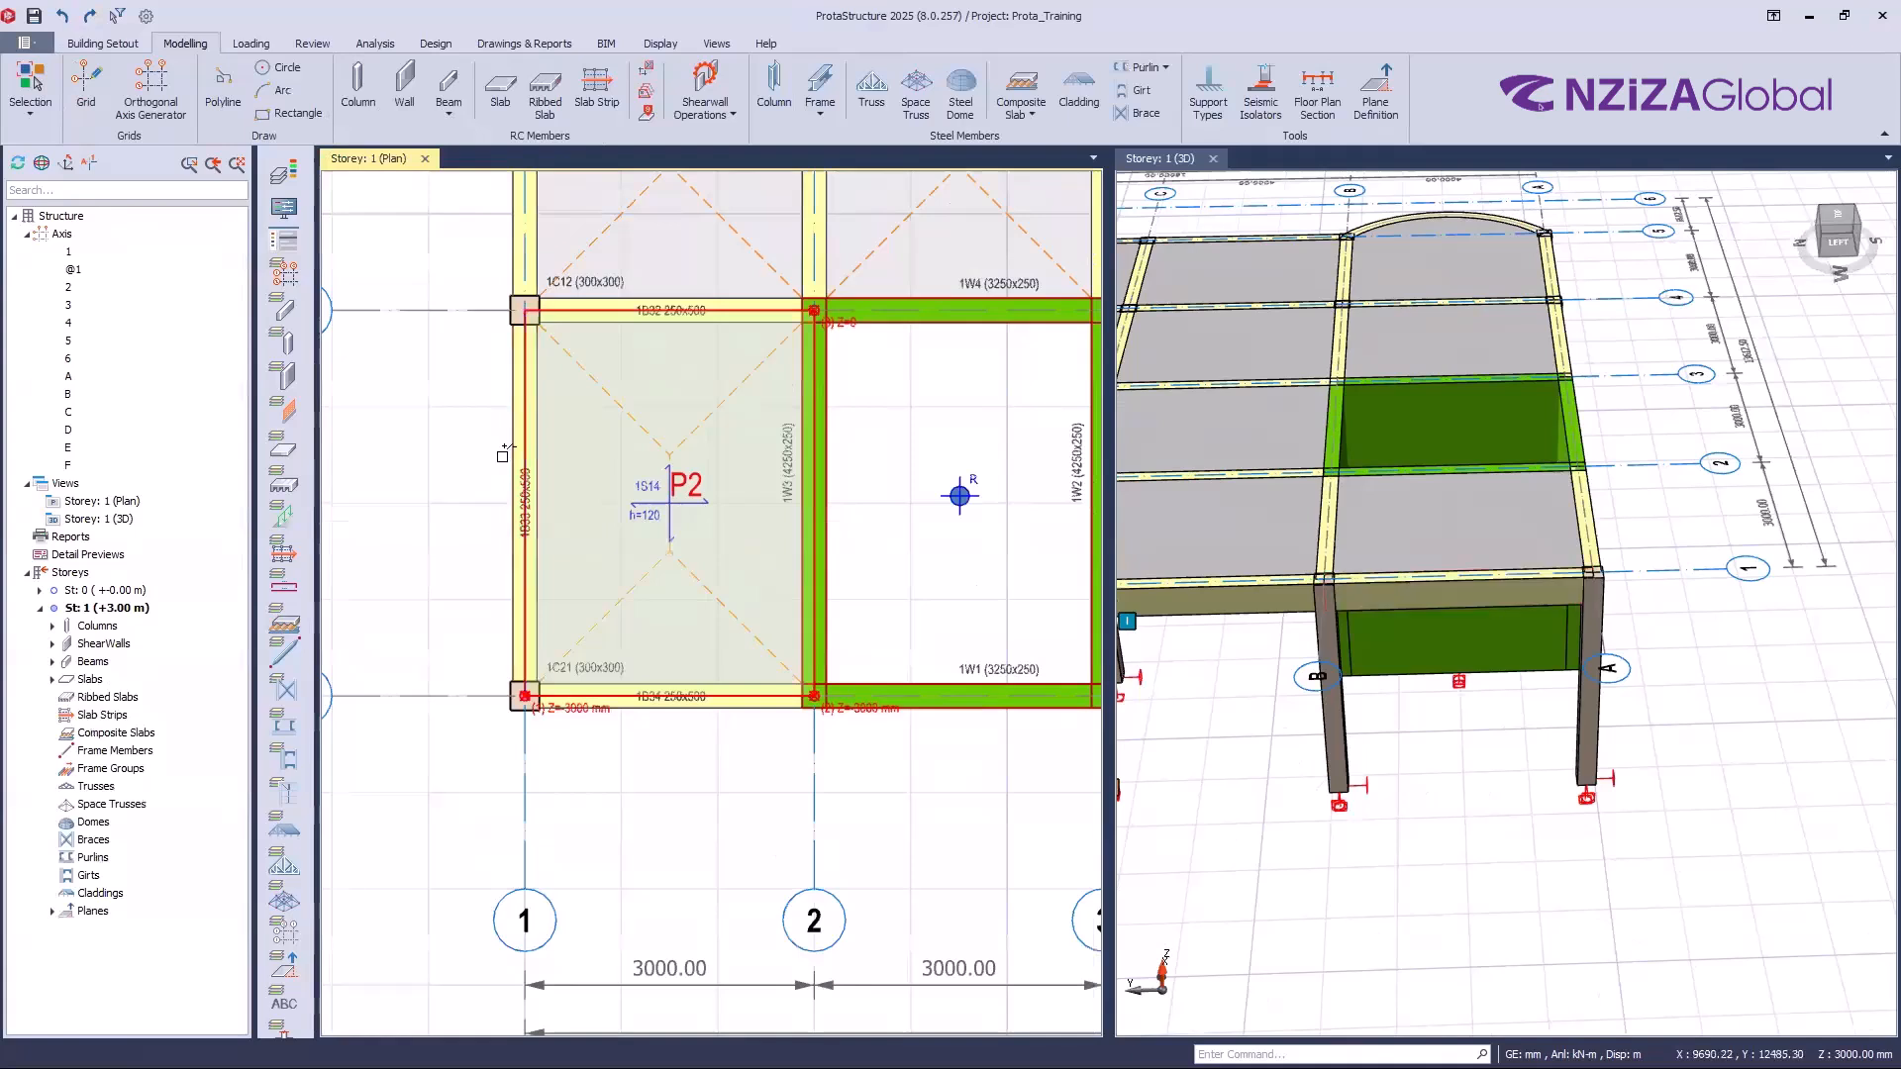
{"action": "mouse_move", "coordinate": [510, 452]}
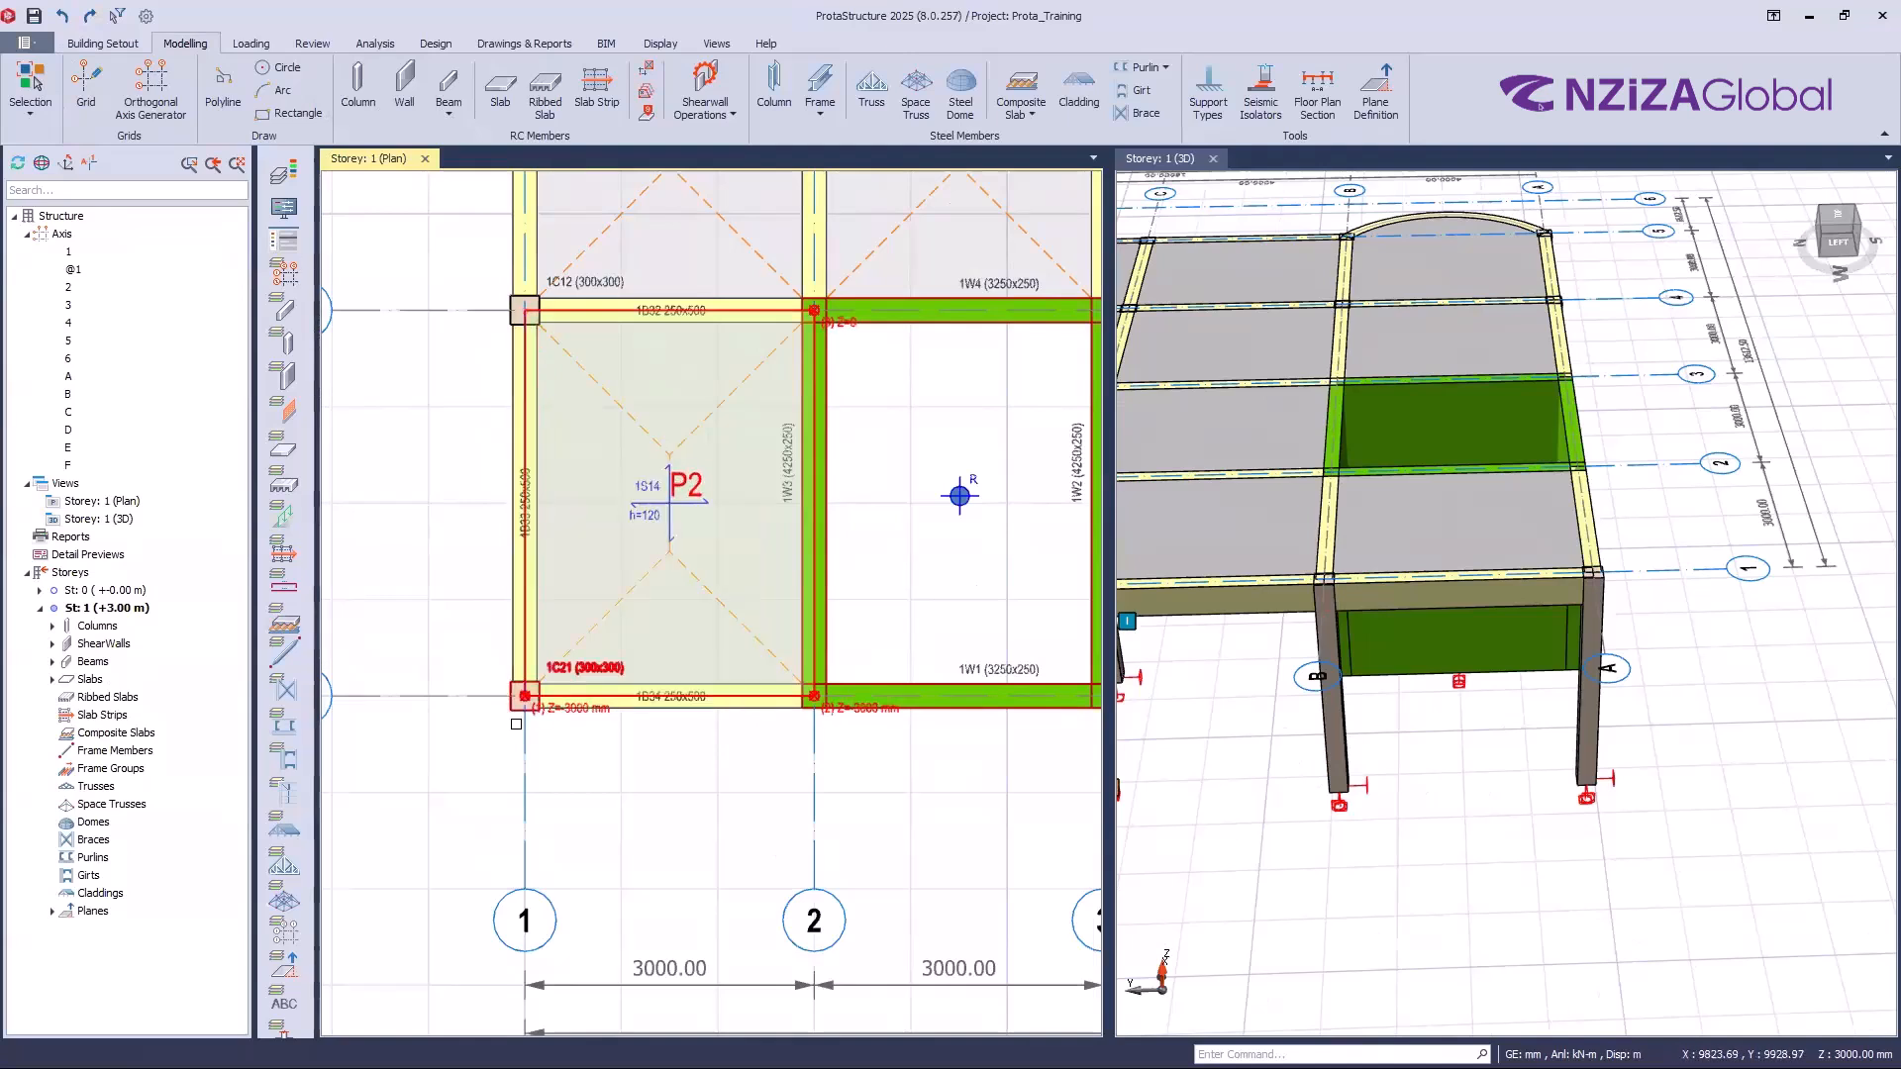
{"action": "scroll", "coordinate": [510, 700], "scroll_direction": "up", "scroll_amount": 5}
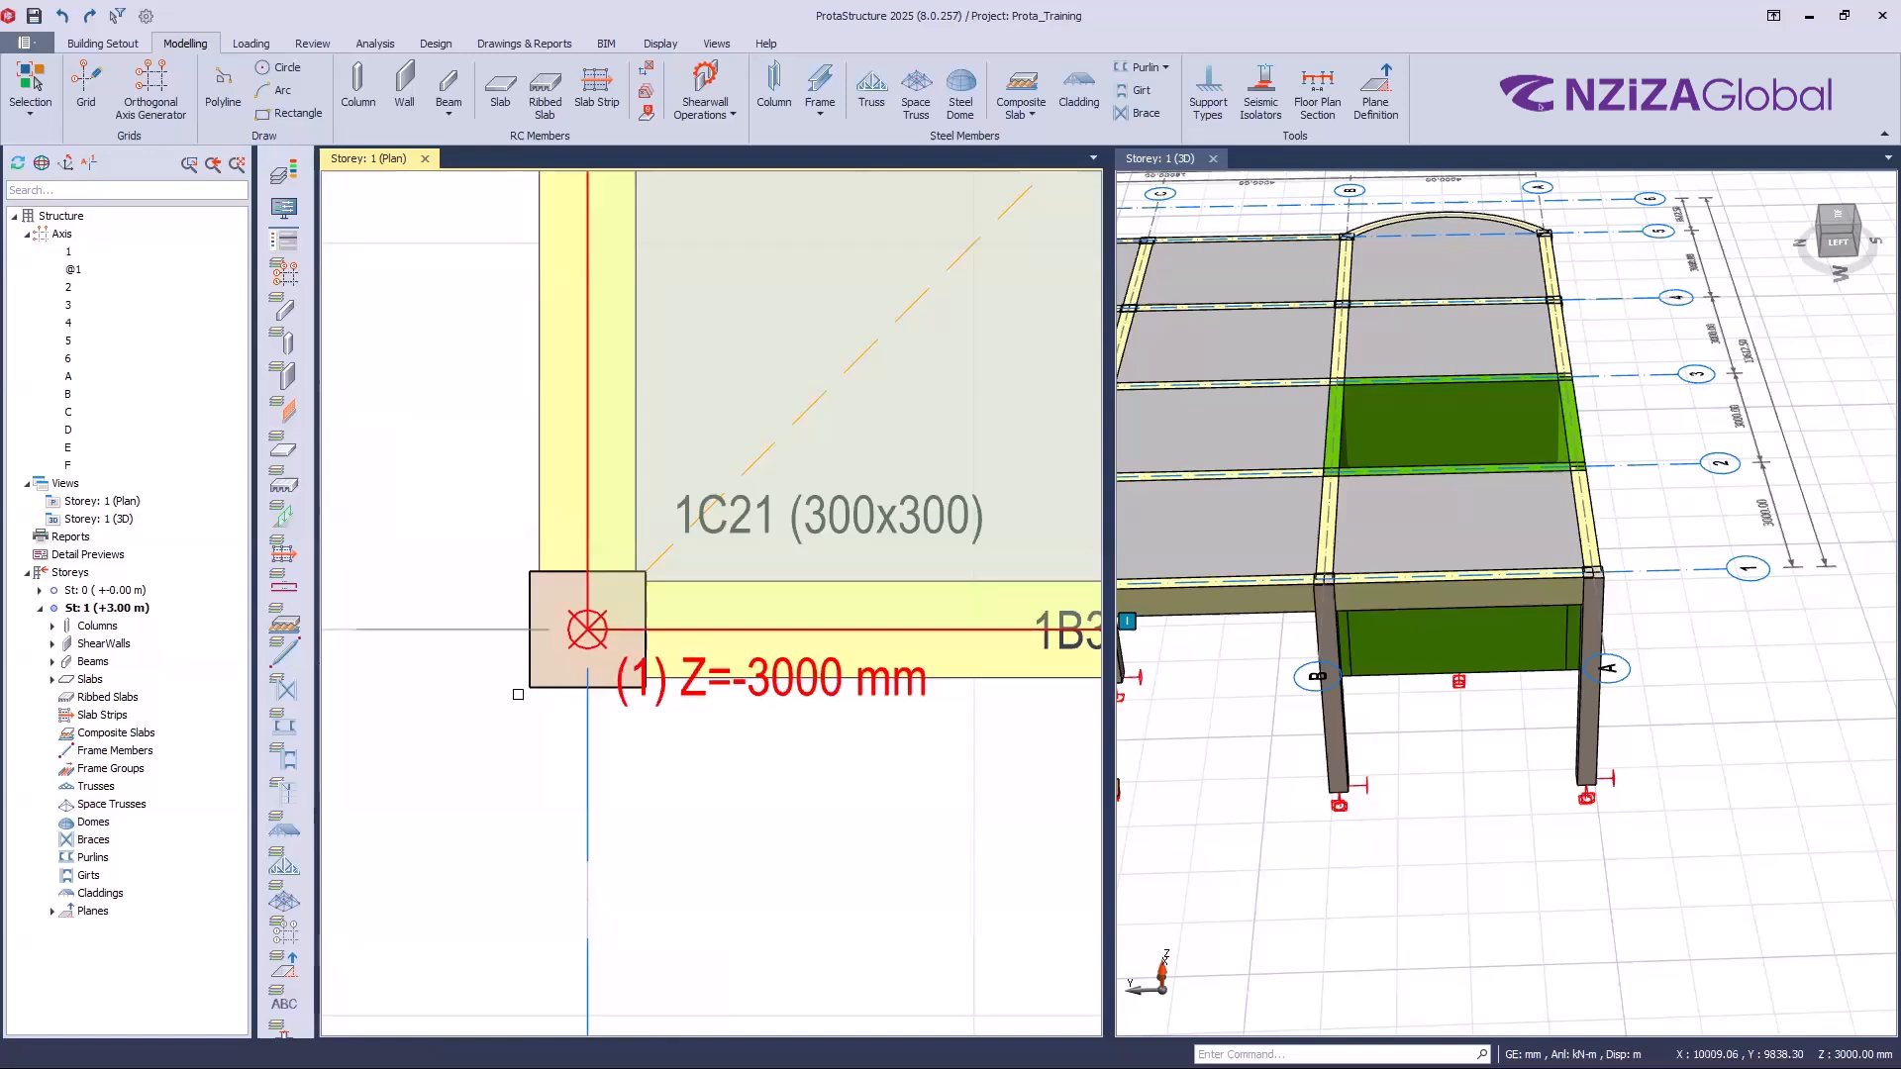
{"action": "scroll", "coordinate": [555, 695], "scroll_direction": "down", "scroll_amount": 5}
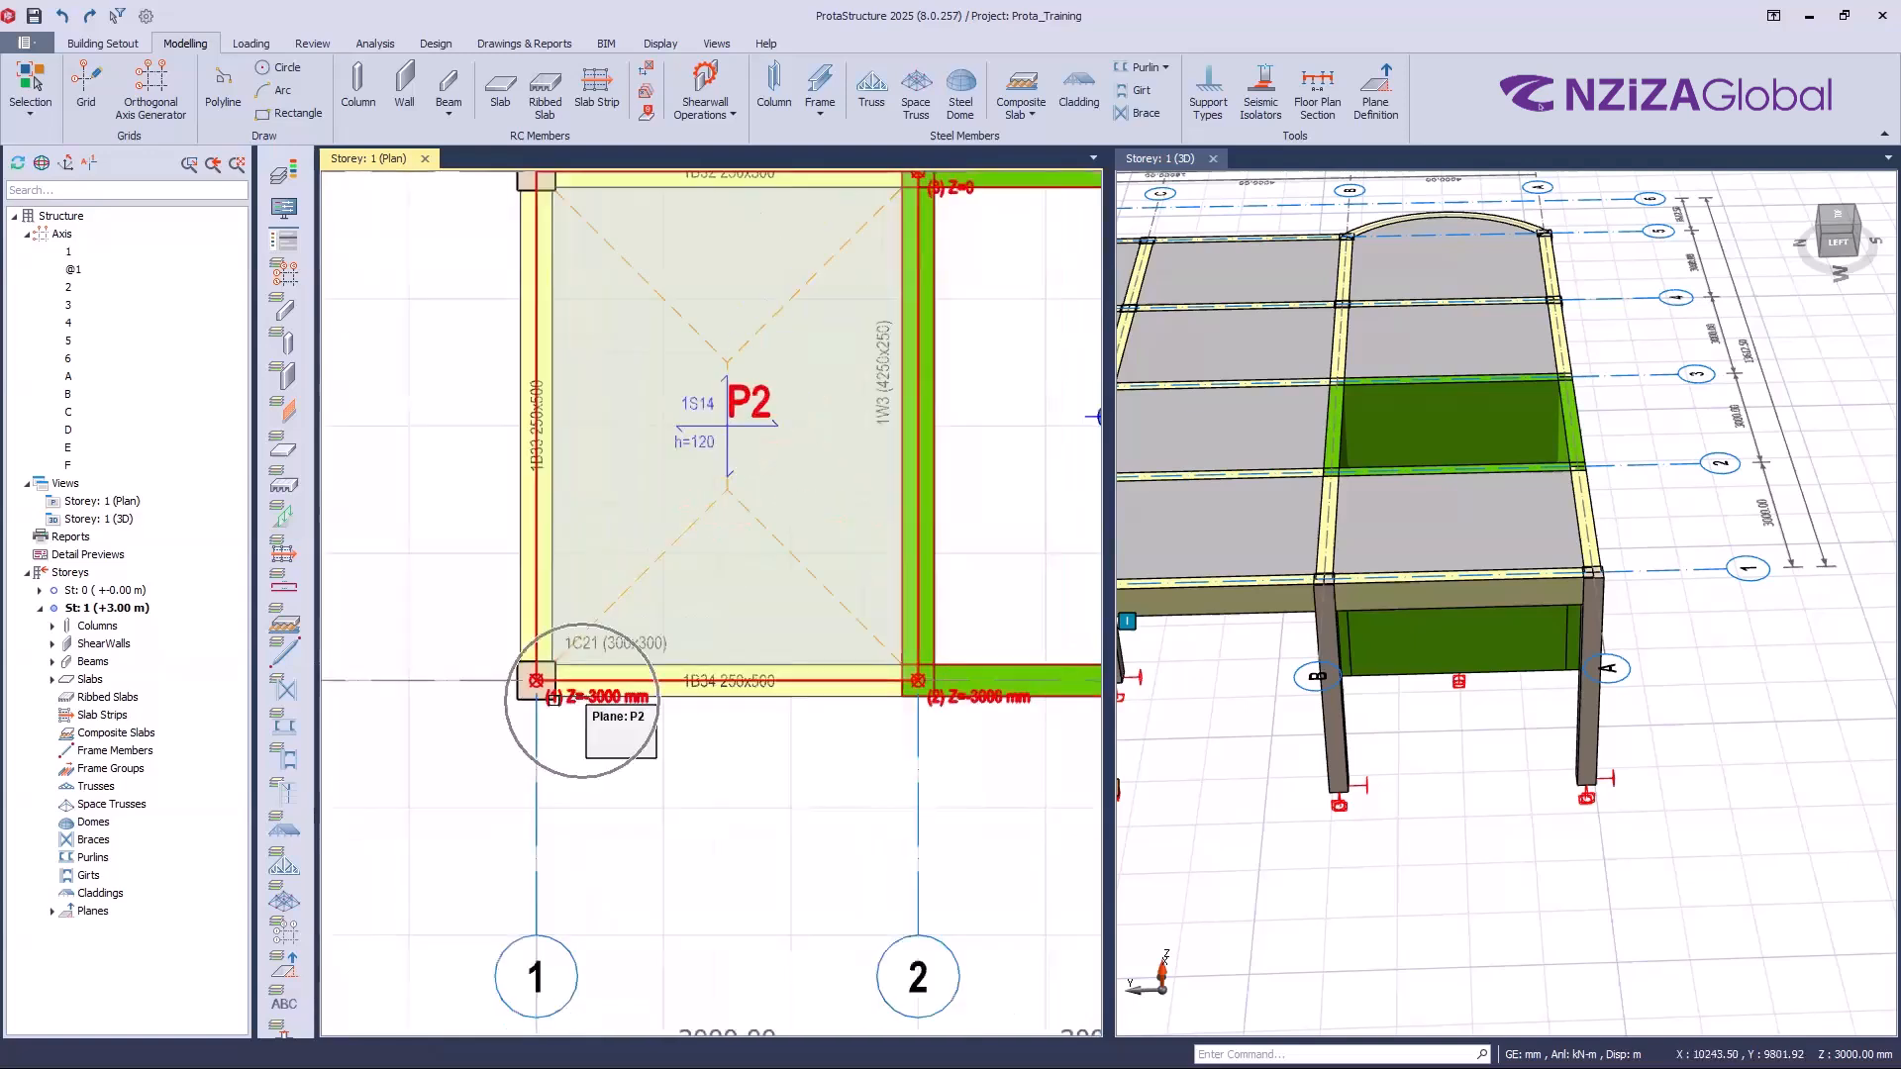
{"action": "mouse_move", "coordinate": [578, 732]}
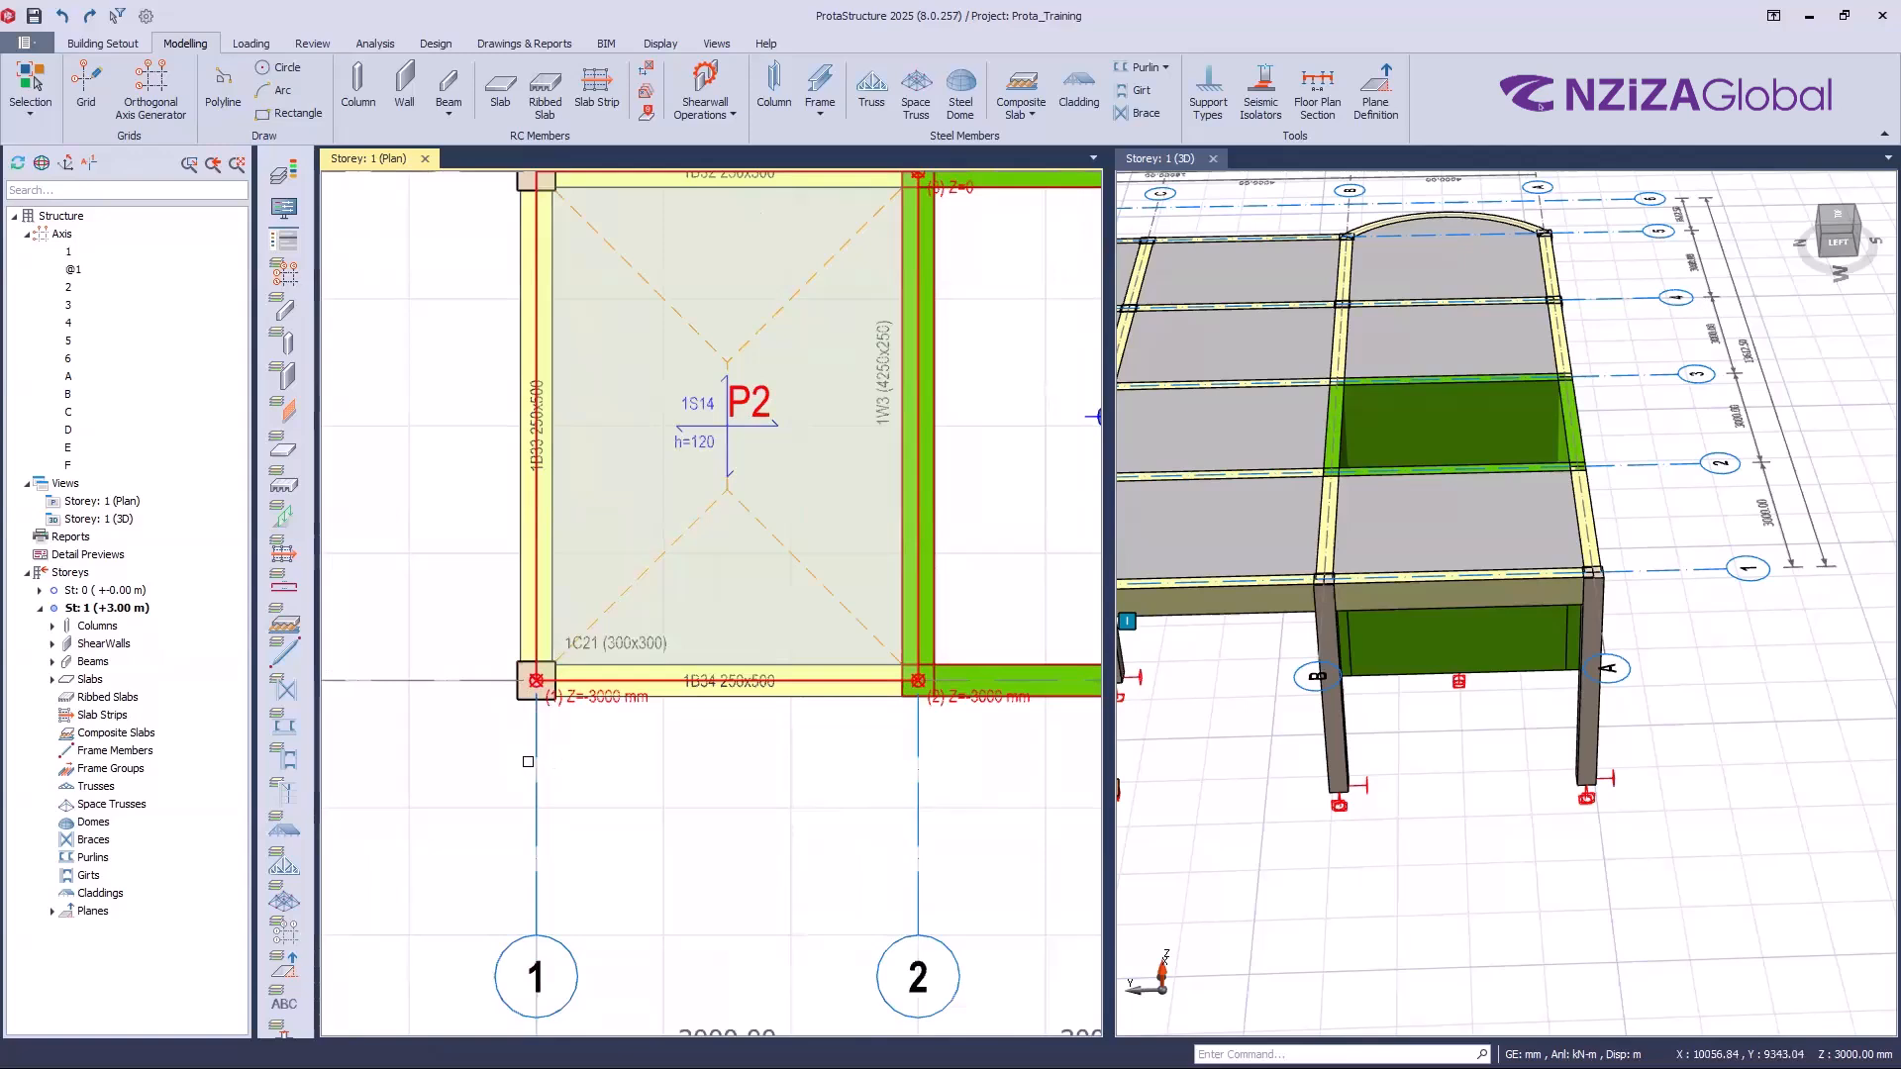
Step: Open the properties of plane P2, set the Z offset of Point 2 to 0, and update the plane
{"action": "left_click", "coordinate": [764, 406]}
{"action": "right_click", "coordinate": [769, 406]}
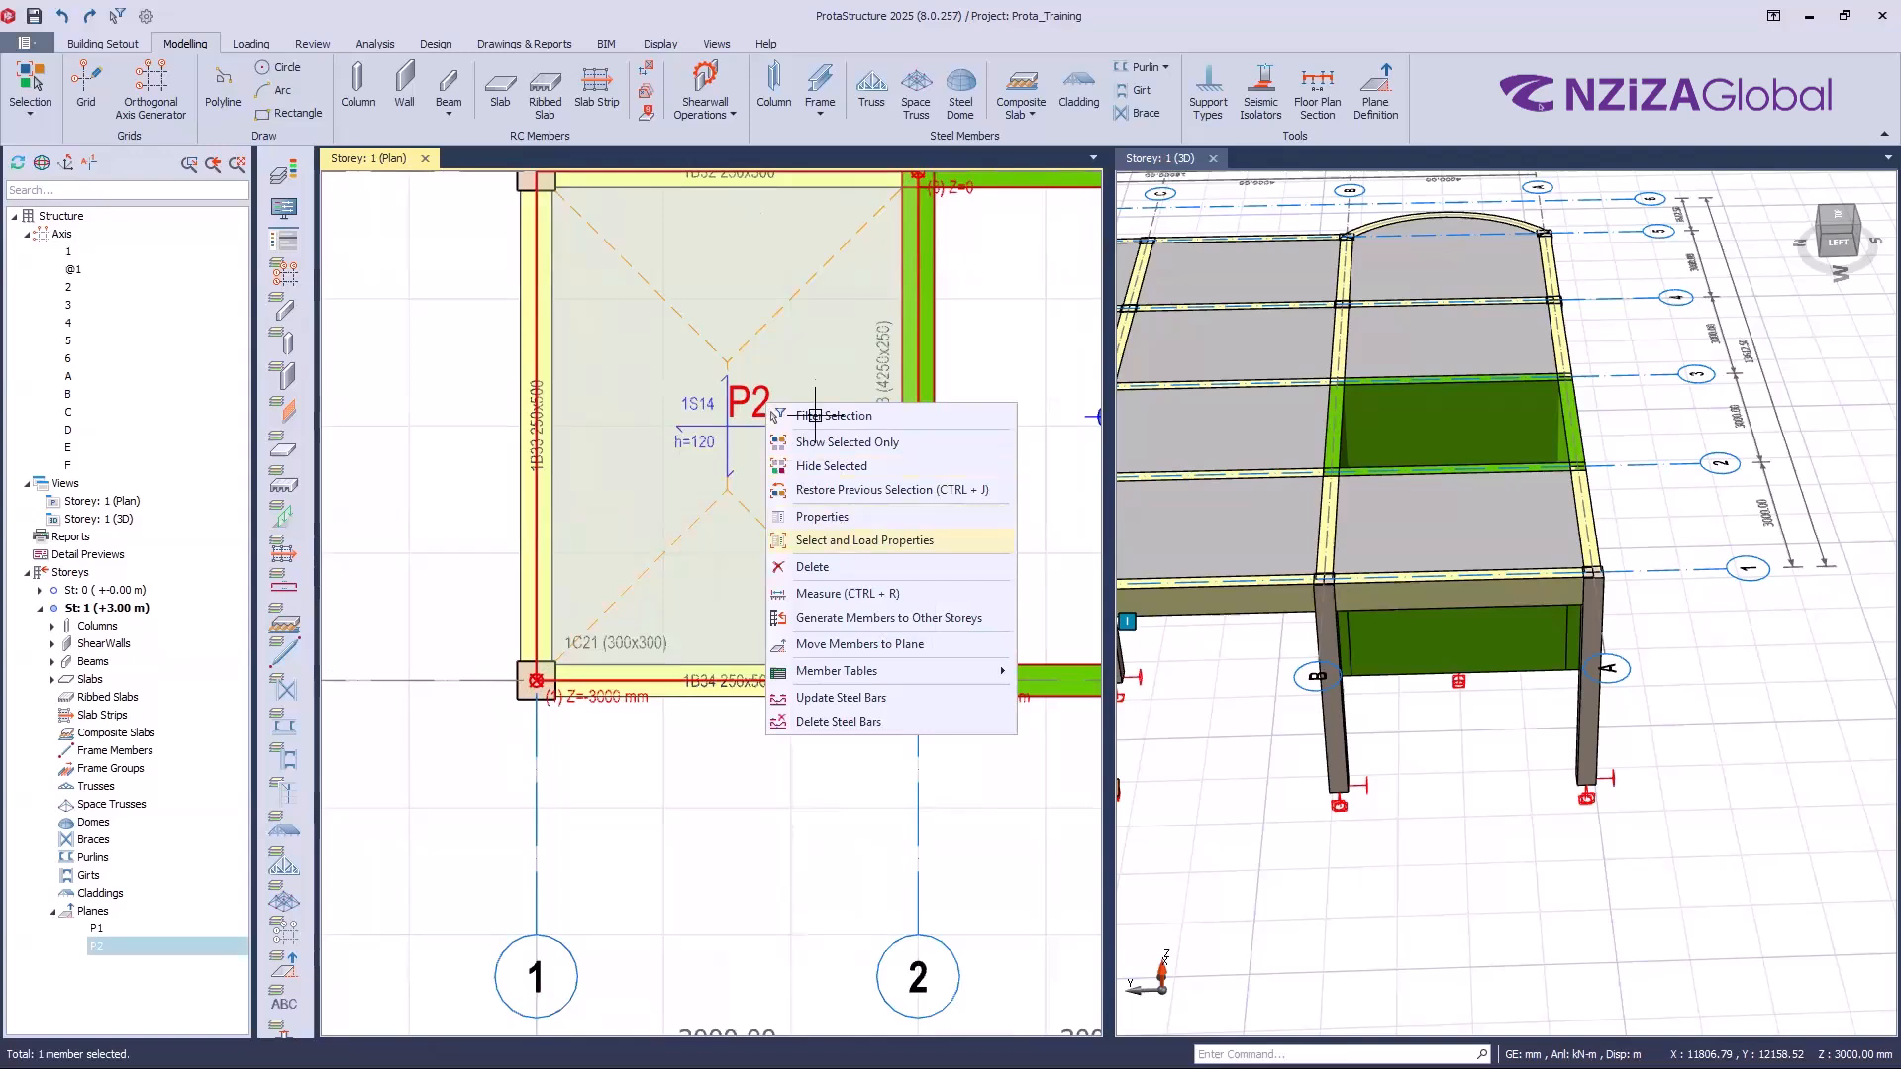
{"action": "left_click", "coordinate": [822, 516]}
{"action": "key", "text": "ctrl"}
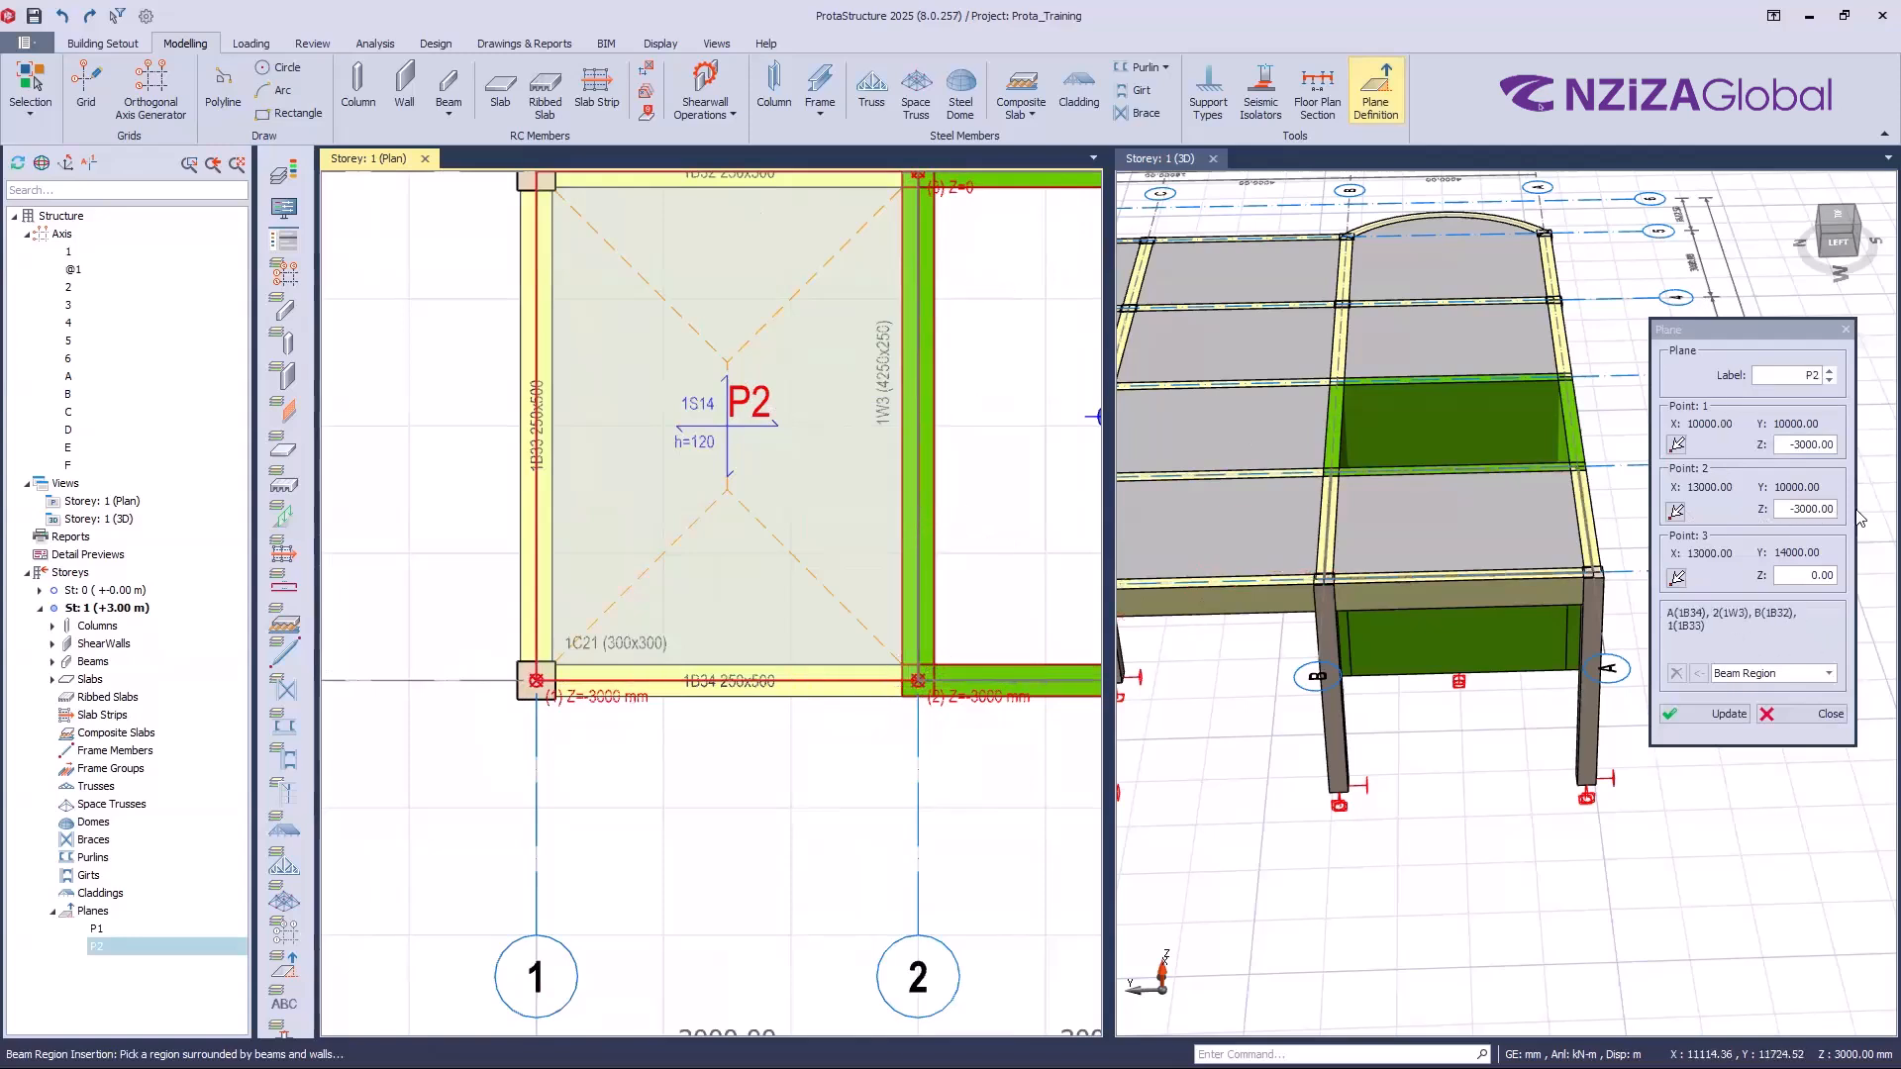
{"action": "left_click", "coordinate": [1820, 509]}
{"action": "type", "text": "0"}
{"action": "left_click", "coordinate": [1709, 715]}
{"action": "left_click", "coordinate": [1808, 710]}
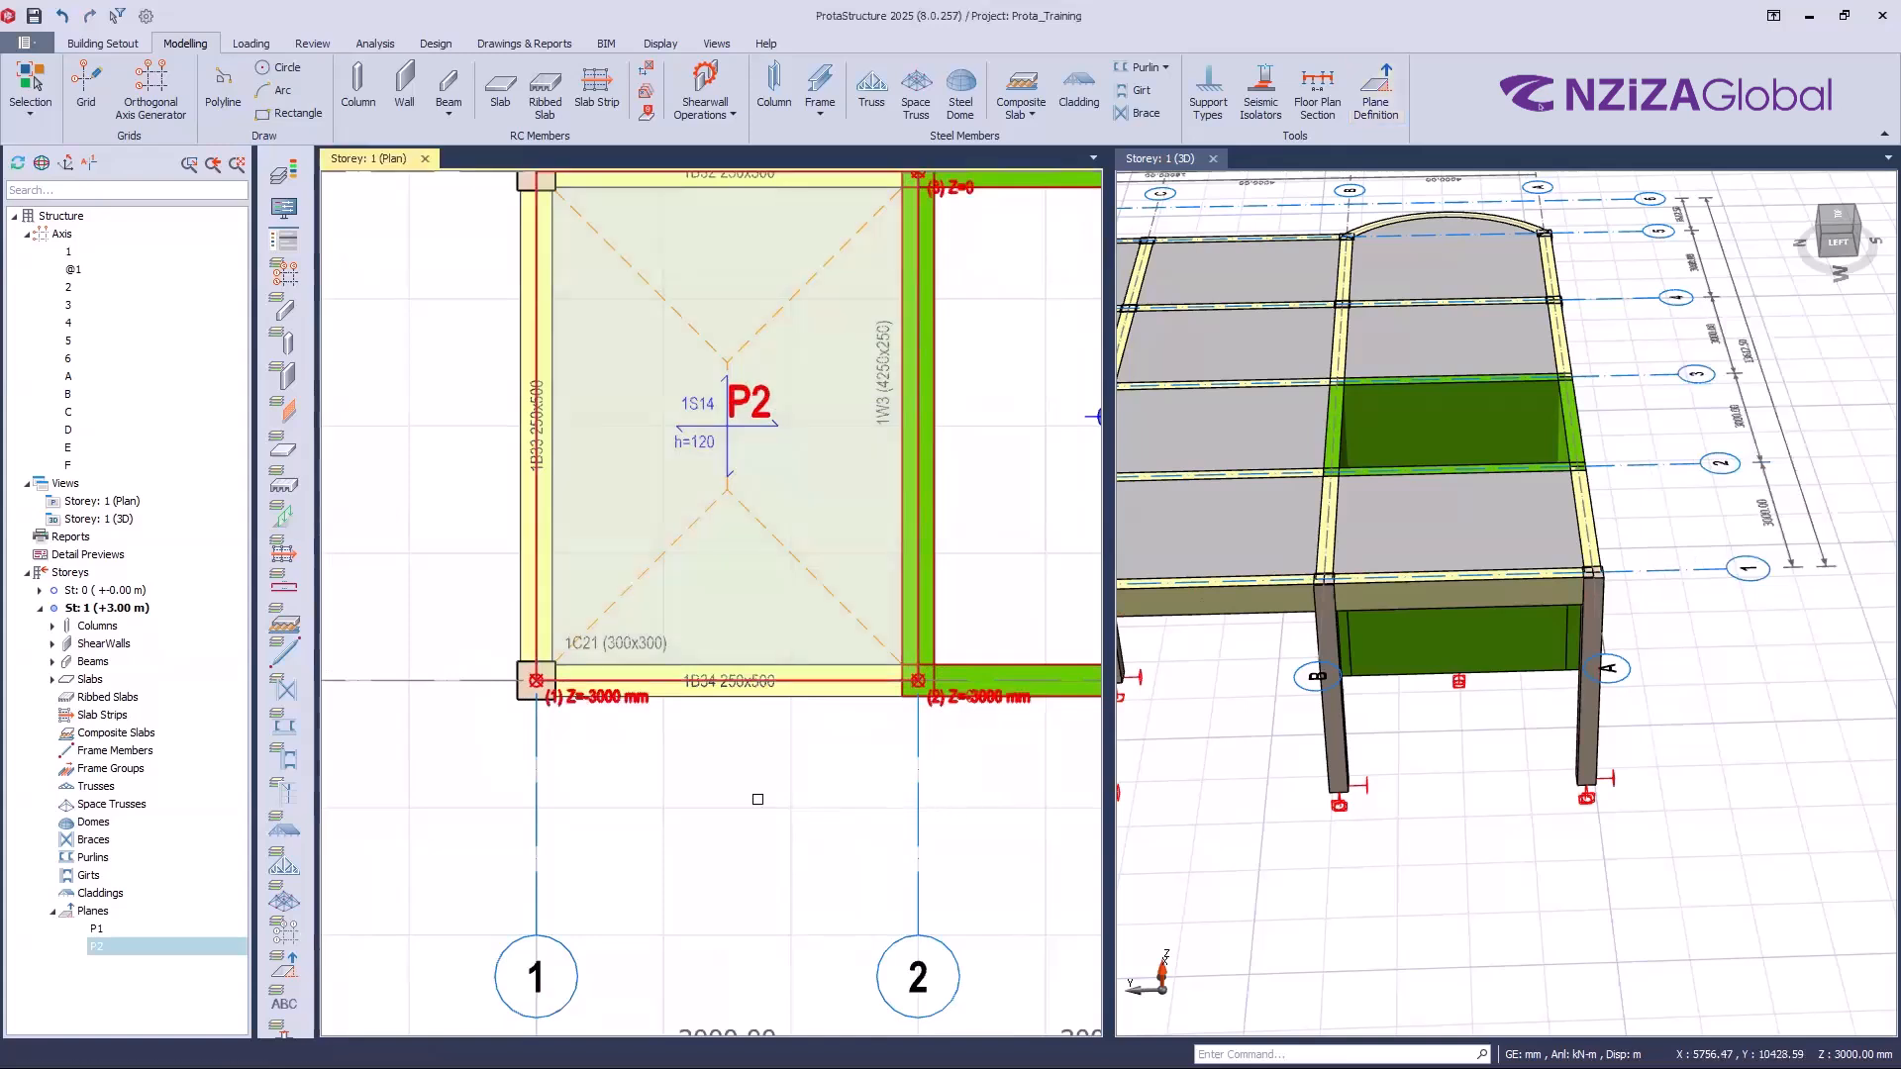
Step: Move the members inside and along the edges of the updated plane P2 onto it, and inspect the bay in 3D
{"action": "scroll", "coordinate": [748, 502], "scroll_direction": "down", "scroll_amount": 2}
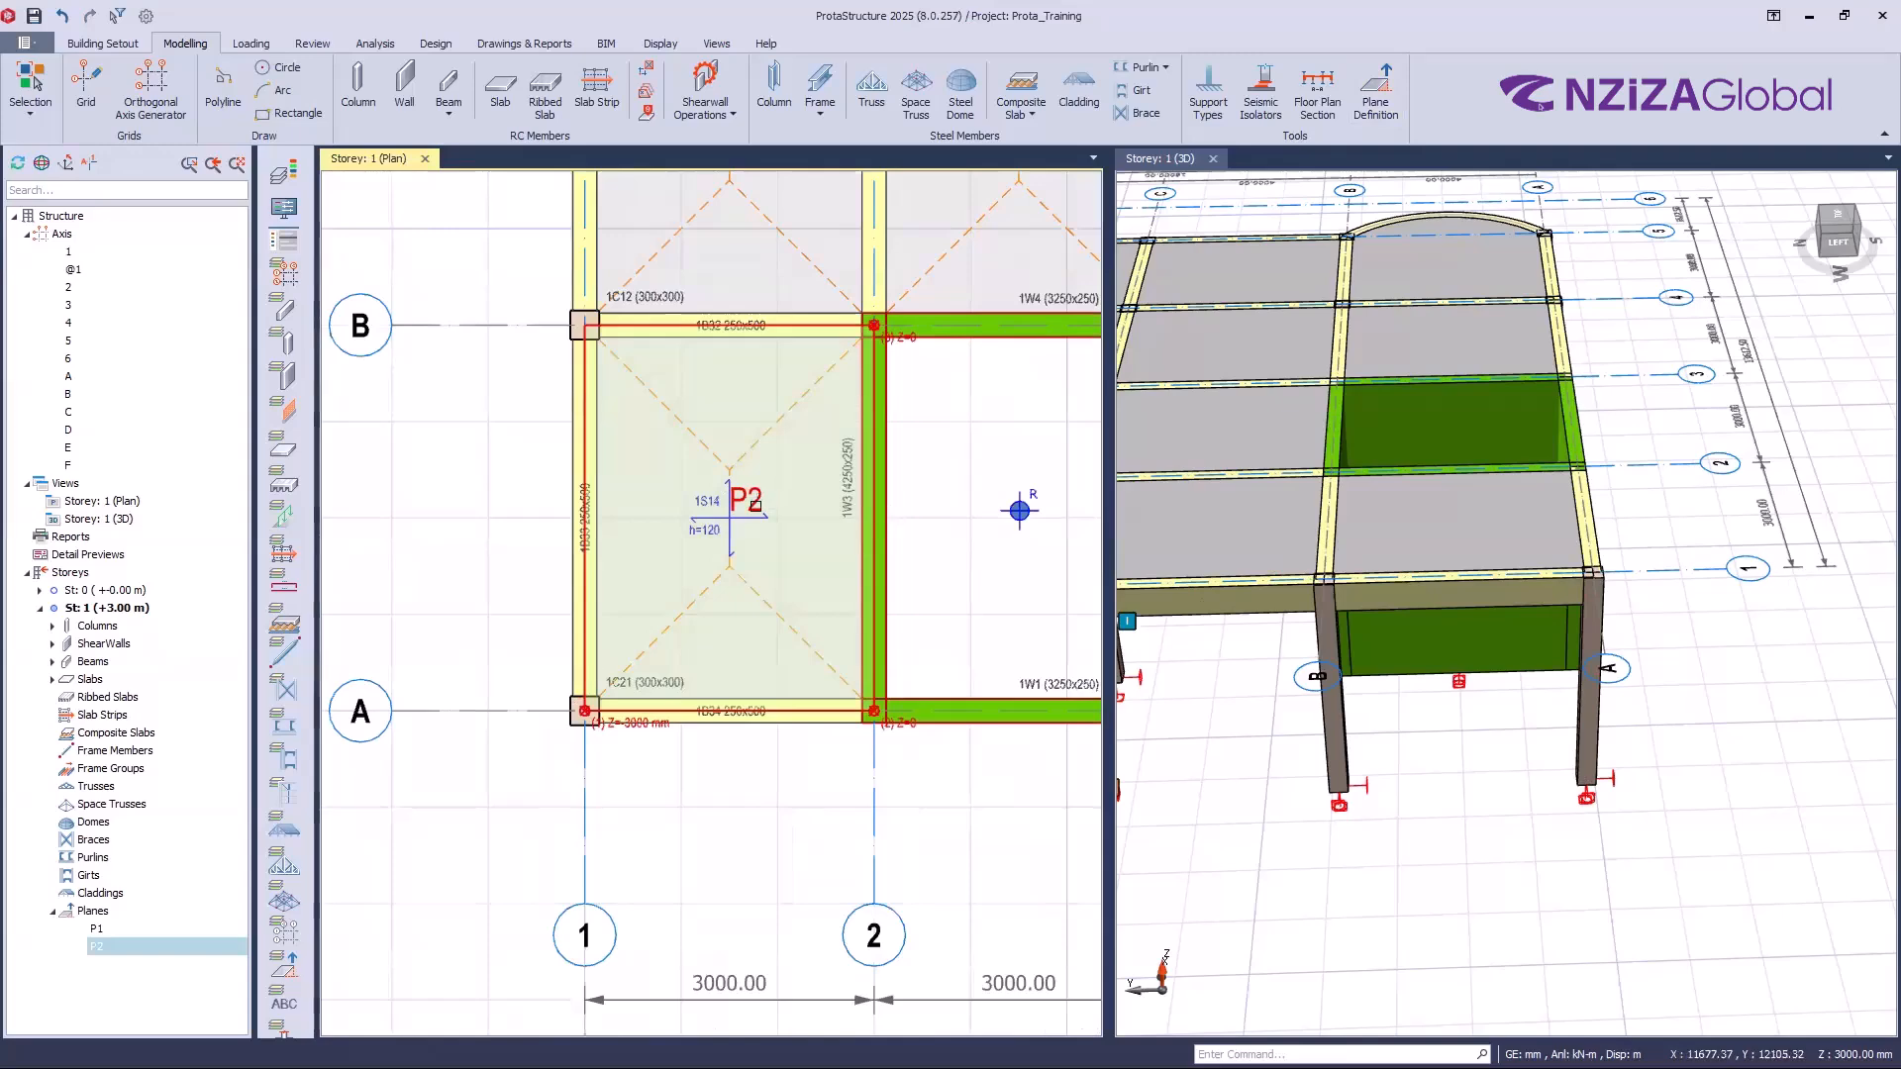
{"action": "right_click", "coordinate": [841, 750]}
{"action": "left_click", "coordinate": [1008, 638]}
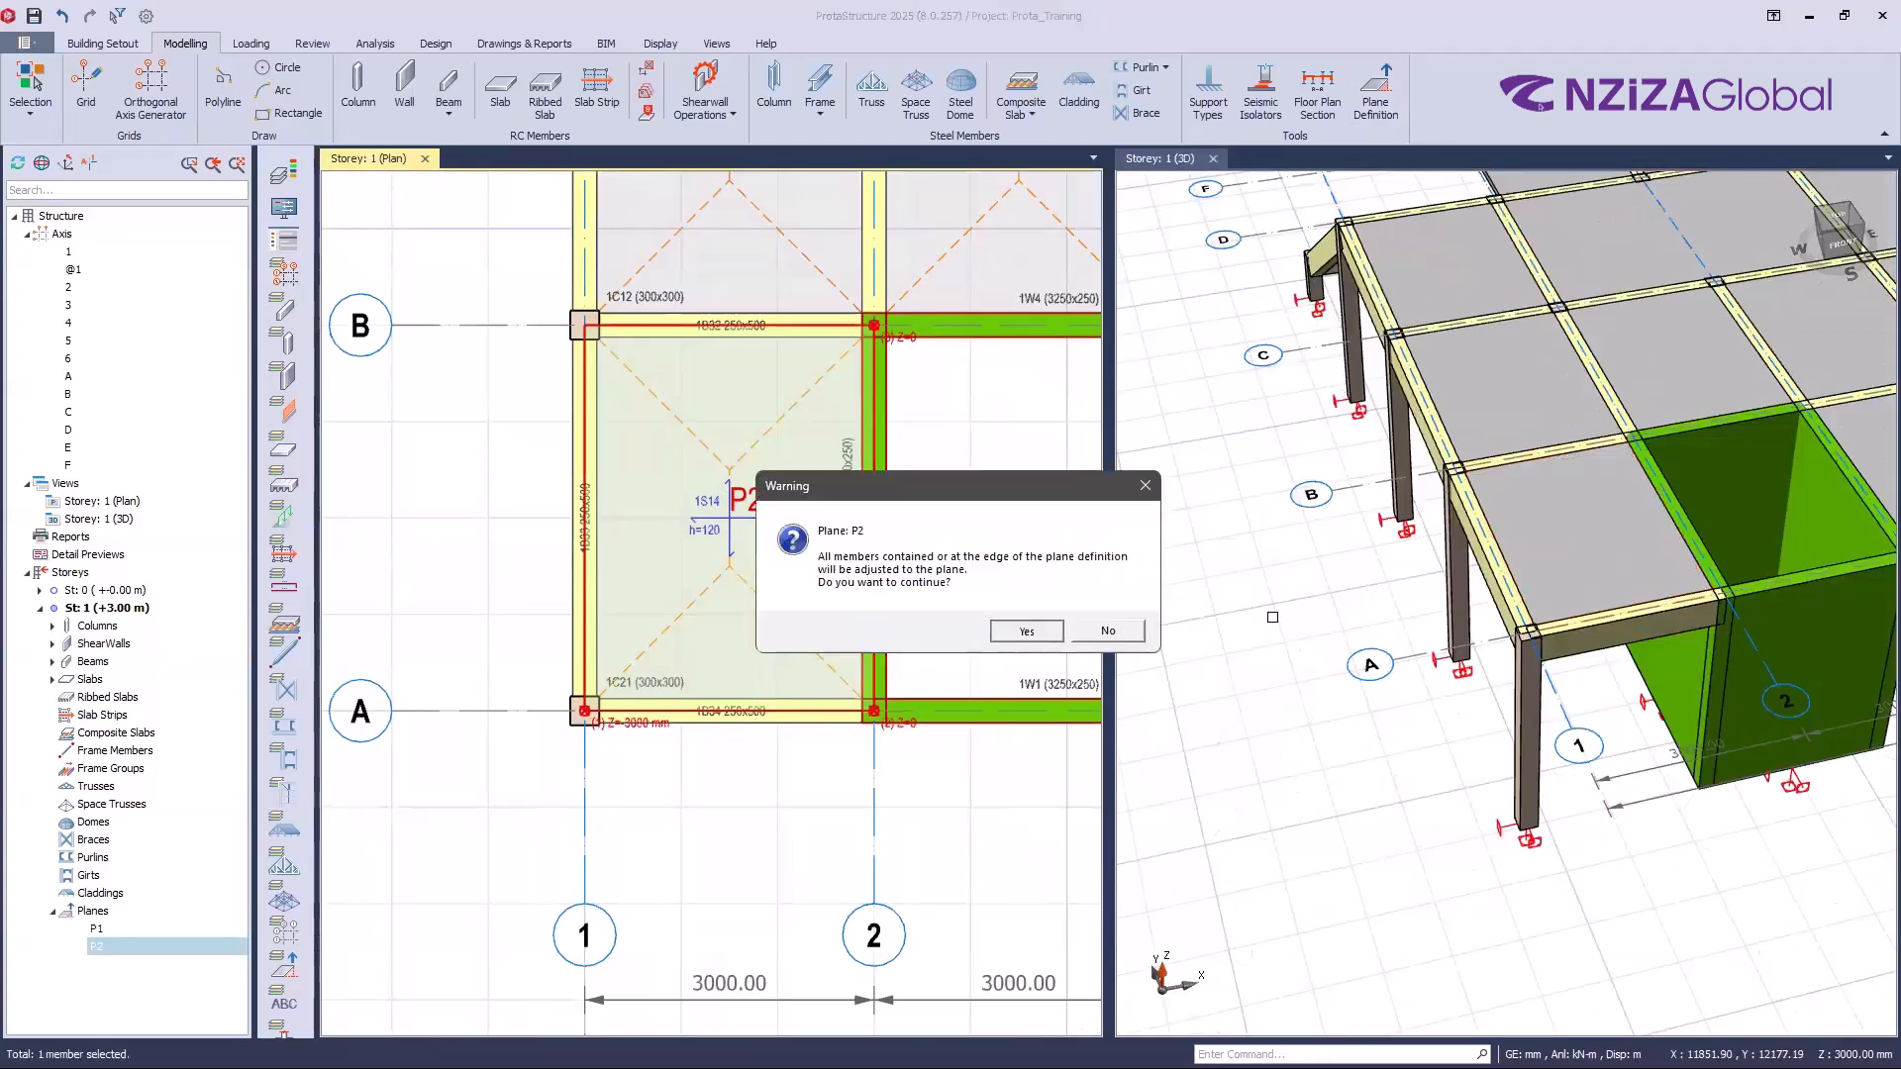
{"action": "left_click", "coordinate": [1026, 630]}
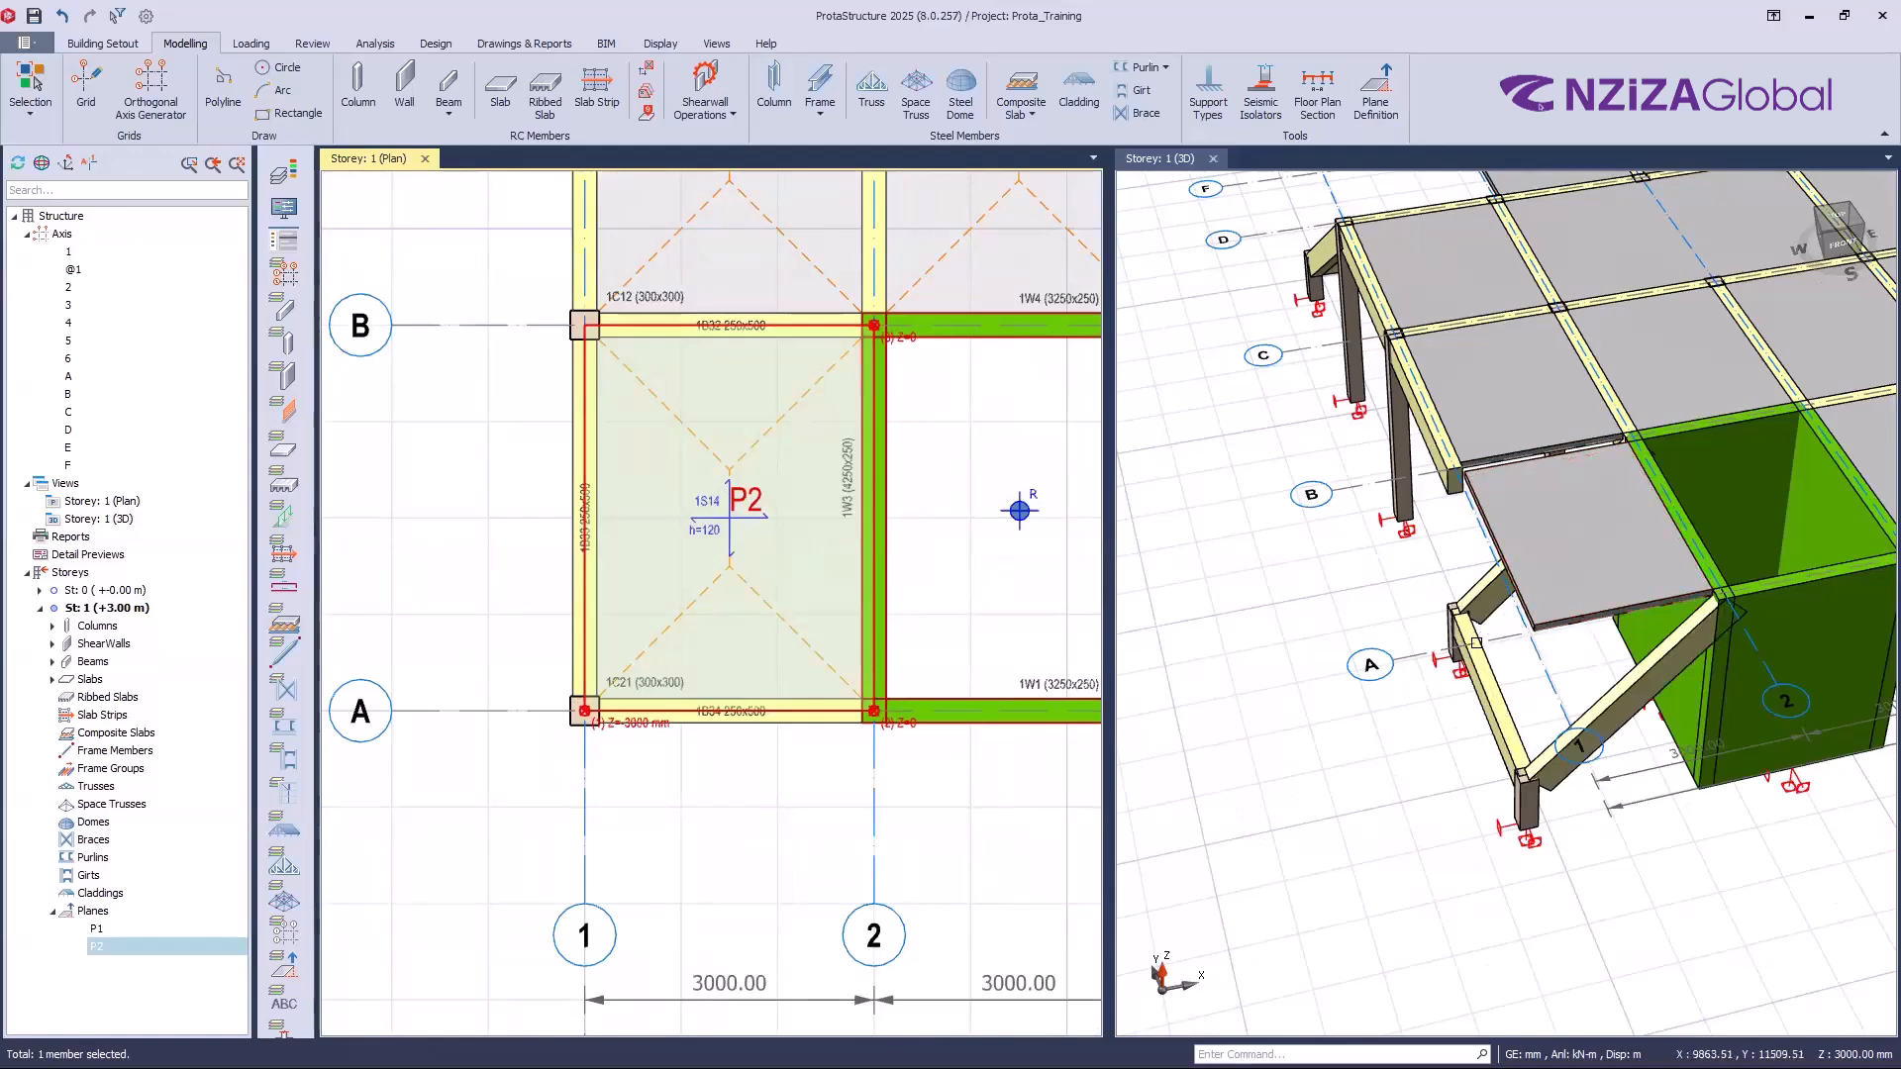
{"action": "scroll", "coordinate": [1609, 771], "scroll_direction": "down", "scroll_amount": 2}
{"action": "middle_click_drag", "start_coordinate": [1609, 772], "coordinate": [1605, 631]}
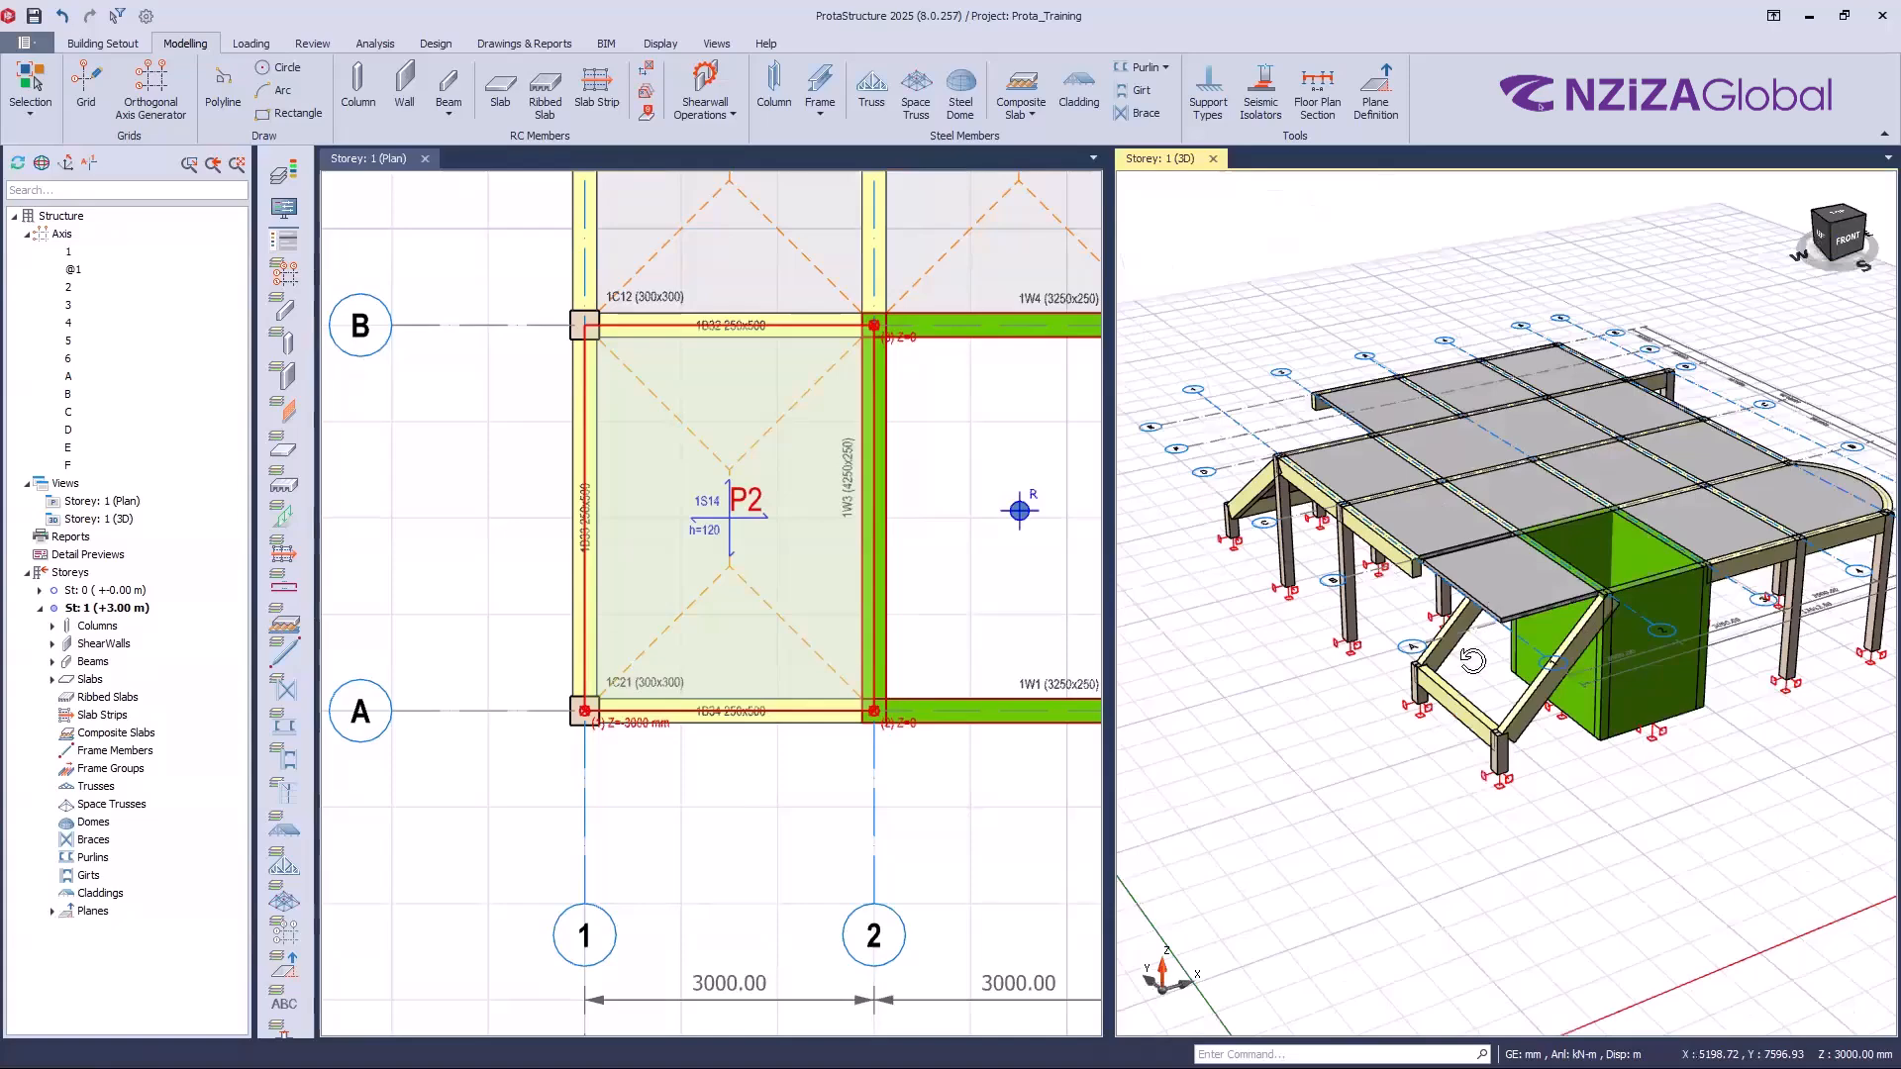
{"action": "scroll", "coordinate": [1445, 604], "scroll_direction": "up", "scroll_amount": 2}
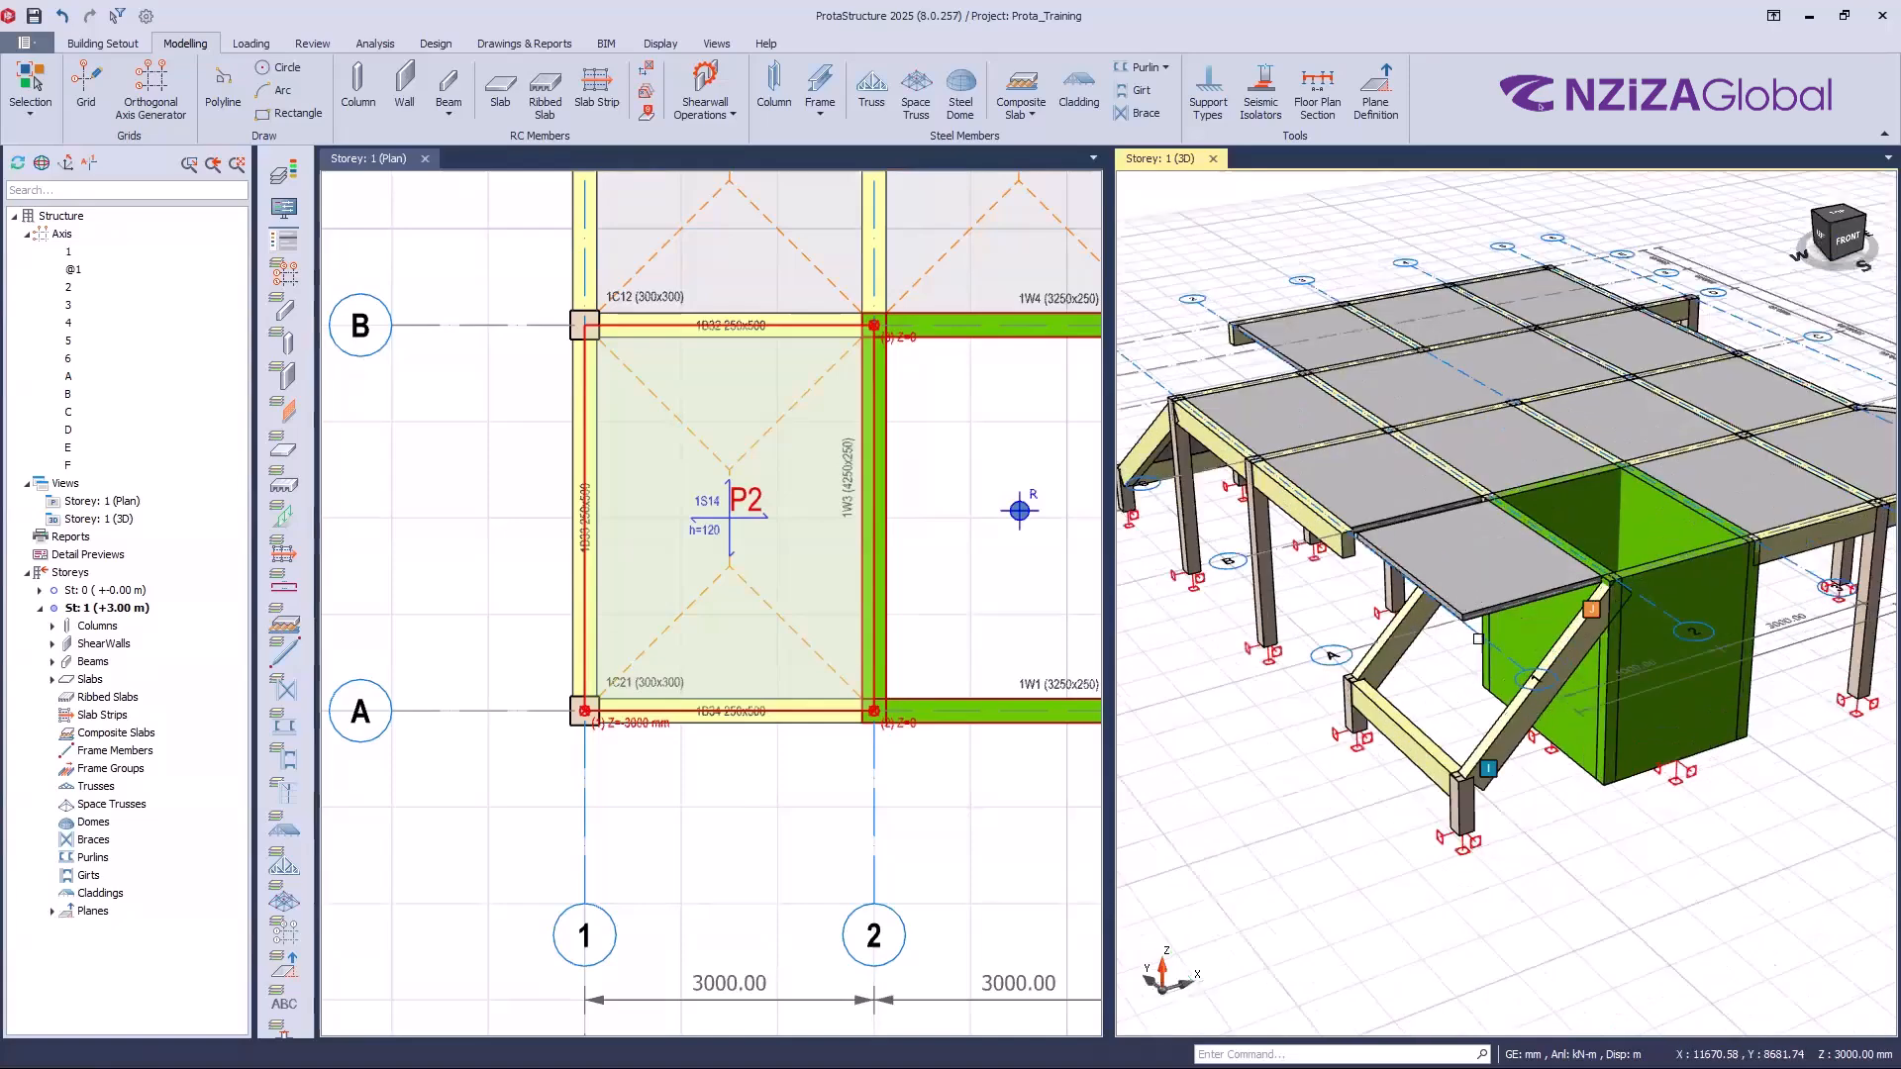
Step: Refresh the display and view the inclined slab 1S14 with its edge beams in 3D
{"action": "scroll", "coordinate": [1465, 623], "scroll_direction": "up", "scroll_amount": 2}
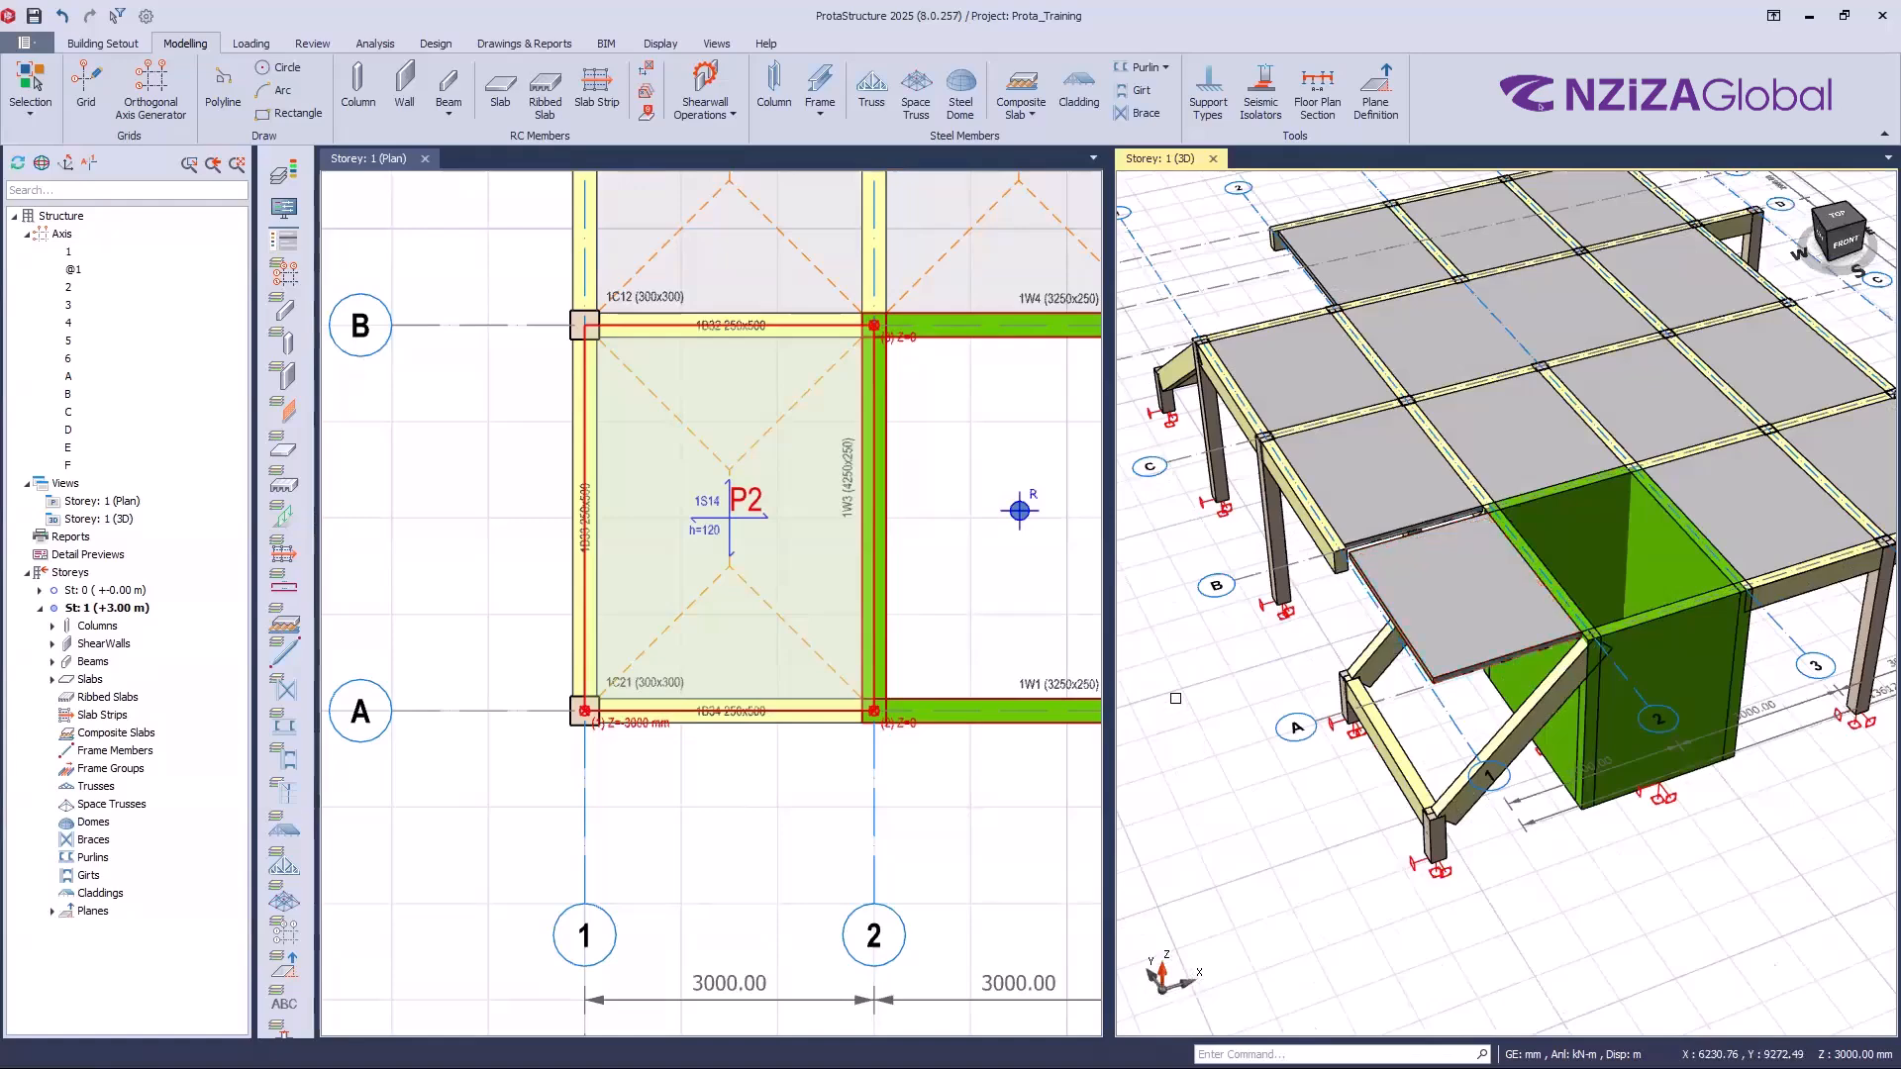
{"action": "left_click", "coordinate": [17, 164]}
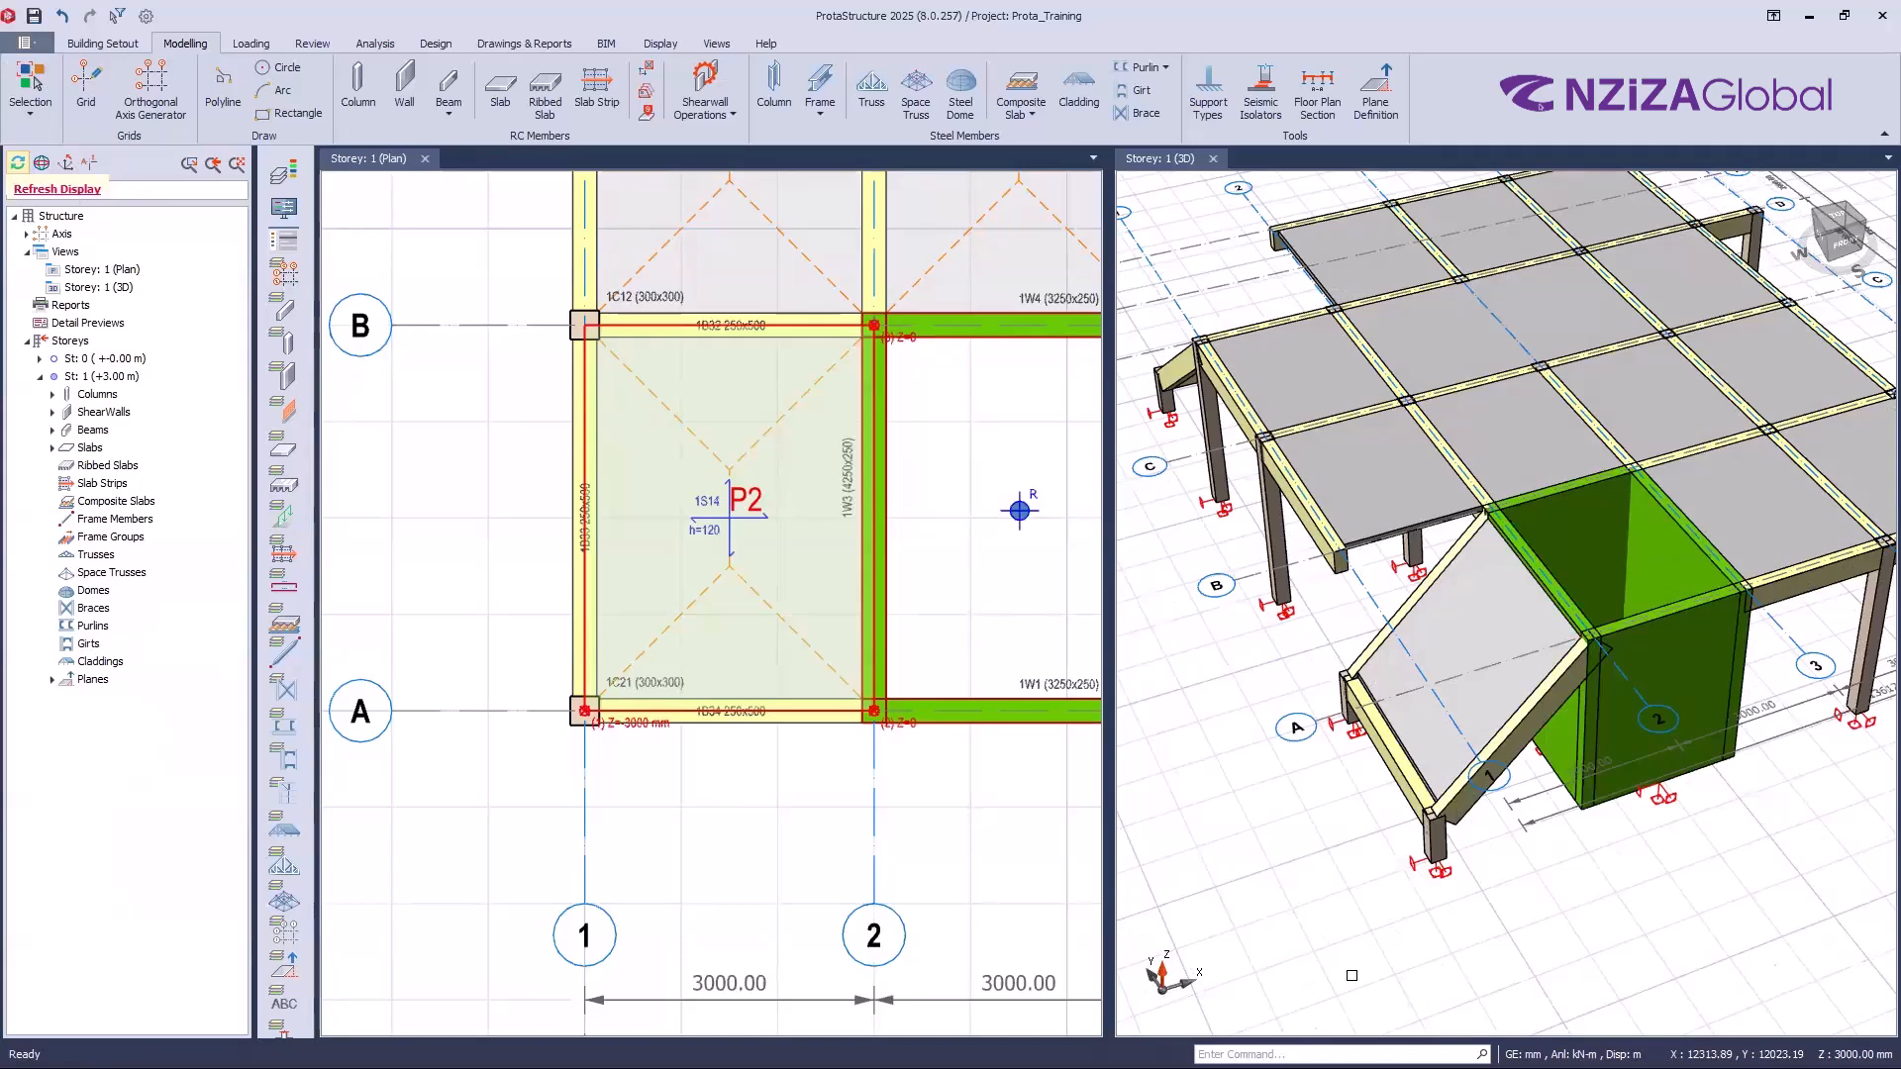
{"action": "middle_click_drag", "start_coordinate": [1352, 975], "coordinate": [1352, 861]}
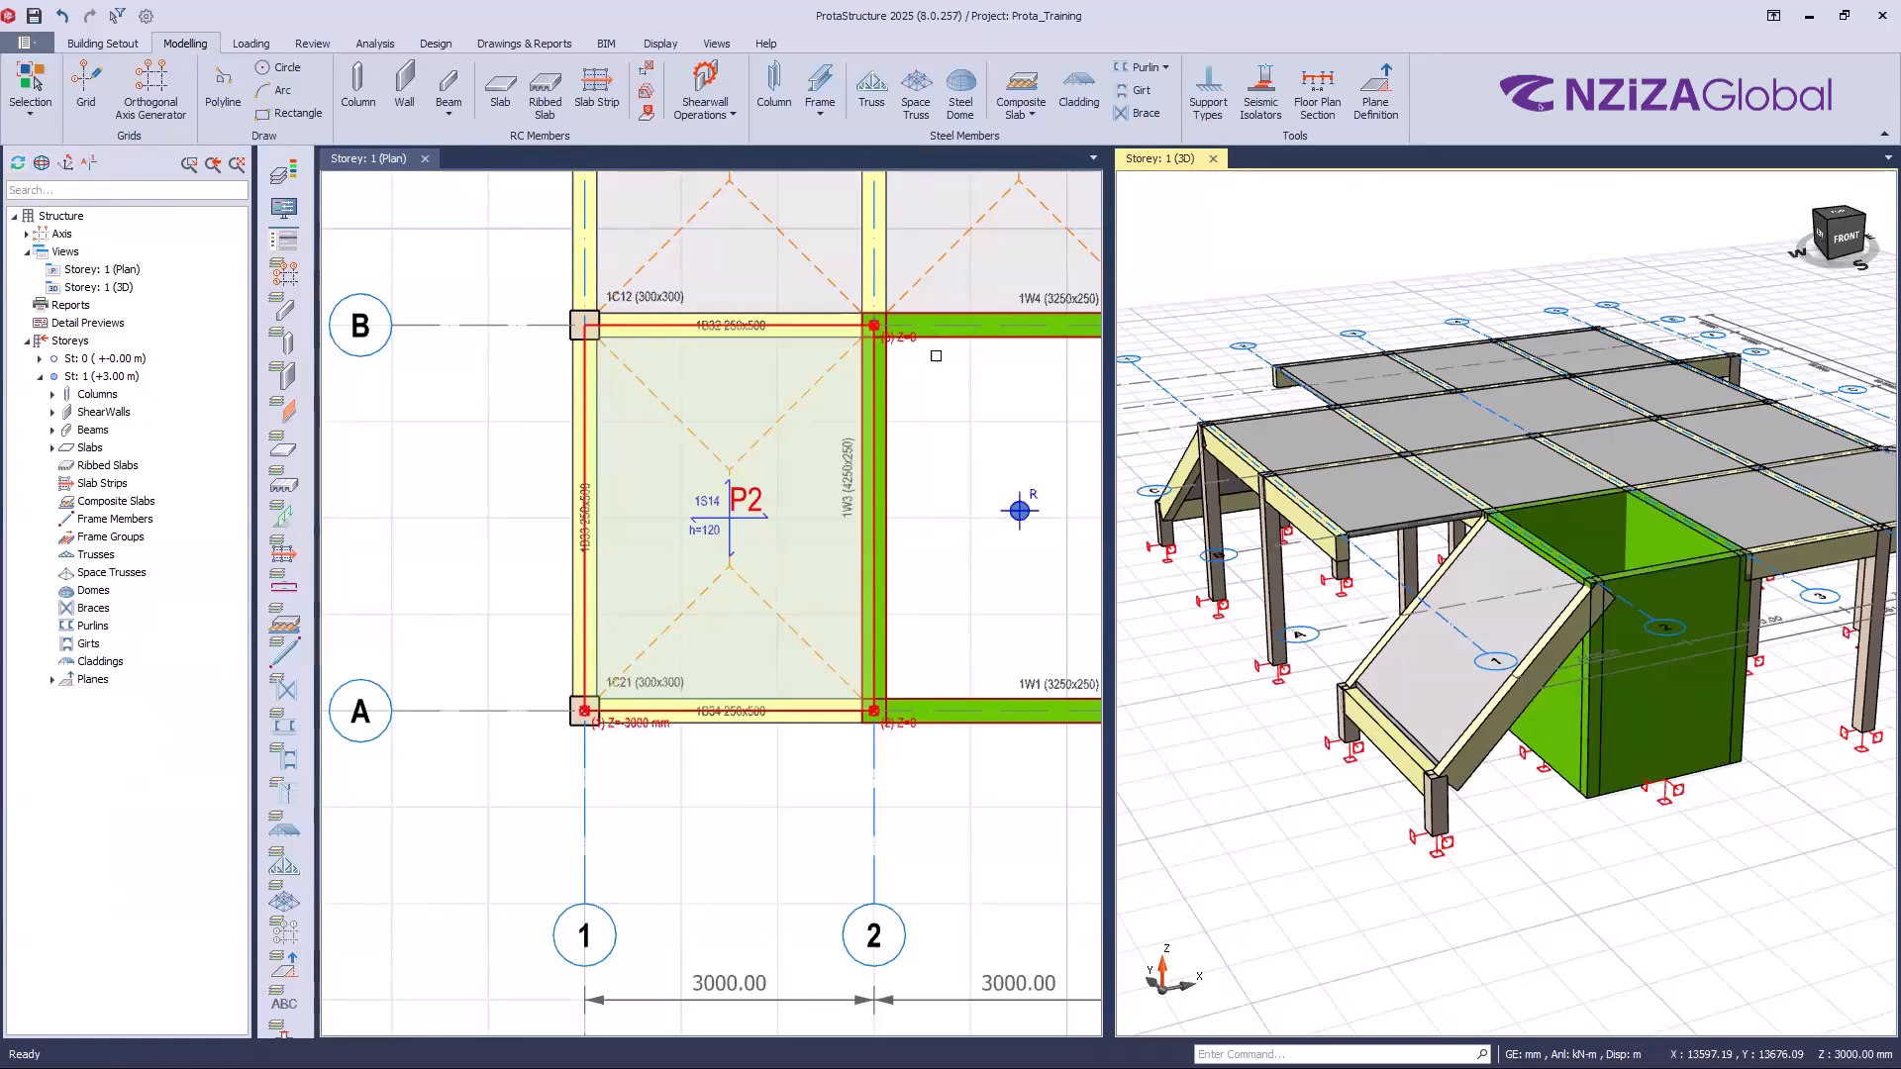
Step: Examine edge beams 1B33 and 1B32 around slab 1S14 in plan, and check plane P2's reference point 3
{"action": "scroll", "coordinate": [694, 470], "scroll_direction": "up", "scroll_amount": 1}
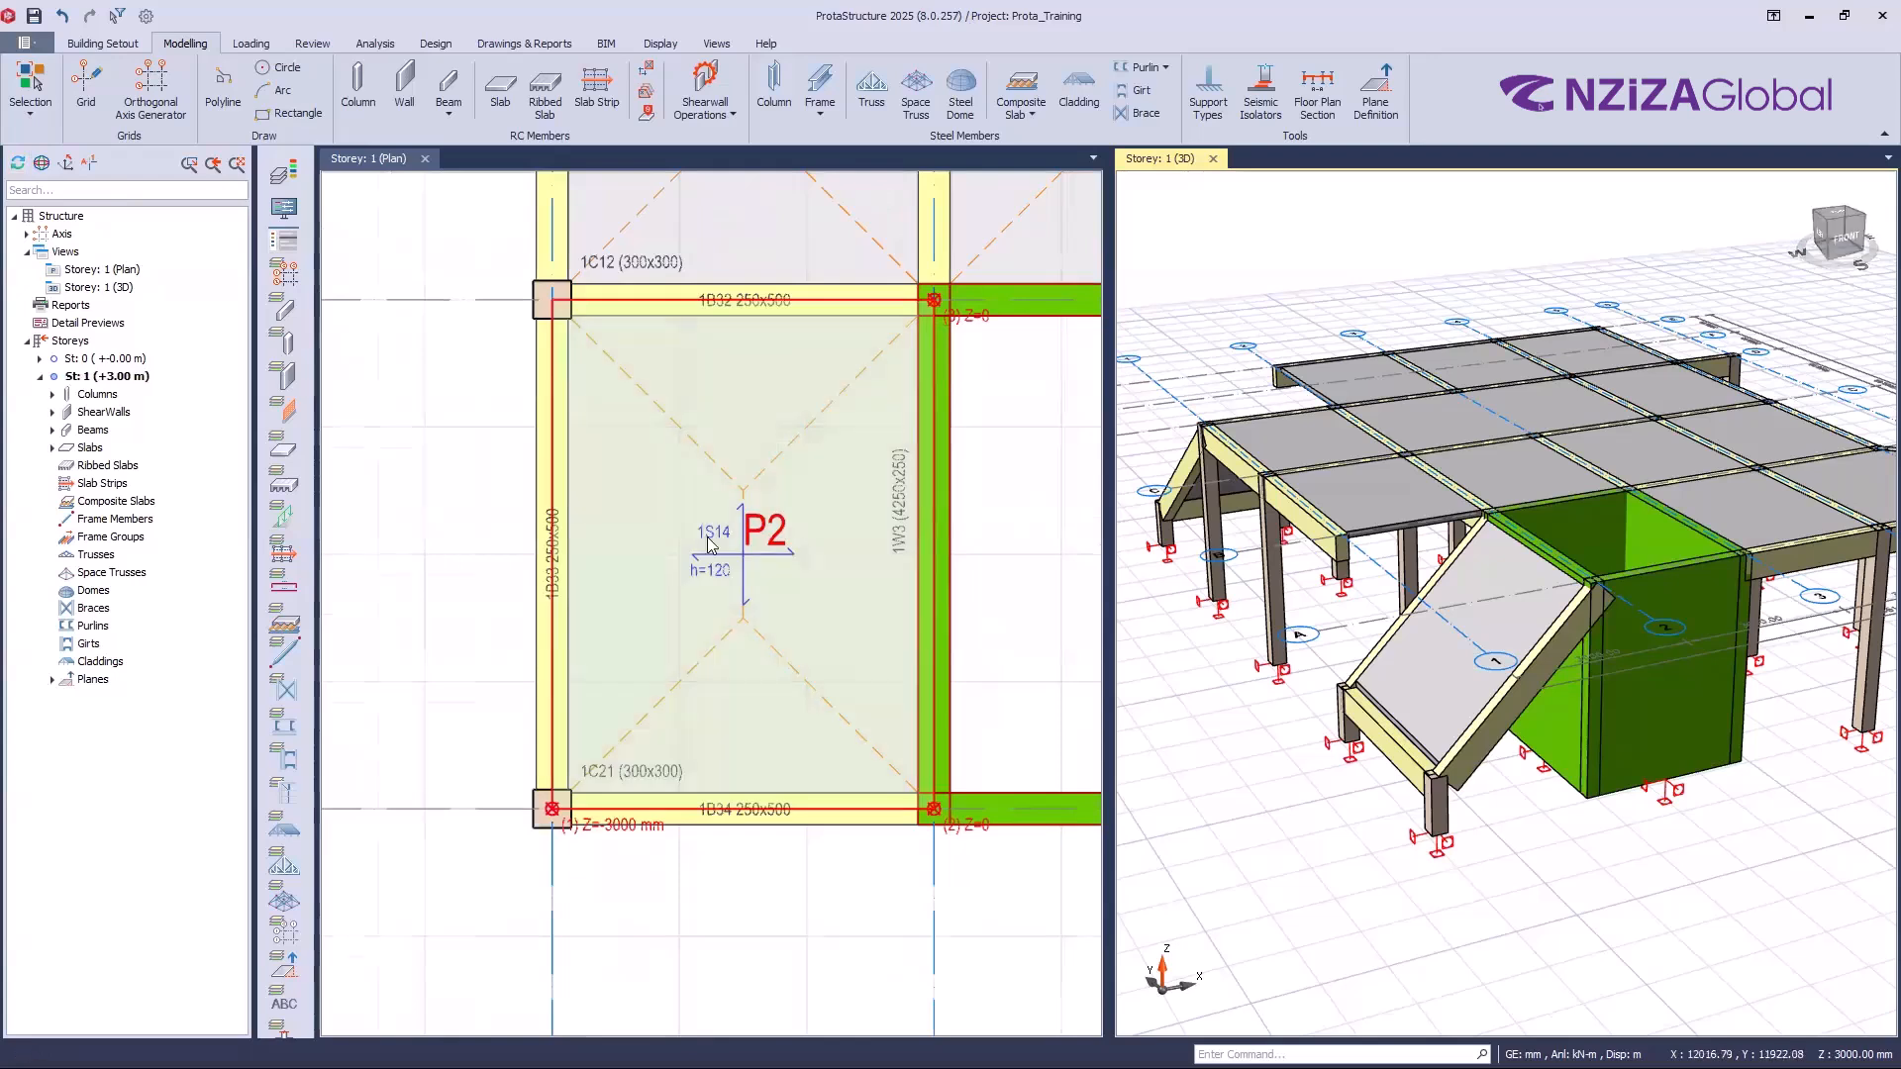
{"action": "middle_click_drag", "start_coordinate": [756, 522], "coordinate": [709, 542]}
{"action": "key", "text": "ctrl"}
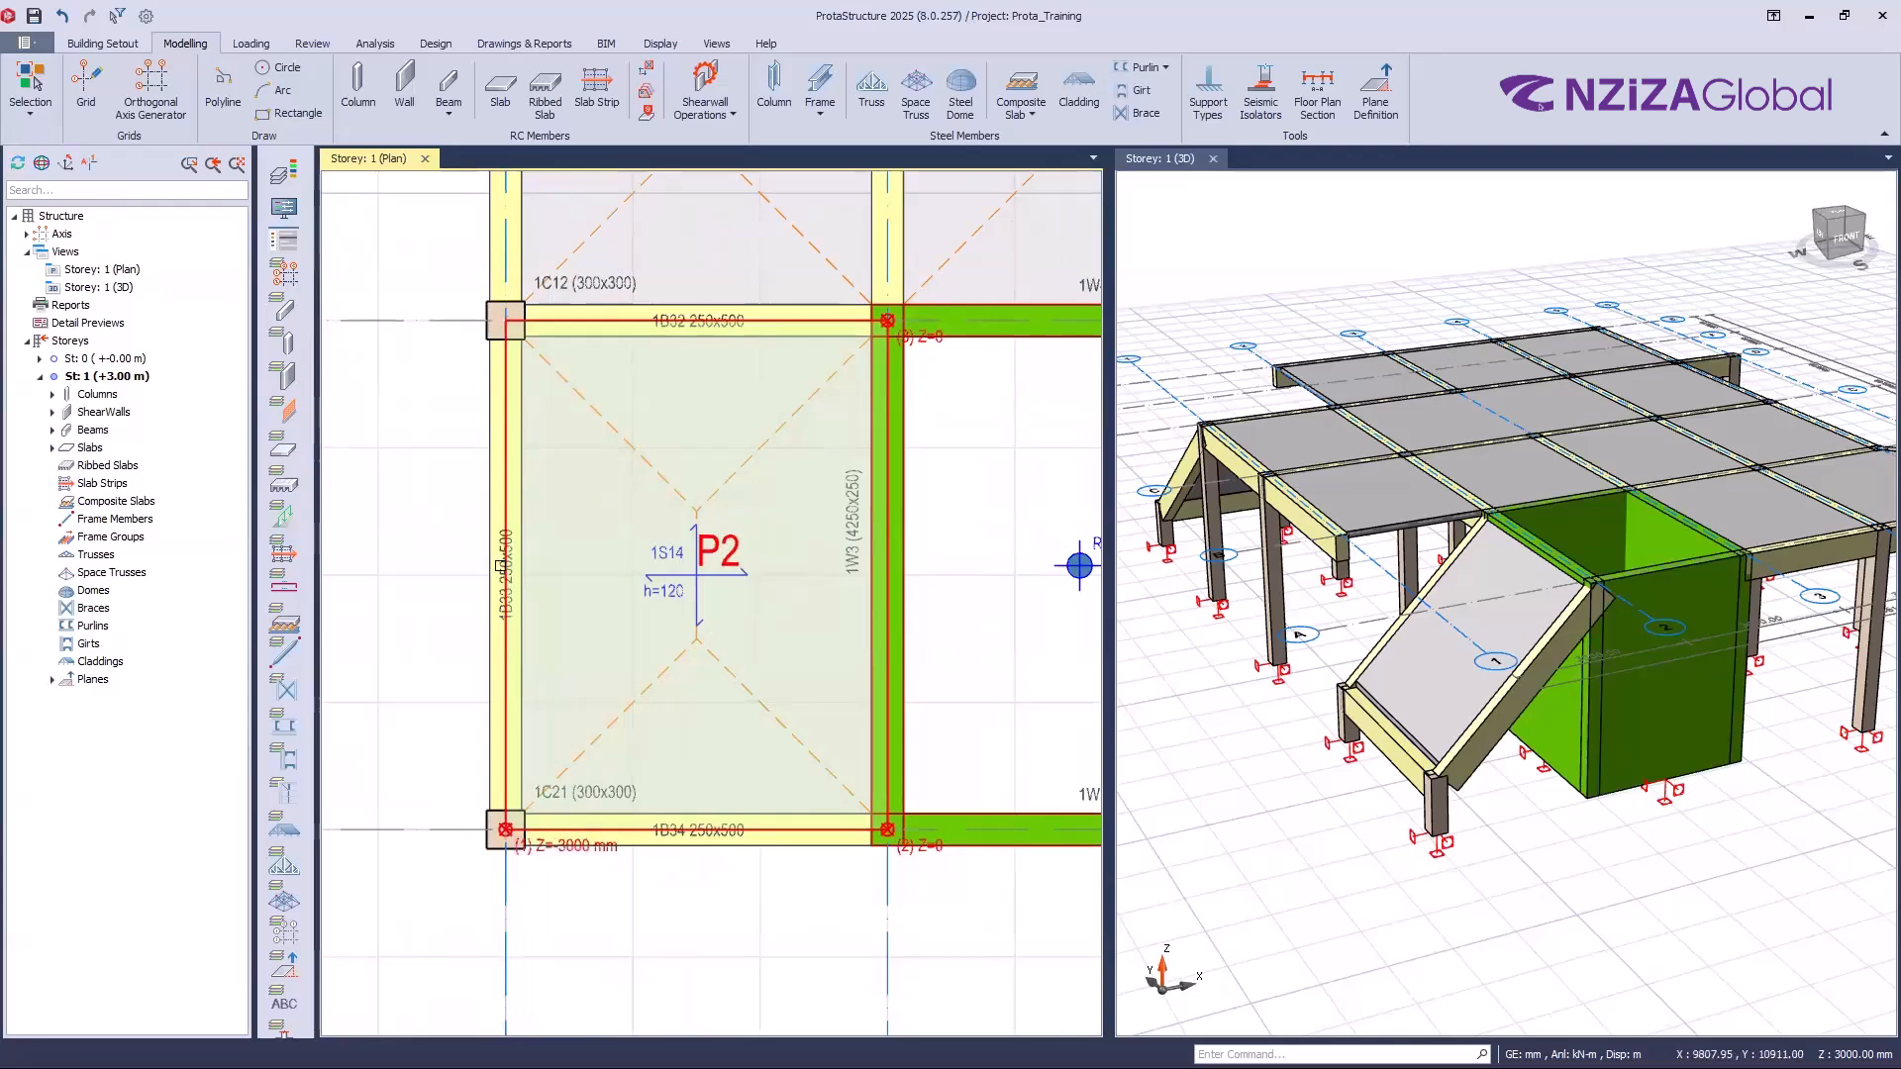
{"action": "left_click", "coordinate": [502, 644]}
{"action": "left_click", "coordinate": [697, 315]}
{"action": "mouse_move", "coordinate": [697, 309]}
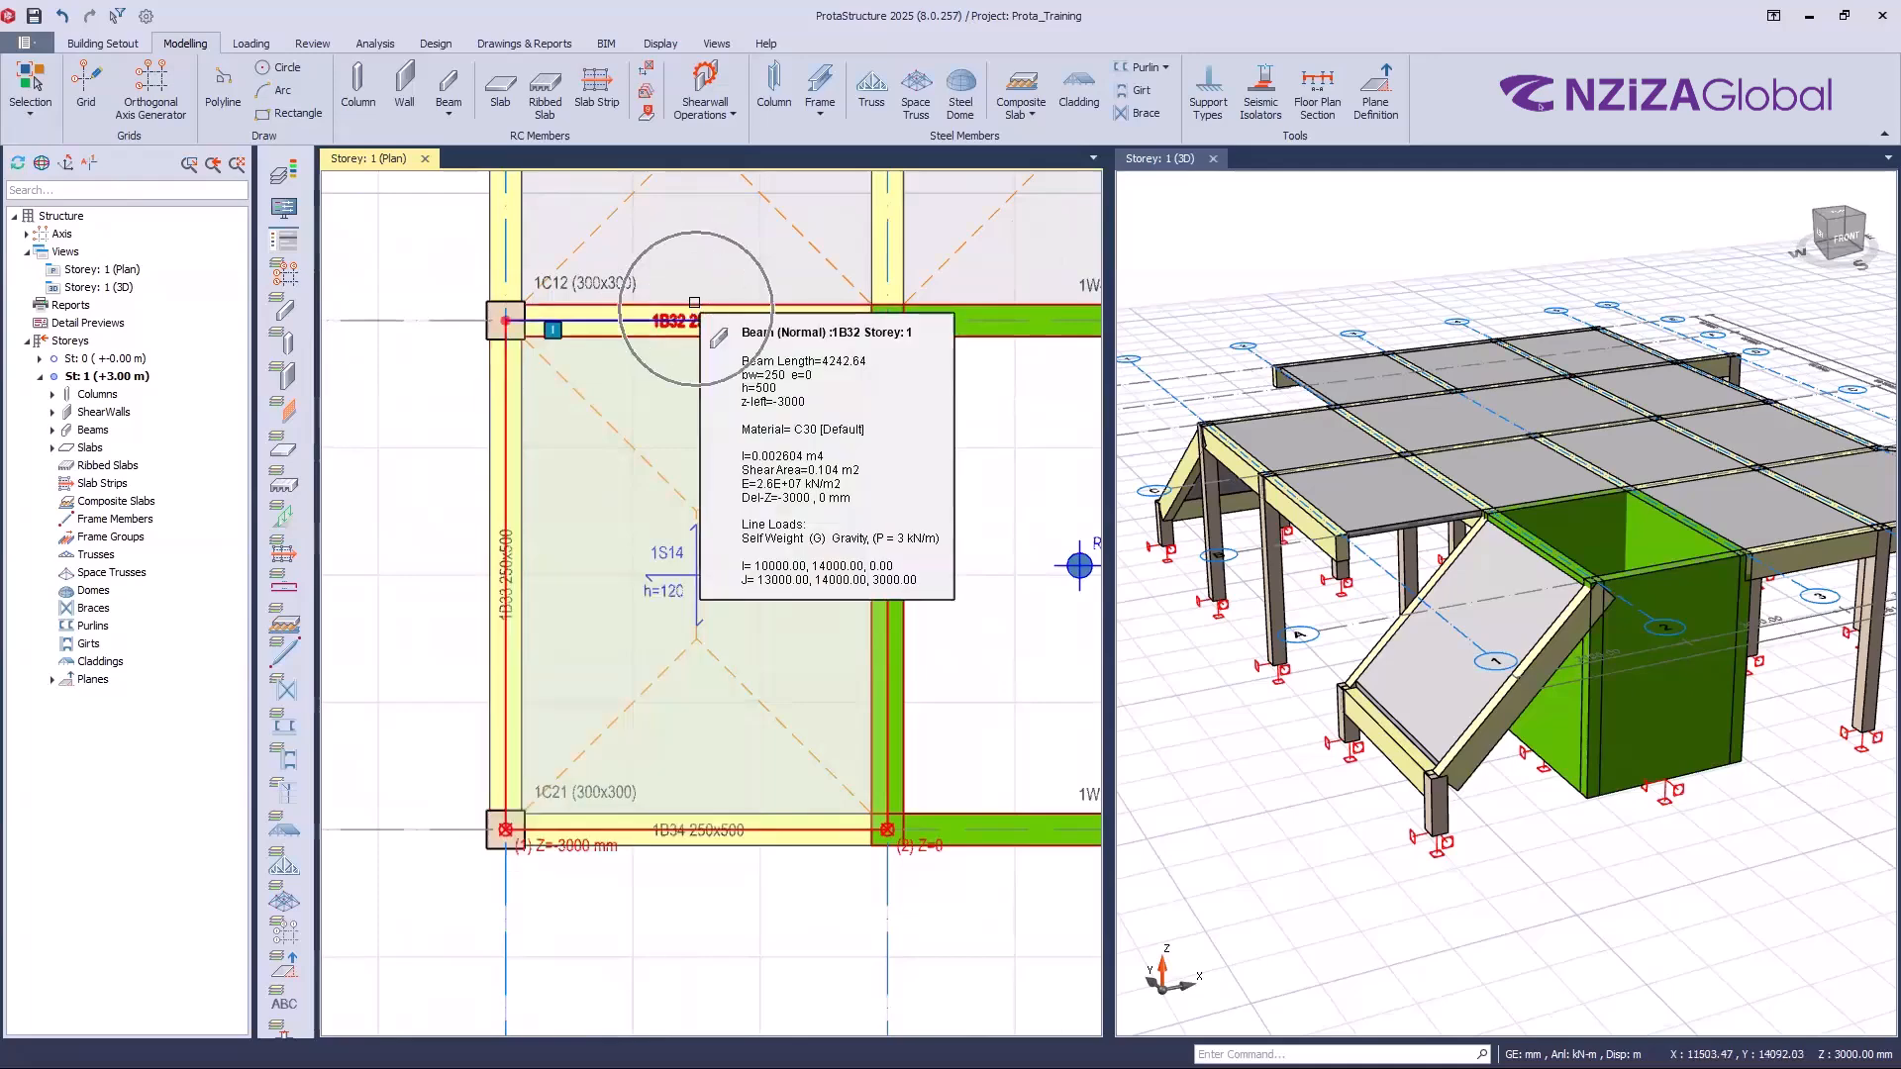
{"action": "left_click", "coordinate": [891, 322]}
{"action": "mouse_move", "coordinate": [962, 362]}
{"action": "scroll", "coordinate": [965, 364], "scroll_direction": "up", "scroll_amount": 4}
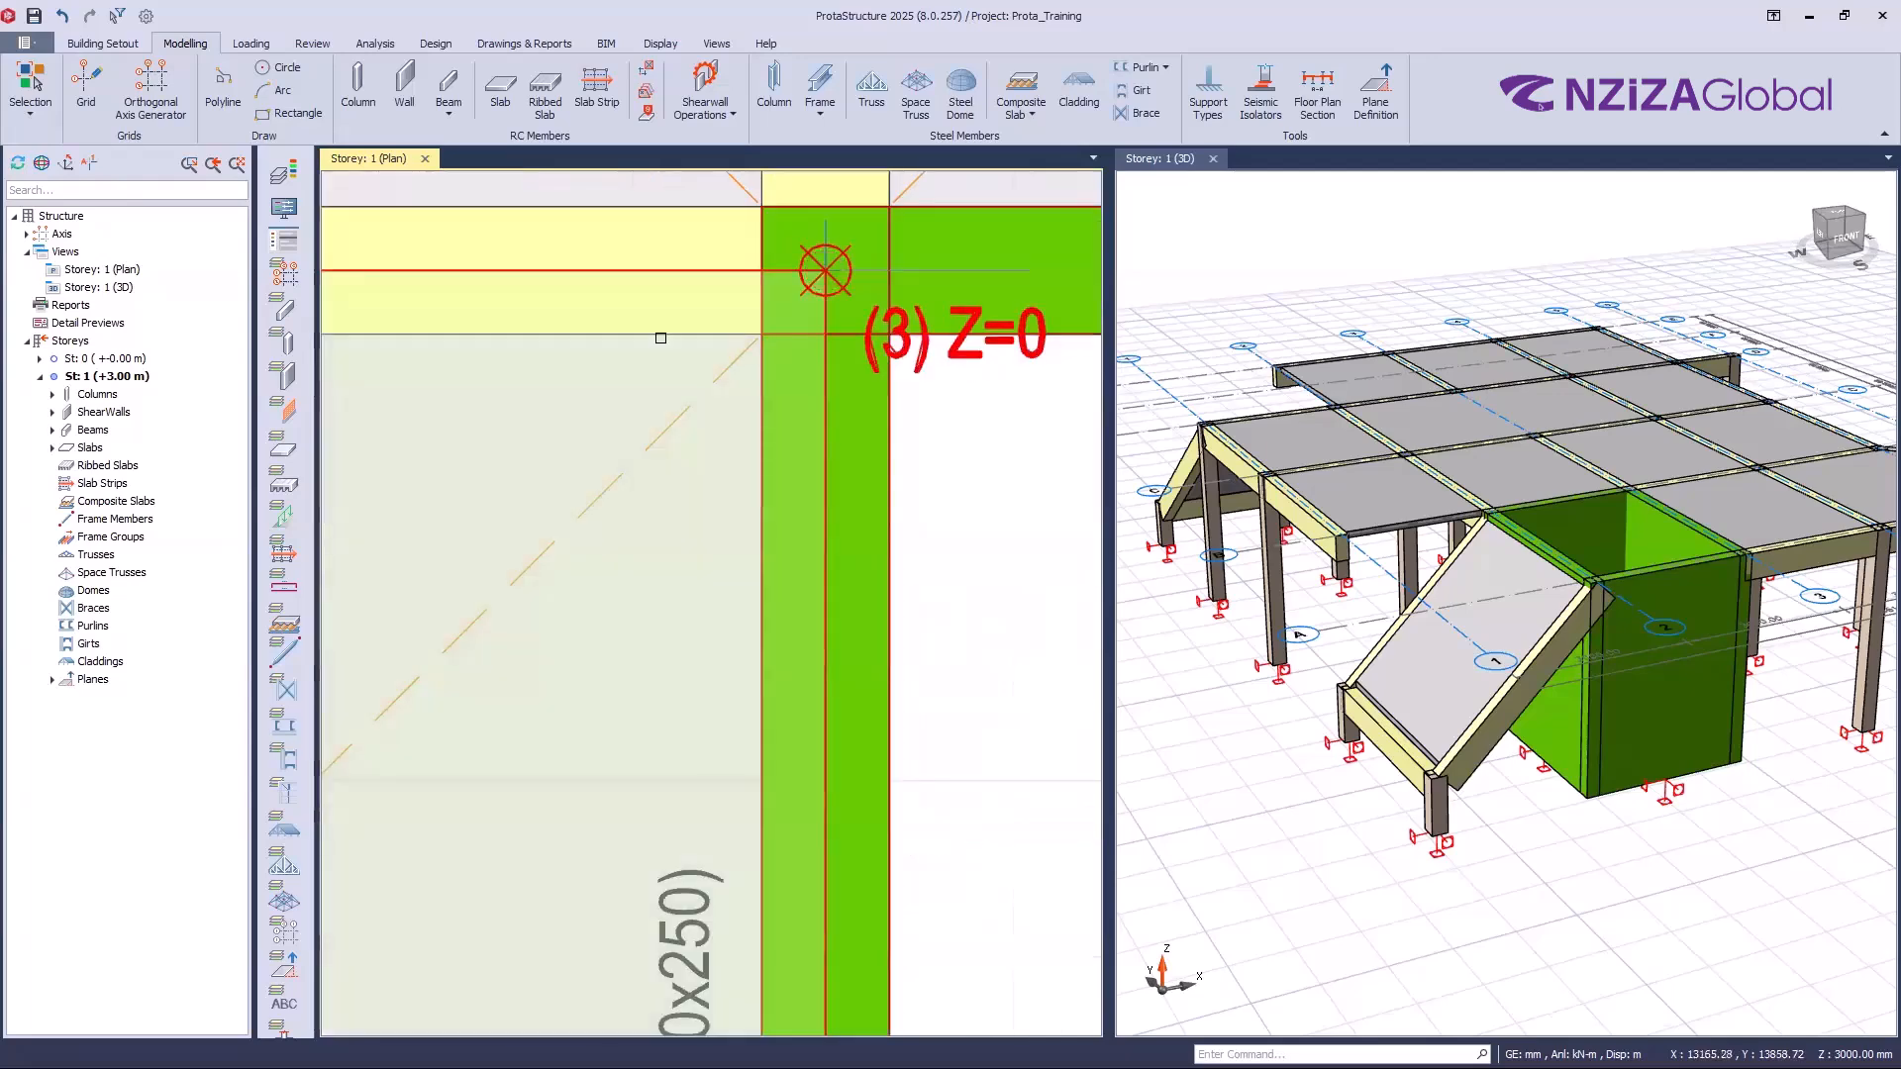
{"action": "scroll", "coordinate": [701, 349], "scroll_direction": "down", "scroll_amount": 4}
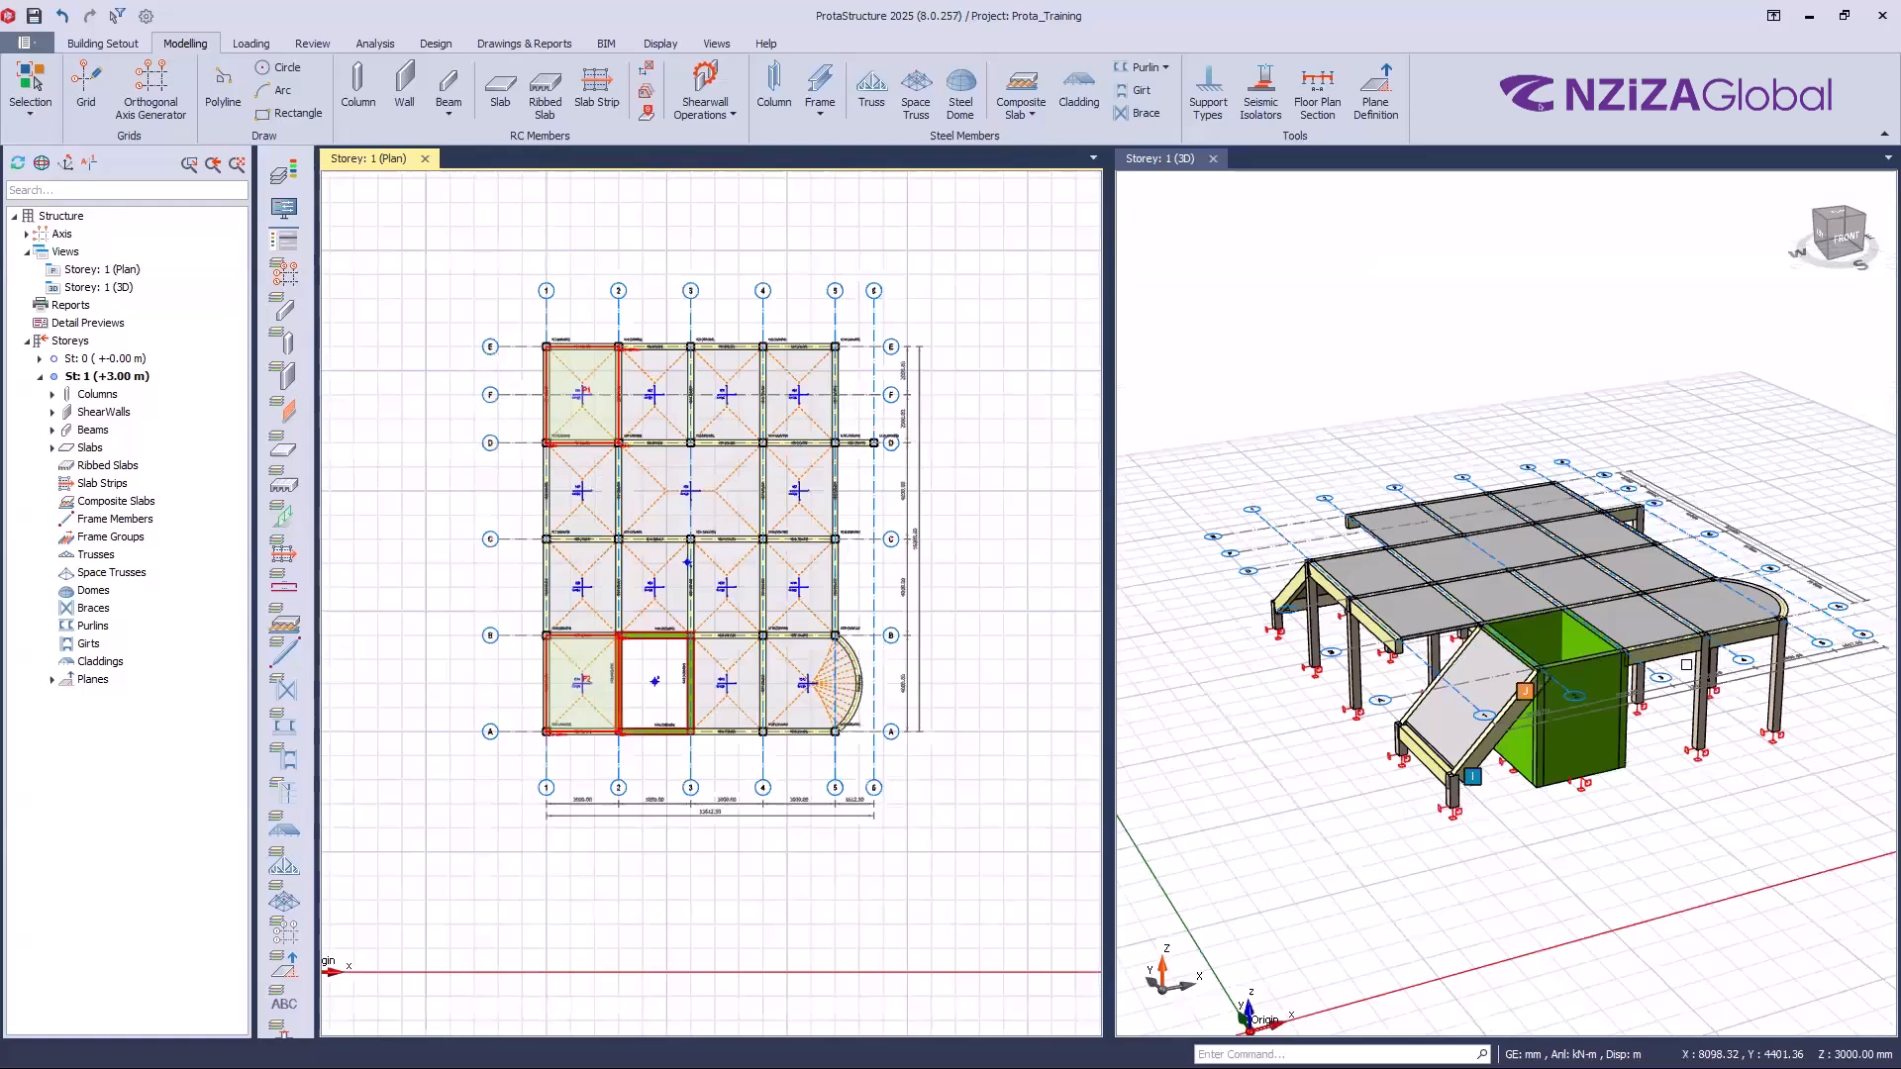
Step: Inspect the two sloped corner slabs and their inclined beams in 3D from the front and back of the building
{"action": "middle_click_drag", "start_coordinate": [1629, 776], "coordinate": [1602, 772]}
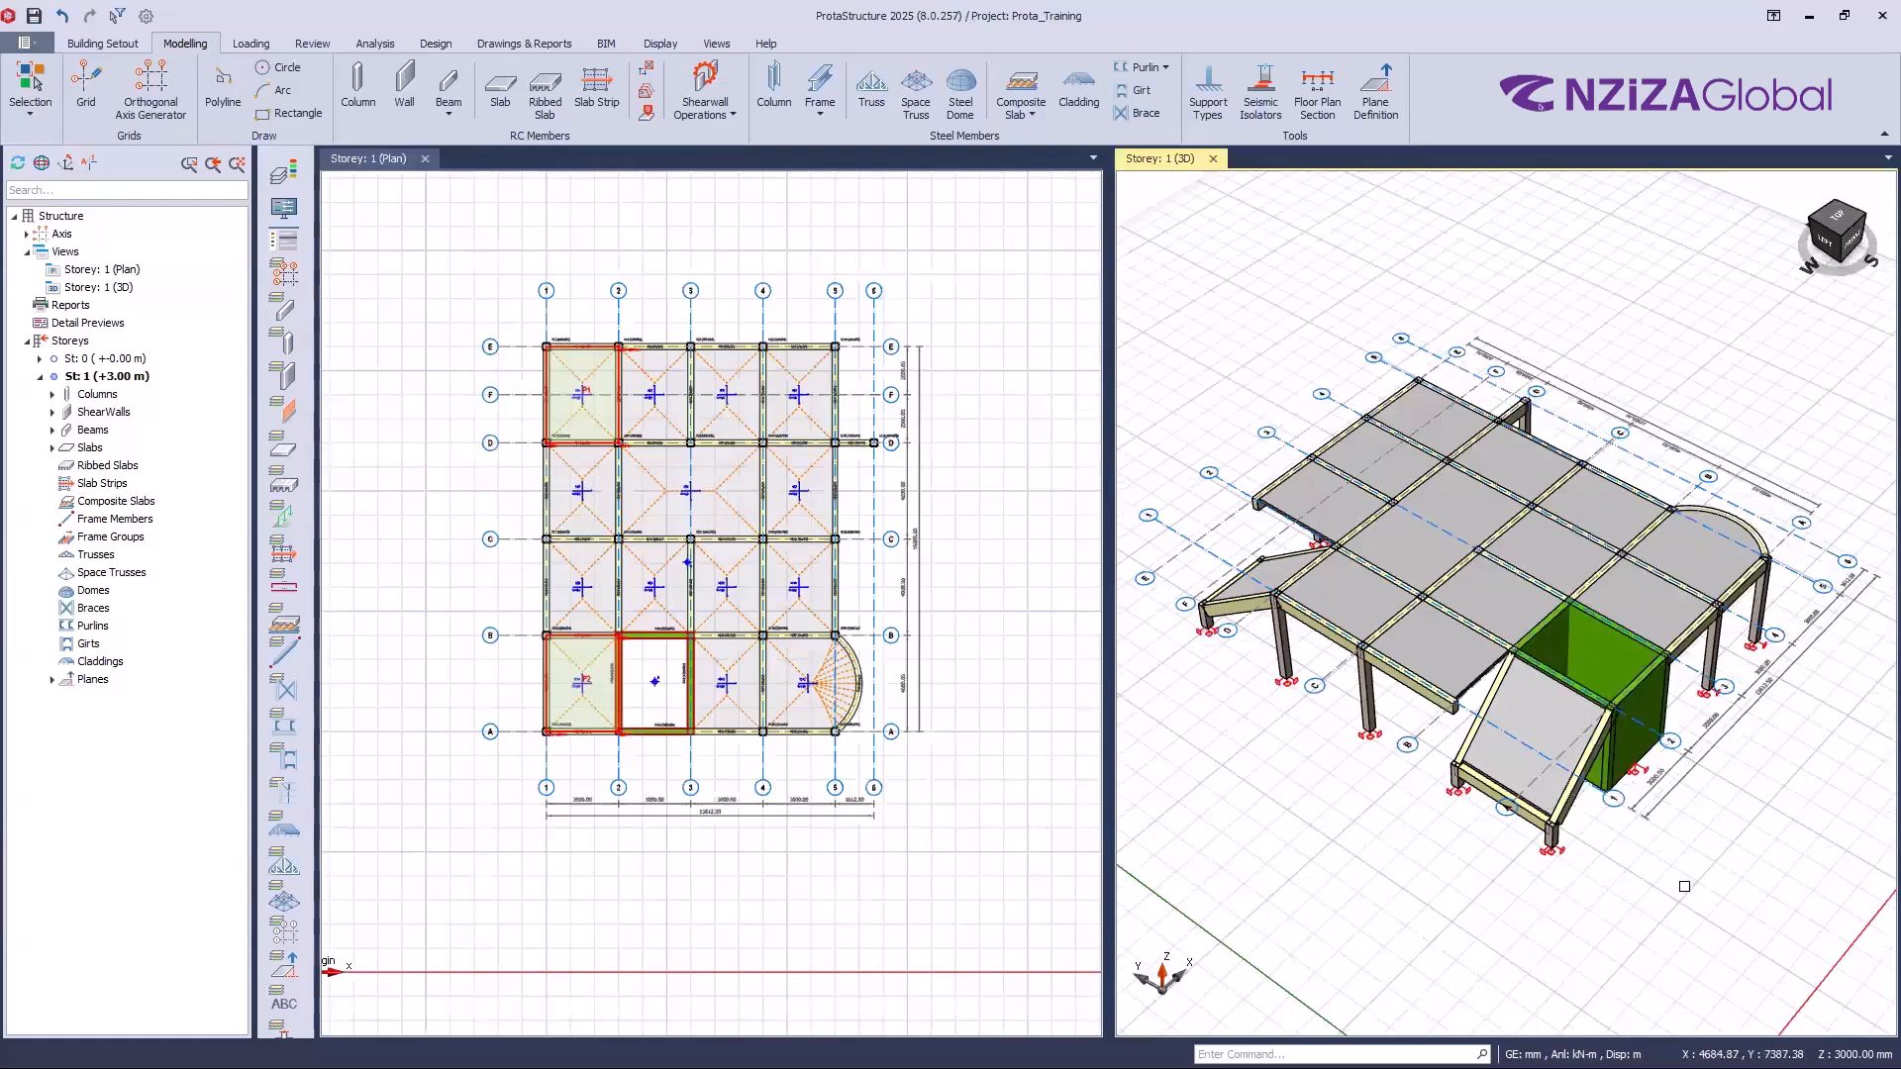
{"action": "middle_click_drag", "start_coordinate": [1685, 886], "coordinate": [1458, 1050]}
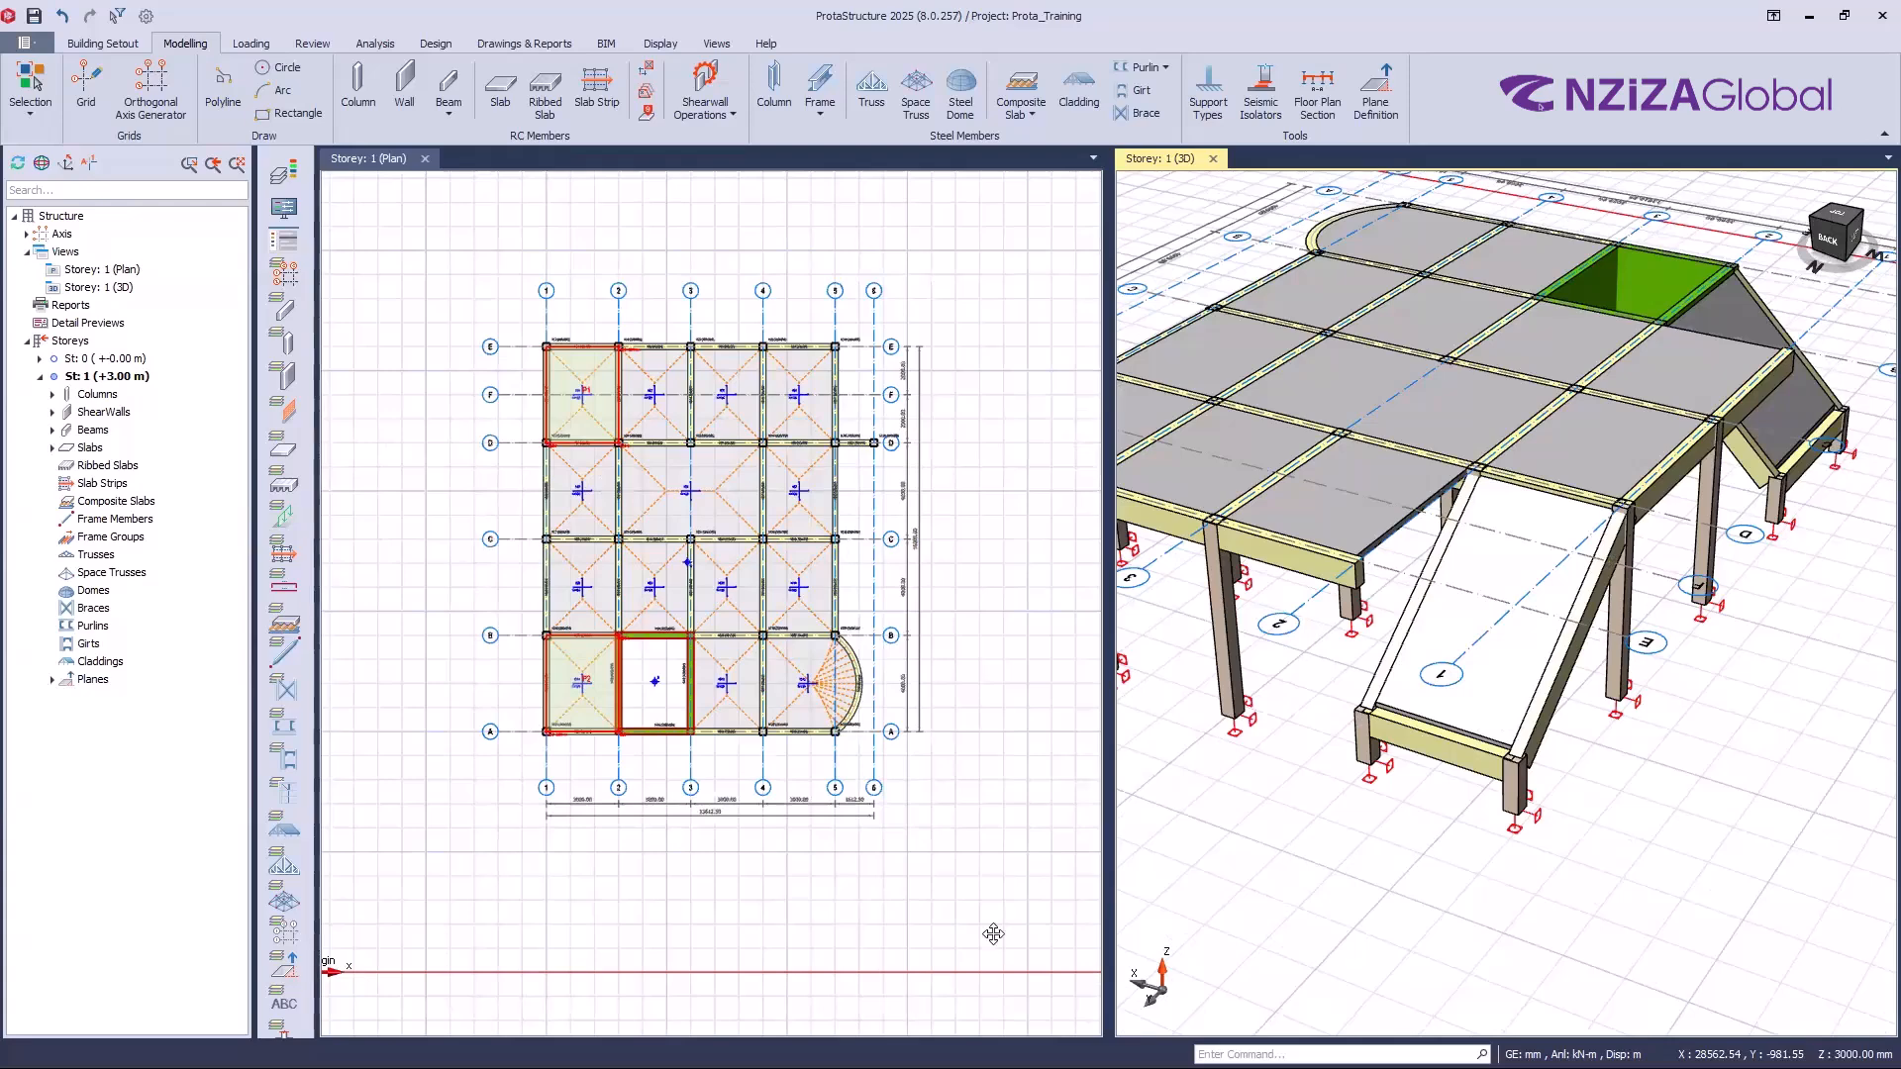
{"action": "key", "text": "alt+Tab"}
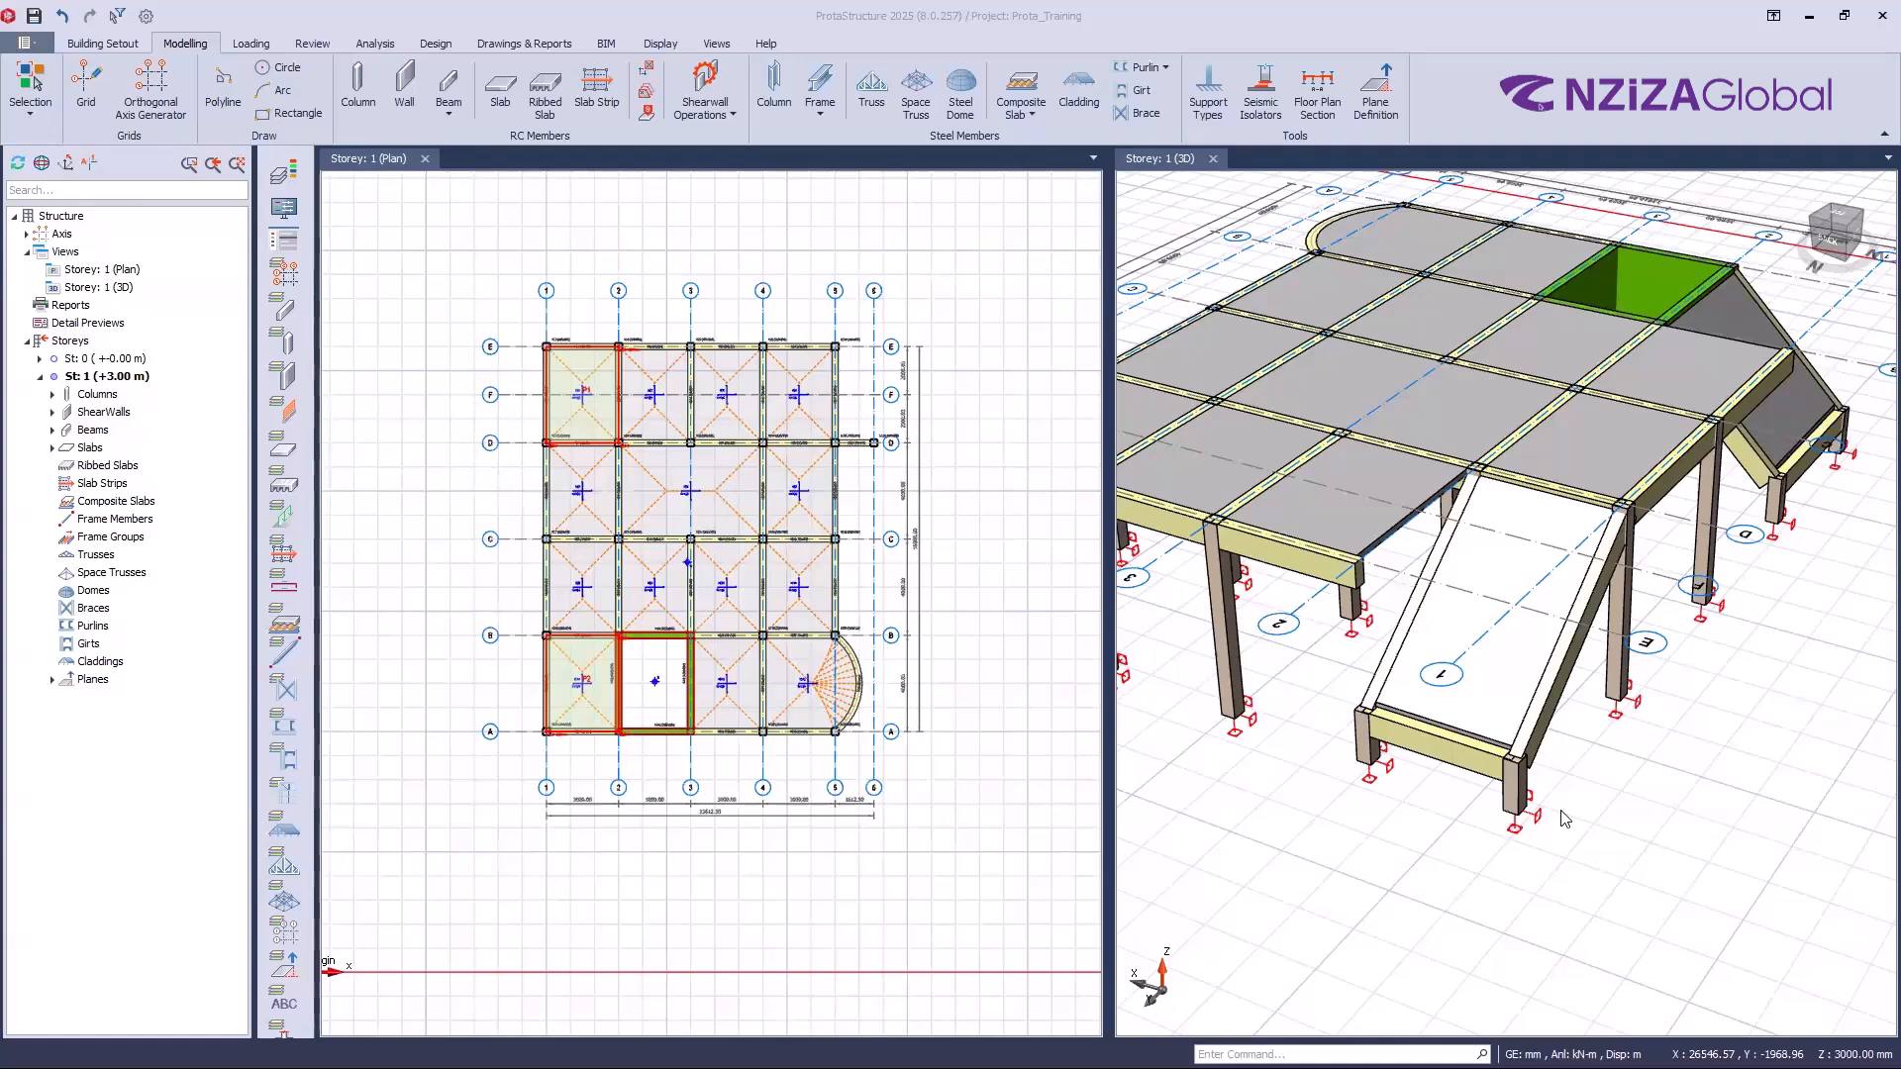
{"action": "mouse_move", "coordinate": [1462, 906]}
{"action": "middle_mouse_down"}
{"action": "mouse_move", "coordinate": [1431, 901]}
{"action": "mouse_move", "coordinate": [1466, 894]}
{"action": "middle_mouse_up"}
{"action": "left_click", "coordinate": [1469, 633]}
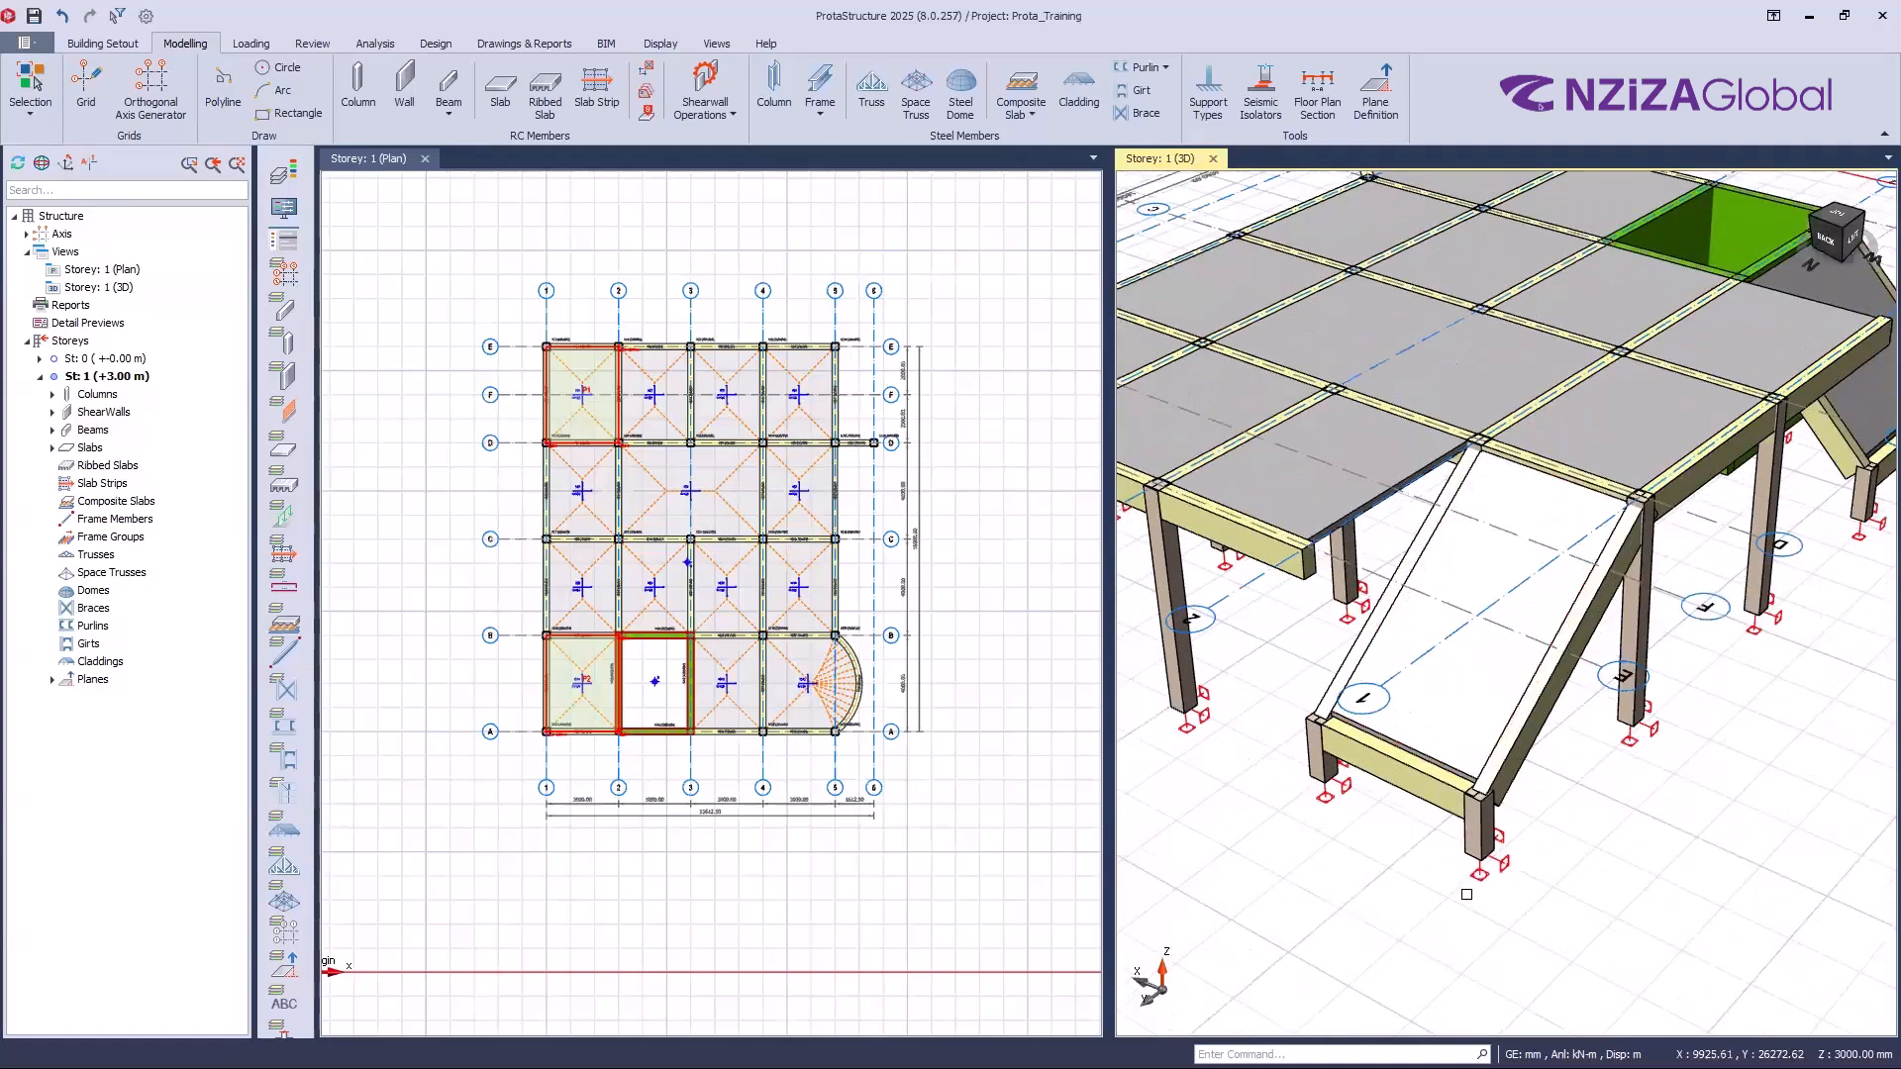
{"action": "middle_click_drag", "start_coordinate": [1515, 873], "coordinate": [1500, 884]}
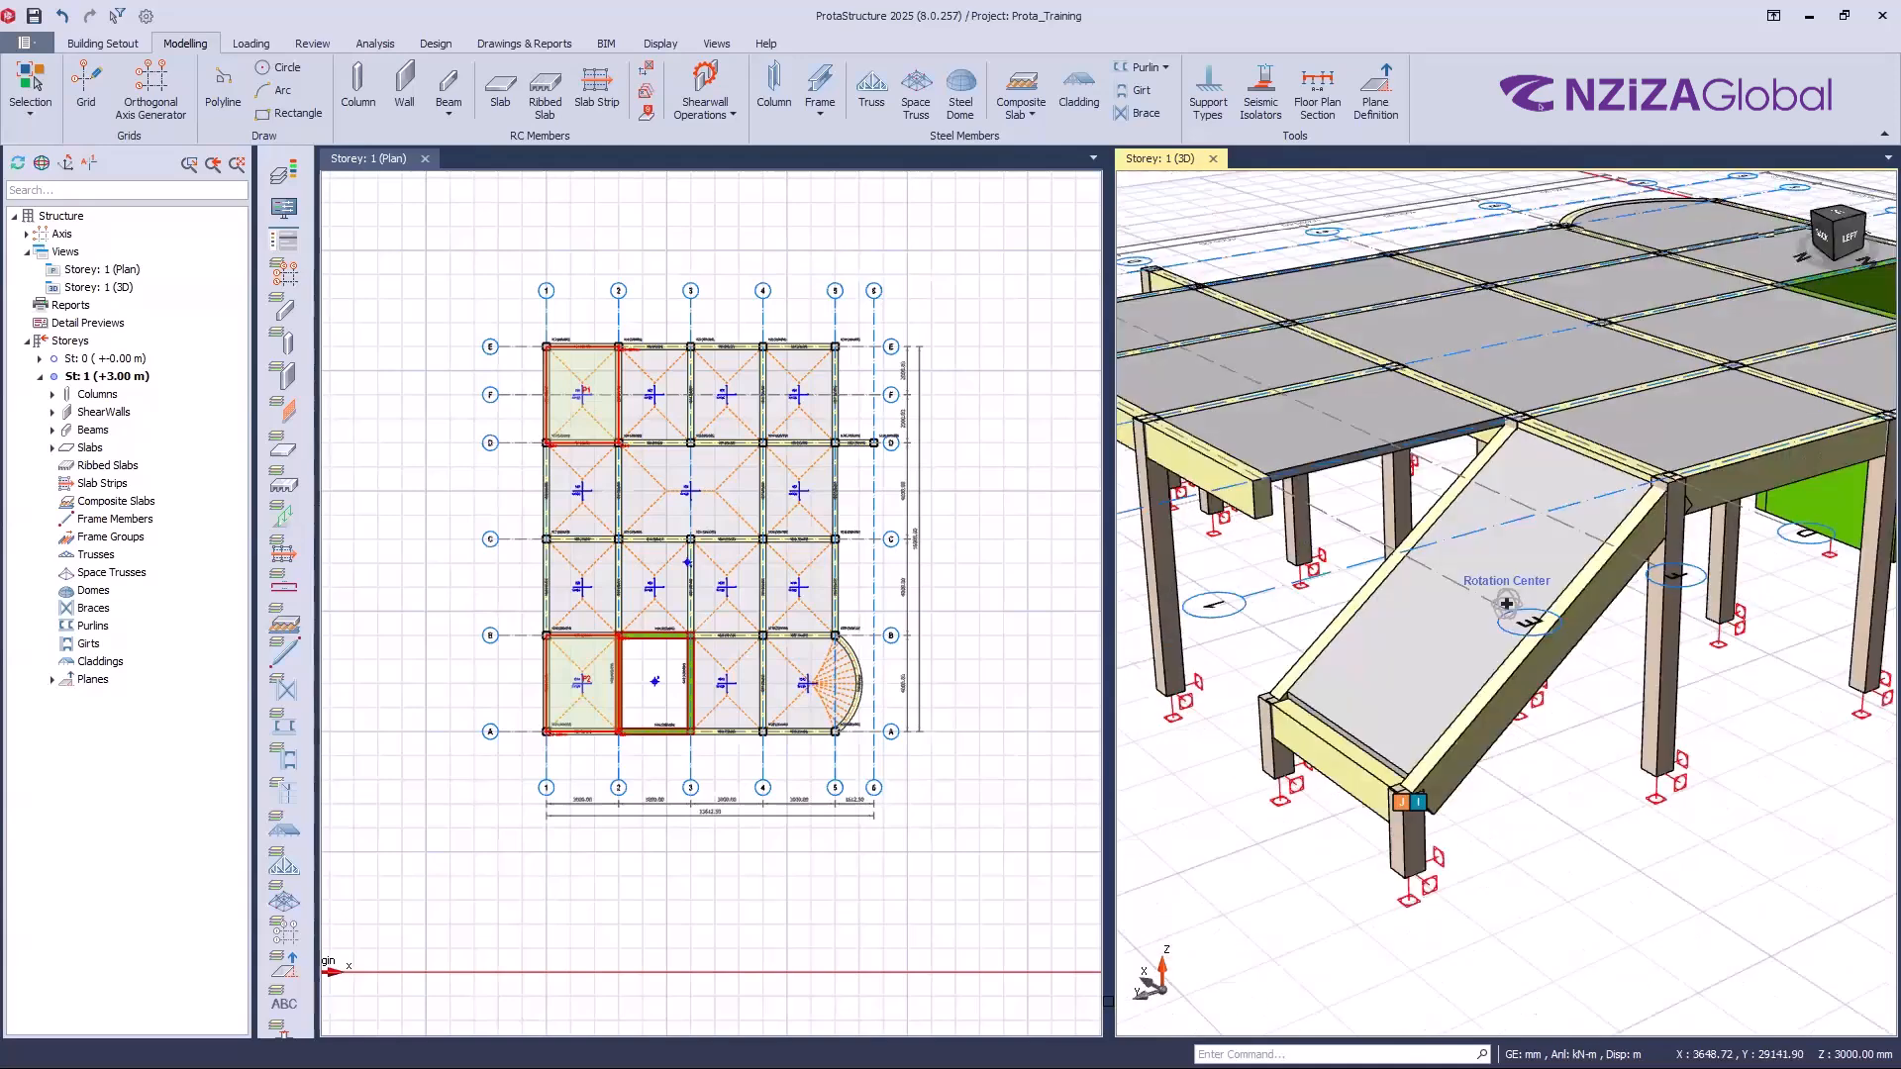
{"action": "middle_click_drag", "start_coordinate": [1108, 1002], "coordinate": [1109, 1001]}
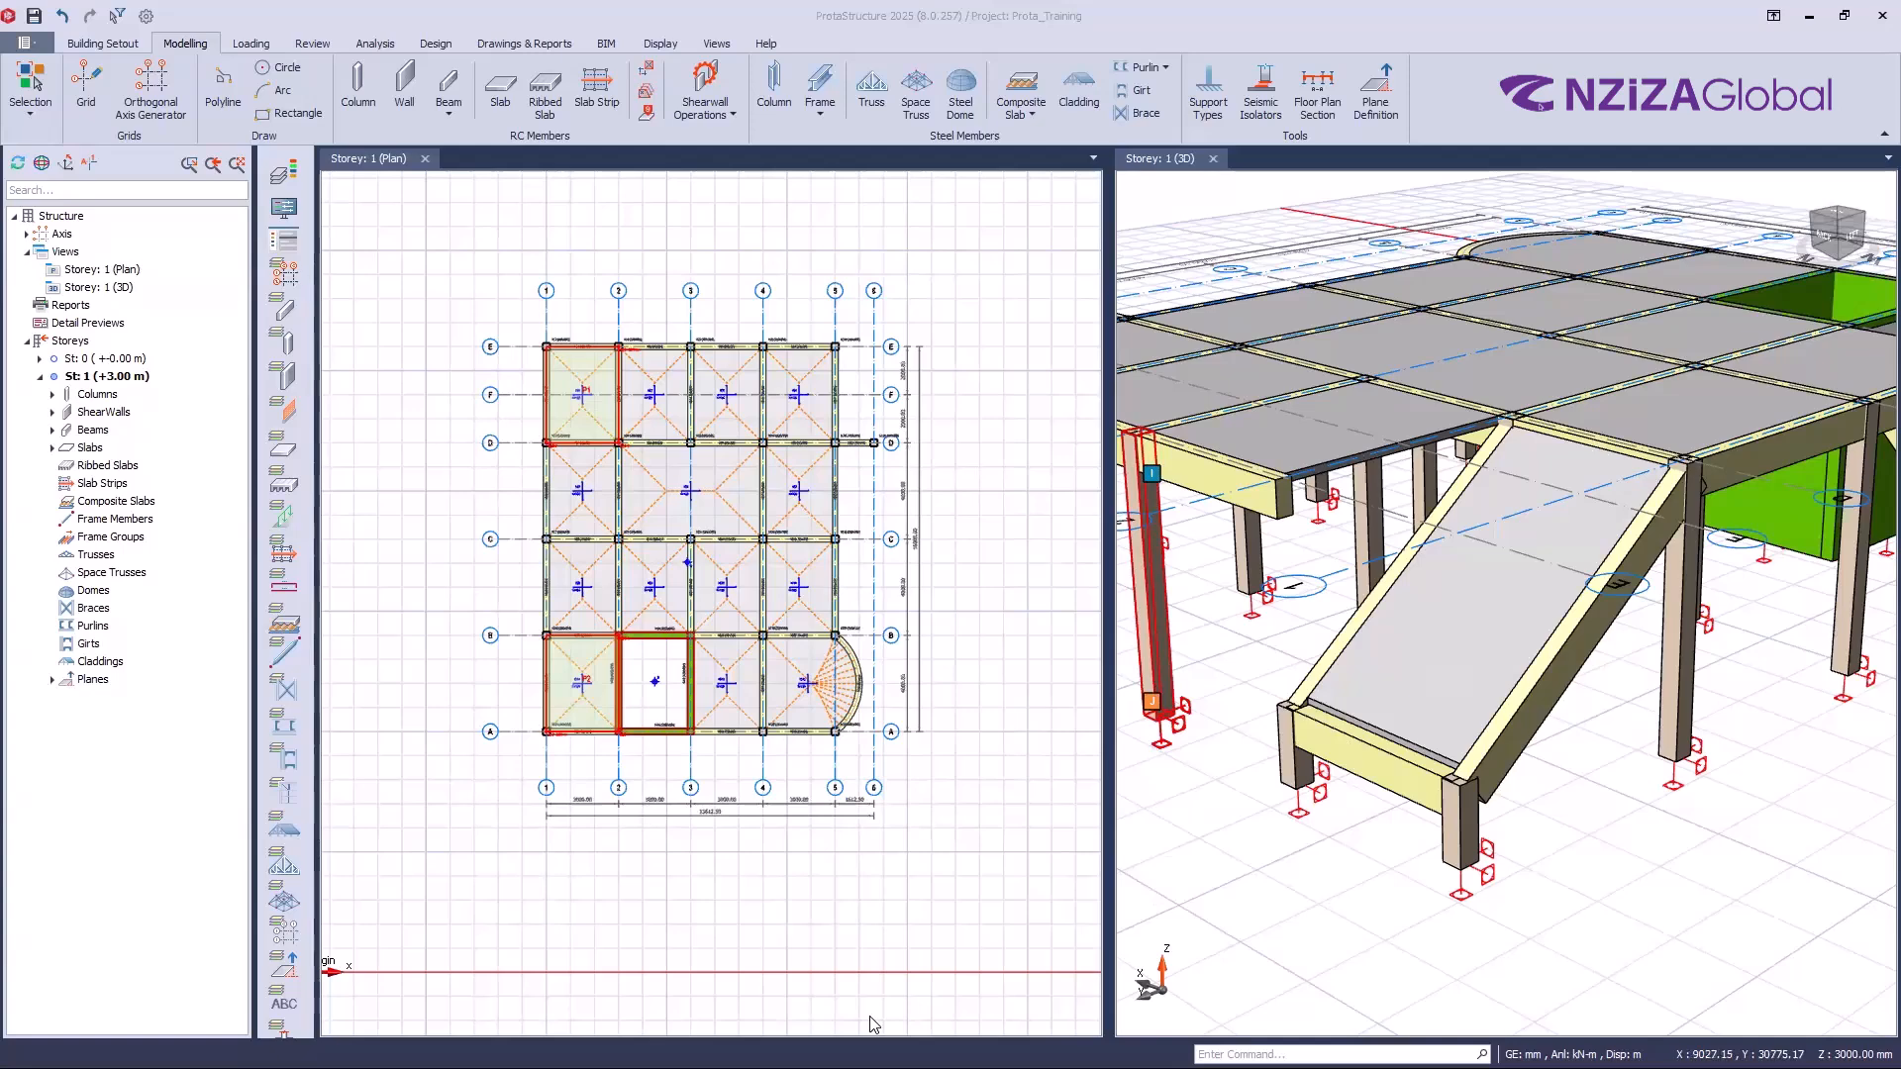
{"action": "mouse_move", "coordinate": [1151, 585]}
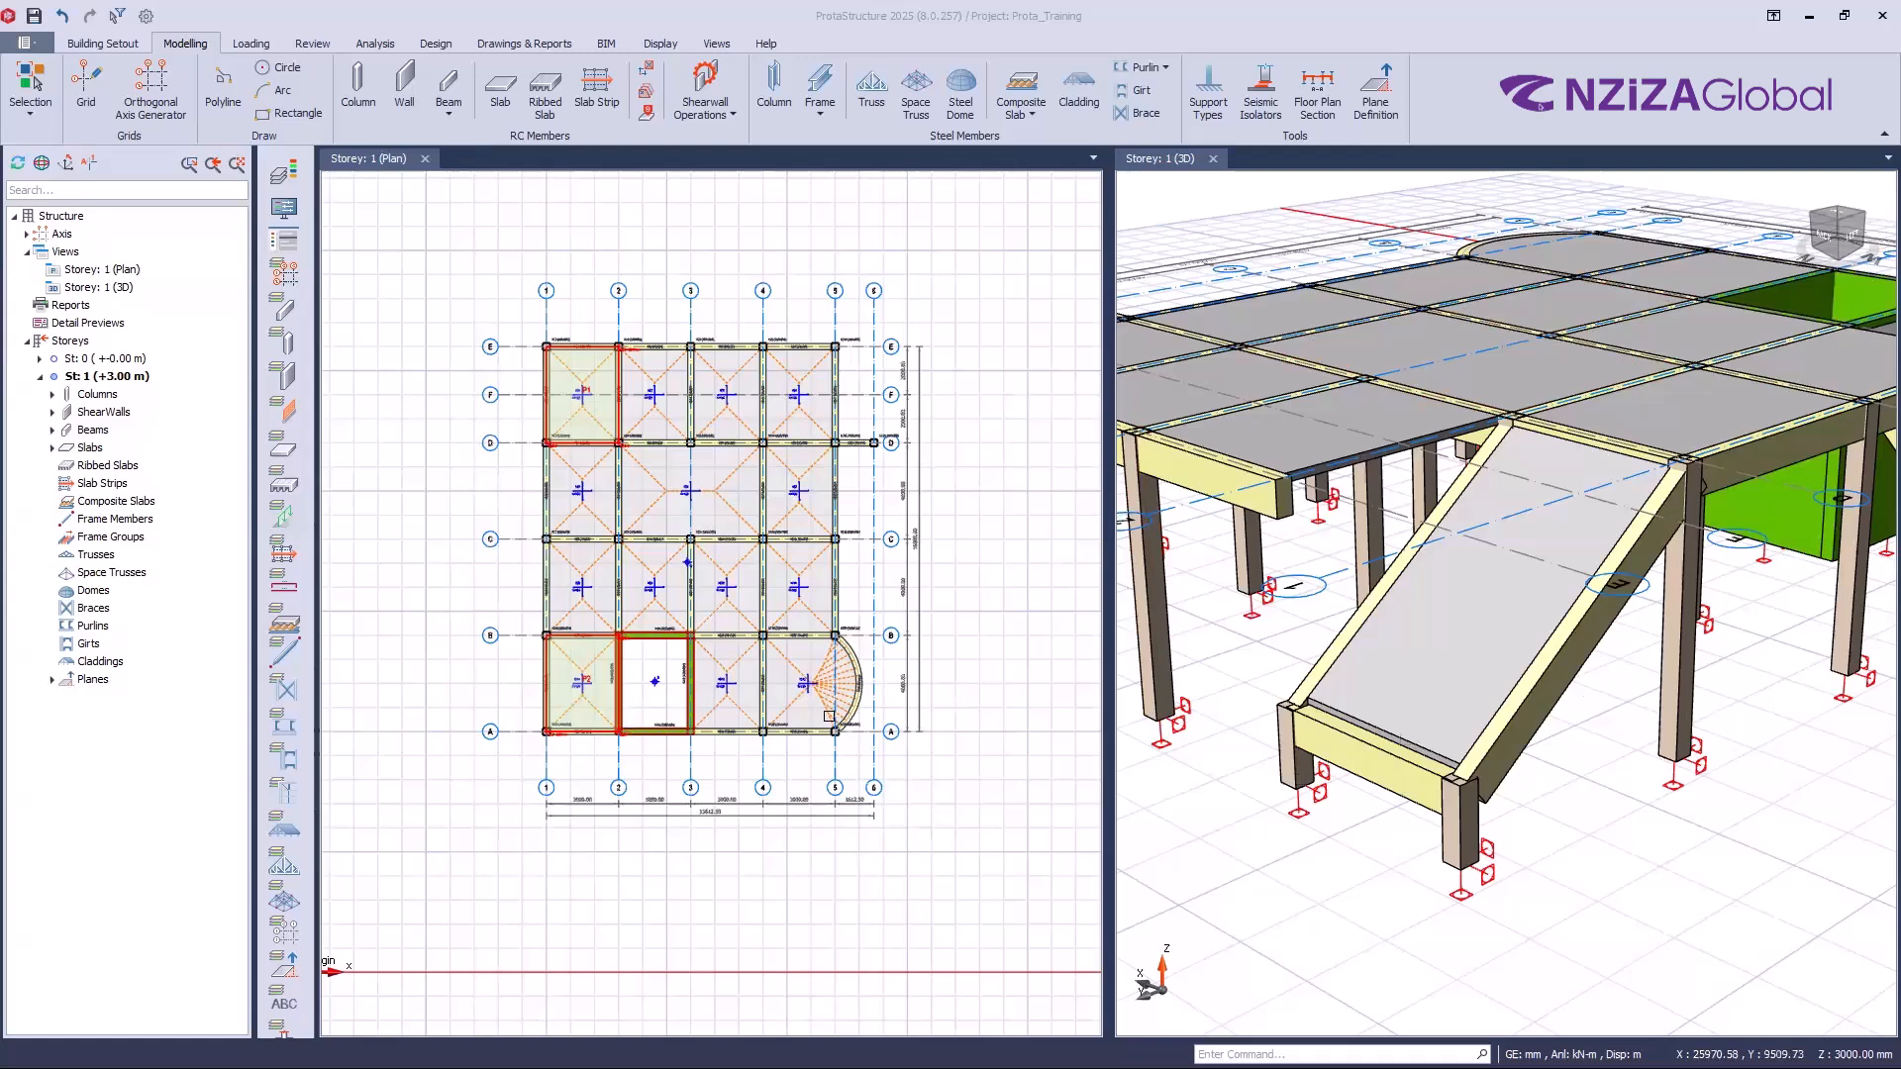
{"action": "scroll", "coordinate": [1352, 750], "scroll_direction": "down", "scroll_amount": 4}
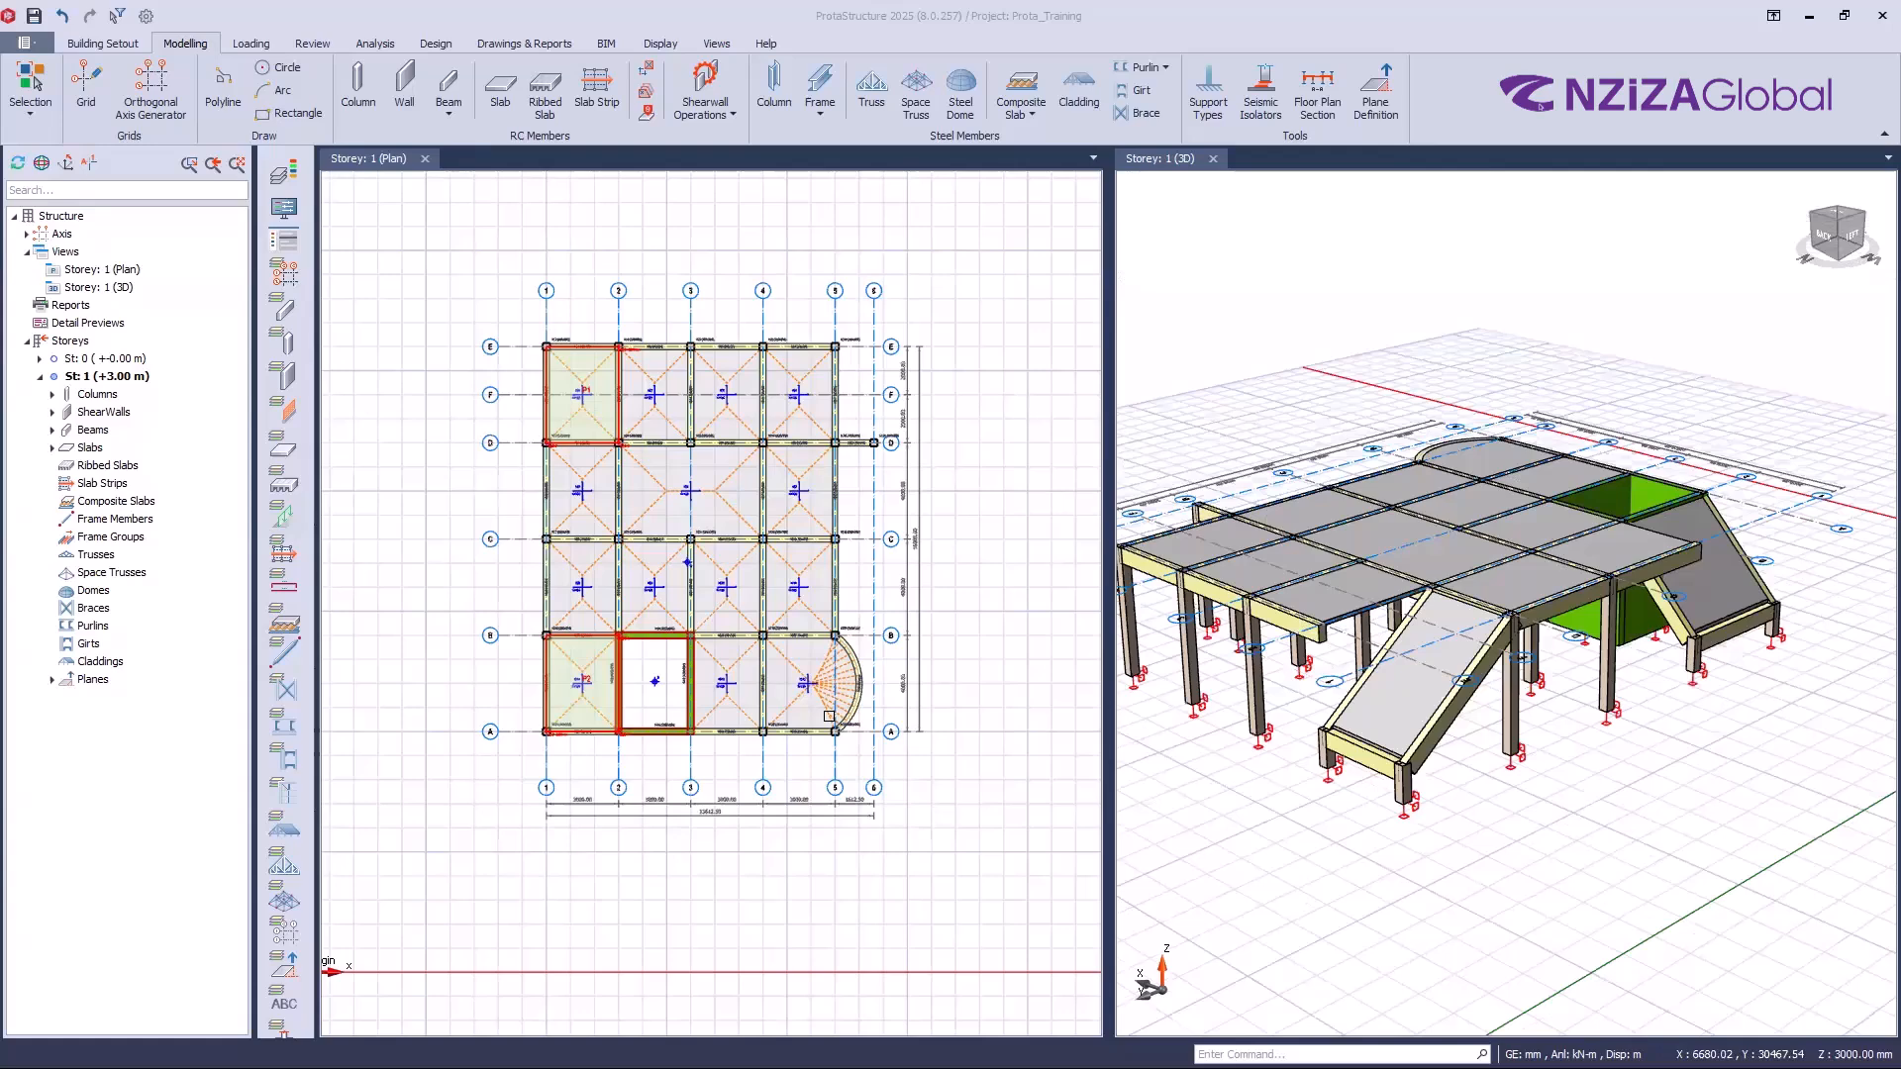
{"action": "scroll", "coordinate": [830, 716], "scroll_direction": "down", "scroll_amount": 3}
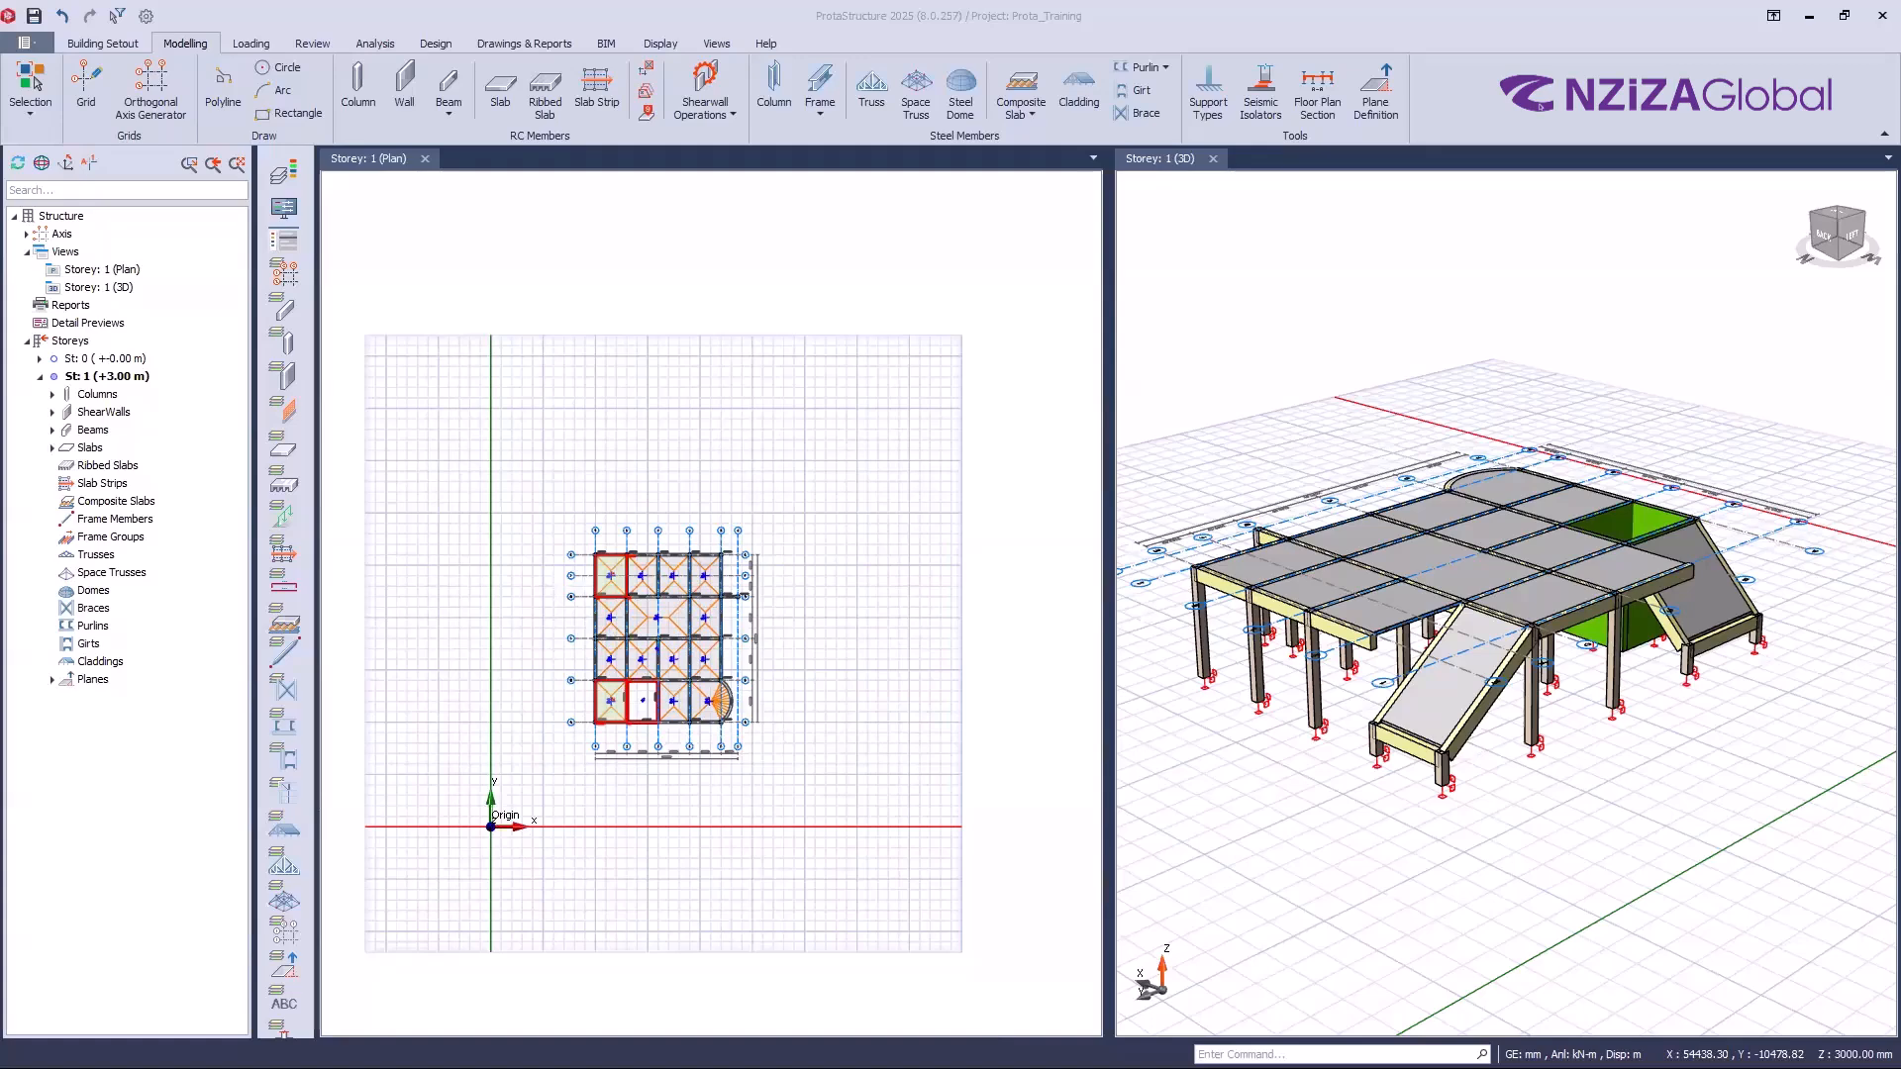
{"action": "scroll", "coordinate": [694, 596], "scroll_direction": "up", "scroll_amount": 4}
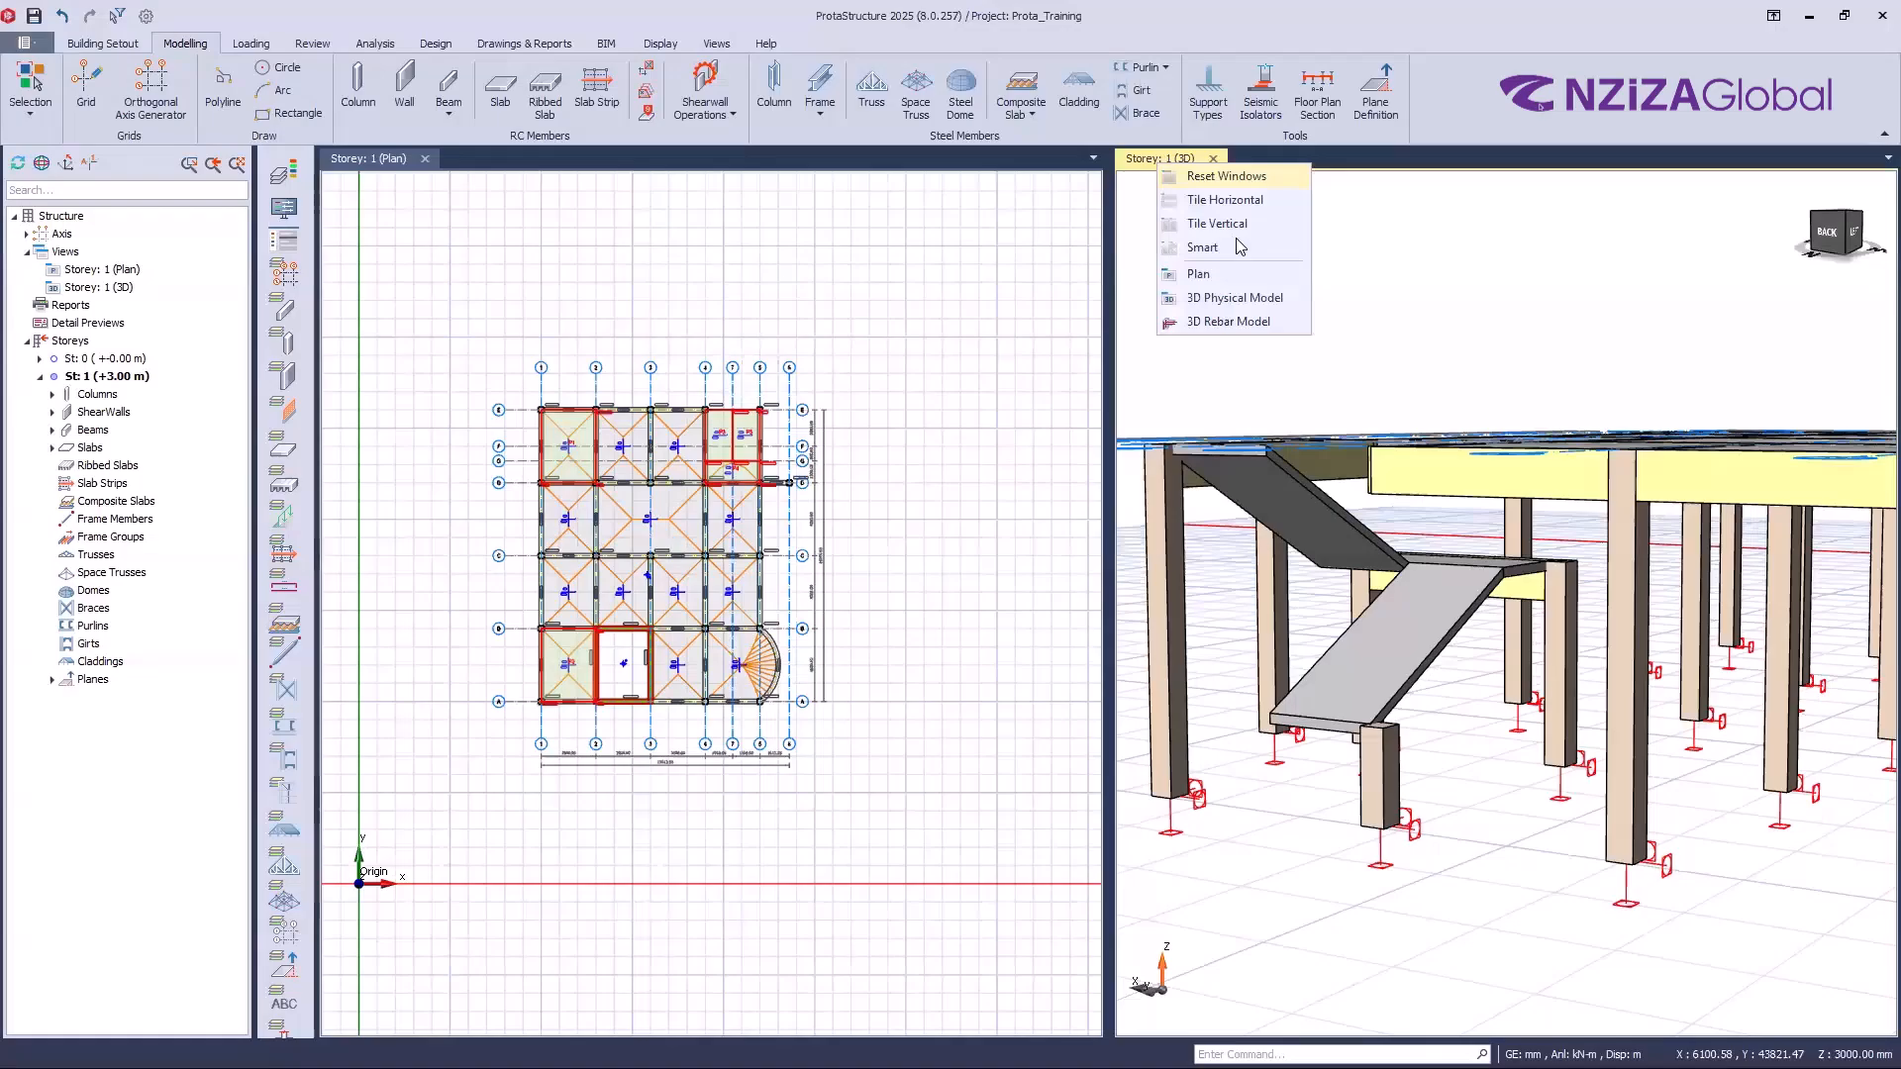
Step: Reset the window layout so the 3D view fills the workspace, and inspect the stair flights and landing
{"action": "left_click", "coordinate": [1111, 196]}
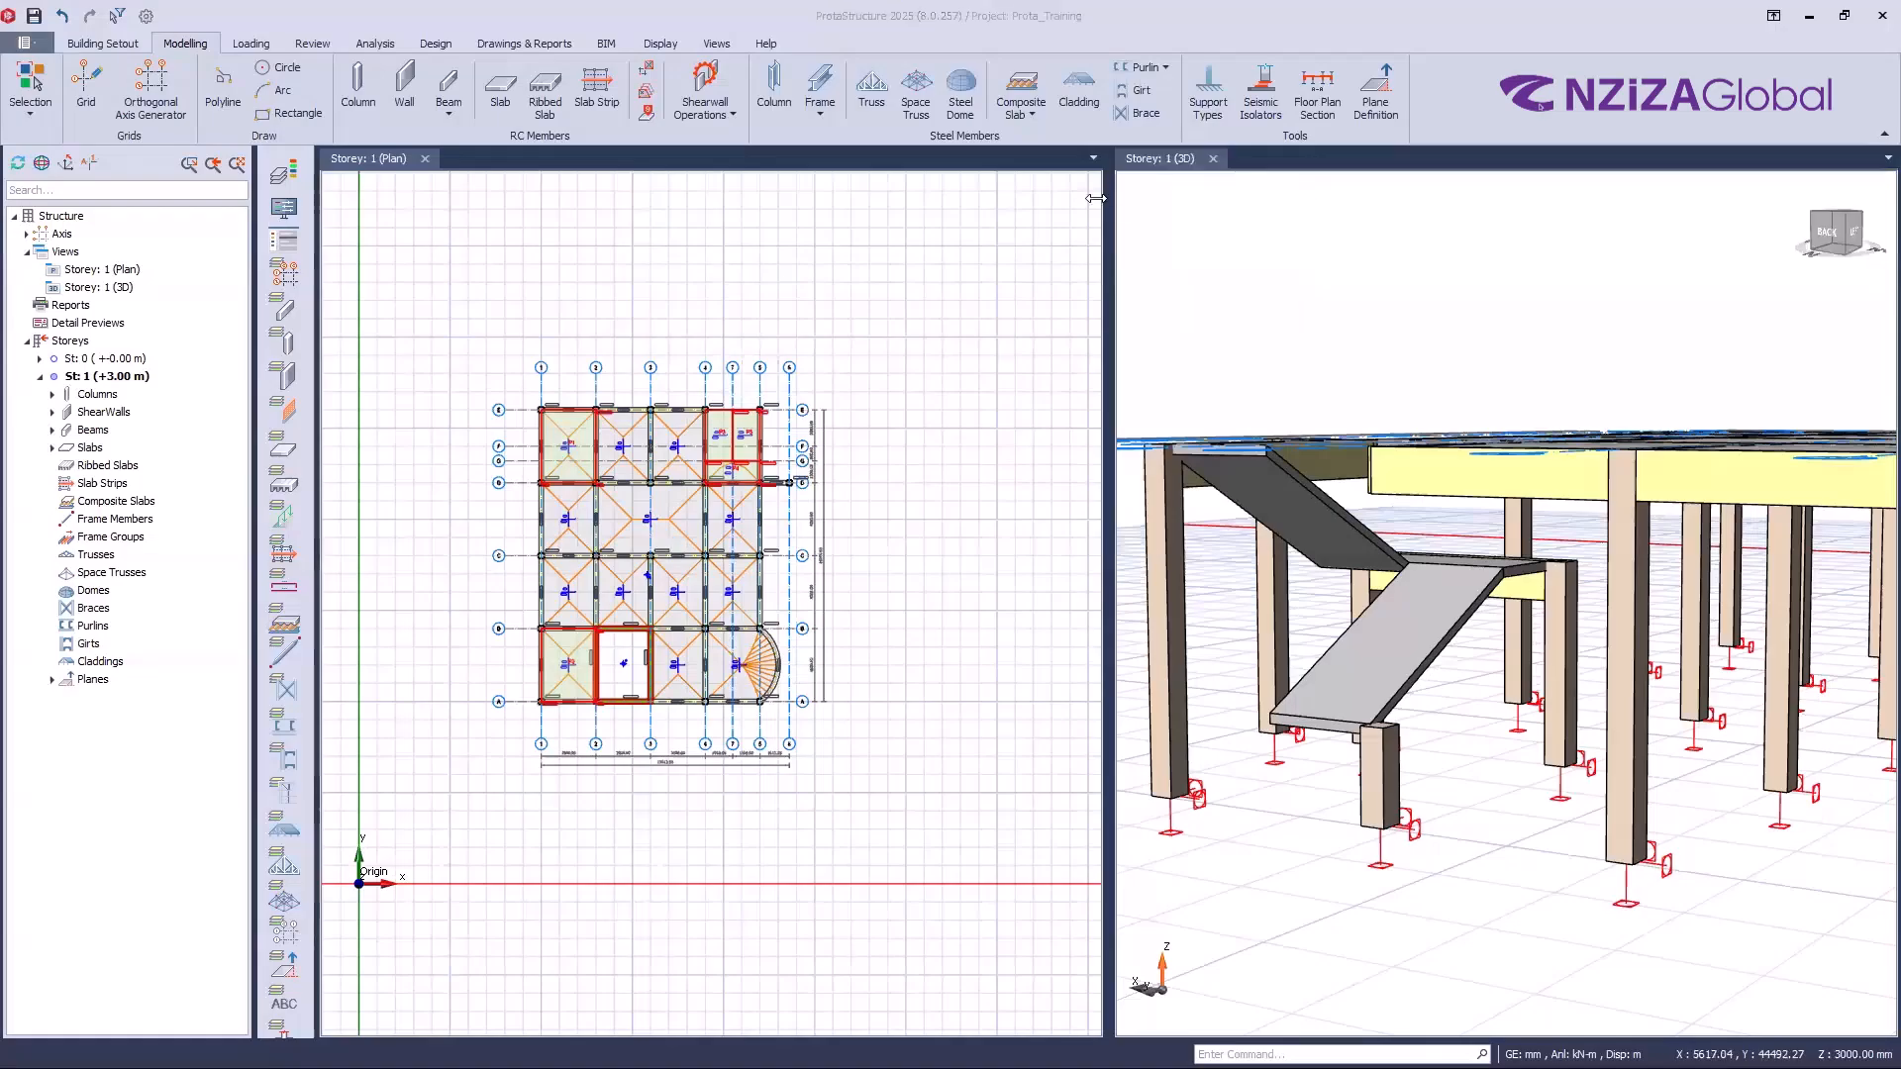
{"action": "left_click", "coordinate": [1178, 176]}
{"action": "right_click", "coordinate": [1173, 168]}
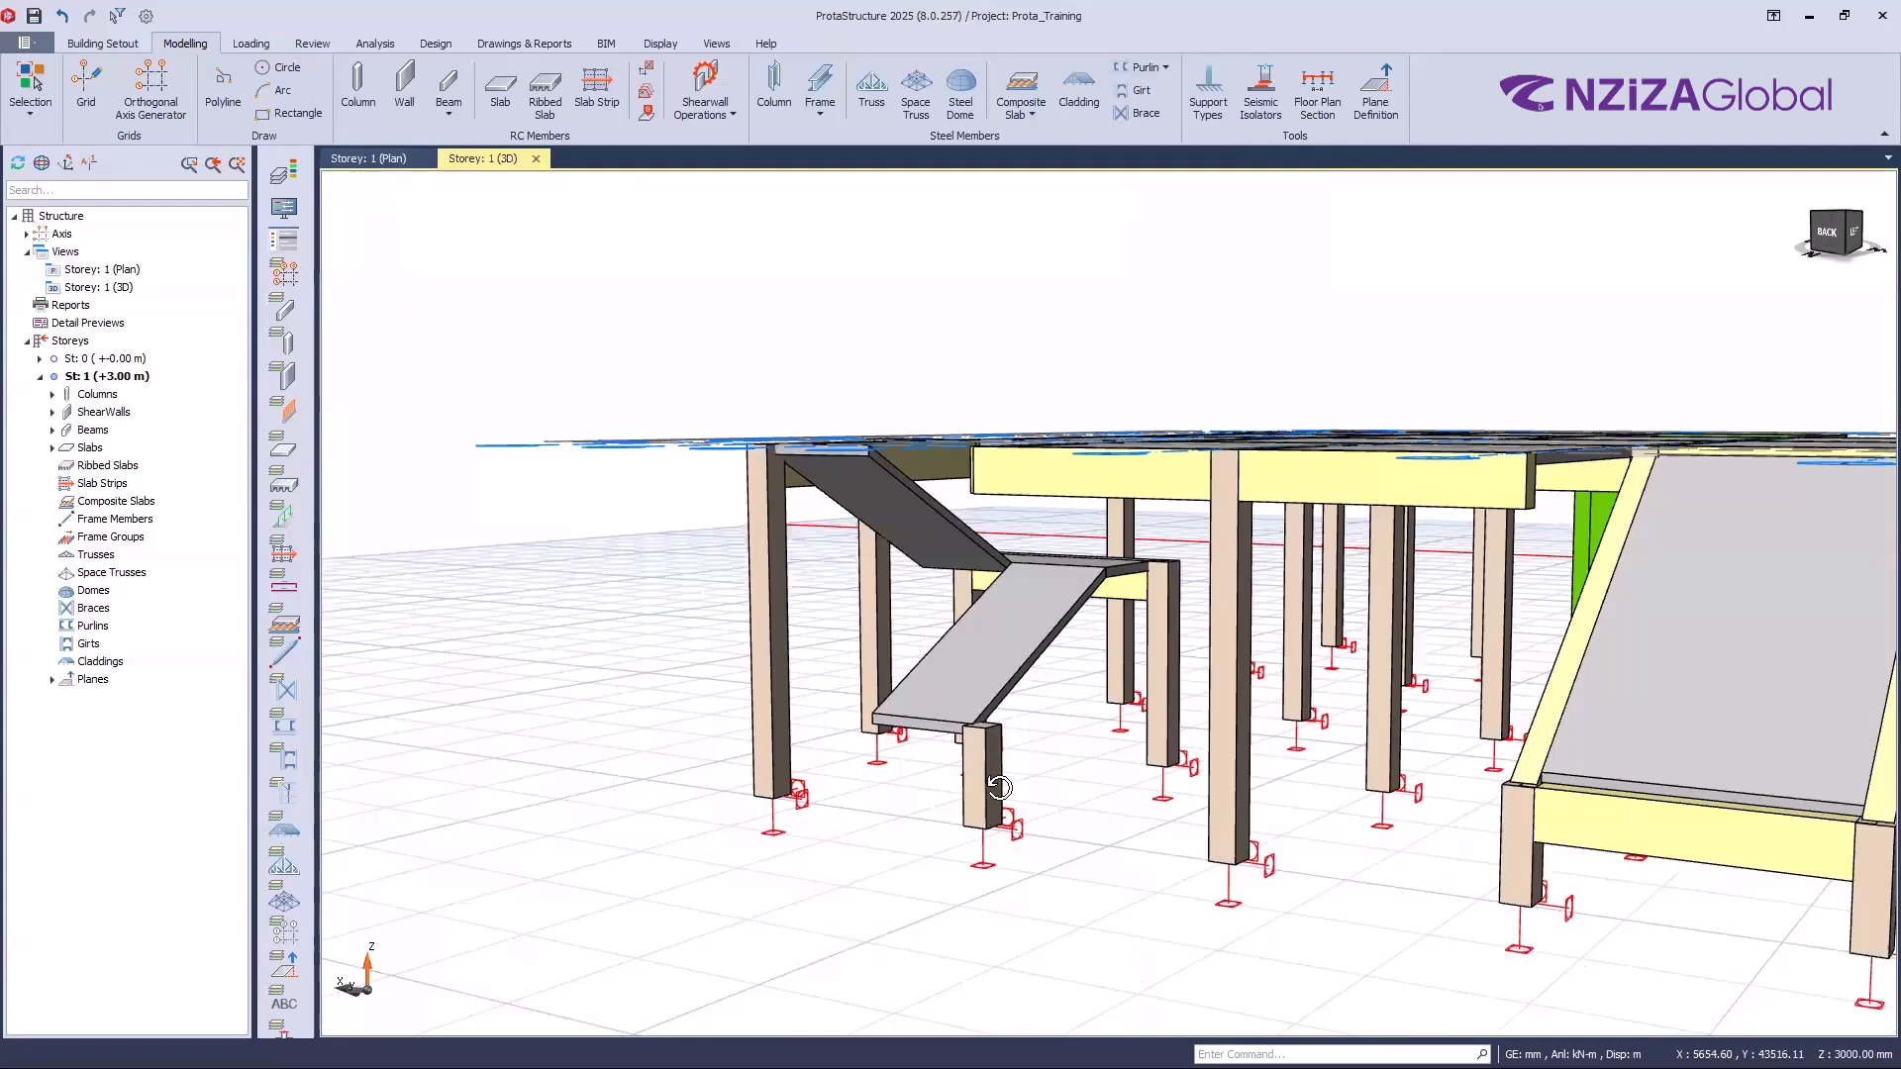
{"action": "middle_click_drag", "start_coordinate": [996, 788], "coordinate": [1014, 778]}
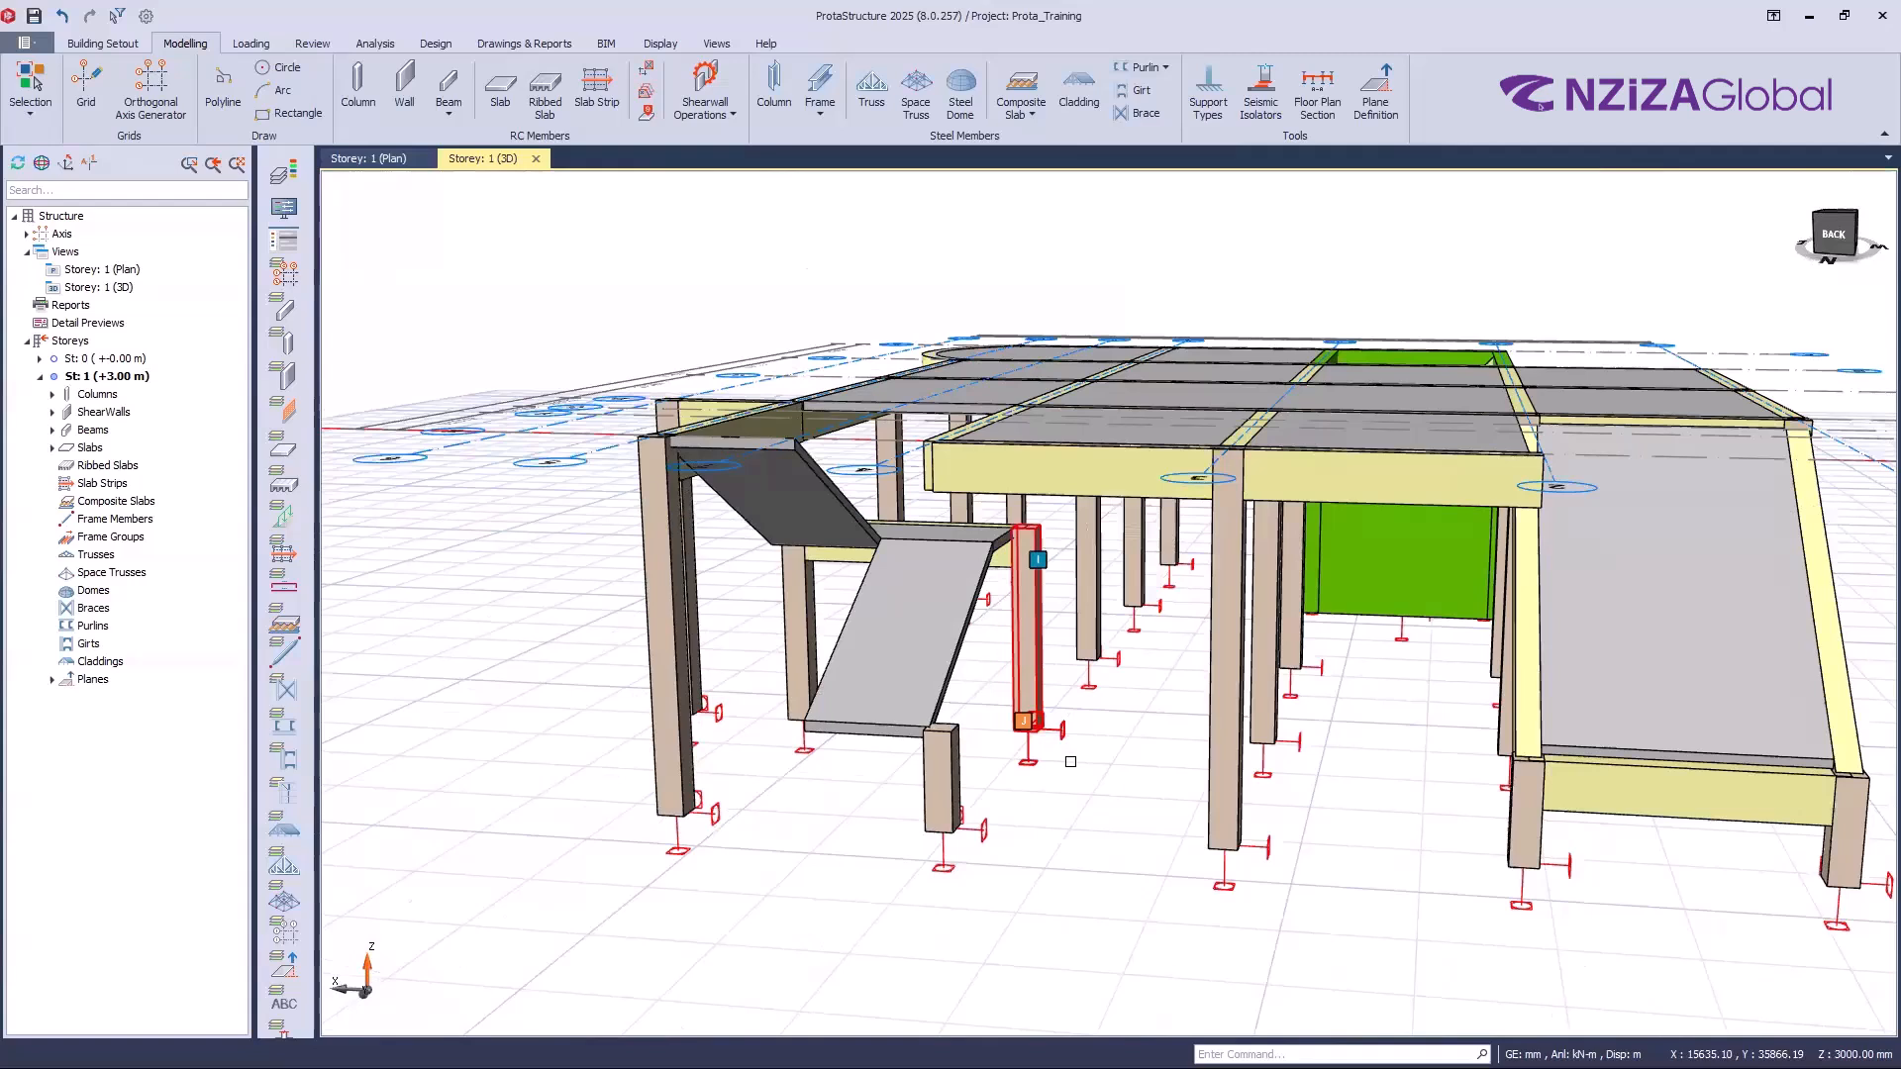
{"action": "key", "text": "Escape"}
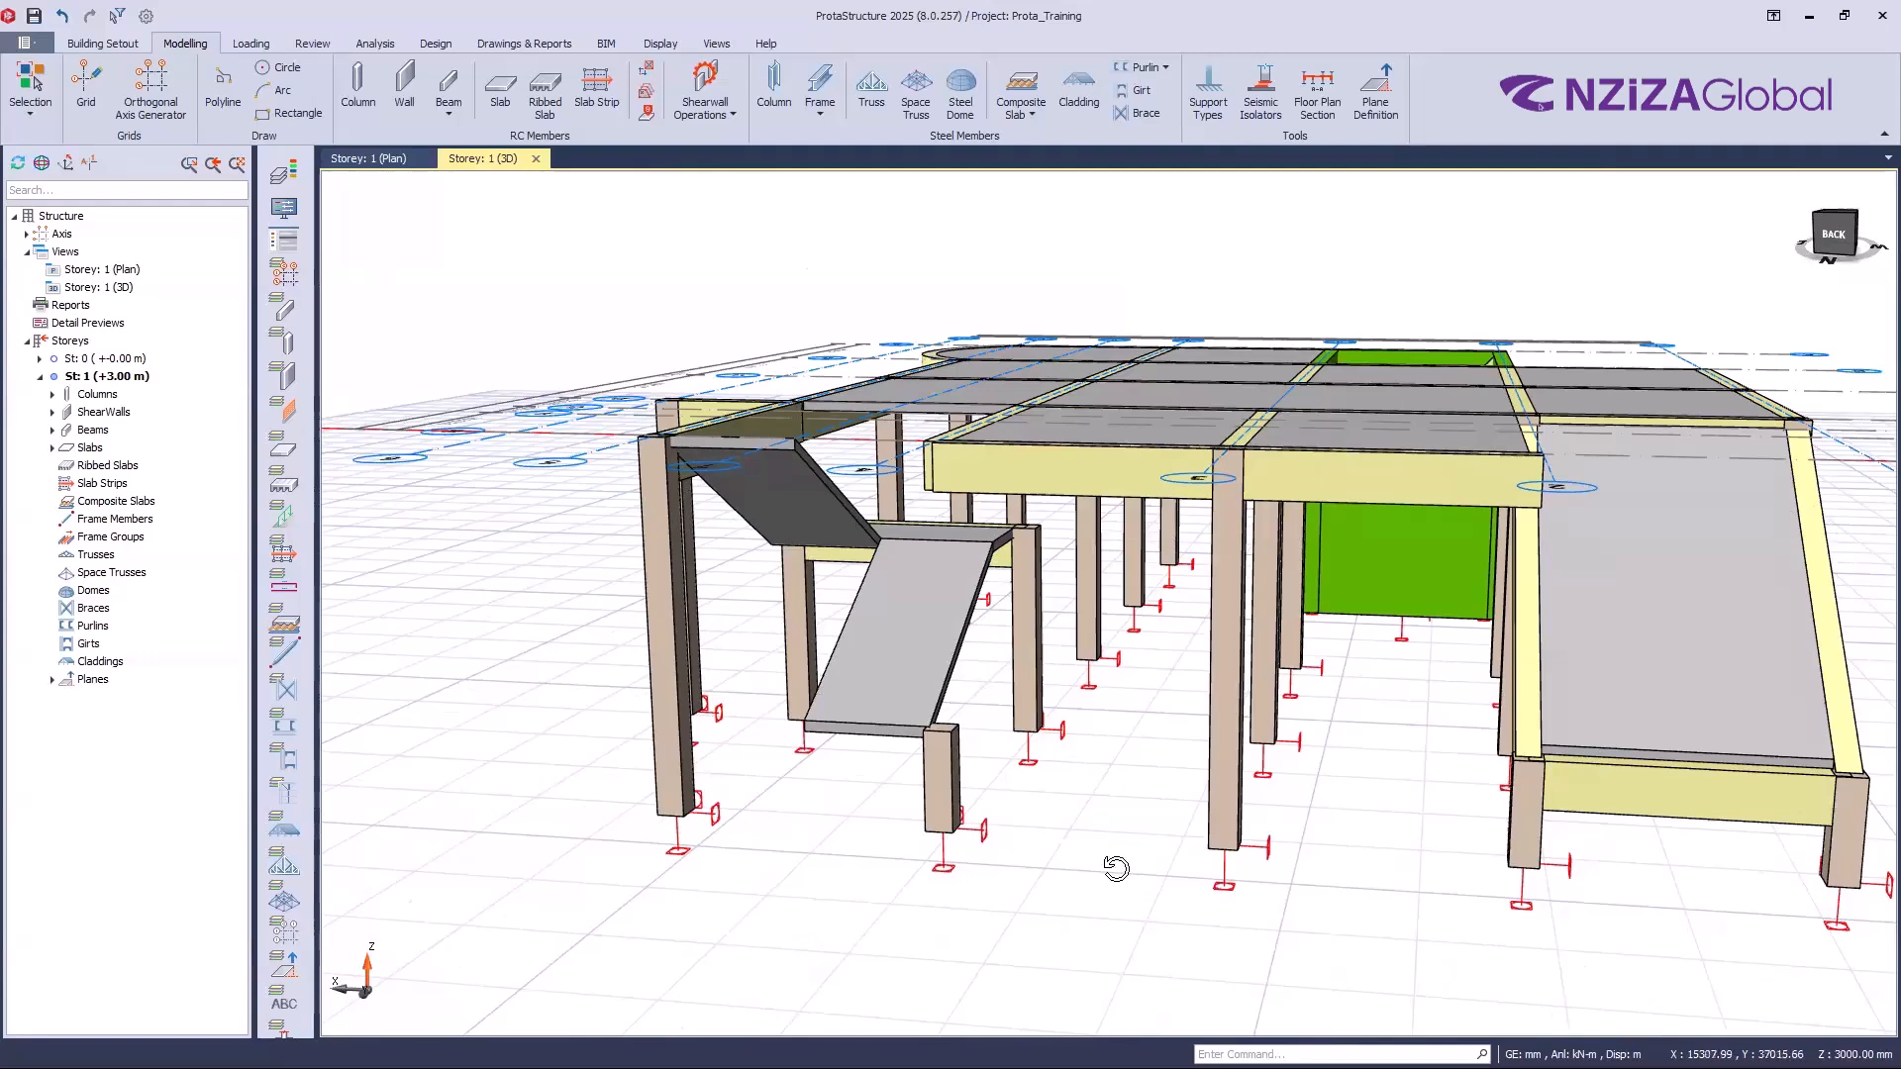
{"action": "middle_click_drag", "start_coordinate": [1103, 871], "coordinate": [1110, 896]}
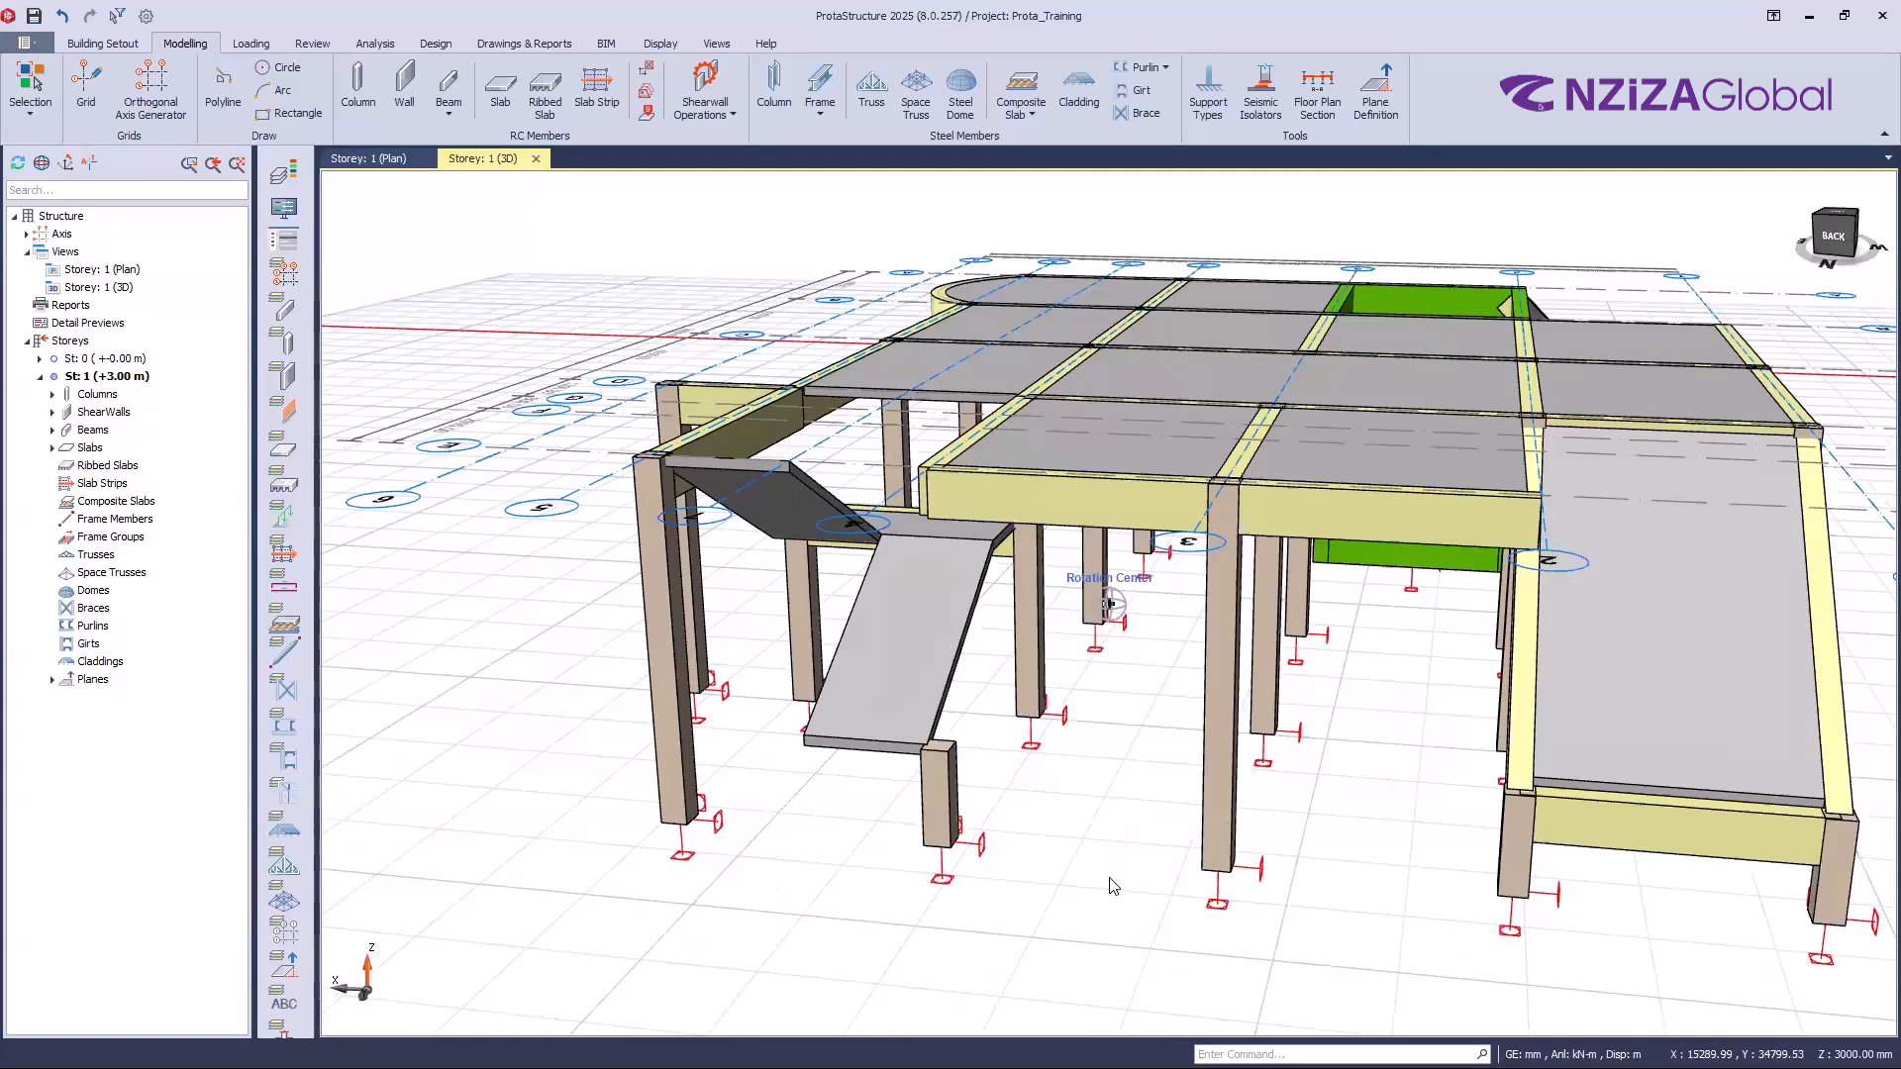
{"action": "middle_click_drag", "start_coordinate": [1110, 879], "coordinate": [1080, 856]}
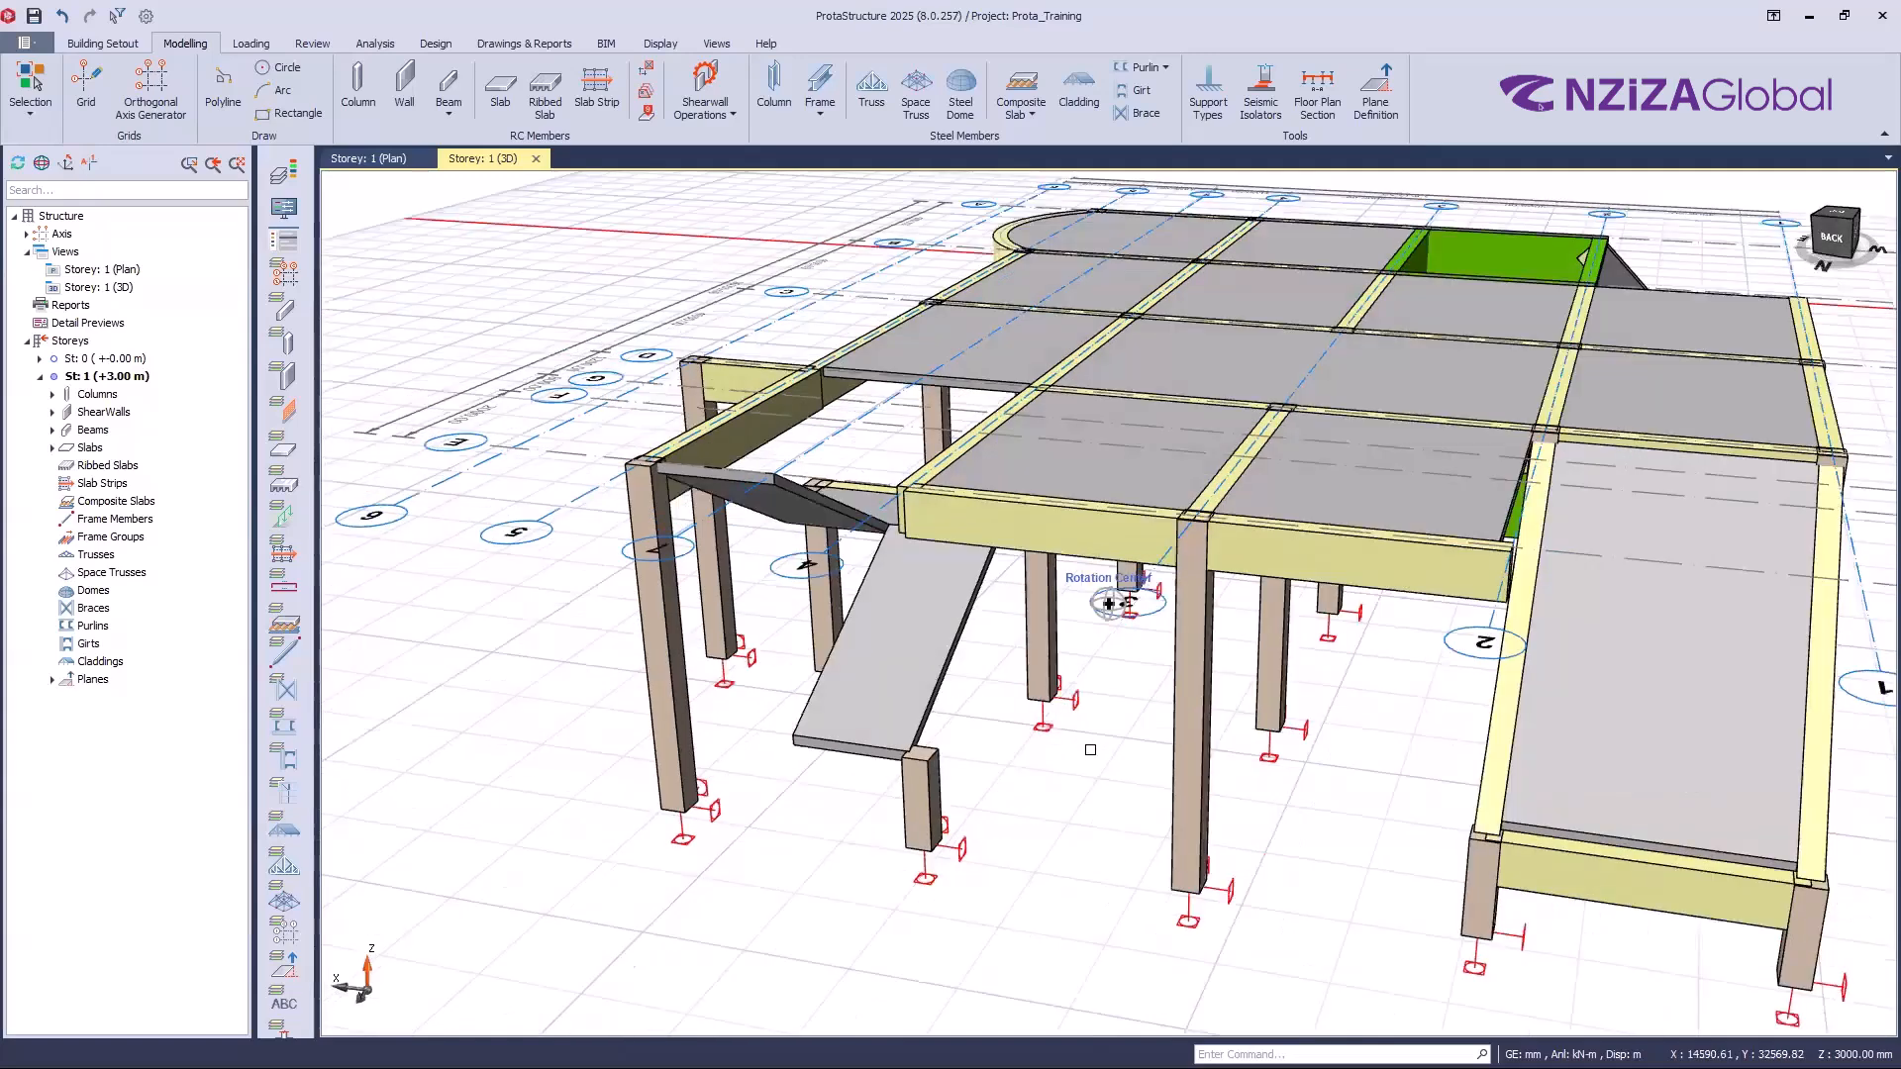
{"action": "middle_click_drag", "start_coordinate": [1084, 741], "coordinate": [1149, 805]}
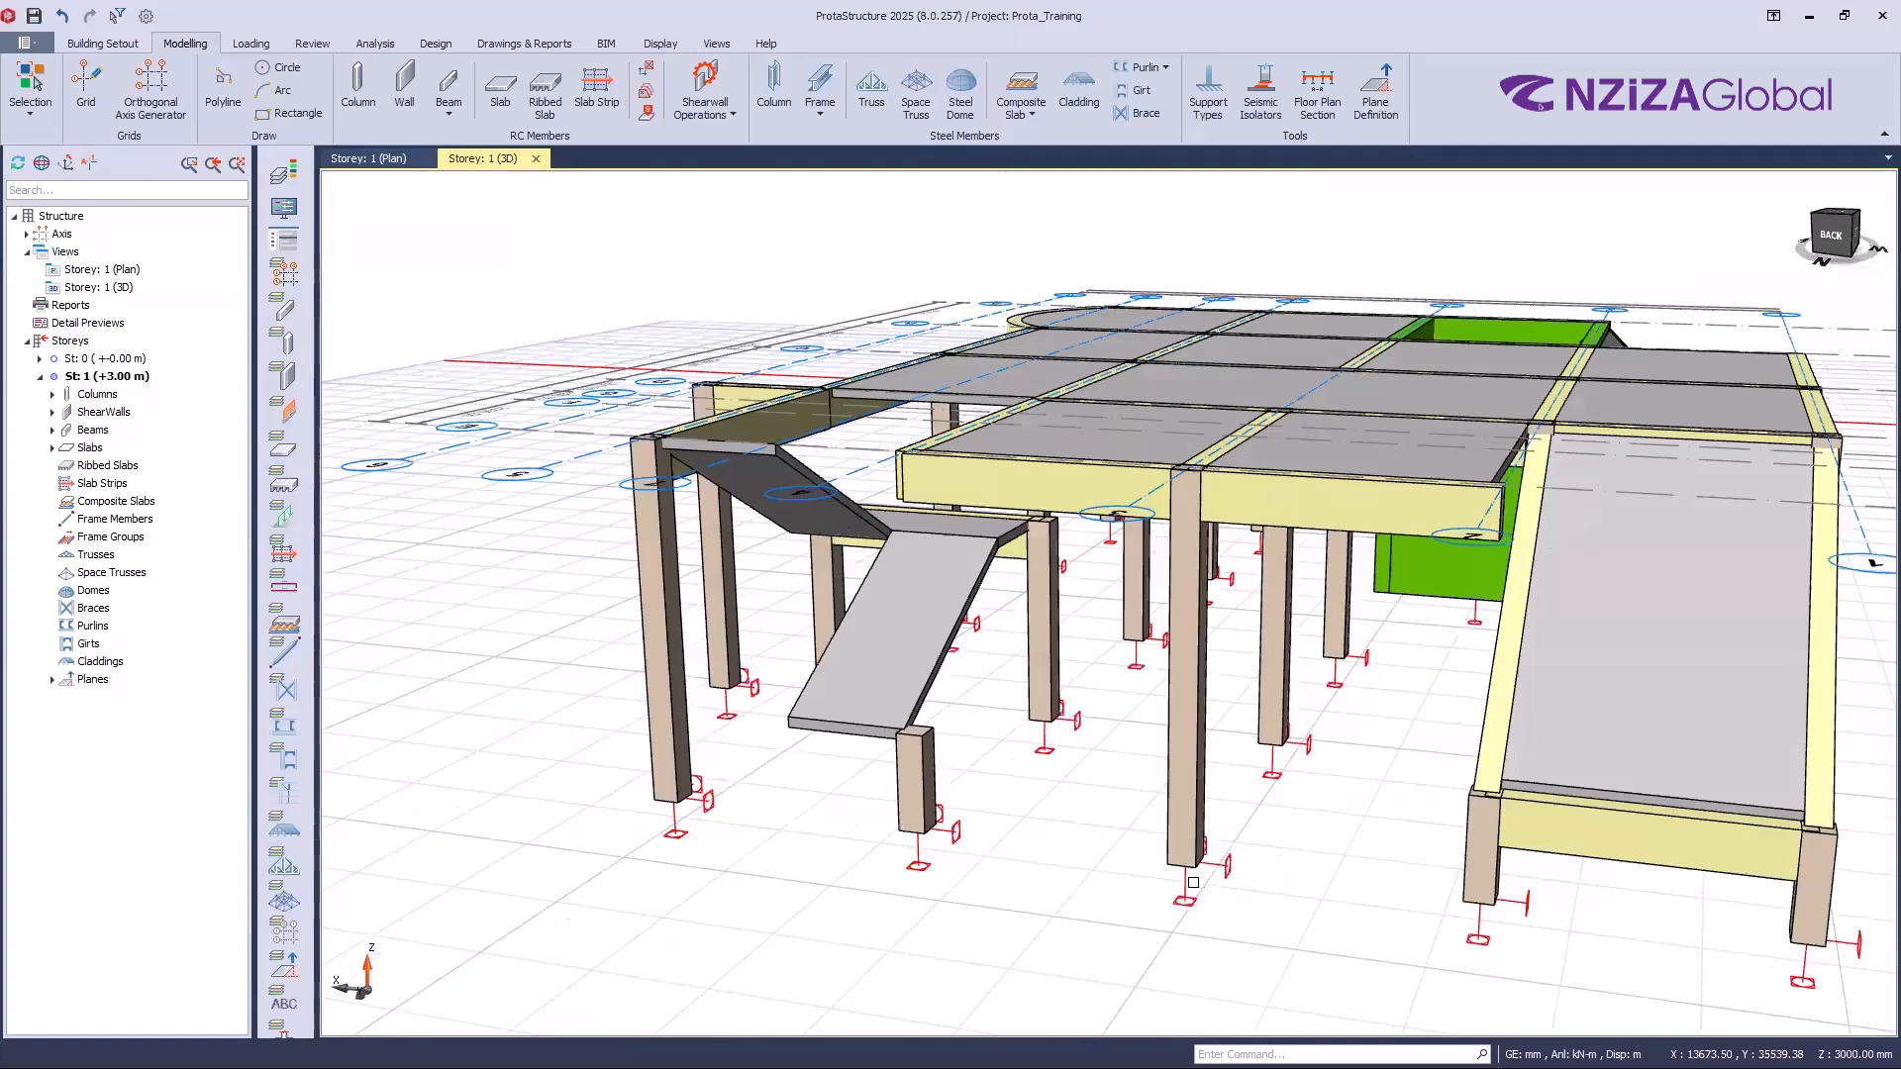
{"action": "scroll", "coordinate": [896, 728], "scroll_direction": "up", "scroll_amount": 3}
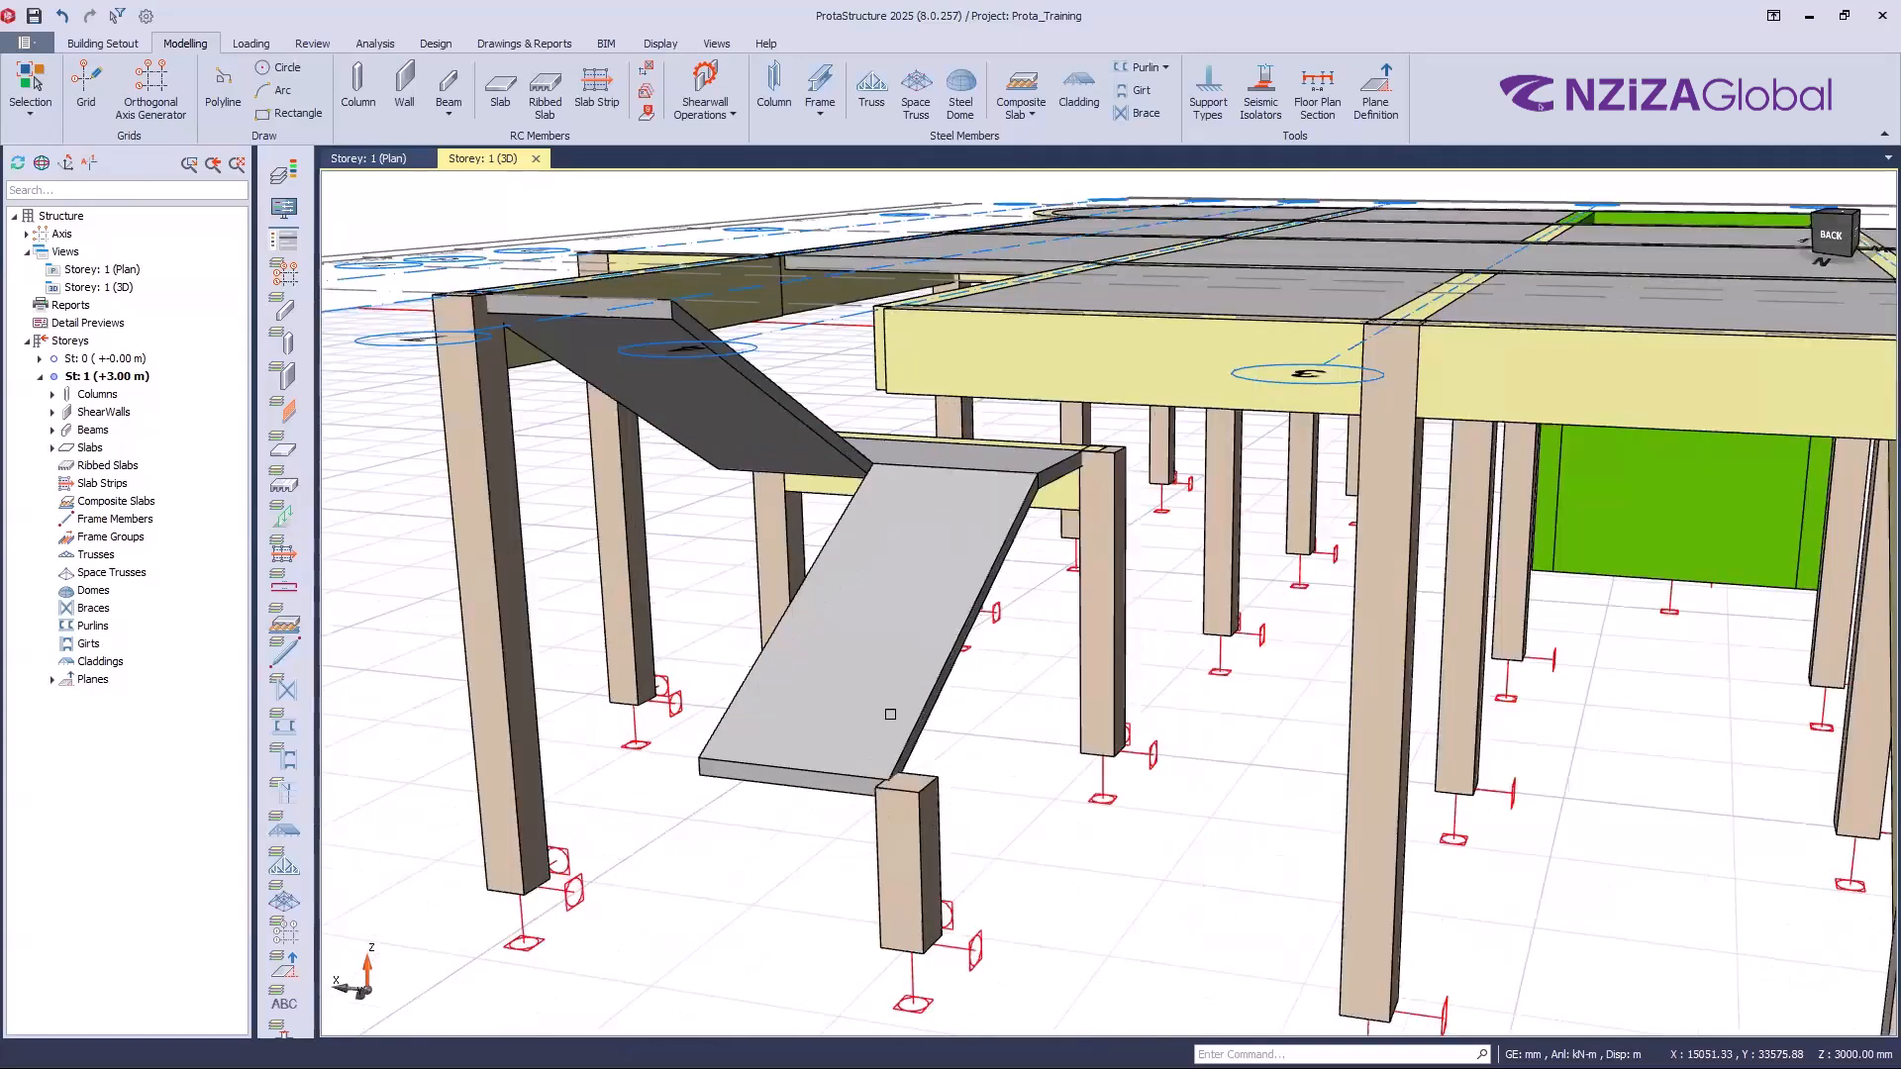
Step: Check the lower flight, landing and upper flight slabs one by one, and examine how they meet in 3D
{"action": "left_click", "coordinate": [953, 612]}
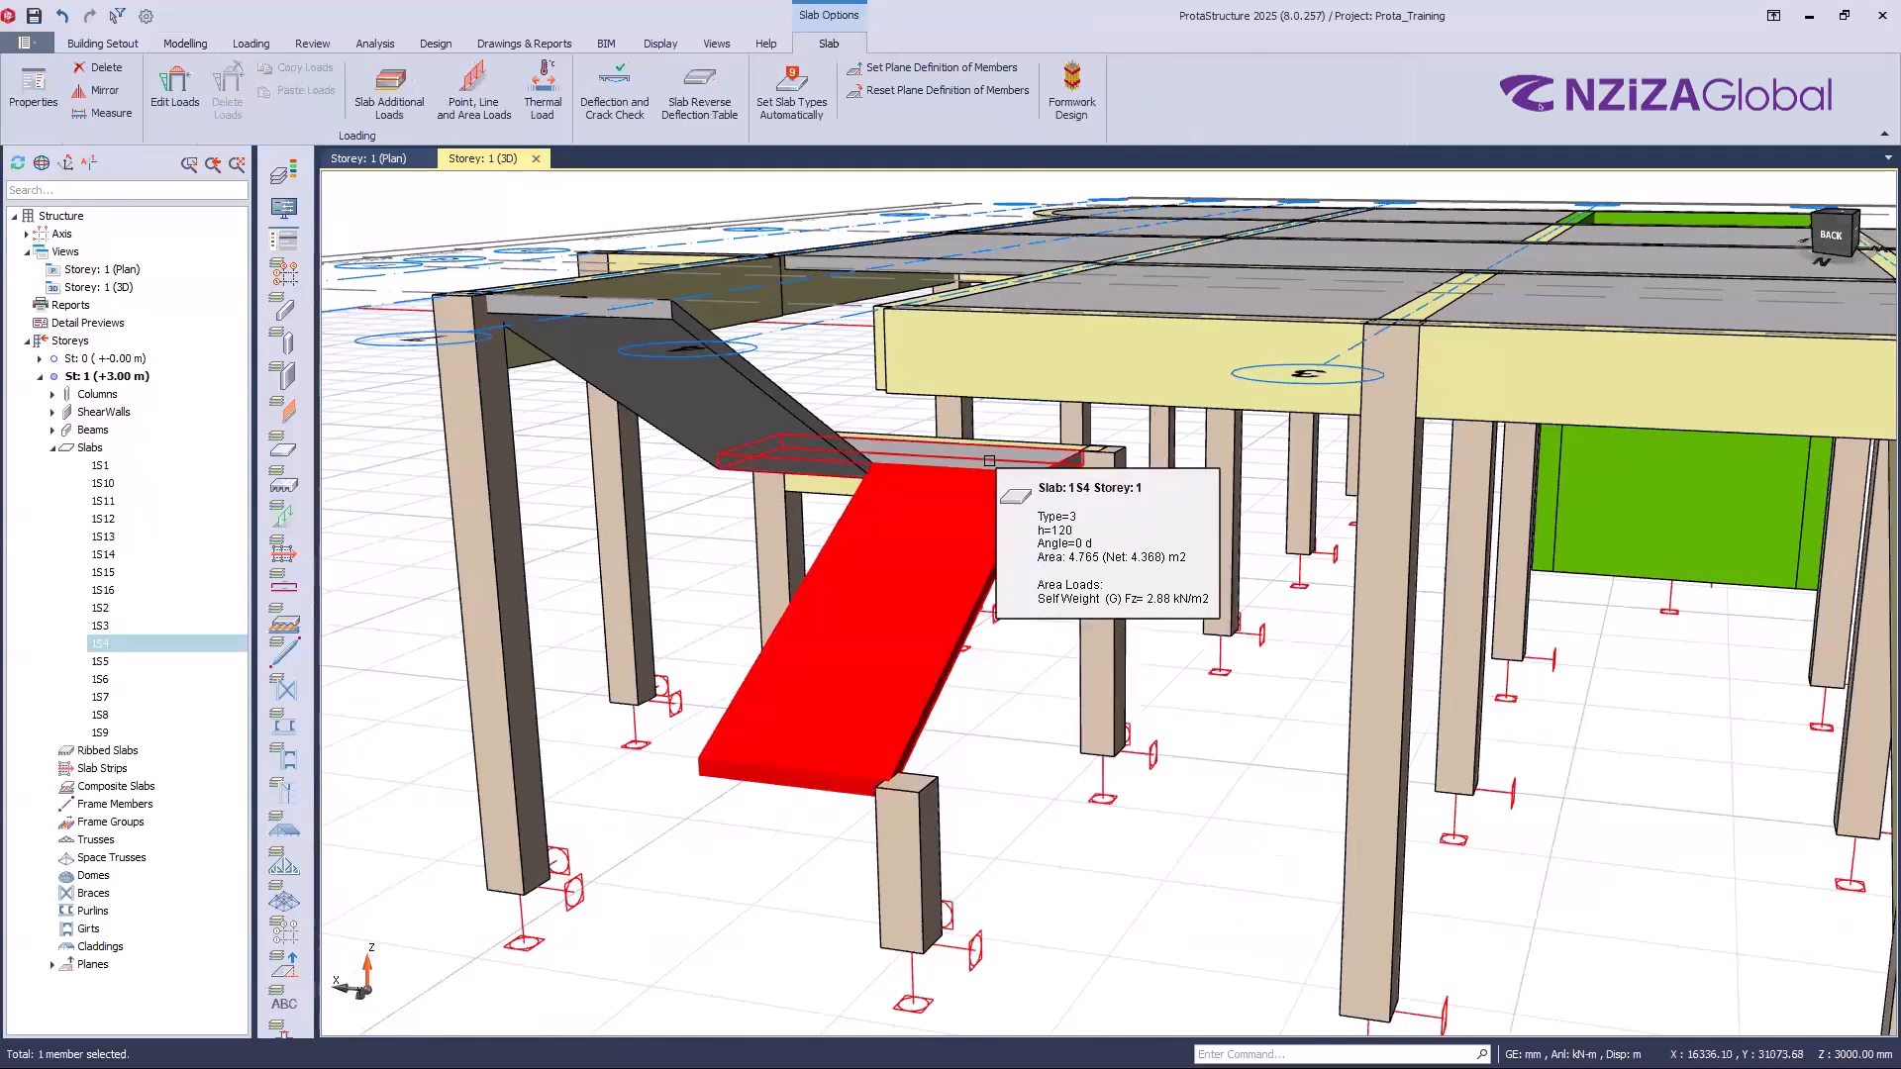
{"action": "left_click", "coordinate": [989, 460]}
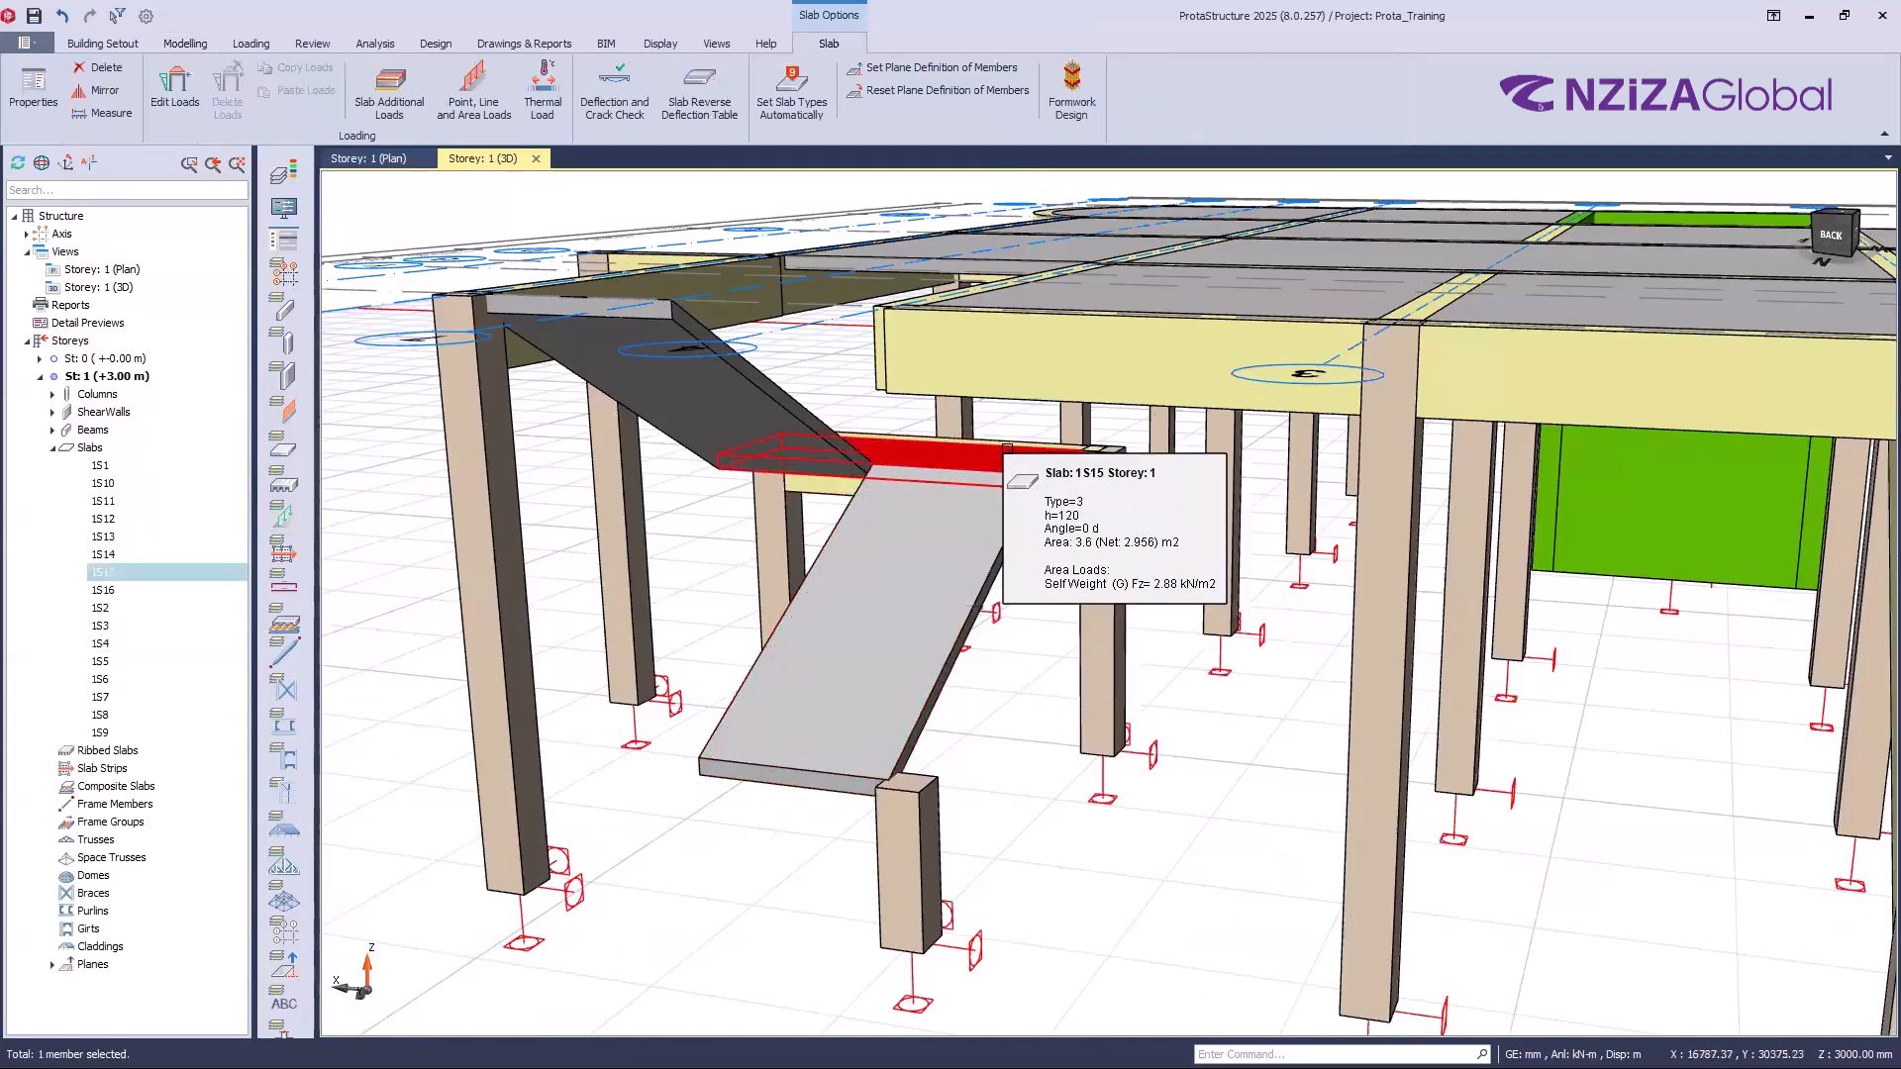
{"action": "left_click", "coordinate": [768, 416]}
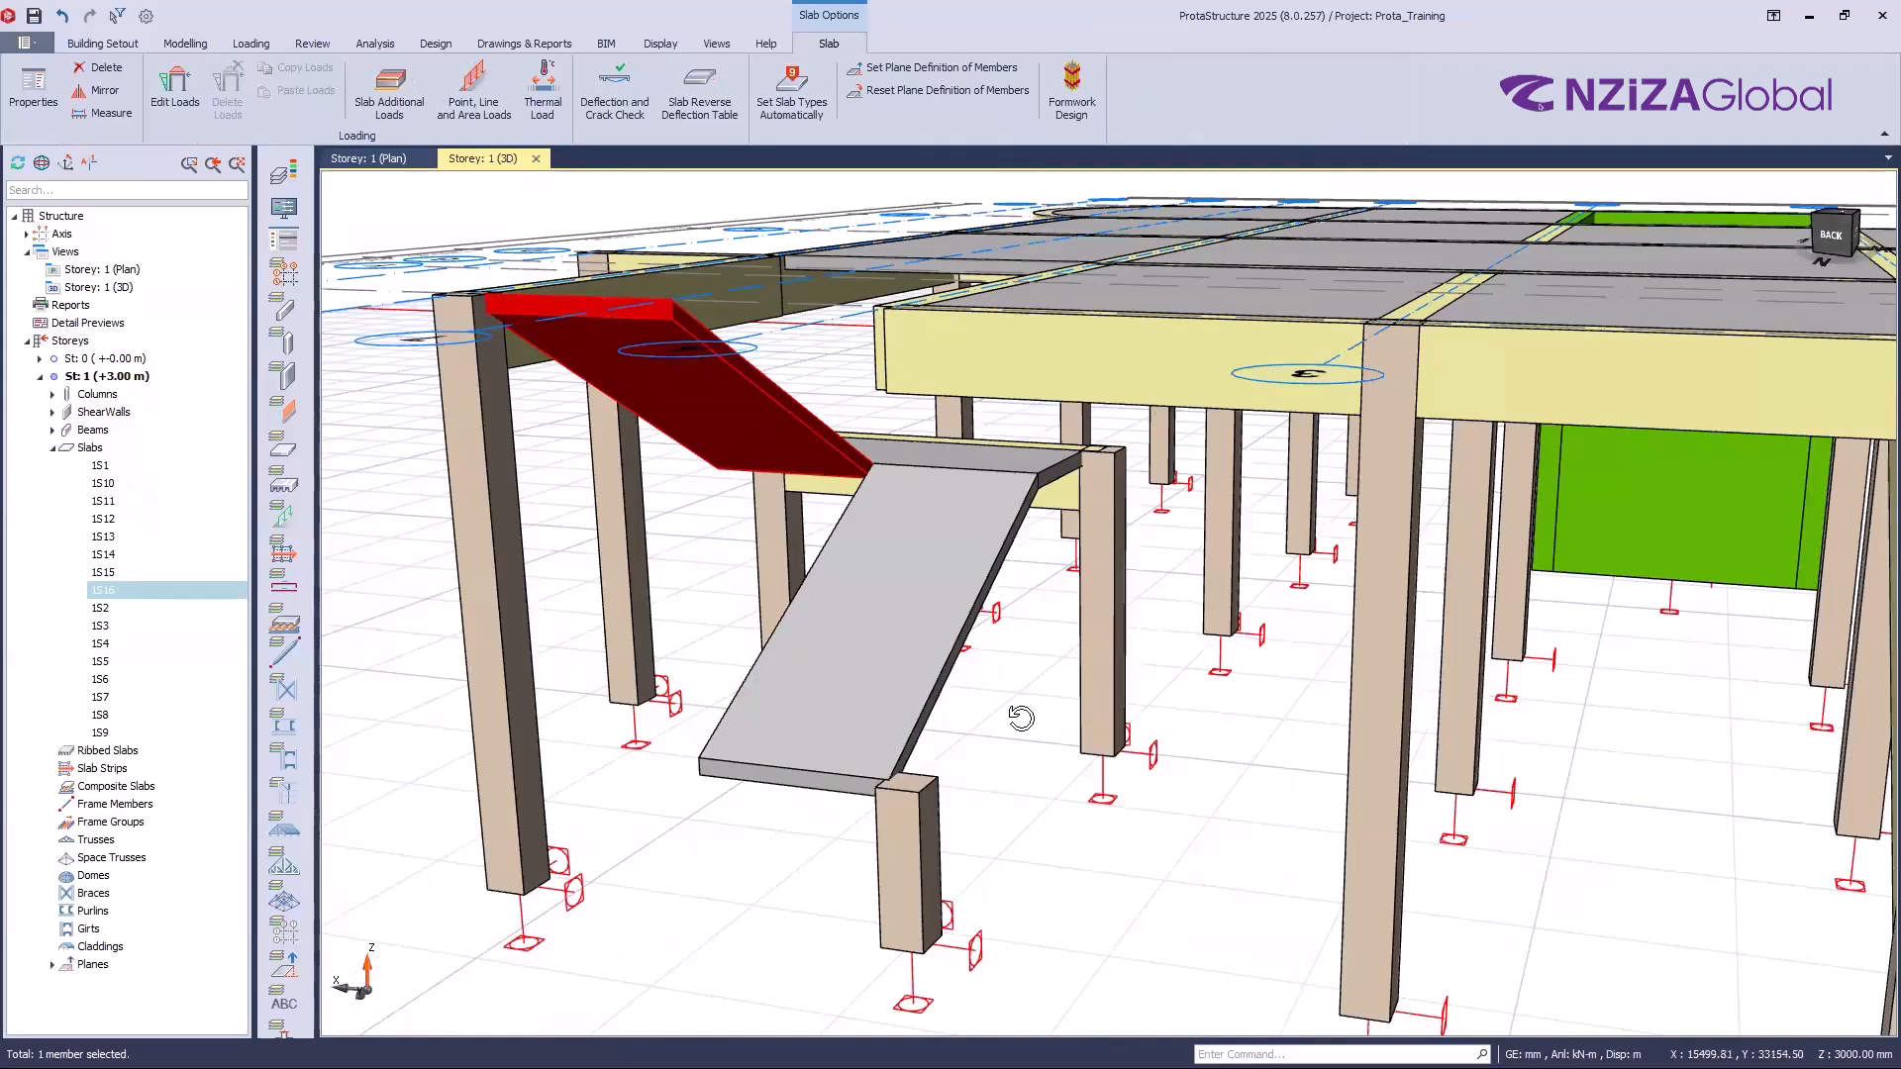
{"action": "mouse_move", "coordinate": [1000, 717]}
{"action": "middle_mouse_down"}
{"action": "mouse_move", "coordinate": [1020, 726]}
{"action": "mouse_move", "coordinate": [958, 706]}
{"action": "mouse_move", "coordinate": [1003, 749]}
{"action": "middle_mouse_up"}
{"action": "middle_click_drag", "start_coordinate": [878, 383], "coordinate": [861, 334]}
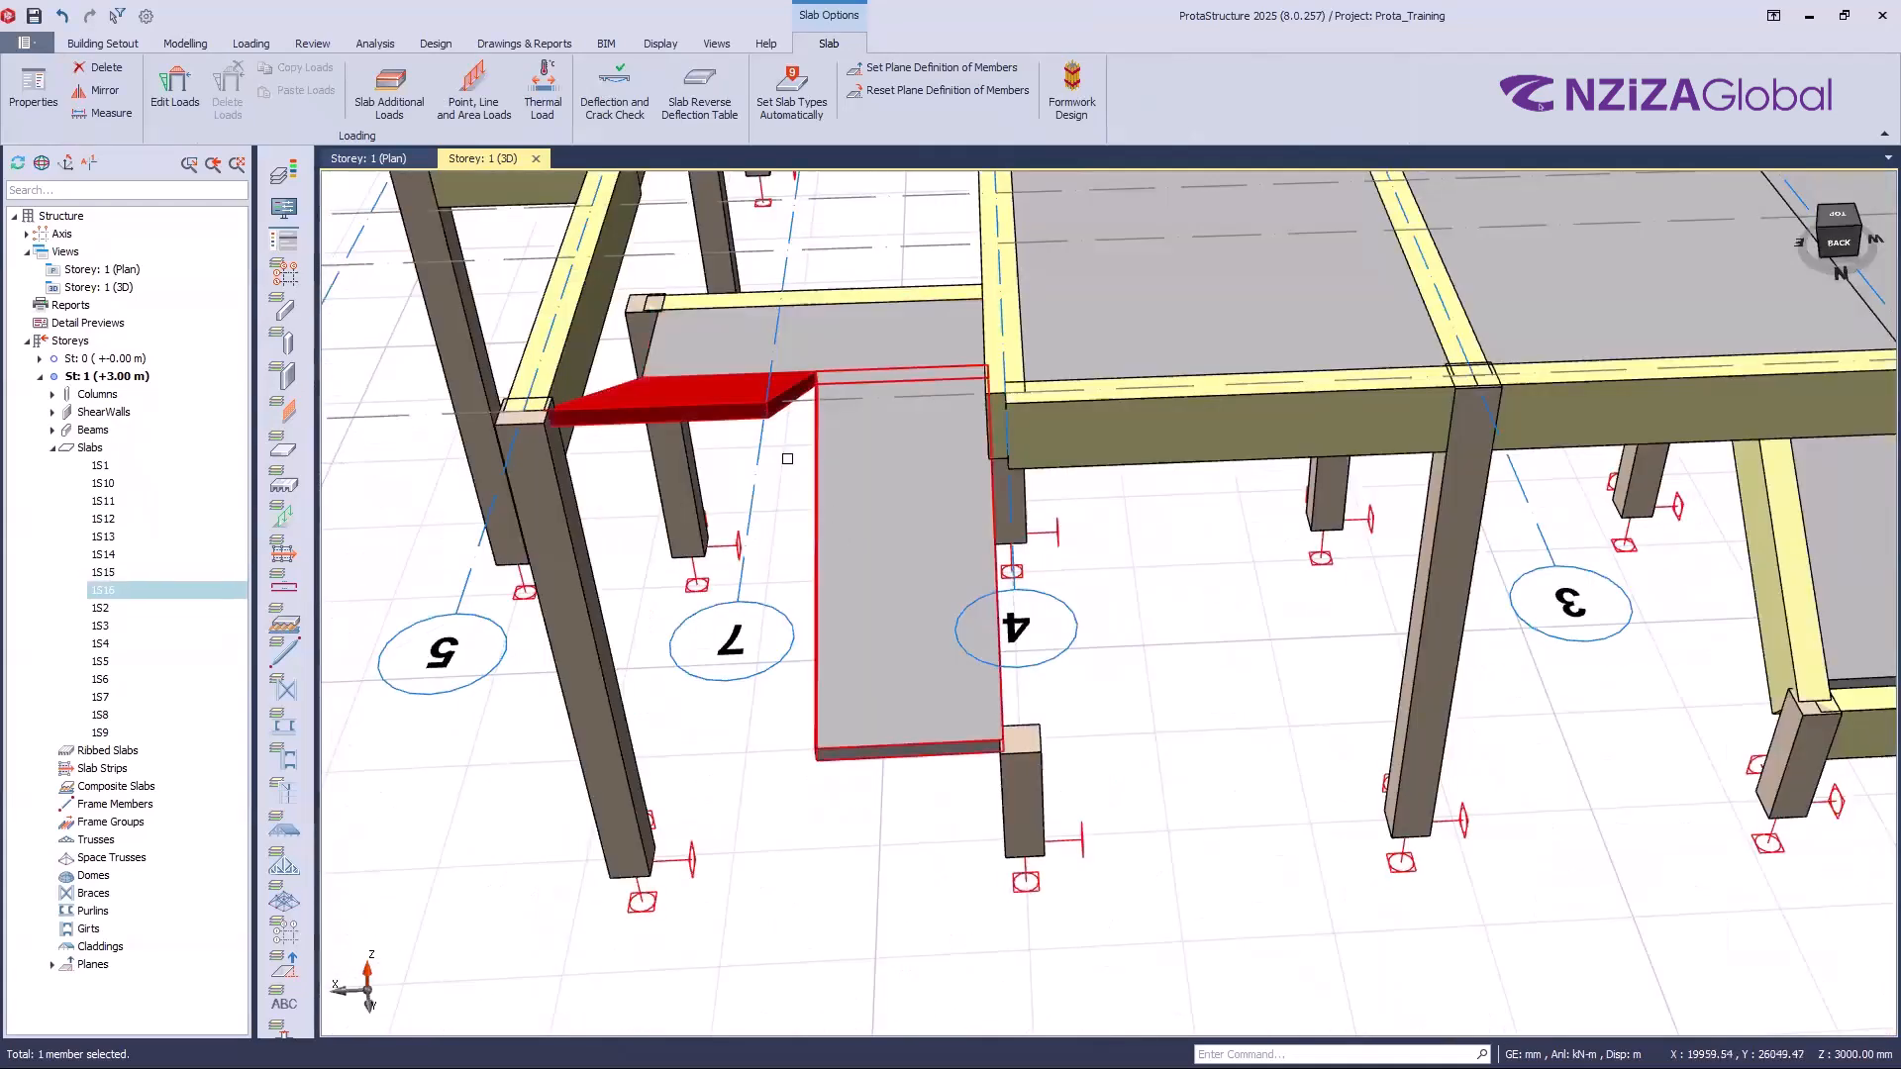
{"action": "key", "text": "Escape"}
{"action": "middle_click_drag", "start_coordinate": [1272, 752], "coordinate": [1203, 710]}
{"action": "middle_click_drag", "start_coordinate": [1290, 893], "coordinate": [888, 966]}
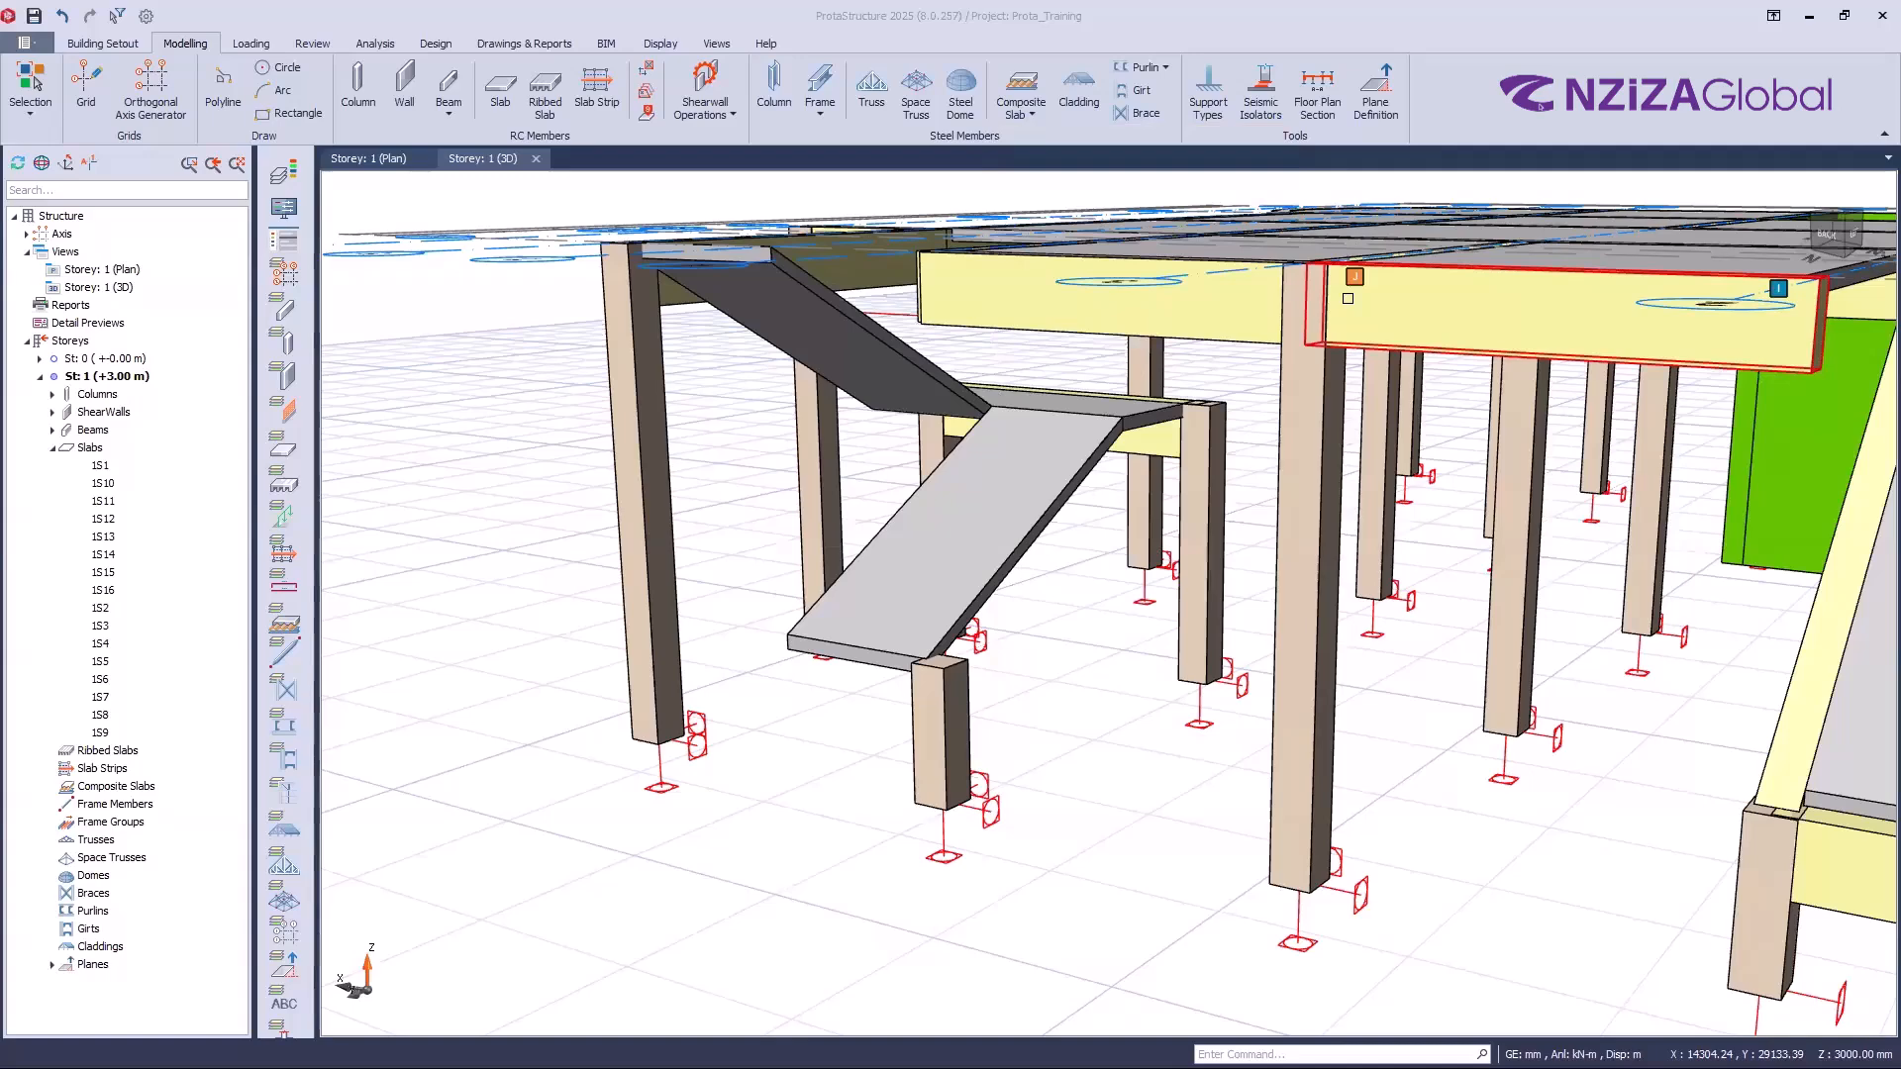
{"action": "mouse_move", "coordinate": [1348, 298]}
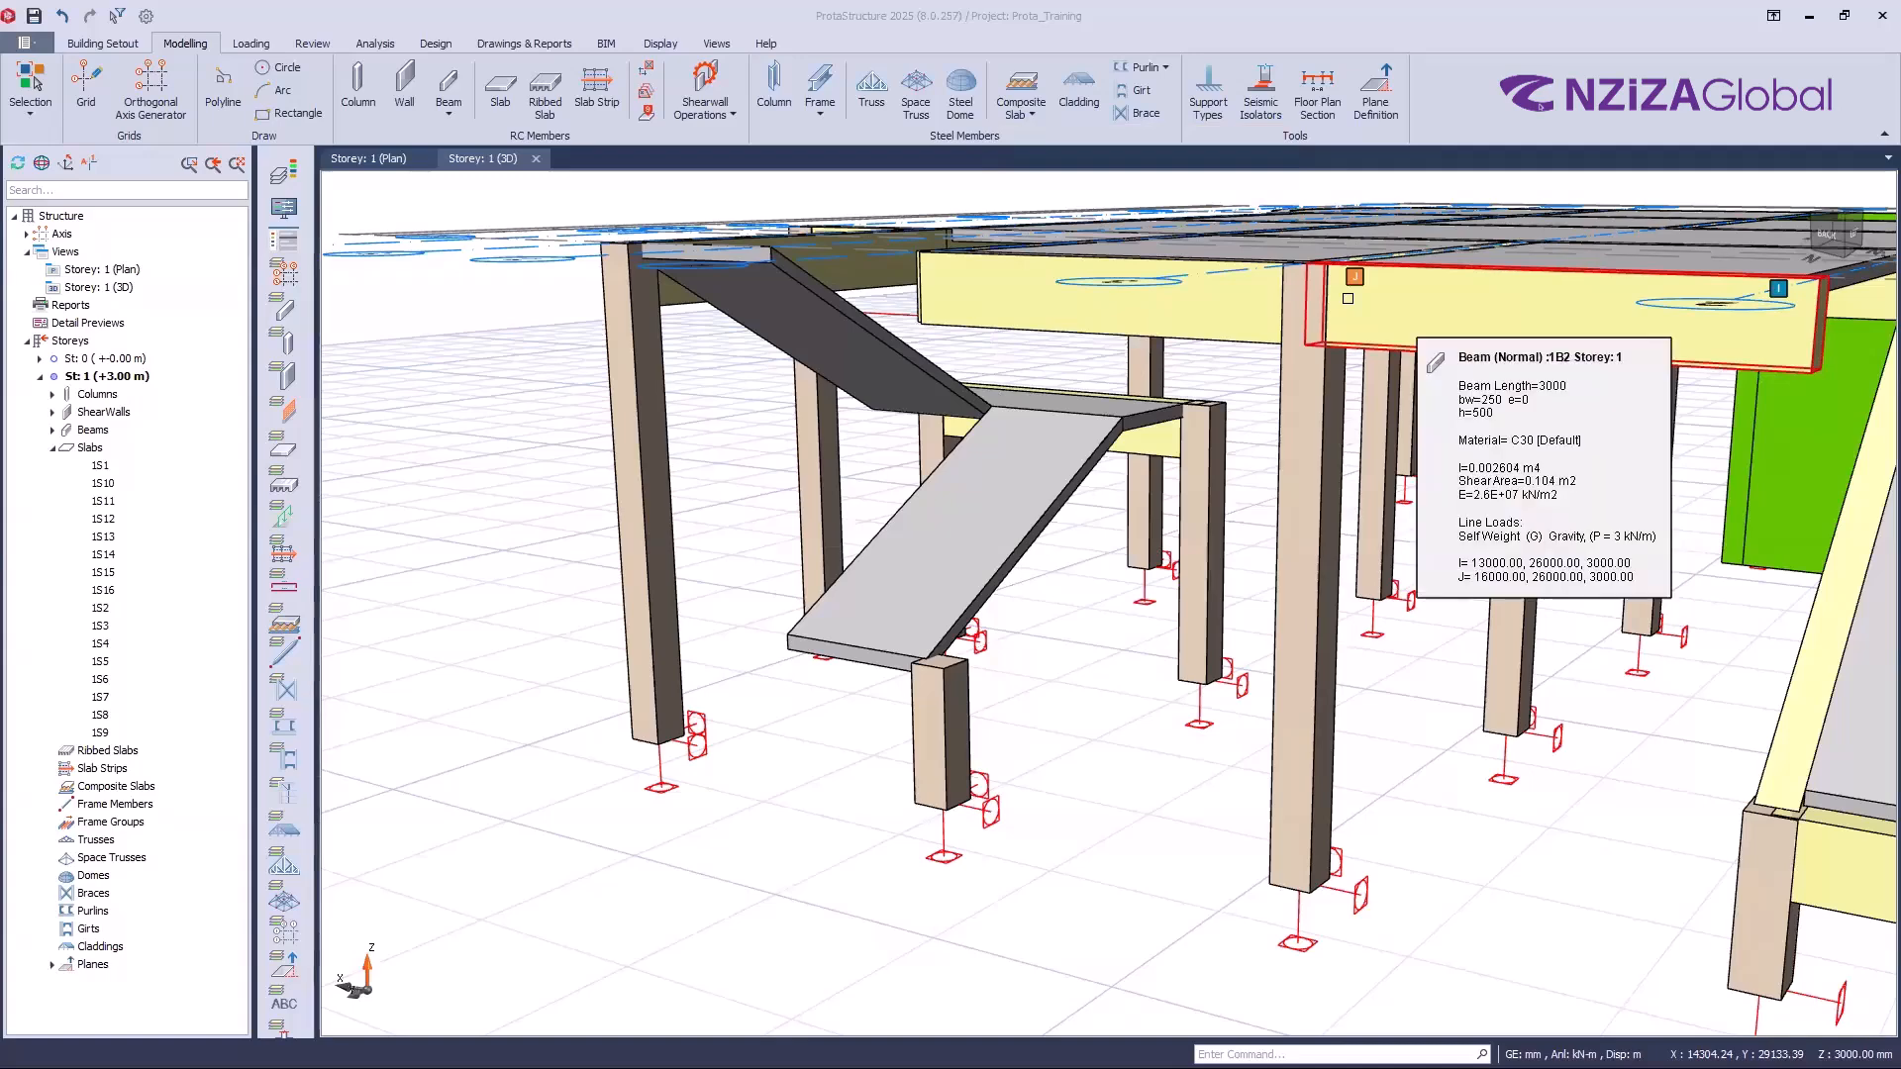
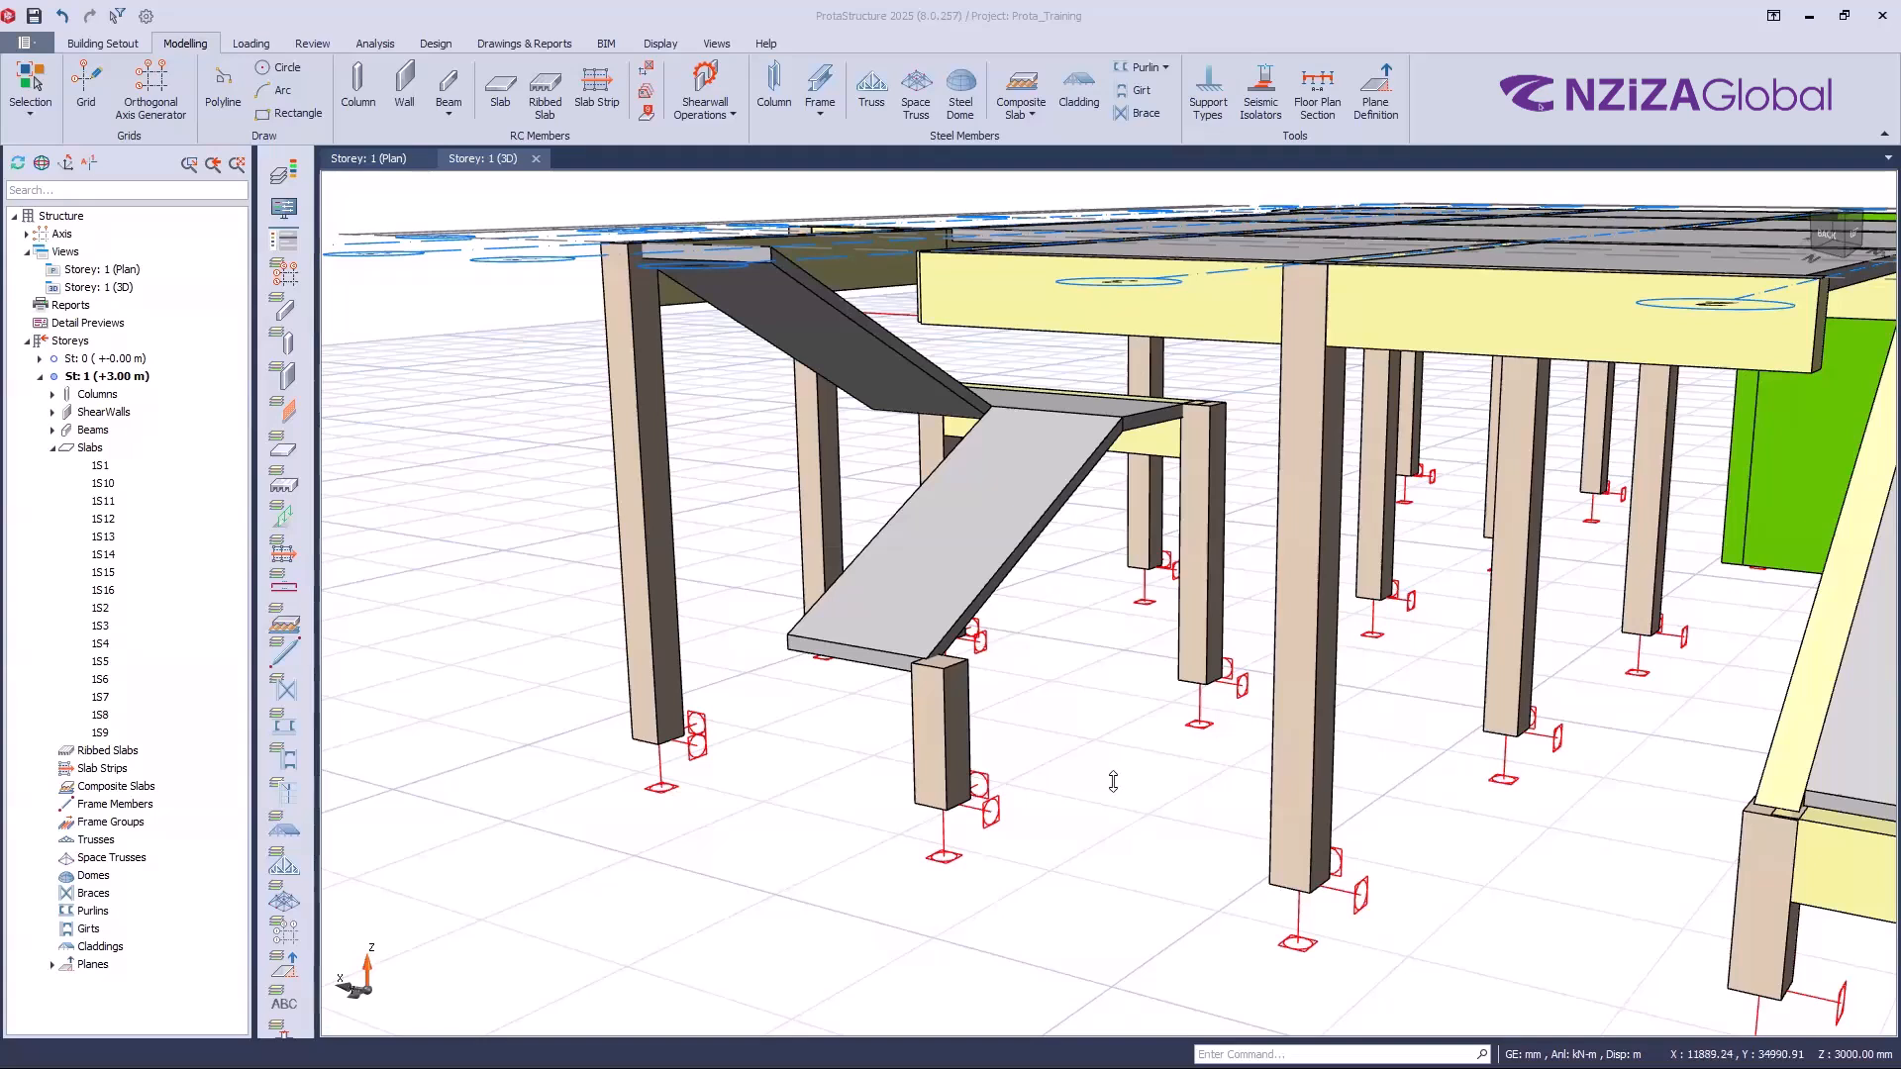
{"action": "left_click", "coordinate": [1333, 778]}
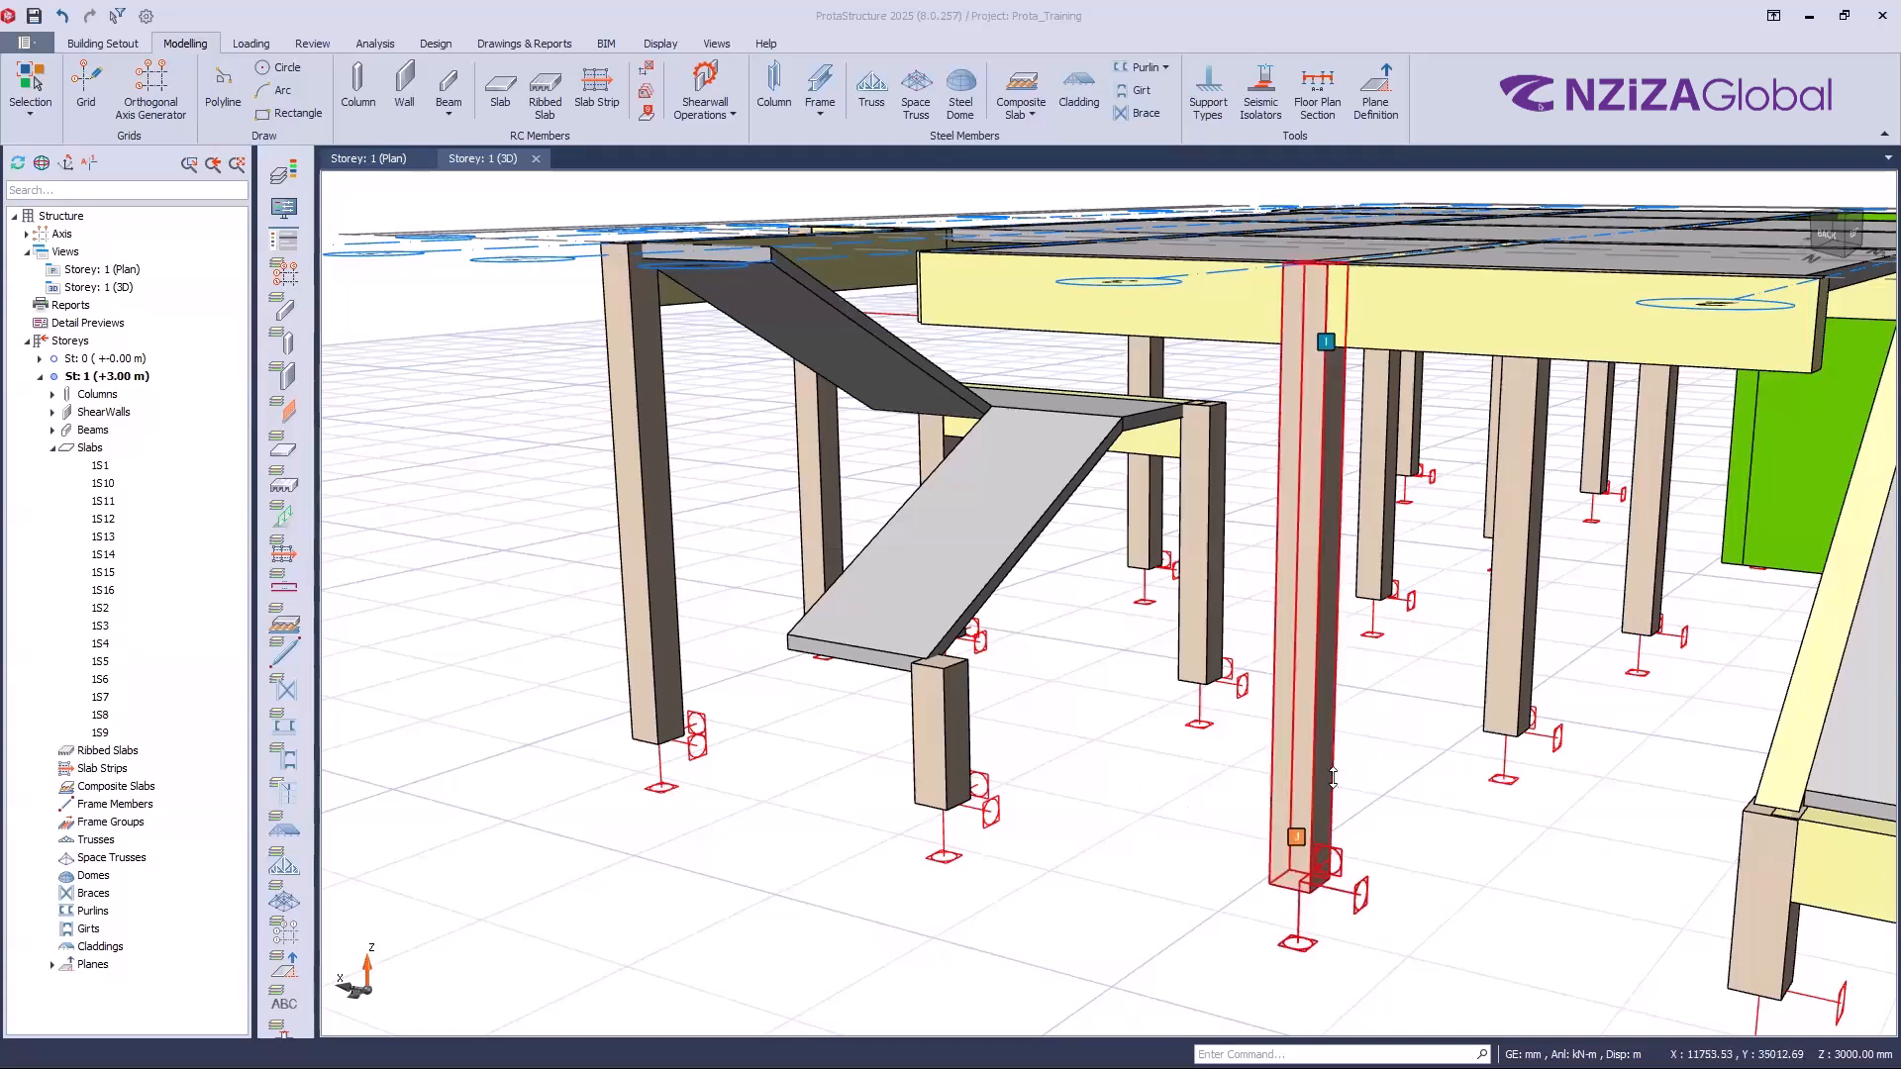
{"action": "mouse_move", "coordinate": [1451, 312]}
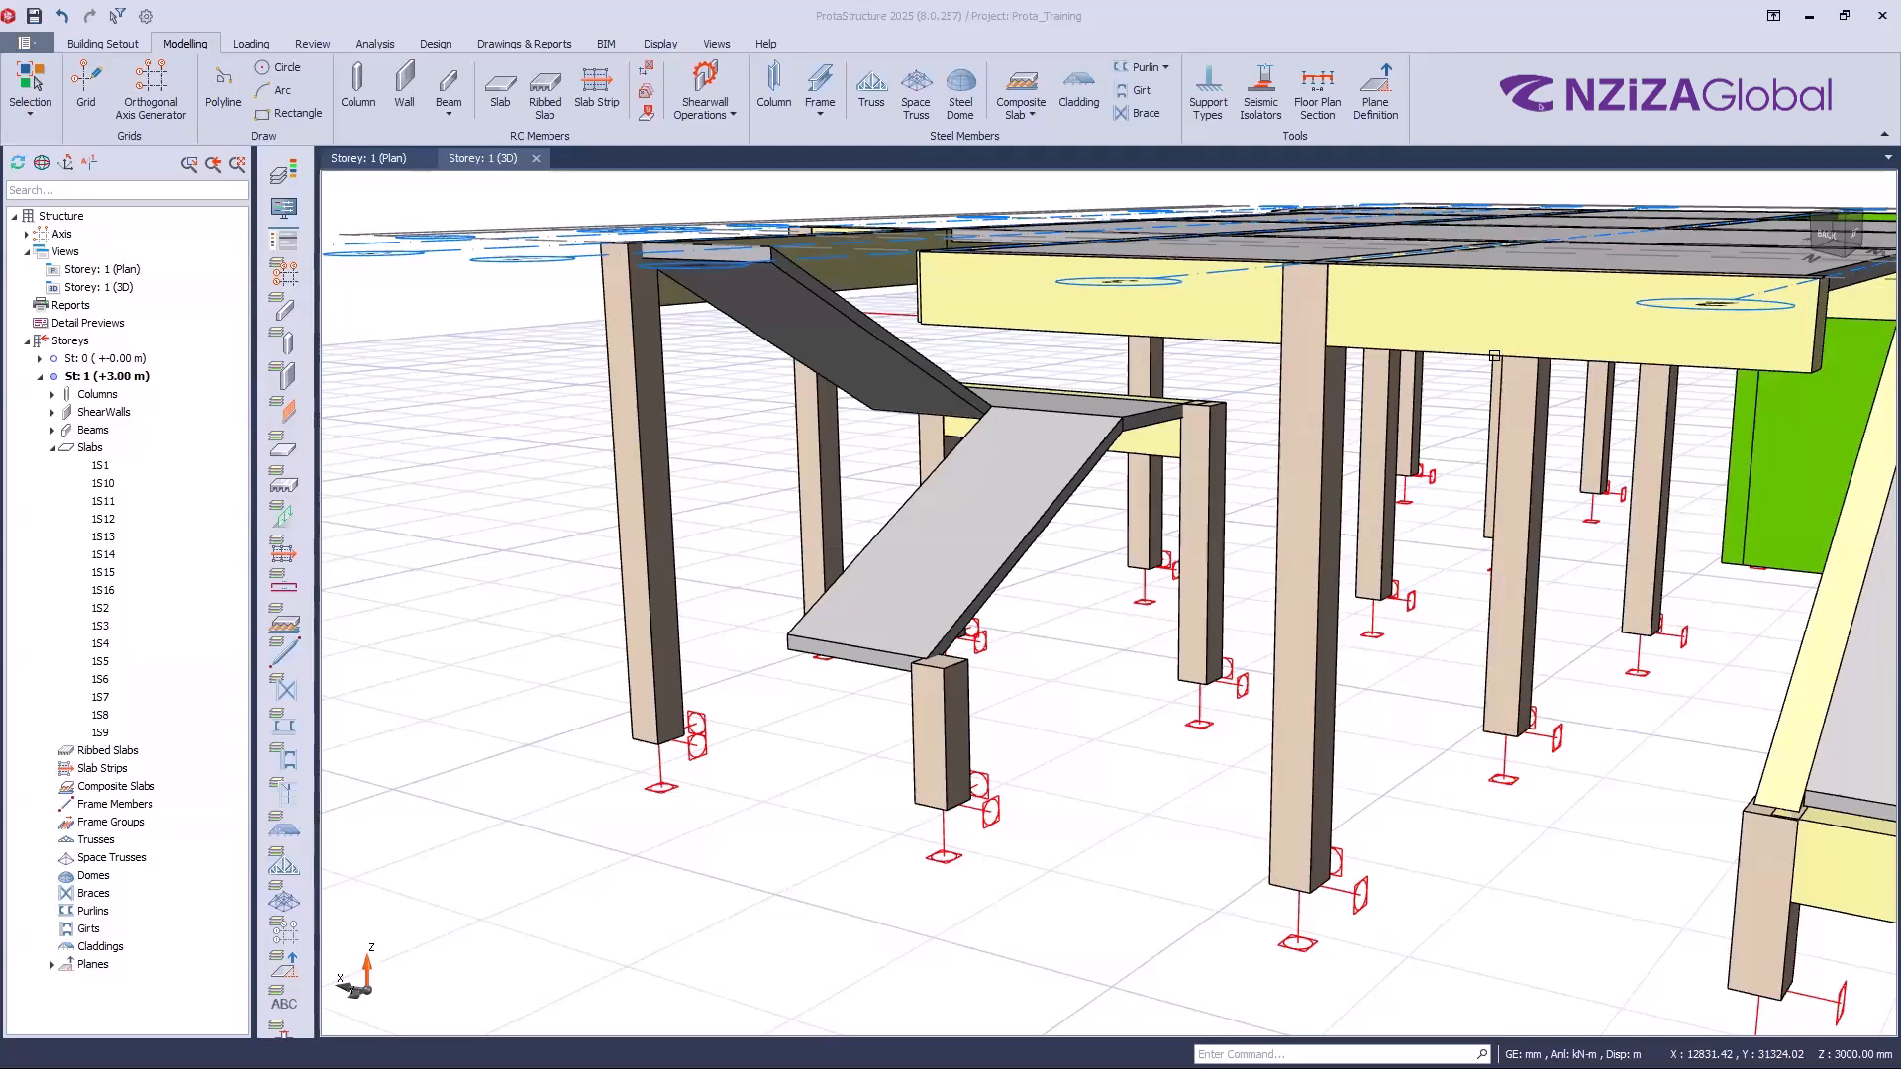
{"action": "mouse_move", "coordinate": [1495, 355]}
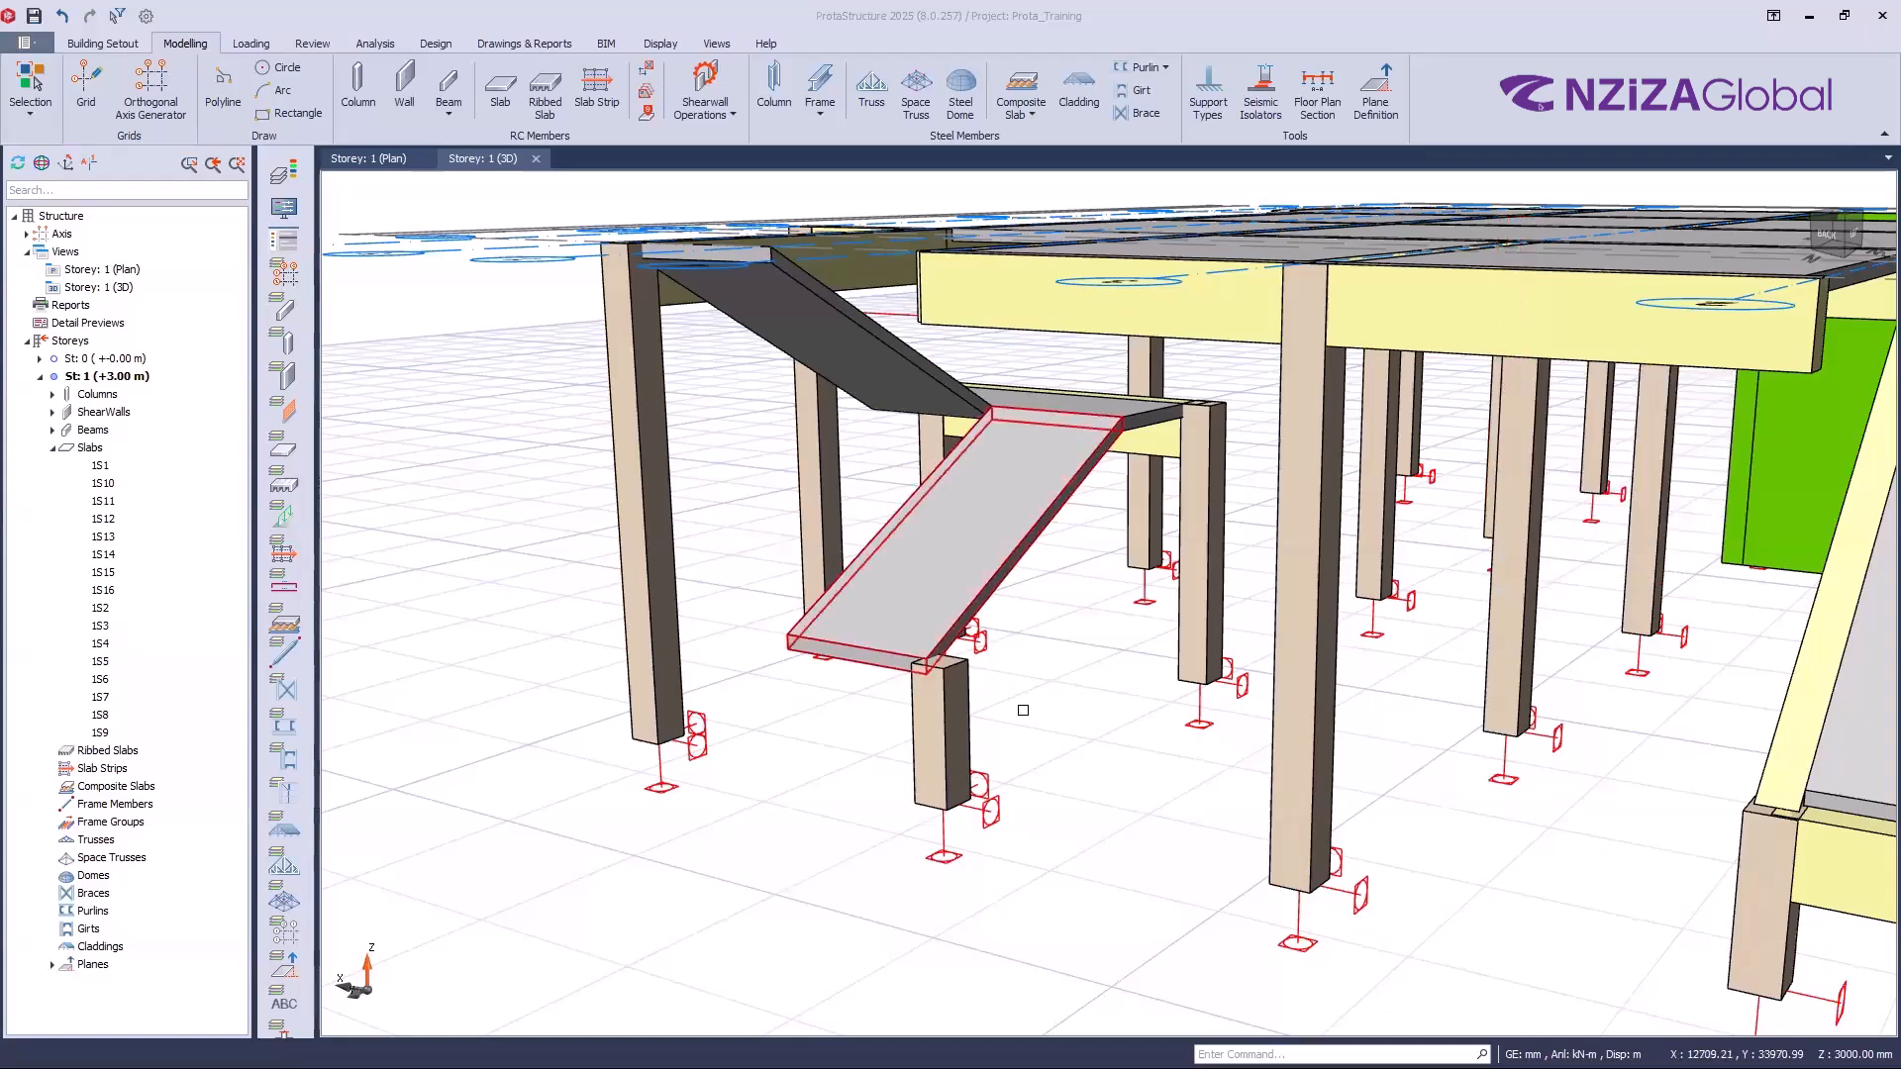
{"action": "scroll", "coordinate": [900, 609], "scroll_direction": "down", "scroll_amount": 1}
{"action": "mouse_move", "coordinate": [1164, 697]}
{"action": "middle_mouse_down"}
{"action": "mouse_move", "coordinate": [1153, 734]}
{"action": "mouse_move", "coordinate": [1179, 713]}
{"action": "mouse_move", "coordinate": [988, 711]}
{"action": "mouse_move", "coordinate": [1079, 684]}
{"action": "middle_mouse_up"}
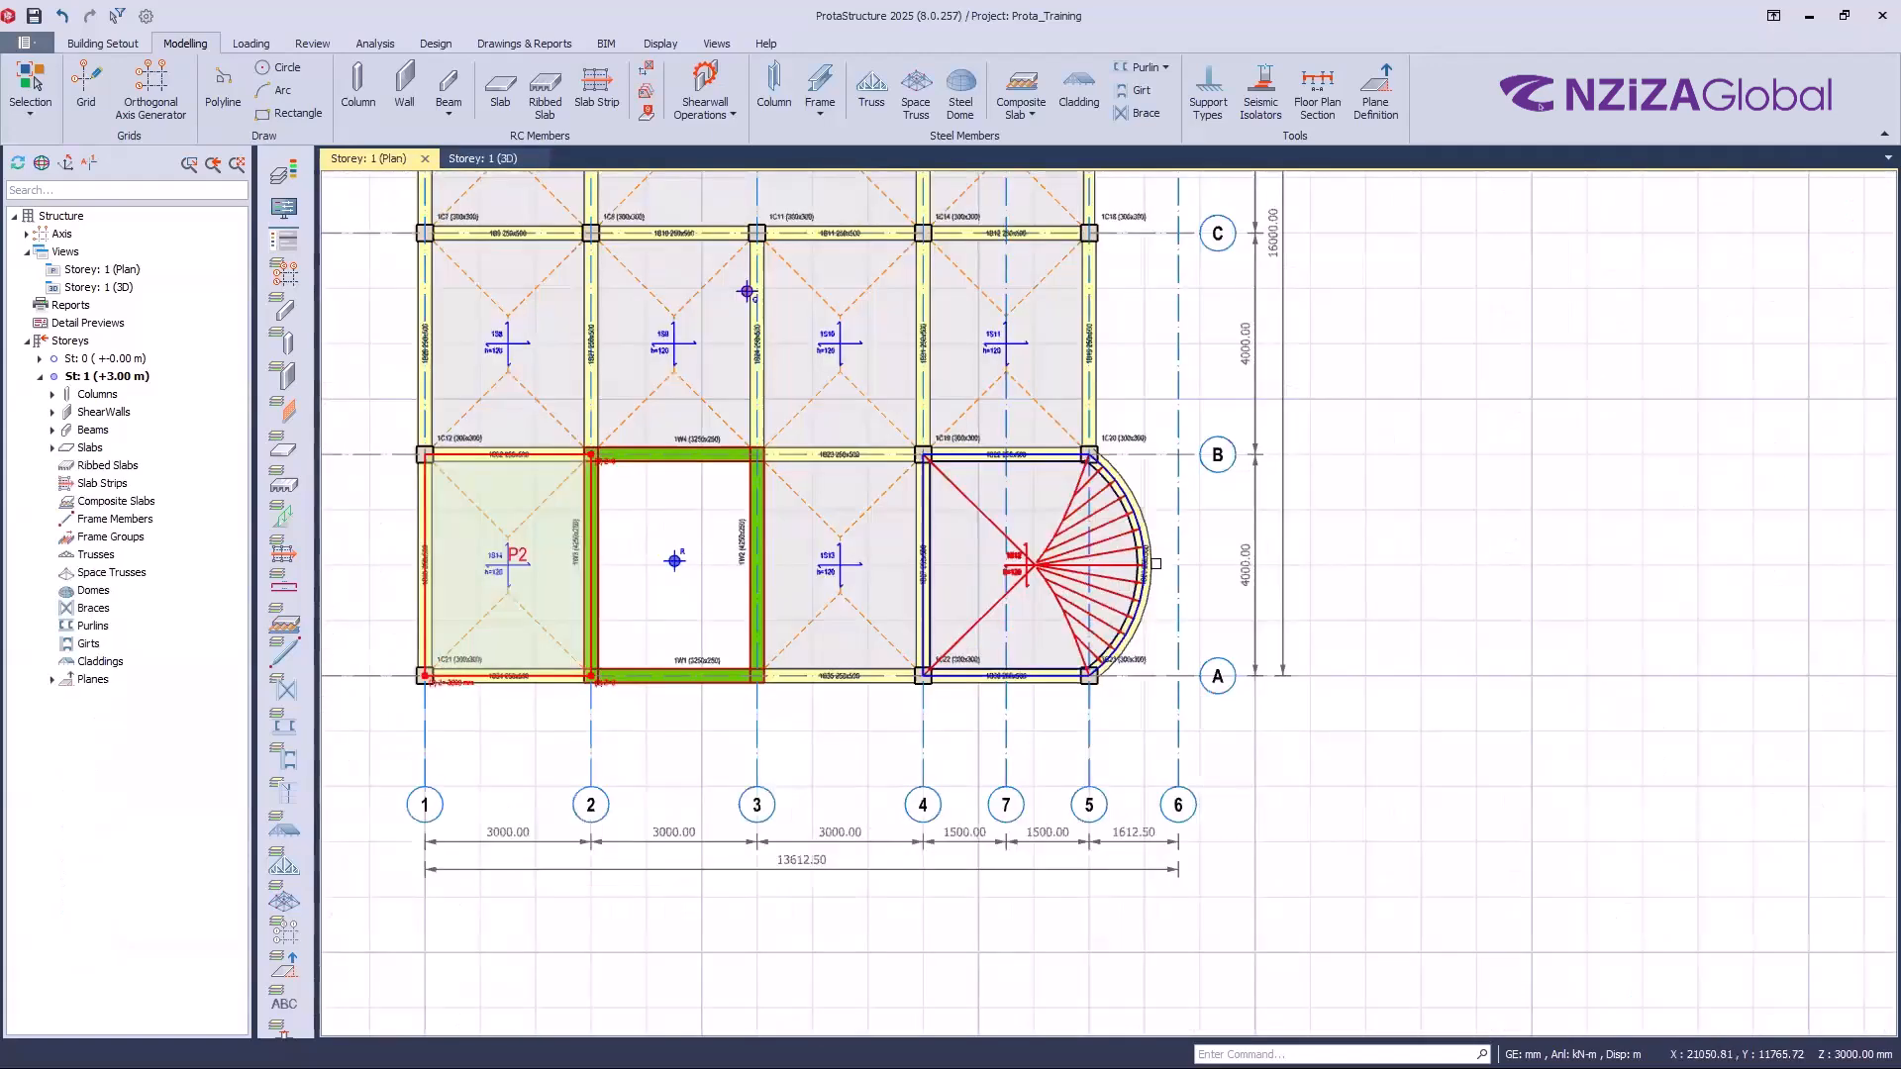
Step: Delete the slab with the curved edge, its curved beam, and the beam on axis A between axes 4 and 5
{"action": "left_click", "coordinate": [1149, 563]}
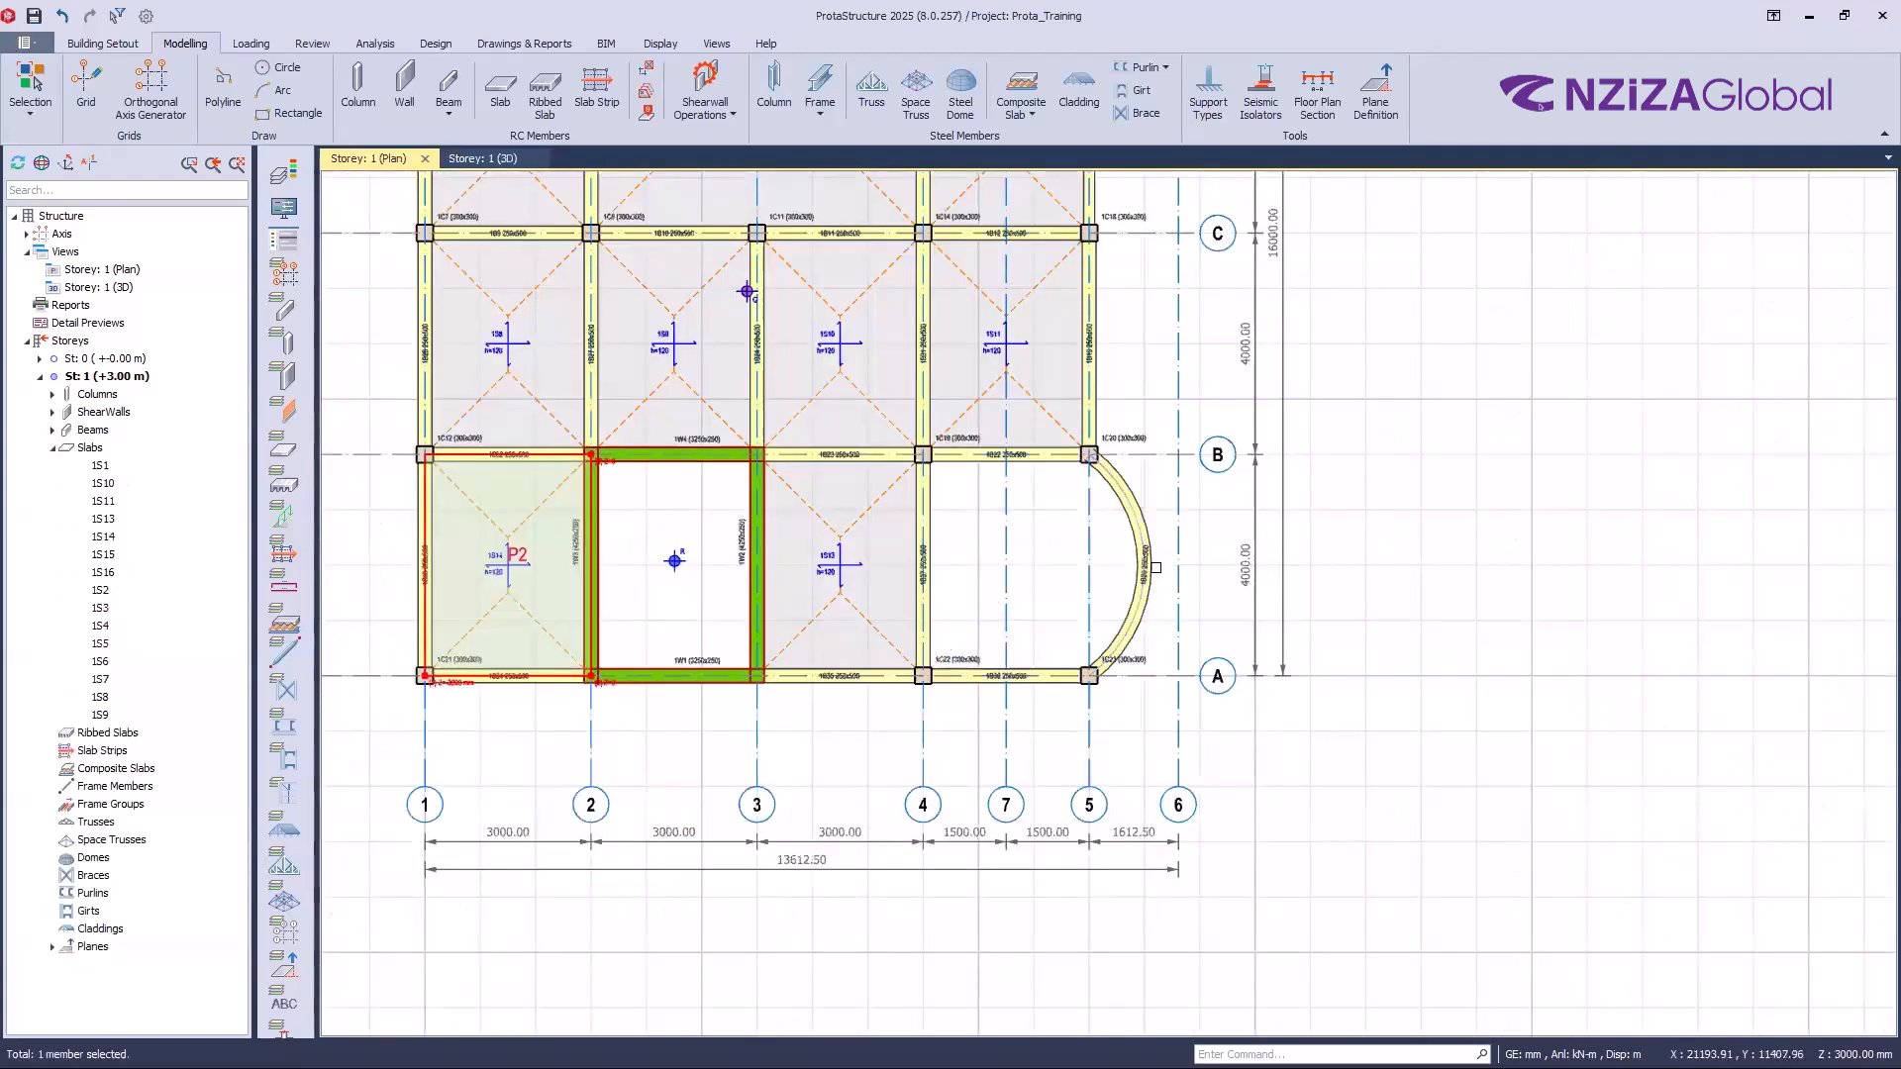
{"action": "key", "text": "Delete"}
{"action": "left_click", "coordinate": [1056, 678]}
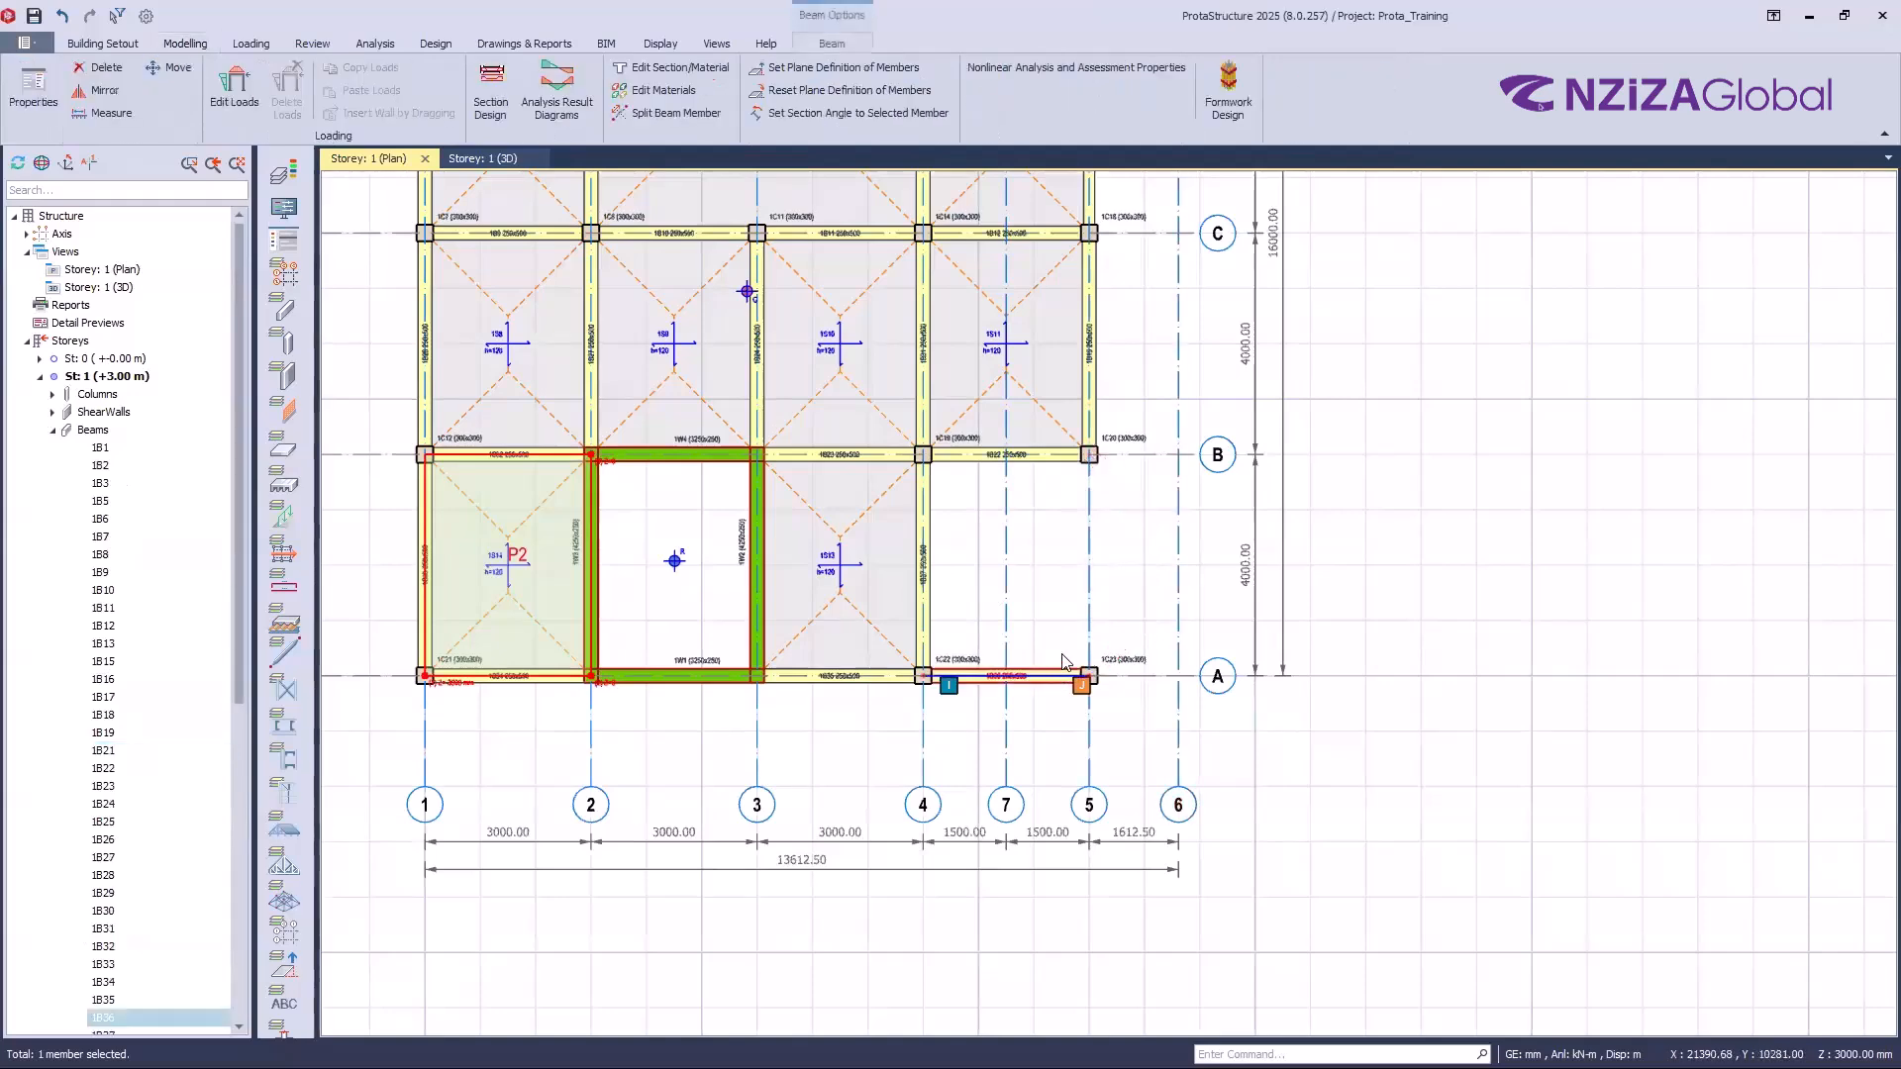
{"action": "key", "text": "Delete"}
Step: Insert a 250 x 500 mm beam along axis 5 between the columns on axes B and A
{"action": "scroll", "coordinate": [1078, 325], "scroll_direction": "up", "scroll_amount": 2}
{"action": "scroll", "coordinate": [1065, 325], "scroll_direction": "up", "scroll_amount": 2}
{"action": "left_click", "coordinate": [1058, 347]}
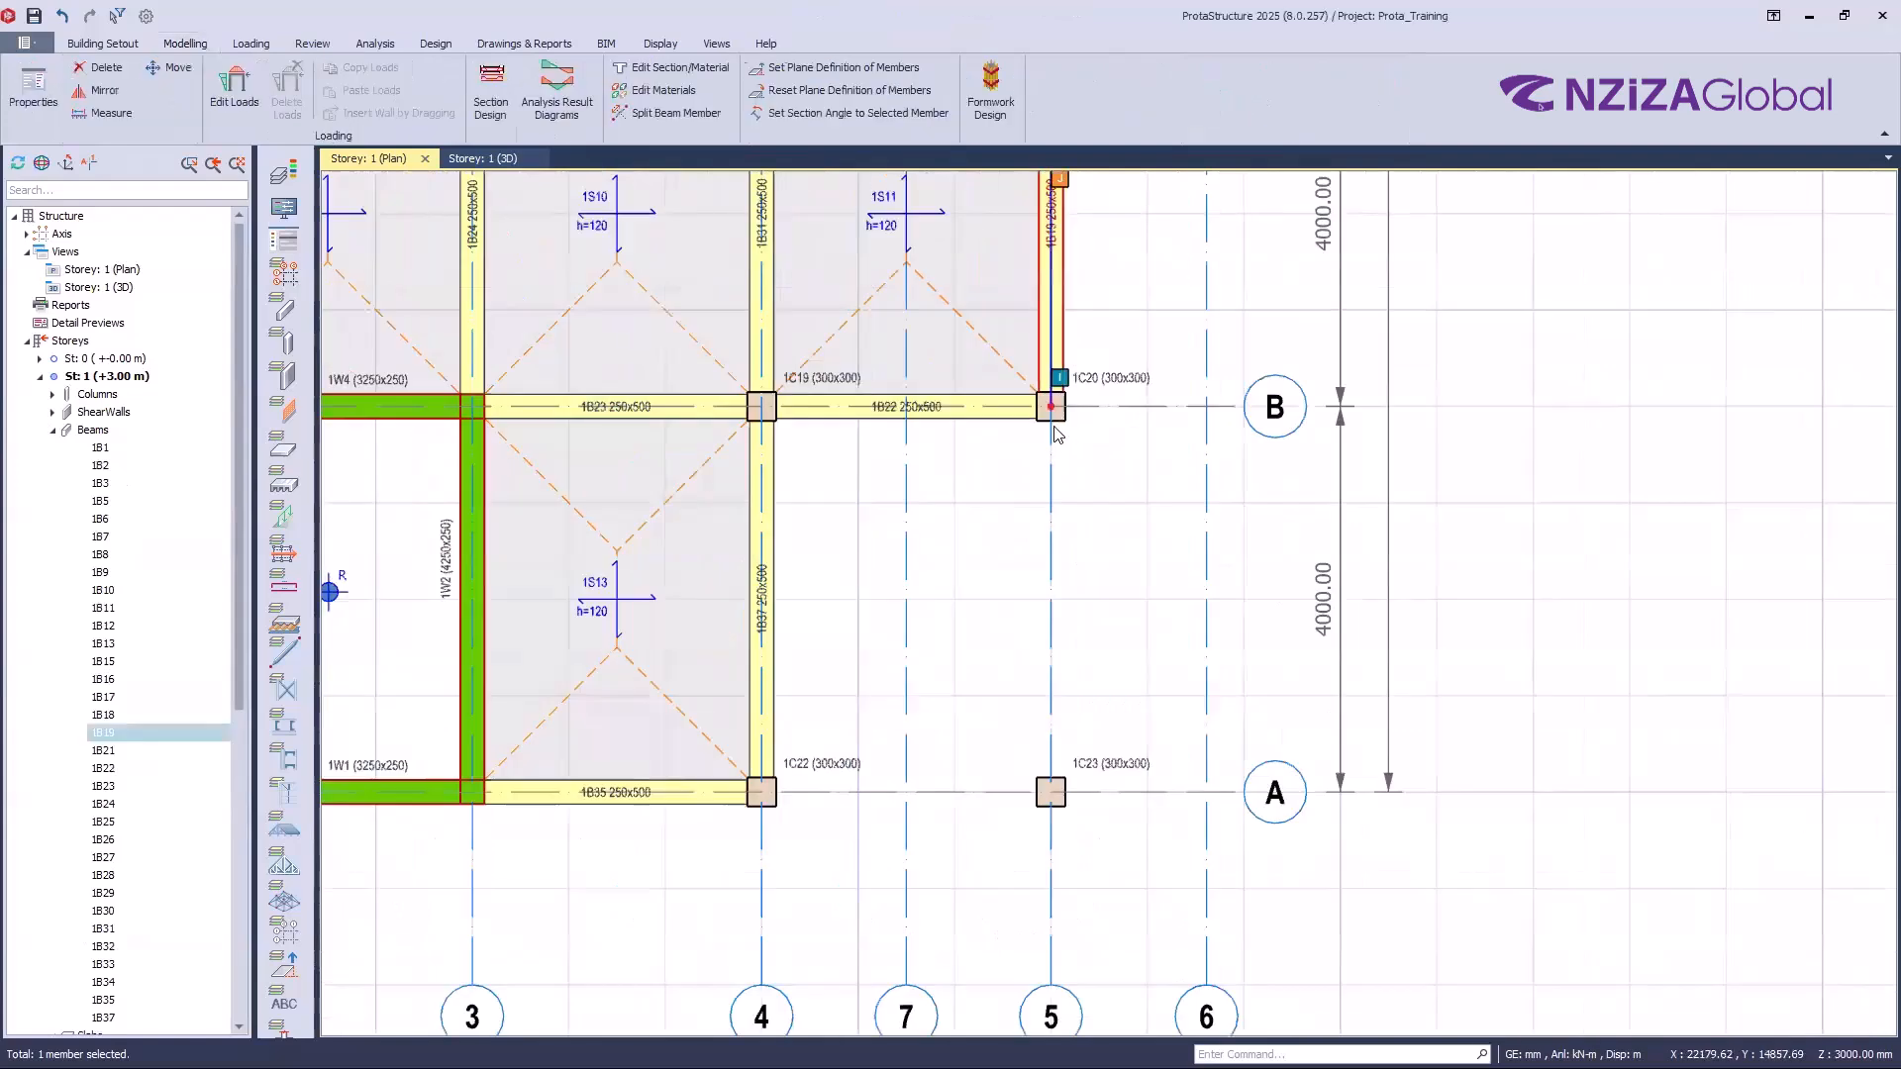
{"action": "left_click_drag", "start_coordinate": [1053, 410], "coordinate": [1045, 806]}
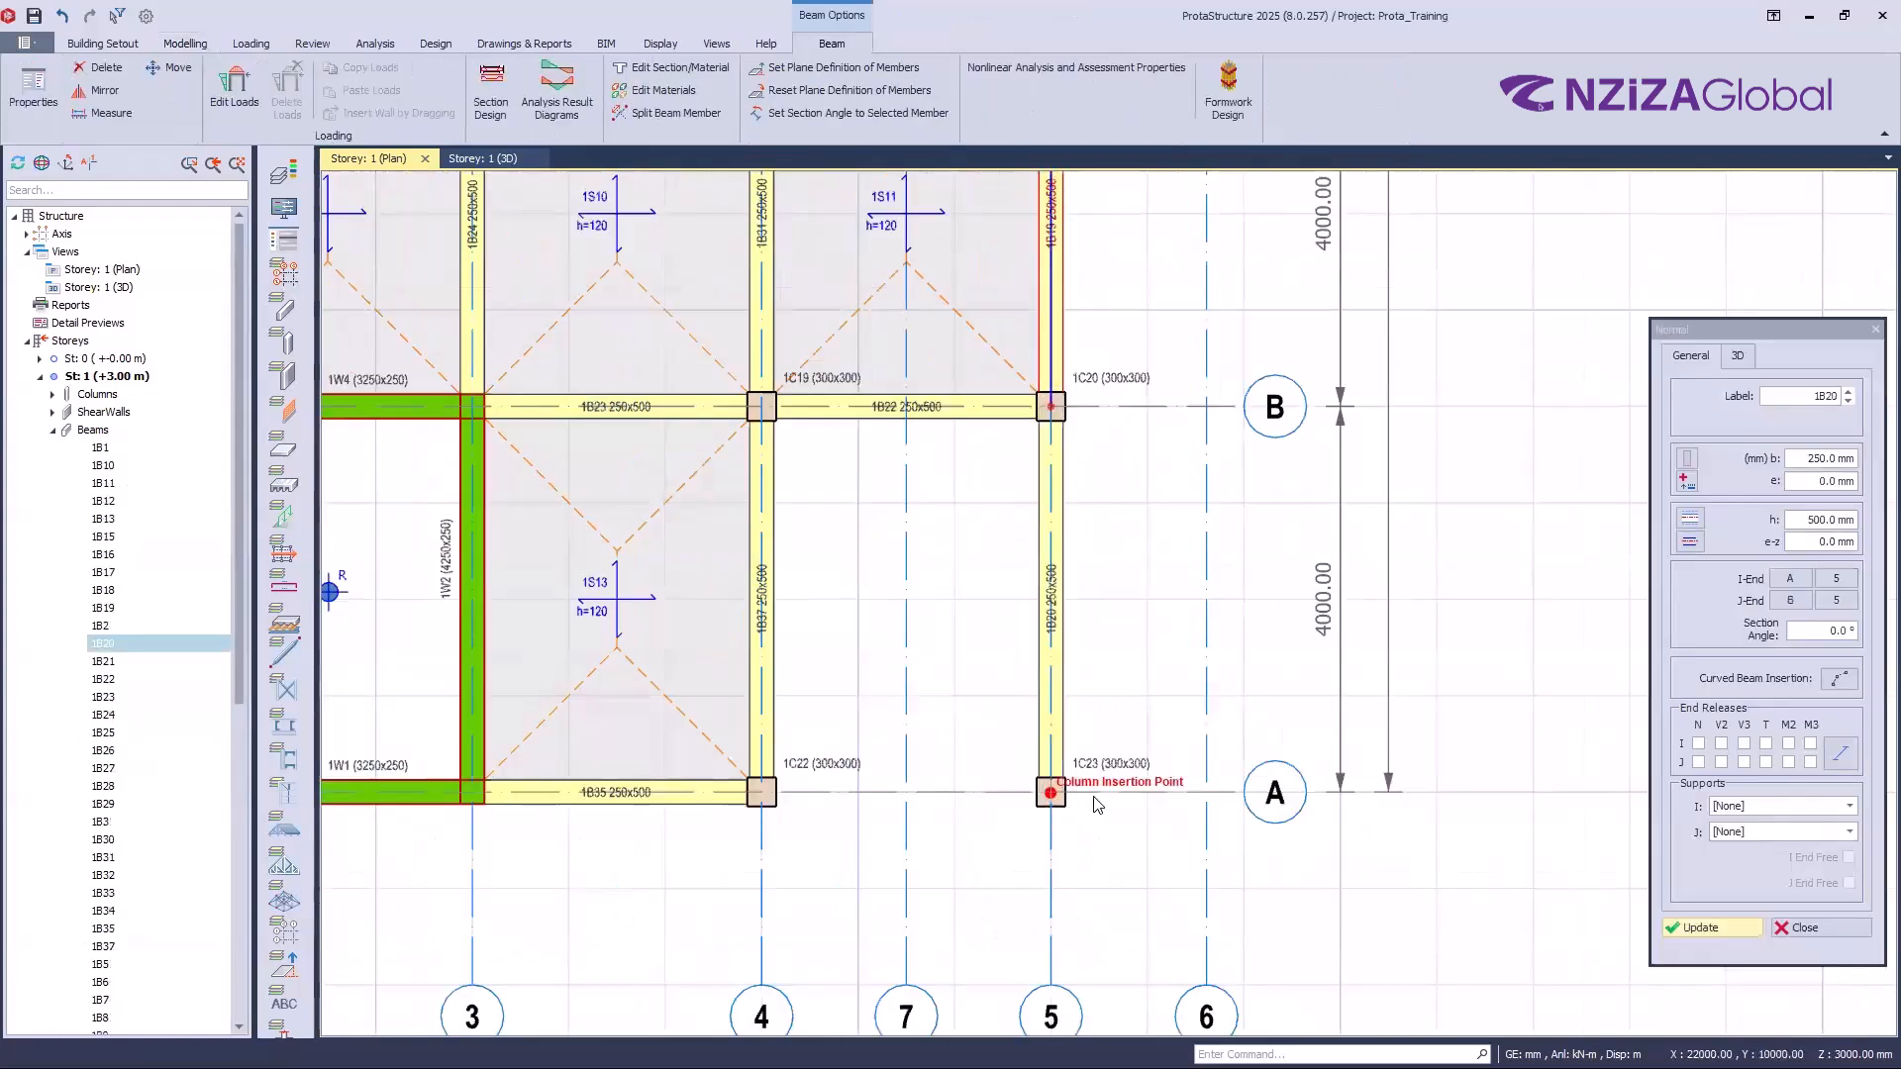
{"action": "key", "text": "Escape"}
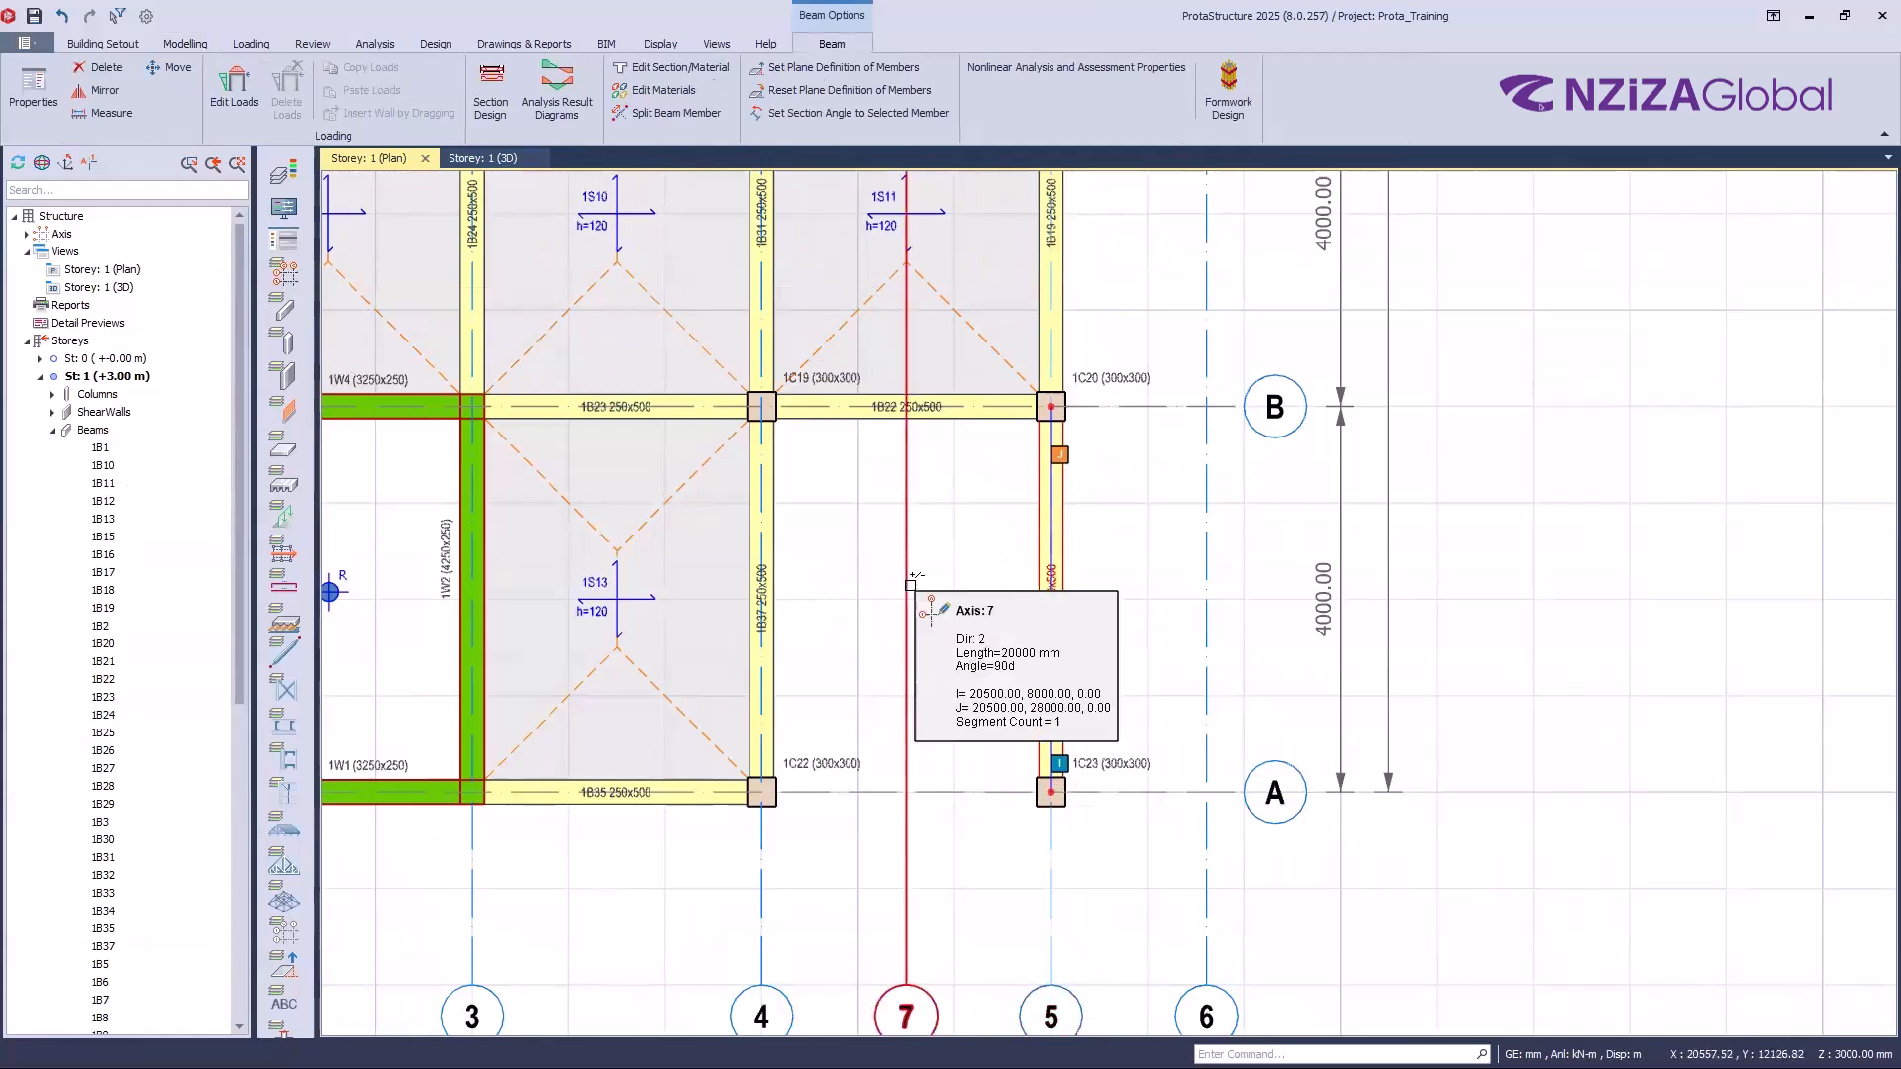
Step: Examine the existing stair flight and landing slabs near axes 4, 7 and 5 in the 3D view
{"action": "left_click", "coordinate": [493, 160]}
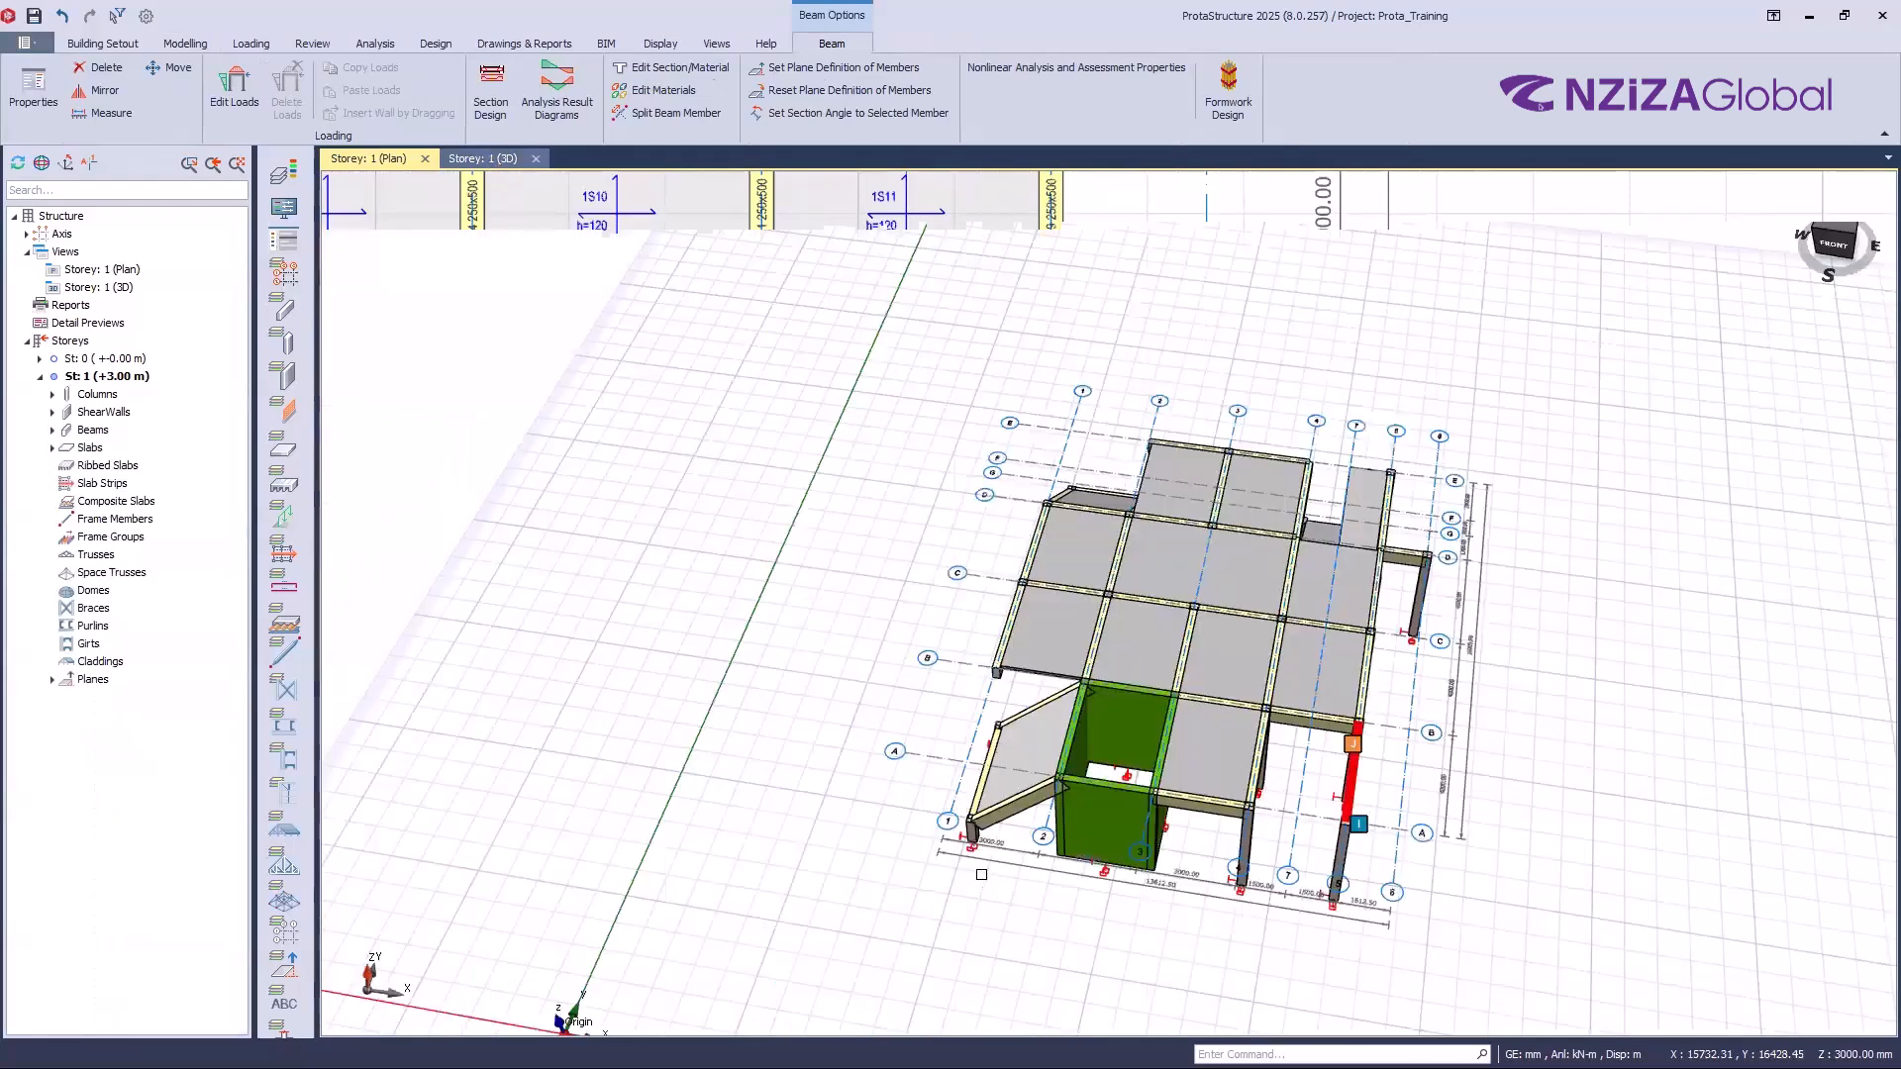
{"action": "middle_click_drag", "start_coordinate": [1138, 702], "coordinate": [1092, 754]}
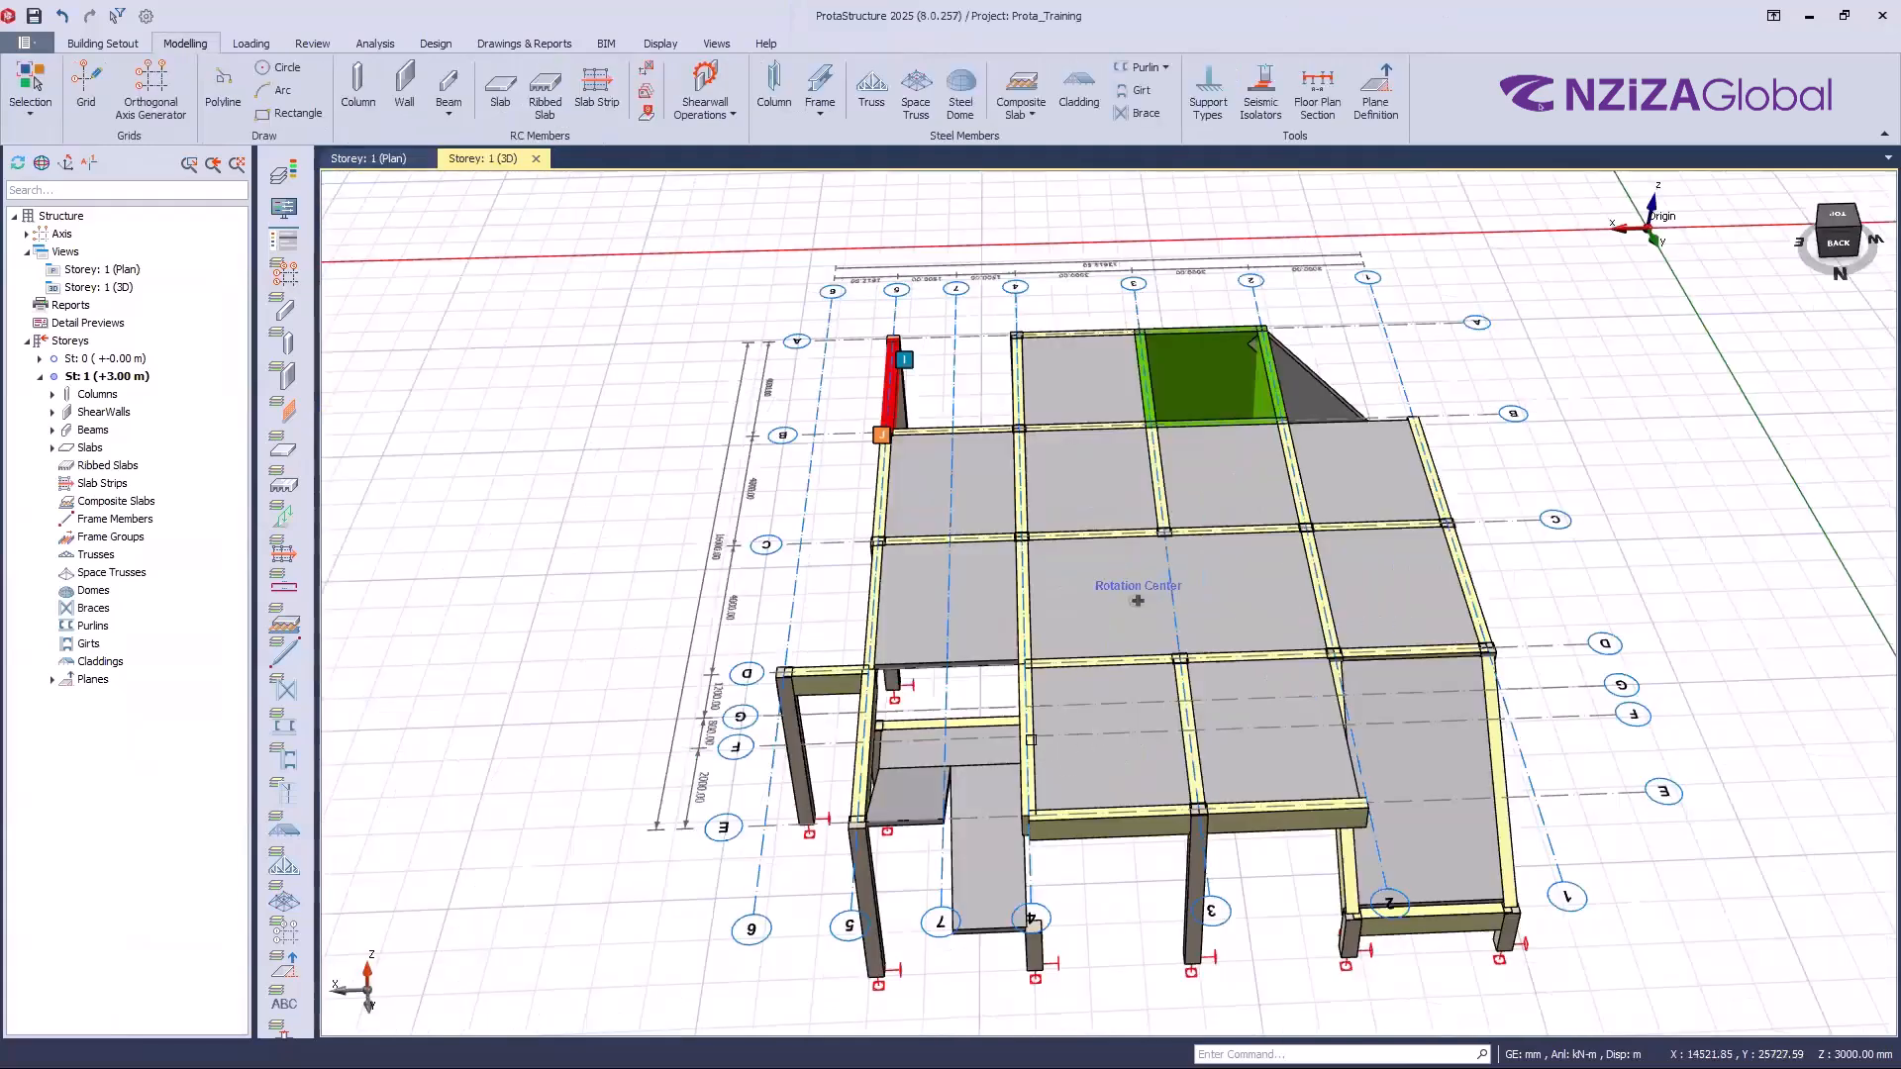
{"action": "scroll", "coordinate": [1058, 666], "scroll_direction": "up", "scroll_amount": 3}
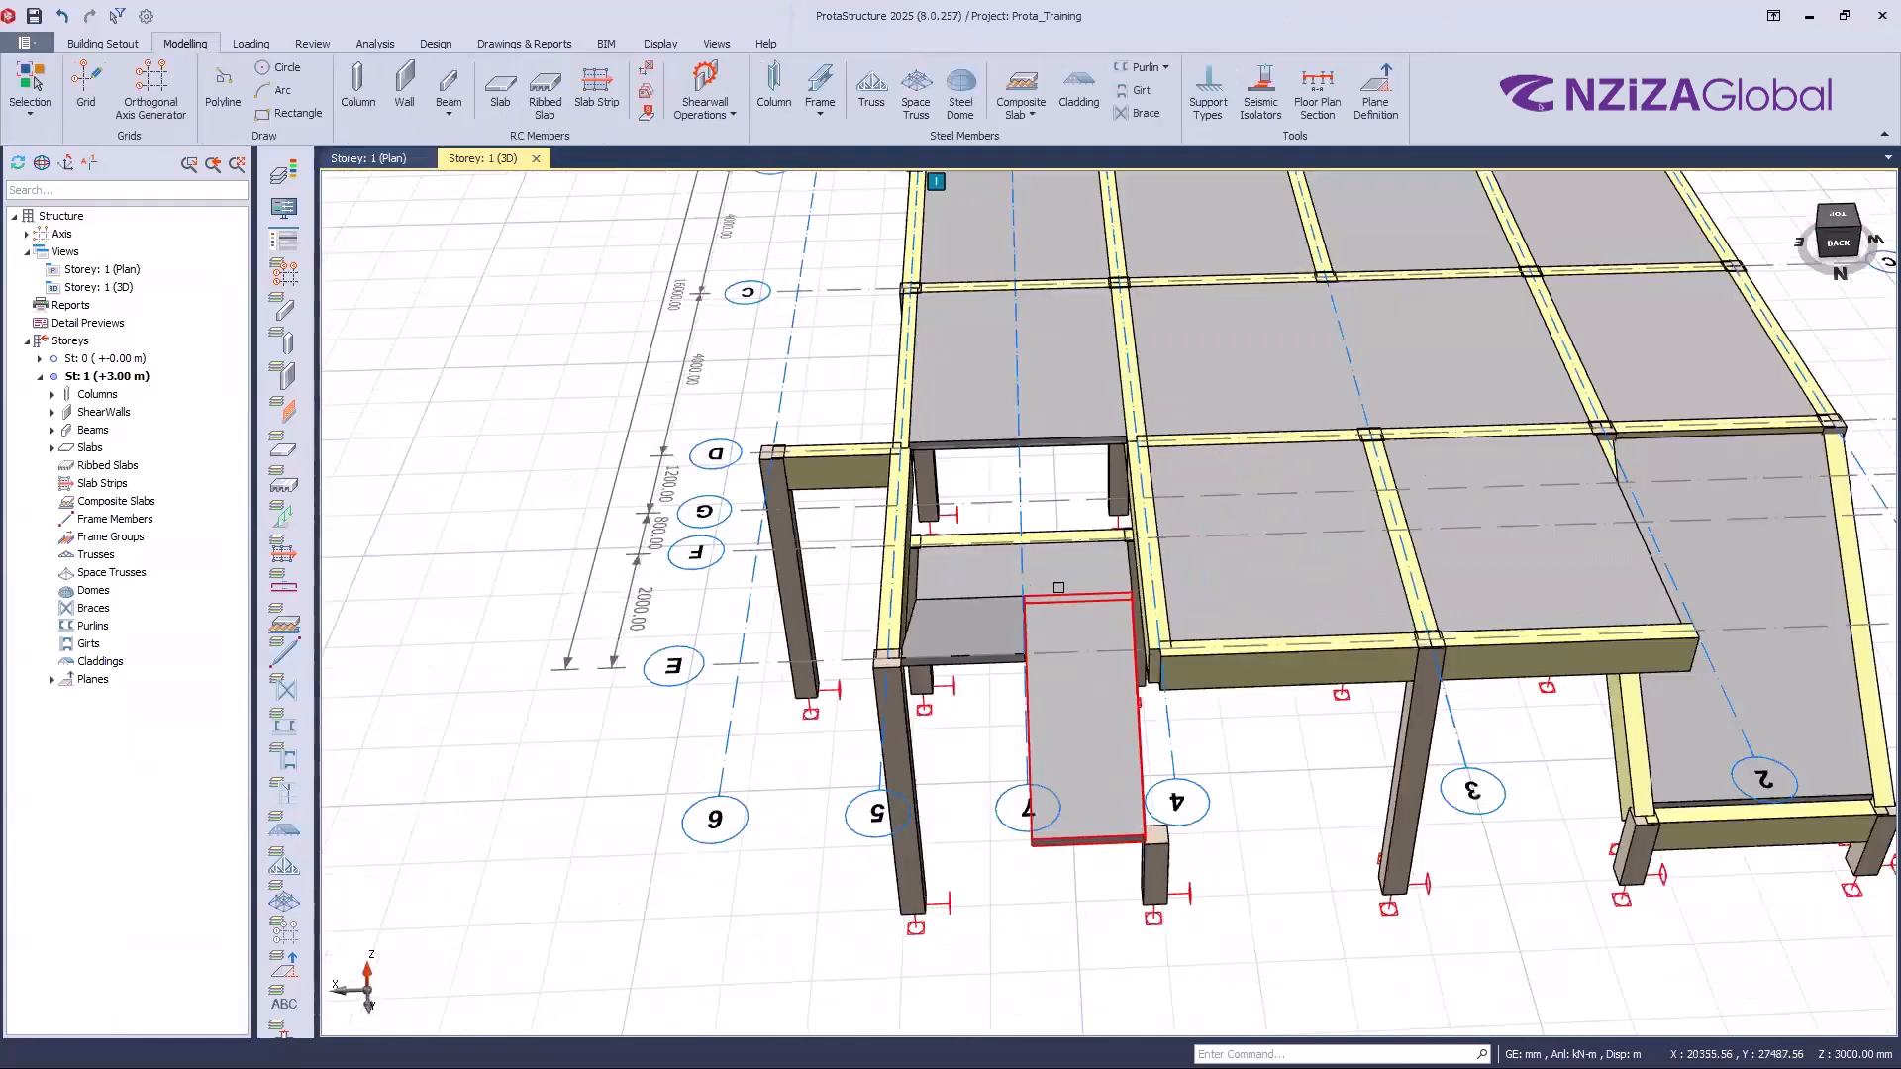
{"action": "left_click", "coordinate": [980, 624]}
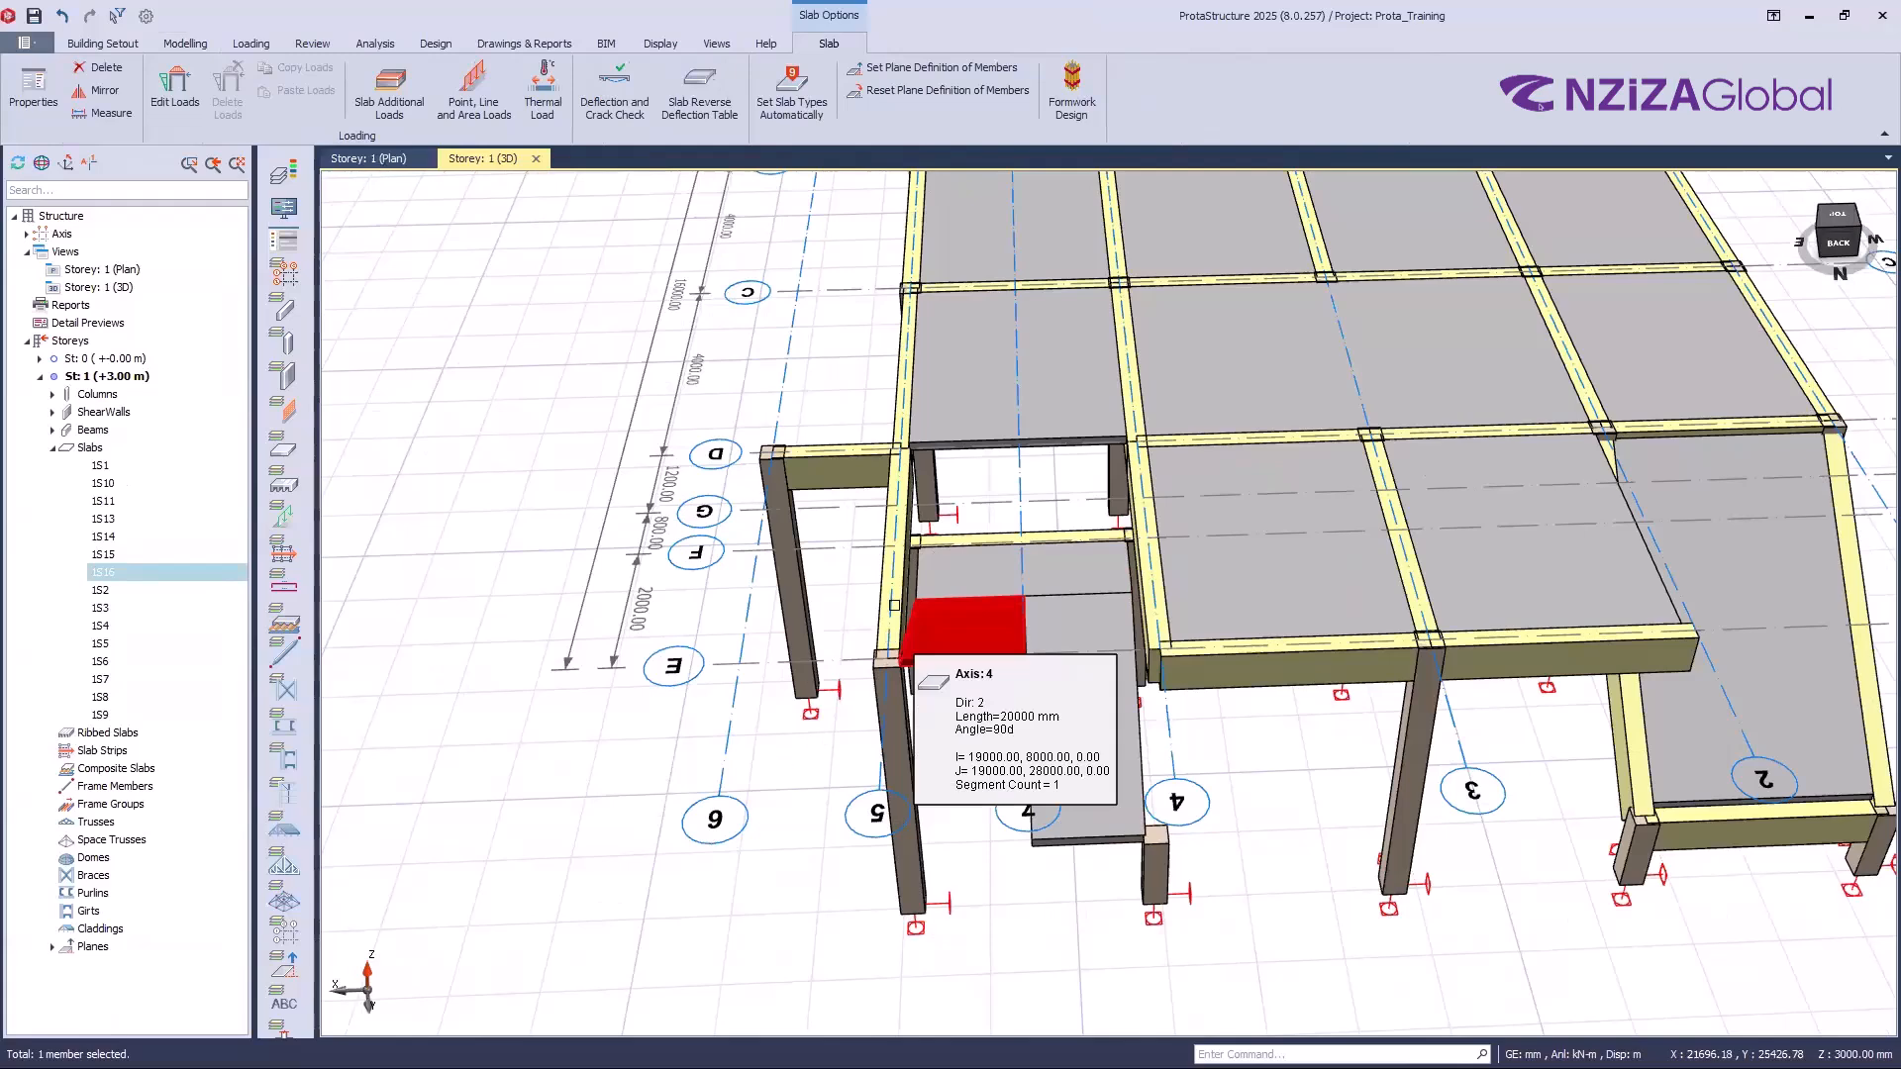
{"action": "middle_click_drag", "start_coordinate": [760, 498], "coordinate": [914, 498], "text": "shift"}
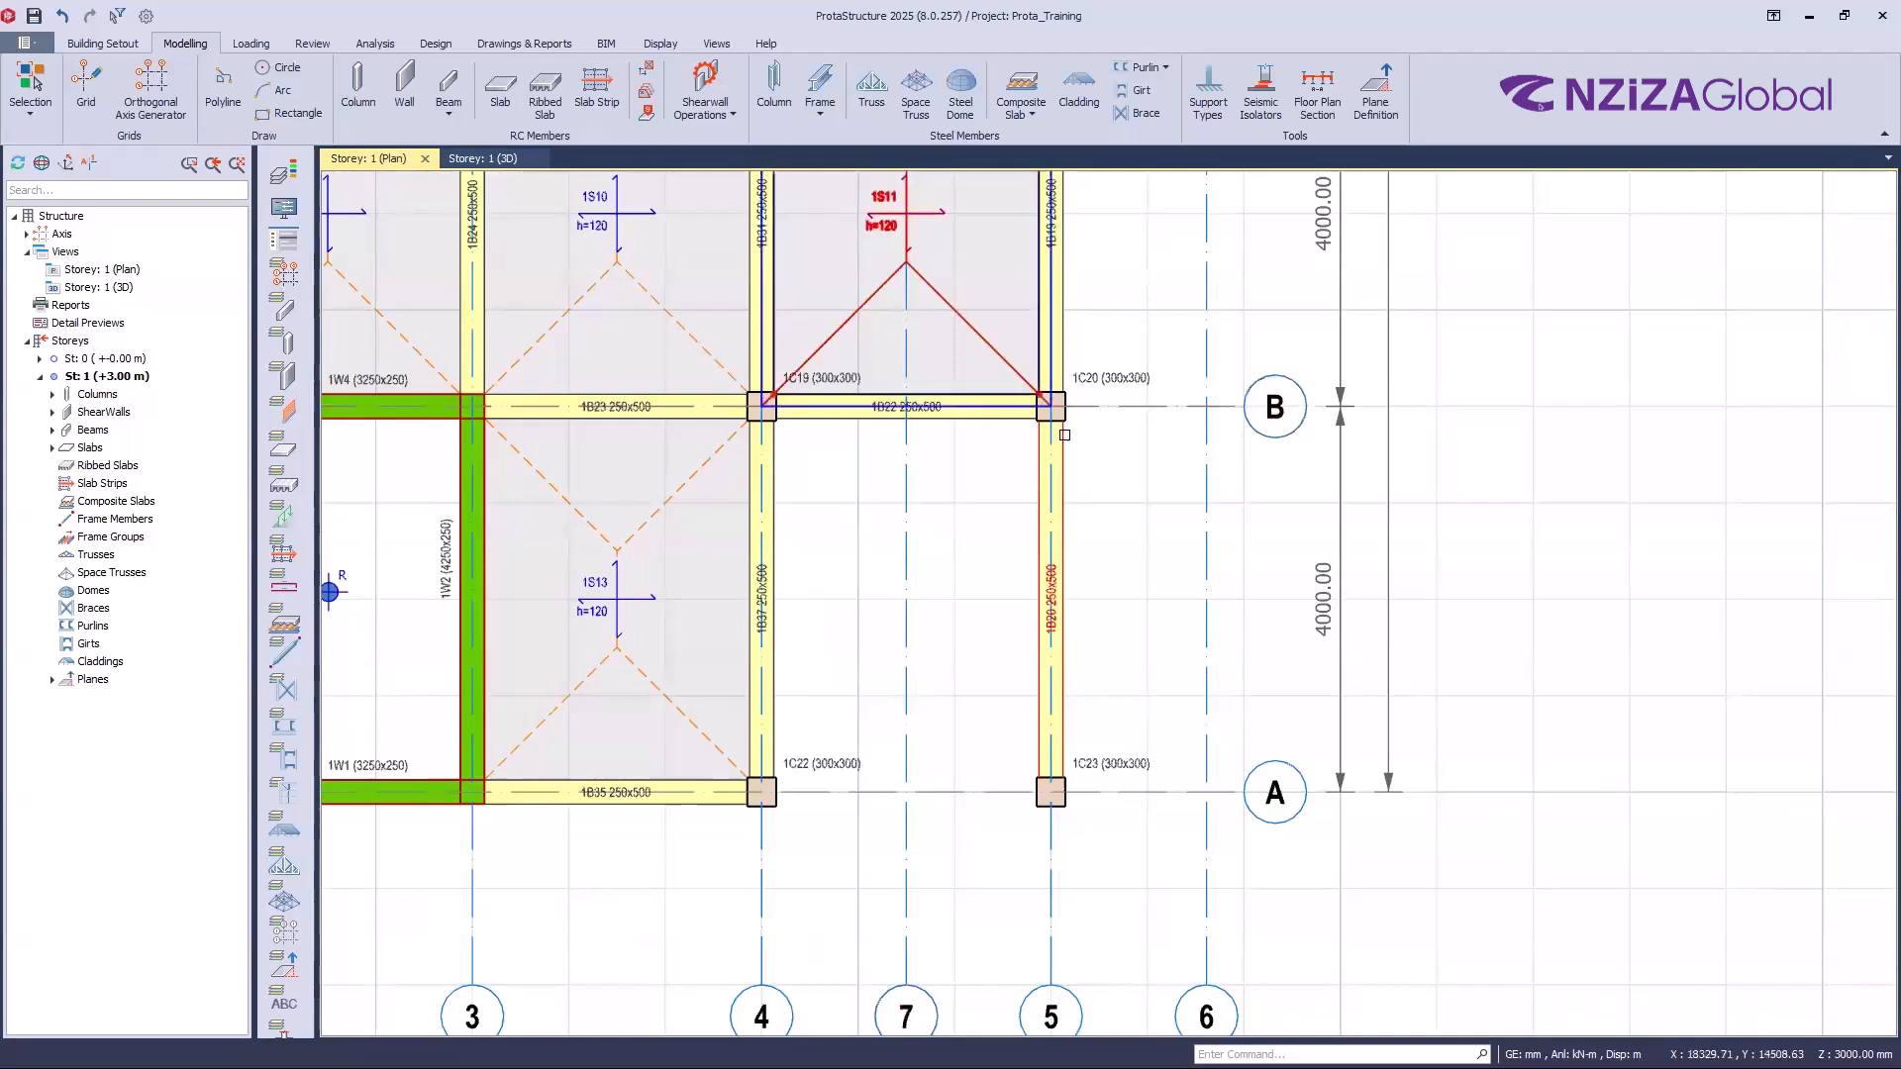
Step: Offset axis B about 1339 mm towards axis A in the plan view to create a parallel axis
{"action": "left_click", "coordinate": [1143, 407]}
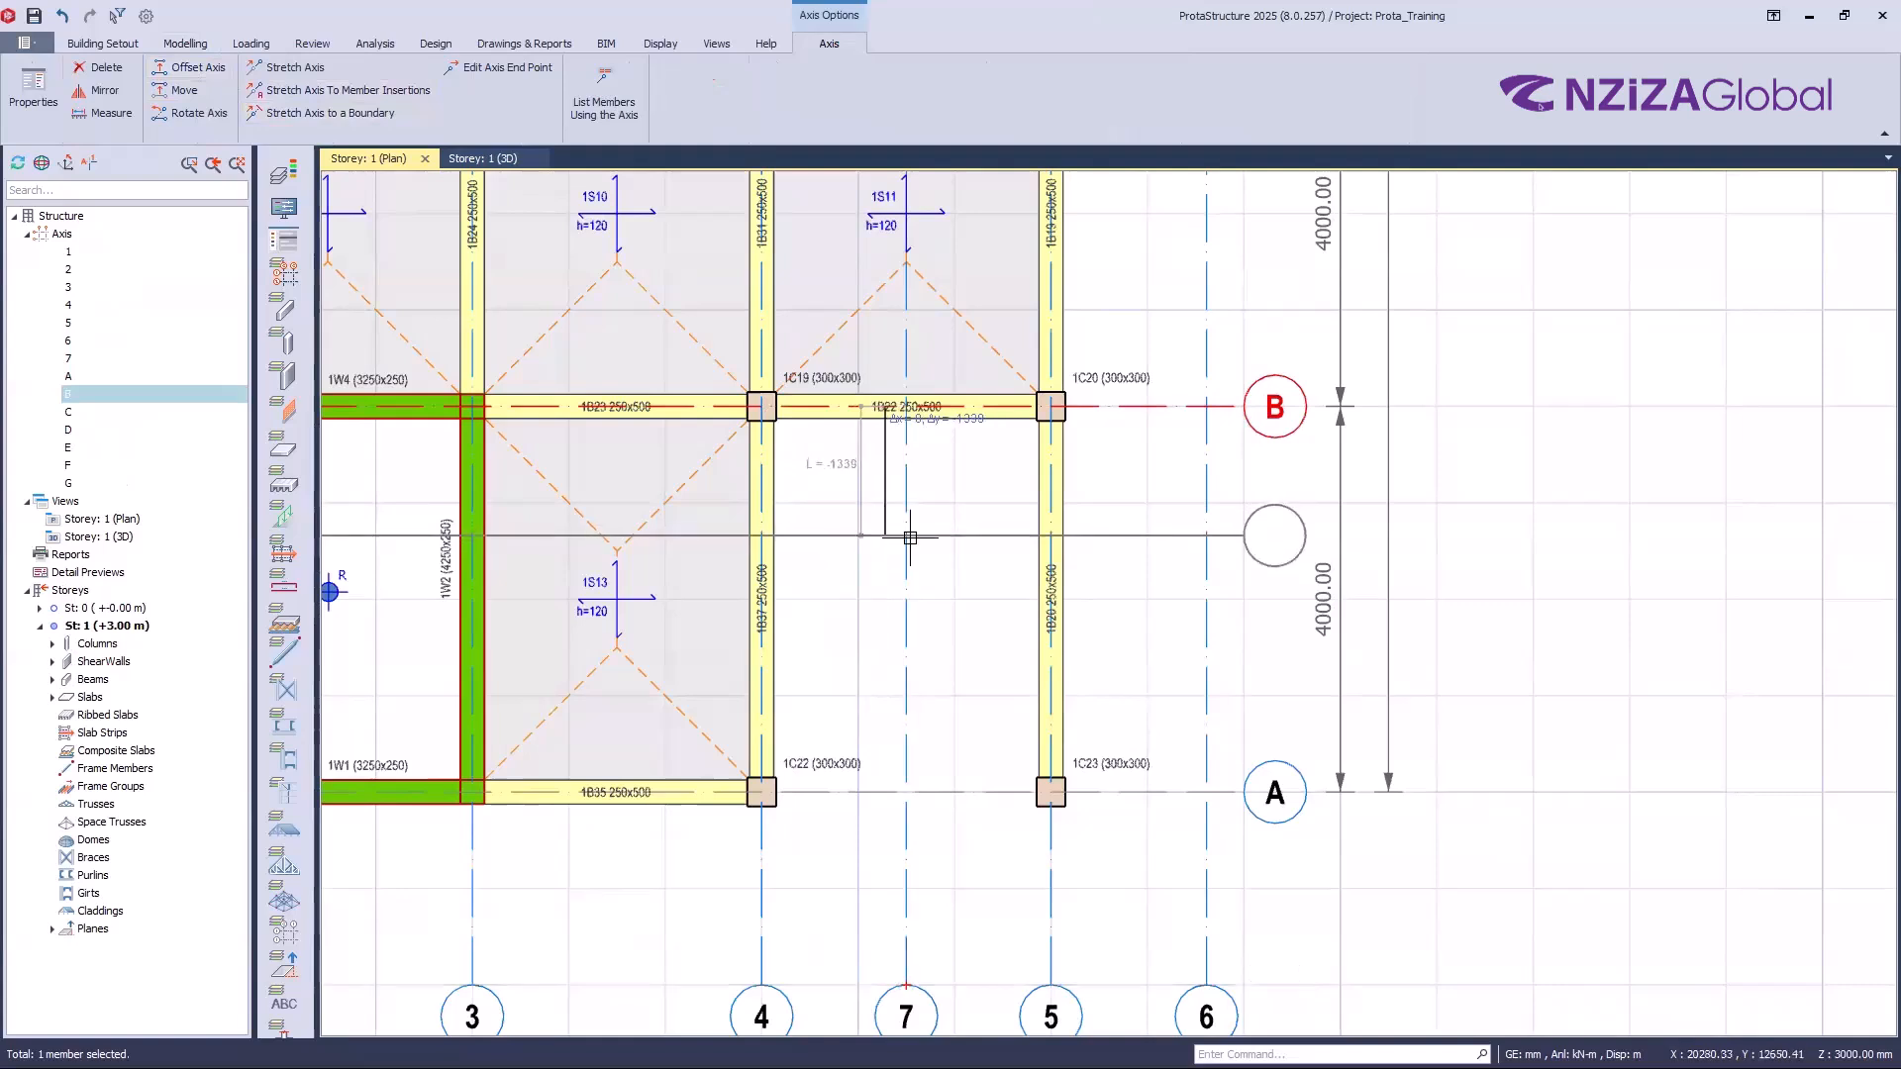
{"action": "left_click", "coordinate": [896, 534]}
{"action": "key", "text": "Escape"}
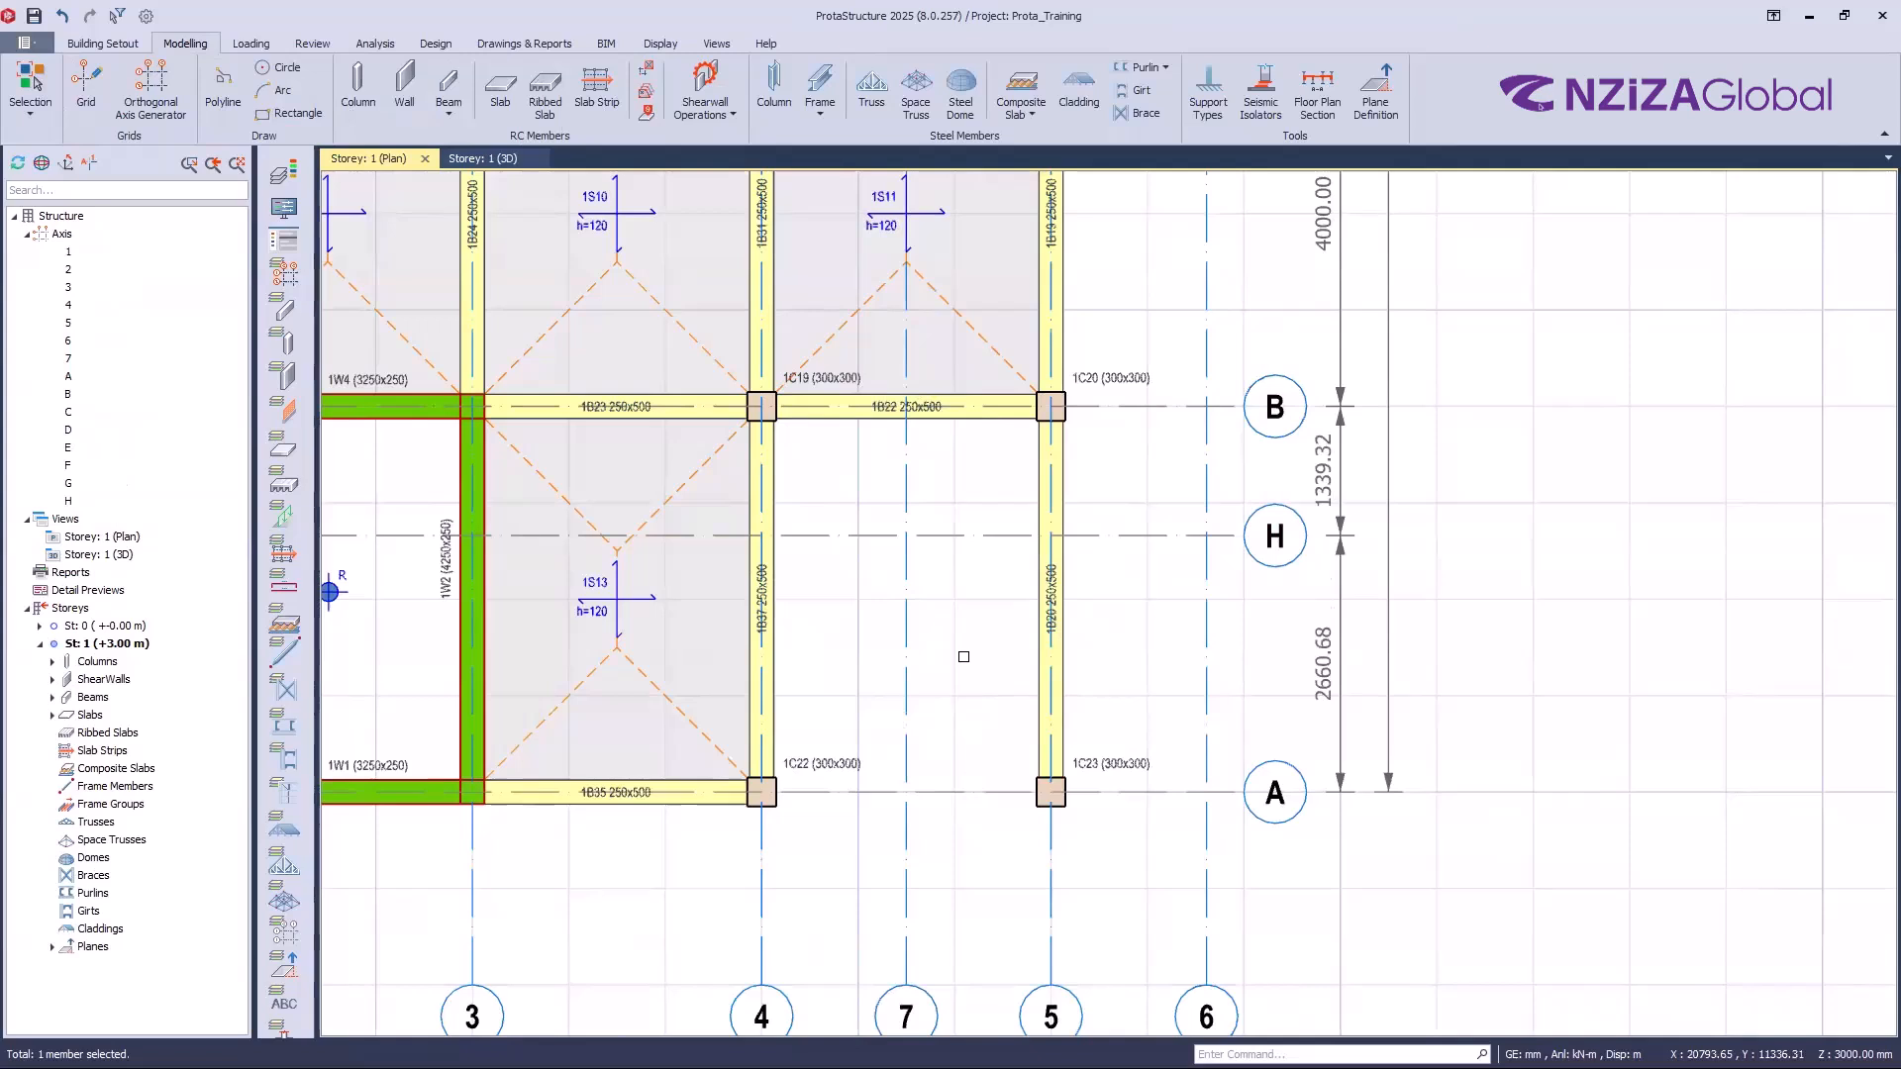
Step: Insert two 120 mm slabs with Axis Region between axes A and H, one spanning axes 4 to 7 and one axes 7 to 5
{"action": "left_click", "coordinate": [500, 88]}
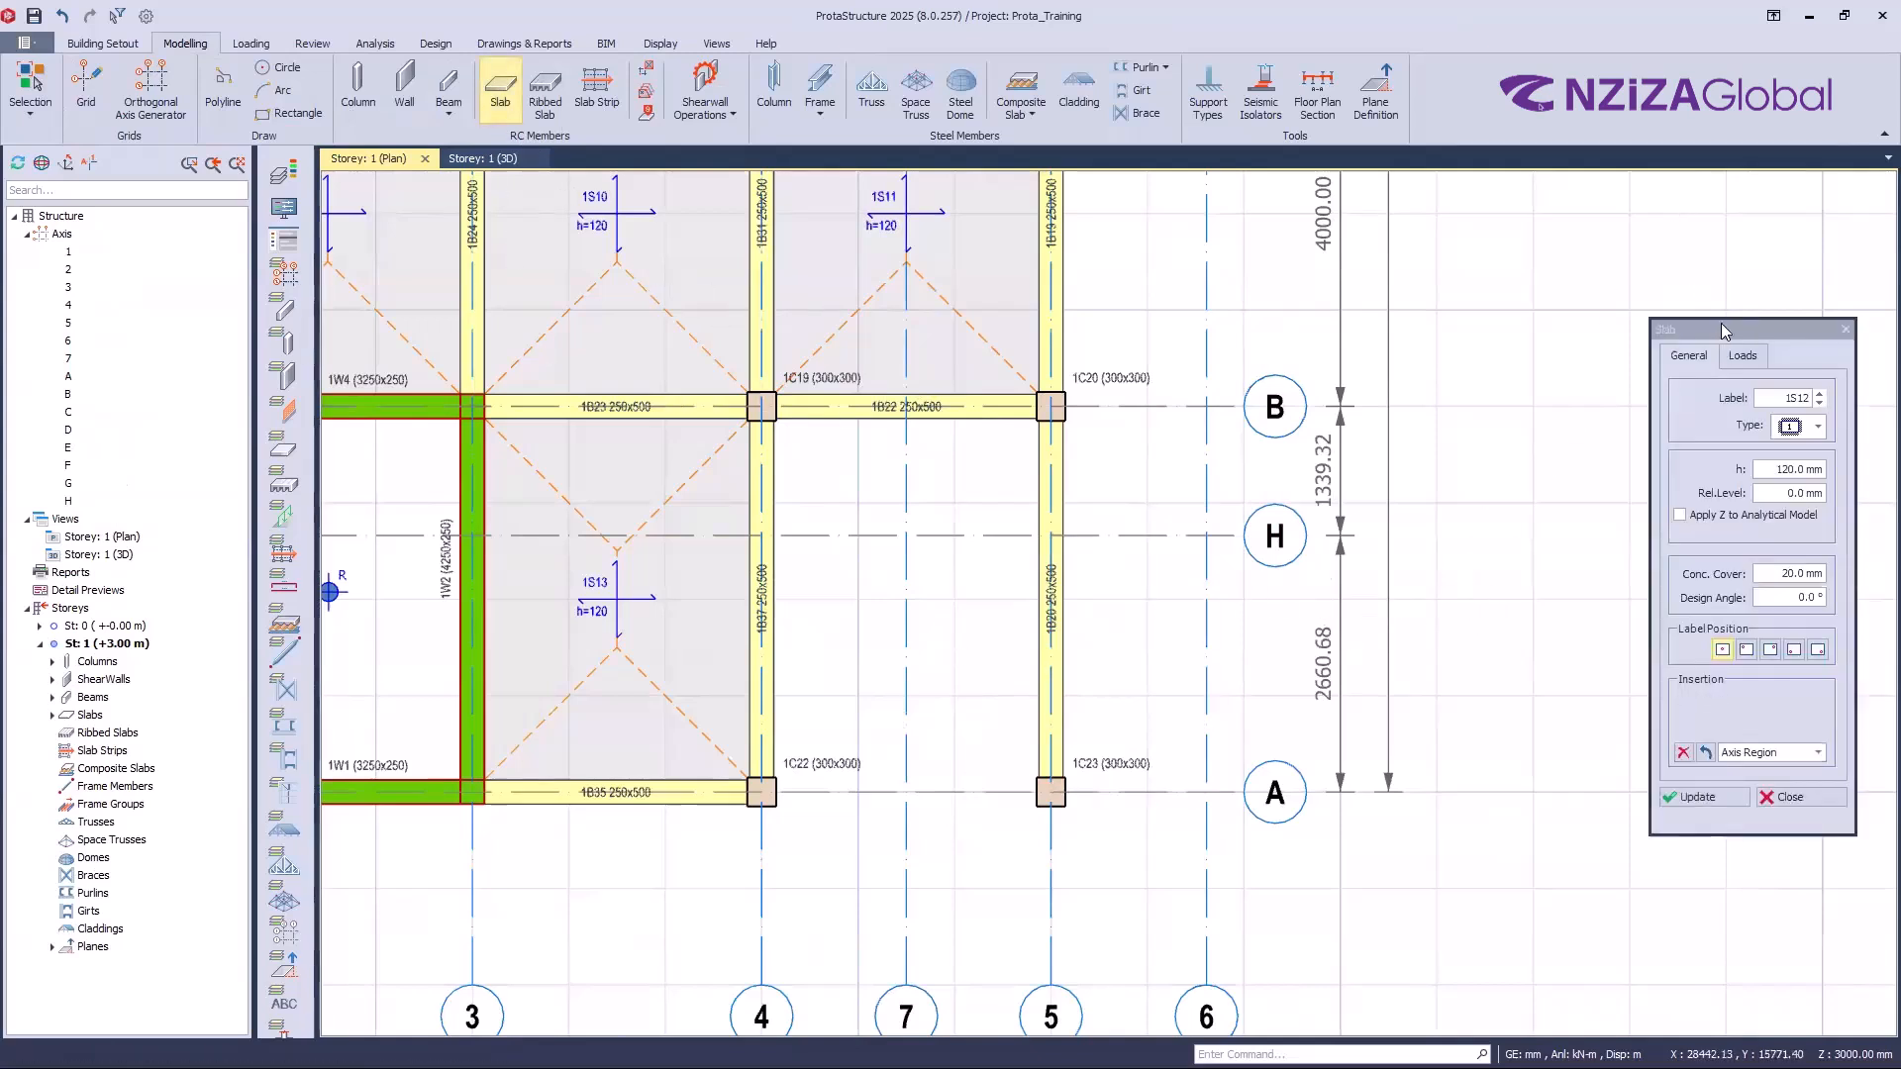
{"action": "left_click_drag", "start_coordinate": [1722, 323], "coordinate": [1701, 210]}
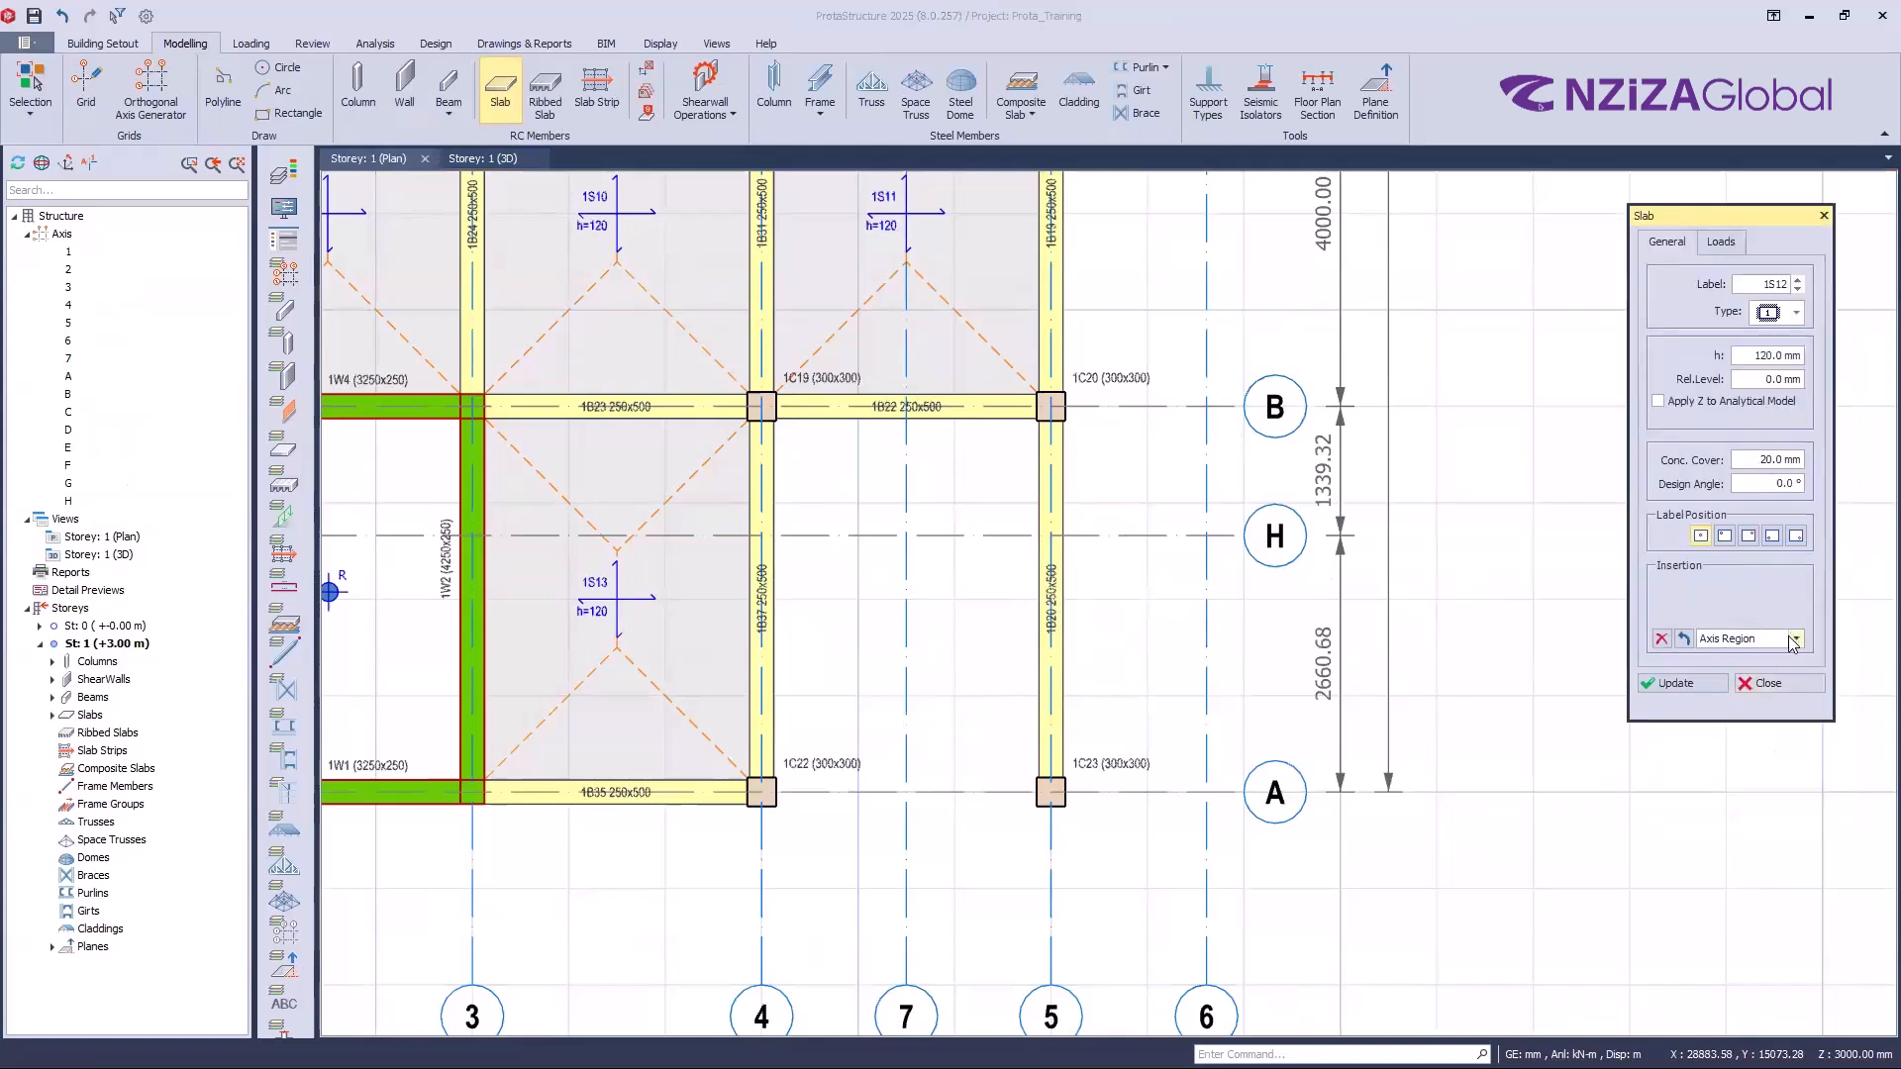
{"action": "key", "text": "ctrl"}
{"action": "key", "text": "ctrl"}
{"action": "key", "text": "ctrl"}
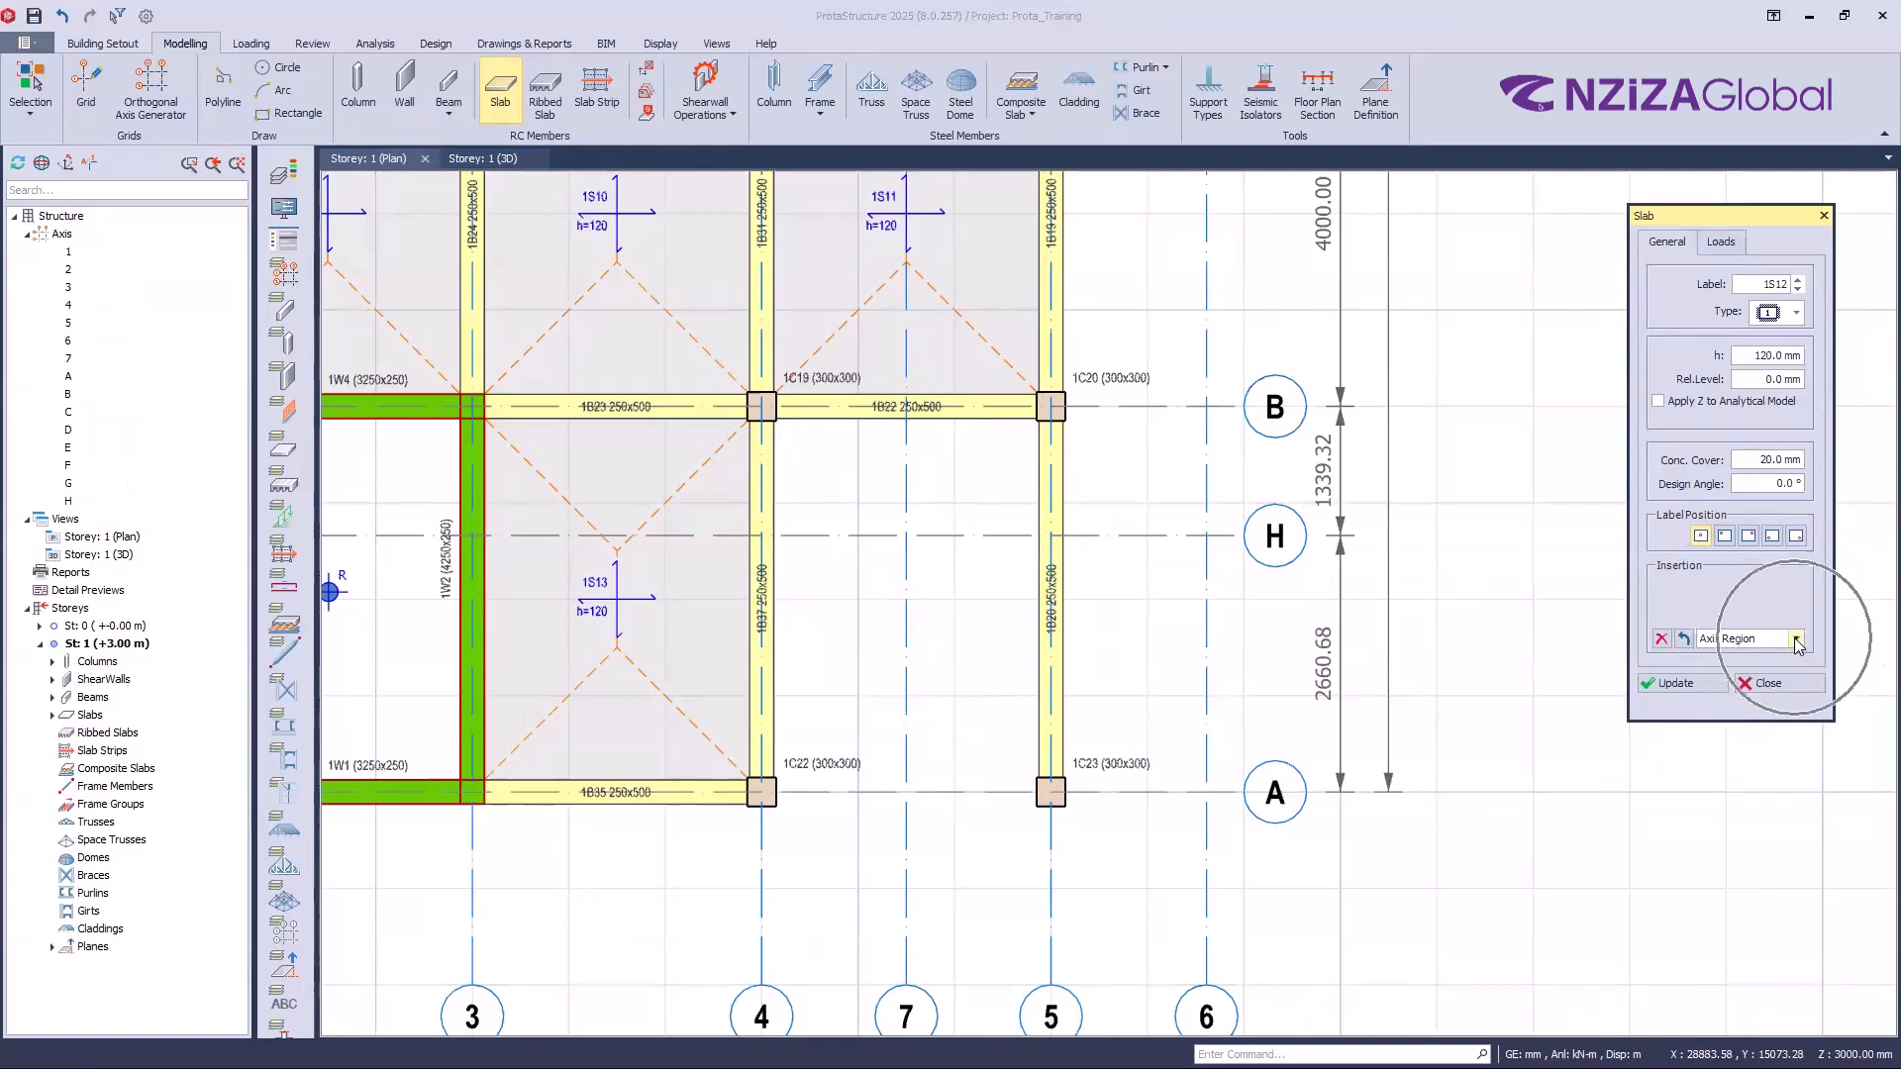
{"action": "left_click", "coordinate": [526, 615]}
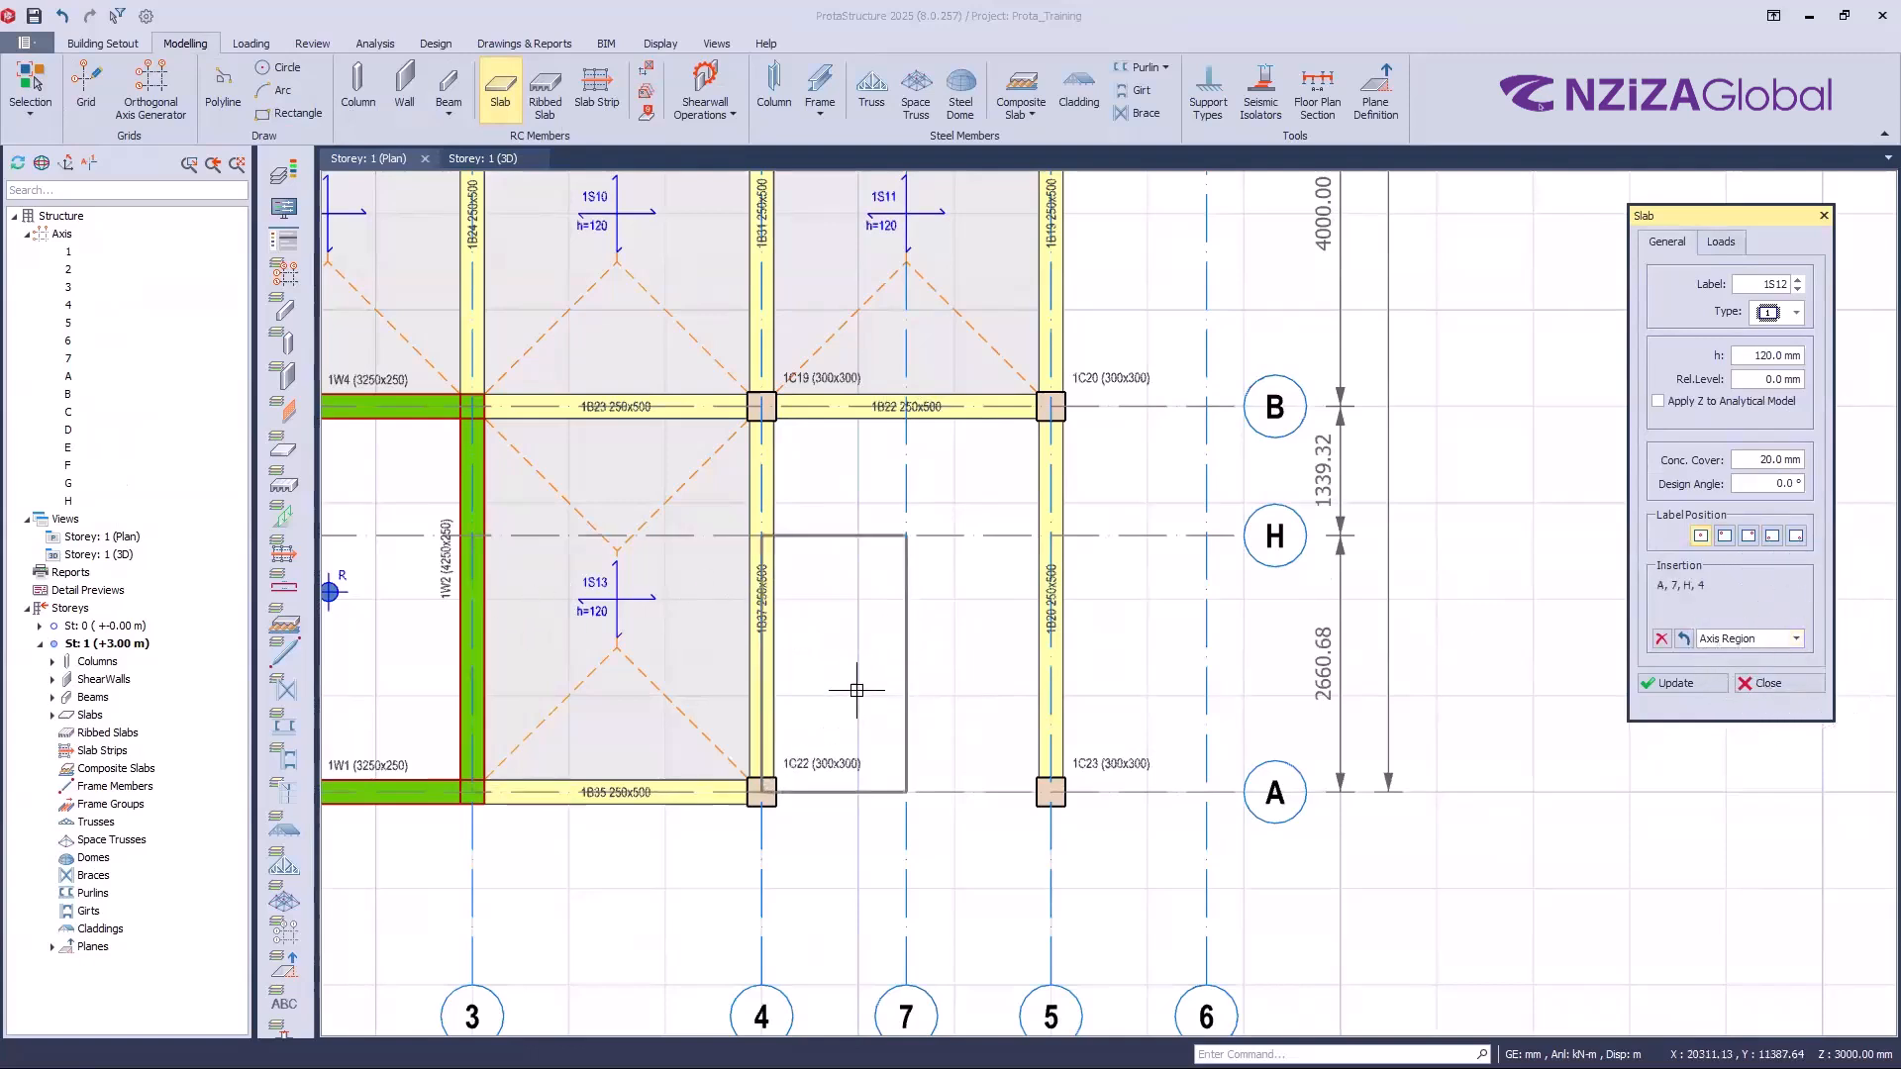
{"action": "left_click", "coordinate": [860, 666]}
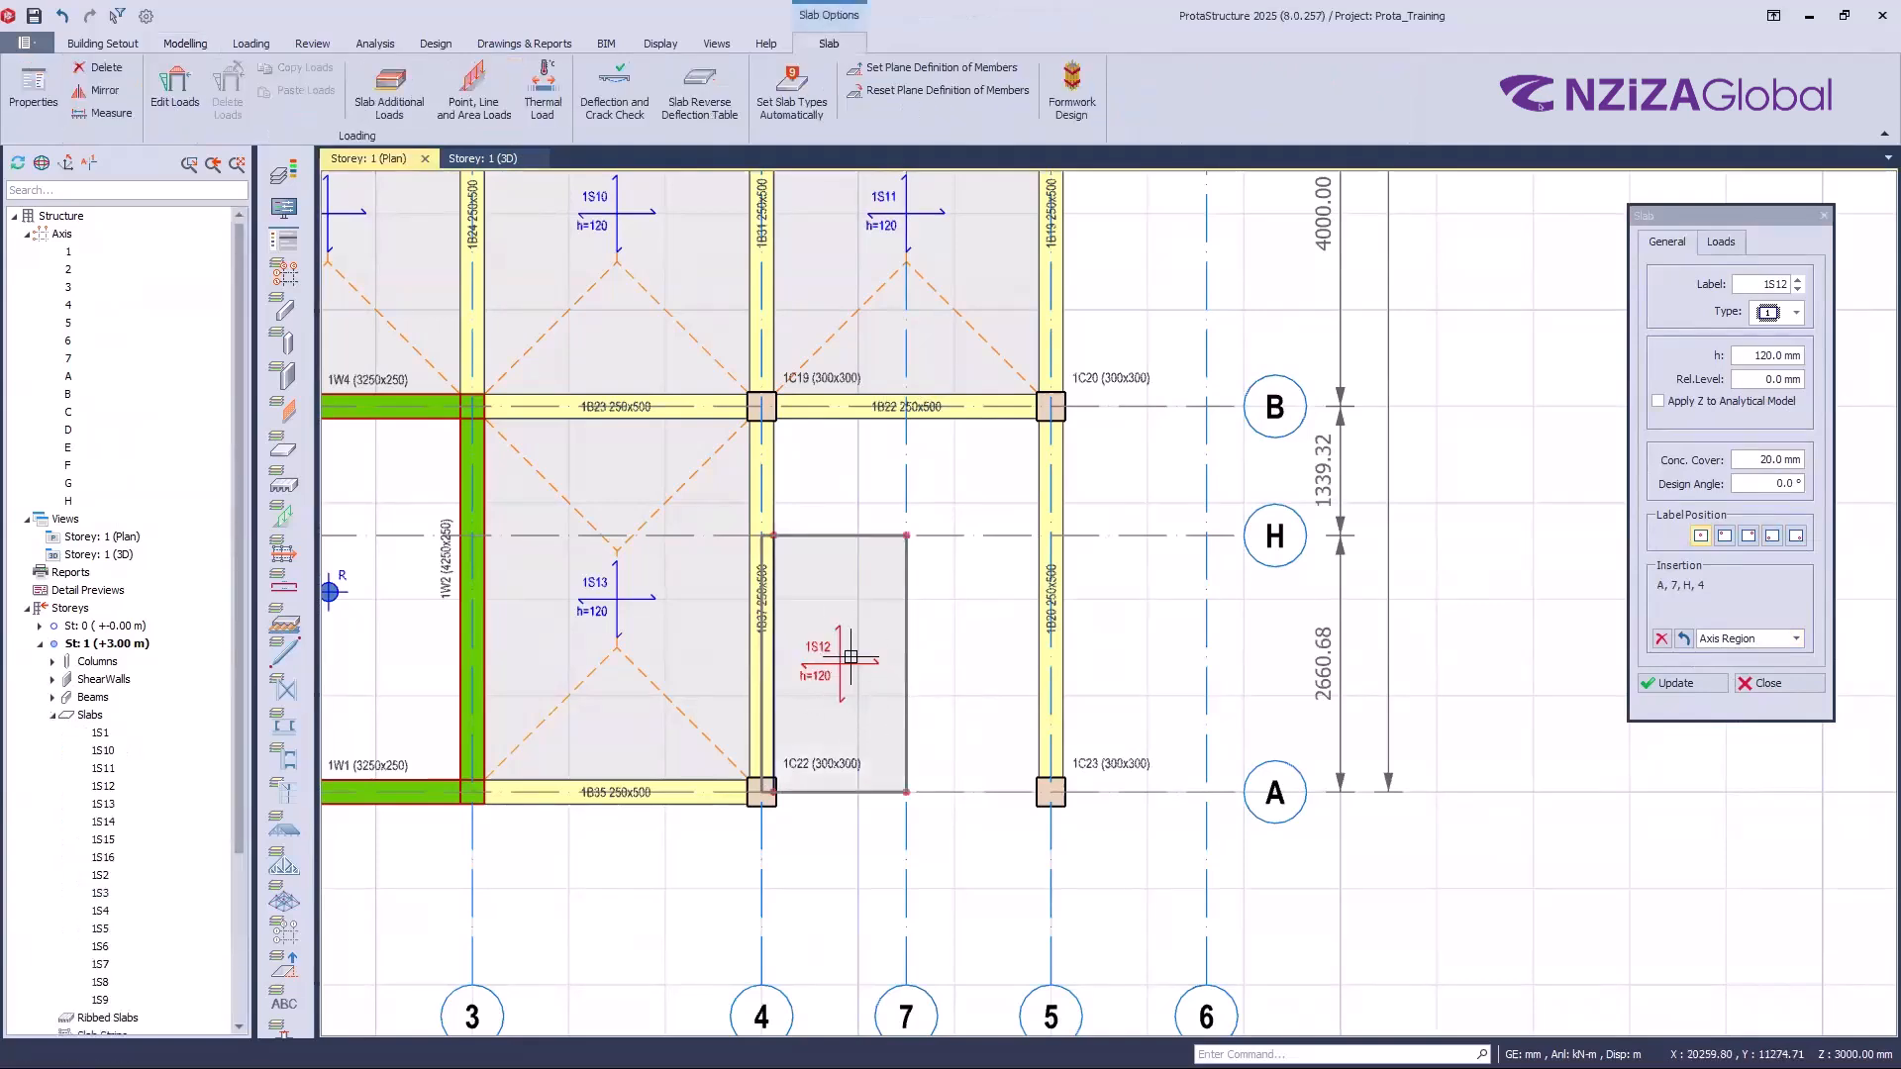
{"action": "left_click", "coordinate": [962, 660]}
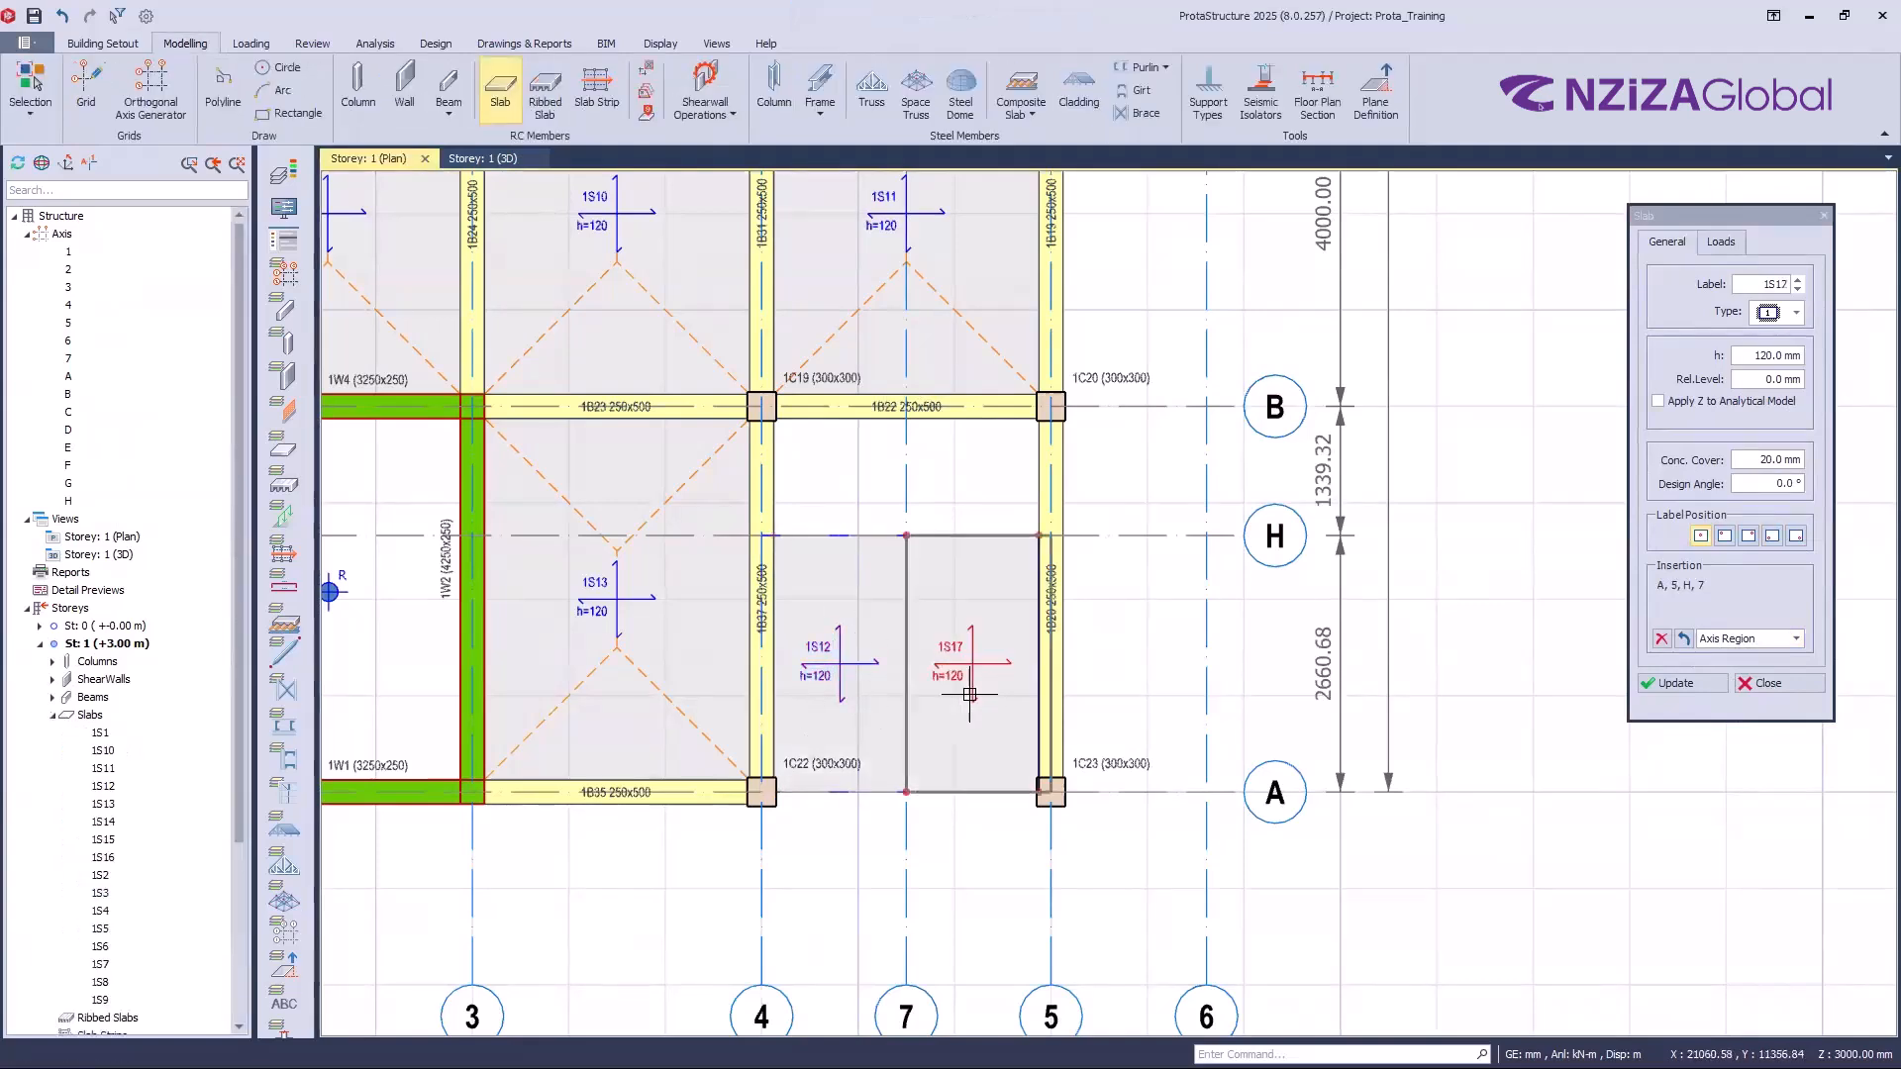
Step: Try inserting a 120 mm slab with Axis Region in the bay bounded by axes H, 5, B and 7, and undo it
{"action": "left_click", "coordinate": [1799, 639]}
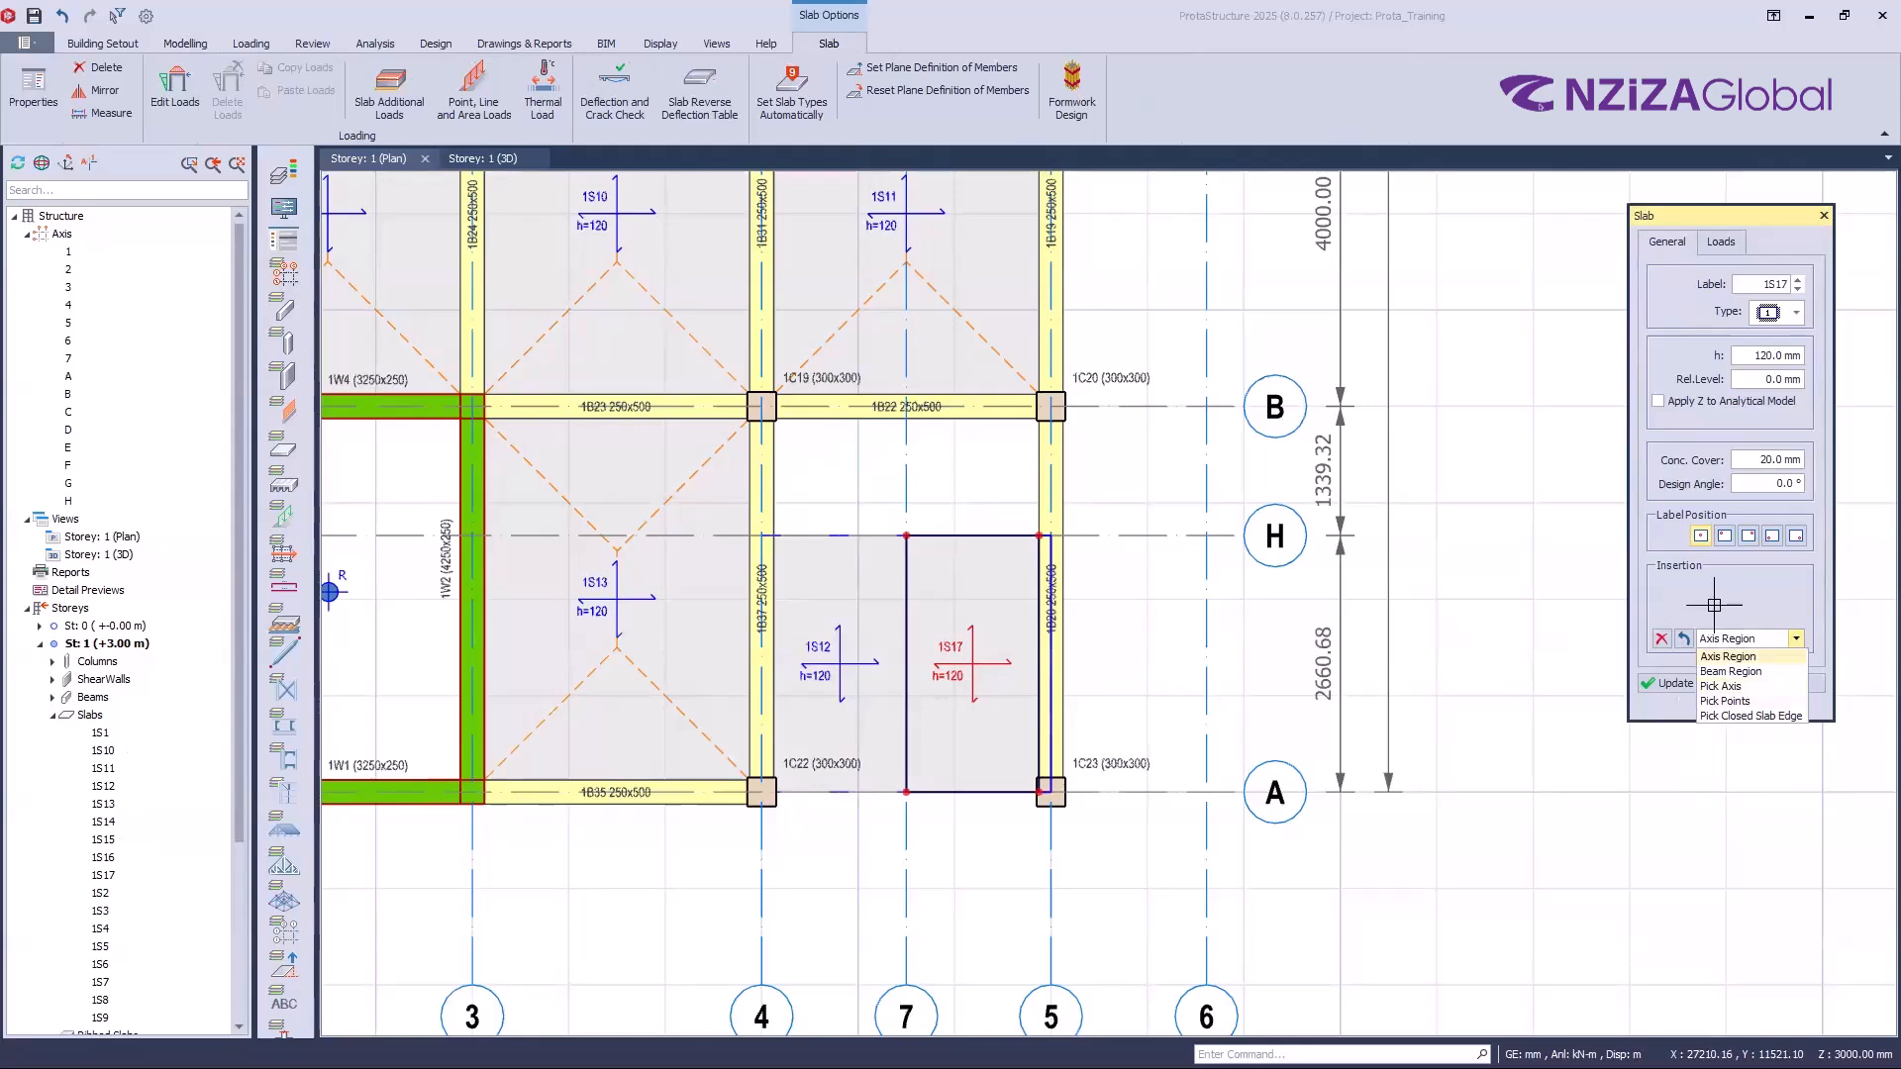
{"action": "left_click", "coordinate": [1745, 655]}
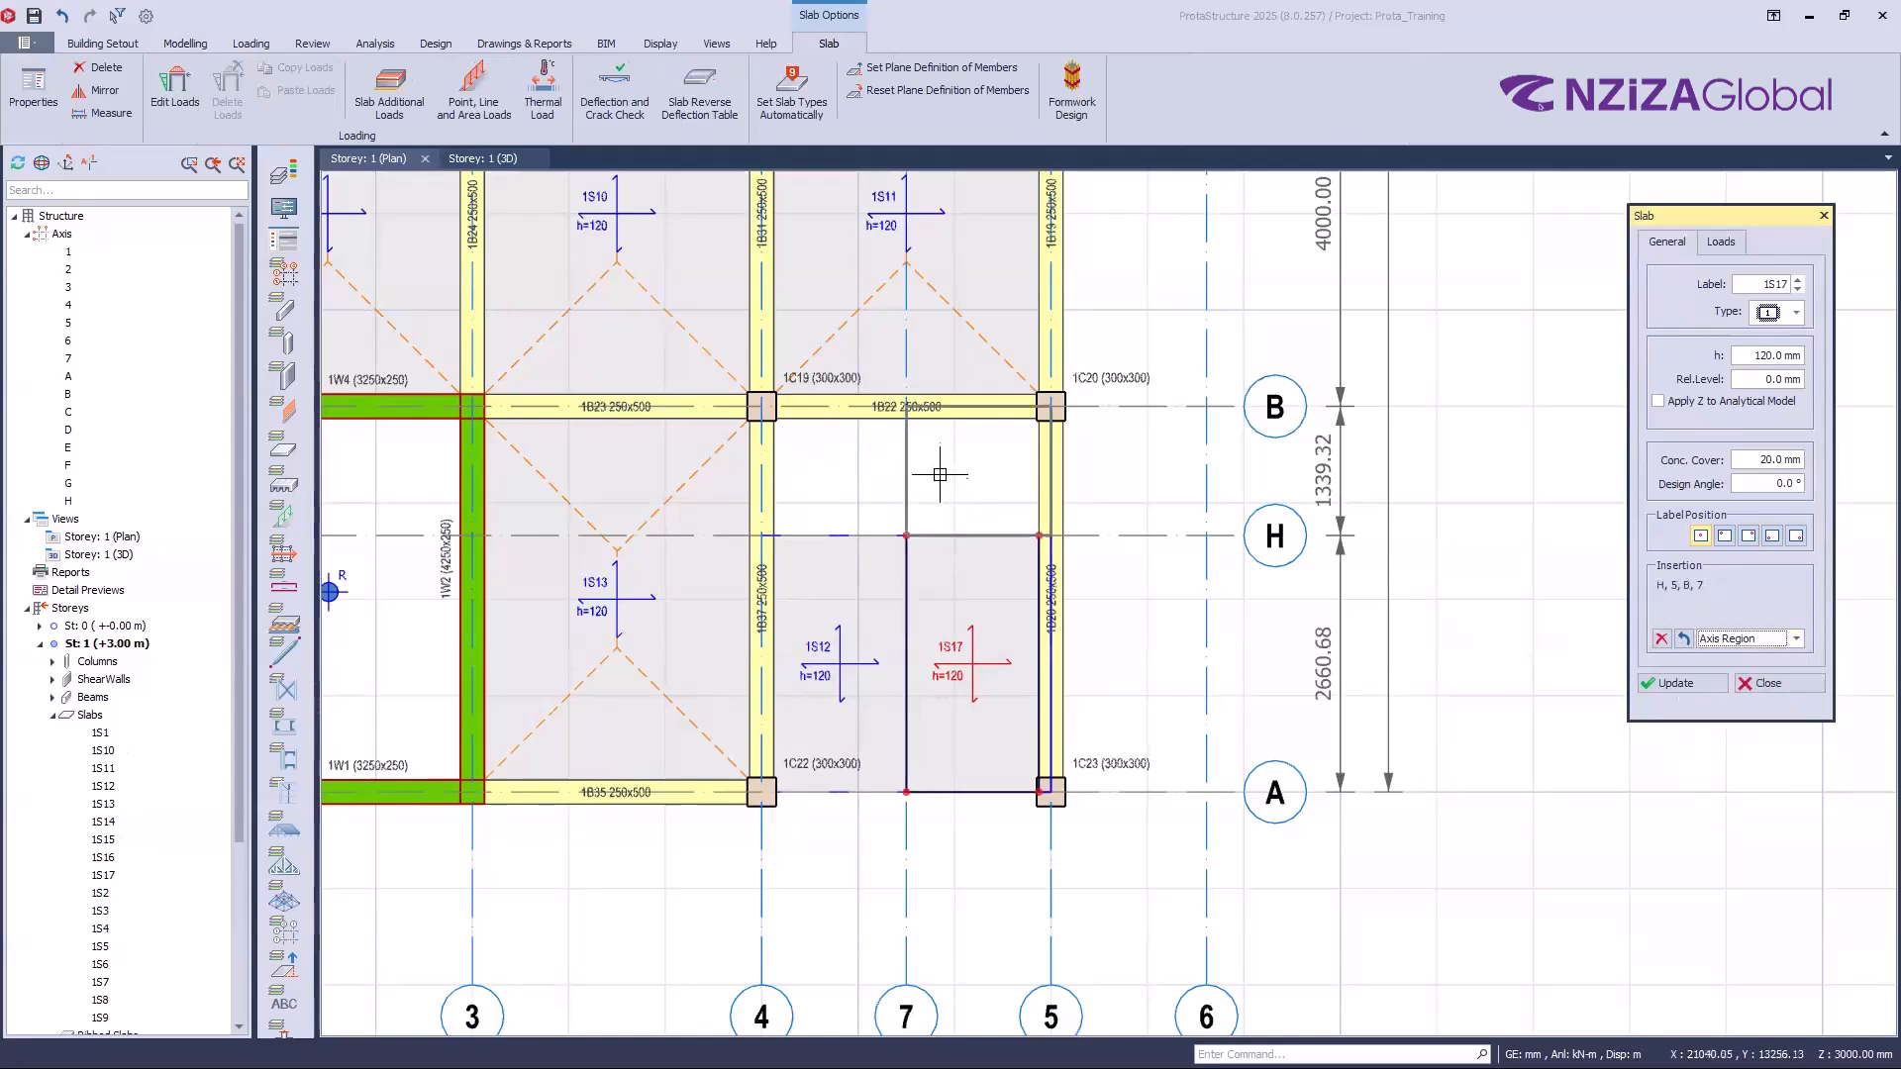
{"action": "scroll", "coordinate": [940, 470], "scroll_direction": "up", "scroll_amount": 4}
{"action": "scroll", "coordinate": [901, 525], "scroll_direction": "down", "scroll_amount": 3}
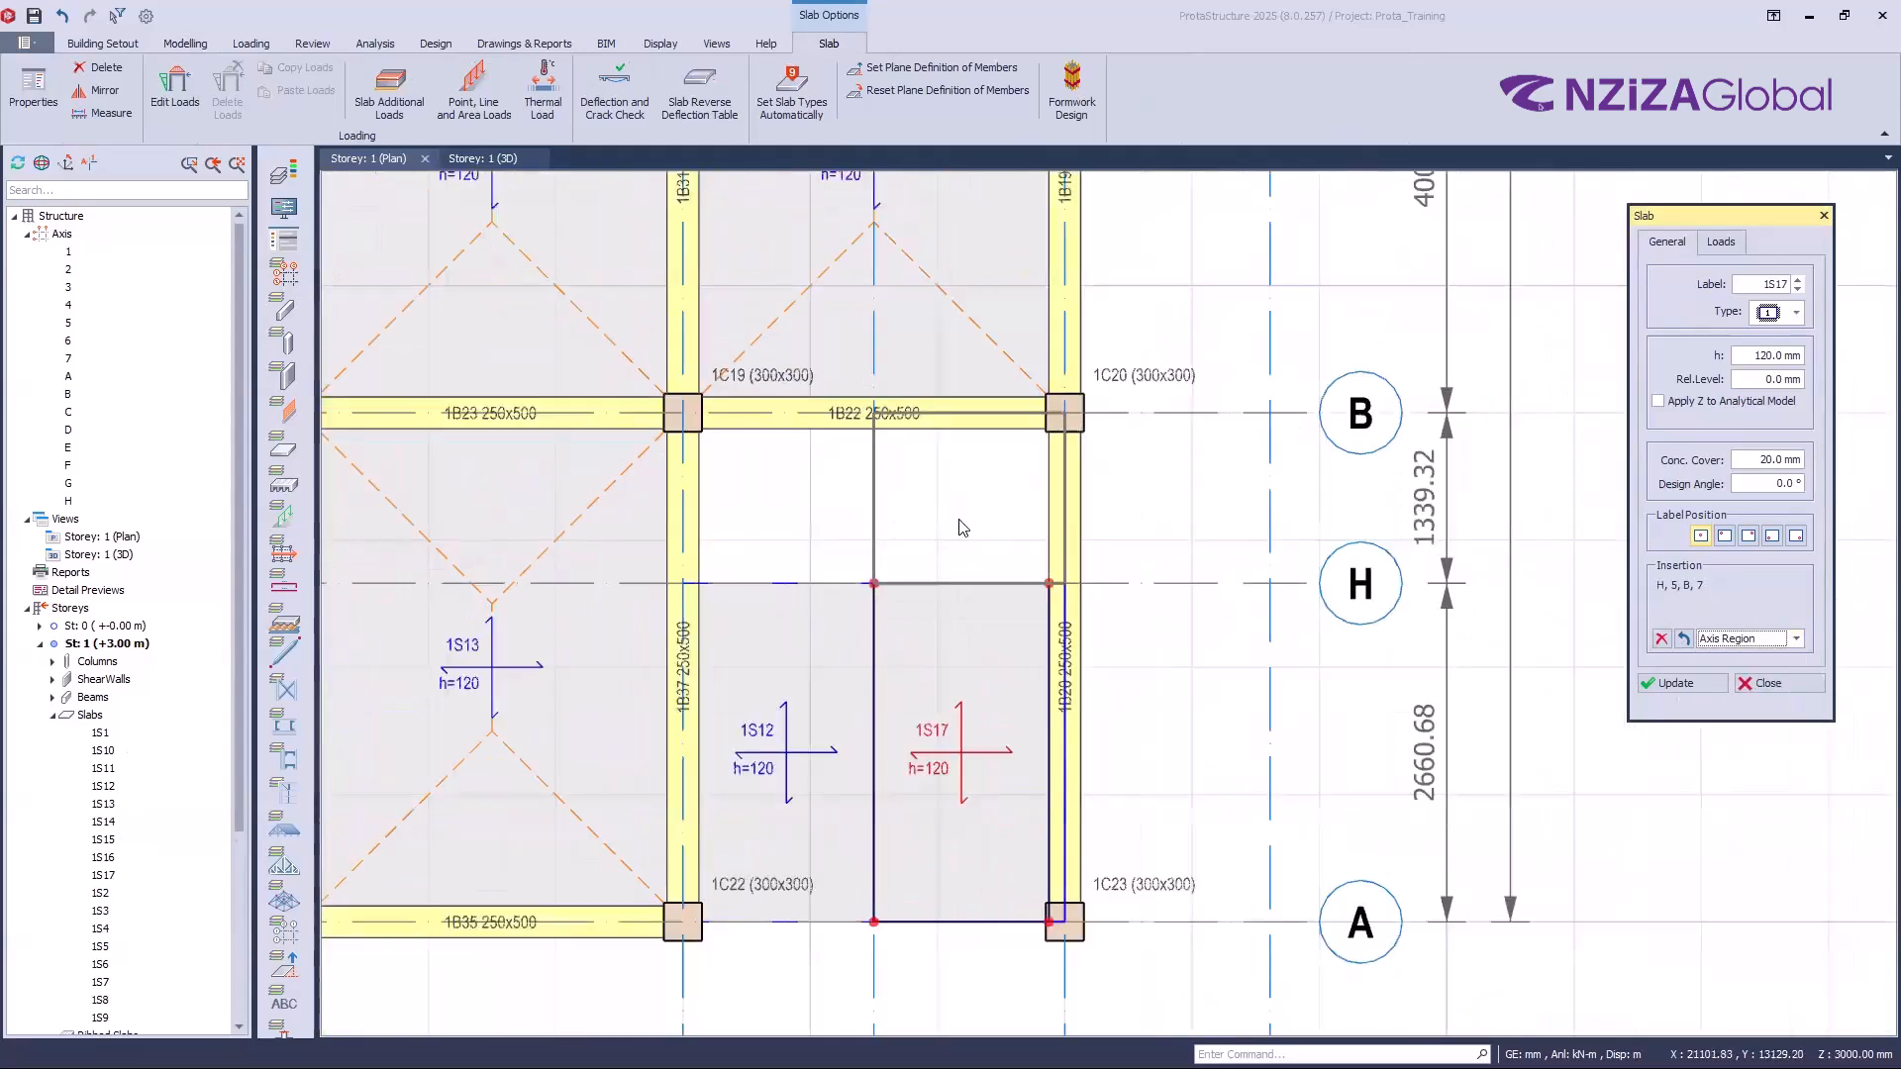
{"action": "left_click", "coordinate": [953, 519]}
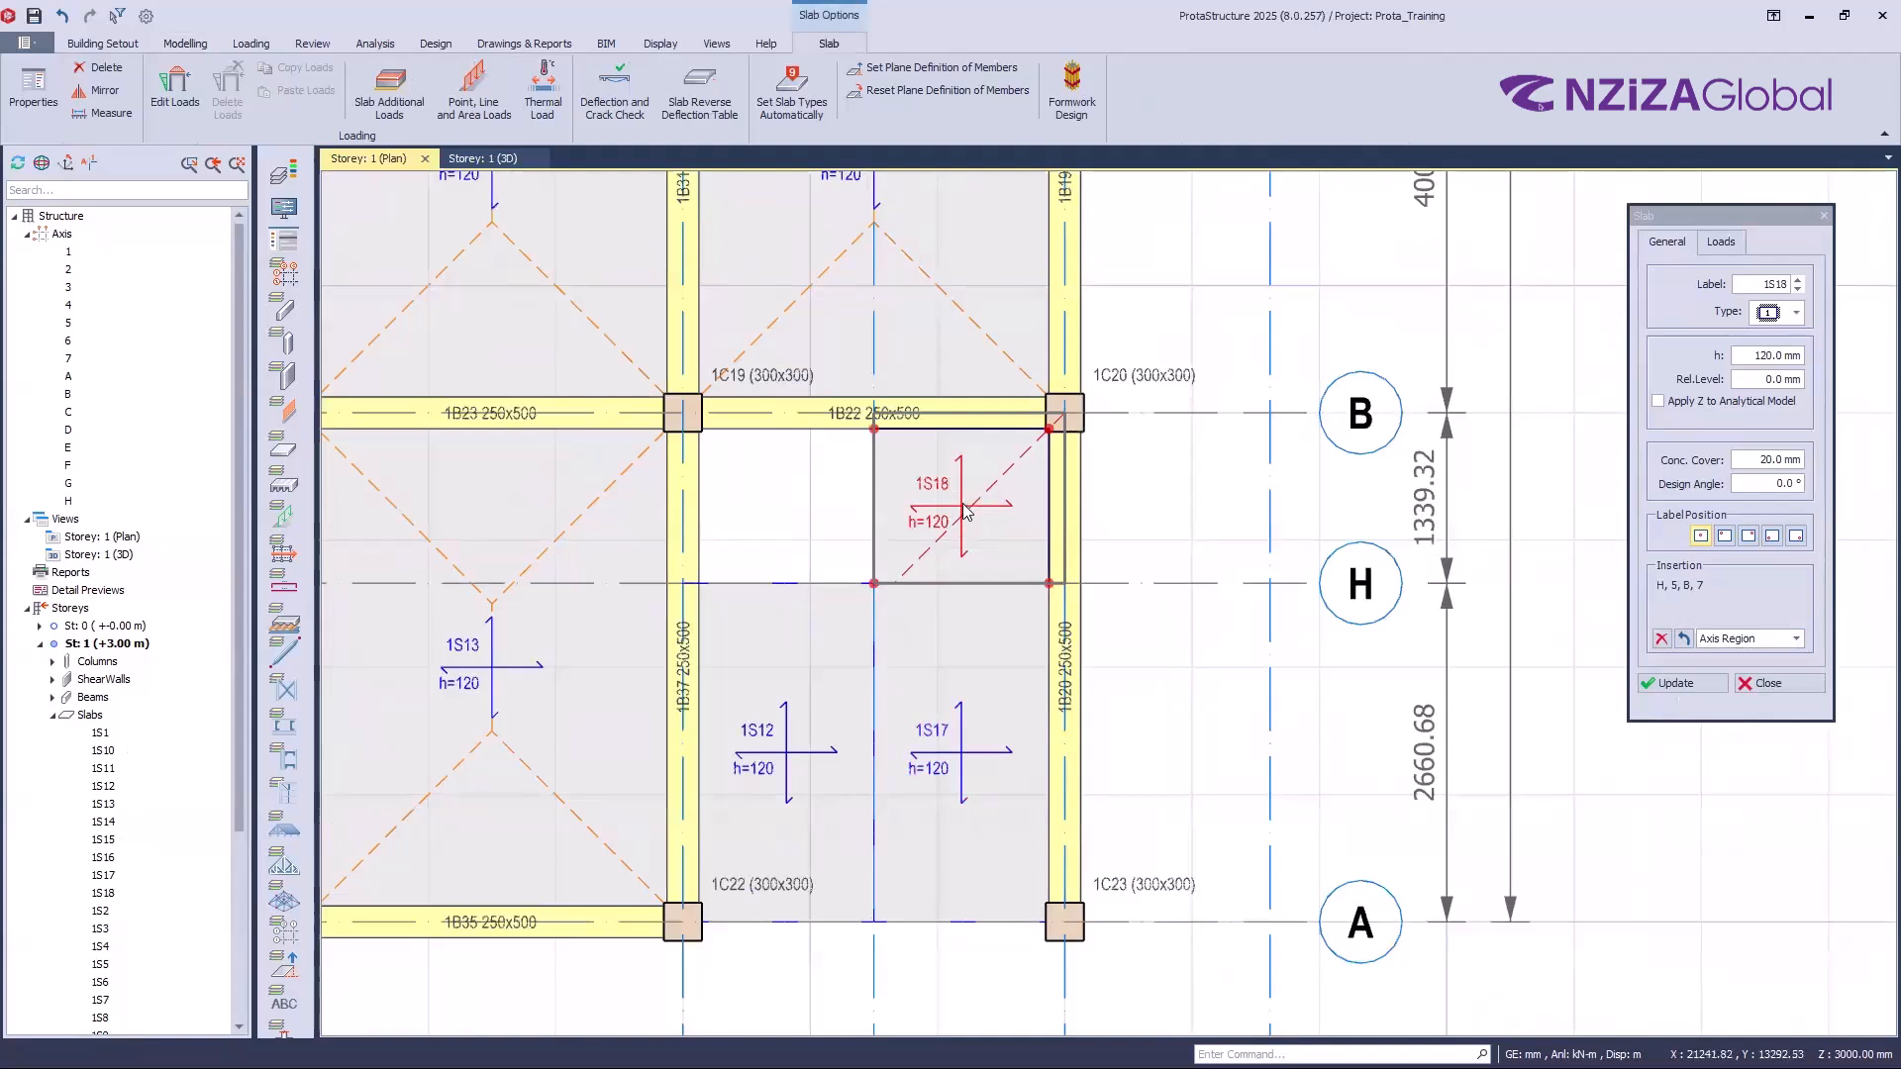
{"action": "left_click", "coordinate": [1763, 685]}
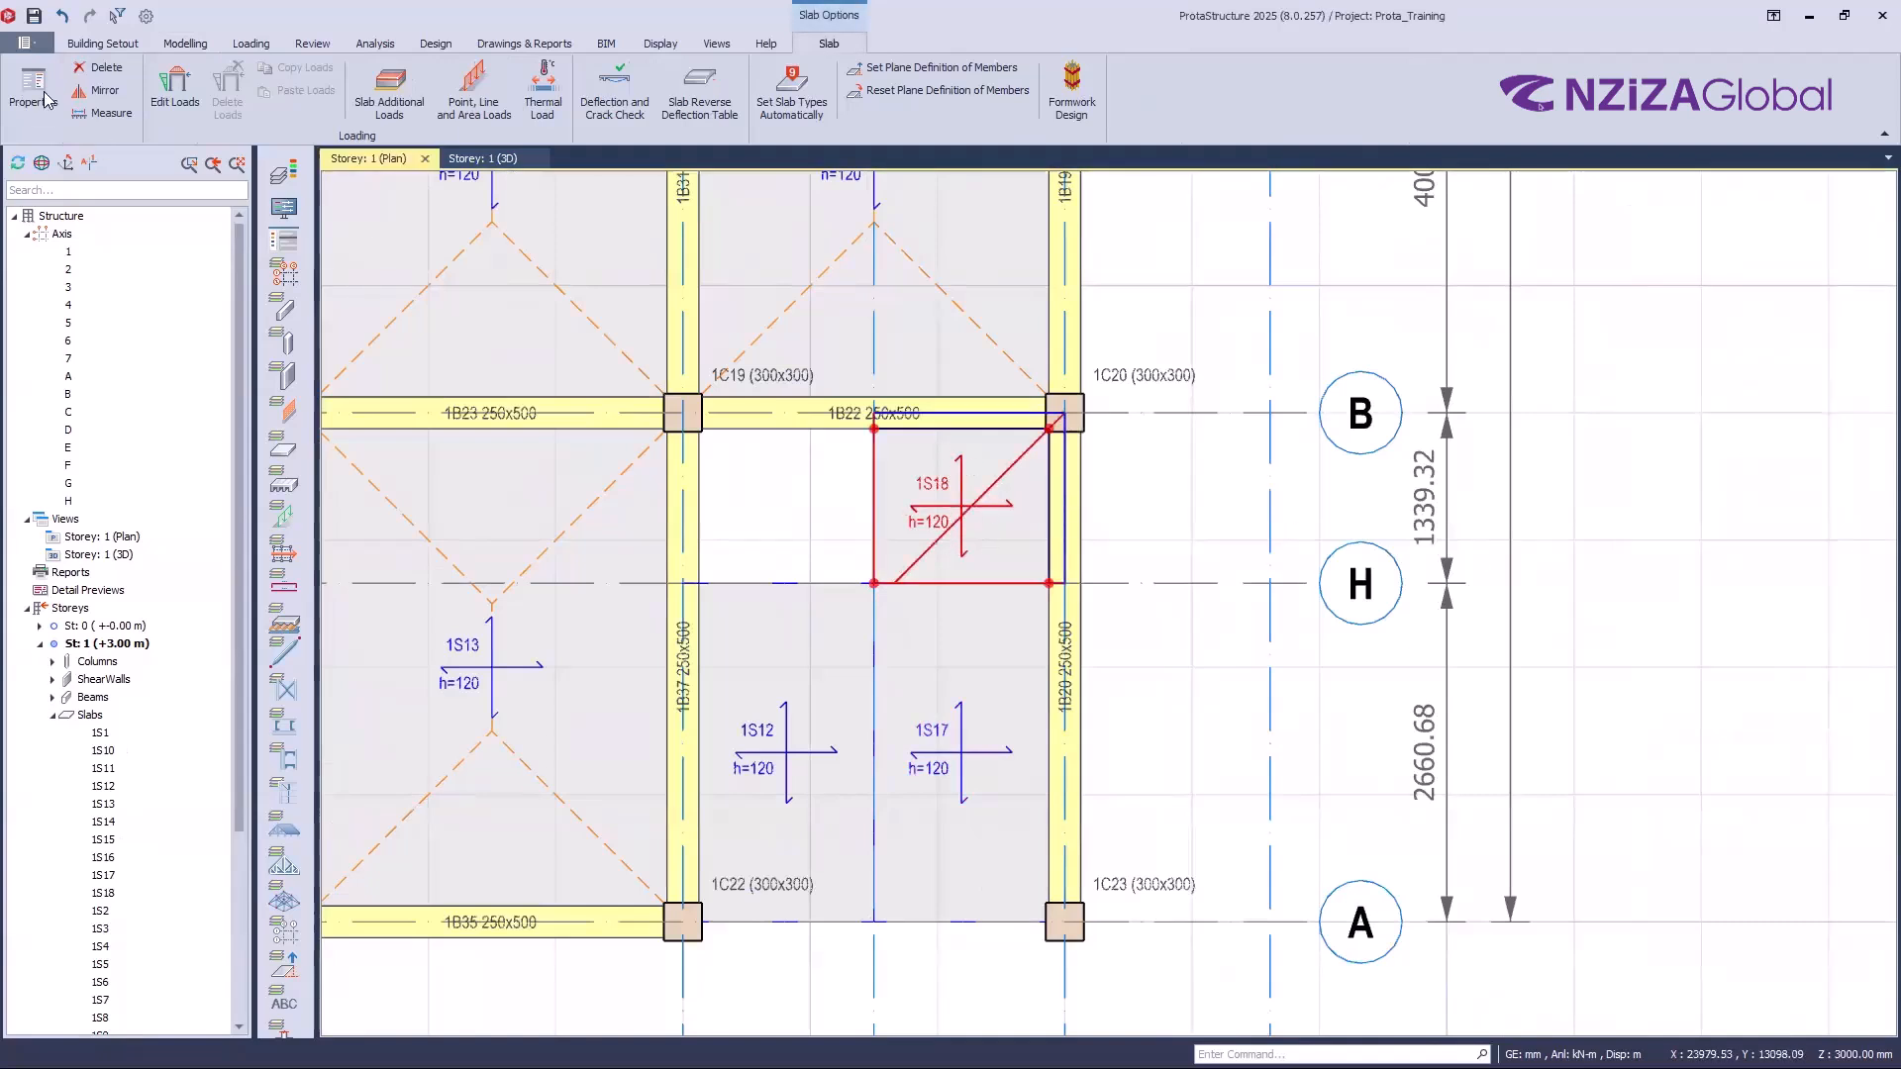
{"action": "left_click", "coordinate": [62, 17]}
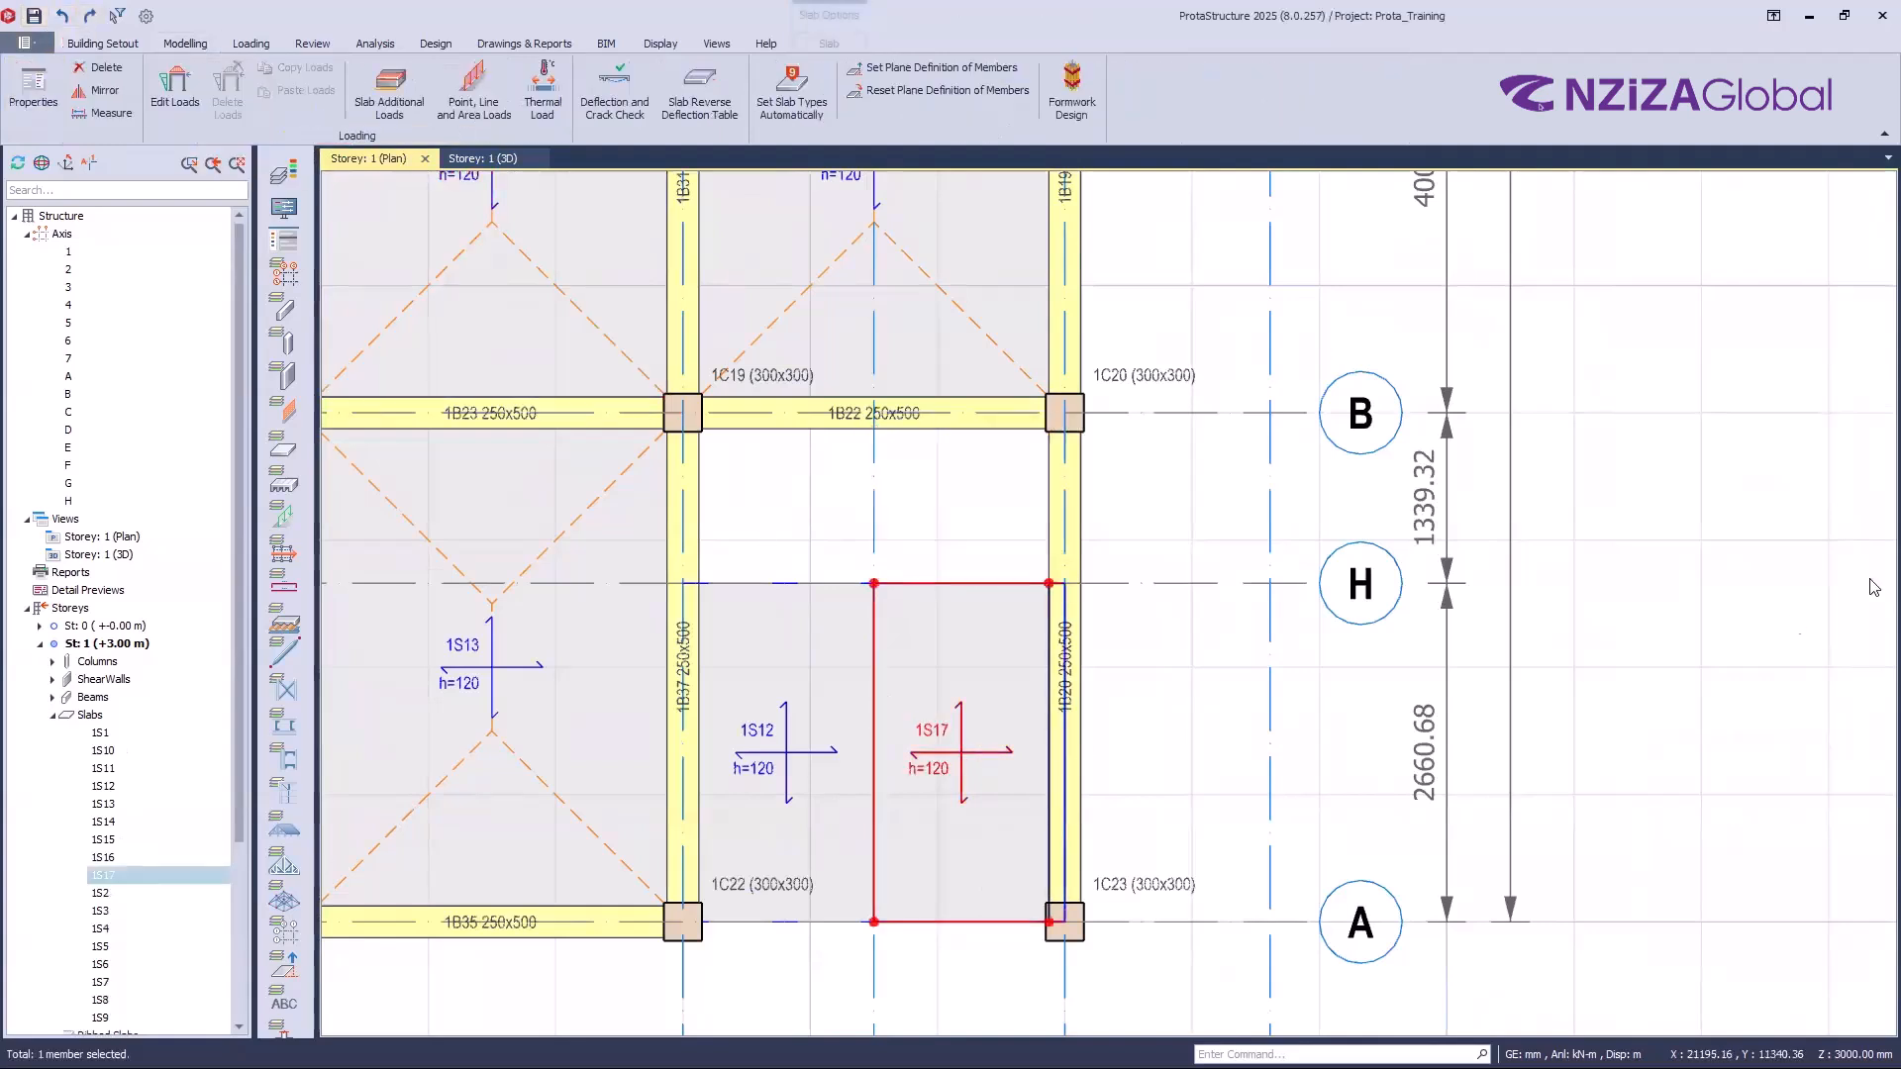
Step: Try the Beam Region method for a 120 mm slab between axes B and H, spanning axes 4 to 7, and undo the insertion
{"action": "left_click", "coordinate": [1795, 640]}
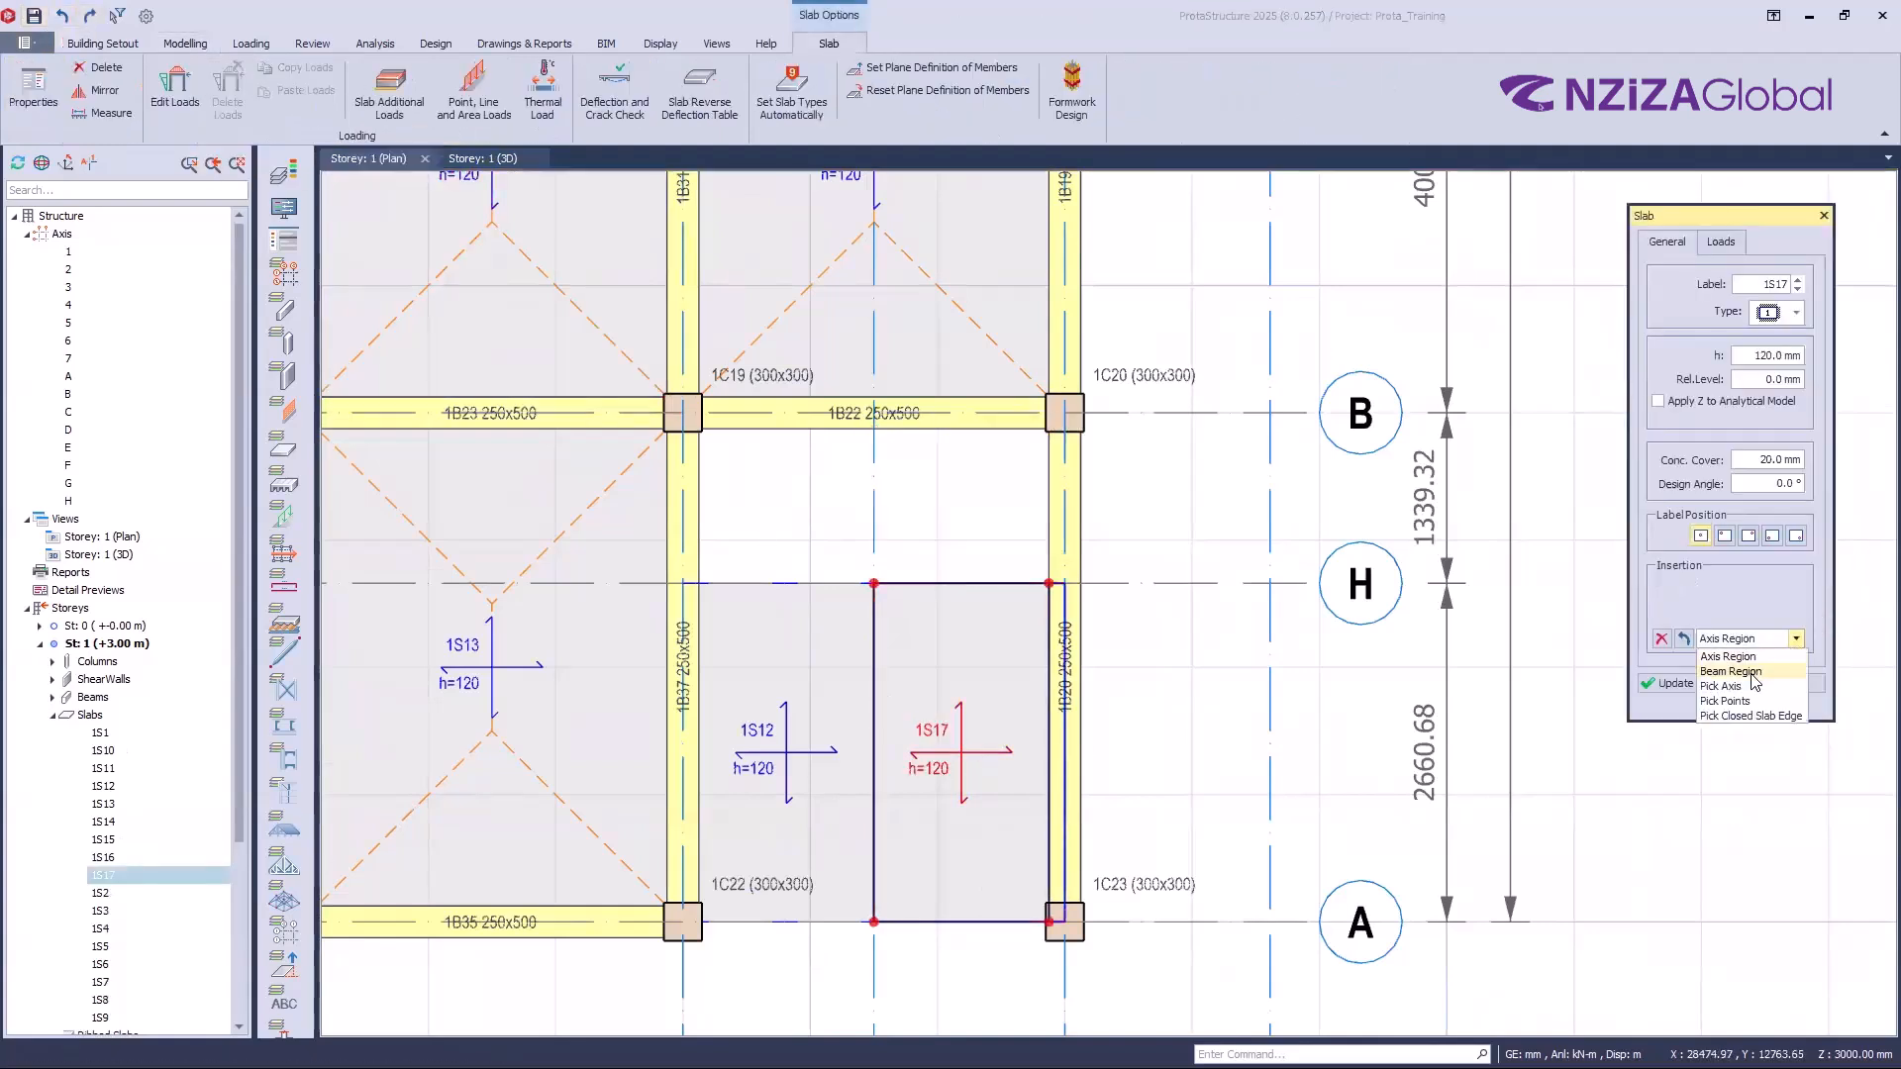
{"action": "left_click", "coordinate": [1751, 673]}
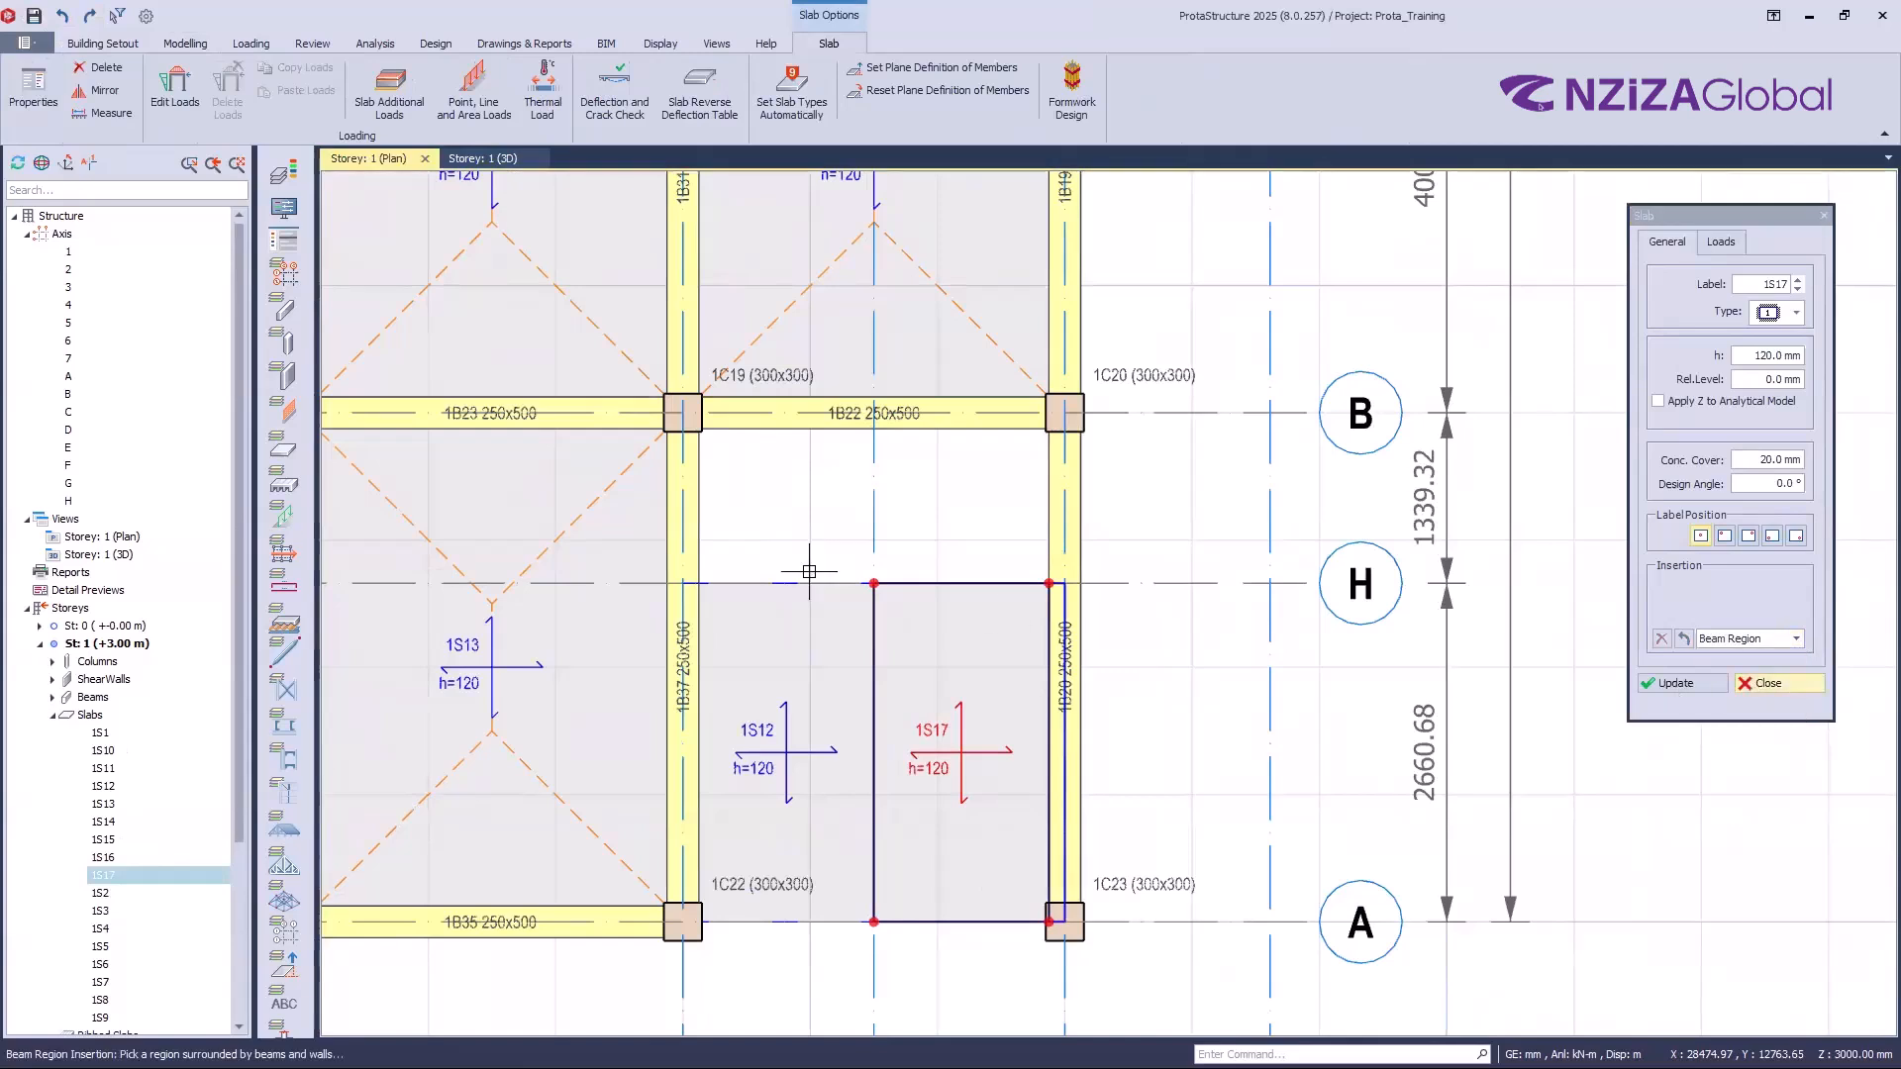
{"action": "left_click", "coordinate": [858, 505]}
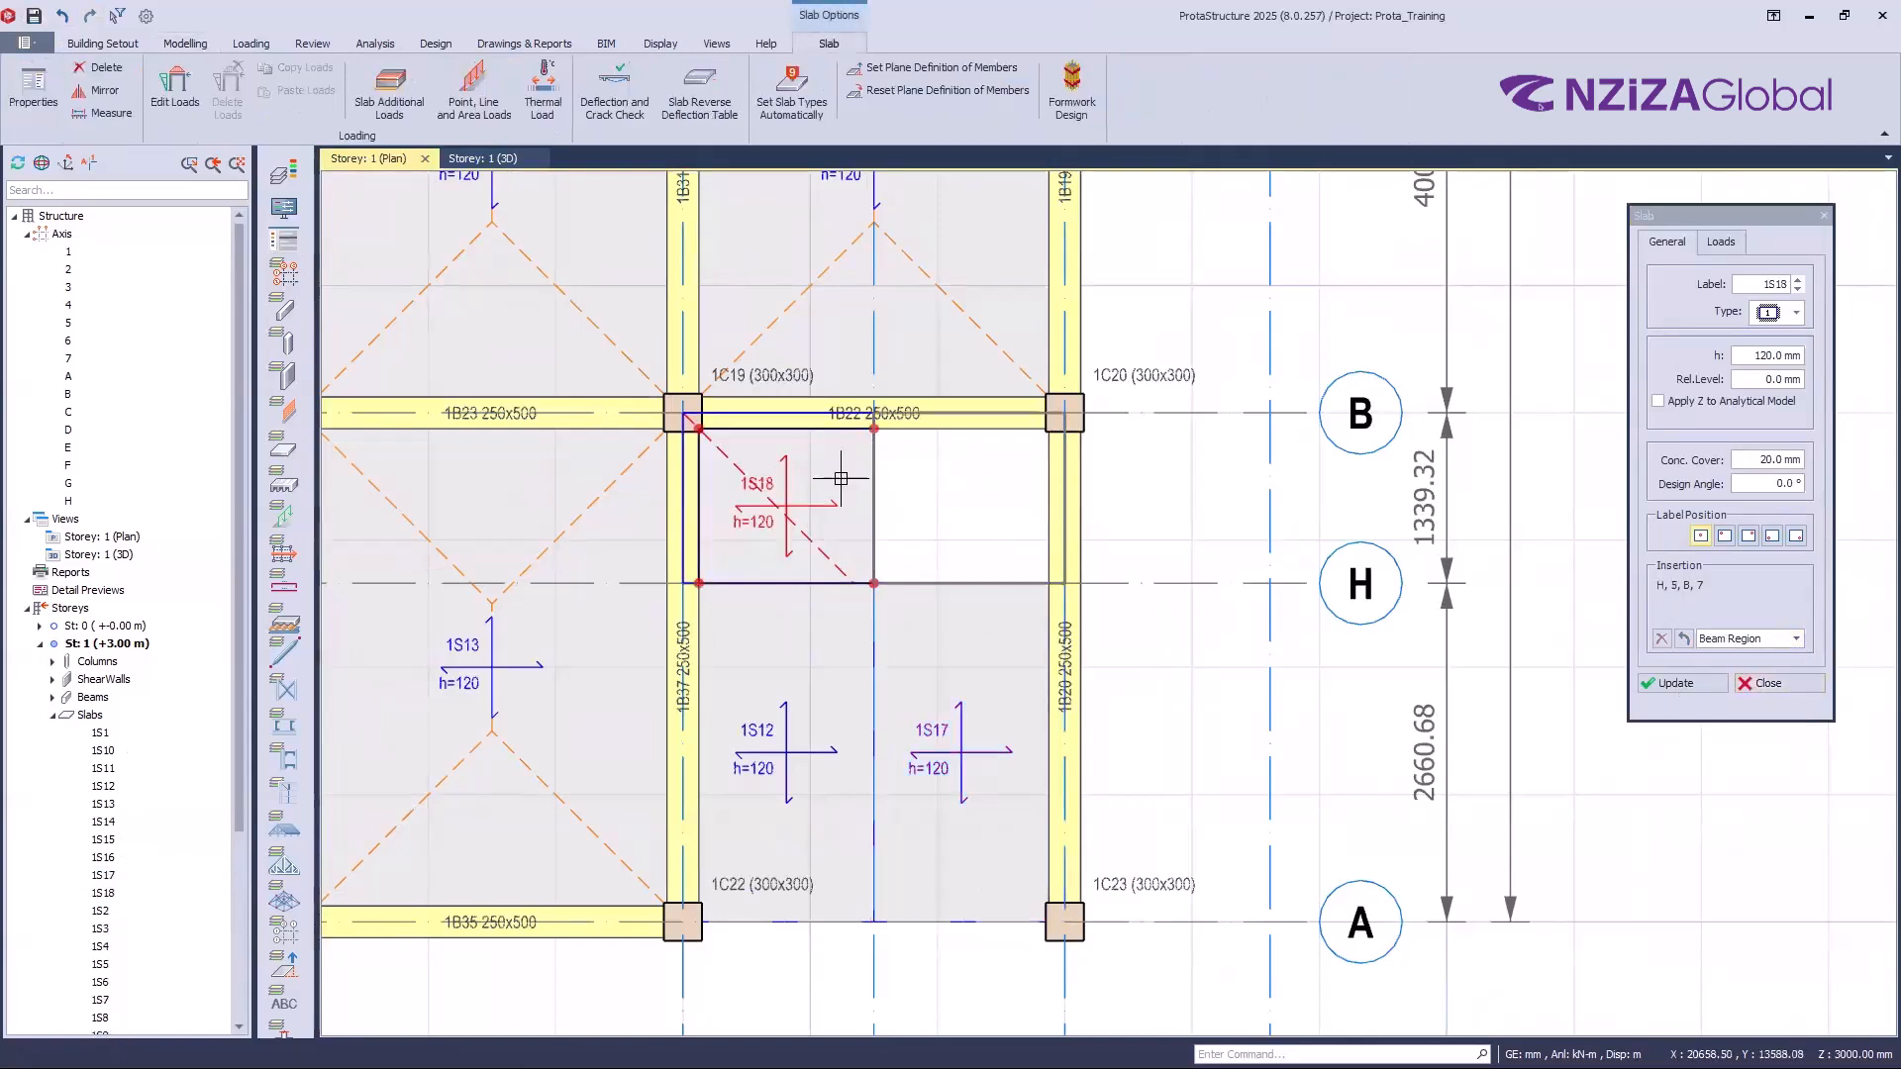
{"action": "left_click", "coordinate": [1762, 688]}
{"action": "left_click", "coordinate": [64, 13]}
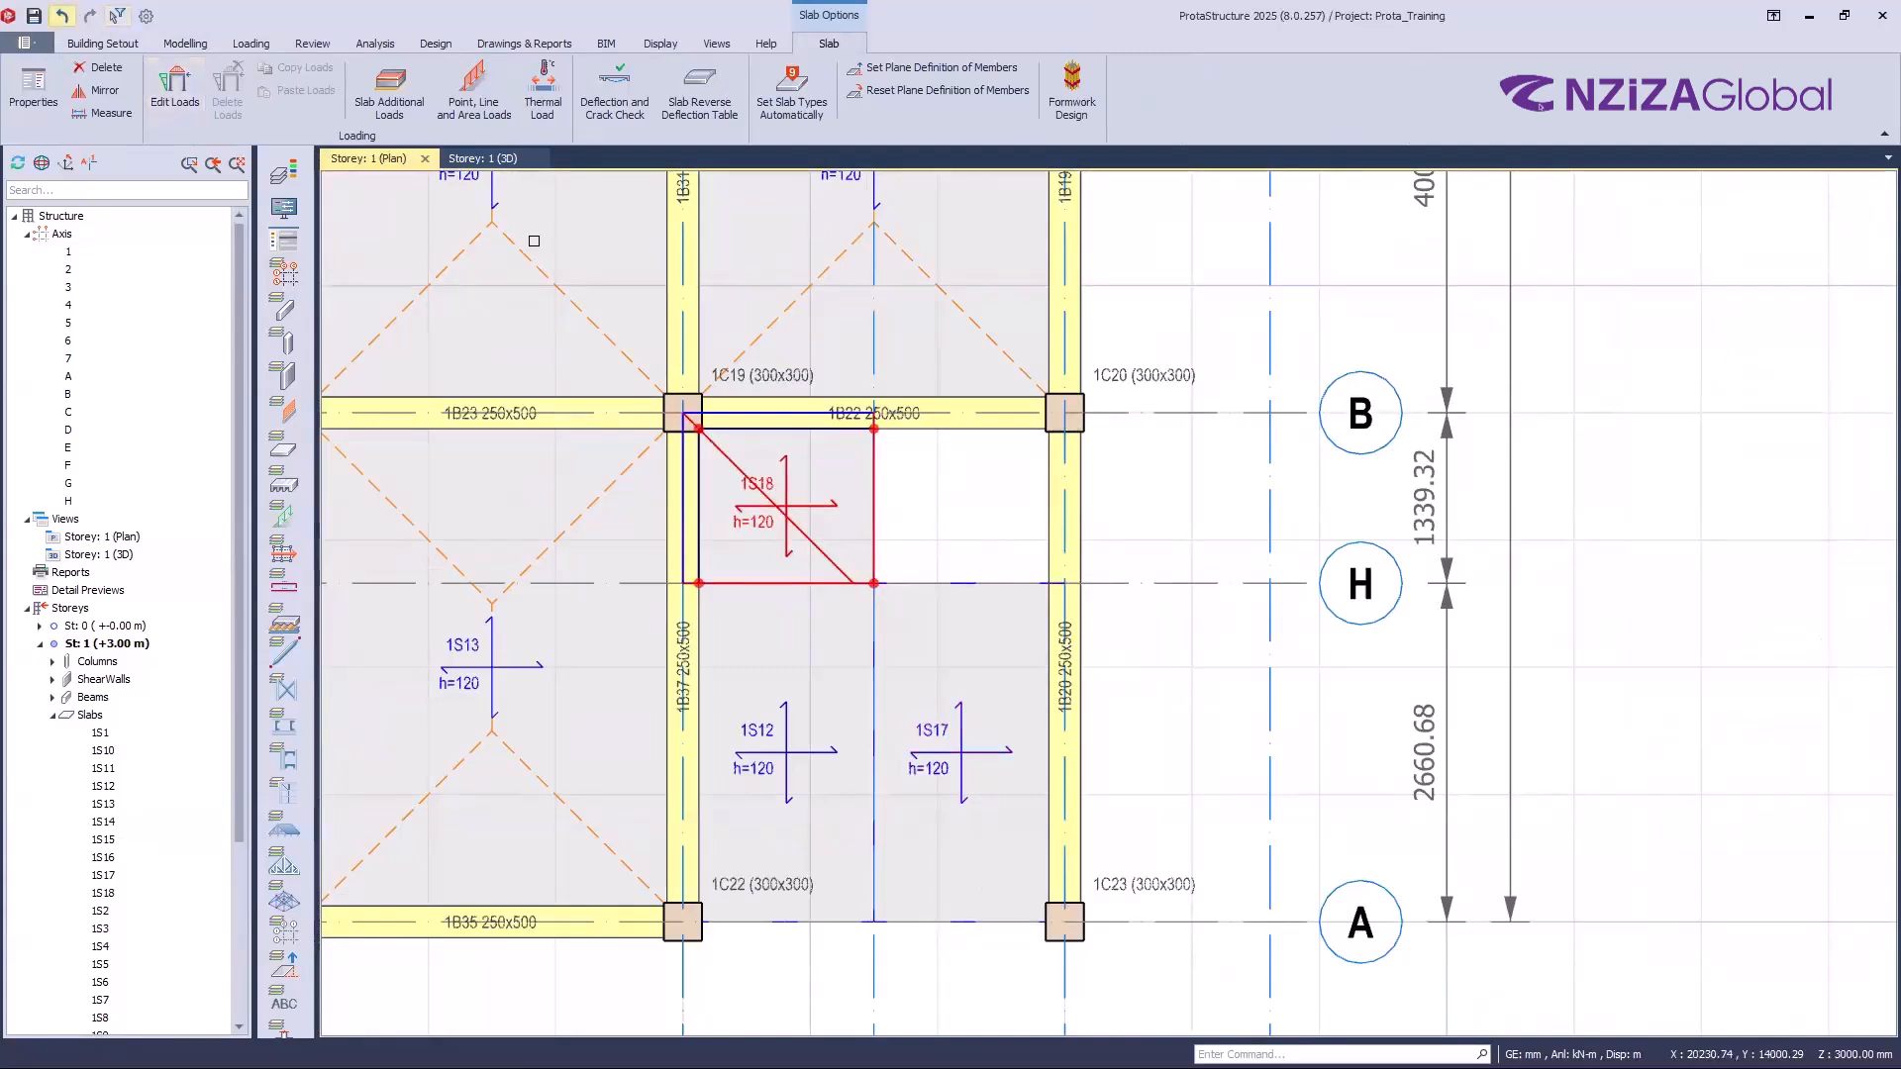
Step: Try inserting a 120 mm slab with Pick Axis along axes H, 5, B and 4, and undo the insertion
{"action": "double_click", "coordinate": [952, 707]}
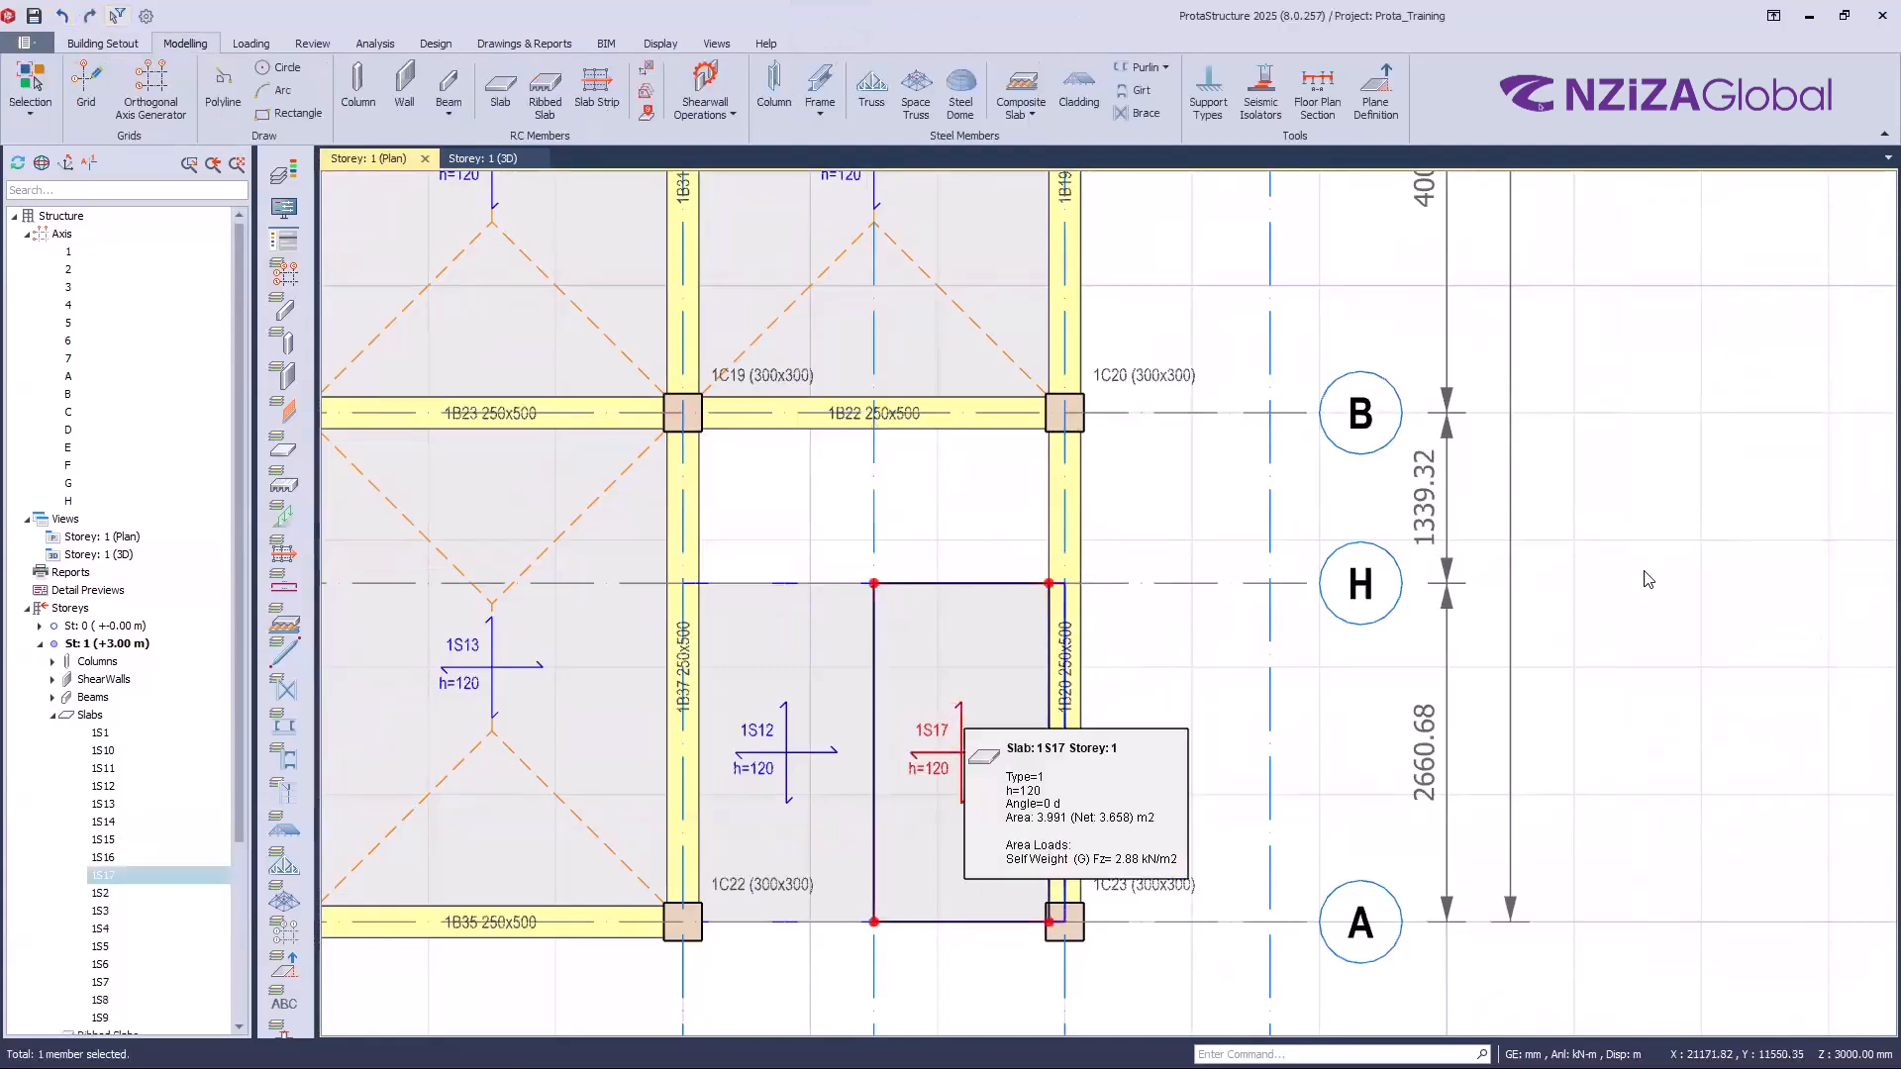
{"action": "left_click", "coordinate": [1795, 639]}
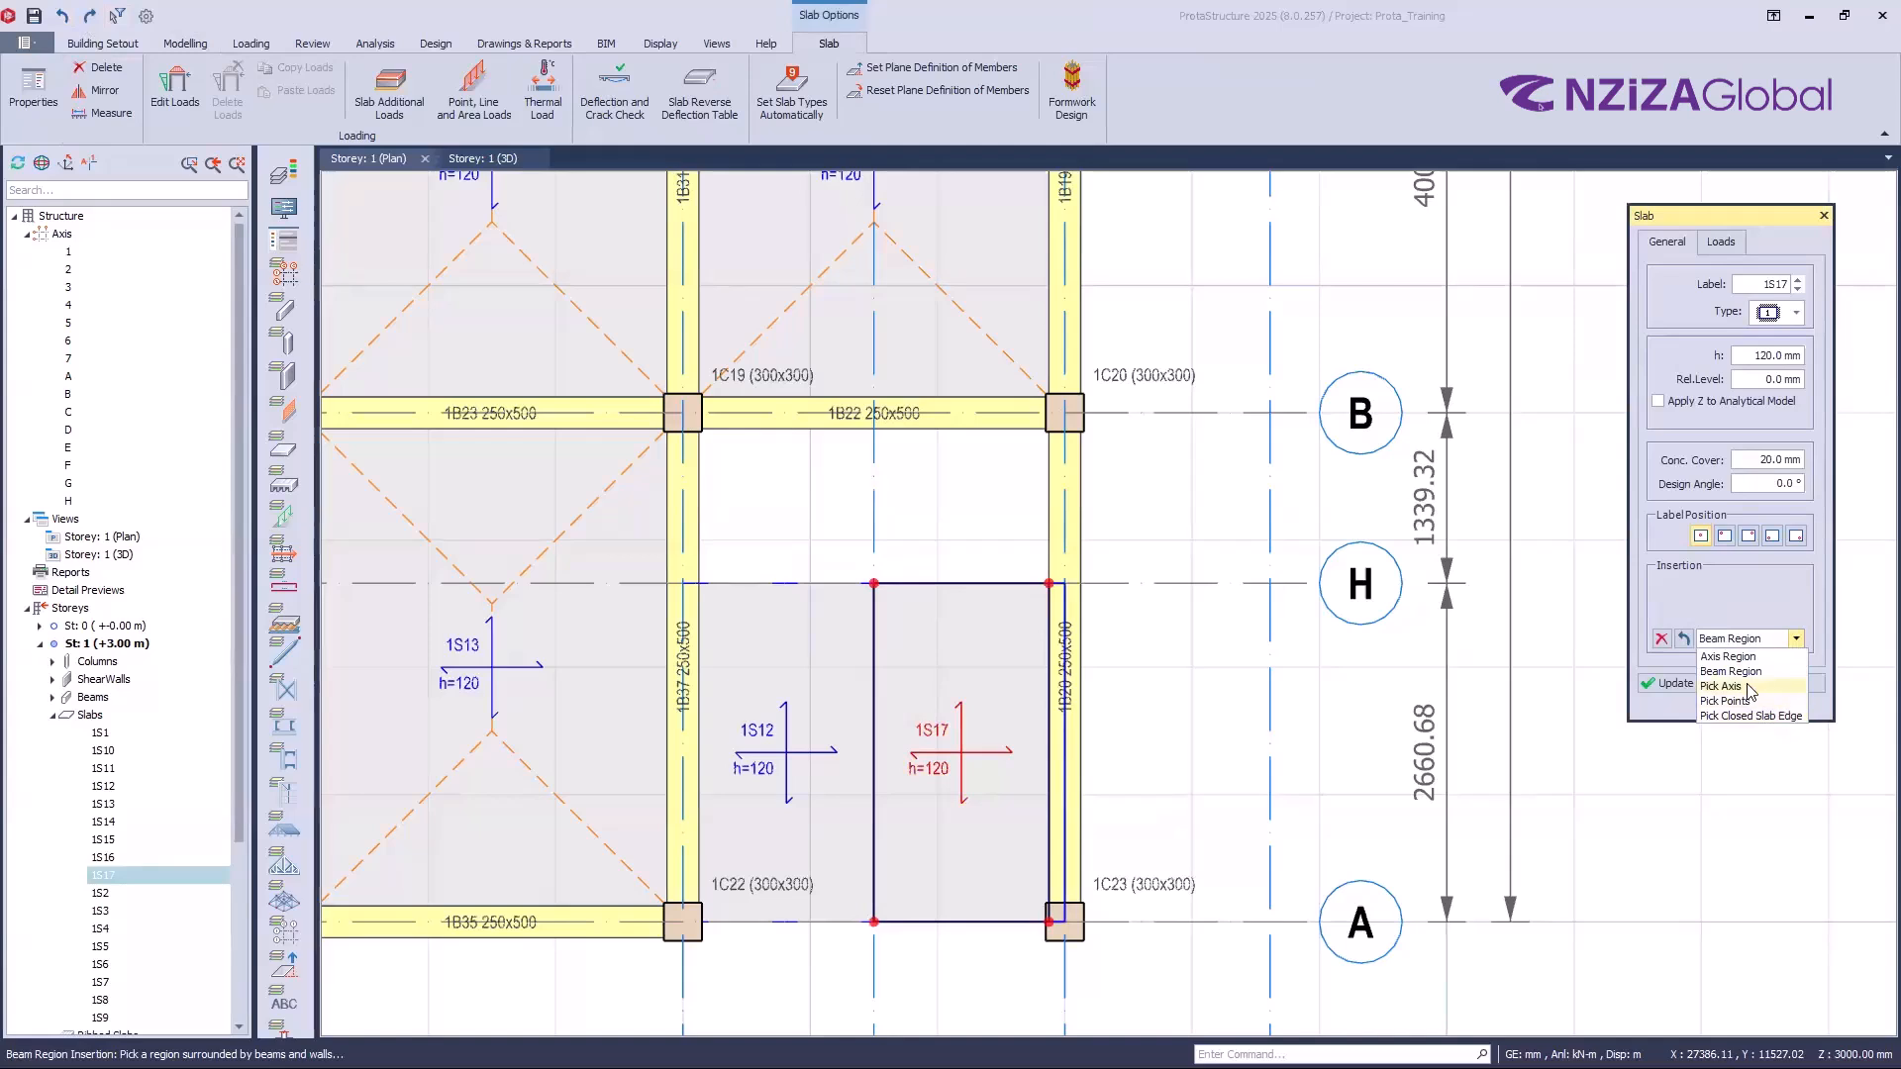
{"action": "left_click", "coordinate": [1749, 690]}
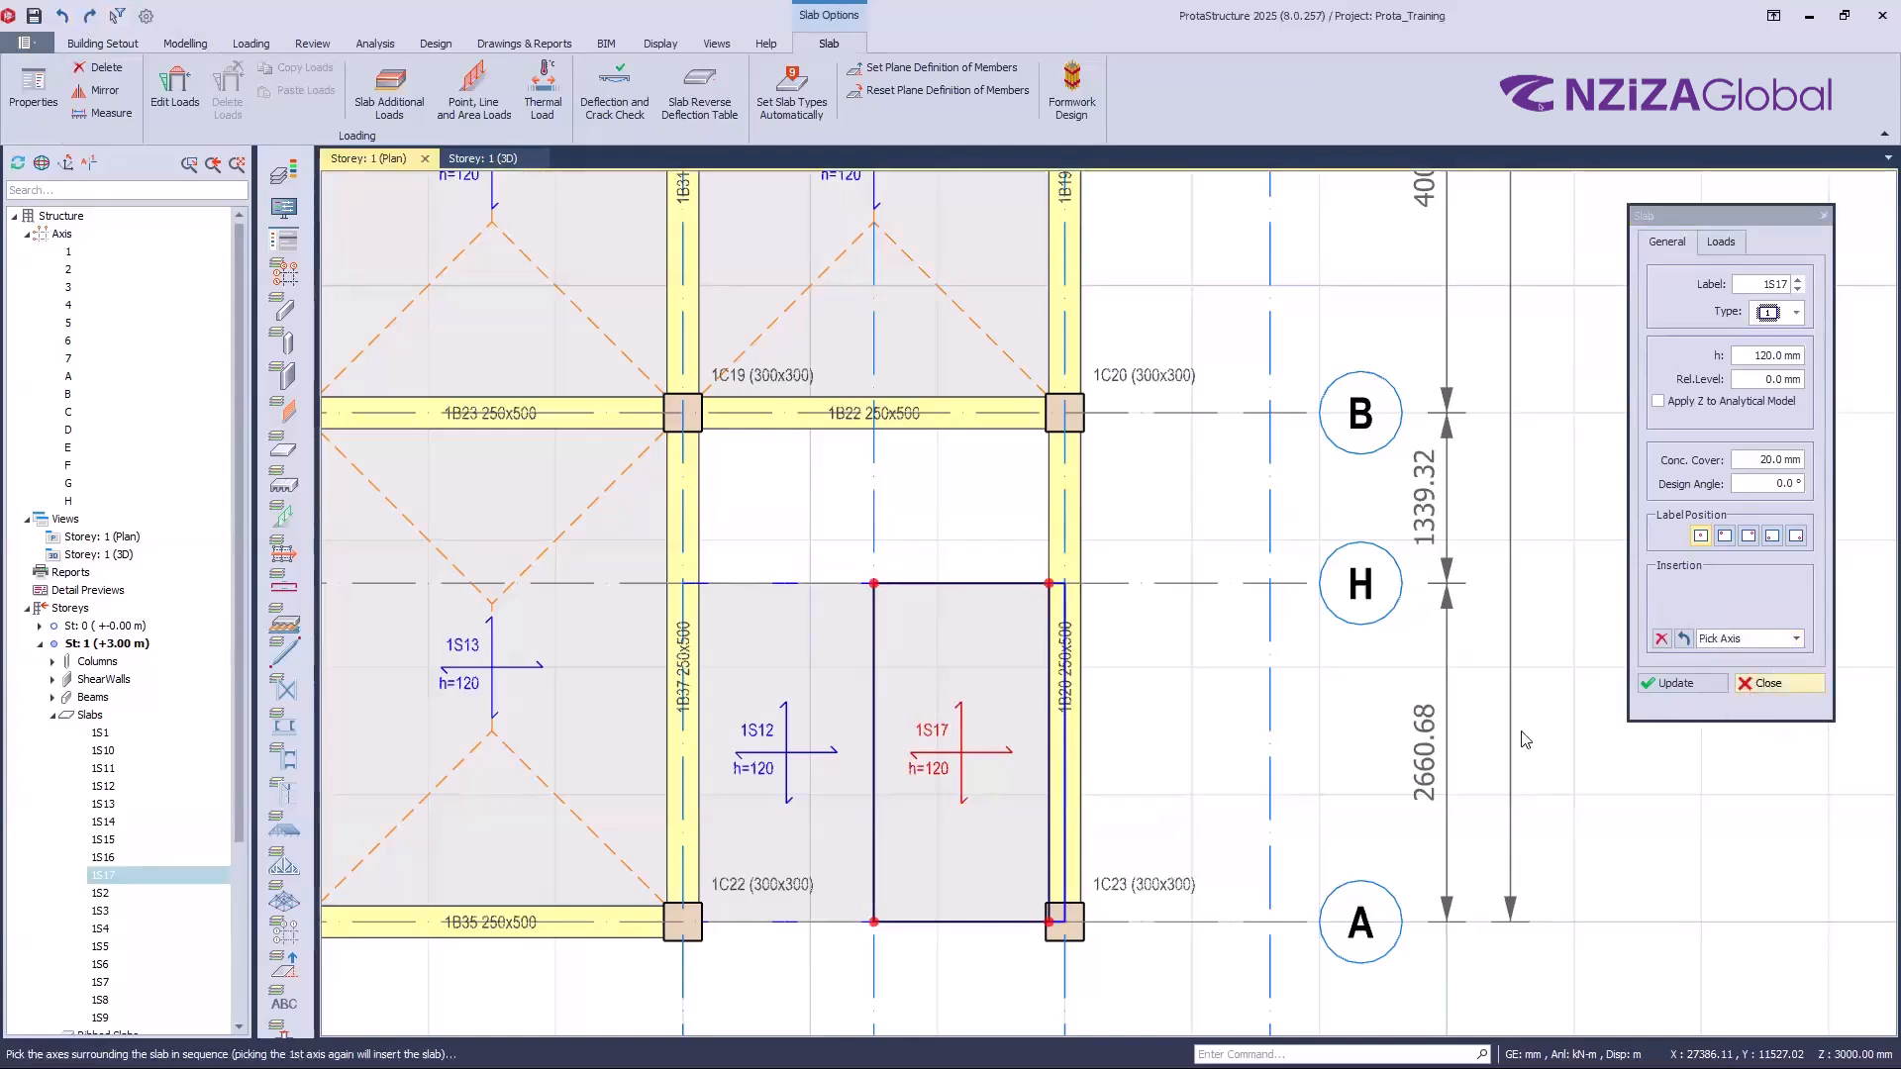
{"action": "left_click", "coordinate": [1124, 582]}
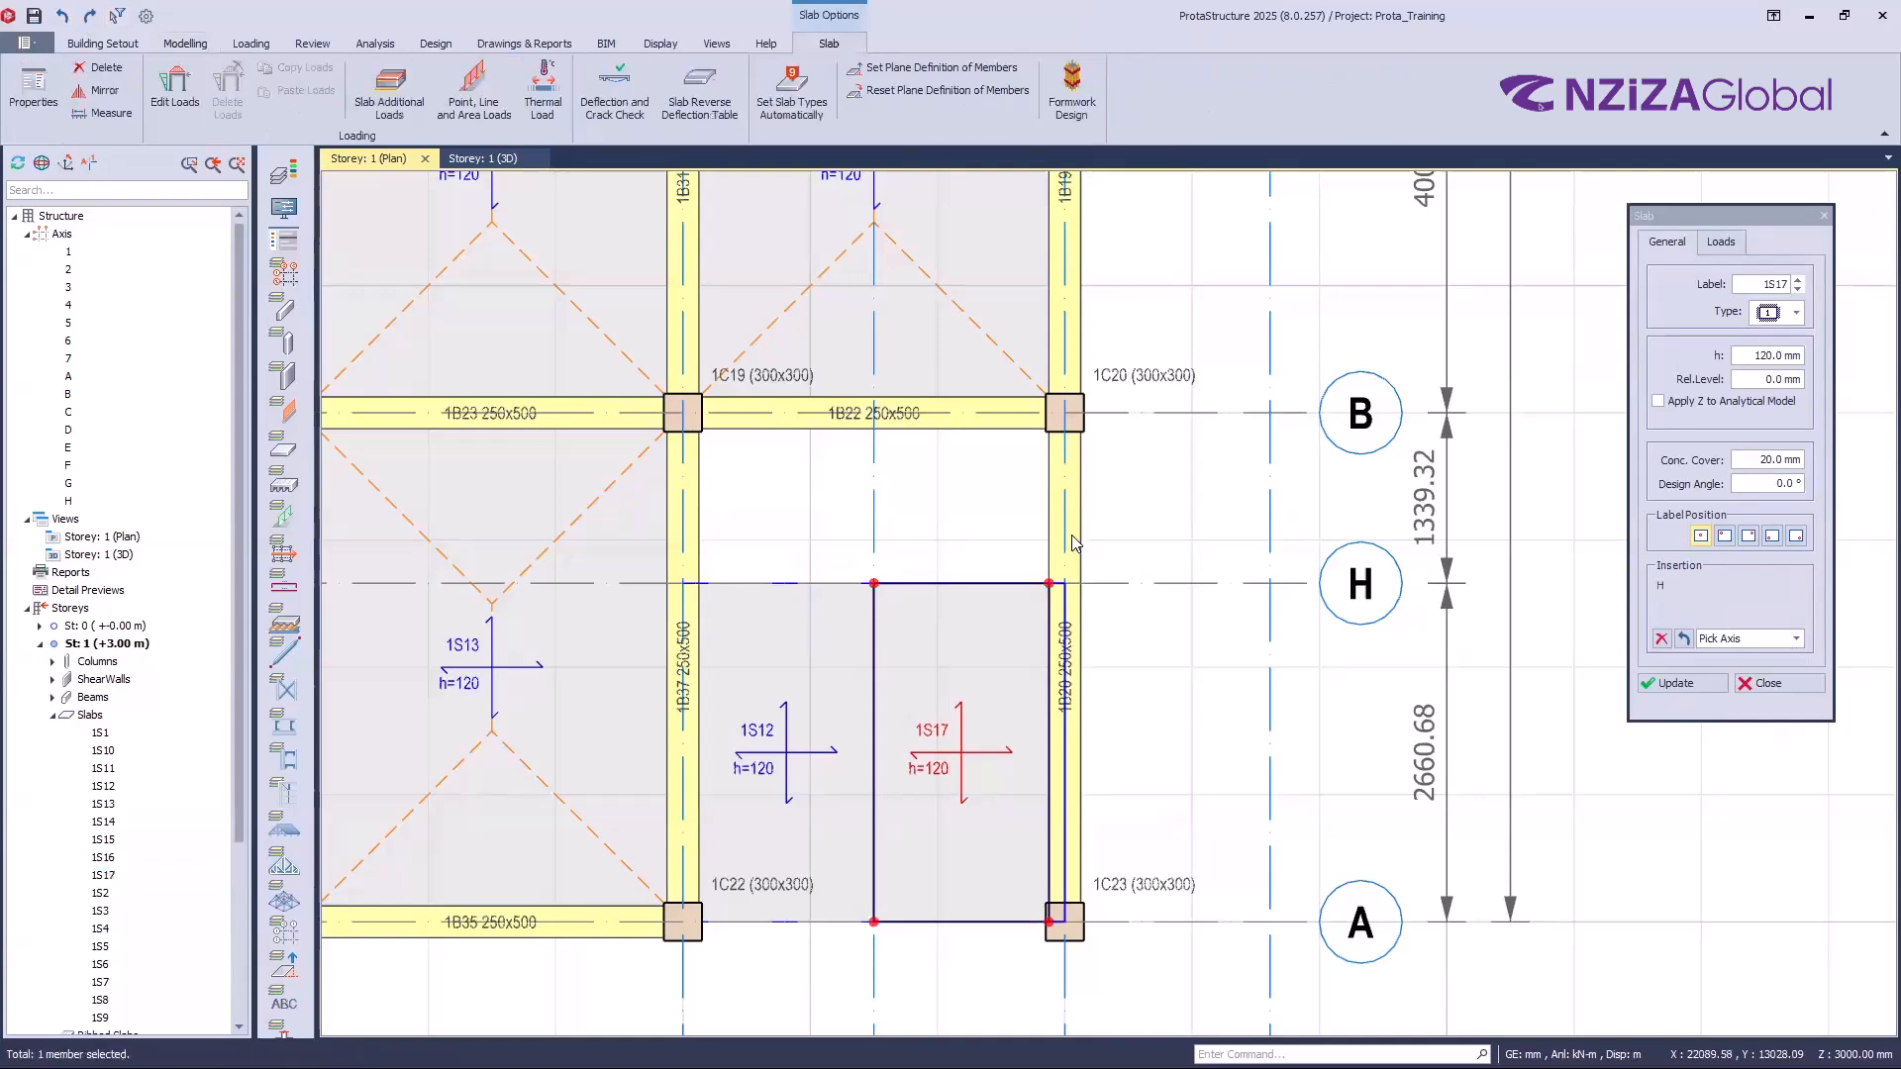
{"action": "left_click", "coordinate": [1064, 612]}
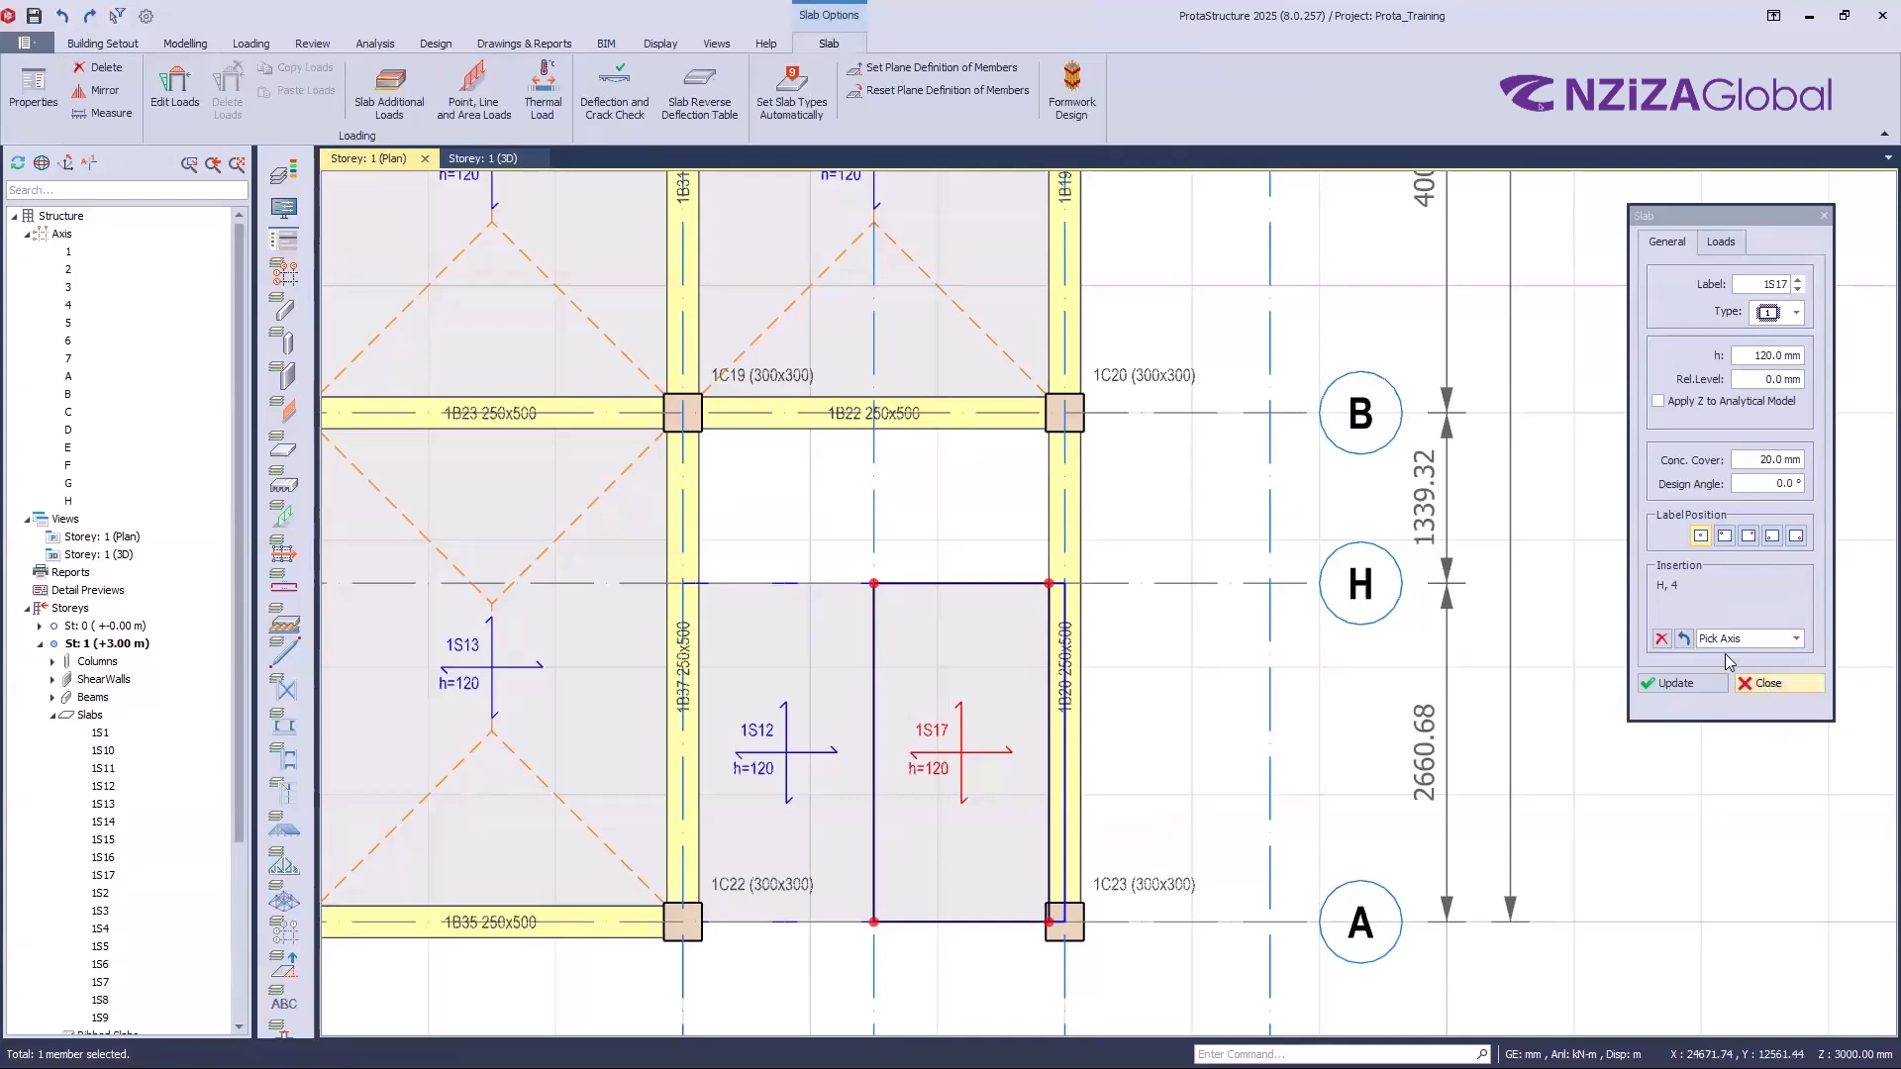
{"action": "left_click", "coordinate": [1686, 641]}
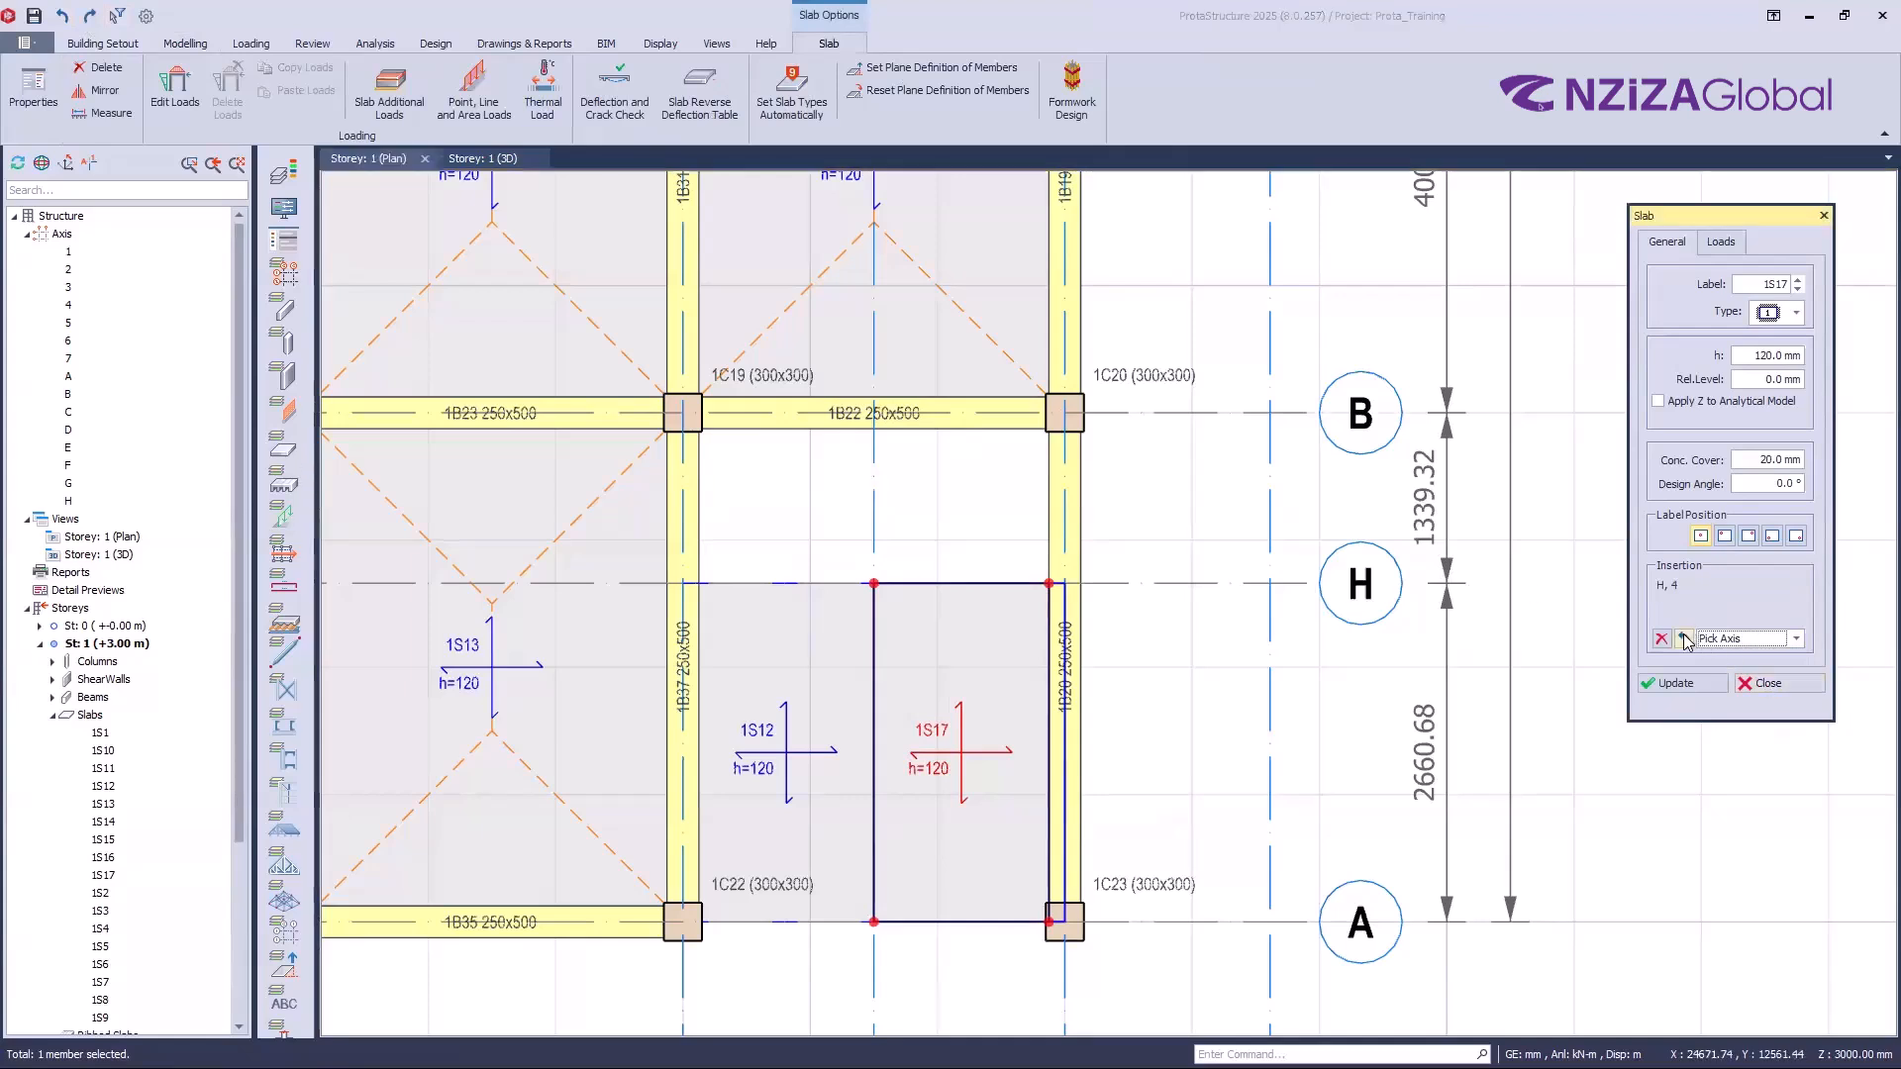
{"action": "left_click", "coordinate": [1176, 585]}
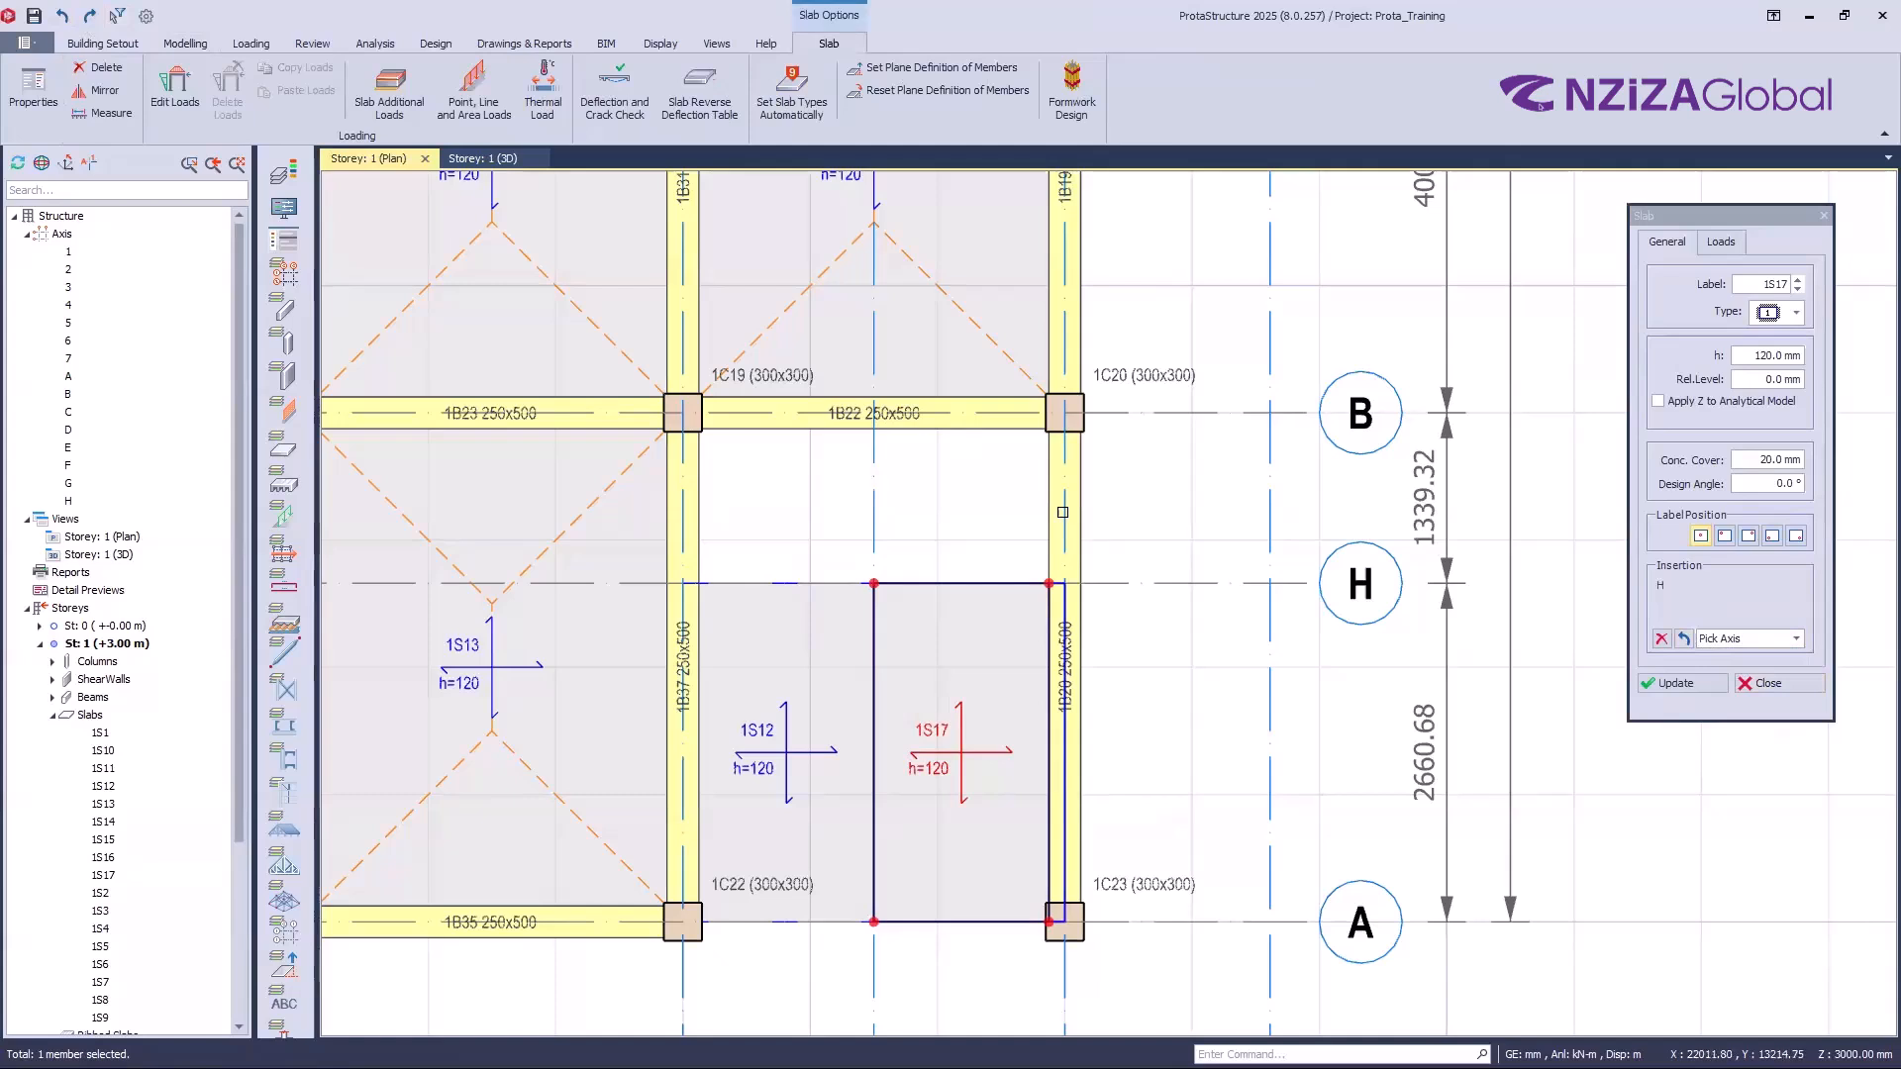
{"action": "left_click", "coordinate": [1062, 512]}
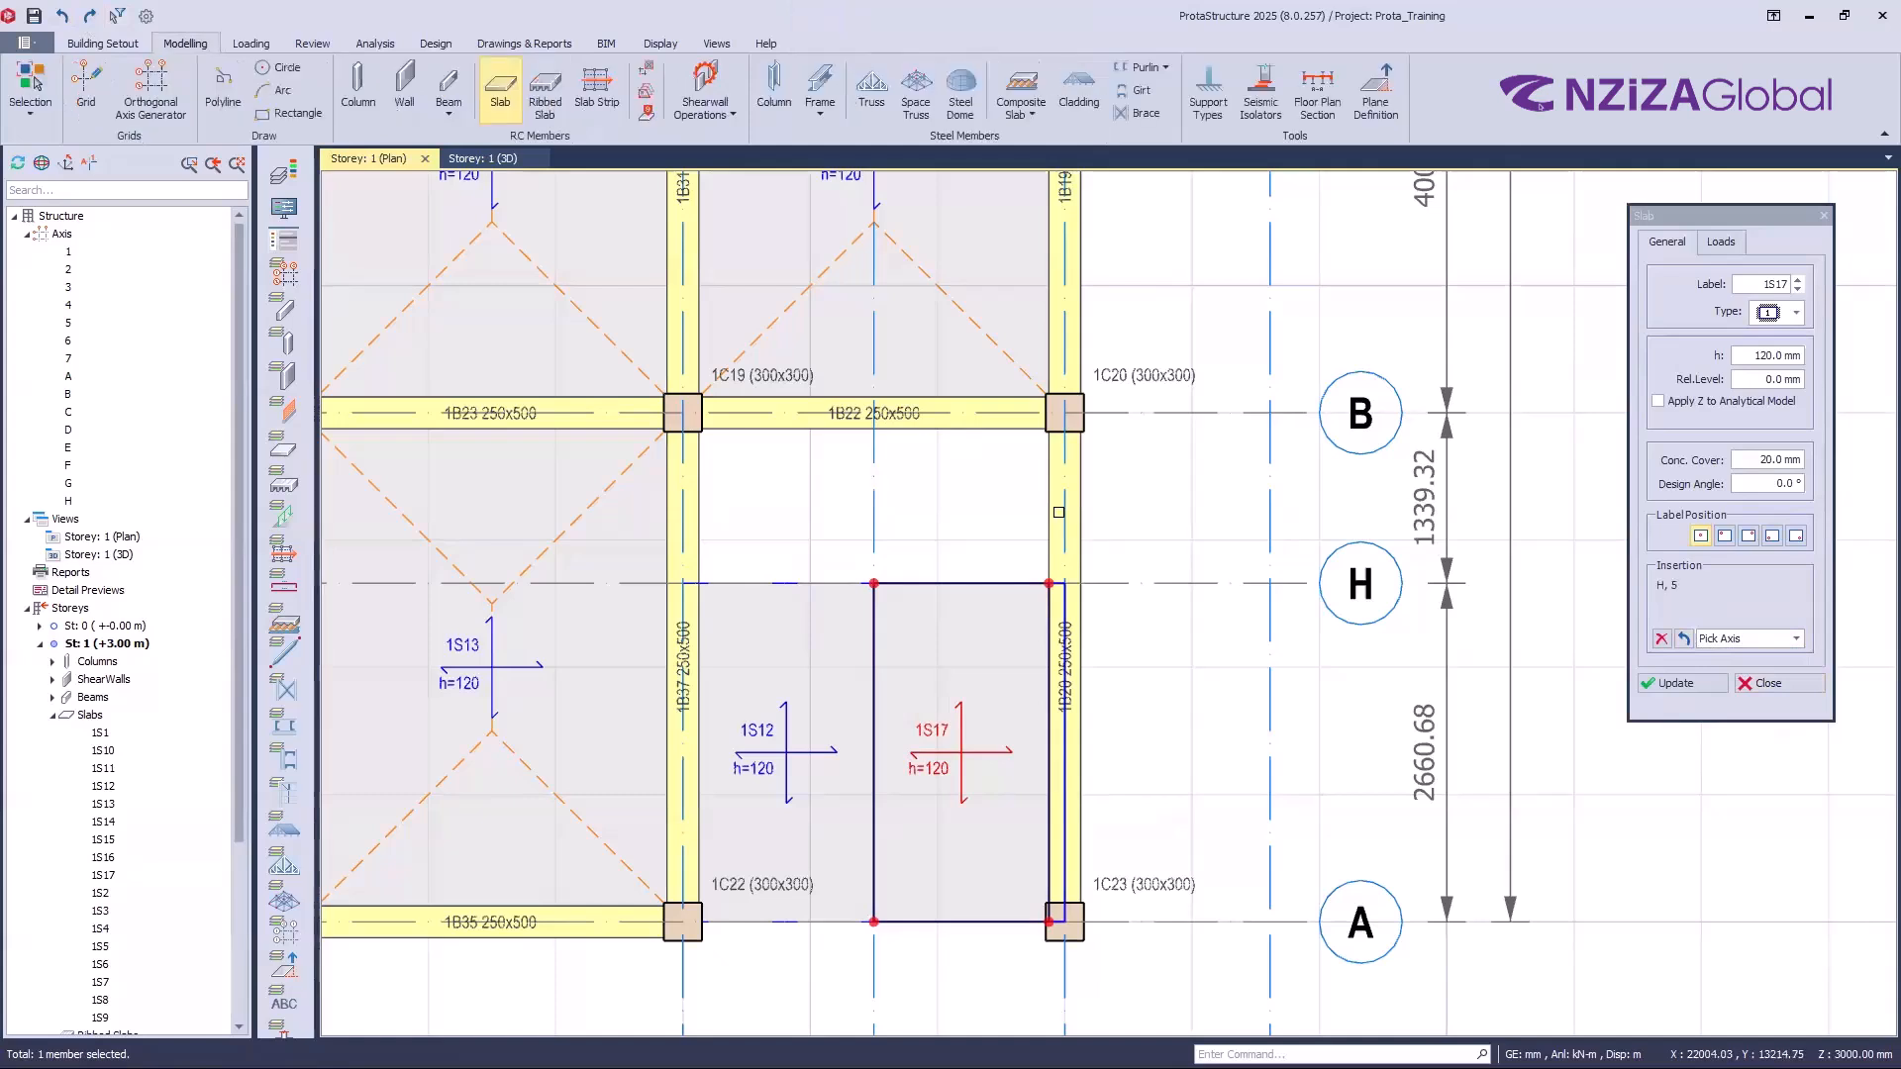
{"action": "left_click", "coordinate": [1001, 416]}
{"action": "left_click", "coordinate": [682, 522]}
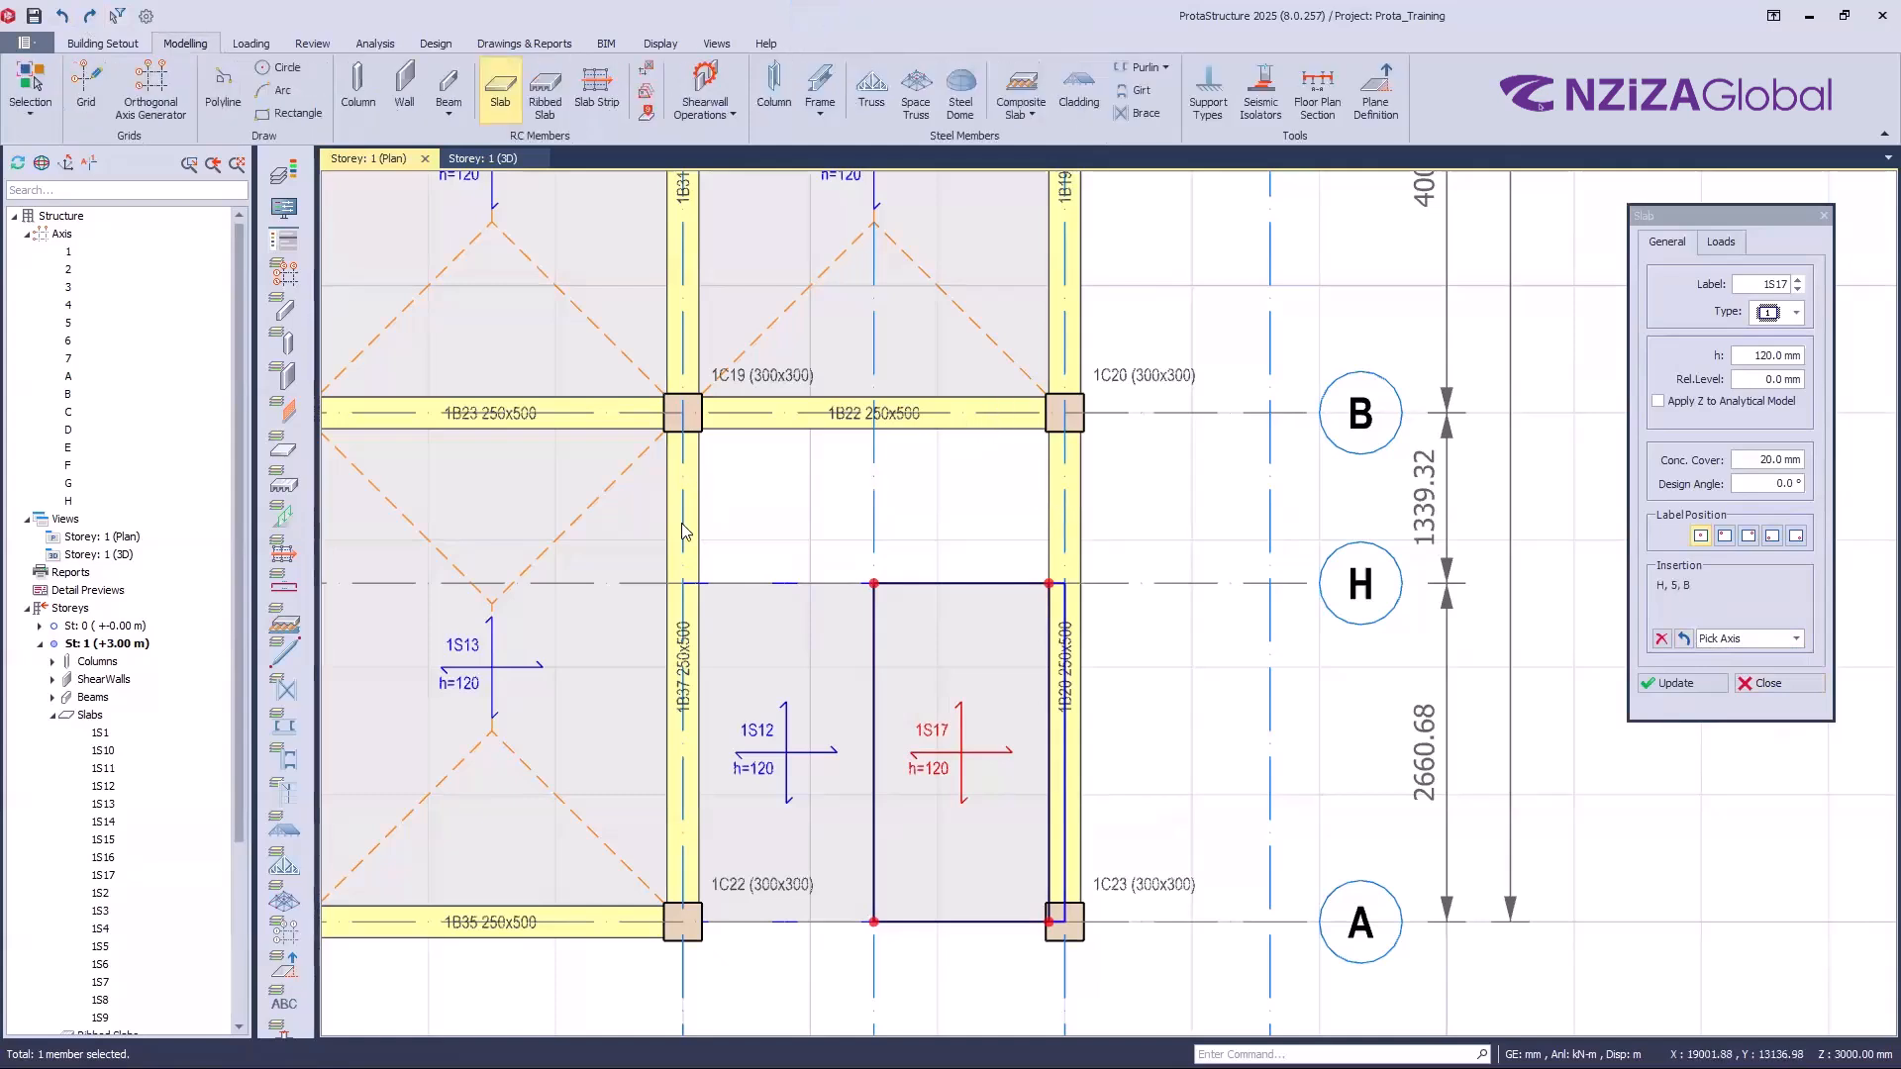
{"action": "left_click", "coordinate": [1113, 592]}
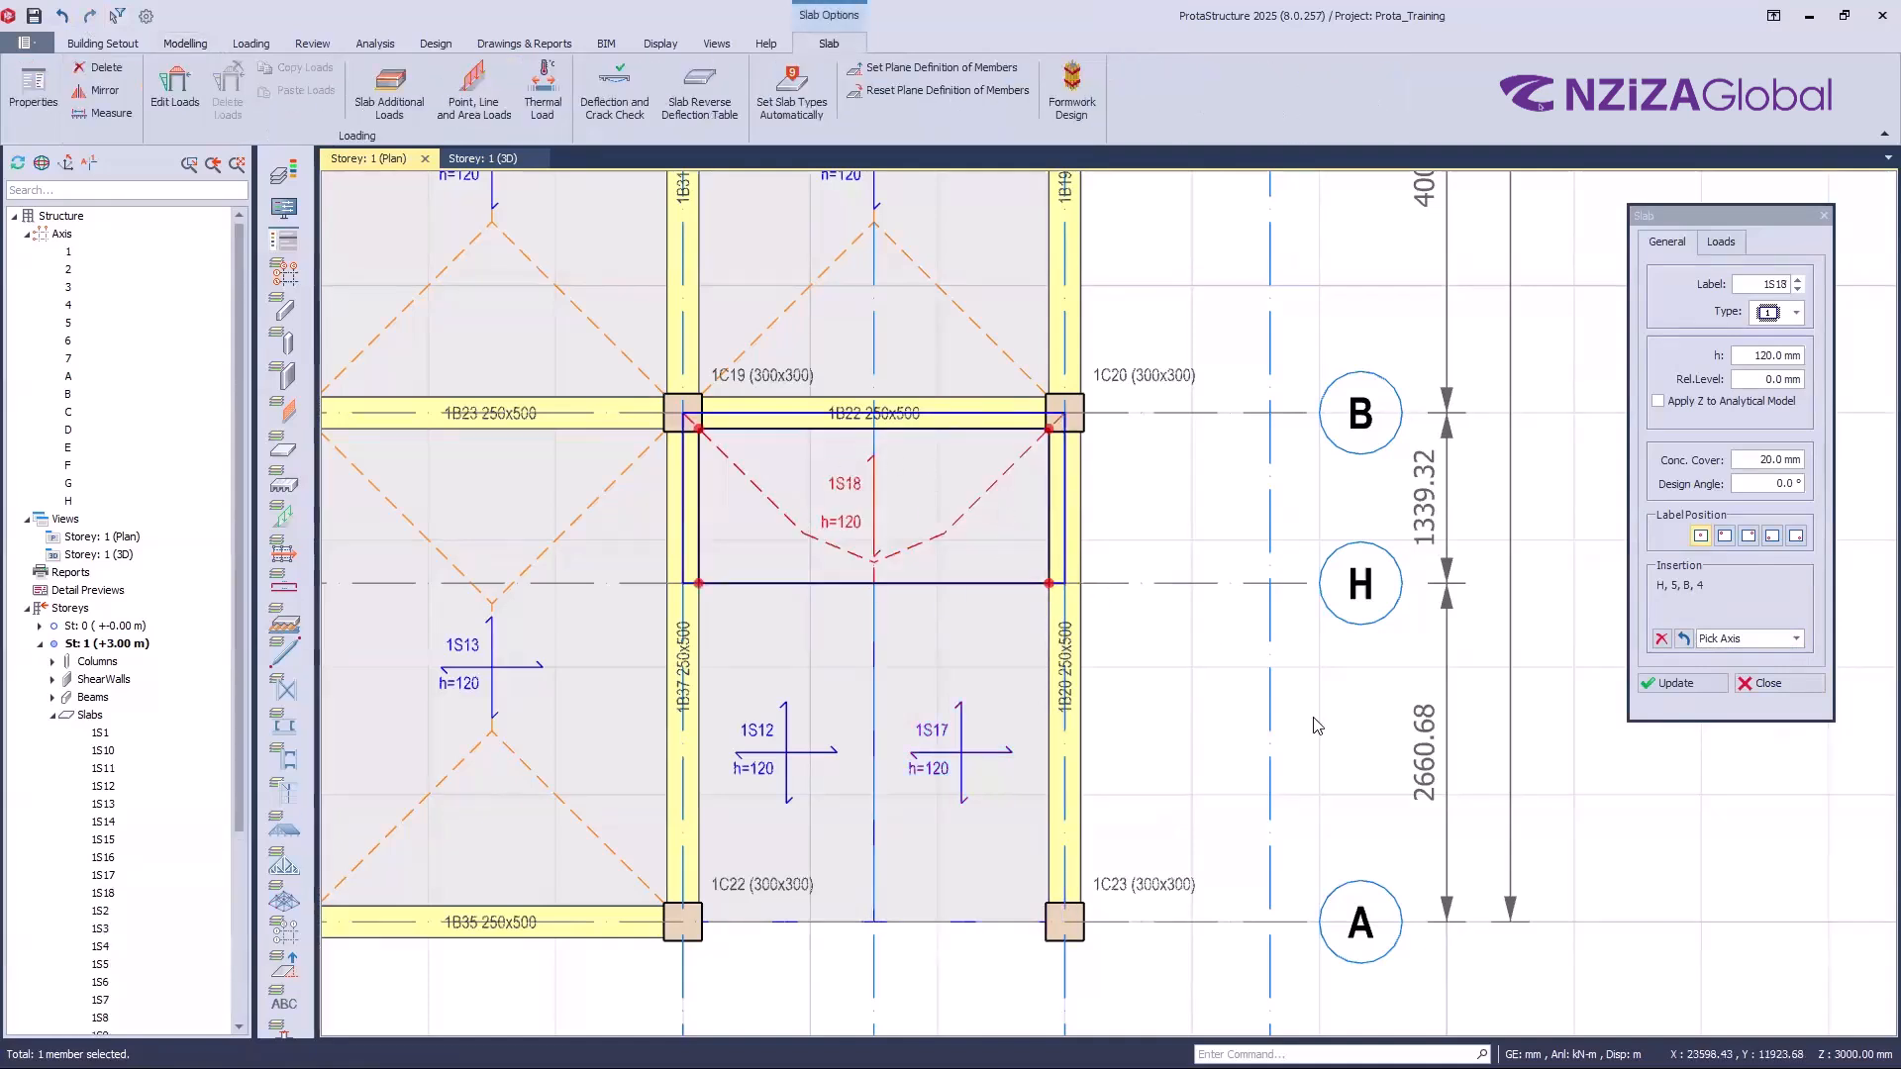
{"action": "key", "text": "Escape"}
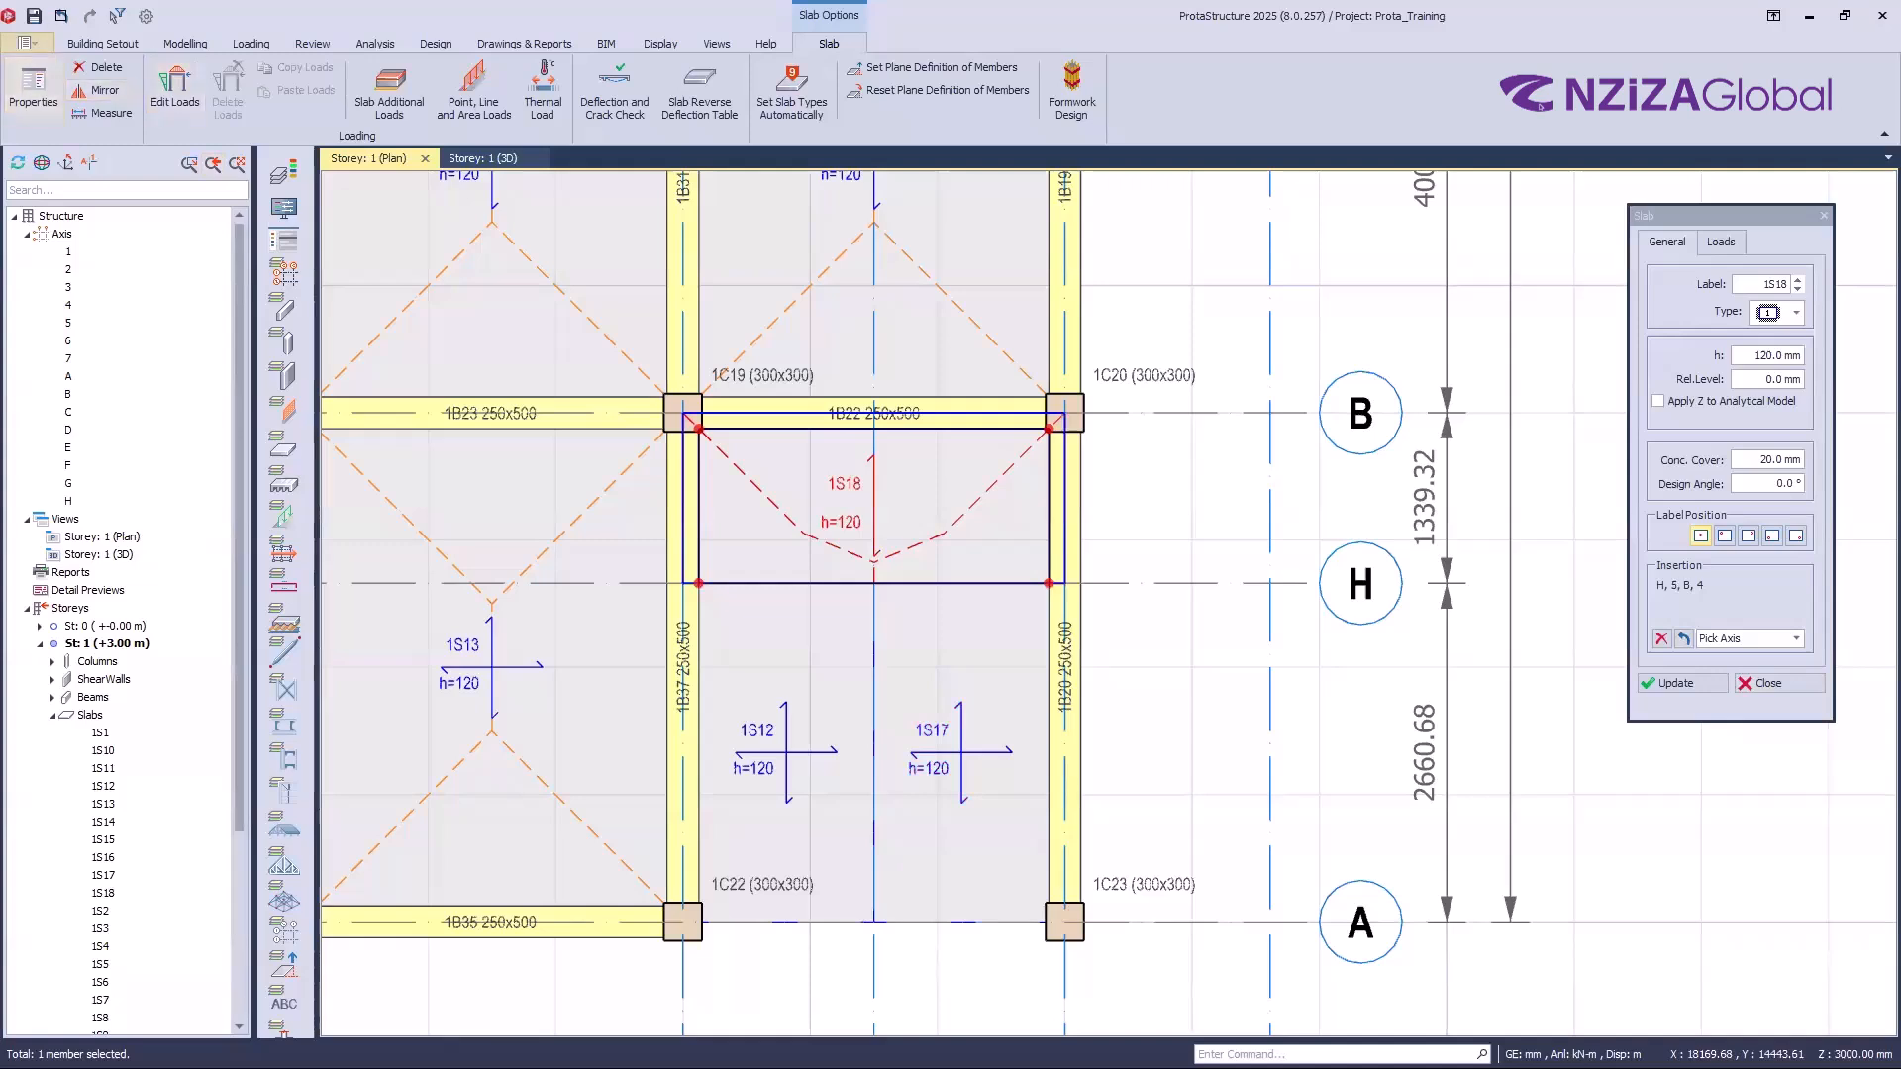
Step: Insert a 120 mm landing slab with Pick Points at the four intersections of axes 4 and 5 with axes H and B
{"action": "left_click", "coordinate": [500, 91]}
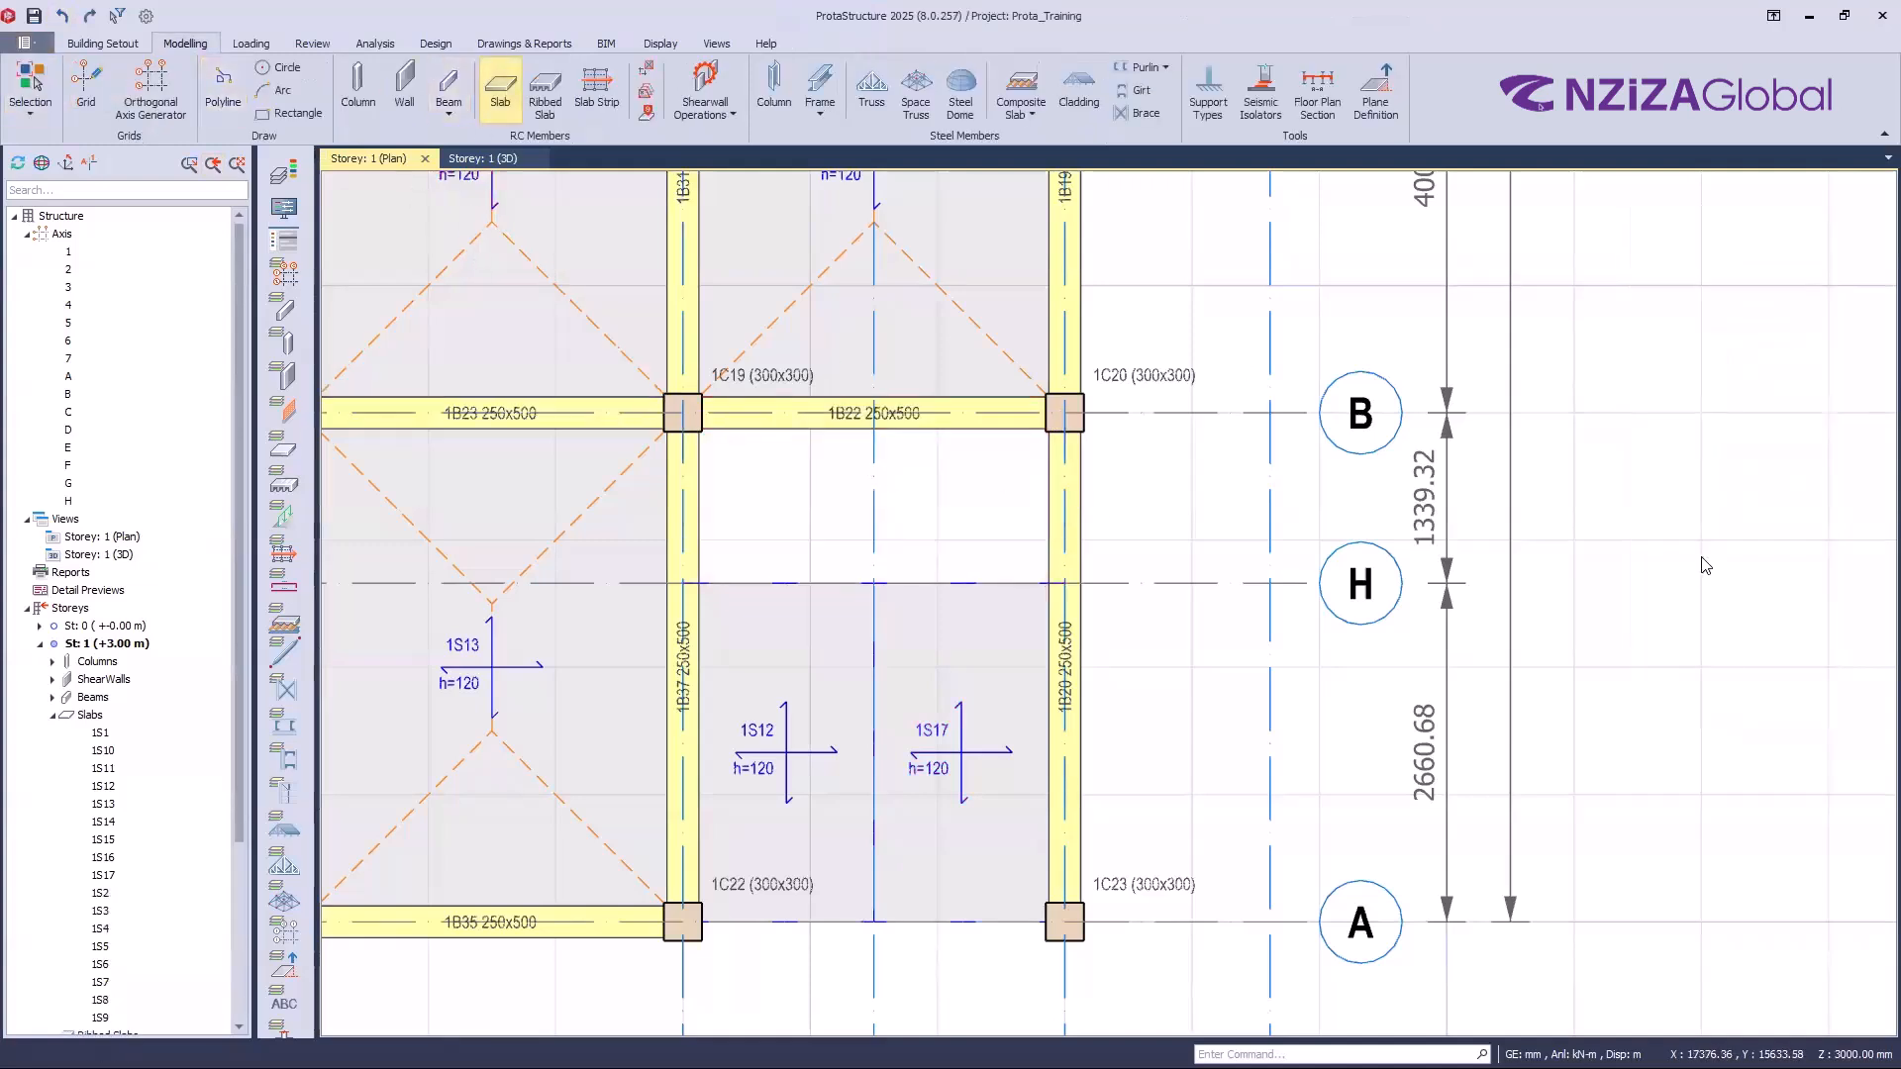
{"action": "left_click", "coordinate": [1797, 639]}
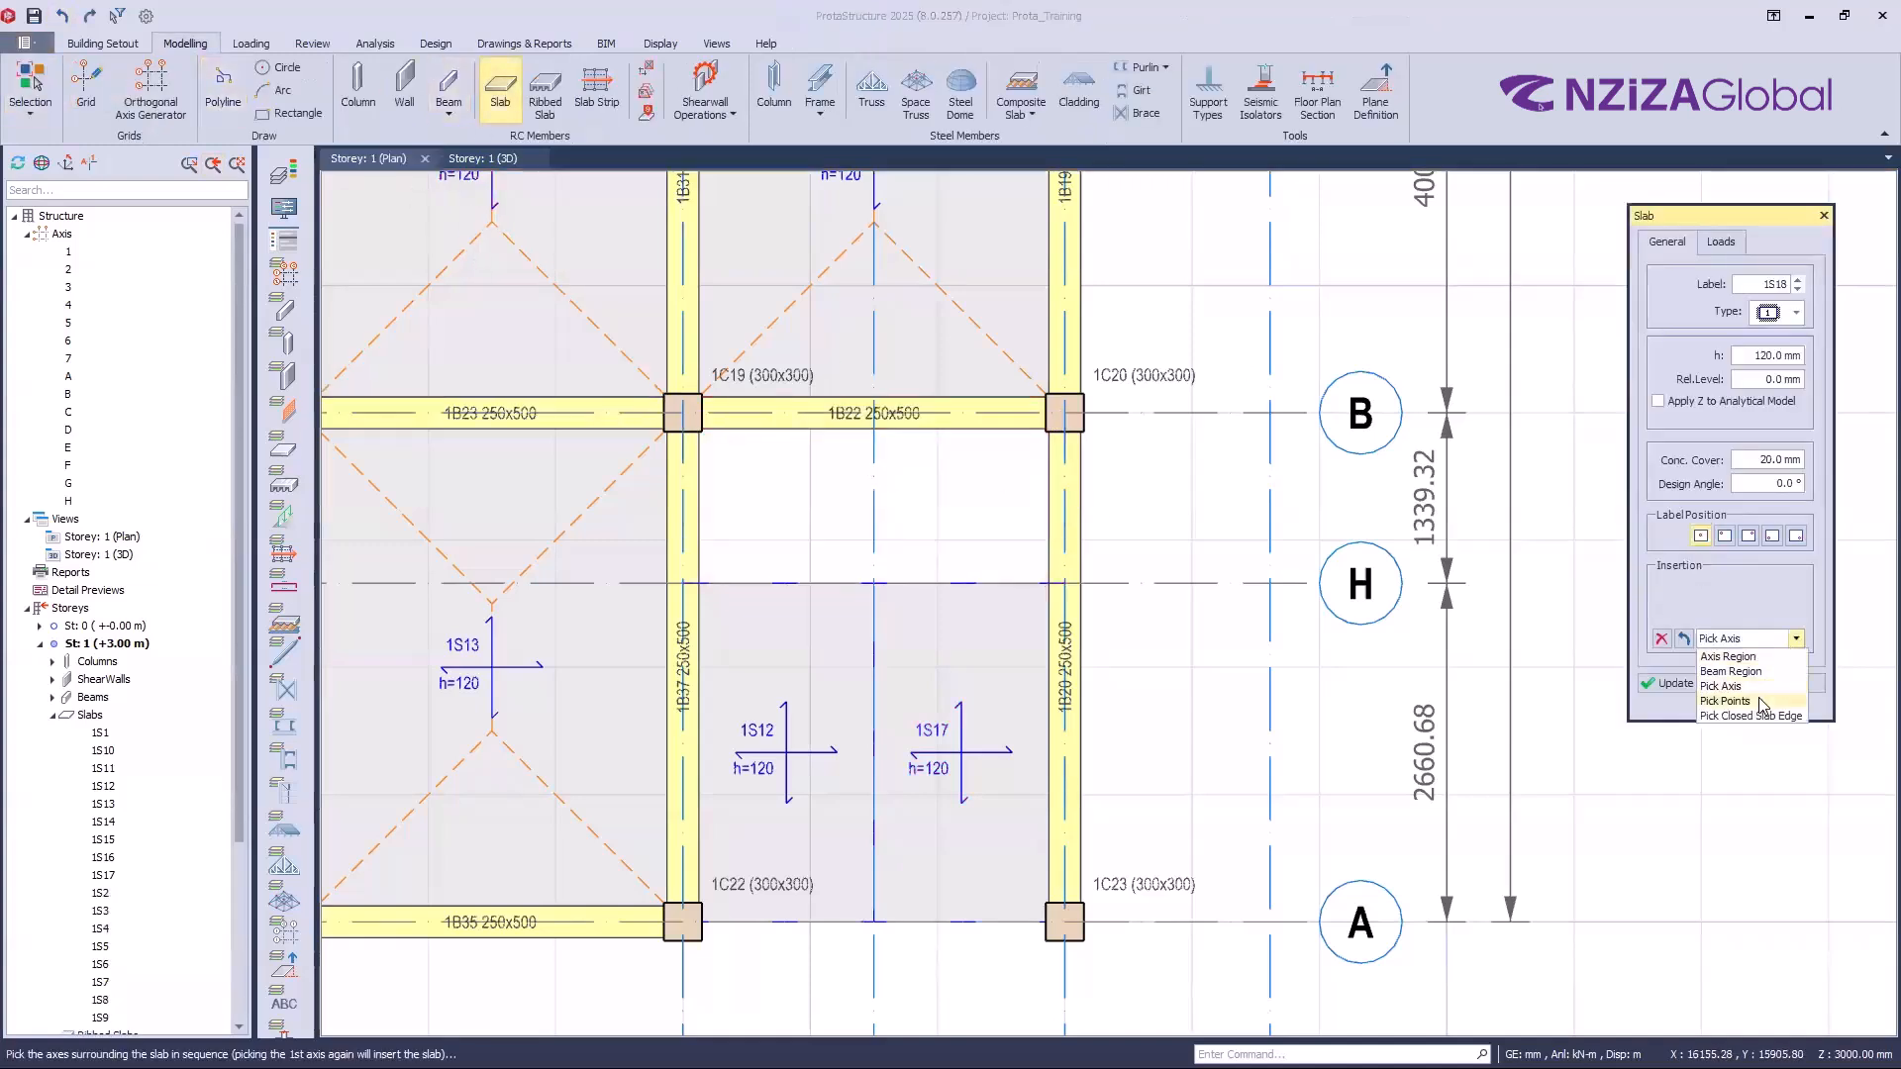
{"action": "left_click", "coordinate": [1742, 701]}
{"action": "left_click", "coordinate": [698, 587]}
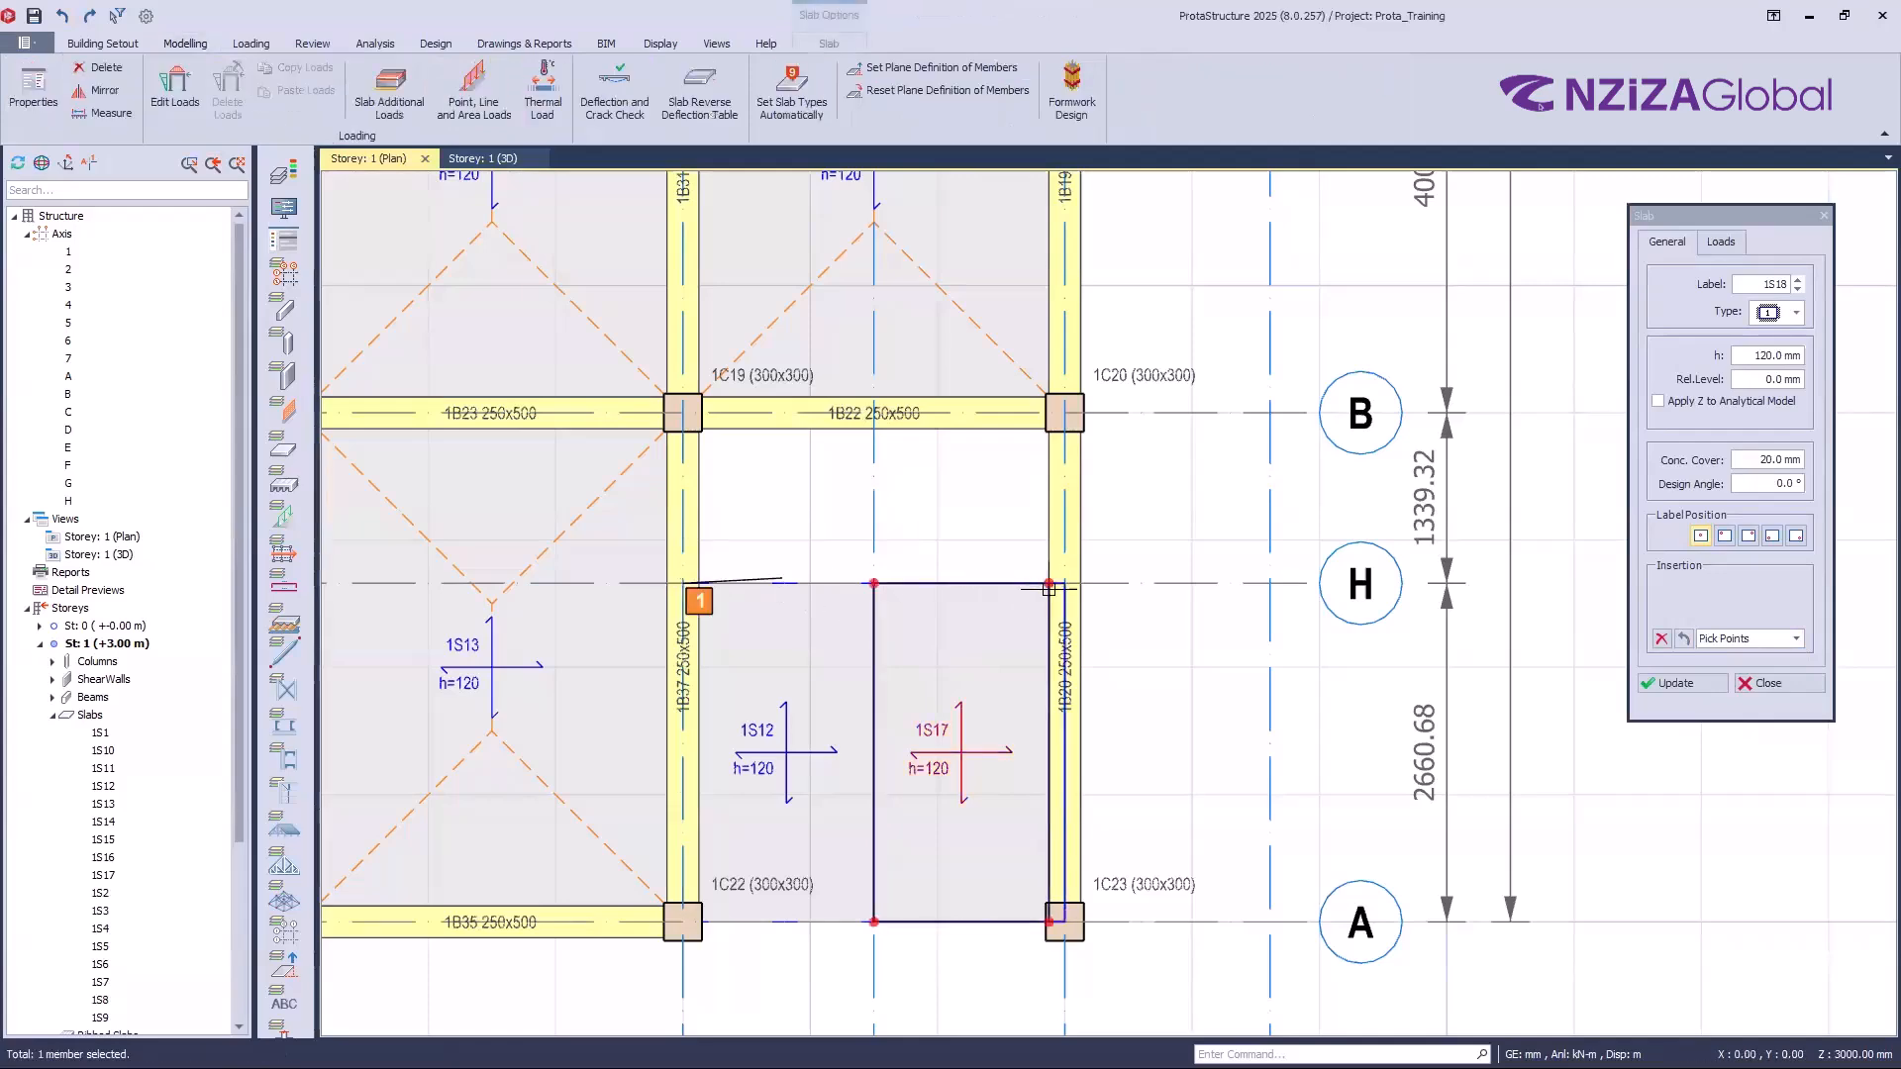
{"action": "left_click", "coordinate": [1062, 583]}
{"action": "left_click", "coordinate": [1064, 413]}
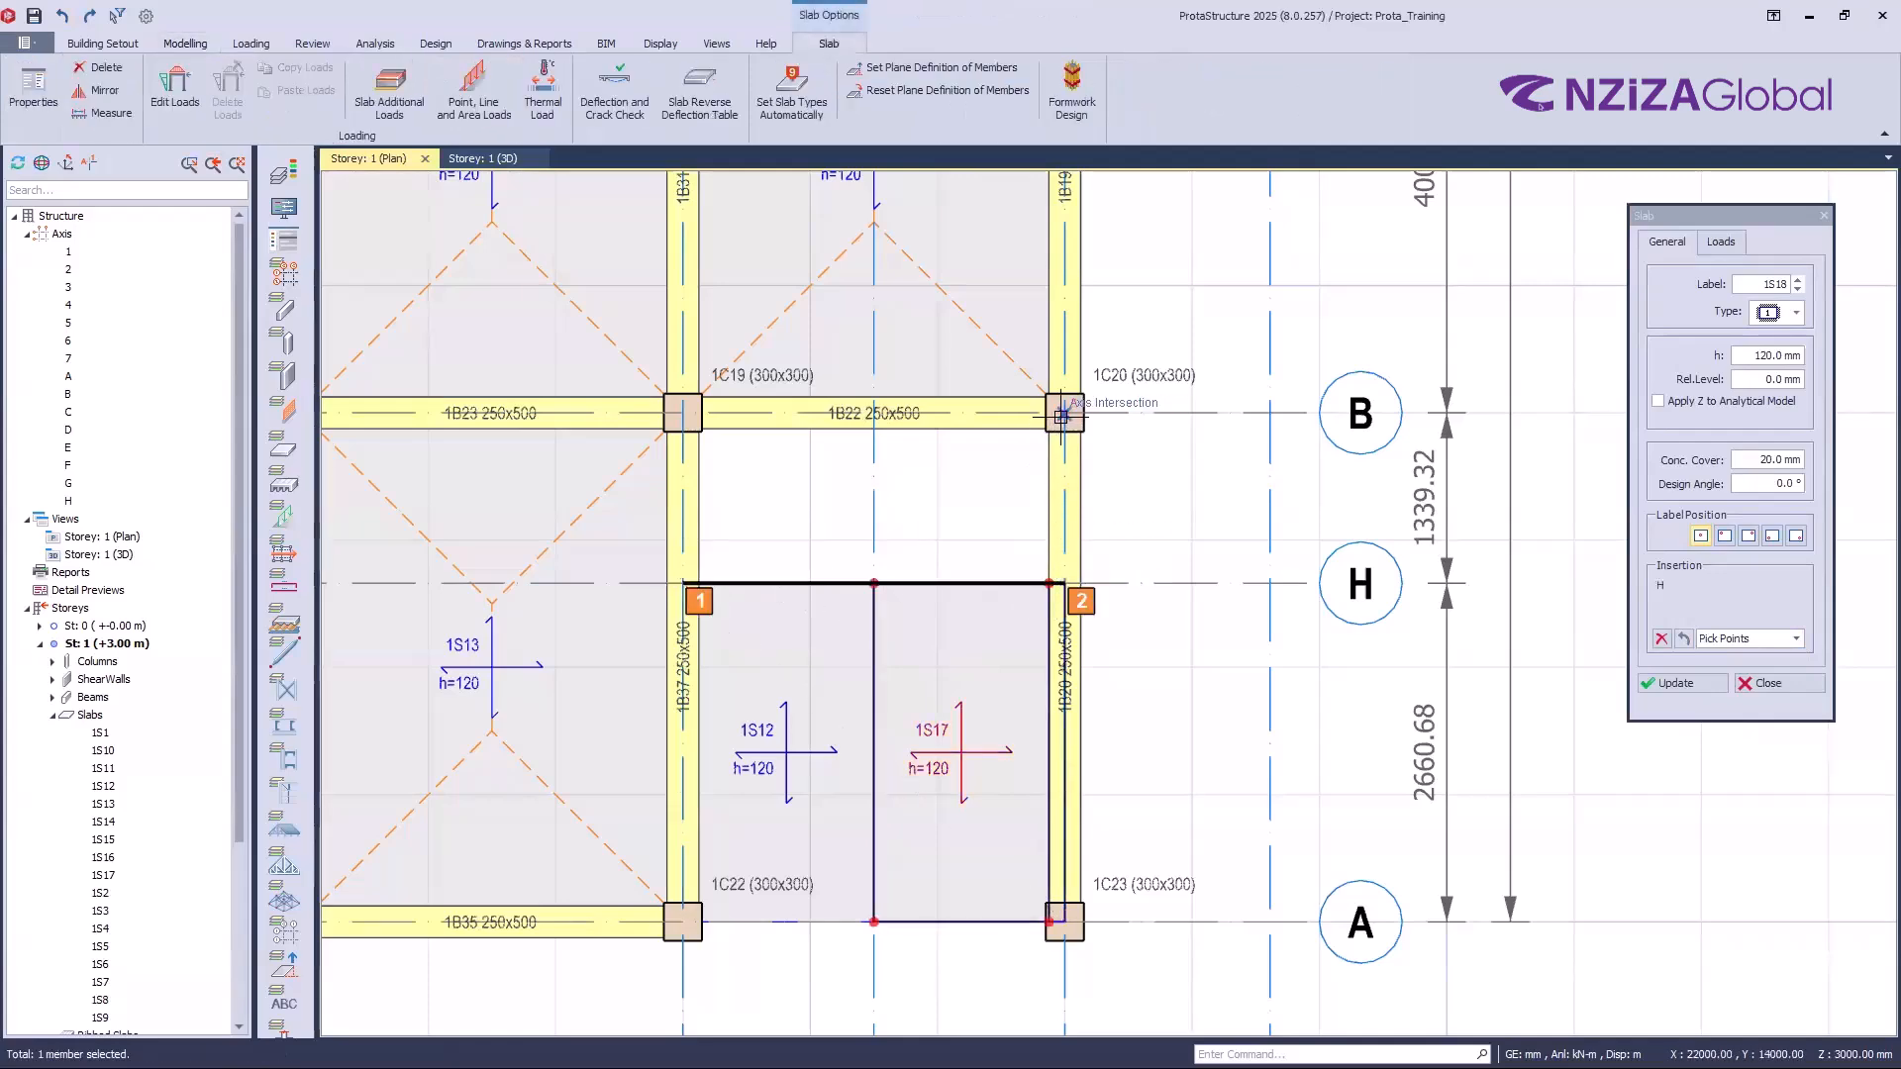
{"action": "left_click", "coordinate": [698, 416]}
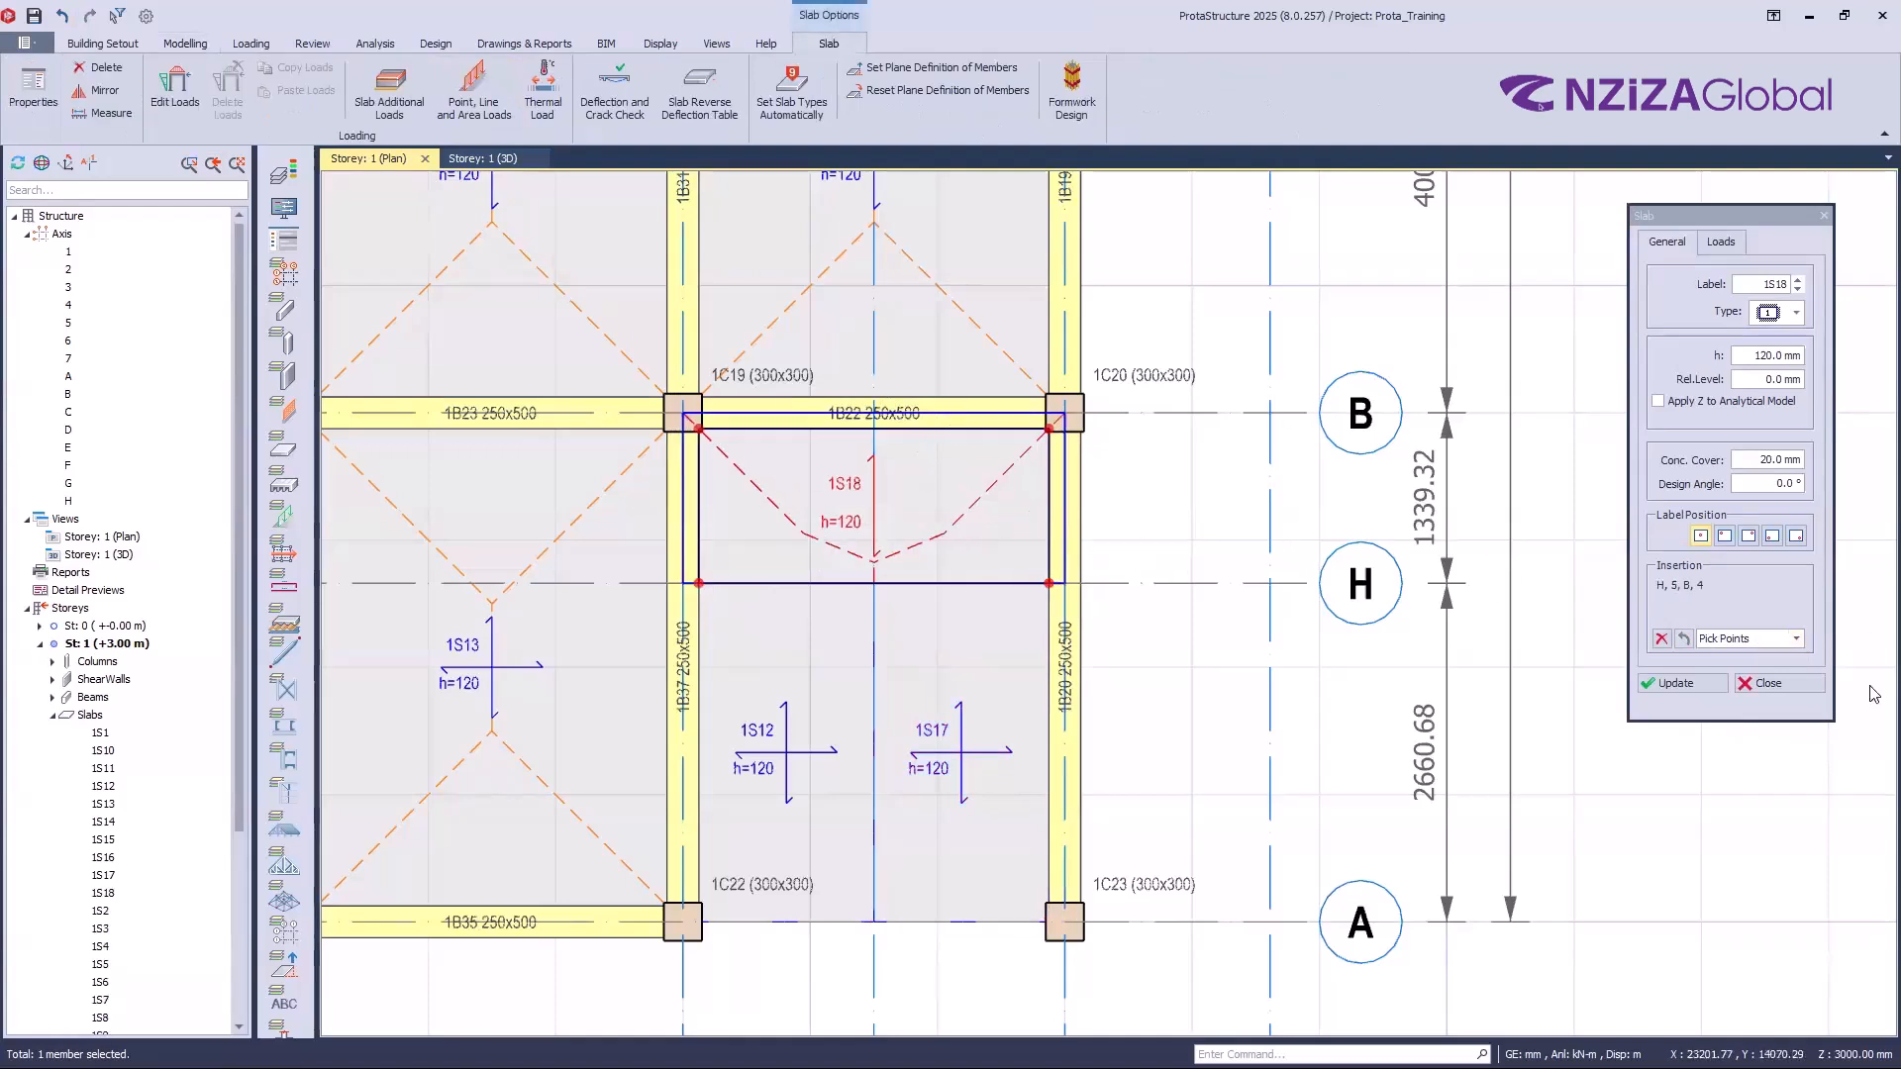
{"action": "left_click", "coordinate": [1773, 683]}
{"action": "key", "text": "Escape"}
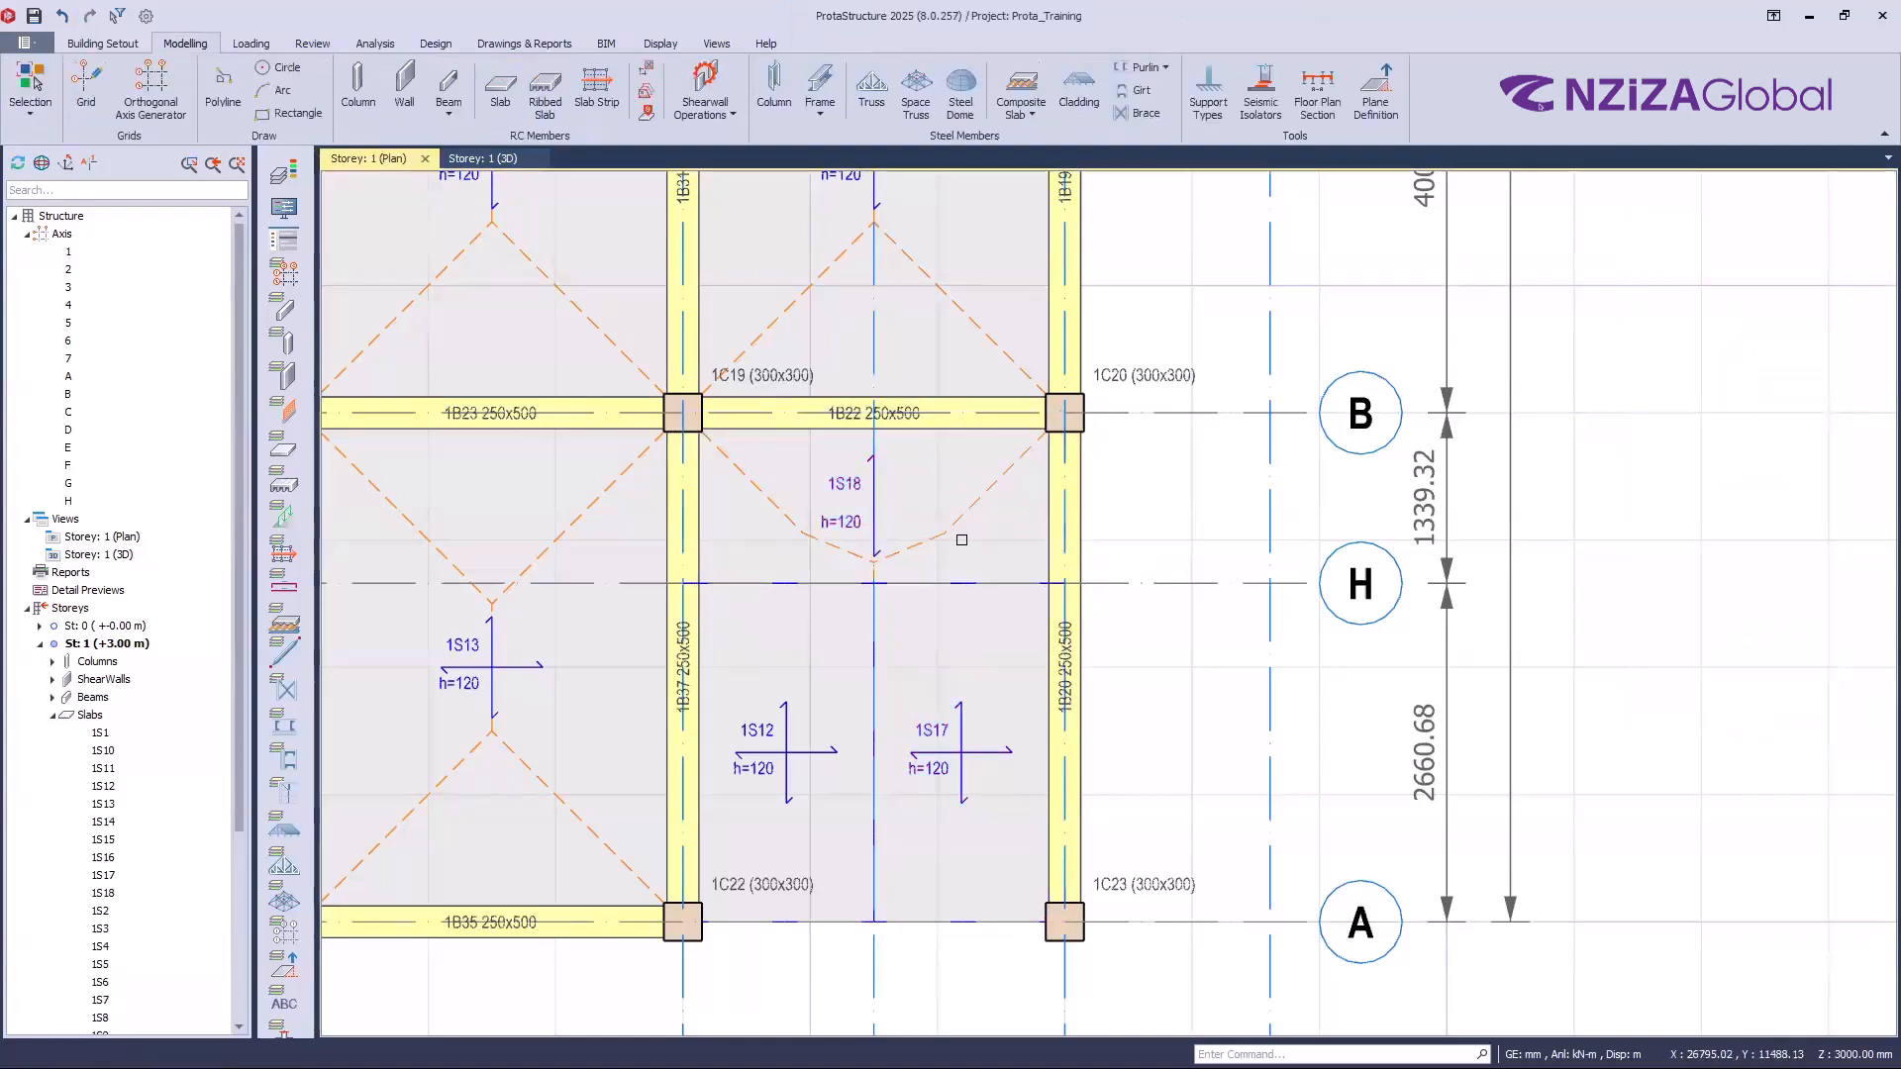
Step: Define two planes with Axis Region over the flight slabs between axes A and H, one spanning axes 4 to 7 and one 7 to 5
{"action": "mouse_move", "coordinate": [788, 734]}
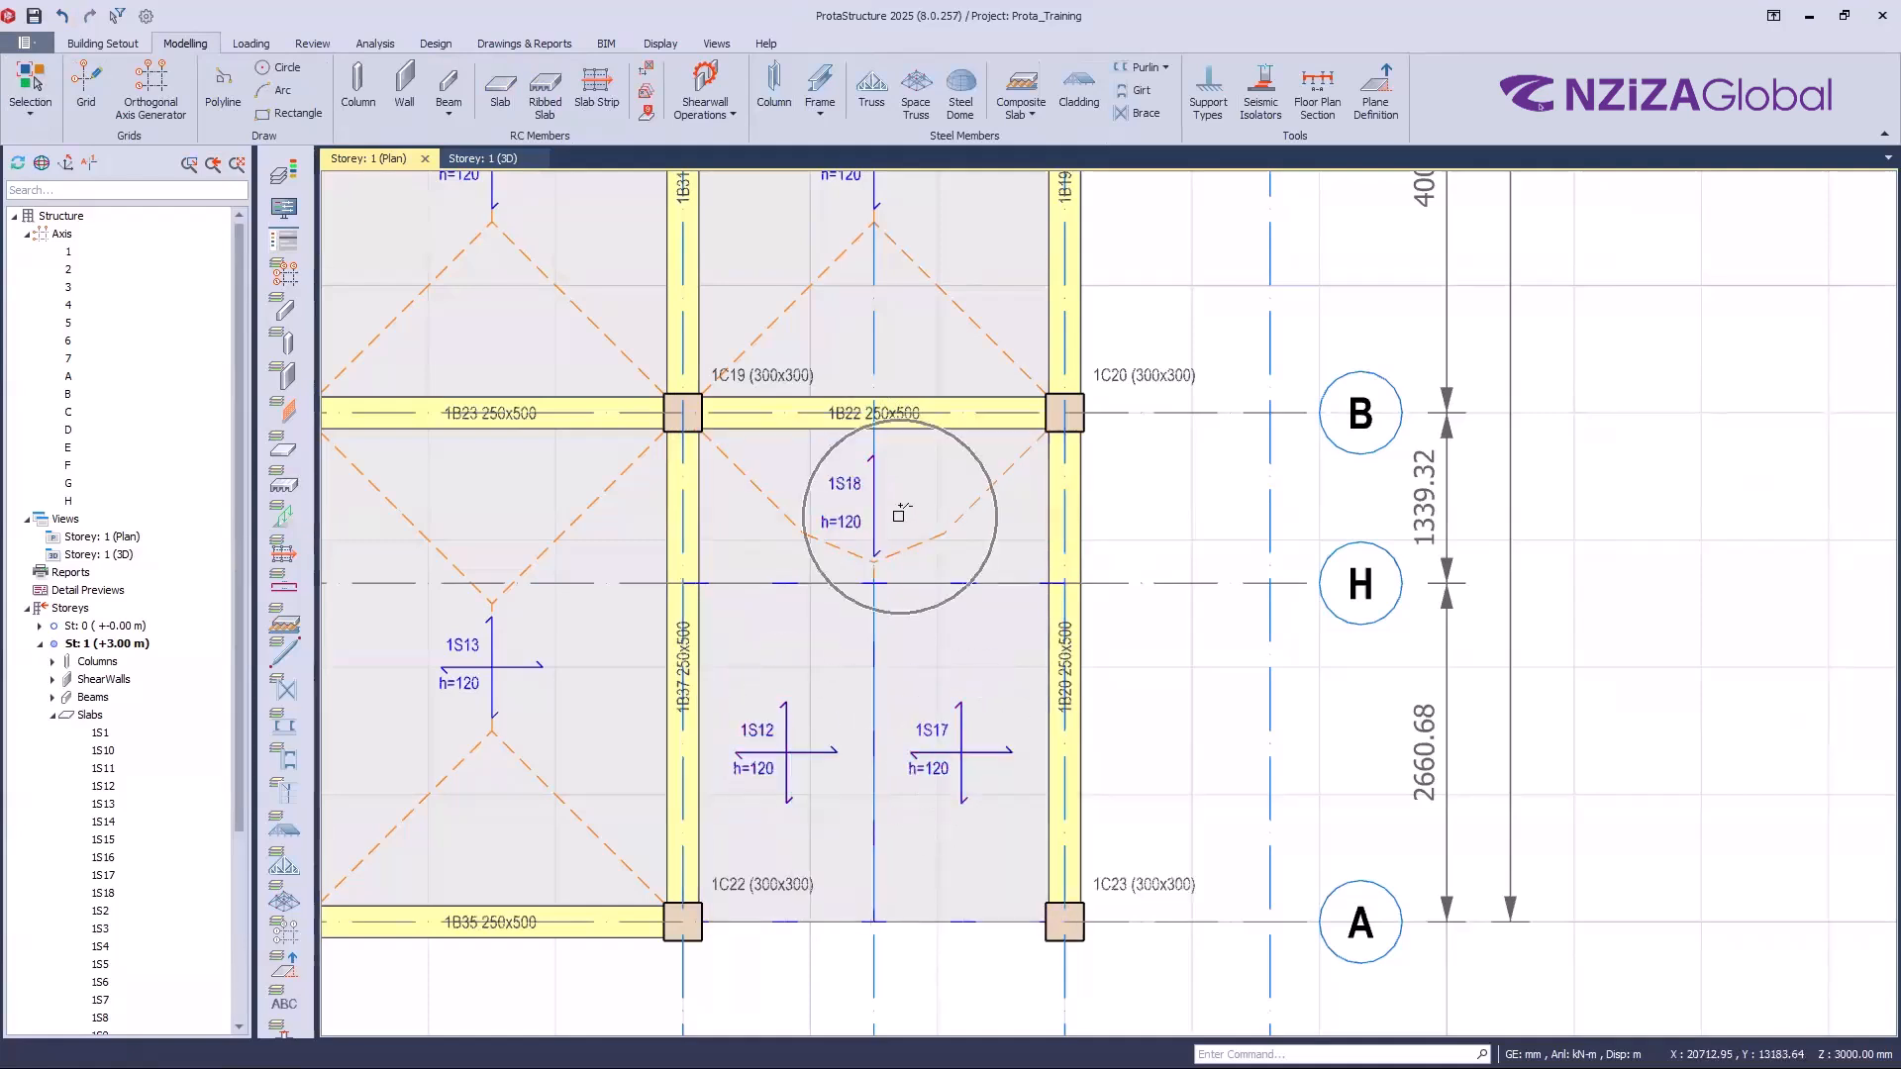
{"action": "key", "text": "ctrl"}
{"action": "left_click", "coordinate": [1378, 95]}
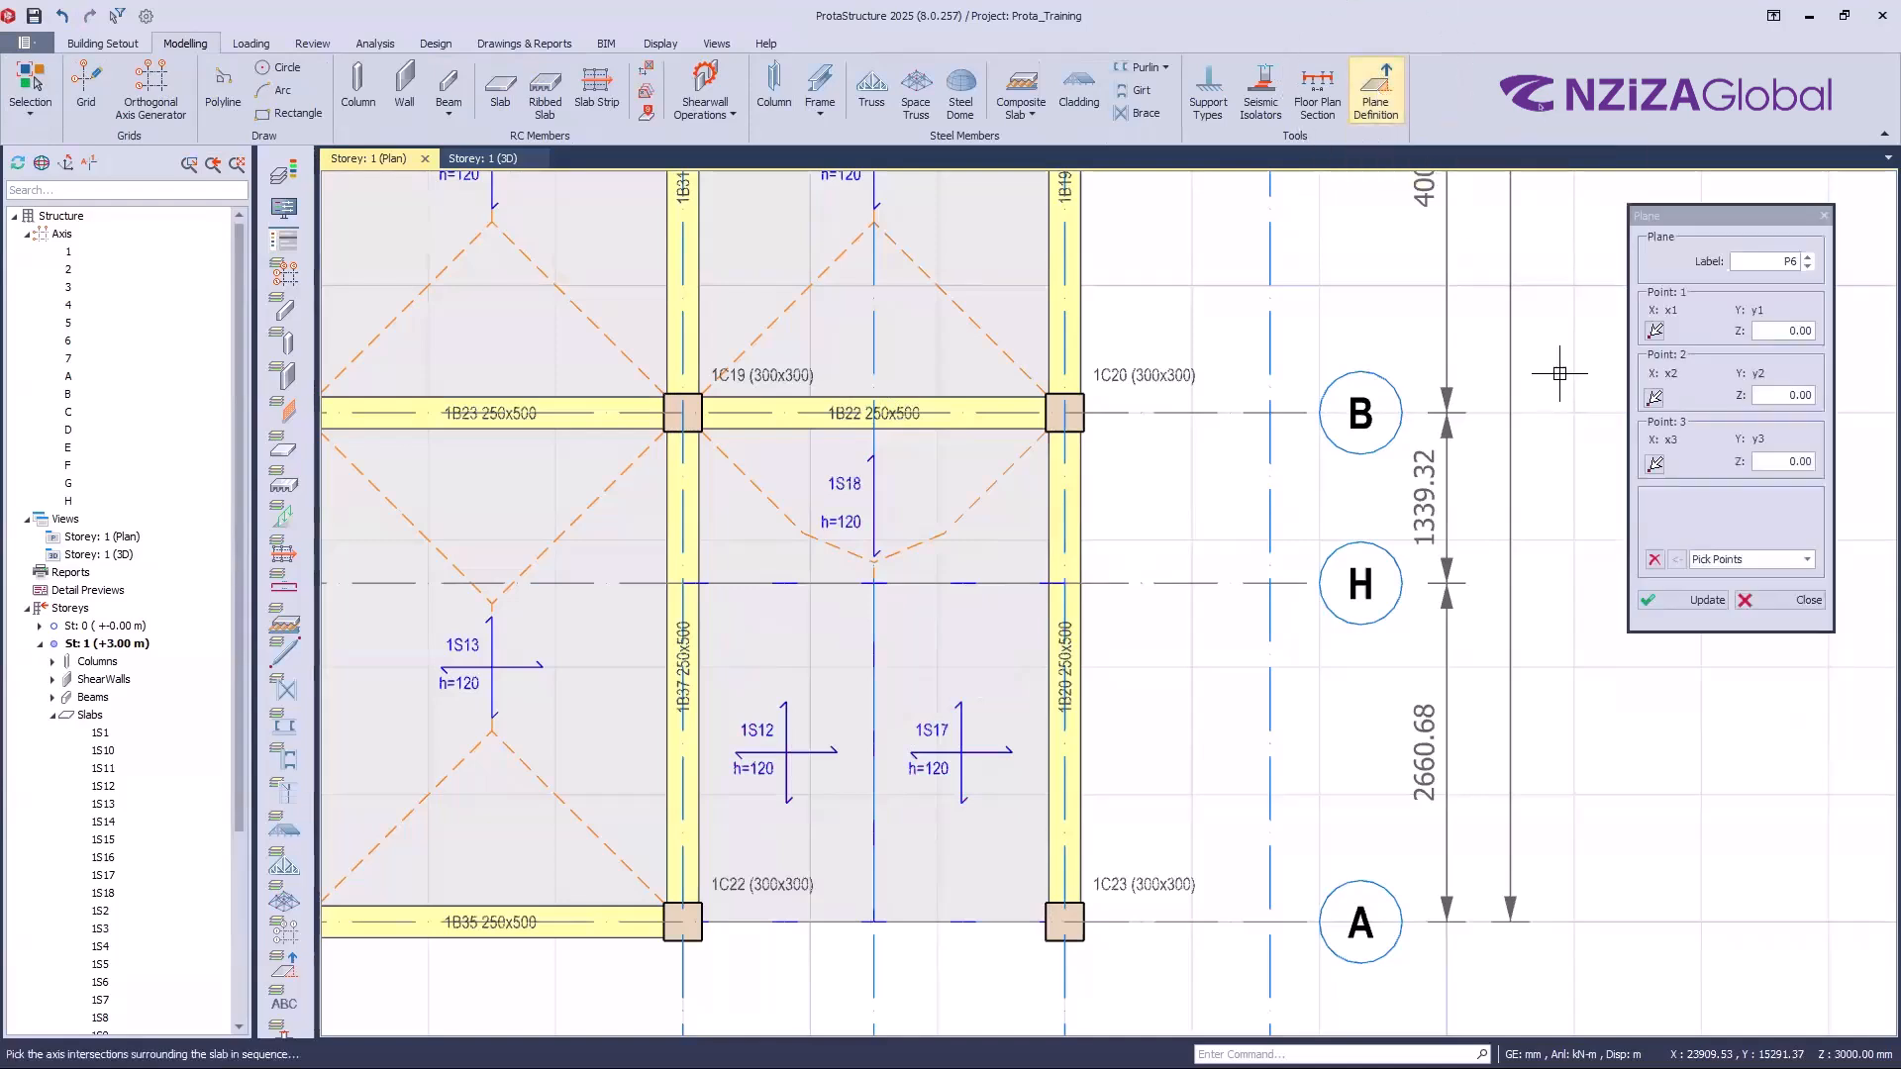
{"action": "left_click", "coordinate": [1808, 561]}
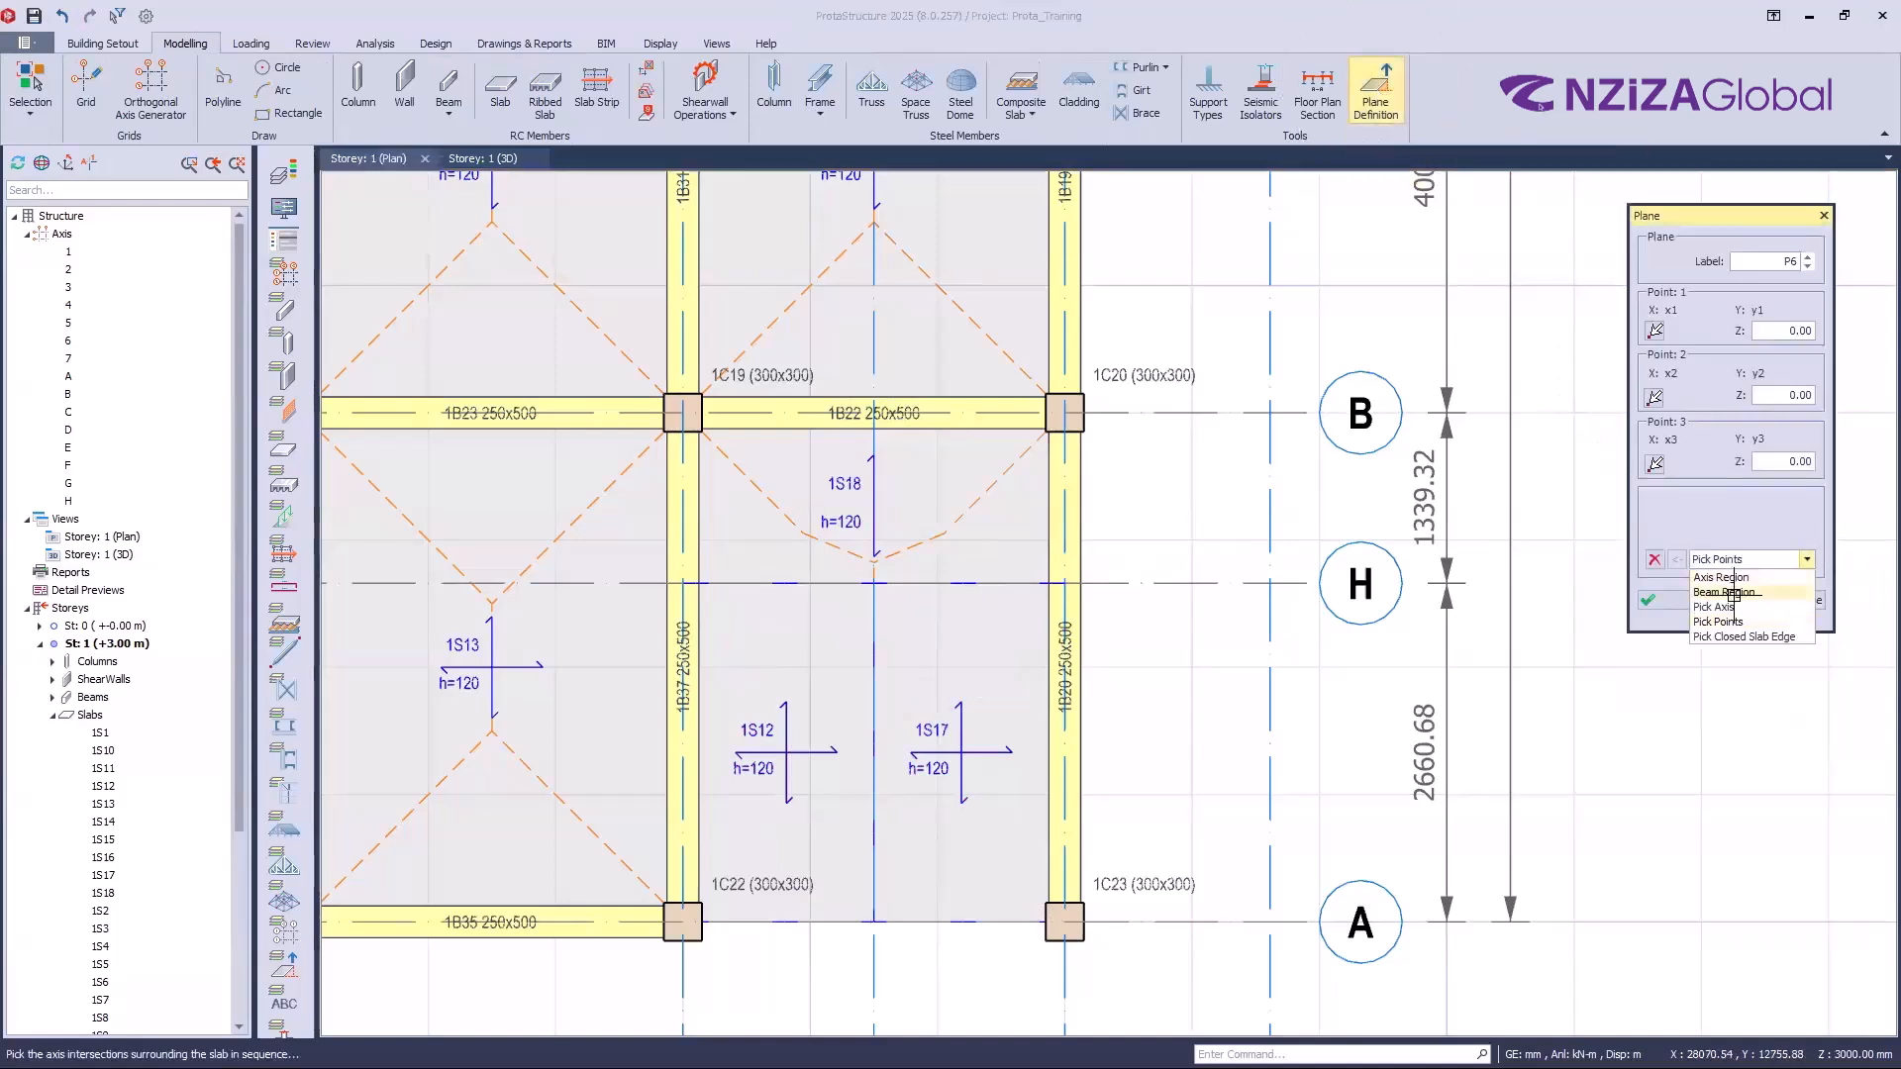
{"action": "left_click", "coordinate": [1721, 577]}
{"action": "left_click", "coordinate": [777, 741]}
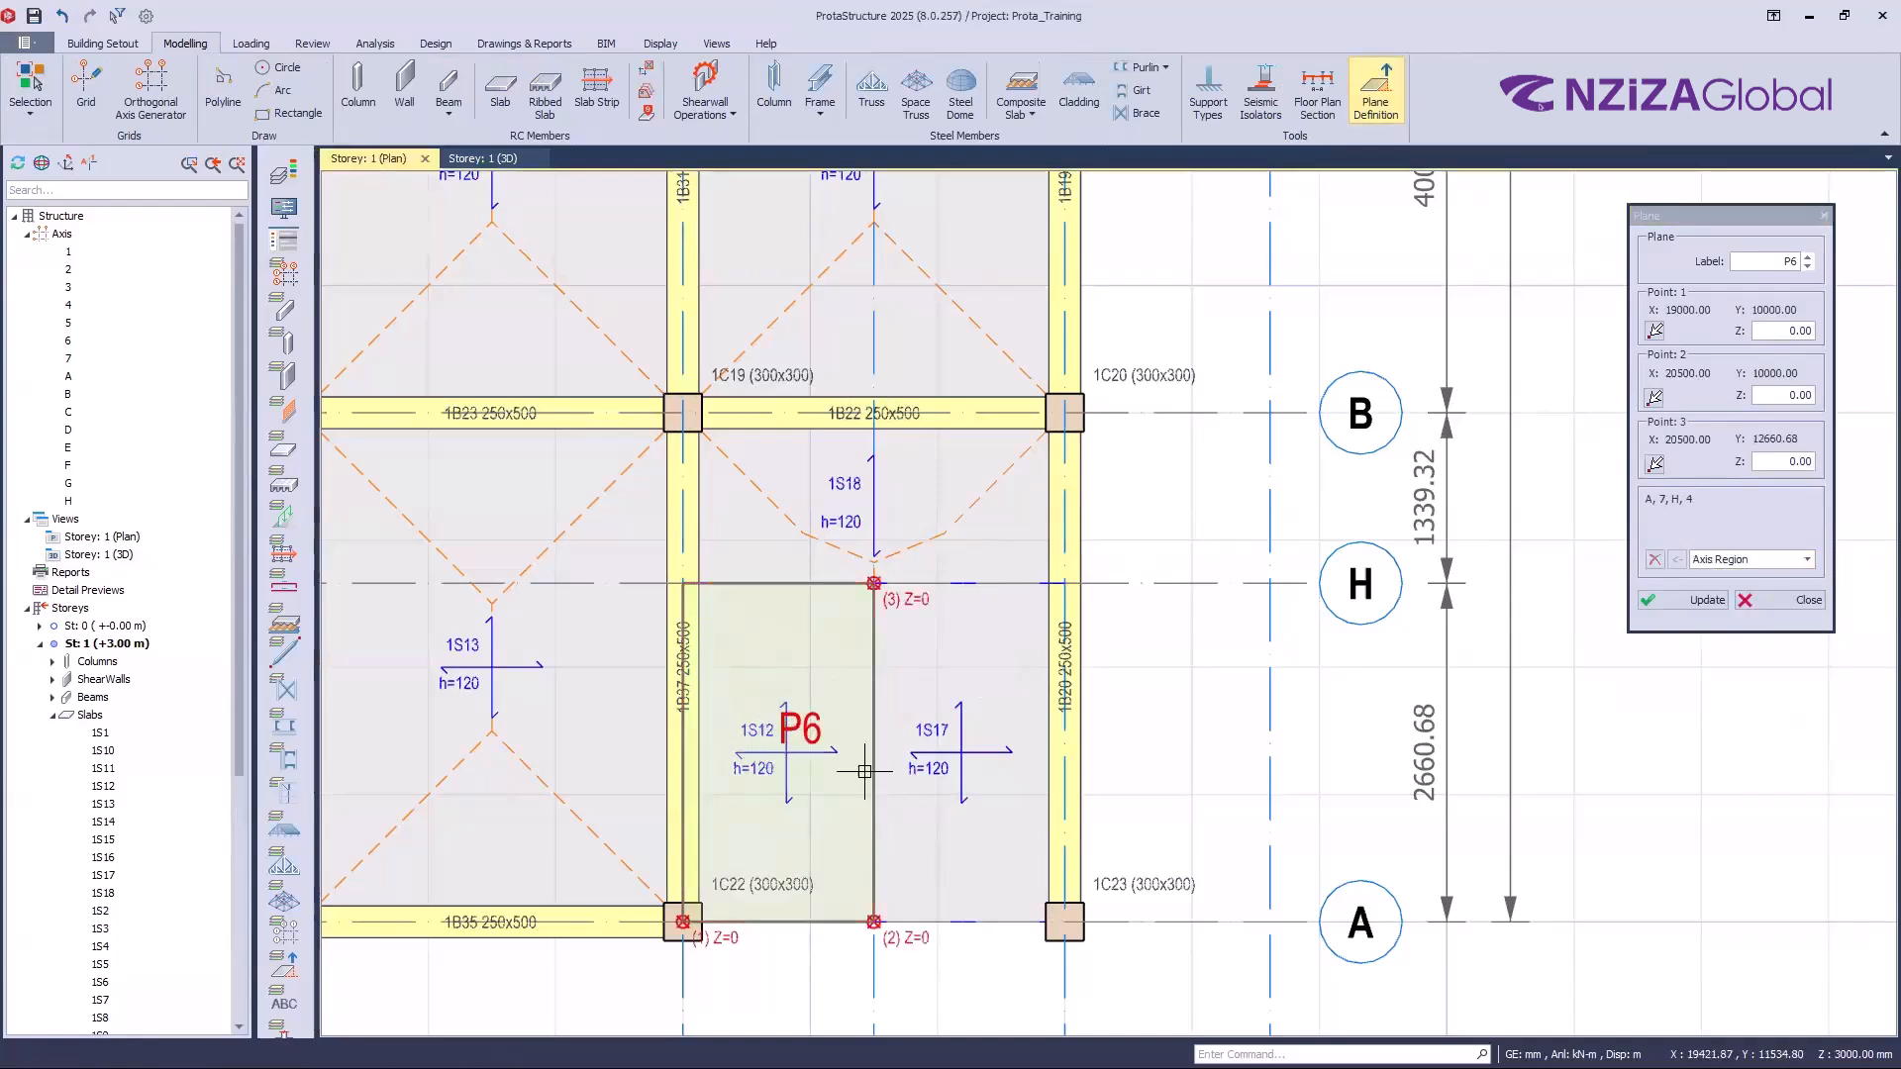
{"action": "left_click", "coordinate": [951, 738]}
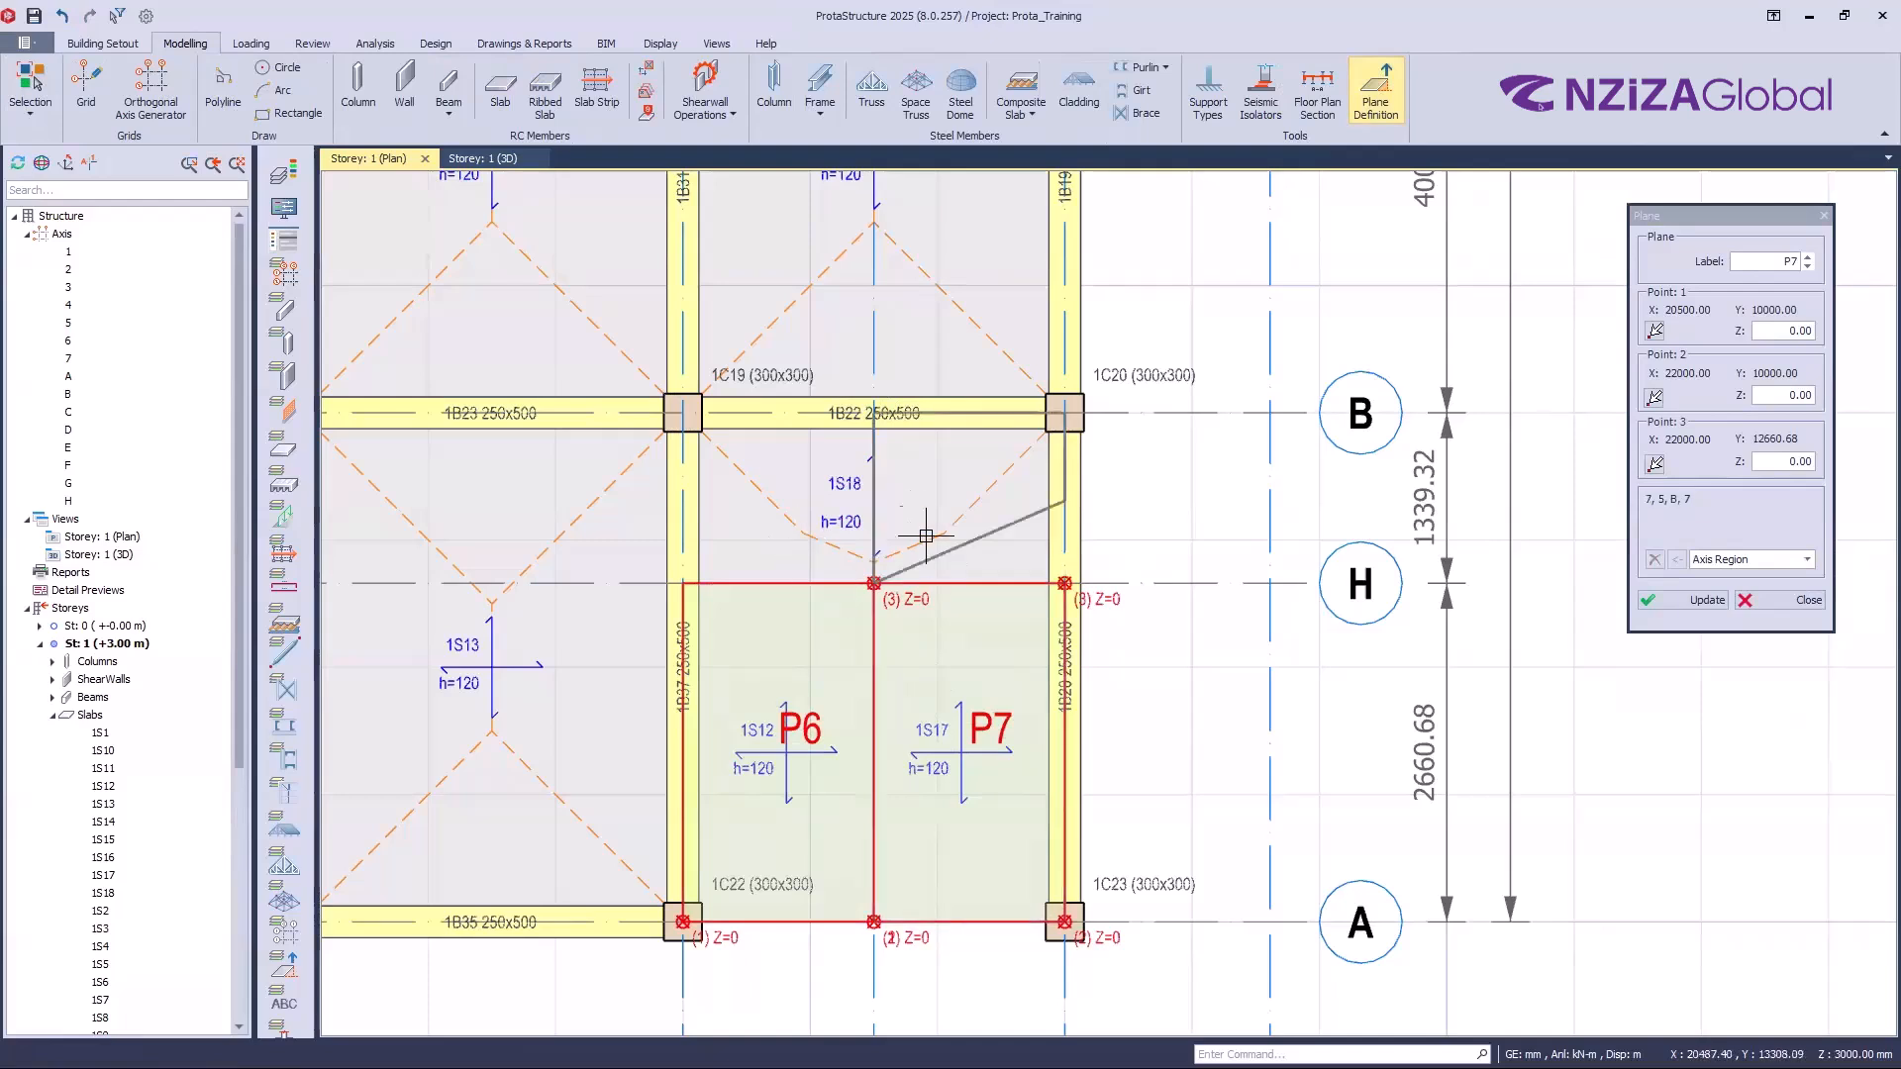
Step: Define a plane with Pick Points over the landing slab bounded by axes 4, 5, H and B, and finish plane definition
{"action": "left_click", "coordinate": [1808, 560]}
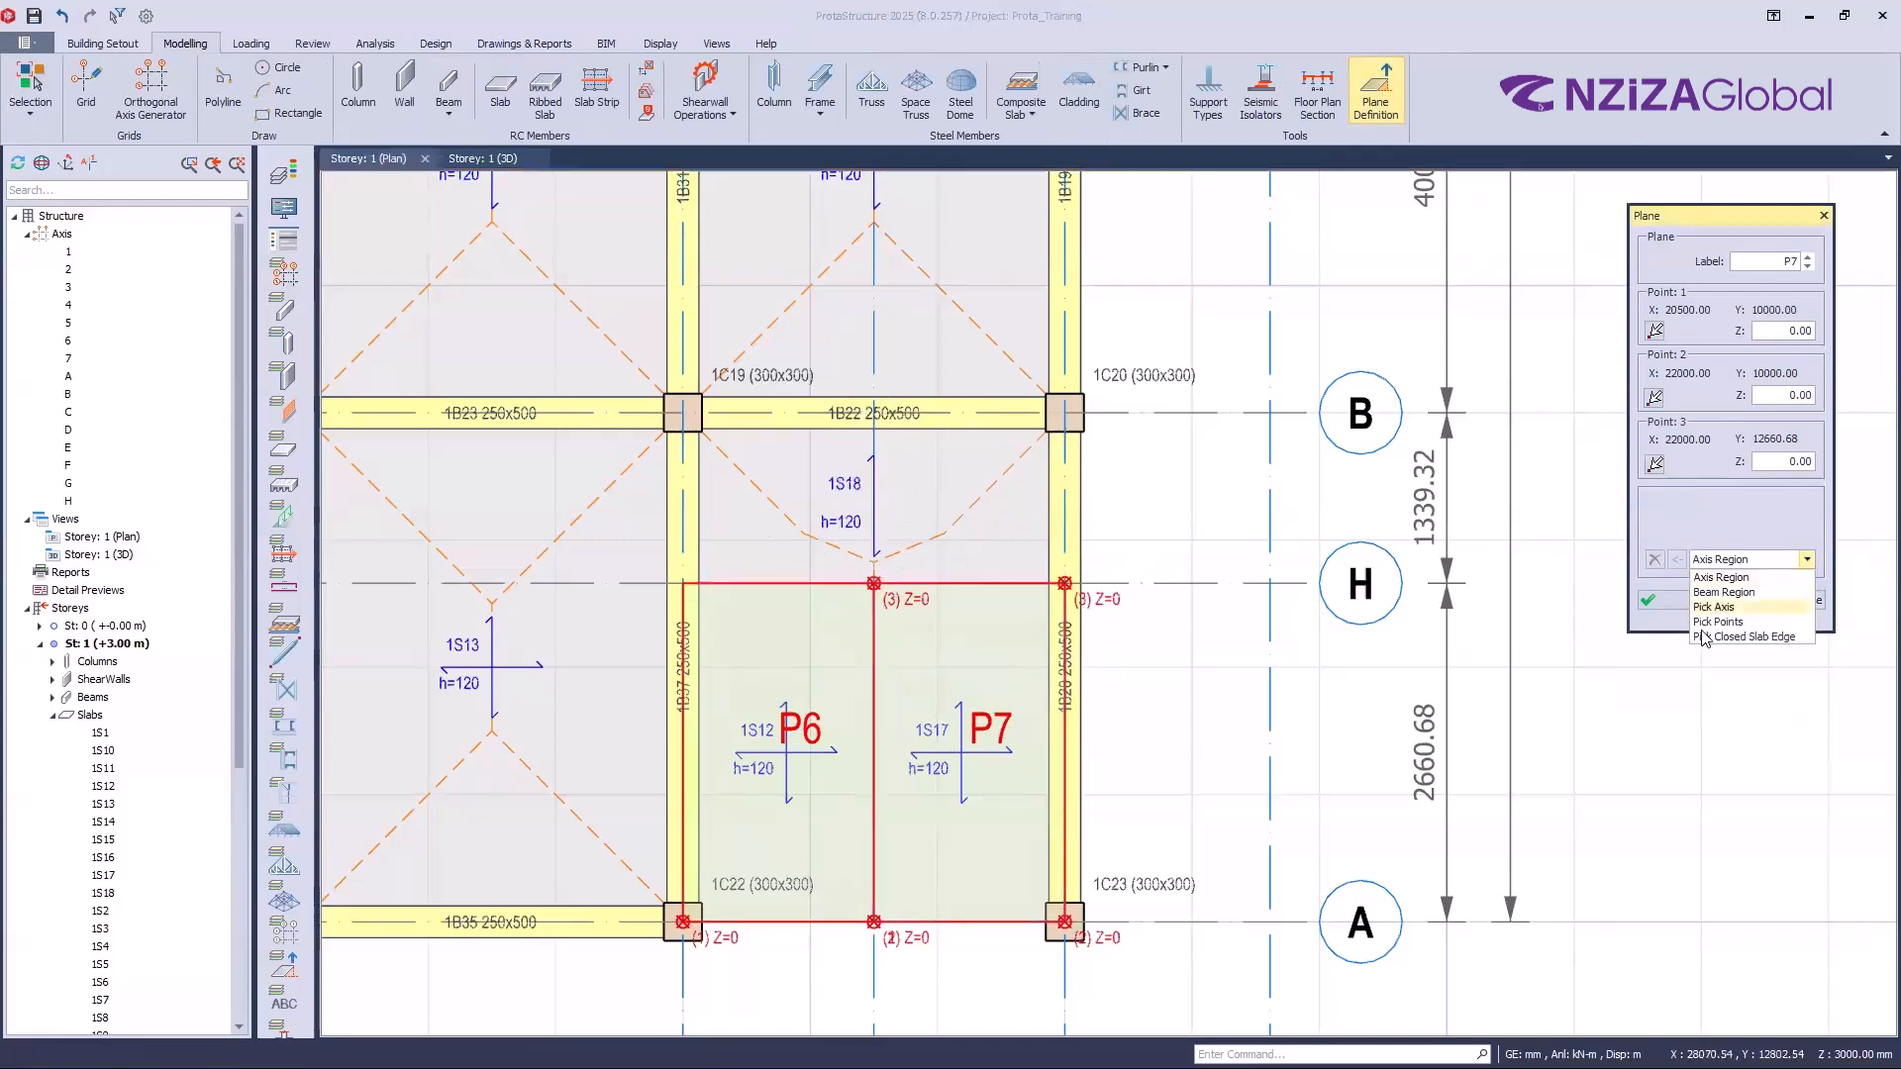
{"action": "left_click", "coordinate": [1743, 622]}
{"action": "left_click", "coordinate": [682, 584]}
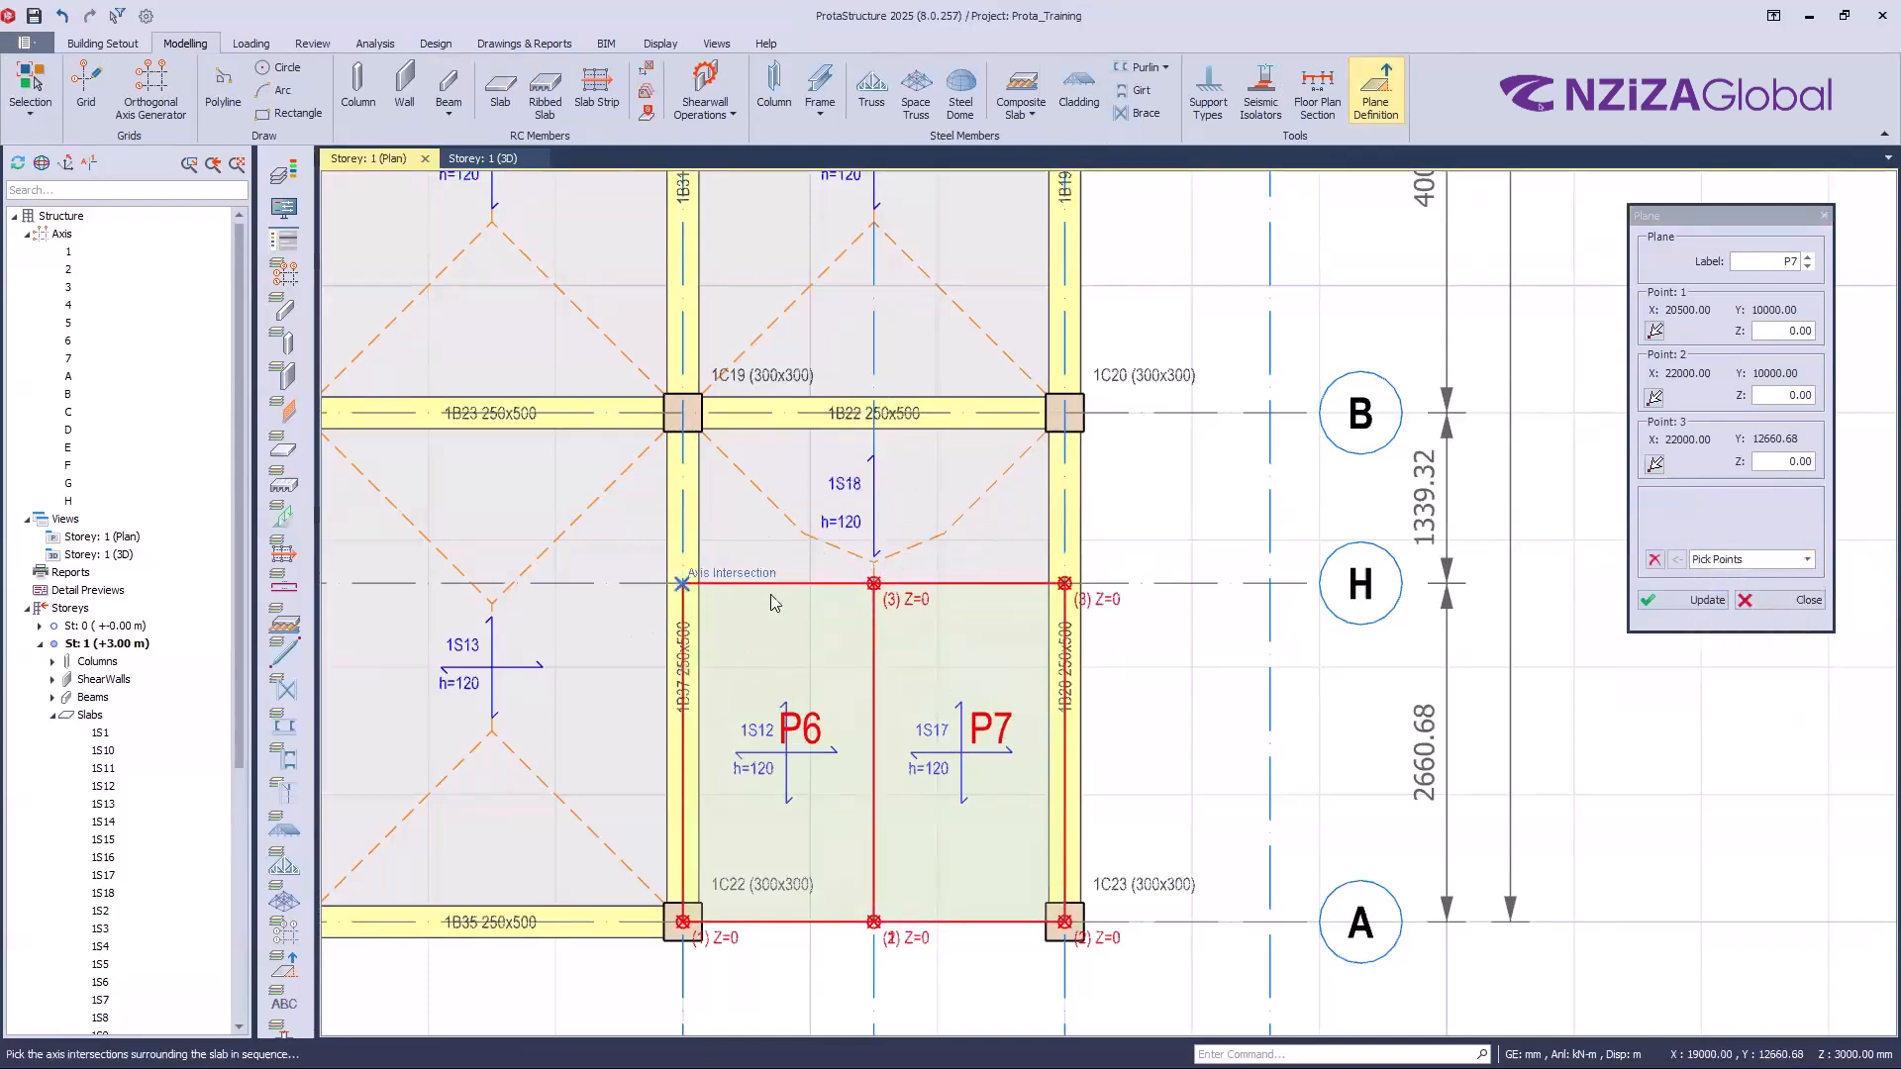
{"action": "left_click", "coordinate": [1064, 584]}
{"action": "left_click", "coordinate": [1065, 415]}
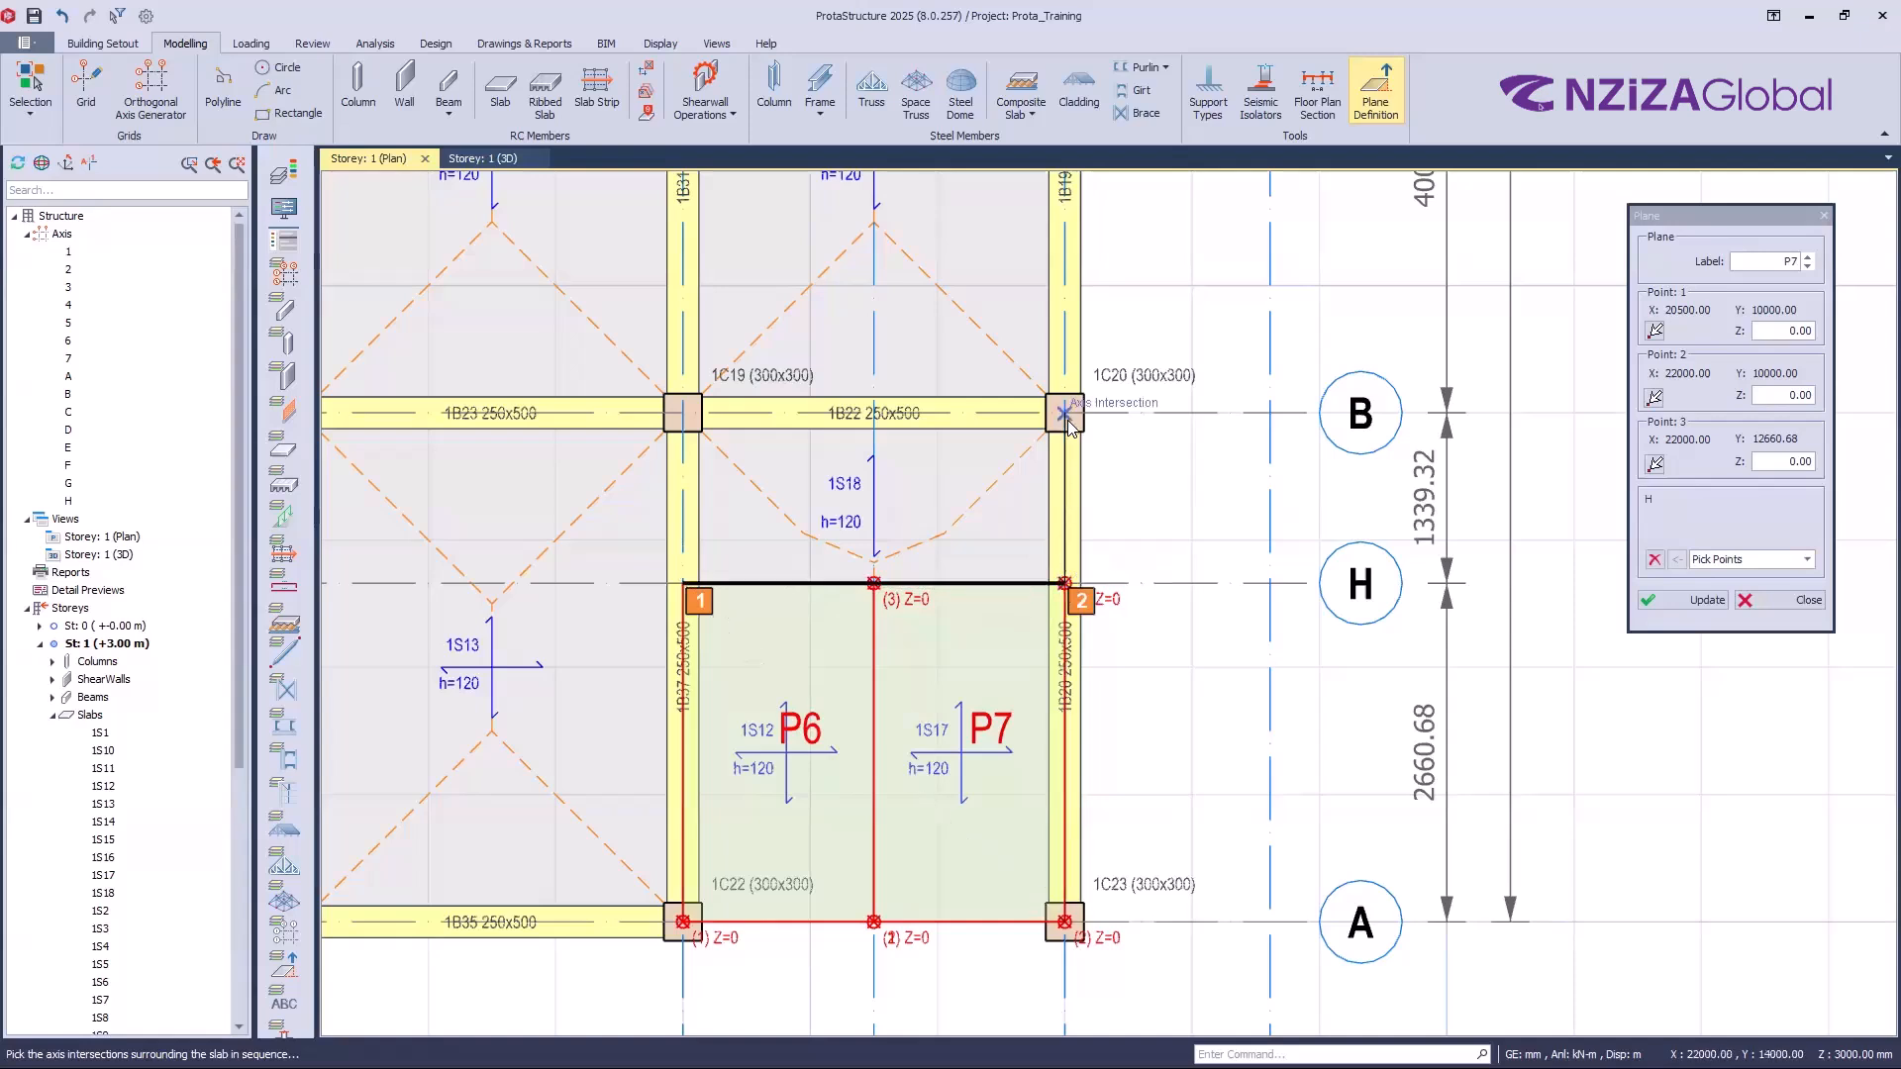
{"action": "left_click", "coordinate": [690, 420]}
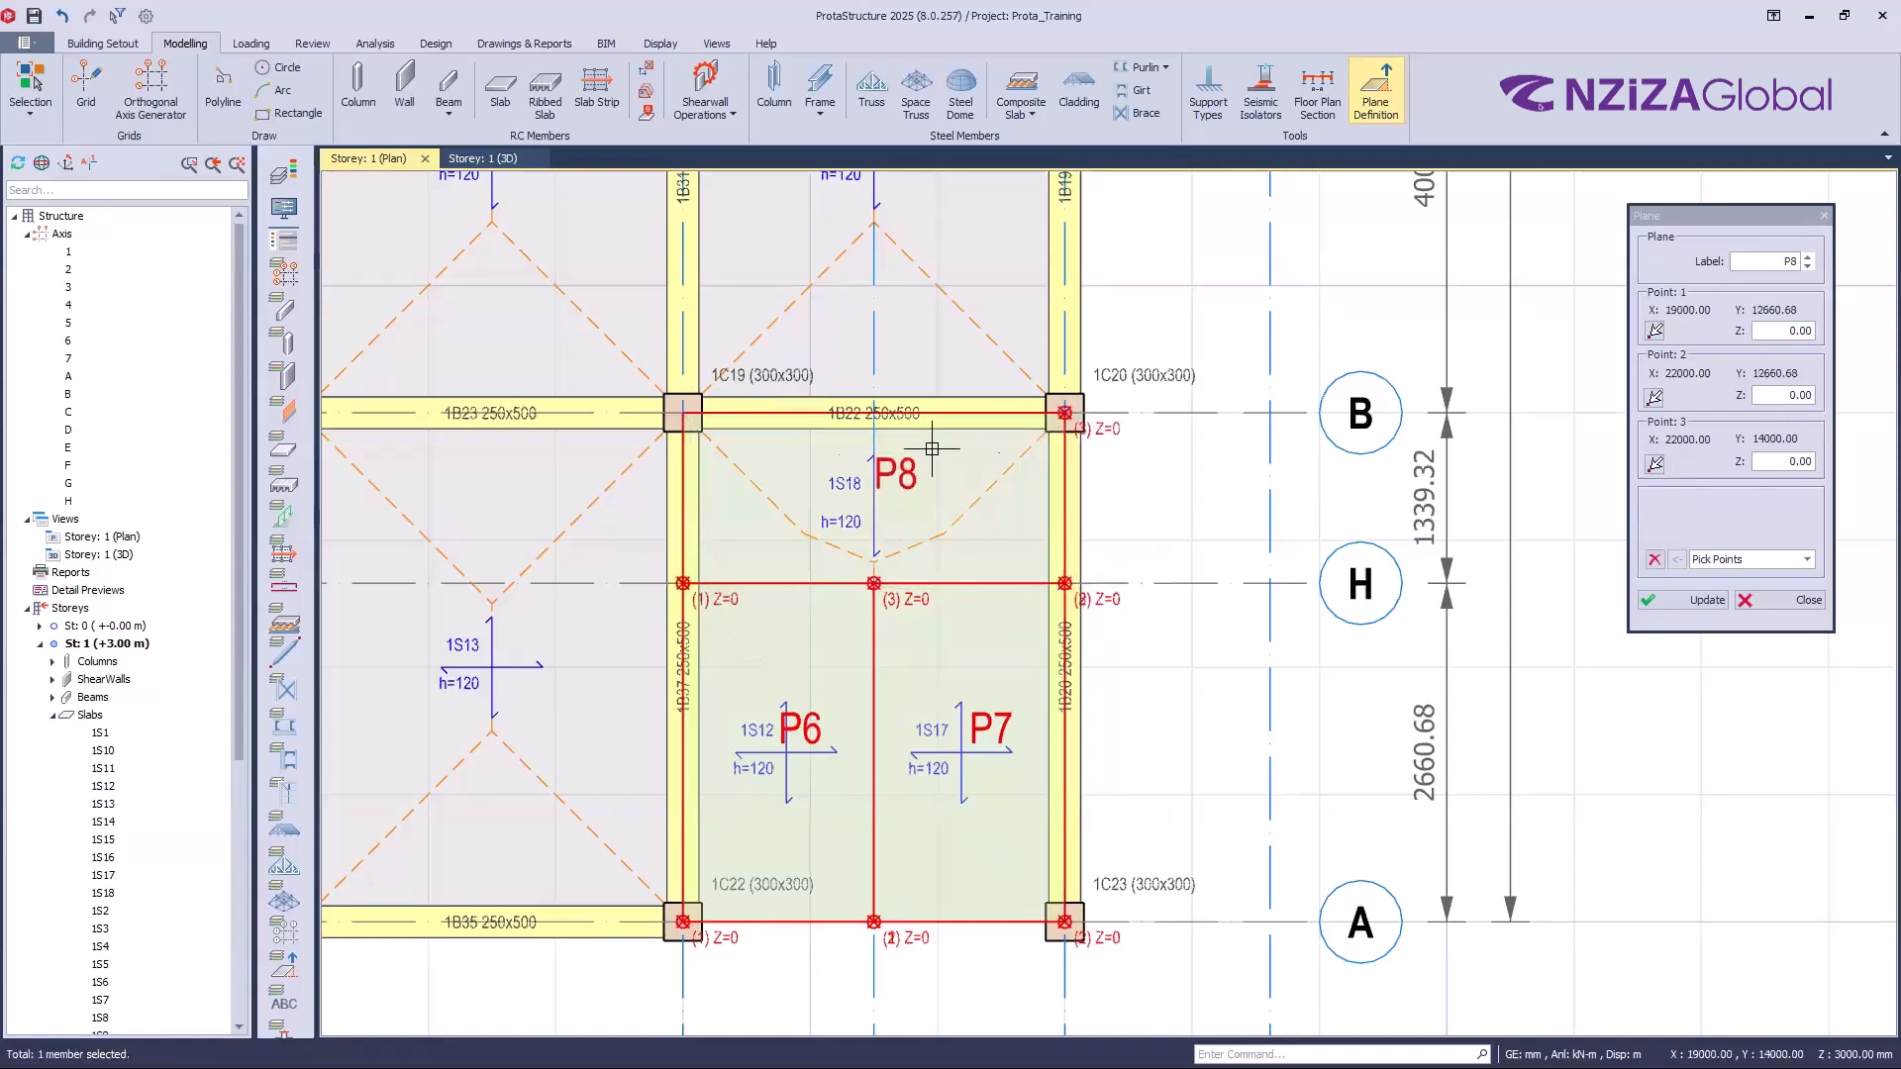
{"action": "left_click", "coordinate": [1773, 605]}
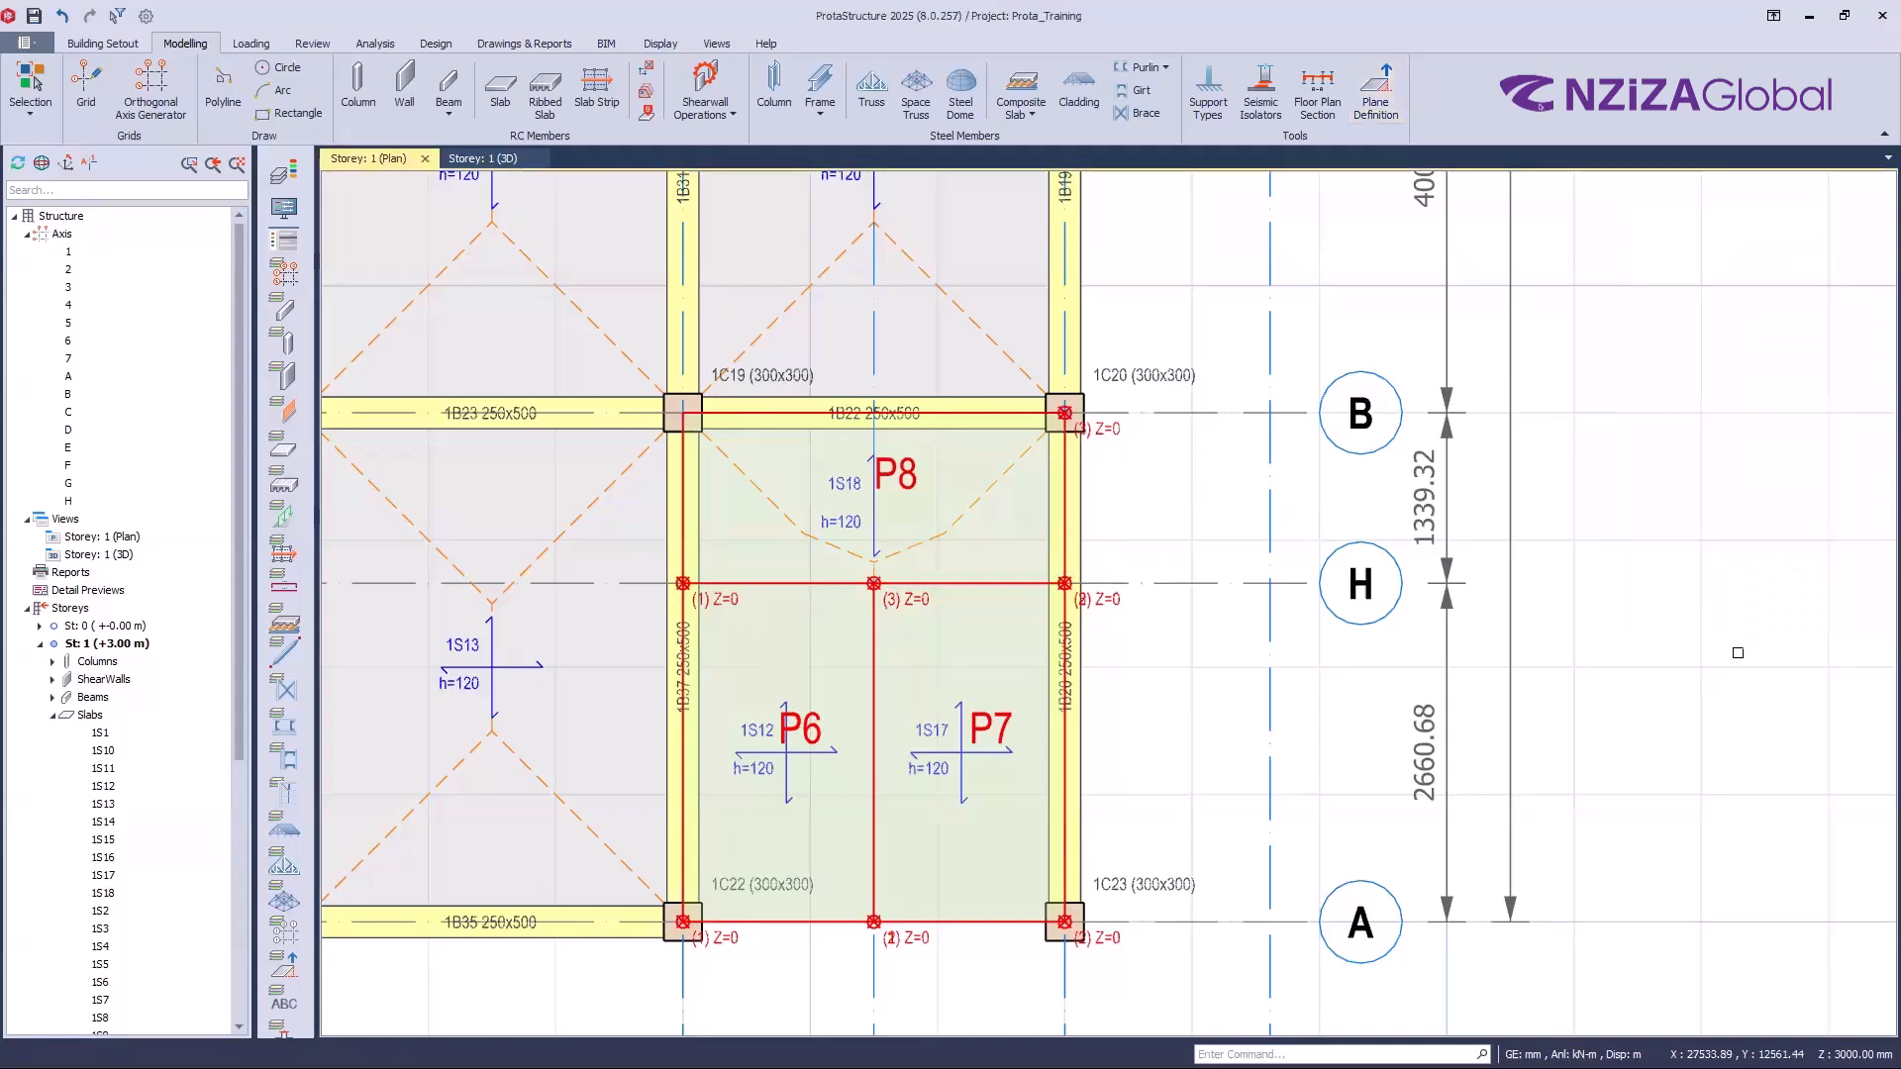
Step: Tile the storey plan and 3D views vertically so they appear side by side
{"action": "scroll", "coordinate": [829, 574], "scroll_direction": "down", "scroll_amount": 1}
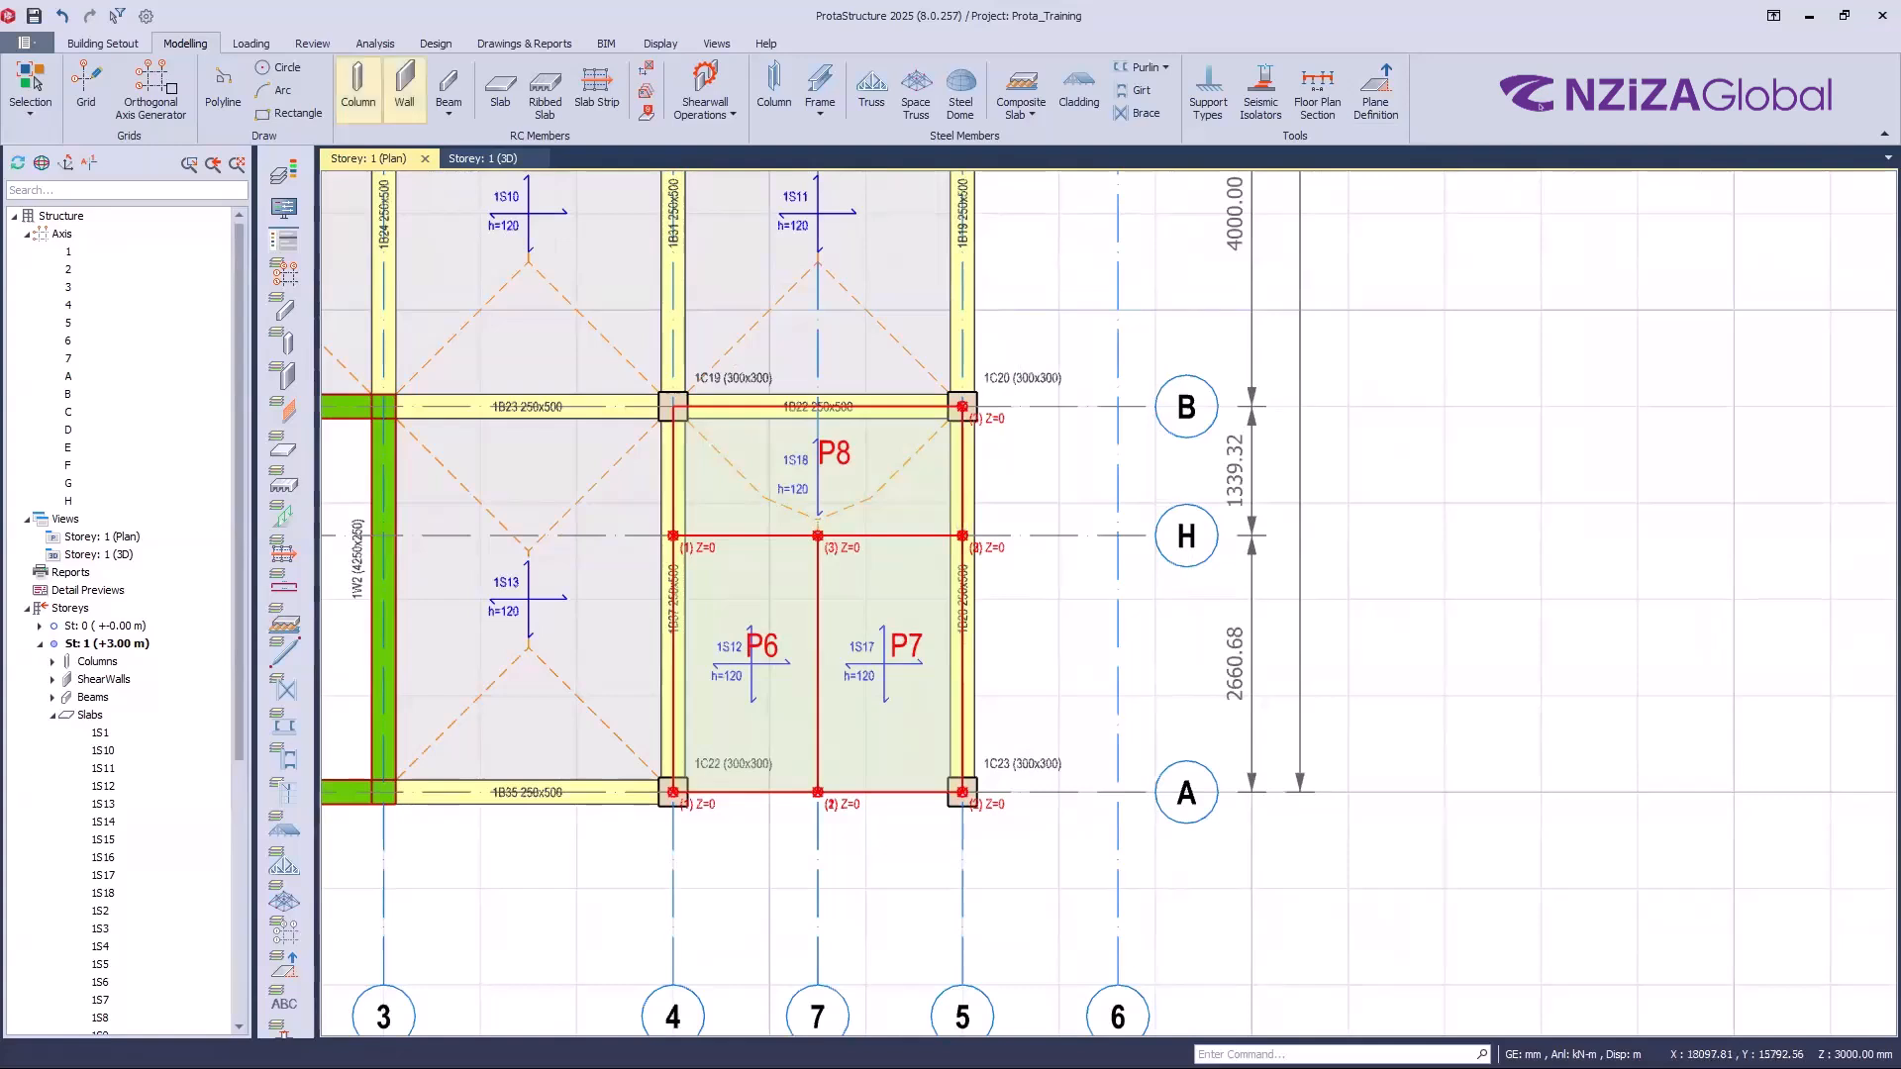
{"action": "right_click", "coordinate": [377, 161]}
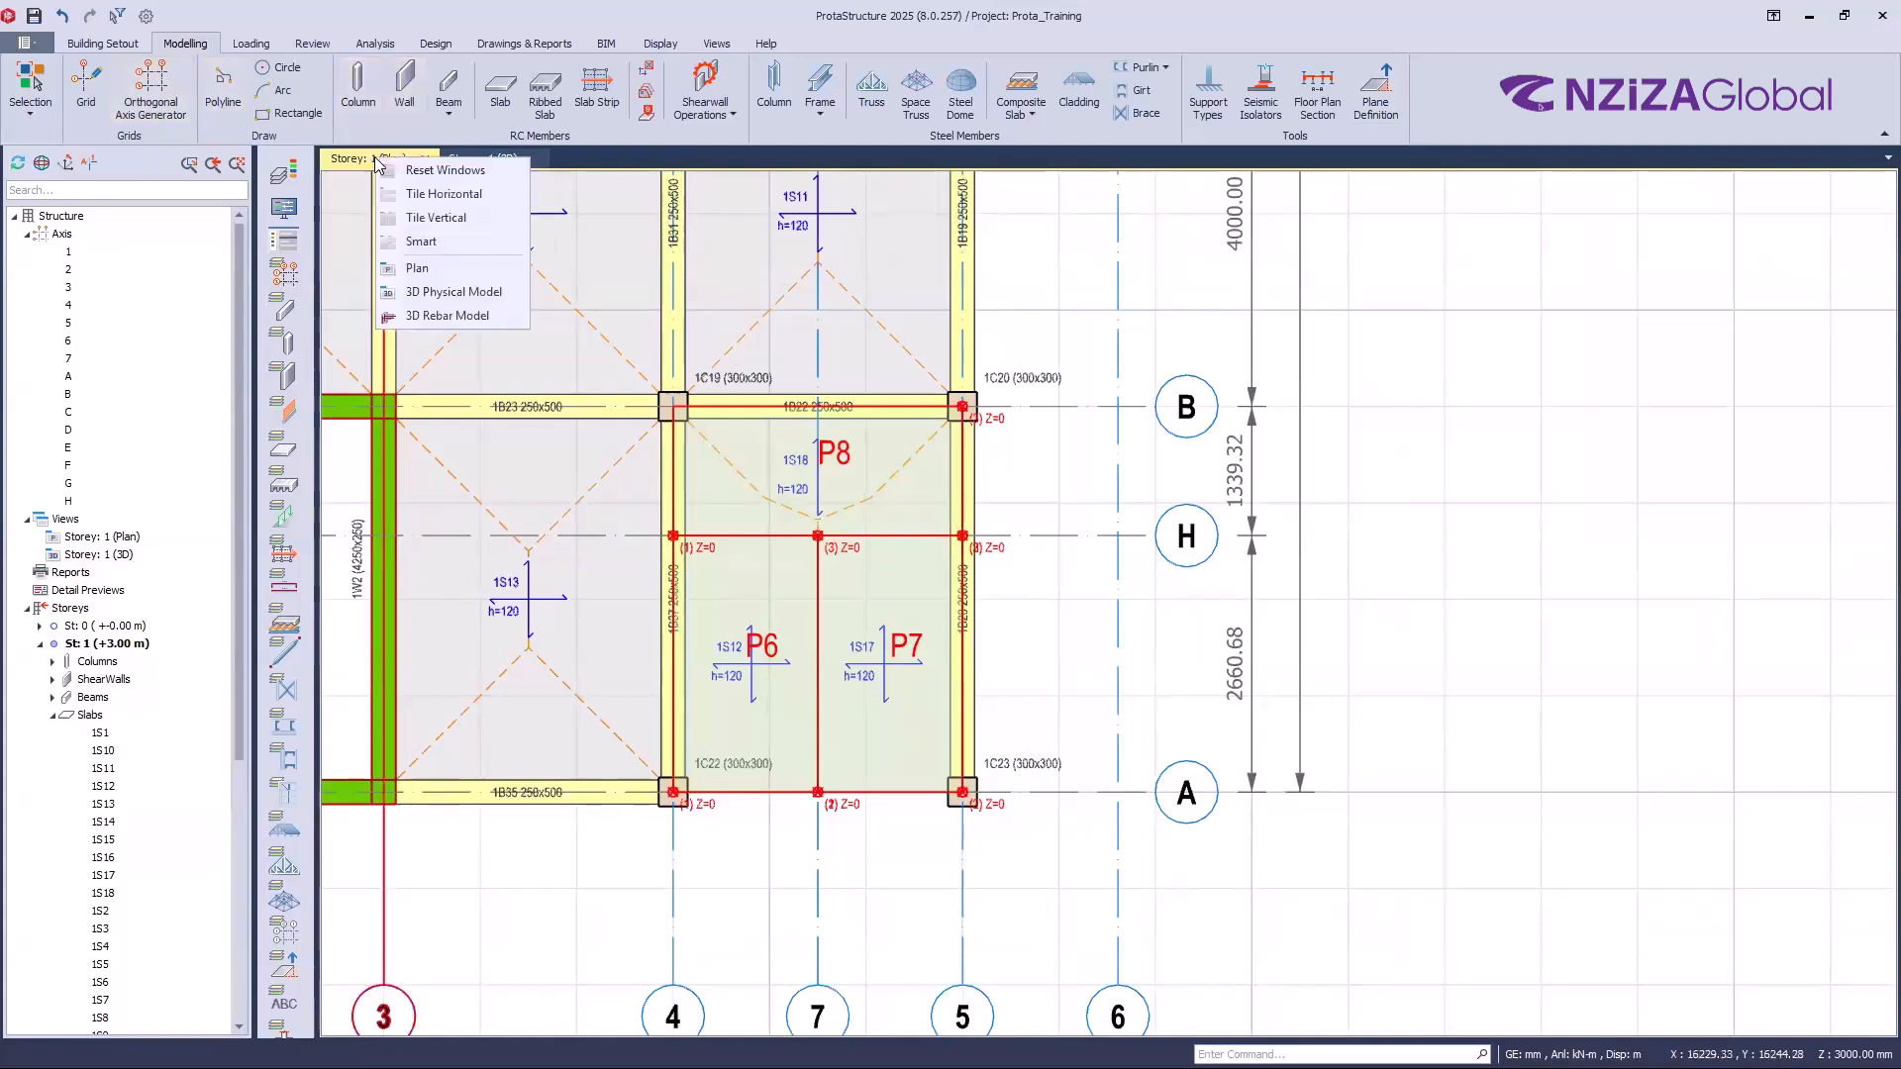
{"action": "left_click", "coordinate": [460, 220]}
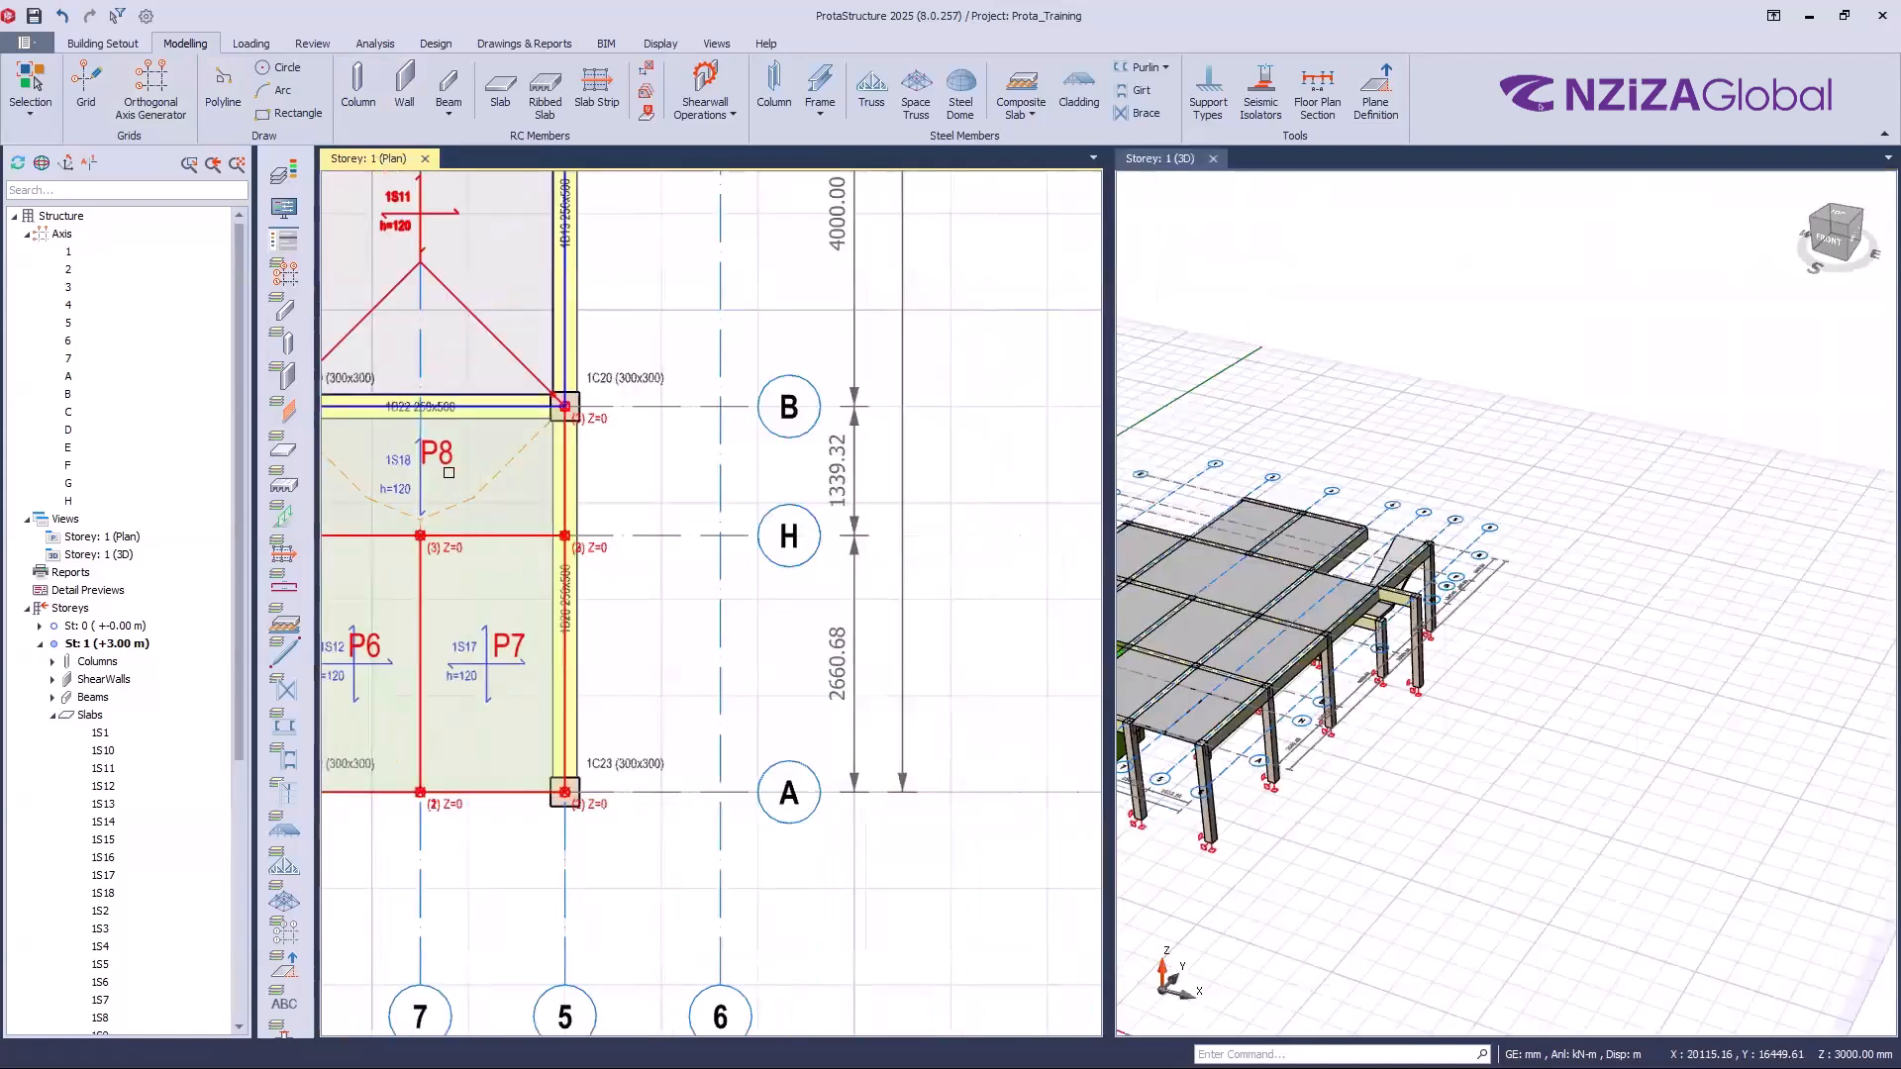
Step: Examine the landing slab and the two flight slabs in the 3D view, selecting them individually to match them with the plan
{"action": "left_click", "coordinate": [399, 466]}
{"action": "scroll", "coordinate": [1361, 595], "scroll_direction": "down", "scroll_amount": 5}
{"action": "middle_click_drag", "start_coordinate": [1414, 704], "coordinate": [1570, 722]}
{"action": "scroll", "coordinate": [1574, 916], "scroll_direction": "up", "scroll_amount": 5}
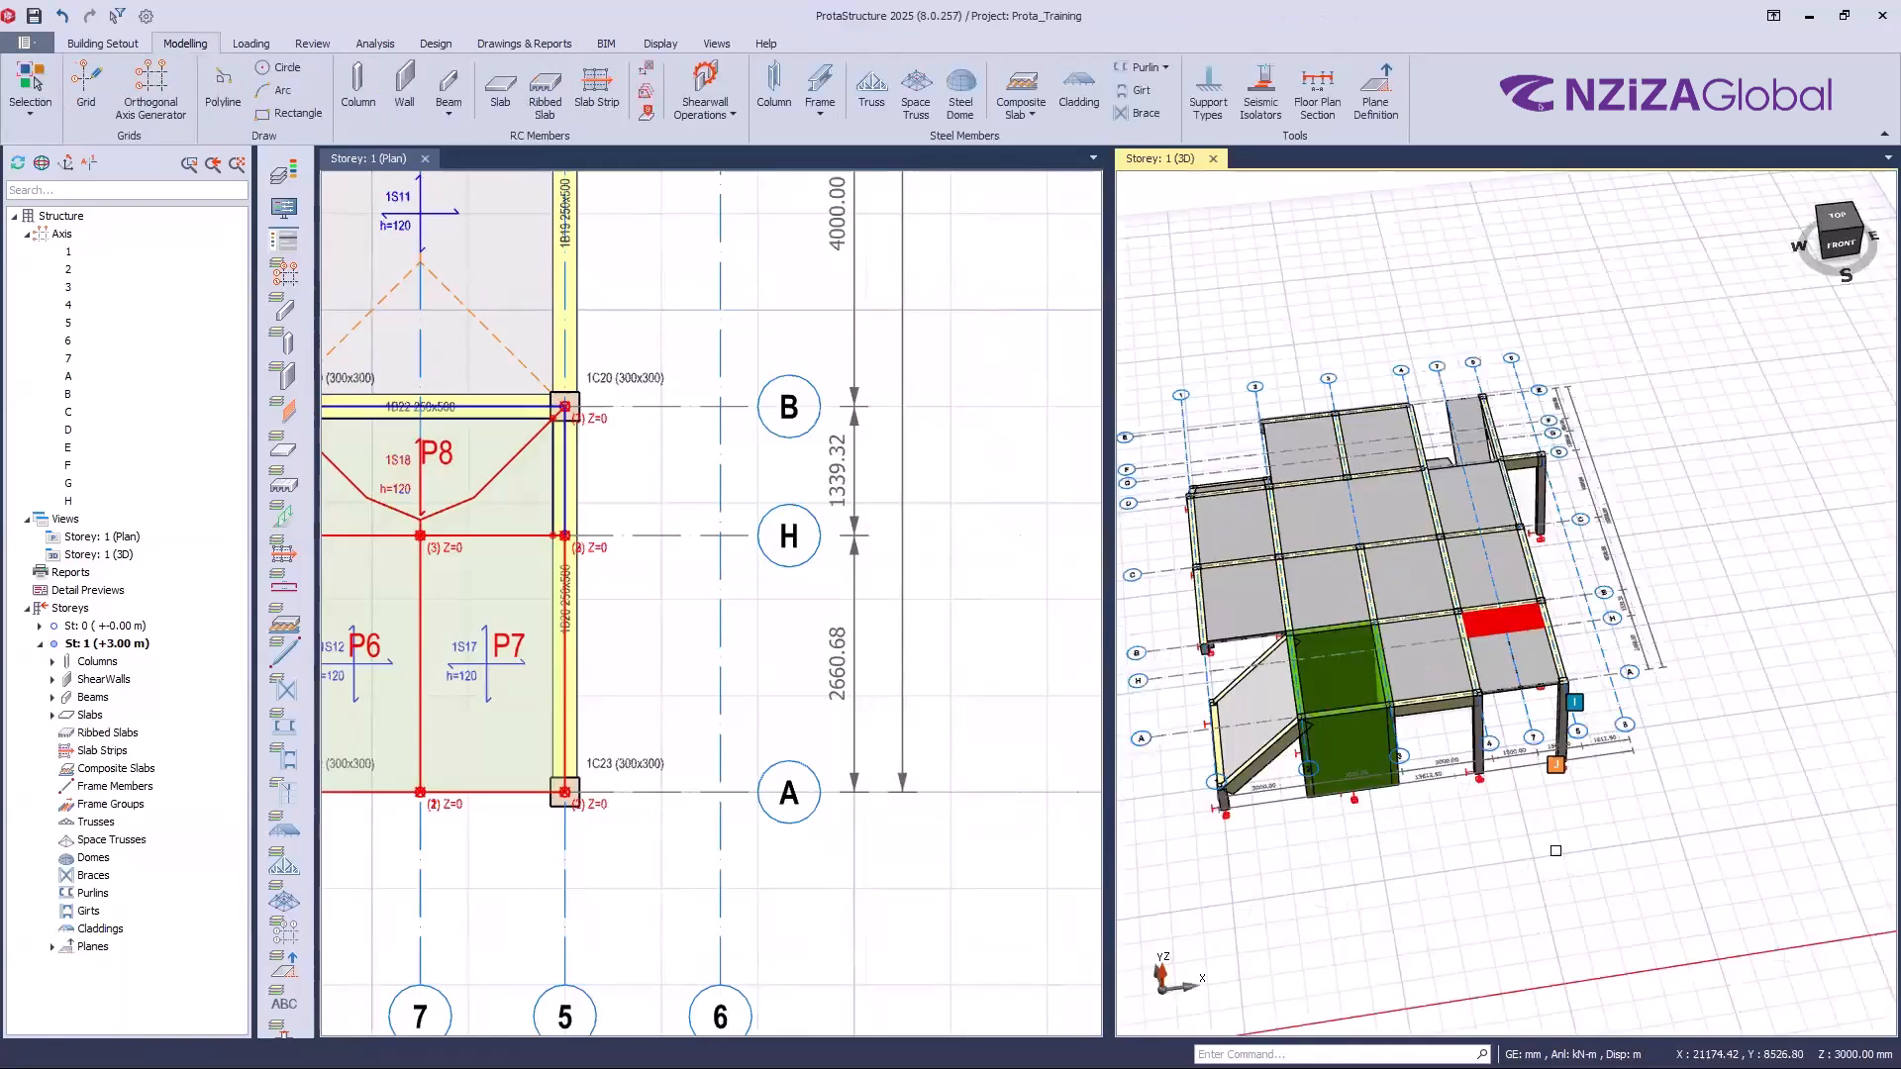
{"action": "scroll", "coordinate": [1547, 684], "scroll_direction": "up", "scroll_amount": 6}
{"action": "left_click", "coordinate": [1357, 626]}
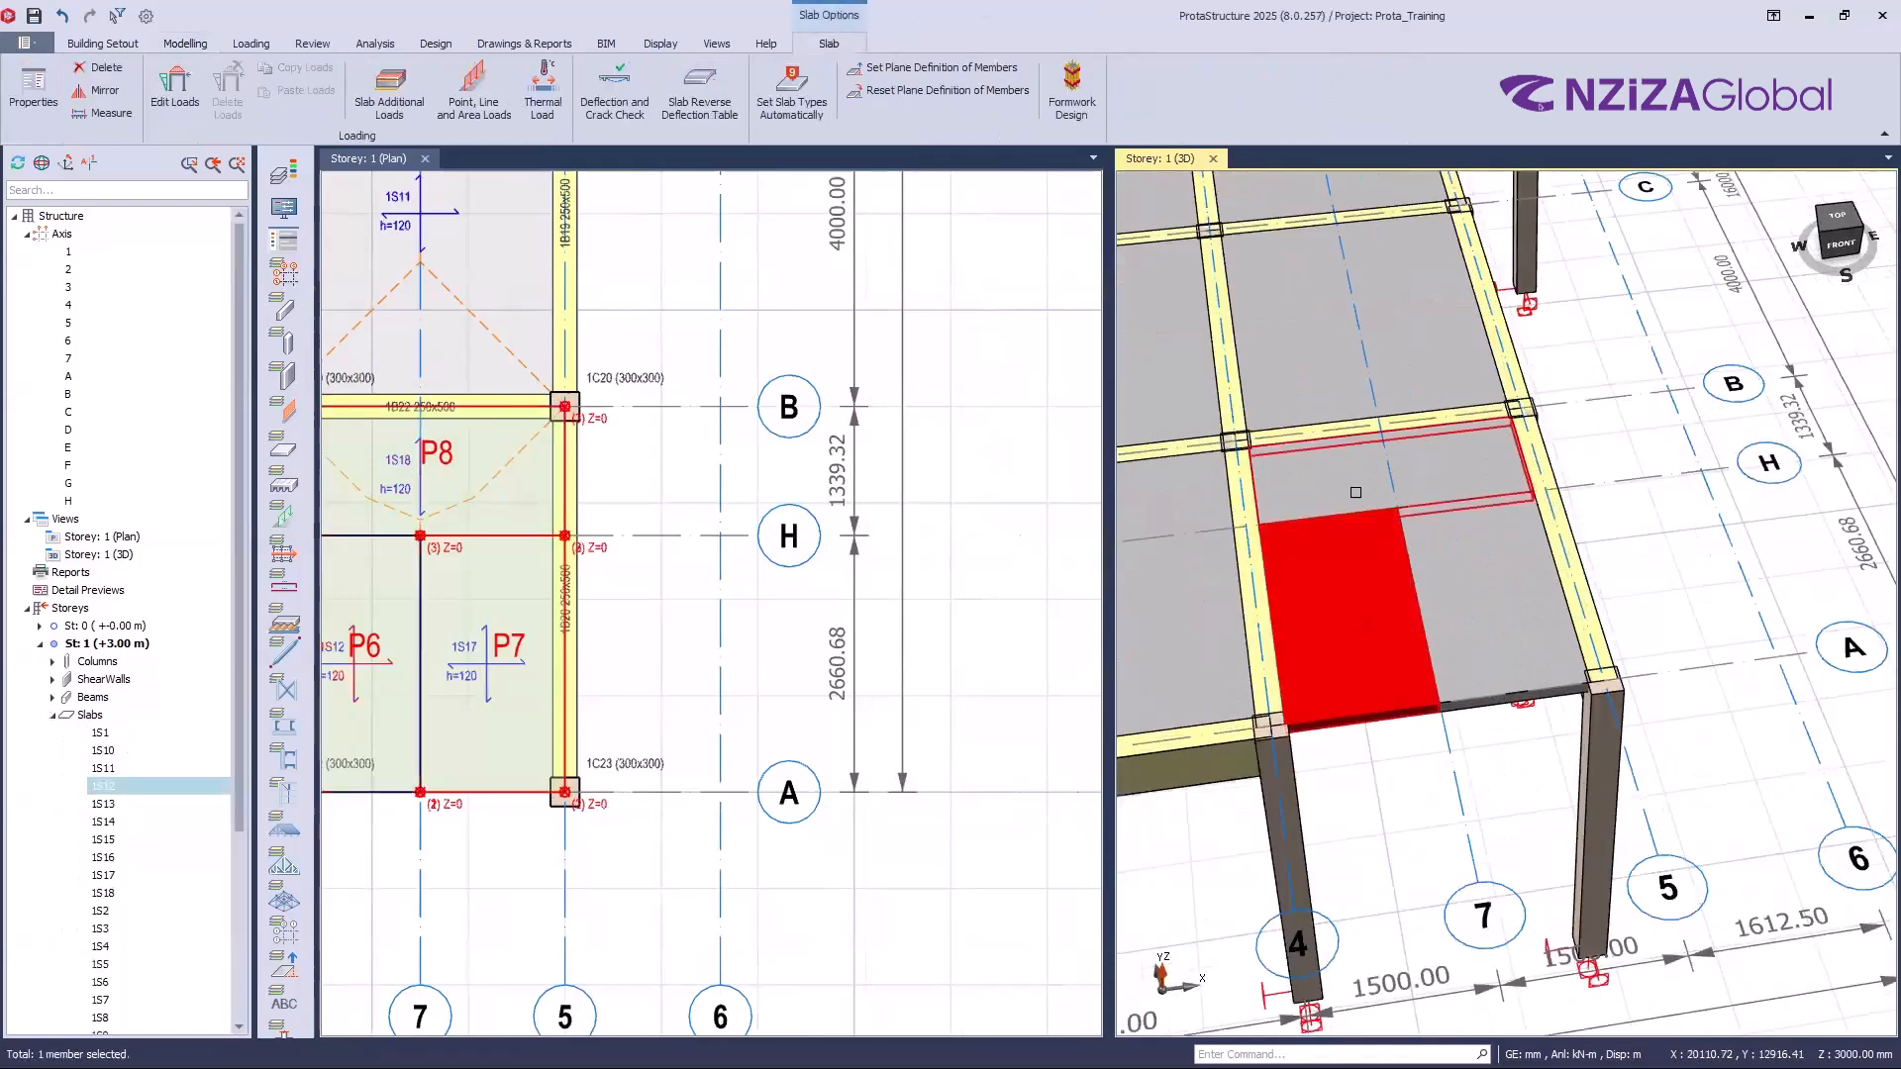
{"action": "left_click", "coordinate": [1391, 496]}
{"action": "left_click", "coordinate": [1479, 612]}
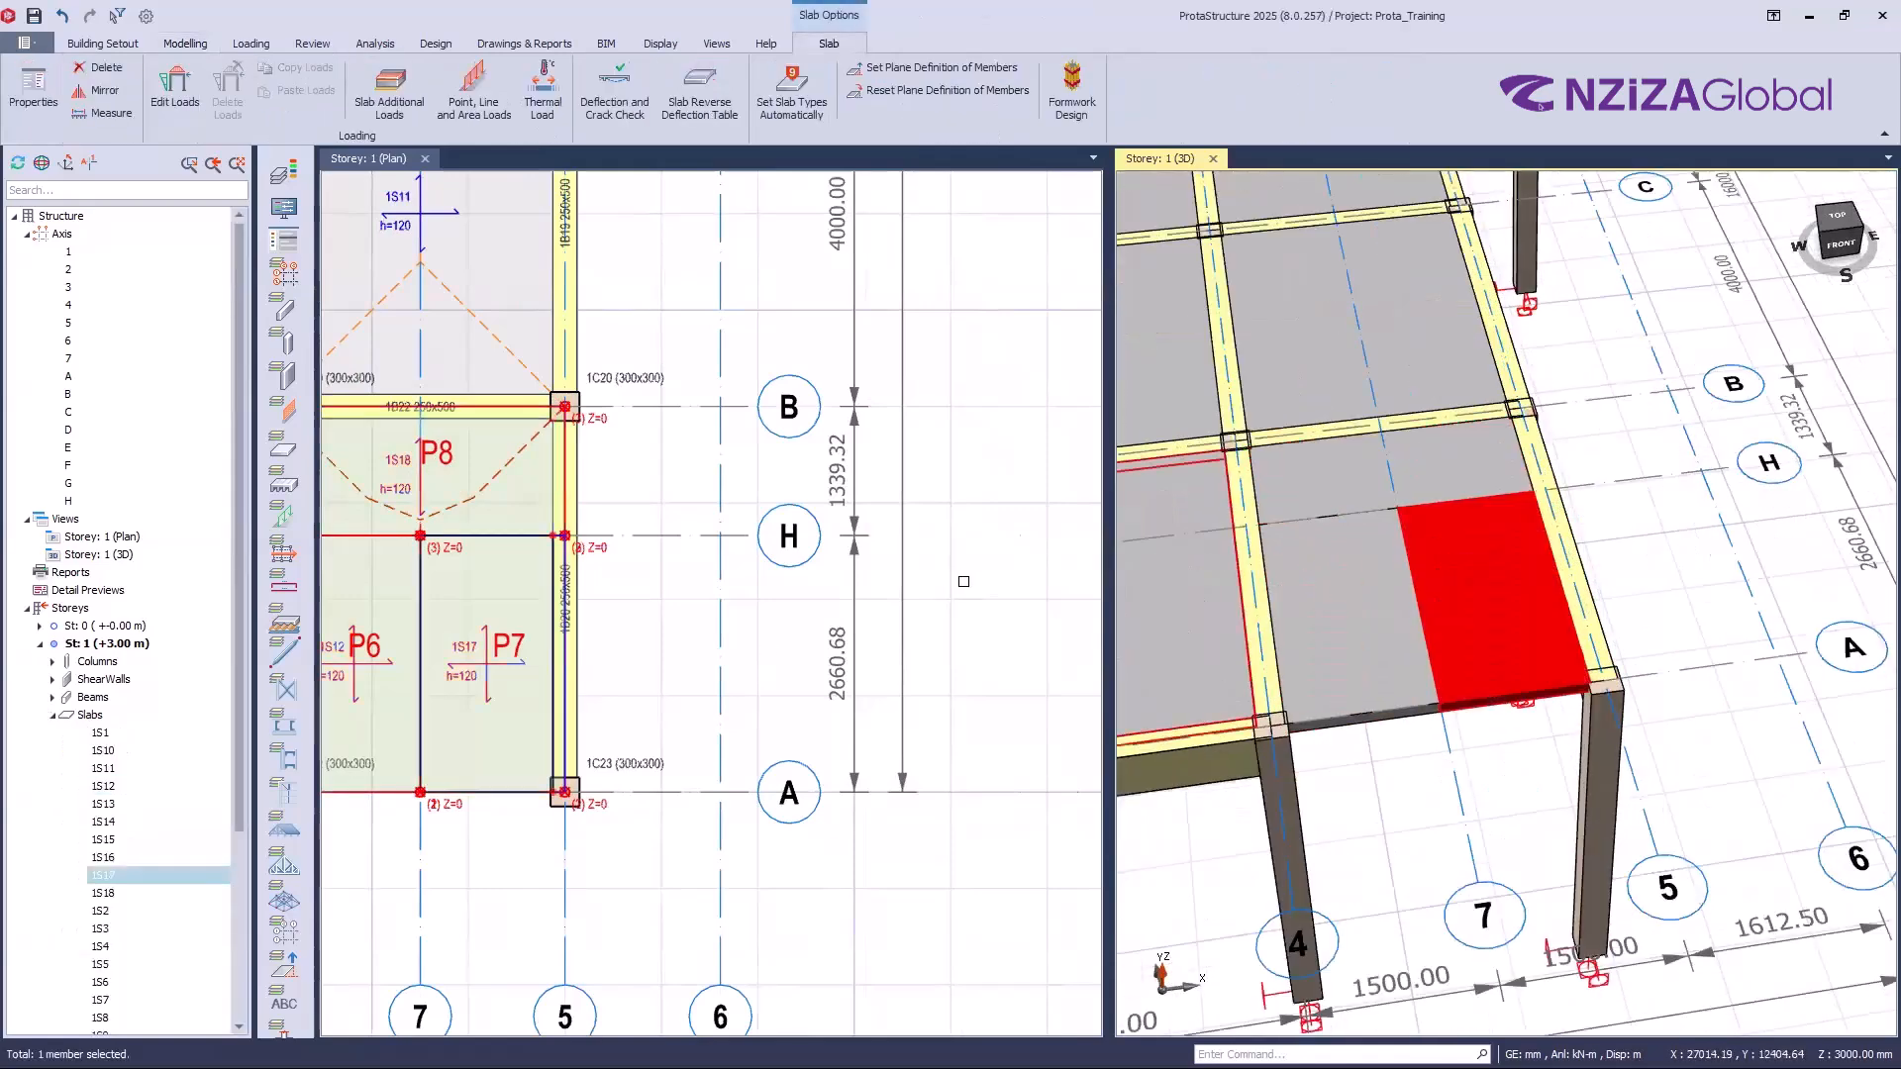
{"action": "key", "text": "Escape"}
{"action": "key", "text": "Escape"}
{"action": "scroll", "coordinate": [645, 656], "scroll_direction": "down", "scroll_amount": 3}
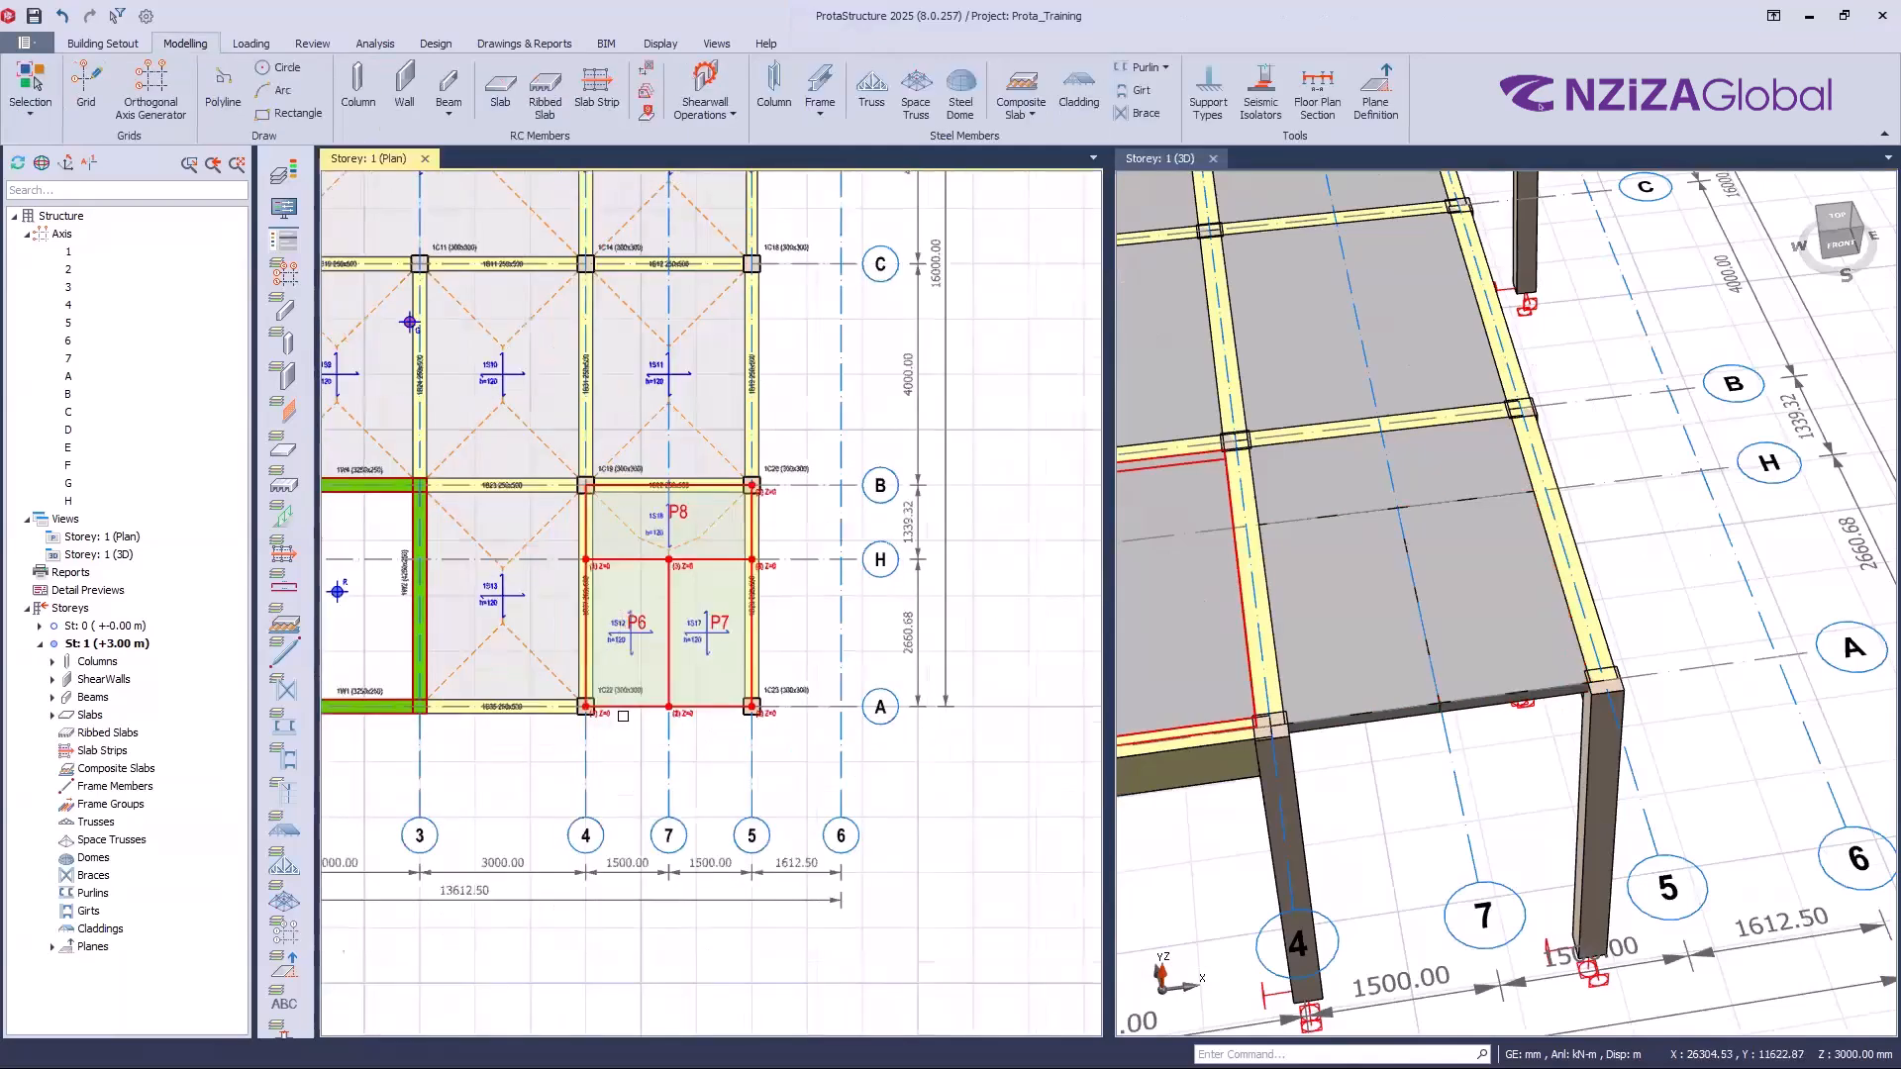
{"action": "scroll", "coordinate": [581, 664], "scroll_direction": "up", "scroll_amount": 4}
{"action": "left_click", "coordinate": [1336, 723]}
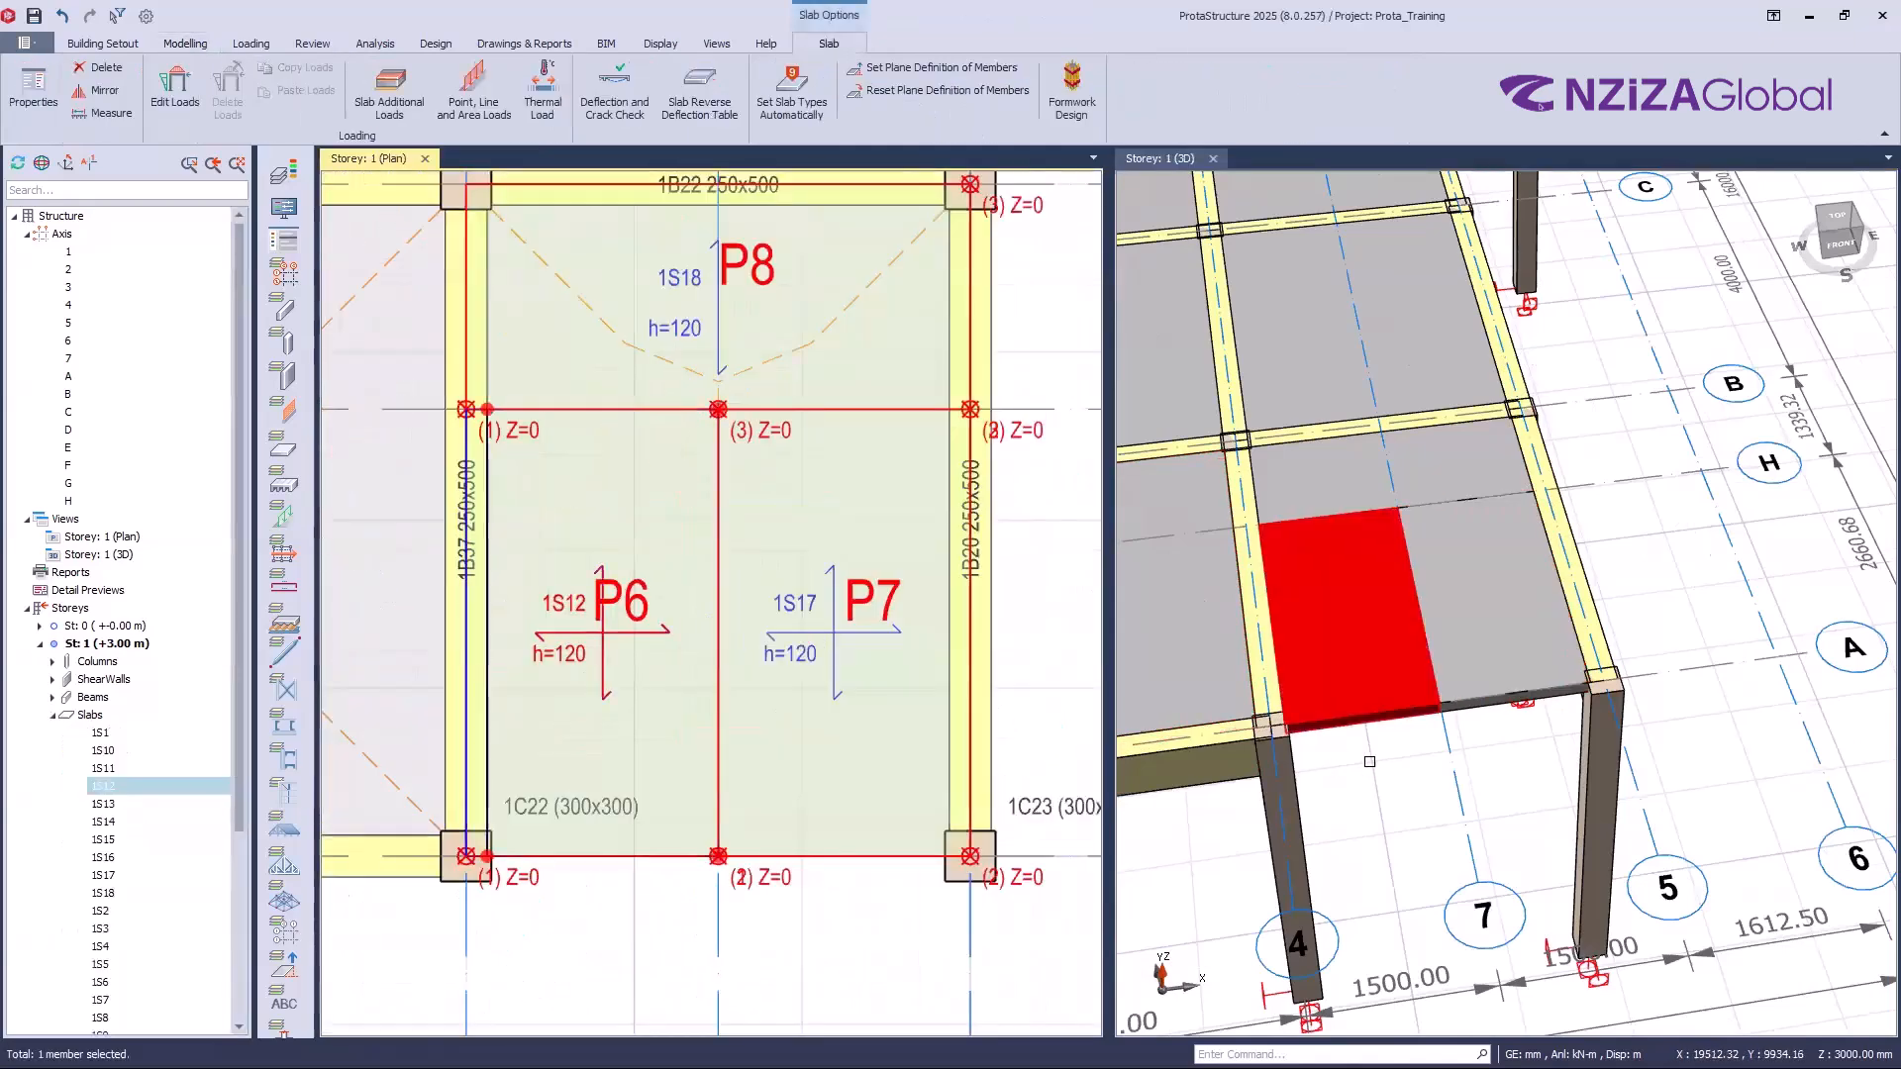
{"action": "scroll", "coordinate": [1334, 696], "scroll_direction": "down", "scroll_amount": 3}
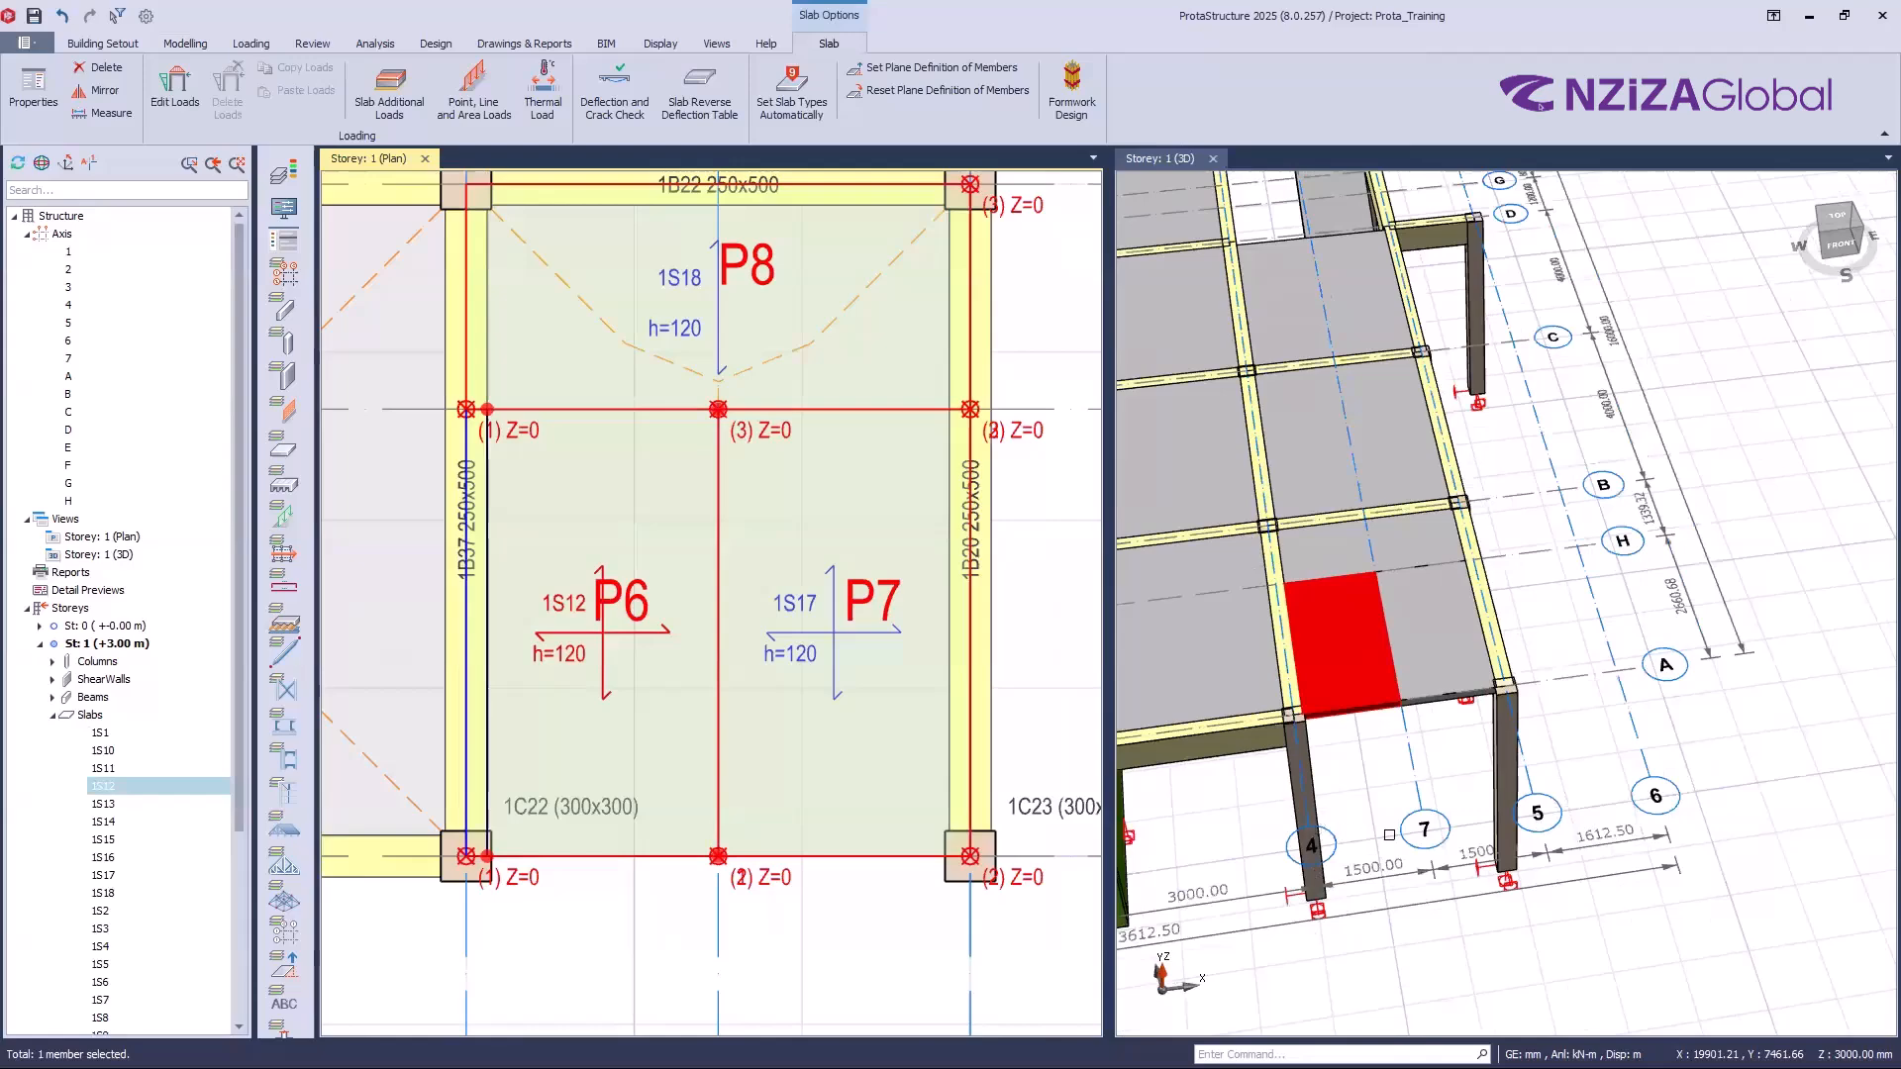
{"action": "middle_click_drag", "start_coordinate": [1389, 835], "coordinate": [1345, 852]}
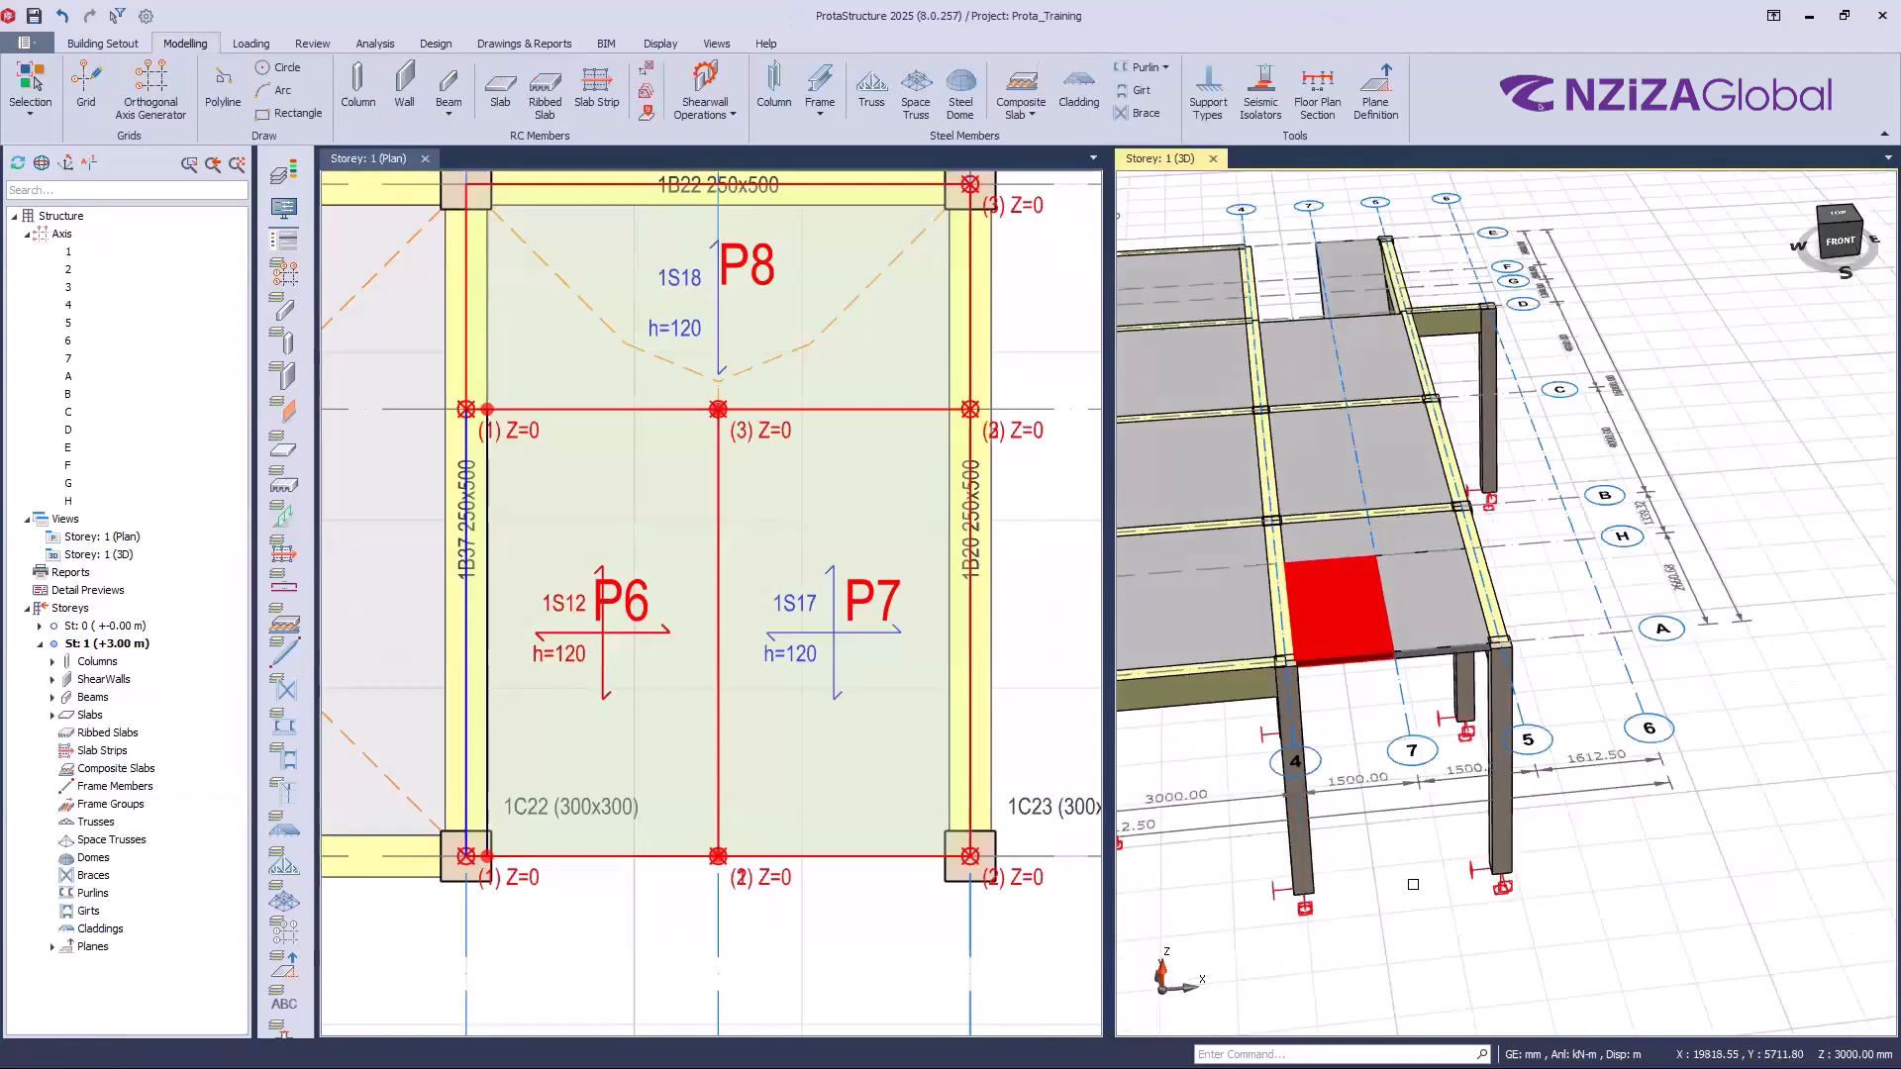
{"action": "mouse_move", "coordinate": [1364, 877]}
{"action": "middle_mouse_down"}
{"action": "mouse_move", "coordinate": [1274, 850]}
{"action": "mouse_move", "coordinate": [1272, 773]}
{"action": "middle_mouse_up"}
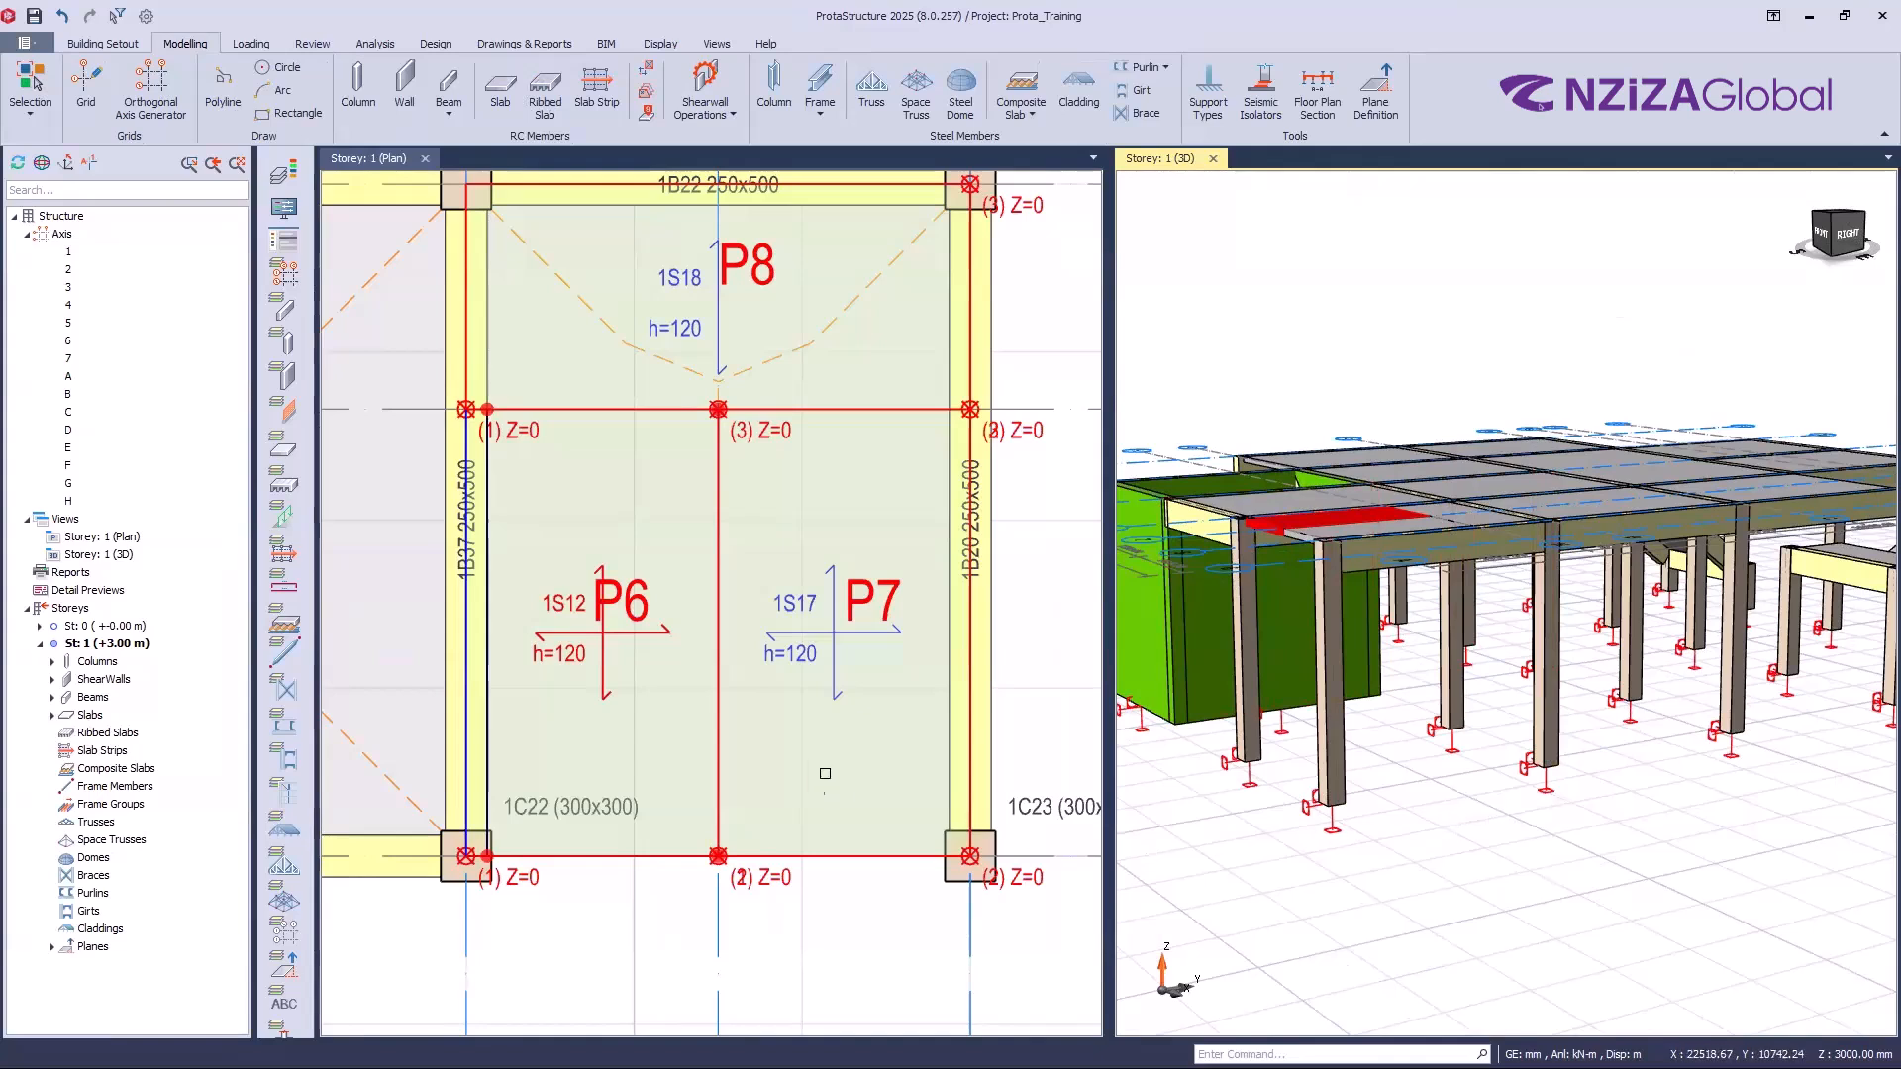
{"action": "left_click", "coordinate": [1052, 659]}
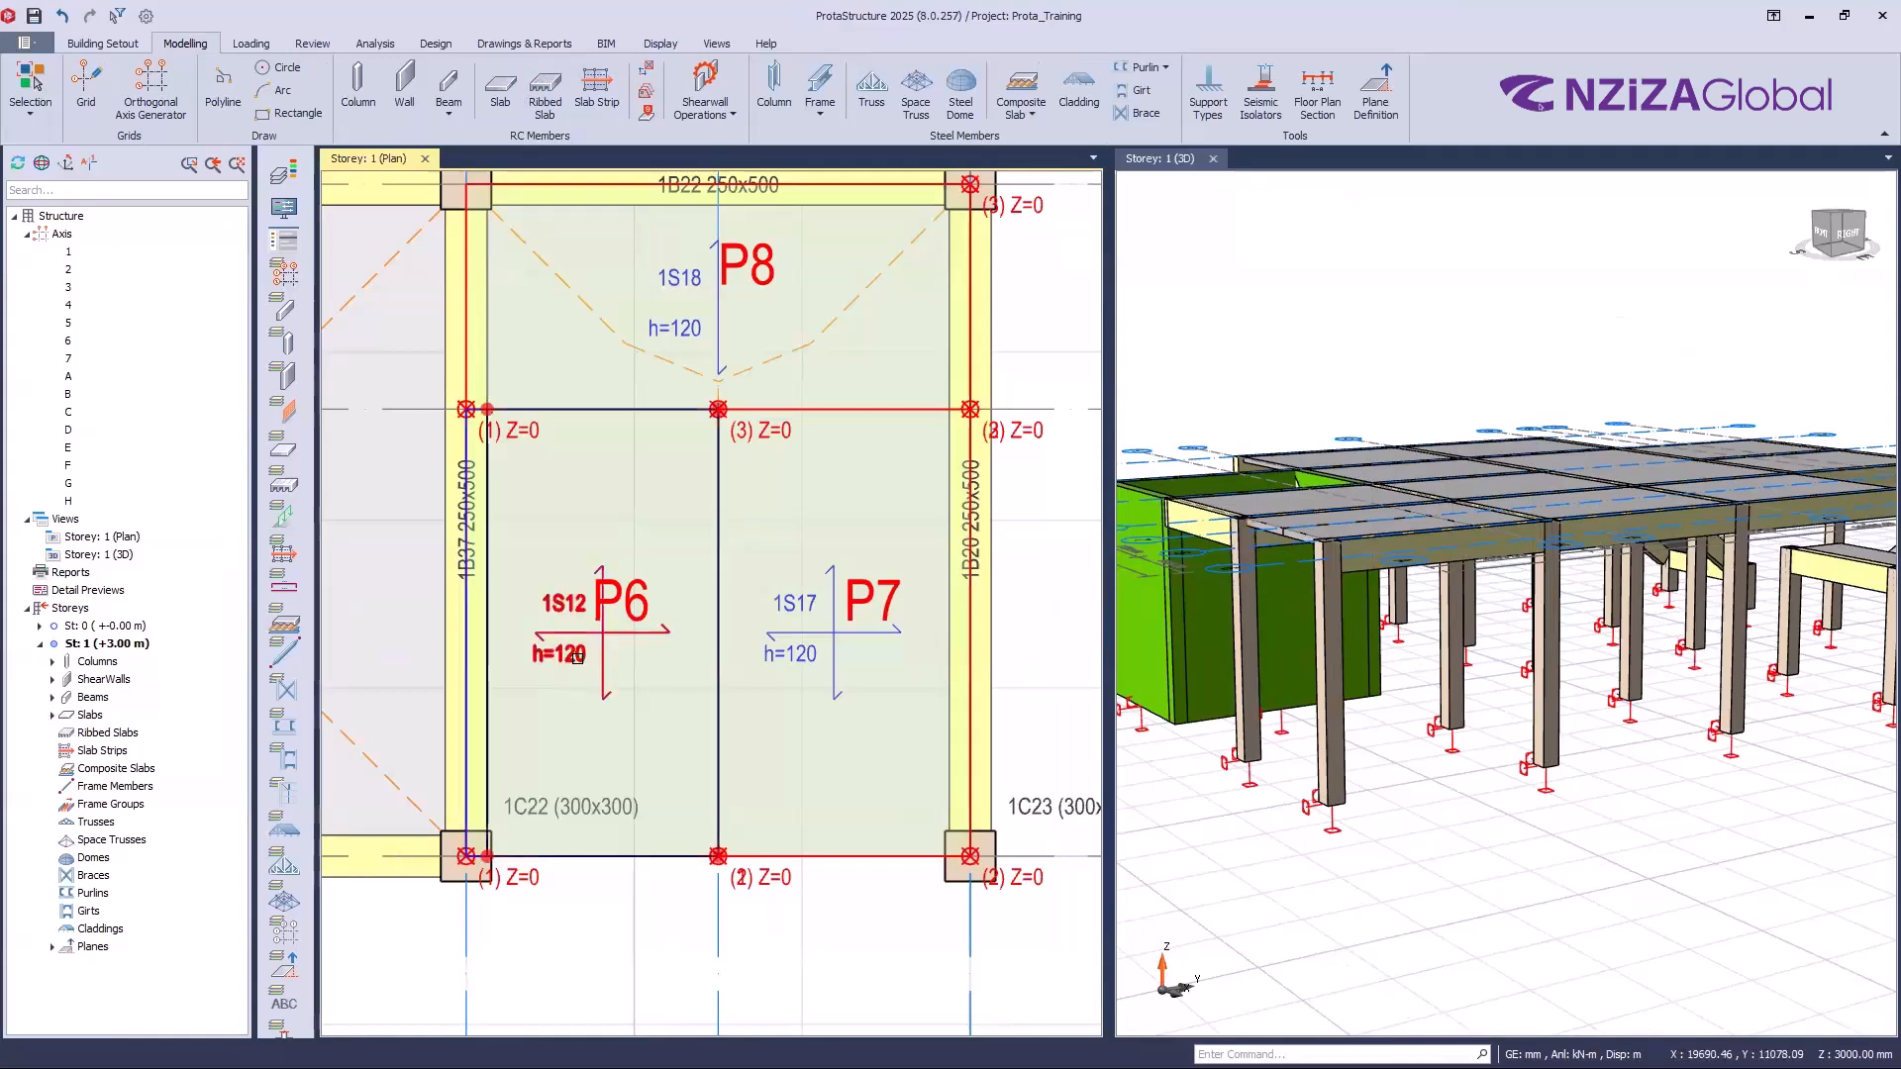
{"action": "mouse_move", "coordinate": [580, 660]}
{"action": "middle_click_drag", "start_coordinate": [1189, 738], "coordinate": [1246, 829]}
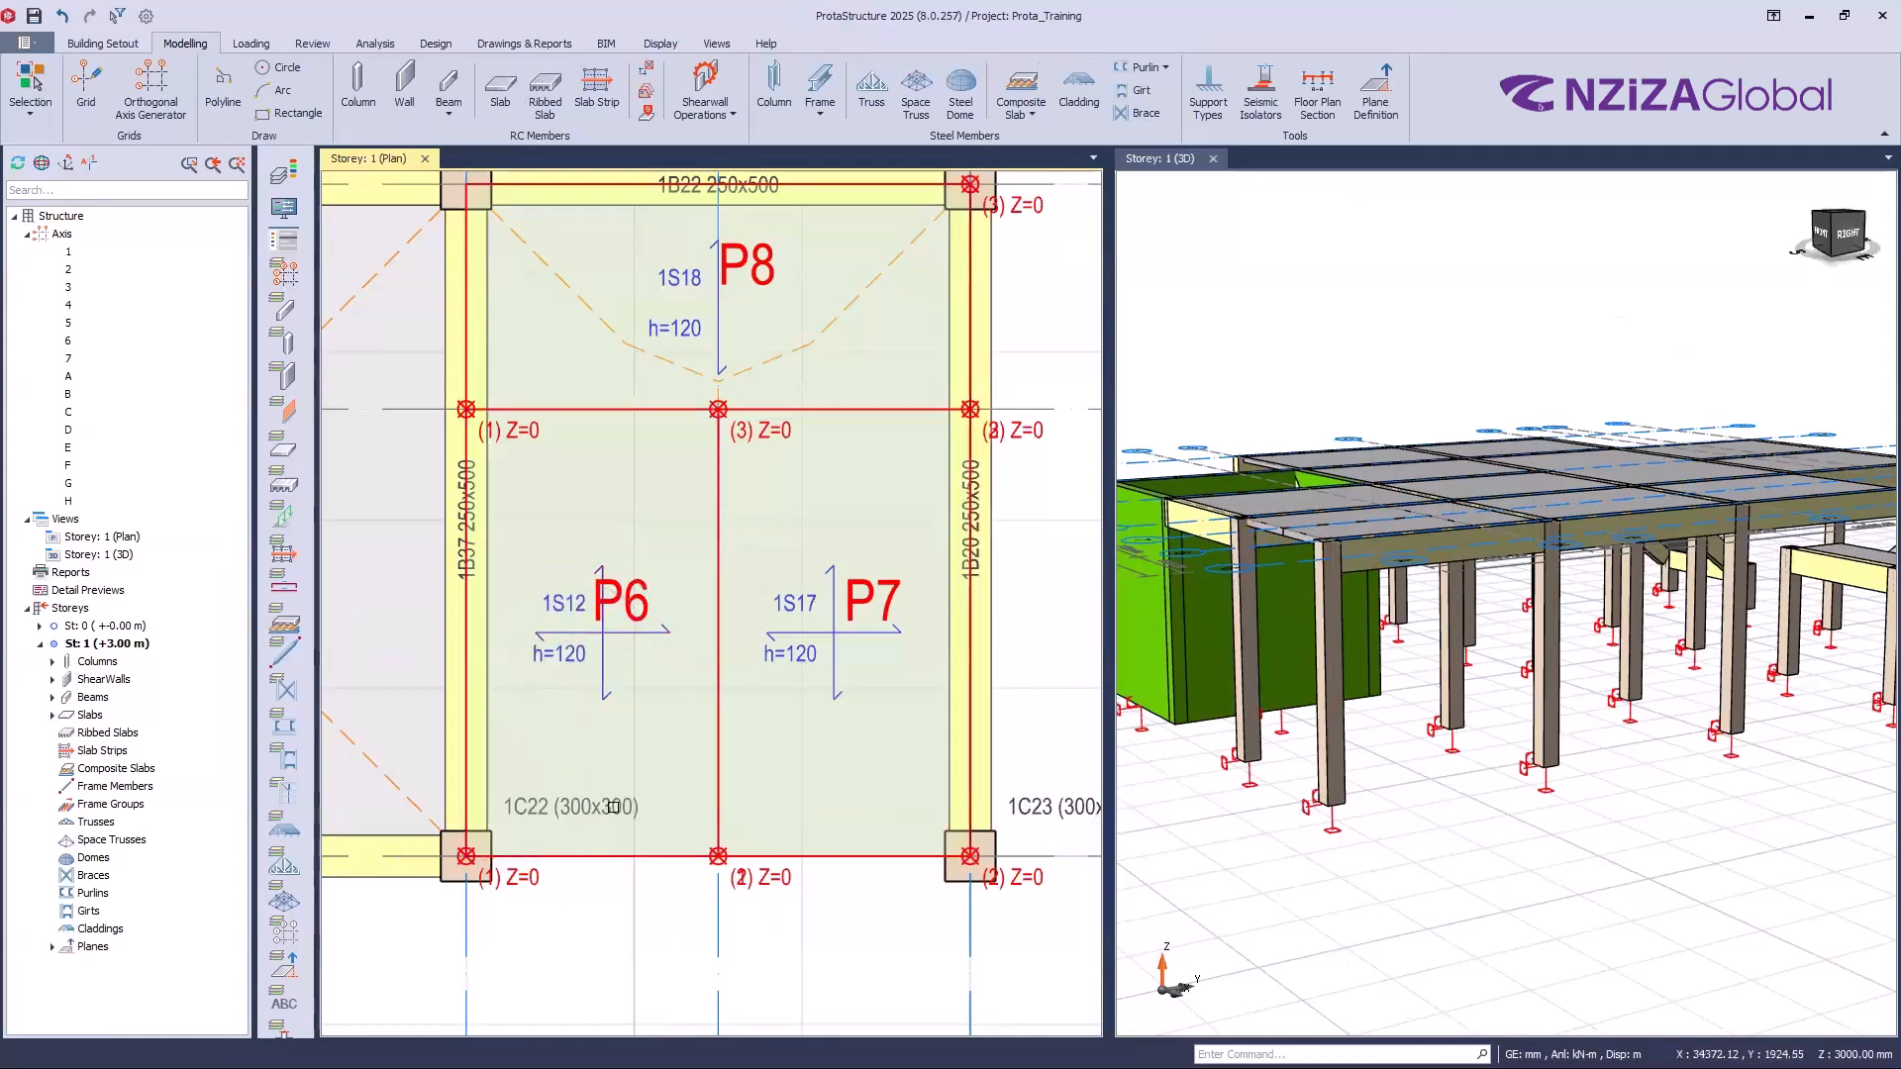
Step: Set the Z offset of points 1 and 2 of plane P6 to -3000 and update the plane
{"action": "left_click", "coordinate": [624, 607]}
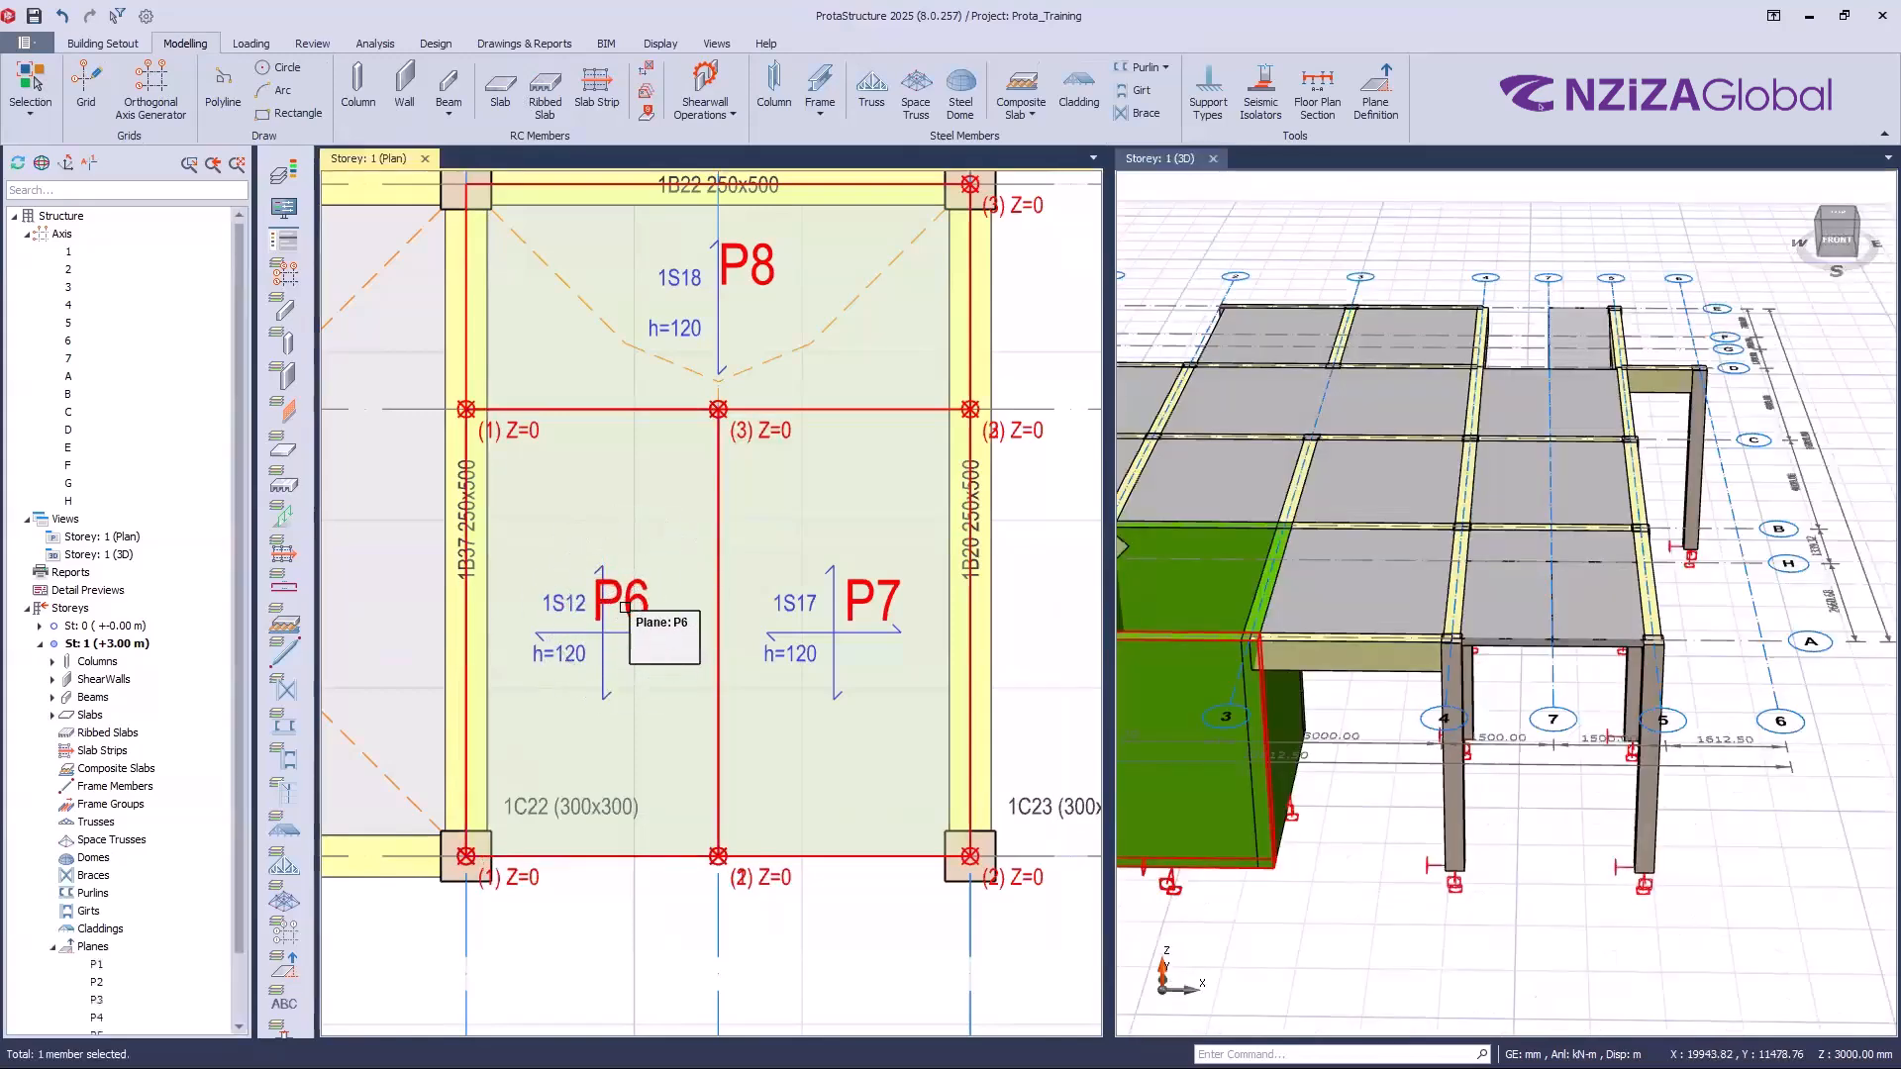
{"action": "right_click", "coordinate": [626, 611]}
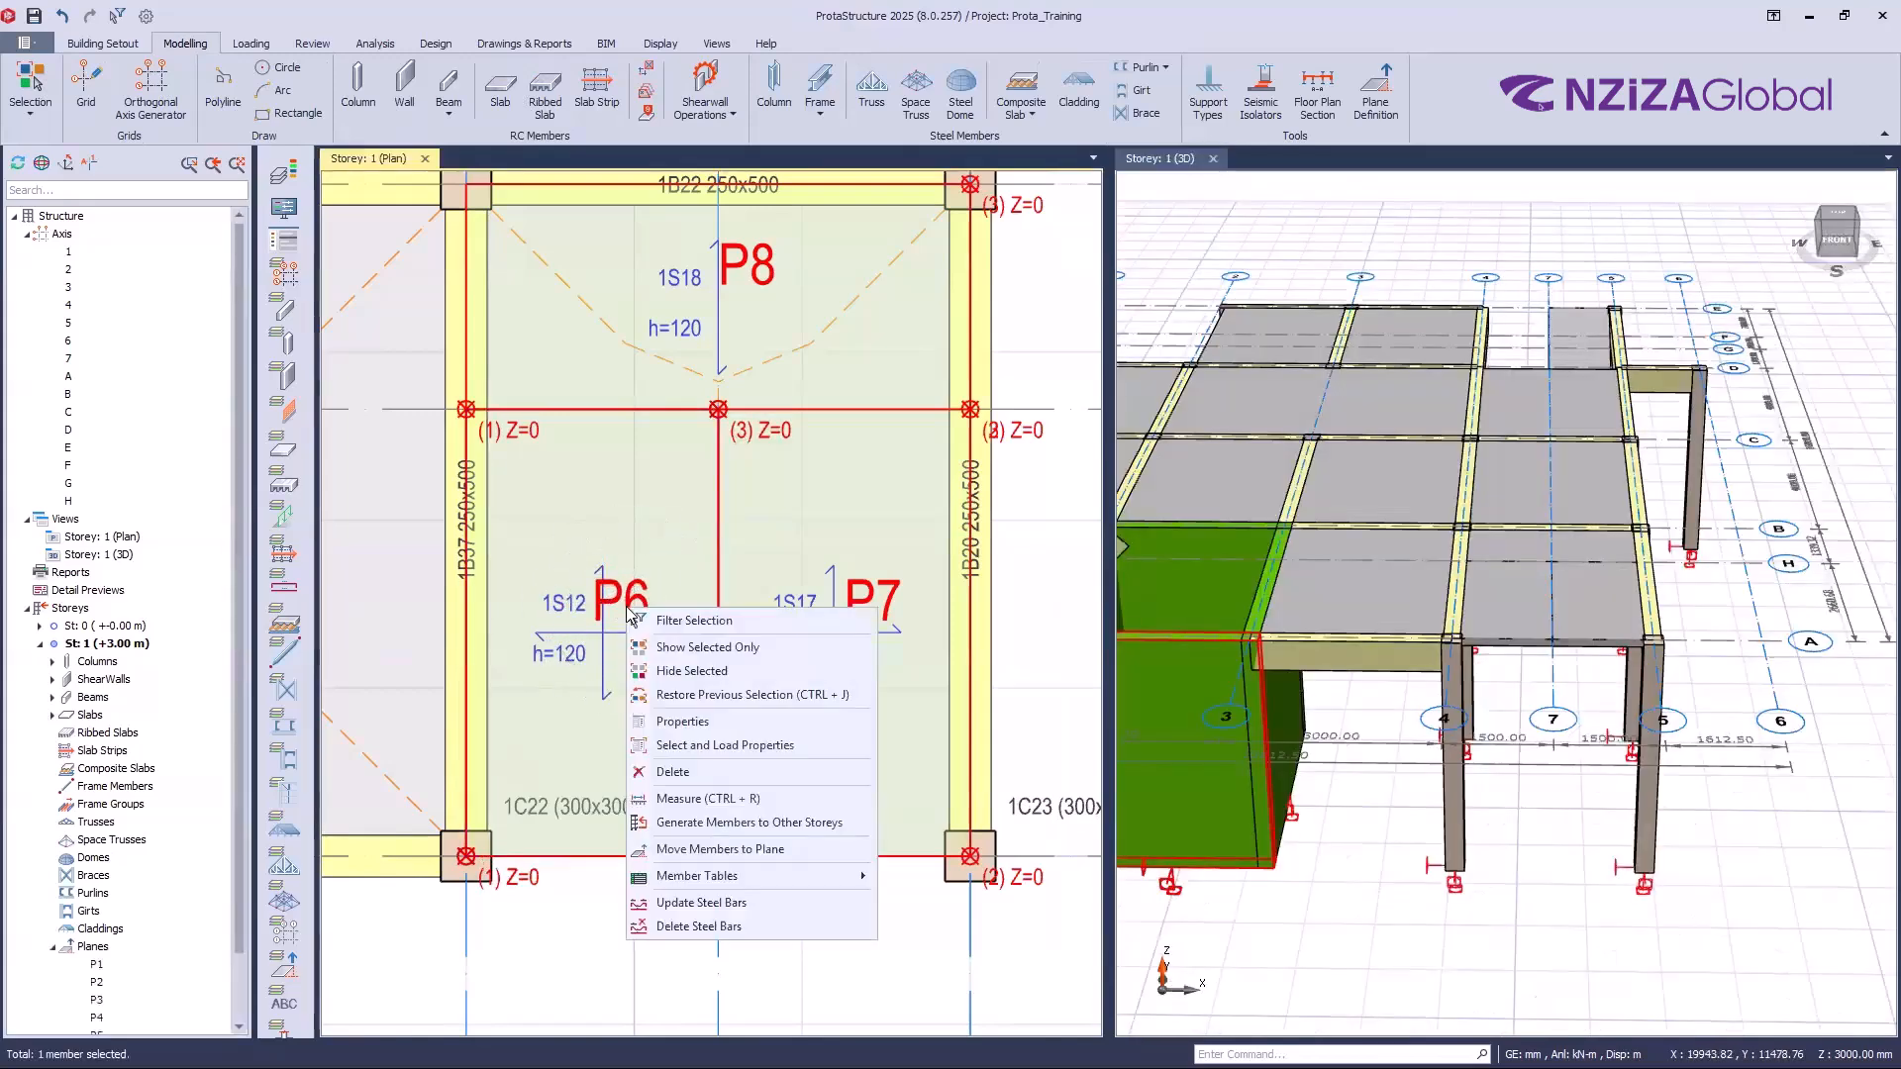
{"action": "left_click", "coordinate": [699, 721]}
{"action": "scroll", "coordinate": [516, 891], "scroll_direction": "up", "scroll_amount": 3}
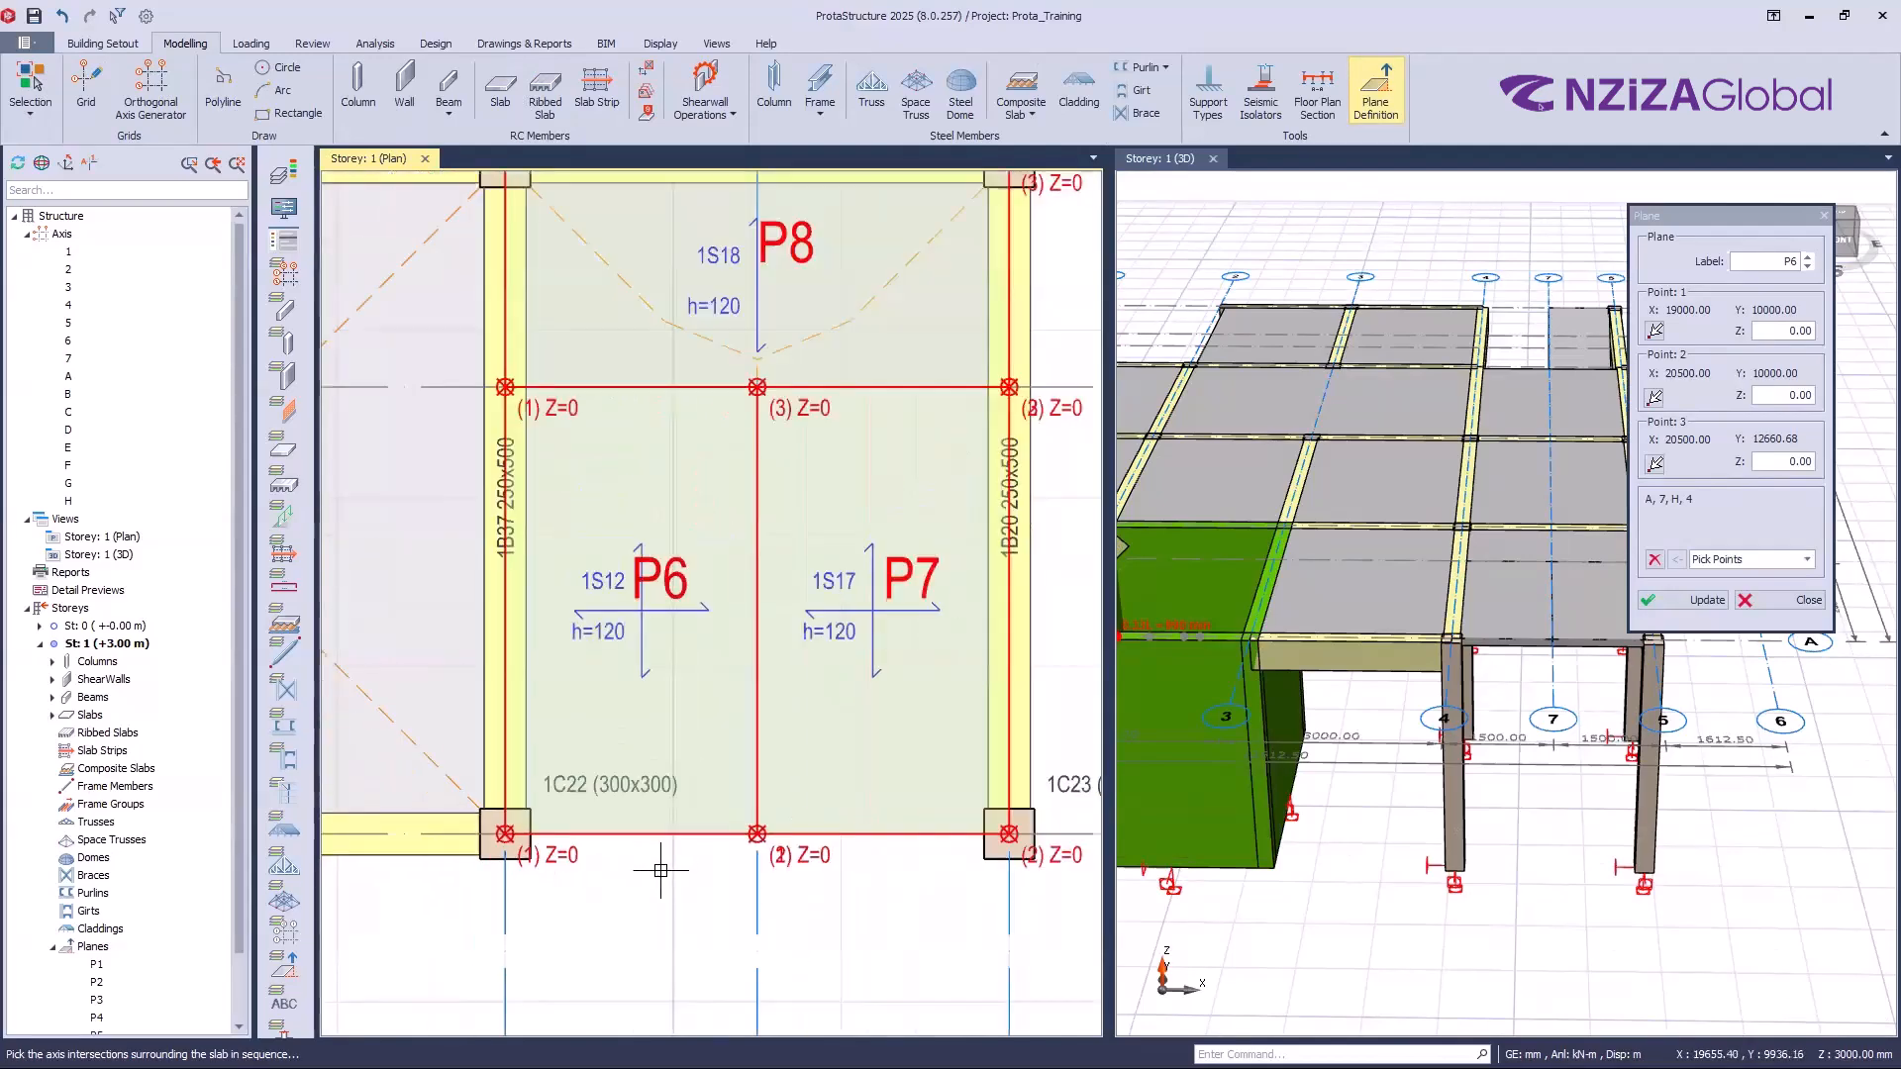
{"action": "scroll", "coordinate": [634, 861], "scroll_direction": "down", "scroll_amount": 5}
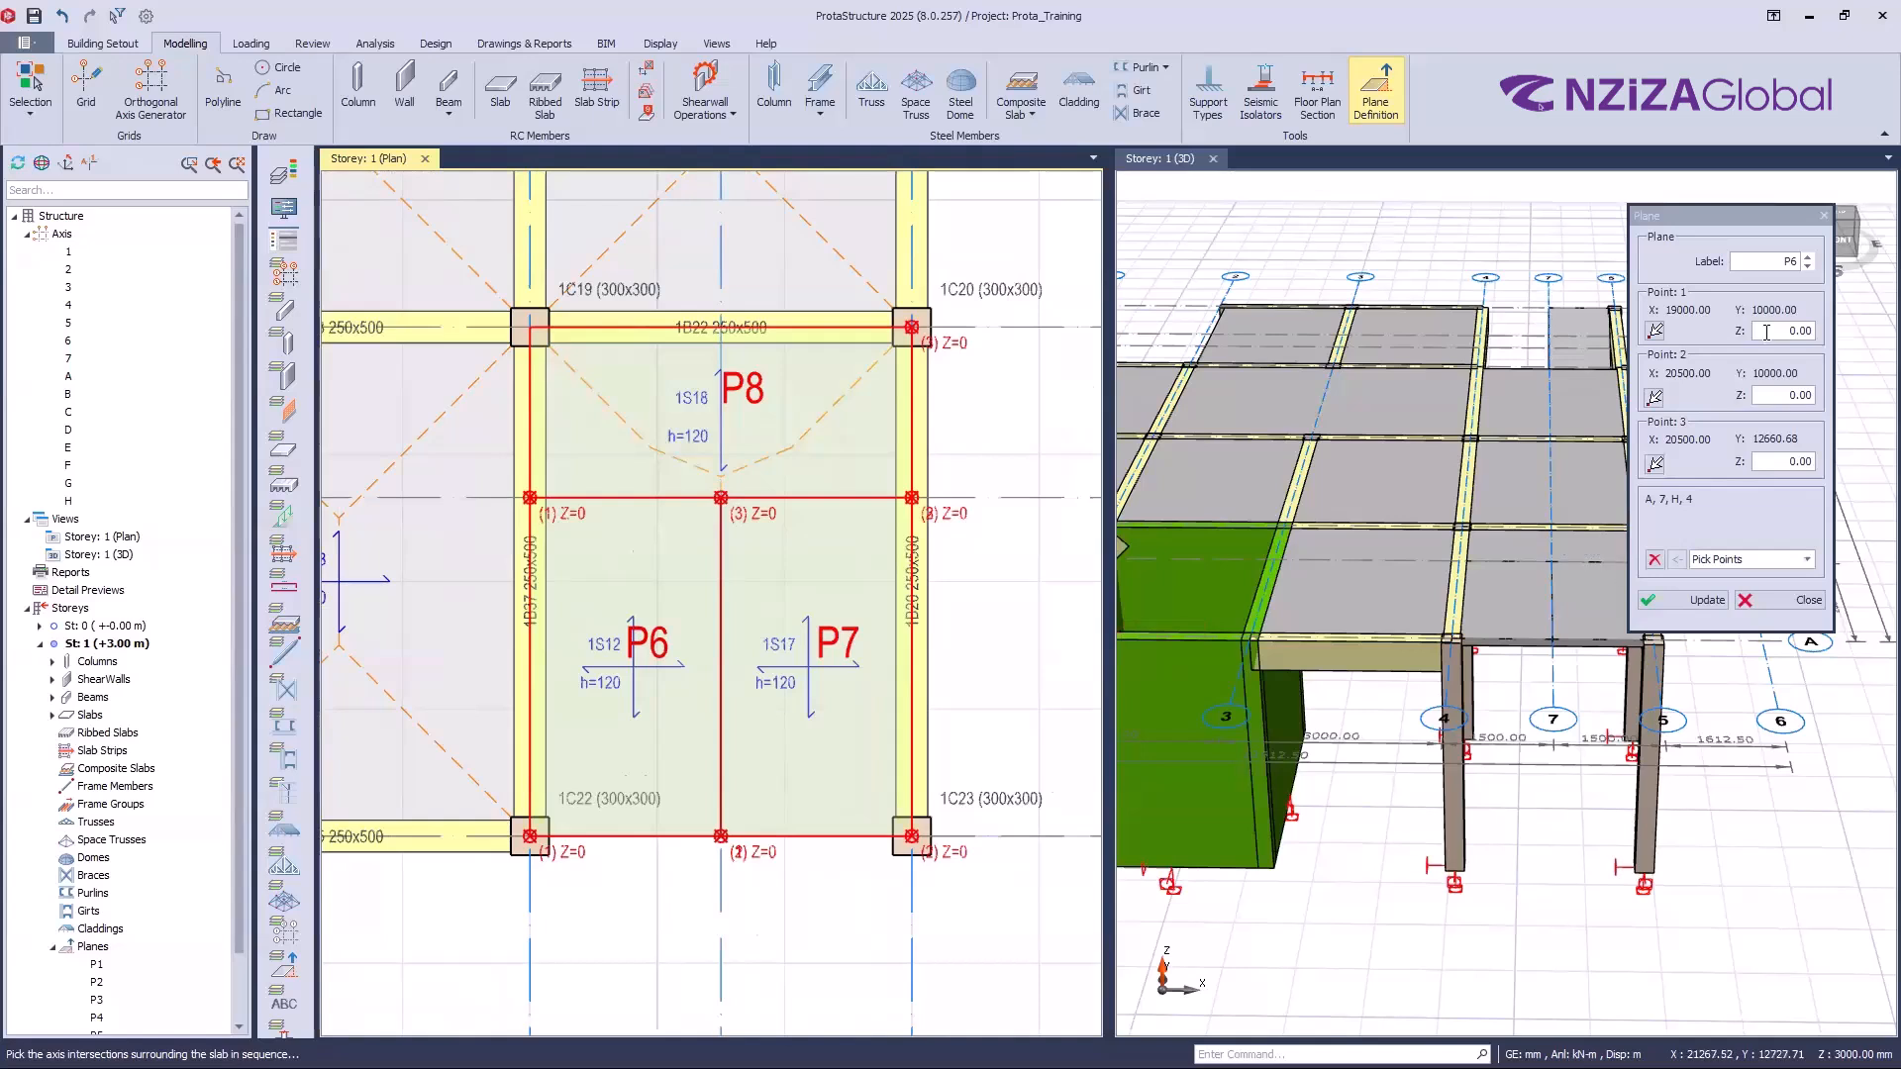
{"action": "left_click", "coordinate": [1825, 330]}
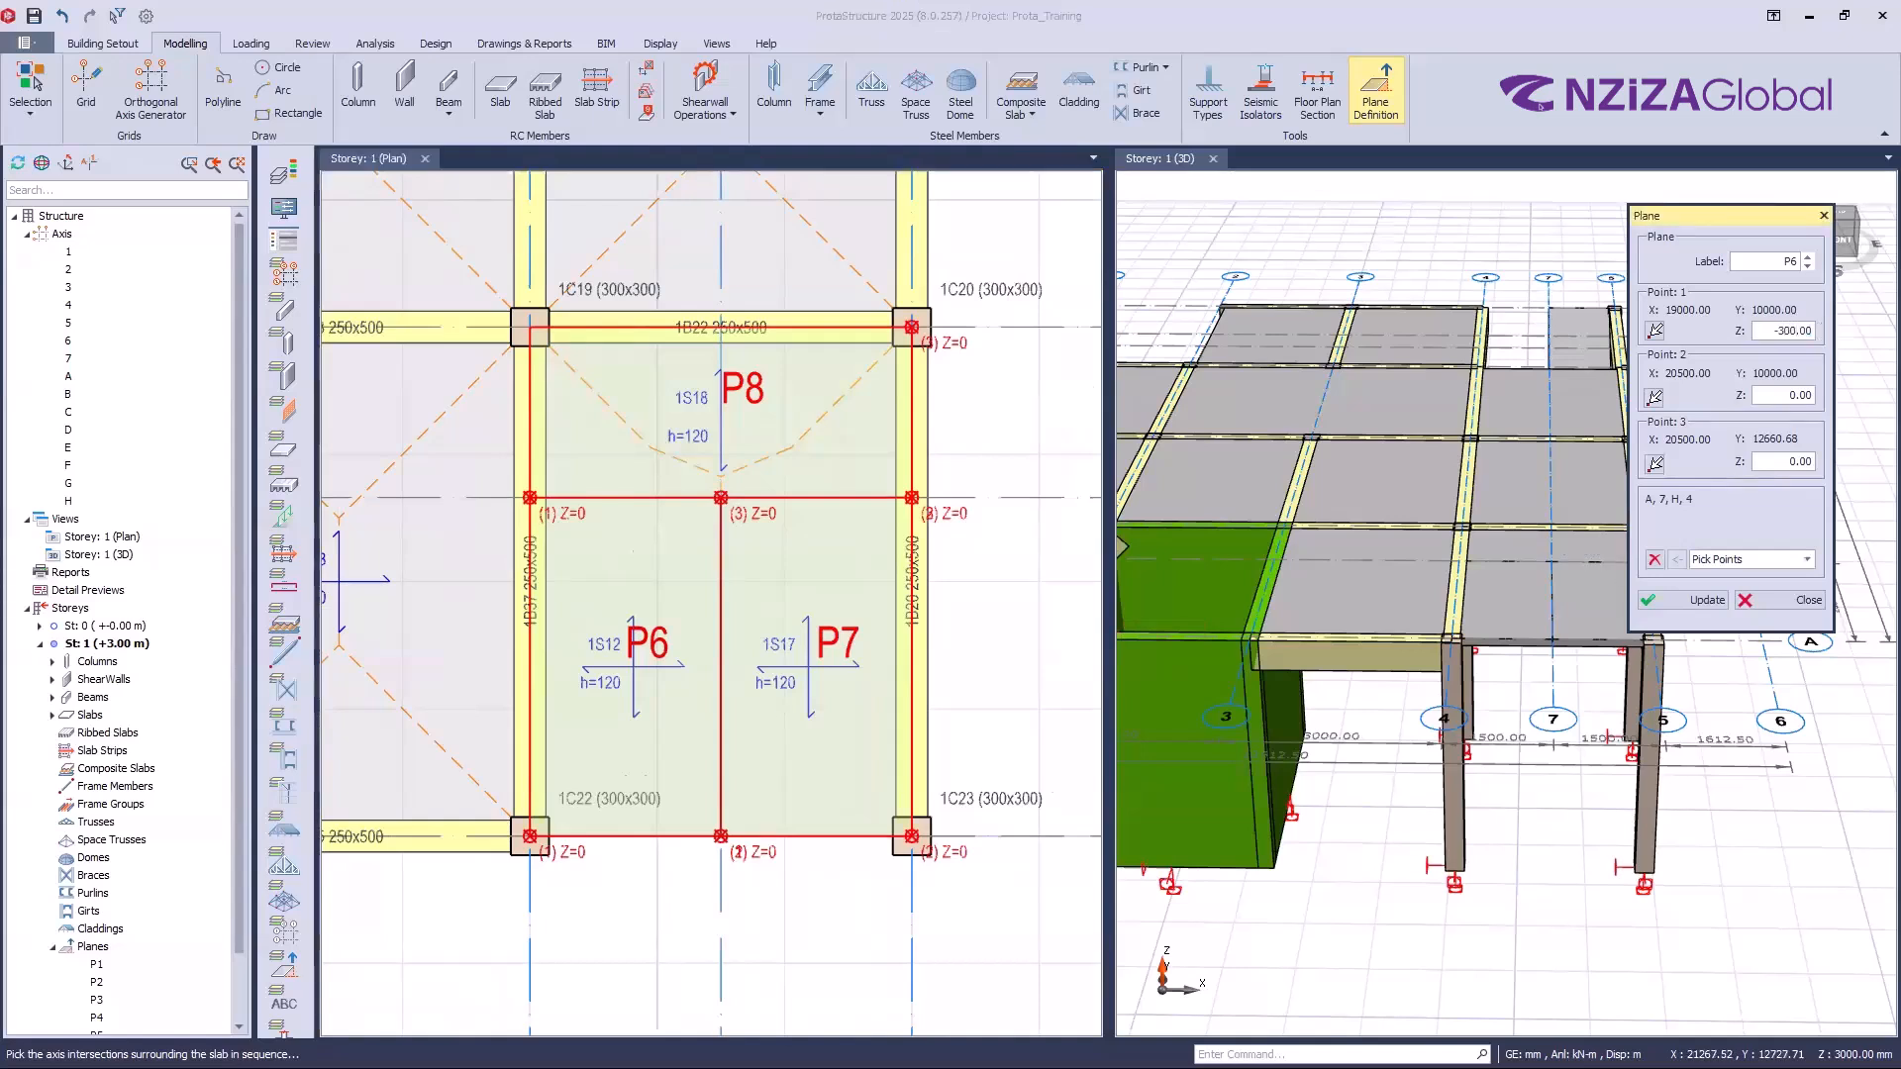
{"action": "left_click", "coordinate": [1771, 396]}
{"action": "type", "text": "-3000"}
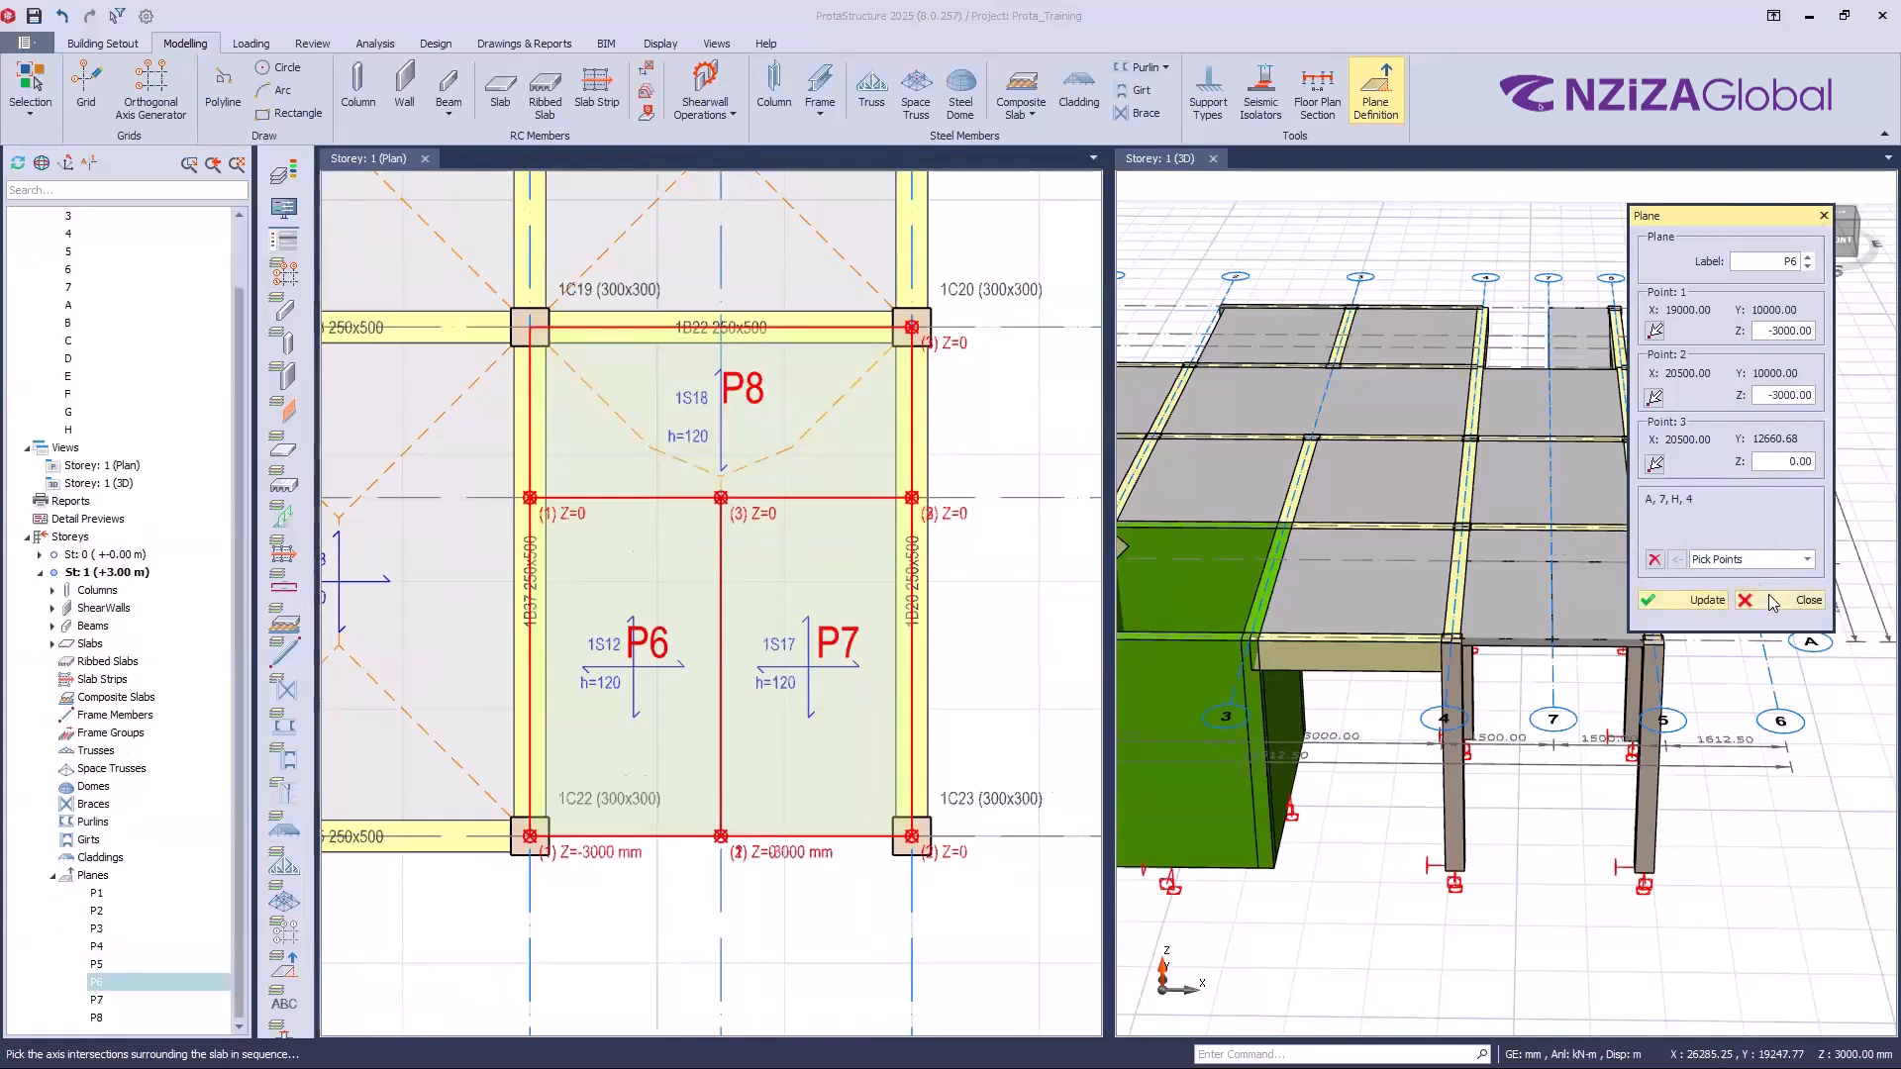
{"action": "left_click", "coordinate": [1694, 601]}
Step: Move the members contained in plane P6 onto that plane, accepting the adjustment
{"action": "left_click", "coordinate": [660, 636]}
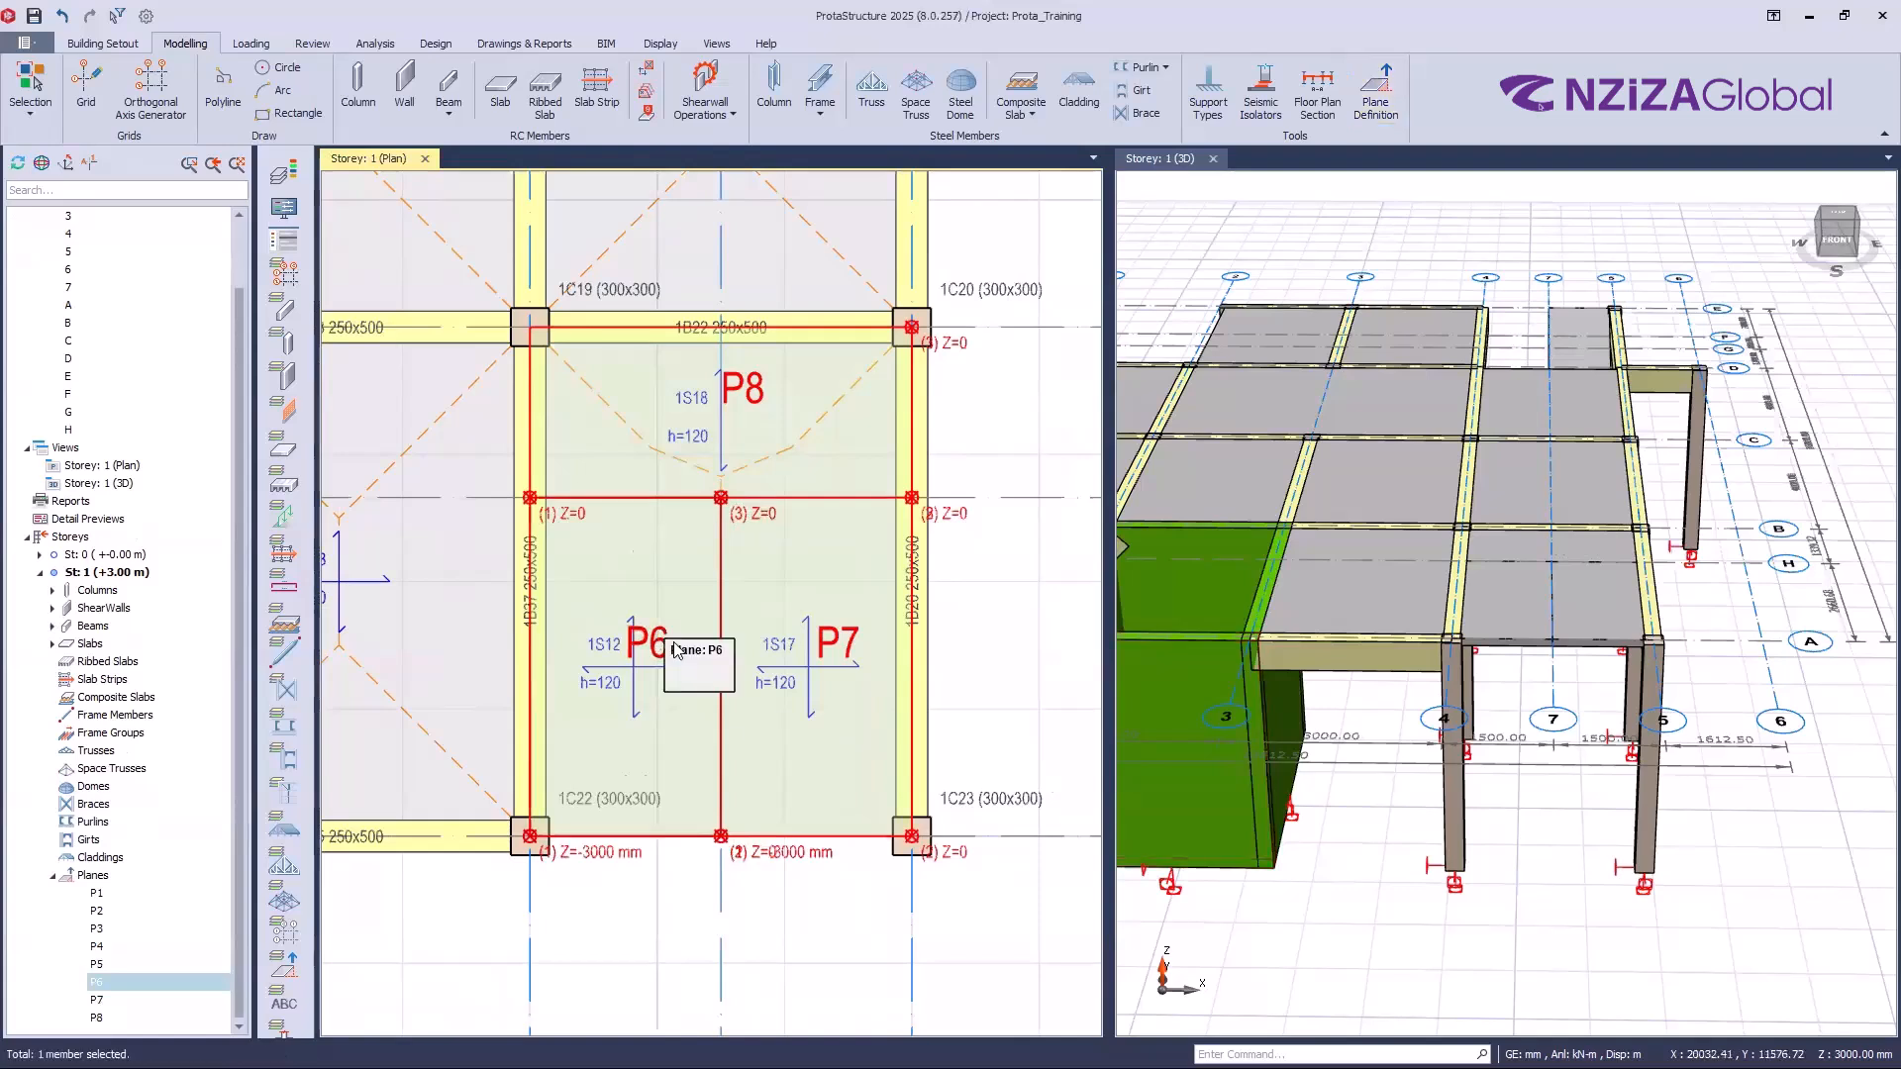
{"action": "right_click", "coordinate": [660, 636]}
{"action": "left_click", "coordinate": [743, 877]}
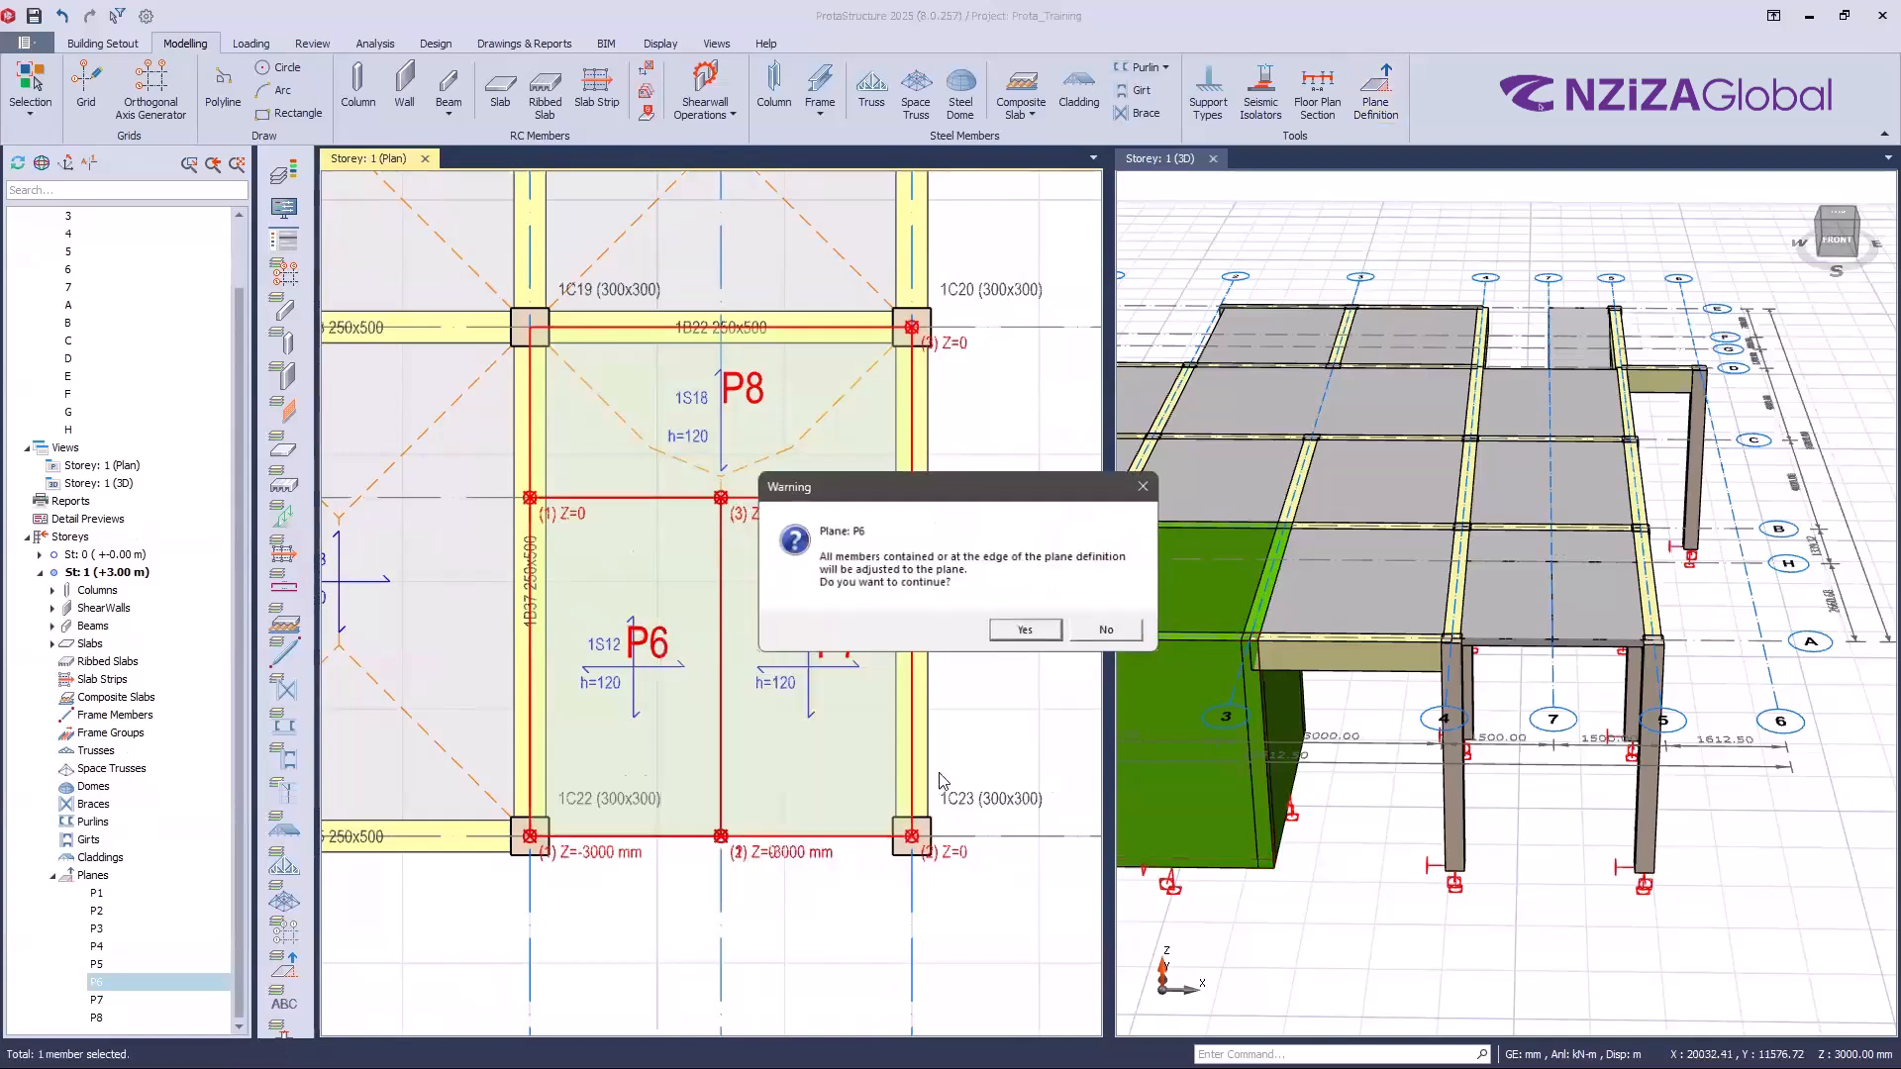
{"action": "left_click", "coordinate": [1025, 631]}
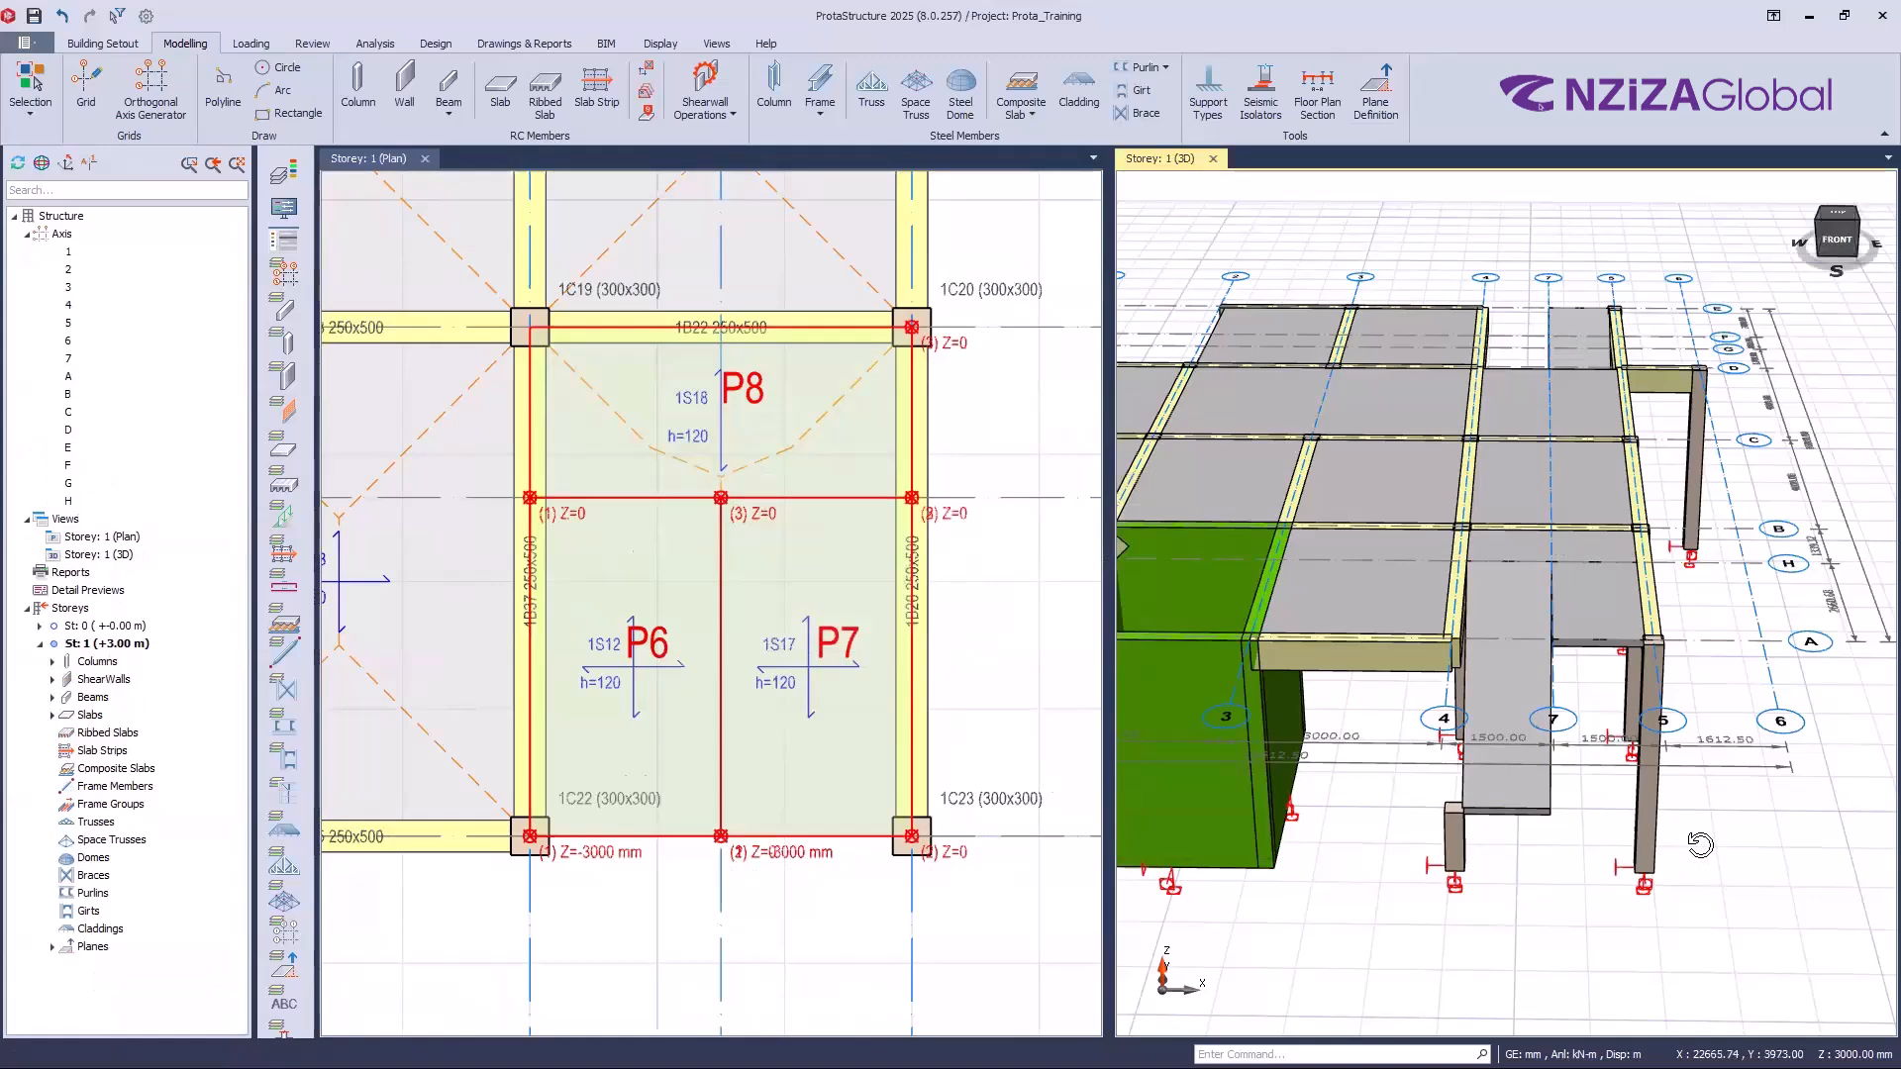
Step: Set the Z offset of point 3 of plane P6 to -1500 and update the plane definition
{"action": "middle_click_drag", "start_coordinate": [1417, 792], "coordinate": [1595, 734]}
{"action": "middle_click_drag", "start_coordinate": [1539, 613], "coordinate": [1604, 703]}
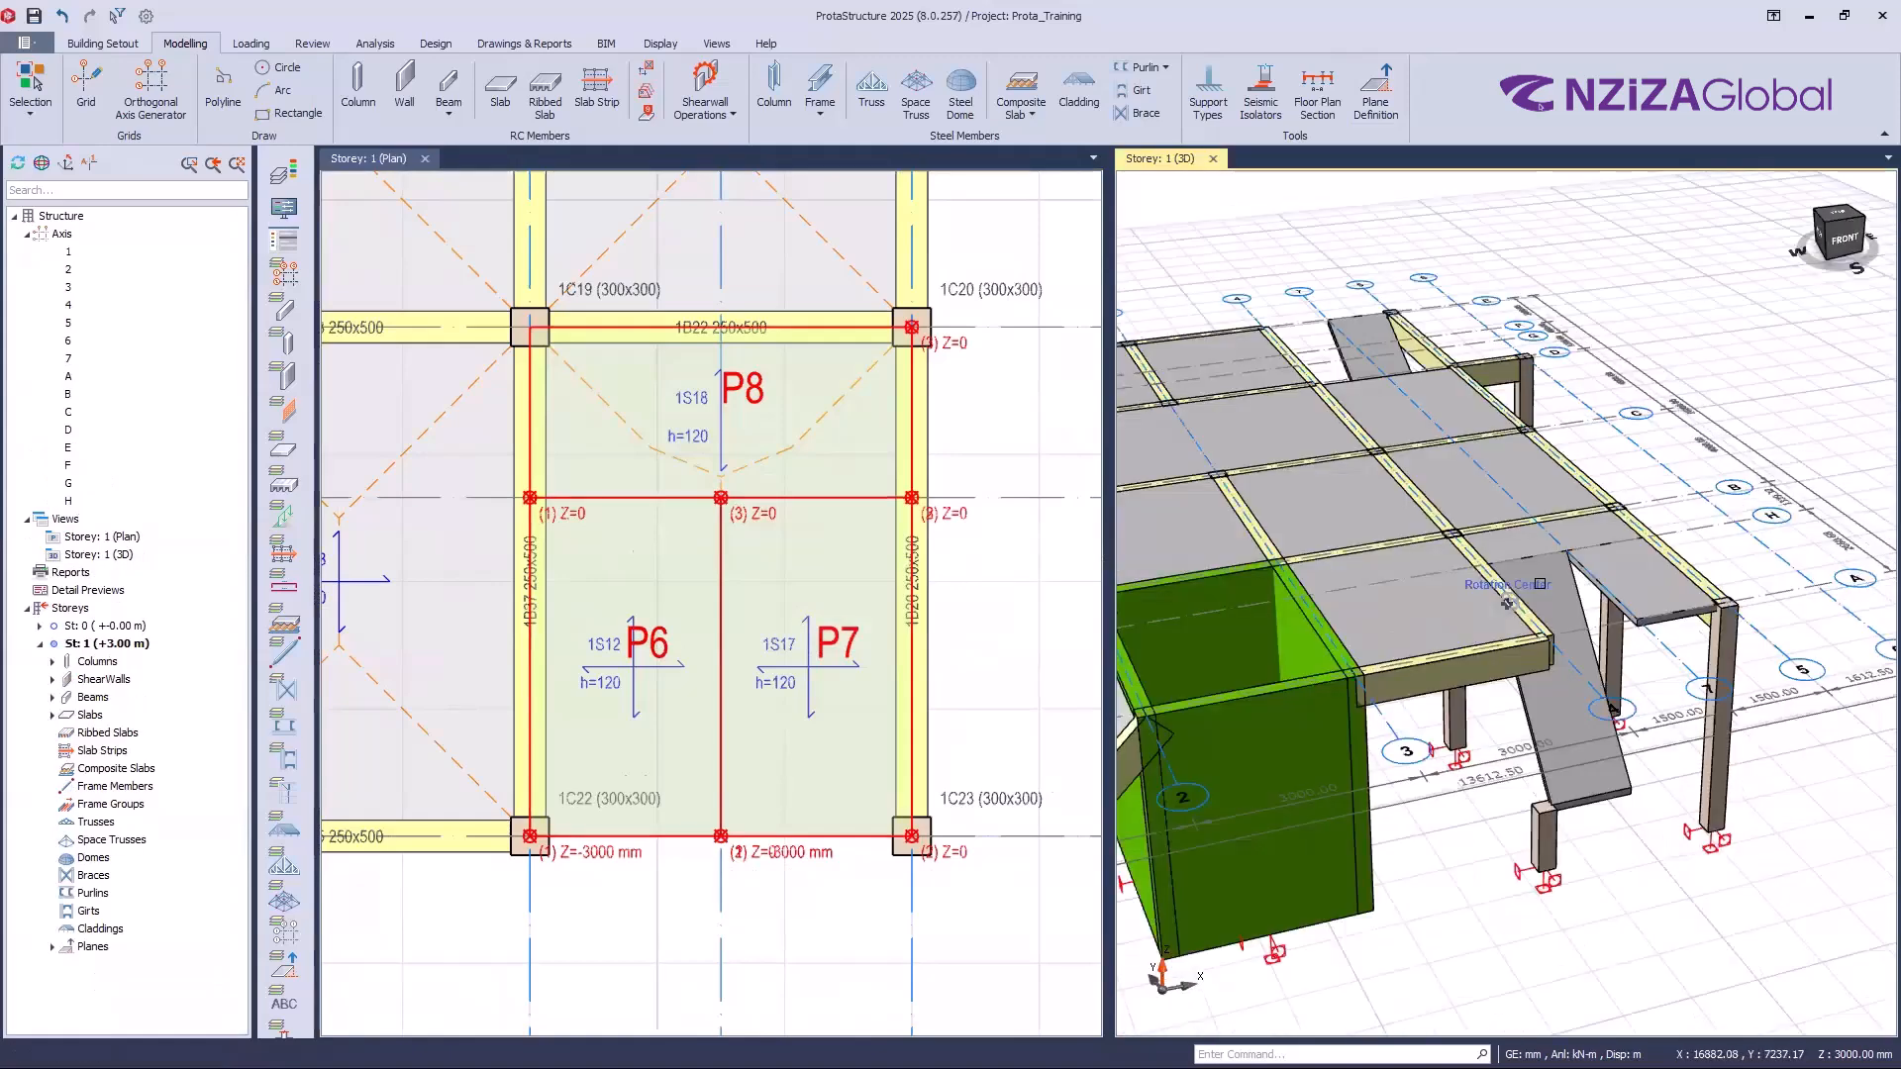
{"action": "middle_click_drag", "start_coordinate": [1557, 596], "coordinate": [1524, 554]}
{"action": "scroll", "coordinate": [1516, 549], "scroll_direction": "up", "scroll_amount": 3}
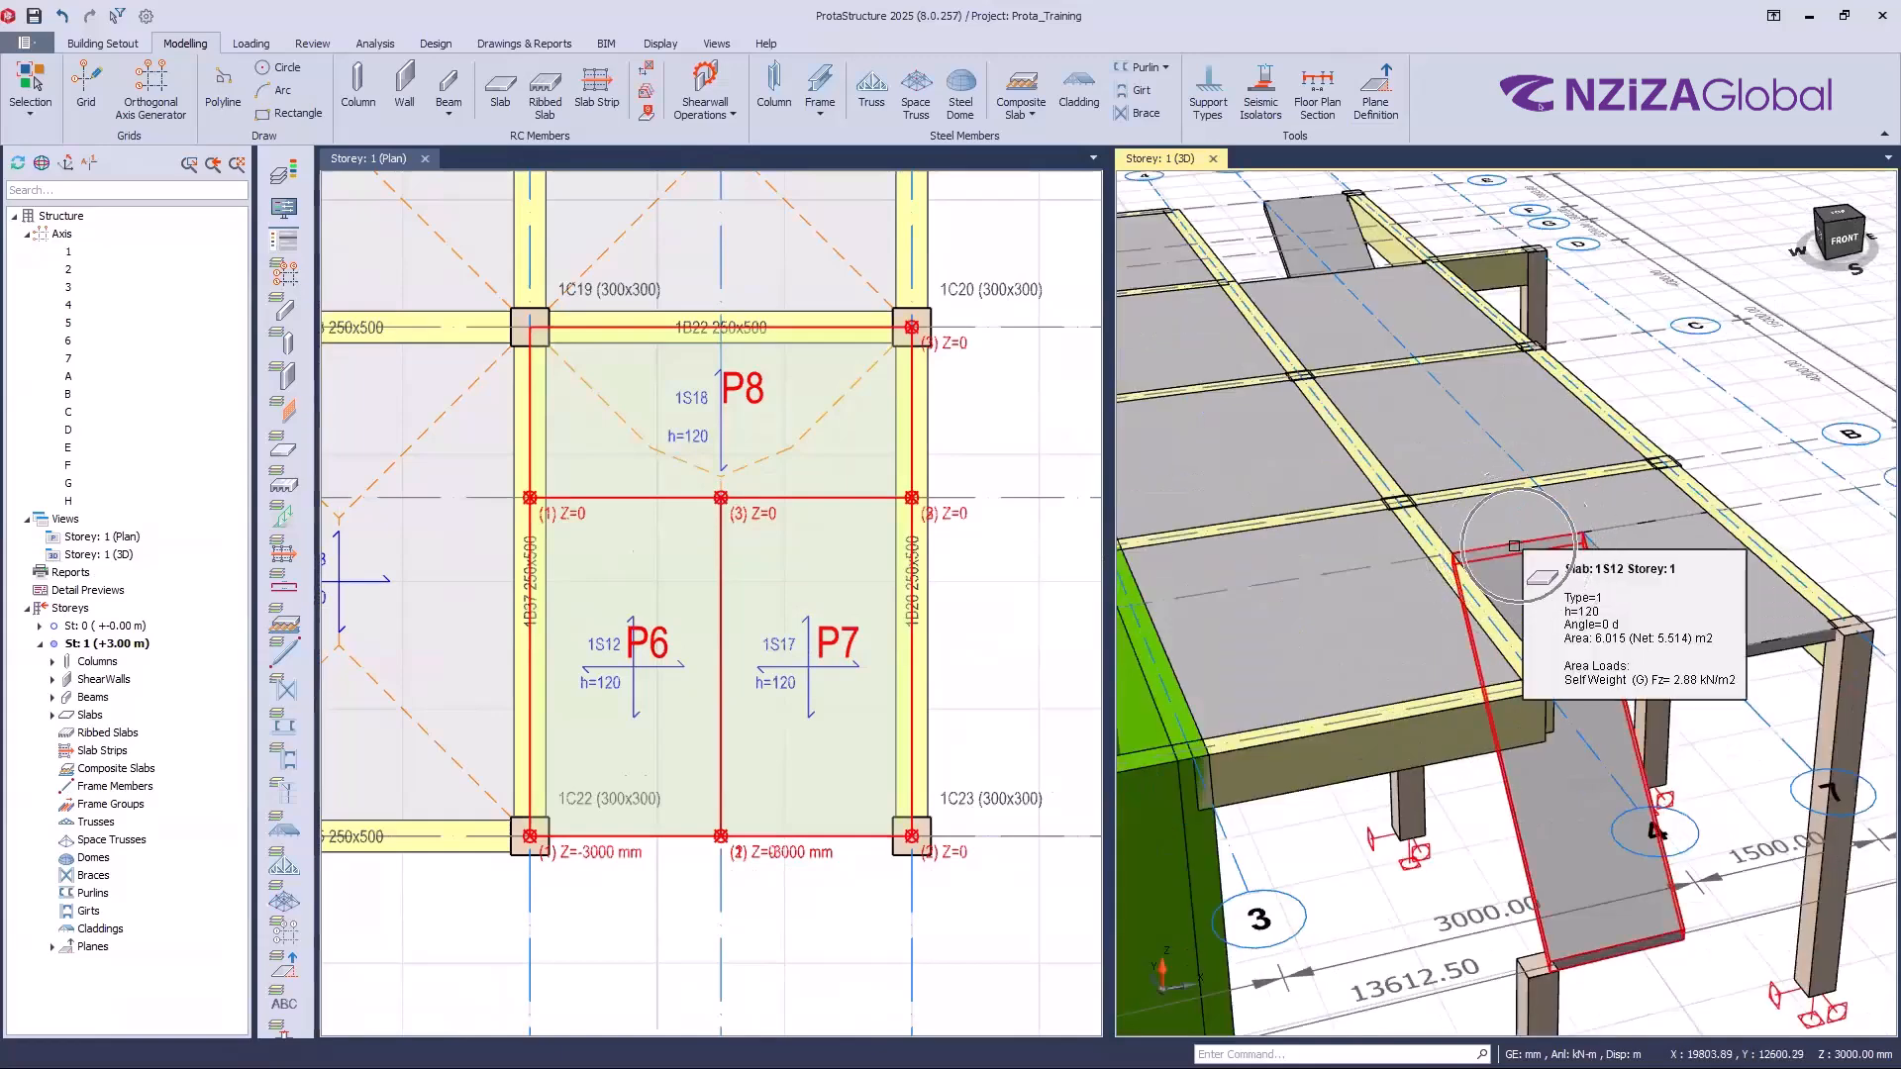
{"action": "left_click", "coordinate": [910, 649]}
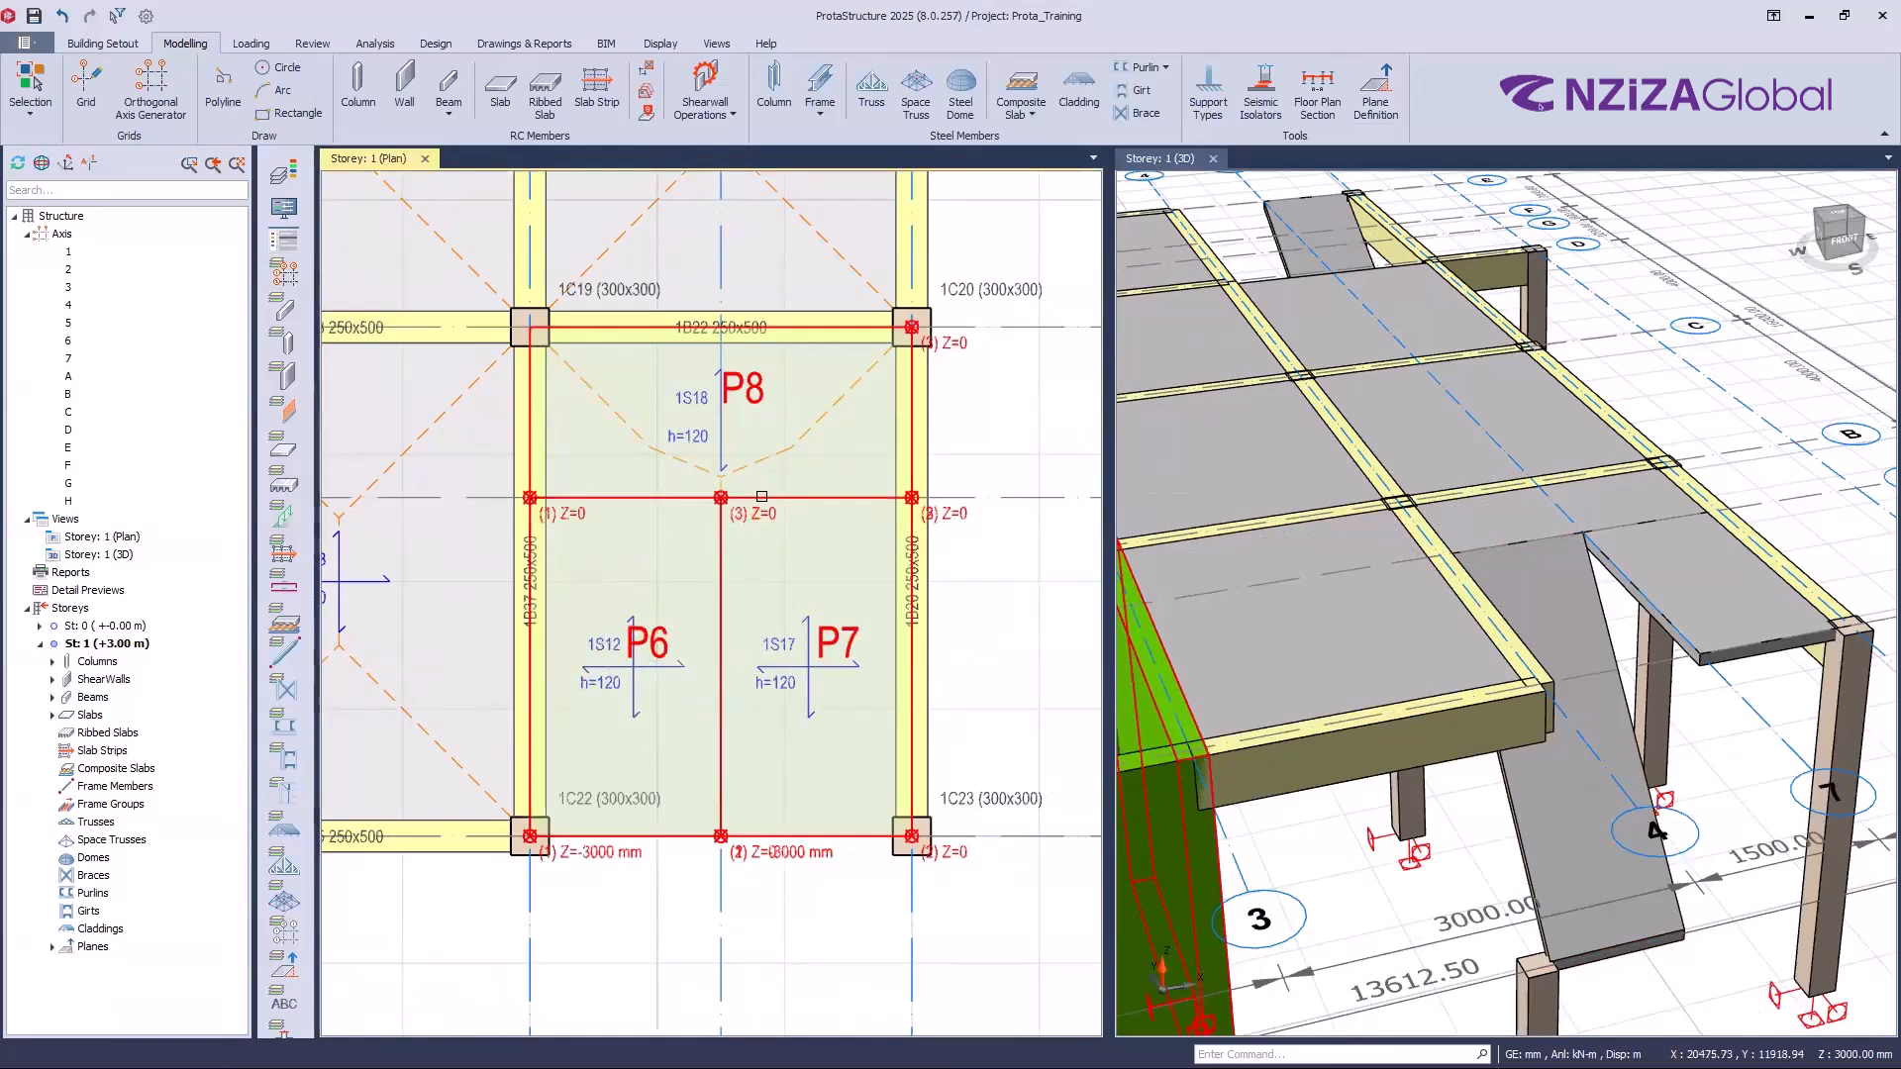
{"action": "left_click", "coordinate": [652, 640]}
{"action": "right_click", "coordinate": [746, 697]}
{"action": "left_click", "coordinate": [782, 726]}
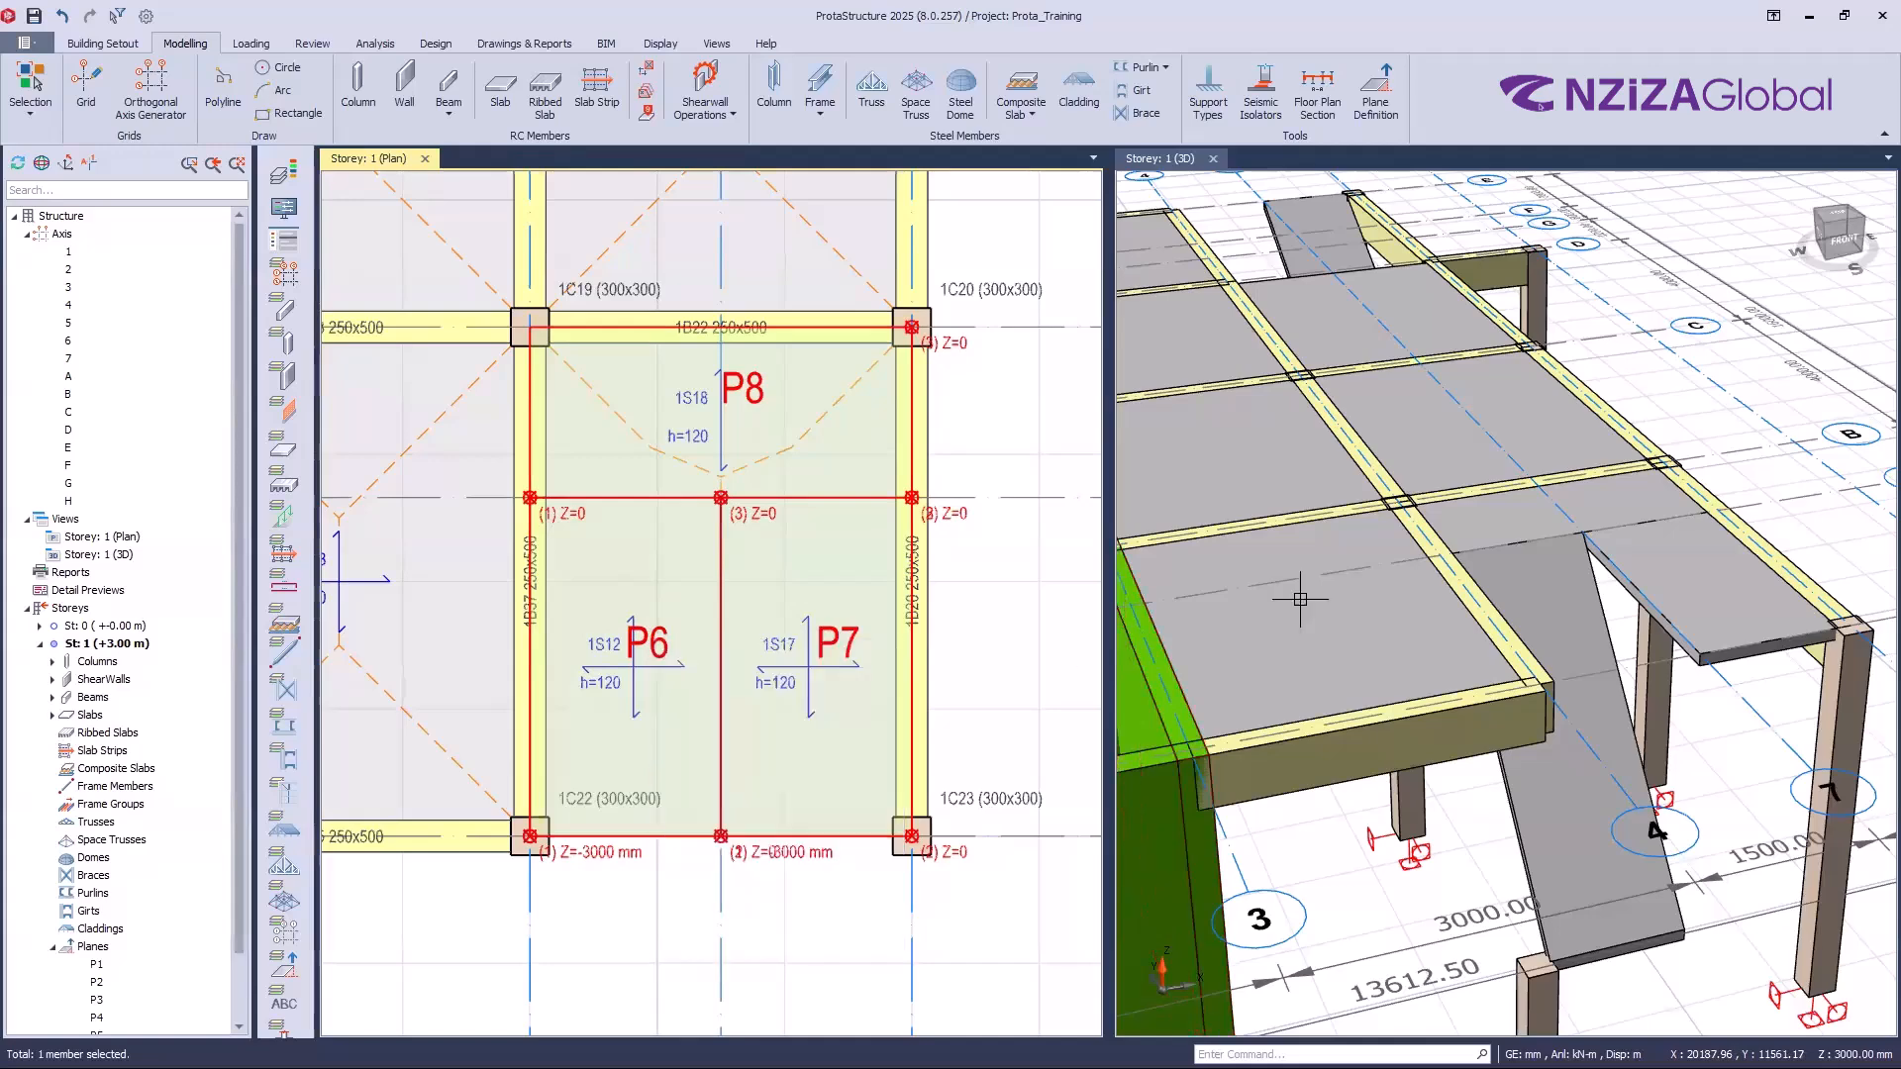
{"action": "left_click", "coordinate": [1768, 464]}
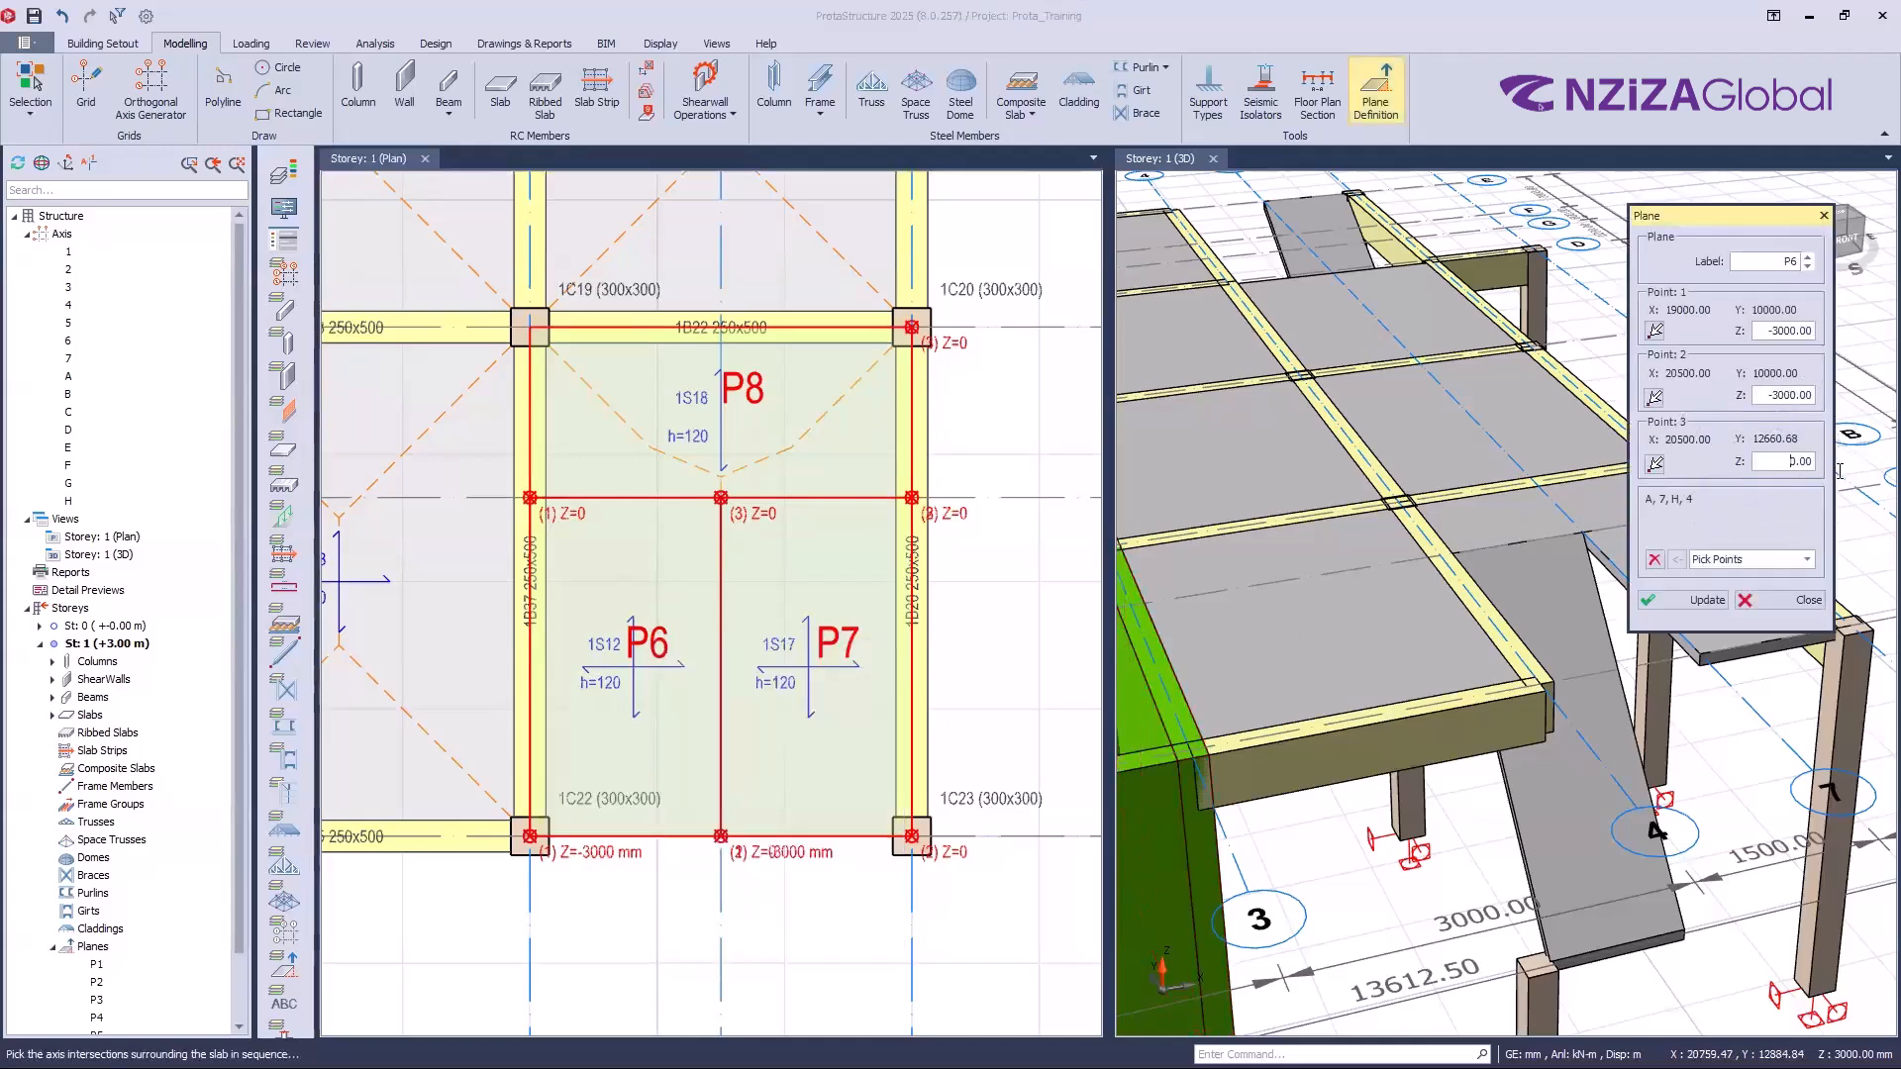
{"action": "type", "text": "150"}
{"action": "left_click", "coordinate": [1654, 601]}
{"action": "left_click", "coordinate": [1768, 600]}
Step: Move the members to the revised plane P6 so the first flight slab follows its new slope
{"action": "right_click", "coordinate": [629, 618]}
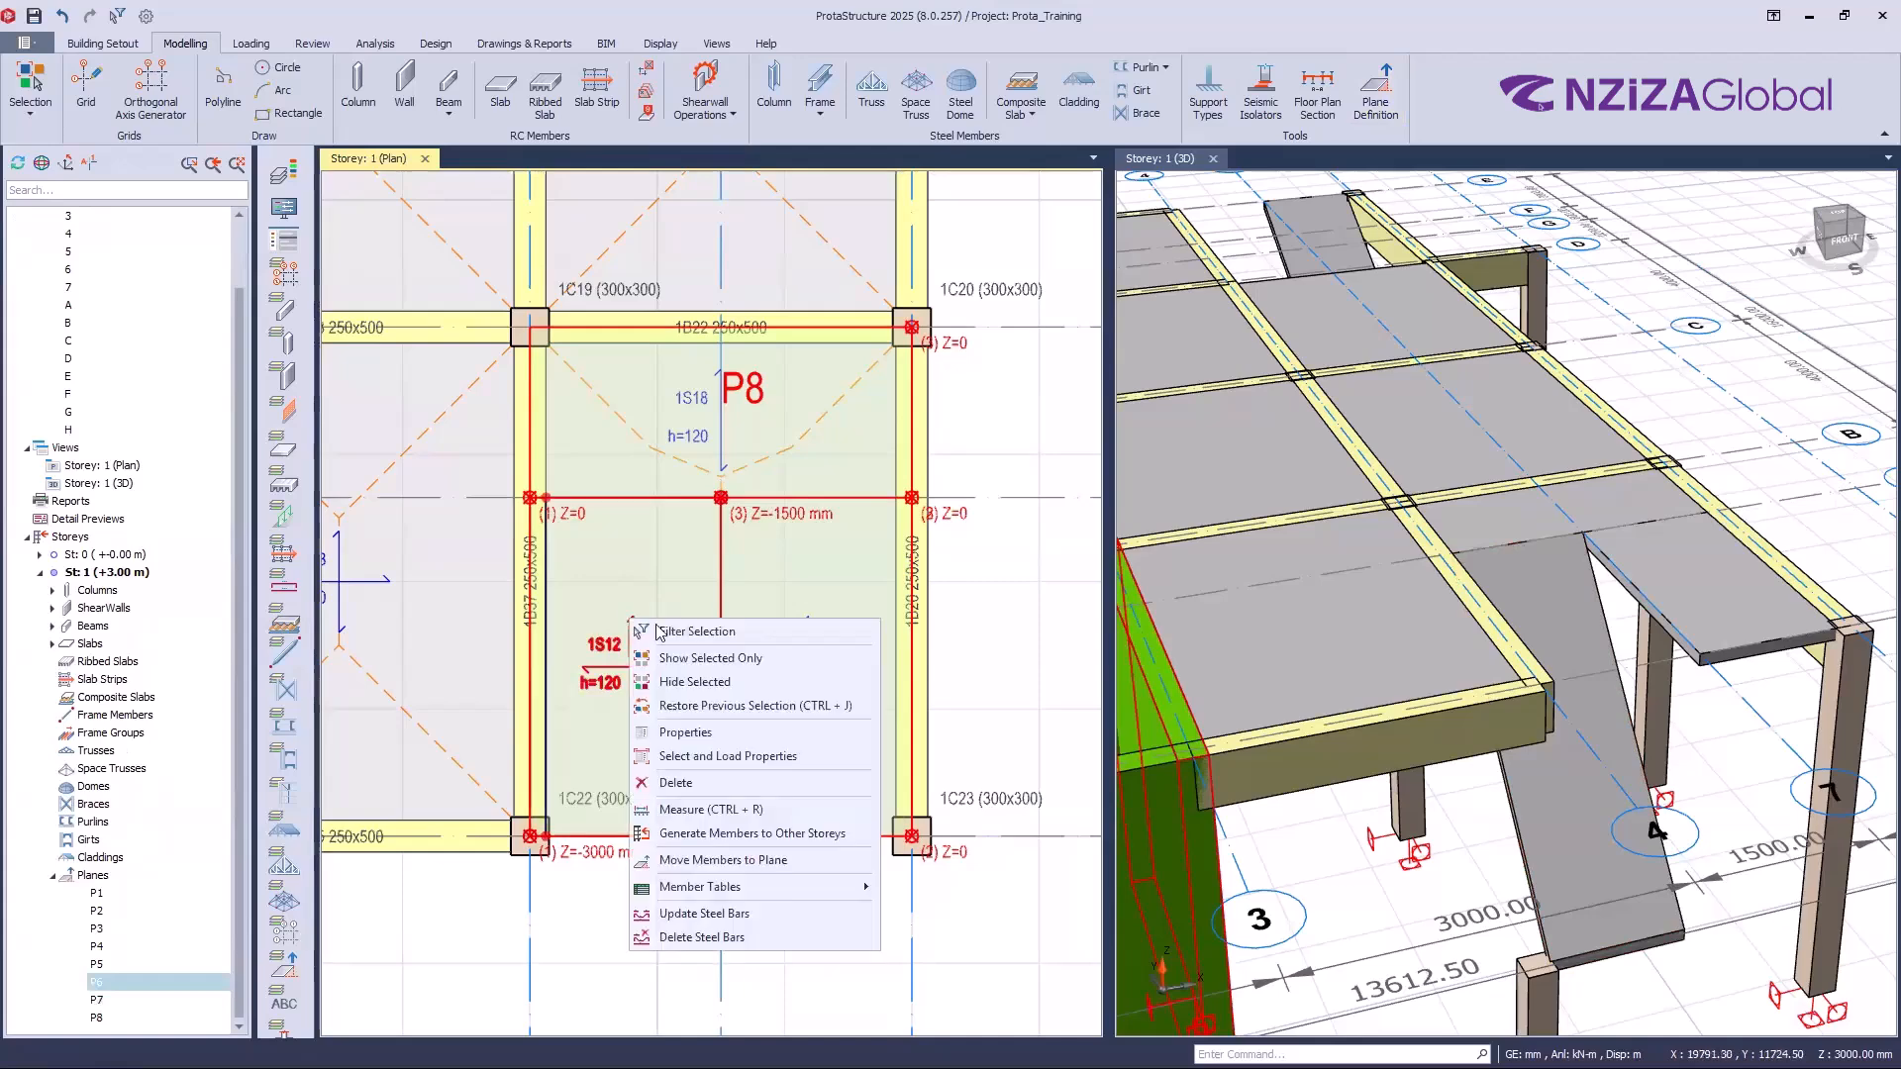
{"action": "left_click", "coordinate": [722, 861]}
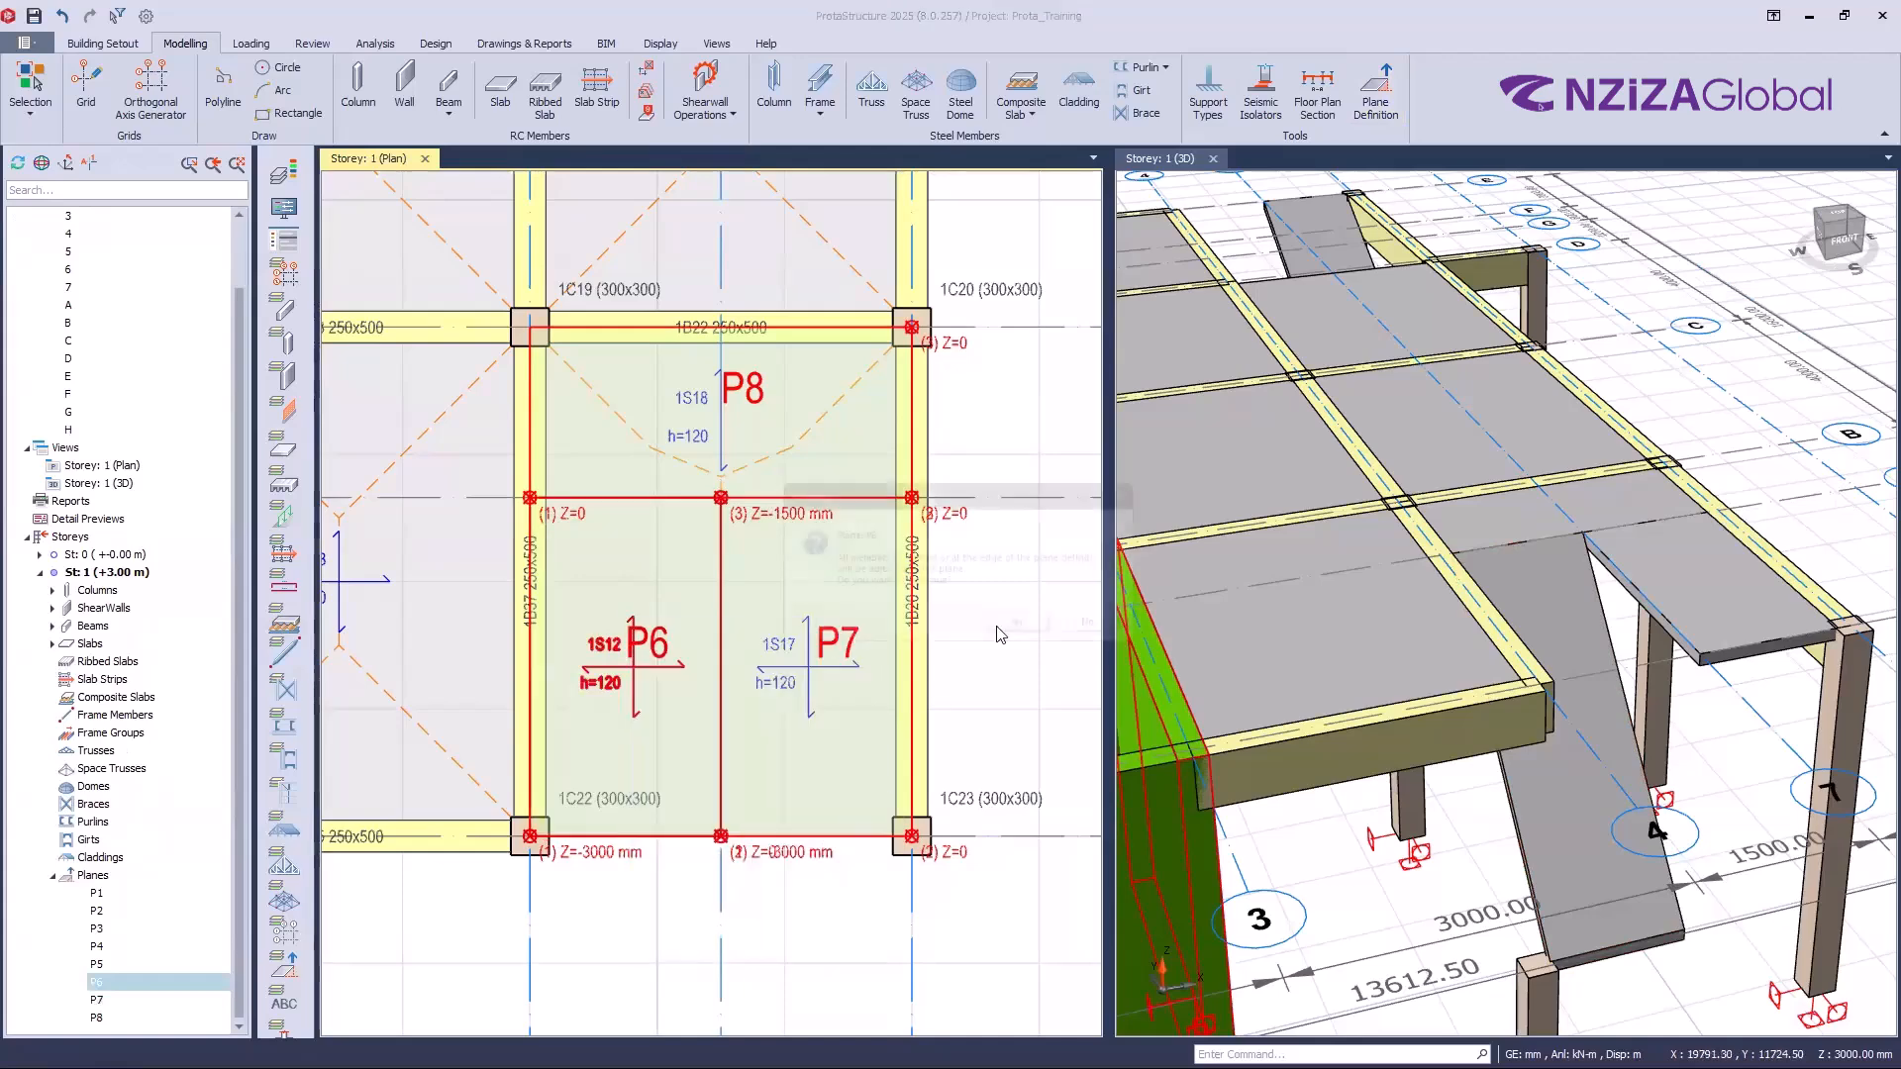
{"action": "left_click", "coordinate": [1017, 627]}
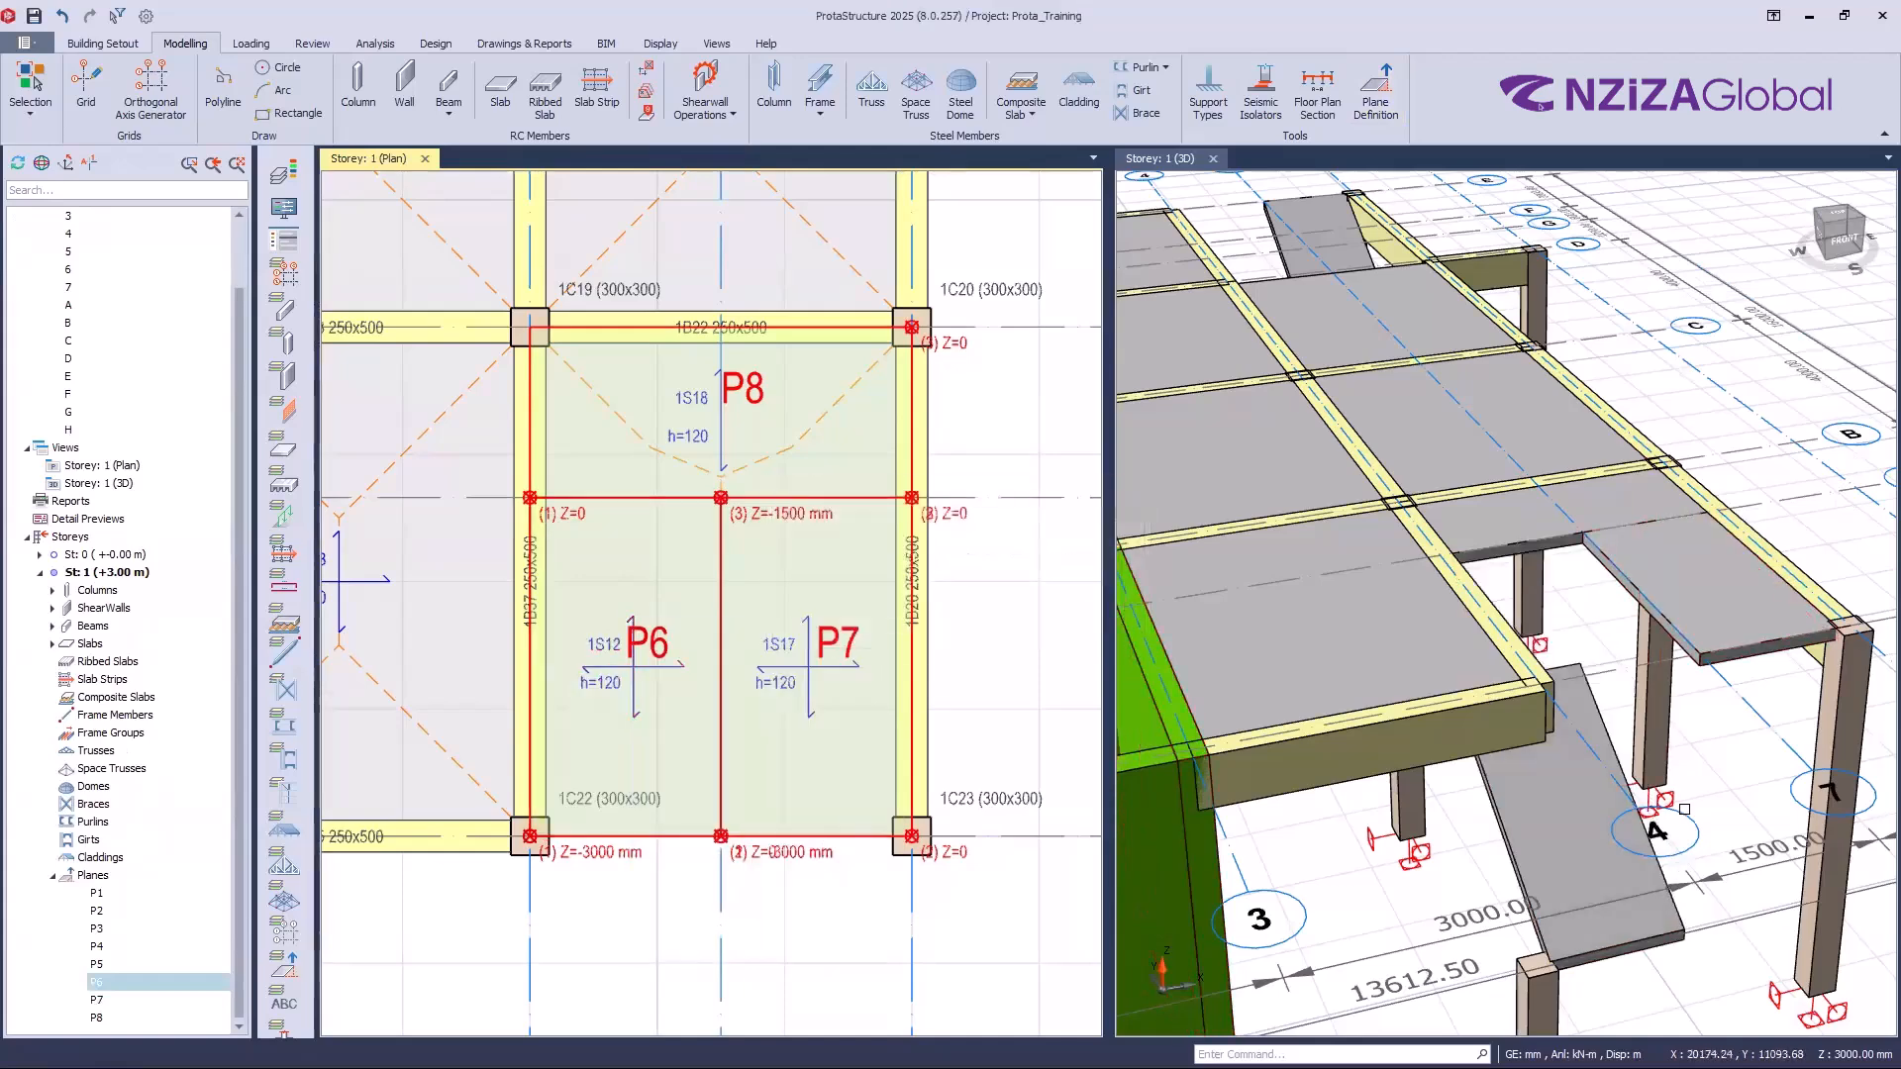
{"action": "scroll", "coordinate": [1591, 787], "scroll_direction": "down", "scroll_amount": 3}
{"action": "middle_click_drag", "start_coordinate": [1569, 742], "coordinate": [1683, 636]}
{"action": "scroll", "coordinate": [1629, 657], "scroll_direction": "up", "scroll_amount": 3}
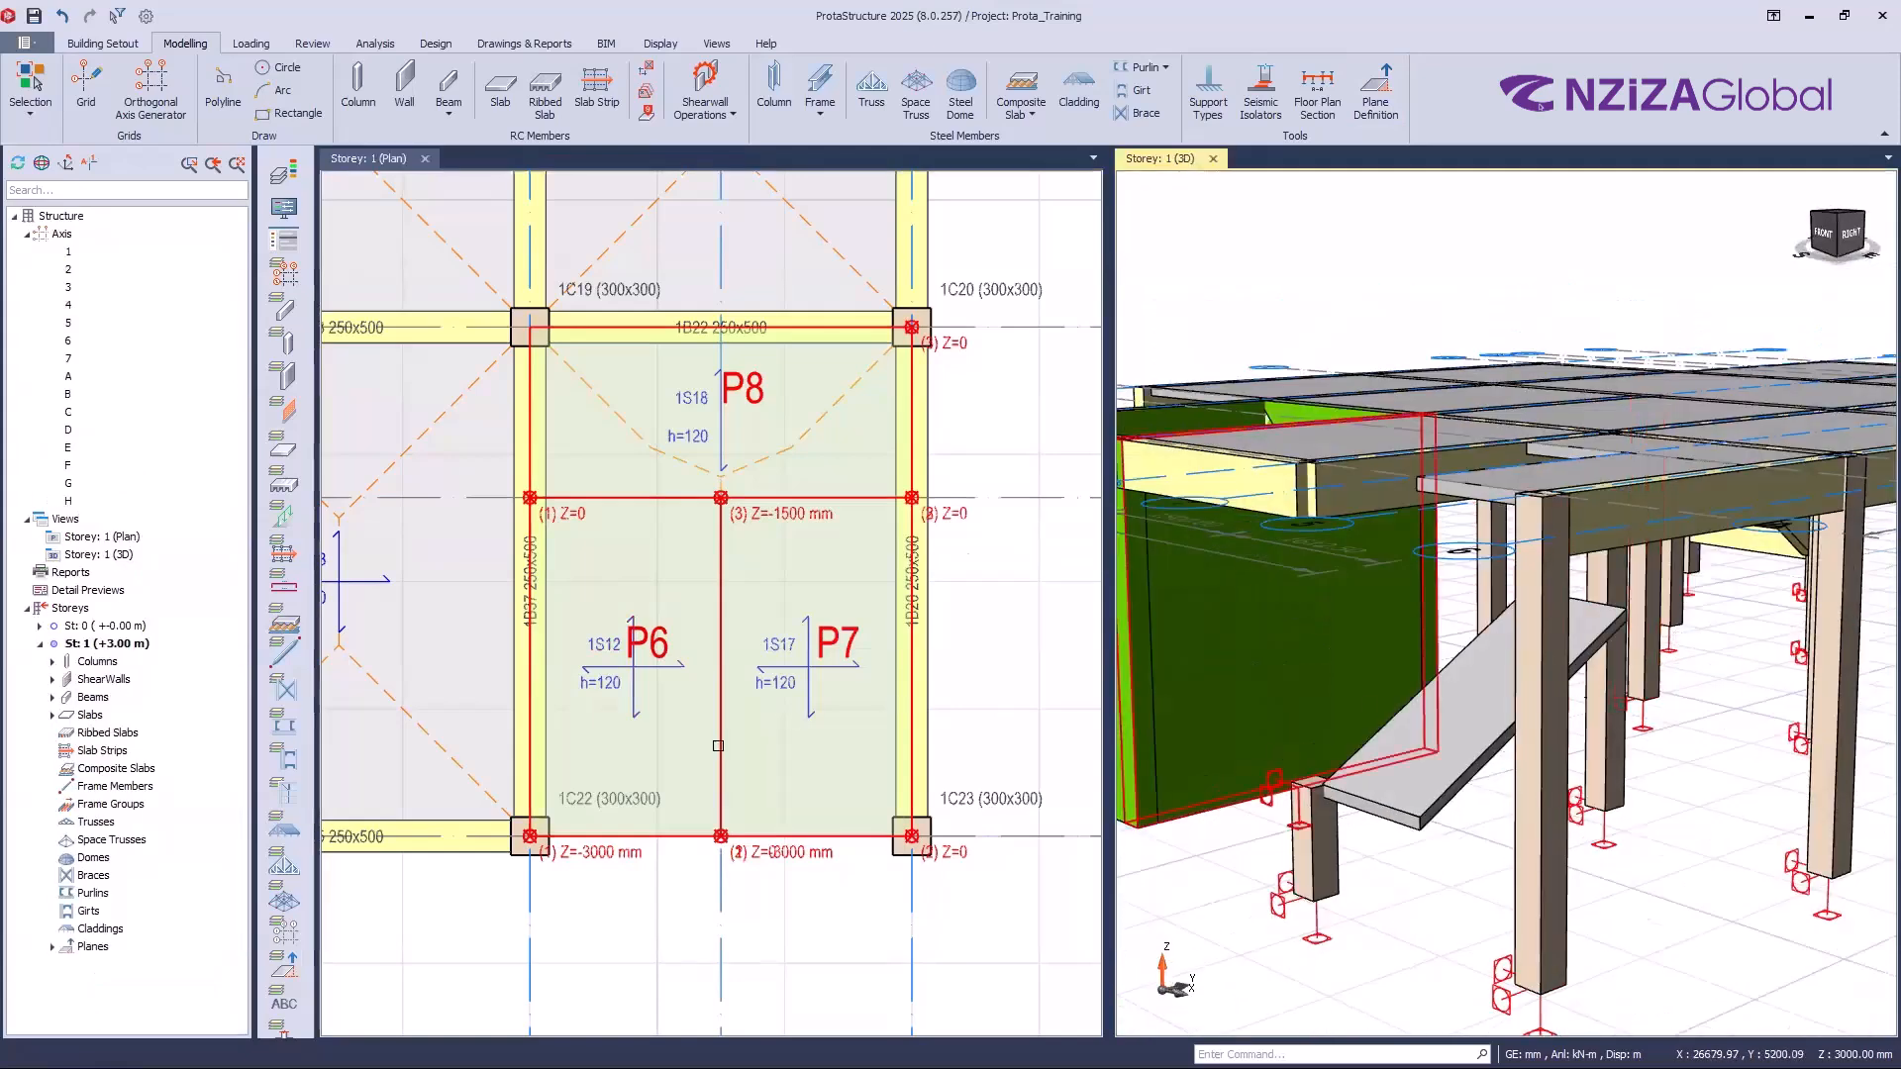
Step: Set the Z offset of all three points of landing plane P8 to -1500 and update the plane
{"action": "left_click", "coordinate": [762, 395]}
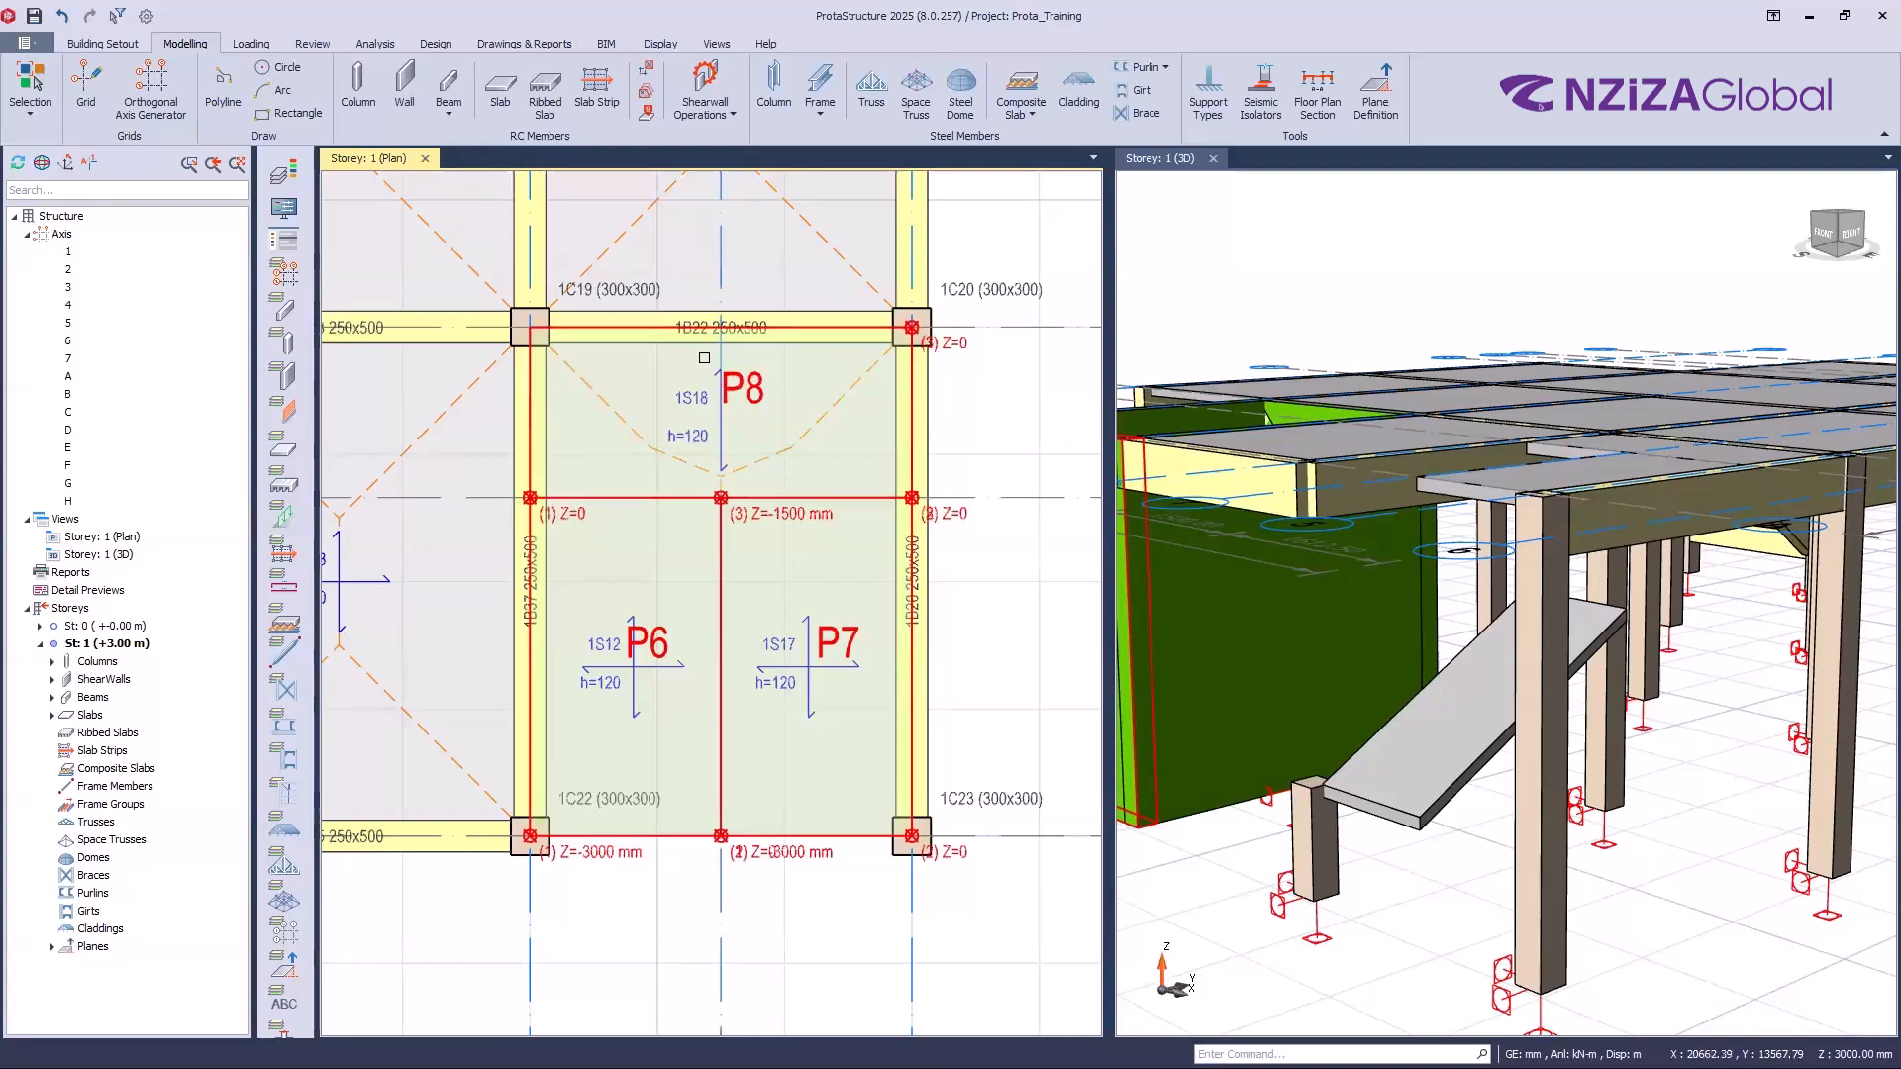
{"action": "left_click", "coordinate": [755, 394]}
{"action": "right_click", "coordinate": [749, 389]}
{"action": "left_click", "coordinate": [851, 488]}
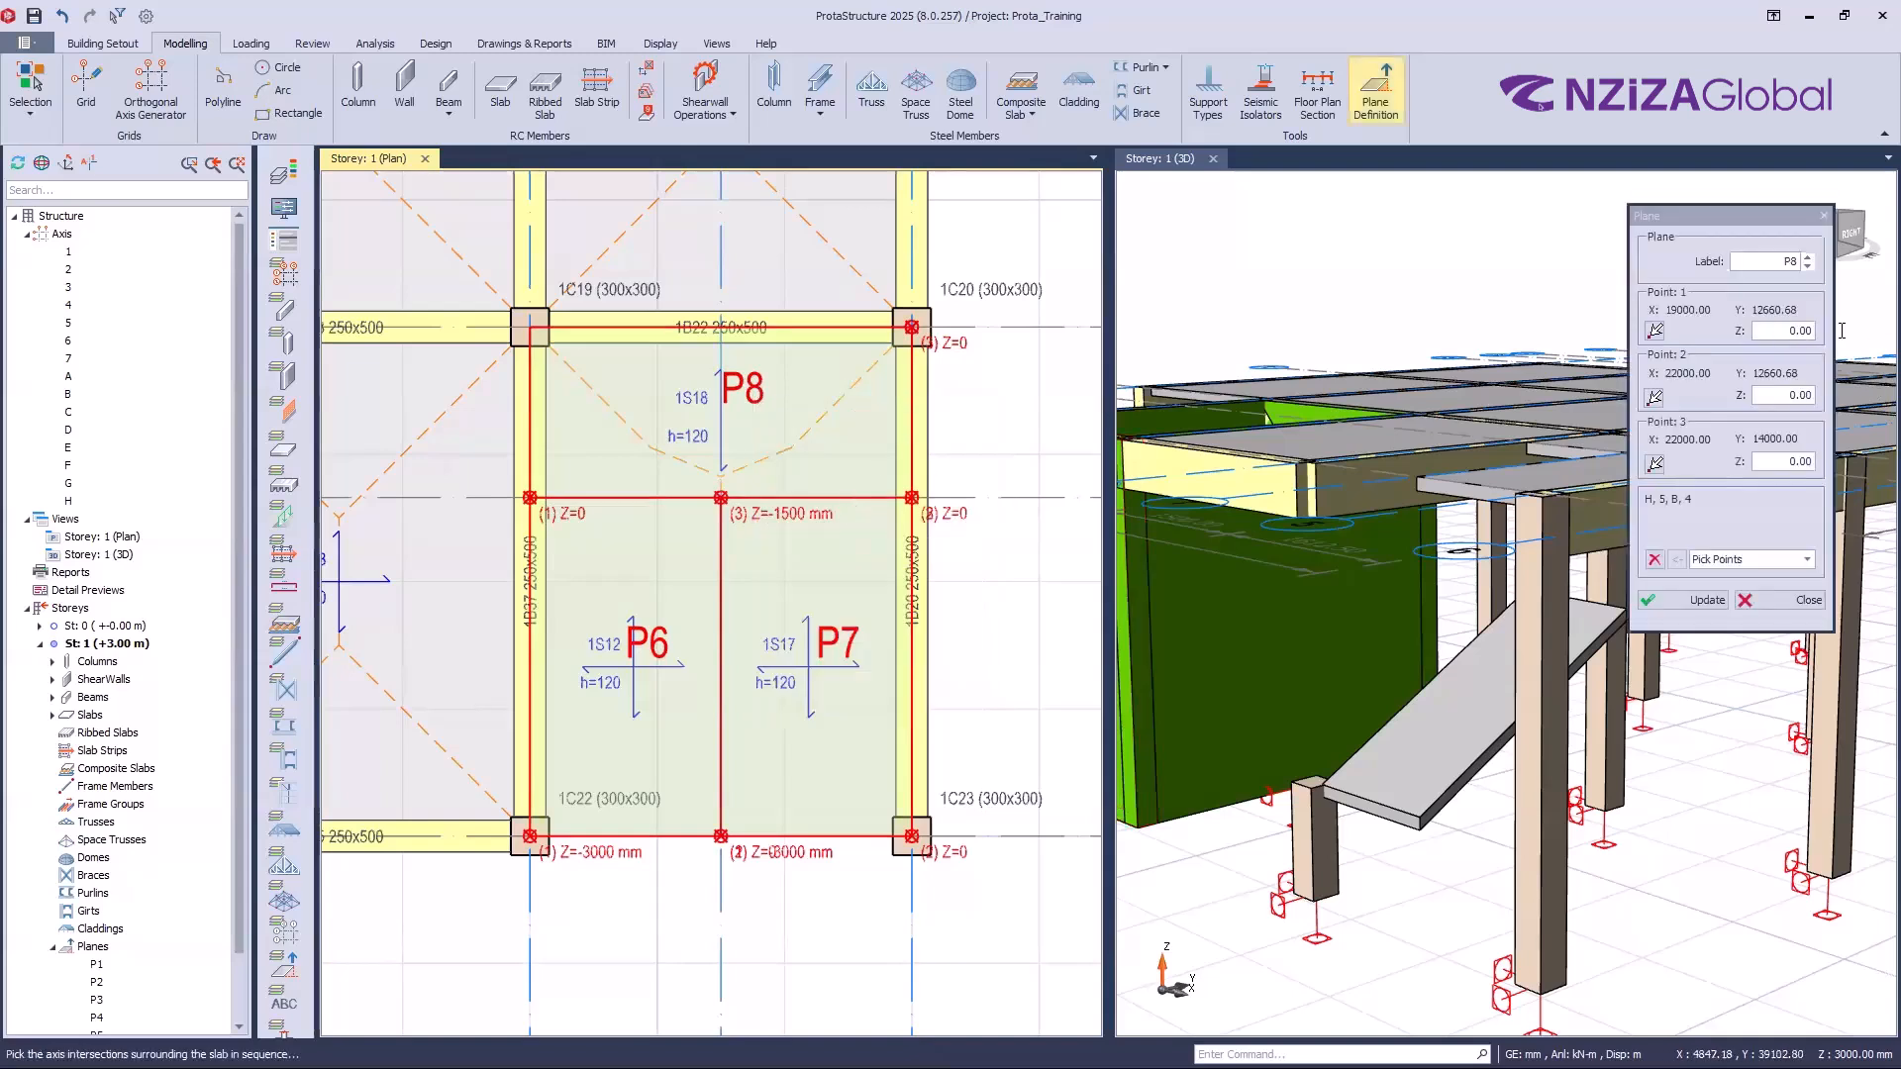
{"action": "left_click_drag", "start_coordinate": [1784, 331], "coordinate": [1842, 331]}
{"action": "key", "text": "BackSpace"}
{"action": "type", "text": "-15"}
{"action": "type", "text": "0"}
{"action": "left_click", "coordinate": [1776, 395]}
{"action": "type", "text": "-15"}
{"action": "key", "text": "Tab"}
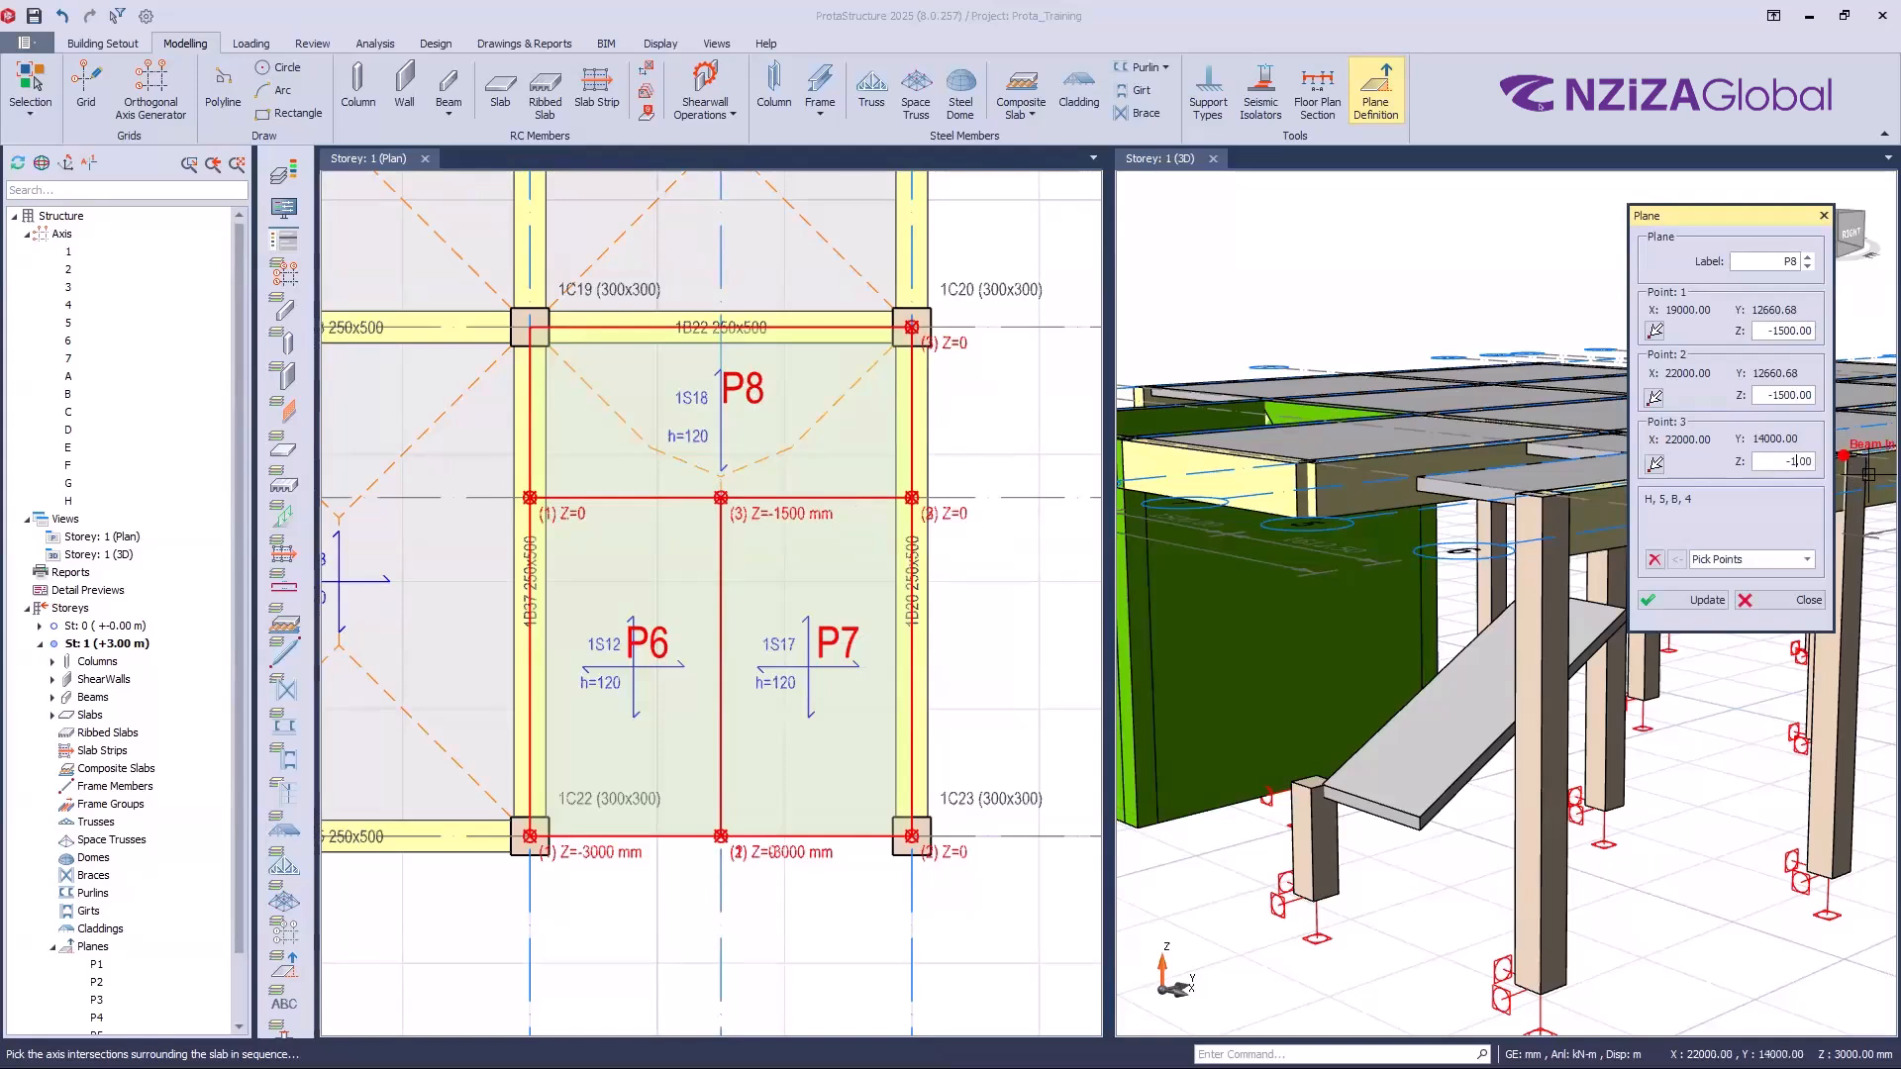
{"action": "type", "text": "-1500"}
{"action": "left_click", "coordinate": [1675, 602]}
{"action": "left_click", "coordinate": [1757, 600]}
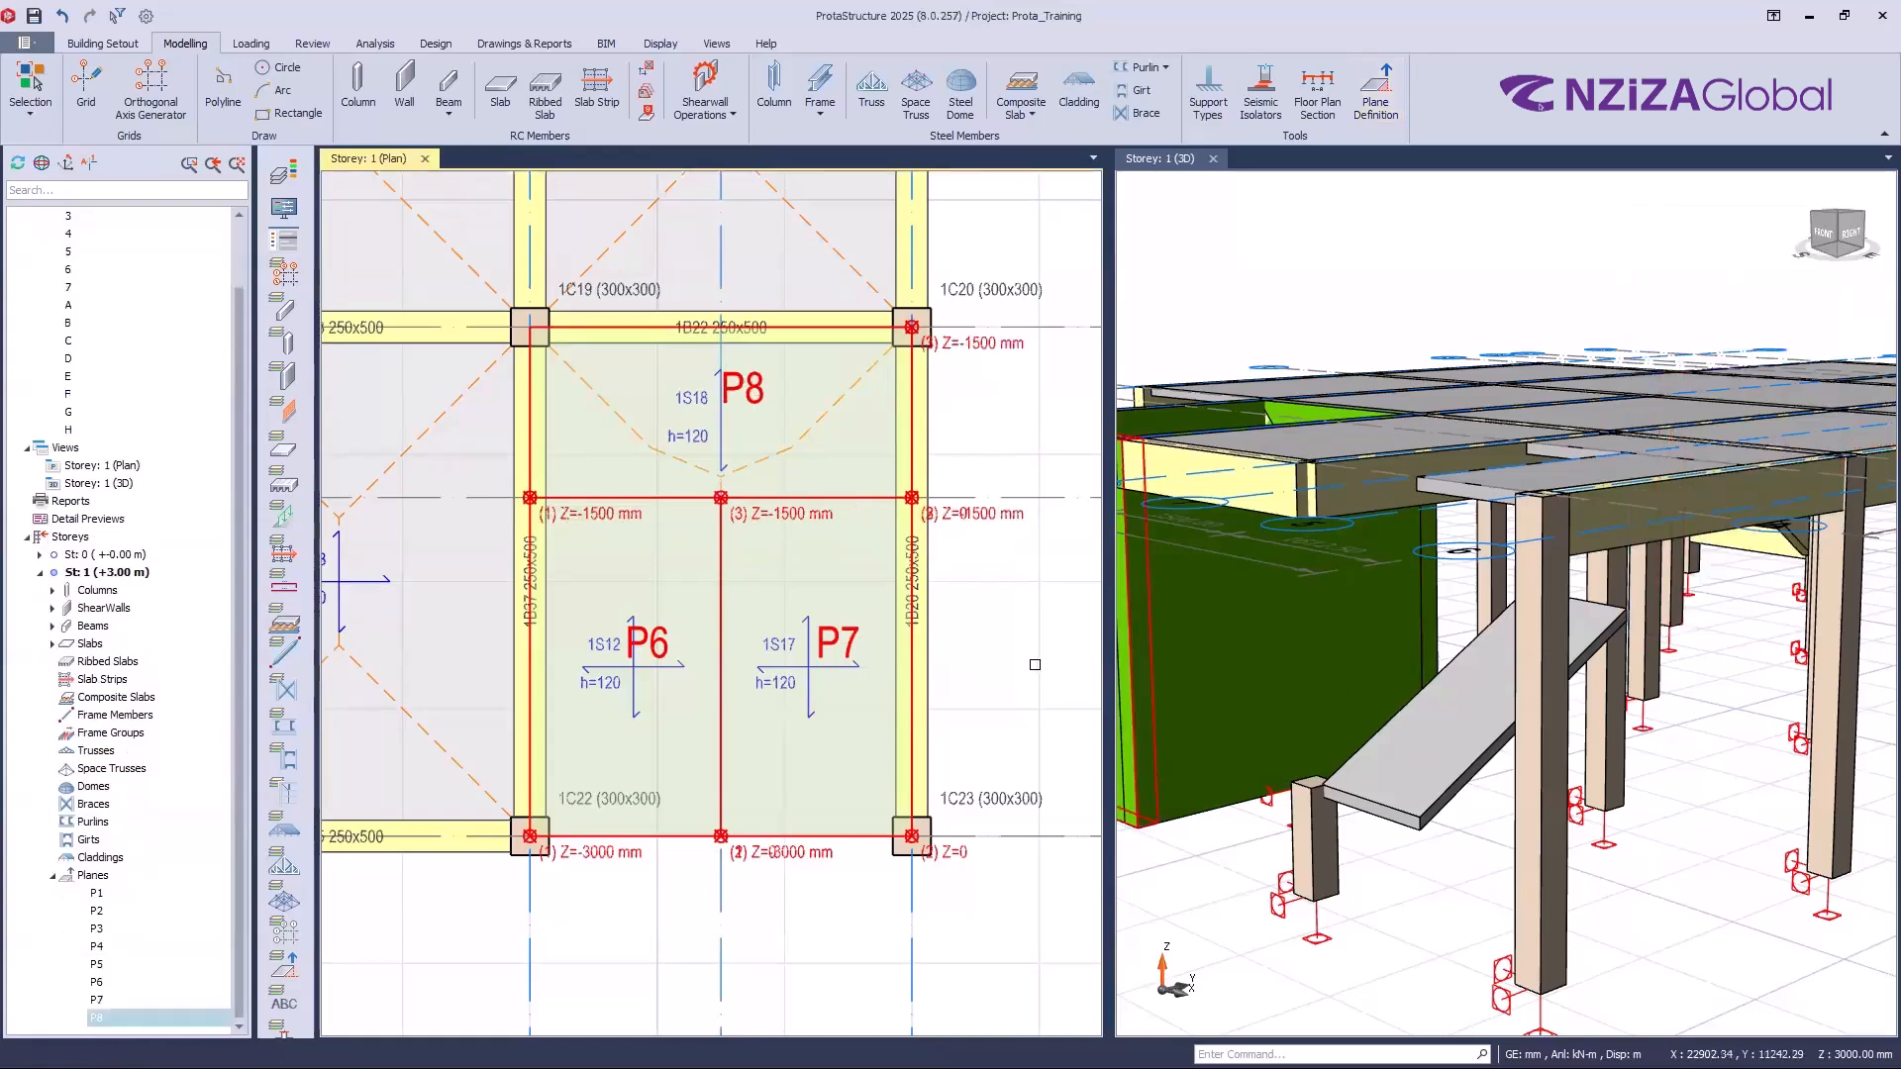
Step: Move the landing members between axes H and B onto plane P8
{"action": "right_click", "coordinate": [755, 394]}
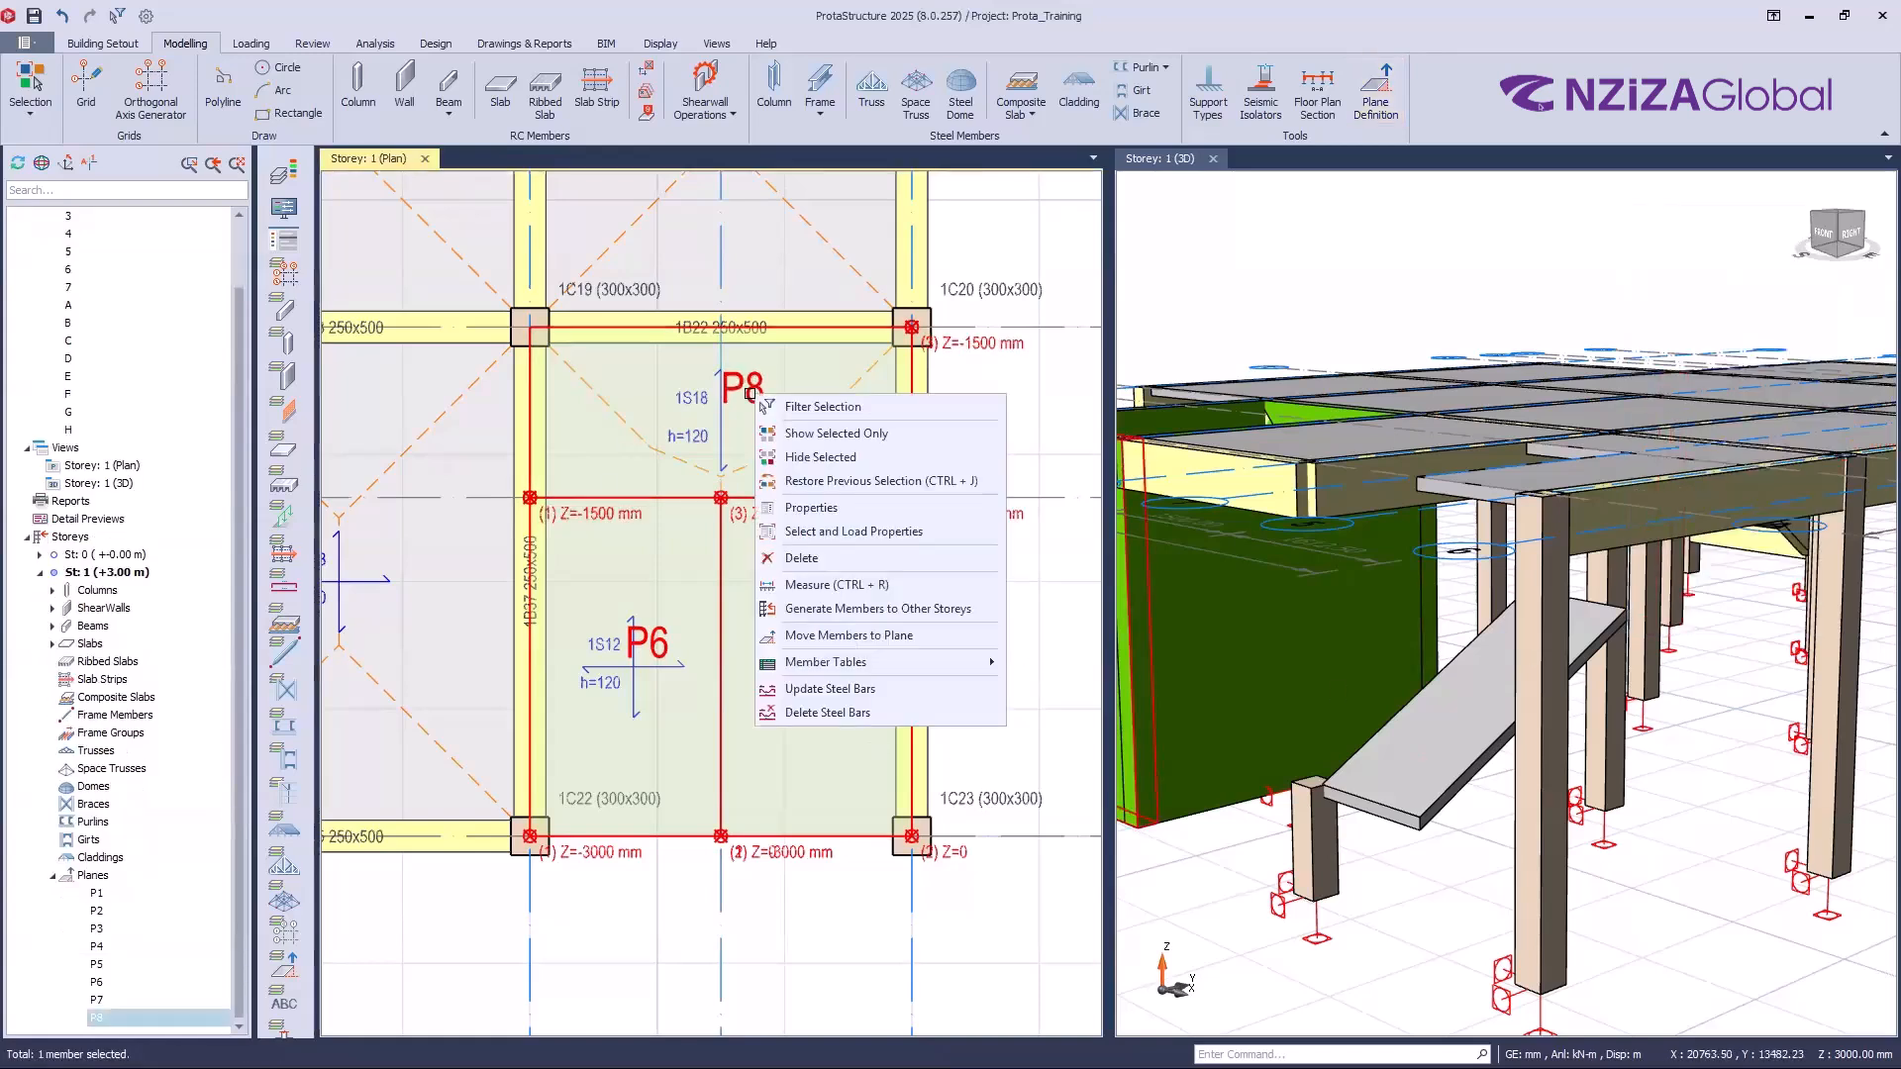
{"action": "left_click", "coordinate": [840, 637]}
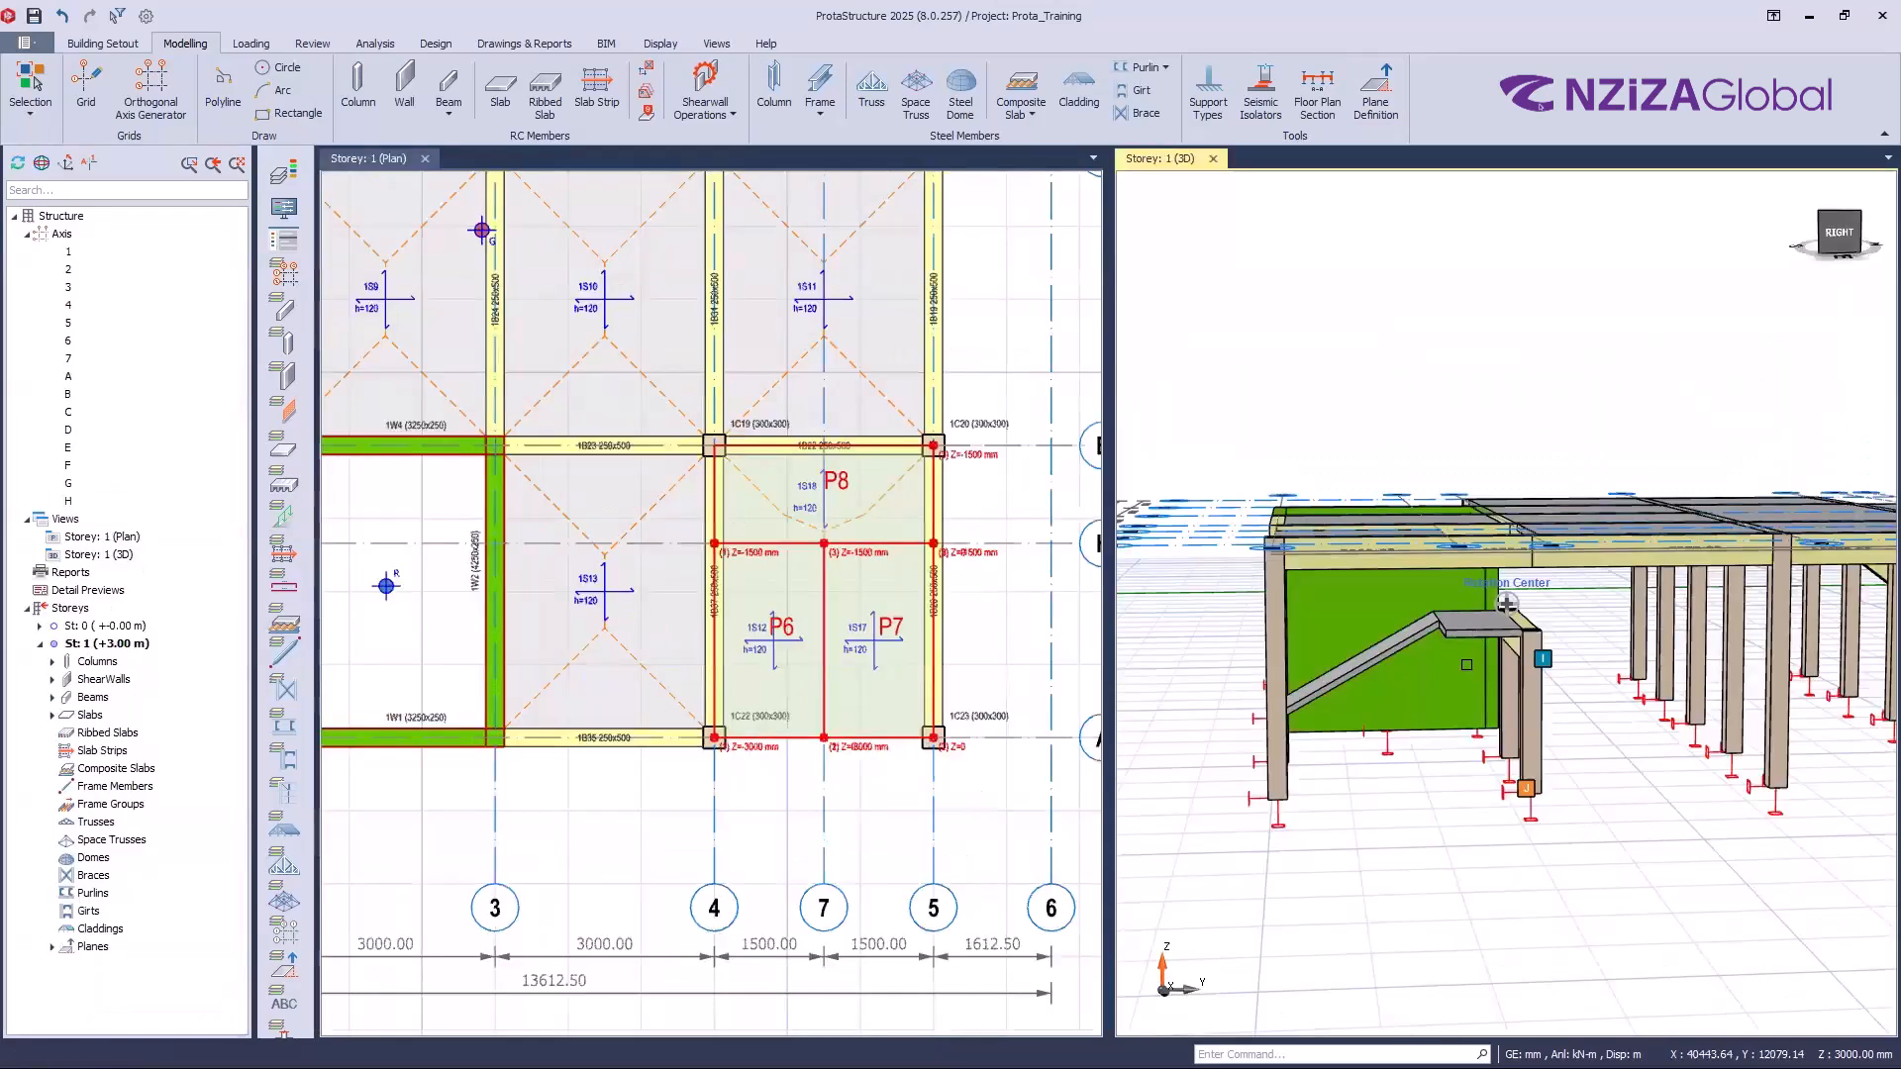
{"action": "scroll", "coordinate": [1467, 665], "scroll_direction": "up", "scroll_amount": 3}
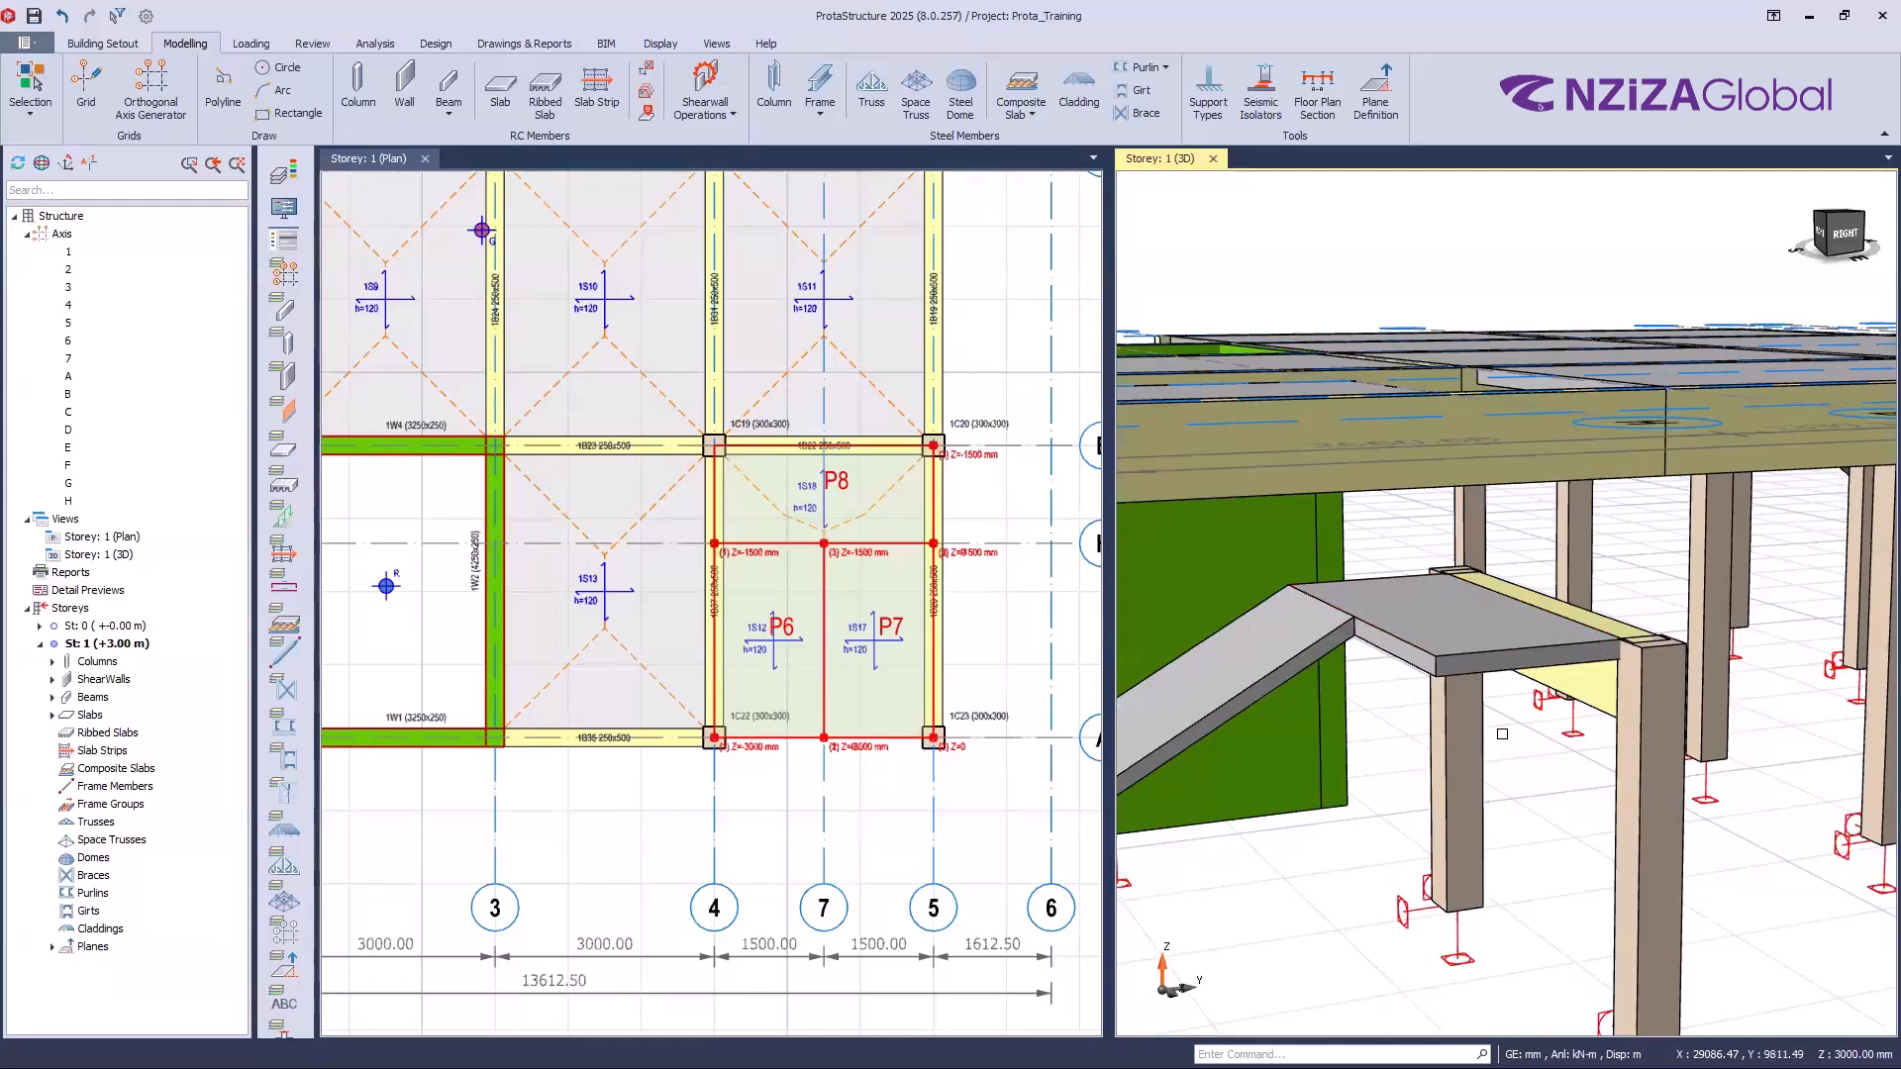
{"action": "scroll", "coordinate": [1473, 693], "scroll_direction": "down", "scroll_amount": 3}
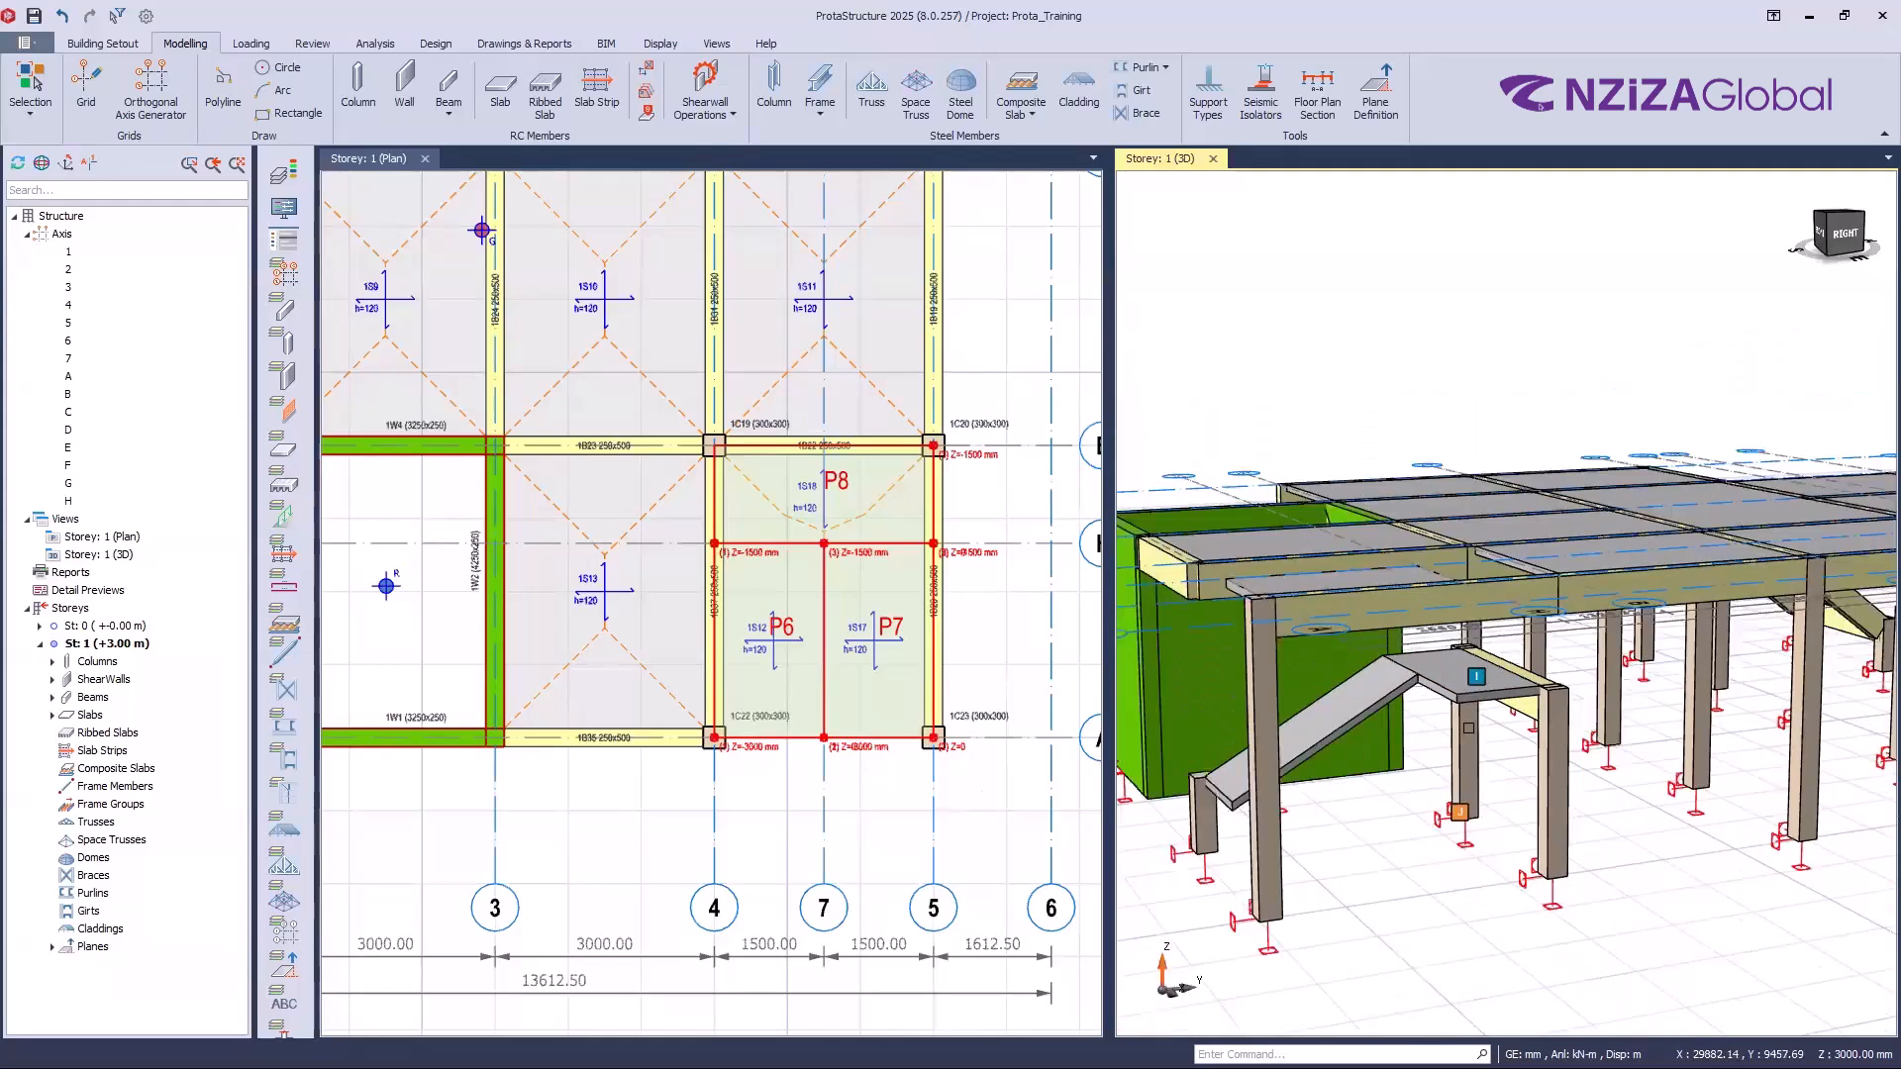
Step: Examine the second flight slab under plane P7 and the beam along axis 5 in the 3D view
{"action": "mouse_move", "coordinate": [1543, 711]}
{"action": "middle_mouse_down"}
{"action": "mouse_move", "coordinate": [1613, 745]}
{"action": "mouse_move", "coordinate": [1593, 734]}
{"action": "middle_mouse_up"}
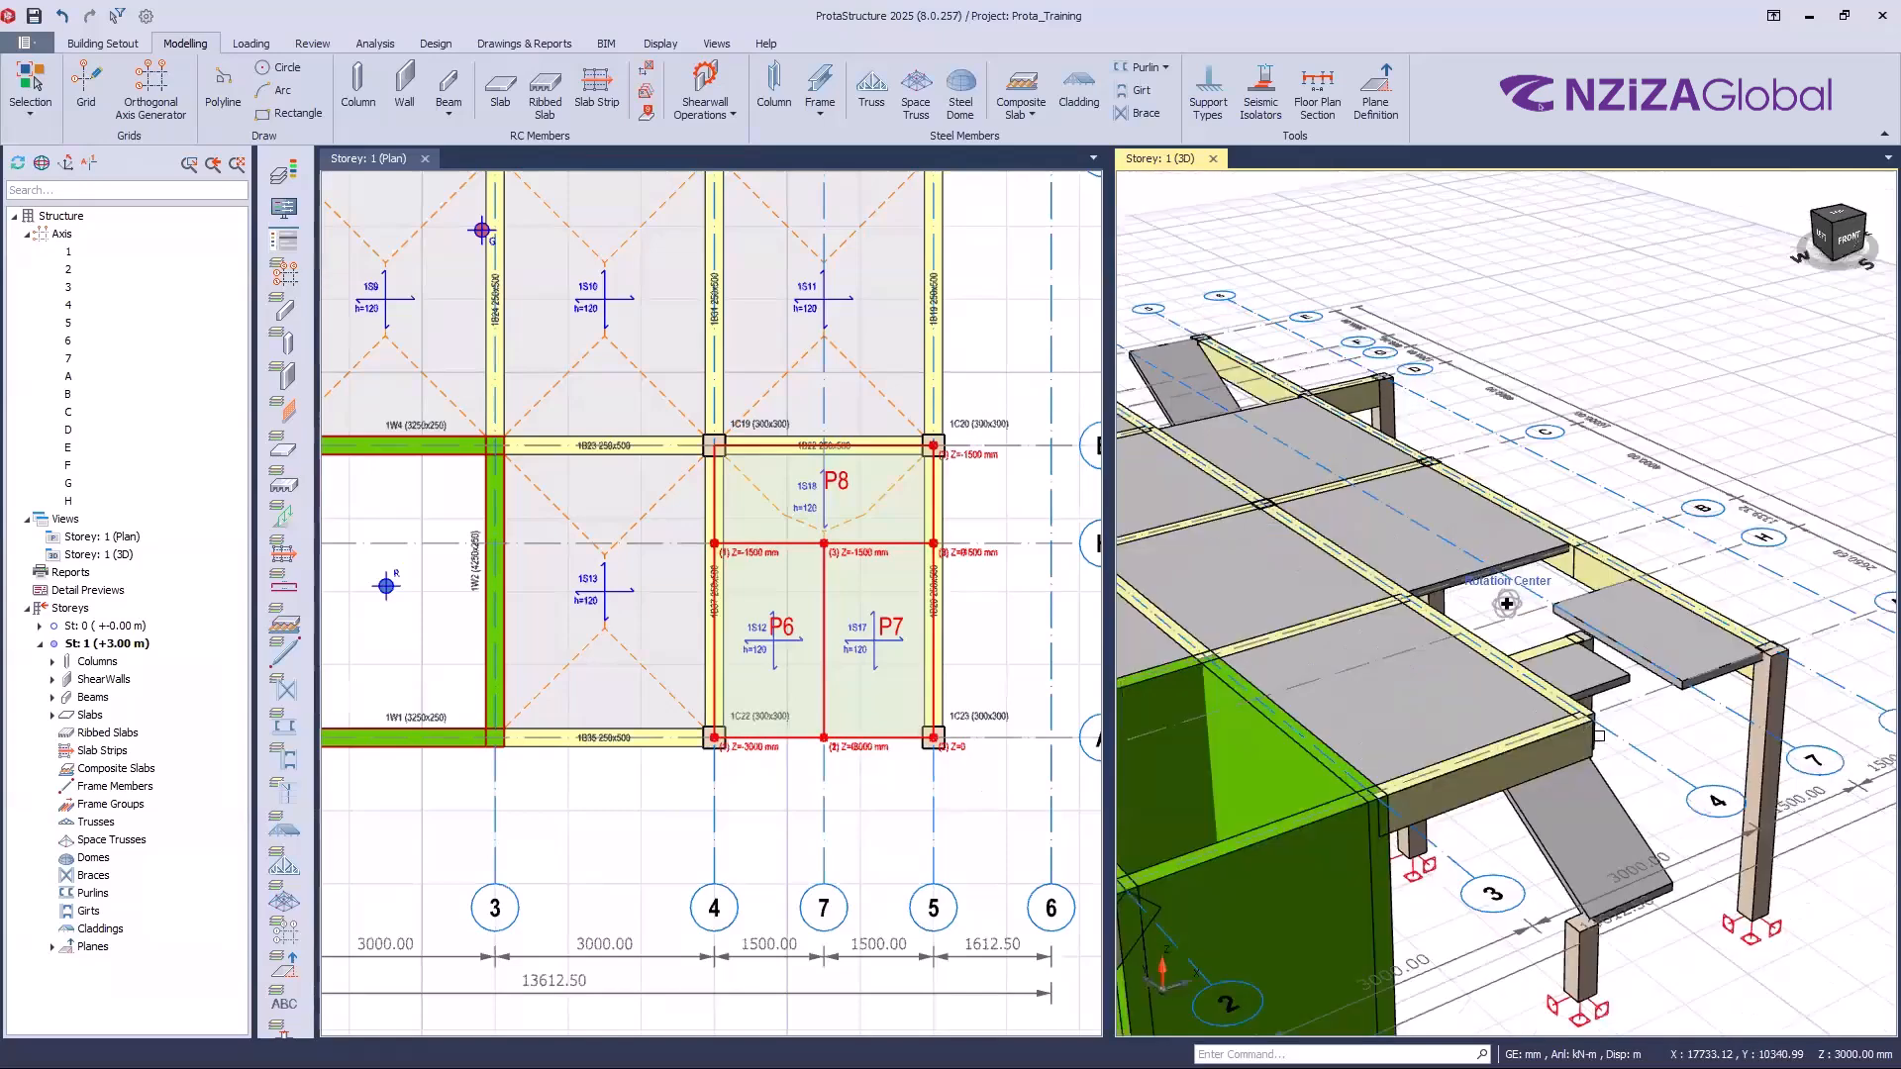
{"action": "middle_click_drag", "start_coordinate": [1722, 694], "coordinate": [1718, 690]}
{"action": "left_click", "coordinate": [1717, 687]}
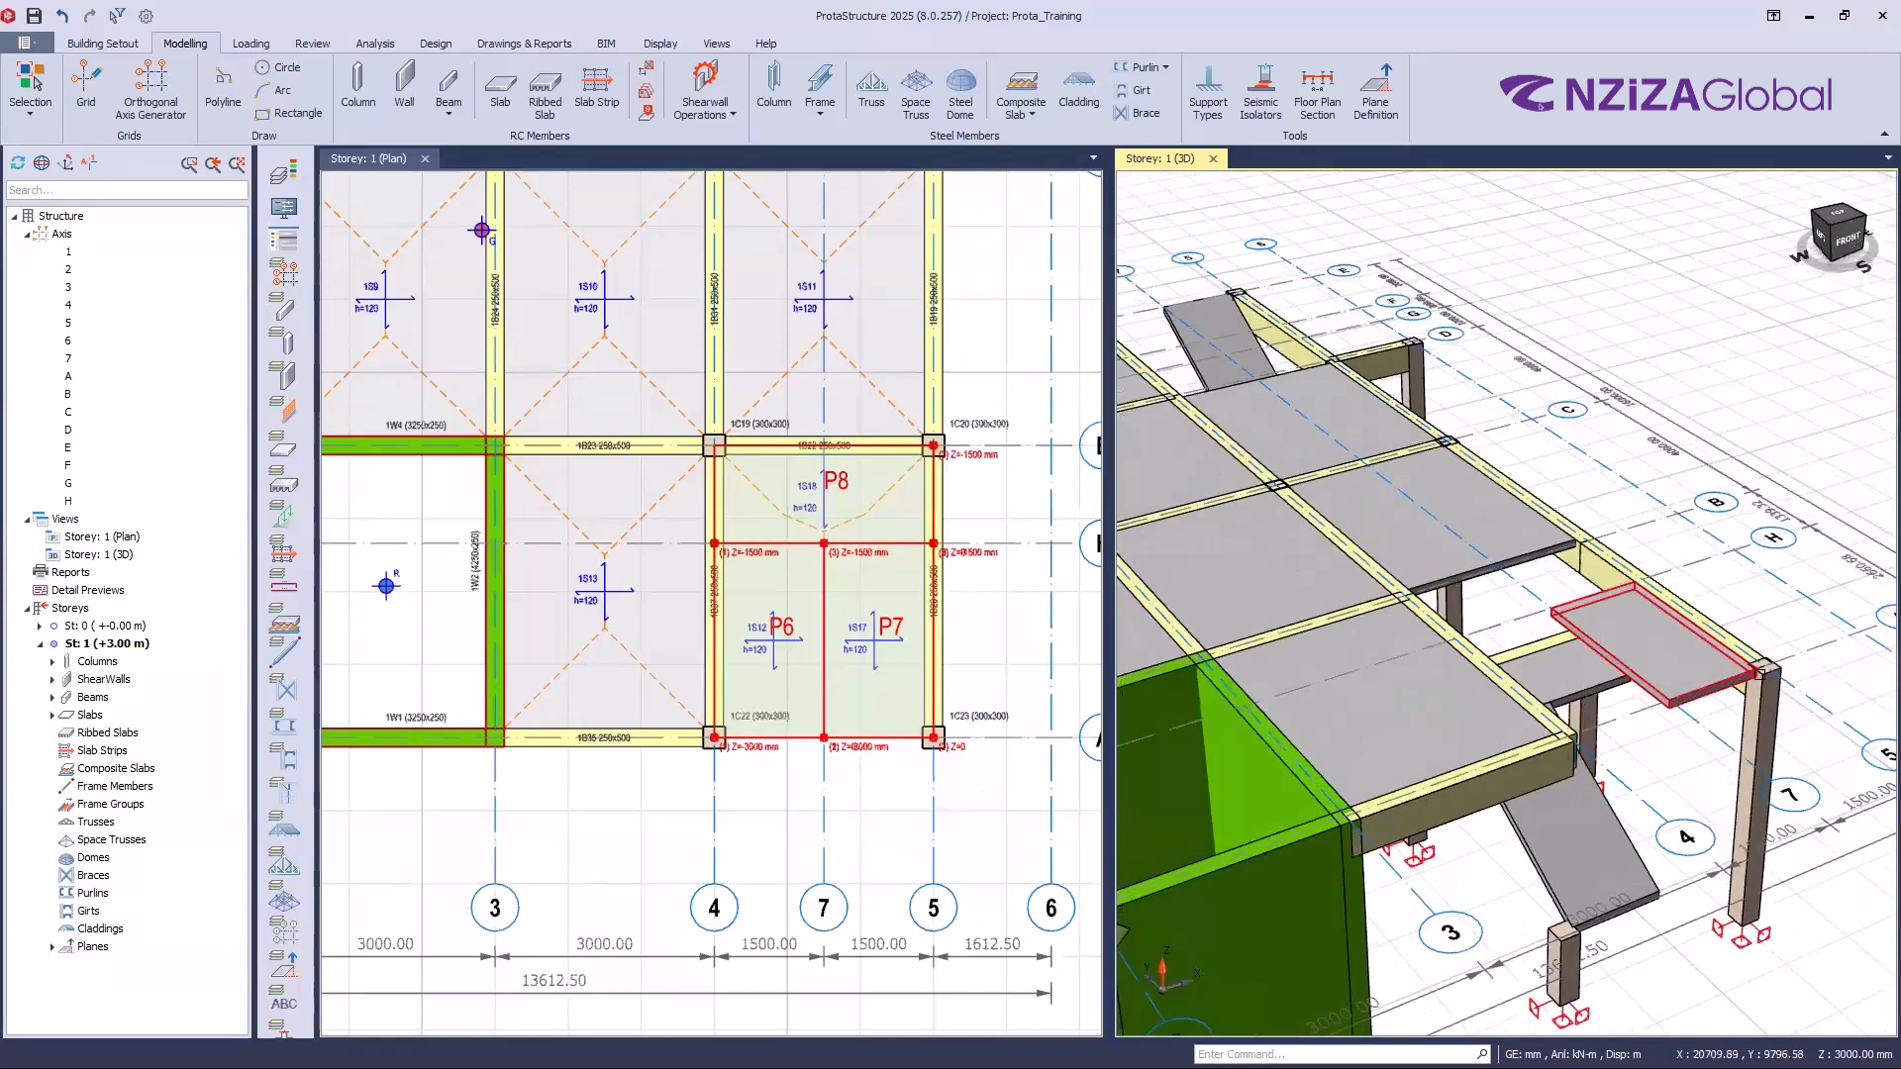
{"action": "scroll", "coordinate": [1714, 683], "scroll_direction": "up", "scroll_amount": 5}
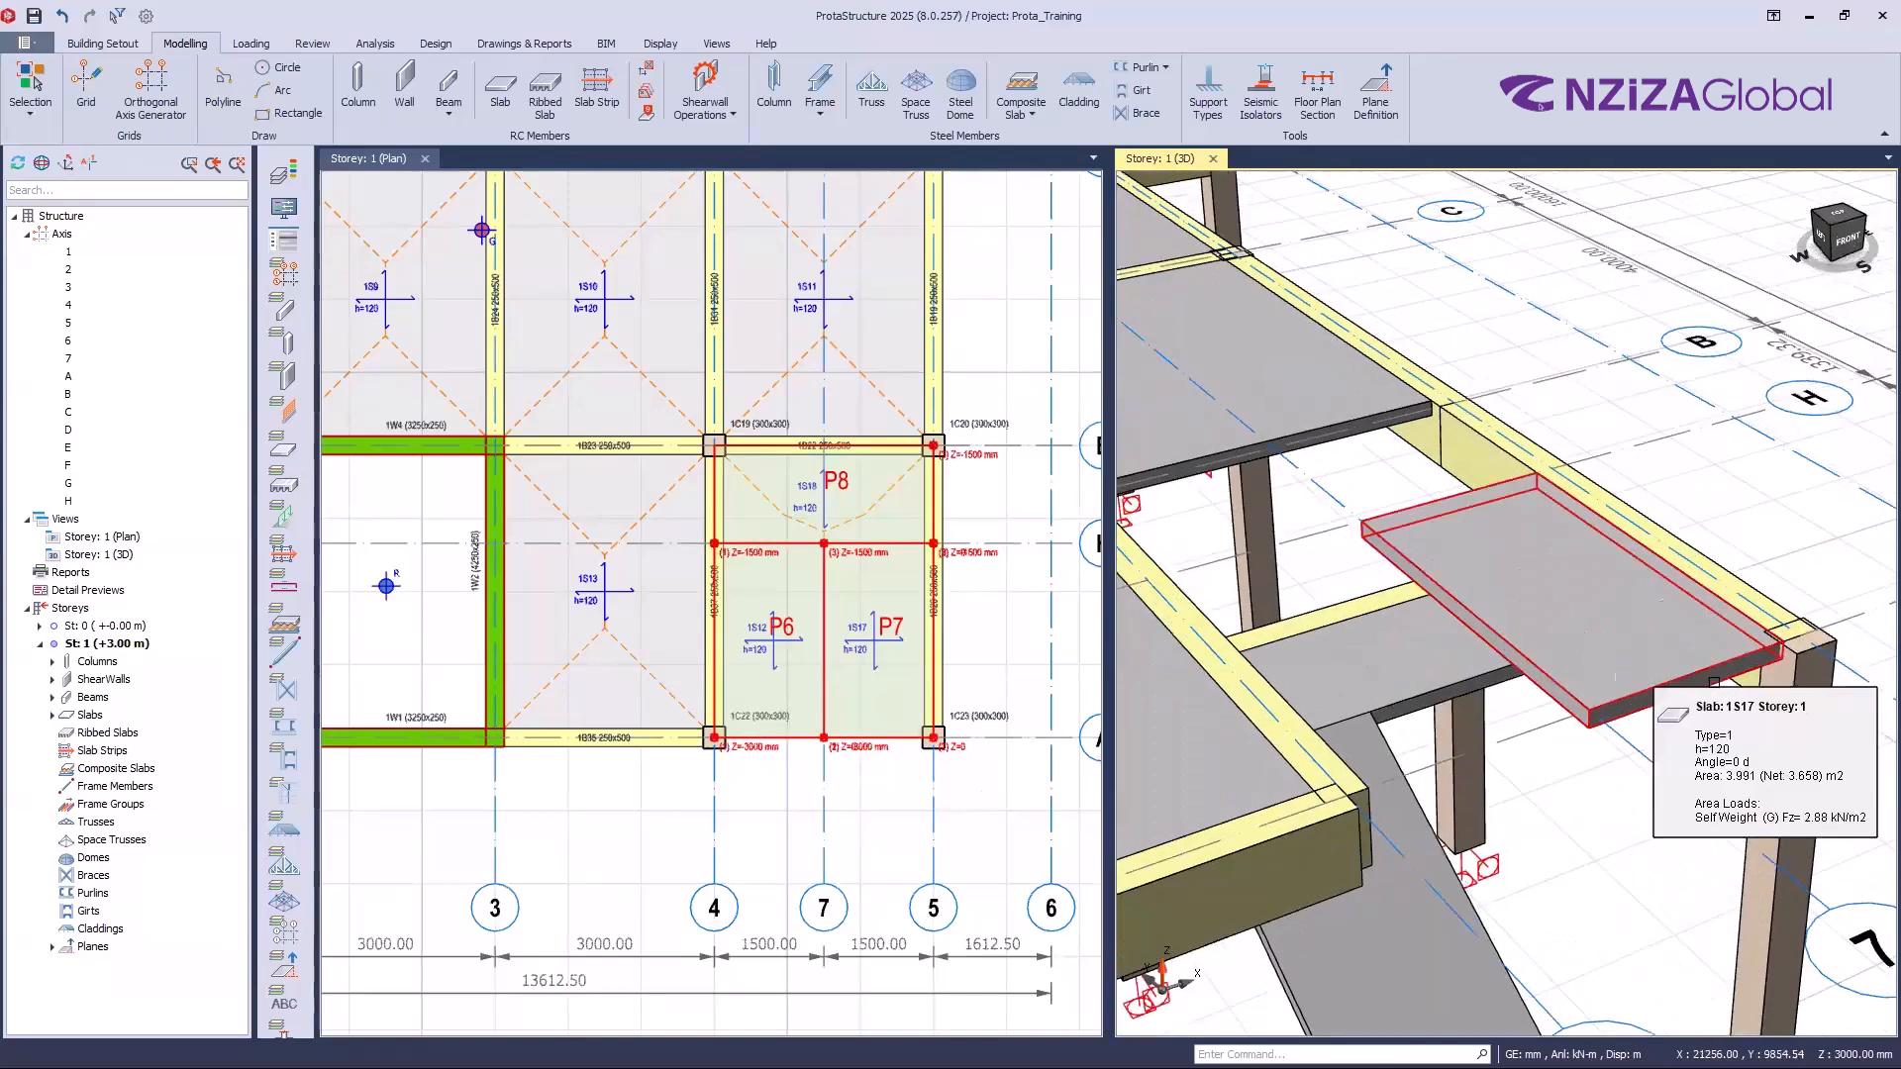
{"action": "left_click", "coordinate": [1729, 676]}
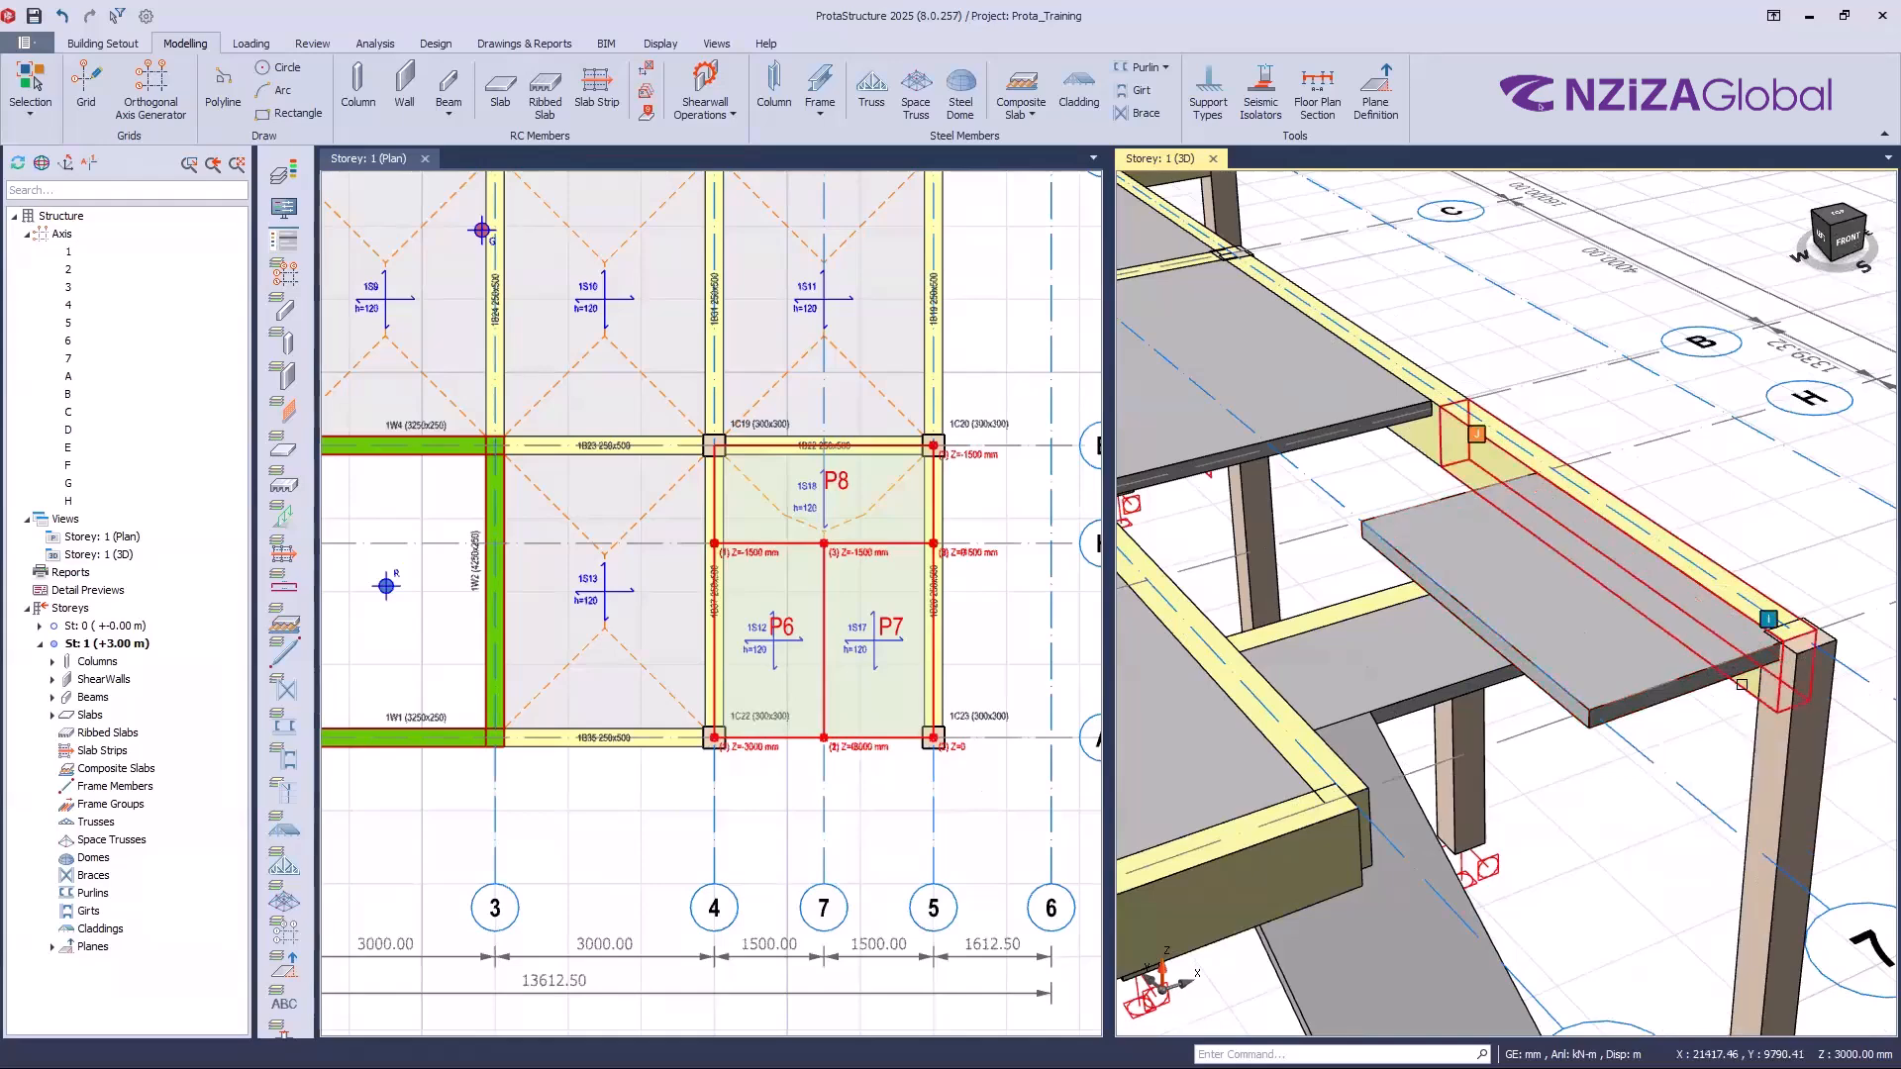
Step: Set the Z offset of point 3 of plane P7 to -1500 and update the plane
{"action": "mouse_move", "coordinate": [1487, 484]}
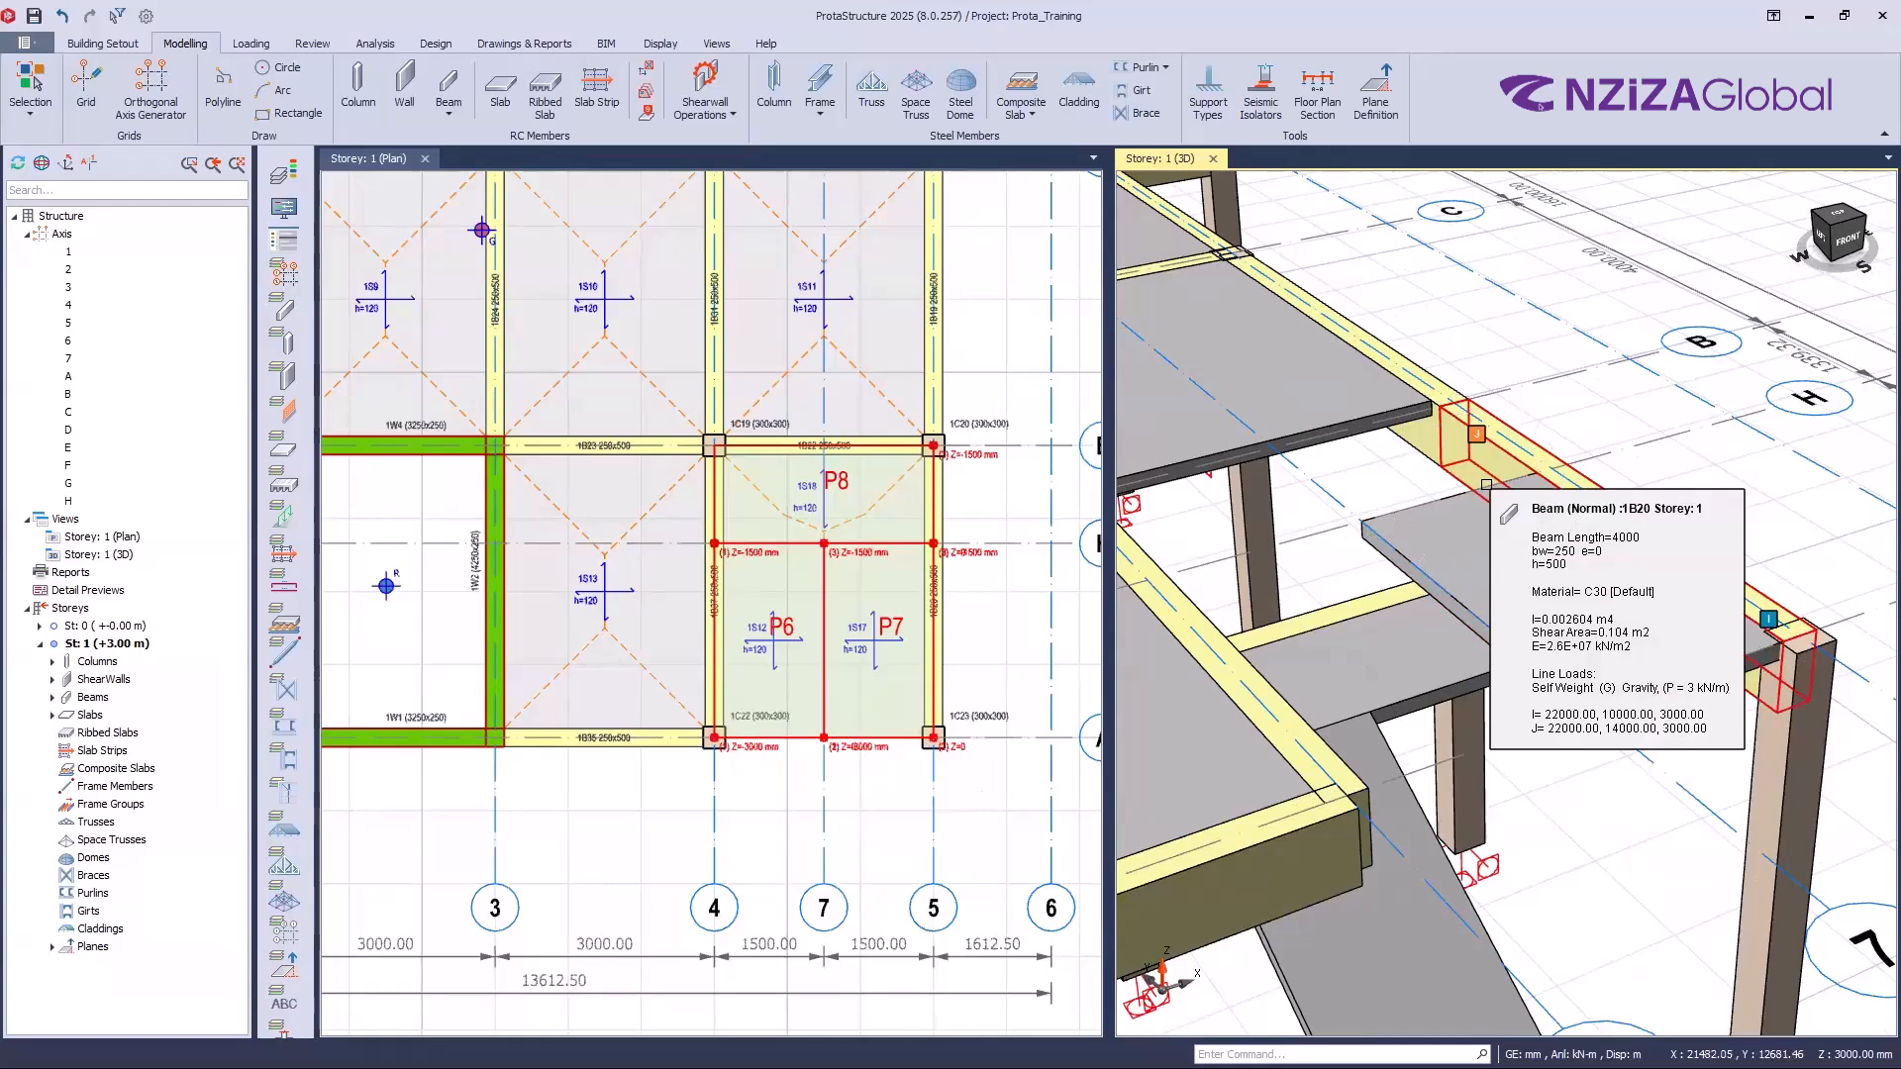
{"action": "key", "text": "ctrl"}
{"action": "key", "text": "ctrl"}
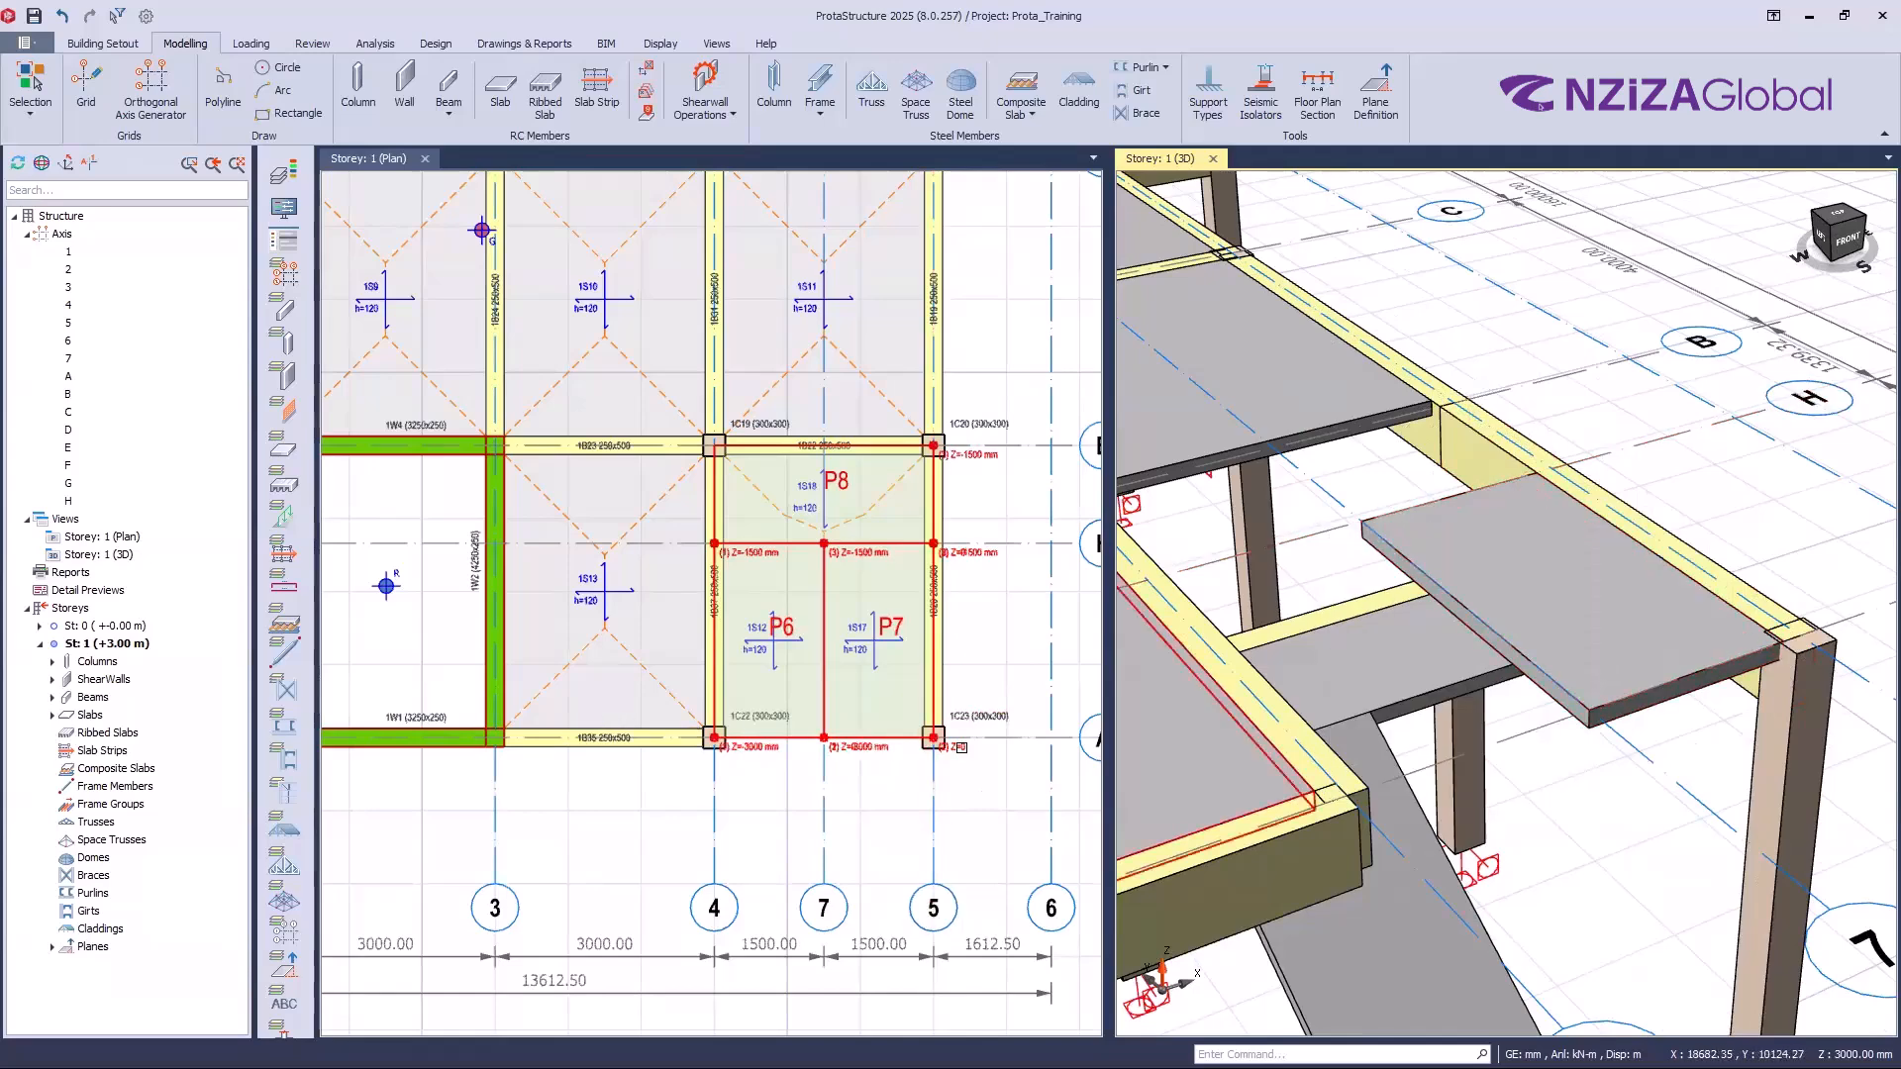
{"action": "scroll", "coordinate": [825, 757], "scroll_direction": "down", "scroll_amount": 1}
{"action": "scroll", "coordinate": [825, 757], "scroll_direction": "up", "scroll_amount": 3}
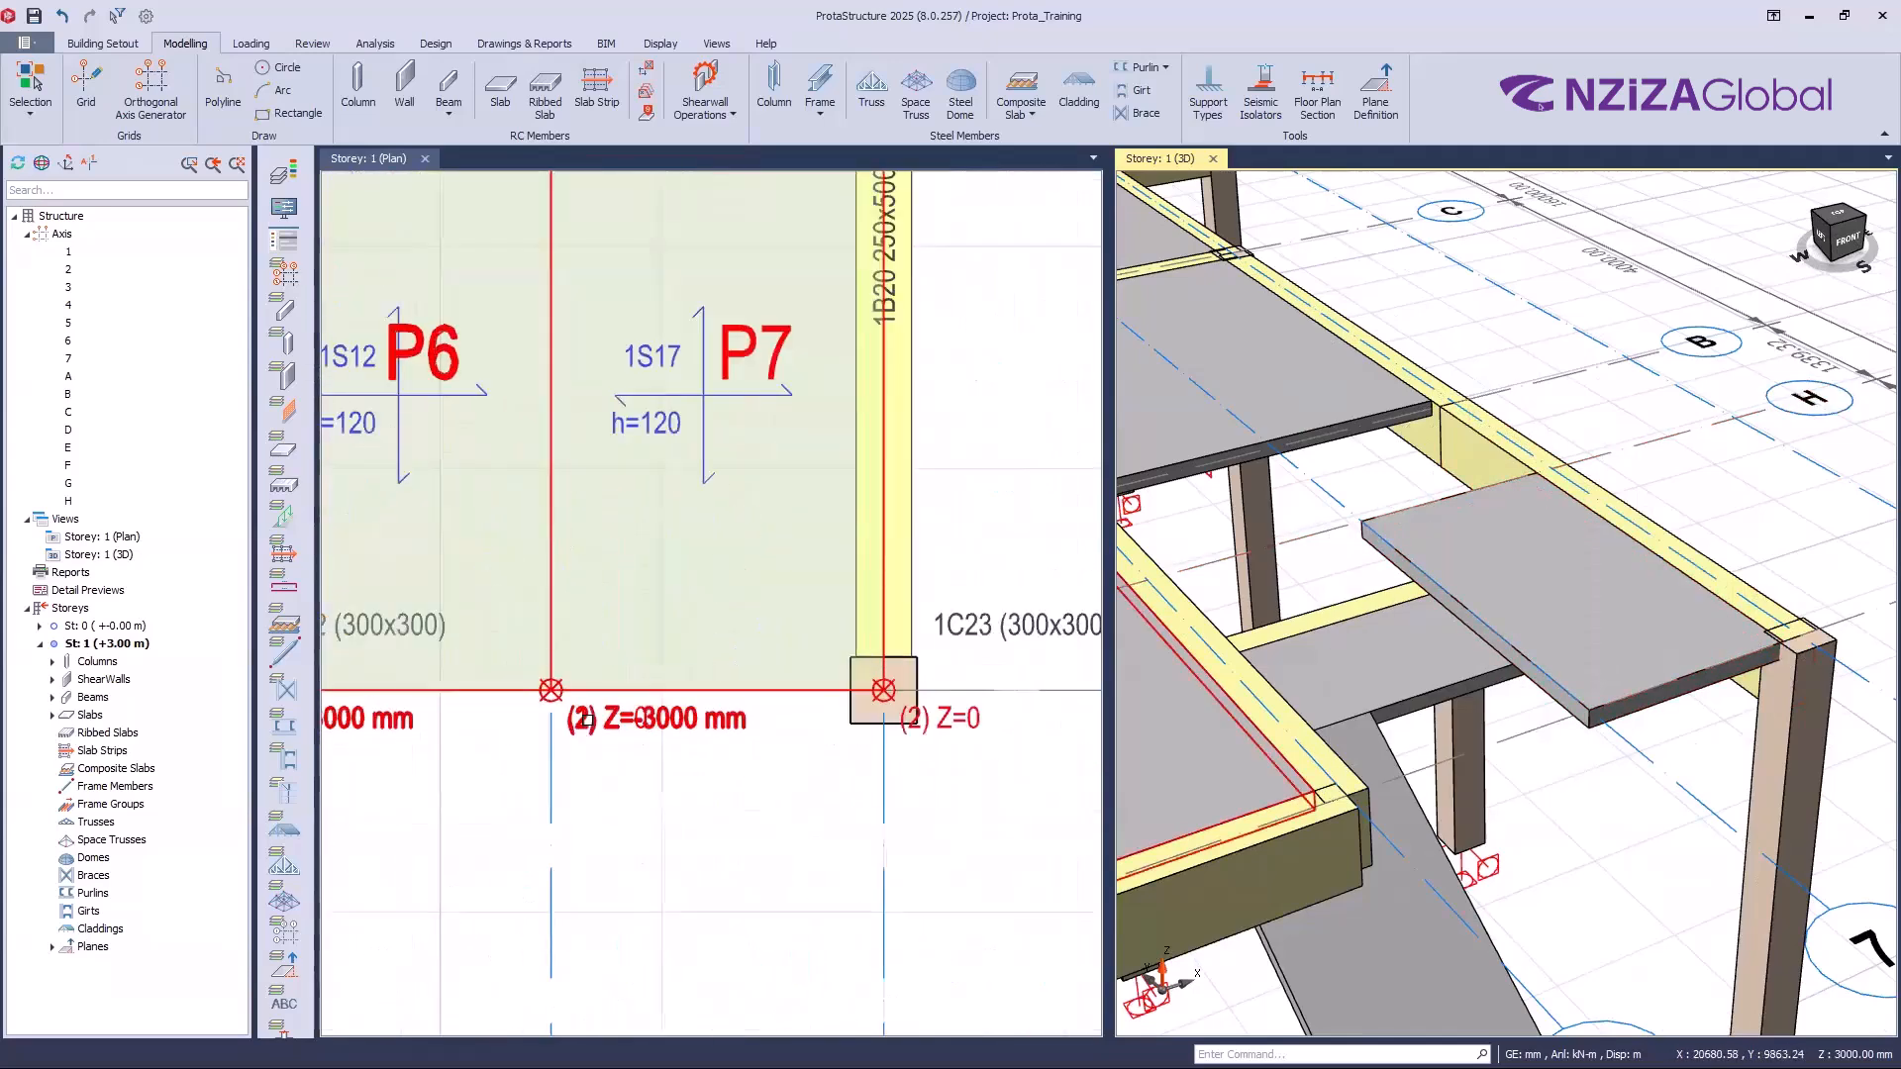
{"action": "scroll", "coordinate": [776, 835], "scroll_direction": "down", "scroll_amount": 2}
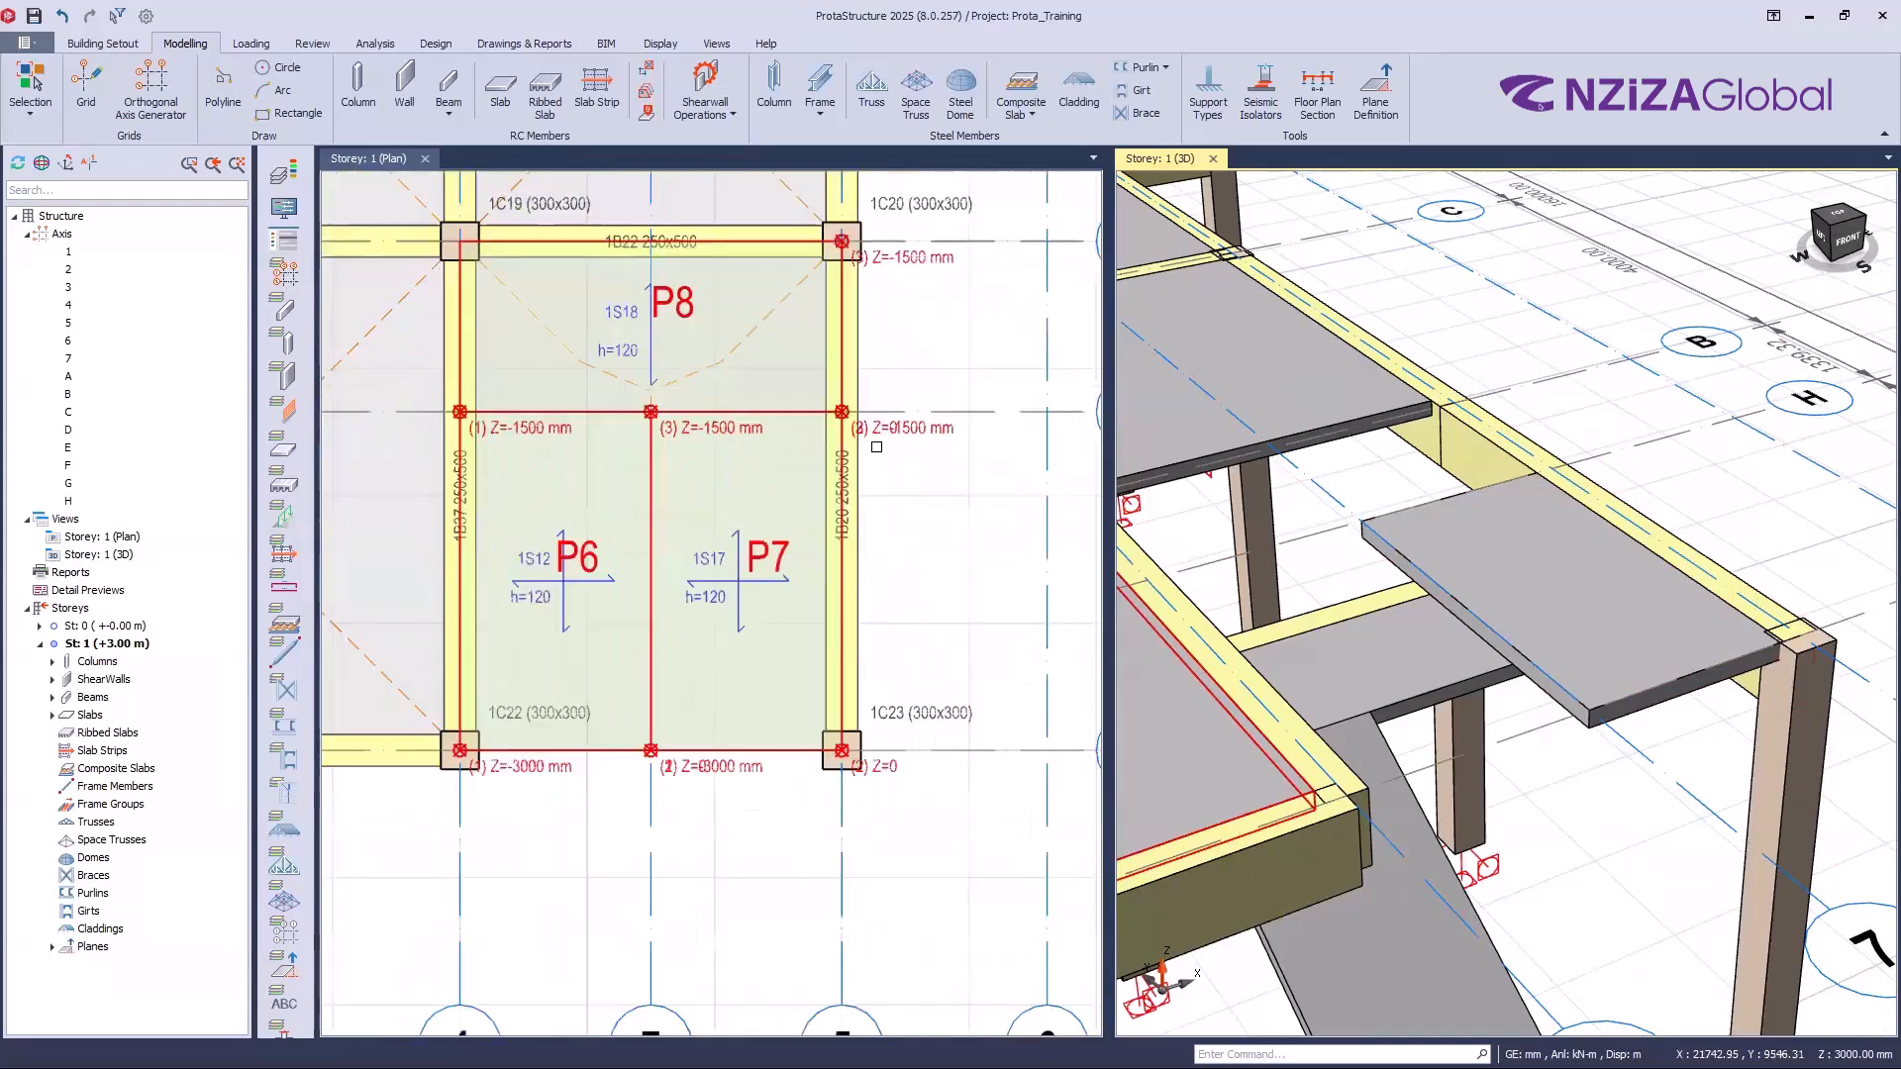
{"action": "key", "text": "ctrl"}
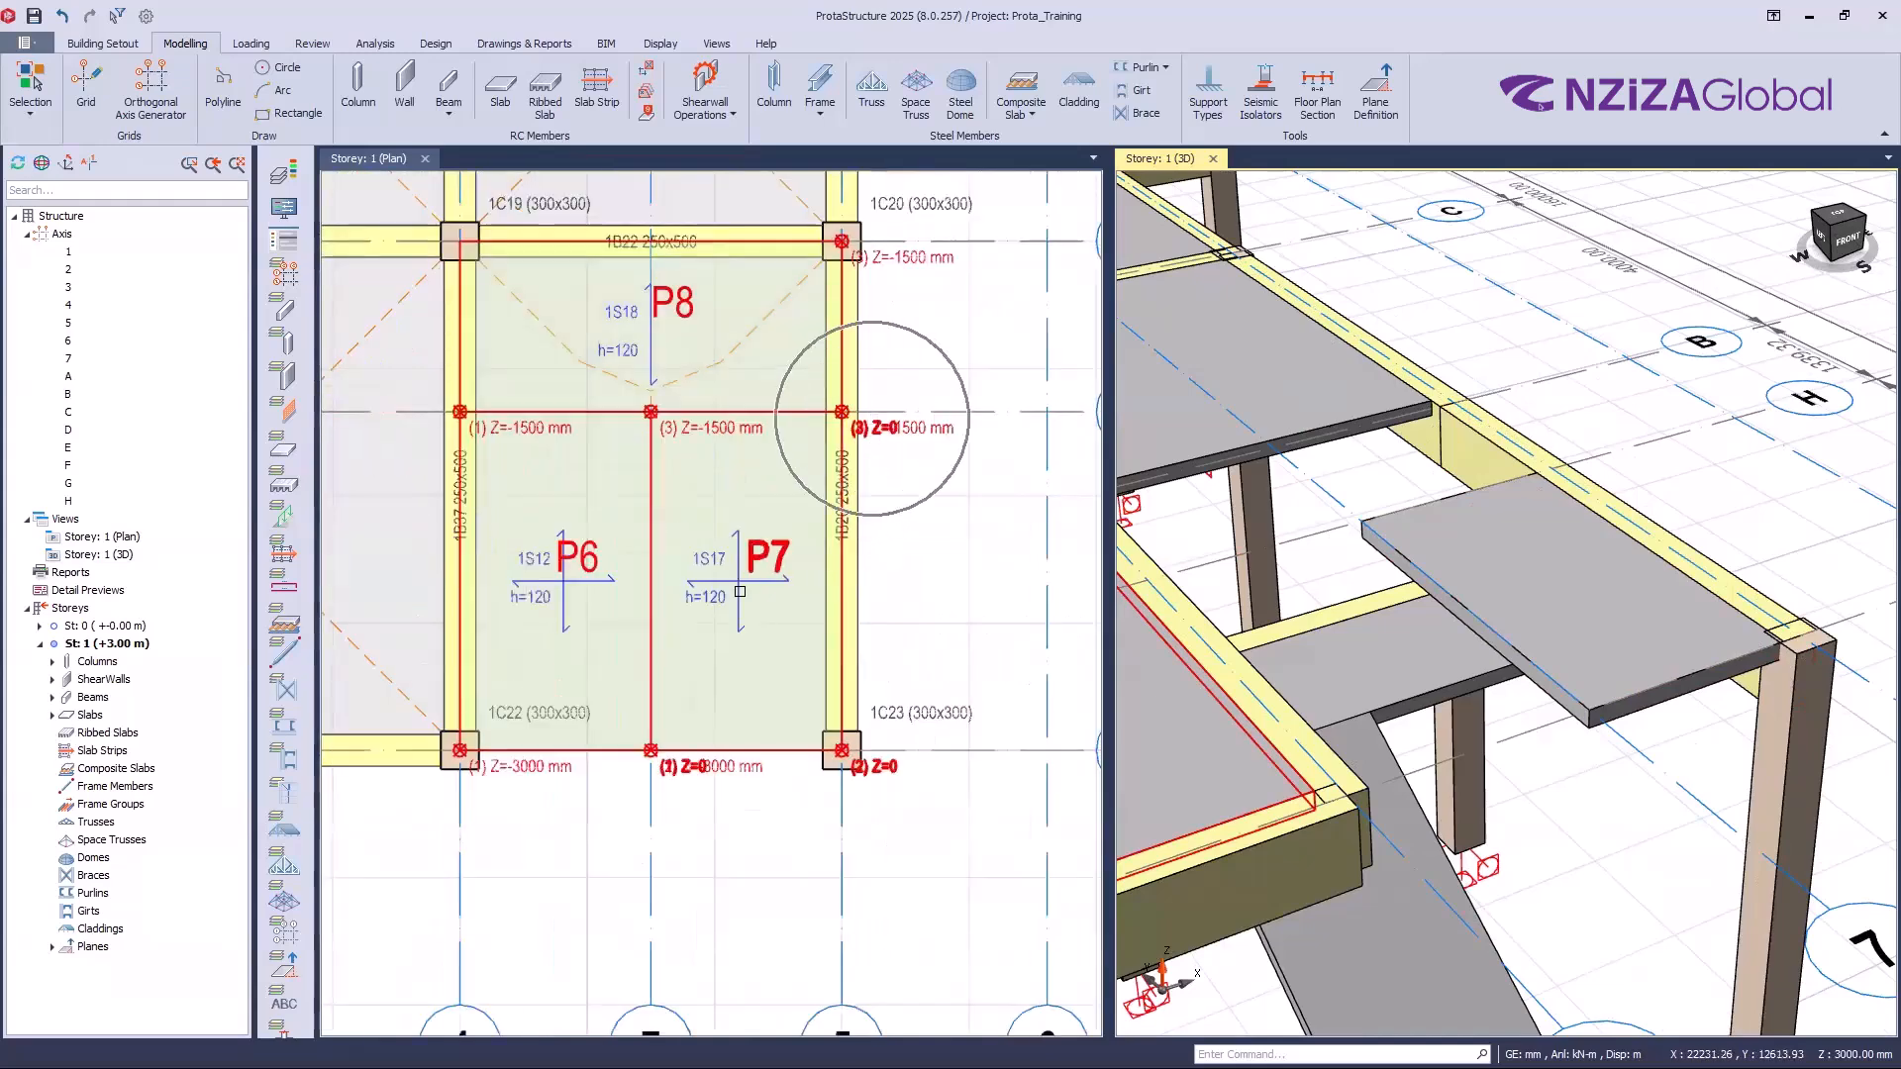
{"action": "left_click", "coordinate": [757, 557]}
{"action": "right_click", "coordinate": [757, 557]}
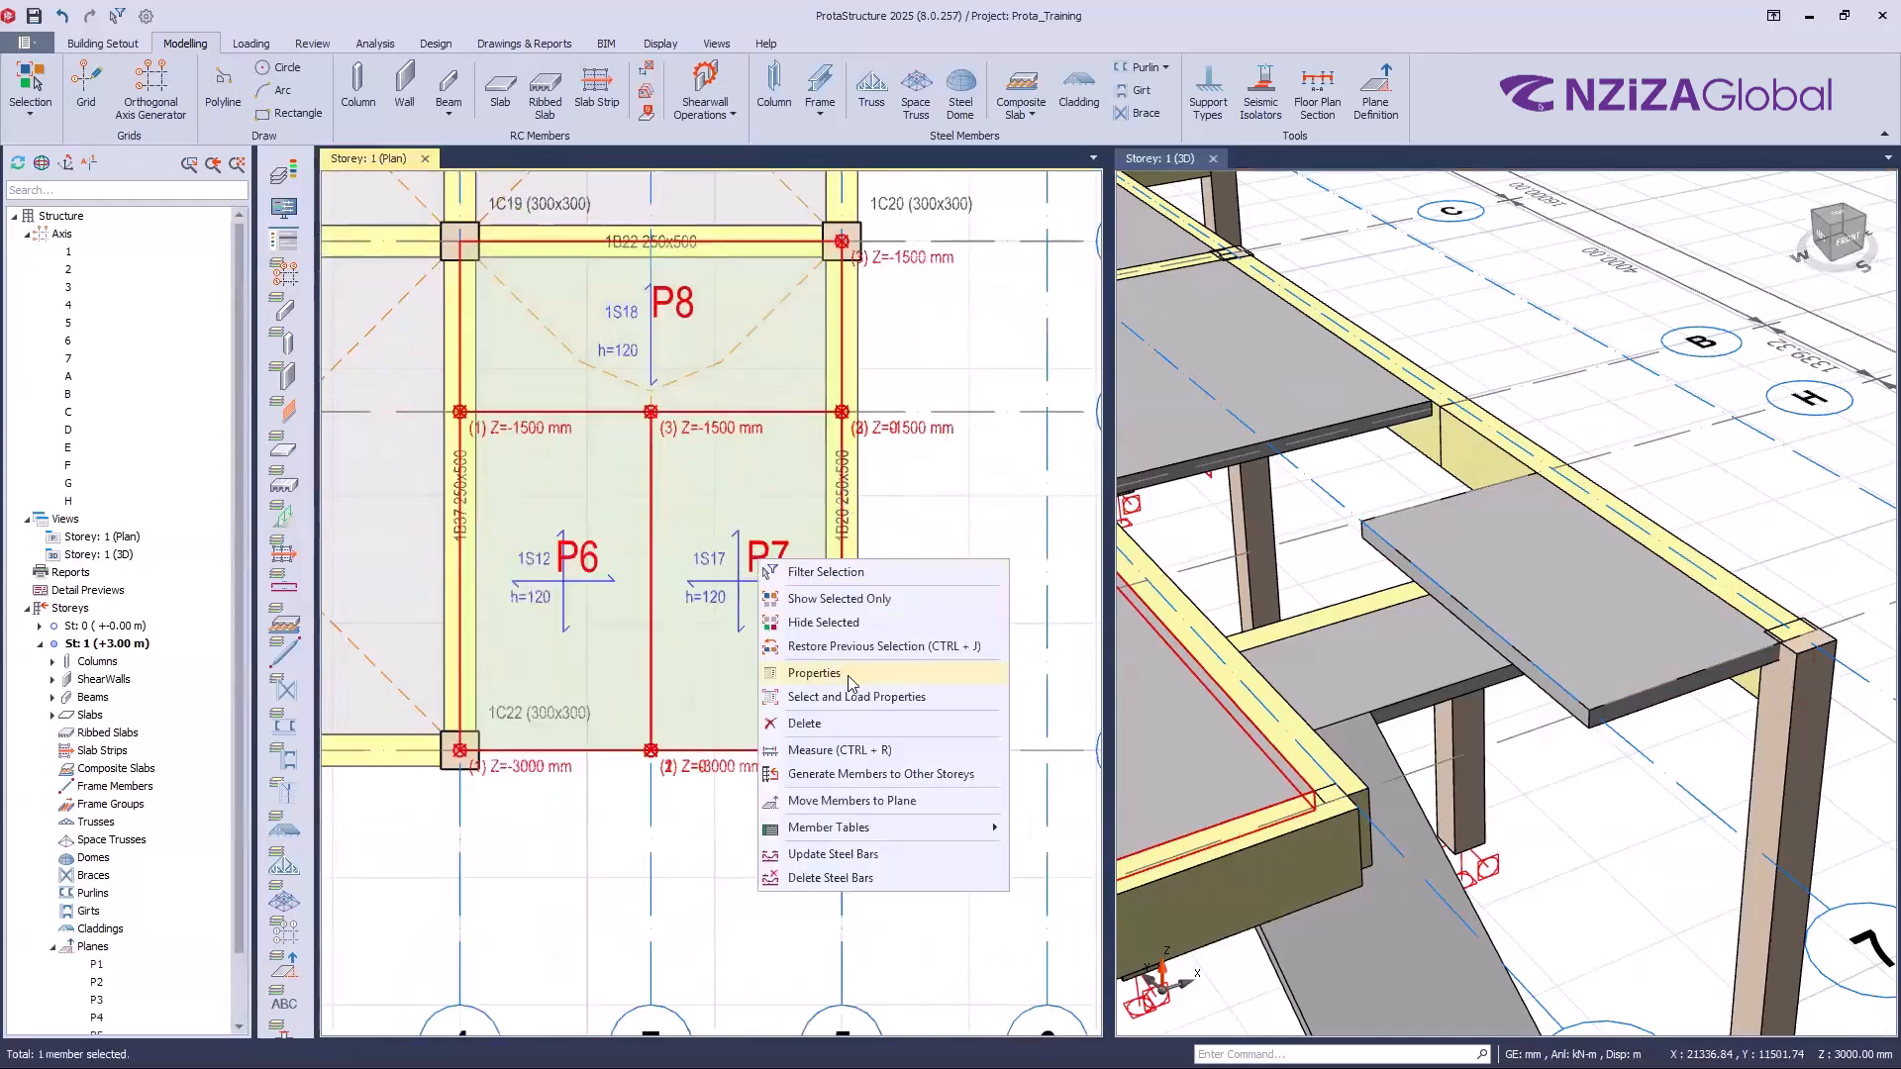
{"action": "left_click", "coordinate": [850, 676]}
{"action": "left_click_drag", "start_coordinate": [1765, 461], "coordinate": [1830, 463]}
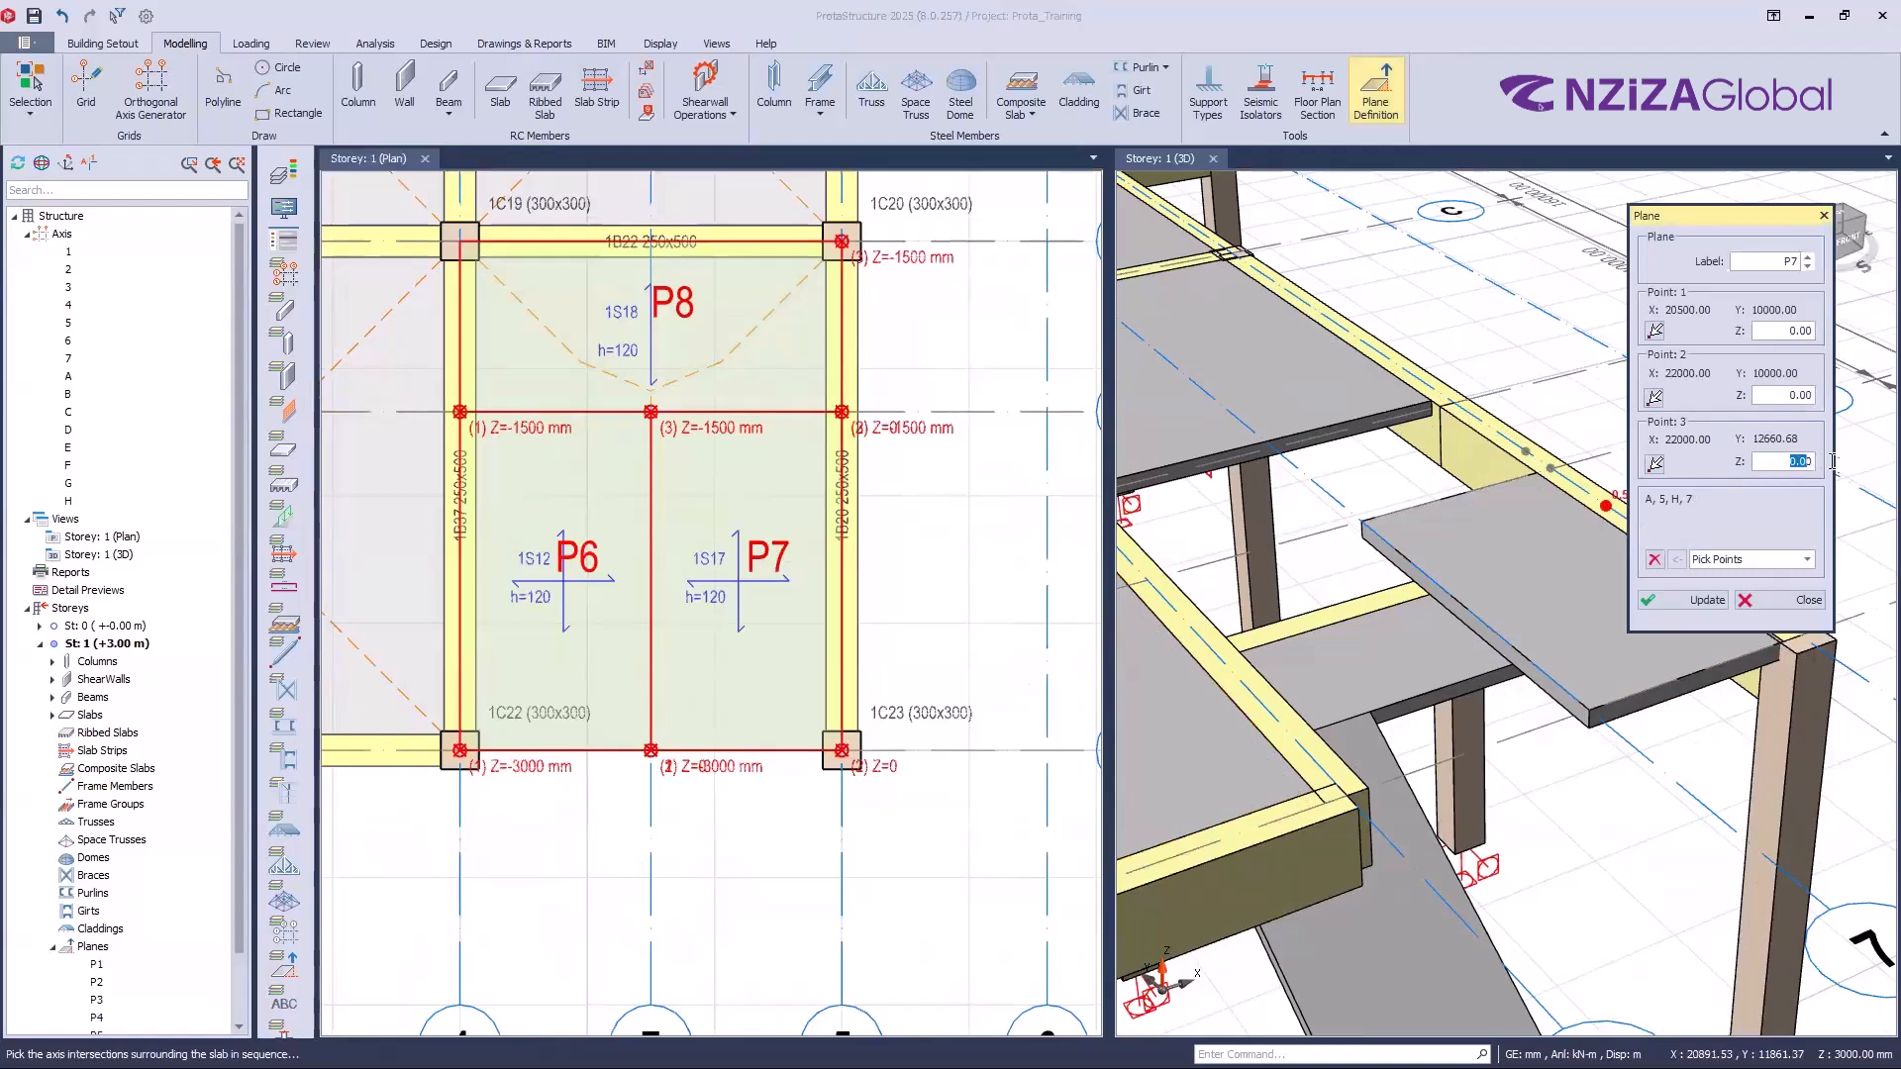
{"action": "type", "text": "-1500"}
{"action": "left_click", "coordinate": [1704, 603]}
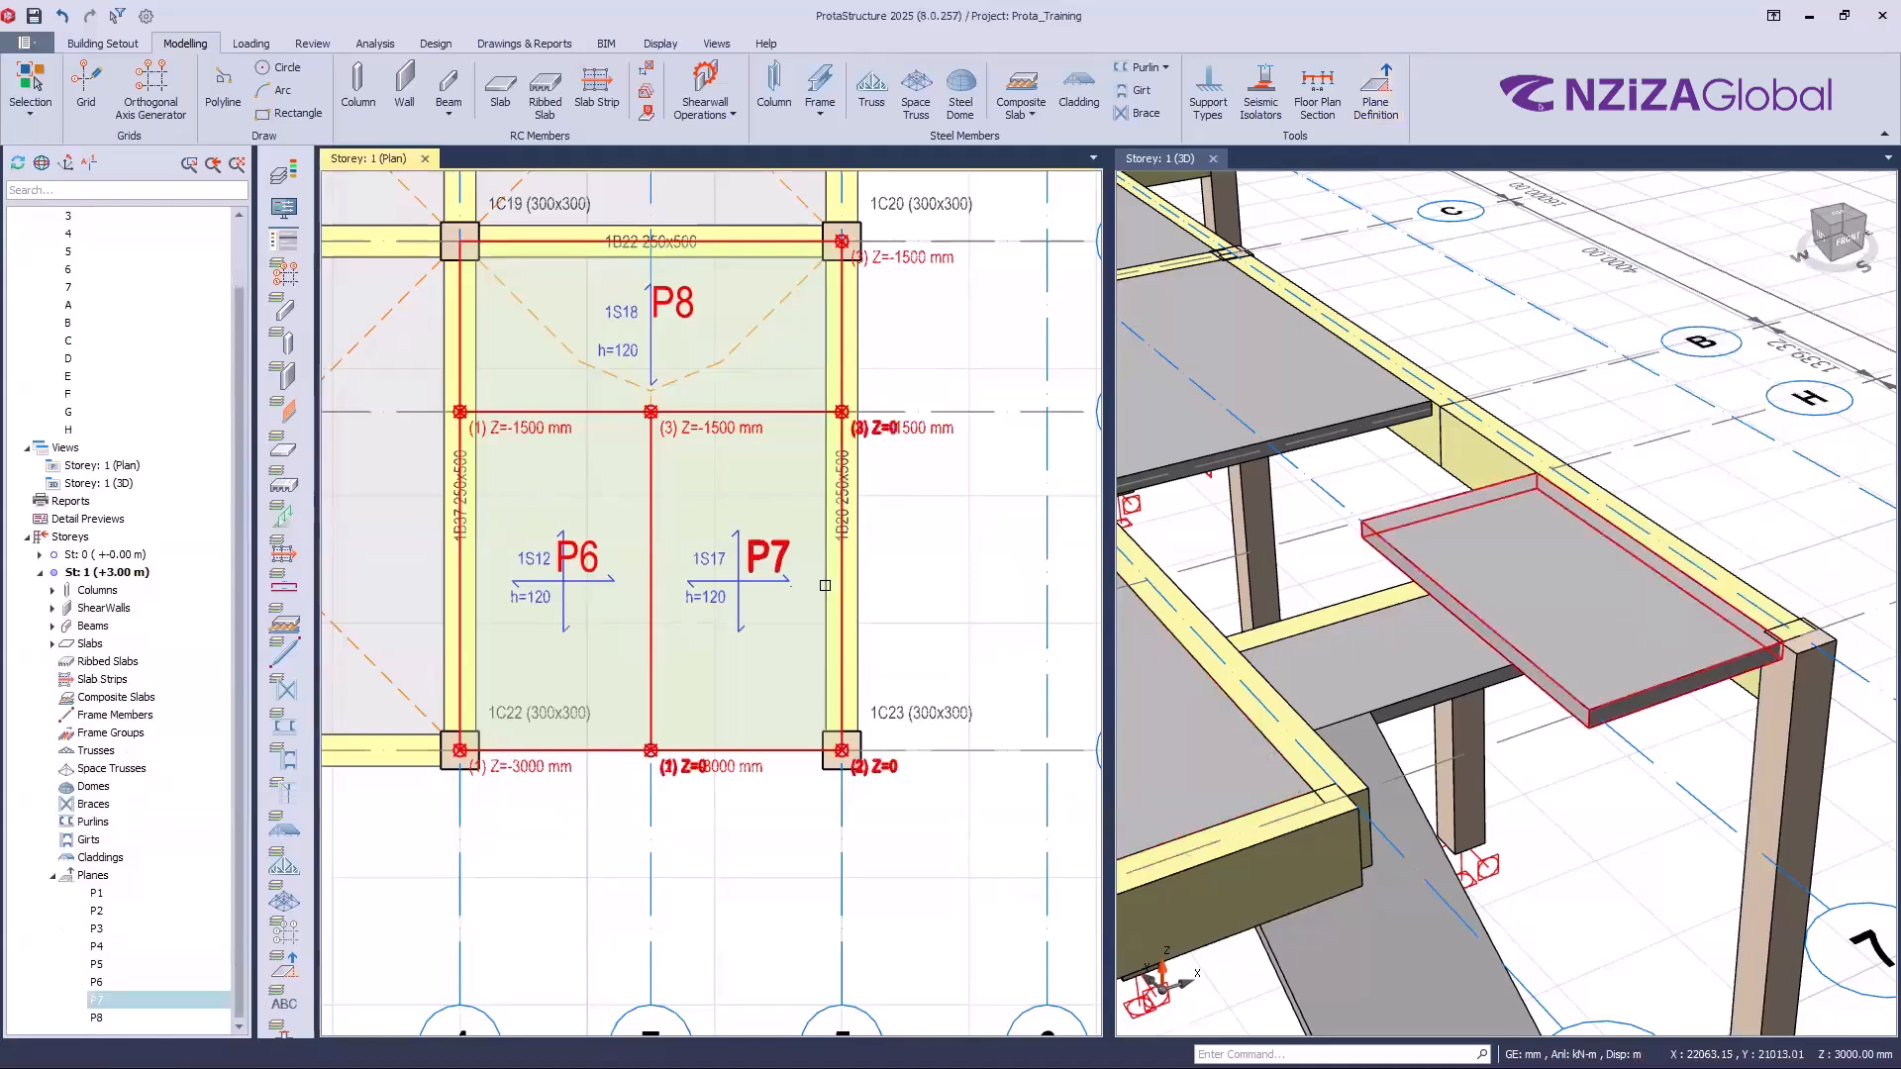
Step: Move the members of the second flight onto the revised plane P7
{"action": "right_click", "coordinate": [770, 562]}
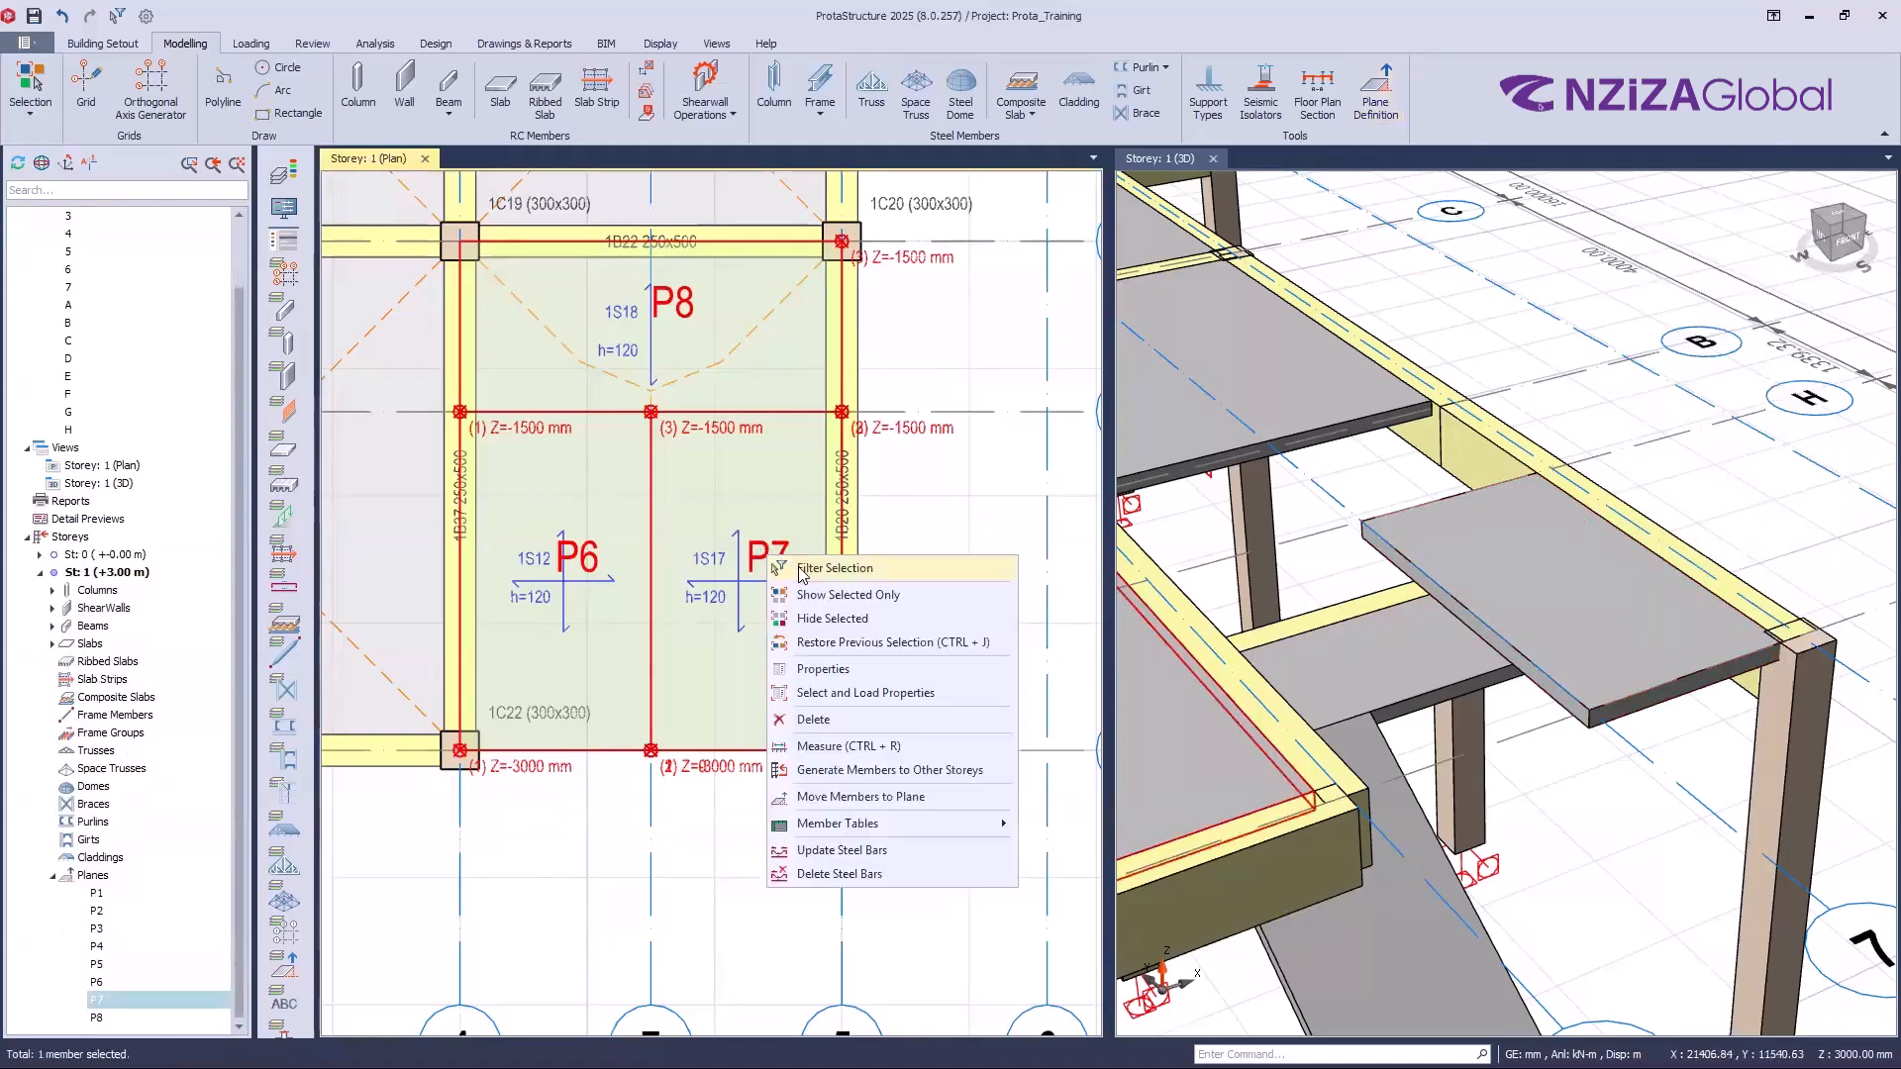
{"action": "left_click", "coordinate": [882, 797]}
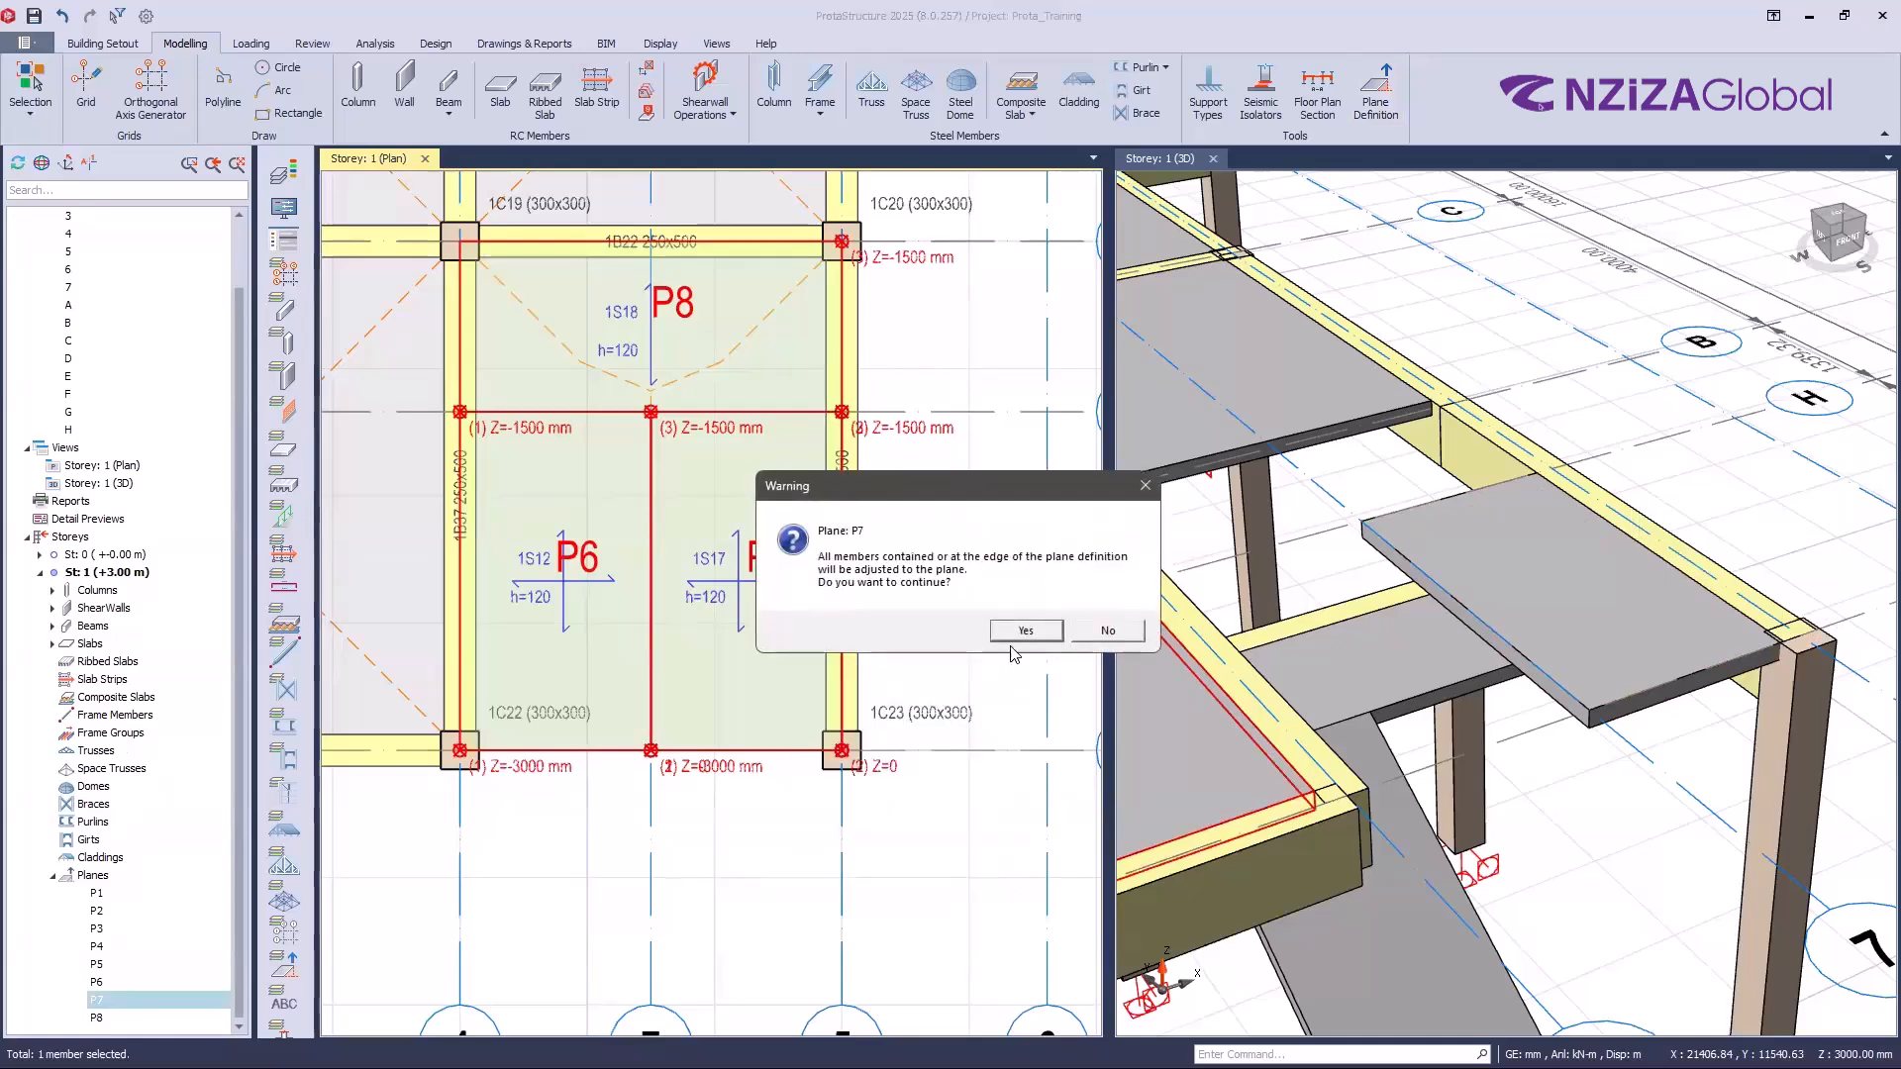
{"action": "left_click", "coordinate": [1020, 630]}
Step: Reset the window layout so the 3D view of storey 1 fills the workspace
{"action": "middle_click_drag", "start_coordinate": [1444, 648], "coordinate": [1564, 799]}
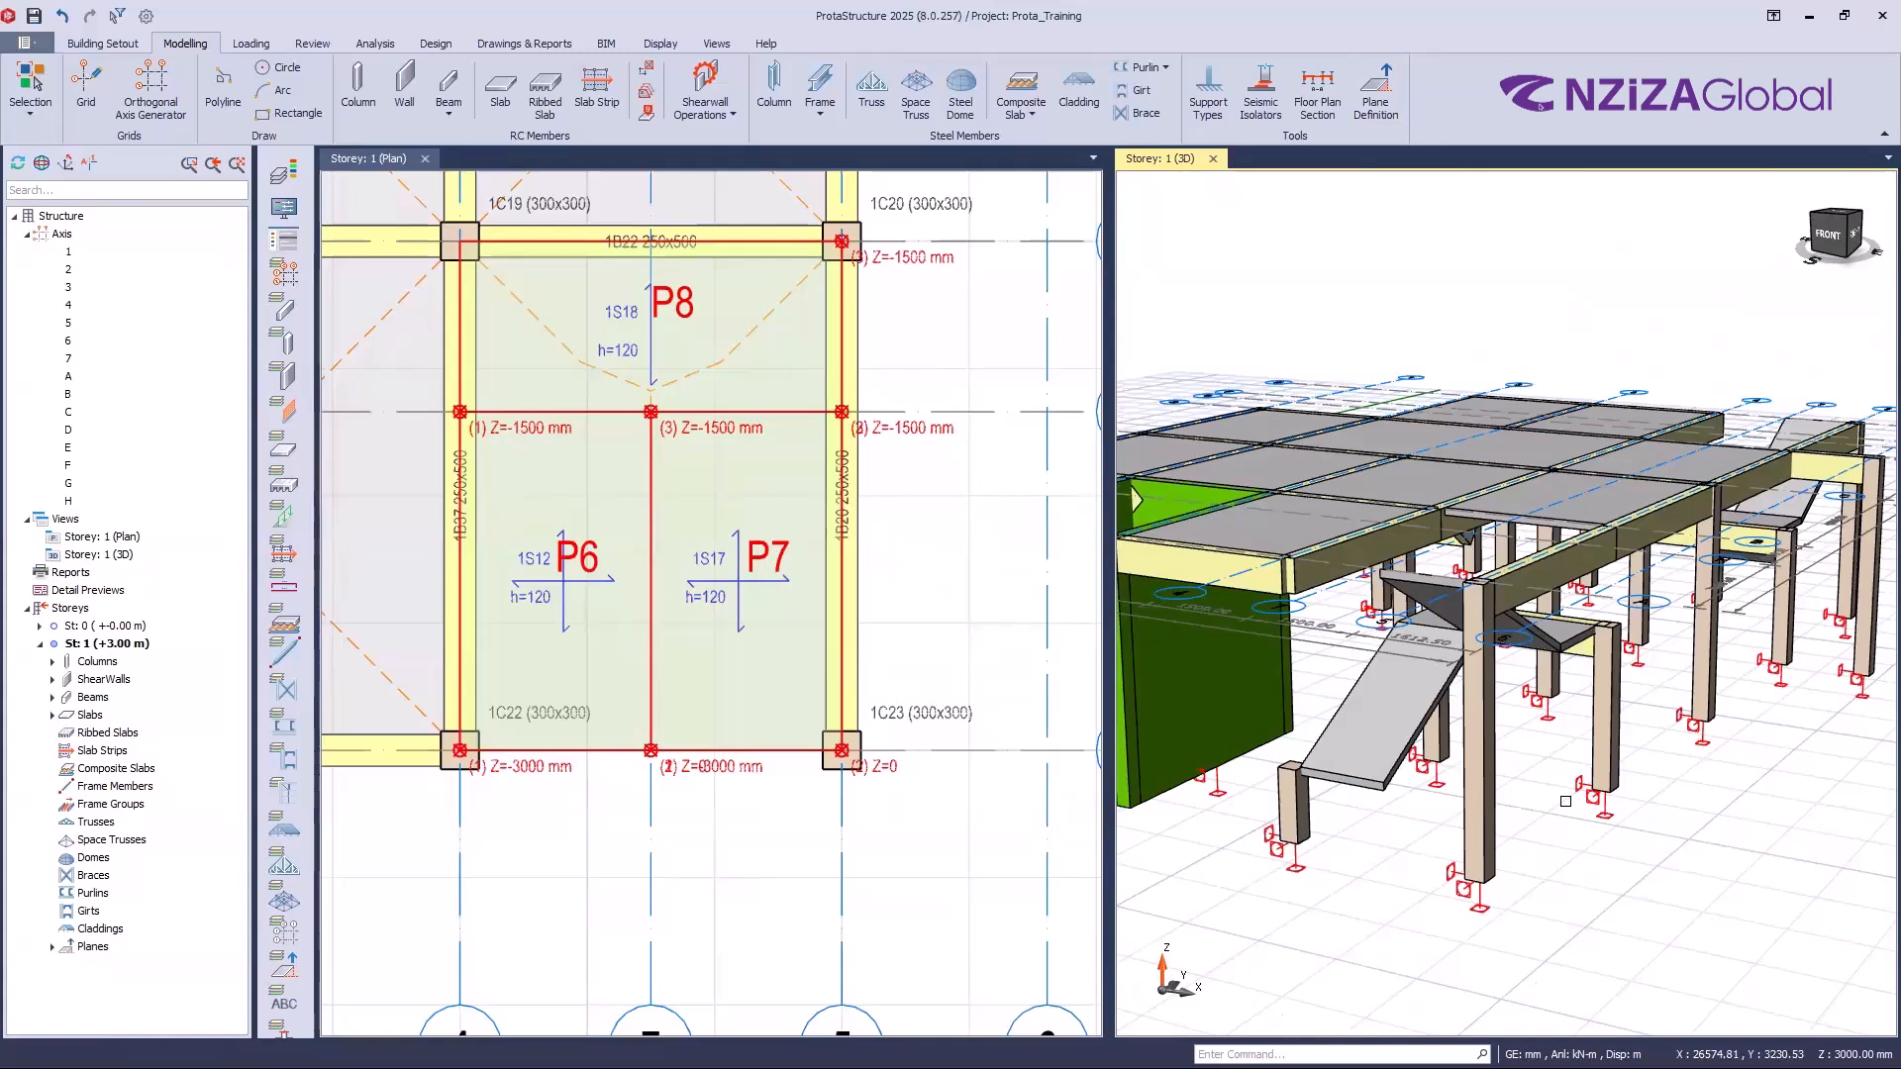
{"action": "right_click", "coordinate": [1154, 158]}
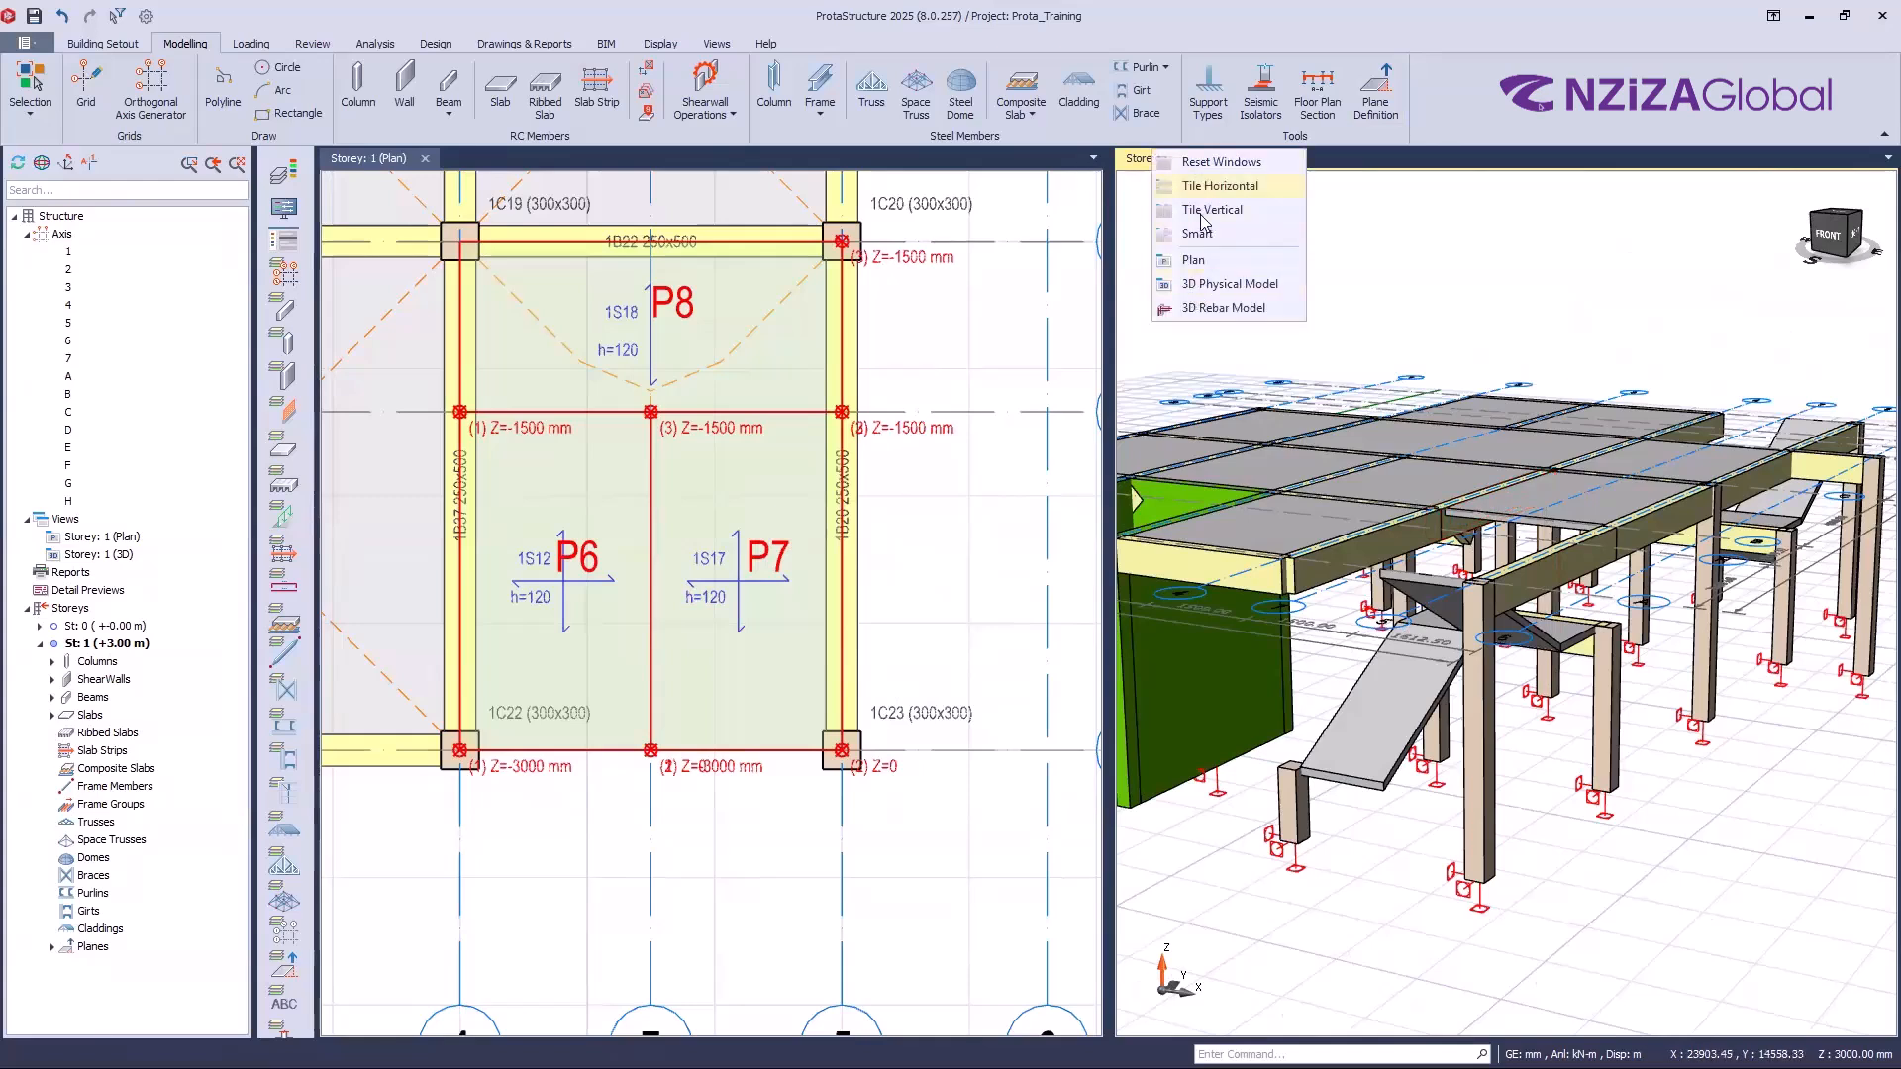
{"action": "left_click", "coordinate": [1218, 166]}
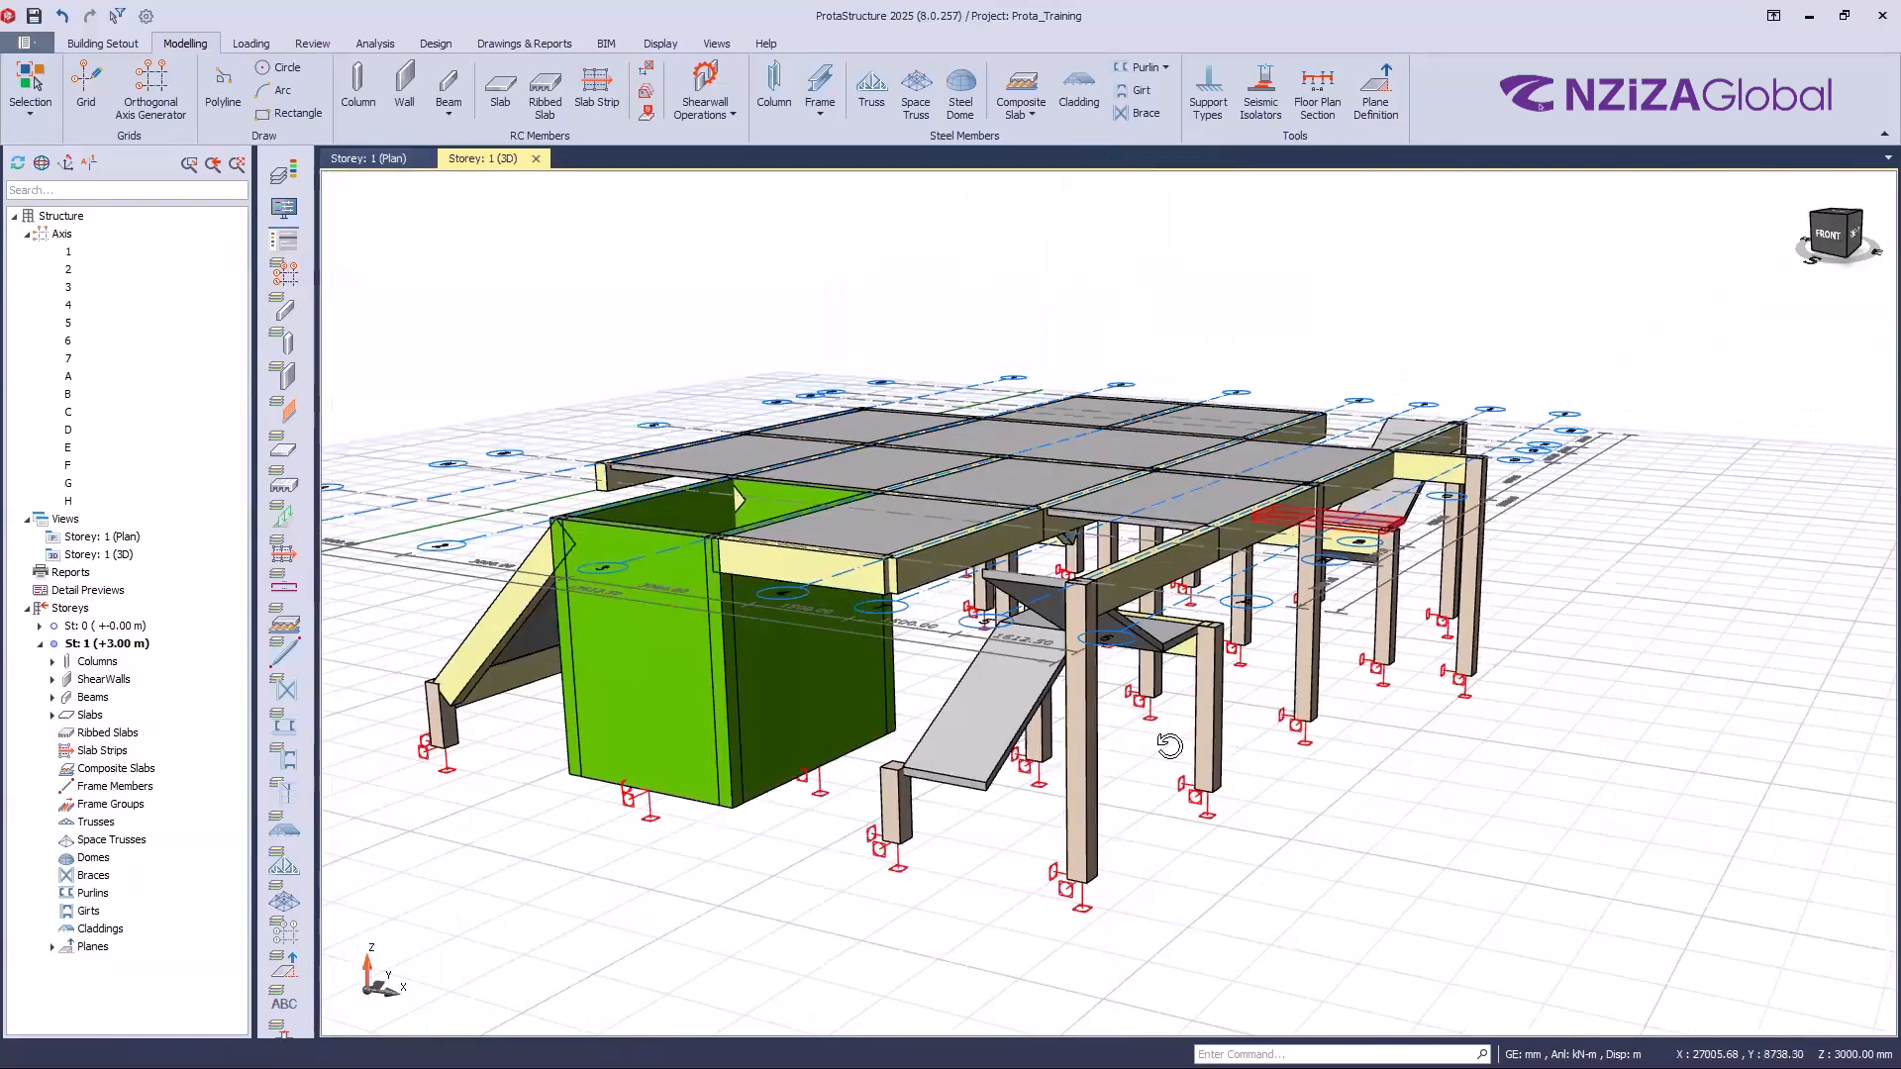
Step: Examine the stair flights, landing and shortened column at the foot of the flight from several angles in 3D
{"action": "middle_click_drag", "start_coordinate": [1346, 686], "coordinate": [1112, 732]}
{"action": "scroll", "coordinate": [1112, 732], "scroll_direction": "up", "scroll_amount": 5}
{"action": "middle_click_drag", "start_coordinate": [1319, 754], "coordinate": [1275, 768]}
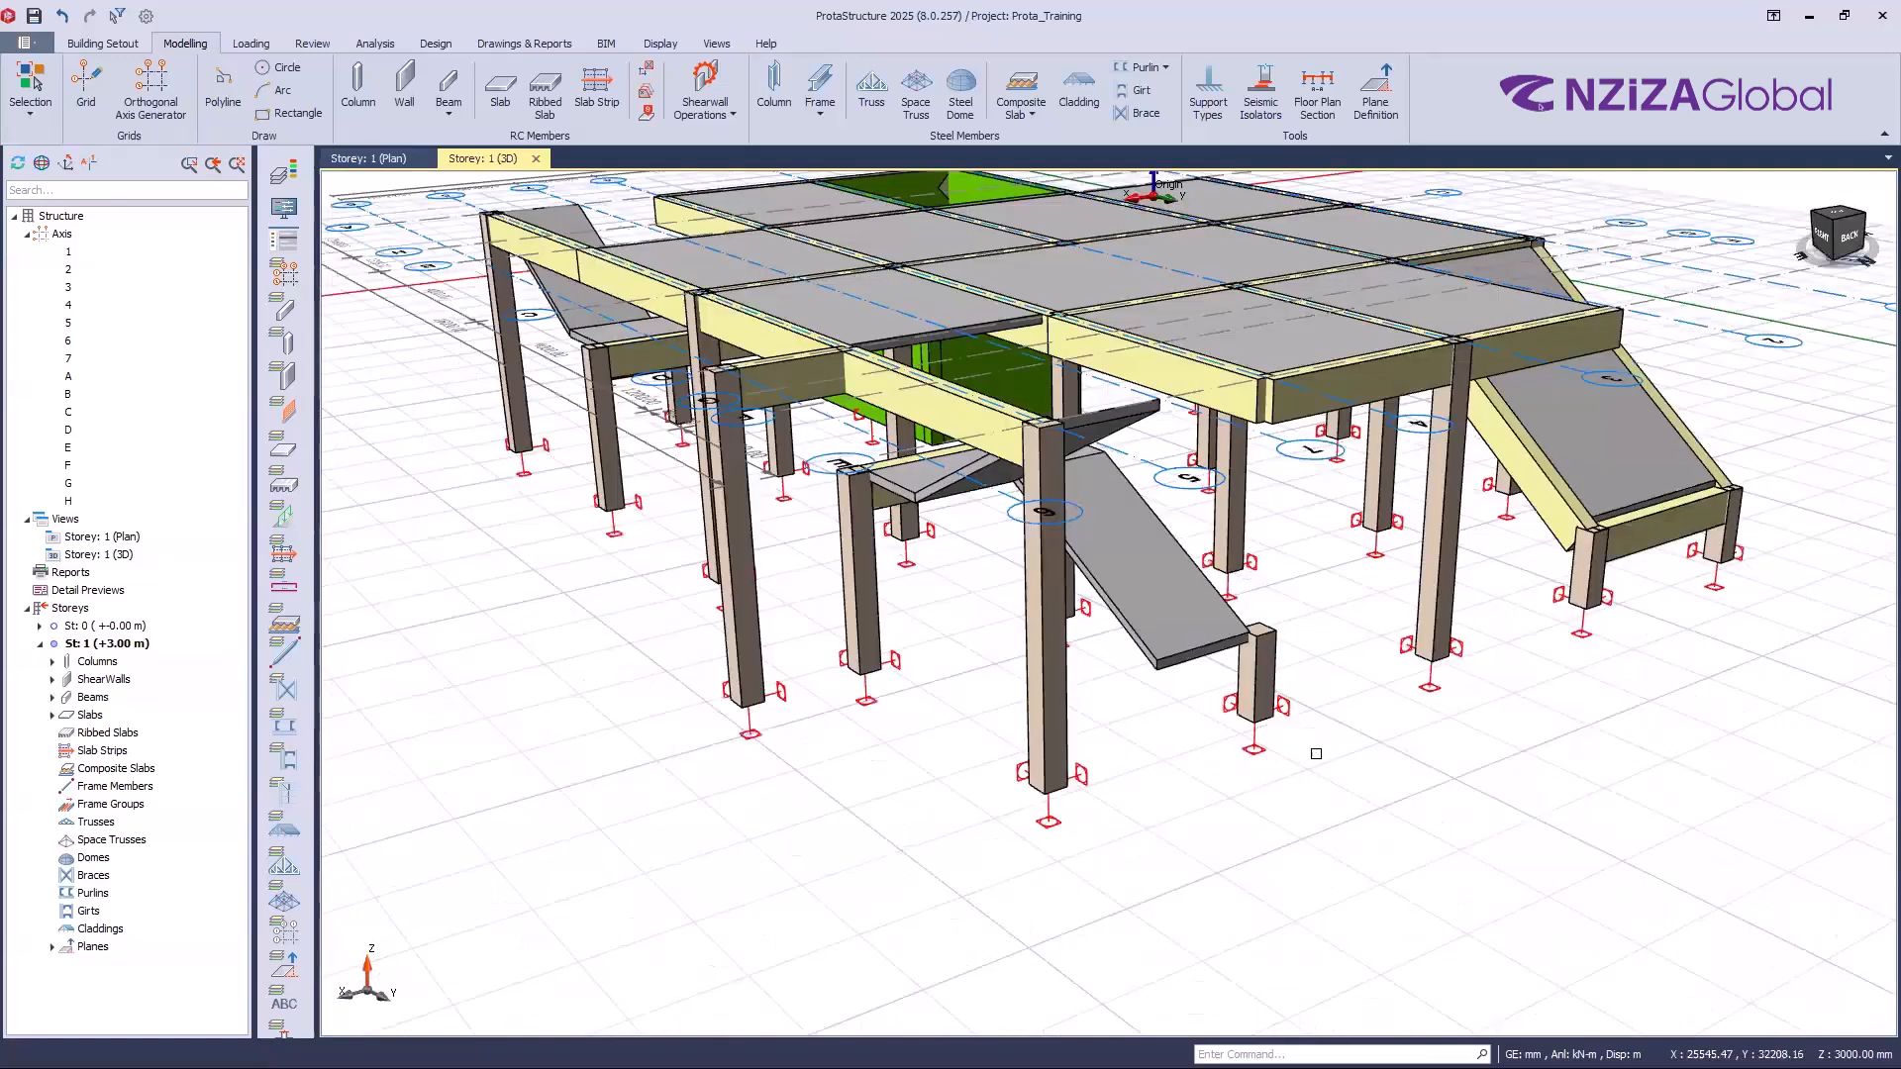
{"action": "scroll", "coordinate": [1307, 761], "scroll_direction": "up", "scroll_amount": 4}
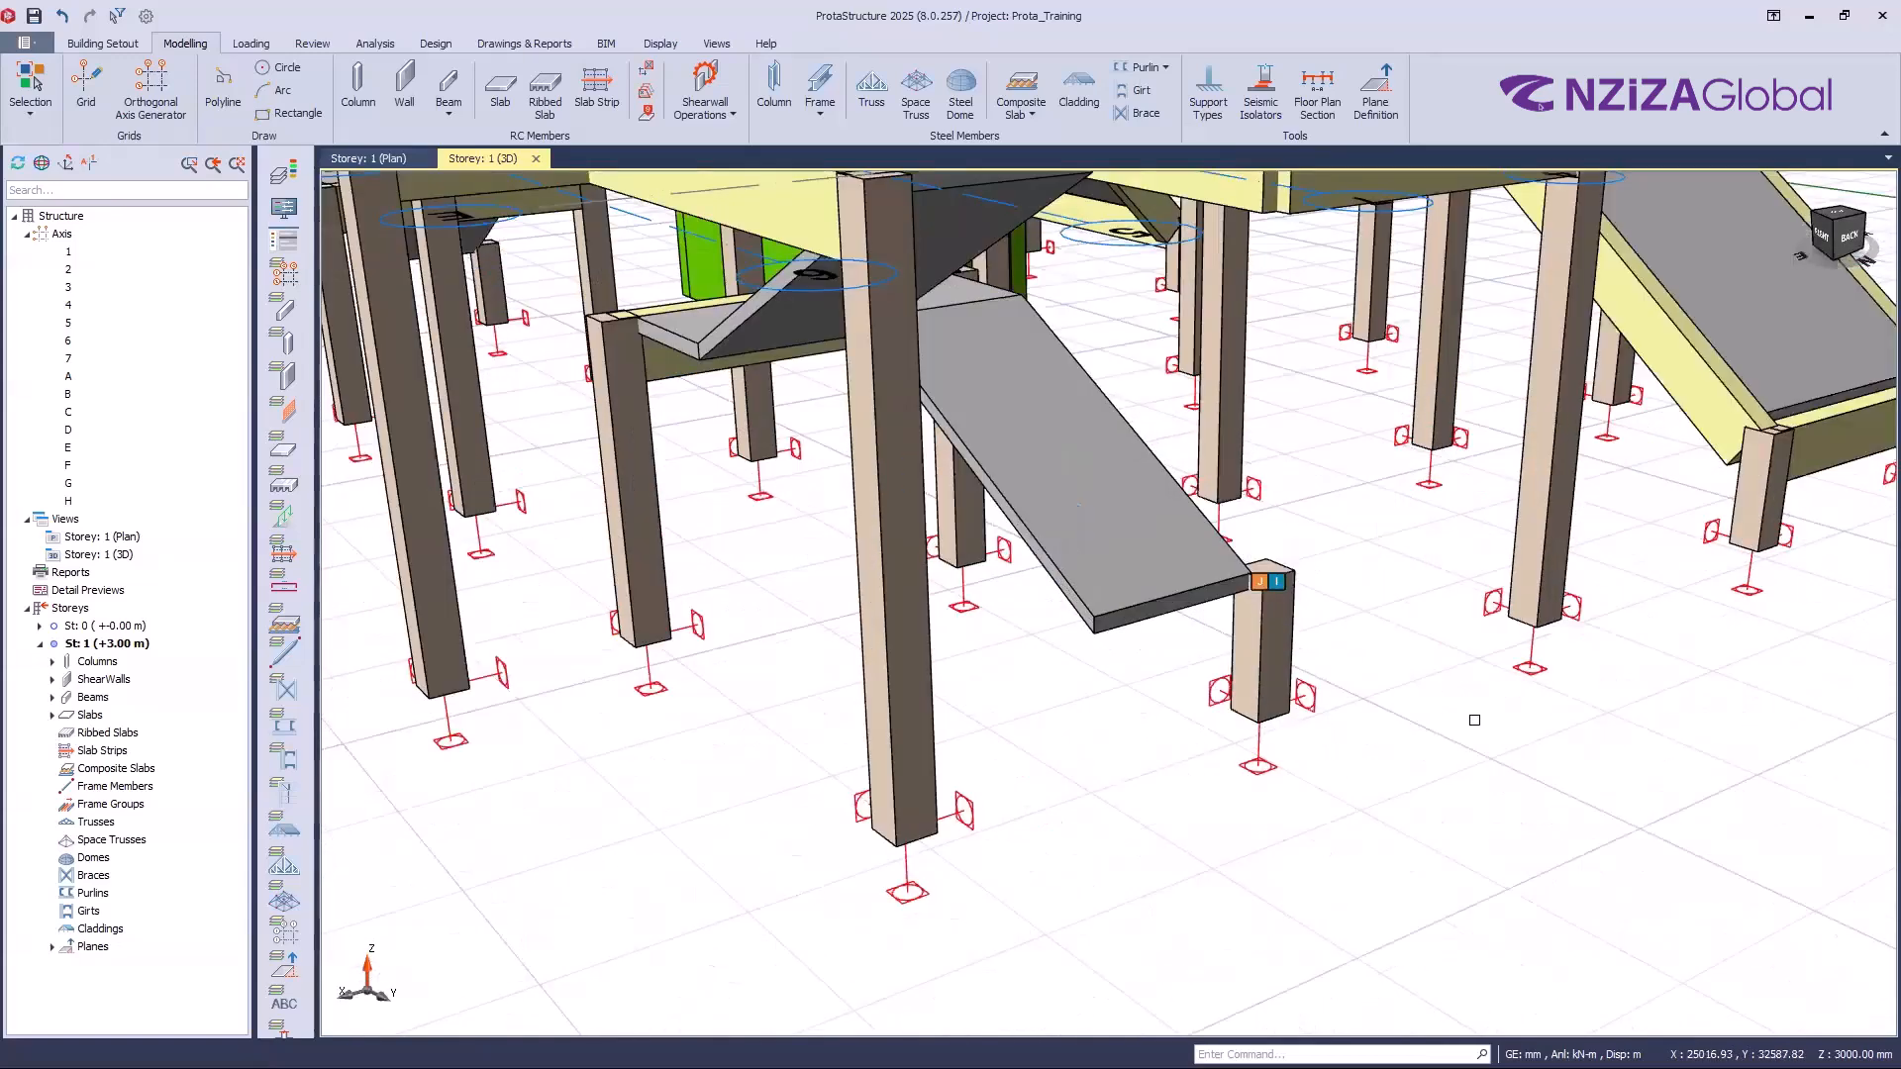
{"action": "scroll", "coordinate": [1474, 719], "scroll_direction": "down", "scroll_amount": 5}
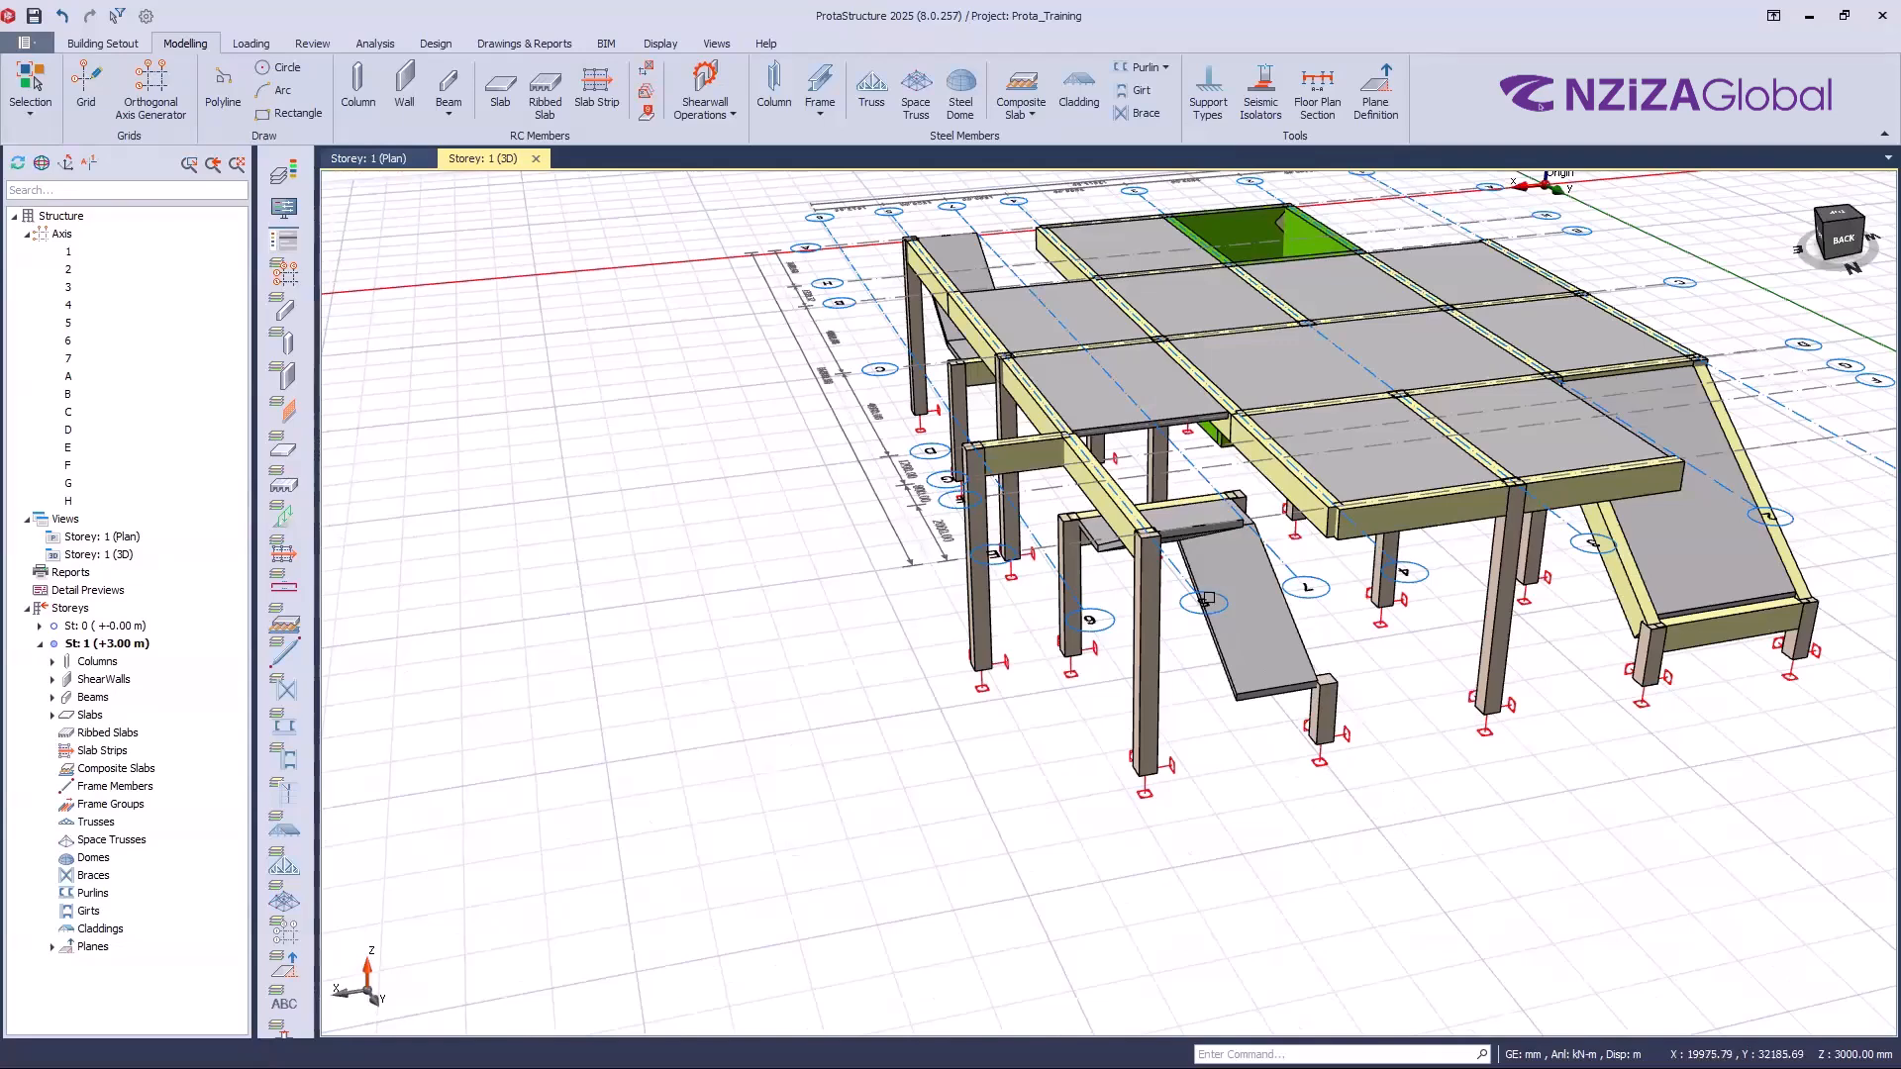
{"action": "scroll", "coordinate": [1281, 627], "scroll_direction": "up", "scroll_amount": 3}
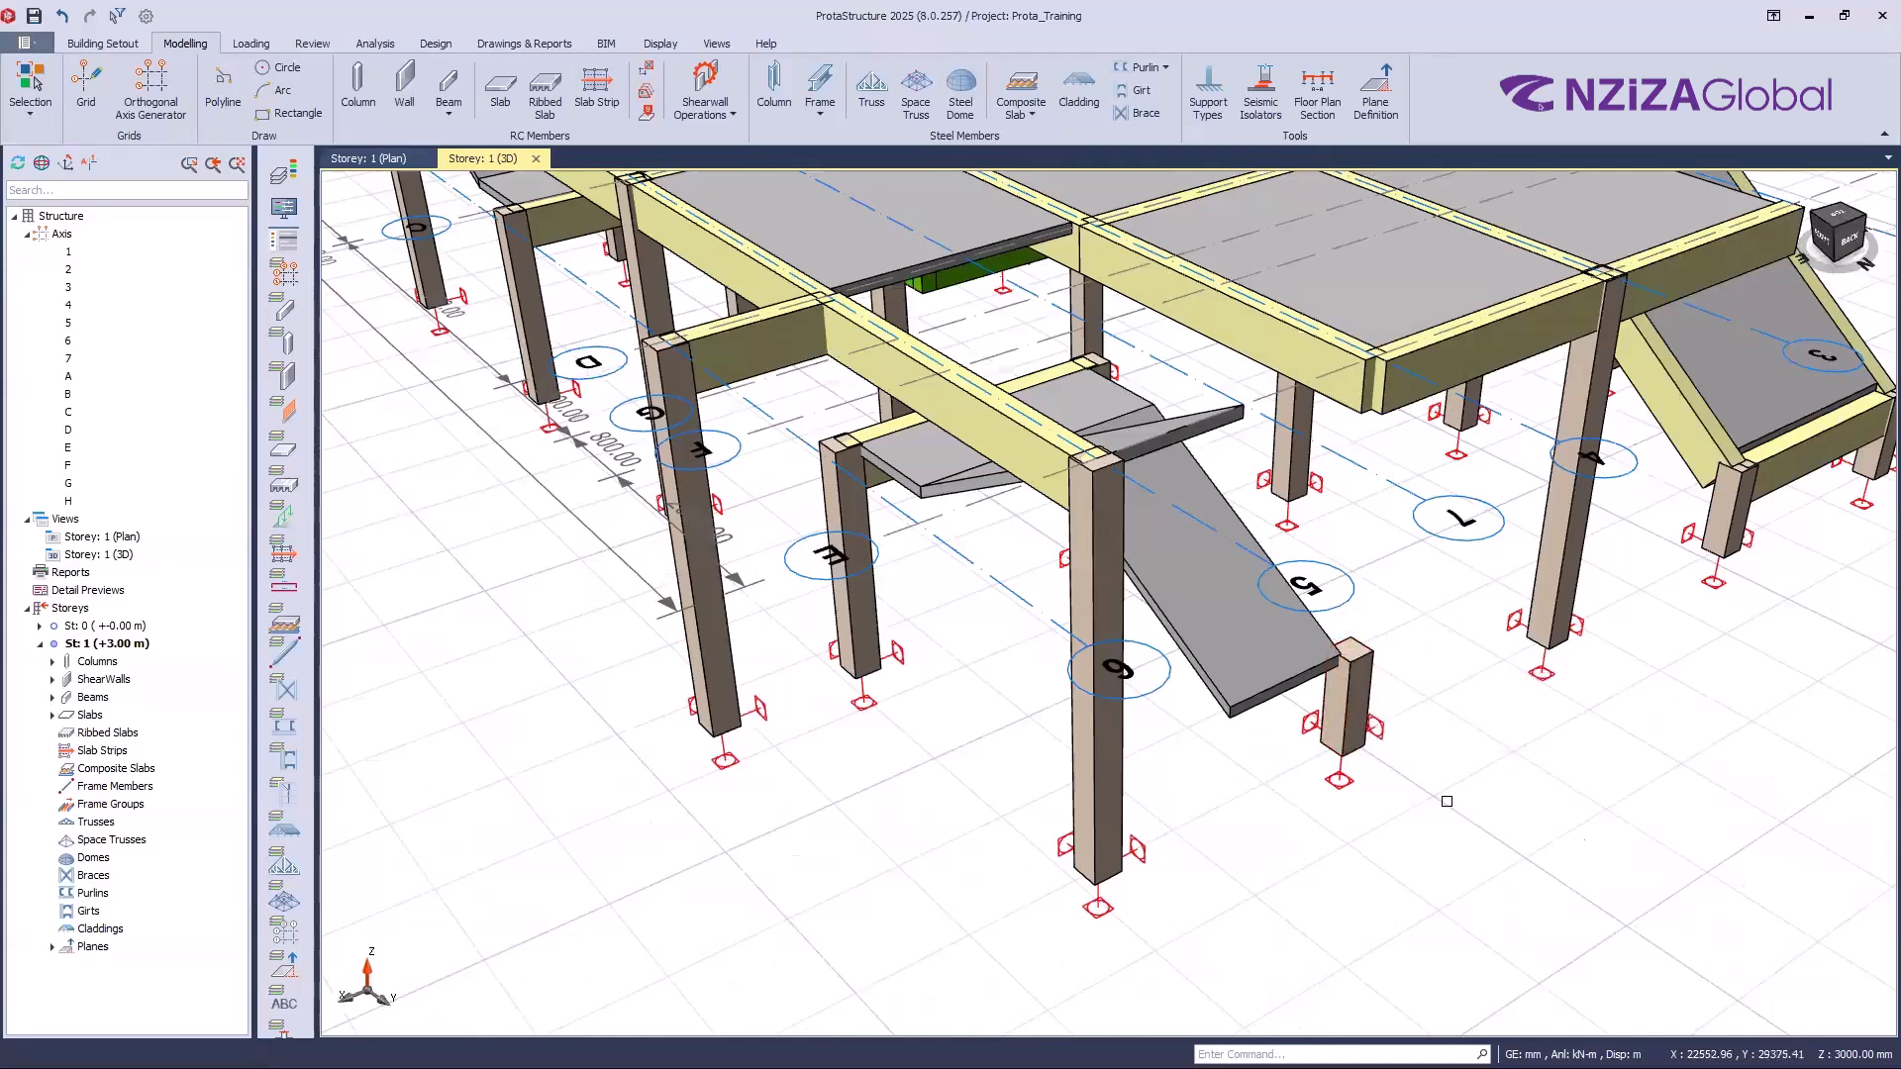
{"action": "middle_click_drag", "start_coordinate": [1385, 397], "coordinate": [1379, 389]}
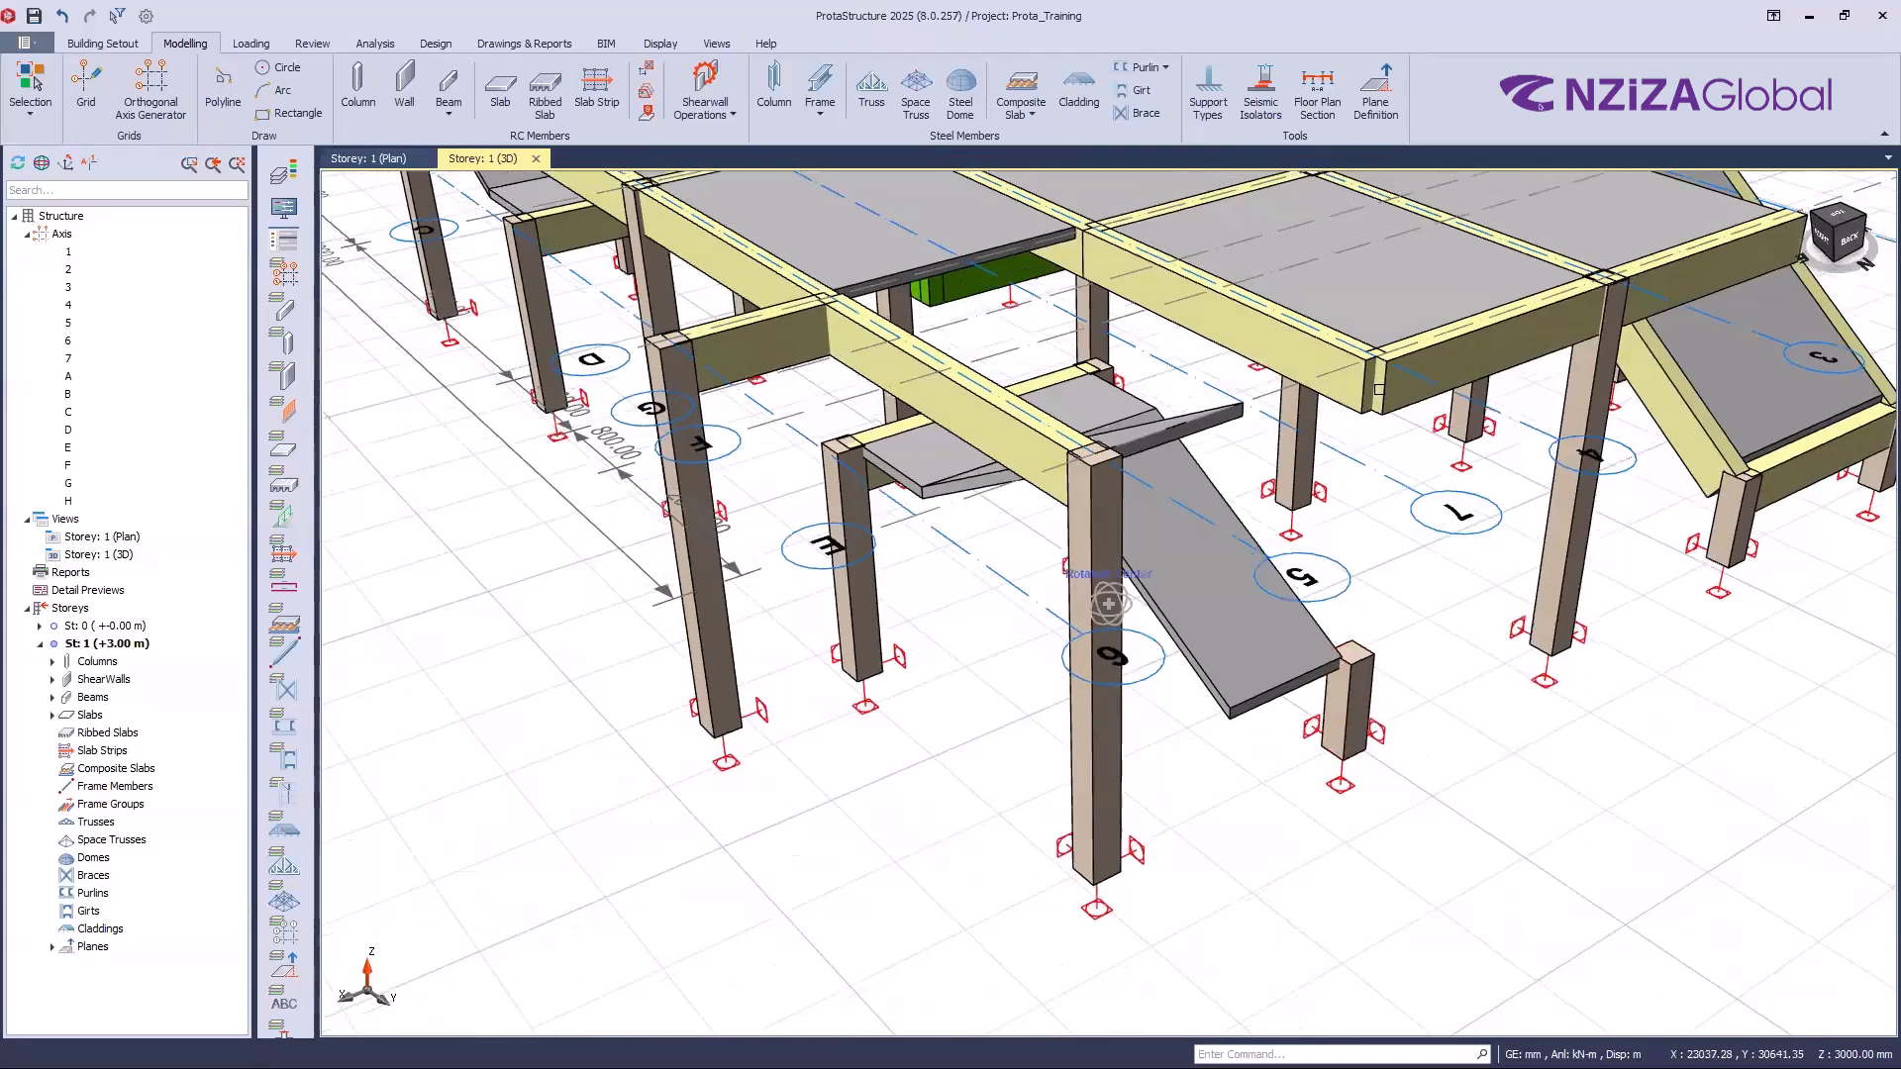
{"action": "right_click_drag", "start_coordinate": [1439, 575], "coordinate": [1446, 790]}
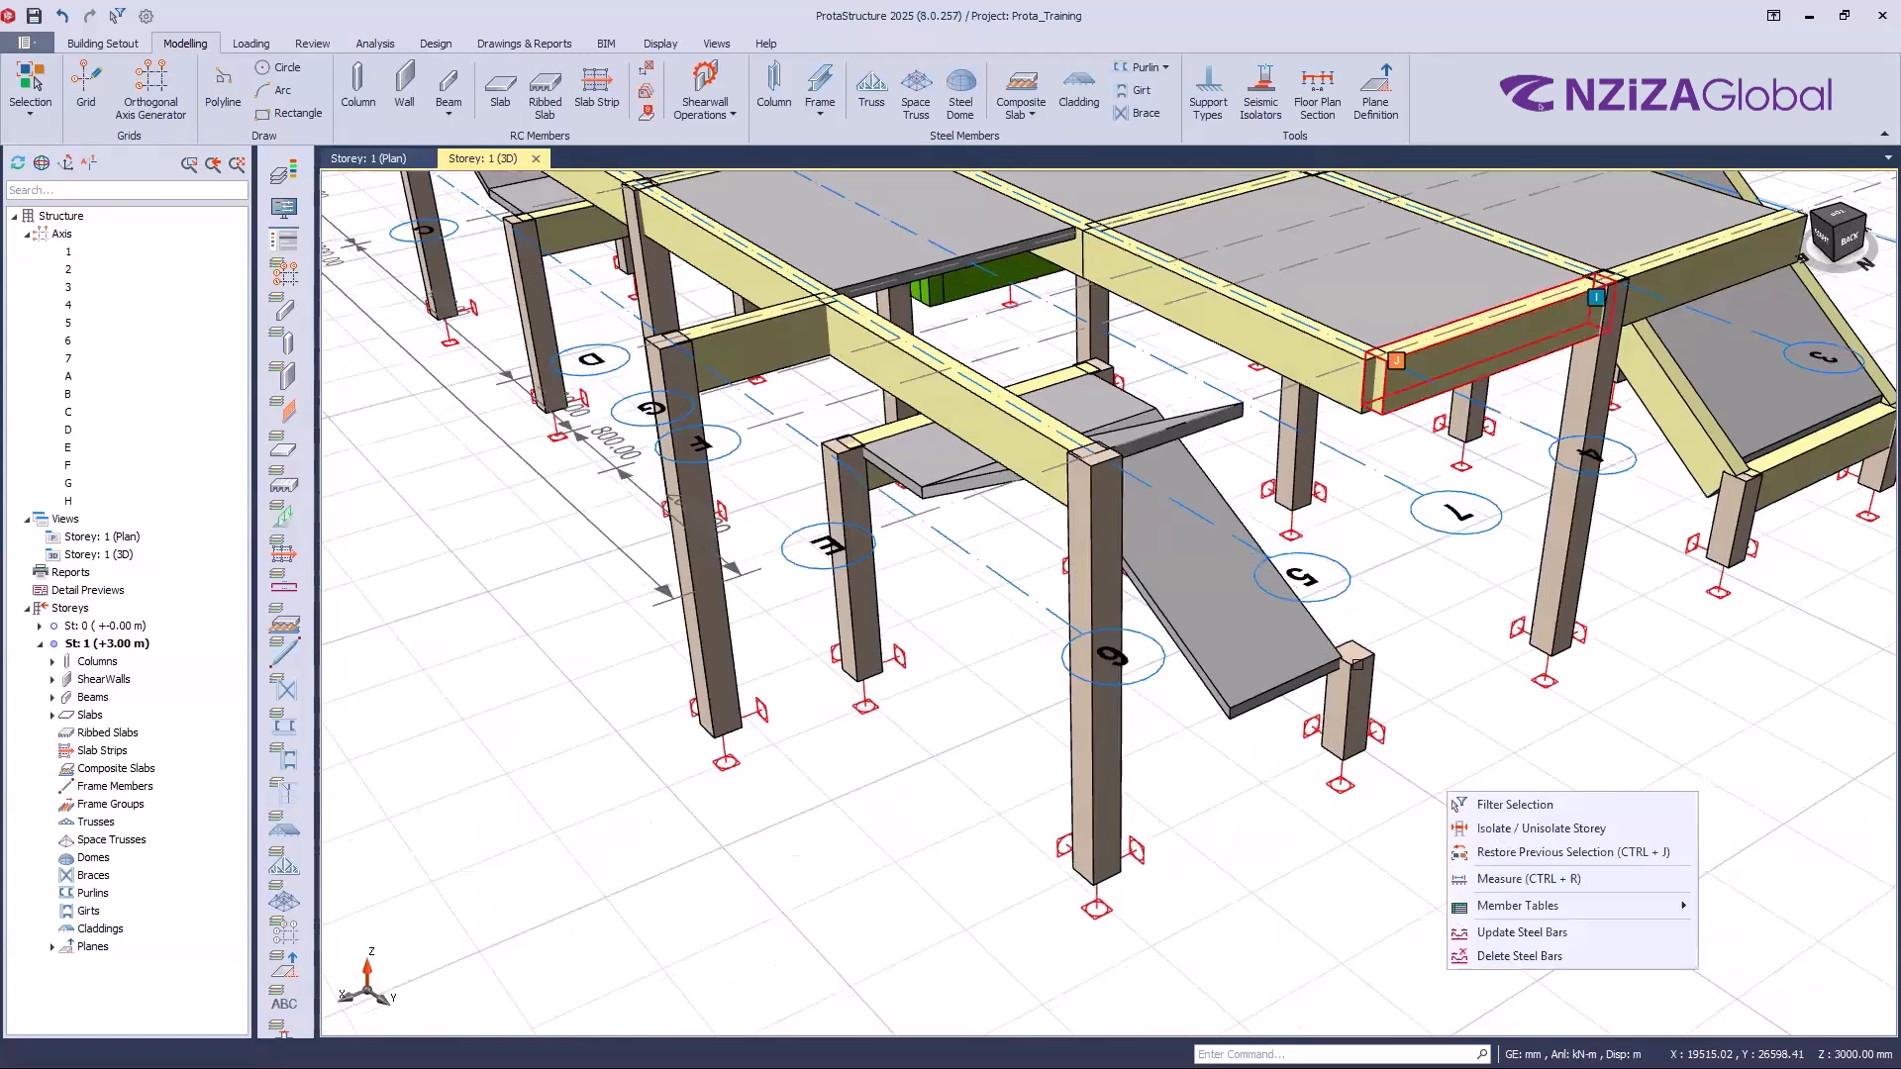
{"action": "right_click_drag", "start_coordinate": [1340, 511], "coordinate": [1386, 349]}
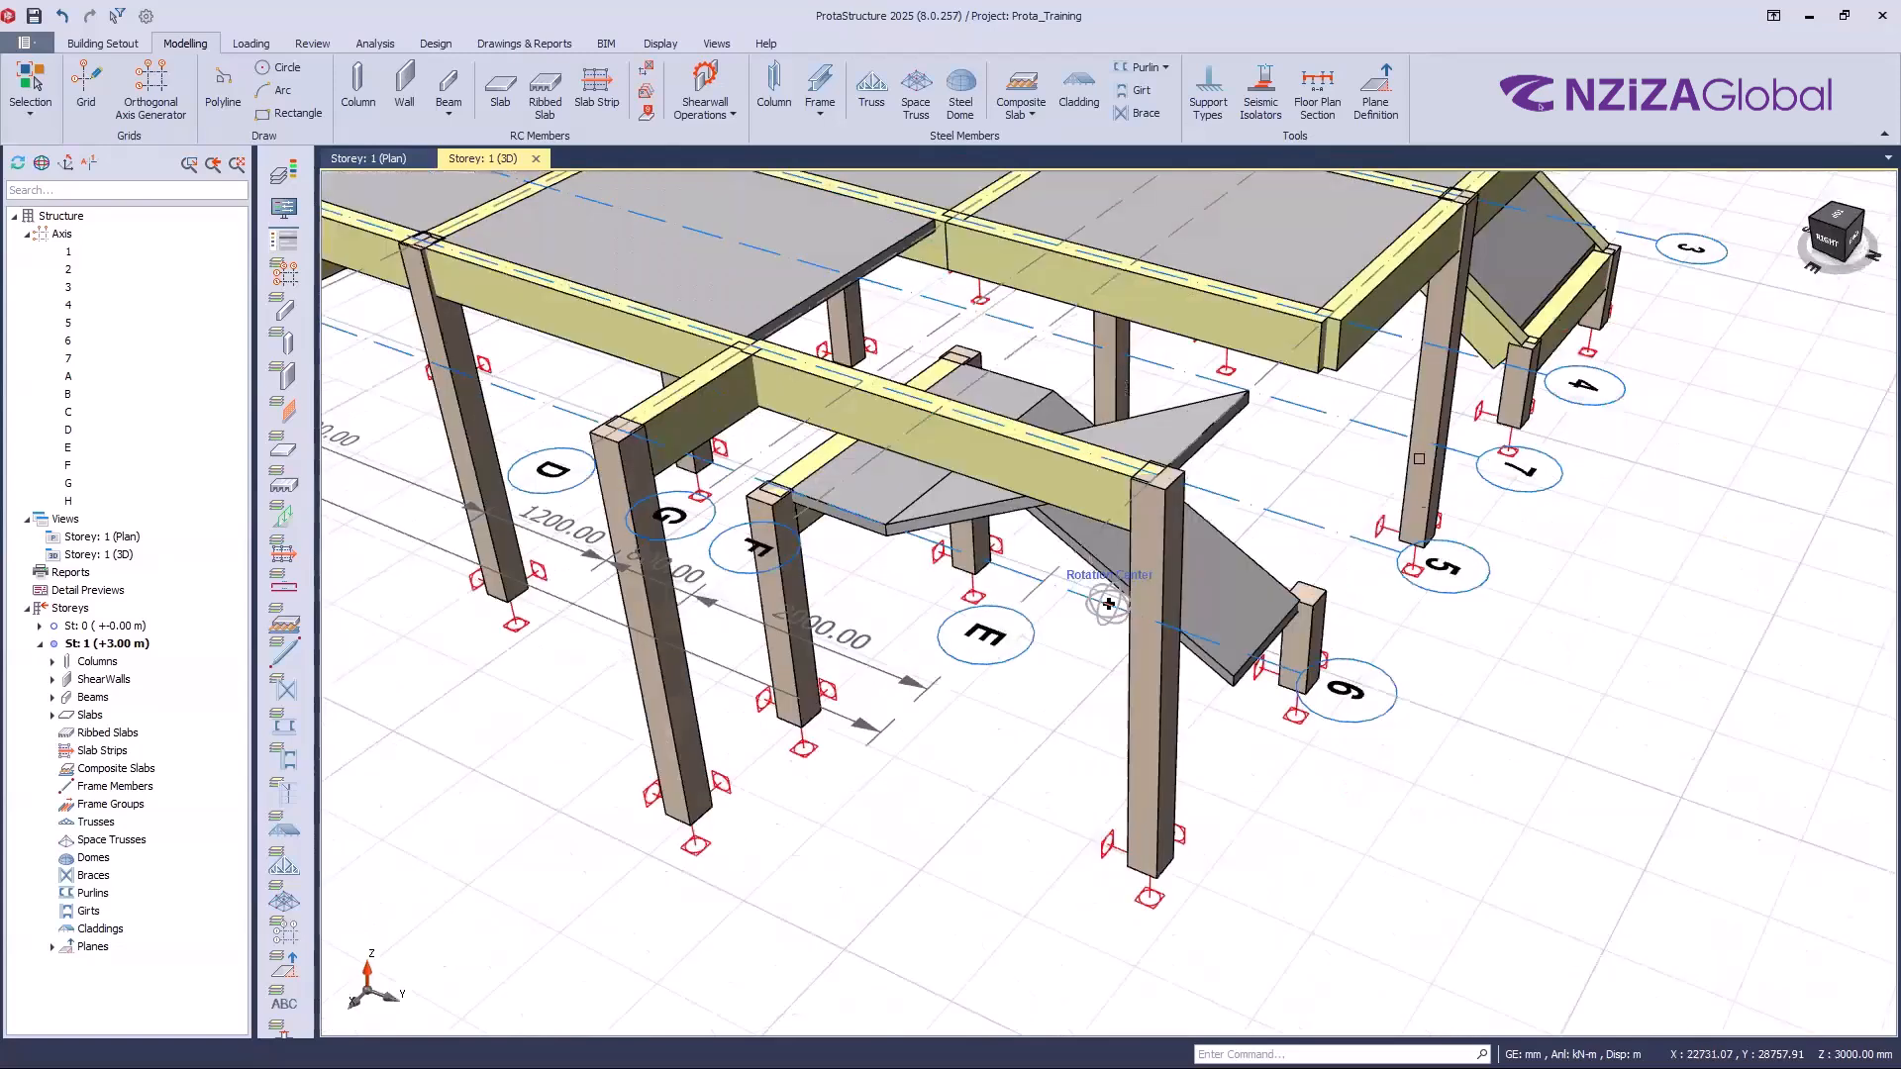
{"action": "middle_click_drag", "start_coordinate": [1437, 539], "coordinate": [1219, 708]}
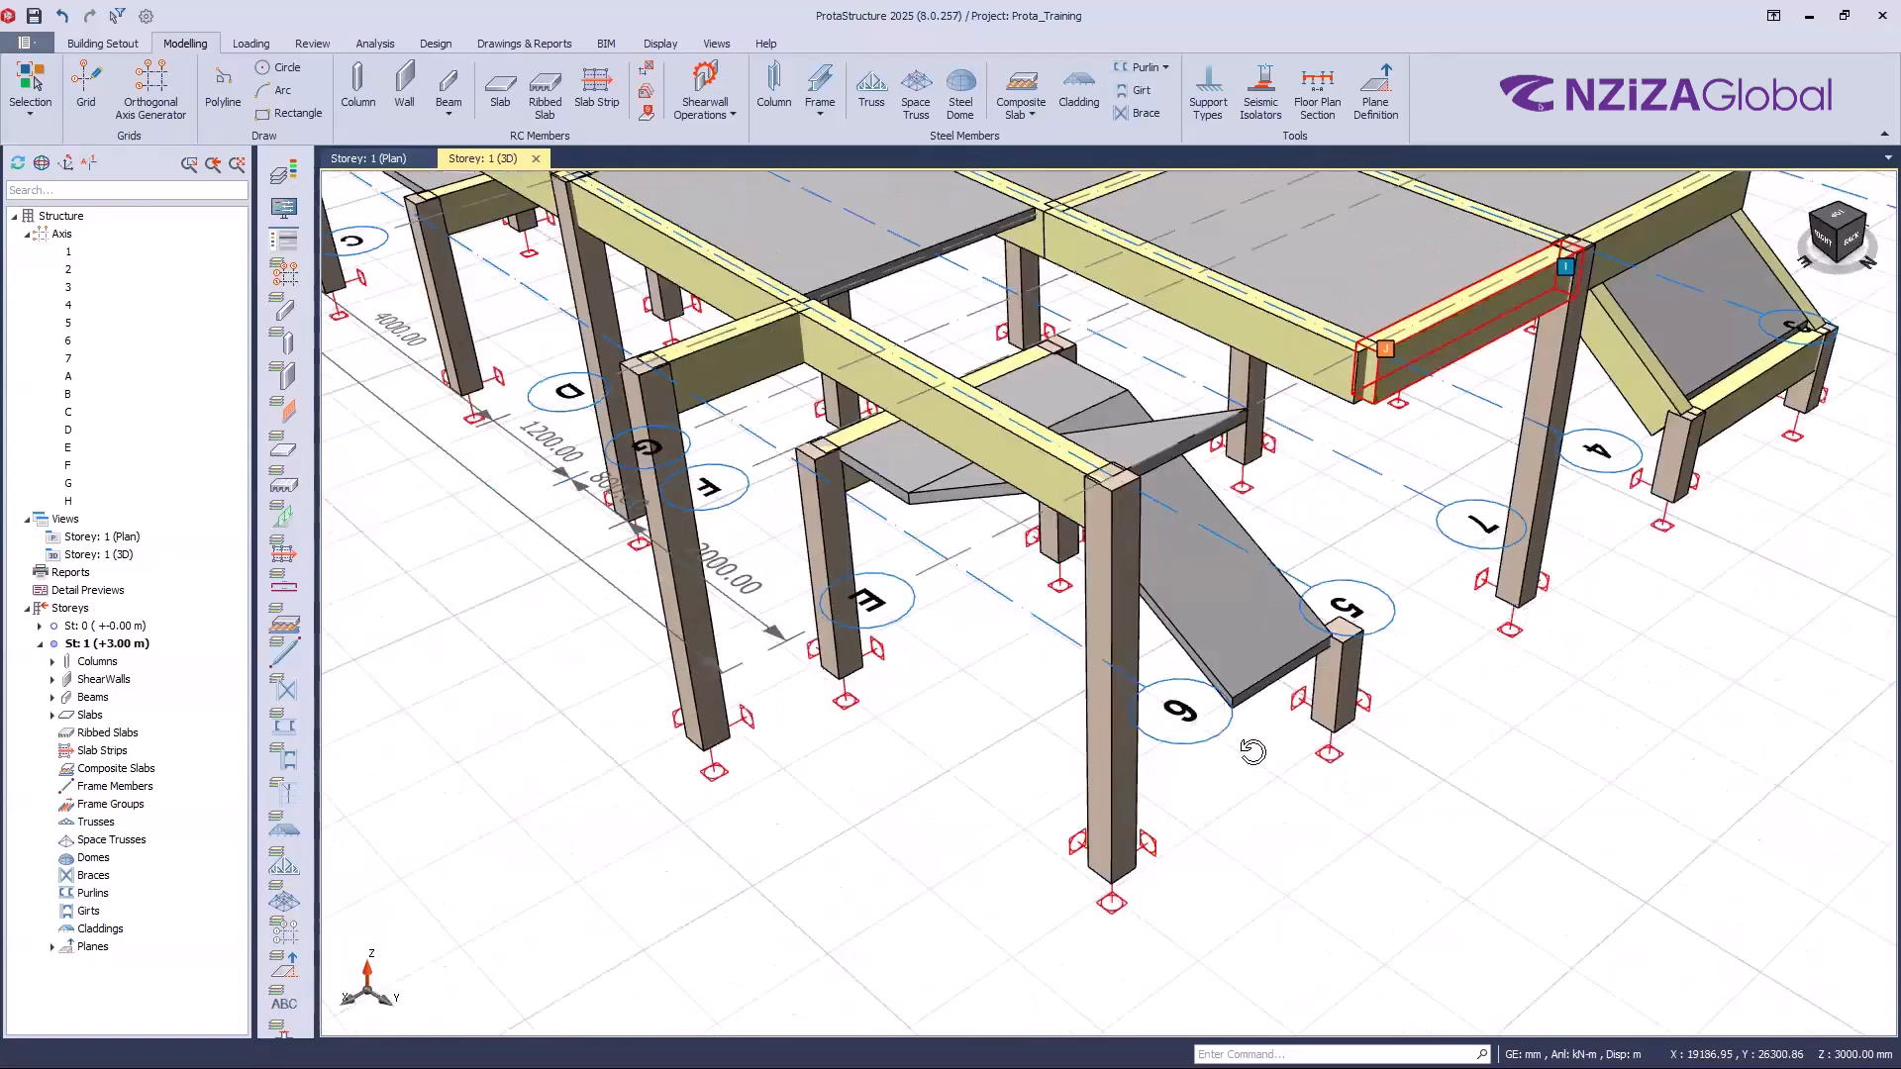
Step: Clear the top plane P3 and its Z offset from short column 1C9 at axes E and 4, and update it
{"action": "left_click", "coordinate": [1333, 701]}
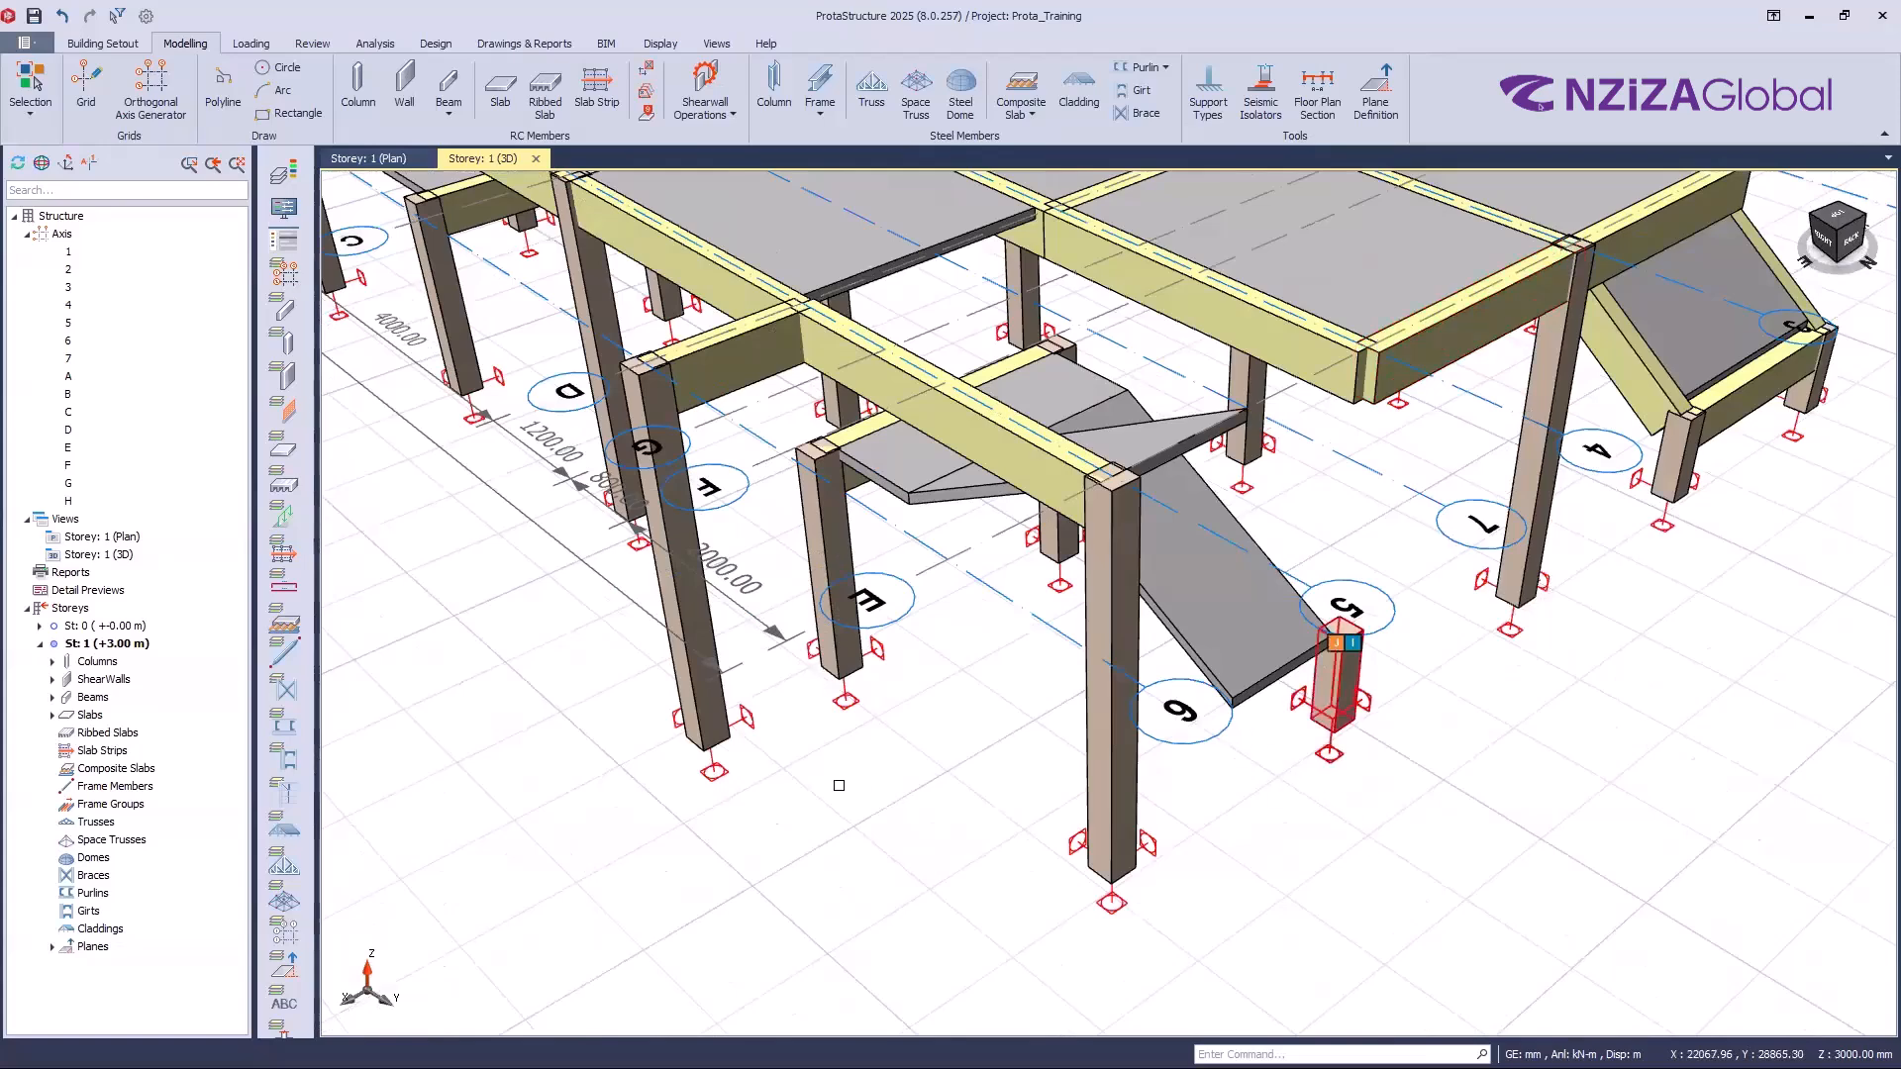
{"action": "right_click_drag", "start_coordinate": [1081, 838], "coordinate": [1203, 785]}
{"action": "scroll", "coordinate": [1134, 785], "scroll_direction": "down", "scroll_amount": 4}
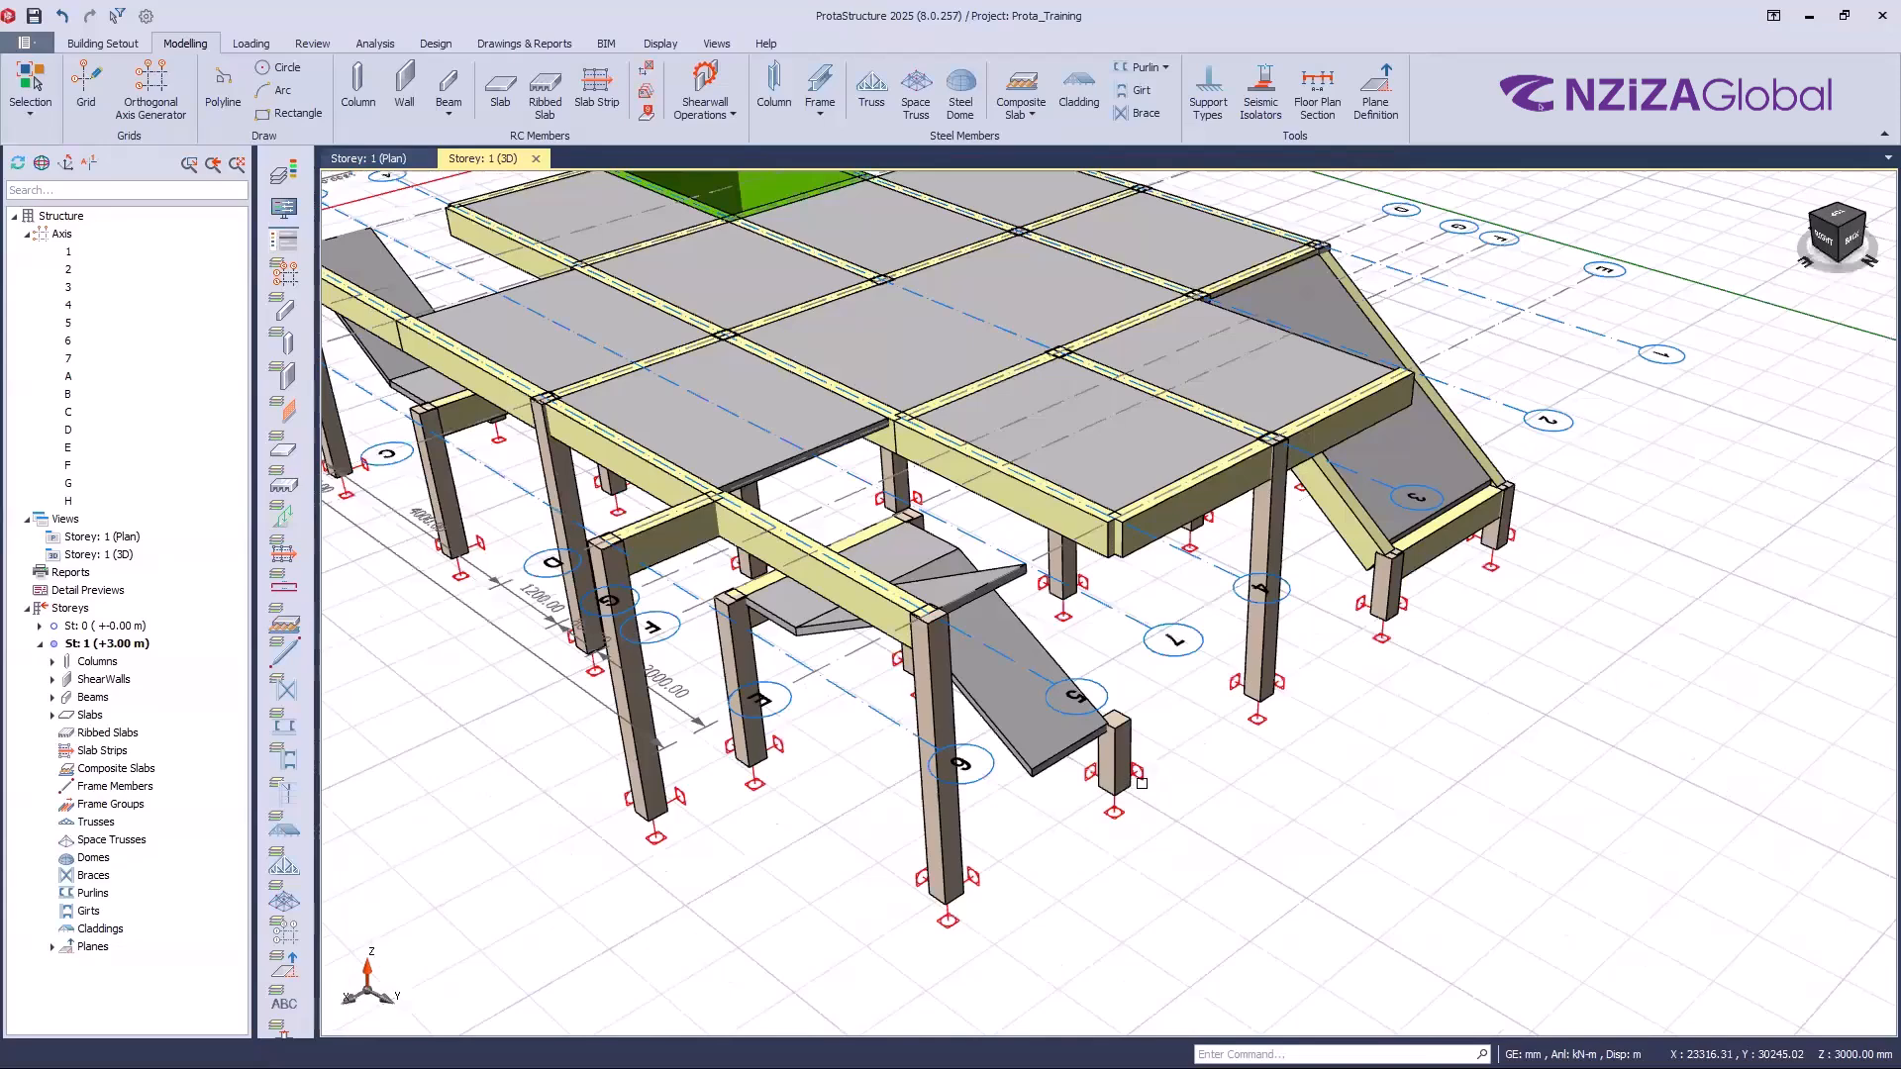
{"action": "scroll", "coordinate": [1124, 789], "scroll_direction": "up", "scroll_amount": 2}
{"action": "left_click", "coordinate": [1124, 789]}
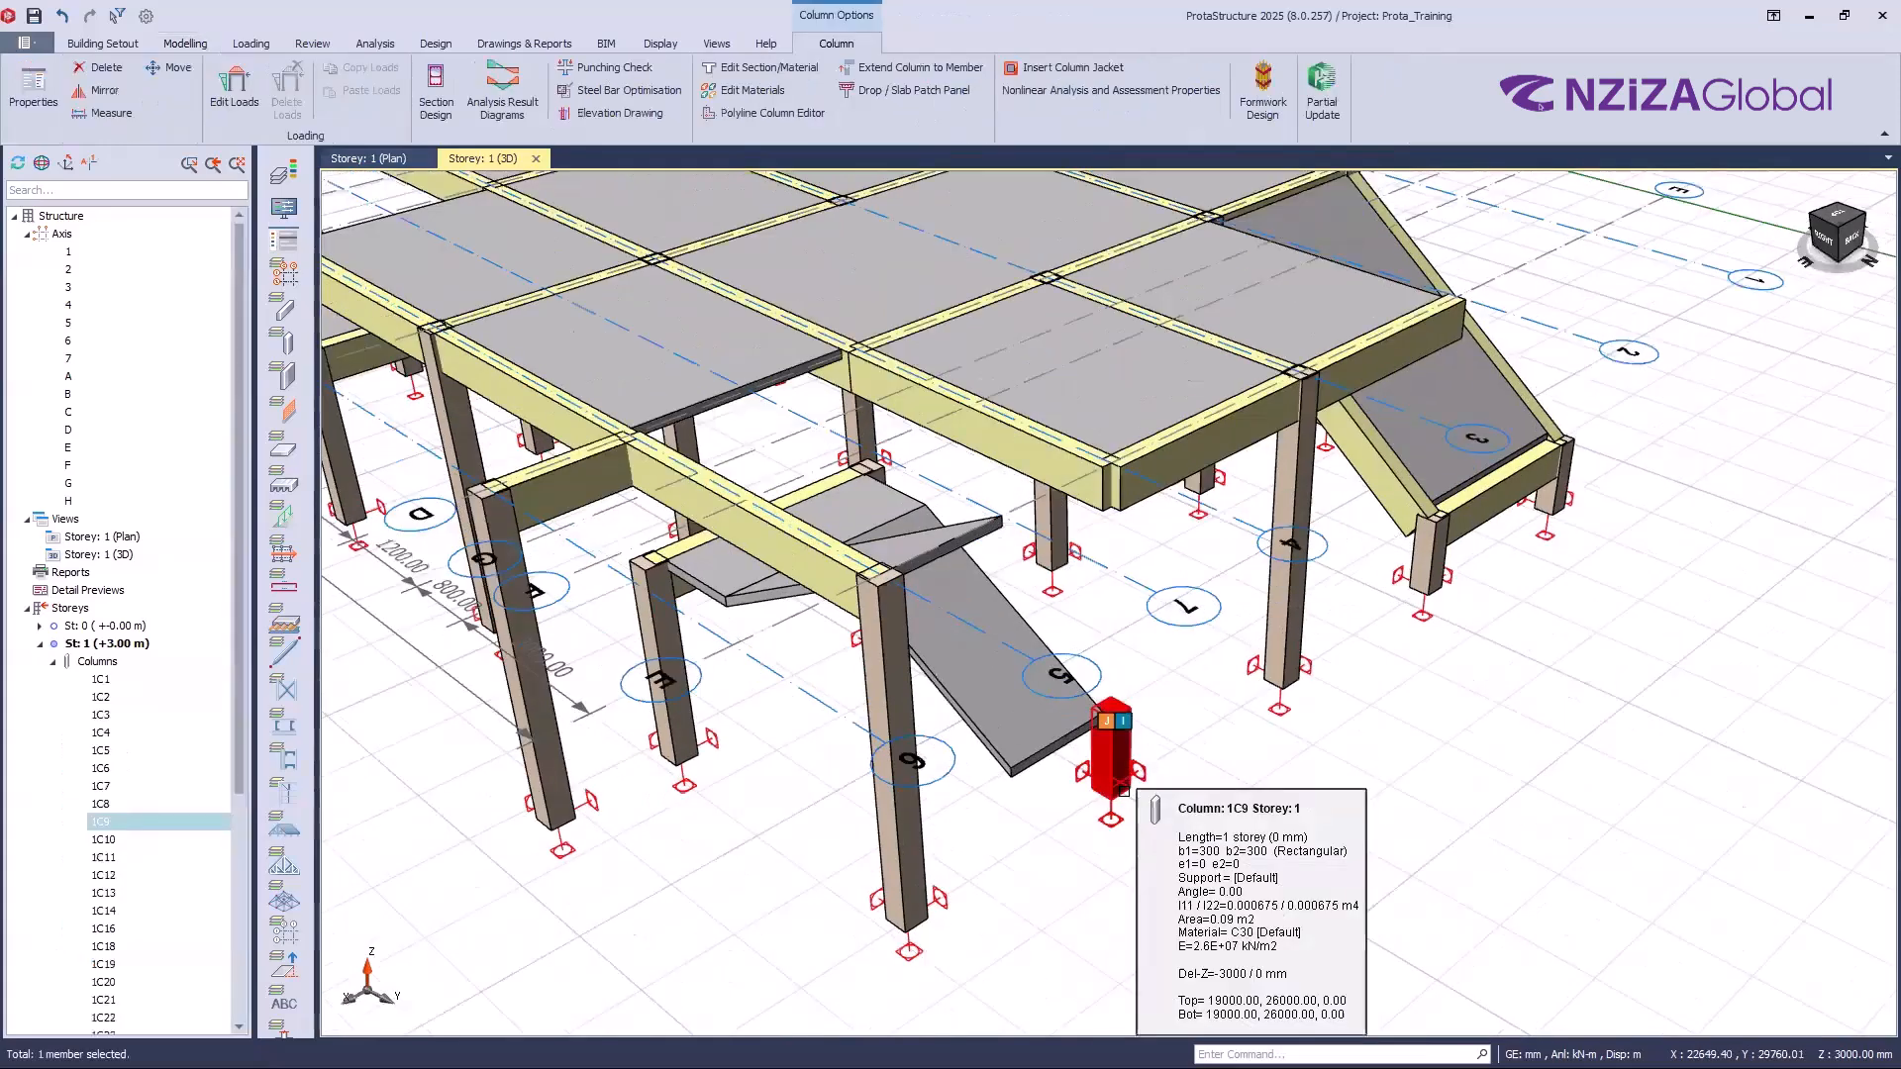
{"action": "left_click", "coordinate": [36, 94]}
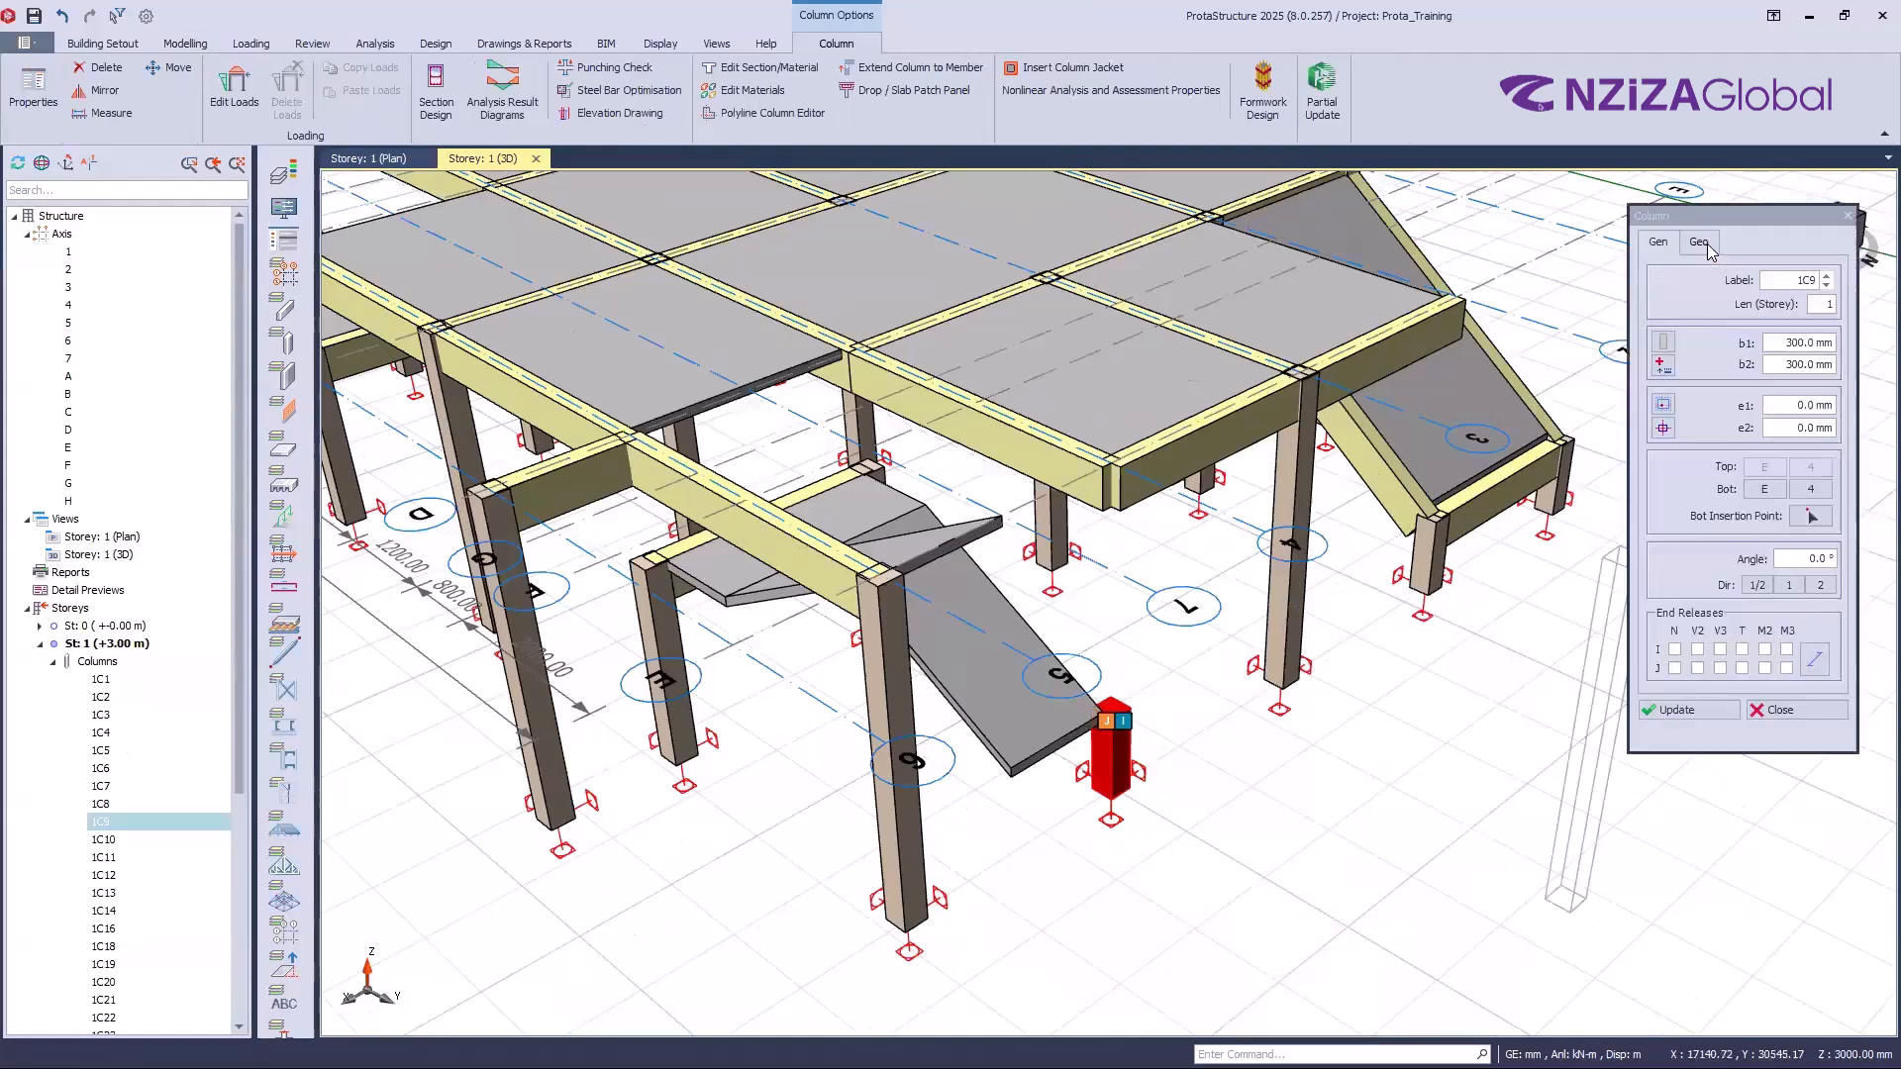
{"action": "left_click", "coordinate": [1707, 245]}
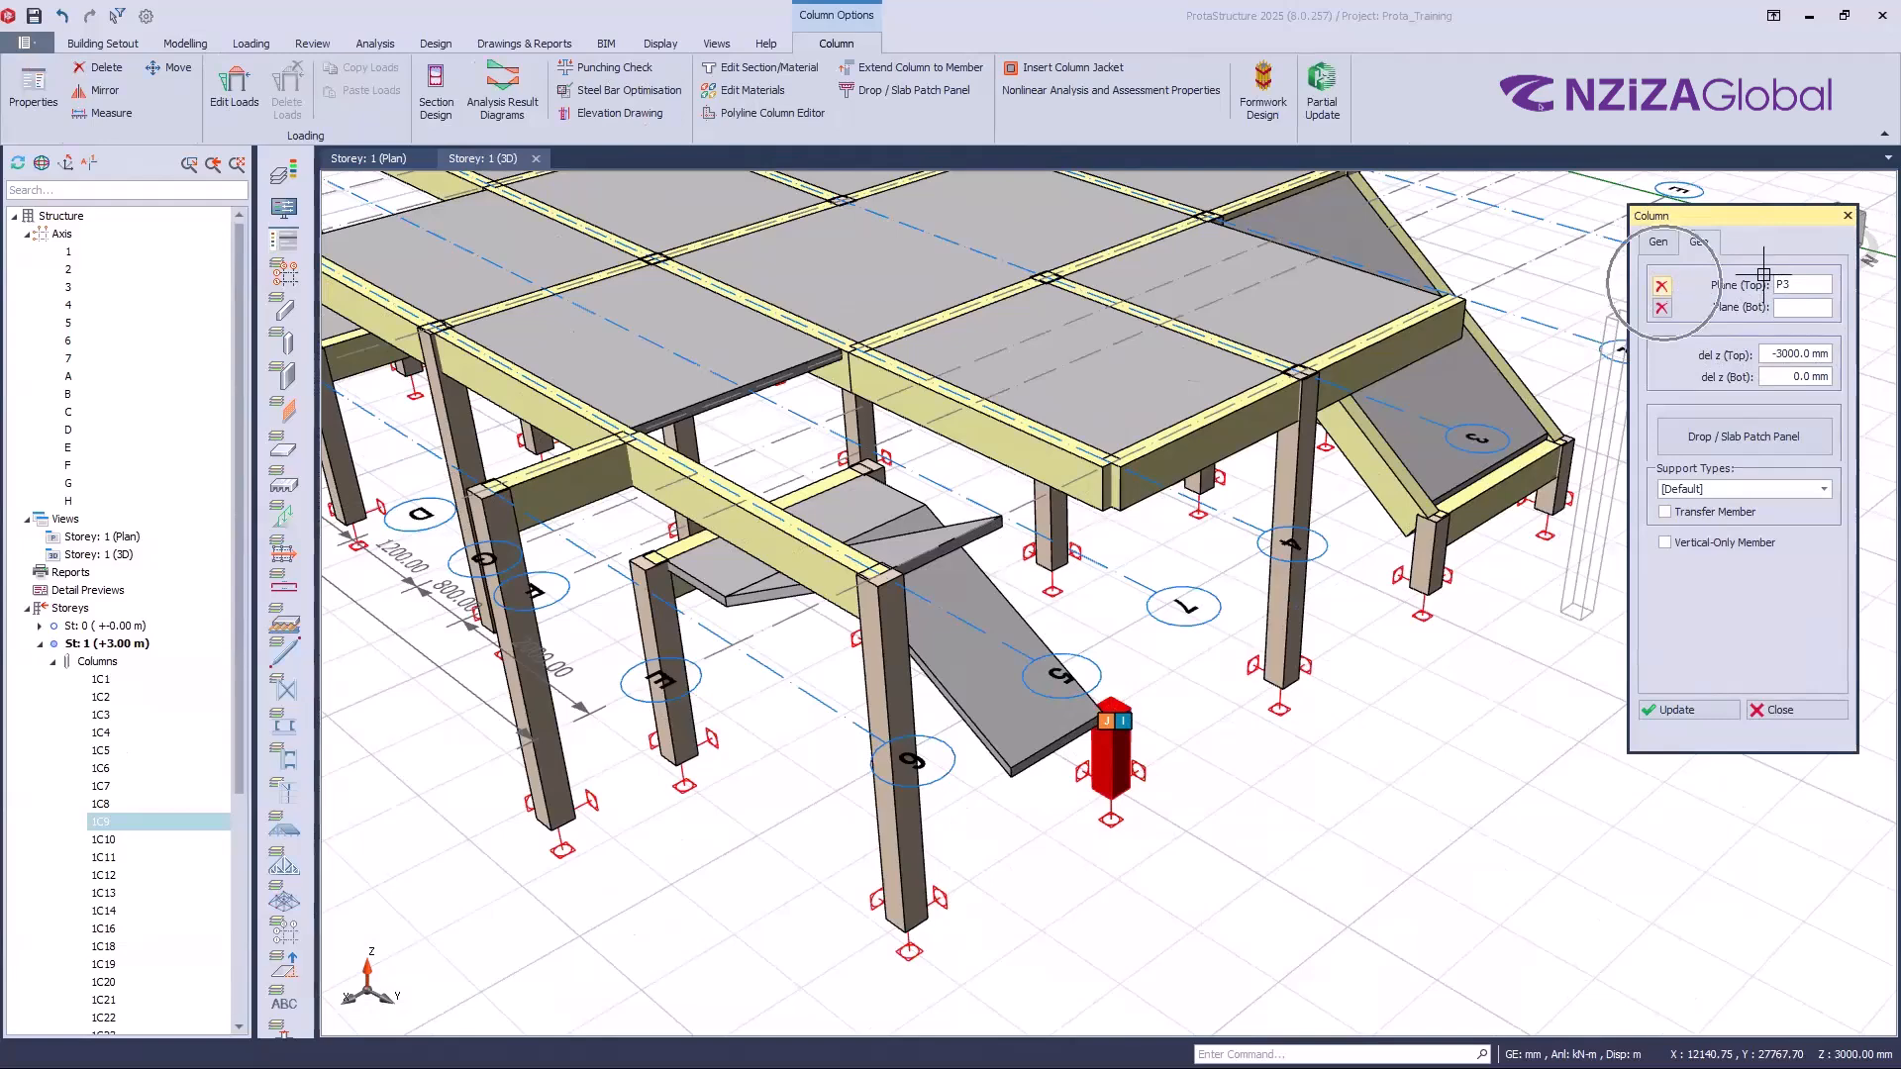
{"action": "left_click", "coordinate": [1695, 709]}
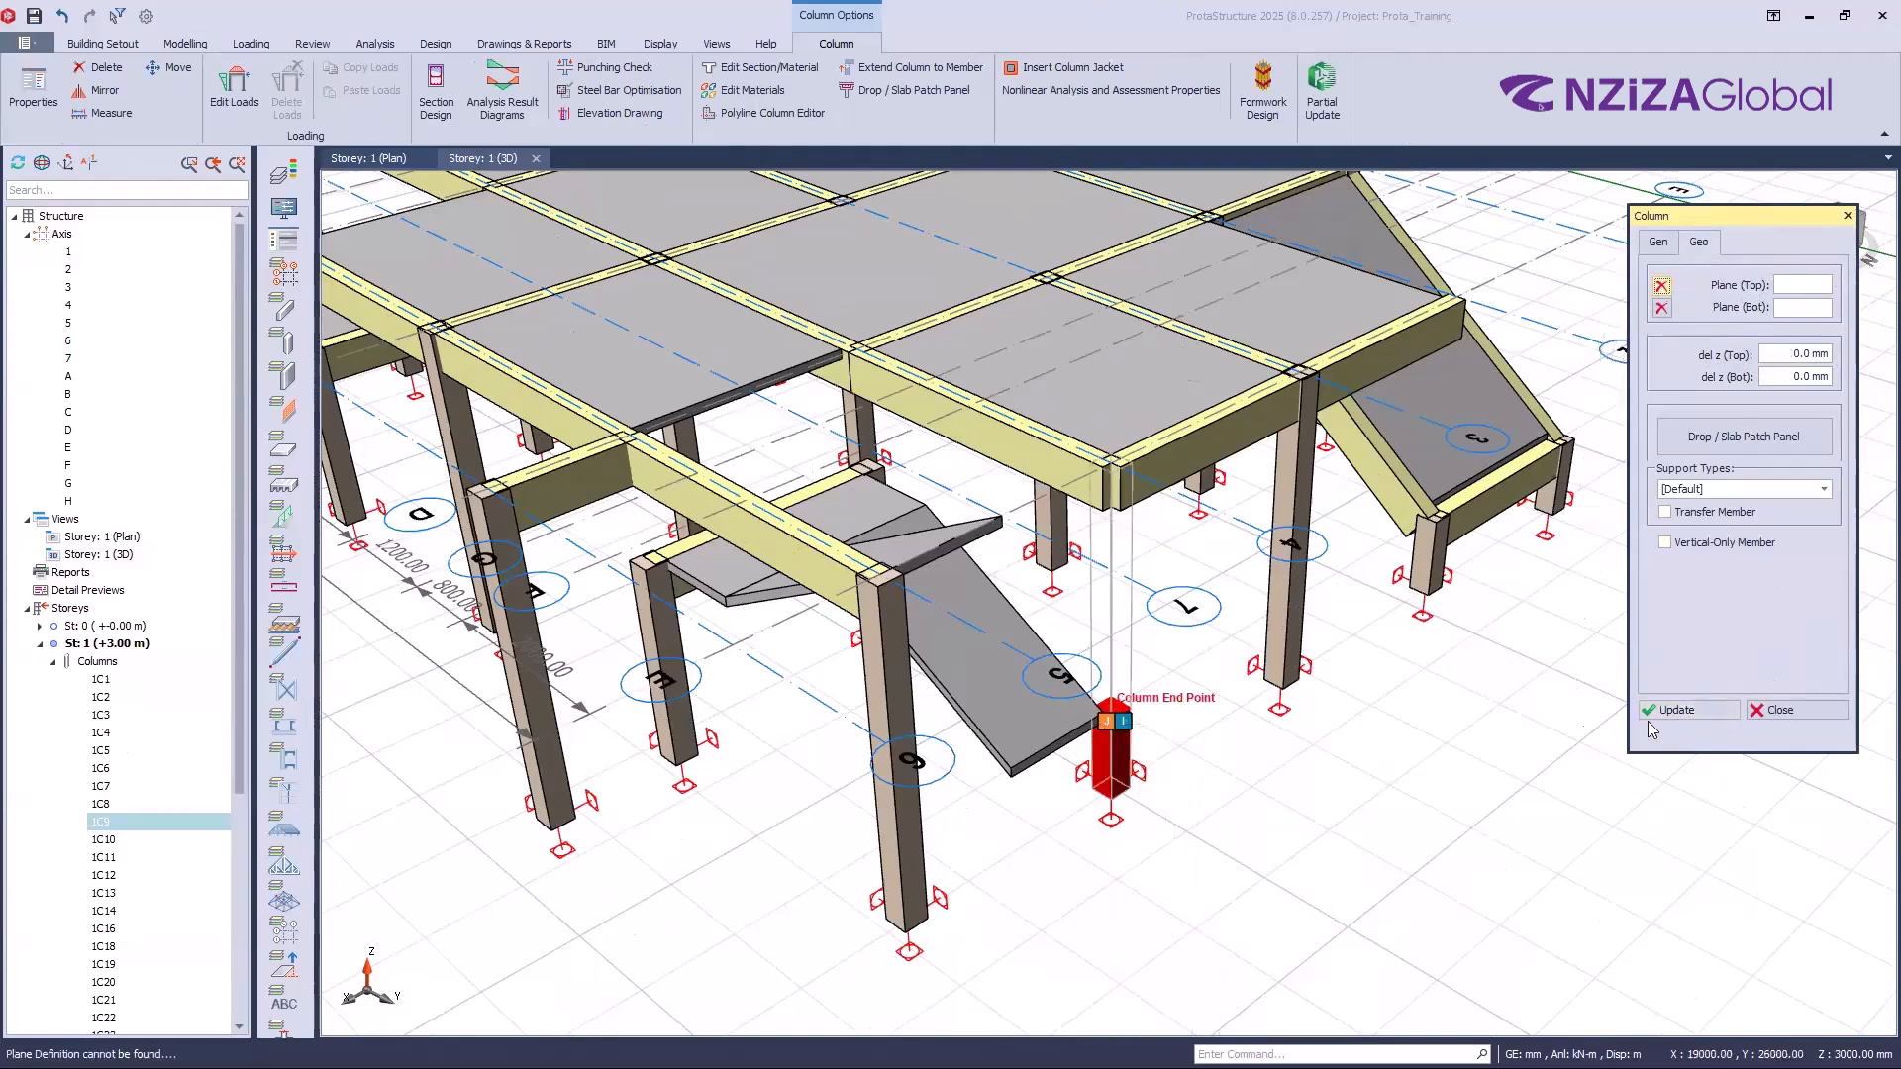
{"action": "left_click", "coordinate": [1680, 711]}
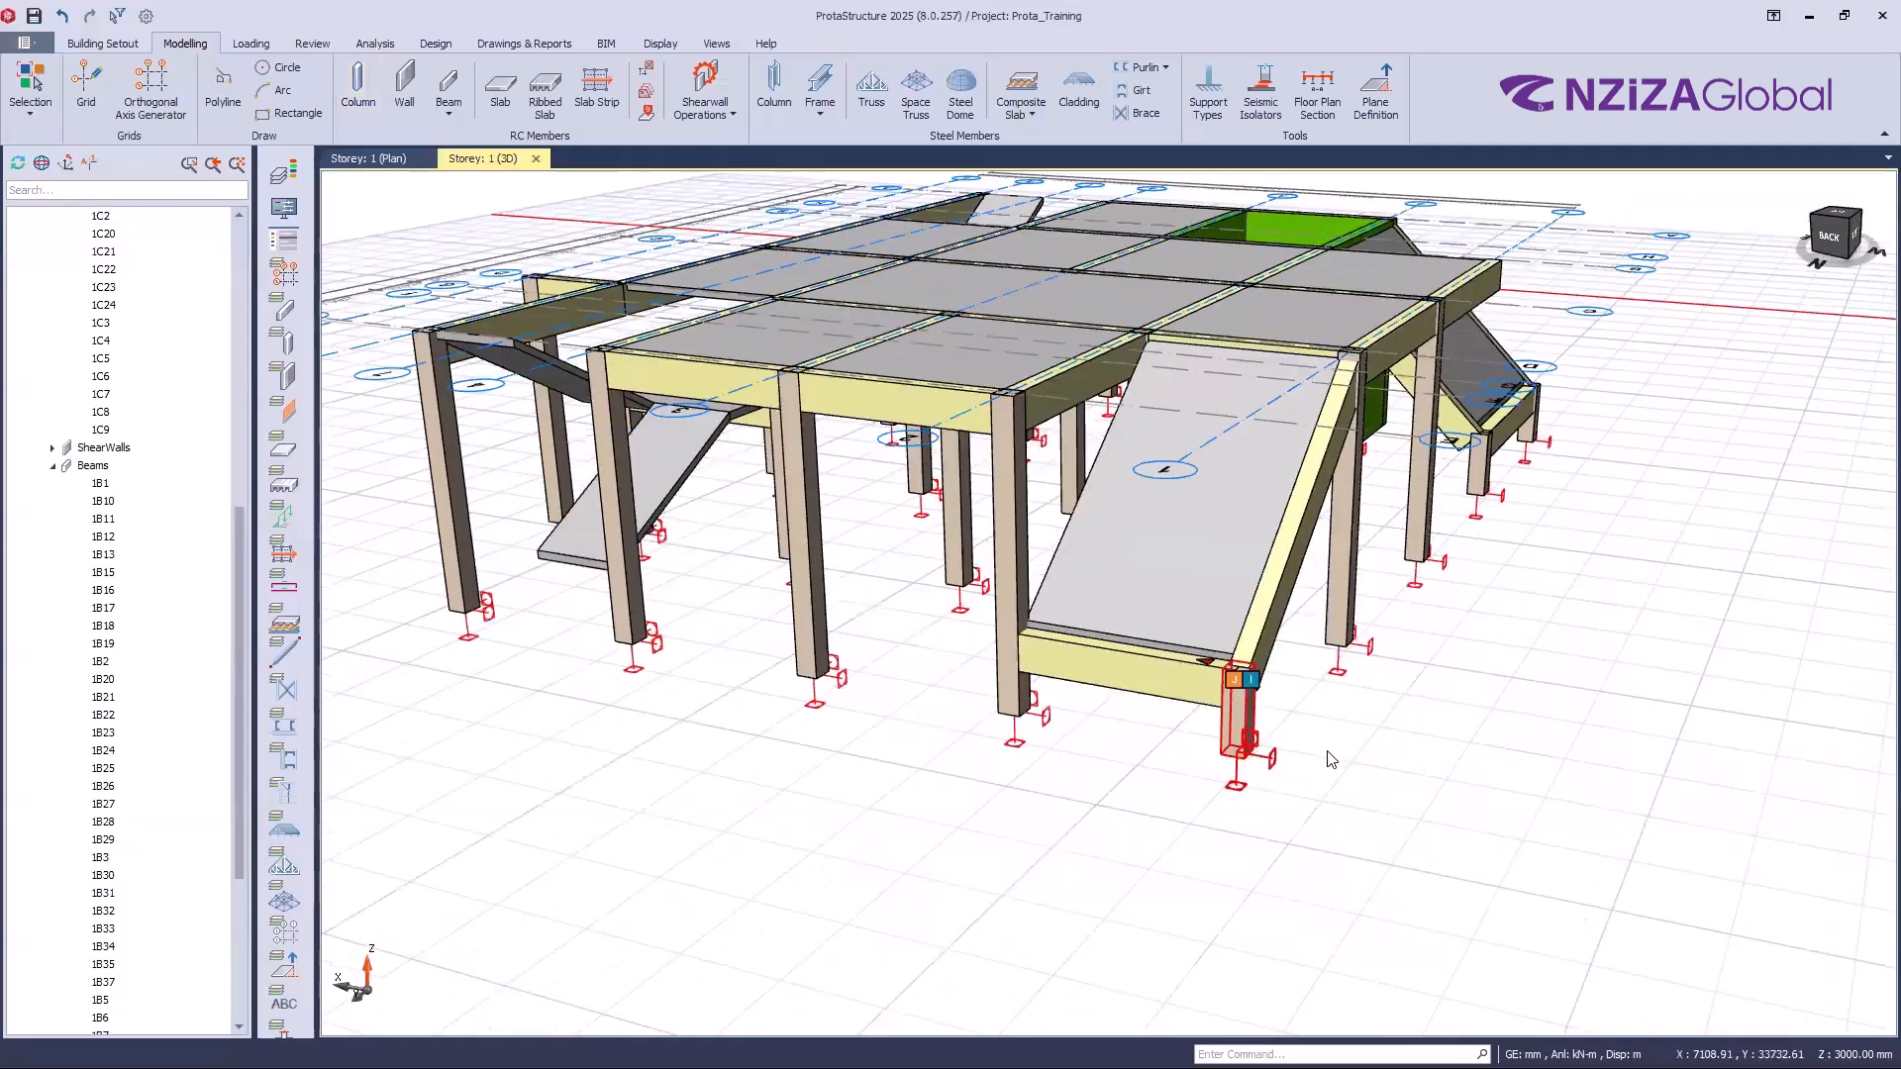
Step: Examine the whole storey structure in 3D, including the staircases, sloped slabs and supporting columns
{"action": "right_click", "coordinate": [1331, 758]}
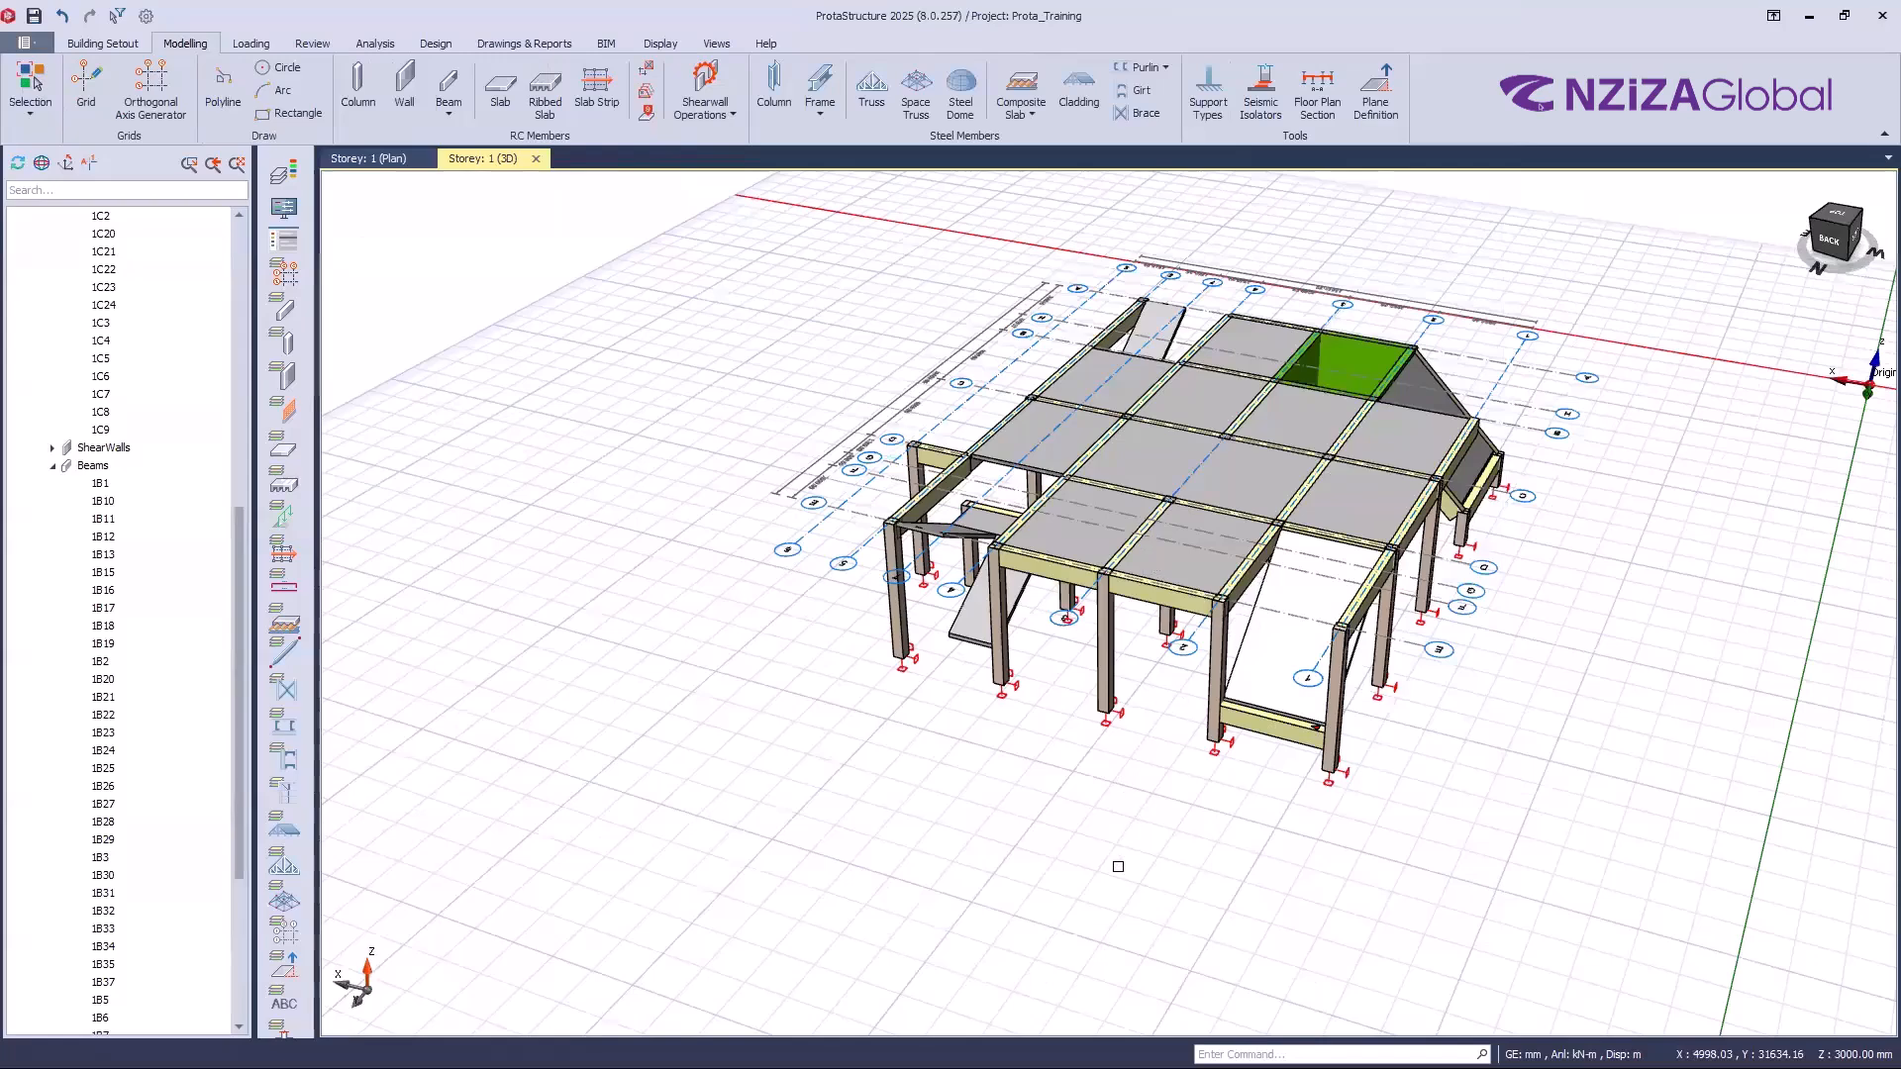
{"action": "middle_click_drag", "start_coordinate": [1241, 855], "coordinate": [1217, 869]}
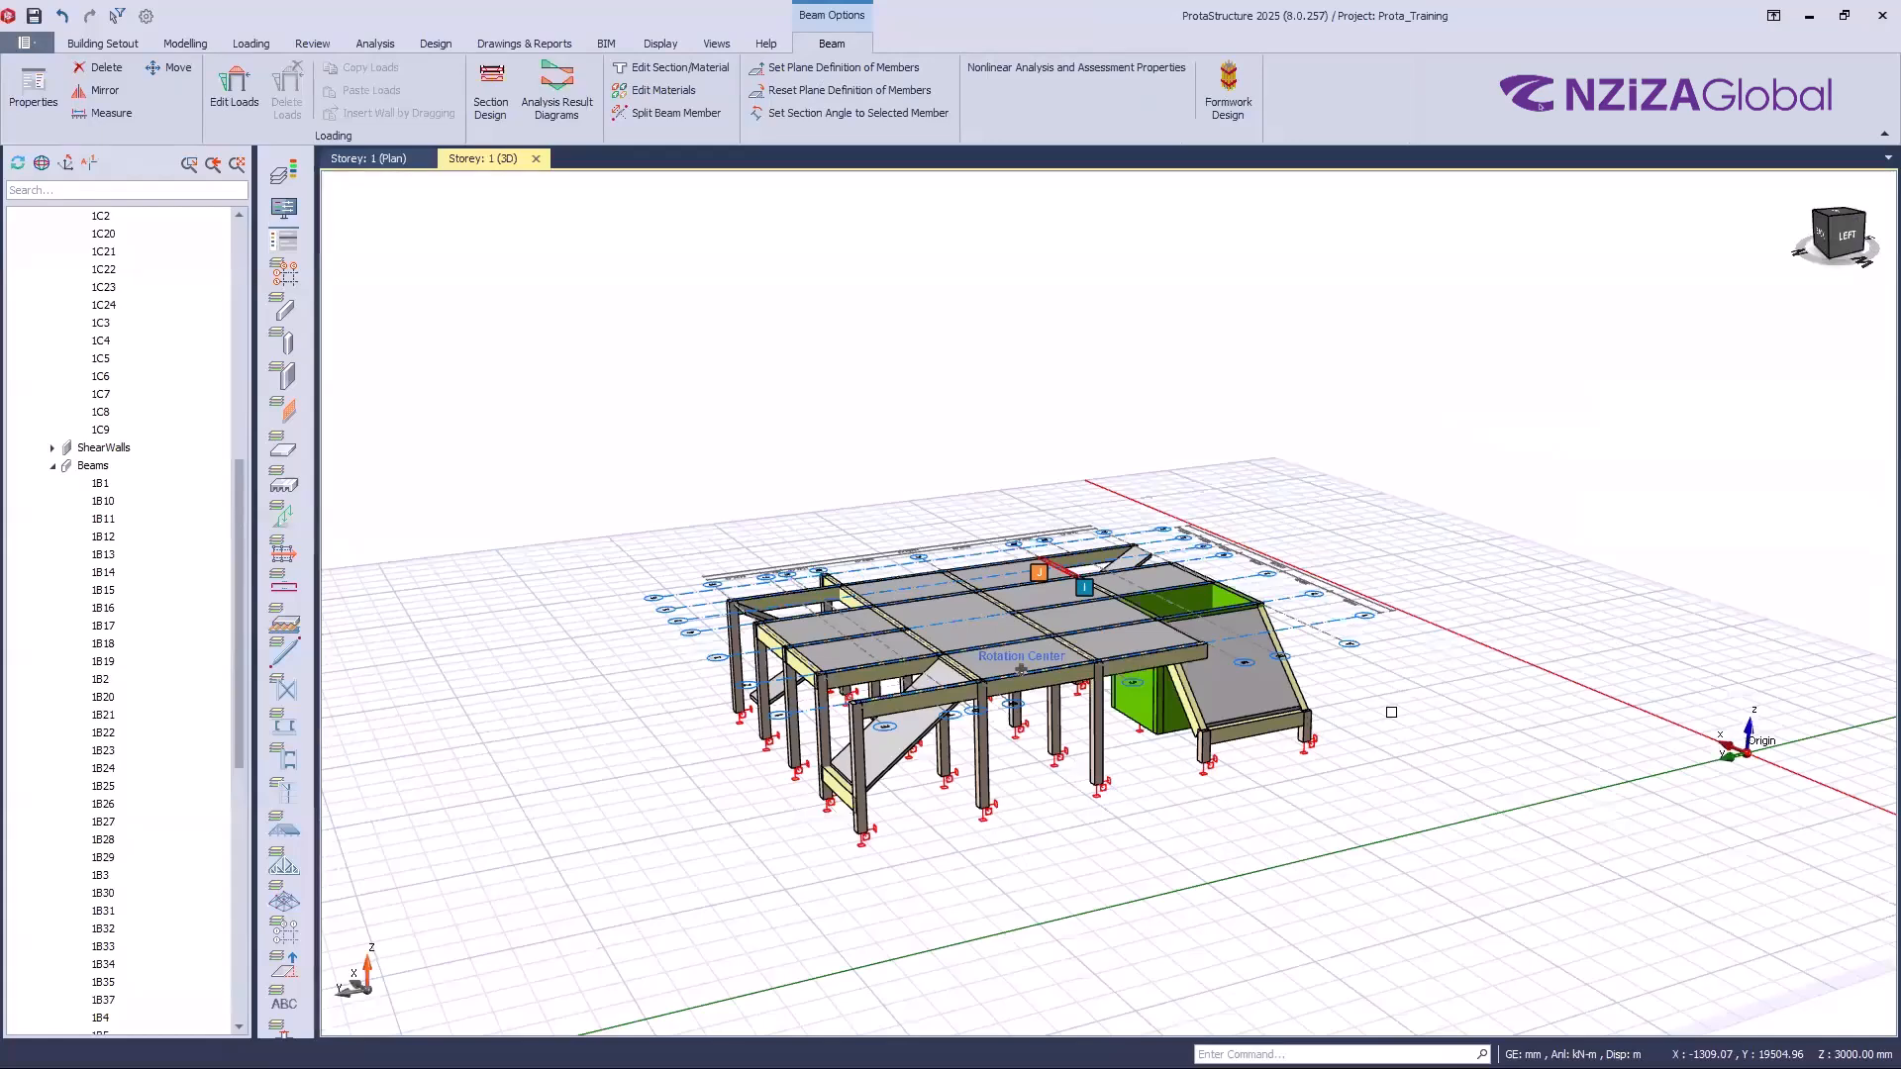
{"action": "key", "text": "Escape"}
{"action": "middle_click", "coordinate": [1392, 712]}
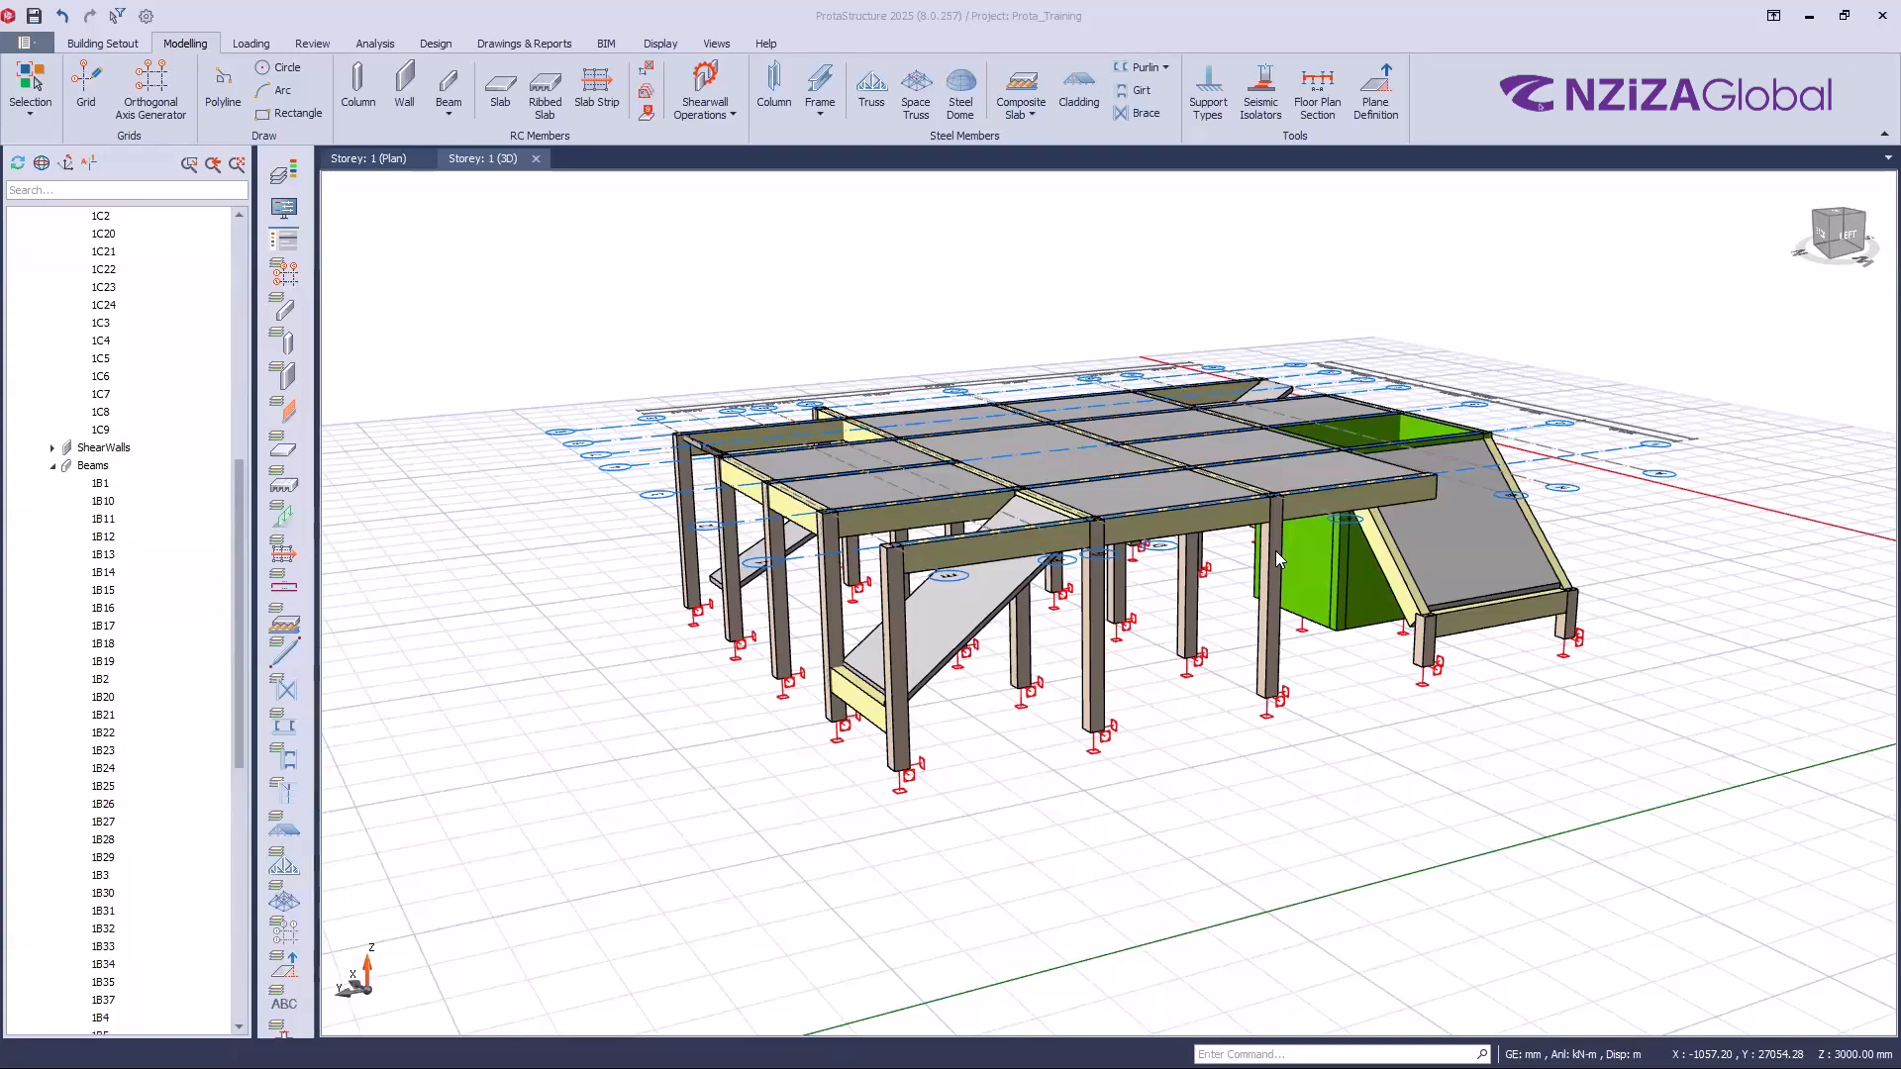
{"action": "mouse_move", "coordinate": [1277, 561]}
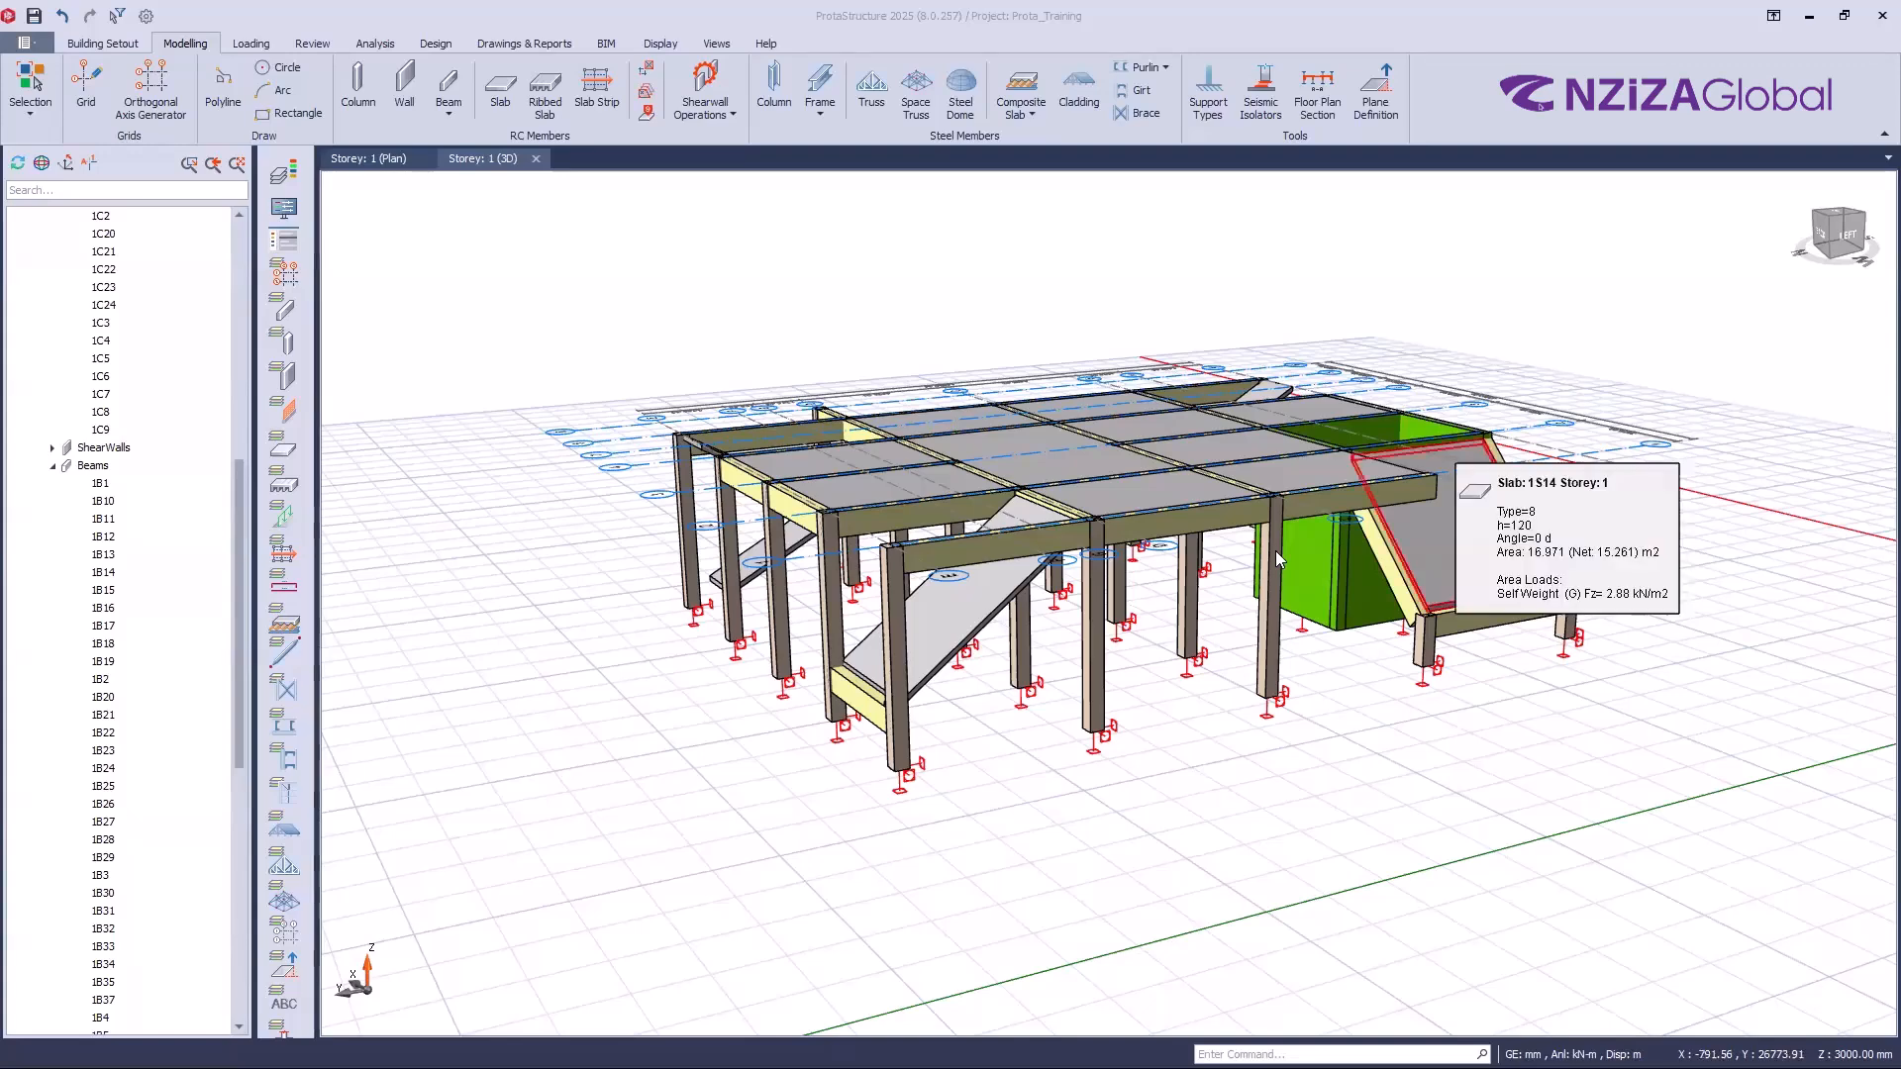
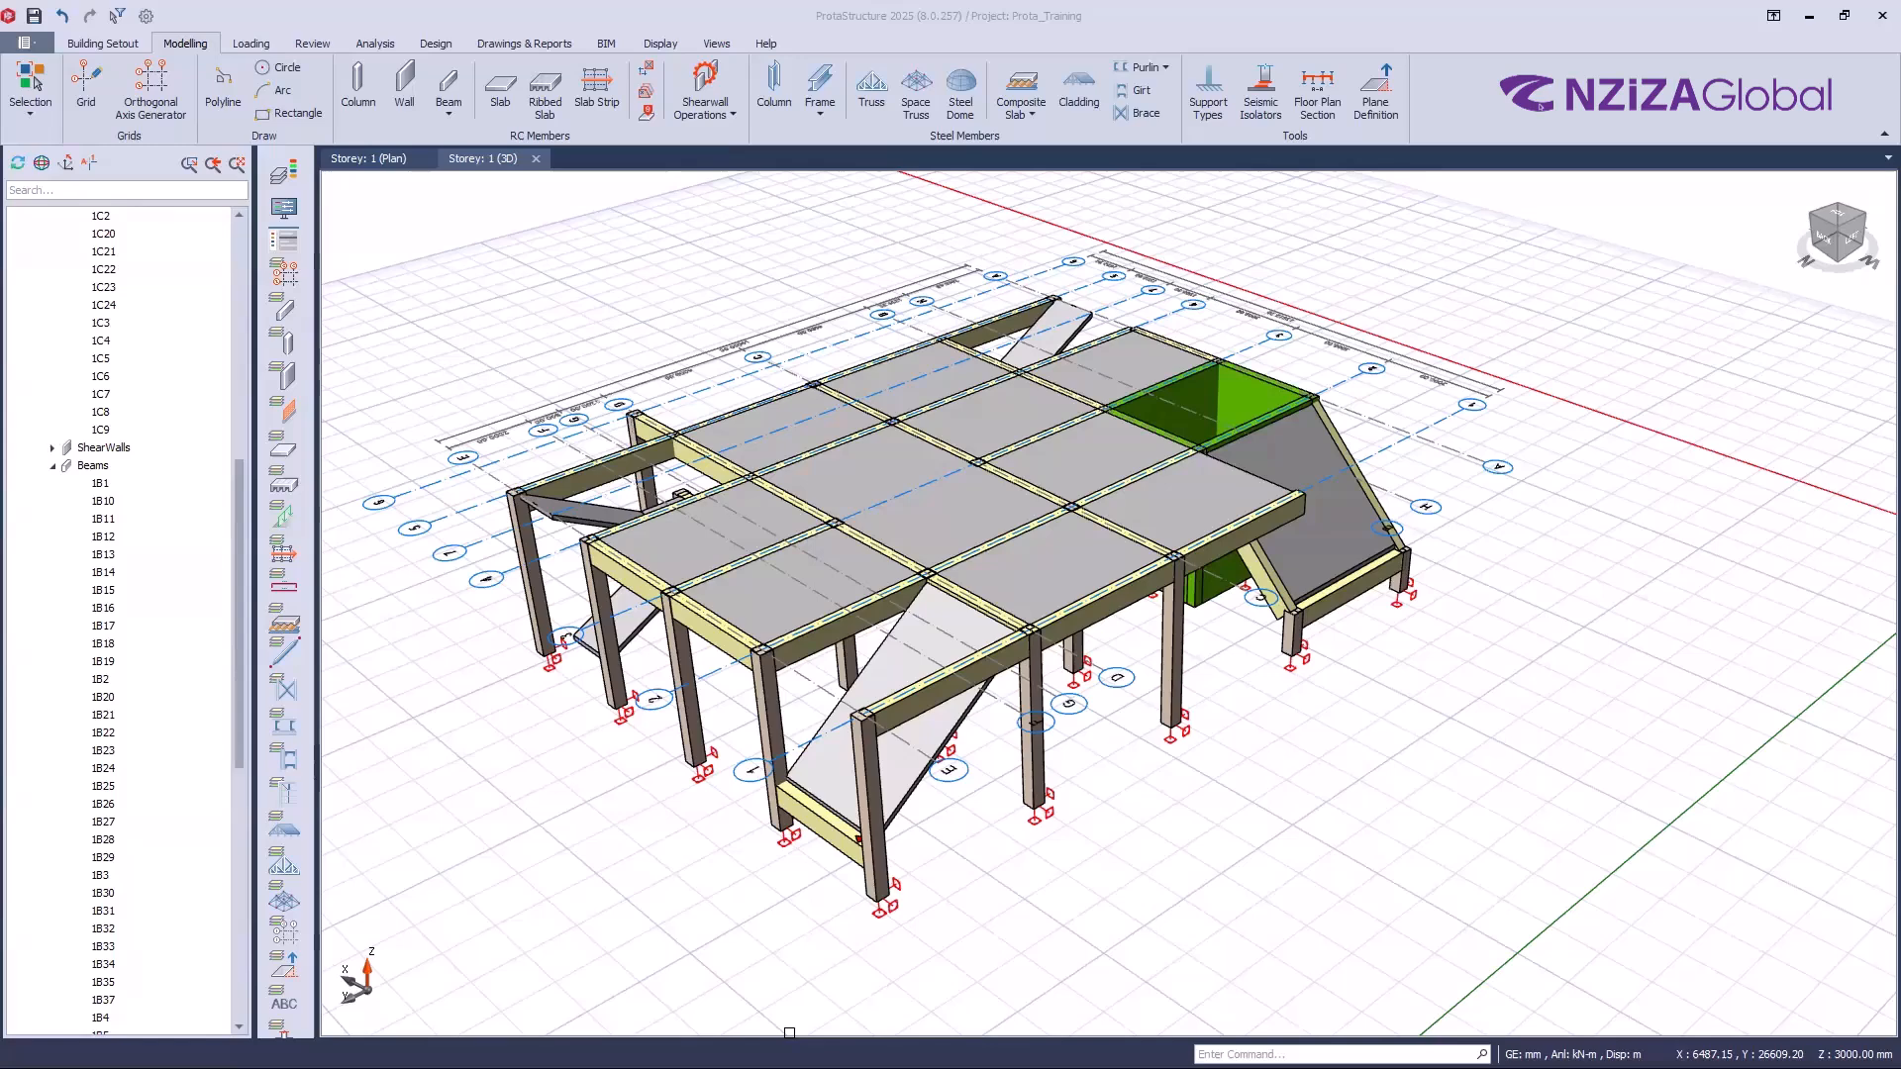
{"action": "scroll", "coordinate": [1268, 809], "scroll_direction": "down", "scroll_amount": 2}
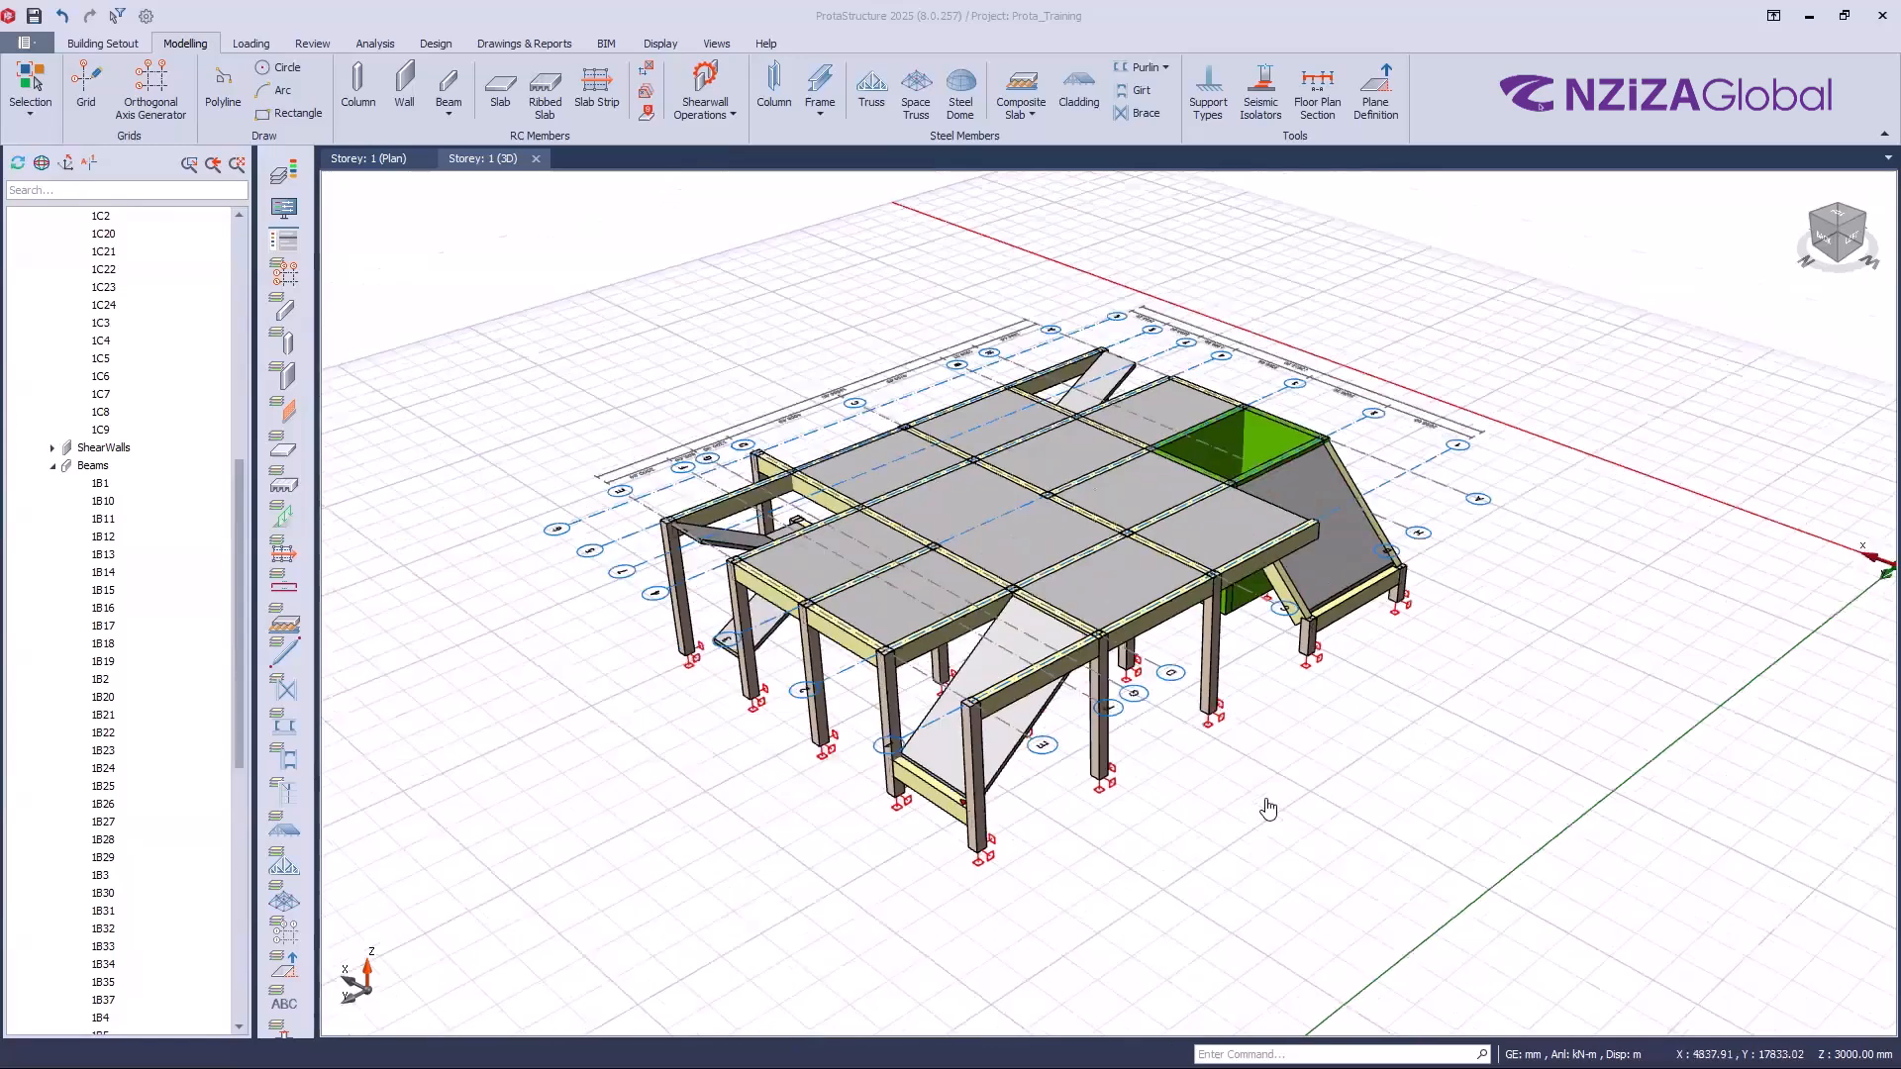
{"action": "scroll", "coordinate": [1268, 812], "scroll_direction": "down", "scroll_amount": 1}
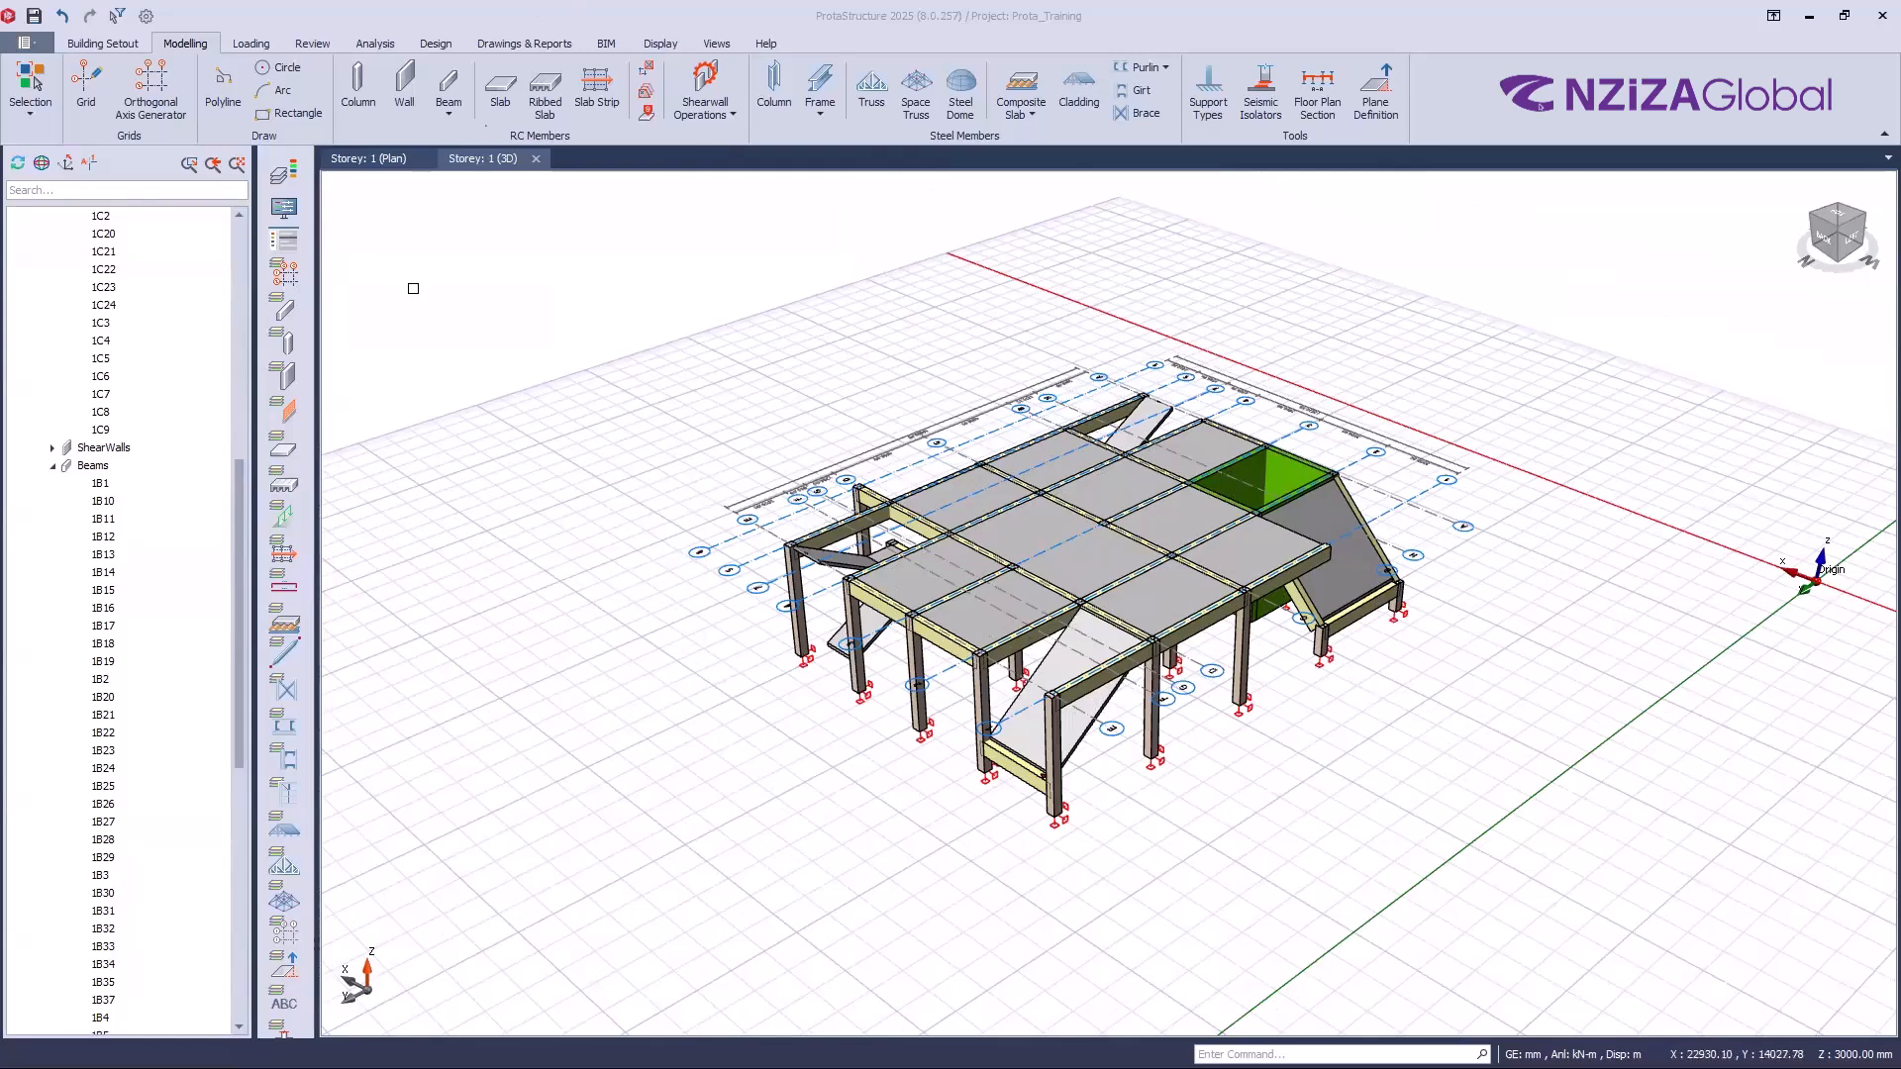
Step: Start a new slab on the storey 1 plan and set its type to cantilever
{"action": "left_click", "coordinate": [368, 158]}
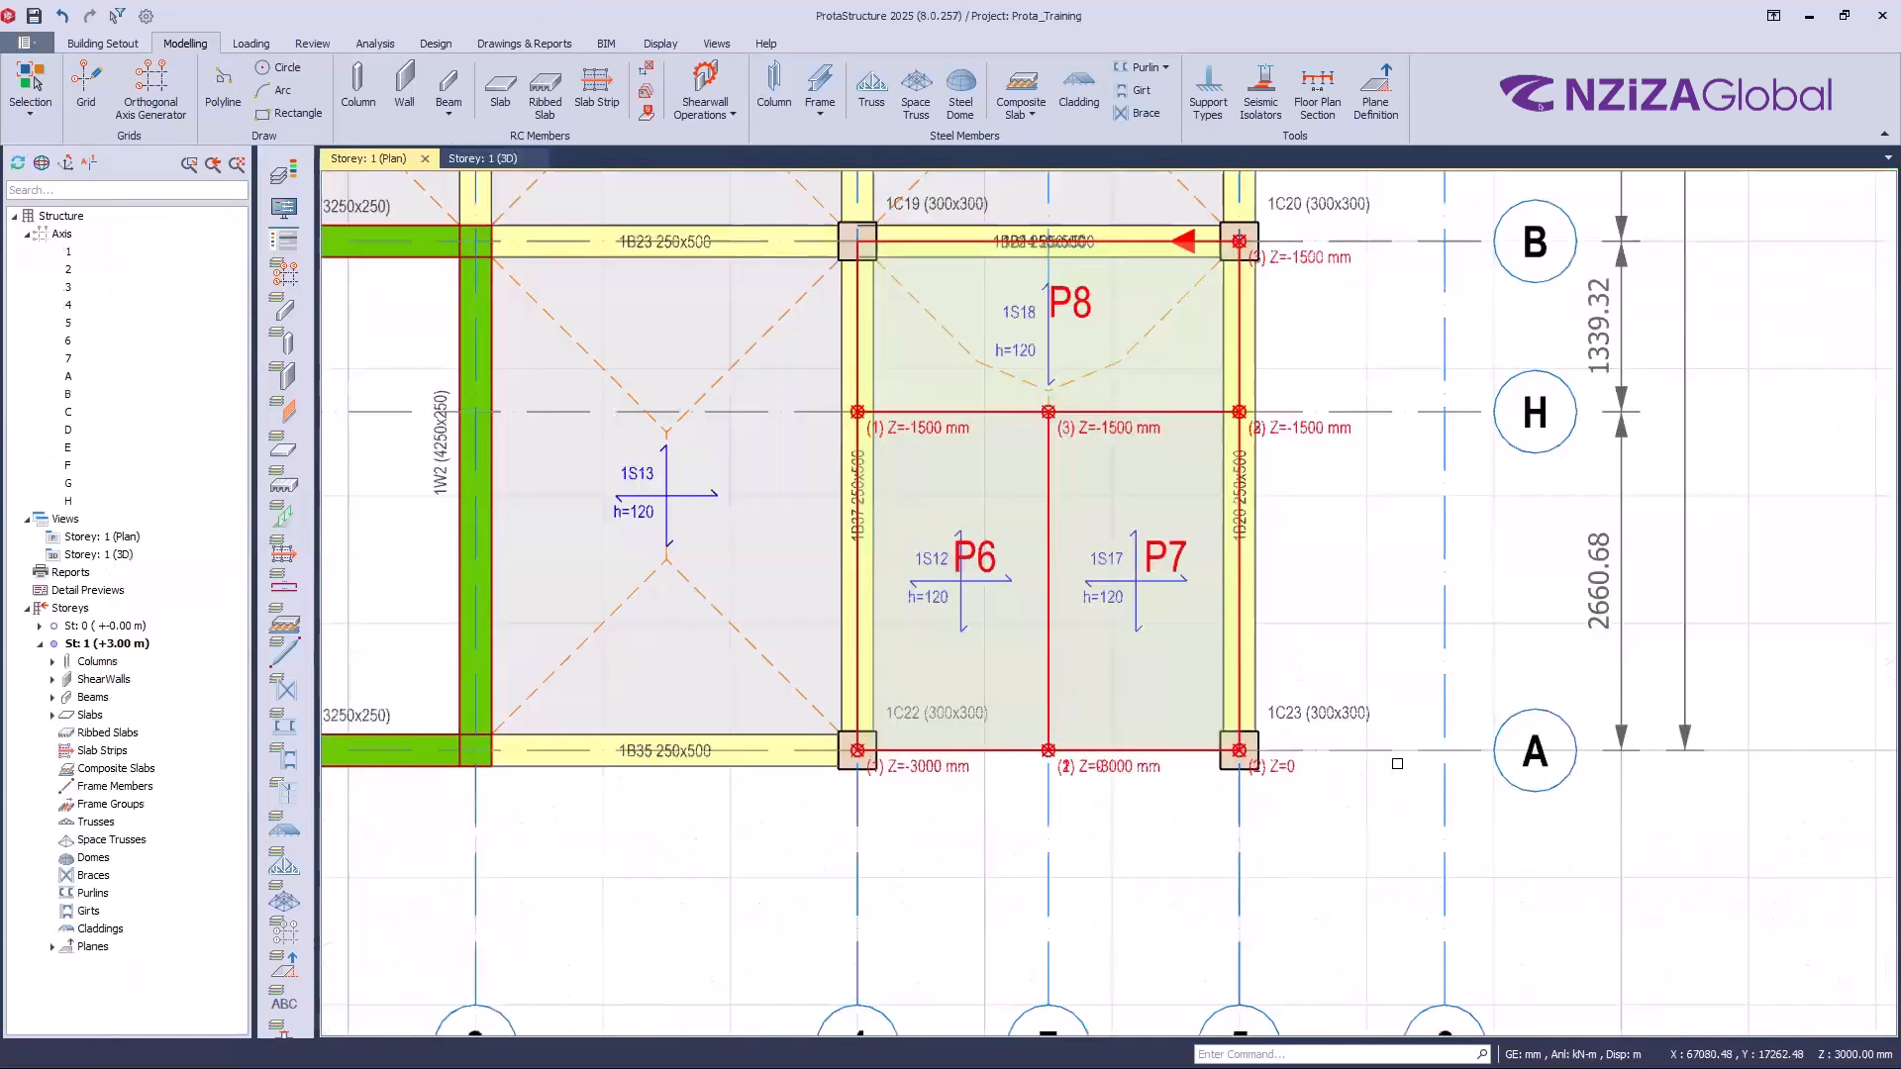
{"action": "scroll", "coordinate": [1070, 770], "scroll_direction": "down", "scroll_amount": 3}
{"action": "scroll", "coordinate": [1071, 770], "scroll_direction": "down", "scroll_amount": 5}
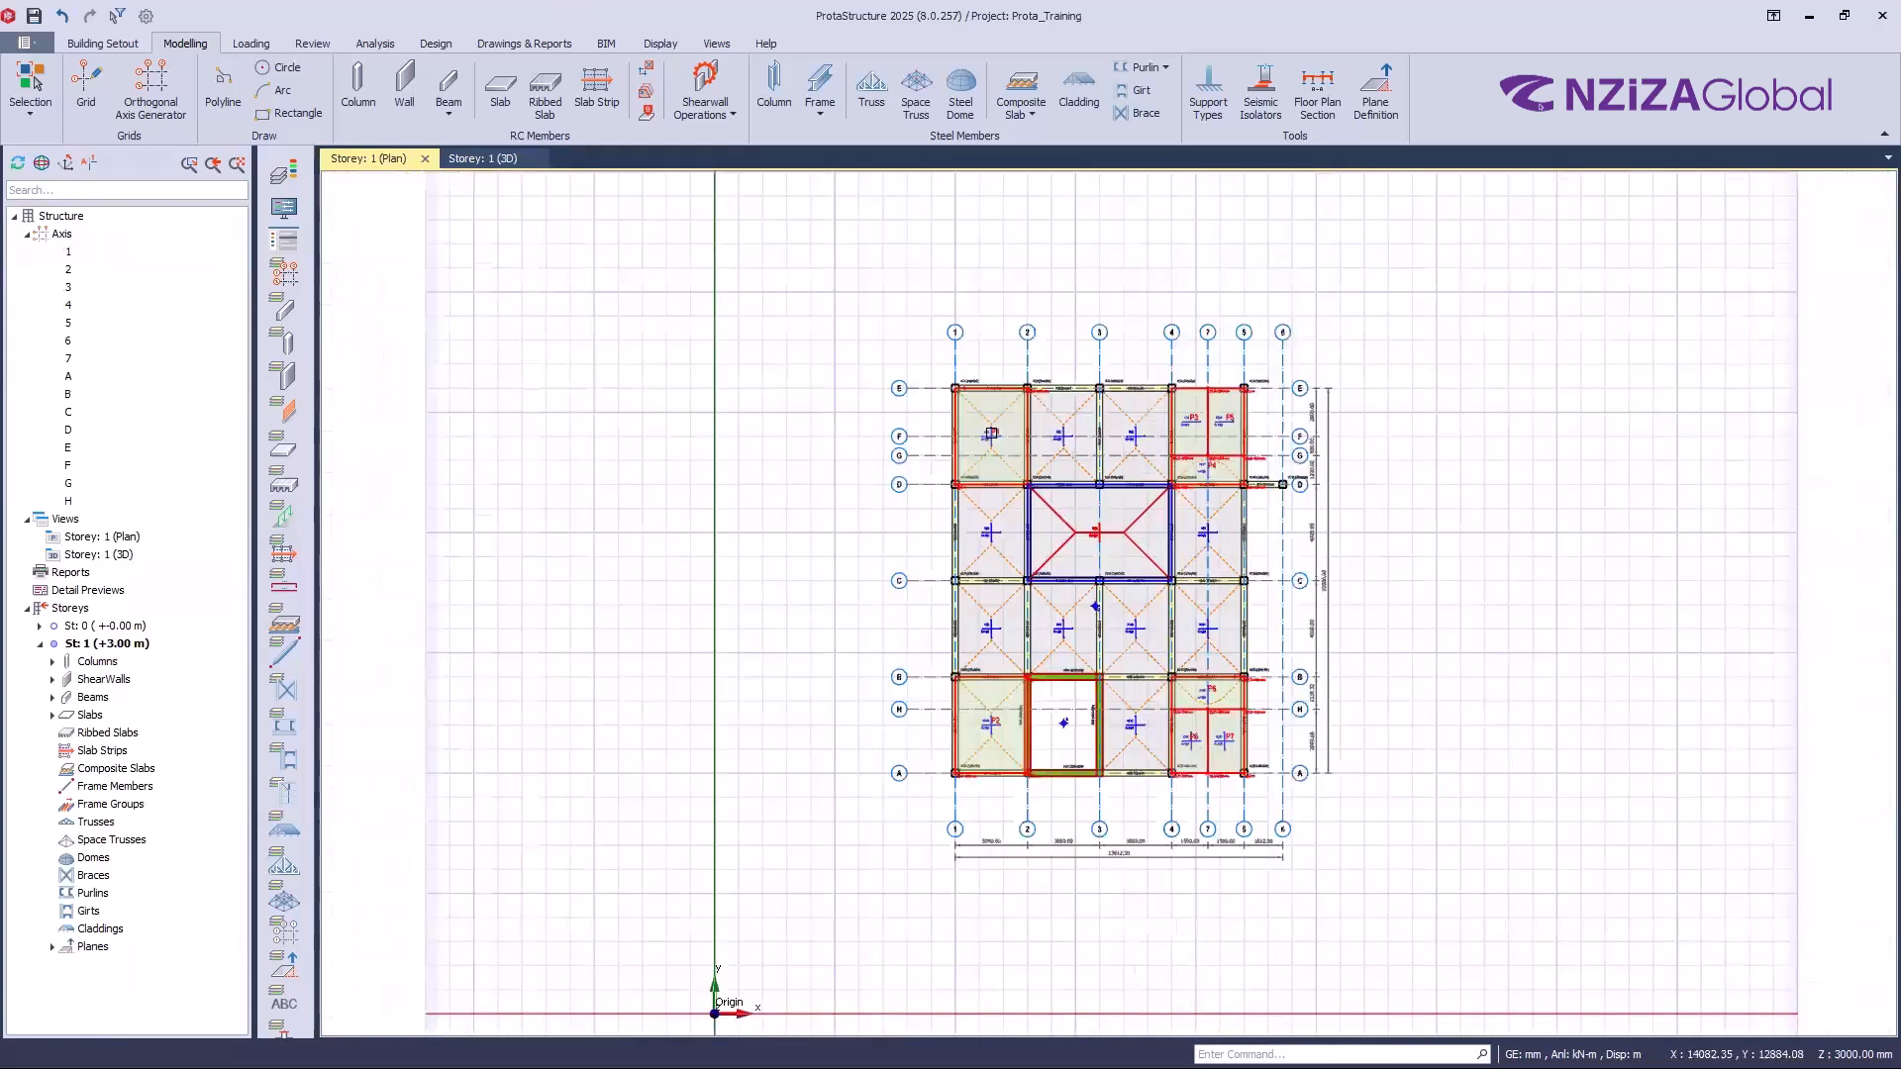
{"action": "scroll", "coordinate": [959, 455], "scroll_direction": "up", "scroll_amount": 4}
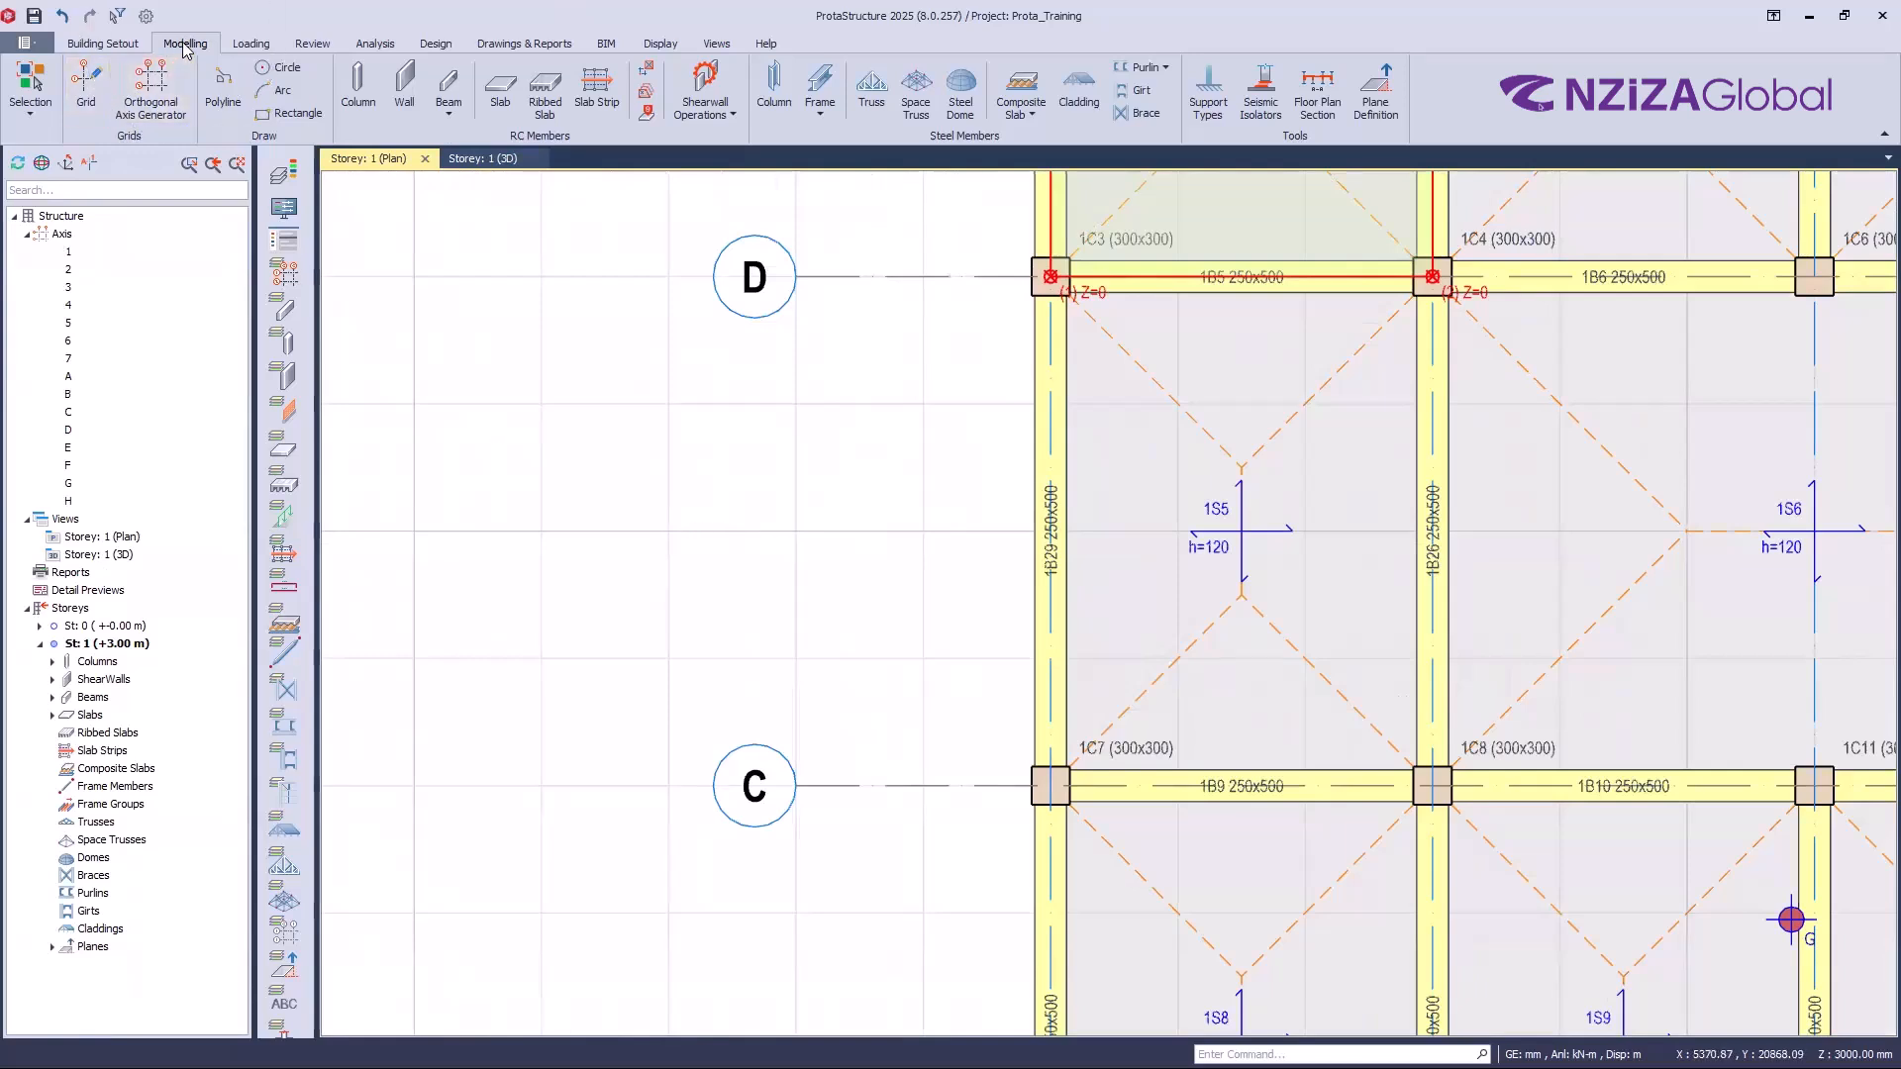
{"action": "left_click", "coordinate": [495, 105]}
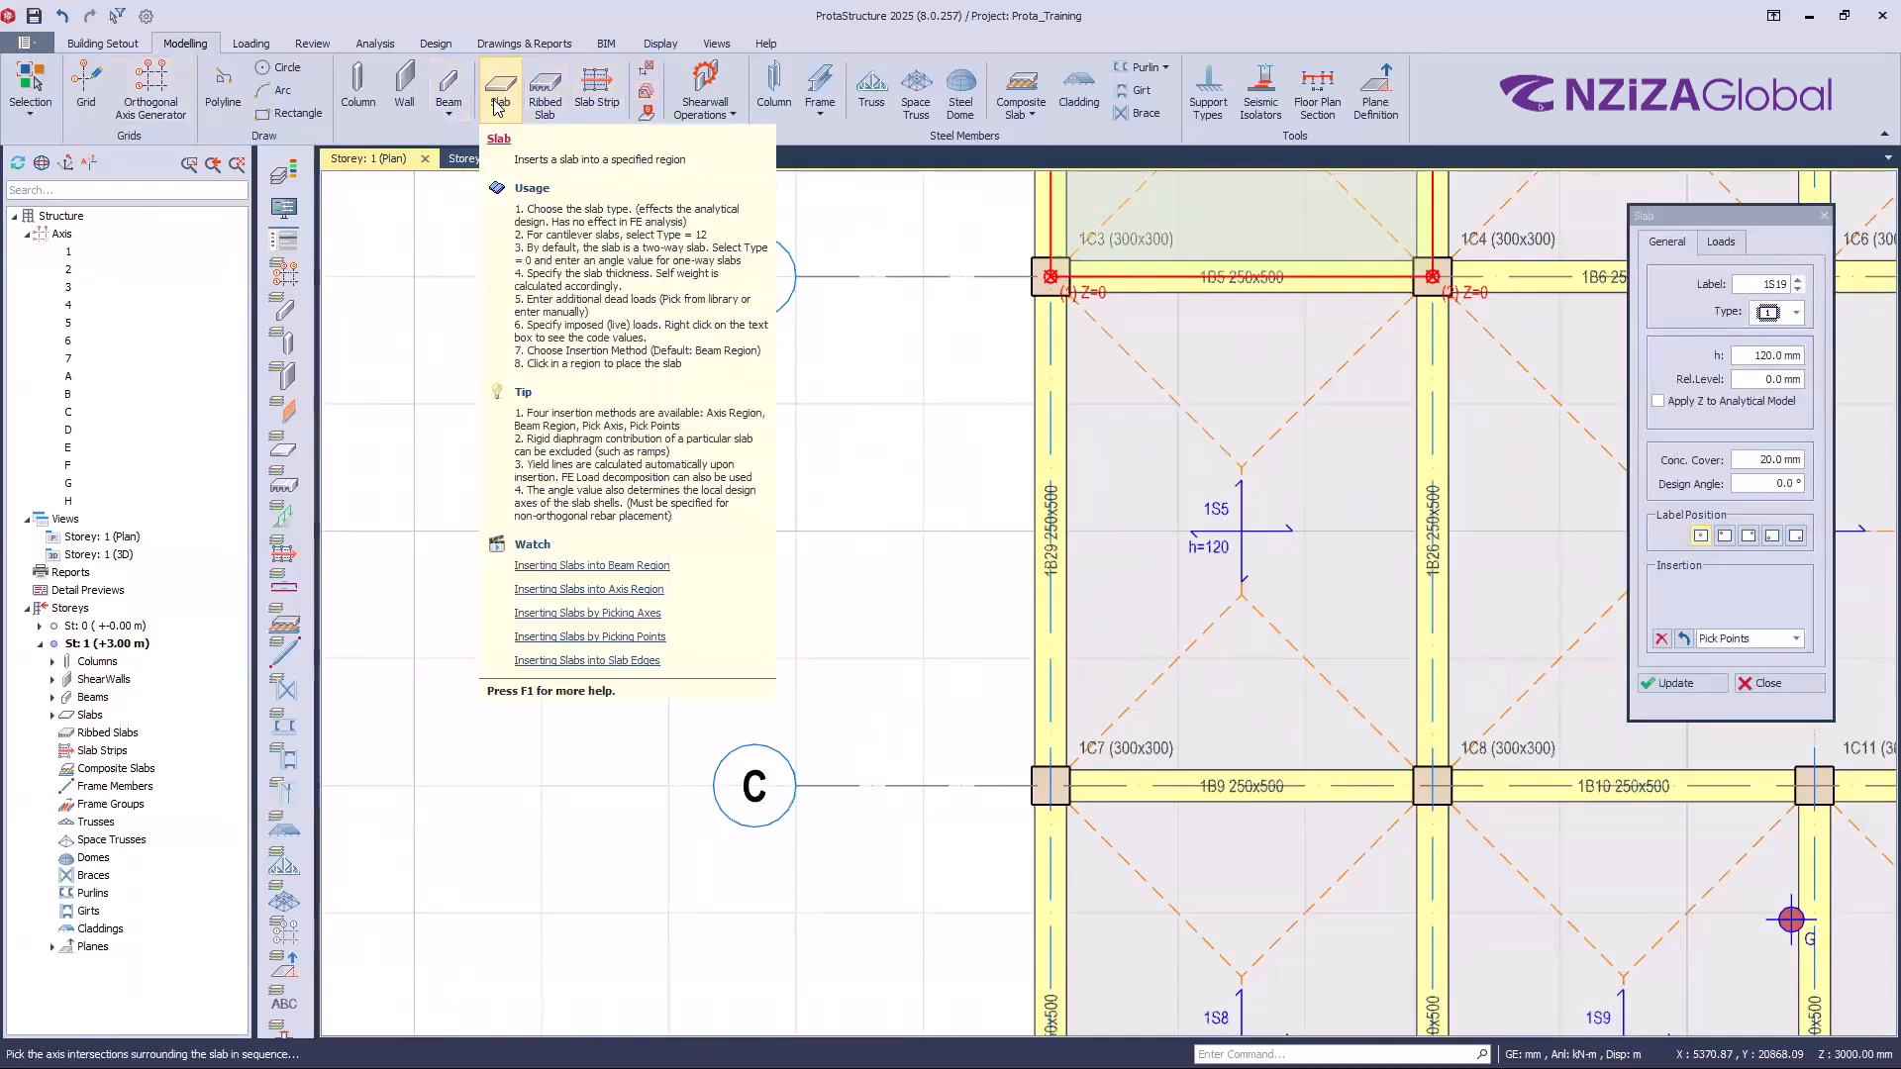
{"action": "left_click", "coordinate": [1795, 313]}
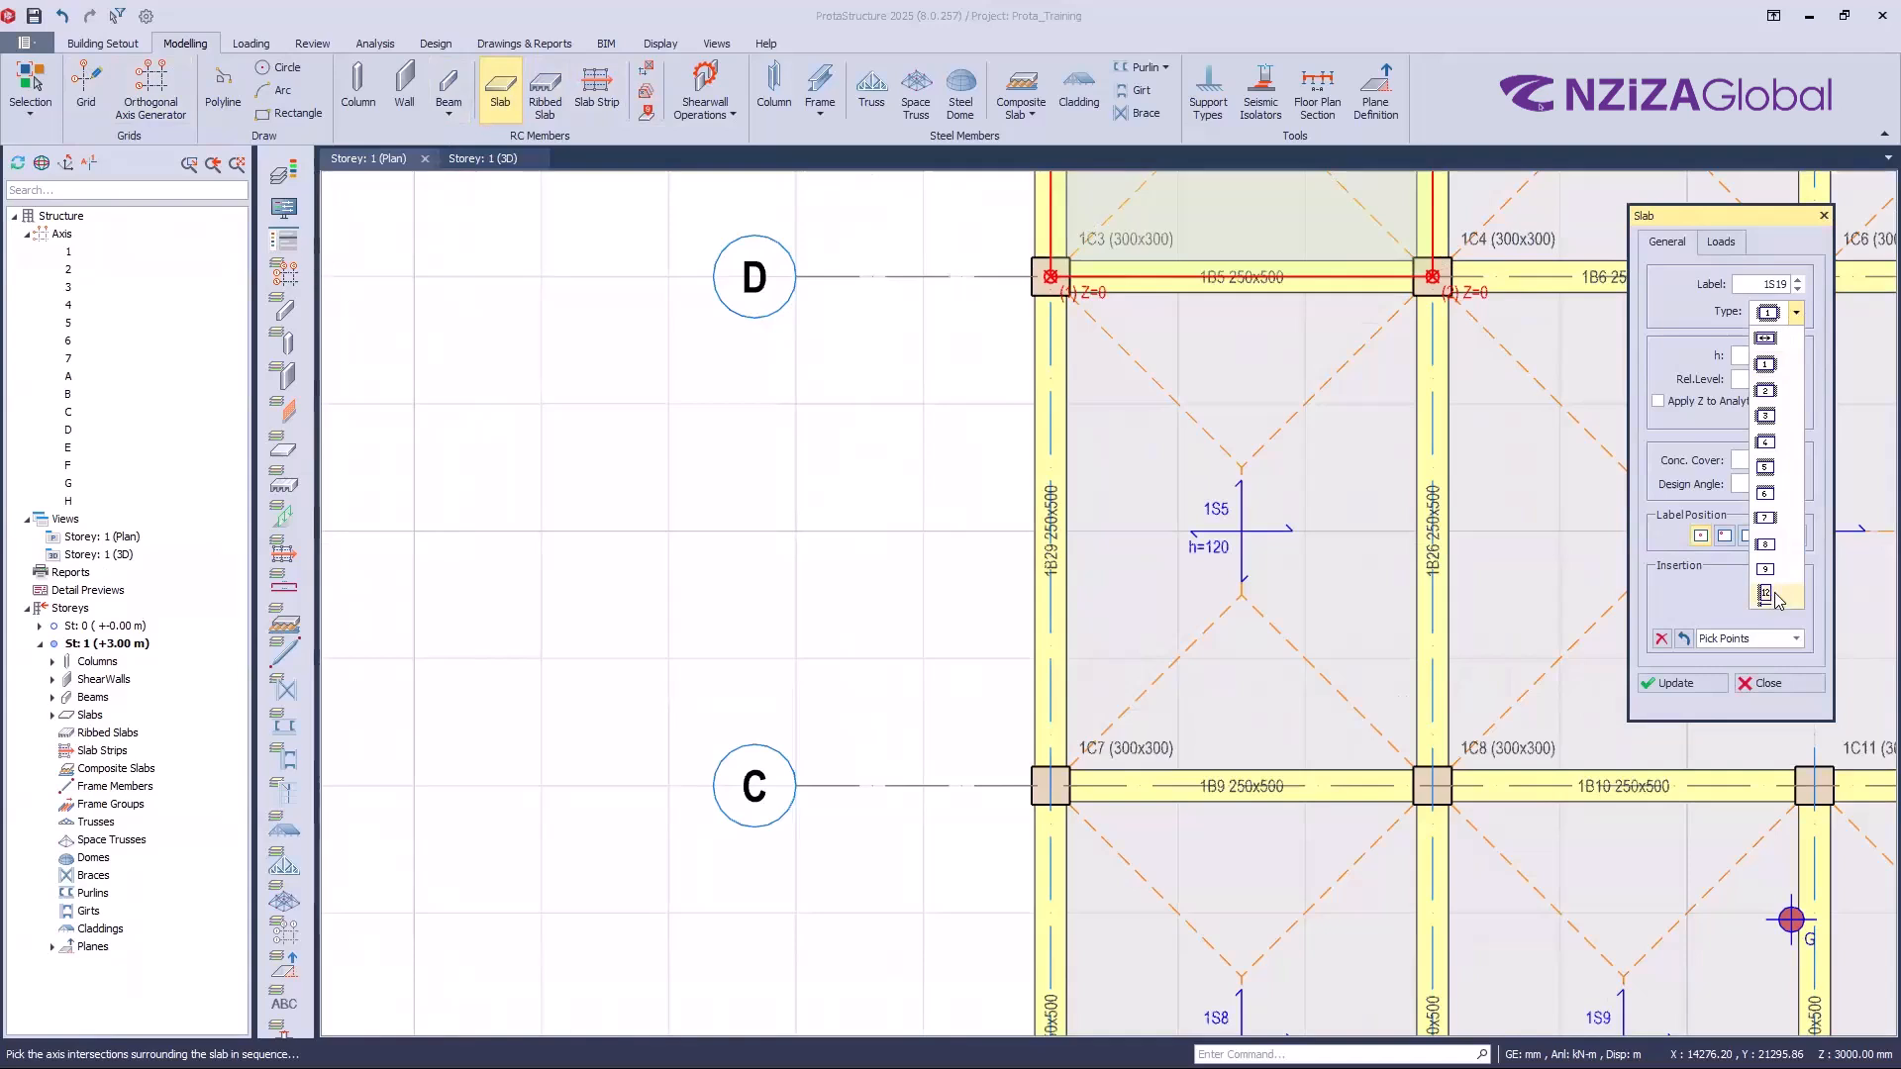
{"action": "left_click", "coordinate": [1772, 313]}
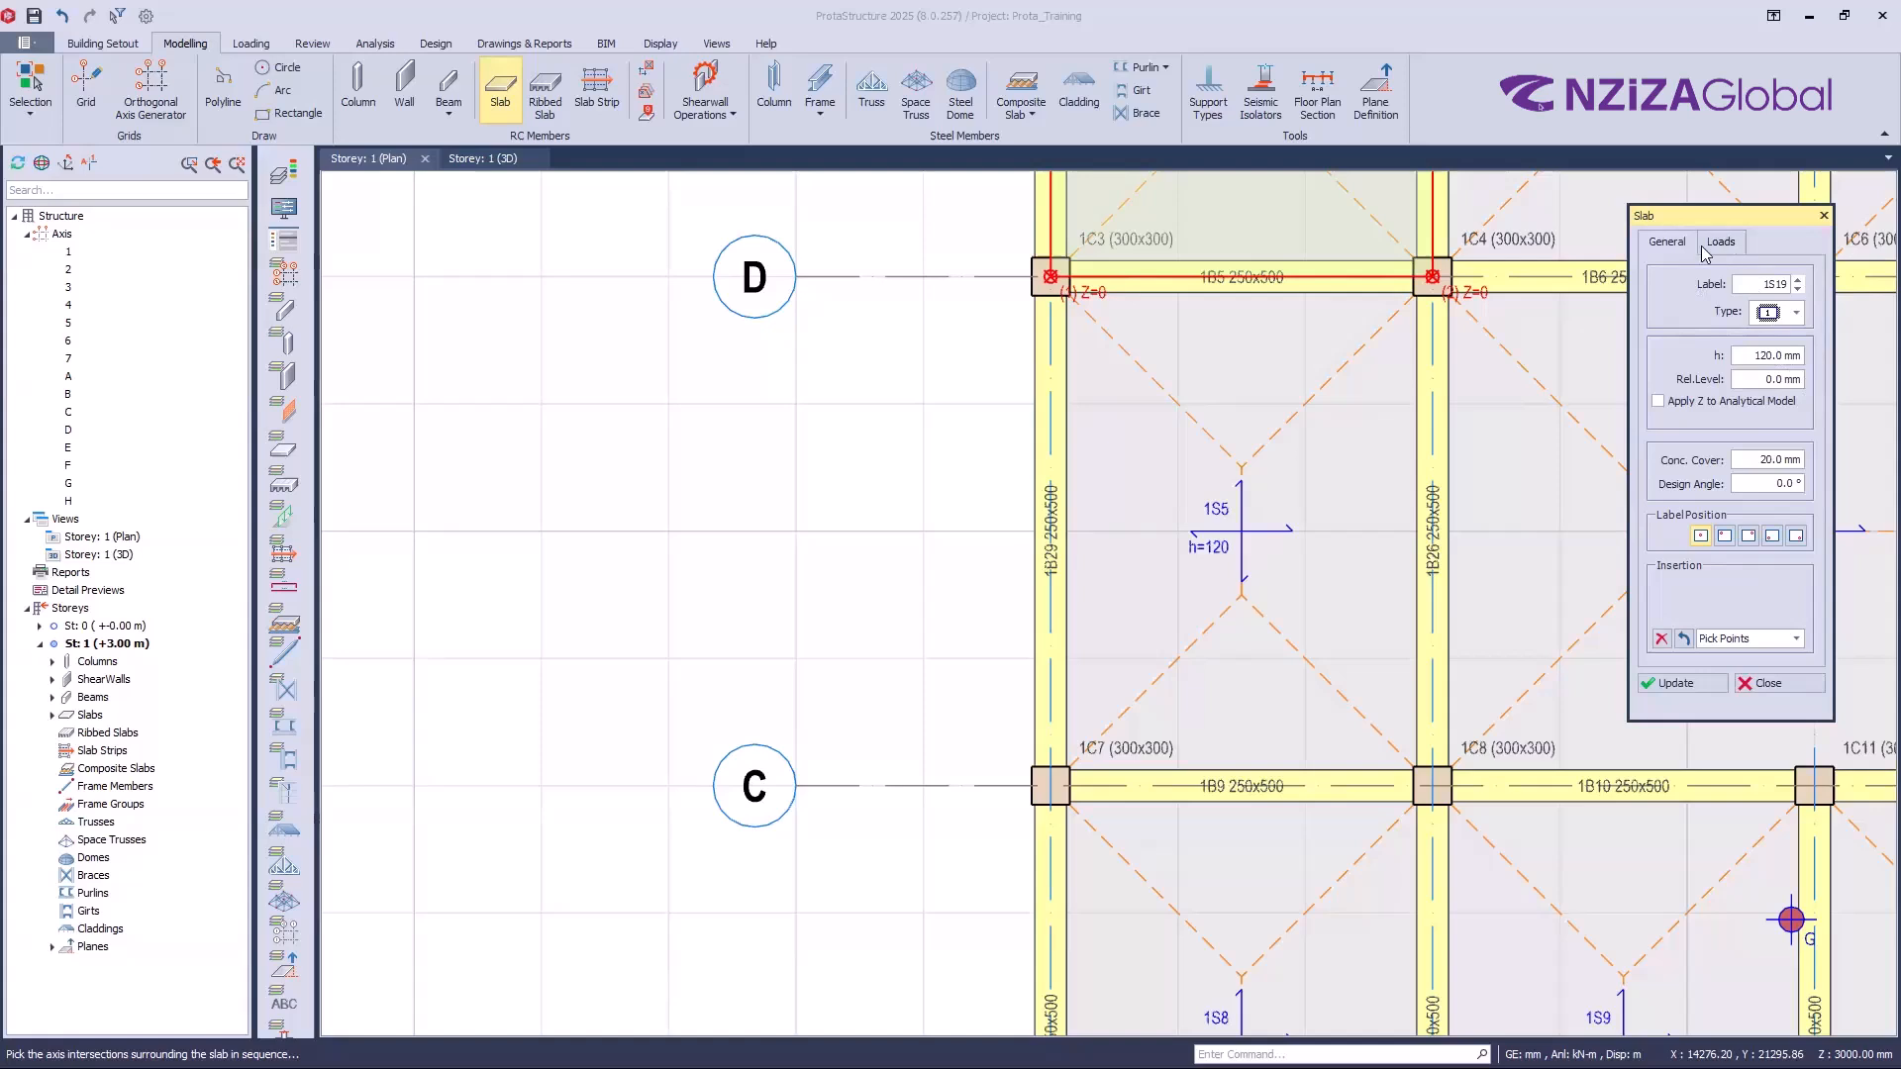
{"action": "left_click", "coordinate": [1720, 244]}
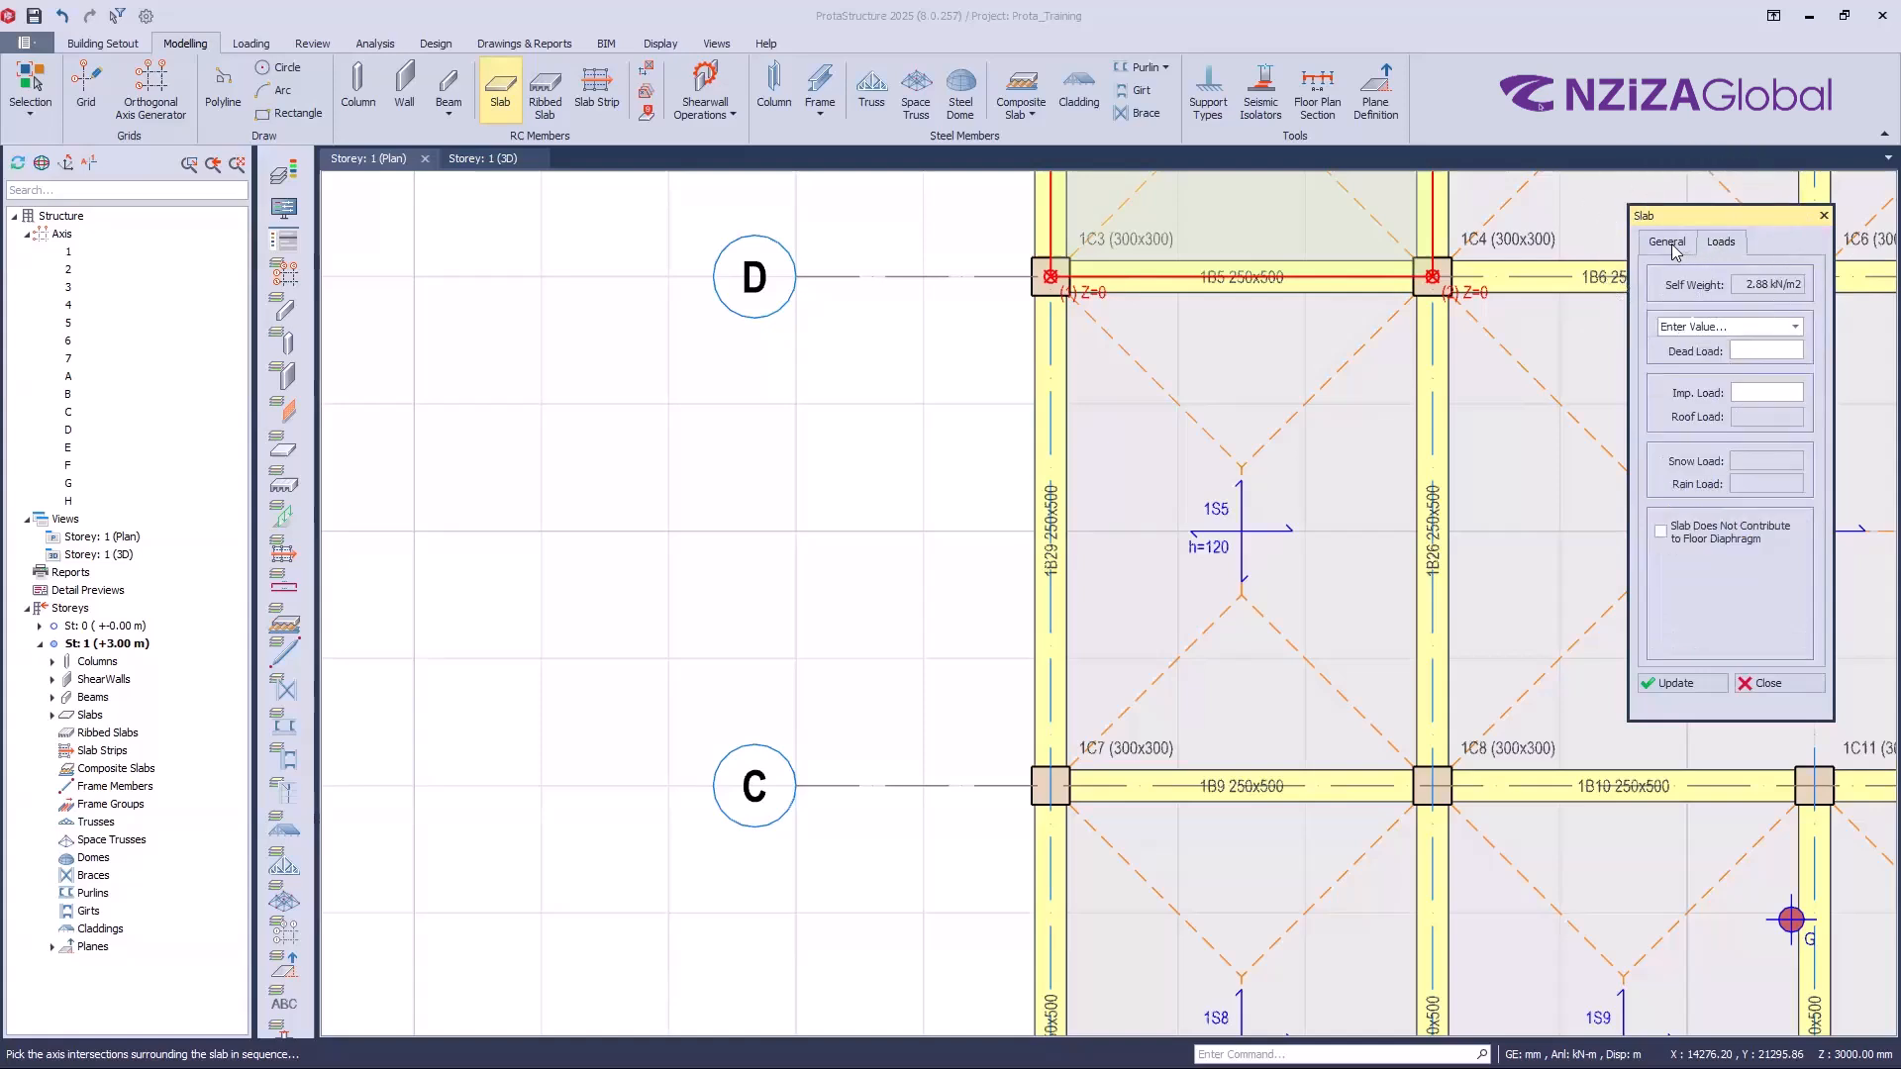
{"action": "left_click", "coordinate": [1671, 245]}
{"action": "left_click", "coordinate": [1798, 314]}
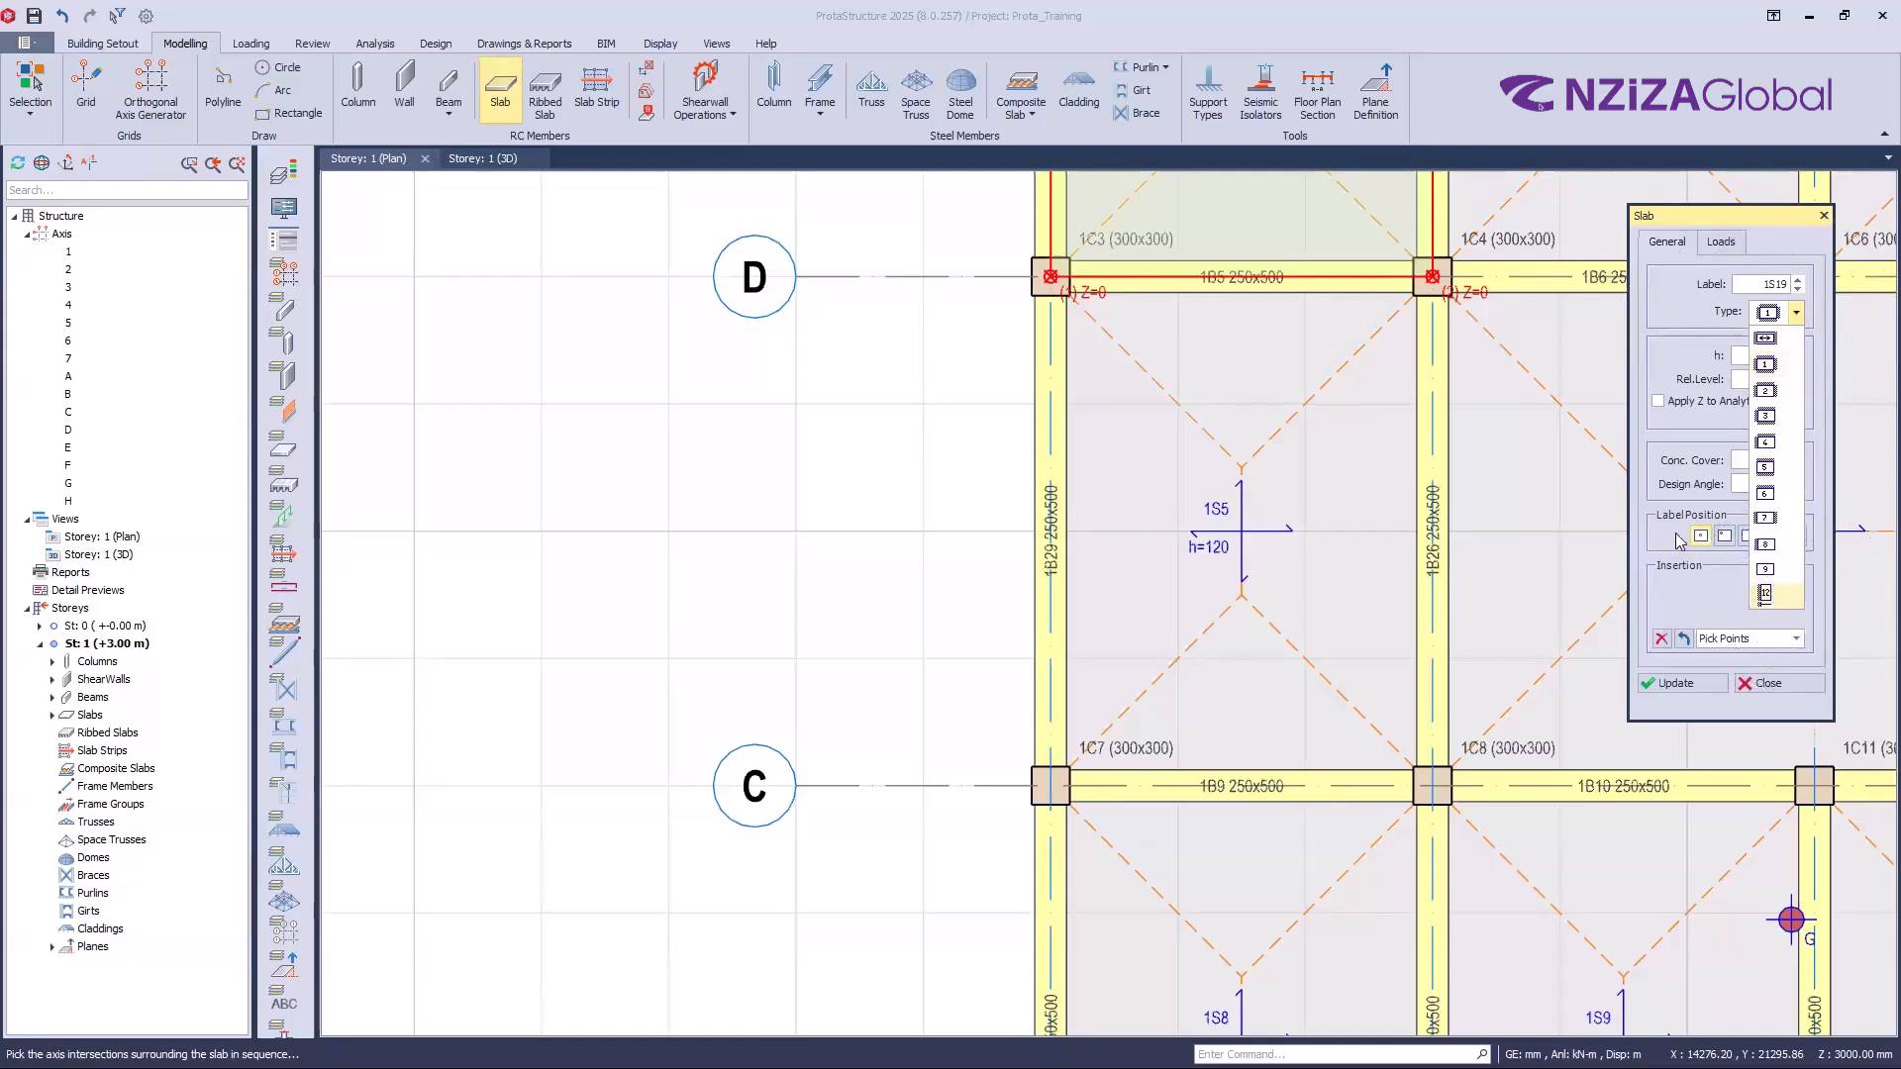
{"action": "left_click", "coordinate": [1794, 598]}
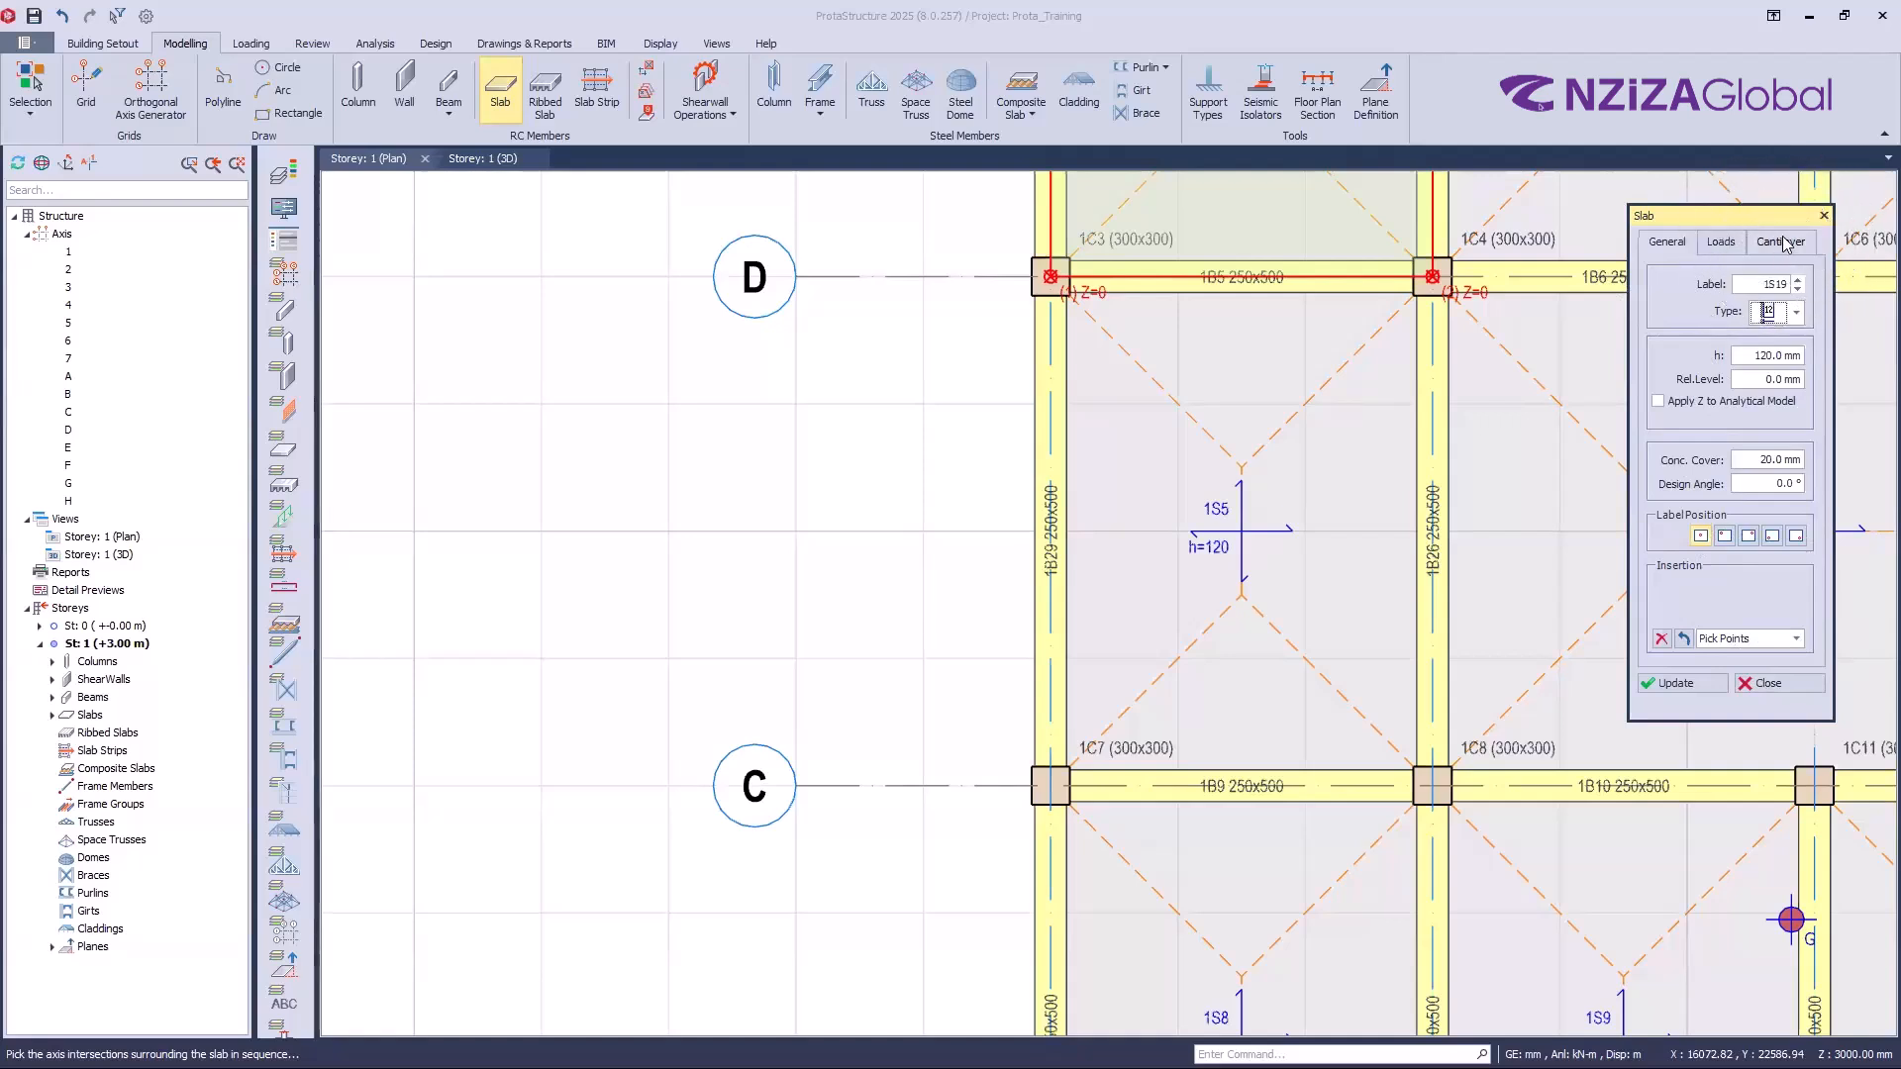
Step: Set the cantilever length (L-Cant.) of the new slab to 1000 mm
{"action": "left_click", "coordinate": [1785, 244]}
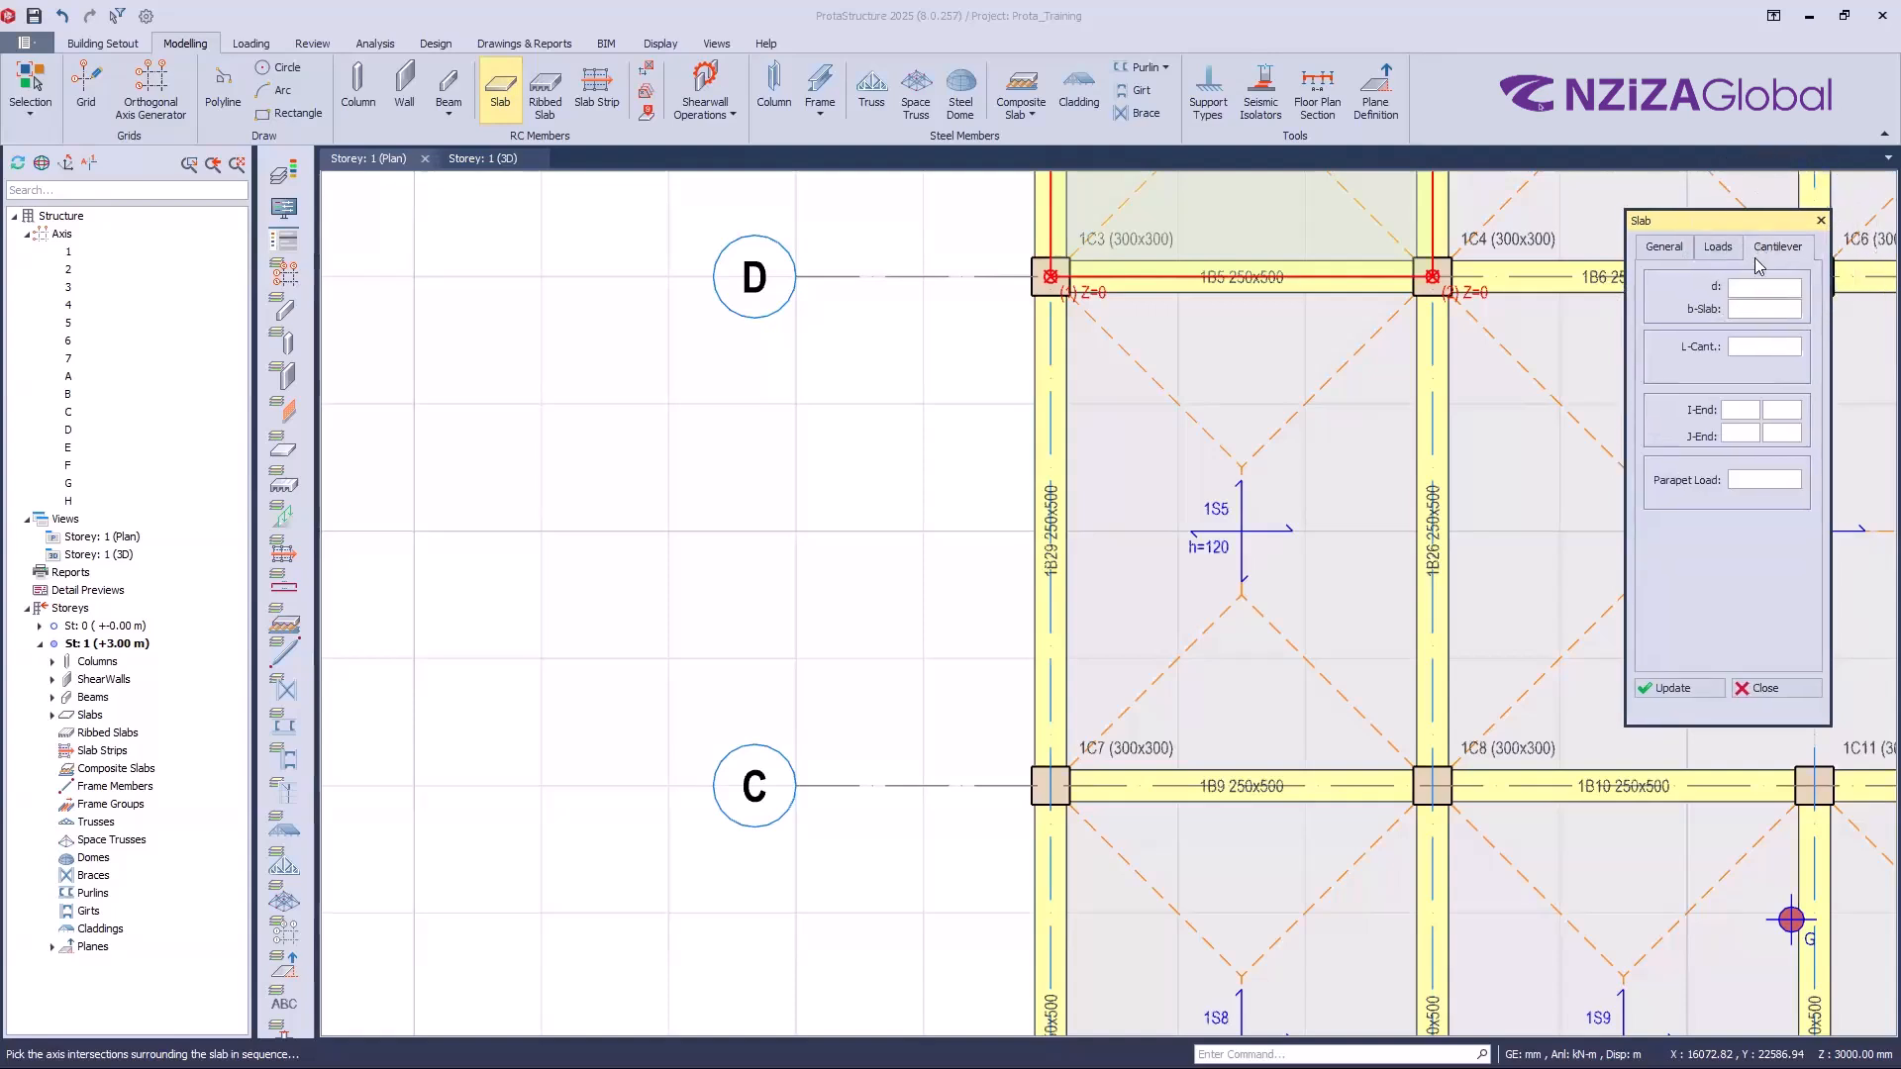
{"action": "left_click_drag", "start_coordinate": [1770, 216], "coordinate": [1755, 254]}
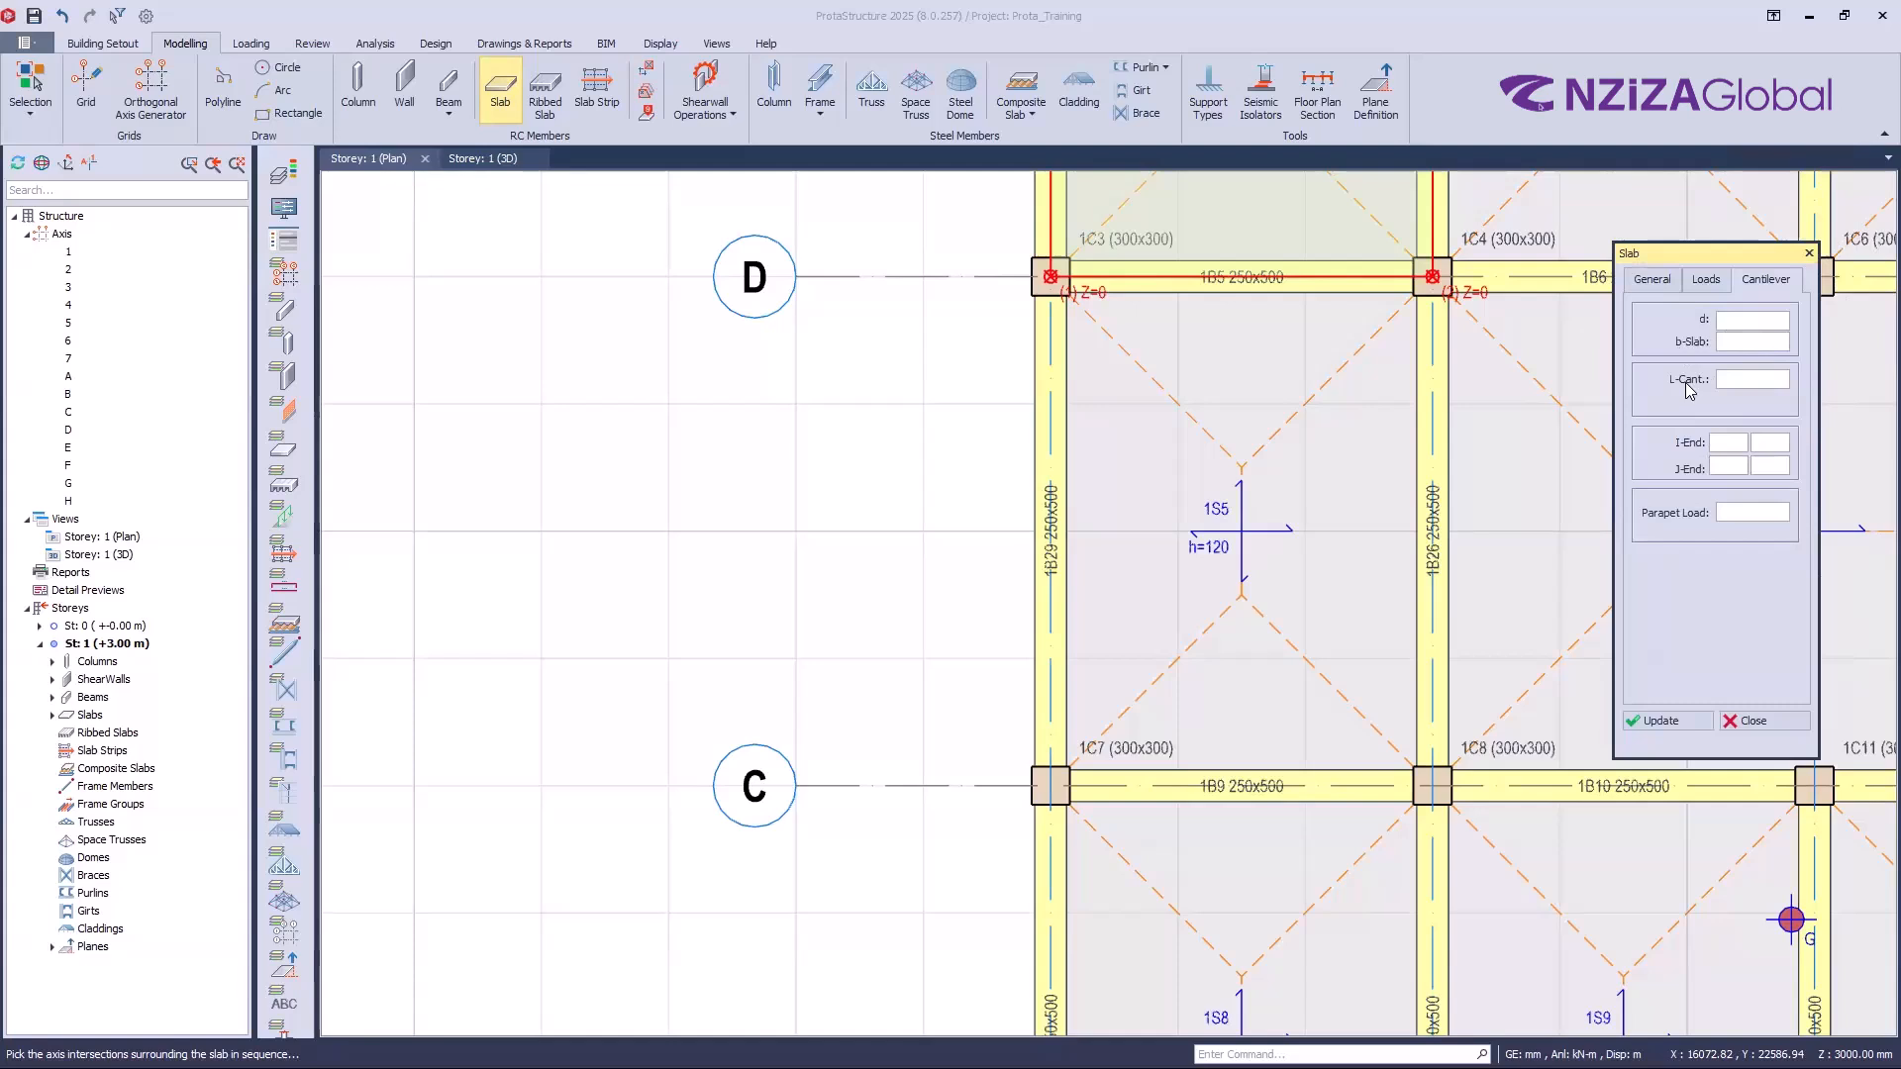
{"action": "left_click", "coordinate": [1736, 333]}
{"action": "left_click", "coordinate": [1764, 378]}
{"action": "left_click", "coordinate": [1764, 379]}
{"action": "left_click", "coordinate": [1763, 379]}
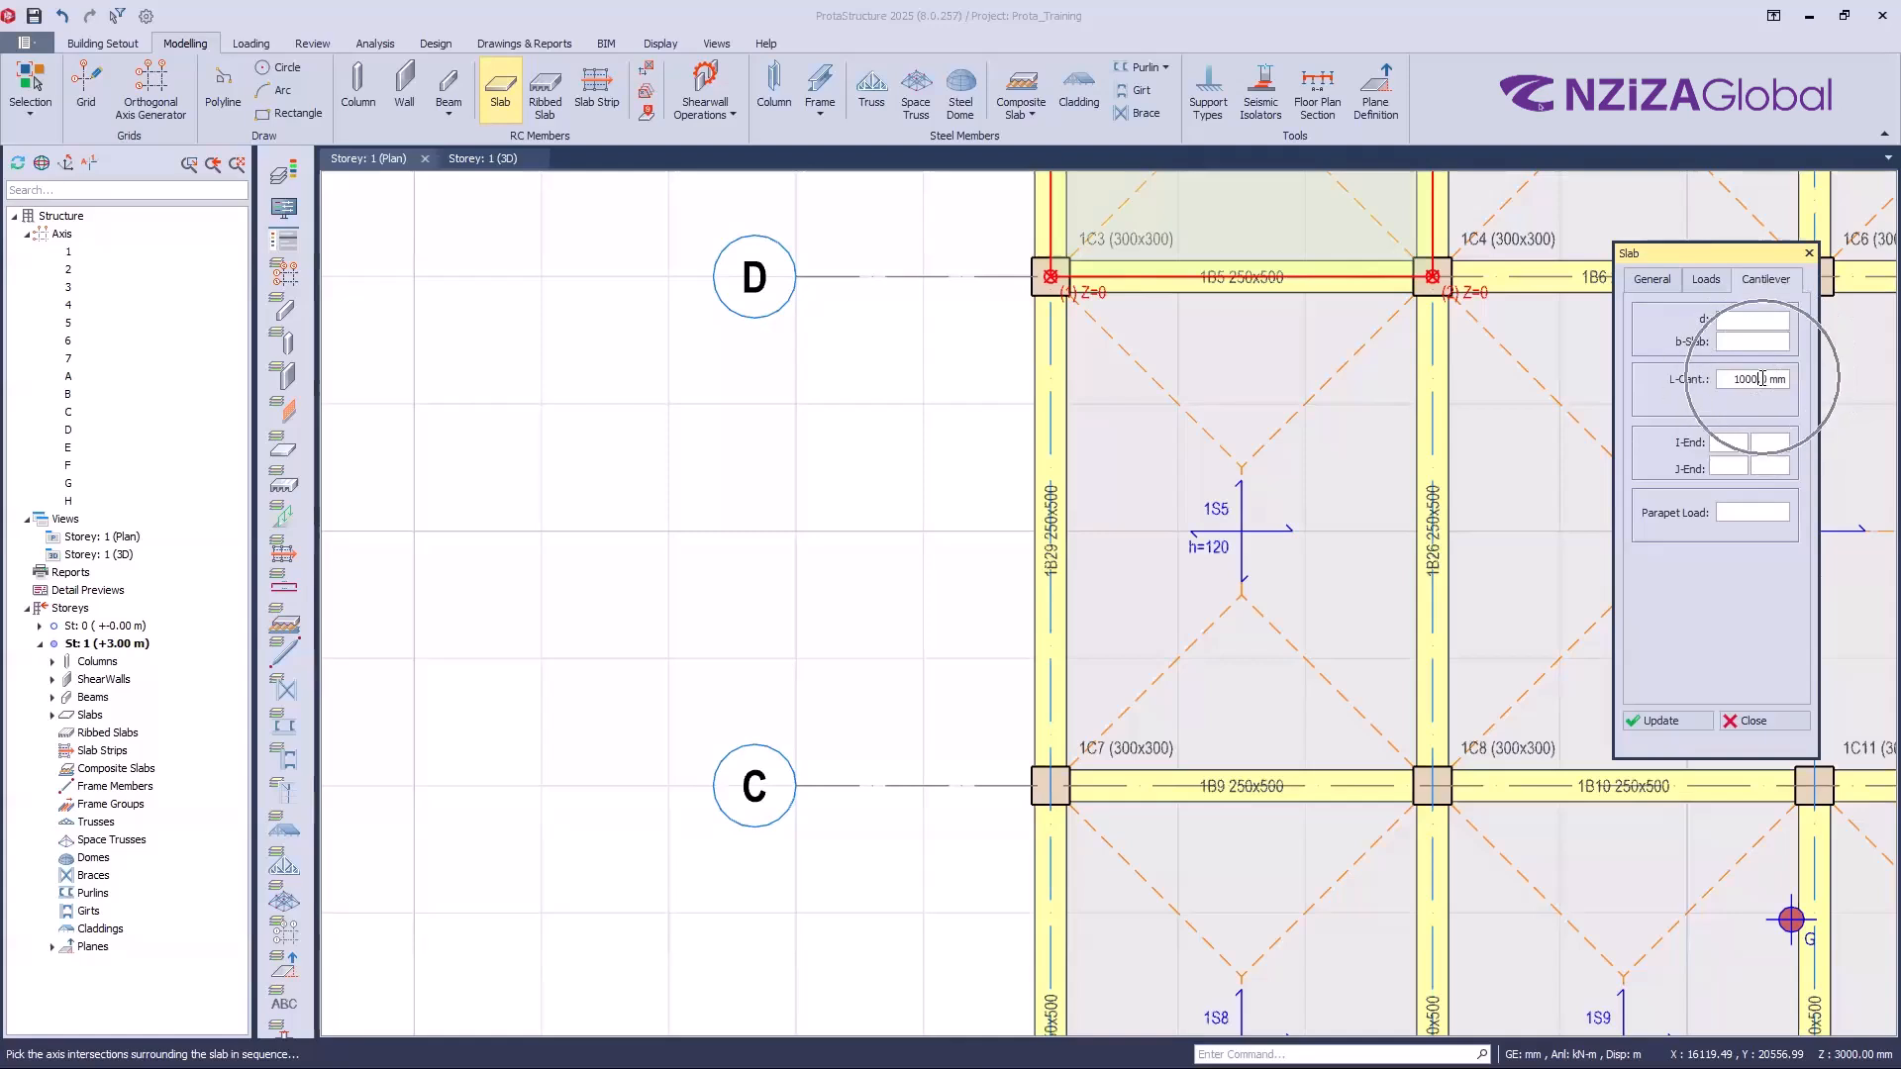
{"action": "left_click", "coordinate": [1763, 379]}
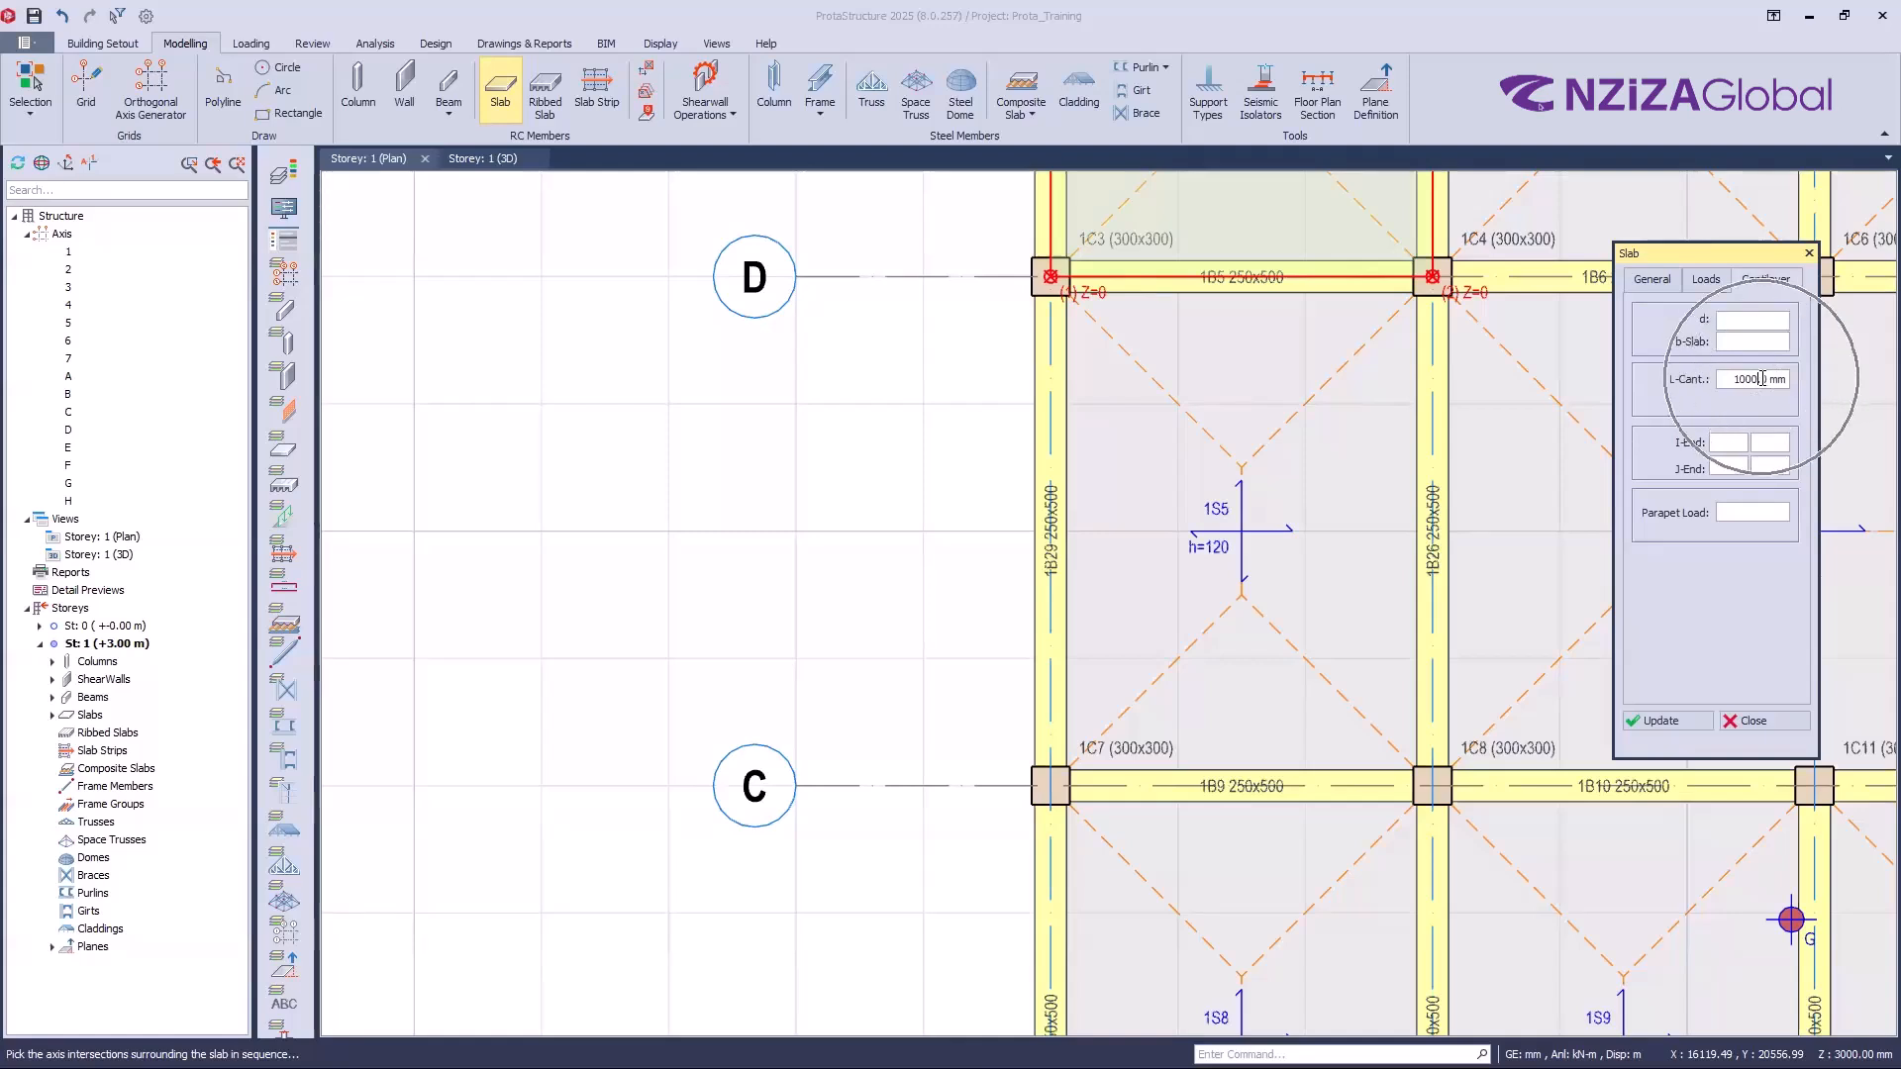
{"action": "left_click", "coordinate": [1764, 378]}
{"action": "left_click", "coordinate": [1759, 394]}
{"action": "left_click", "coordinate": [1743, 387]}
{"action": "left_click", "coordinate": [1740, 381]}
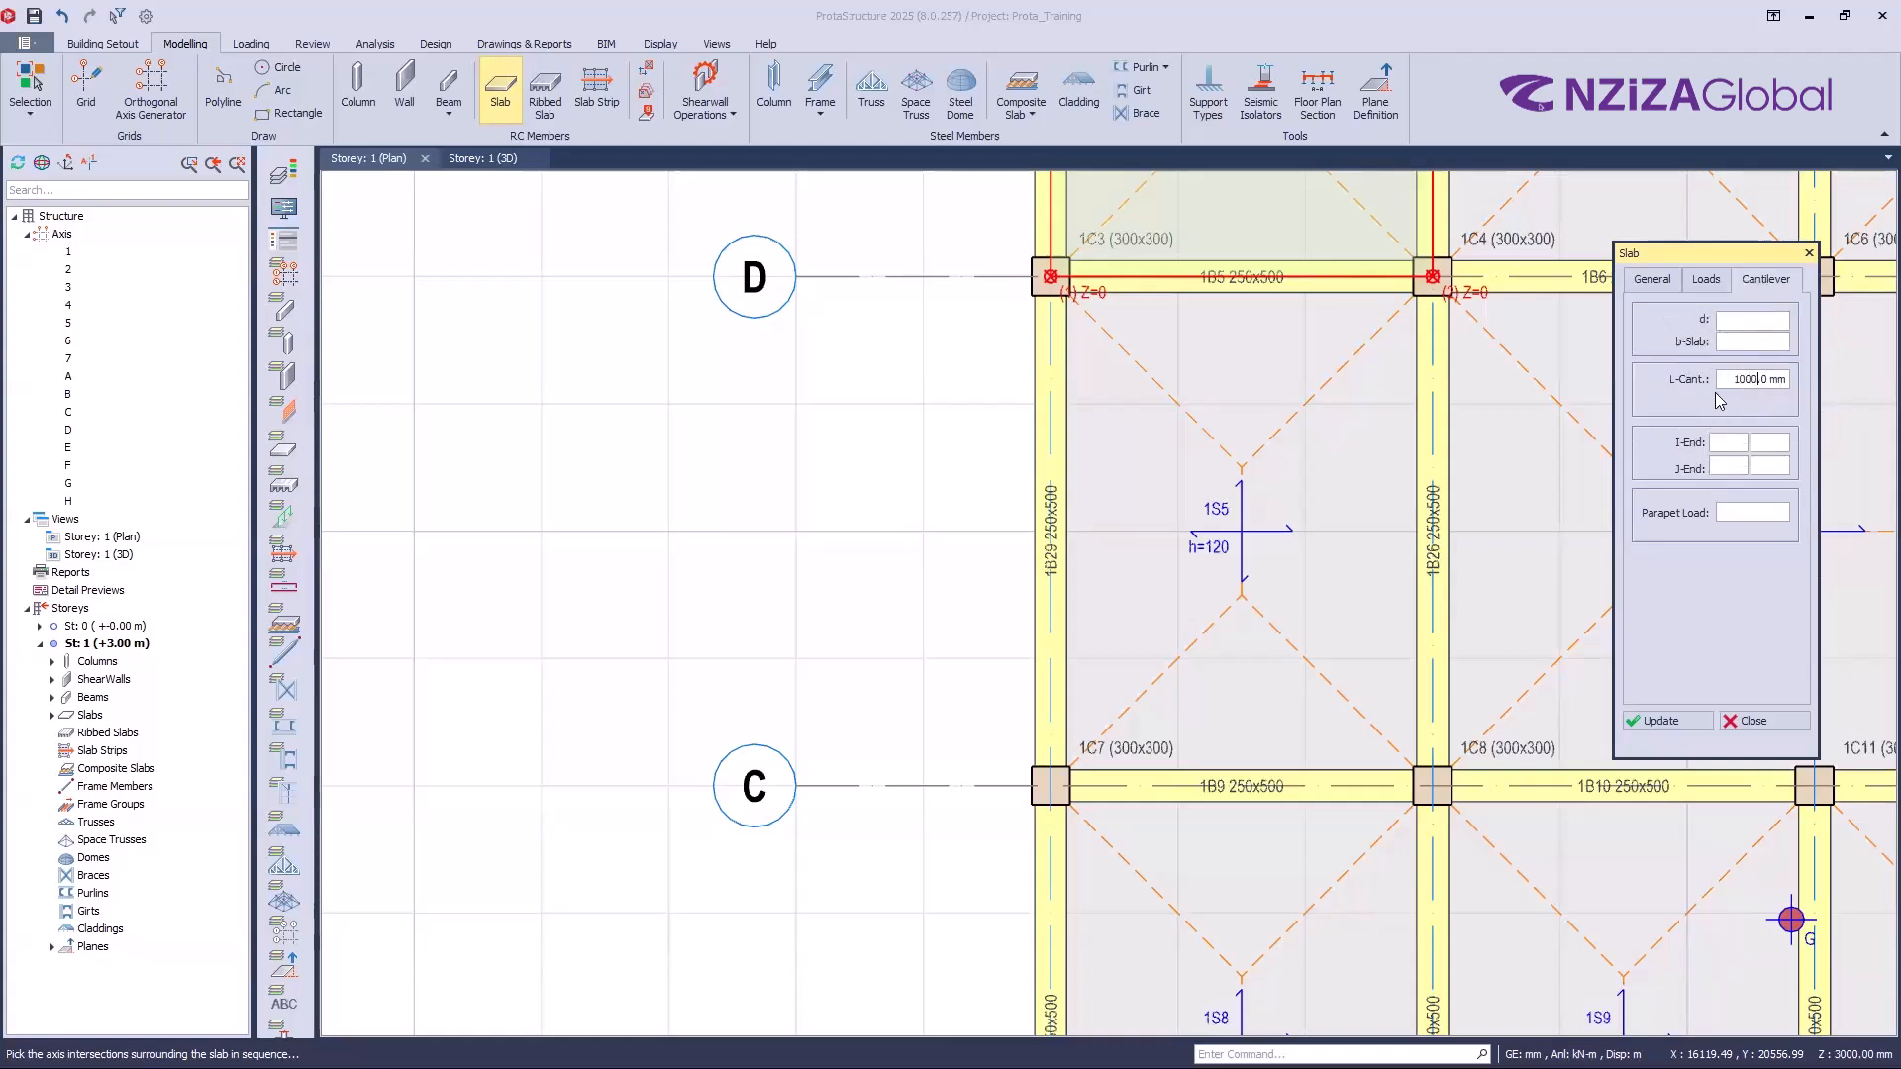
{"action": "left_click", "coordinate": [1740, 383]}
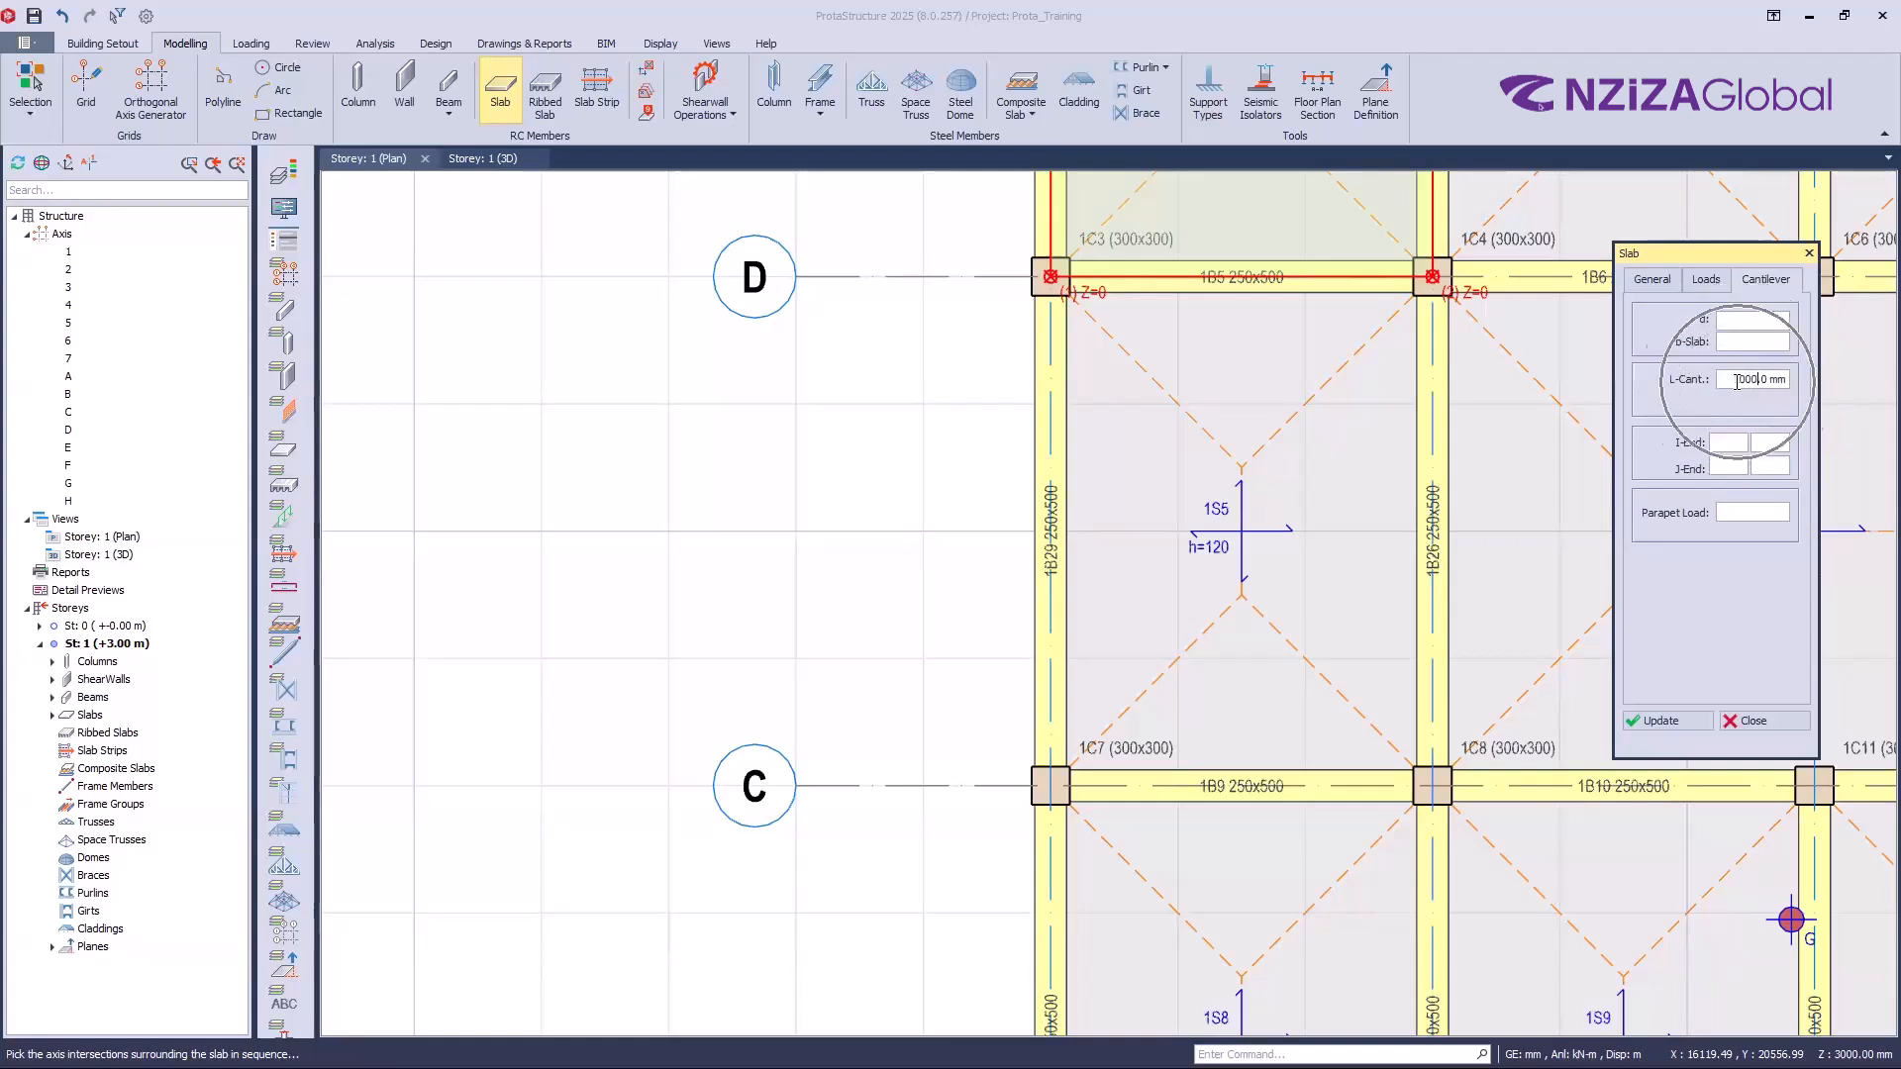
Step: Place the cantilever slab along beam 1B29 on axis 1 between axes C and D, projecting outside the building
{"action": "left_click", "coordinate": [1051, 787]}
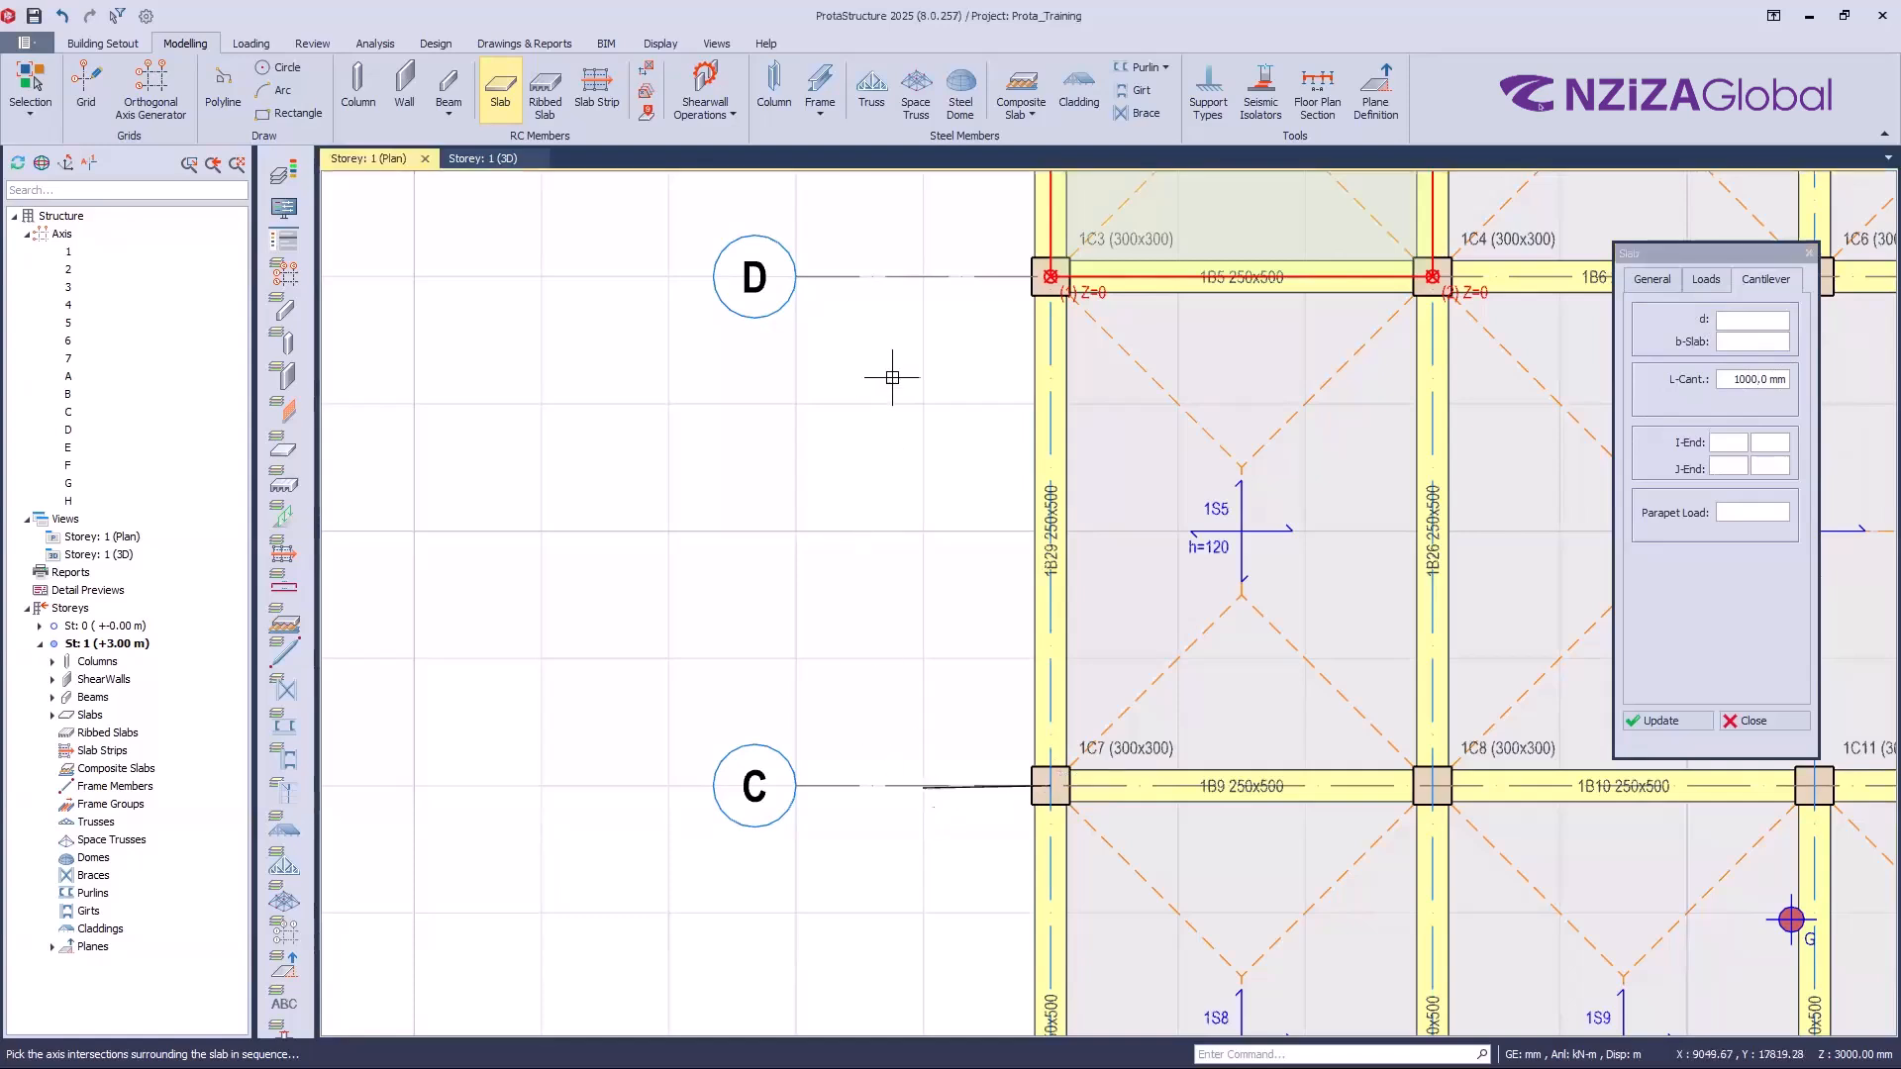
{"action": "left_click", "coordinate": [1052, 273]}
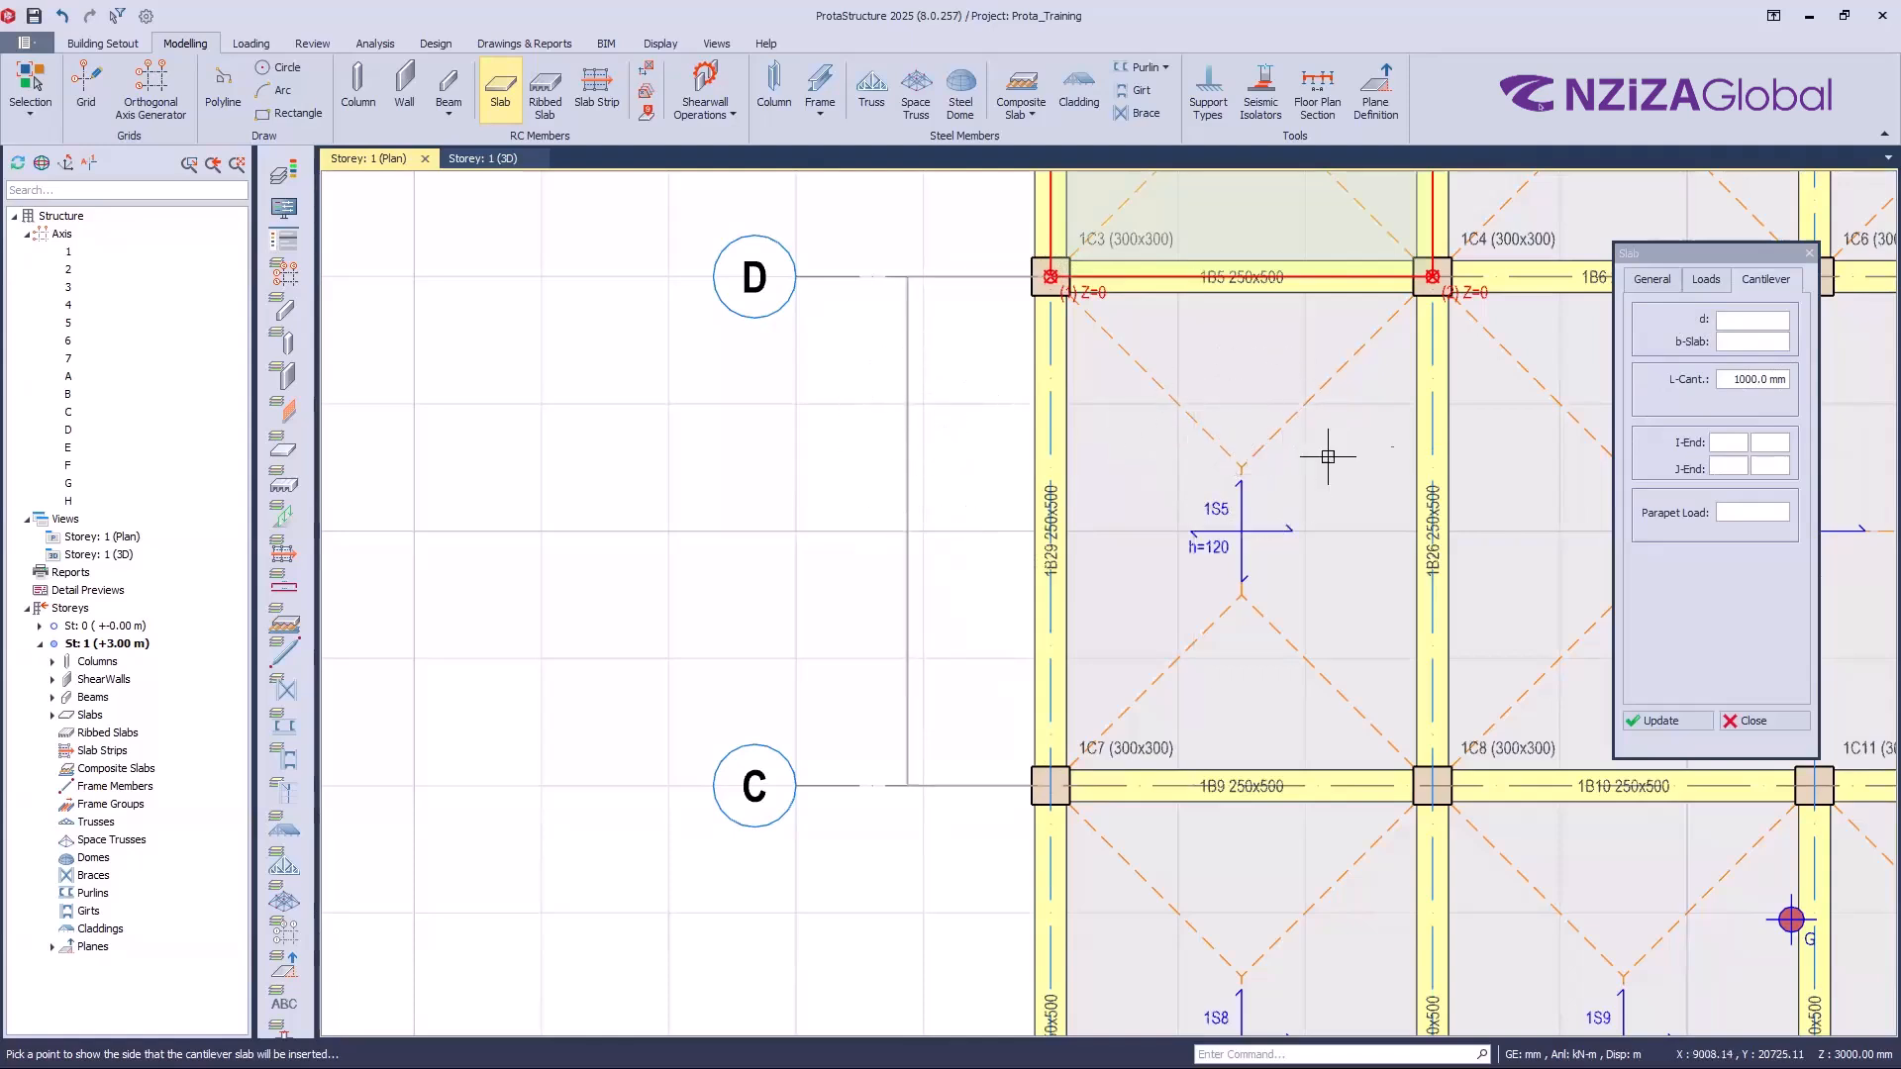
{"action": "left_click", "coordinate": [811, 468]}
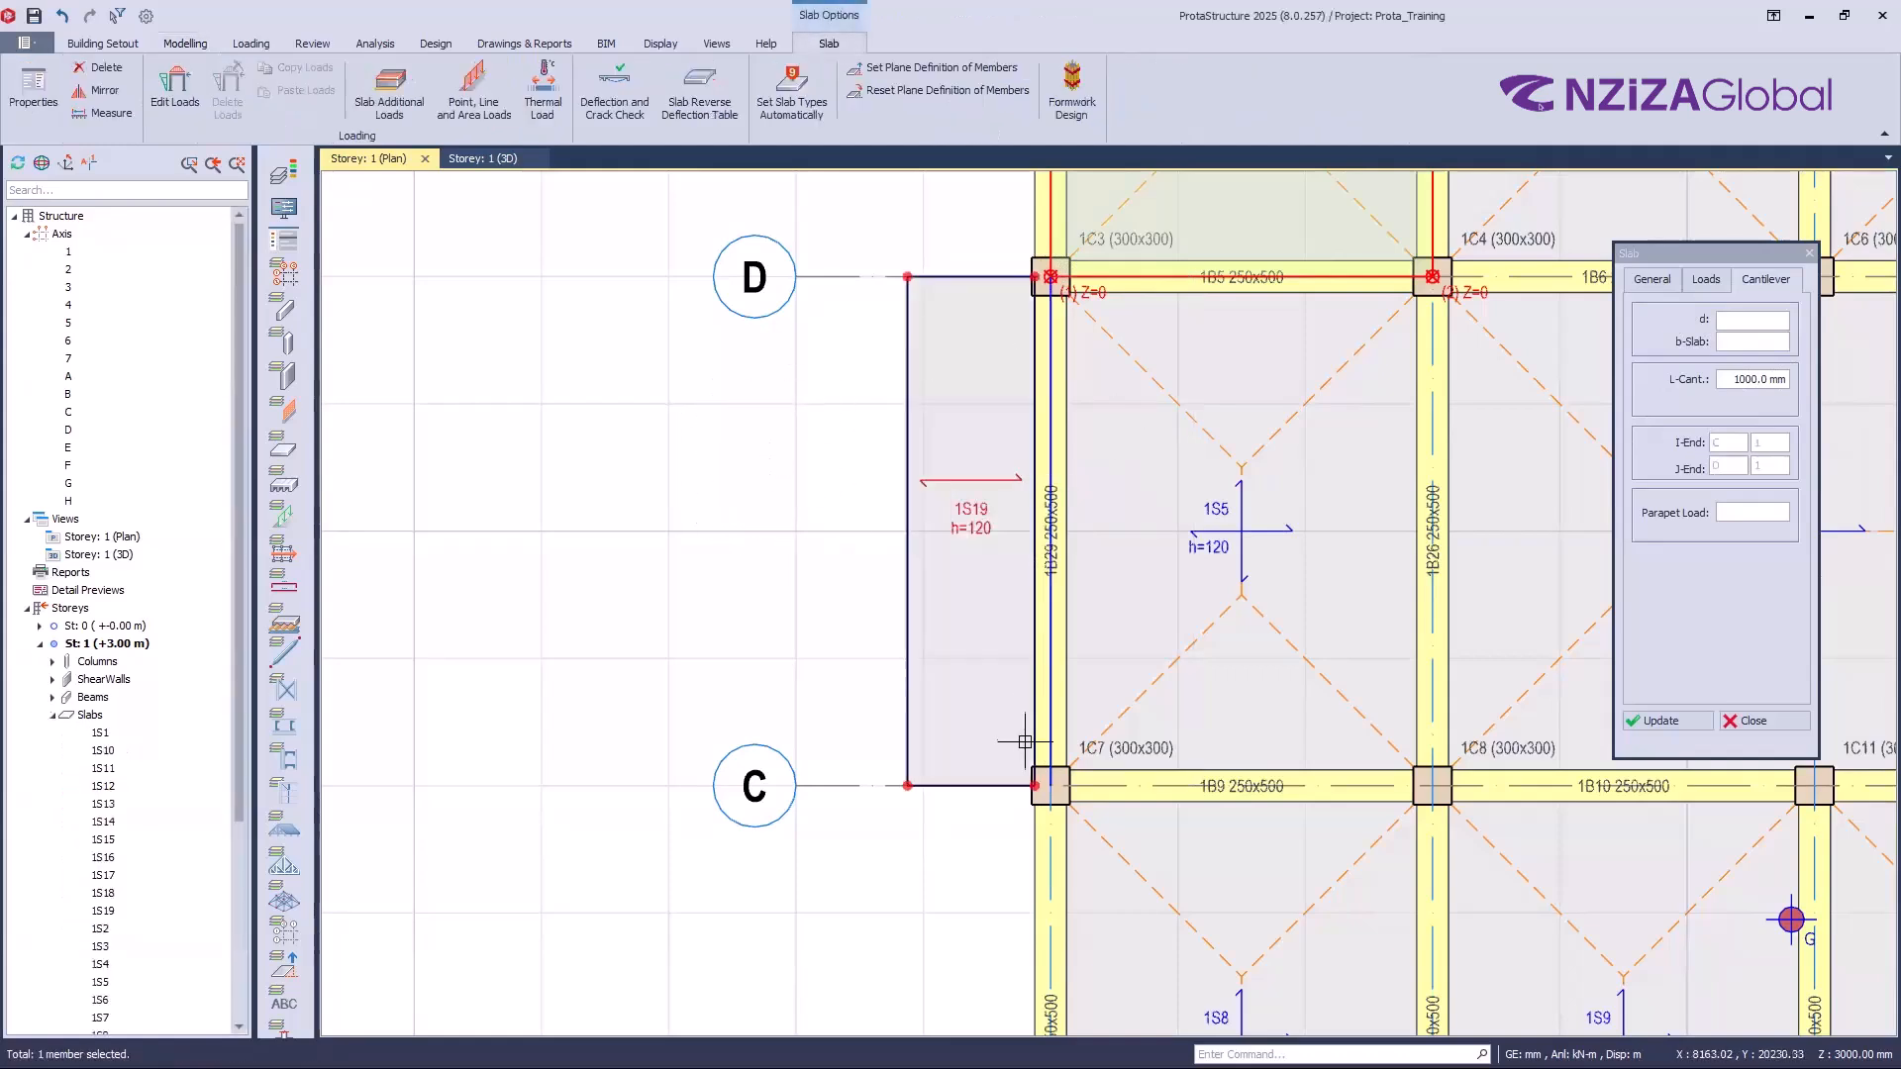
{"action": "key", "text": "Escape"}
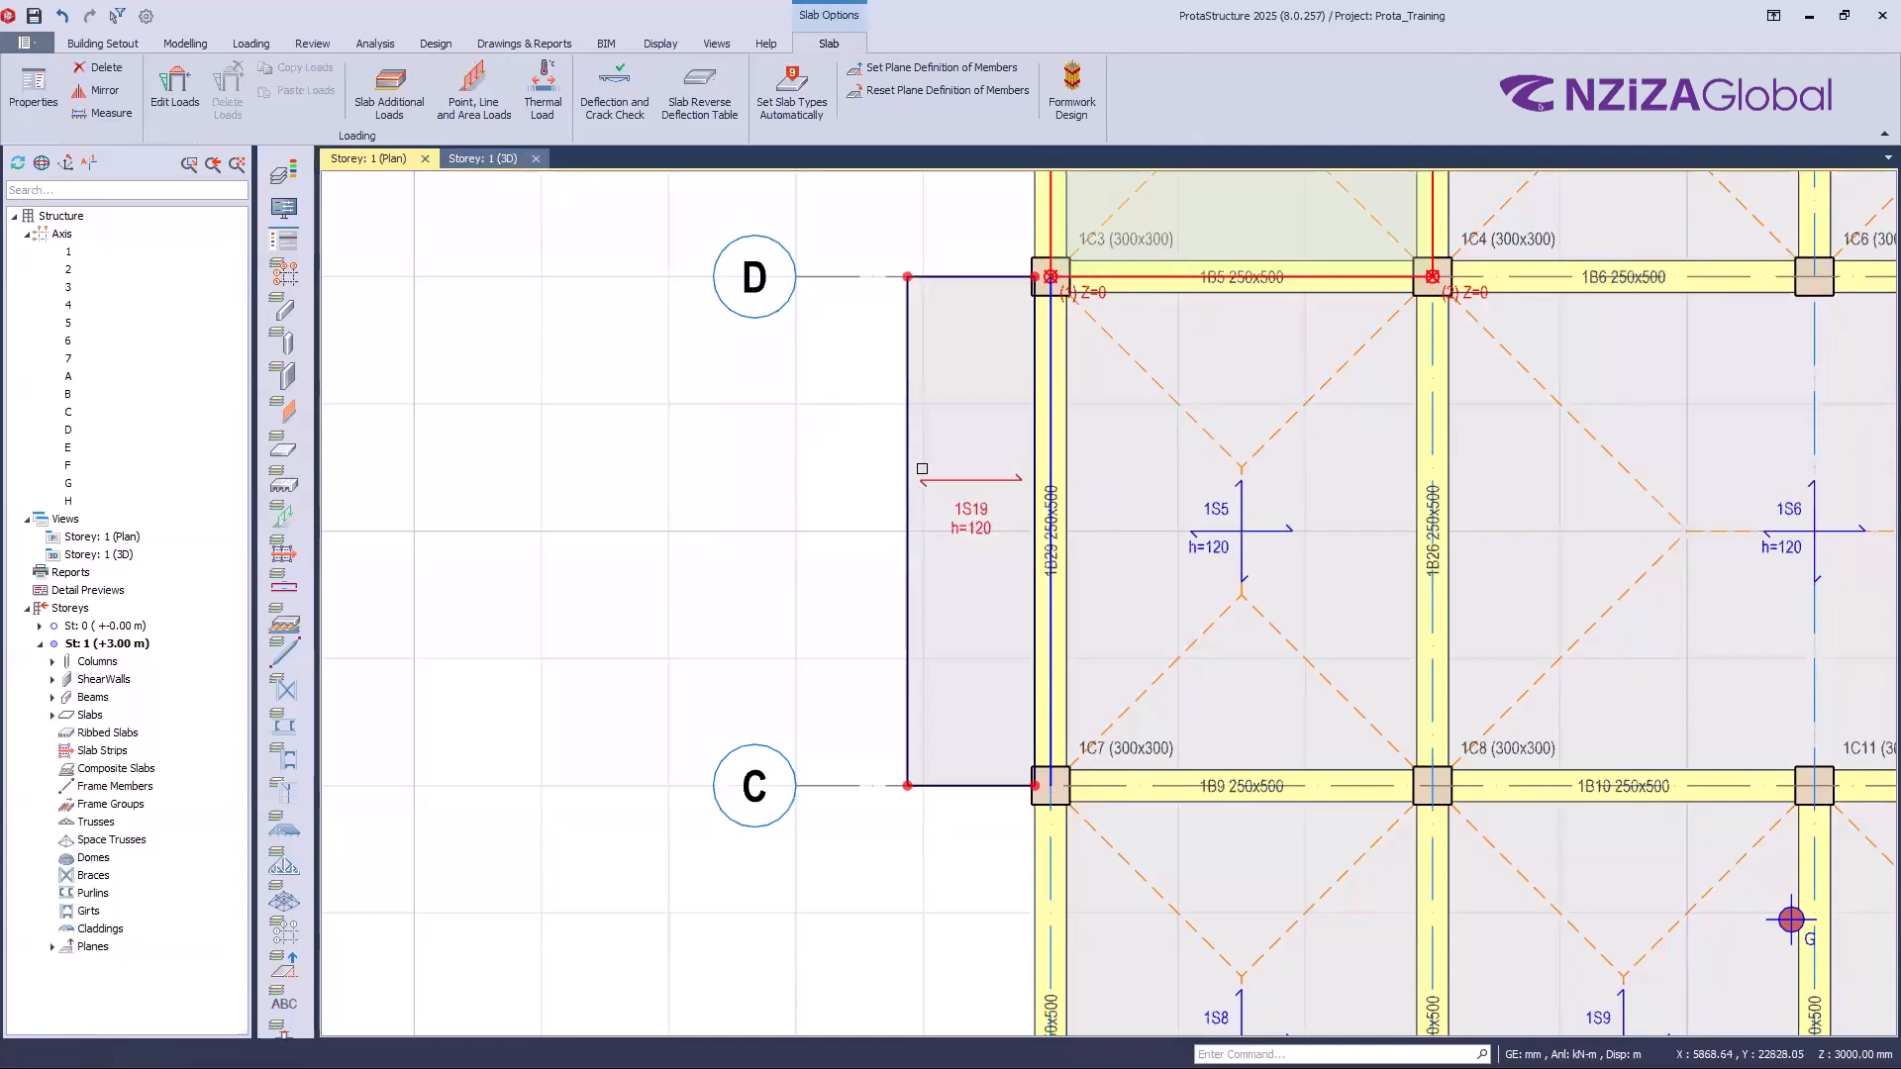
Step: Examine the cantilever slab between axes C and D in the 3D view of storey 1
{"action": "key", "text": "ctrl+Tab"}
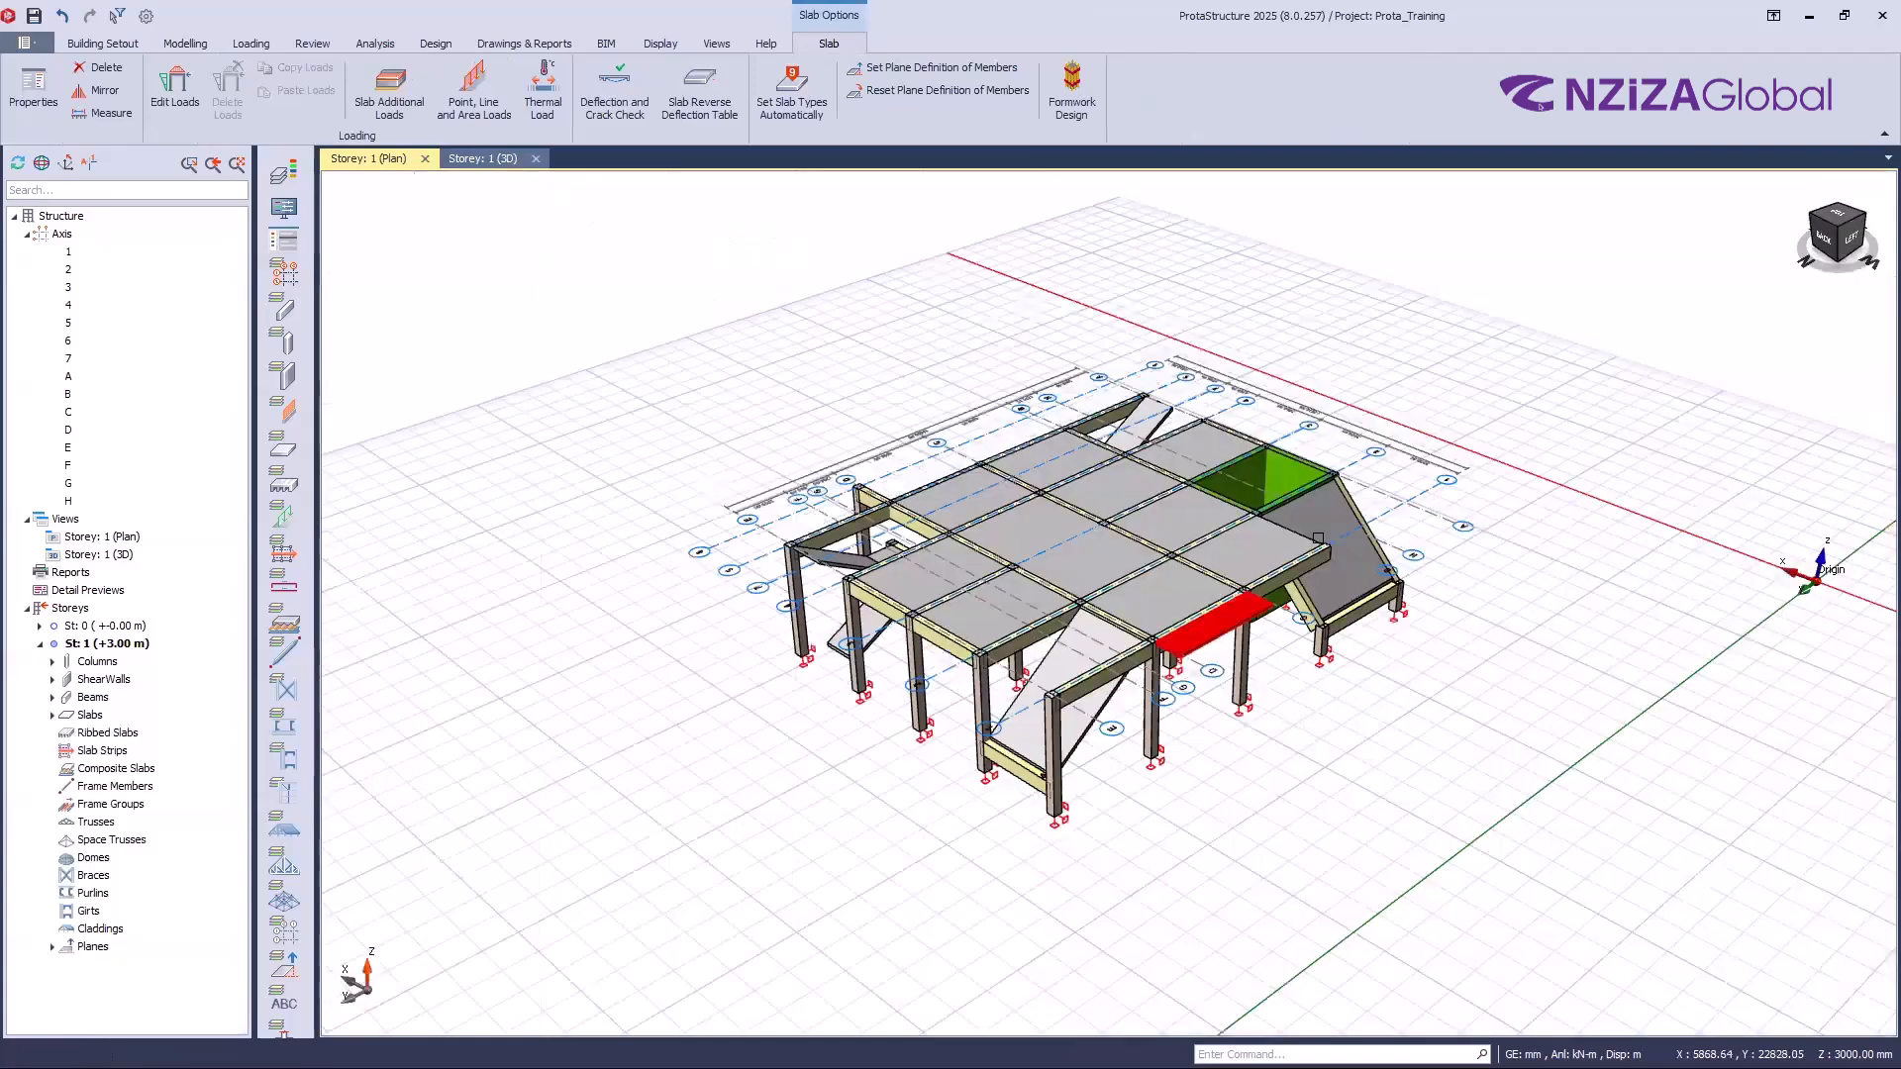
{"action": "middle_click_drag", "start_coordinate": [1328, 518], "coordinate": [1225, 705]}
{"action": "scroll", "coordinate": [1321, 534], "scroll_direction": "up", "scroll_amount": 5}
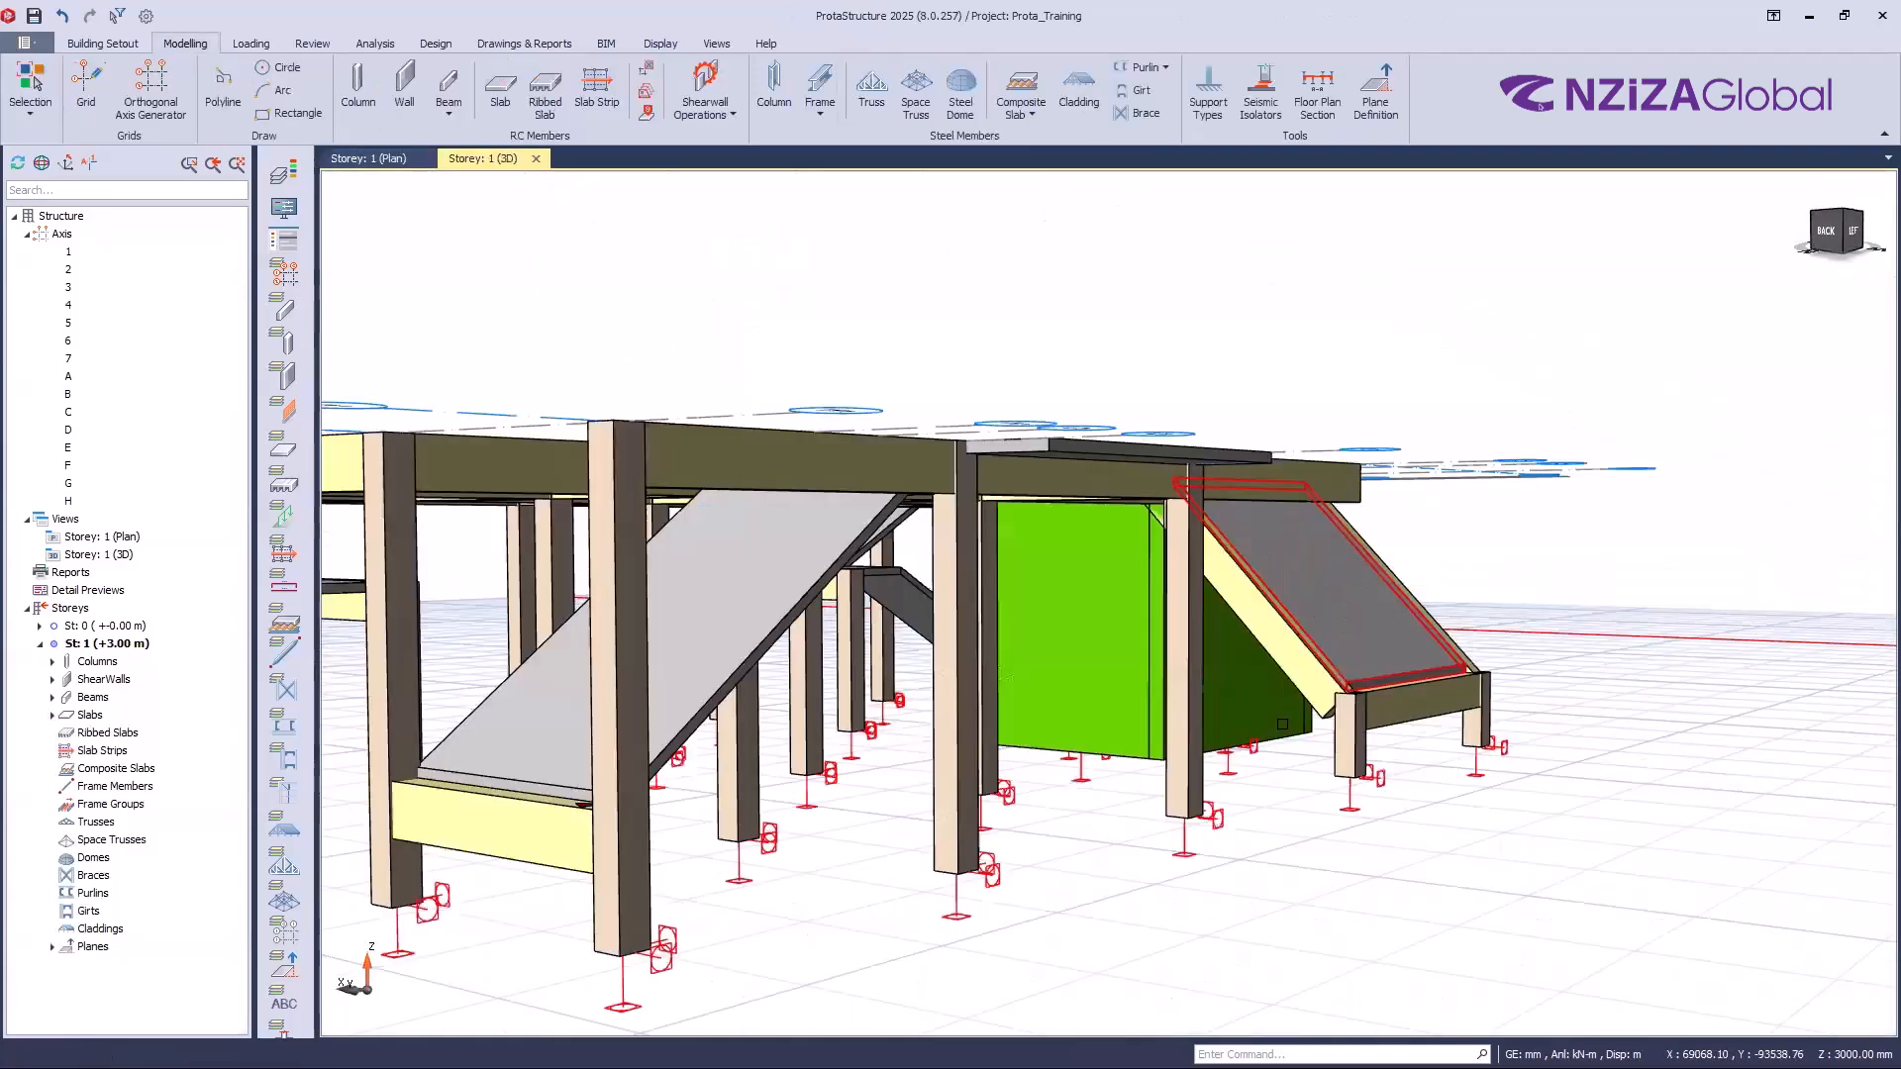
{"action": "middle_click_drag", "start_coordinate": [392, 259], "coordinate": [388, 167]}
Step: Return to the storey 1 plan and start another slab with the cantilever type
{"action": "key", "text": "ctrl+Tab"}
{"action": "scroll", "coordinate": [1001, 605], "scroll_direction": "down", "scroll_amount": 2}
{"action": "scroll", "coordinate": [922, 653], "scroll_direction": "down", "scroll_amount": 3}
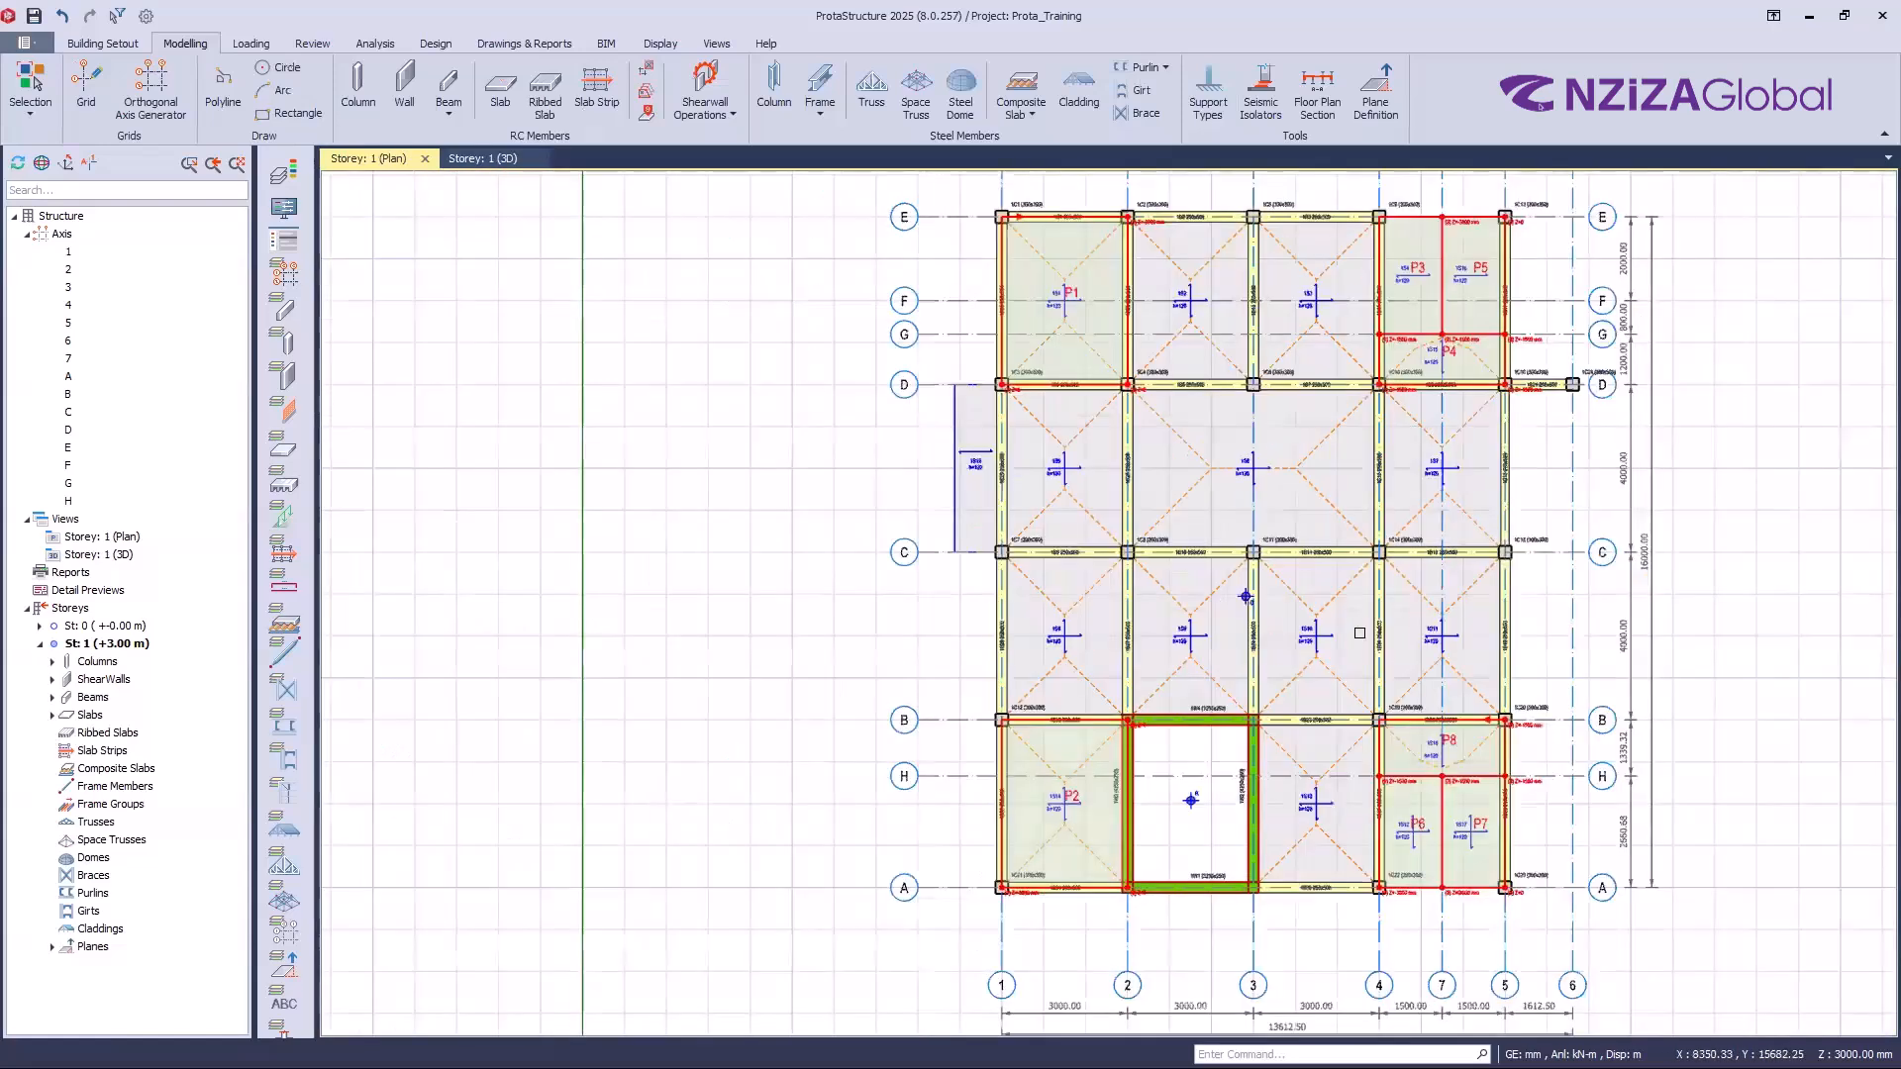
{"action": "scroll", "coordinate": [1018, 752], "scroll_direction": "up", "scroll_amount": 1}
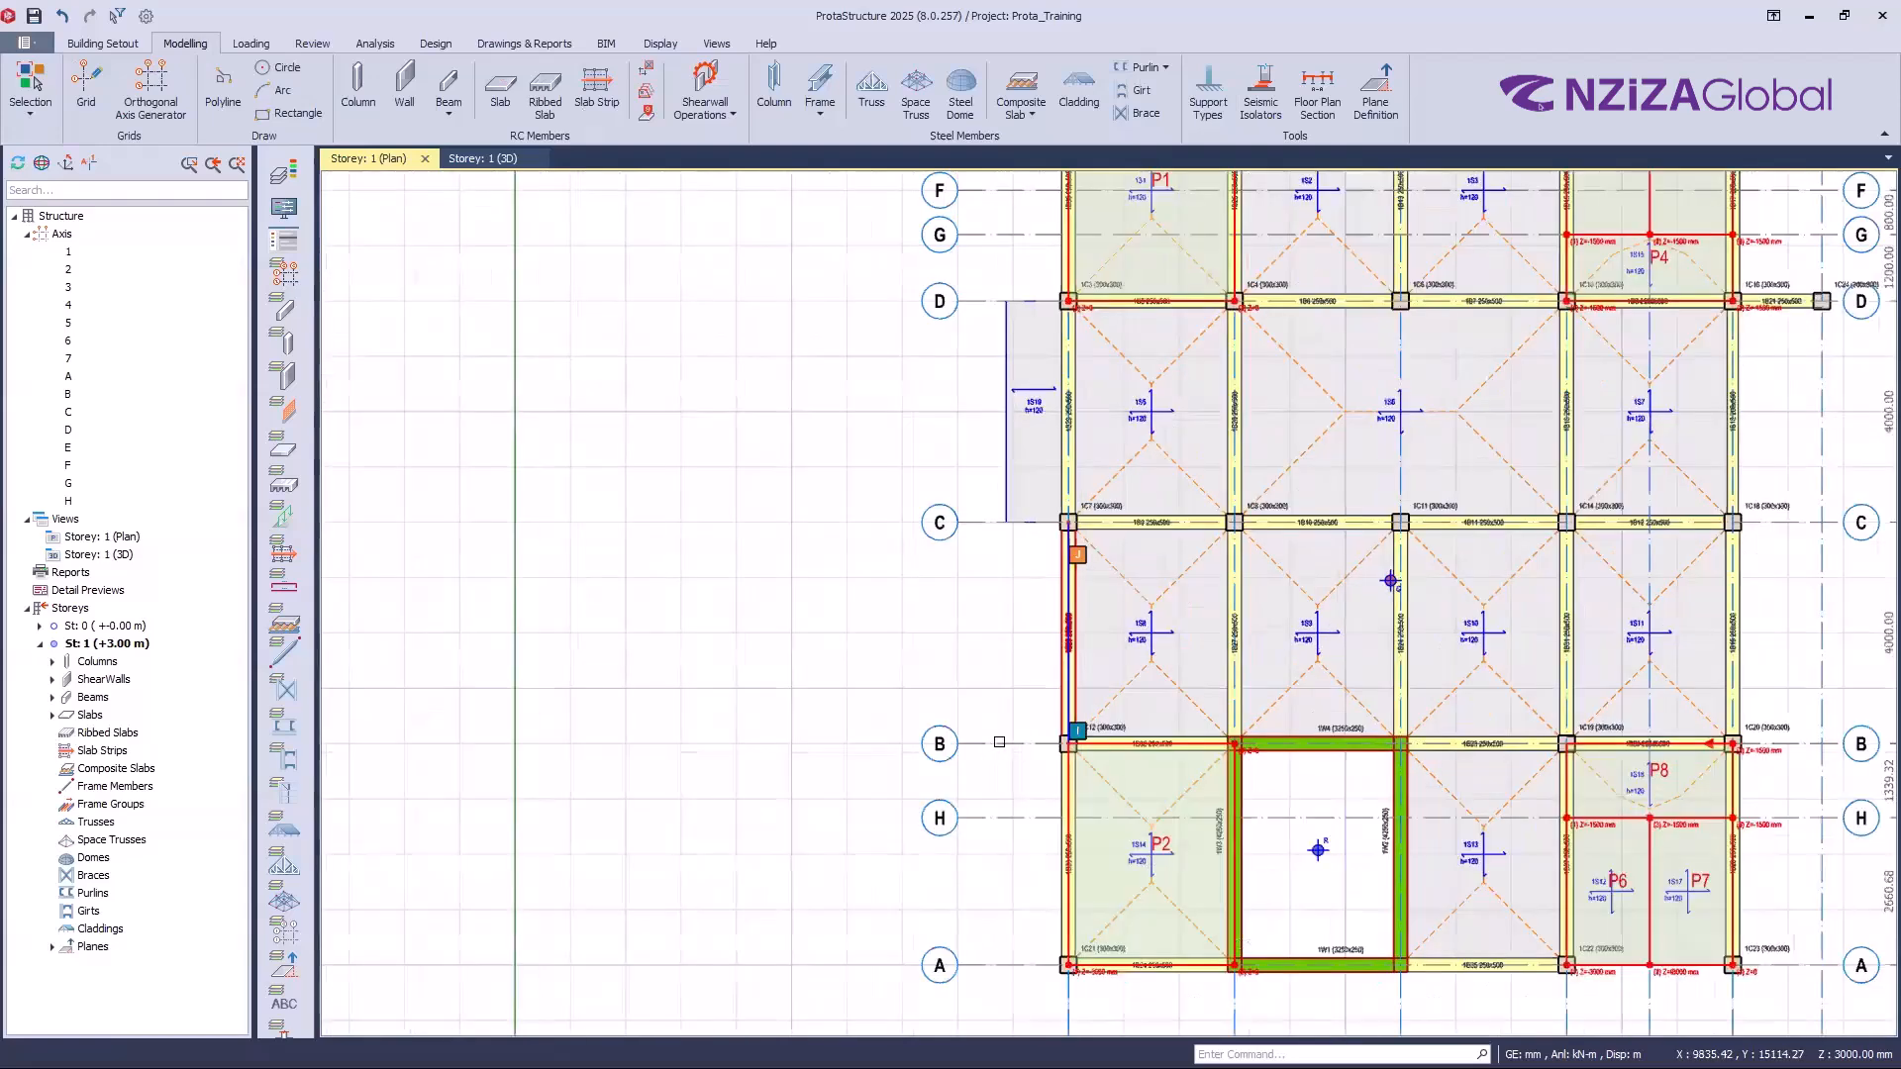
{"action": "middle_click_drag", "start_coordinate": [775, 495], "coordinate": [739, 576]}
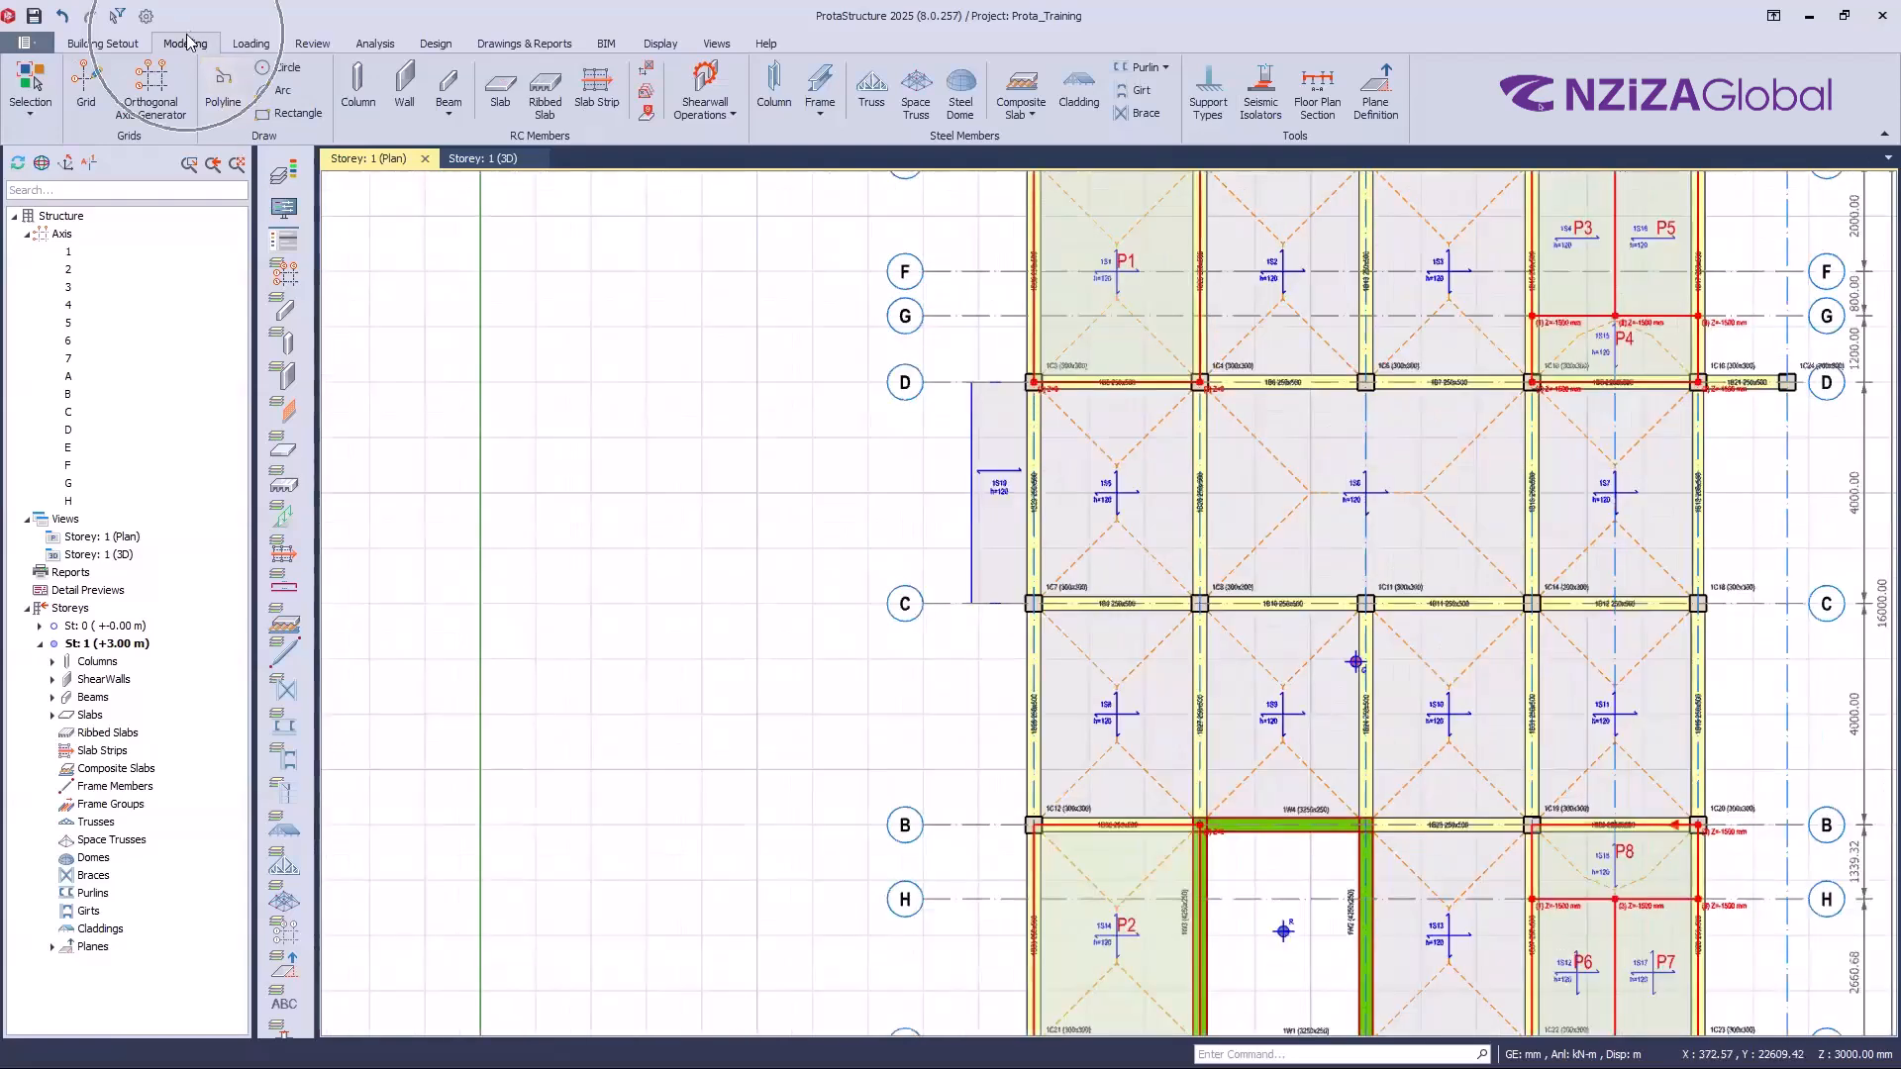
{"action": "left_click", "coordinate": [504, 91]}
{"action": "left_click", "coordinate": [502, 89]}
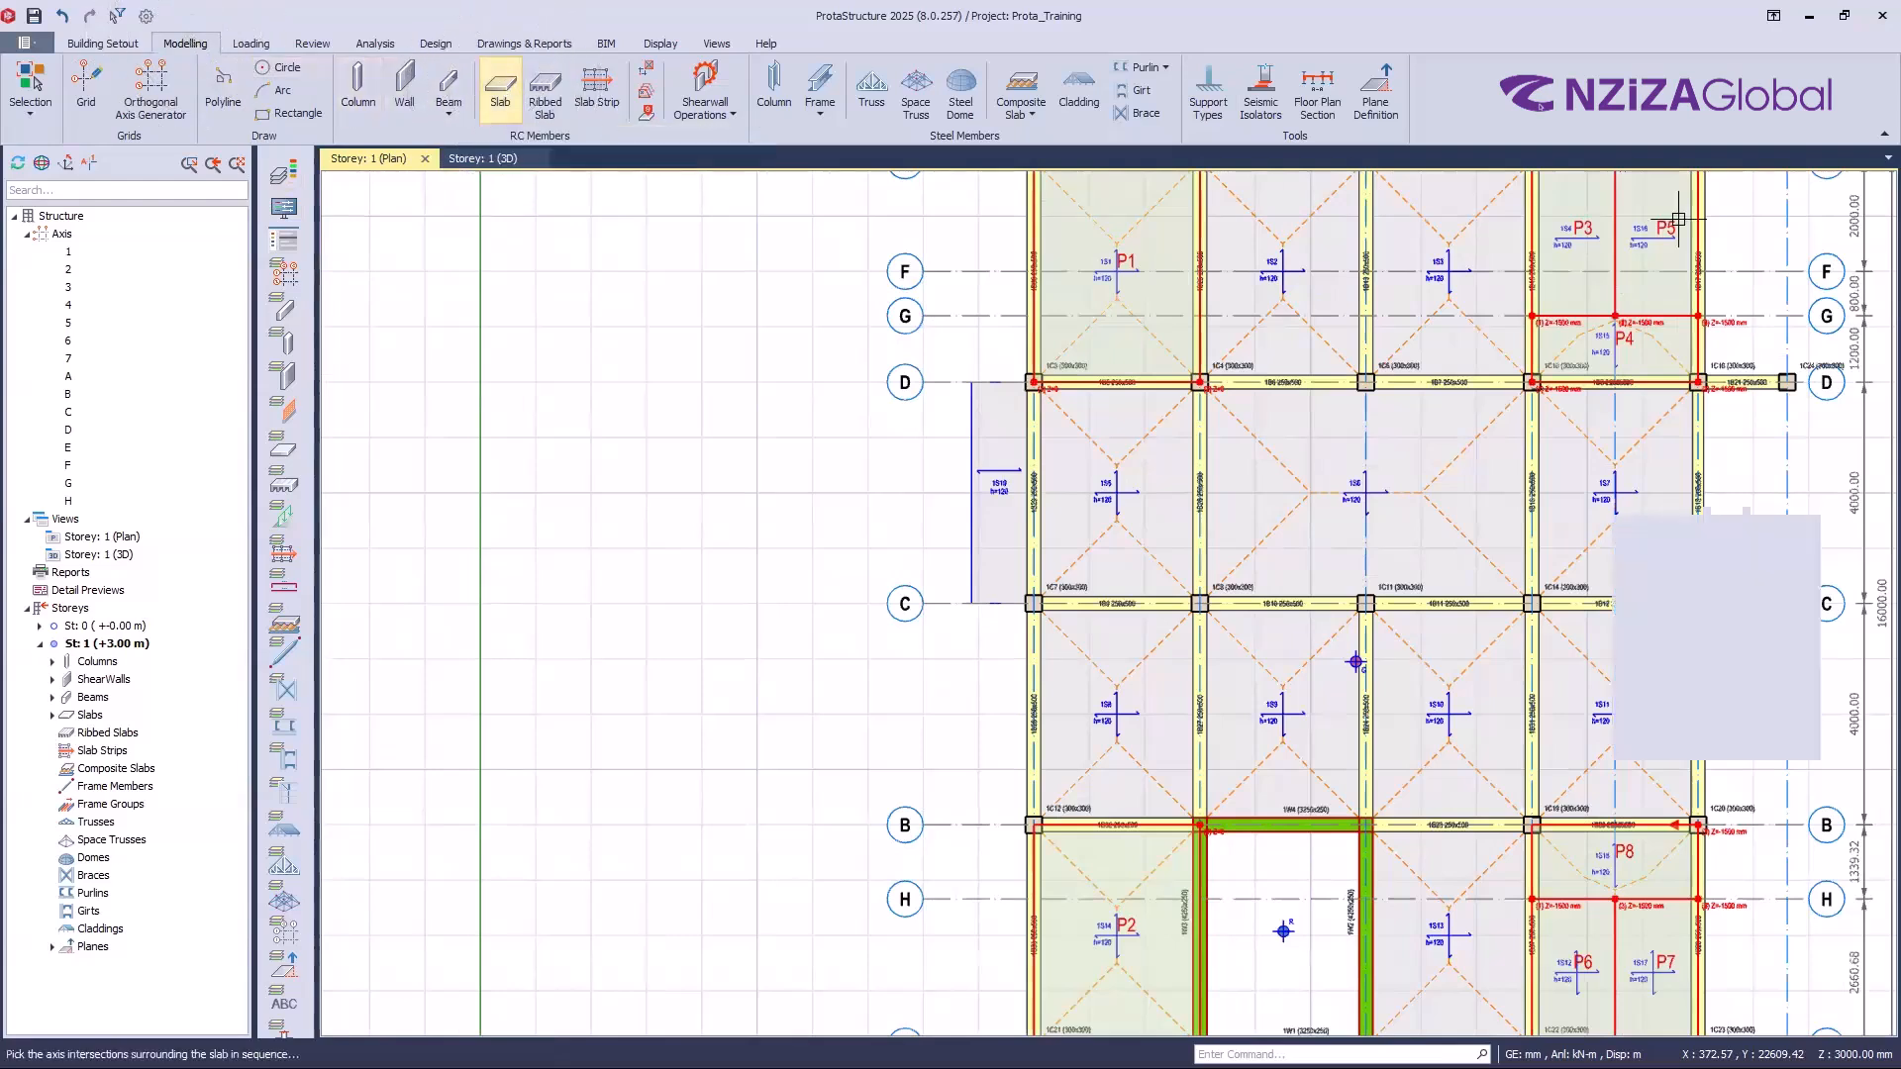
{"action": "left_click", "coordinate": [1777, 350]}
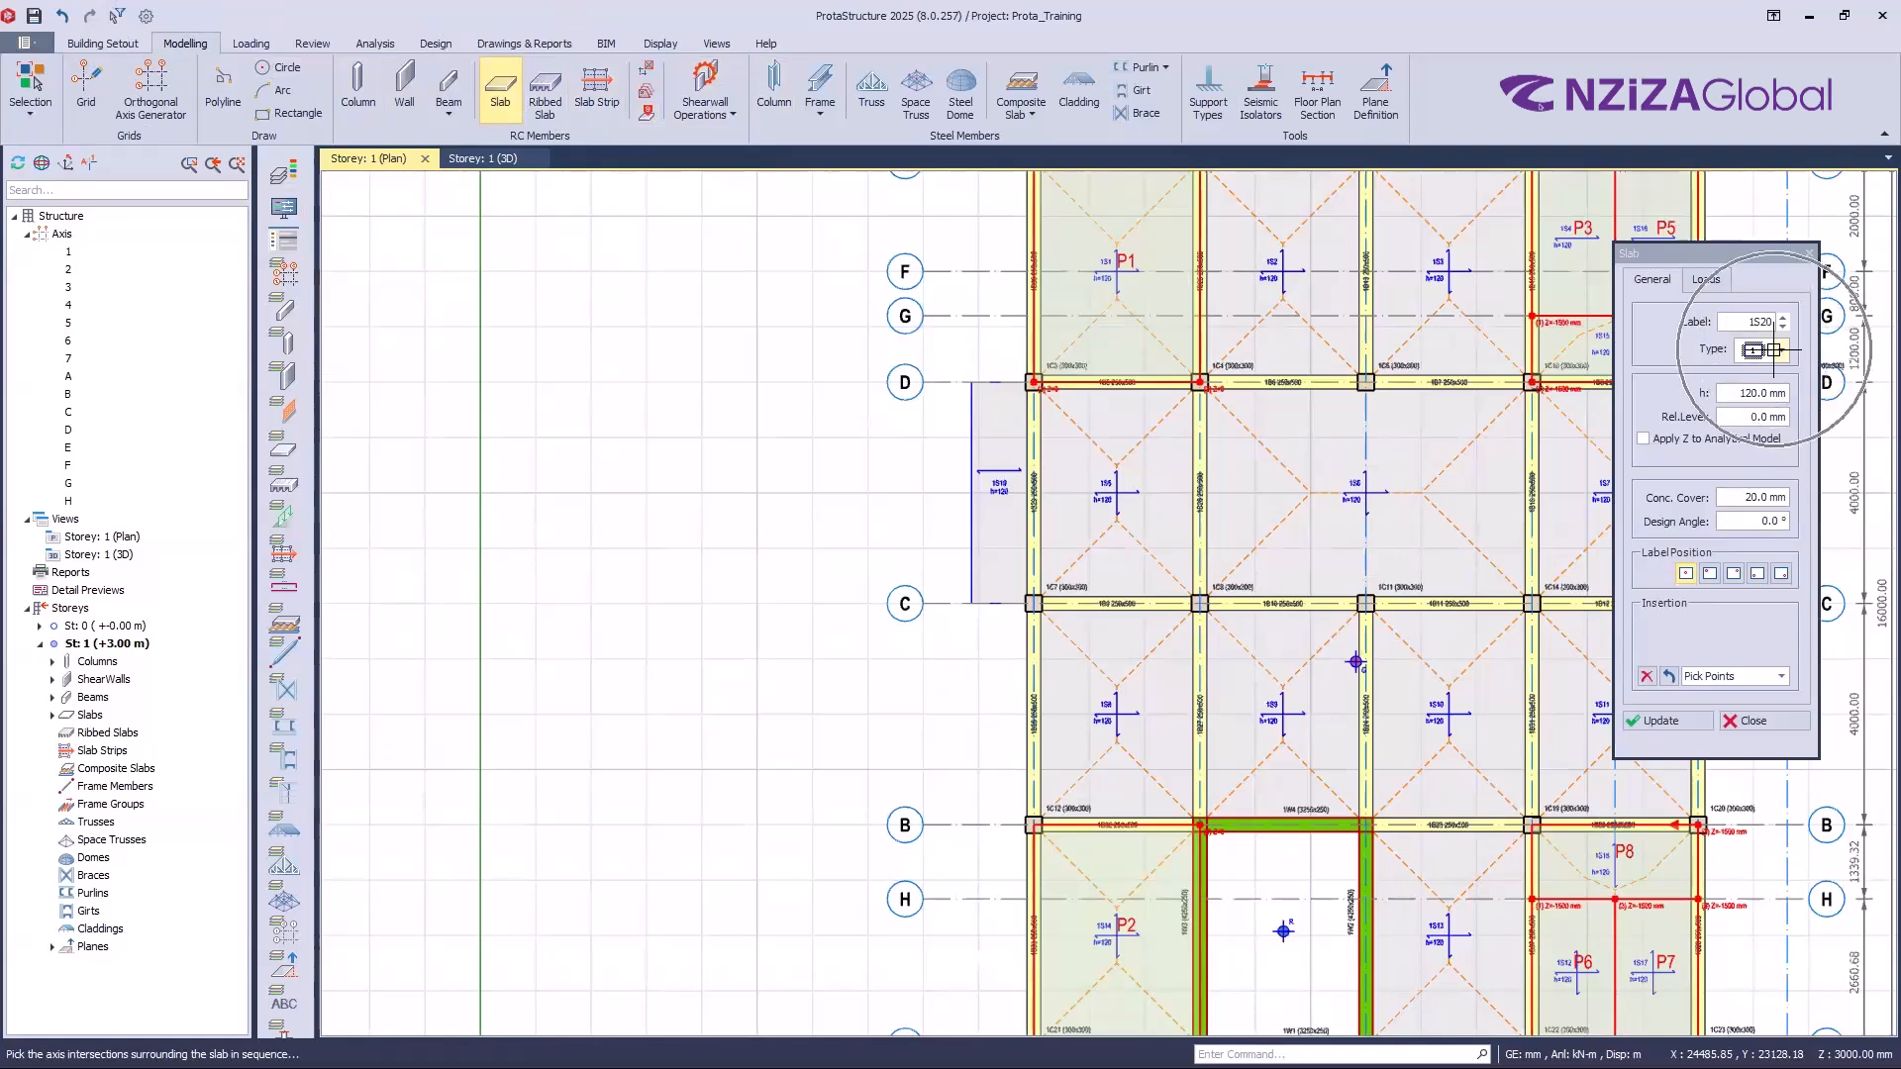
{"action": "left_click", "coordinate": [1751, 634]}
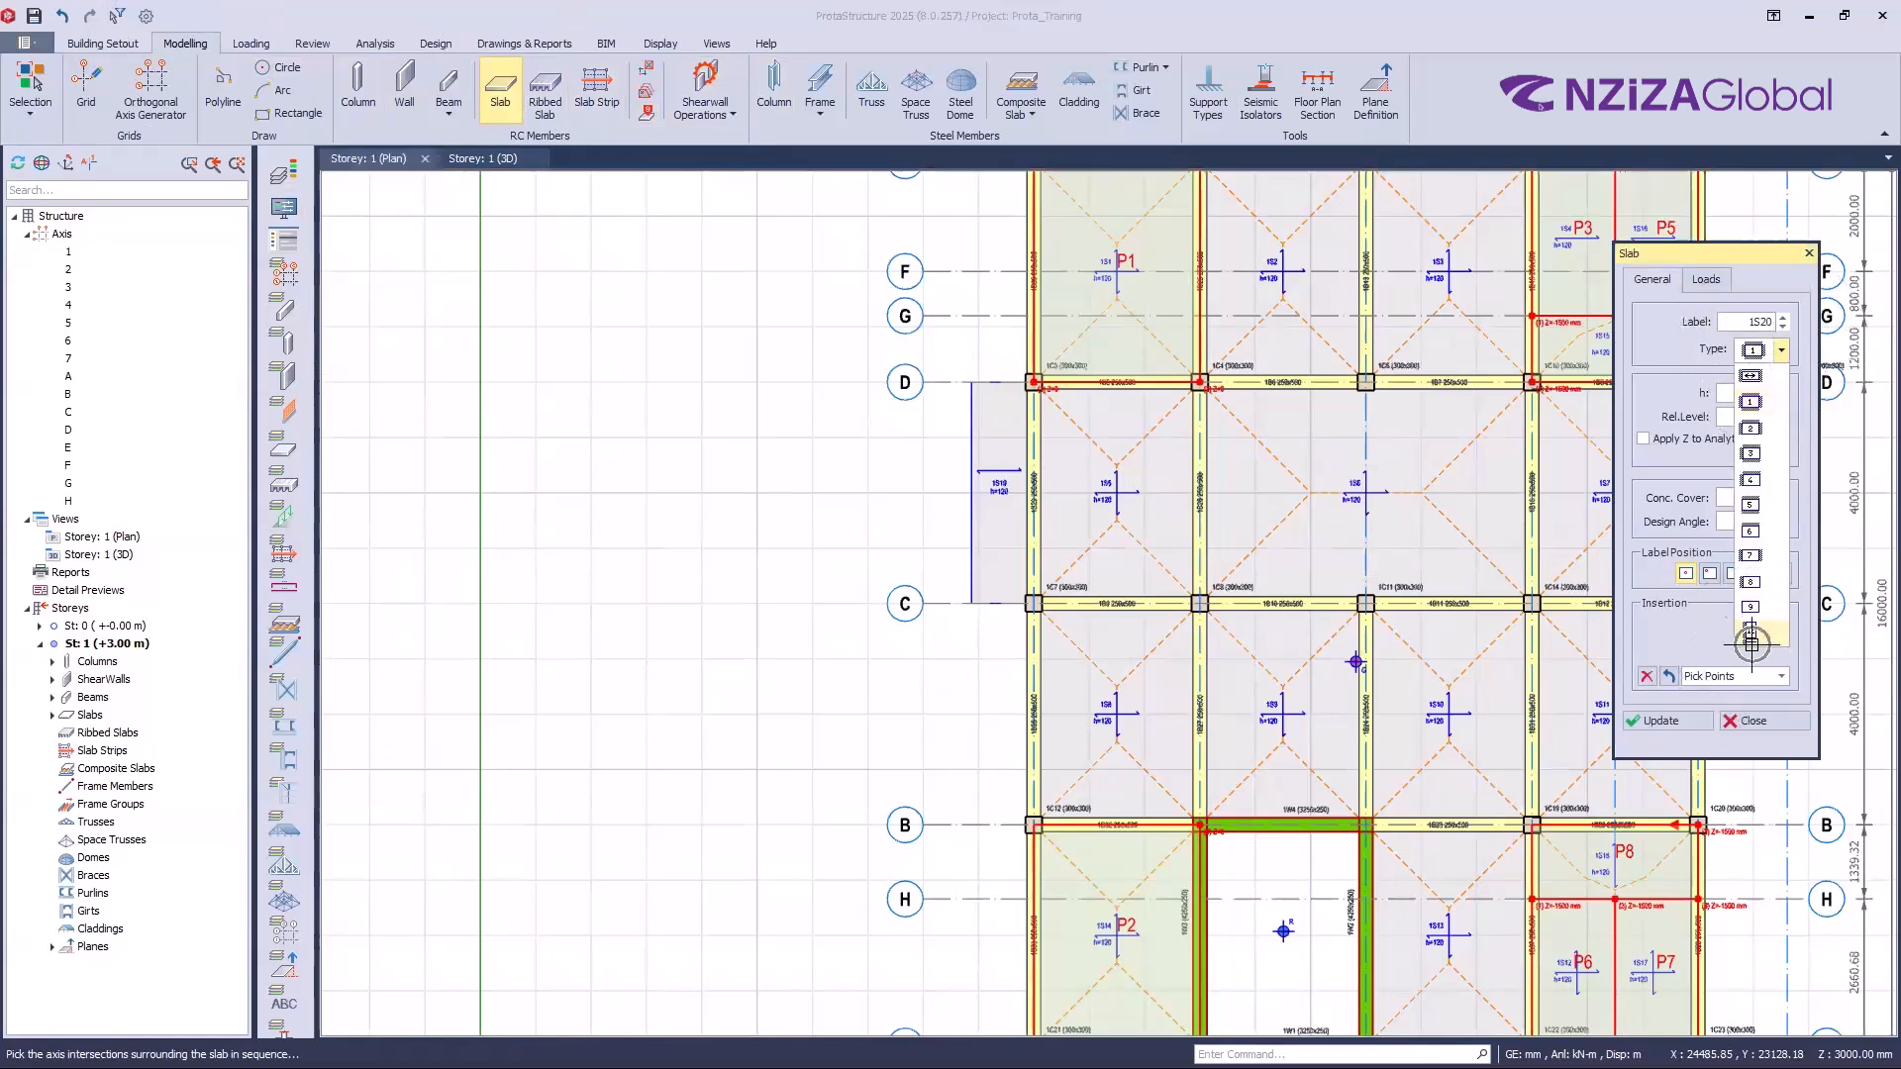
{"action": "left_click", "coordinate": [1751, 634]}
{"action": "left_click", "coordinate": [1751, 633]}
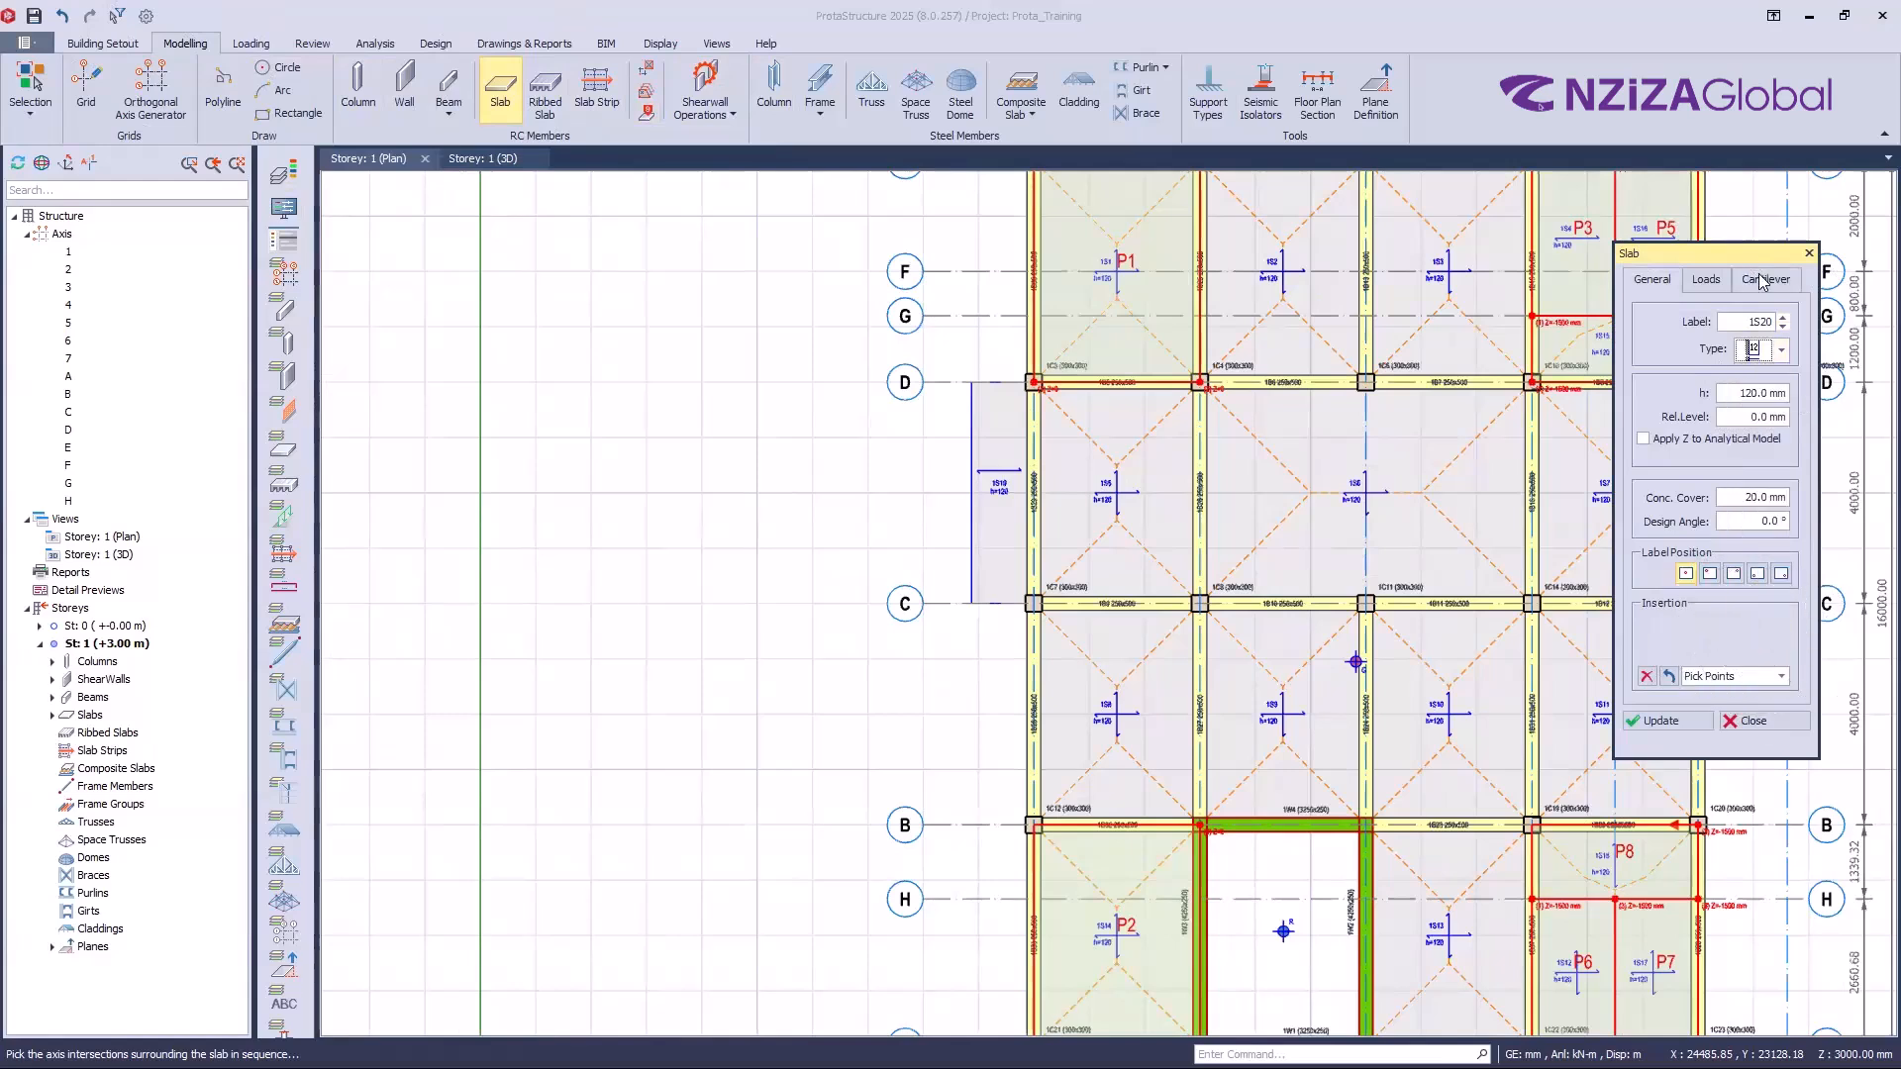
Step: Insert a cantilever slab 1500 mm long on axis 1 between axes B and C, projecting outside the building
{"action": "key", "text": "ctrl"}
{"action": "key", "text": "ctrl"}
{"action": "key", "text": "ctrl"}
{"action": "left_click", "coordinate": [1767, 280]}
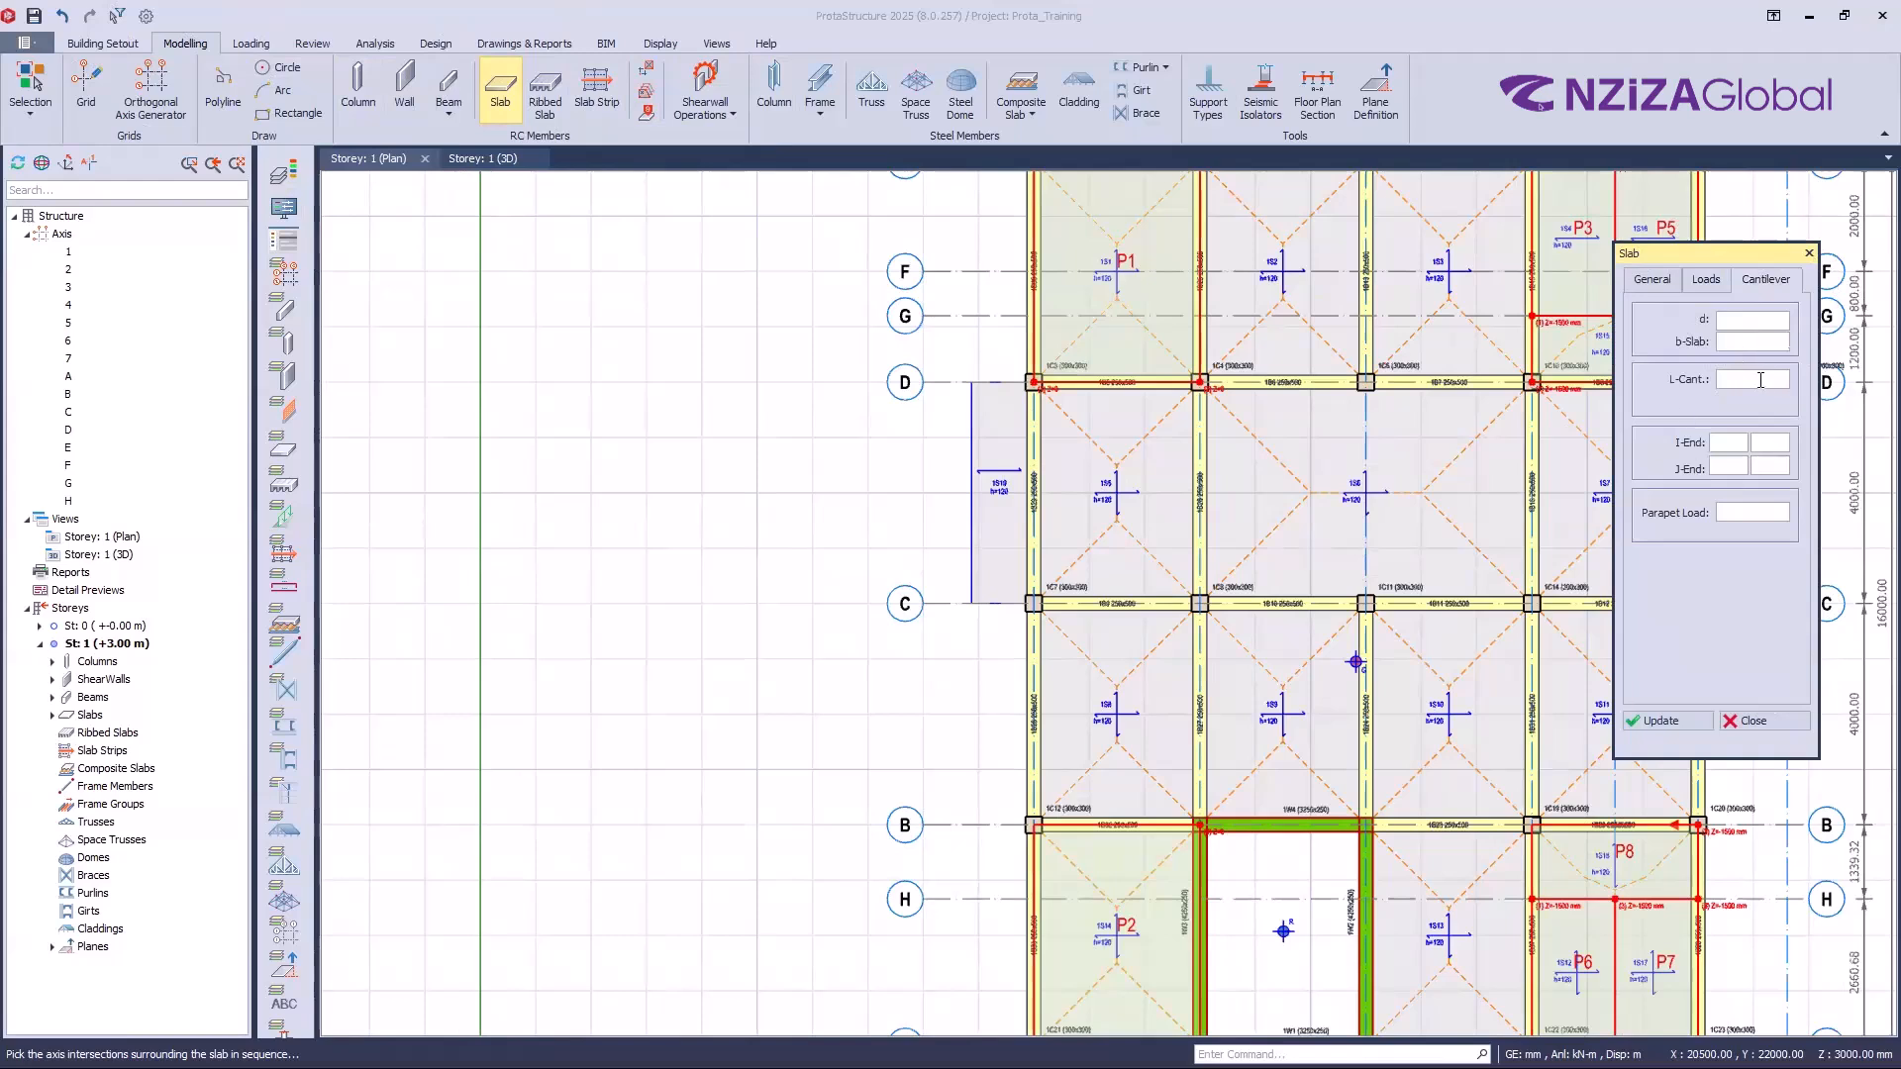
{"action": "left_click", "coordinate": [1761, 379]}
{"action": "left_click", "coordinate": [1038, 825]}
{"action": "left_click", "coordinate": [1038, 608]}
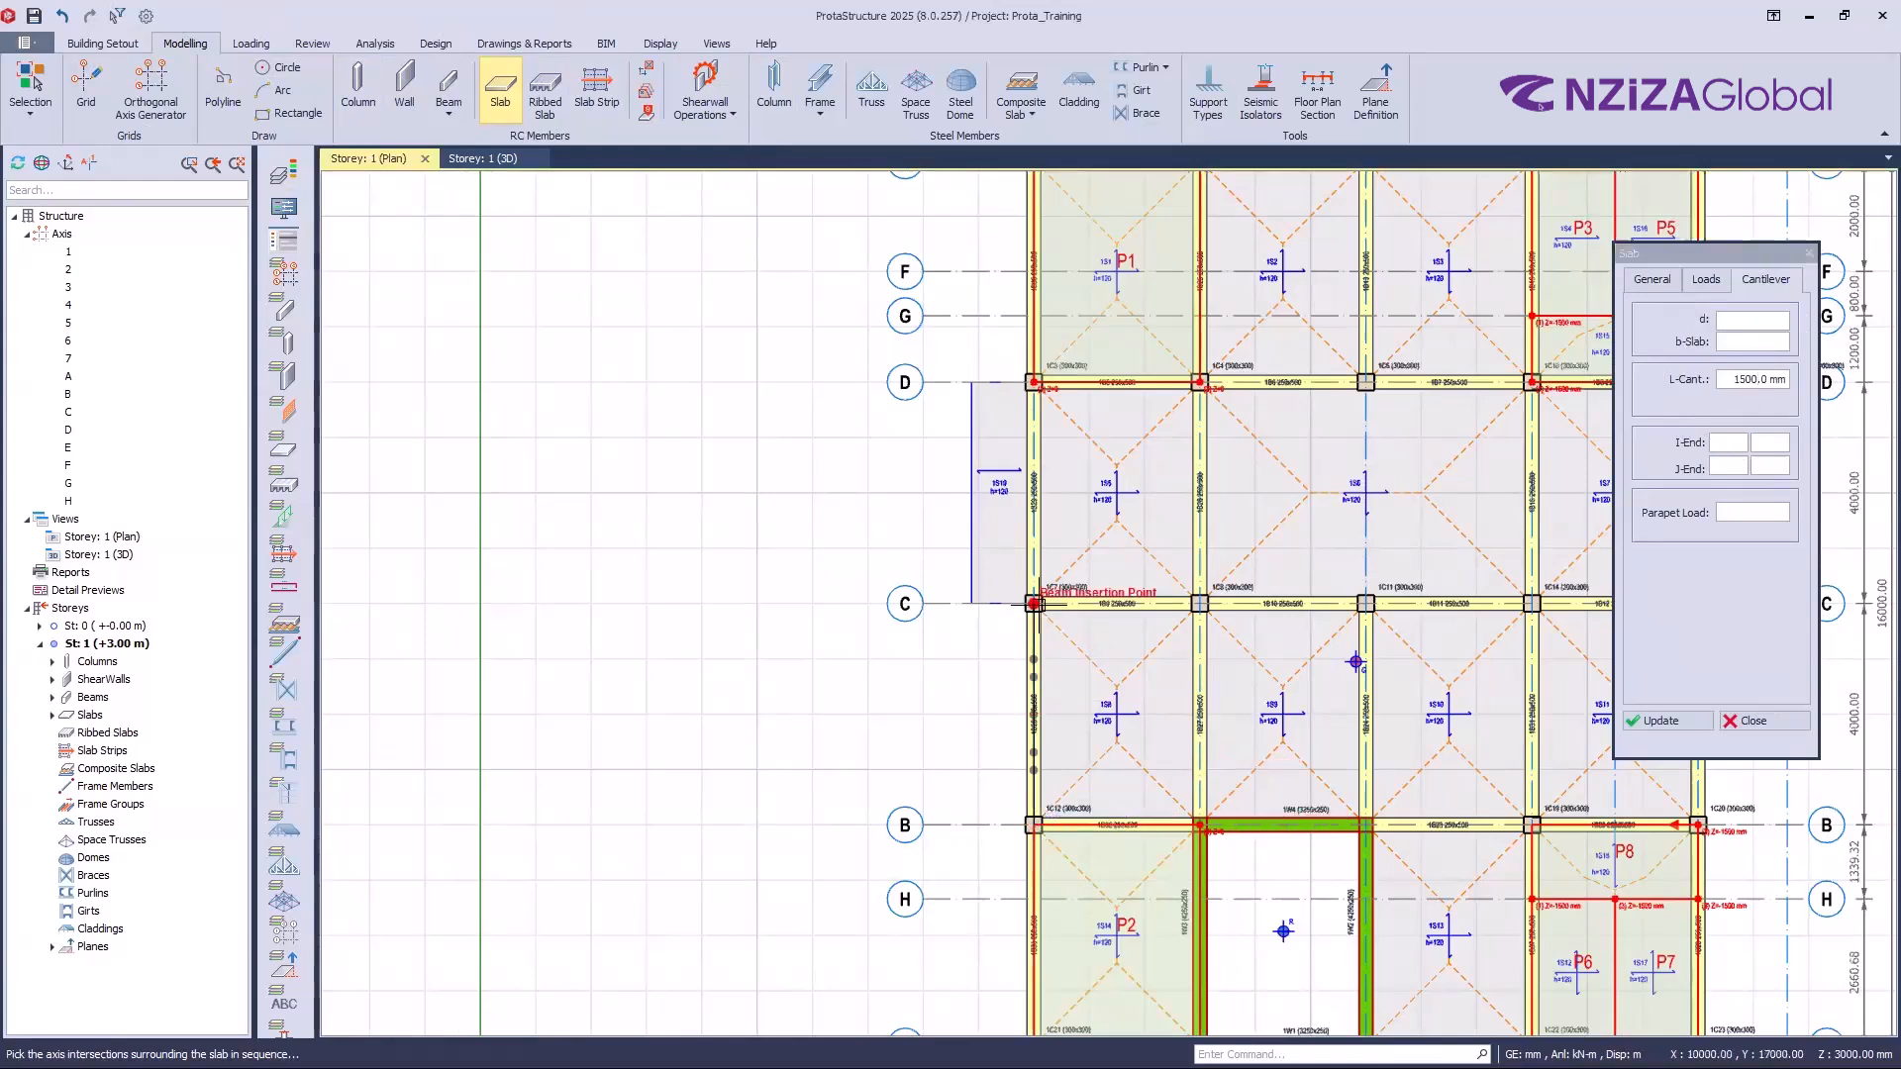
{"action": "left_click", "coordinate": [921, 696]}
Step: Examine the edges of the two cantilever slabs where they meet axis 1 at axes B, C and D
{"action": "scroll", "coordinate": [962, 882], "scroll_direction": "up", "scroll_amount": 3}
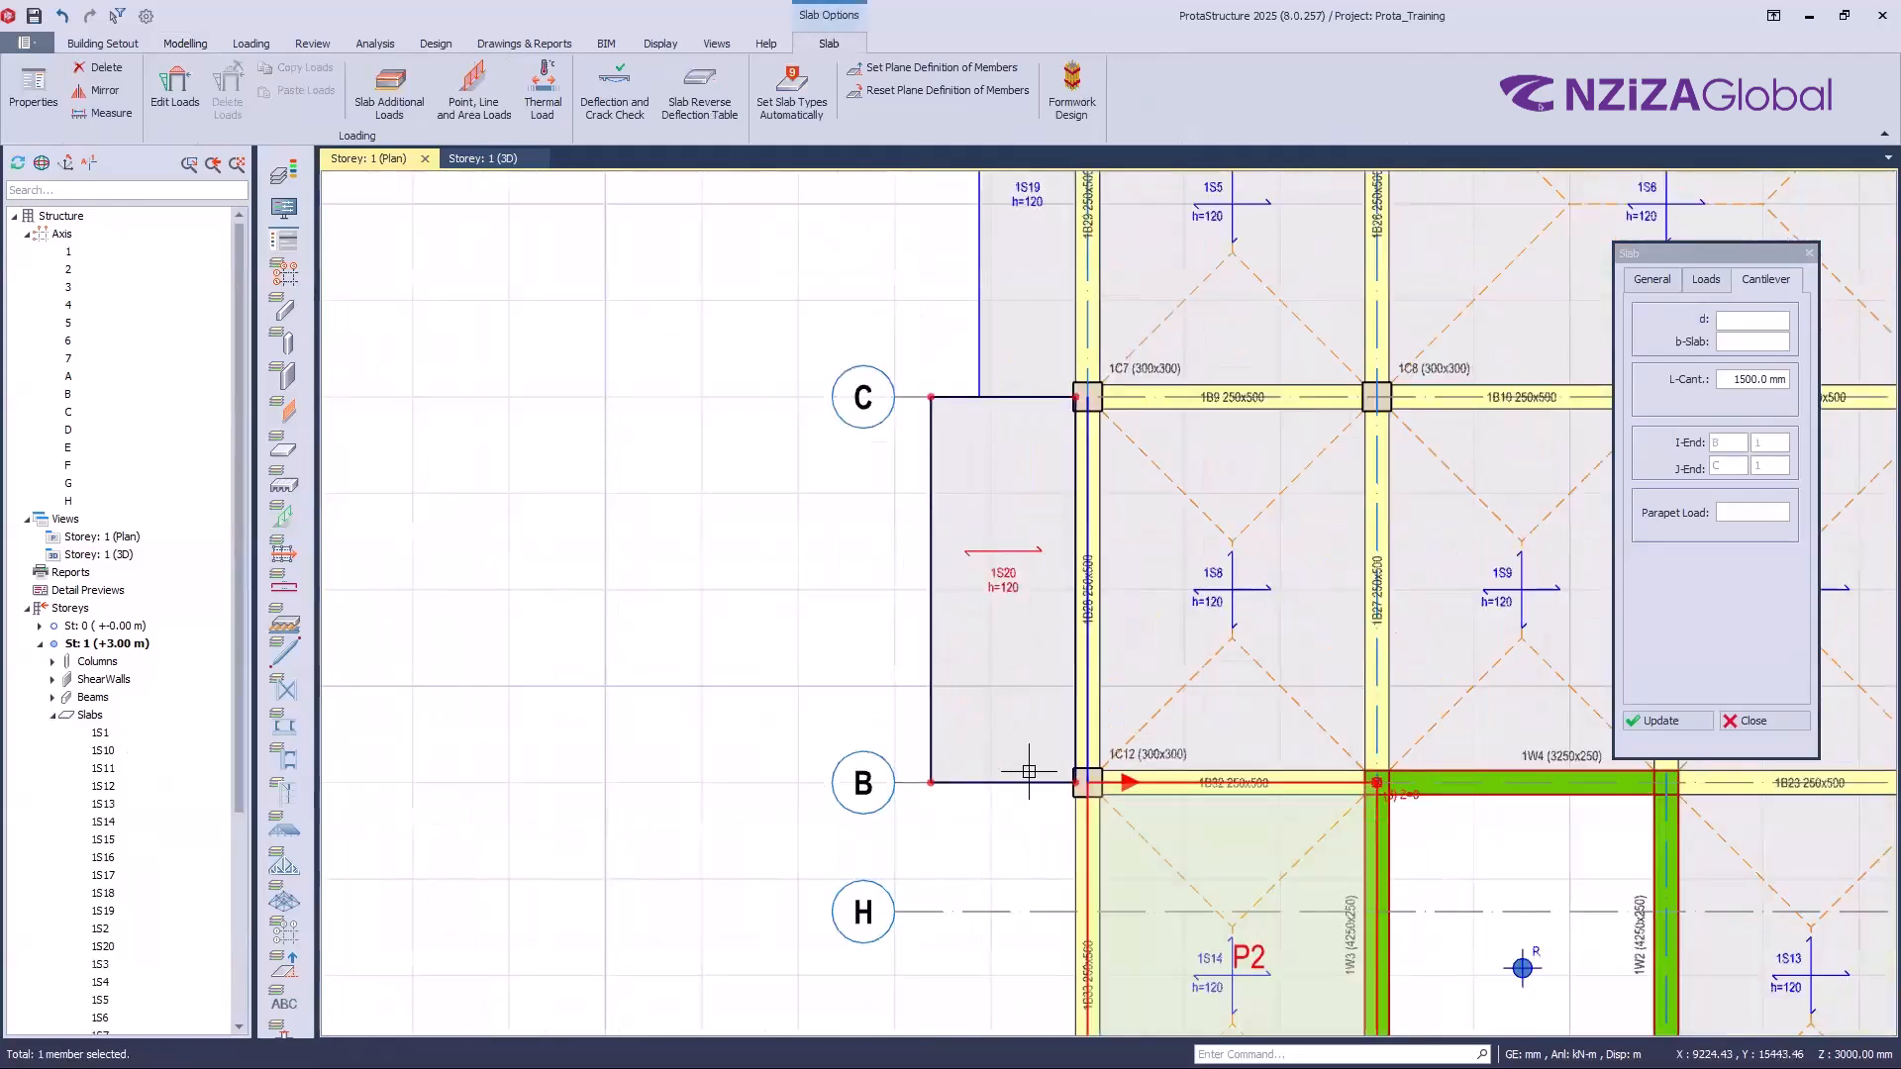
{"action": "scroll", "coordinate": [1027, 769], "scroll_direction": "up", "scroll_amount": 2}
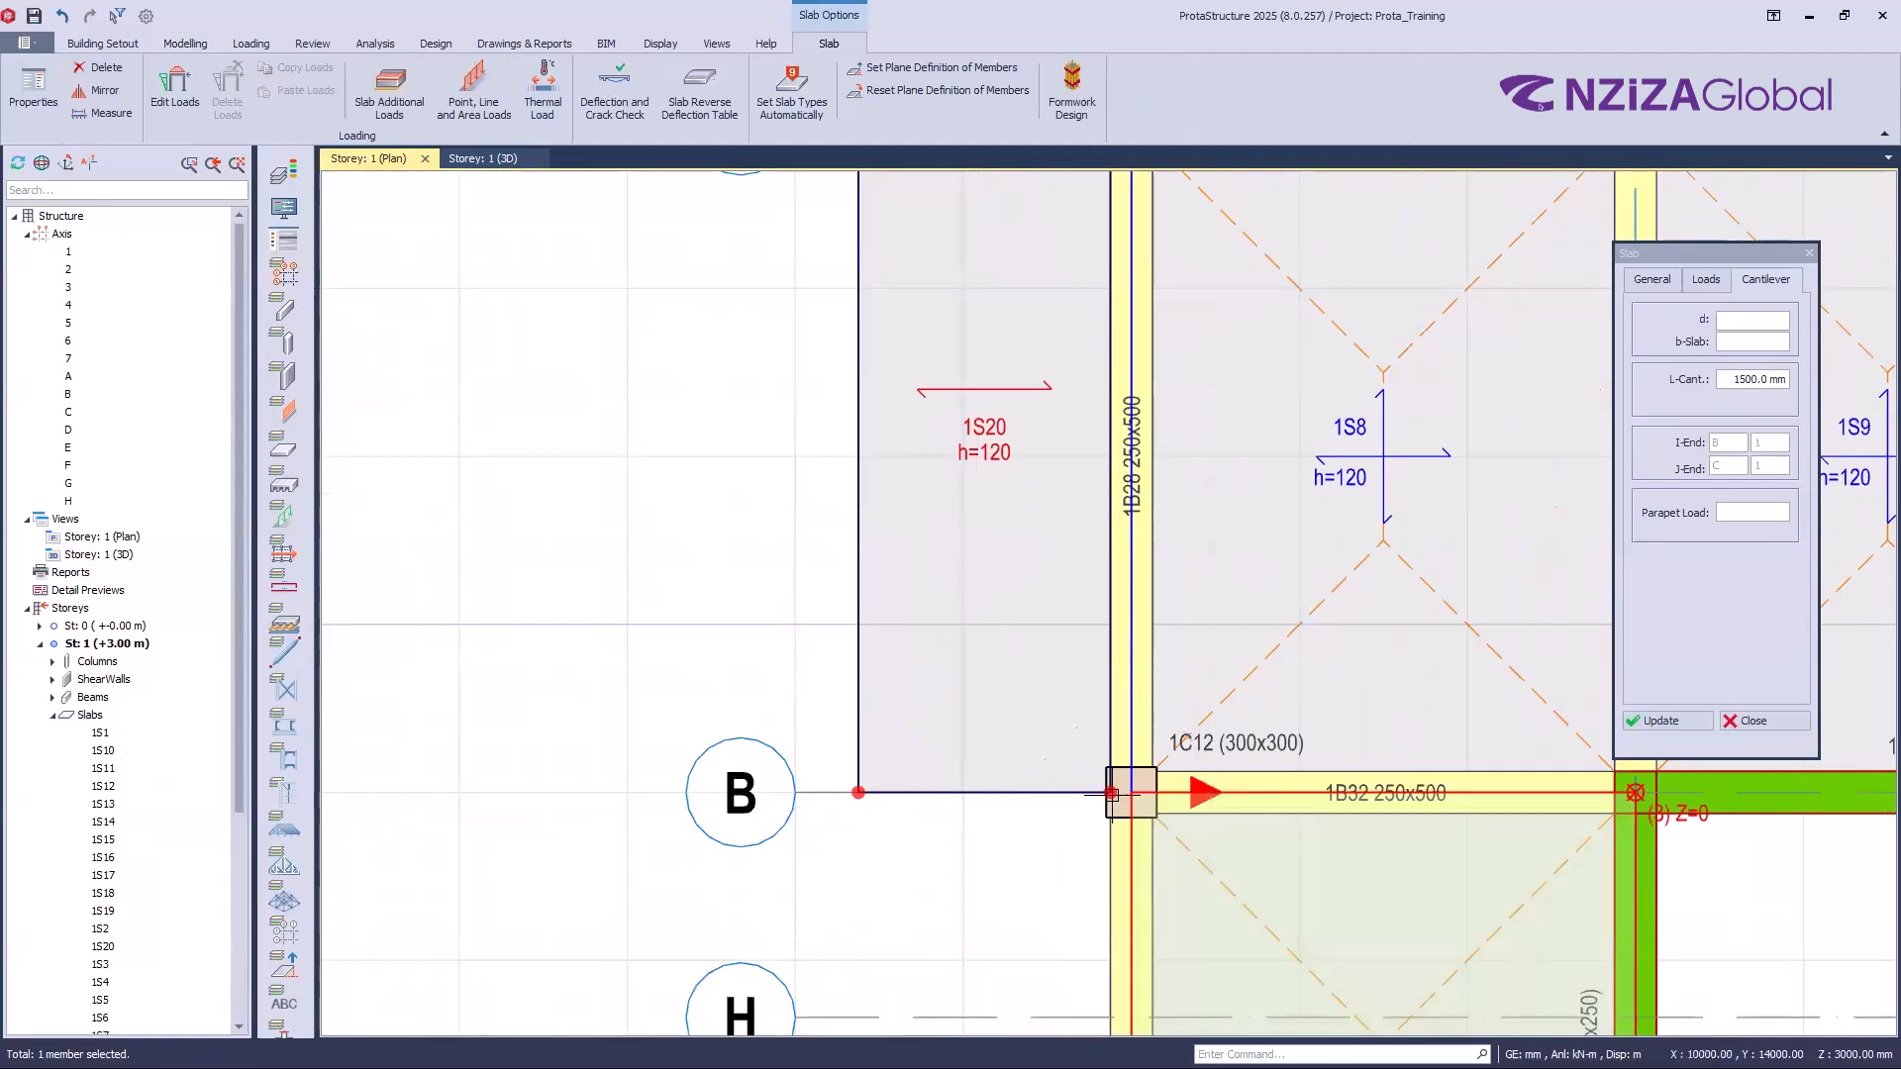
{"action": "scroll", "coordinate": [1044, 815], "scroll_direction": "down", "scroll_amount": 3}
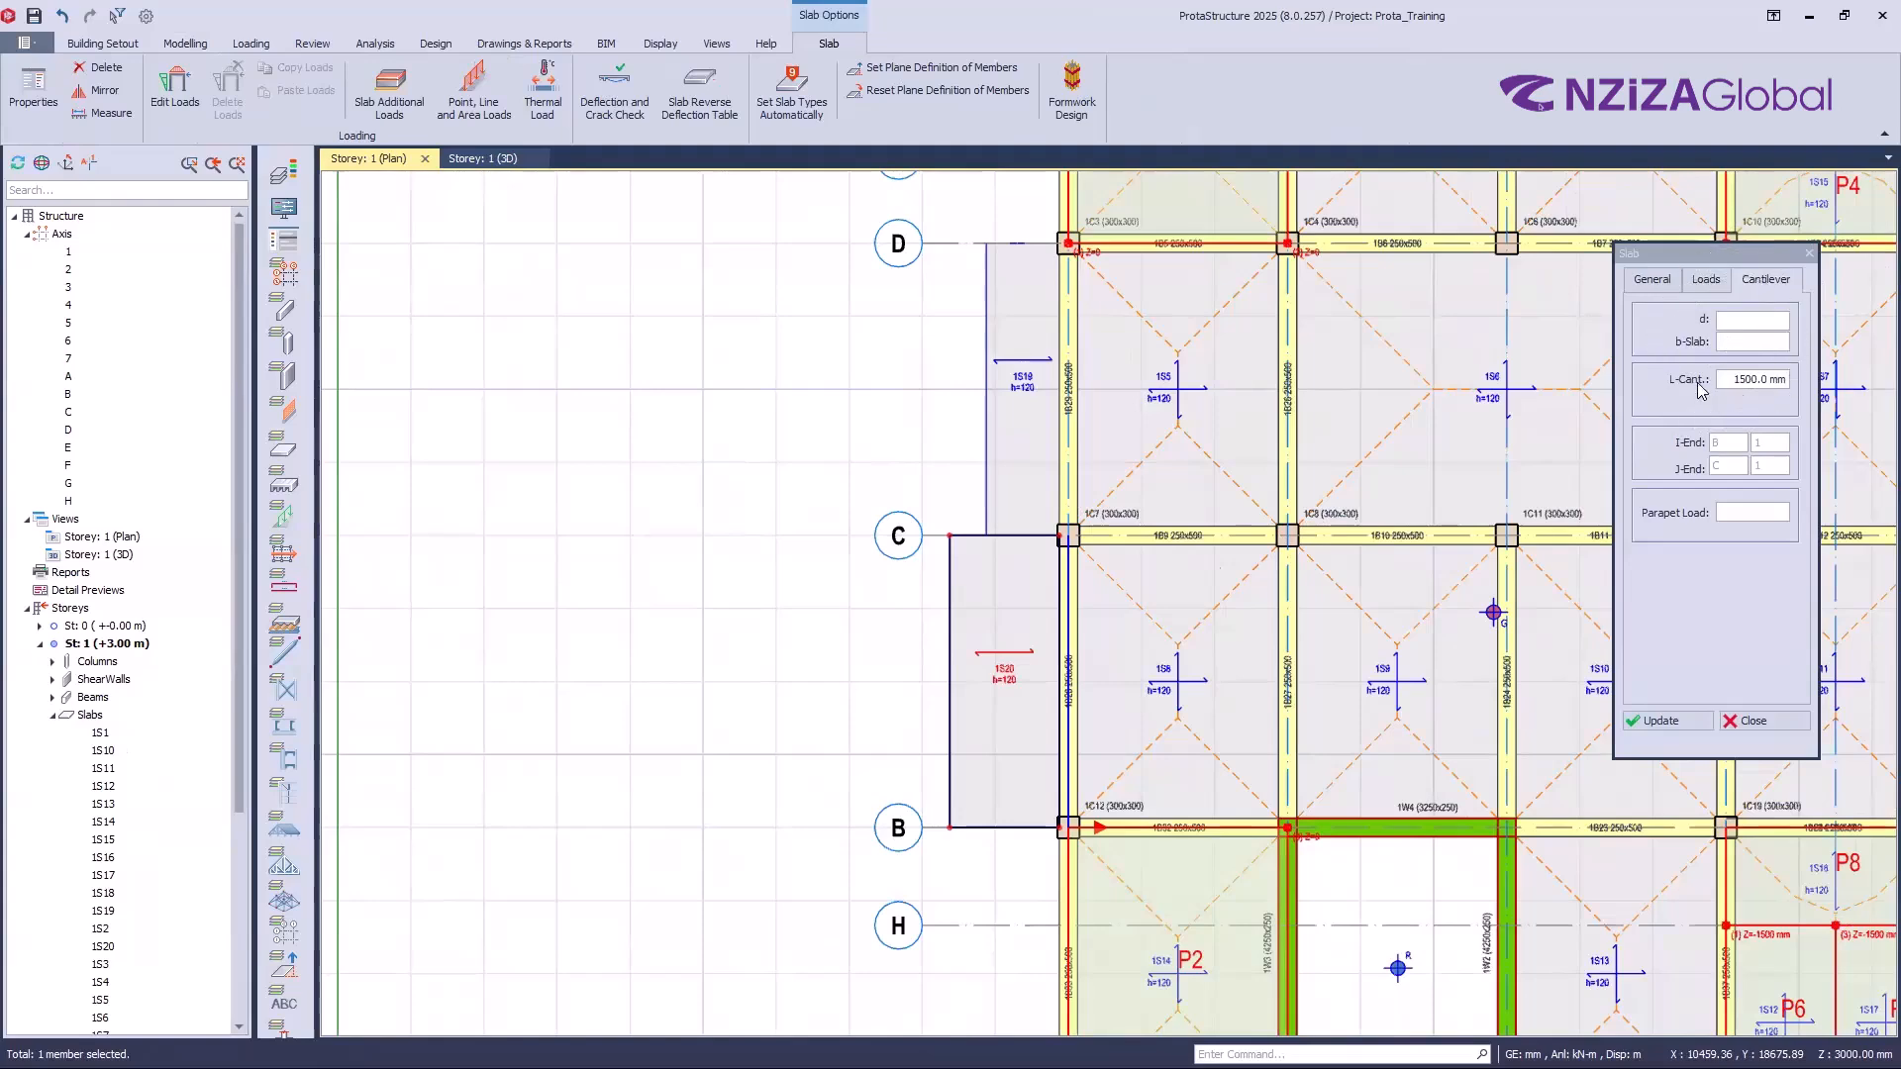
{"action": "scroll", "coordinate": [1139, 297], "scroll_direction": "up", "scroll_amount": 3}
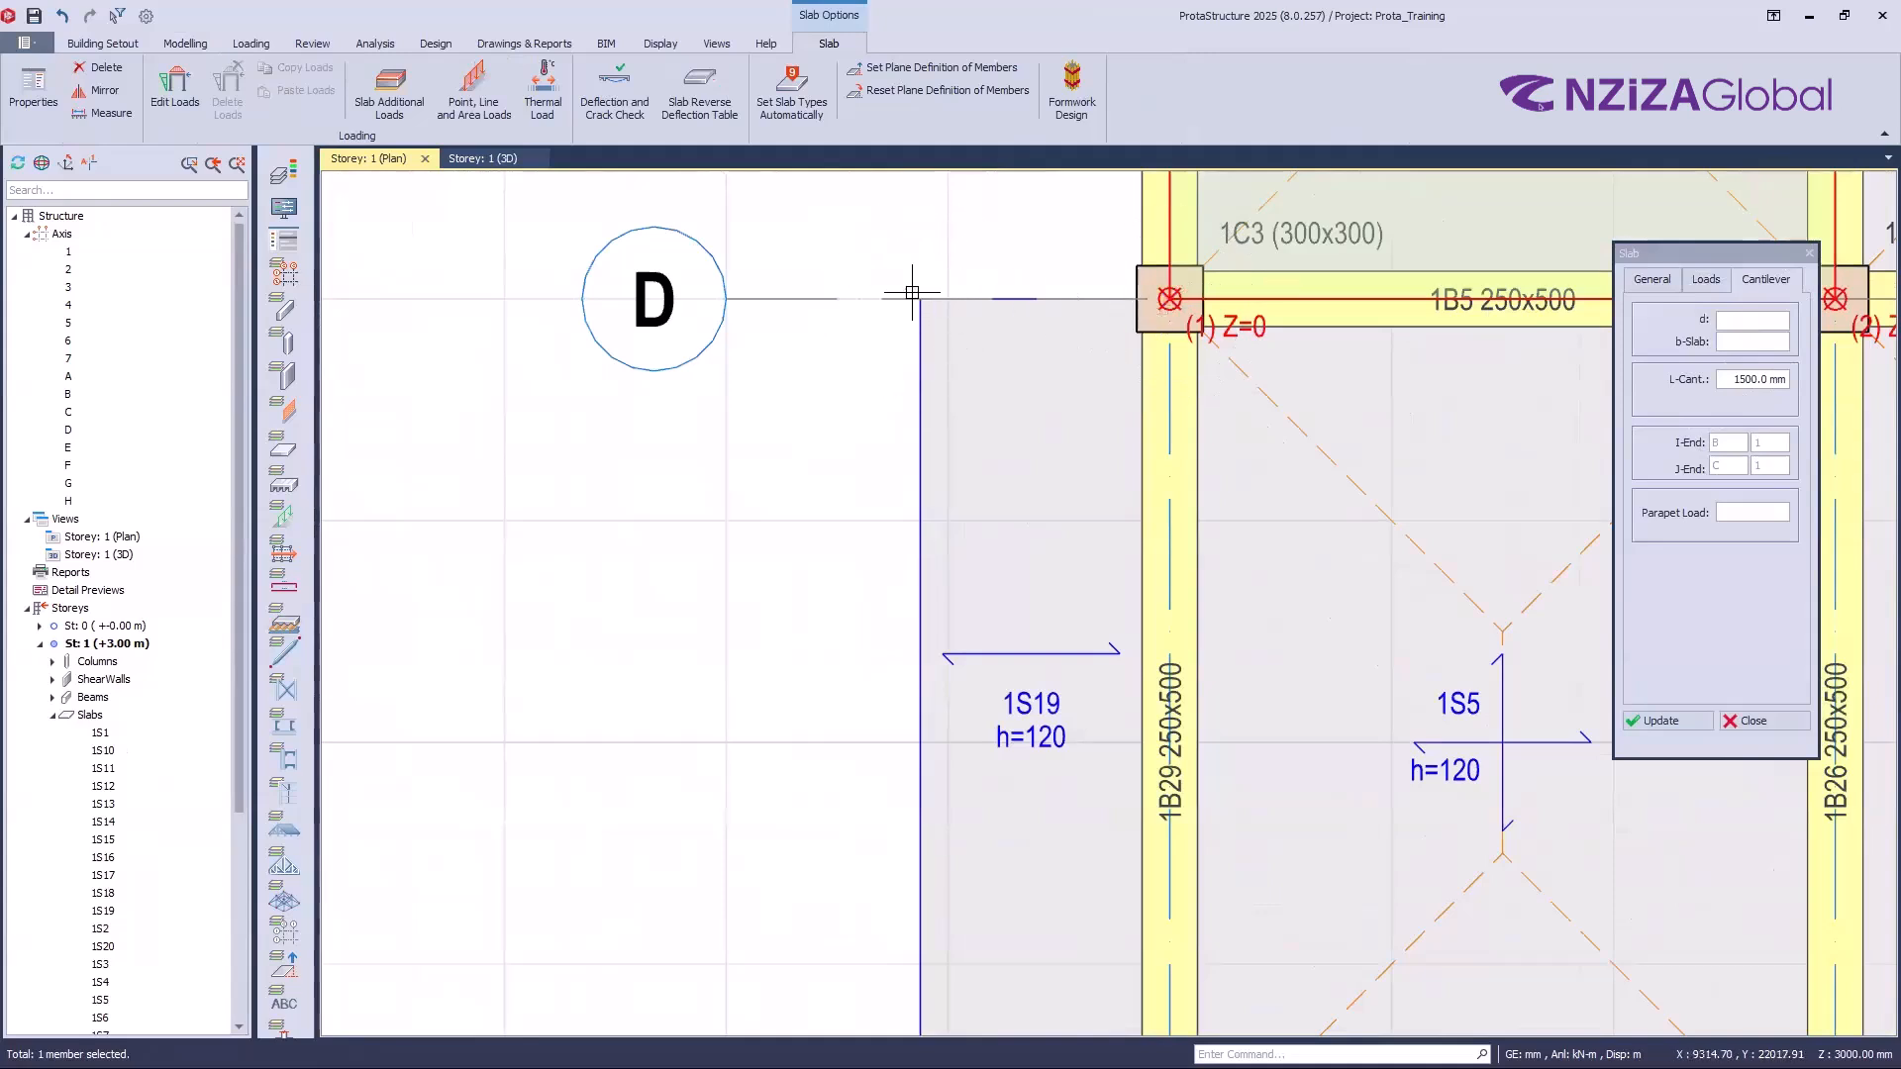
{"action": "scroll", "coordinate": [1099, 279], "scroll_direction": "down", "scroll_amount": 1}
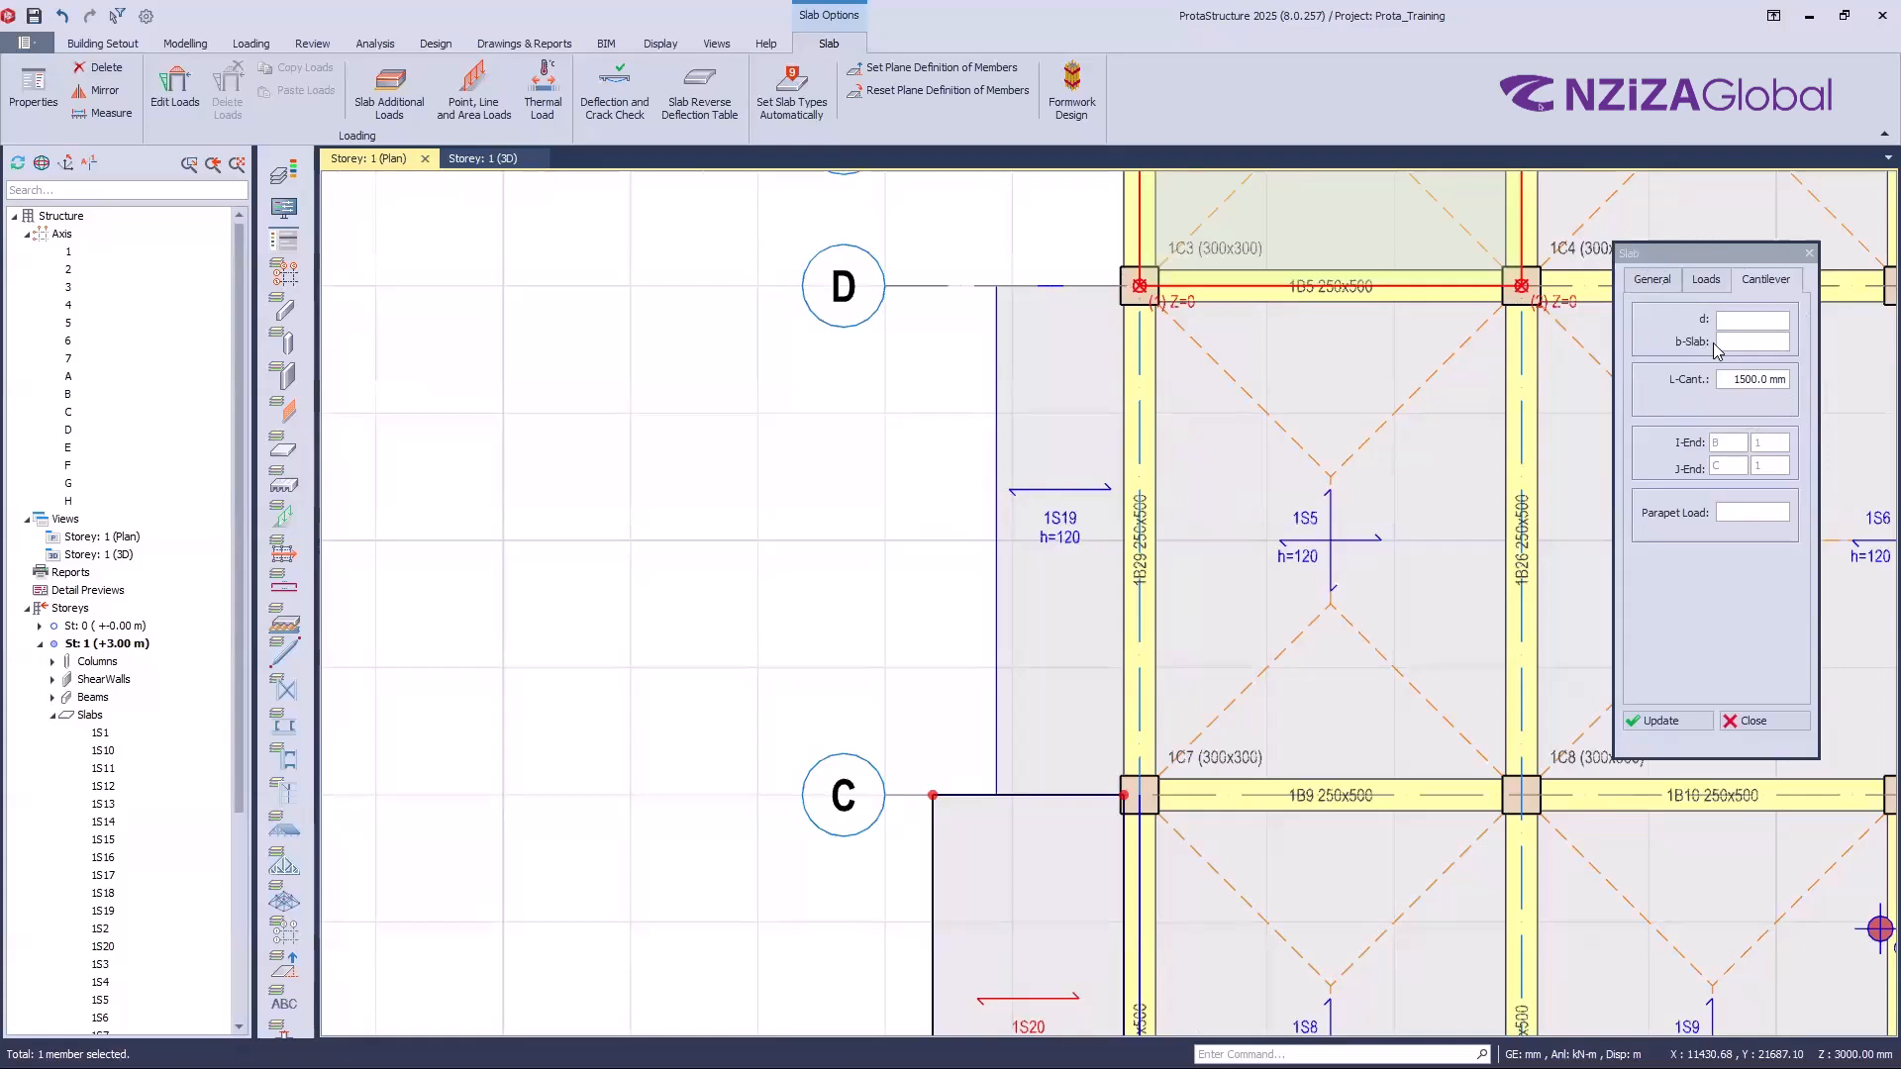
{"action": "key", "text": "ctrl"}
{"action": "key", "text": "ctrl"}
{"action": "key", "text": "ctrl"}
{"action": "key", "text": "ctrl"}
{"action": "key", "text": "ctrl"}
{"action": "key", "text": "ctrl"}
{"action": "left_click", "coordinate": [1750, 343]}
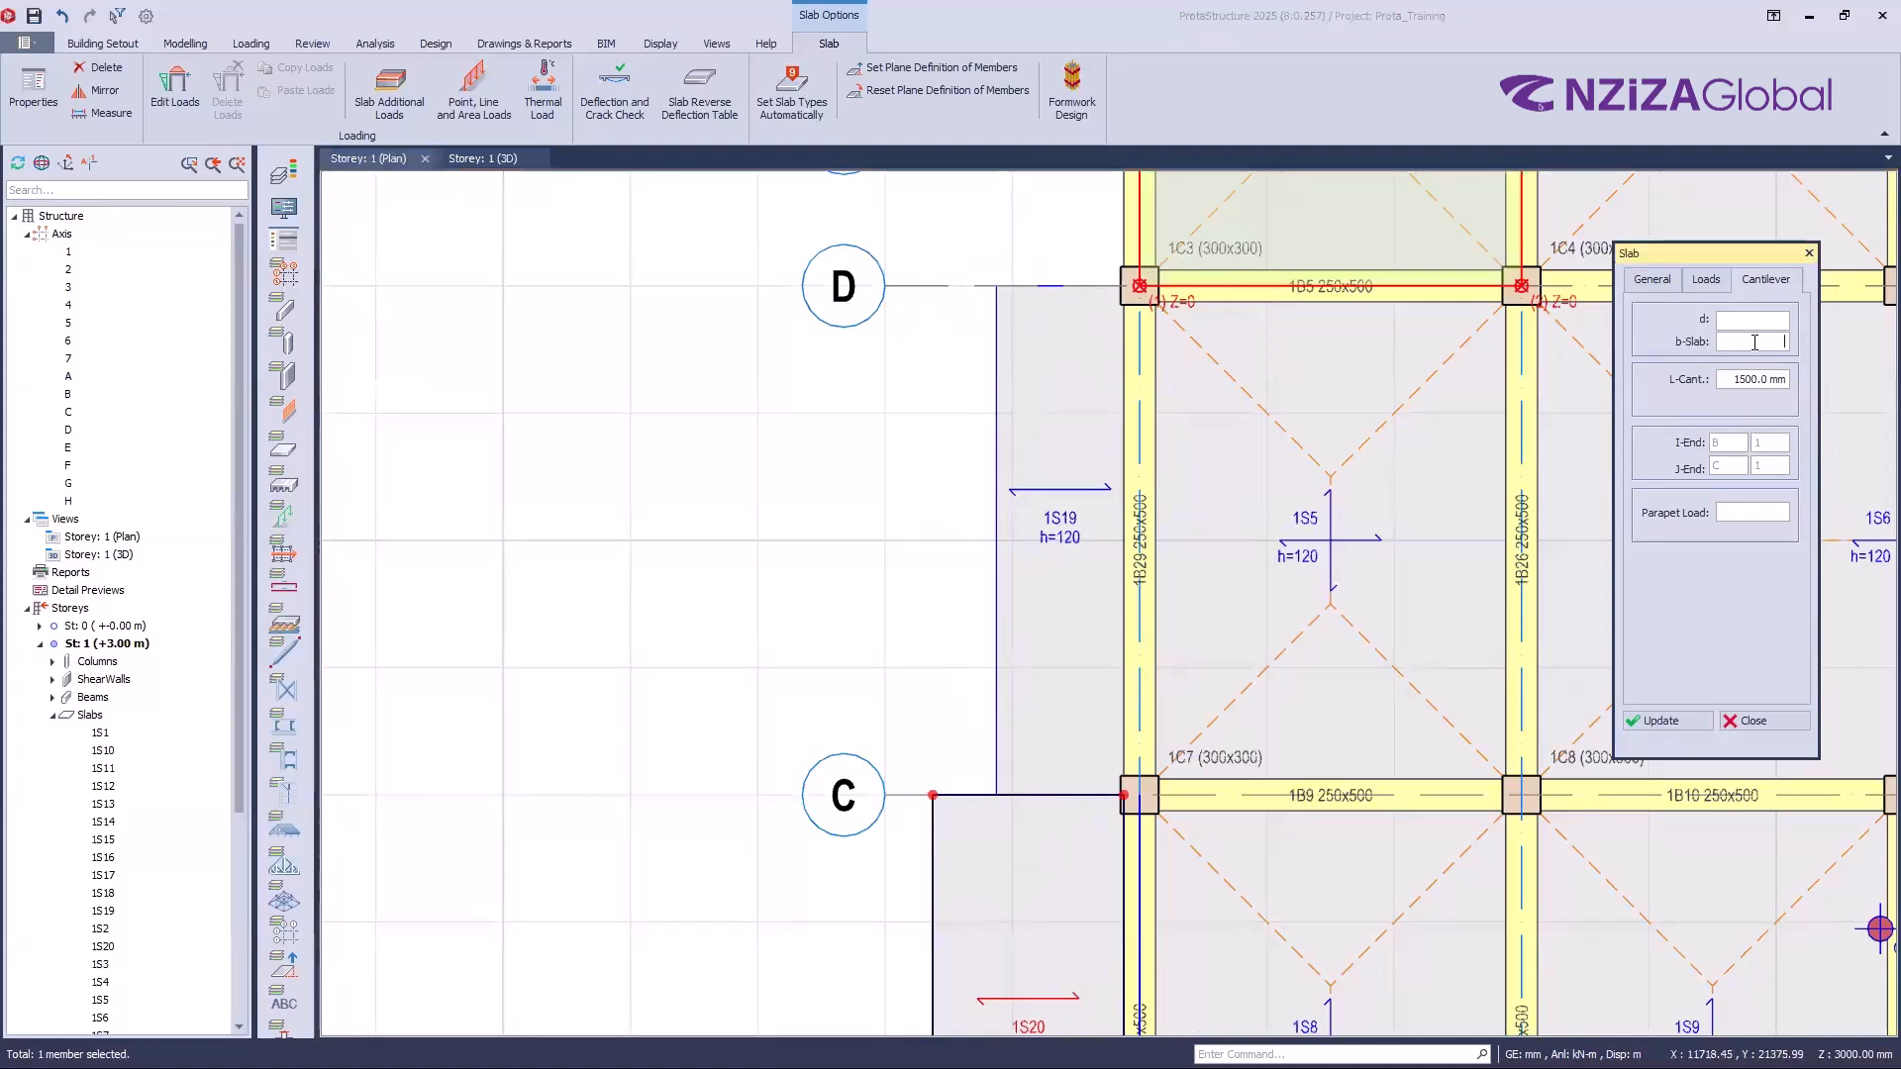
{"action": "type", "text": "250"}
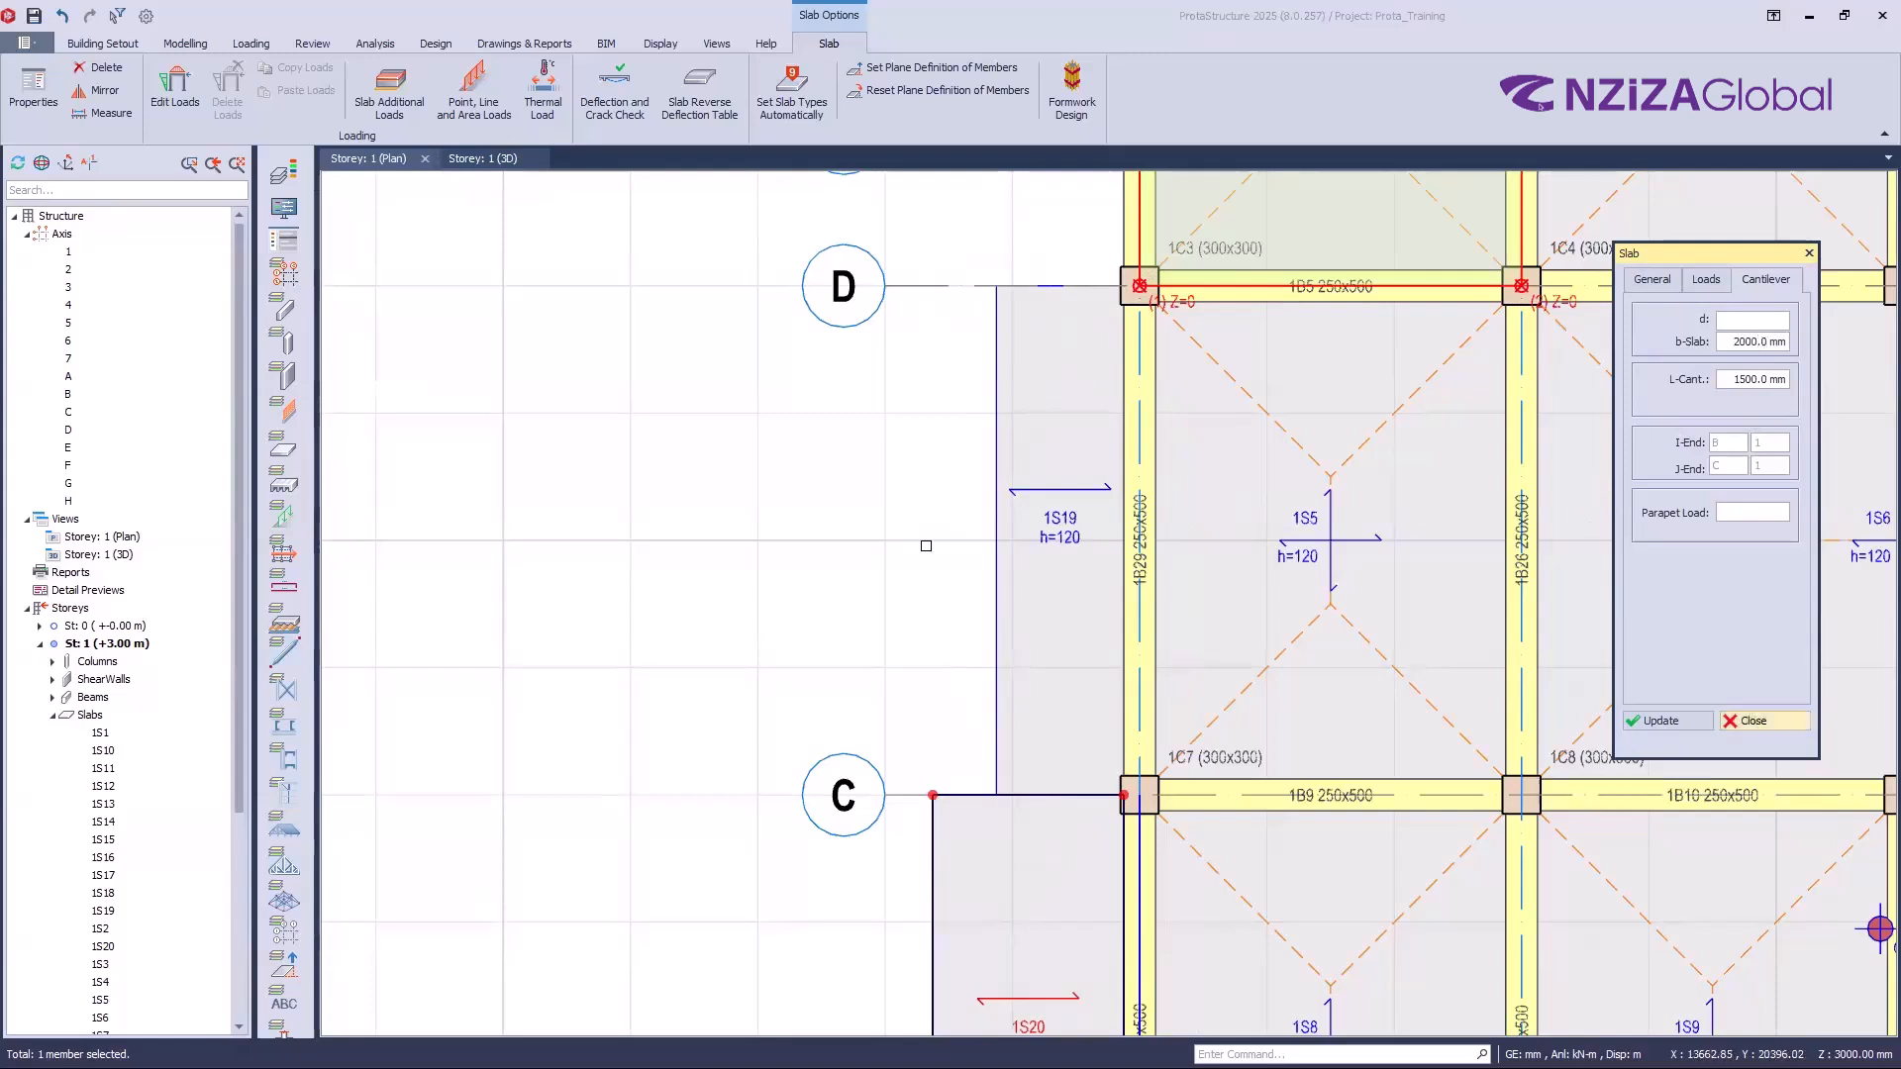
{"action": "left_click", "coordinate": [1764, 721]}
Step: Set the b-Slab width of the cantilever slab on axis 1 between axes C and D to 2000 mm
{"action": "left_click", "coordinate": [1067, 488]}
{"action": "left_click", "coordinate": [34, 89]}
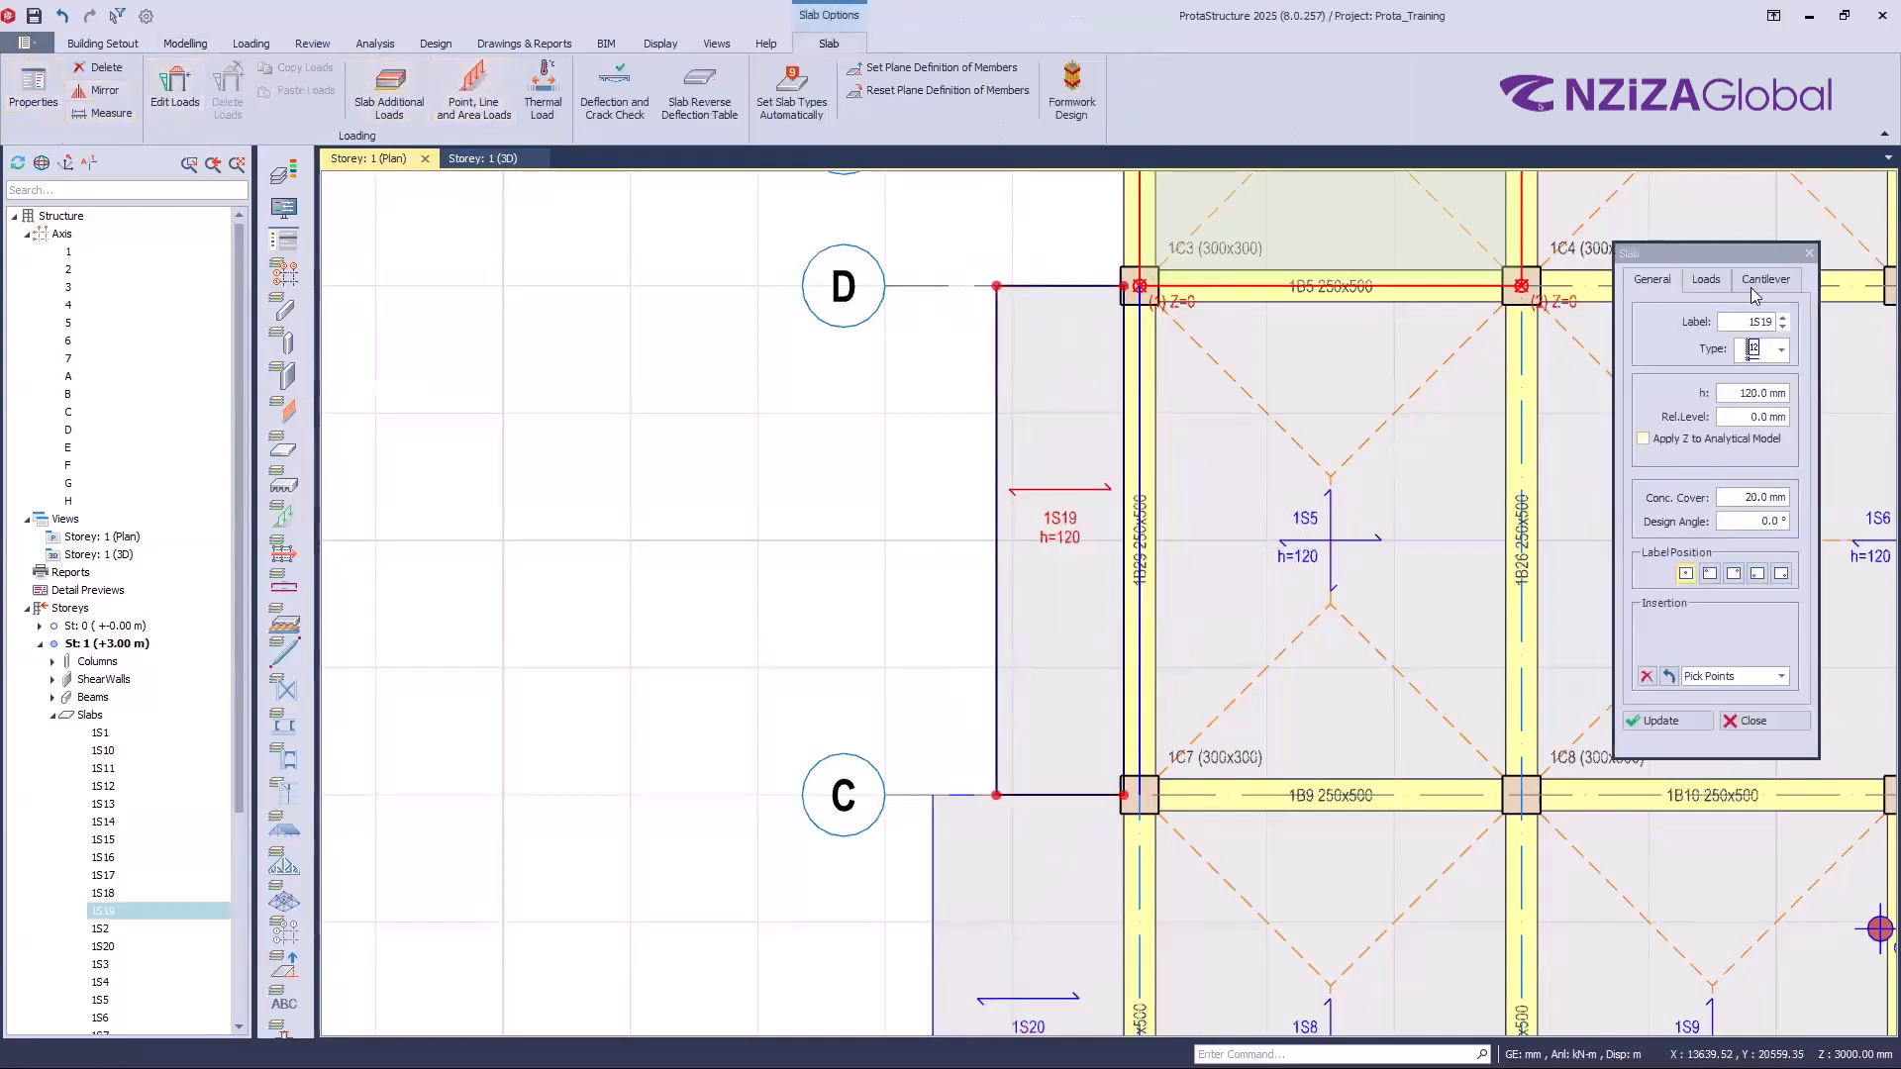
{"action": "left_click", "coordinate": [1751, 284]}
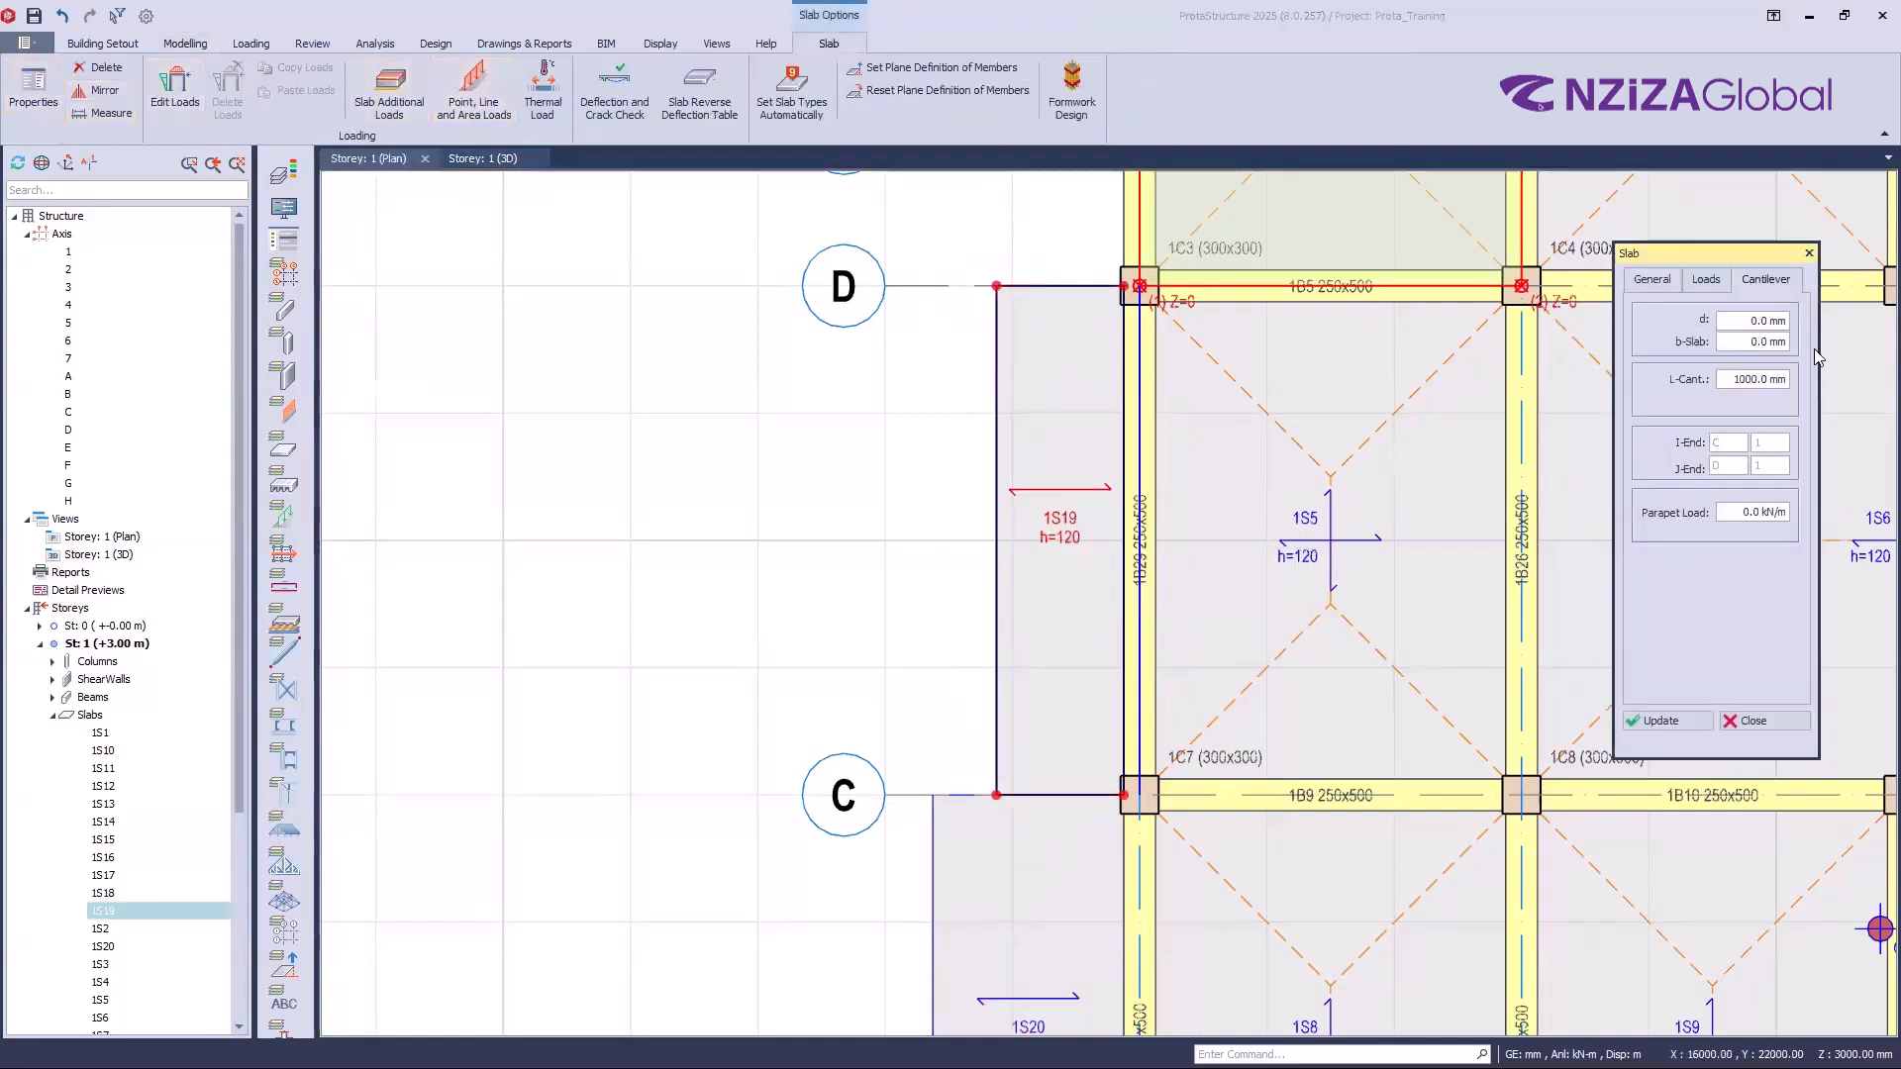
{"action": "type", "text": "200"}
{"action": "left_click", "coordinate": [1661, 721]}
{"action": "scroll", "coordinate": [1100, 535], "scroll_direction": "down", "scroll_amount": 2}
{"action": "scroll", "coordinate": [1049, 635], "scroll_direction": "up", "scroll_amount": 3}
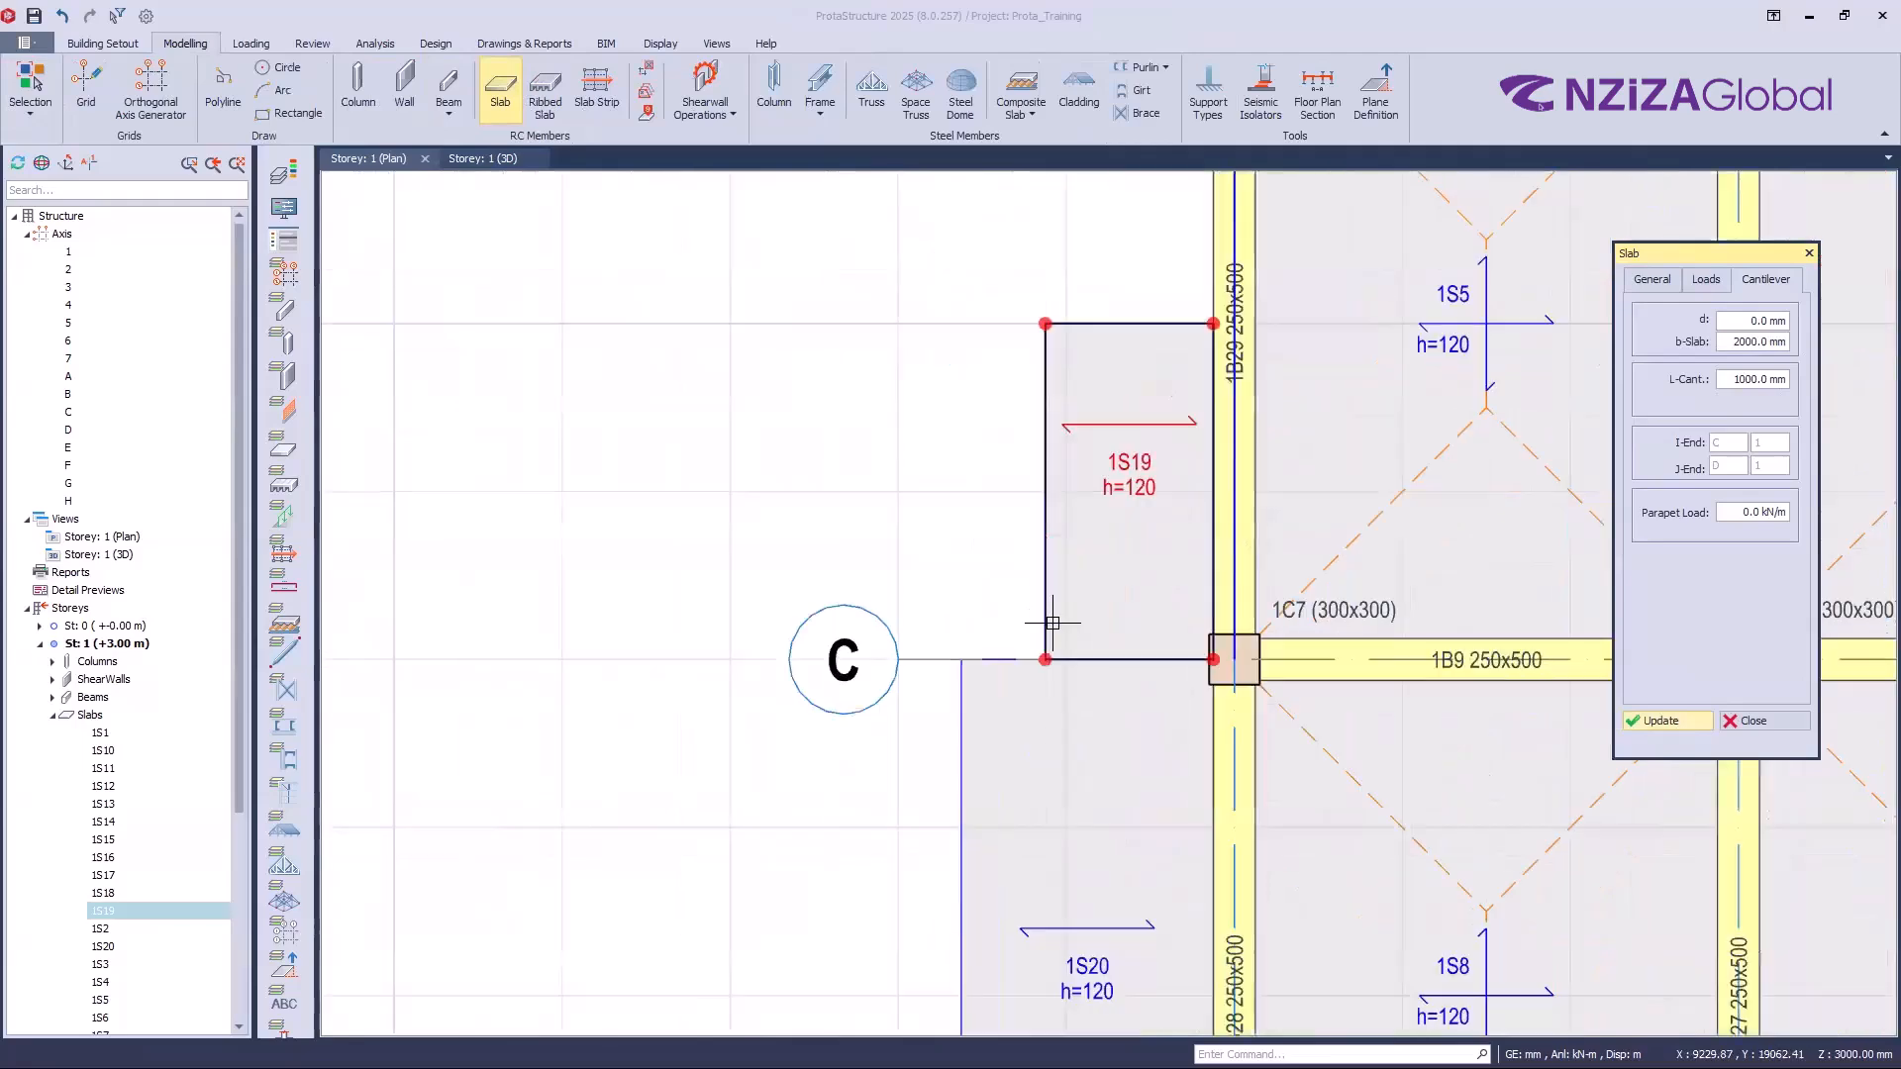
{"action": "scroll", "coordinate": [1089, 425], "scroll_direction": "down", "scroll_amount": 2}
{"action": "middle_click_drag", "start_coordinate": [1049, 509], "coordinate": [1029, 574]}
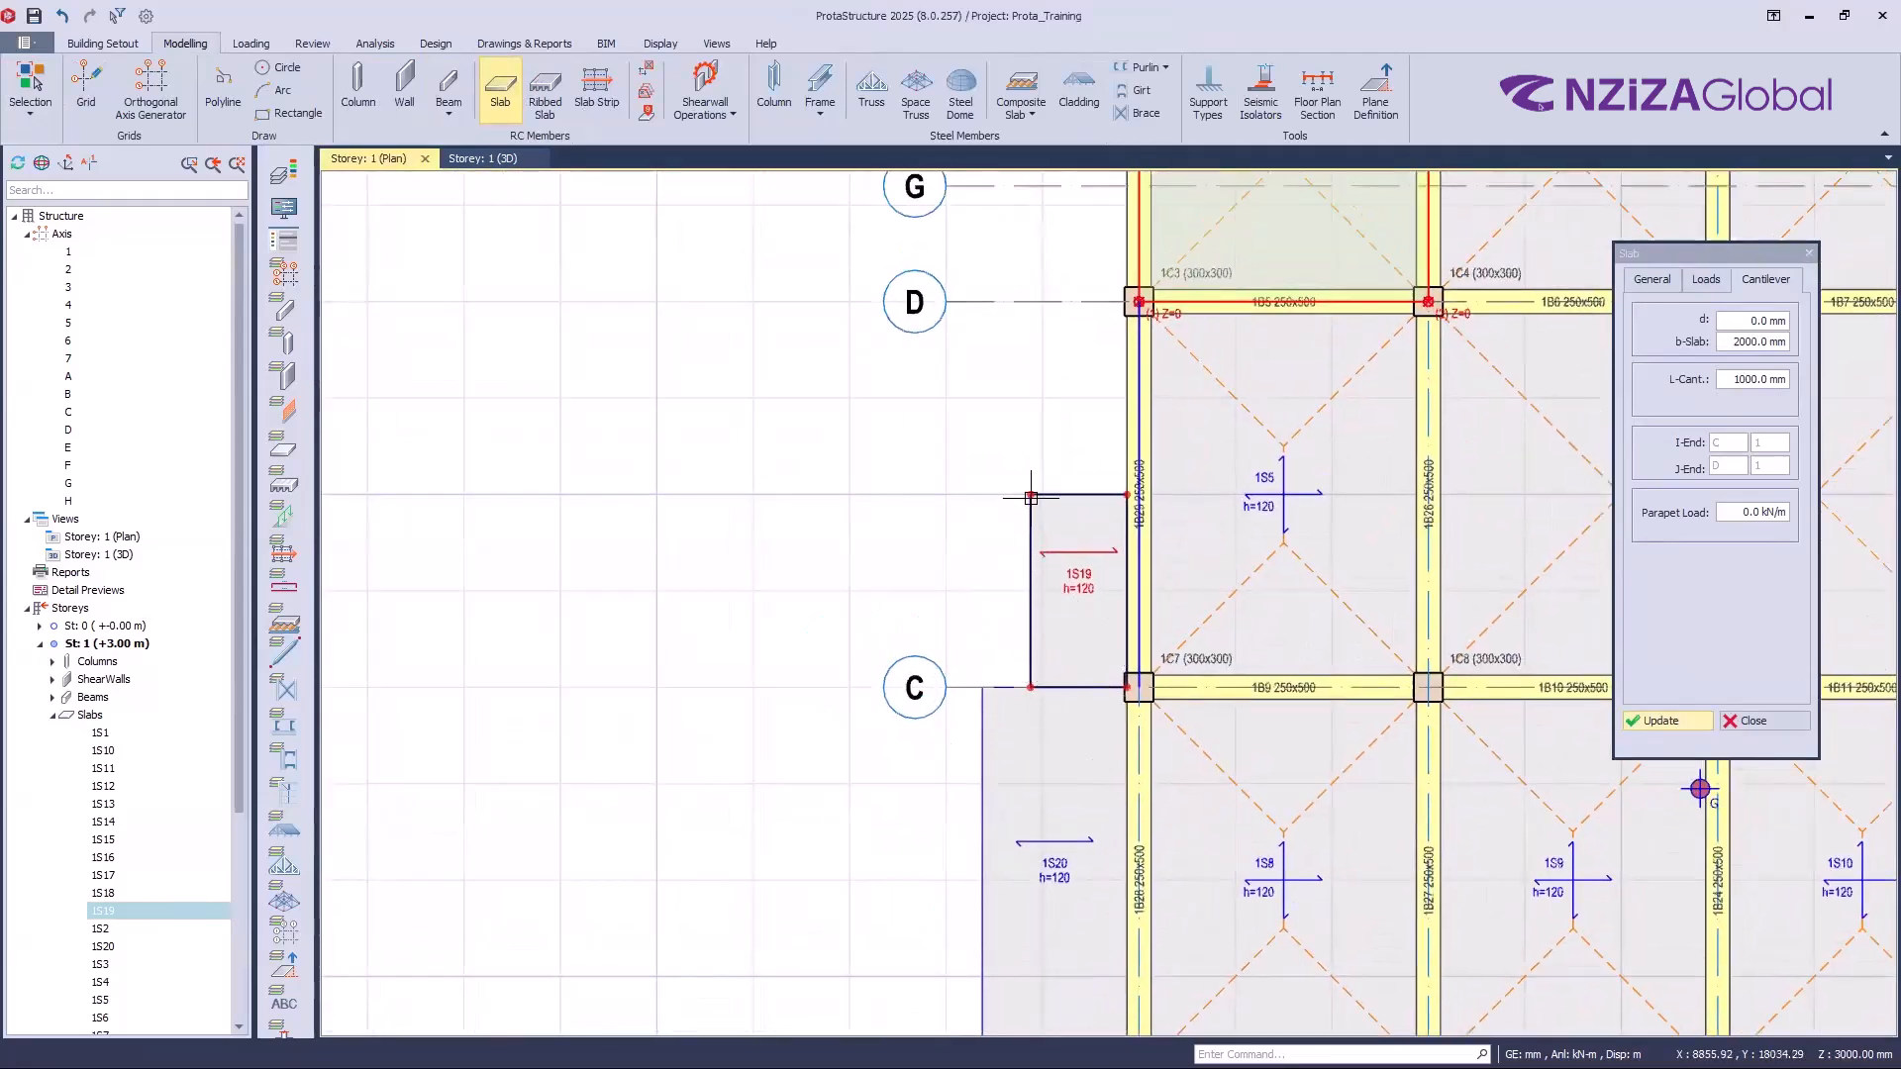
Step: Reset the b-Slab width of the cantilever slab between axes C and D to 0 mm
{"action": "key", "text": "ctrl"}
{"action": "key", "text": "ctrl"}
{"action": "left_click", "coordinate": [1695, 341]}
{"action": "type", "text": "0"}
{"action": "left_click", "coordinate": [1698, 722]}
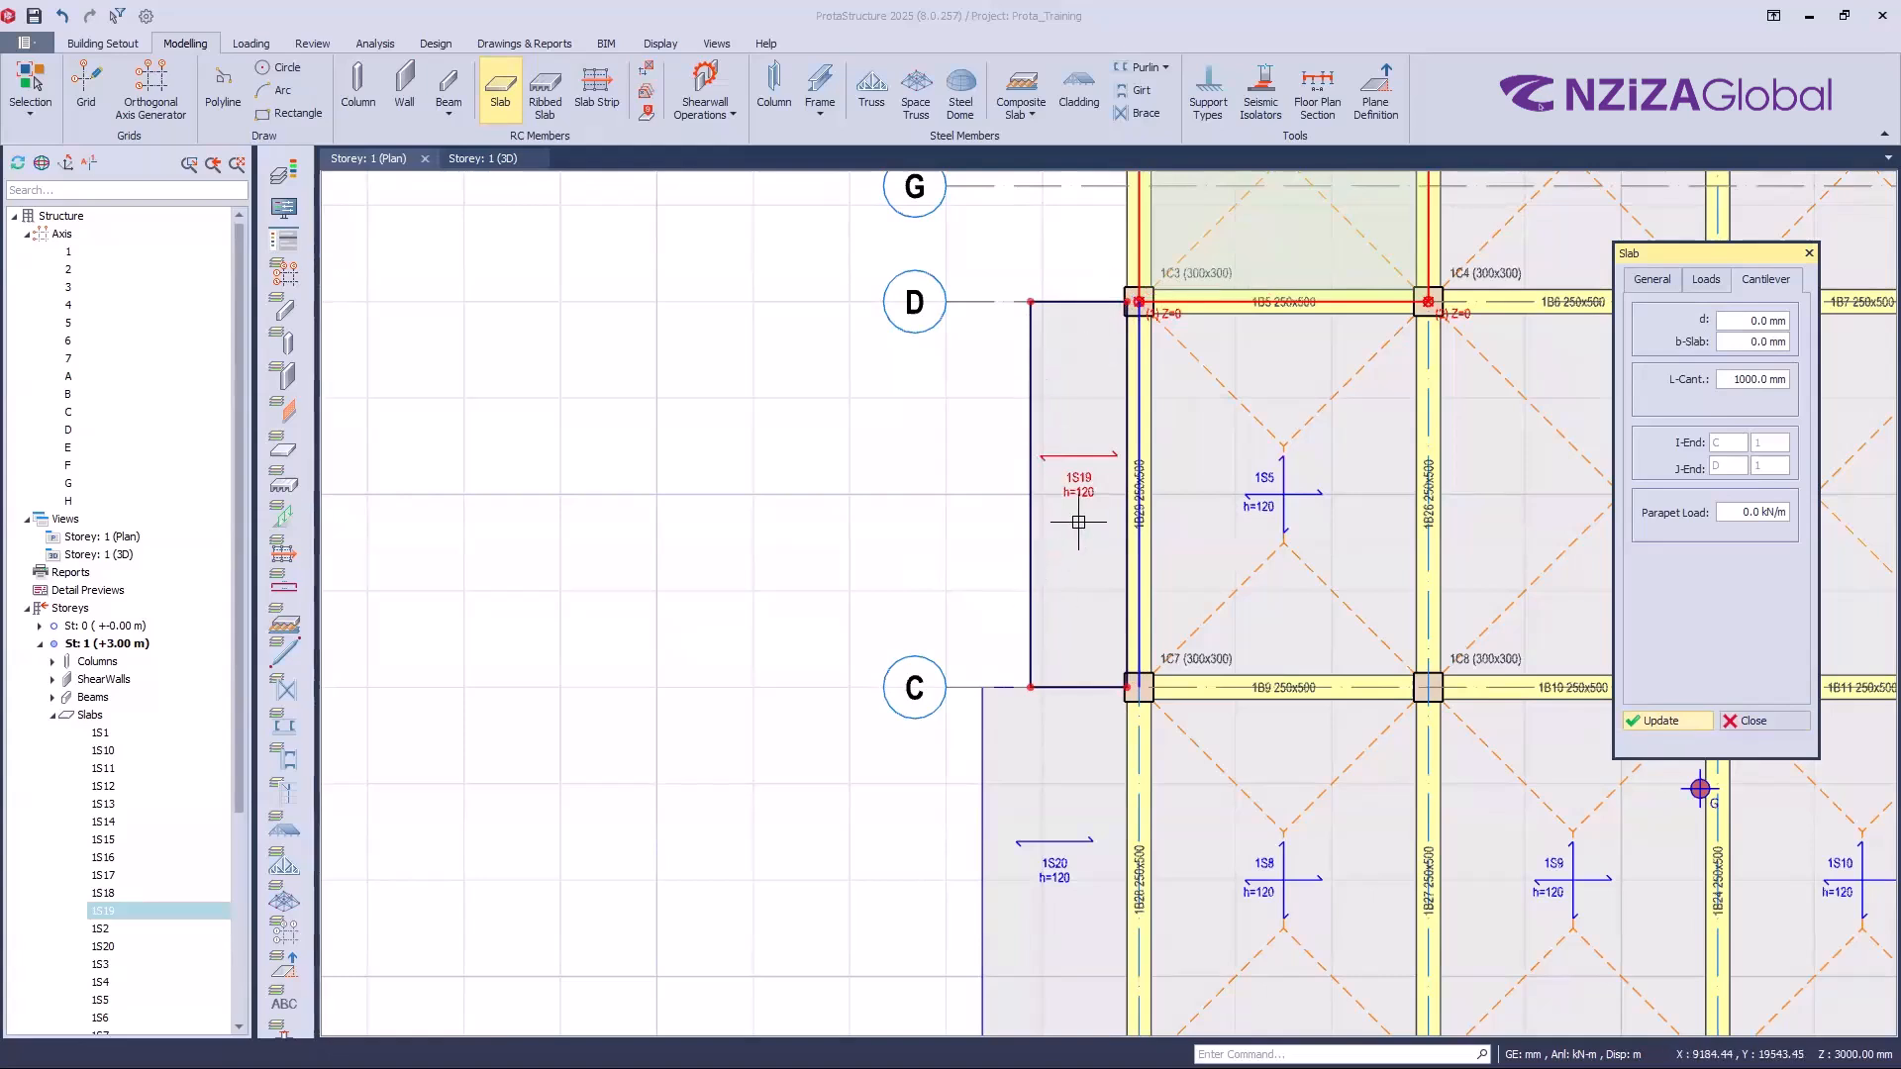
{"action": "scroll", "coordinate": [1011, 455], "scroll_direction": "up", "scroll_amount": 1}
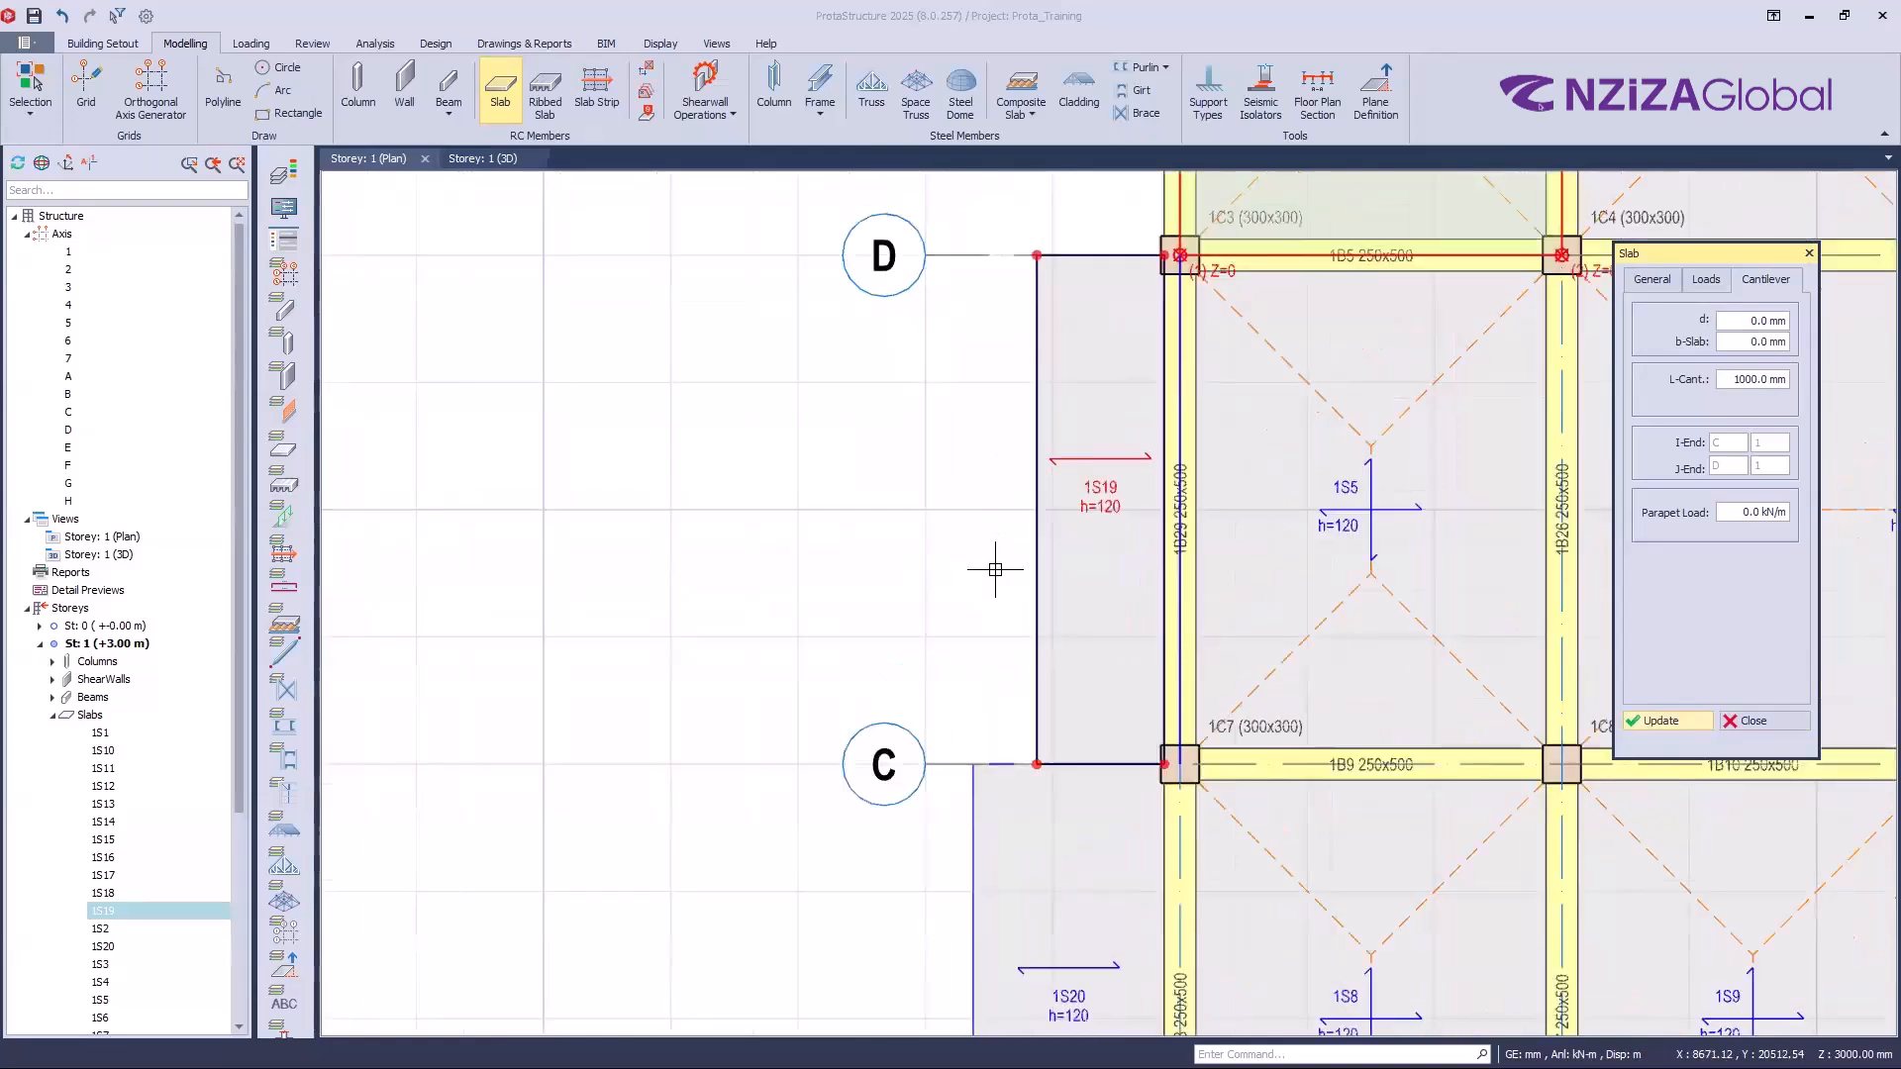
{"action": "scroll", "coordinate": [990, 555], "scroll_direction": "down", "scroll_amount": 1}
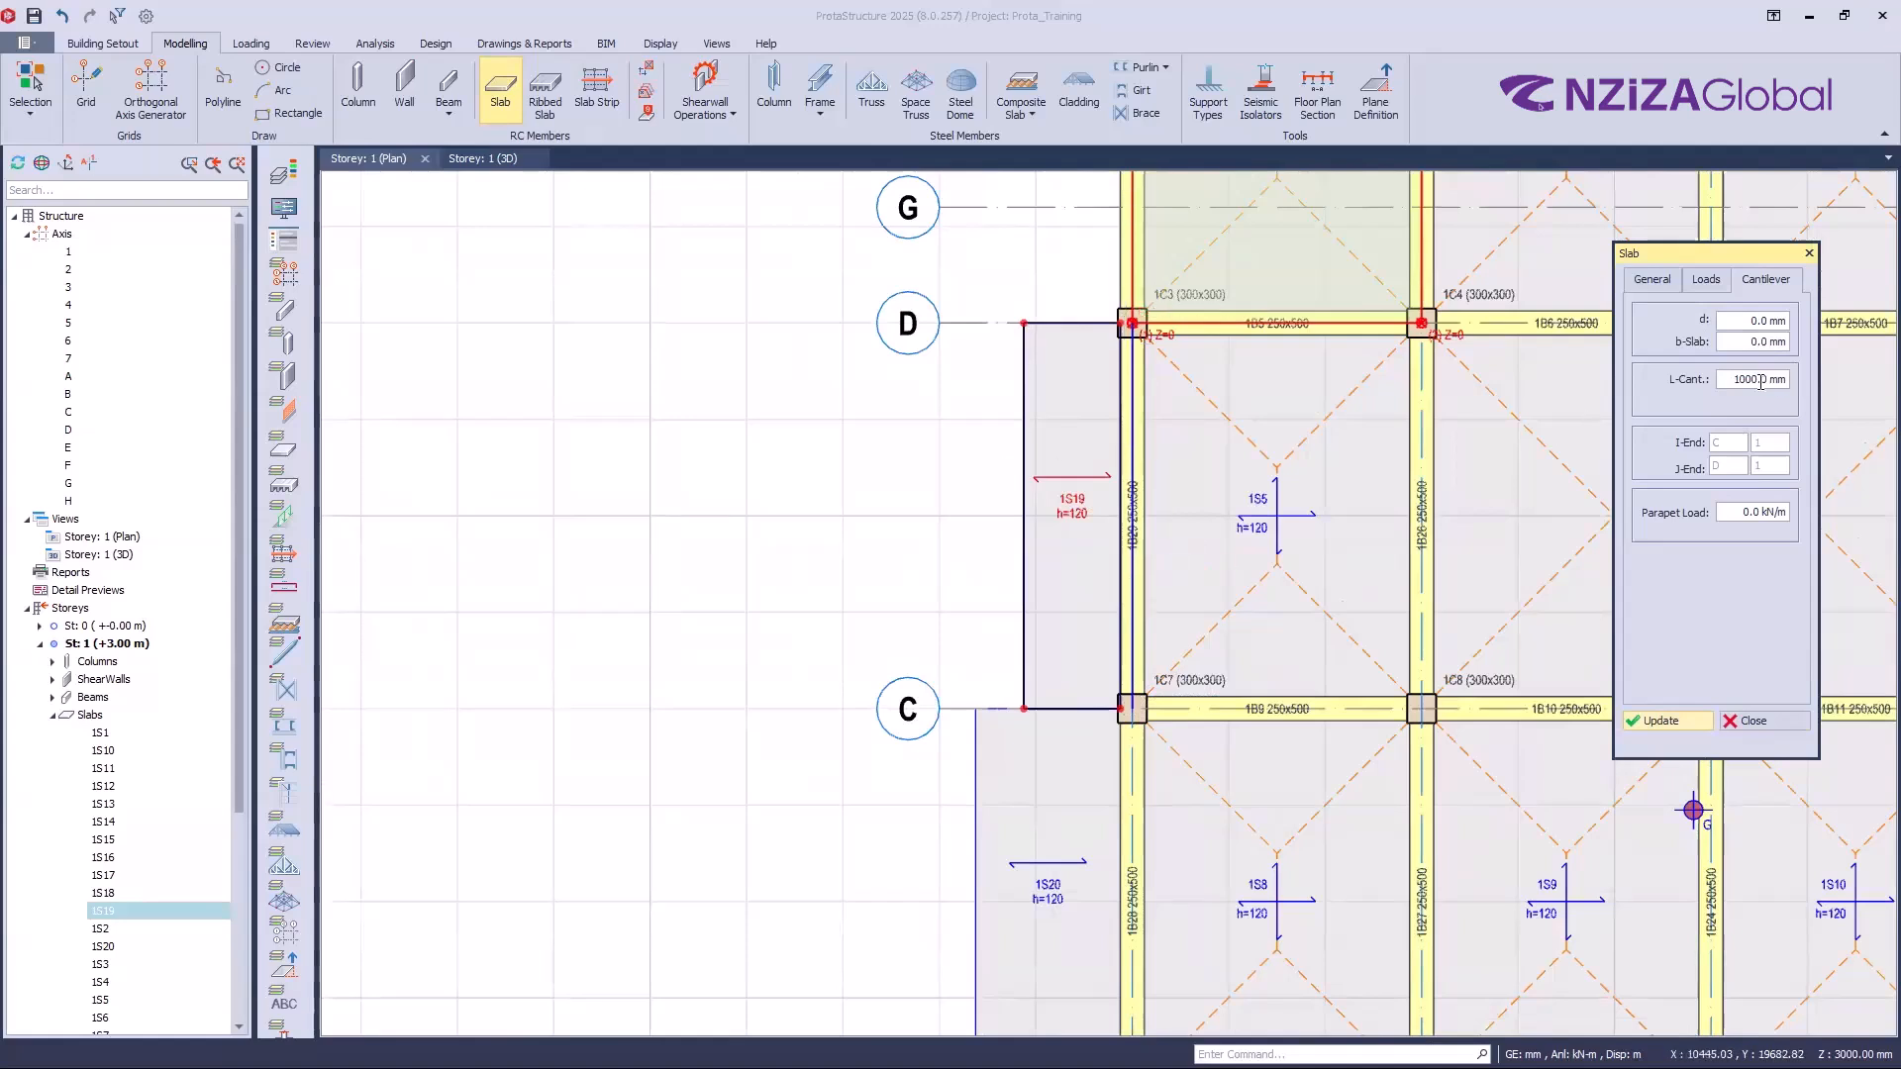
Step: Set the cantilever slab between axes C and D to a b-Slab width of 2000 mm and a d offset of 1000 mm
{"action": "left_click", "coordinate": [1786, 346]}
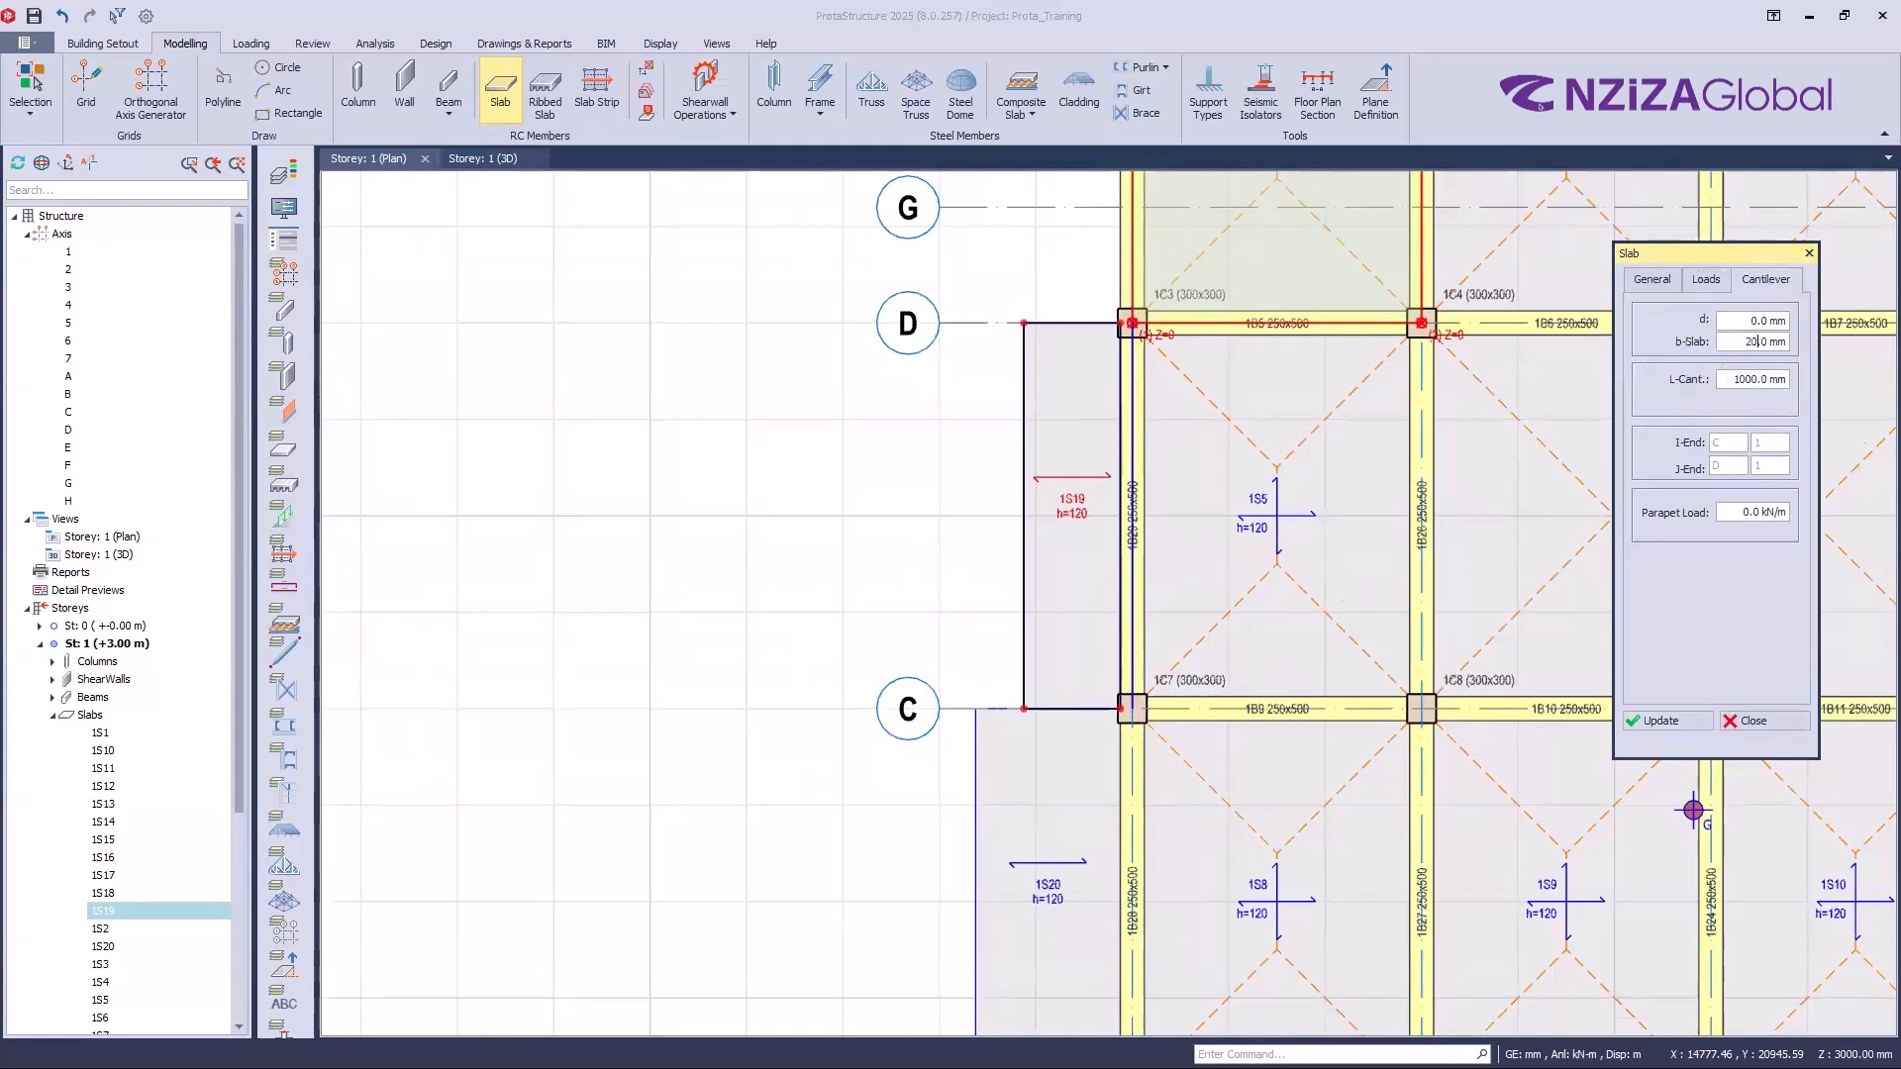
{"action": "left_click", "coordinate": [1664, 722]}
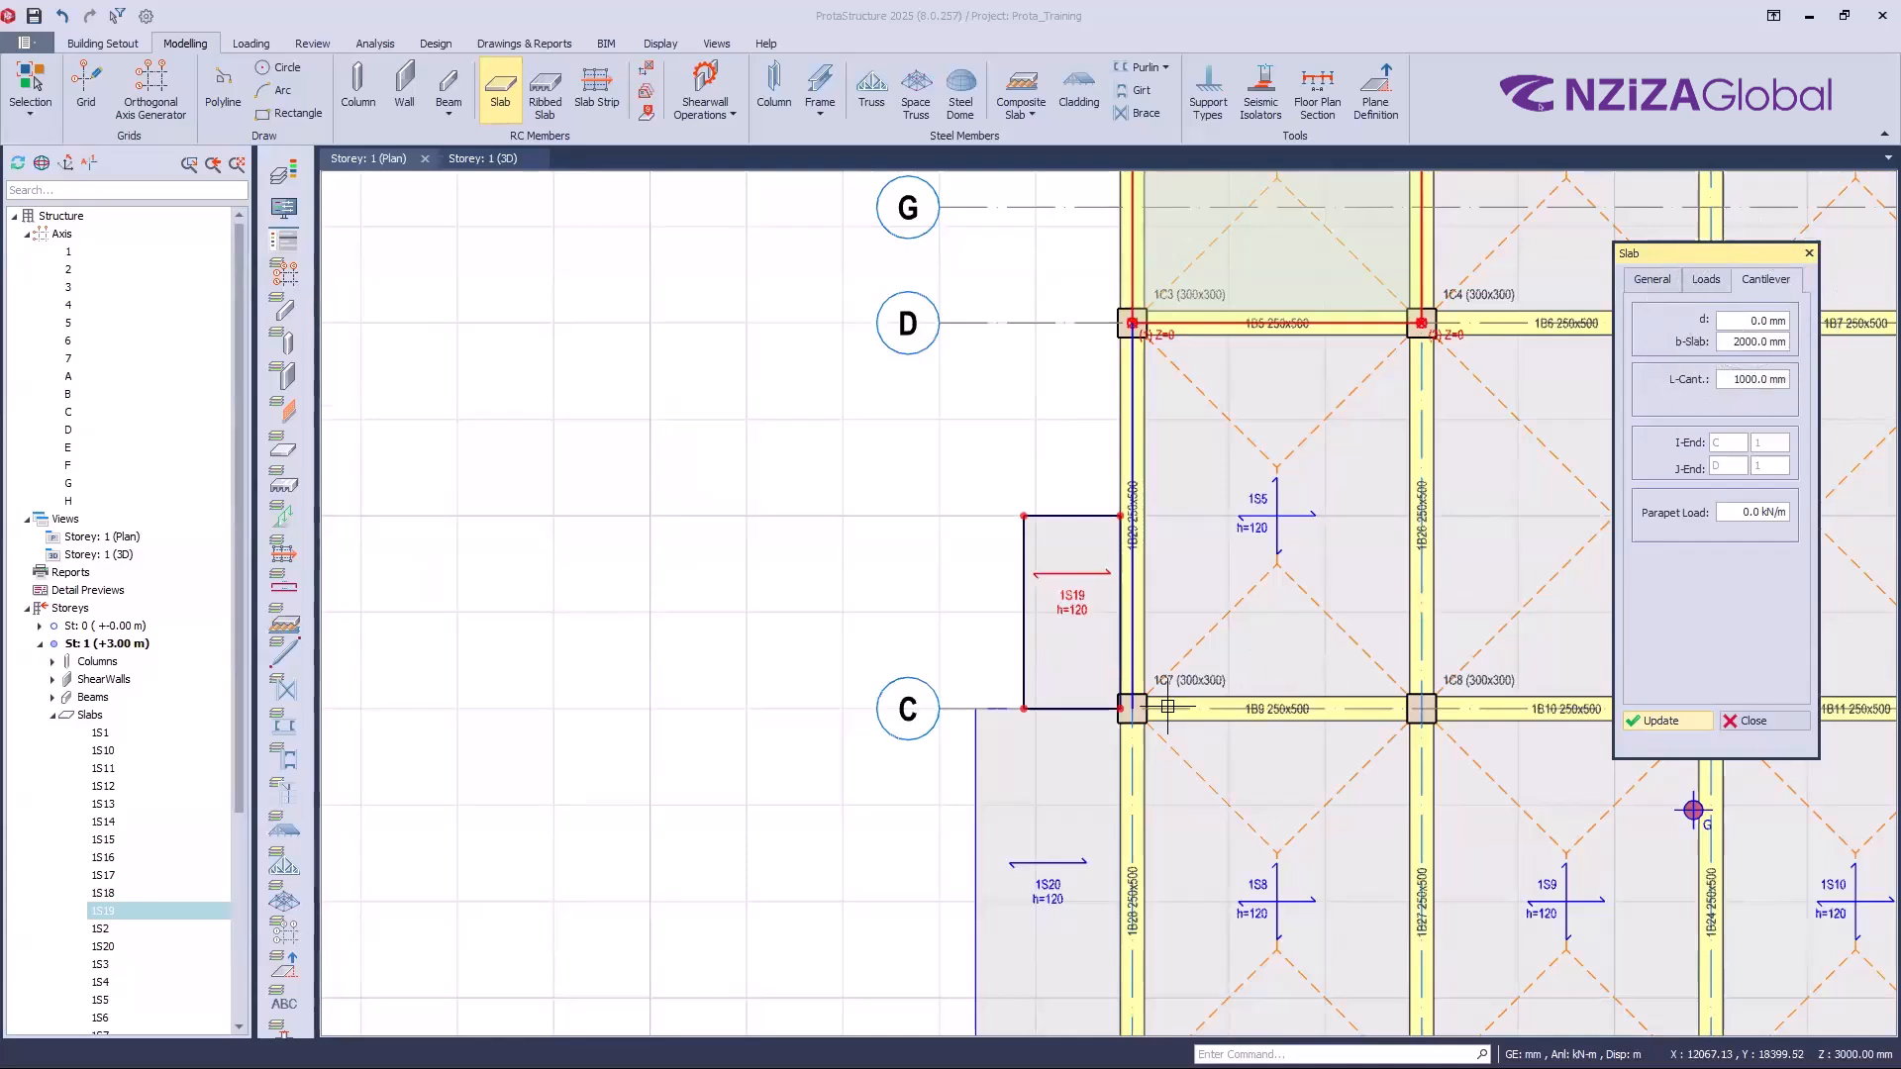
{"action": "scroll", "coordinate": [1132, 710], "scroll_direction": "up", "scroll_amount": 1}
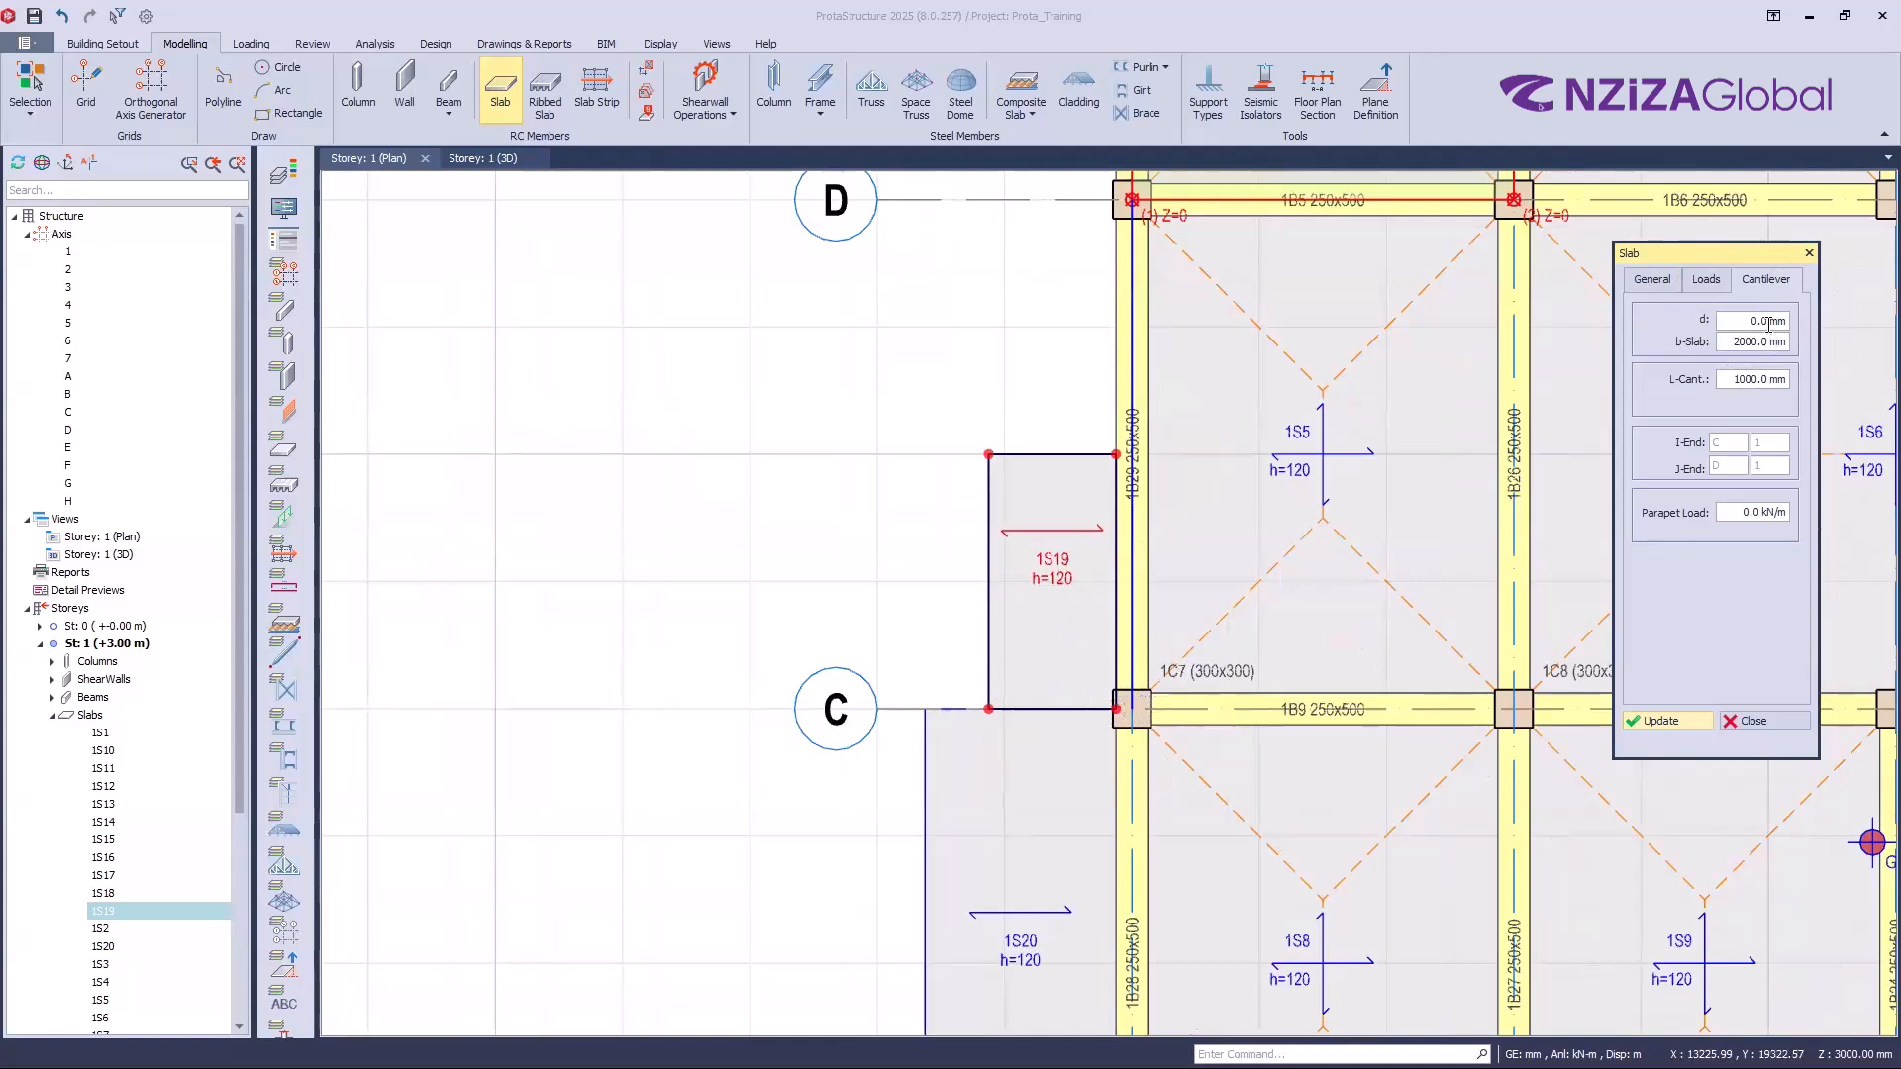
{"action": "scroll", "coordinate": [1110, 688], "scroll_direction": "up", "scroll_amount": 6}
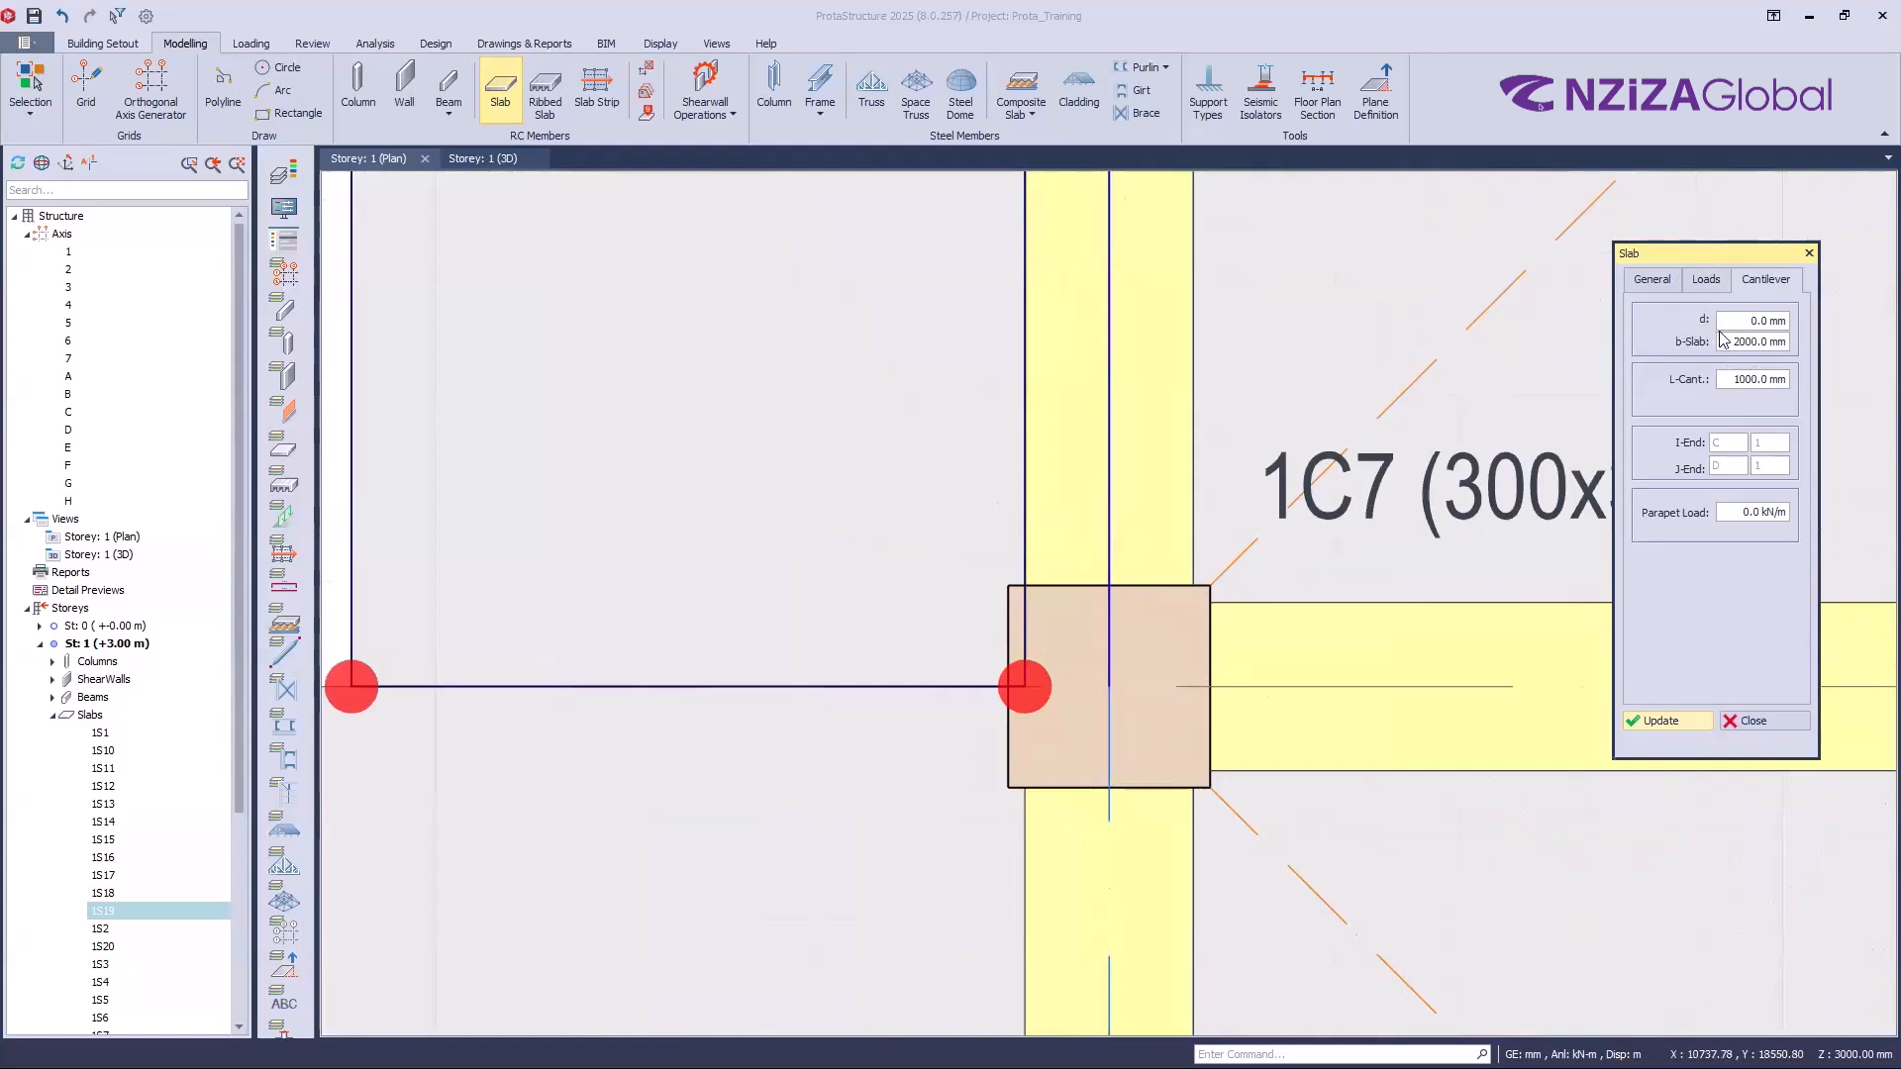
{"action": "left_click", "coordinate": [1742, 325]}
{"action": "type", "text": "1000"}
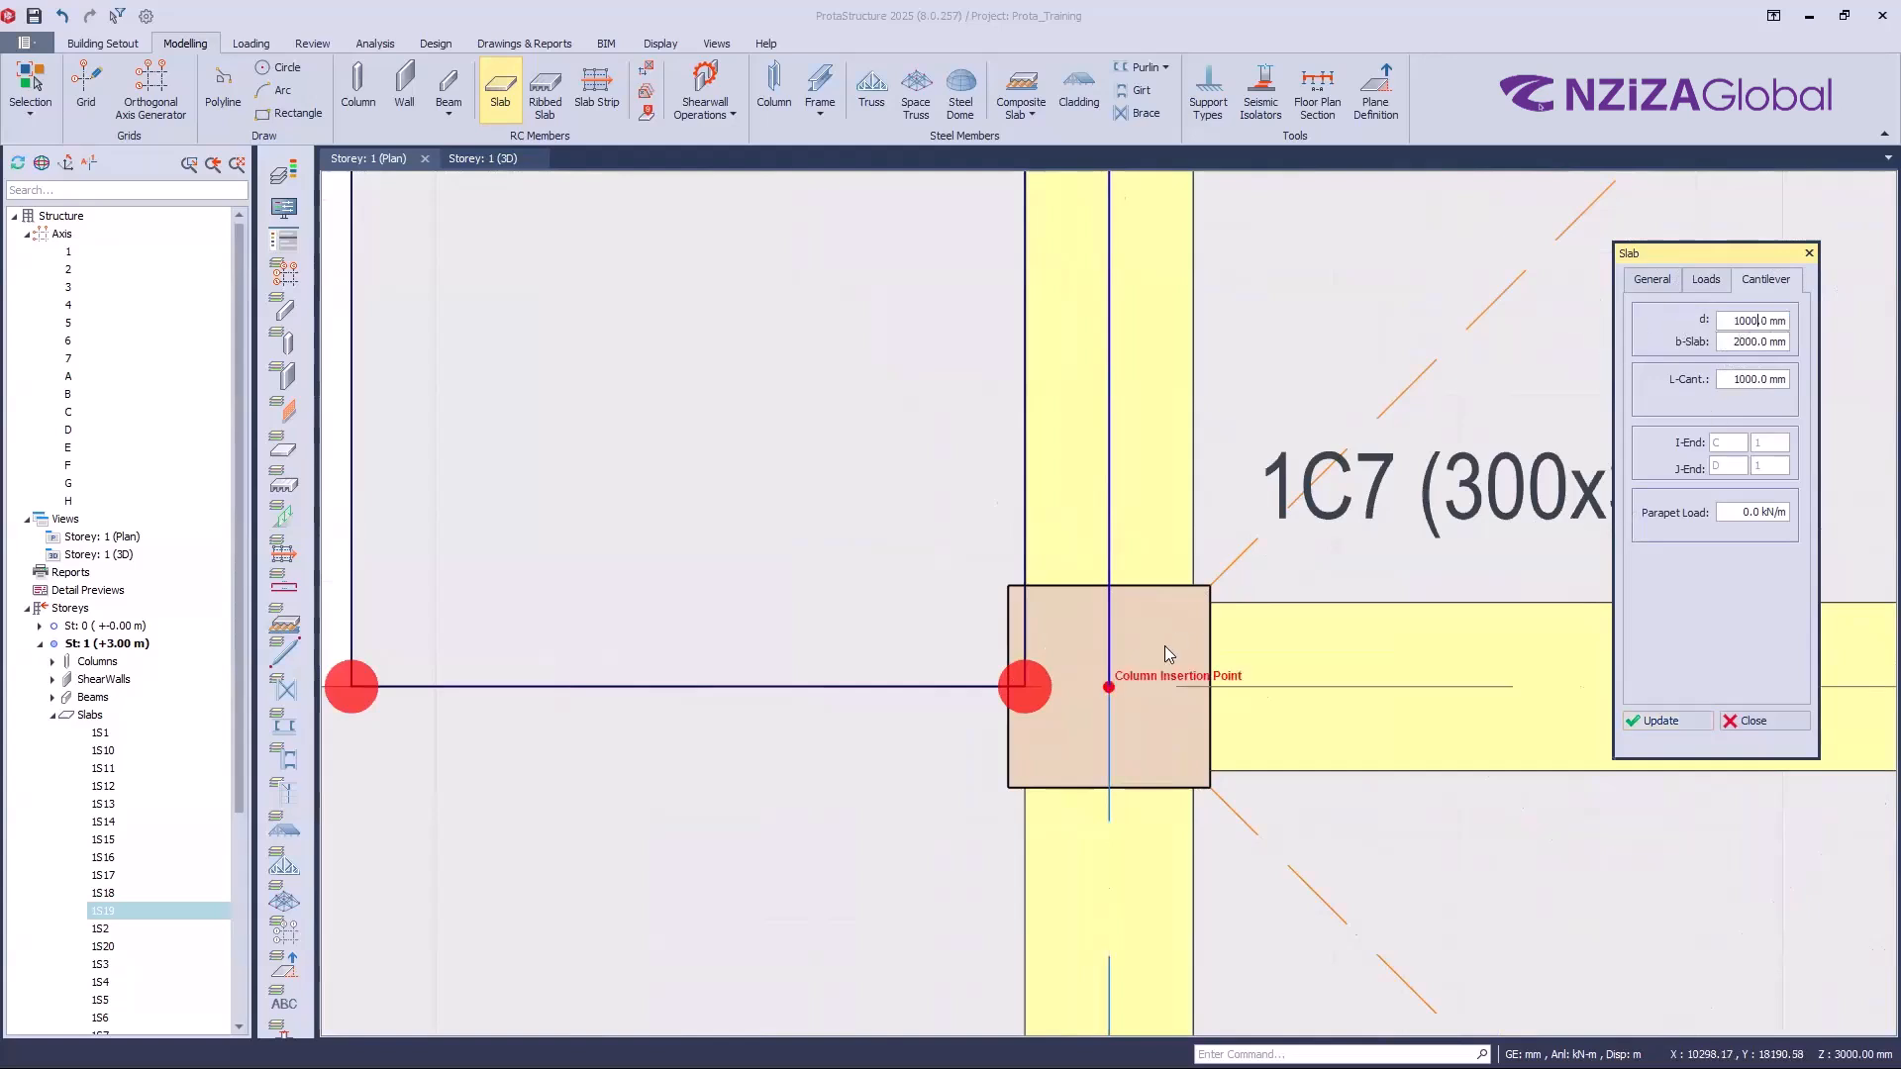
{"action": "scroll", "coordinate": [1158, 649], "scroll_direction": "down", "scroll_amount": 5}
{"action": "left_click", "coordinate": [1662, 722]}
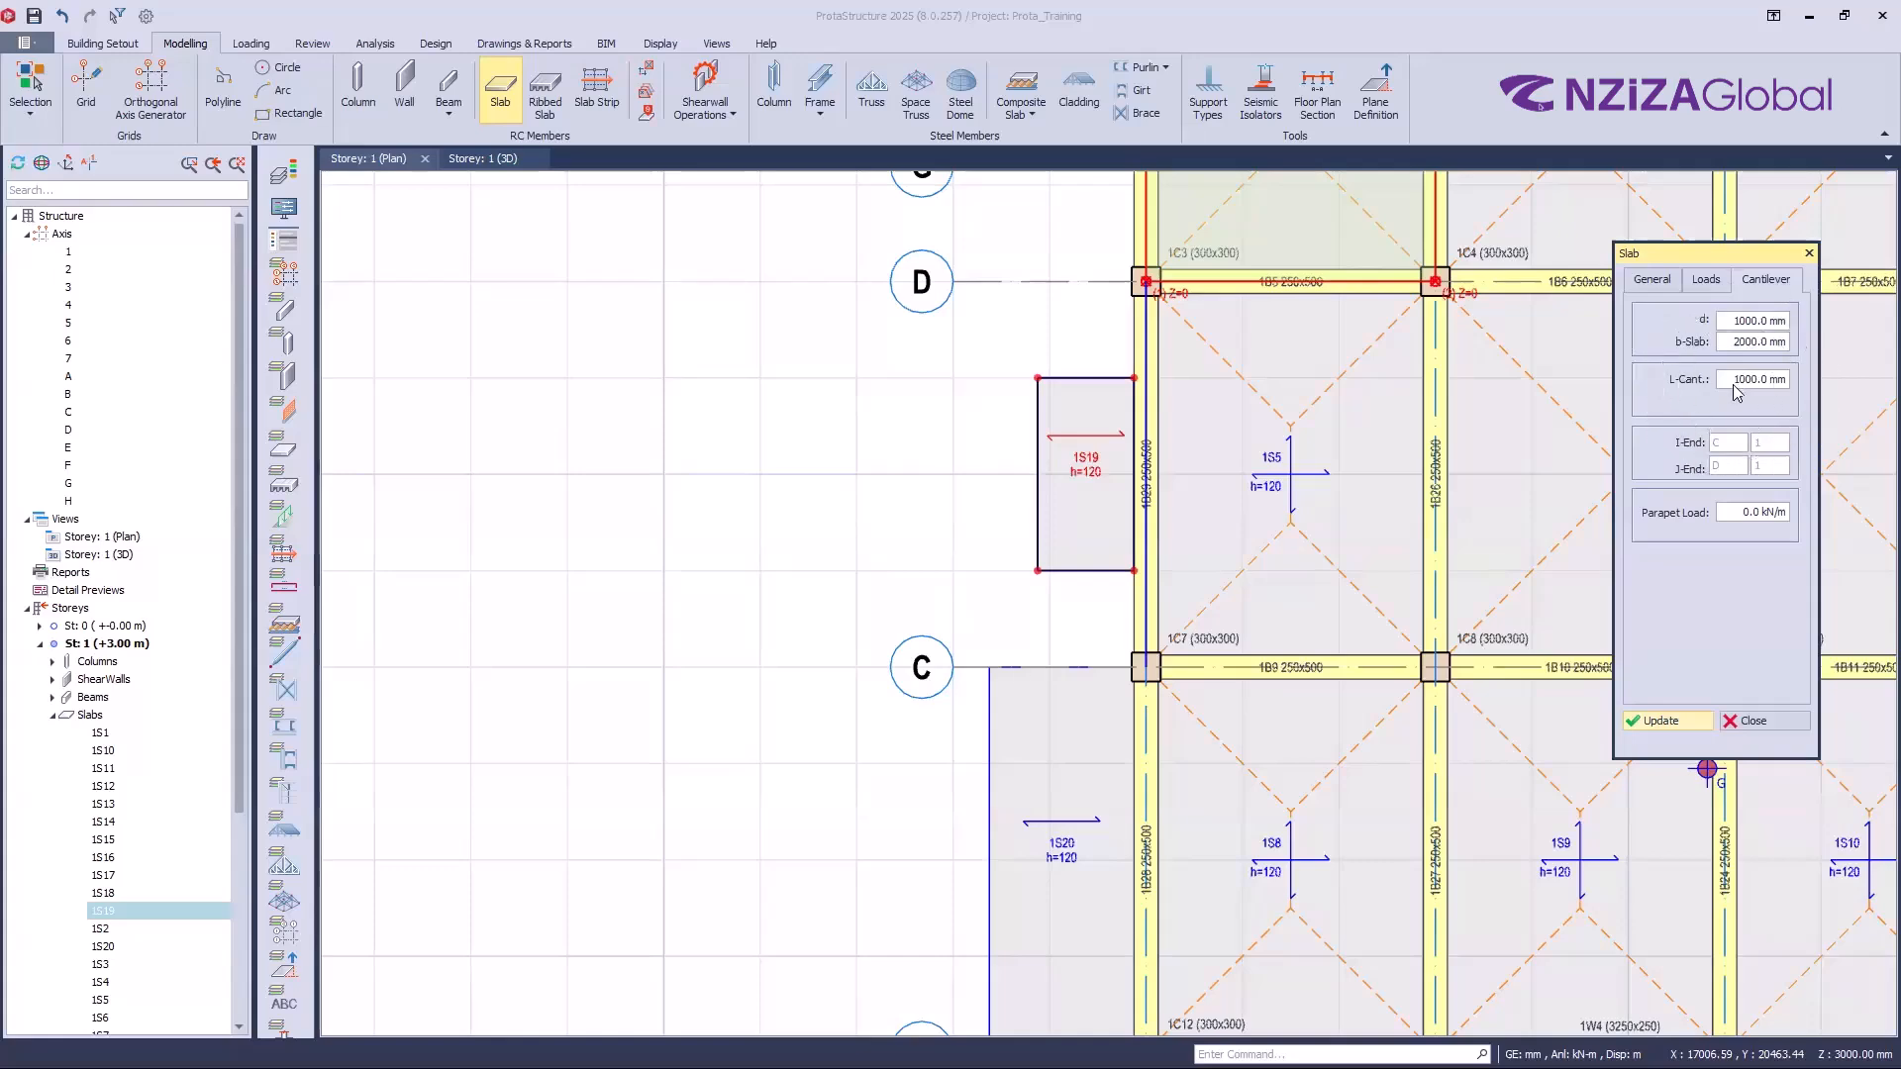
{"action": "scroll", "coordinate": [1158, 584], "scroll_direction": "up", "scroll_amount": 3}
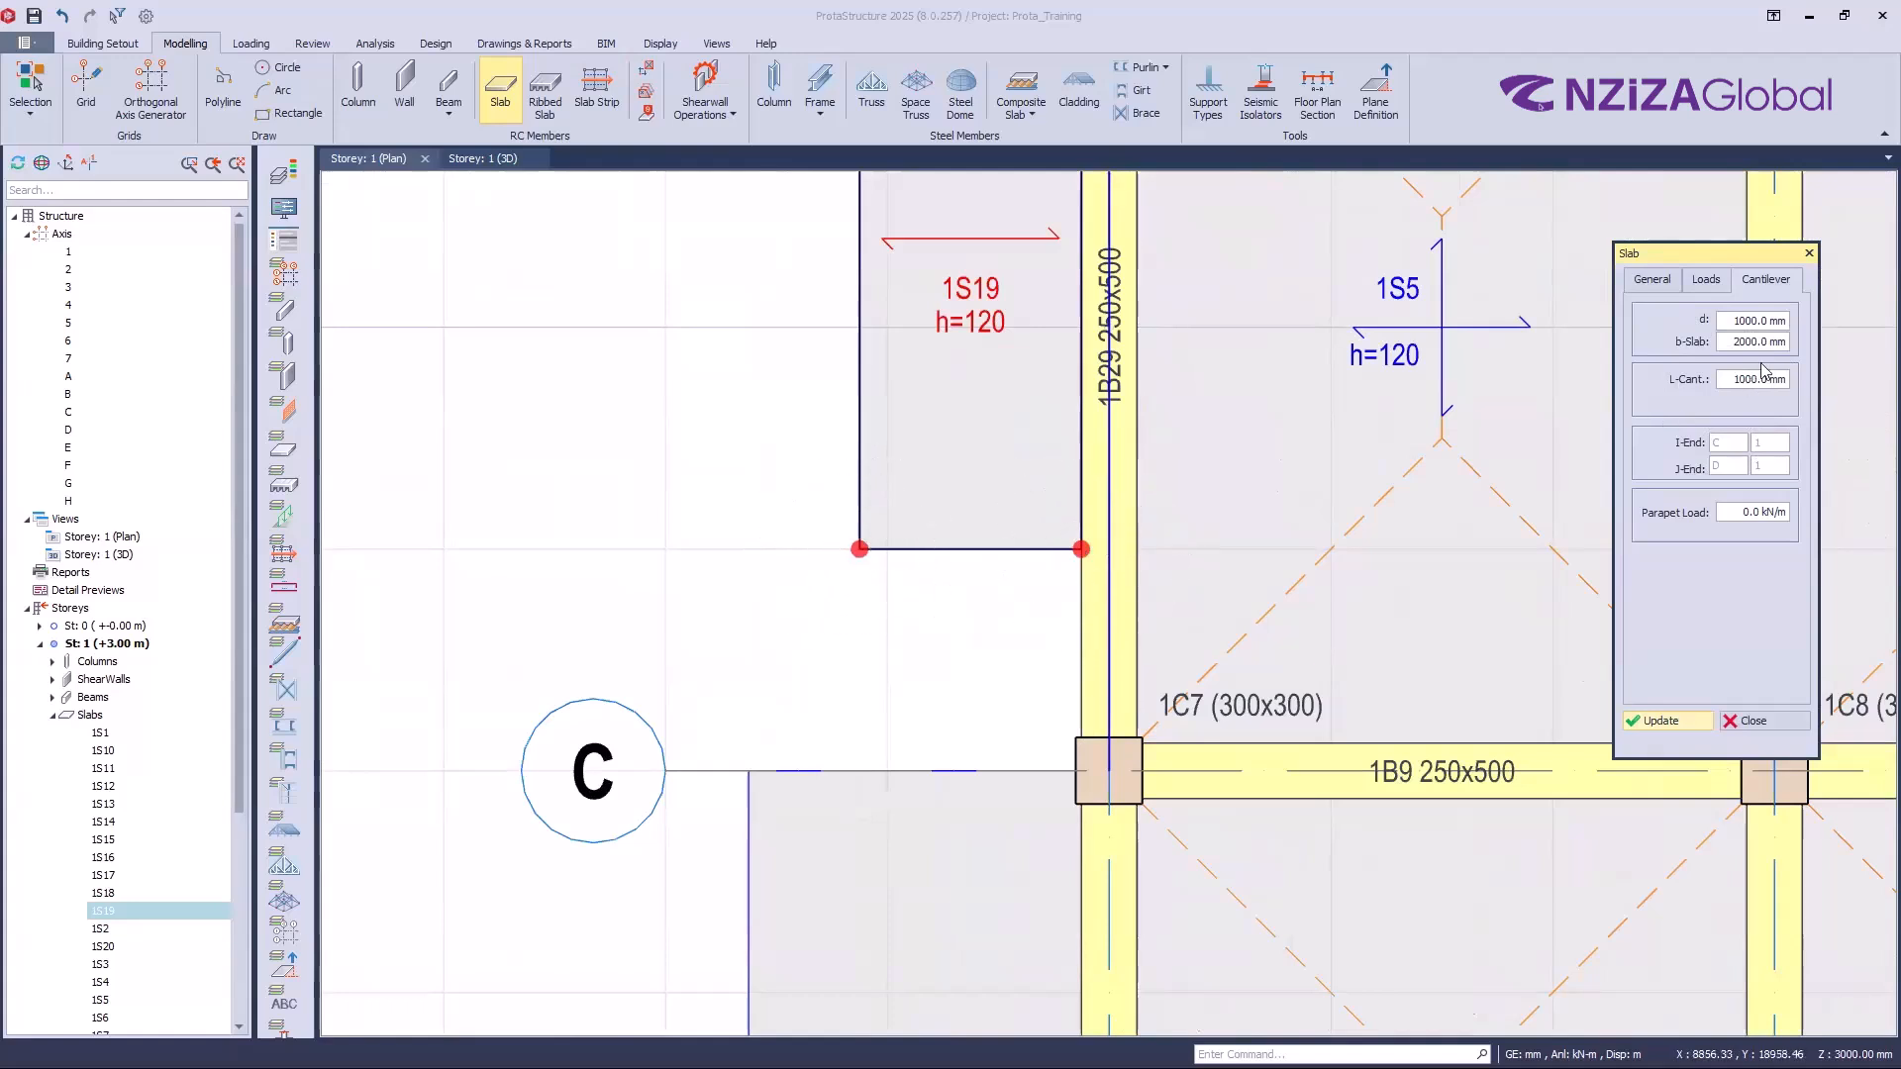
{"action": "scroll", "coordinate": [1213, 681], "scroll_direction": "down", "scroll_amount": 1}
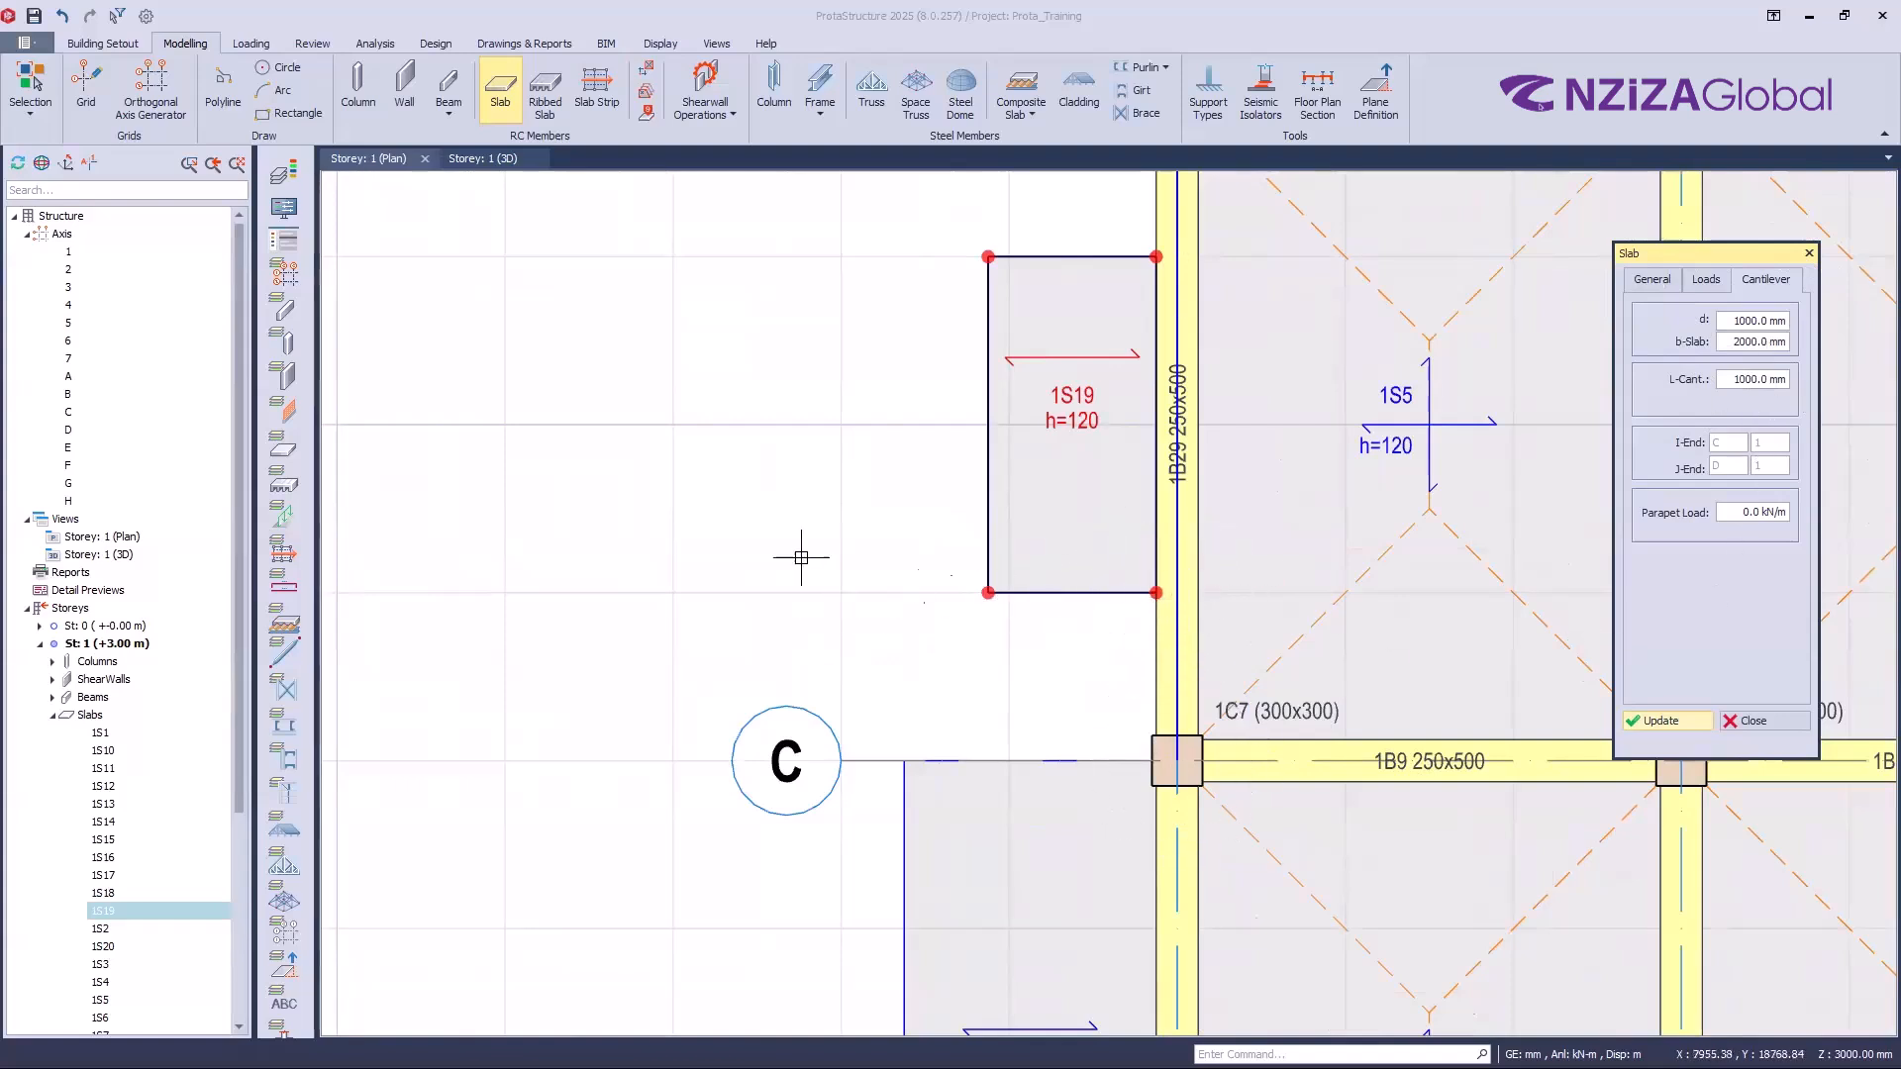
Step: Examine the shortened cantilever slab and the outer edges of the storey plan around axes 1 and E, and close the slab properties
{"action": "scroll", "coordinate": [924, 576], "scroll_direction": "down", "scroll_amount": 2}
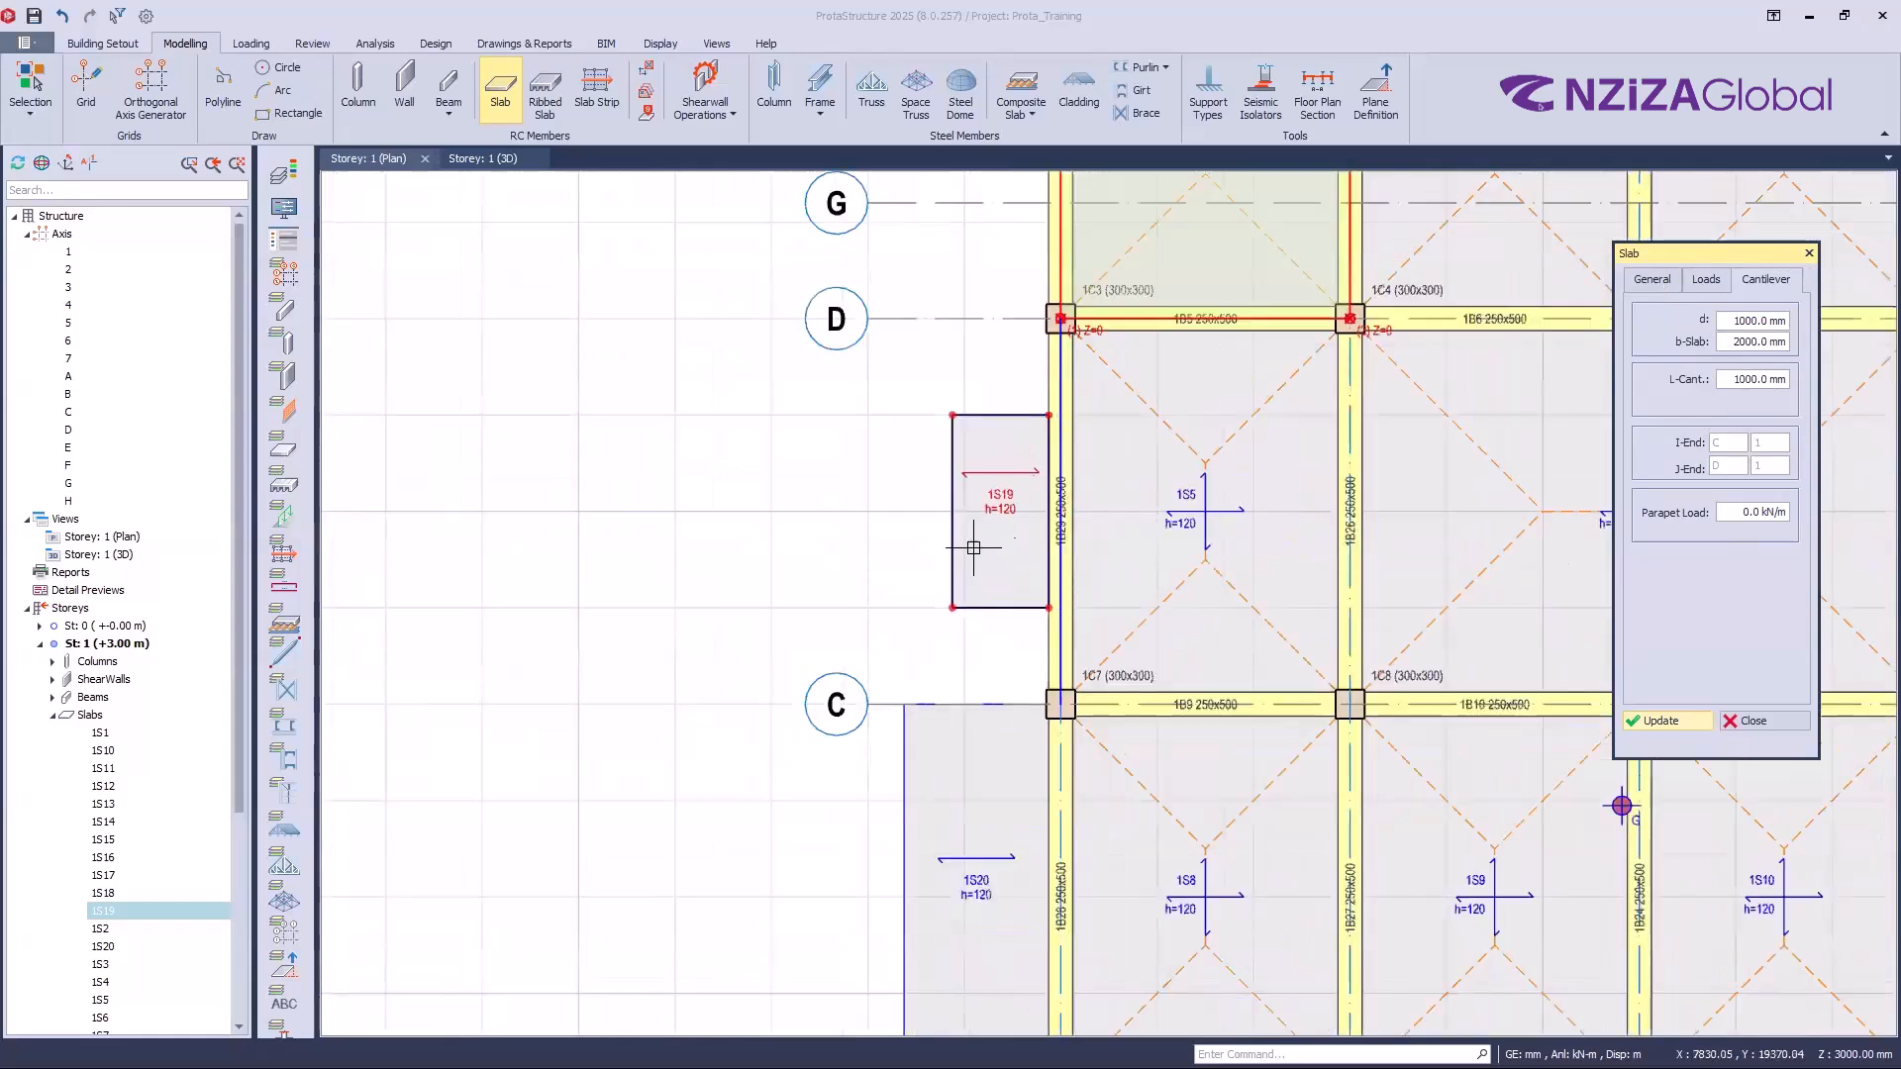
{"action": "scroll", "coordinate": [920, 694], "scroll_direction": "down", "scroll_amount": 1}
{"action": "scroll", "coordinate": [1037, 749], "scroll_direction": "down", "scroll_amount": 1}
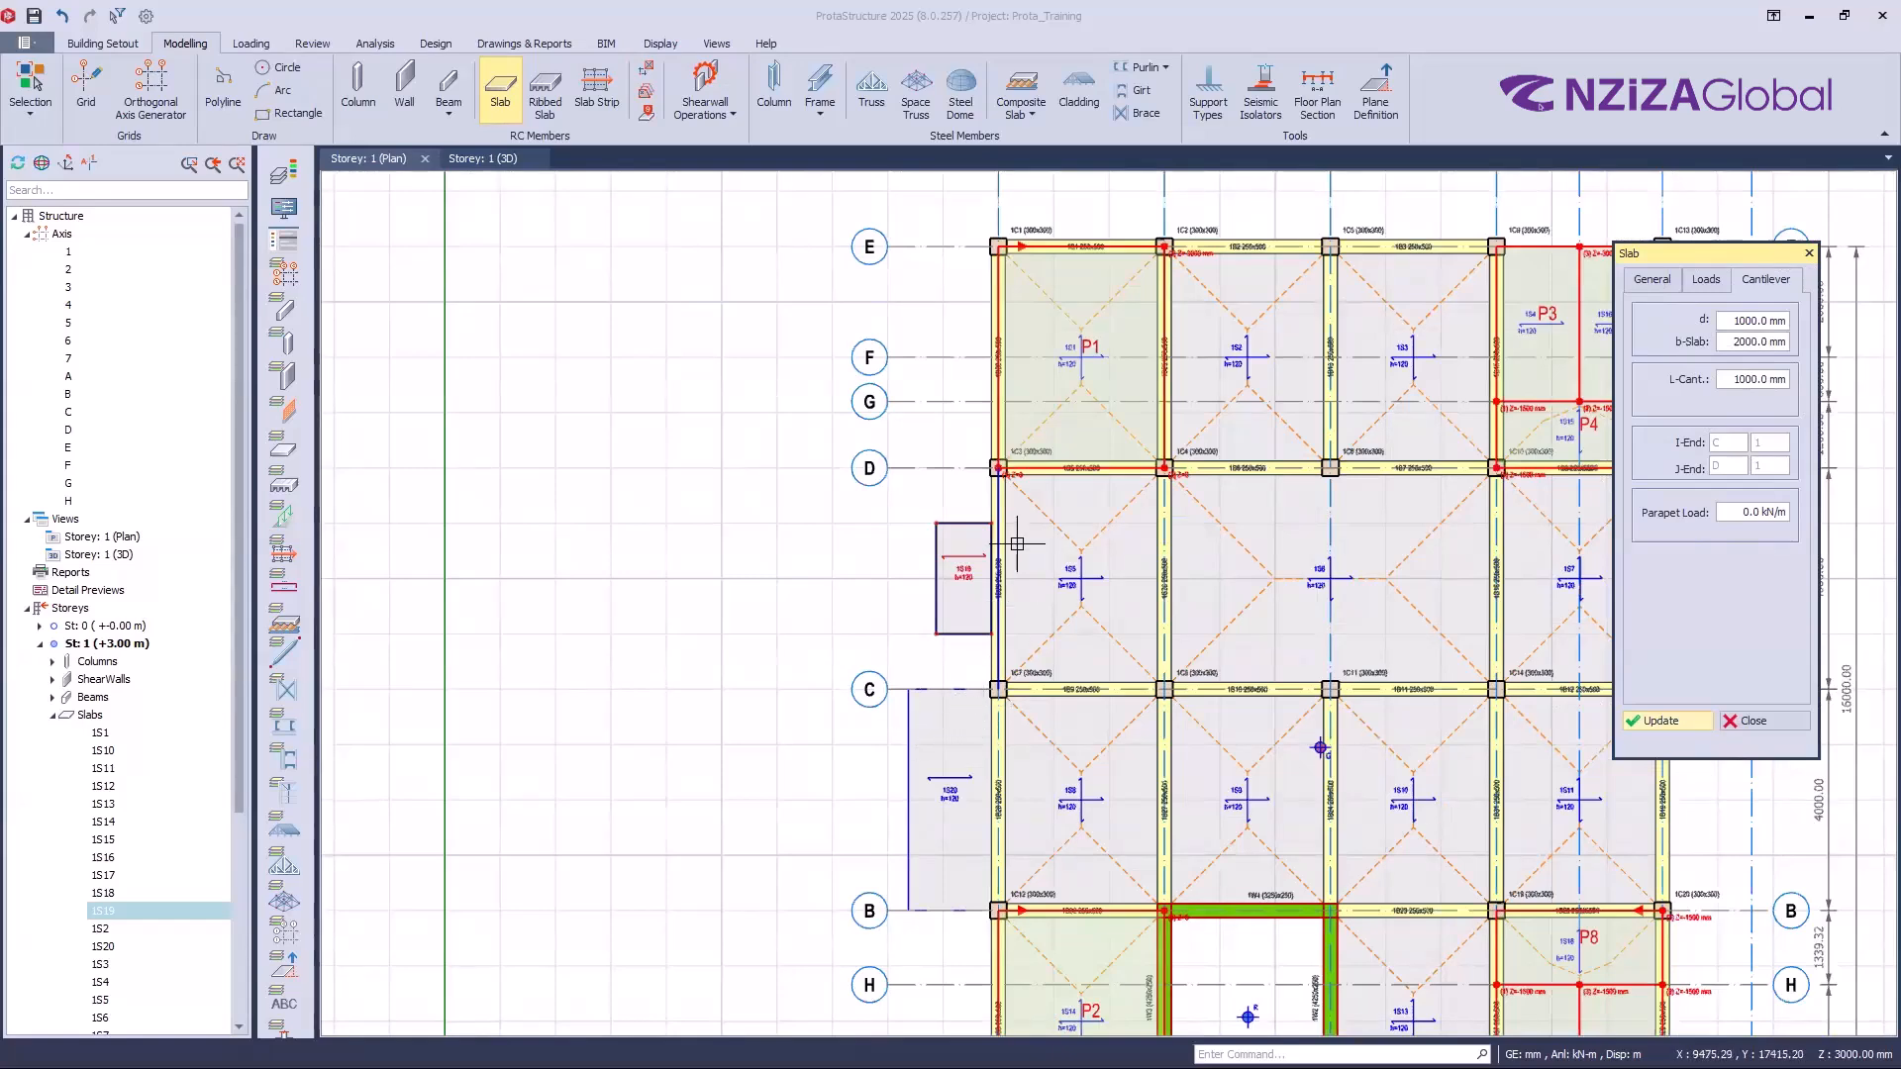
{"action": "scroll", "coordinate": [1017, 544], "scroll_direction": "down", "scroll_amount": 2}
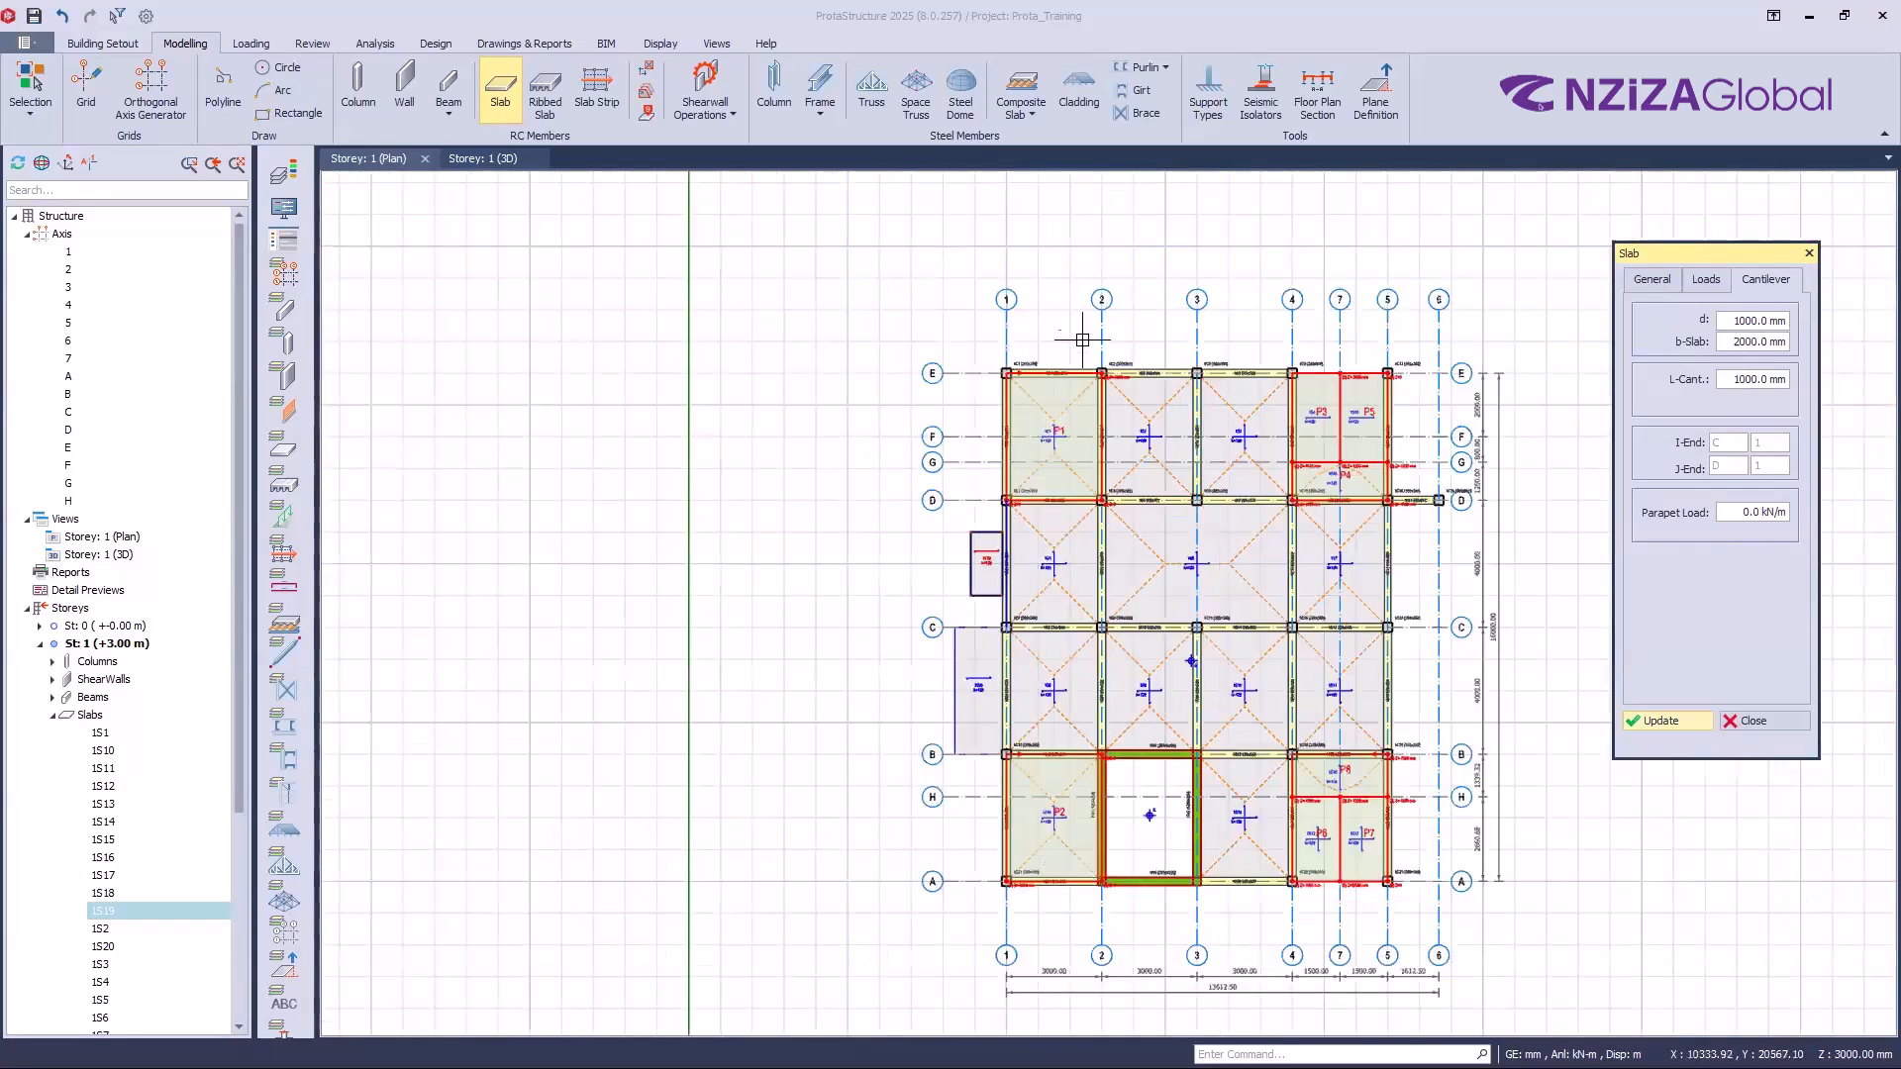
{"action": "scroll", "coordinate": [1099, 436], "scroll_direction": "up", "scroll_amount": 2}
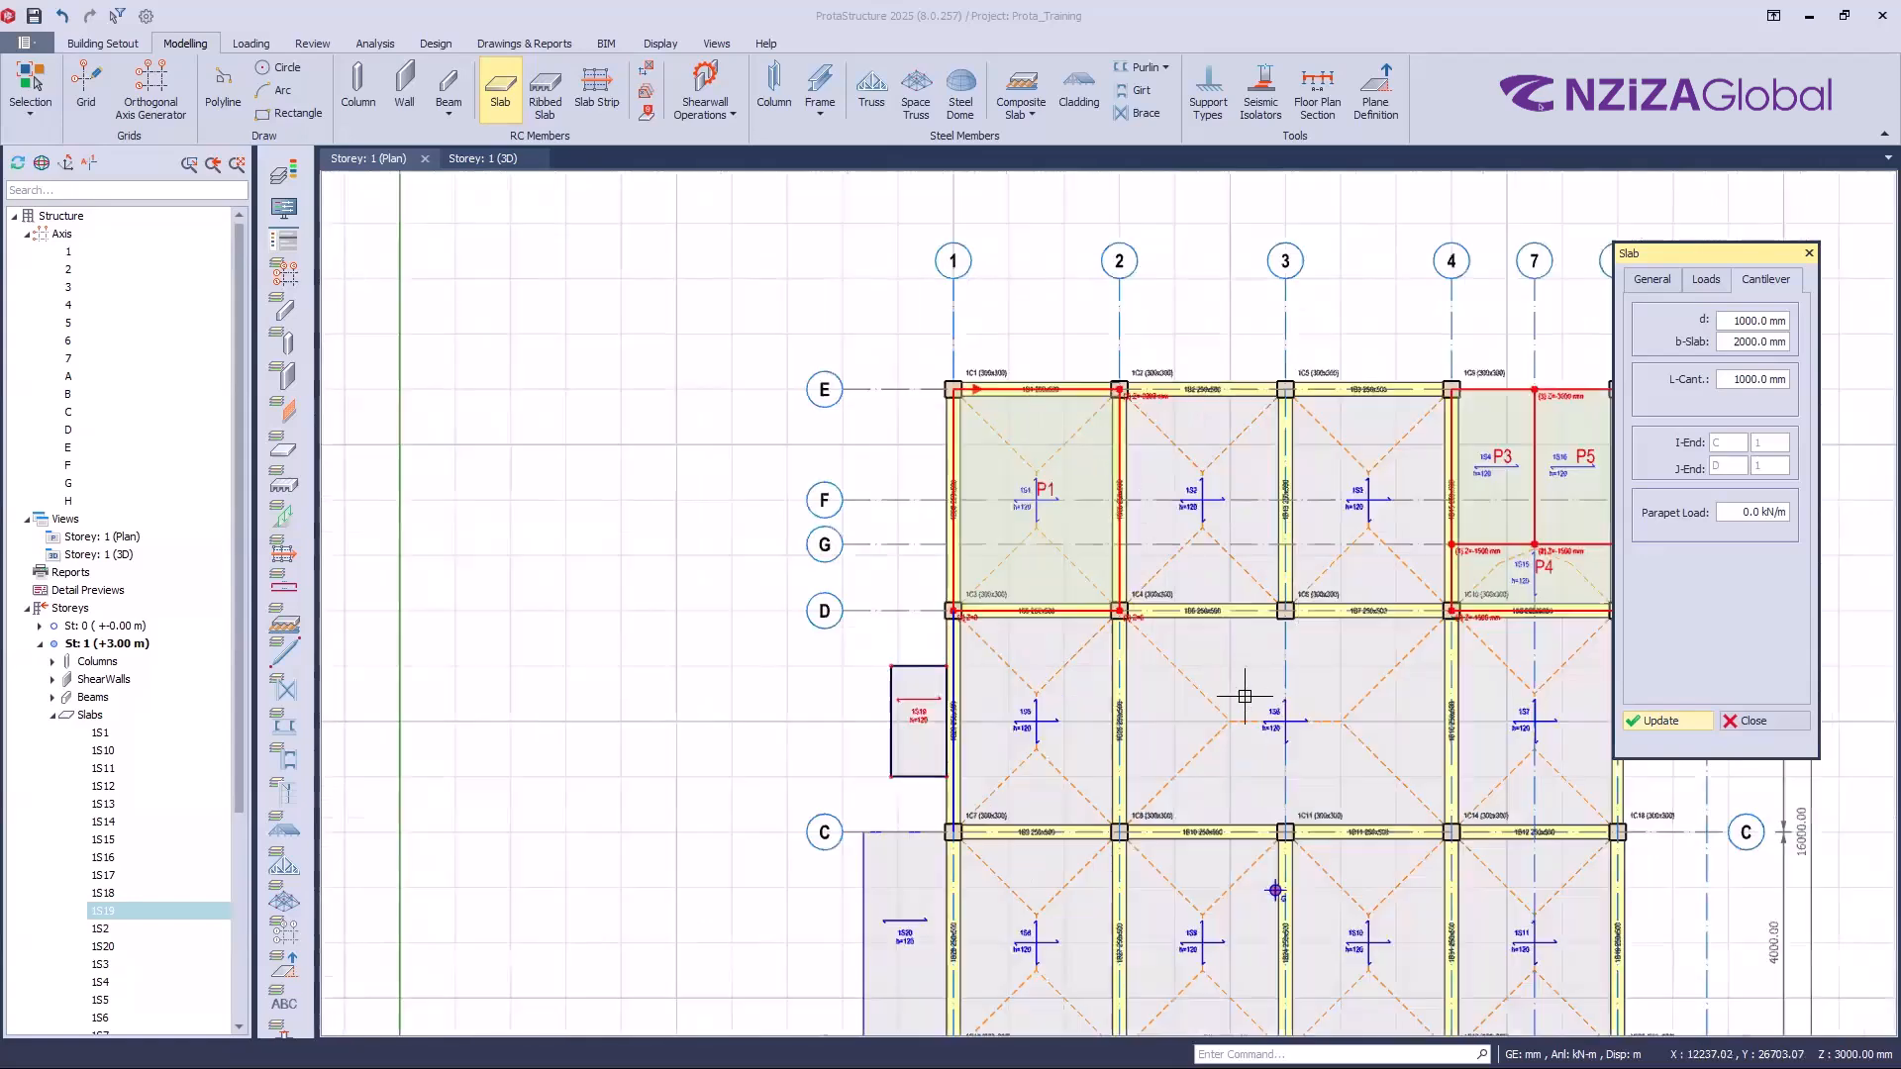
{"action": "scroll", "coordinate": [1144, 722], "scroll_direction": "up", "scroll_amount": 1}
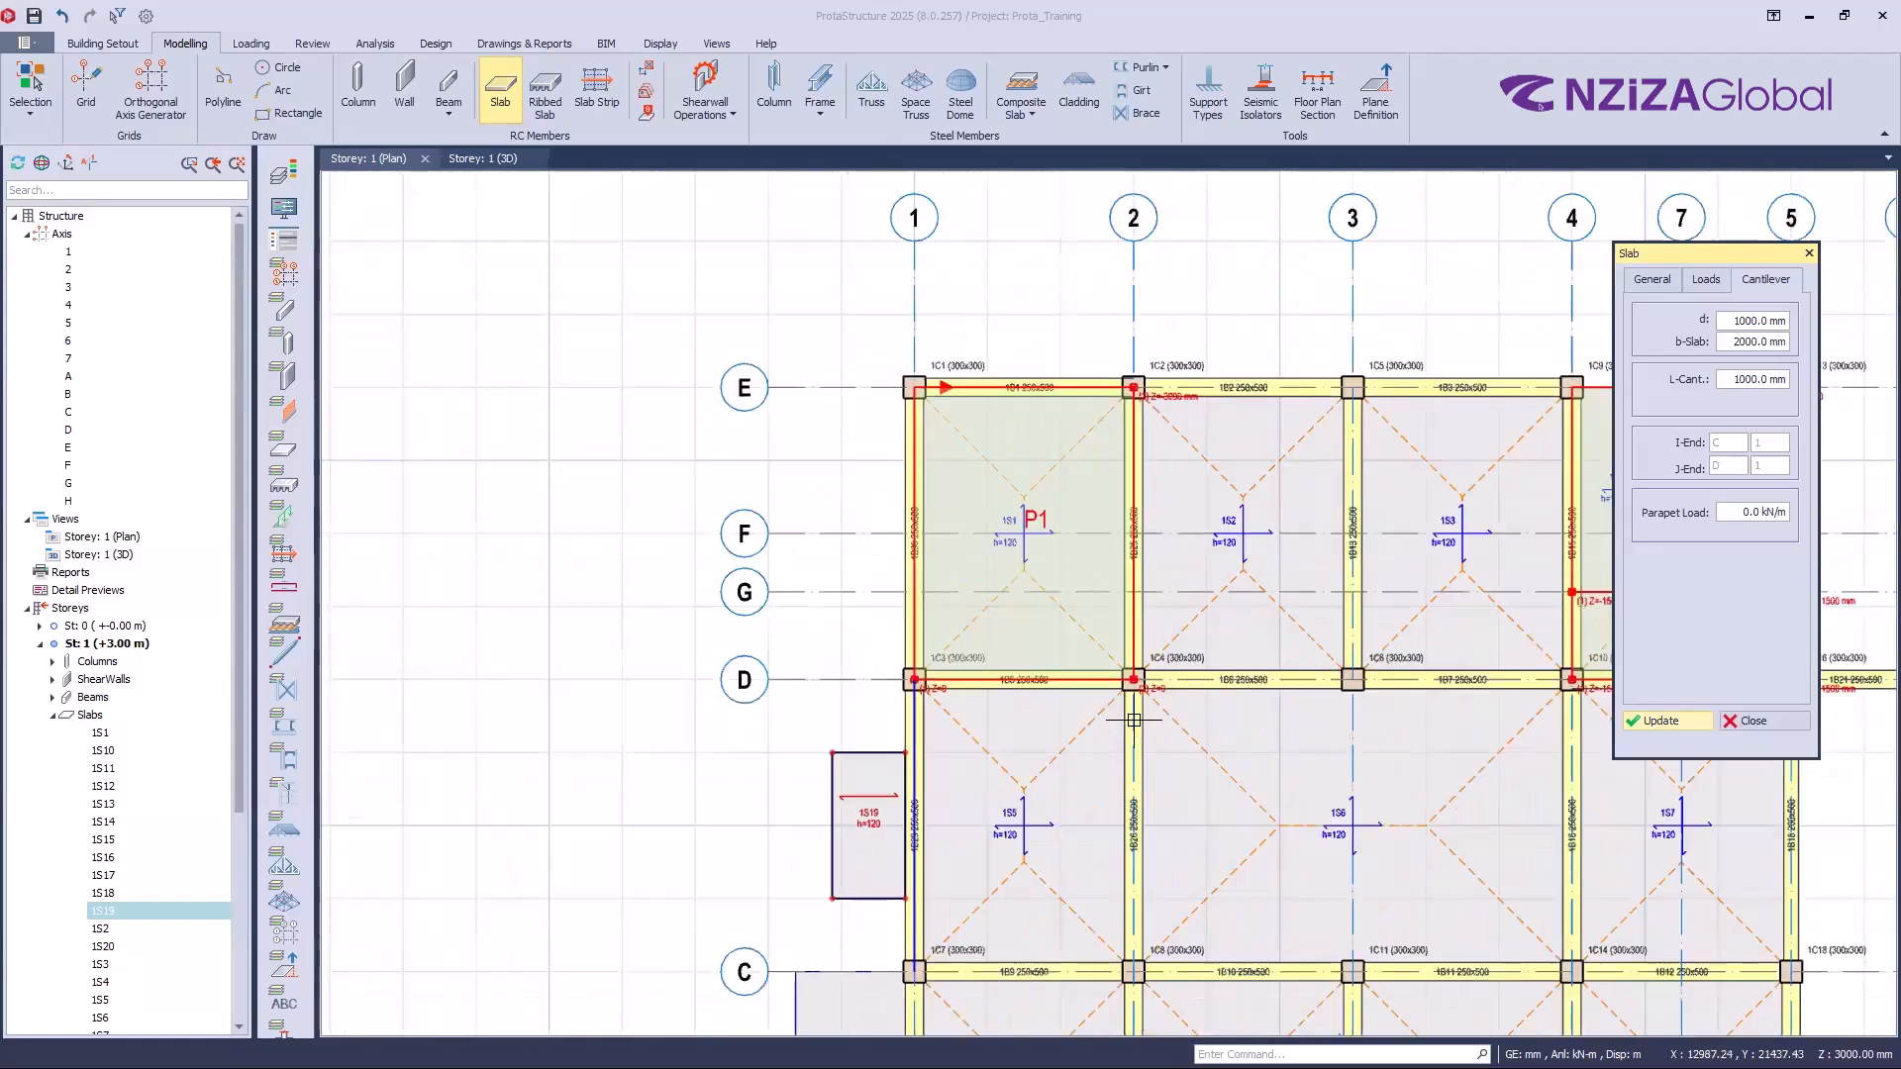
{"action": "scroll", "coordinate": [963, 624], "scroll_direction": "down", "scroll_amount": 1}
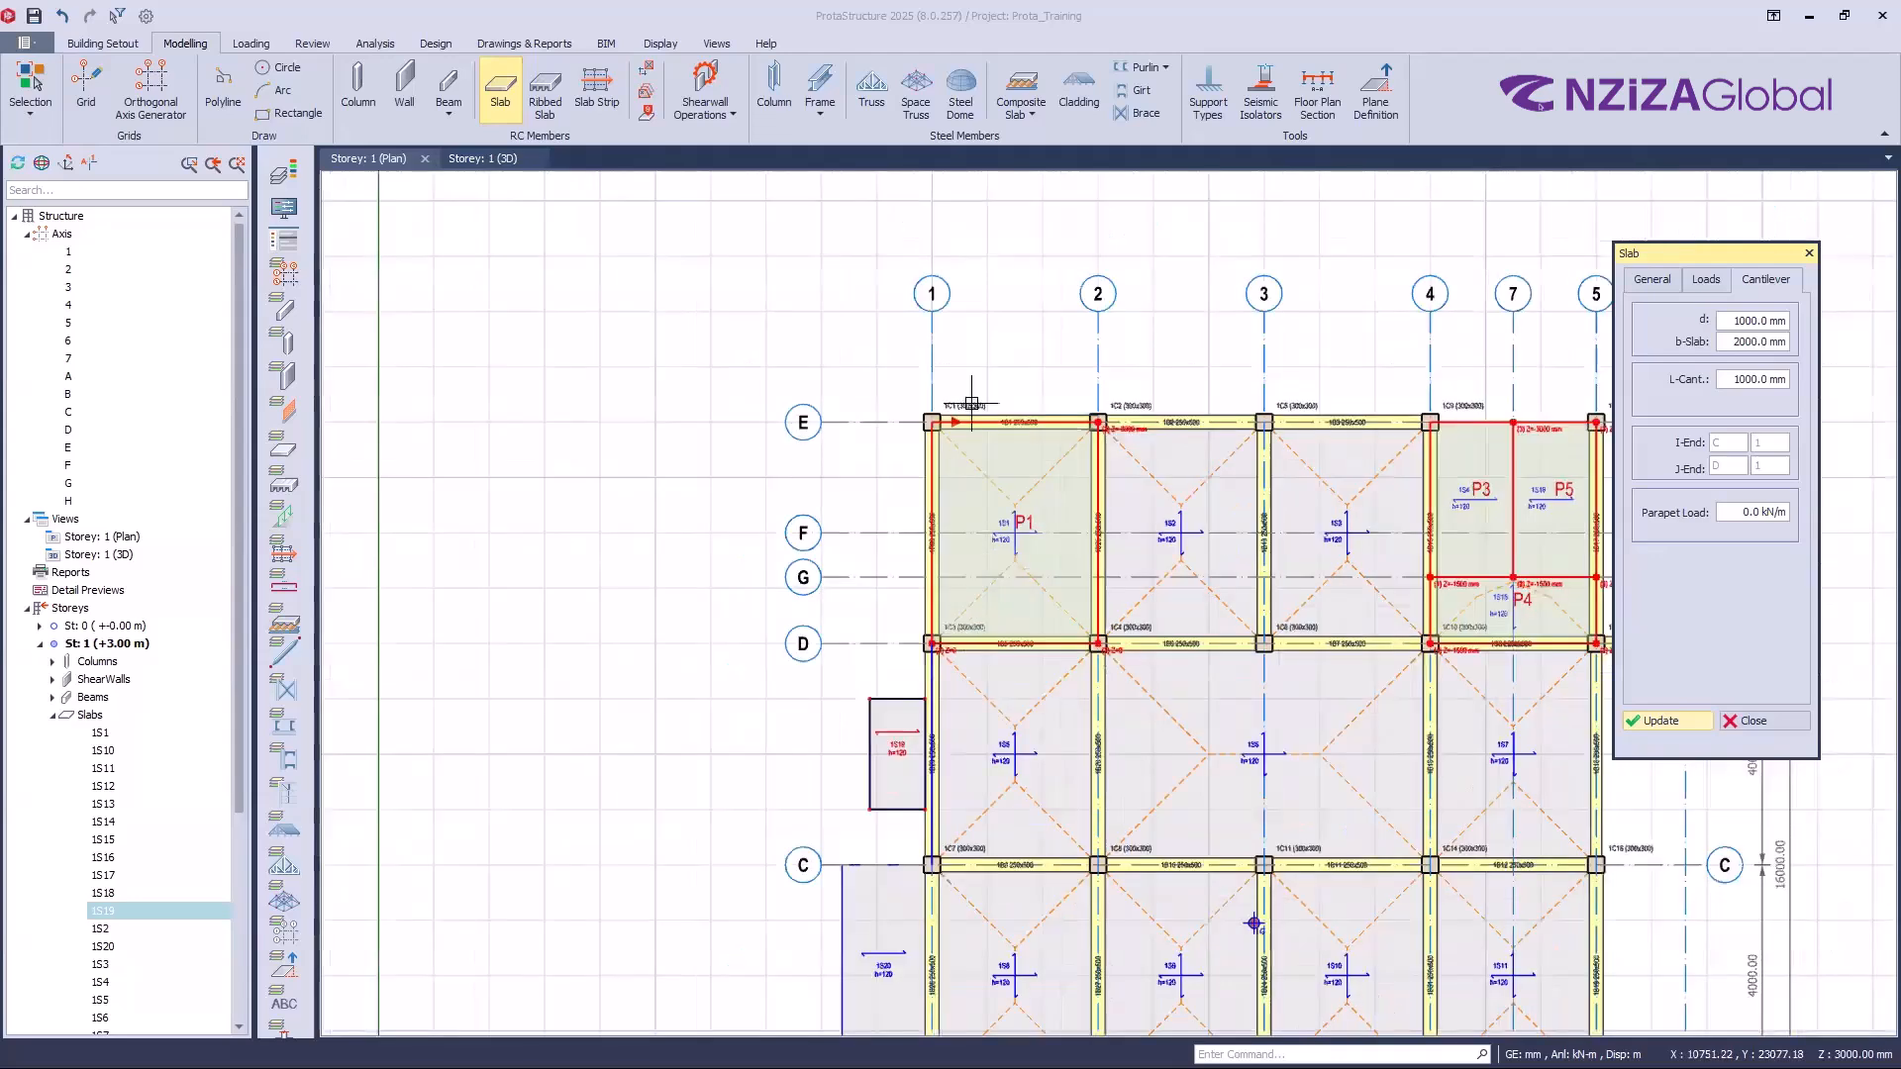
{"action": "scroll", "coordinate": [912, 458], "scroll_direction": "down", "scroll_amount": 1}
{"action": "scroll", "coordinate": [1225, 517], "scroll_direction": "up", "scroll_amount": 3}
{"action": "left_click", "coordinate": [1752, 721]}
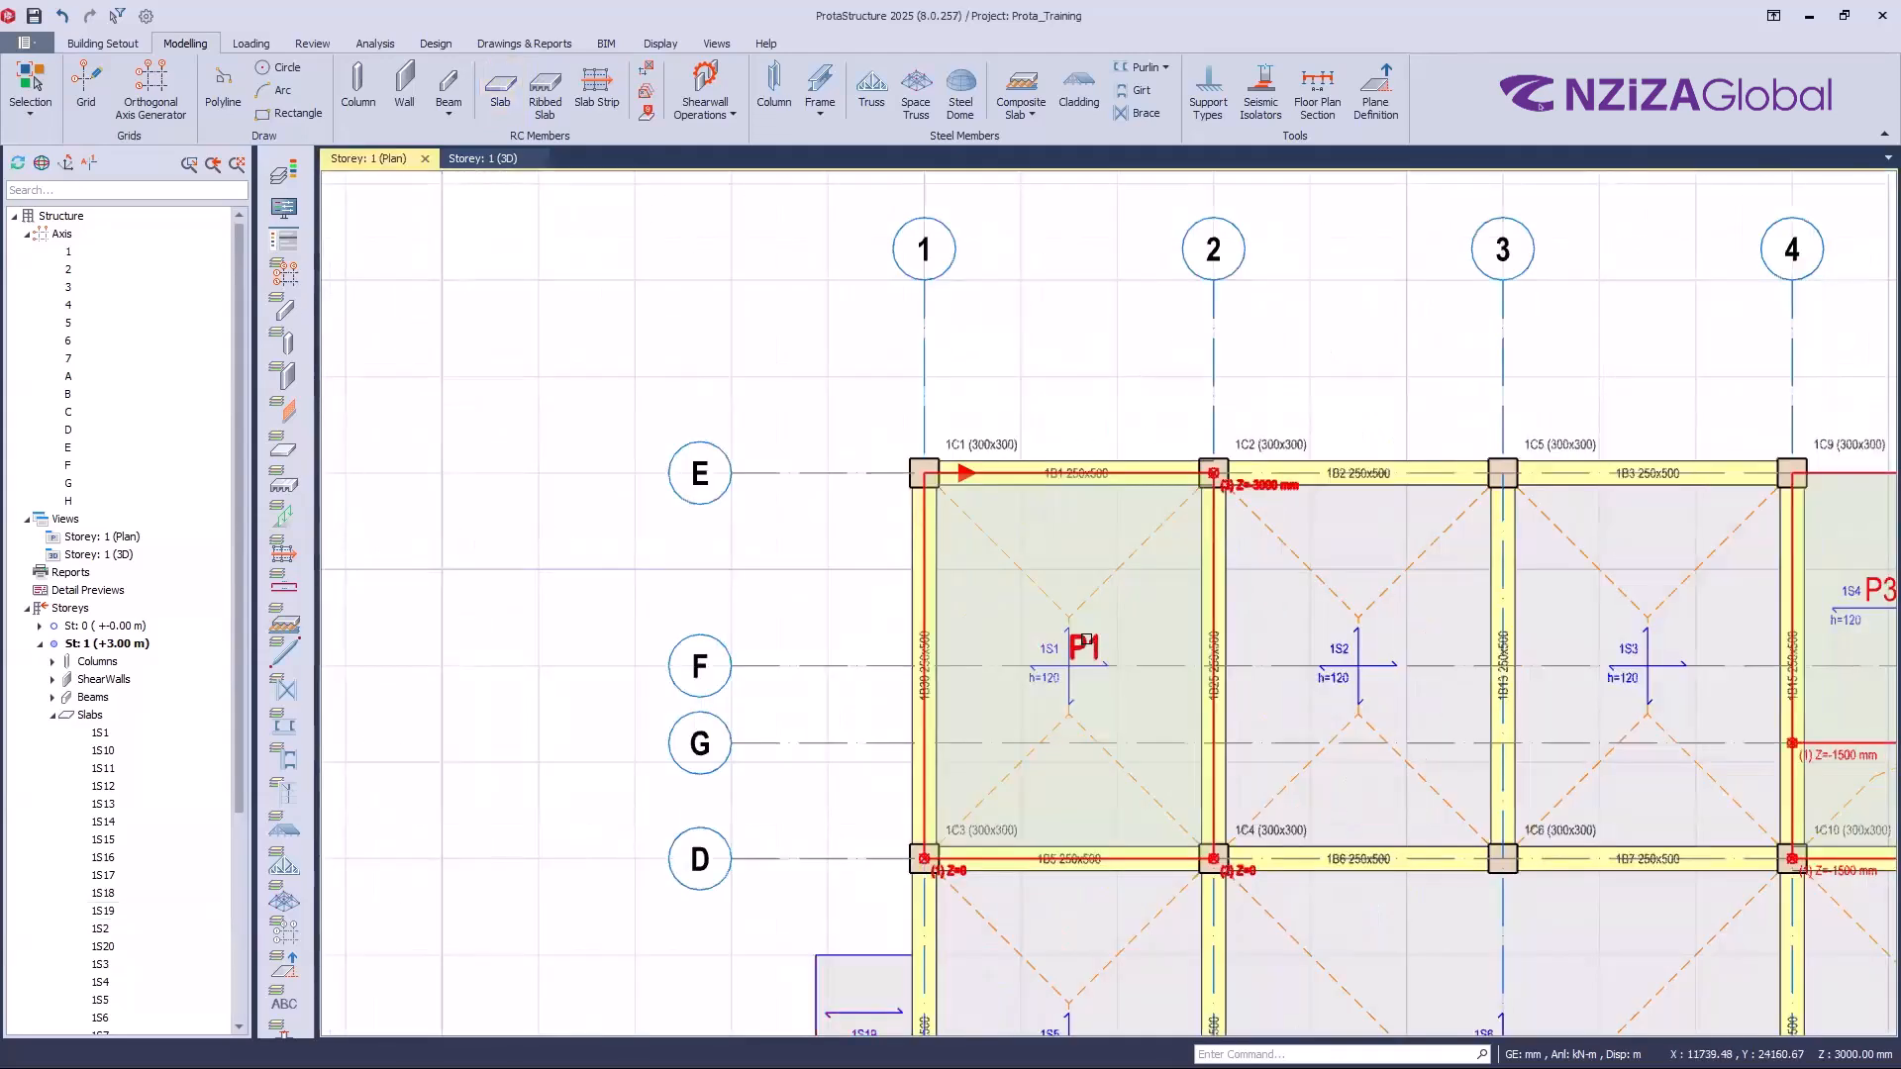
Step: Delete the sloping plane P1 and redraw the 250x500 beam on axis E between axes 1 and 2
{"action": "left_click", "coordinate": [1092, 651]}
{"action": "key", "text": "Escape"}
{"action": "left_click", "coordinate": [1082, 464]}
{"action": "key", "text": "Escape"}
{"action": "left_click", "coordinate": [1282, 467]}
{"action": "left_click", "coordinate": [1210, 471]}
{"action": "left_click", "coordinate": [937, 466]}
{"action": "key", "text": "Escape"}
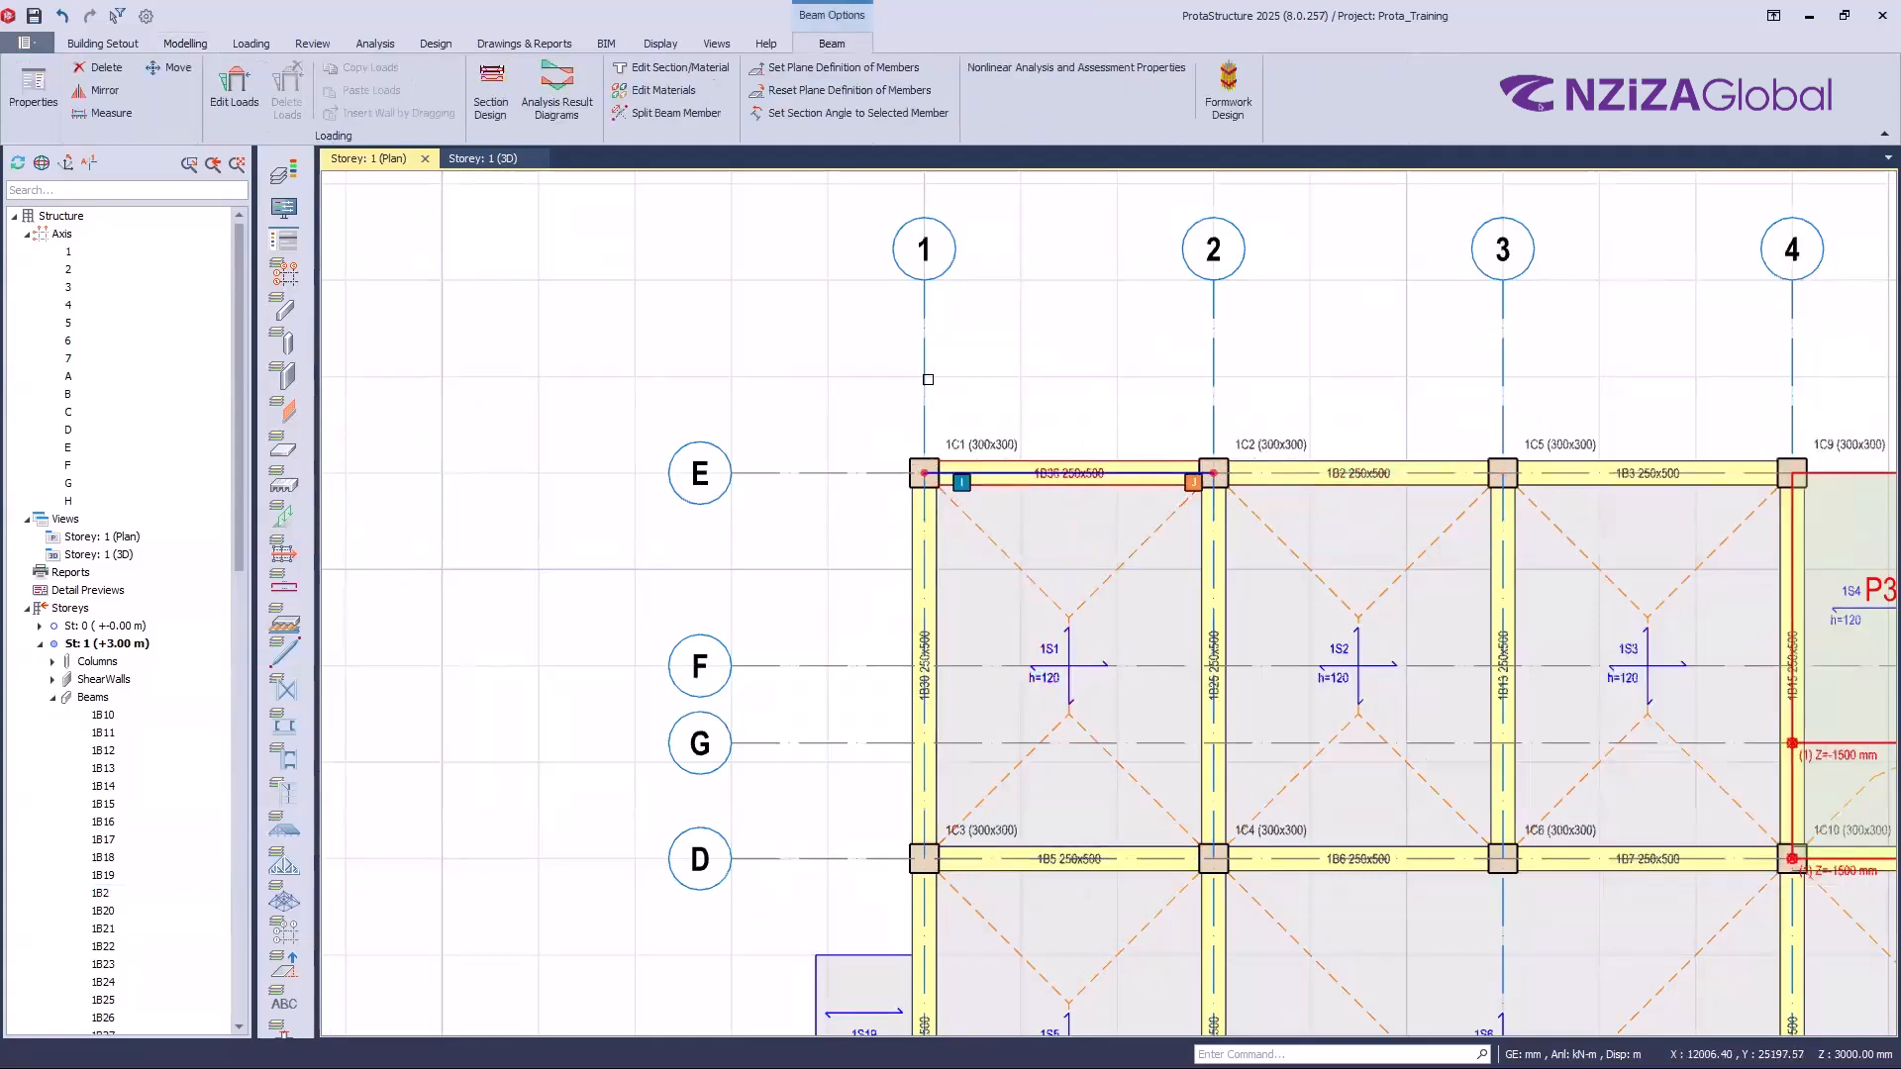
Step: Insert a cantilever slab 1200 mm long on axis 1 between axes D and E, projecting outside the building
{"action": "scroll", "coordinate": [984, 421], "scroll_direction": "down", "scroll_amount": 2}
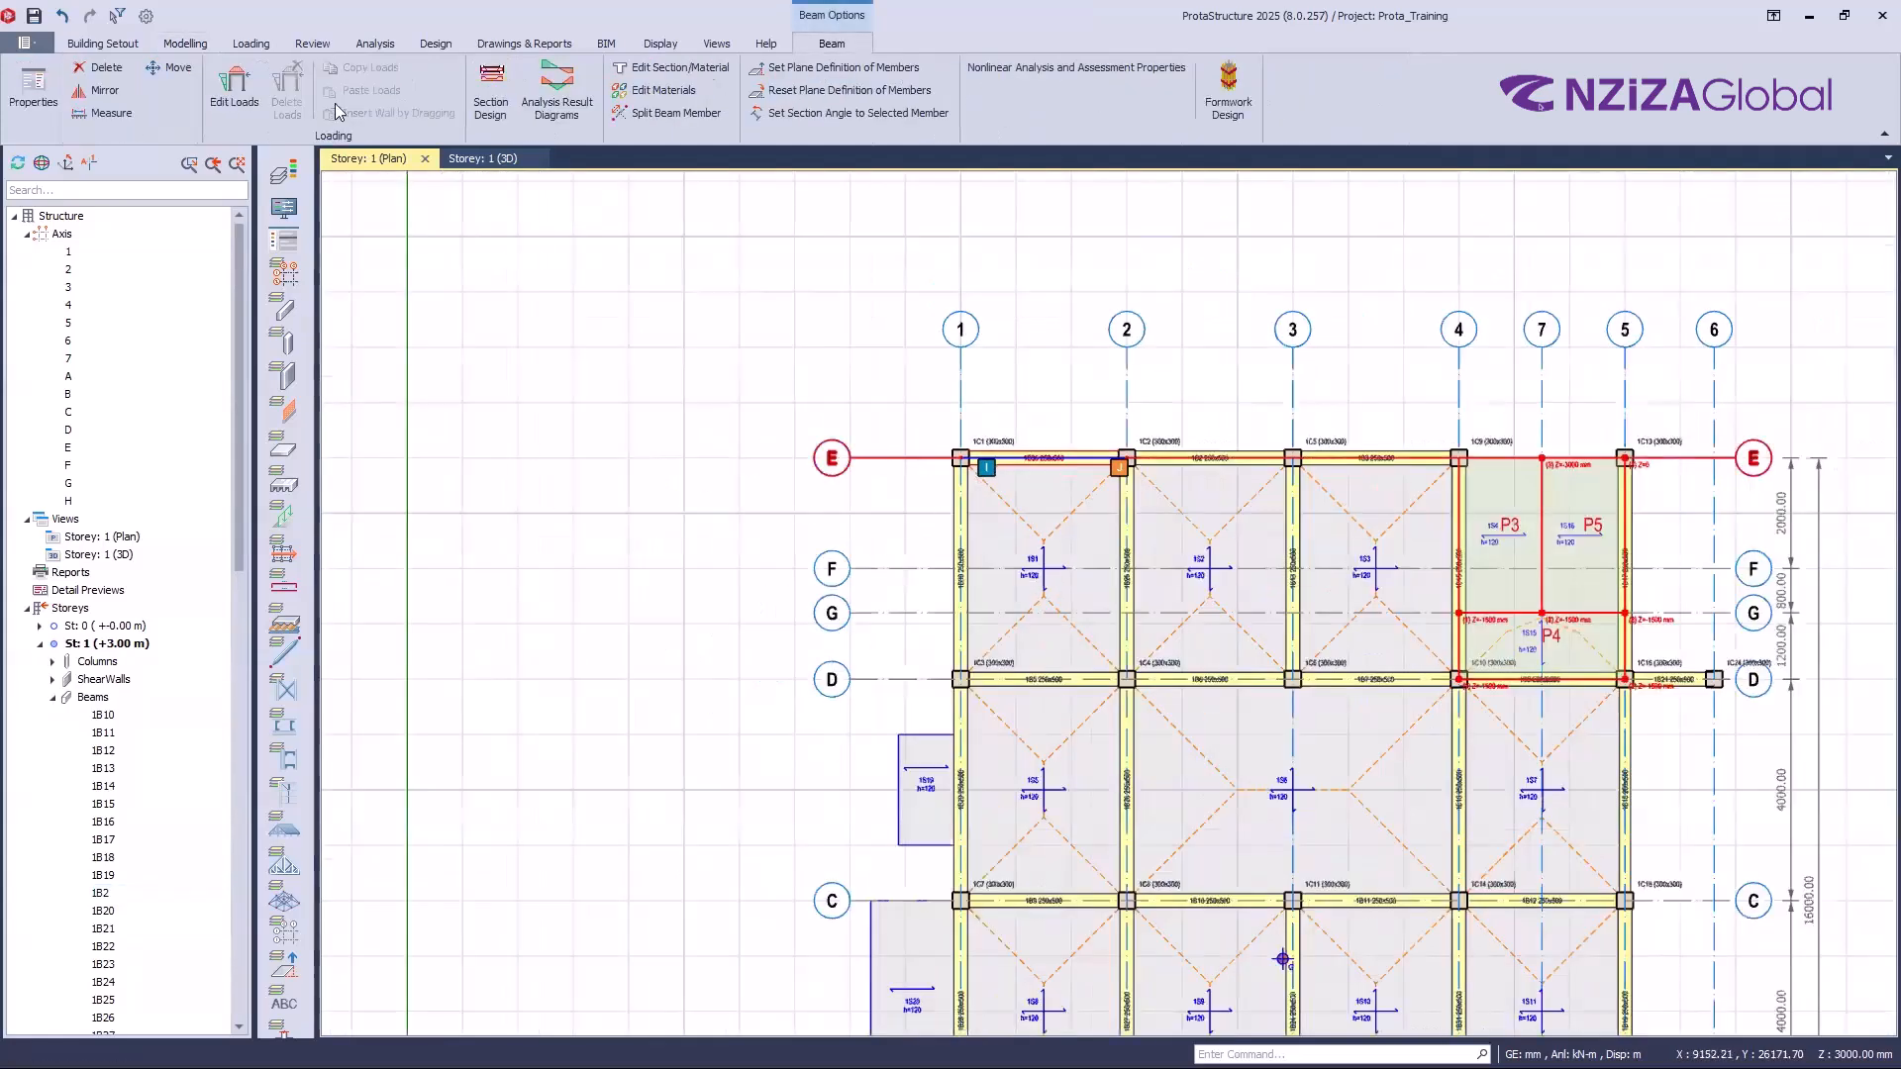
{"action": "left_click", "coordinate": [186, 43]}
{"action": "left_click", "coordinate": [500, 90]}
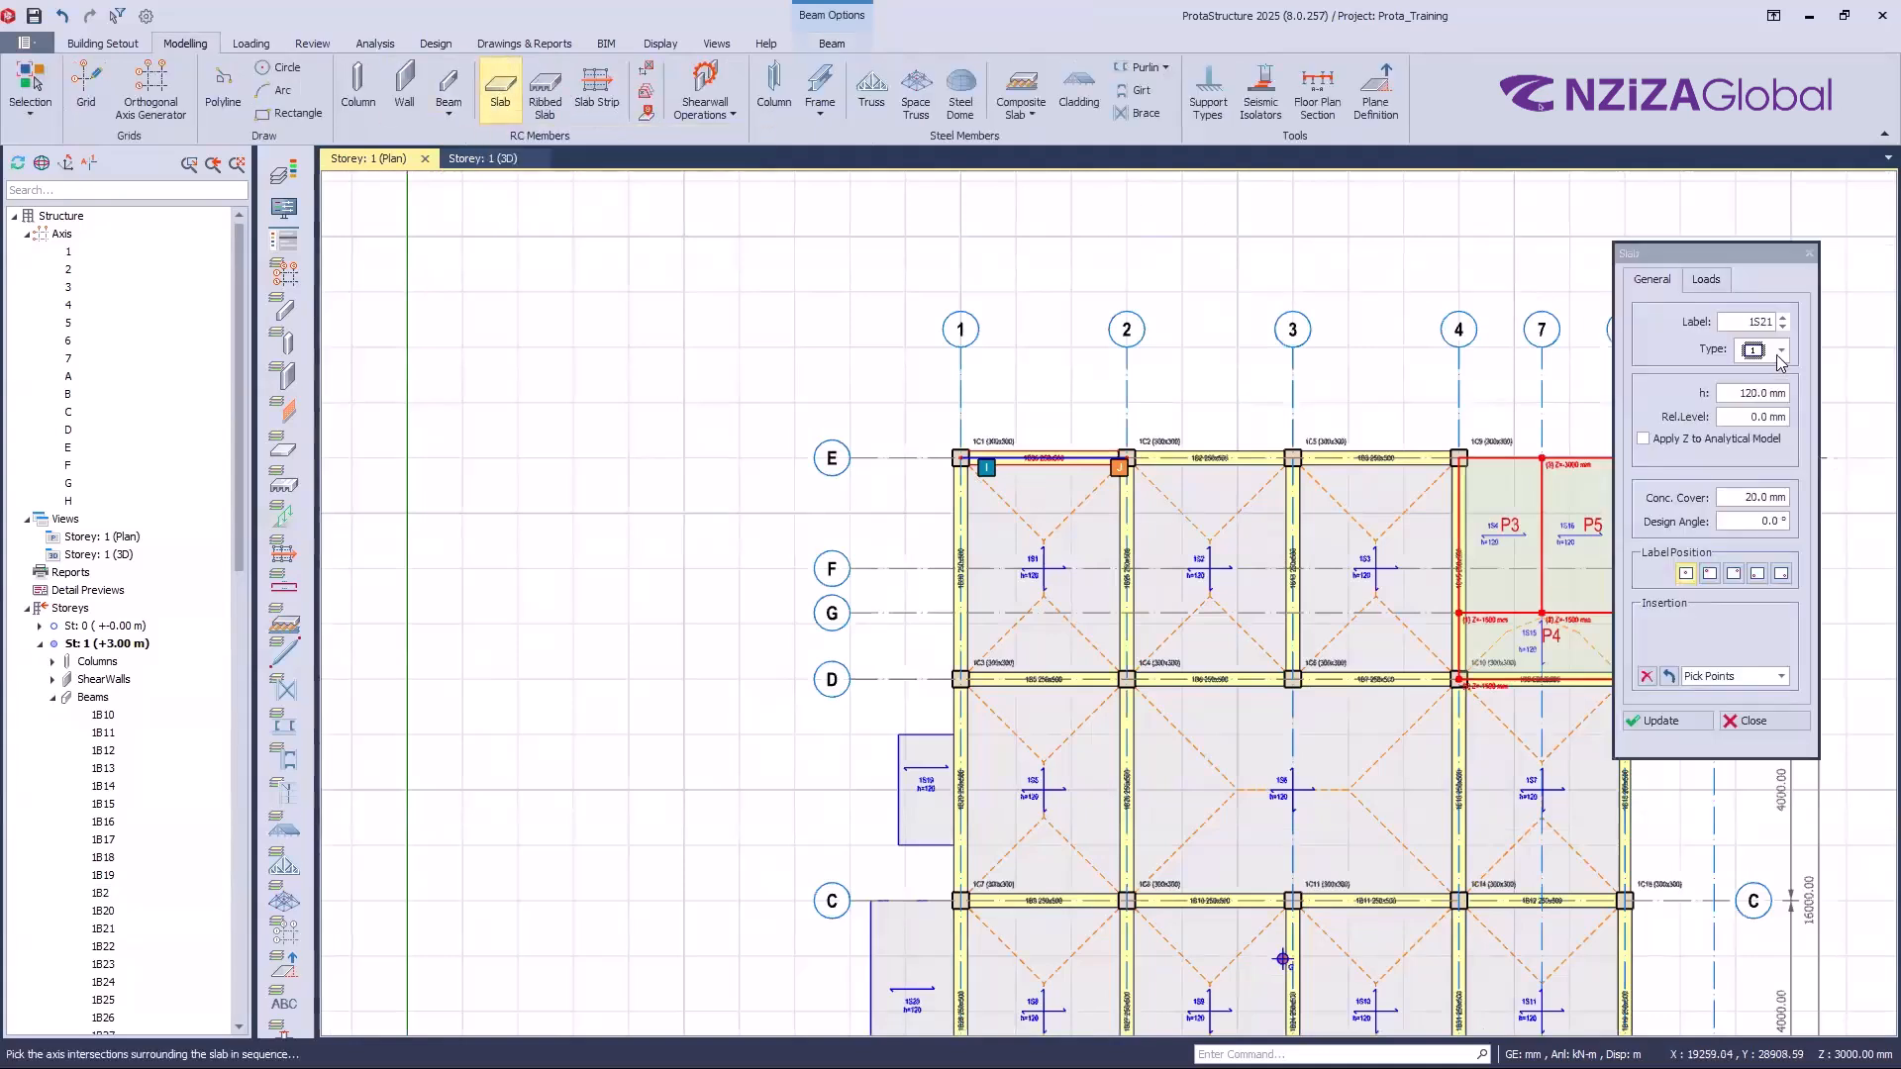
{"action": "left_click", "coordinate": [1782, 349]}
{"action": "left_click", "coordinate": [1753, 376]}
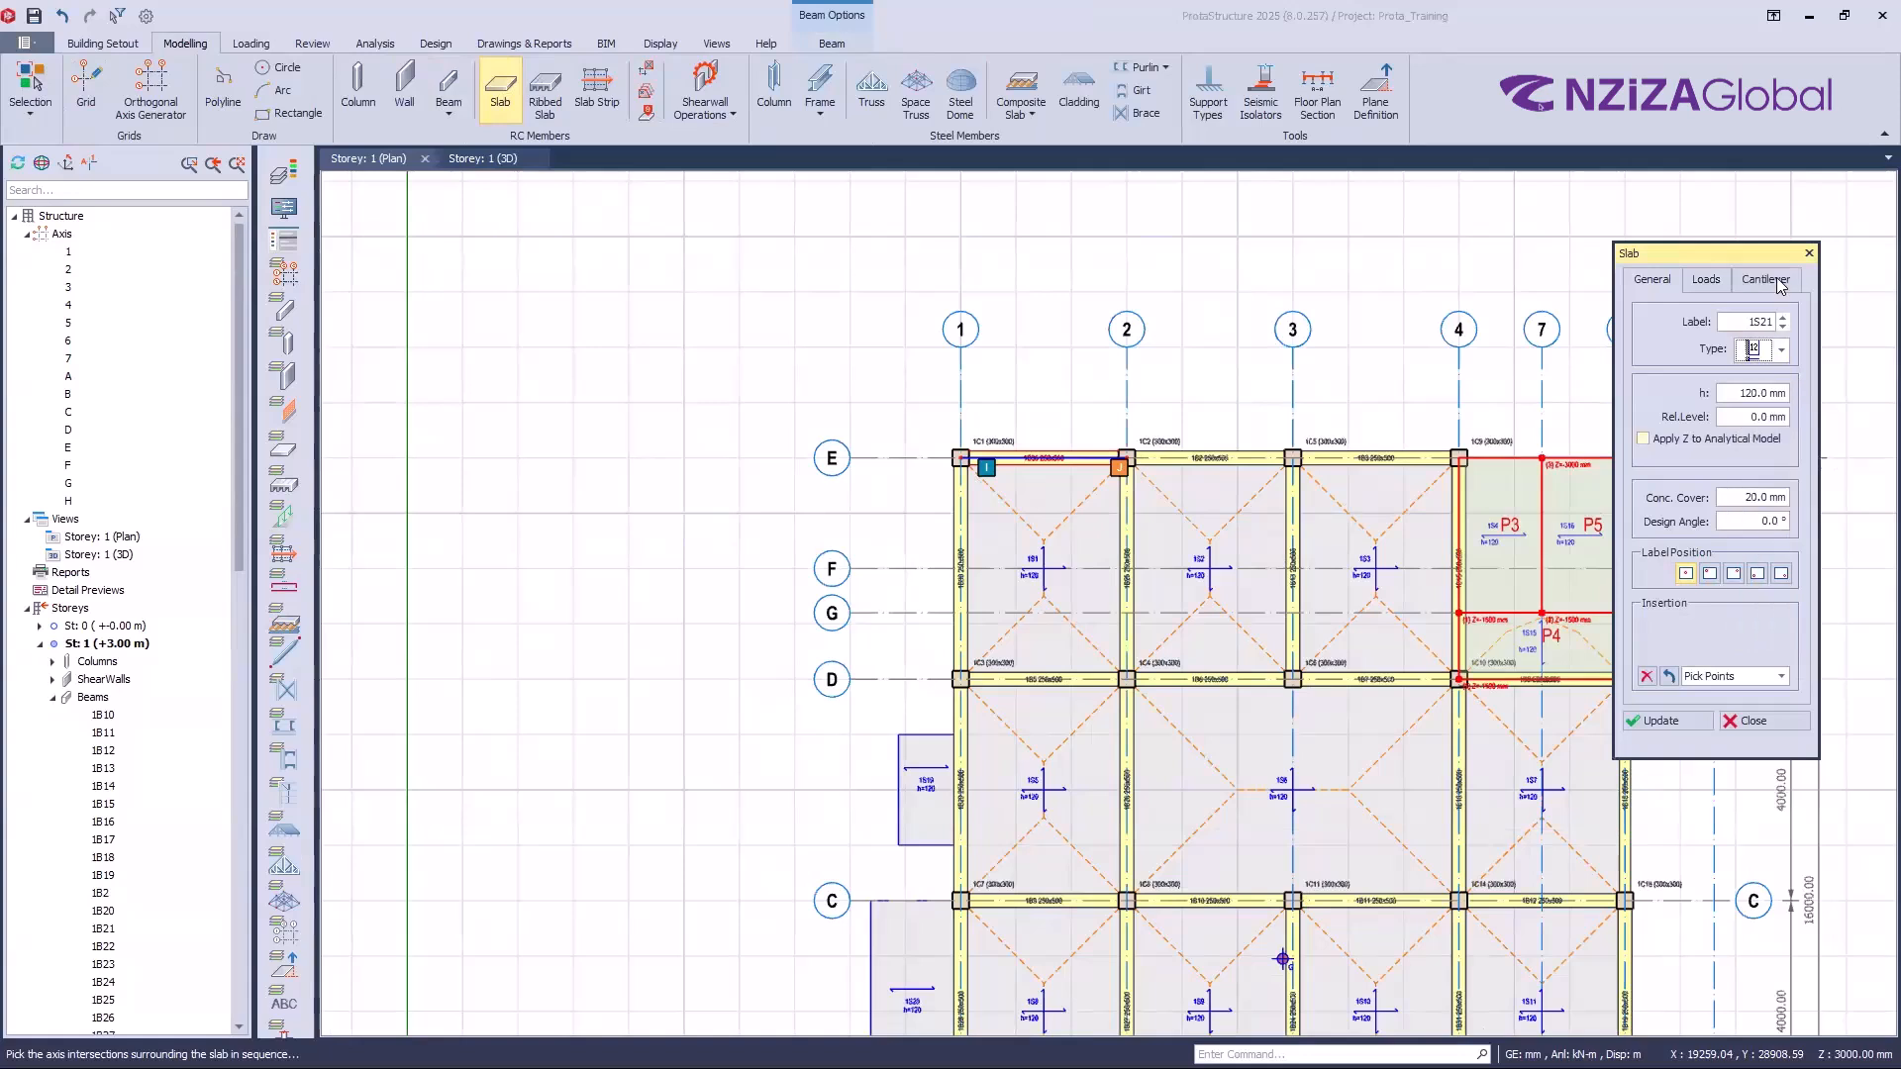
{"action": "type", "text": "120"}
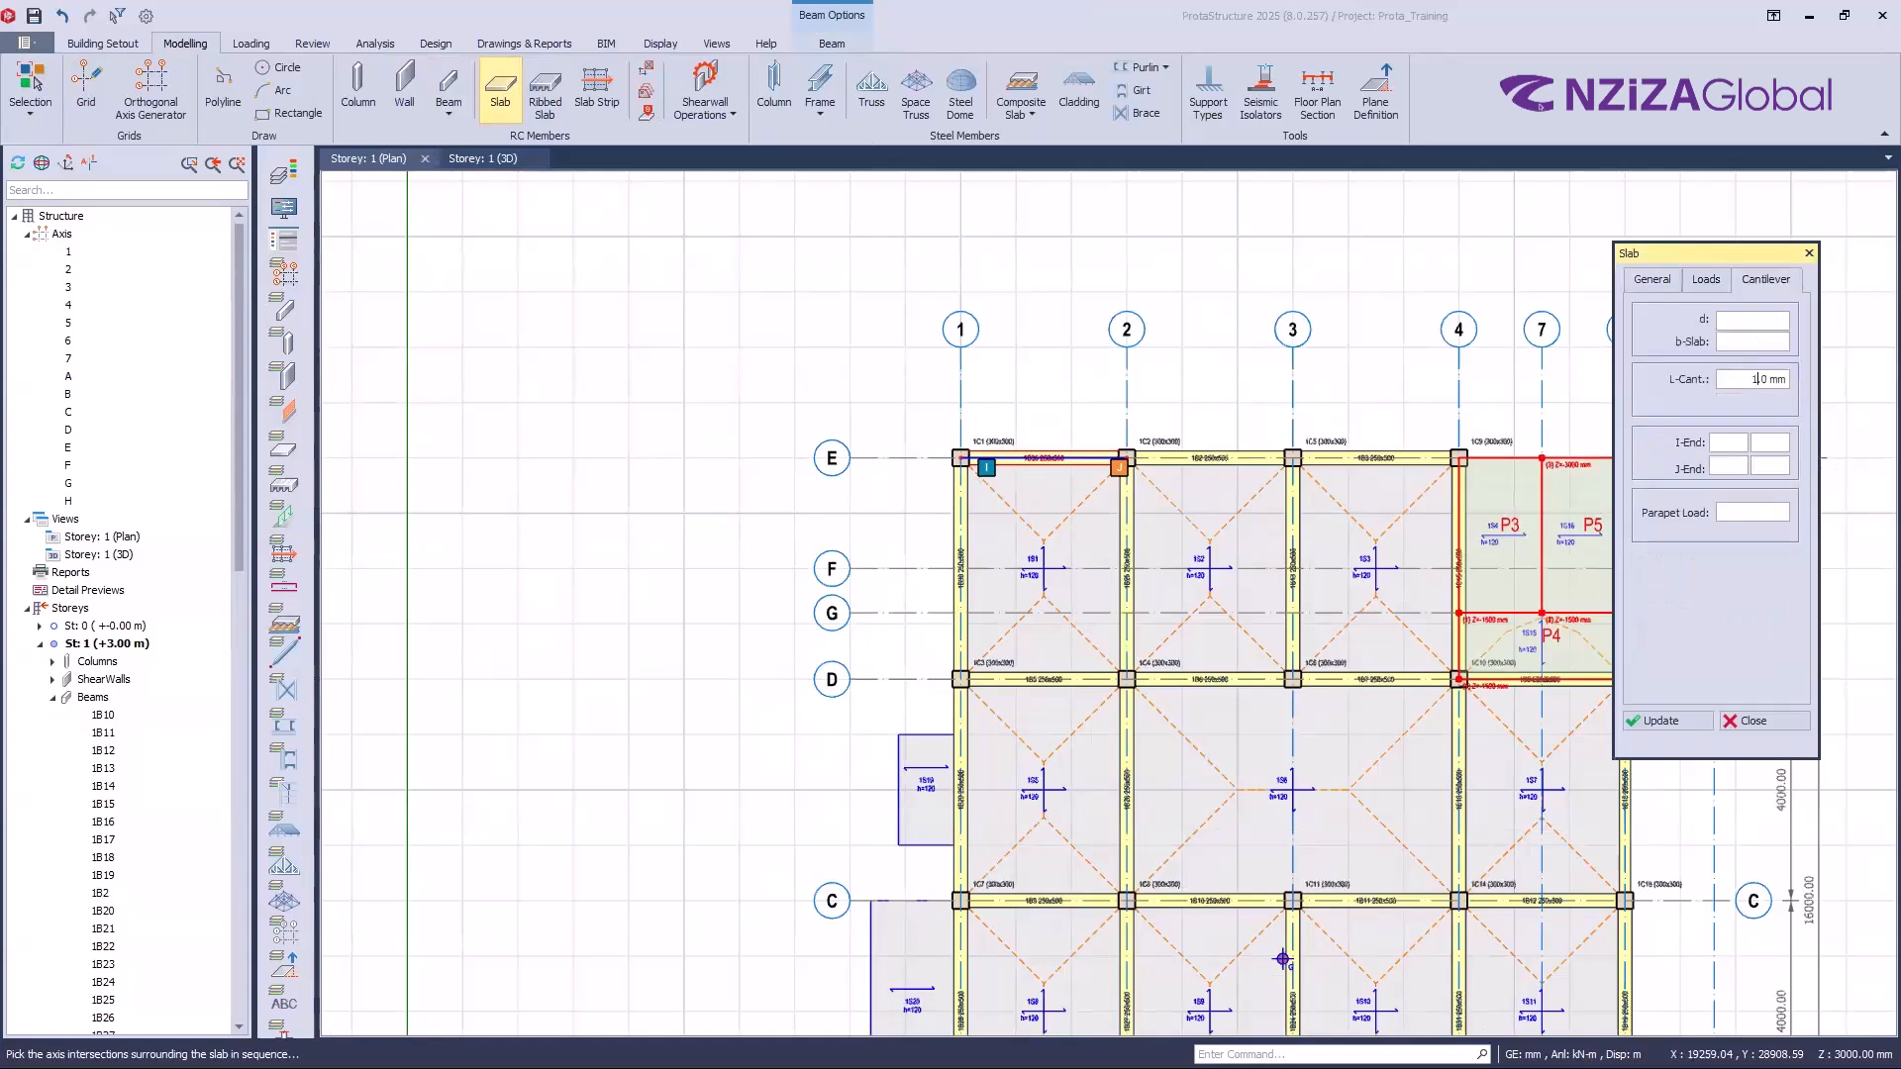
{"action": "type", "text": "0,0"}
{"action": "scroll", "coordinate": [960, 534], "scroll_direction": "up", "scroll_amount": 1}
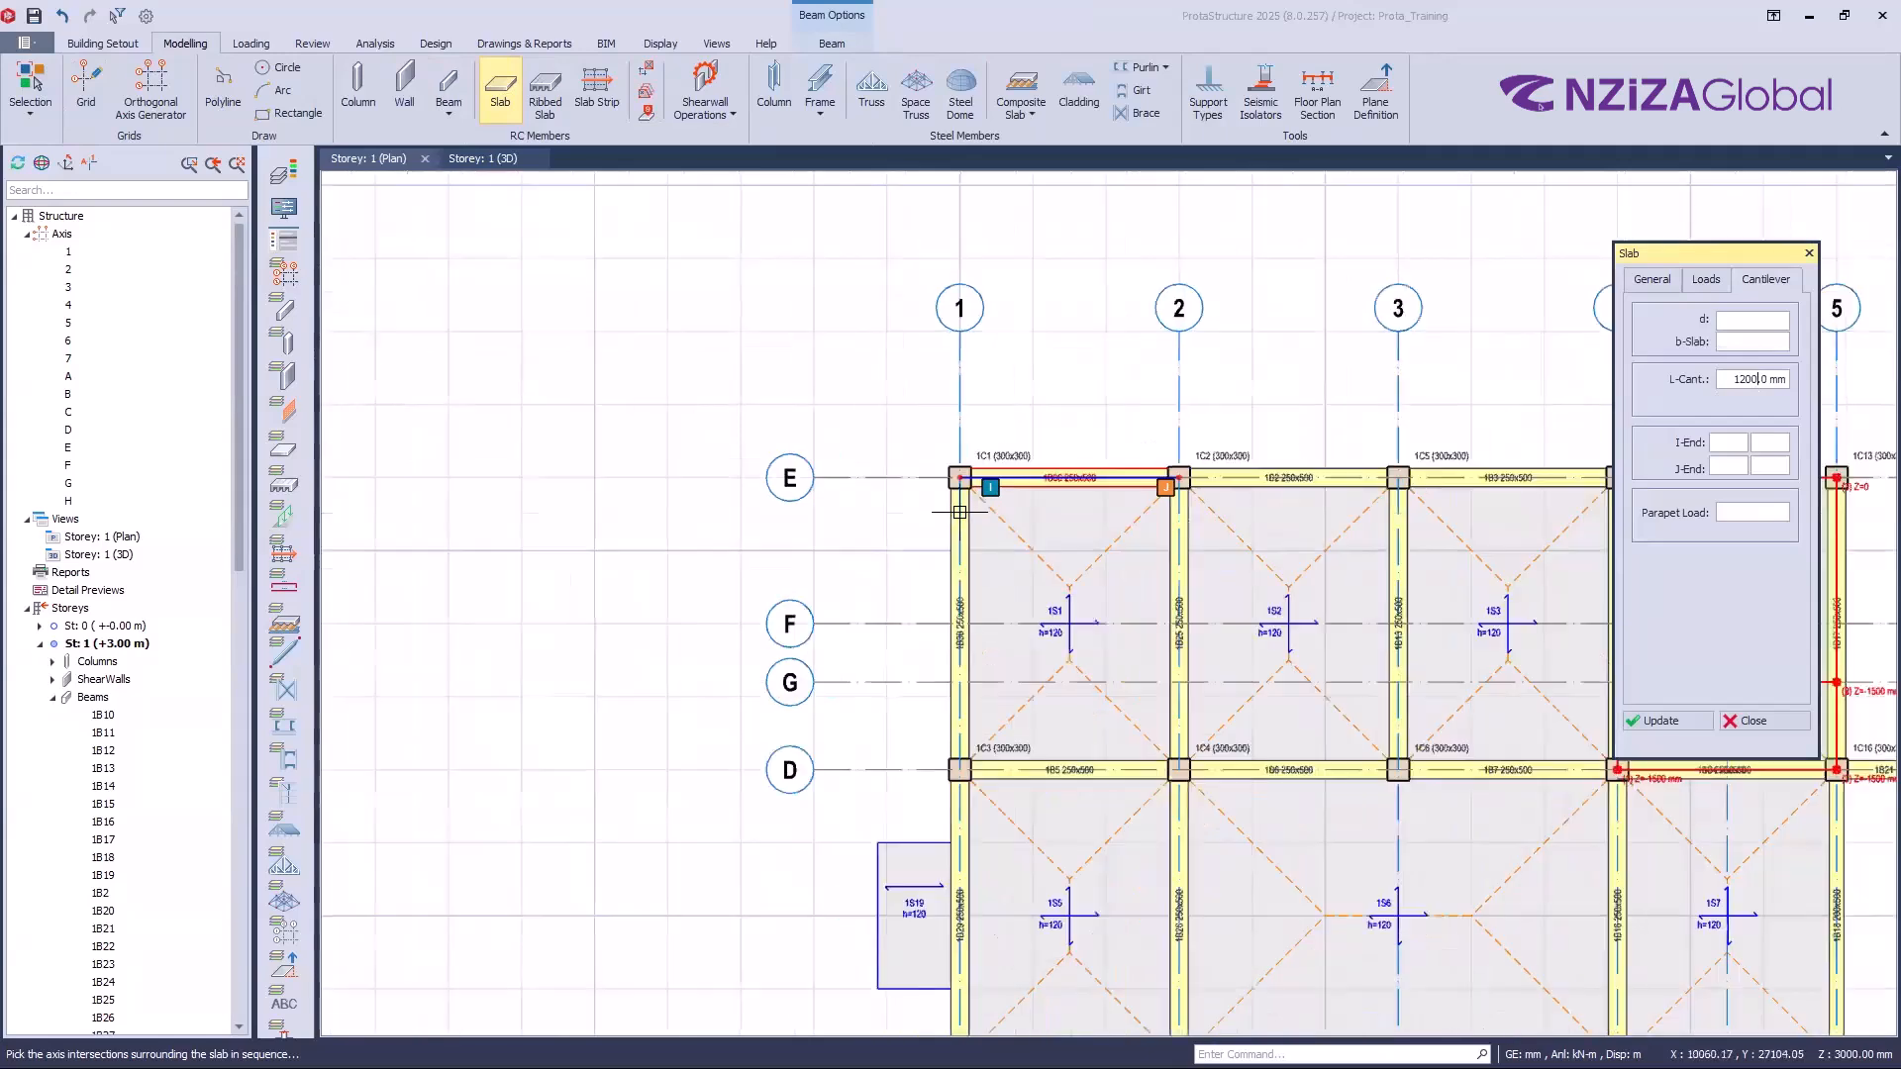
{"action": "scroll", "coordinate": [891, 534], "scroll_direction": "up", "scroll_amount": 1}
{"action": "left_click_drag", "start_coordinate": [831, 536], "coordinate": [787, 713]}
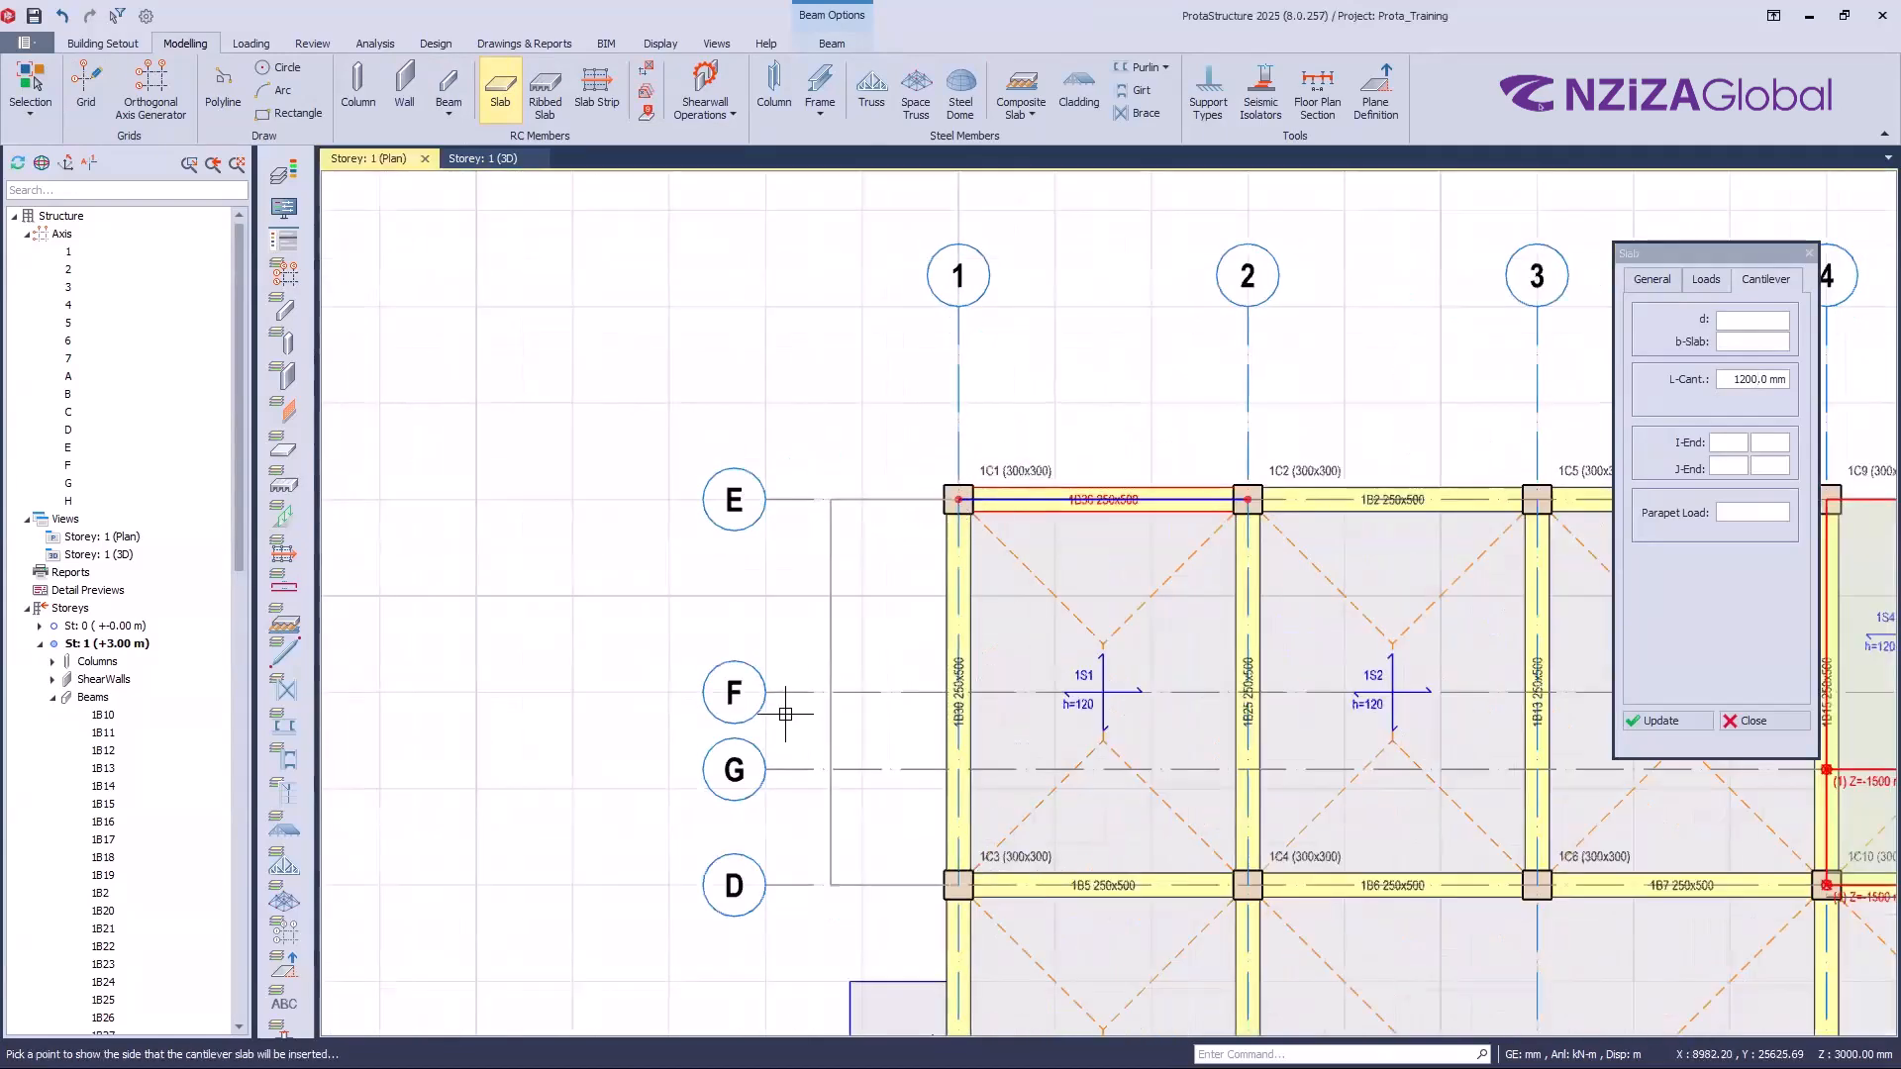
{"action": "left_click", "coordinate": [787, 714]}
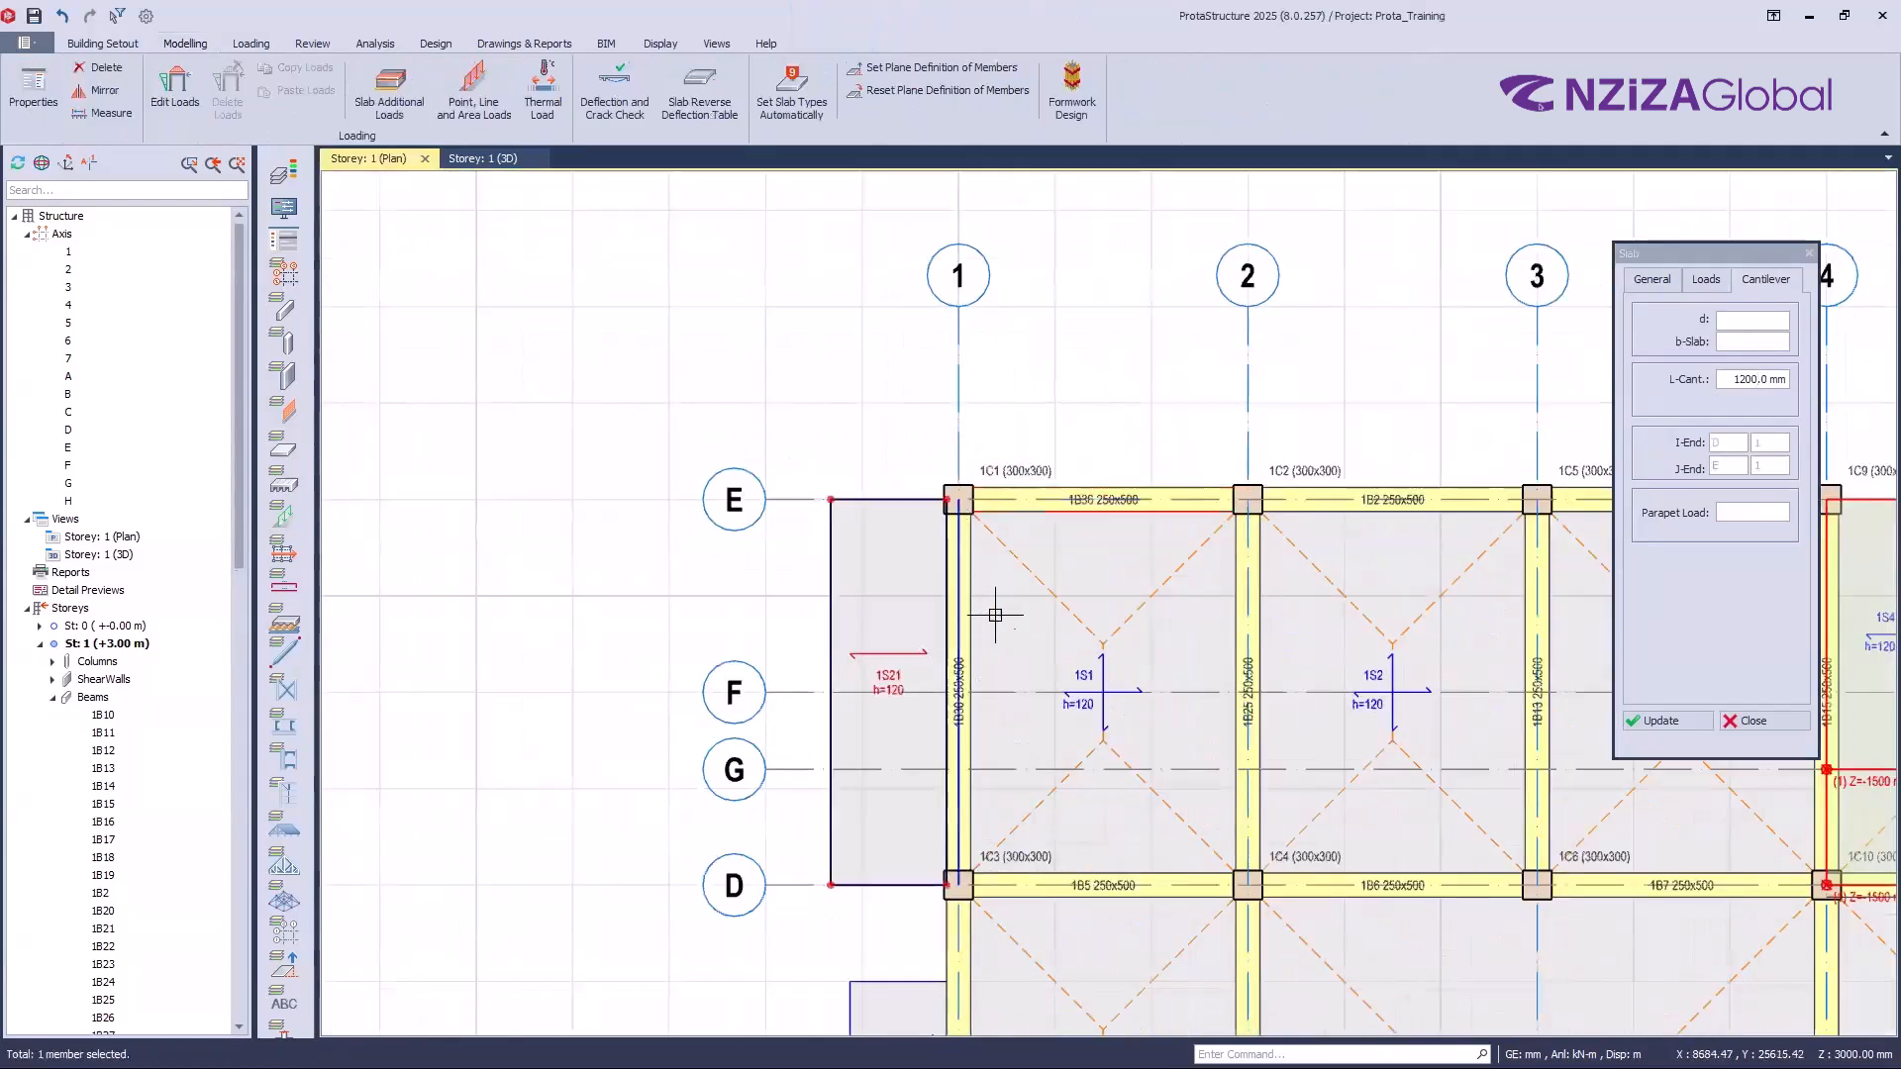
Step: Insert a 1200 mm cantilever slab on axis E between axes 1 and 2, projecting outside, and show storey 1 in 3D
{"action": "left_click", "coordinate": [1075, 454]}
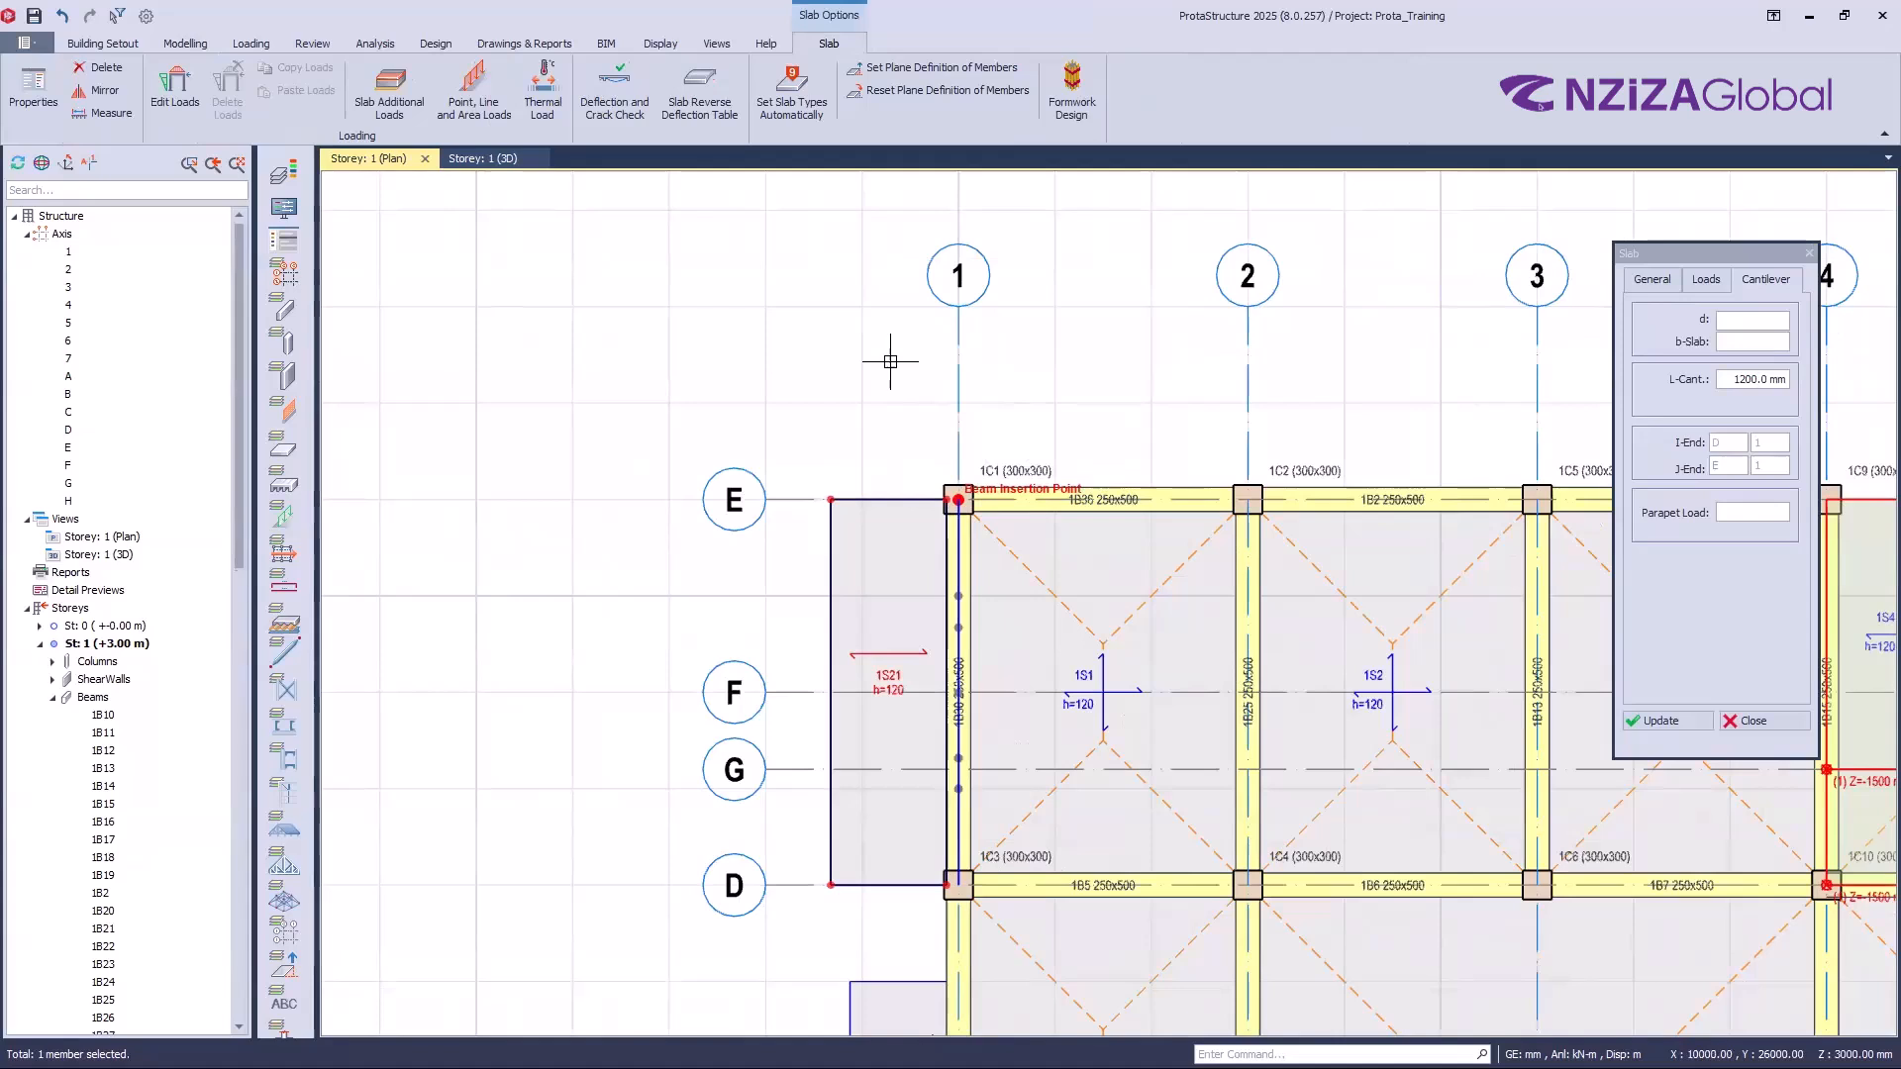
{"action": "left_click_drag", "start_coordinate": [958, 500], "coordinate": [1248, 500]}
{"action": "left_click", "coordinate": [1103, 416]}
{"action": "left_click", "coordinate": [483, 159]}
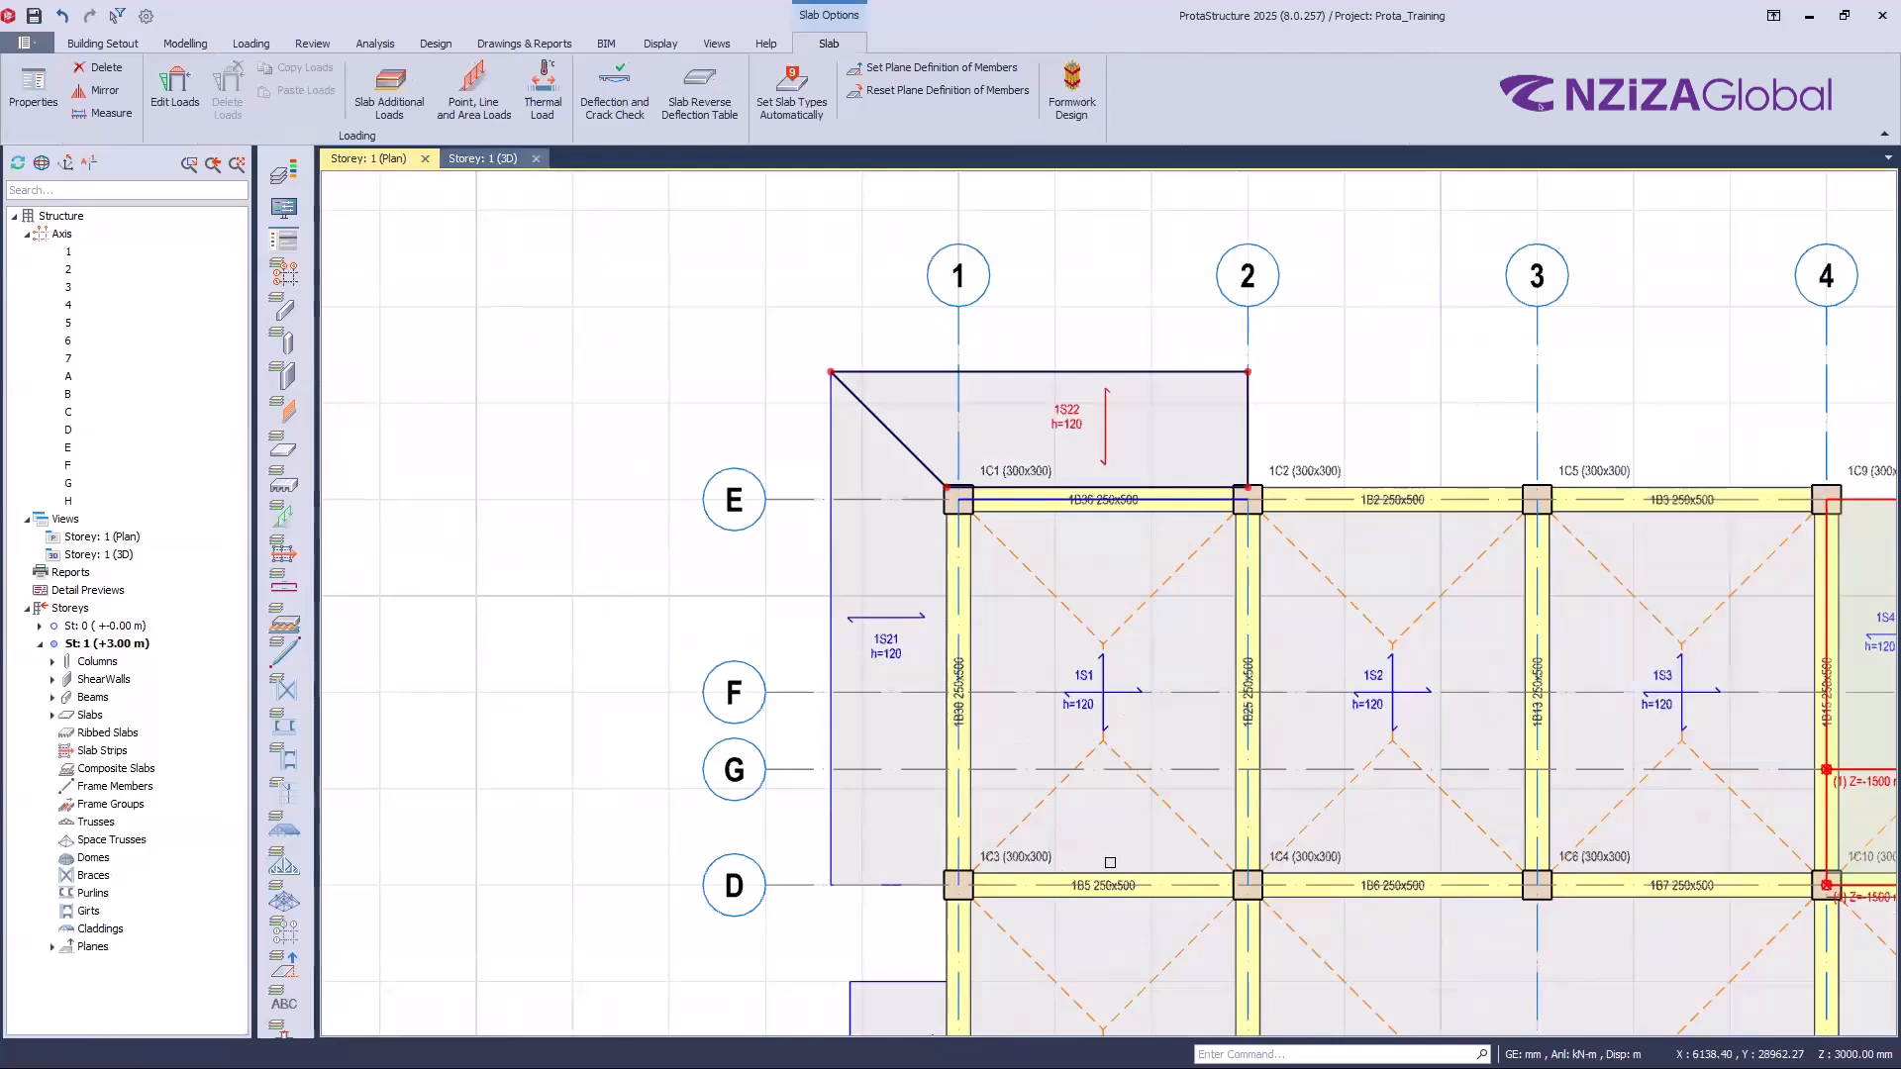
{"action": "key", "text": "ctrl+Tab"}
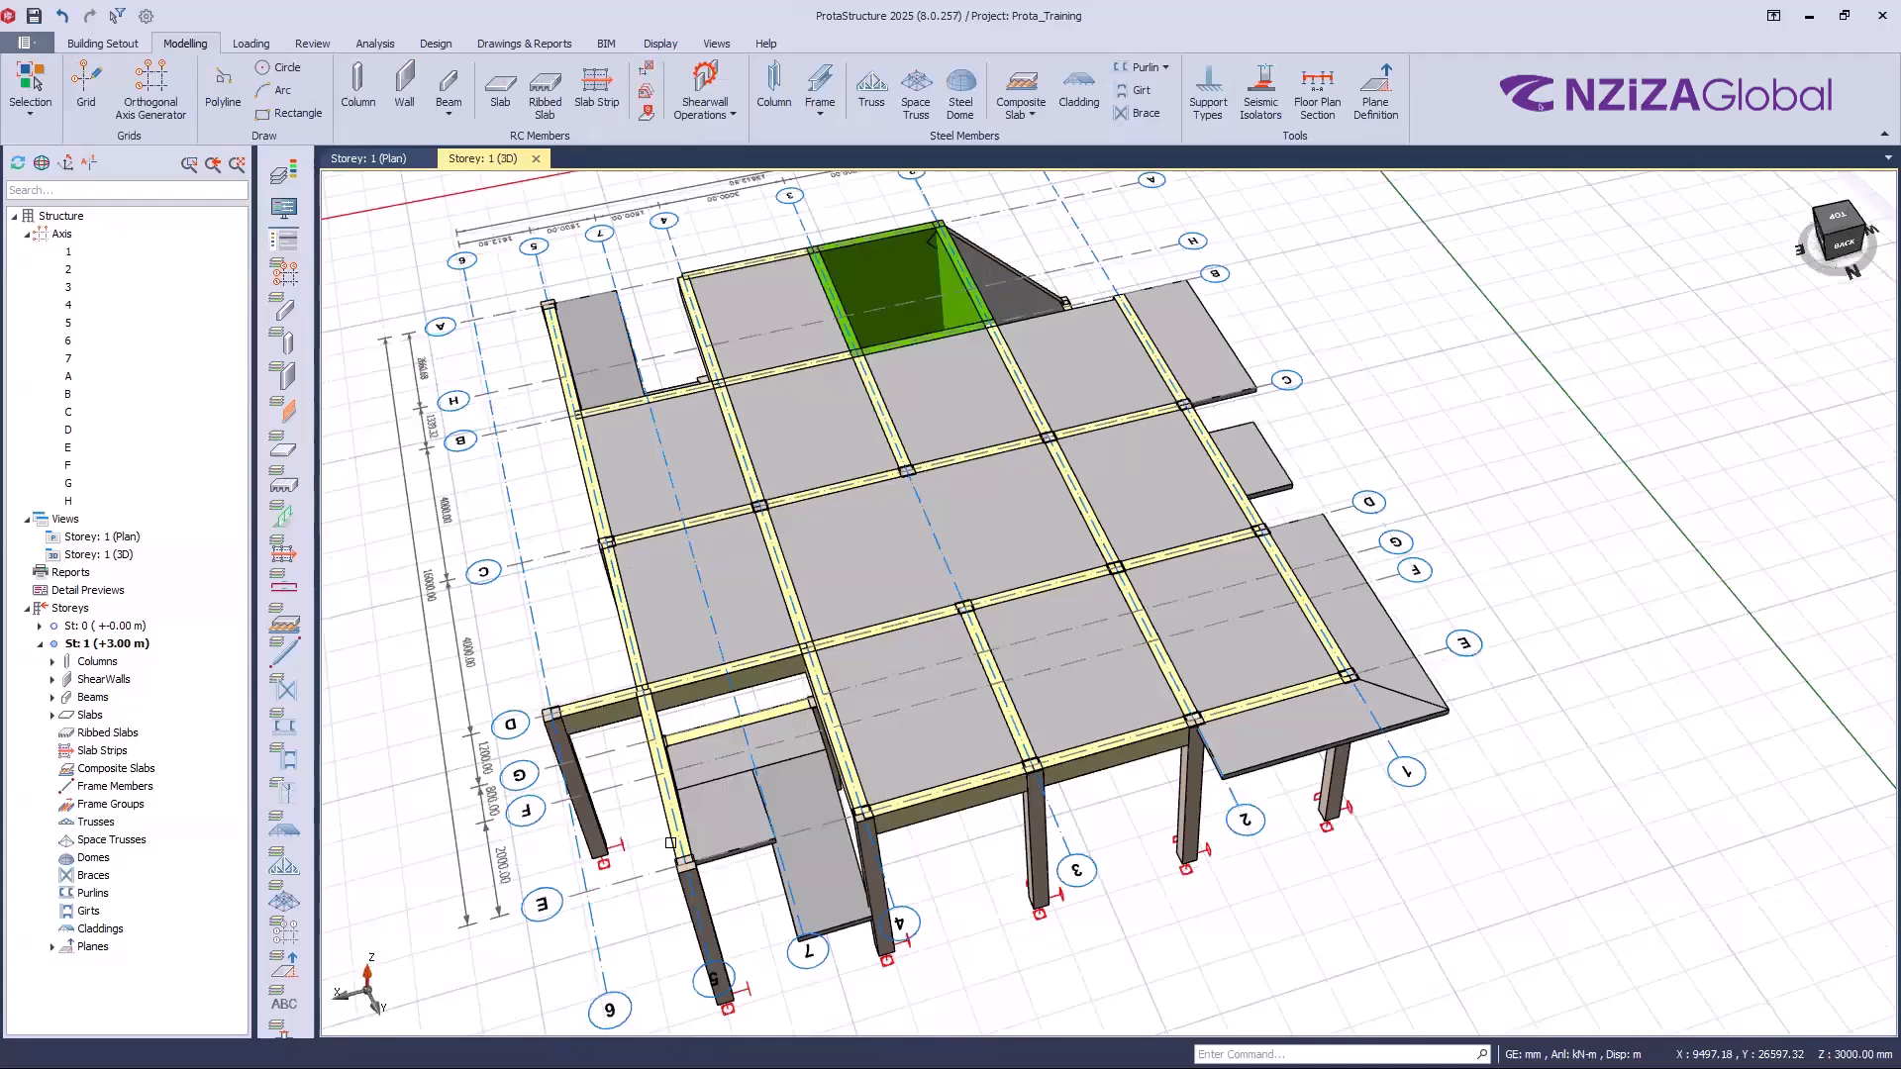
{"action": "scroll", "coordinate": [670, 843], "scroll_direction": "up", "scroll_amount": 3}
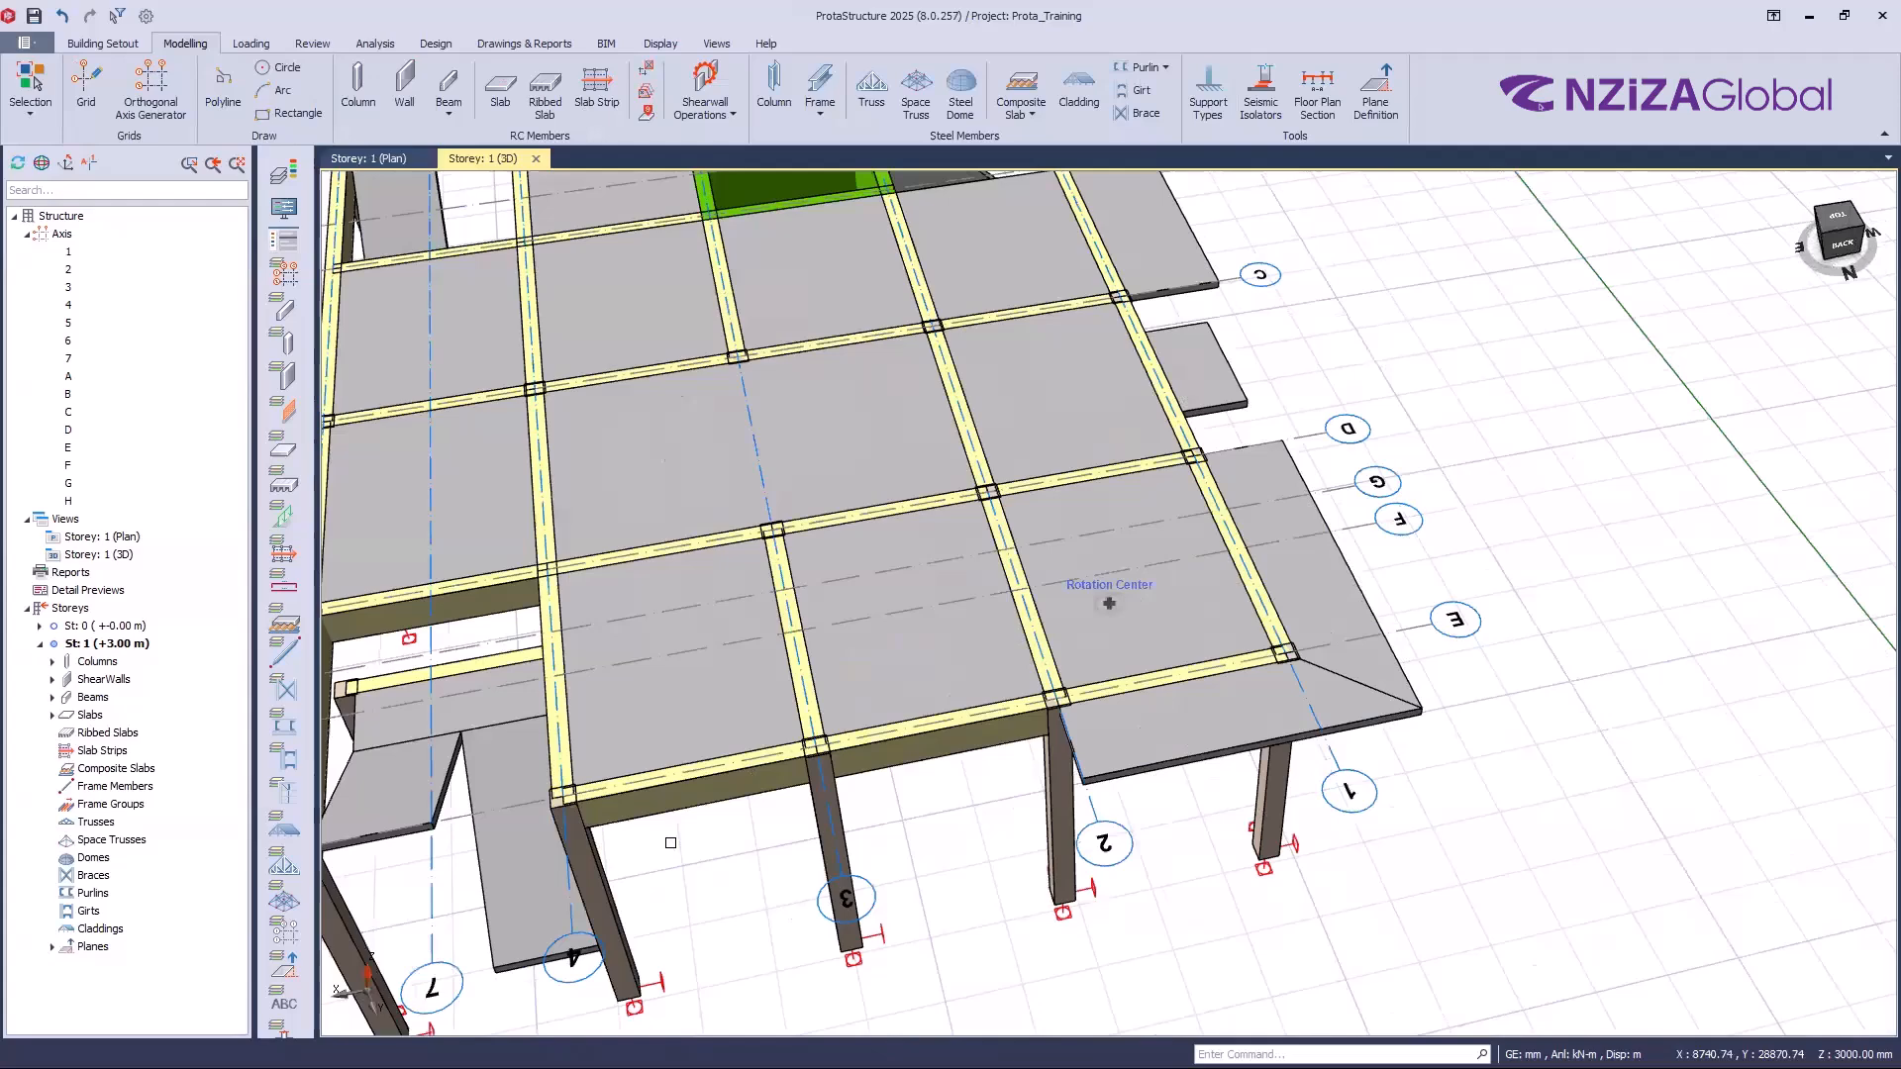
{"action": "scroll", "coordinate": [670, 843], "scroll_direction": "down", "scroll_amount": 5}
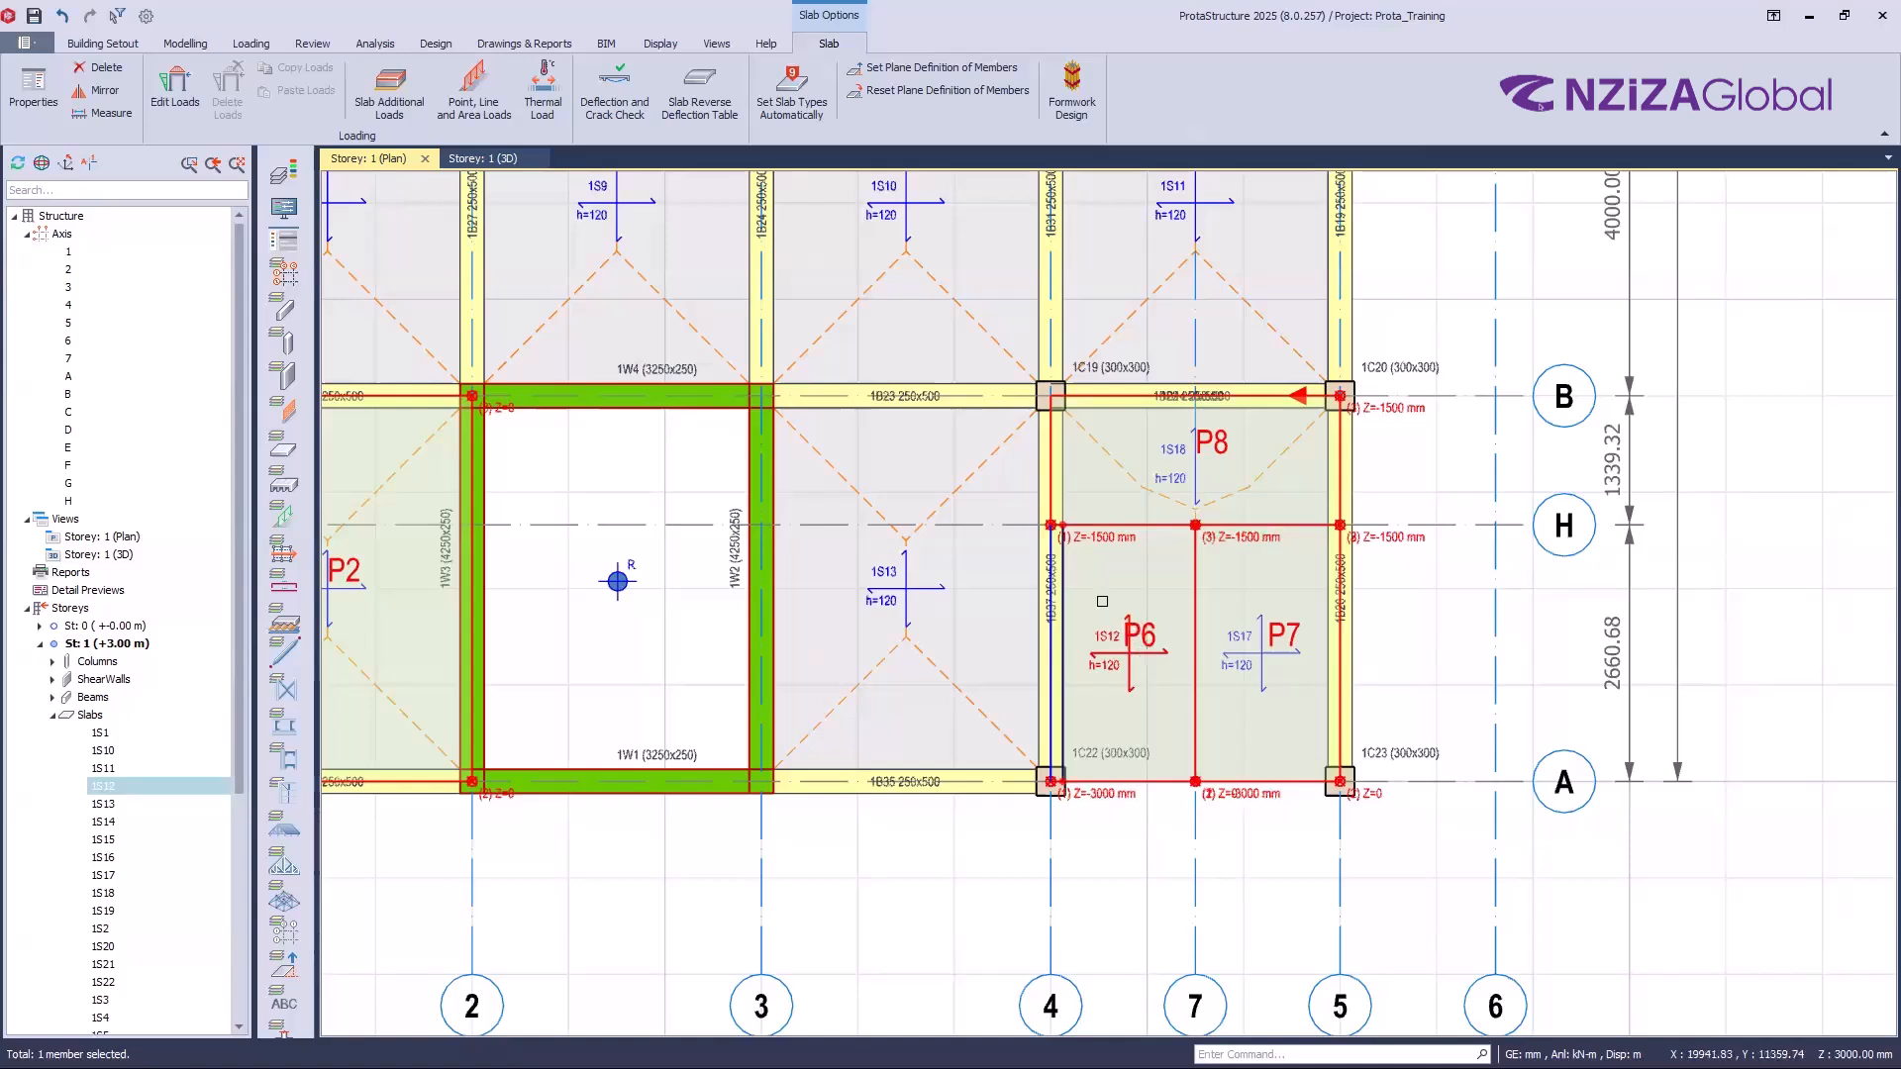
Step: Change staircase flight slab 1S12, bounded by axes A, H, 4 and 7, to the one-way slab type and update it
{"action": "scroll", "coordinate": [1126, 624], "scroll_direction": "up", "scroll_amount": 3}
{"action": "scroll", "coordinate": [1129, 654], "scroll_direction": "down", "scroll_amount": 1}
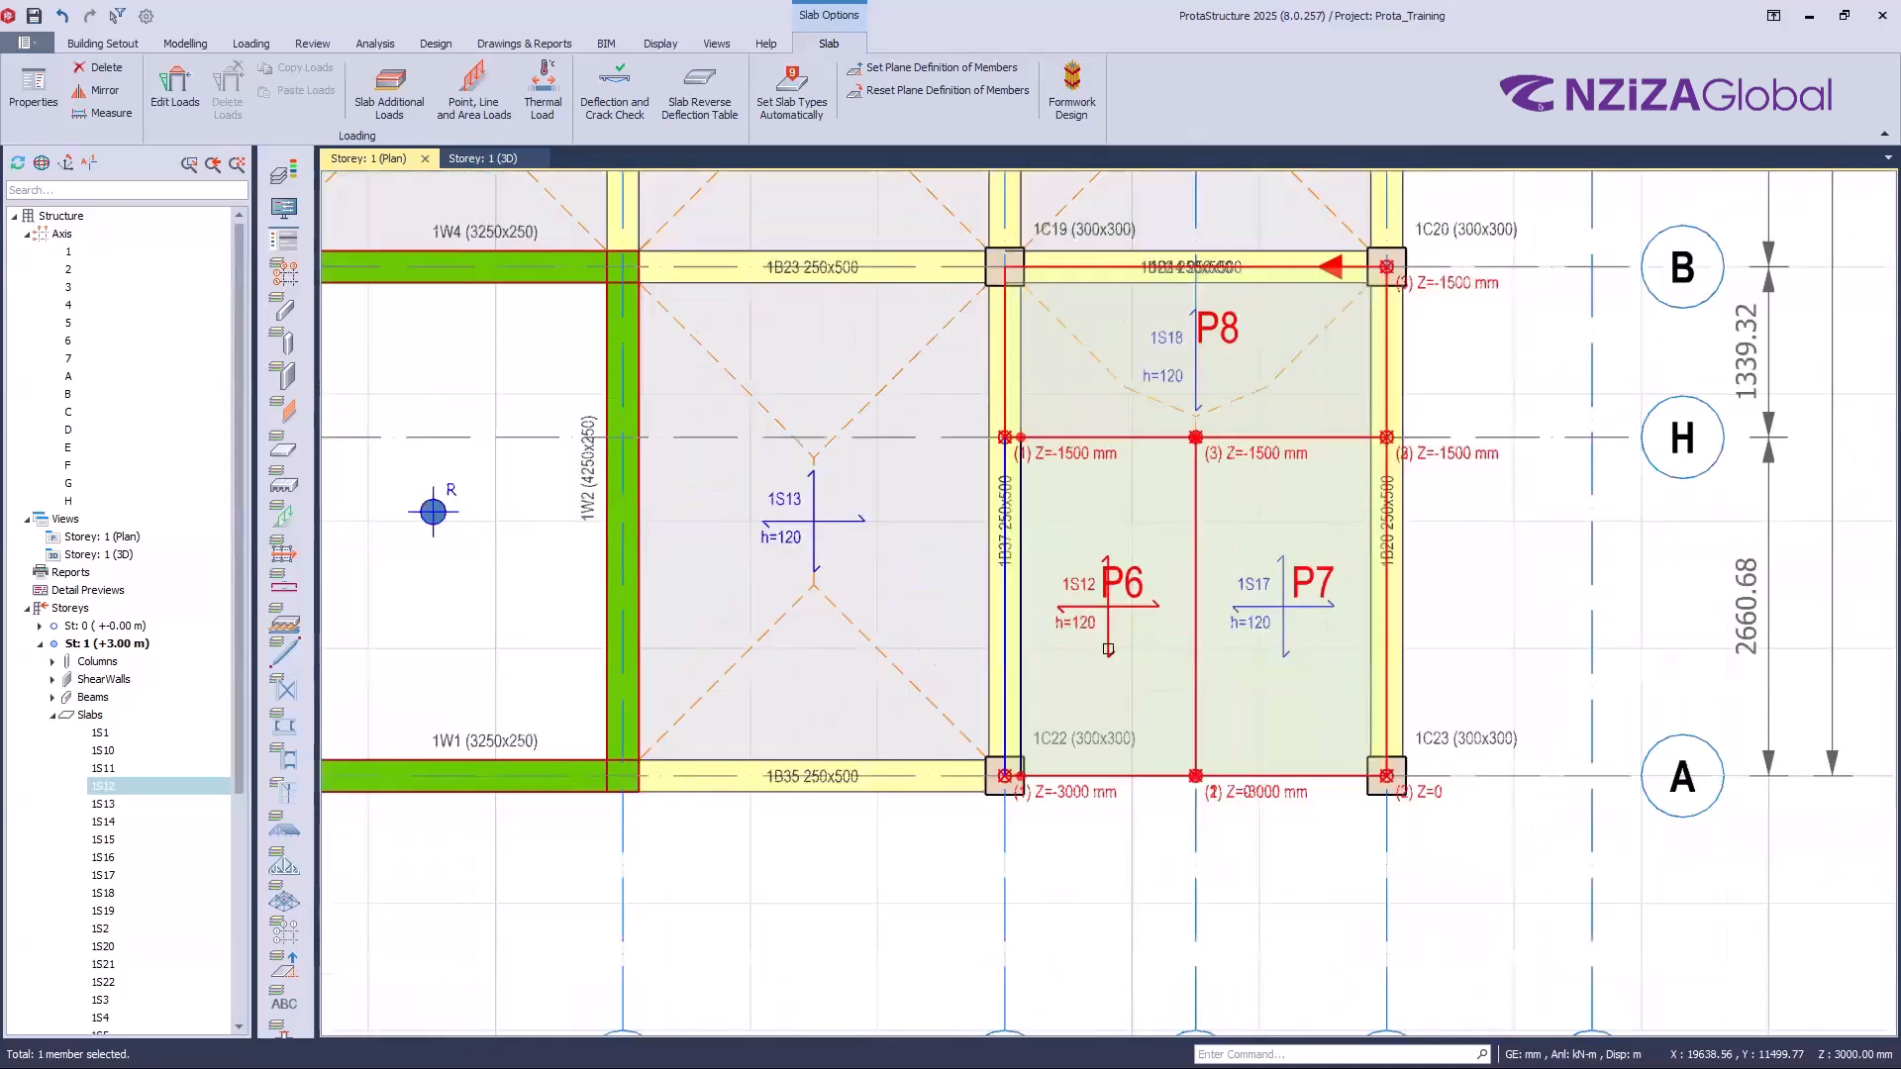
{"action": "left_click", "coordinate": [507, 158]}
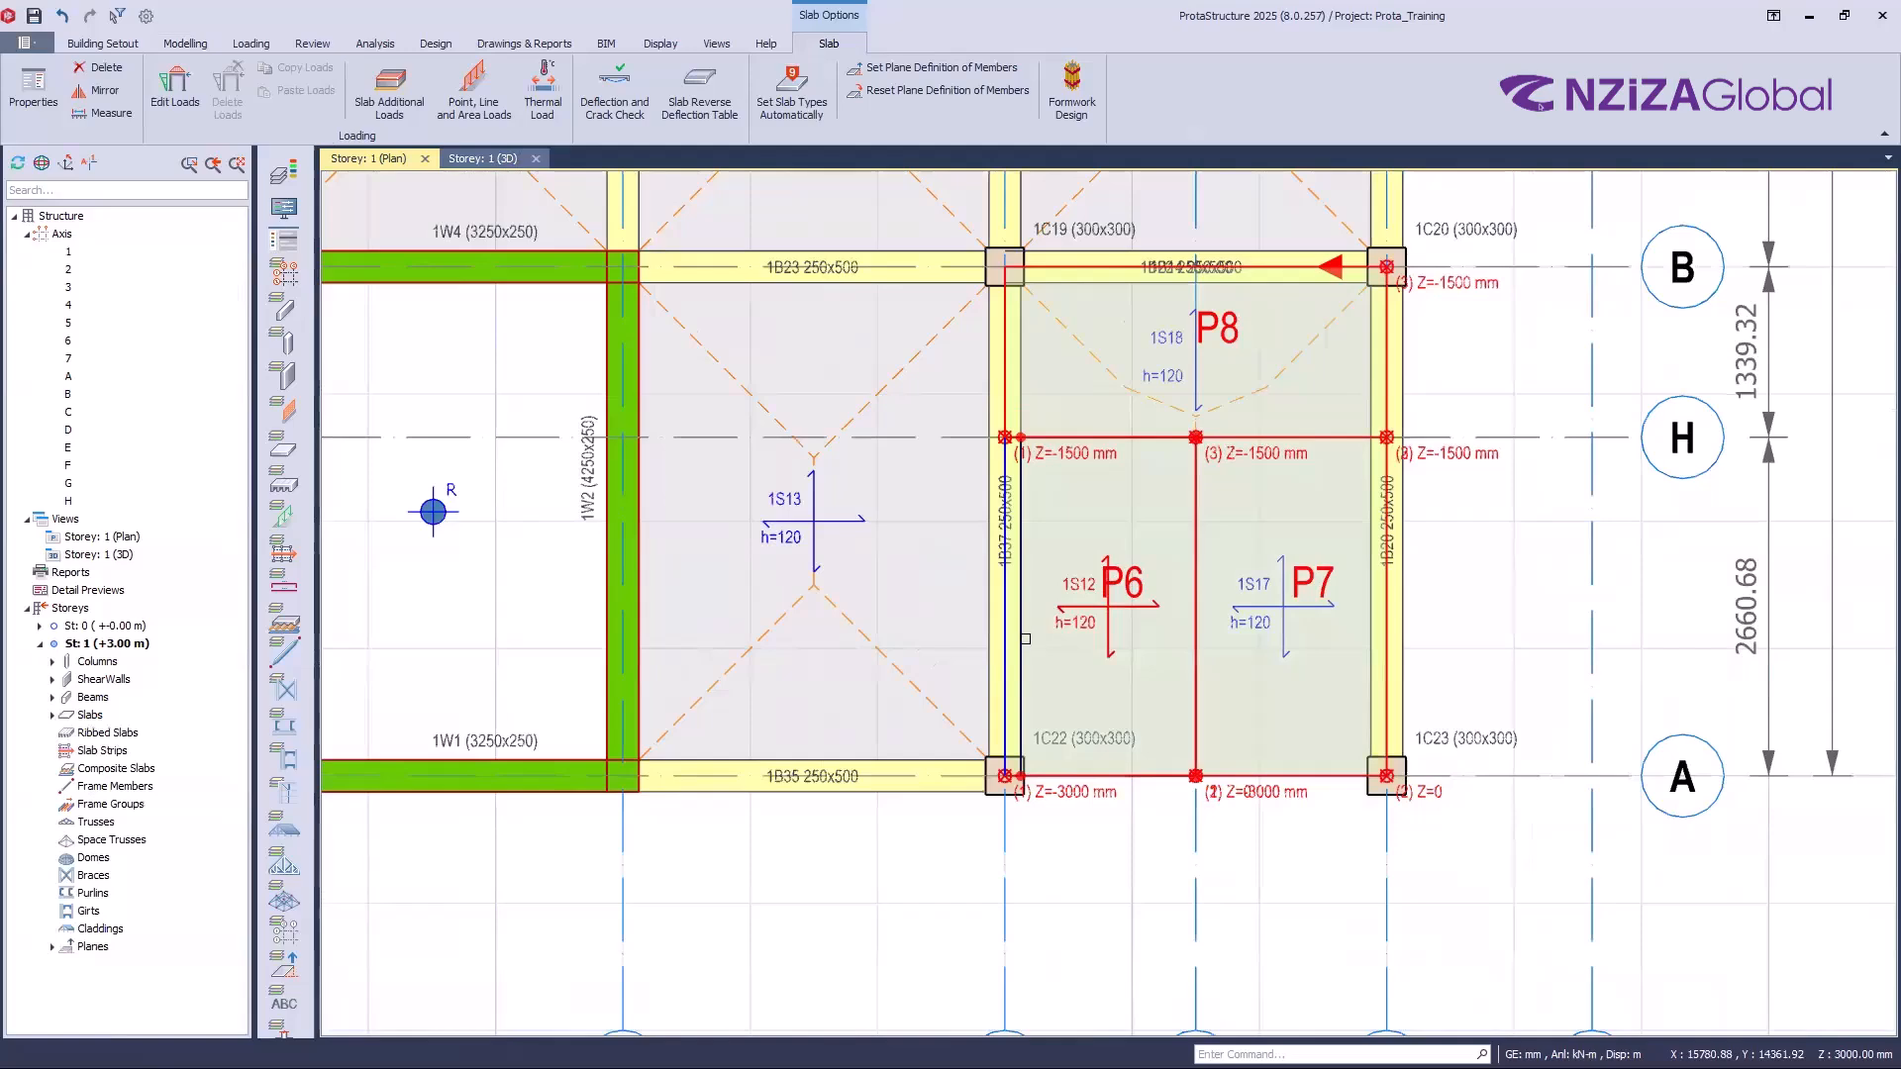
{"action": "key", "text": "ctrl+Tab"}
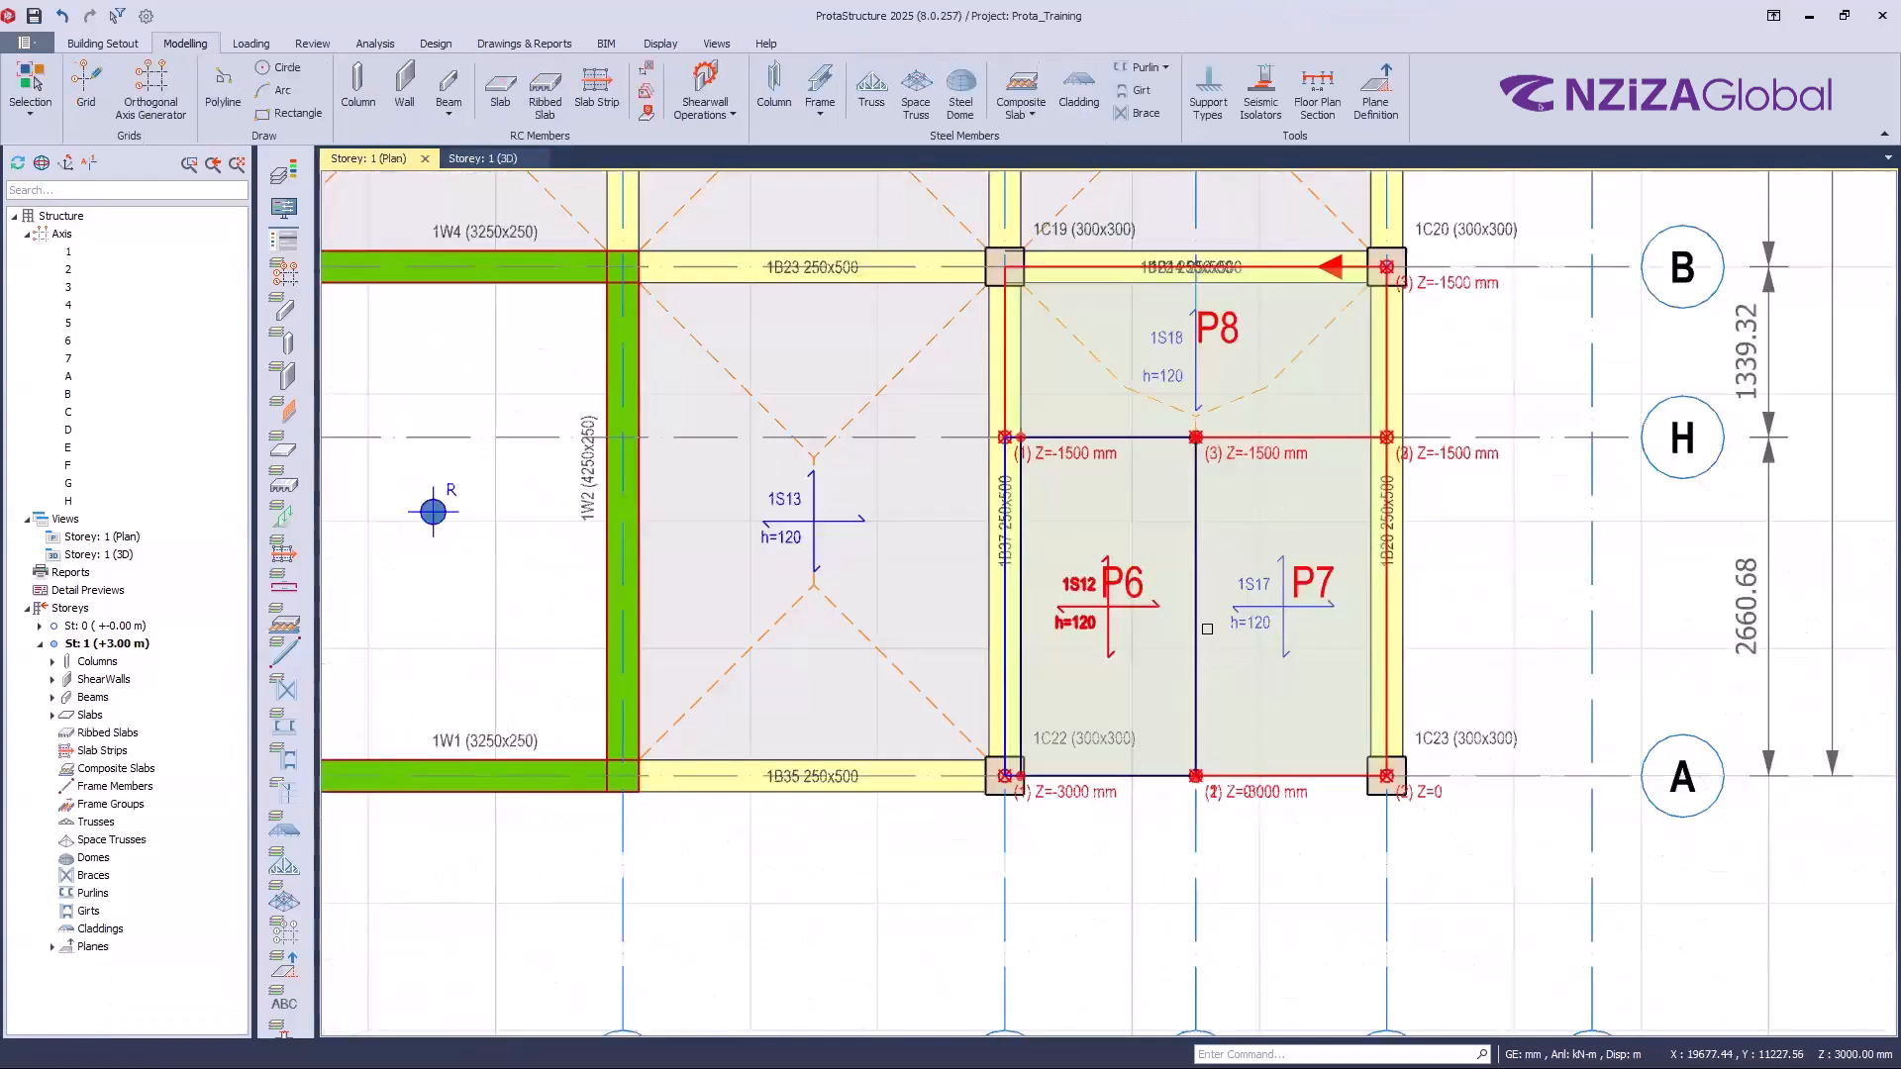
{"action": "scroll", "coordinate": [1130, 606], "scroll_direction": "up", "scroll_amount": 2}
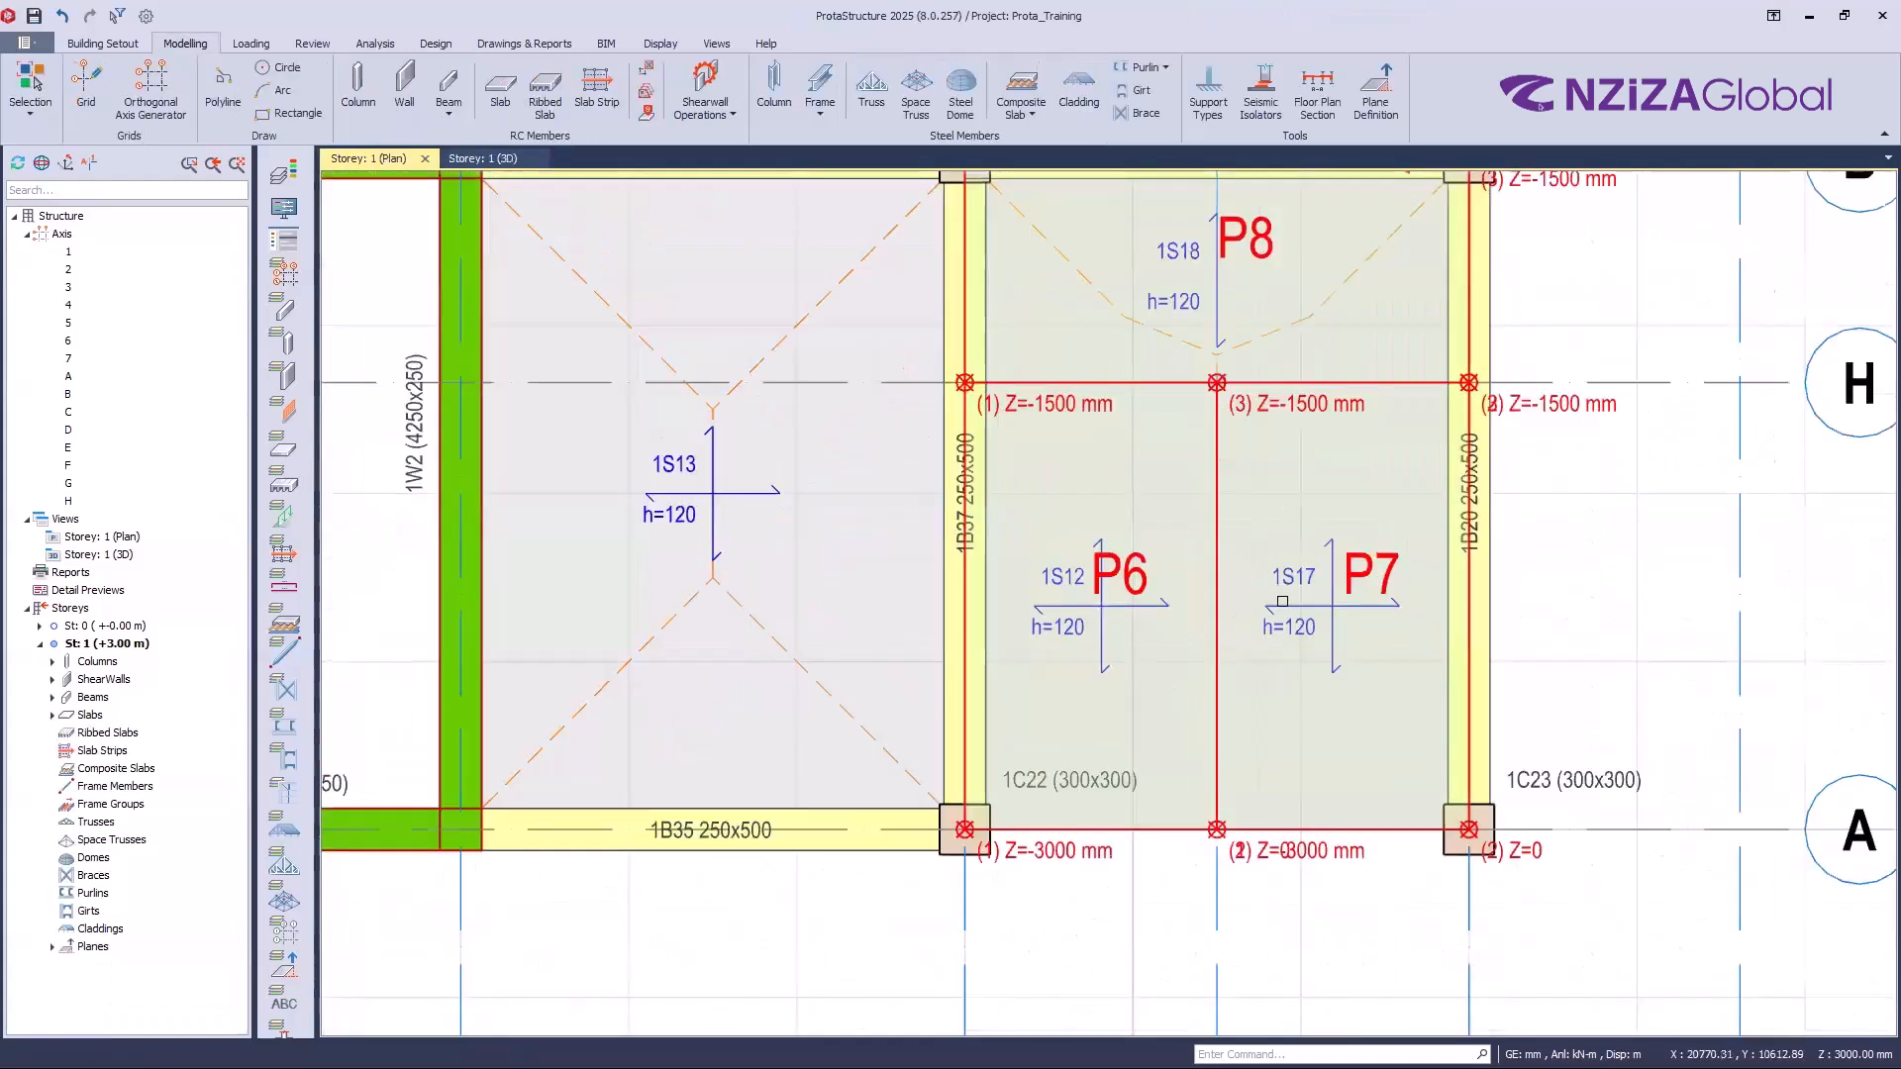
{"action": "left_click", "coordinate": [1047, 635]}
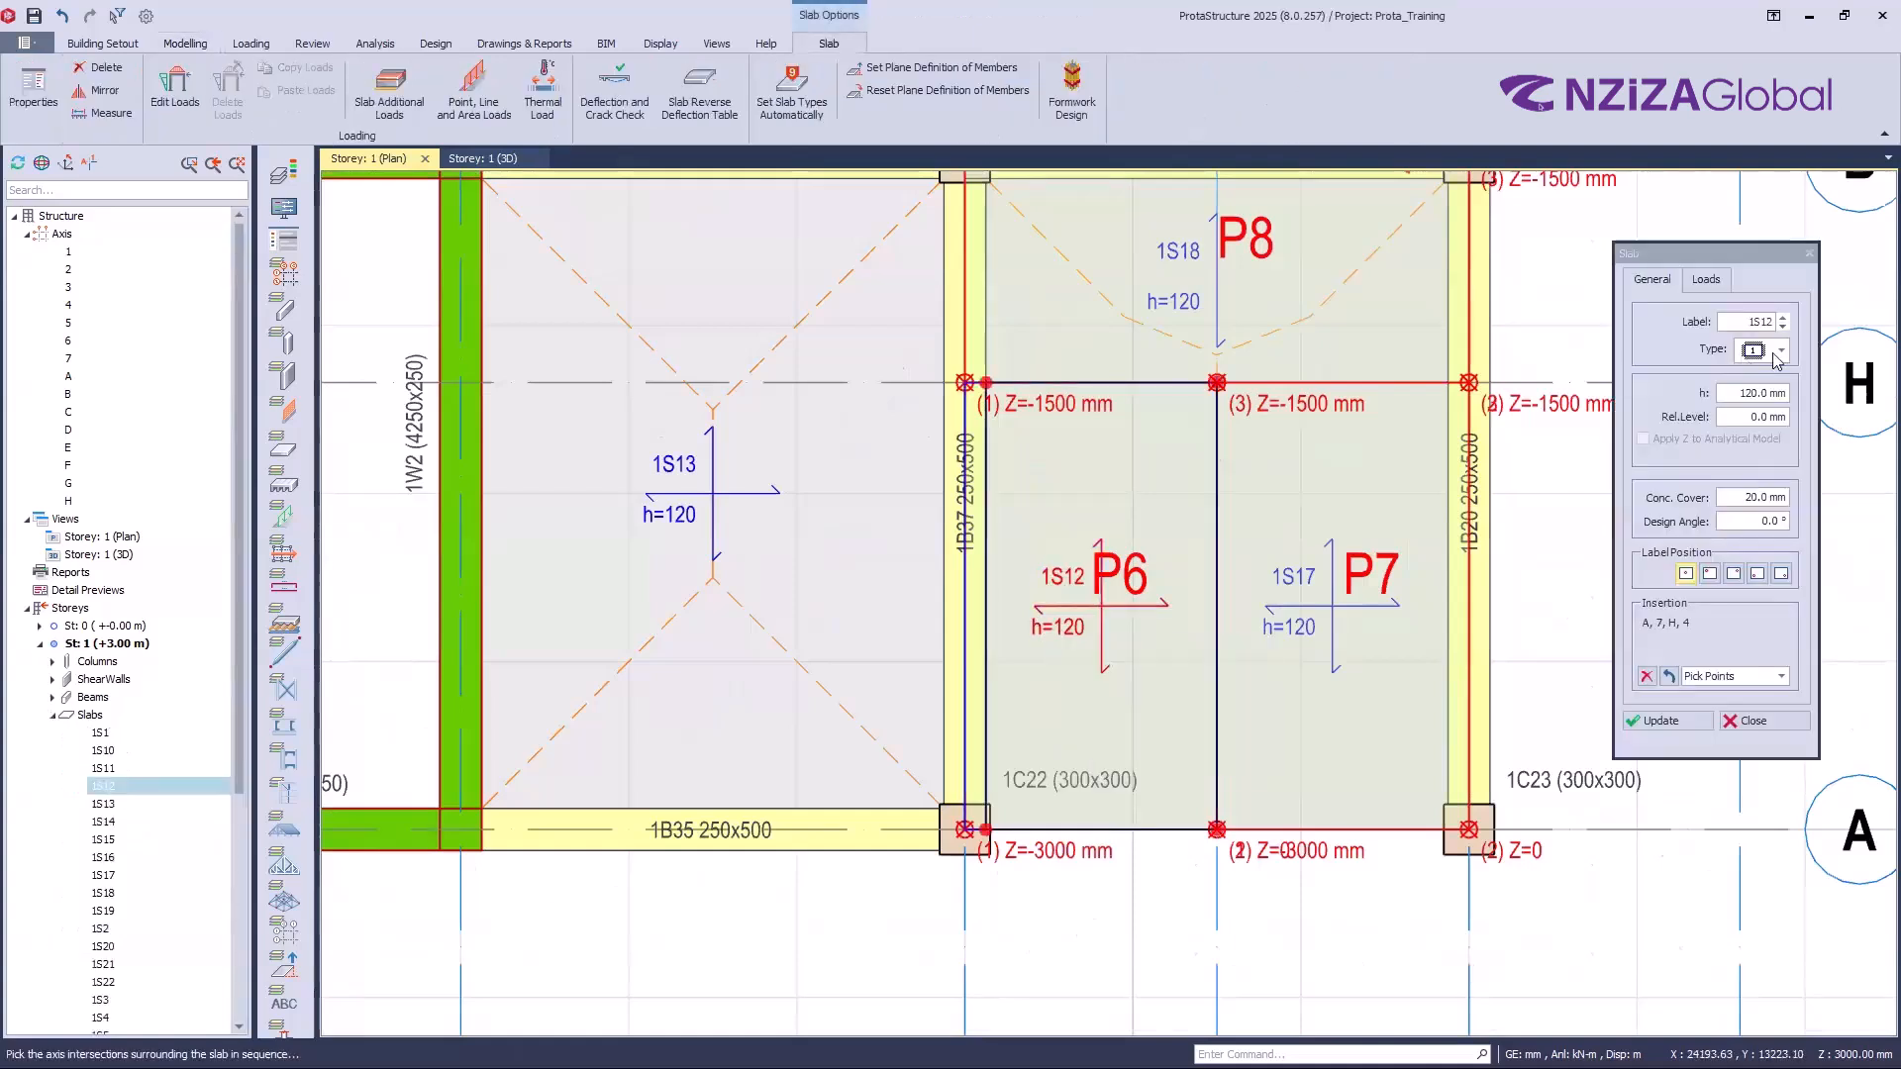
{"action": "left_click", "coordinate": [1782, 350]}
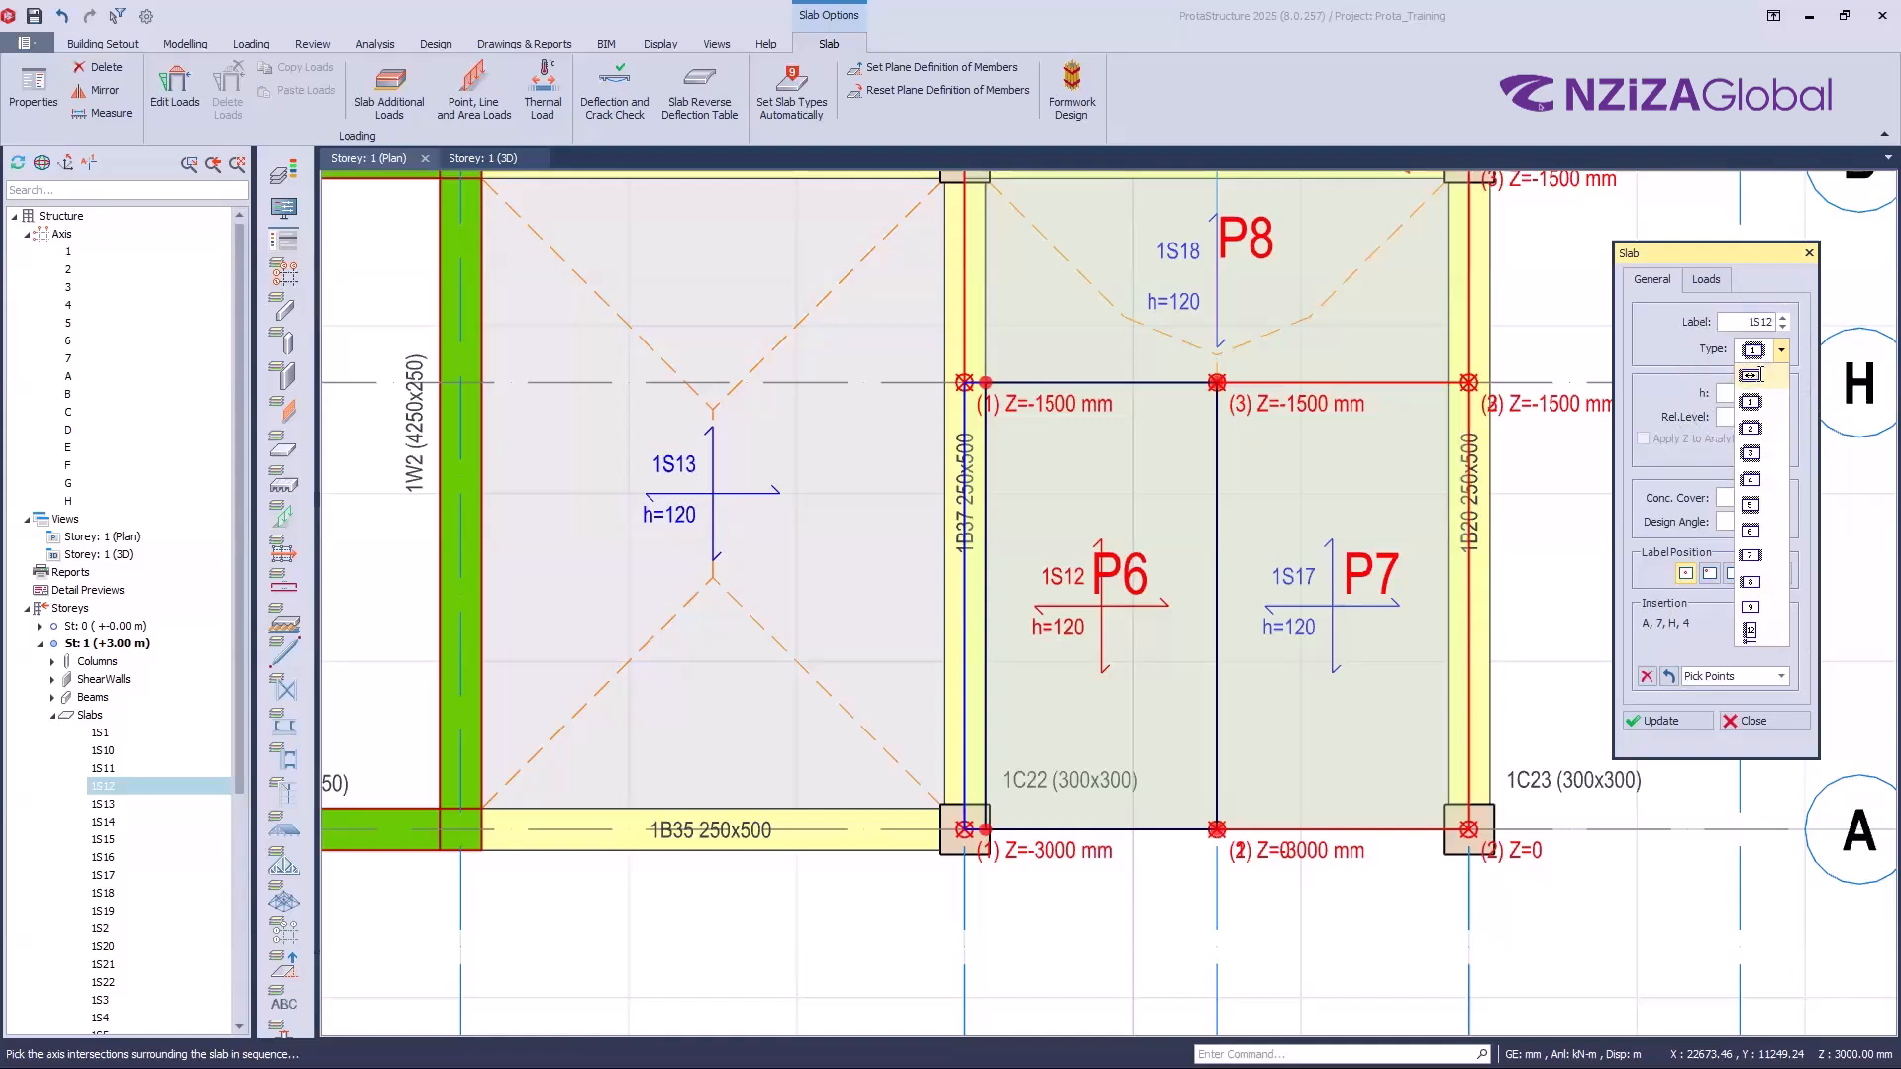
{"action": "left_click", "coordinate": [1751, 377]}
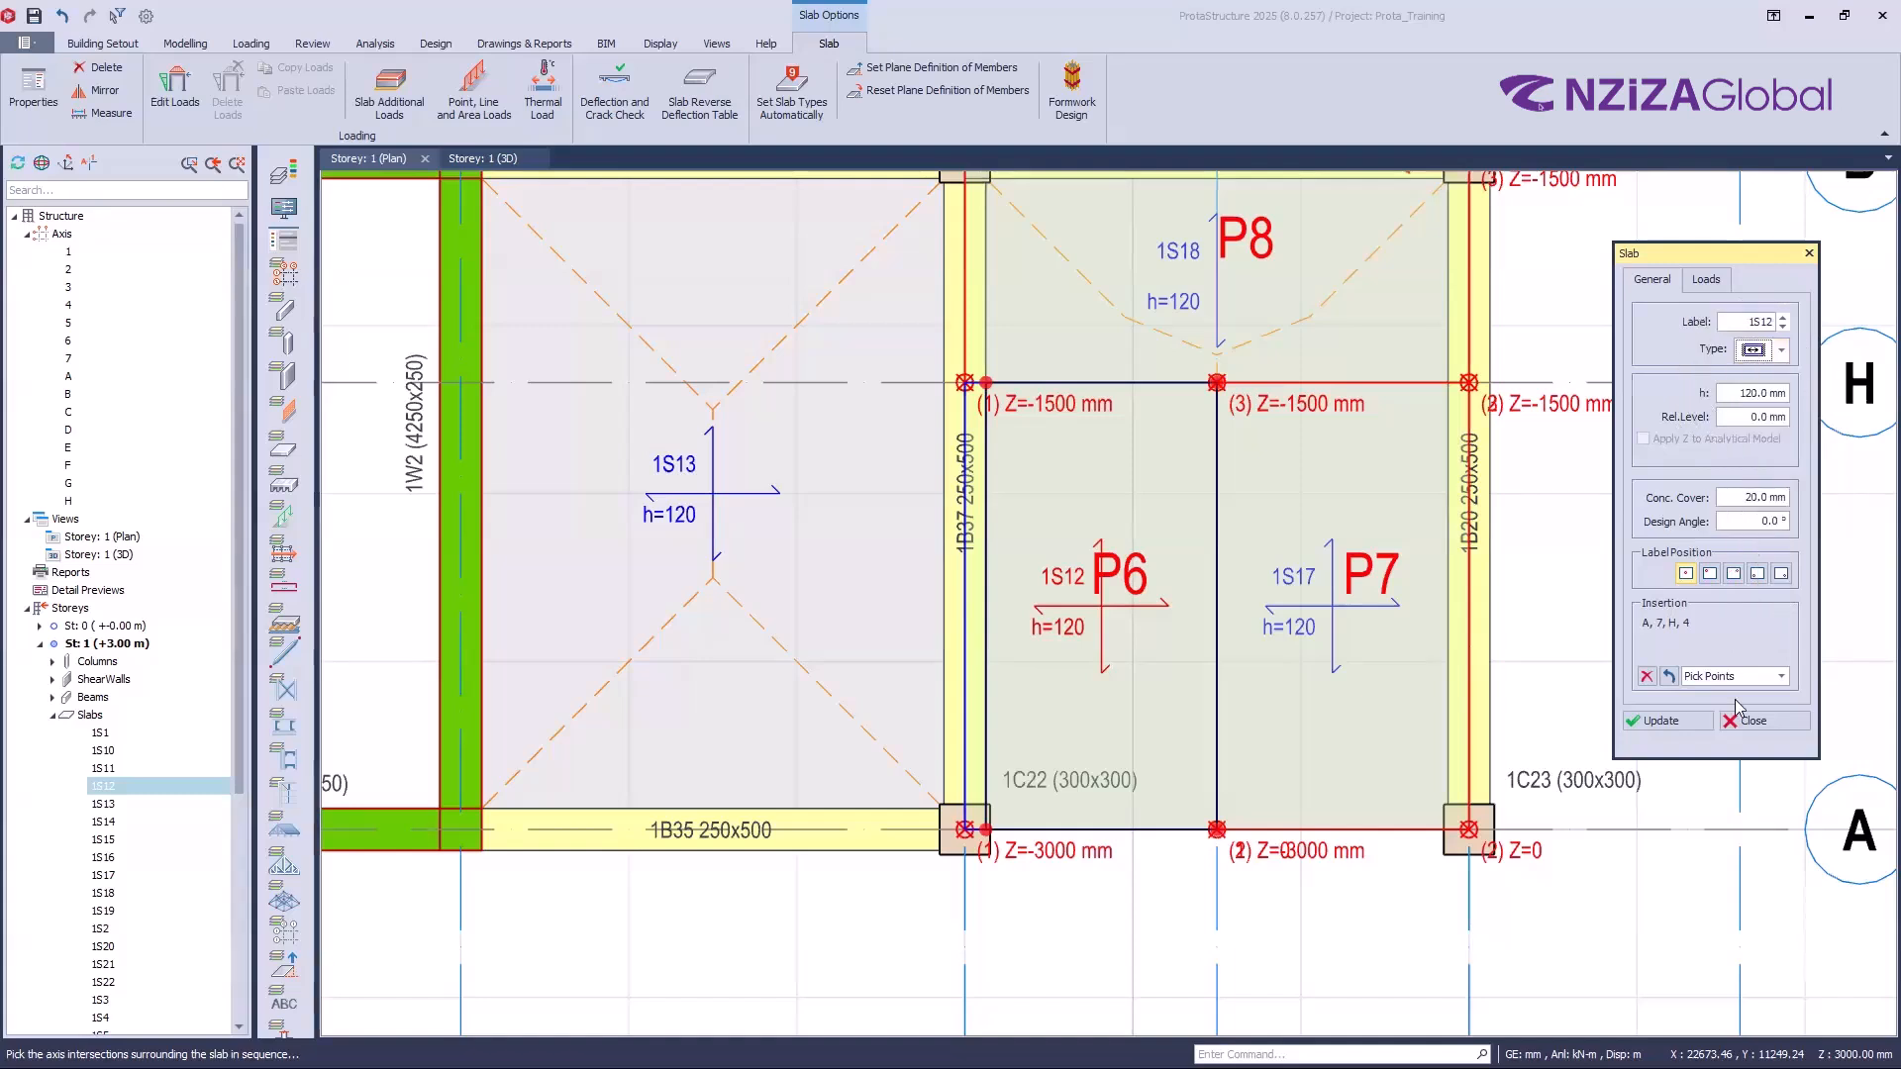
{"action": "left_click", "coordinate": [1684, 721]}
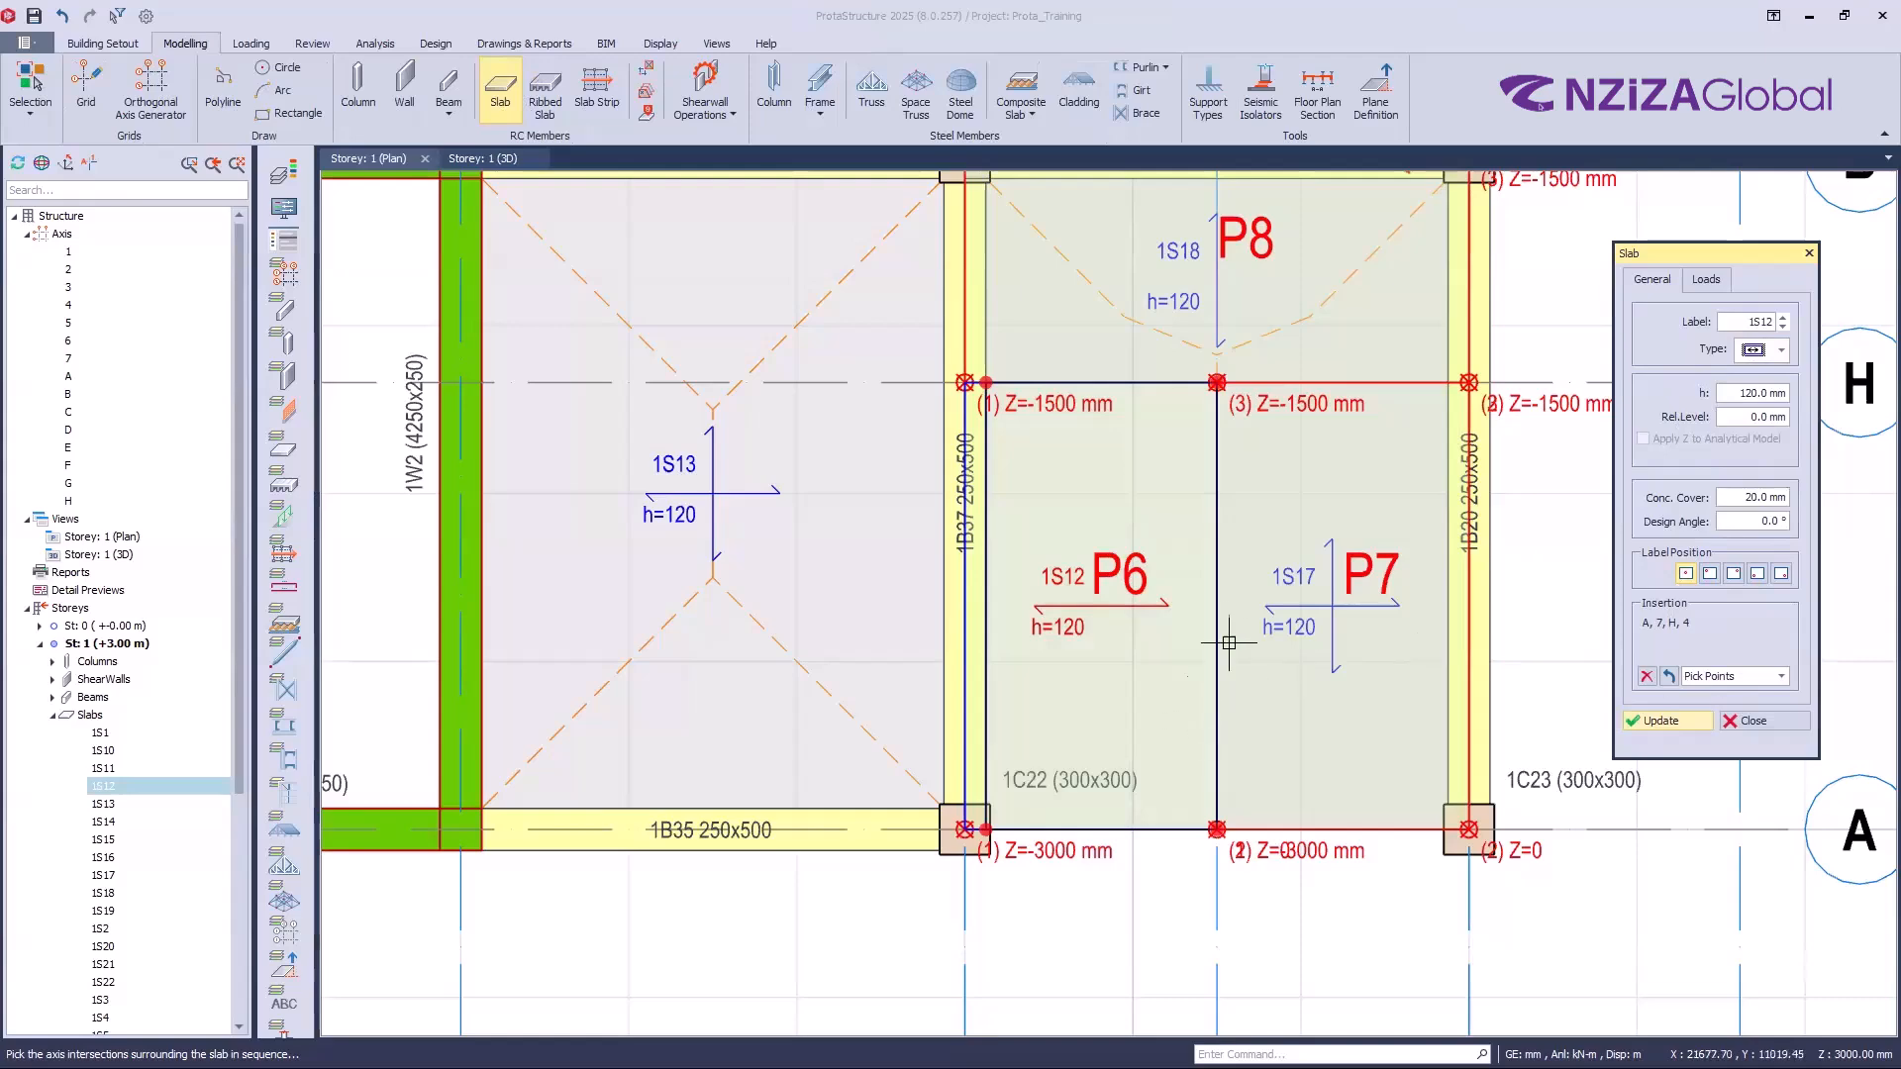
Step: Examine the selected lower staircase flight slab 1S4 and its connection to the landing from several angles in 3D
{"action": "scroll", "coordinate": [1238, 673], "scroll_direction": "down", "scroll_amount": 3}
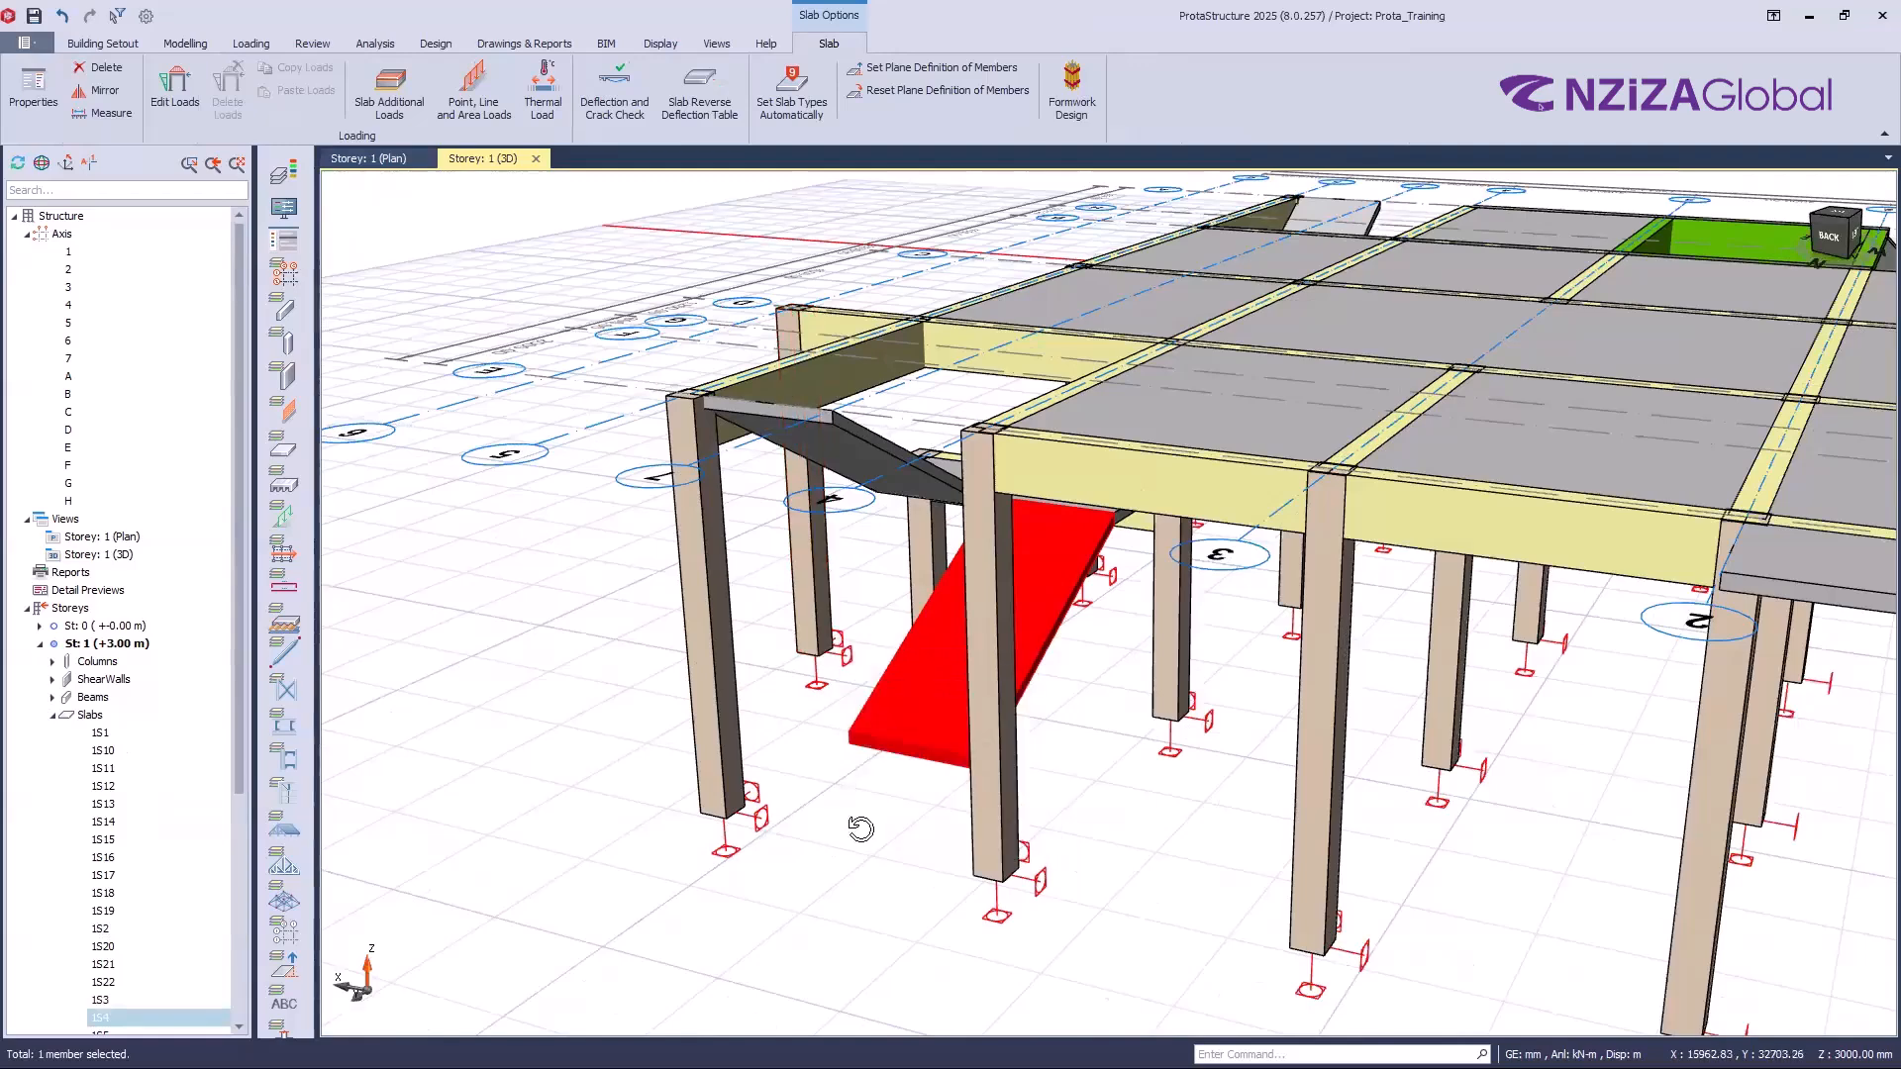
{"action": "mouse_move", "coordinate": [956, 833]}
{"action": "middle_mouse_down", "text": "shift"}
{"action": "mouse_move", "coordinate": [916, 838]}
{"action": "mouse_move", "coordinate": [993, 836]}
{"action": "mouse_move", "coordinate": [945, 824]}
{"action": "middle_mouse_up", "text": "shift"}
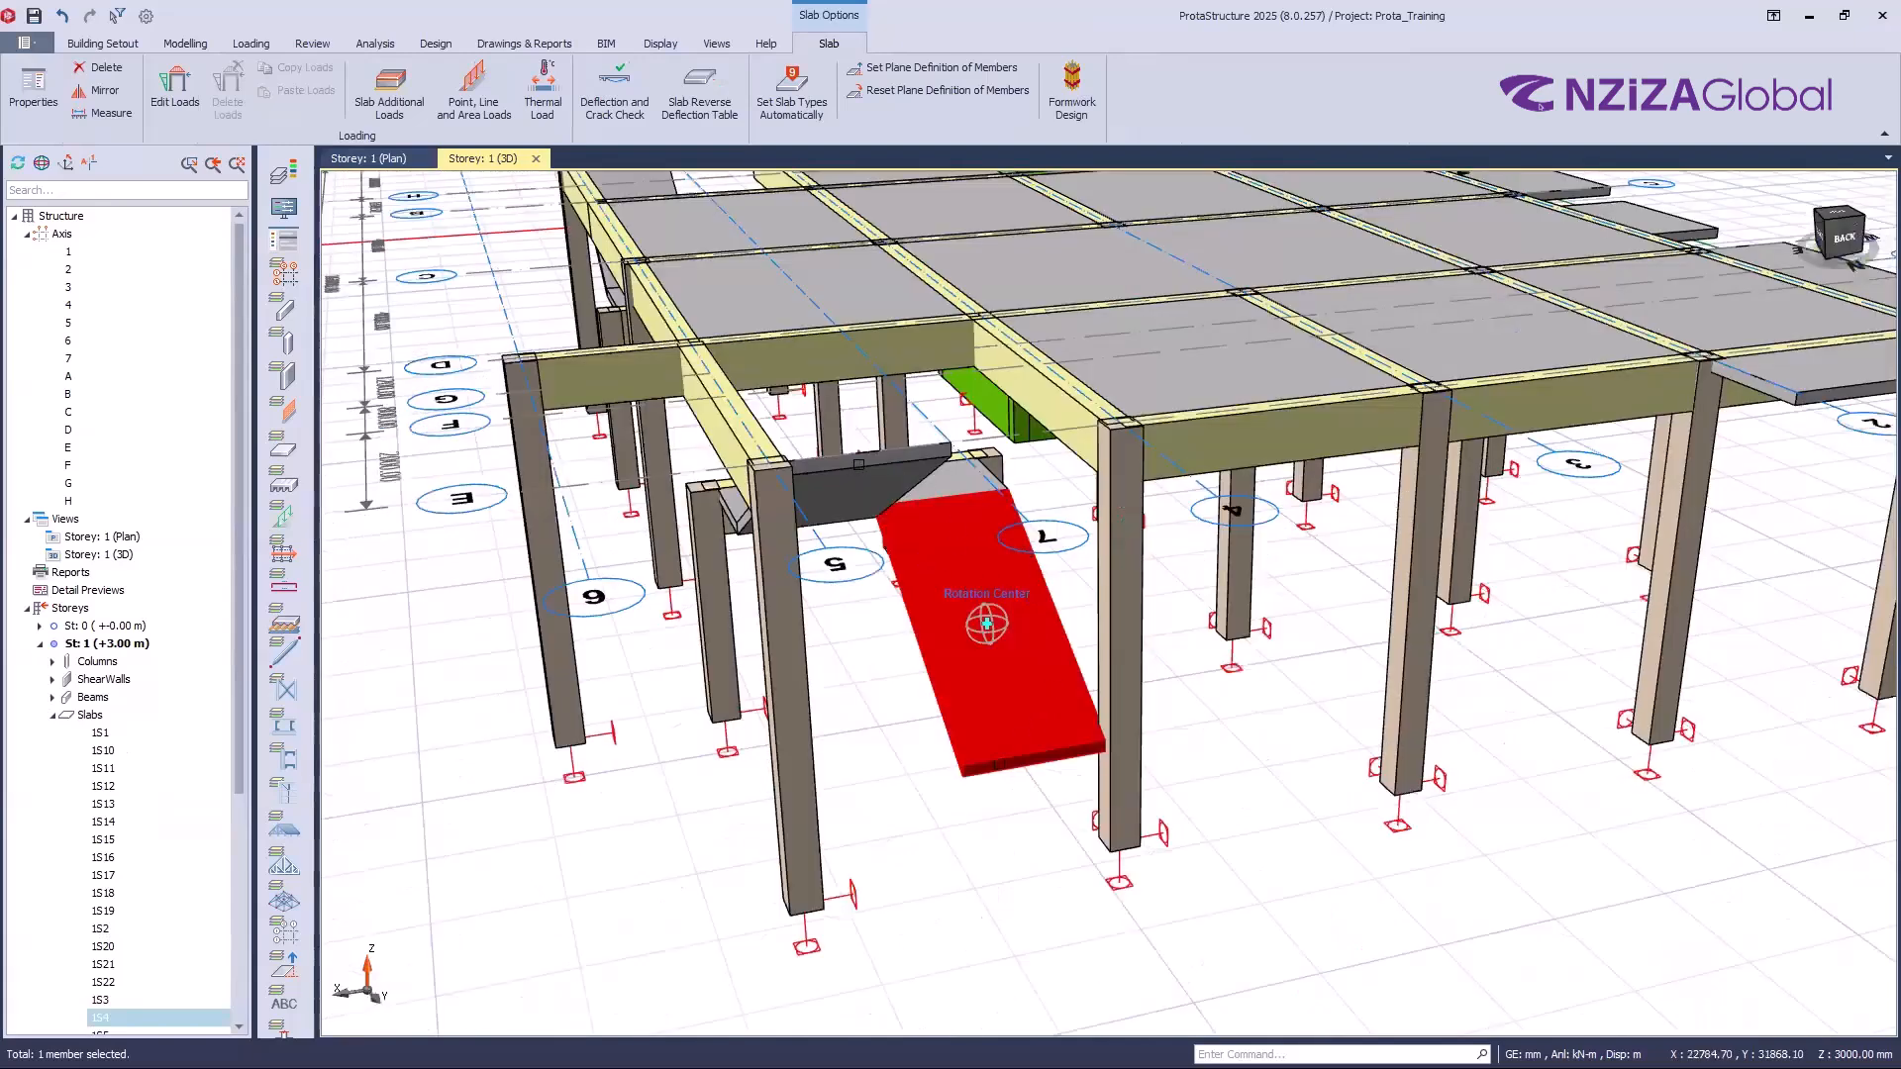
{"action": "middle_click_drag", "start_coordinate": [969, 606], "coordinate": [910, 535], "text": "shift"}
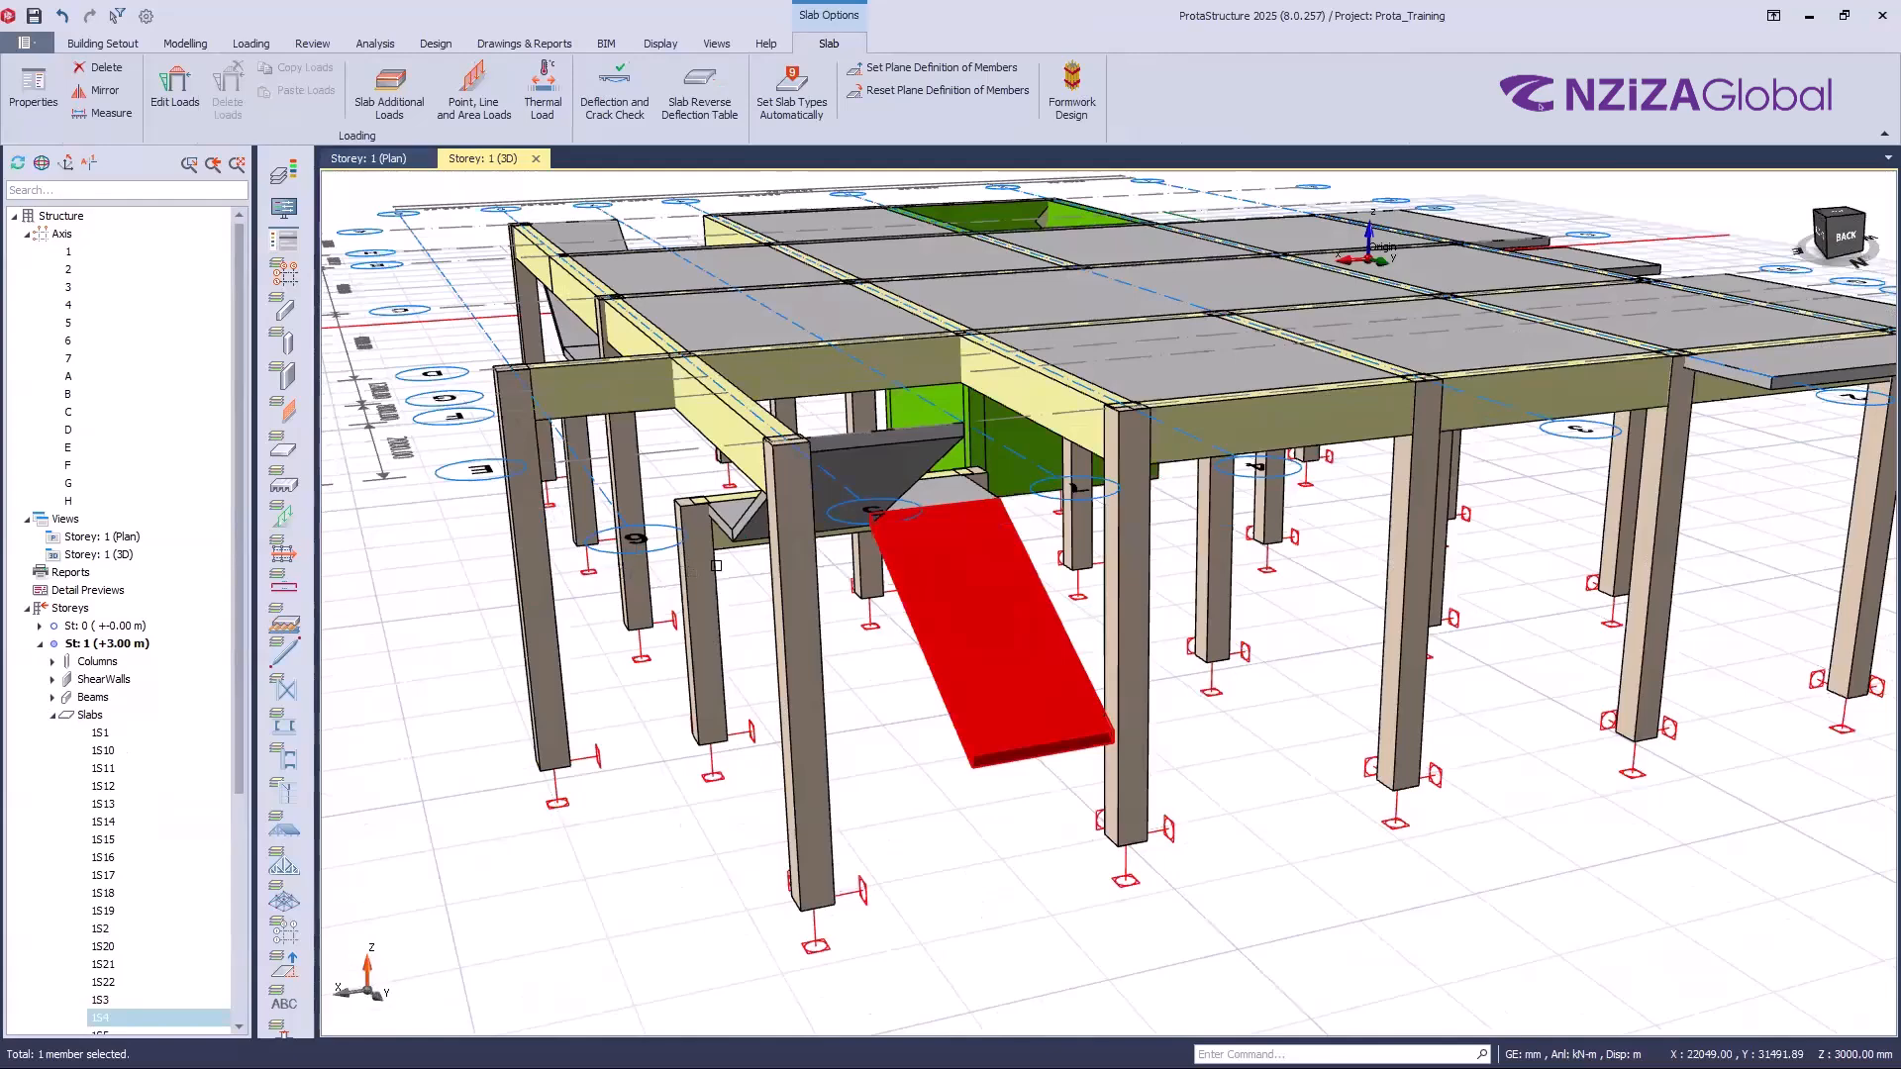
{"action": "middle_click_drag", "start_coordinate": [716, 566], "coordinate": [737, 567], "text": "shift"}
{"action": "mouse_move", "coordinate": [1008, 797]}
{"action": "middle_mouse_down", "text": "shift"}
{"action": "mouse_move", "coordinate": [914, 802]}
{"action": "mouse_move", "coordinate": [1003, 809]}
{"action": "middle_mouse_up", "text": "shift"}
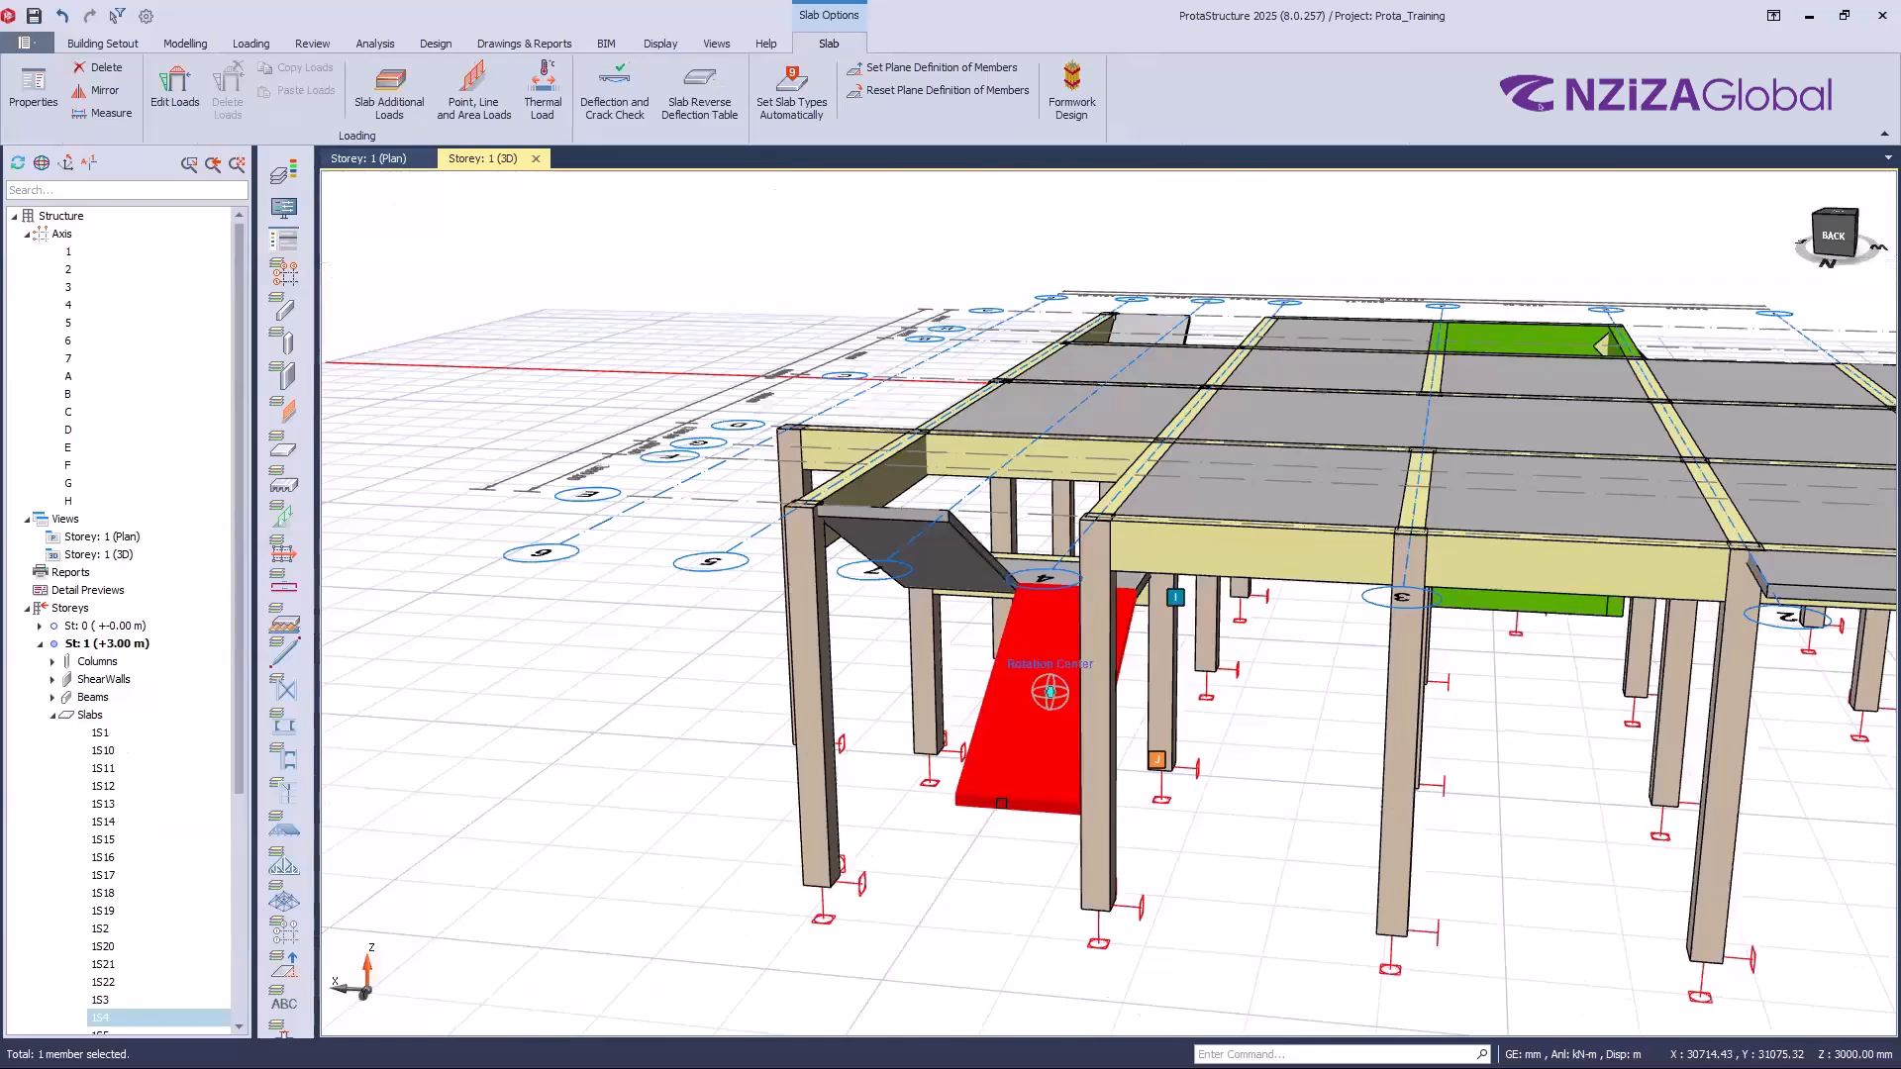
{"action": "middle_click_drag", "start_coordinate": [1001, 803], "coordinate": [1003, 807], "text": "shift"}
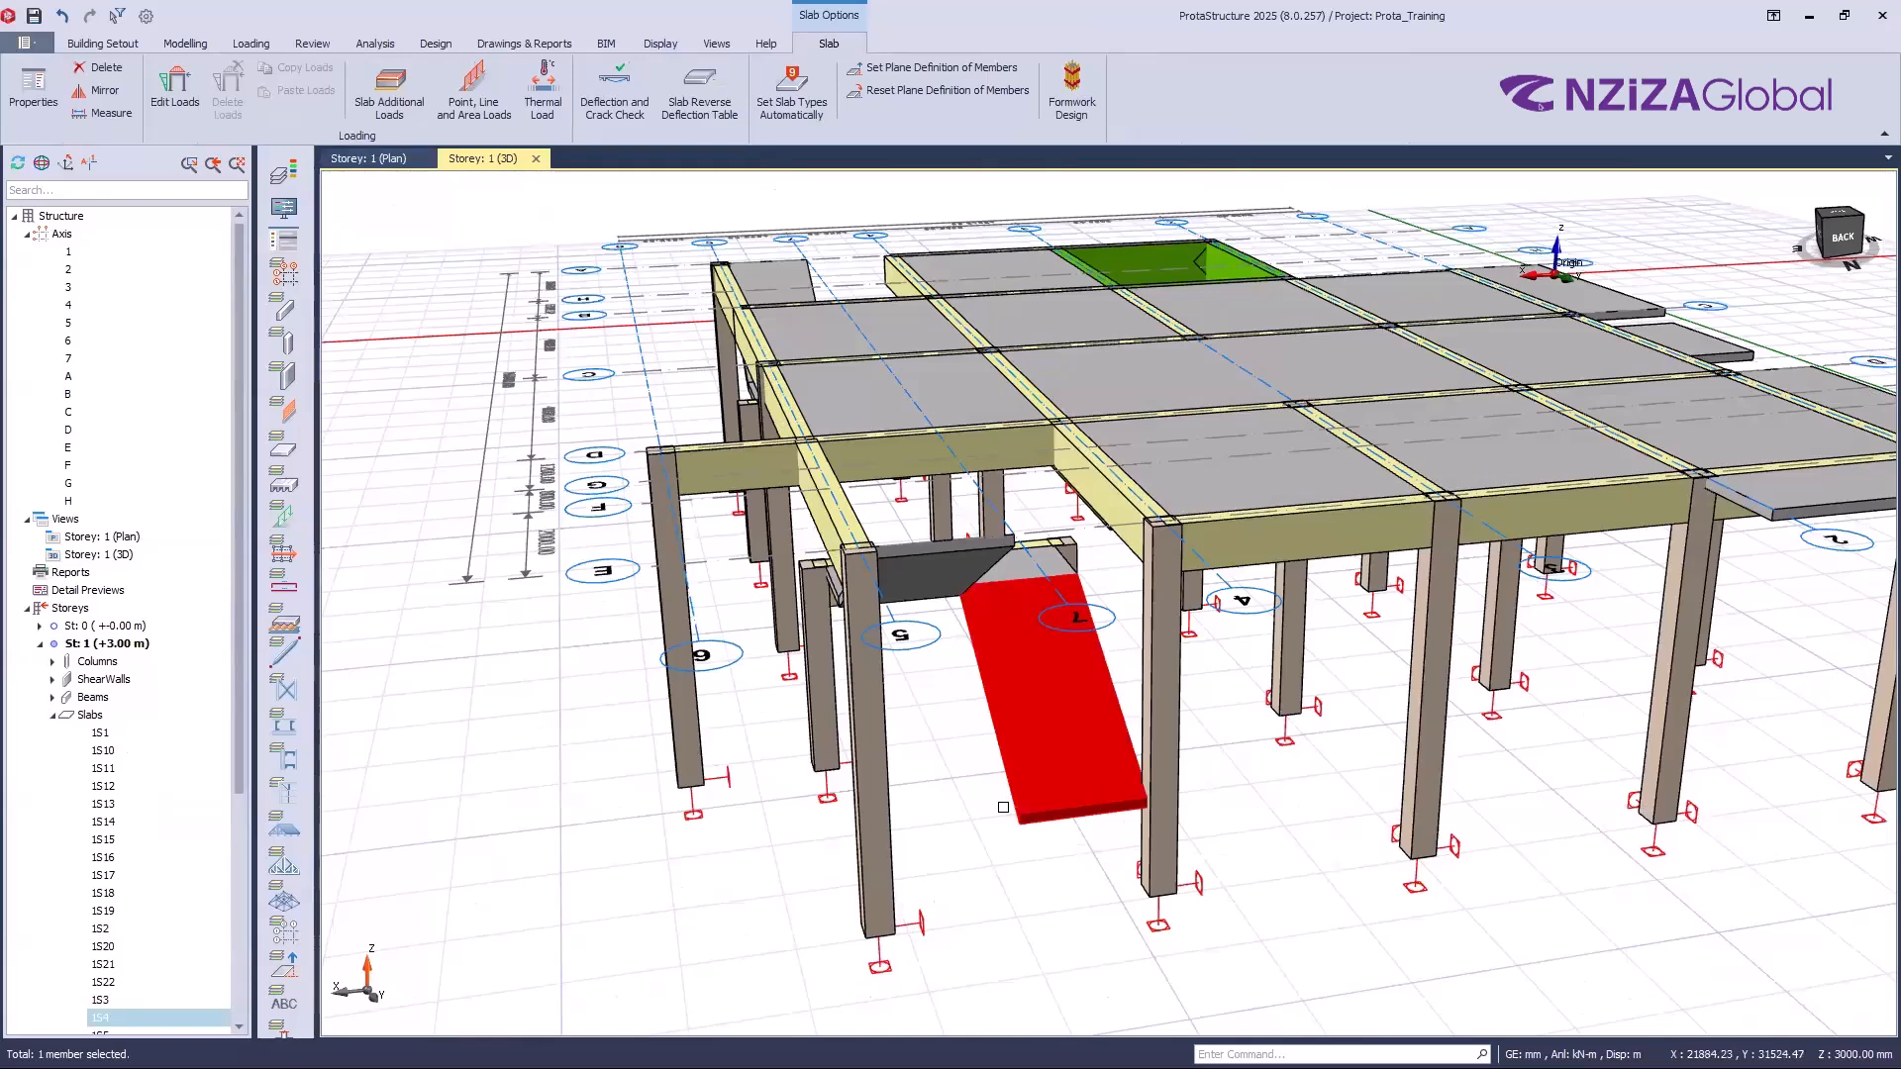
{"action": "key", "text": "ctrl"}
{"action": "middle_click_drag", "start_coordinate": [1270, 873], "coordinate": [1230, 867], "text": "shift"}
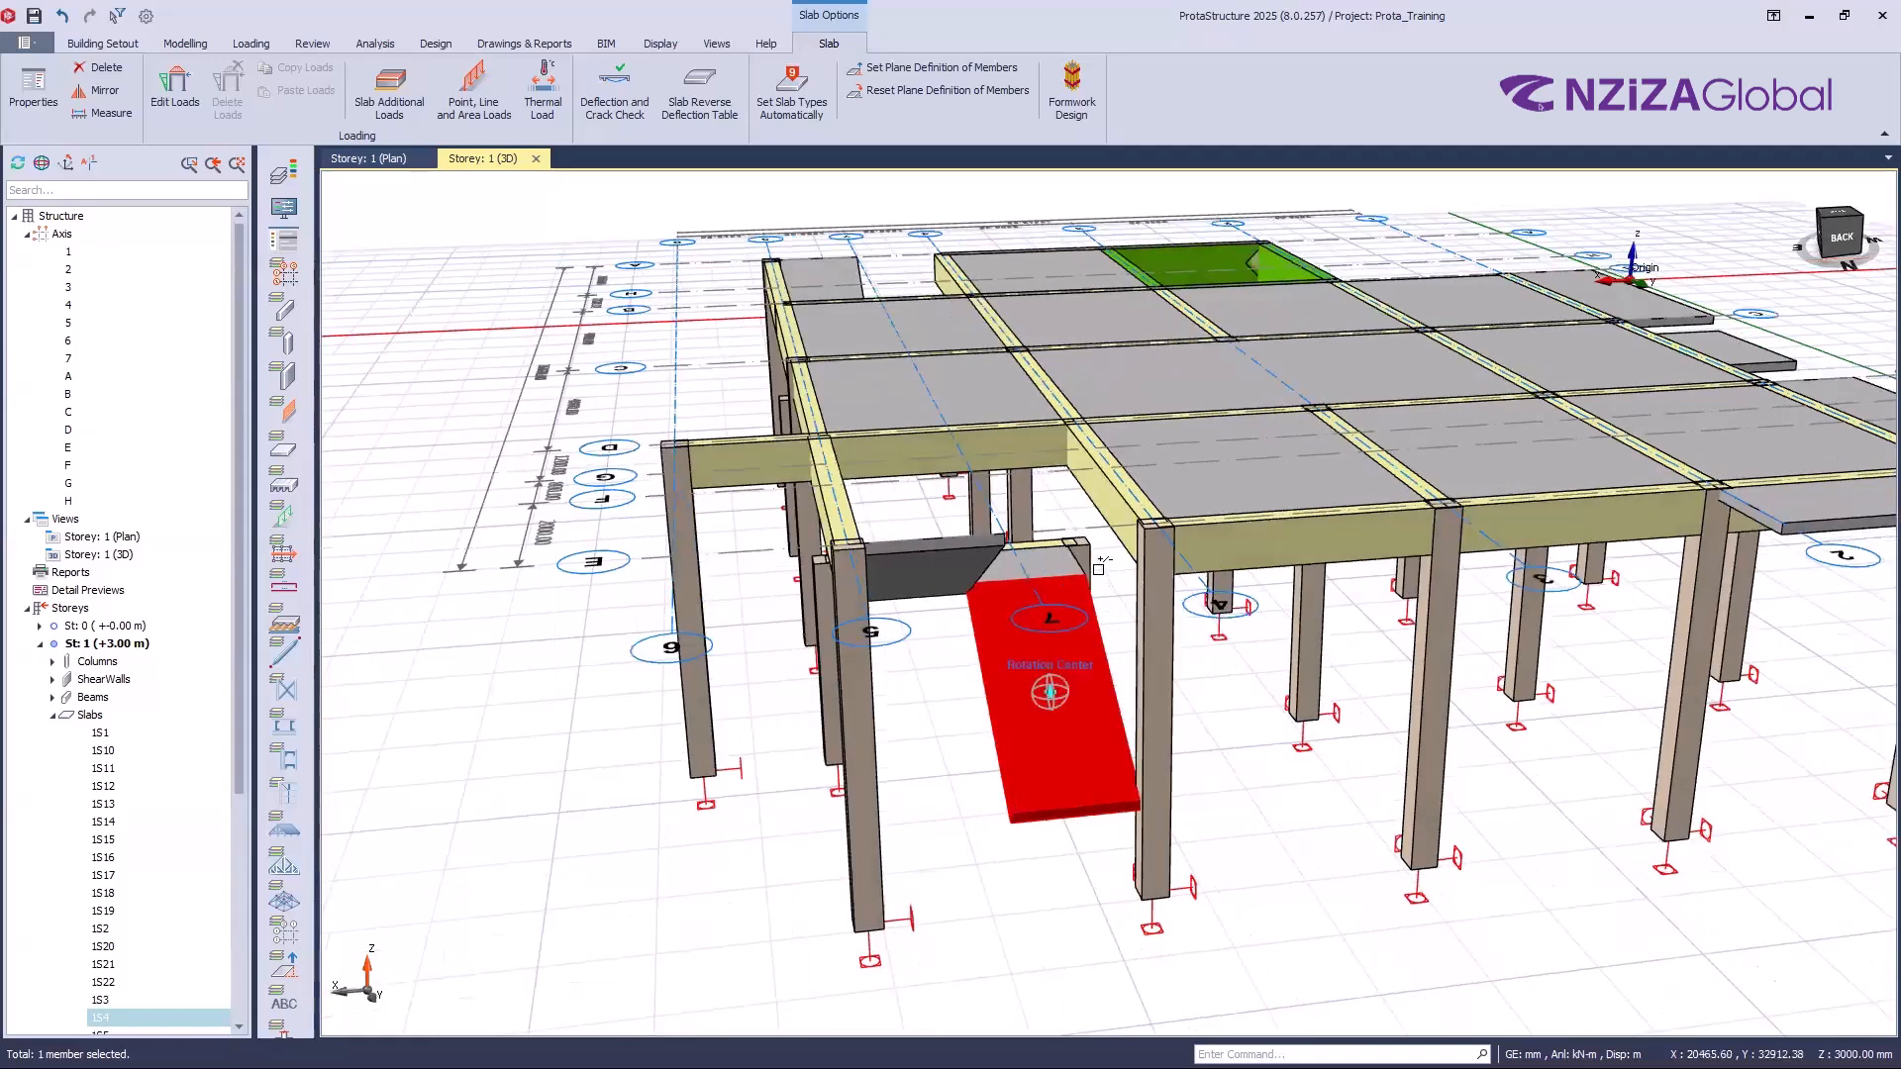
{"action": "scroll", "coordinate": [1098, 569], "scroll_direction": "up", "scroll_amount": 5}
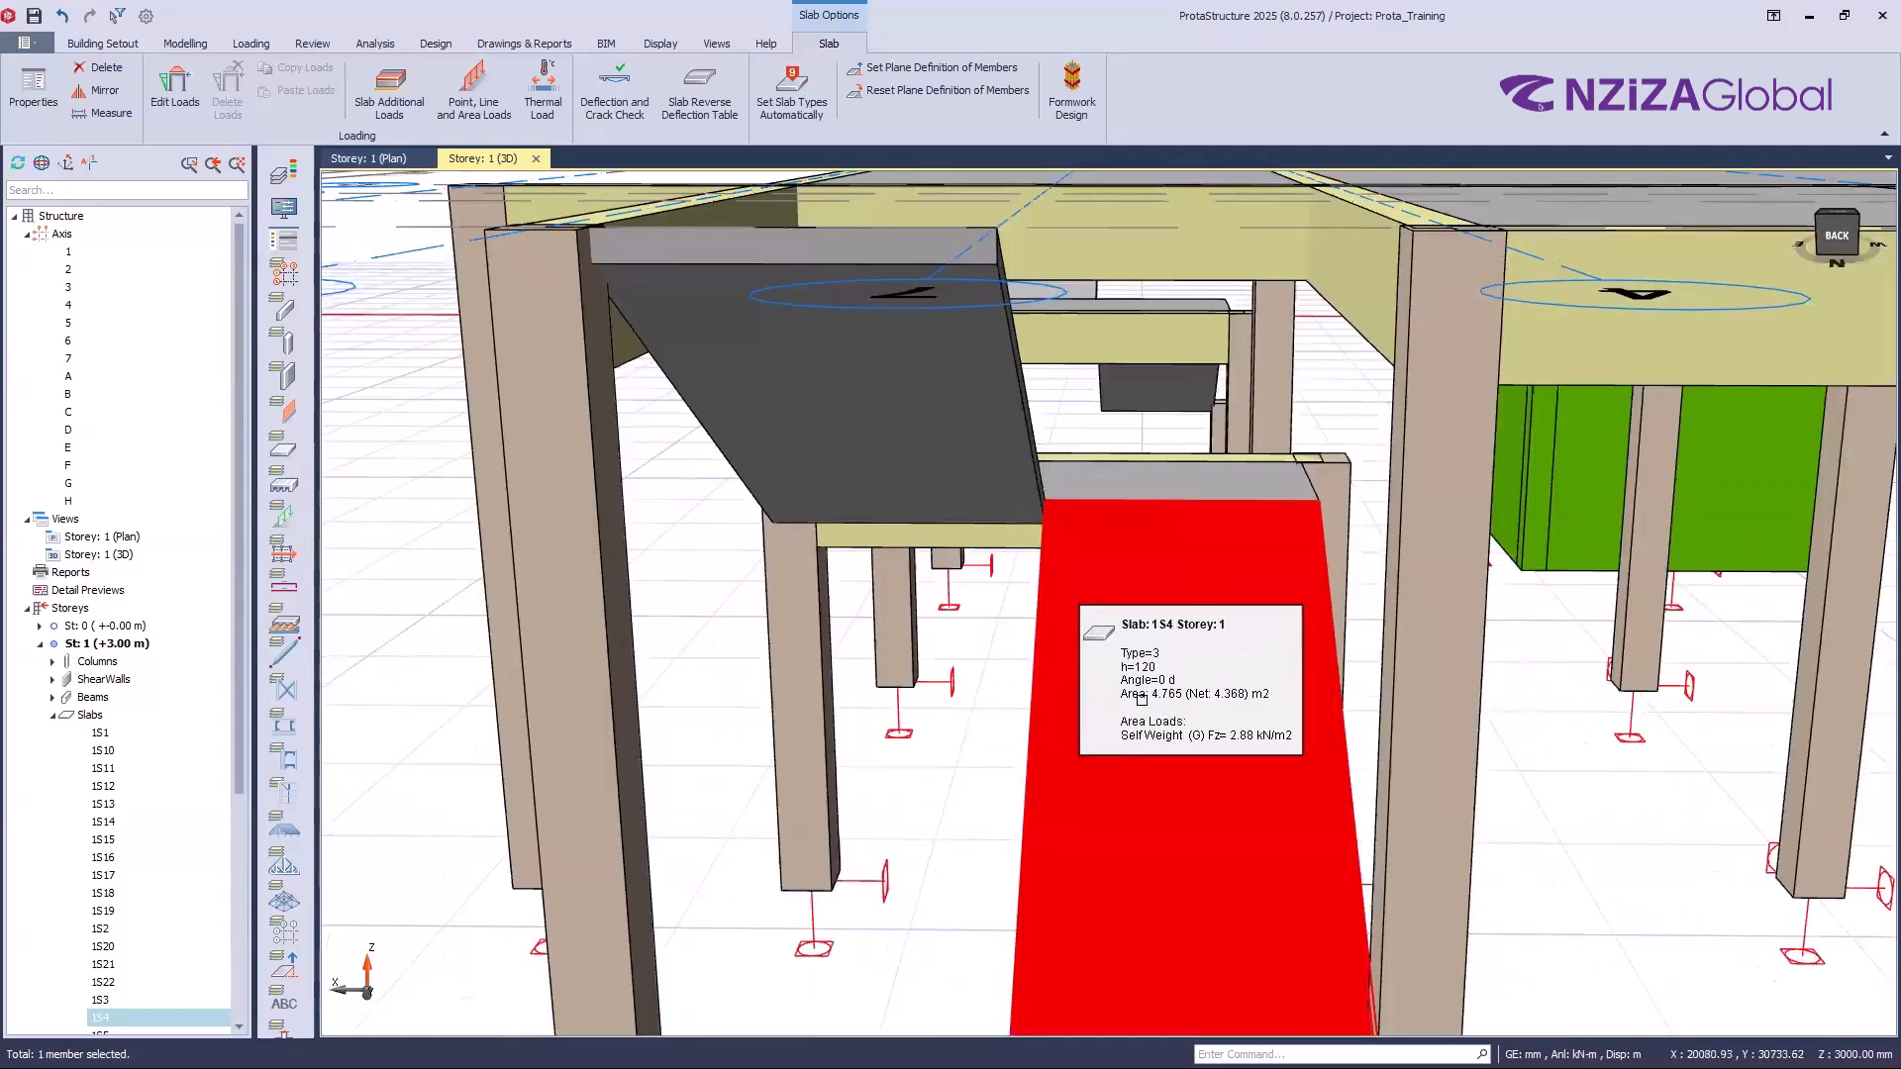
{"action": "middle_click_drag", "start_coordinate": [1174, 713], "coordinate": [1230, 716], "text": "shift"}
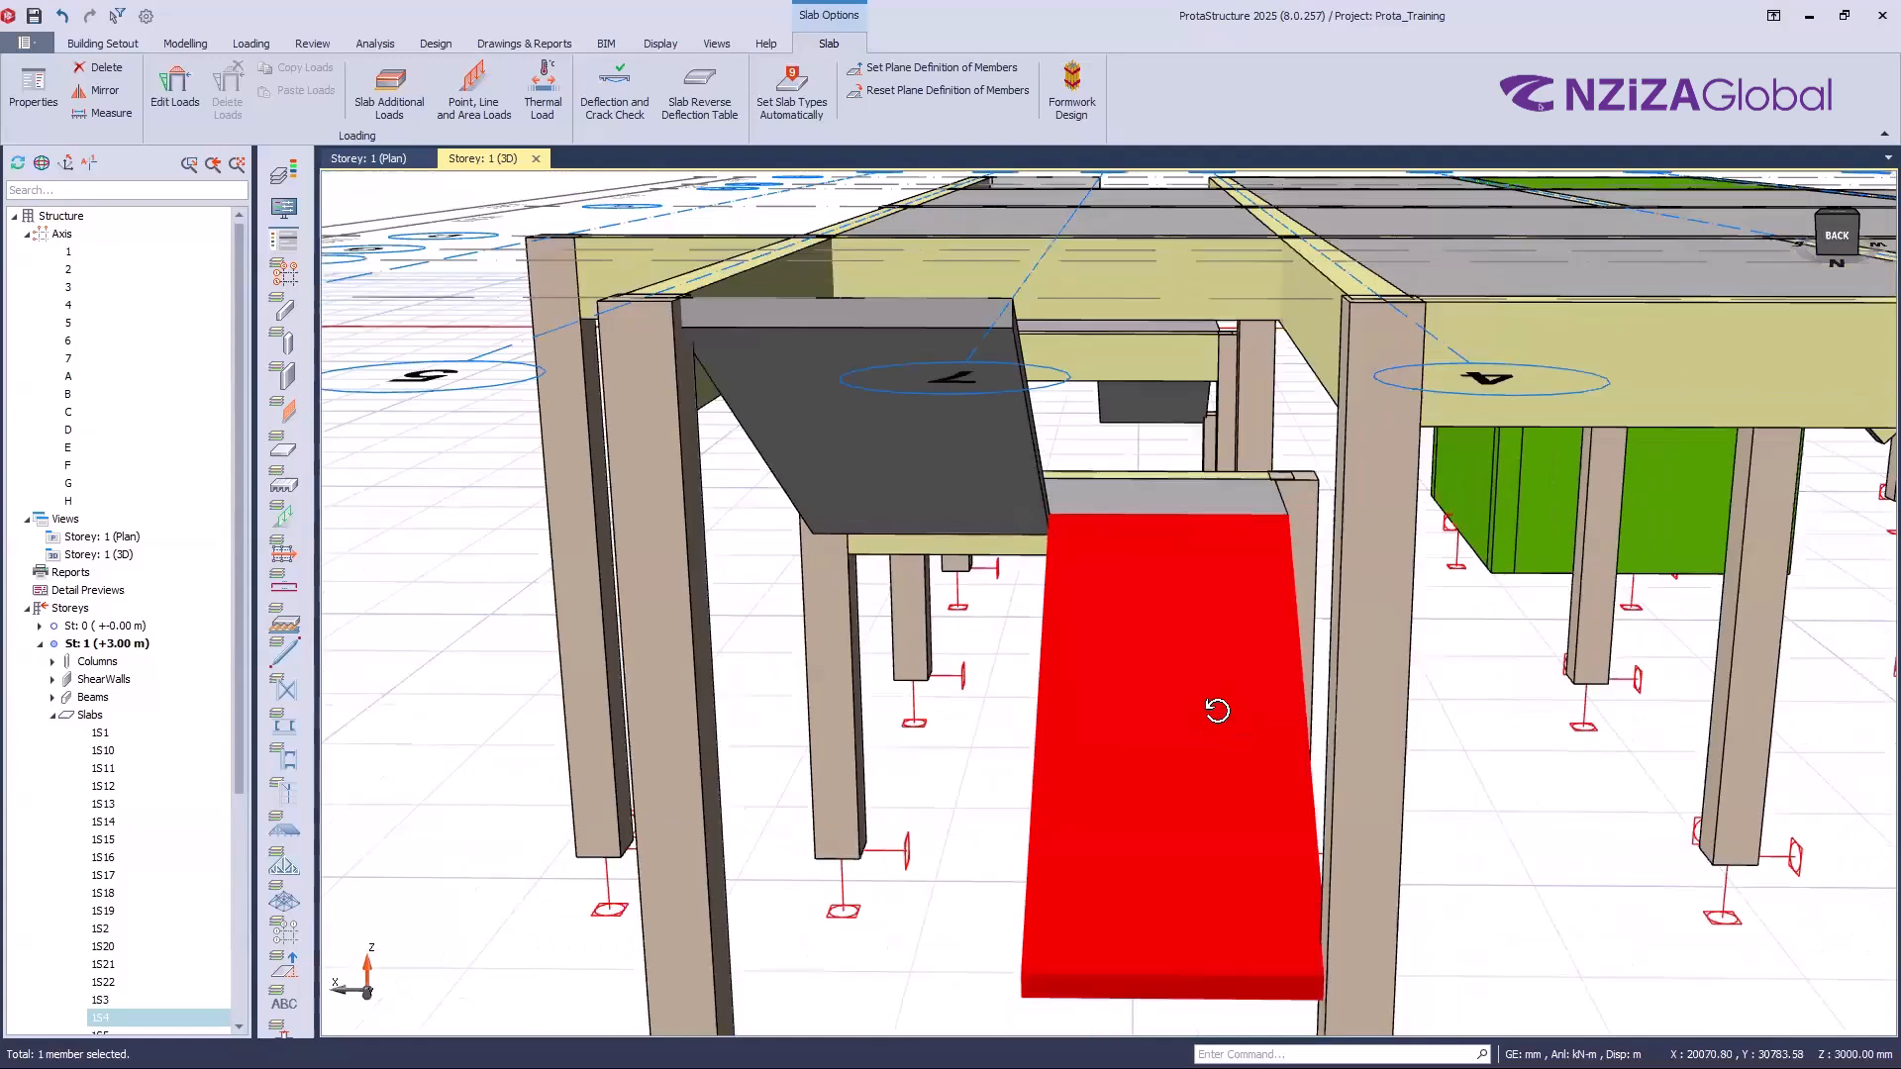
{"action": "scroll", "coordinate": [1223, 713], "scroll_direction": "down", "scroll_amount": 5}
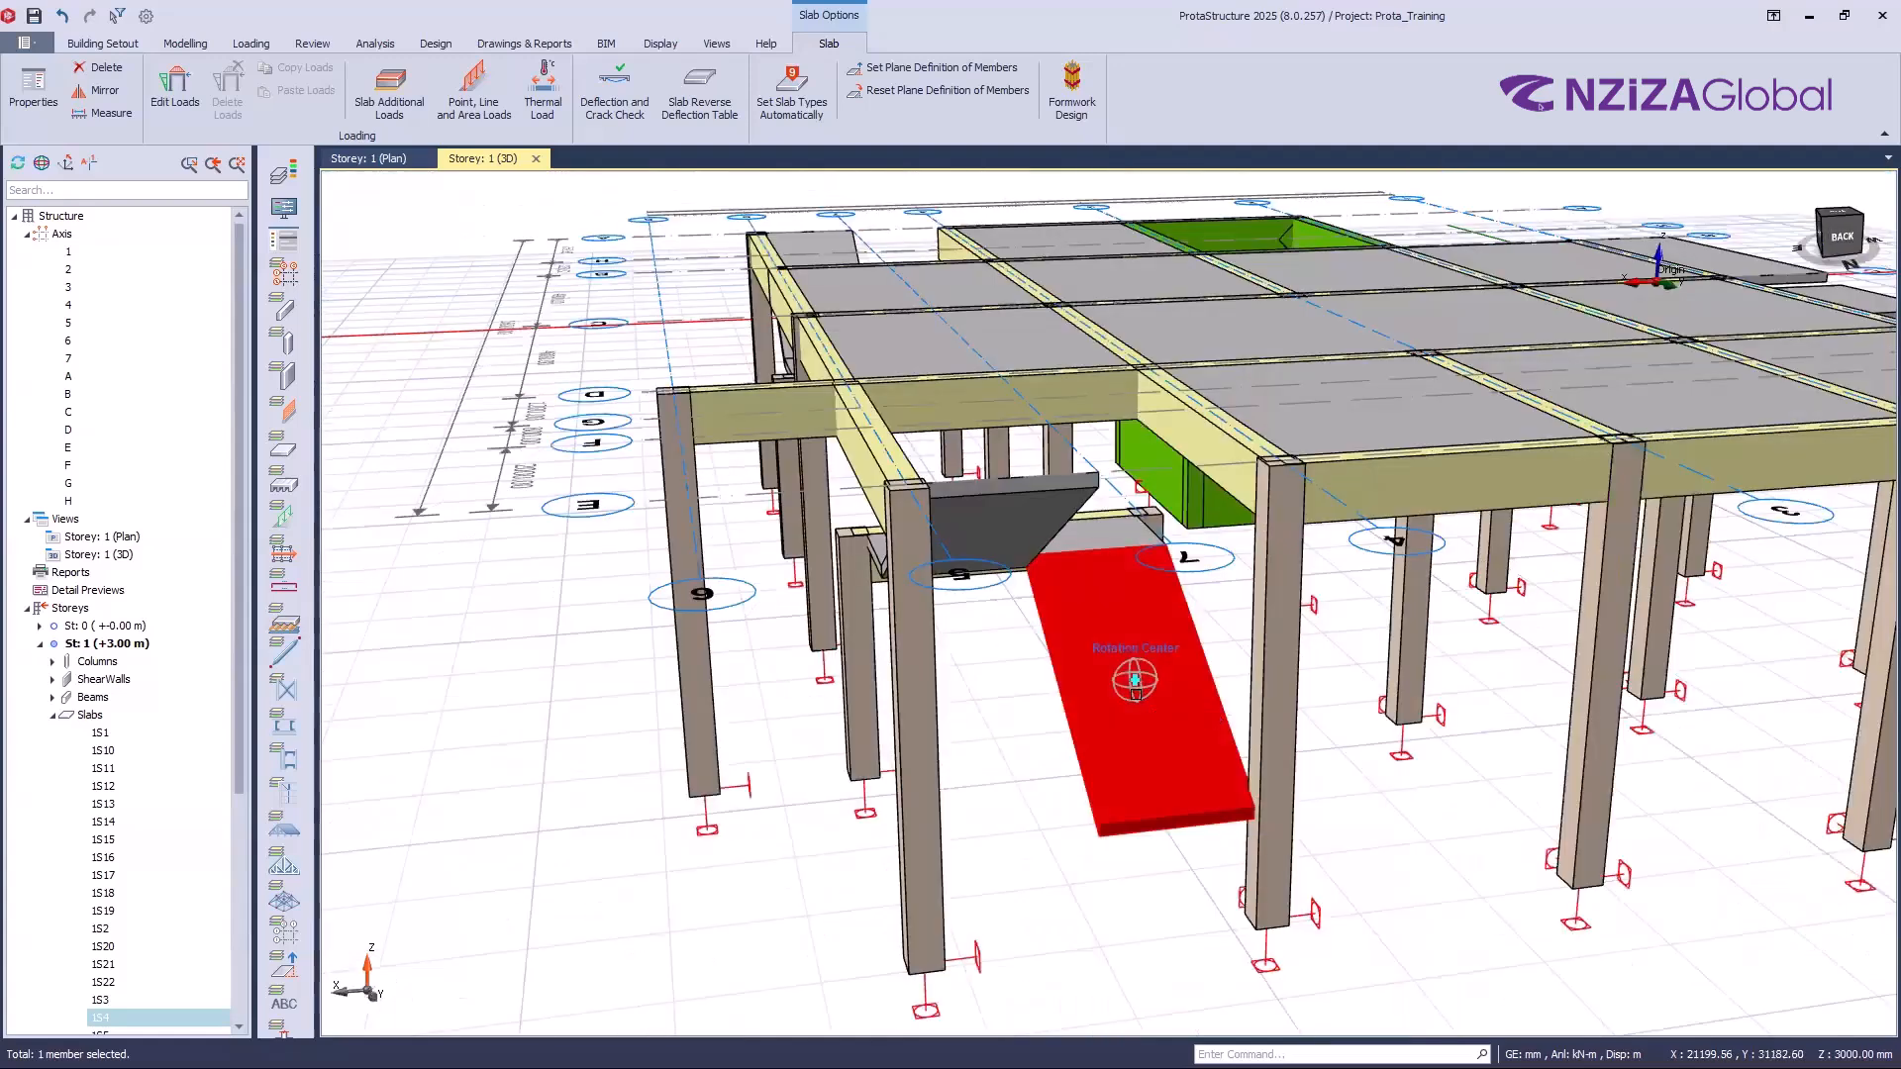
{"action": "middle_click_drag", "start_coordinate": [1134, 681], "coordinate": [1136, 694], "text": "shift"}
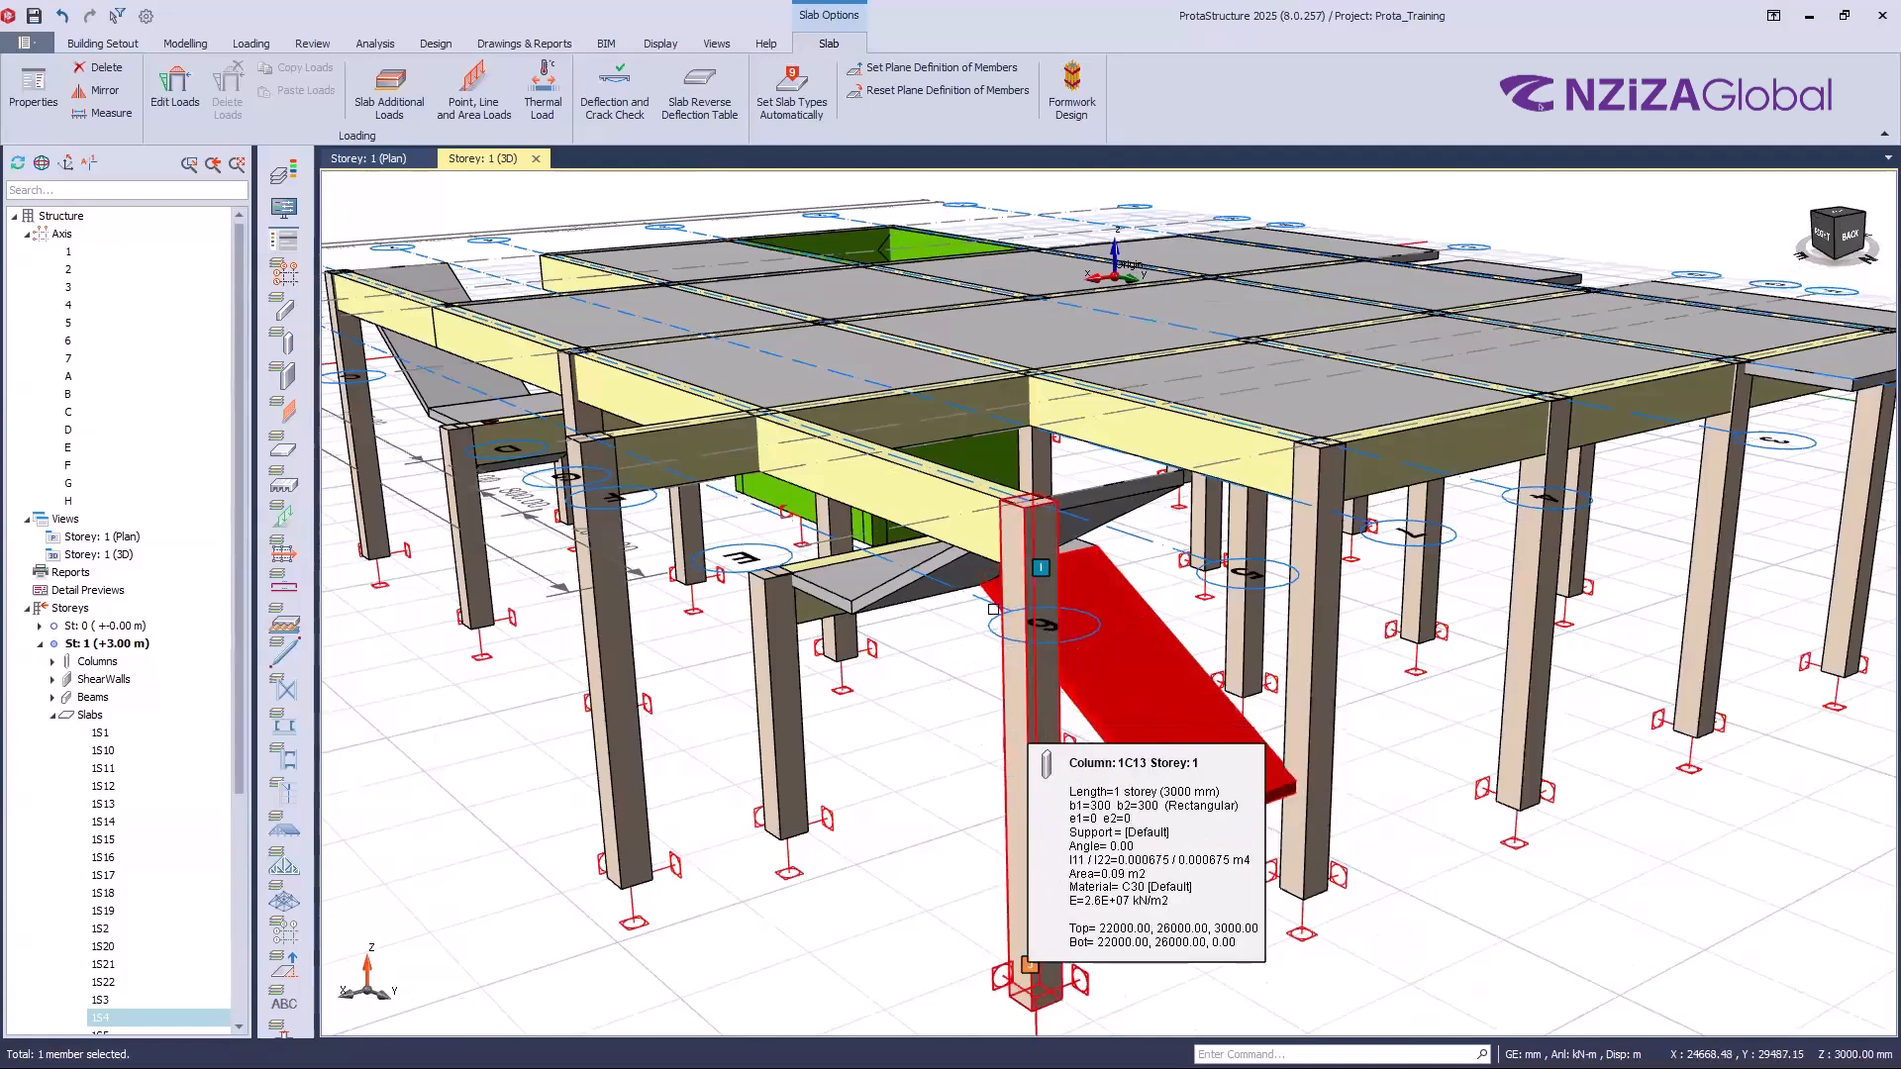
Step: Select the lowered landing beam 1B8 between axes 4 and 5, examine how it supports the staircase landing, and clear the selection
{"action": "middle_click_drag", "start_coordinate": [992, 631], "coordinate": [976, 635]}
{"action": "scroll", "coordinate": [971, 623], "scroll_direction": "up", "scroll_amount": 3}
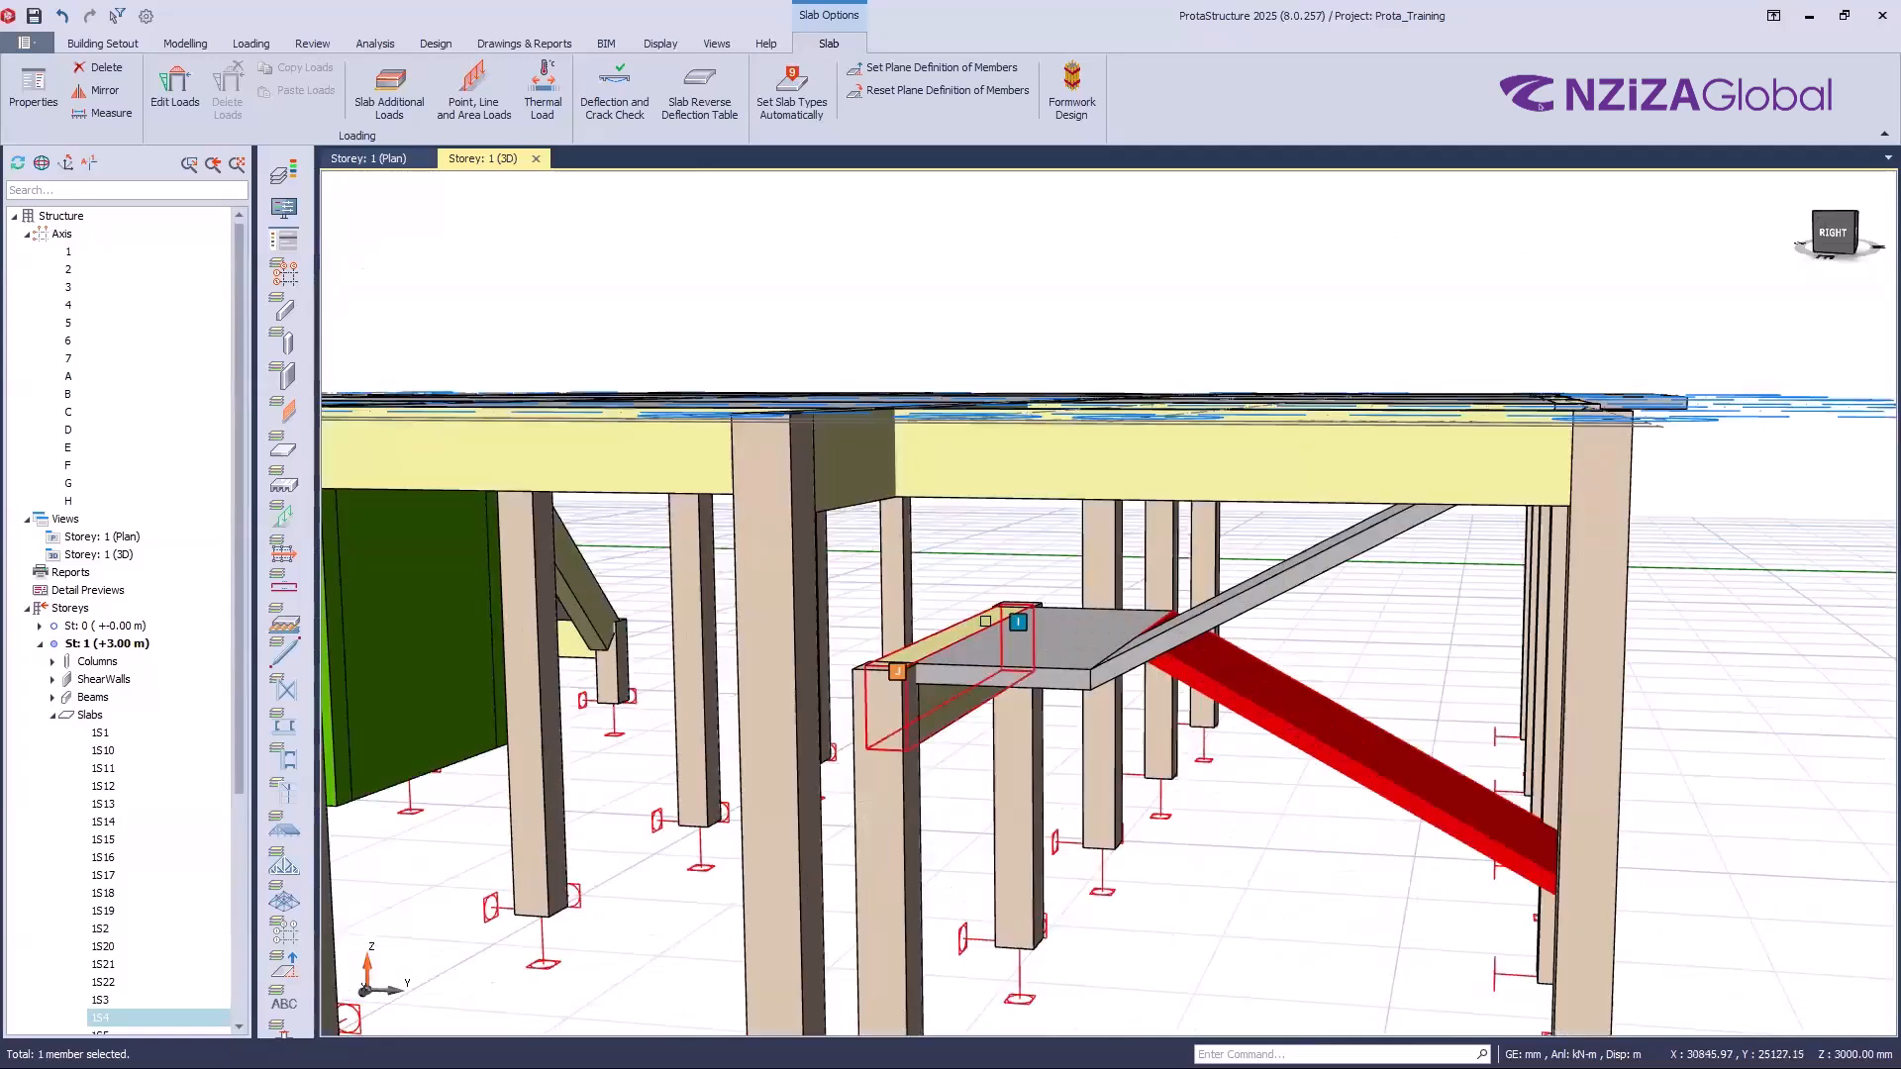
{"action": "scroll", "coordinate": [932, 653], "scroll_direction": "up", "scroll_amount": 1}
{"action": "scroll", "coordinate": [932, 653], "scroll_direction": "up", "scroll_amount": 1}
{"action": "left_click", "coordinate": [940, 651]}
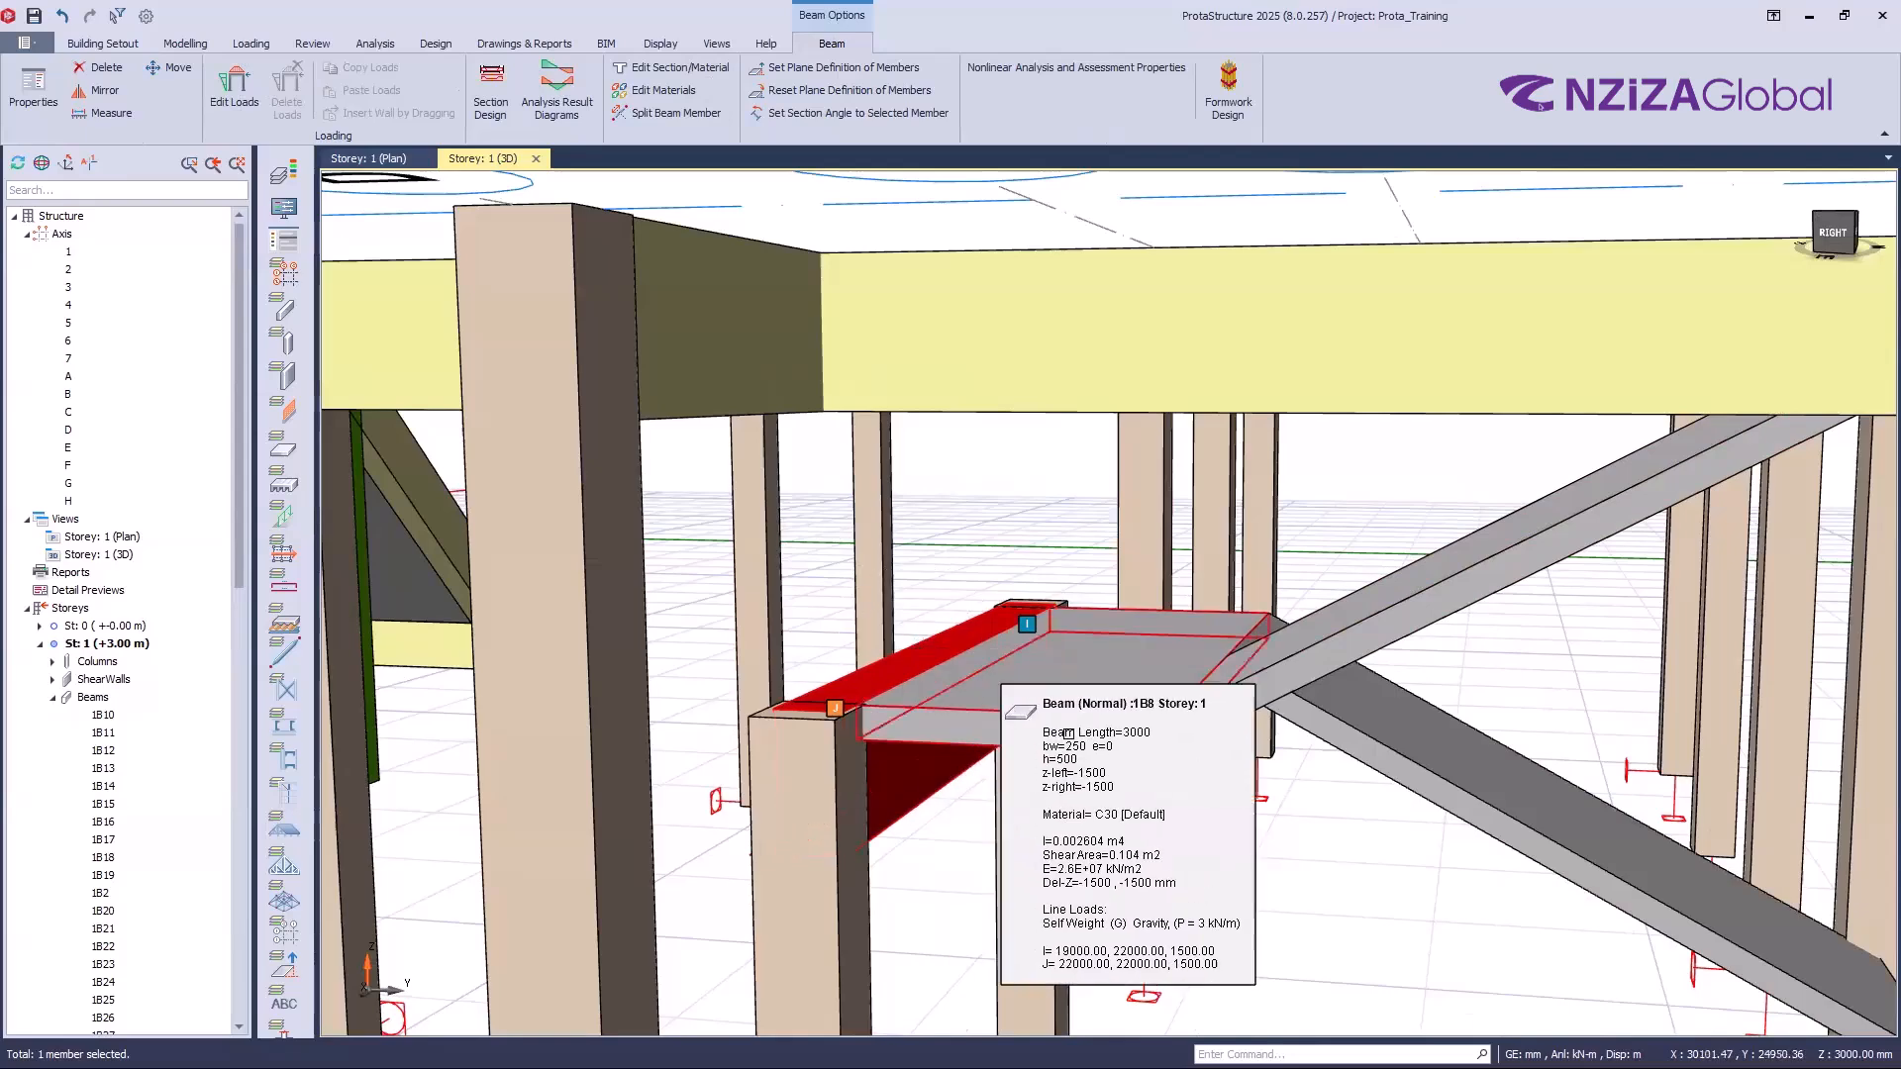
{"action": "scroll", "coordinate": [1027, 778], "scroll_direction": "down", "scroll_amount": 1}
{"action": "scroll", "coordinate": [1102, 591], "scroll_direction": "down", "scroll_amount": 3}
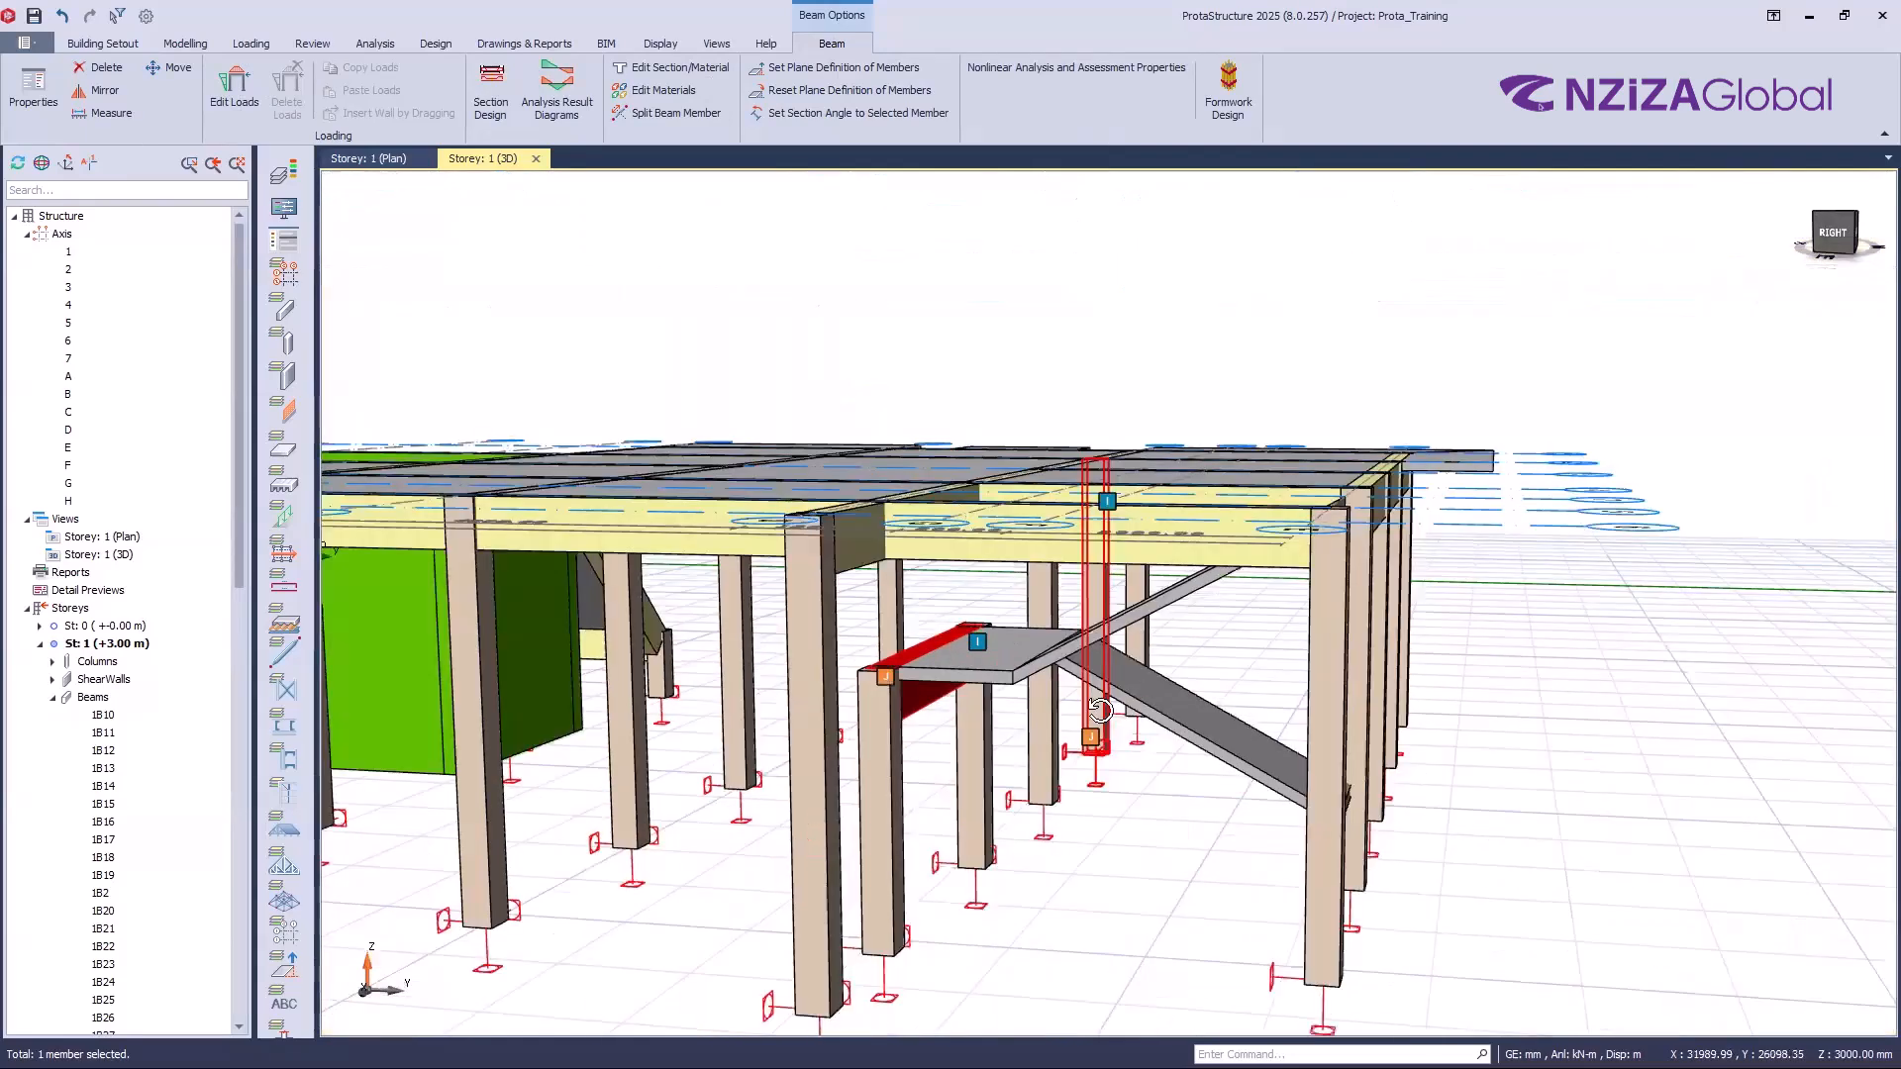
{"action": "middle_click_drag", "start_coordinate": [1122, 731], "coordinate": [1093, 735]}
{"action": "scroll", "coordinate": [1094, 690], "scroll_direction": "down", "scroll_amount": 3}
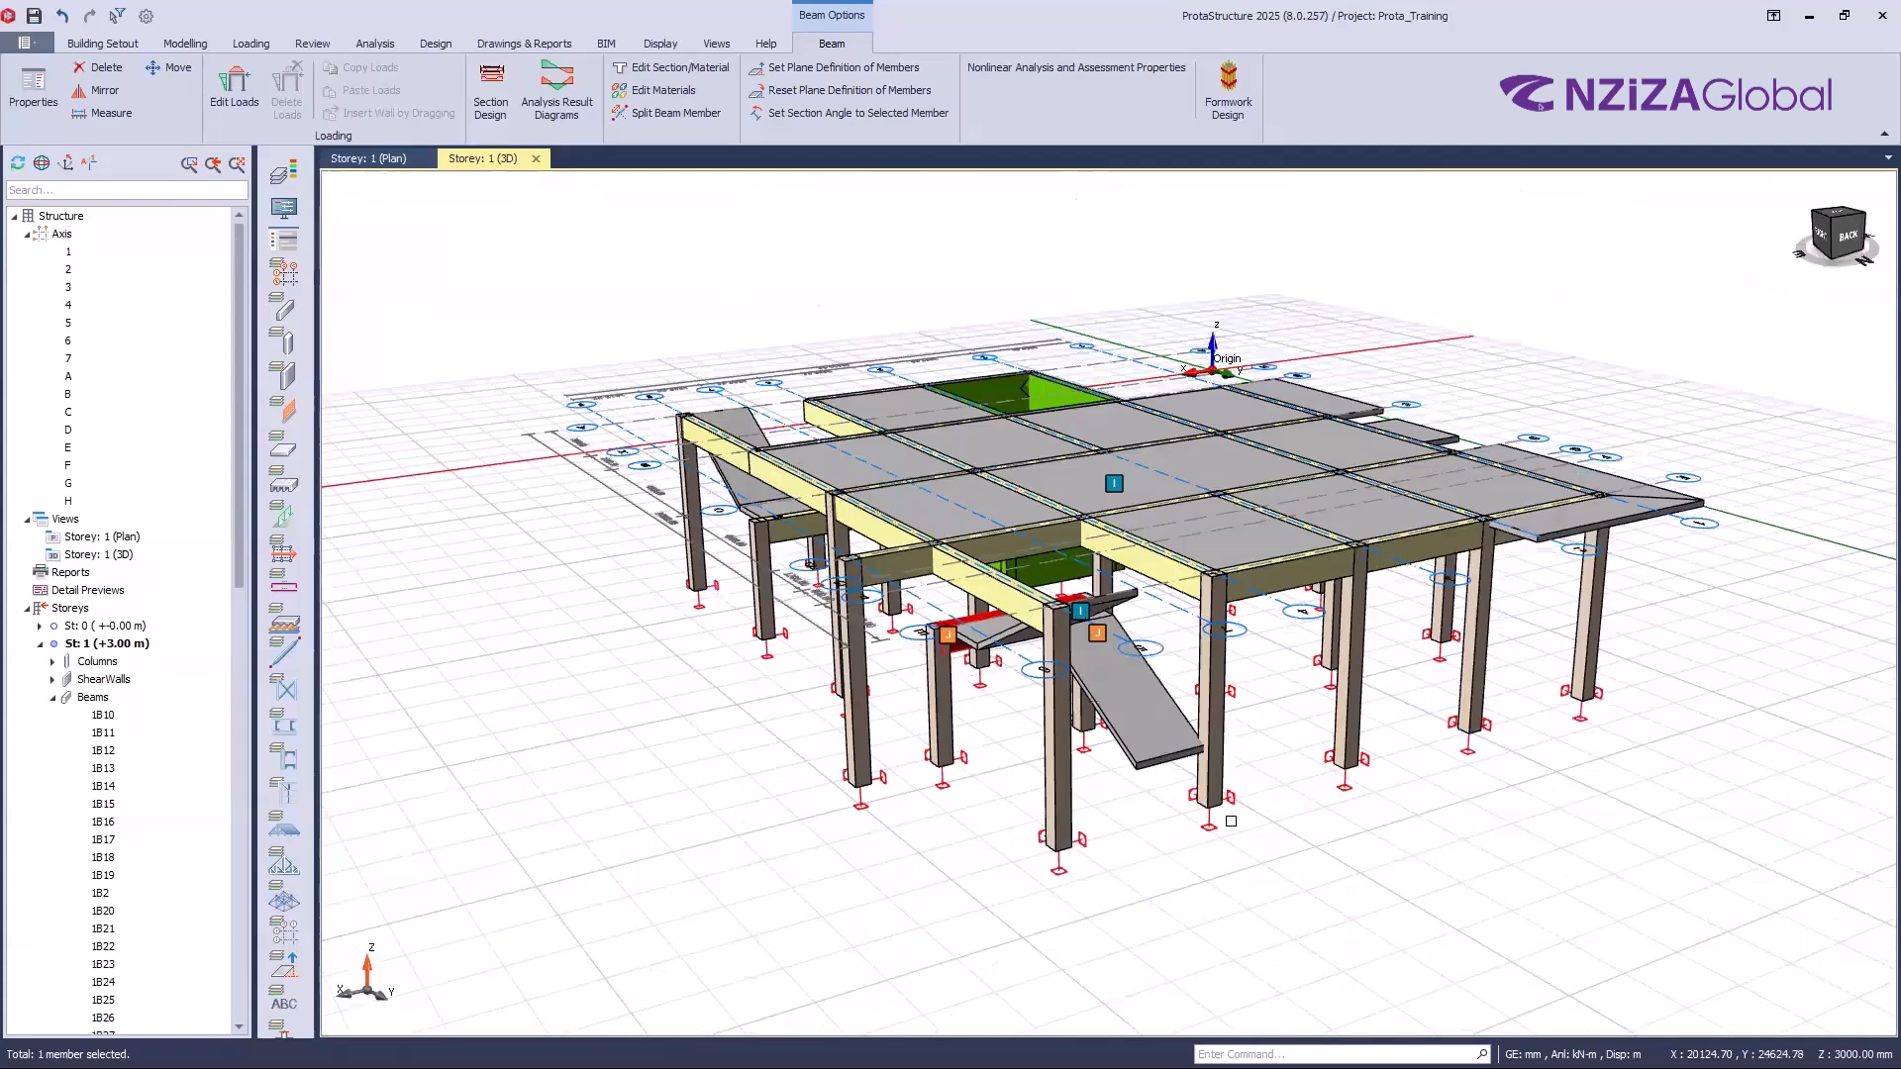
{"action": "middle_click_drag", "start_coordinate": [1231, 820], "coordinate": [1179, 859]}
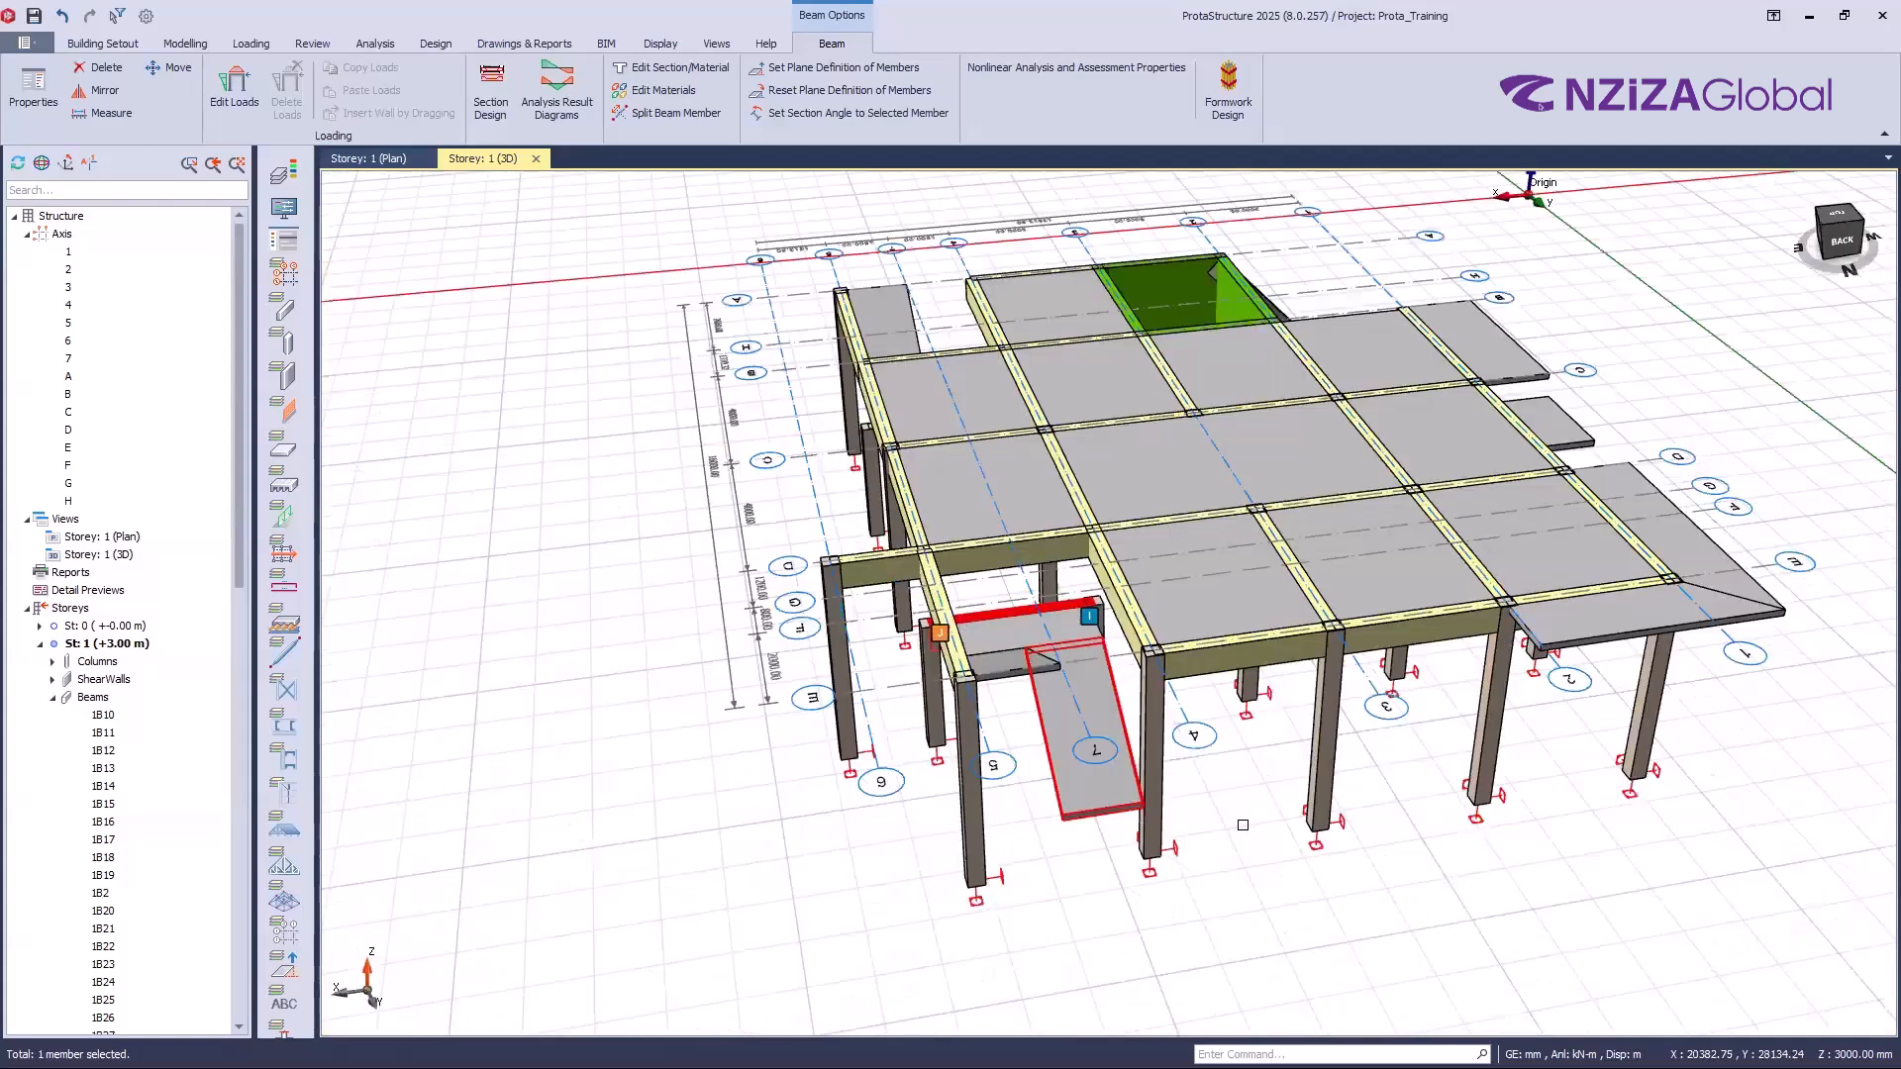
{"action": "key", "text": "Escape"}
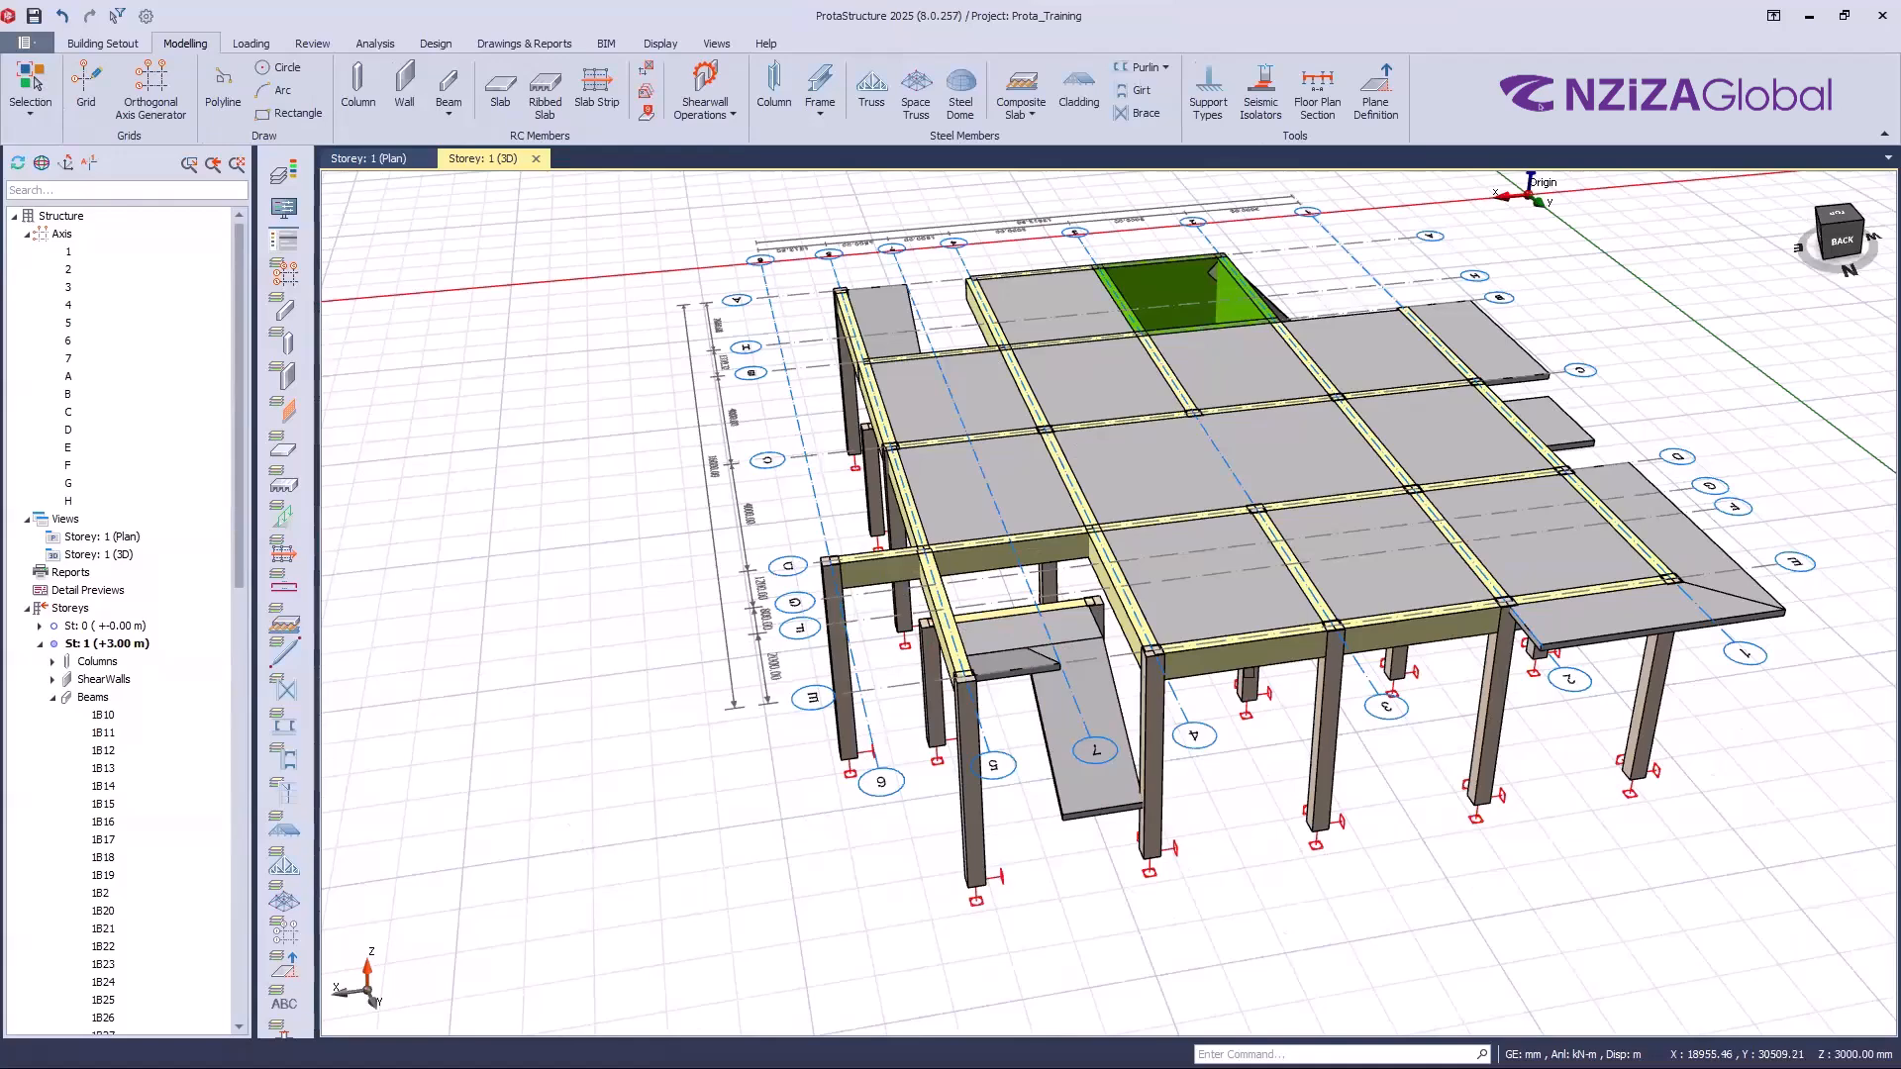
Step: Review the whole storey 1 model in 3D from all sides, including the staircases, shear walls and cantilever slabs
{"action": "middle_click_drag", "start_coordinate": [897, 968], "coordinate": [896, 974]}
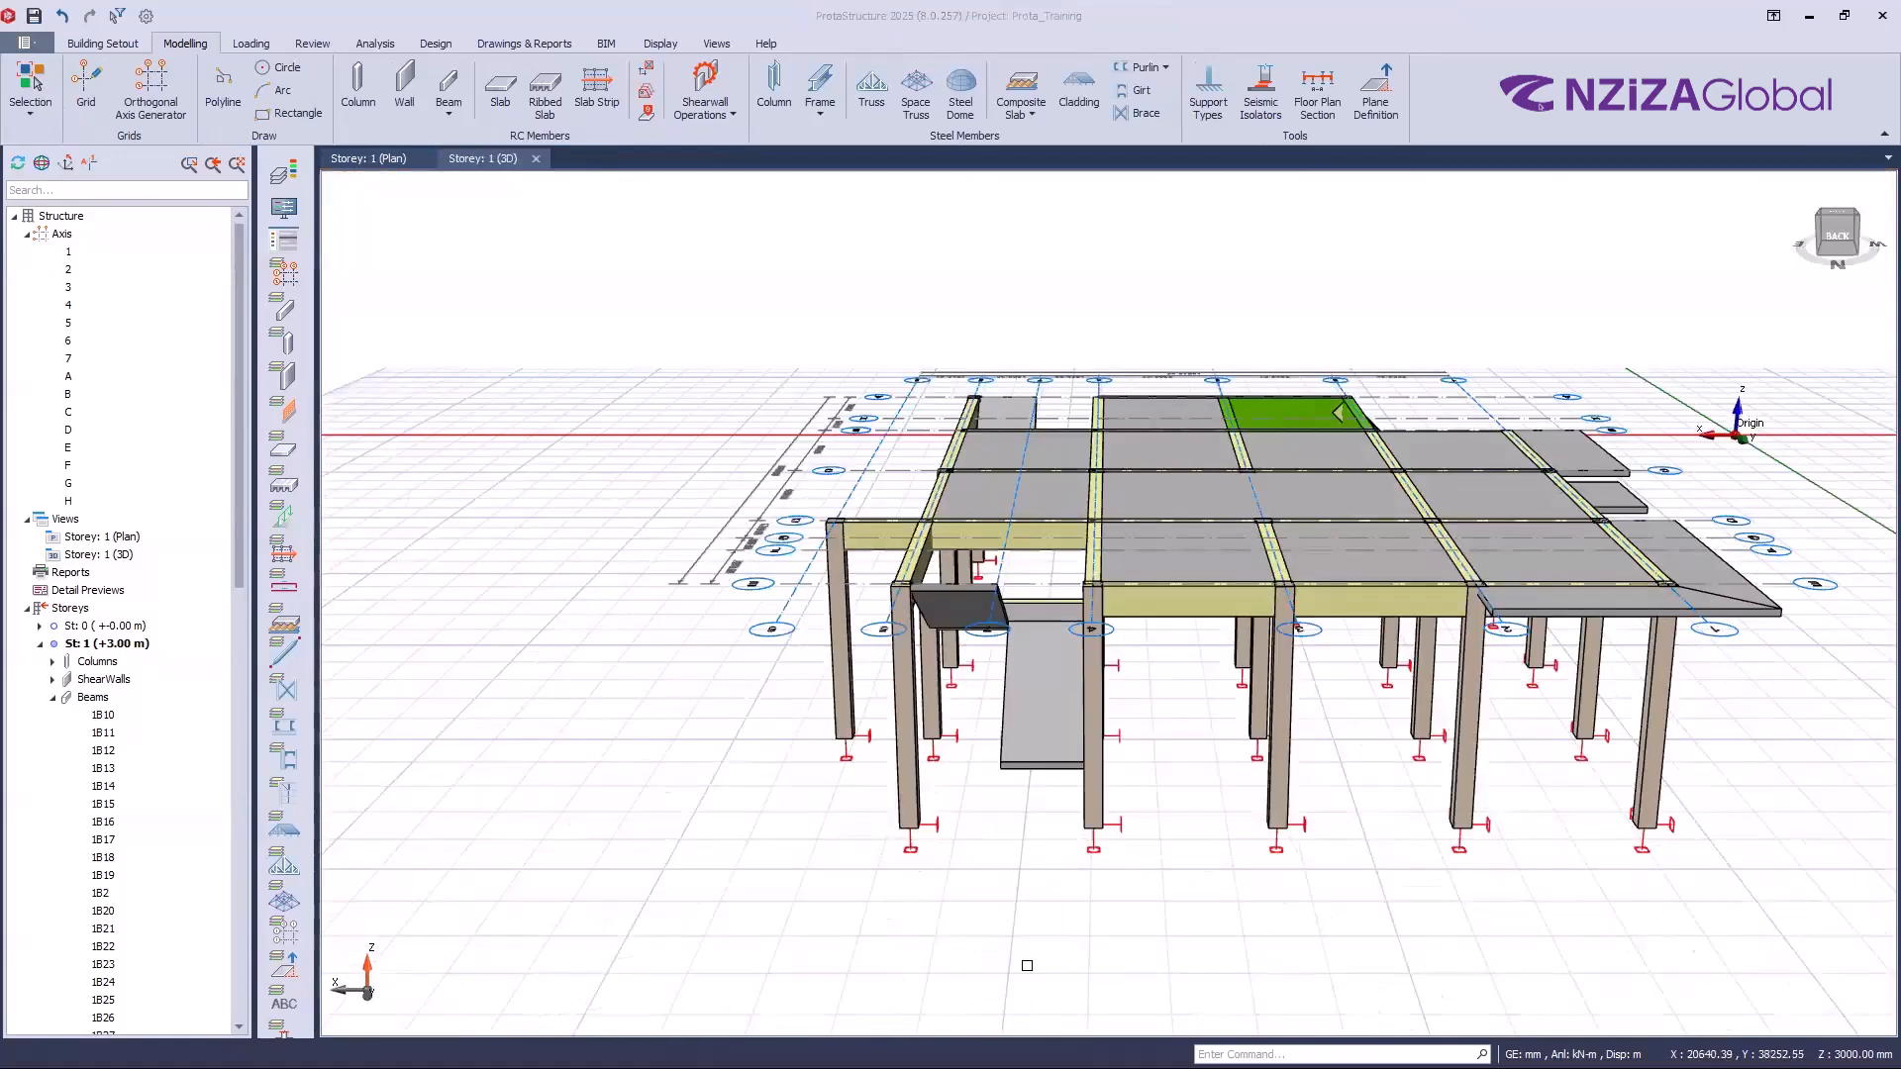
{"action": "left_click", "coordinate": [1219, 916]}
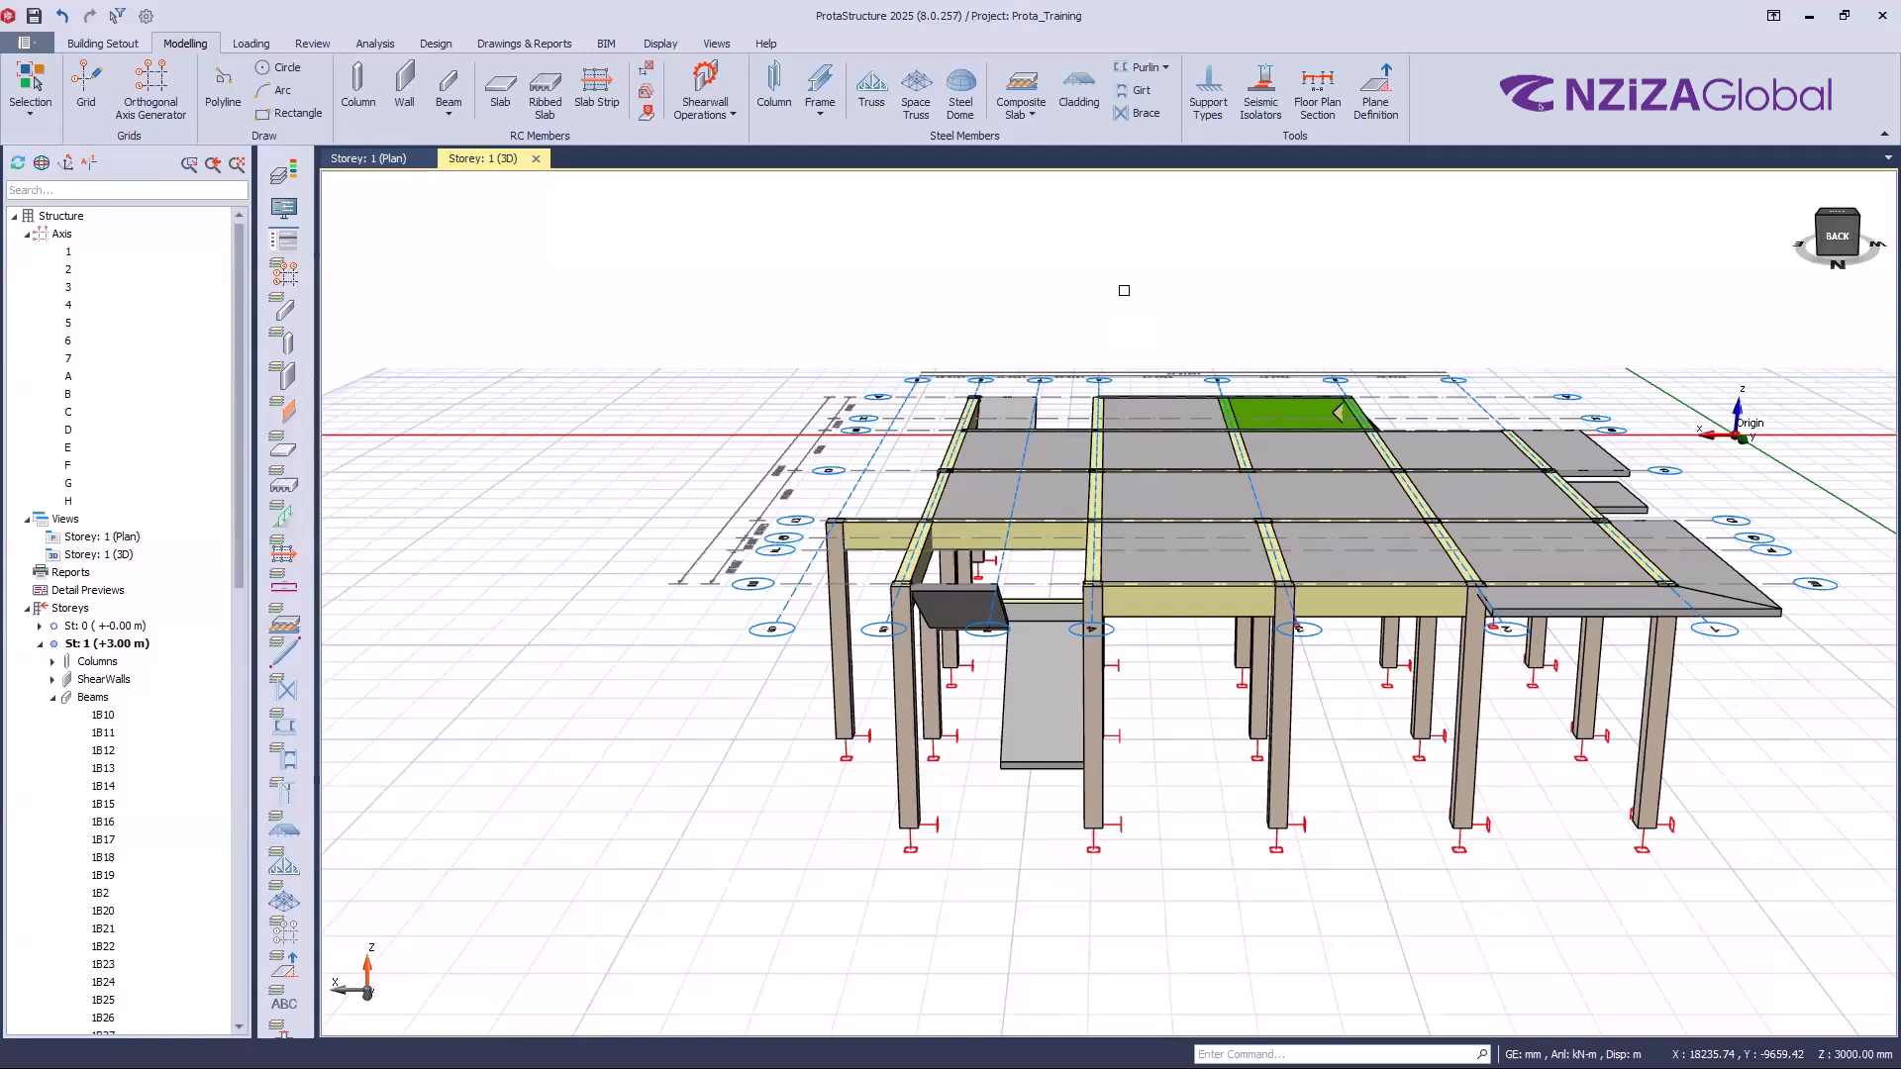
{"action": "left_click", "coordinate": [1124, 290]}
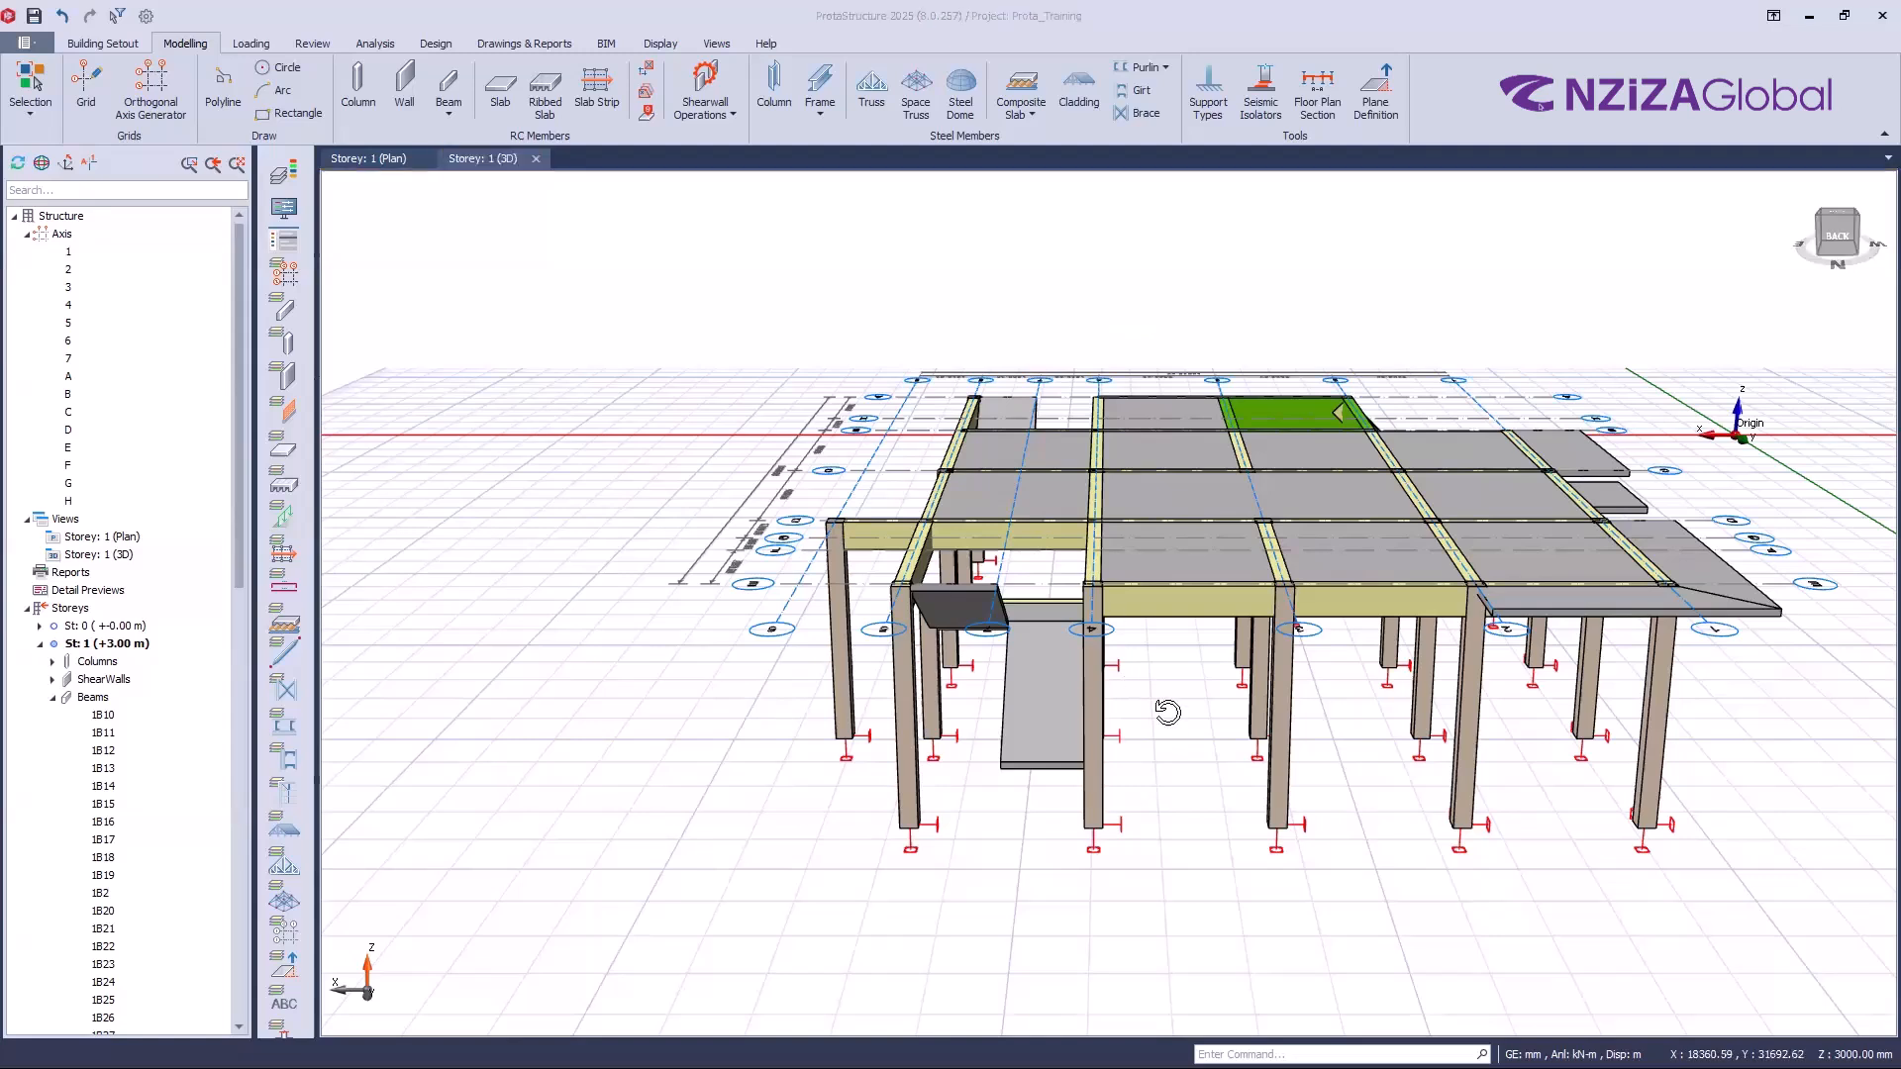
{"action": "scroll", "coordinate": [1090, 807], "scroll_direction": "down", "scroll_amount": 3}
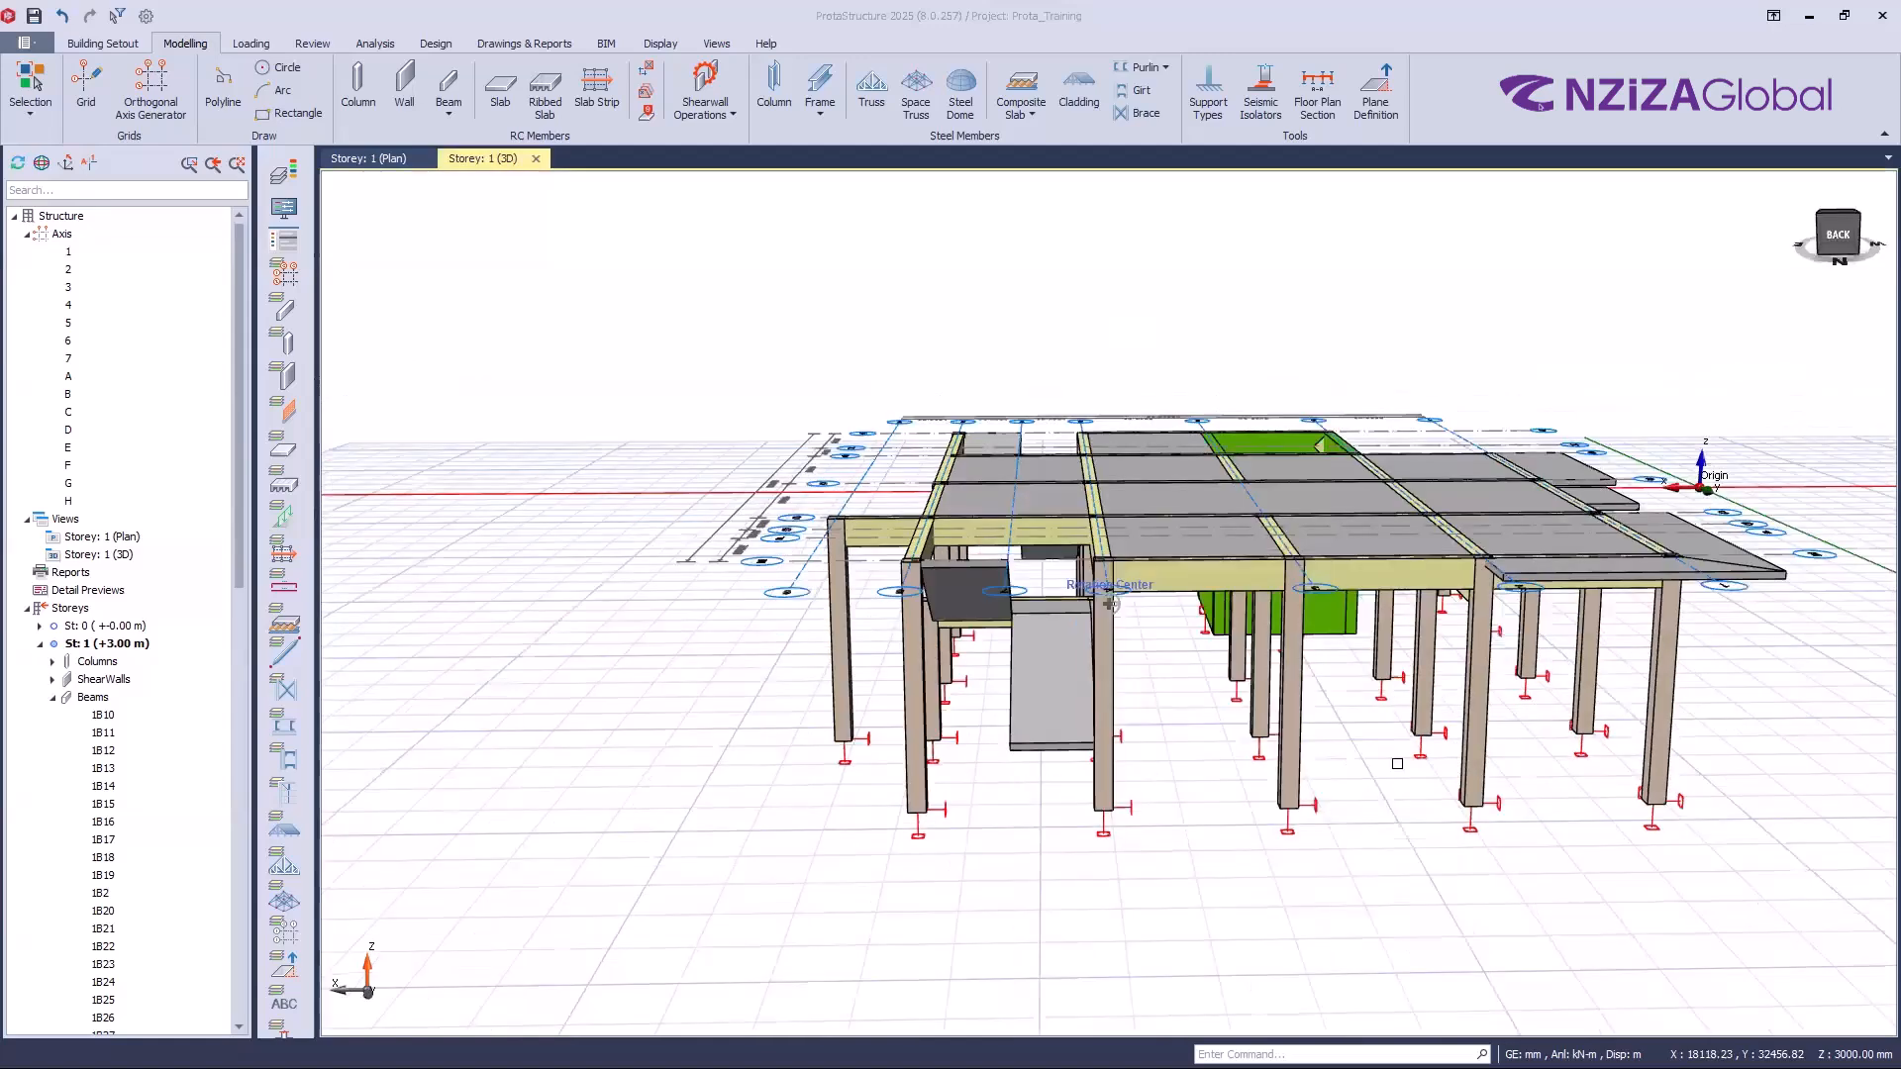
{"action": "scroll", "coordinate": [1319, 803], "scroll_direction": "down", "scroll_amount": 3}
{"action": "middle_click_drag", "start_coordinate": [1261, 806], "coordinate": [1312, 865]}
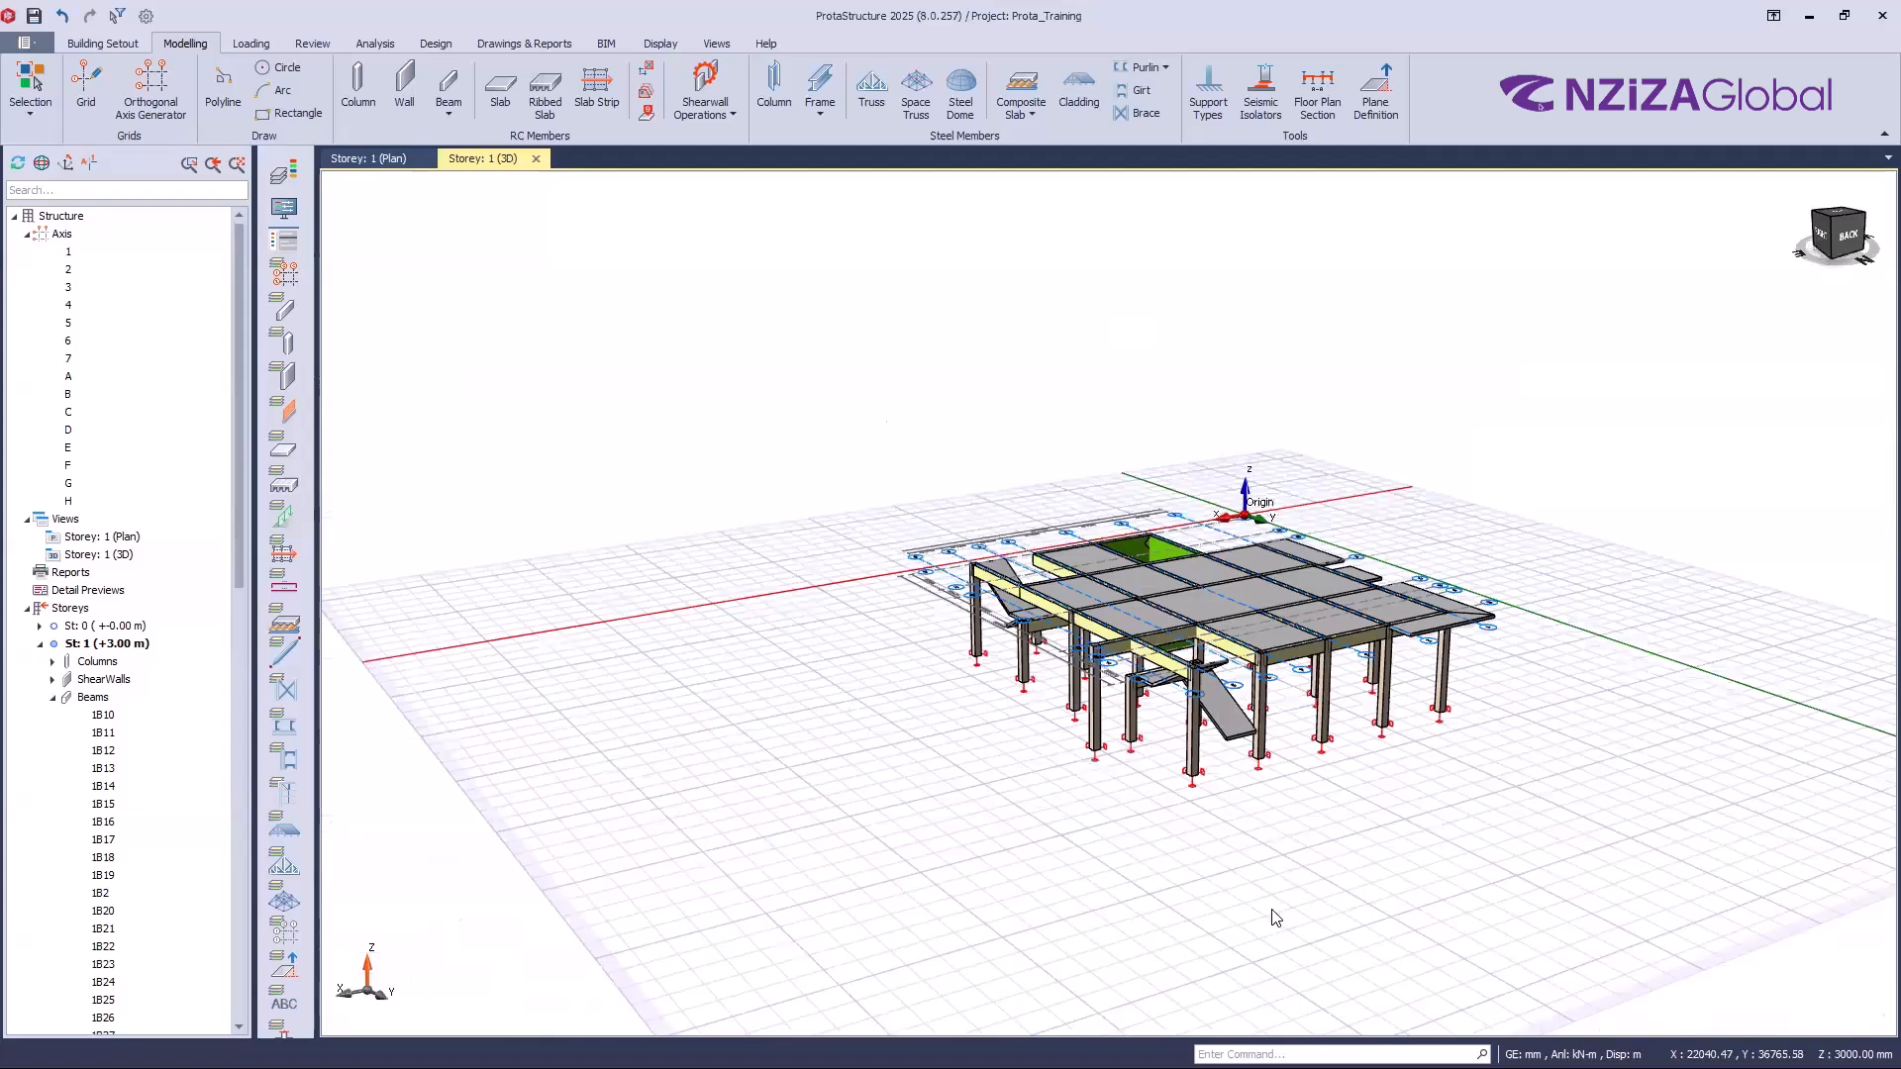
{"action": "scroll", "coordinate": [1275, 917], "scroll_direction": "up", "scroll_amount": 3}
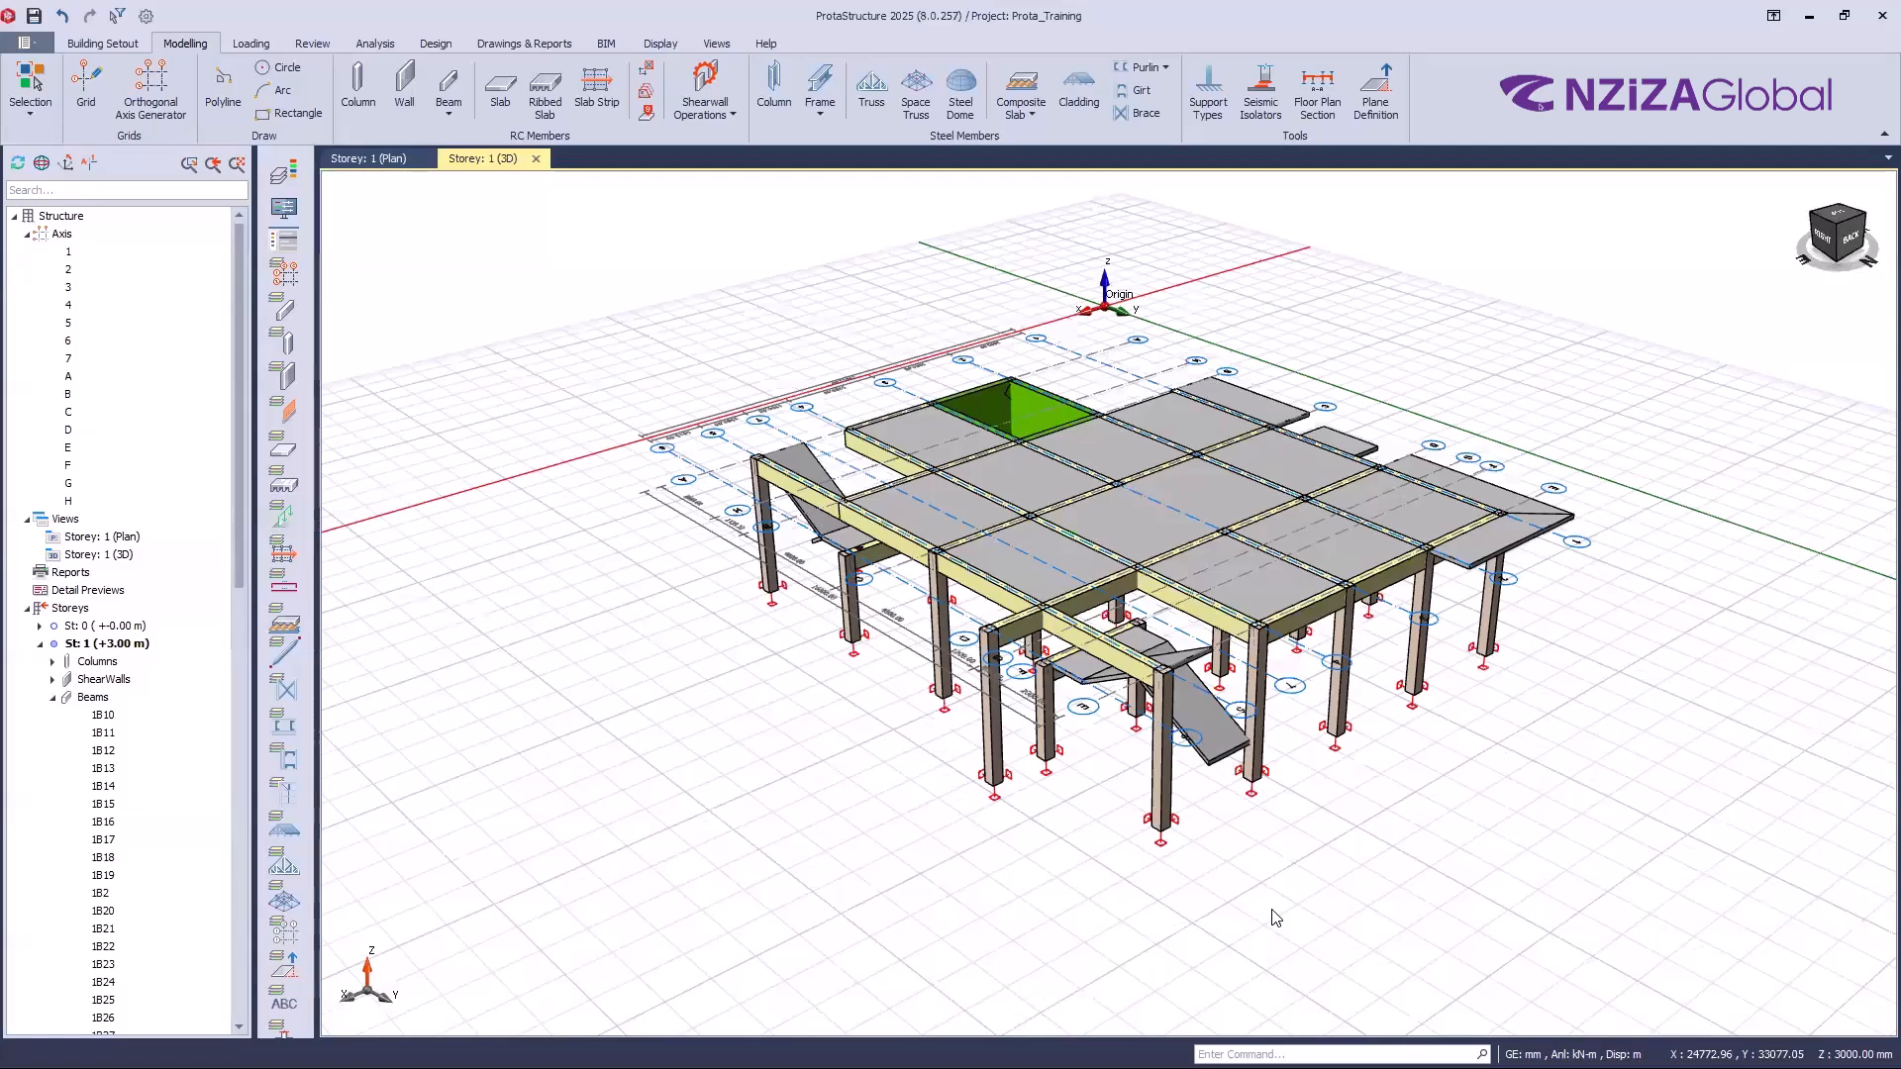
{"action": "middle_click_drag", "start_coordinate": [1272, 910], "coordinate": [1273, 911]}
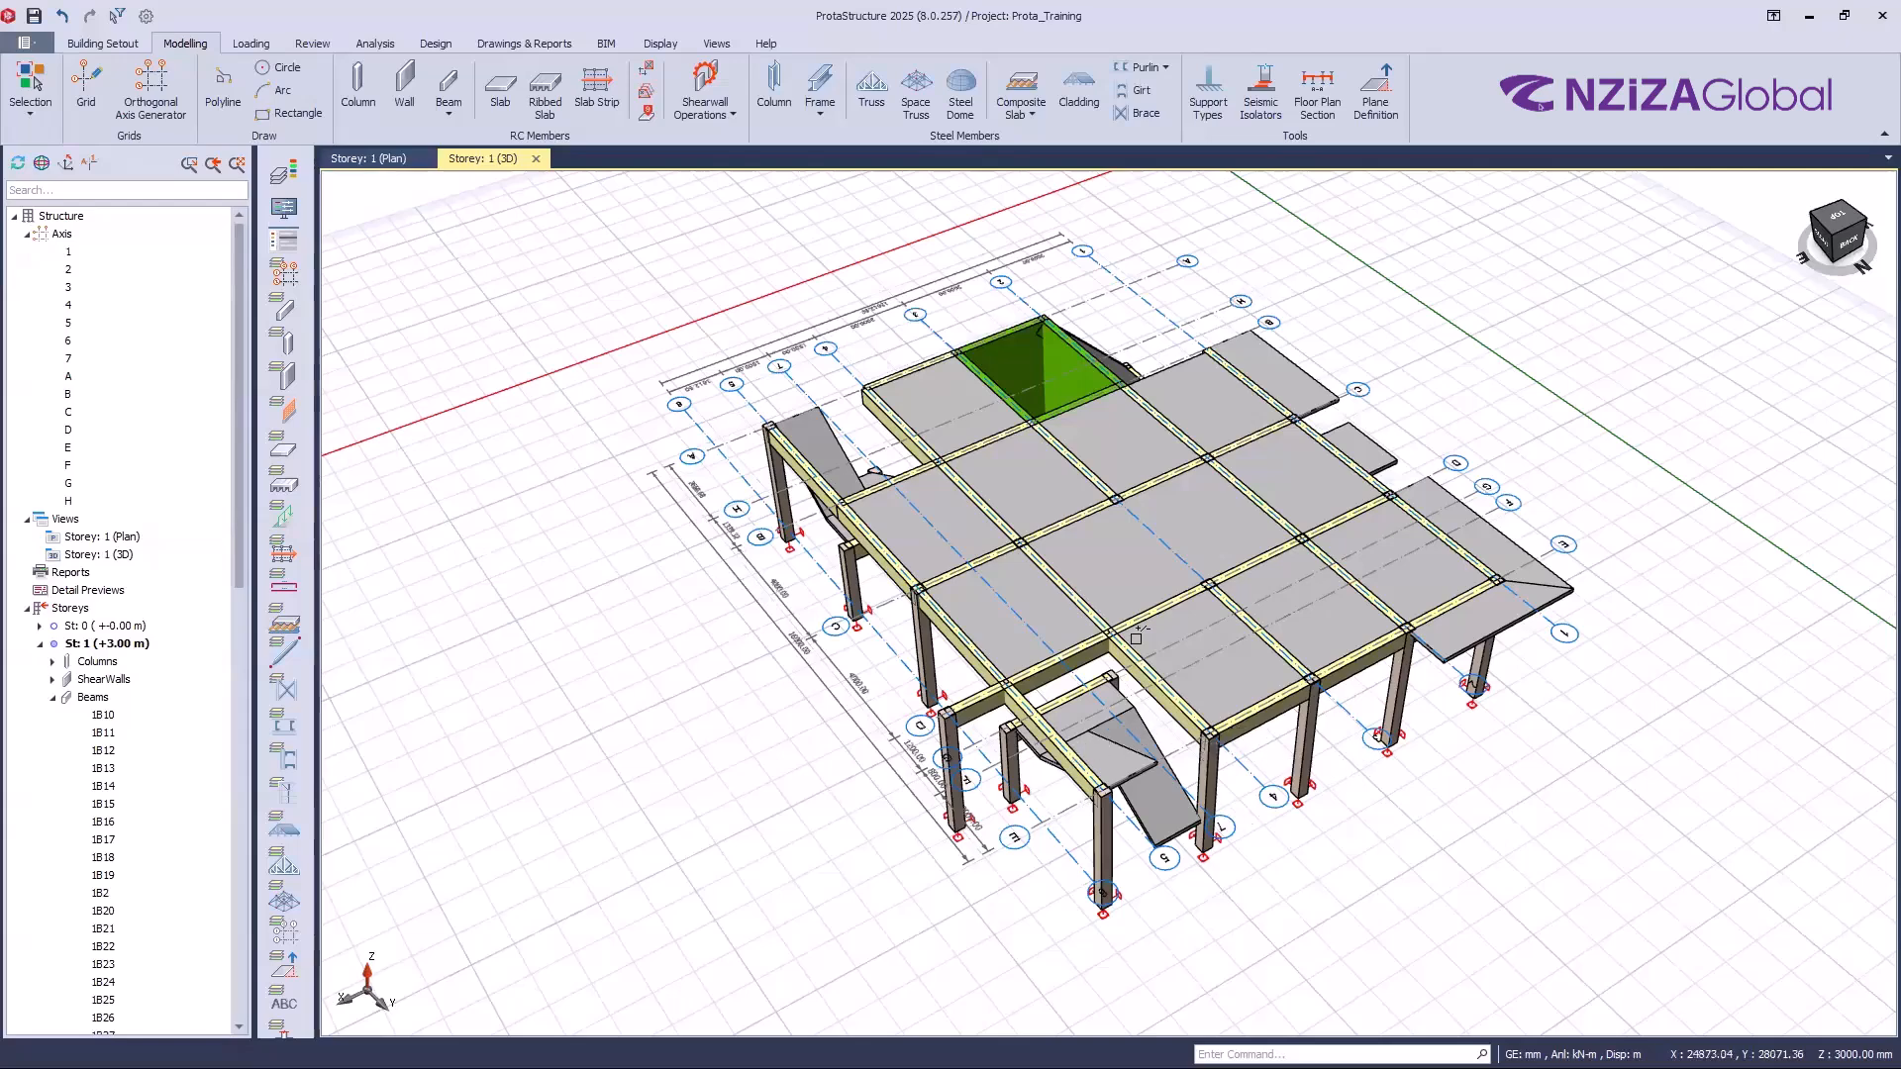
{"action": "scroll", "coordinate": [1121, 663], "scroll_direction": "down", "scroll_amount": 2}
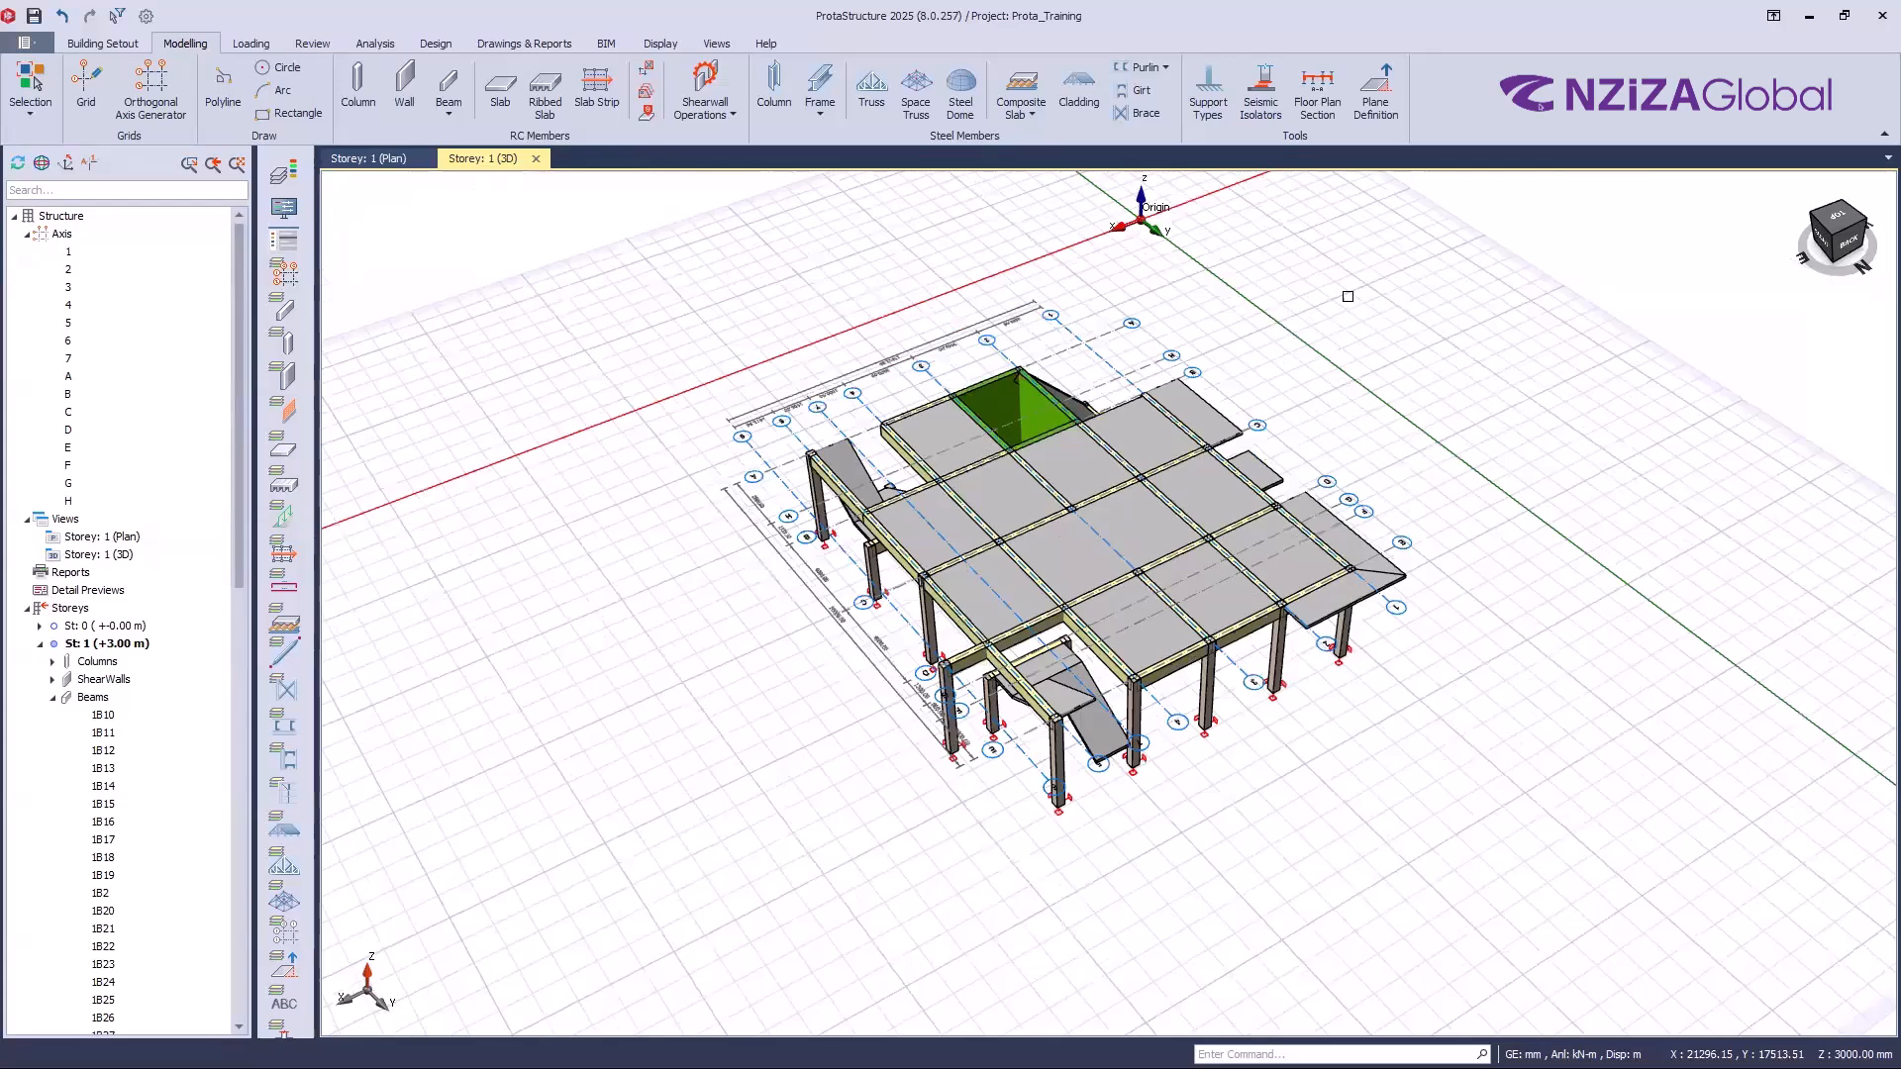
{"action": "middle_click_drag", "start_coordinate": [1348, 296], "coordinate": [1348, 296], "text": "shift"}
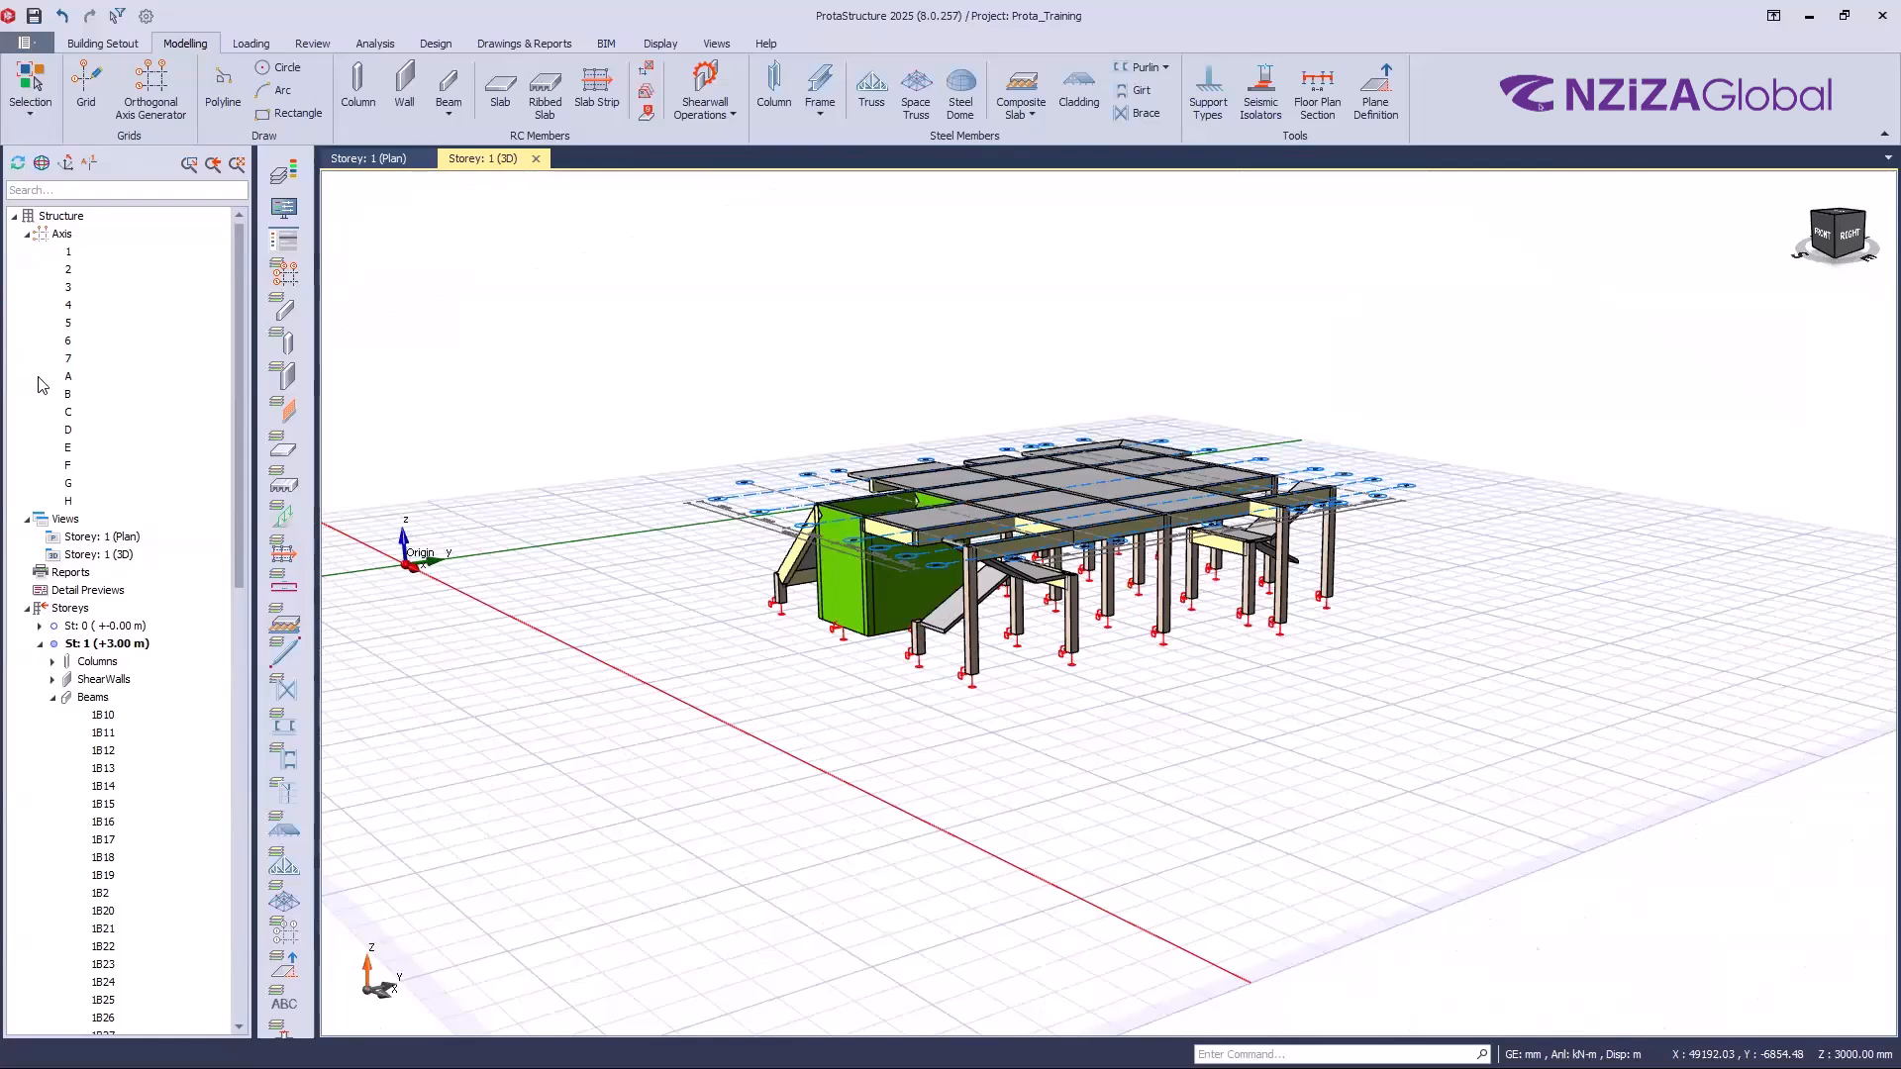
Step: Collapse the axis list, the beam list and the storey 1 members in the structure tree
{"action": "left_click", "coordinate": [27, 235]}
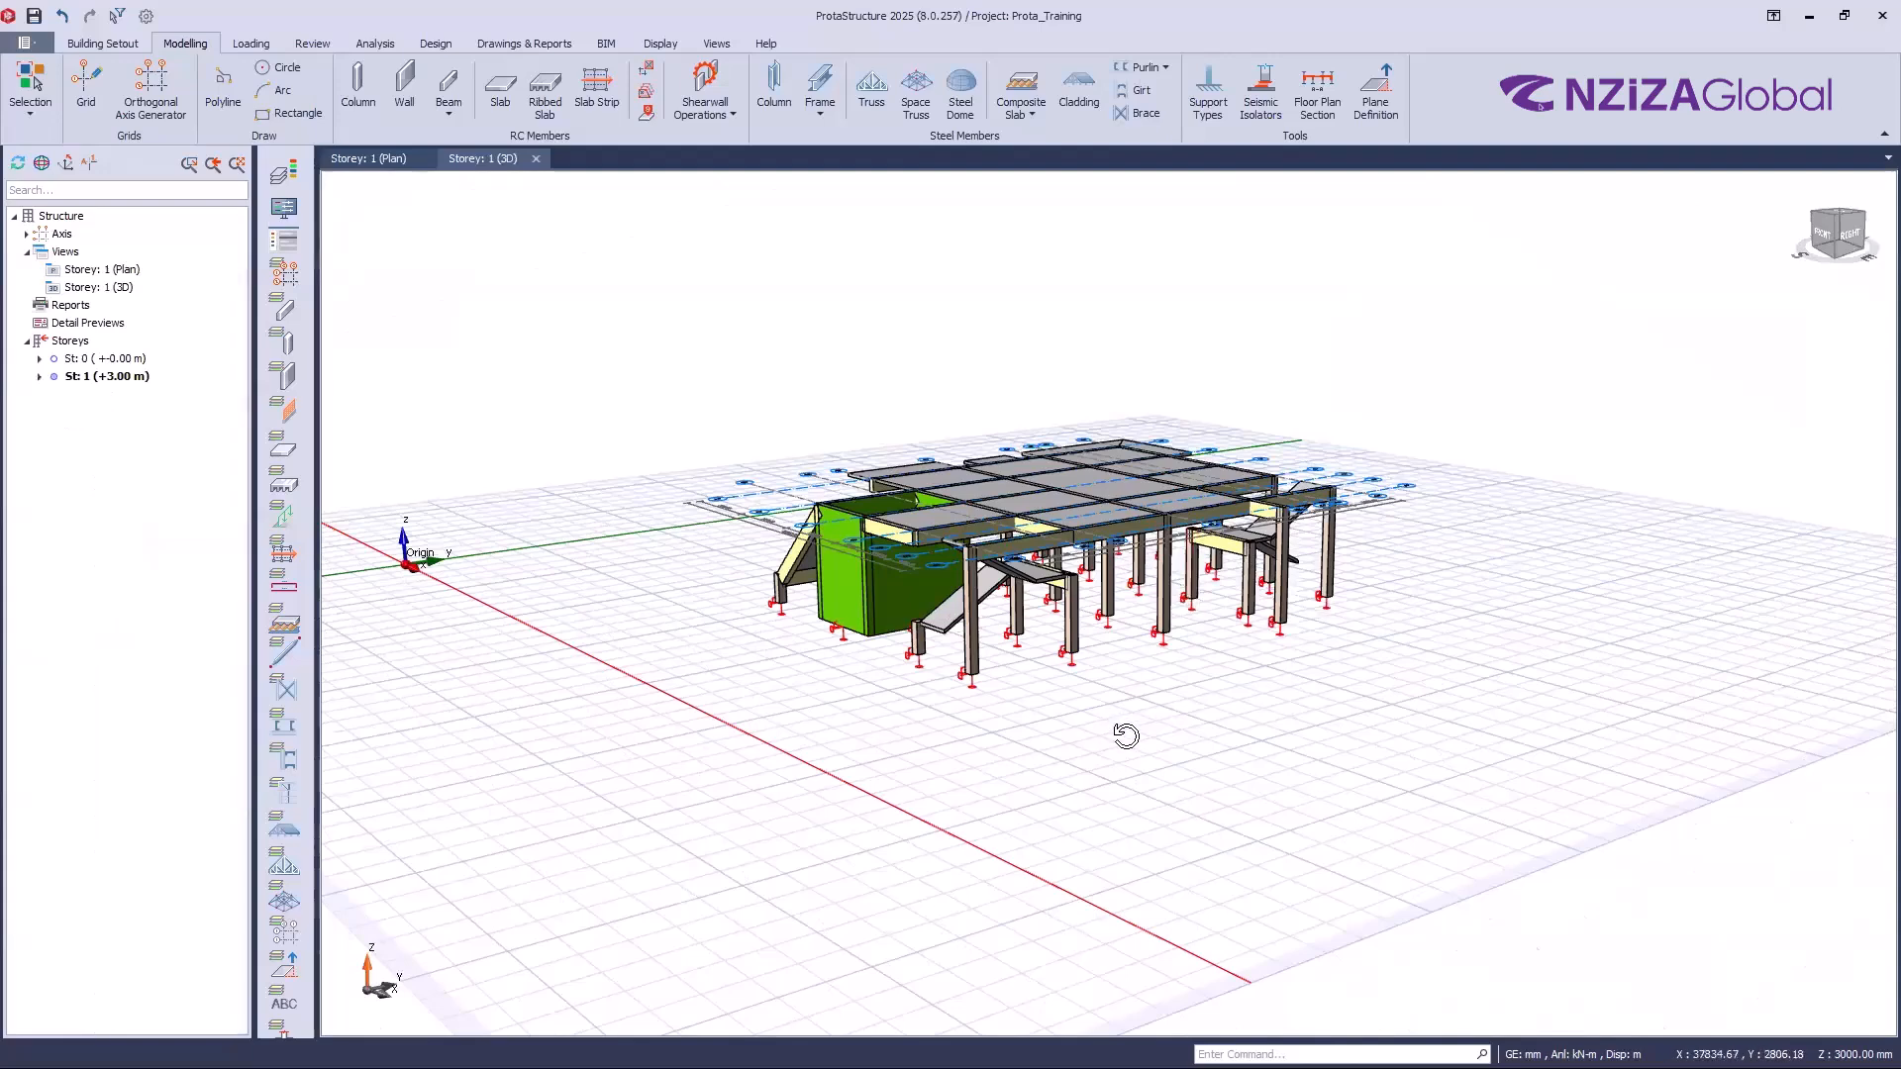
{"action": "middle_click_drag", "start_coordinate": [1126, 736], "coordinate": [1141, 743]}
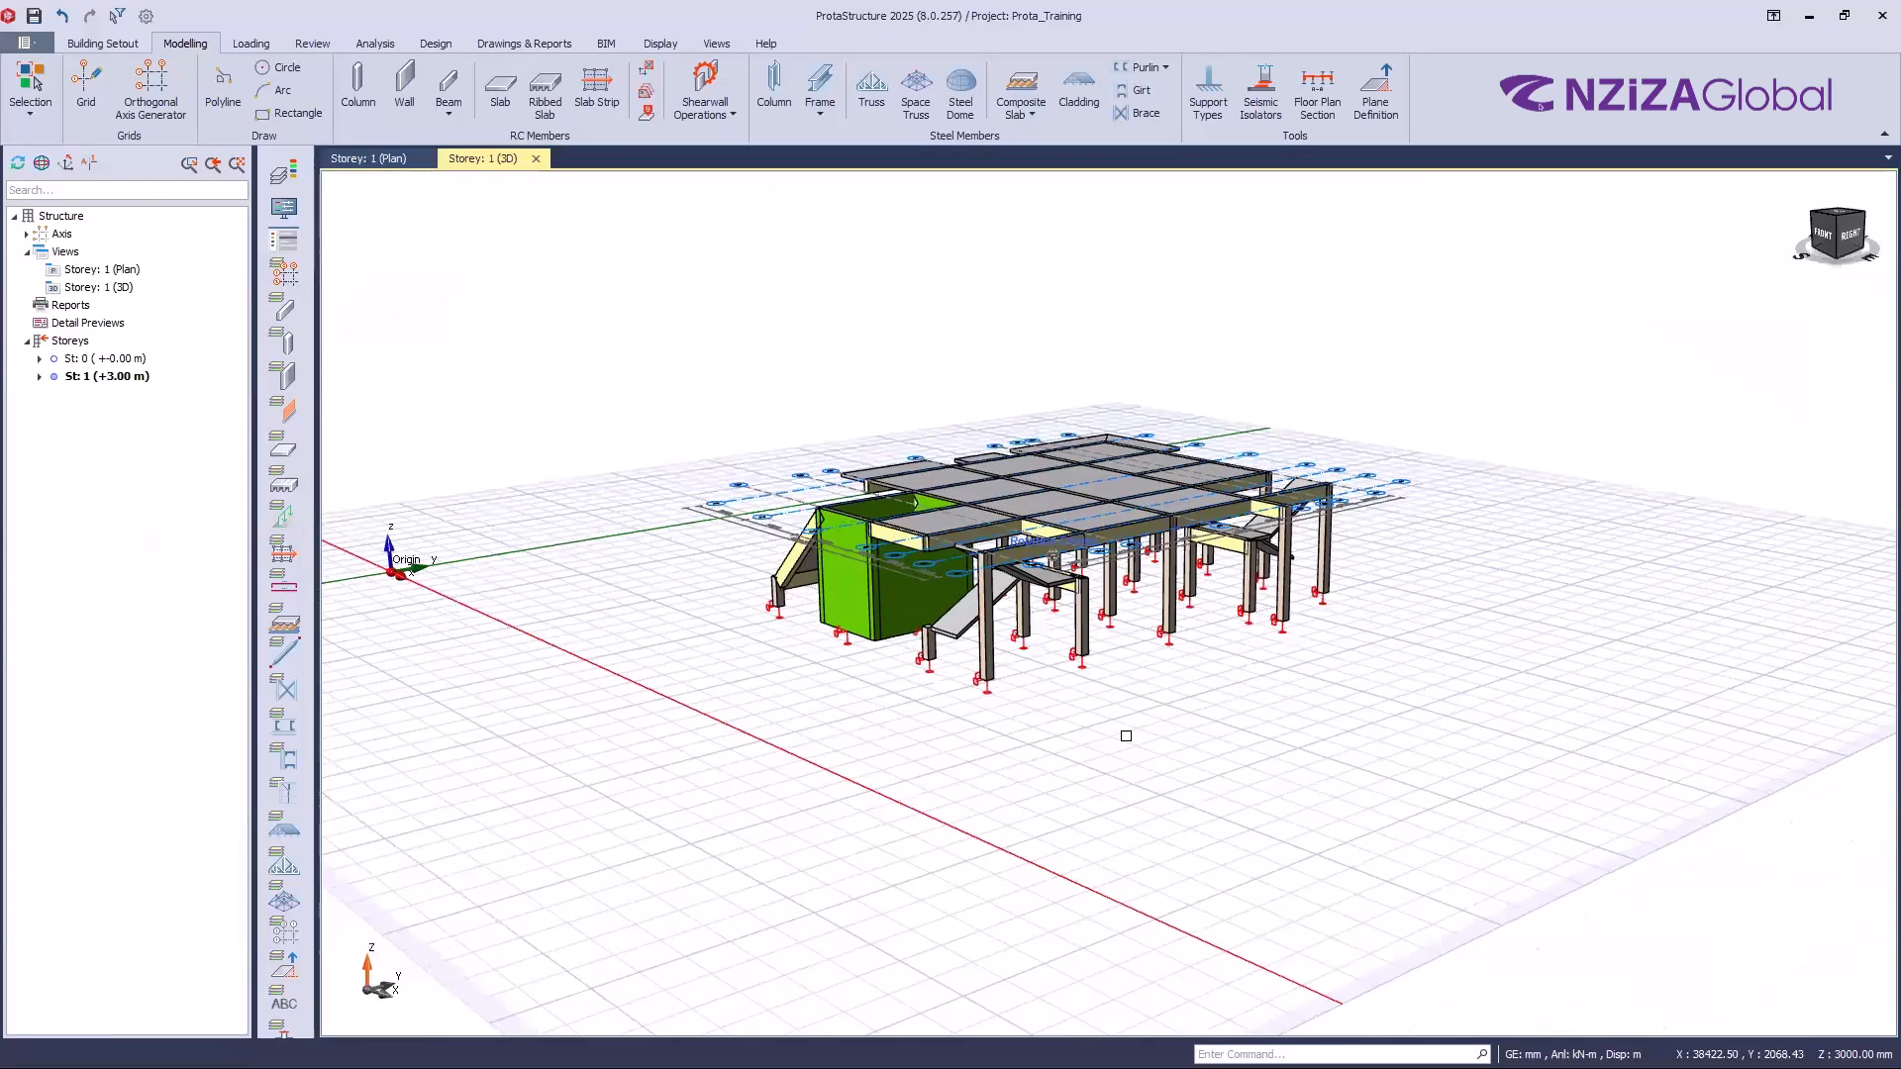
{"action": "middle_click_drag", "start_coordinate": [1126, 736], "coordinate": [1117, 742]}
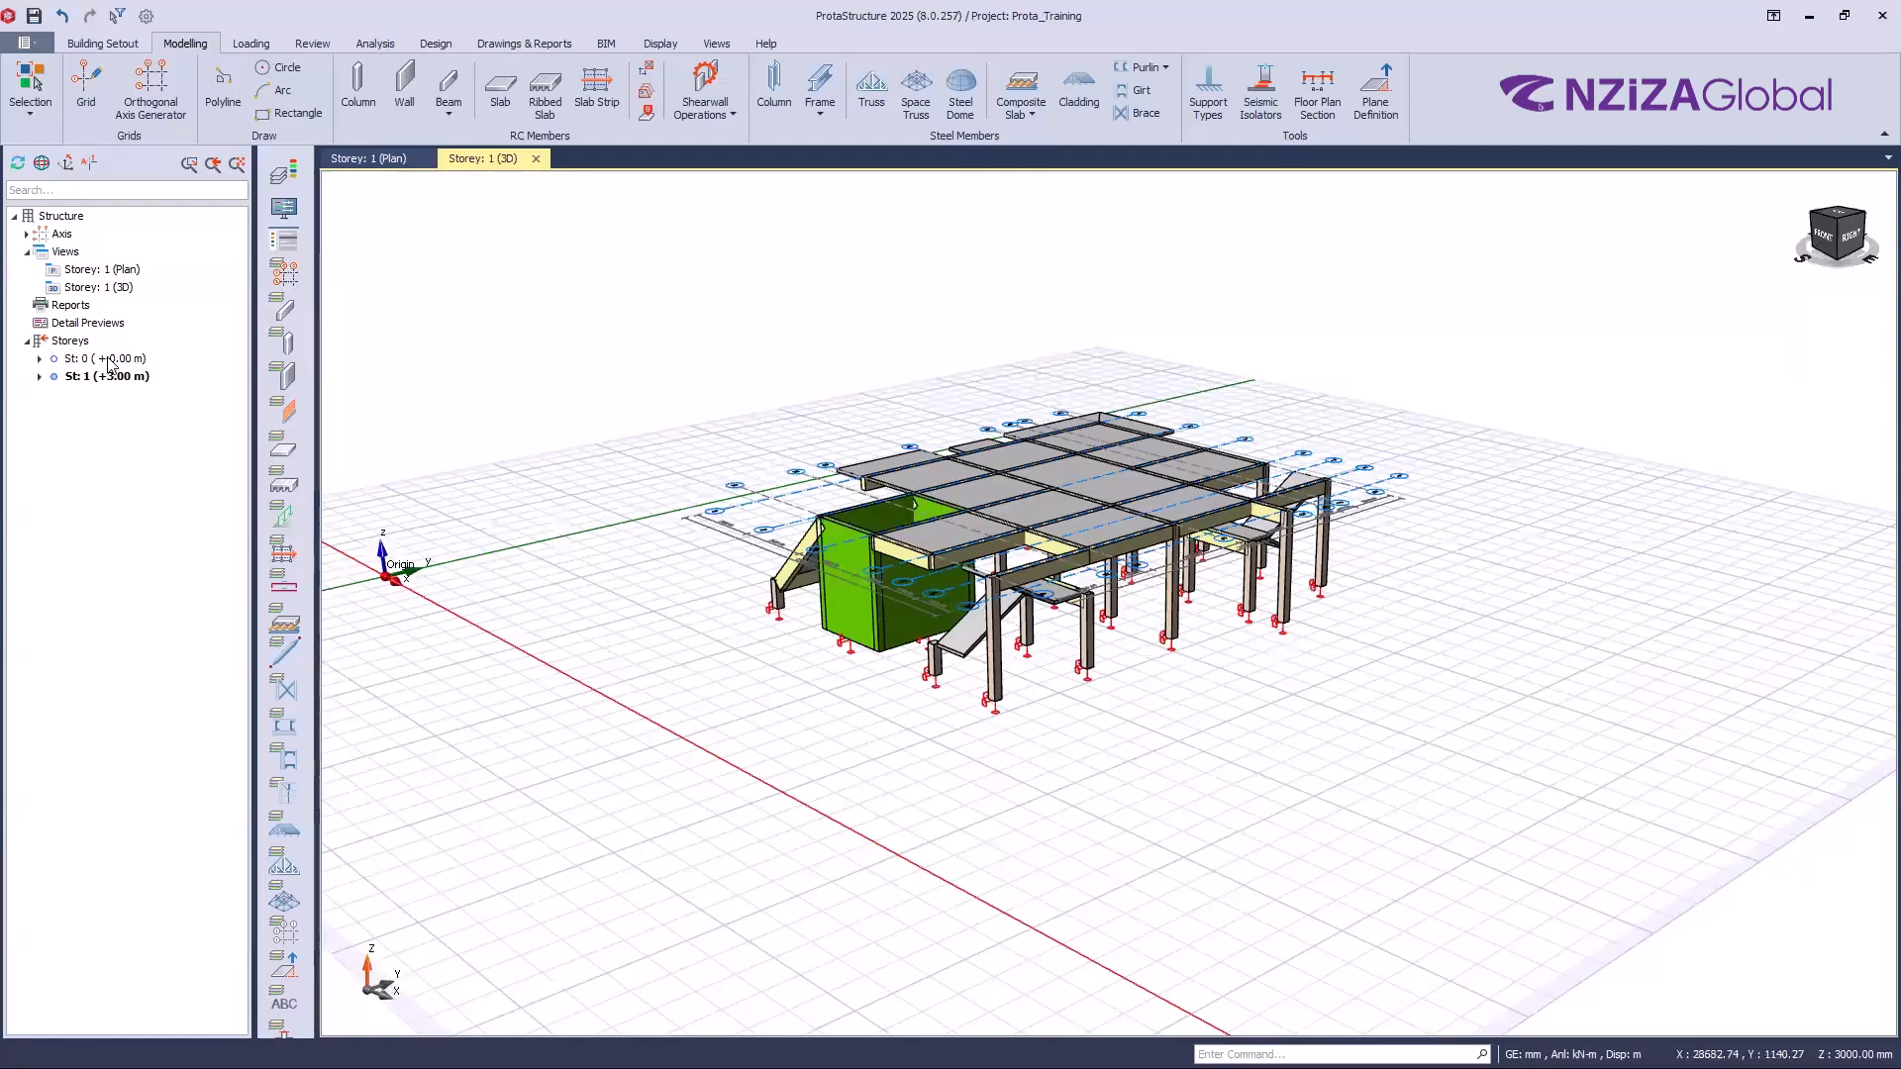
{"action": "left_click", "coordinate": [39, 378]}
{"action": "scroll", "coordinate": [123, 664], "scroll_direction": "down", "scroll_amount": 13}
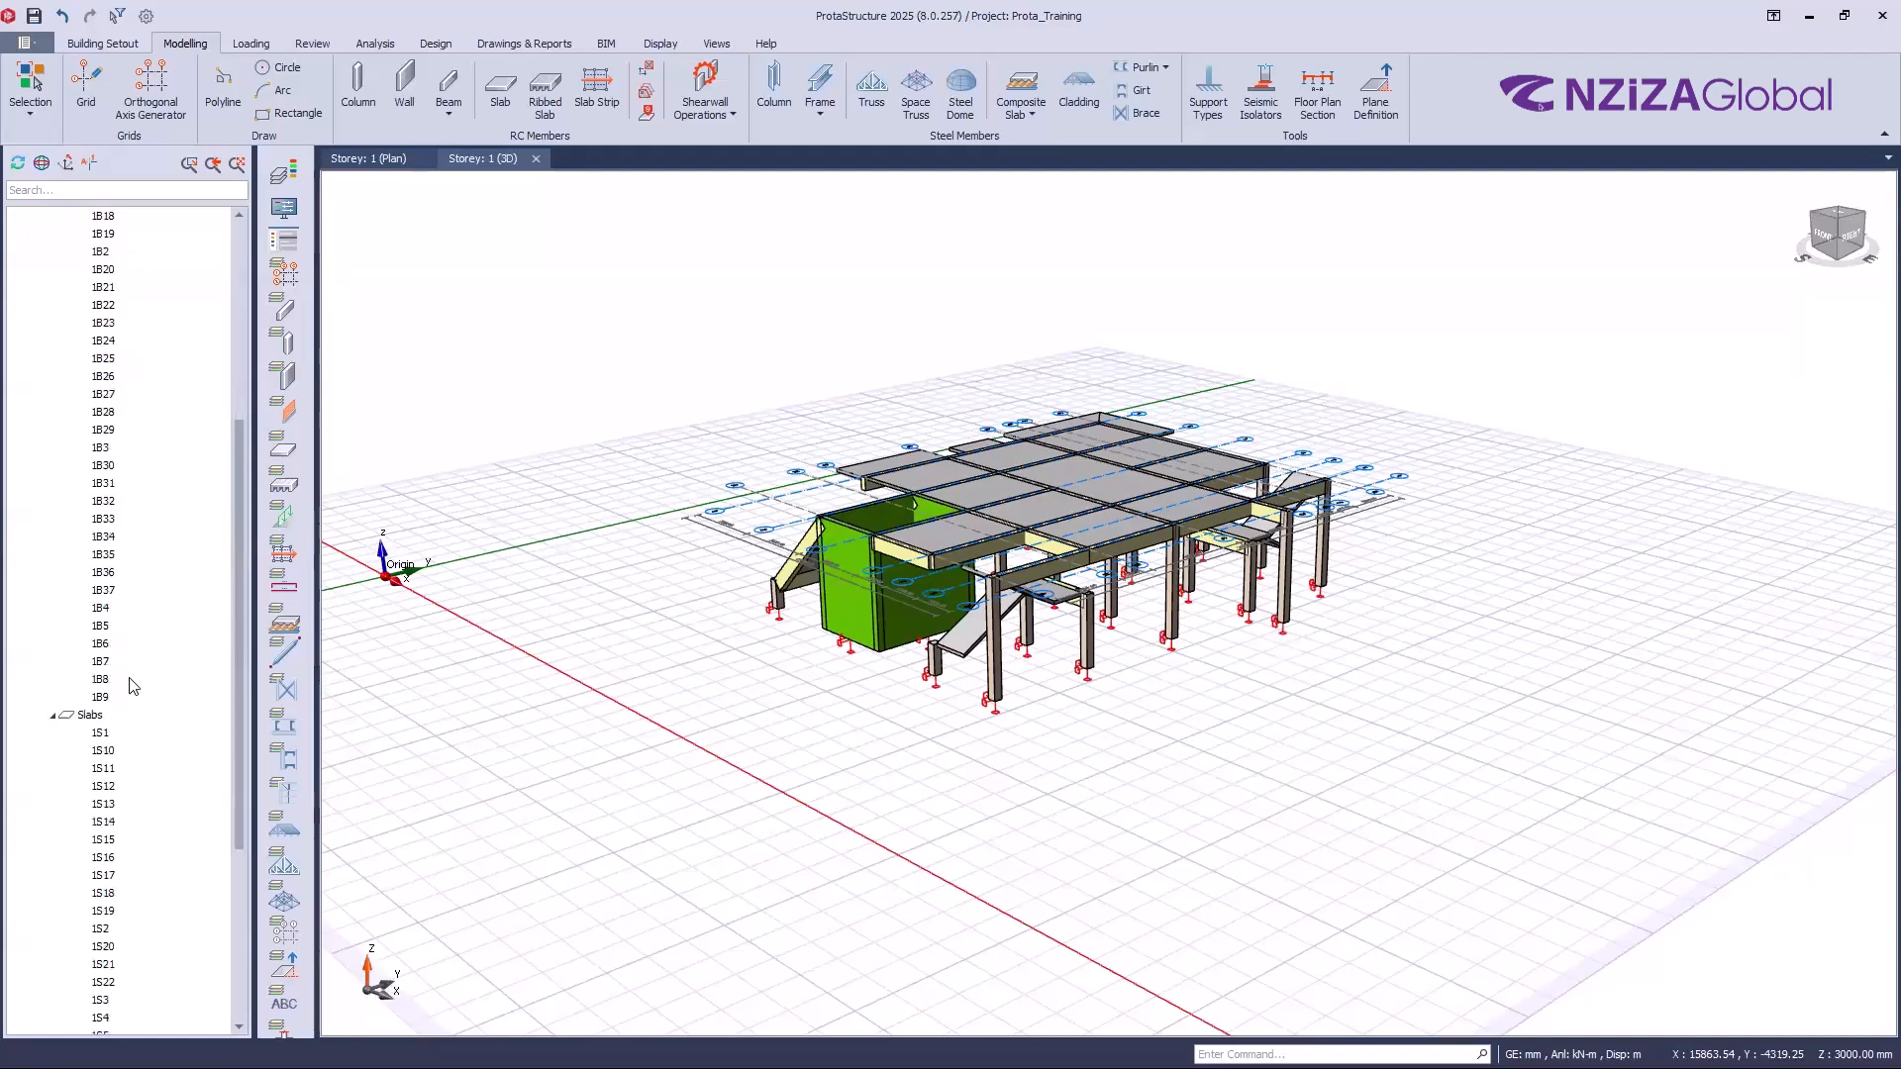
{"action": "scroll", "coordinate": [124, 693], "scroll_direction": "up", "scroll_amount": 13}
{"action": "left_click", "coordinate": [53, 432]}
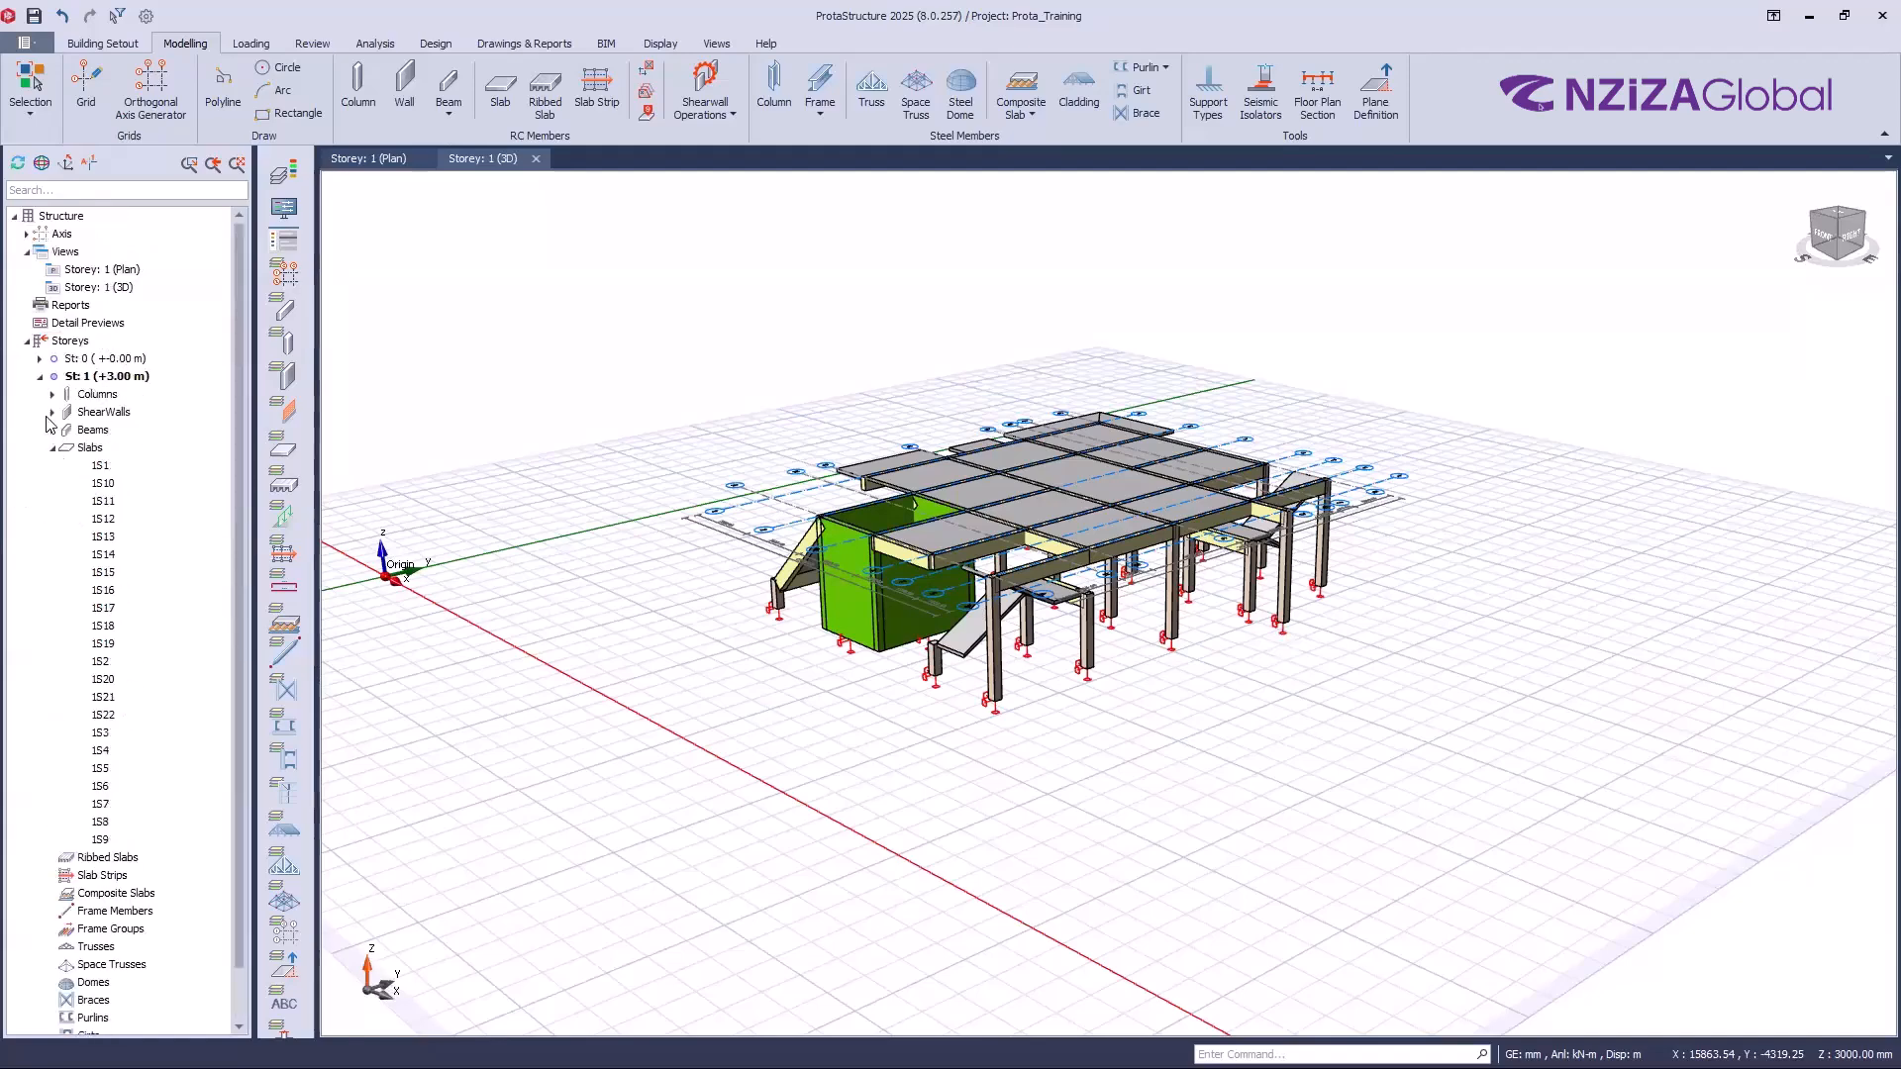
{"action": "left_click", "coordinate": [41, 378]}
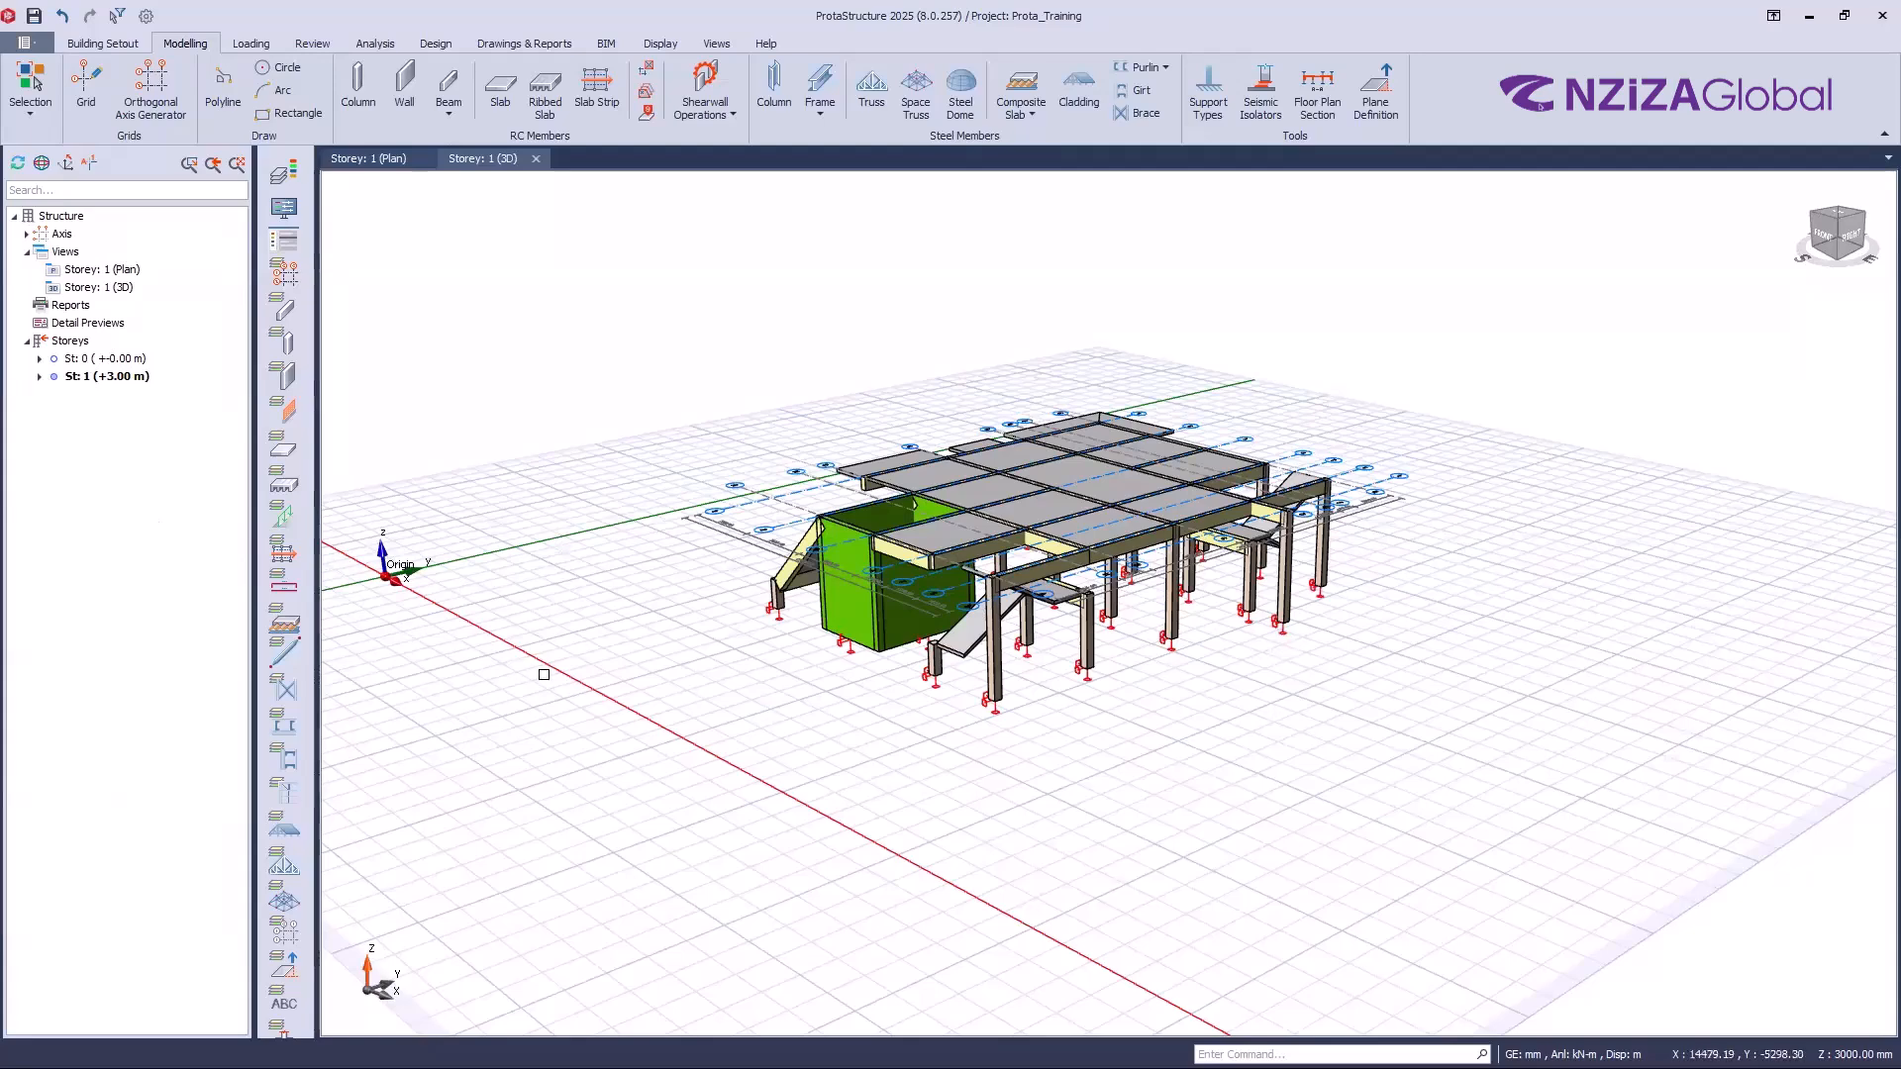
Step: Activate storey 0 in the 3D view, examine its level below the modelled storey, and switch back to storey 1
{"action": "double_click", "coordinate": [103, 360]}
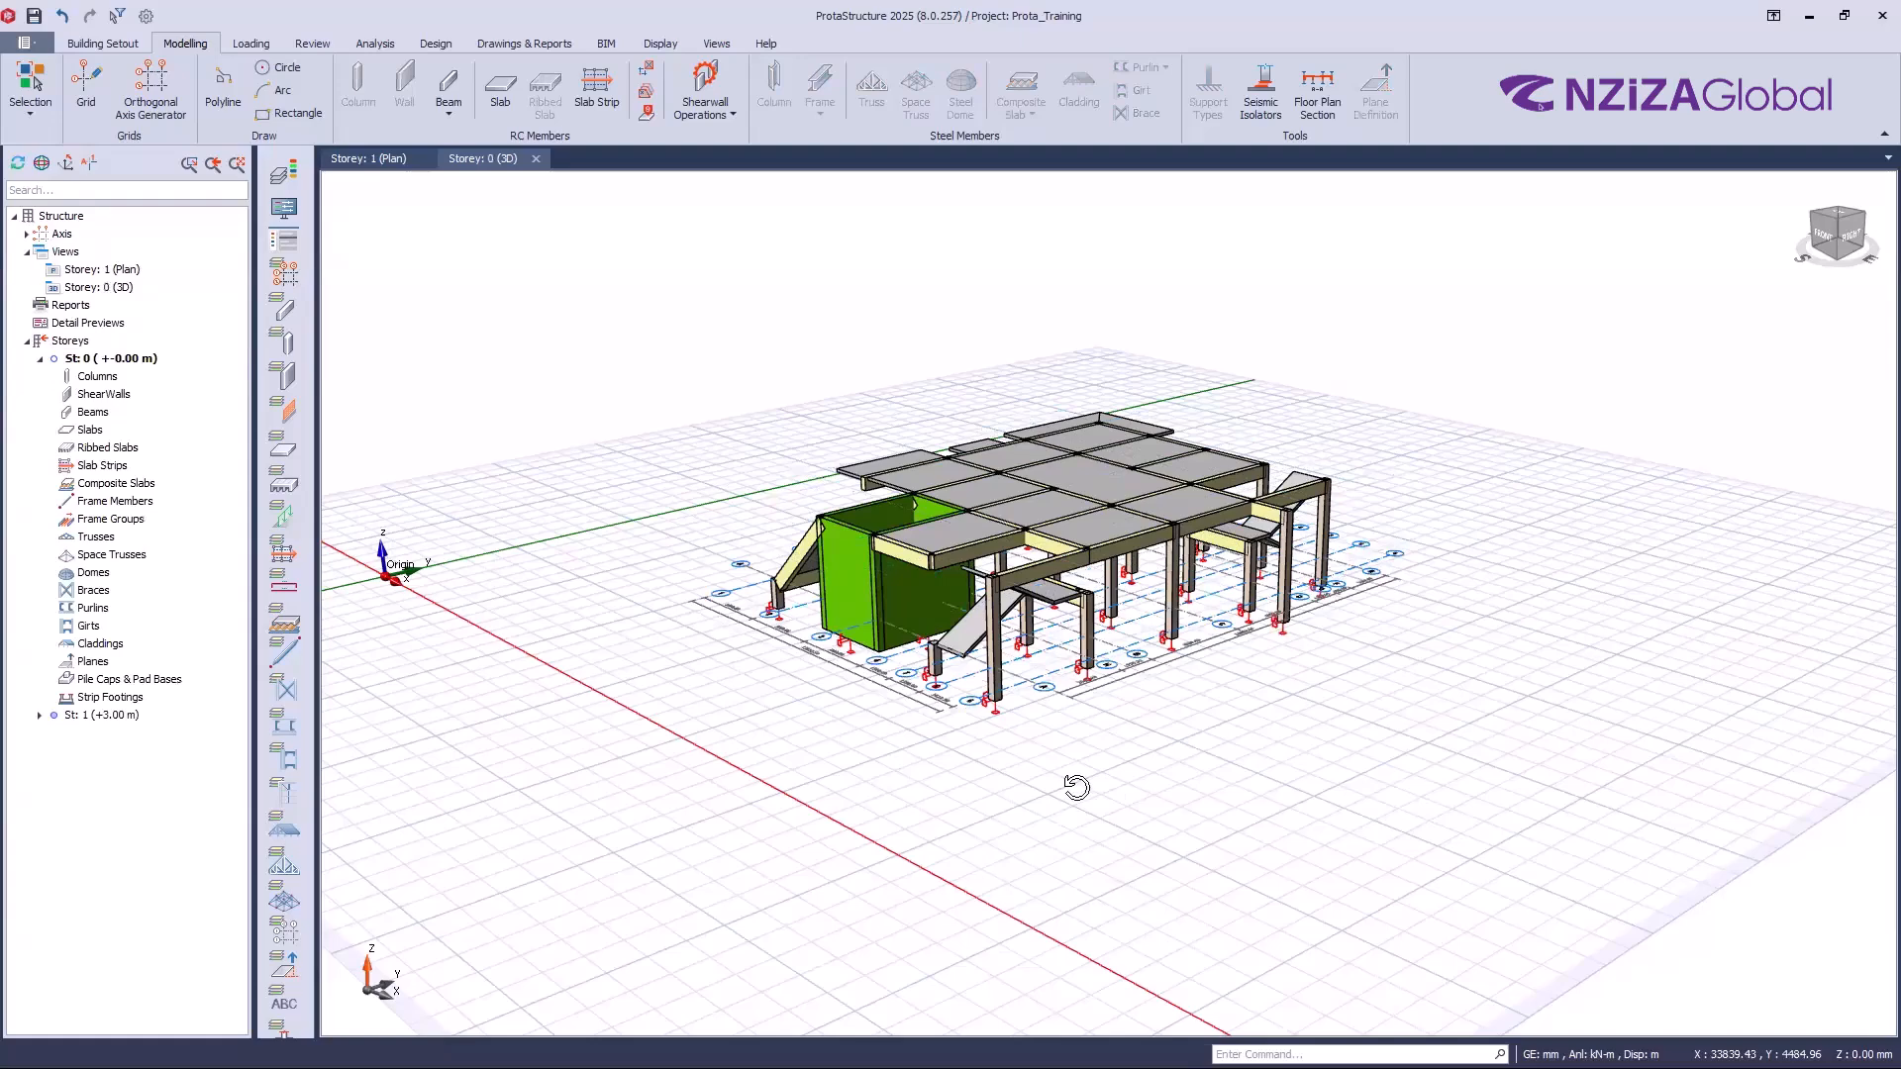
{"action": "scroll", "coordinate": [986, 743], "scroll_direction": "up", "scroll_amount": 2}
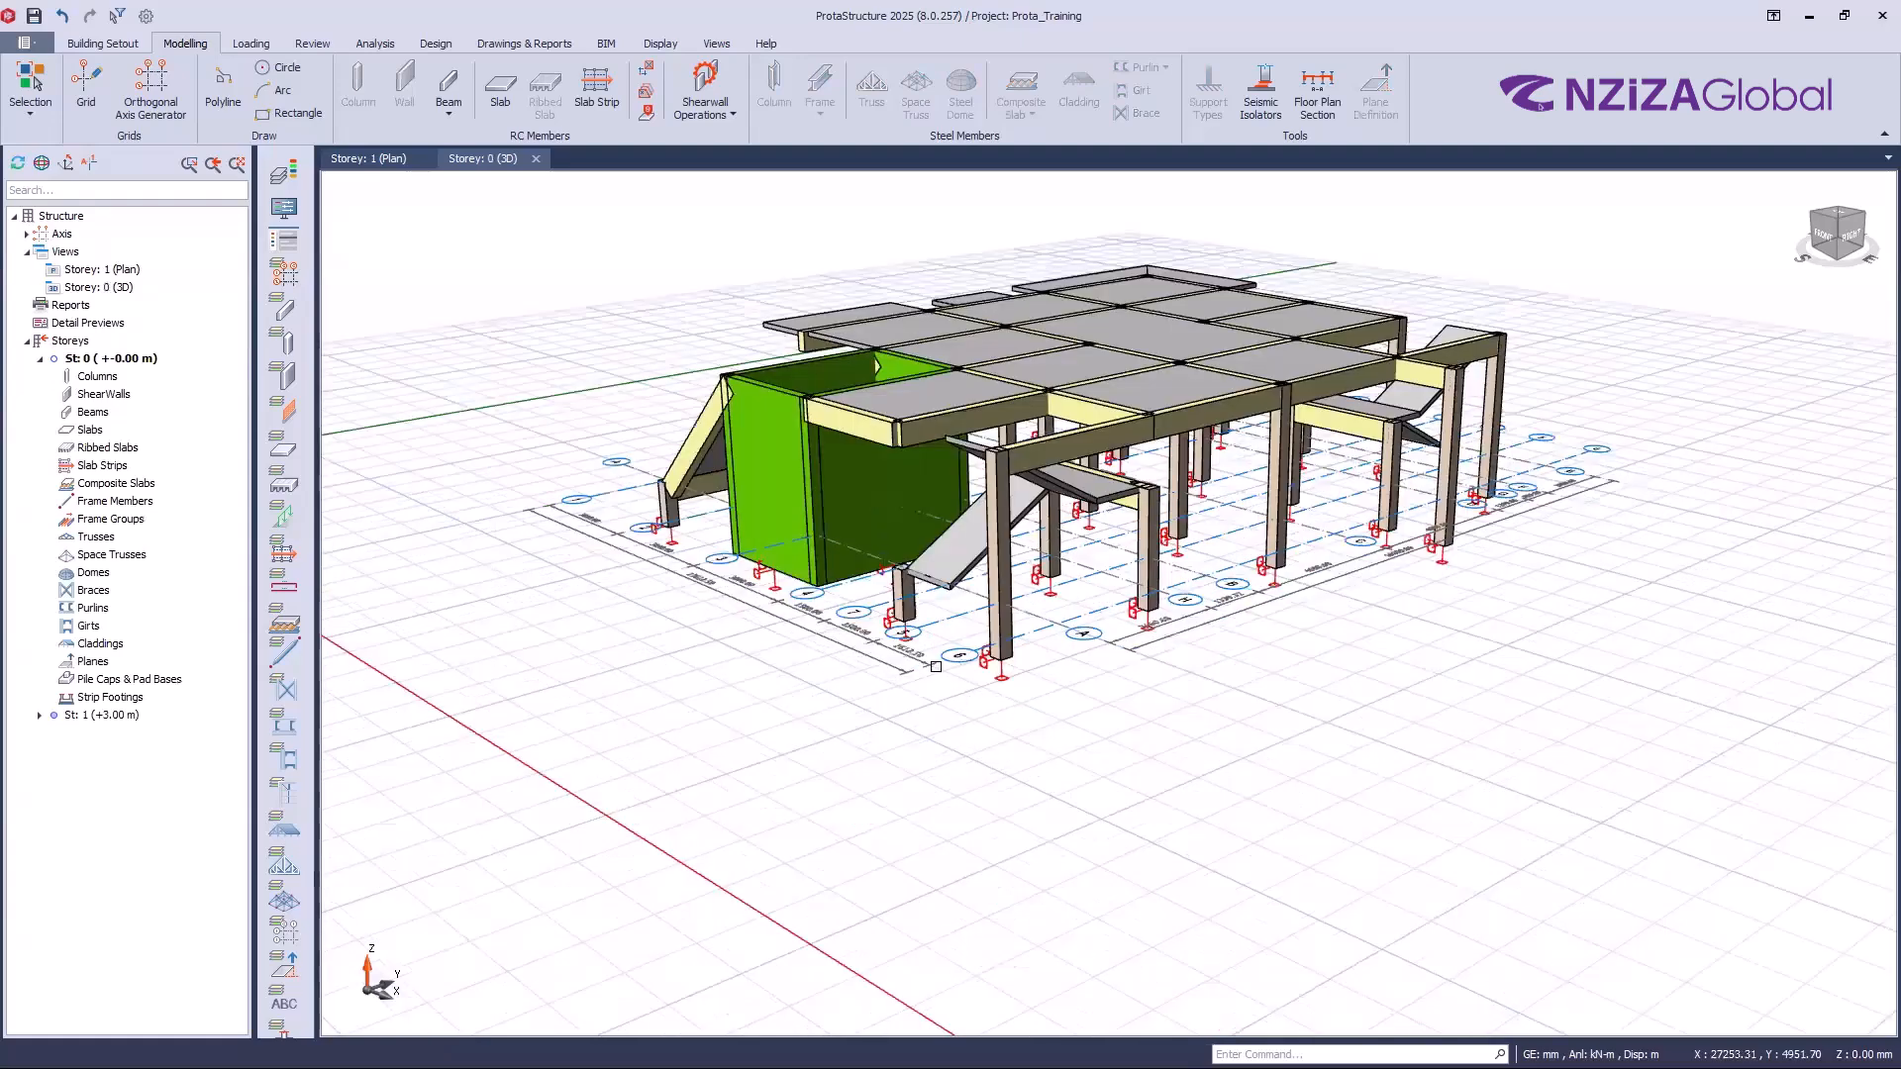
{"action": "middle_click_drag", "start_coordinate": [1247, 701], "coordinate": [1254, 702]}
{"action": "scroll", "coordinate": [1254, 702], "scroll_direction": "down", "scroll_amount": 2}
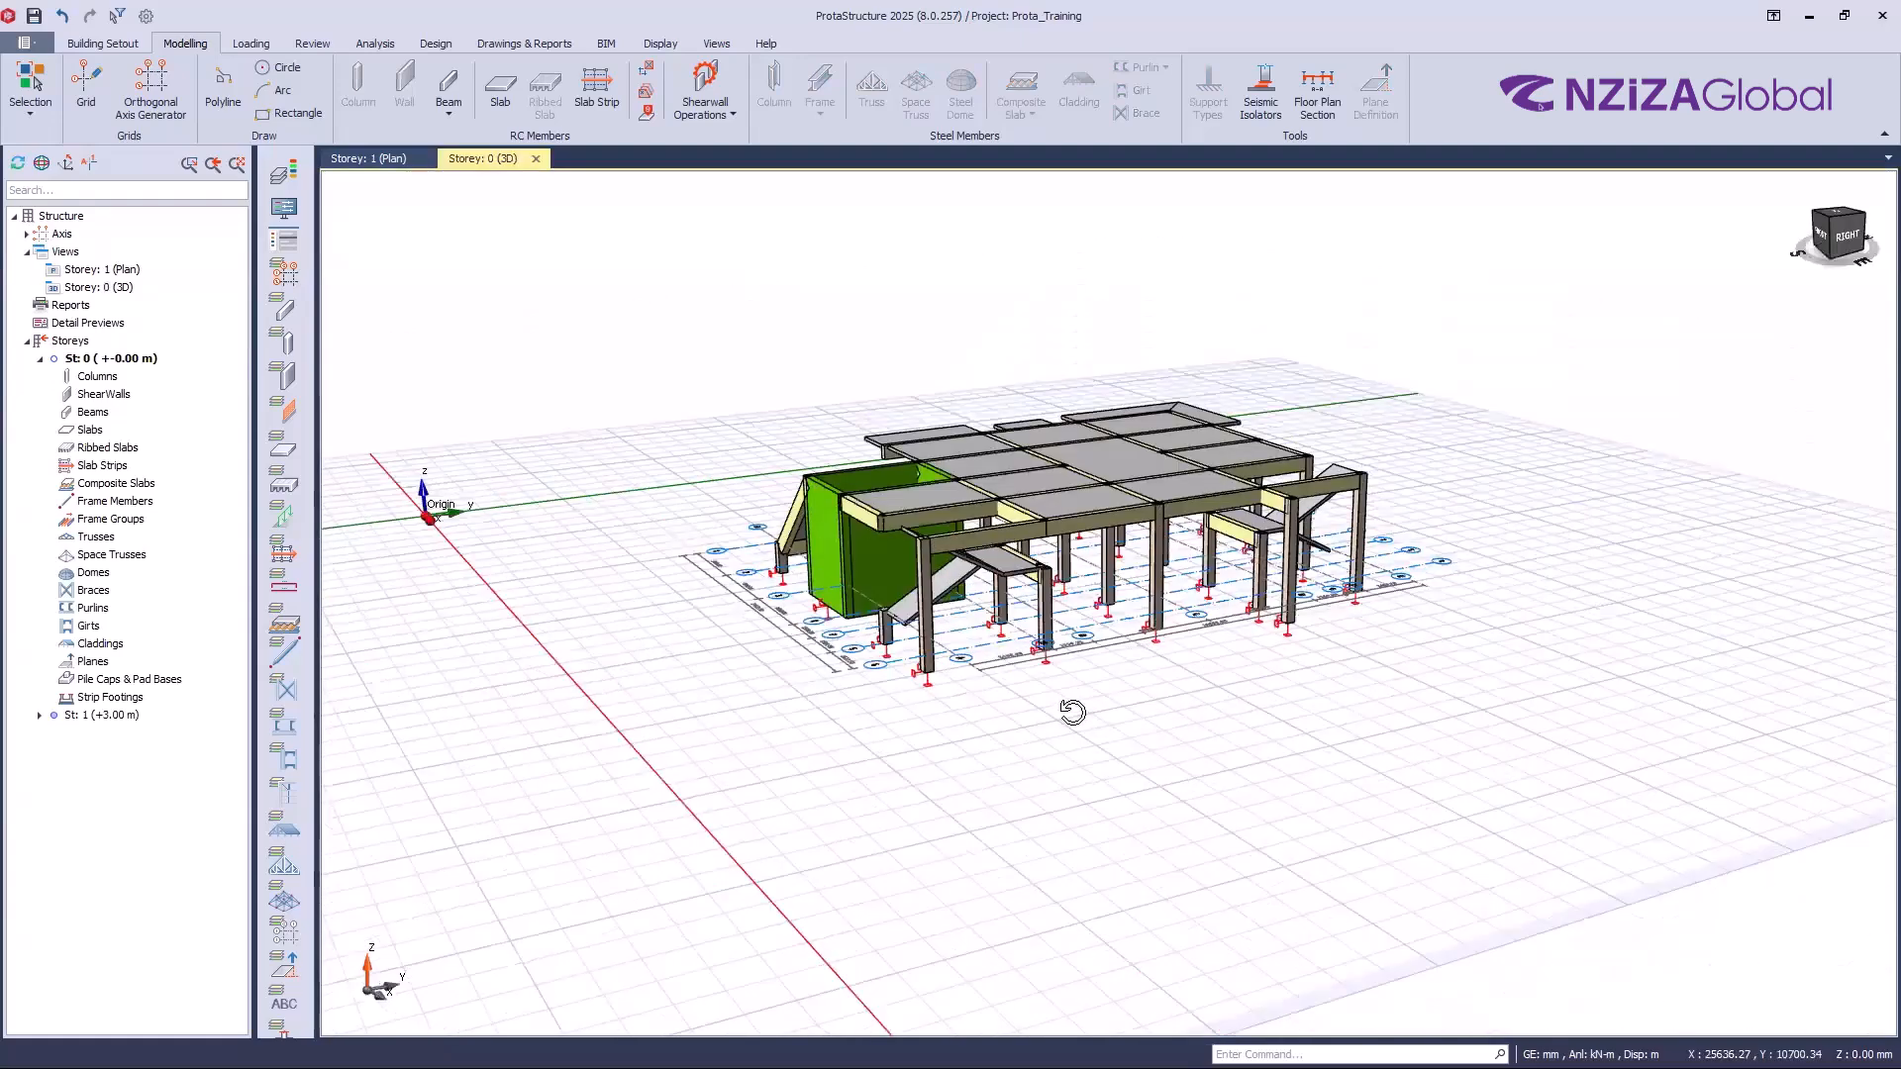
{"action": "double_click", "coordinate": [91, 359]}
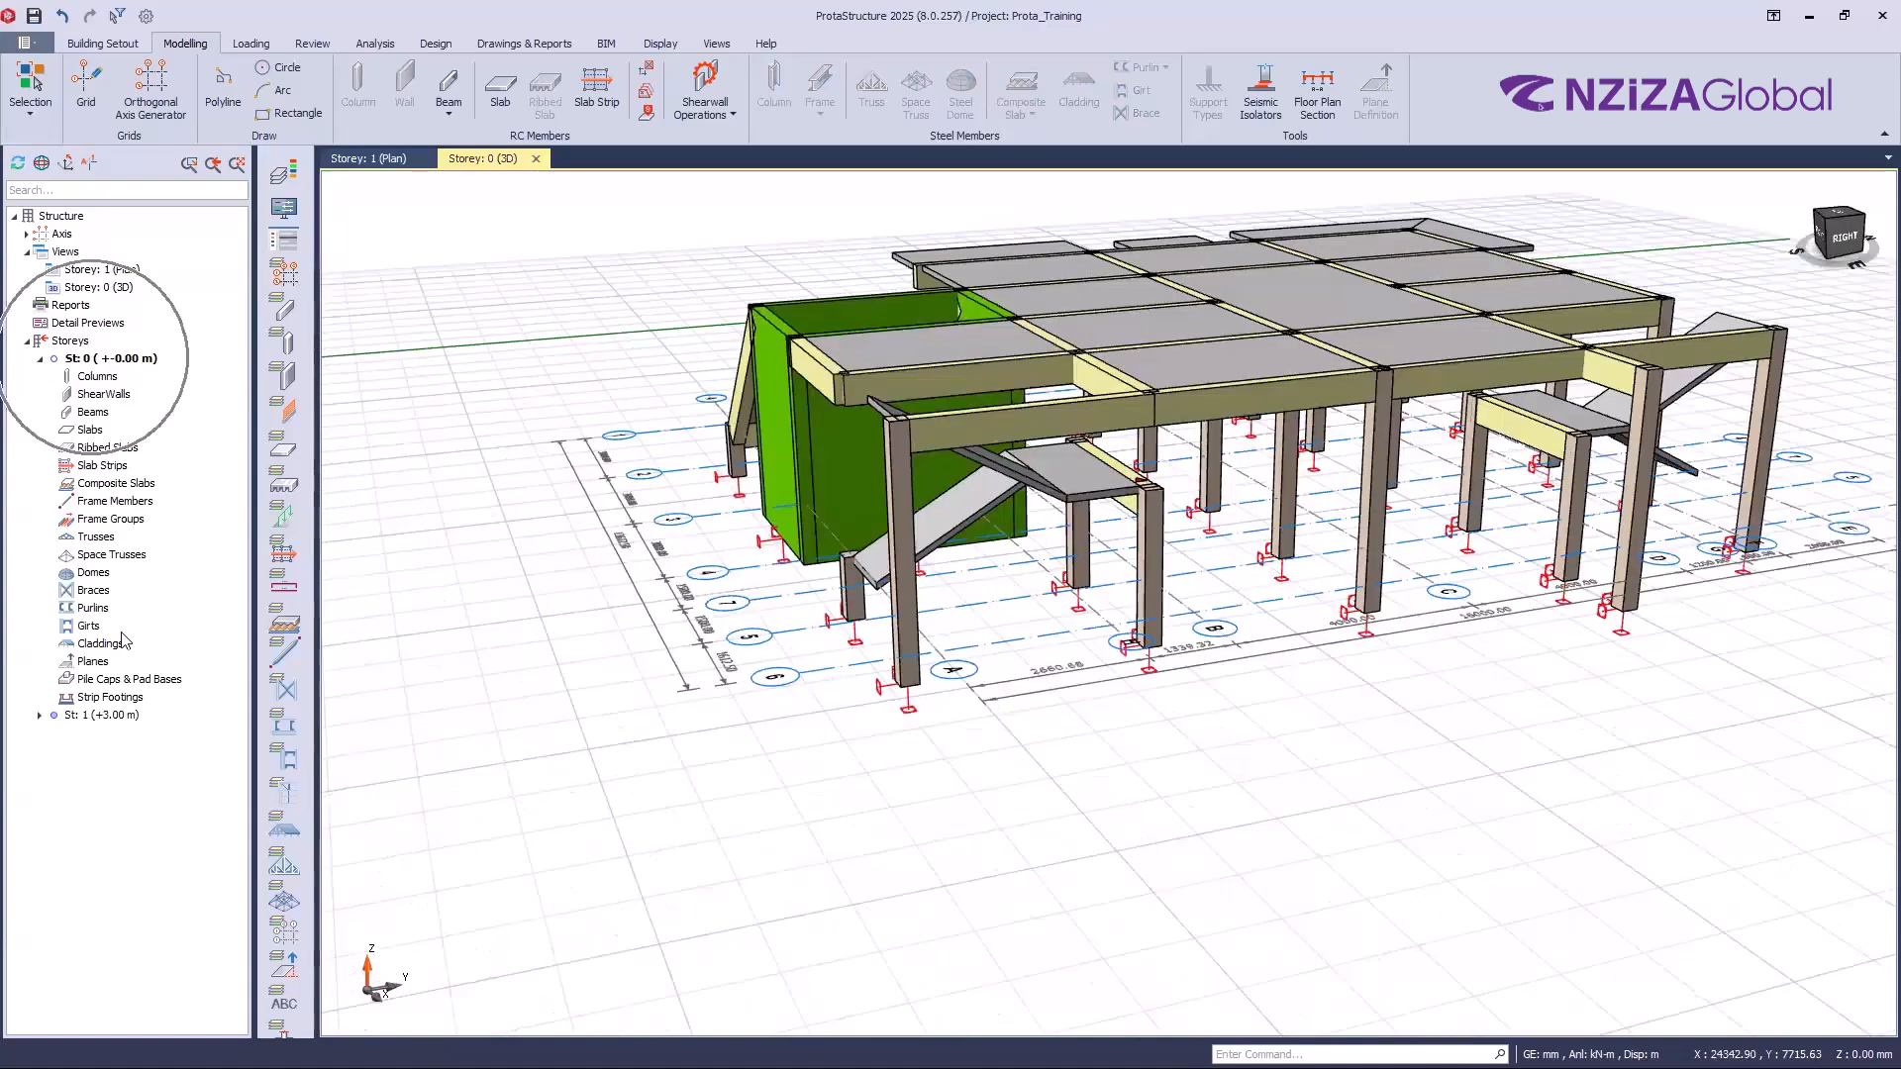
{"action": "left_click", "coordinate": [95, 718]}
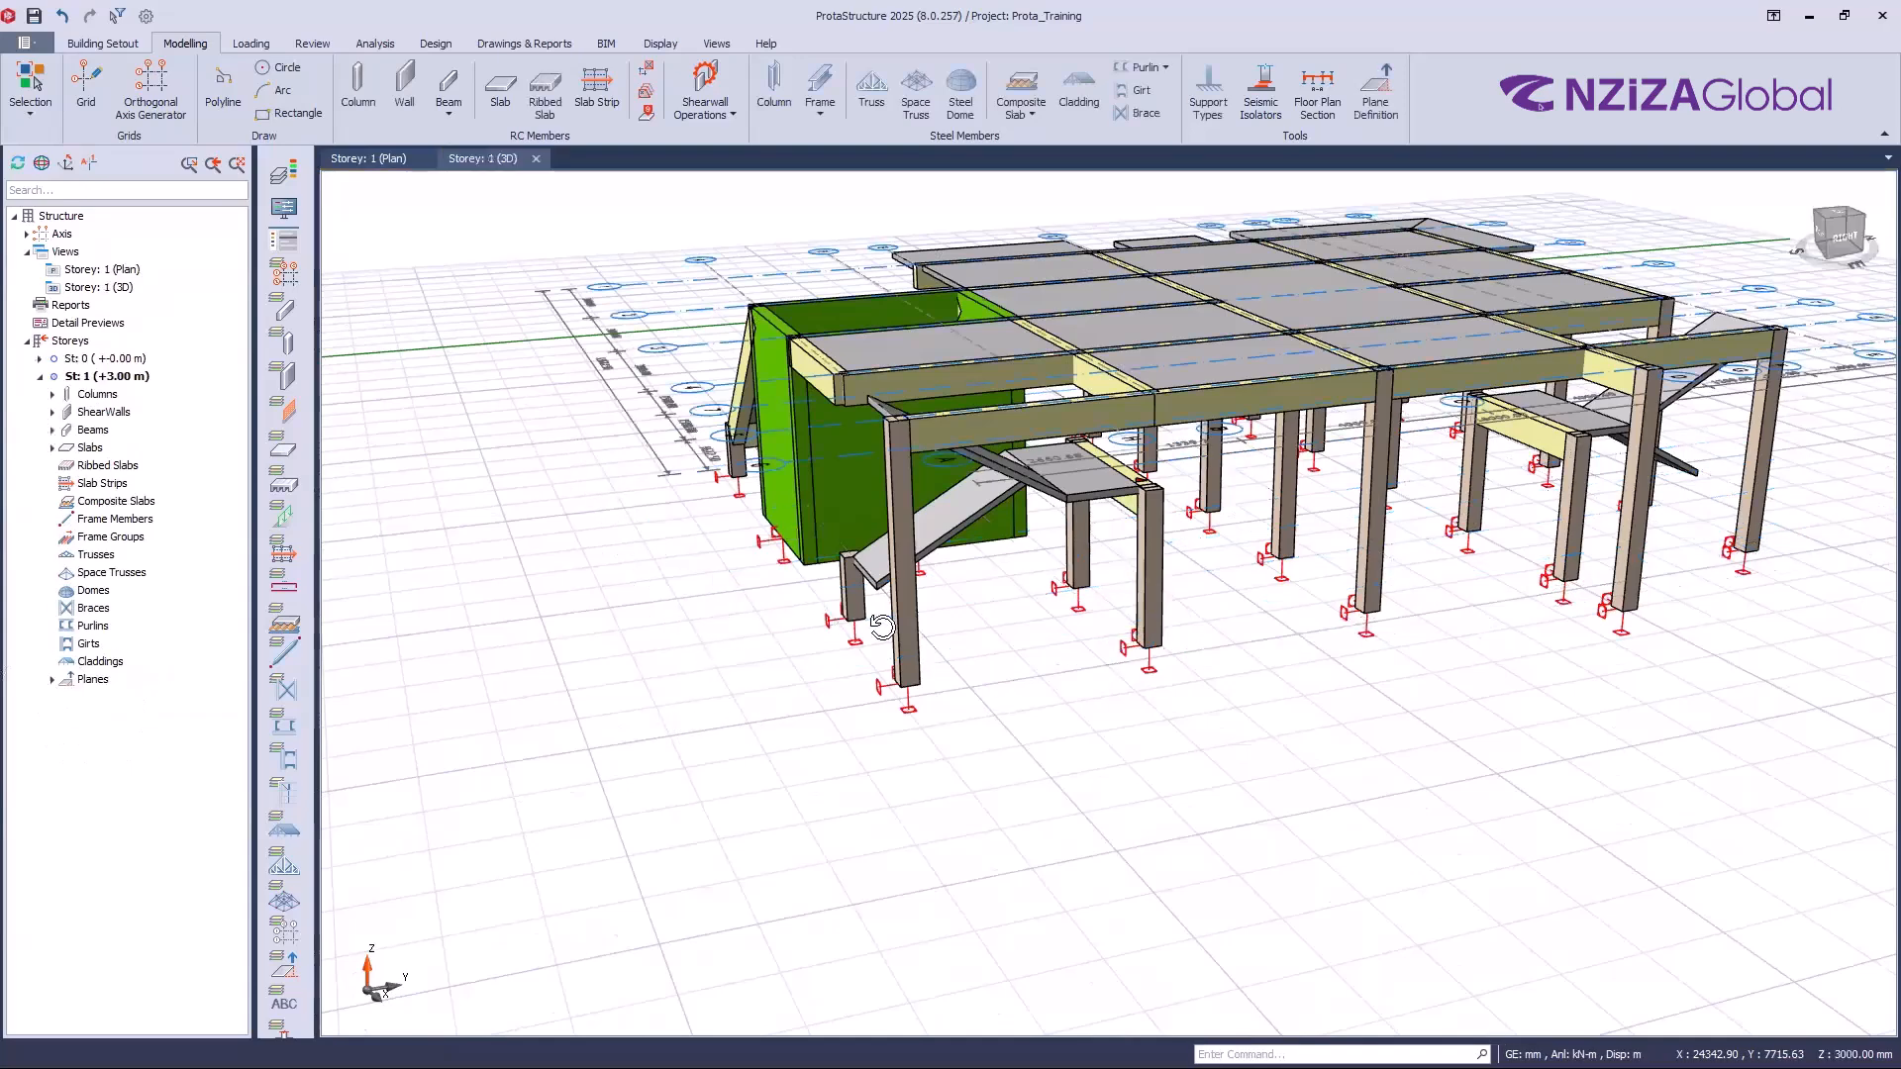
{"action": "scroll", "coordinate": [854, 643], "scroll_direction": "down", "scroll_amount": 2}
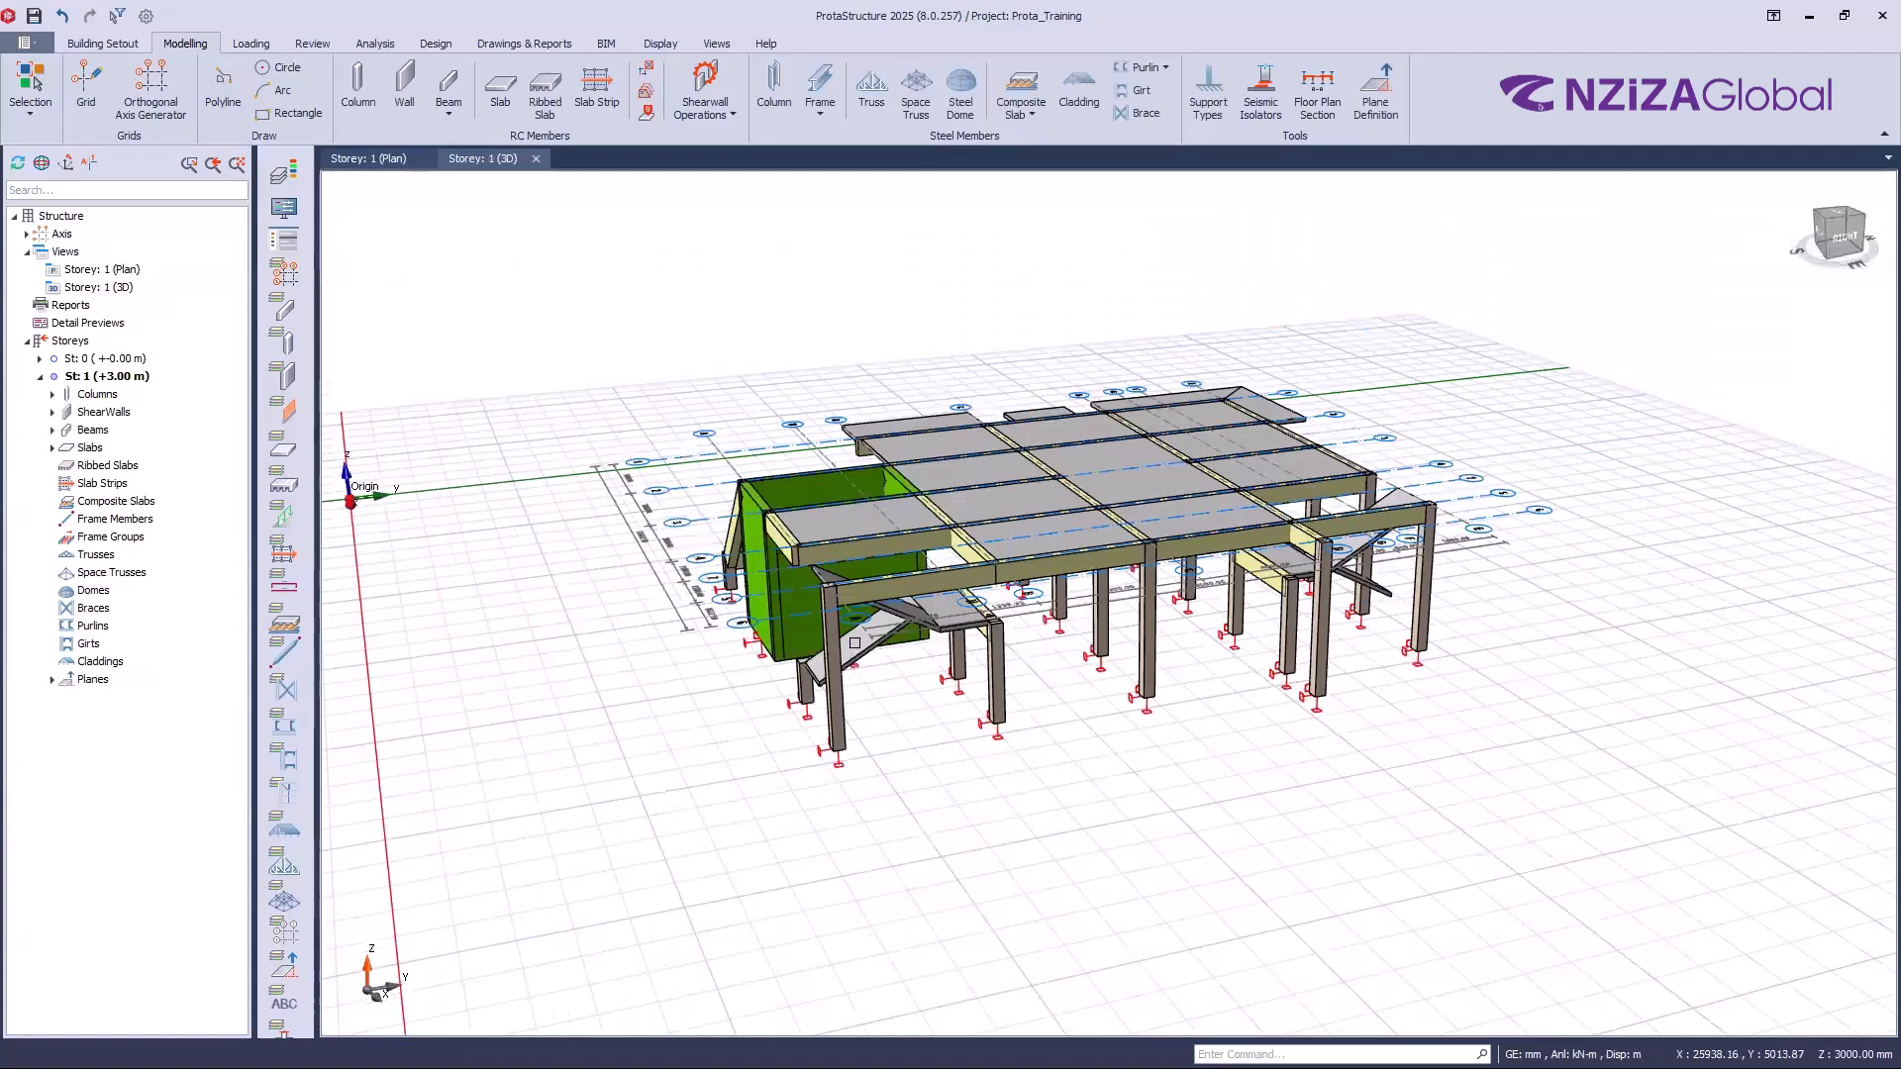
Step: Compare the plans of storey 1 and storey 0, and return to the 3D view of storey 1
{"action": "left_click", "coordinate": [364, 158]}
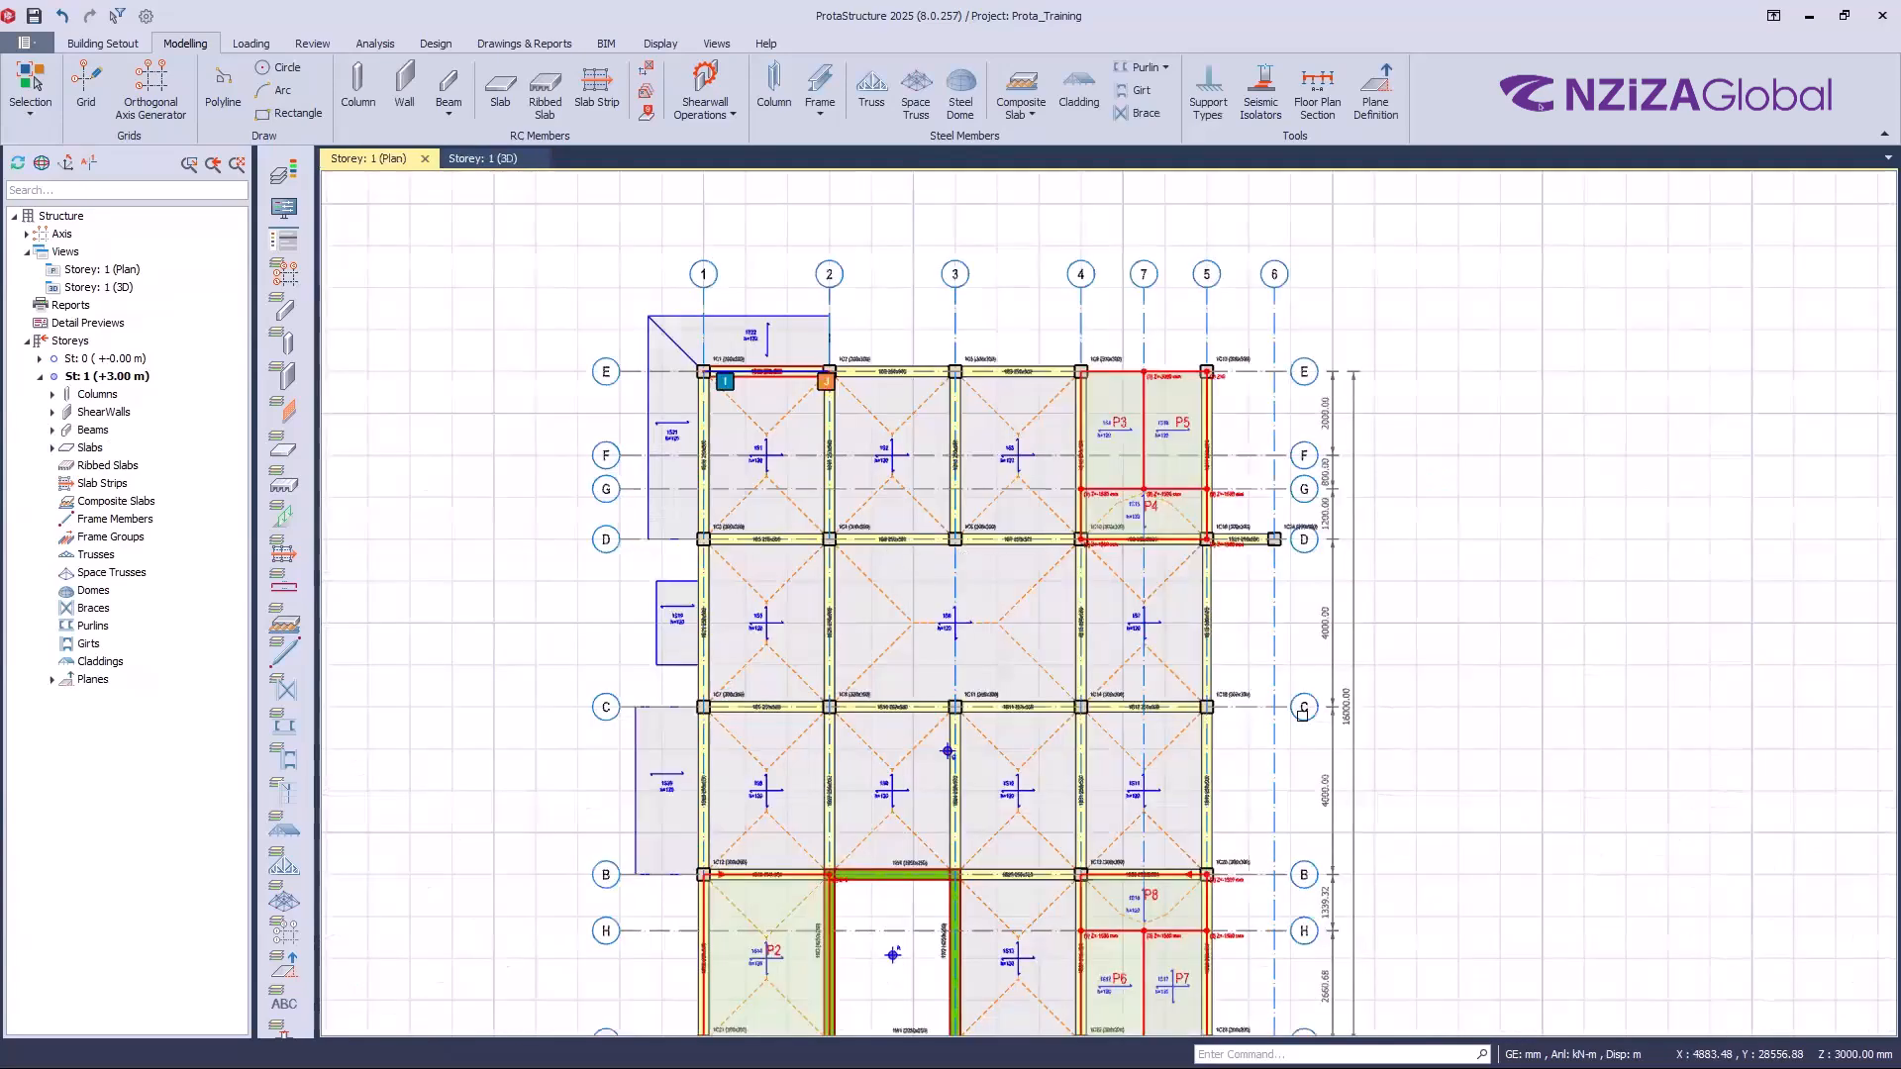
{"action": "scroll", "coordinate": [1302, 718], "scroll_direction": "down", "scroll_amount": 4}
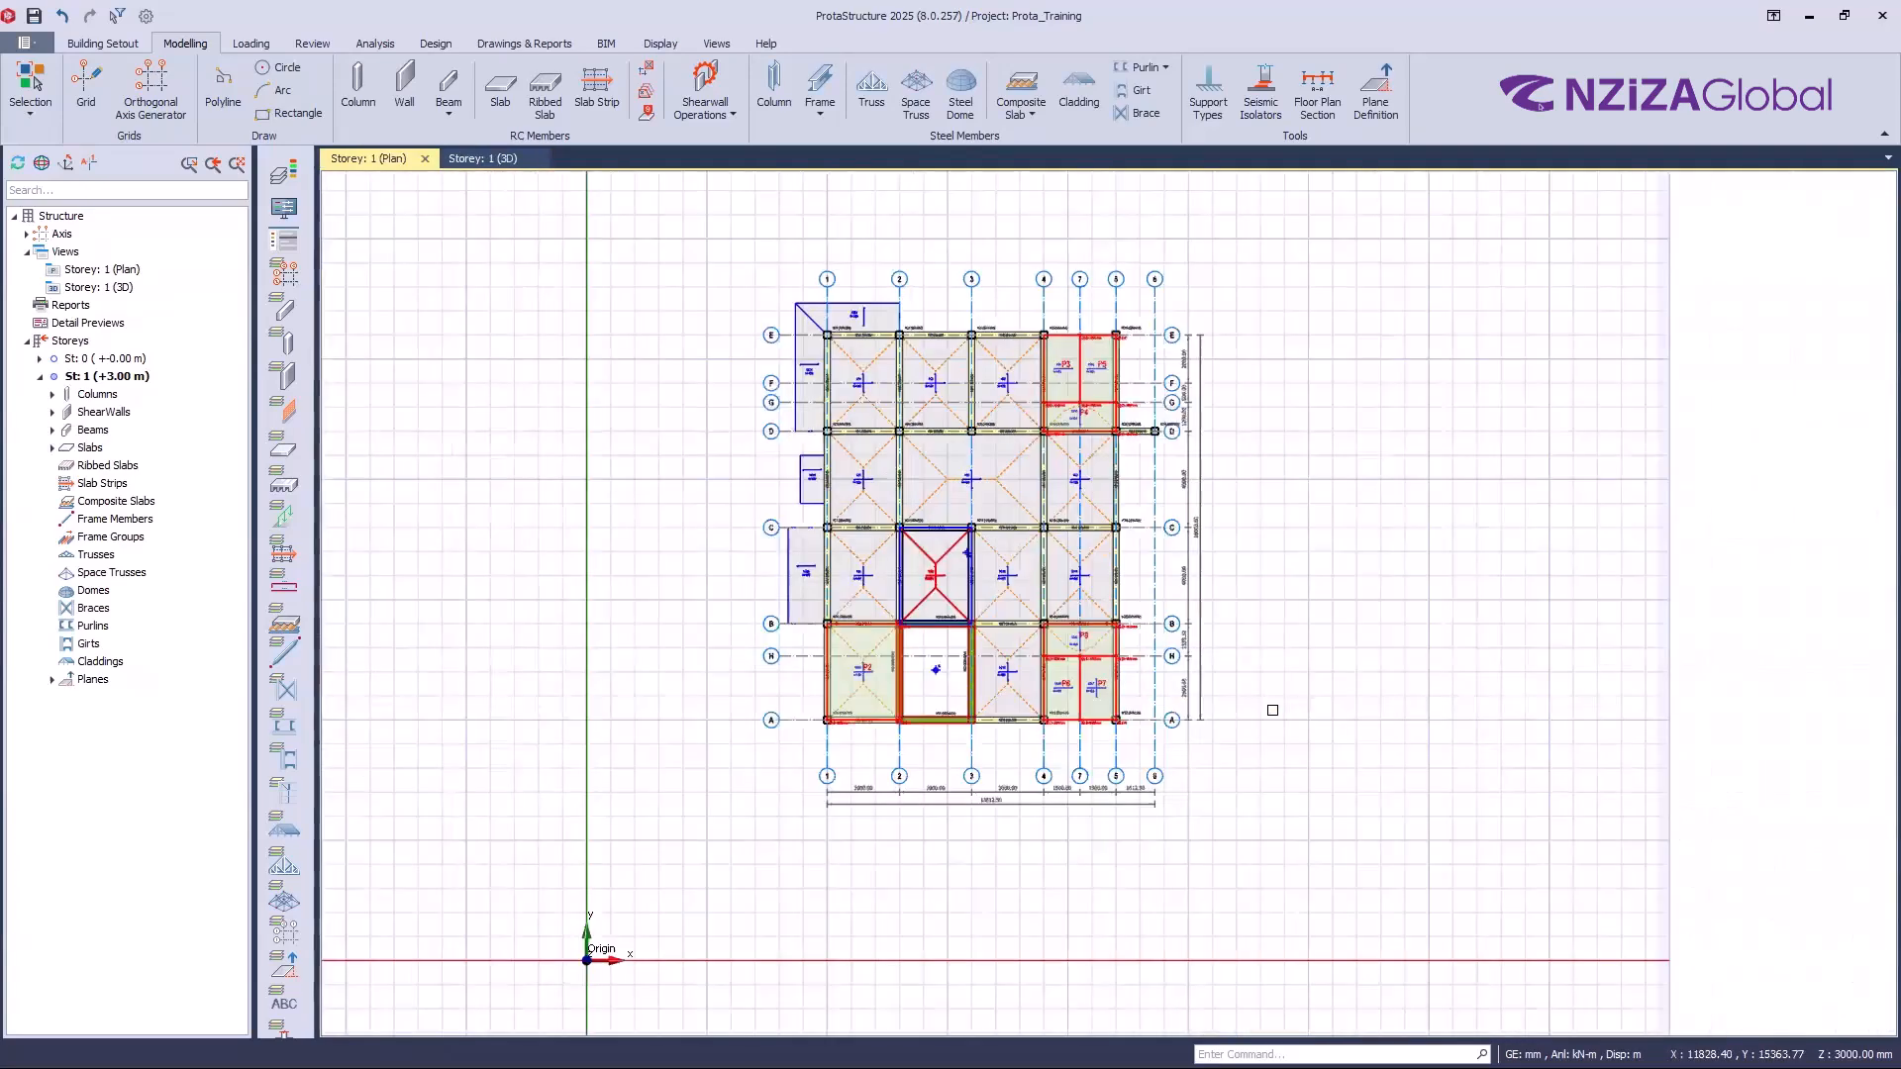
{"action": "double_click", "coordinate": [109, 359]}
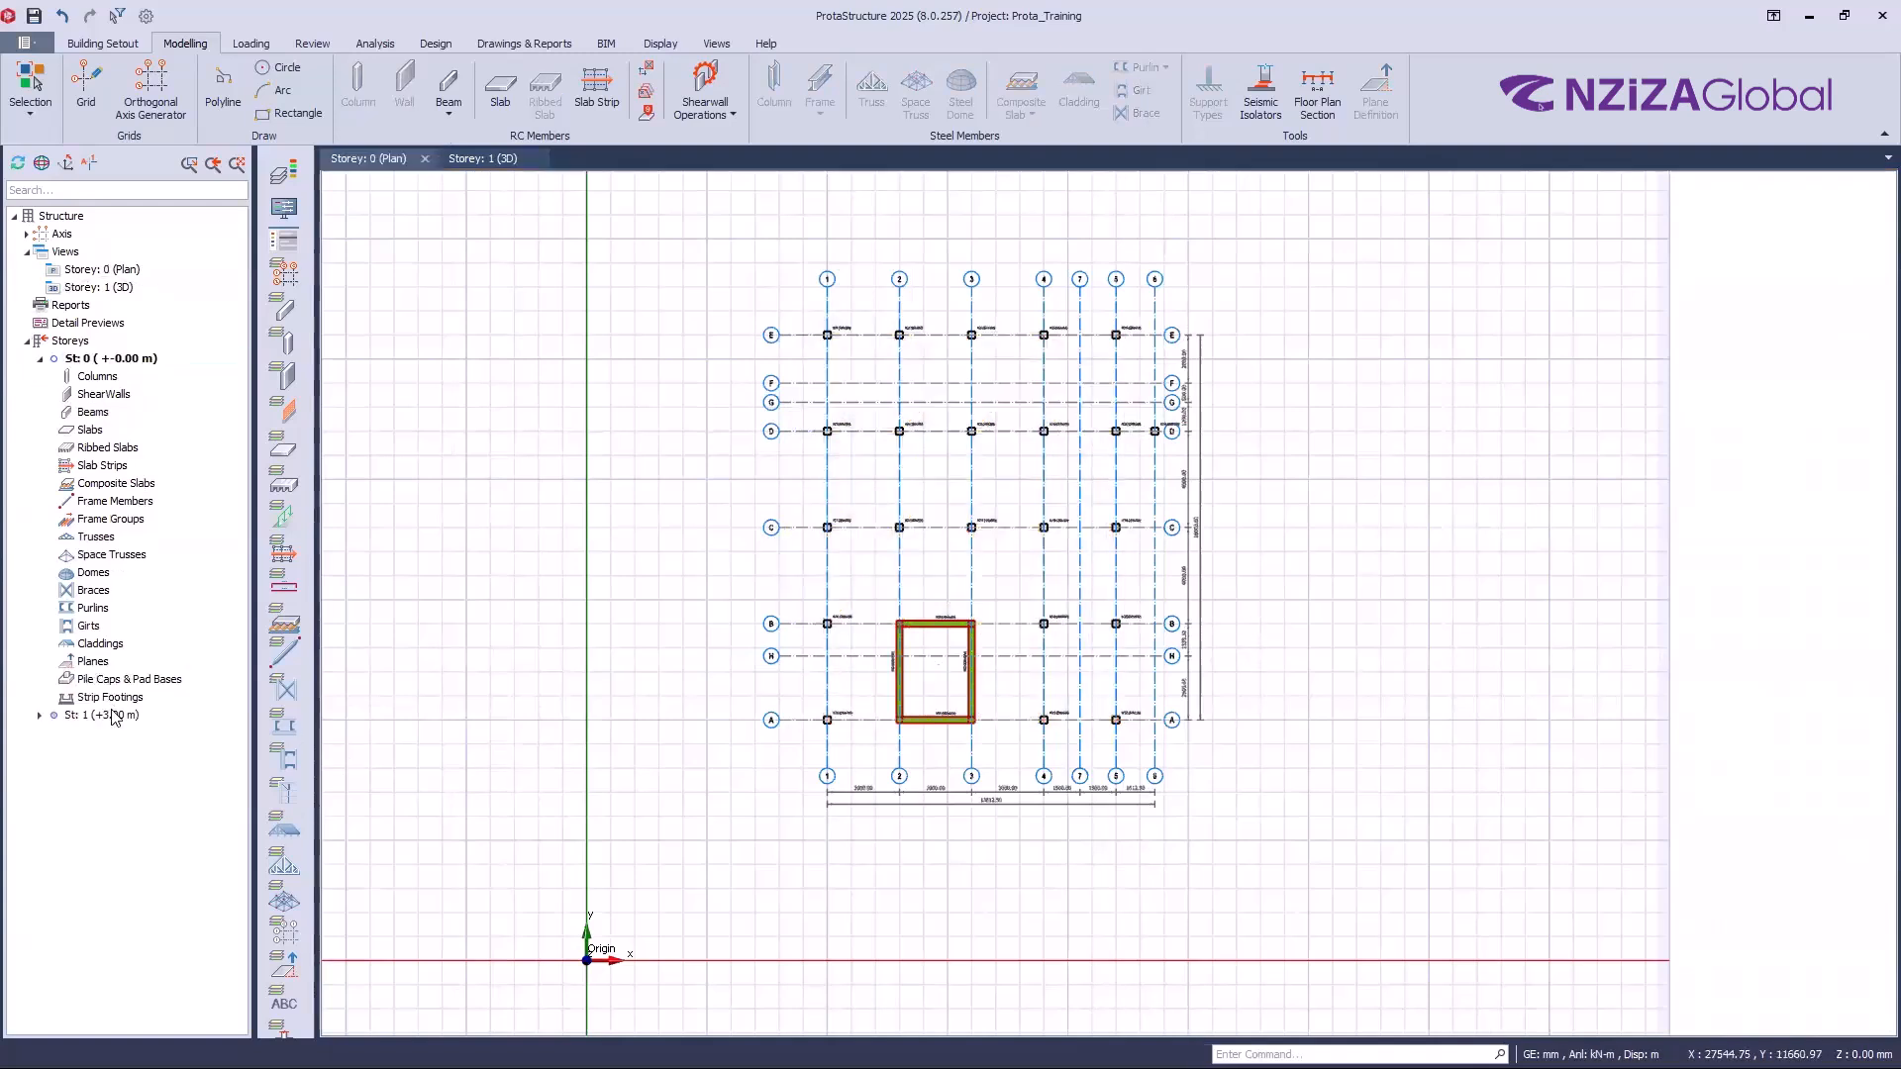
{"action": "key", "text": "ctrl"}
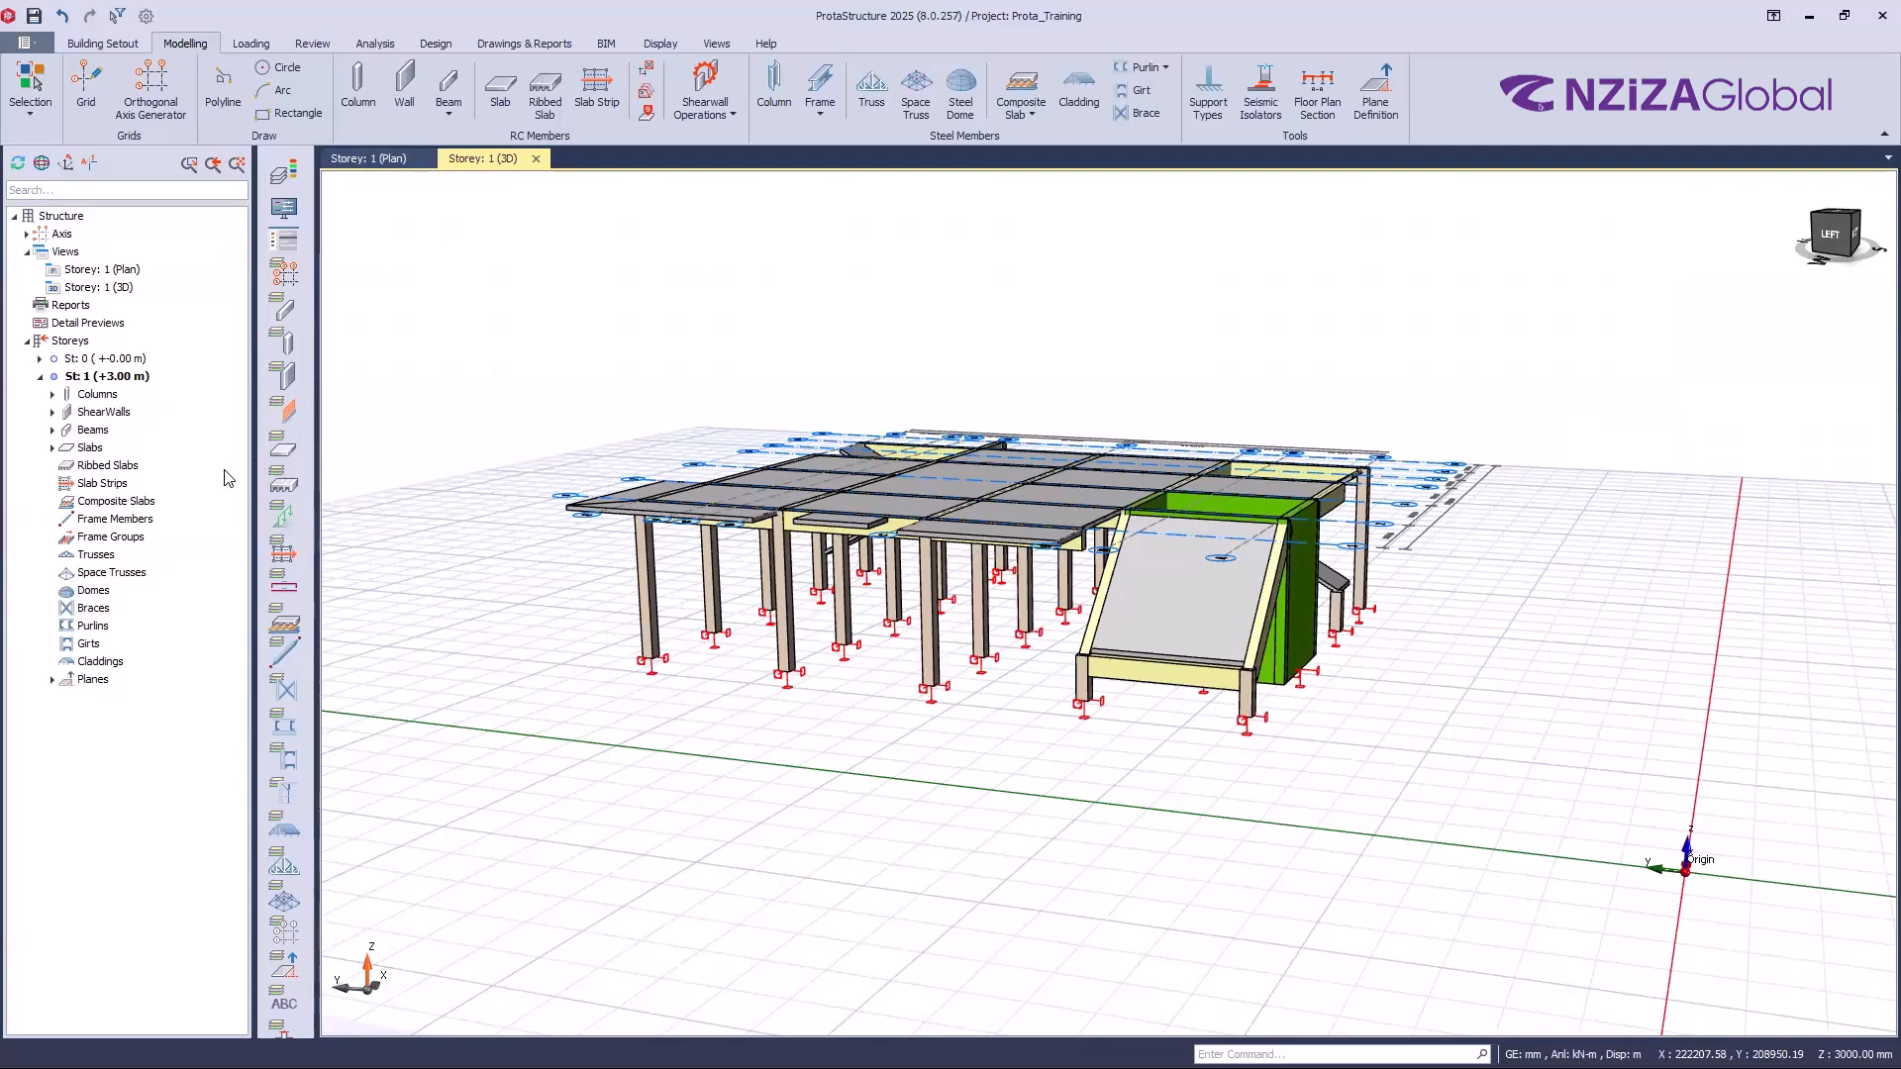
Step: Examine the available storey operations, from selecting and inserting to generating and editing storeys
{"action": "left_click", "coordinate": [127, 46]}
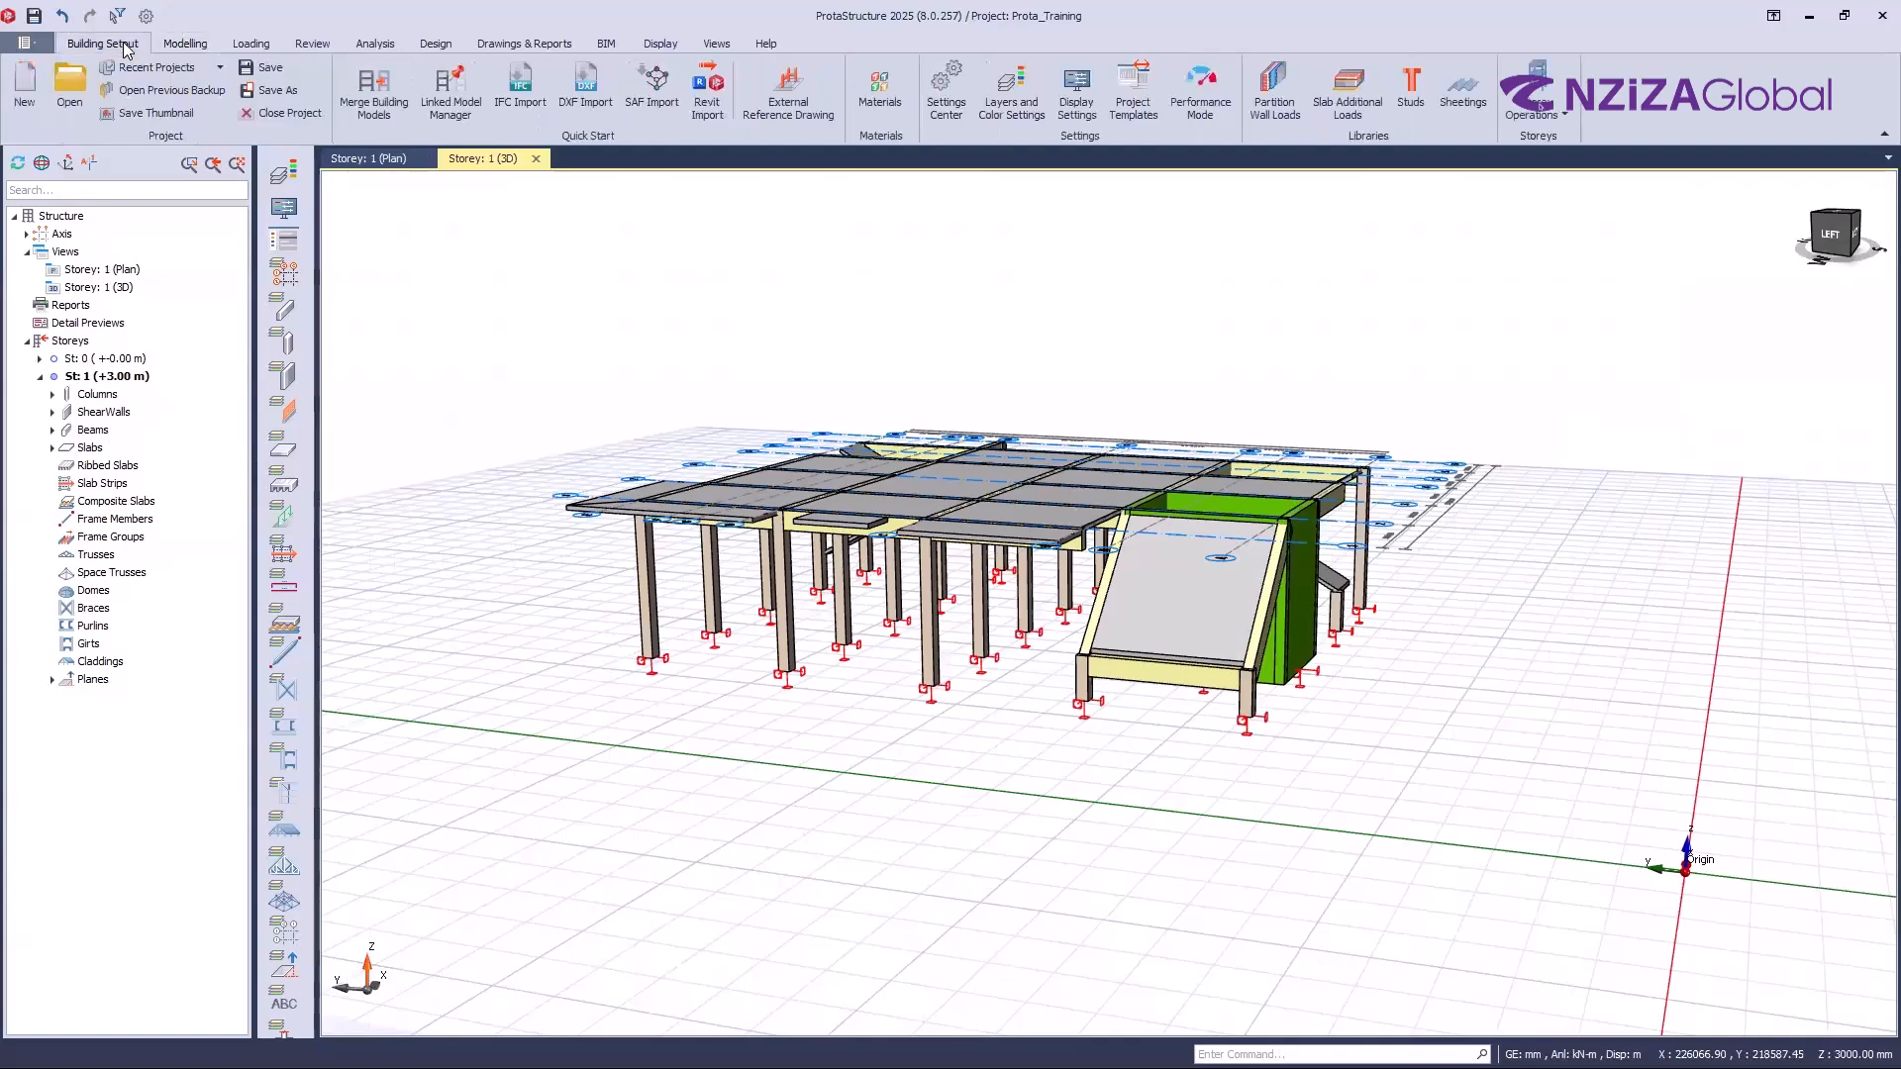
{"action": "key", "text": "ctrl"}
{"action": "key", "text": "ctrl"}
{"action": "key", "text": "ctrl"}
{"action": "key", "text": "ctrl"}
{"action": "key", "text": "ctrl"}
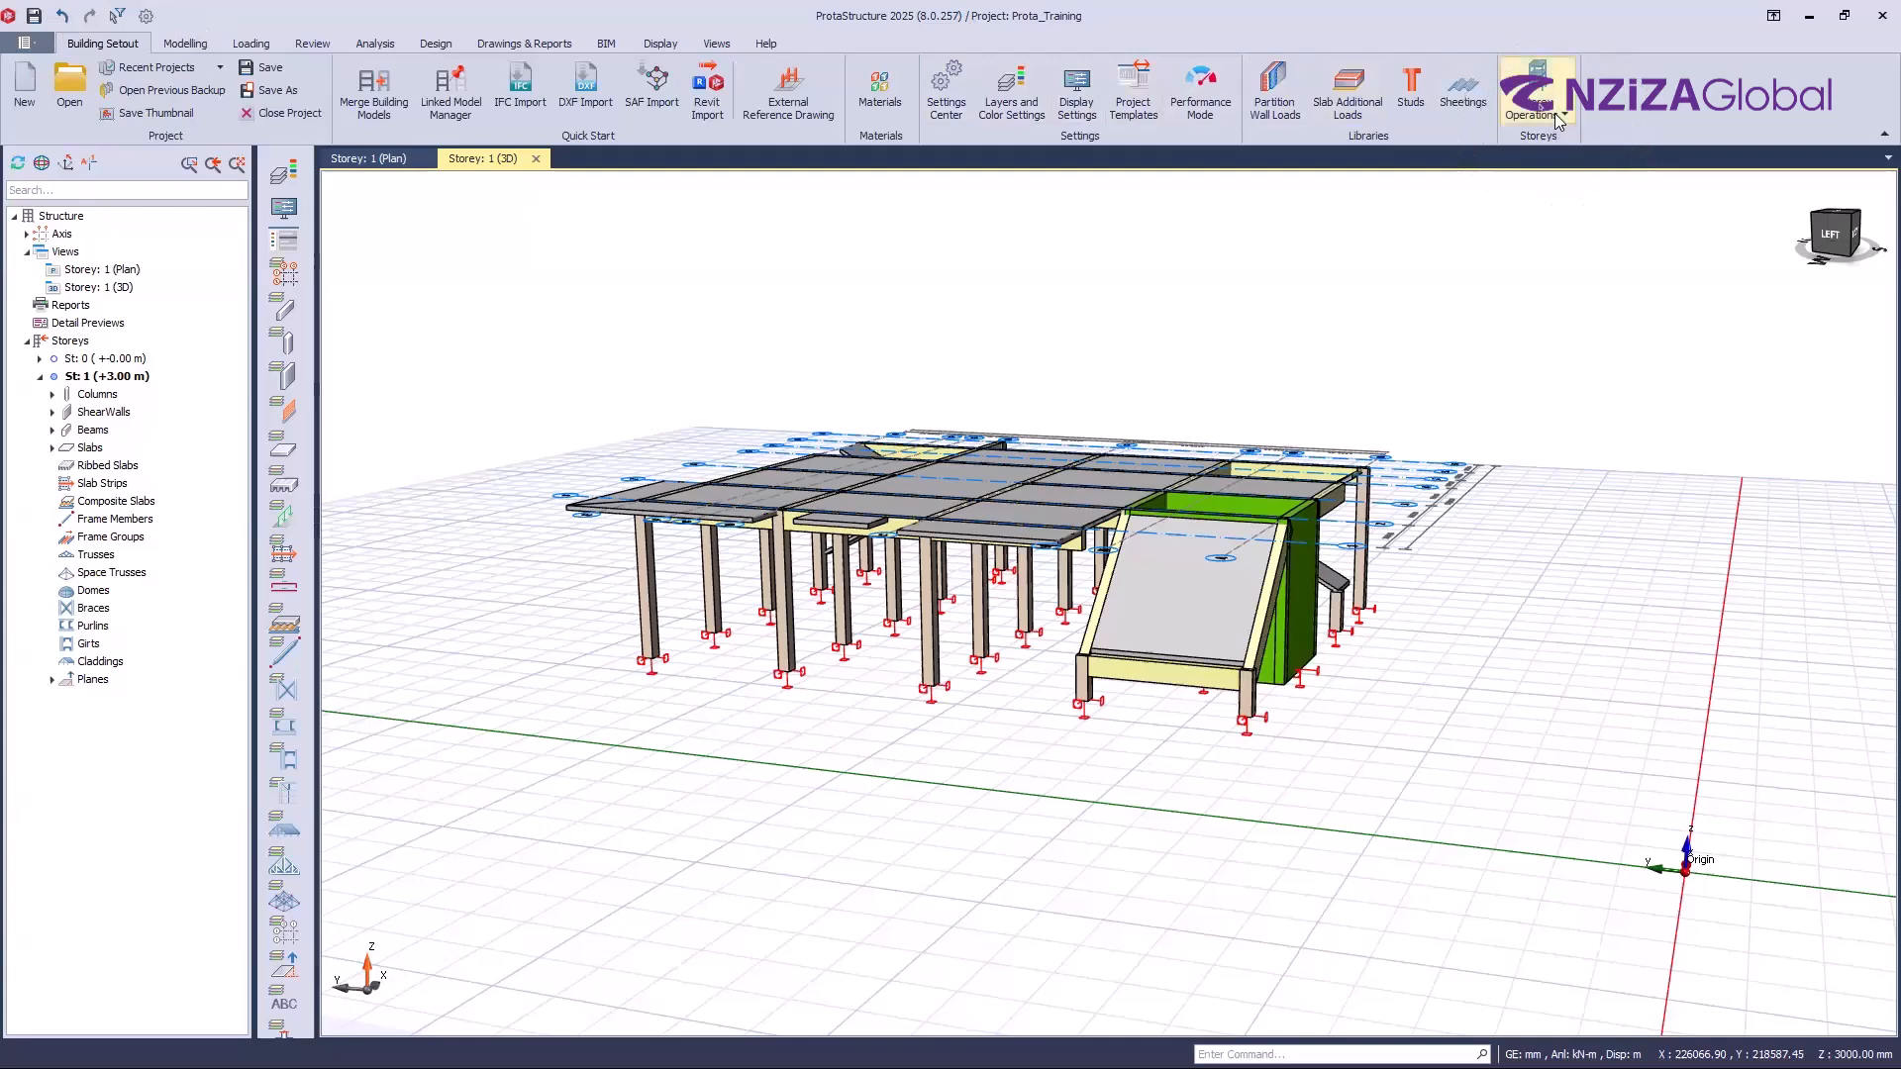
{"action": "left_click", "coordinate": [1558, 115]}
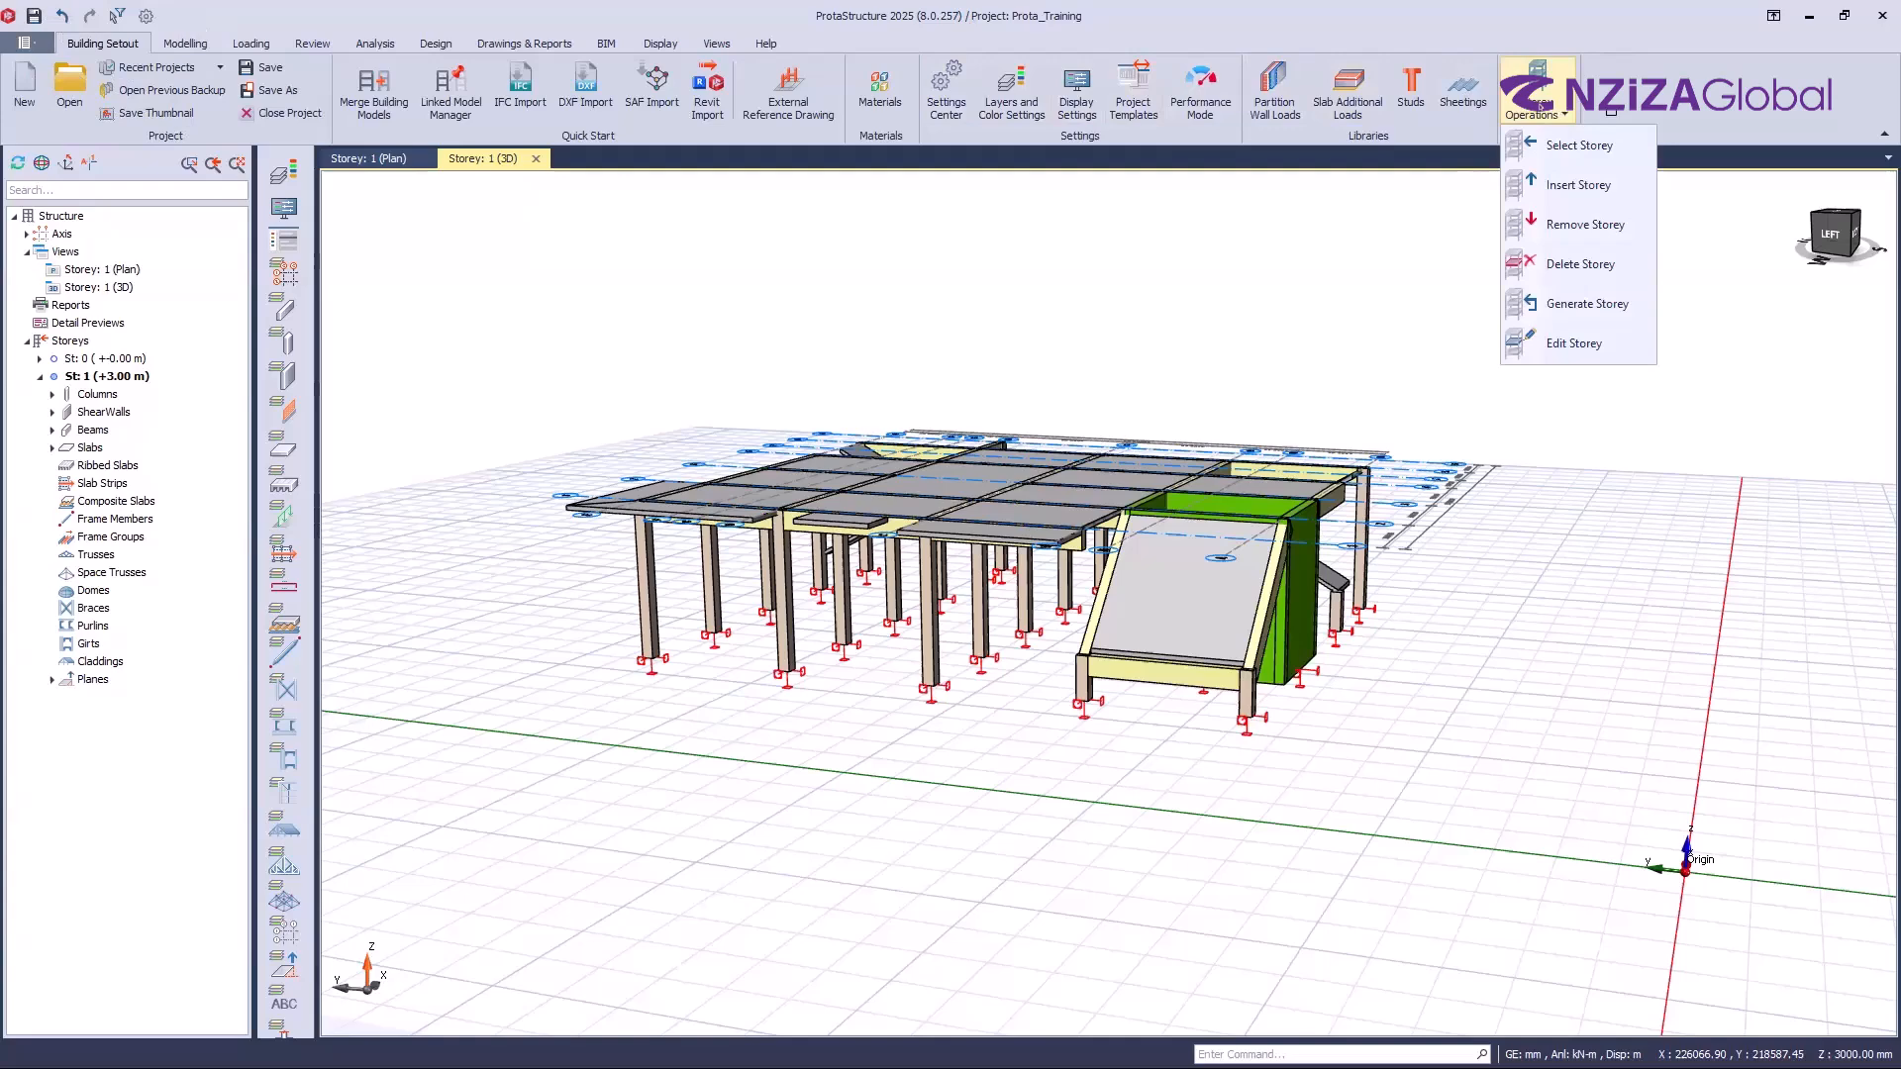
{"action": "left_click", "coordinate": [1612, 112]}
{"action": "left_click", "coordinate": [1562, 115]}
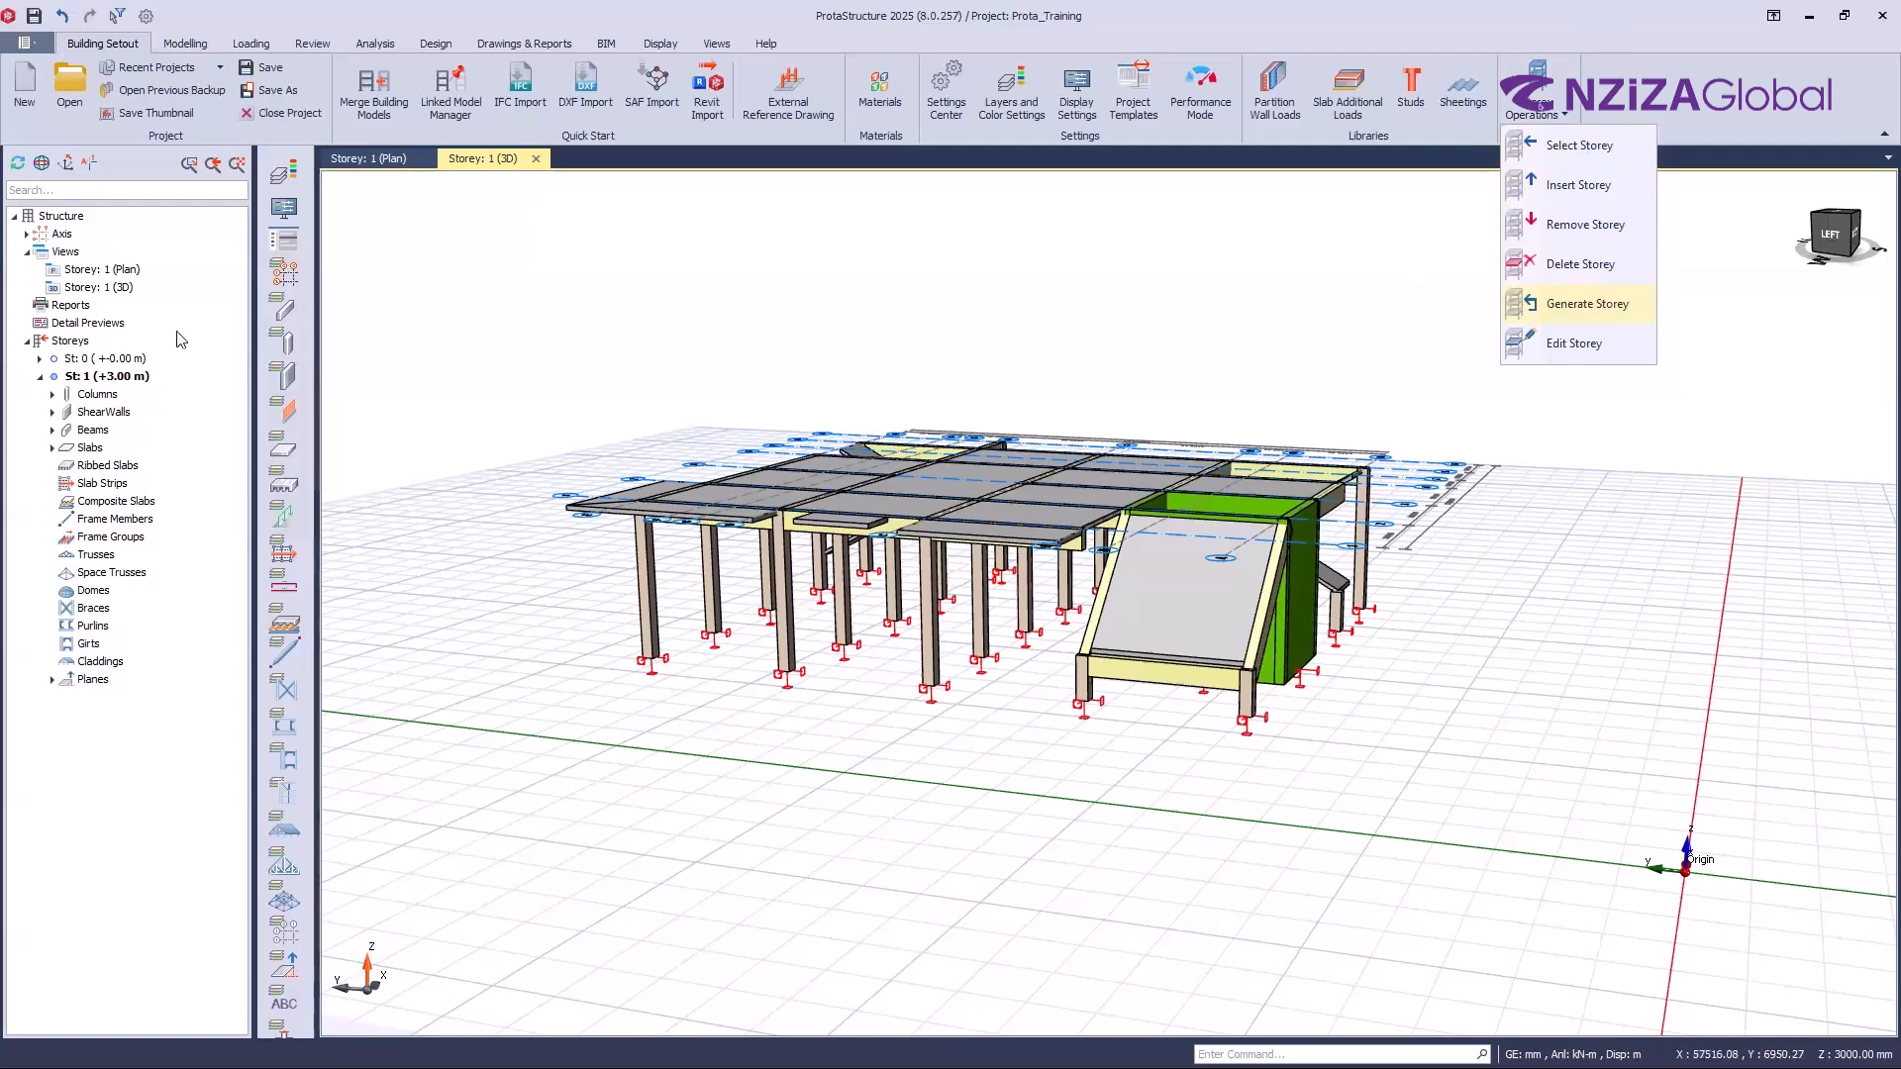
{"action": "left_click", "coordinate": [106, 335]}
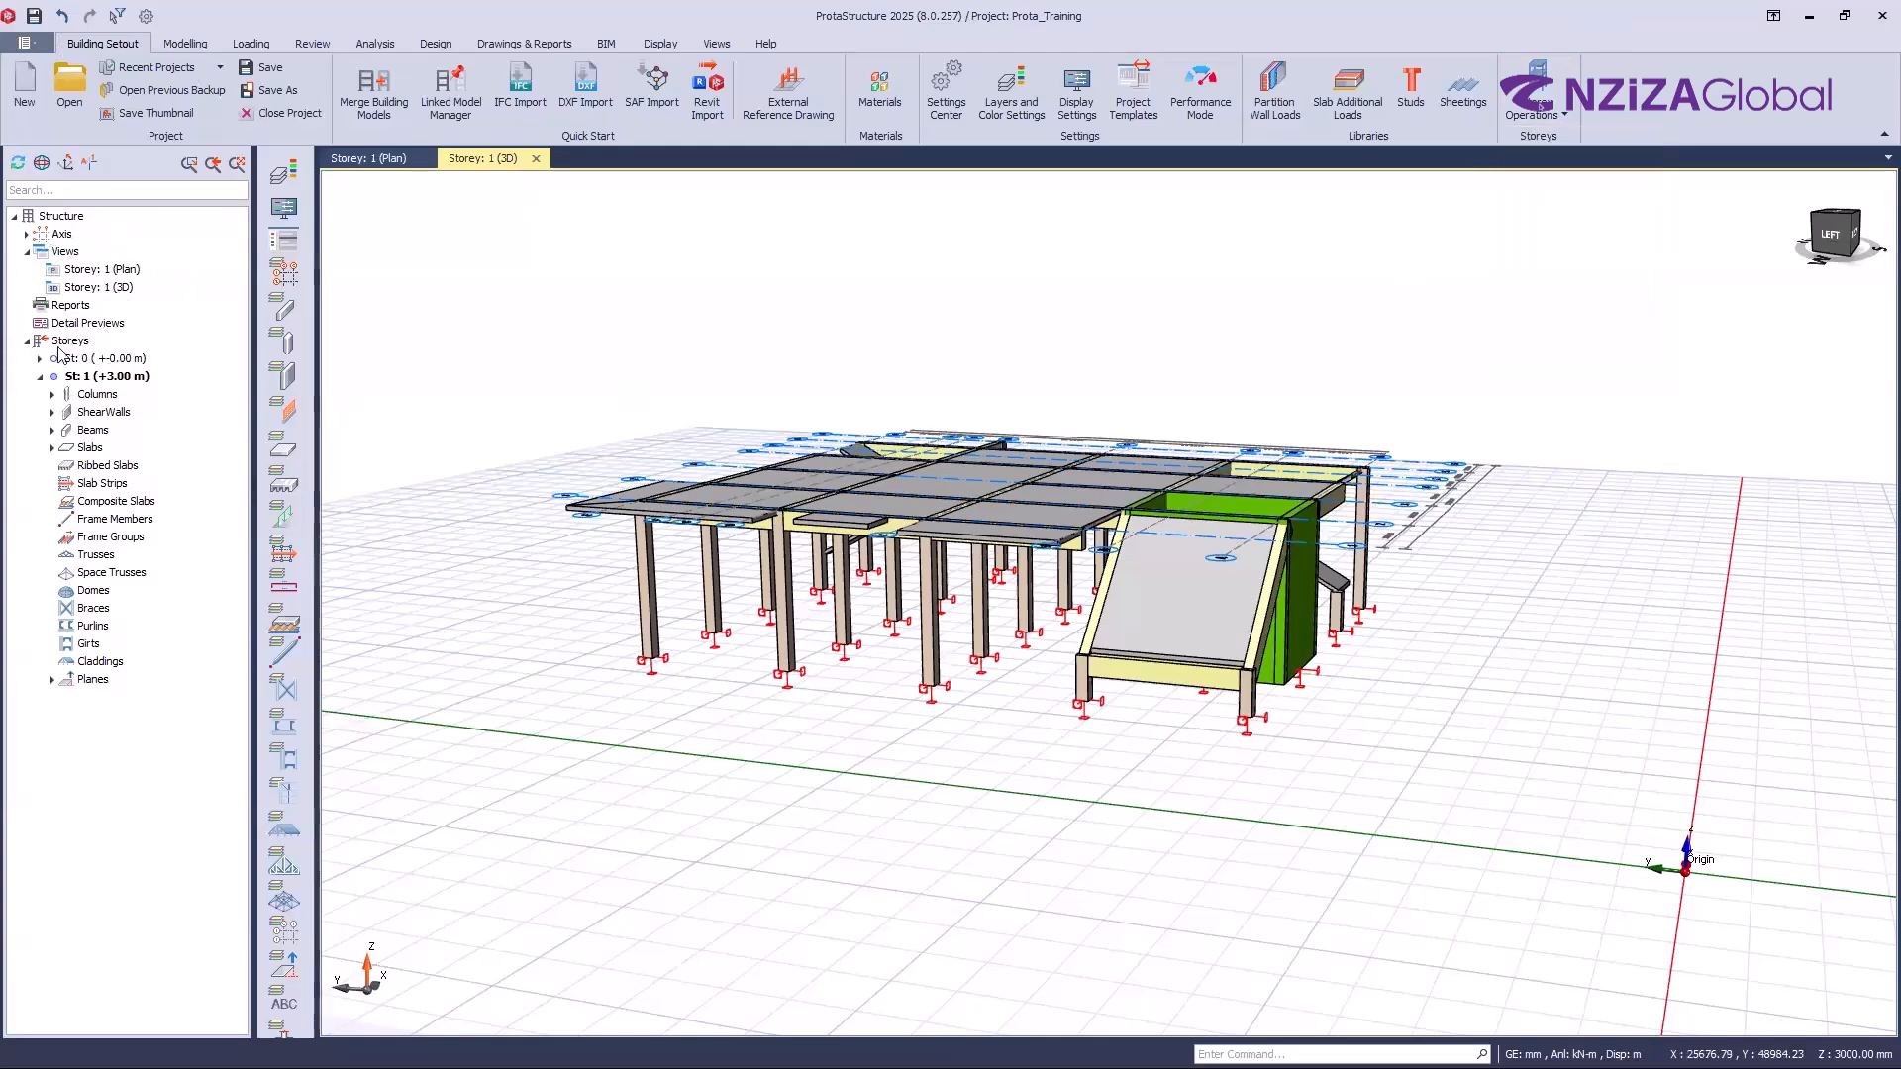
Step: Examine the storey operations offered for the Storeys branch of the structure tree
{"action": "key", "text": "ctrl"}
{"action": "key", "text": "ctrl"}
{"action": "key", "text": "ctrl"}
{"action": "key", "text": "ctrl"}
{"action": "key", "text": "ctrl"}
{"action": "key", "text": "ctrl"}
{"action": "left_click", "coordinate": [69, 341]}
{"action": "right_click", "coordinate": [70, 344]}
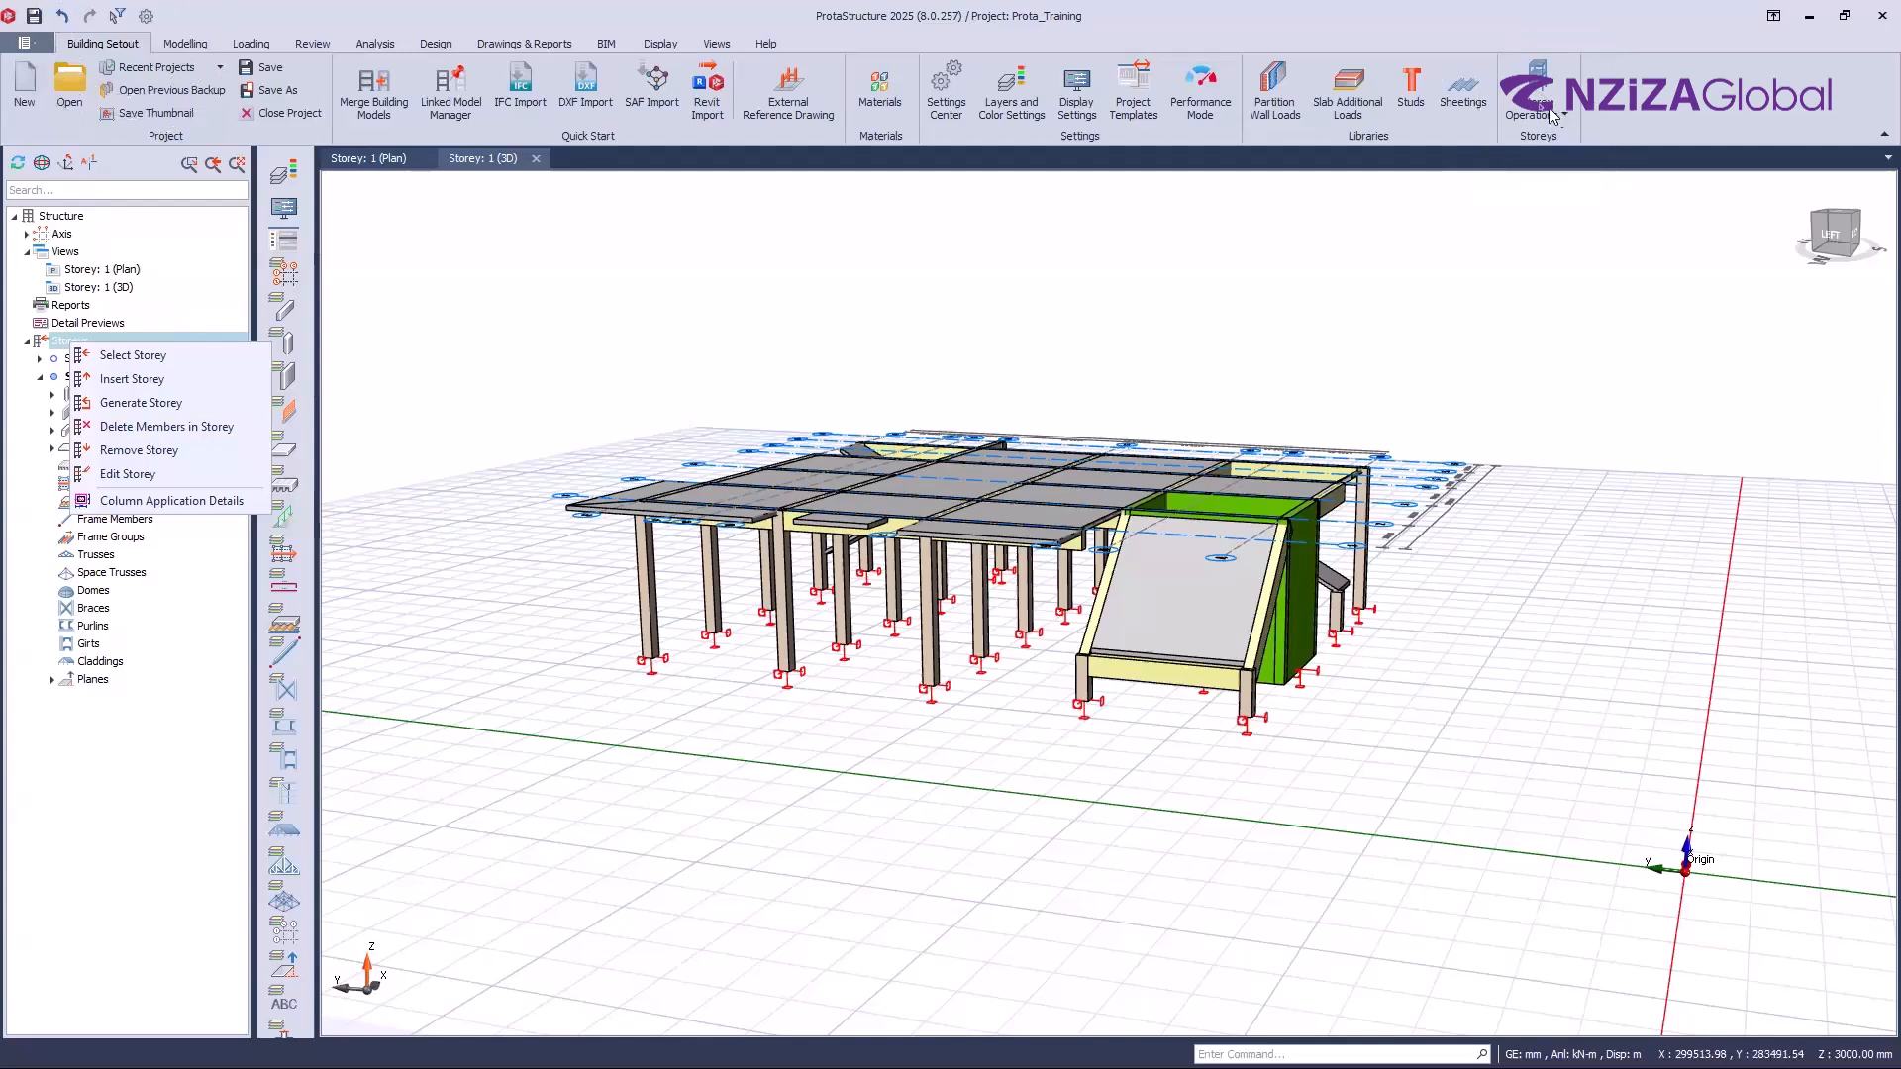
Step: Insert storeys up to storey number 3 with a height of 3000 mm, without generating members, and accept that this cannot be undone
{"action": "right_click", "coordinate": [78, 341]}
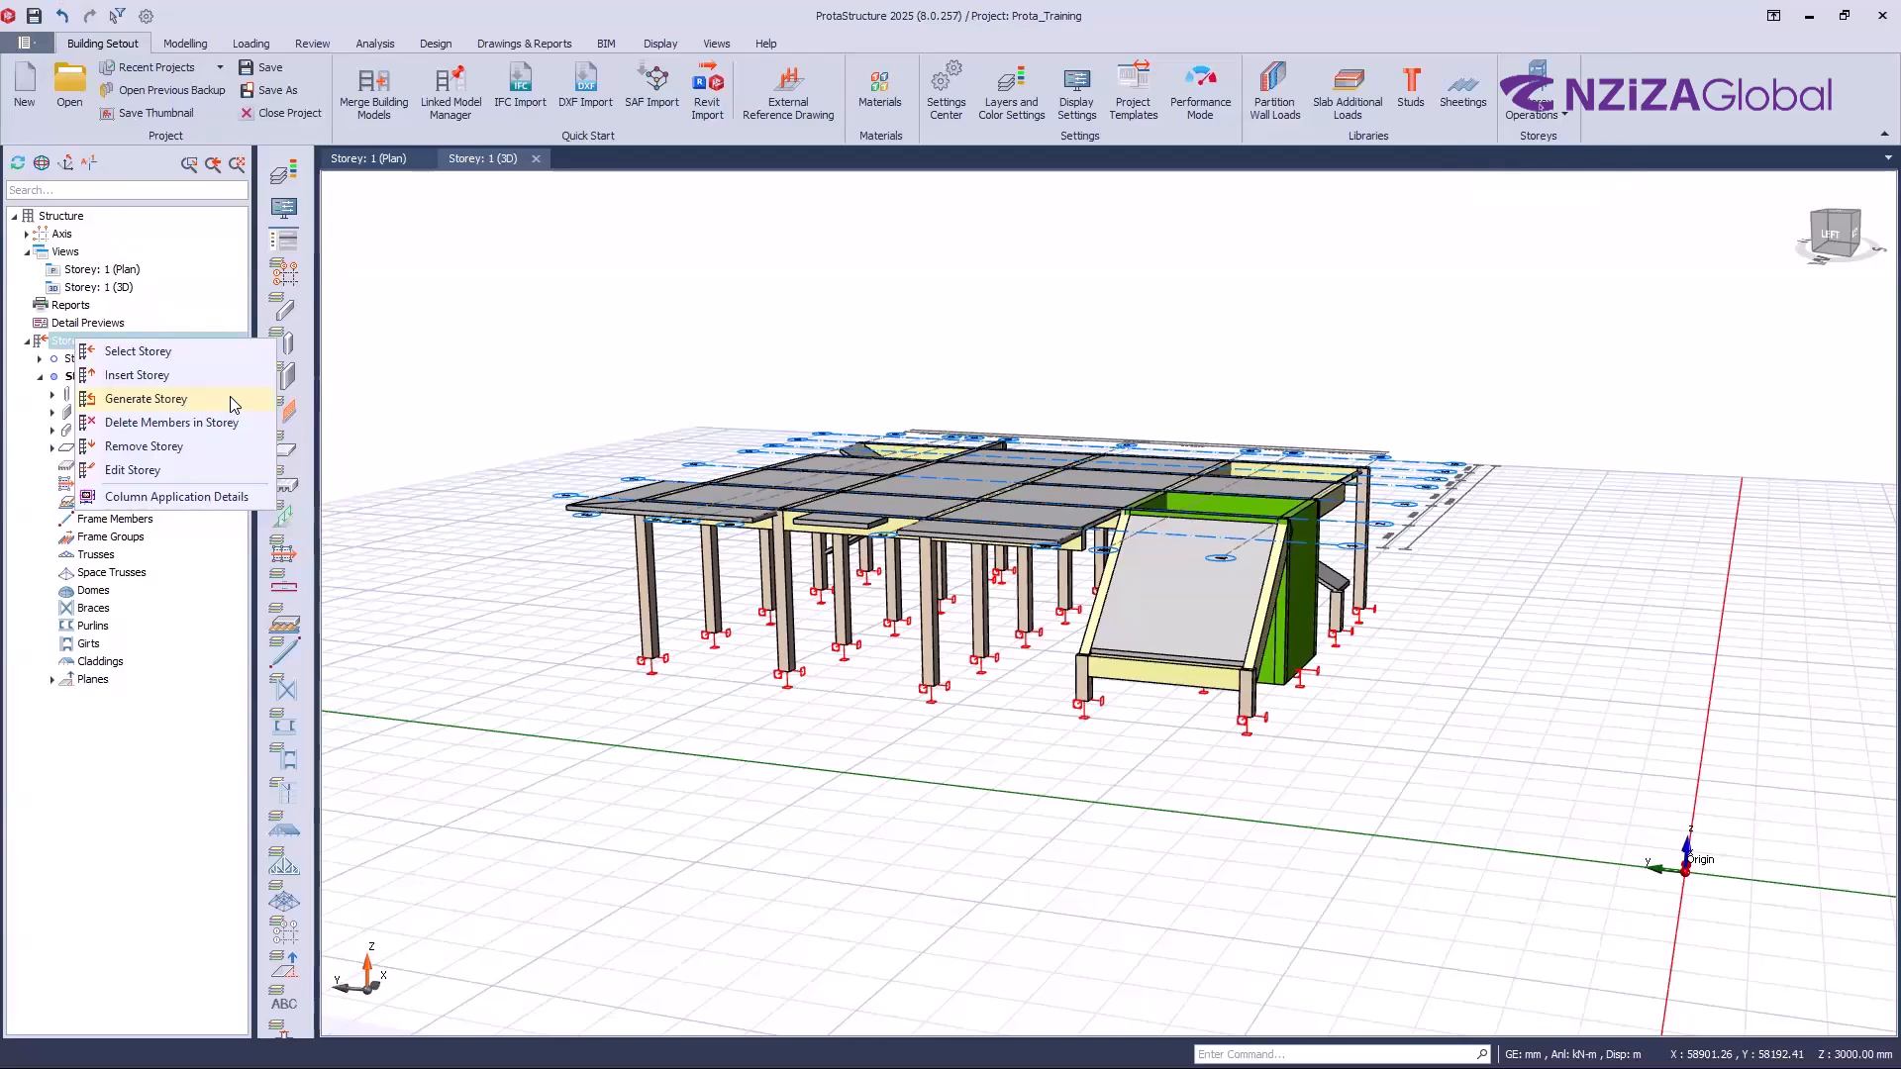
{"action": "left_click", "coordinate": [144, 376]}
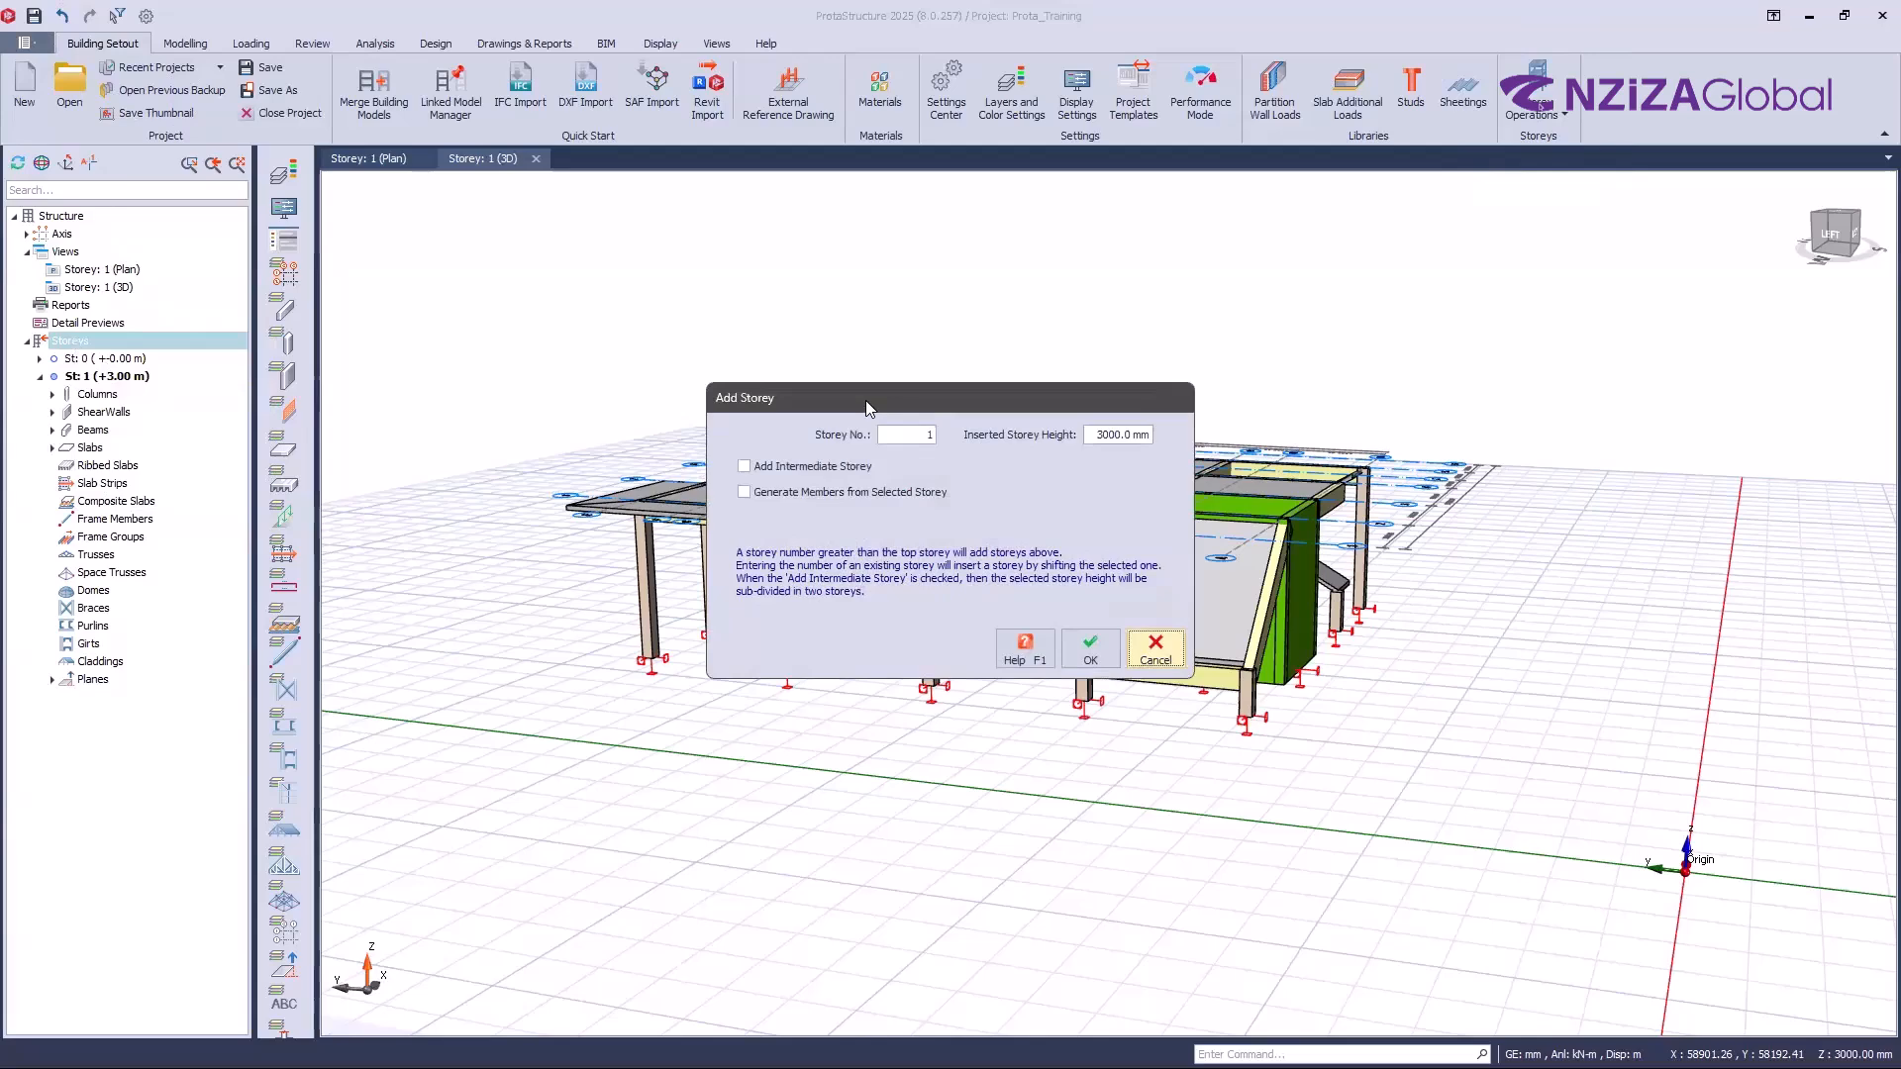
{"action": "left_click_drag", "start_coordinate": [865, 400], "coordinate": [988, 293]}
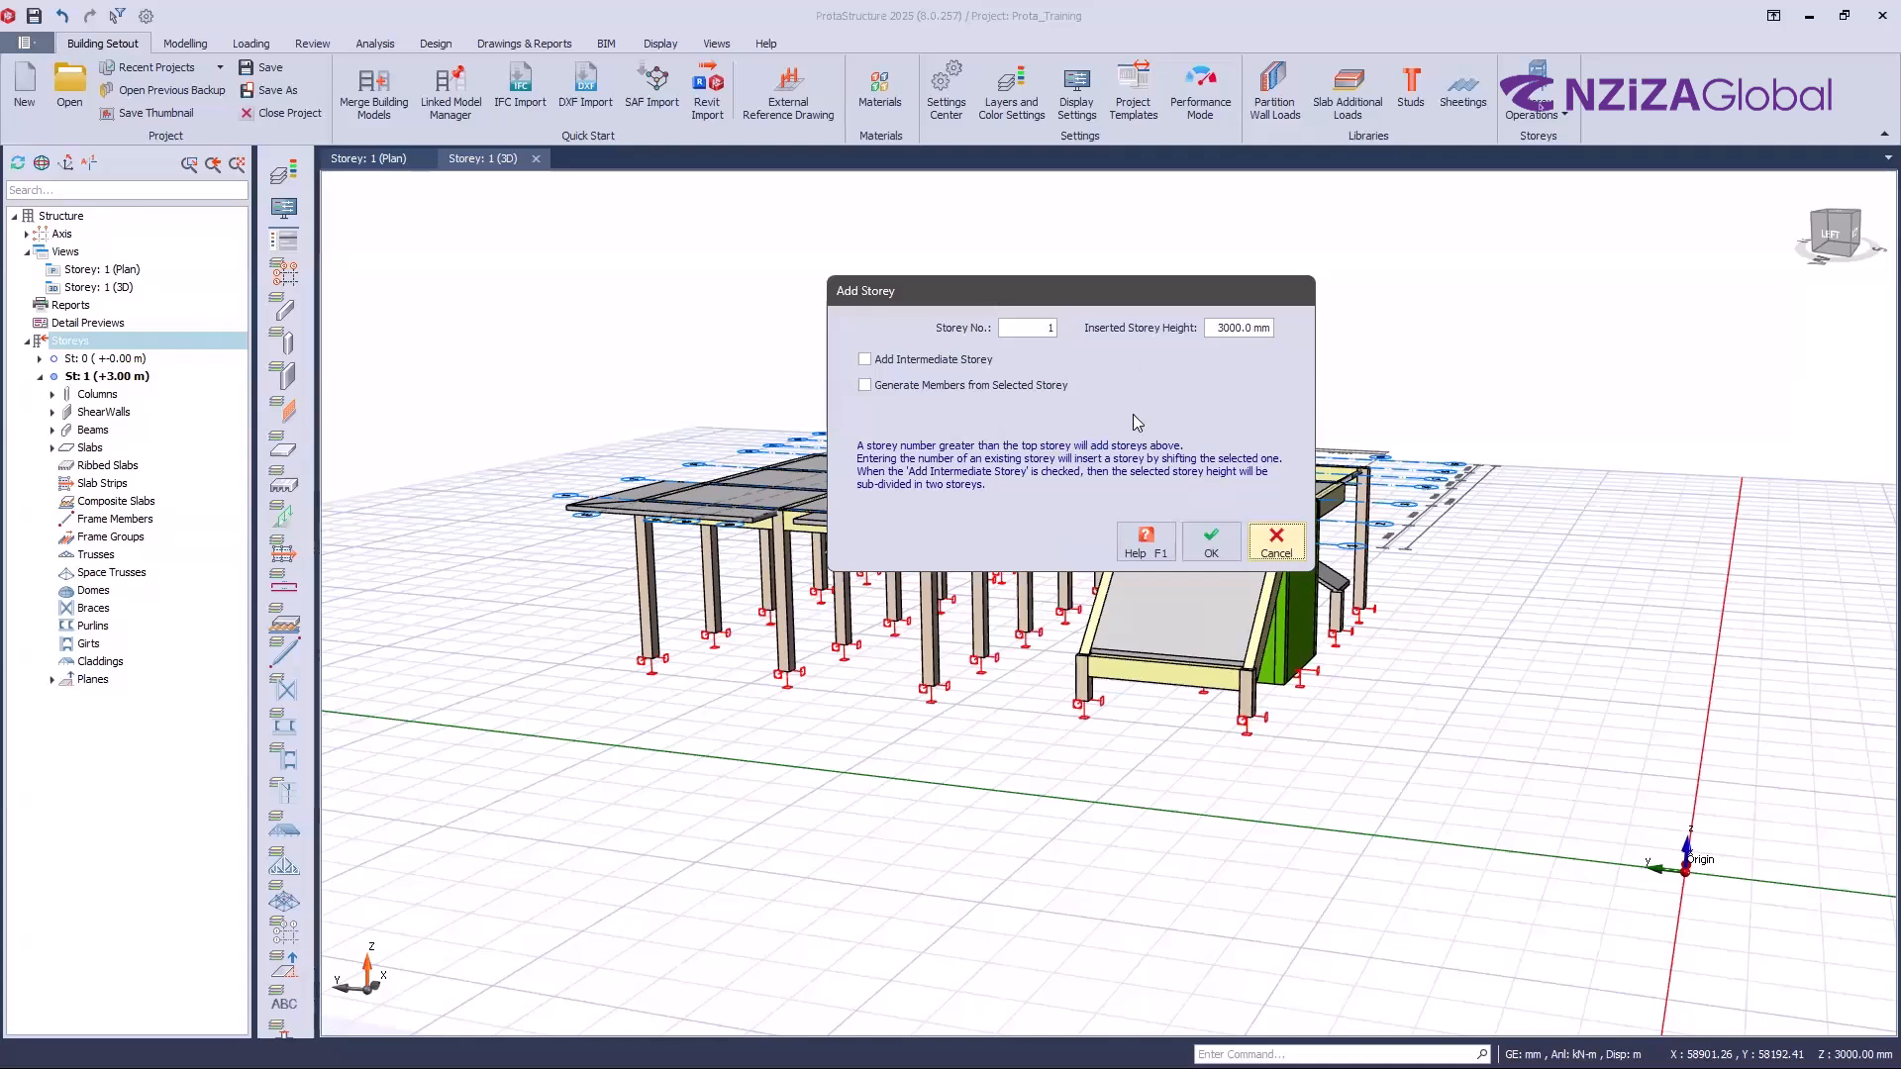
{"action": "double_click", "coordinate": [1020, 325]}
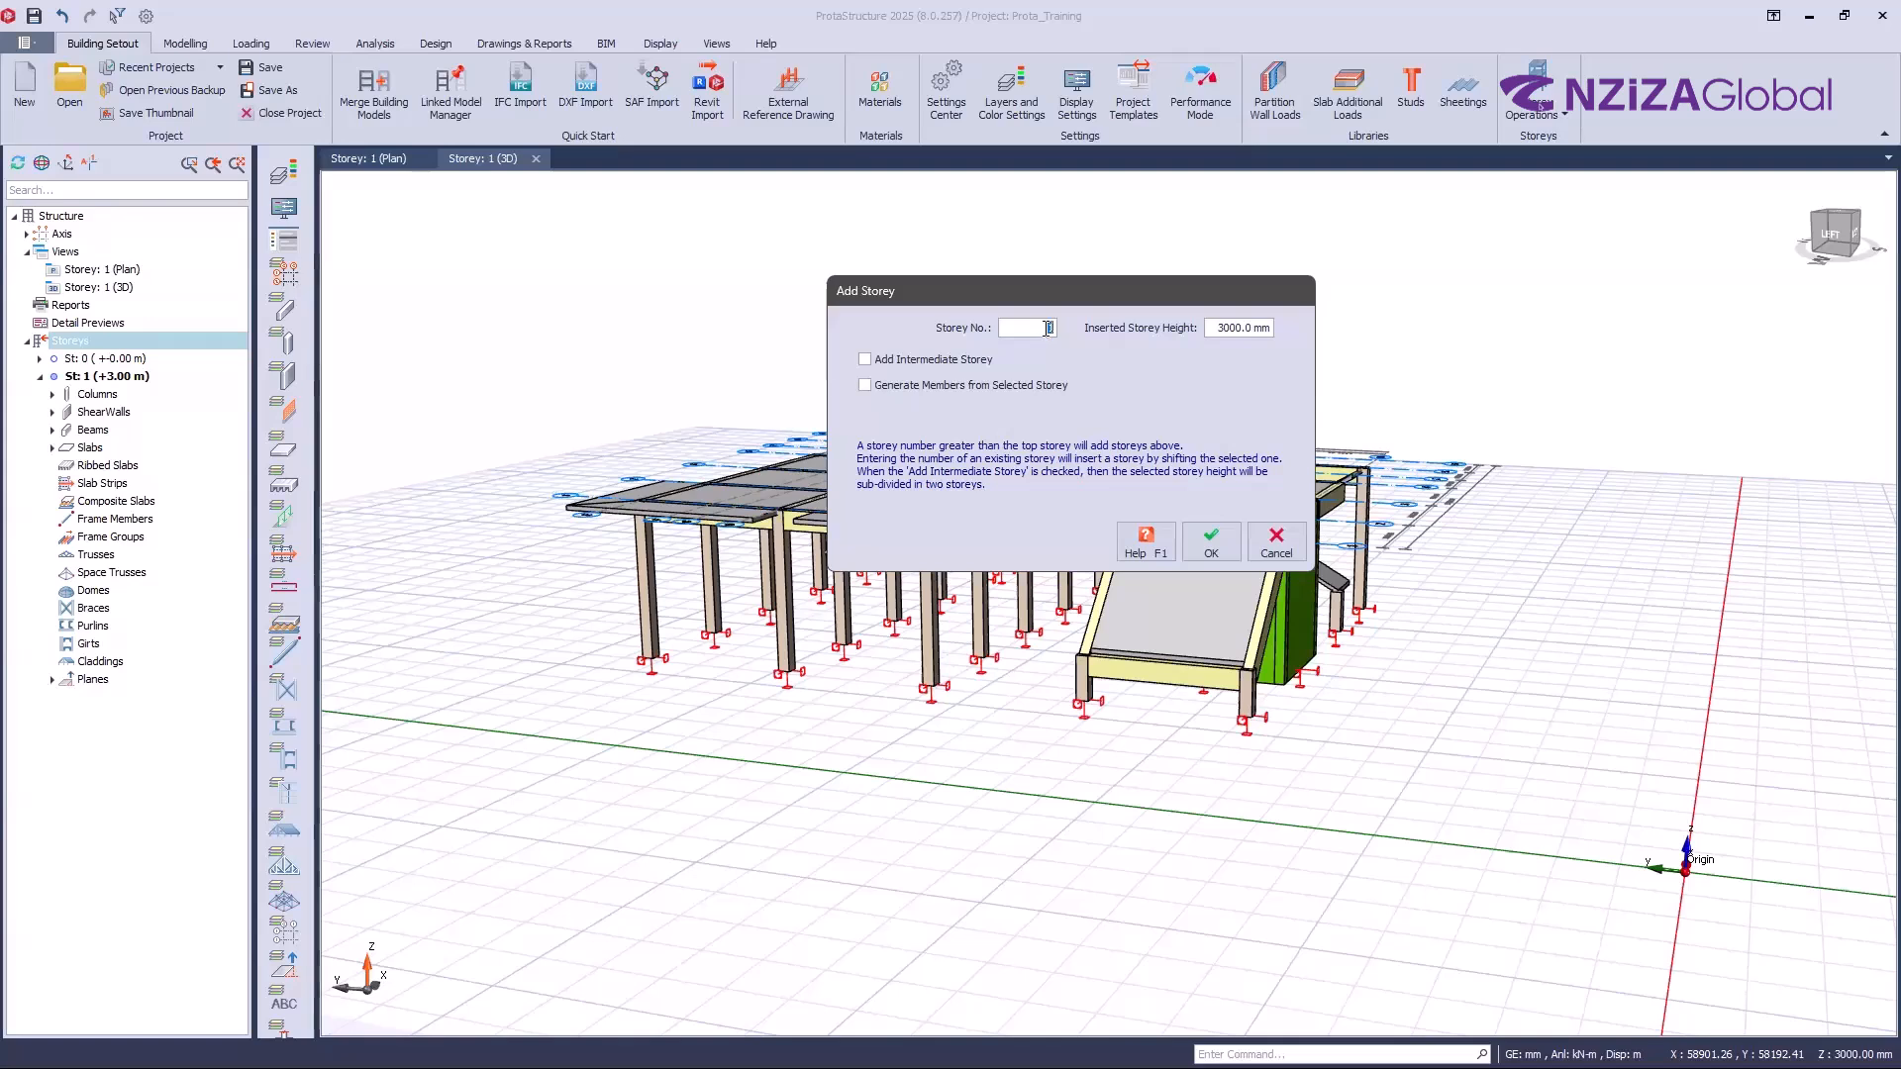
{"action": "left_click", "coordinate": [1034, 323]}
{"action": "key", "text": "BackSpace"}
{"action": "type", "text": "2"}
{"action": "left_click", "coordinate": [1210, 542]}
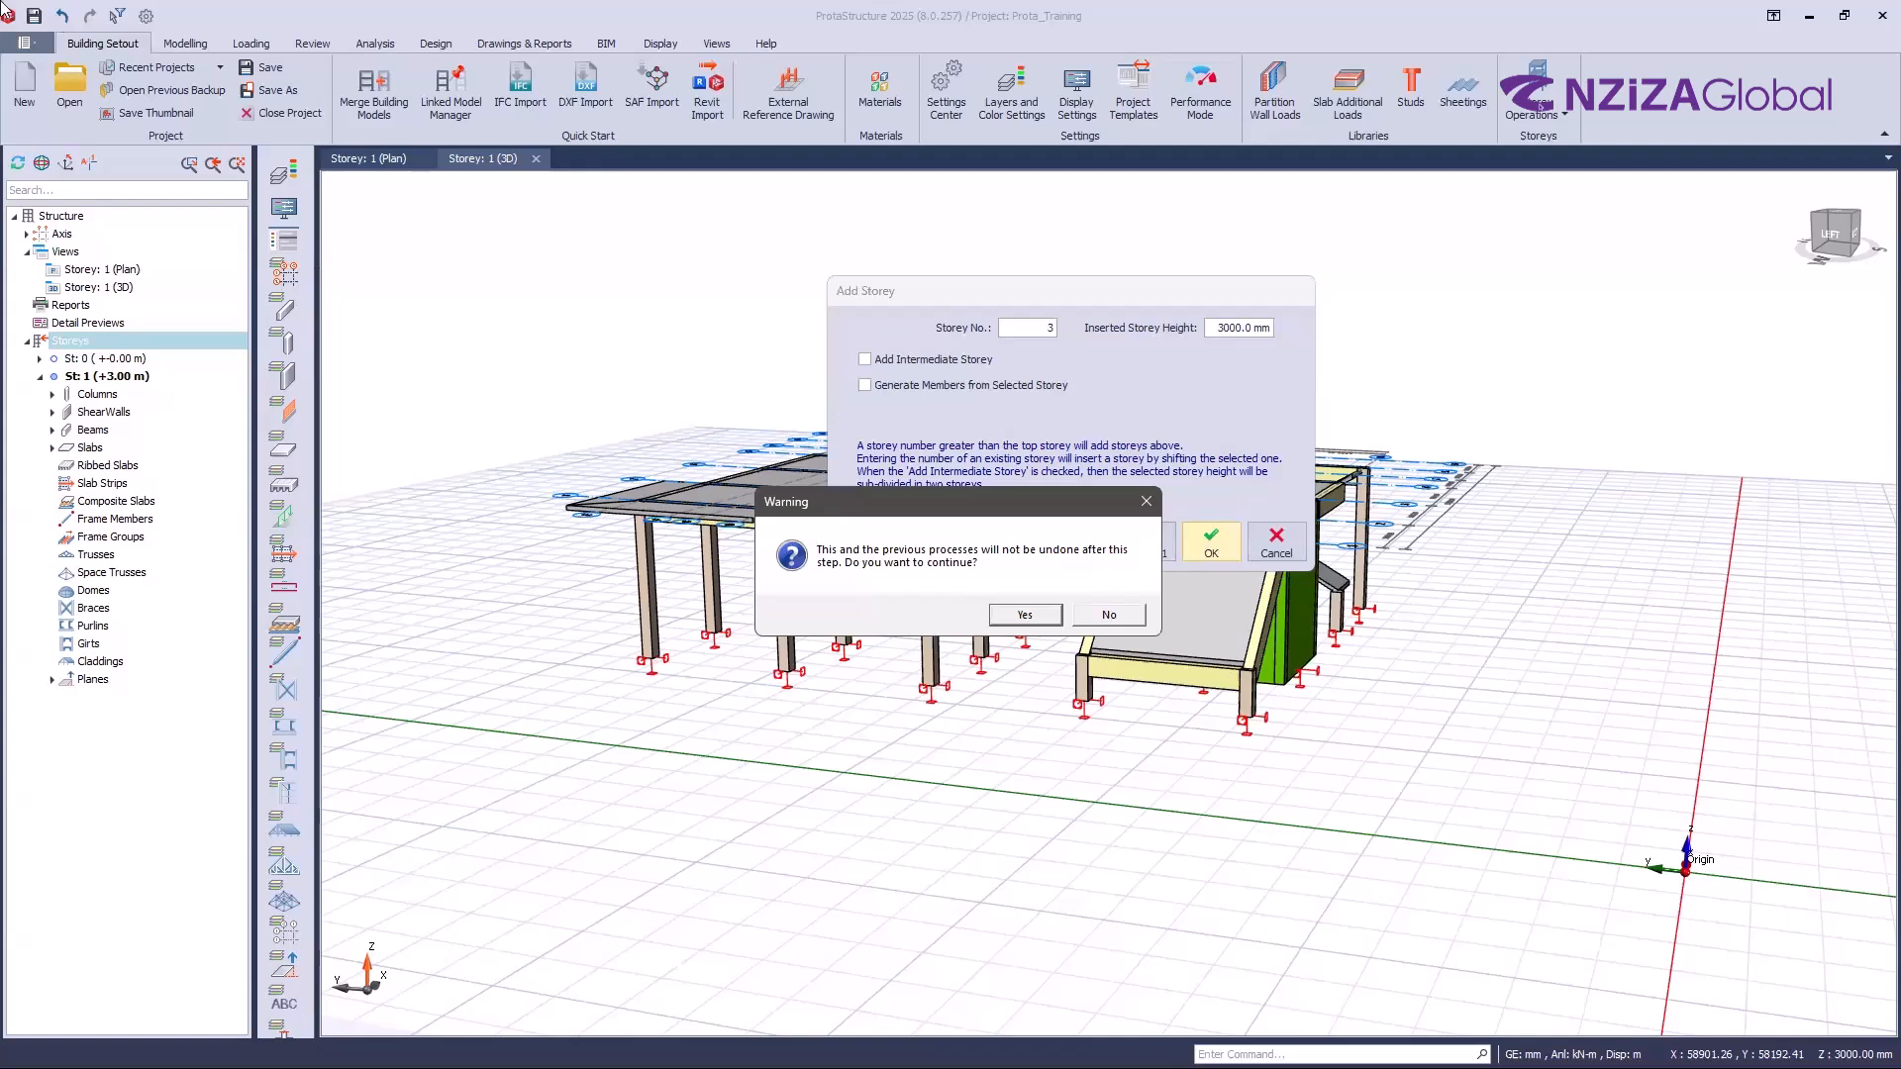
{"action": "left_click", "coordinate": [1019, 616]}
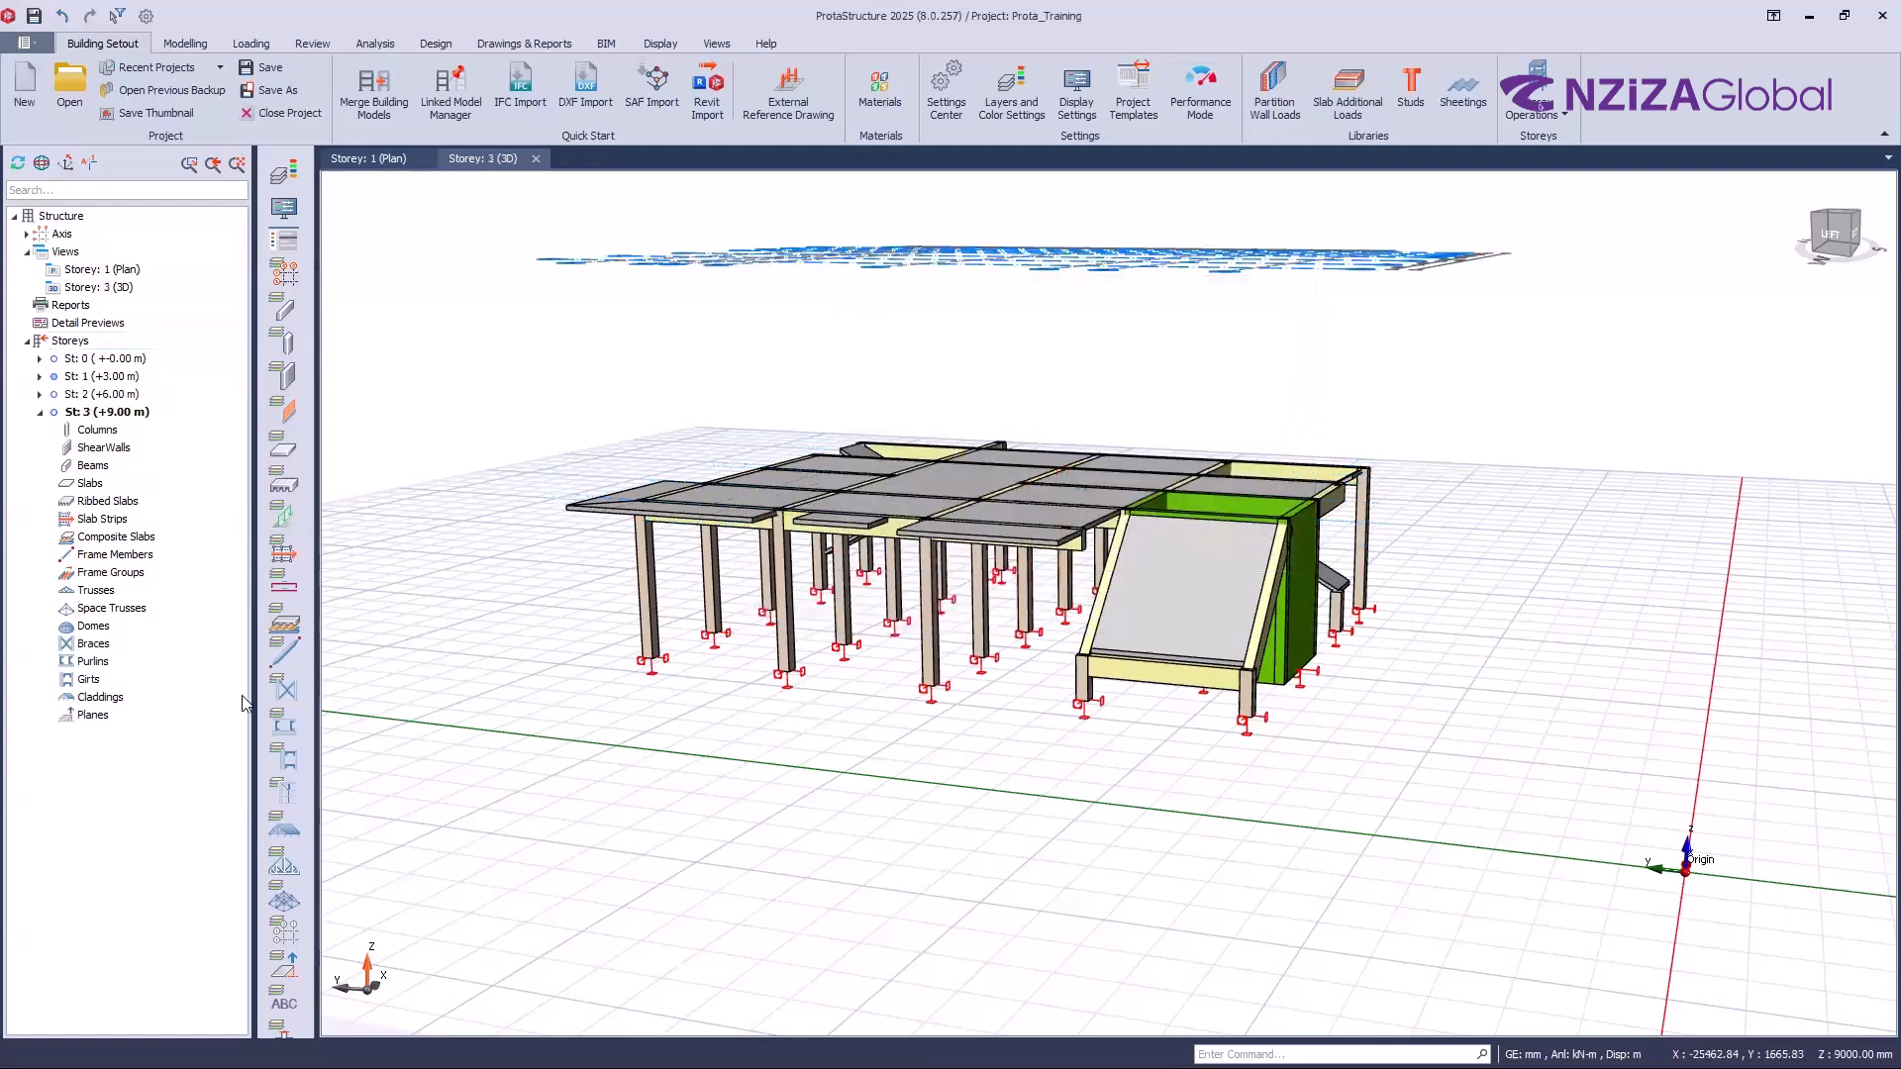
{"action": "left_click", "coordinate": [87, 406]}
{"action": "left_click", "coordinate": [101, 376]}
{"action": "left_click", "coordinate": [108, 395]}
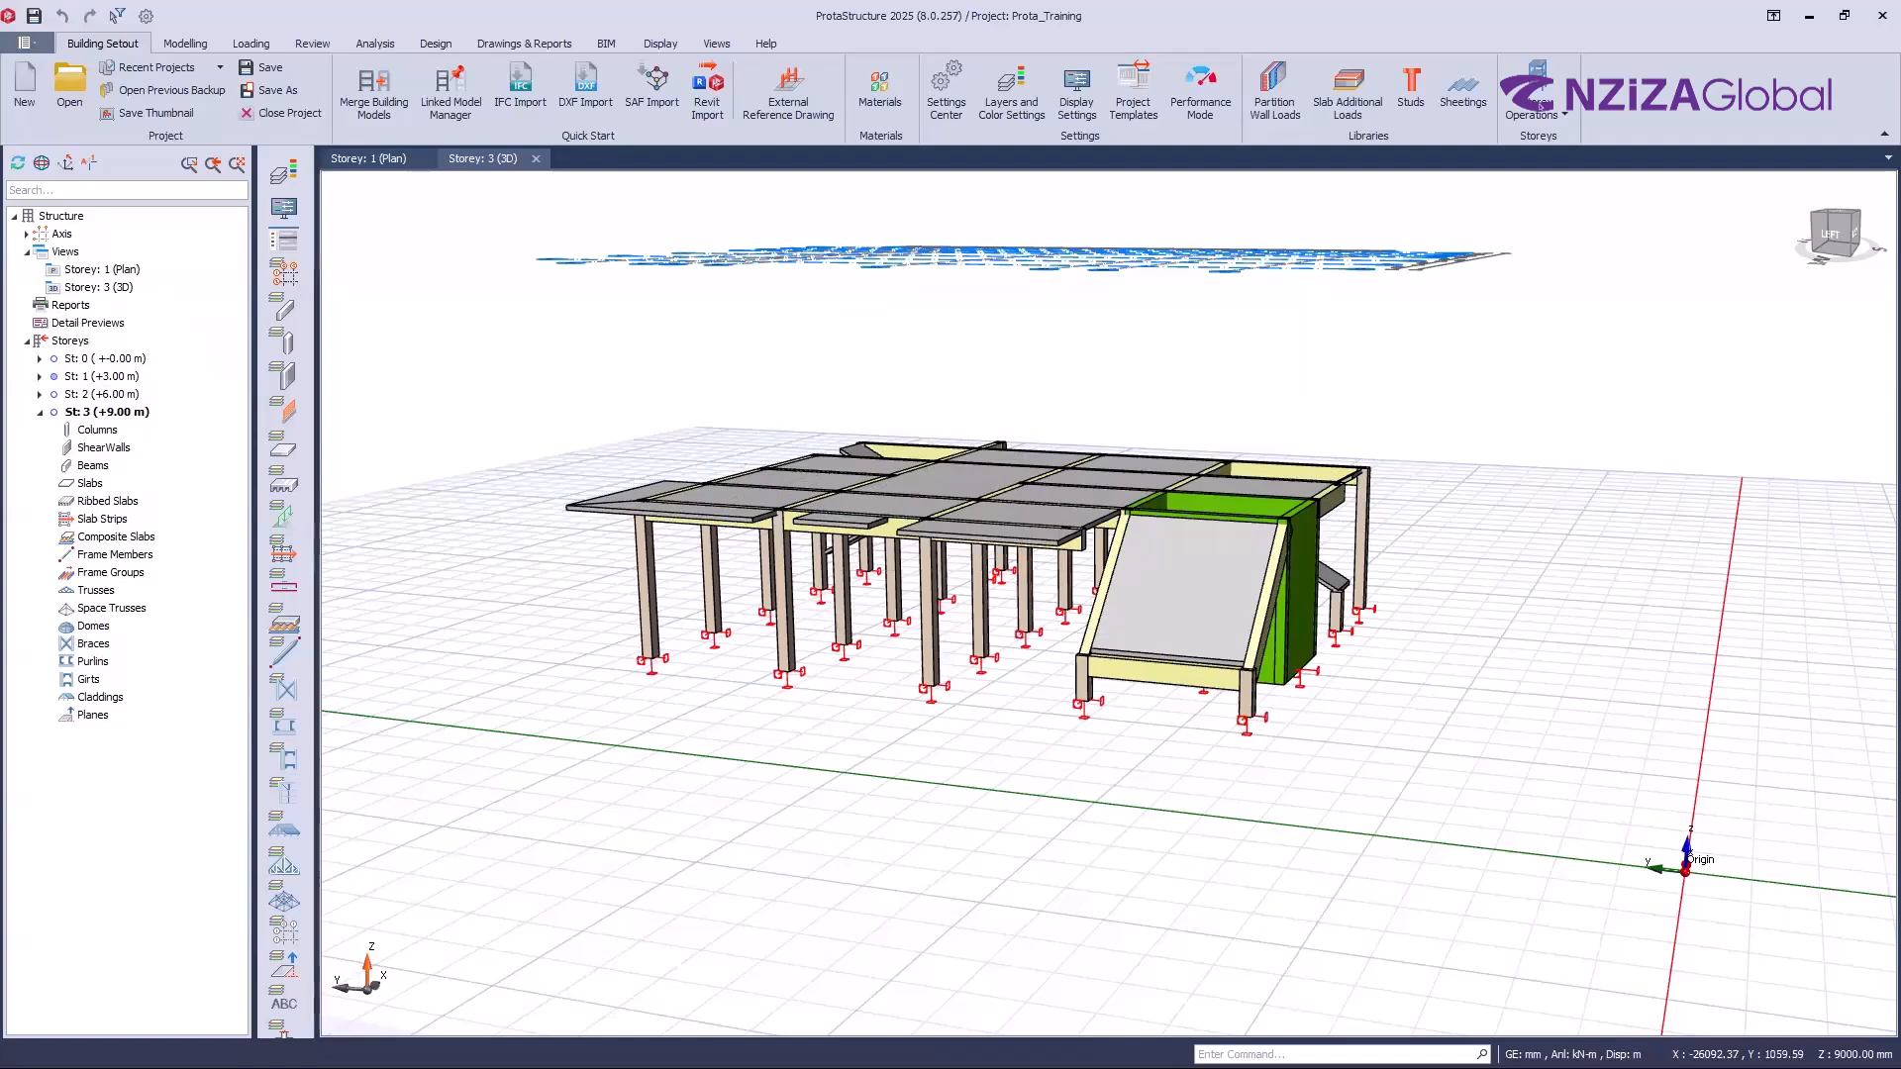
{"action": "left_click", "coordinate": [1540, 106]}
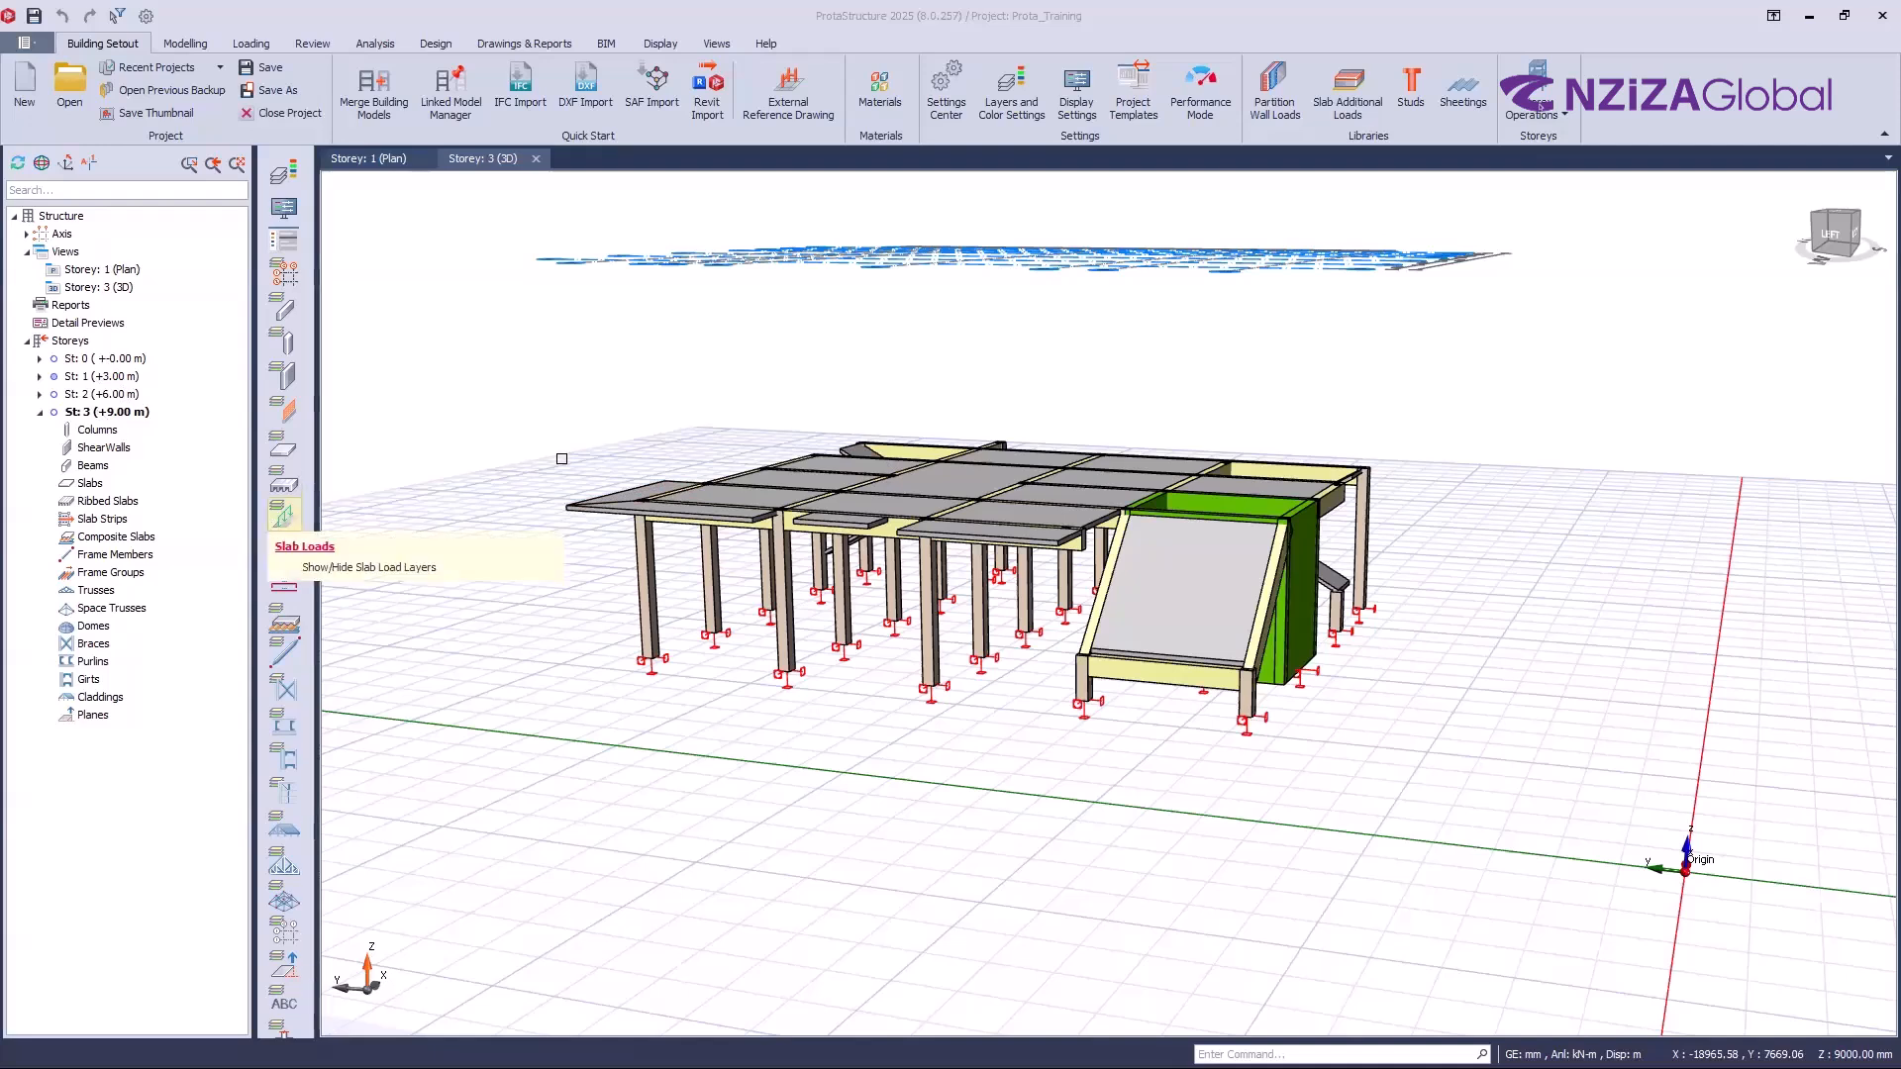
{"action": "right_click", "coordinate": [85, 346]}
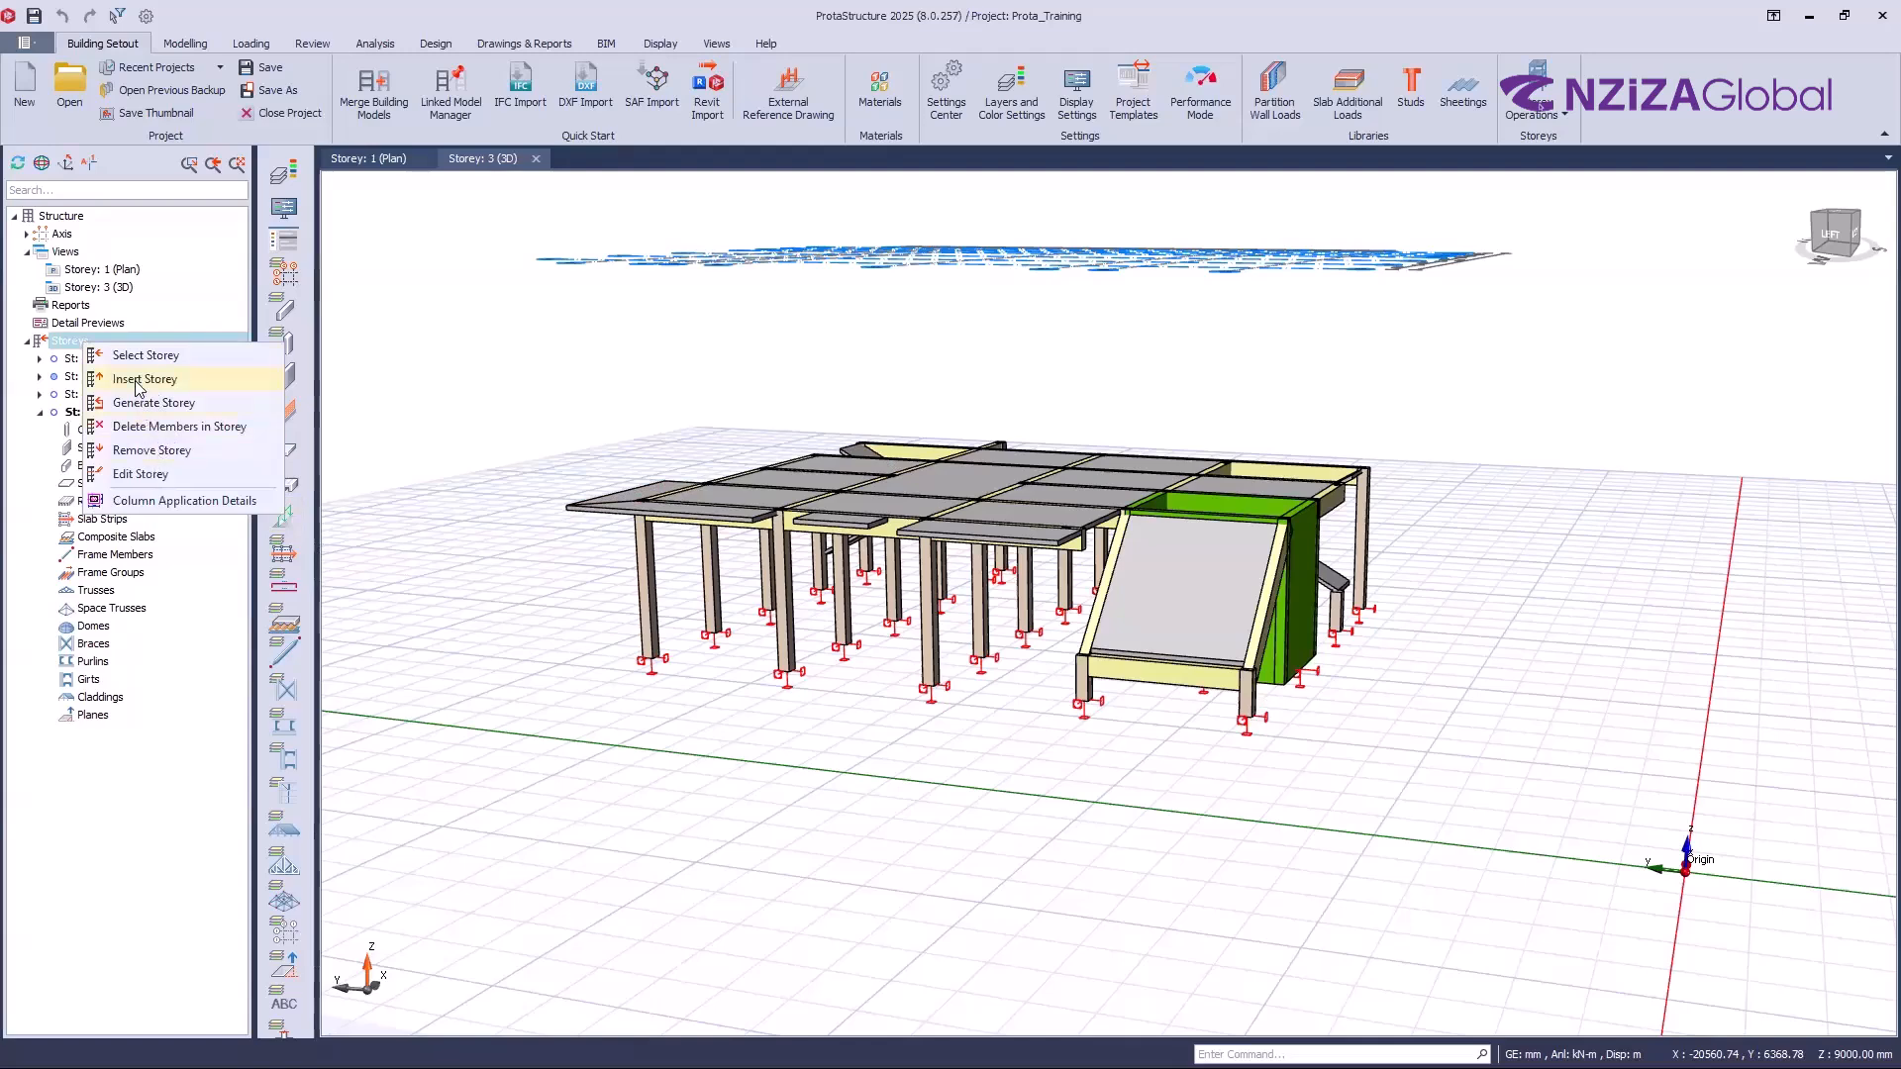
{"action": "left_click", "coordinate": [139, 381]}
{"action": "left_click_drag", "start_coordinate": [920, 434], "coordinate": [951, 437]}
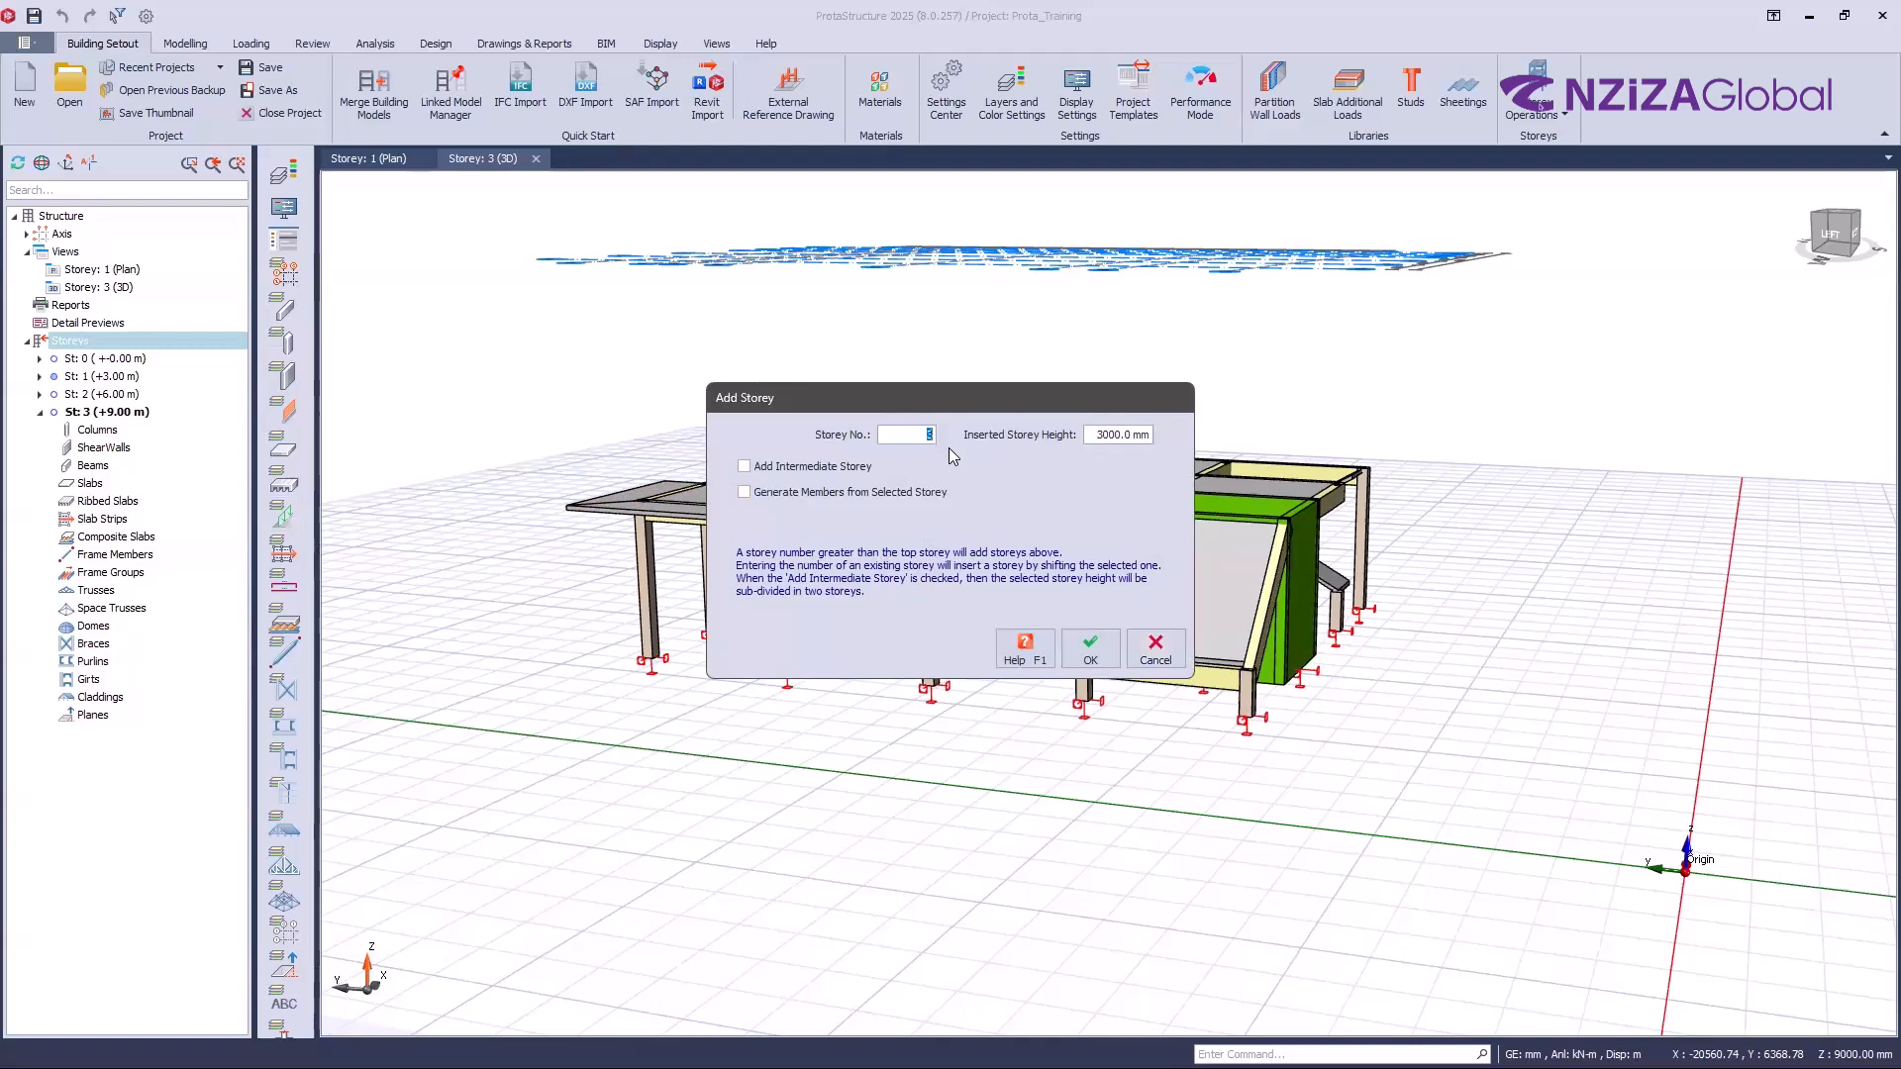
{"action": "left_click", "coordinate": [1156, 649]}
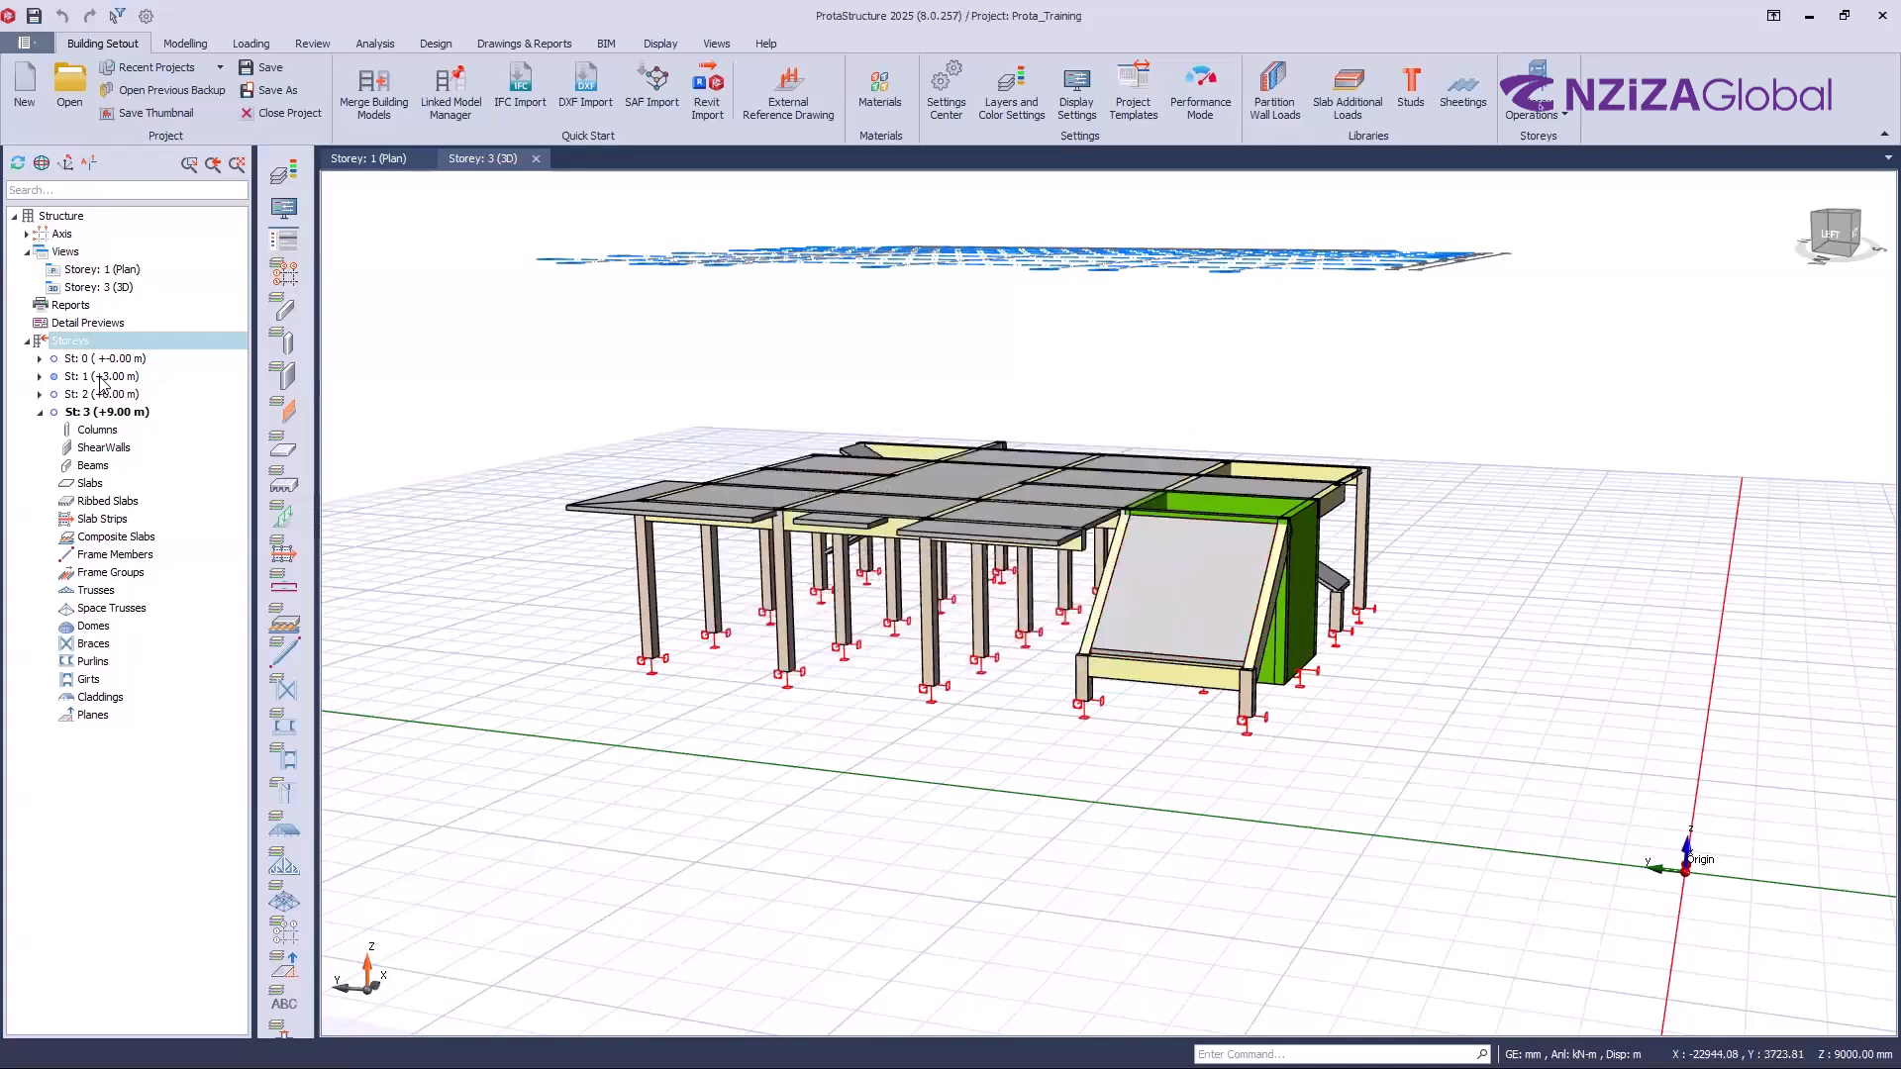
Step: Insert a further storey with storey number 4 and a height of 3000 mm, without generating members from the selected storey
{"action": "key", "text": "ctrl"}
{"action": "right_click", "coordinate": [81, 338]}
{"action": "left_click", "coordinate": [149, 379]}
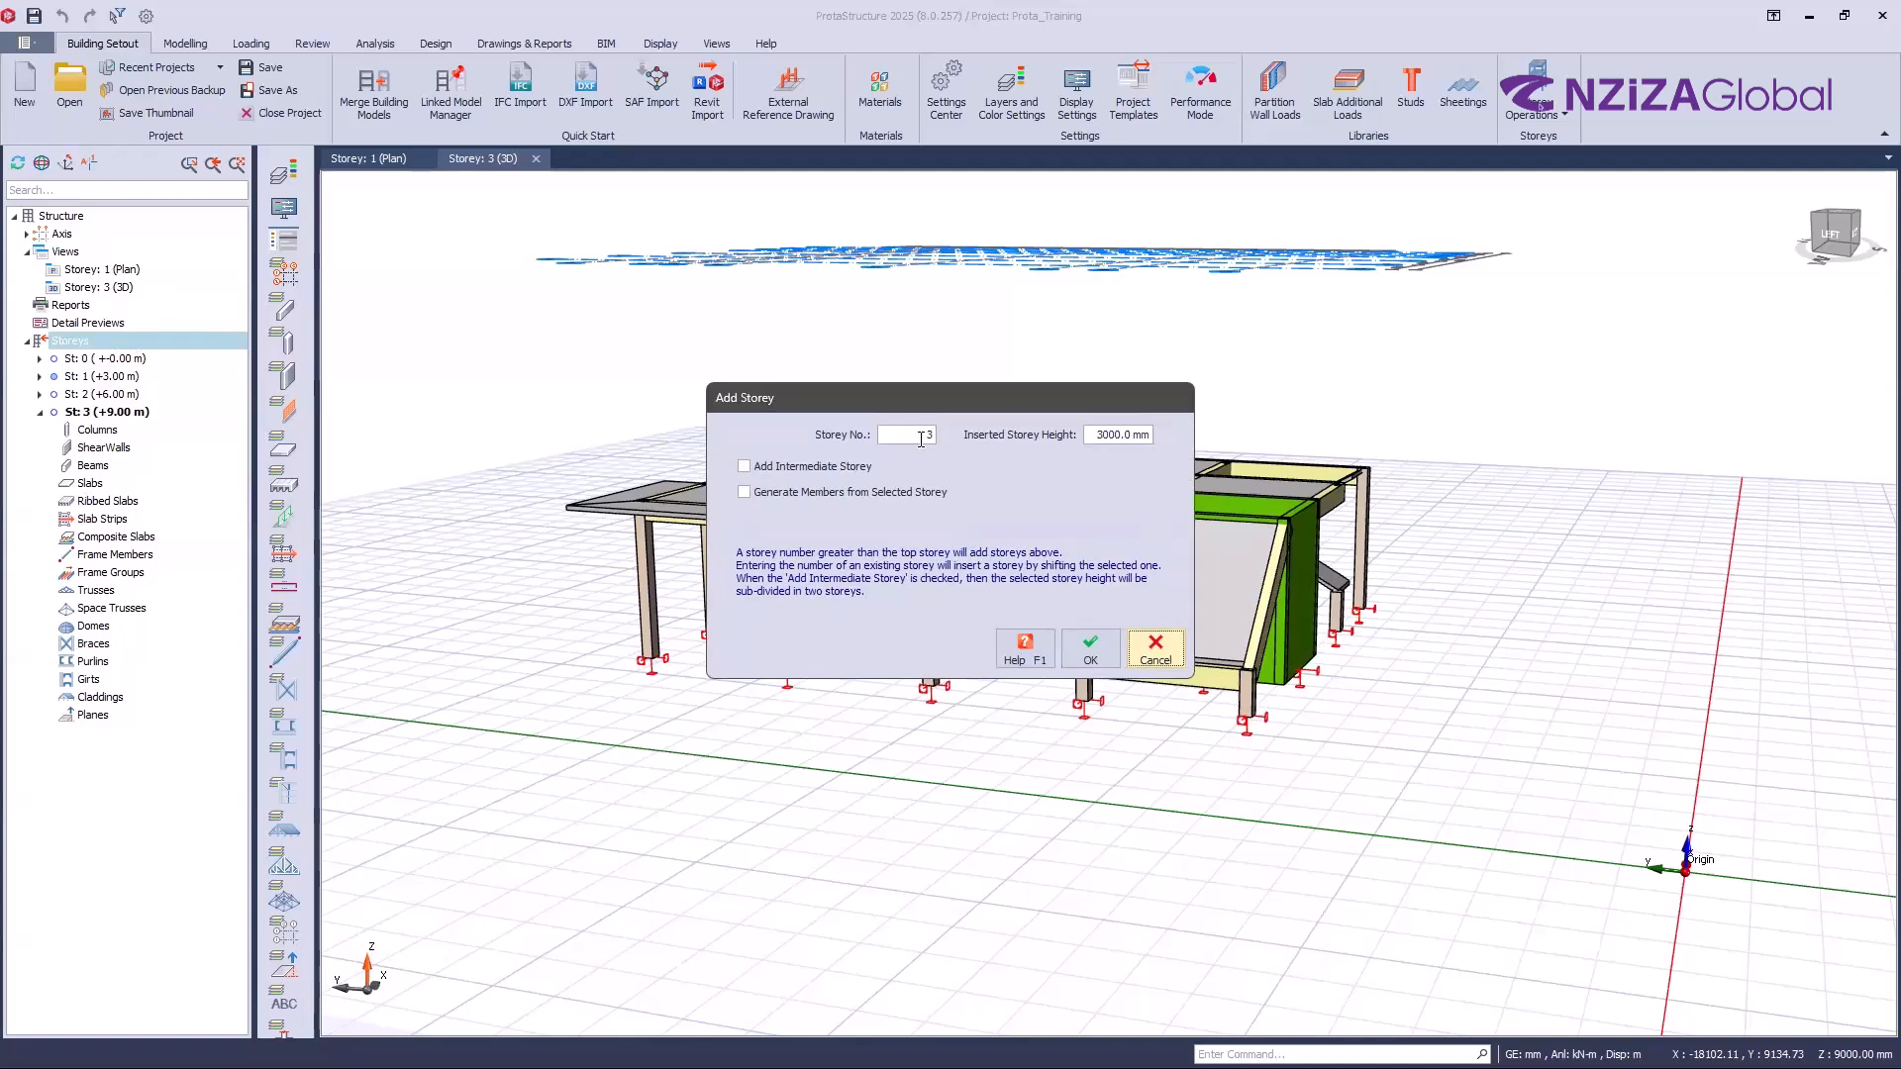
{"action": "type", "text": "4"}
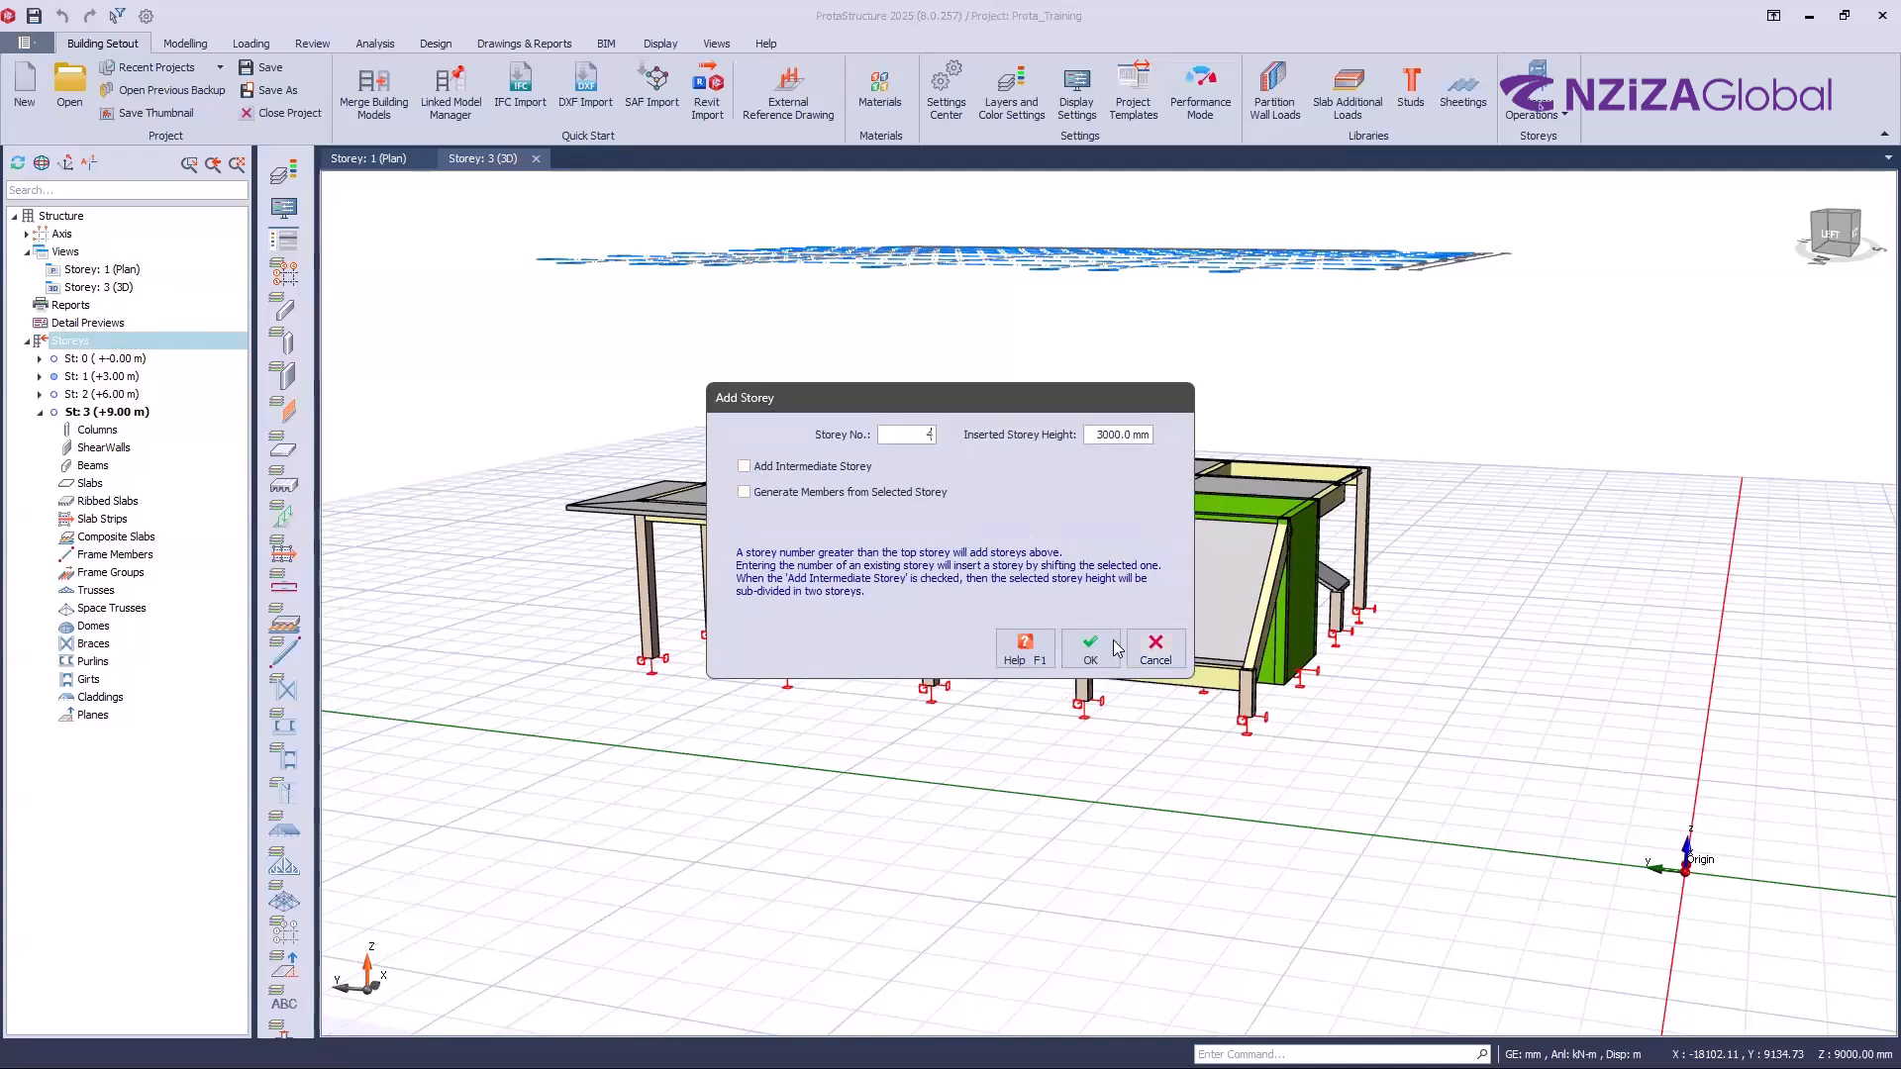
{"action": "key", "text": "Return"}
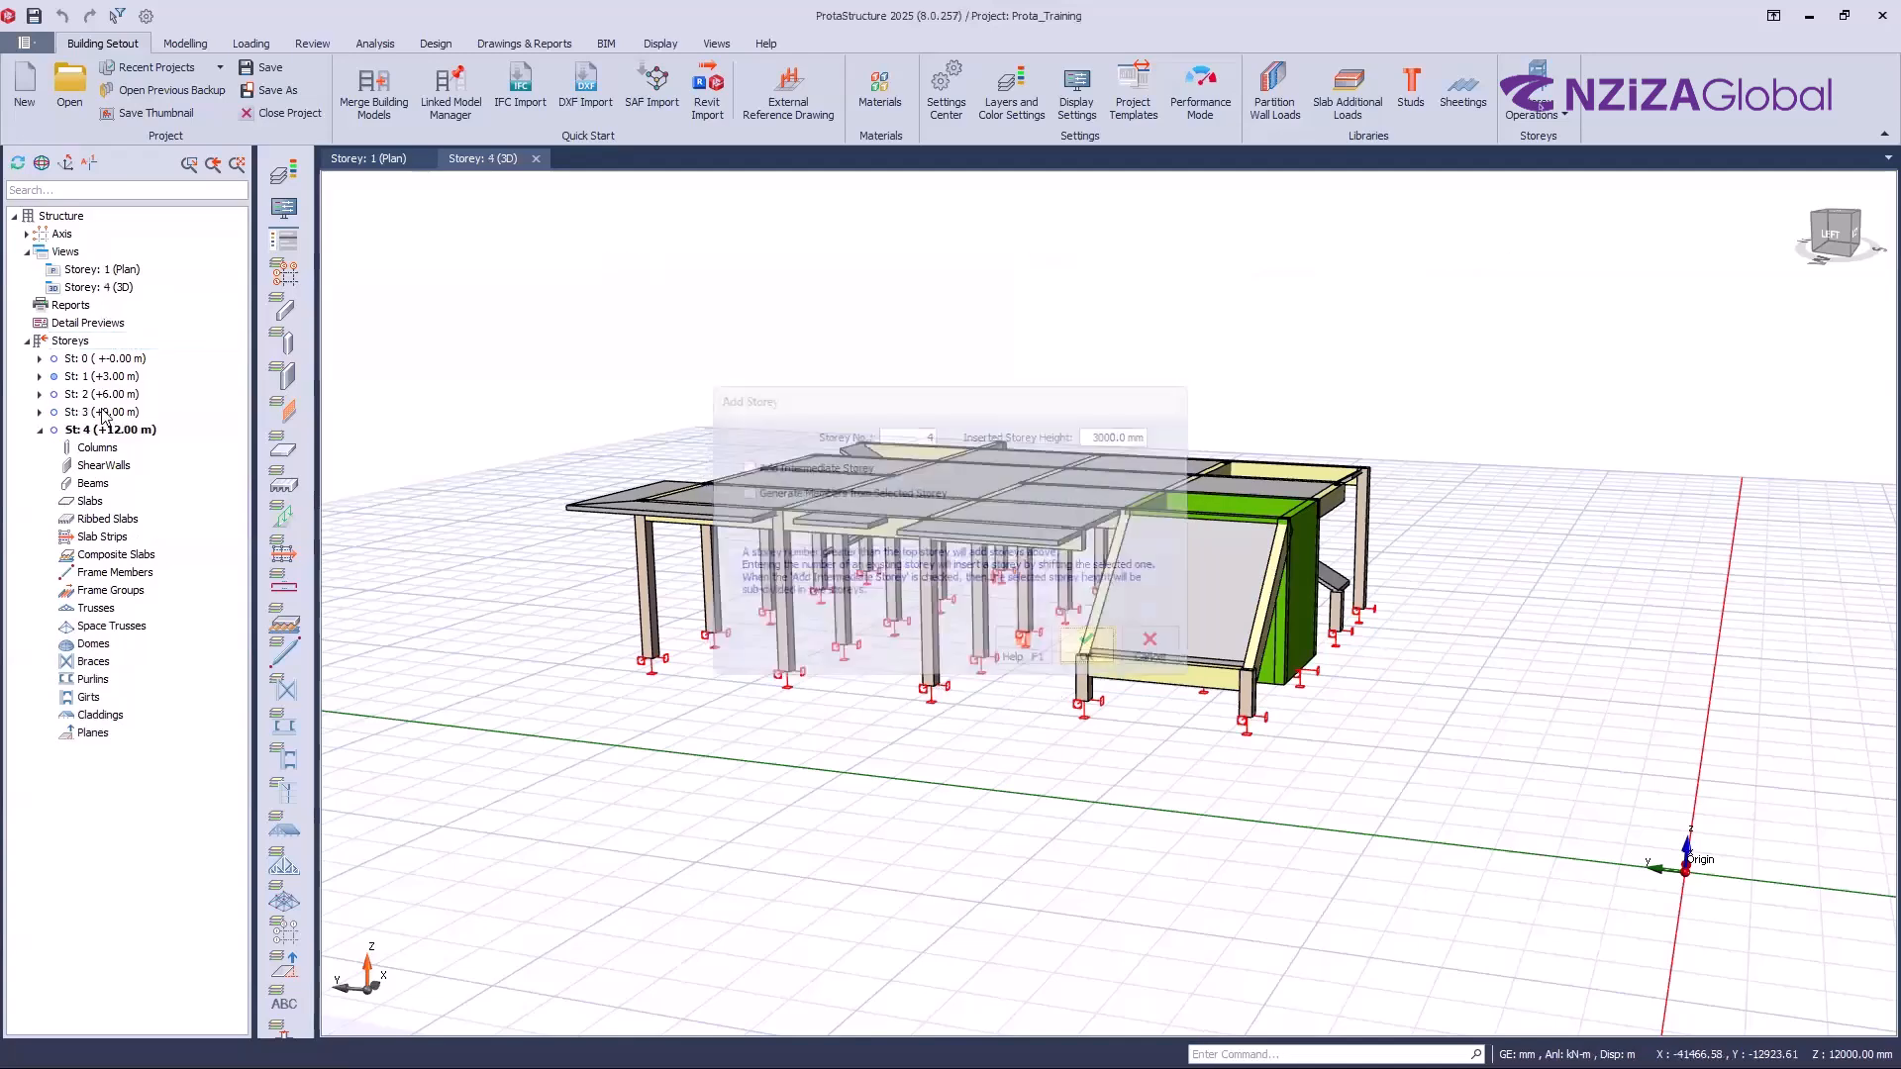
Step: Inspect the storey 4 axis grid above the existing storey 1 structure from several 3D angles
{"action": "left_click", "coordinate": [102, 409]}
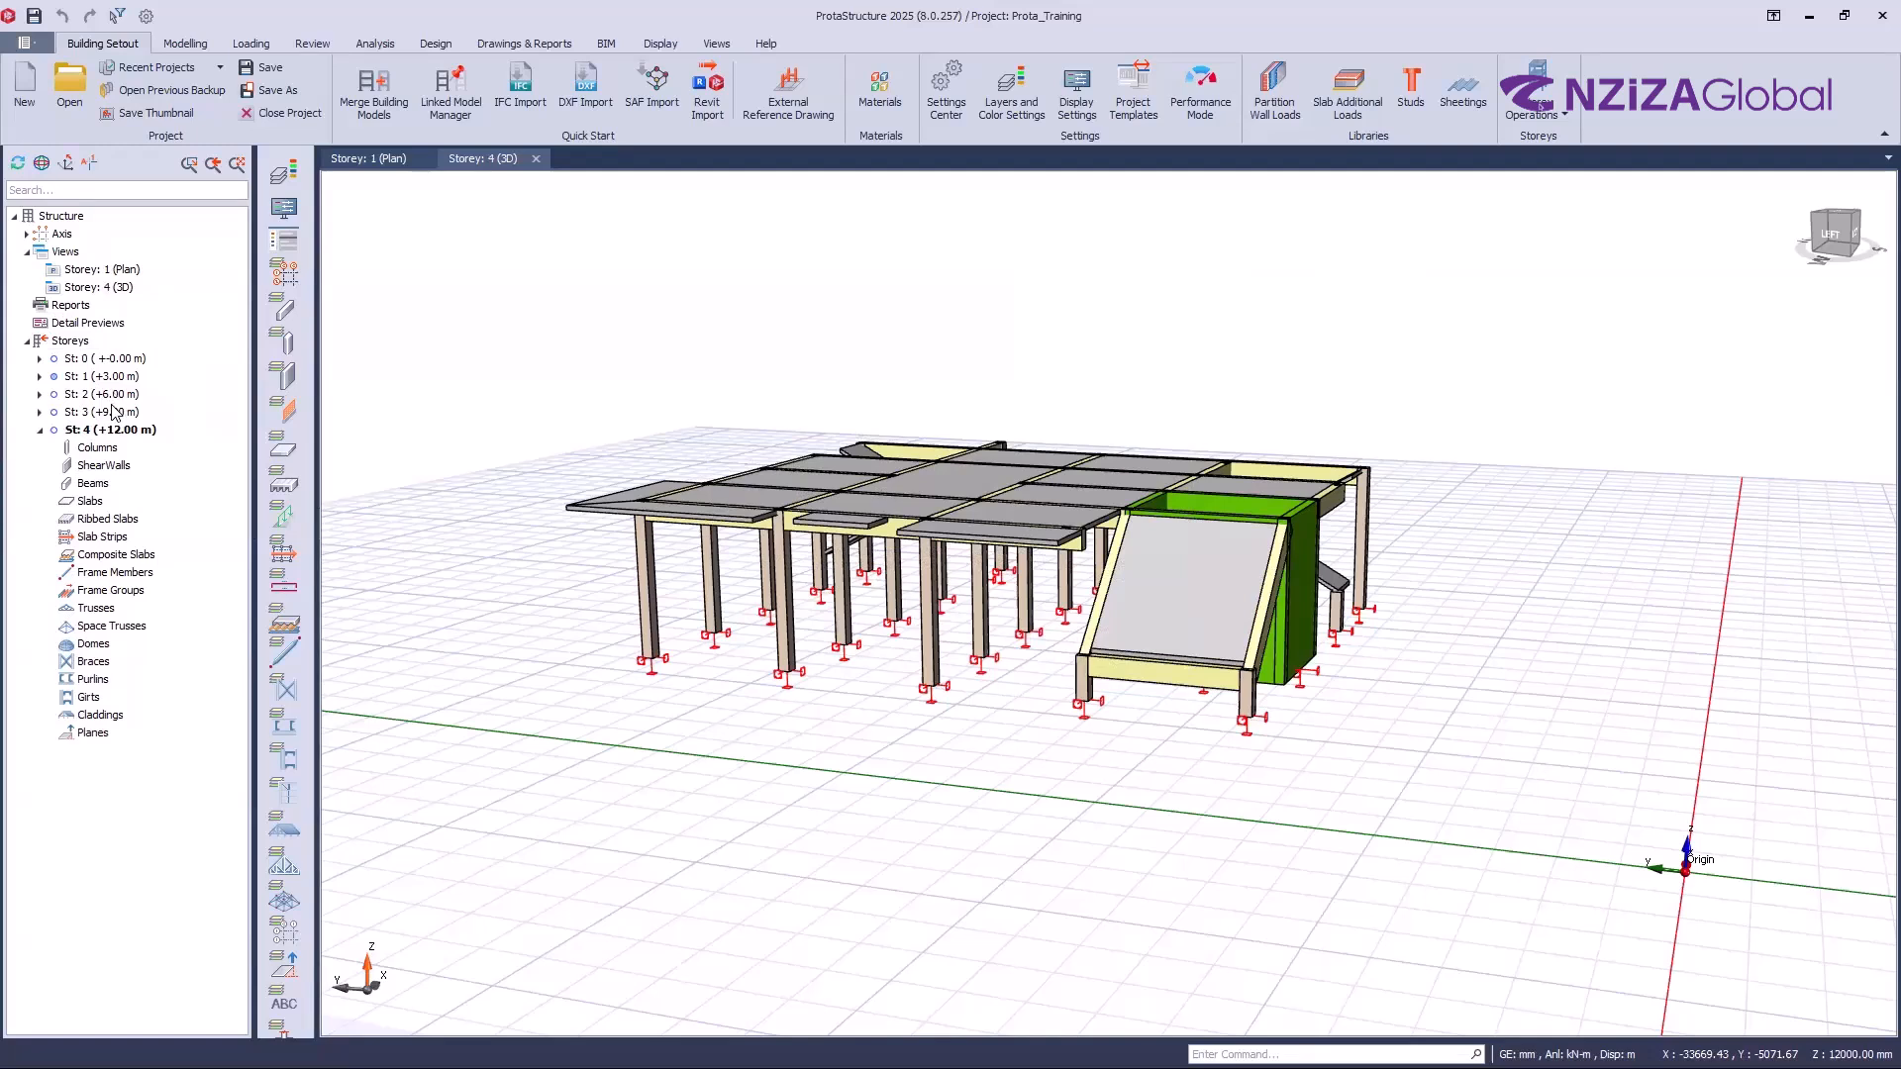
{"action": "mouse_move", "coordinate": [1238, 745]}
{"action": "middle_mouse_down"}
{"action": "mouse_move", "coordinate": [1207, 774]}
{"action": "mouse_move", "coordinate": [1195, 740]}
{"action": "mouse_move", "coordinate": [1233, 788]}
{"action": "mouse_move", "coordinate": [1155, 810]}
{"action": "mouse_move", "coordinate": [1050, 797]}
{"action": "middle_mouse_up"}
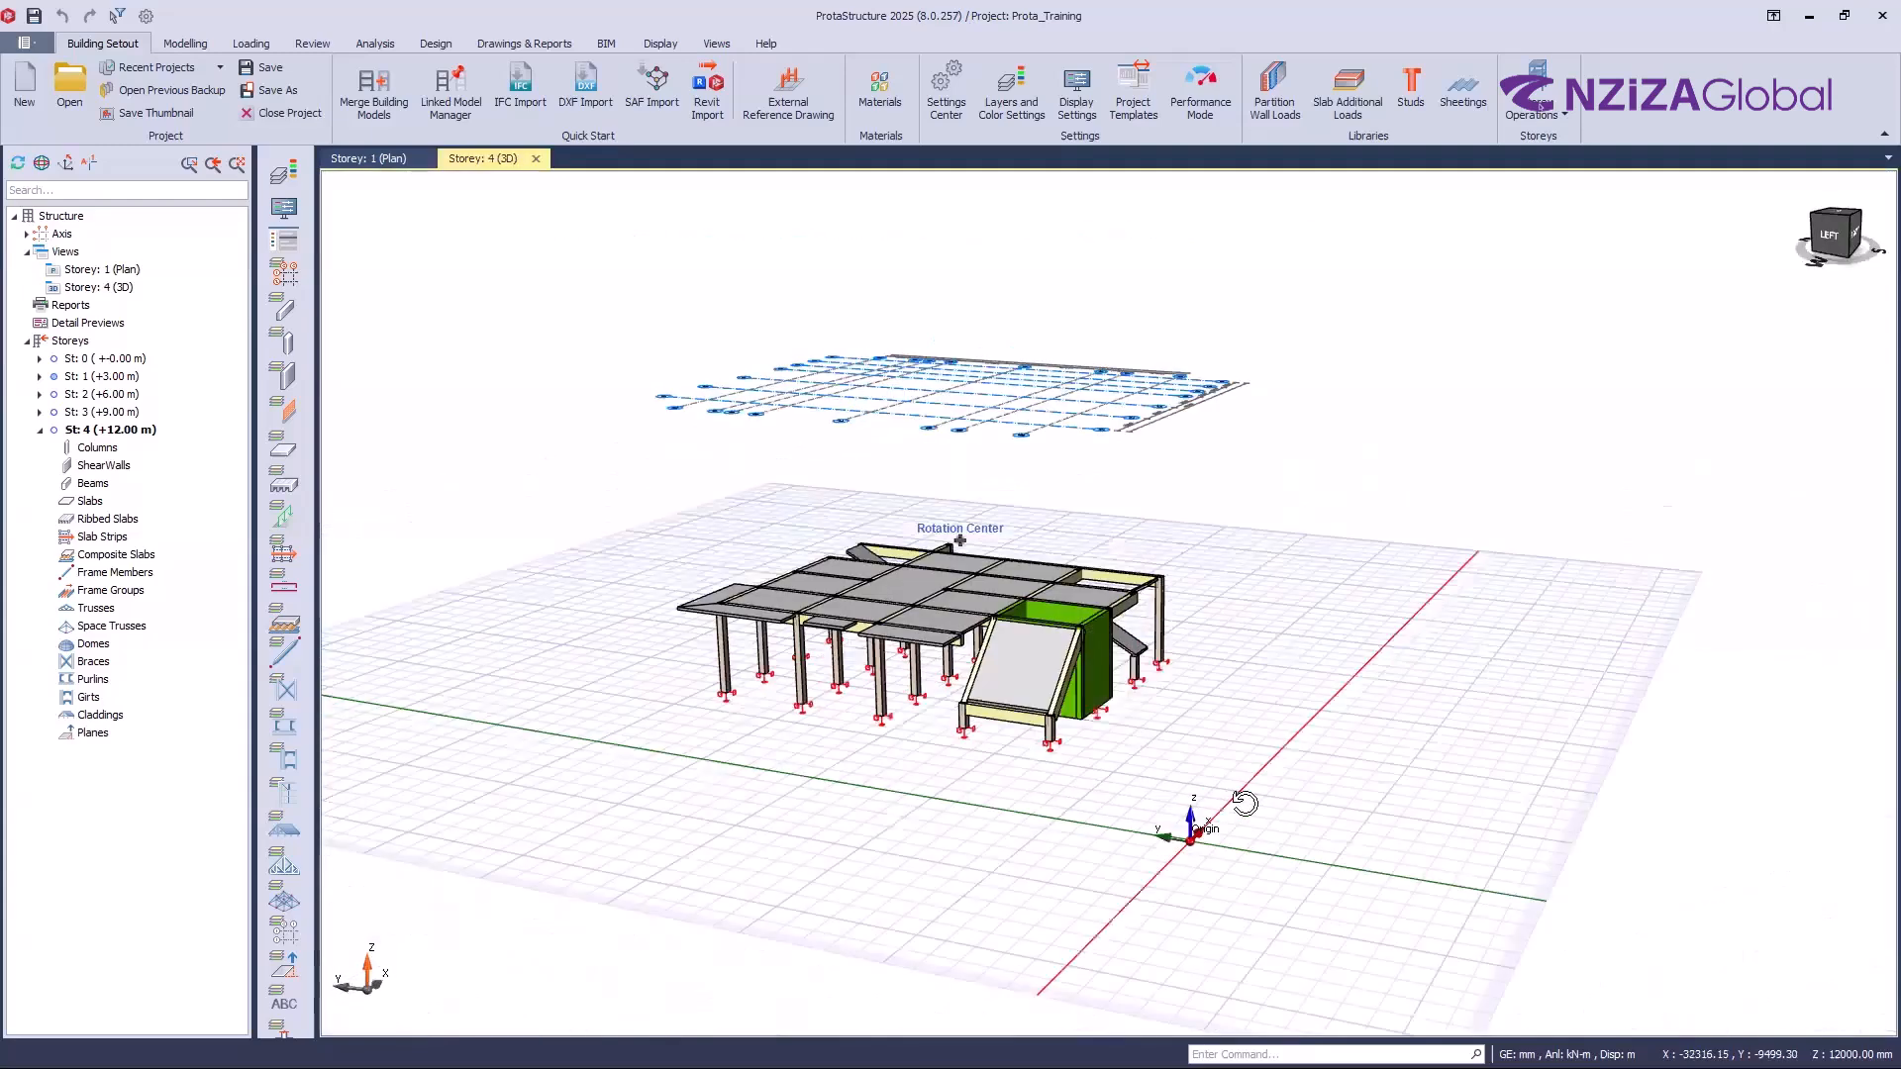
{"action": "middle_click_drag", "start_coordinate": [1067, 399], "coordinate": [1006, 482]}
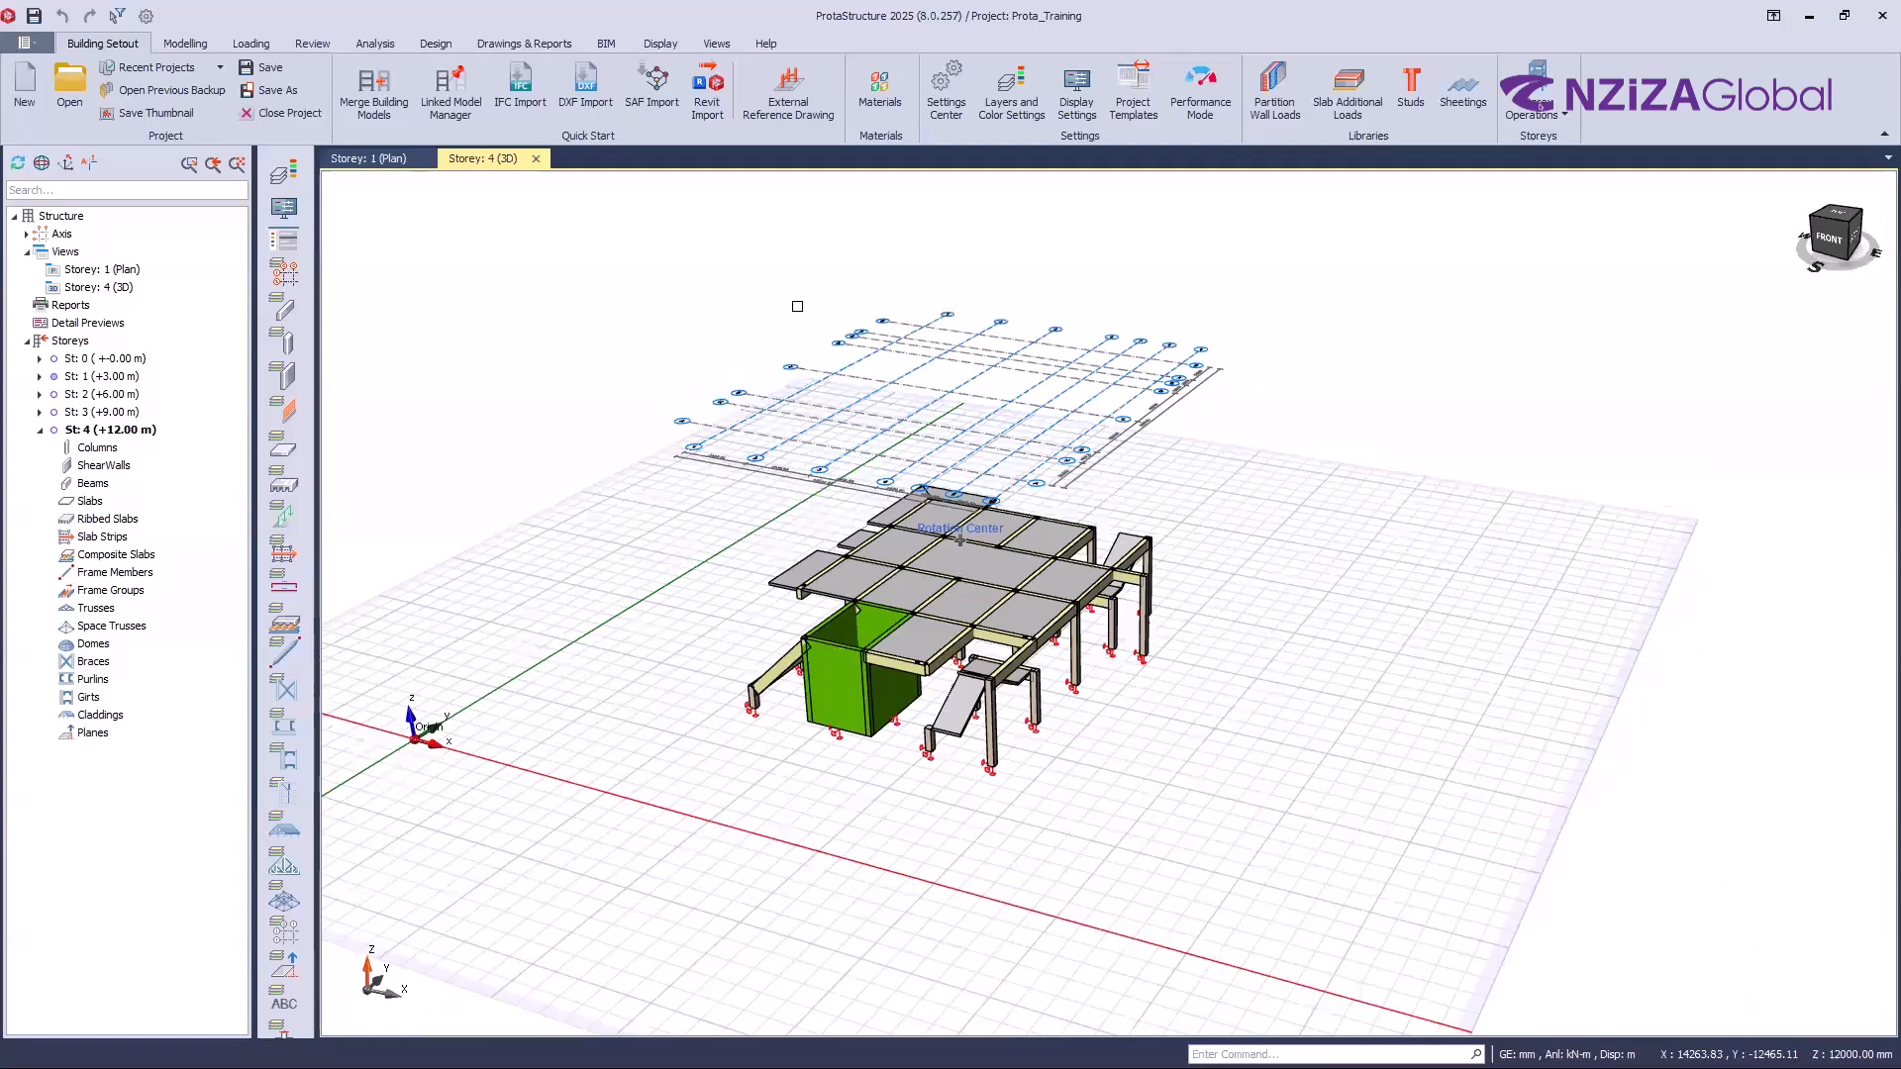
{"action": "middle_click_drag", "start_coordinate": [964, 335], "coordinate": [924, 417]}
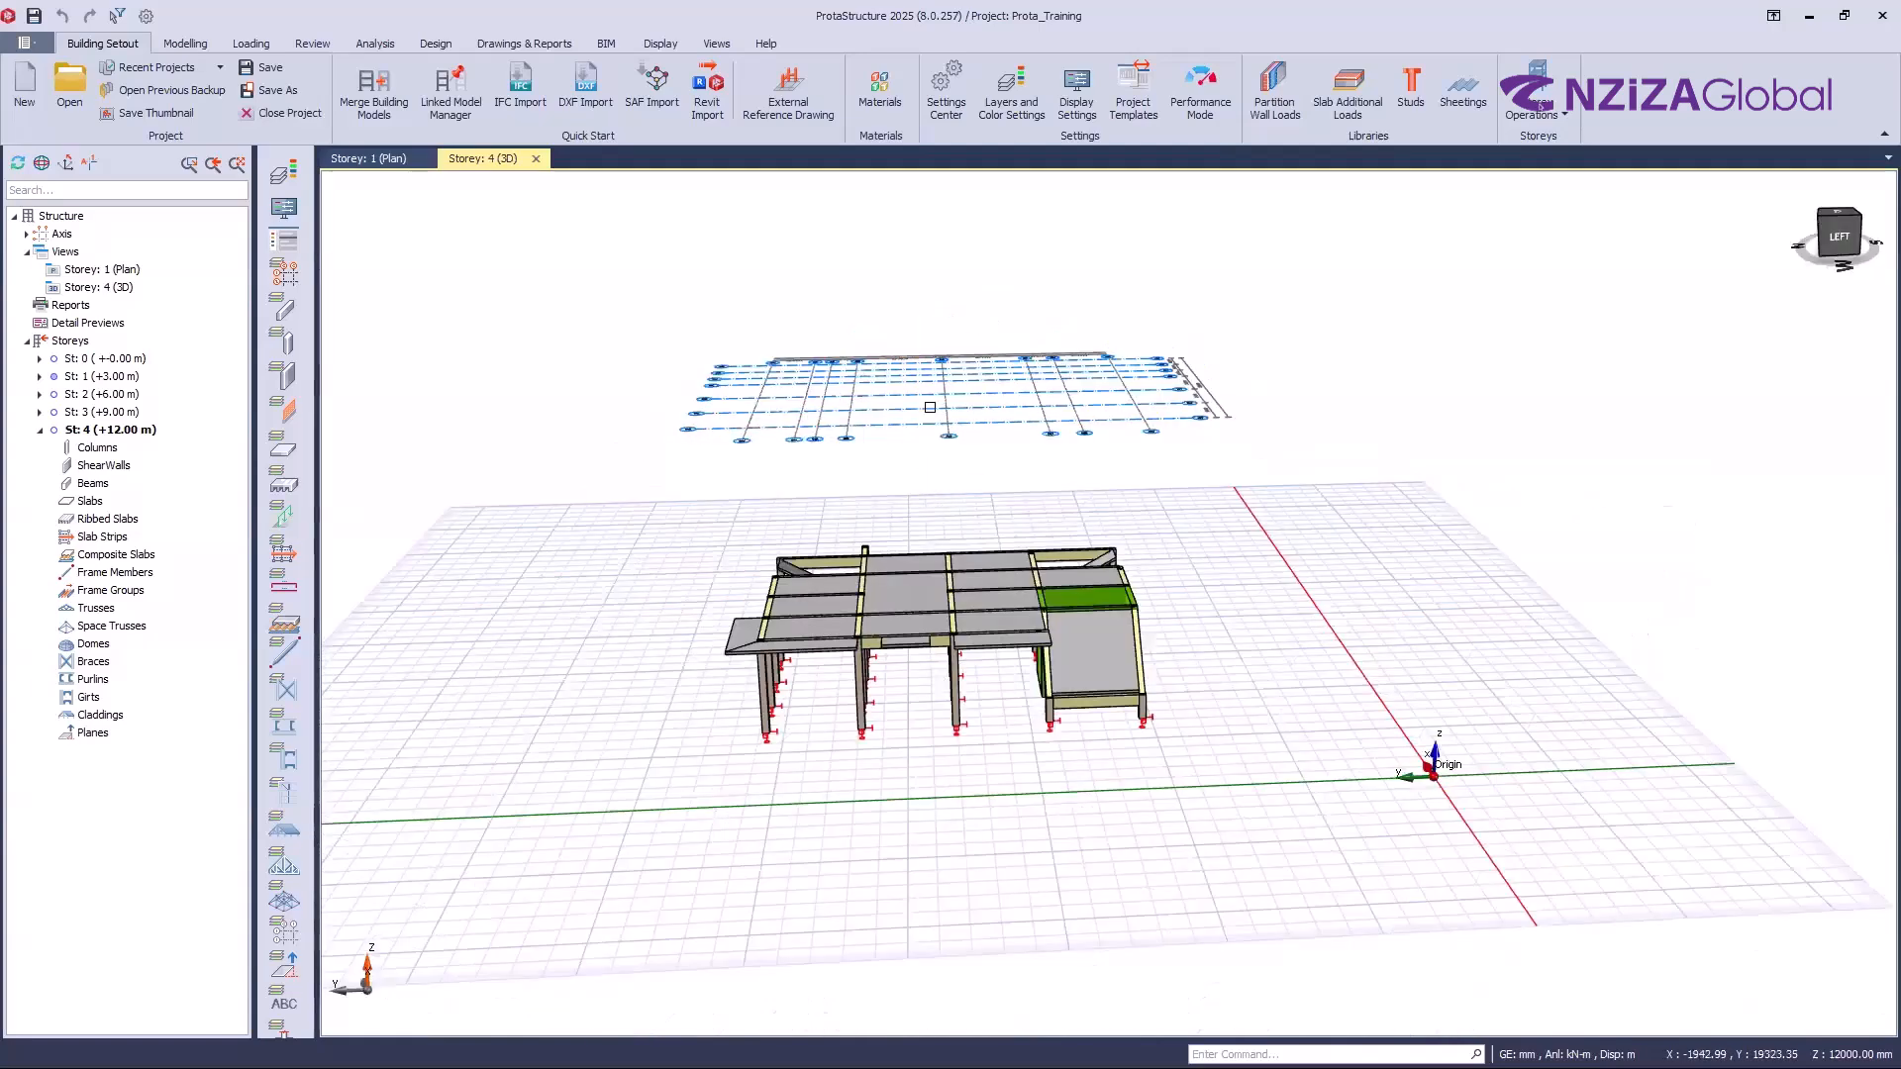
{"action": "mouse_move", "coordinate": [1238, 790]}
{"action": "middle_mouse_down"}
{"action": "mouse_move", "coordinate": [1210, 782]}
{"action": "mouse_move", "coordinate": [1235, 768]}
{"action": "mouse_move", "coordinate": [1225, 793]}
{"action": "middle_mouse_up"}
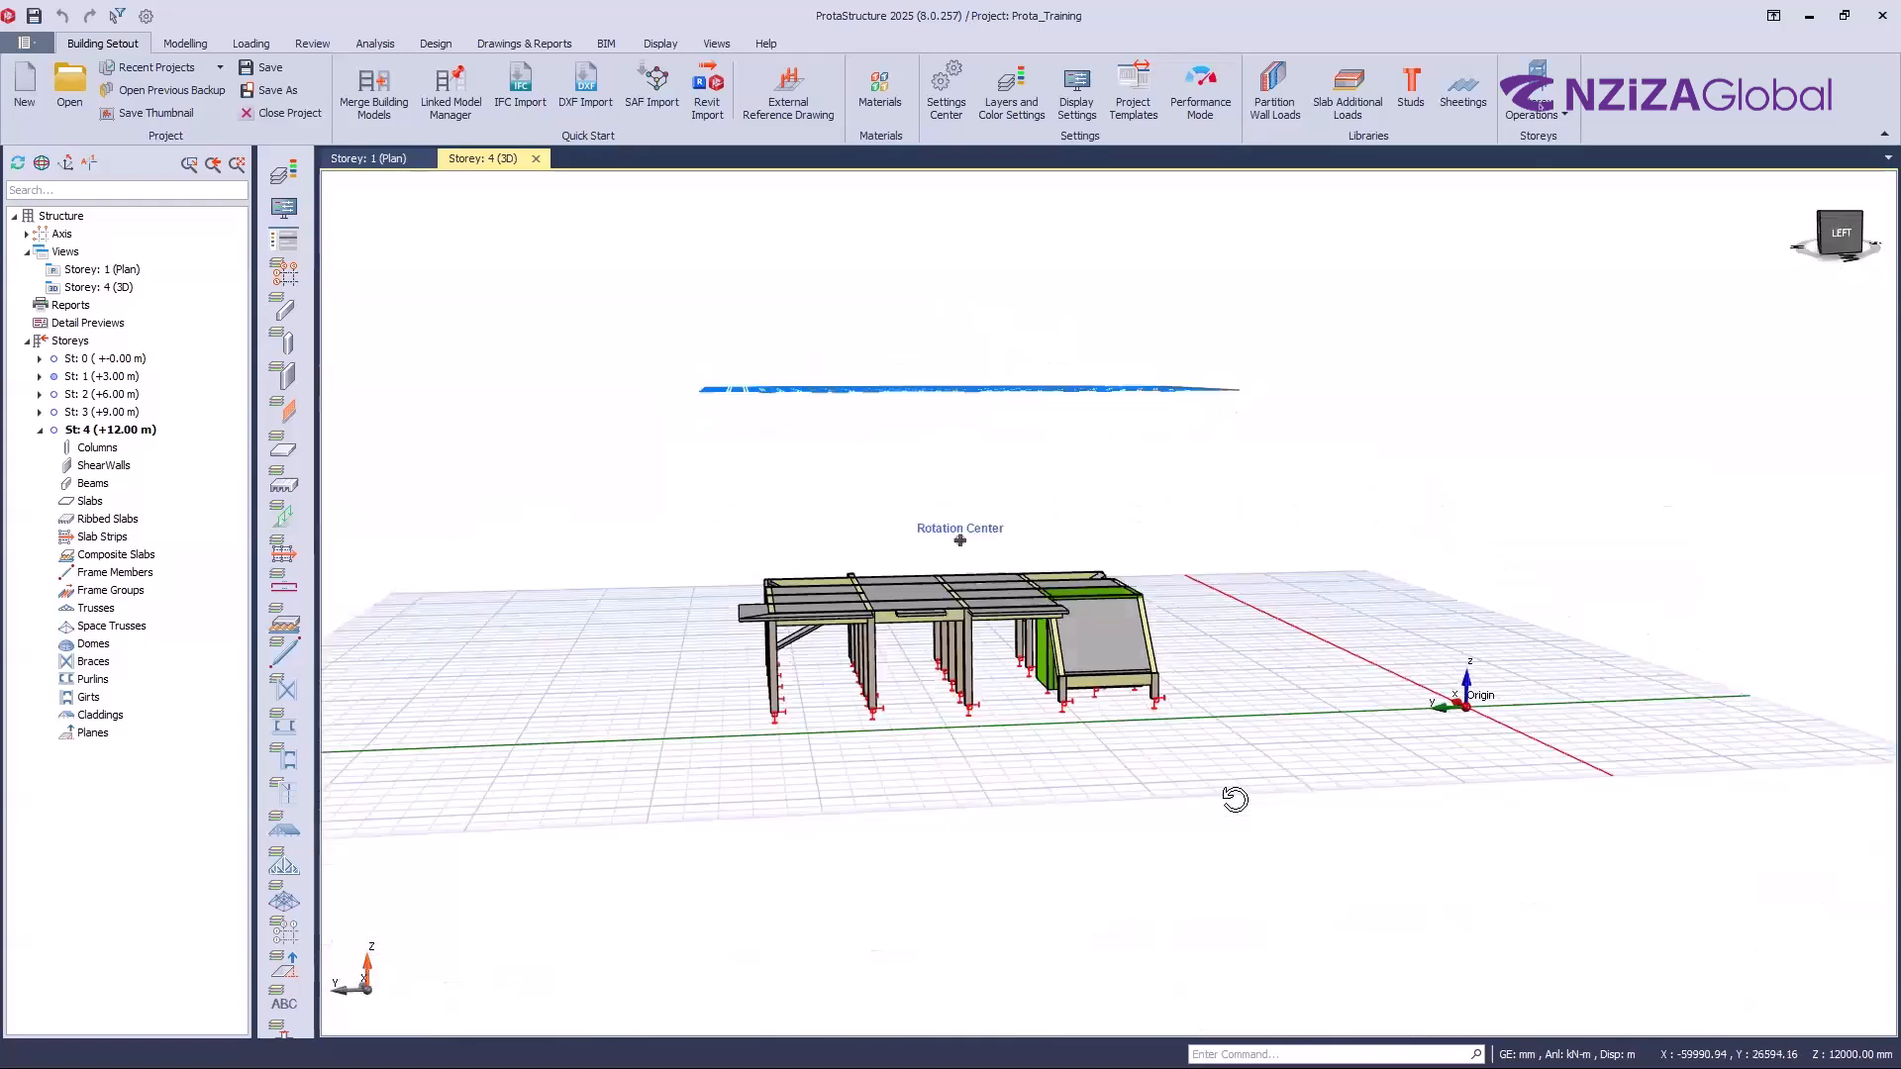
{"action": "middle_click_drag", "start_coordinate": [857, 442], "coordinate": [814, 451]}
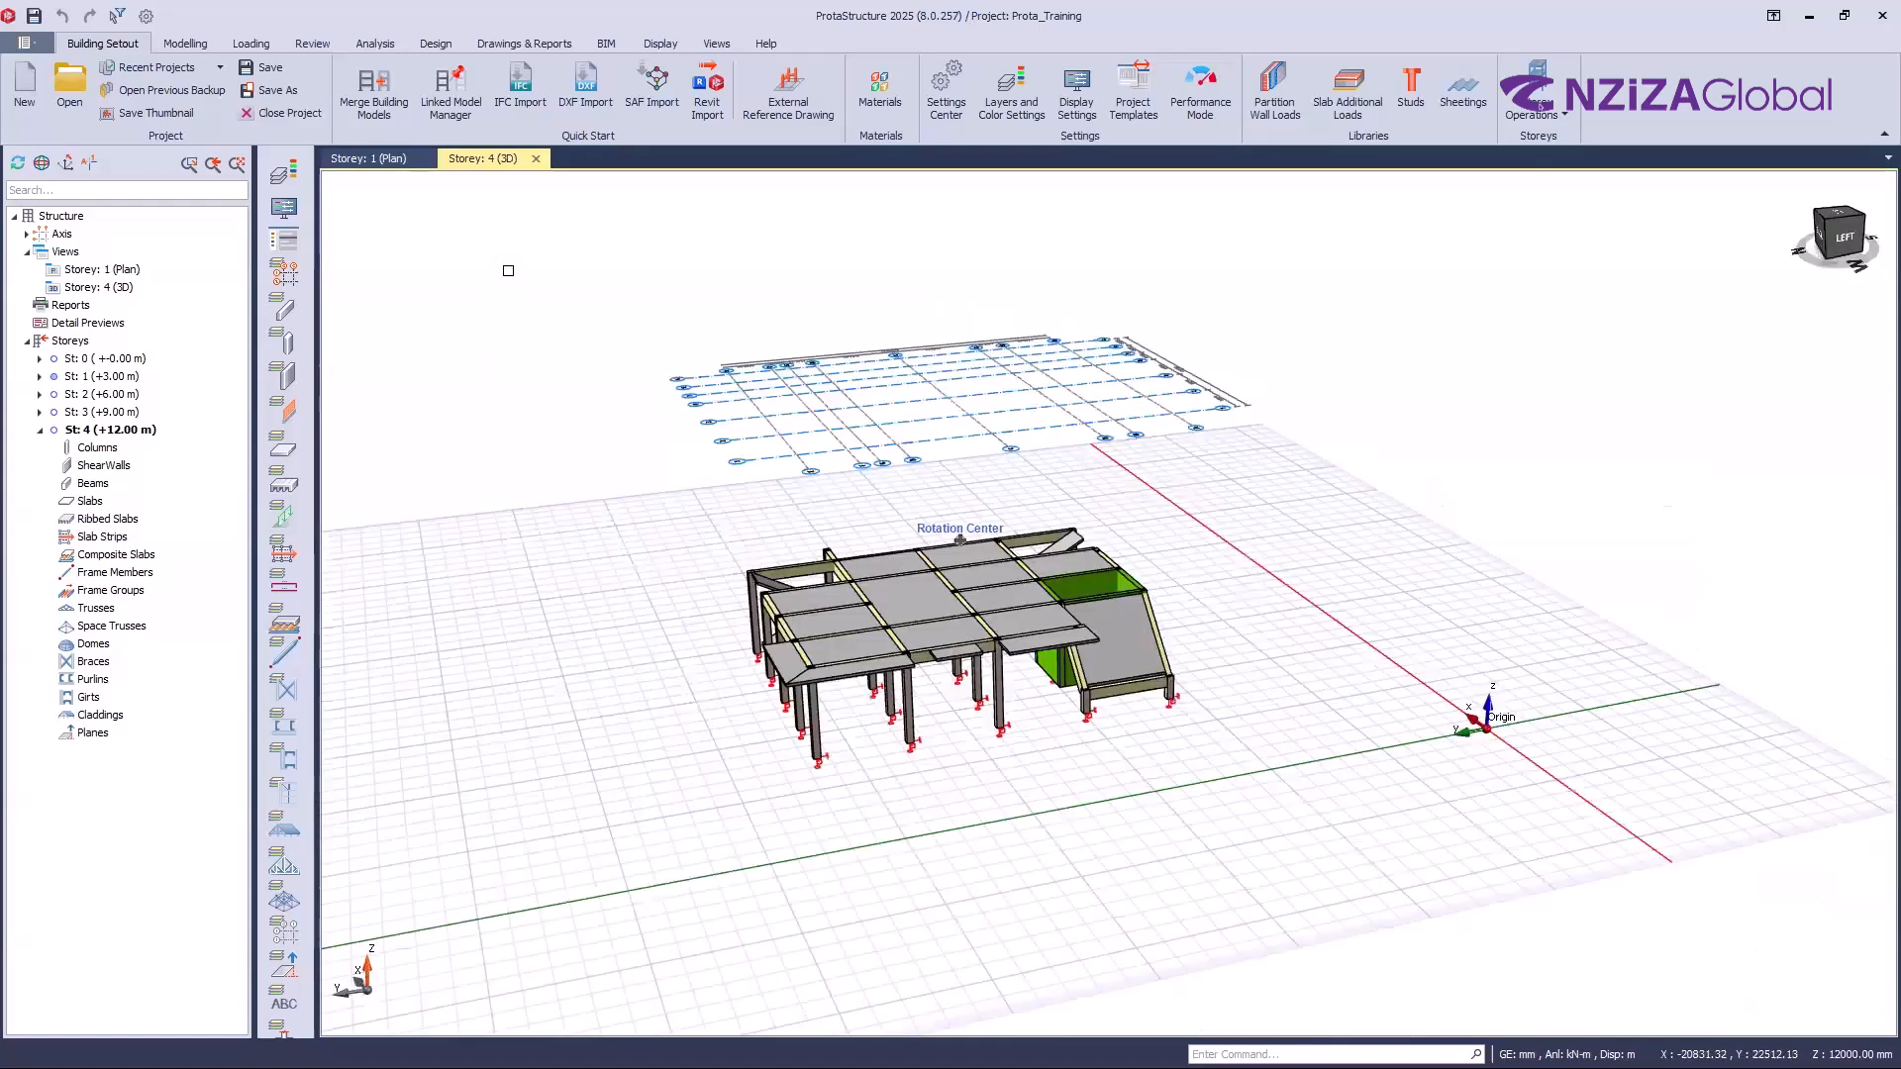
{"action": "middle_click_drag", "start_coordinate": [504, 270], "coordinate": [506, 260]}
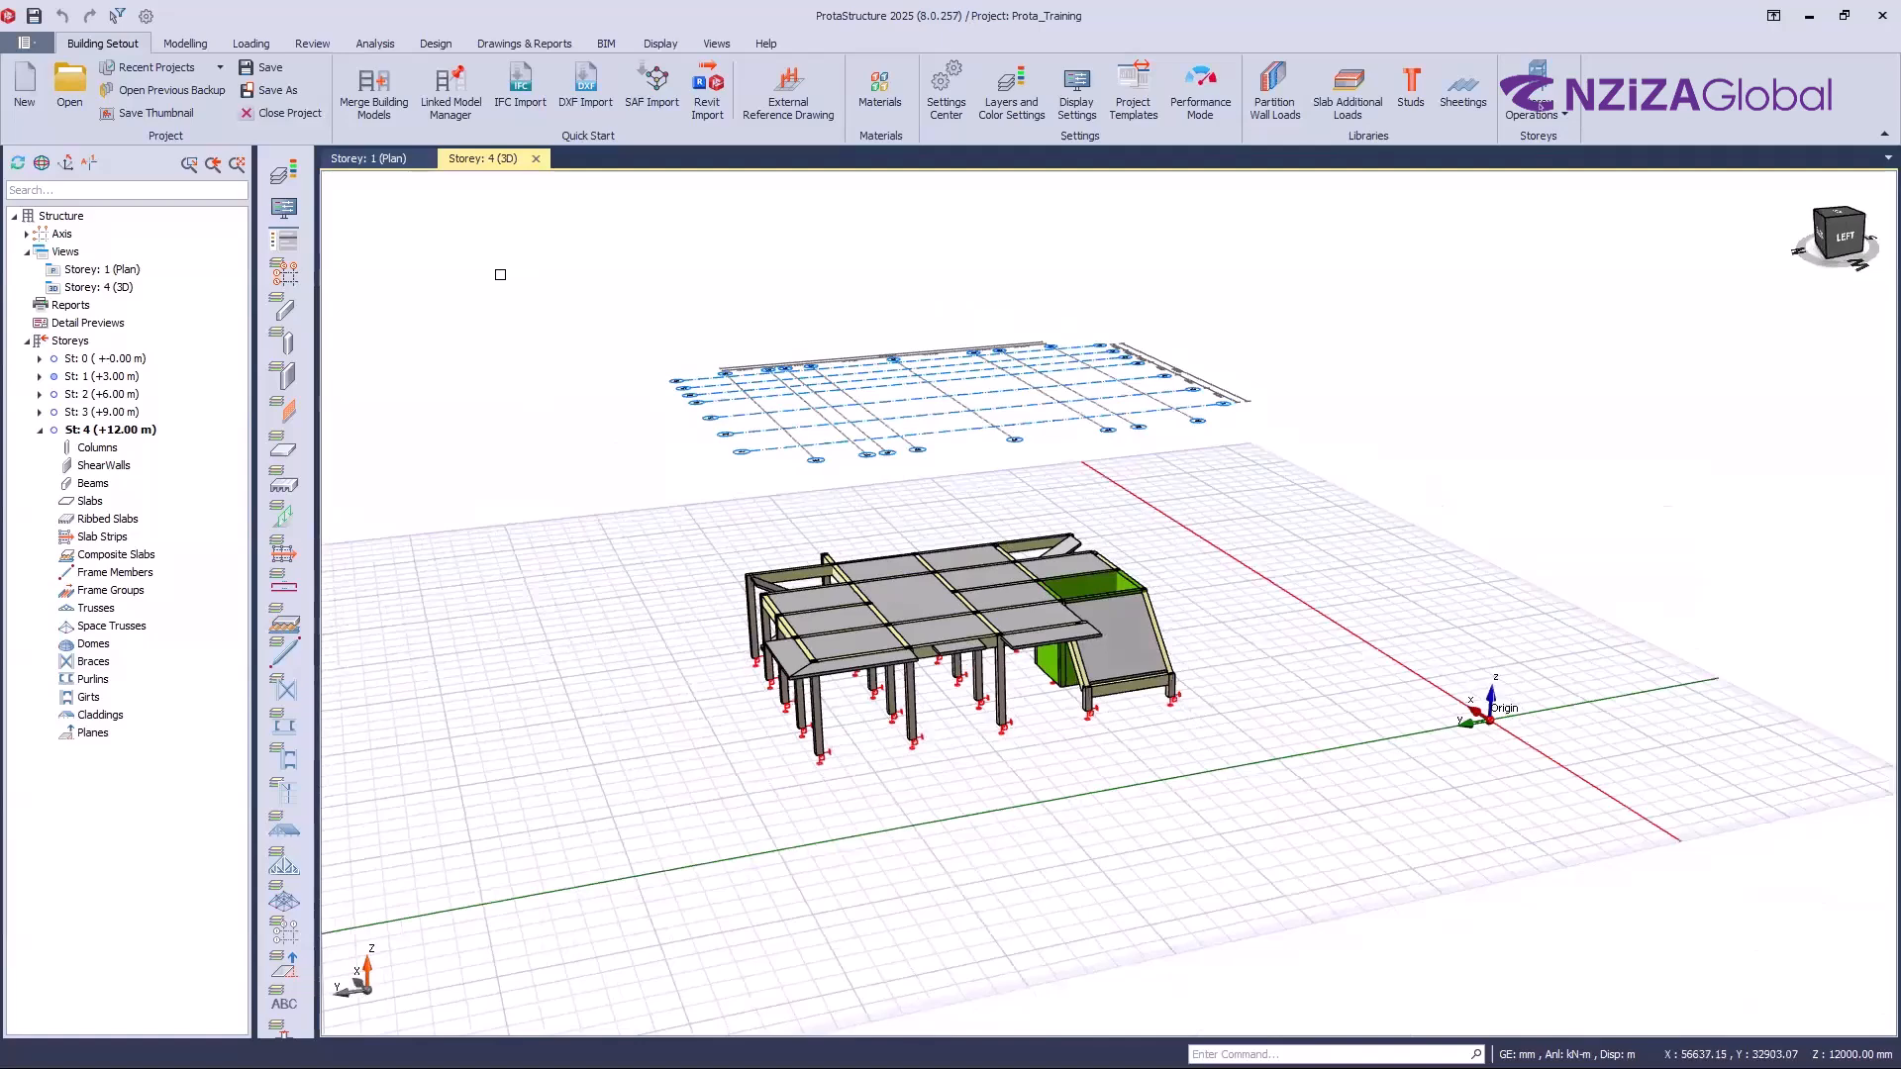
{"action": "left_click", "coordinate": [482, 169]}
{"action": "left_click", "coordinate": [482, 168]}
{"action": "key", "text": "ctrl"}
{"action": "key", "text": "ctrl"}
{"action": "key", "text": "ctrl"}
{"action": "key", "text": "ctrl"}
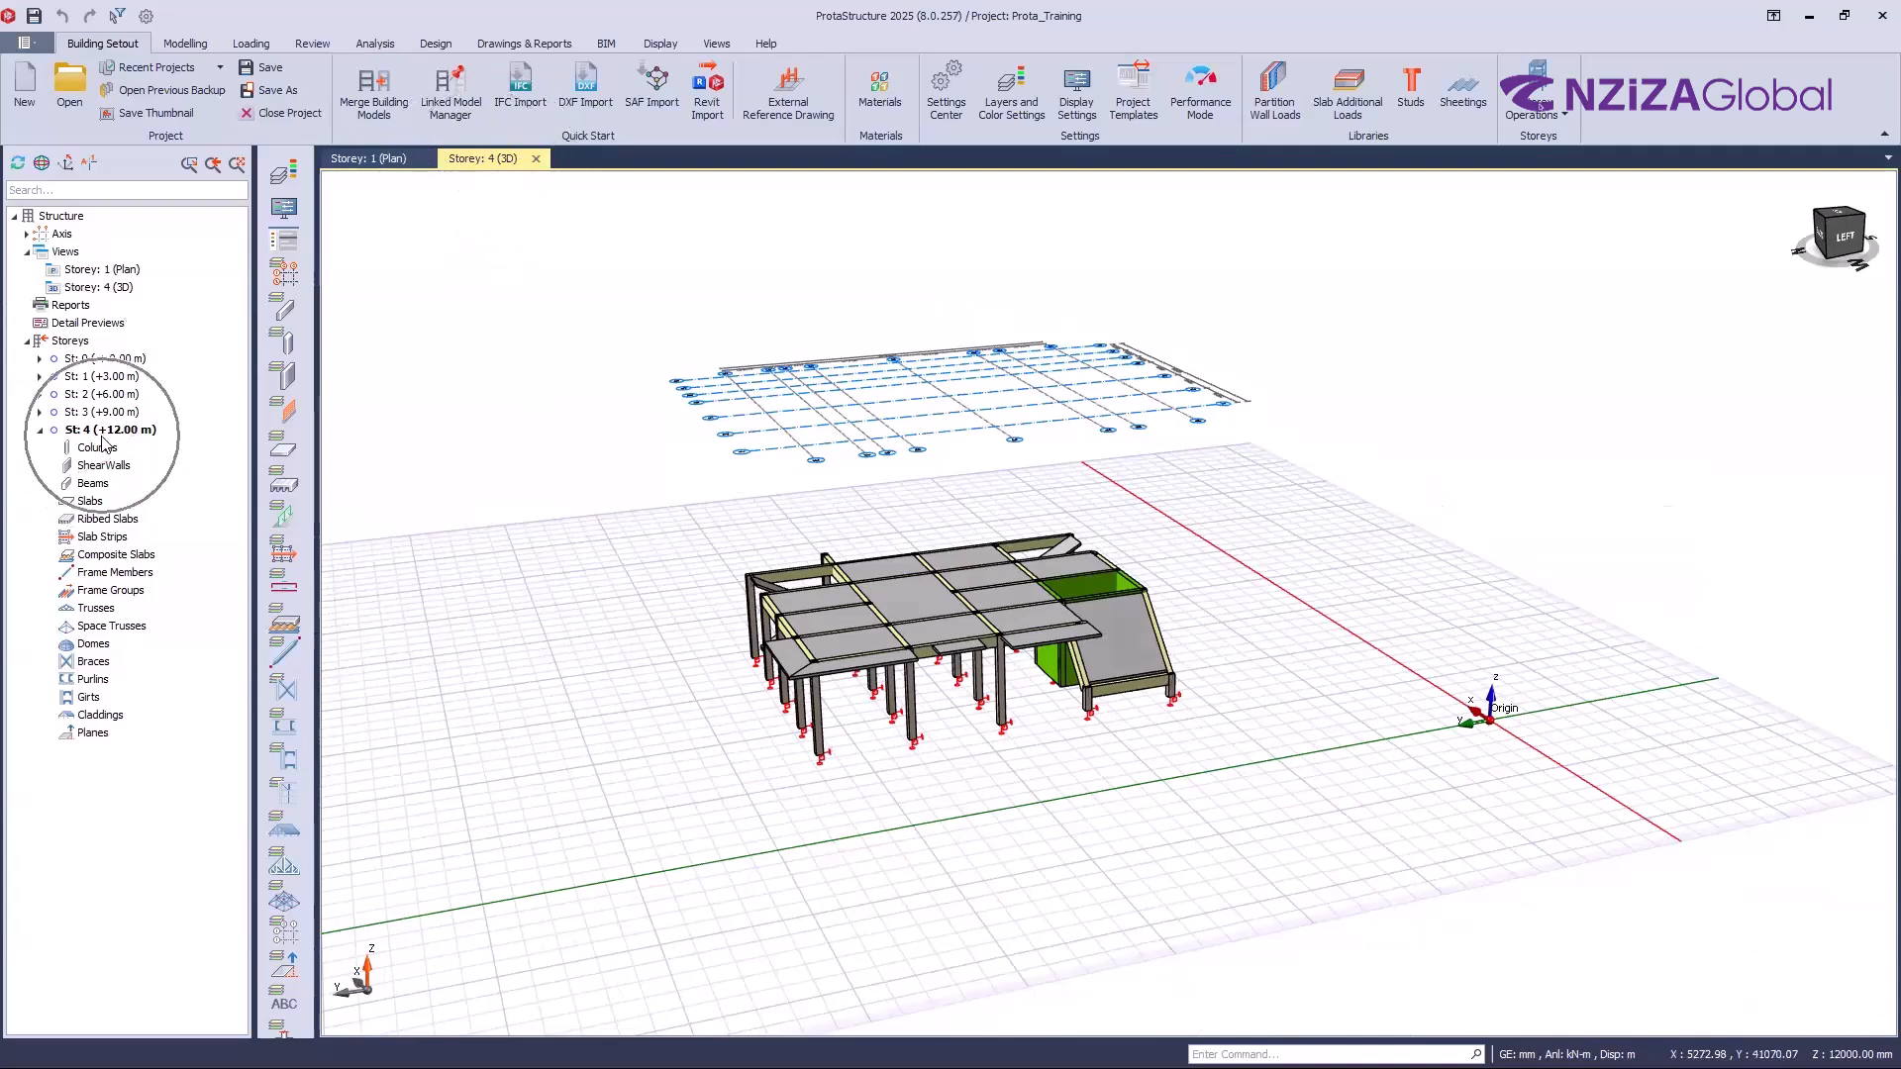
{"action": "key", "text": "ctrl"}
{"action": "key", "text": "ctrl"}
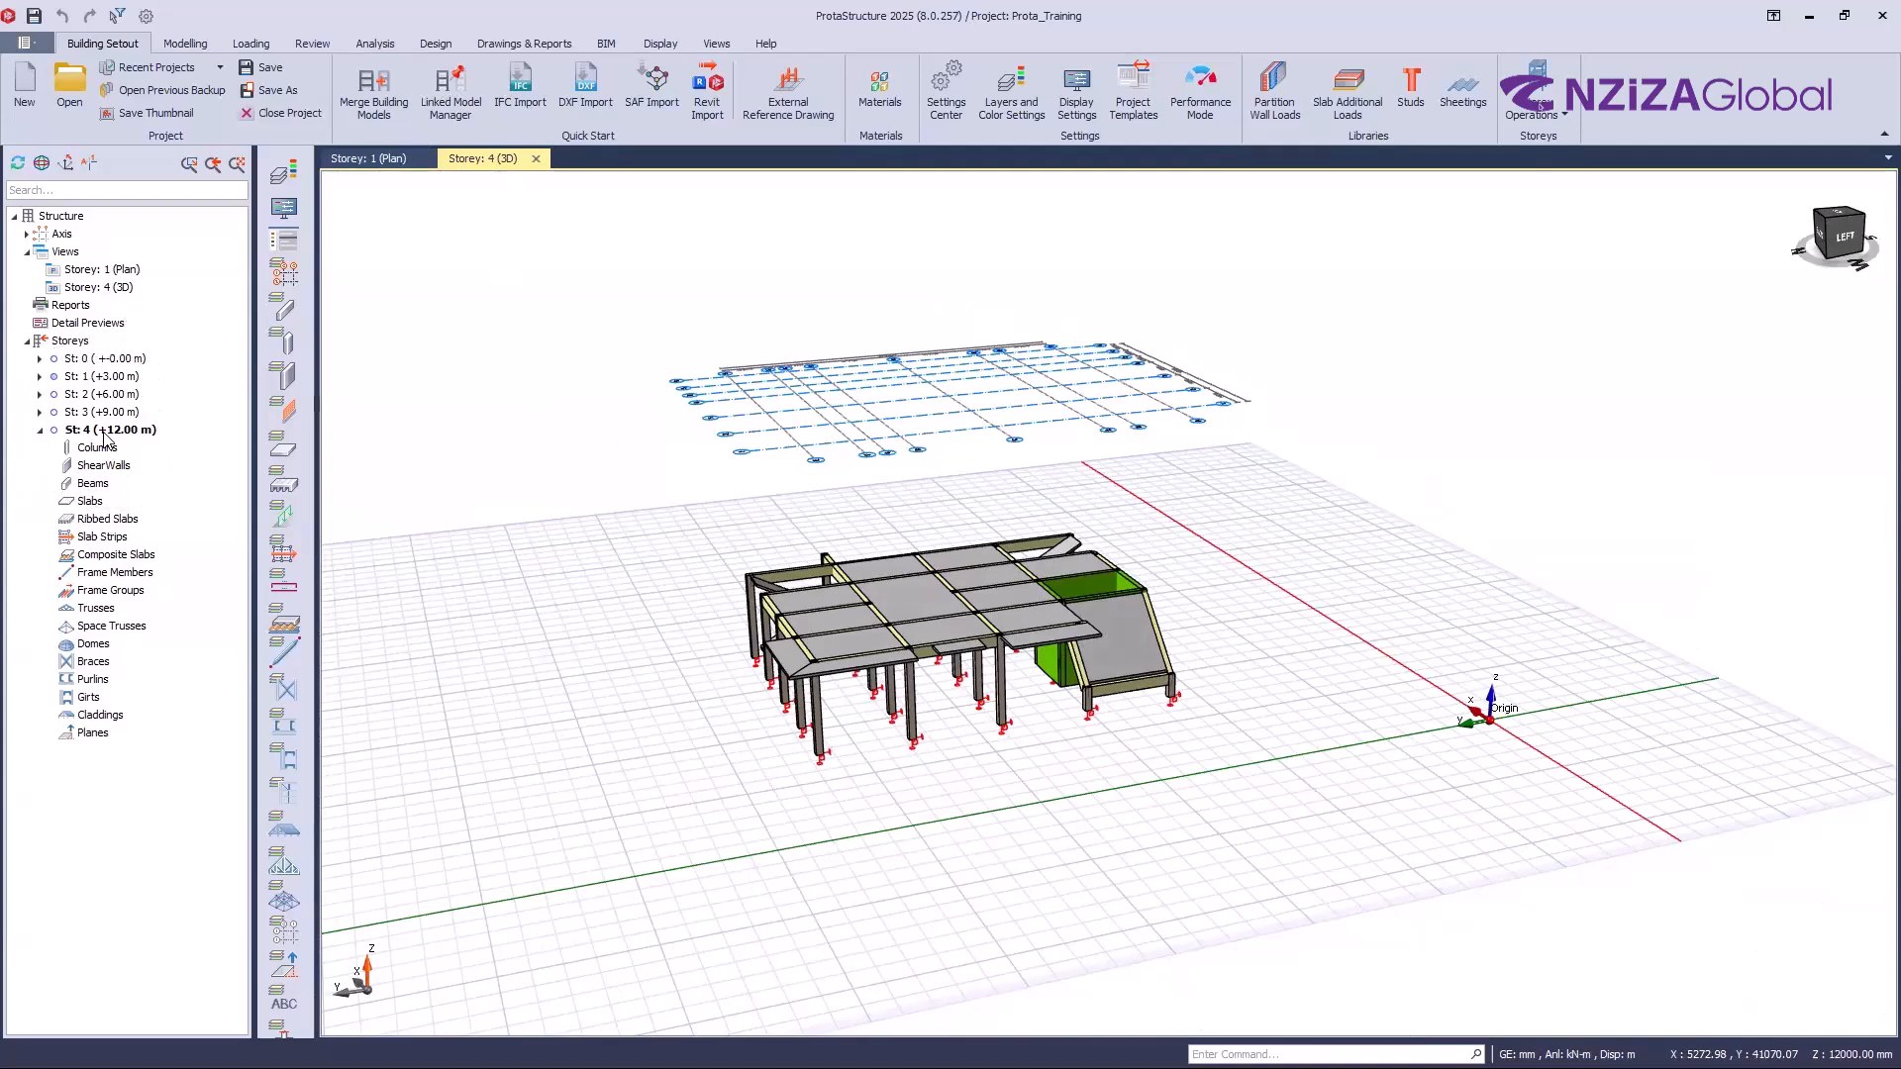
{"action": "key", "text": "ctrl"}
{"action": "key", "text": "ctrl"}
{"action": "key", "text": "ctrl"}
Step: Review the storey levels in 3D by activating storeys 3, 2, 1 and 0 in turn
{"action": "left_click_drag", "start_coordinate": [1148, 556], "coordinate": [955, 395]}
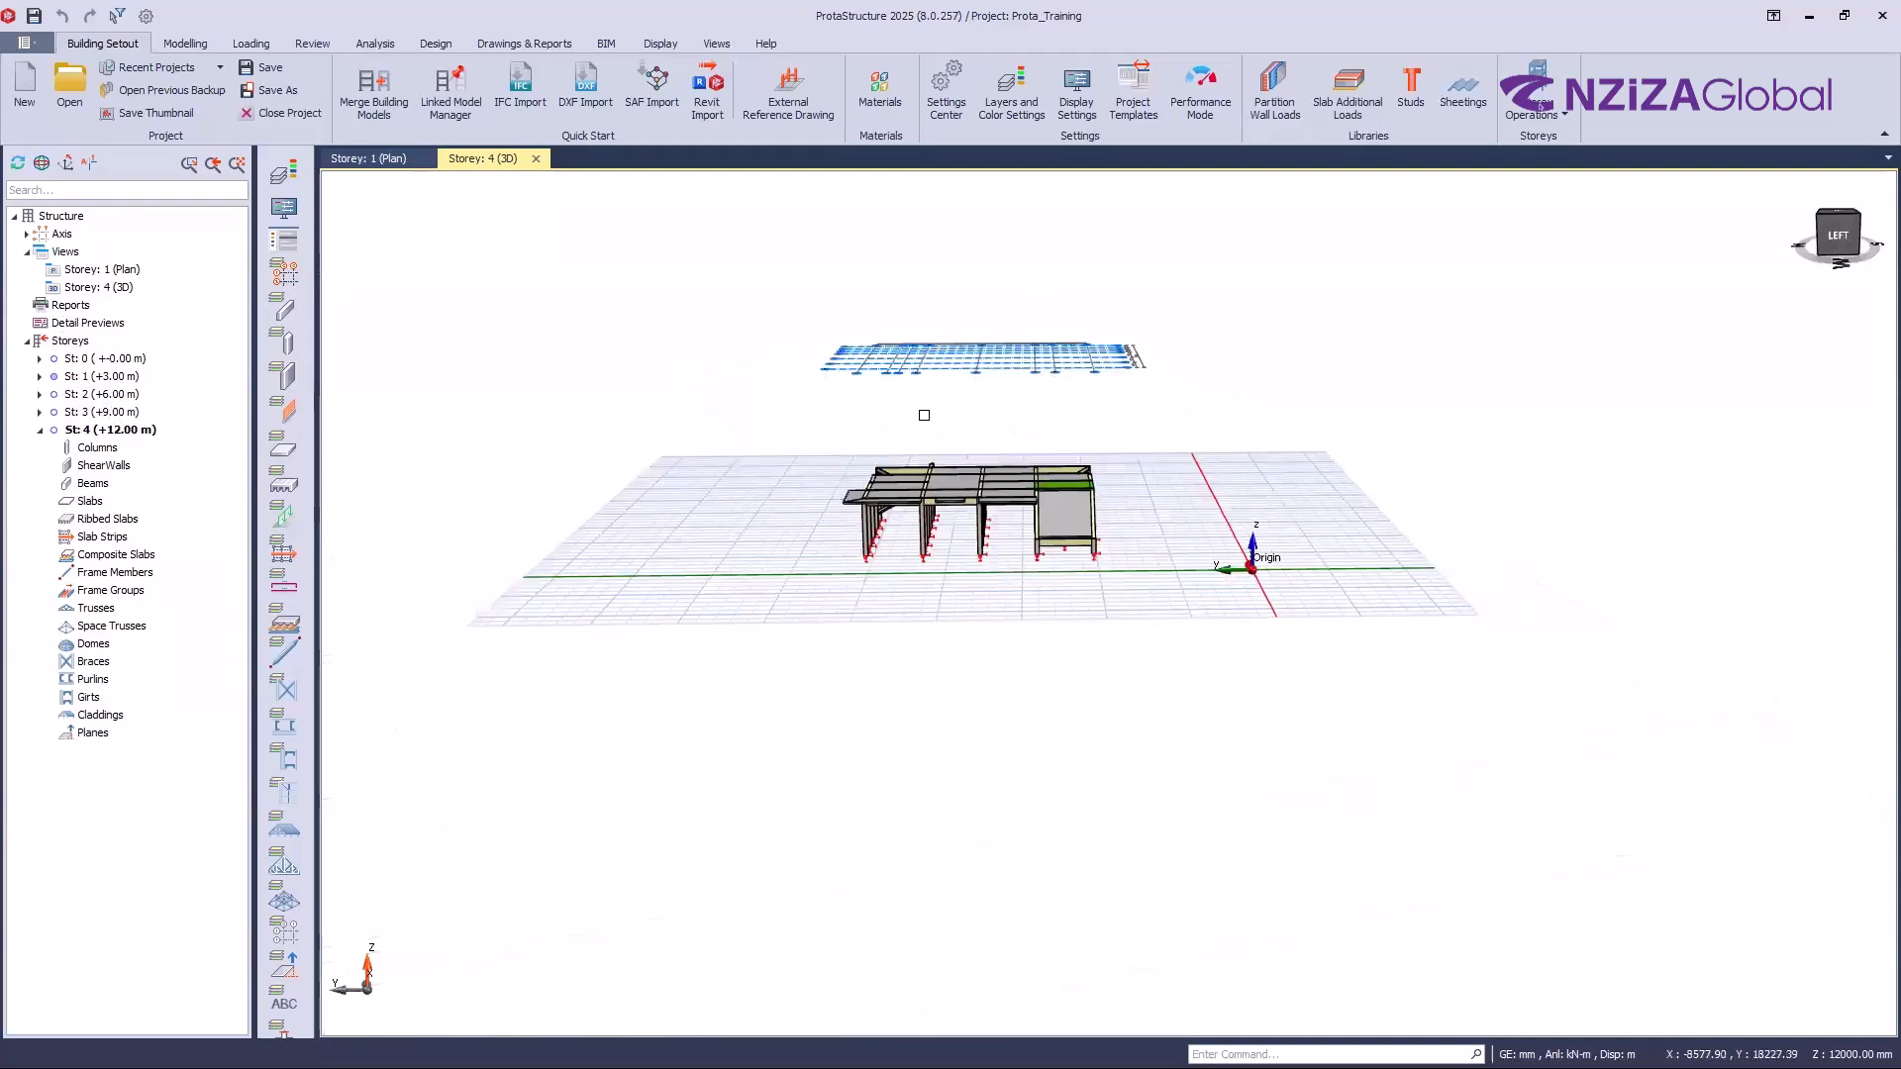
{"action": "scroll", "coordinate": [940, 419], "scroll_direction": "up", "scroll_amount": 2}
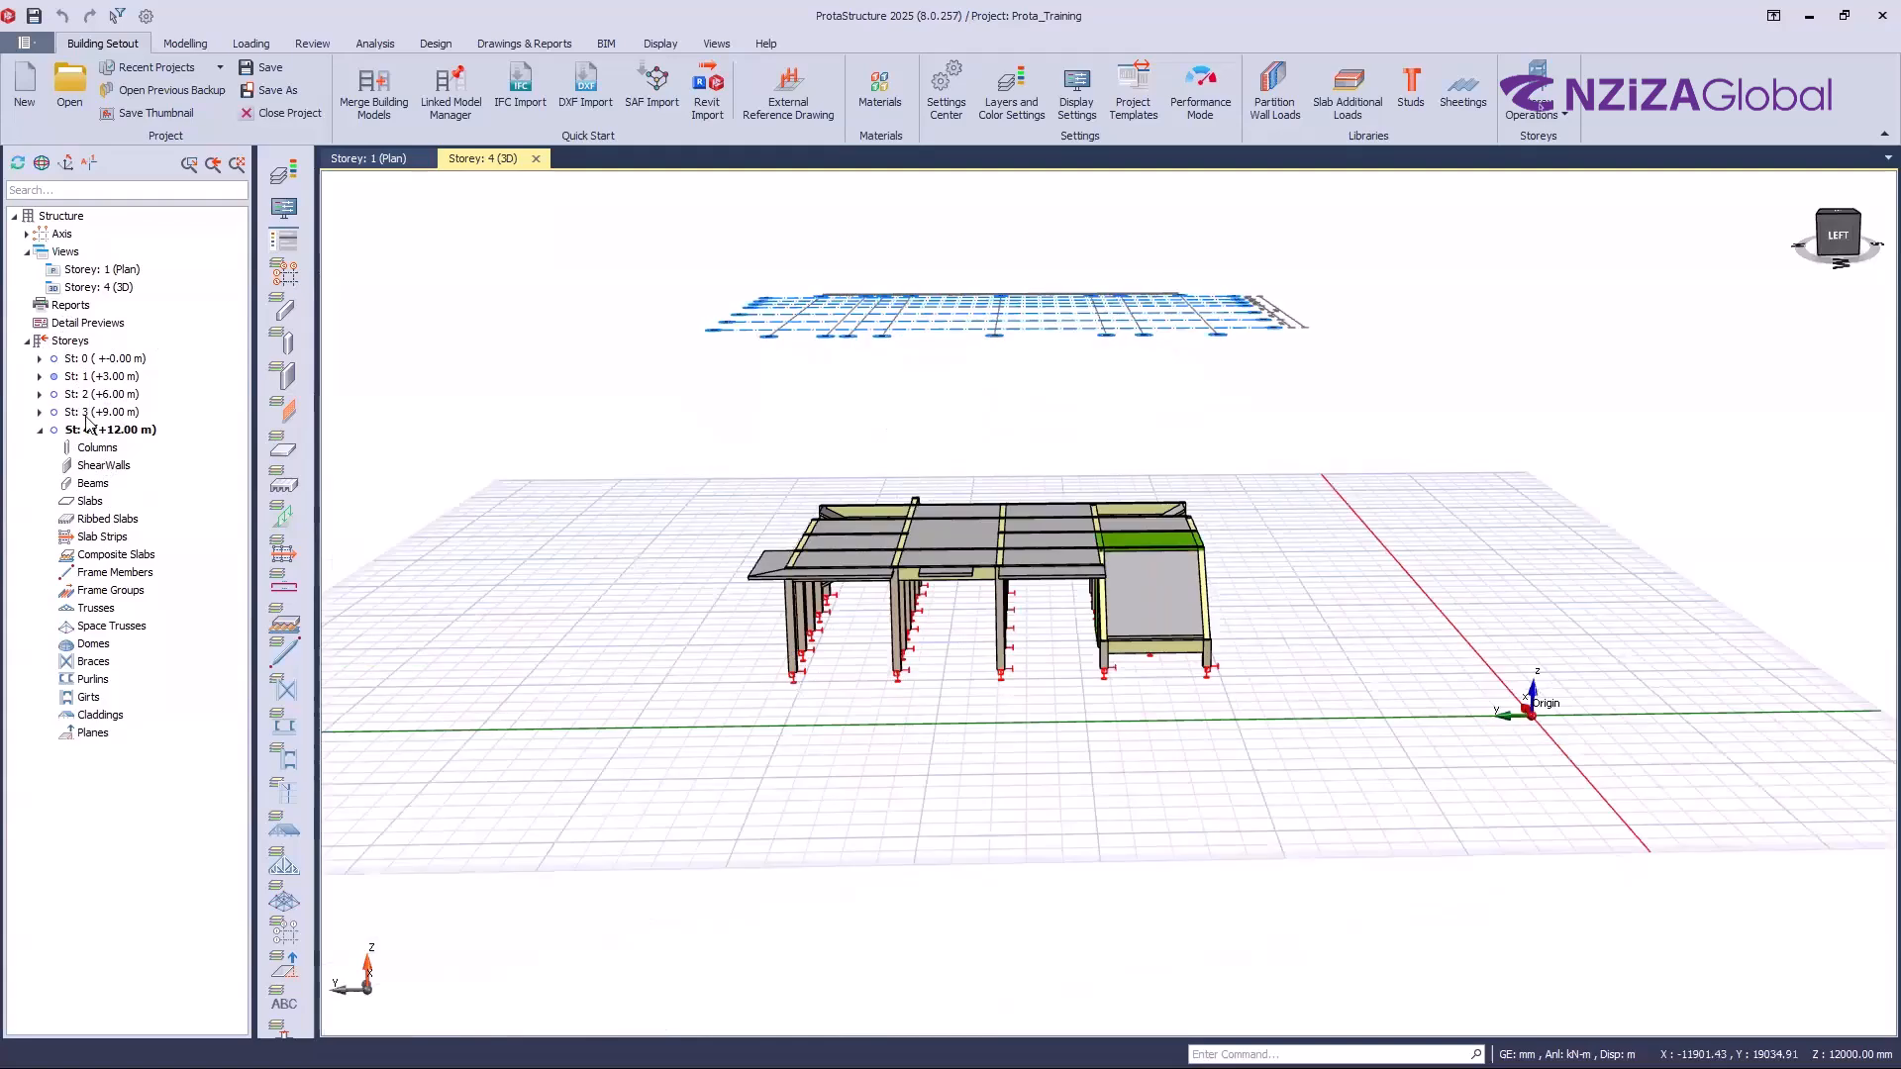
{"action": "double_click", "coordinate": [86, 412]}
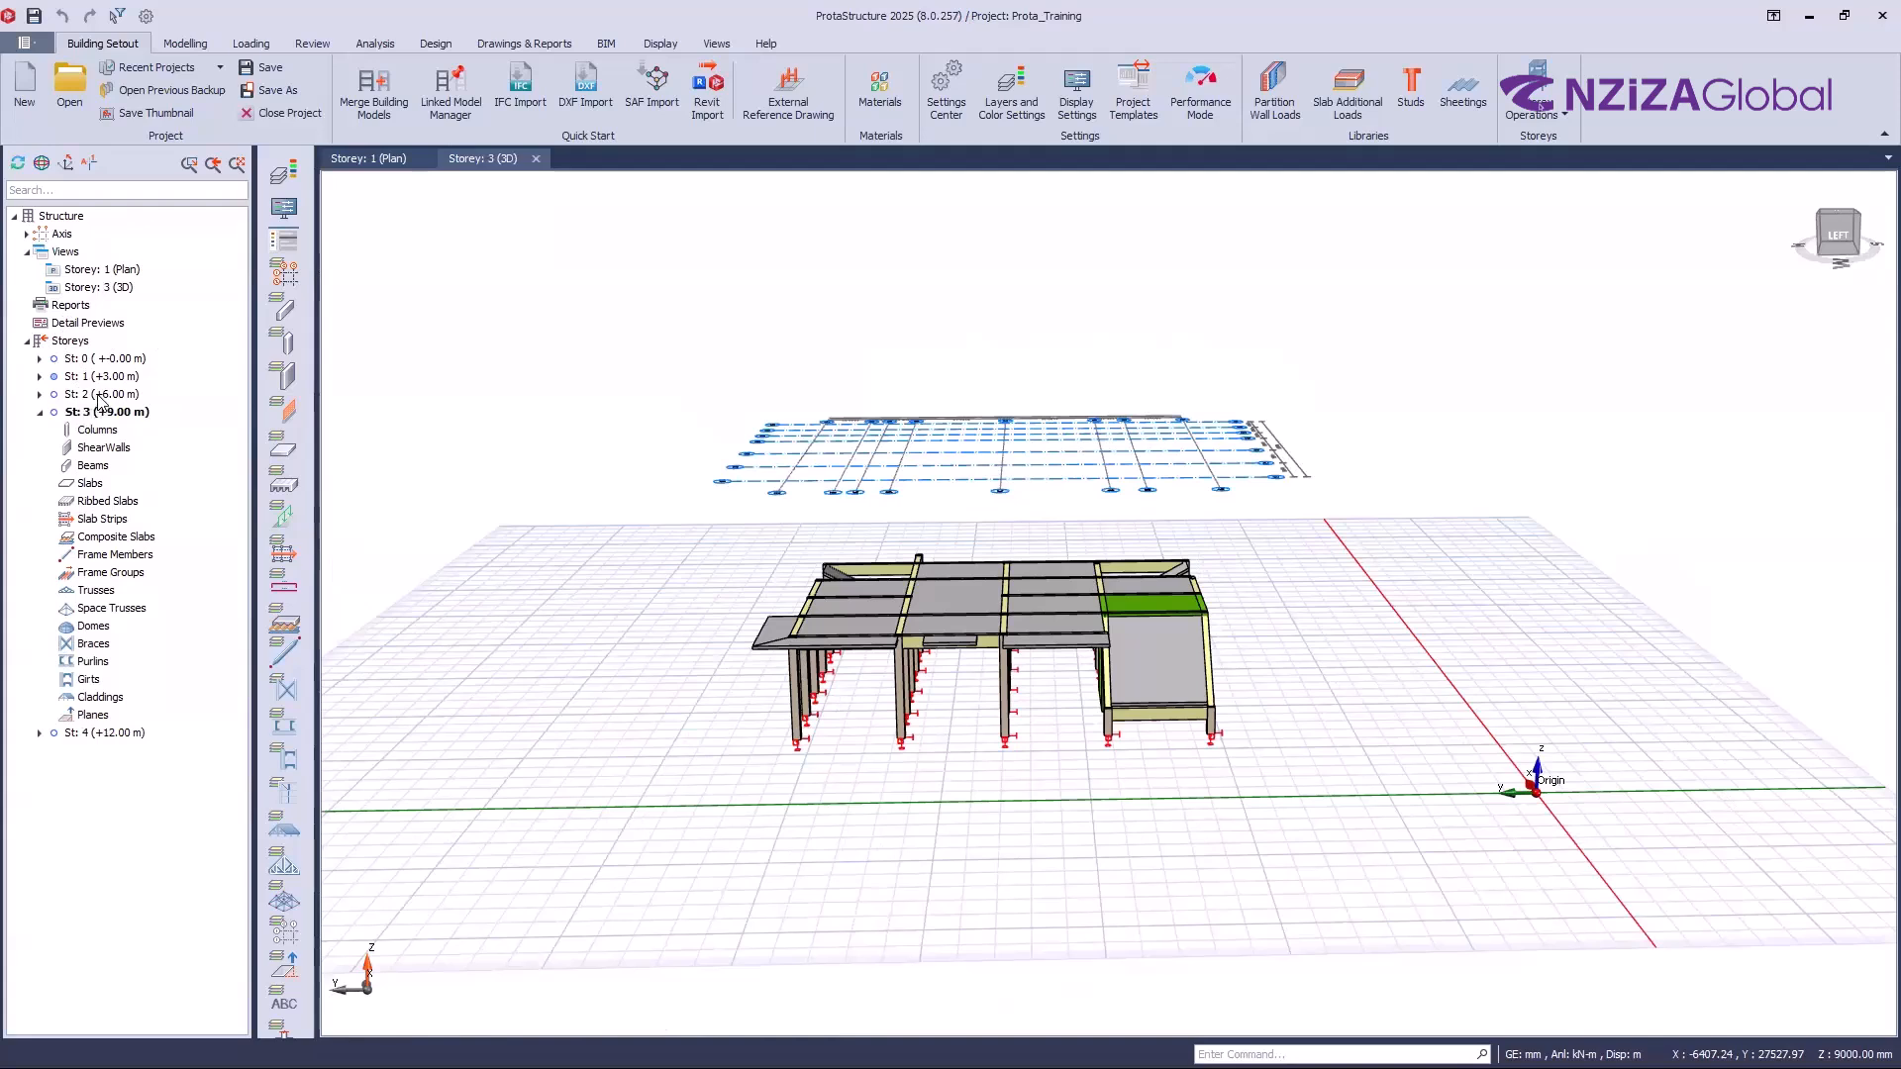
{"action": "double_click", "coordinate": [99, 394]}
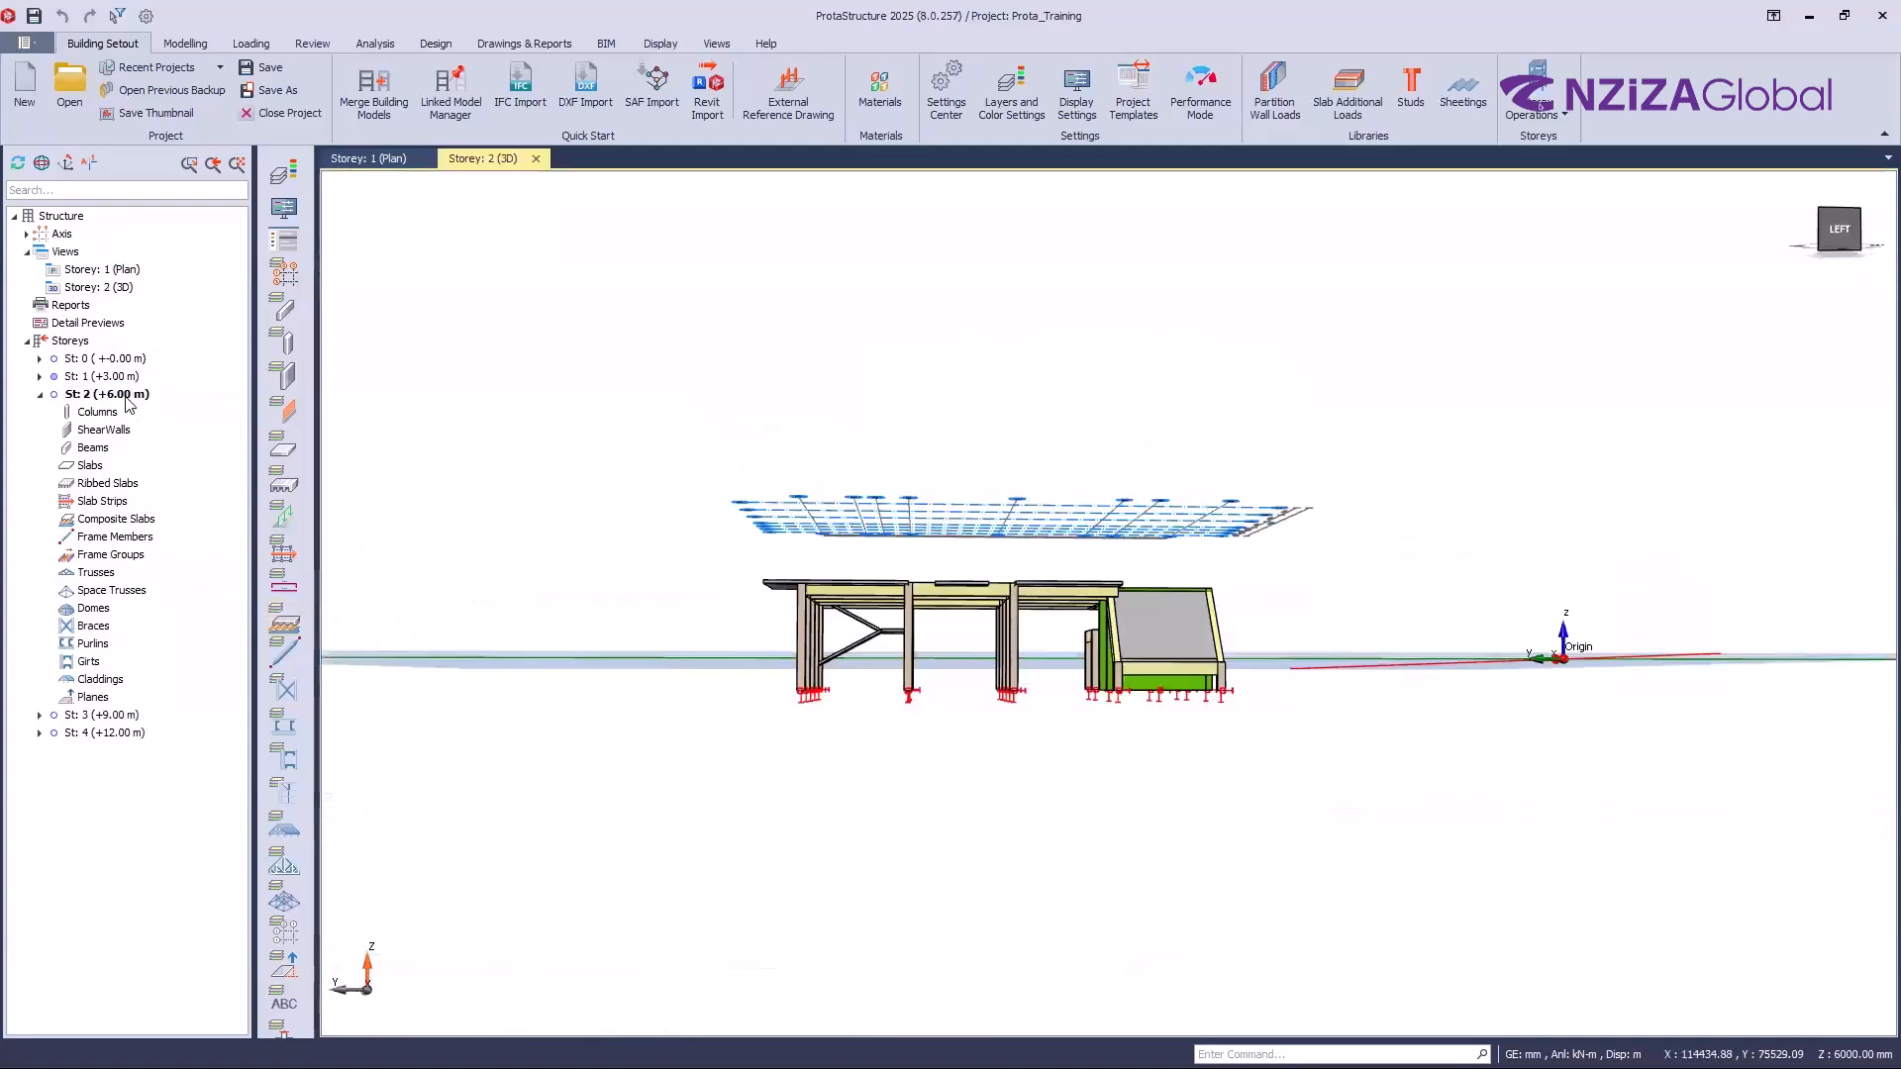
{"action": "double_click", "coordinate": [111, 378]}
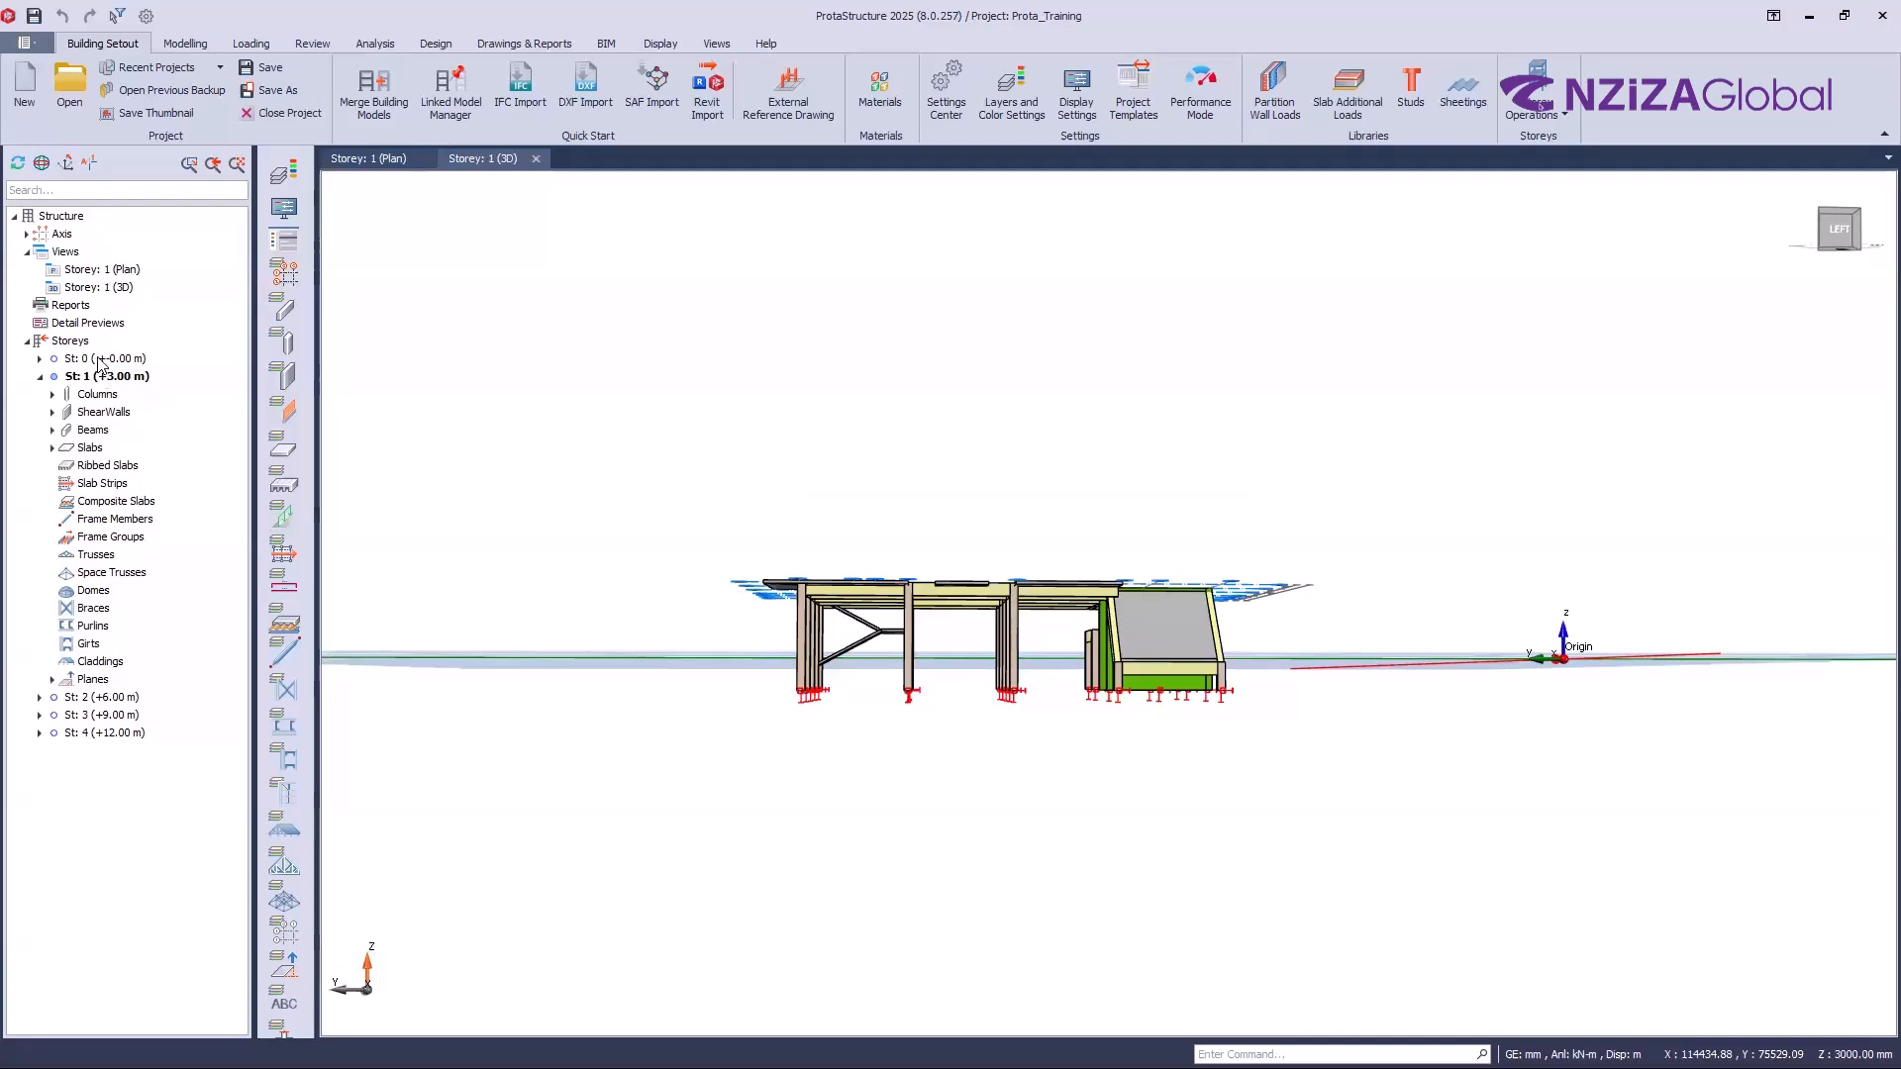
{"action": "double_click", "coordinate": [99, 359]}
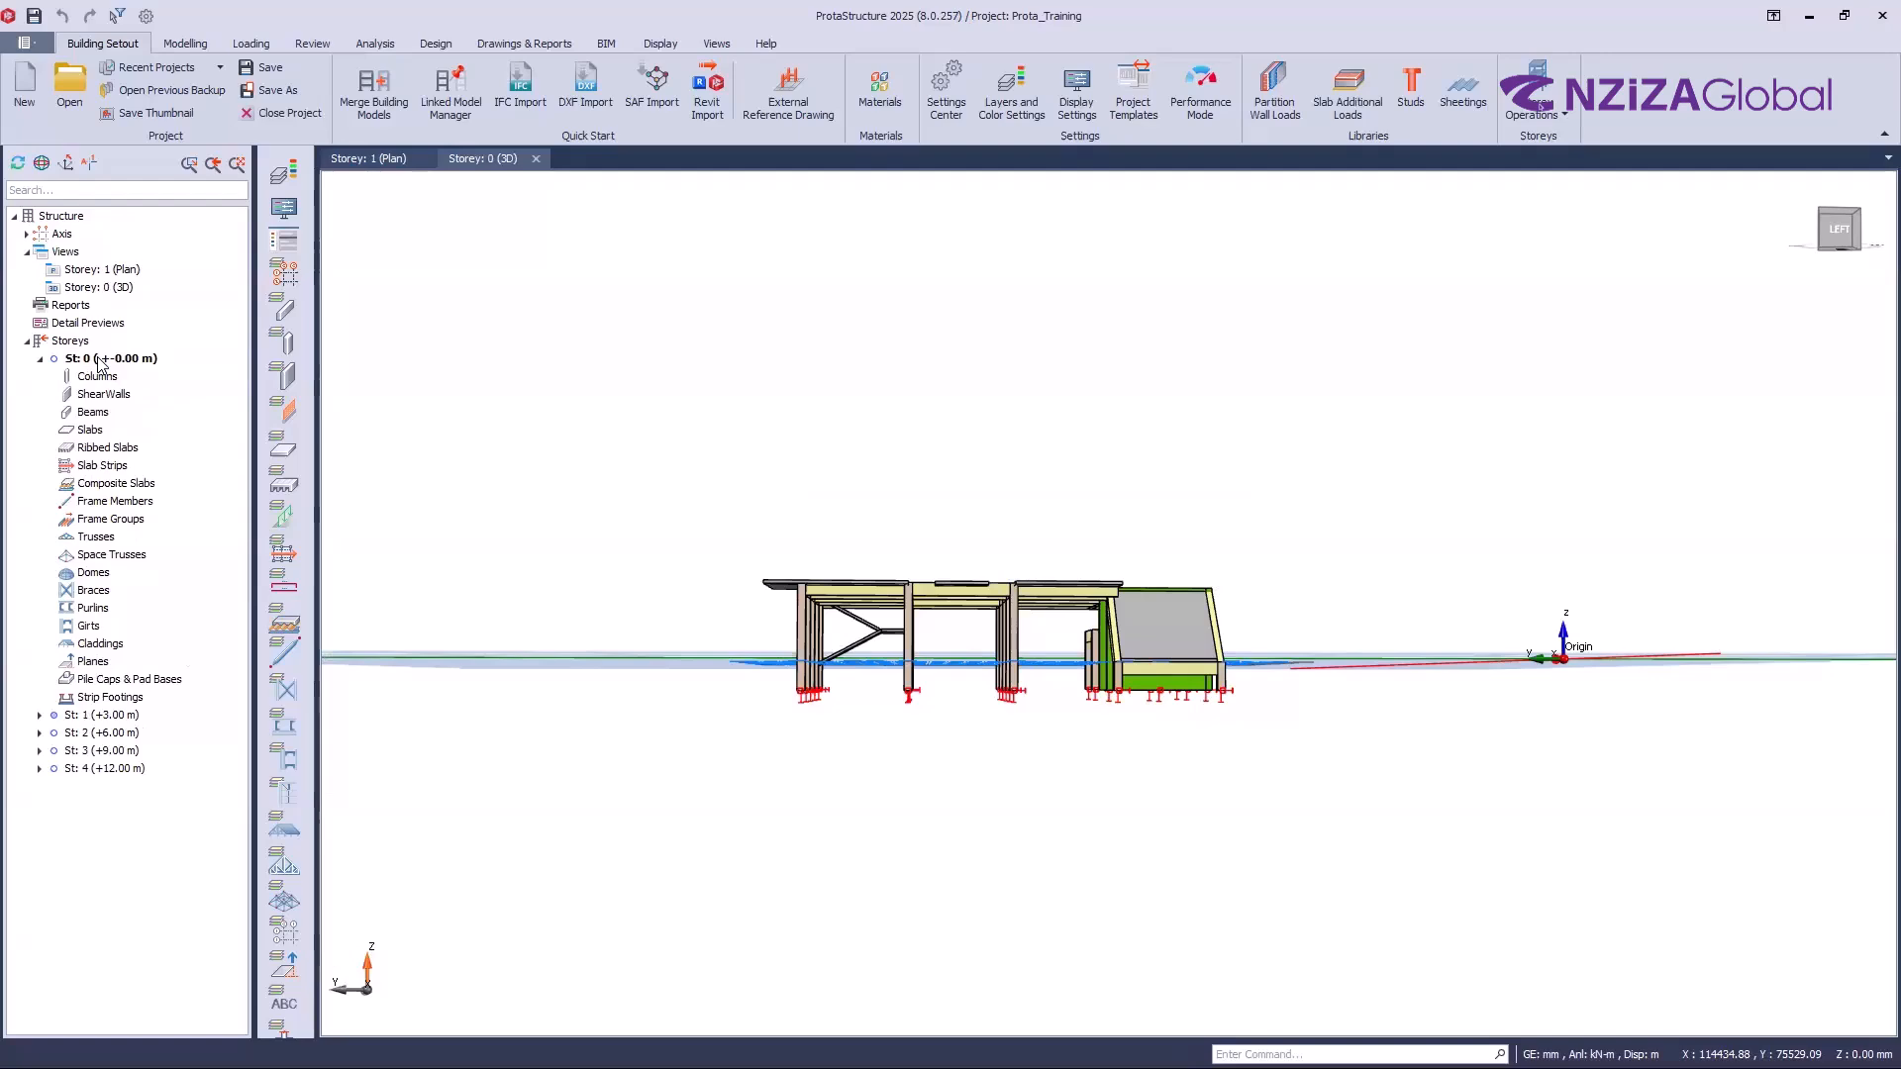
{"action": "middle_click_drag", "start_coordinate": [729, 396], "coordinate": [723, 426]}
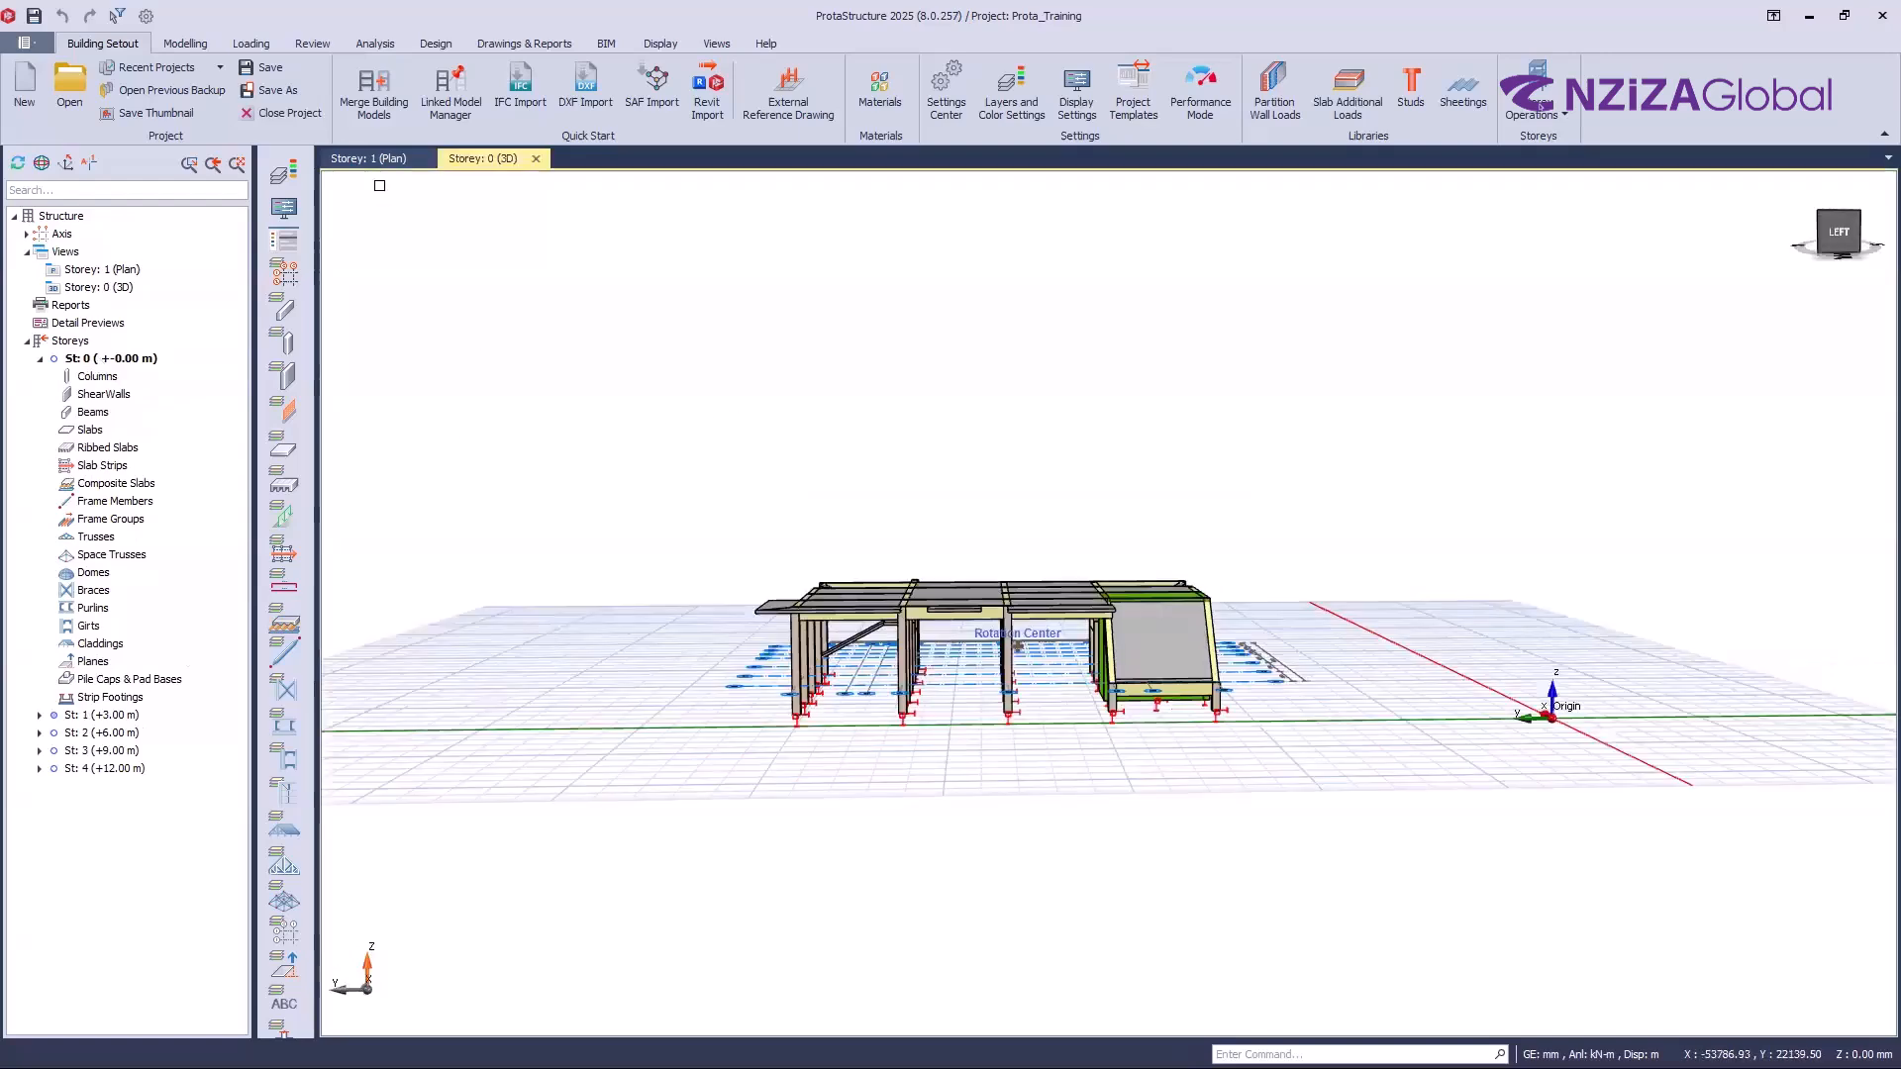
Step: Compare the plans of storeys 1, 2, 3 and 4, and return to the plan of storey 1
{"action": "left_click", "coordinate": [377, 165]}
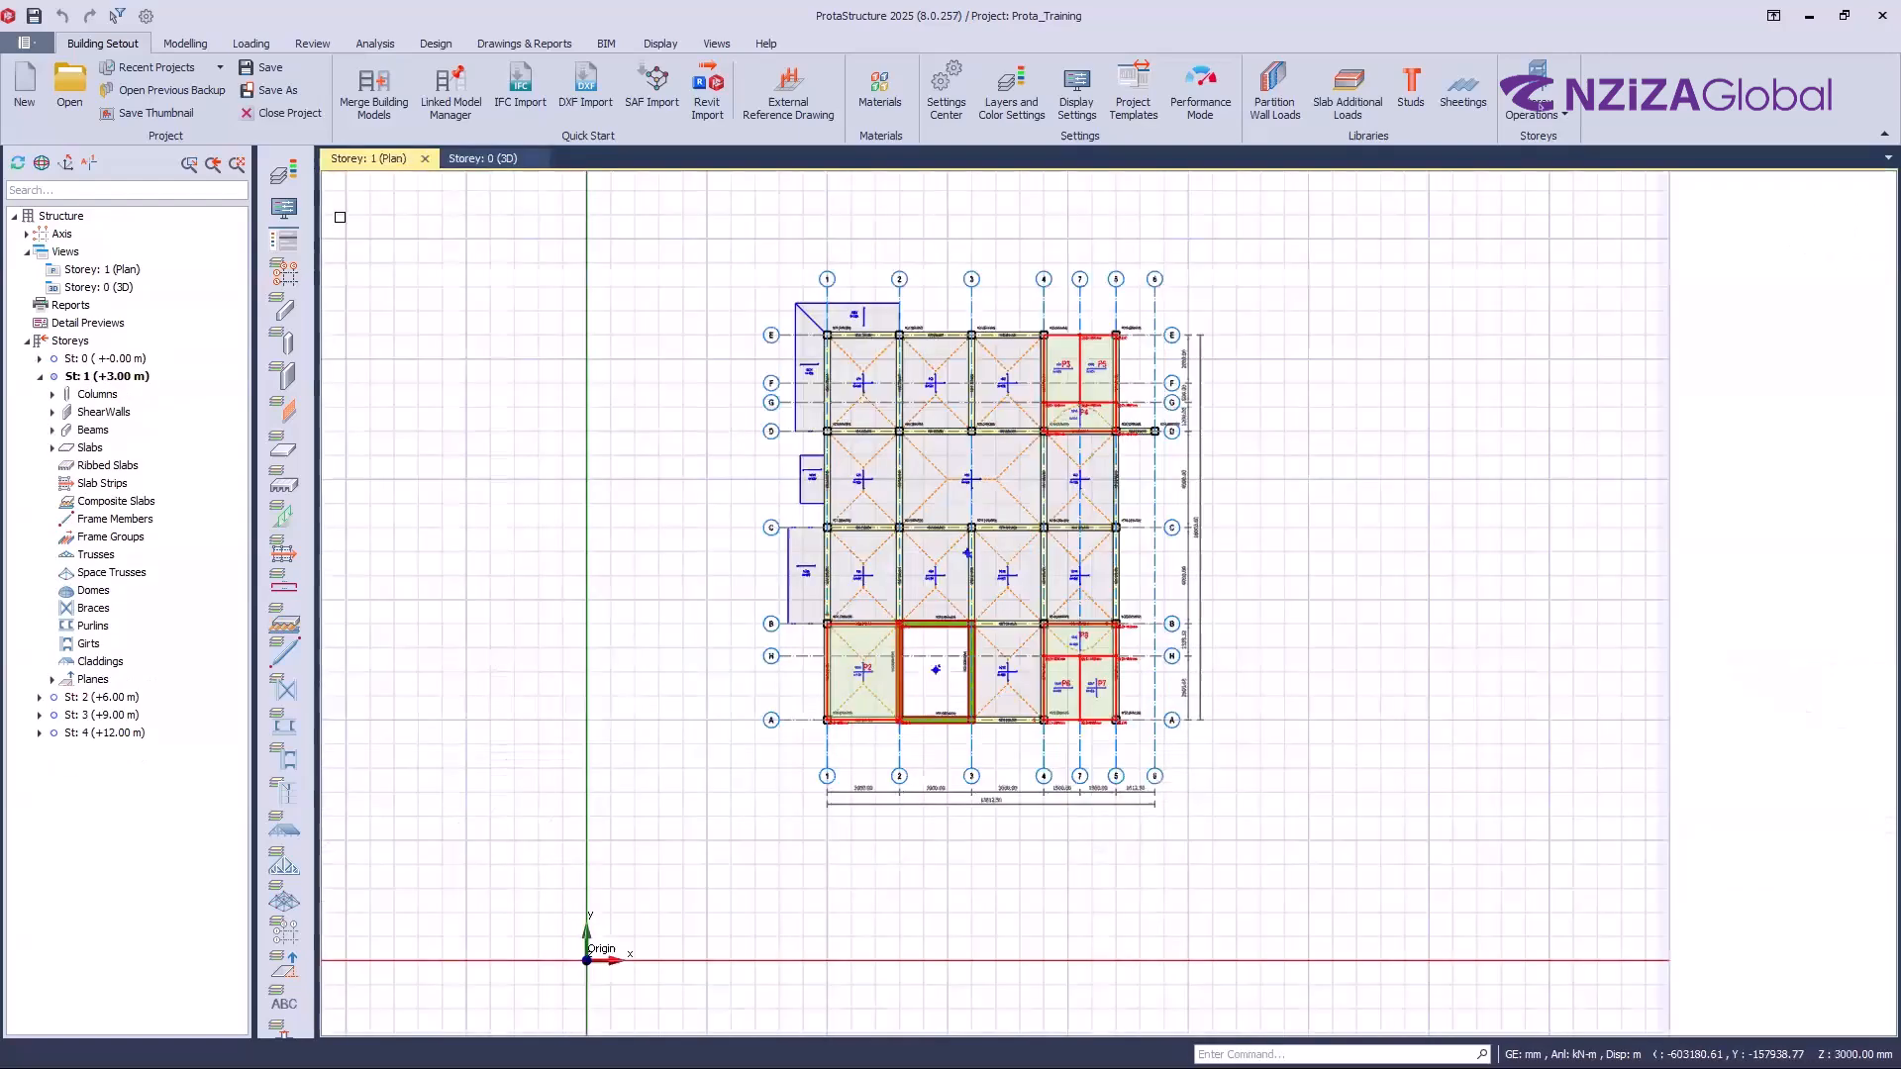
{"action": "key", "text": "ctrl"}
{"action": "key", "text": "ctrl"}
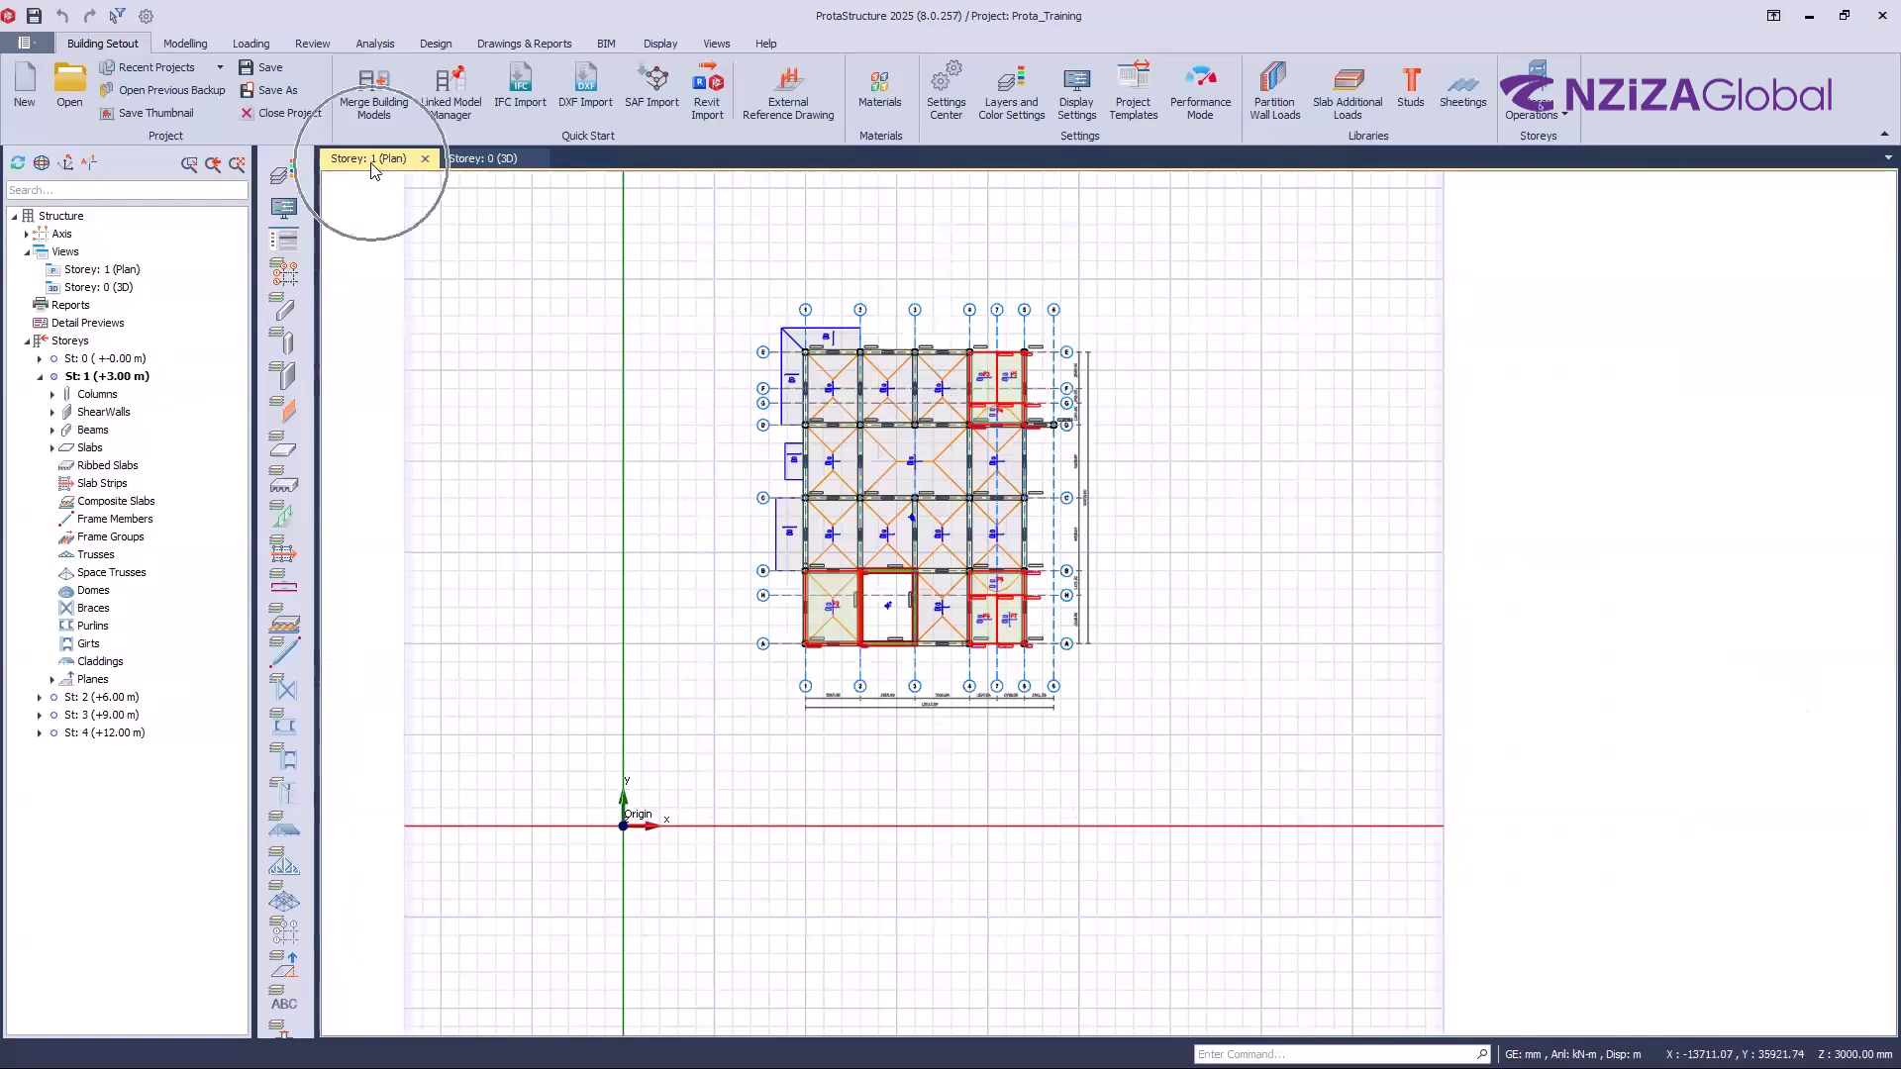
{"action": "double_click", "coordinate": [91, 698]}
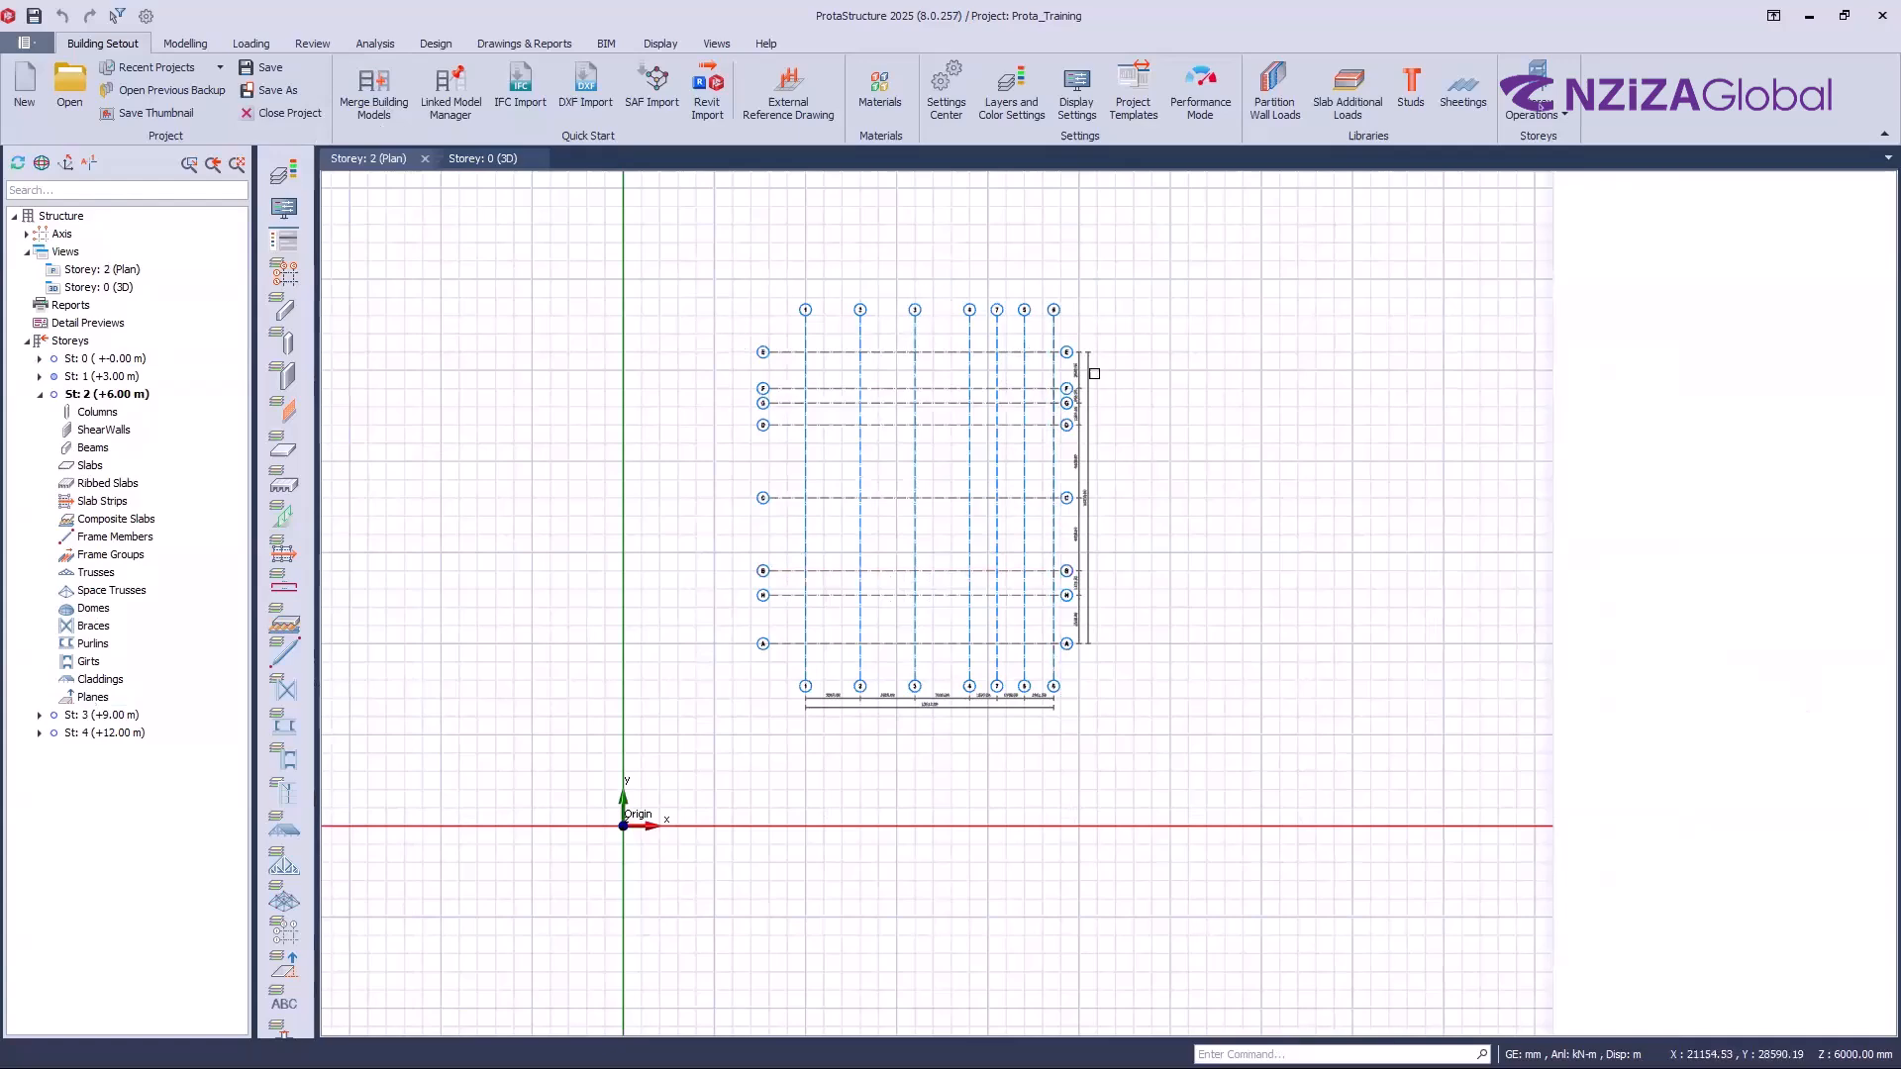
{"action": "scroll", "coordinate": [937, 500], "scroll_direction": "up", "scroll_amount": 2}
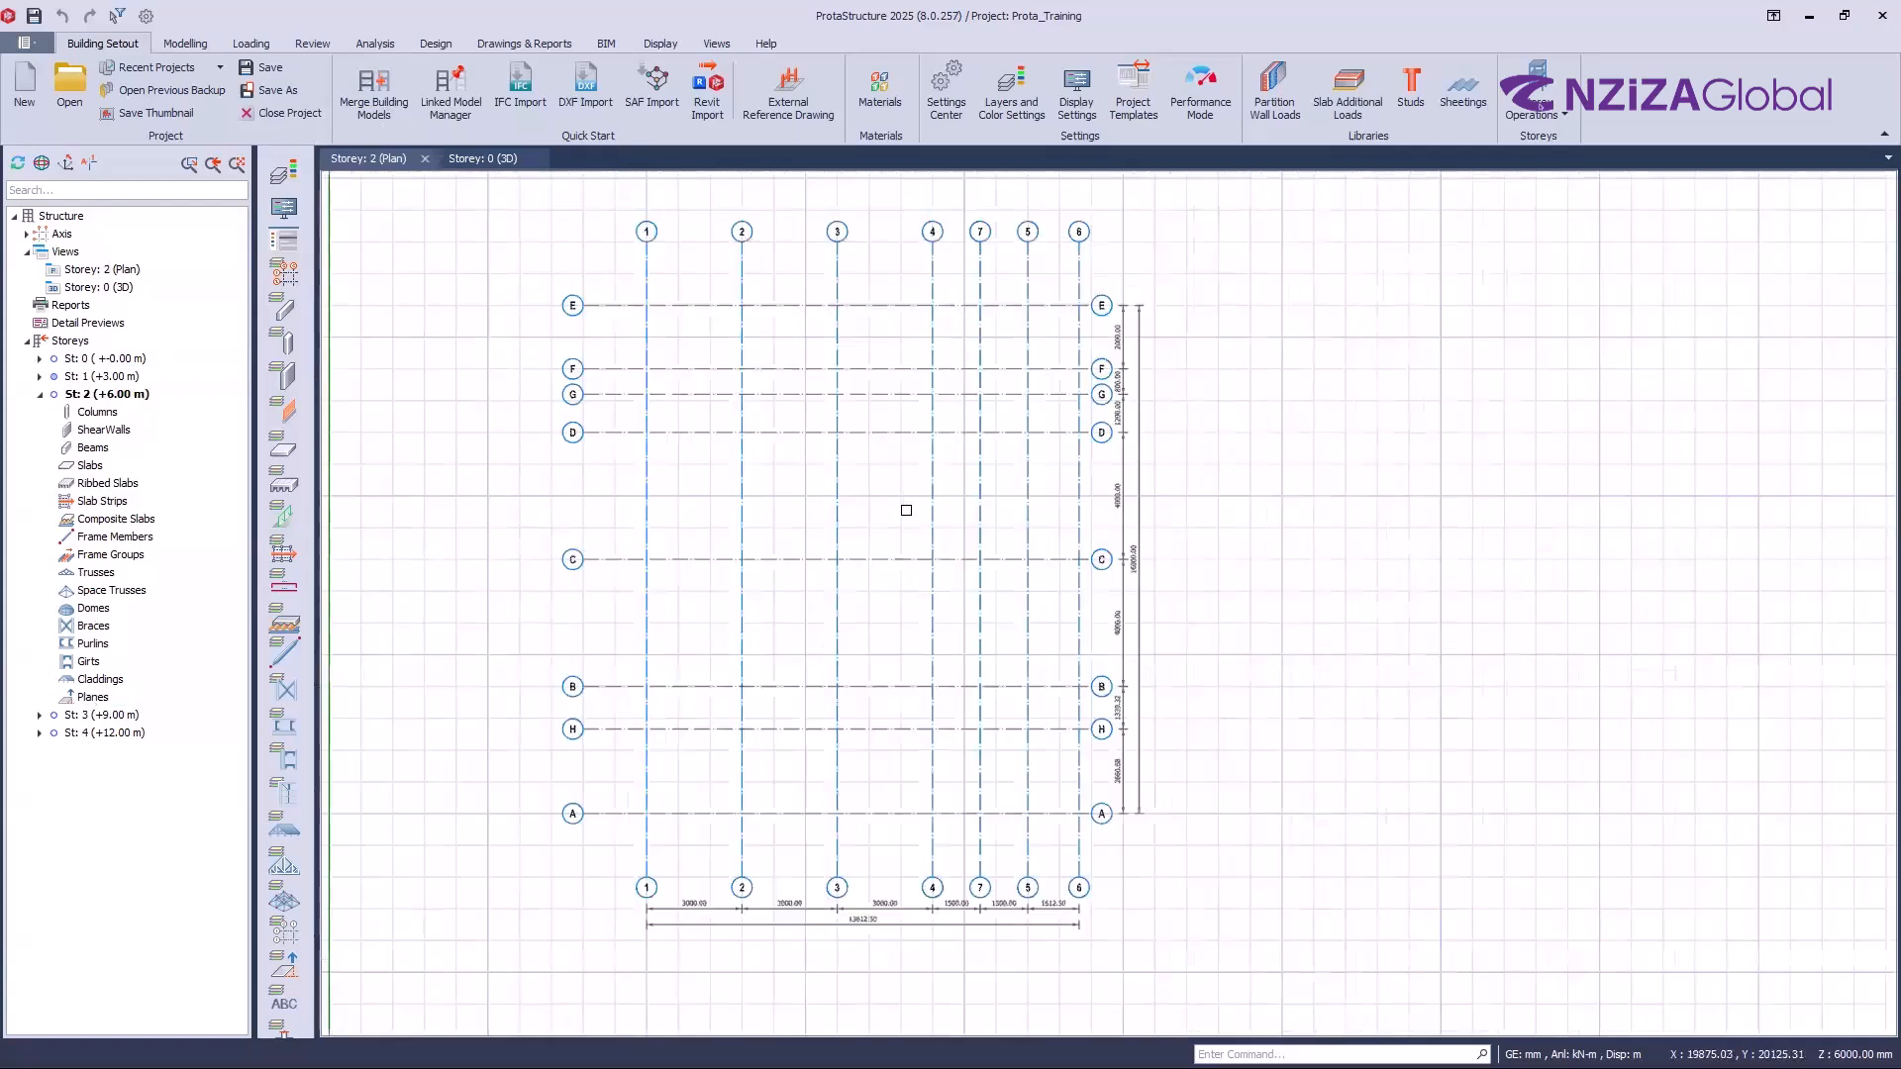
{"action": "double_click", "coordinate": [109, 715]}
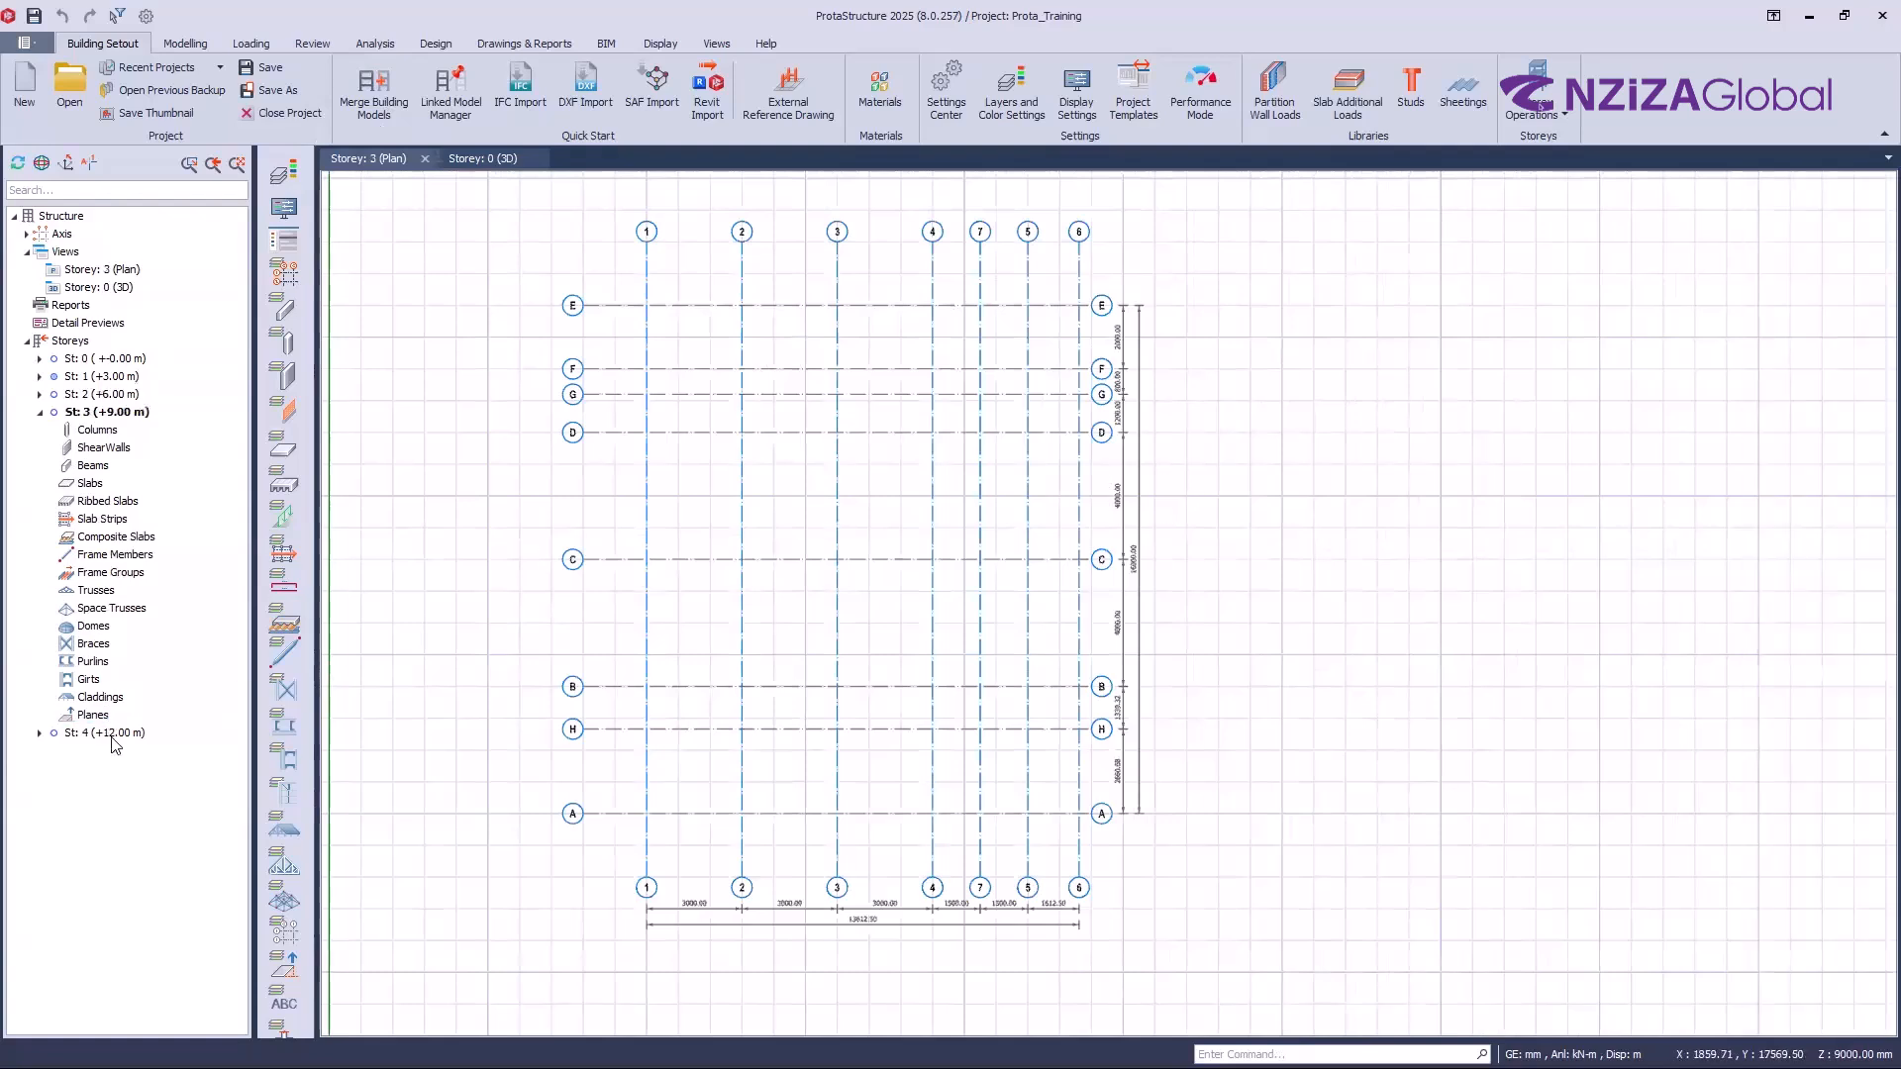
{"action": "double_click", "coordinate": [111, 735]}
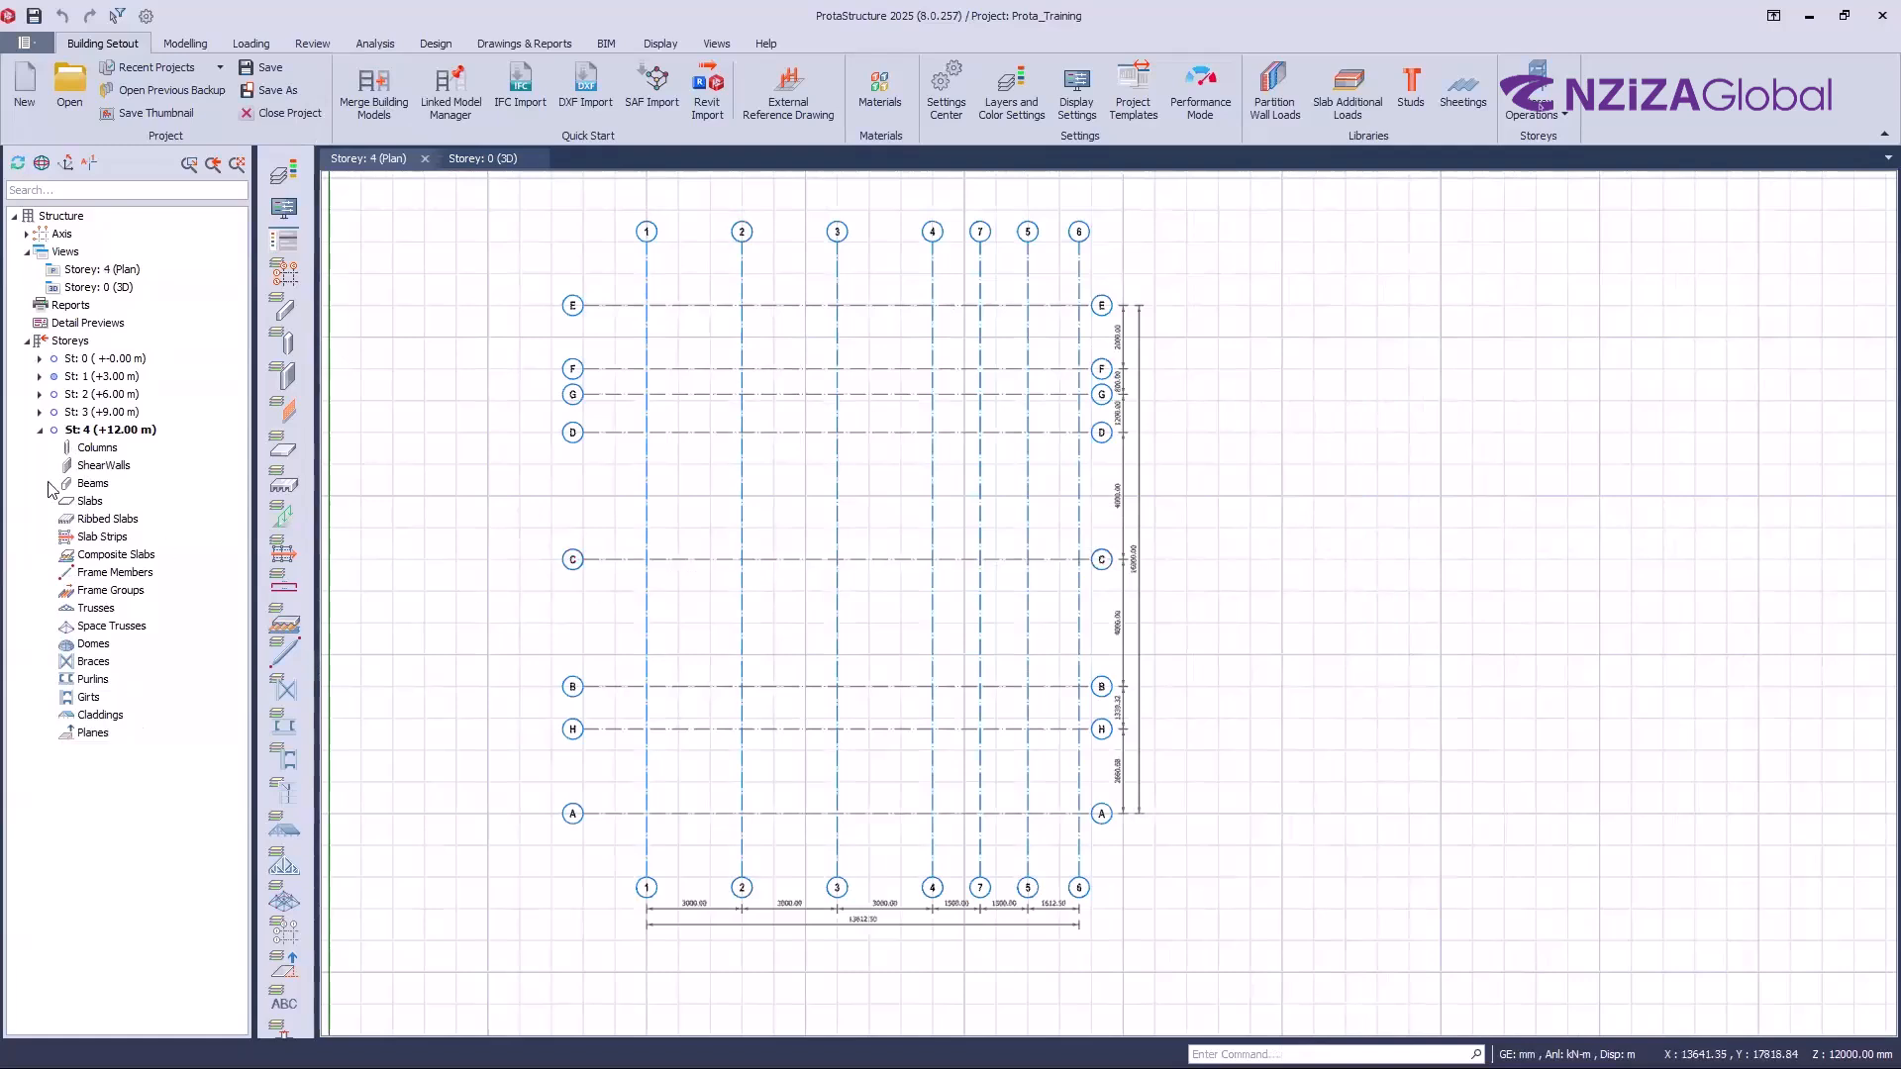
{"action": "double_click", "coordinate": [109, 376]}
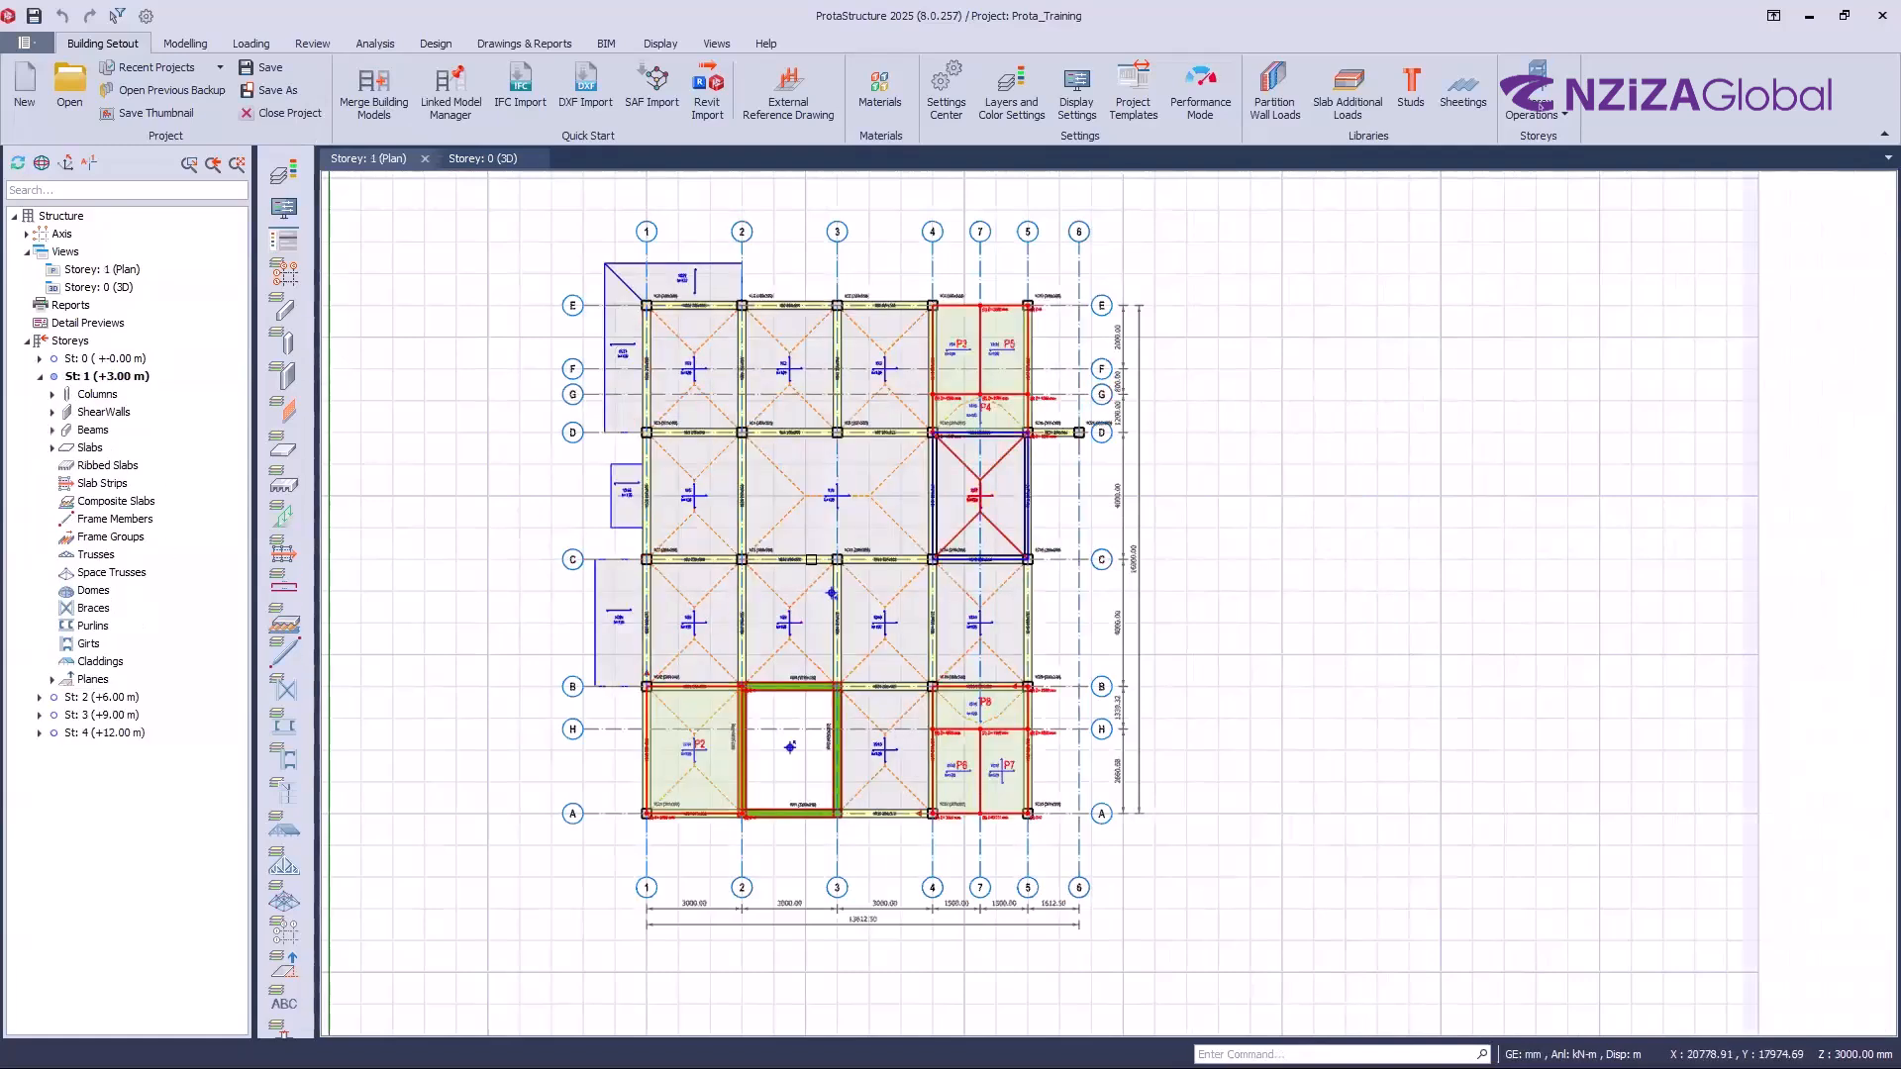
{"action": "middle_click_drag", "start_coordinate": [965, 620], "coordinate": [1067, 638]}
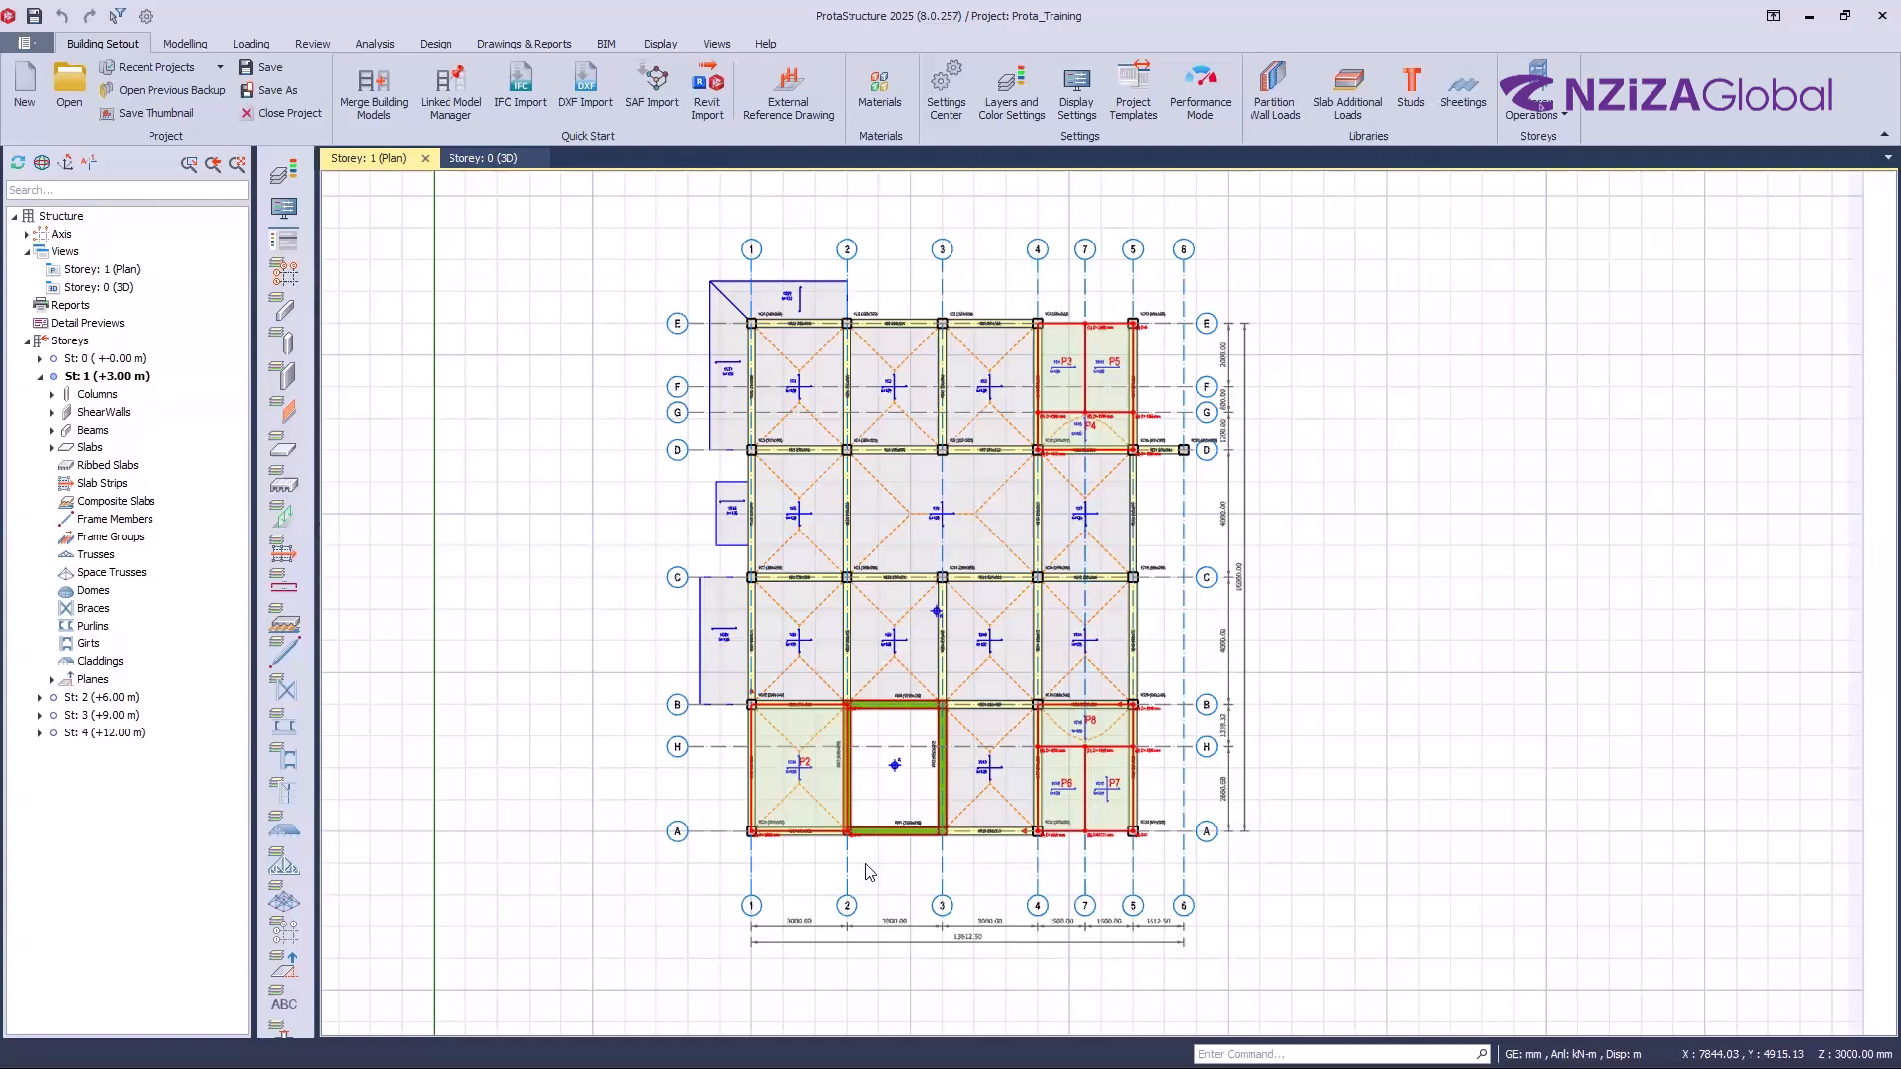
Step: Examine the storey operations offered for the Storeys branch and in the Building Setout commands, such as generating, removing and editing storeys
{"action": "left_click", "coordinate": [65, 343]}
{"action": "right_click", "coordinate": [69, 343]}
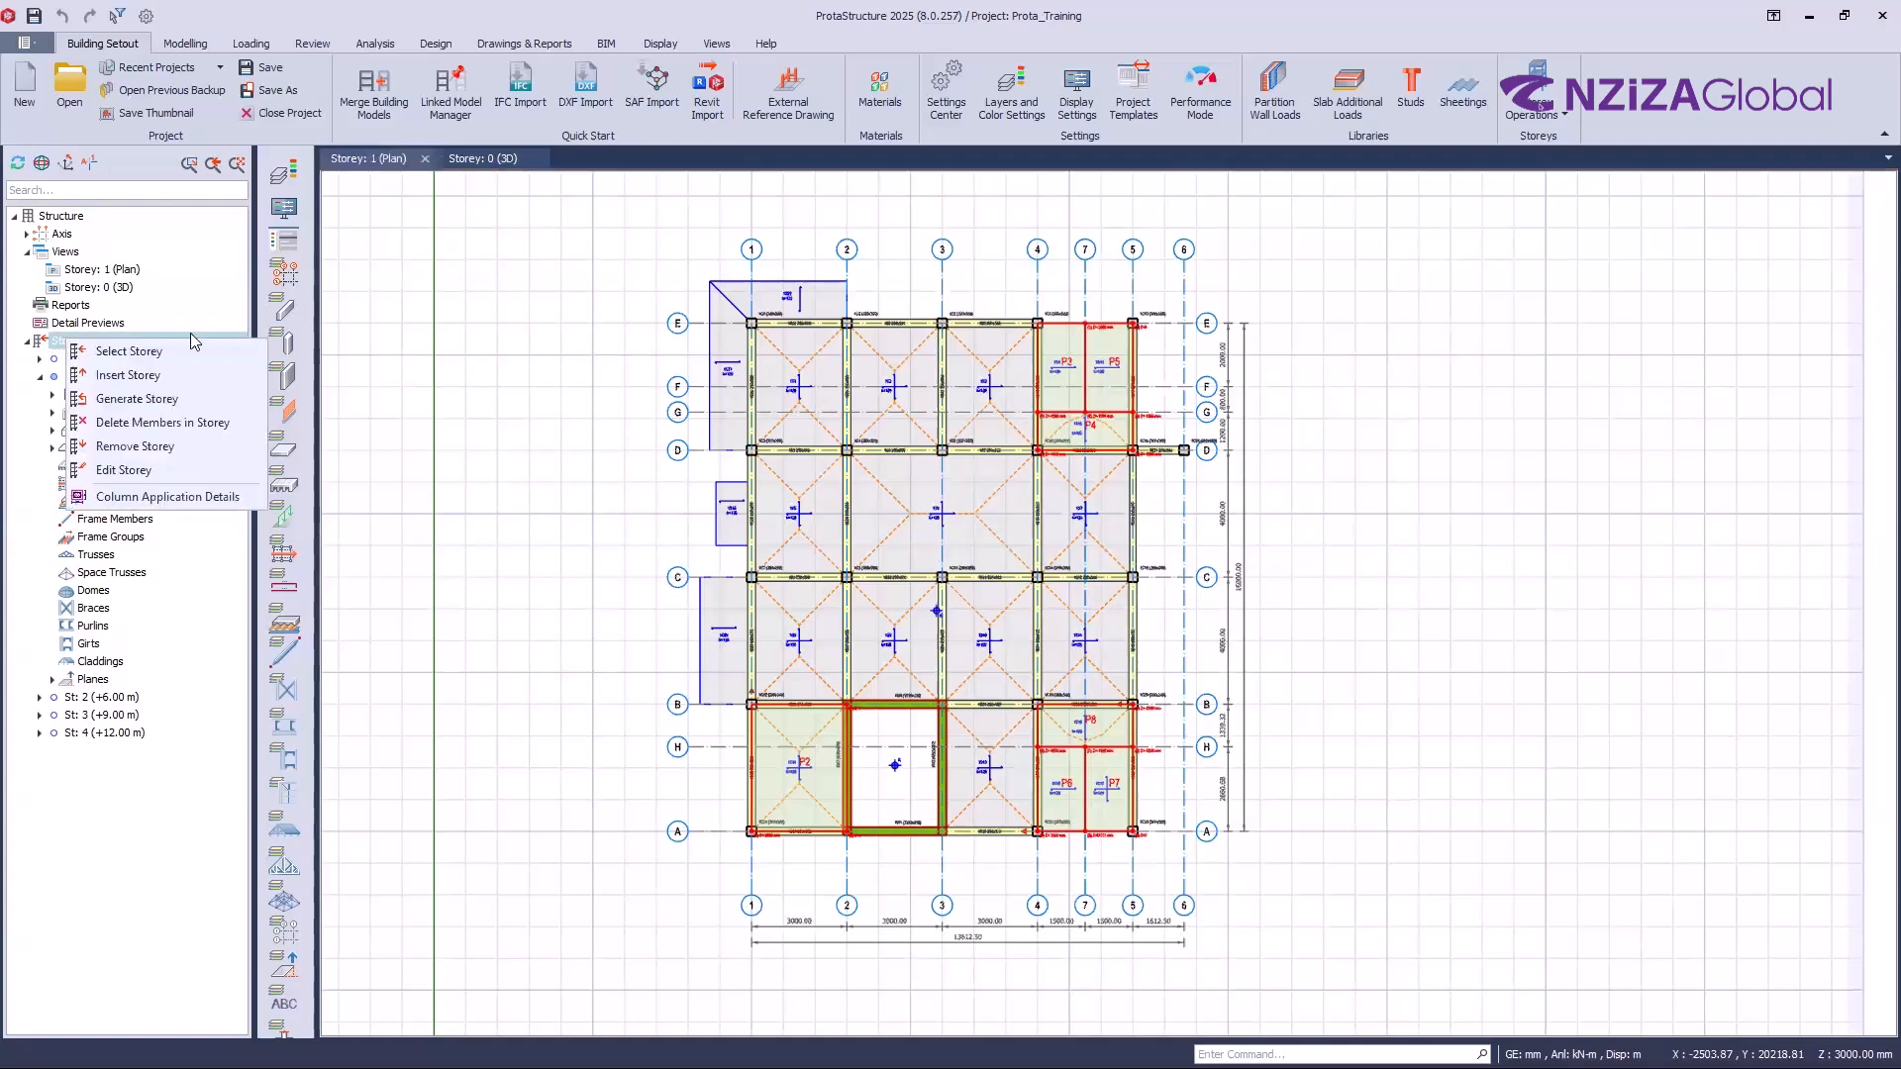
{"action": "left_click", "coordinate": [545, 369]}
{"action": "left_click", "coordinate": [96, 342]}
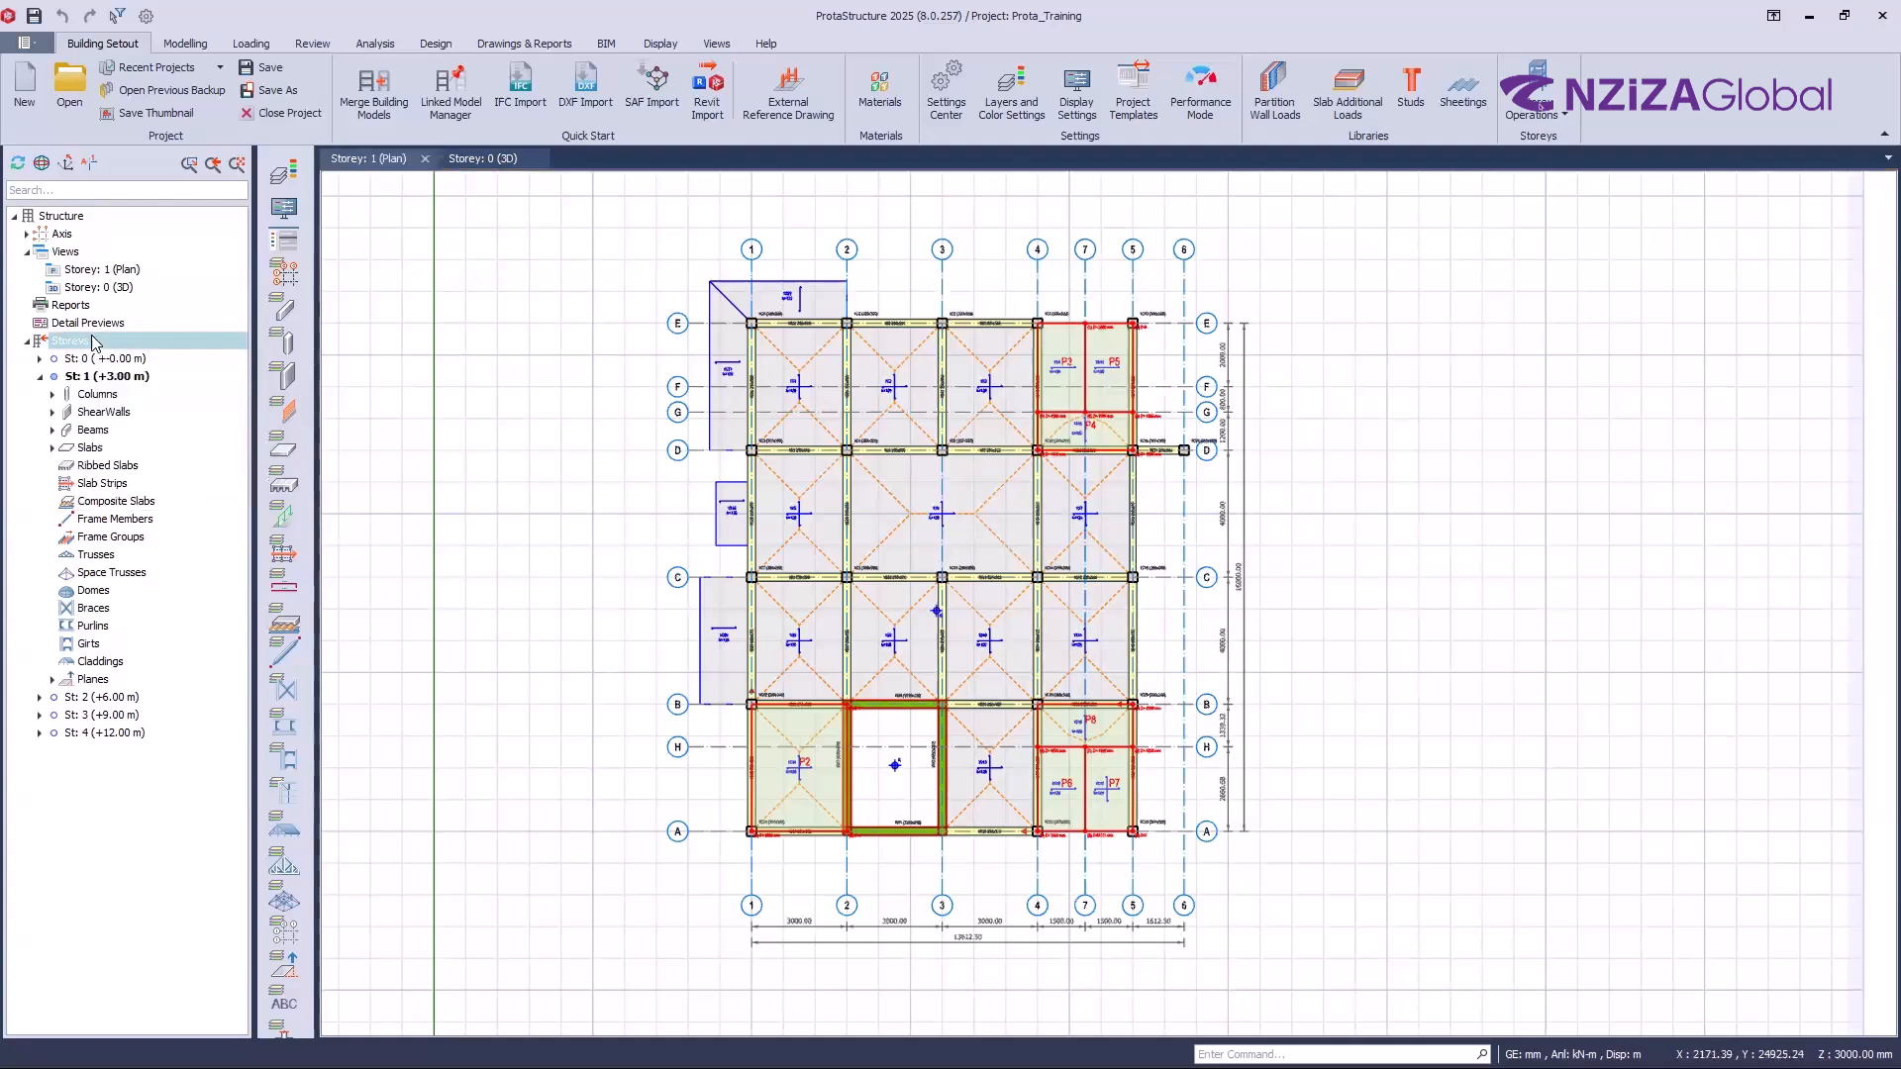
{"action": "right_click", "coordinate": [94, 341]}
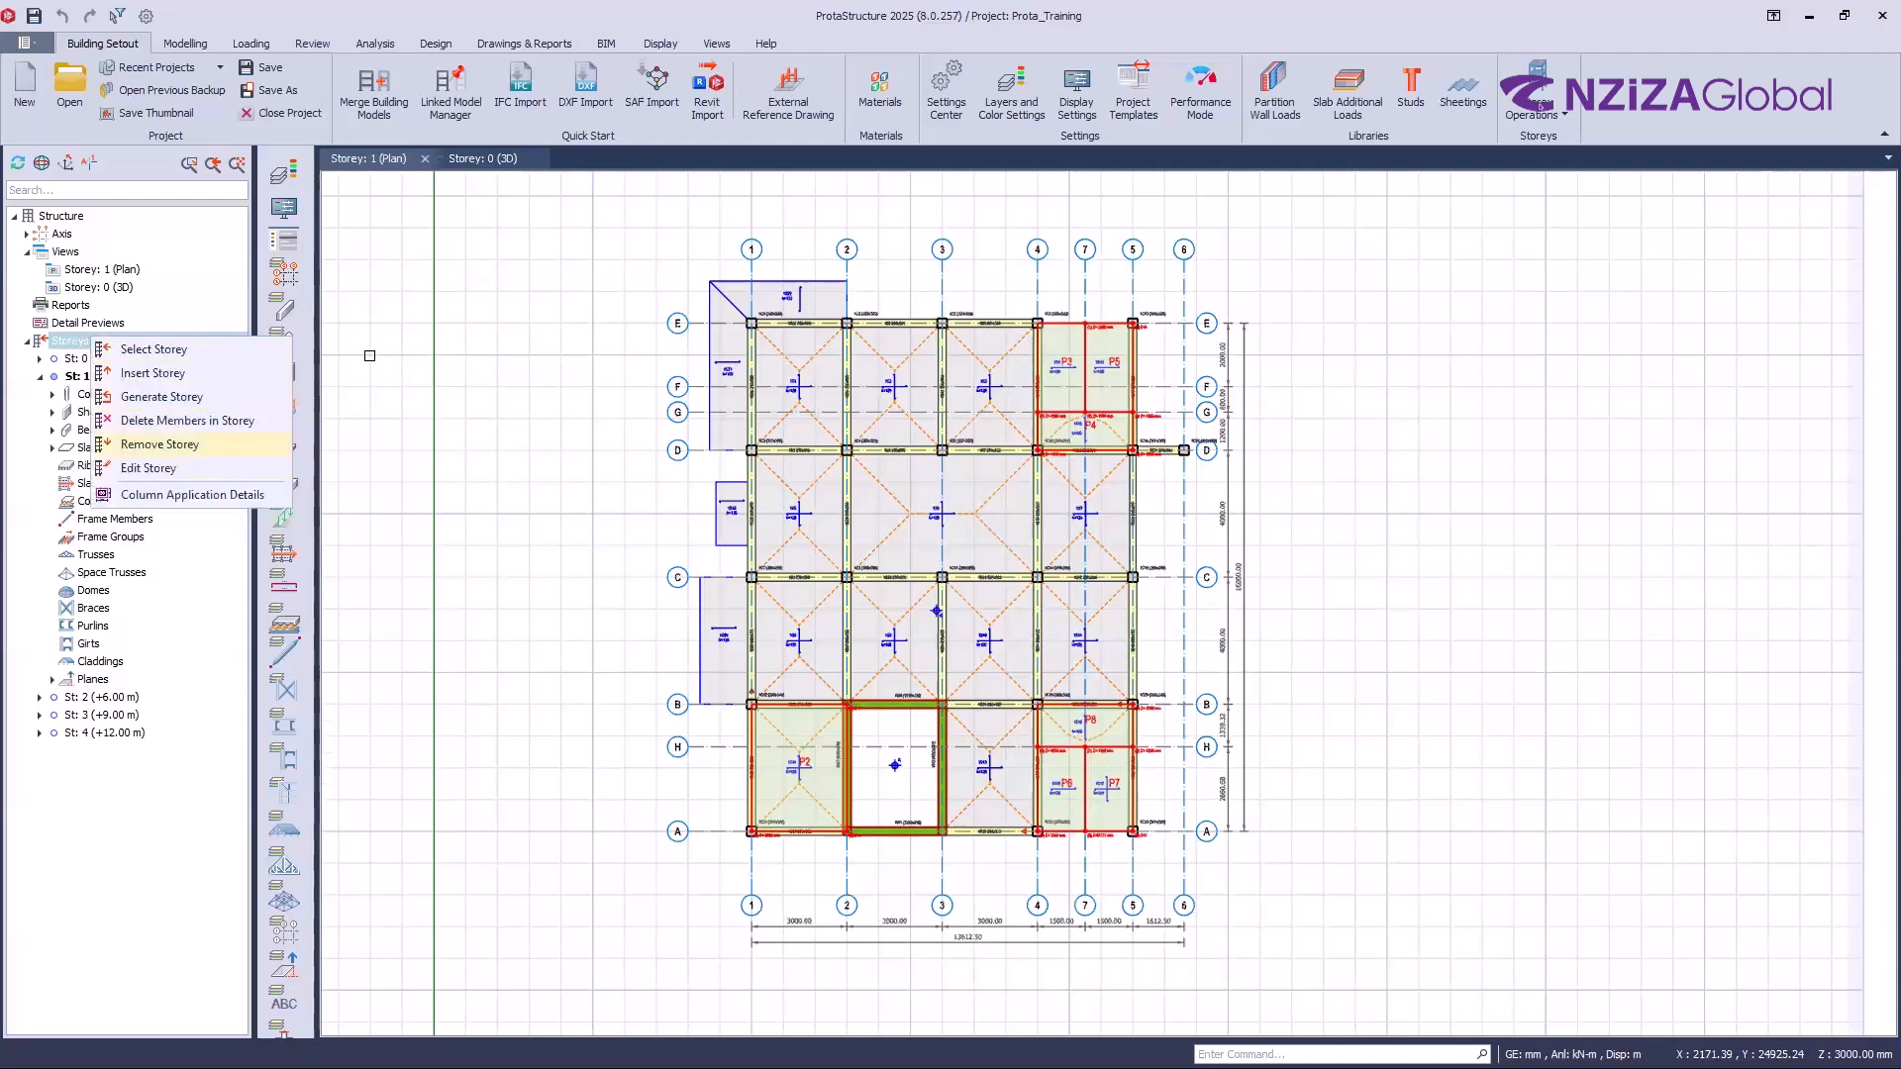
{"action": "left_click", "coordinate": [75, 43]}
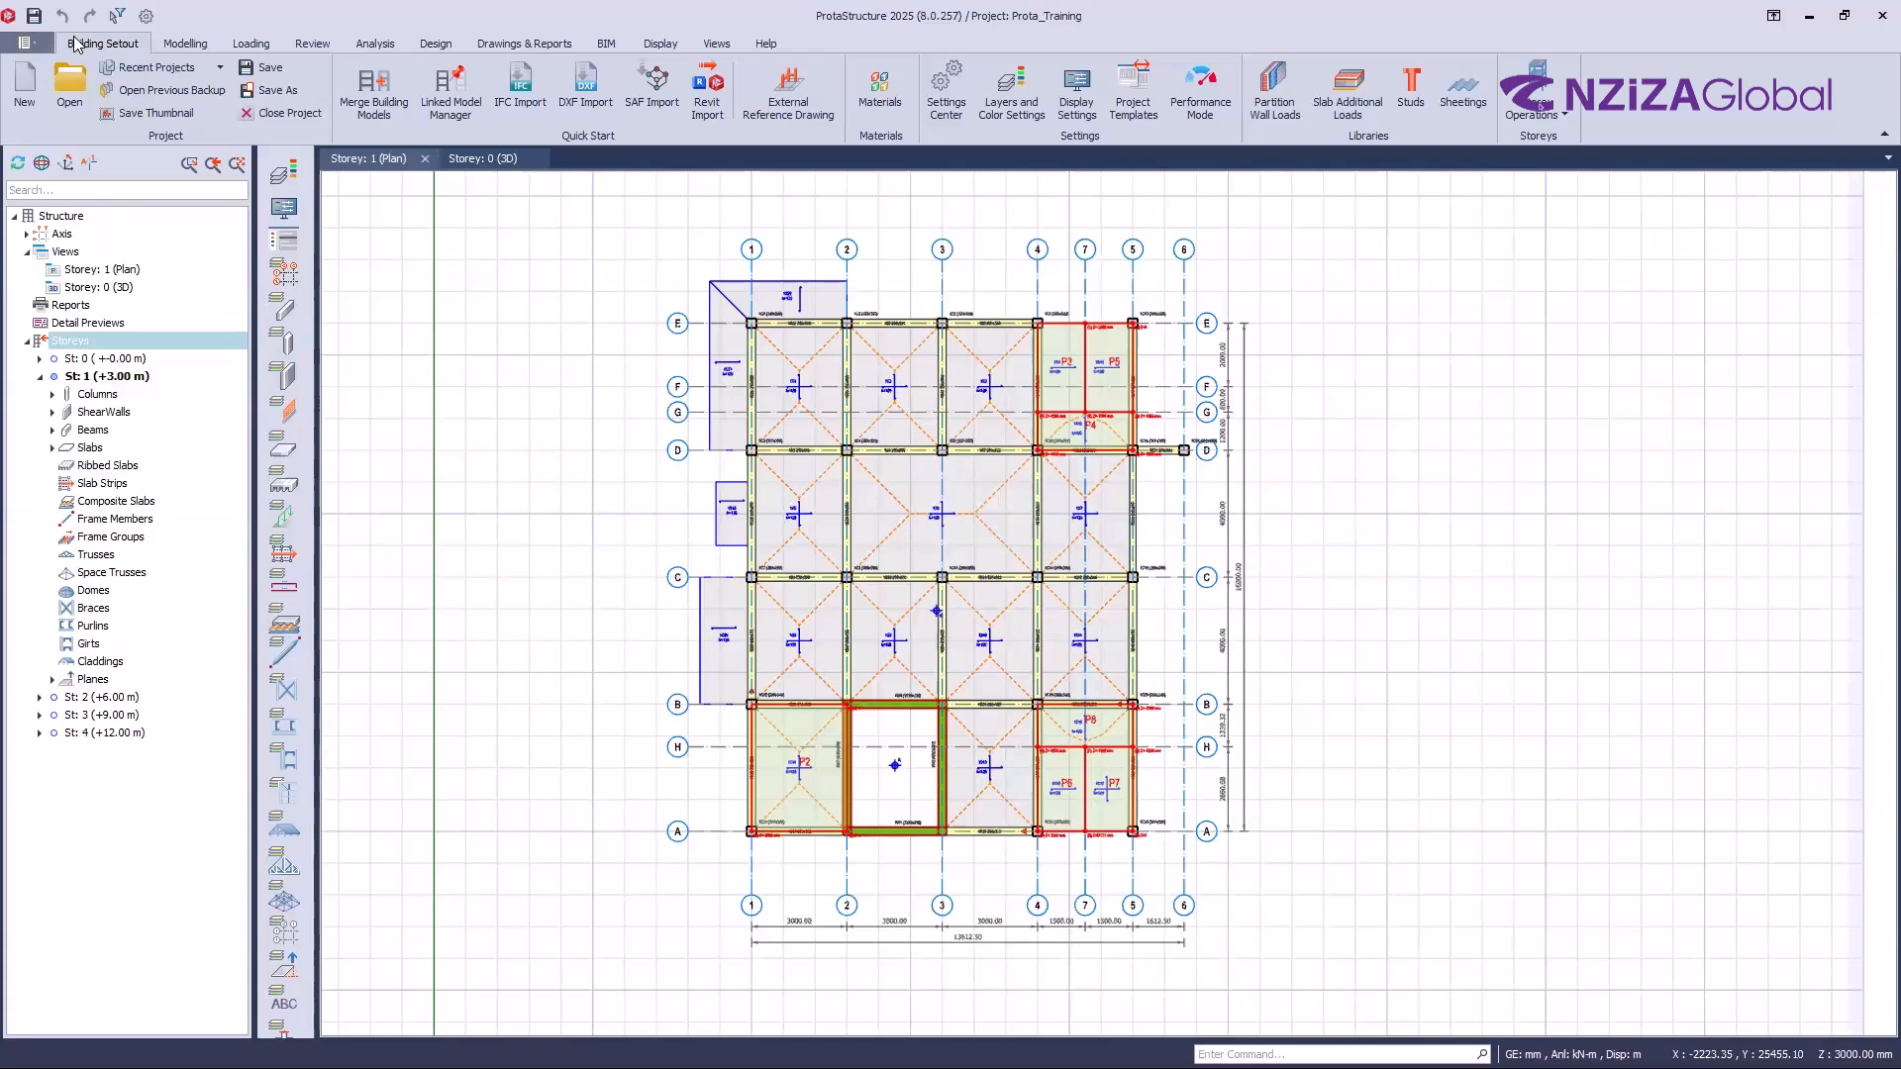
{"action": "left_click", "coordinate": [1538, 111]}
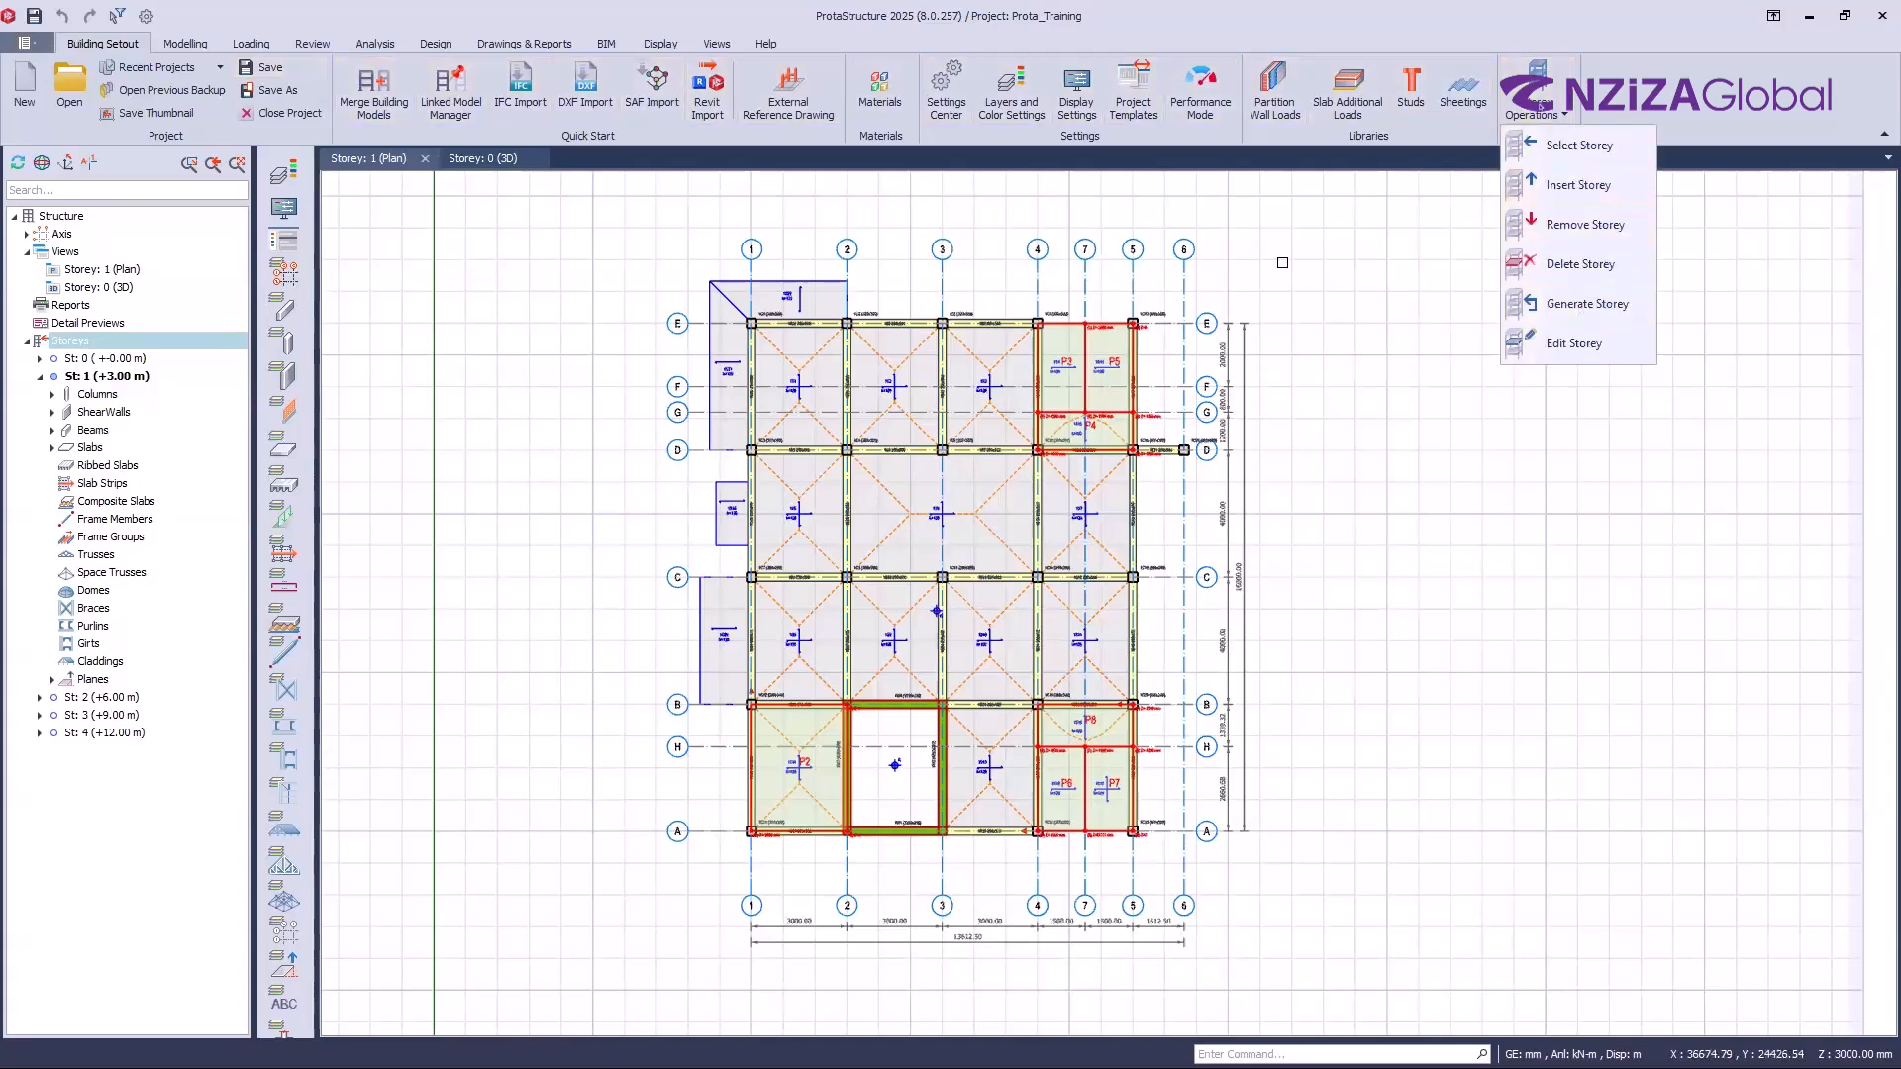
{"action": "left_click", "coordinate": [77, 342]}
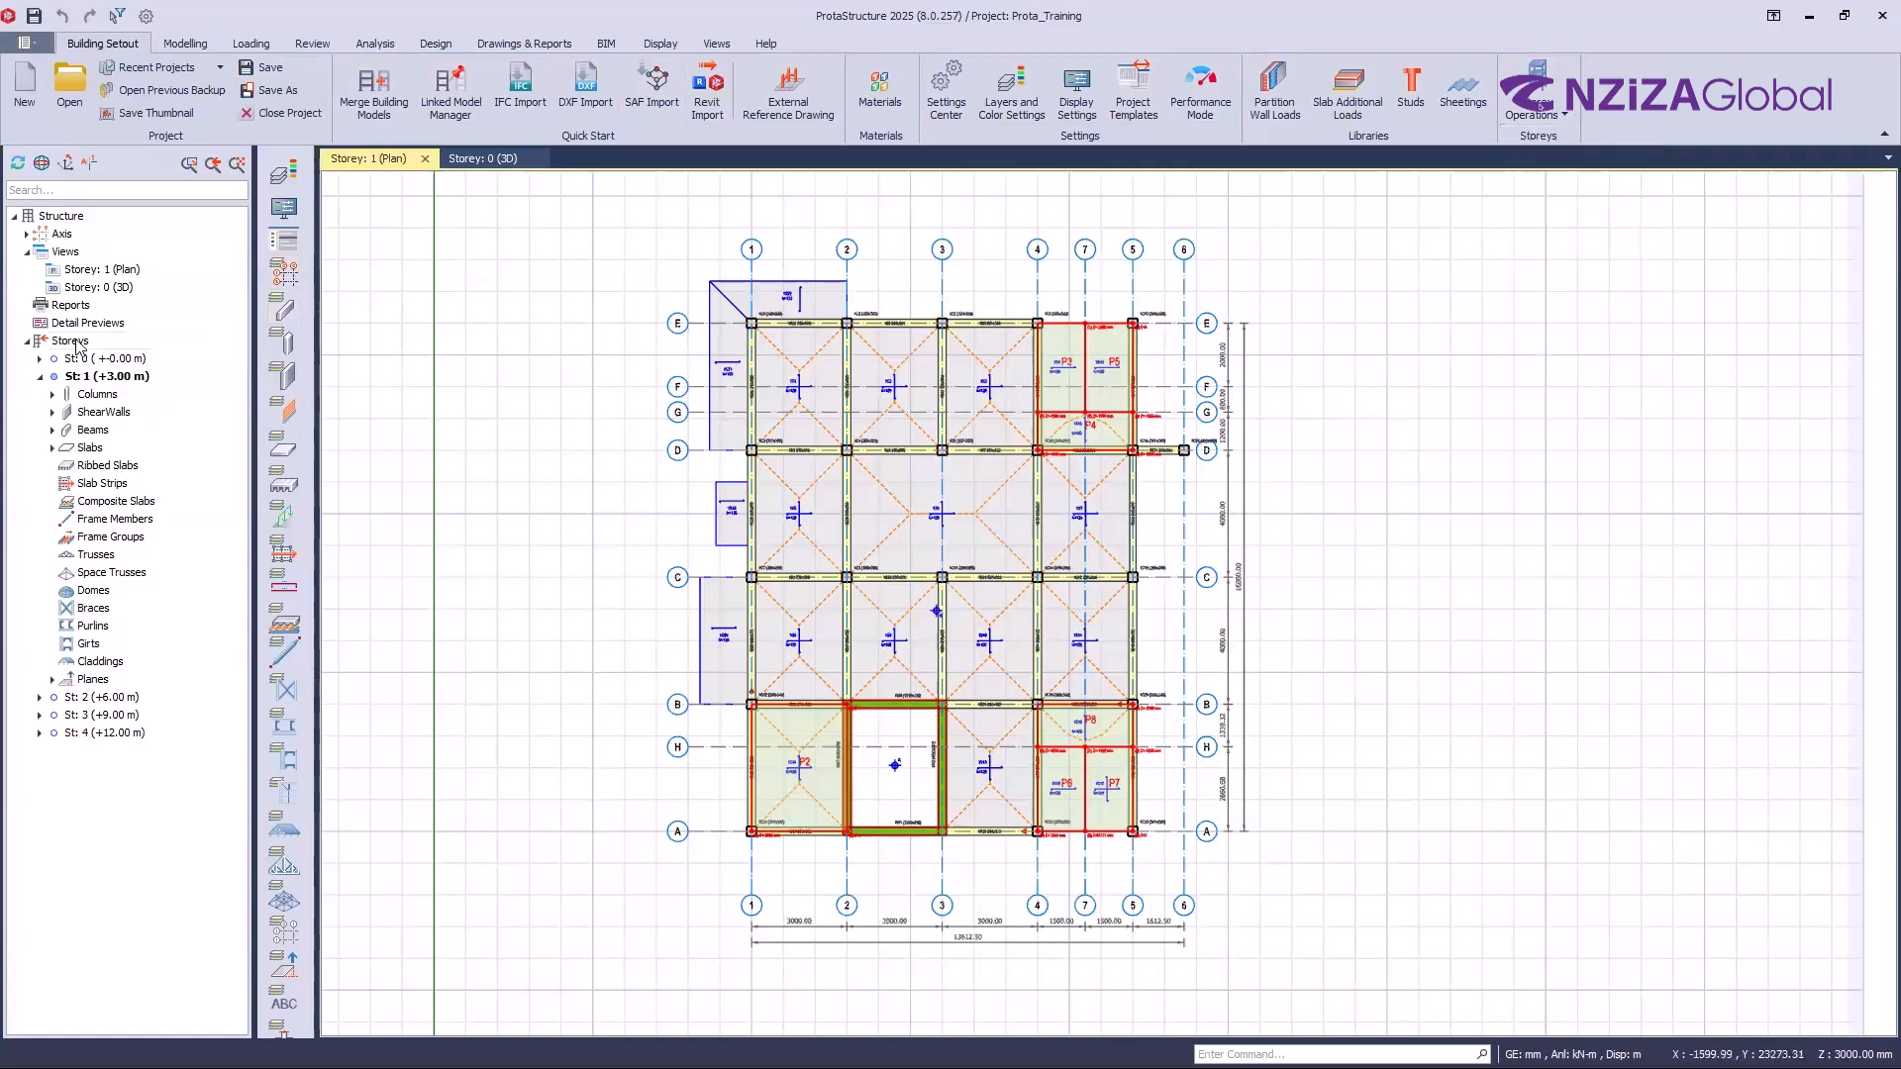
{"action": "right_click", "coordinate": [78, 342]}
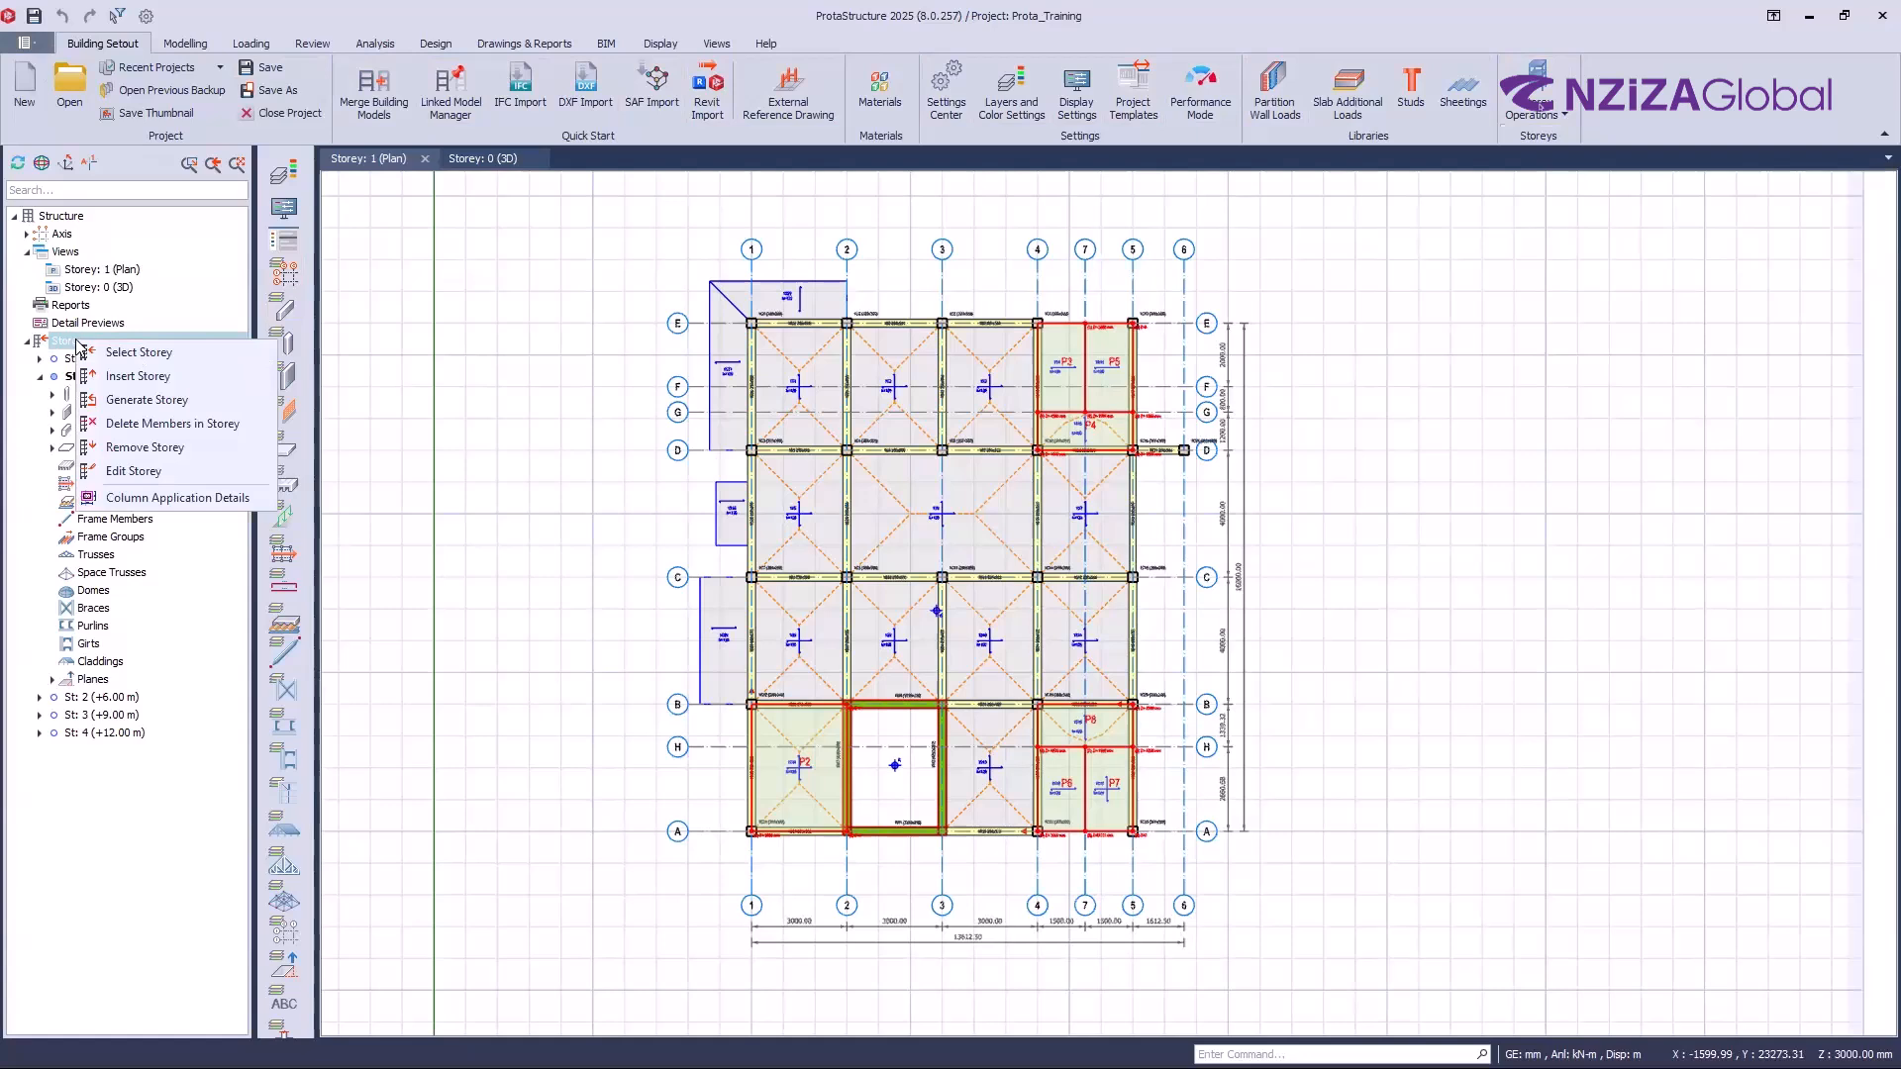
{"action": "left_click", "coordinate": [52, 345]}
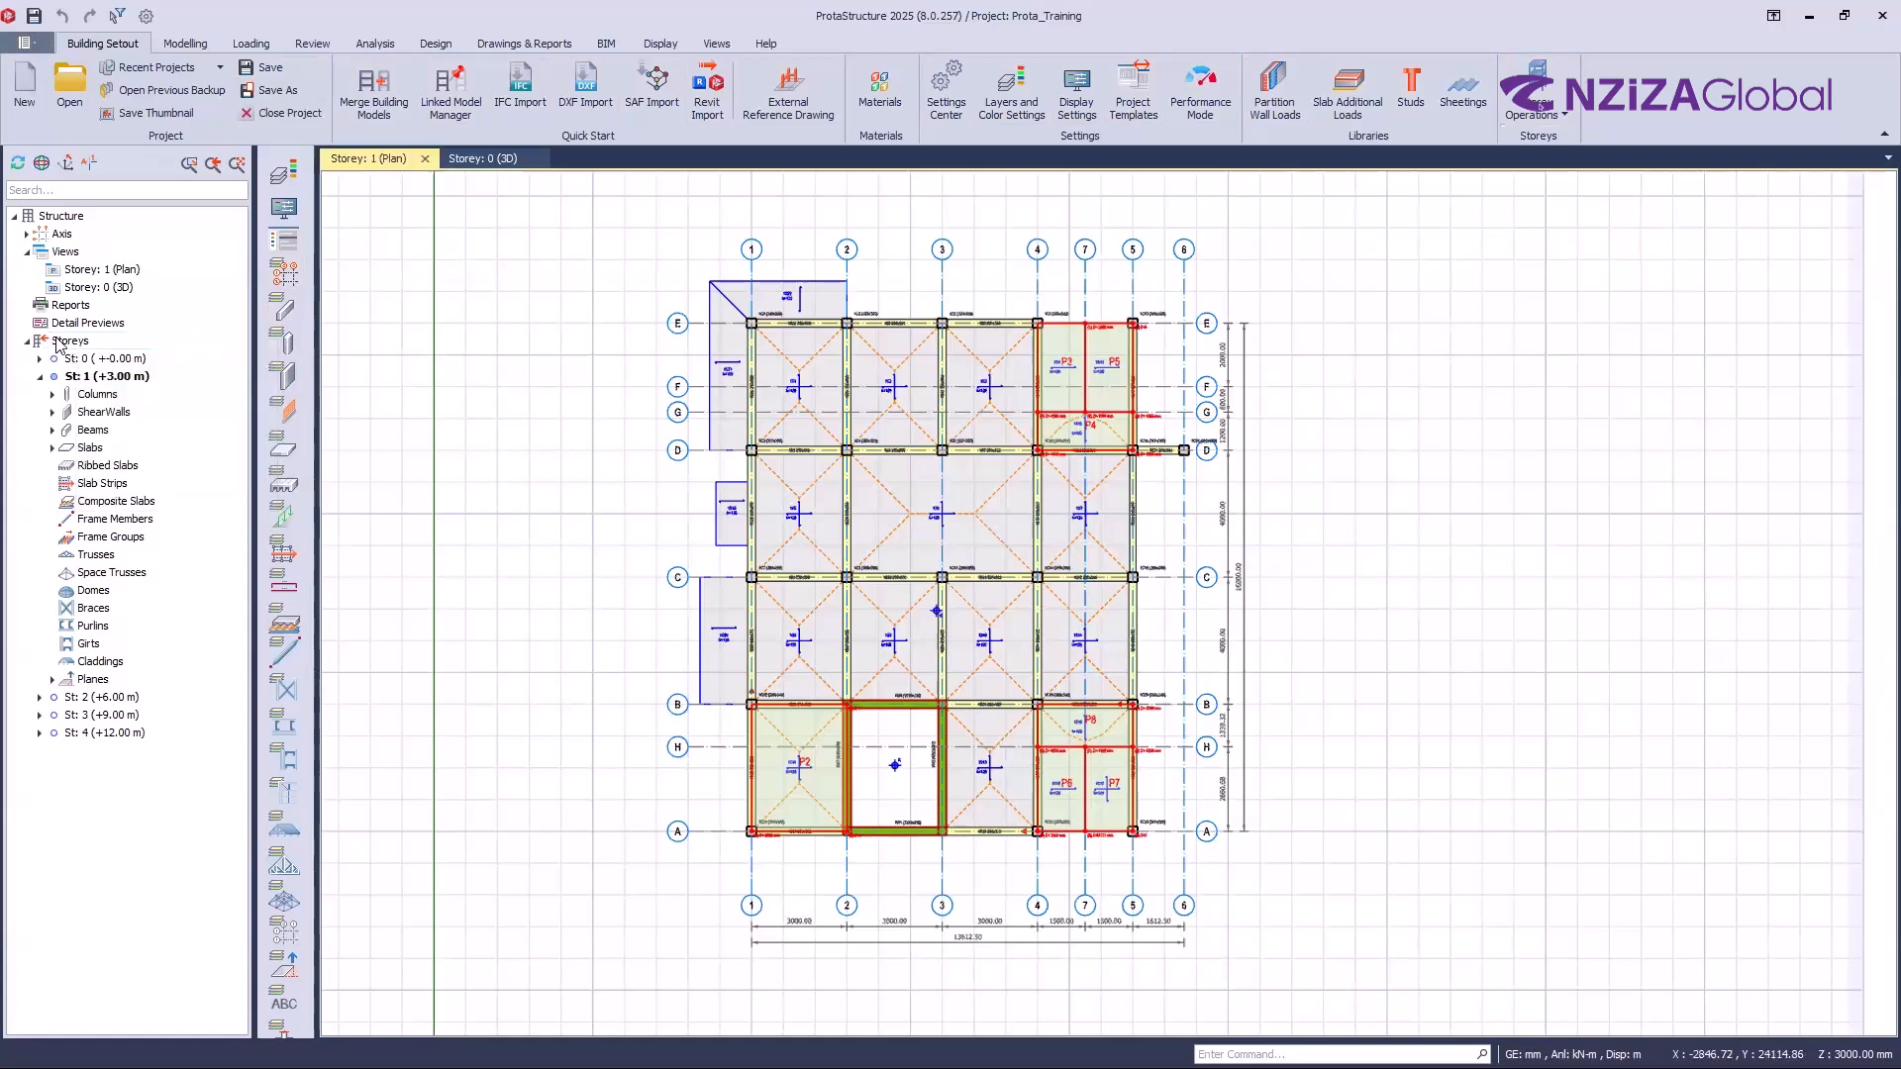
{"action": "left_click", "coordinate": [58, 343]}
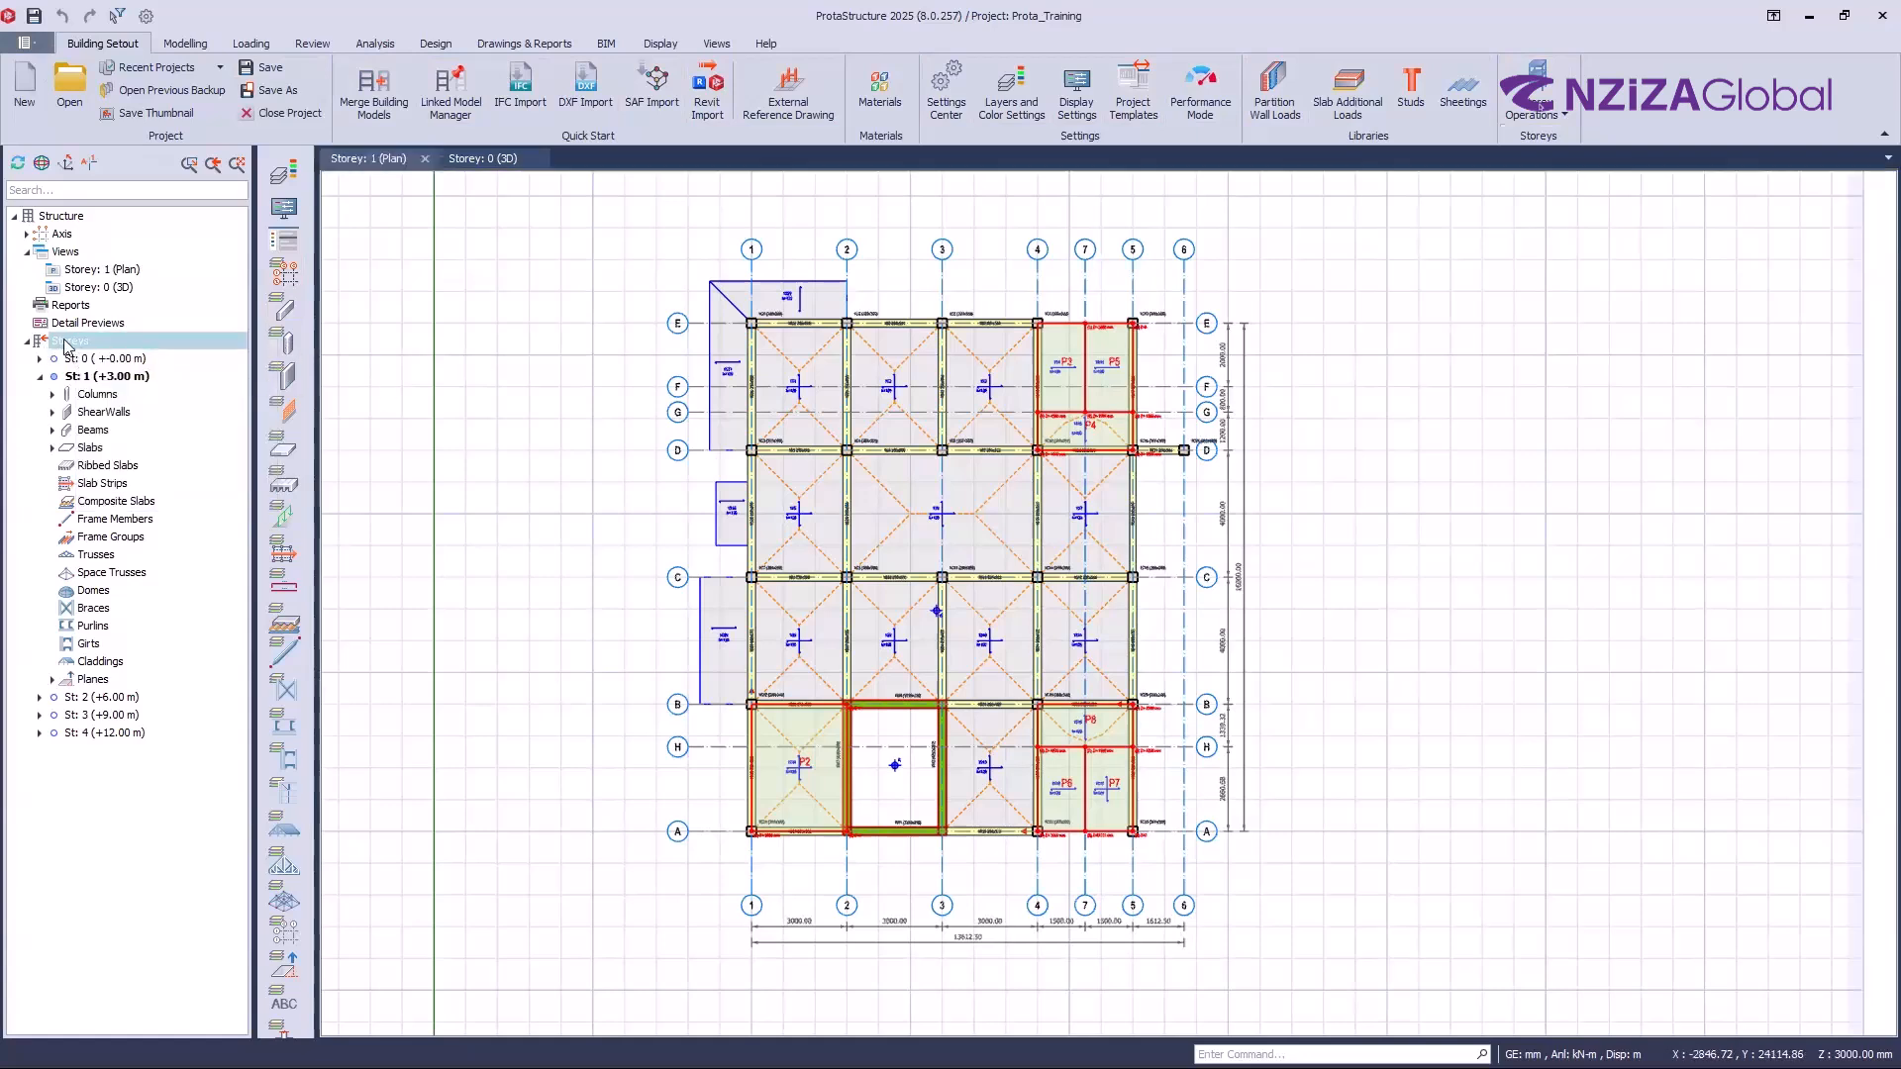
{"action": "right_click", "coordinate": [67, 346]}
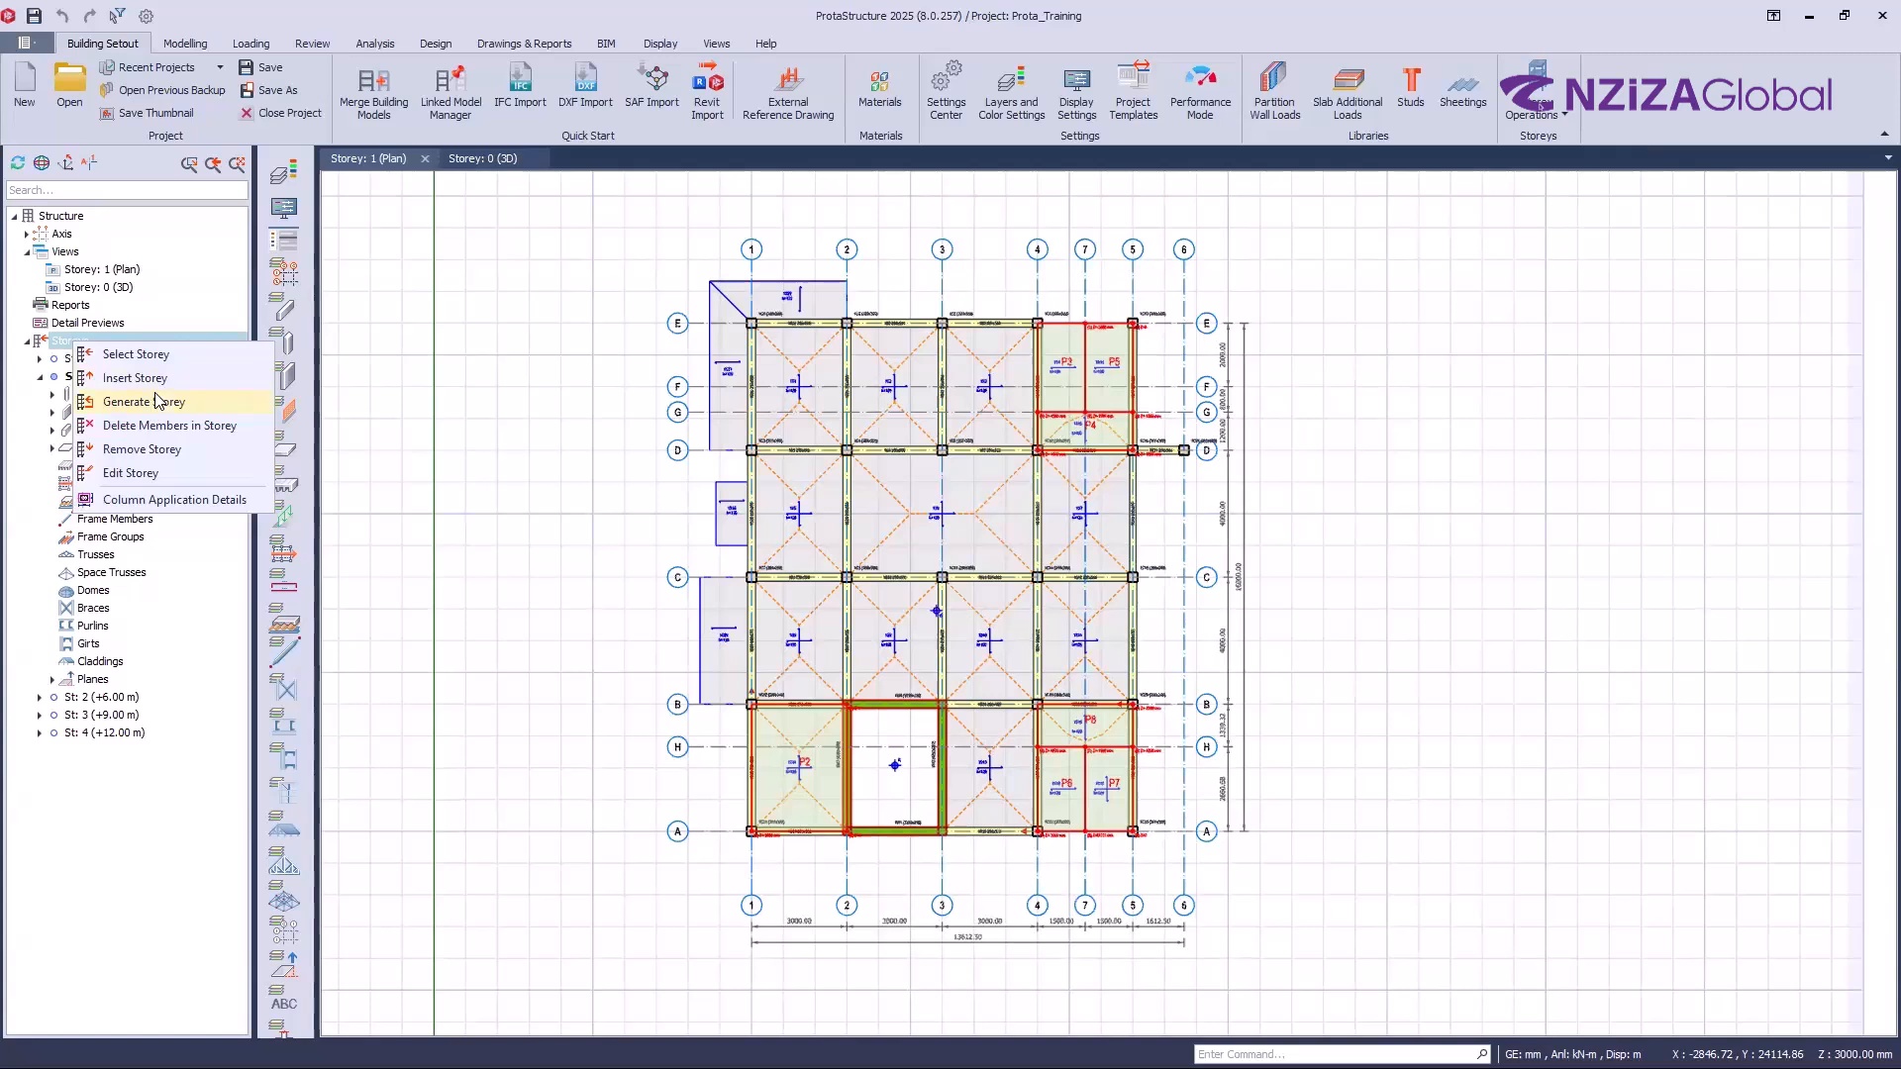
{"action": "left_click", "coordinate": [398, 161]}
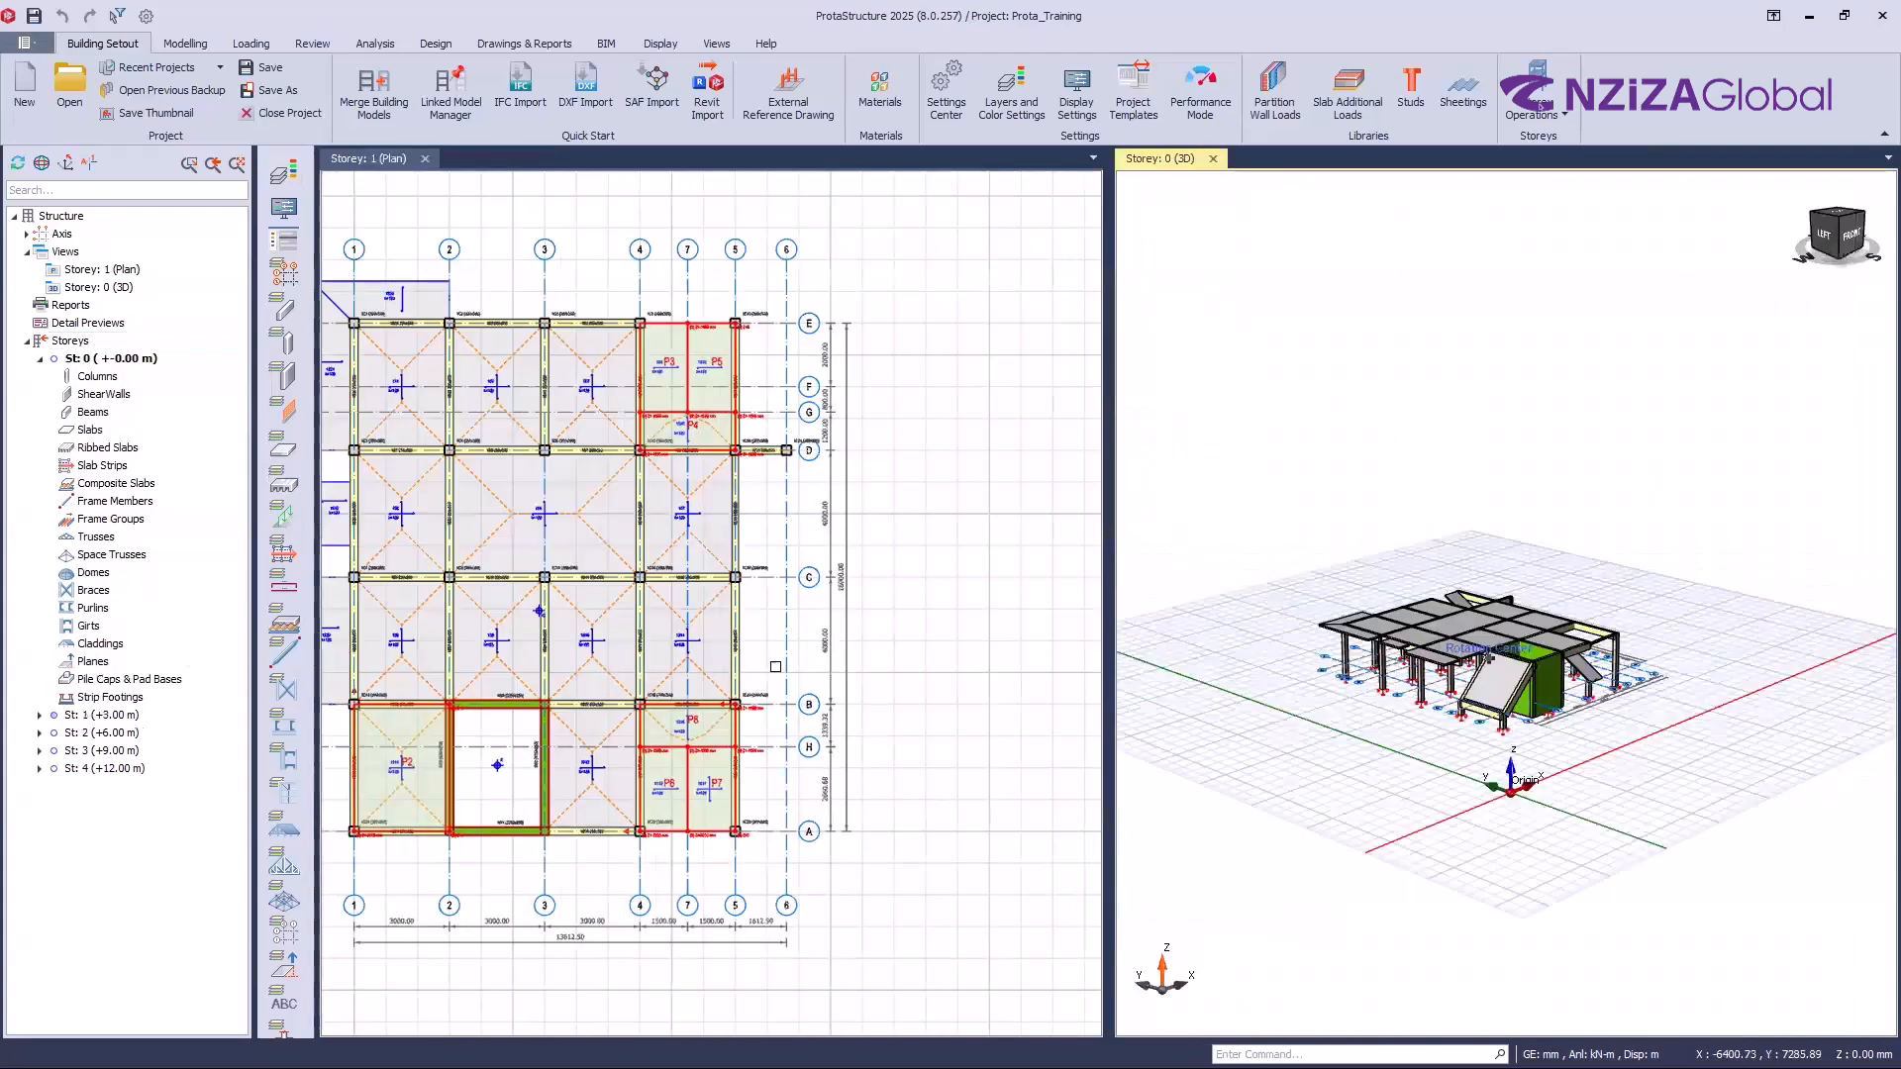
Step: Activate the plan of storey 2 and place a 300 x 300 mm column at the intersection of axes C and 4
{"action": "scroll", "coordinate": [857, 657], "scroll_direction": "down", "scroll_amount": 3}
{"action": "scroll", "coordinate": [691, 277], "scroll_direction": "up", "scroll_amount": 3}
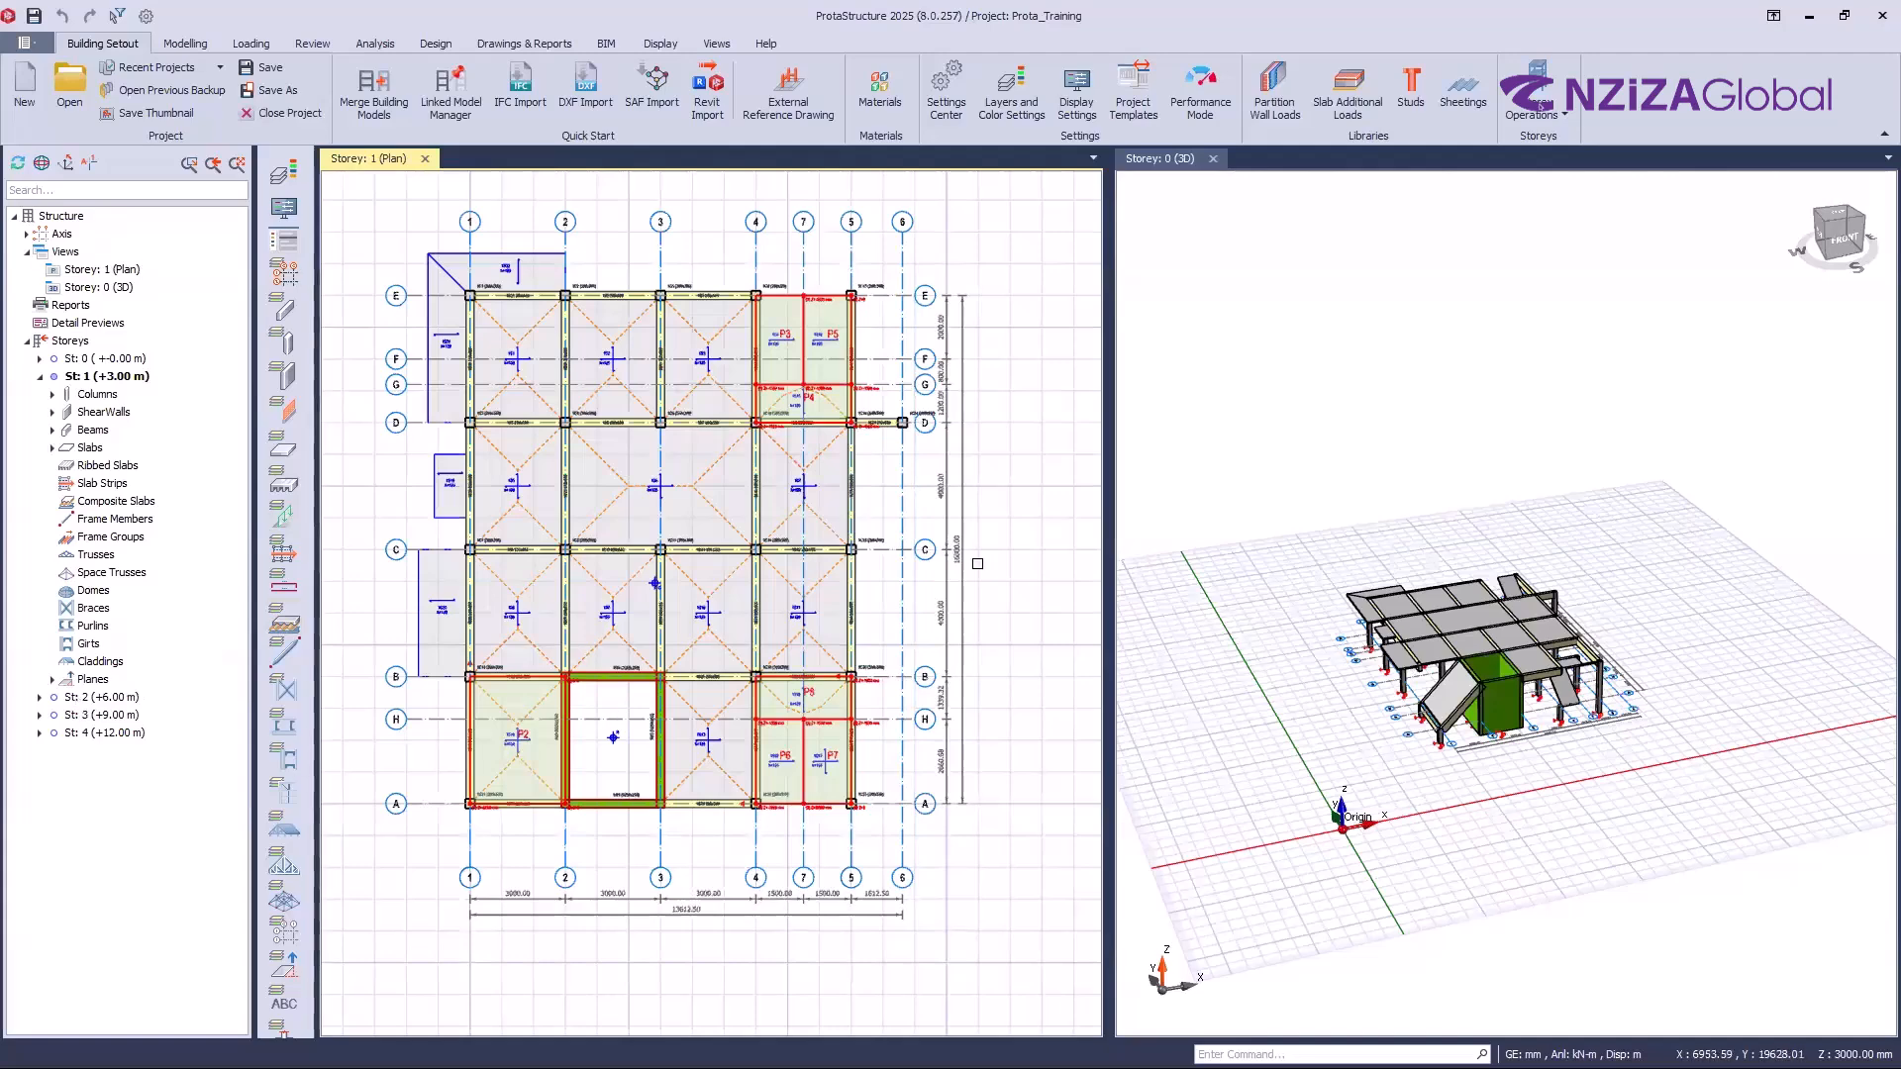
{"action": "double_click", "coordinate": [79, 698]}
{"action": "middle_click_drag", "start_coordinate": [751, 588], "coordinate": [787, 630]}
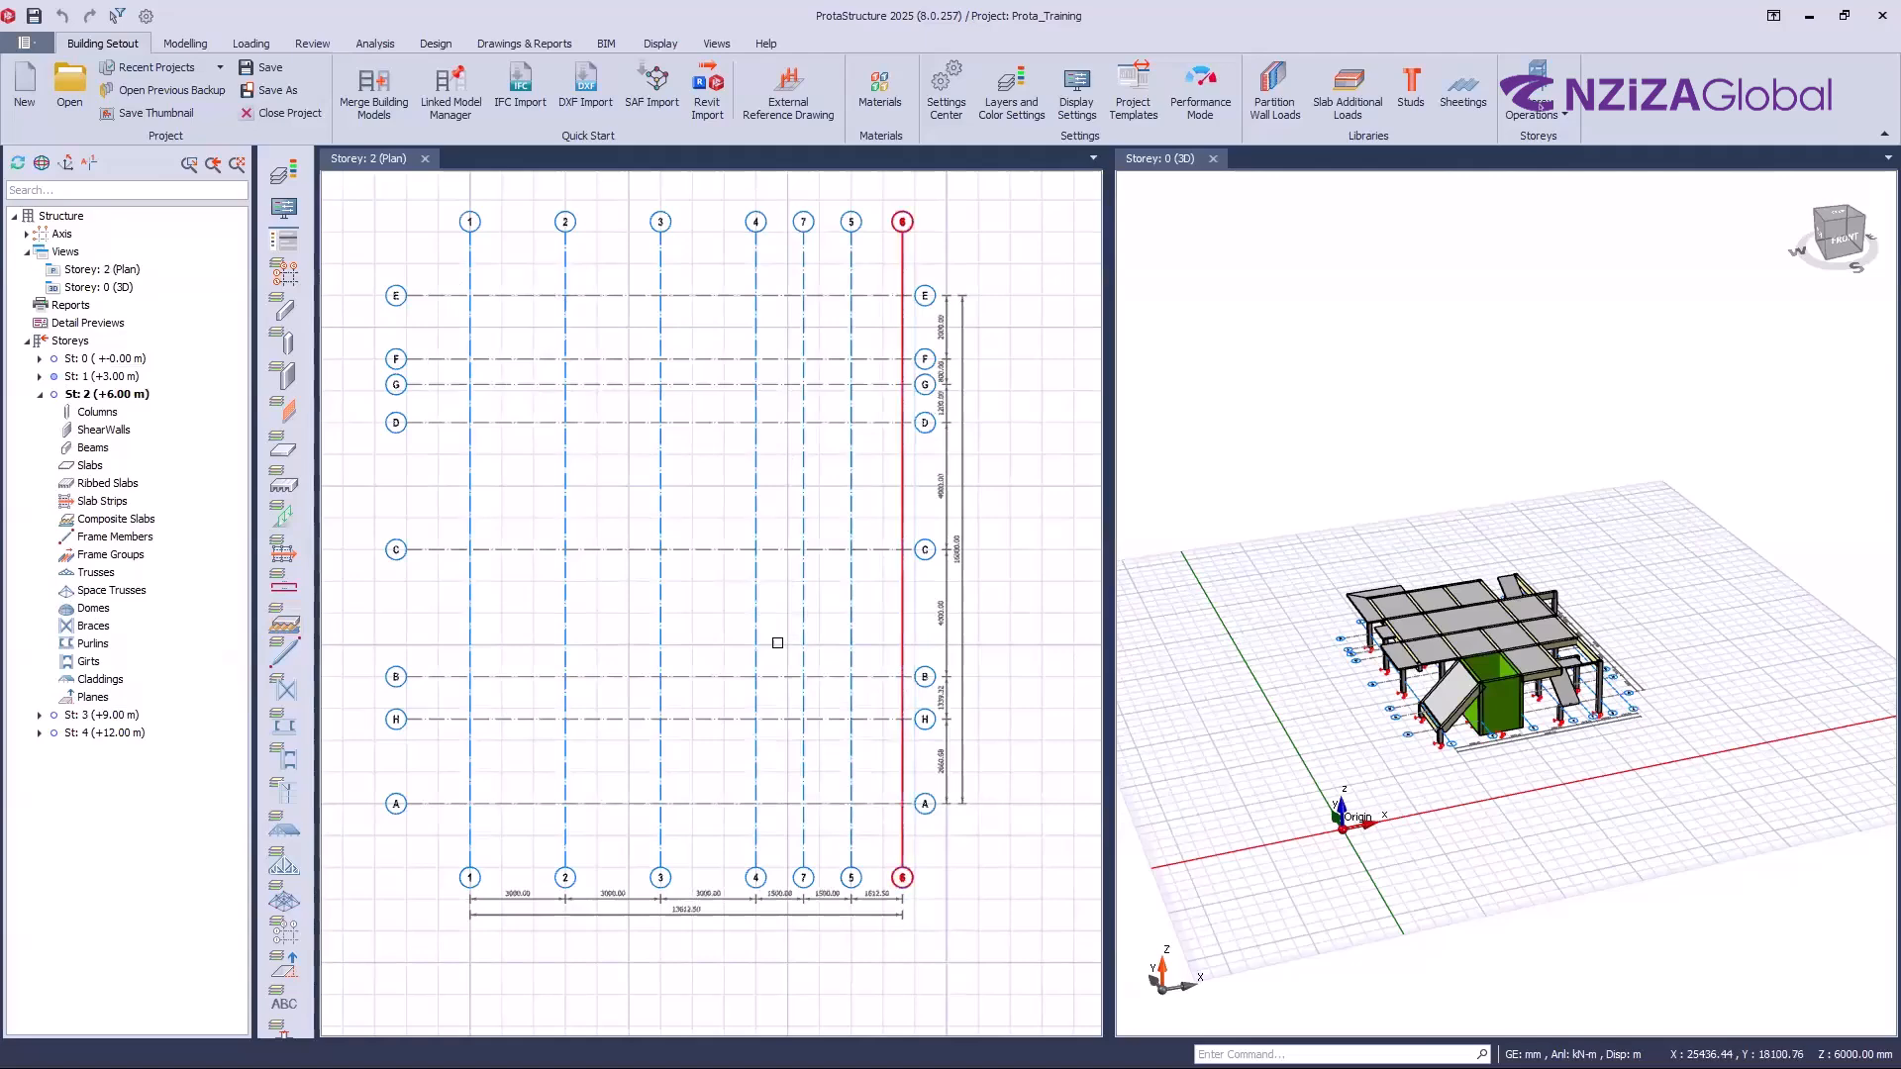
{"action": "left_click", "coordinate": [175, 40]}
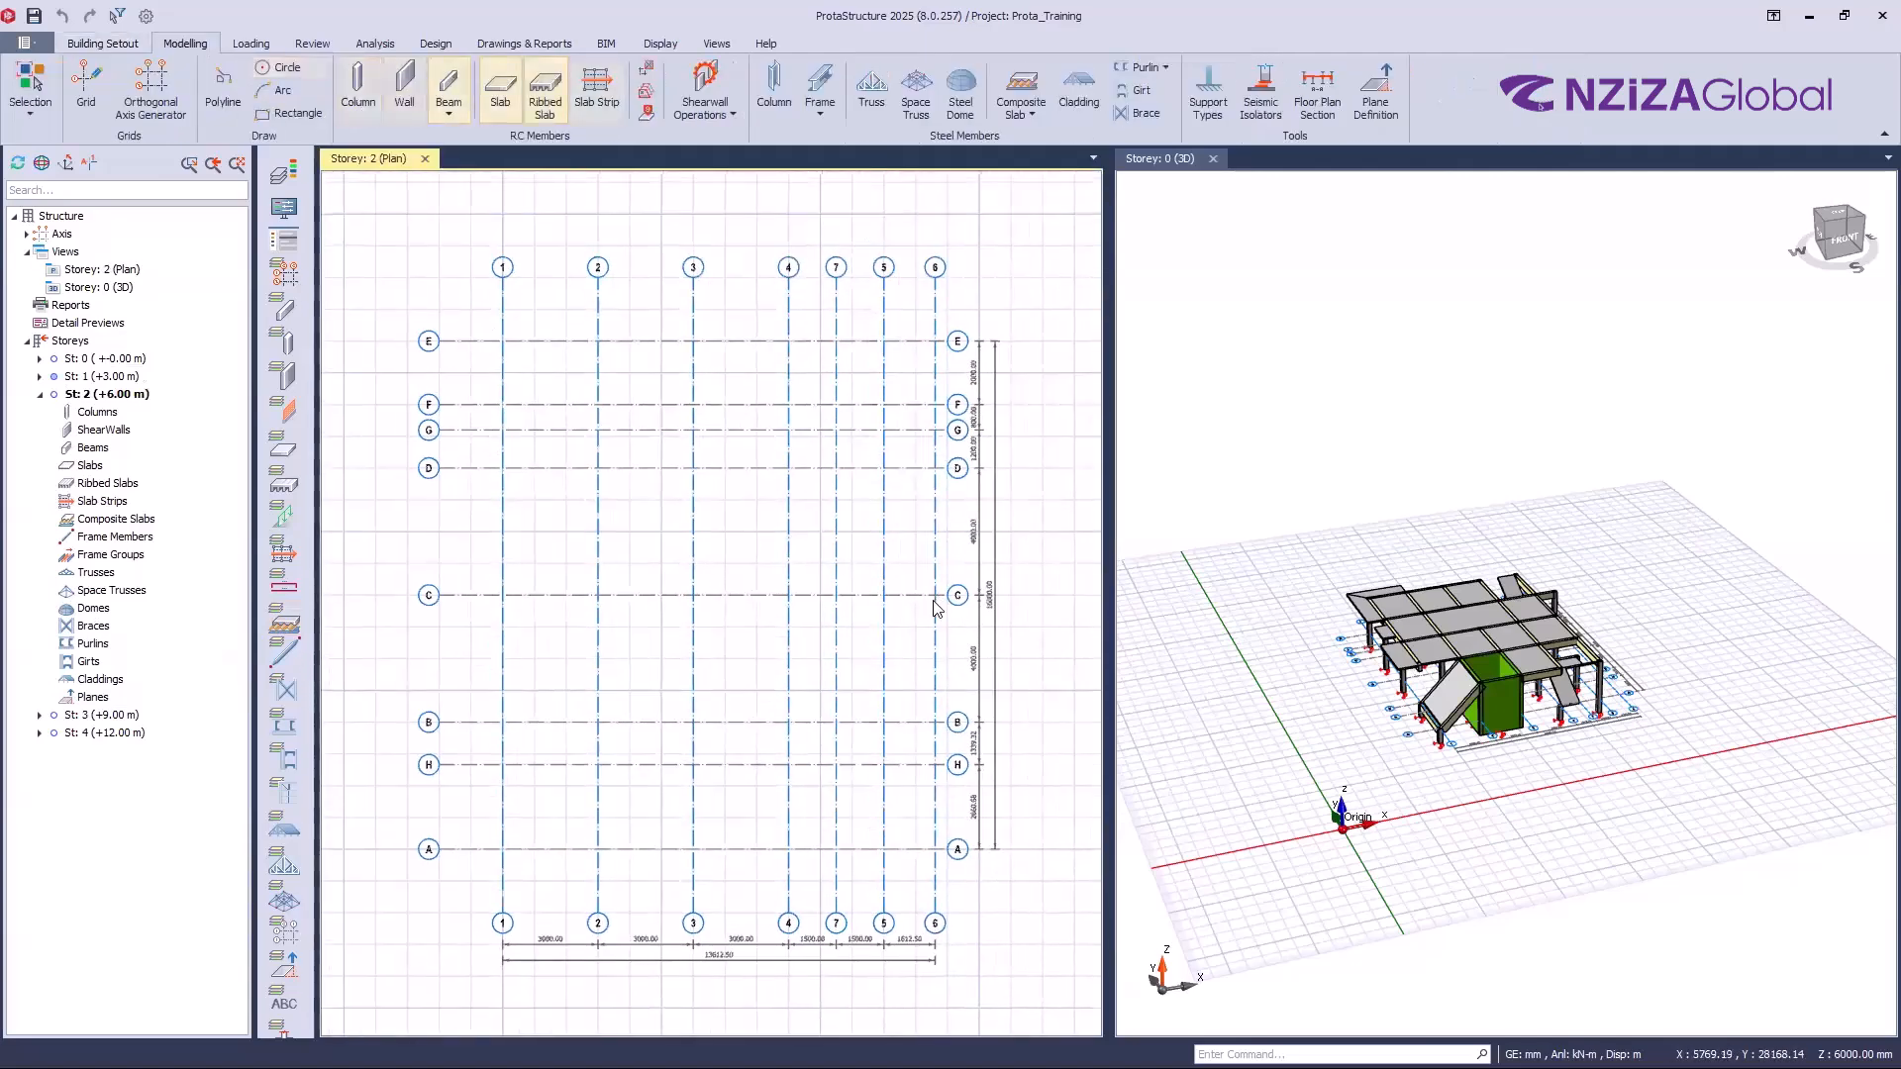
{"action": "left_click", "coordinate": [358, 87]}
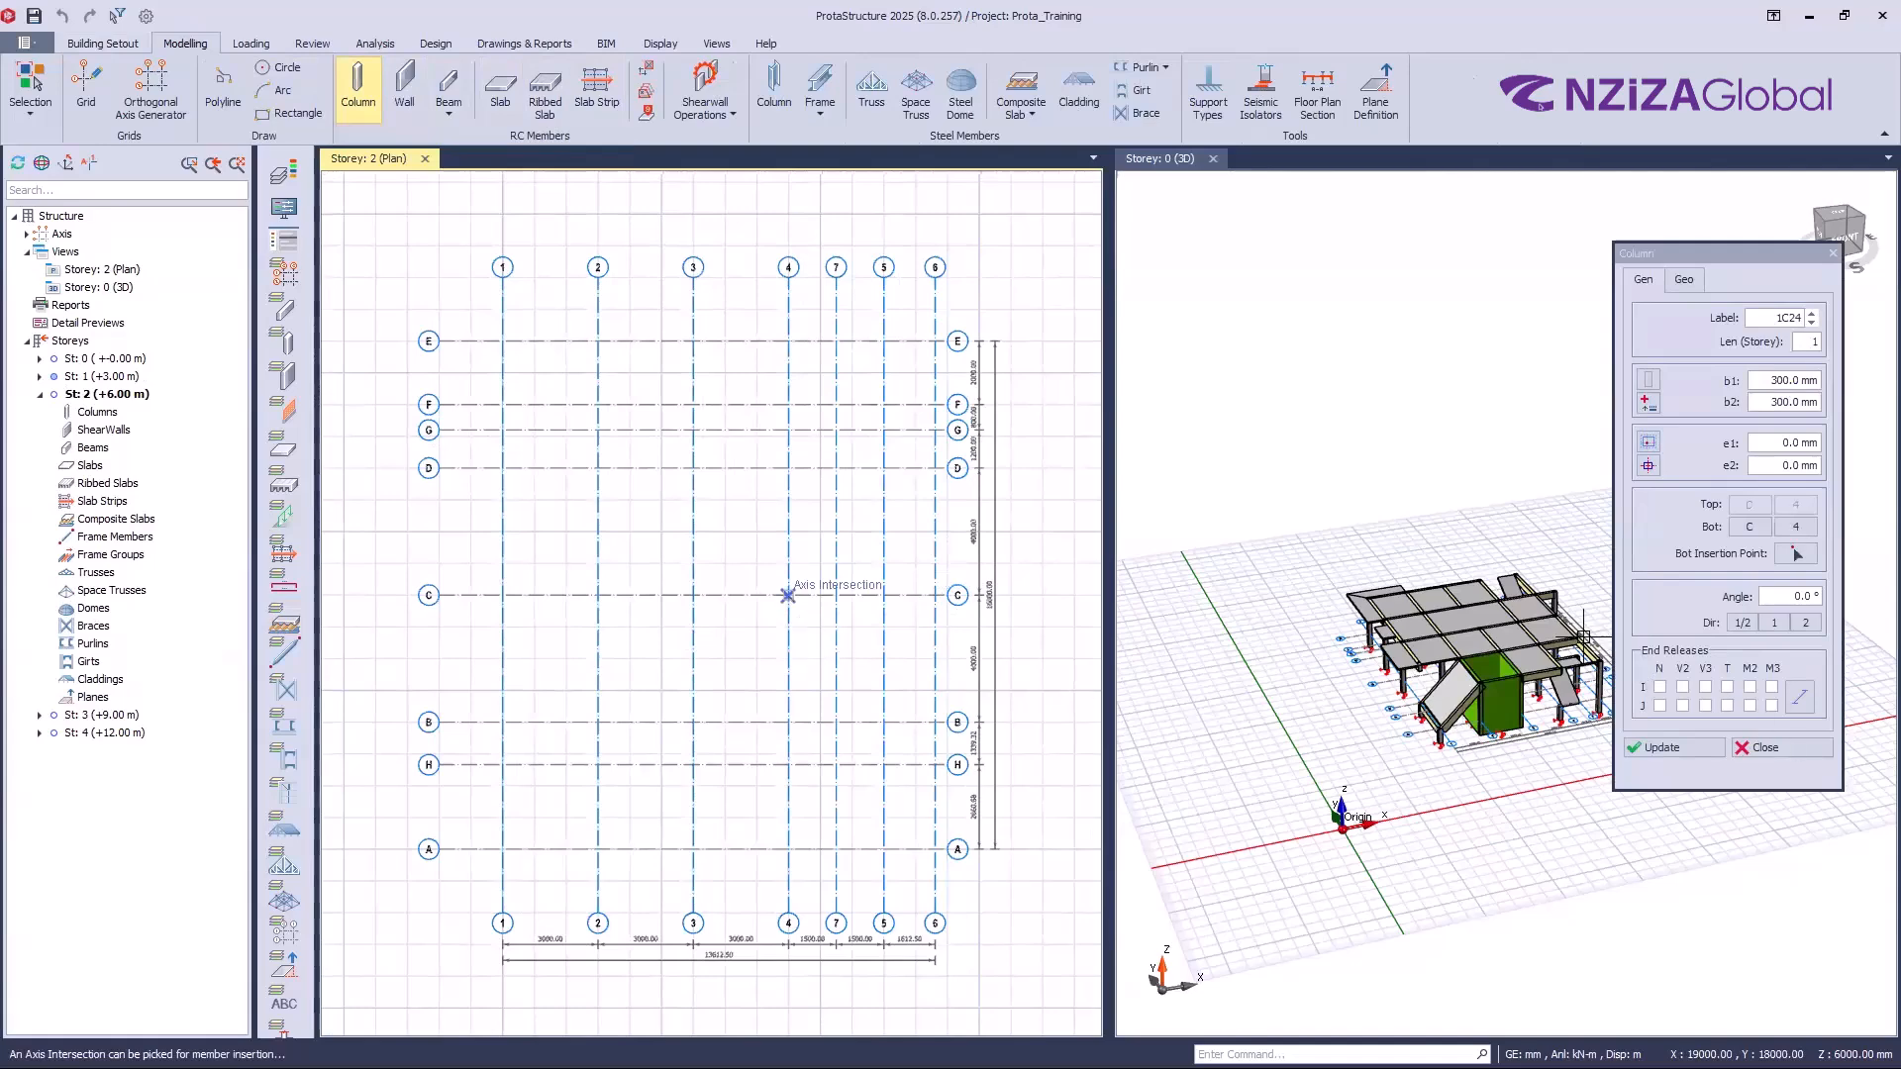
{"action": "left_click", "coordinate": [788, 595]}
Step: Inspect the storey 2 column in 3D from several angles to check where it stands relative to the storey 1 structure
{"action": "scroll", "coordinate": [1341, 688], "scroll_direction": "up", "scroll_amount": 2}
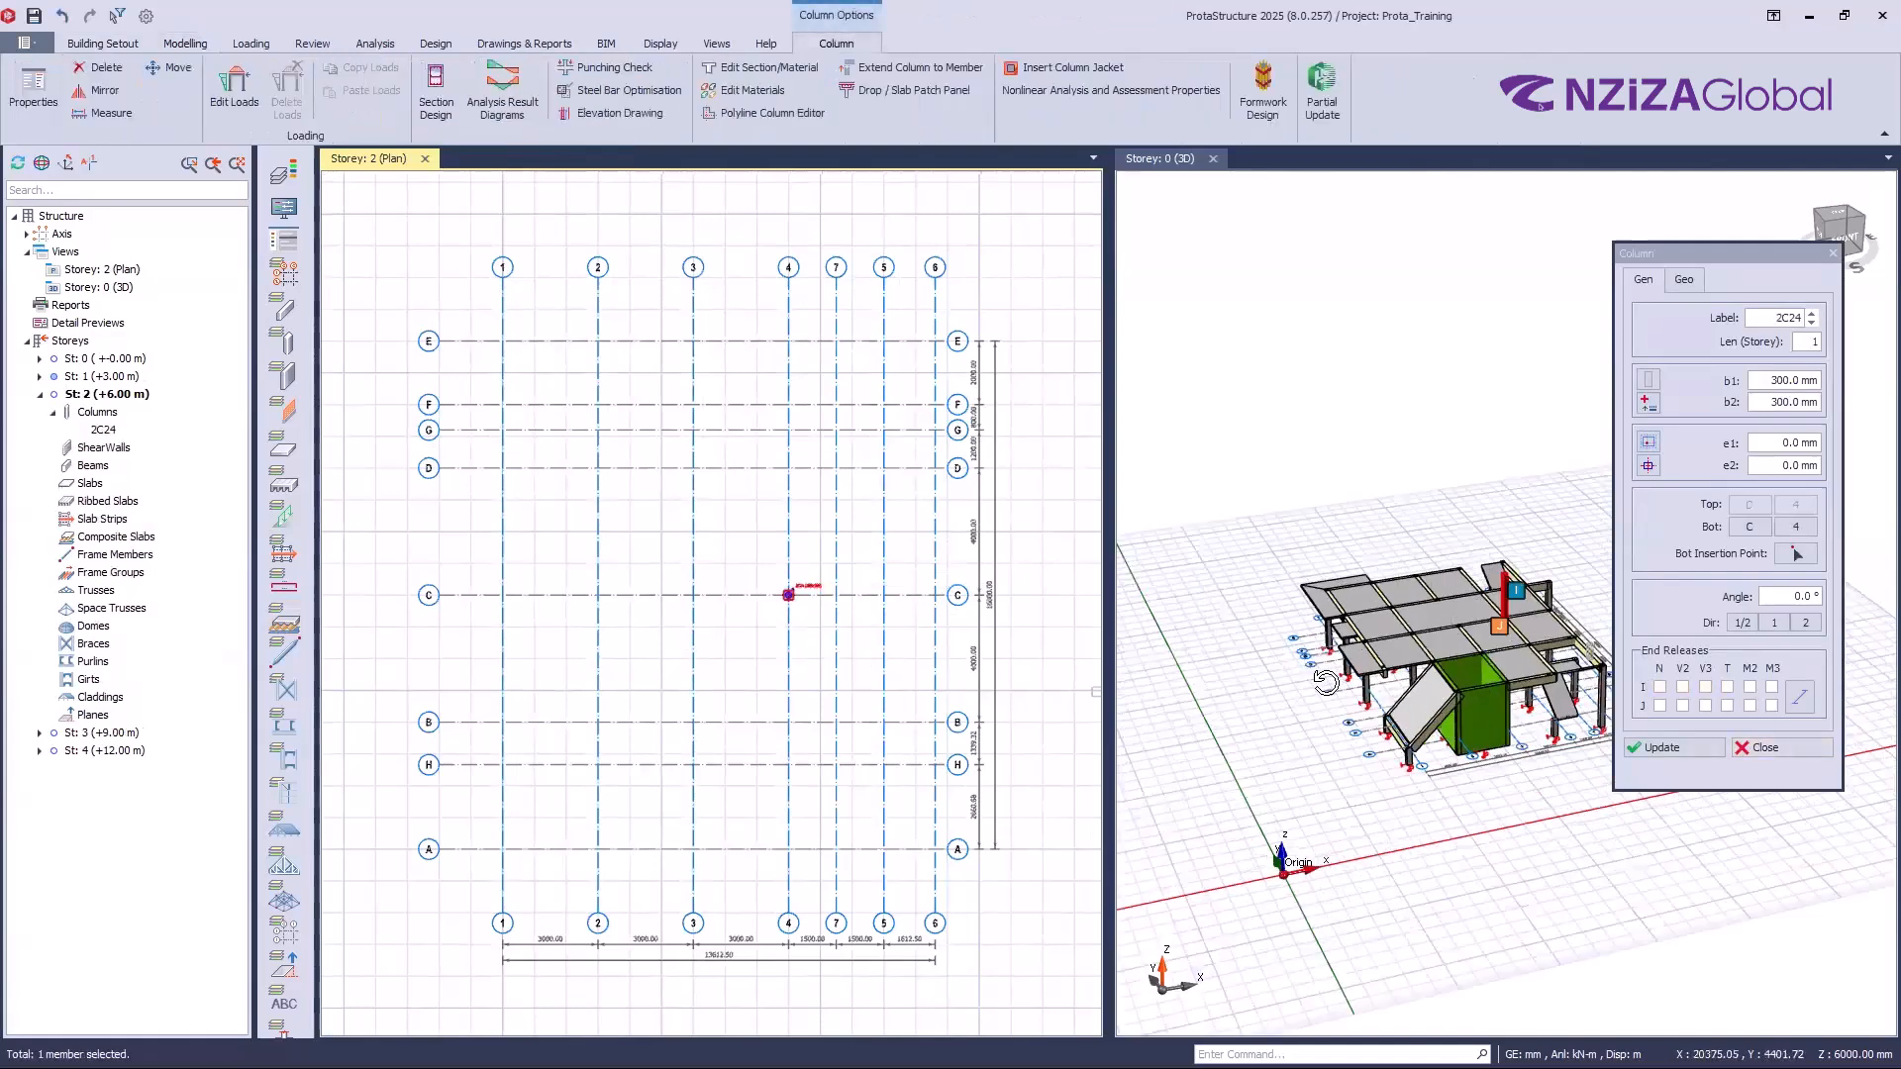
{"action": "scroll", "coordinate": [1300, 677], "scroll_direction": "up", "scroll_amount": 3}
{"action": "scroll", "coordinate": [1495, 602], "scroll_direction": "down", "scroll_amount": 3}
{"action": "left_click_drag", "start_coordinate": [1479, 610], "coordinate": [1318, 622]}
{"action": "scroll", "coordinate": [1272, 643], "scroll_direction": "up", "scroll_amount": 2}
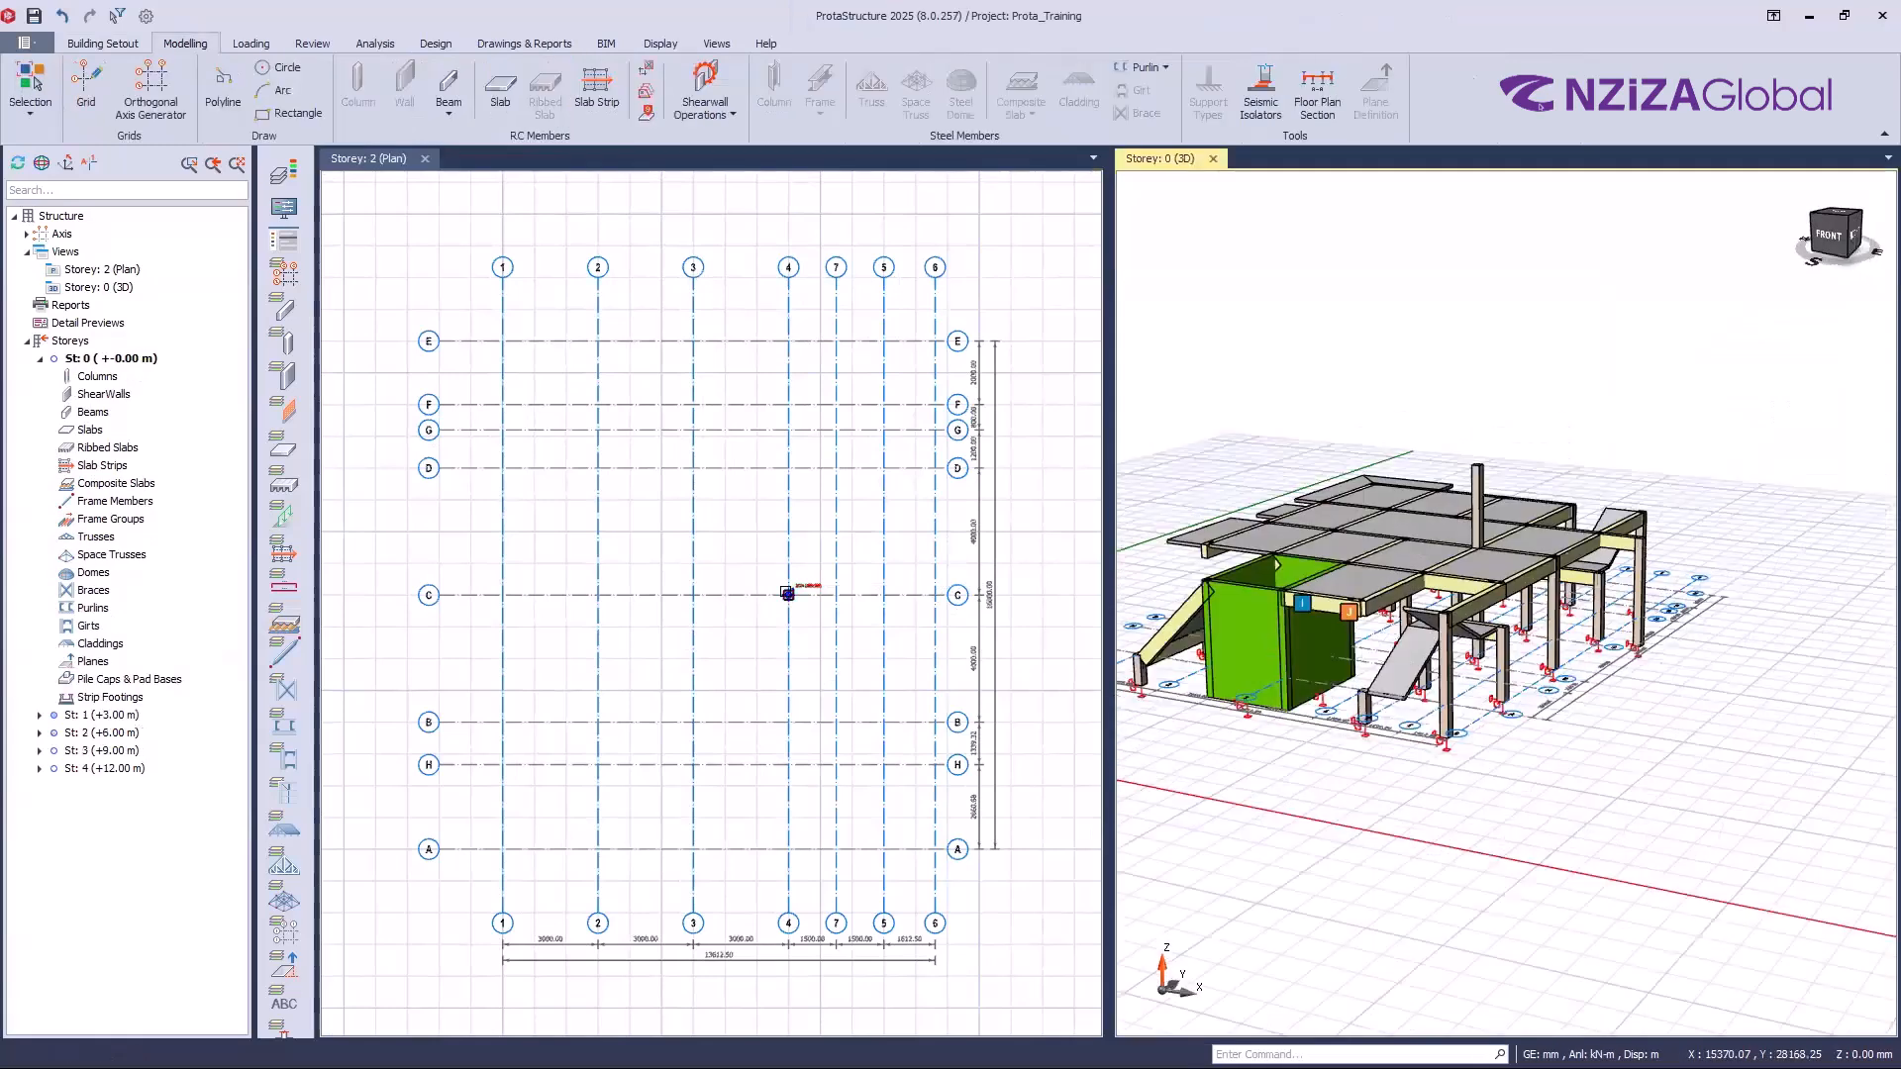
{"action": "left_click_drag", "start_coordinate": [809, 584], "coordinate": [690, 586]}
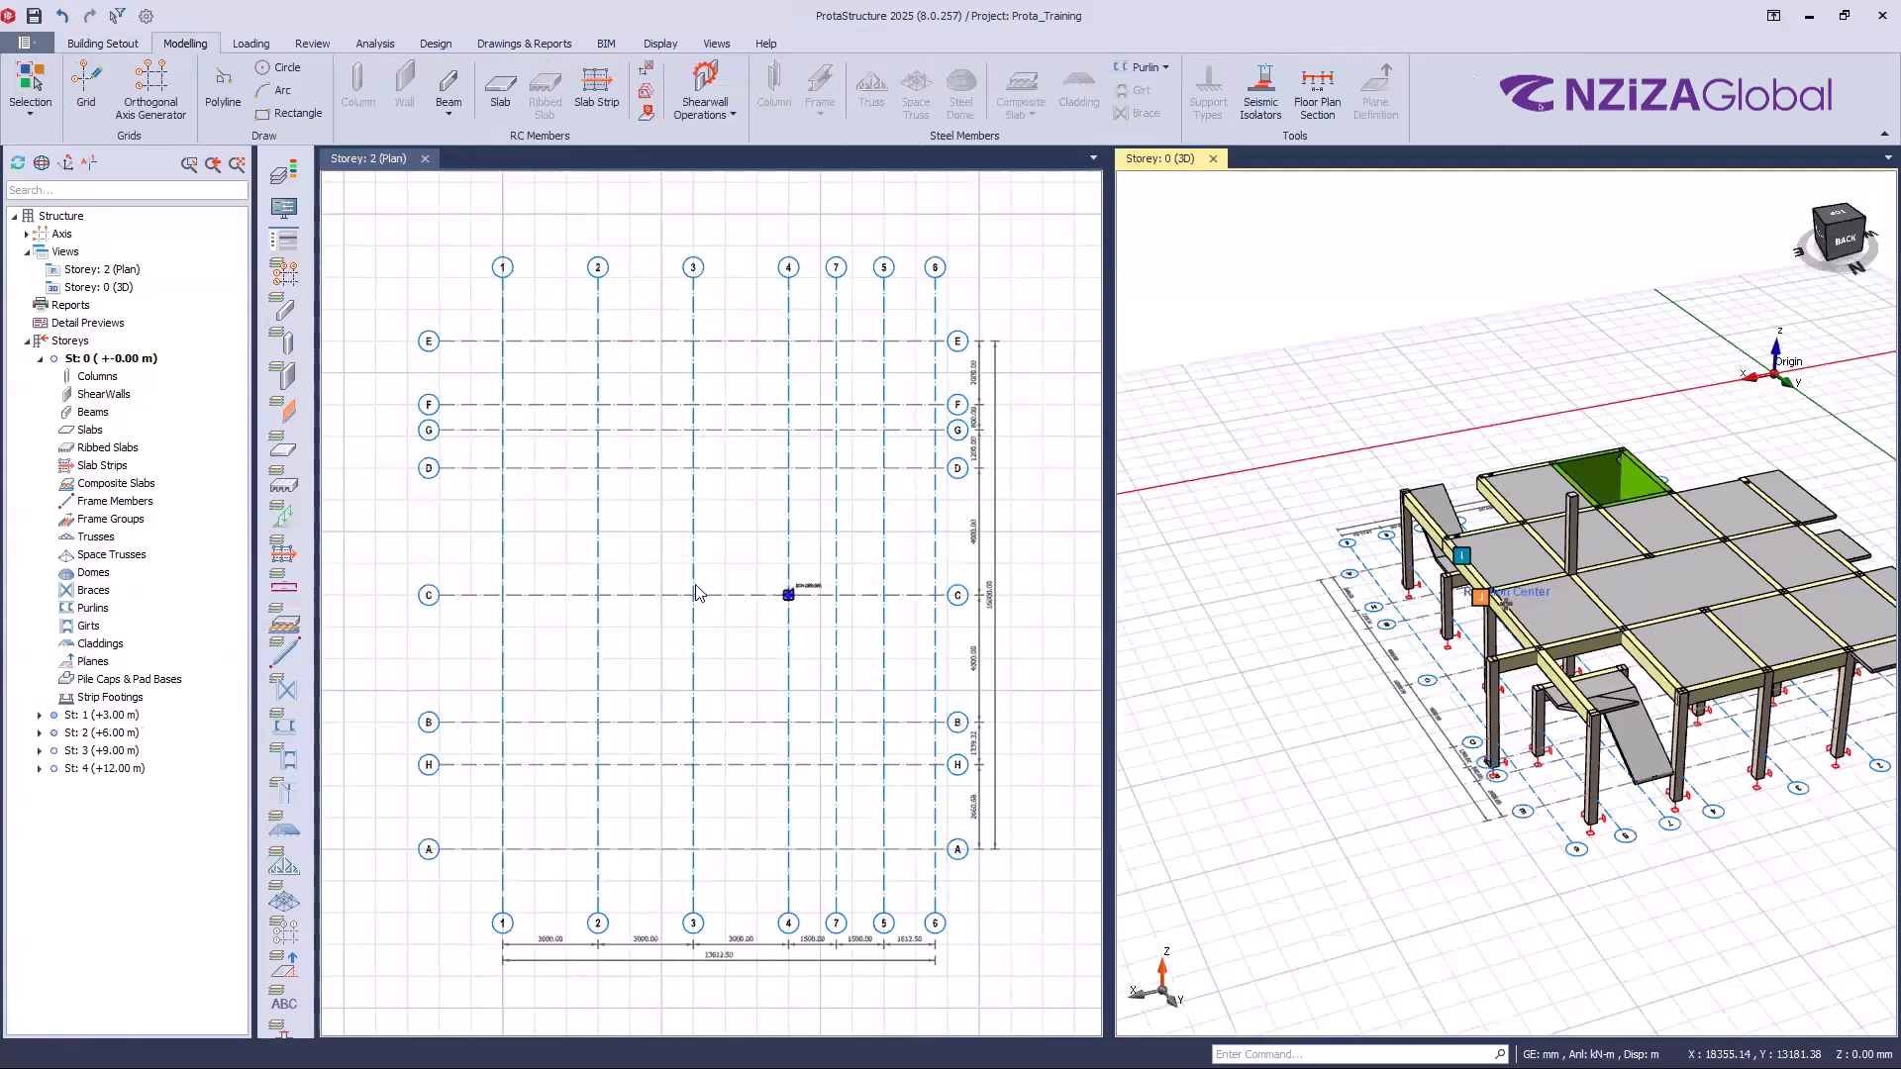
{"action": "left_click_drag", "start_coordinate": [1722, 255], "coordinate": [1728, 294]}
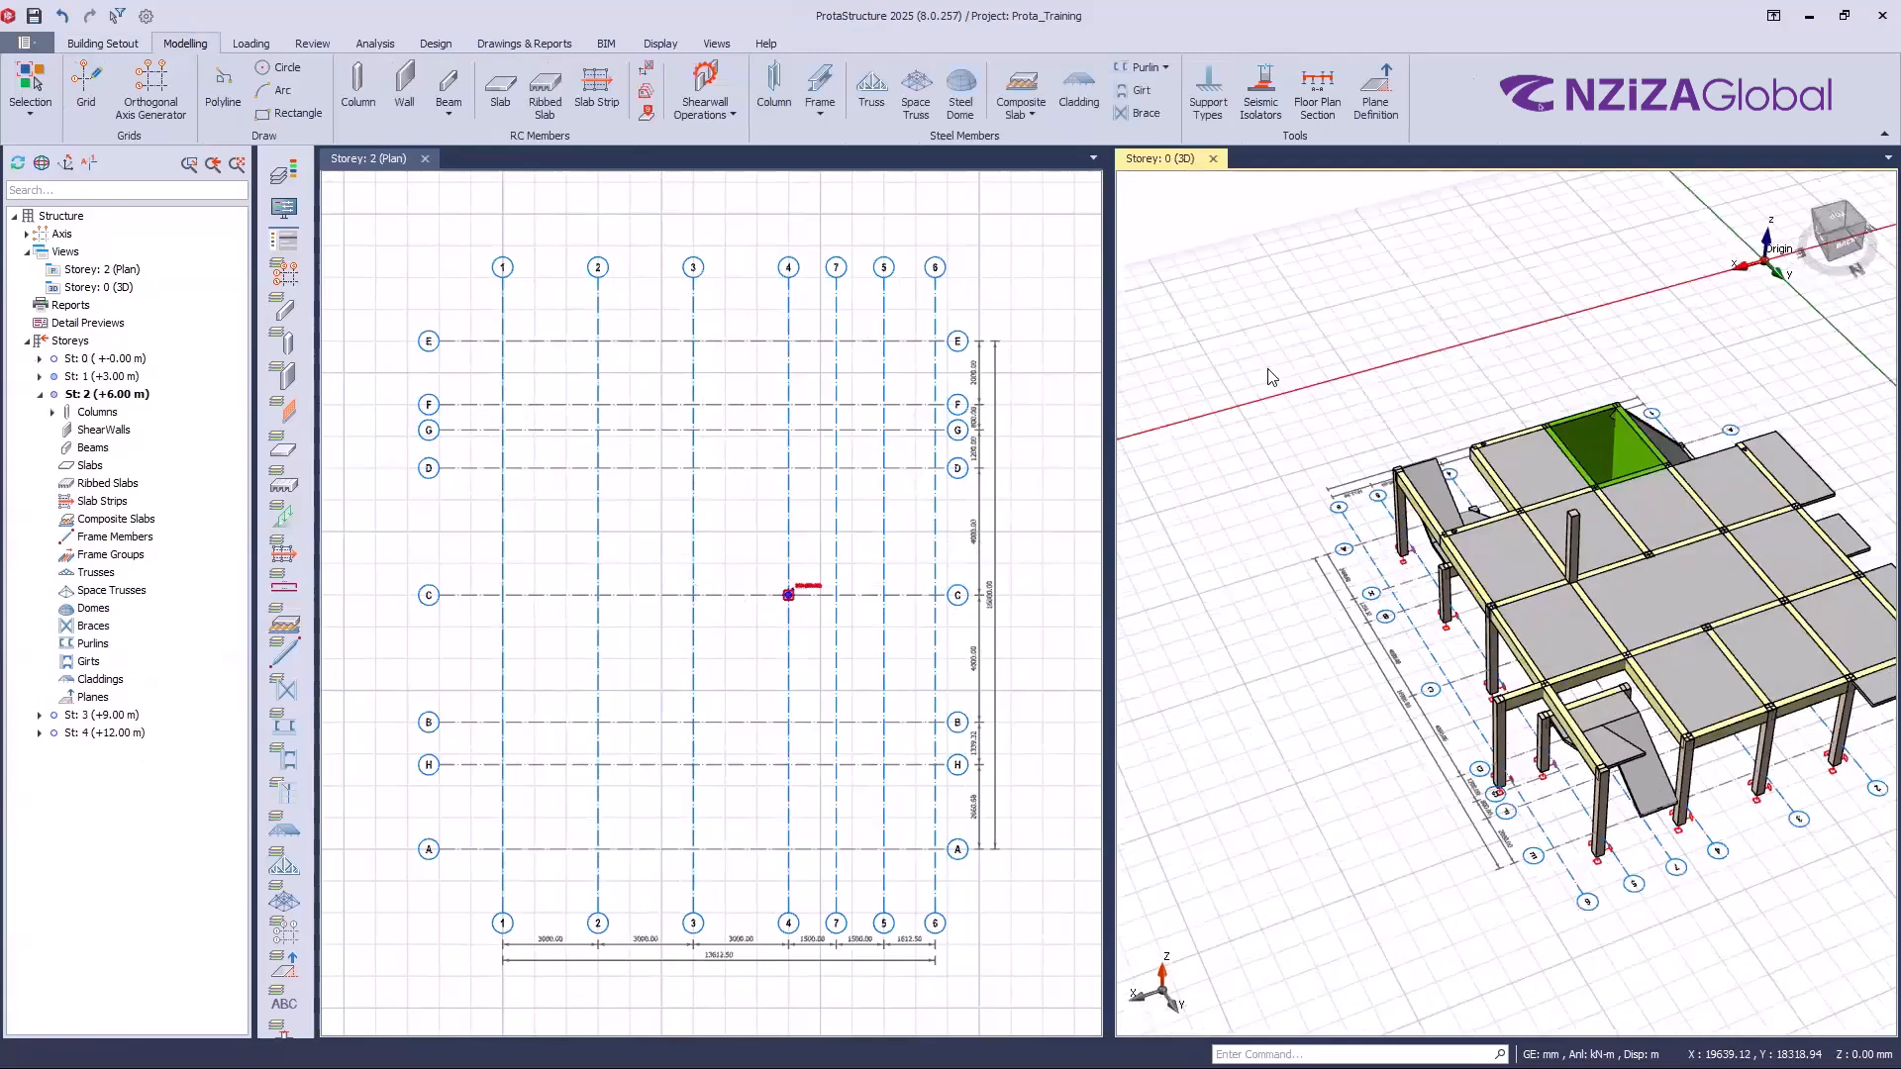
{"action": "double_click", "coordinate": [1667, 572]}
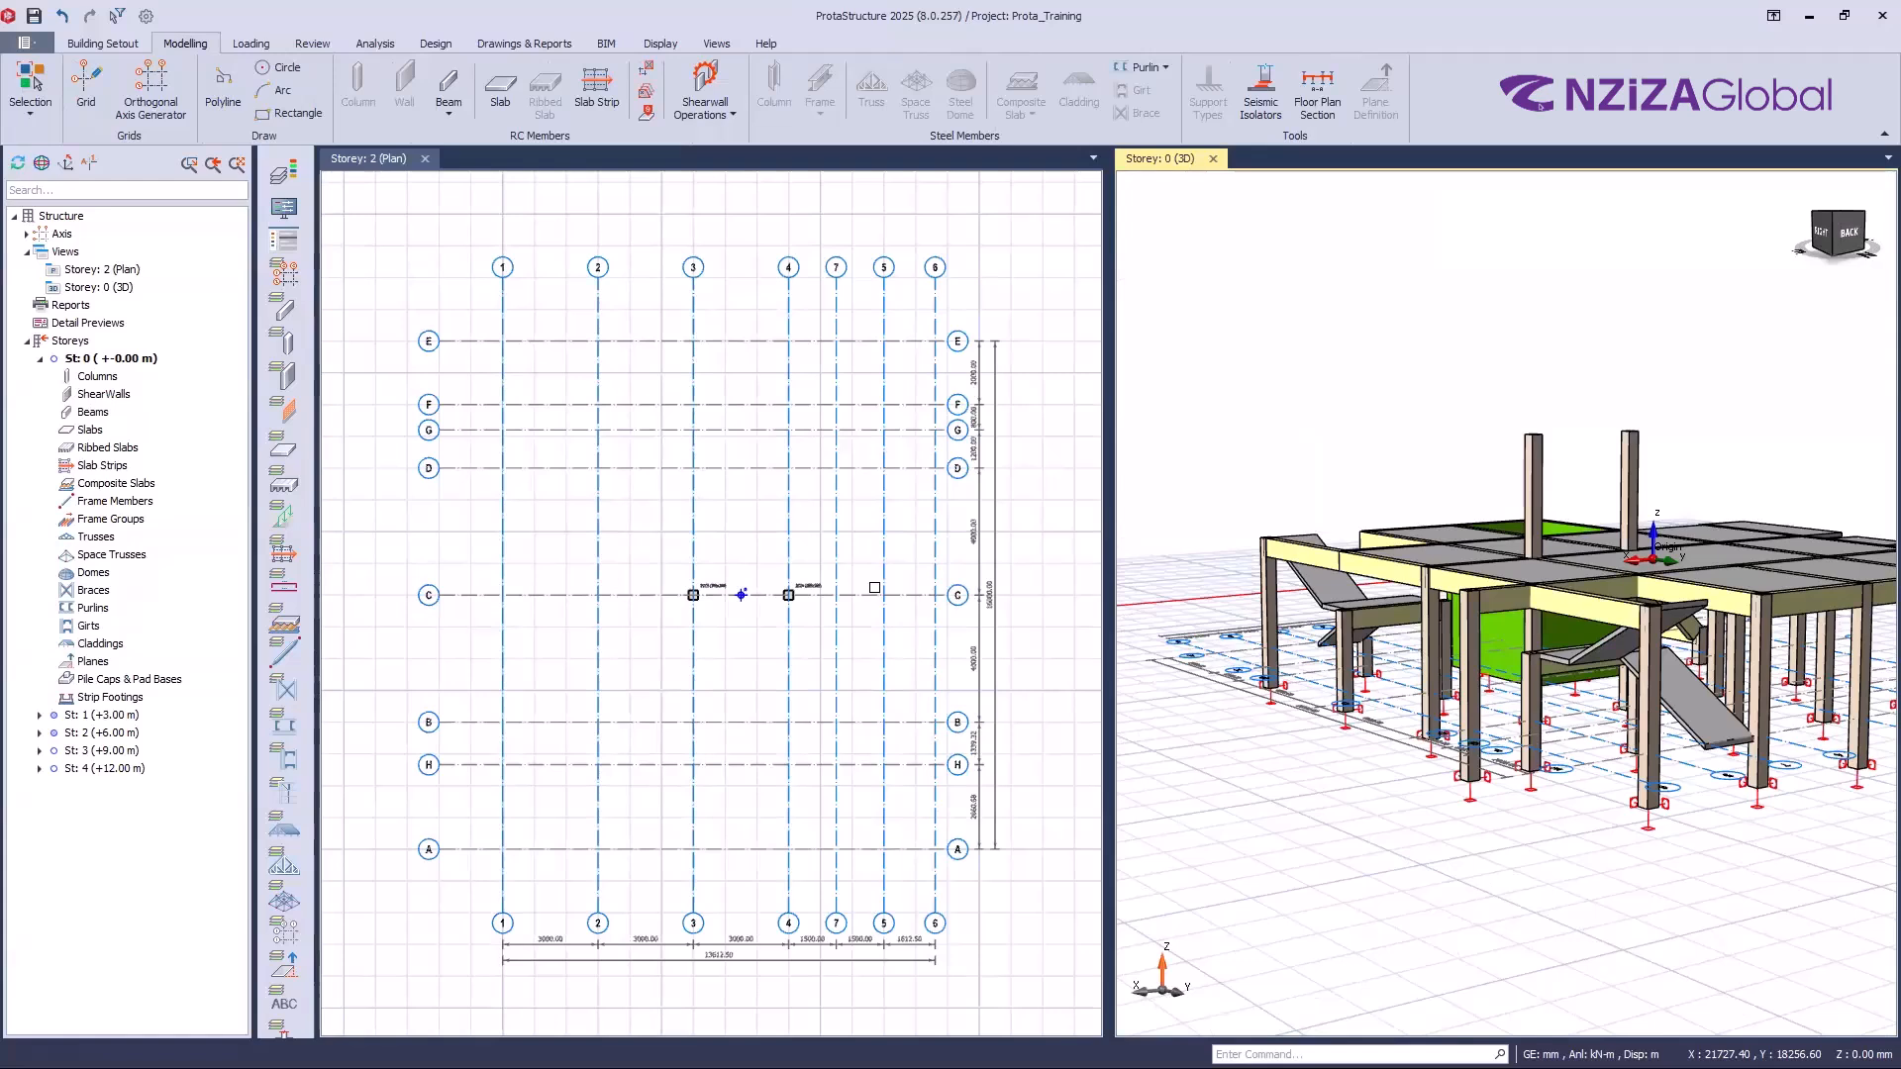
Step: Delete the two trial columns on storey 2 at axis intersections C/3 and C/4
{"action": "left_click", "coordinate": [725, 595]}
{"action": "left_click", "coordinate": [693, 595]}
{"action": "left_click_drag", "start_coordinate": [894, 669], "coordinate": [650, 547]}
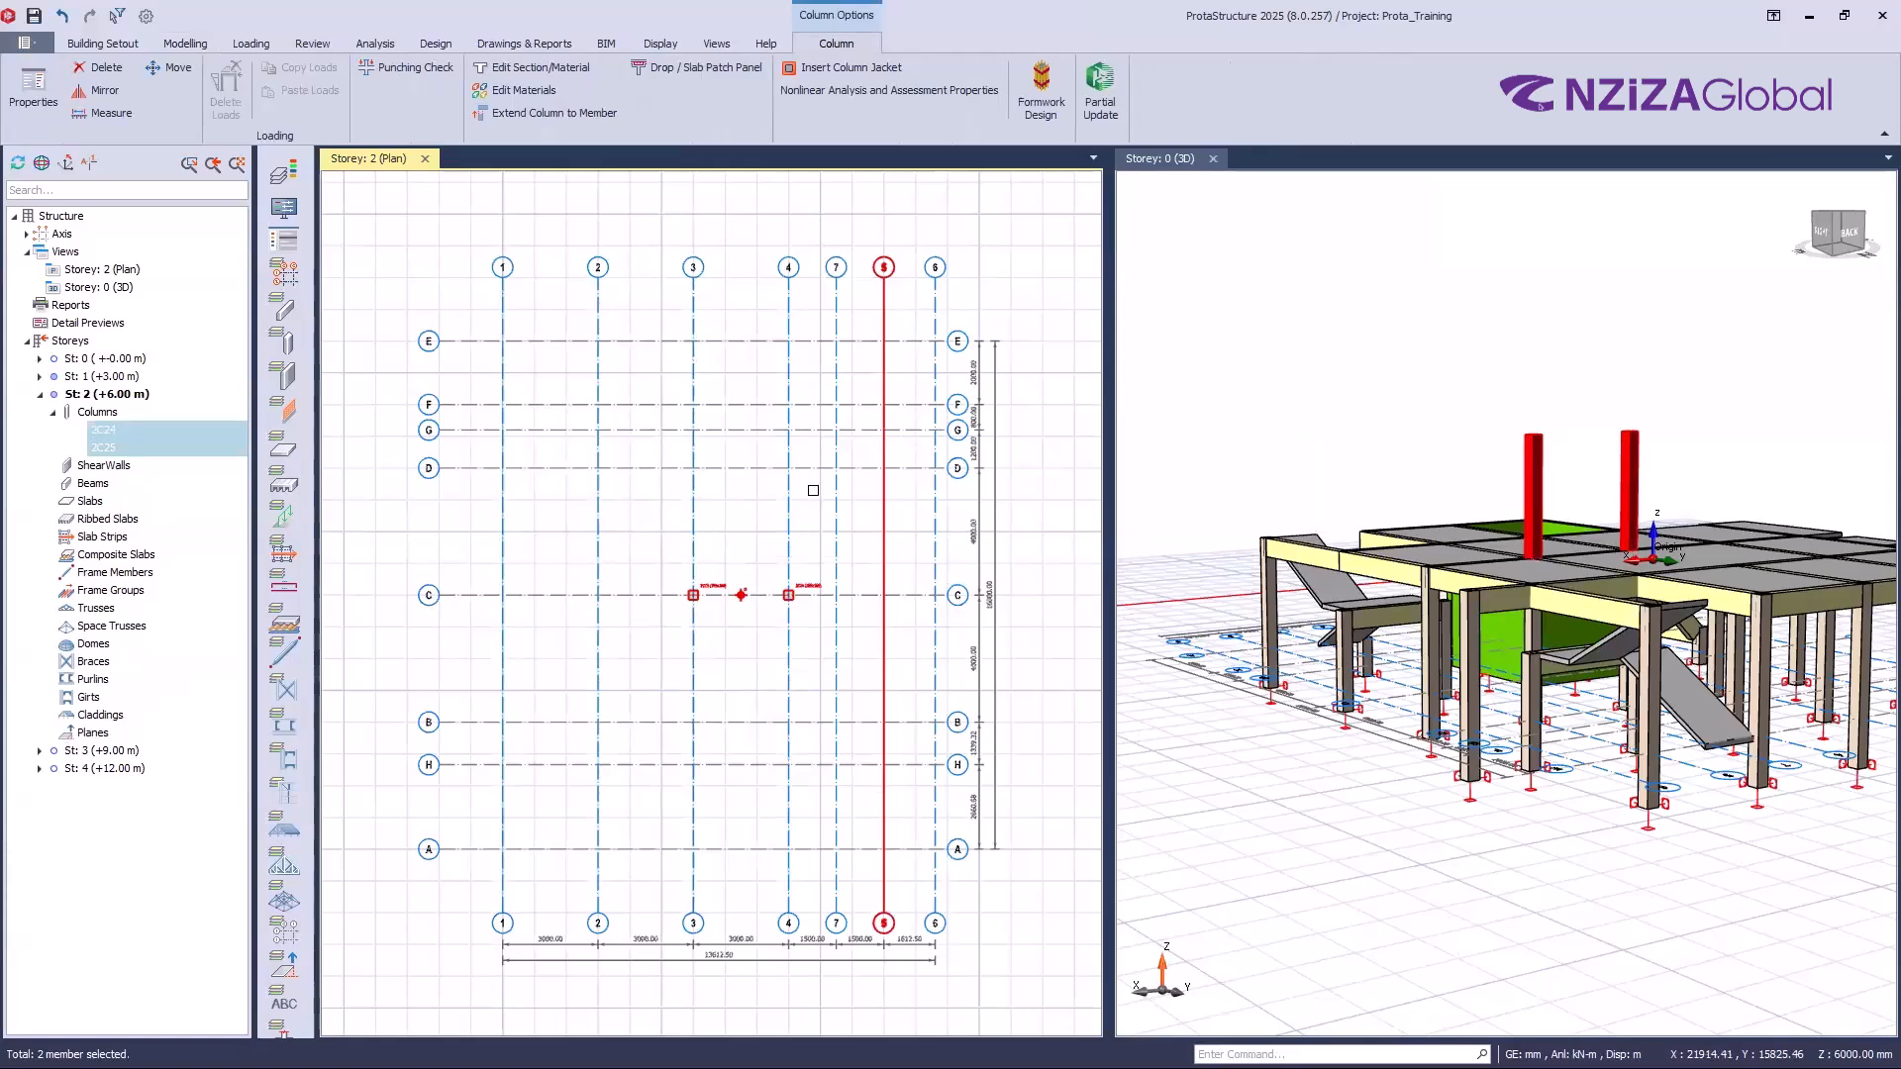
{"action": "key", "text": "Delete"}
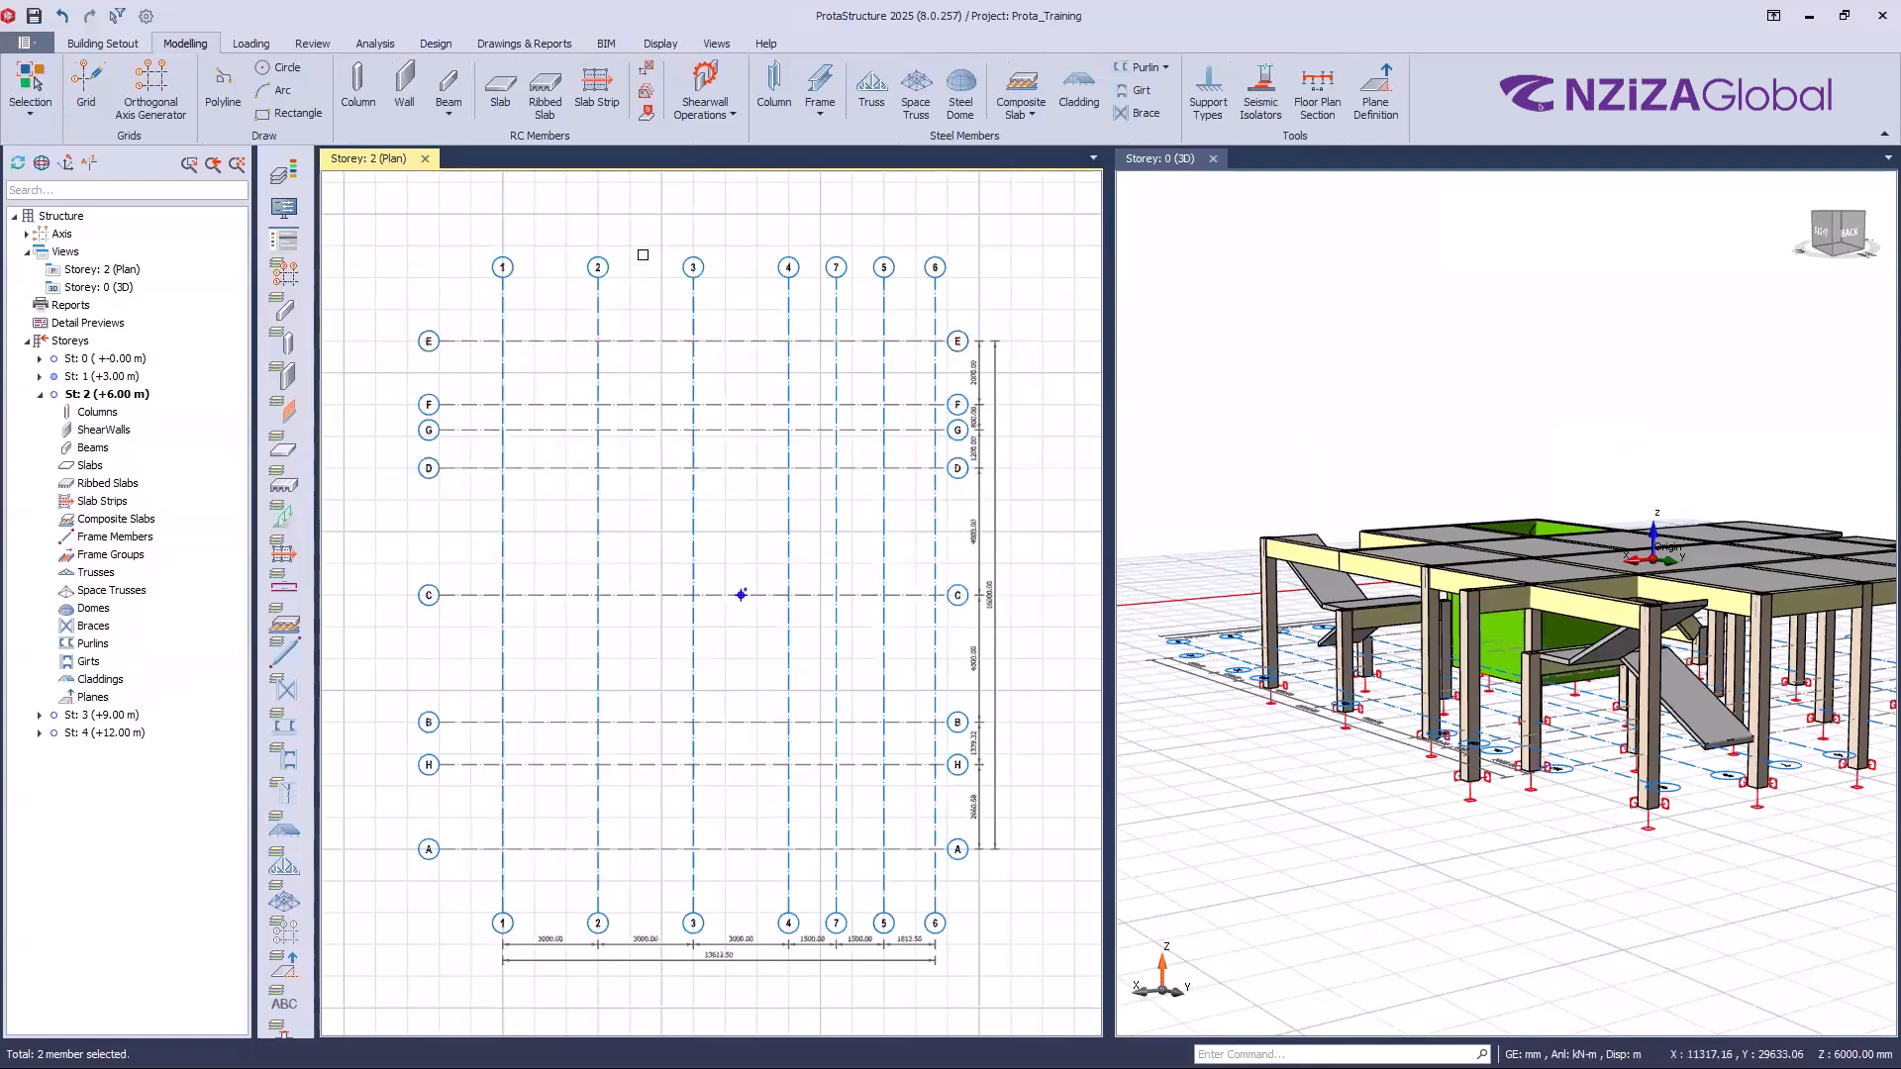
Step: Examine the source storeys and member types offered by the Generate Storey command, and leave it without generating anything
{"action": "right_click", "coordinate": [69, 342]}
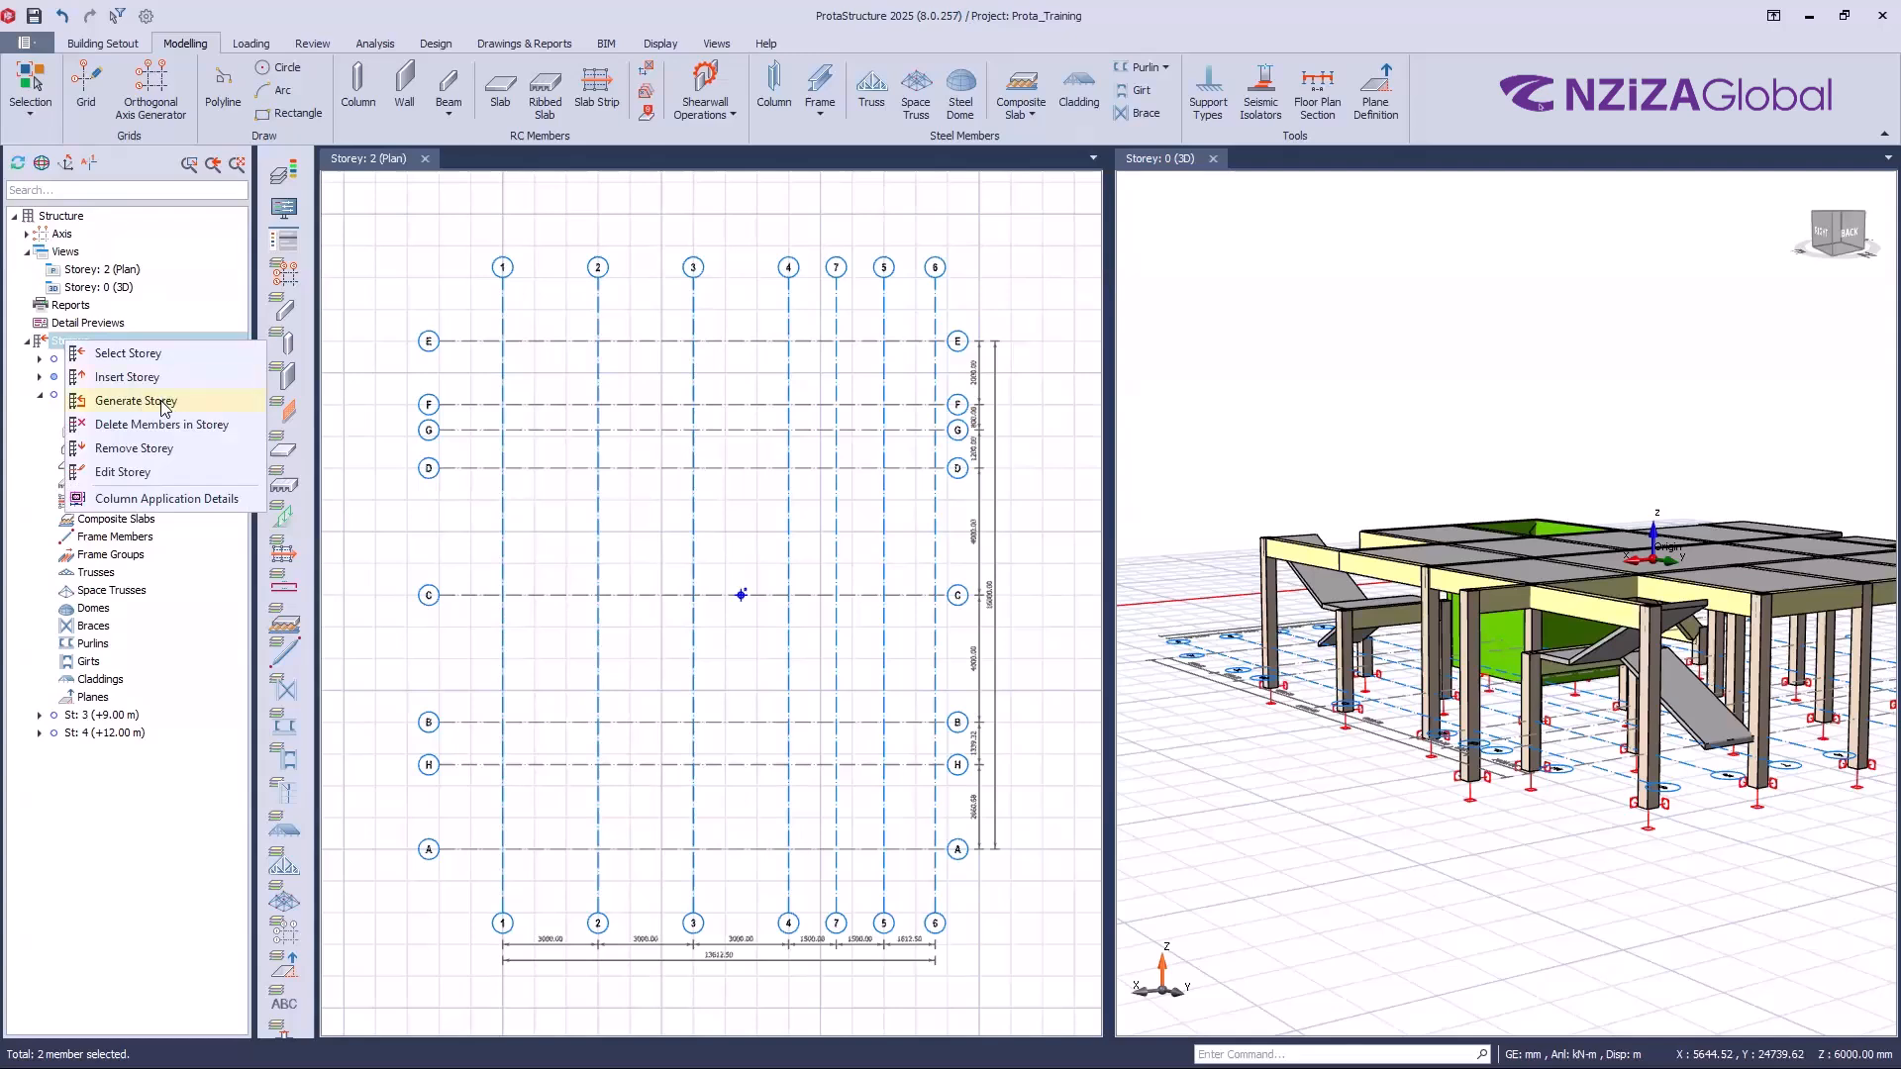
{"action": "left_click", "coordinate": [360, 257]}
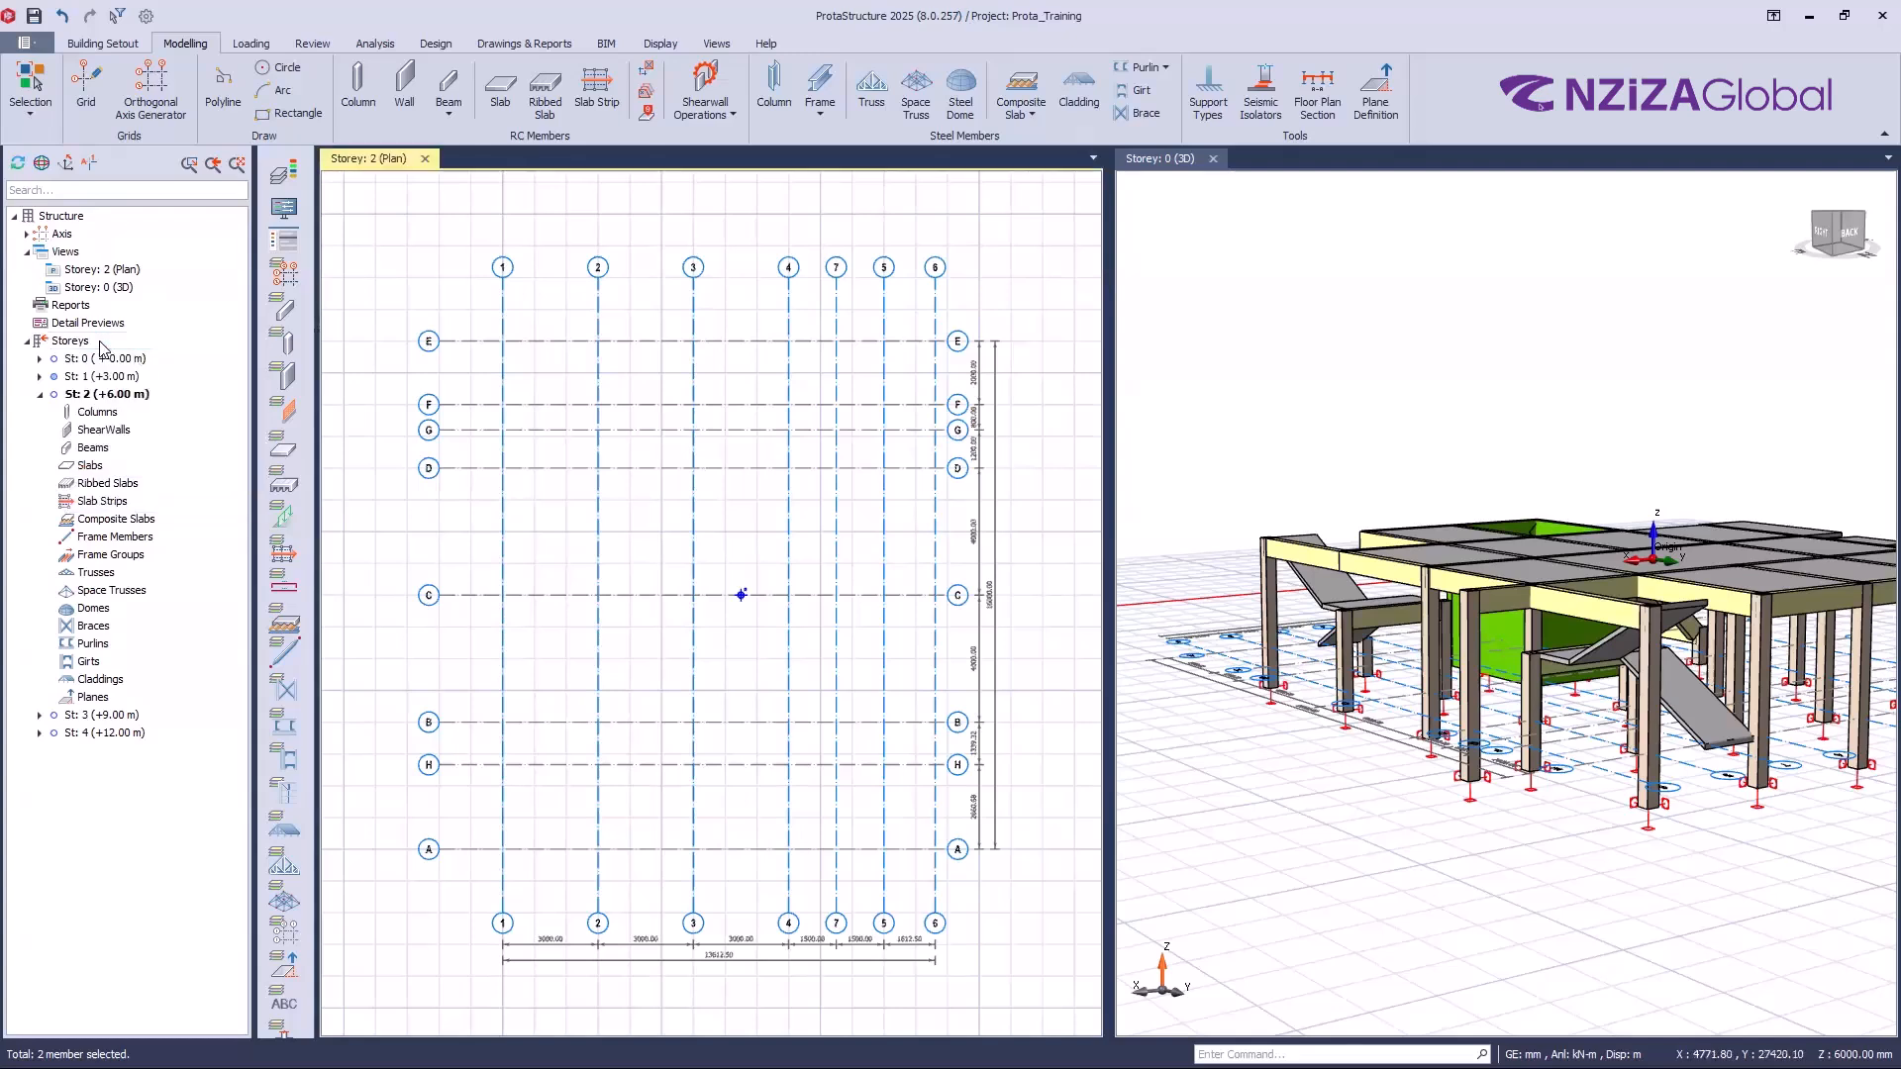
{"action": "left_click", "coordinate": [99, 343]}
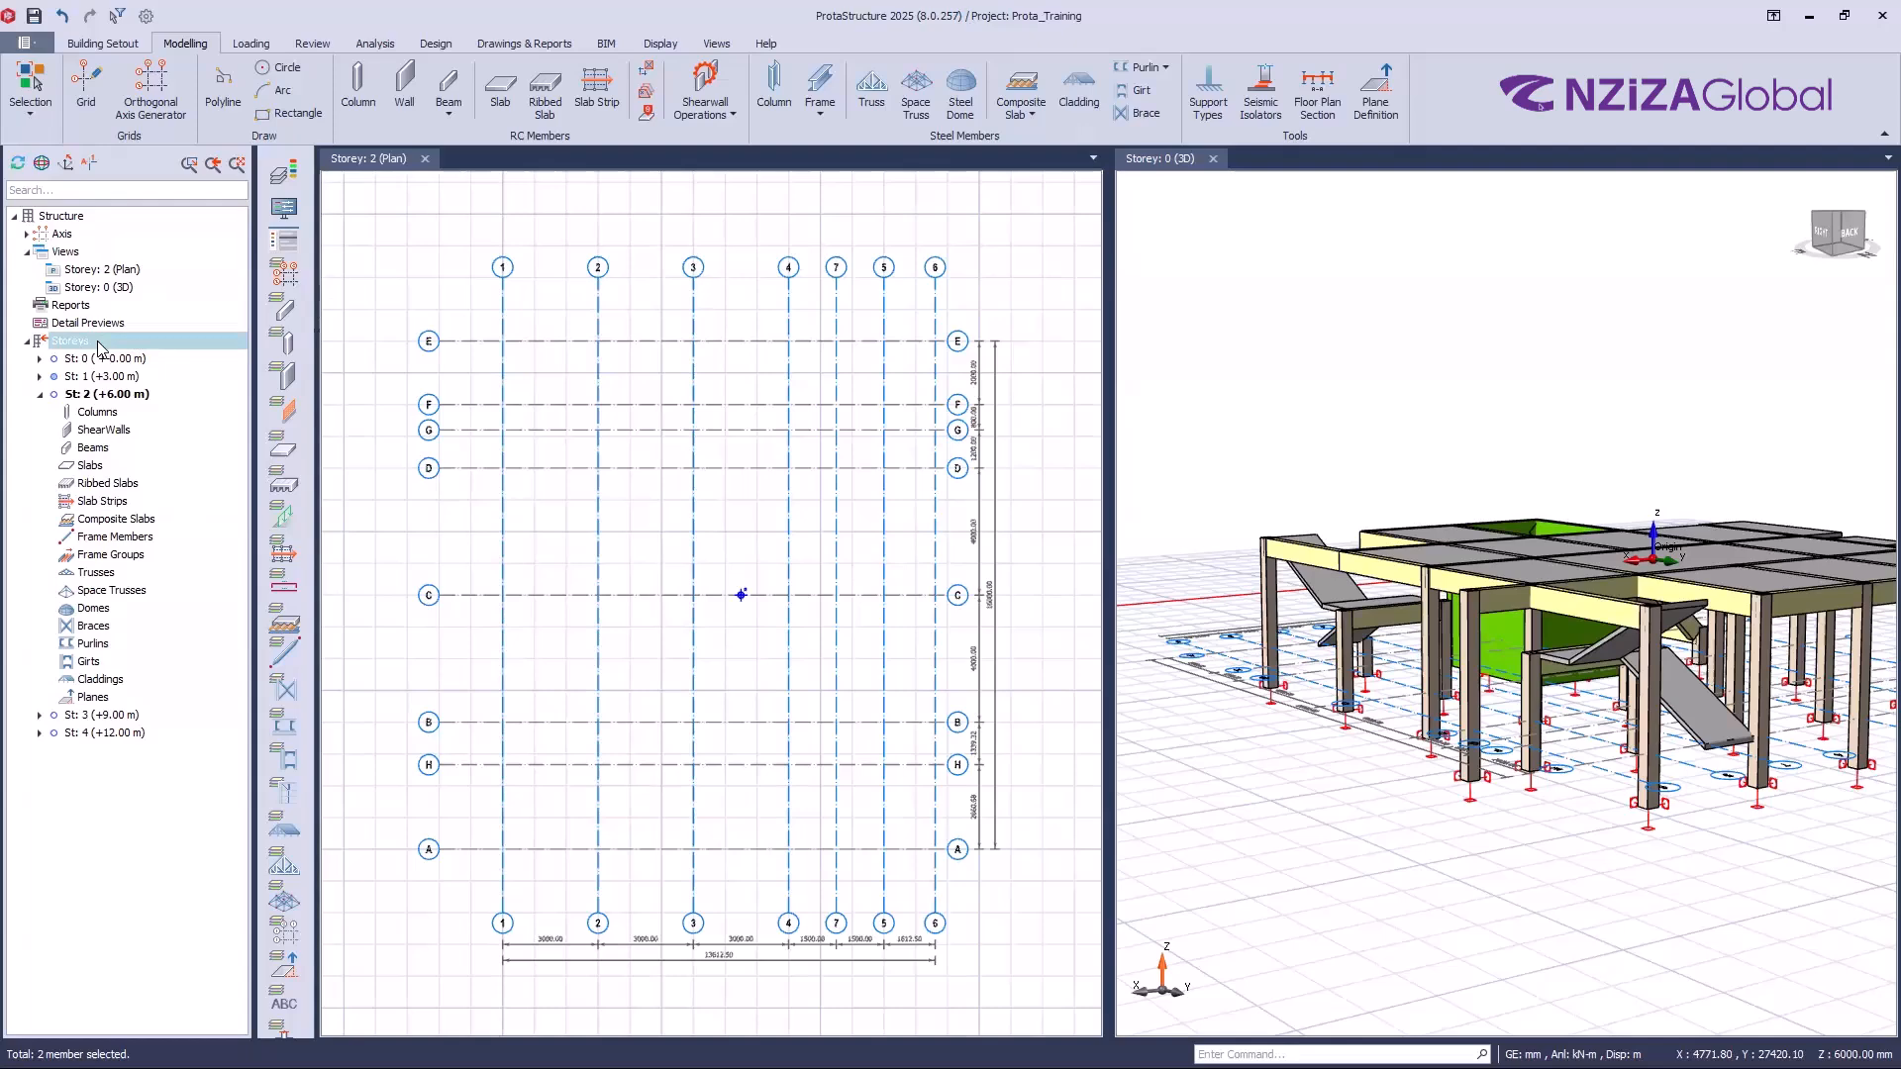
{"action": "right_click", "coordinate": [99, 349]}
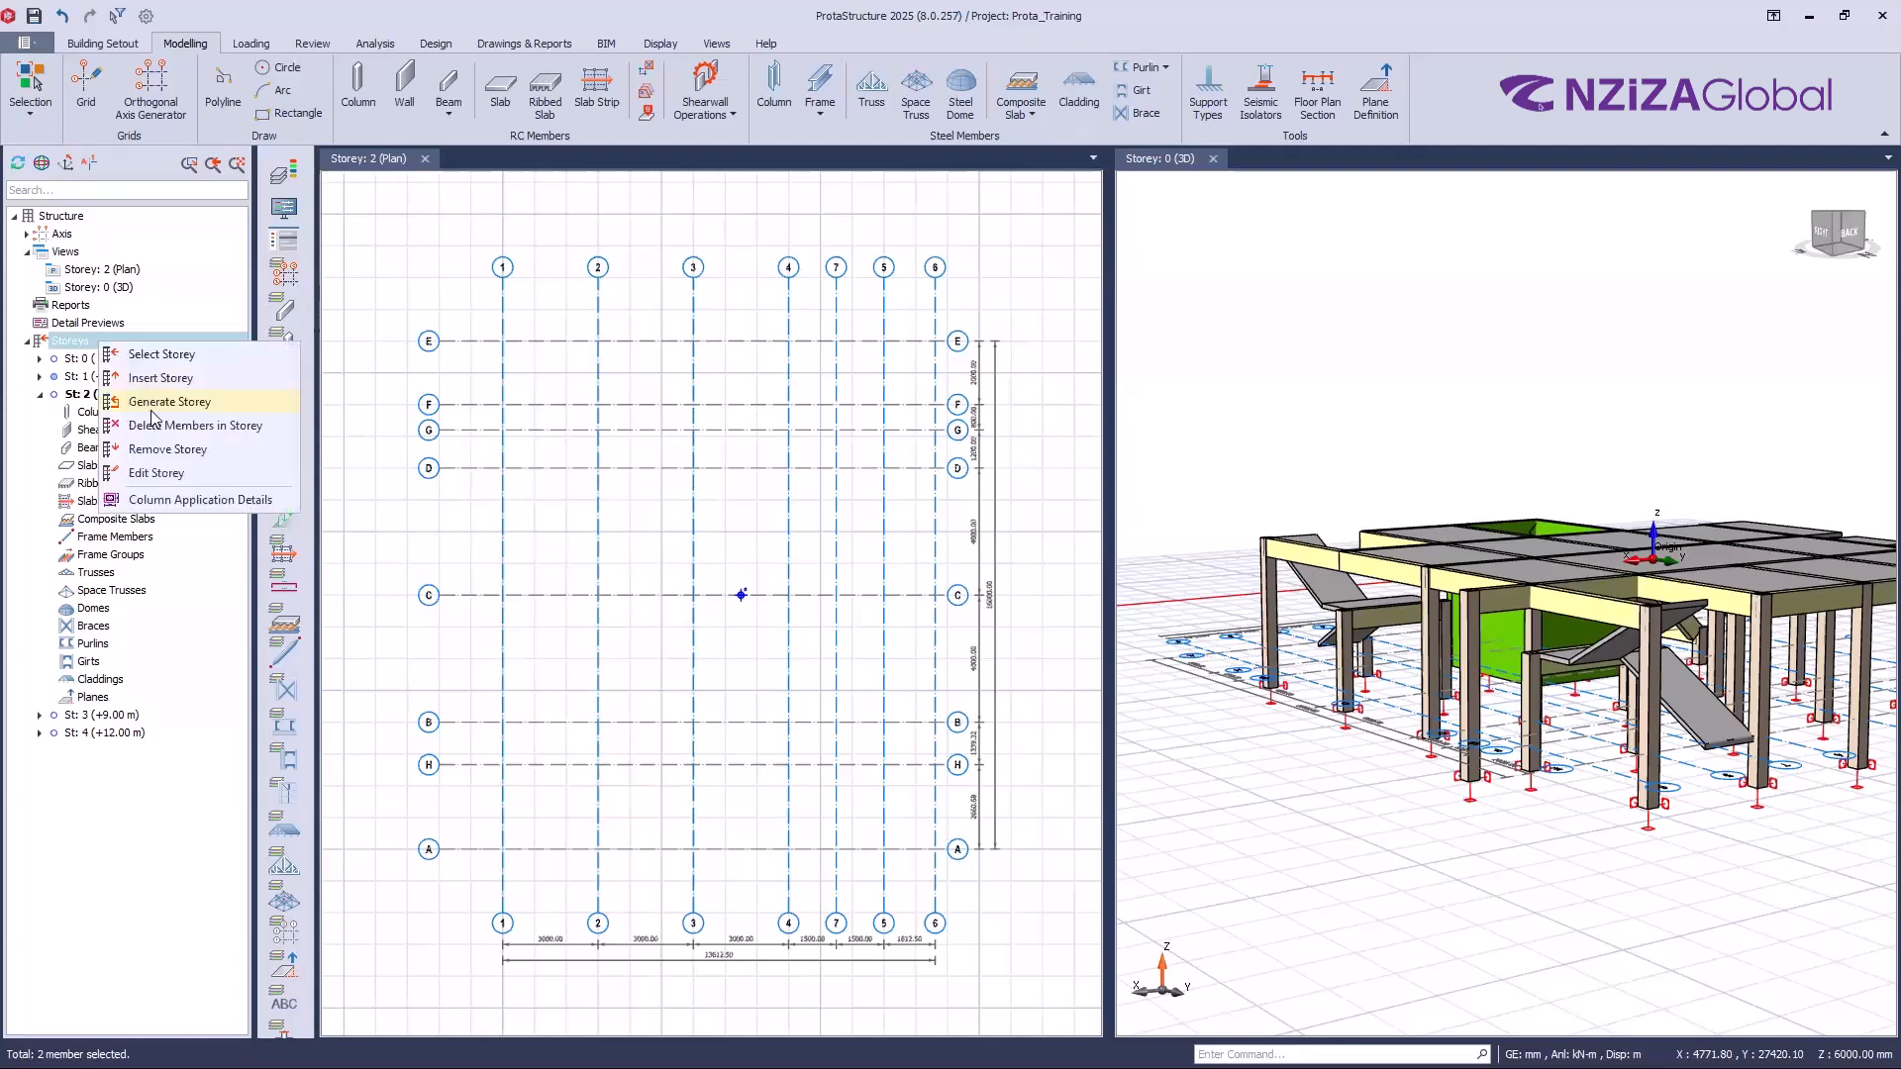
{"action": "left_click", "coordinate": [159, 402]}
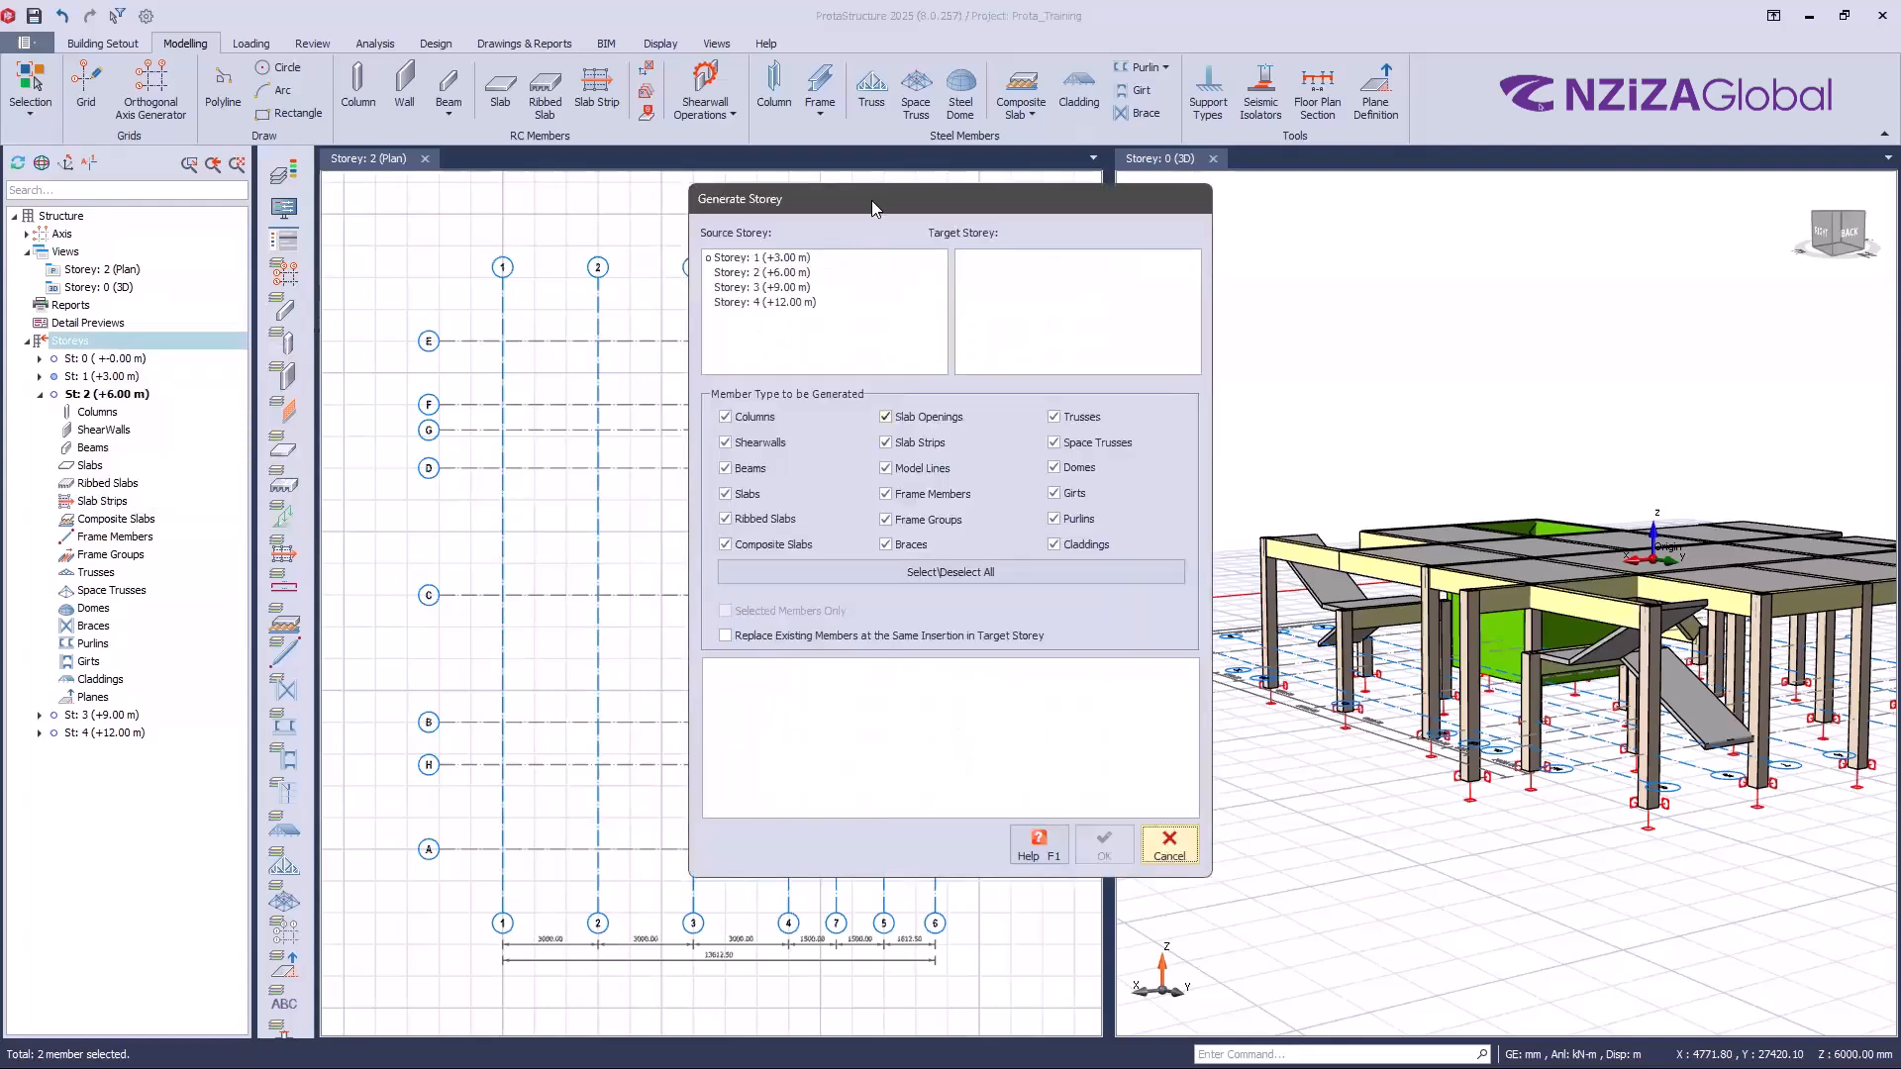
{"action": "left_click_drag", "start_coordinate": [871, 200], "coordinate": [664, 253]}
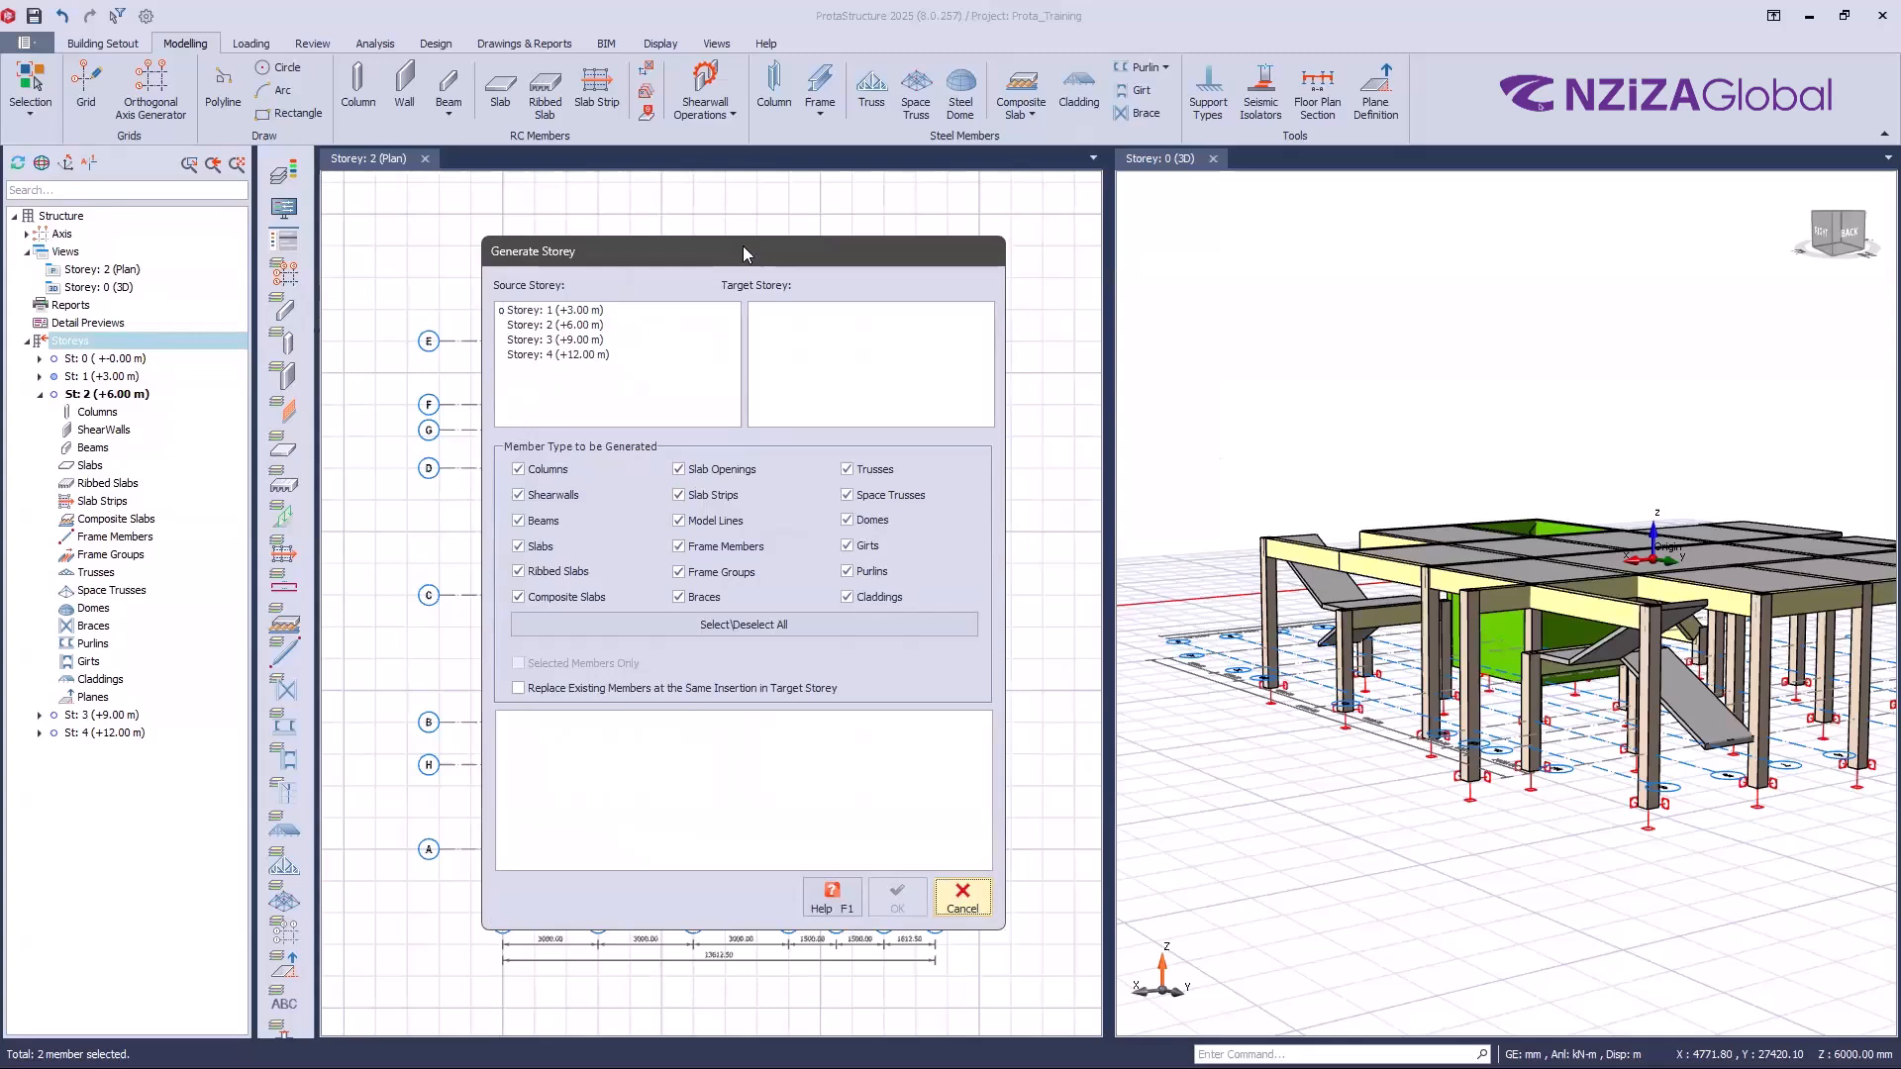
{"action": "left_click_drag", "start_coordinate": [588, 257], "coordinate": [592, 231]}
{"action": "left_click", "coordinate": [589, 277]}
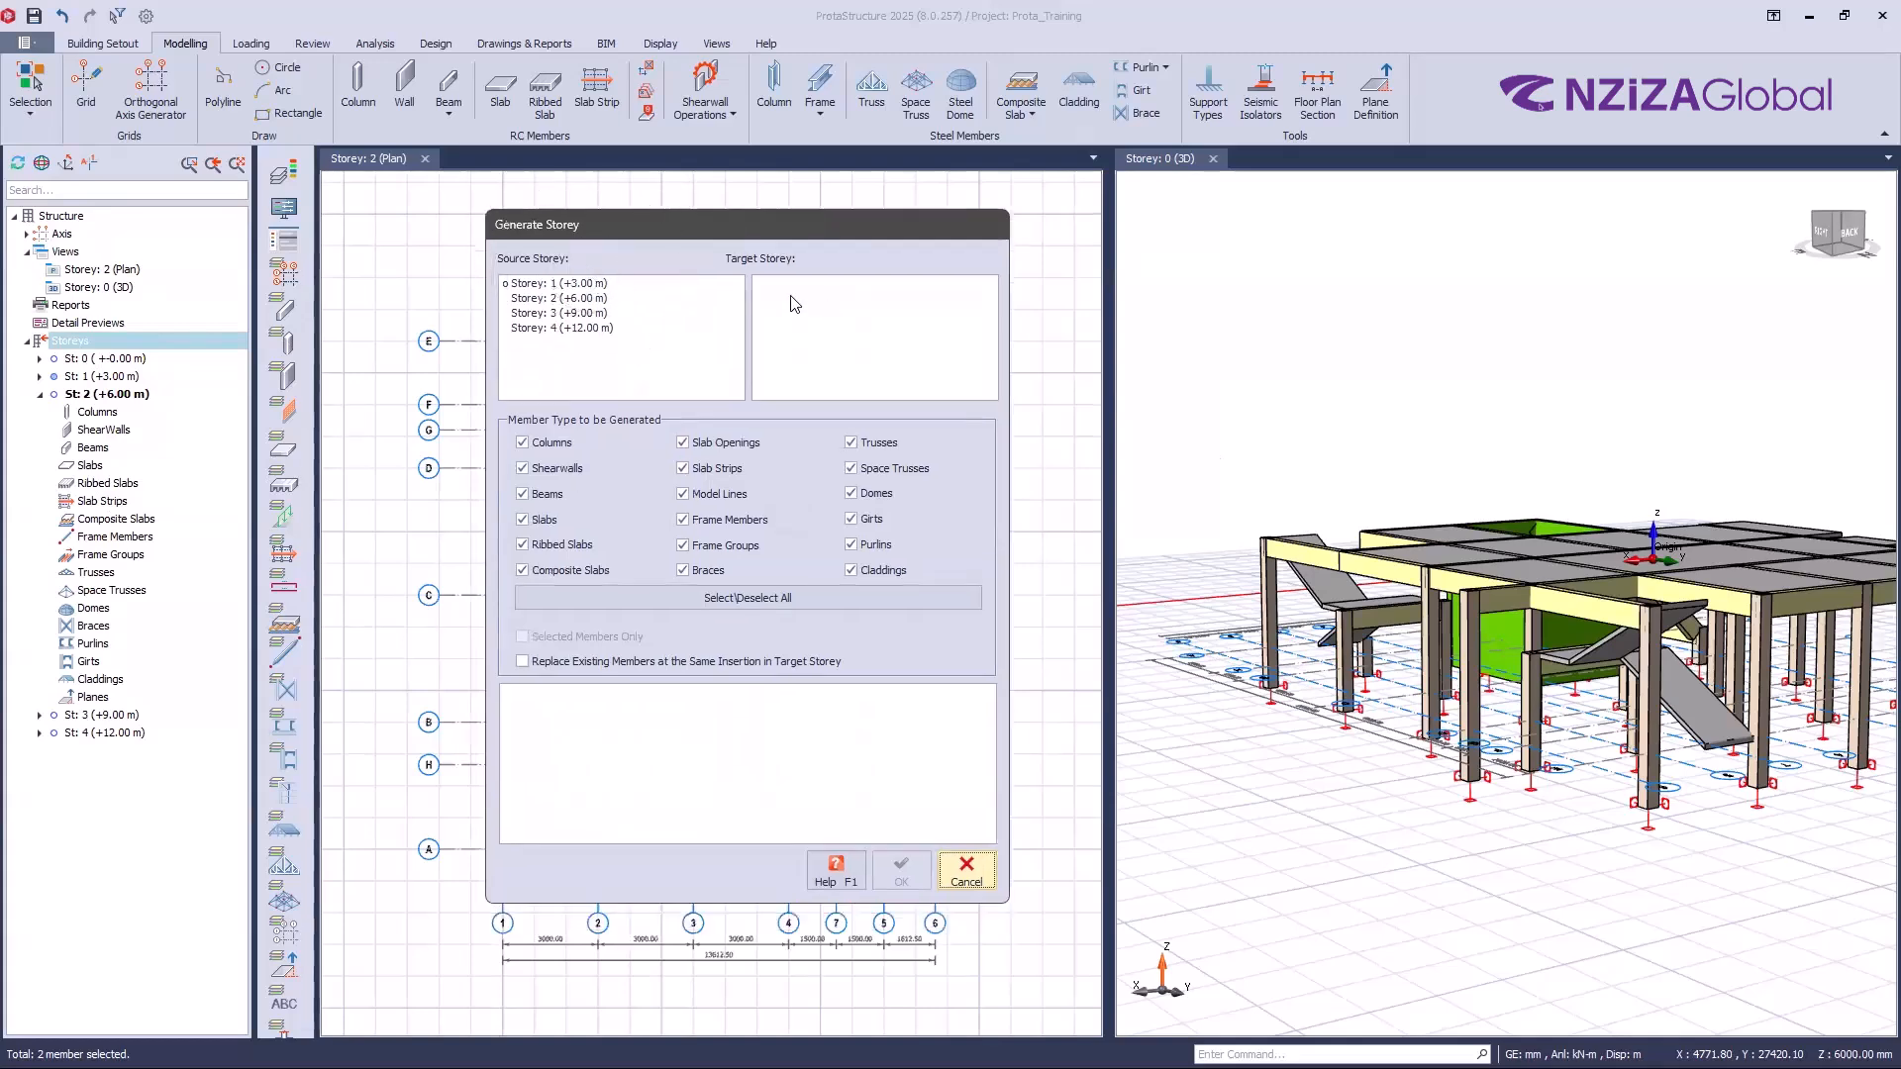
{"action": "left_click", "coordinate": [589, 298]}
{"action": "left_click", "coordinate": [593, 310]}
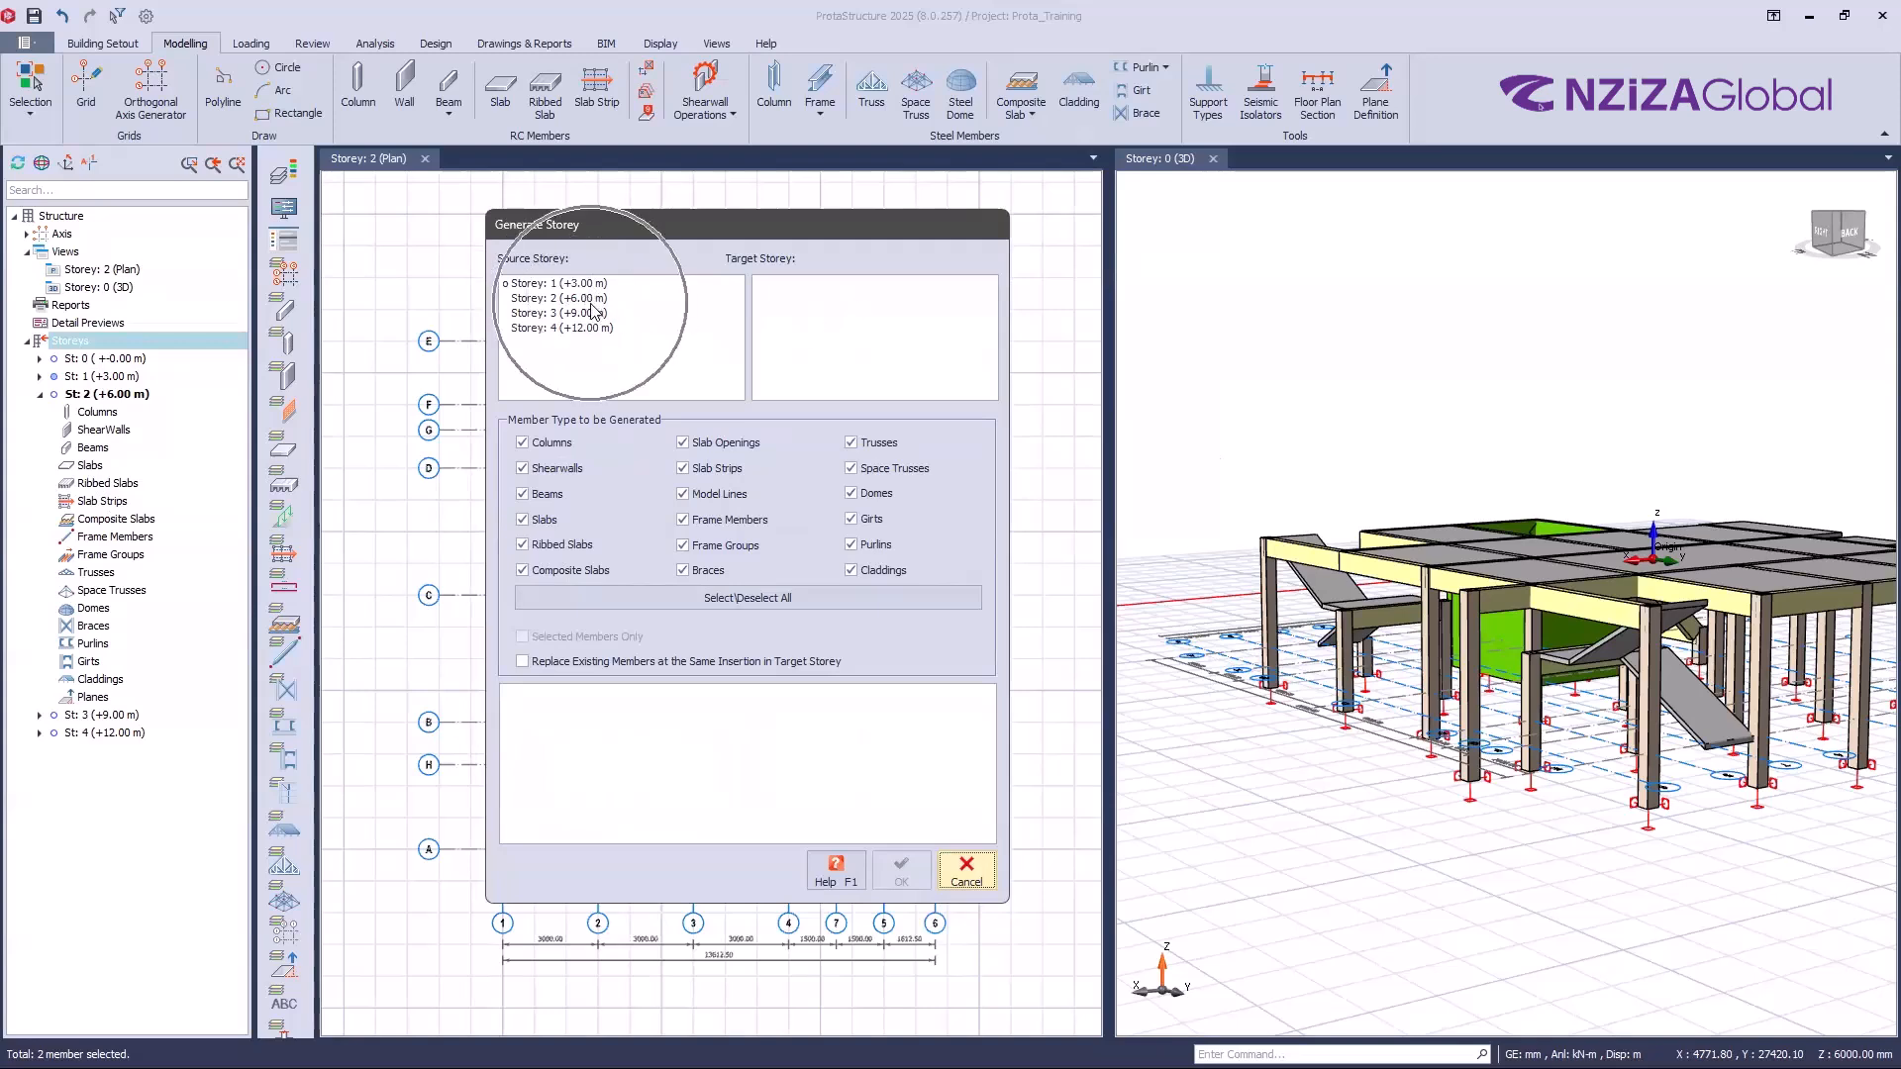
{"action": "left_click", "coordinate": [593, 310]}
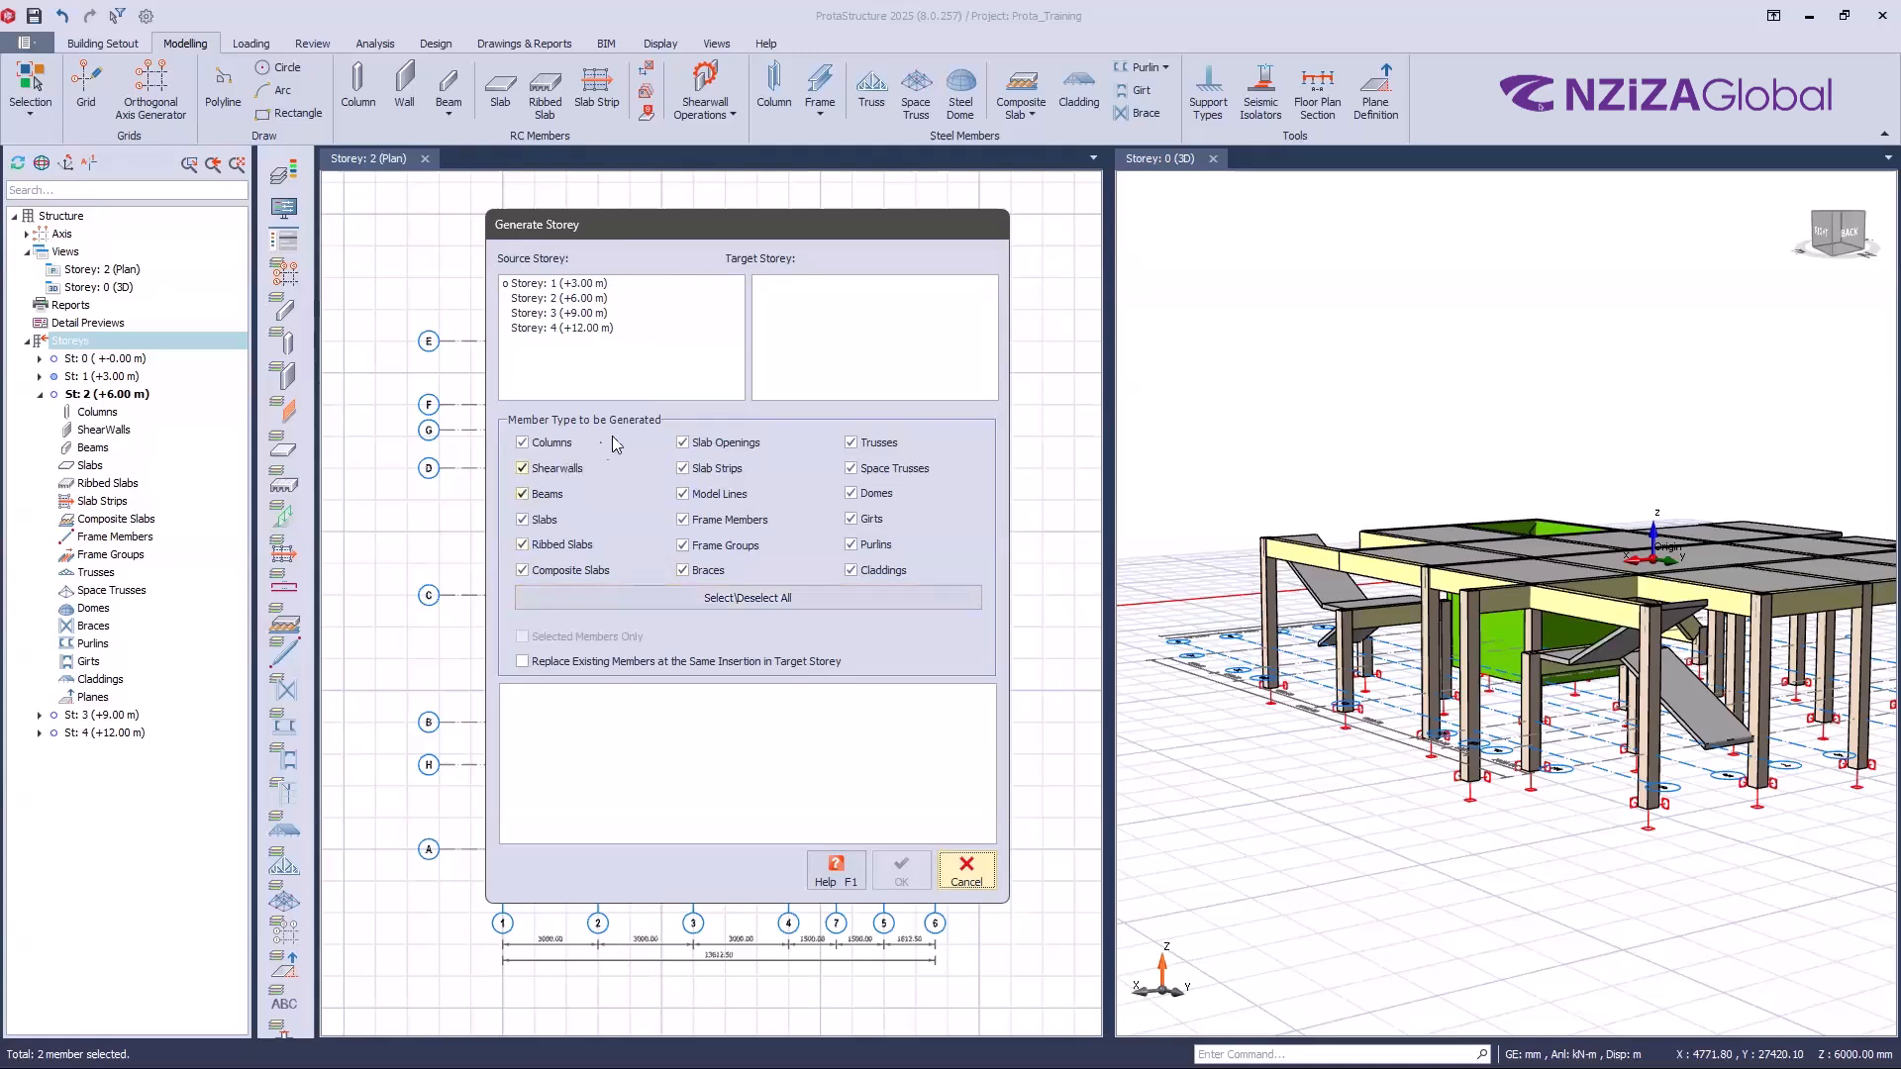
{"action": "key", "text": "ctrl"}
{"action": "key", "text": "ctrl"}
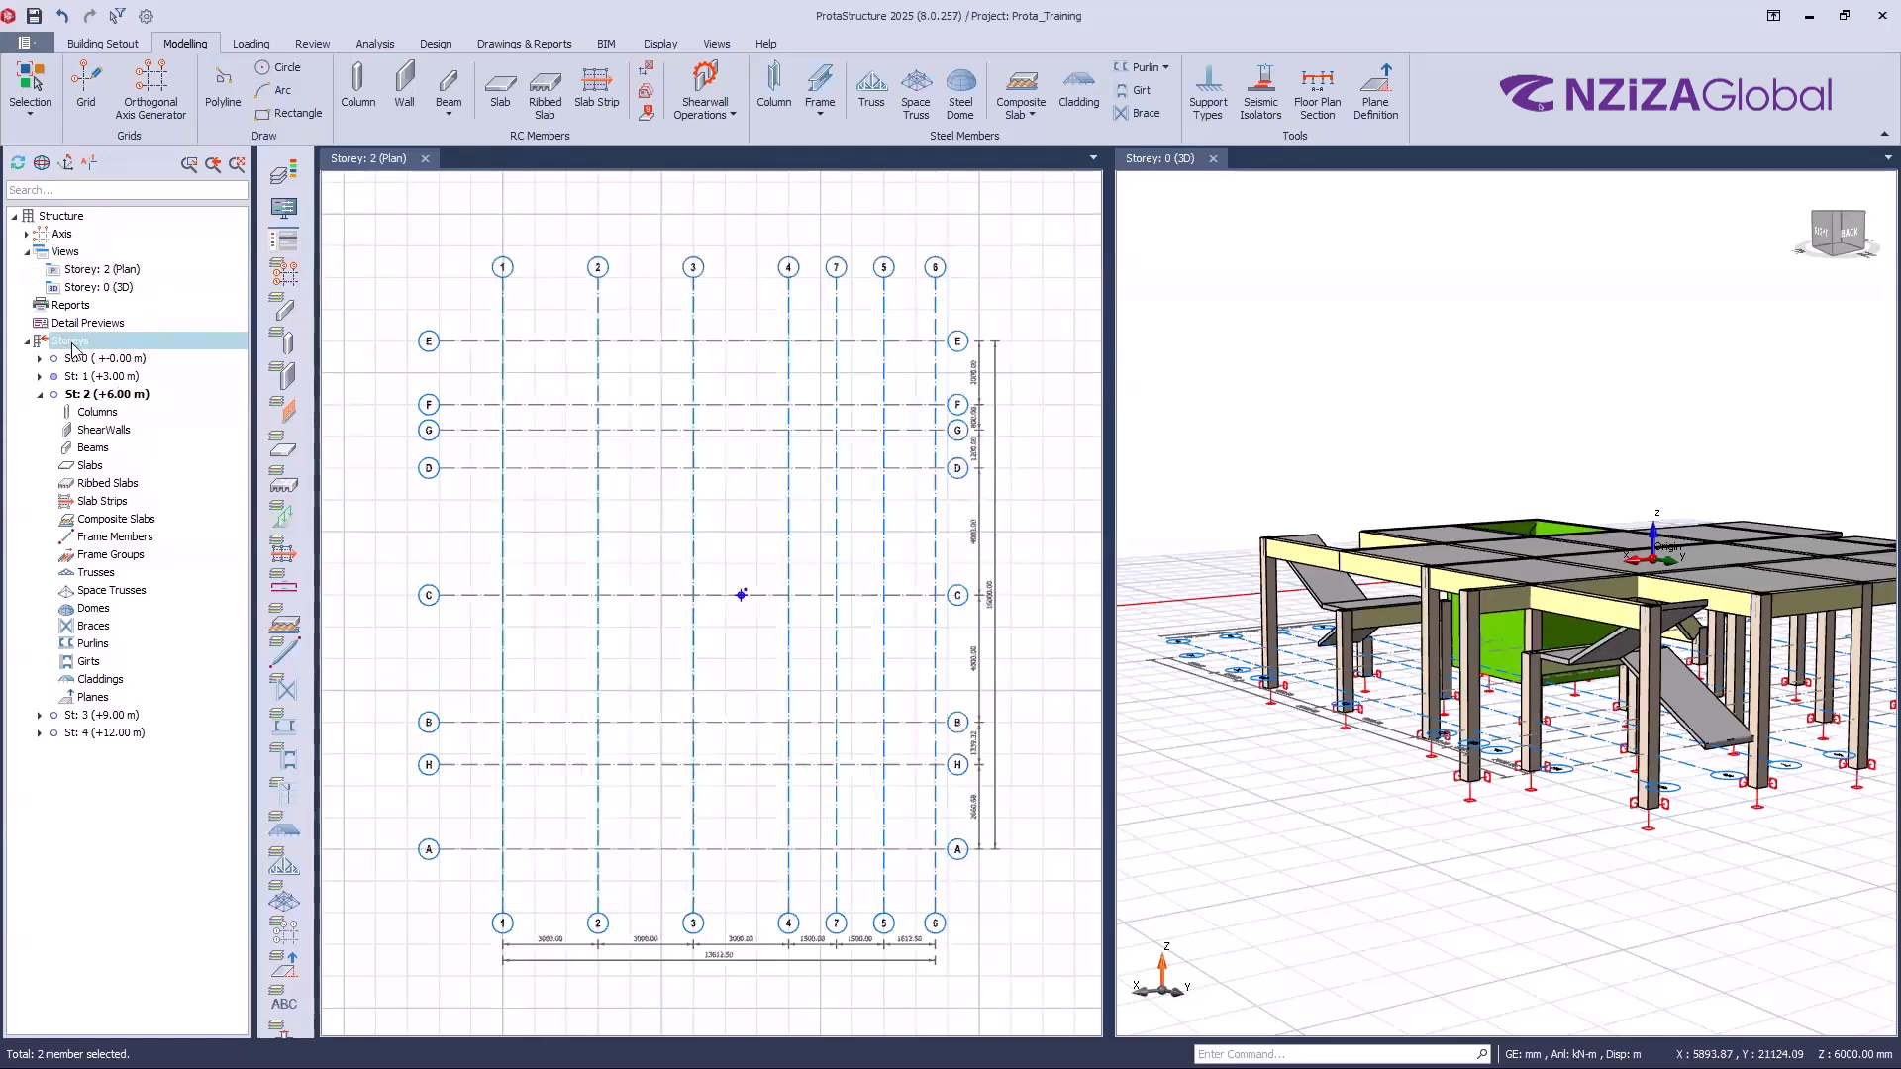
Step: Start the Generate Storey command and choose storey 1 (+3.00 m) as the source storey
{"action": "right_click", "coordinate": [71, 344]}
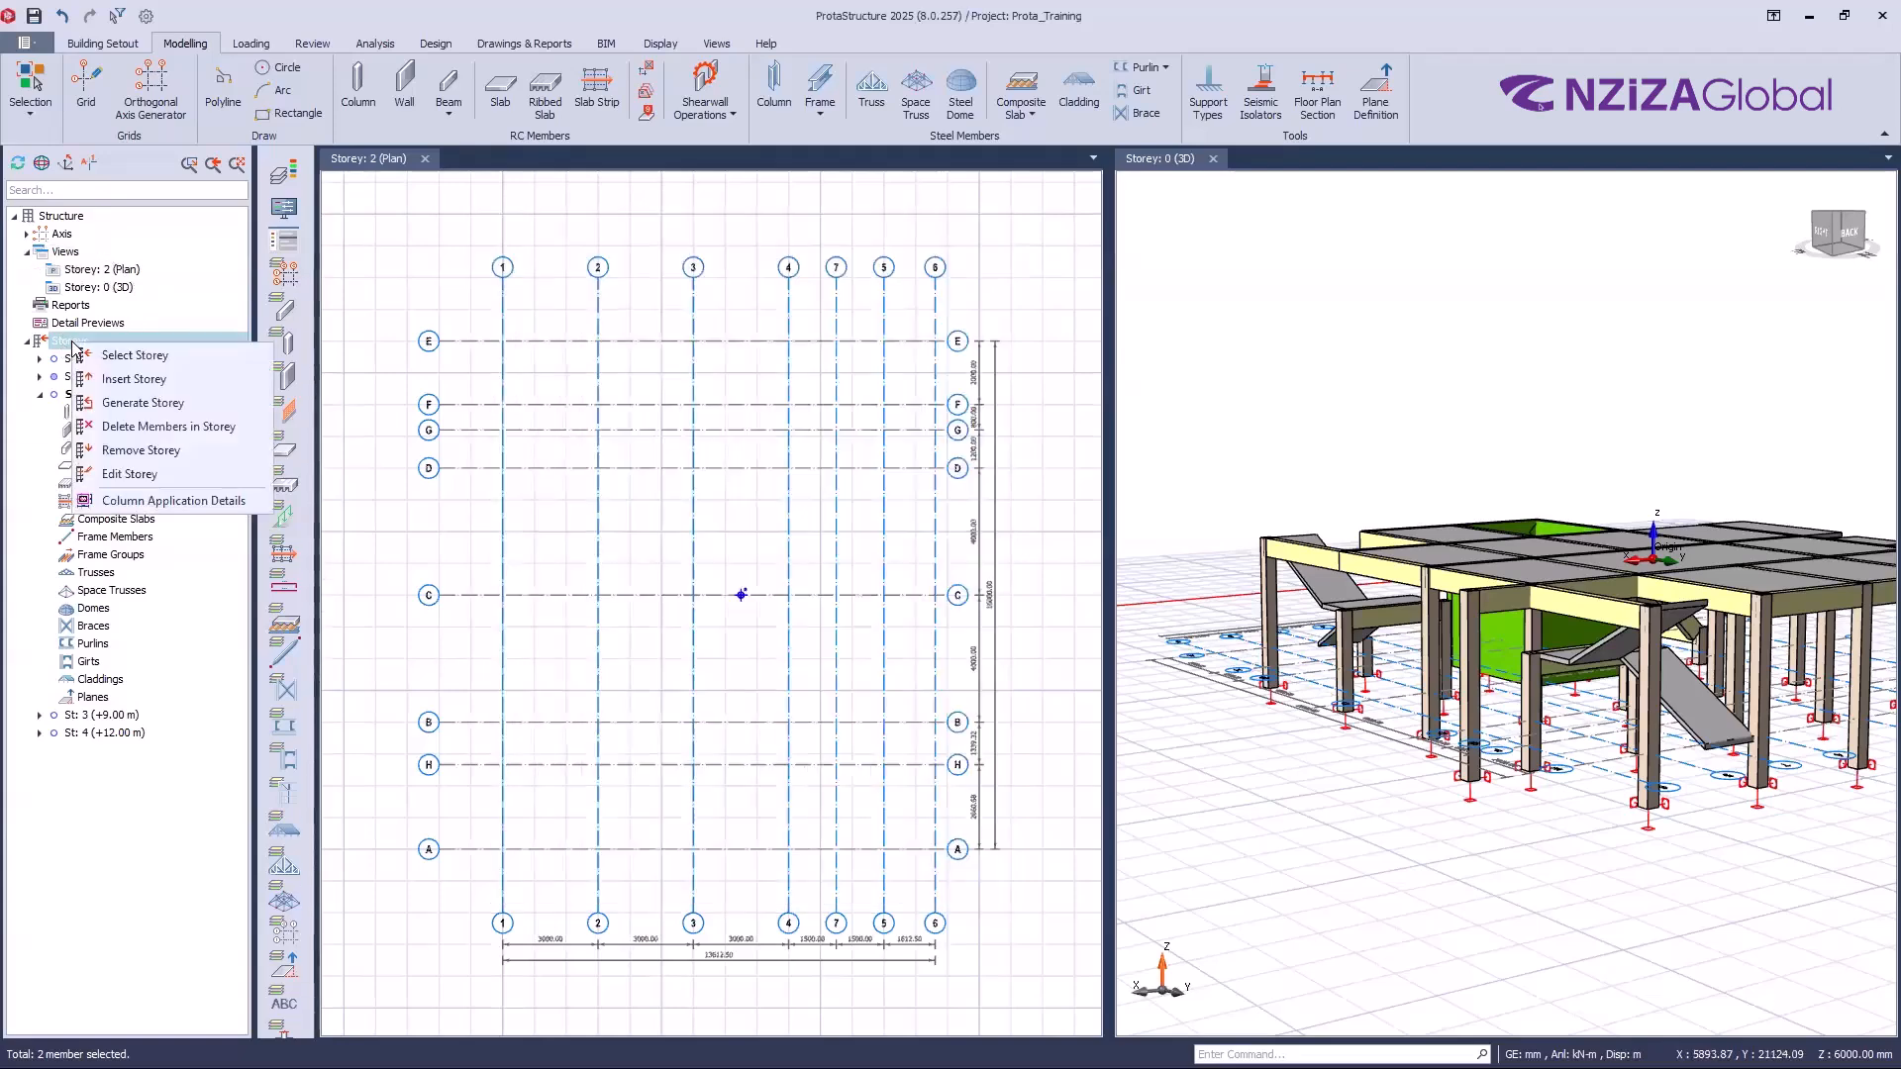
{"action": "left_click", "coordinate": [137, 407]}
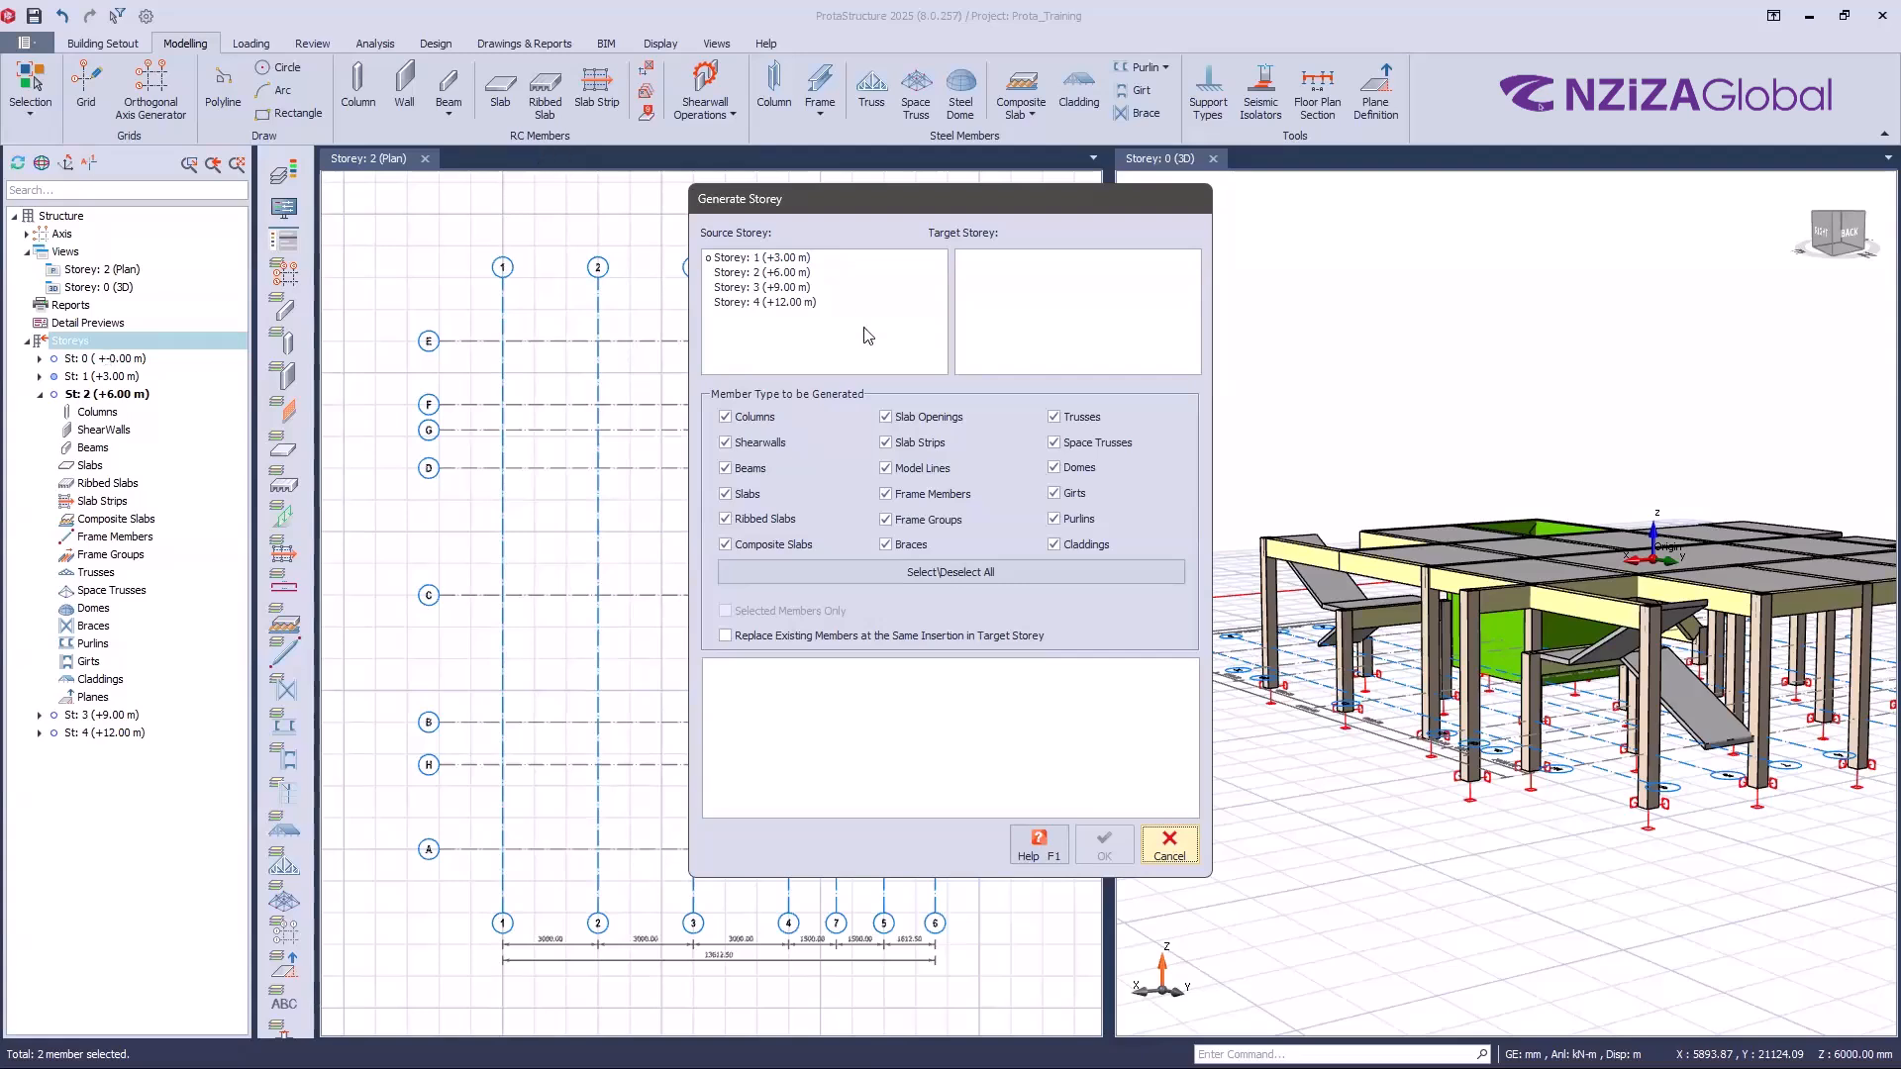
{"action": "key", "text": "ctrl"}
{"action": "key", "text": "ctrl"}
{"action": "key", "text": "ctrl"}
{"action": "left_click", "coordinate": [775, 265]}
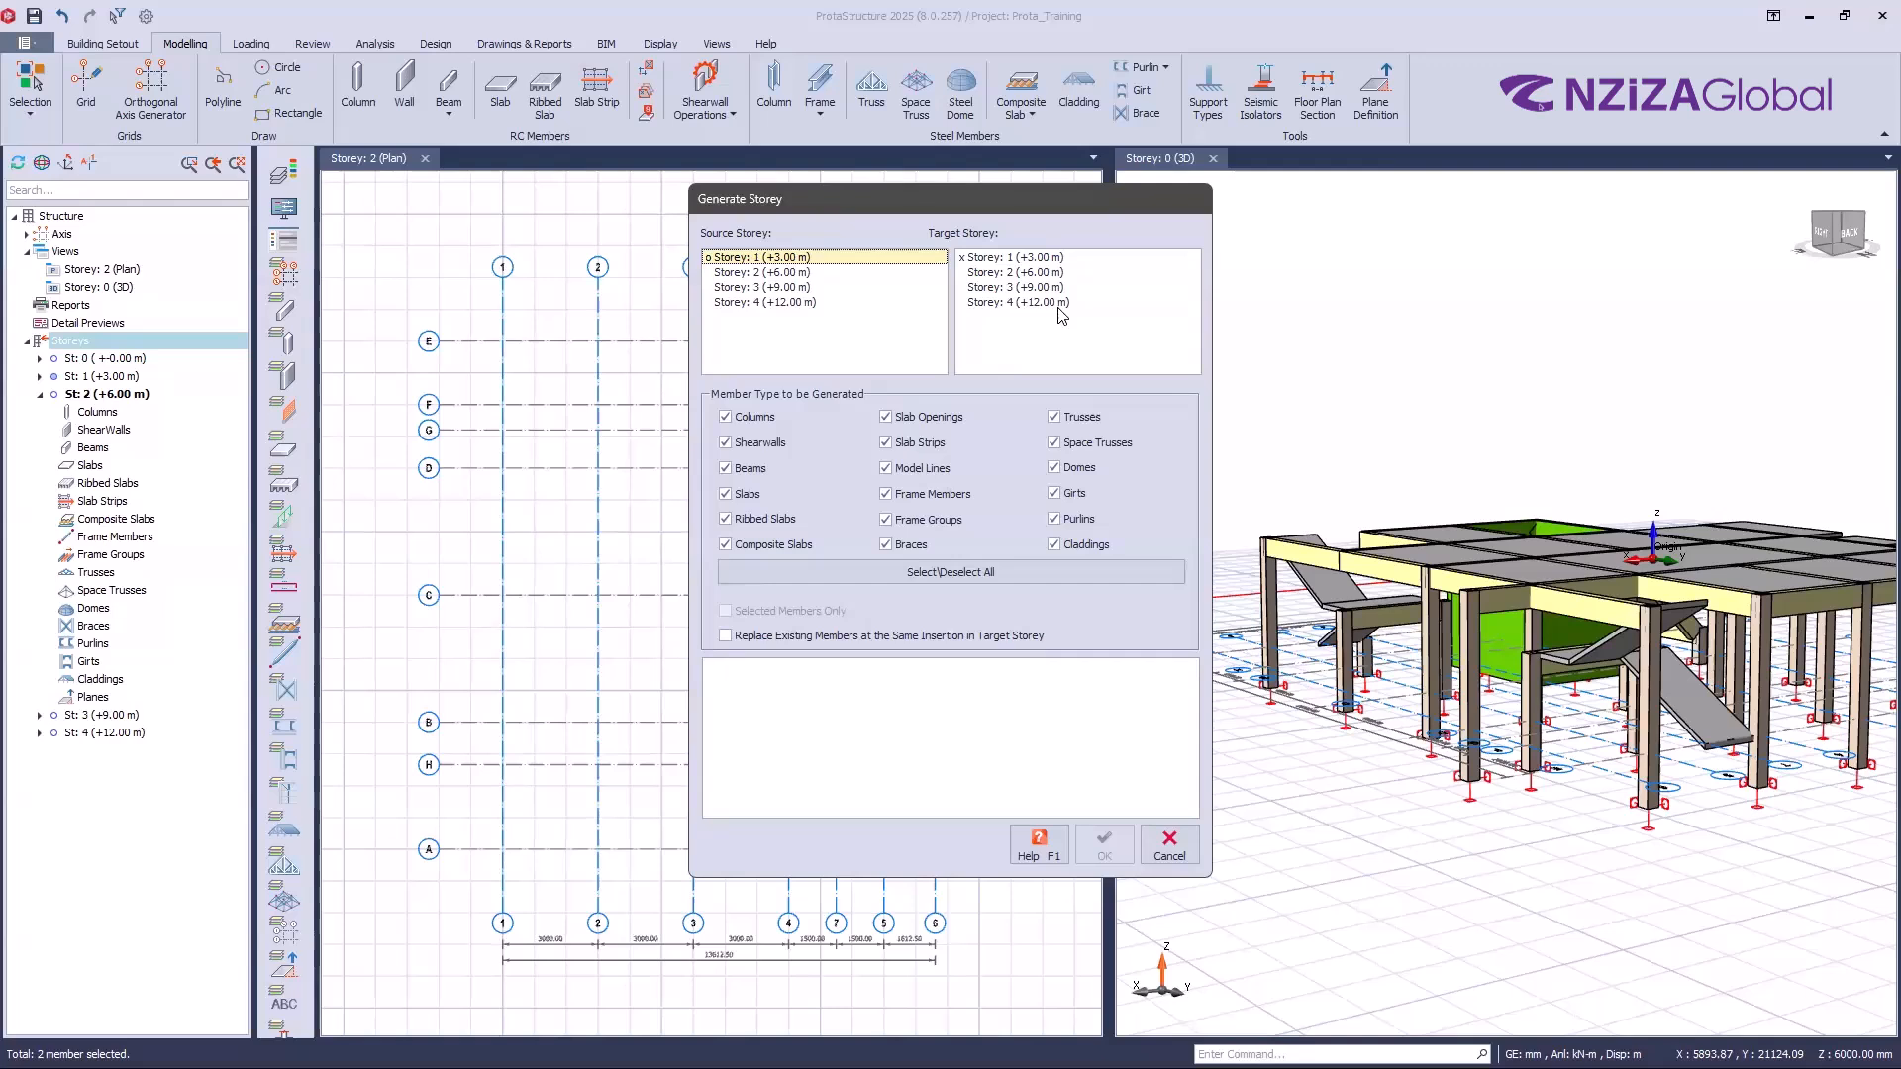
Step: Select storeys 2 (+6.00 m), 3 (+9.00 m) and 4 (+12.00 m) together as the target storeys for generation
{"action": "left_click", "coordinate": [1005, 275]}
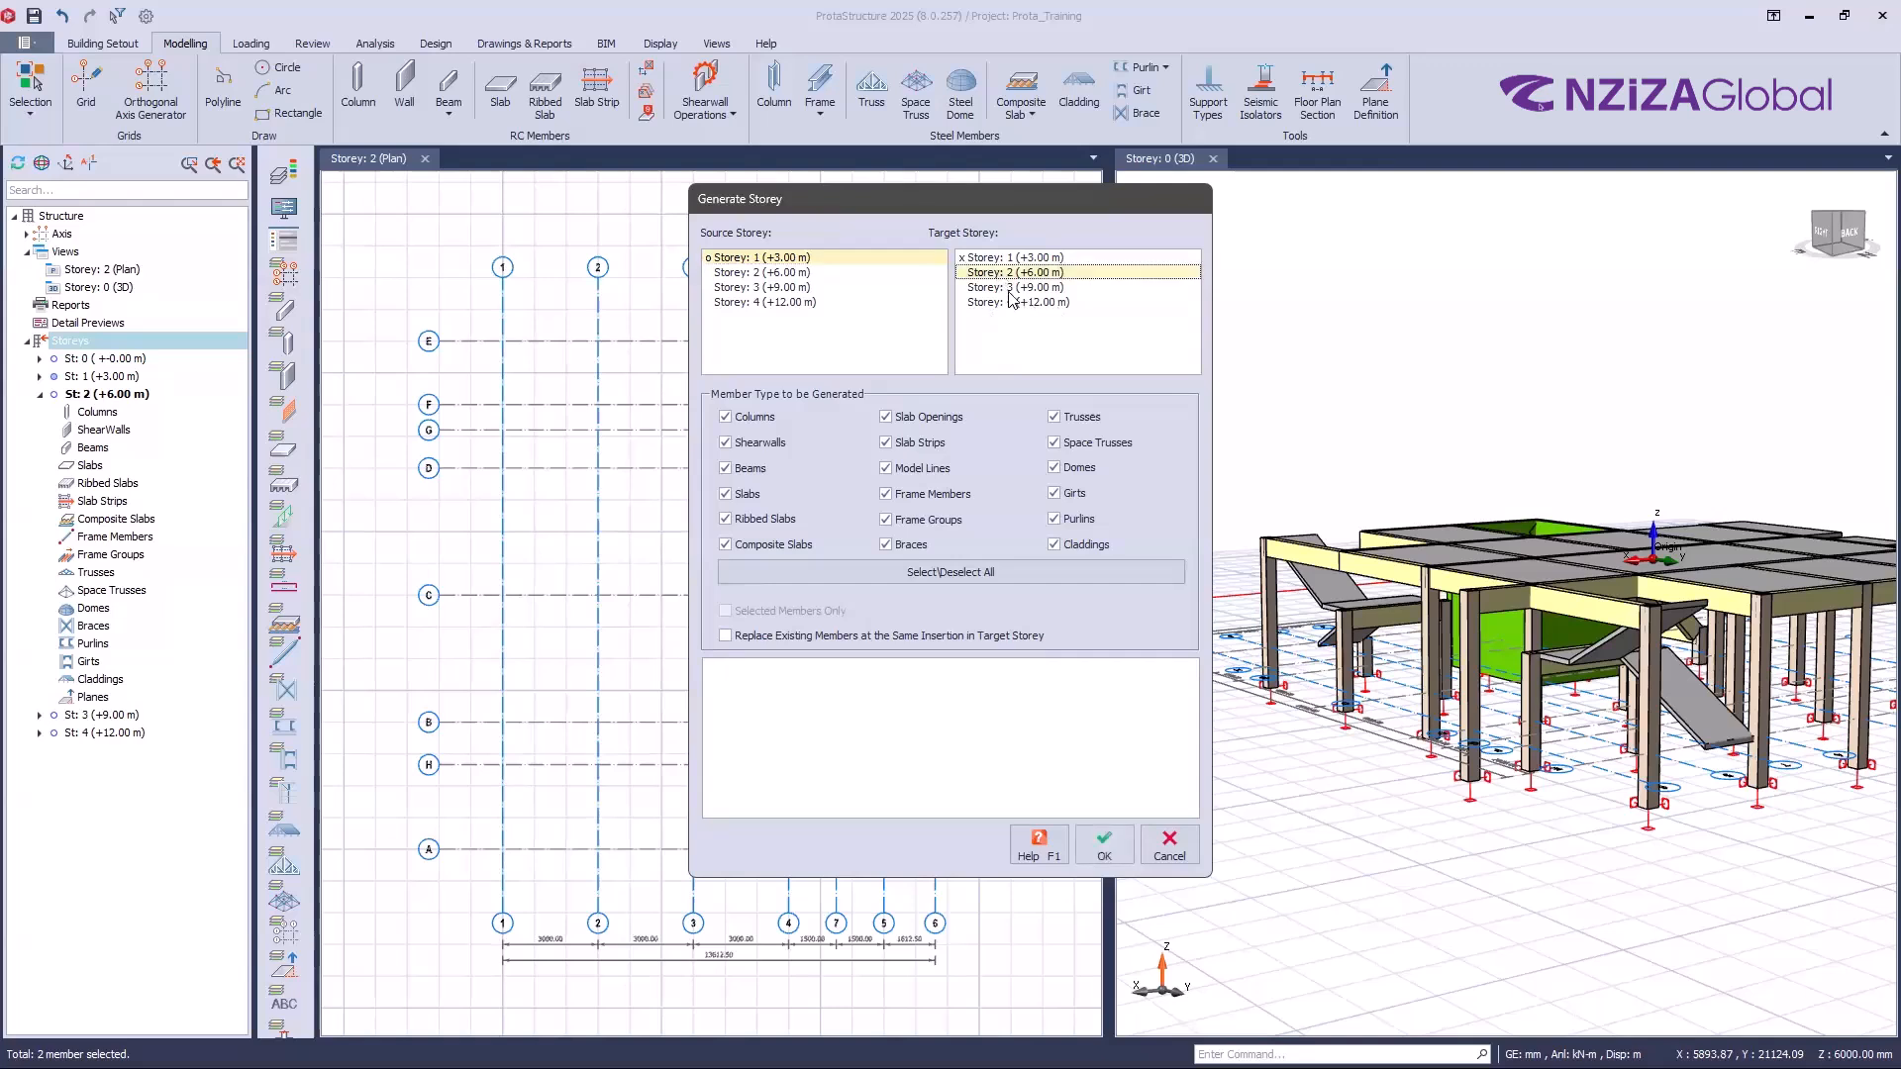
{"action": "left_click", "coordinate": [1011, 289]}
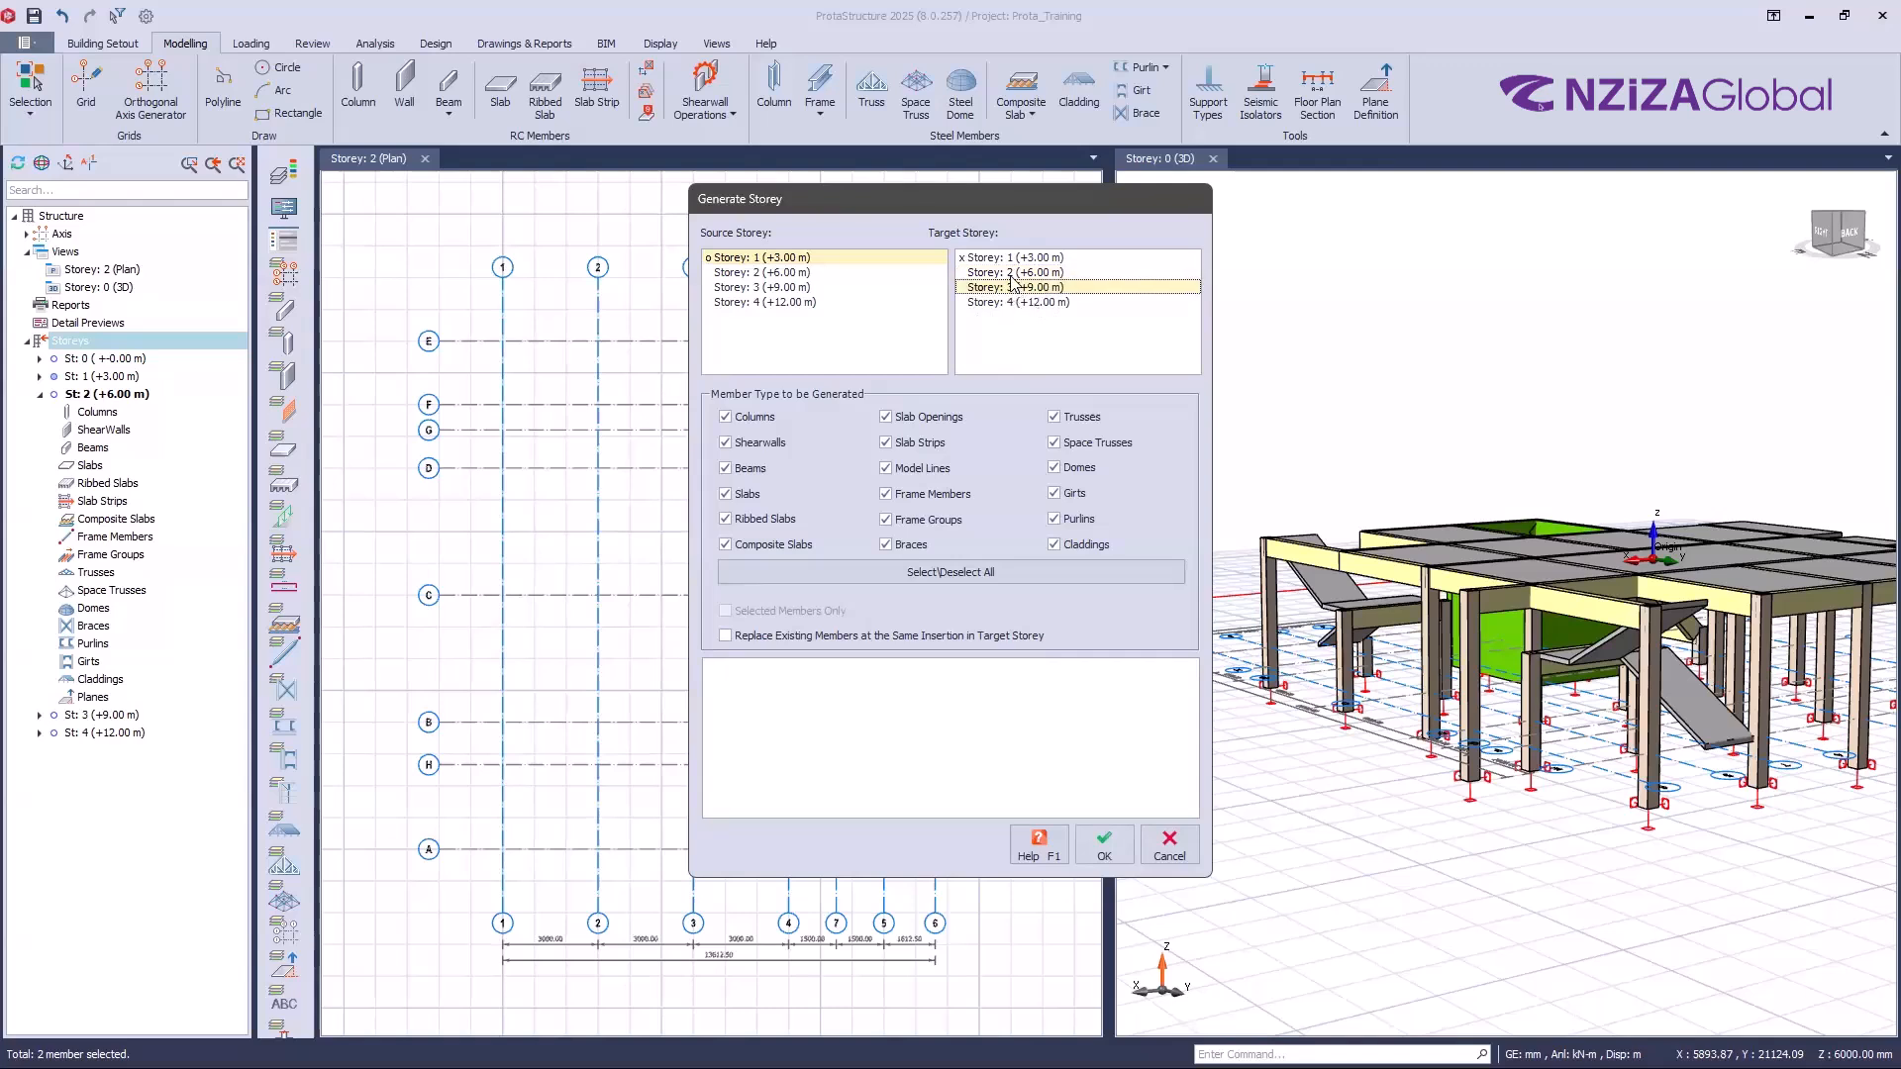
{"action": "left_click", "coordinate": [1011, 275]}
{"action": "key", "text": "shift+Down"}
{"action": "key", "text": "shift+Down"}
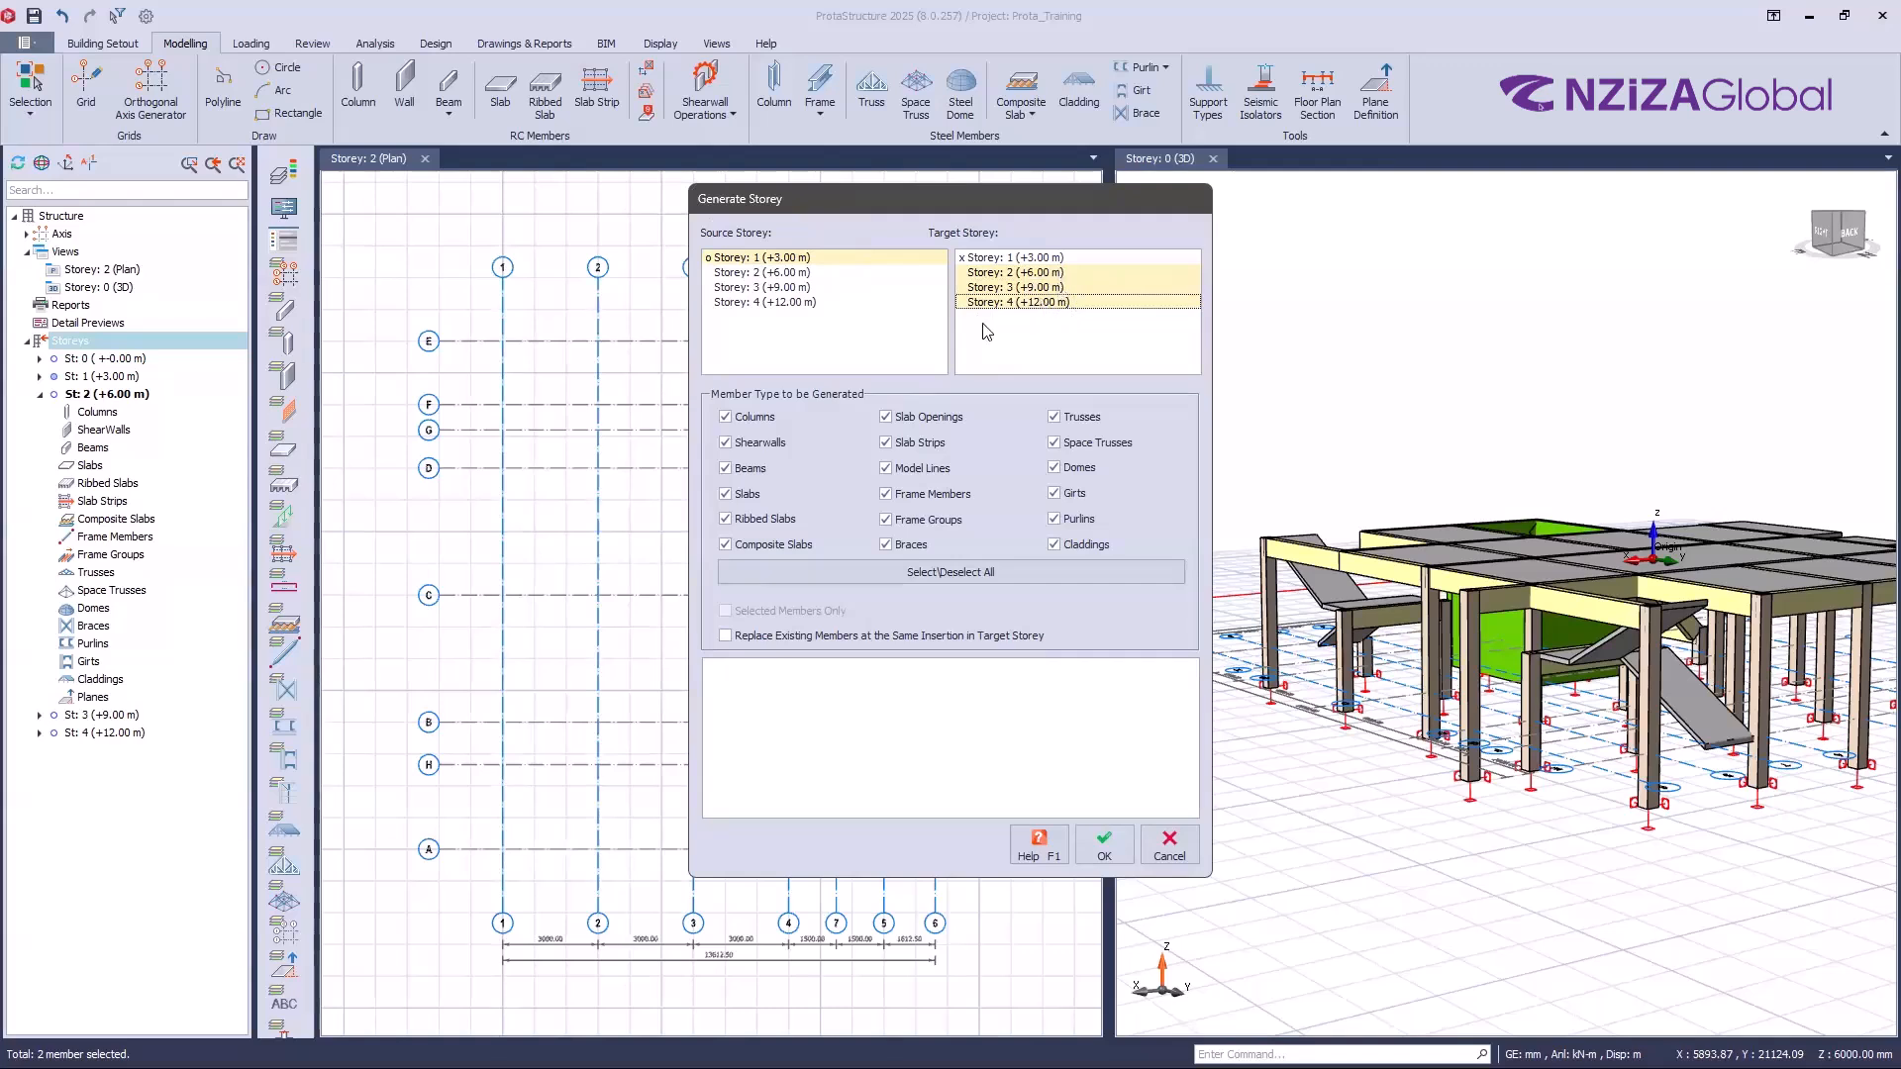
{"action": "key", "text": "ctrl"}
{"action": "key", "text": "ctrl"}
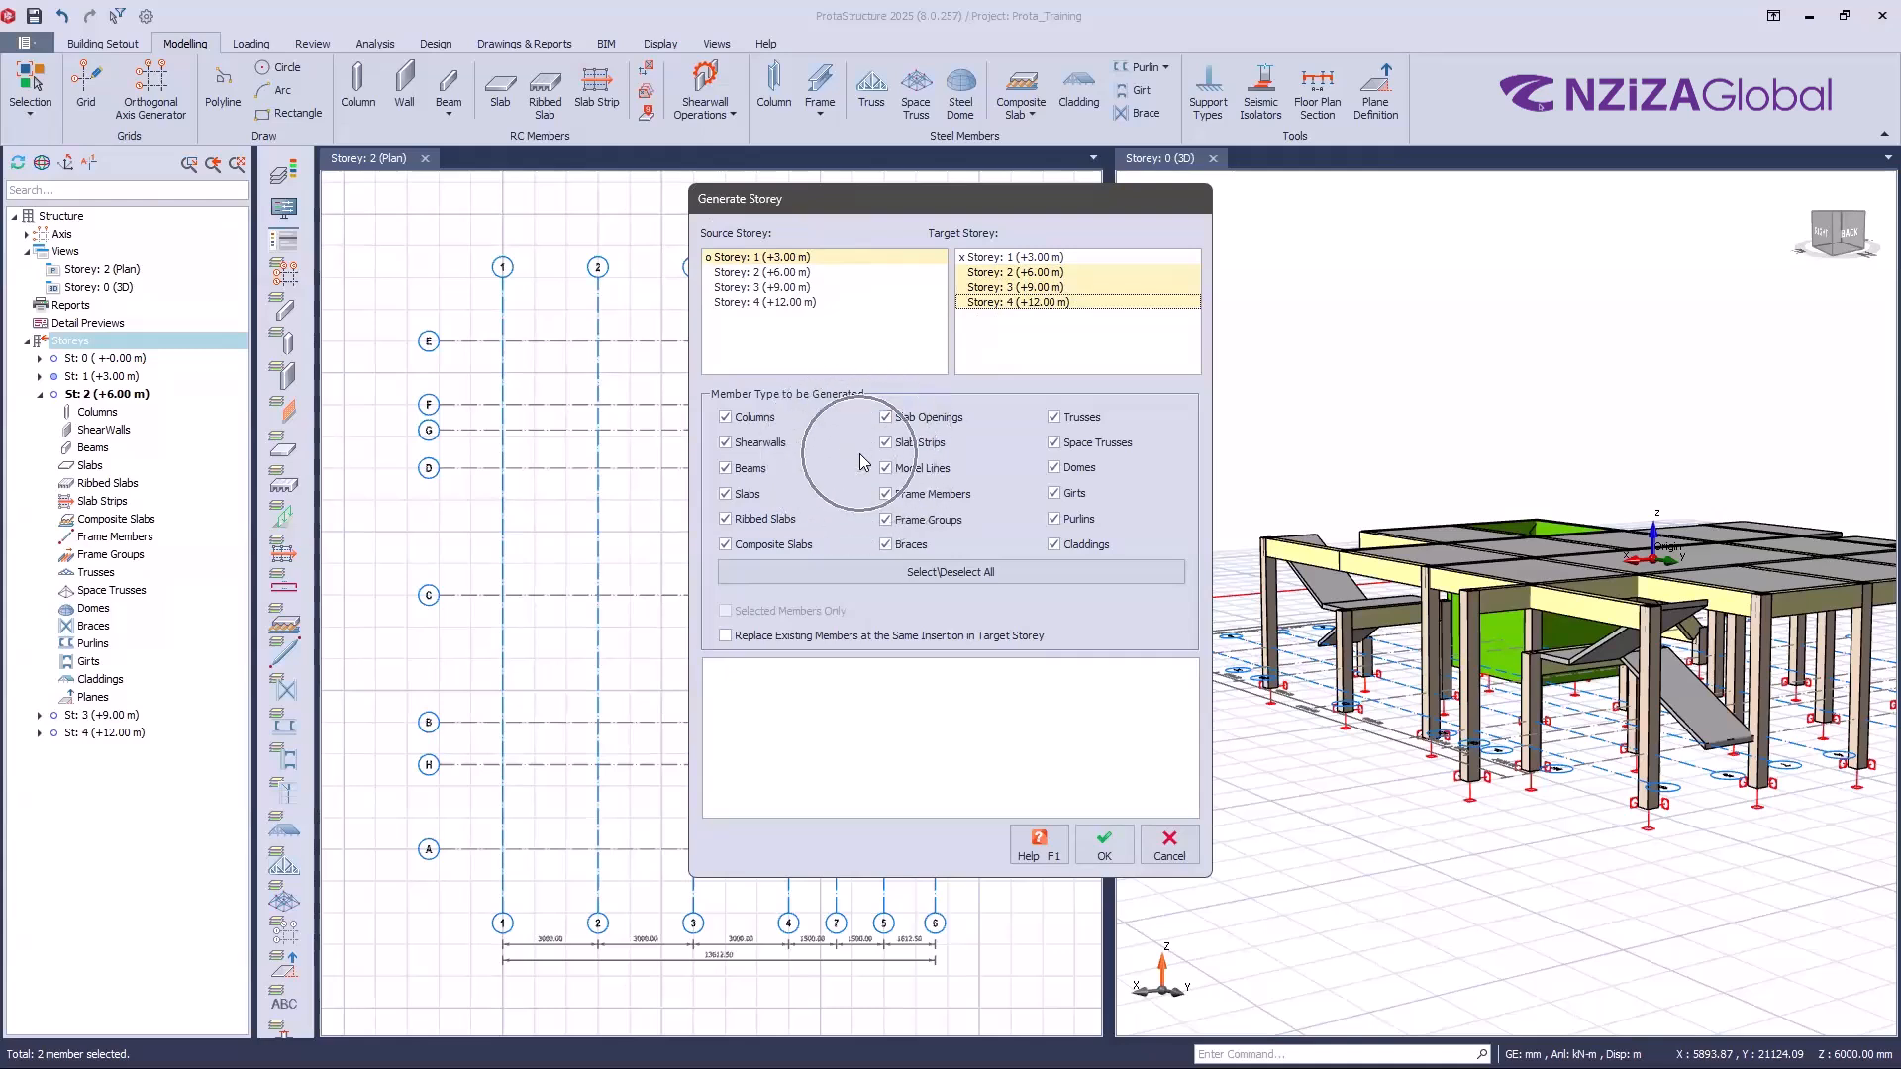
{"action": "key", "text": "ctrl"}
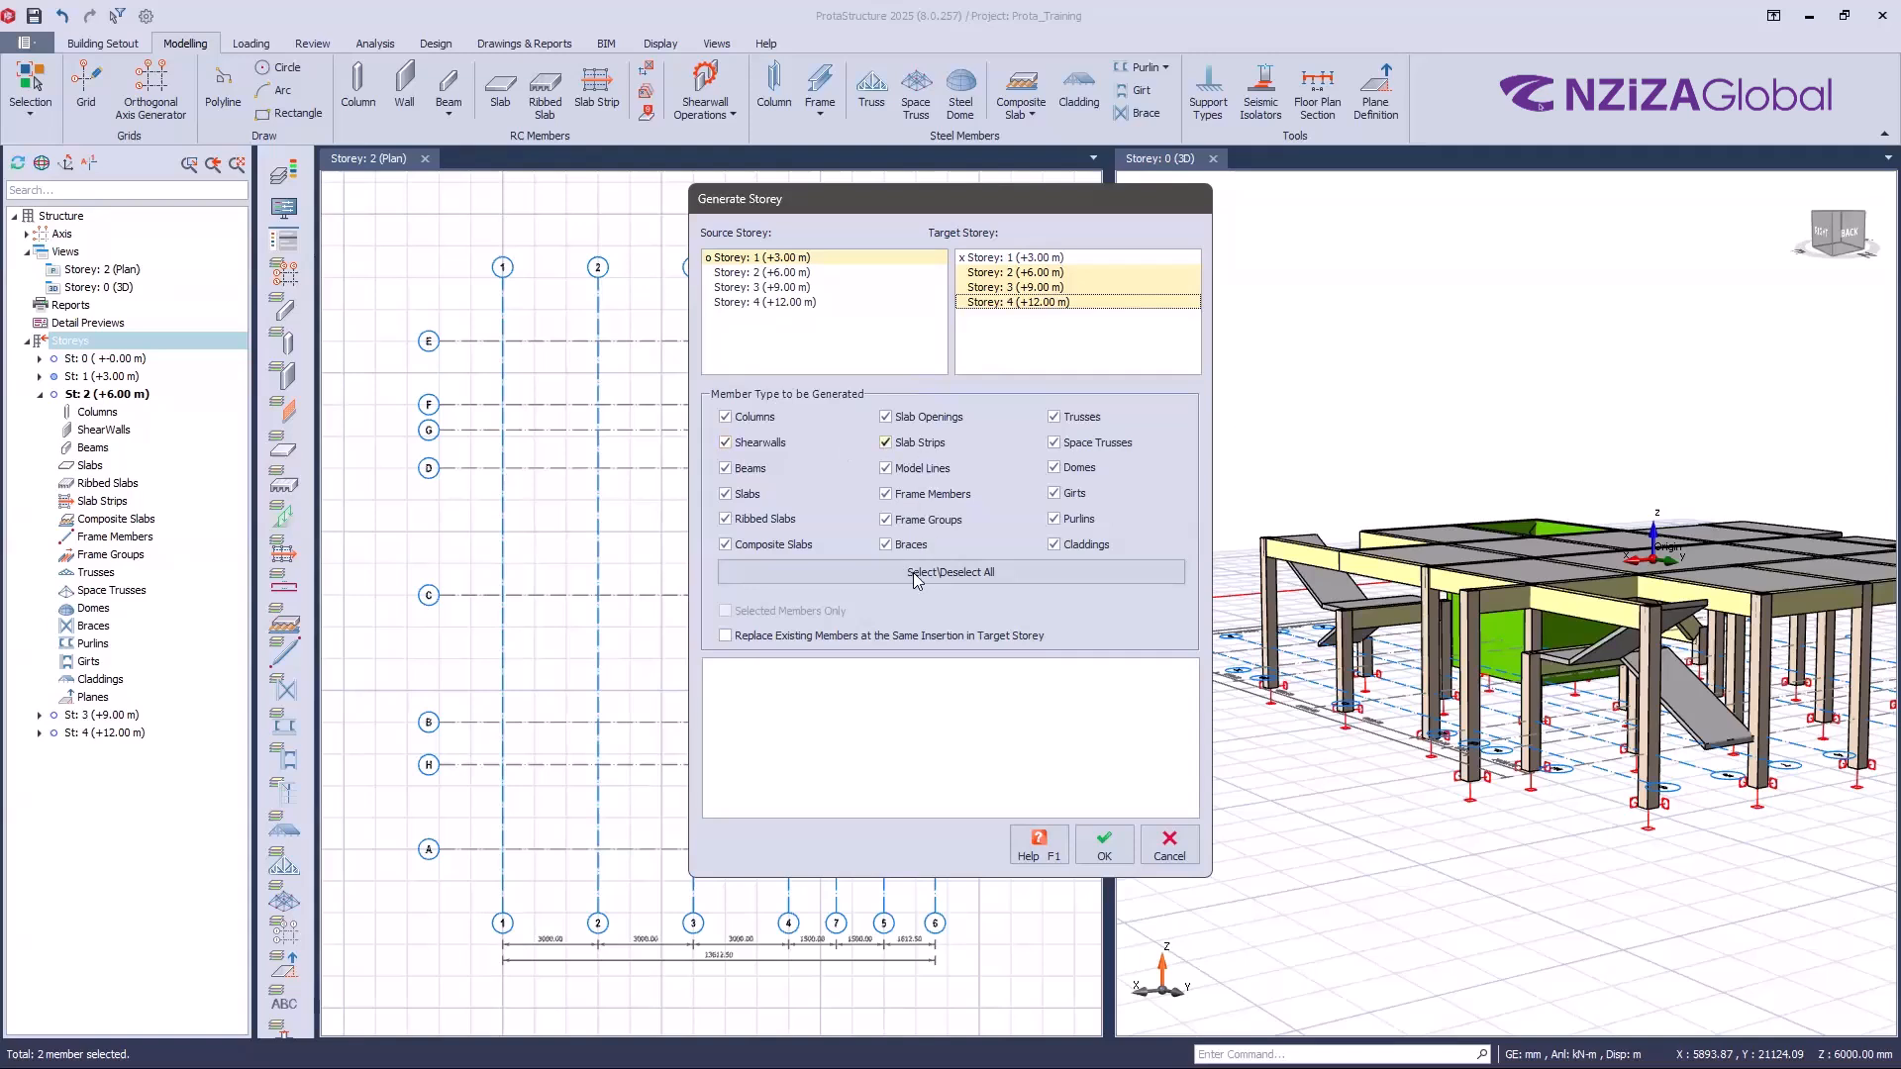
{"action": "key", "text": "ctrl"}
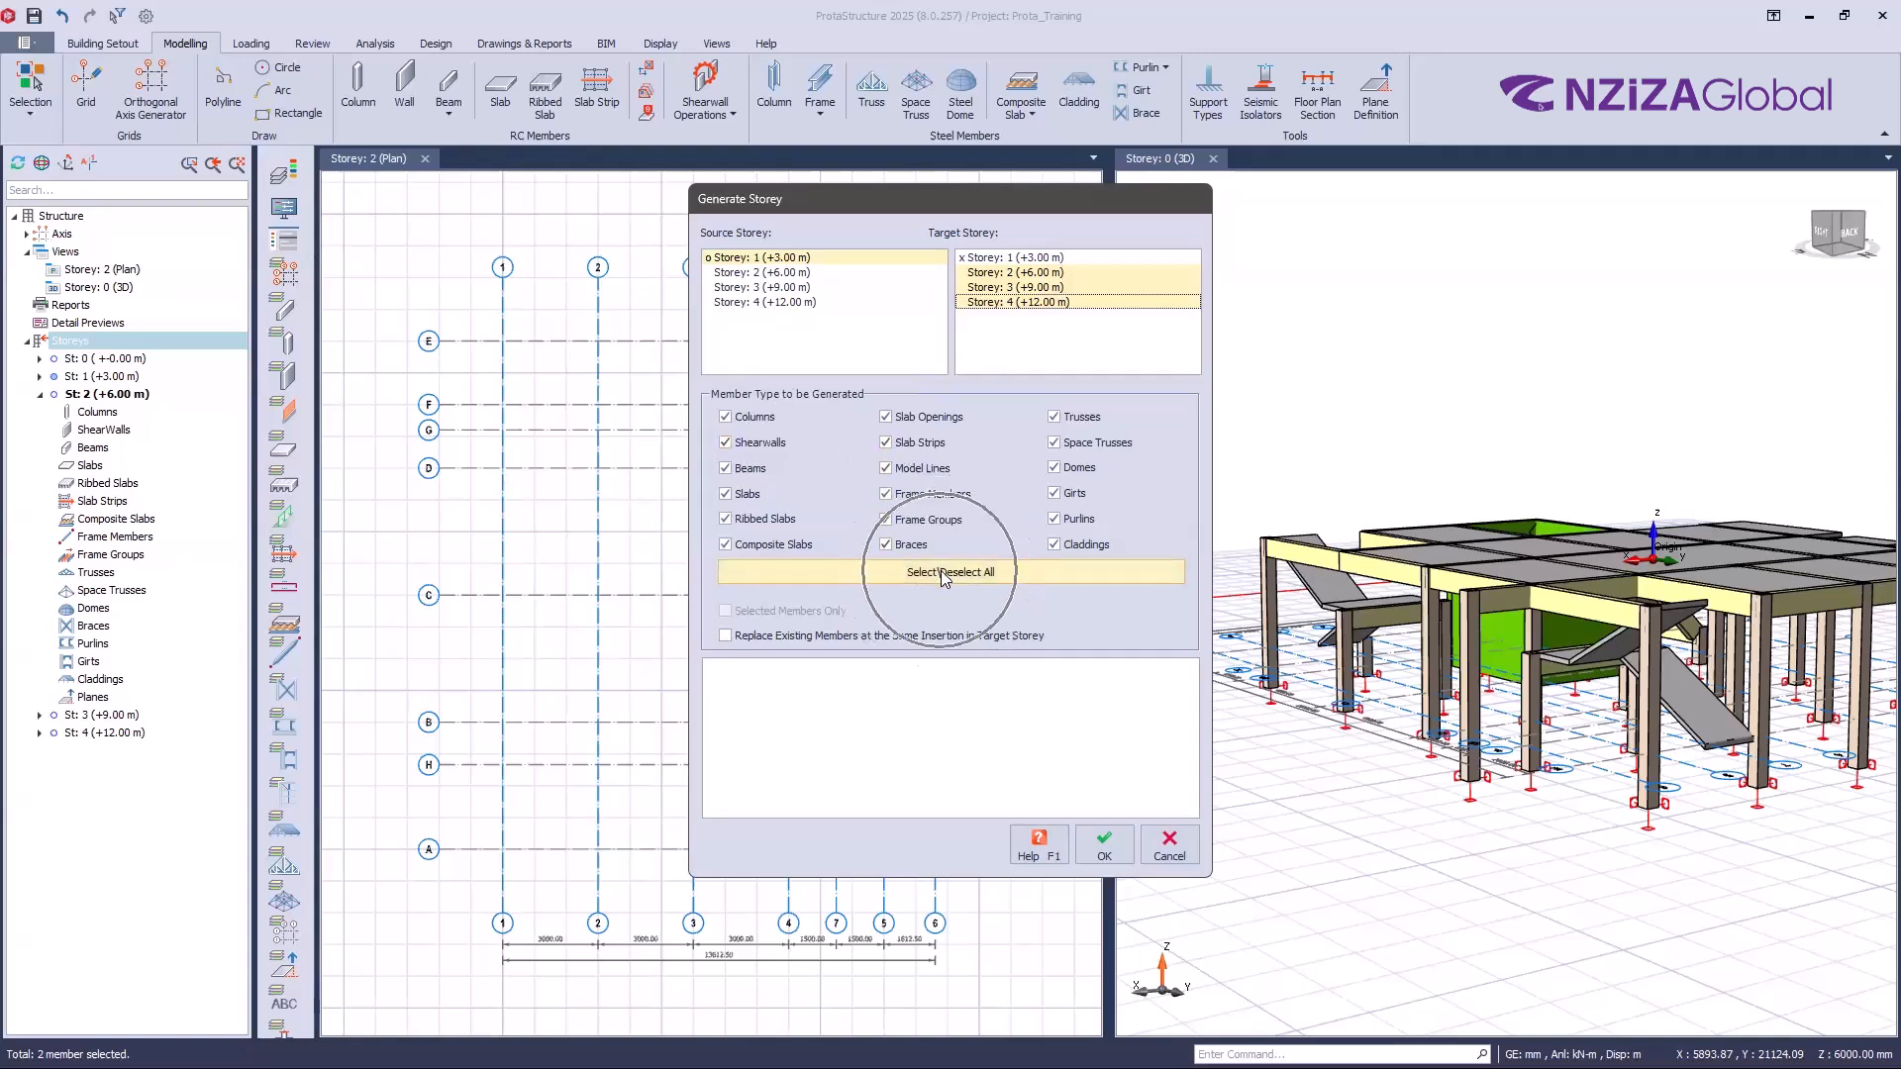
{"action": "left_click", "coordinate": [944, 574]}
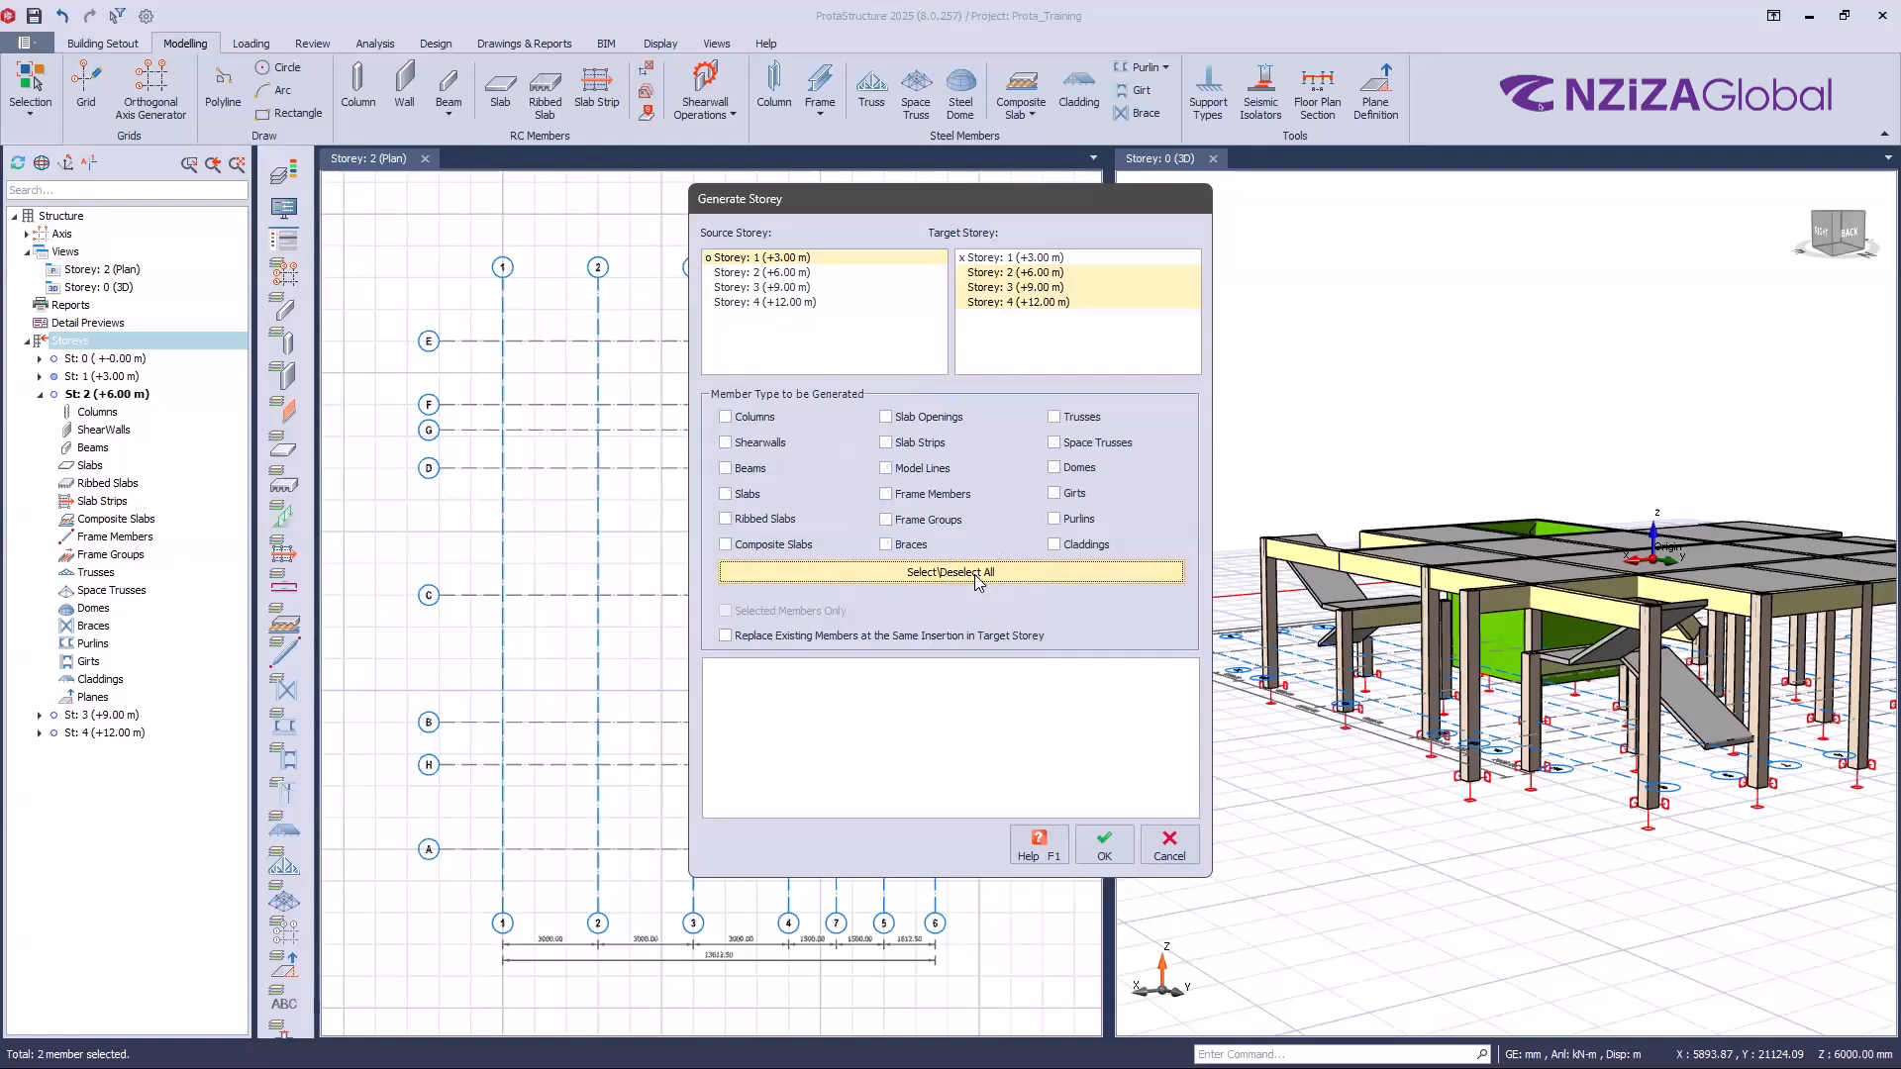
{"action": "left_click", "coordinate": [725, 418]}
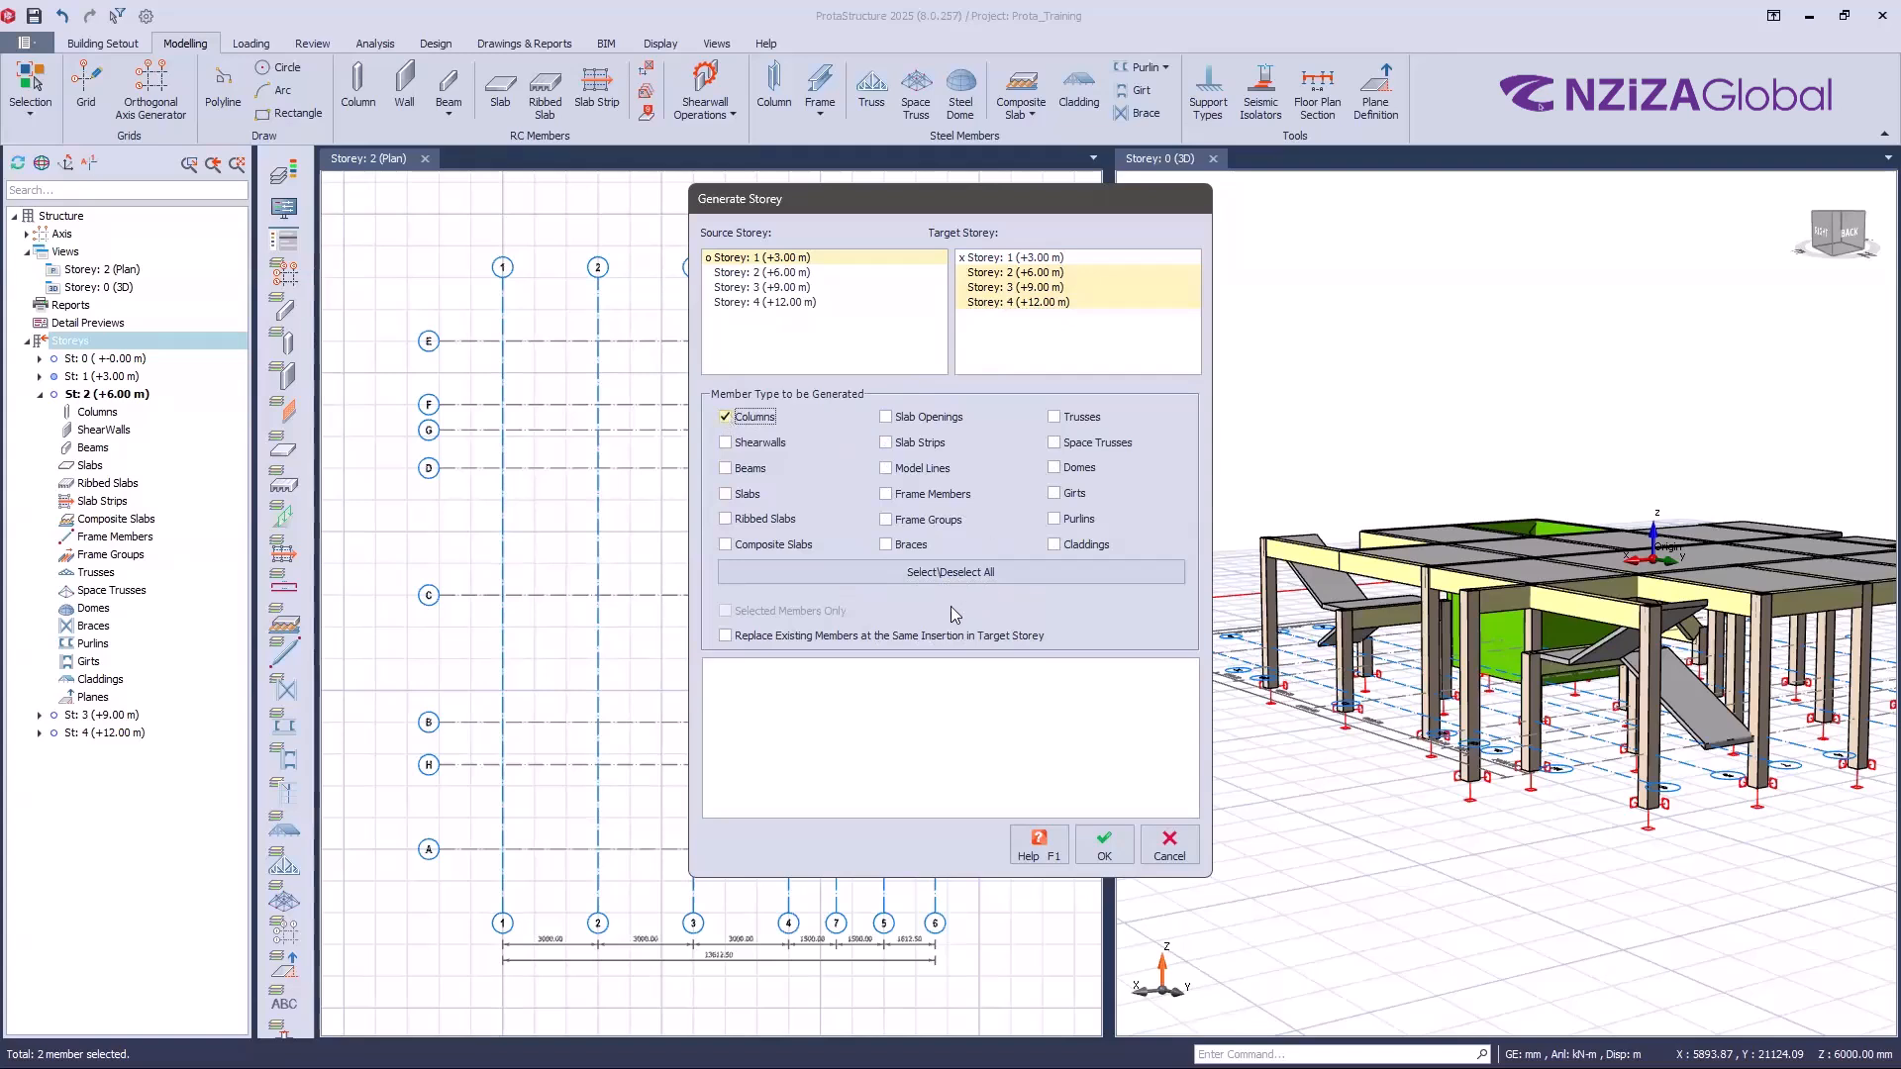
{"action": "left_click", "coordinate": [935, 577]}
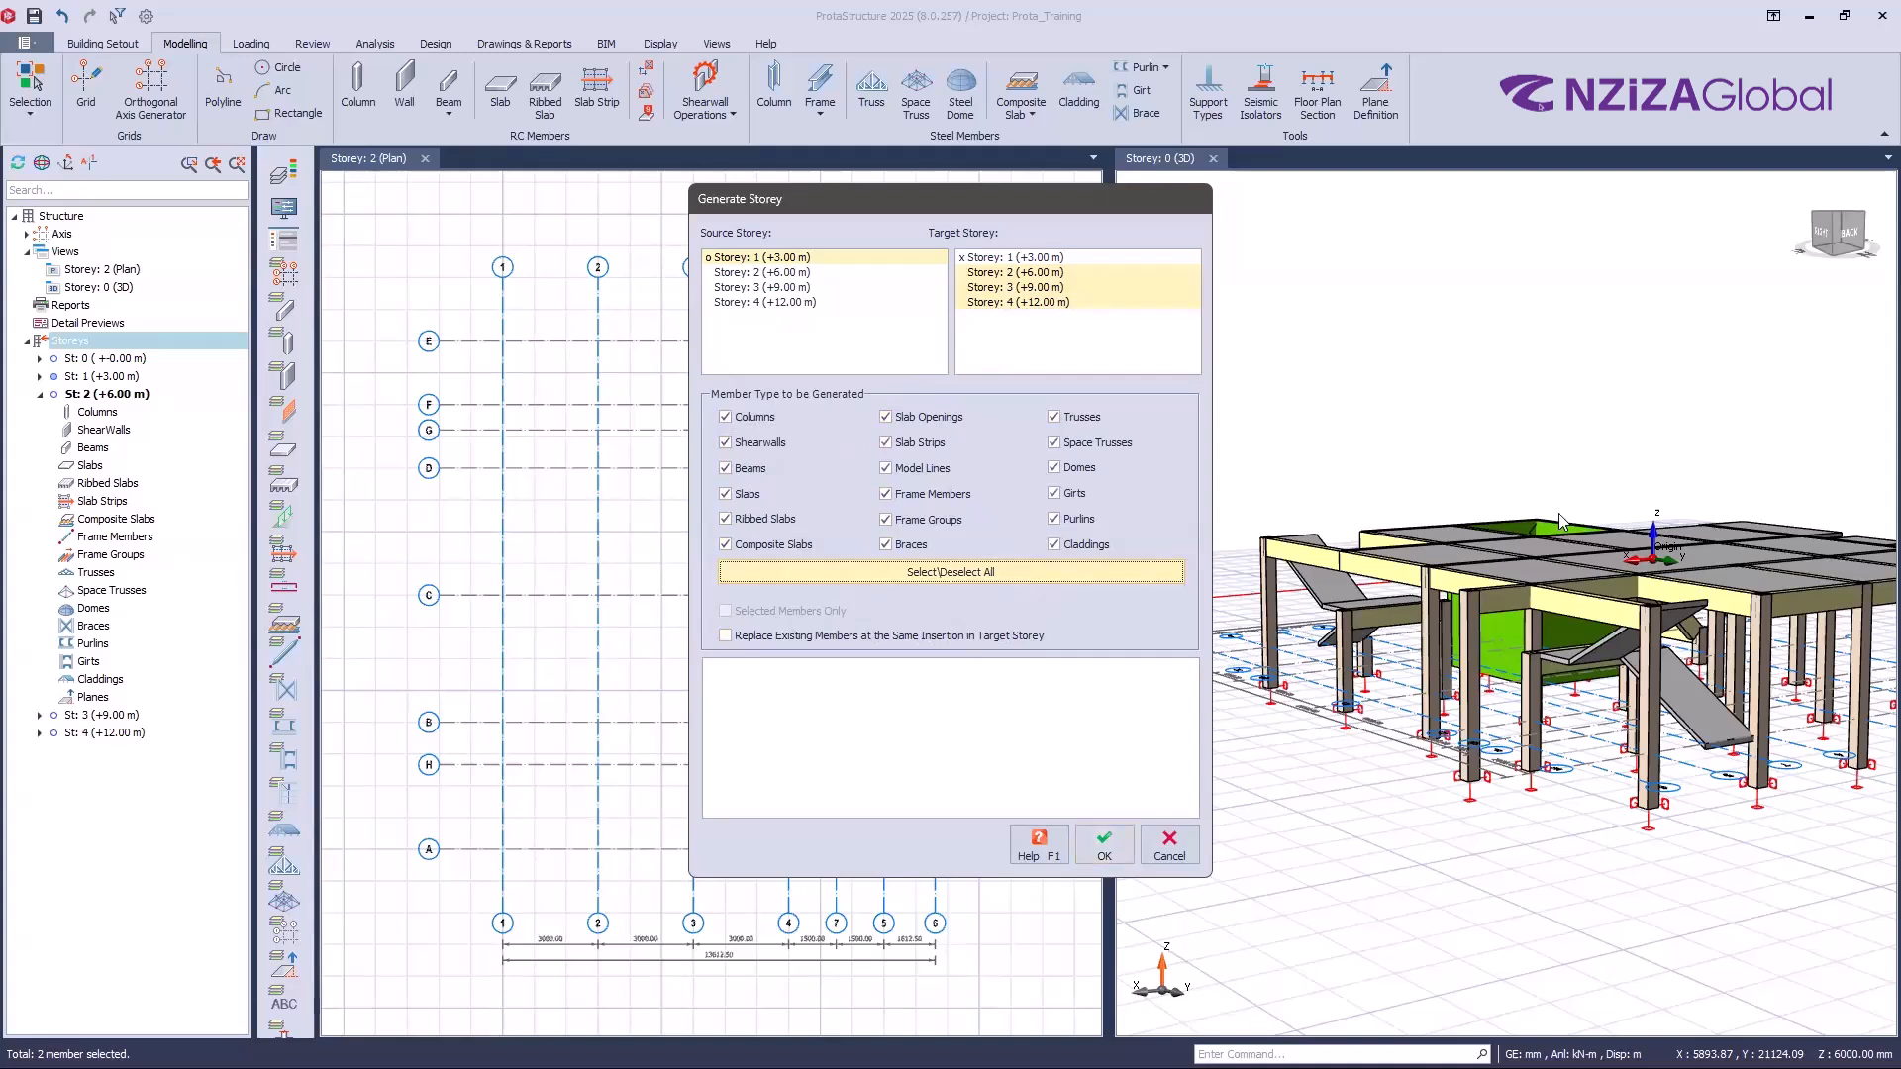
Step: Generate Storeys 2, 3 and 4 from Storey 1 with all member types, and close the storey generation
{"action": "left_click", "coordinate": [1107, 845]}
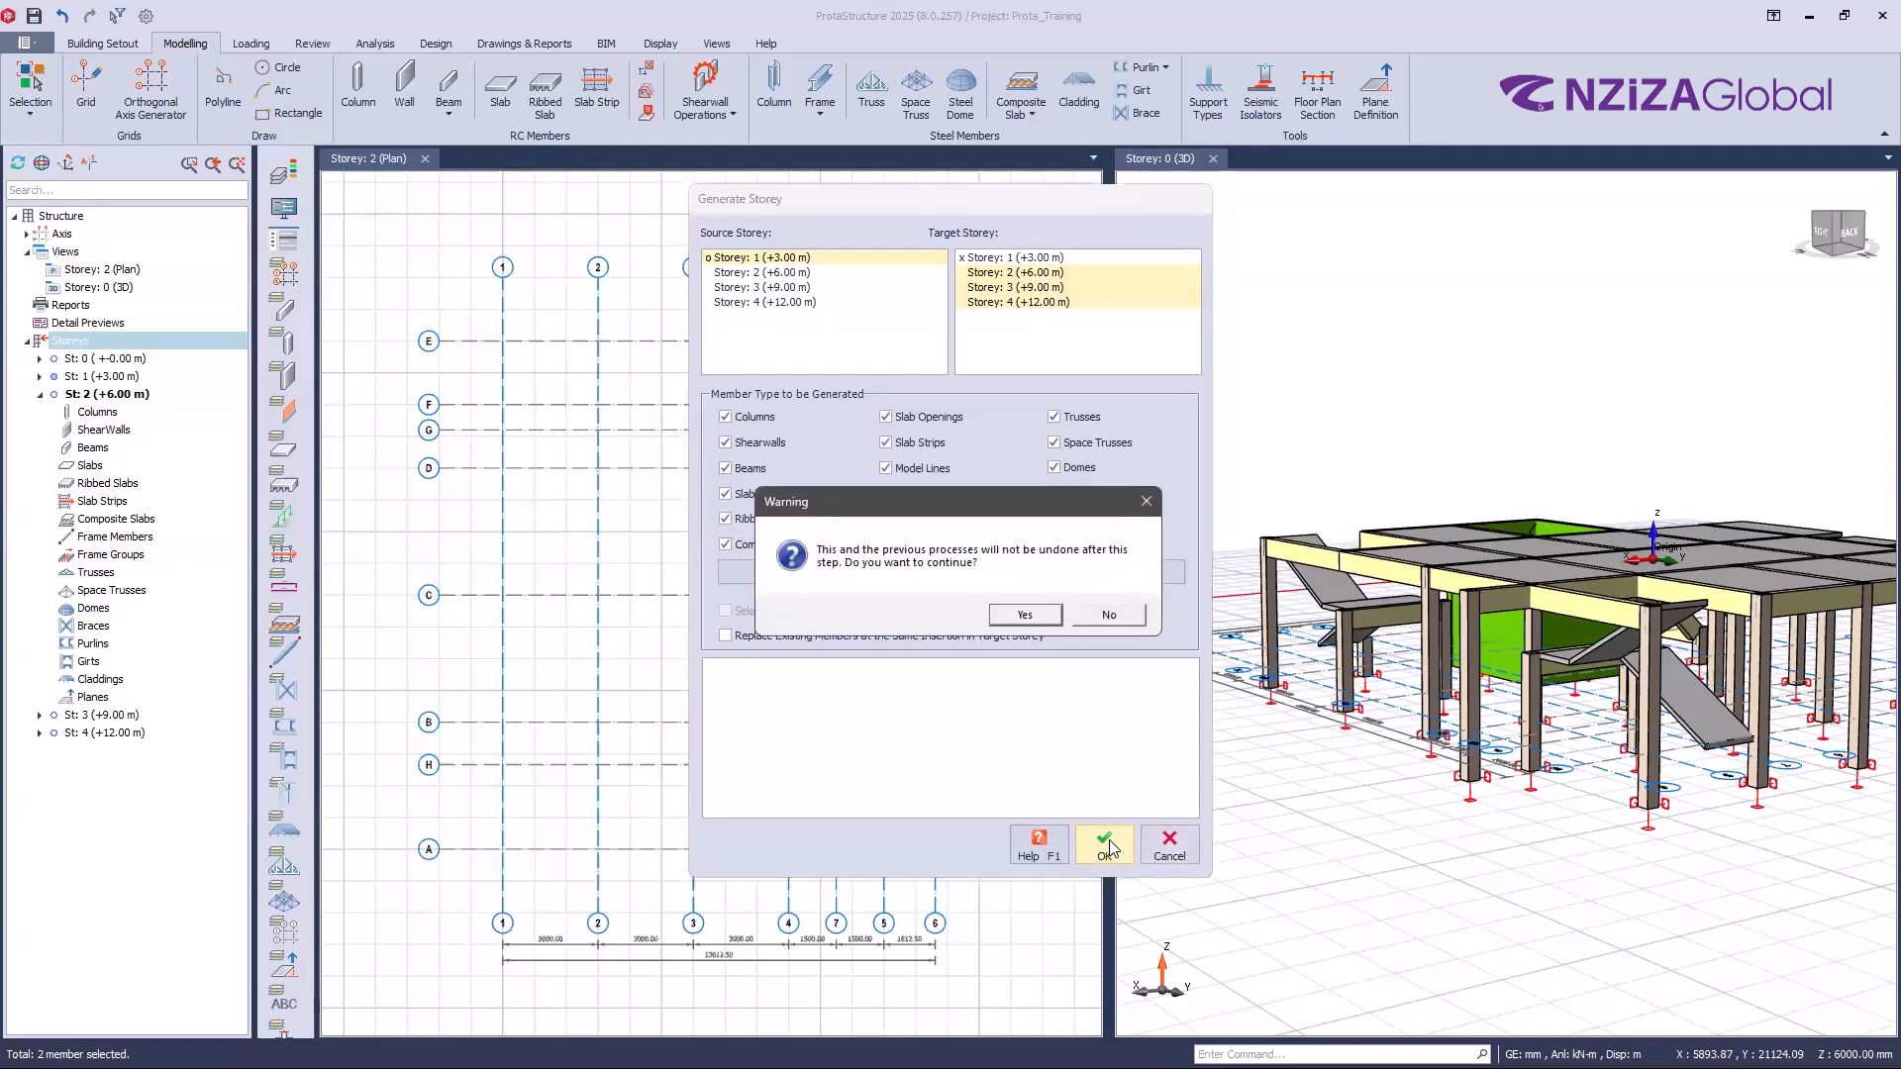
{"action": "left_click", "coordinate": [1025, 616]}
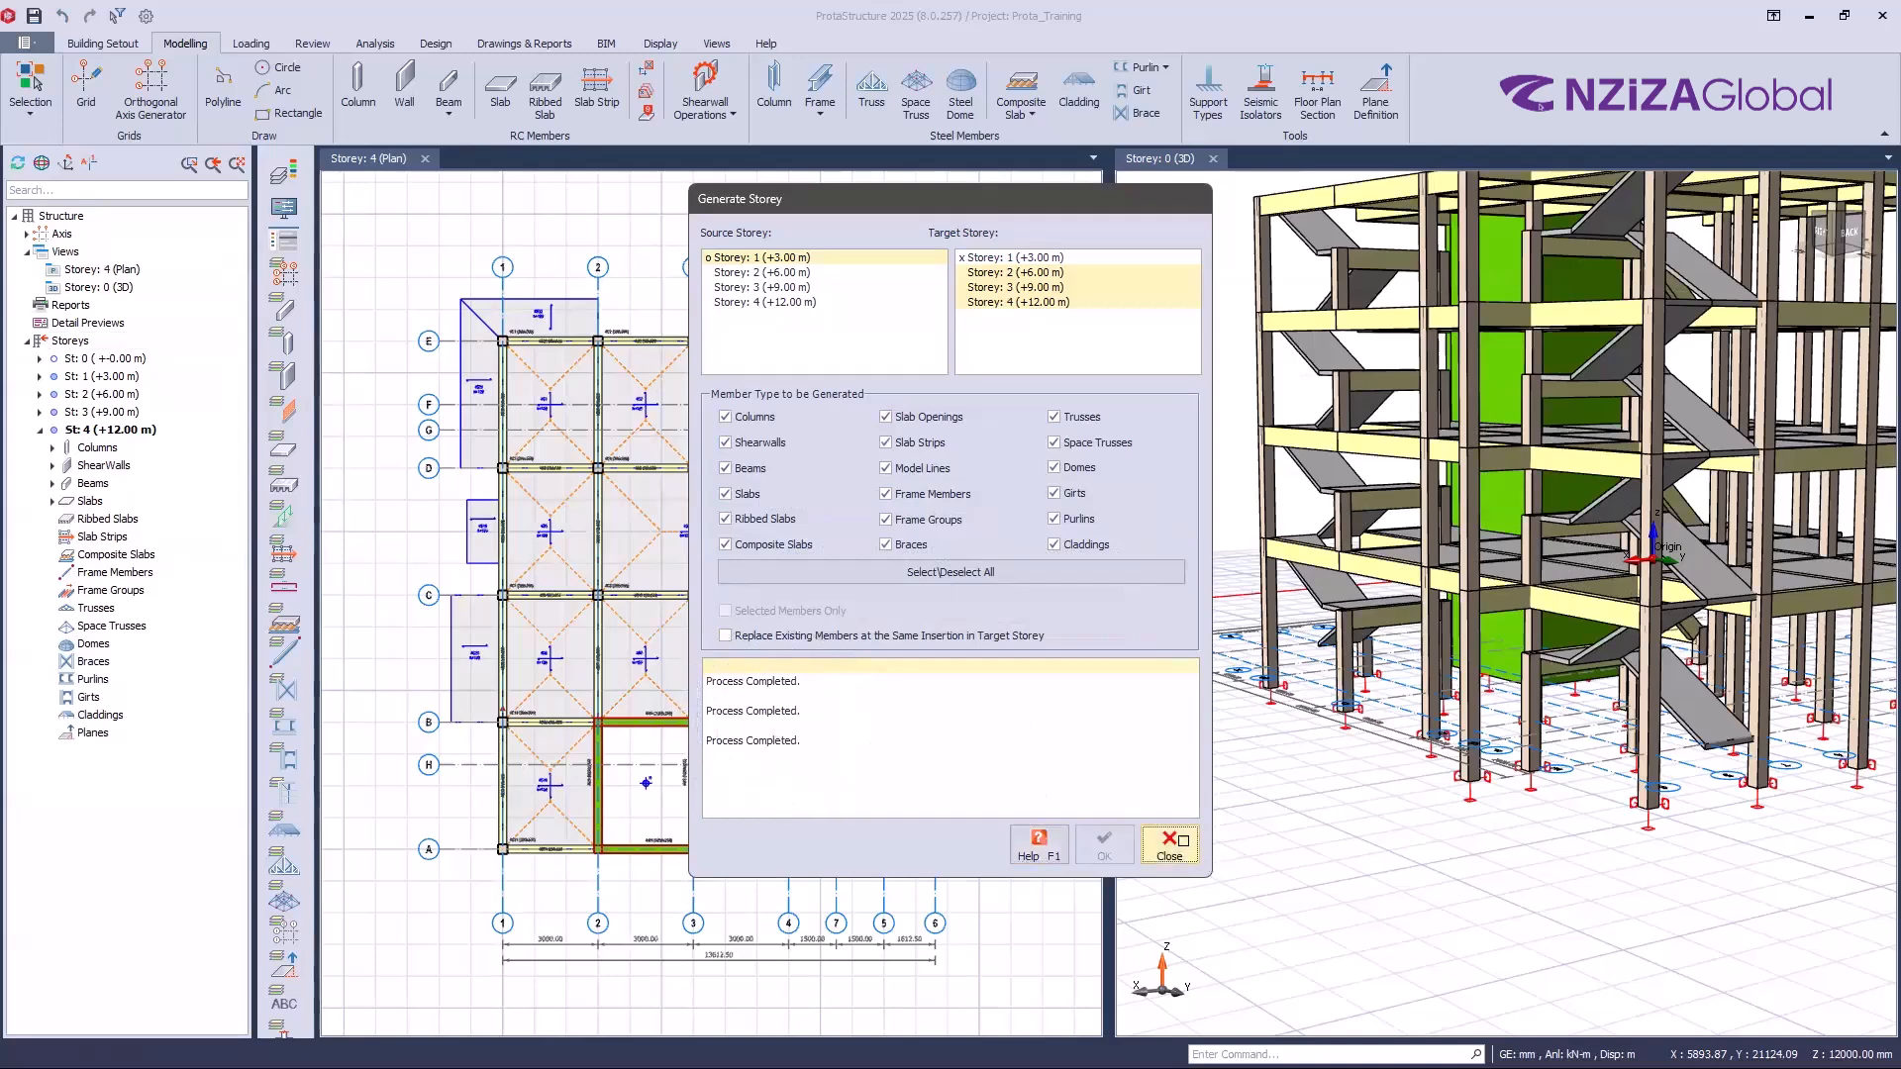
{"action": "left_click", "coordinate": [1169, 845]}
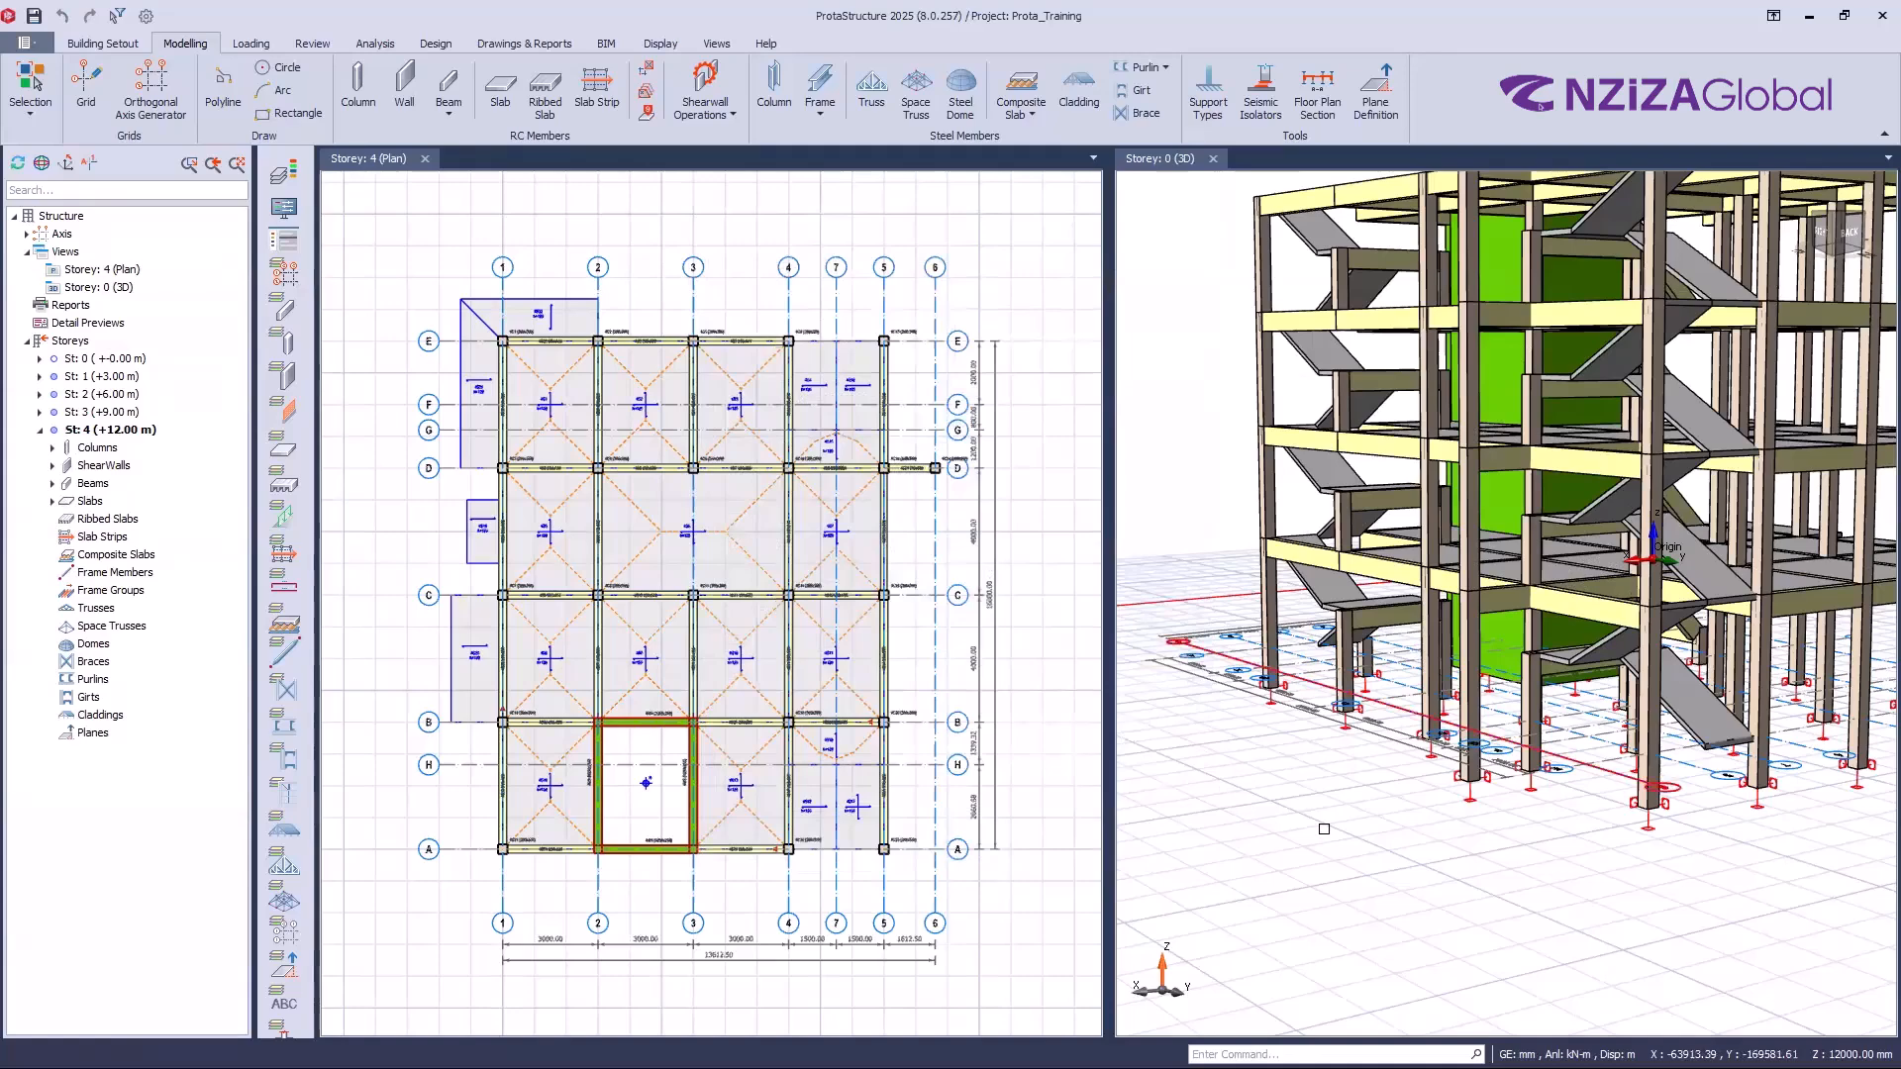
Step: Examine the generated multi-storey frame in the 3D view from several sides
{"action": "scroll", "coordinate": [1625, 857], "scroll_direction": "down", "scroll_amount": 5}
{"action": "mouse_move", "coordinate": [1625, 857]}
{"action": "middle_mouse_down"}
{"action": "mouse_move", "coordinate": [1508, 884]}
{"action": "mouse_move", "coordinate": [1466, 867]}
{"action": "mouse_move", "coordinate": [1534, 893]}
{"action": "mouse_move", "coordinate": [1378, 841]}
{"action": "mouse_move", "coordinate": [1291, 842]}
{"action": "mouse_move", "coordinate": [1394, 874]}
{"action": "mouse_move", "coordinate": [1597, 863]}
{"action": "middle_mouse_up"}
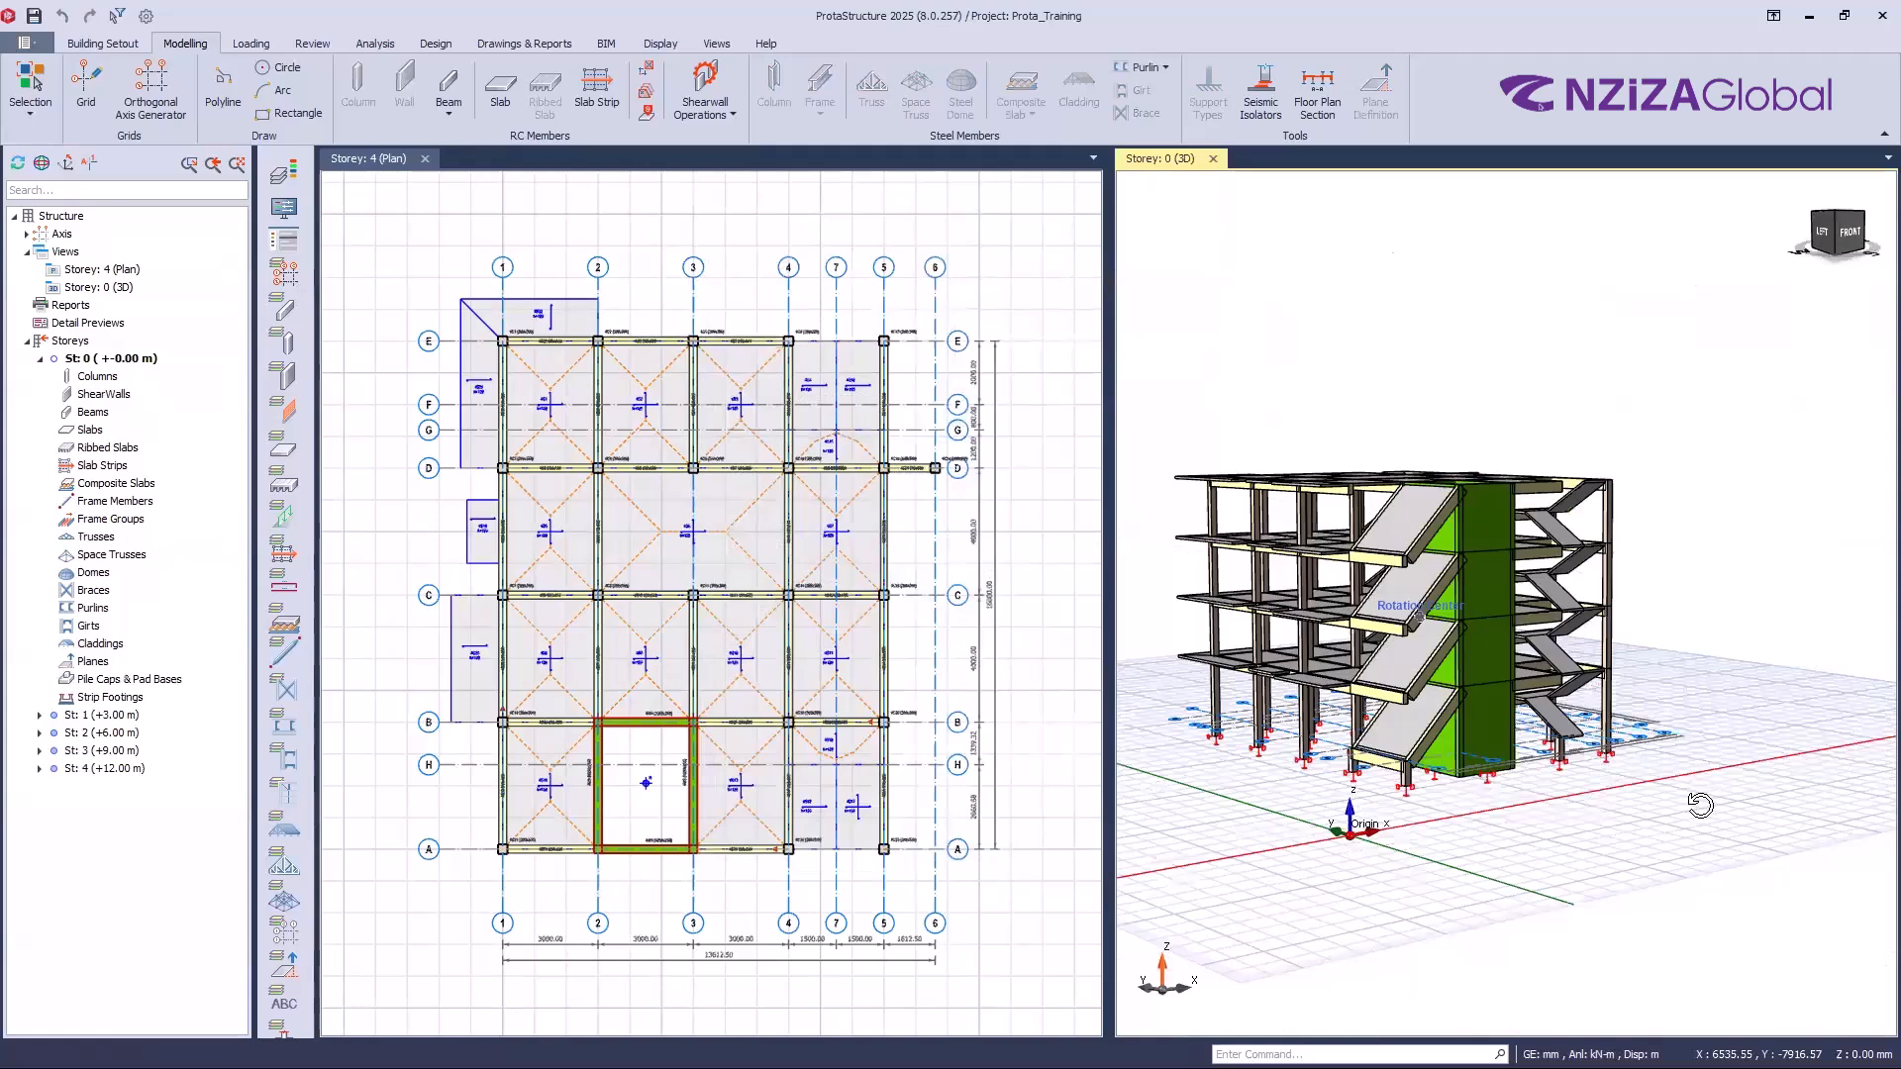
{"action": "middle_click_drag", "start_coordinate": [1700, 805], "coordinate": [1570, 903]}
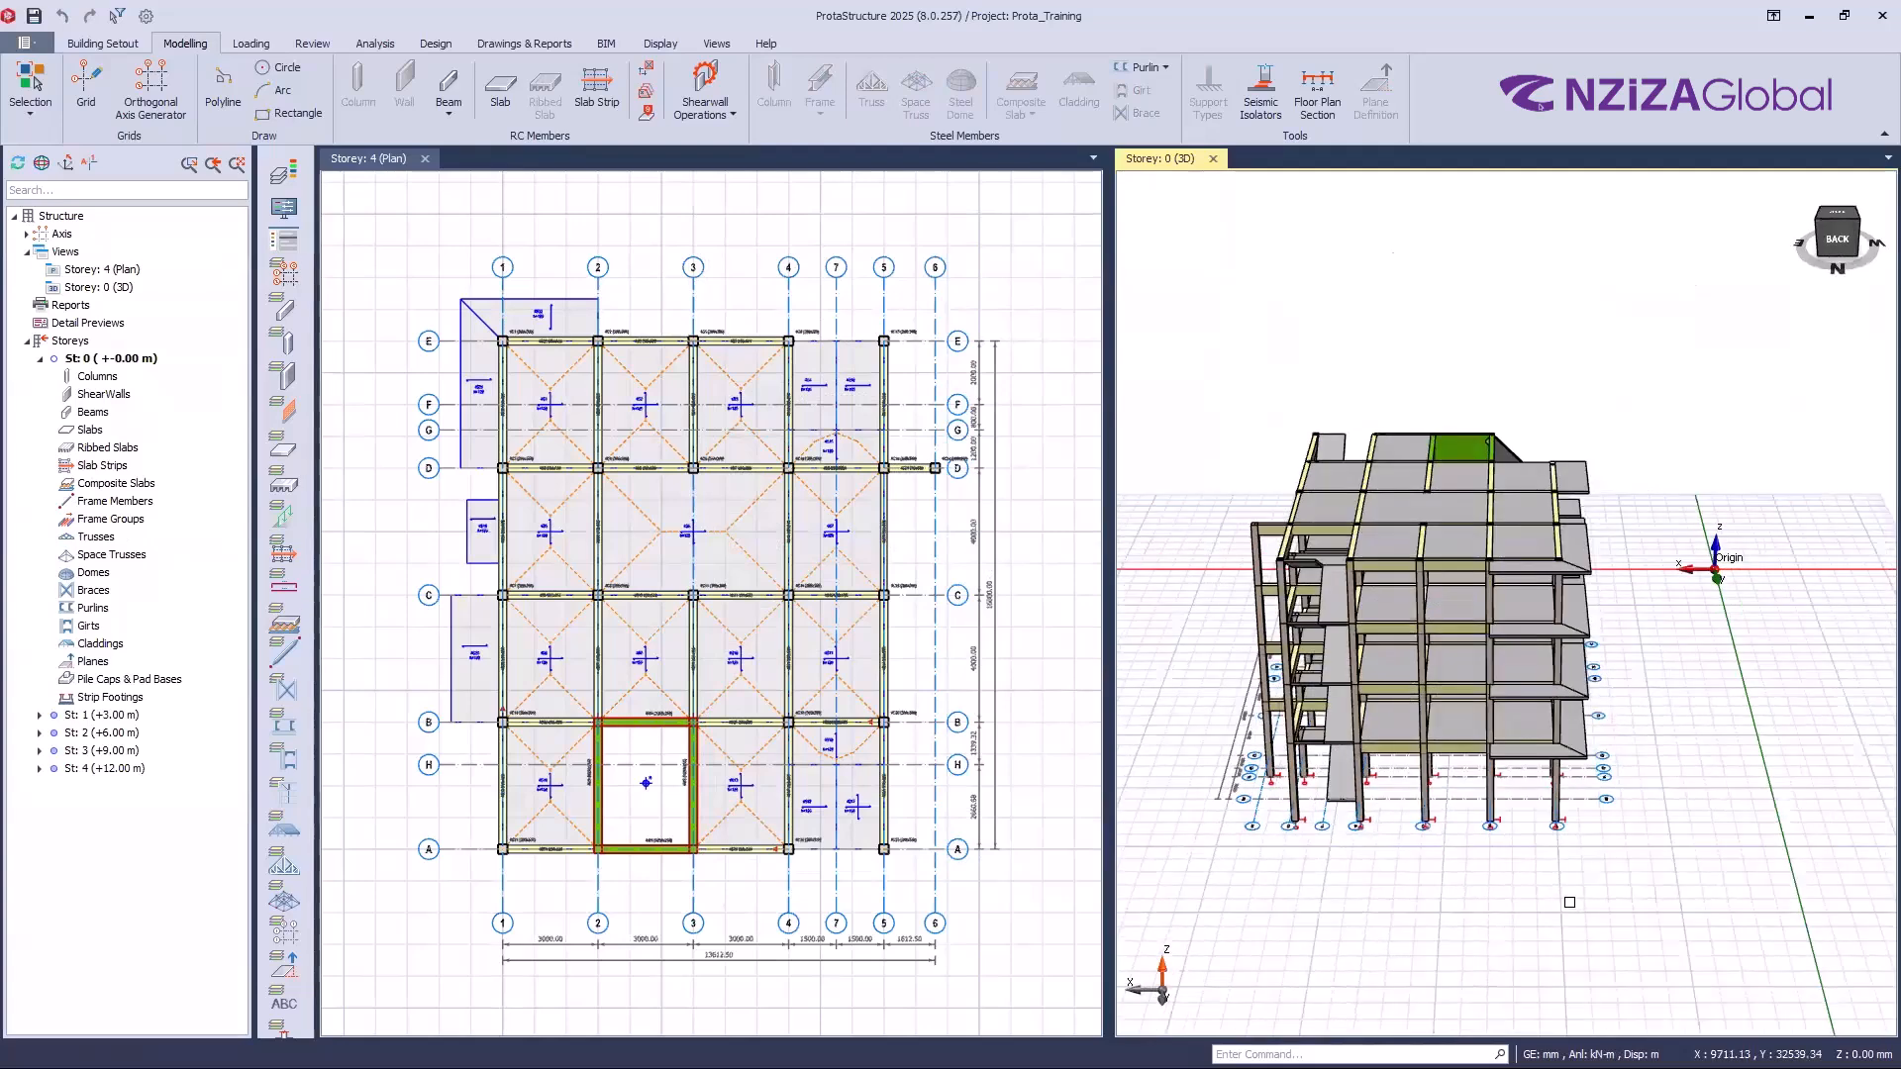
{"action": "scroll", "coordinate": [1570, 903], "scroll_direction": "up", "scroll_amount": 3}
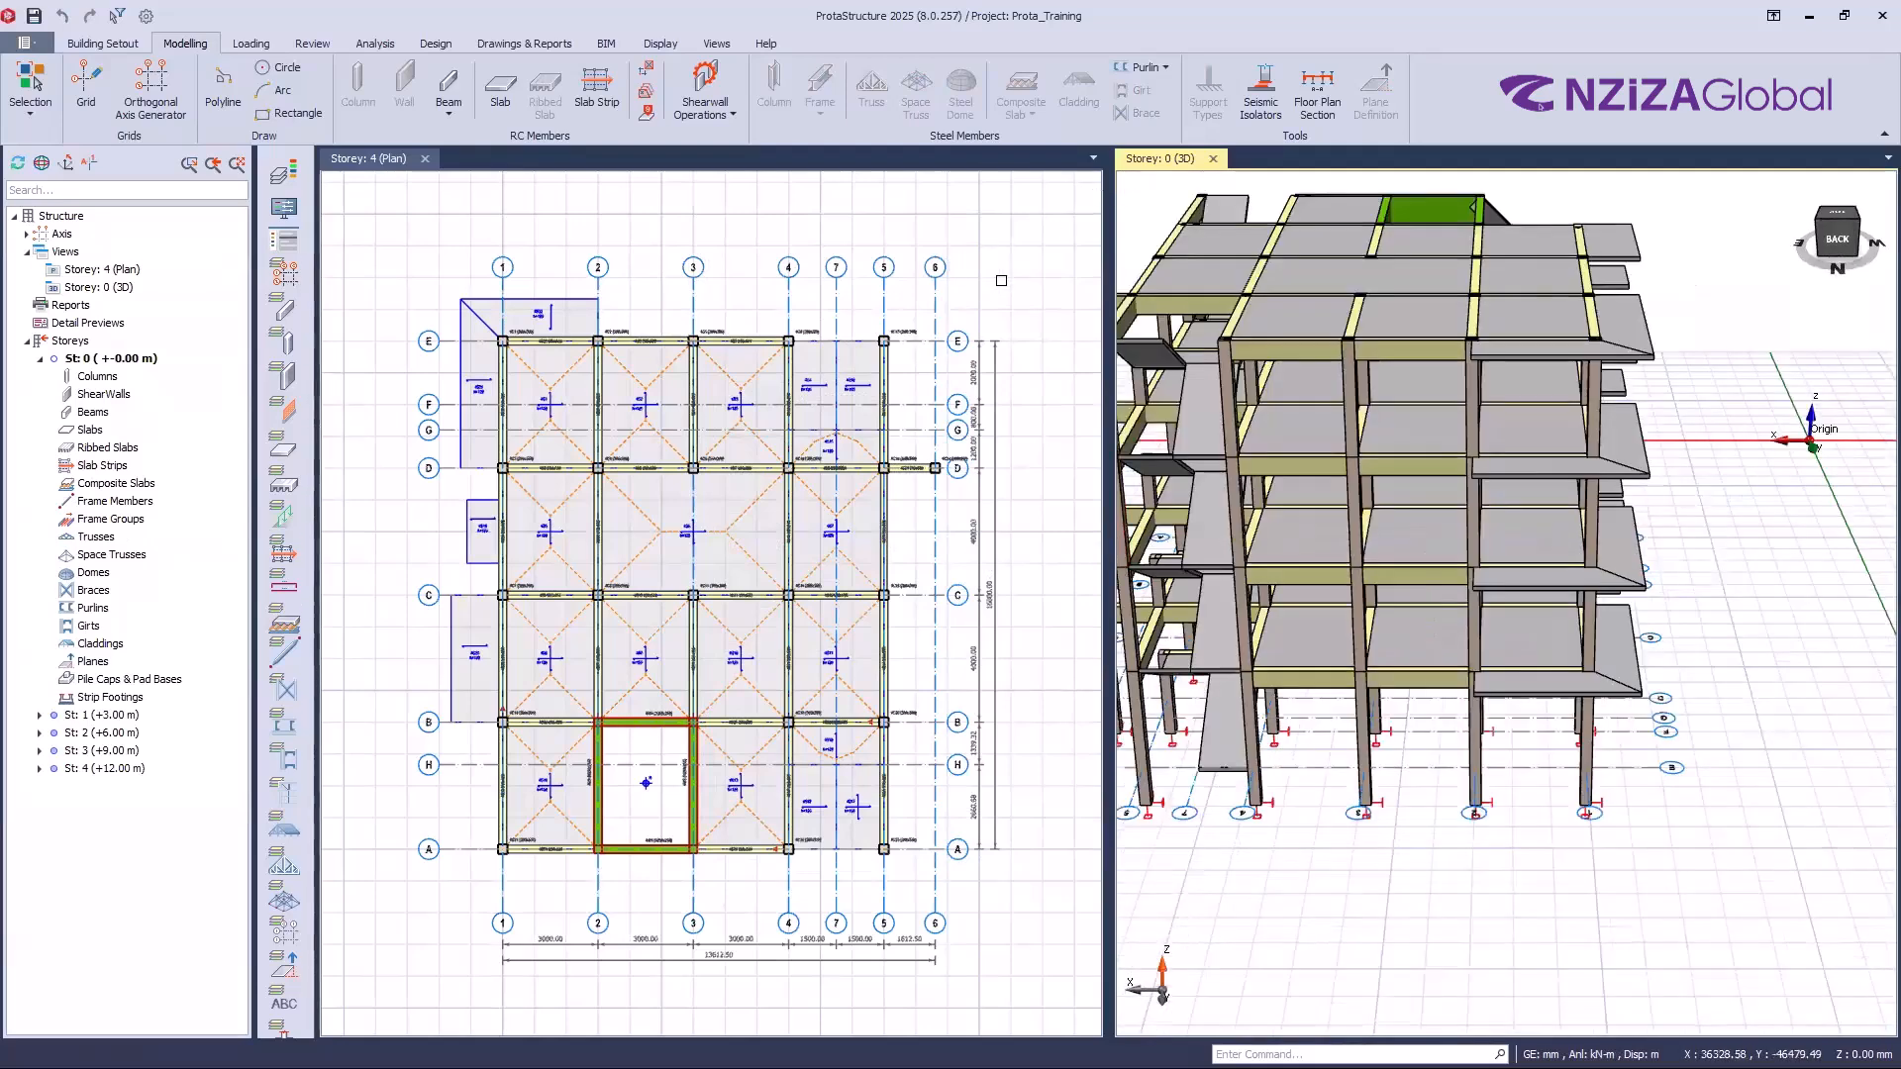
{"action": "left_click", "coordinate": [1003, 284]}
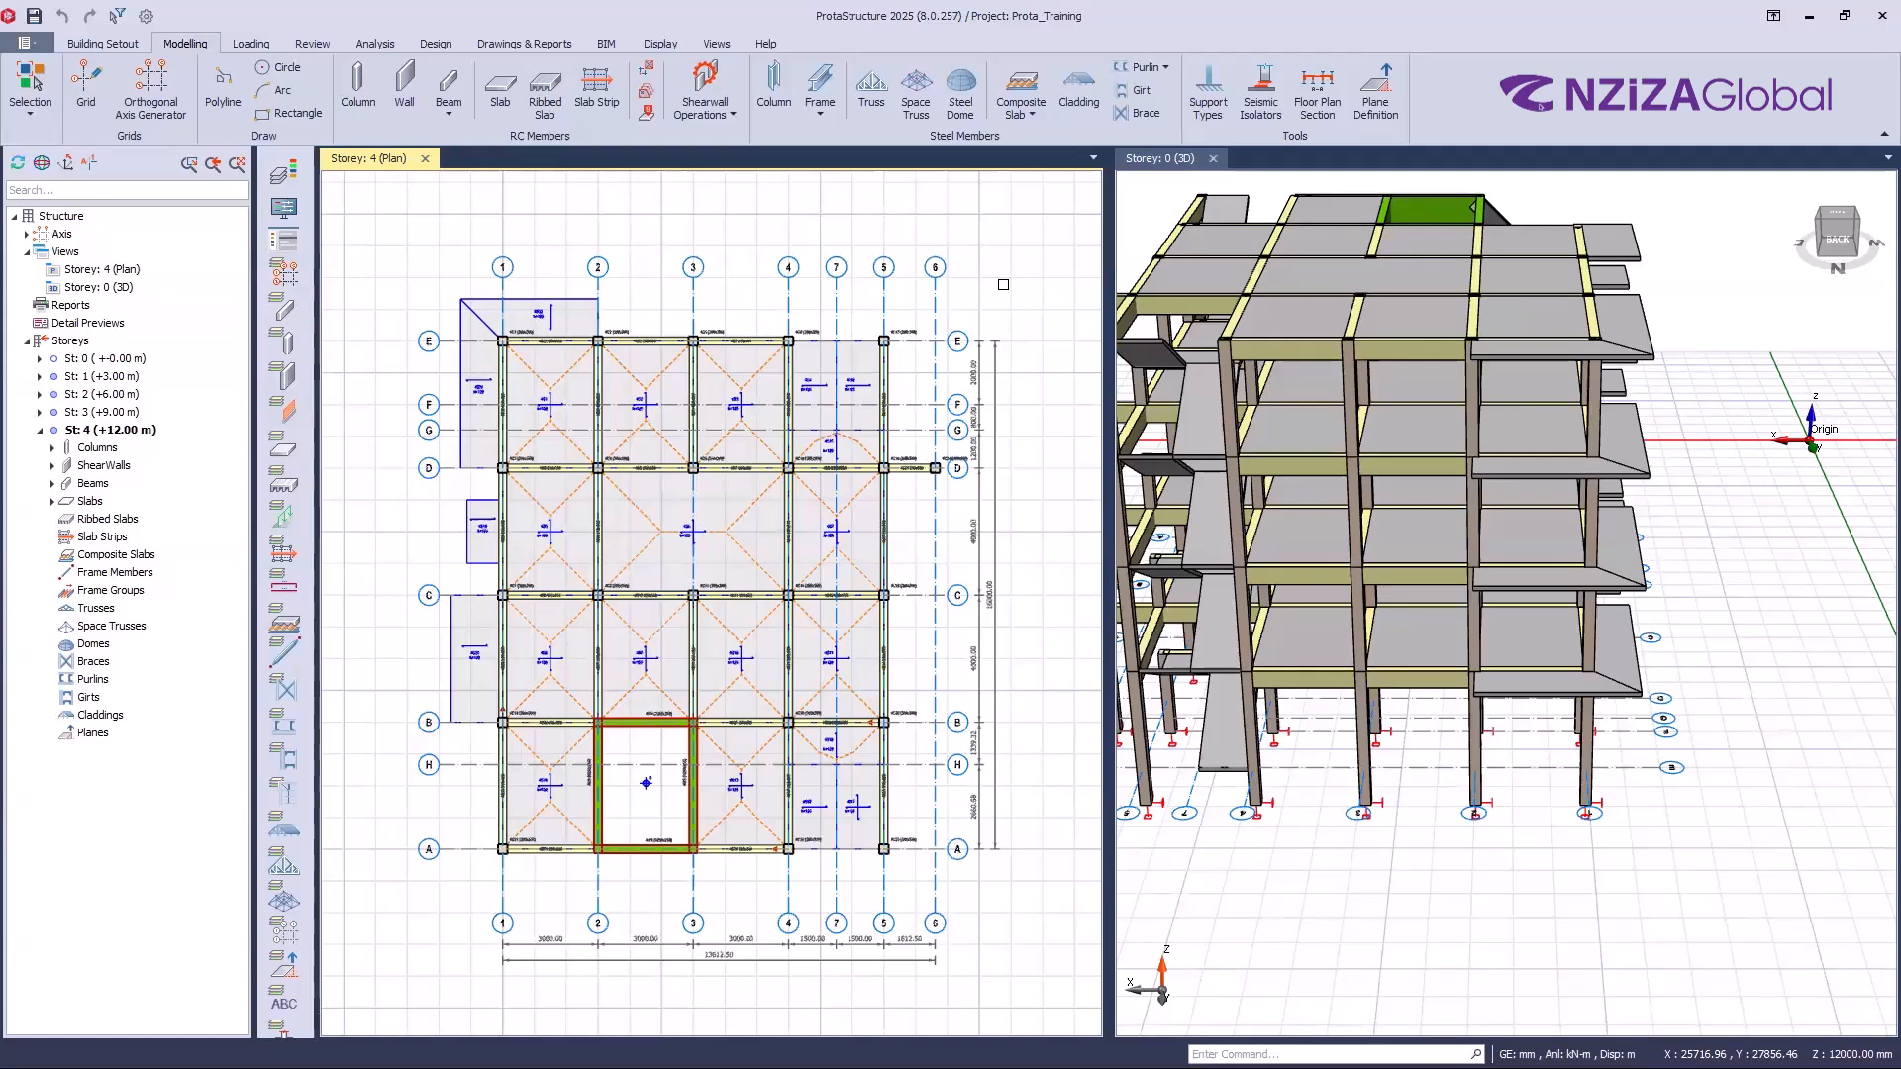
{"action": "middle_click_drag", "start_coordinate": [1584, 858], "coordinate": [1586, 745]}
{"action": "middle_click_drag", "start_coordinate": [1540, 547], "coordinate": [1512, 663]}
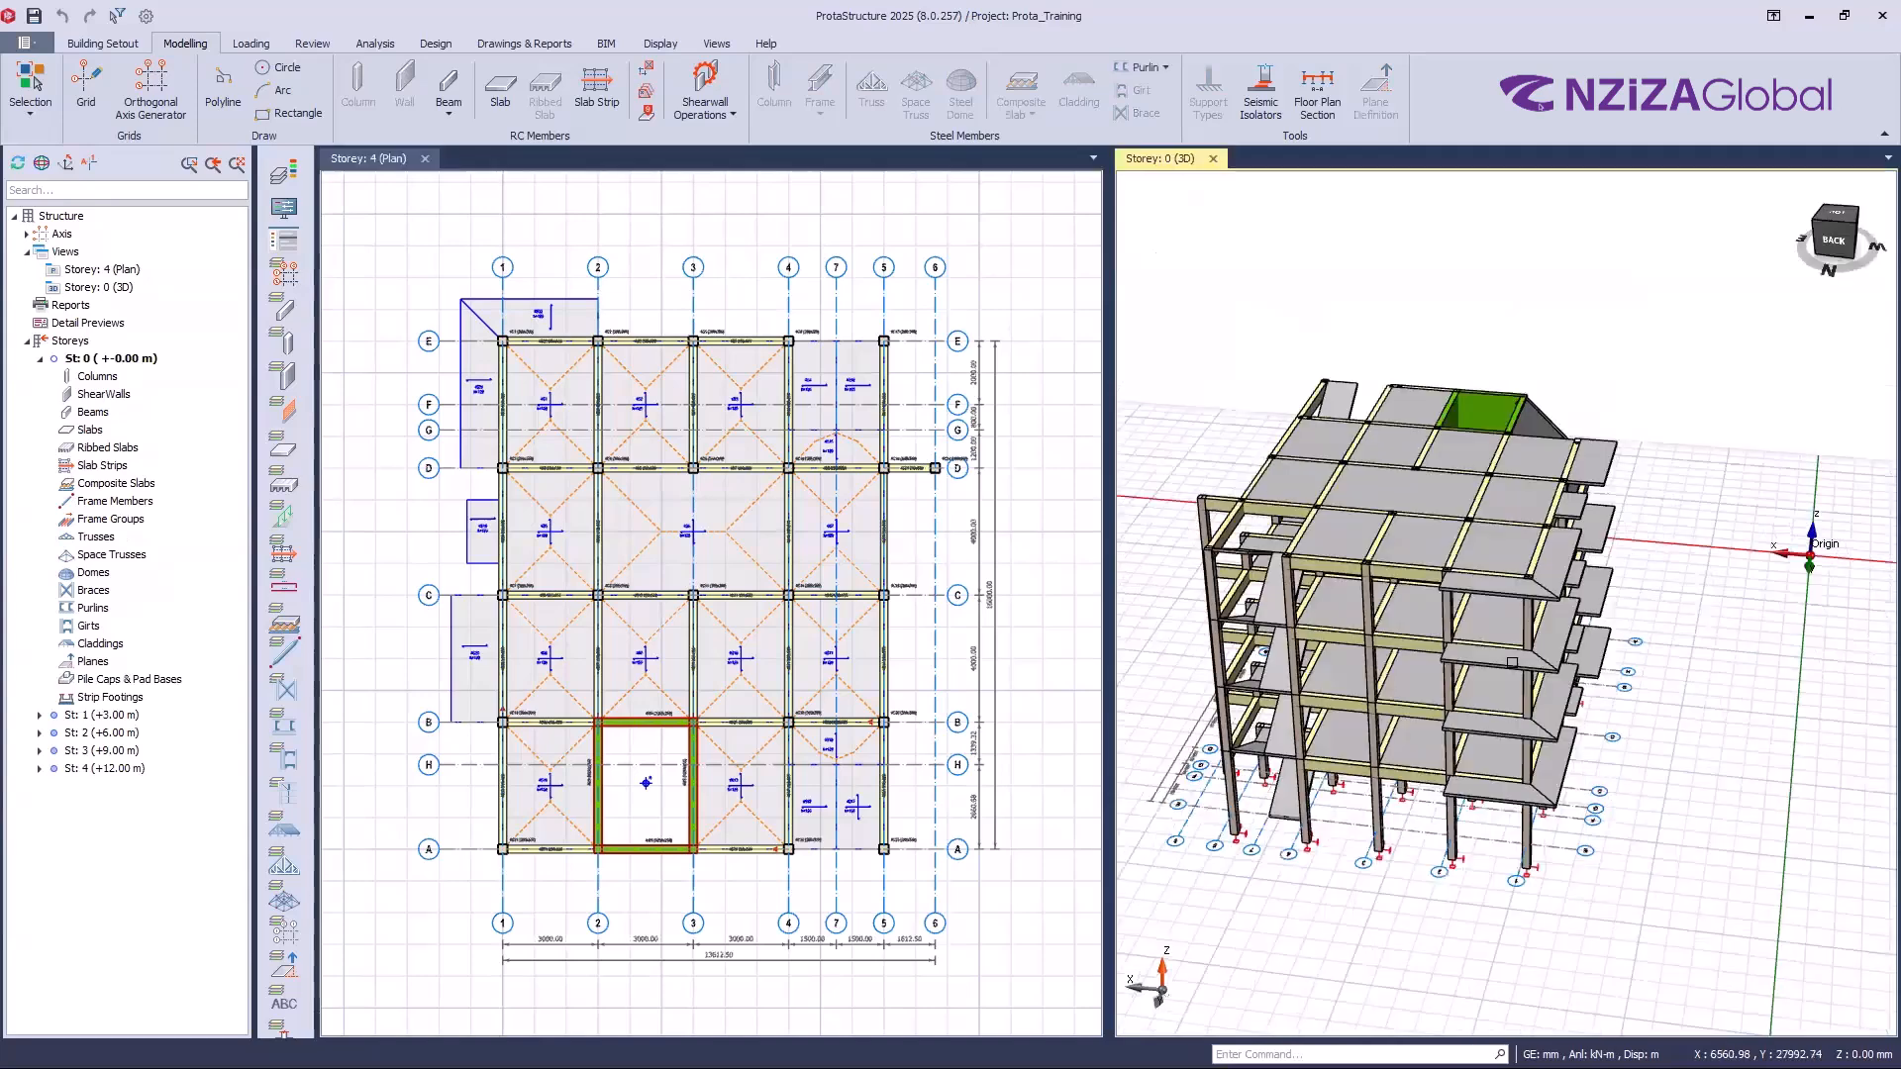
Step: Delete the two cantilever slabs around the corner of axes 1 and E on Storey 4
{"action": "scroll", "coordinate": [1534, 653], "scroll_direction": "up", "scroll_amount": 3}
{"action": "left_click", "coordinate": [1569, 637]}
{"action": "left_click", "coordinate": [1590, 599]}
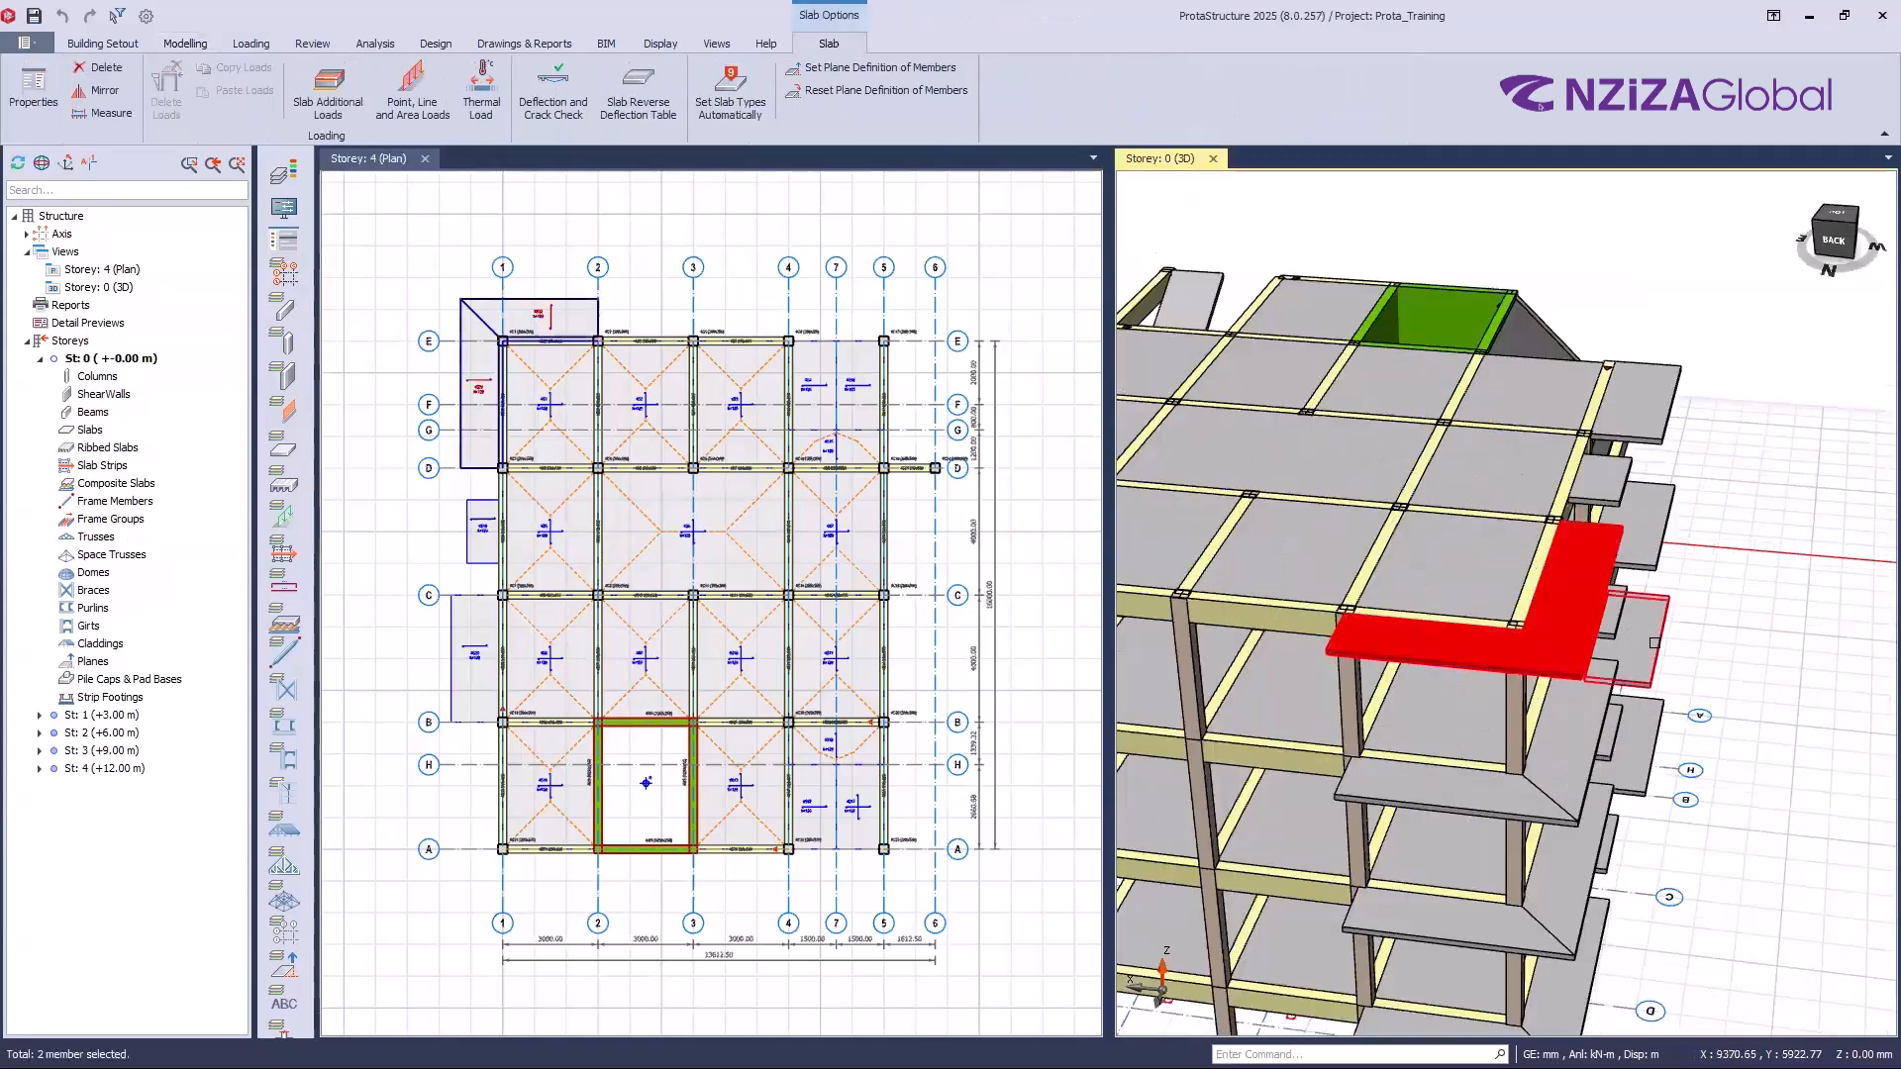
{"action": "key", "text": "Delete"}
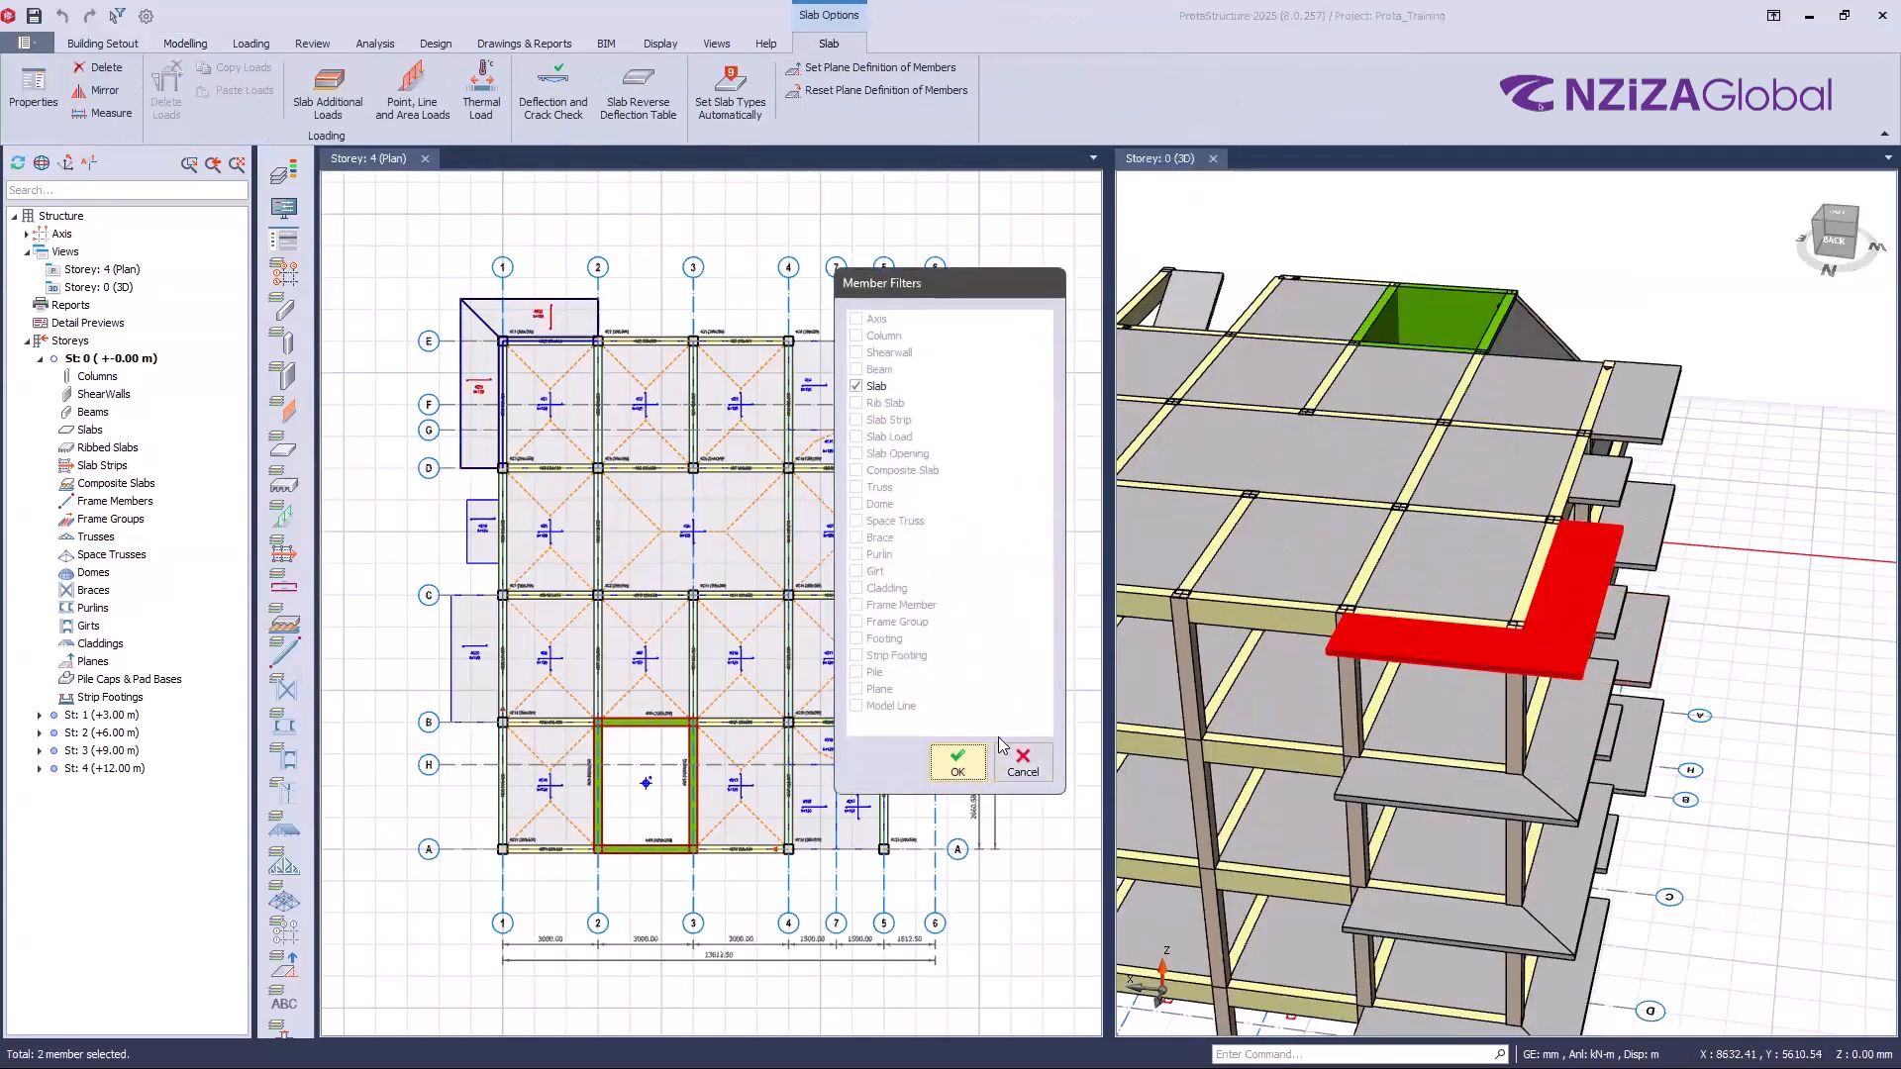
{"action": "key", "text": "Return"}
Step: Examine the whole building, its roof level and its stair side in the 3D view
{"action": "scroll", "coordinate": [1762, 803], "scroll_direction": "down", "scroll_amount": 5}
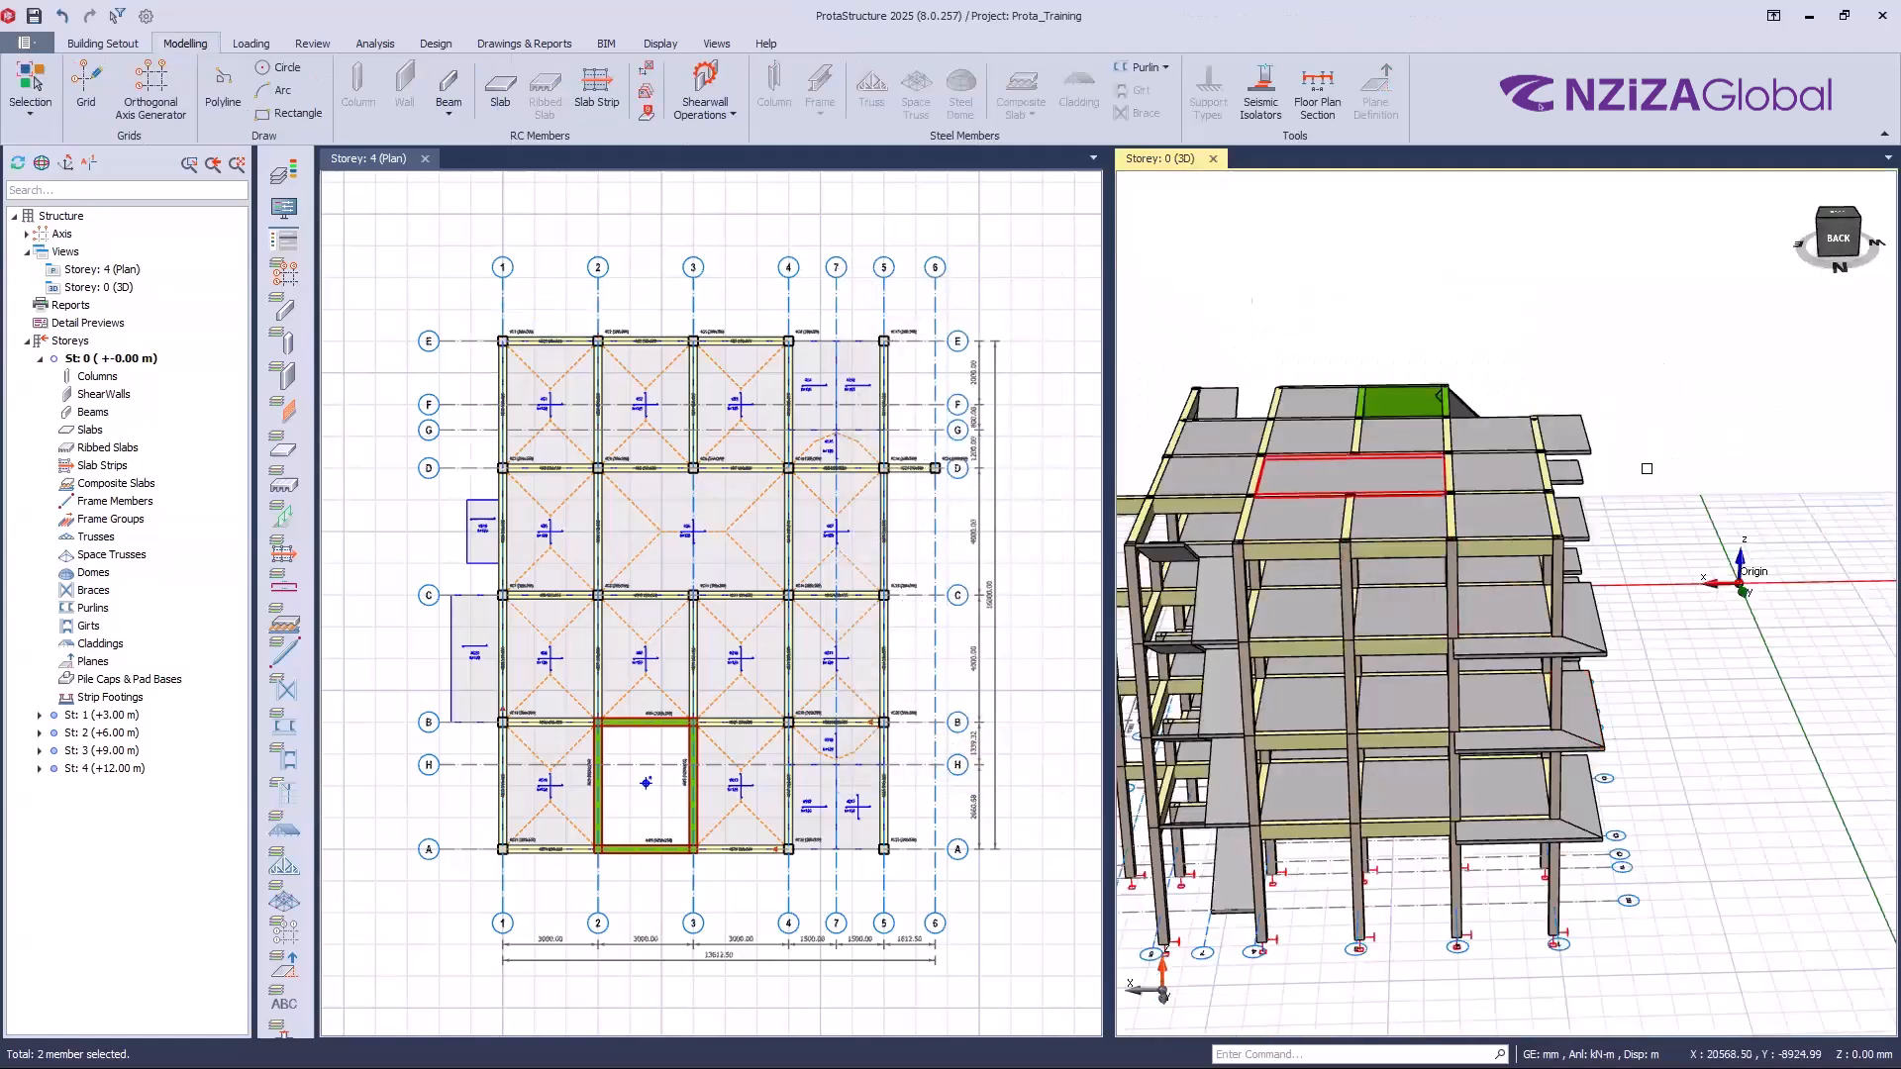
{"action": "scroll", "coordinate": [1586, 514], "scroll_direction": "down", "scroll_amount": 2}
{"action": "mouse_move", "coordinate": [1457, 512]}
{"action": "middle_mouse_down"}
{"action": "mouse_move", "coordinate": [1544, 516]}
{"action": "mouse_move", "coordinate": [1454, 511]}
{"action": "middle_mouse_up"}
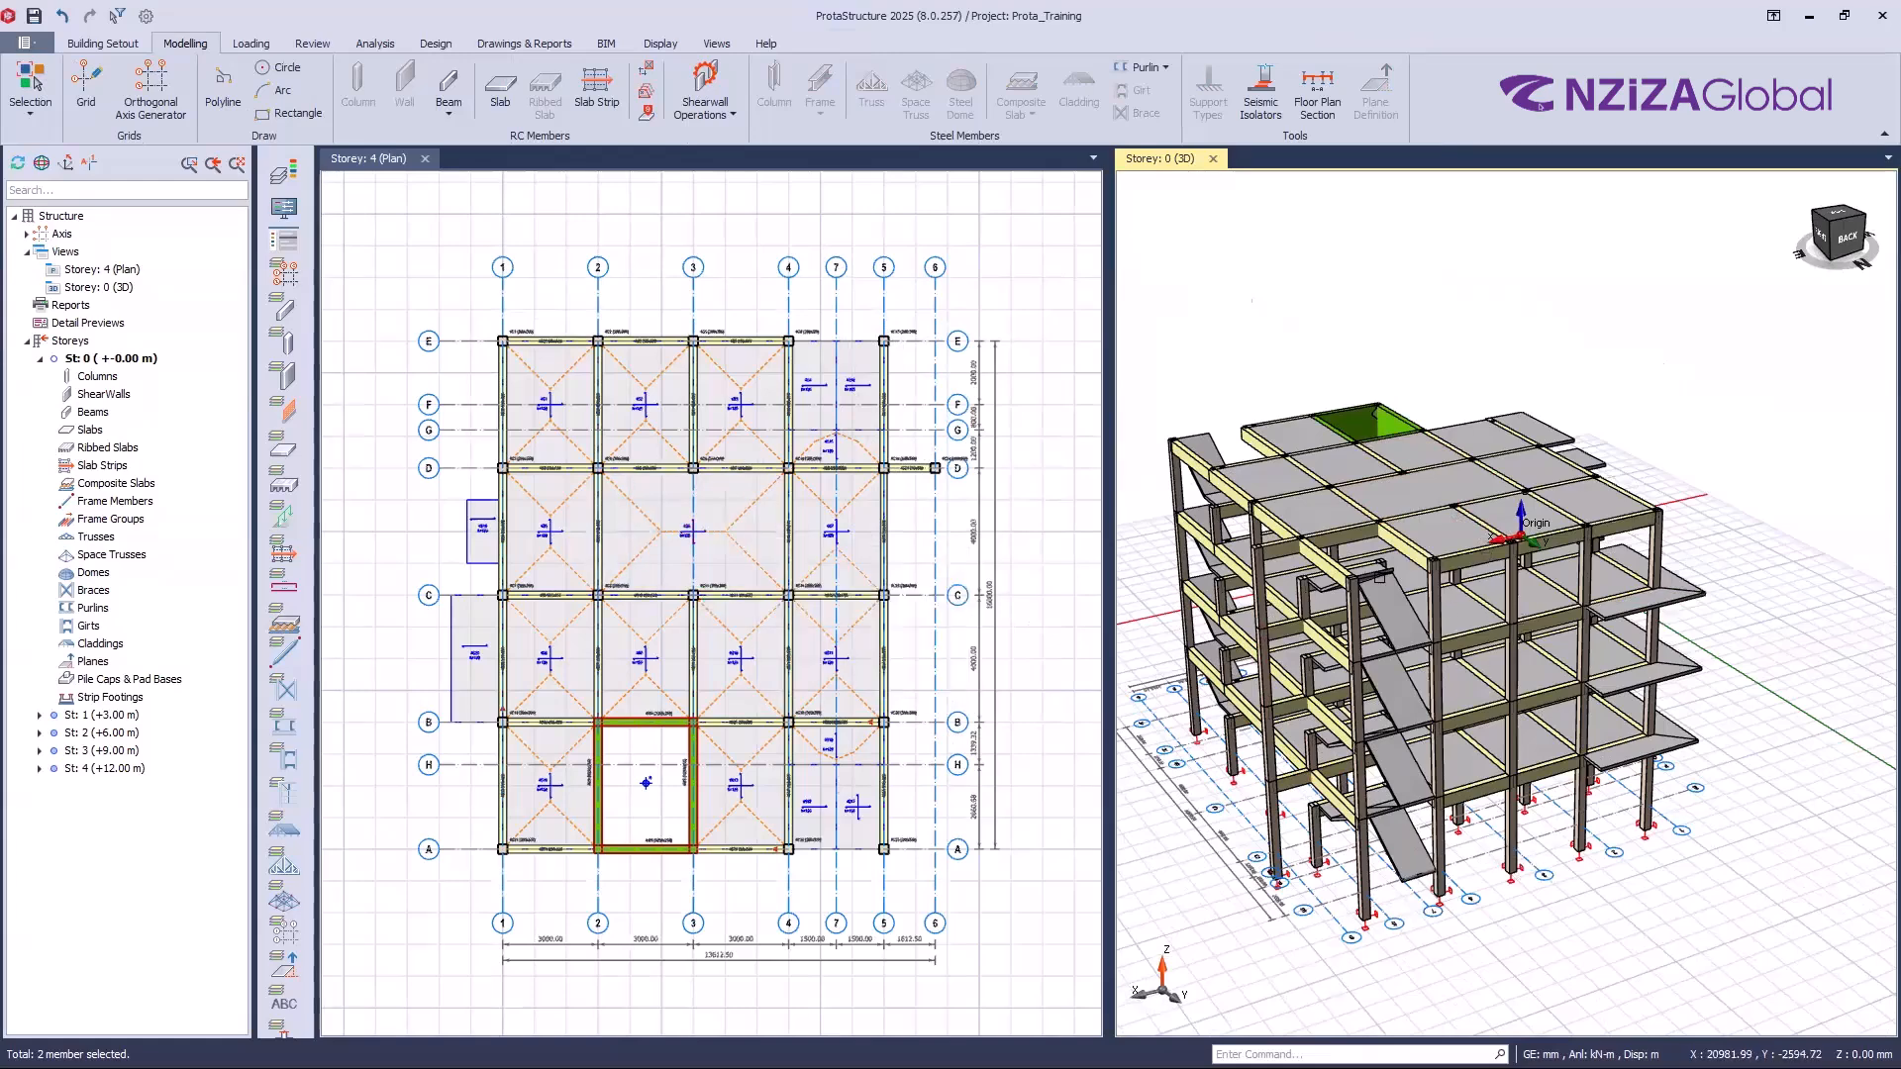
{"action": "middle_click_drag", "start_coordinate": [1326, 947], "coordinate": [1373, 922]}
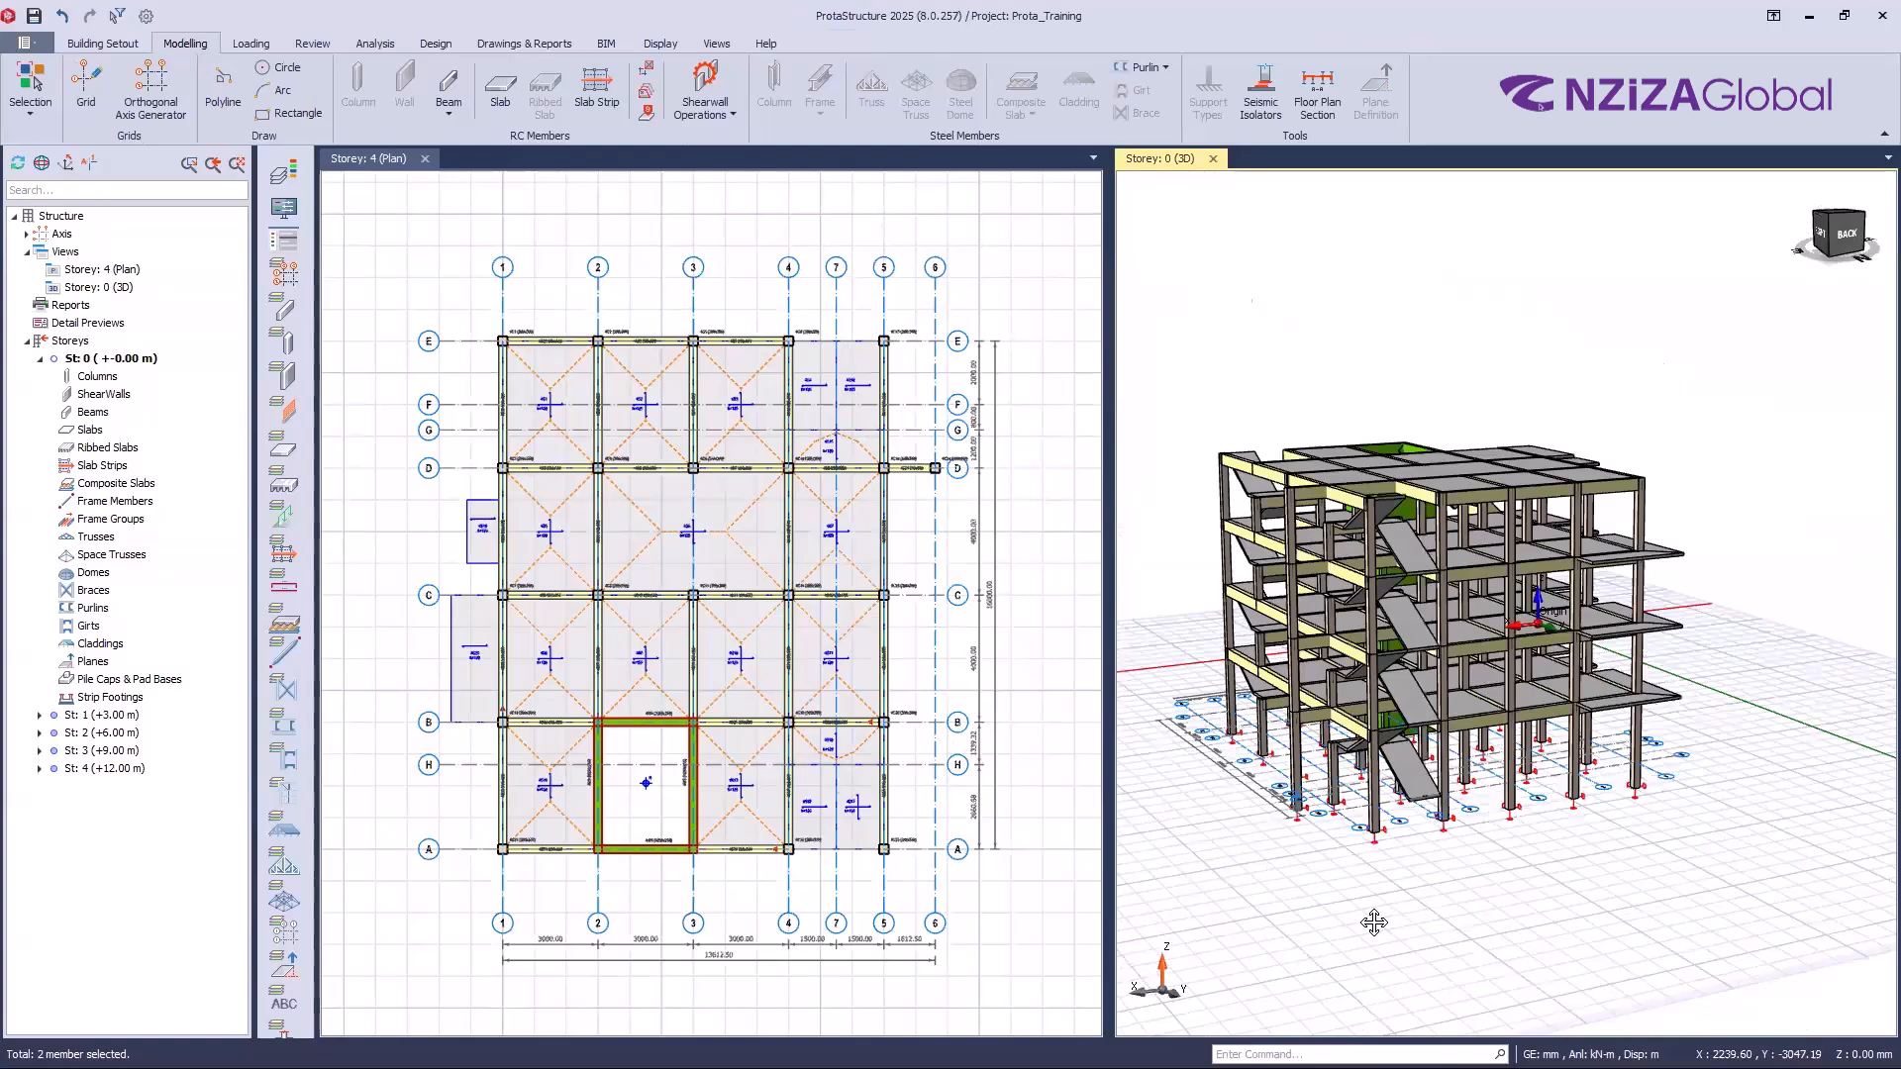
{"action": "scroll", "coordinate": [1373, 922], "scroll_direction": "up", "scroll_amount": 3}
{"action": "scroll", "coordinate": [1391, 918], "scroll_direction": "down", "scroll_amount": 2}
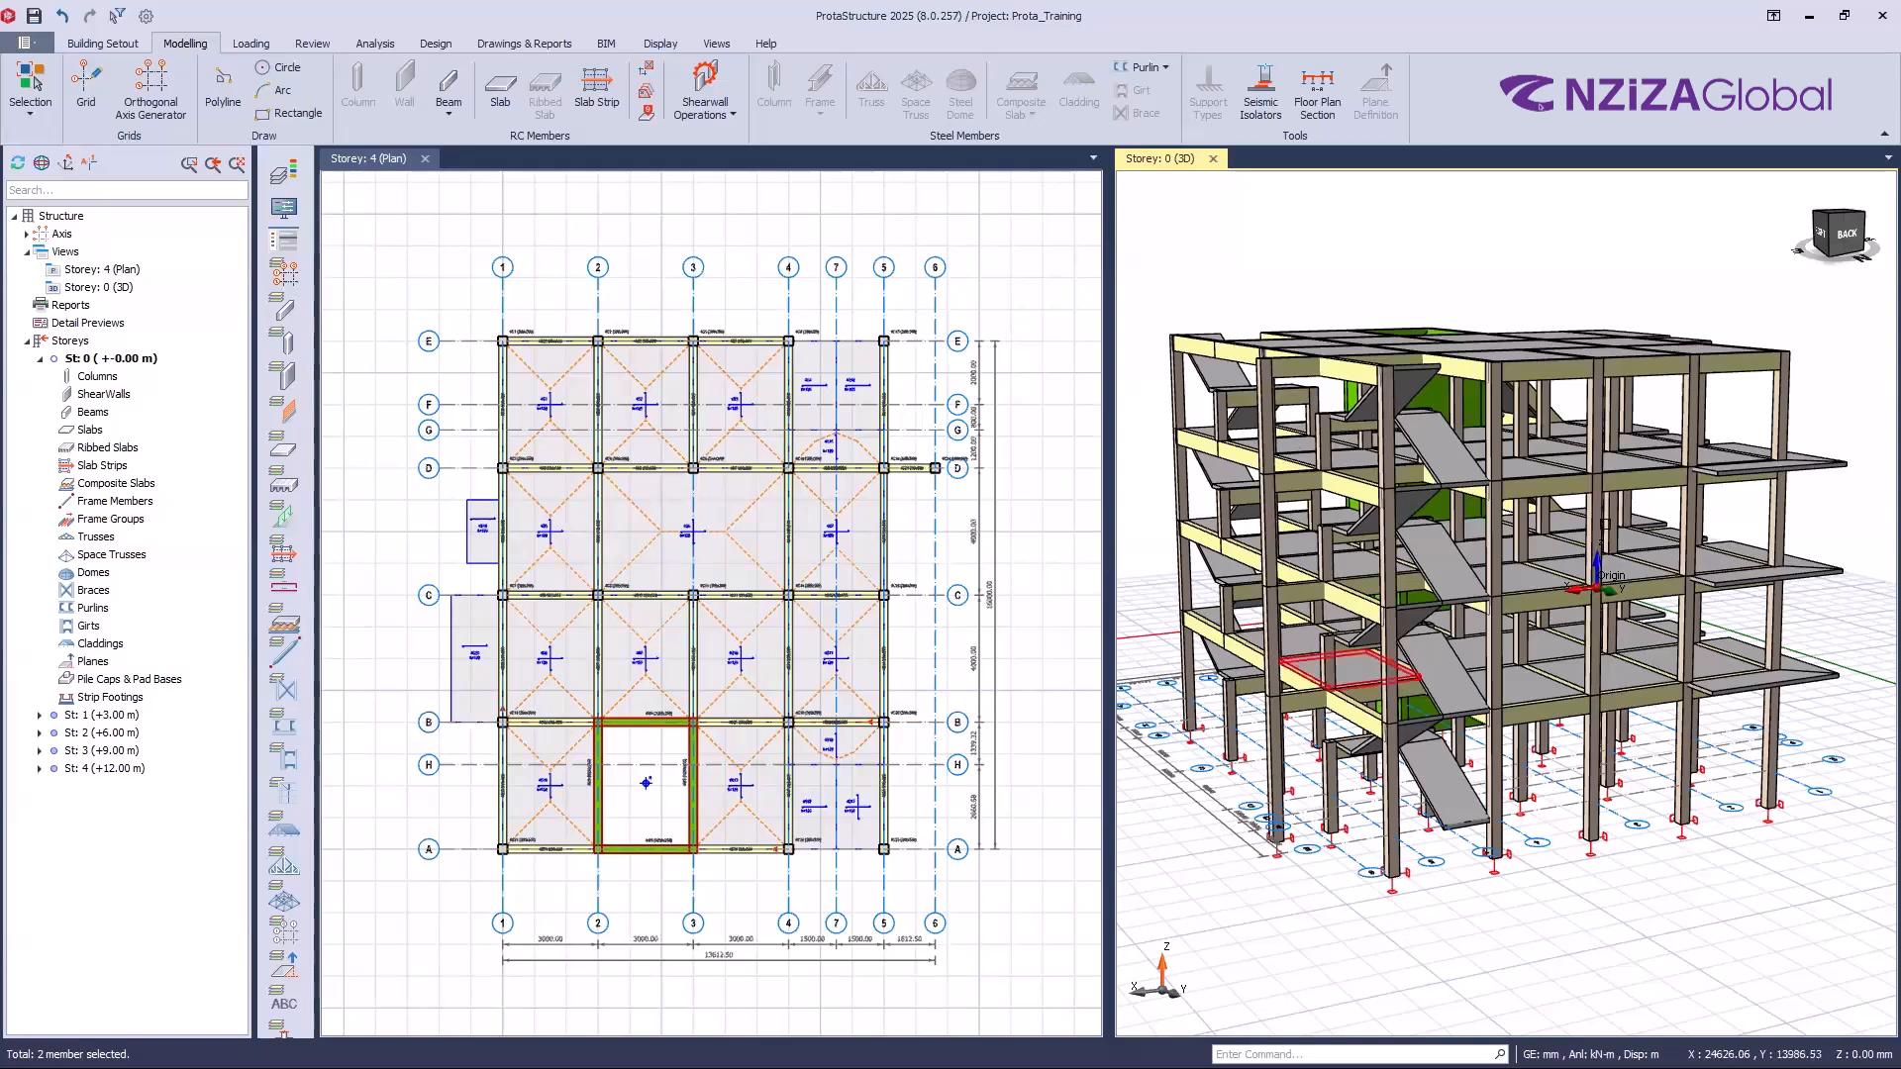
{"action": "middle_click_drag", "start_coordinate": [1631, 855], "coordinate": [1465, 856]}
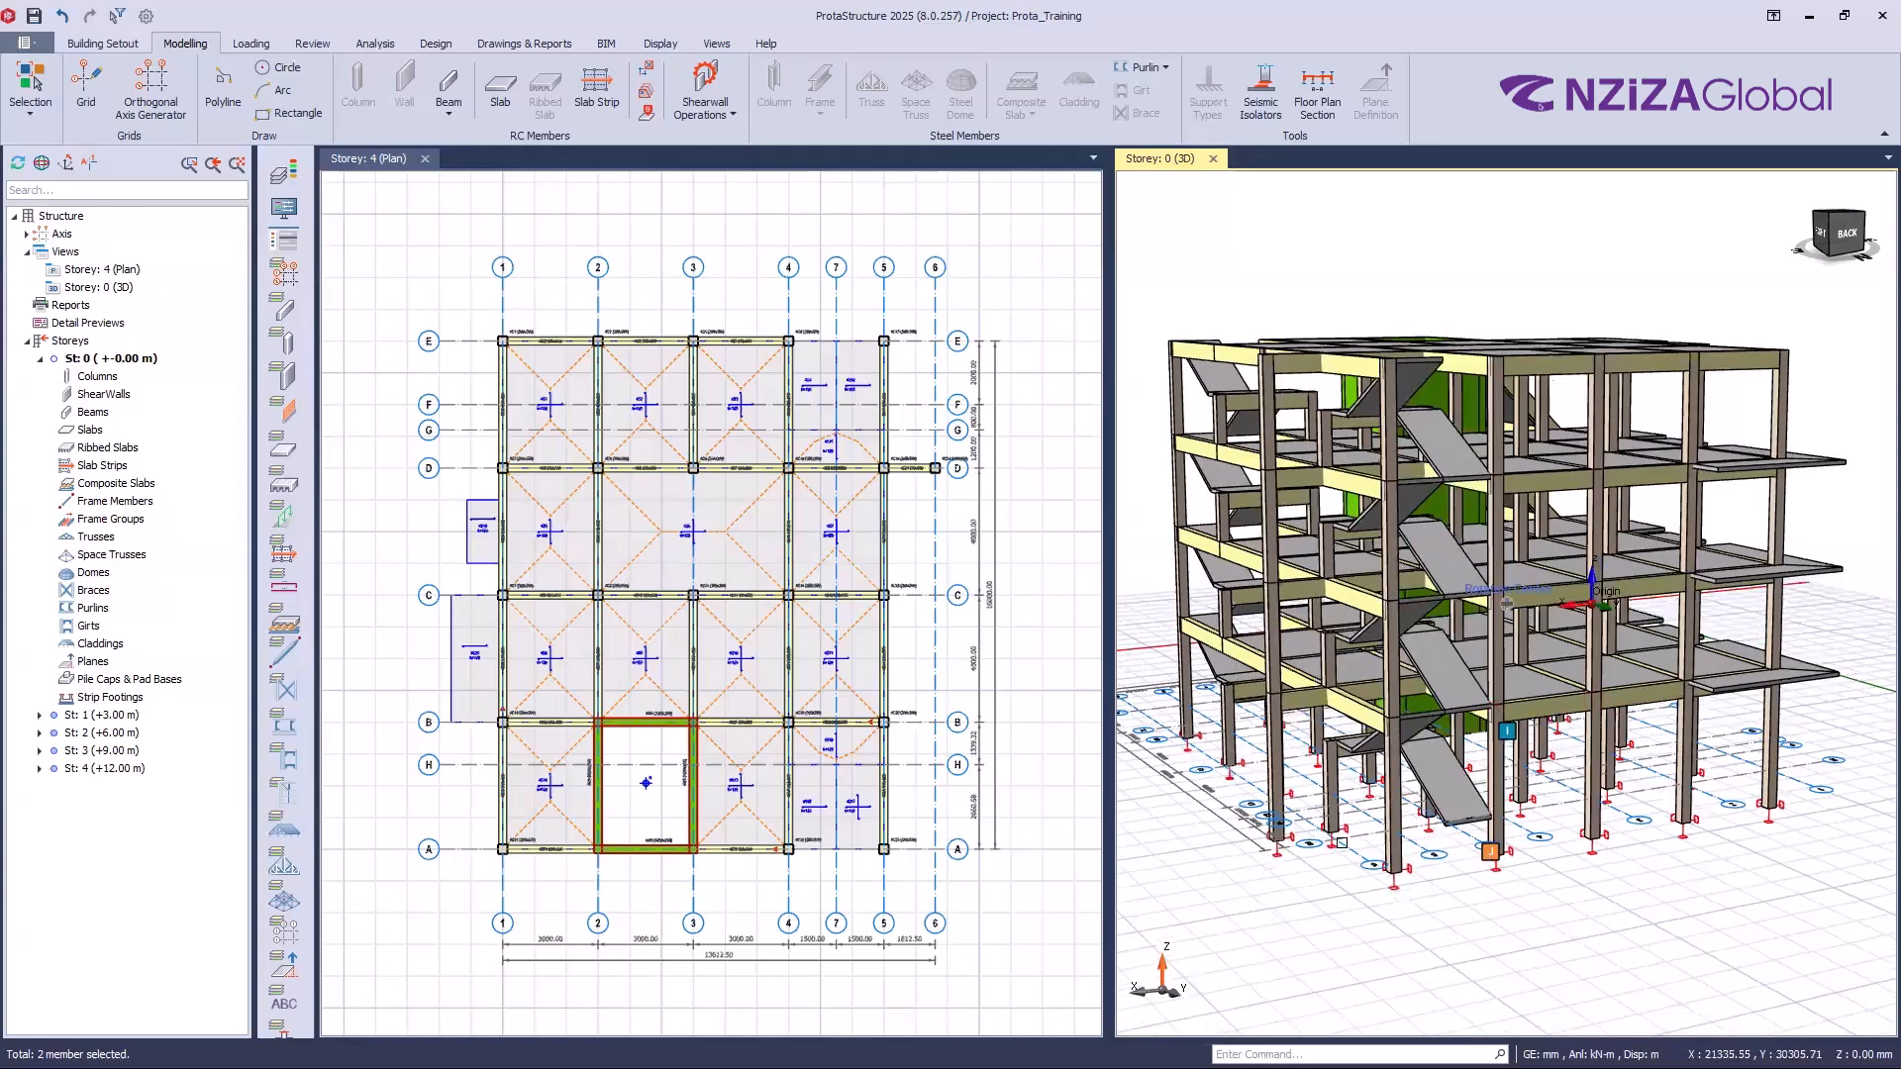
Step: Delete all members in Storey 4 while keeping the storey itself
{"action": "right_click", "coordinate": [62, 344]}
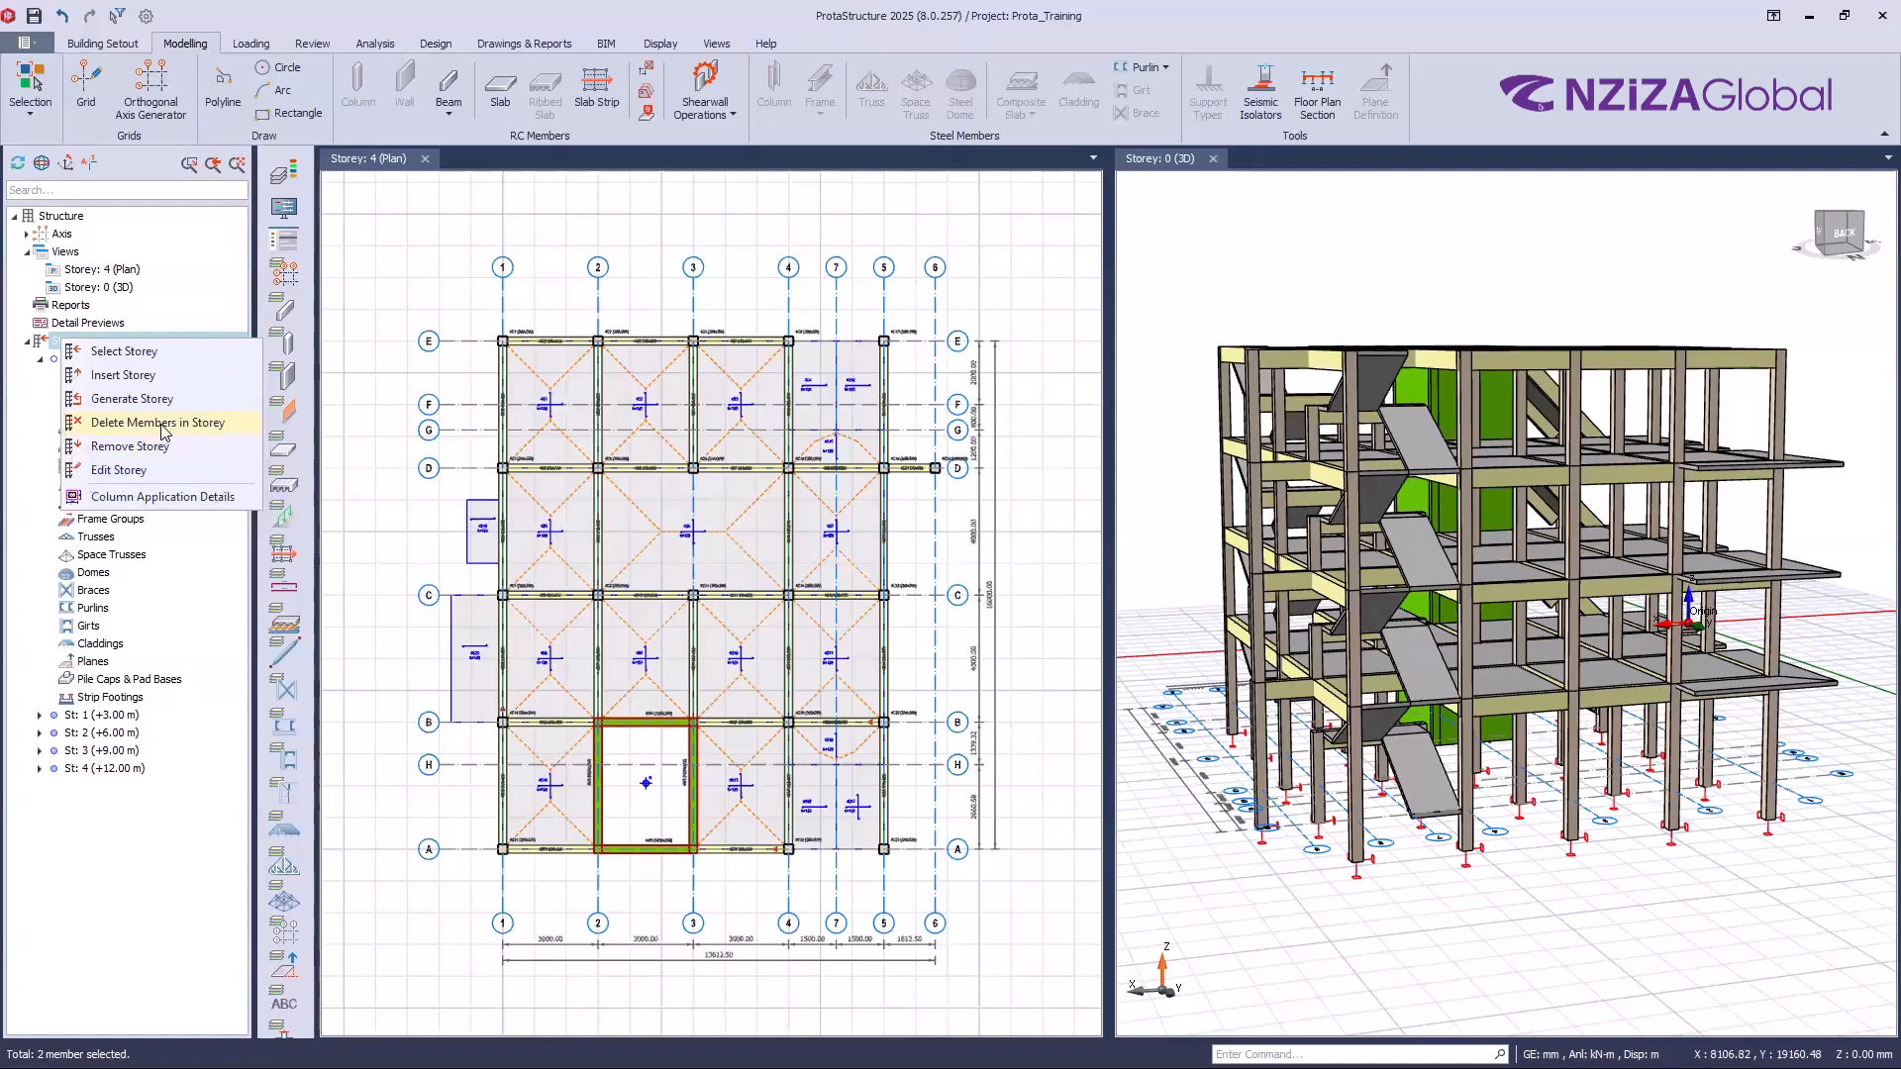
{"action": "left_click", "coordinate": [159, 428]}
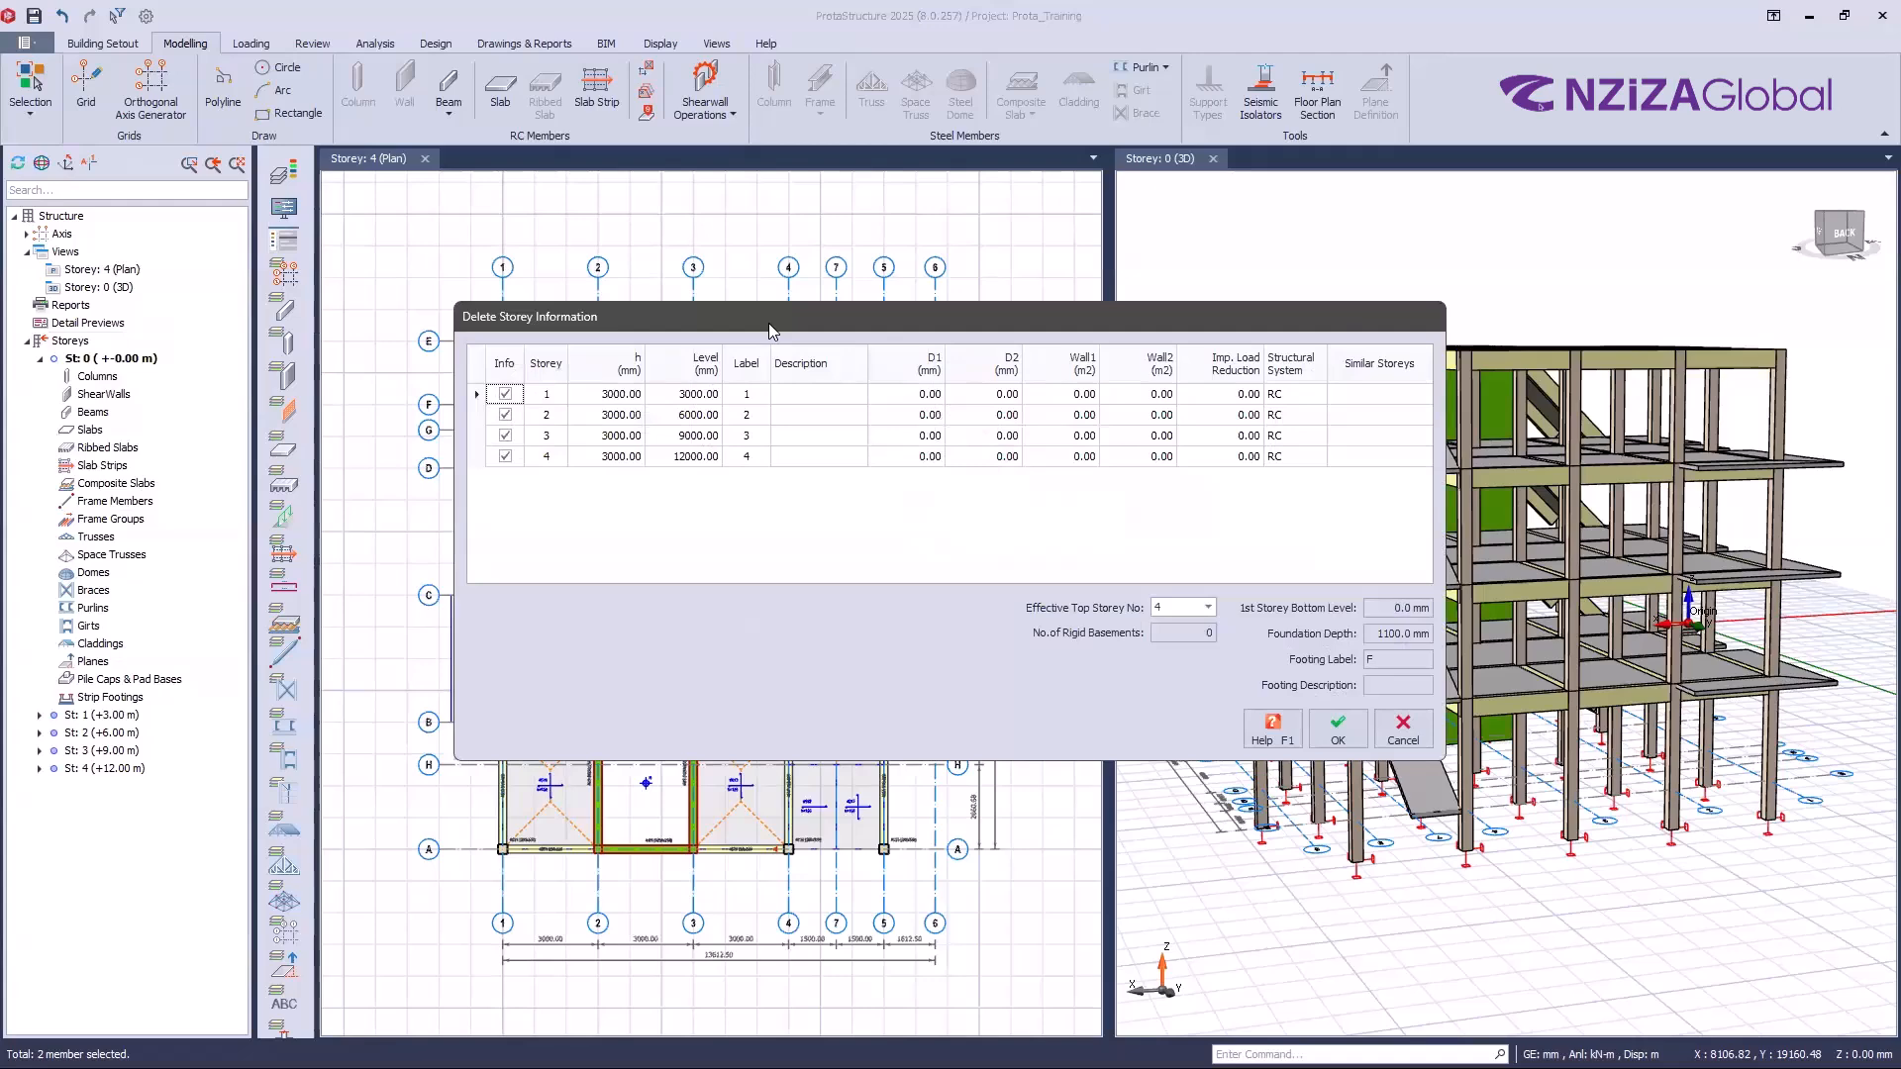
{"action": "left_click_drag", "start_coordinate": [770, 329], "coordinate": [719, 280]}
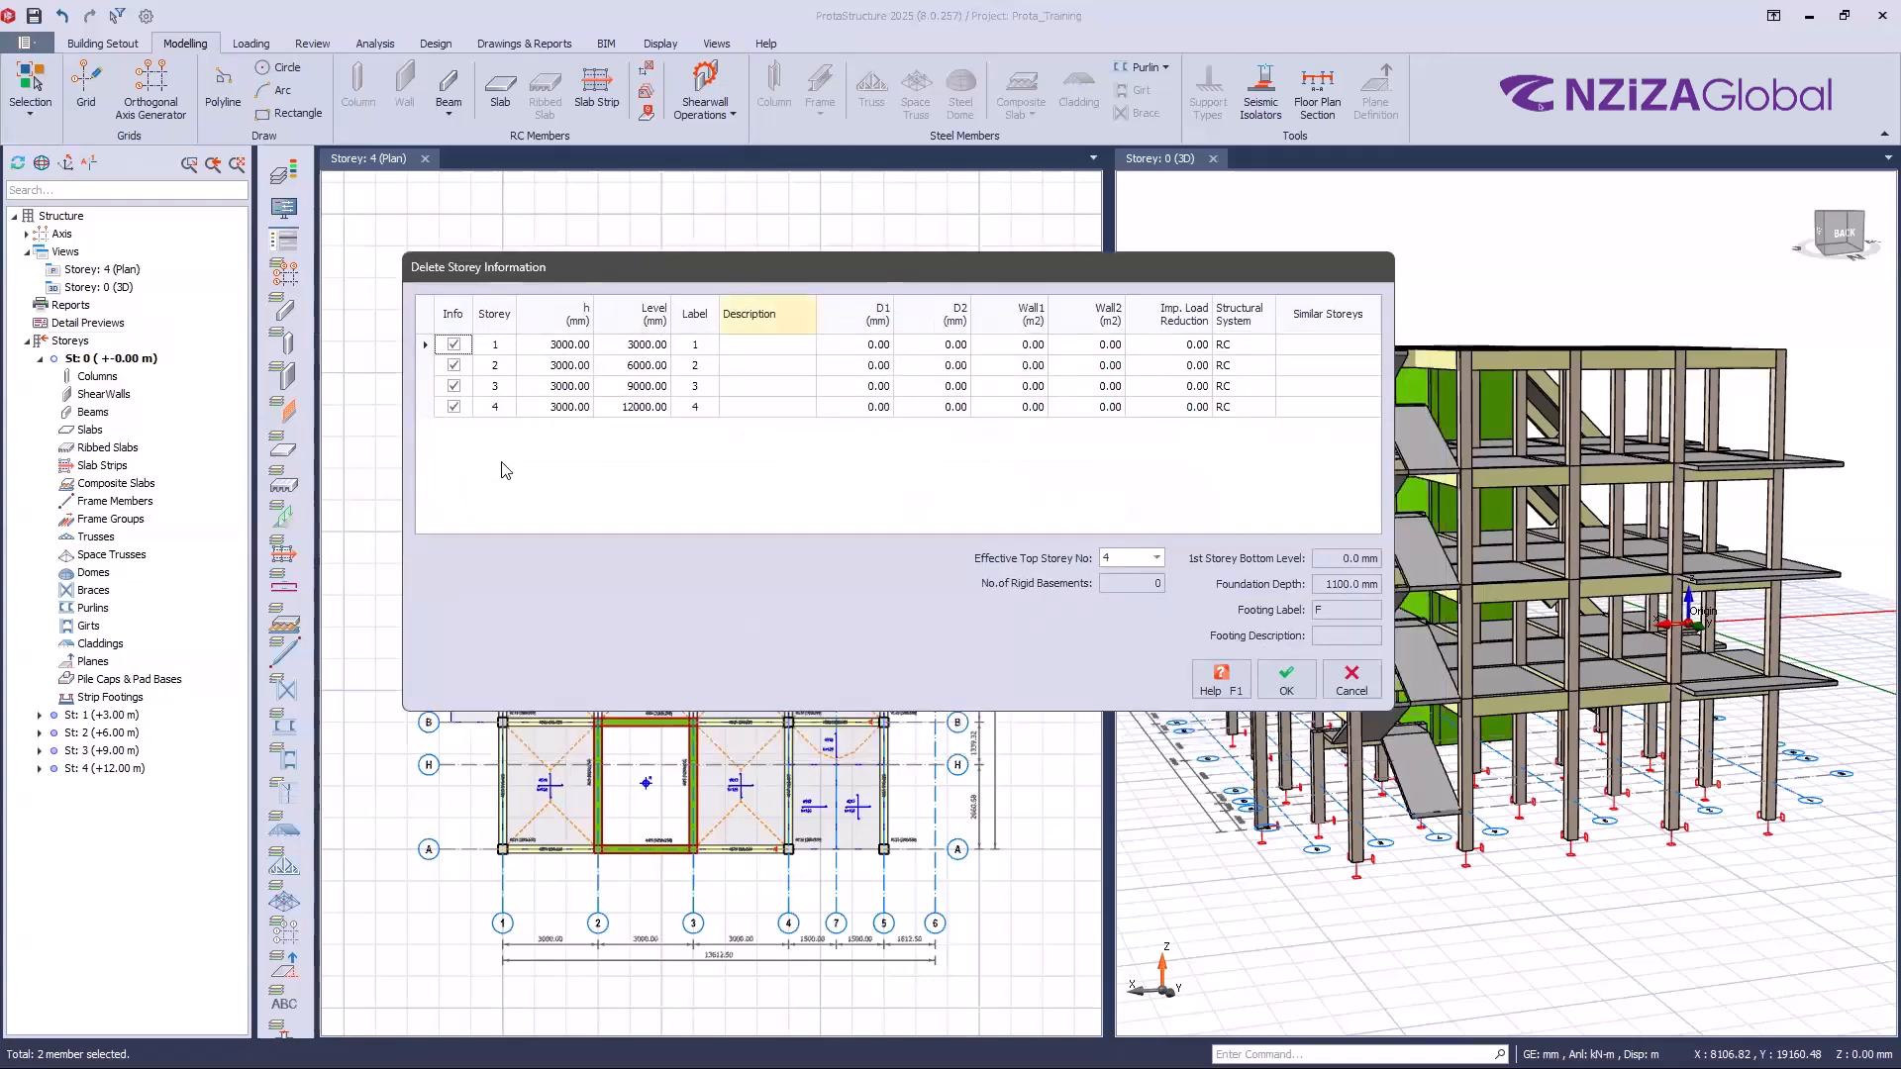
{"action": "left_click", "coordinate": [428, 408]}
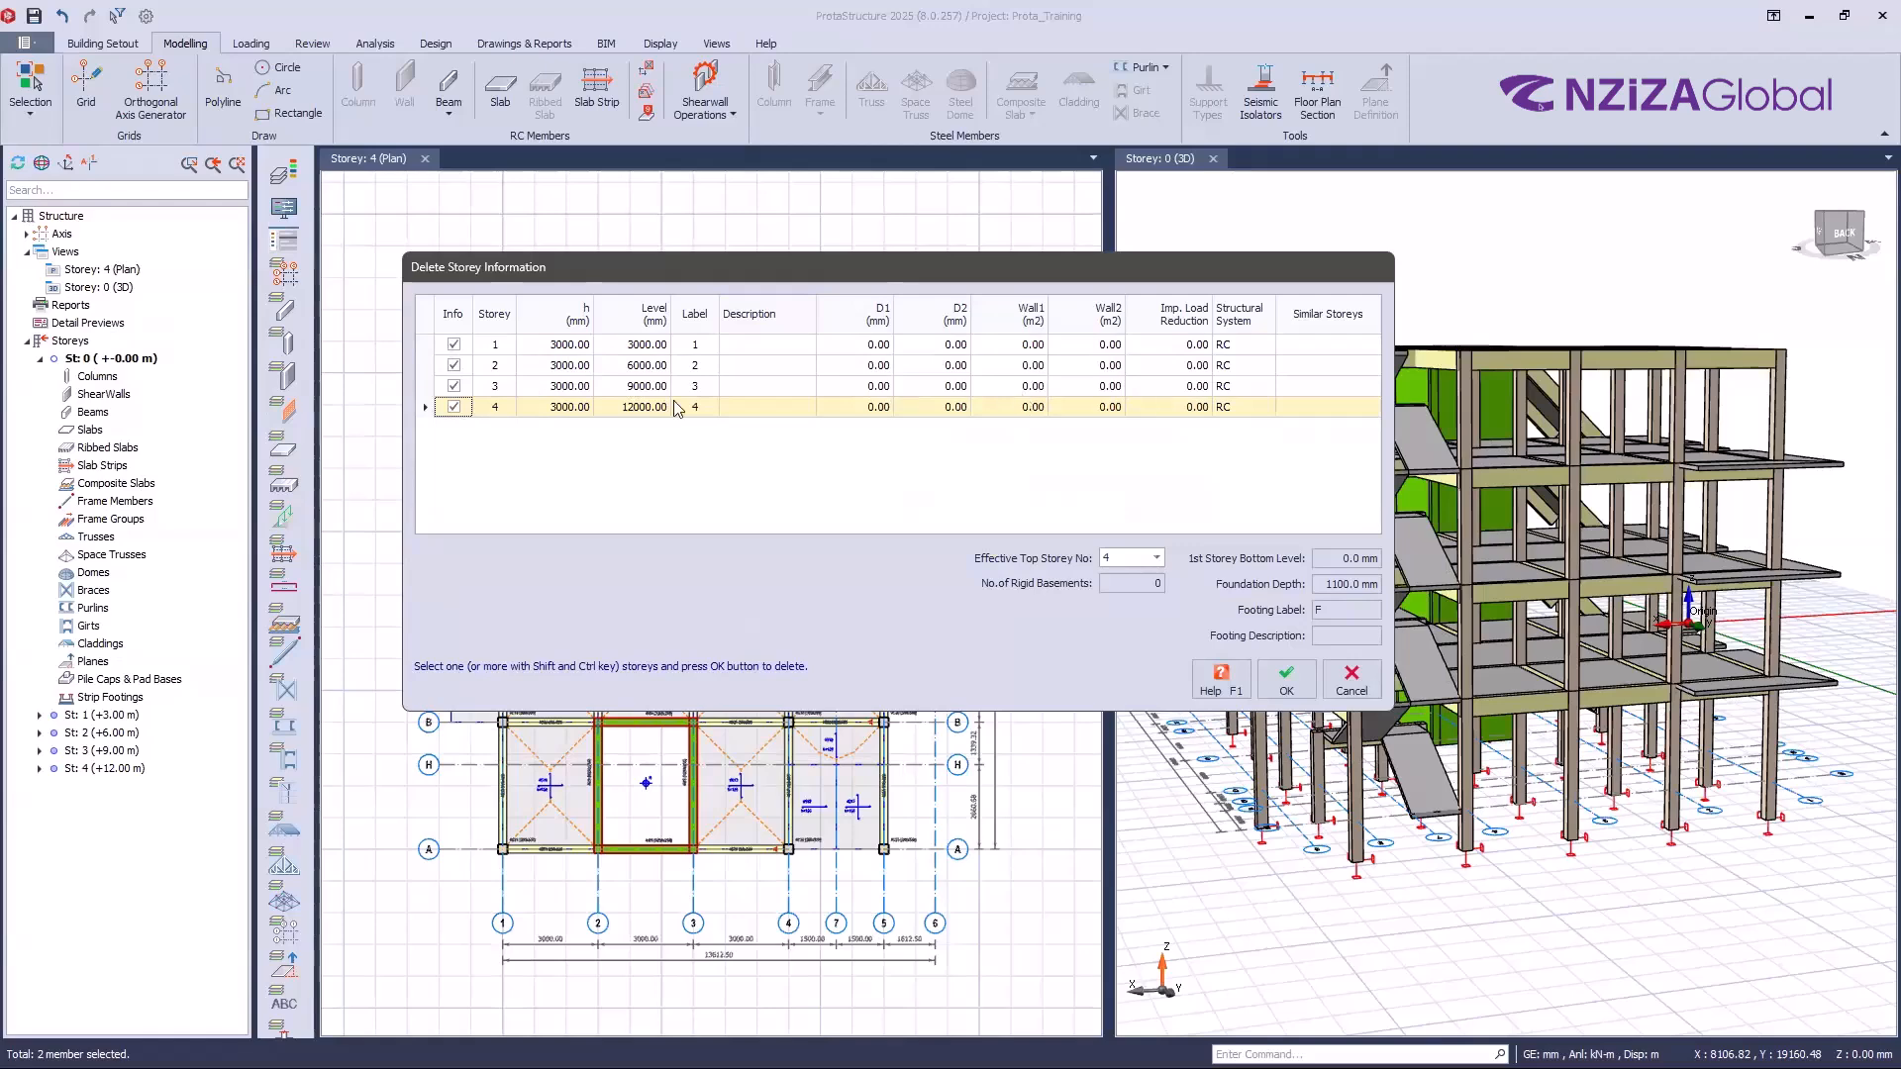
{"action": "left_click", "coordinate": [1288, 681]}
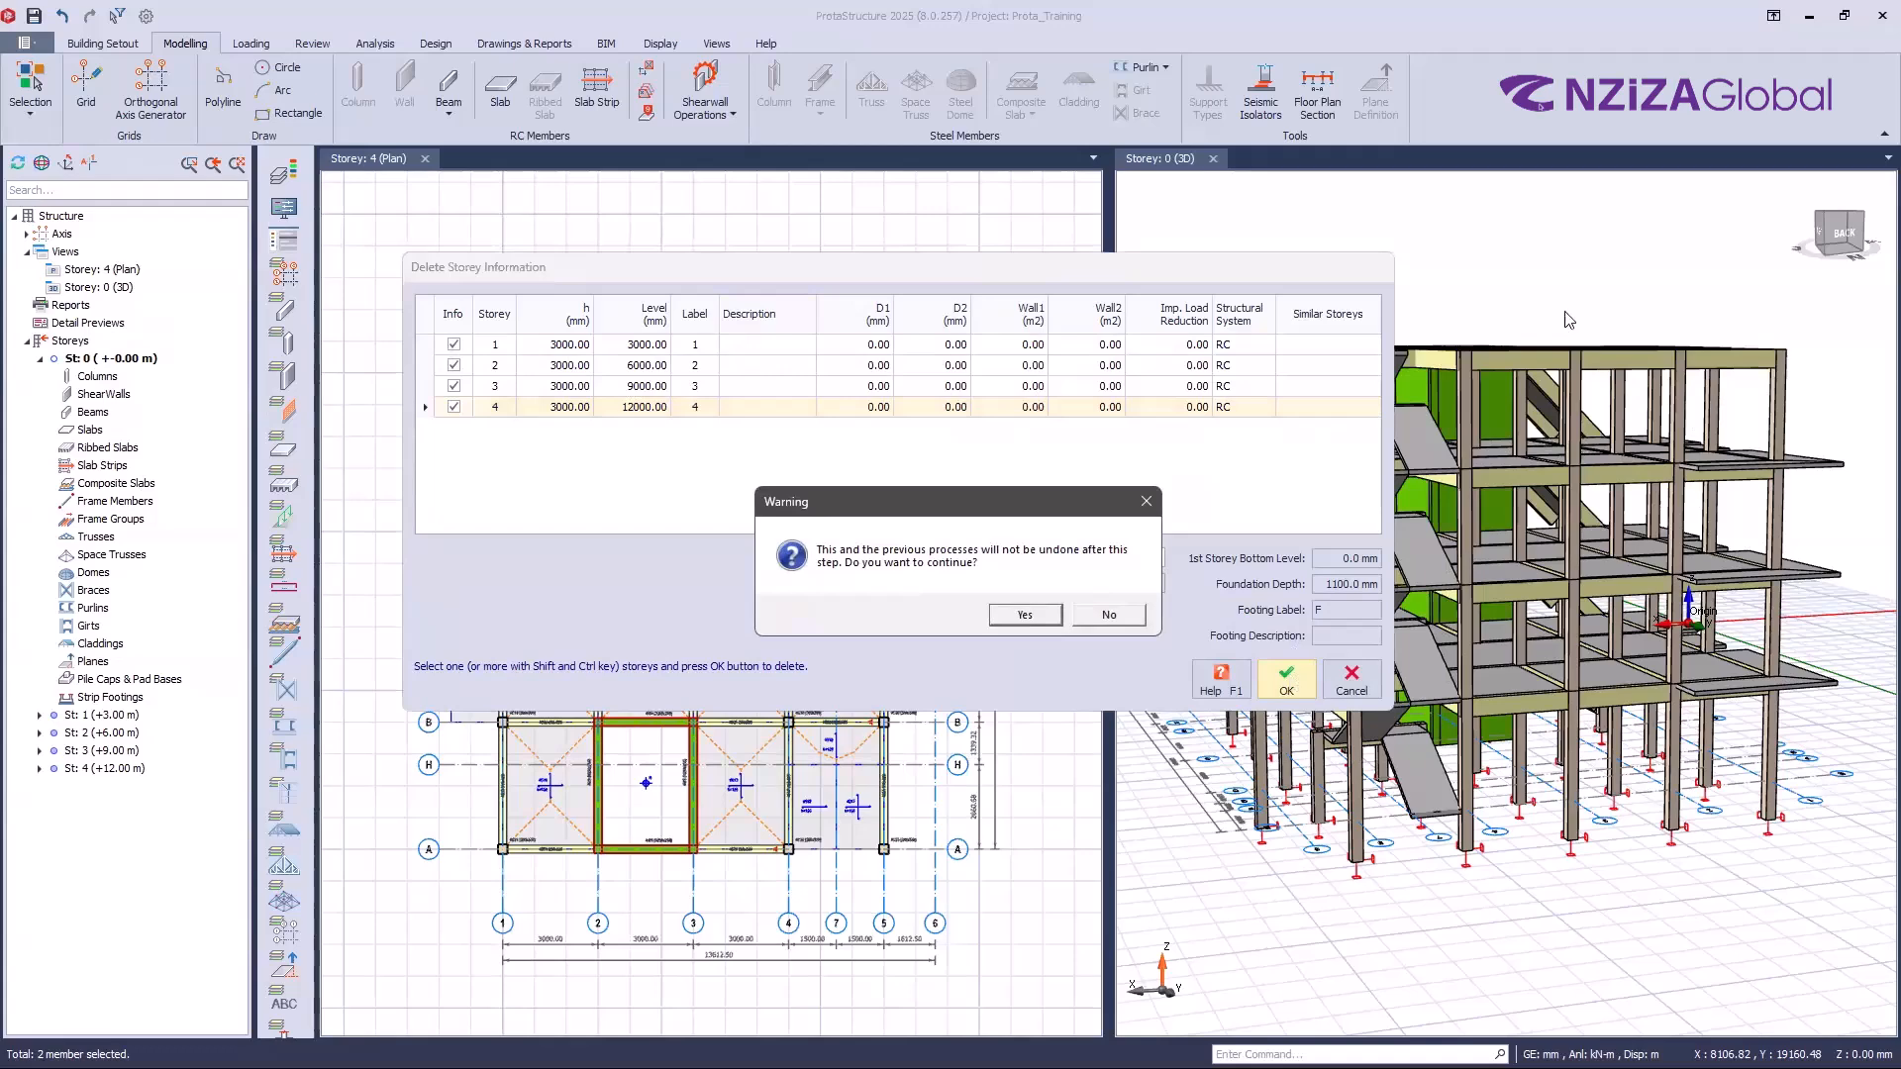
{"action": "left_click", "coordinate": [1025, 616]}
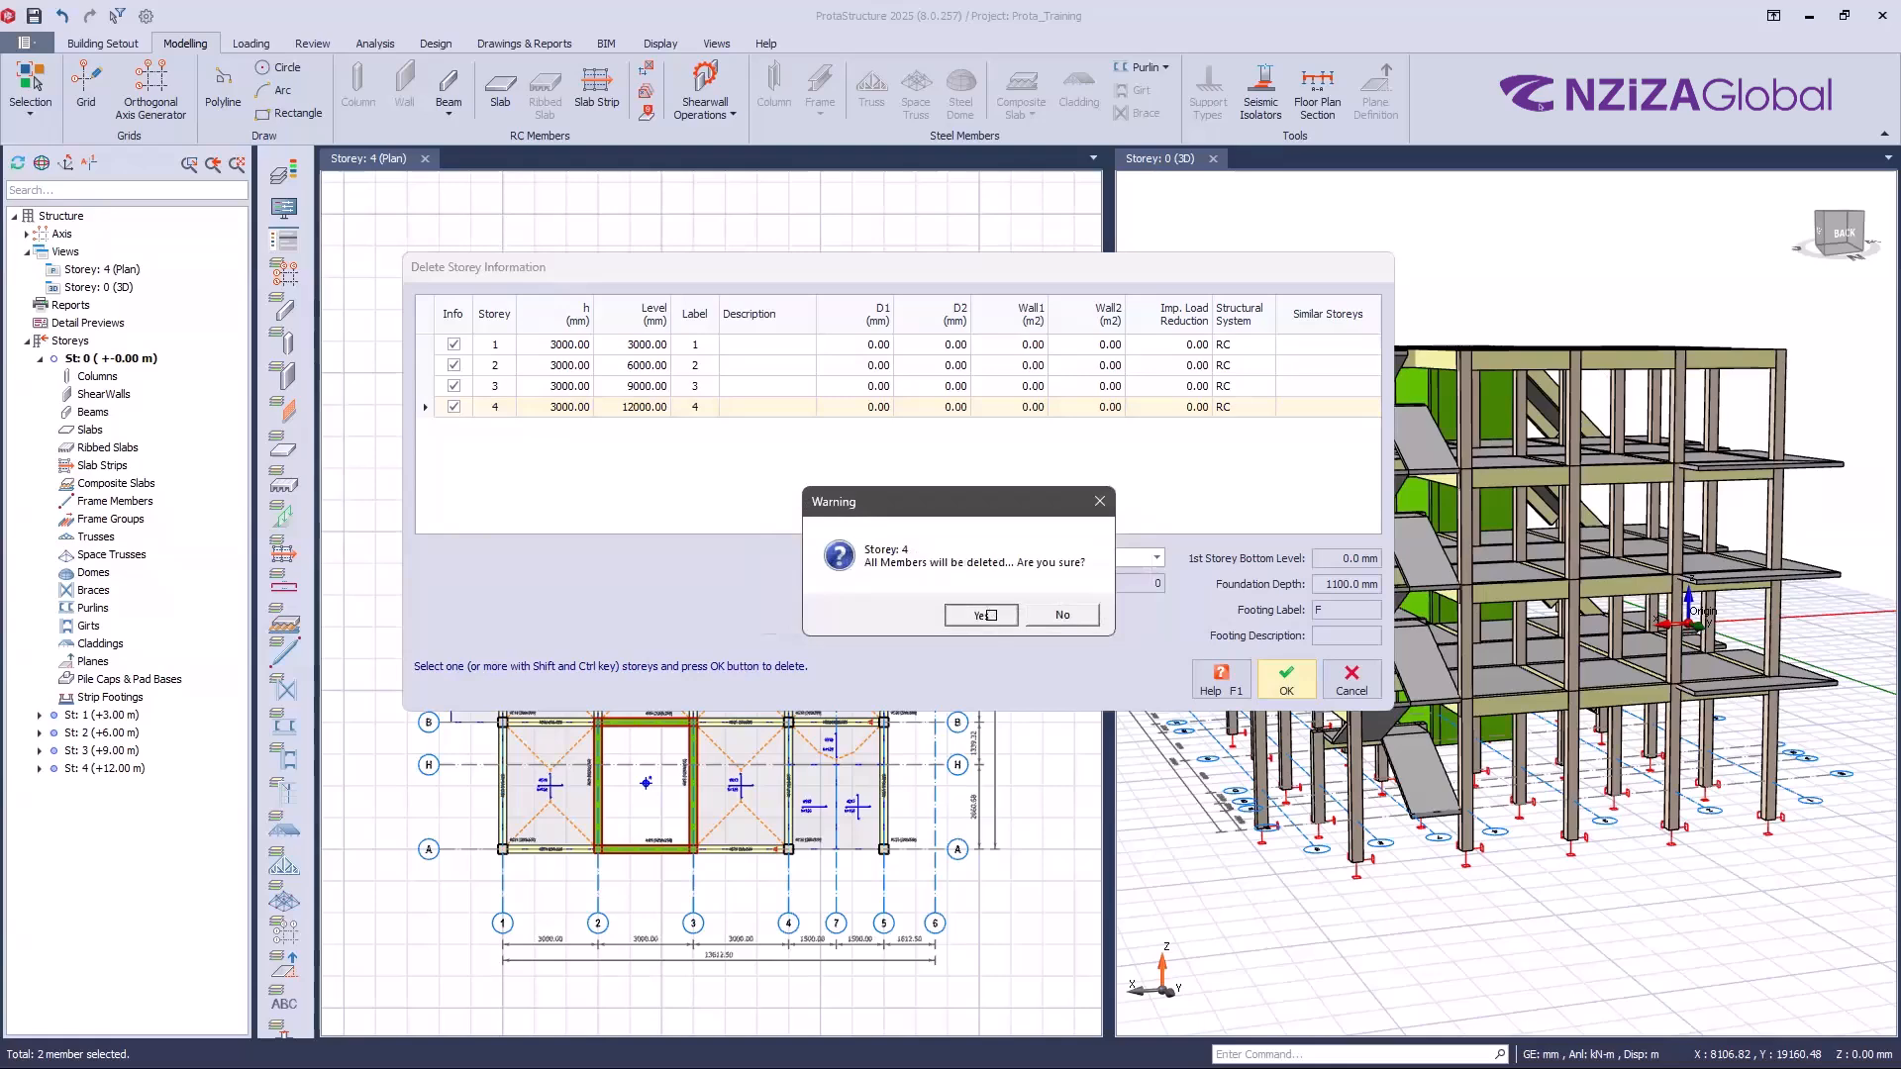
{"action": "left_click", "coordinate": [998, 617]}
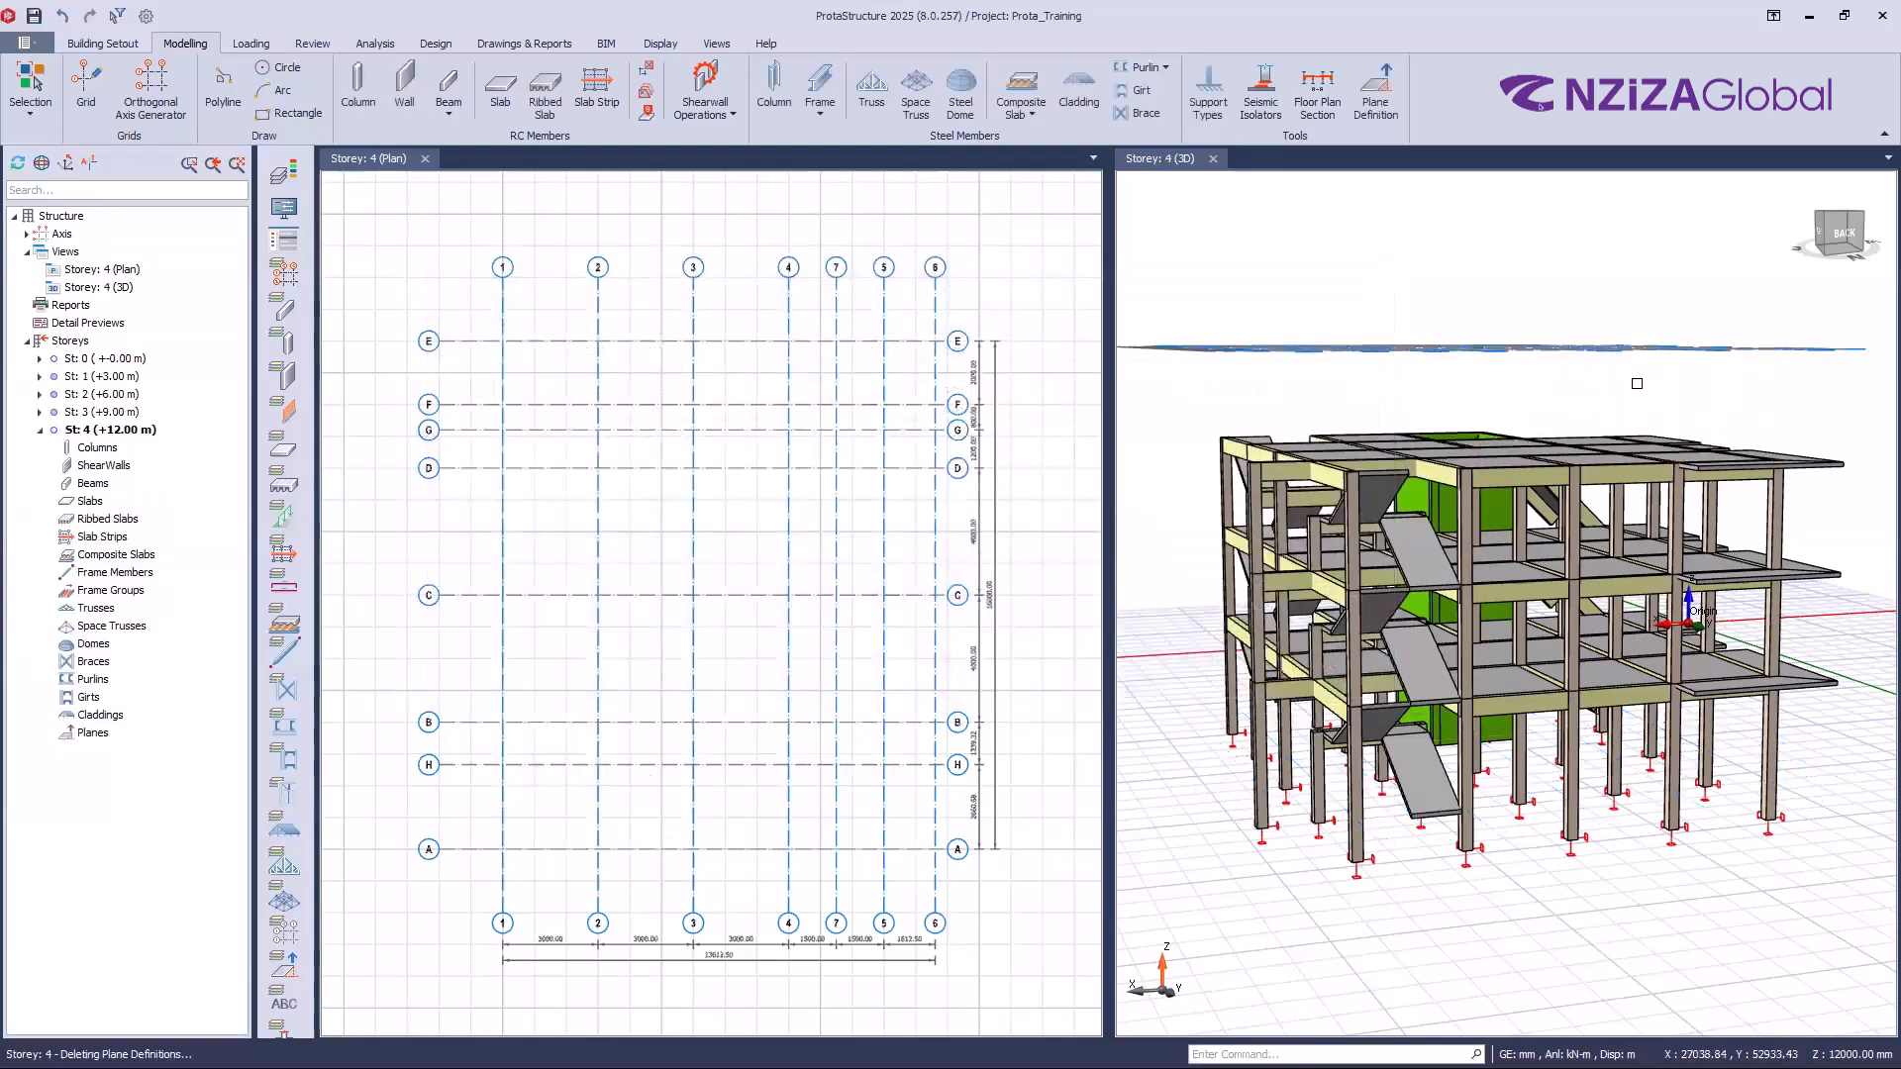
Step: Open the Storey 3 plan and delete all members in that storey
{"action": "left_click_drag", "start_coordinate": [1506, 424], "coordinate": [1499, 370]}
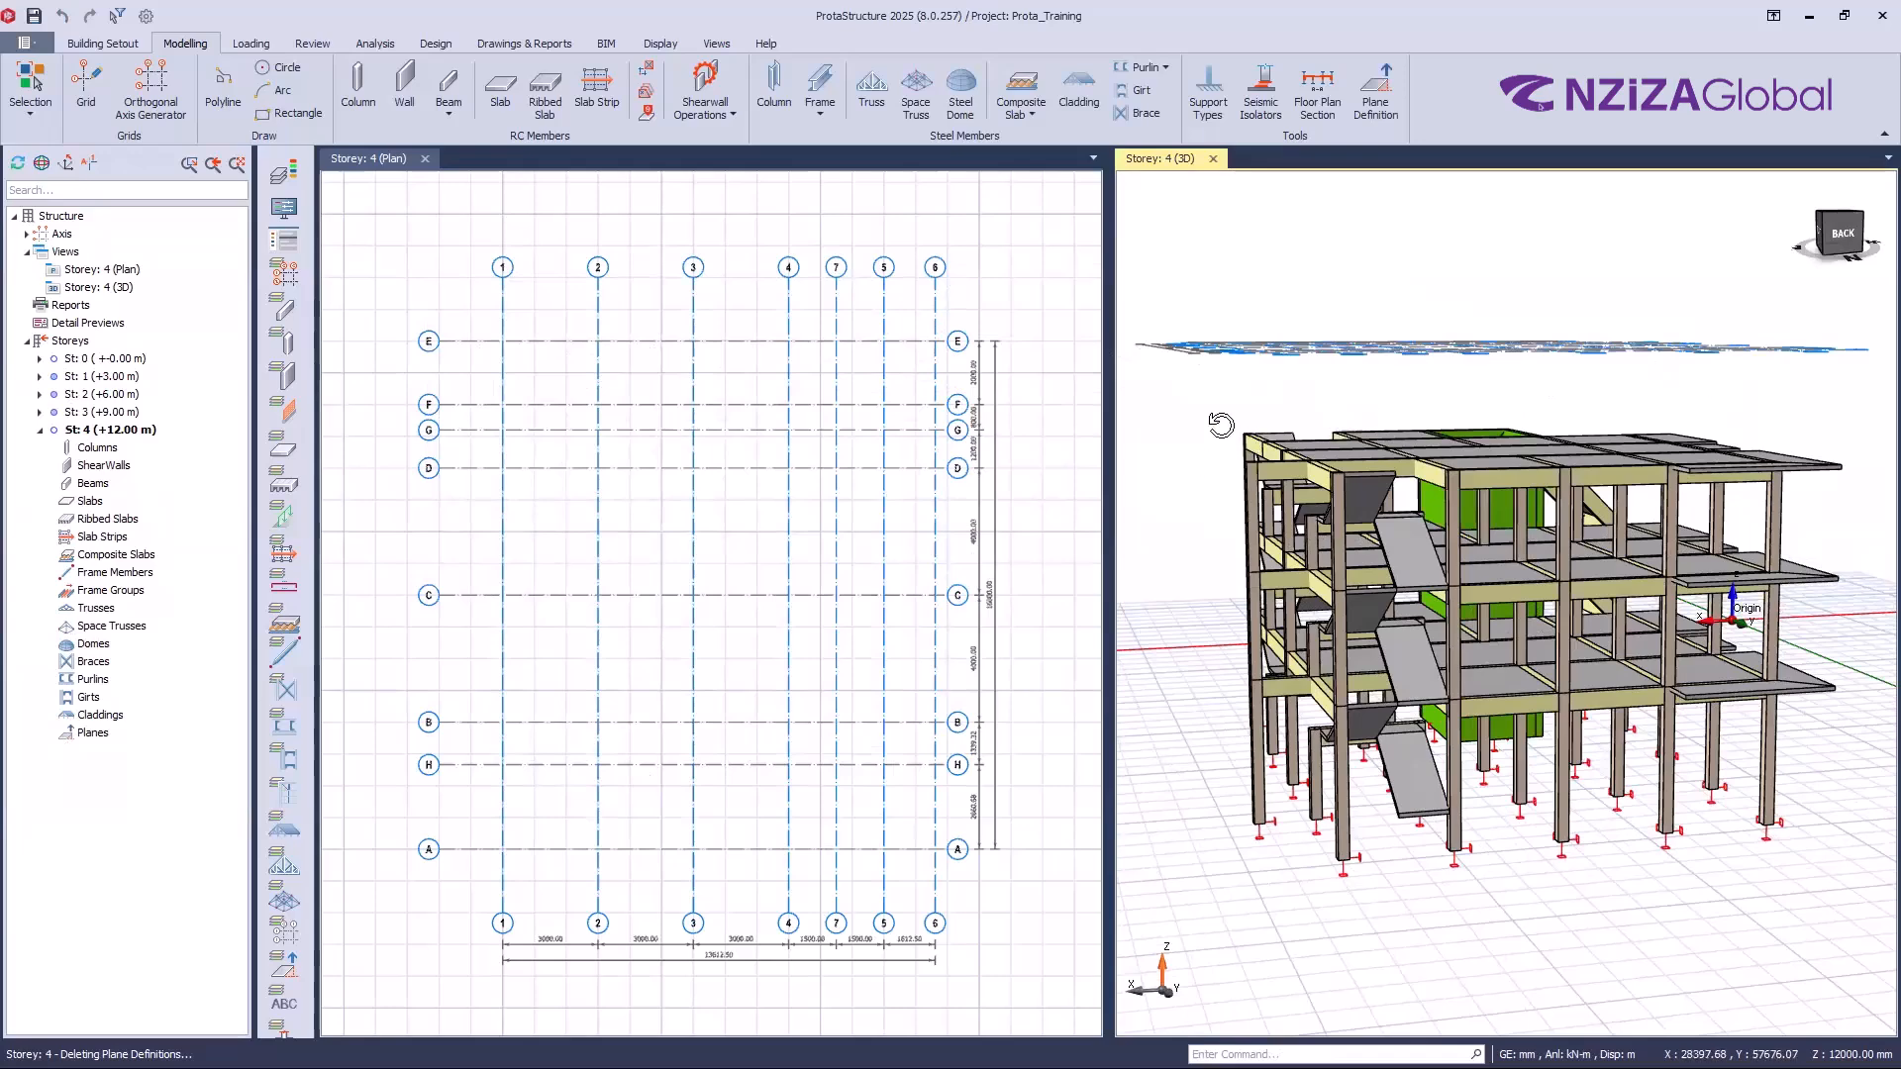
{"action": "scroll", "coordinate": [1213, 479], "scroll_direction": "down", "scroll_amount": 1}
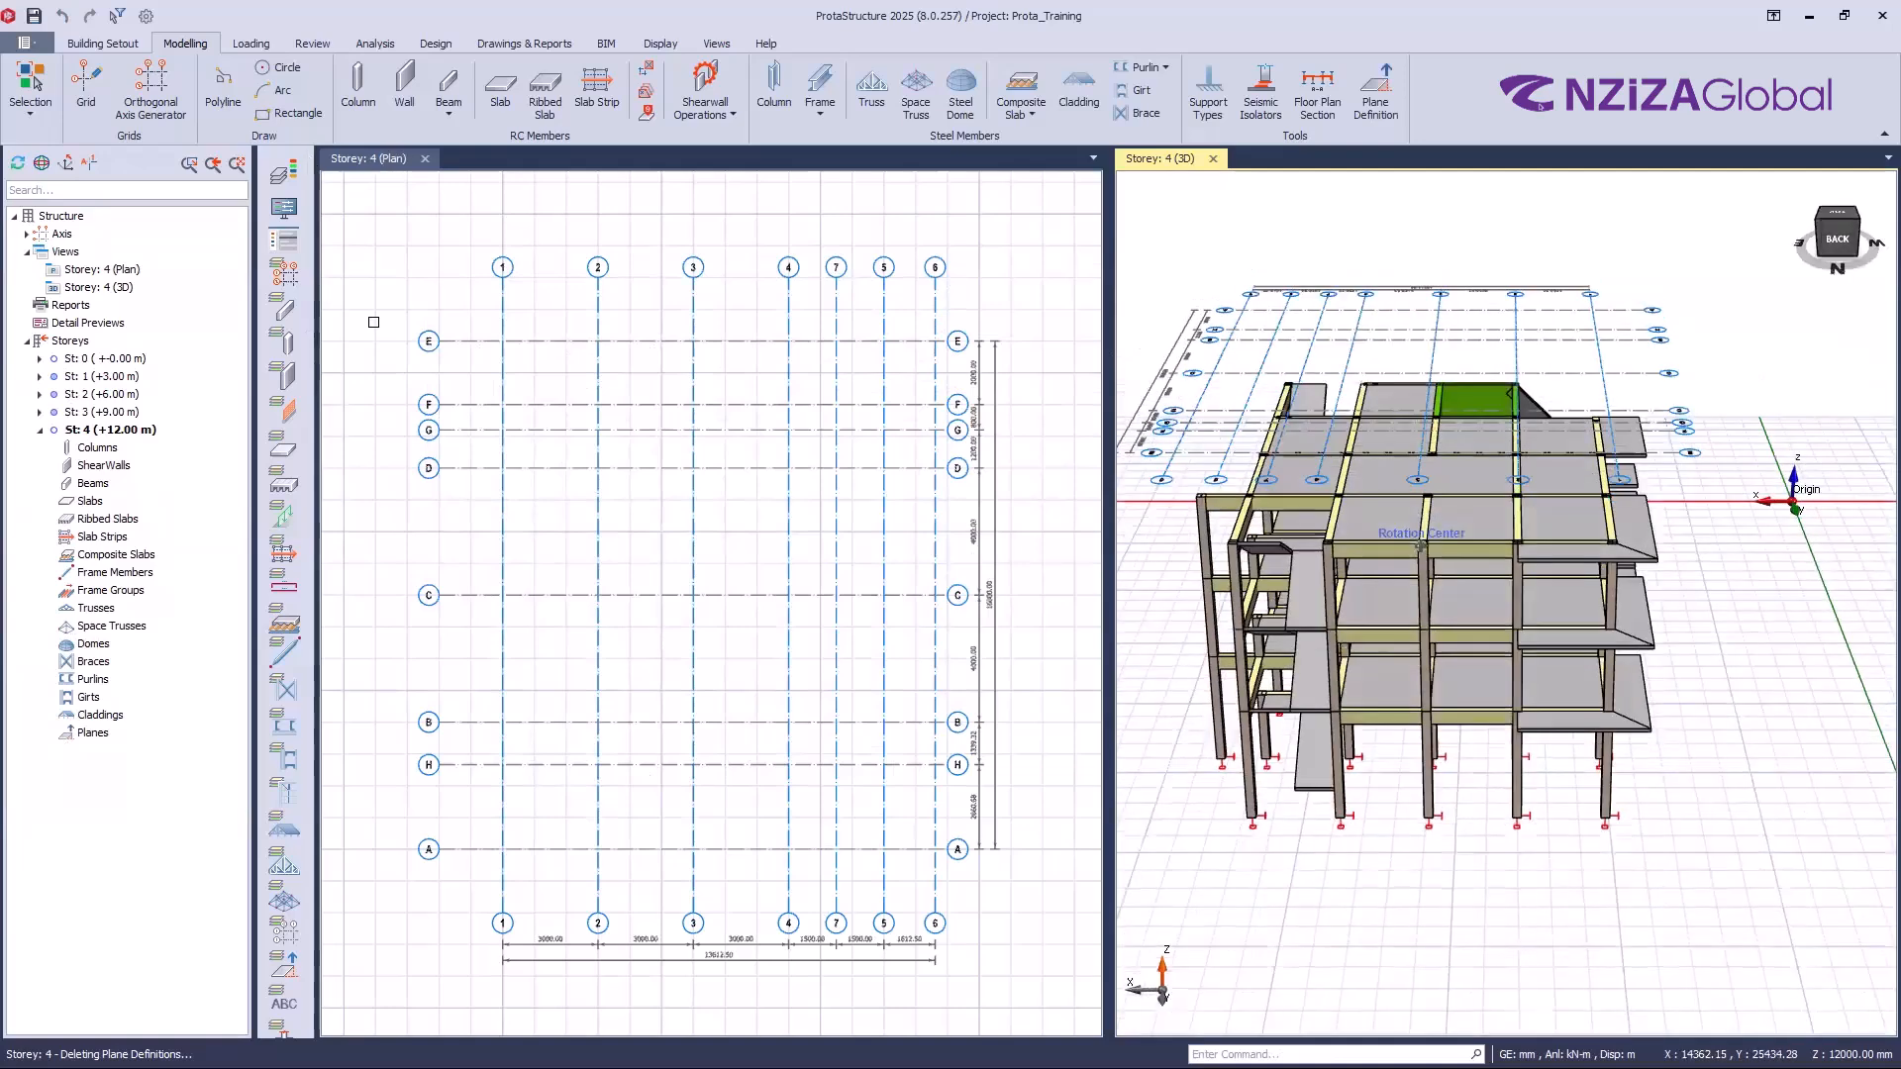
{"action": "double_click", "coordinate": [140, 414]}
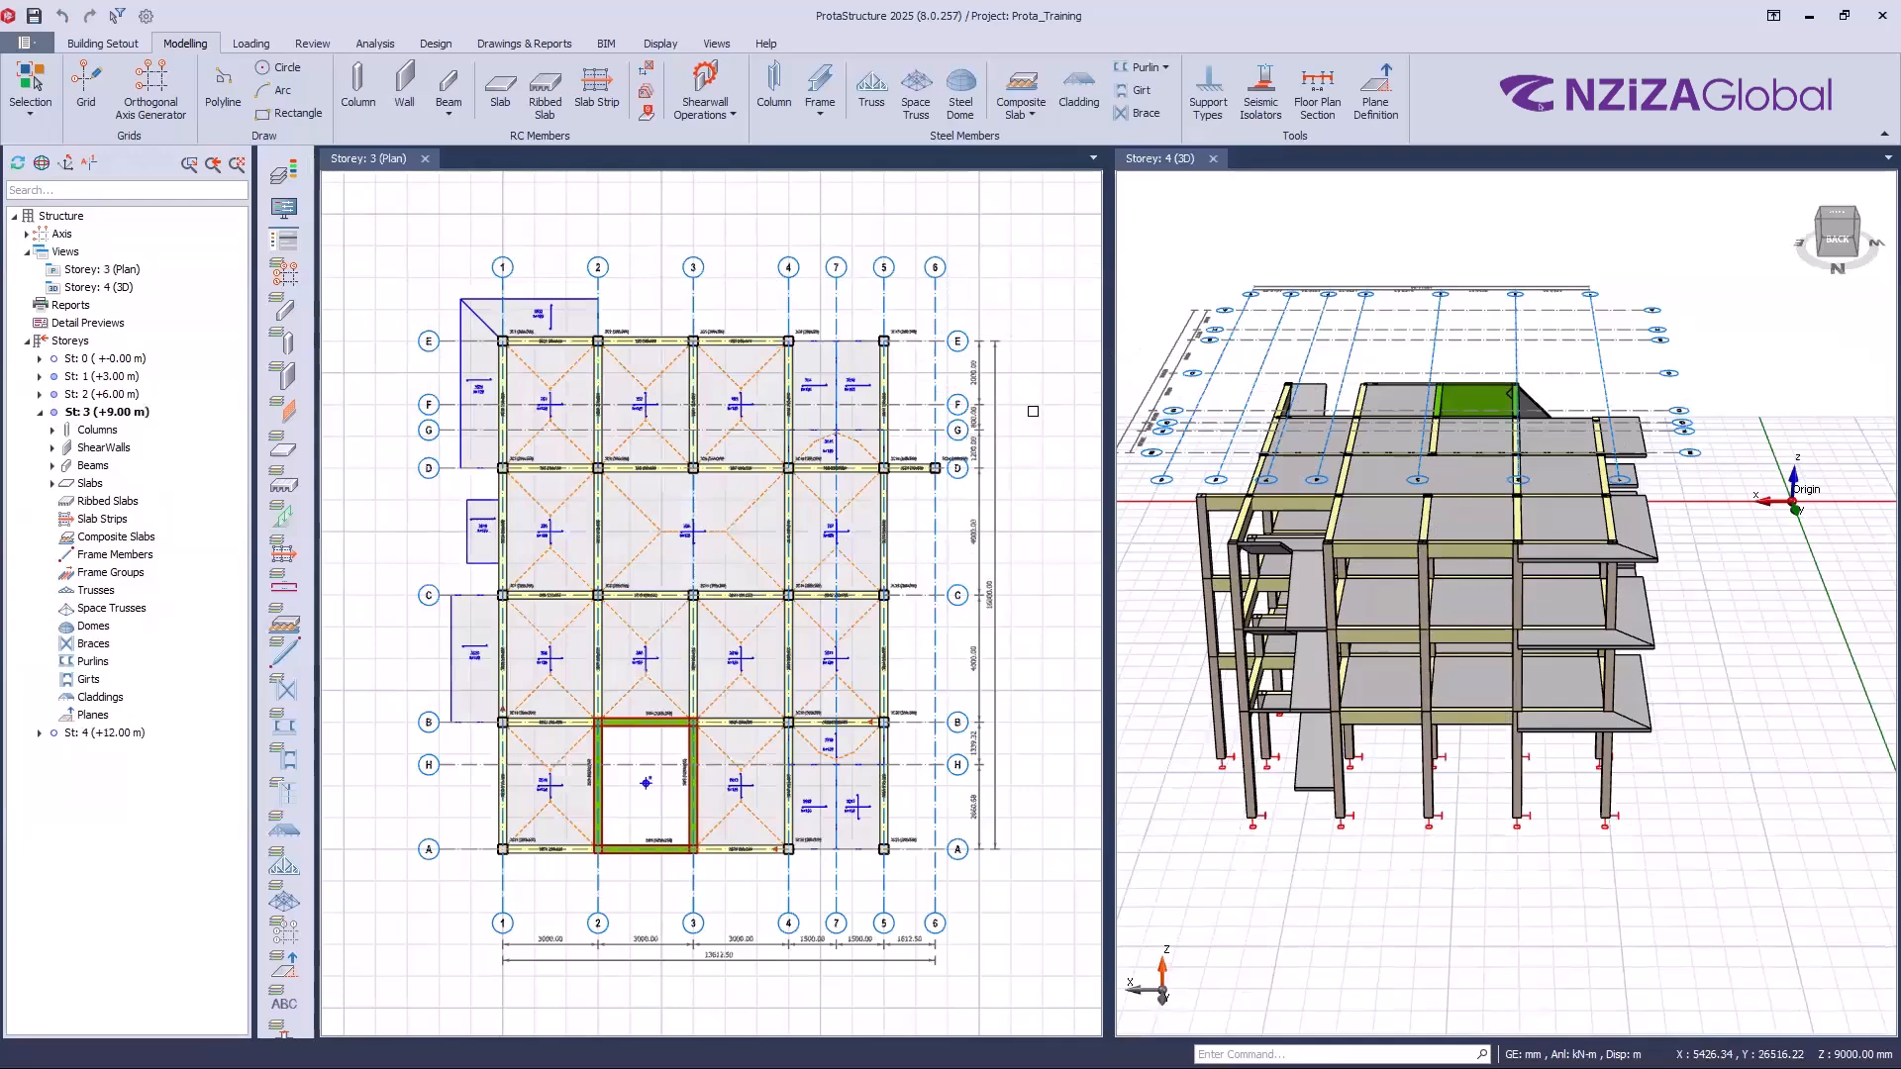
{"action": "scroll", "coordinate": [1029, 397], "scroll_direction": "down", "scroll_amount": 1}
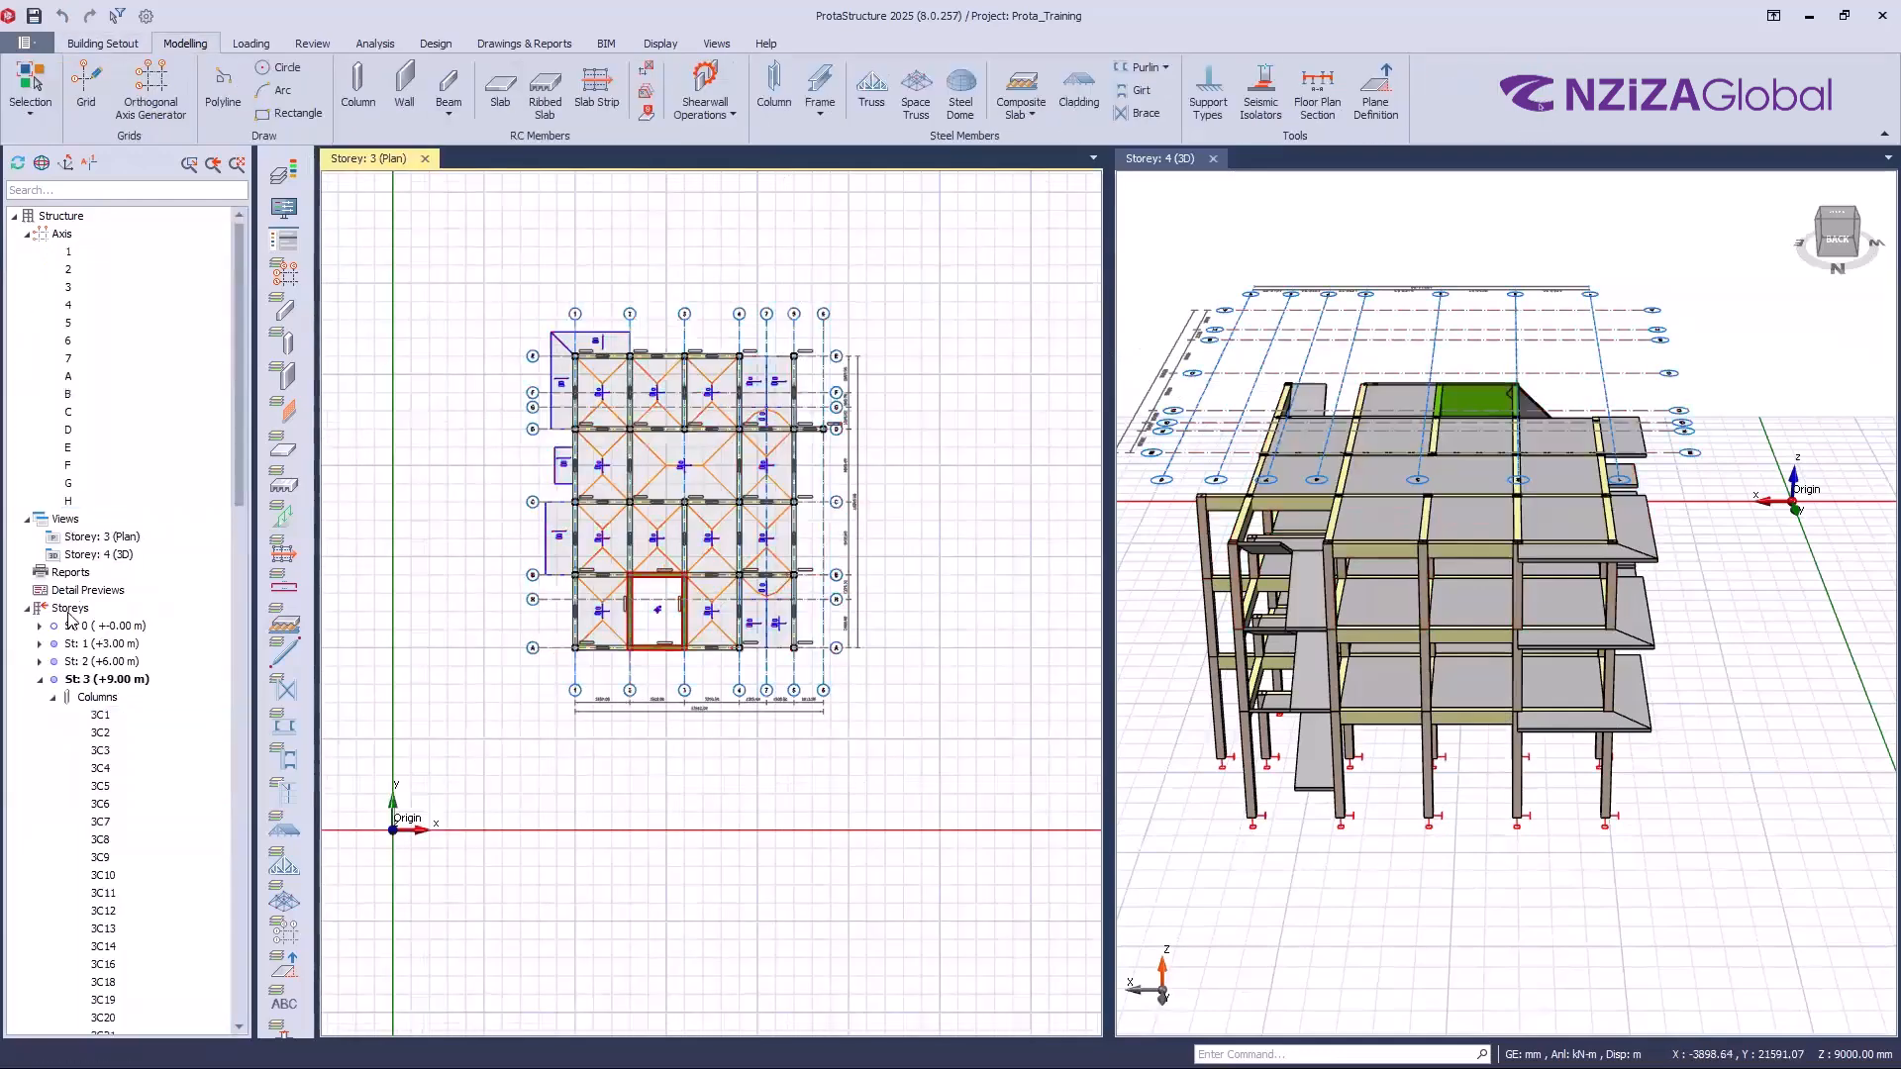
{"action": "right_click", "coordinate": [70, 610]}
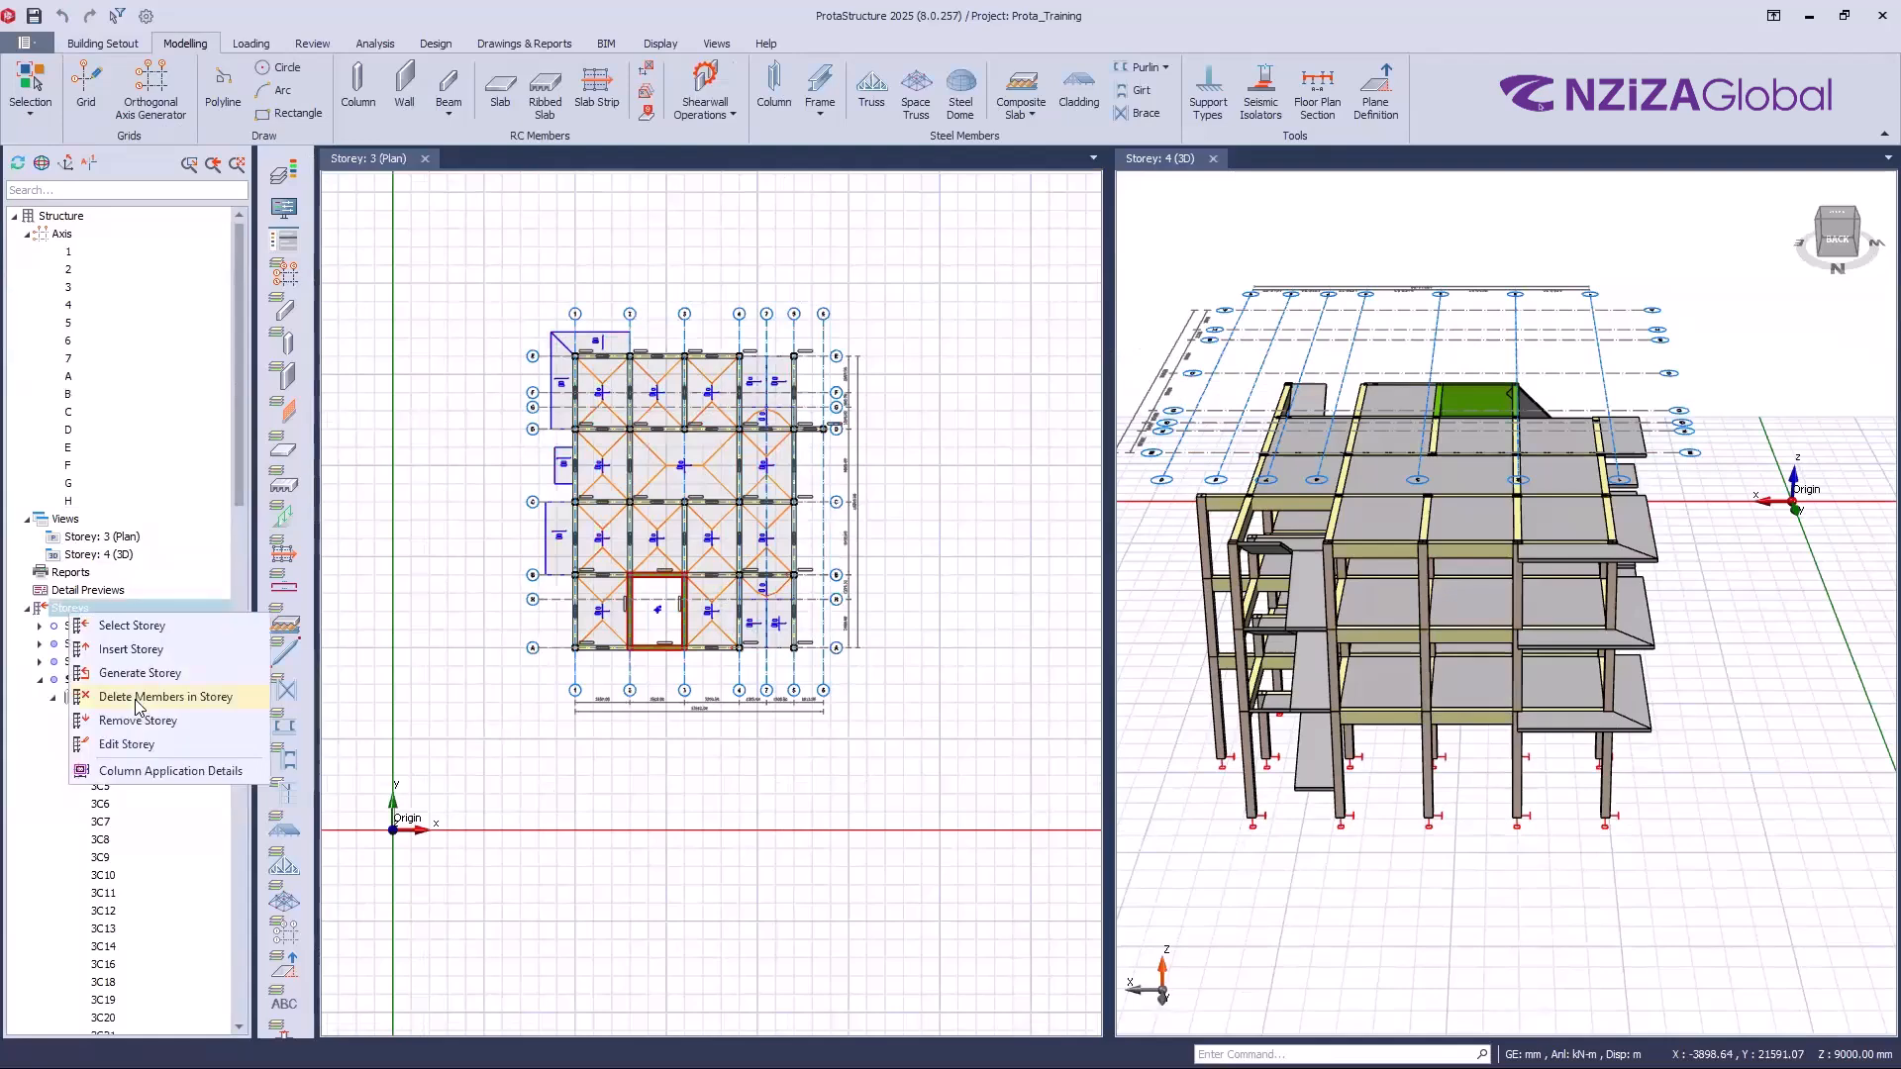
{"action": "left_click", "coordinate": [139, 701]}
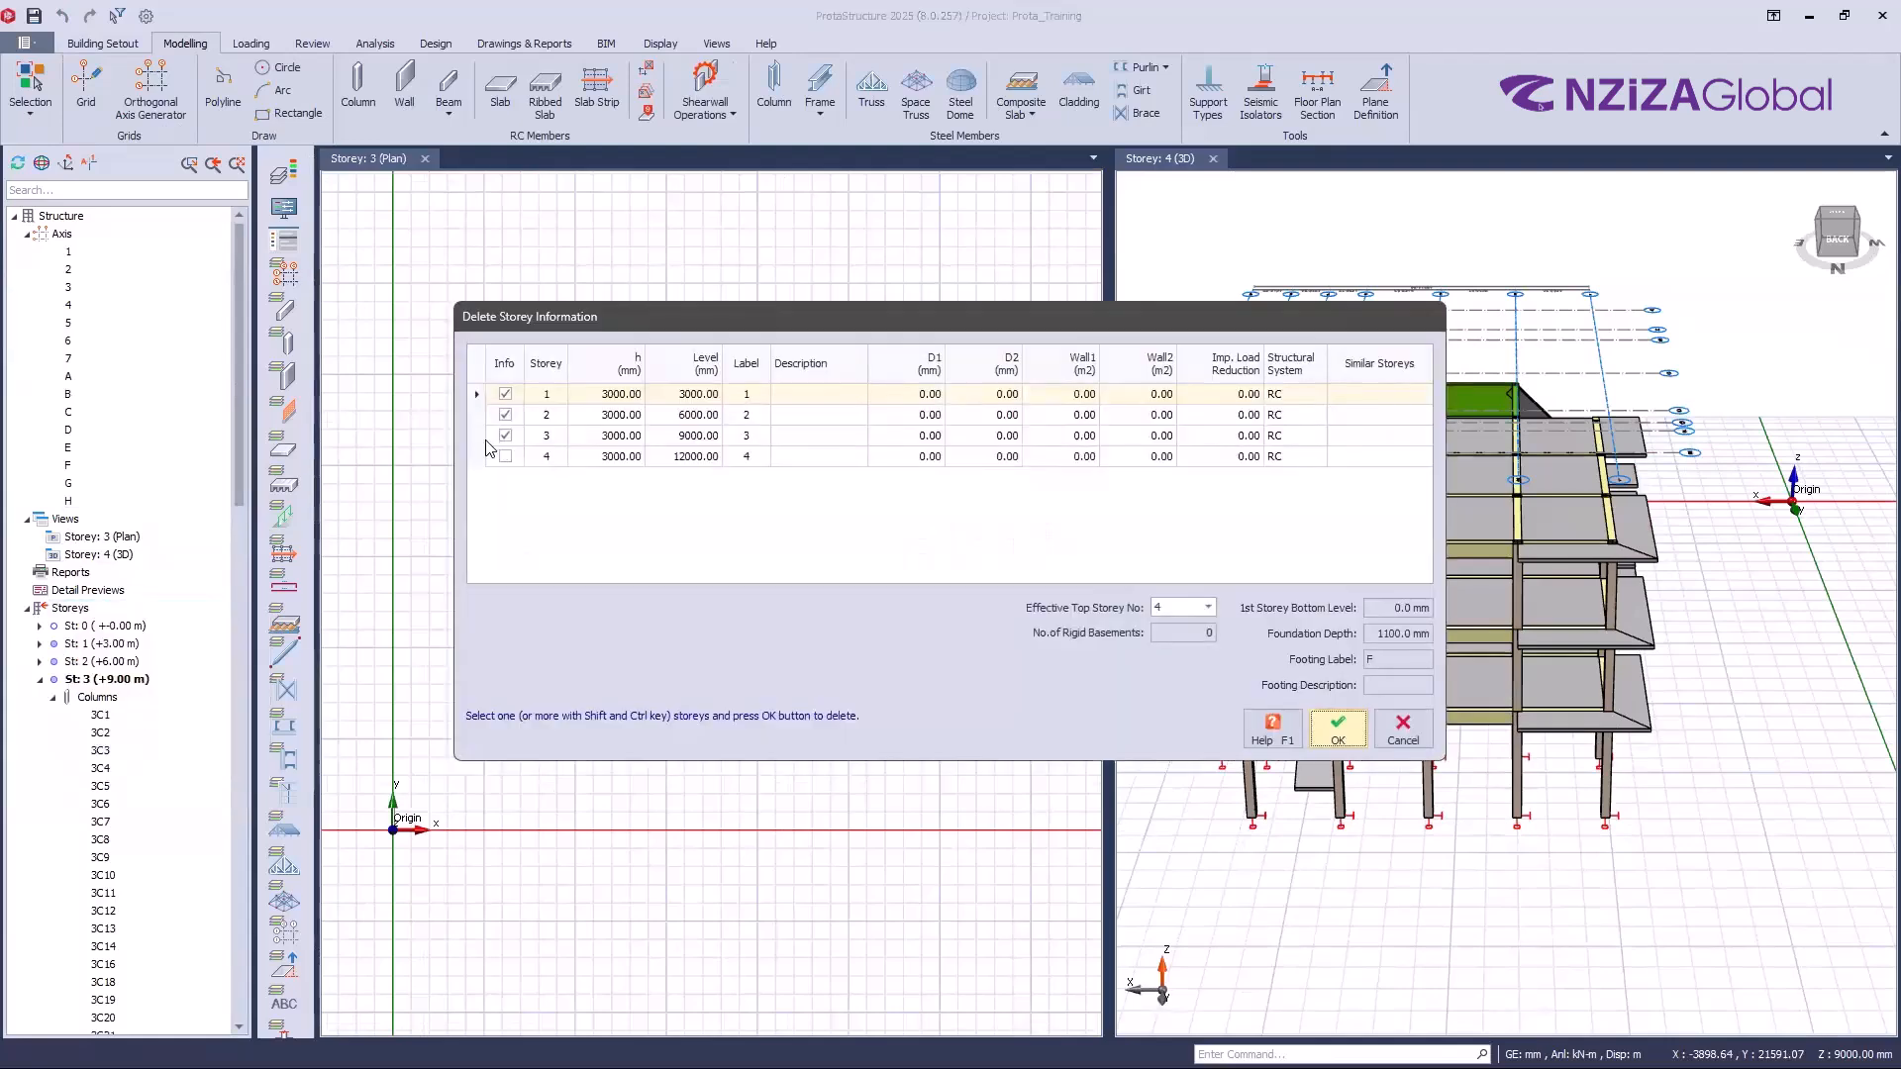
{"action": "left_click", "coordinate": [812, 439]}
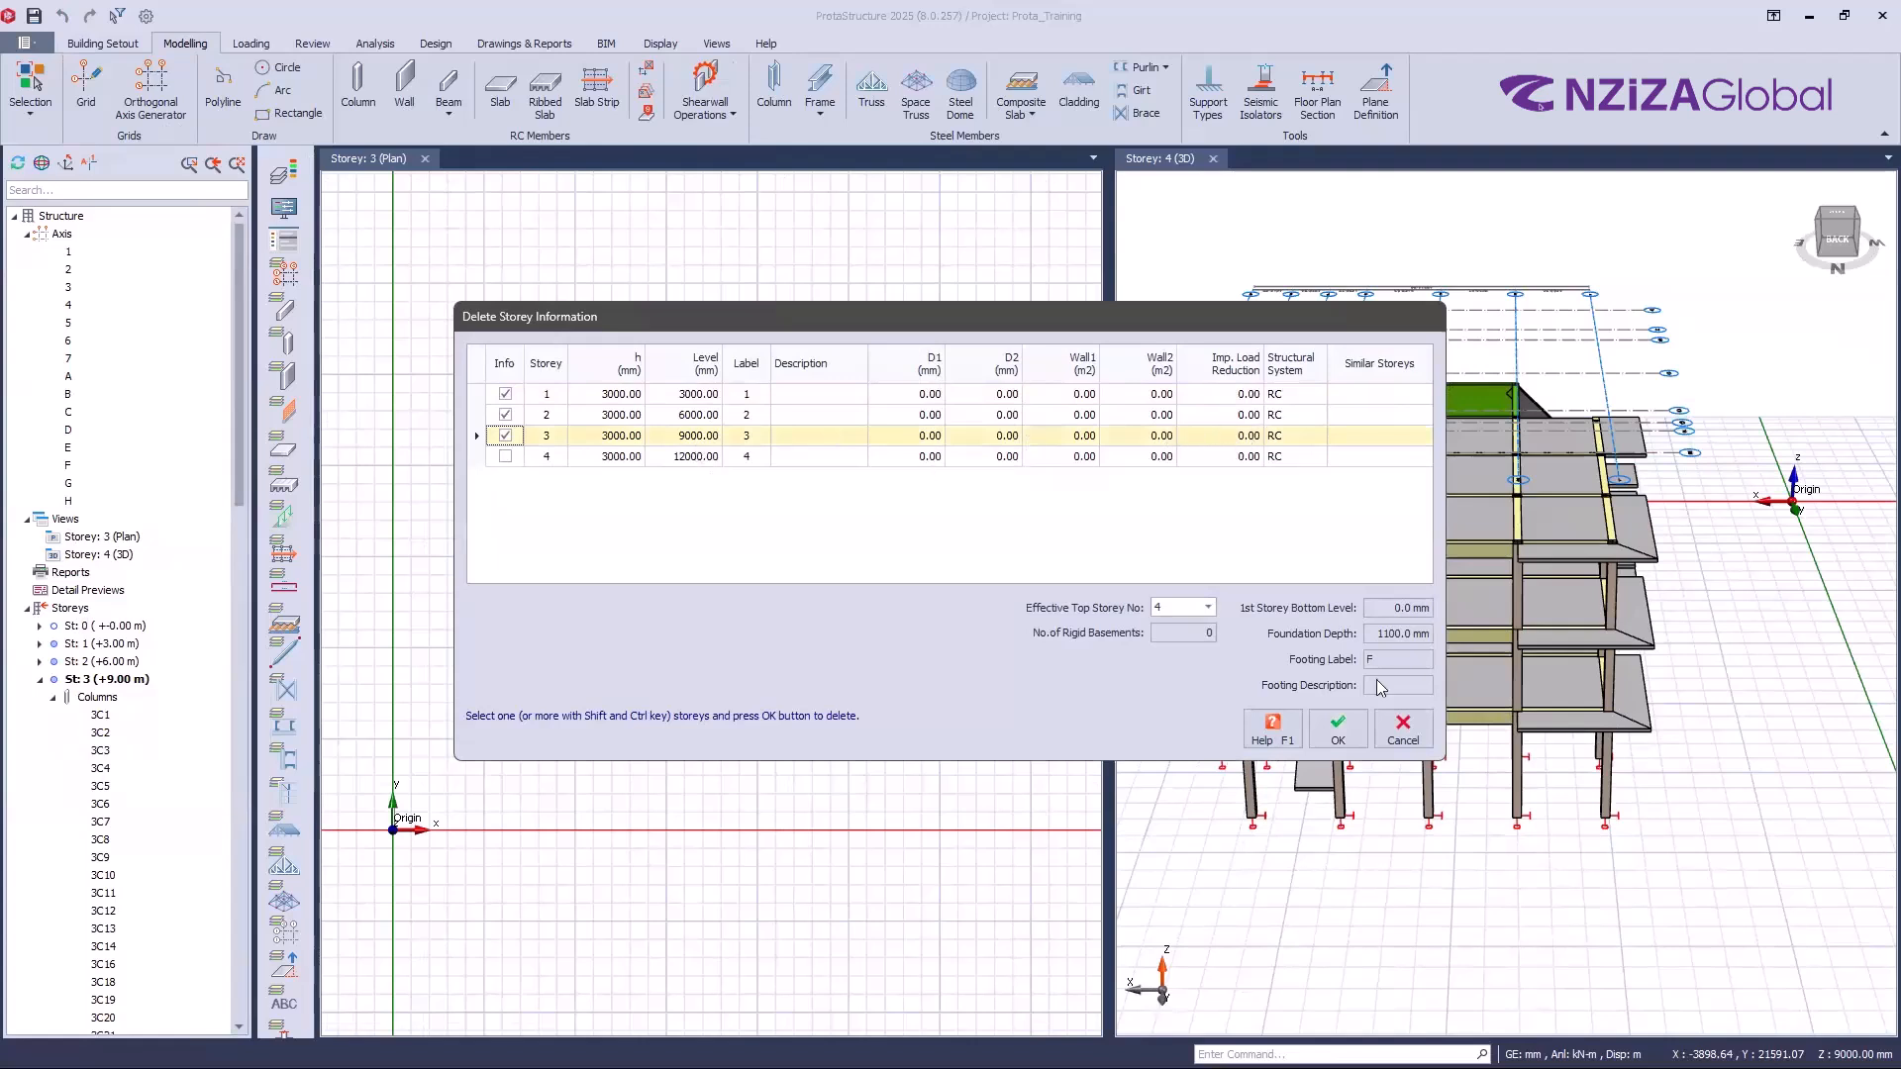
{"action": "left_click", "coordinate": [1339, 733]}
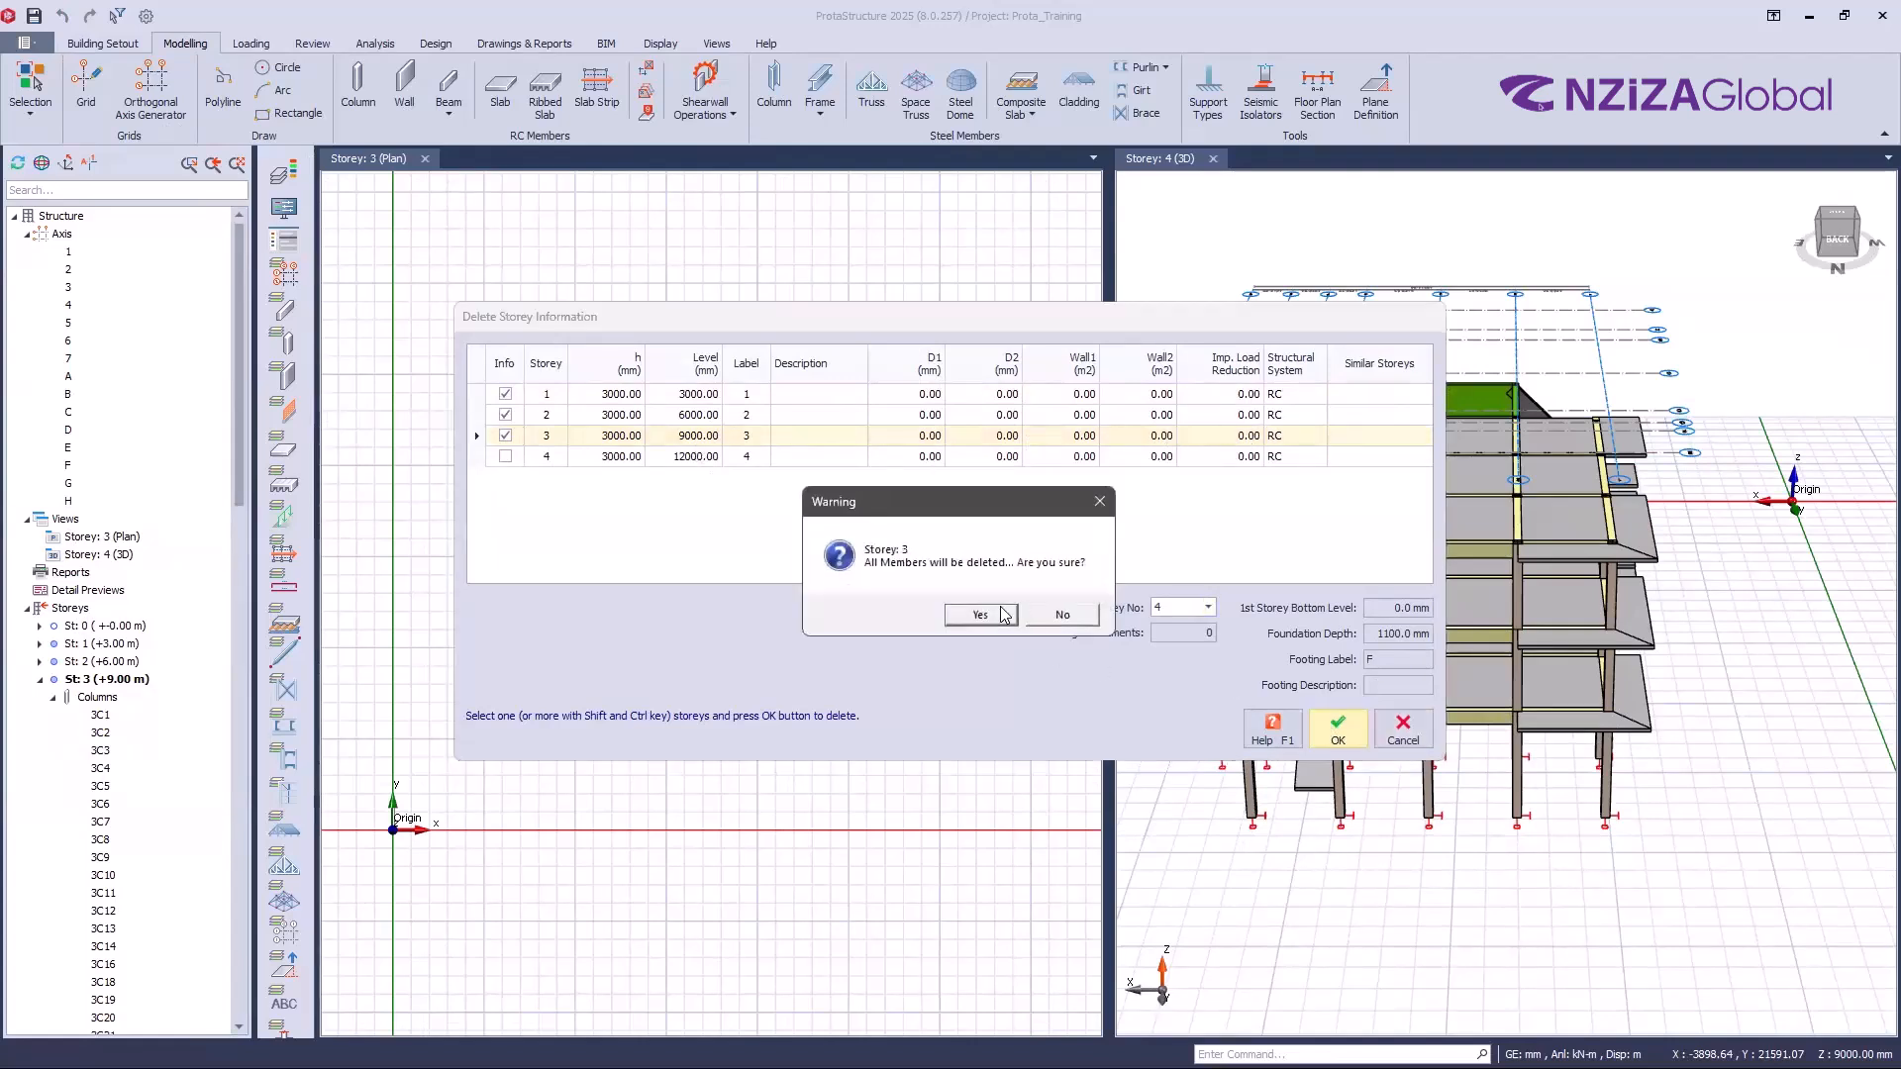
{"action": "left_click", "coordinate": [1012, 615]}
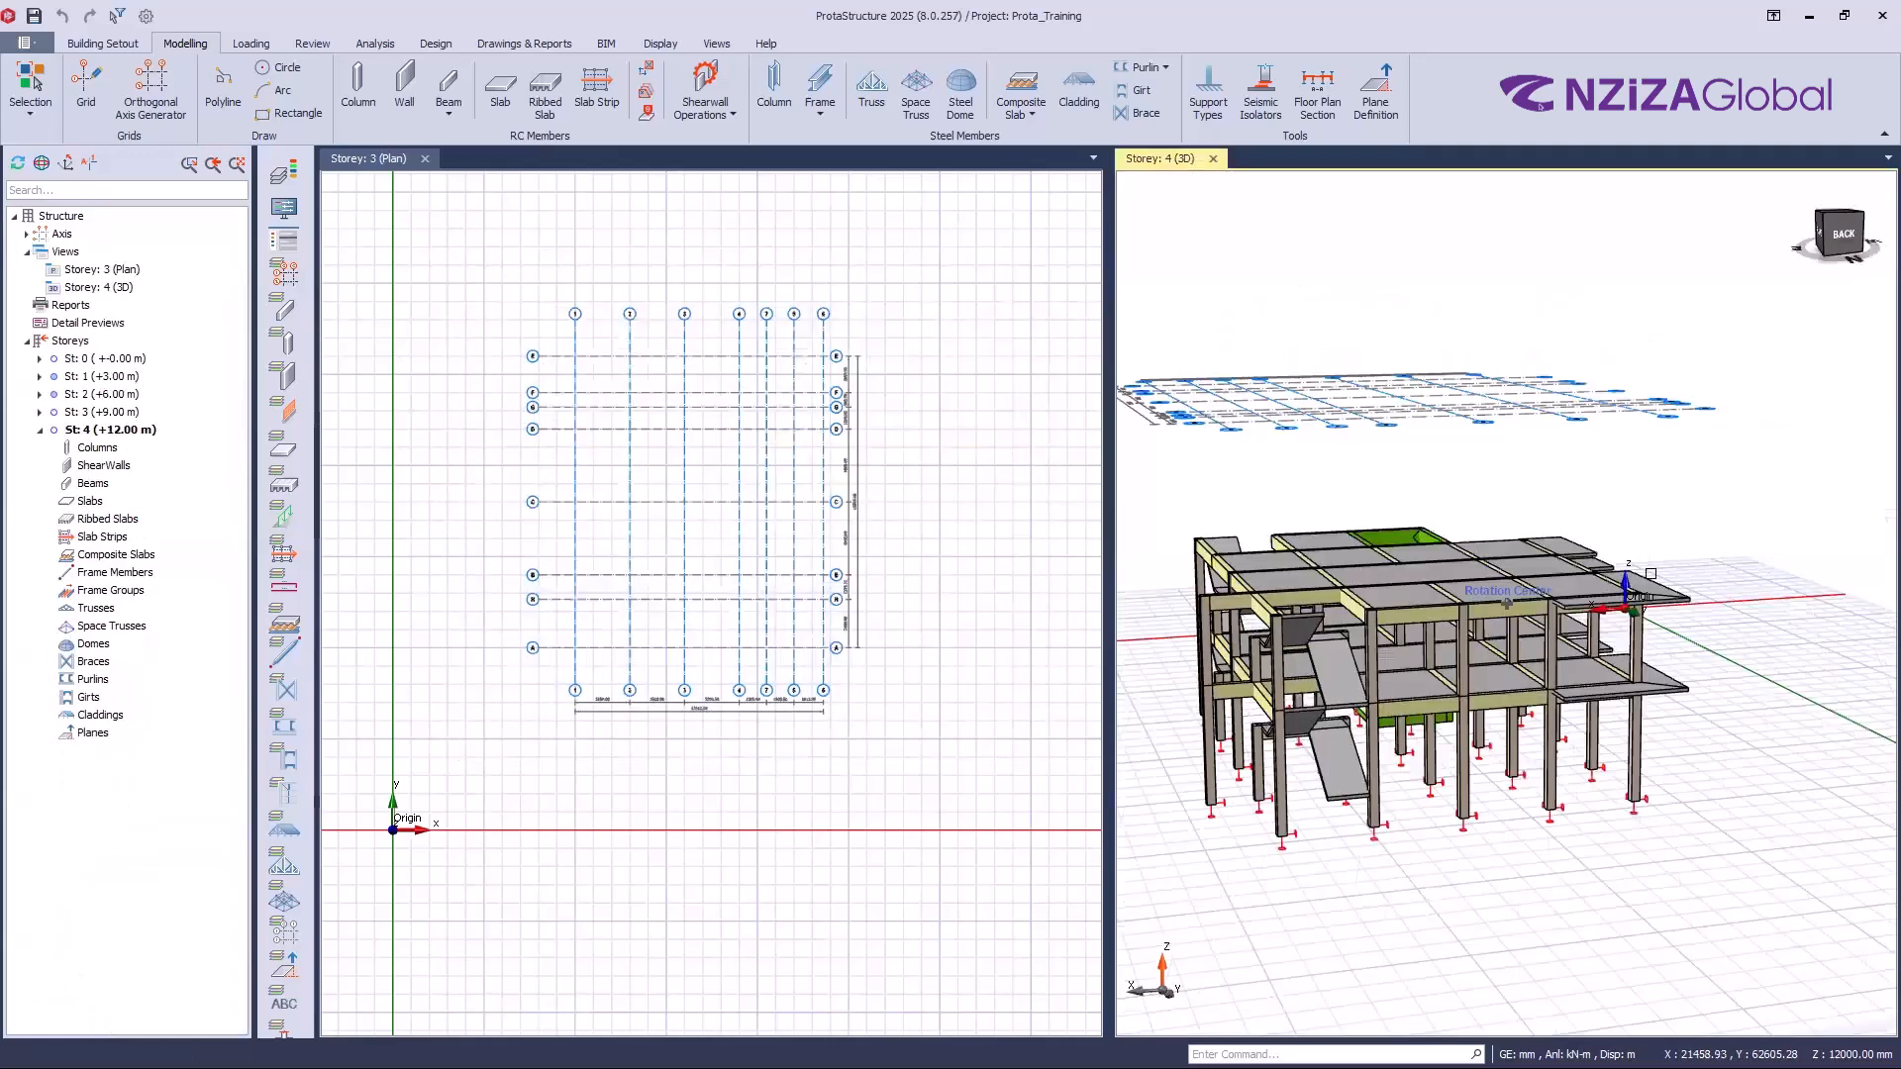
Step: Remove Storeys 2, 3 and 4 from the building so that only Storey 1 remains above the foundation level
{"action": "middle_click_drag", "start_coordinate": [1651, 574], "coordinate": [1656, 574]}
{"action": "mouse_move", "coordinate": [1650, 573]}
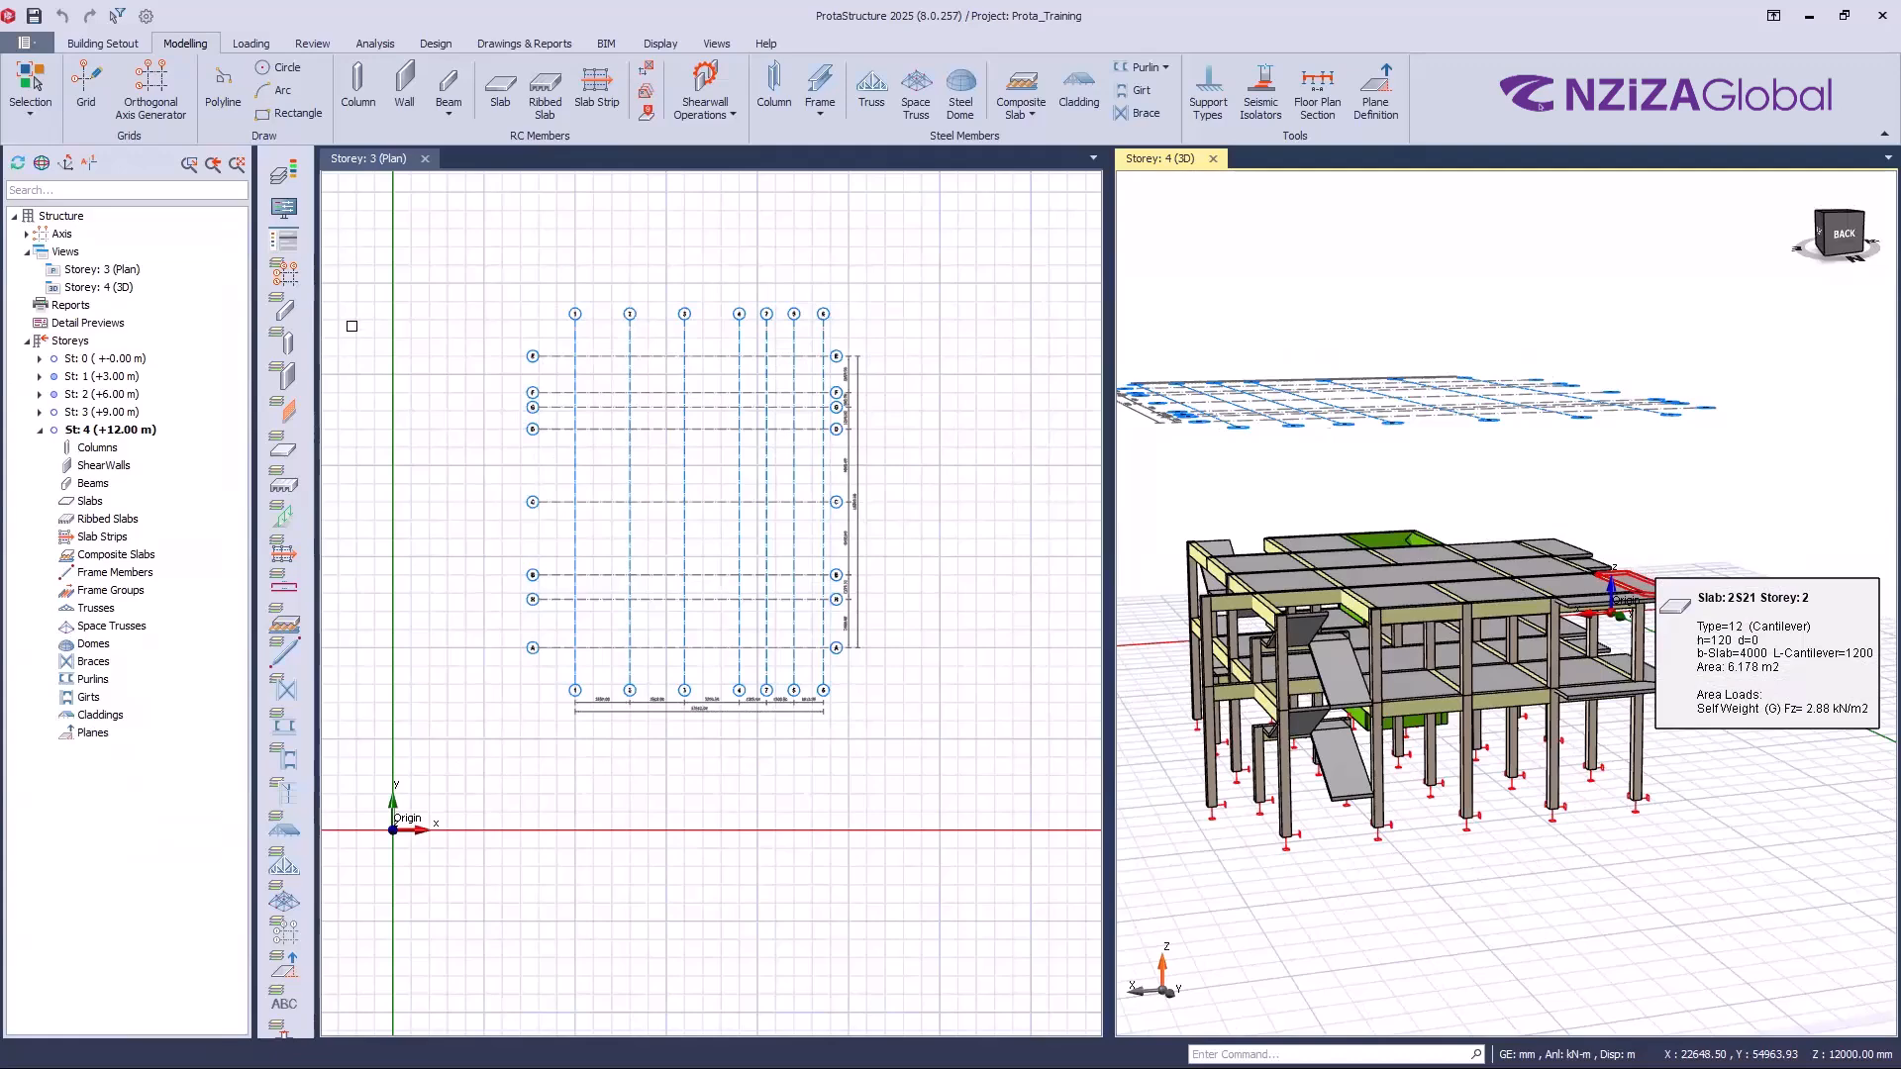
{"action": "left_click", "coordinate": [71, 341]}
{"action": "right_click", "coordinate": [69, 342]}
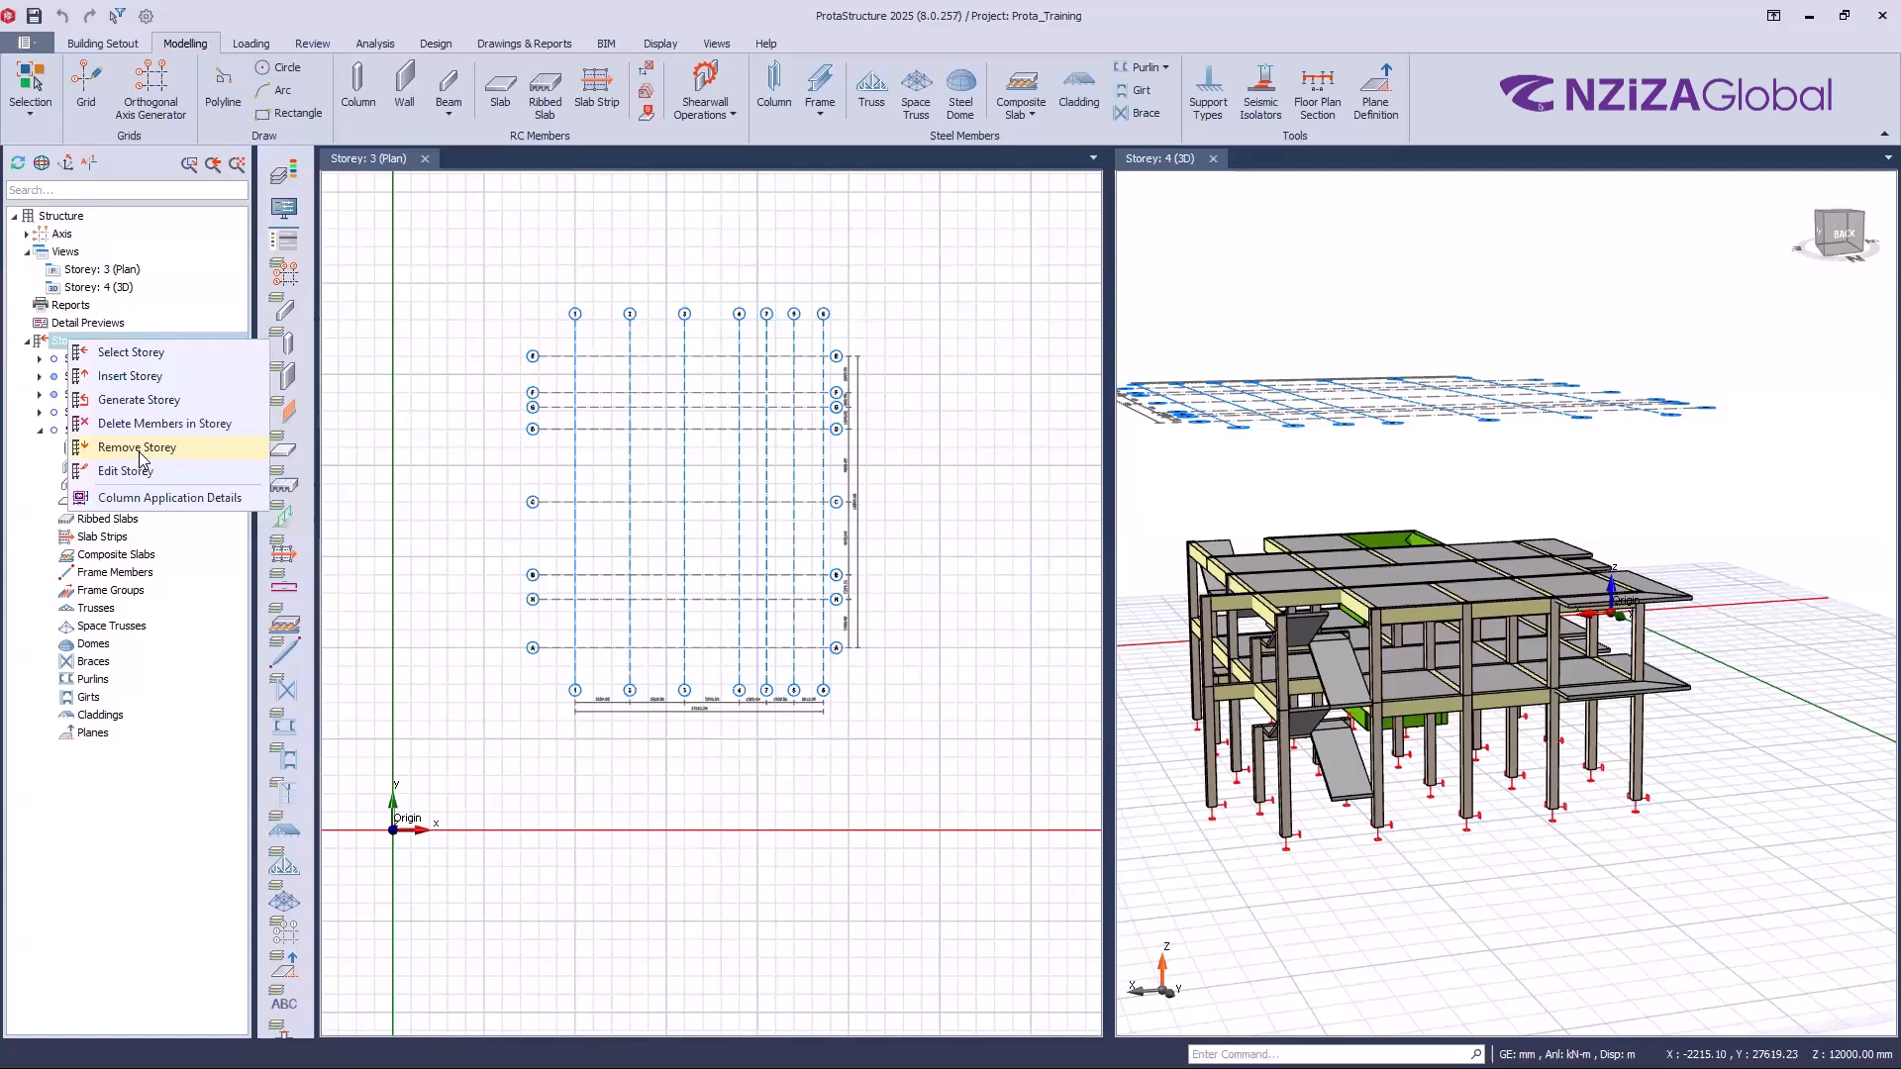
{"action": "left_click", "coordinate": [136, 448]}
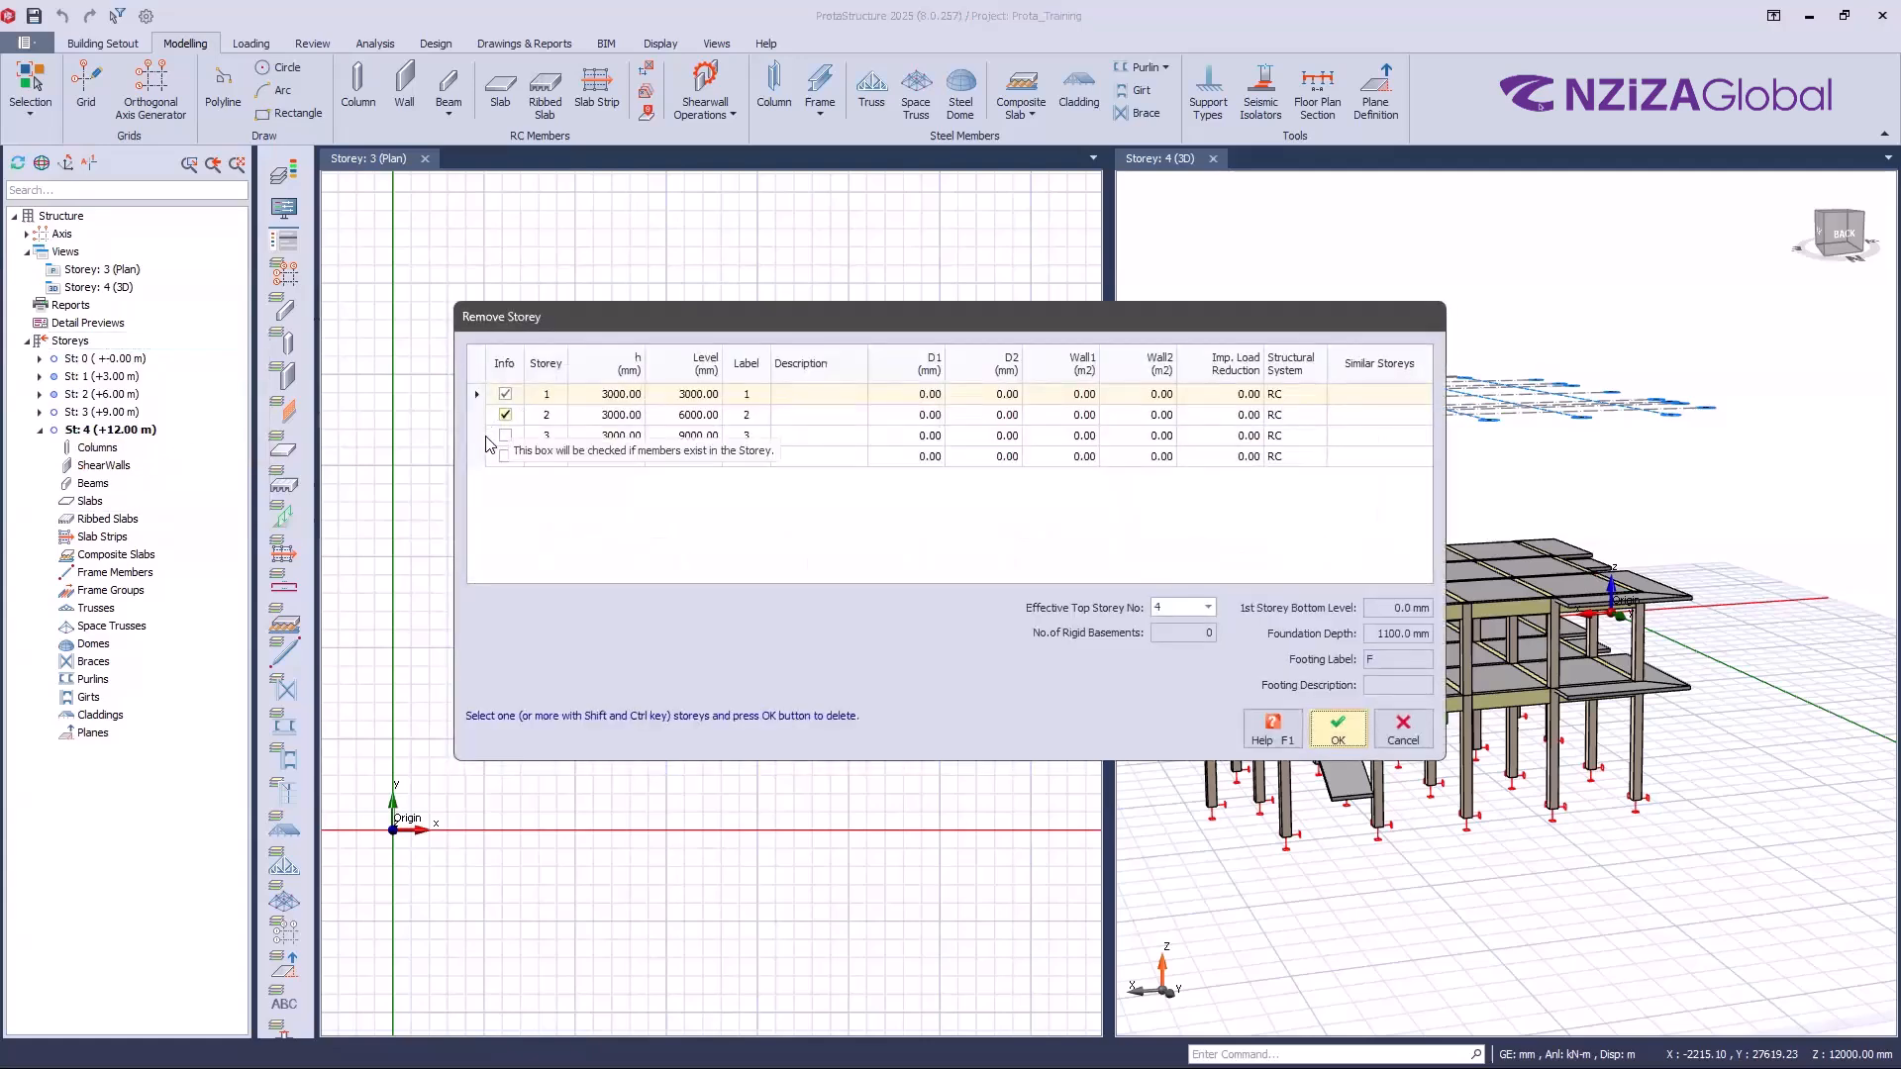
{"action": "left_click_drag", "start_coordinate": [476, 435], "coordinate": [478, 465]}
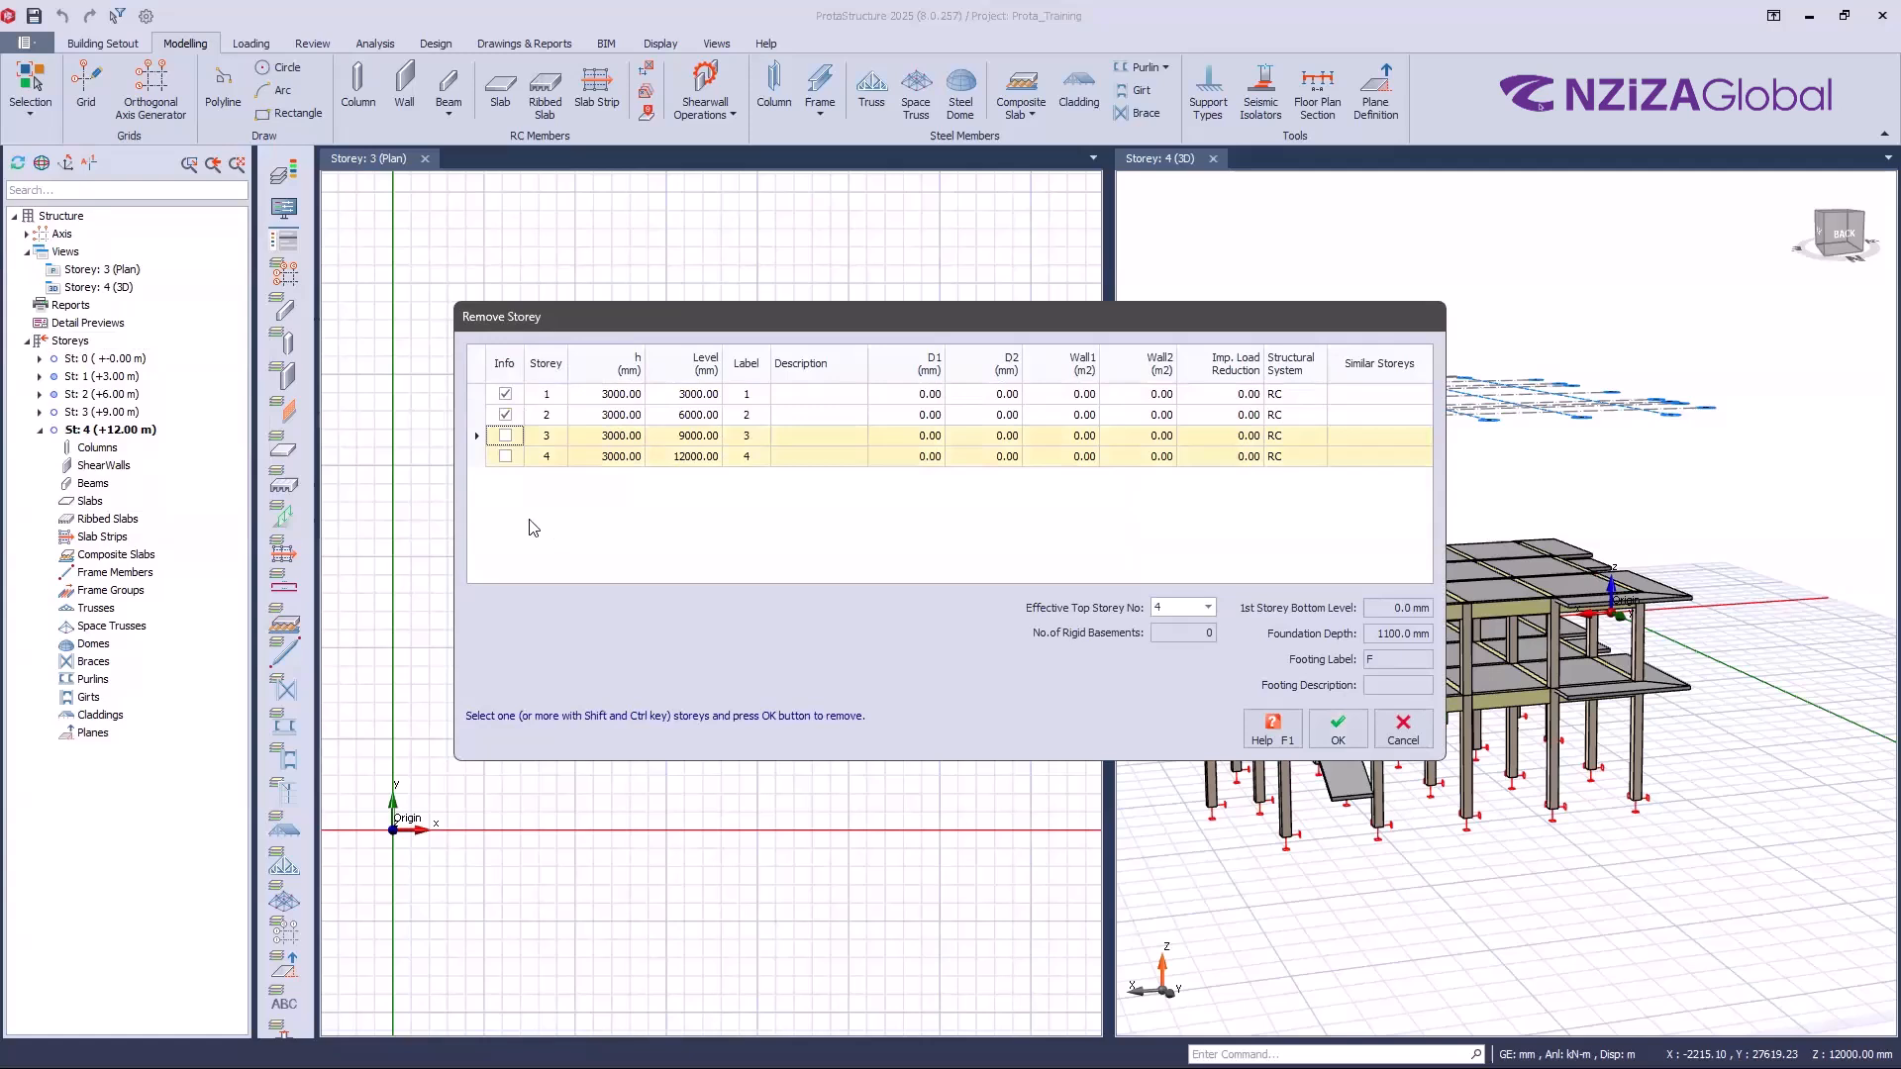
{"action": "mouse_move", "coordinate": [478, 415]}
{"action": "left_mouse_down"}
{"action": "mouse_move", "coordinate": [488, 471]}
{"action": "mouse_move", "coordinate": [620, 487]}
{"action": "left_mouse_up"}
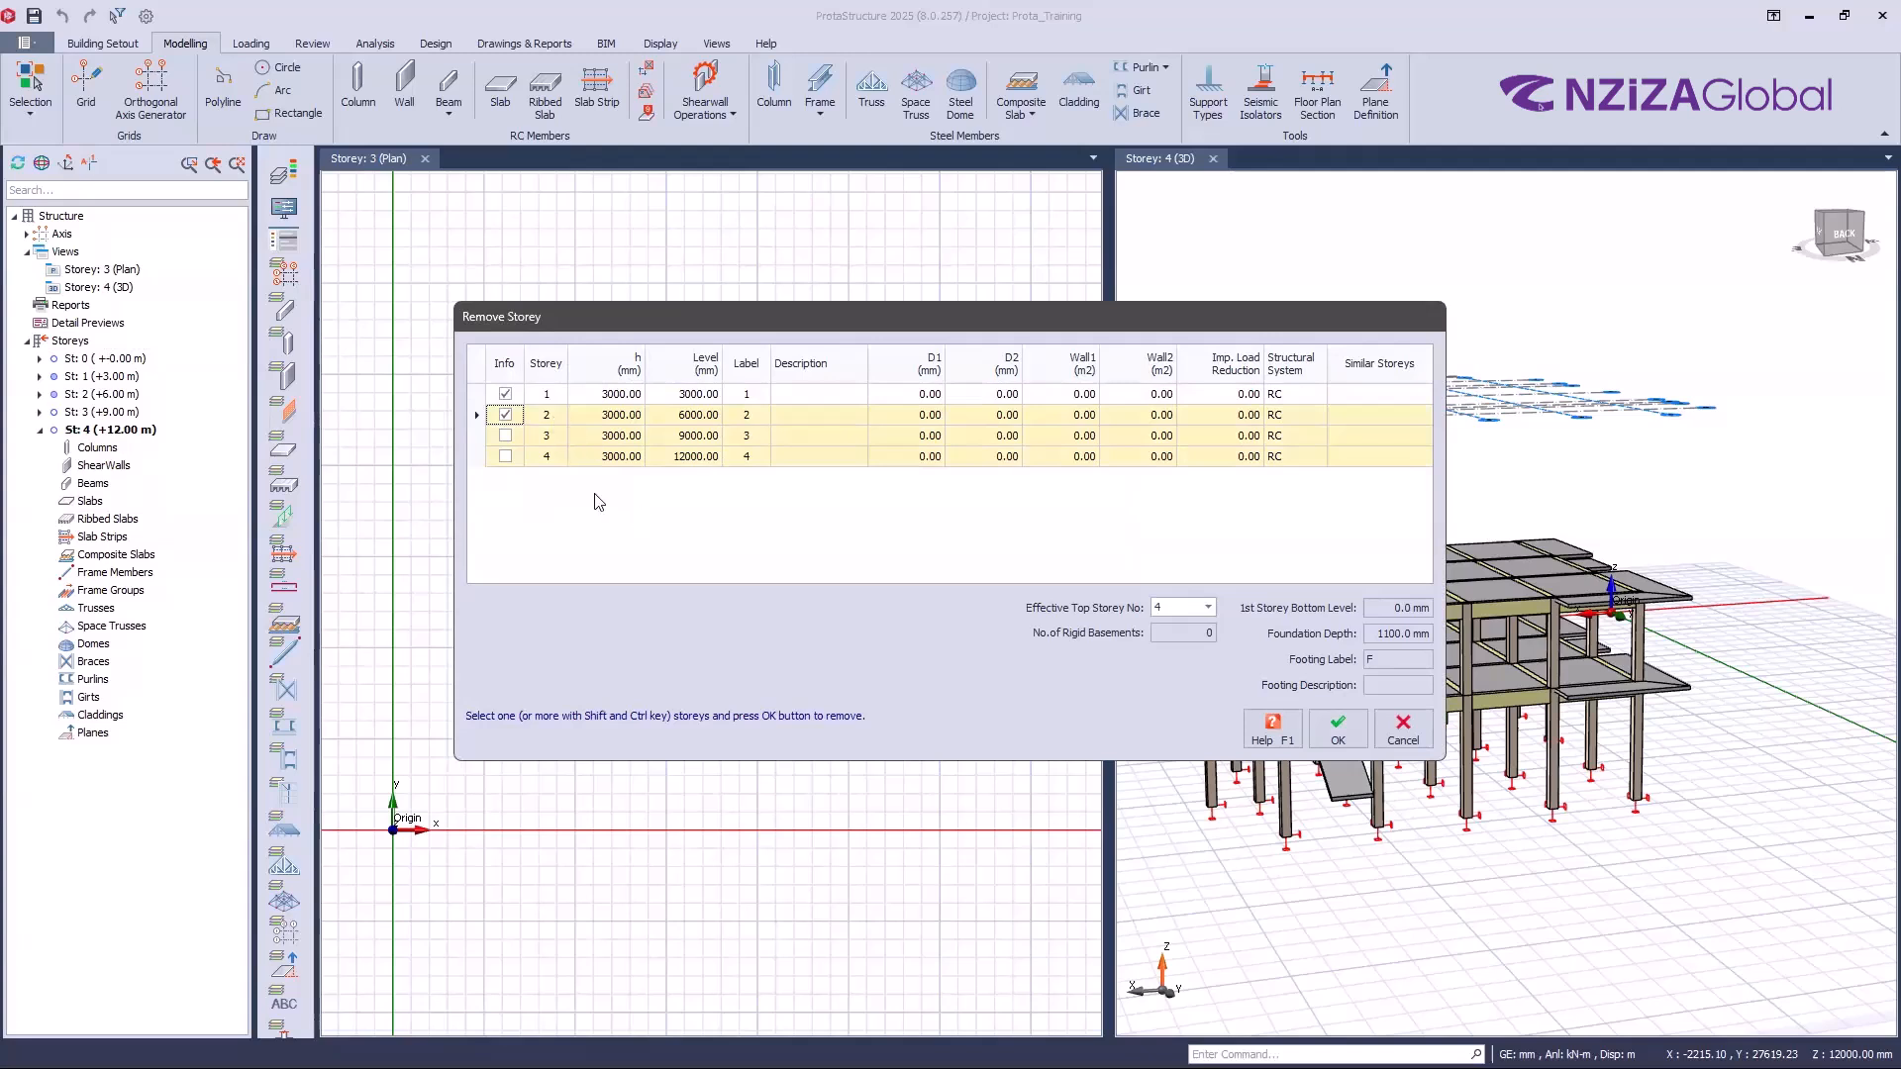
{"action": "left_click", "coordinate": [1339, 735]}
{"action": "left_click", "coordinate": [947, 615]}
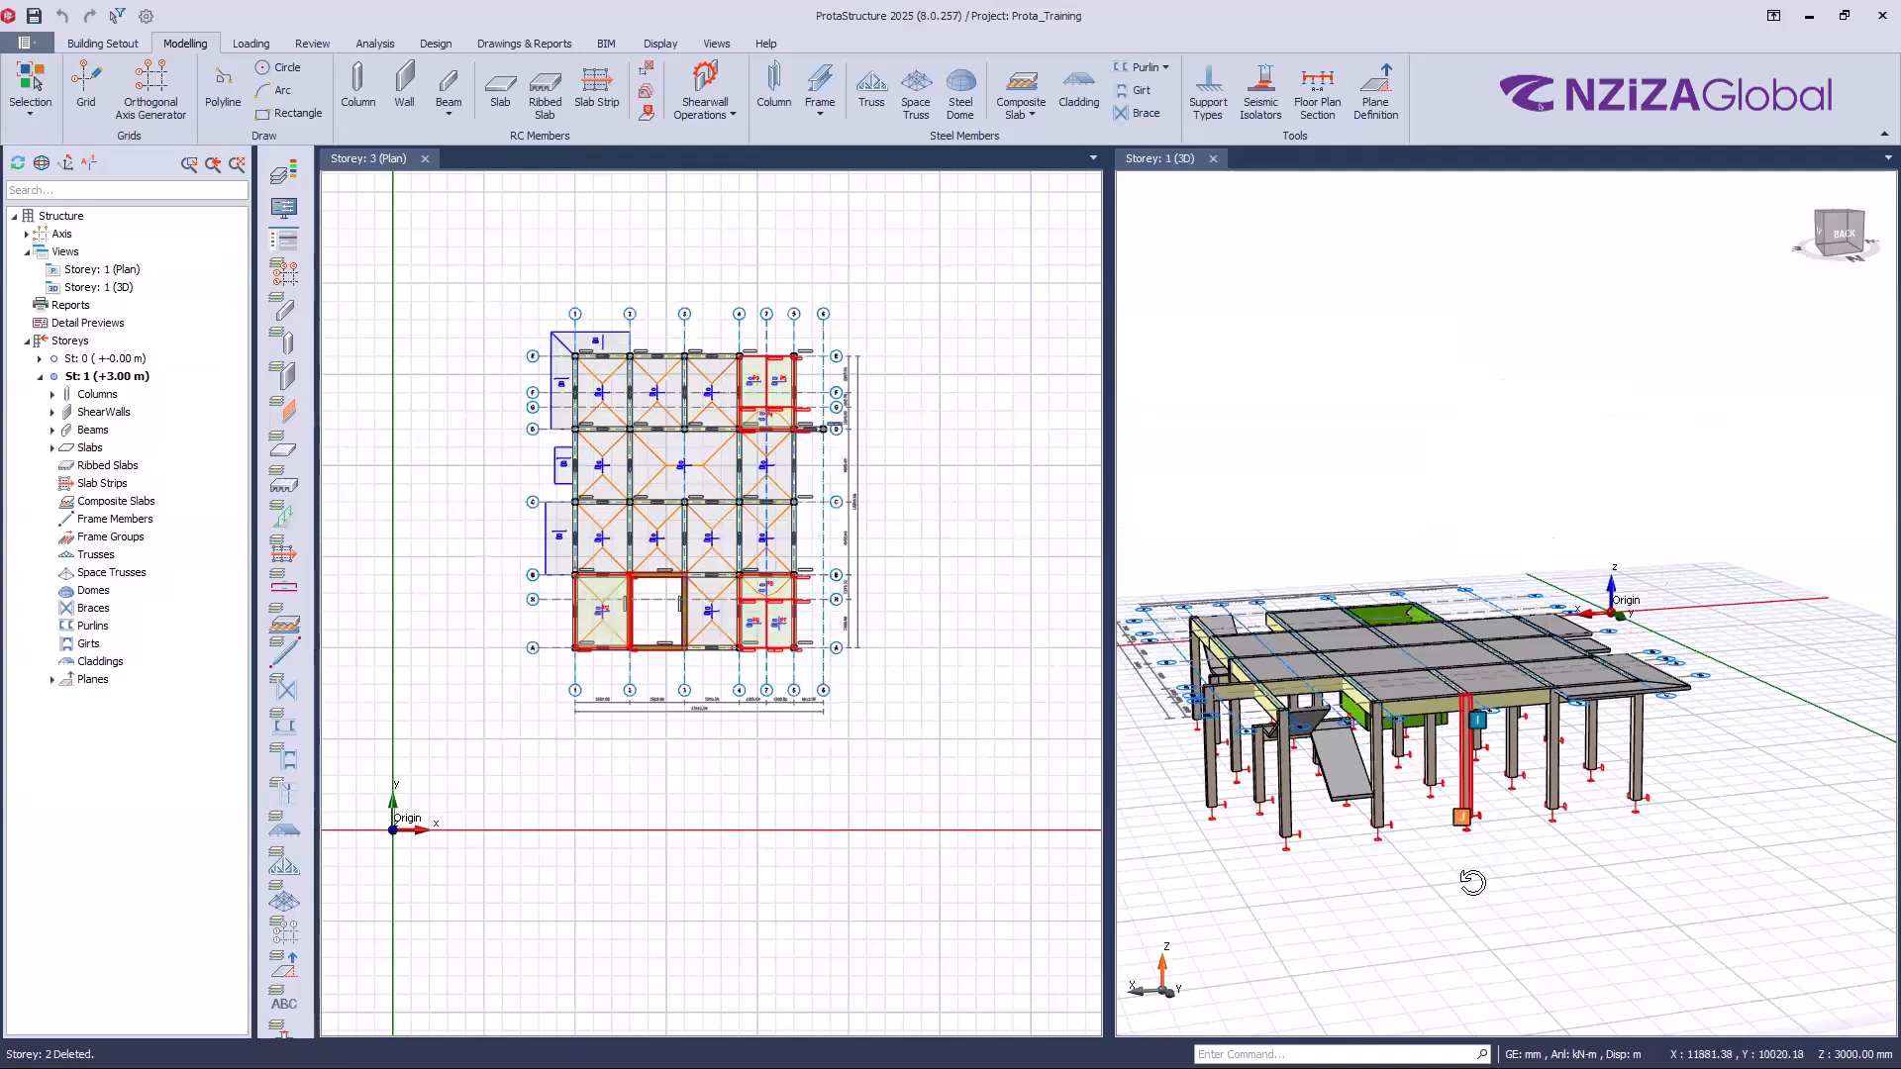
{"action": "left_click_drag", "start_coordinate": [1474, 881], "coordinate": [1654, 577]}
{"action": "scroll", "coordinate": [1655, 577], "scroll_direction": "down", "scroll_amount": 3}
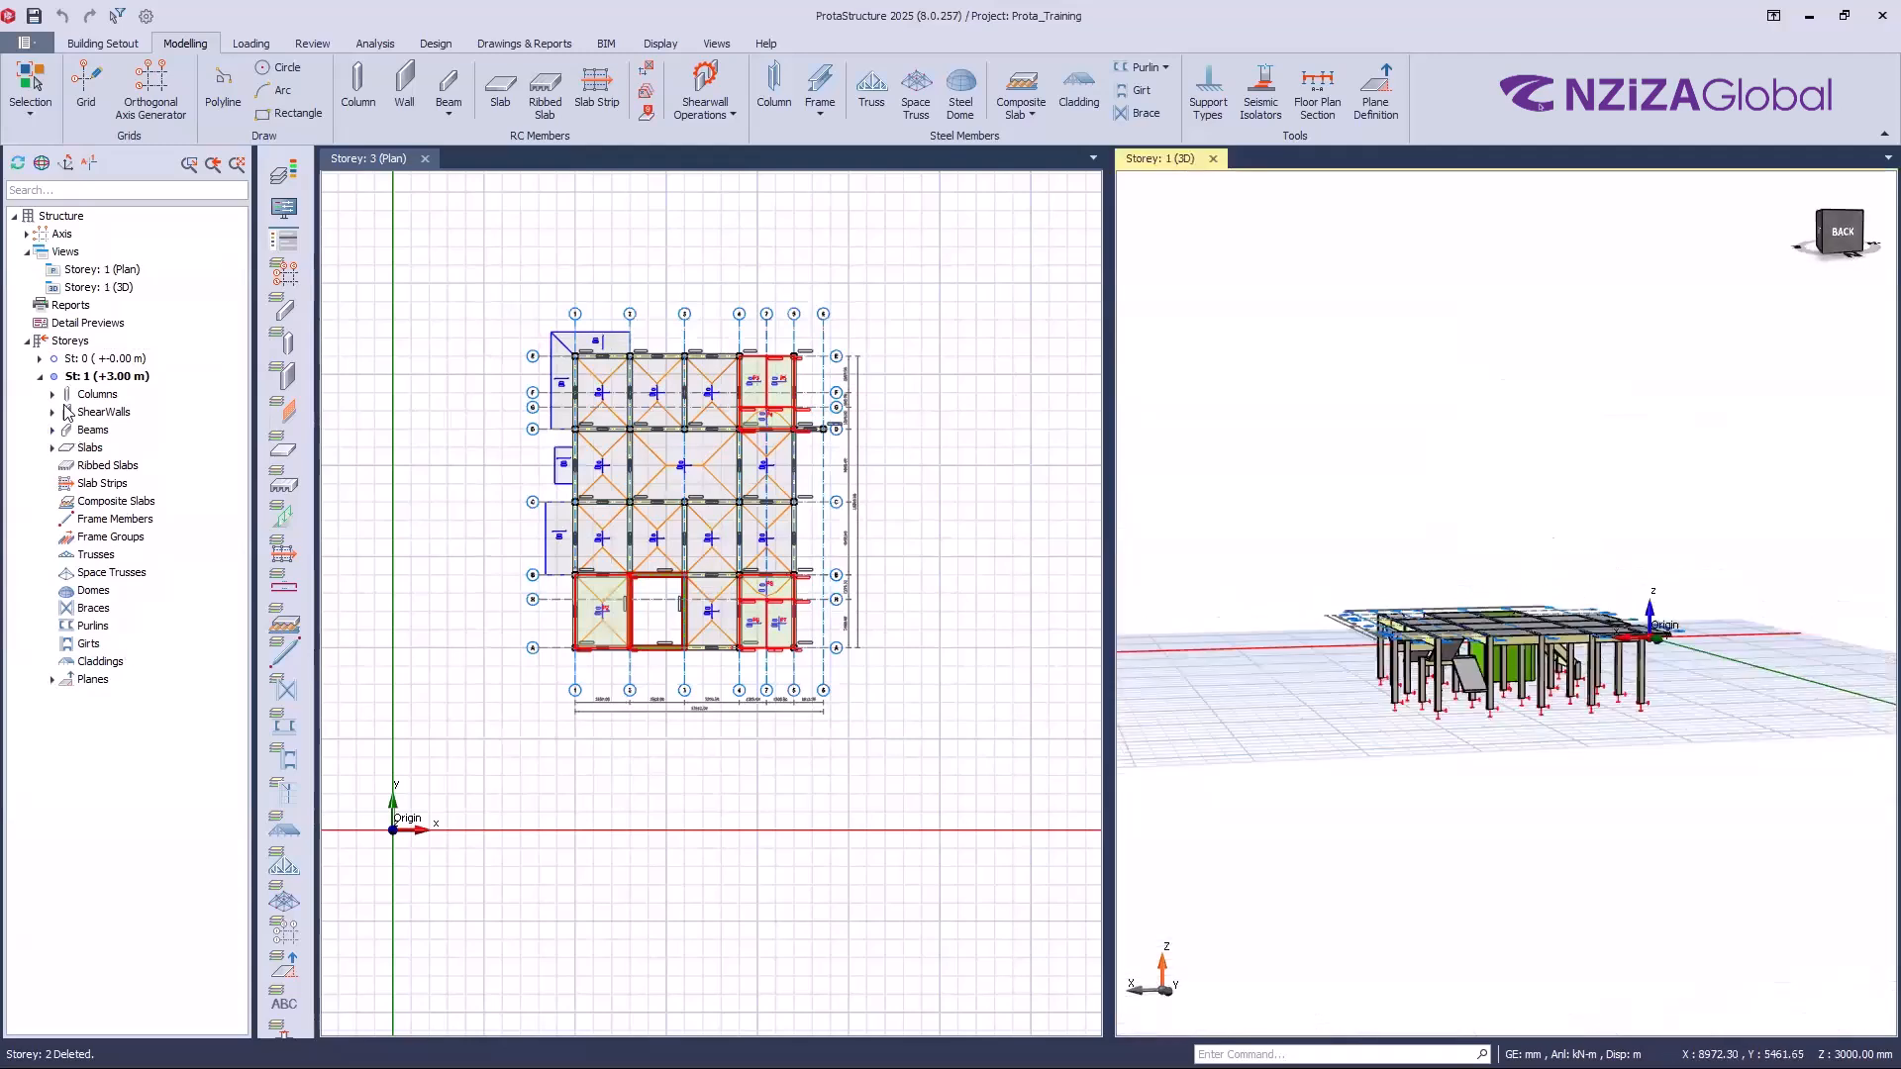
{"action": "left_click", "coordinate": [42, 377]}
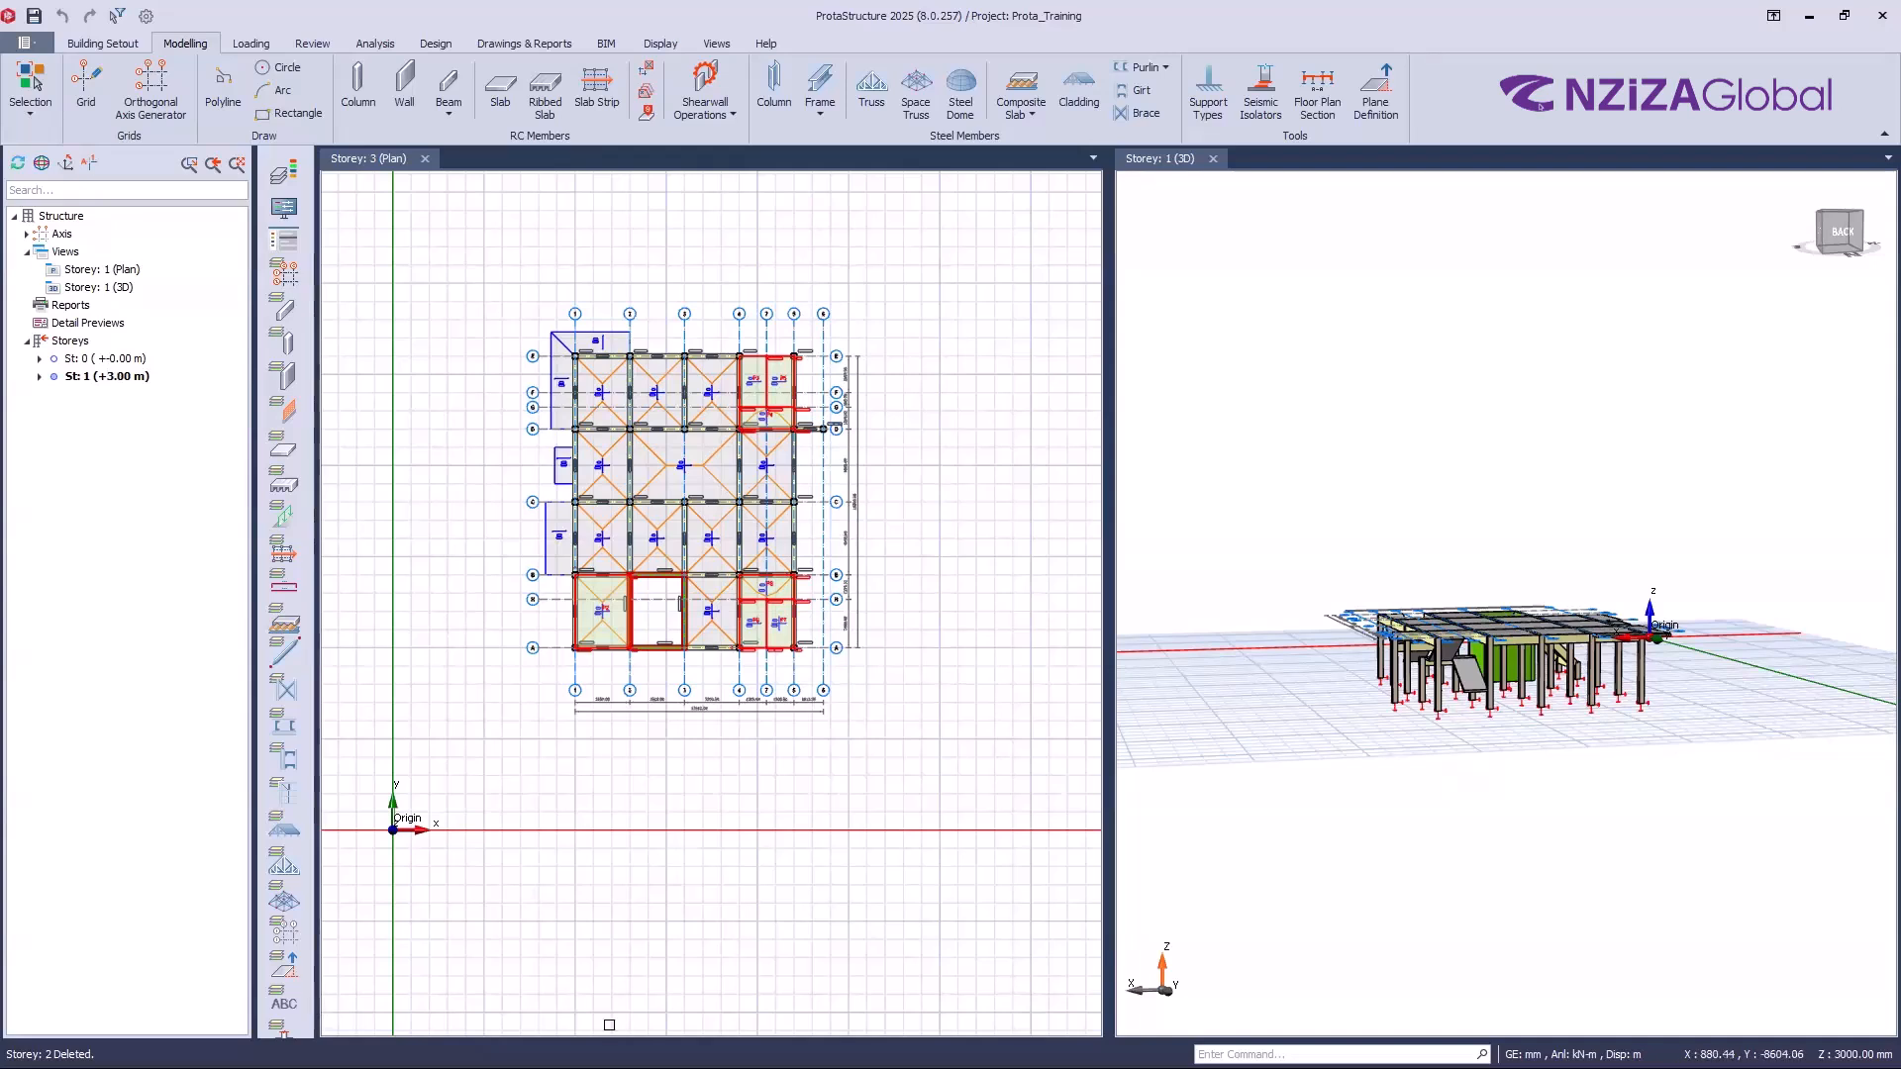
{"action": "right_click", "coordinate": [70, 343]}
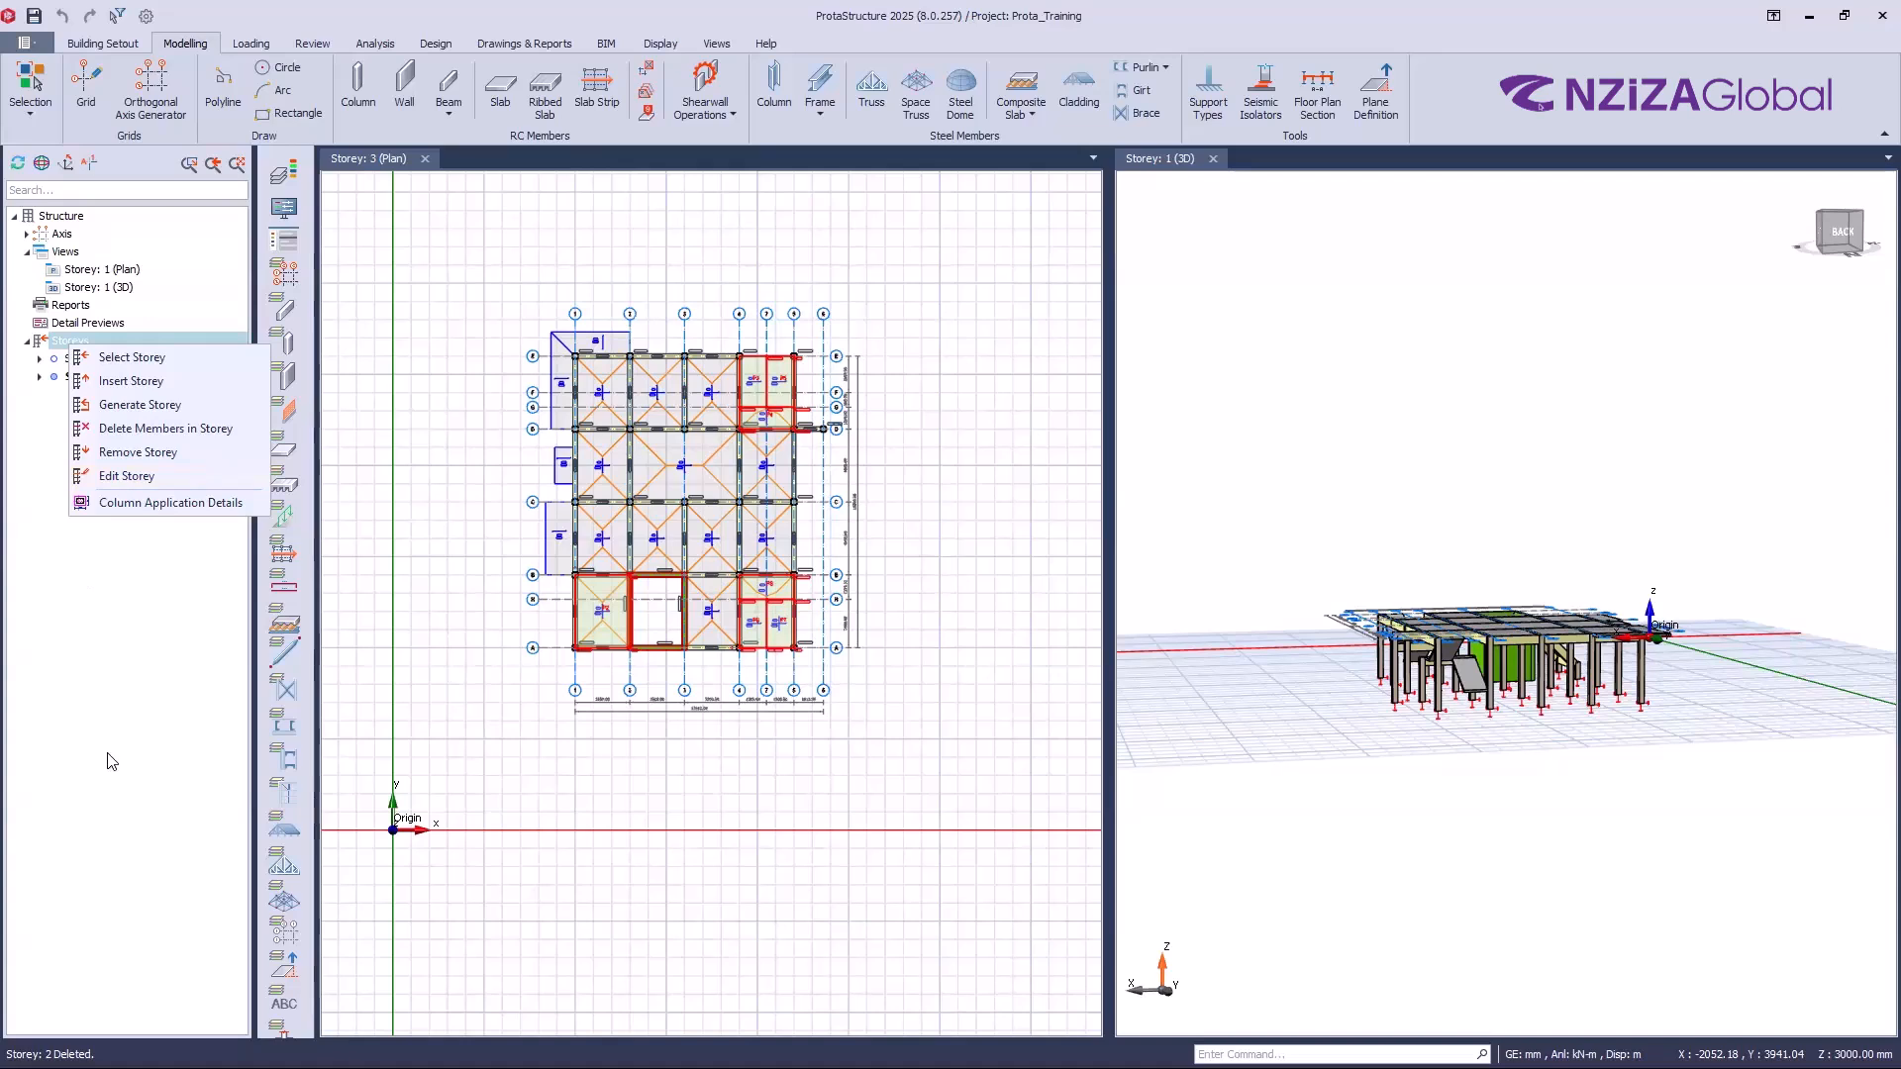
{"action": "left_click", "coordinate": [664, 942]}
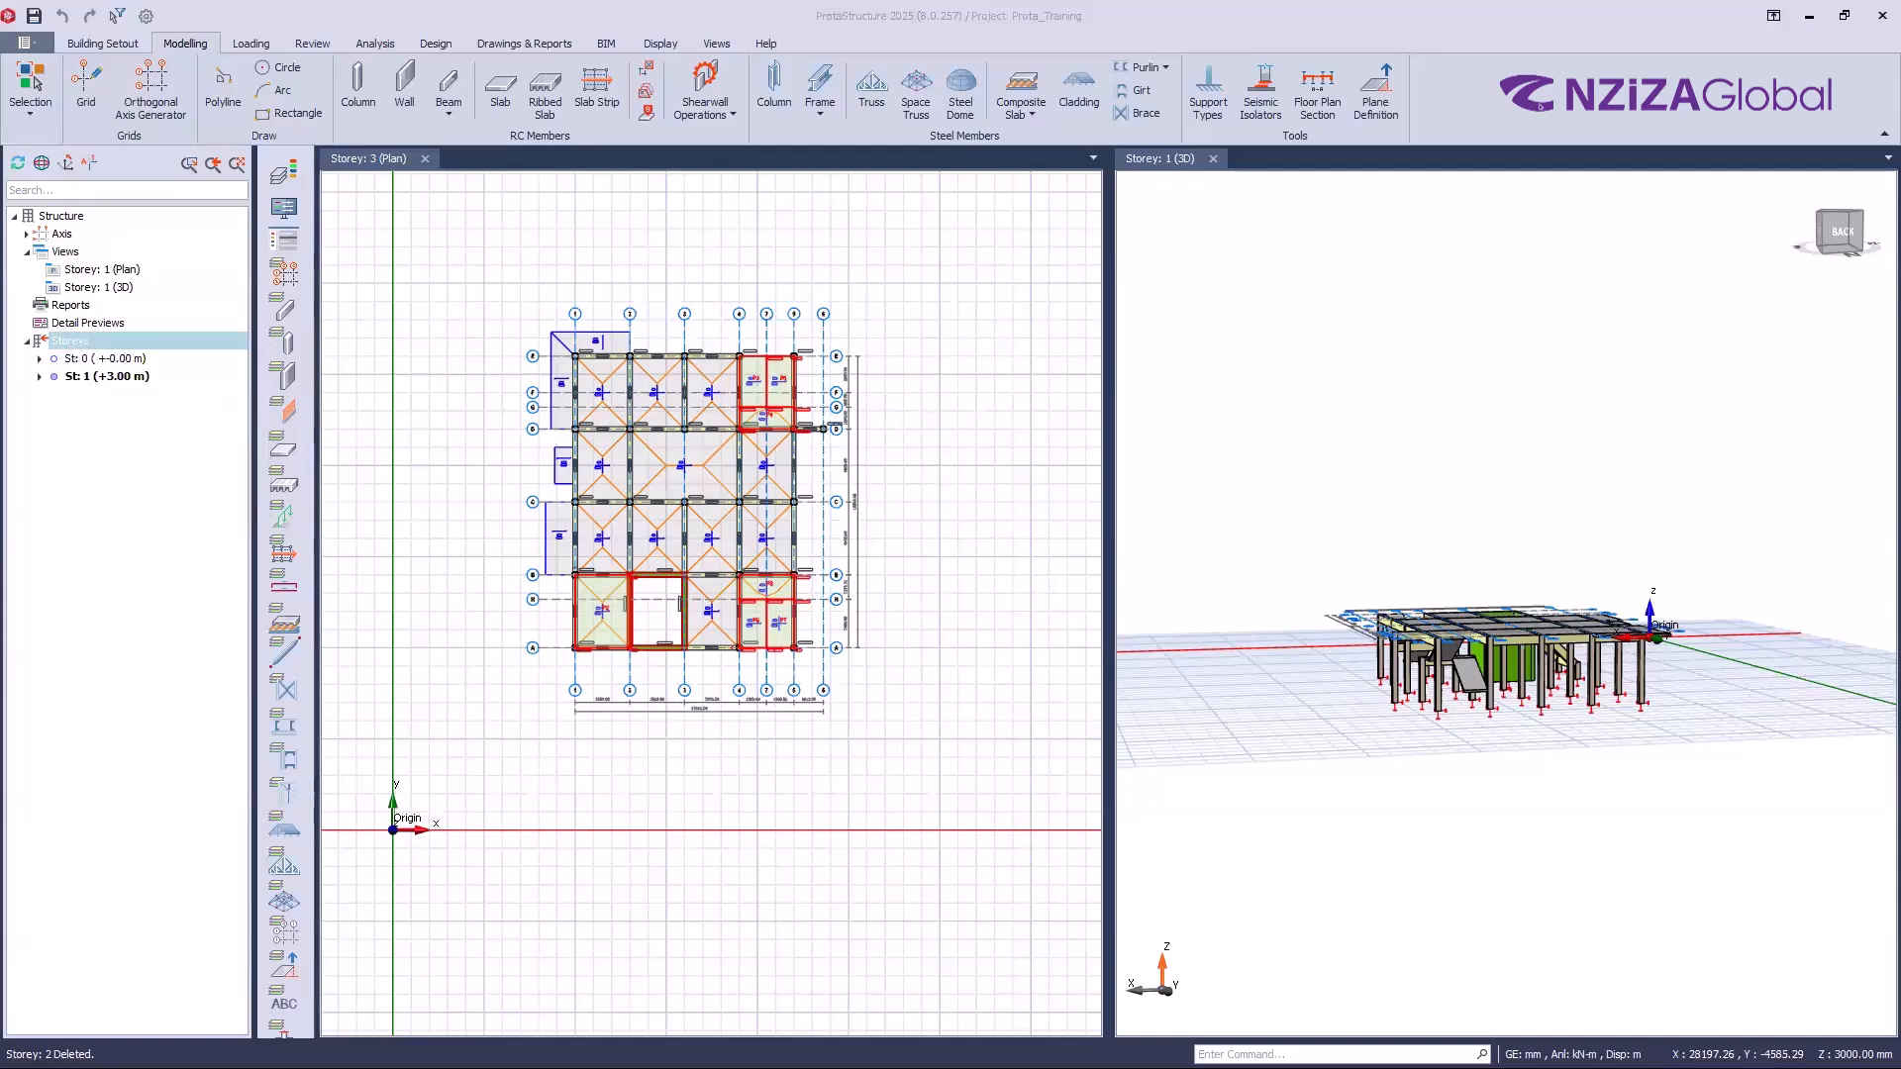
{"action": "key", "text": "super"}
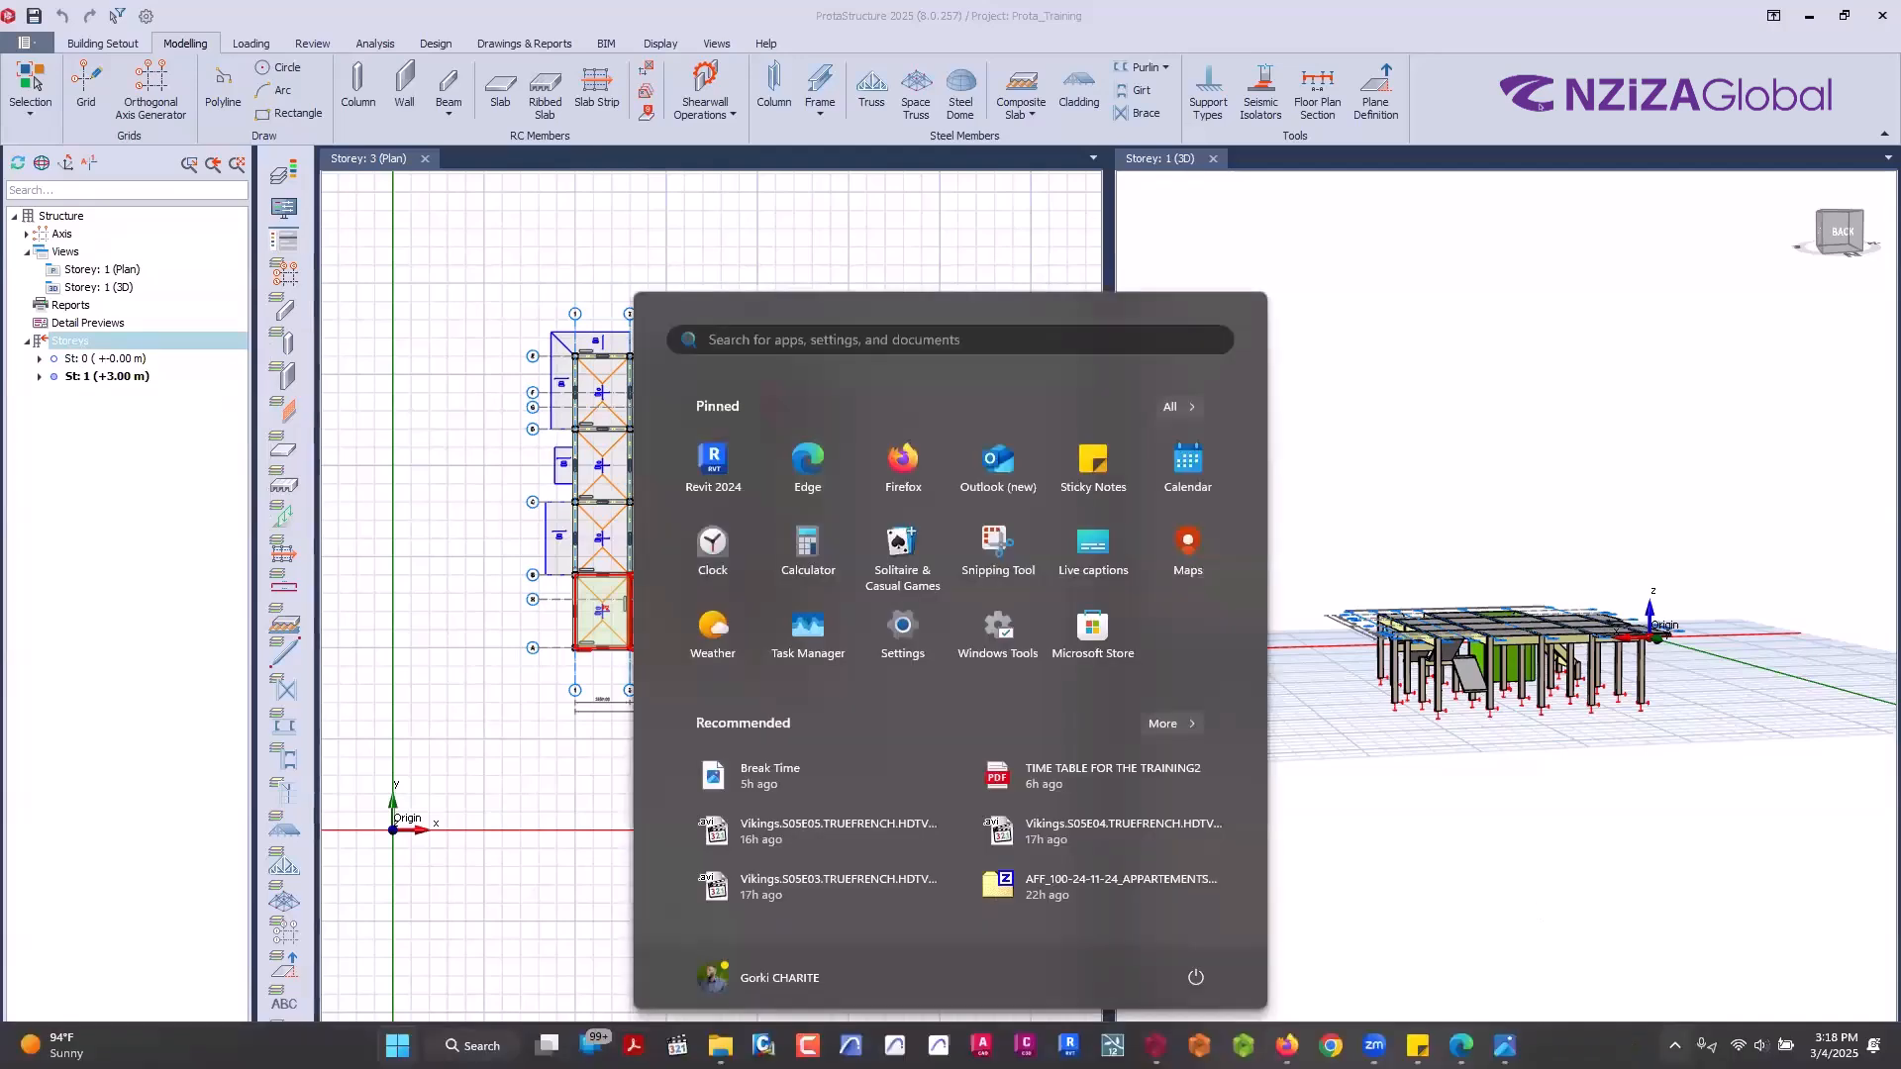
{"action": "left_click", "coordinate": [1550, 958]}
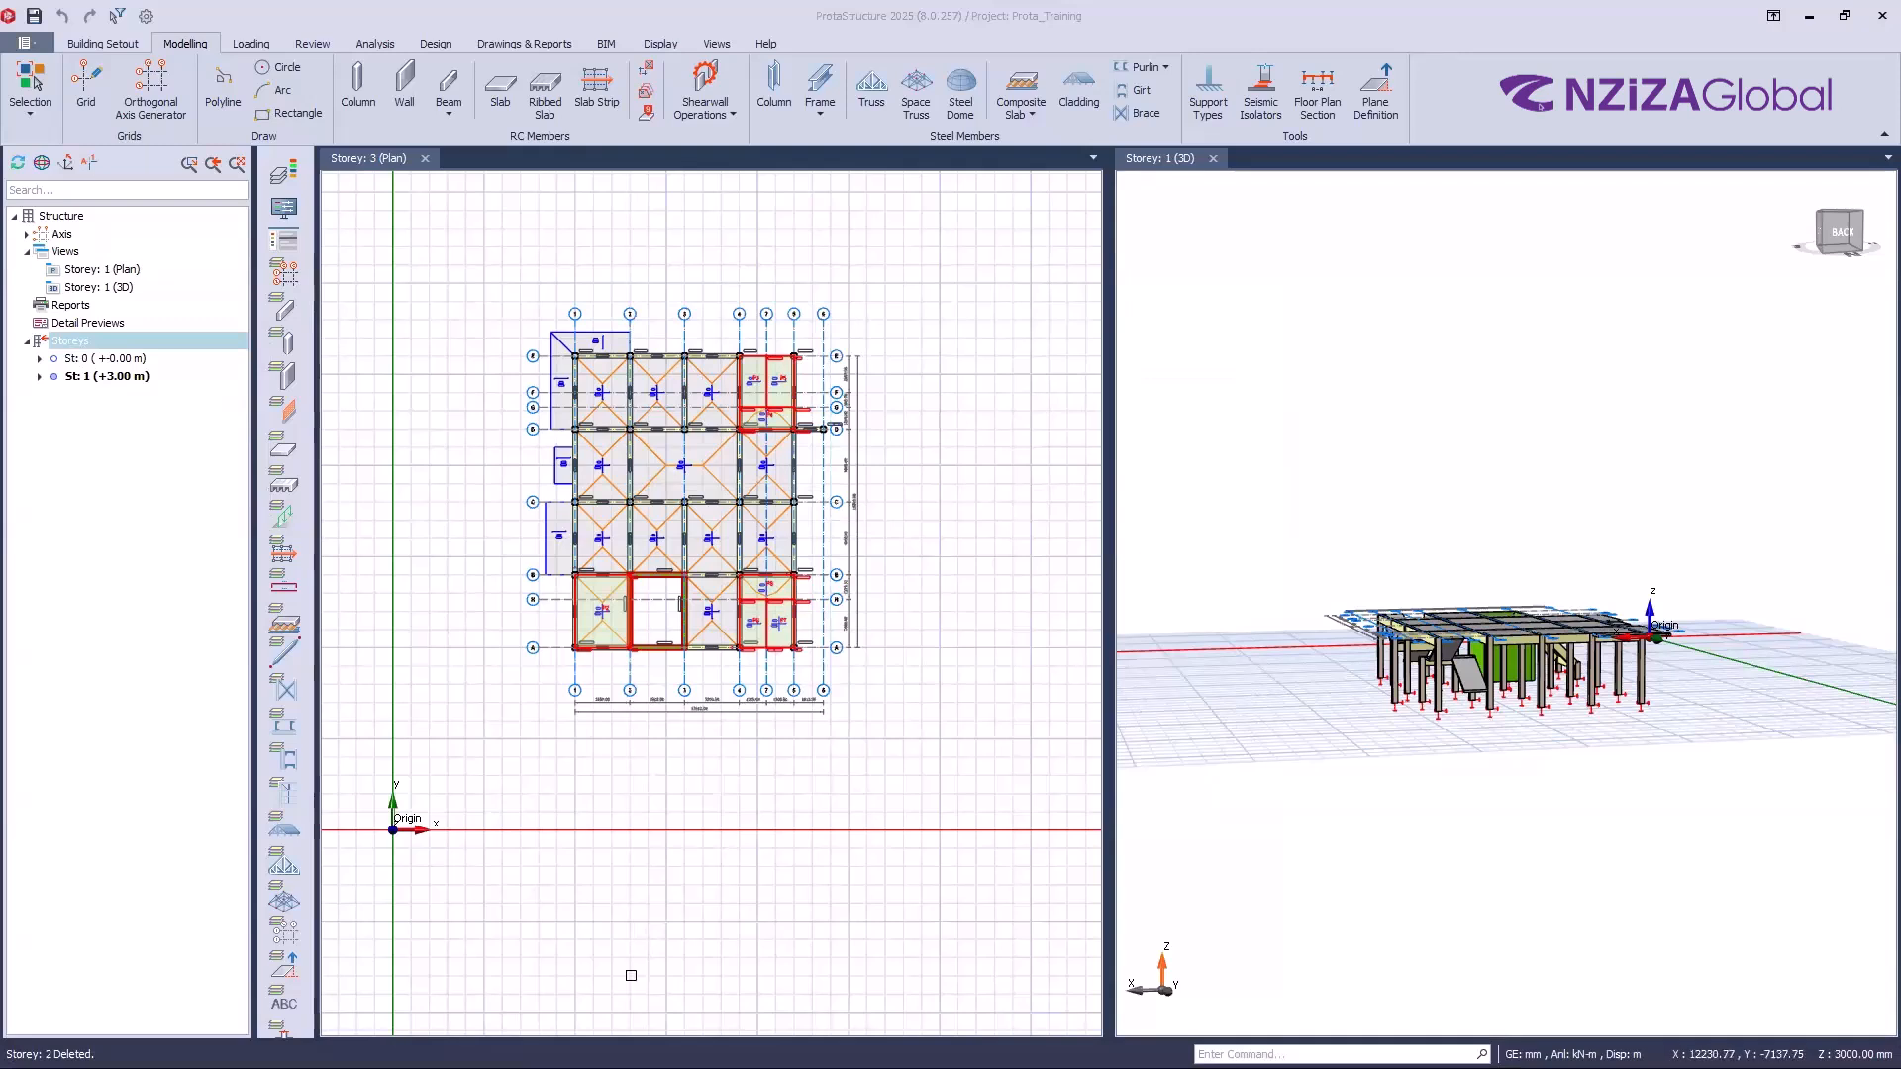
Step: Review the height, level and other settings of Storey 1 in the Edit Storey table
{"action": "right_click", "coordinate": [101, 339]}
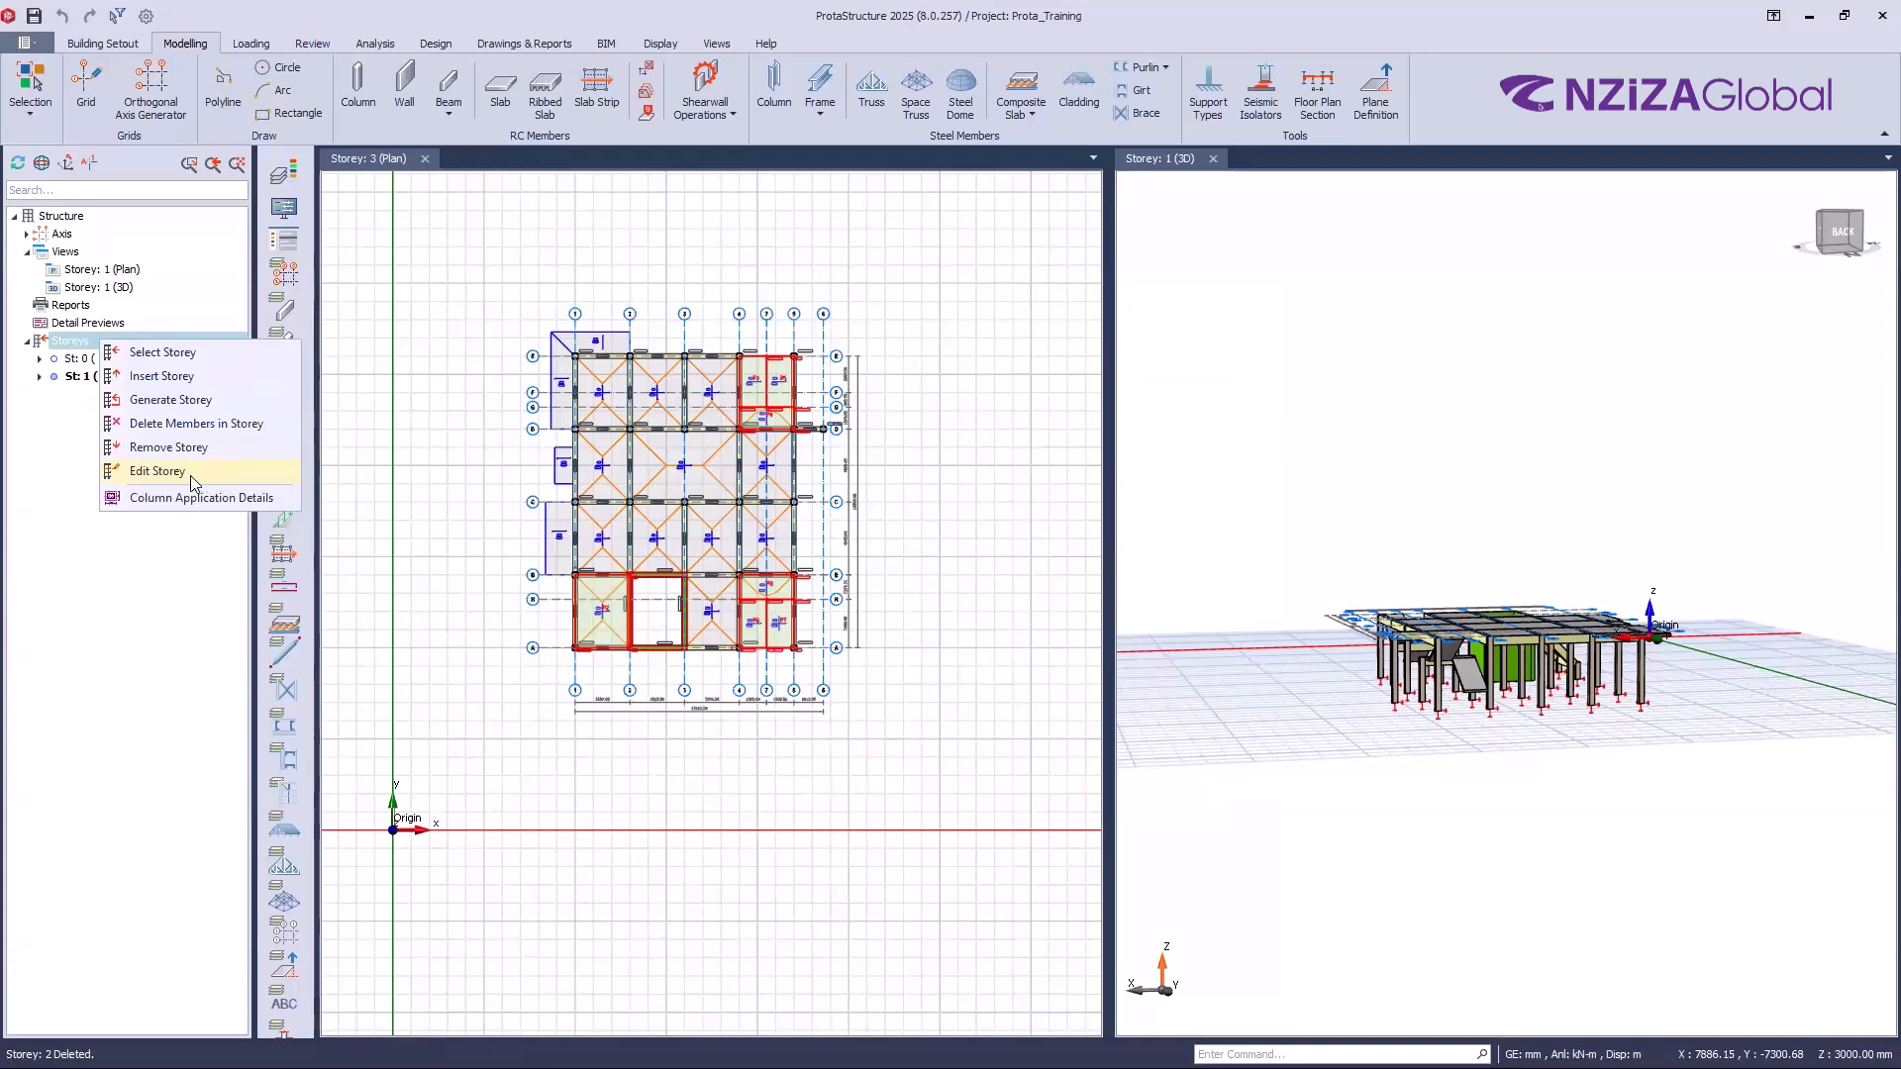
{"action": "left_click", "coordinate": [158, 471]}
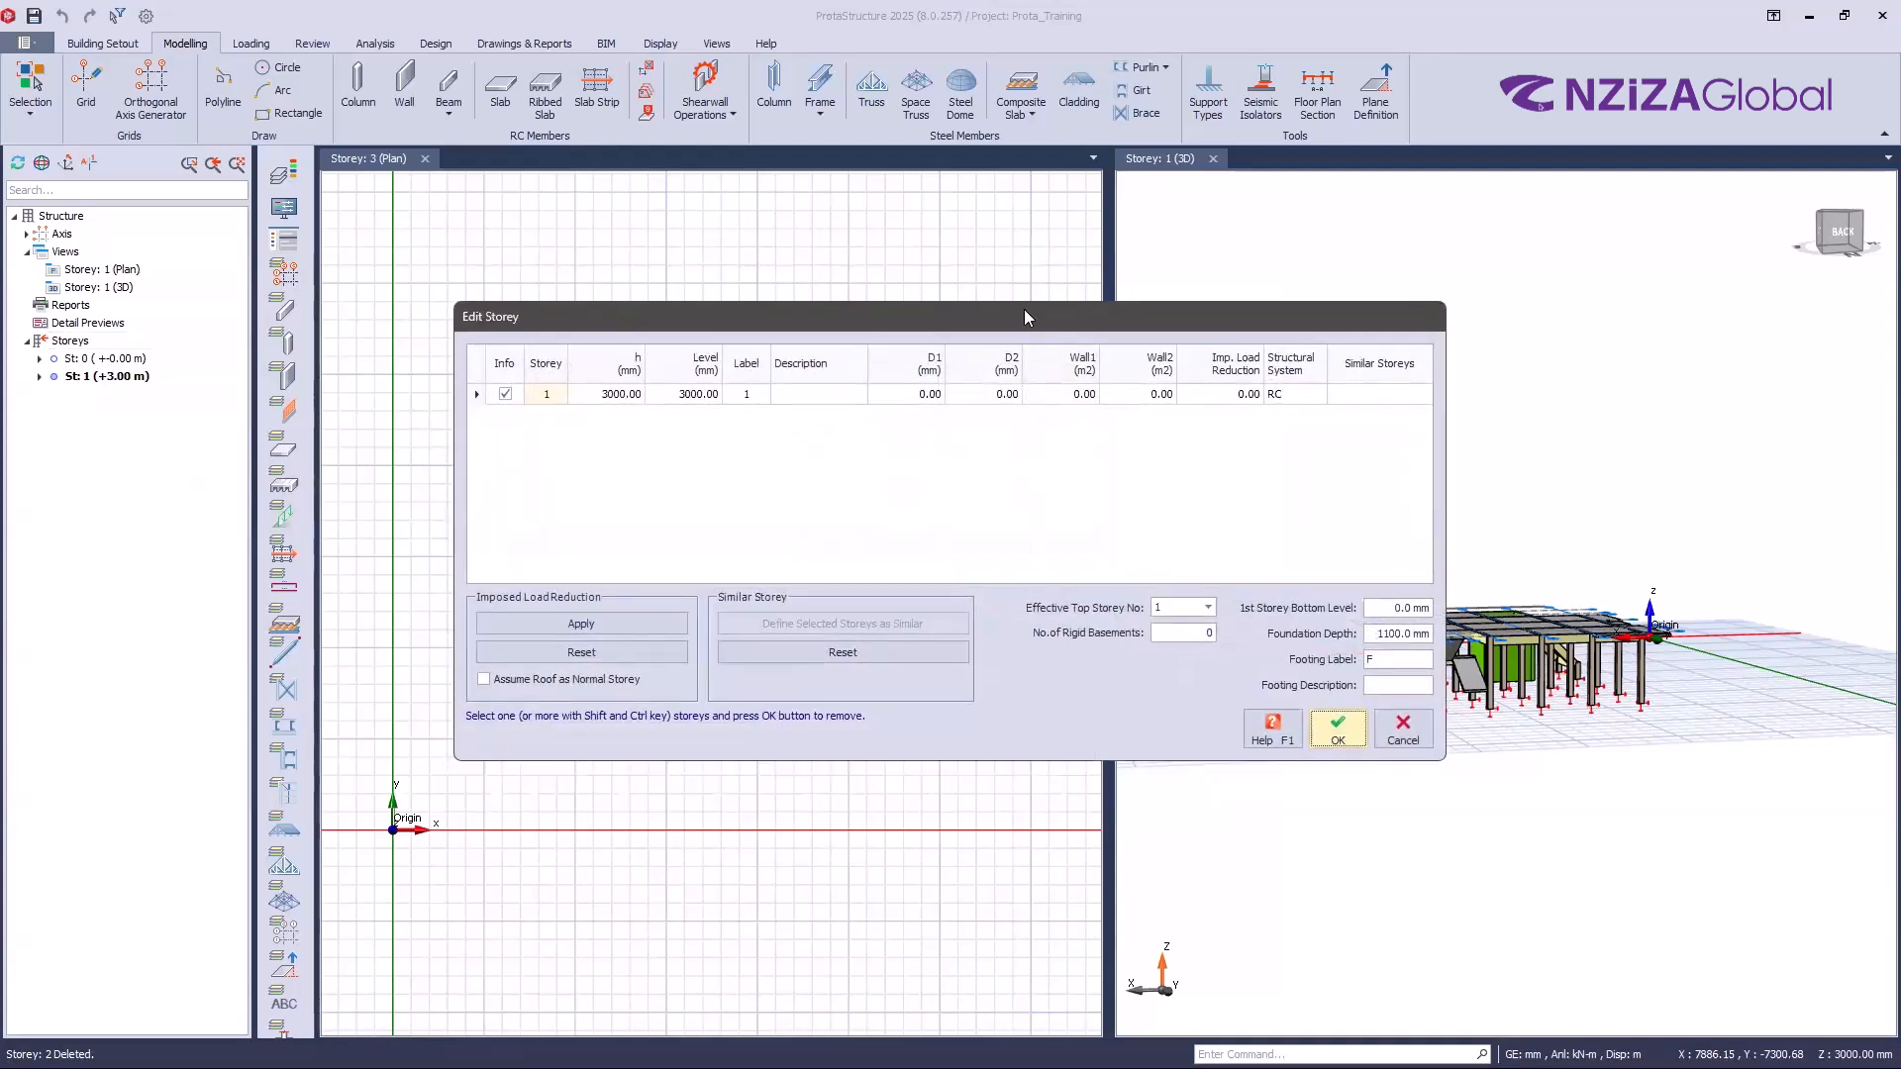
{"action": "left_click_drag", "start_coordinate": [1024, 310], "coordinate": [1083, 292]}
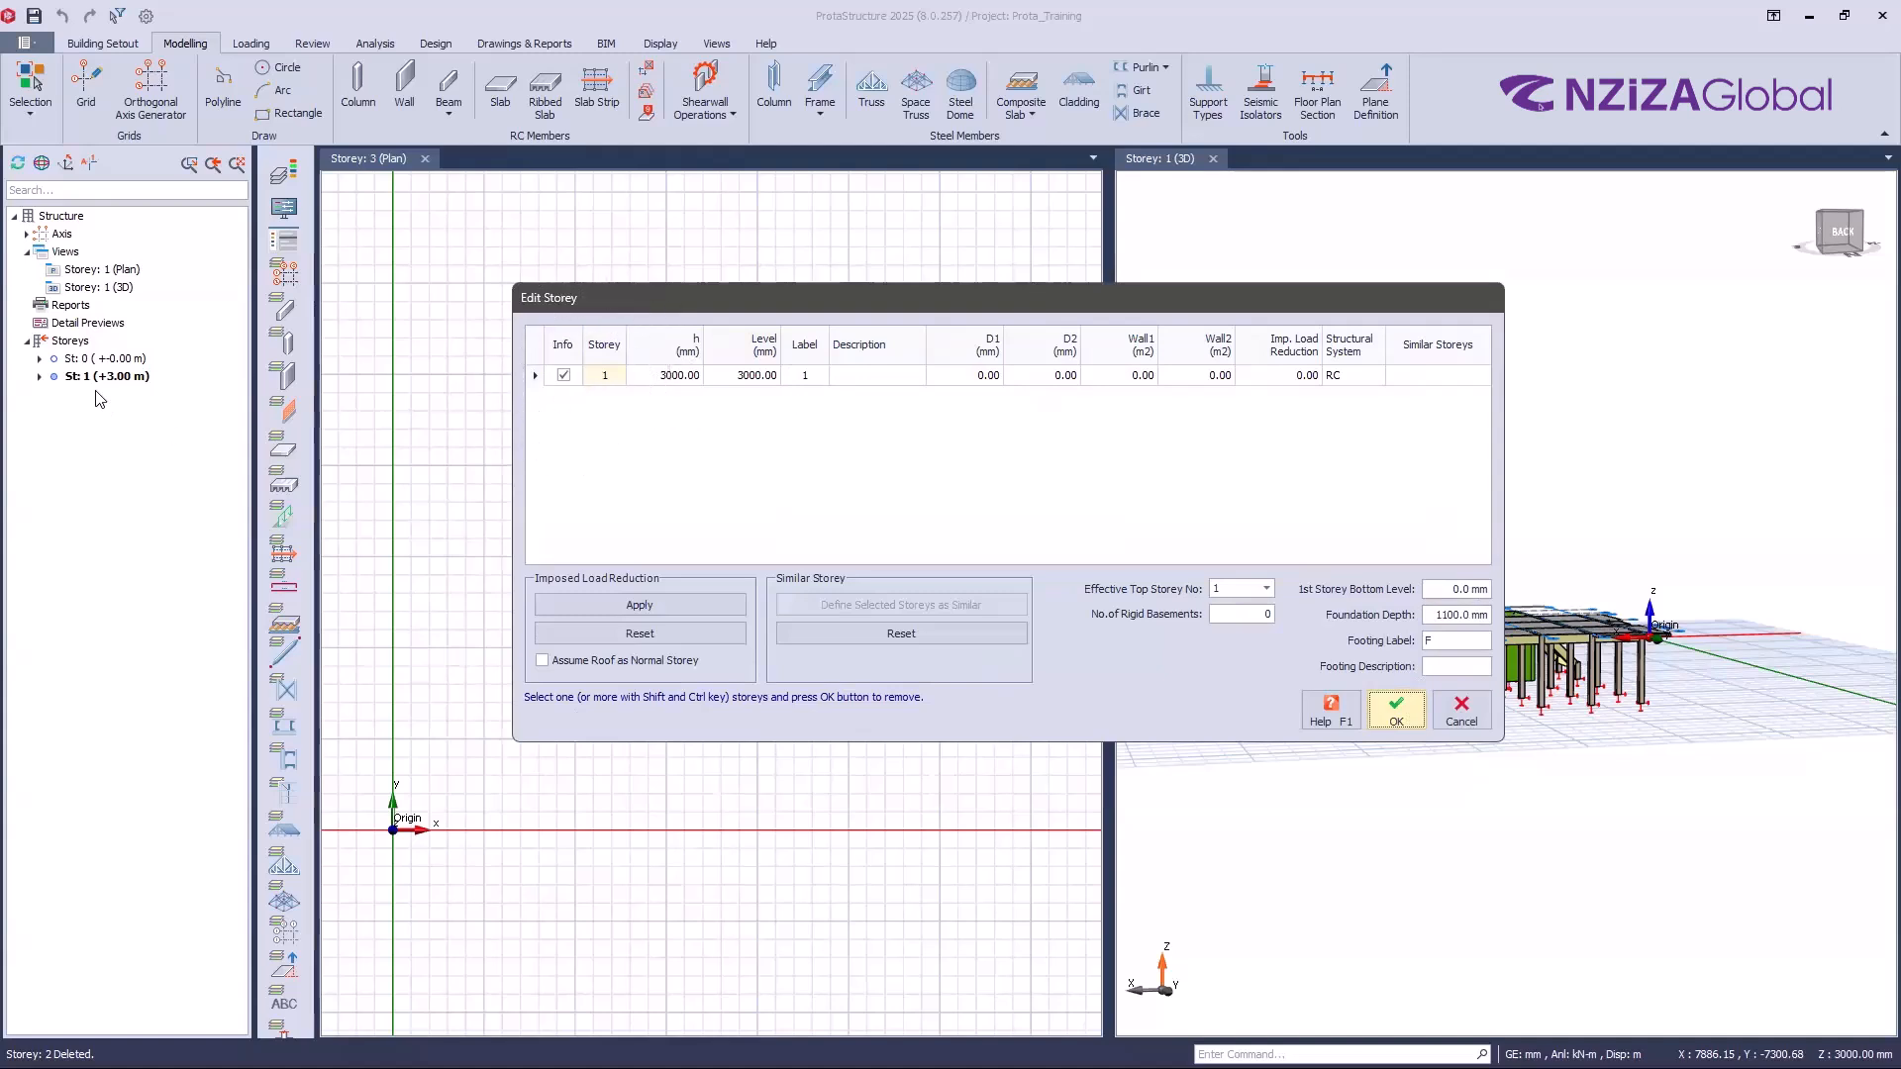
{"action": "key", "text": "ctrl"}
{"action": "left_click", "coordinate": [607, 410]}
{"action": "left_click", "coordinate": [1396, 709]}
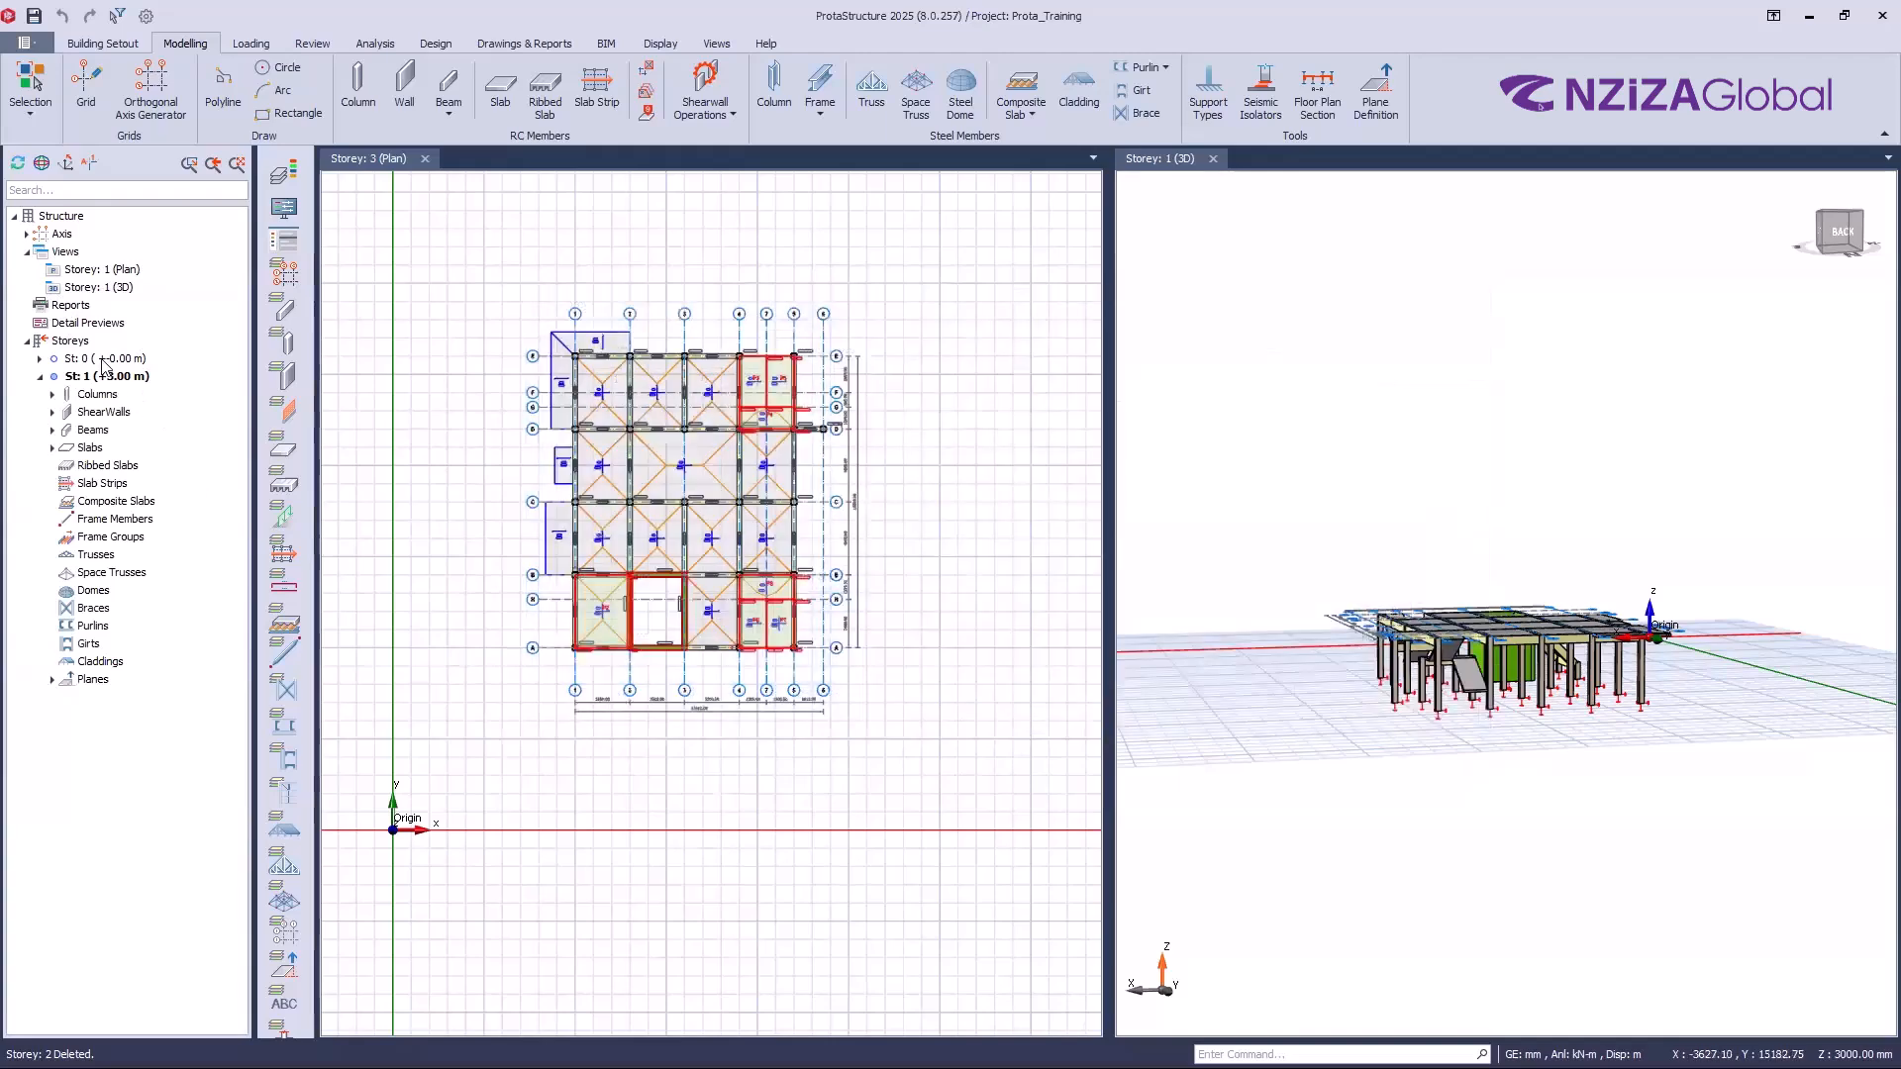
Step: Insert empty storeys up to Storey No. 3 with a storey height of 3000 mm, without generating members
{"action": "right_click", "coordinate": [87, 341]}
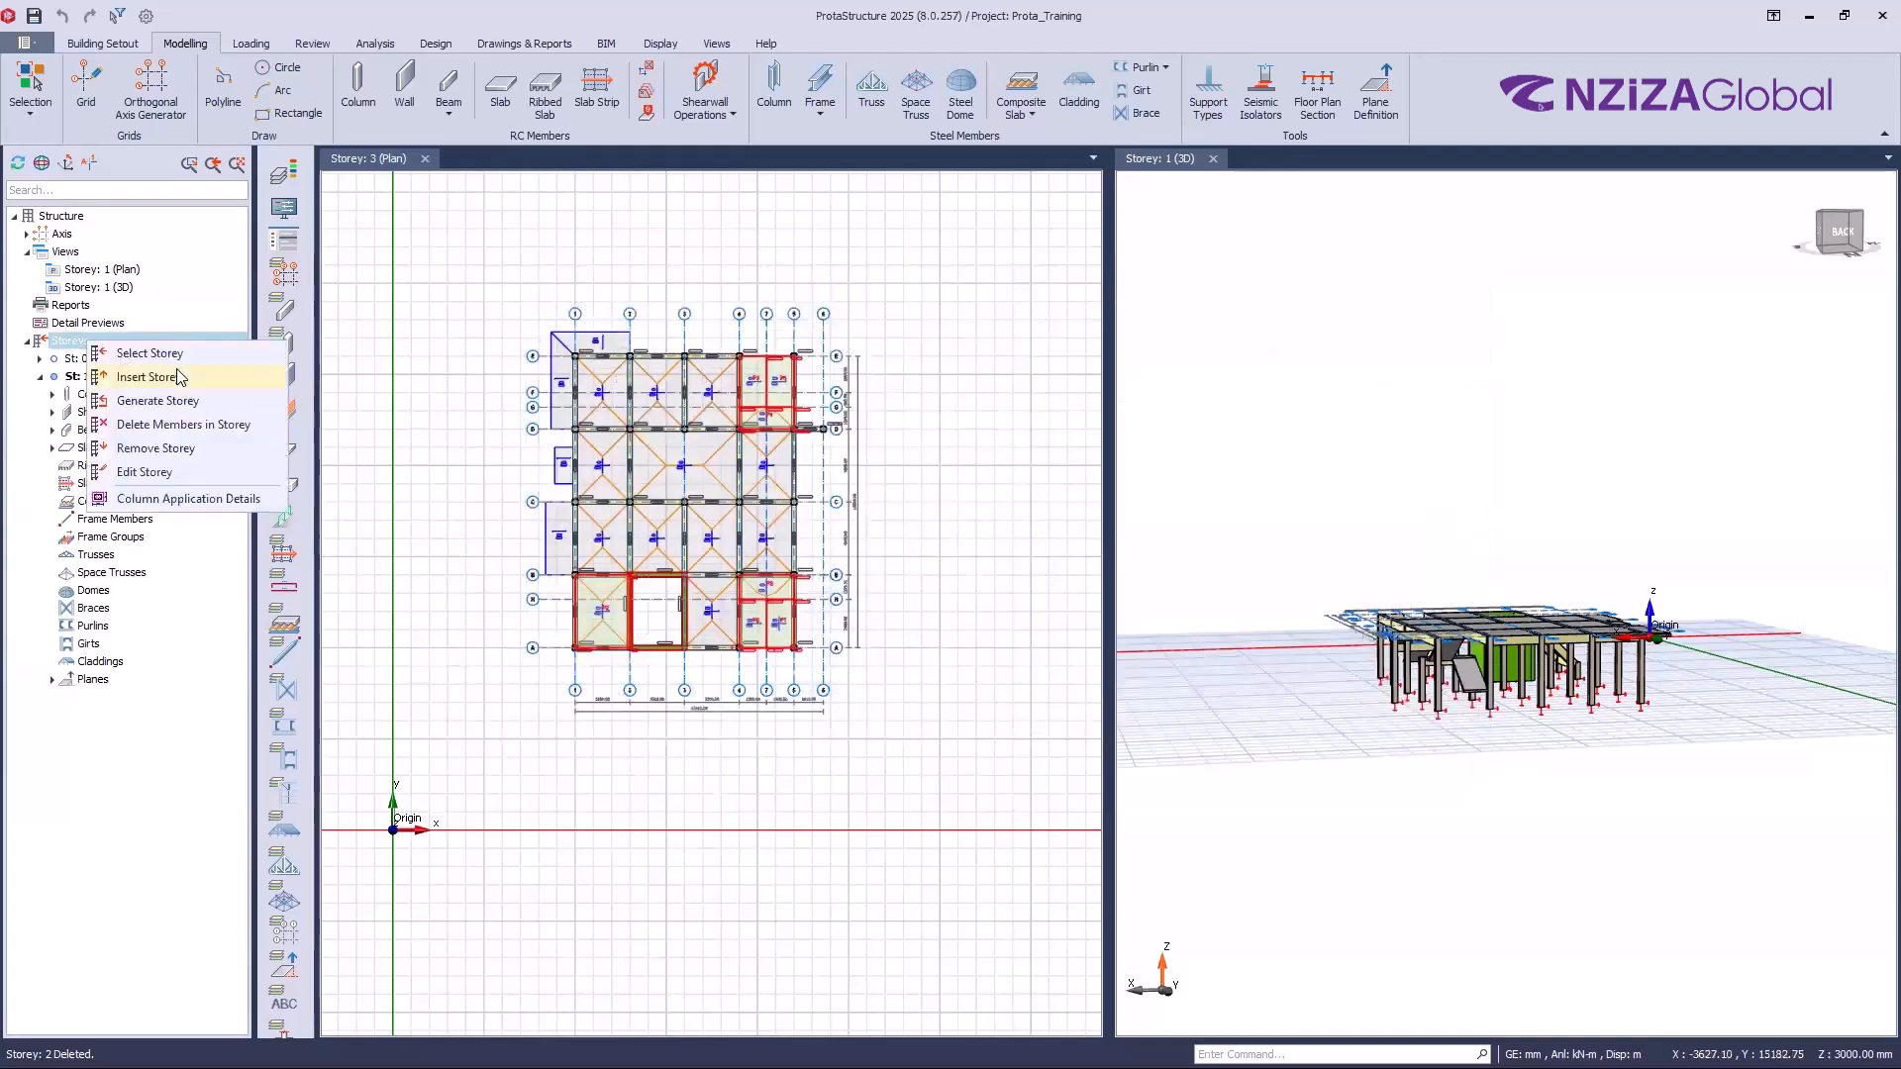
{"action": "left_click", "coordinate": [179, 378]}
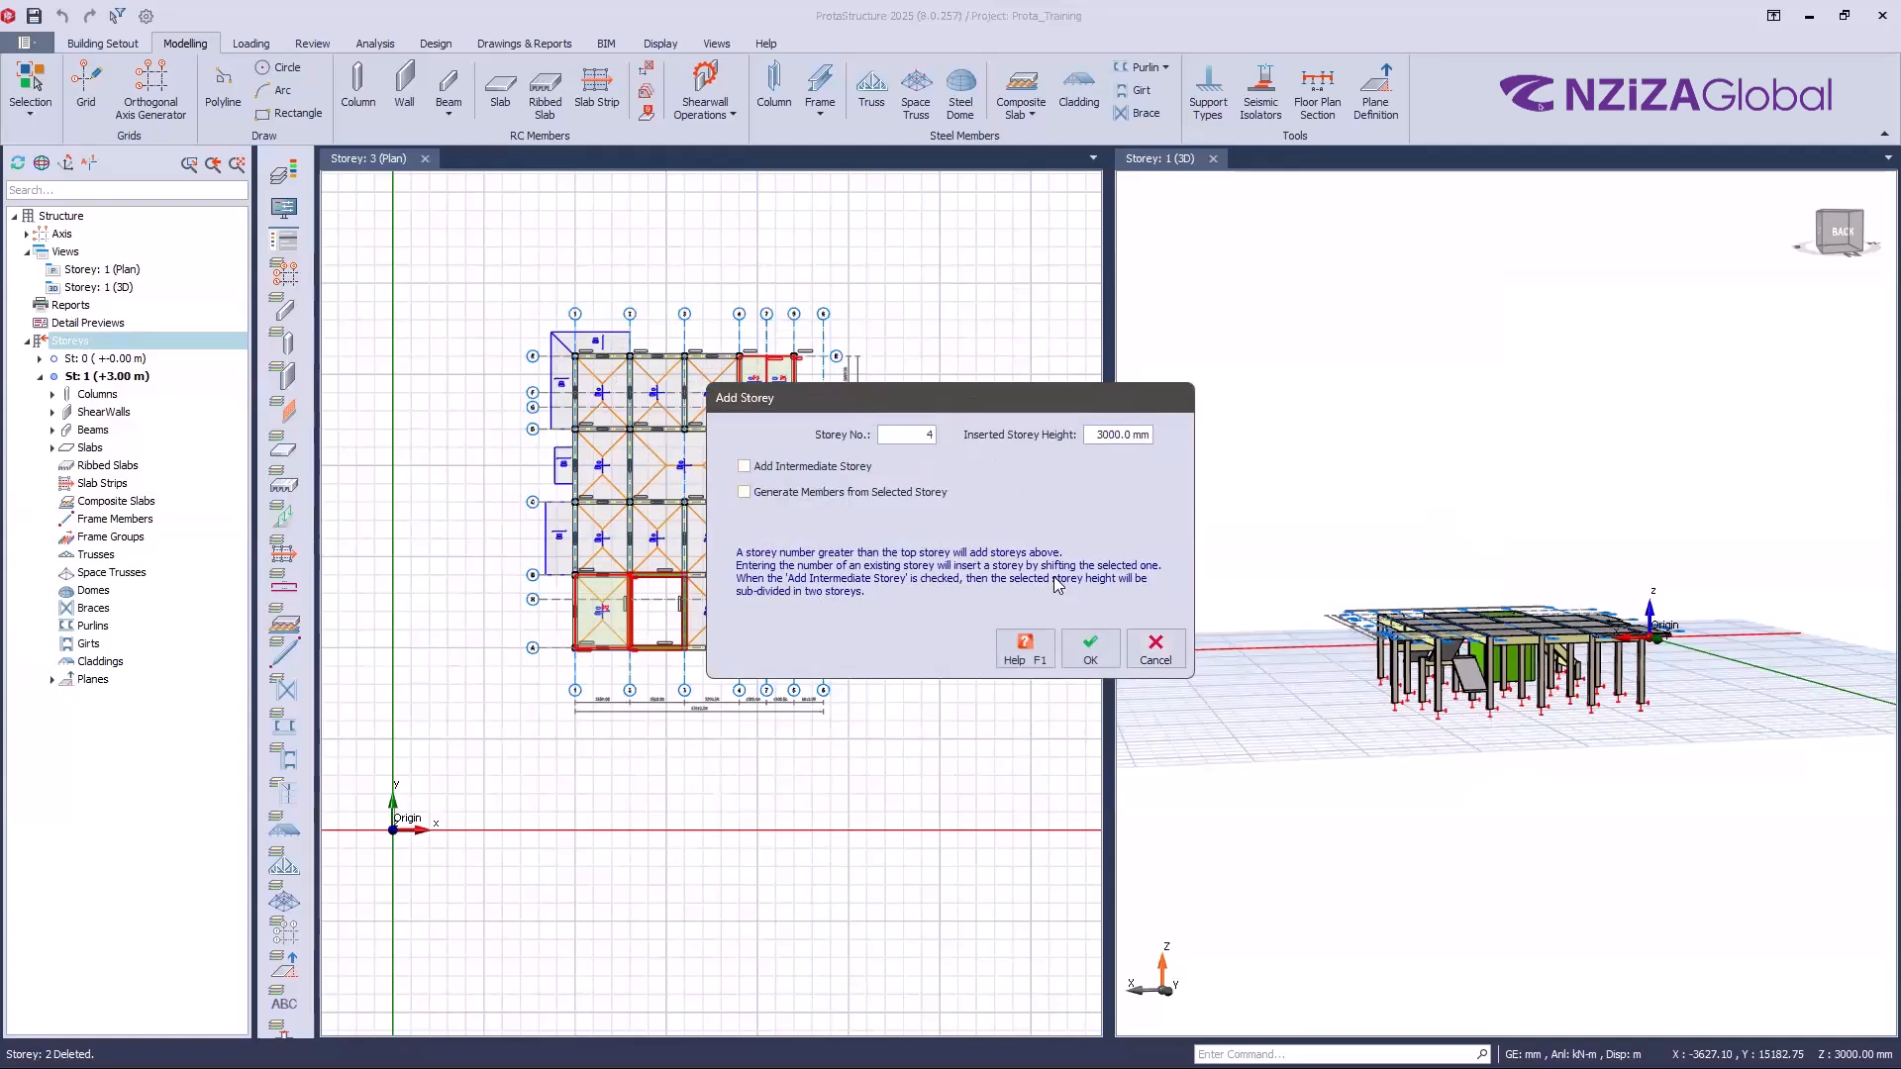
{"action": "key", "text": "BackSpace"}
{"action": "type", "text": "3"}
{"action": "left_click", "coordinate": [1074, 650]}
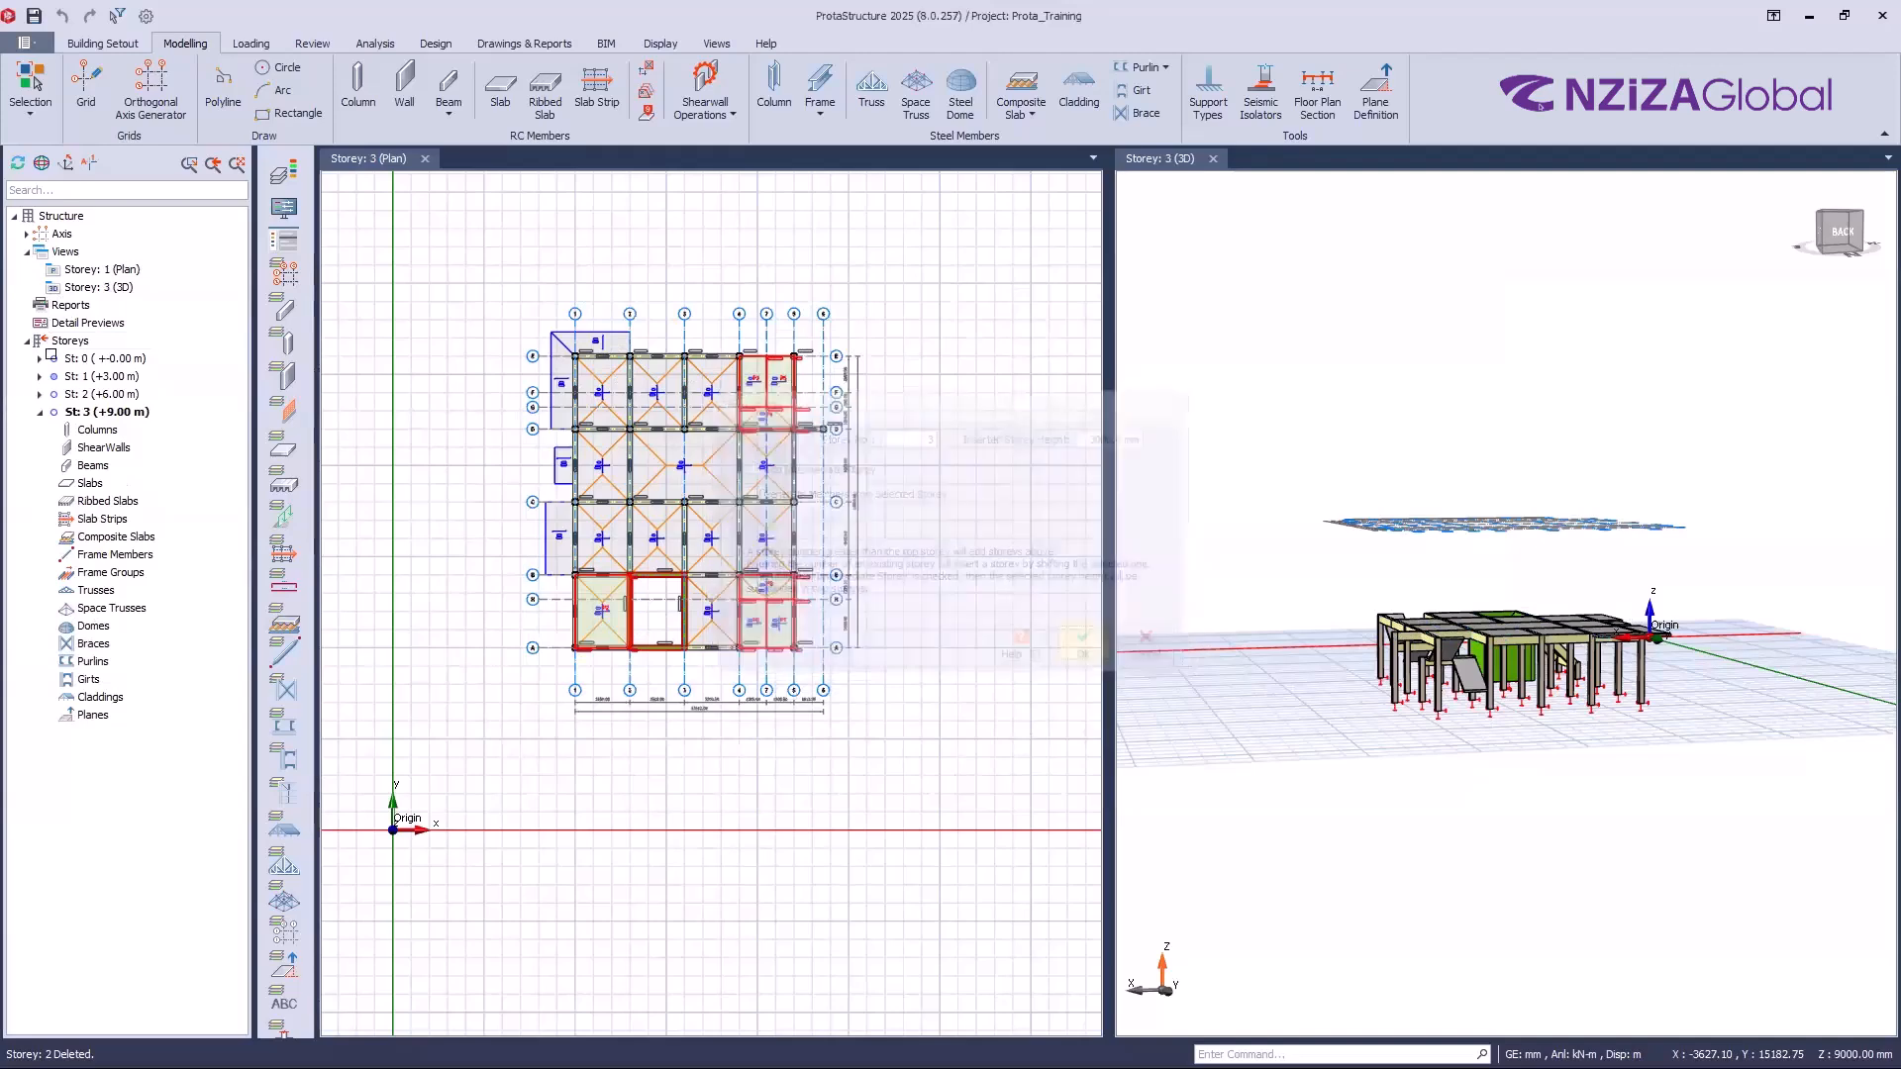
Step: Examine the Edit Storey table for Storeys 1 to 3, checking which storeys contain members and their heights
{"action": "left_click", "coordinate": [76, 340]}
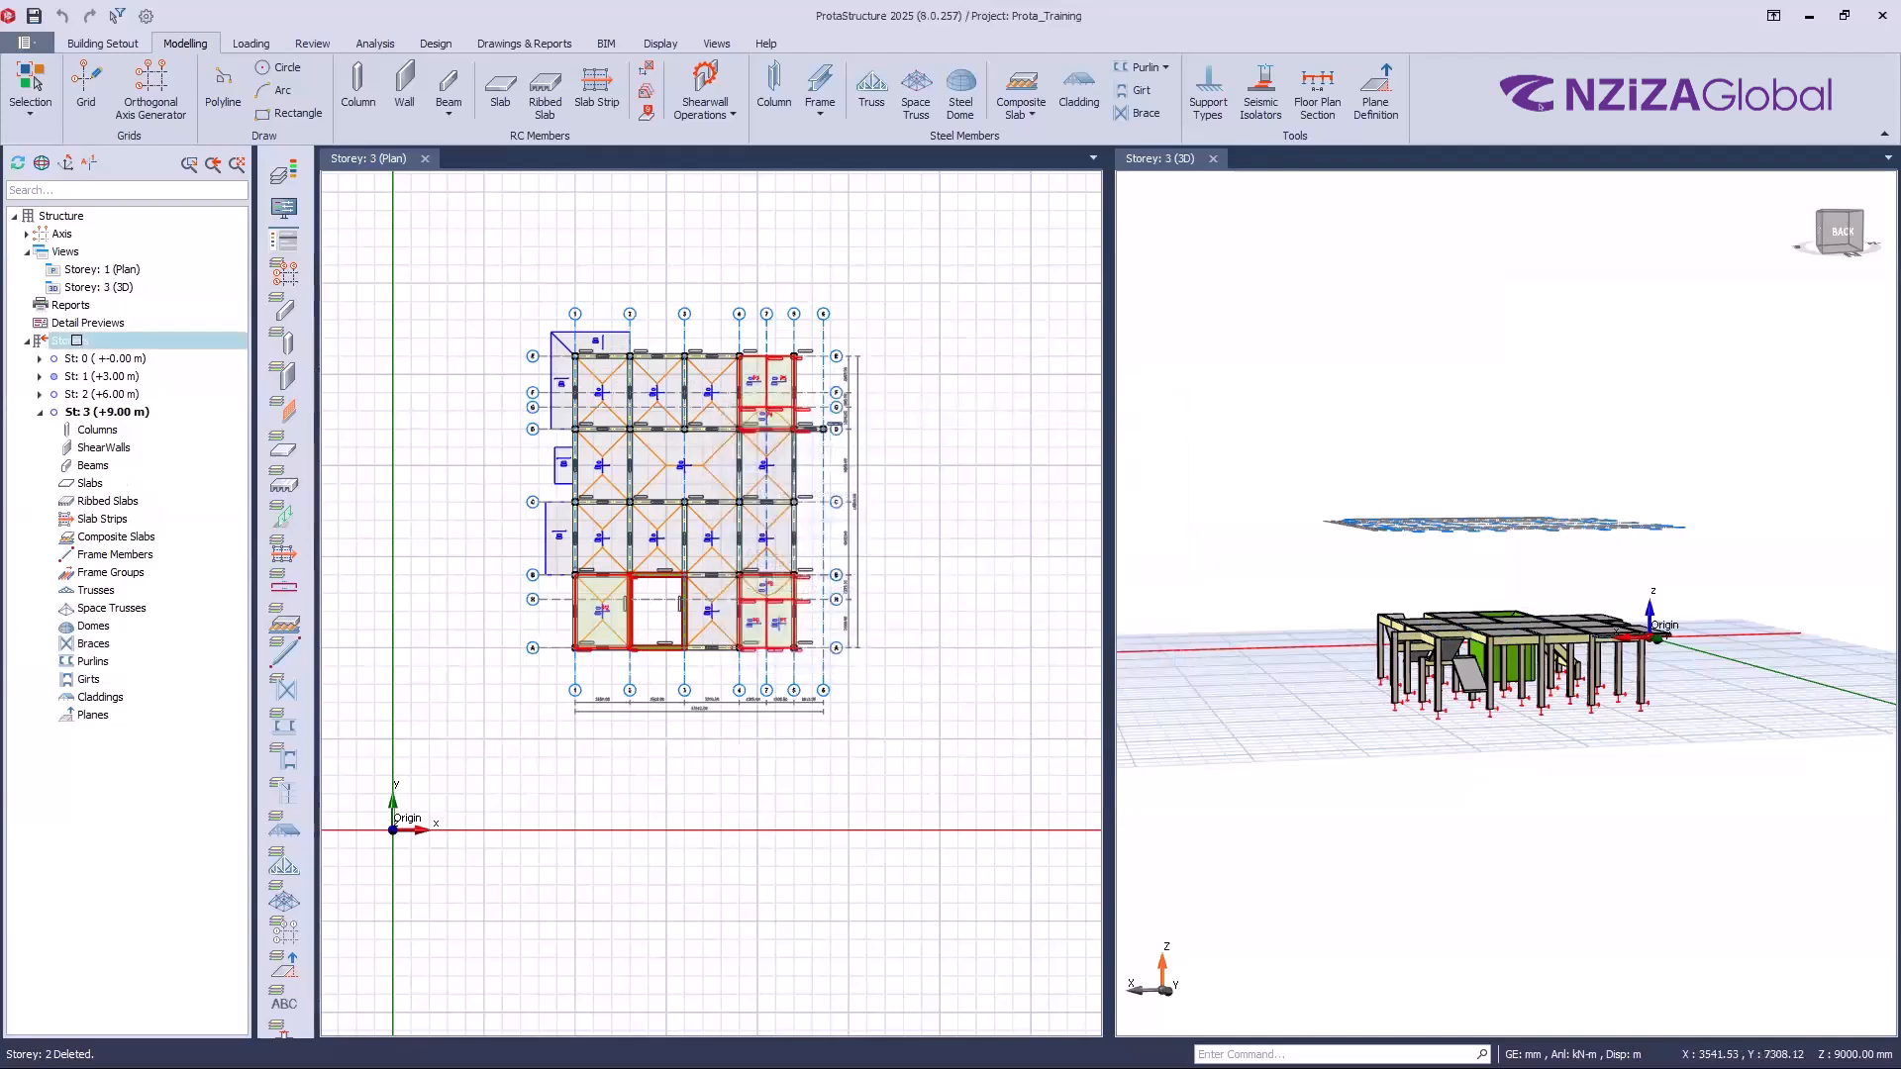
{"action": "right_click", "coordinate": [76, 341]}
{"action": "left_click", "coordinate": [159, 467]}
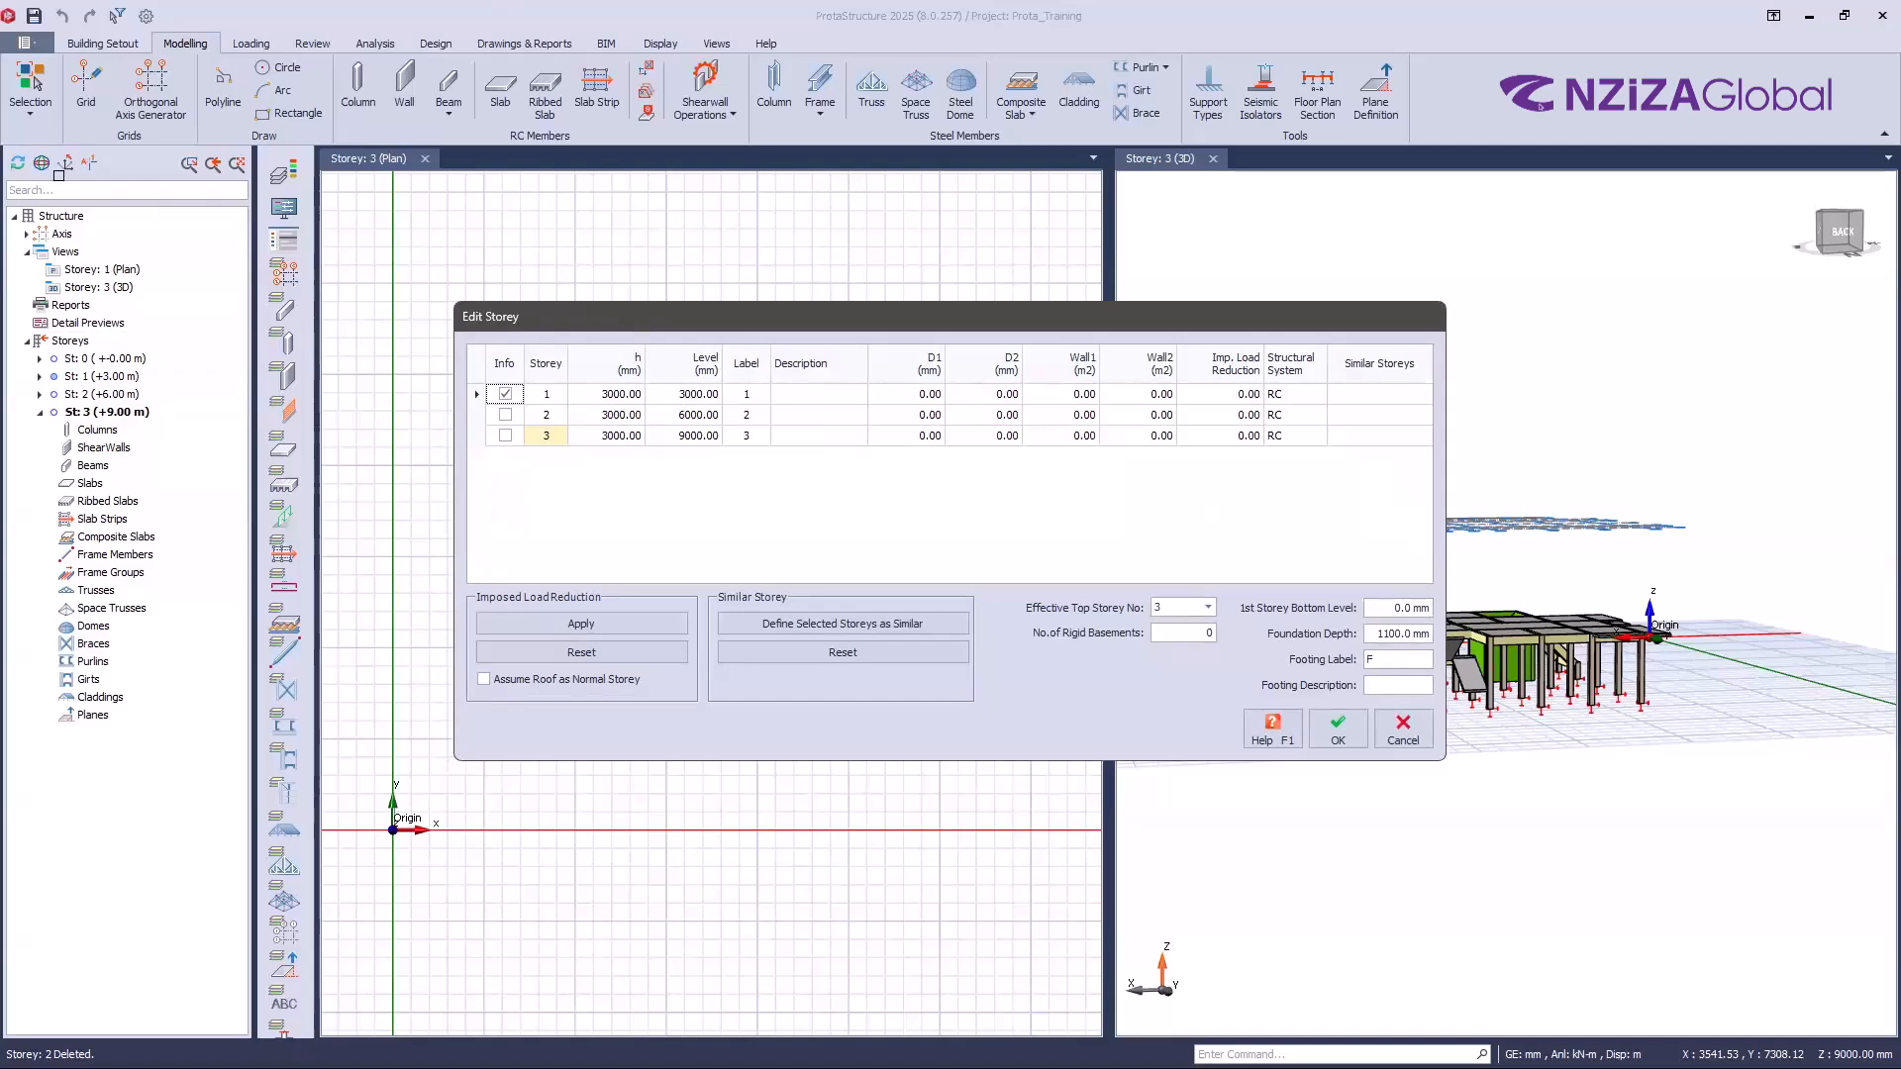
{"action": "key", "text": "ctrl"}
{"action": "key", "text": "ctrl"}
{"action": "key", "text": "ctrl"}
{"action": "key", "text": "ctrl"}
{"action": "key", "text": "ctrl"}
{"action": "left_click_drag", "start_coordinate": [658, 309], "coordinate": [719, 285]}
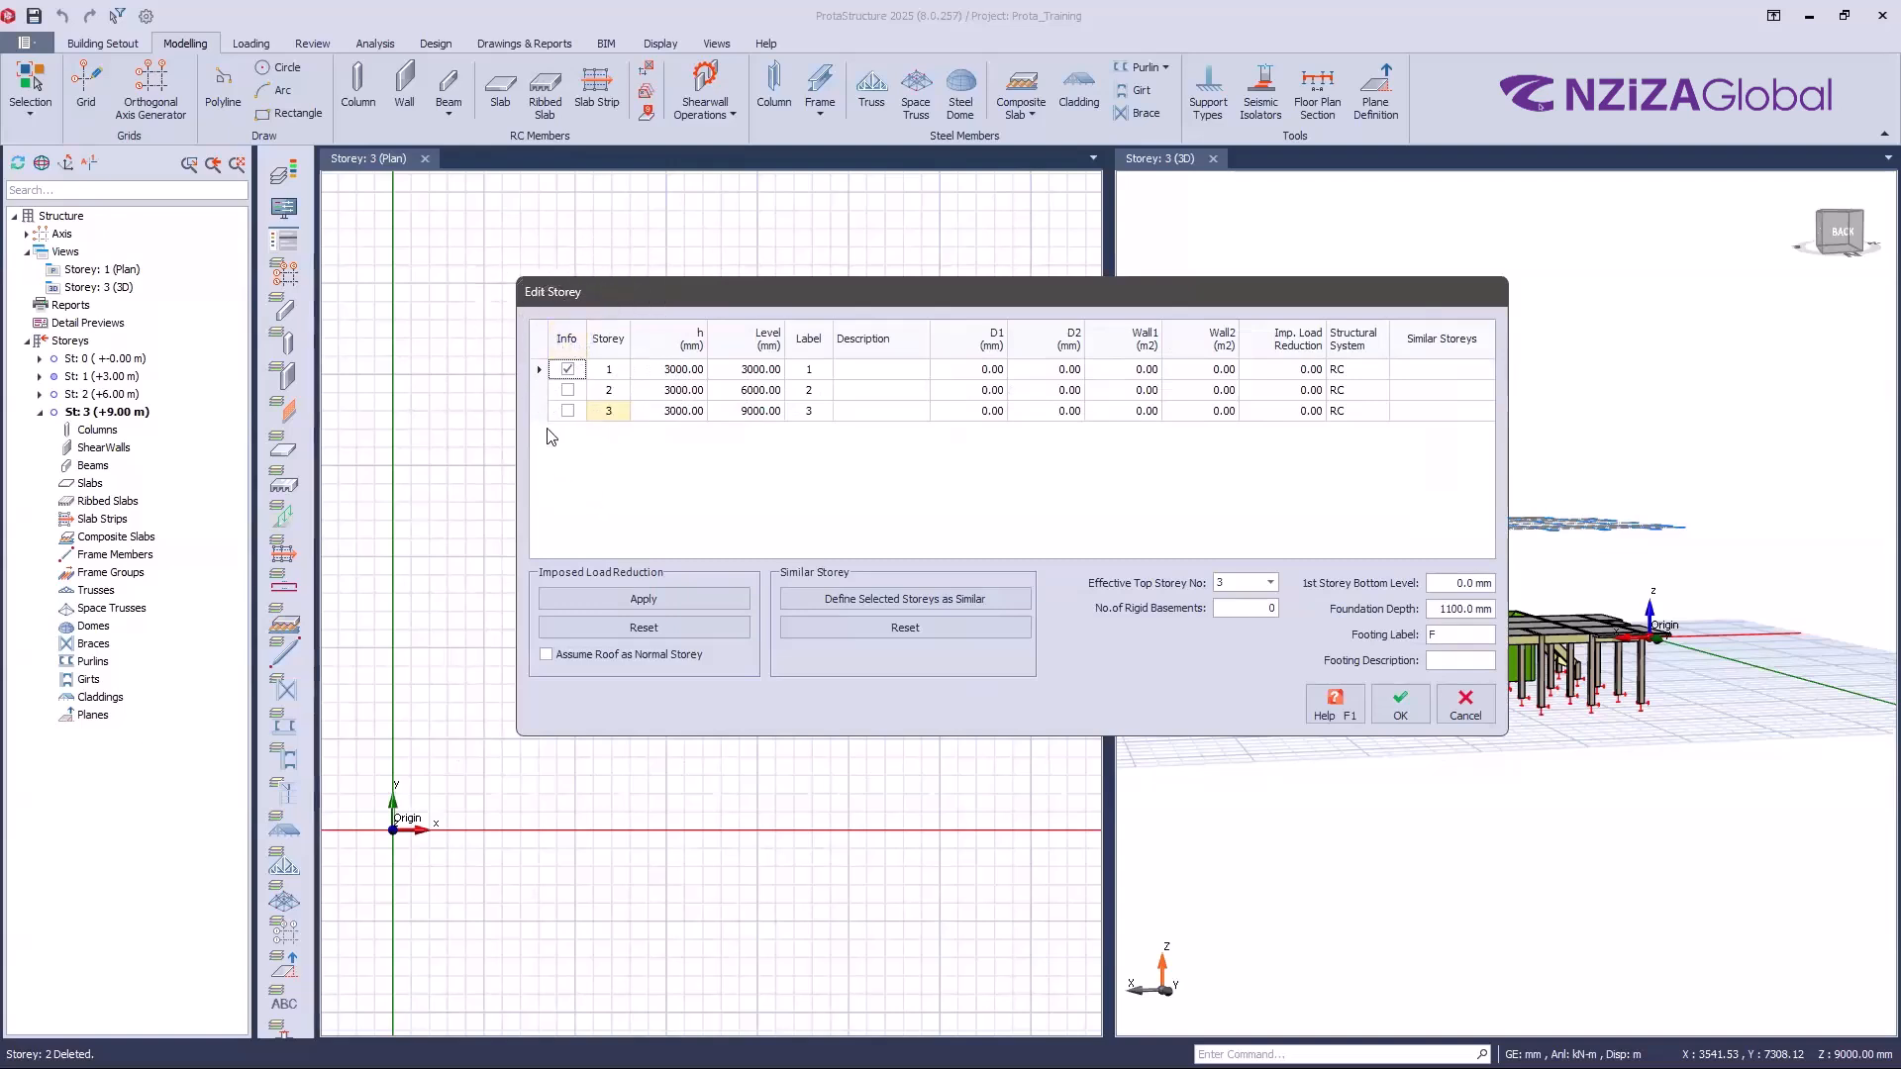
{"action": "left_click", "coordinate": [569, 390]}
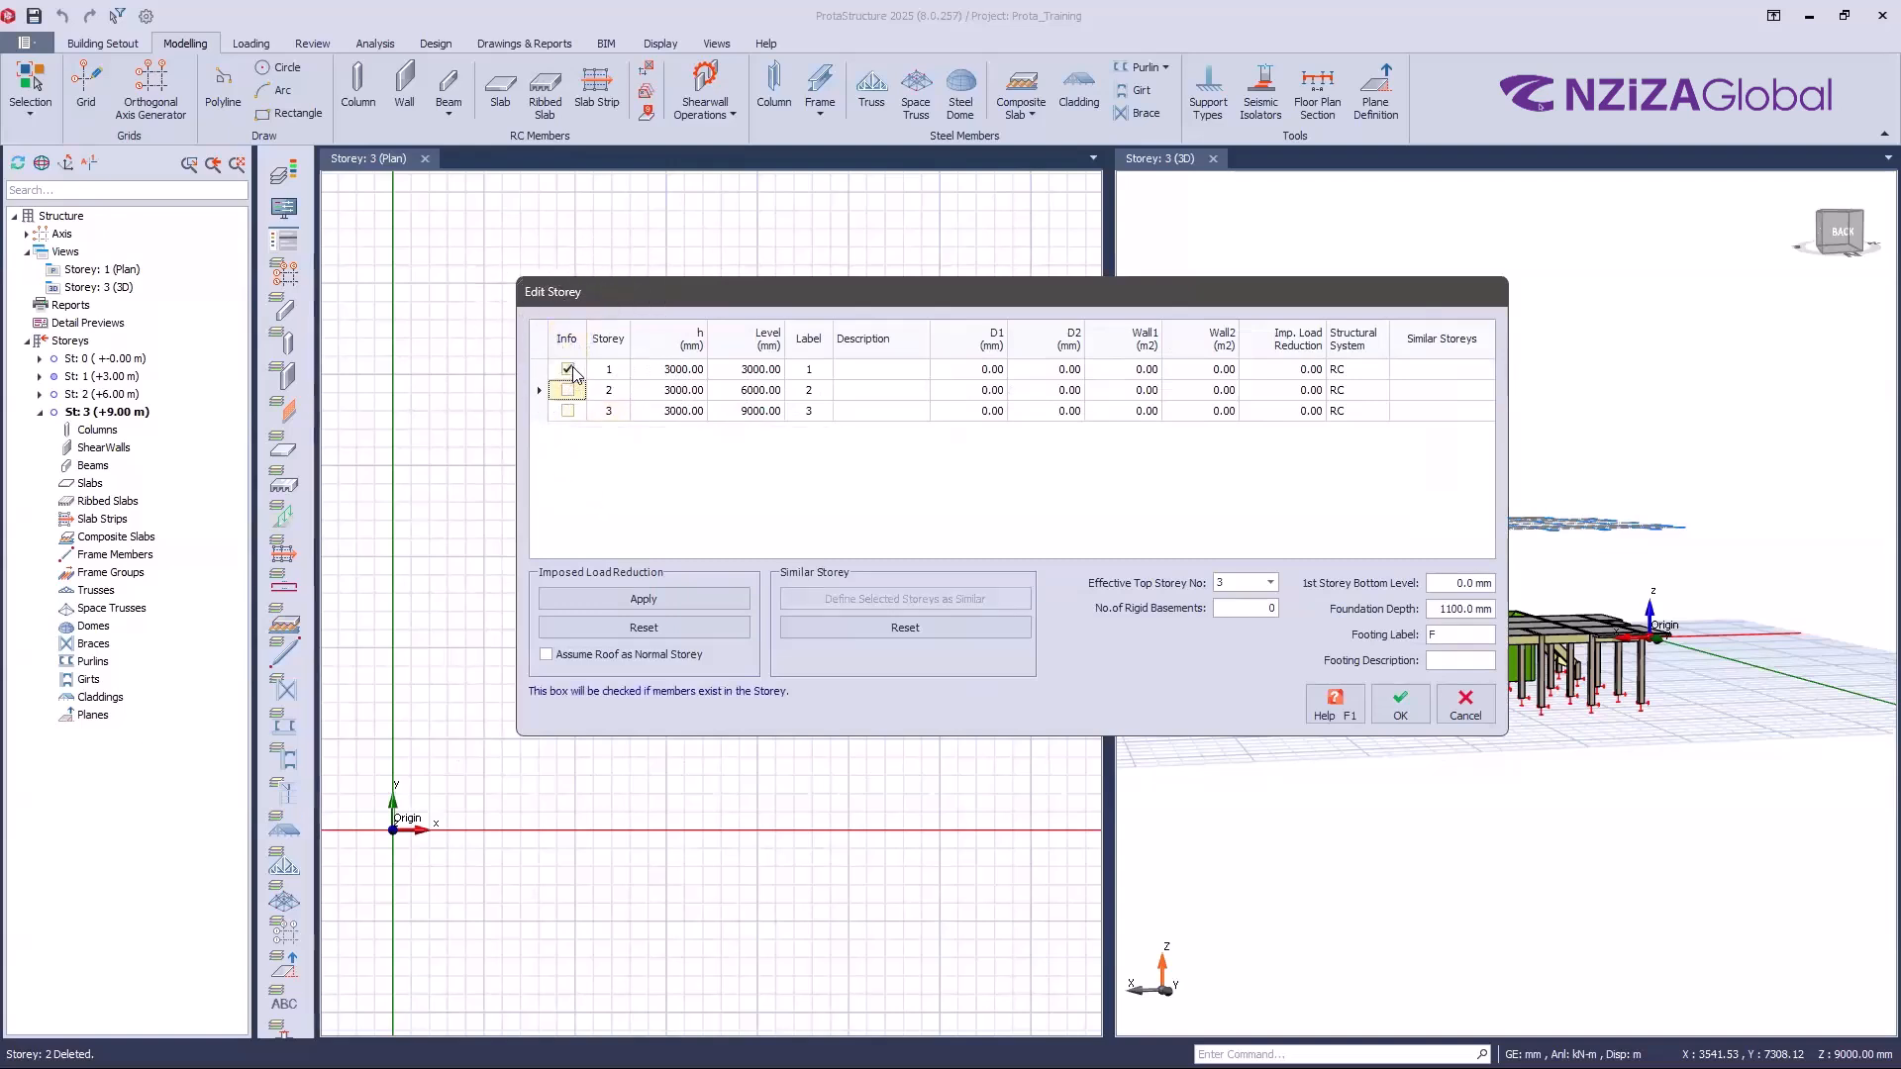
{"action": "left_click", "coordinate": [567, 371]}
{"action": "left_click", "coordinate": [567, 391]}
{"action": "left_click", "coordinate": [568, 412]}
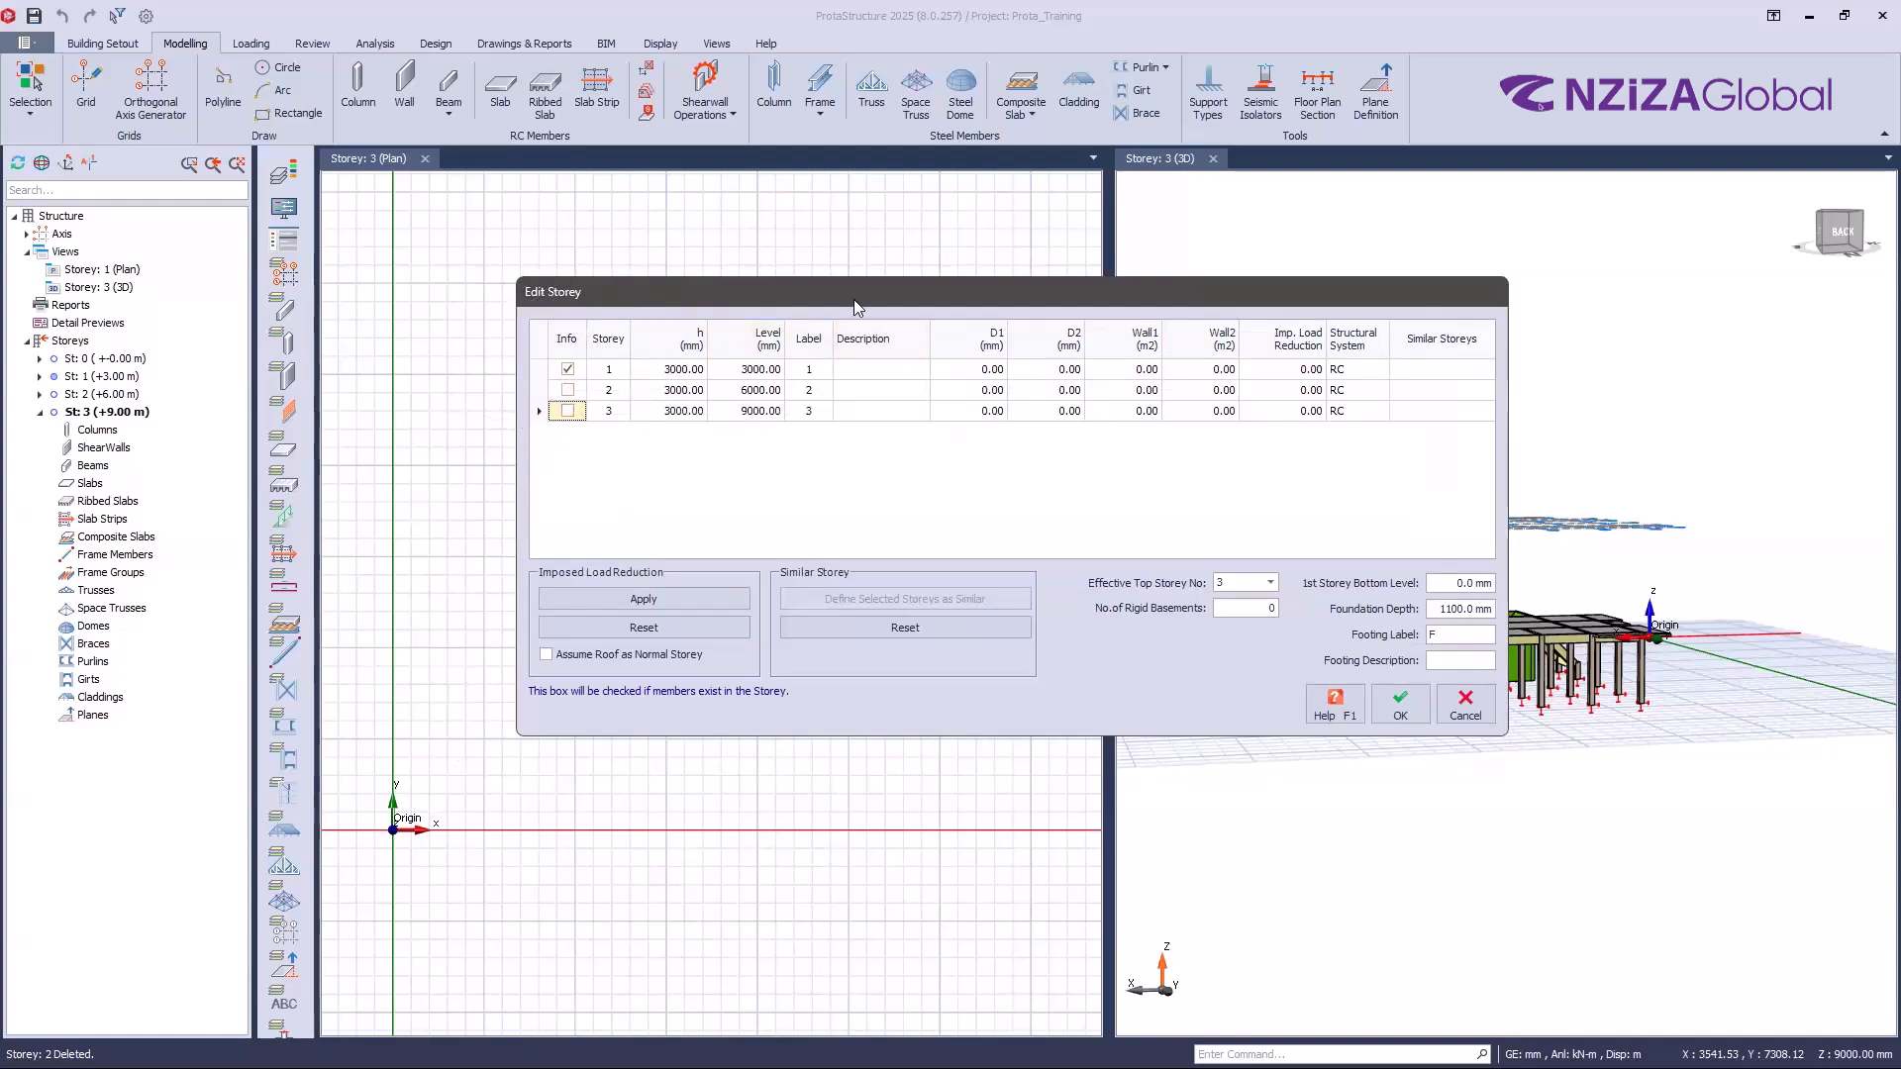
{"action": "left_click_drag", "start_coordinate": [857, 307], "coordinate": [582, 322]}
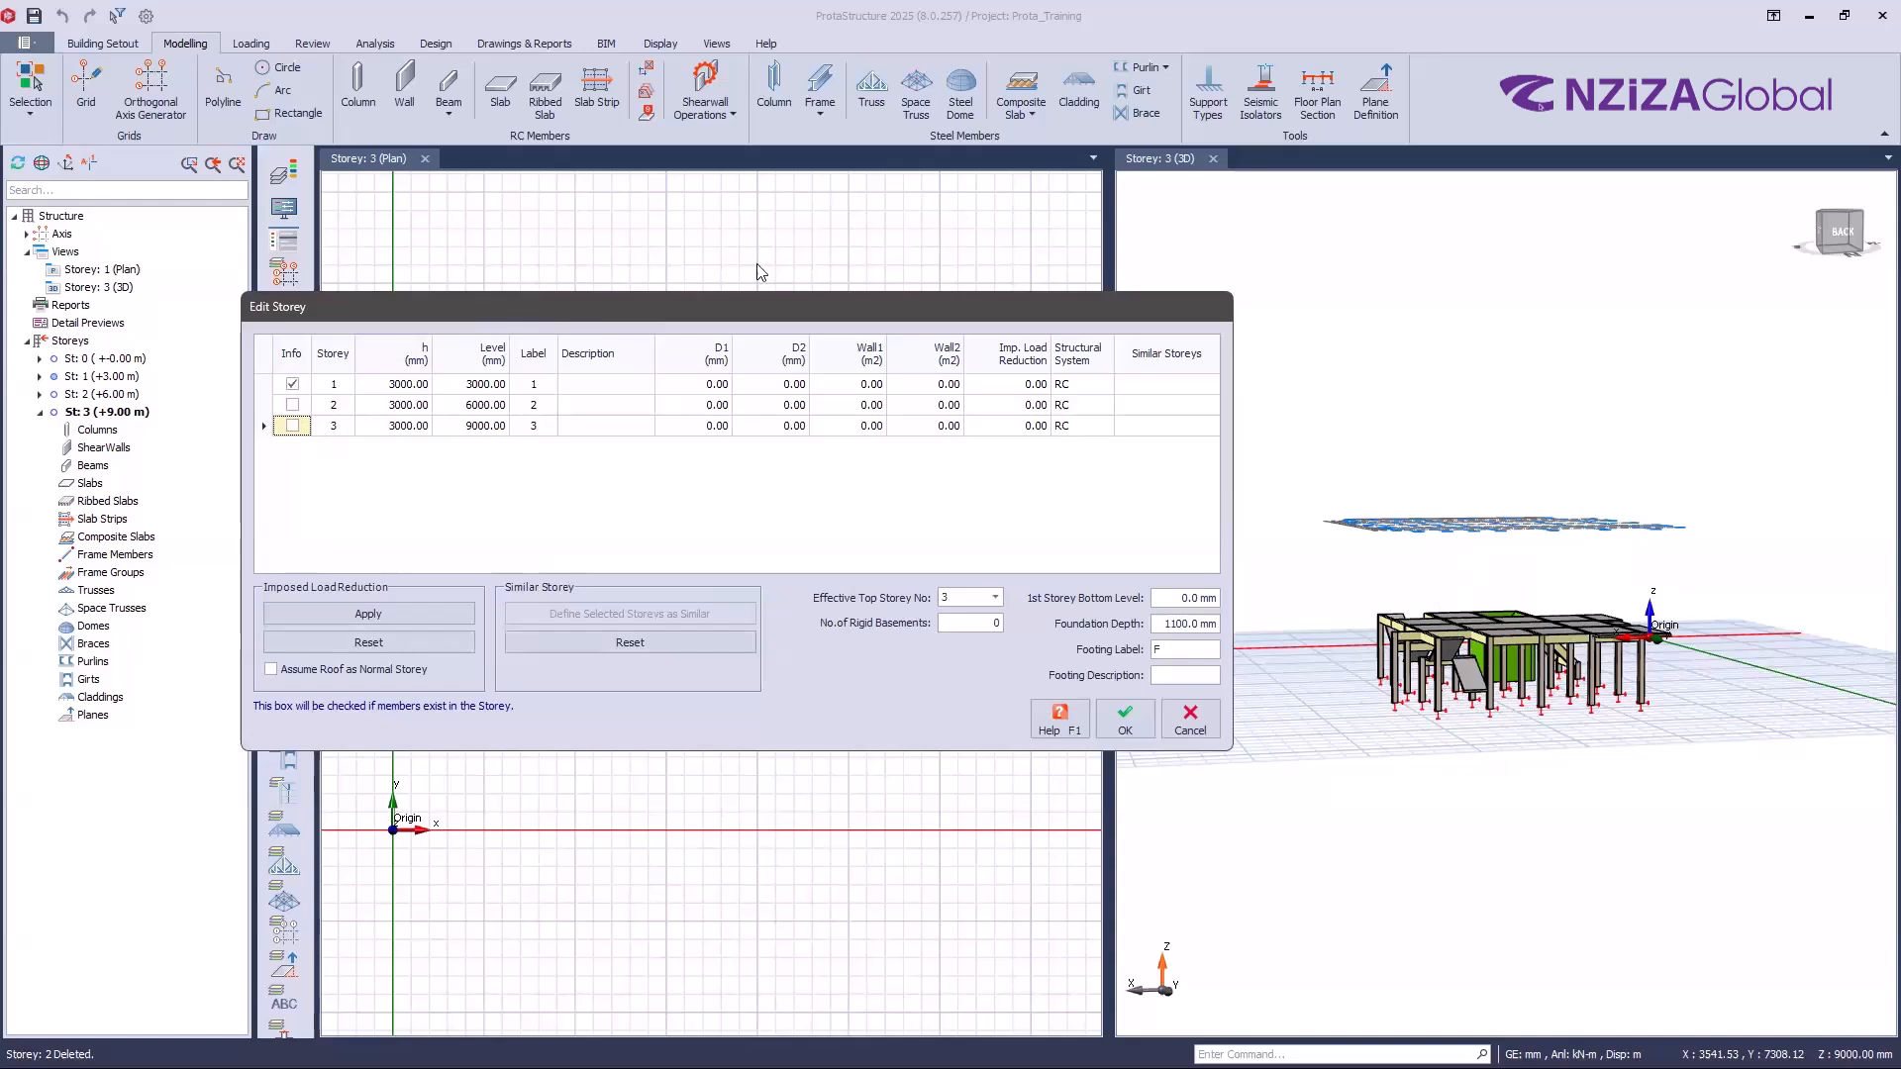
{"action": "left_click_drag", "start_coordinate": [515, 303], "coordinate": [759, 263]}
{"action": "left_click", "coordinate": [579, 312]}
{"action": "key", "text": "ctrl"}
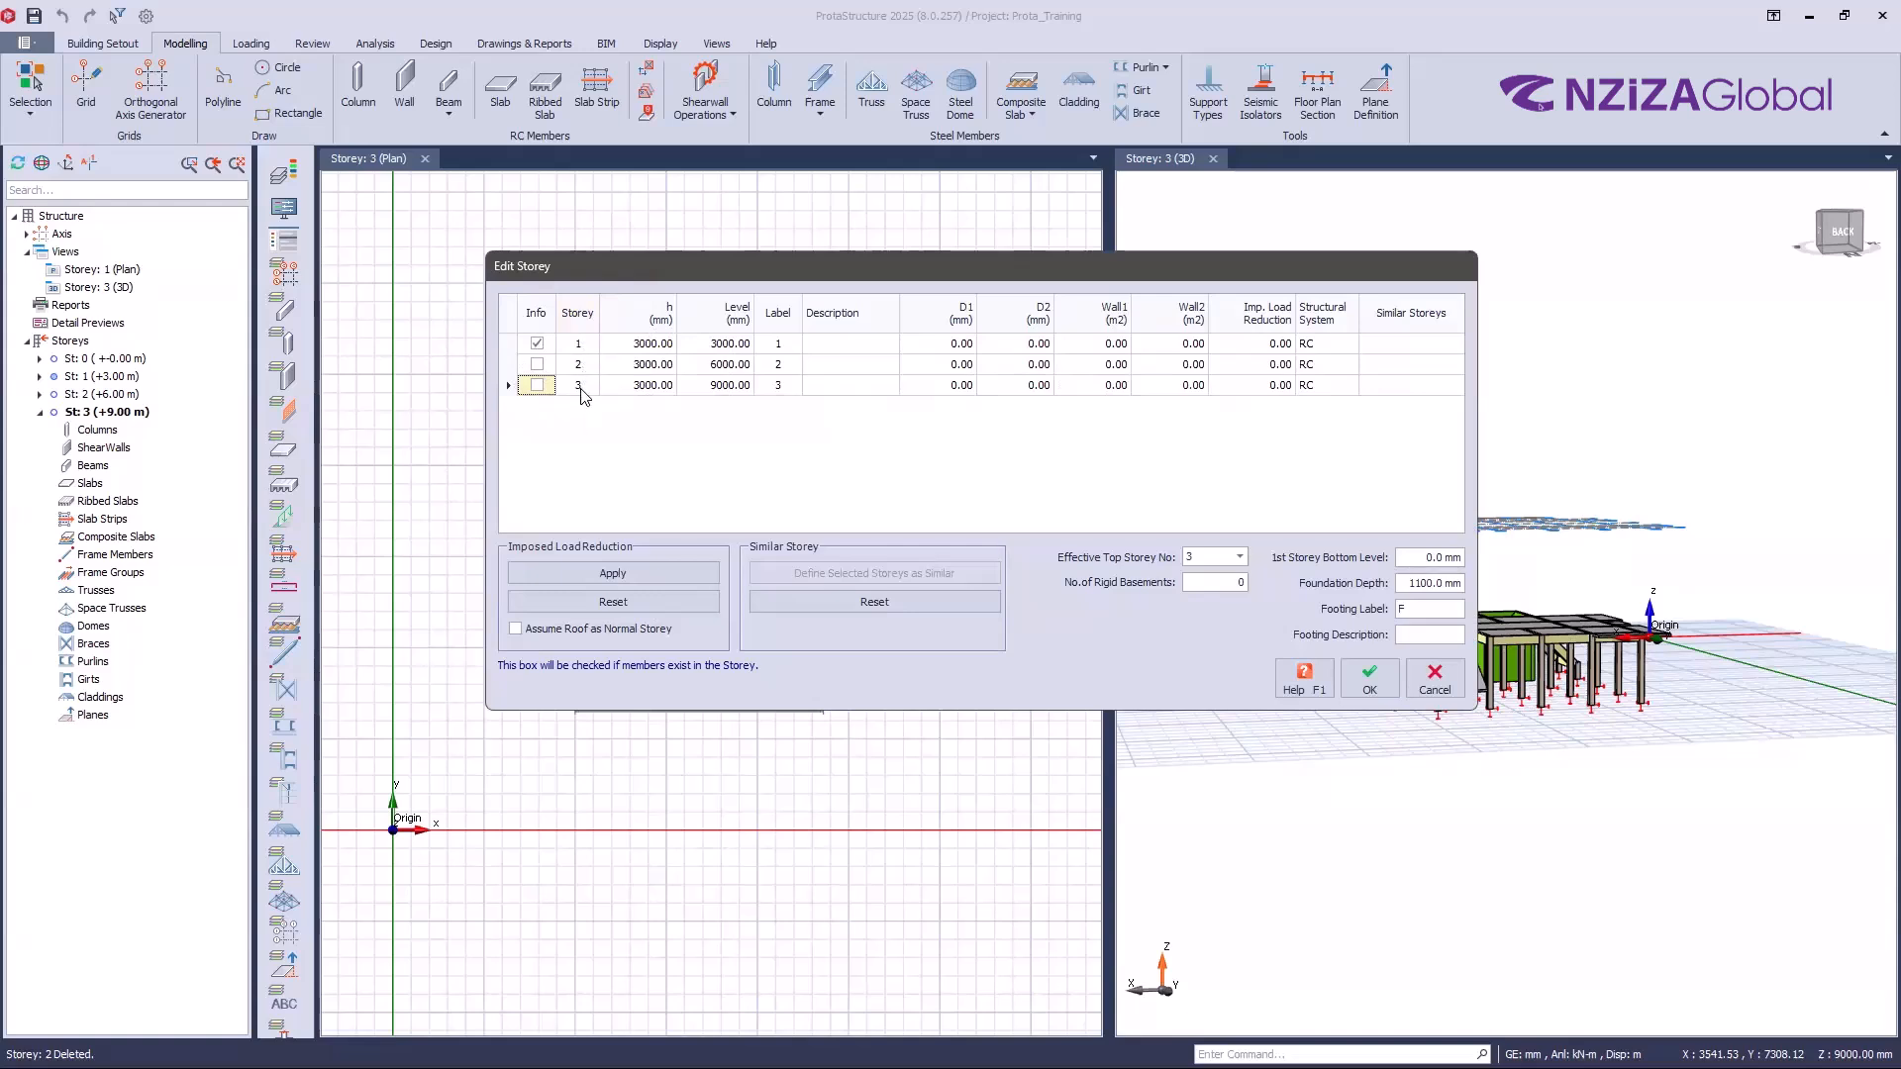
{"action": "key", "text": "ctrl"}
{"action": "key", "text": "ctrl"}
Step: Set the height of Storey 1 to 5000 mm and apply it to the model
{"action": "left_click", "coordinate": [651, 346]}
{"action": "left_click", "coordinate": [653, 344]}
{"action": "left_click_drag", "start_coordinate": [662, 344], "coordinate": [621, 344]}
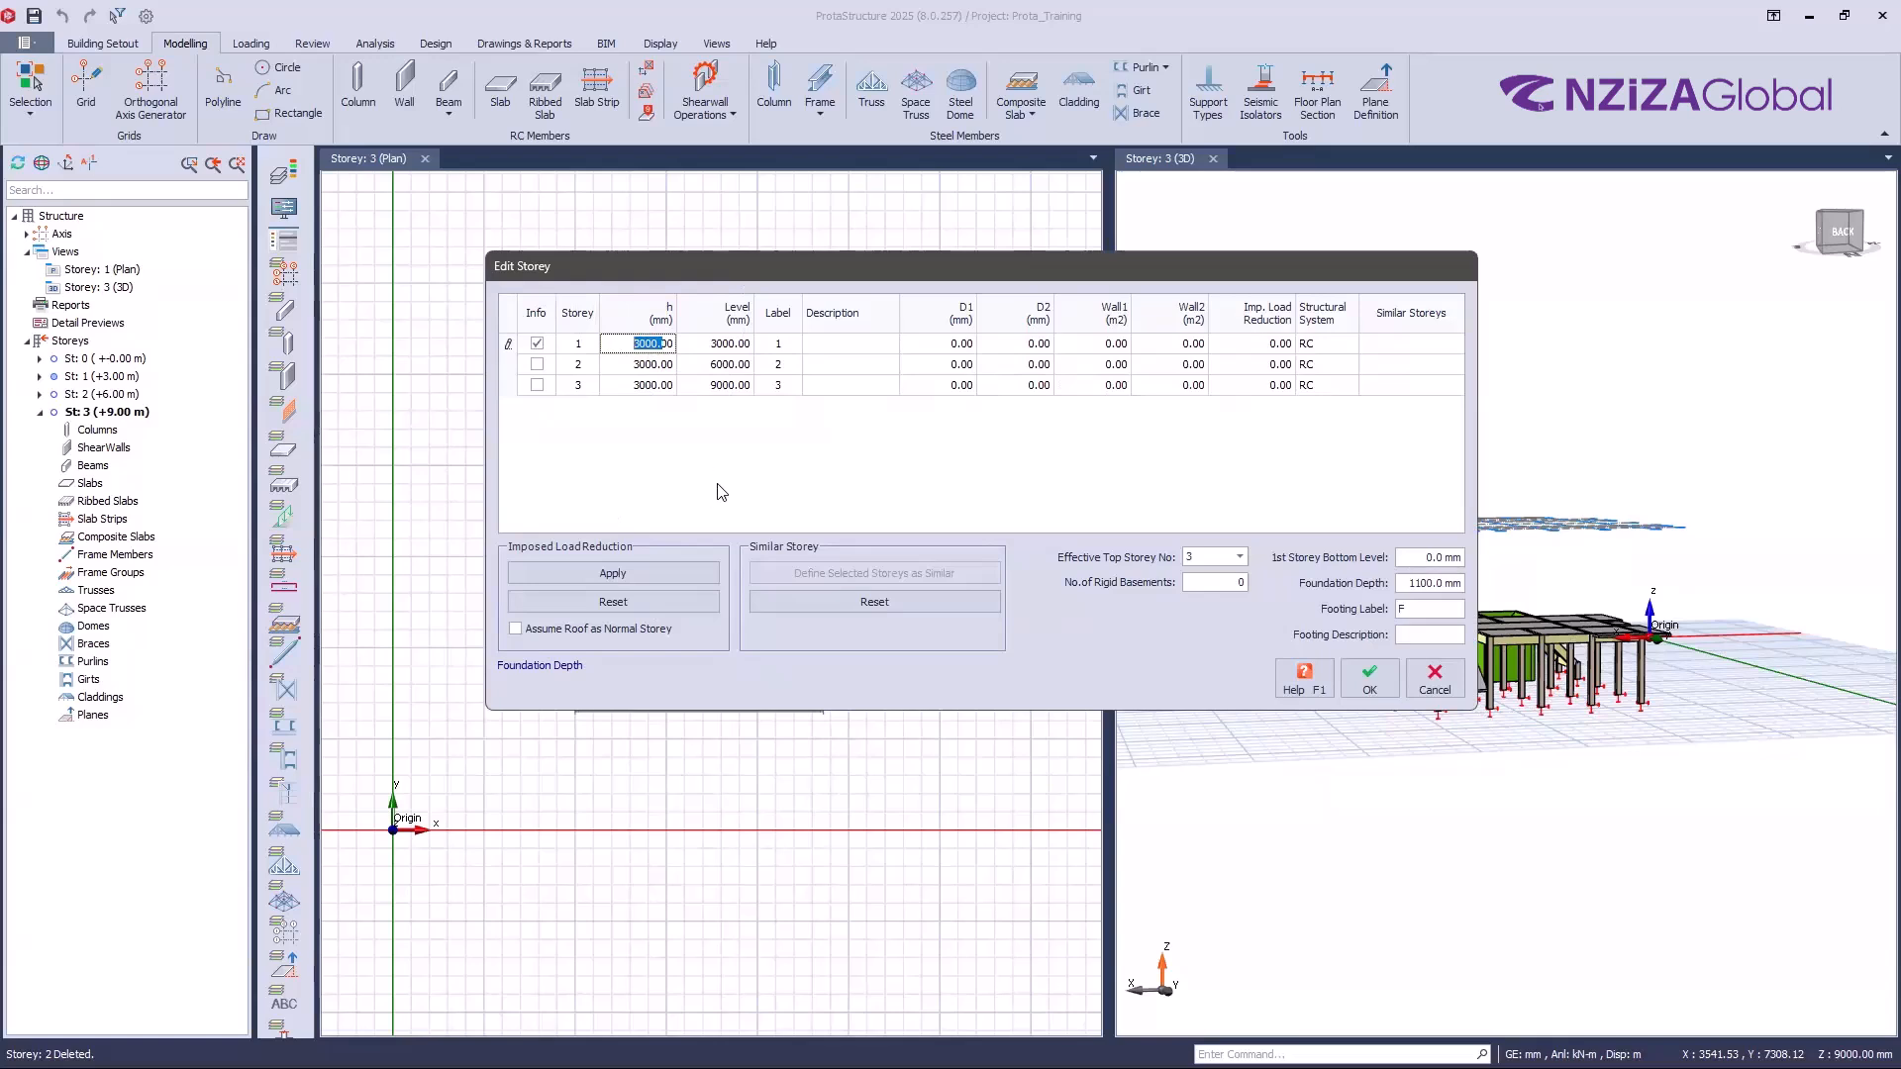
{"action": "type", "text": "5"}
{"action": "left_click", "coordinate": [1367, 677]}
Step: Examine the Storey 1 columns, supports and cantilever slab in the 3D view at the new storey height
{"action": "scroll", "coordinate": [1689, 733], "scroll_direction": "up", "scroll_amount": 5}
{"action": "mouse_move", "coordinate": [1629, 738]}
{"action": "middle_mouse_down"}
{"action": "mouse_move", "coordinate": [1566, 716]}
{"action": "mouse_move", "coordinate": [1600, 772]}
{"action": "mouse_move", "coordinate": [1673, 757]}
{"action": "middle_mouse_up"}
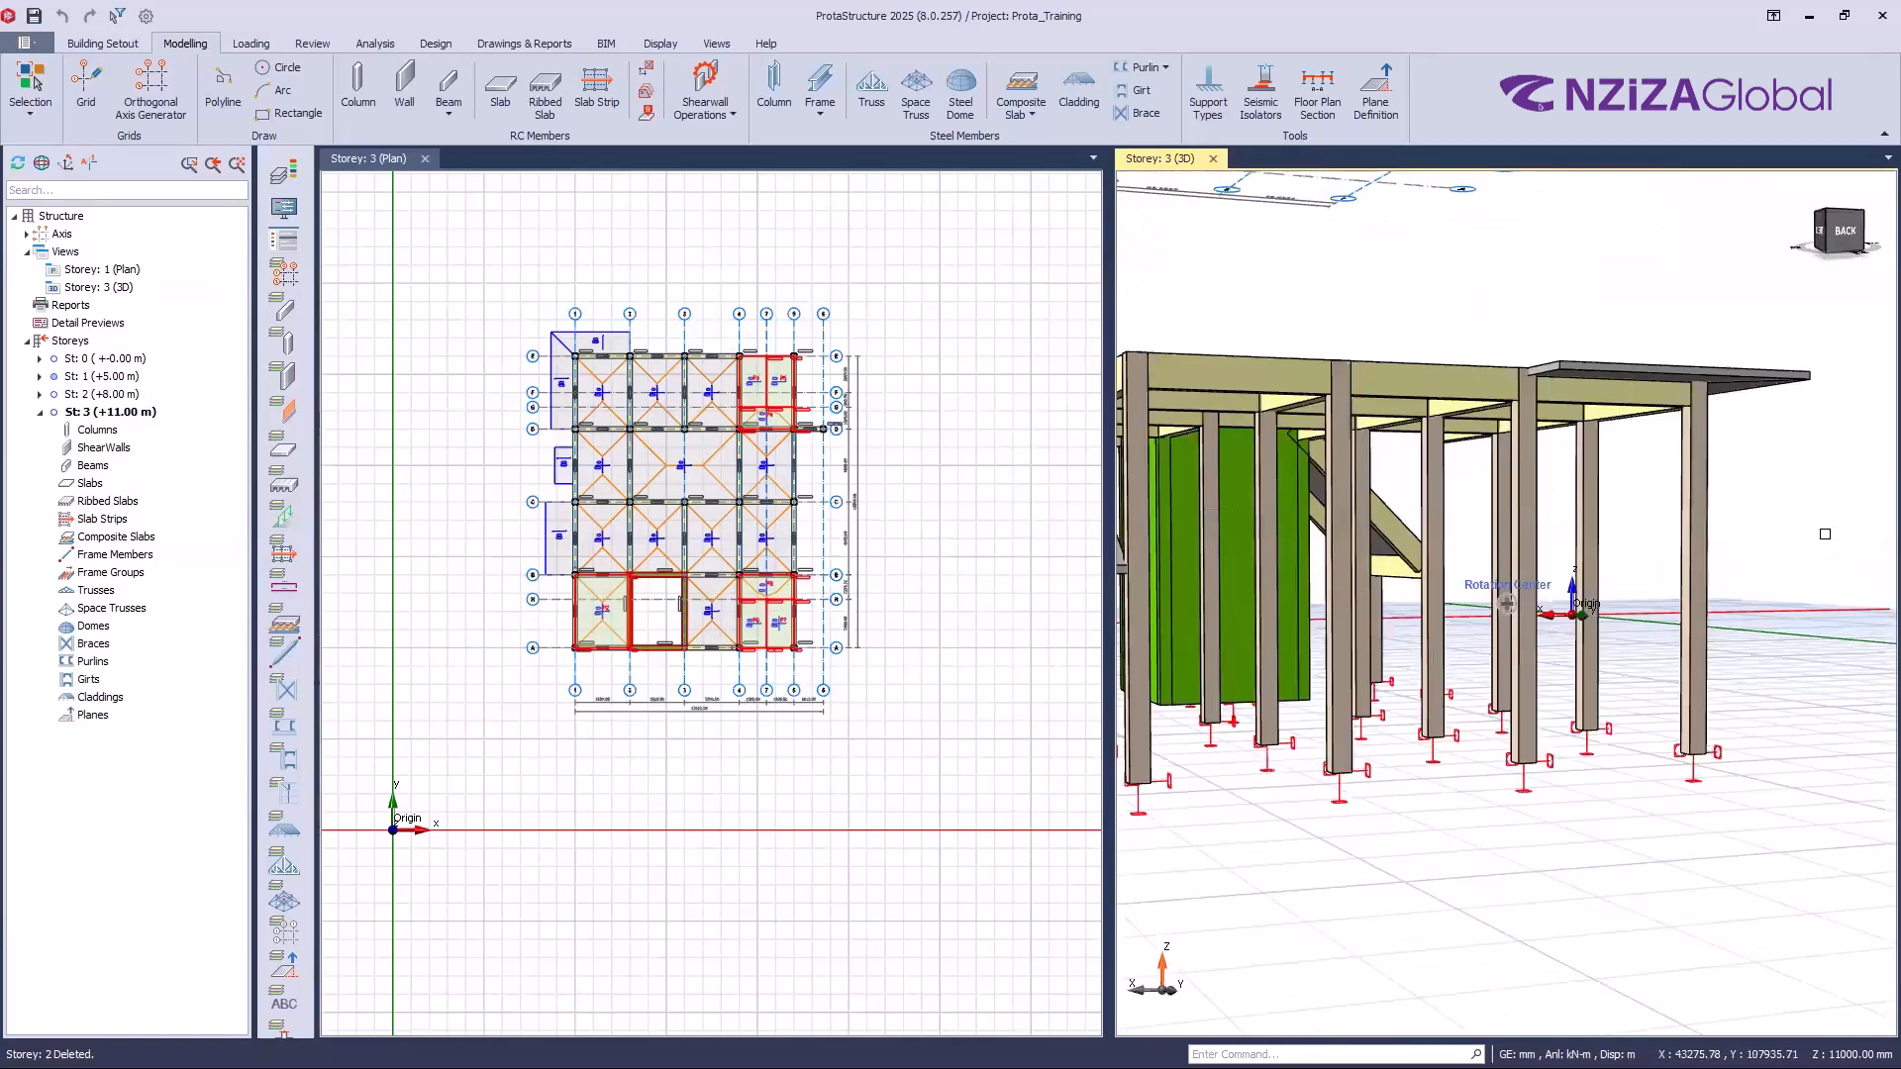
{"action": "scroll", "coordinate": [1619, 633], "scroll_direction": "down", "scroll_amount": 2}
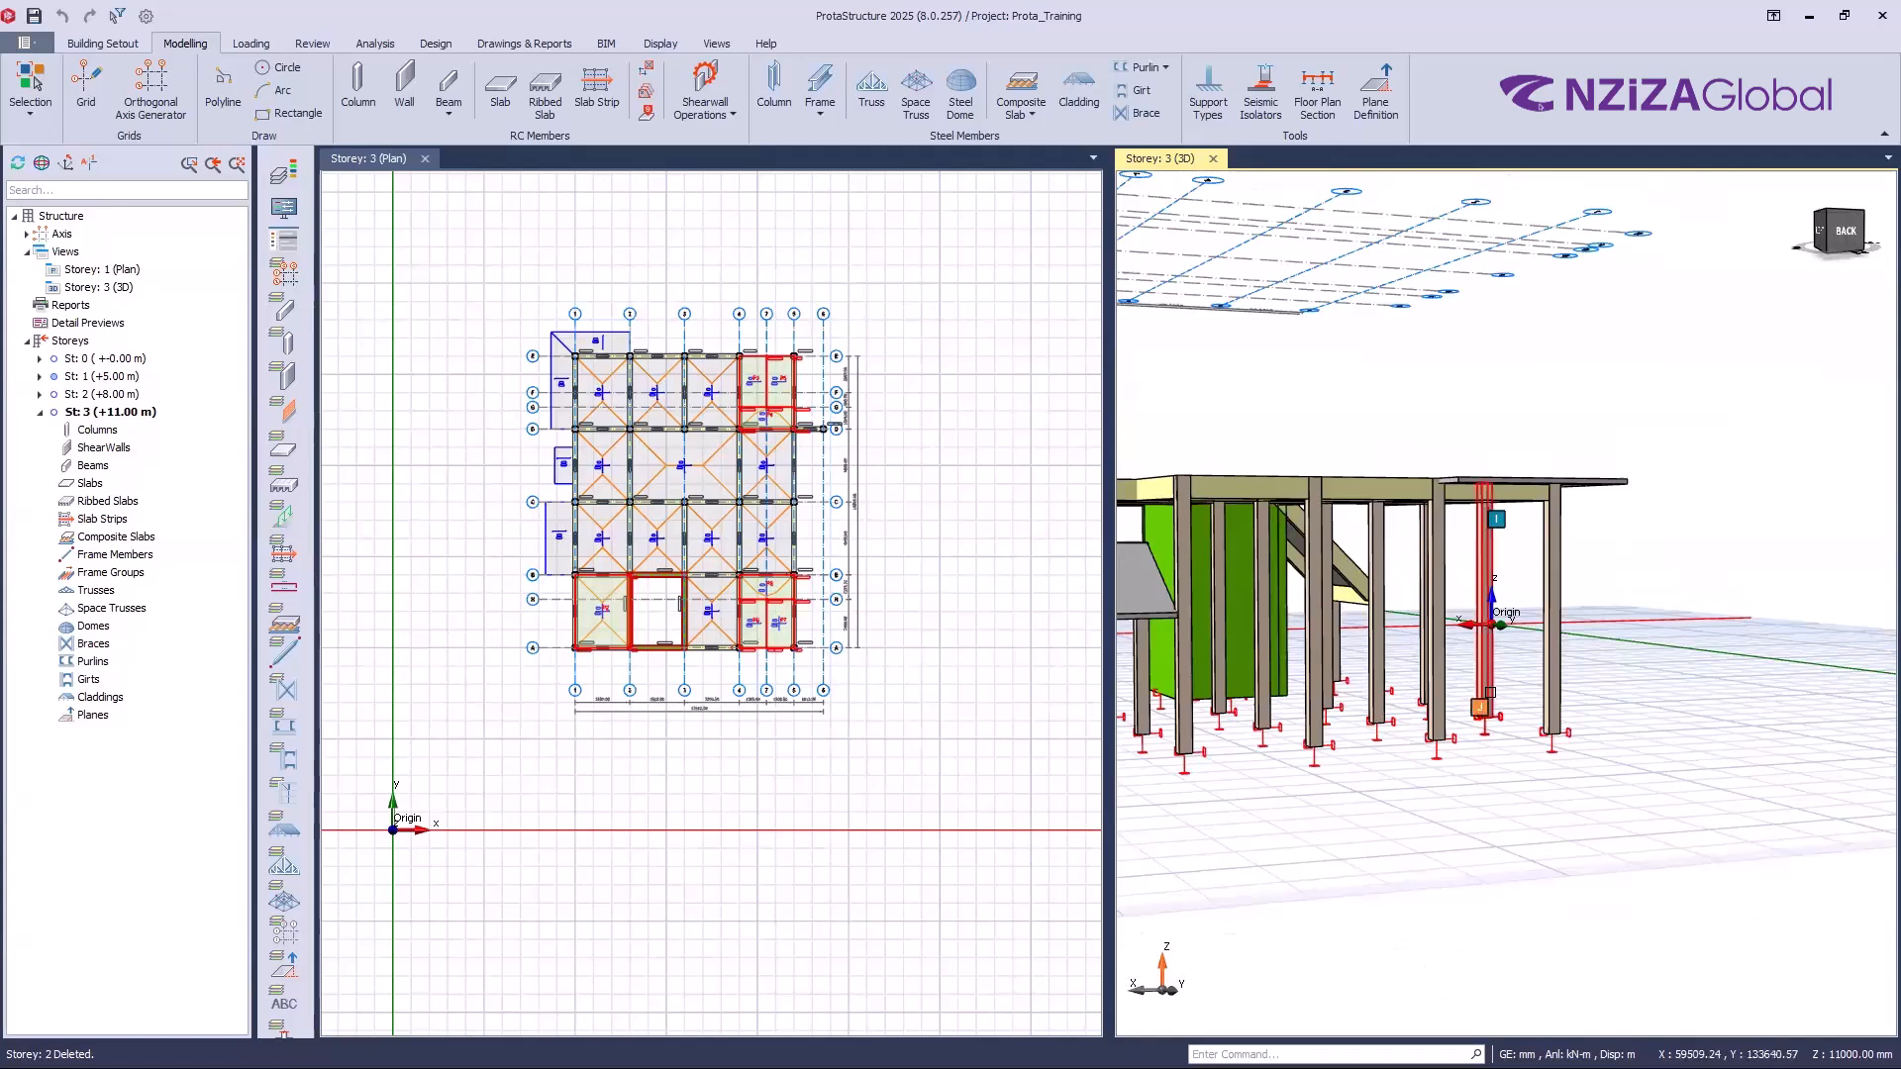
{"action": "scroll", "coordinate": [1405, 644], "scroll_direction": "up", "scroll_amount": 5}
{"action": "scroll", "coordinate": [1463, 621], "scroll_direction": "down", "scroll_amount": 2}
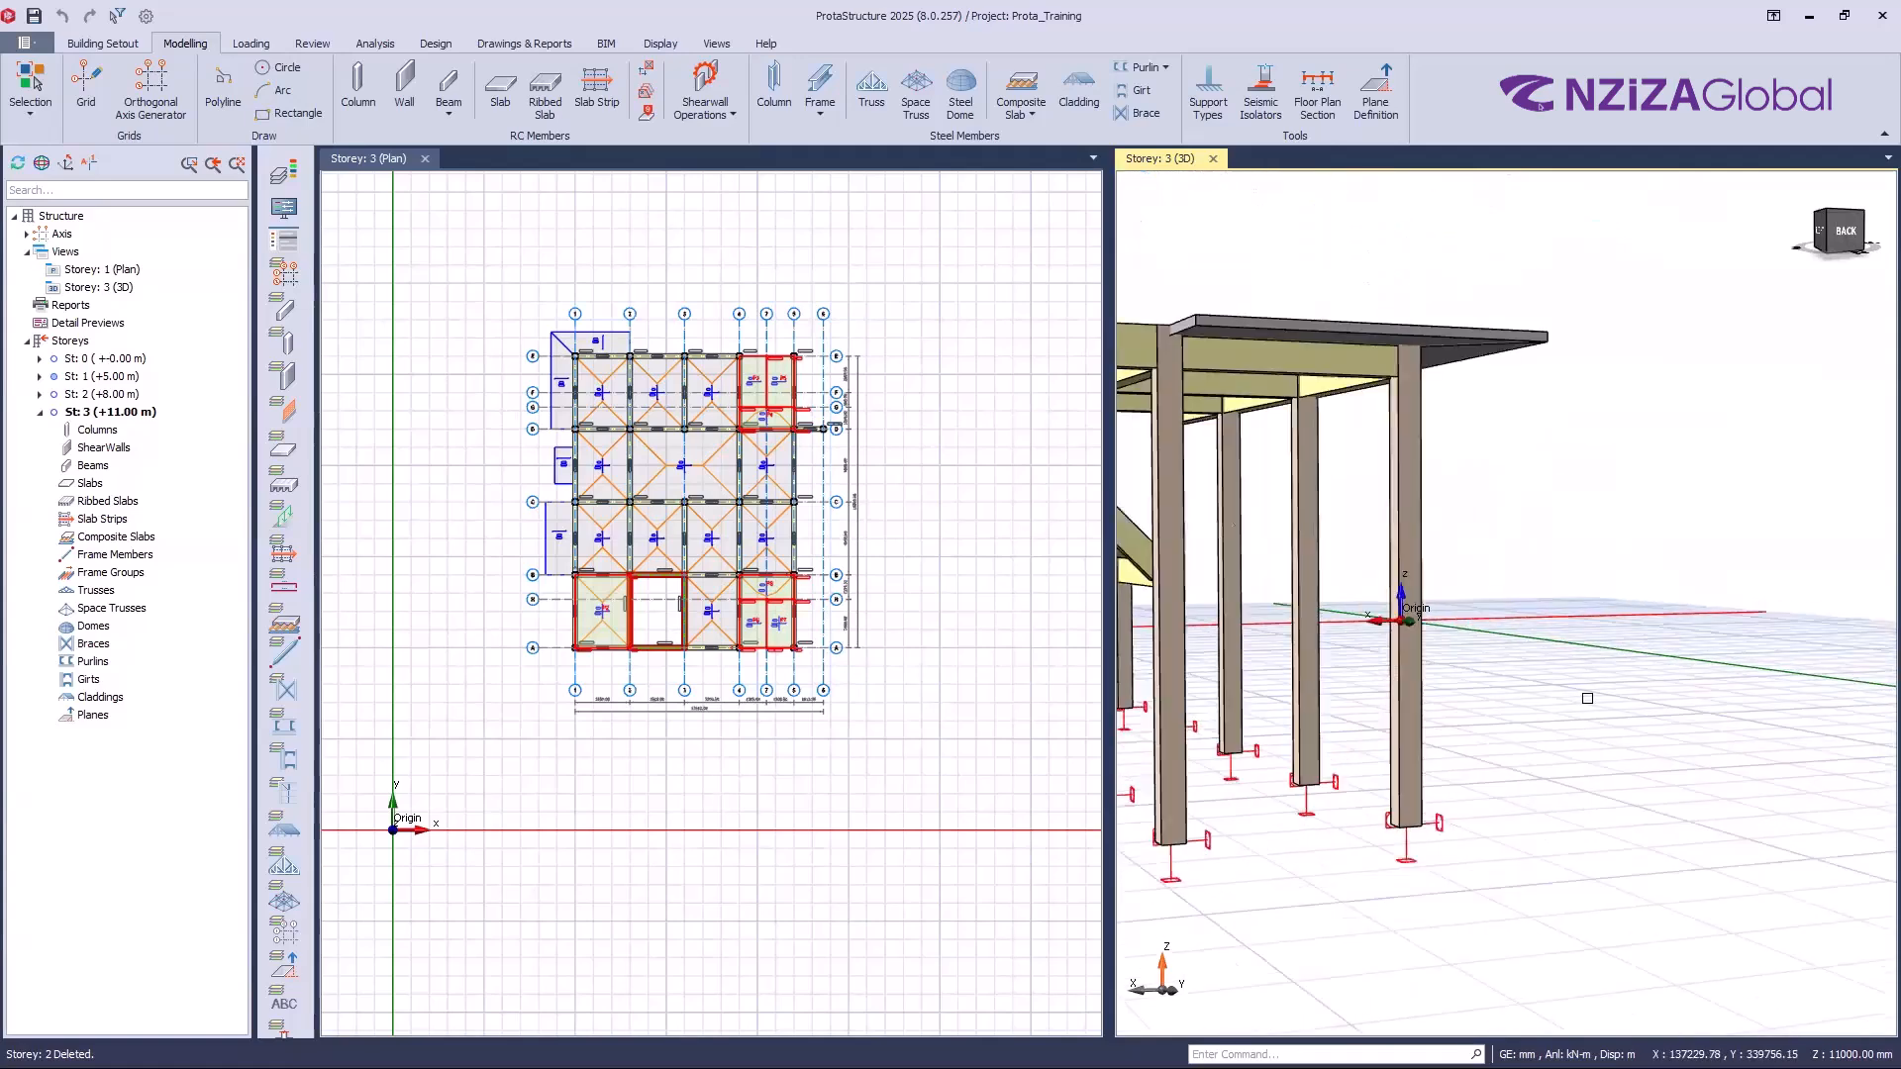
{"action": "mouse_move", "coordinate": [1566, 648]}
{"action": "middle_mouse_down"}
{"action": "mouse_move", "coordinate": [1539, 552]}
{"action": "mouse_move", "coordinate": [1498, 664]}
{"action": "middle_mouse_up"}
{"action": "scroll", "coordinate": [1506, 684], "scroll_direction": "down", "scroll_amount": 3}
{"action": "right_click_drag", "start_coordinate": [1506, 683], "coordinate": [1605, 578]}
{"action": "left_click", "coordinate": [1599, 595]}
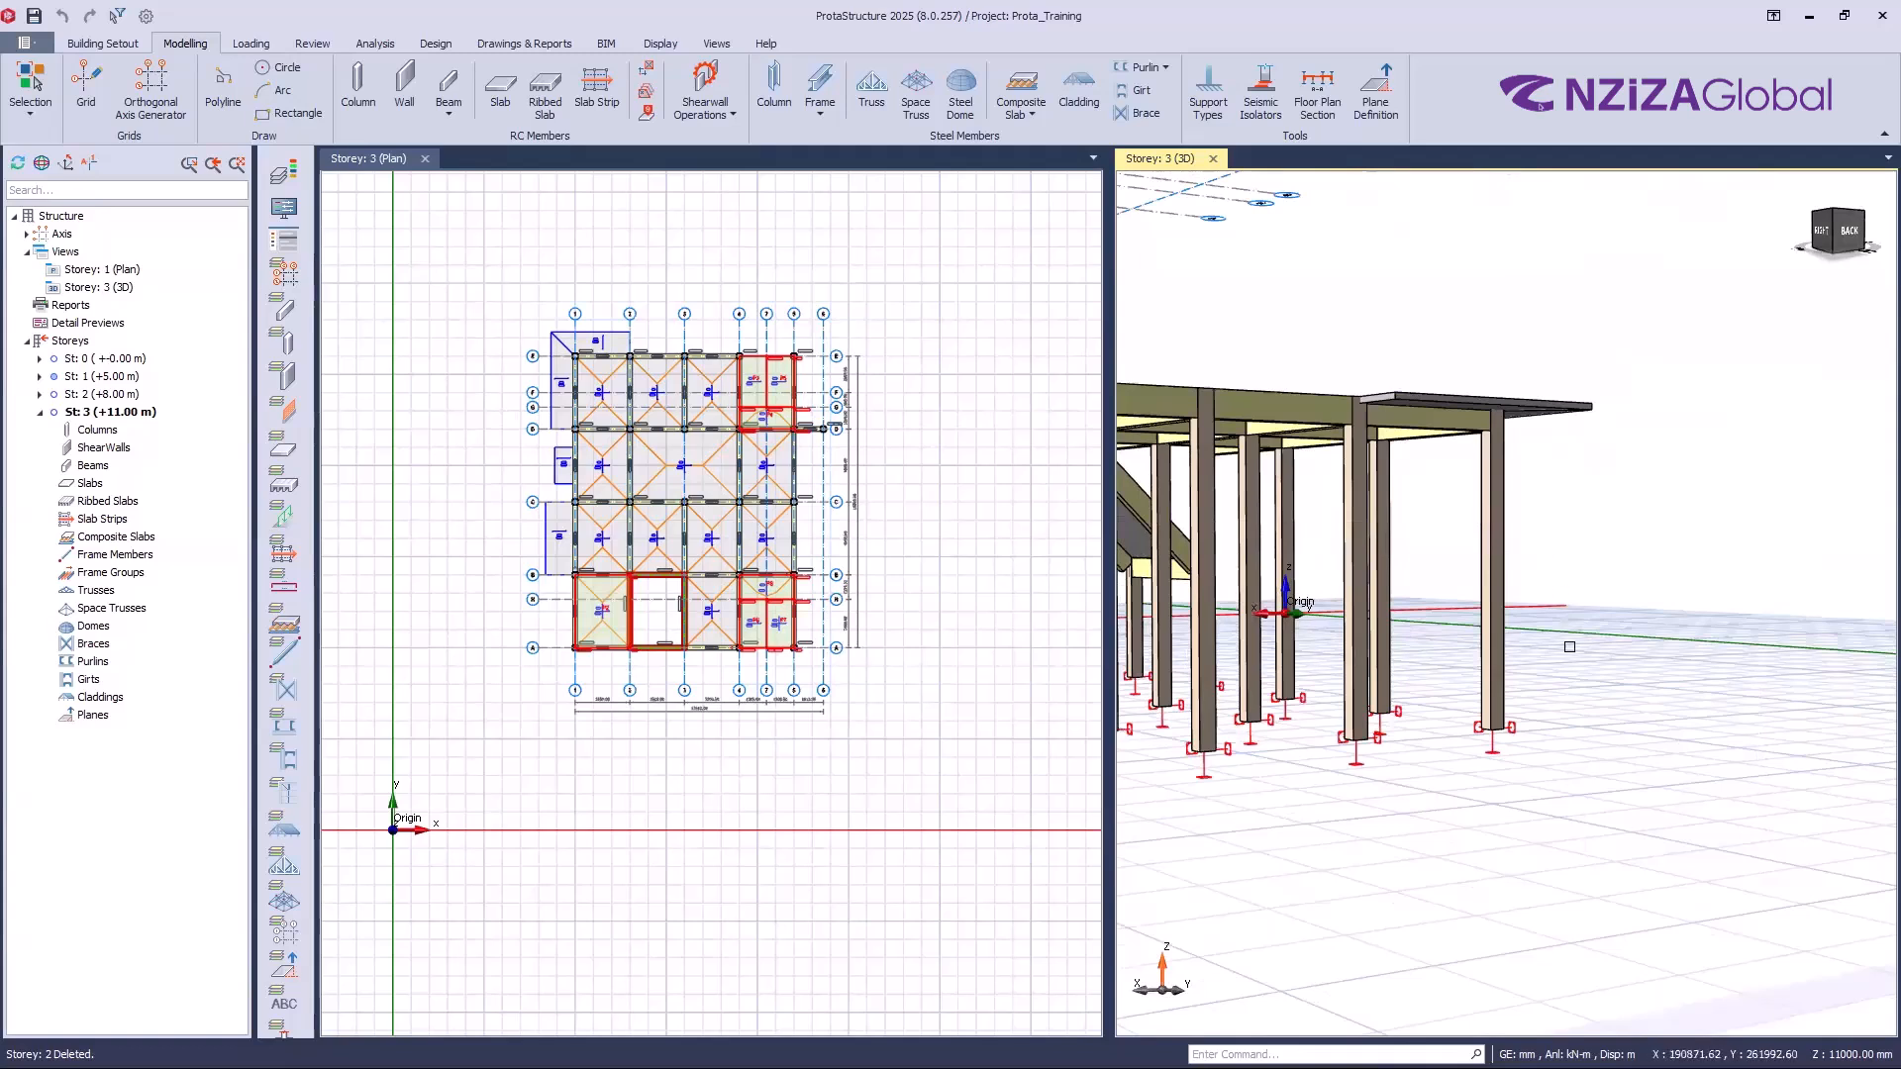
Step: Set the height of Storey 1 to 3000 mm and apply it to the model
{"action": "right_click", "coordinate": [80, 349]}
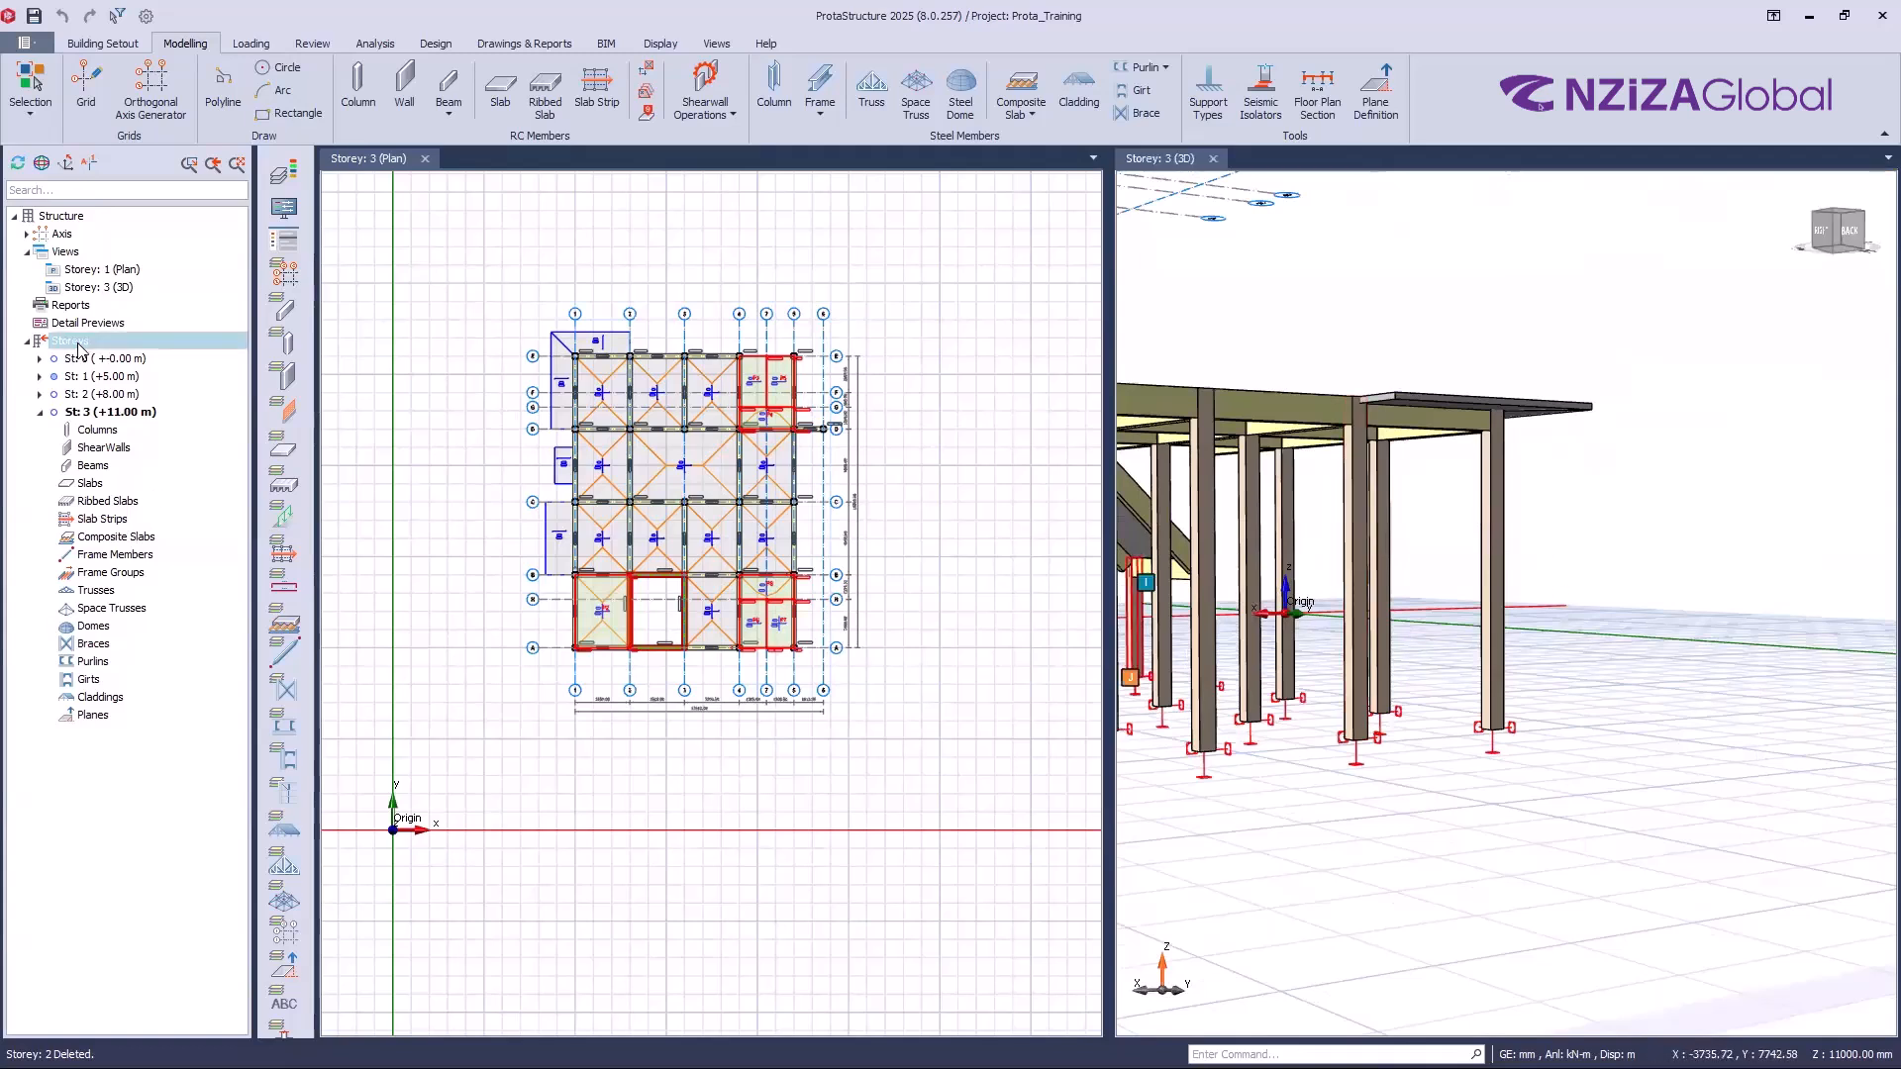
{"action": "left_click", "coordinate": [148, 476]}
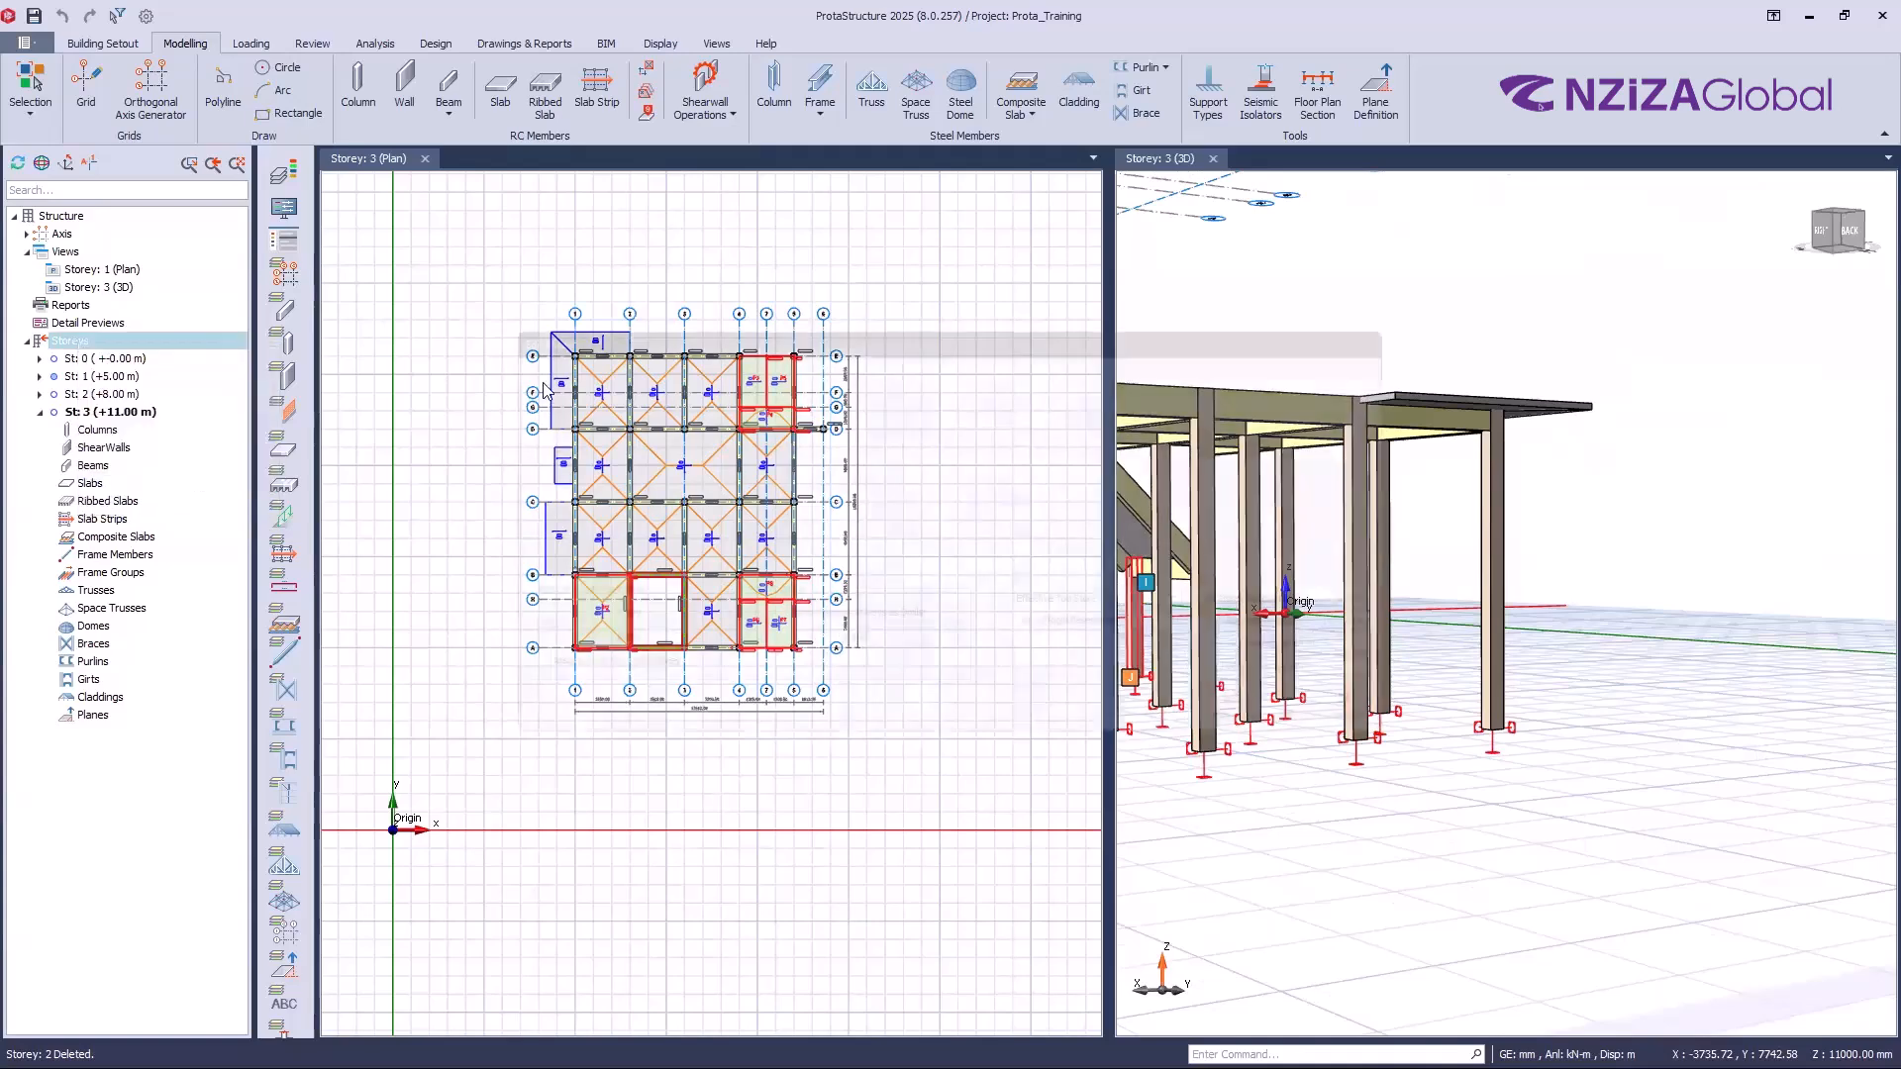
{"action": "left_click", "coordinate": [607, 396]}
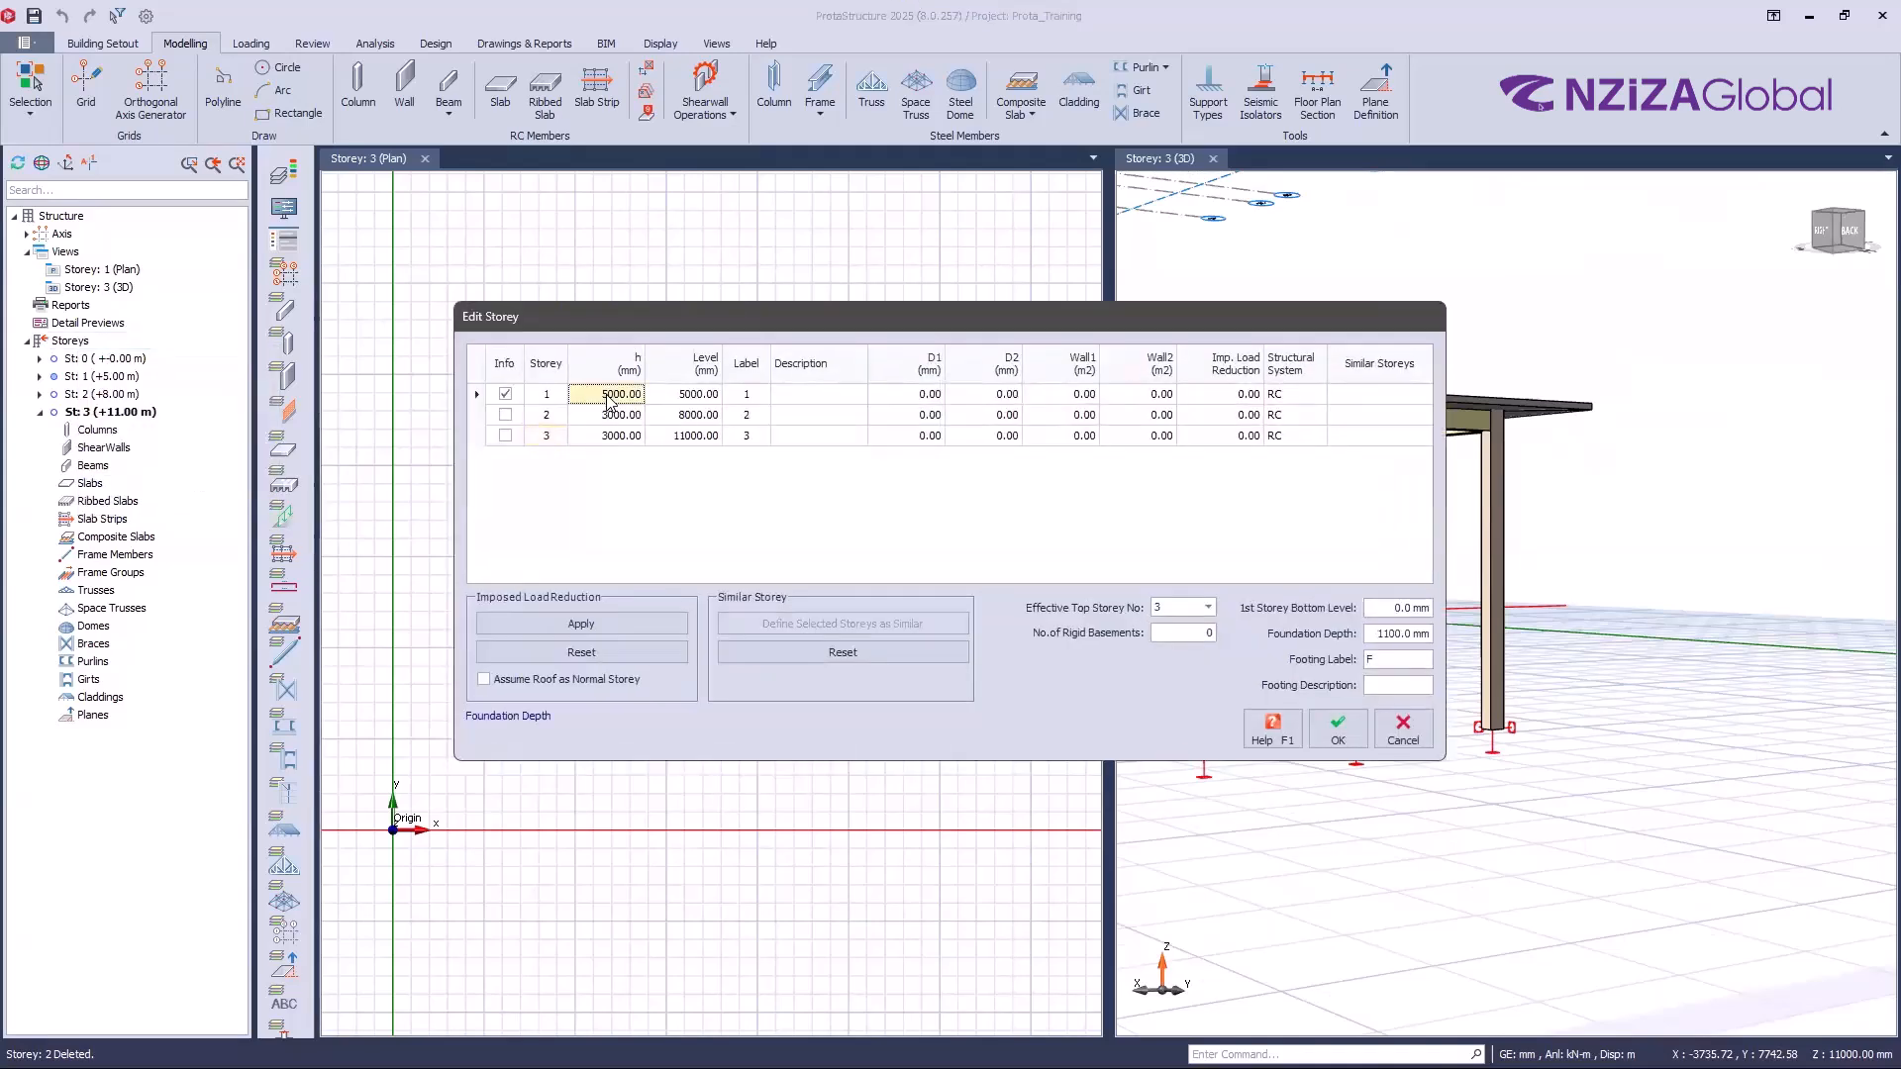
{"action": "type", "text": "3000"}
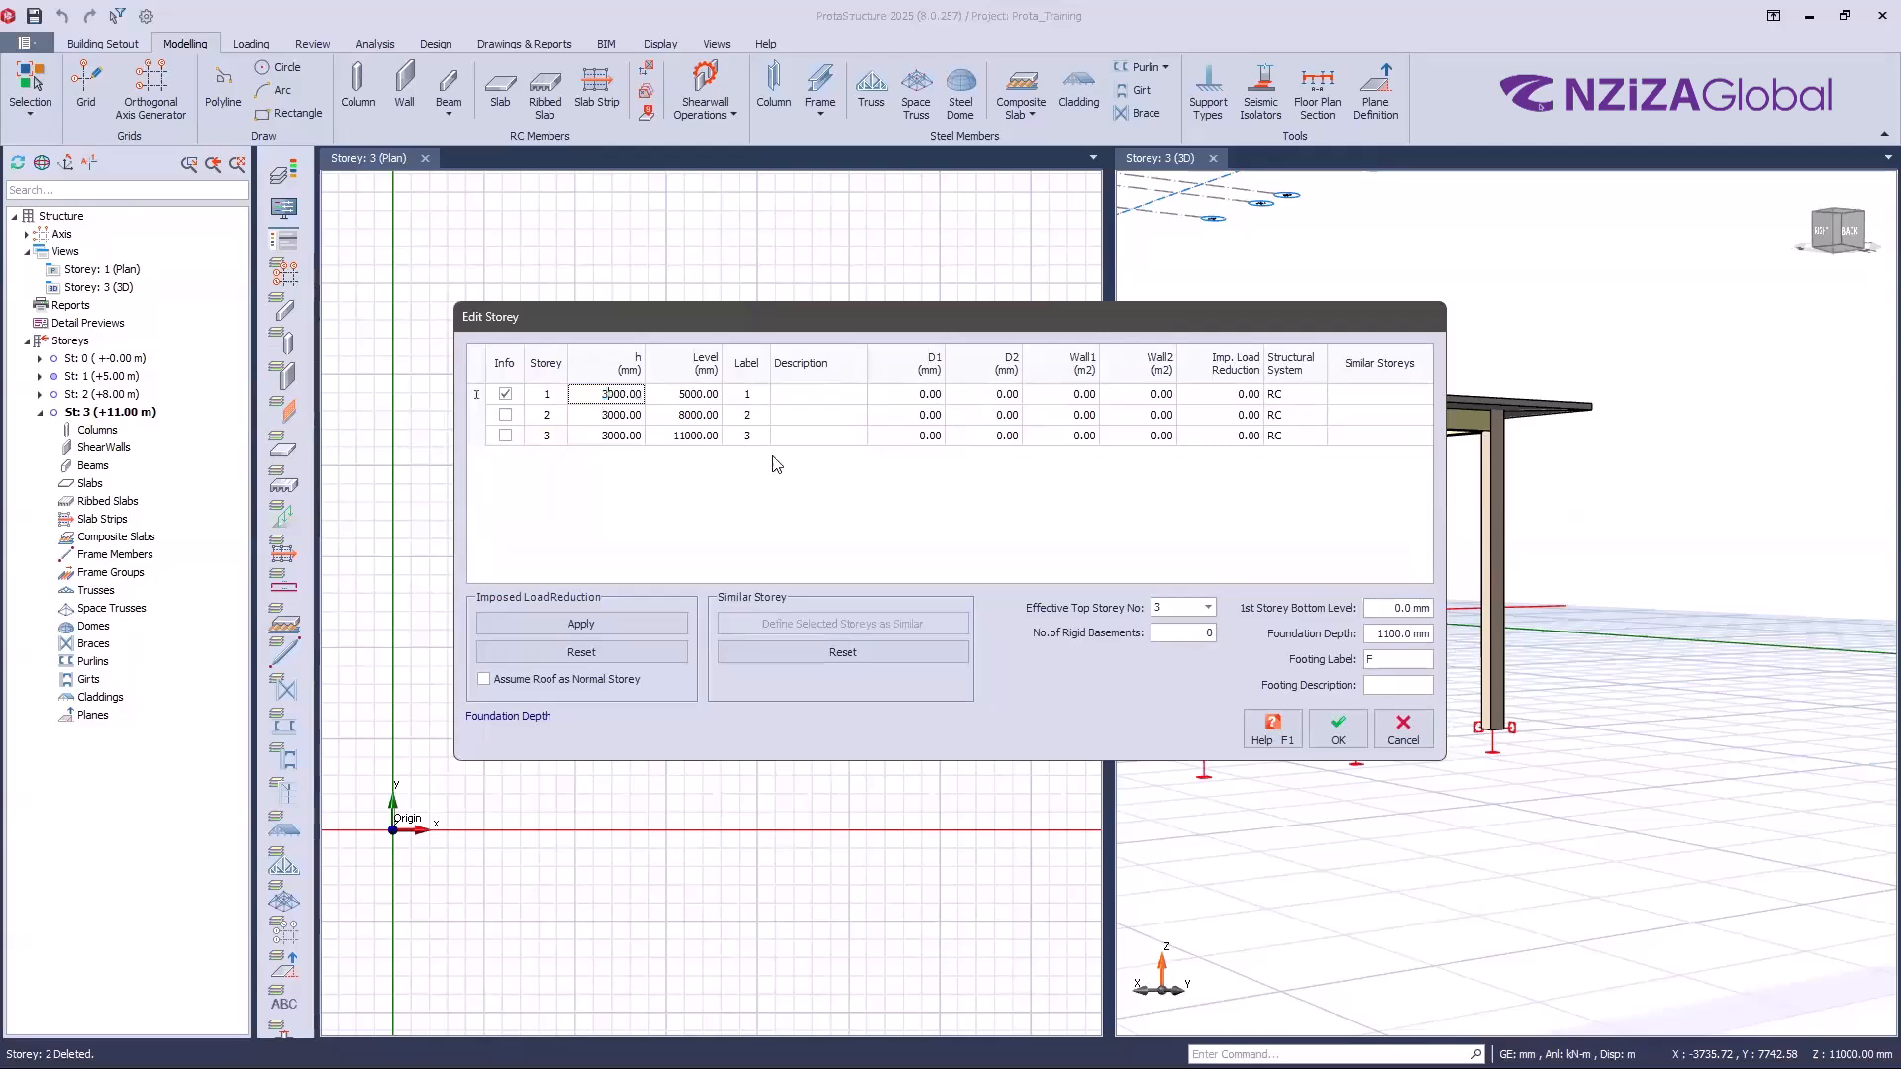
{"action": "left_click", "coordinate": [1332, 730]}
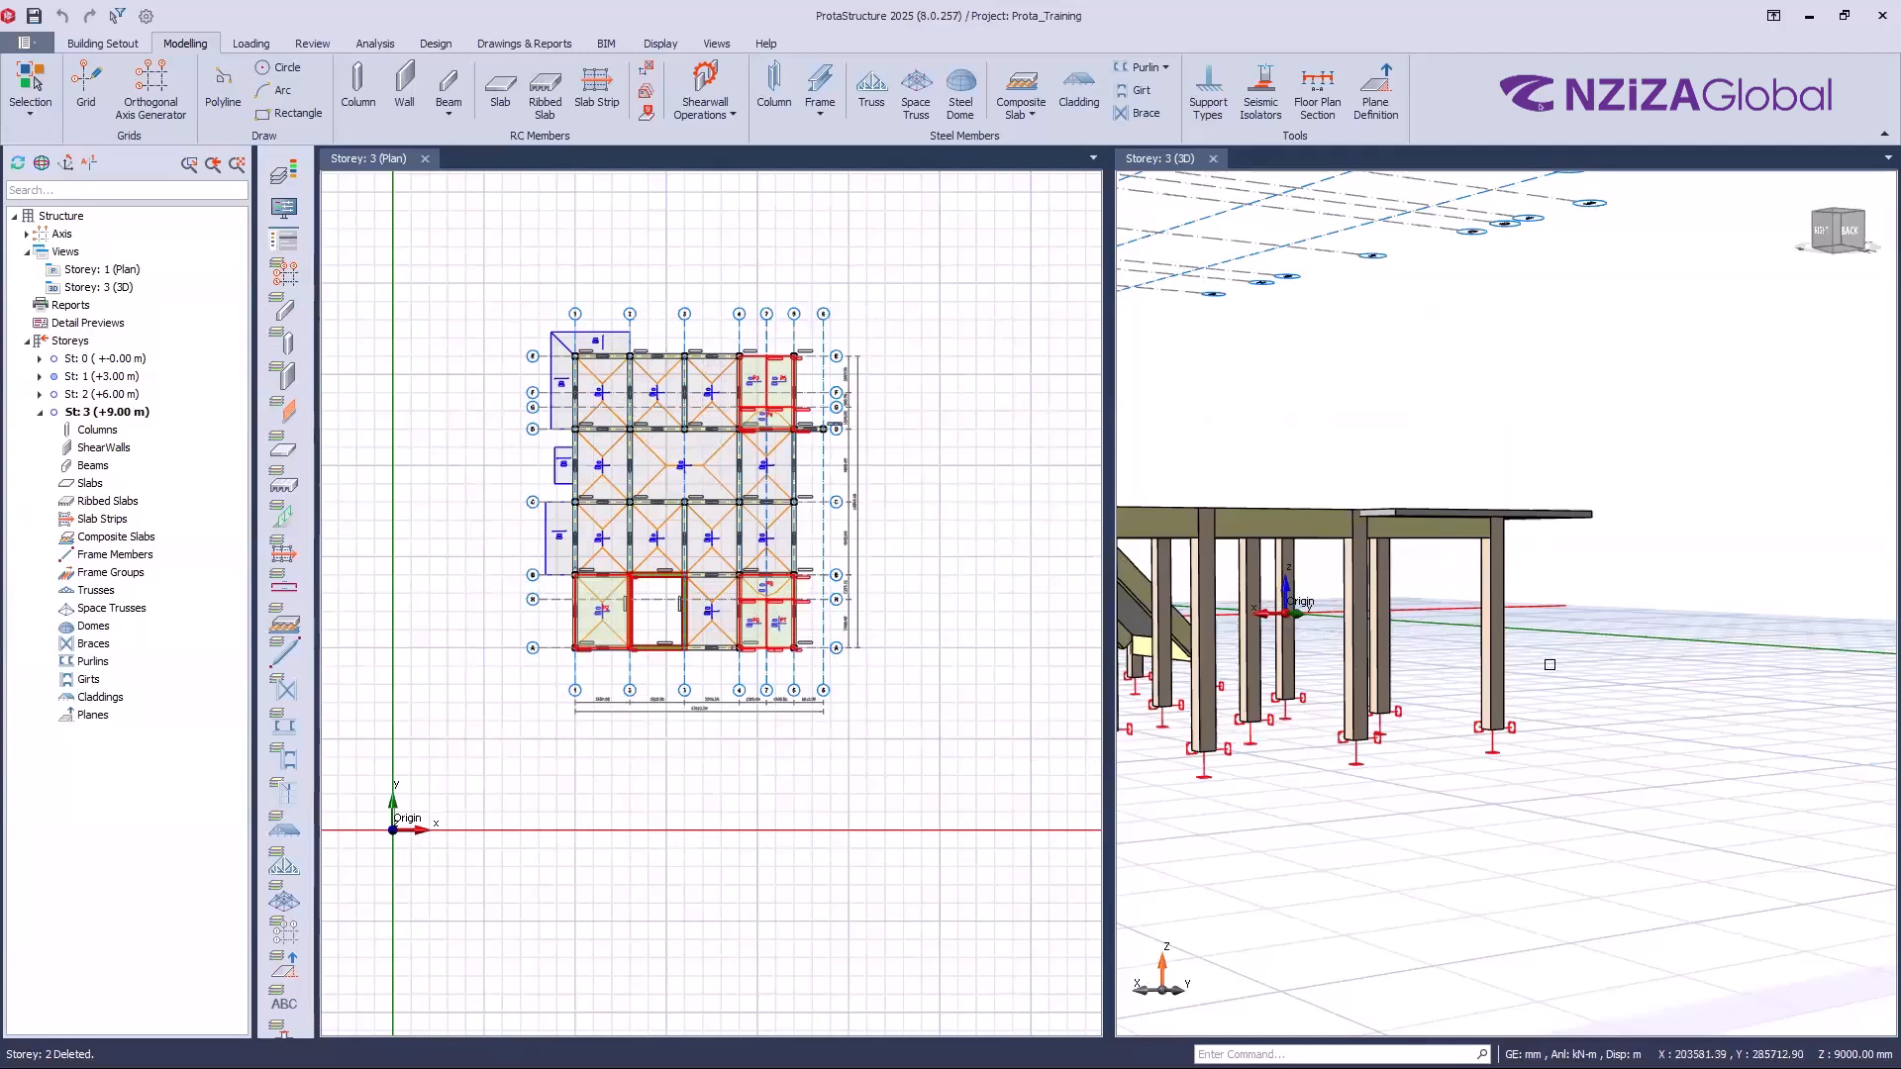
{"action": "scroll", "coordinate": [1524, 693], "scroll_direction": "down", "scroll_amount": 2}
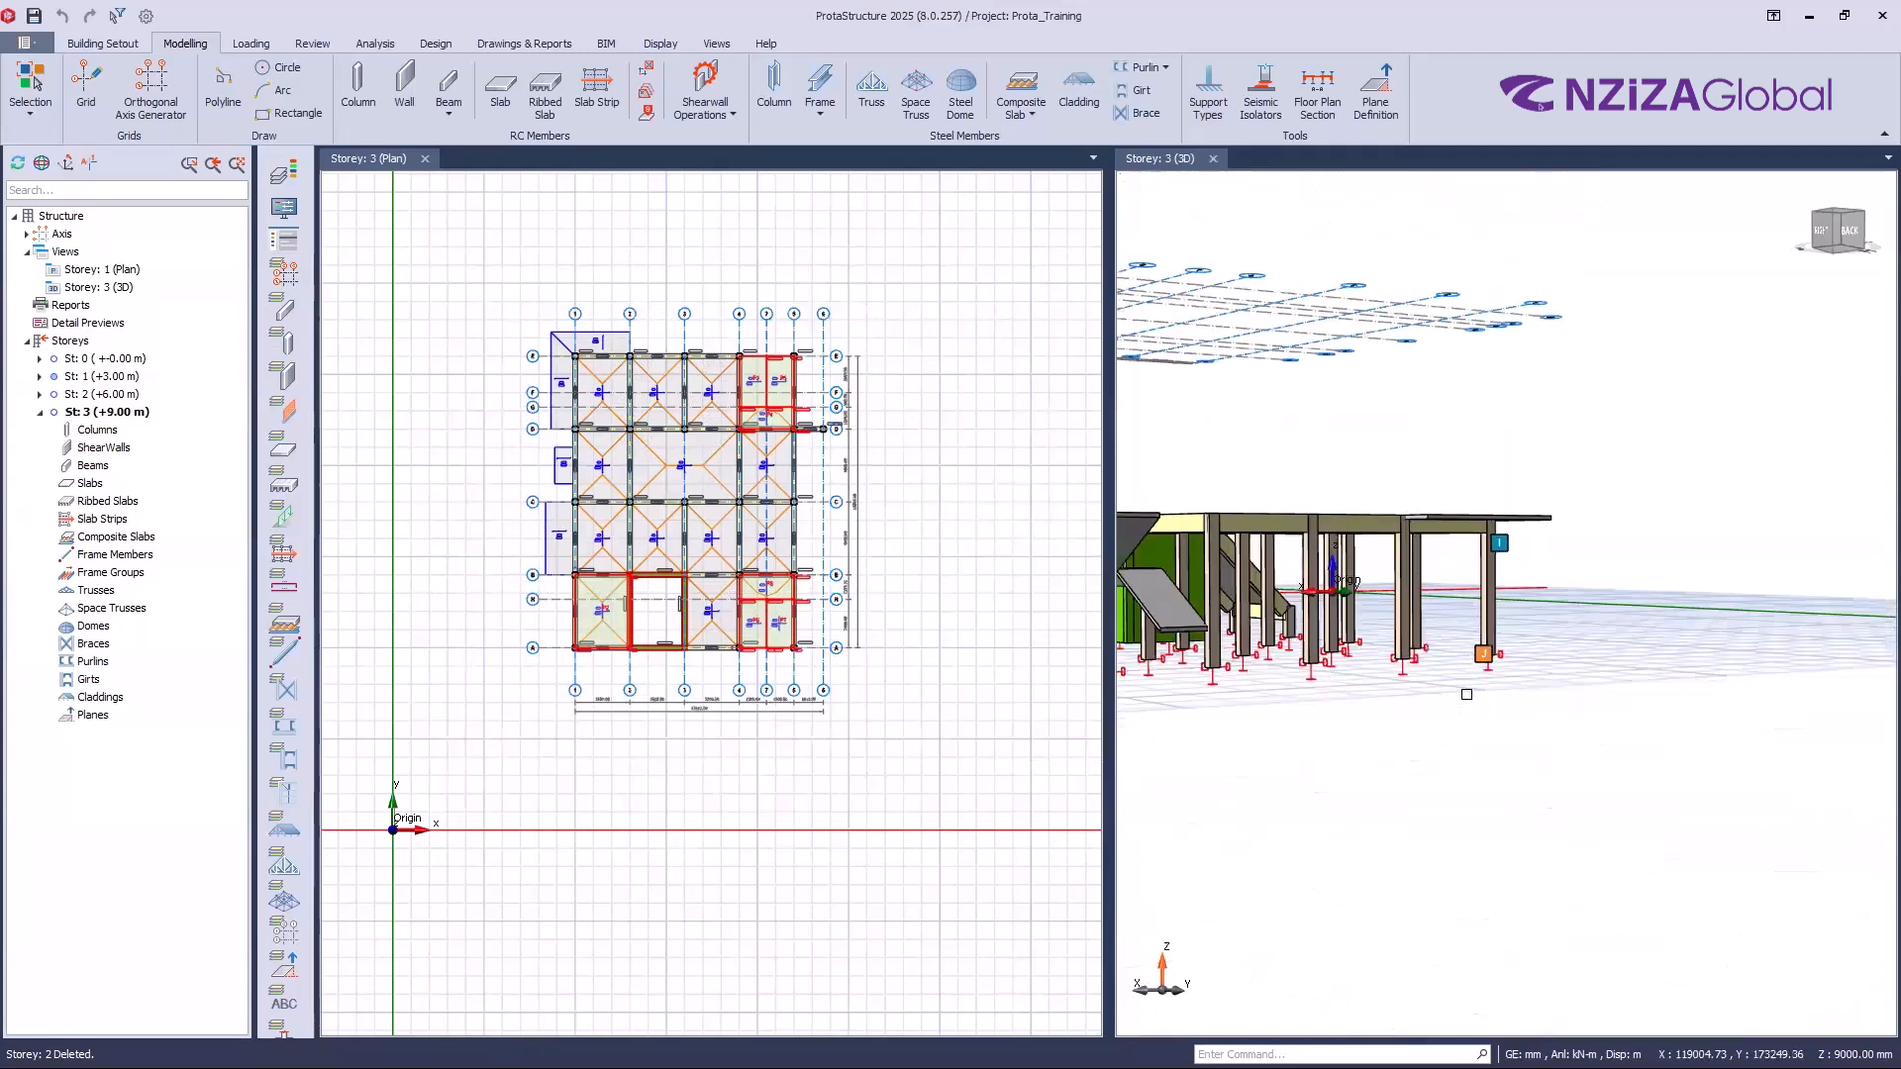
{"action": "middle_click_drag", "start_coordinate": [1472, 668], "coordinate": [1506, 682]}
{"action": "middle_click_drag", "start_coordinate": [1454, 680], "coordinate": [1815, 557]}
{"action": "left_click_drag", "start_coordinate": [1815, 557], "coordinate": [1210, 523]}
{"action": "key", "text": "Escape"}
Step: Review the heights of Storeys 1 to 3 and the Label column in the Edit Storey table
{"action": "right_click", "coordinate": [73, 341]}
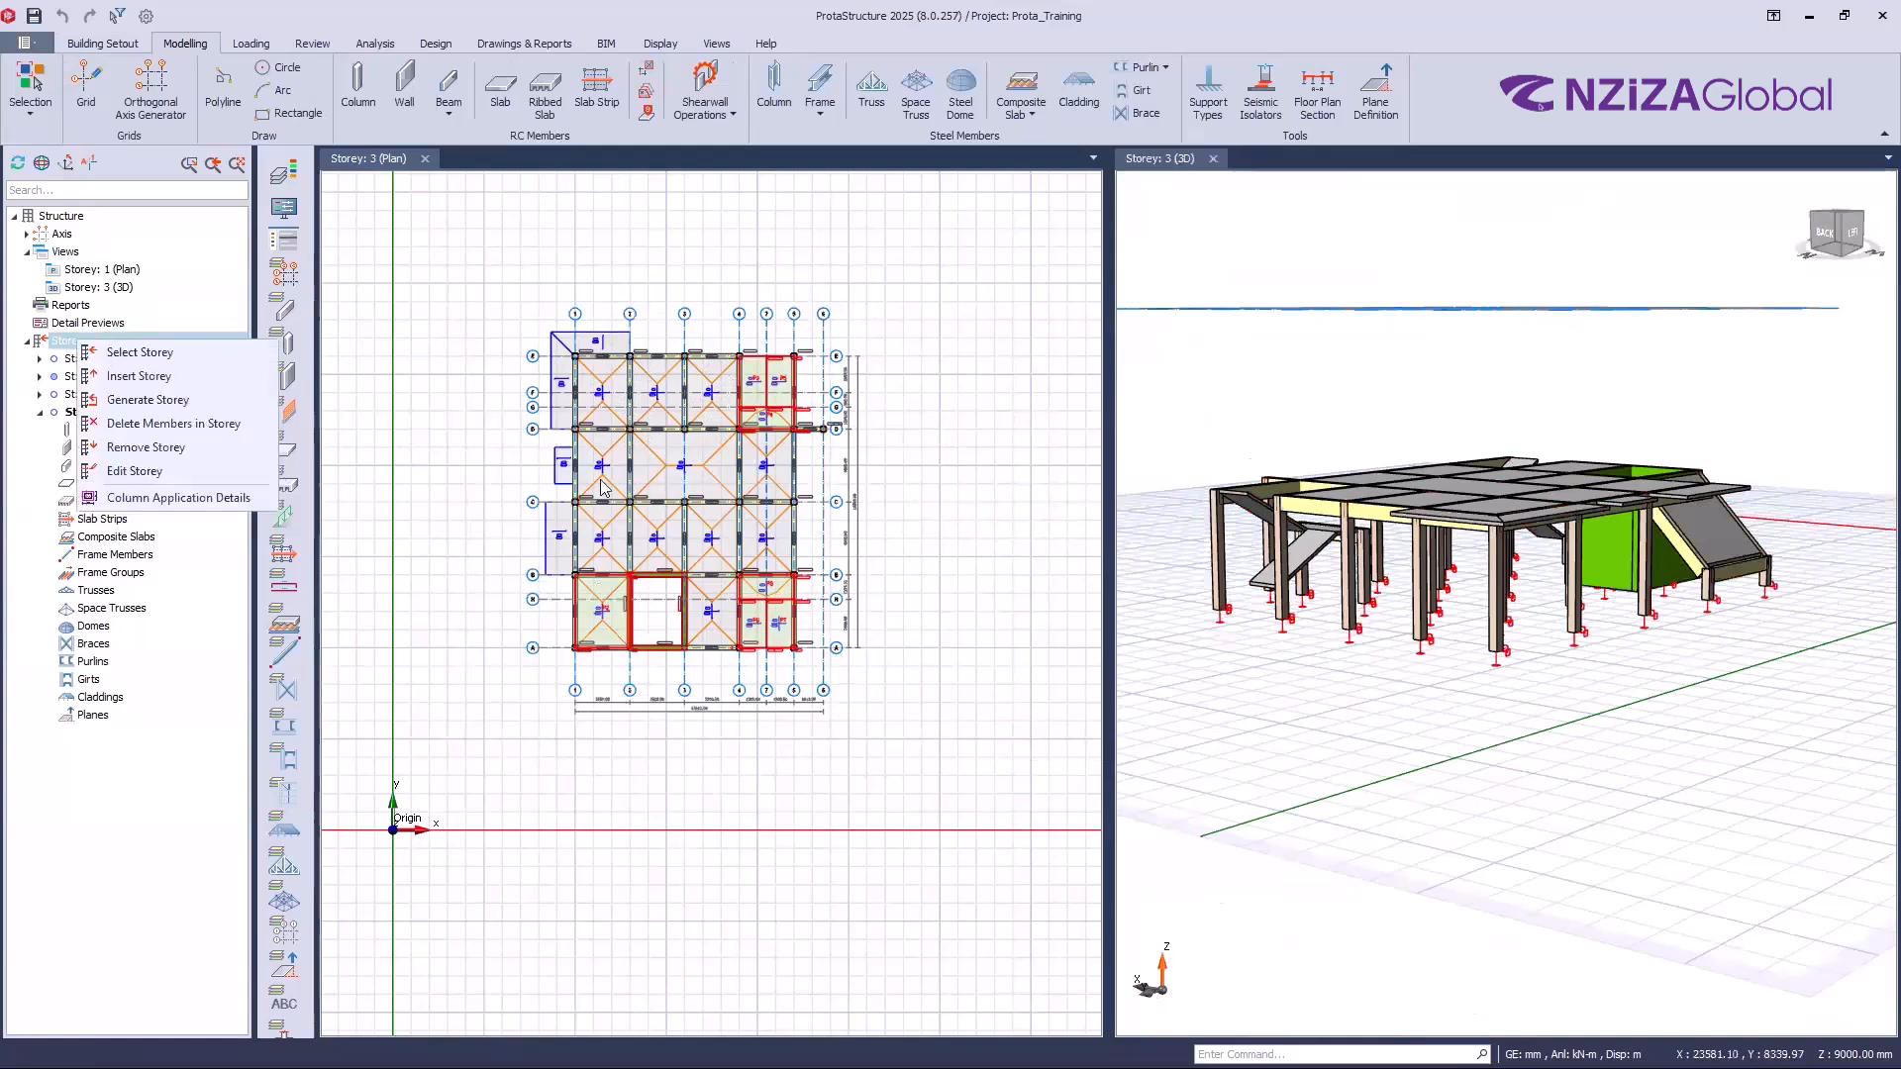
{"action": "left_click", "coordinate": [616, 396]}
{"action": "left_click", "coordinate": [618, 416]}
{"action": "left_click", "coordinate": [617, 436]}
{"action": "left_click", "coordinate": [613, 416]}
{"action": "left_click", "coordinate": [616, 436]}
{"action": "left_click", "coordinate": [616, 415]}
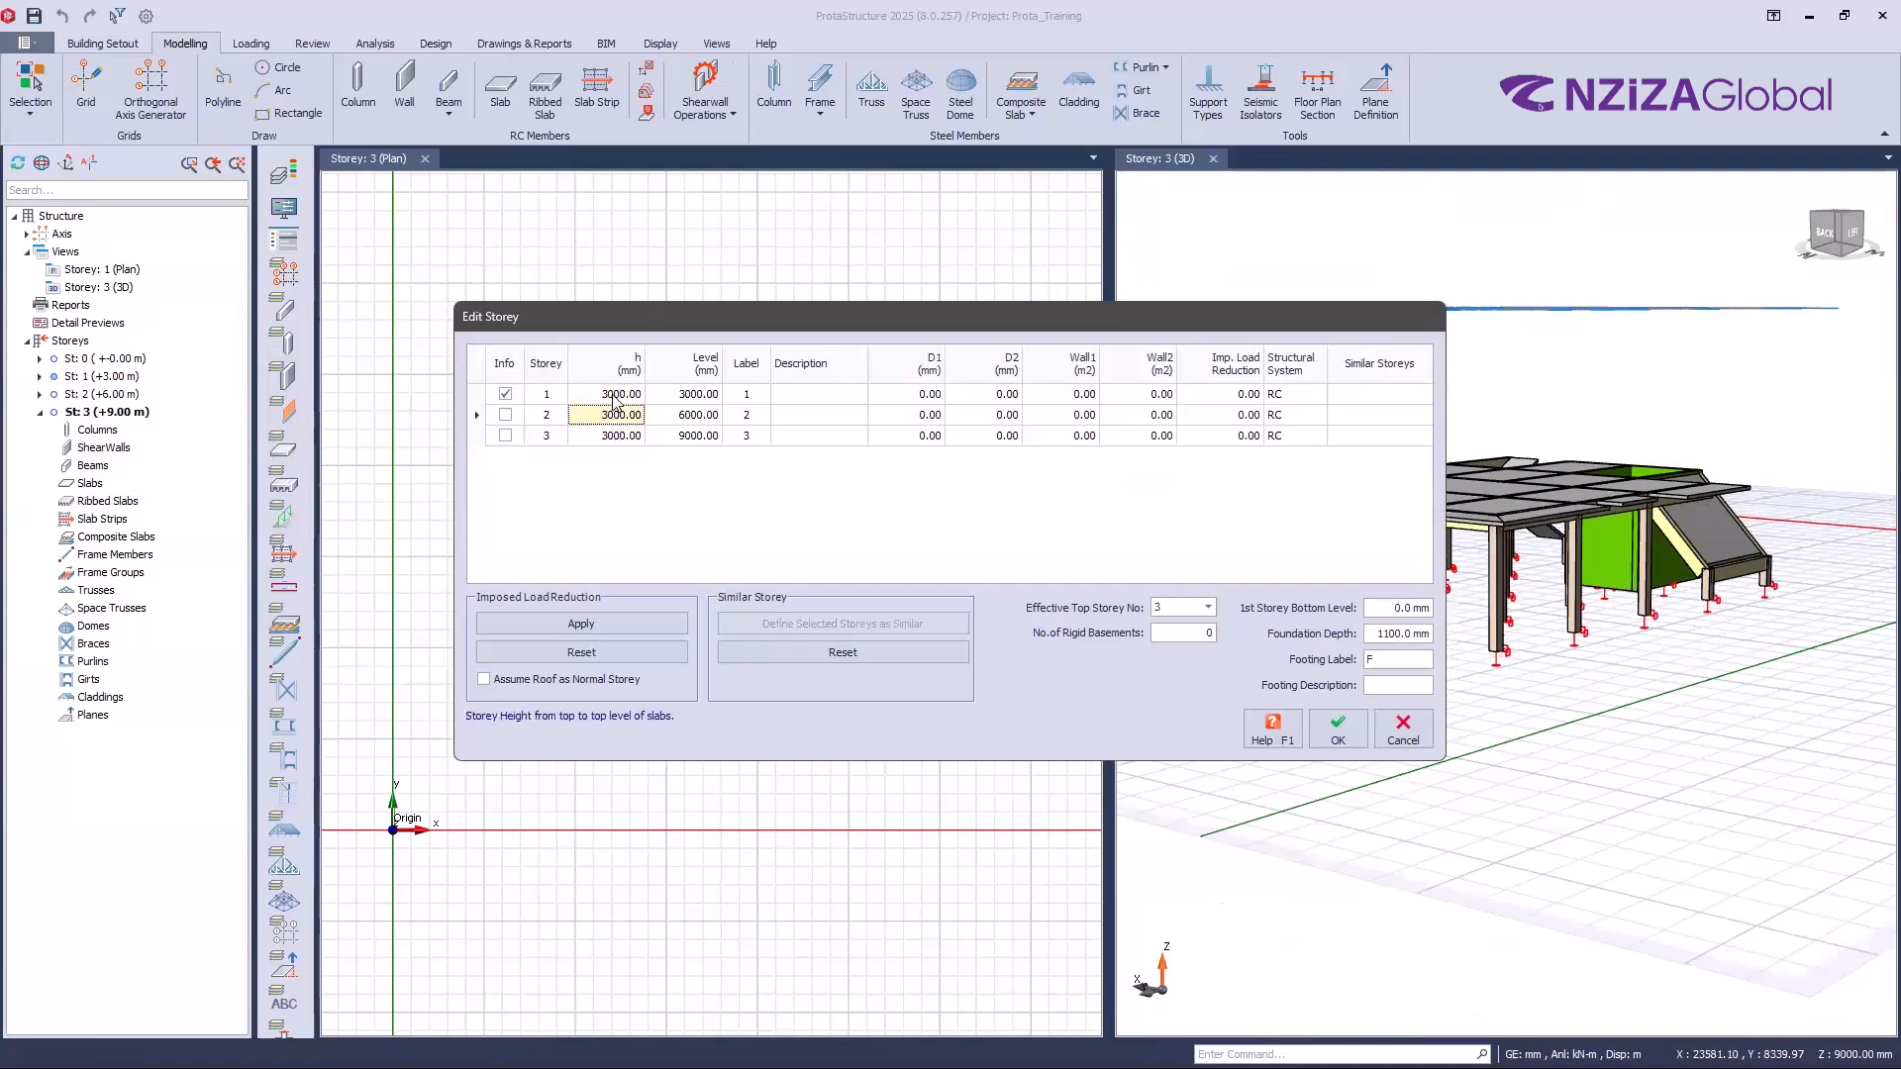
{"action": "key", "text": "Up"}
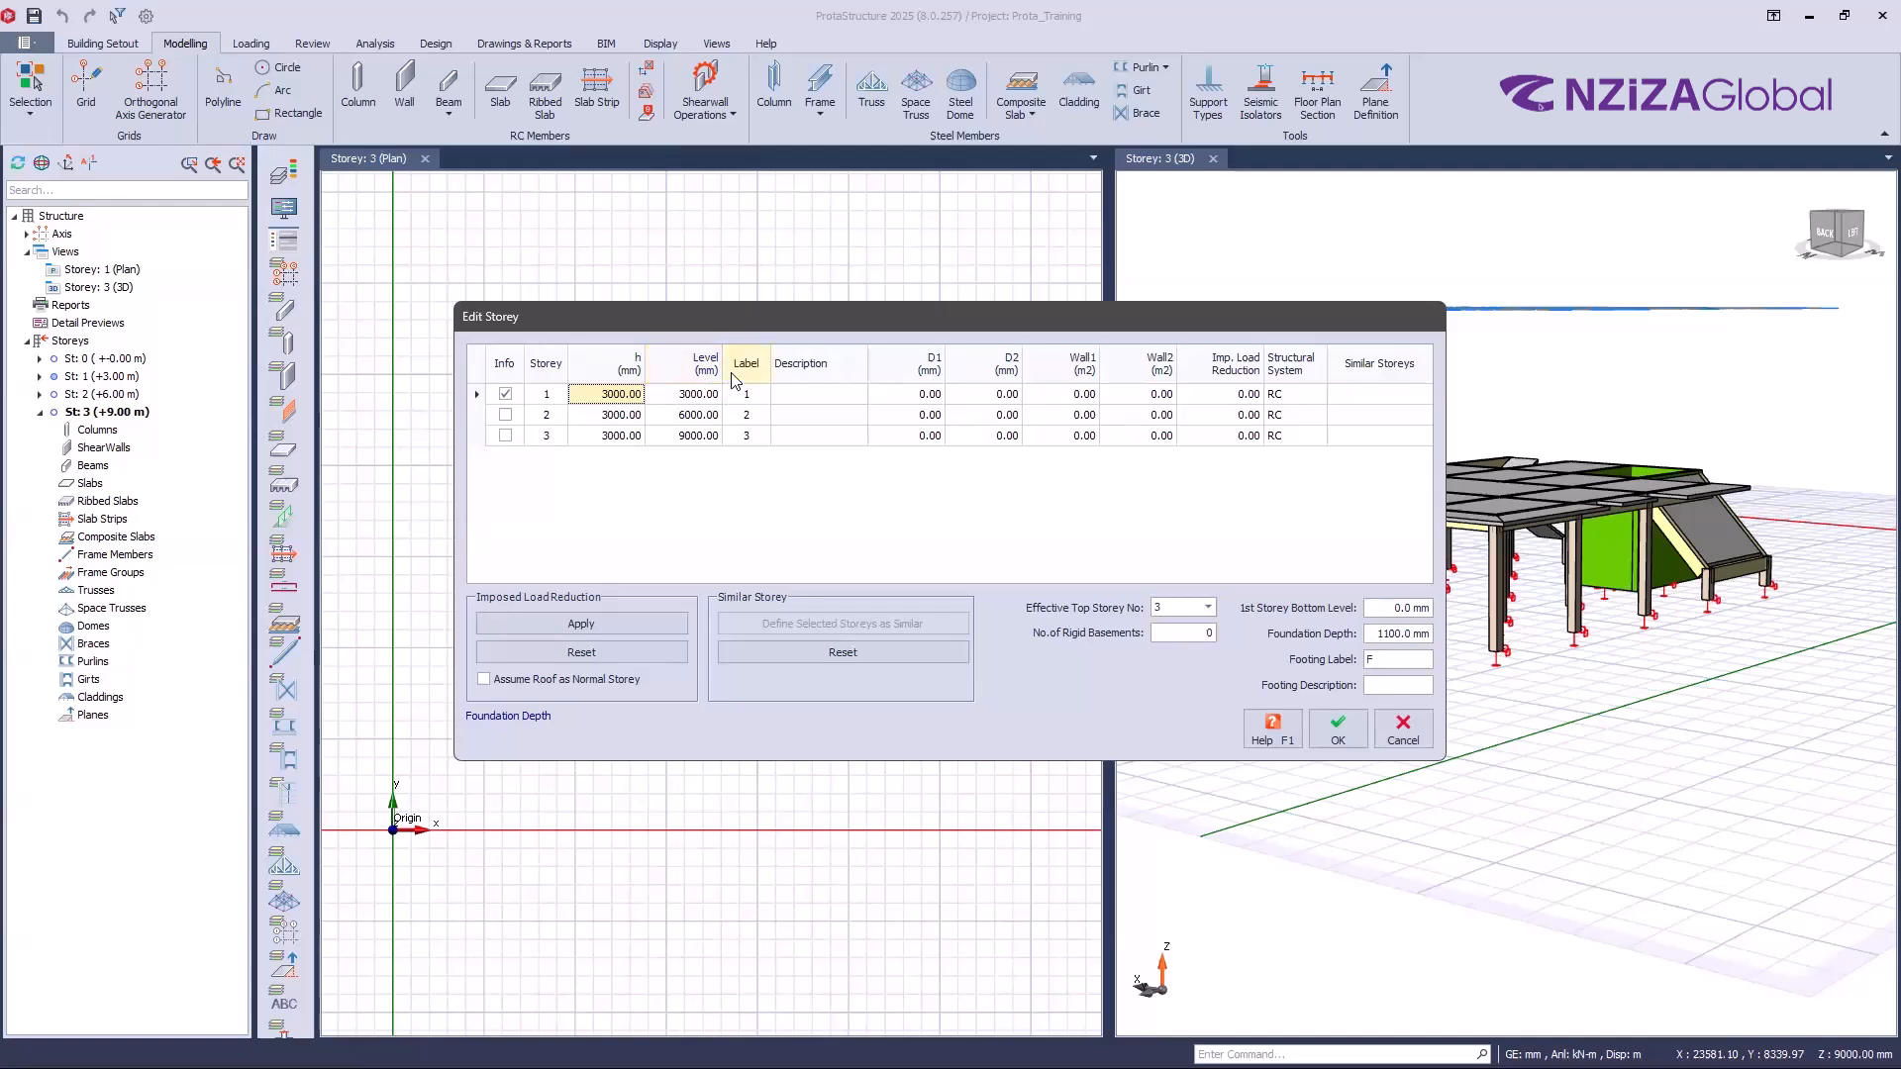
{"action": "left_click", "coordinate": [733, 374]}
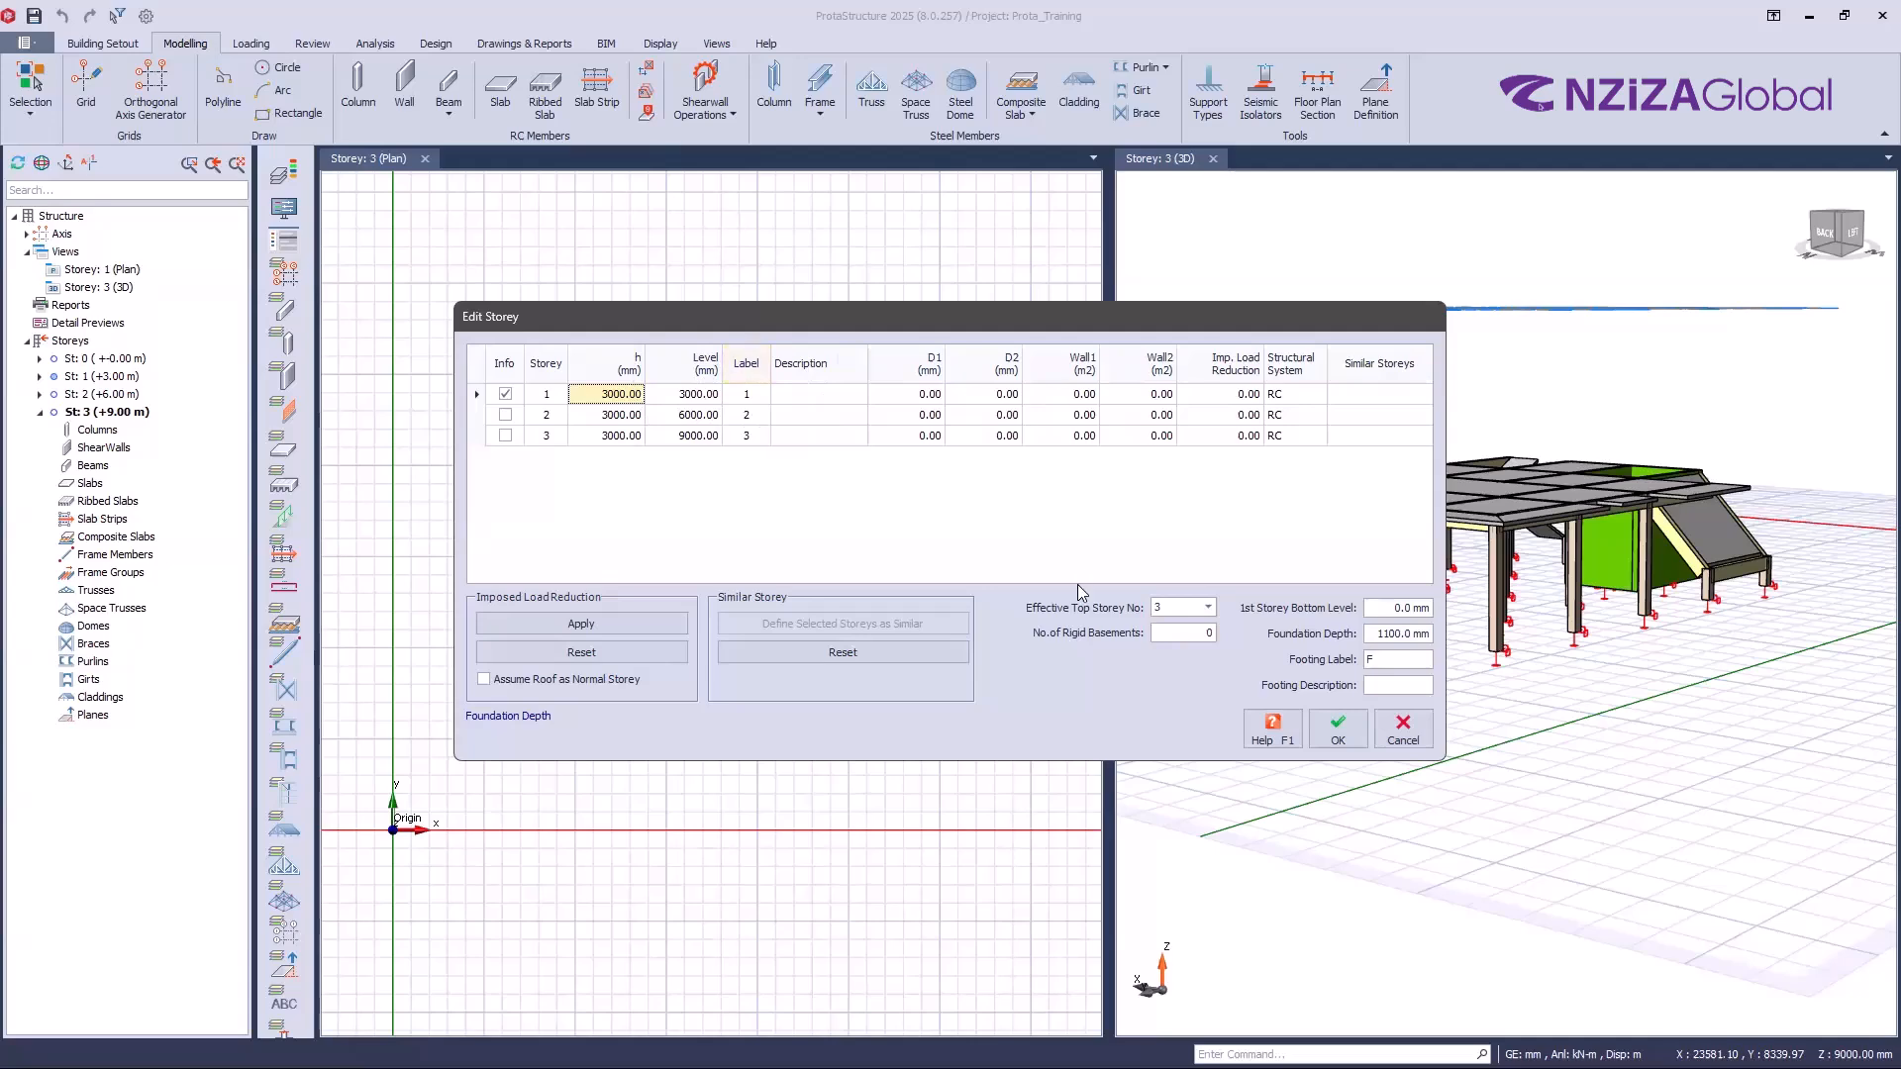
{"action": "left_click", "coordinate": [1337, 731]}
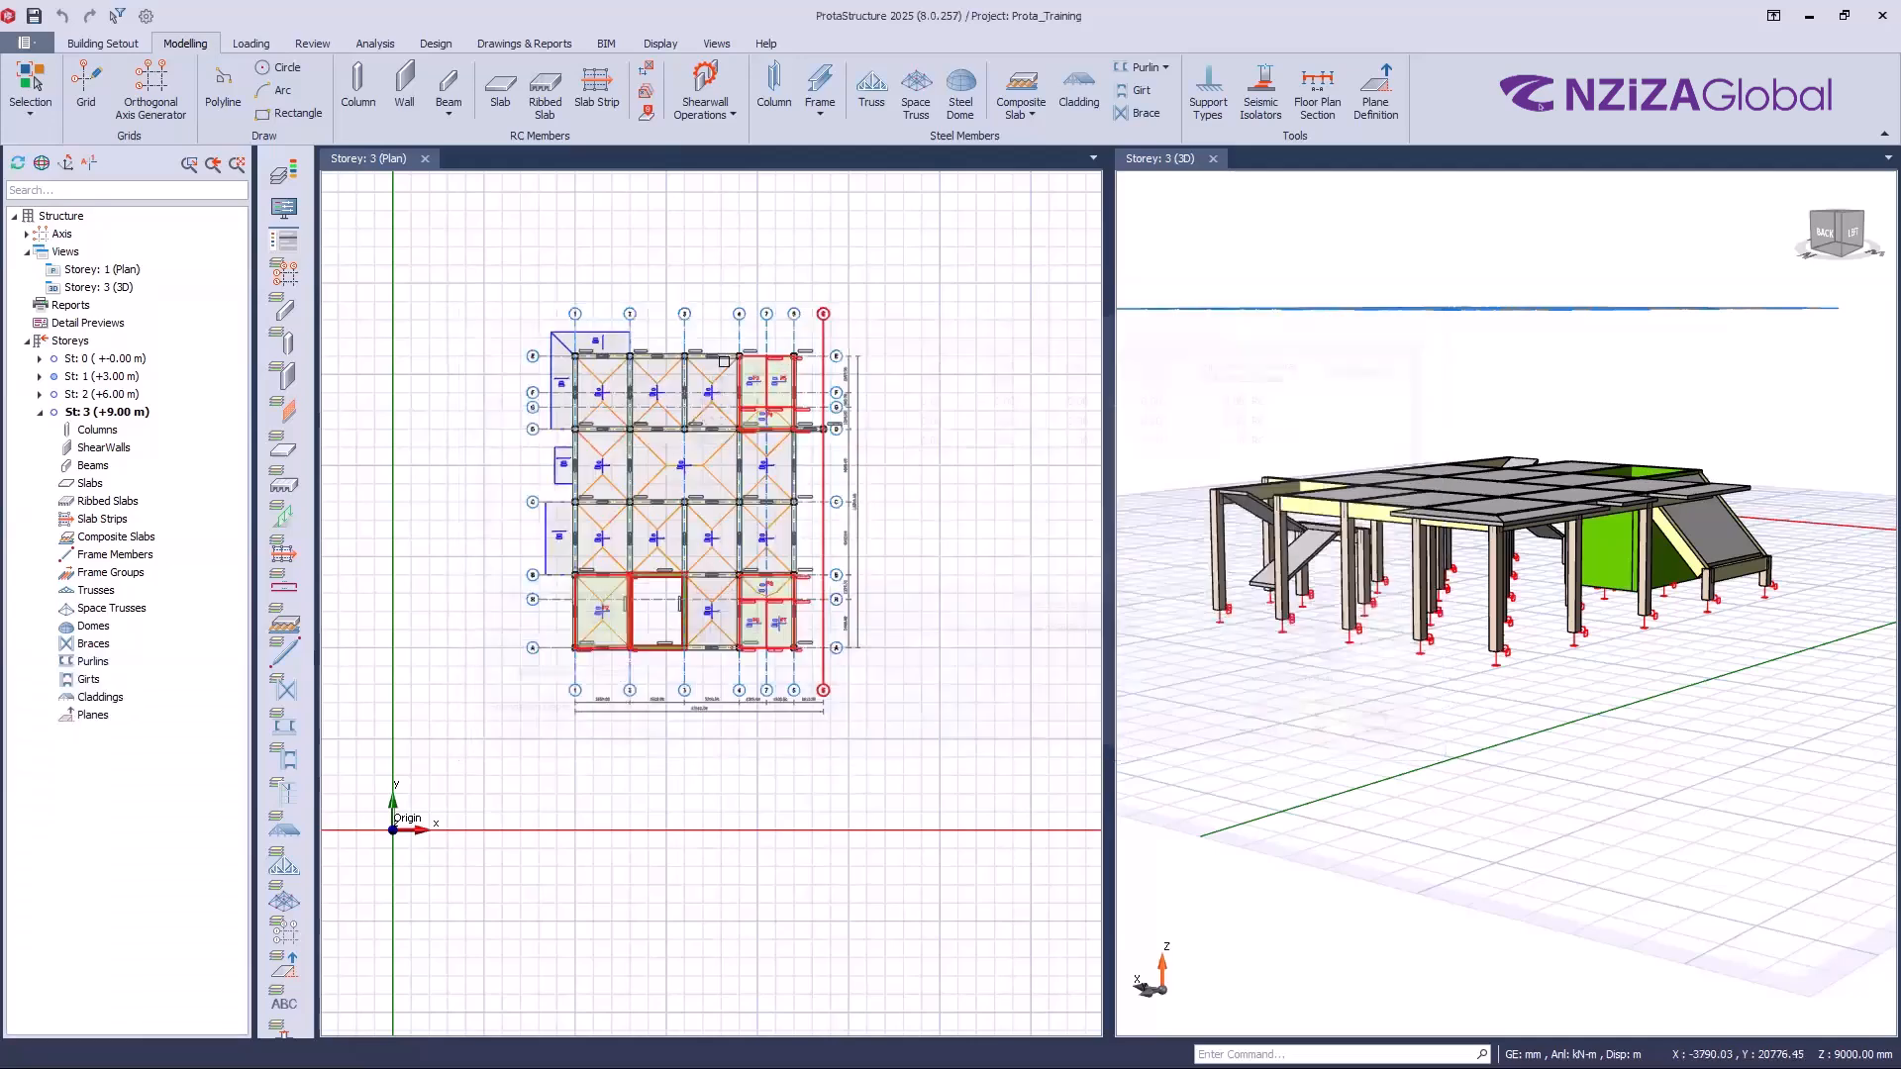
Step: Examine how column 1C2 and beam 1B2 are labelled in the Storey 1 plan
{"action": "scroll", "coordinate": [644, 356], "scroll_direction": "up", "scroll_amount": 5}
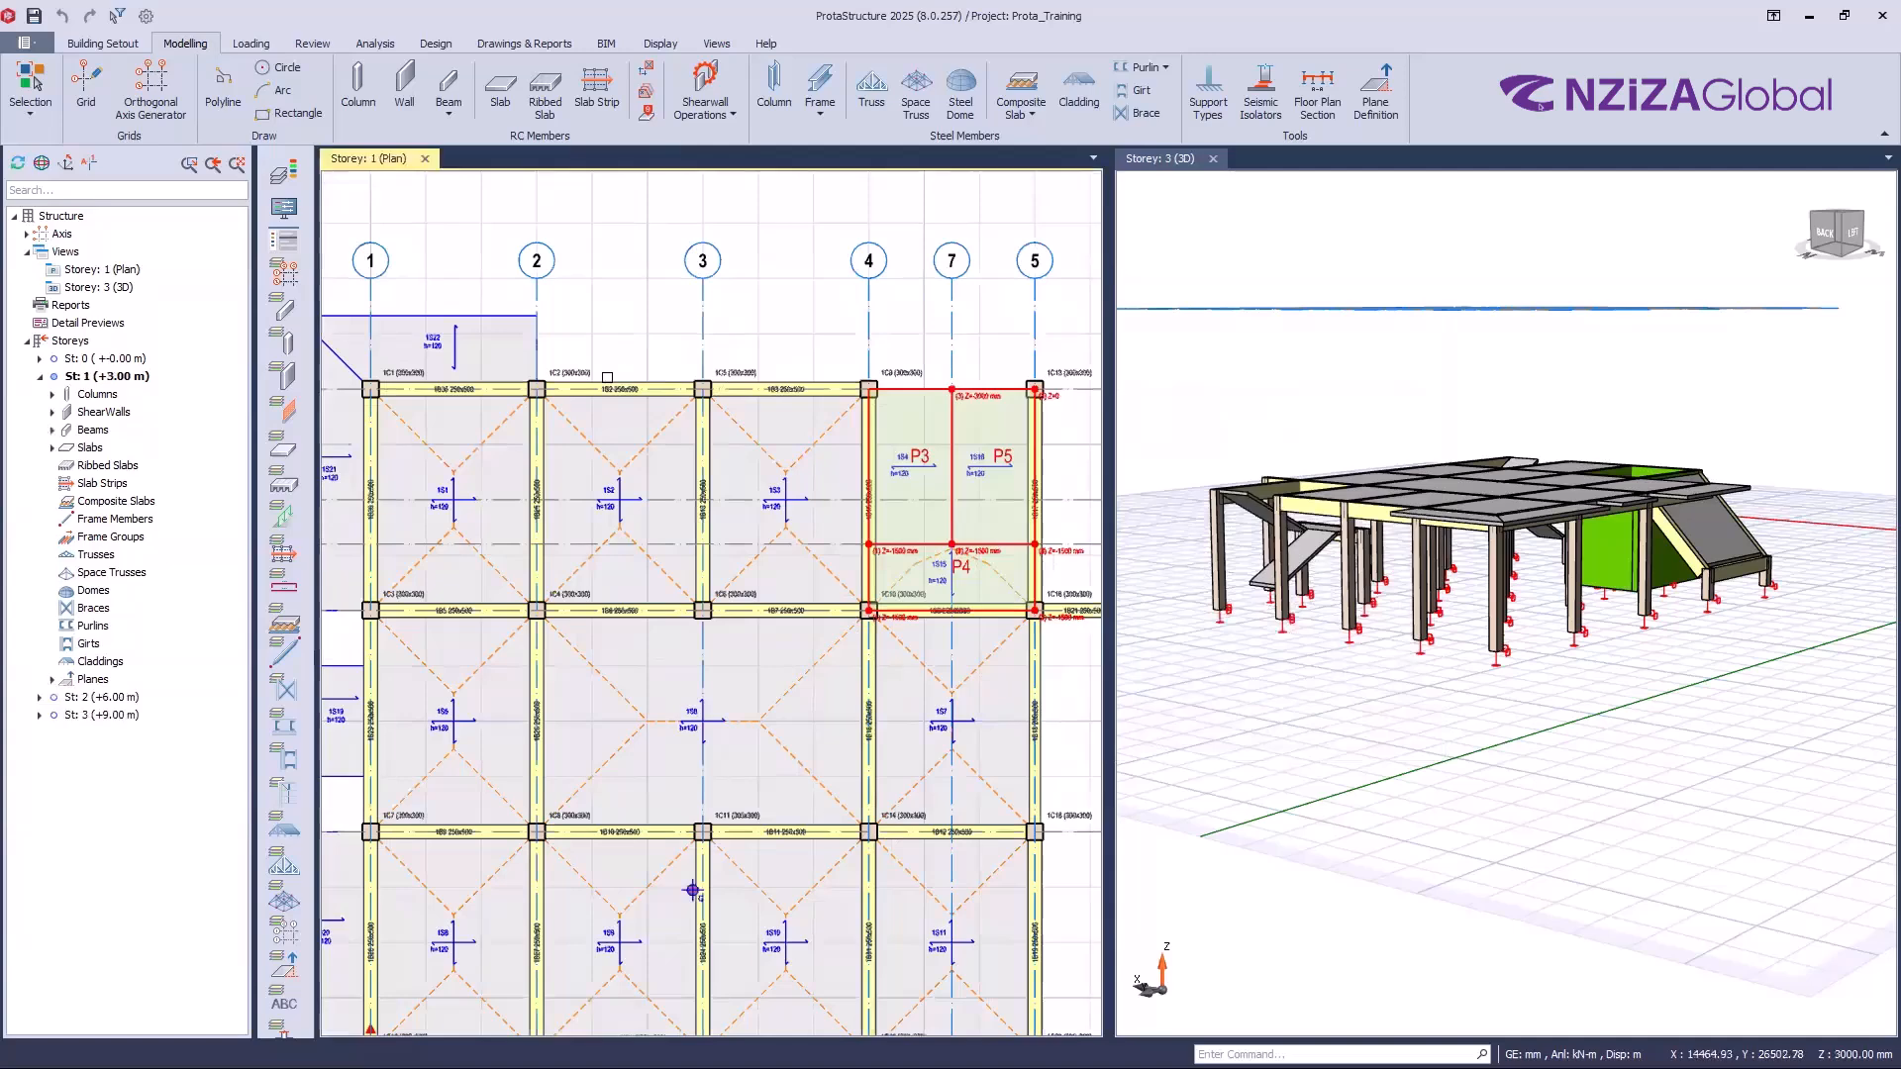
{"action": "scroll", "coordinate": [607, 376], "scroll_direction": "up", "scroll_amount": 4}
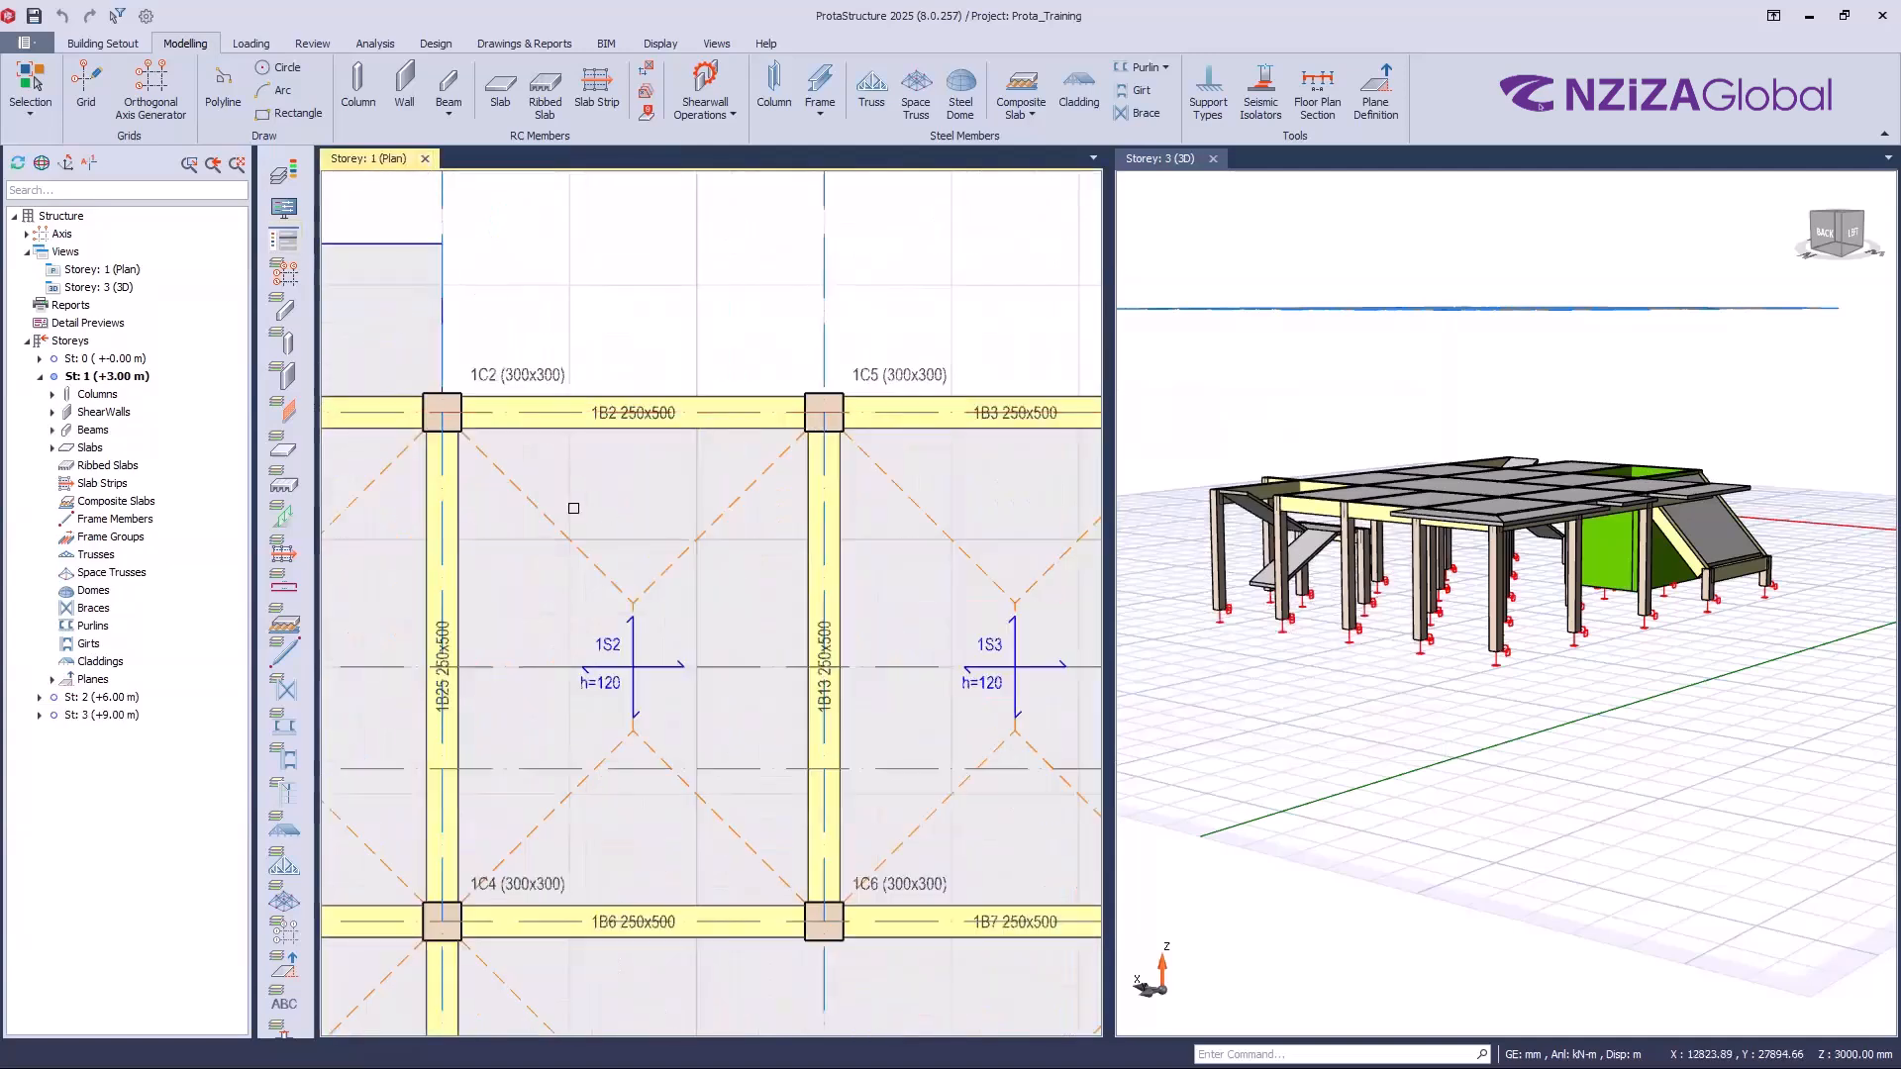
{"action": "scroll", "coordinate": [560, 399], "scroll_direction": "up", "scroll_amount": 3}
{"action": "scroll", "coordinate": [493, 490], "scroll_direction": "down", "scroll_amount": 2}
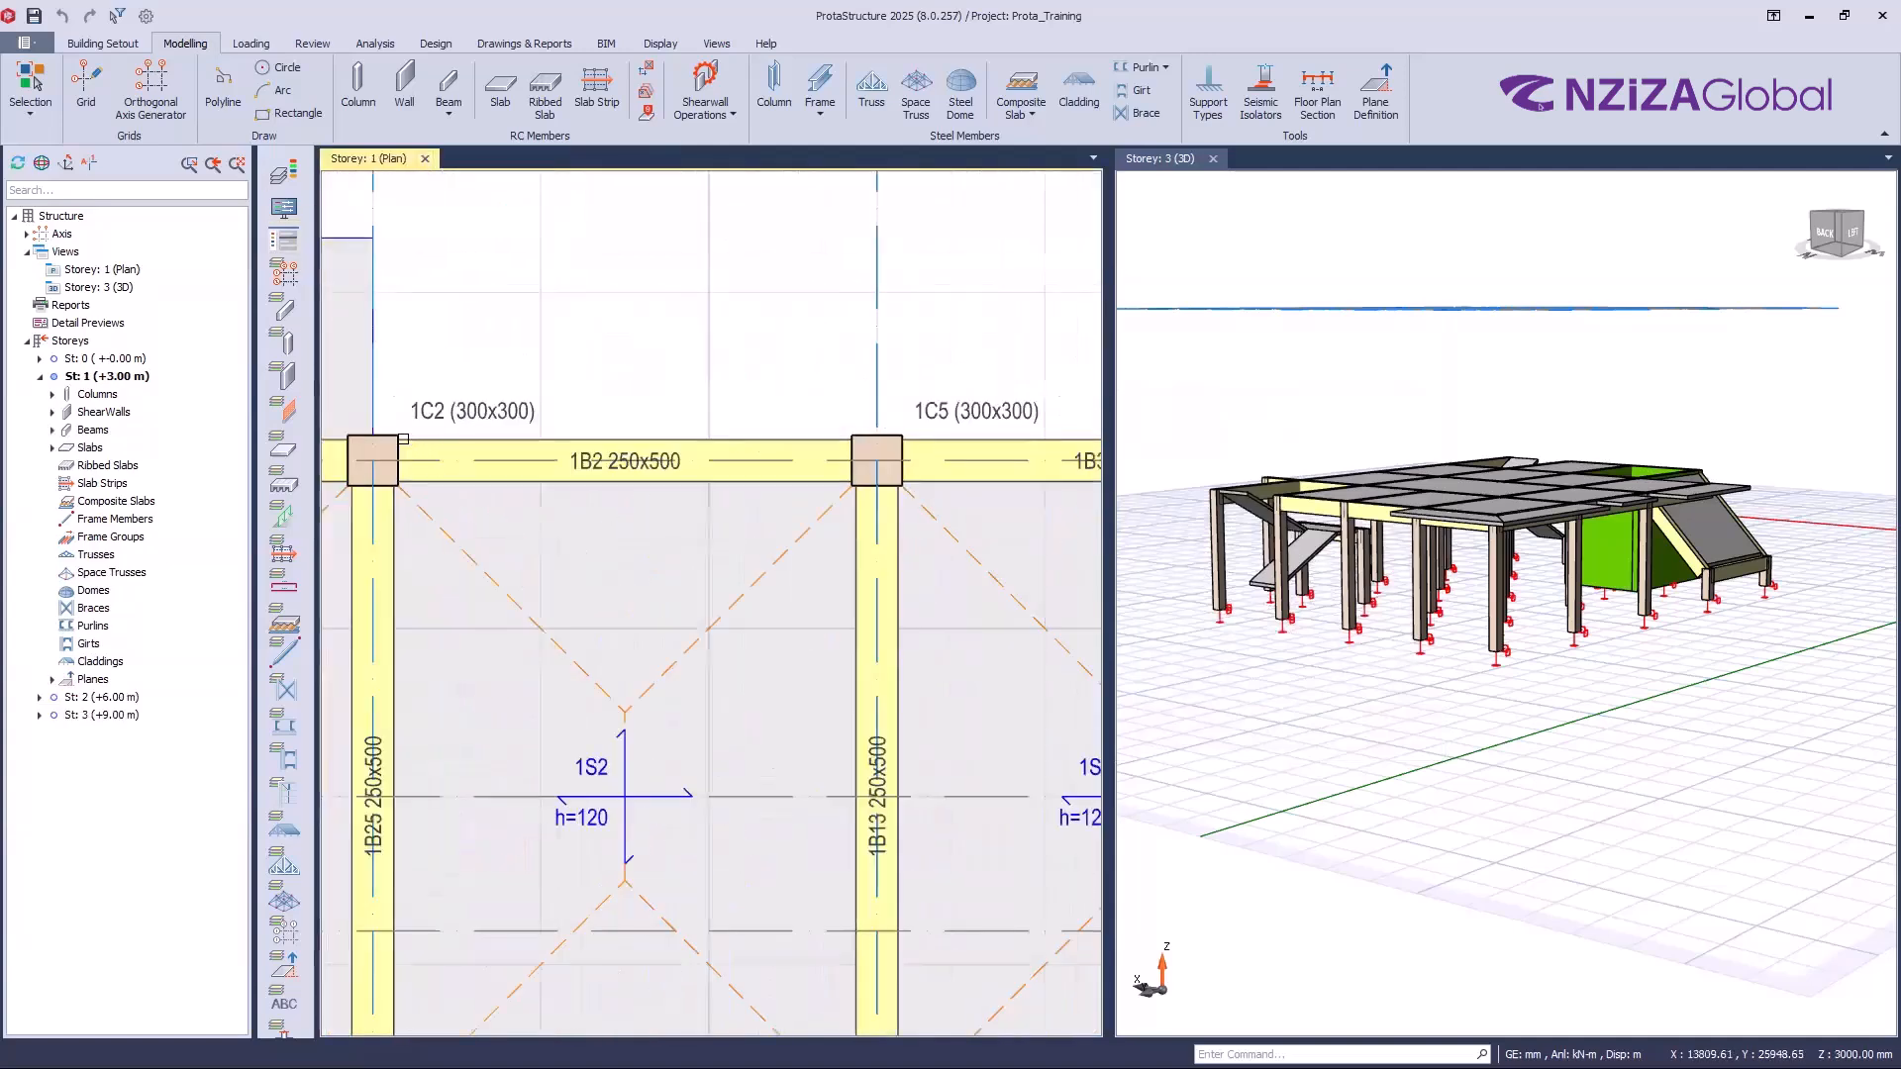
{"action": "scroll", "coordinate": [405, 439], "scroll_direction": "up", "scroll_amount": 3}
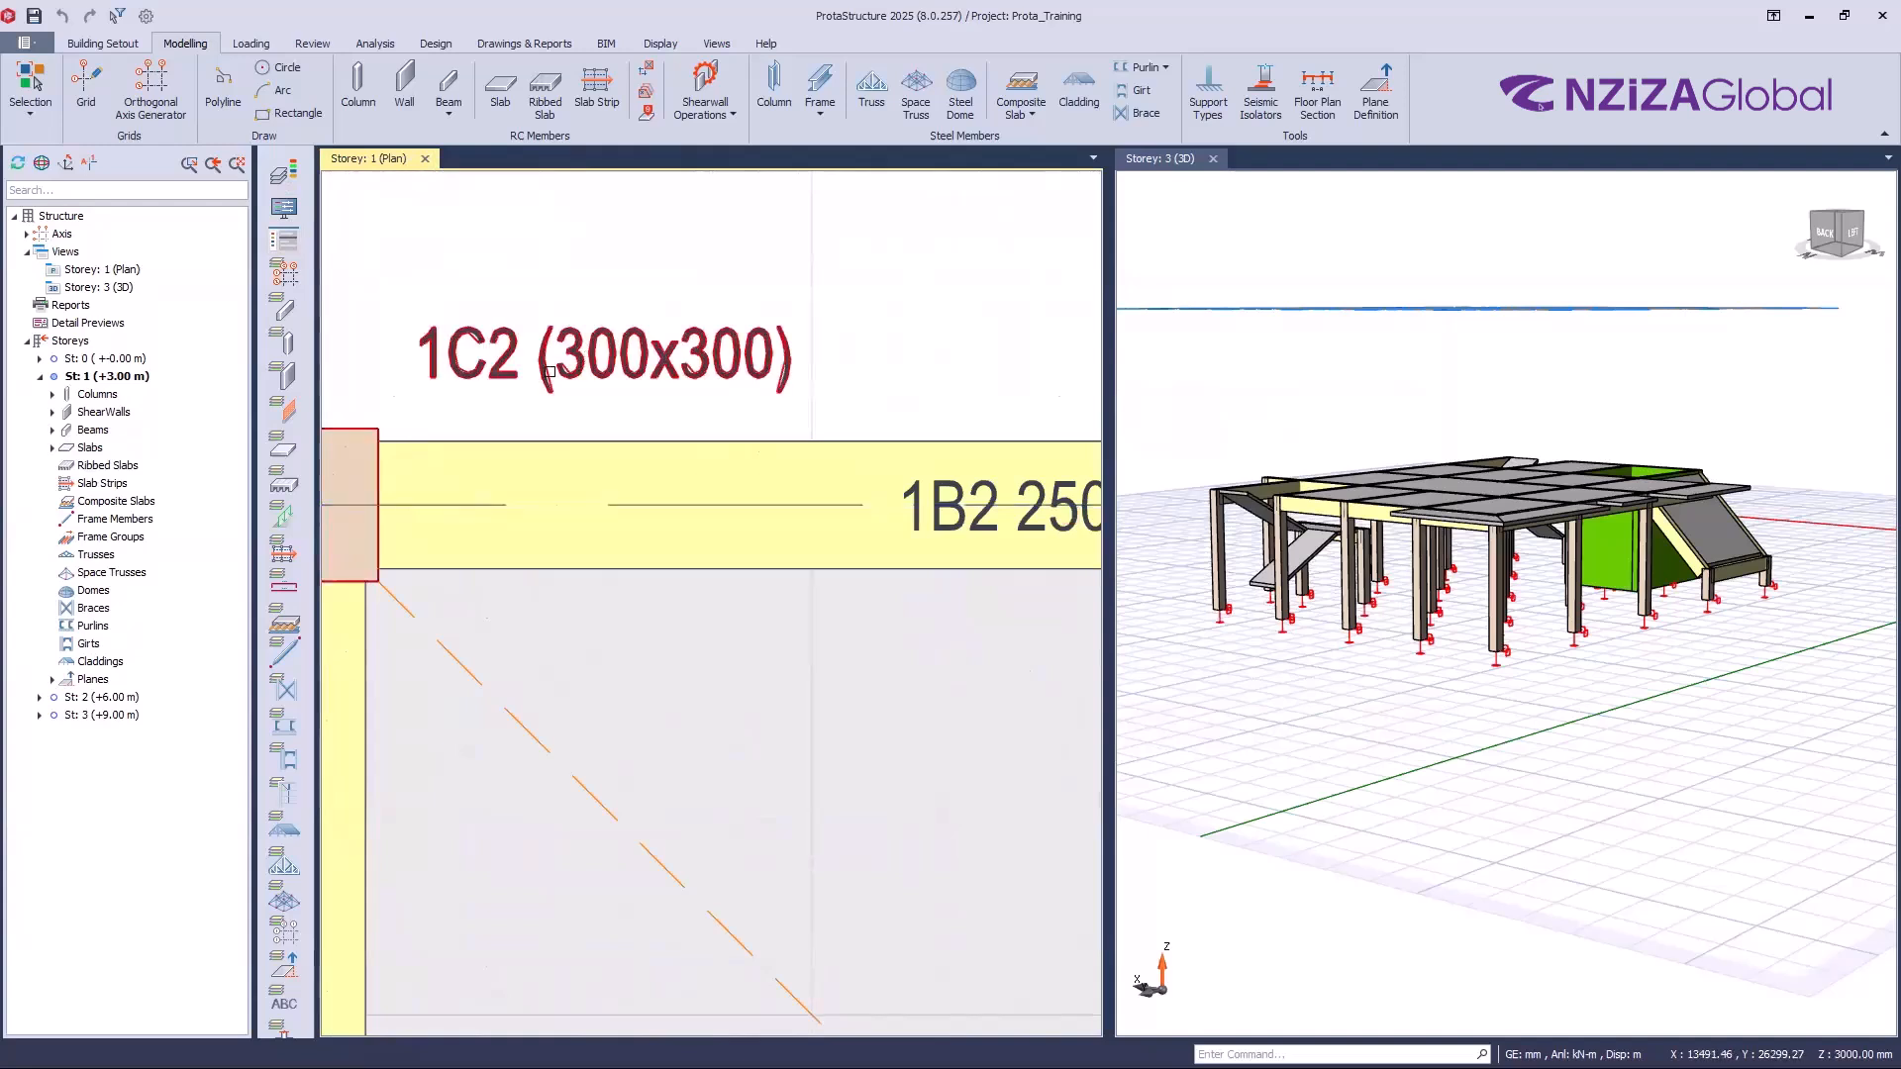
{"action": "scroll", "coordinate": [563, 385], "scroll_direction": "down", "scroll_amount": 1}
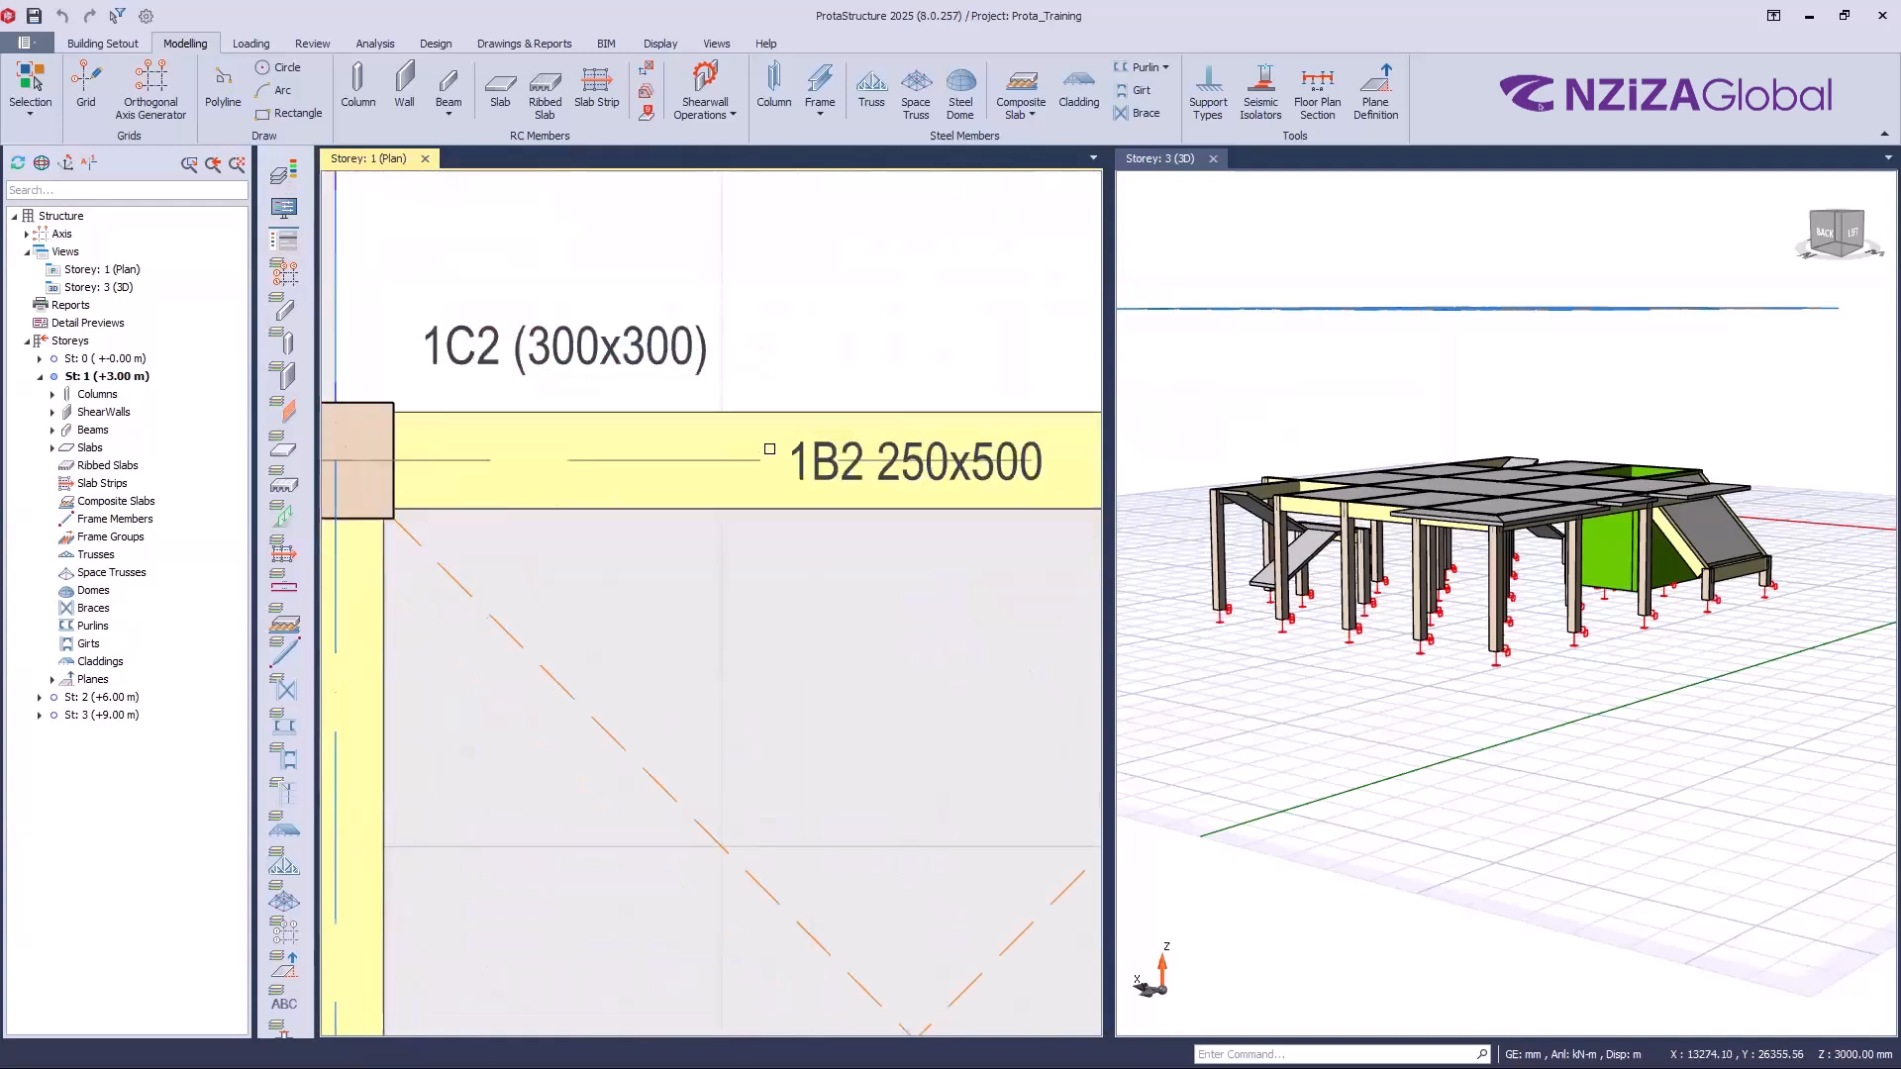
{"action": "left_click", "coordinate": [824, 467]}
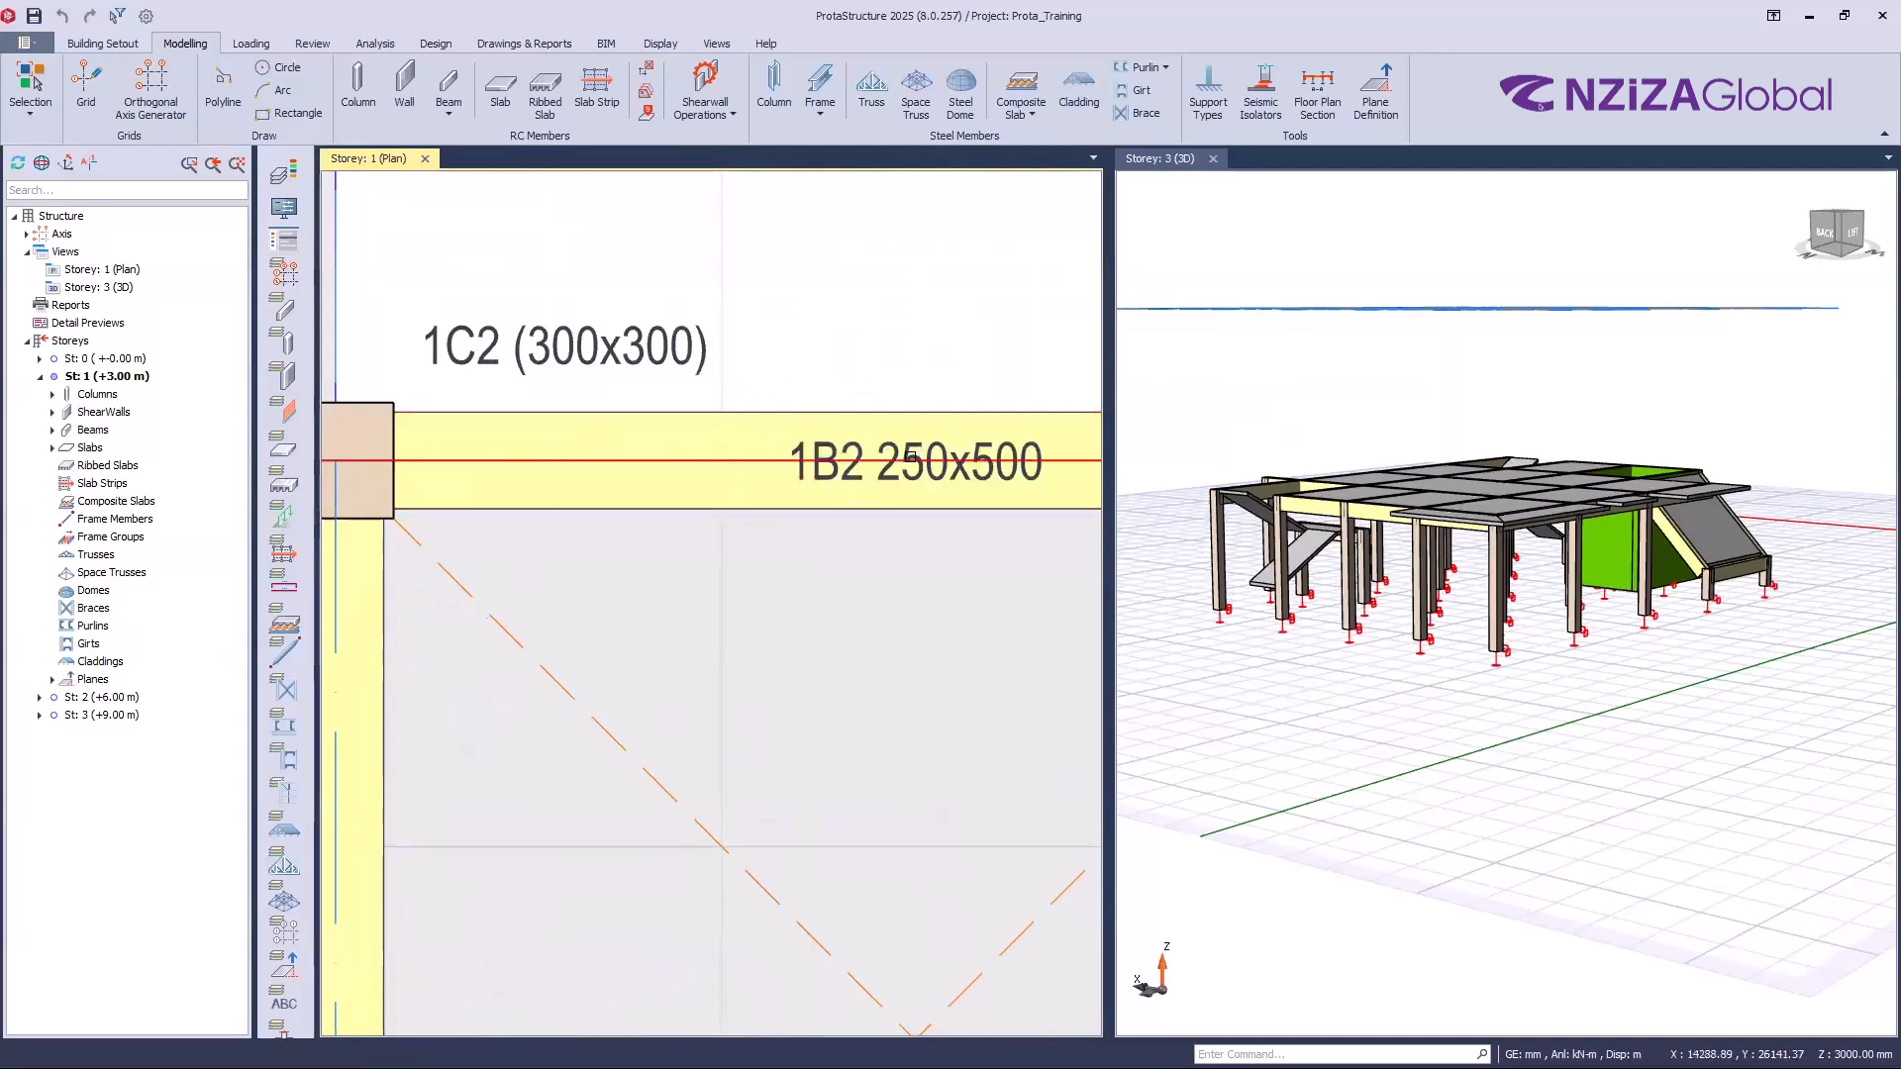
{"action": "key", "text": "ctrl"}
{"action": "key", "text": "ctrl"}
{"action": "key", "text": "ctrl"}
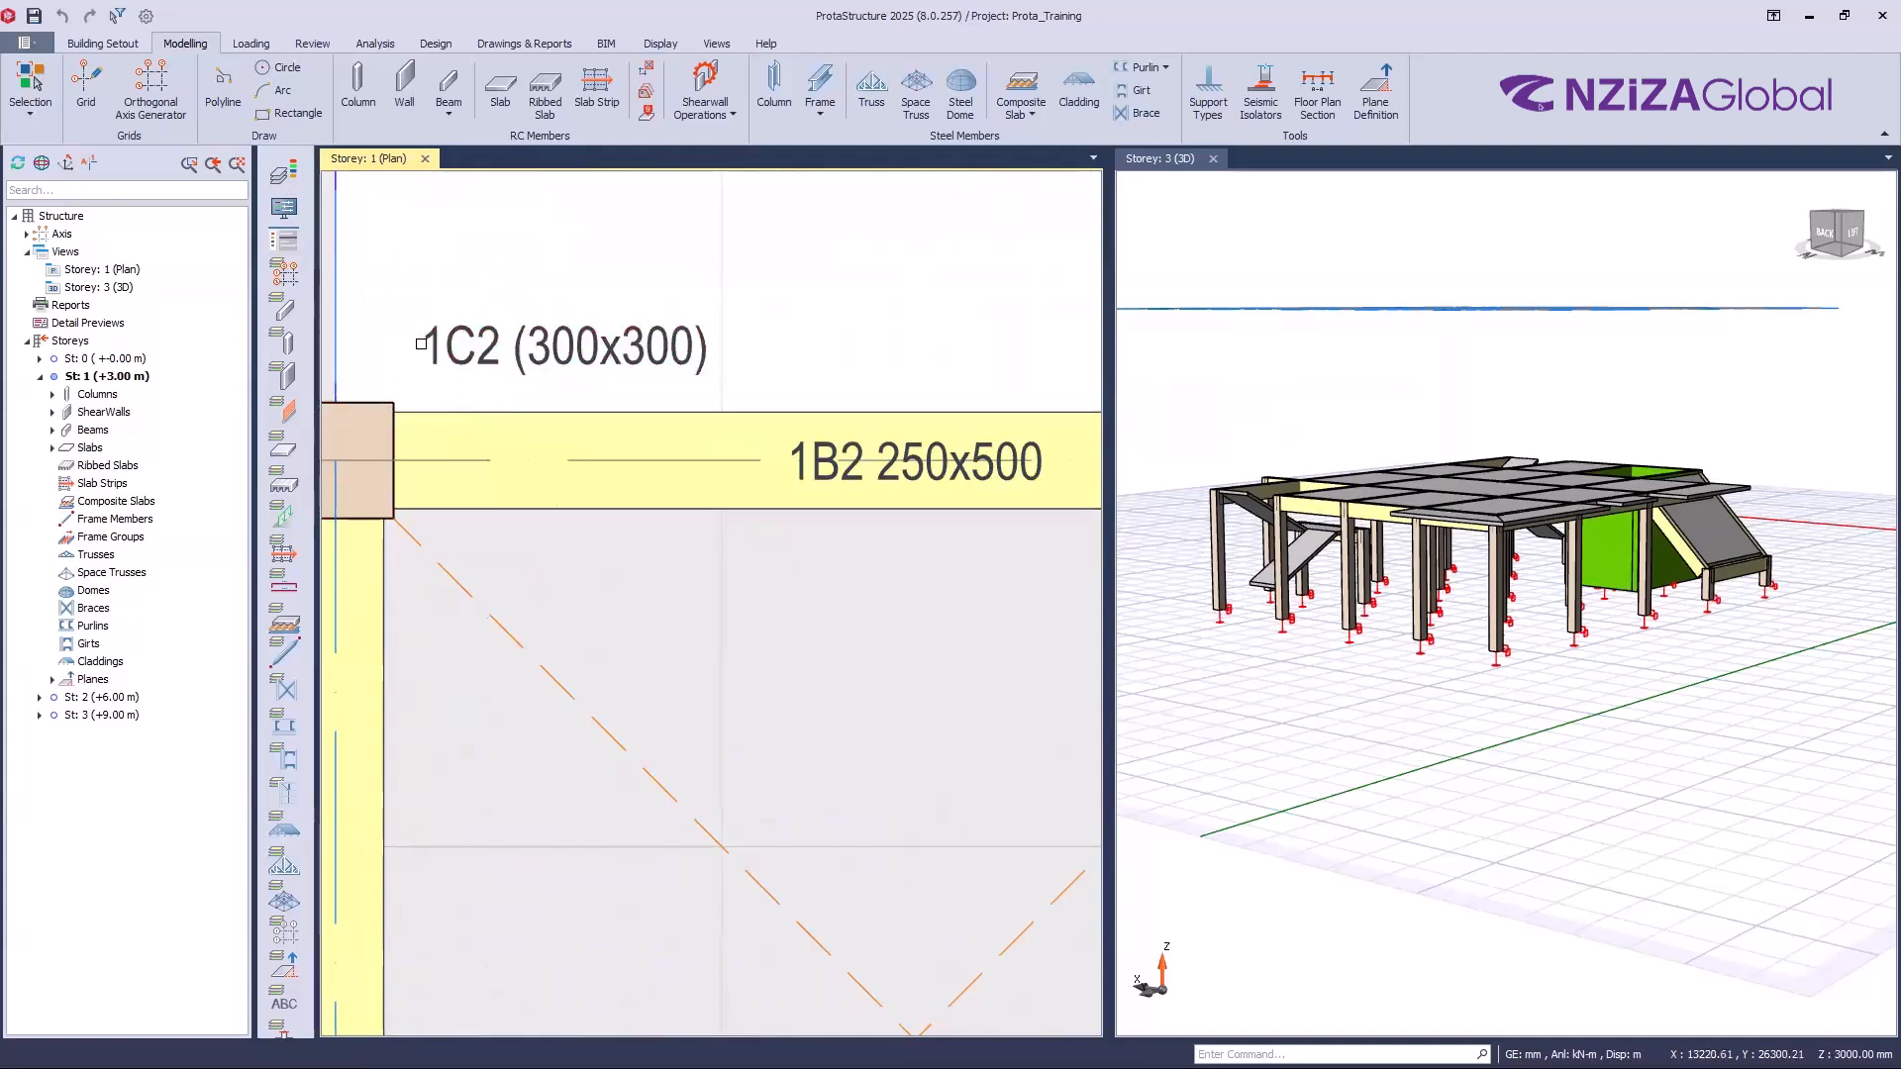
{"action": "mouse_move", "coordinate": [434, 365]}
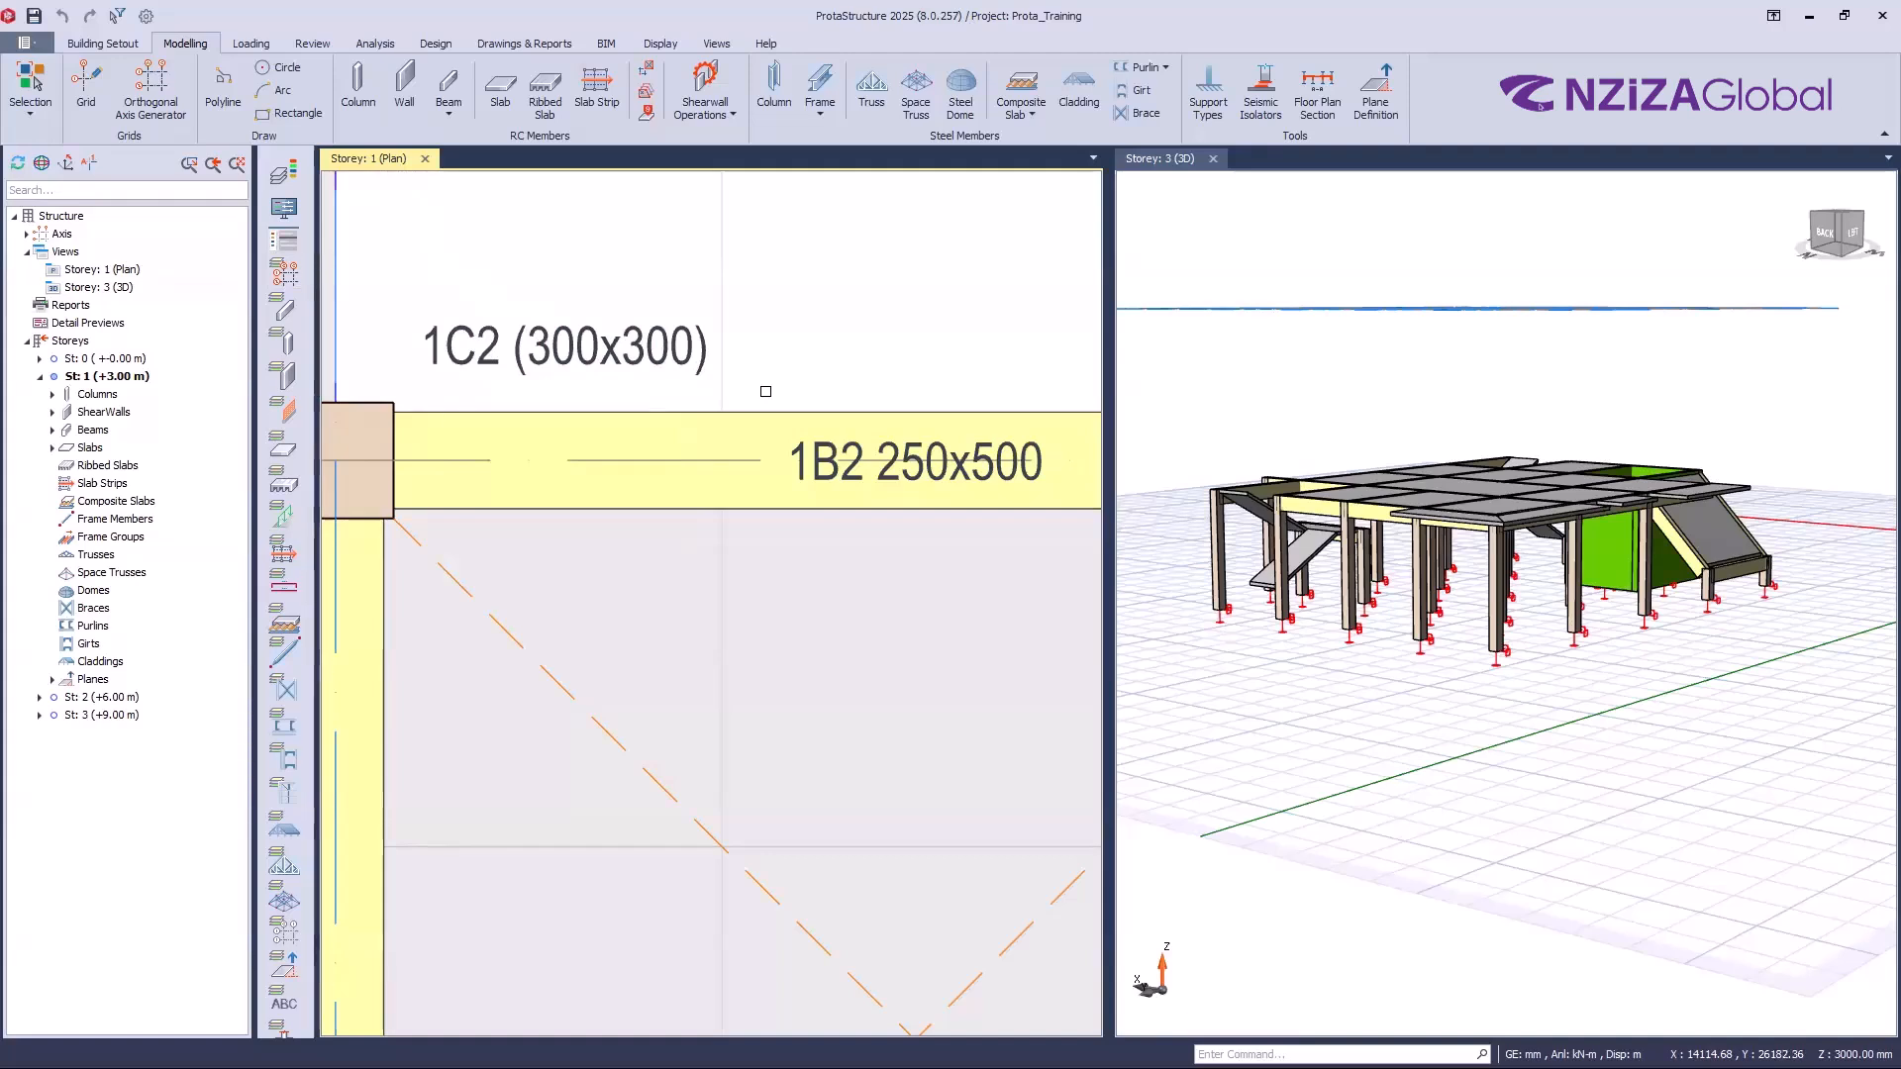
Step: Inspect the Storey 1 columns in the 3D view and recheck the labels of 1C2 and 1B2 in the plan
{"action": "left_click", "coordinate": [1494, 609]}
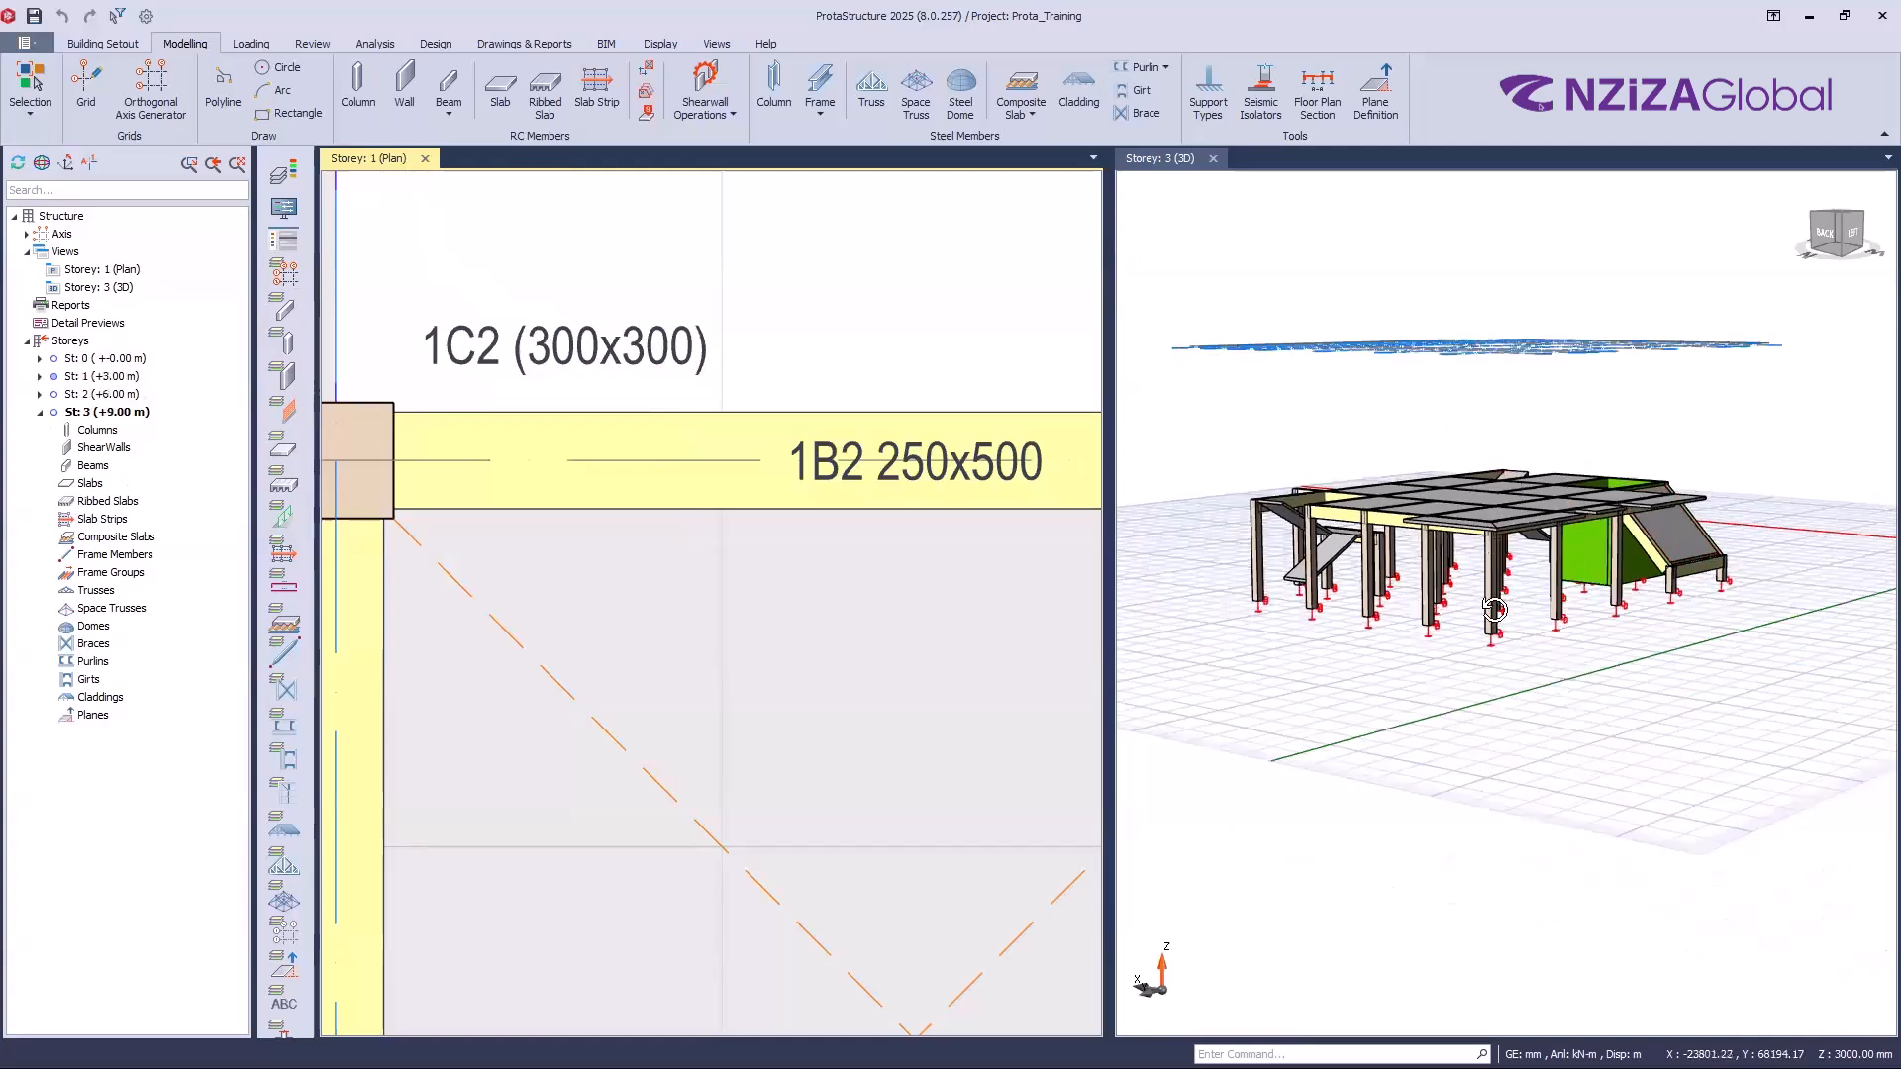
{"action": "middle_click_drag", "start_coordinate": [1494, 609], "coordinate": [1475, 541]}
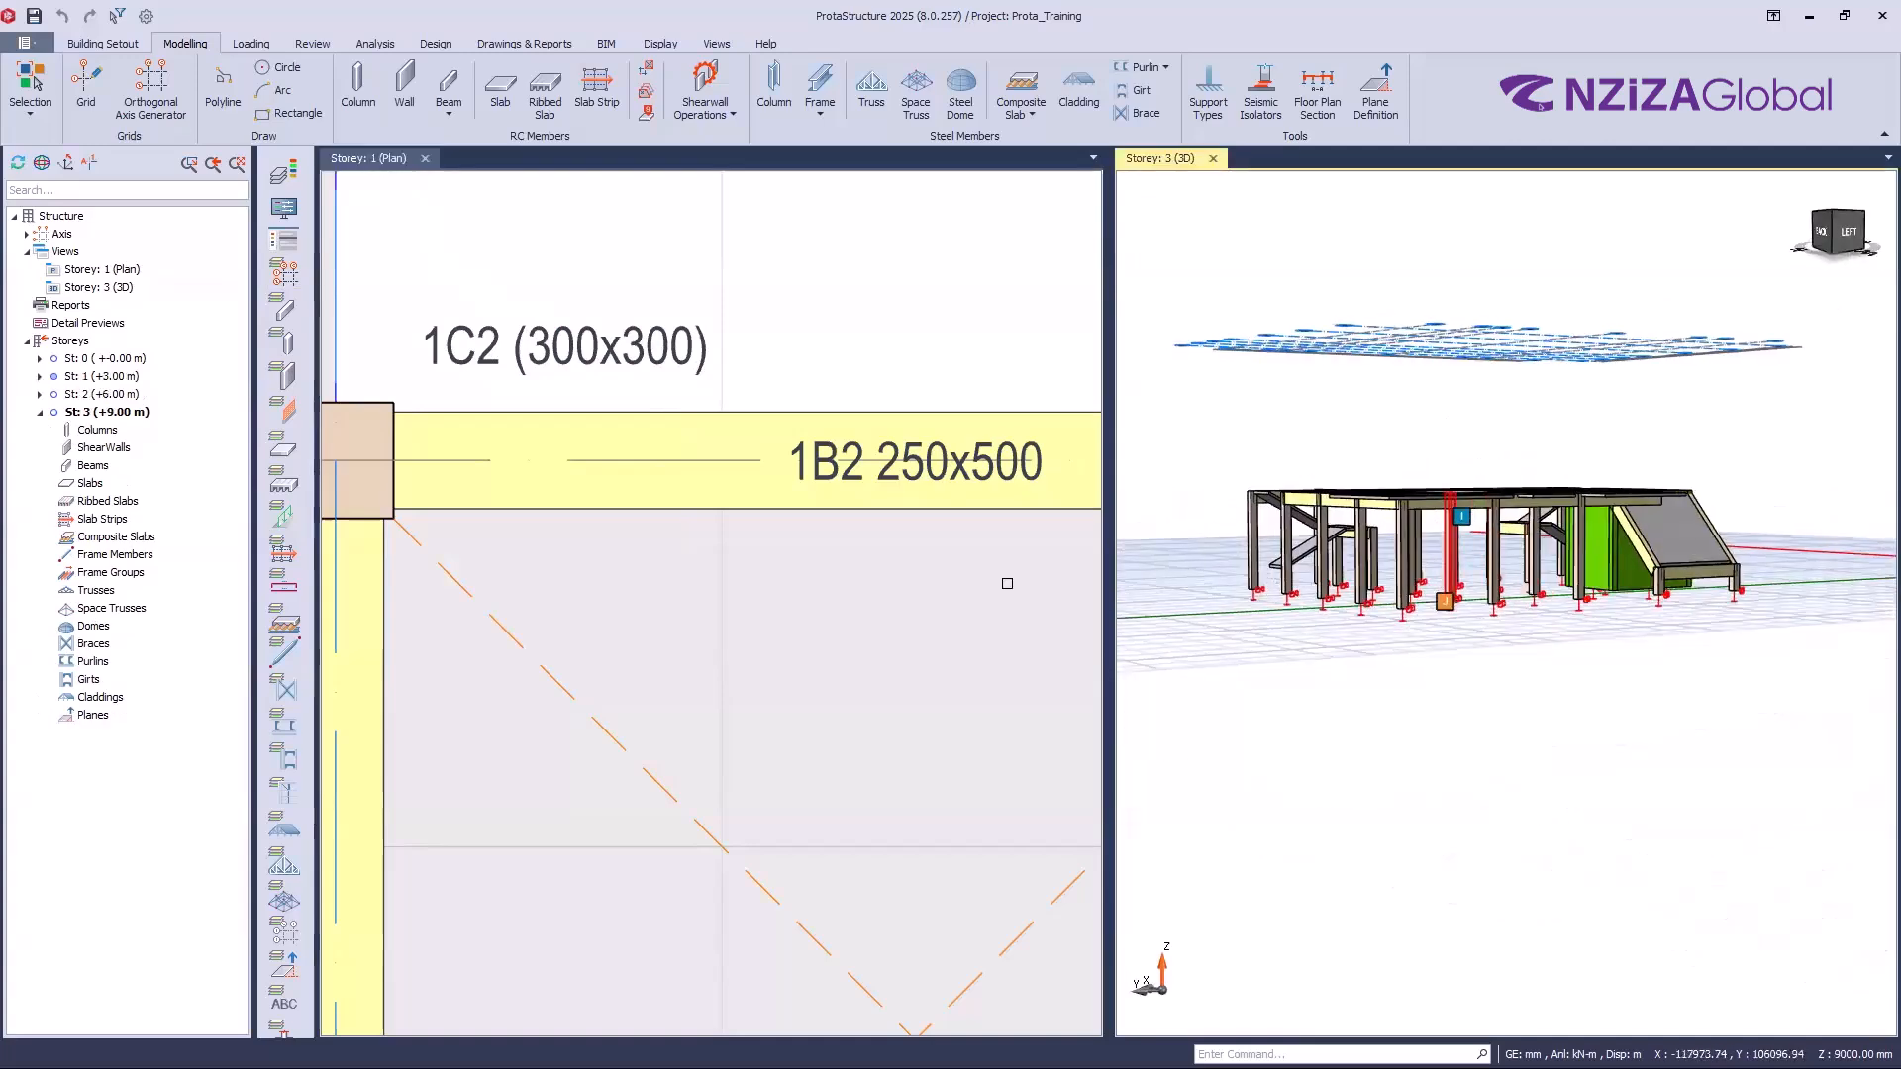
{"action": "scroll", "coordinate": [409, 358], "scroll_direction": "up", "scroll_amount": 2}
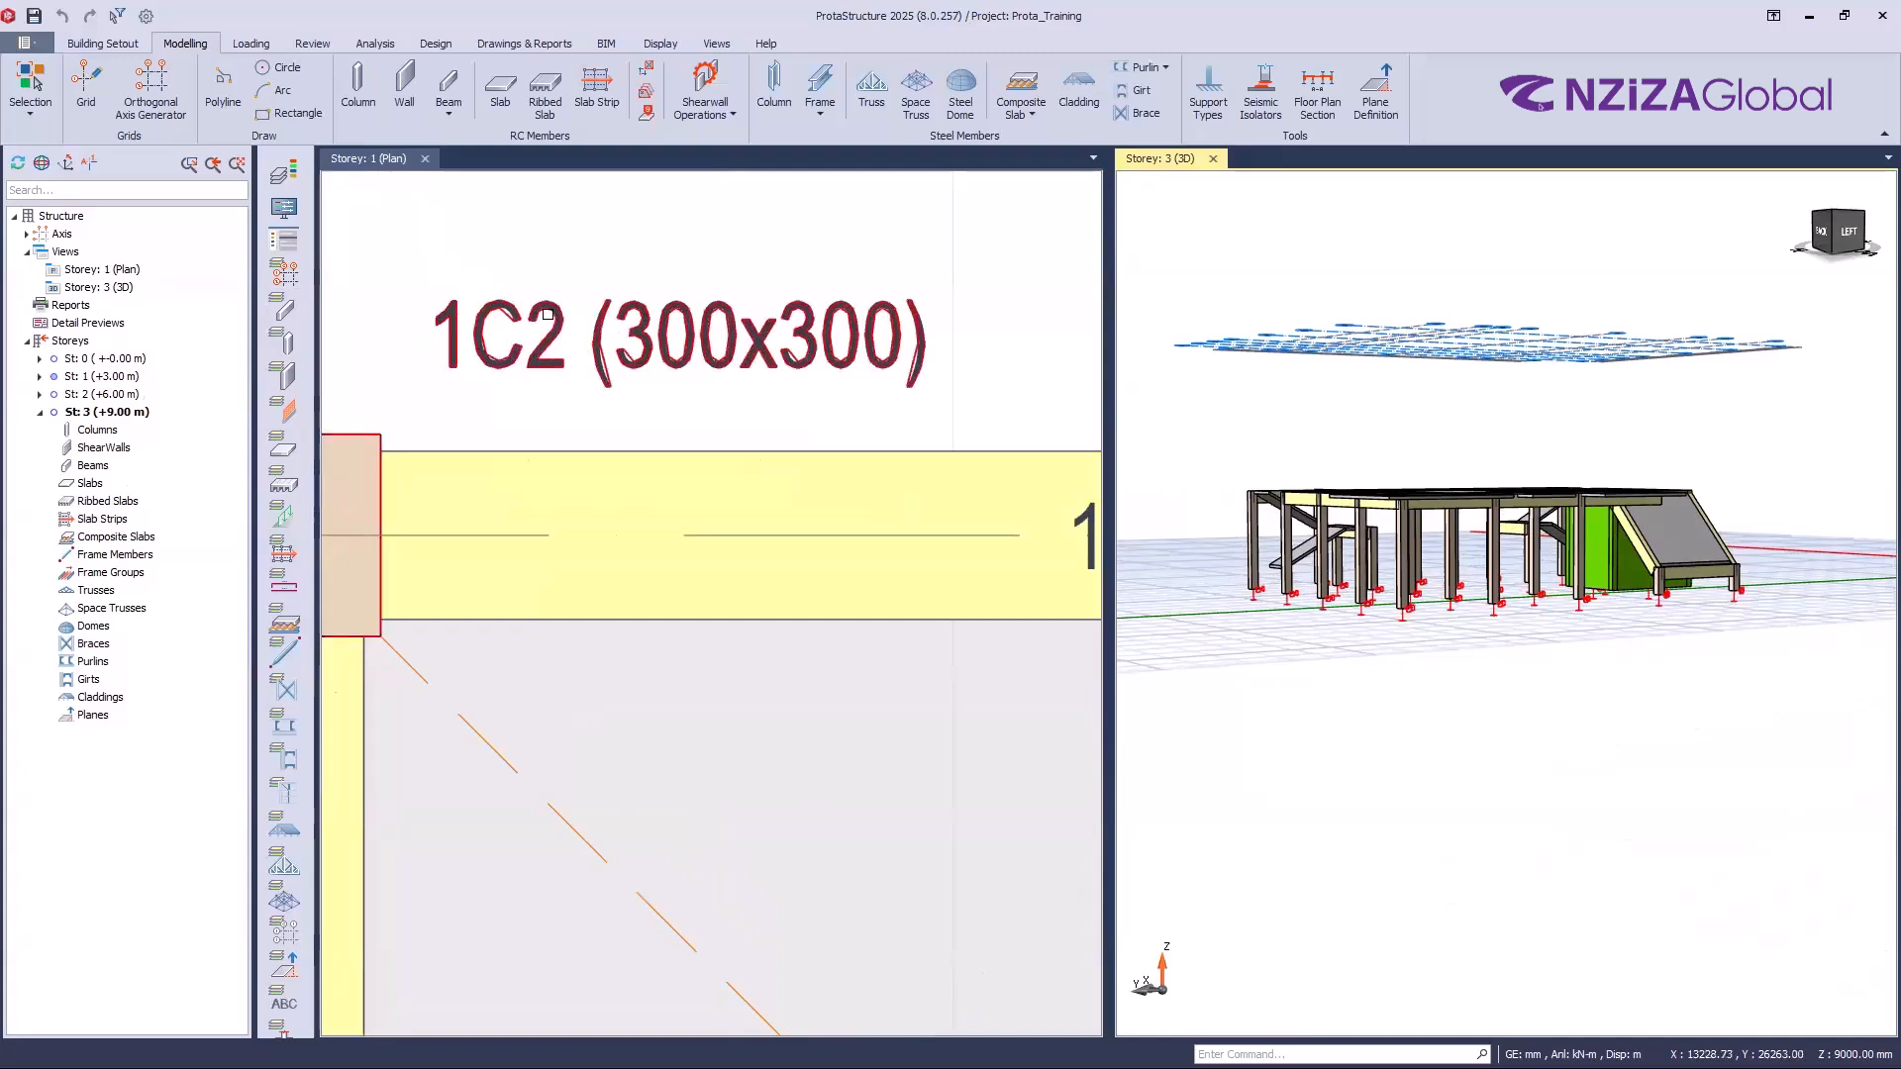
{"action": "scroll", "coordinate": [467, 377], "scroll_direction": "down", "scroll_amount": 1}
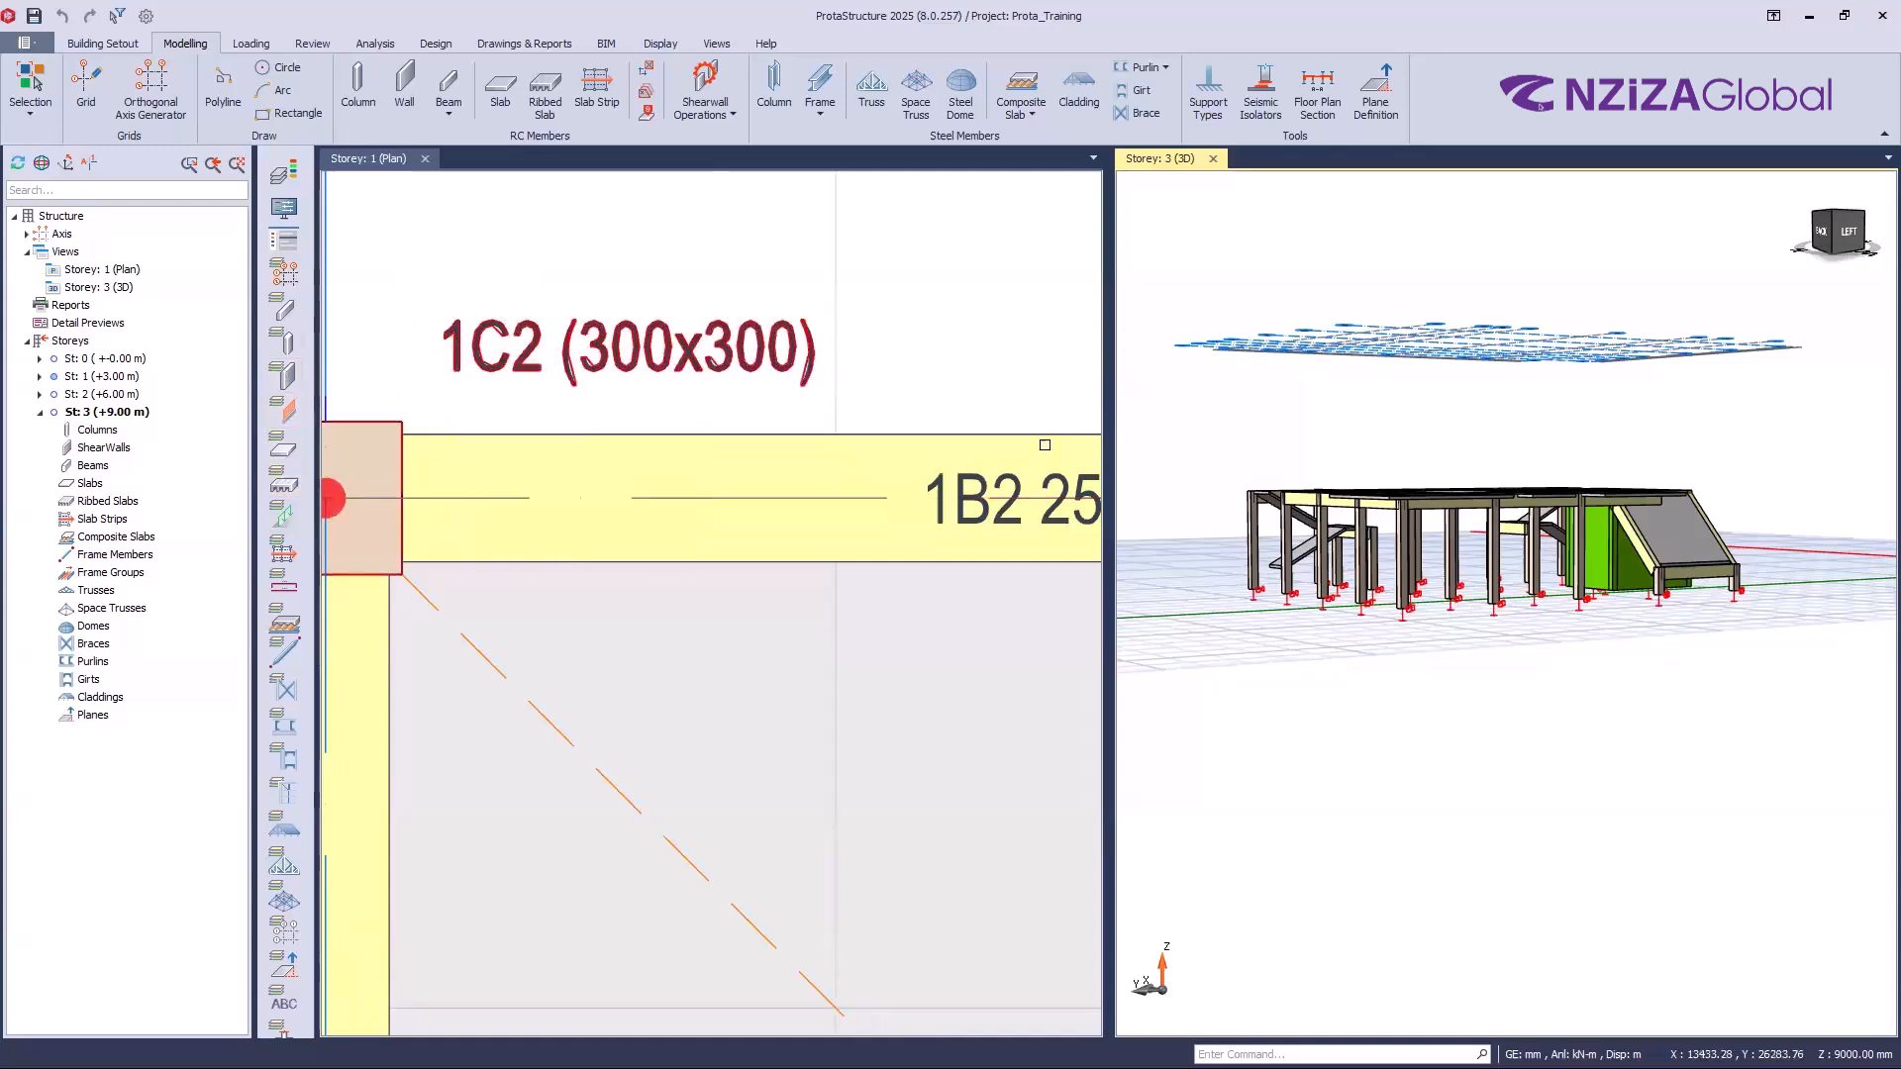
{"action": "left_click", "coordinate": [953, 502]}
{"action": "key", "text": "Escape"}
Step: Set the label of Storey 1 to 0 in the storey settings and apply it to the members
{"action": "left_click", "coordinate": [71, 341]}
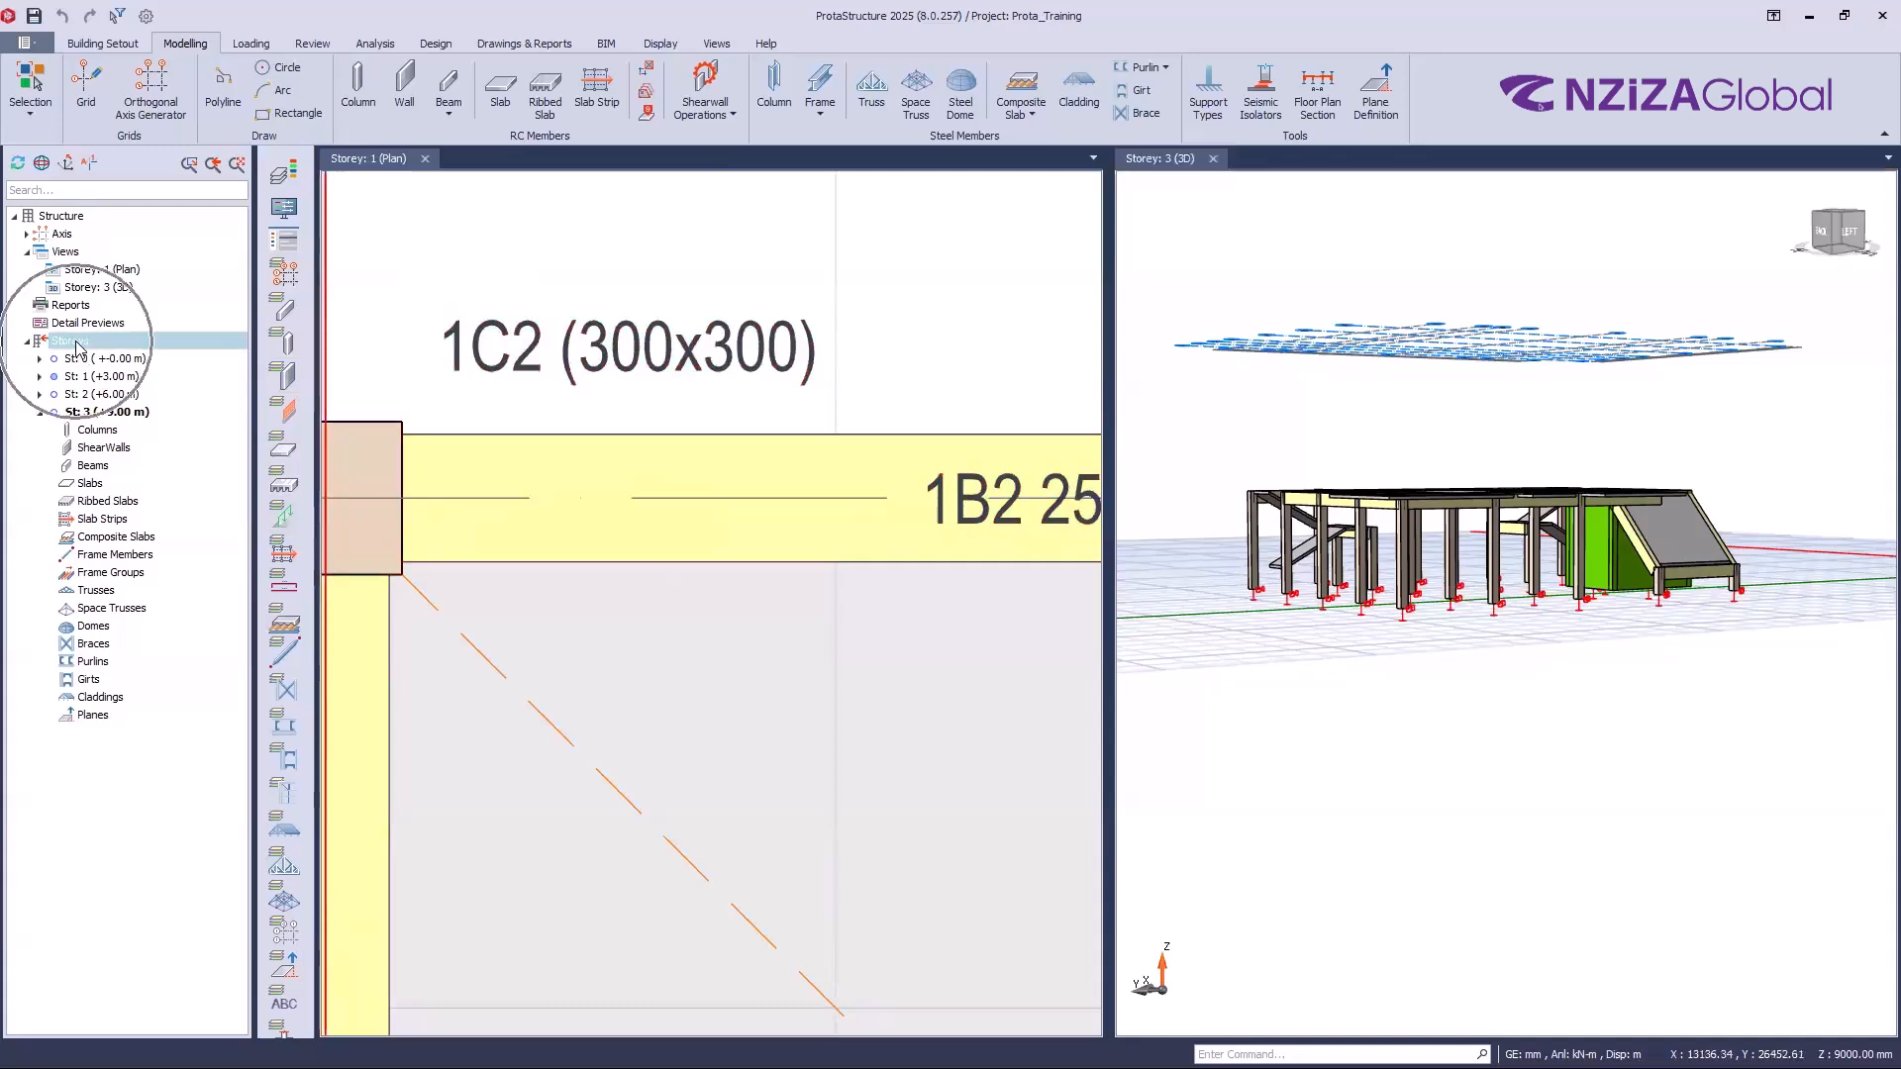
{"action": "right_click", "coordinate": [73, 343]}
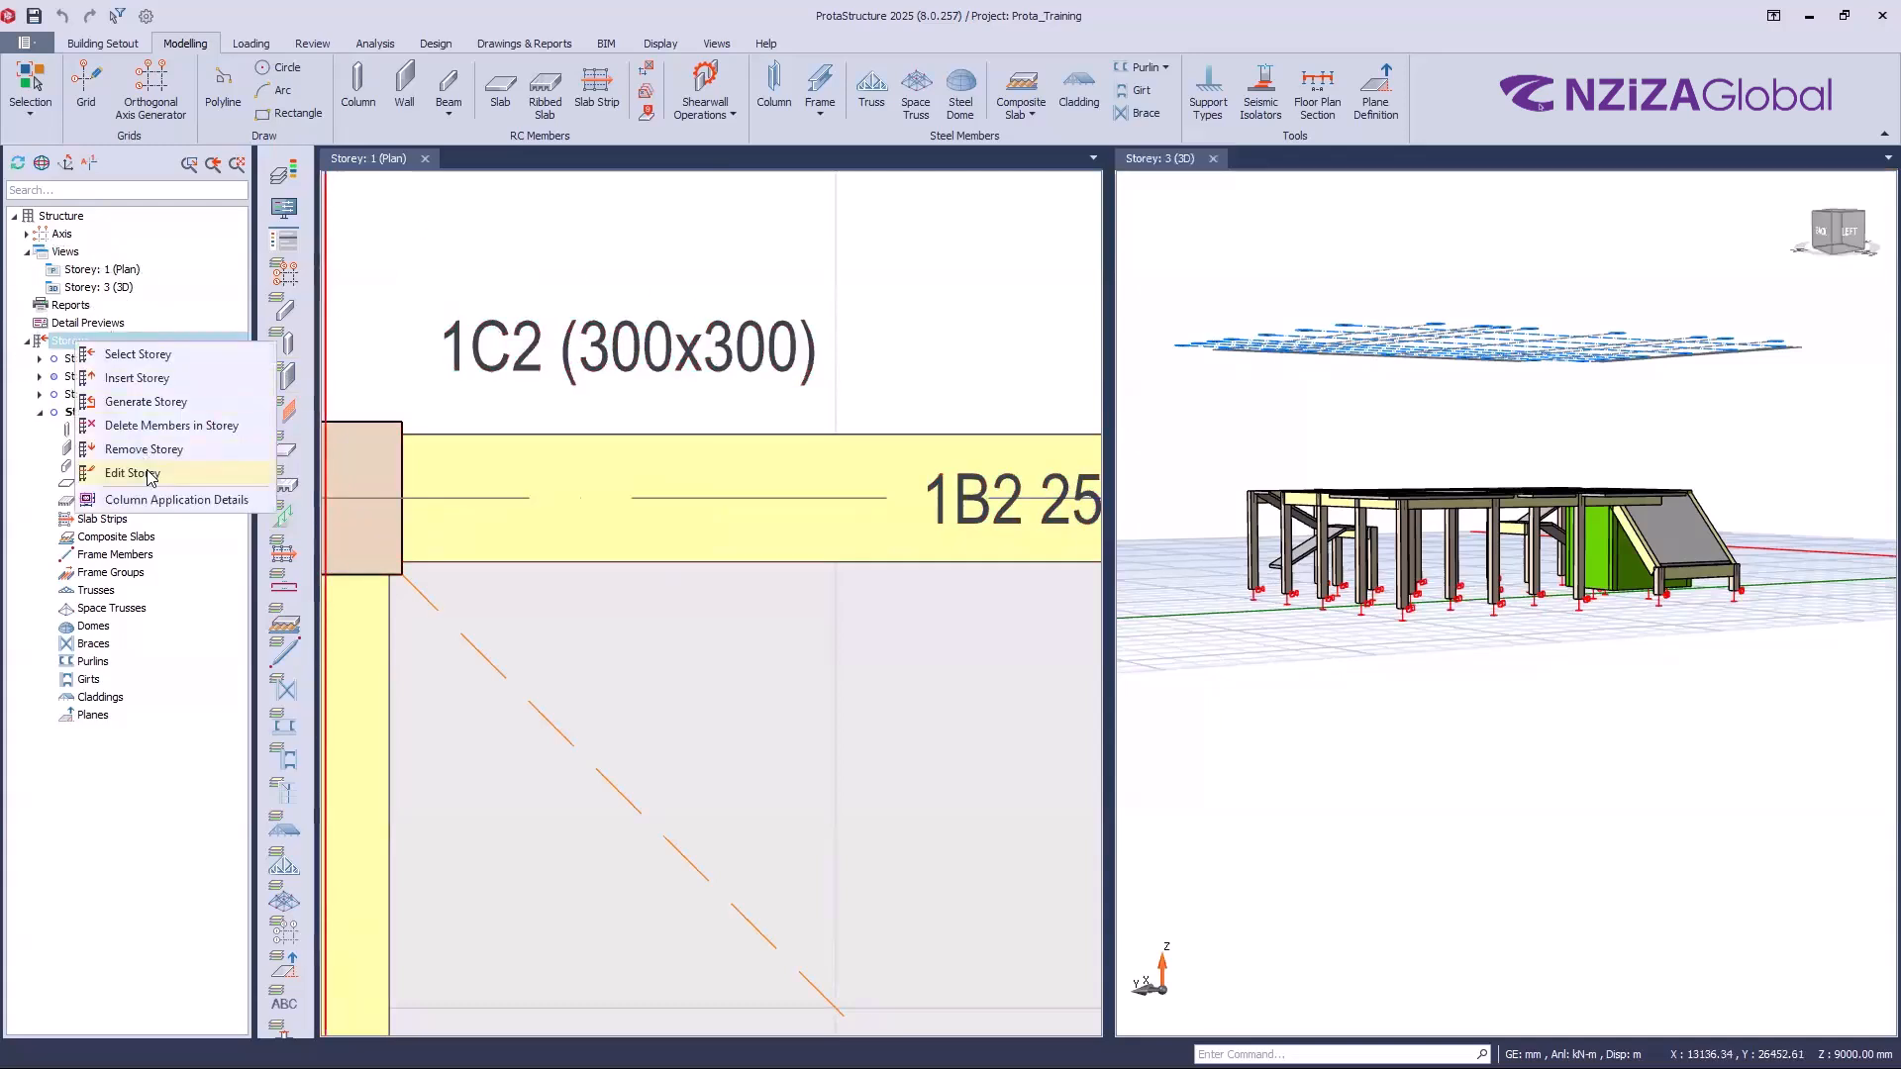
{"action": "left_click", "coordinate": [135, 475]}
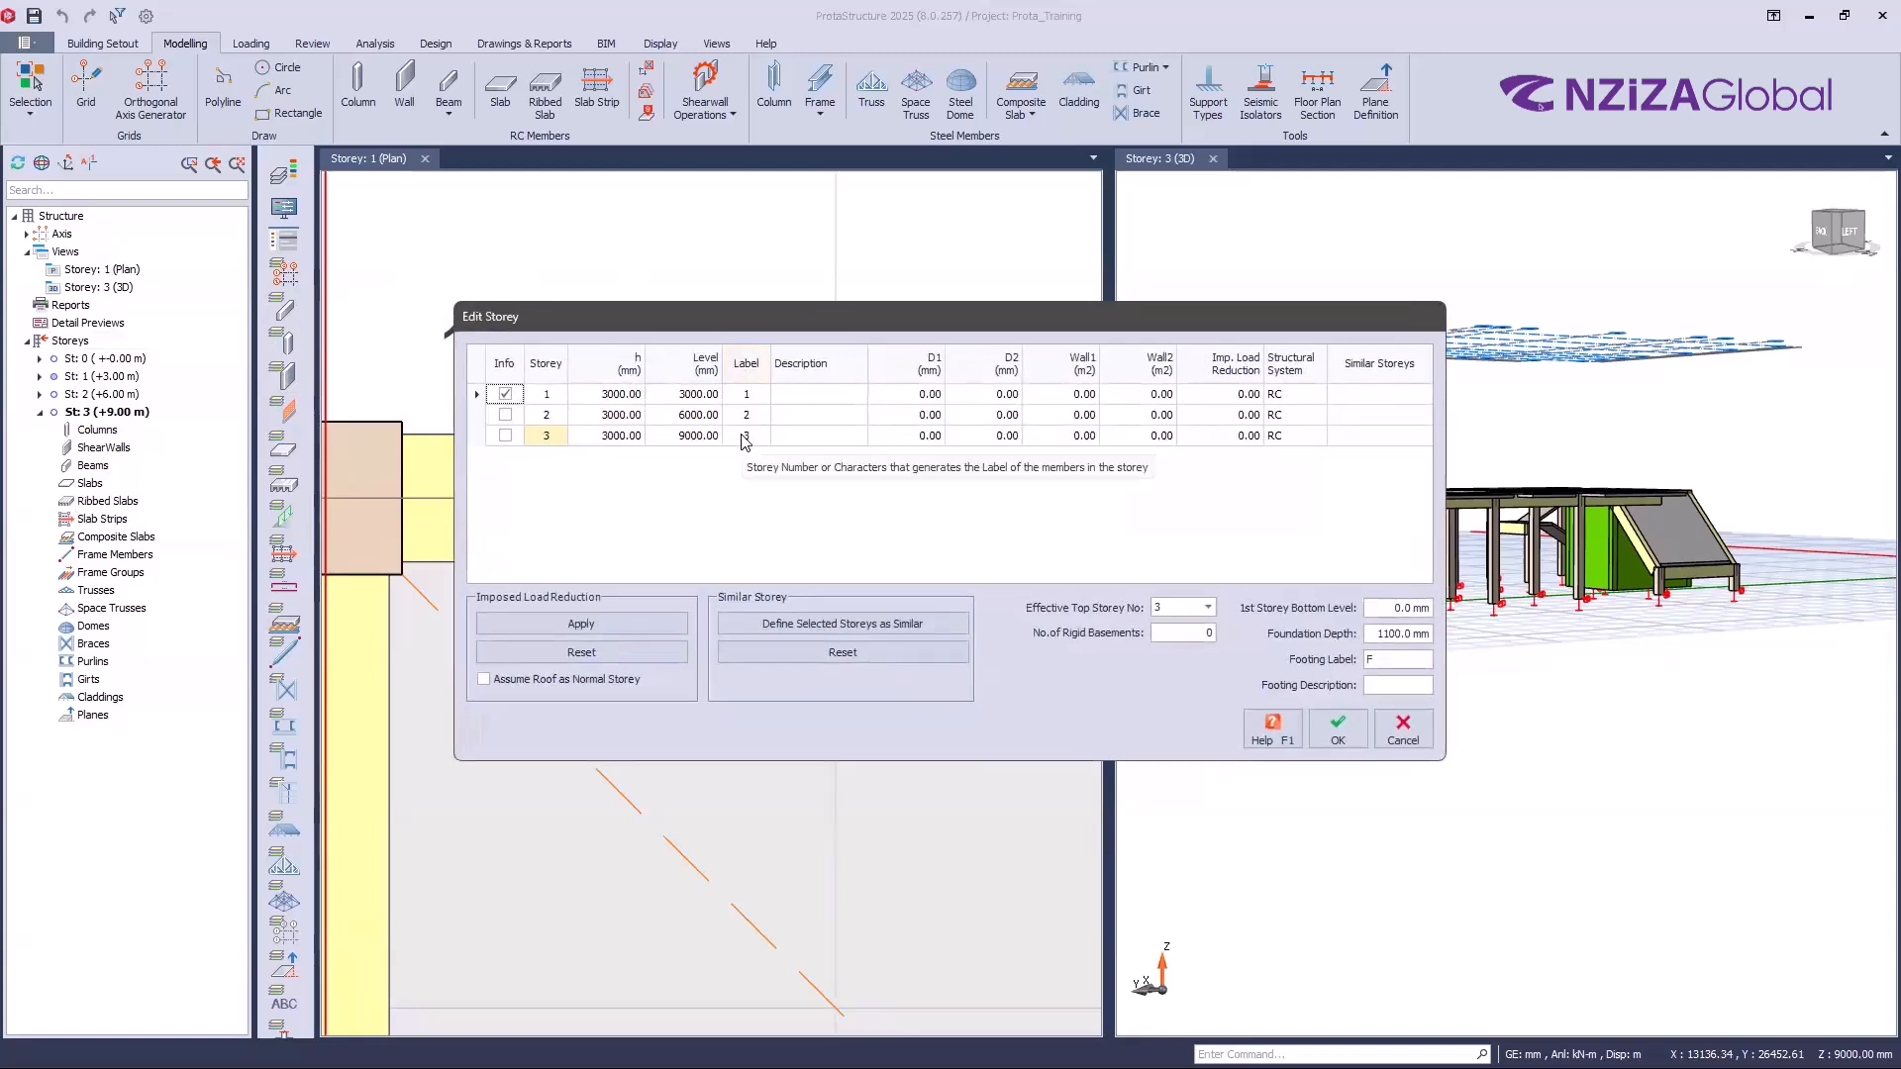
{"action": "left_click", "coordinate": [748, 396]}
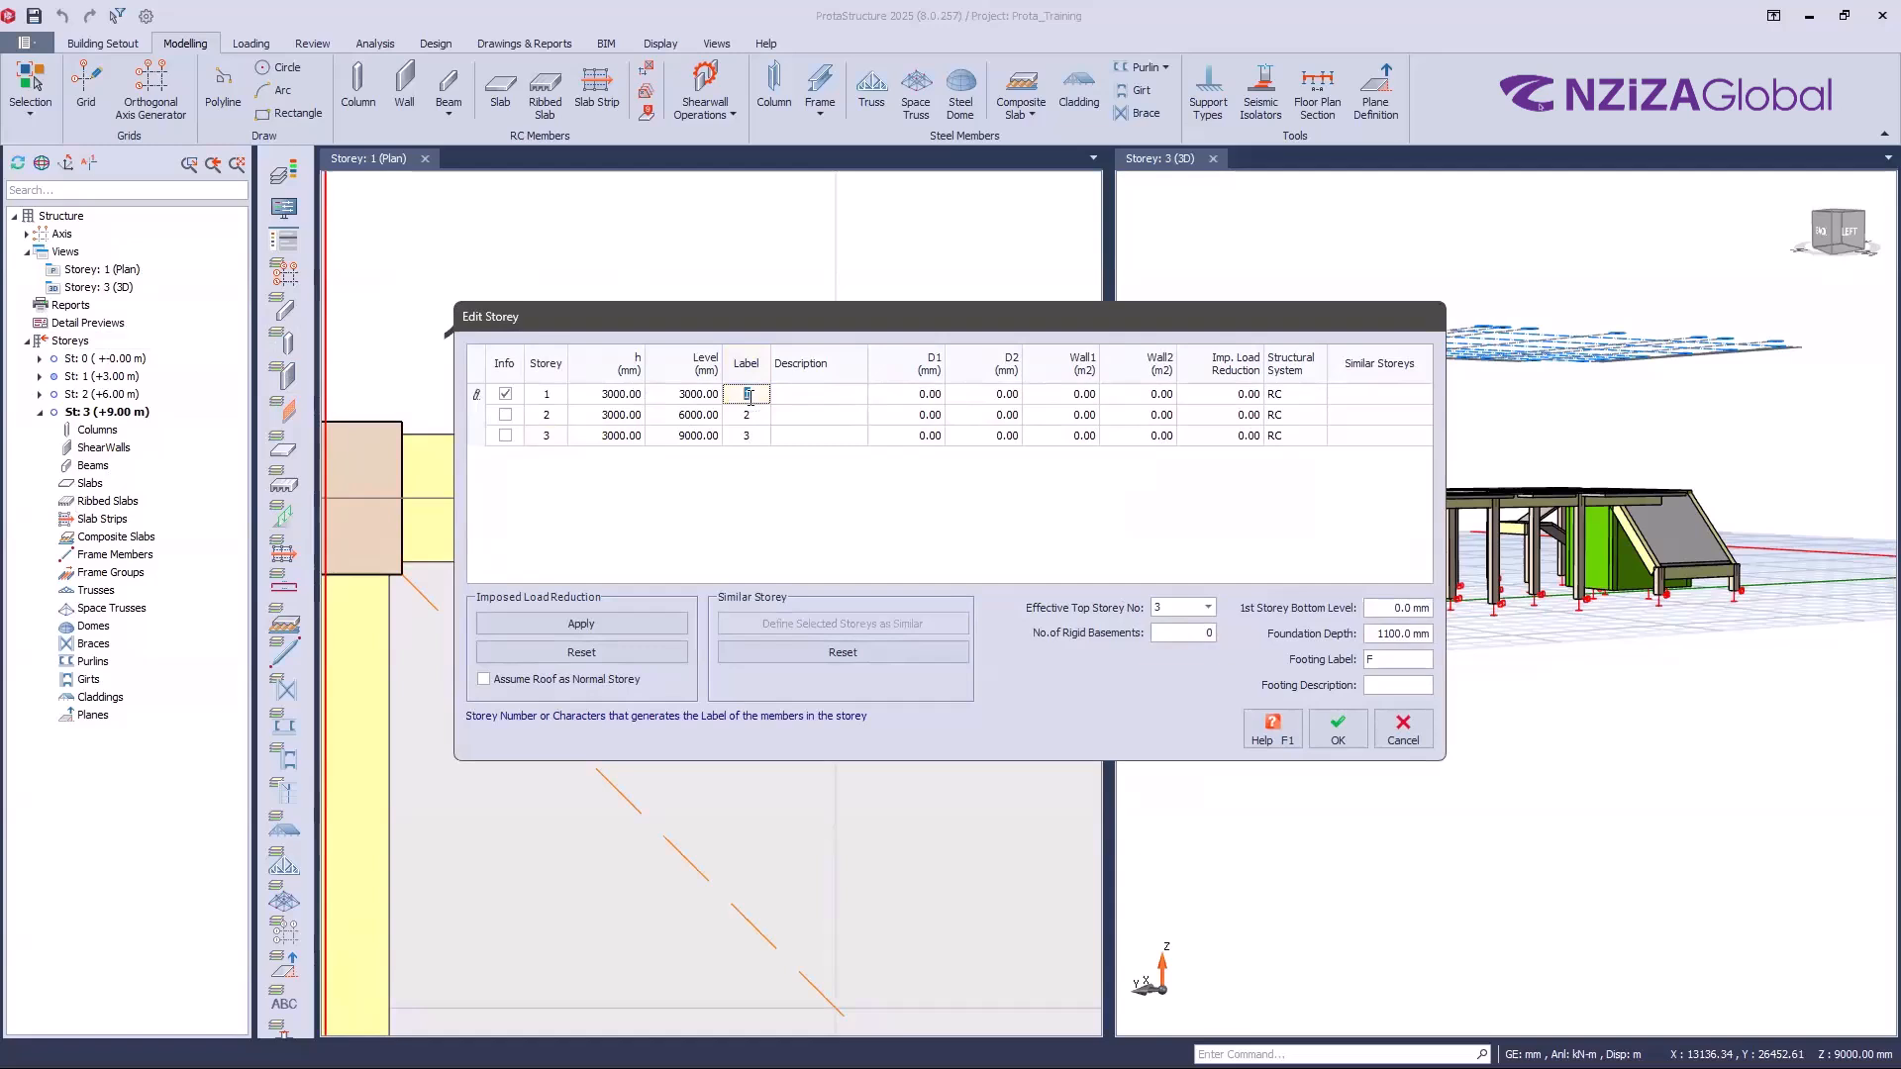
{"action": "type", "text": "0"}
{"action": "left_click", "coordinate": [1339, 737]}
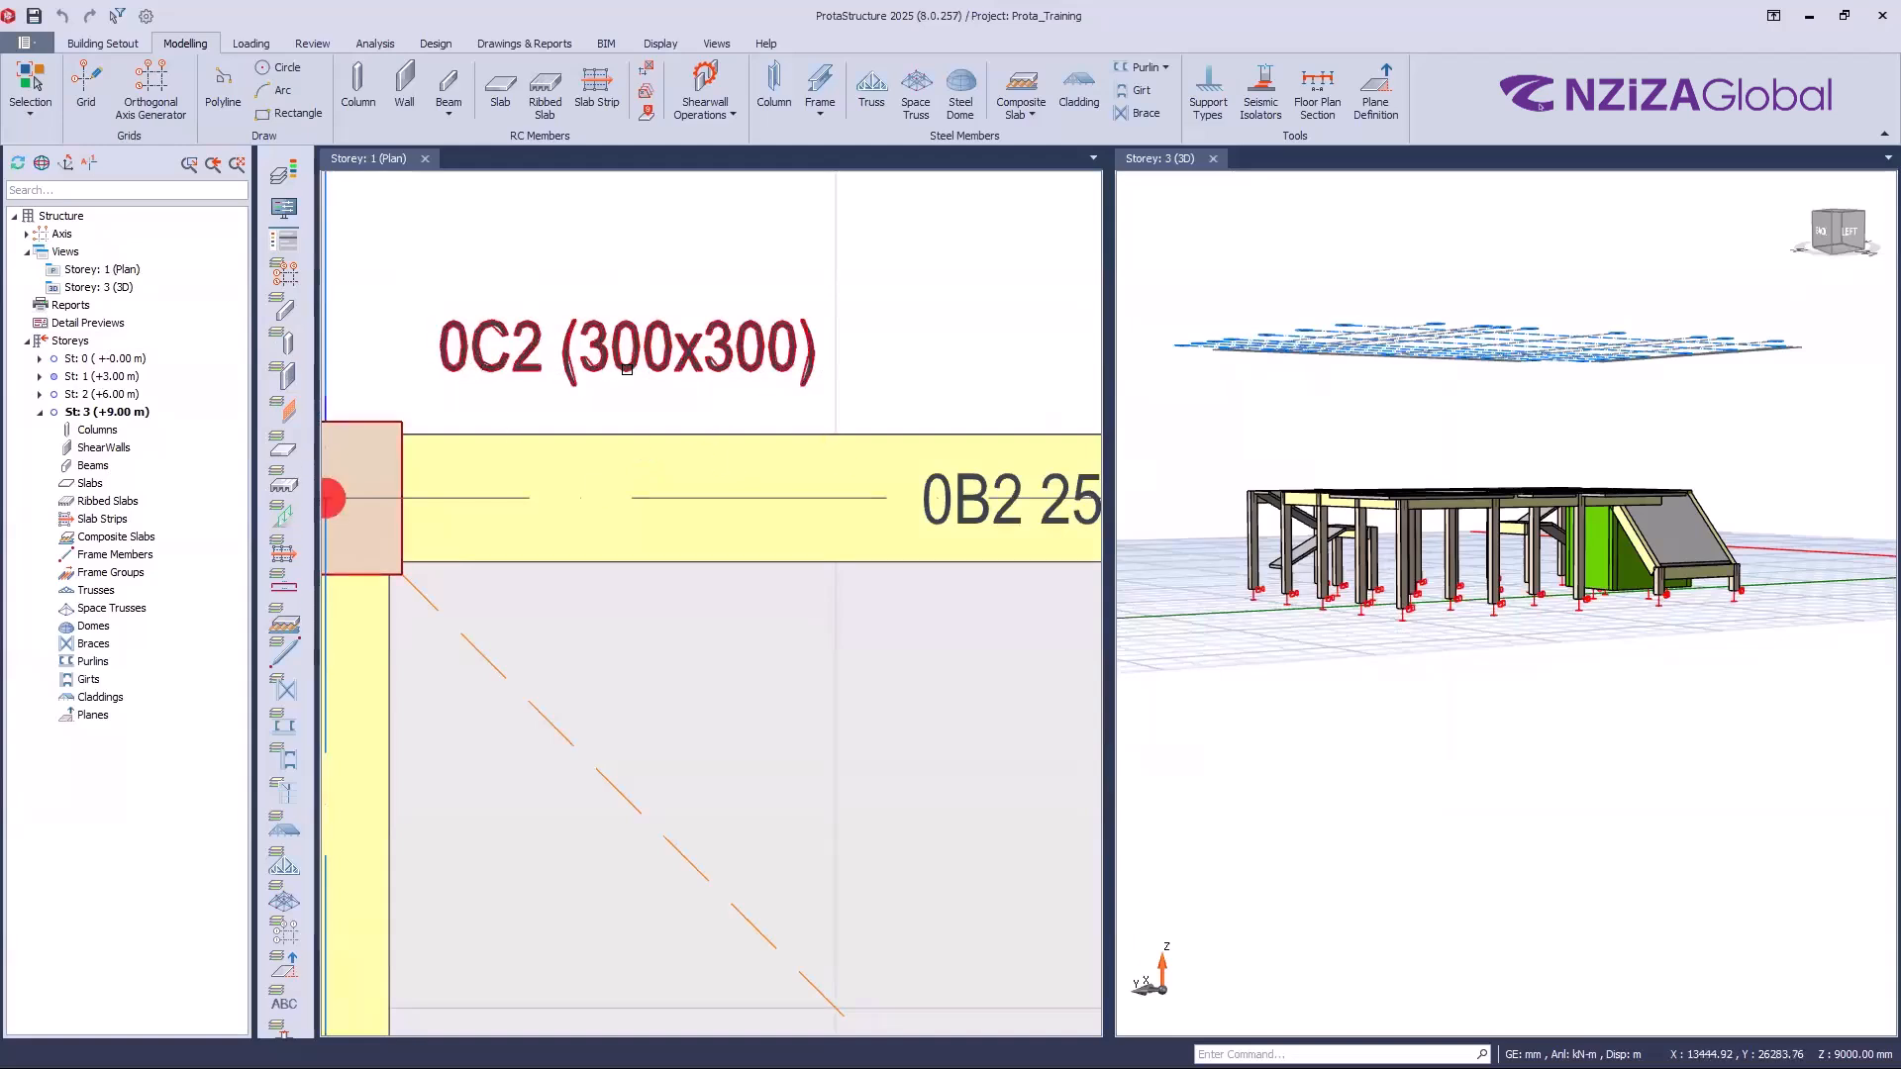
Step: Examine the prefixes of the column, beam, slab and shear wall labels across the Storey 1 plan
{"action": "mouse_move", "coordinate": [627, 369]}
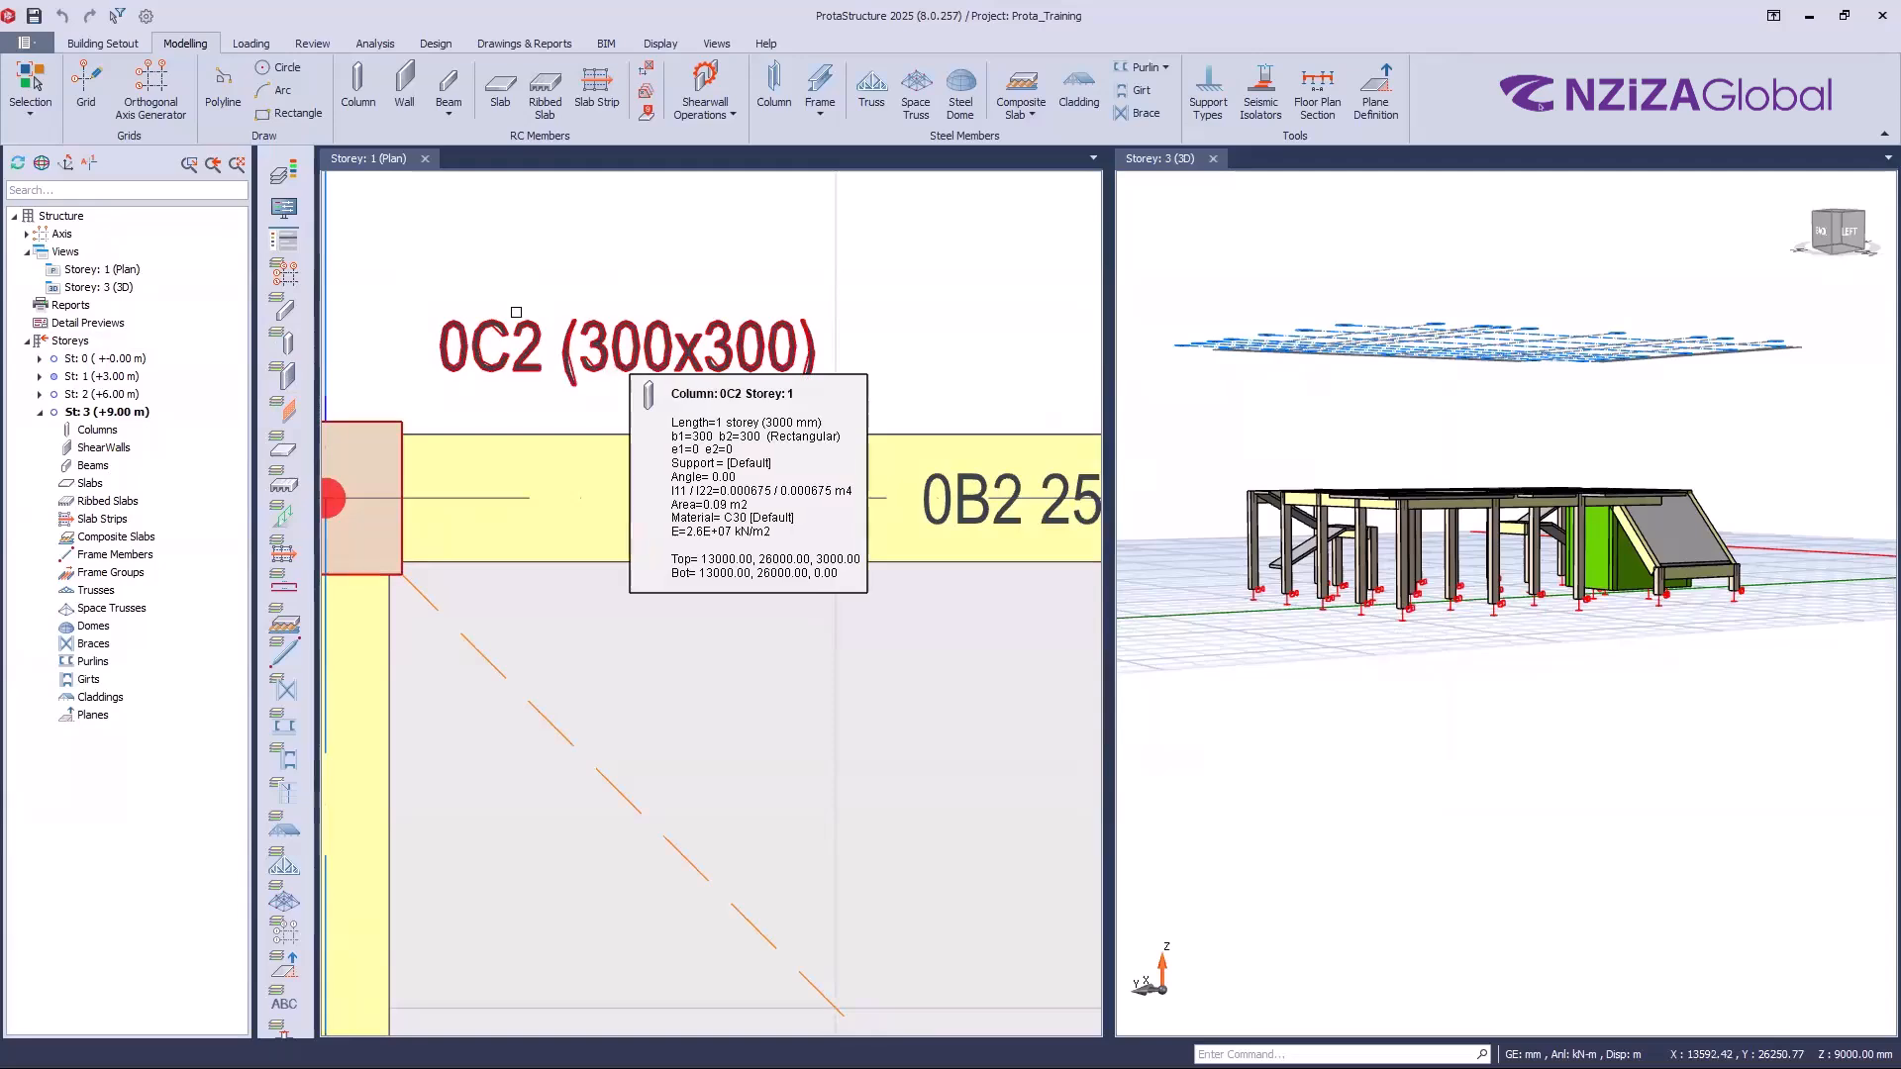
{"action": "scroll", "coordinate": [685, 380], "scroll_direction": "down", "scroll_amount": 2}
{"action": "scroll", "coordinate": [685, 380], "scroll_direction": "up", "scroll_amount": 3}
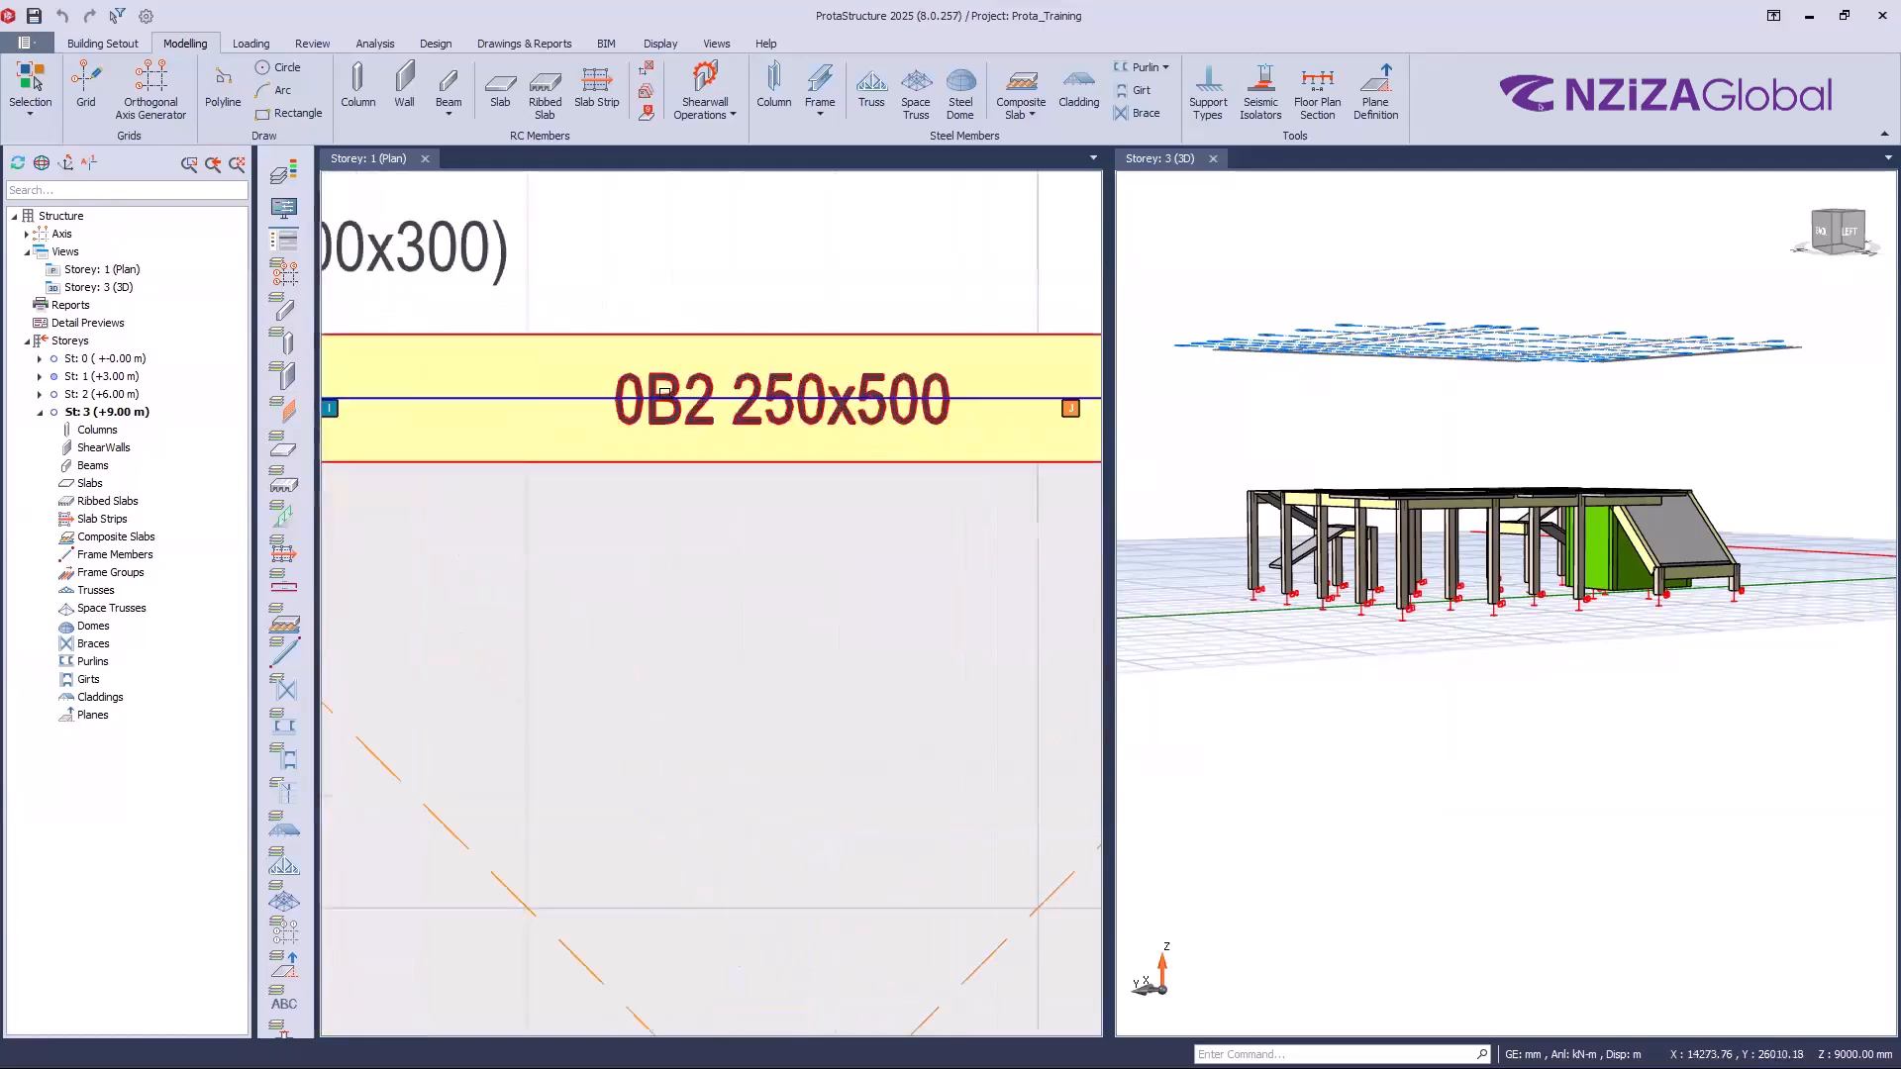
{"action": "scroll", "coordinate": [853, 775], "scroll_direction": "down", "scroll_amount": 5}
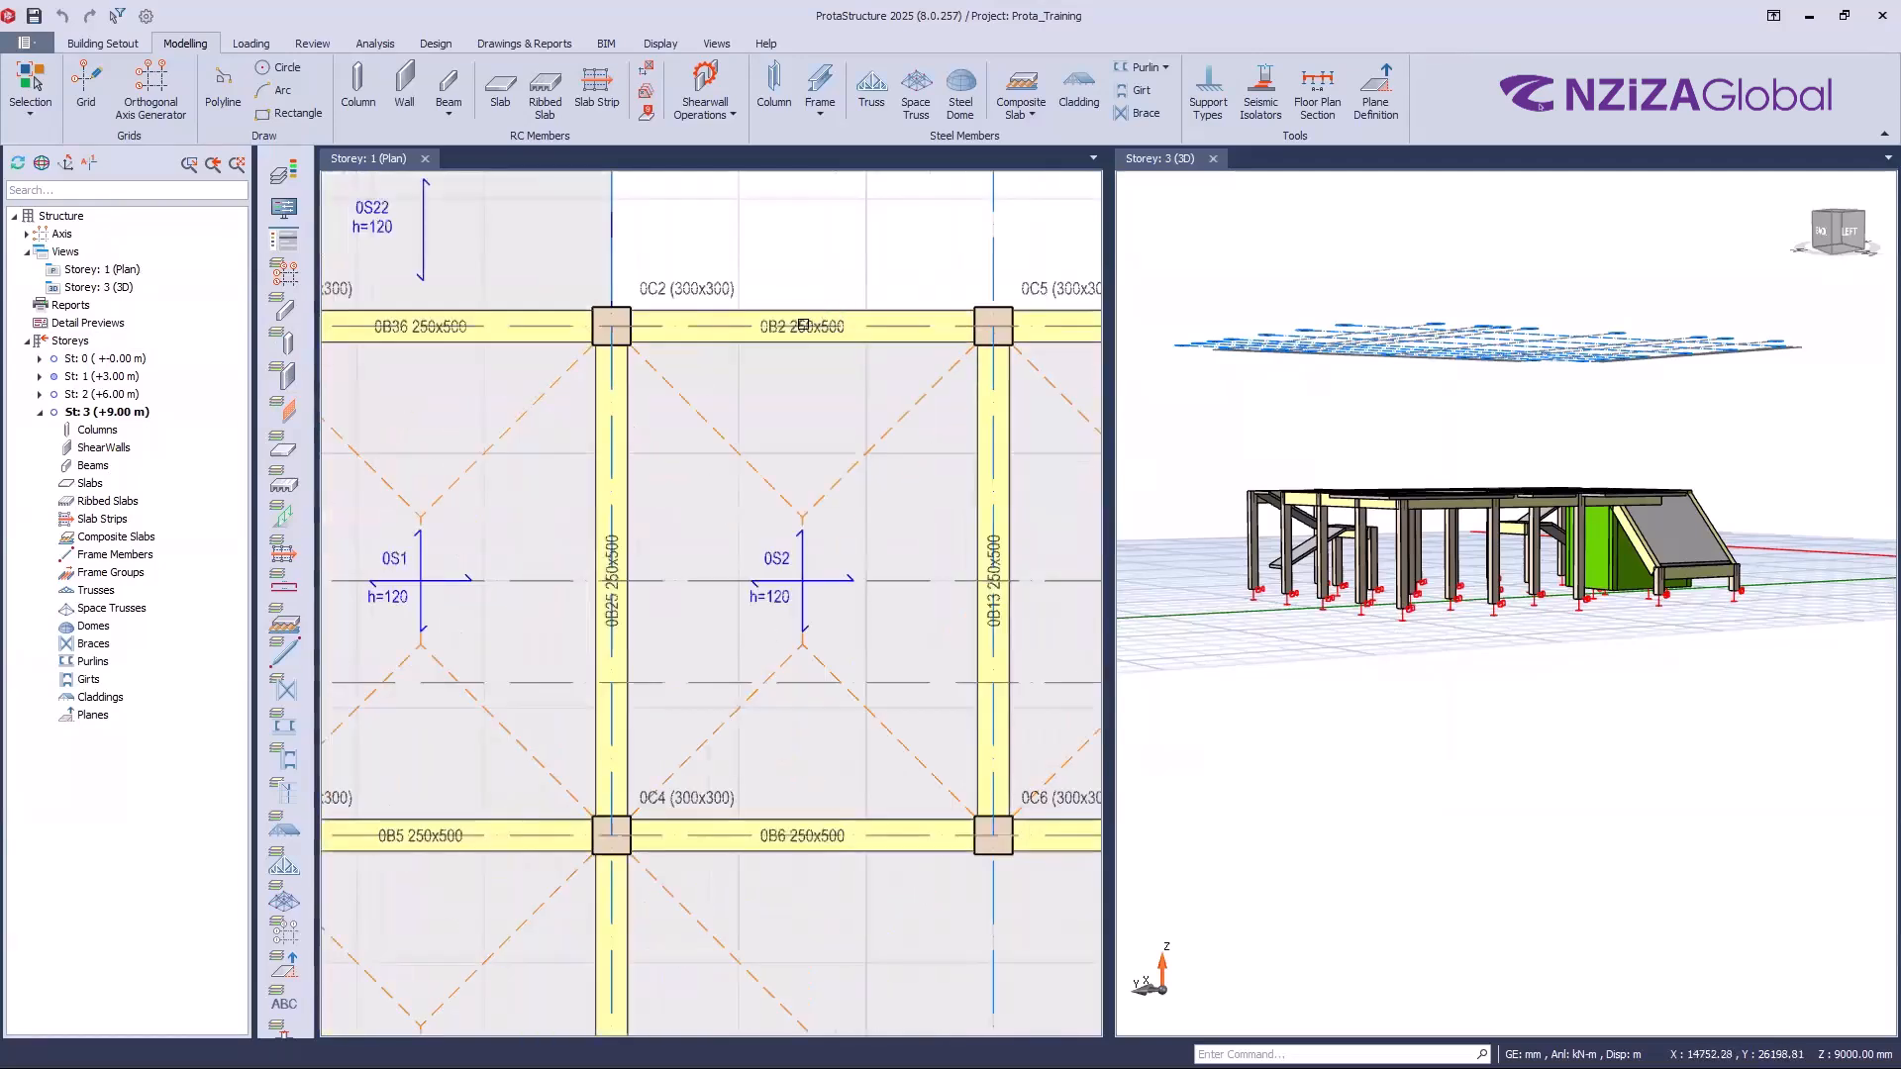
{"action": "scroll", "coordinate": [853, 775], "scroll_direction": "up", "scroll_amount": 4}
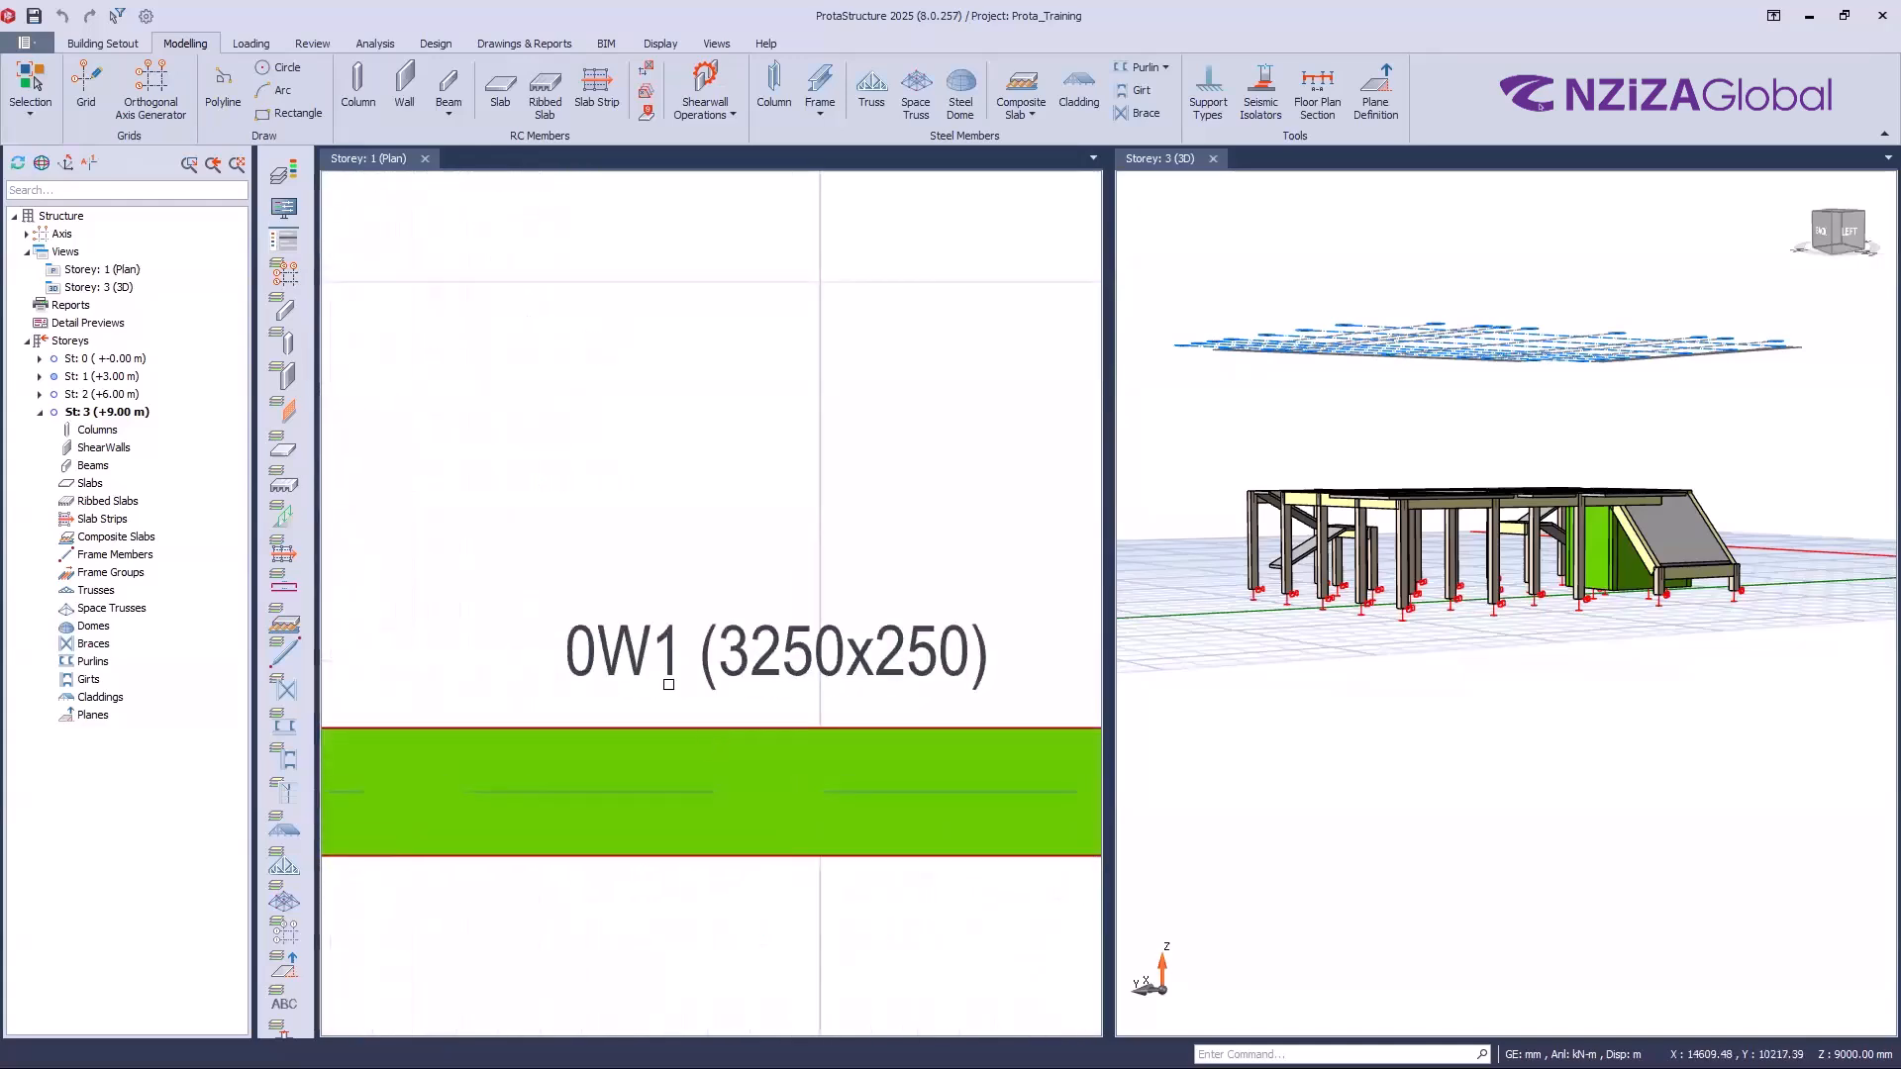
{"action": "scroll", "coordinate": [677, 763], "scroll_direction": "down", "scroll_amount": 4}
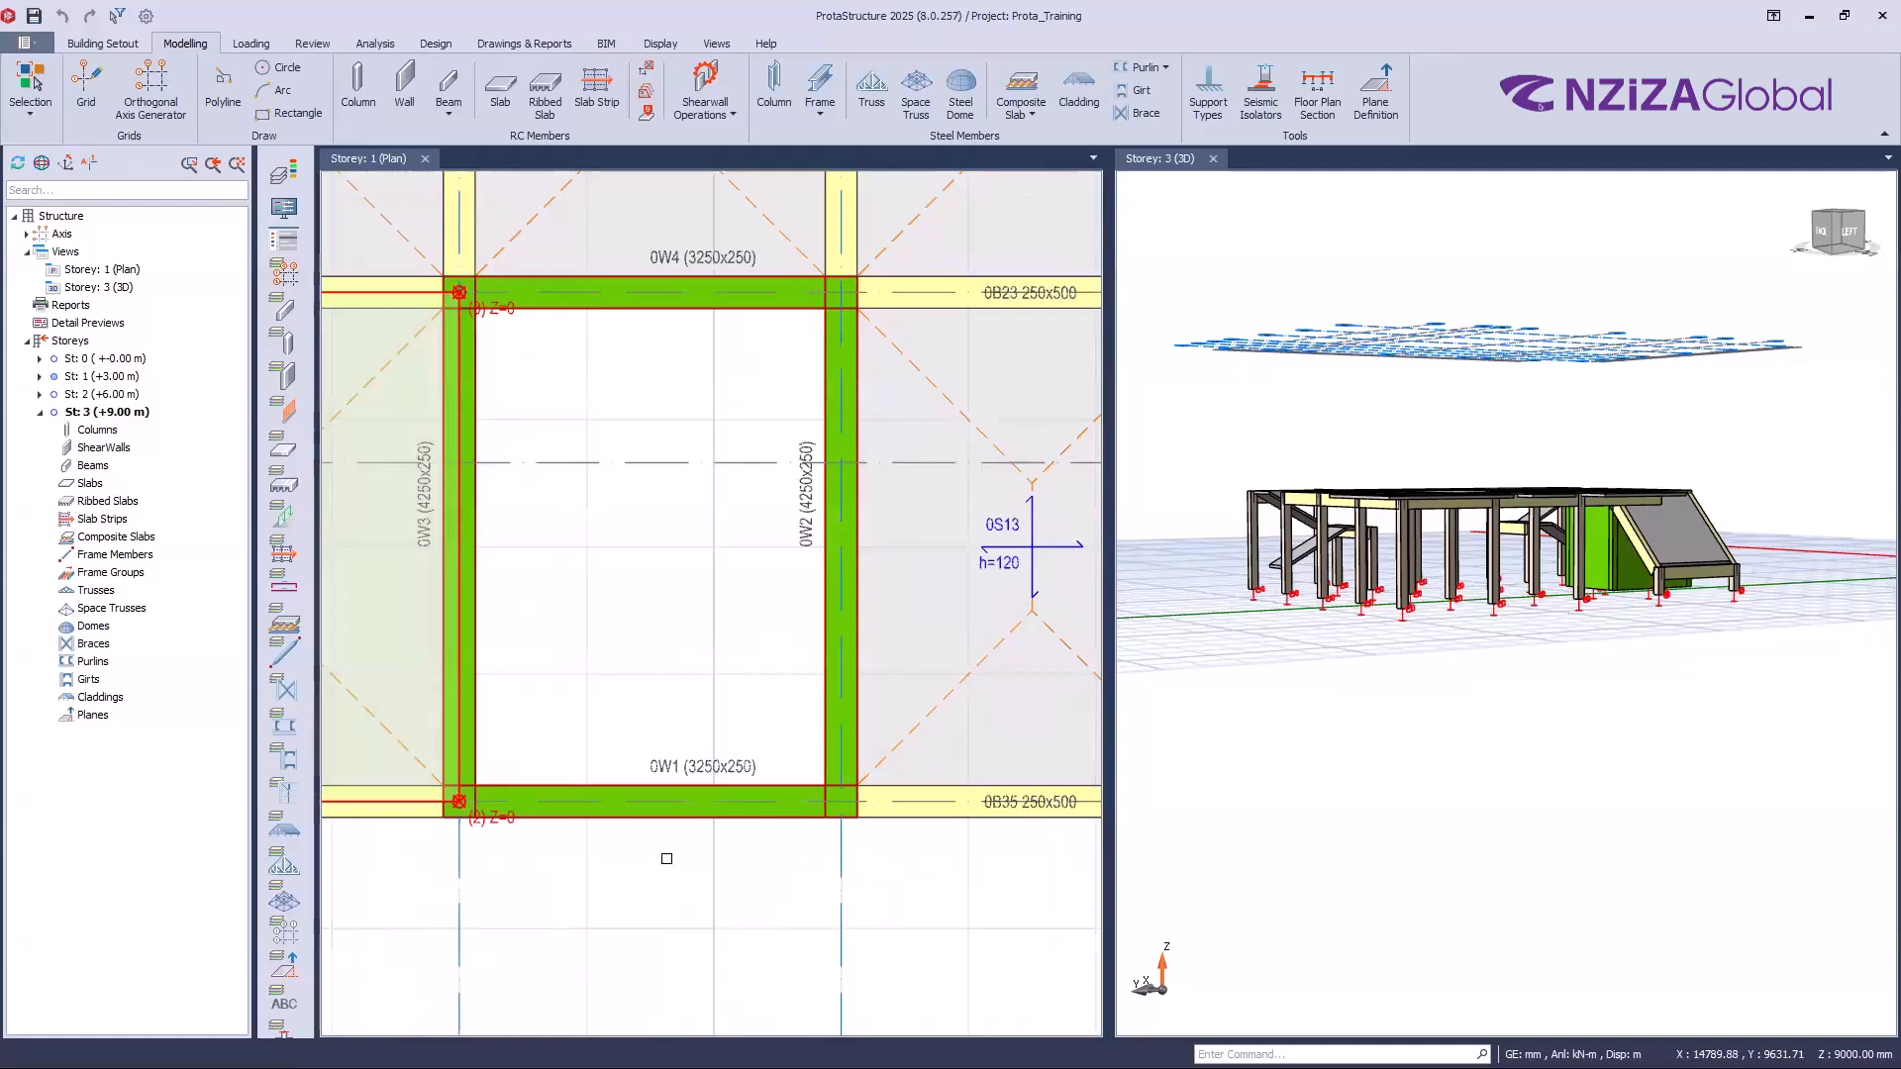
{"action": "scroll", "coordinate": [594, 836], "scroll_direction": "down", "scroll_amount": 2}
{"action": "scroll", "coordinate": [631, 302], "scroll_direction": "down", "scroll_amount": 3}
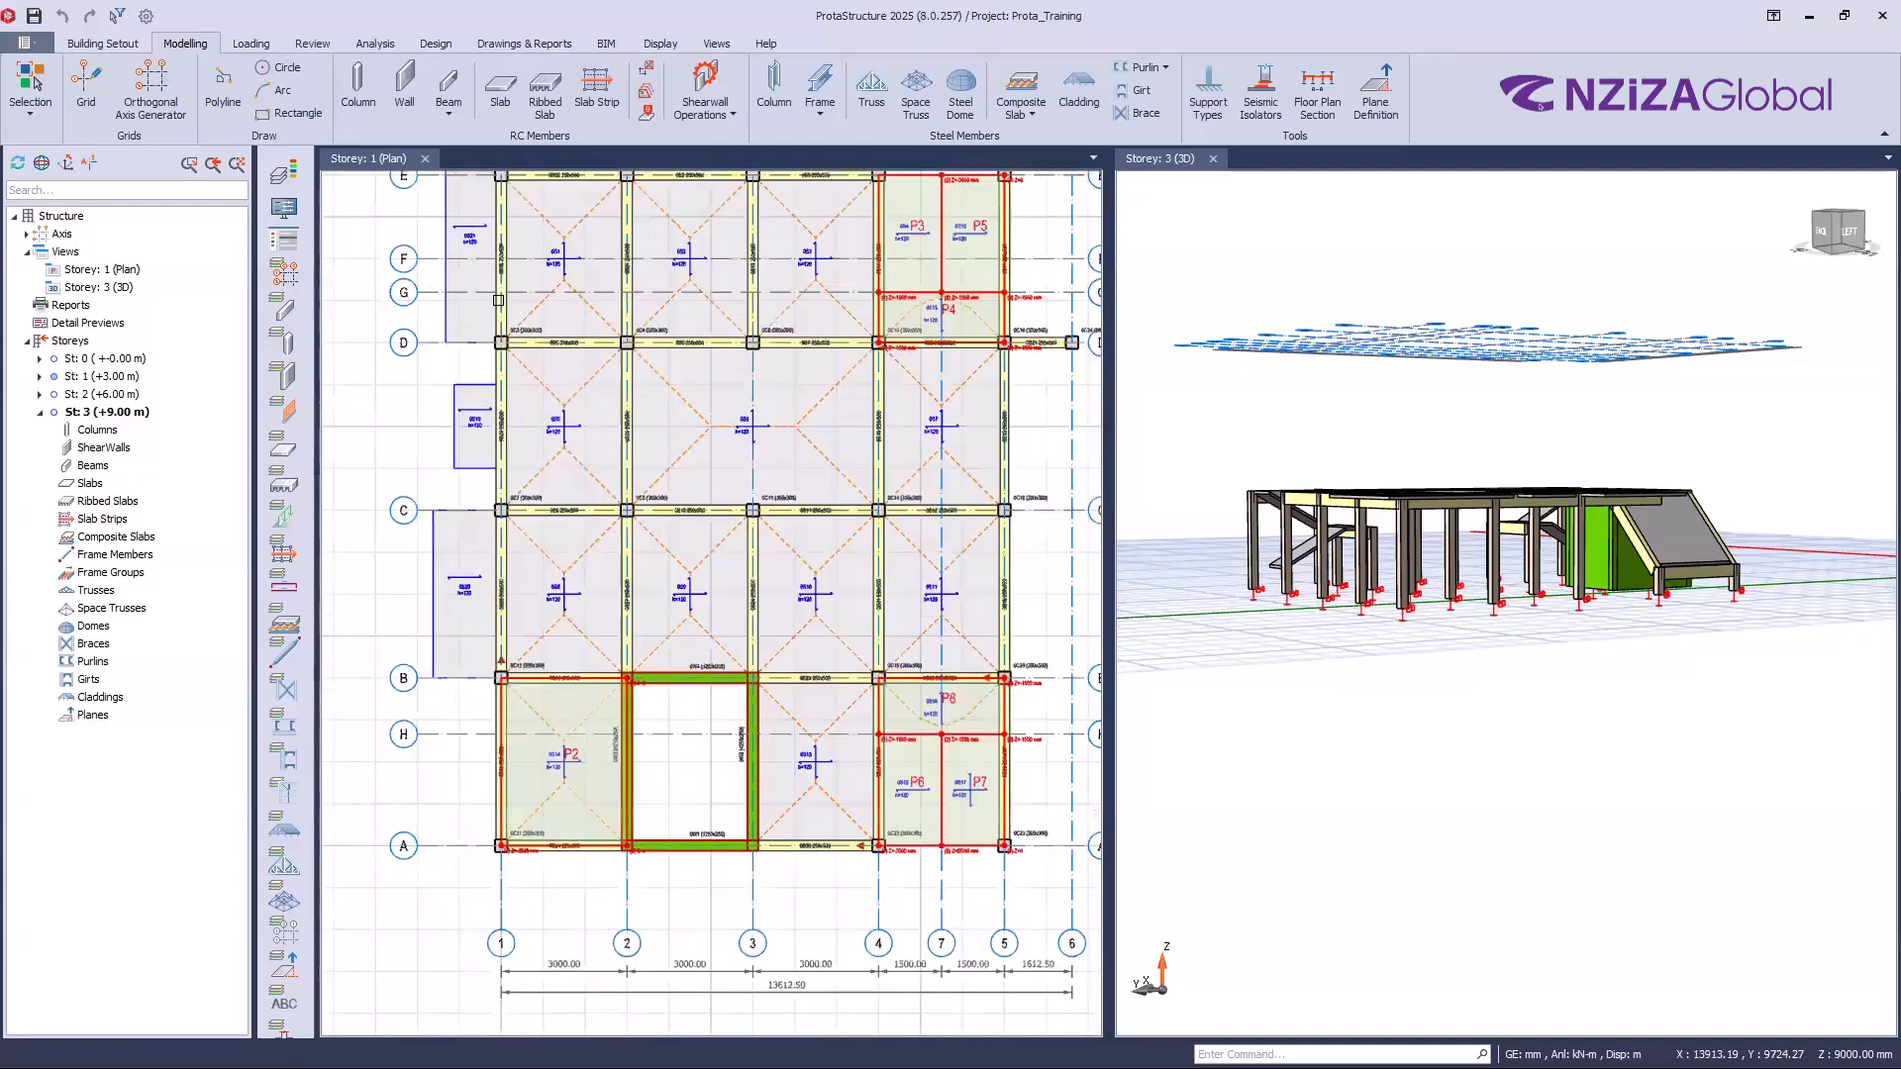
{"action": "scroll", "coordinate": [510, 302], "scroll_direction": "up", "scroll_amount": 4}
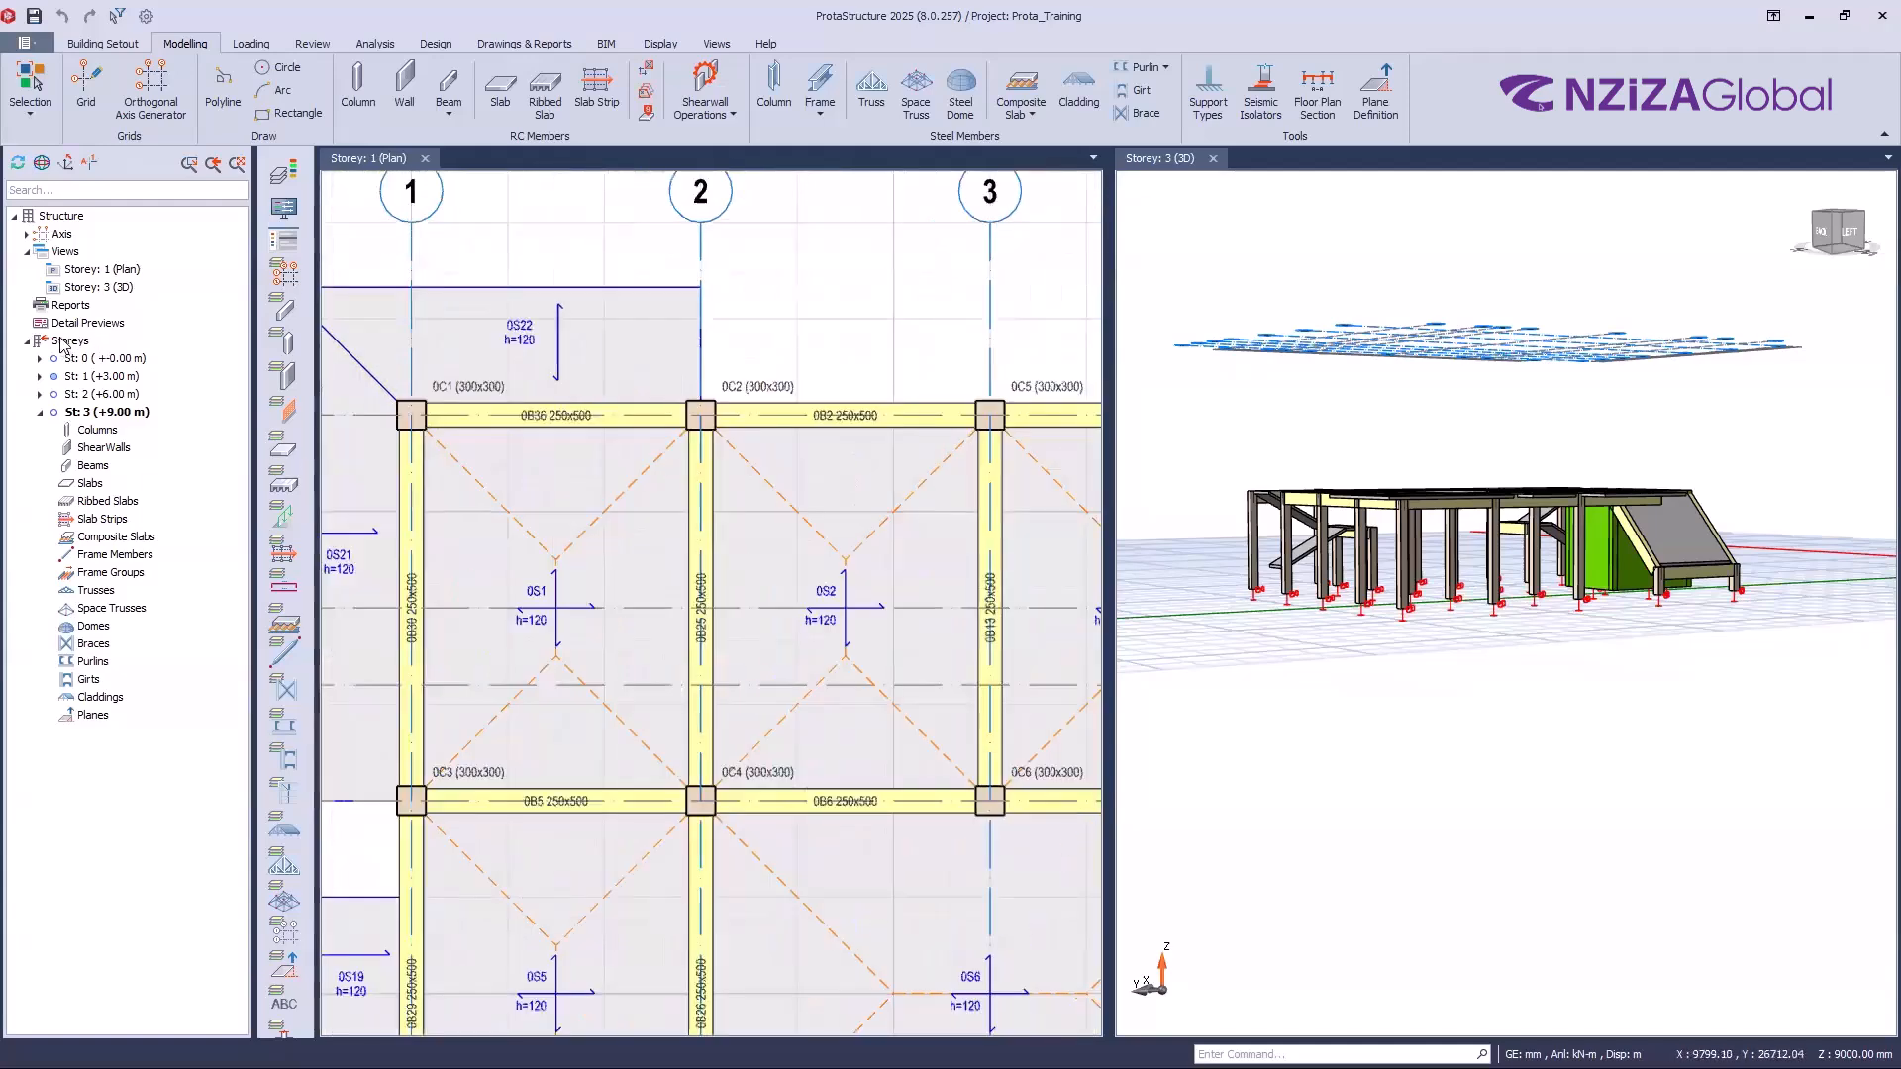
Step: Set the label of Storey 1 to 1 in the storey settings
{"action": "left_click", "coordinate": [61, 343]}
{"action": "left_click", "coordinate": [823, 416]}
{"action": "scroll", "coordinate": [863, 408], "scroll_direction": "up", "scroll_amount": 2}
{"action": "scroll", "coordinate": [849, 409], "scroll_direction": "up", "scroll_amount": 2}
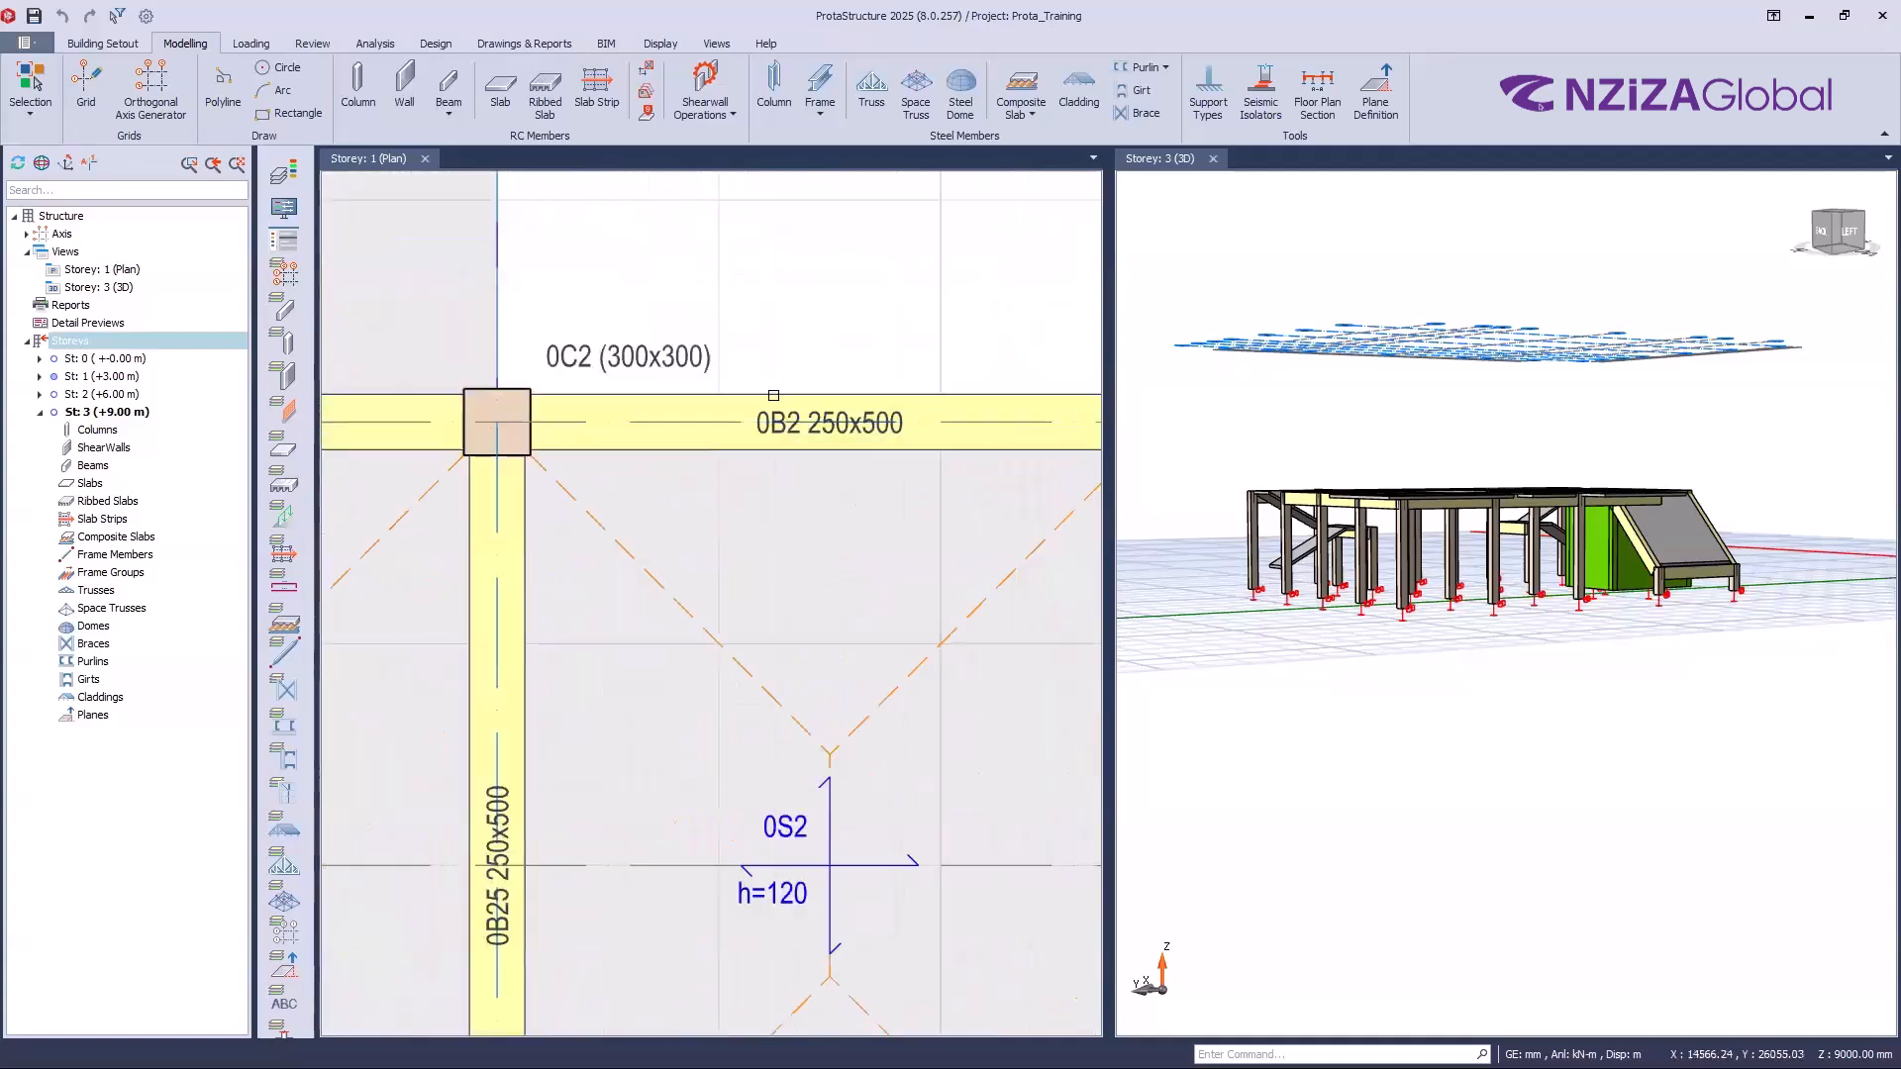
{"action": "right_click", "coordinate": [91, 340]}
{"action": "left_click", "coordinate": [158, 466]}
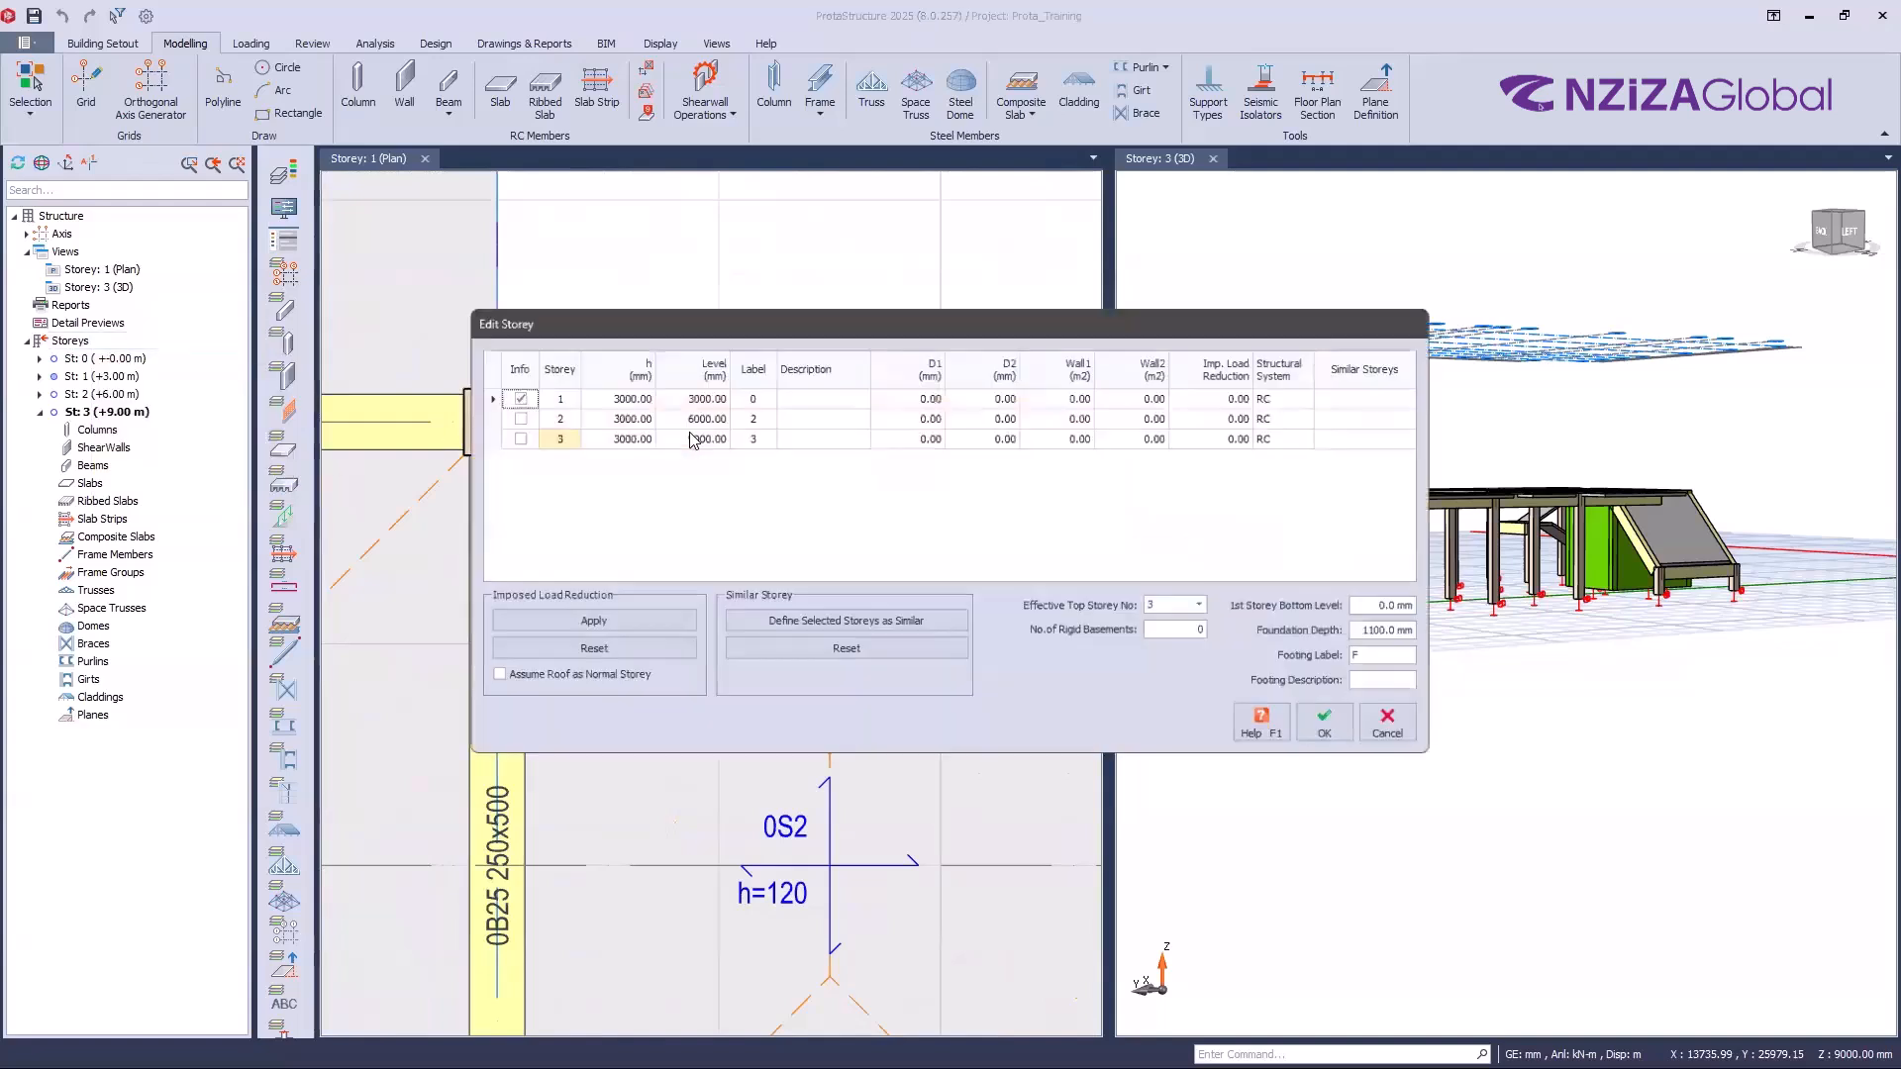
{"action": "left_click", "coordinate": [750, 394]}
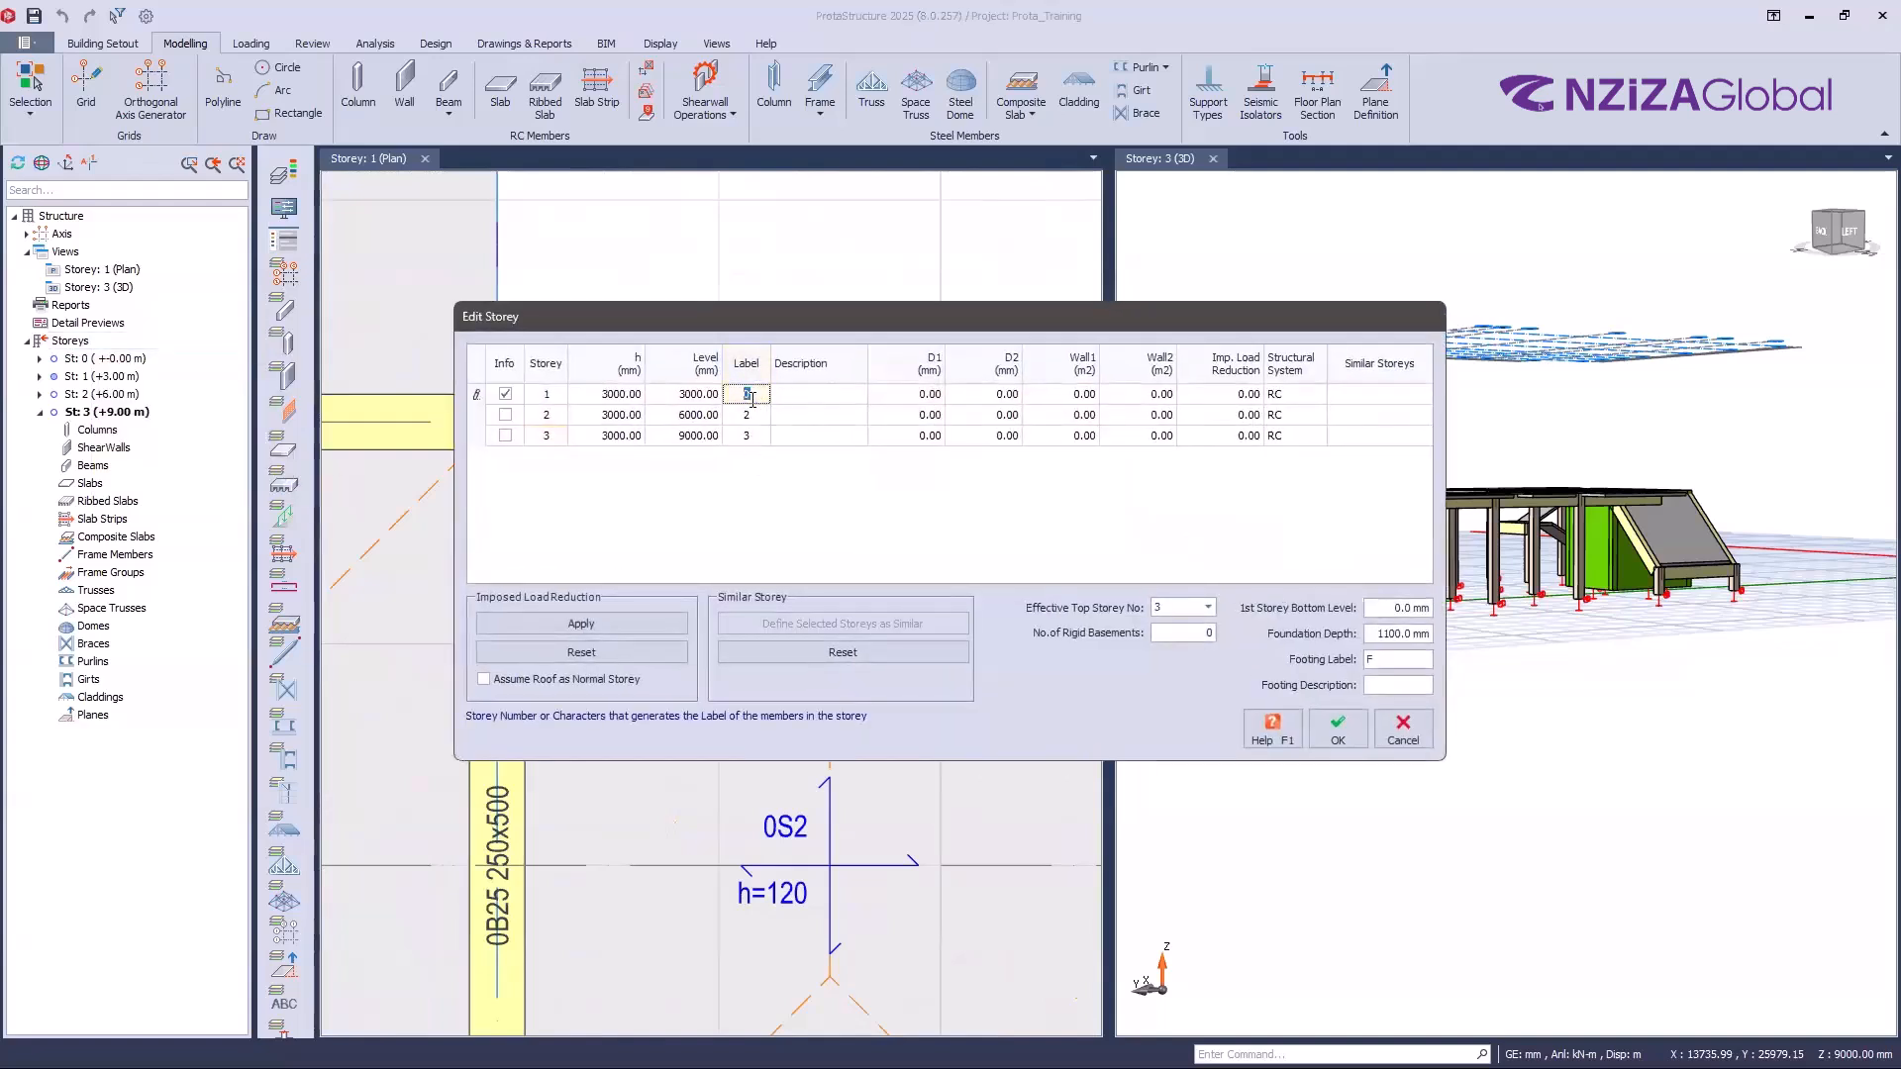
{"action": "type", "text": "1"}
{"action": "left_click", "coordinate": [790, 433]}
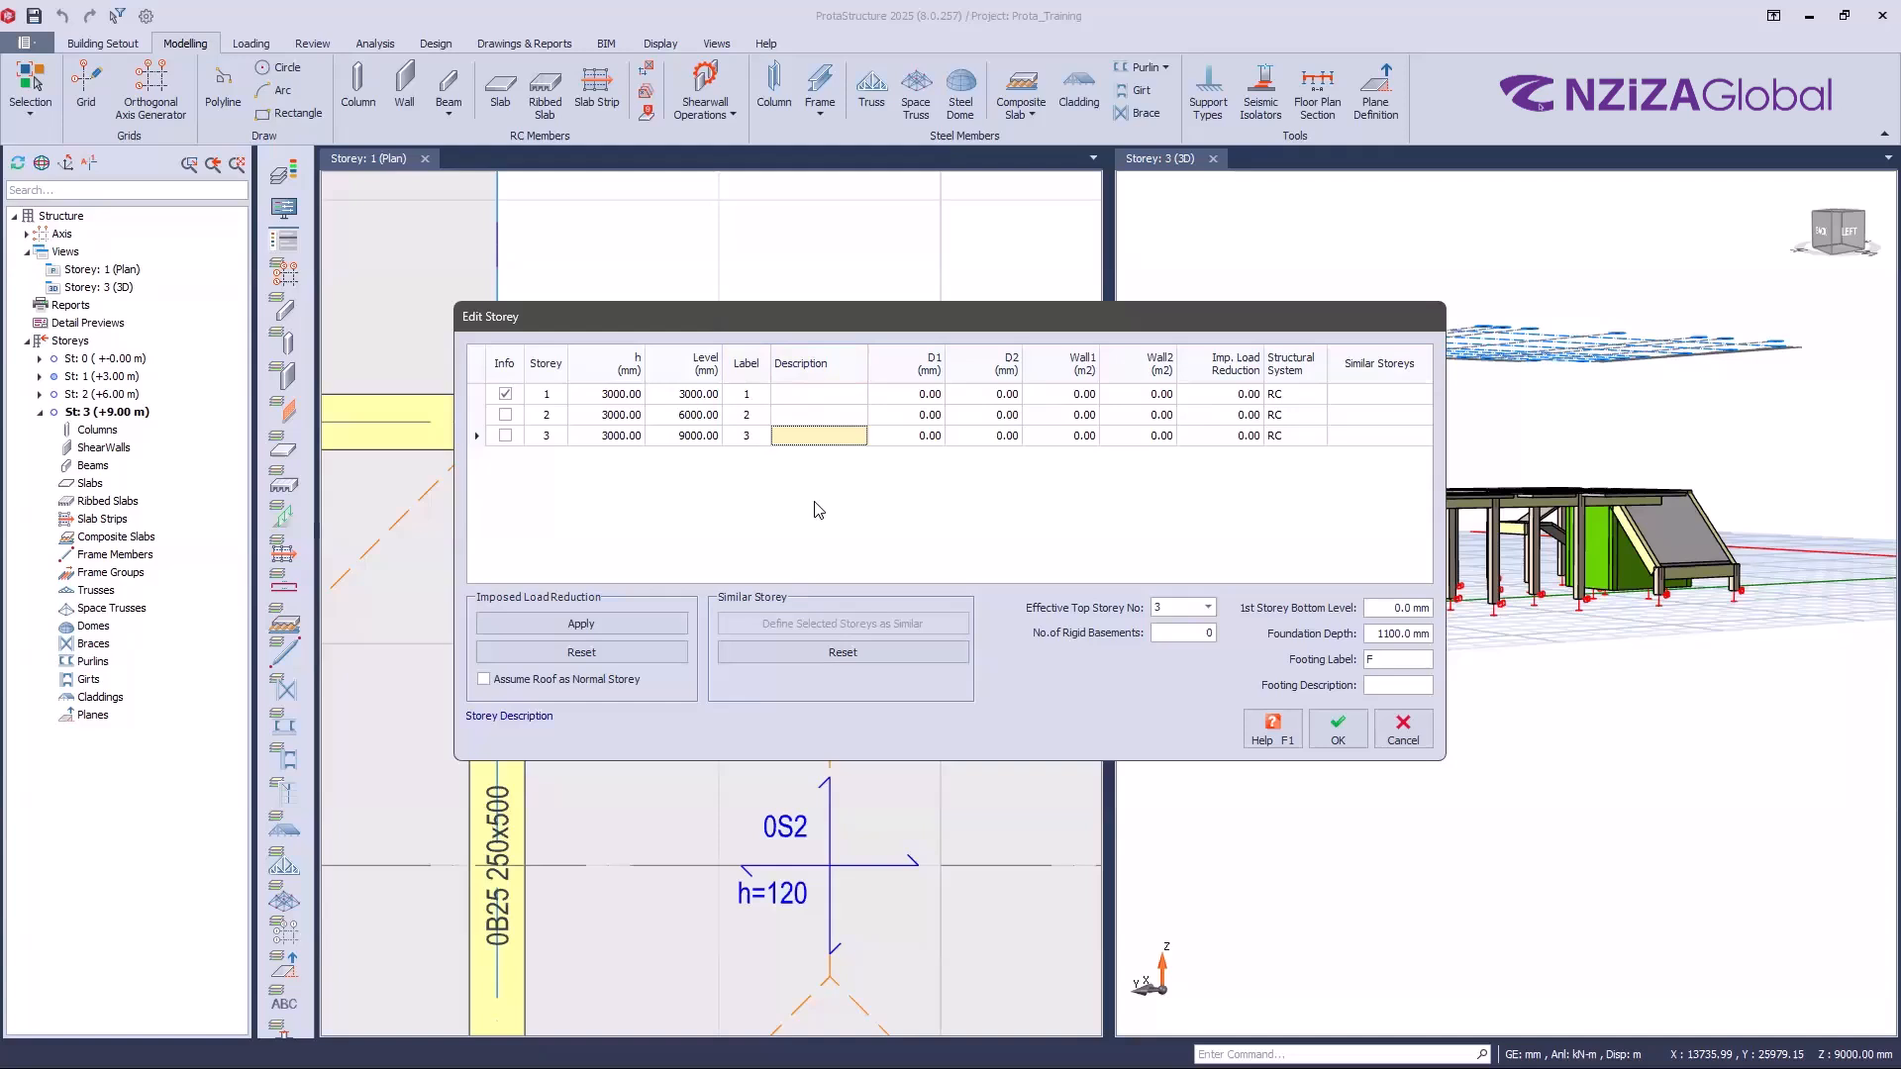
Step: Give Storey 1 the description Ground Level and apply the storey settings
{"action": "left_click", "coordinate": [799, 397]}
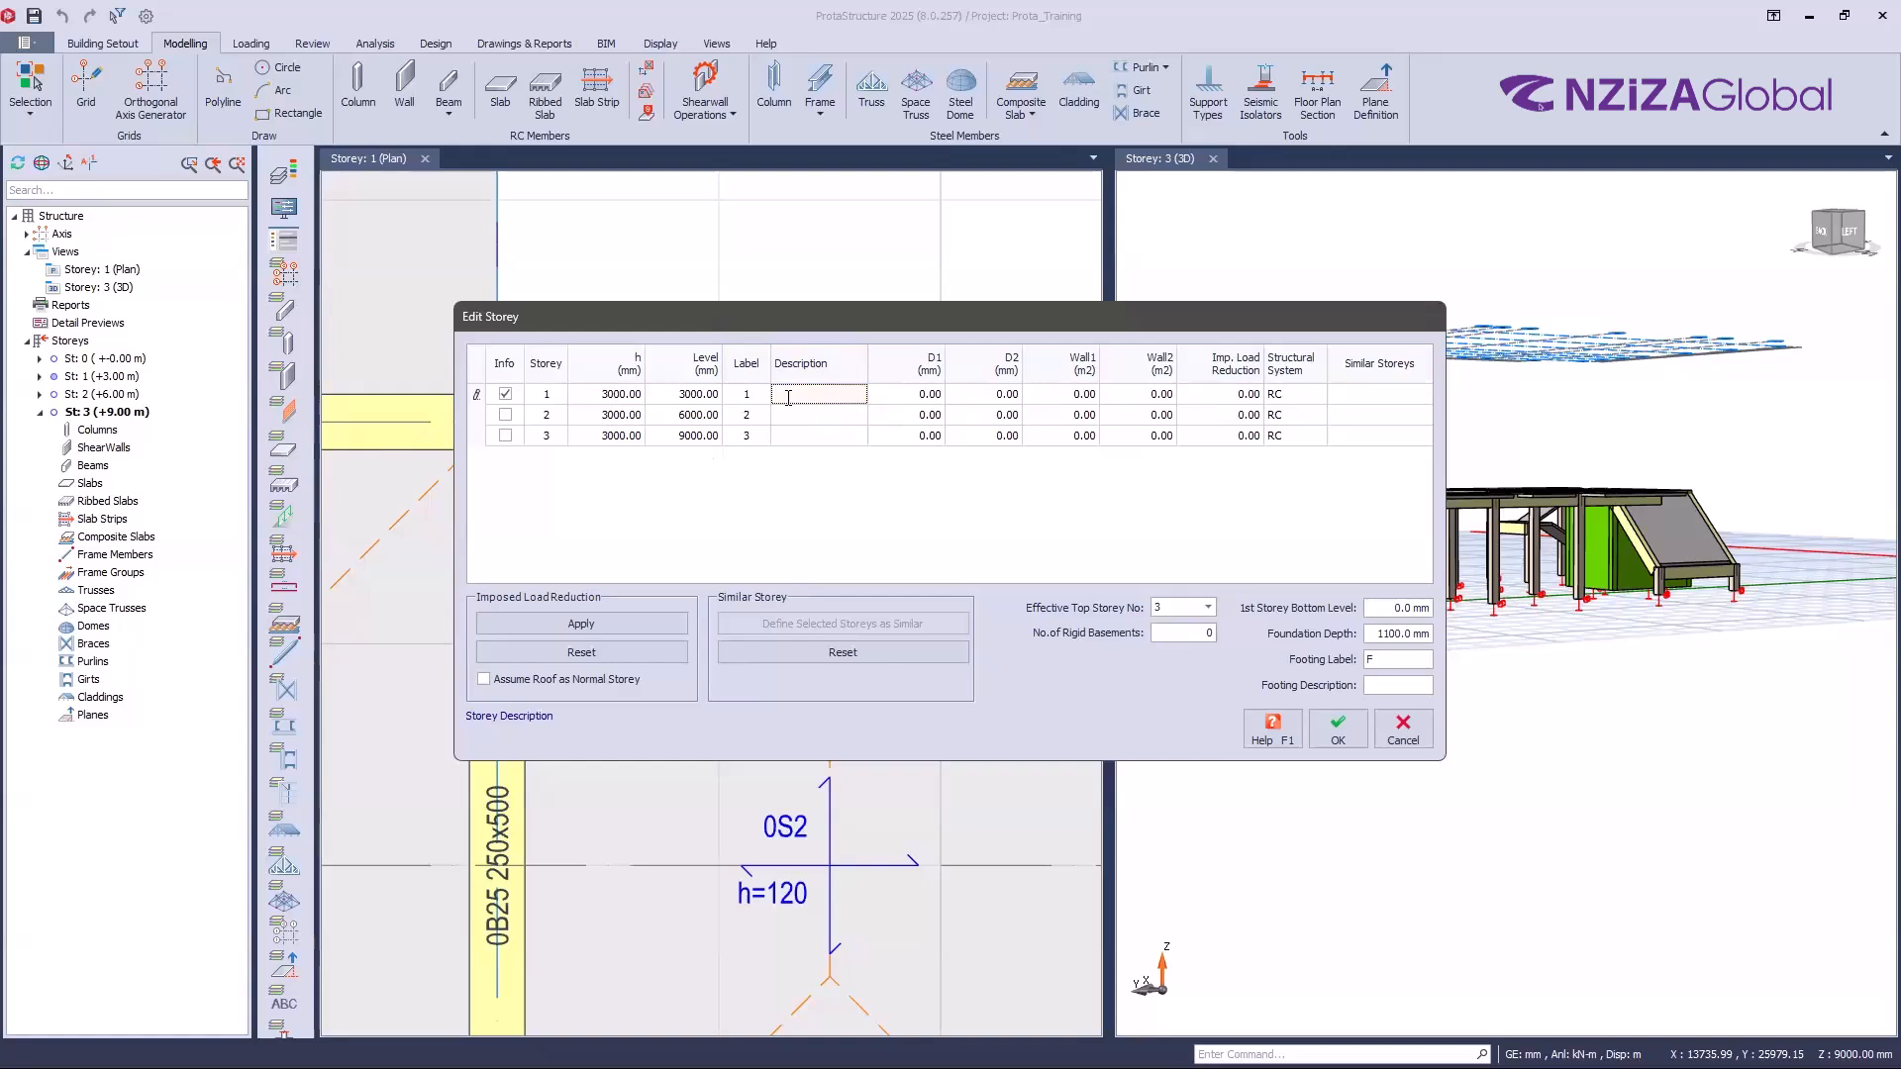
{"action": "type", "text": "Ground Level"}
{"action": "left_click", "coordinate": [1336, 730]}
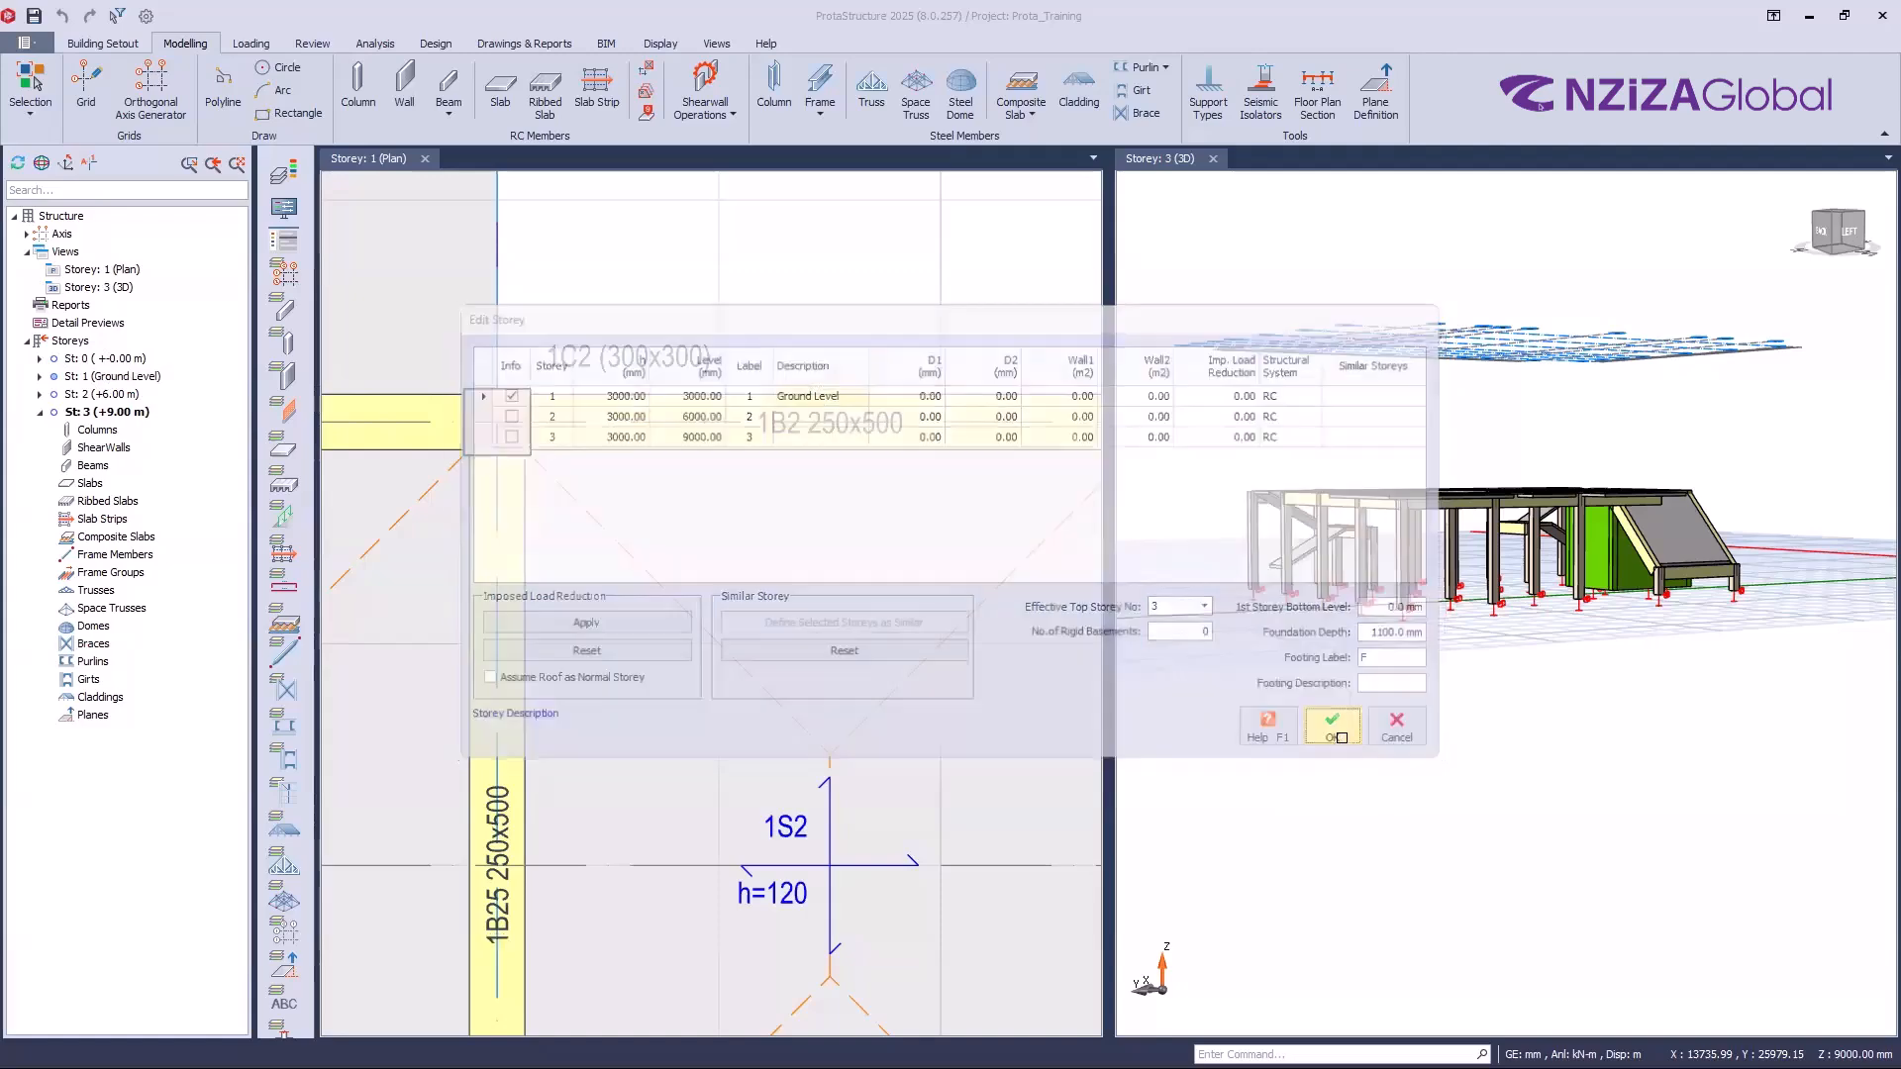
{"action": "left_click", "coordinate": [145, 385]}
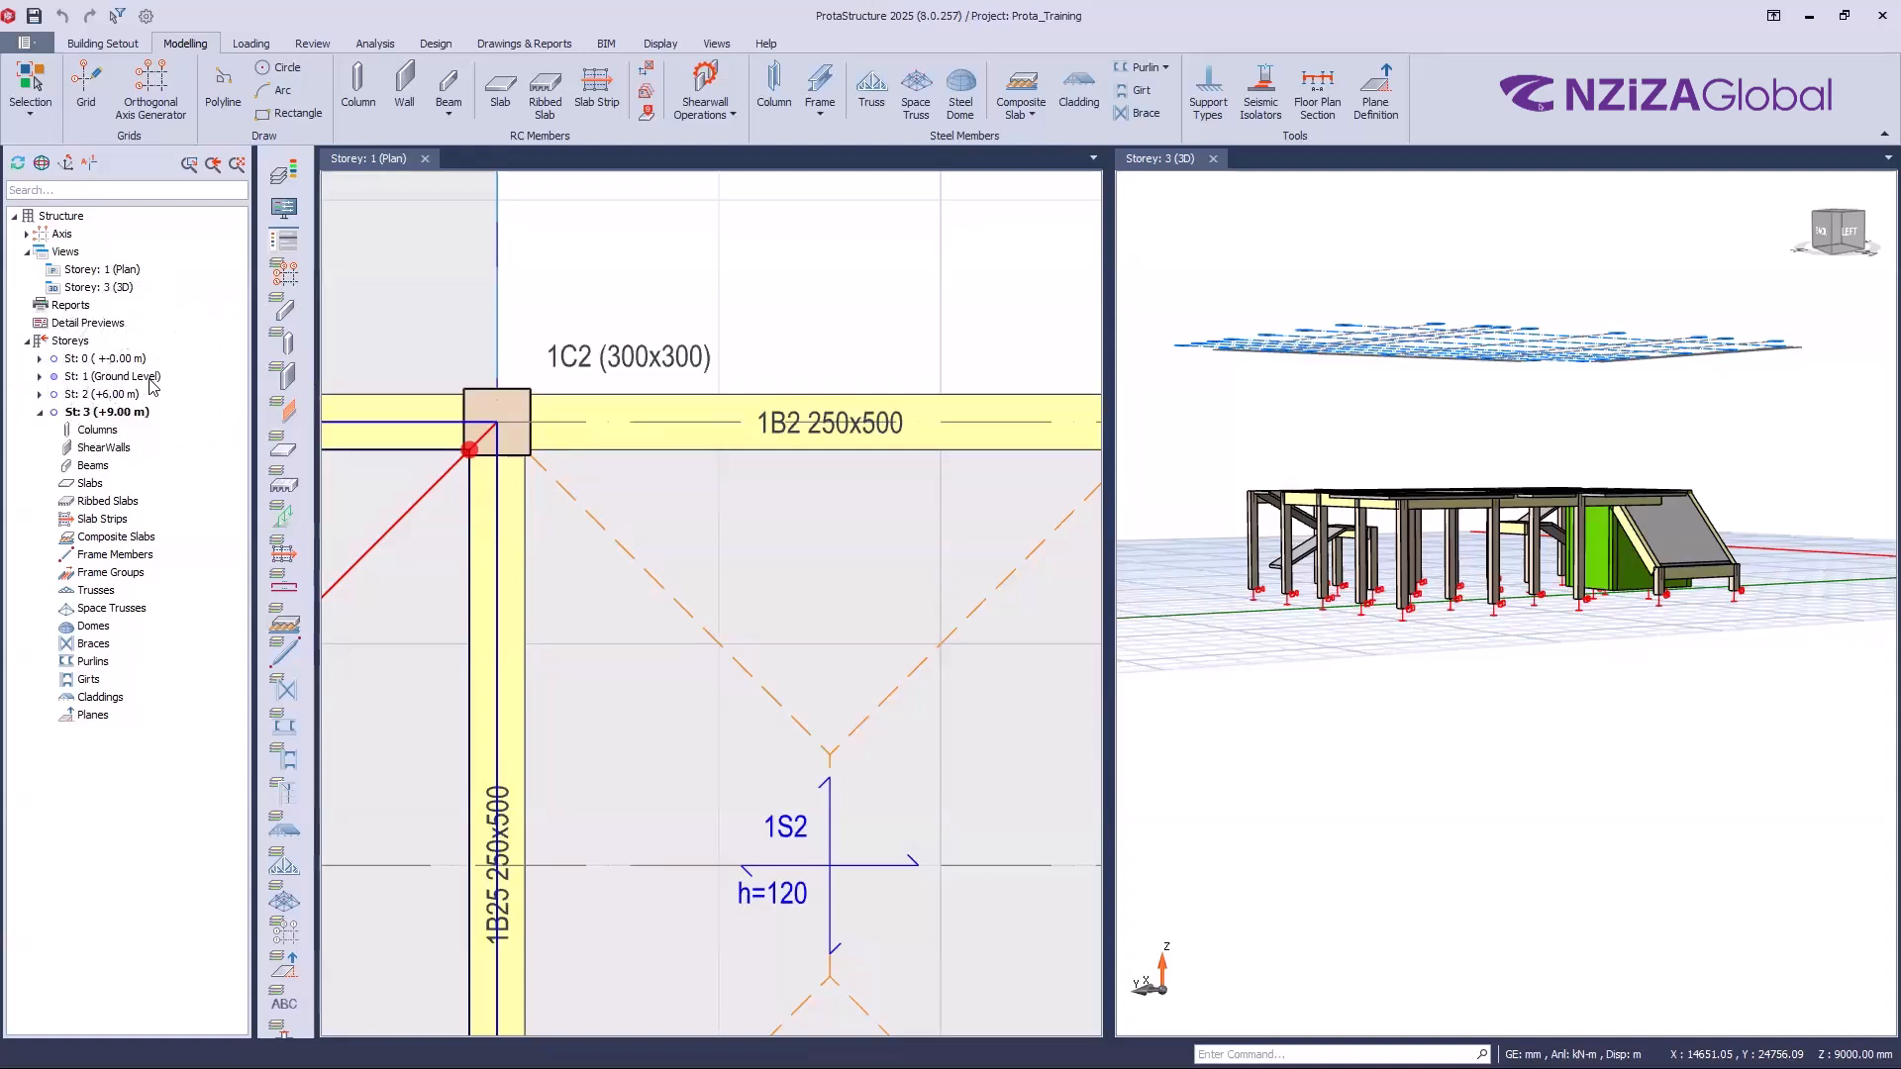
{"action": "key", "text": "ctrl"}
{"action": "key", "text": "ctrl"}
{"action": "key", "text": "Escape"}
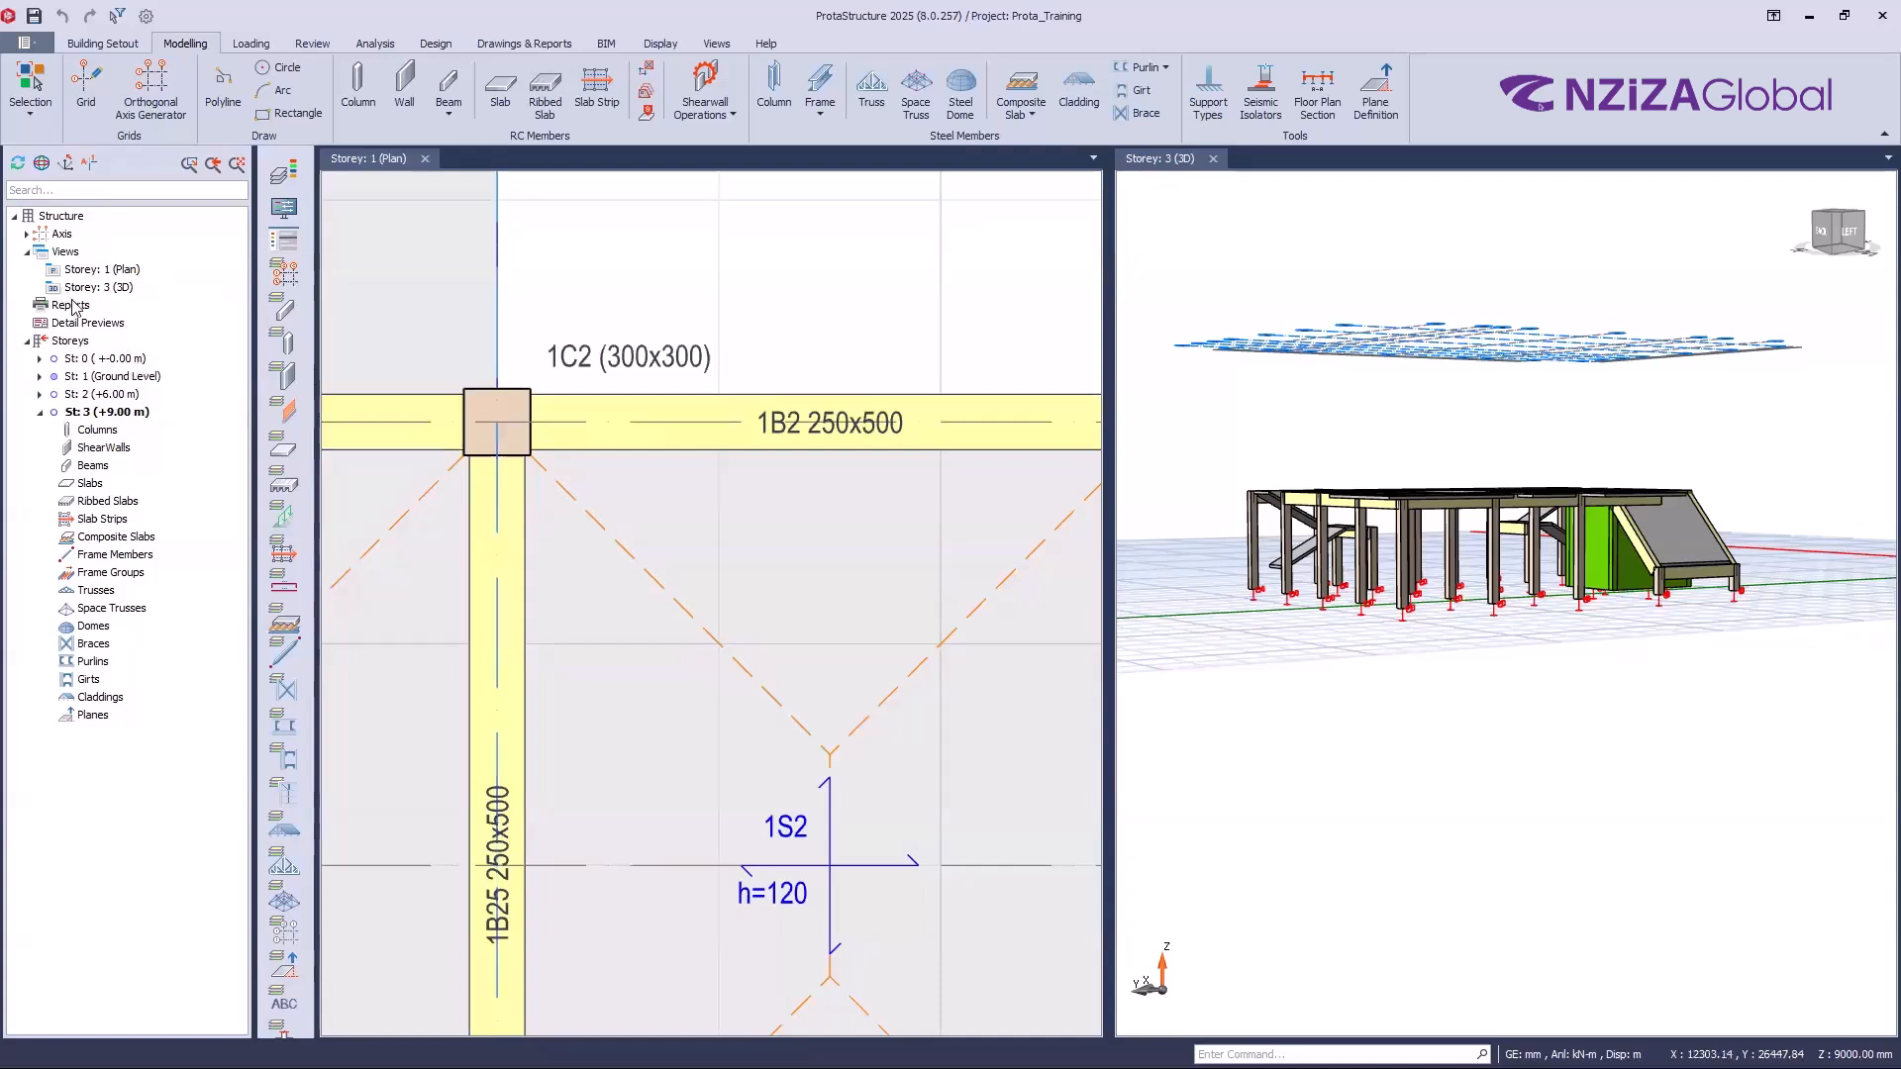
Step: Set the footing description to Foundation in the storey settings and apply it
{"action": "right_click", "coordinate": [73, 335]}
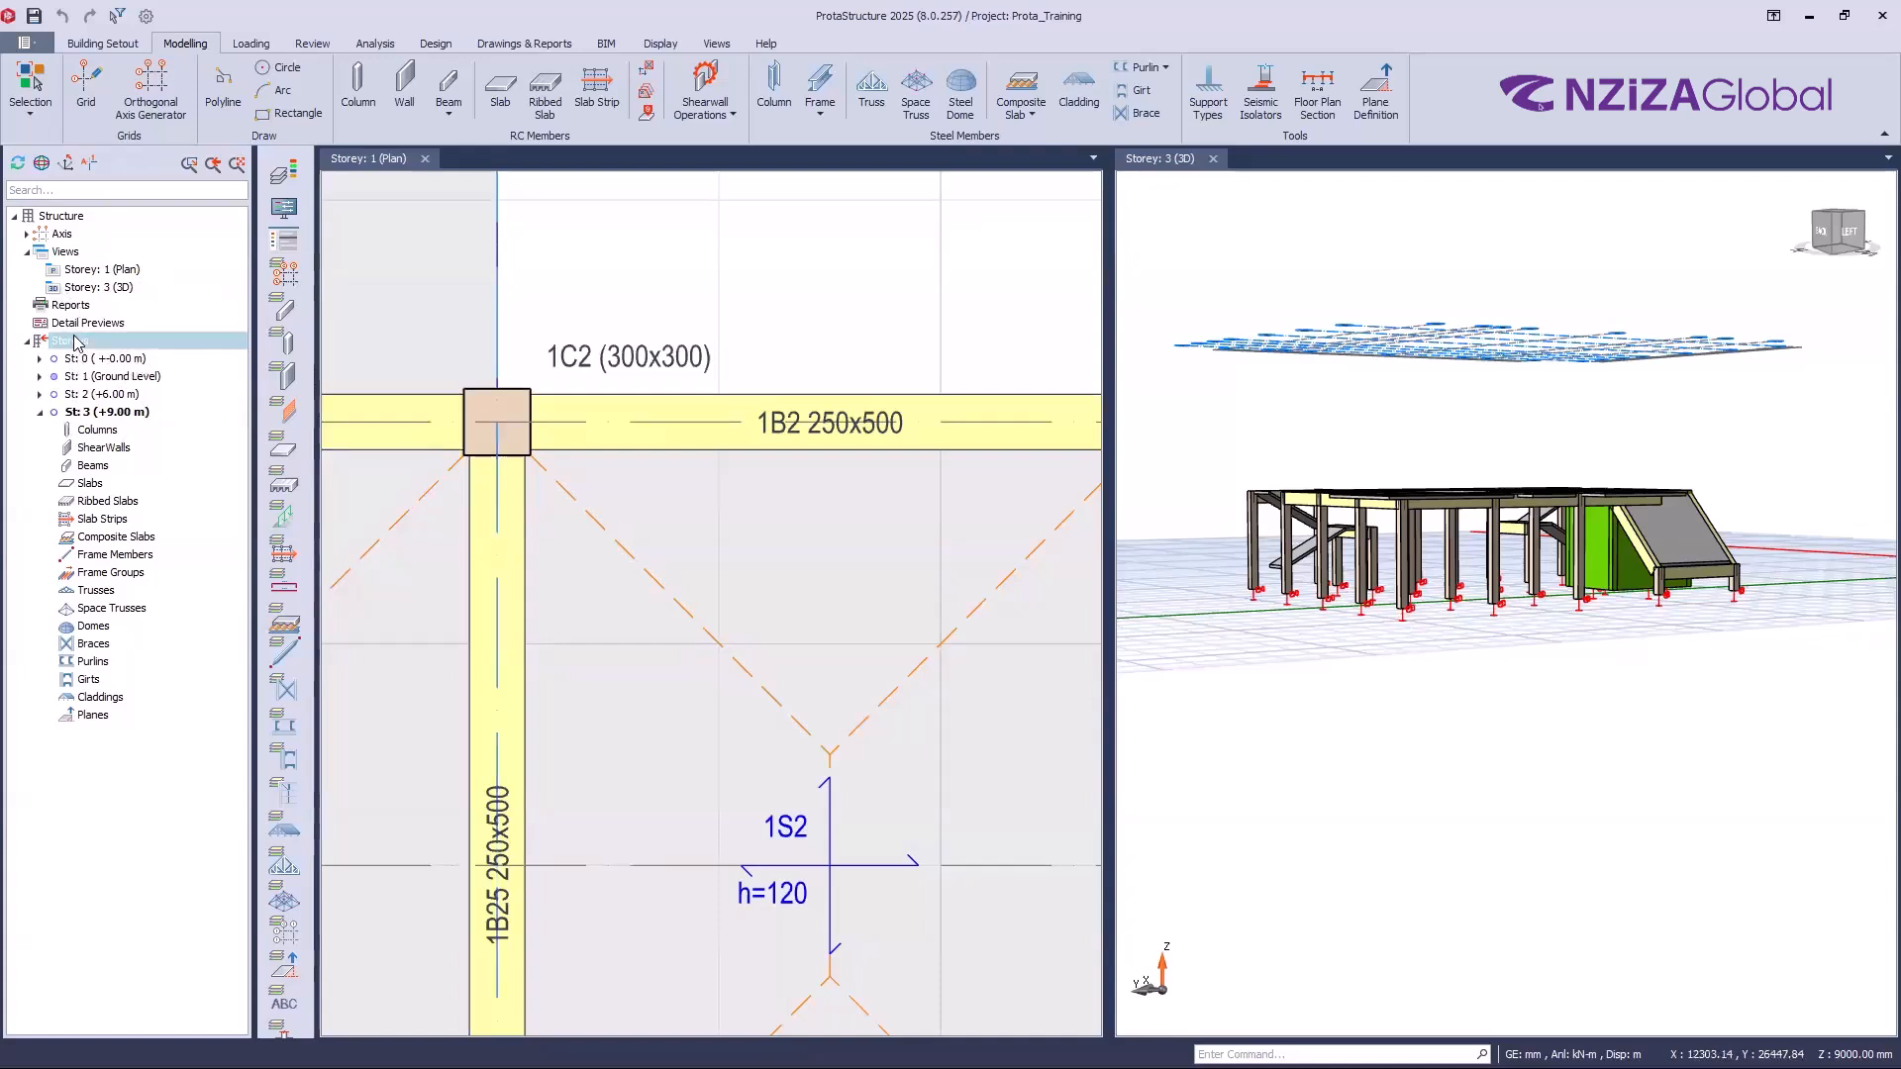
{"action": "key", "text": "ctrl"}
{"action": "left_click", "coordinate": [131, 464]}
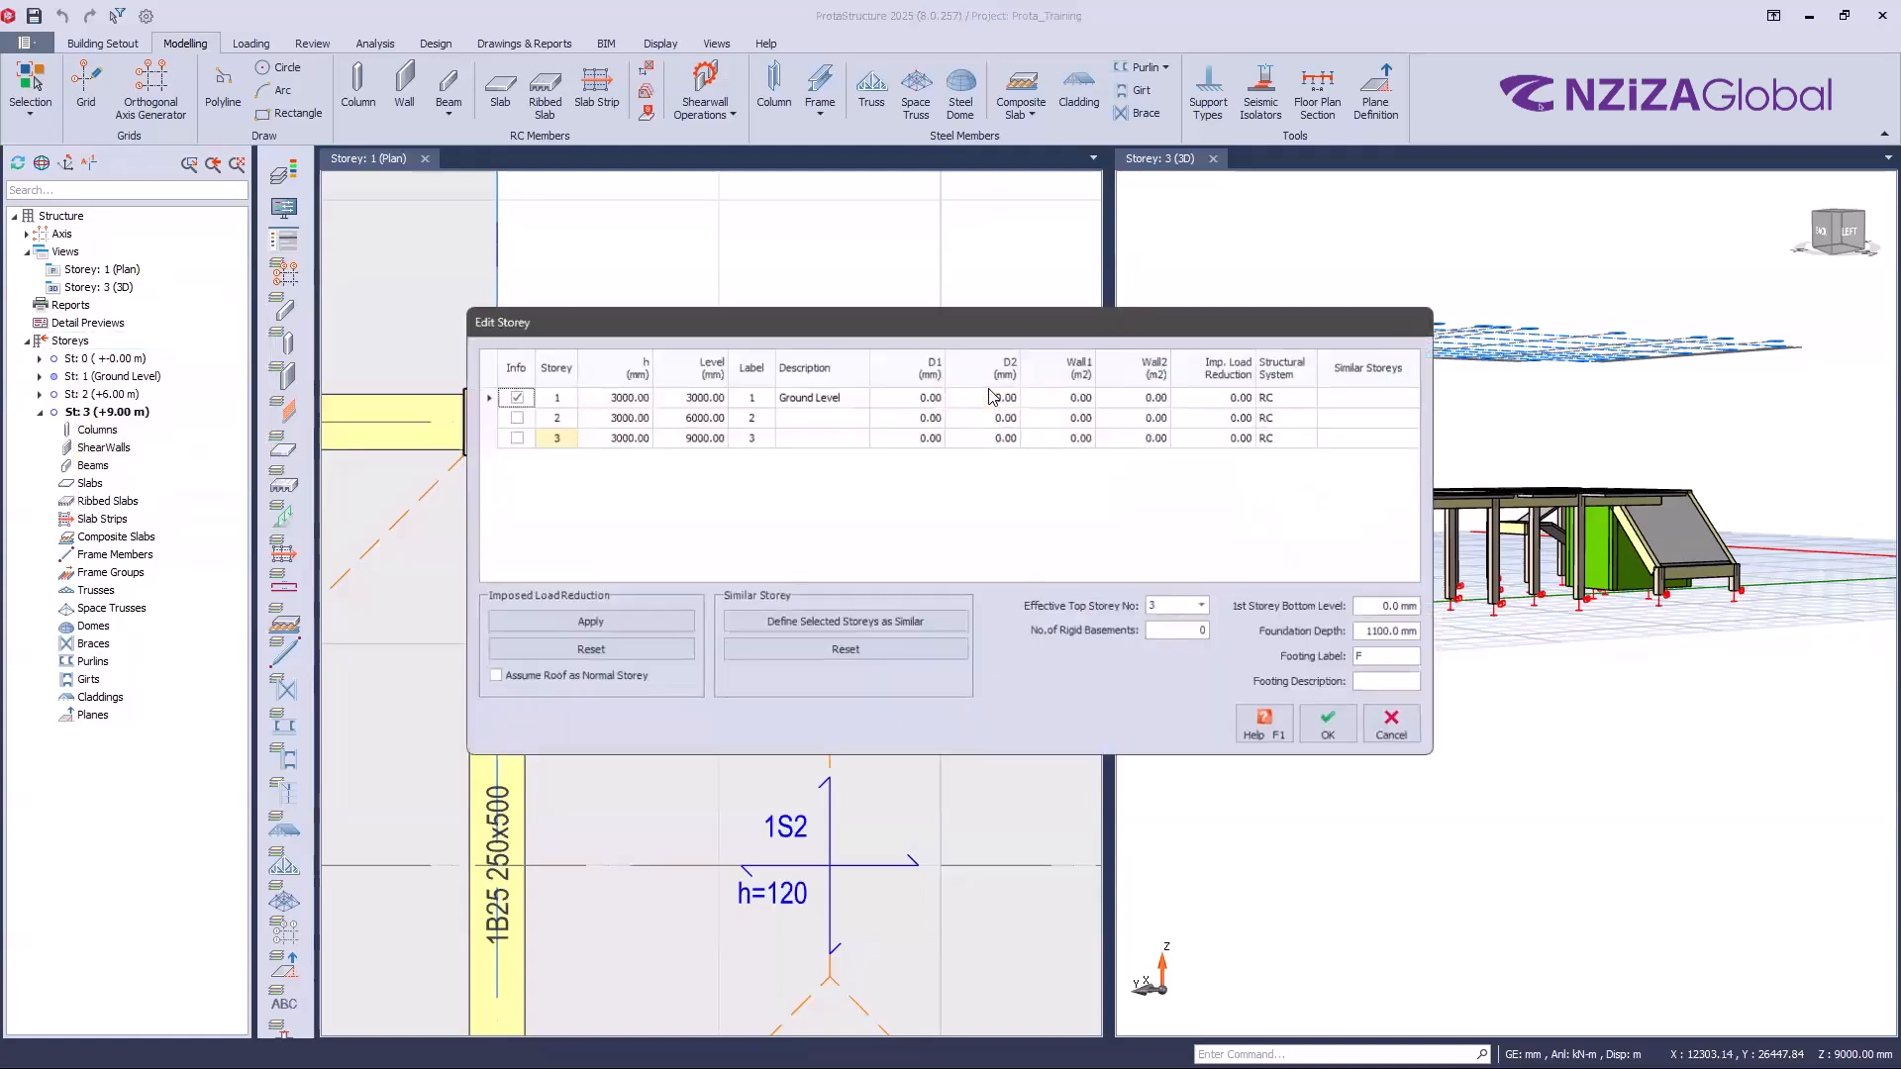
{"action": "left_click", "coordinate": [843, 416]}
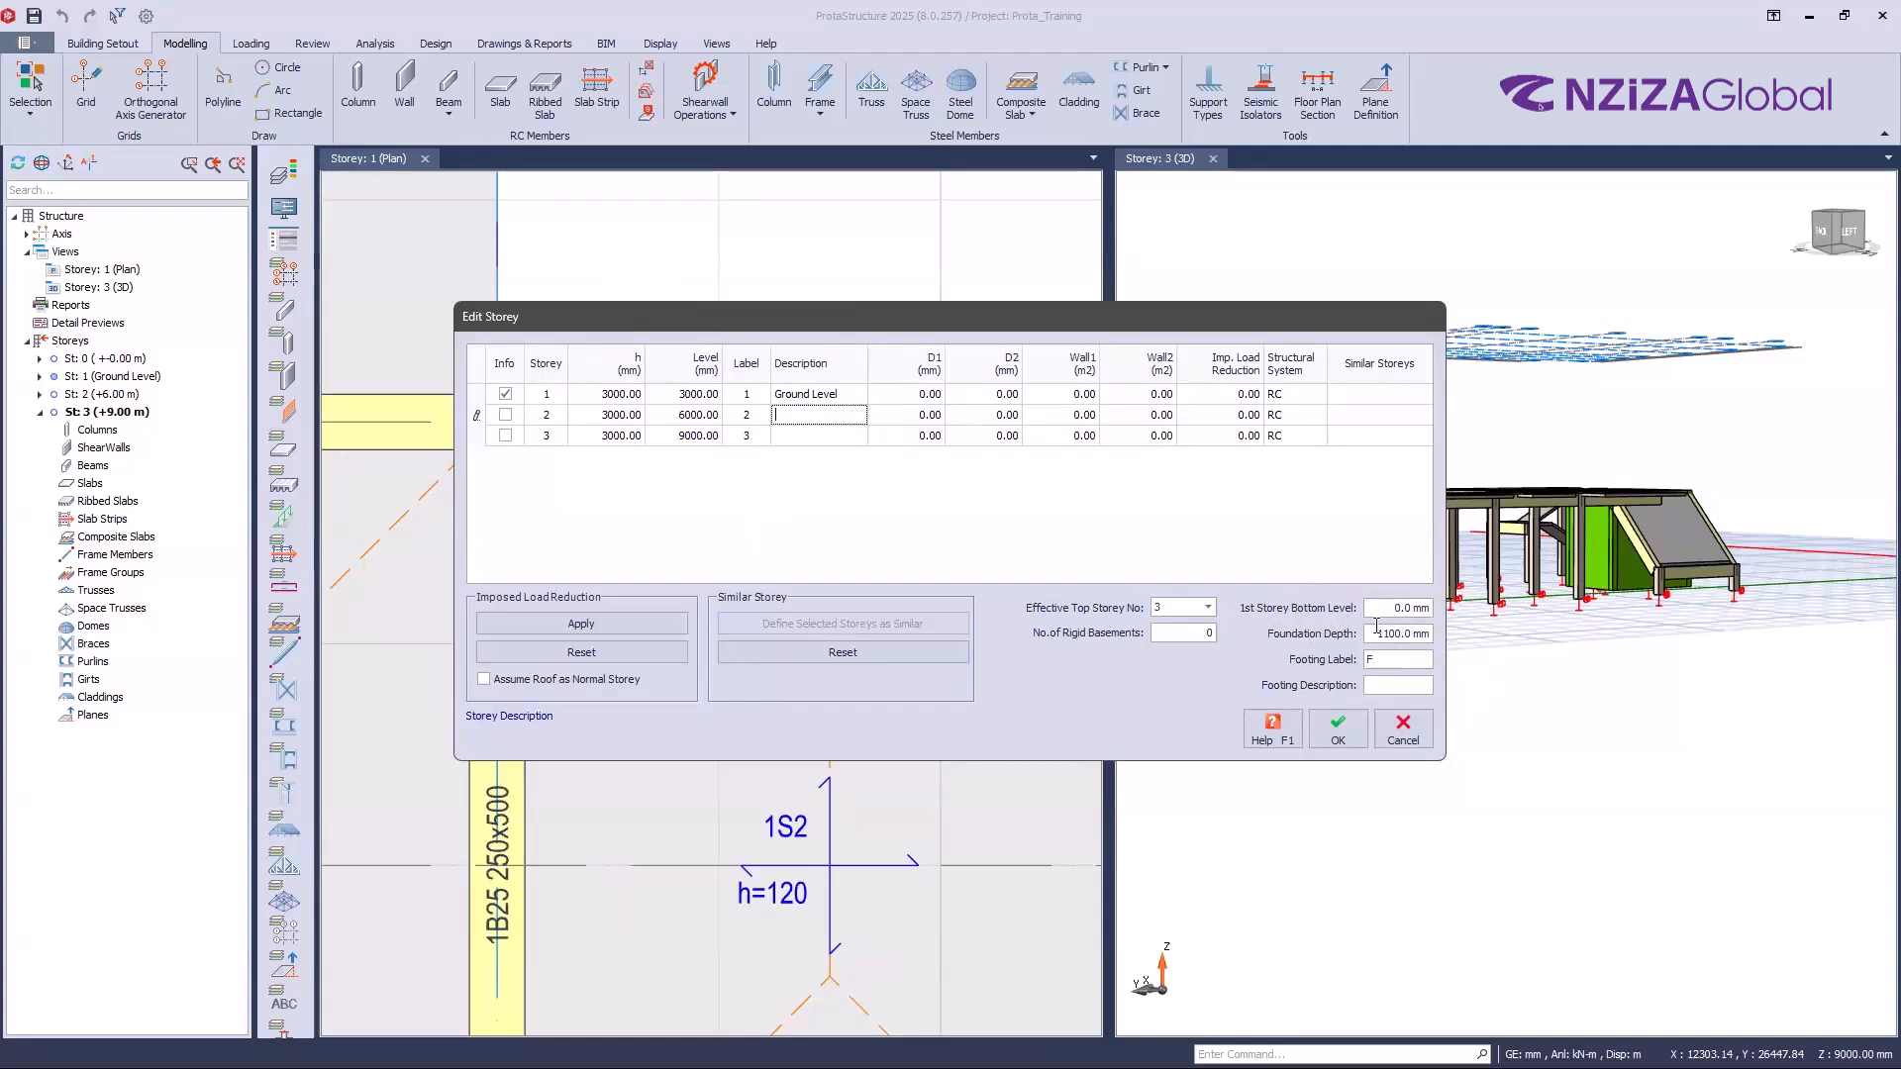
{"action": "left_click", "coordinate": [1427, 638]}
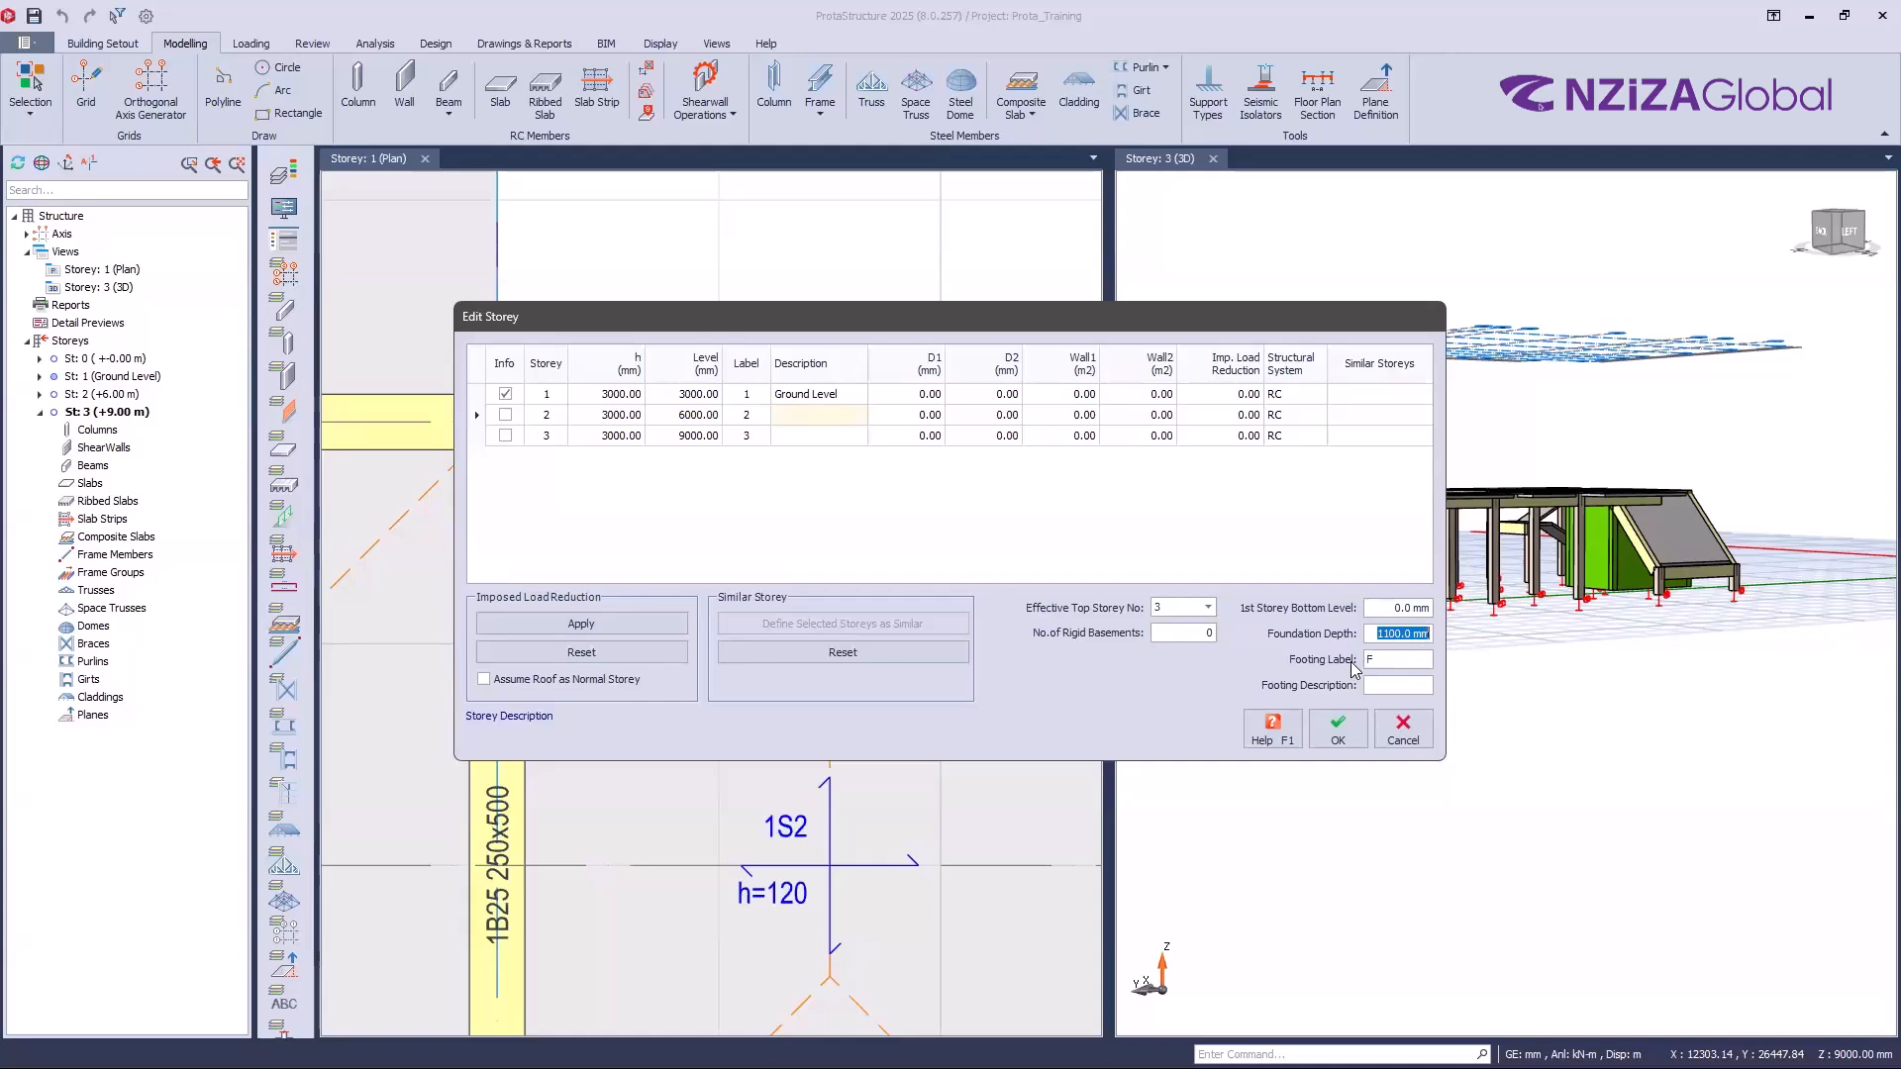
{"action": "left_click", "coordinate": [1393, 660]}
{"action": "left_click", "coordinate": [1380, 690]}
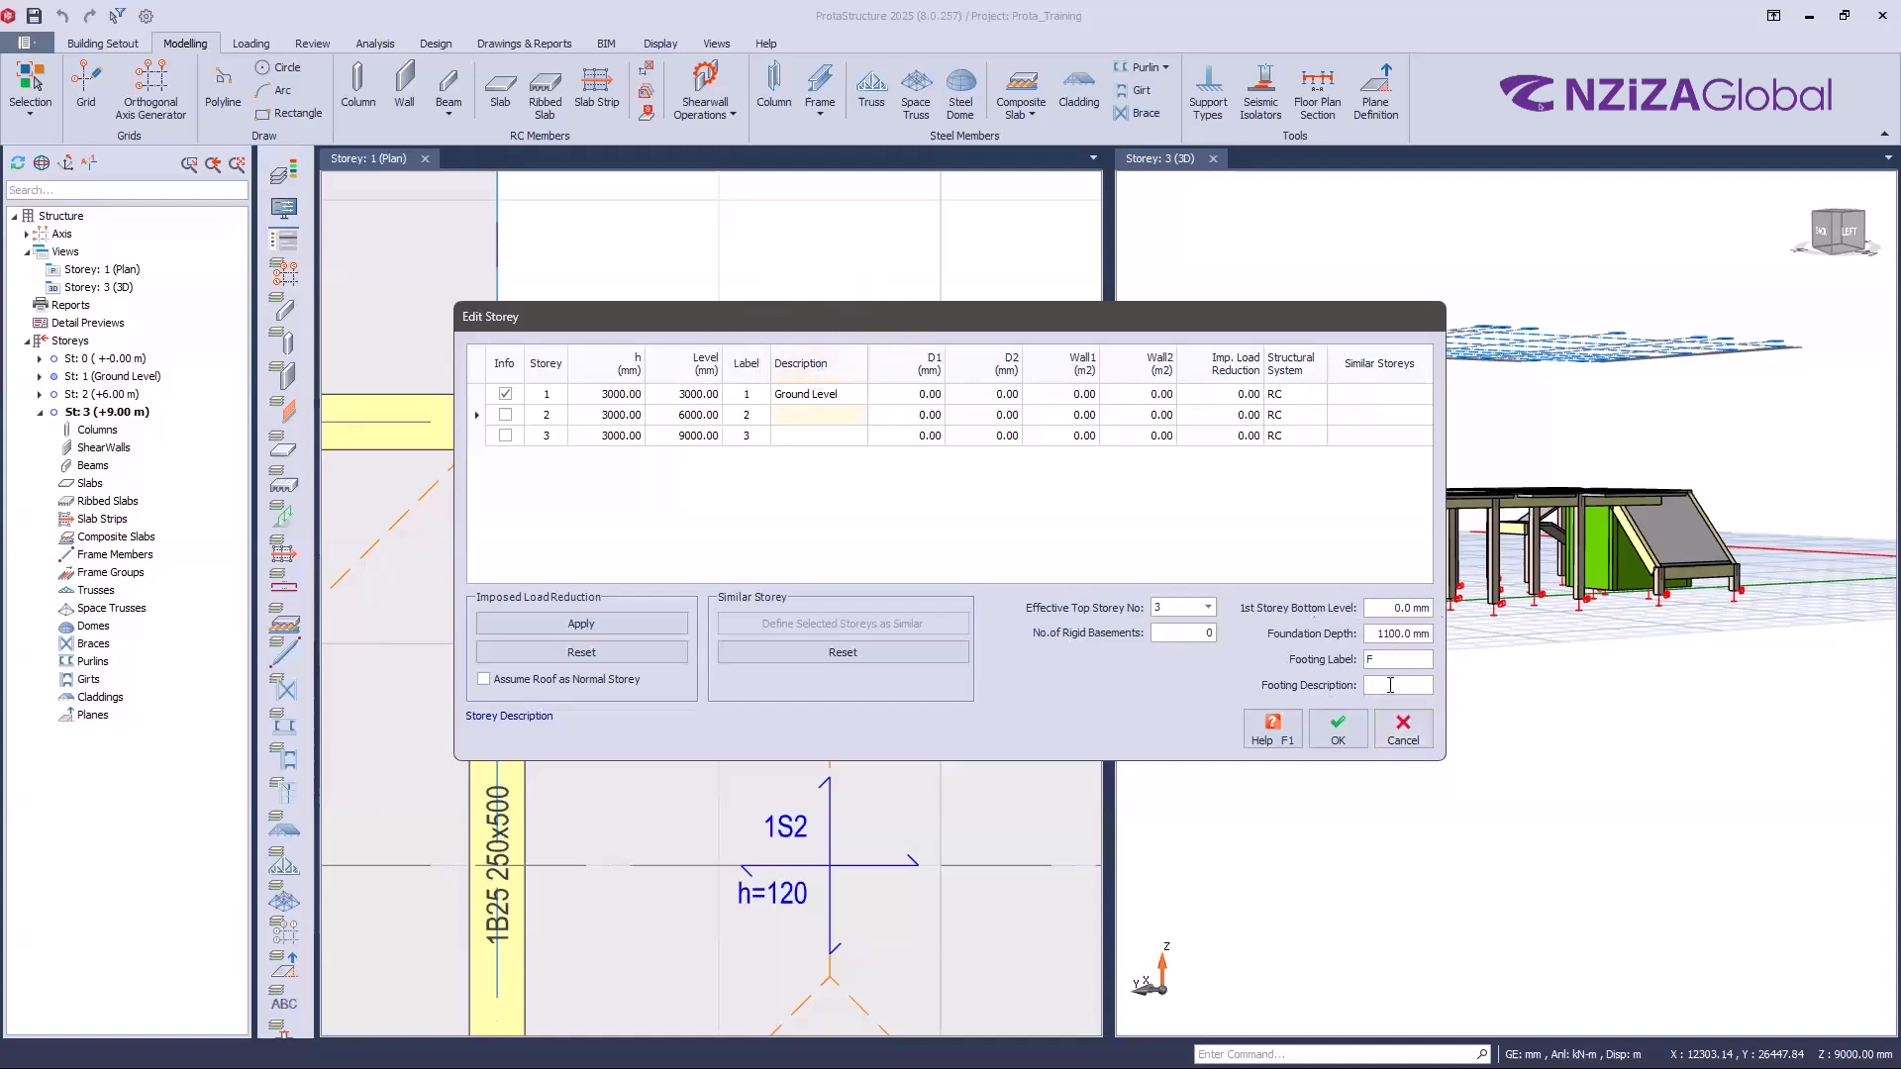
{"action": "type", "text": "Foundation"}
{"action": "left_click", "coordinate": [1337, 733]}
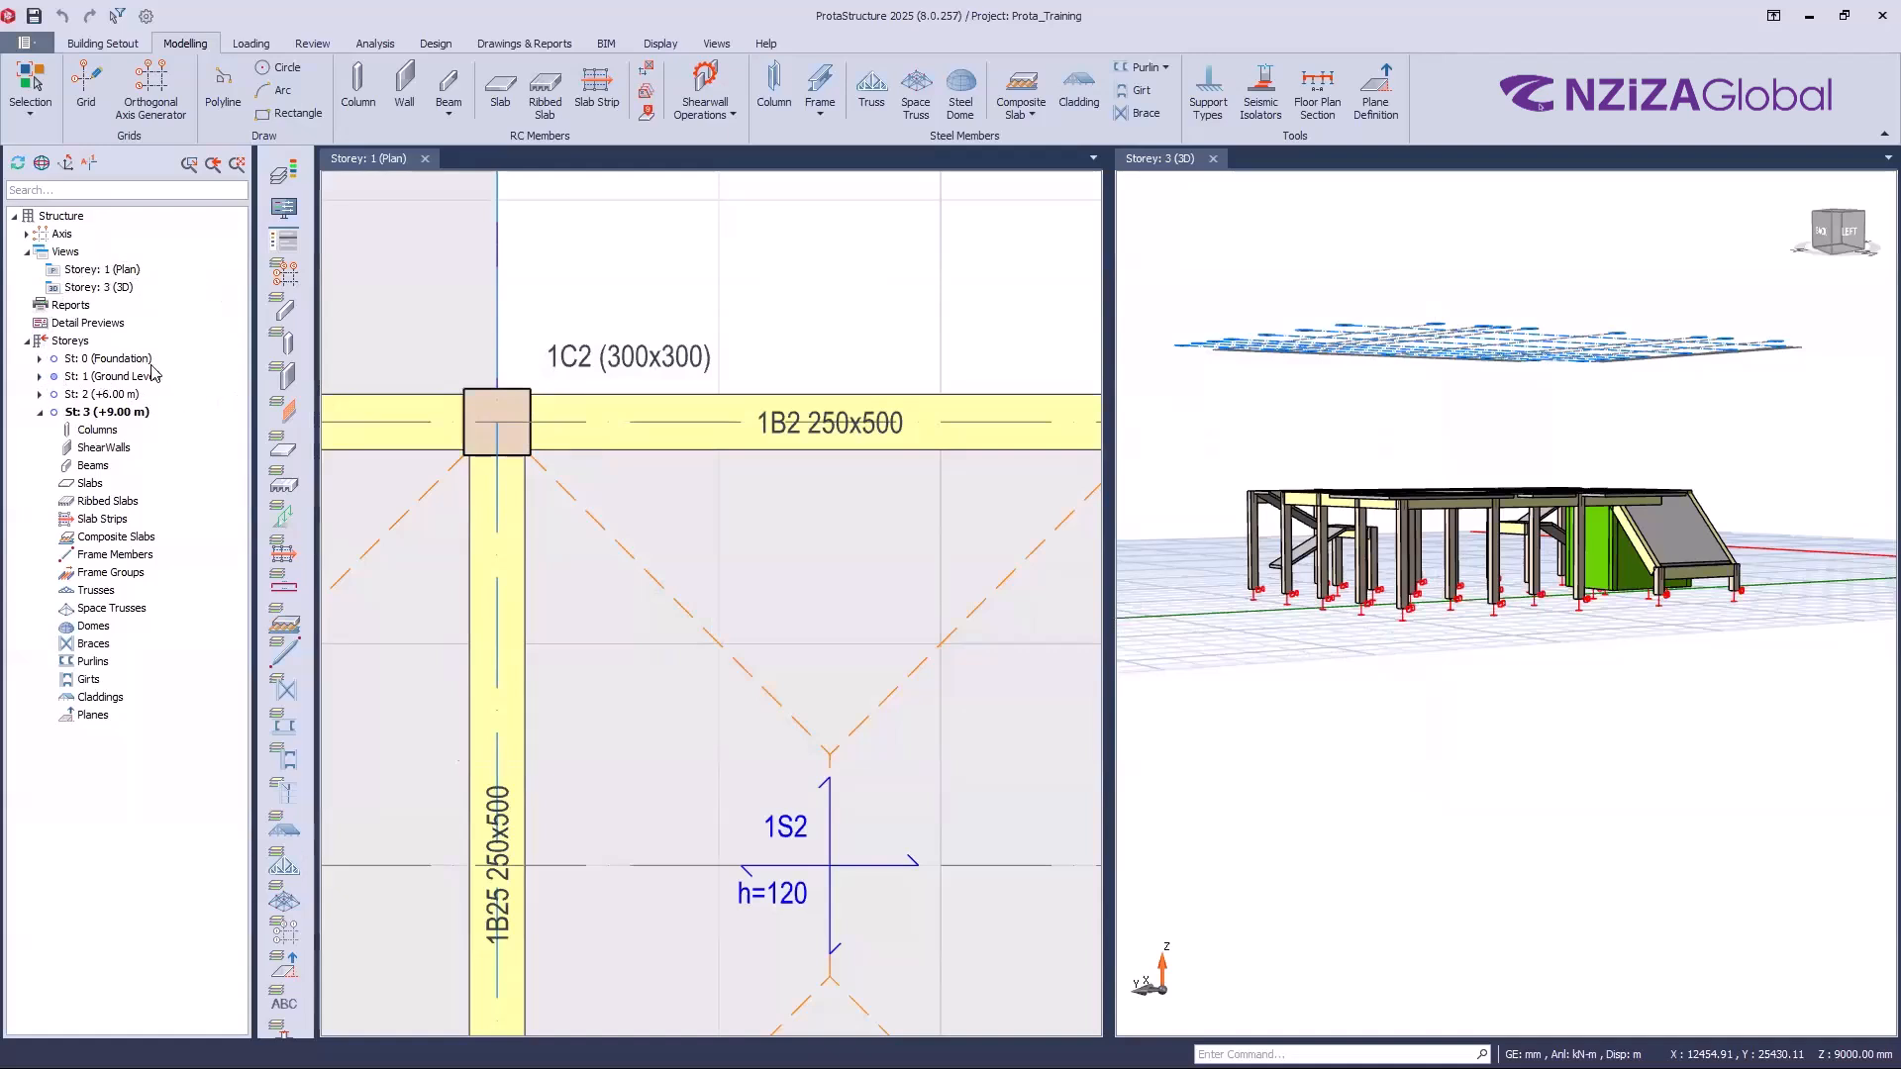
Step: Review the footing label and footing description in the storey settings, then close them without applying
{"action": "right_click", "coordinate": [74, 346]}
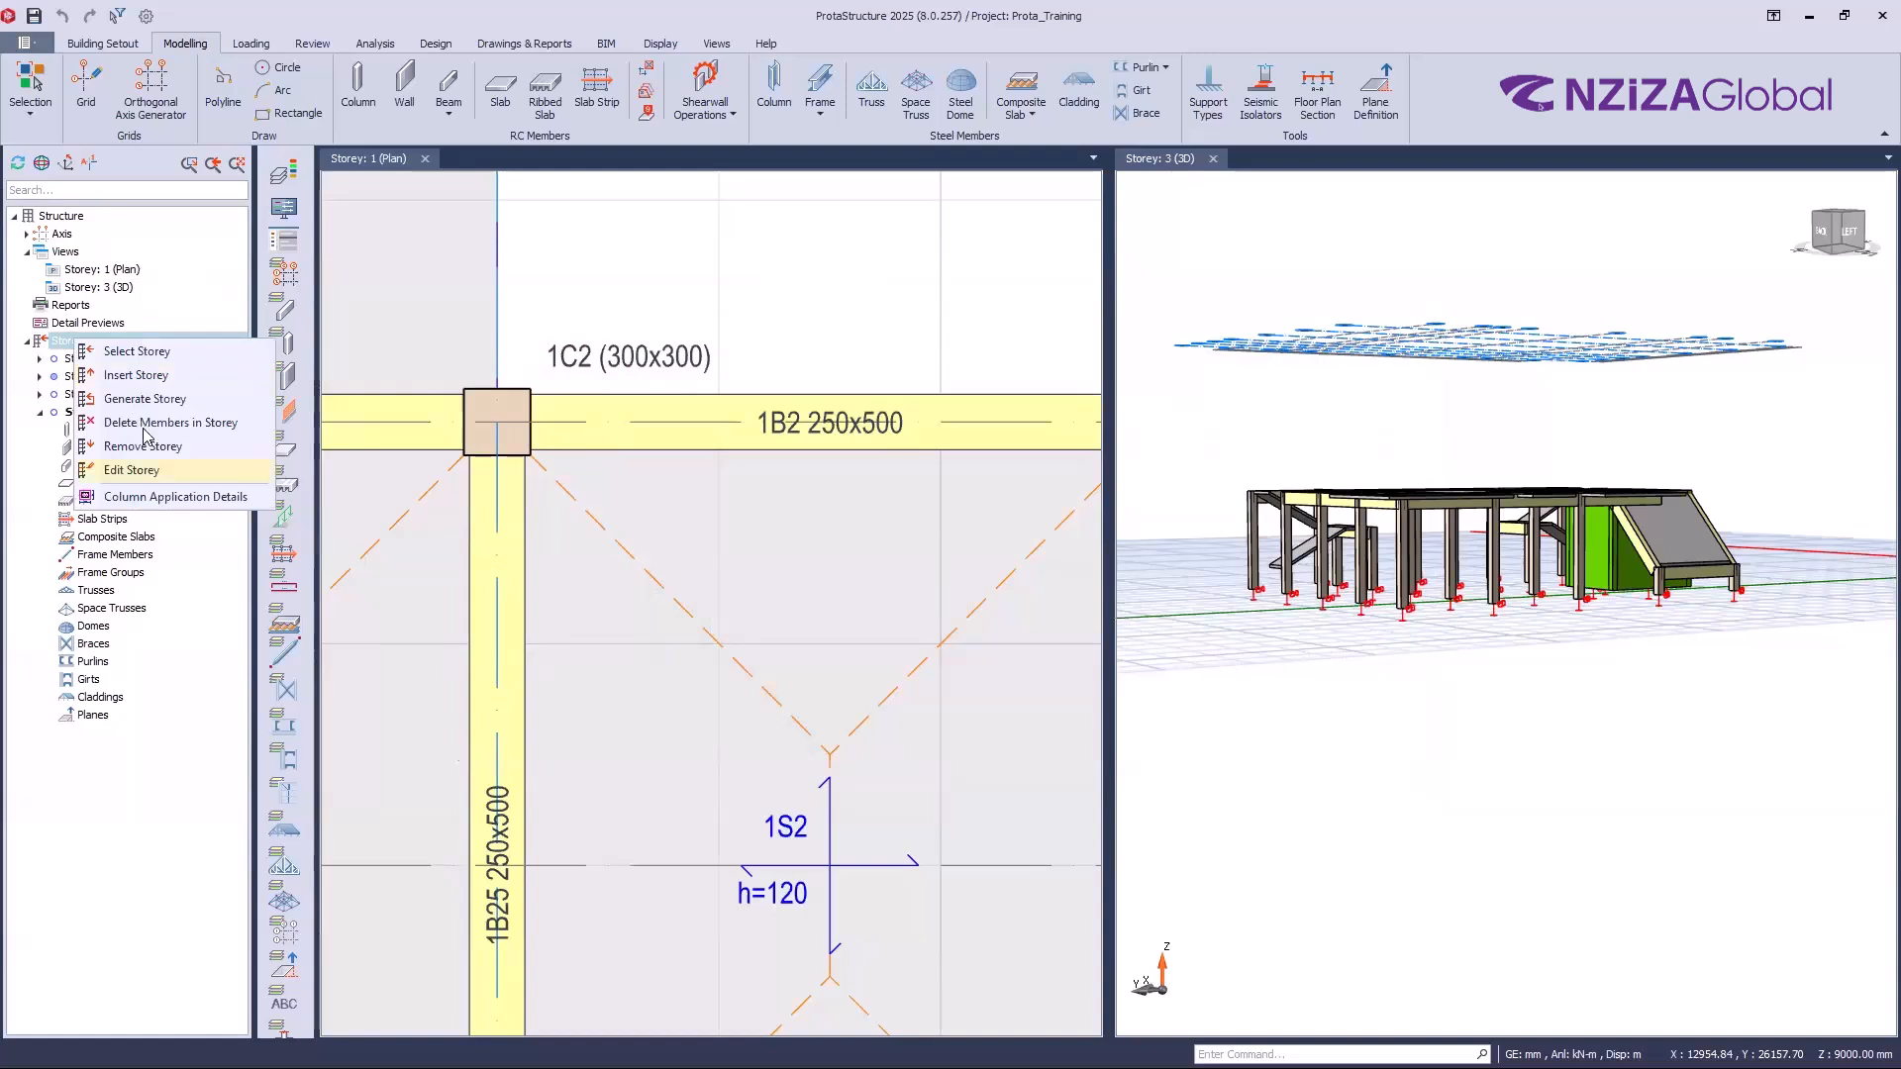
{"action": "left_click", "coordinate": [187, 478]}
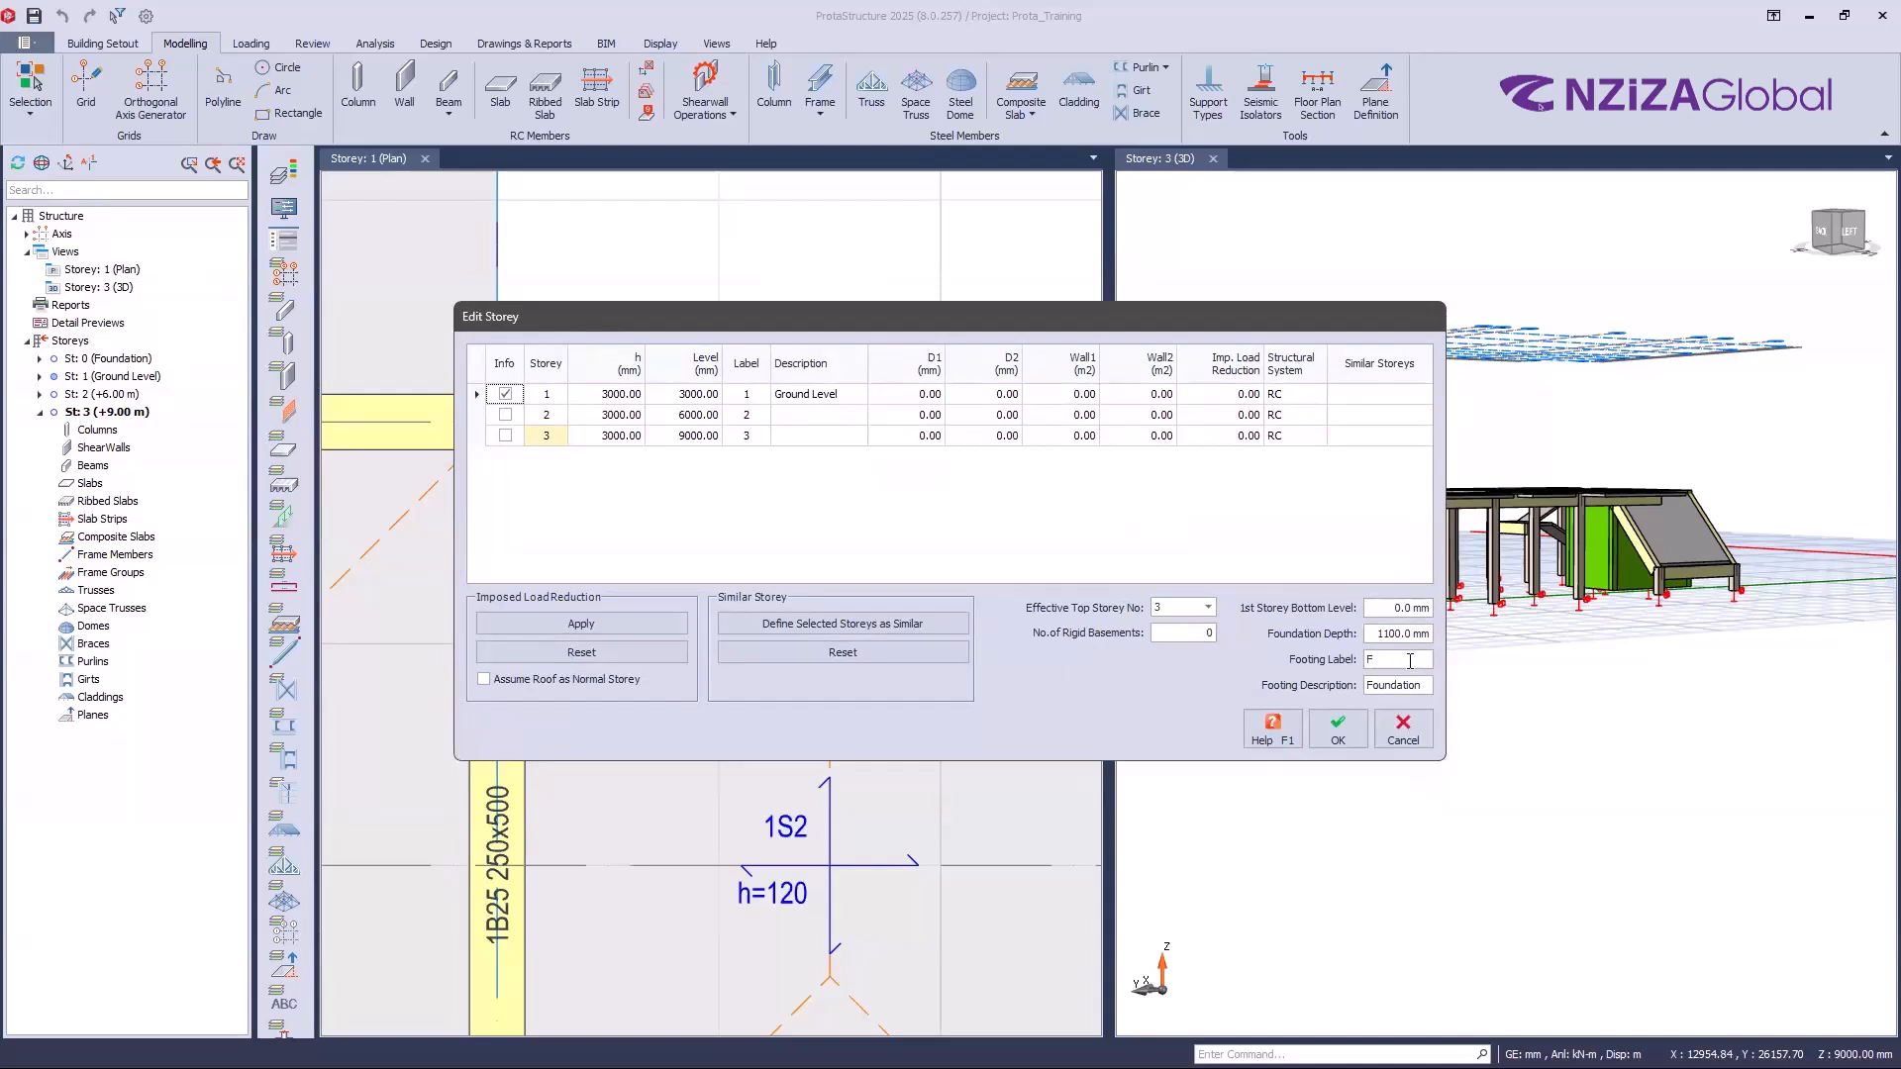
{"action": "left_click", "coordinate": [1413, 742]}
Step: Examine the label and member information of beam 1B2 in the Storey 1 plan
{"action": "scroll", "coordinate": [1432, 700], "scroll_direction": "down", "scroll_amount": 1}
{"action": "mouse_move", "coordinate": [1432, 700]}
{"action": "middle_mouse_down"}
{"action": "mouse_move", "coordinate": [1542, 714]}
{"action": "mouse_move", "coordinate": [1453, 728]}
{"action": "mouse_move", "coordinate": [1533, 673]}
{"action": "mouse_move", "coordinate": [1591, 592]}
{"action": "mouse_move", "coordinate": [1561, 670]}
{"action": "mouse_move", "coordinate": [1464, 683]}
{"action": "middle_mouse_up"}
{"action": "scroll", "coordinate": [1516, 702], "scroll_direction": "up", "scroll_amount": 3}
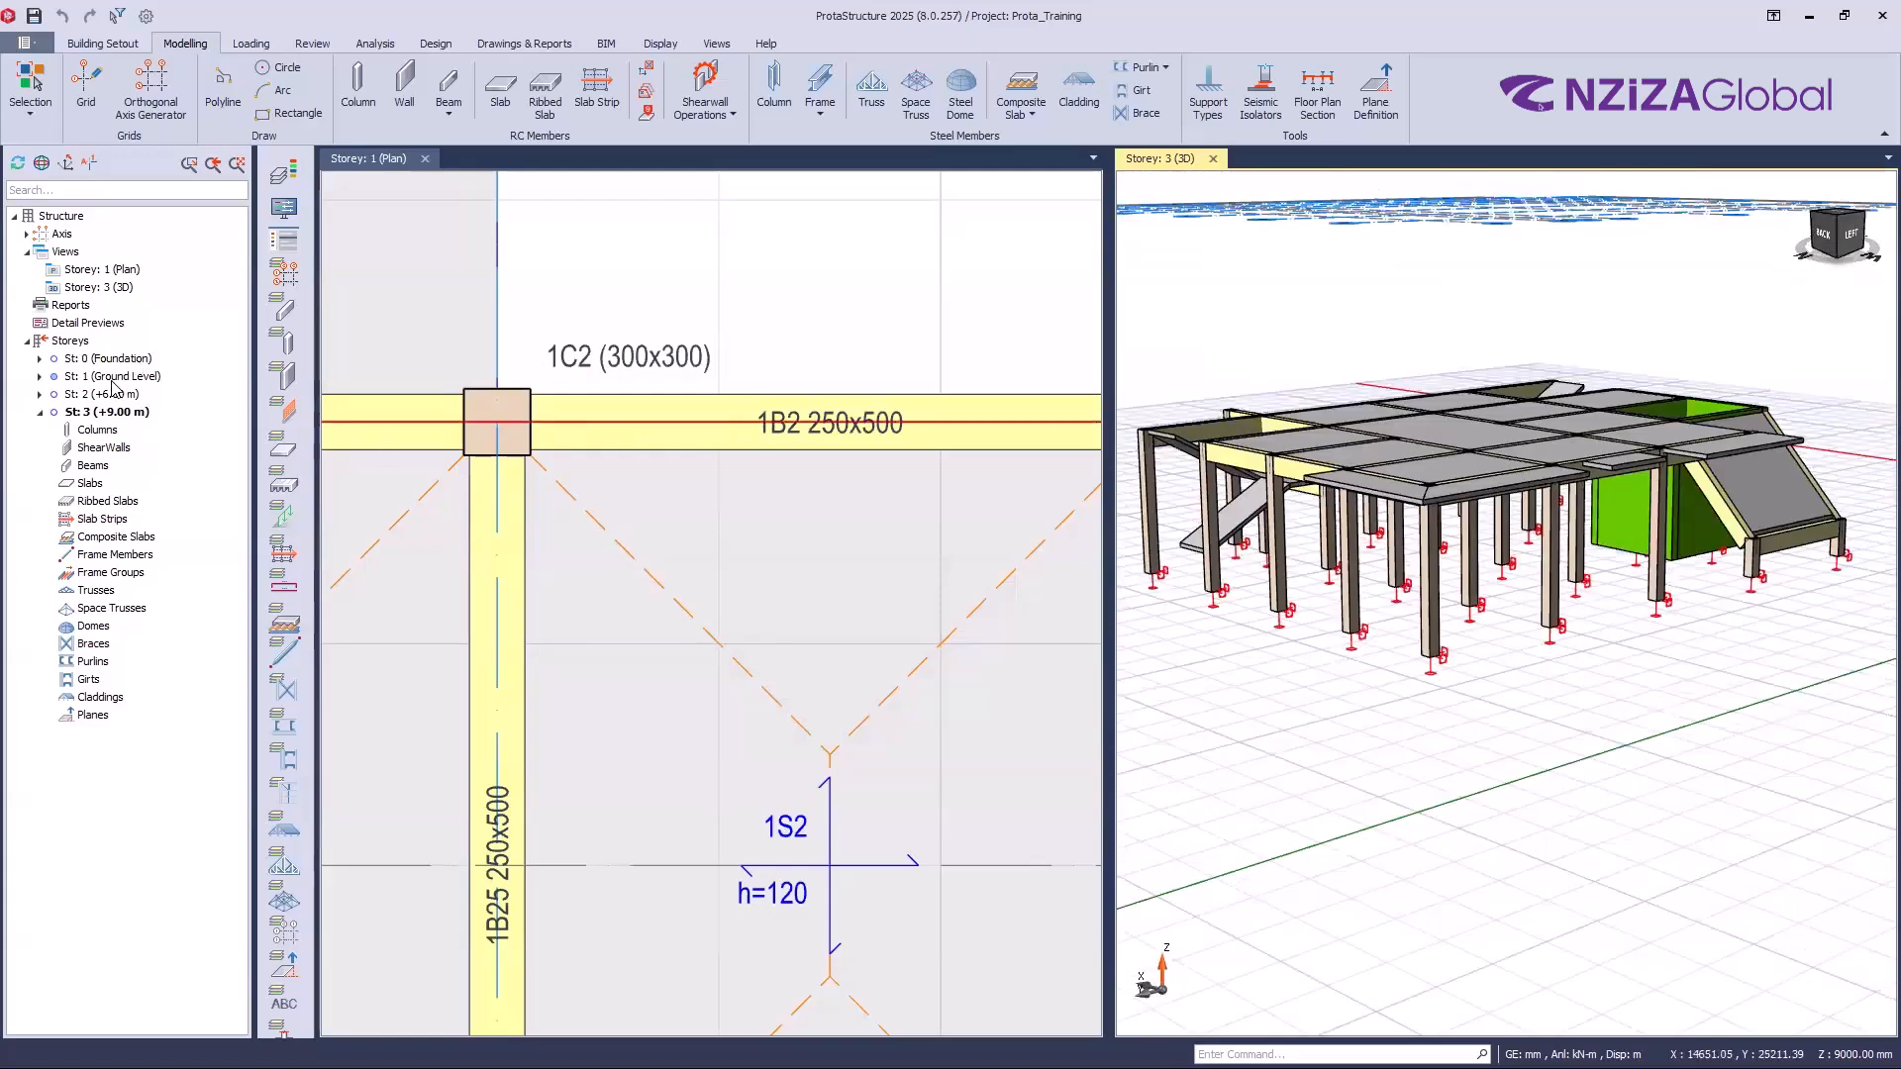
{"action": "scroll", "coordinate": [809, 496], "scroll_direction": "up", "scroll_amount": 2}
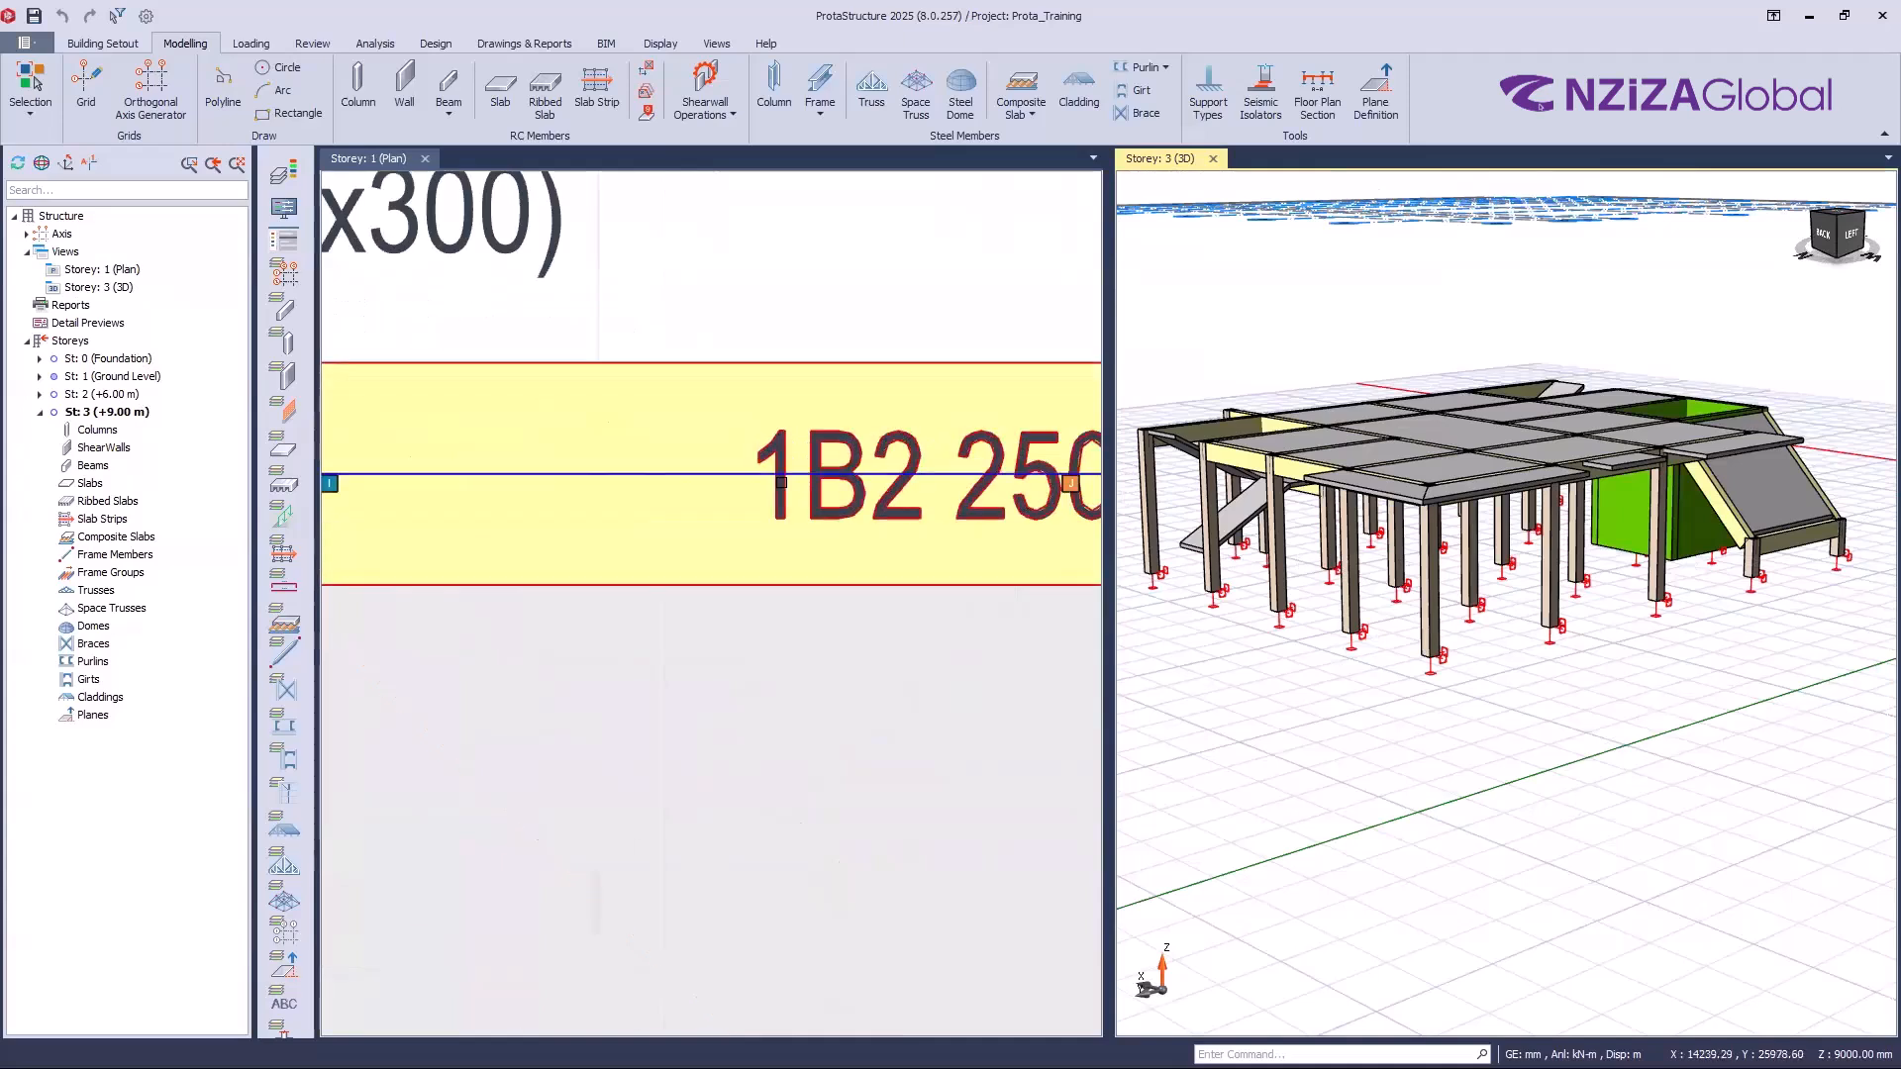
{"action": "mouse_move", "coordinate": [819, 484]}
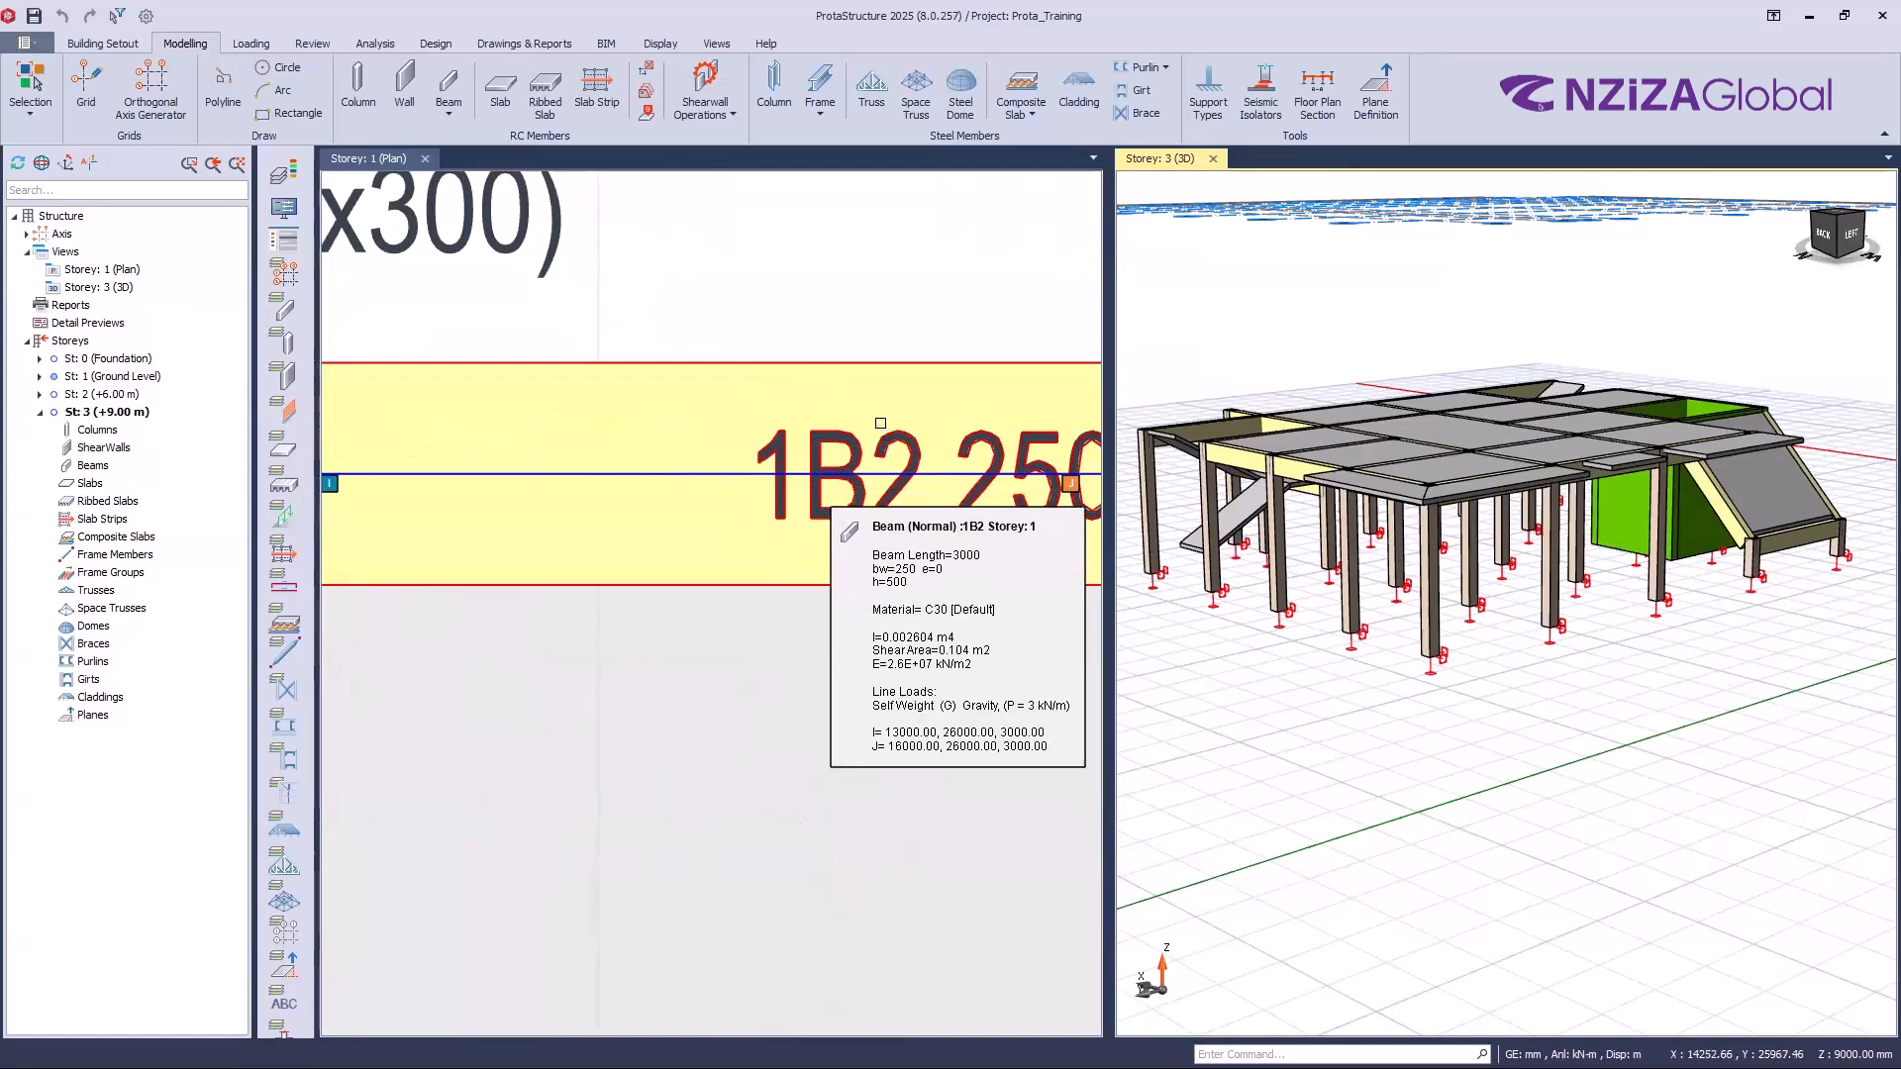
Step: Inspect the ground level frame and its supports from several sides in 3D, and the member labels across the Storey 1 plan
{"action": "left_click", "coordinate": [127, 360]}
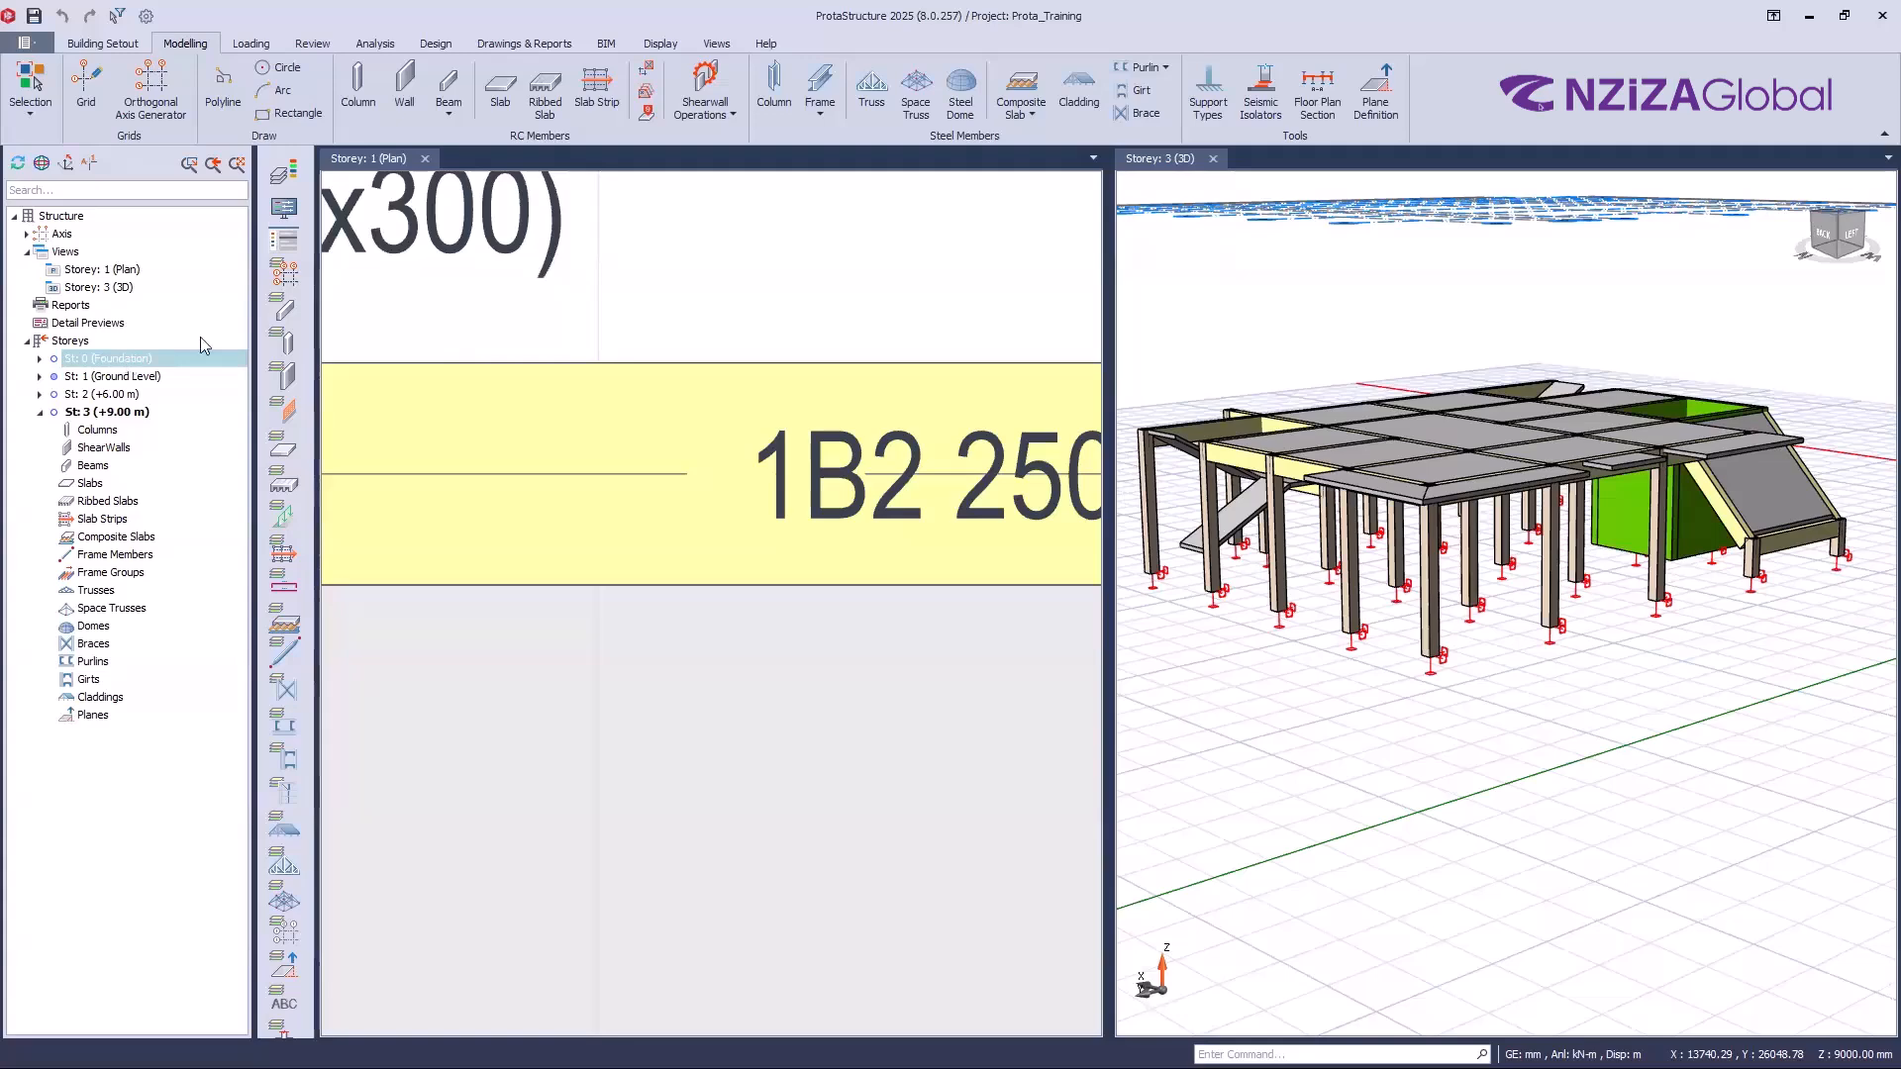
{"action": "mouse_move", "coordinate": [1215, 670]}
{"action": "middle_mouse_down"}
{"action": "mouse_move", "coordinate": [1727, 750]}
{"action": "mouse_move", "coordinate": [1655, 751]}
{"action": "mouse_move", "coordinate": [1028, 967]}
{"action": "middle_mouse_up"}
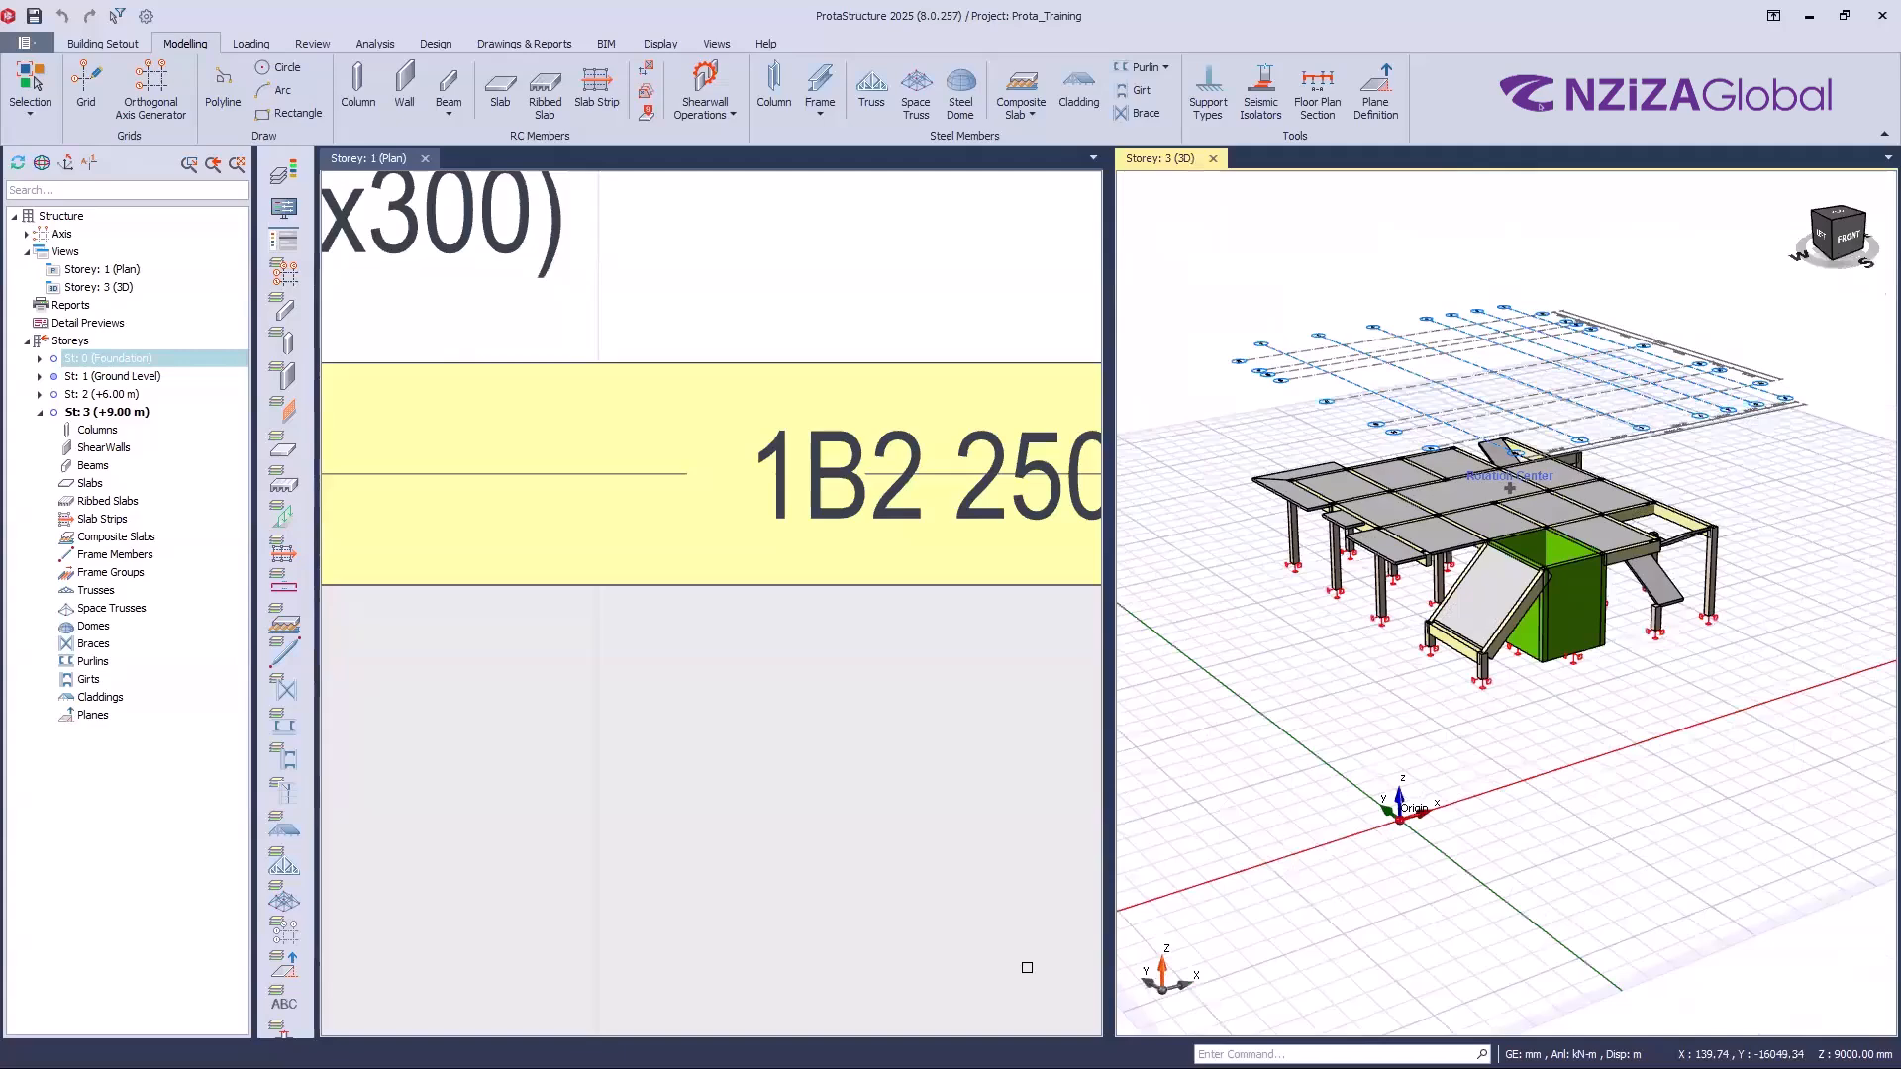
{"action": "middle_click_drag", "start_coordinate": [1027, 968], "coordinate": [1019, 975]}
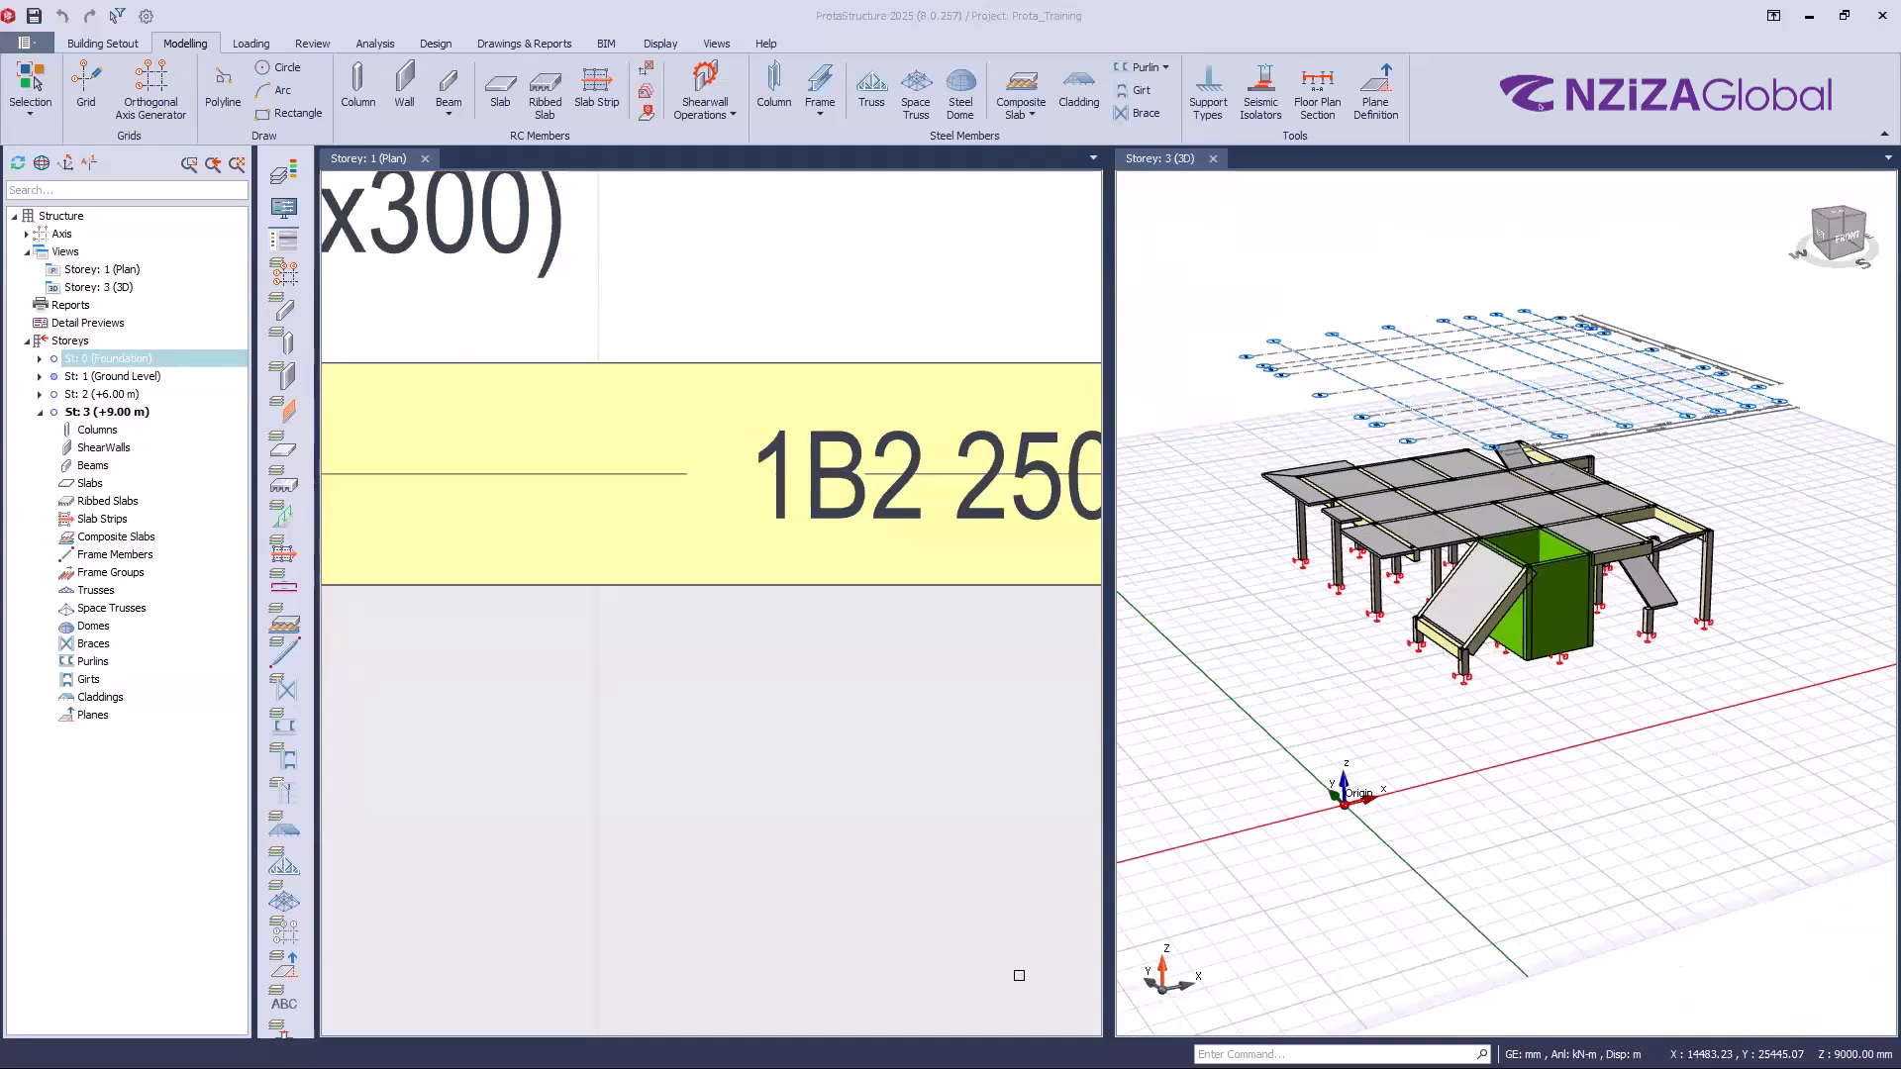
{"action": "mouse_move", "coordinate": [1646, 662]}
{"action": "middle_mouse_down"}
{"action": "mouse_move", "coordinate": [1592, 643]}
{"action": "mouse_move", "coordinate": [1877, 670]}
{"action": "mouse_move", "coordinate": [1839, 667]}
{"action": "middle_mouse_up"}
{"action": "middle_click_drag", "start_coordinate": [1631, 693], "coordinate": [1570, 687]}
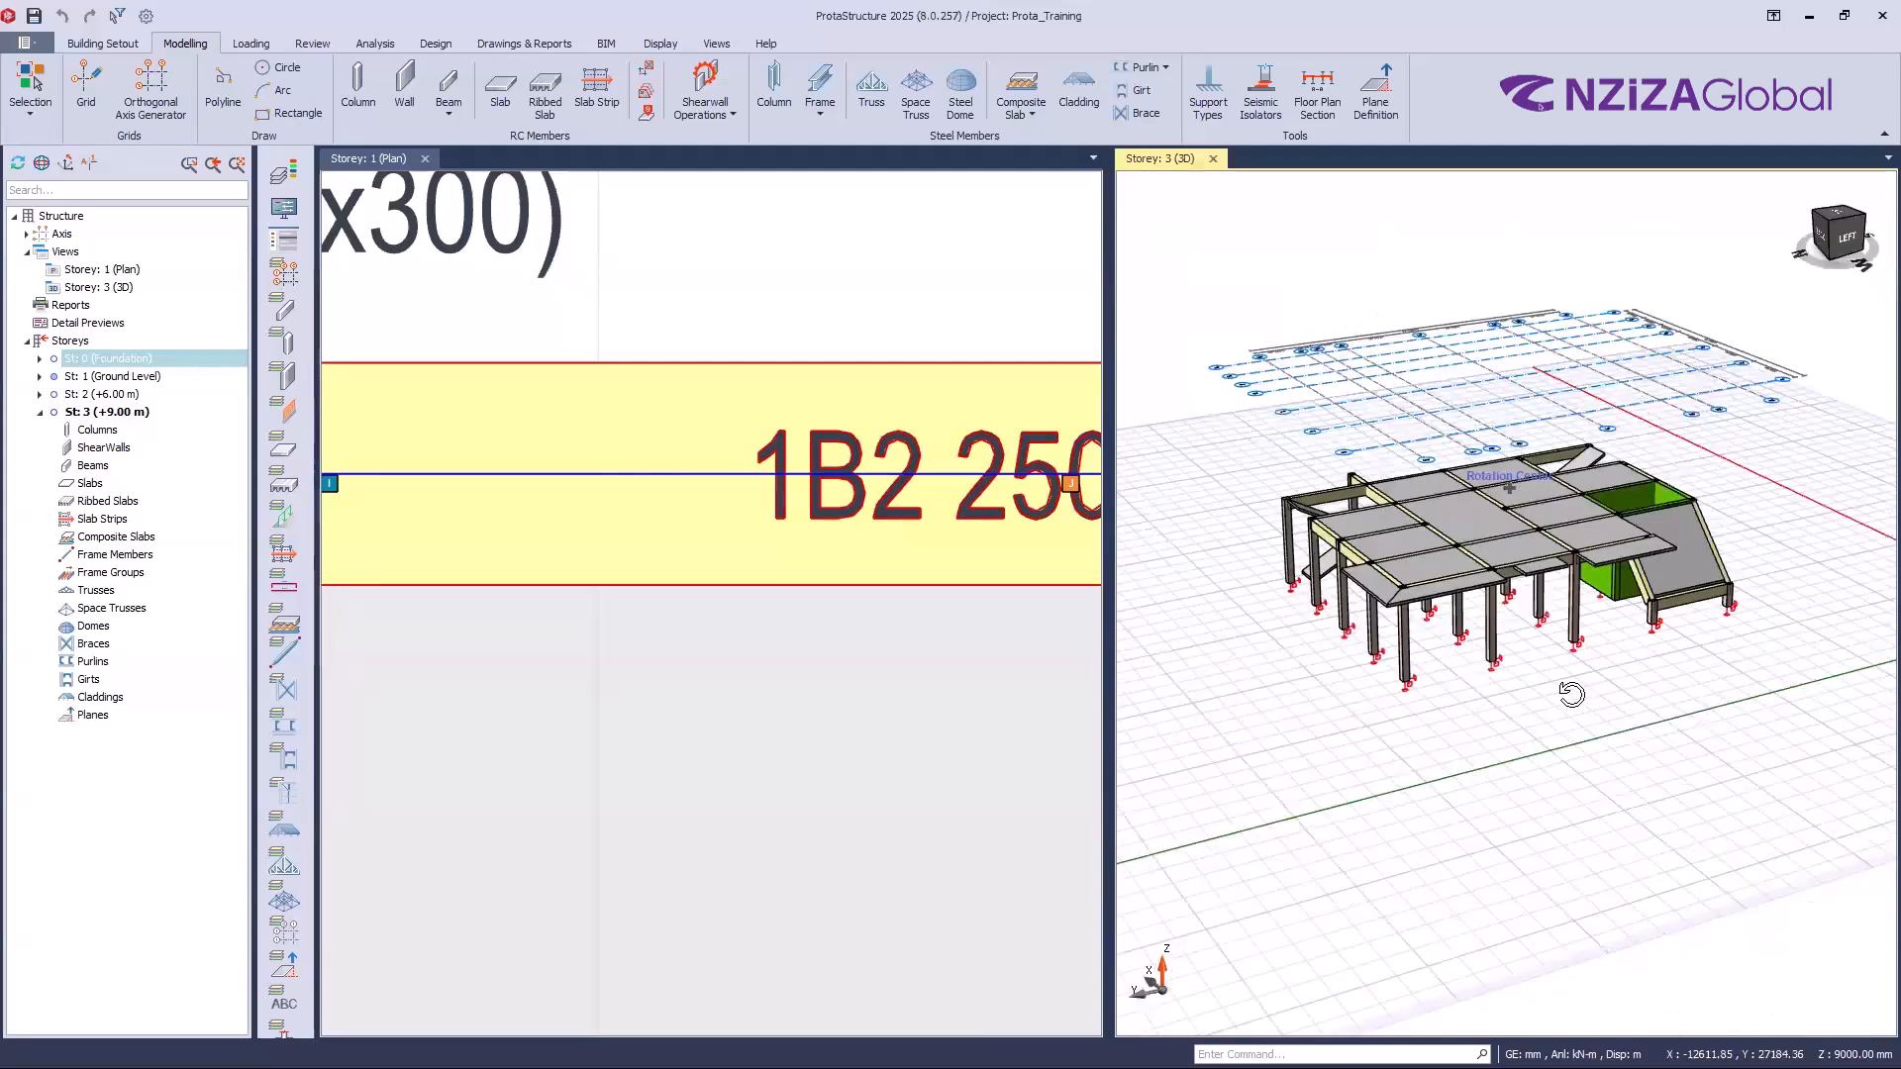
{"action": "middle_click_drag", "start_coordinate": [1813, 668], "coordinate": [1550, 755]}
{"action": "right_click_drag", "start_coordinate": [1550, 756], "coordinate": [1550, 757]}
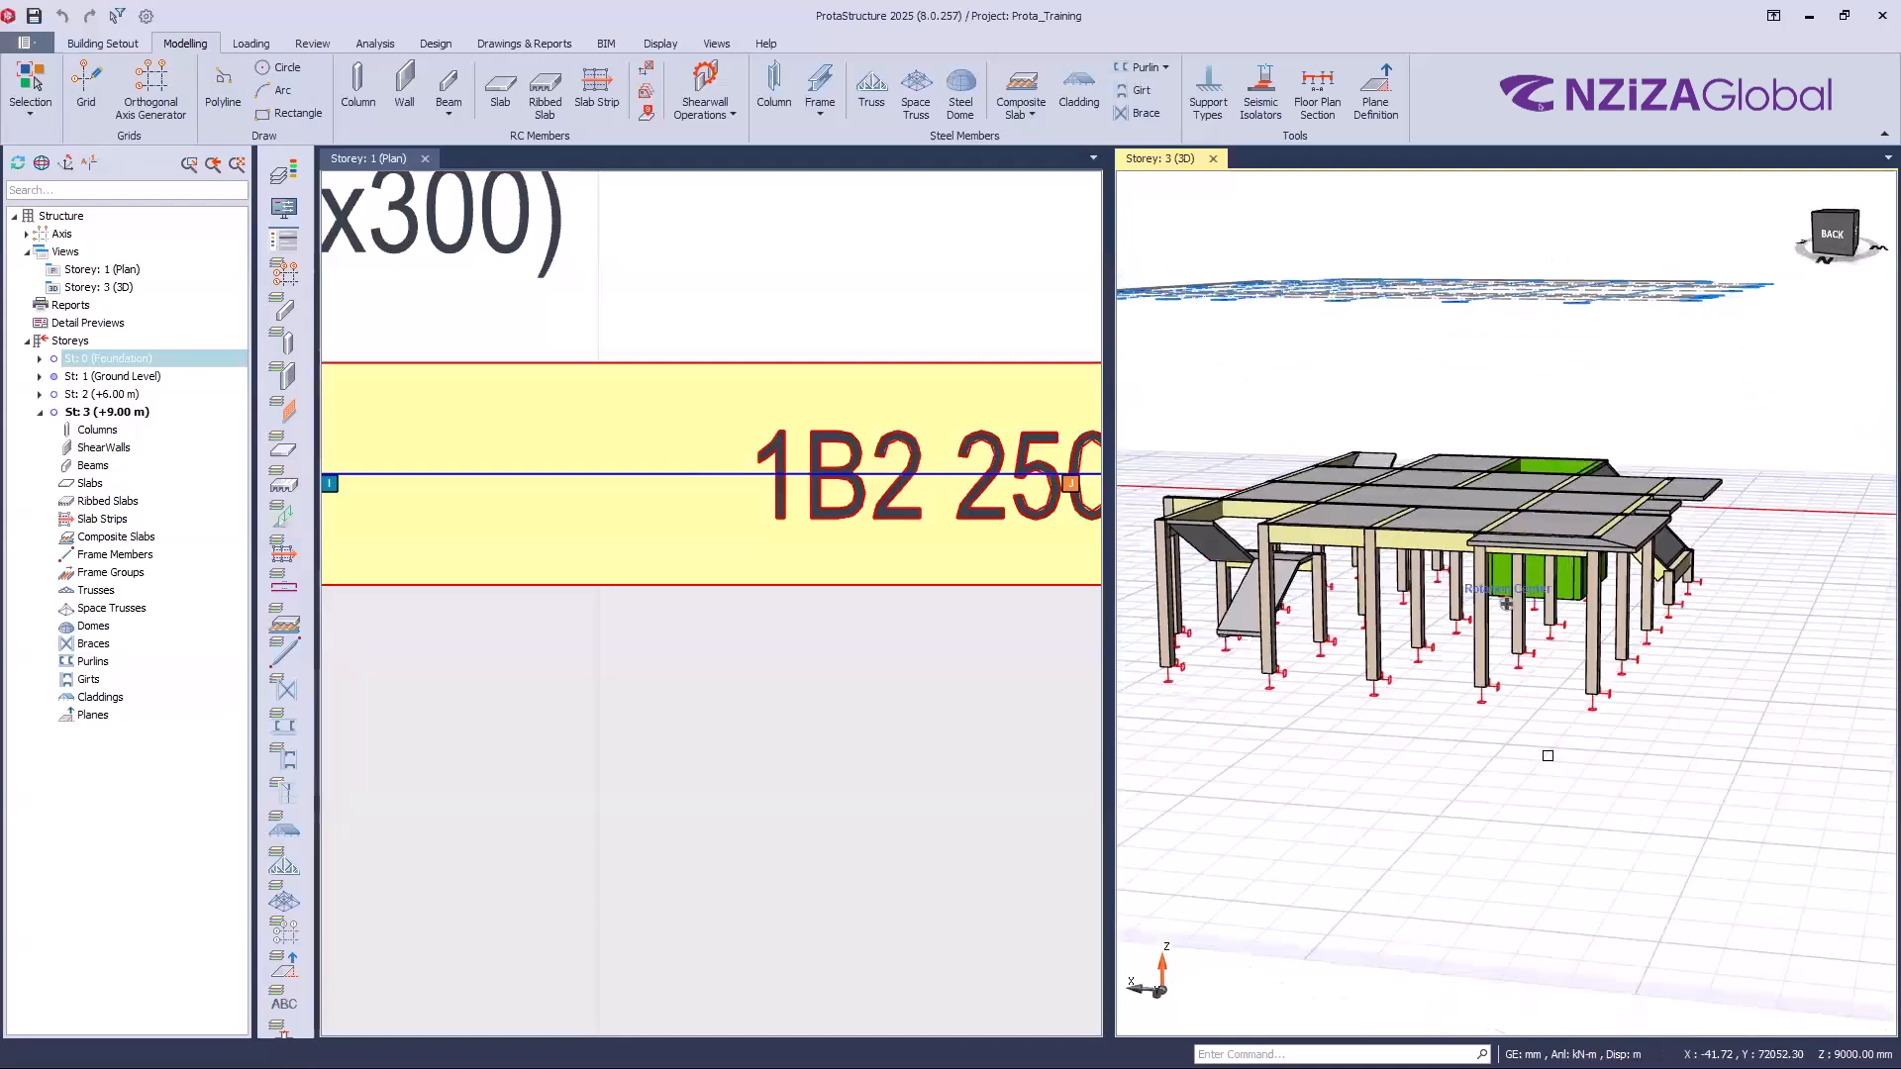
{"action": "left_click", "coordinate": [1492, 845]}
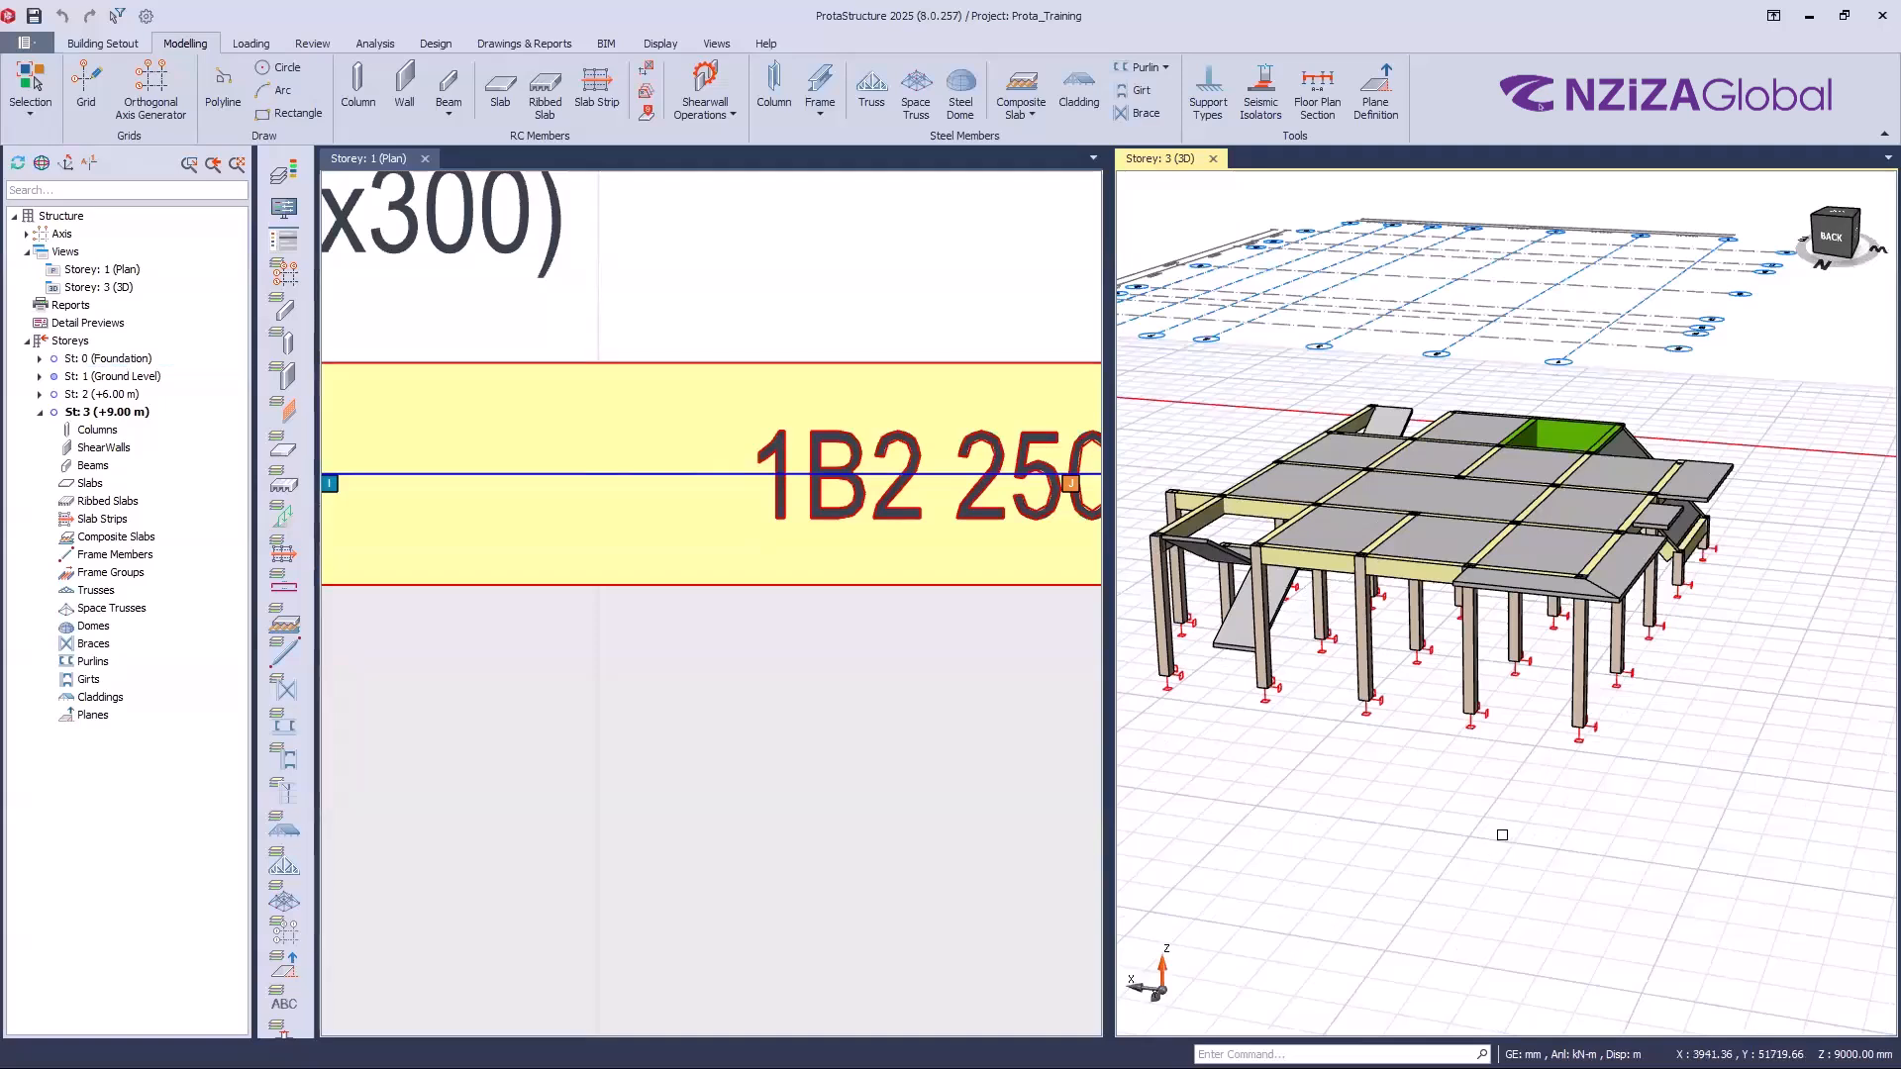
{"action": "scroll", "coordinate": [664, 476], "scroll_direction": "down", "scroll_amount": 6}
{"action": "scroll", "coordinate": [665, 476], "scroll_direction": "down", "scroll_amount": 1}
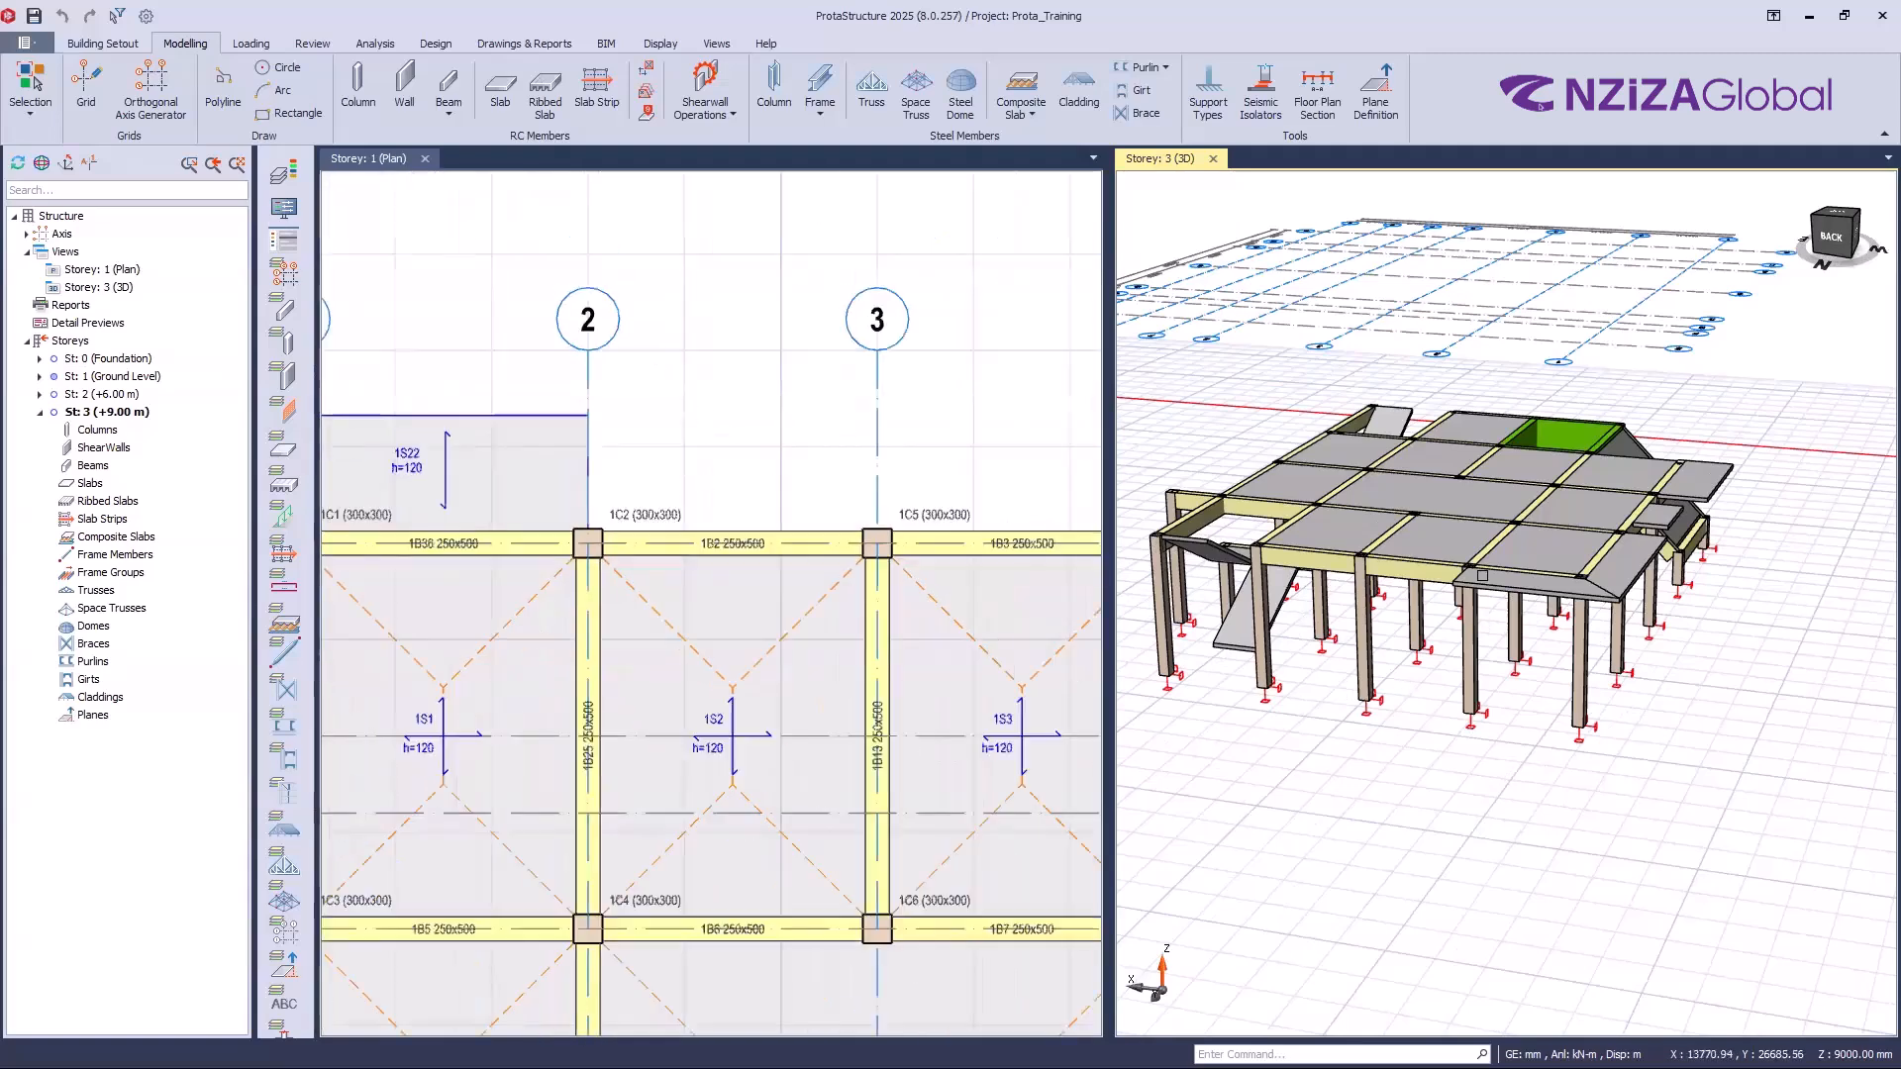
{"action": "middle_click_drag", "start_coordinate": [1518, 314], "coordinate": [1793, 478]}
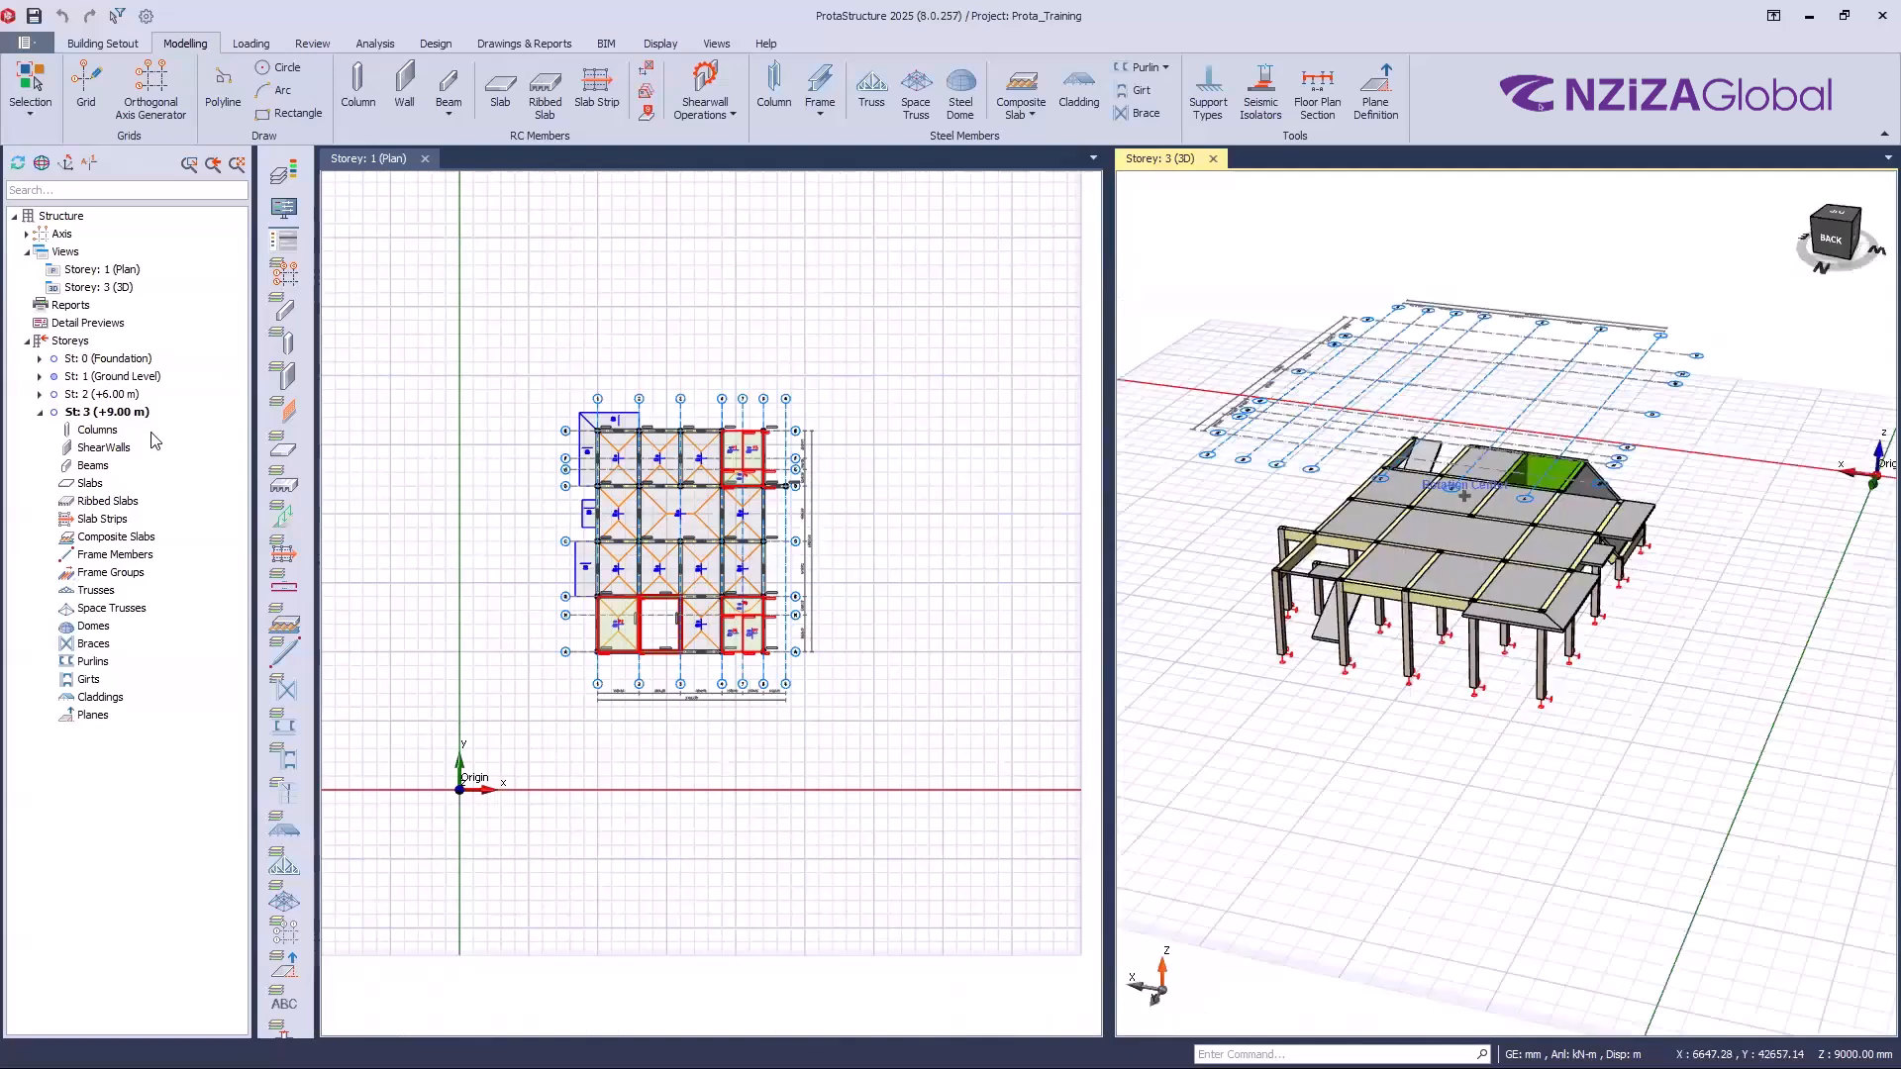
Step: Insert storeys above the current top storey up to storey number 6, with a storey height of 3000 mm
{"action": "right_click", "coordinate": [69, 340]}
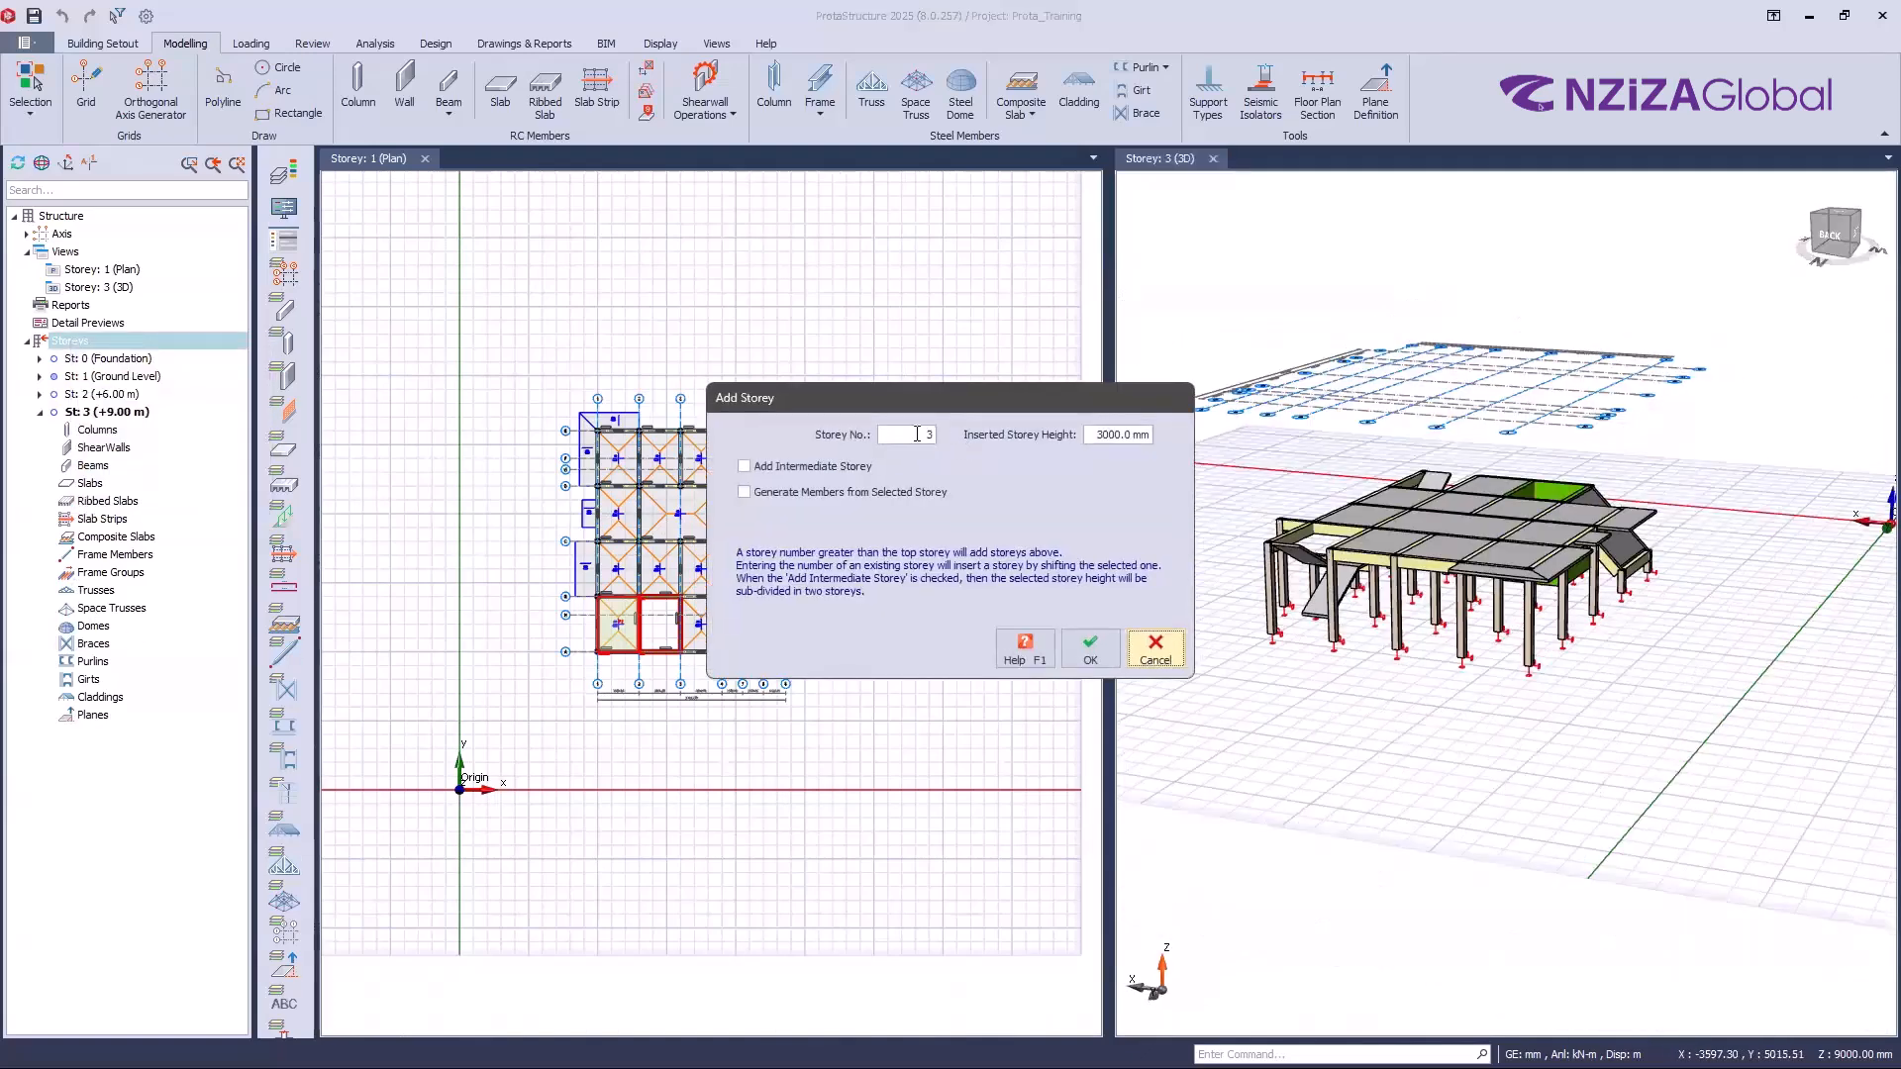
{"action": "type", "text": "6"}
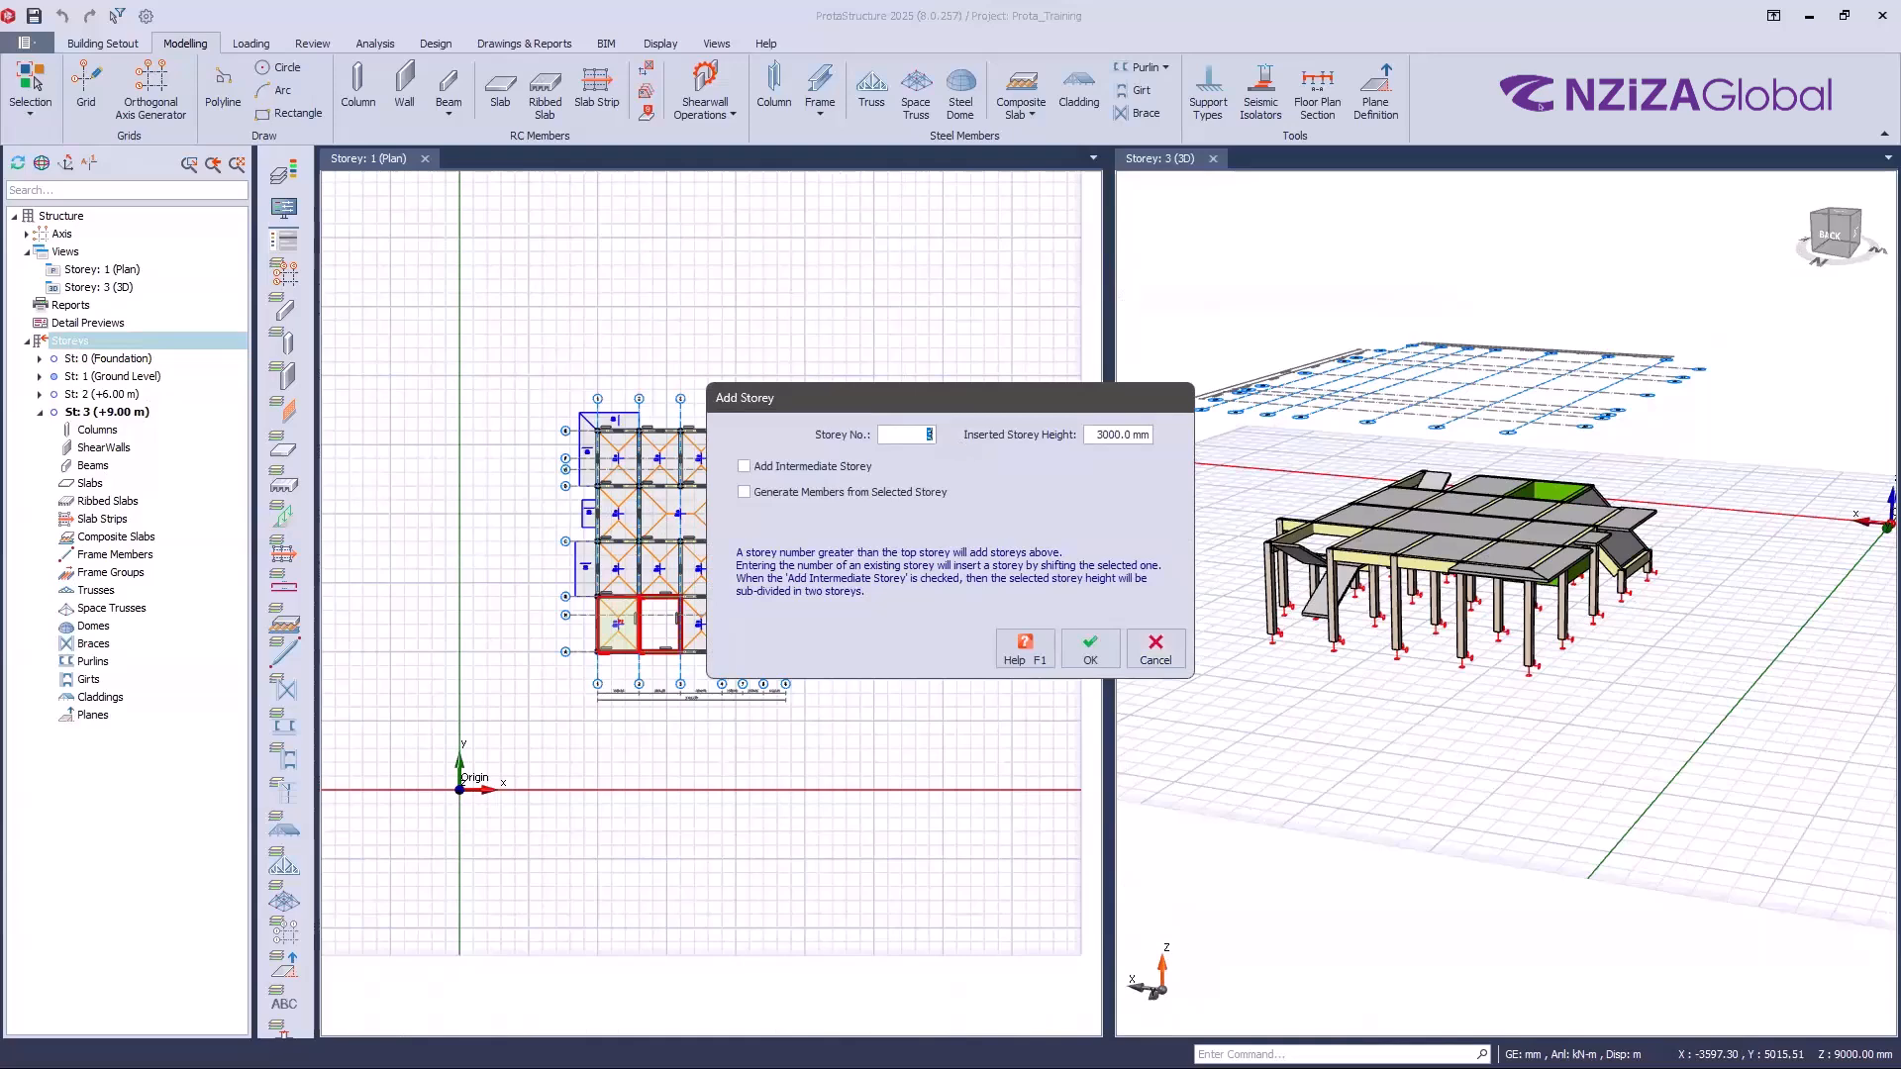
{"action": "left_click", "coordinate": [1089, 652]}
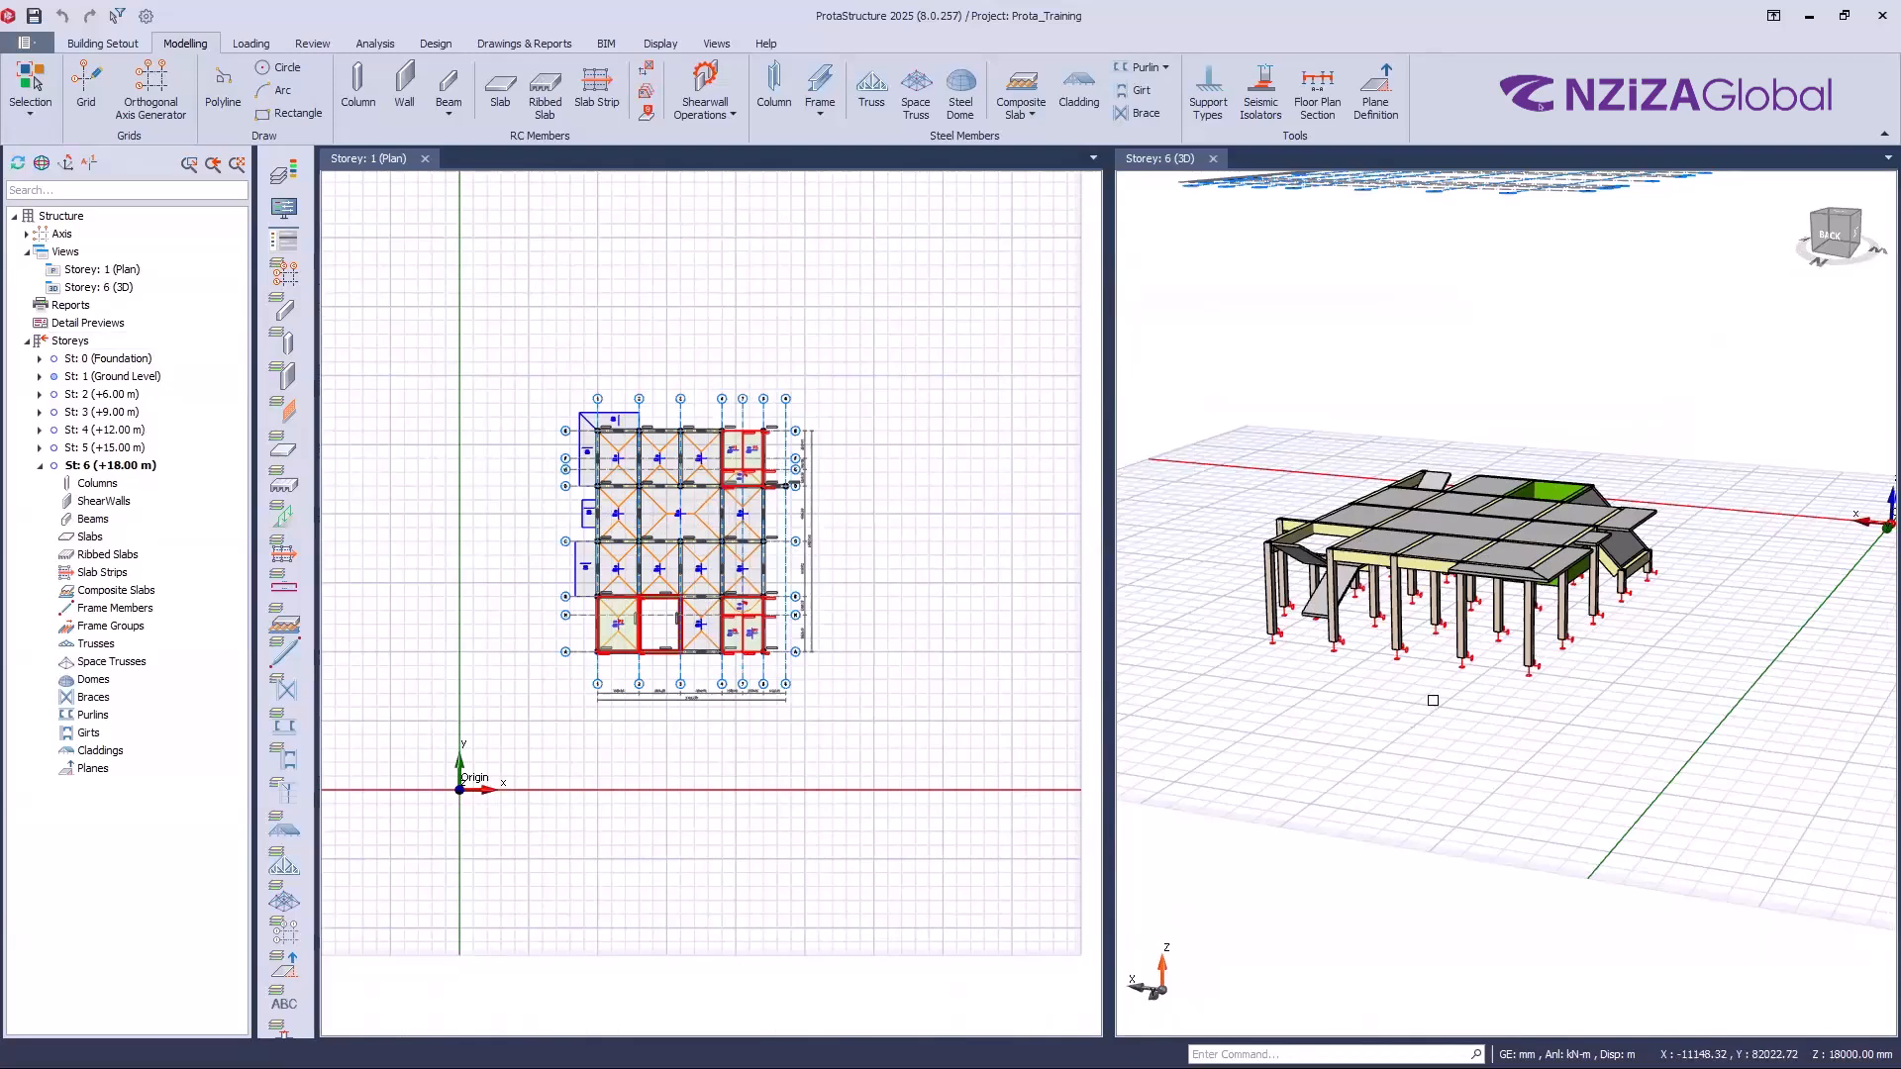
Step: Generate all member types from Storey 1 (Ground Level) into Storeys 2 to 6 and check the building in 3D
{"action": "left_click", "coordinate": [76, 338]}
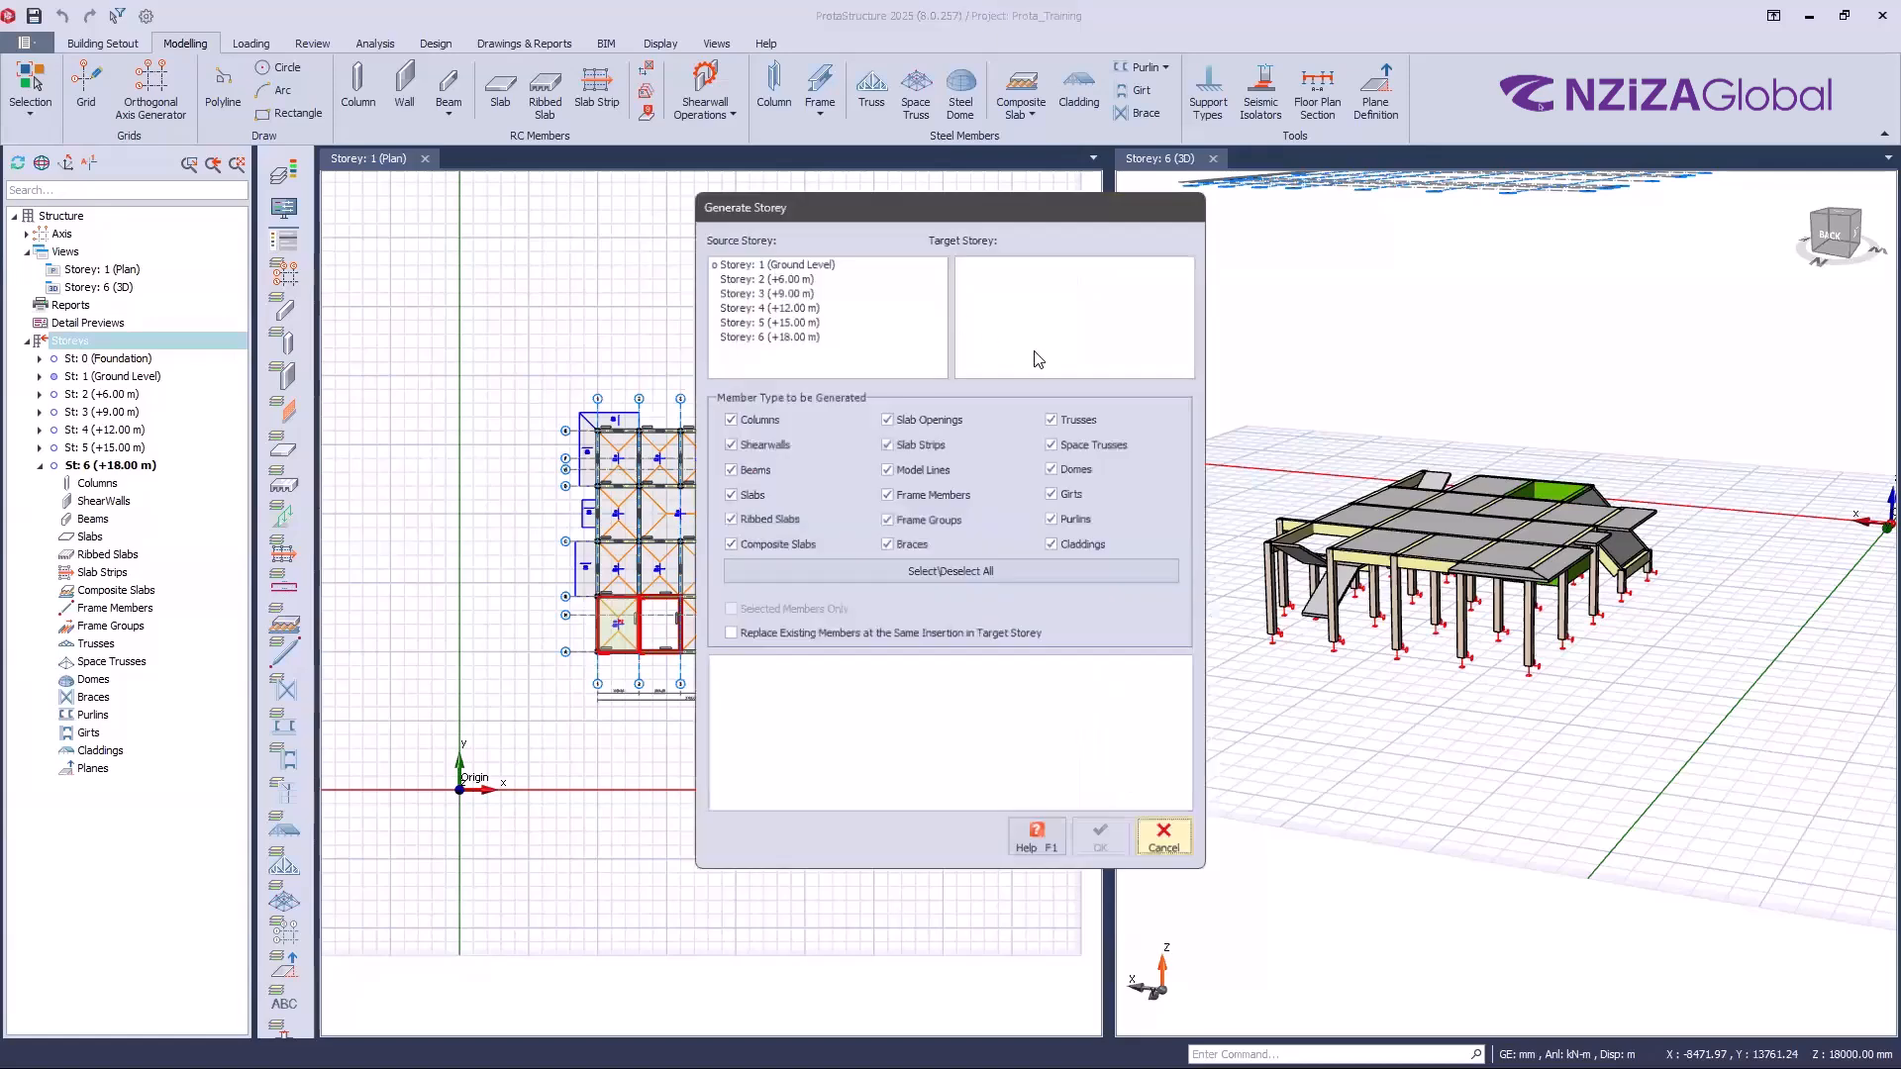
{"action": "left_click_drag", "start_coordinate": [1017, 273], "coordinate": [1031, 333]}
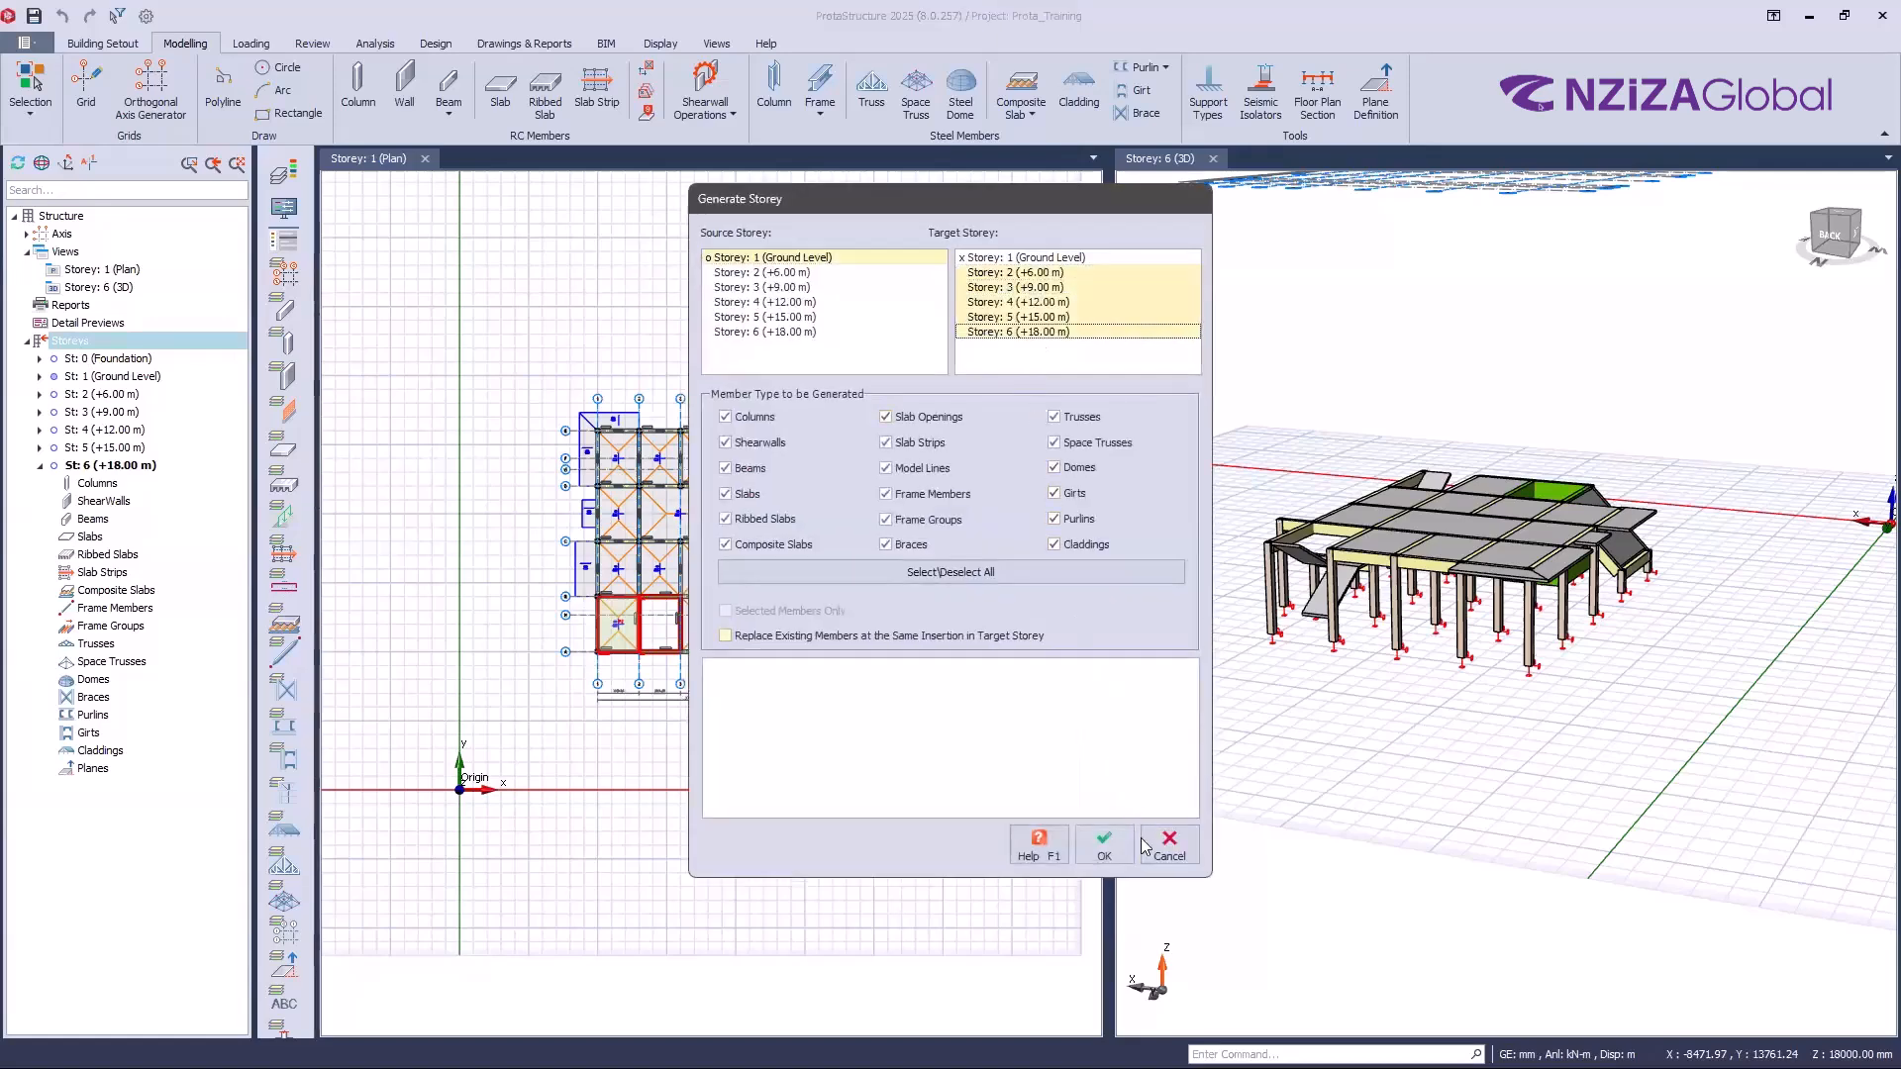
{"action": "left_click", "coordinate": [1124, 848]}
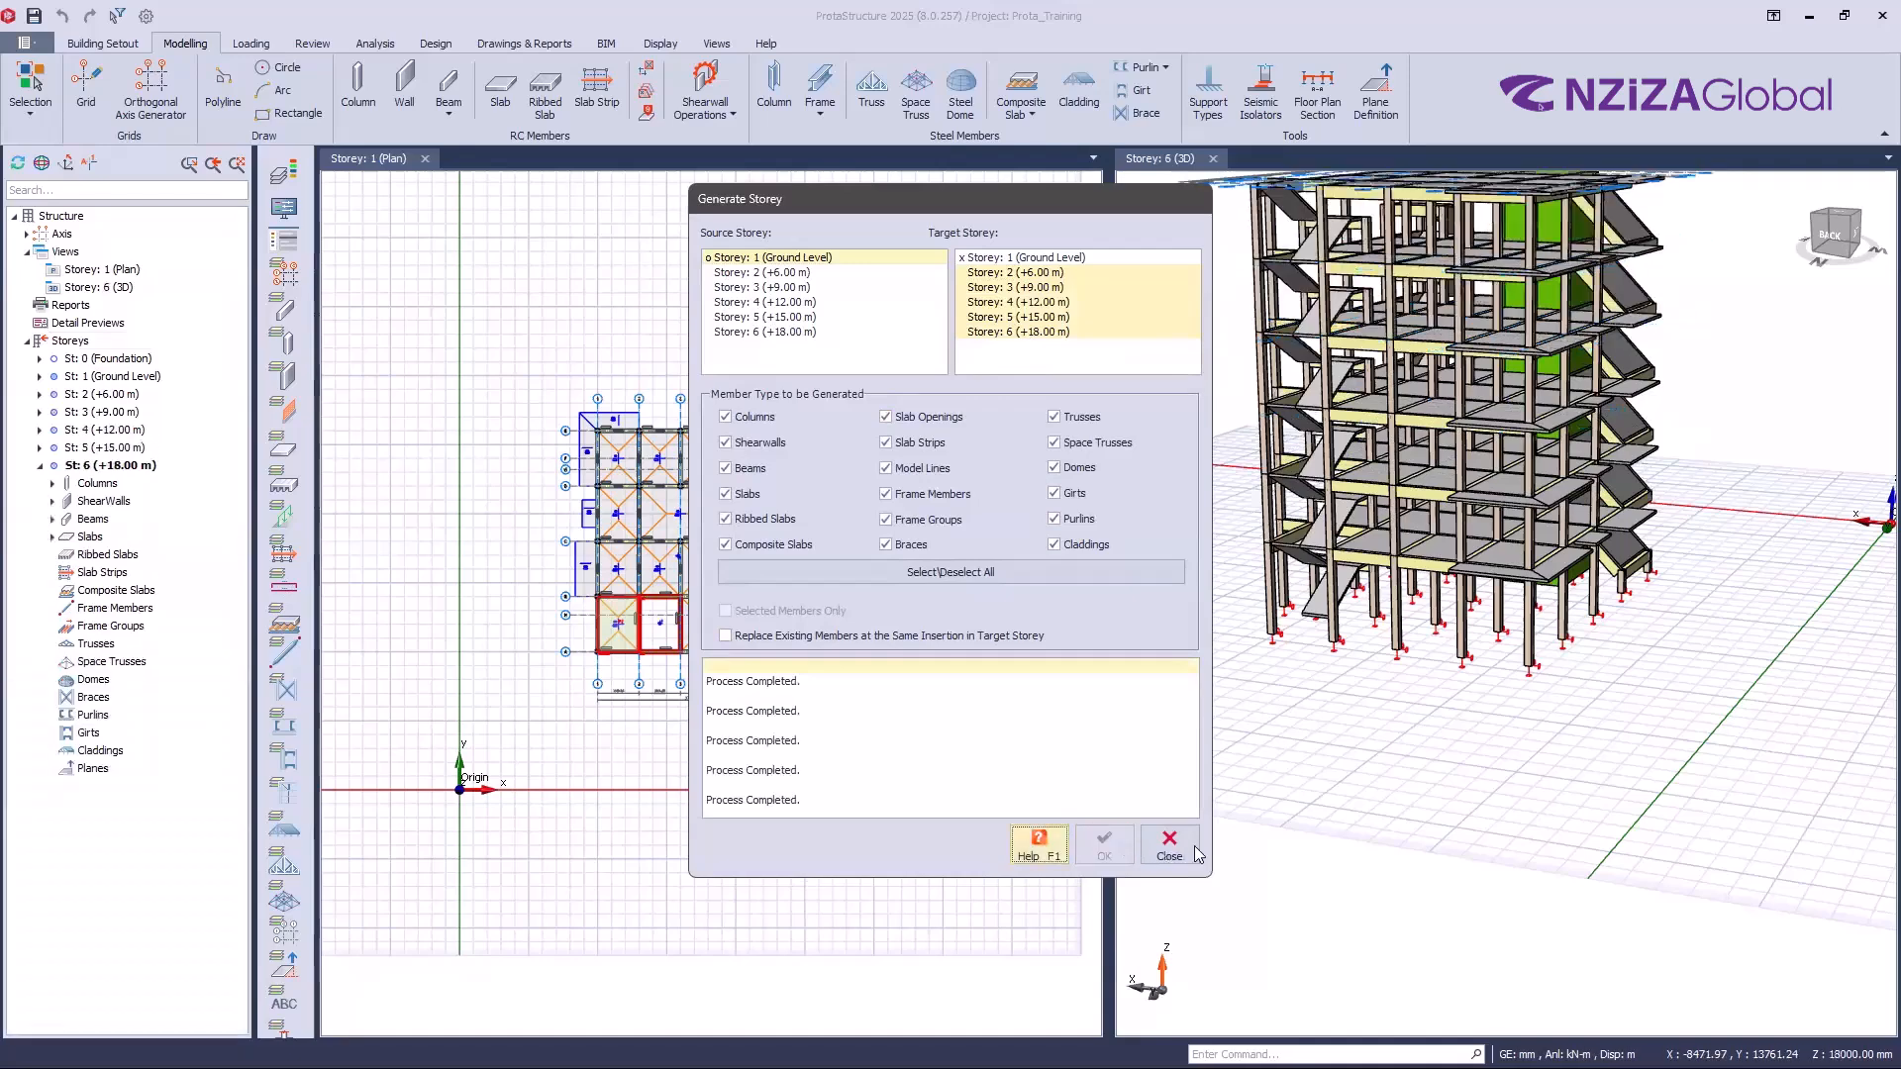
{"action": "scroll", "coordinate": [1429, 853], "scroll_direction": "down", "scroll_amount": 3}
{"action": "mouse_move", "coordinate": [1429, 852]}
{"action": "middle_mouse_down"}
{"action": "mouse_move", "coordinate": [1476, 845]}
{"action": "mouse_move", "coordinate": [1427, 834]}
{"action": "middle_mouse_up"}
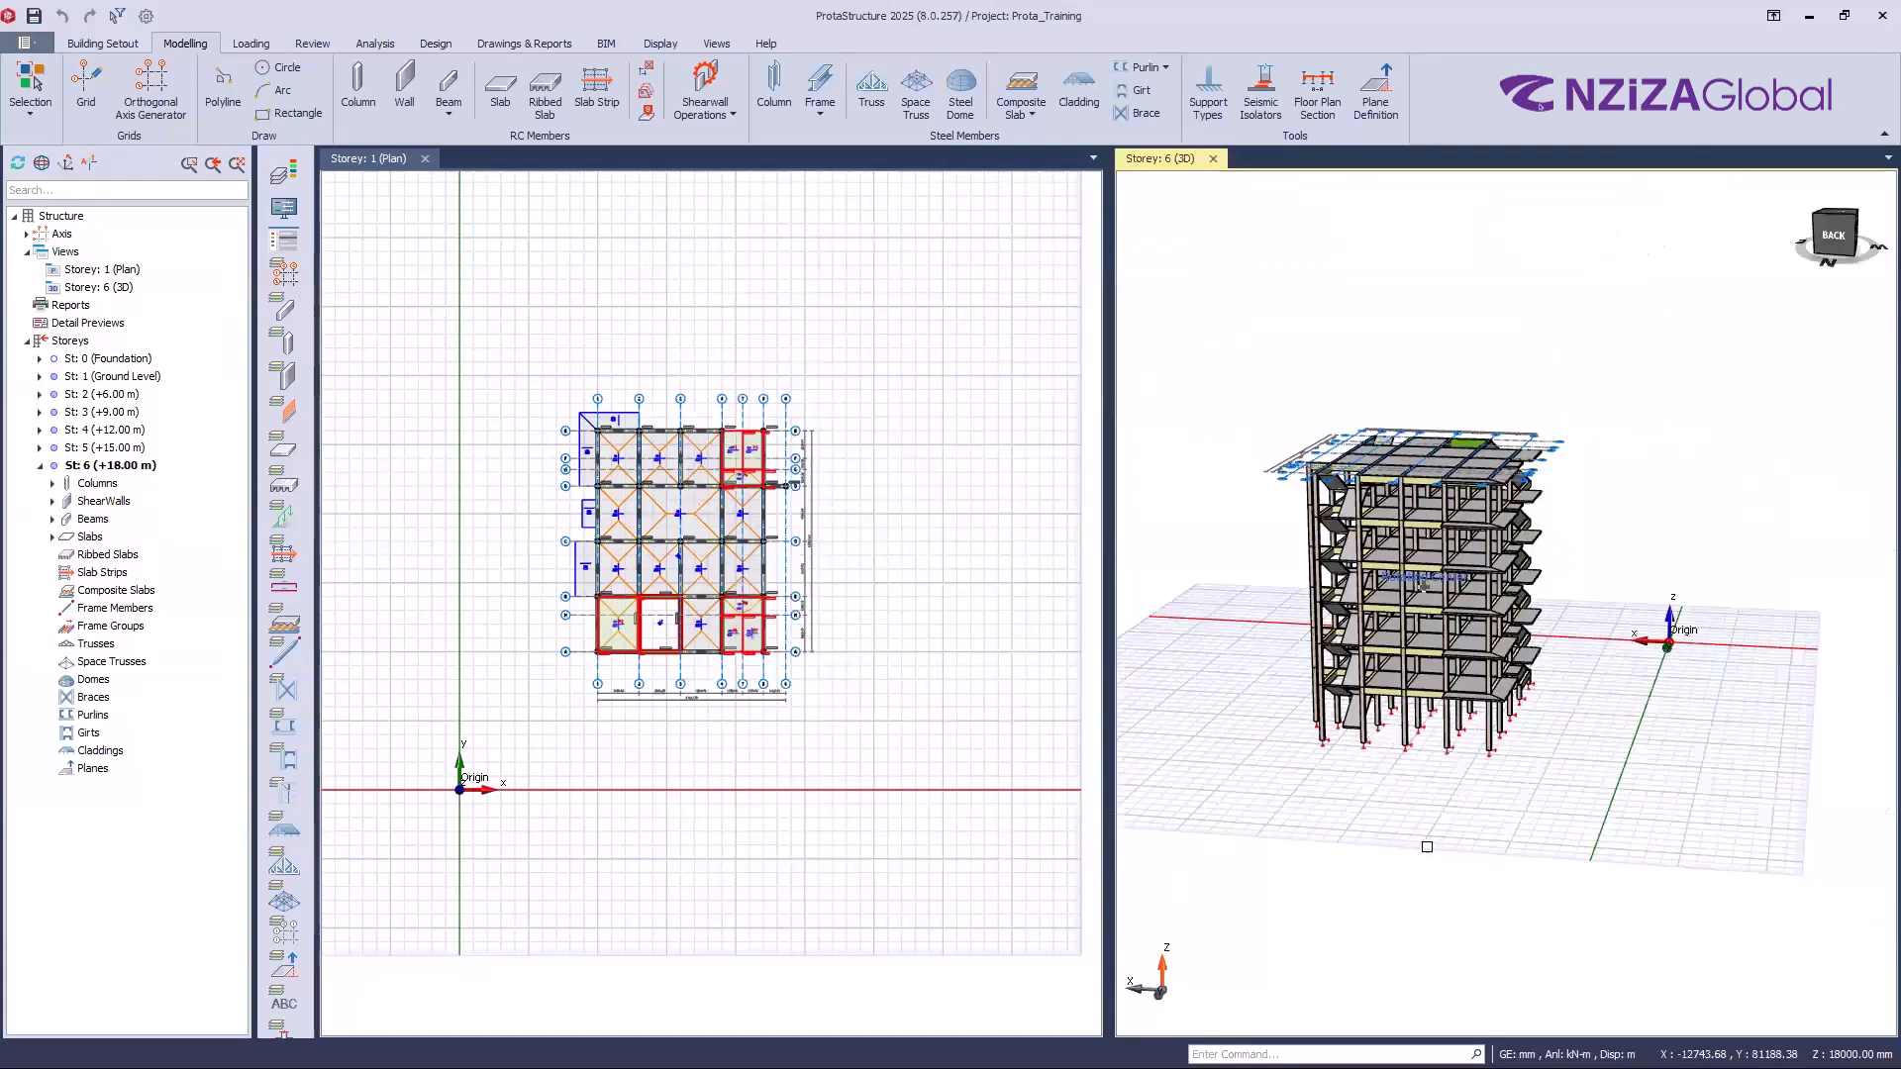
{"action": "scroll", "coordinate": [1404, 840], "scroll_direction": "up", "scroll_amount": 3}
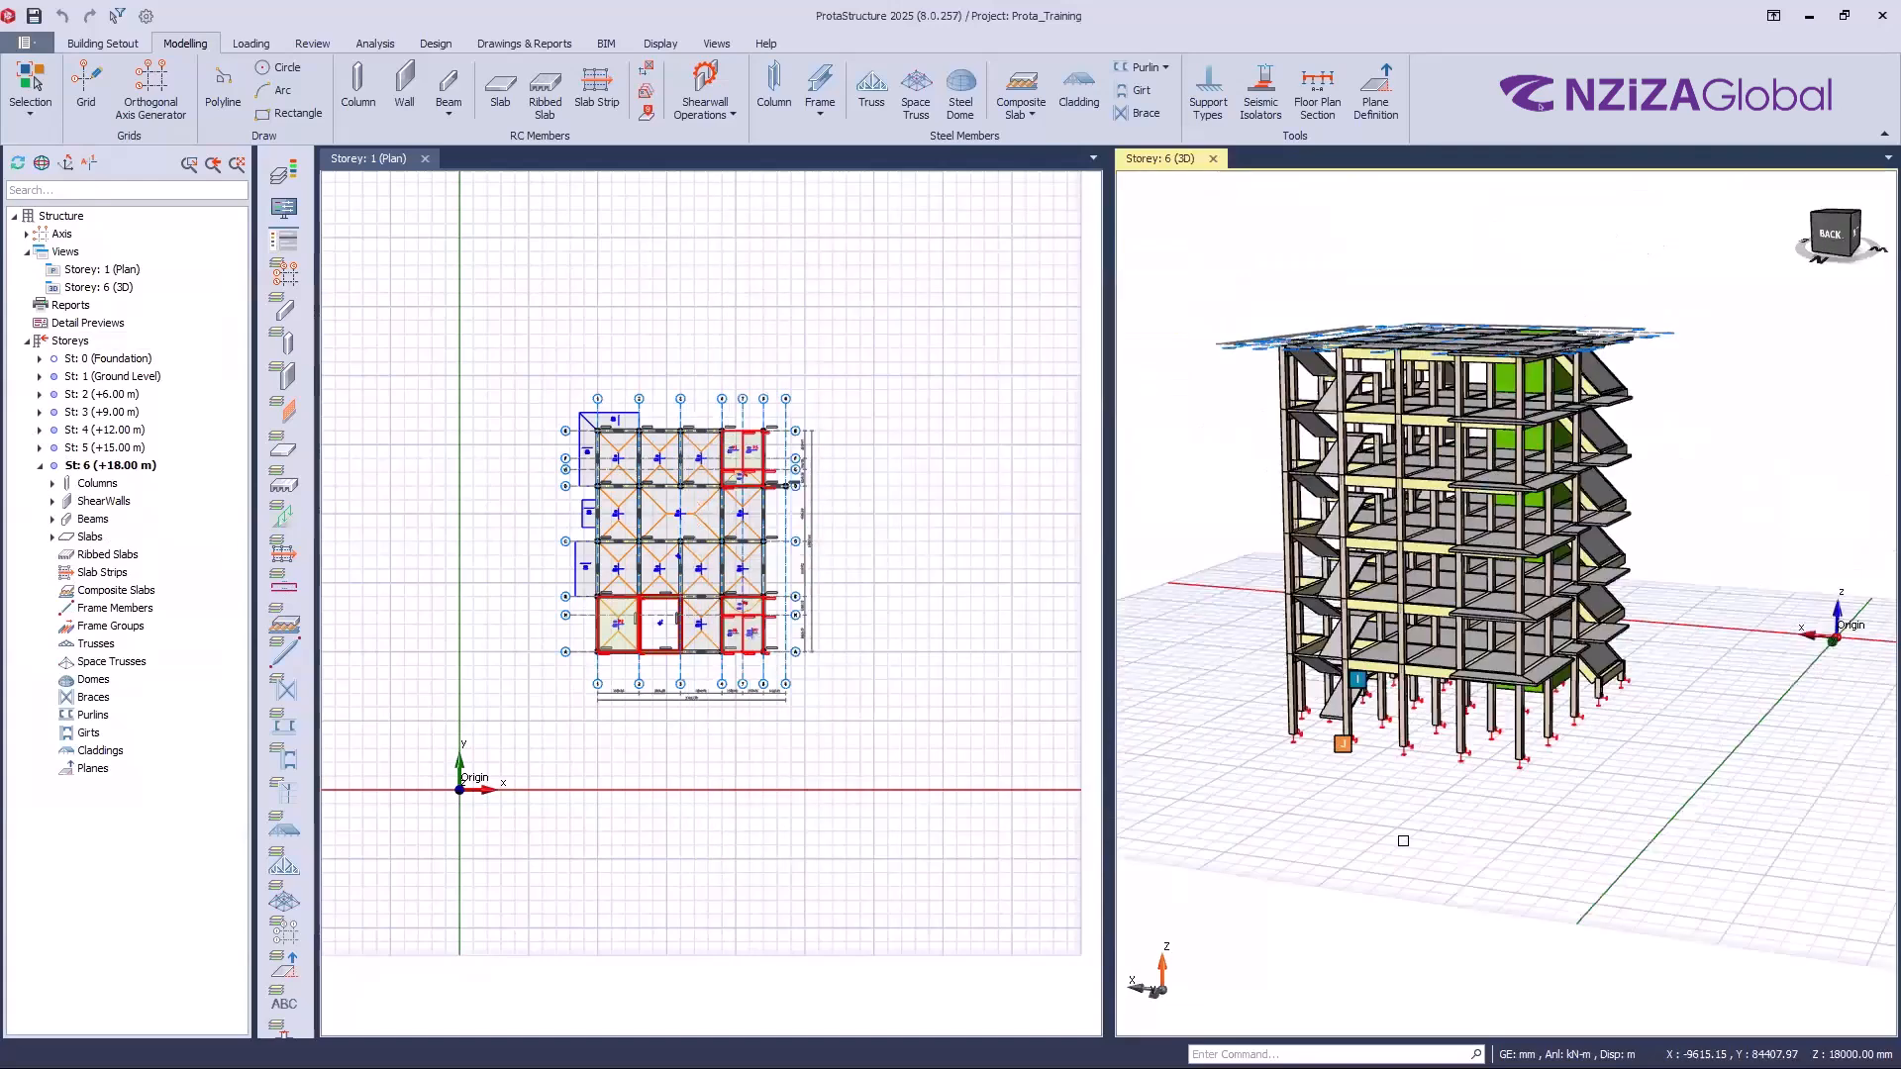
Step: Examine the six-storey frame in 3D from several sides, including the ramps, shear walls and ground supports
{"action": "scroll", "coordinate": [1403, 841], "scroll_direction": "up", "scroll_amount": 2}
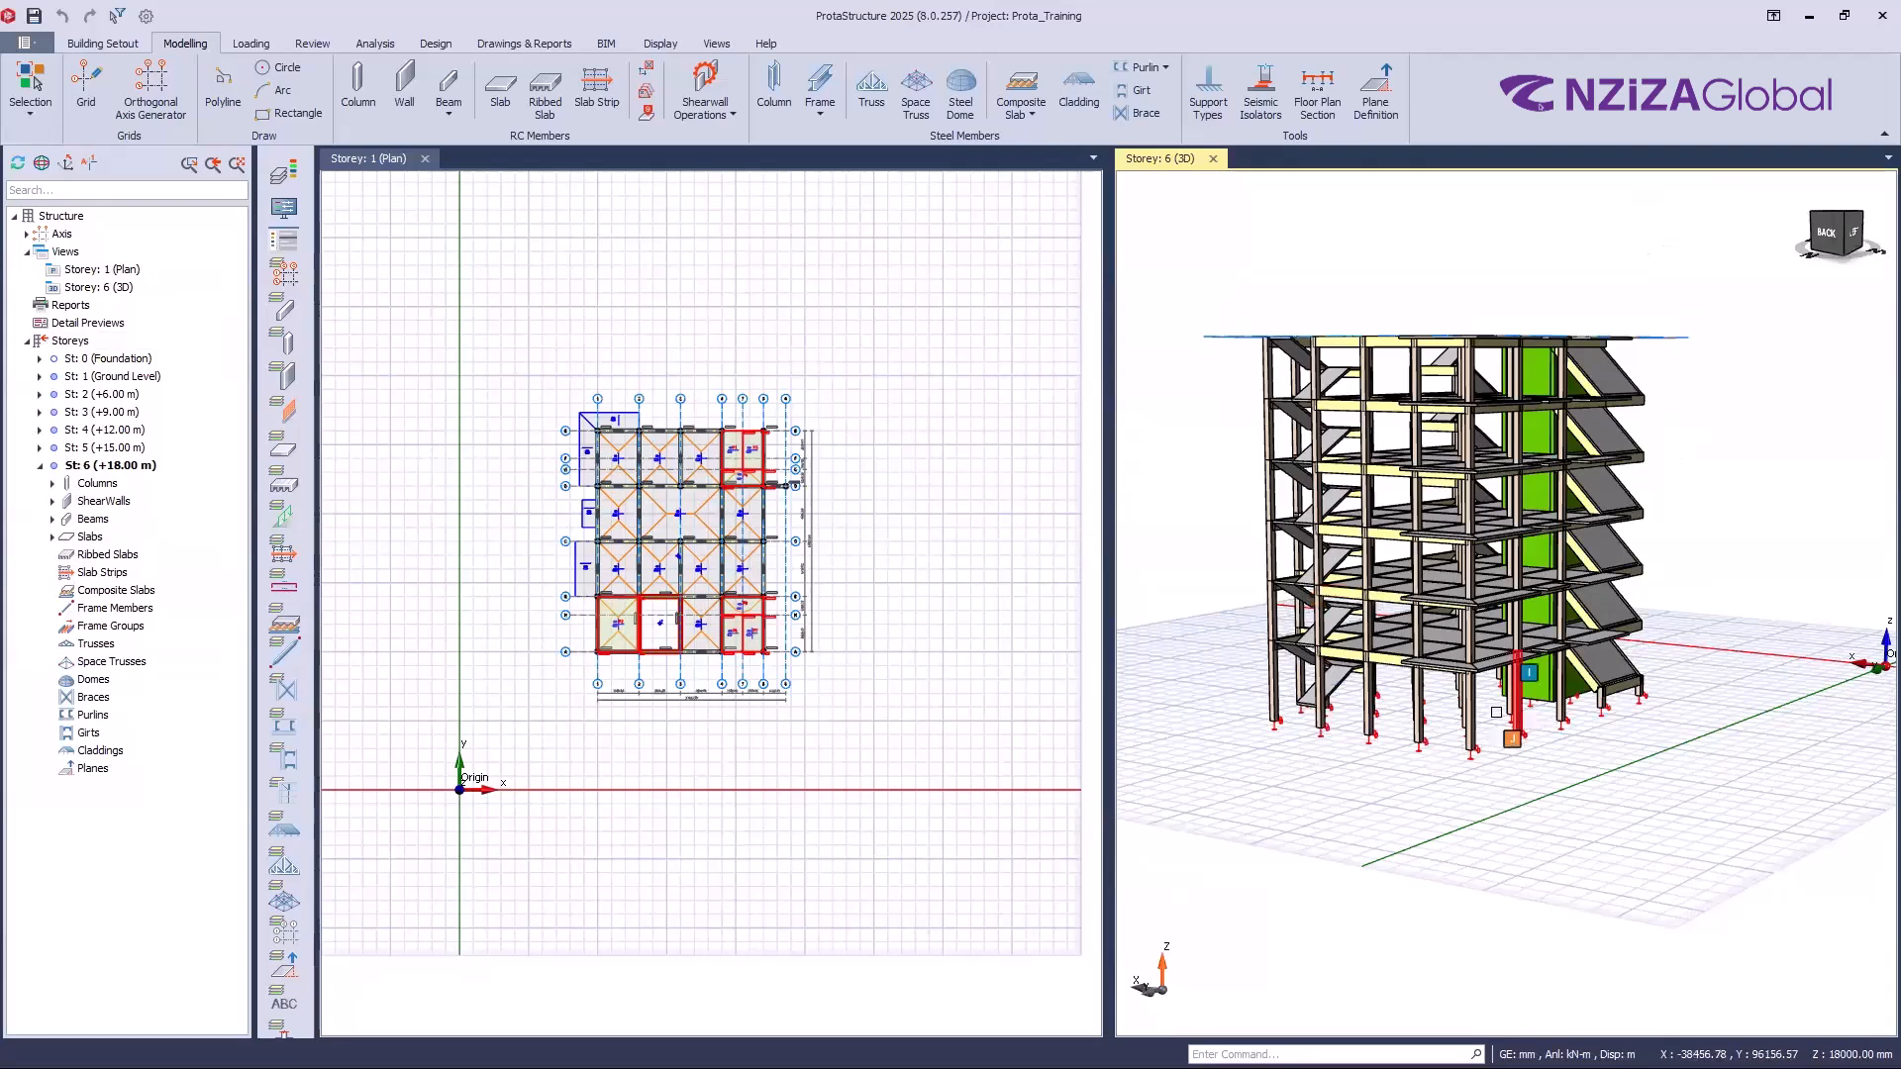
{"action": "scroll", "coordinate": [1531, 752], "scroll_direction": "up", "scroll_amount": 3}
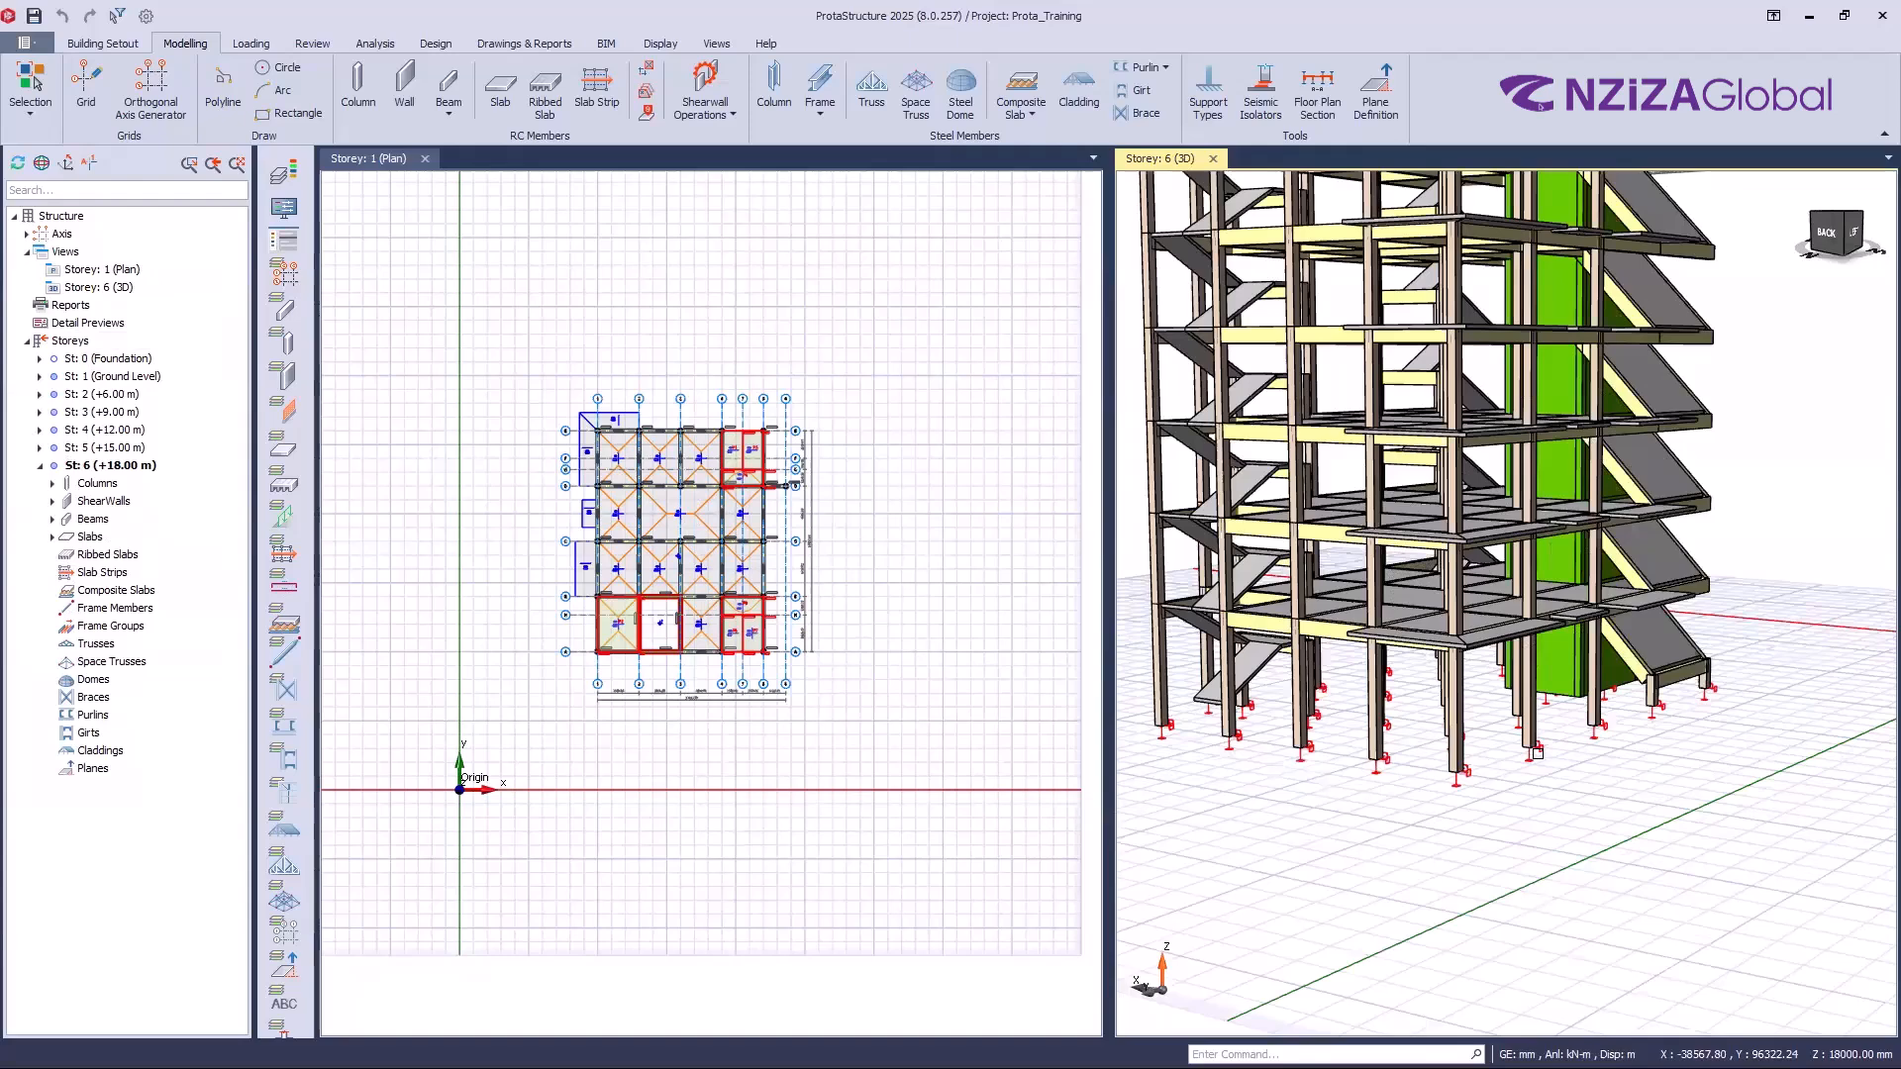
{"action": "scroll", "coordinate": [1538, 752], "scroll_direction": "up", "scroll_amount": 3}
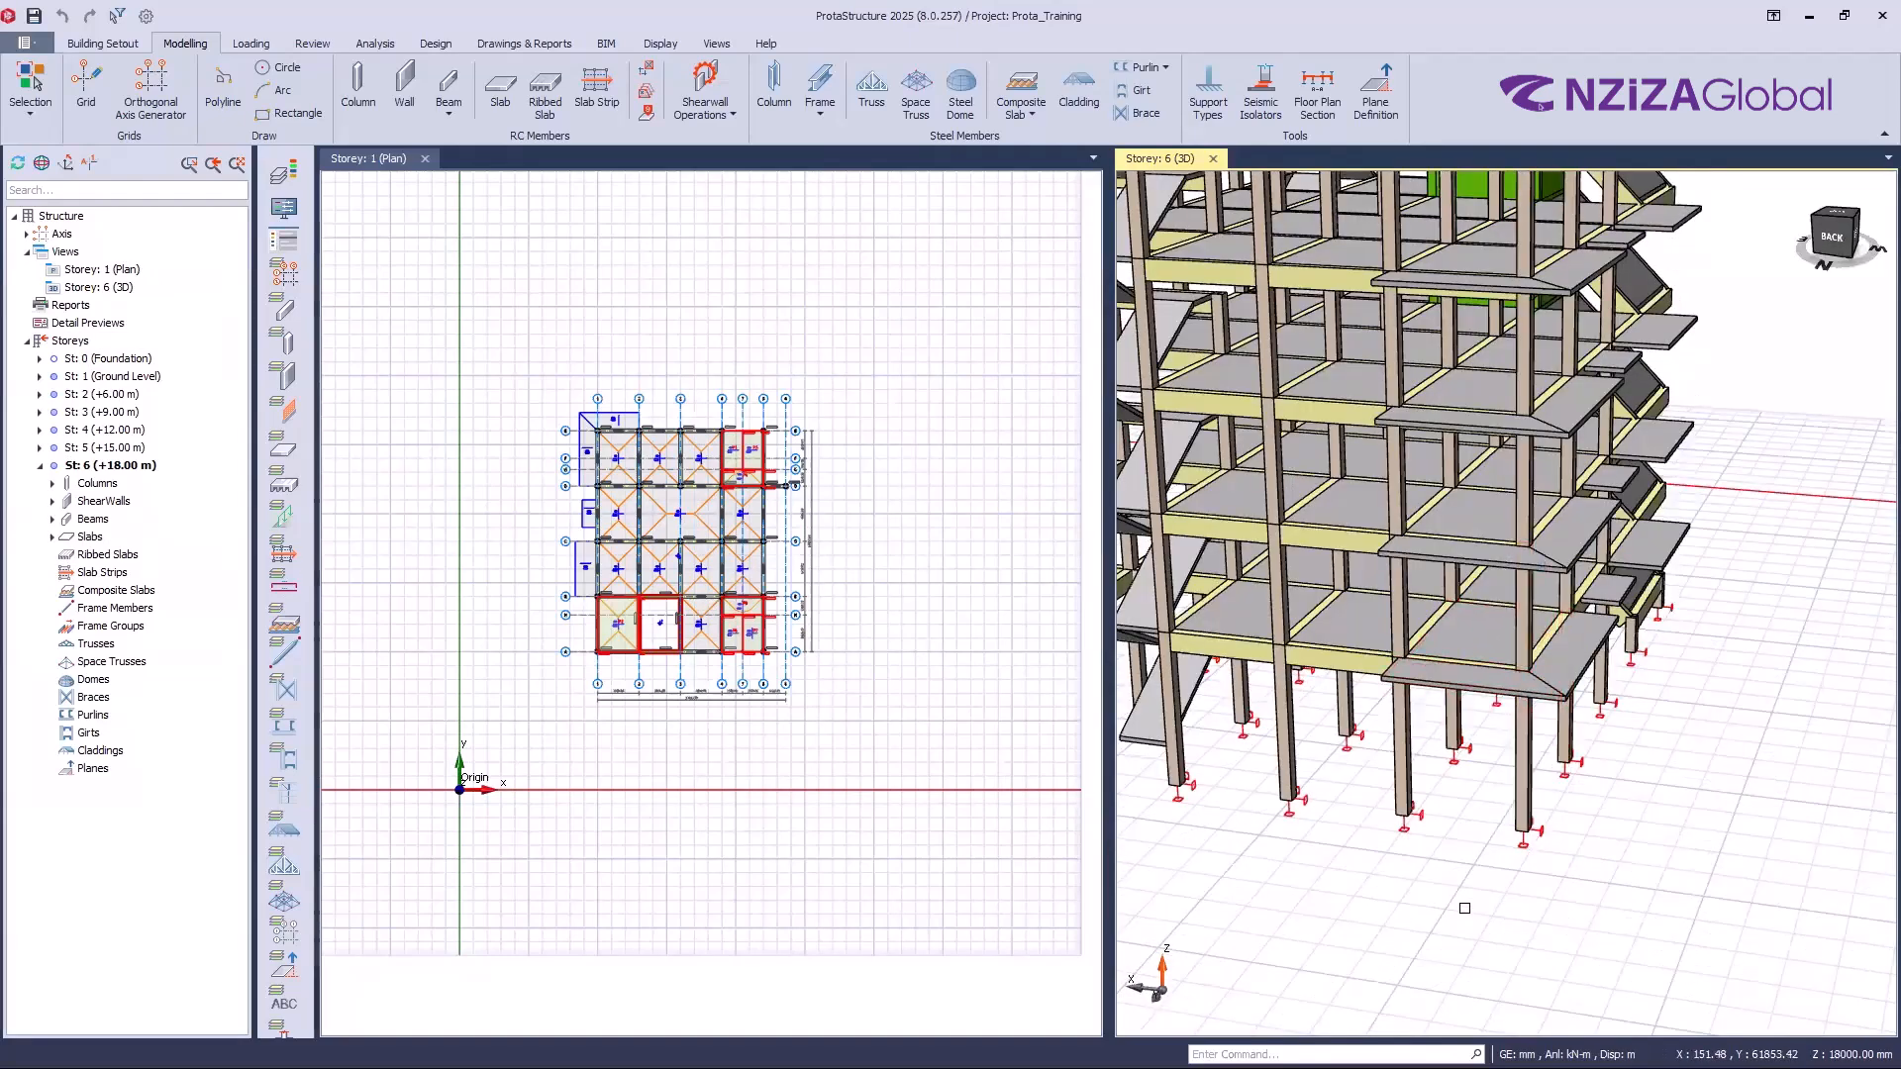
{"action": "scroll", "coordinate": [1616, 902], "scroll_direction": "down", "scroll_amount": 1}
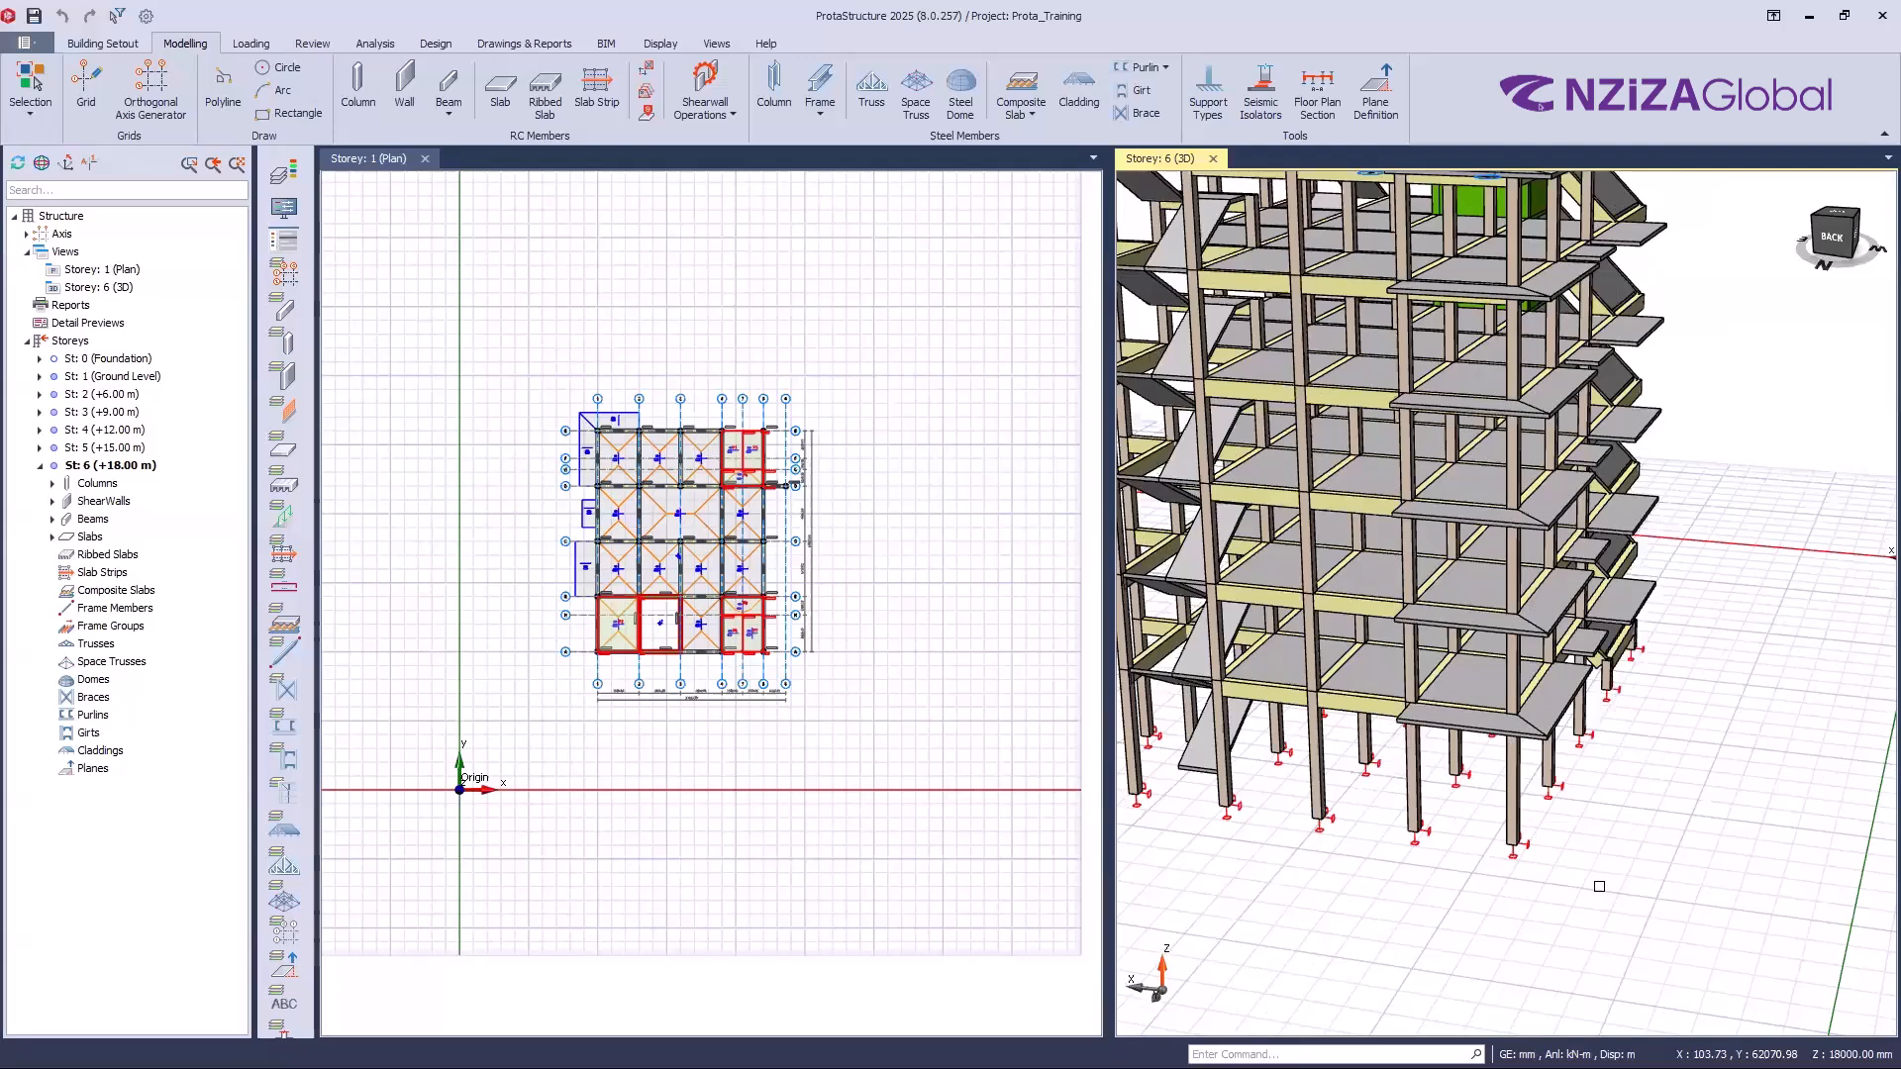
{"action": "scroll", "coordinate": [1545, 916], "scroll_direction": "down", "scroll_amount": 5}
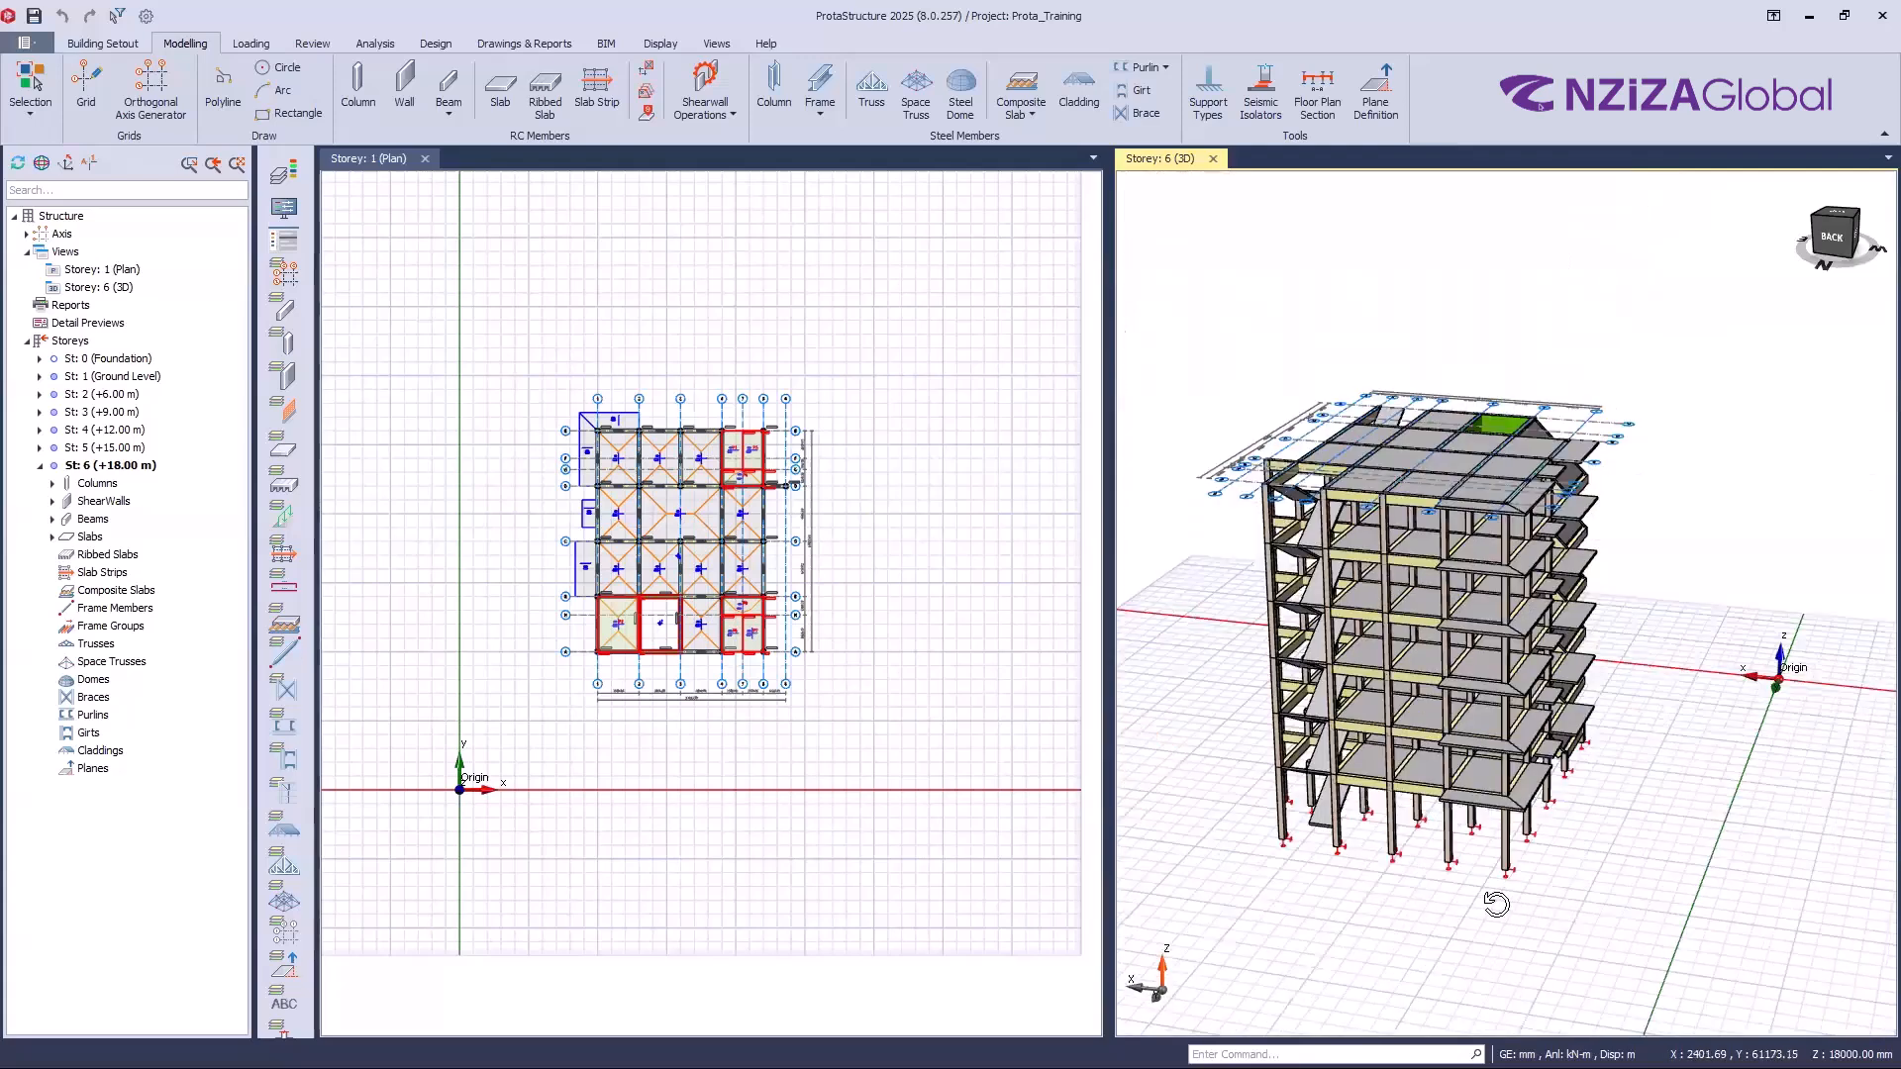
{"action": "scroll", "coordinate": [1424, 875], "scroll_direction": "up", "scroll_amount": 1}
{"action": "left_click_drag", "start_coordinate": [1391, 904], "coordinate": [1423, 906]}
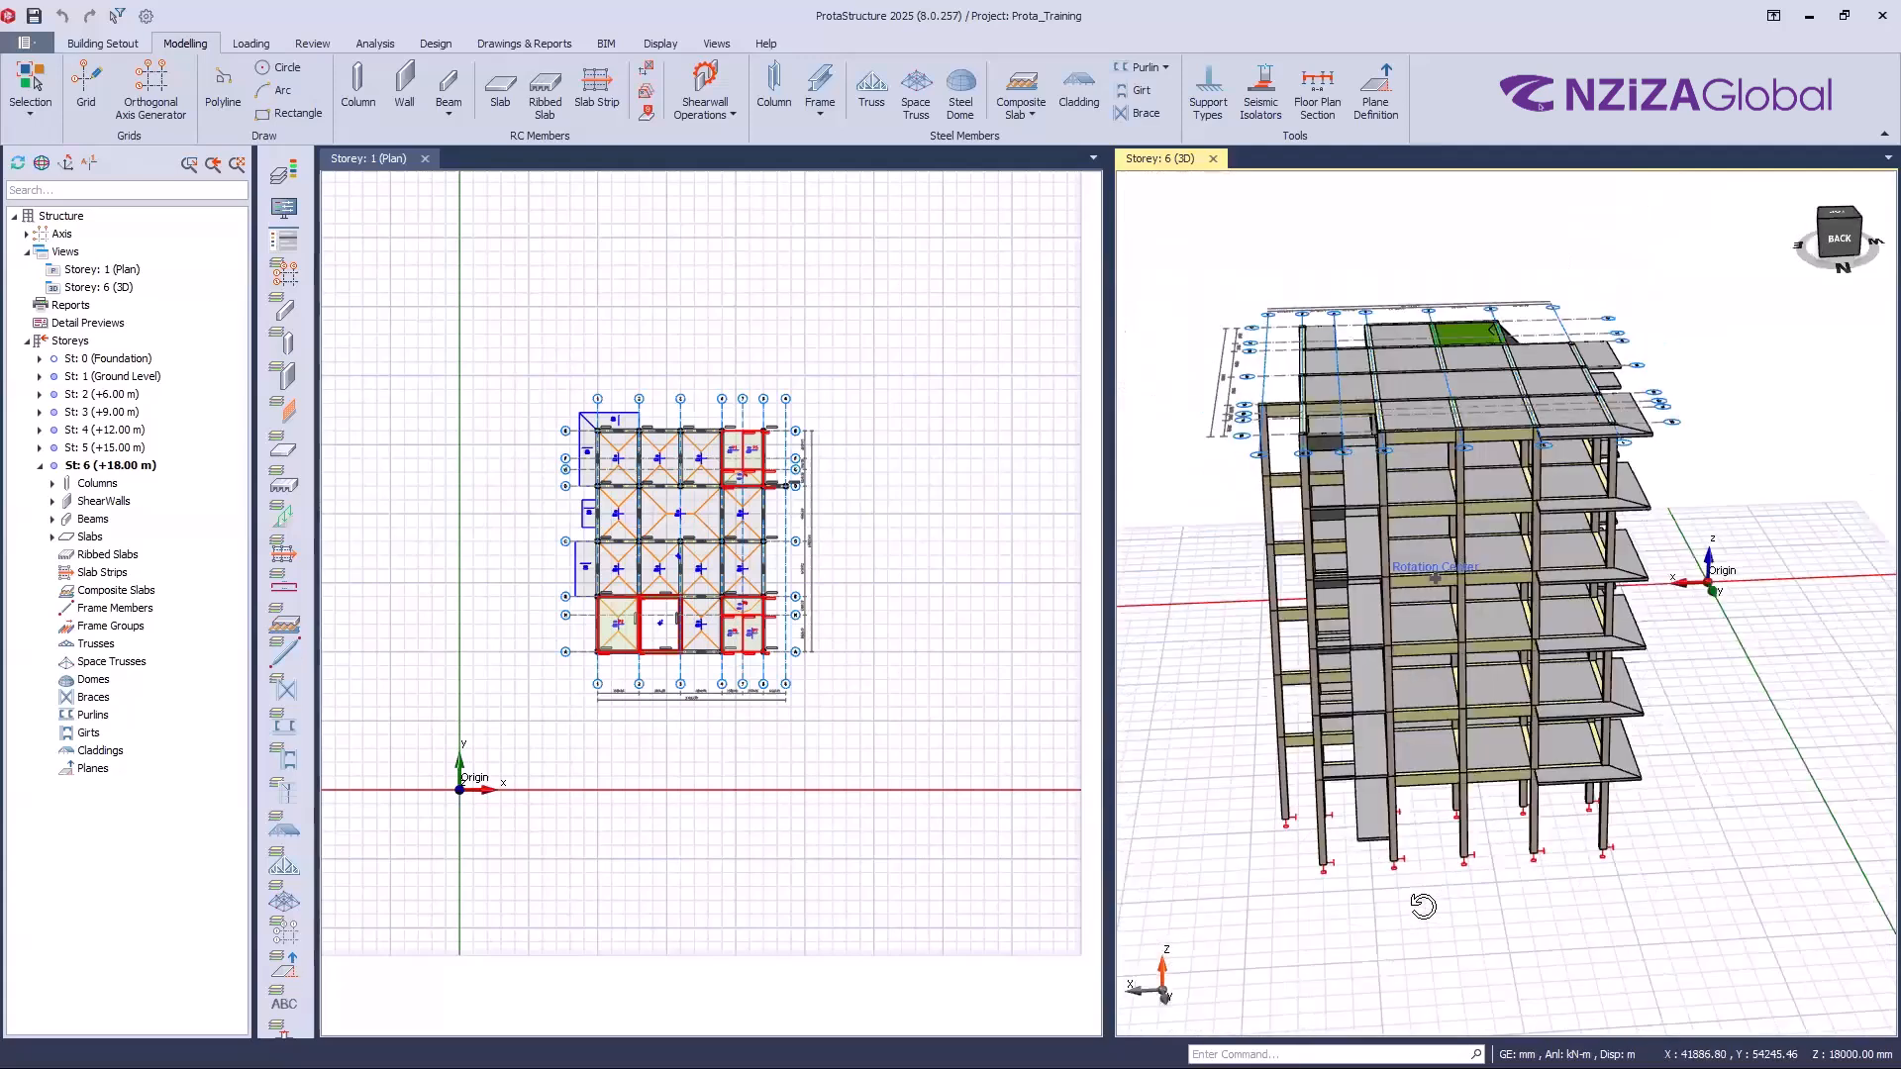
{"action": "middle_click_drag", "start_coordinate": [1423, 906], "coordinate": [1421, 906]}
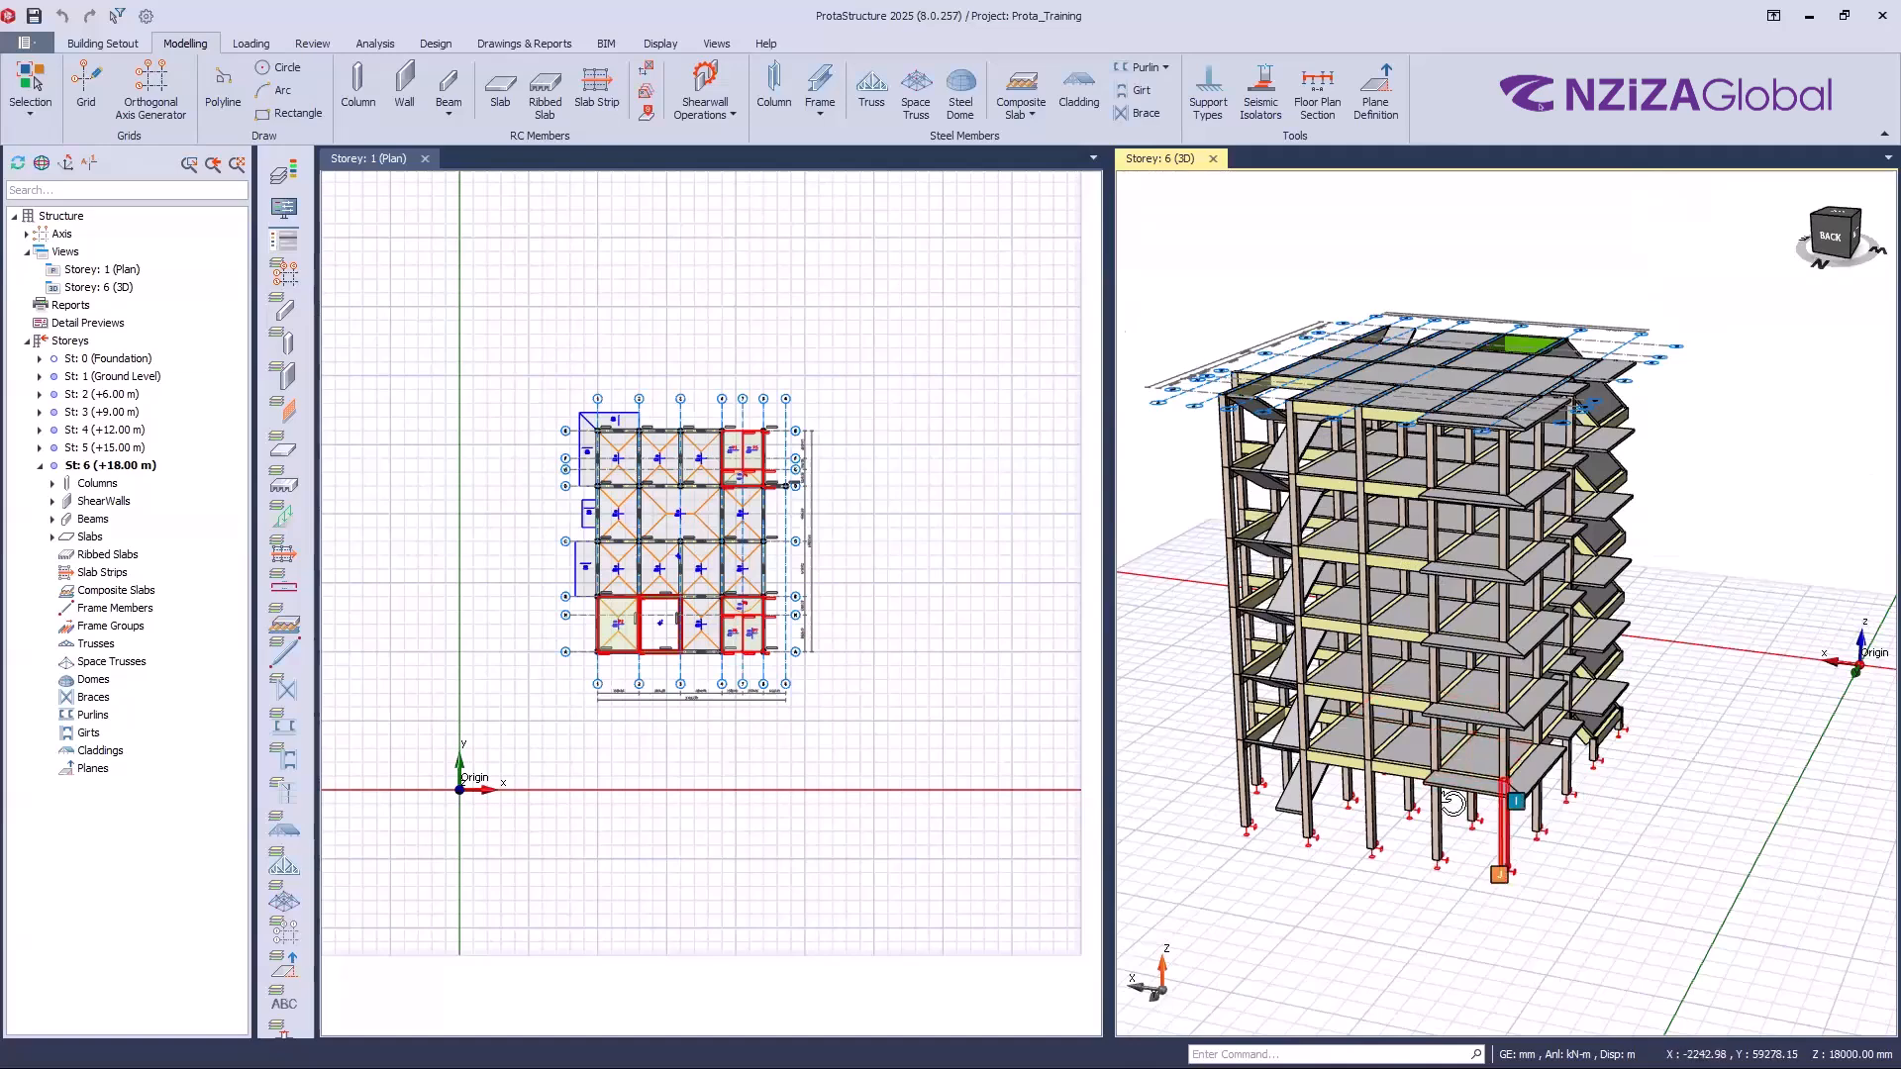
{"action": "scroll", "coordinate": [1479, 805], "scroll_direction": "up", "scroll_amount": 2}
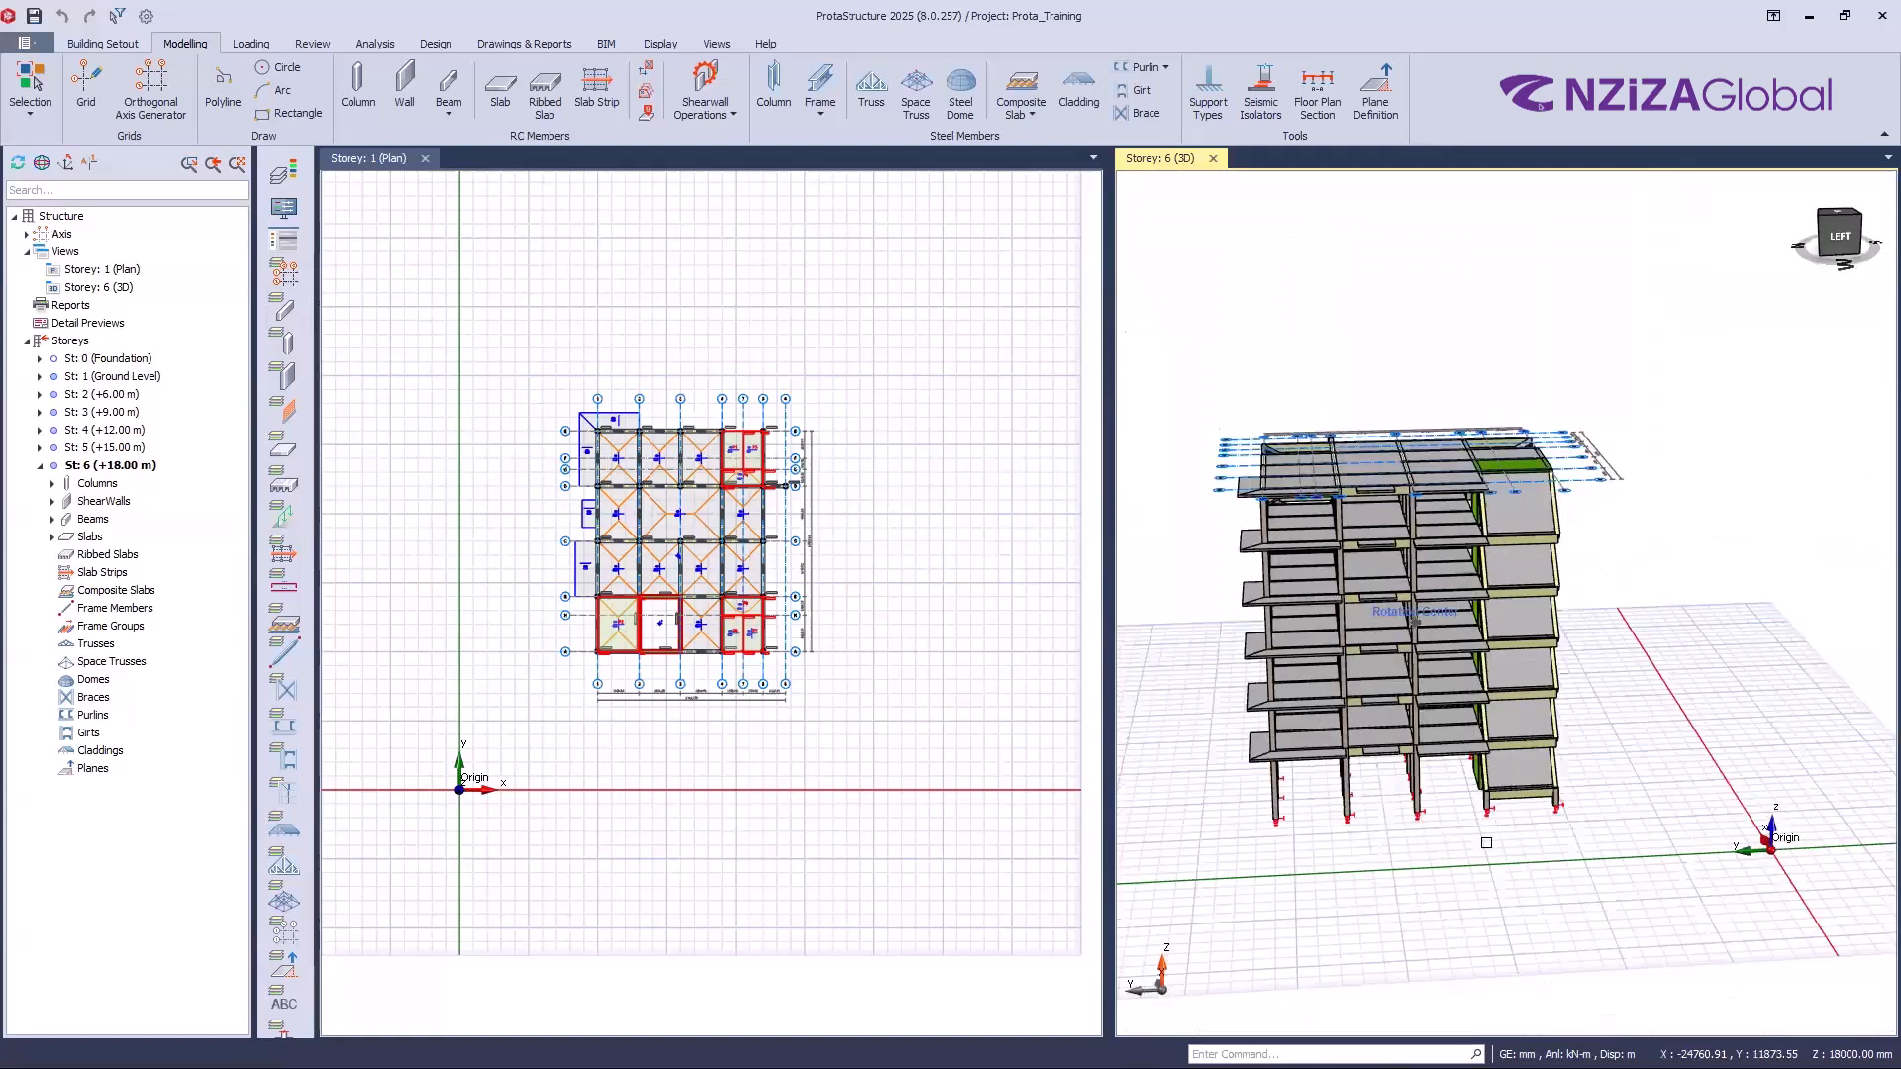
{"action": "middle_click_drag", "start_coordinate": [1509, 833], "coordinate": [1404, 868]}
{"action": "scroll", "coordinate": [1368, 750], "scroll_direction": "up", "scroll_amount": 3}
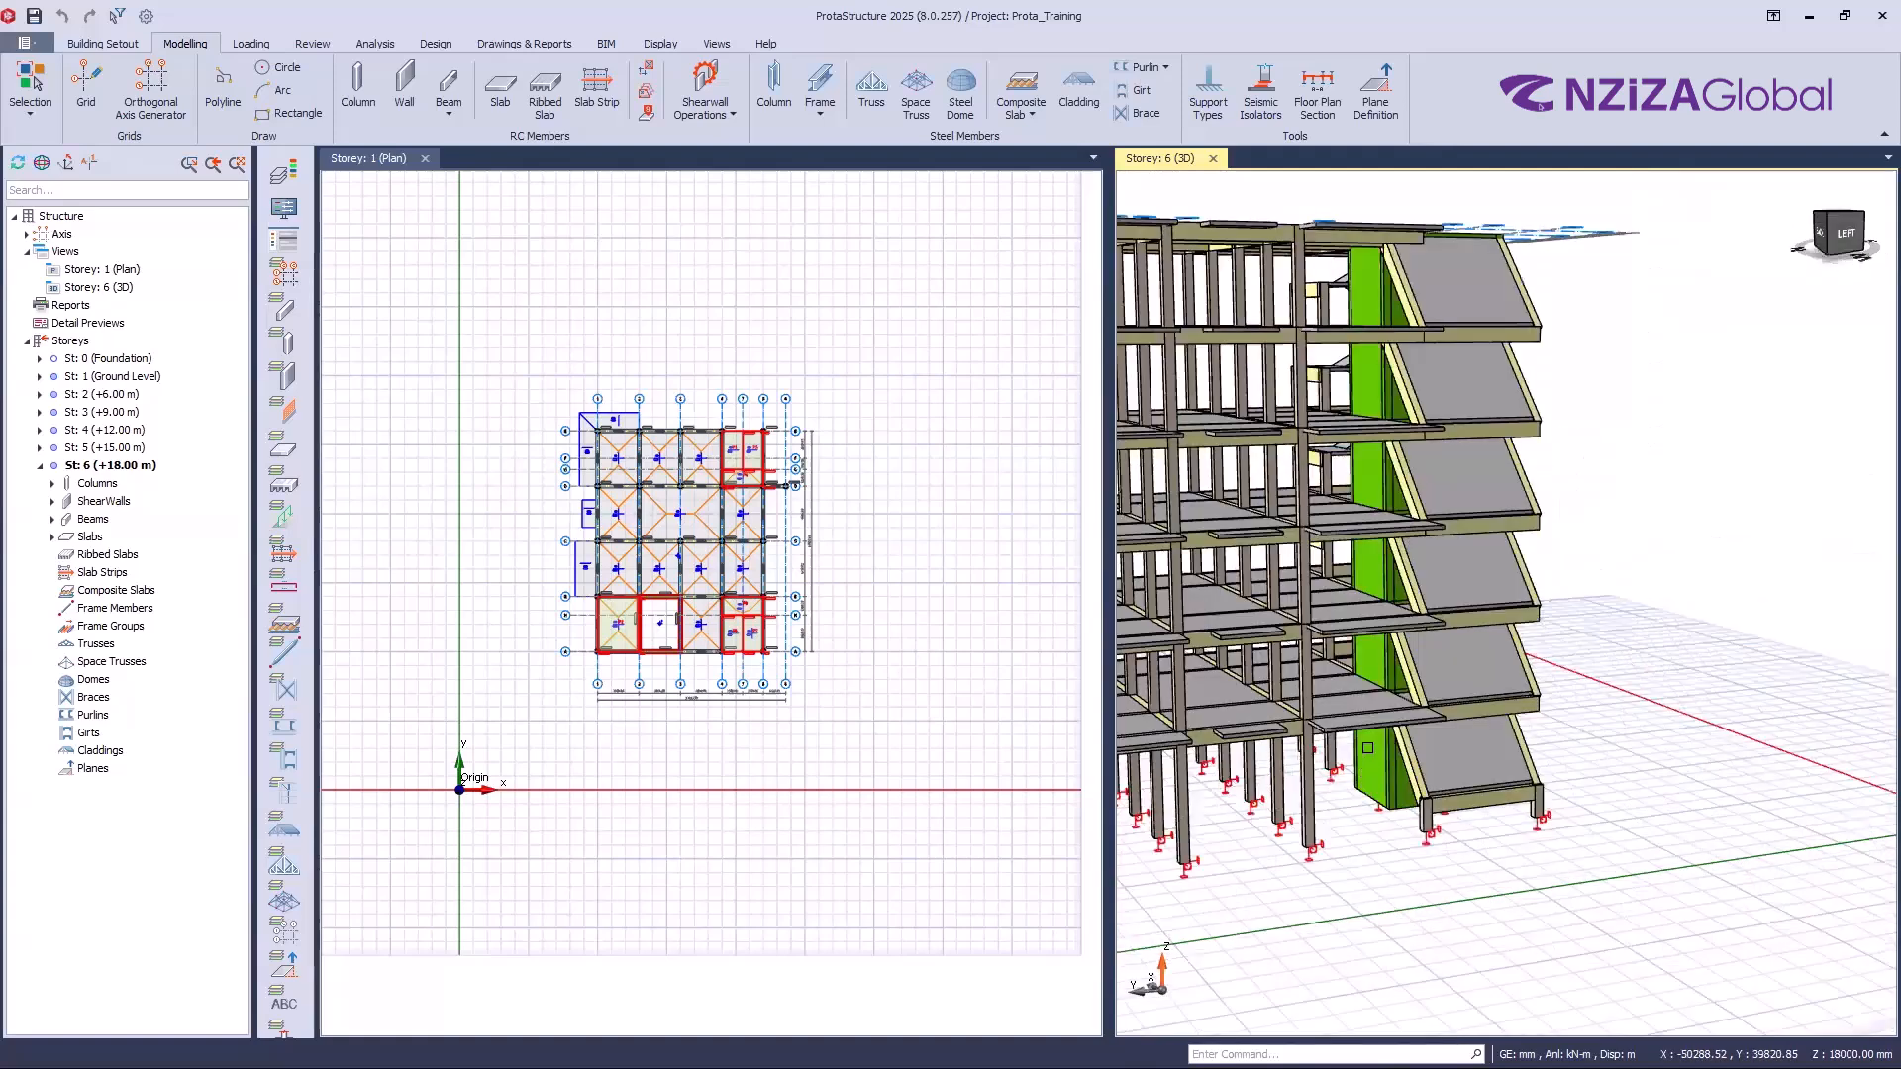
{"action": "scroll", "coordinate": [1368, 750], "scroll_direction": "up", "scroll_amount": 2}
Step: Reset the plane definitions of the selected beam and of the short column at the foot of the lowest sloping slab
{"action": "right_click", "coordinate": [1368, 750]}
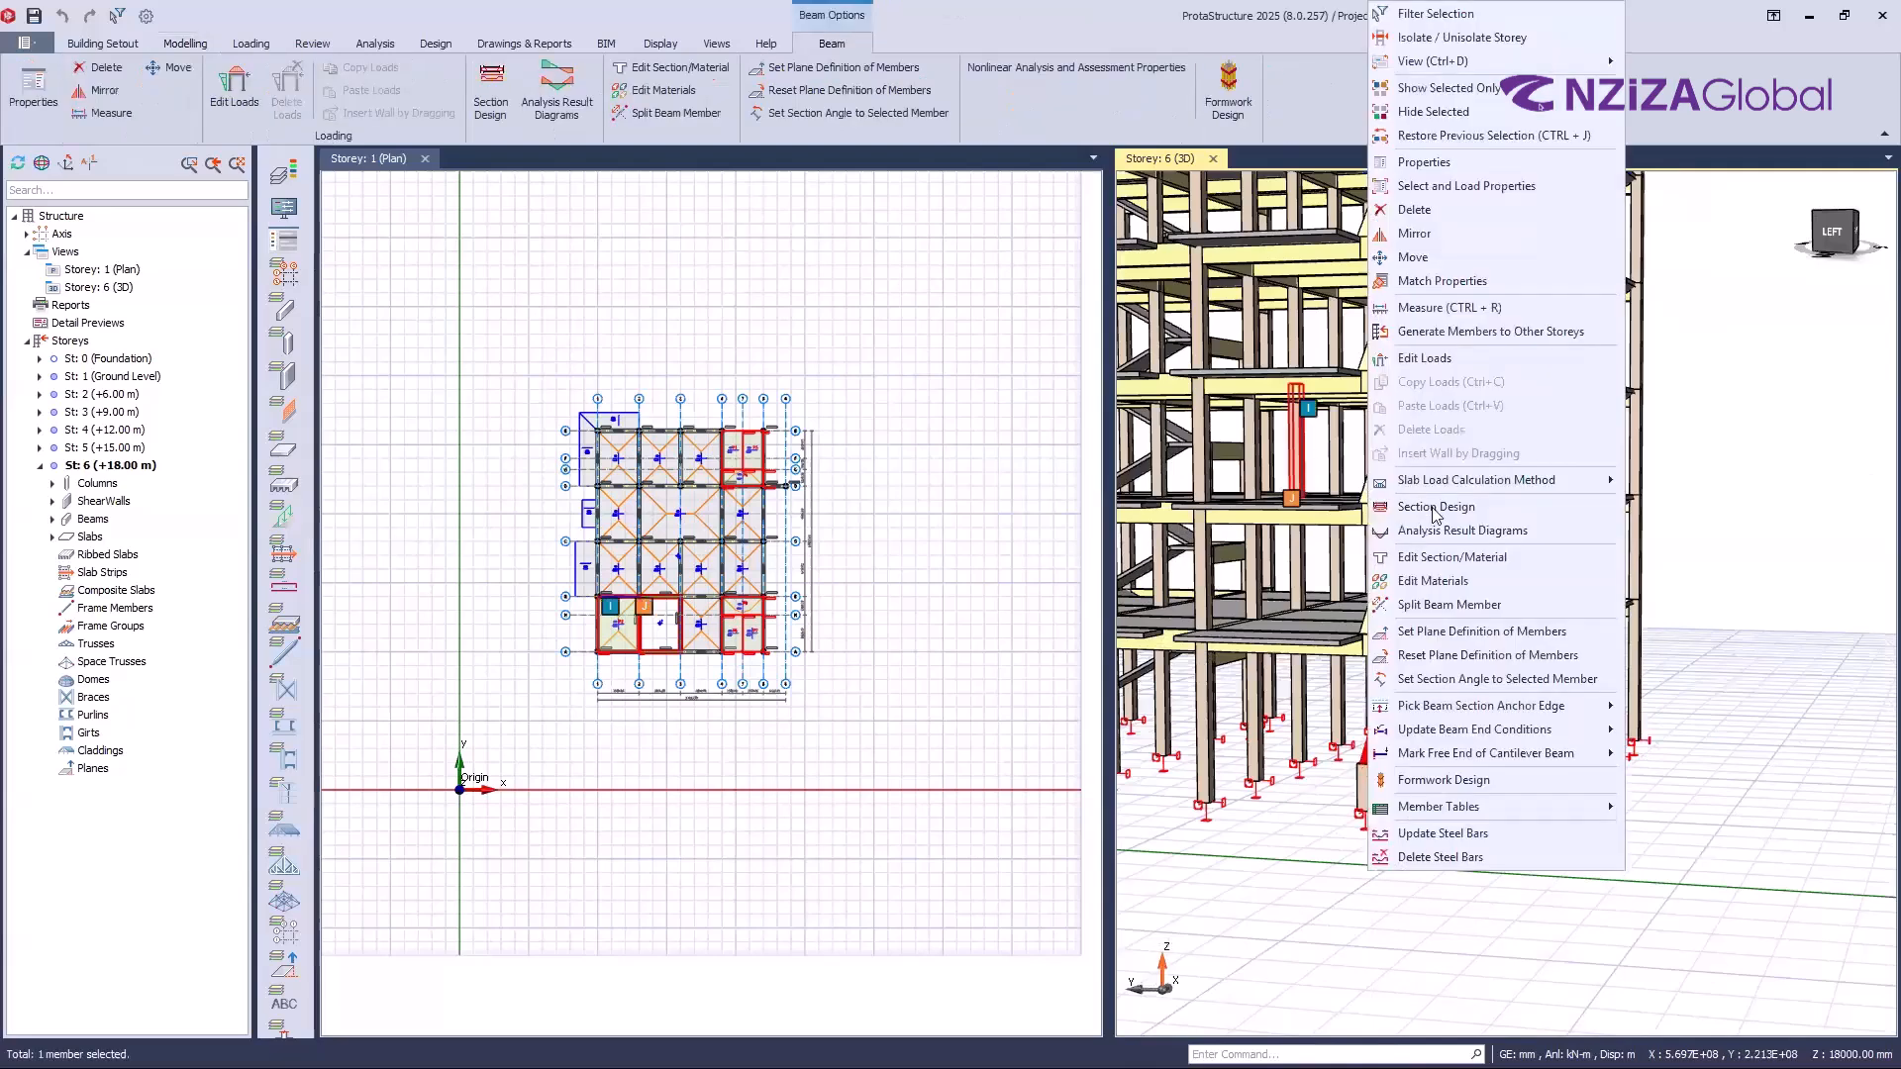
{"action": "left_click", "coordinate": [1433, 657]}
{"action": "key", "text": "Return"}
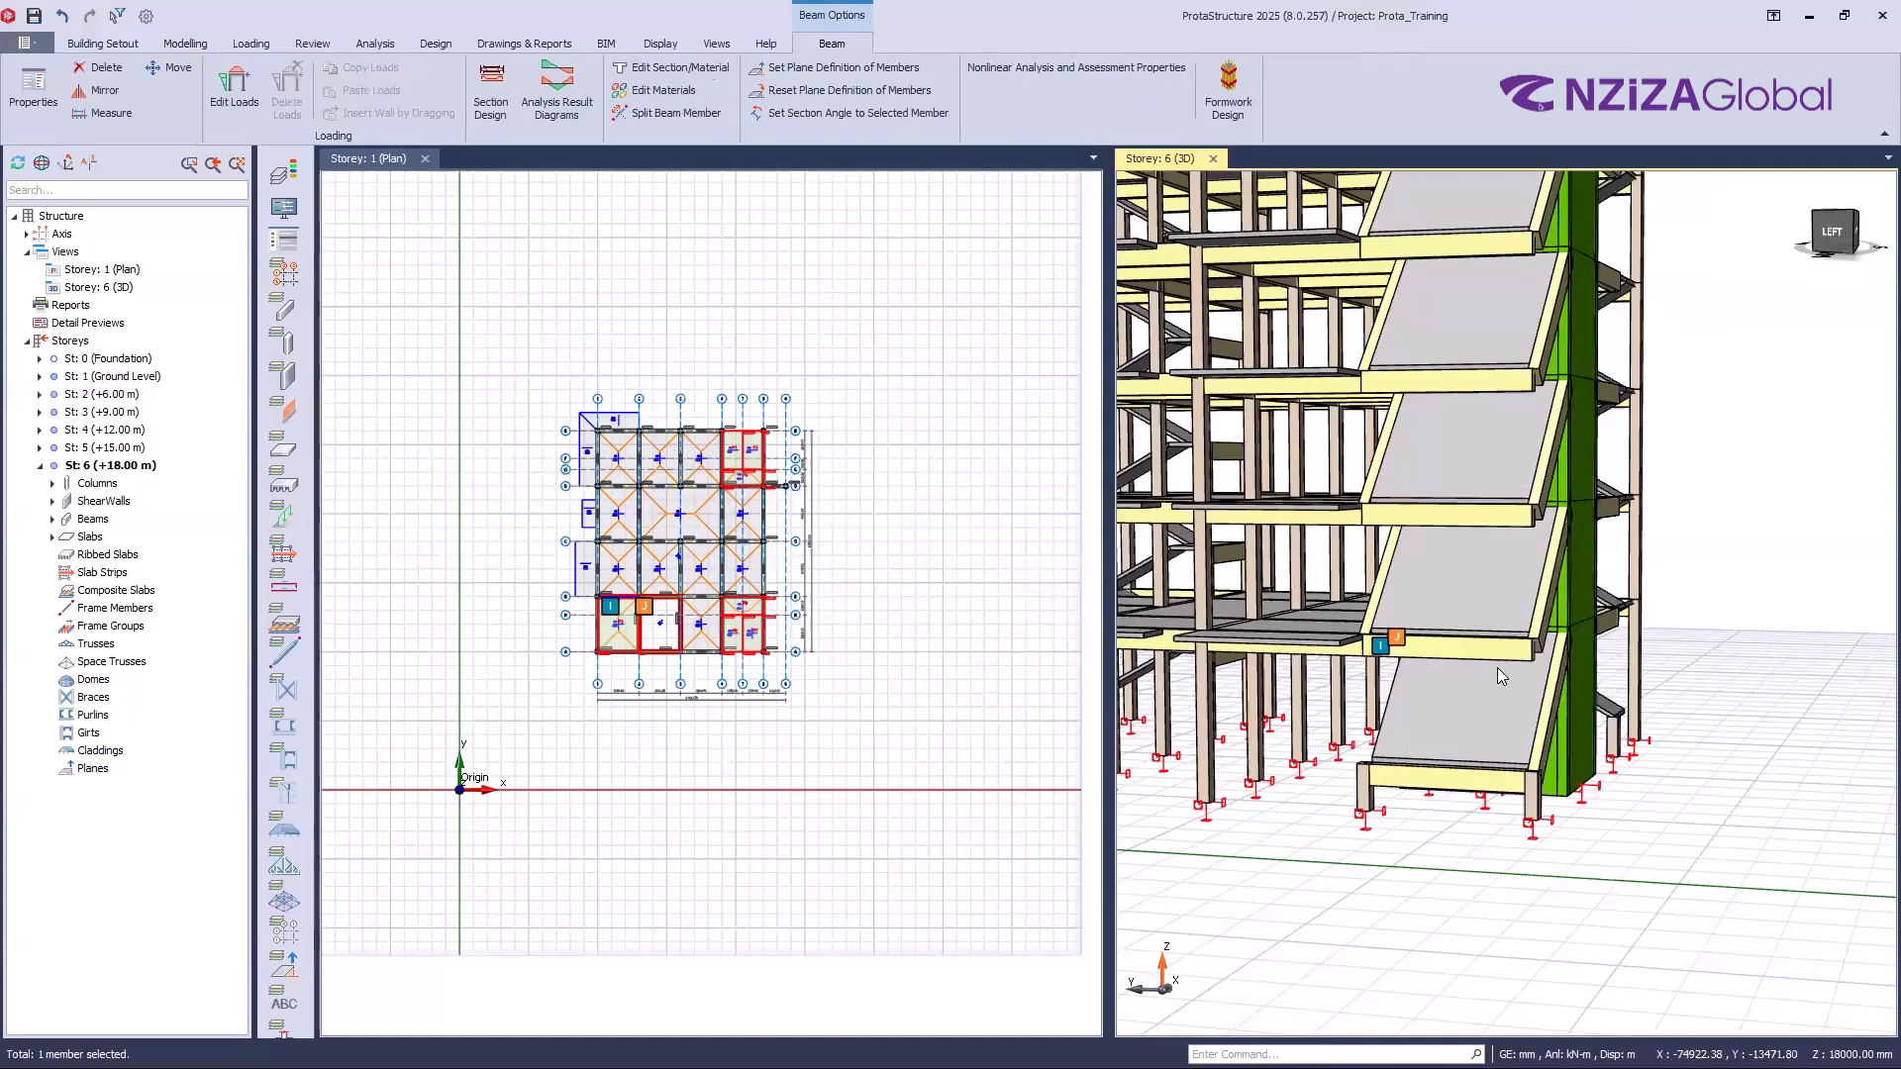
{"action": "left_click_drag", "start_coordinate": [1497, 671], "coordinate": [1545, 768]}
{"action": "right_click", "coordinate": [1479, 842]}
{"action": "left_click", "coordinate": [1545, 746]}
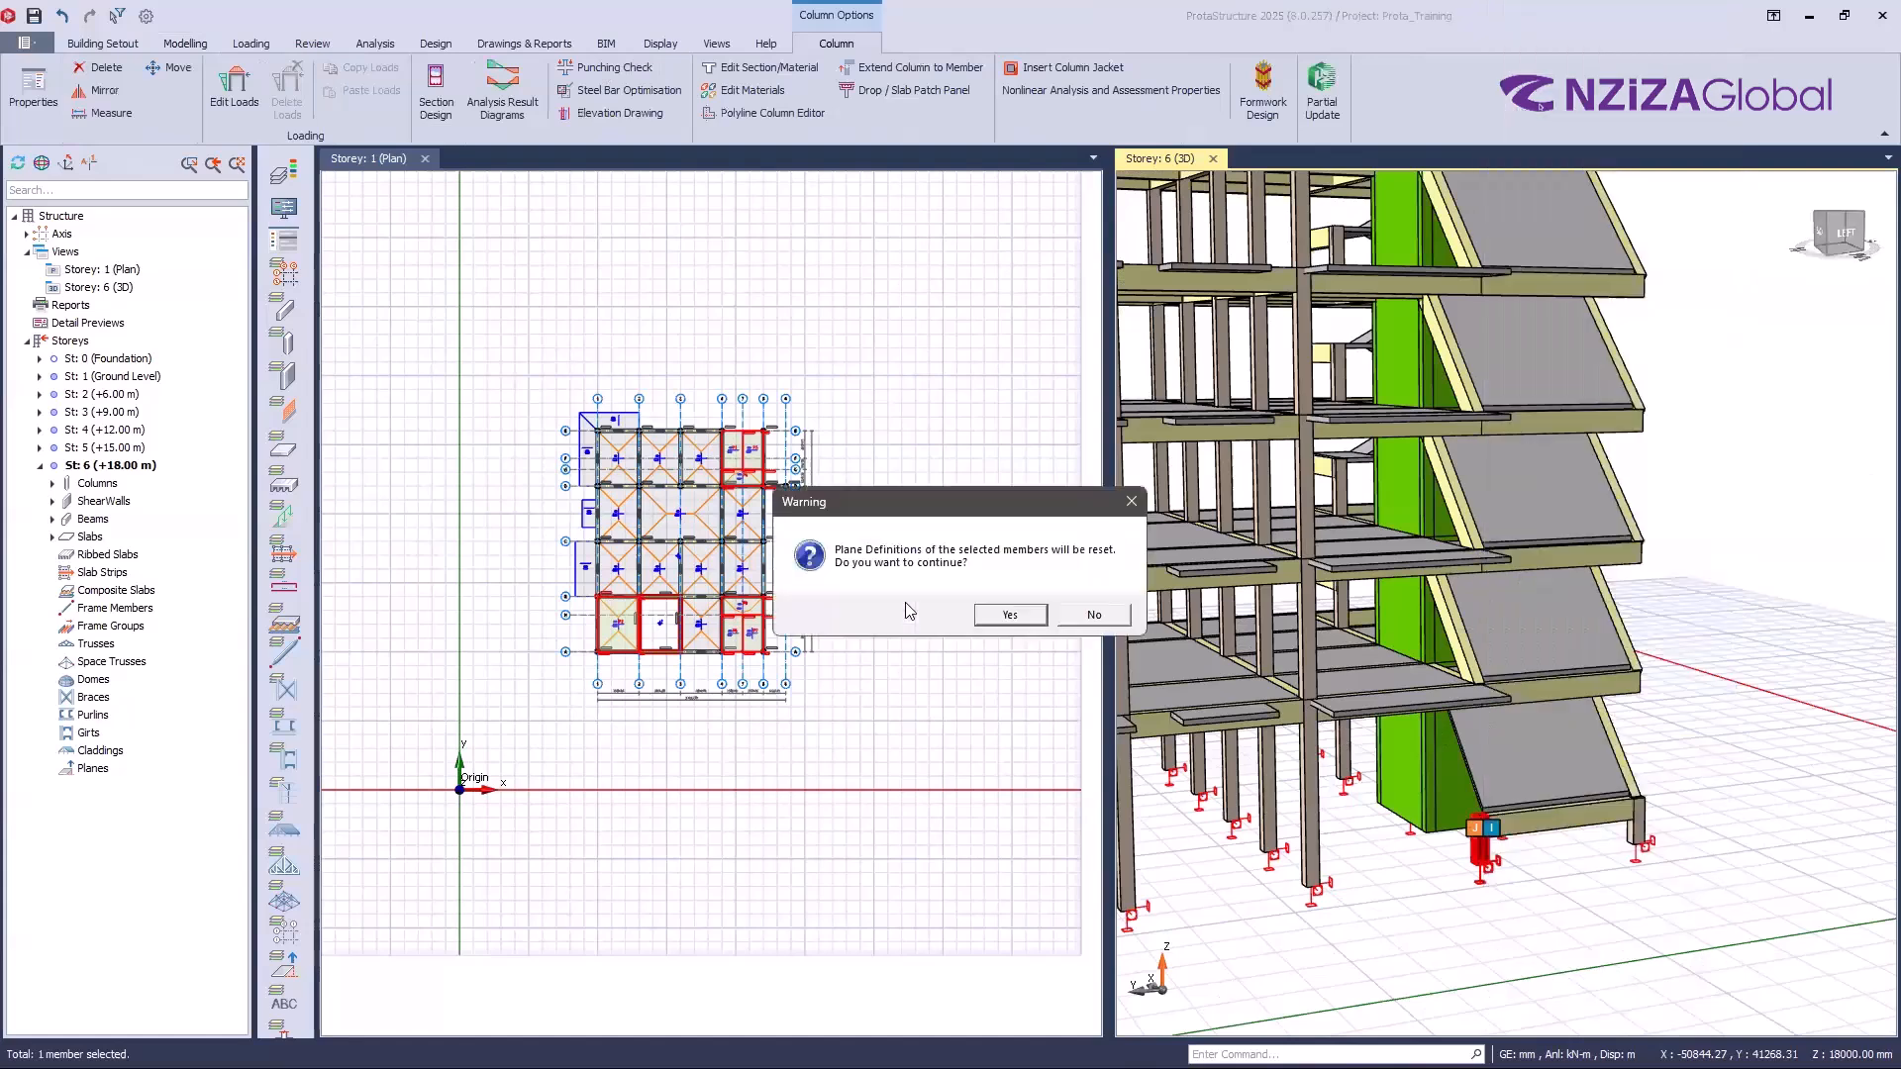
{"action": "left_click", "coordinate": [988, 610]}
{"action": "left_click", "coordinate": [1530, 891]}
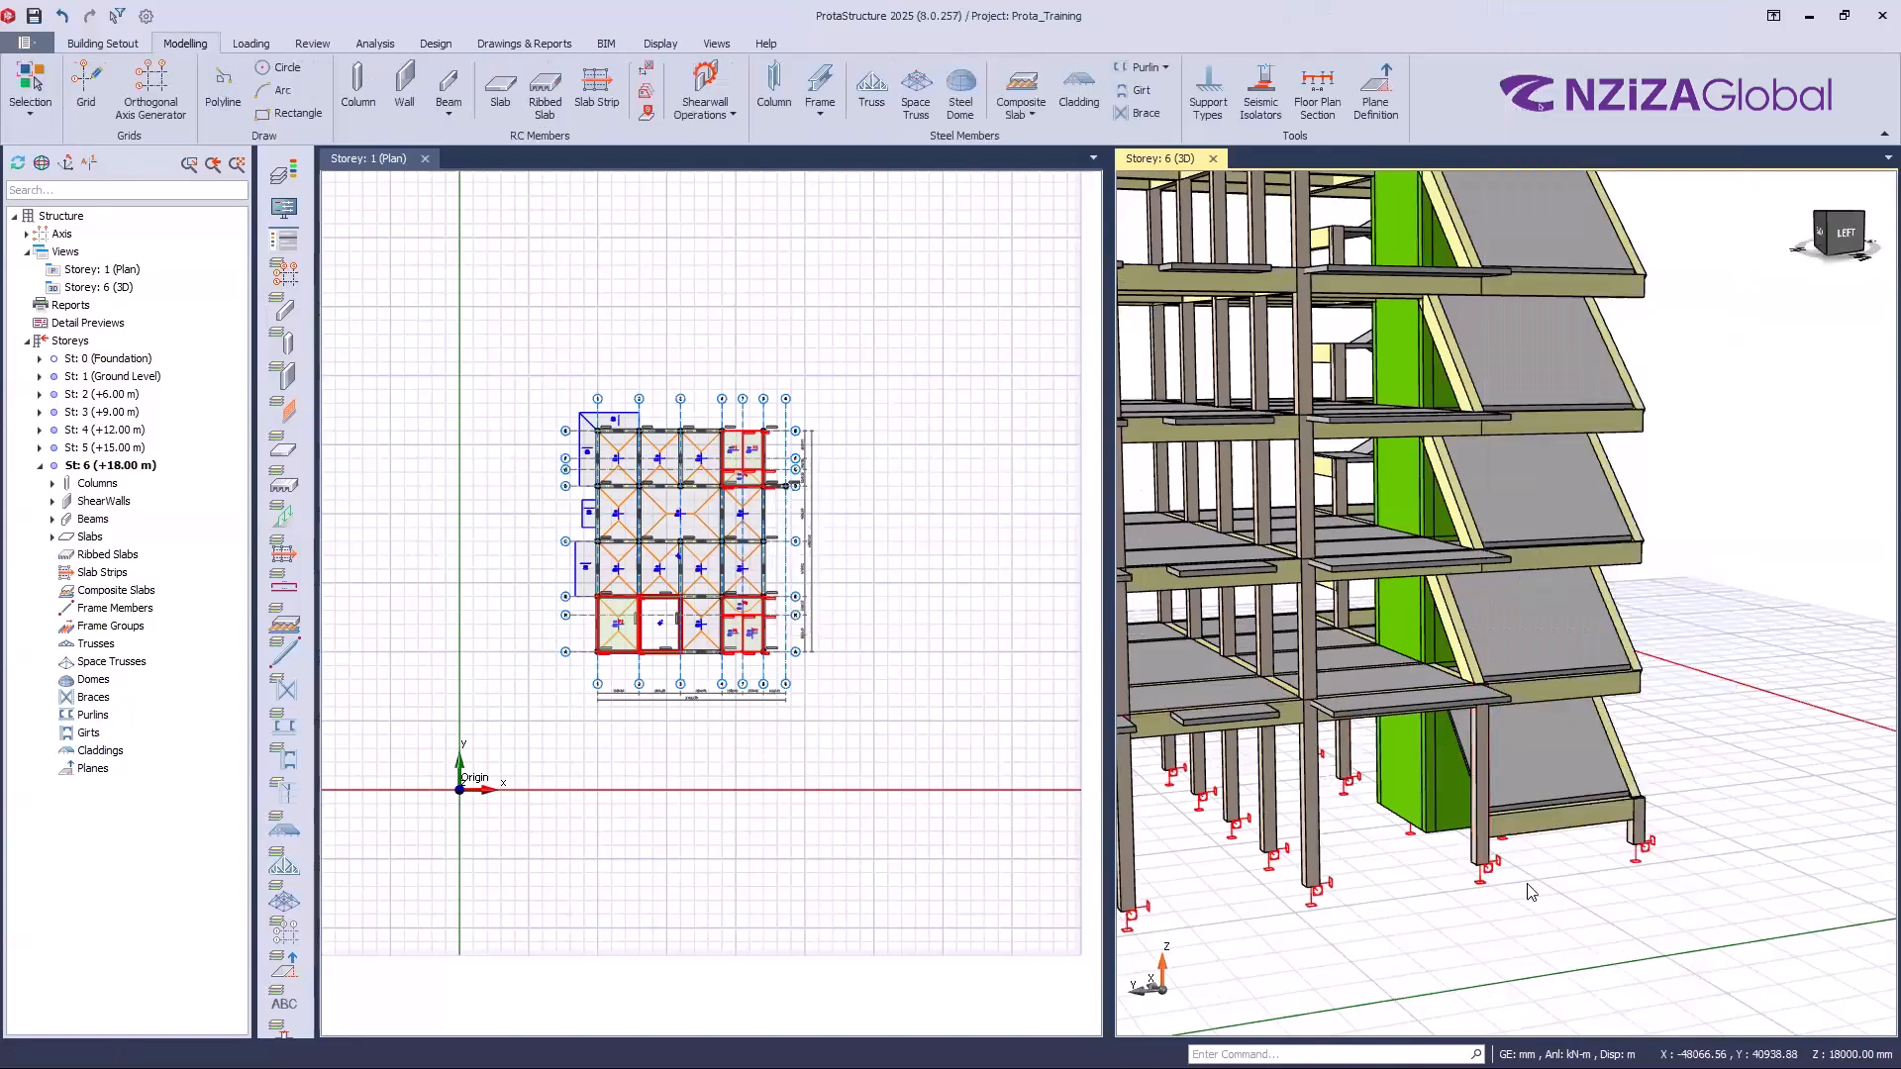
Step: Remove the lowest sloping slab beside the shear walls with its beams and short column, and check the building in 3D
{"action": "mouse_move", "coordinate": [1504, 894]}
{"action": "left_mouse_down"}
{"action": "mouse_move", "coordinate": [1440, 893]}
{"action": "mouse_move", "coordinate": [1463, 906]}
{"action": "left_mouse_up"}
{"action": "left_click_drag", "start_coordinate": [1431, 834], "coordinate": [1458, 802]}
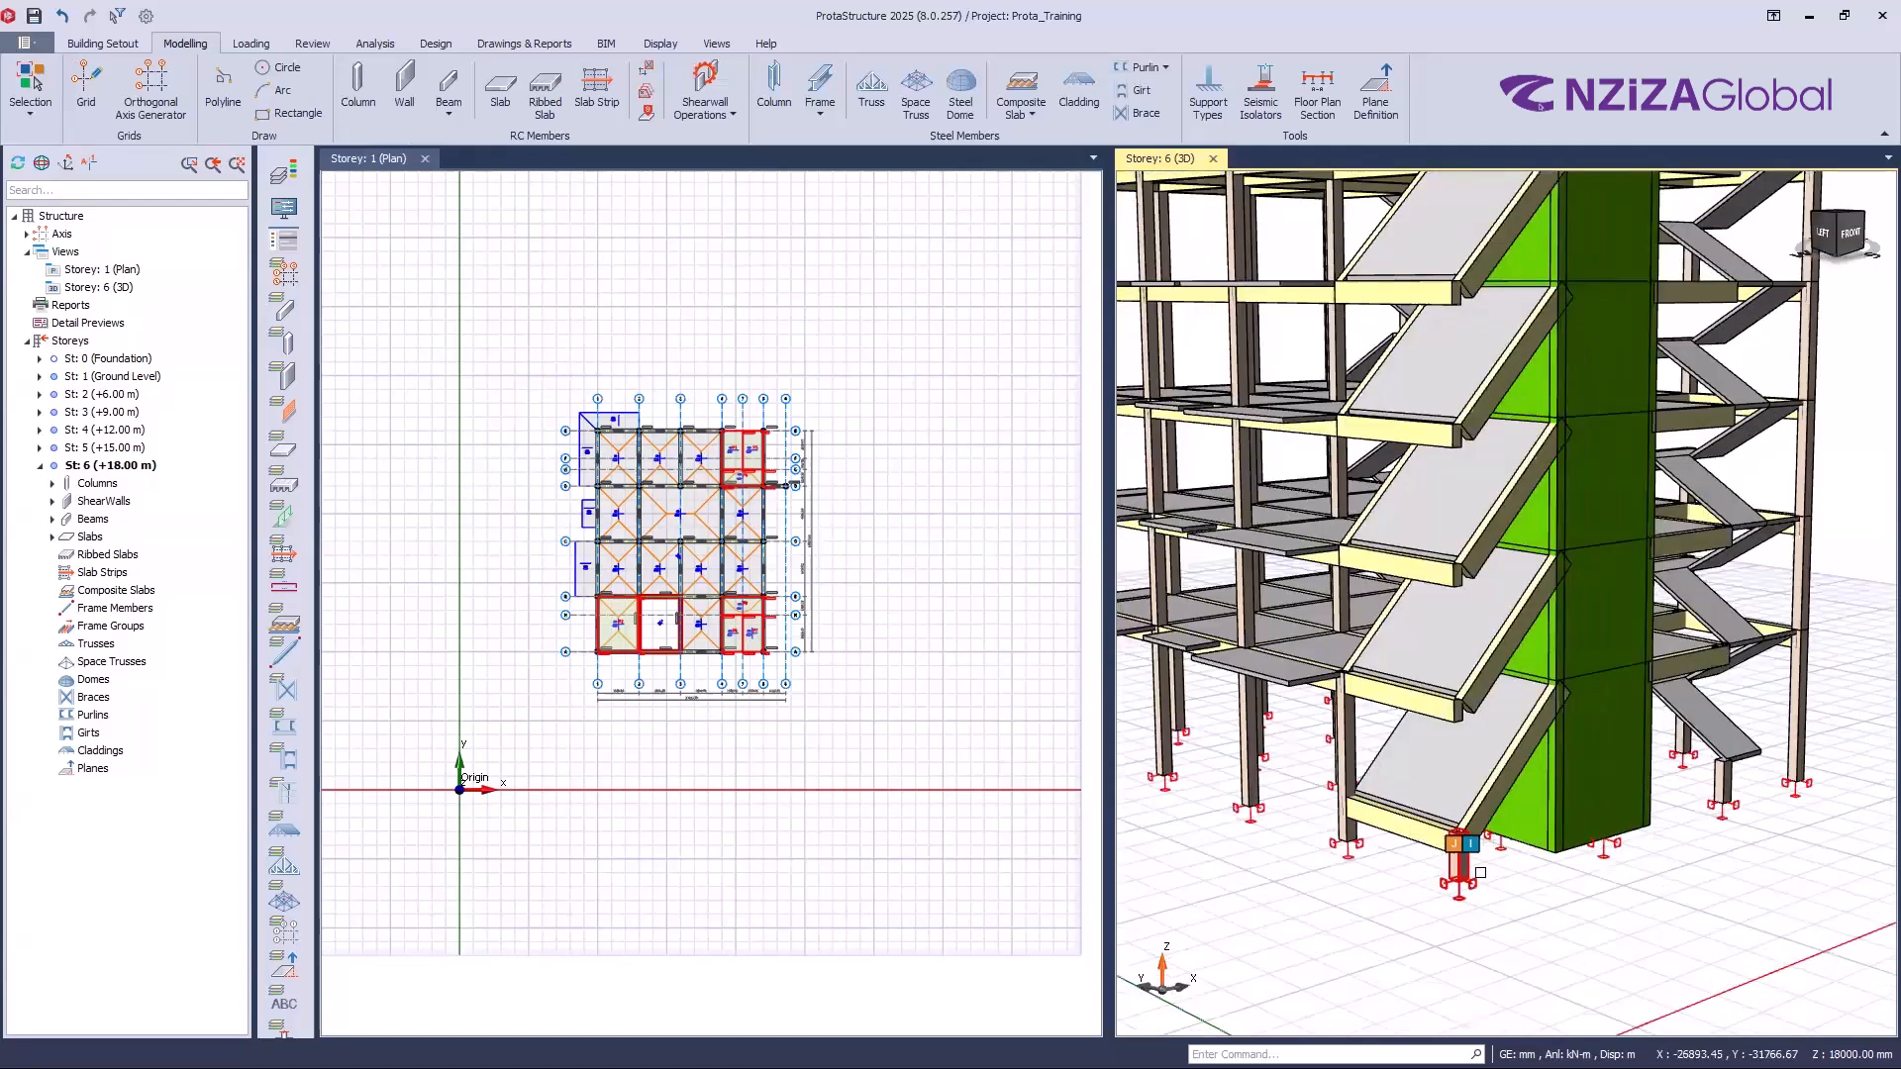
{"action": "key", "text": "ctrl+z"}
{"action": "key", "text": "ctrl+z"}
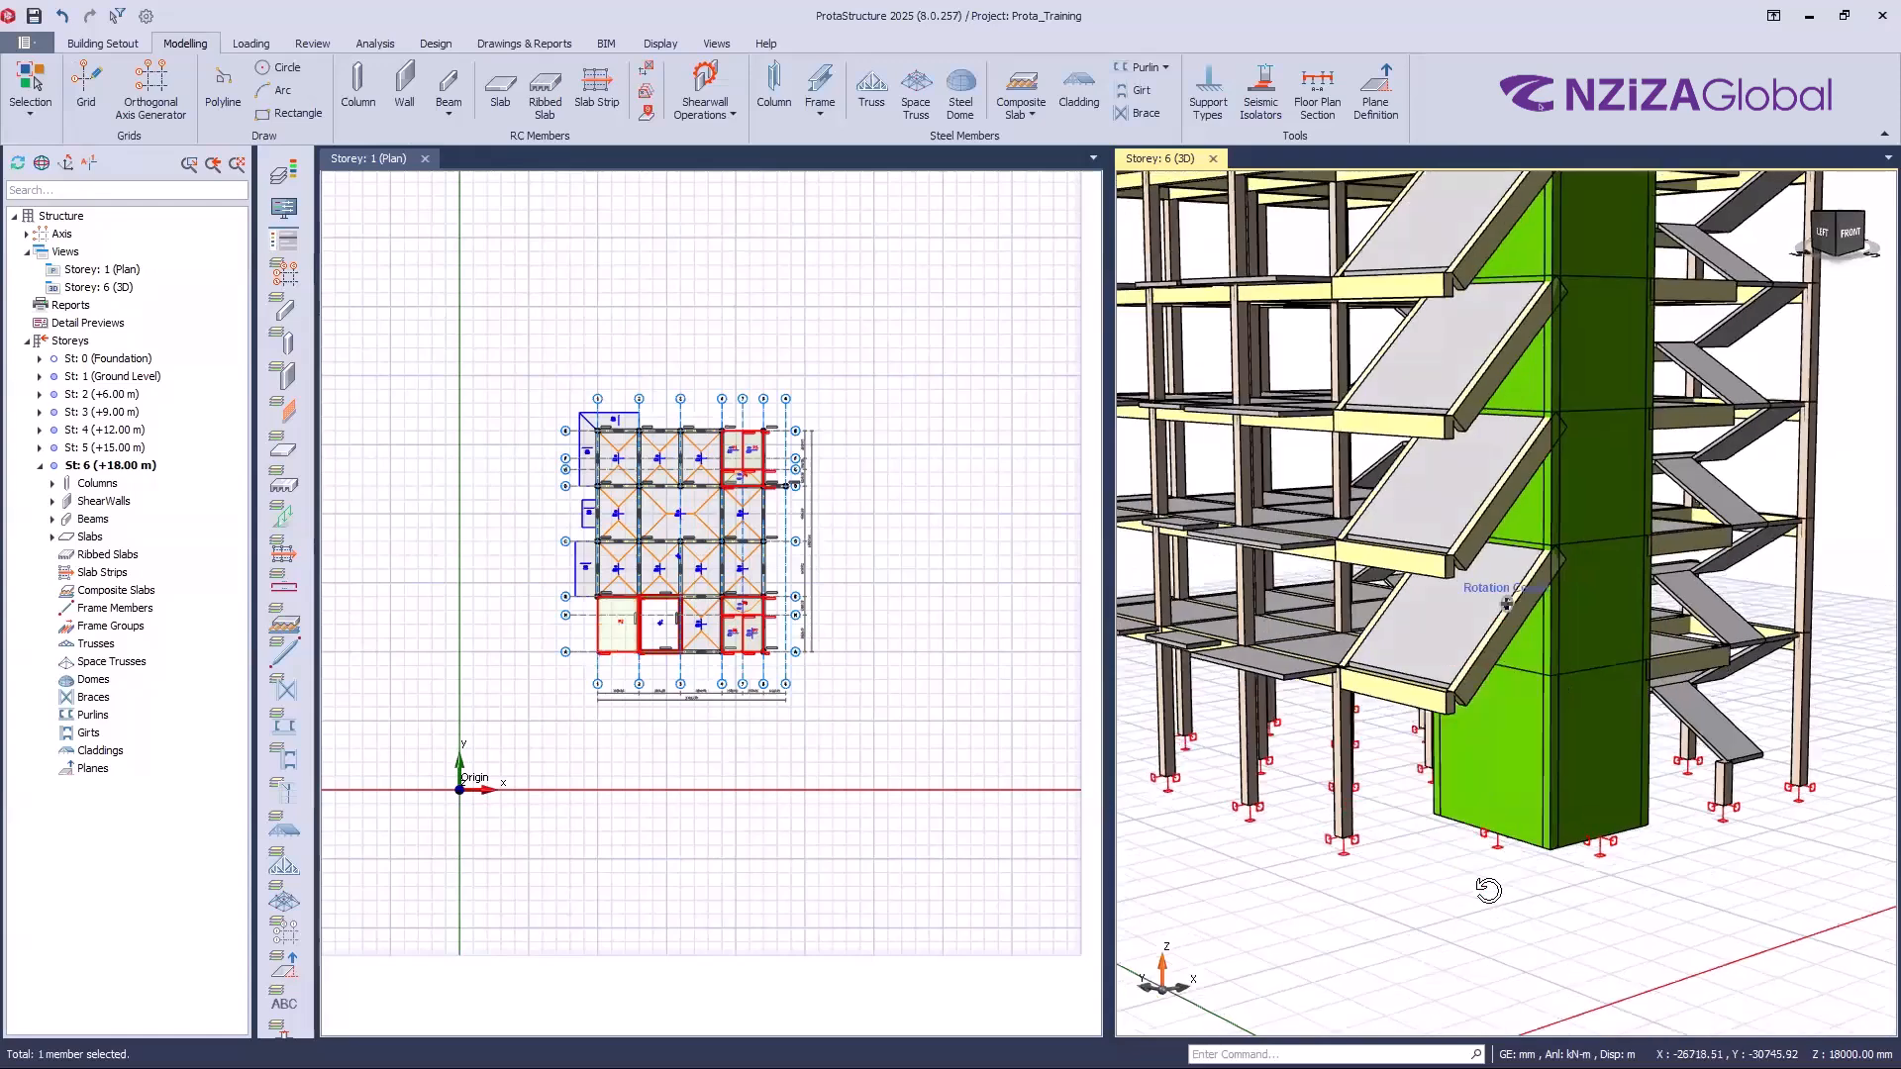
{"action": "left_click_drag", "start_coordinate": [1488, 902], "coordinate": [1446, 903]}
{"action": "scroll", "coordinate": [1363, 654], "scroll_direction": "up", "scroll_amount": 2}
{"action": "left_click", "coordinate": [1401, 428]}
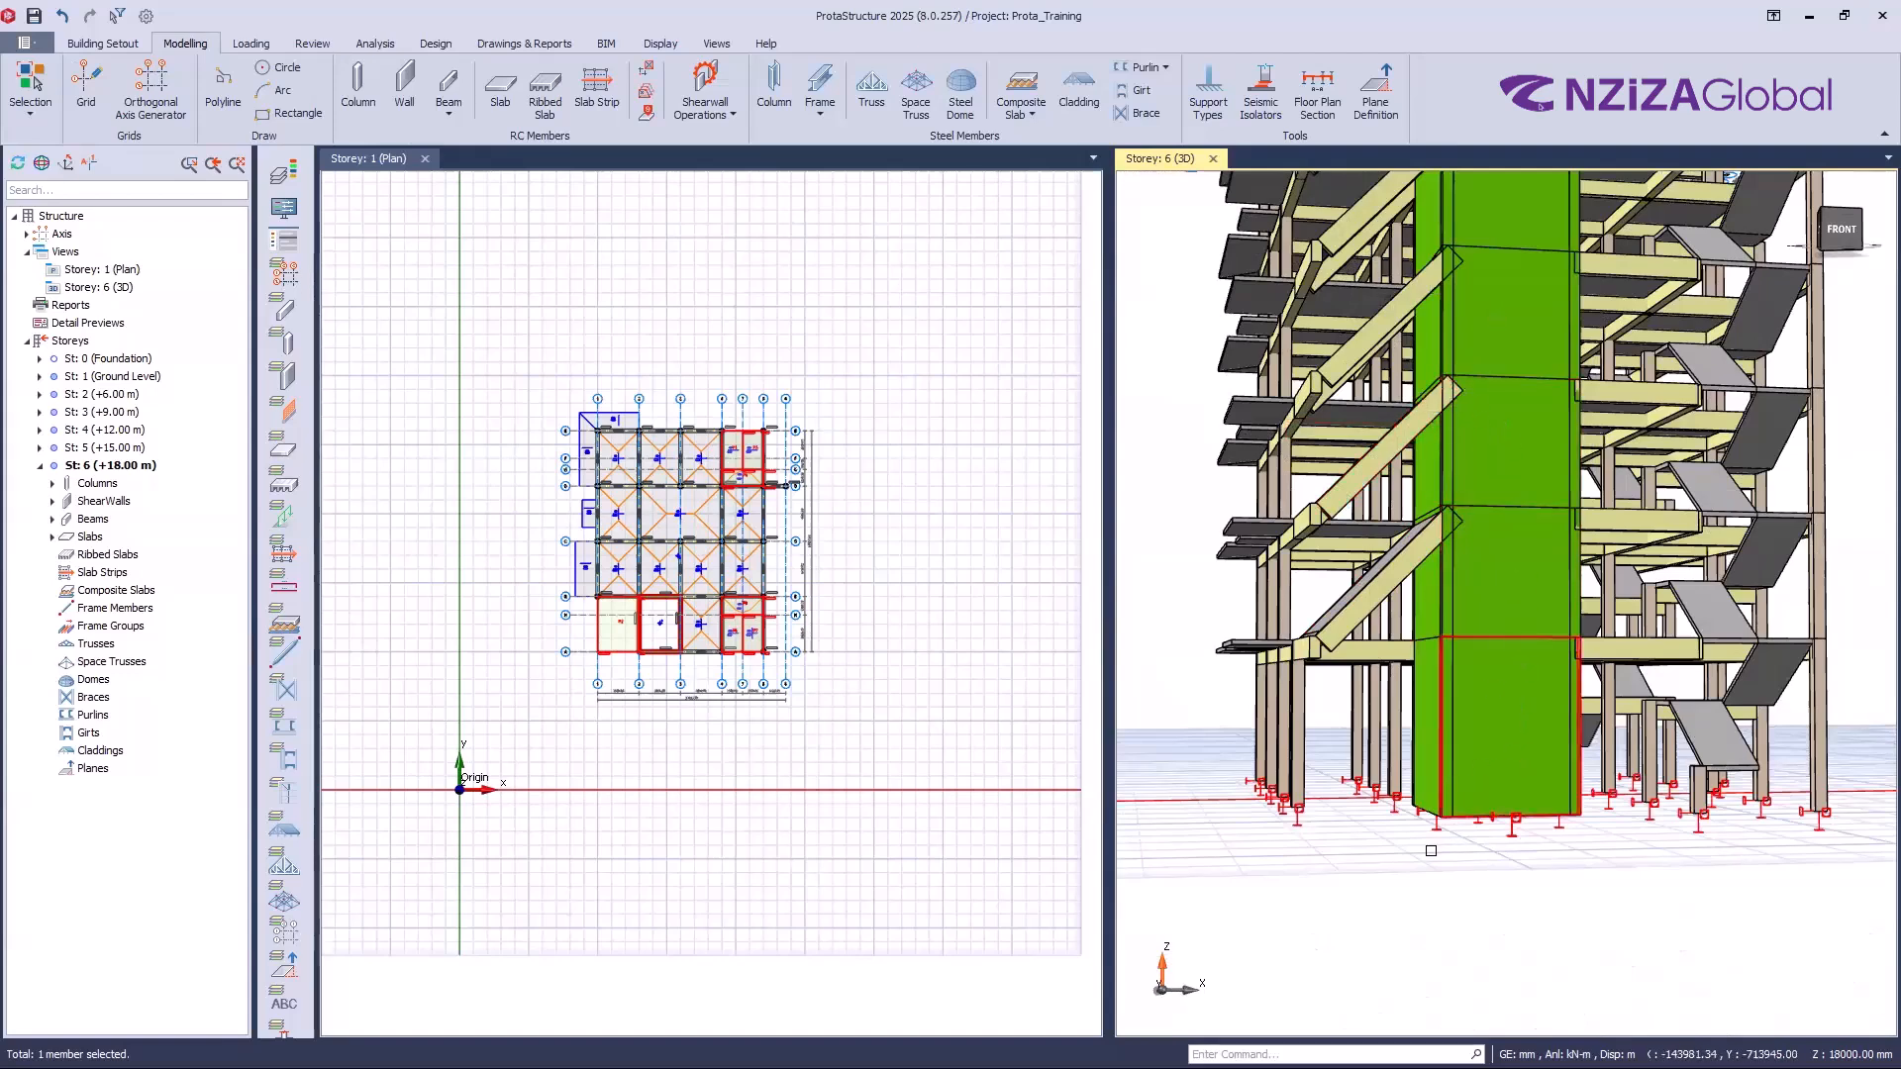
{"action": "scroll", "coordinate": [1460, 942], "scroll_direction": "down", "scroll_amount": 2}
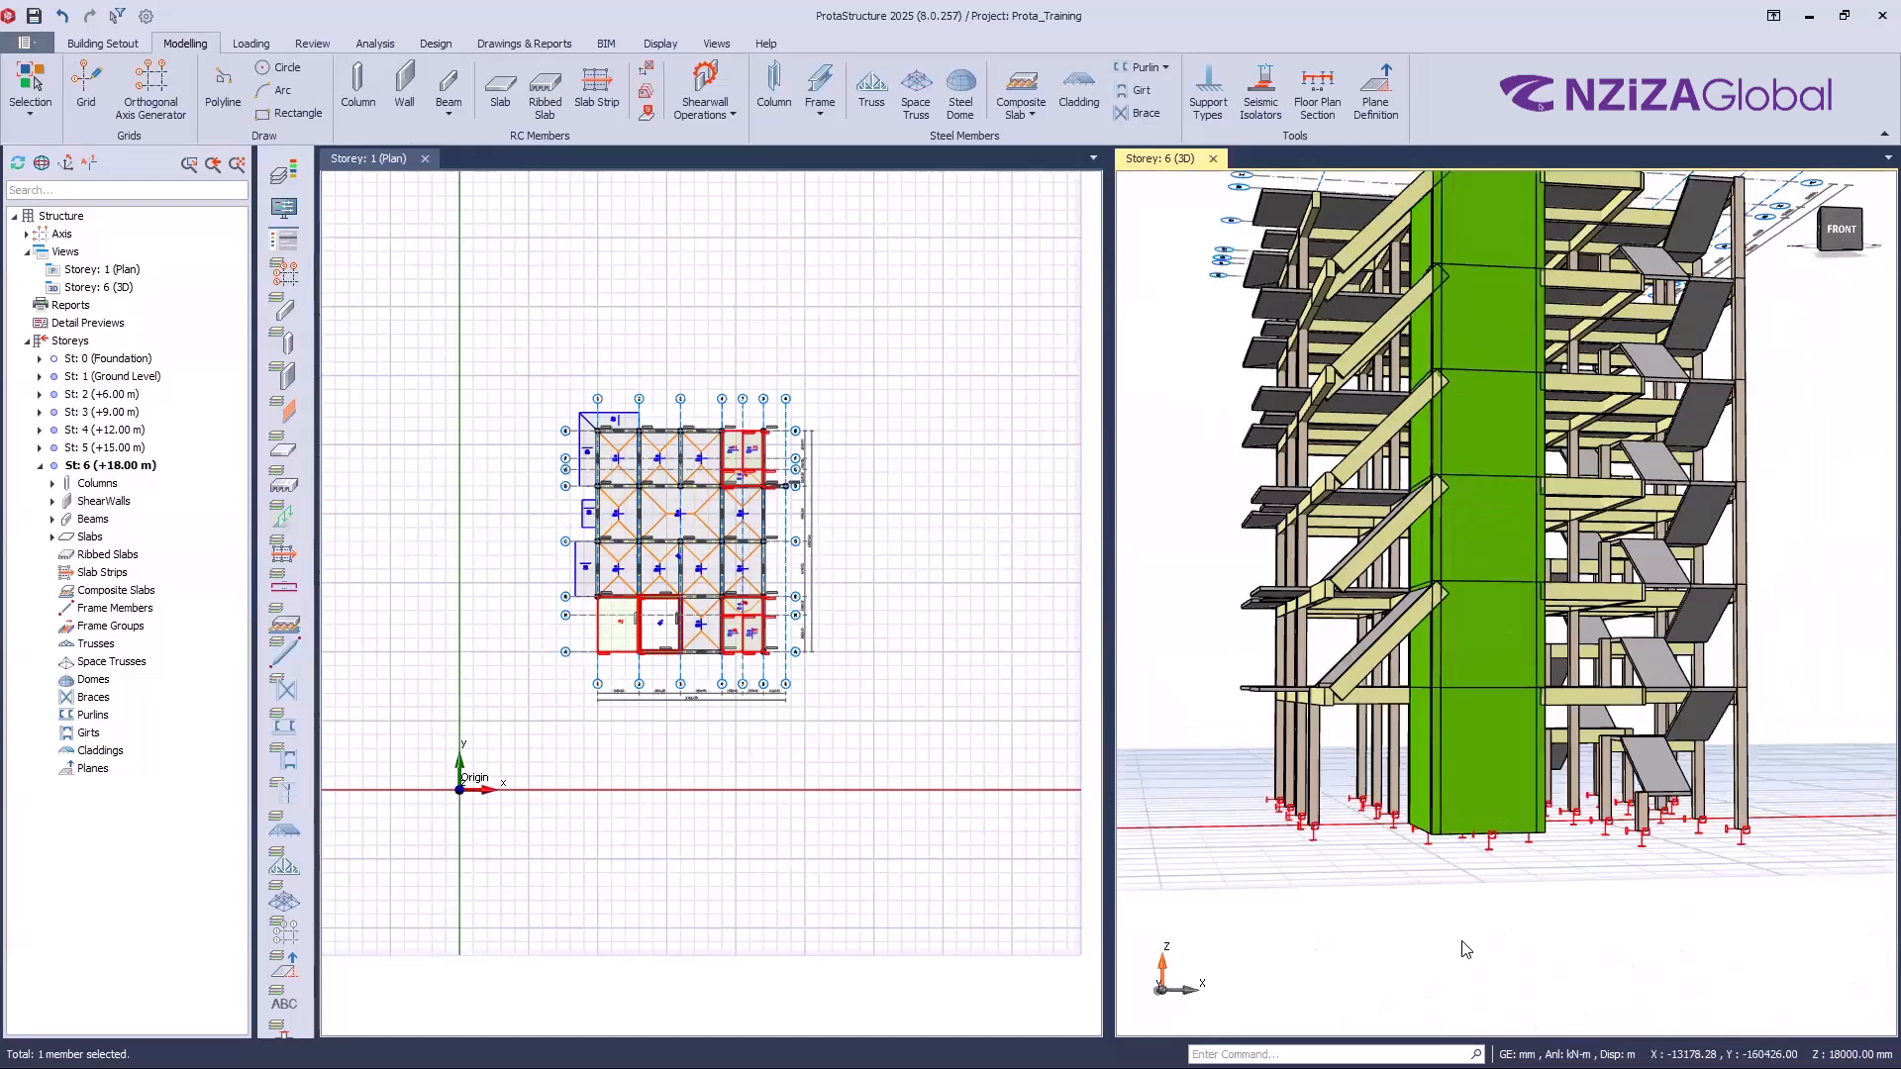
{"action": "middle_click_drag", "start_coordinate": [1349, 878], "coordinate": [1298, 823]}
{"action": "scroll", "coordinate": [1455, 869], "scroll_direction": "down", "scroll_amount": 2}
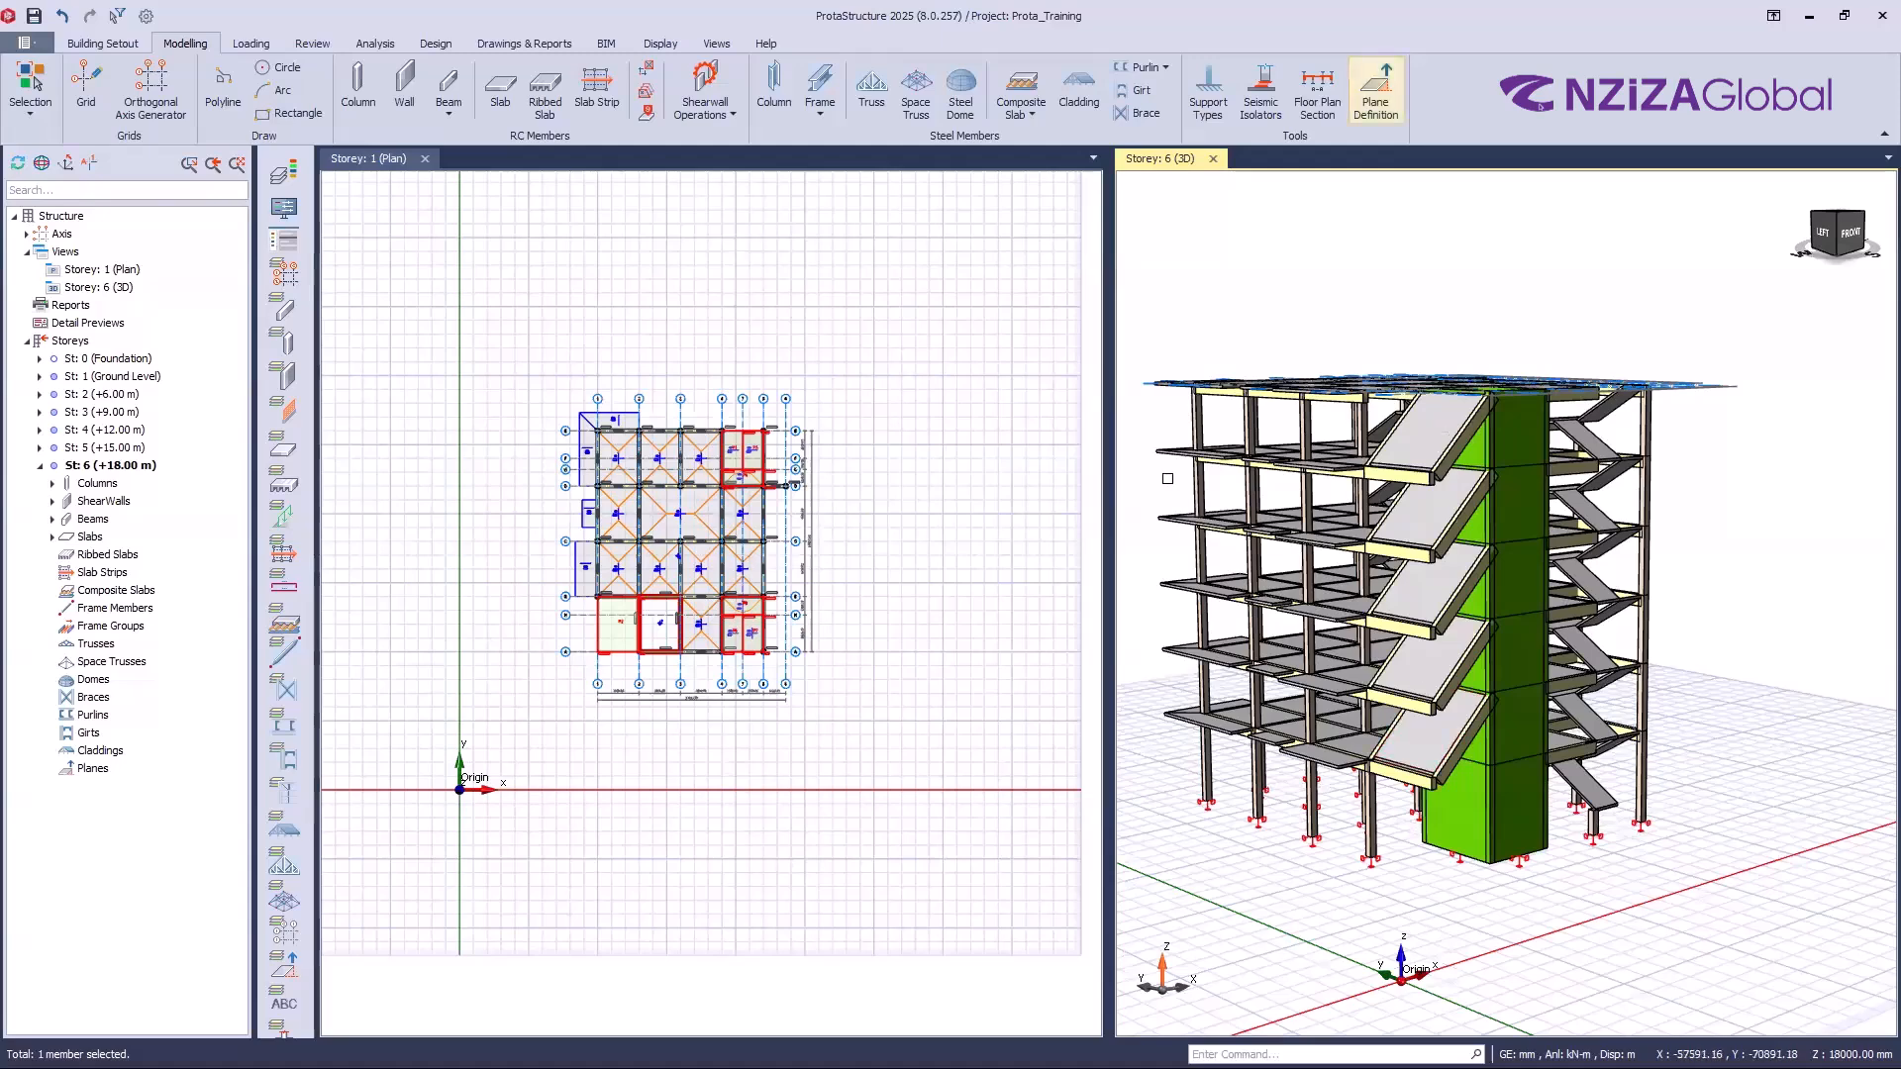
{"action": "middle_click_drag", "start_coordinate": [1501, 798], "coordinate": [1634, 782]}
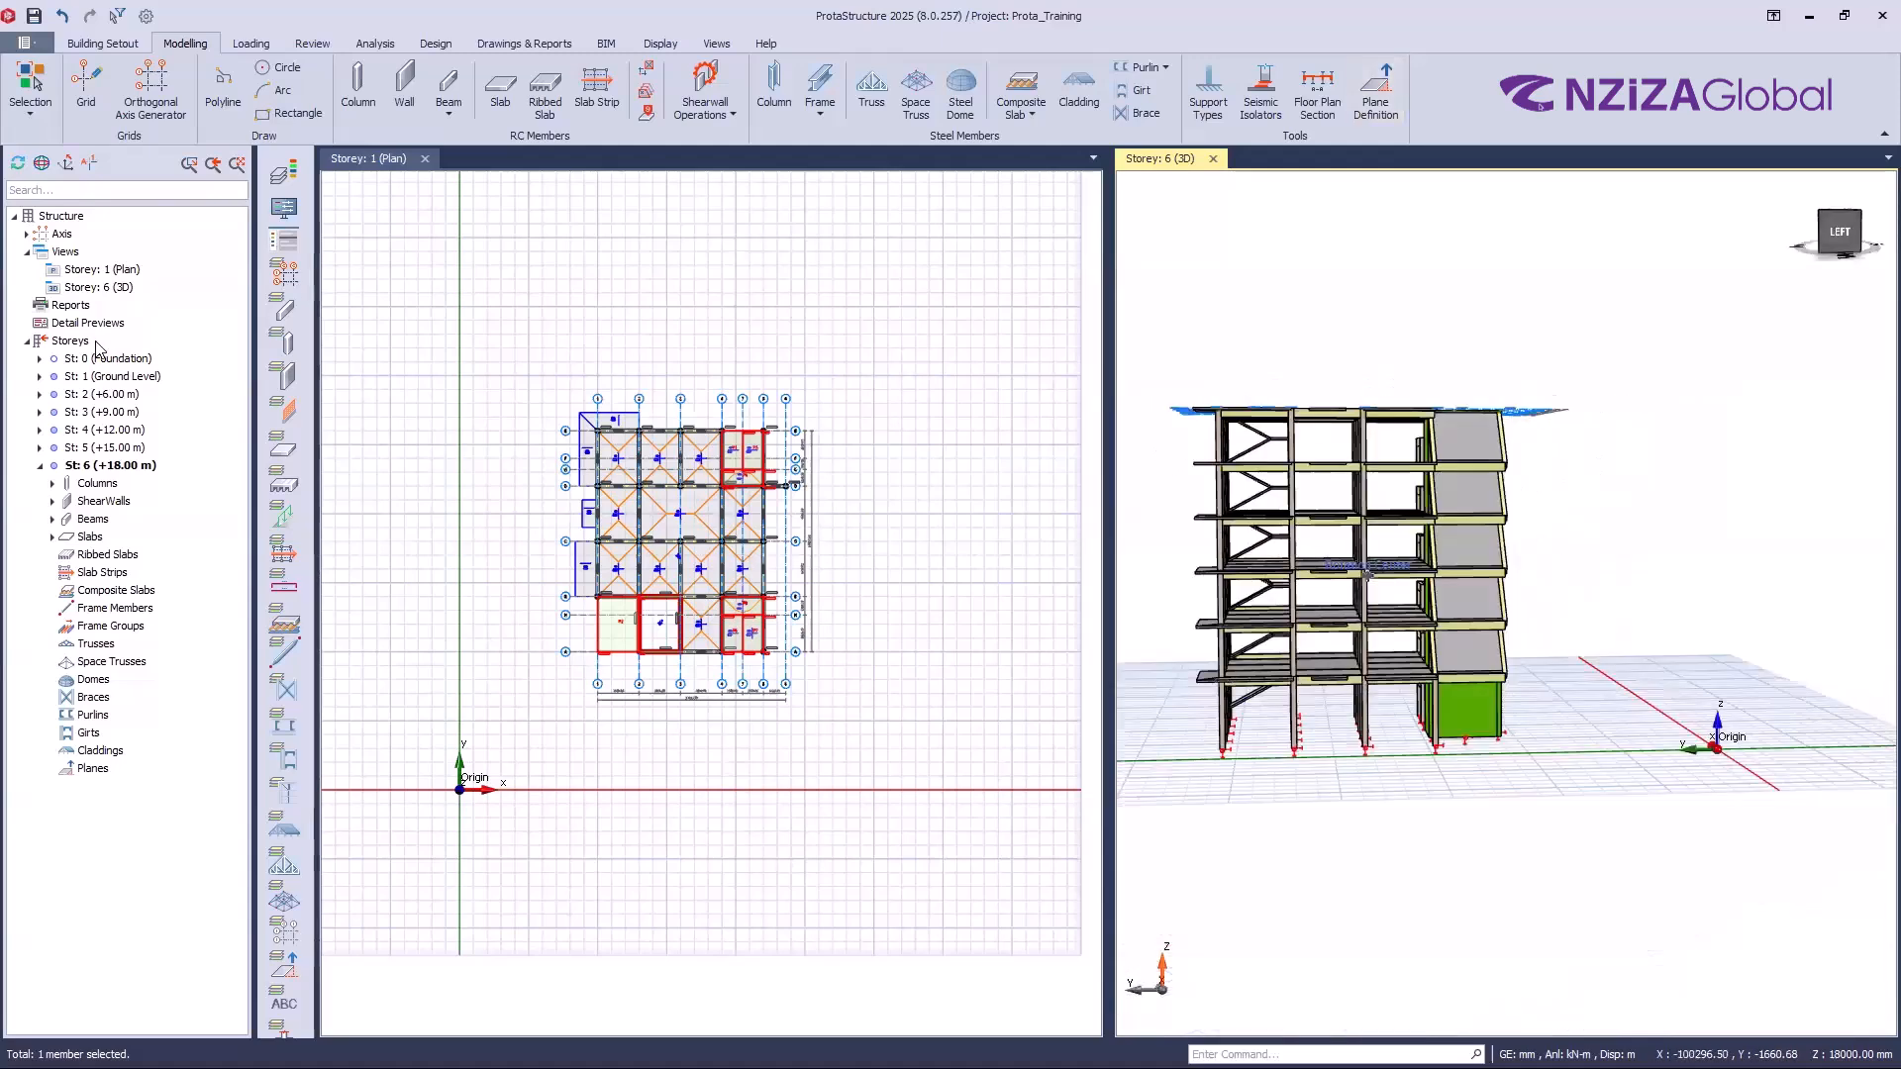
Step: Open the storey table for editing and select all rows from Storey 1 to Storey 6
{"action": "right_click", "coordinate": [156, 467]}
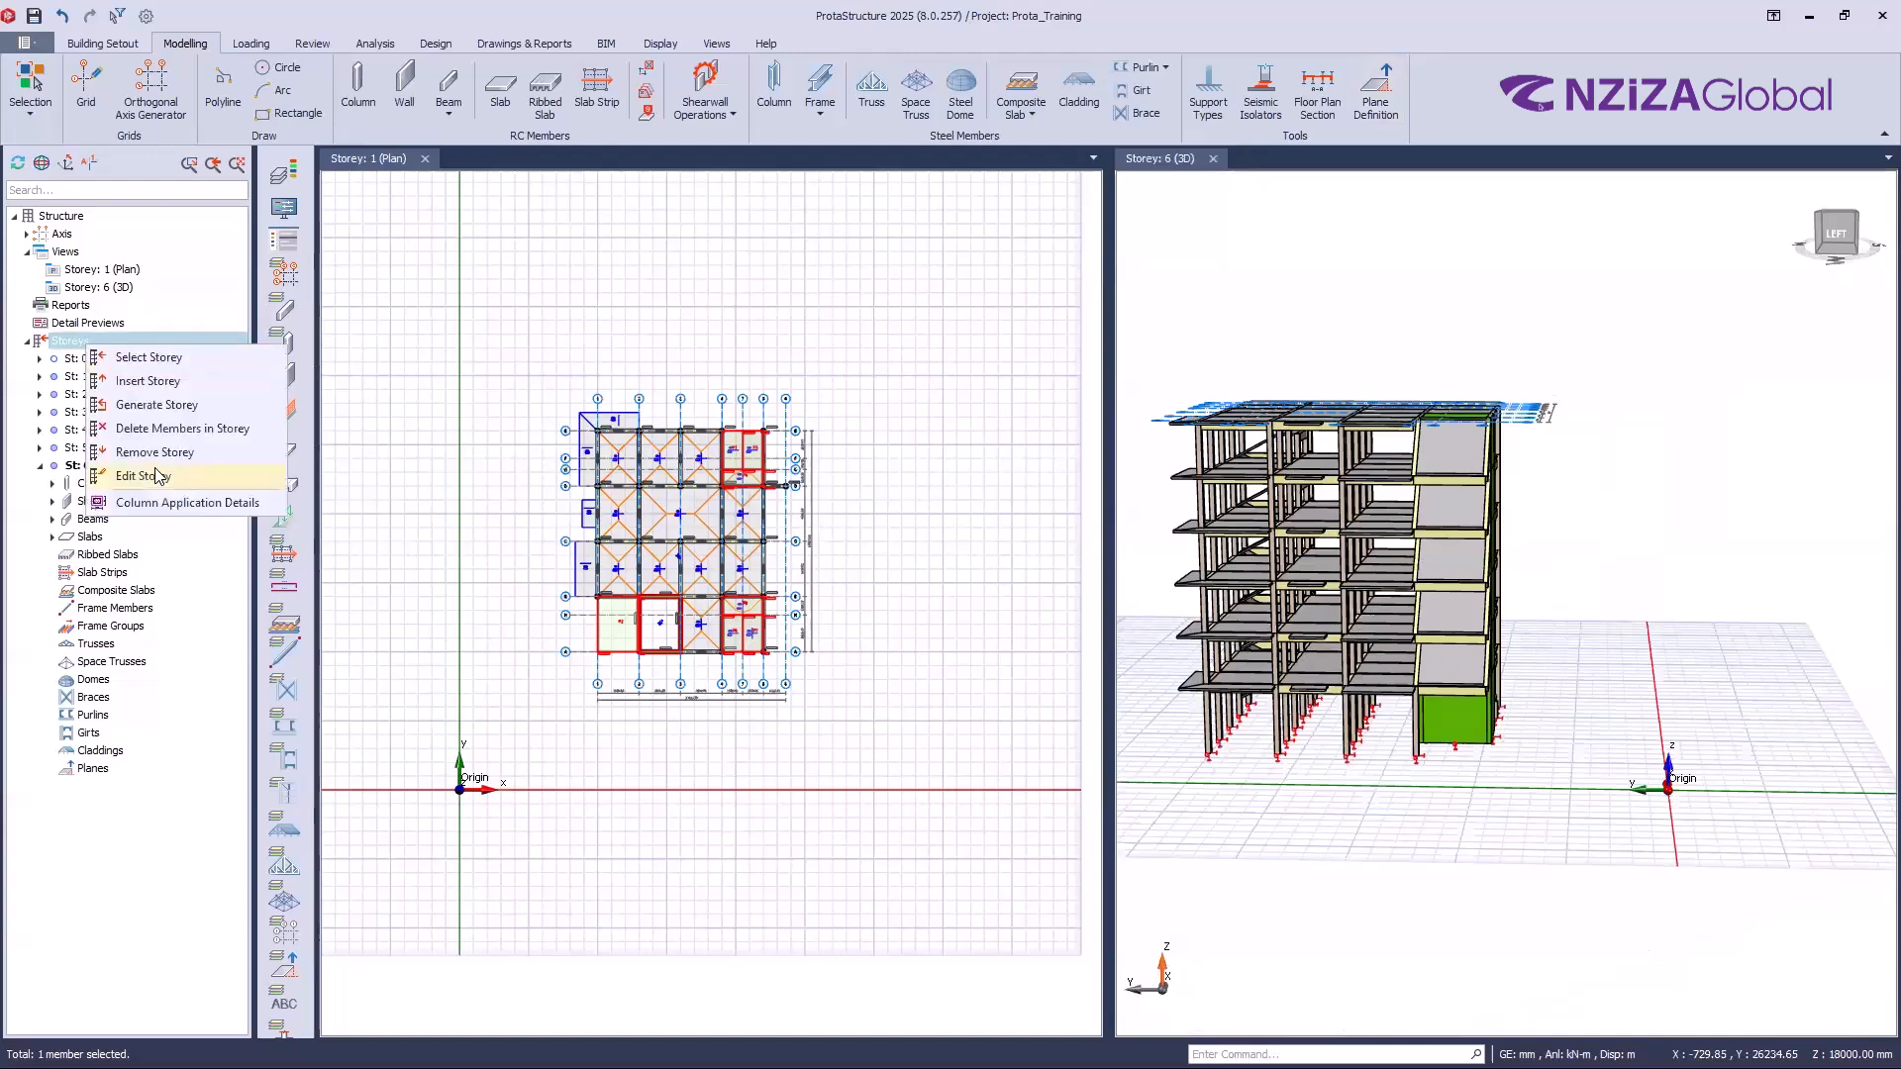
{"action": "left_click", "coordinate": [156, 471]}
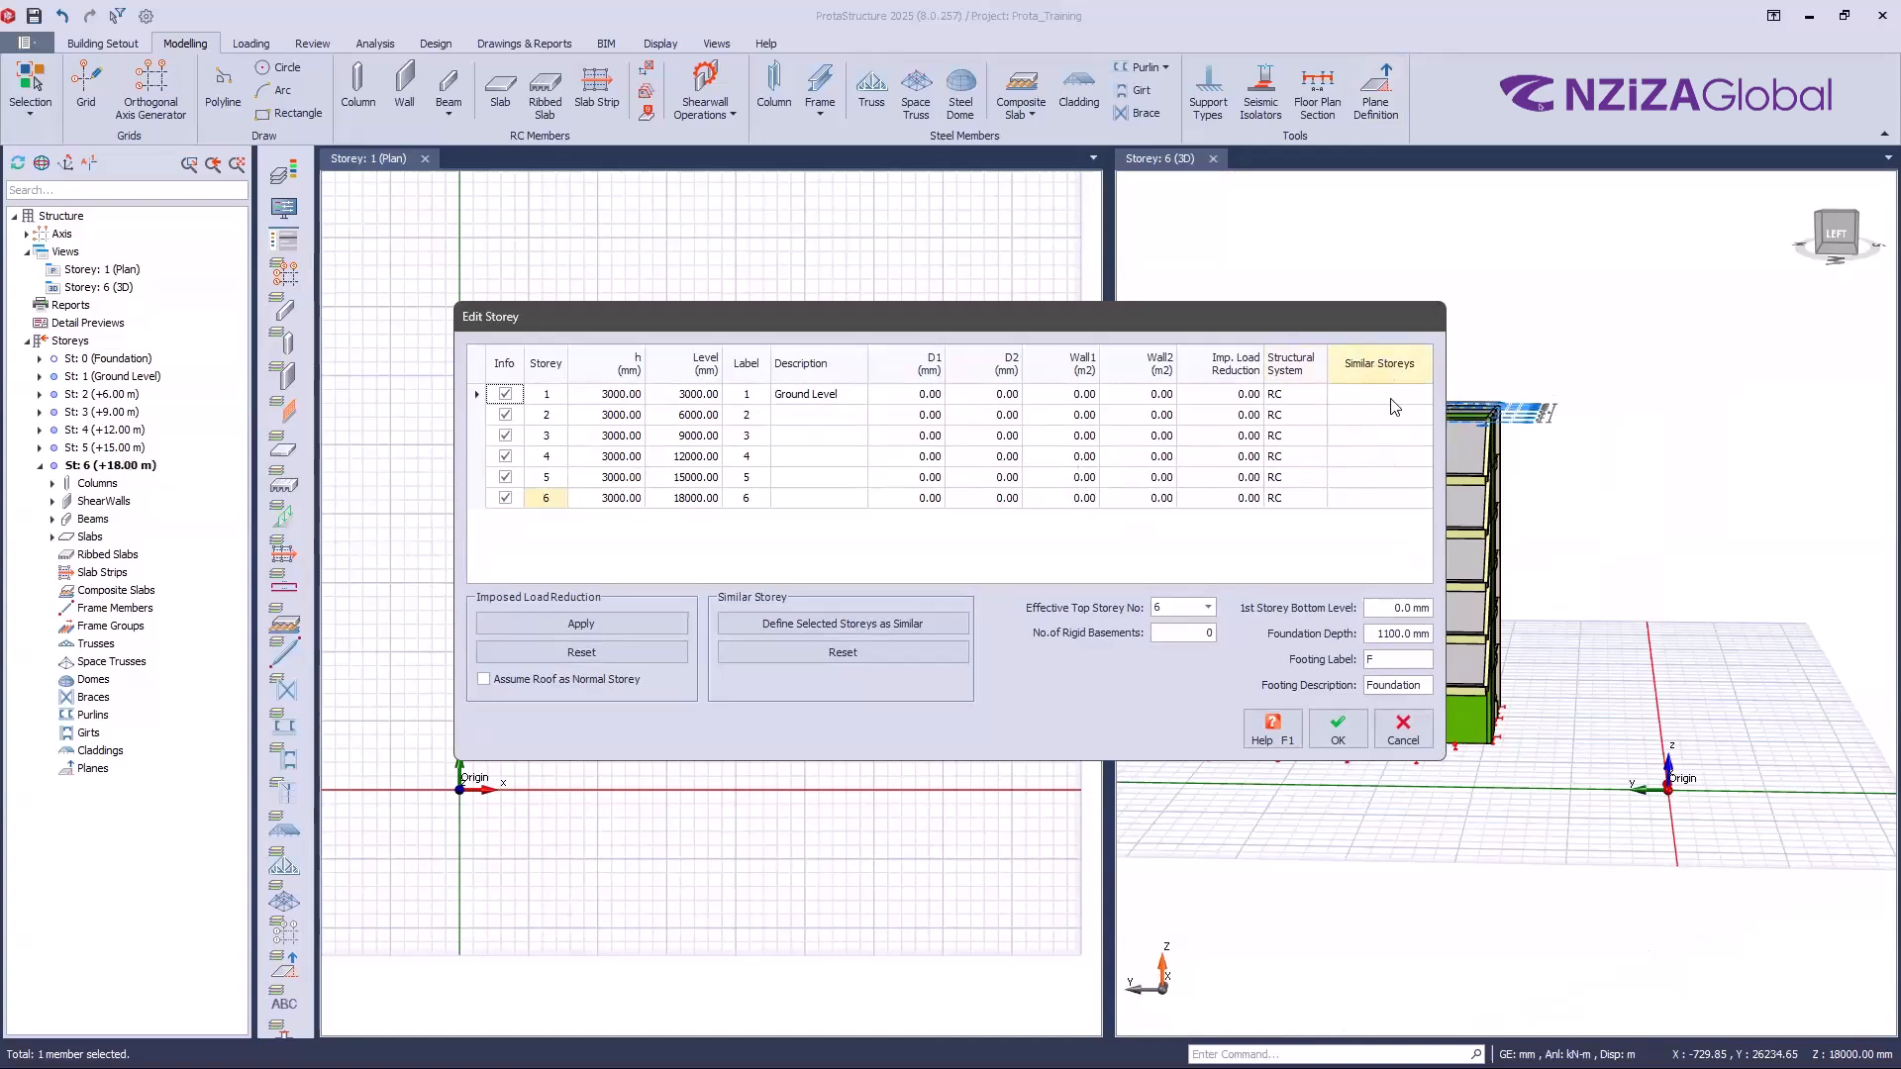
{"action": "left_click", "coordinate": [813, 624]}
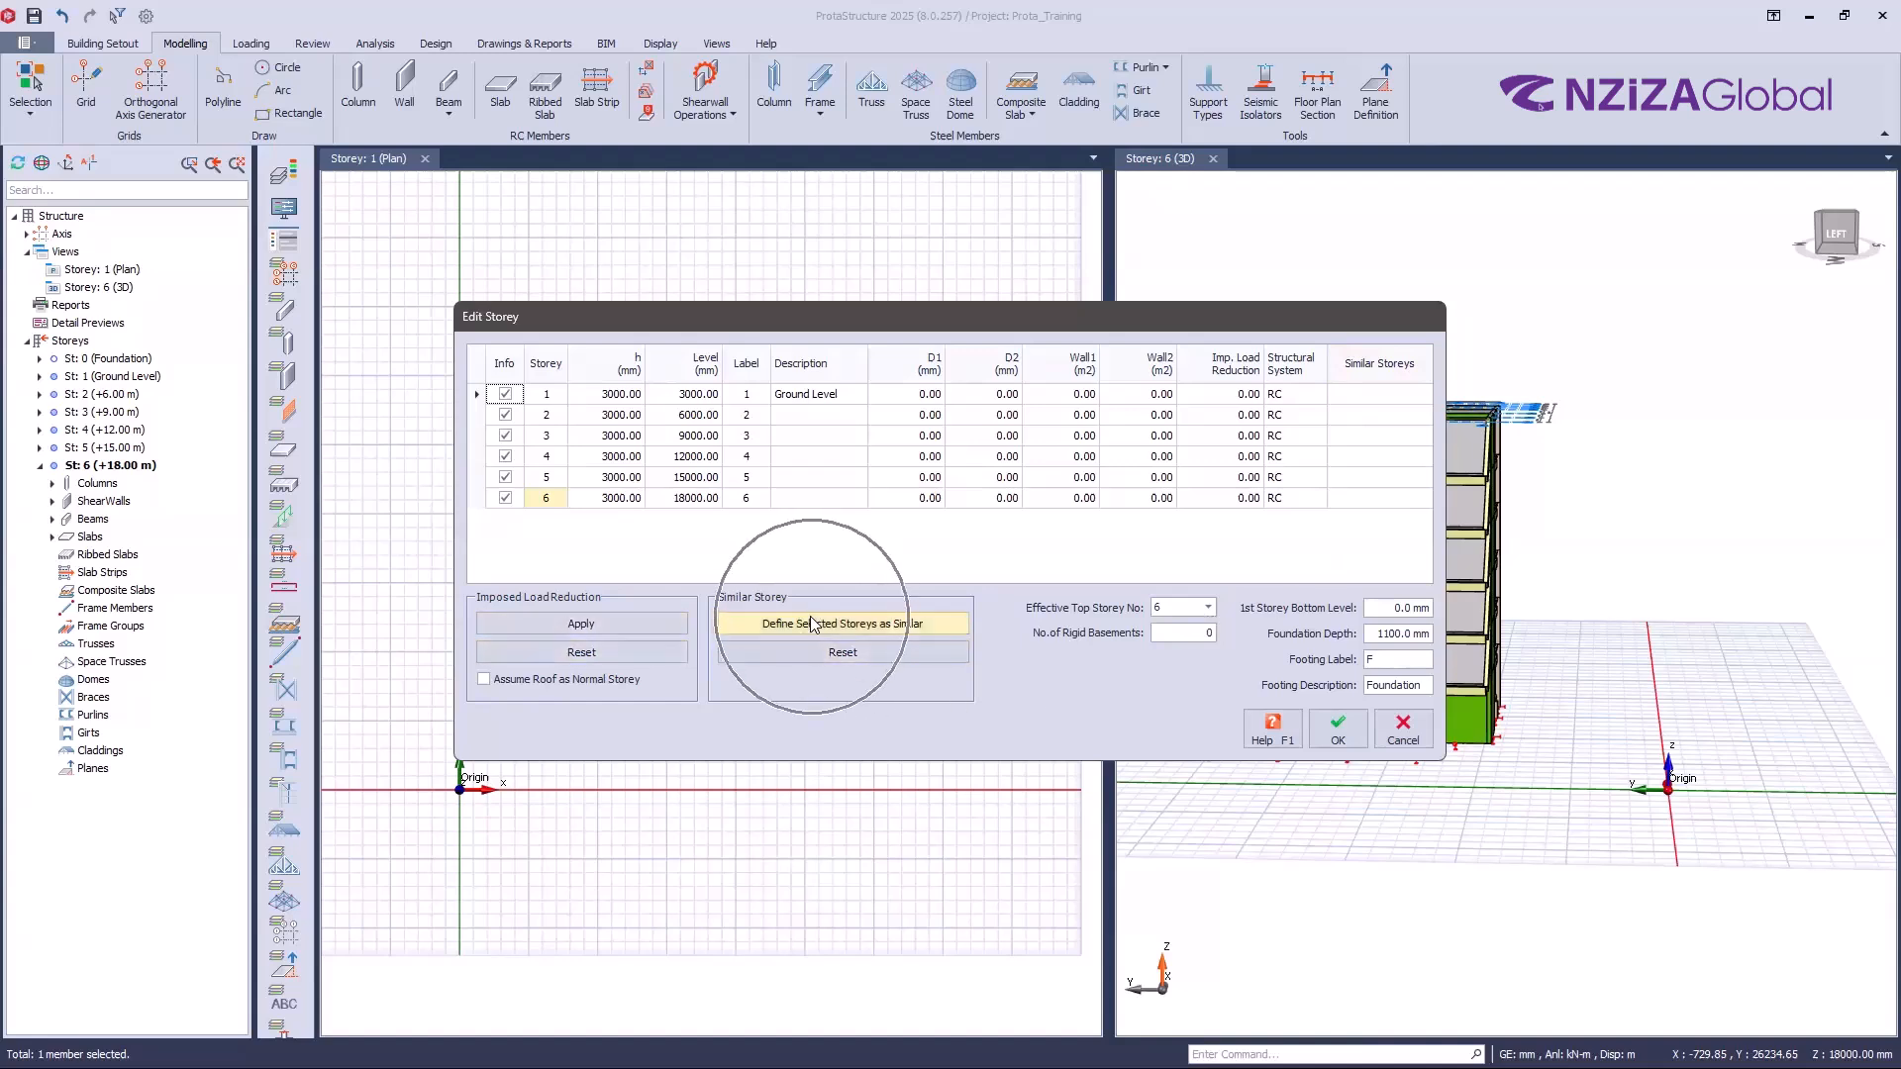
{"action": "key", "text": "ctrl"}
{"action": "key", "text": "ctrl"}
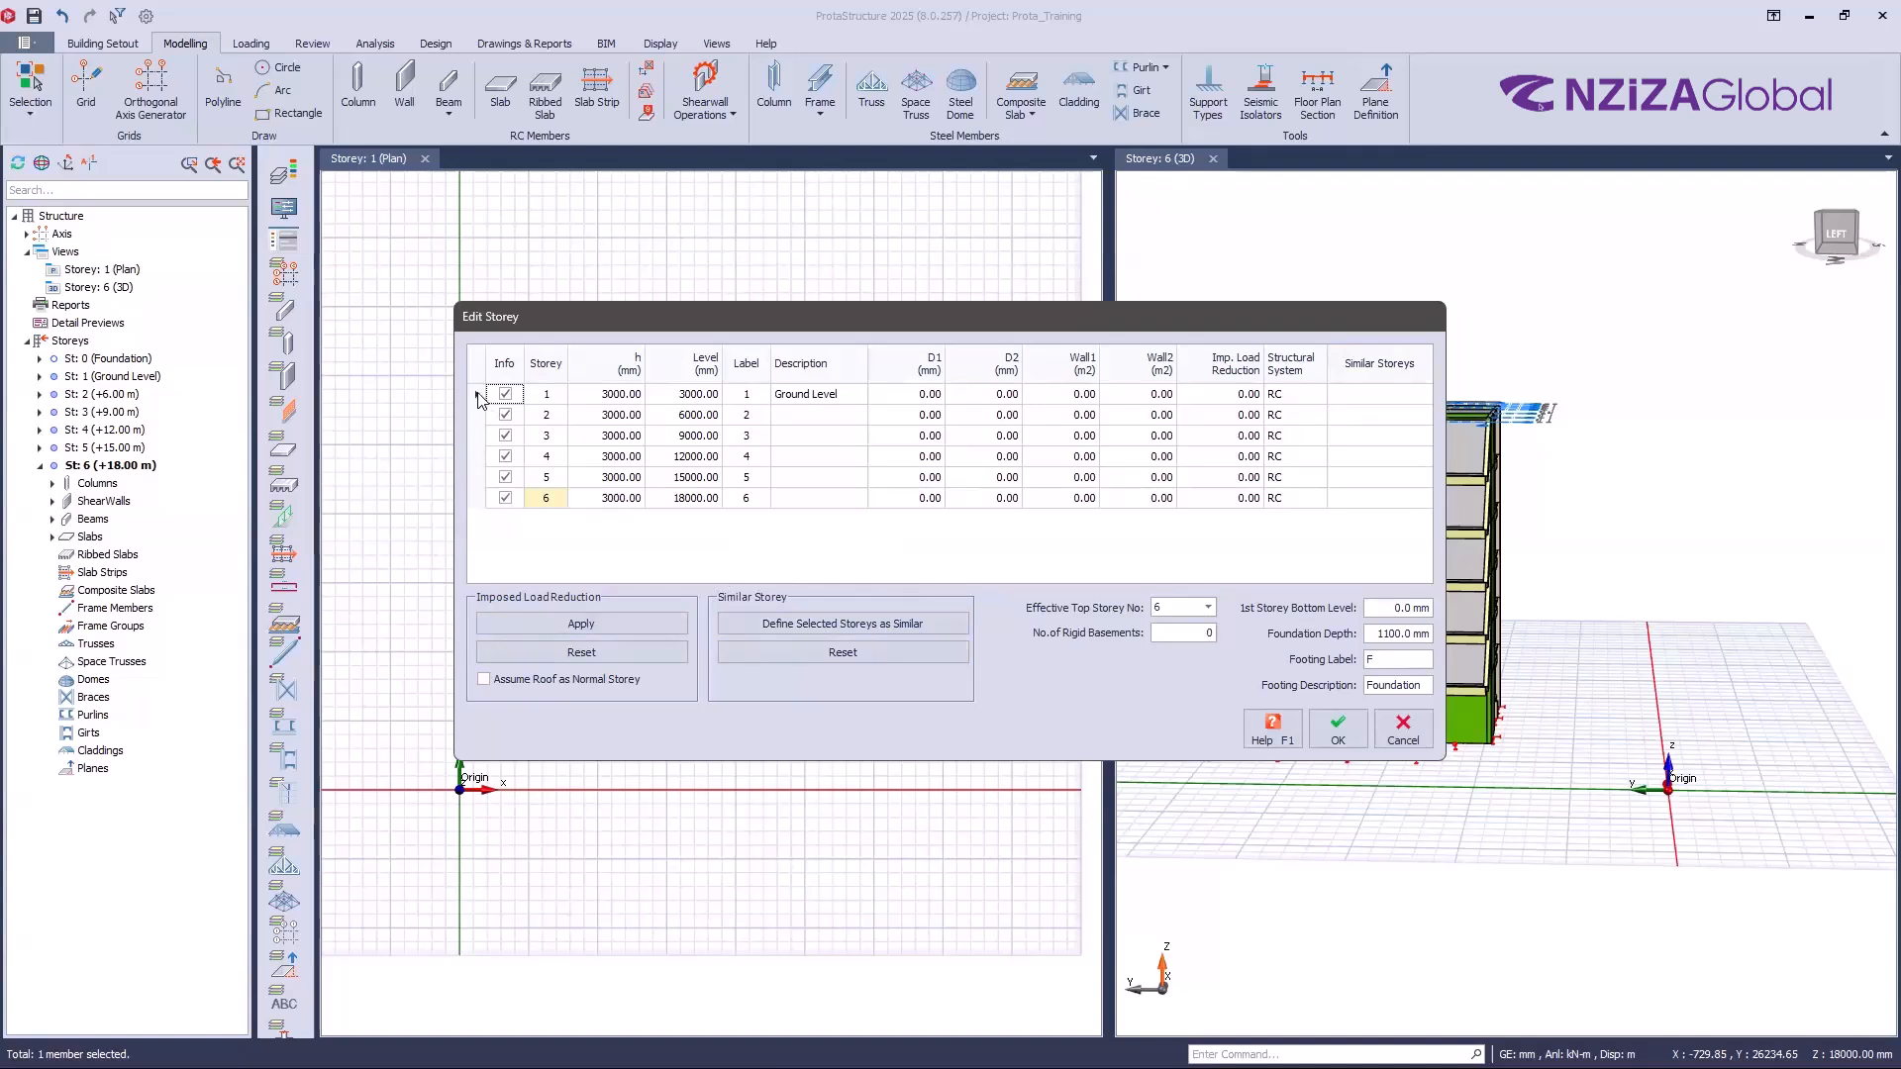
{"action": "left_click_drag", "start_coordinate": [477, 394], "coordinate": [623, 532]}
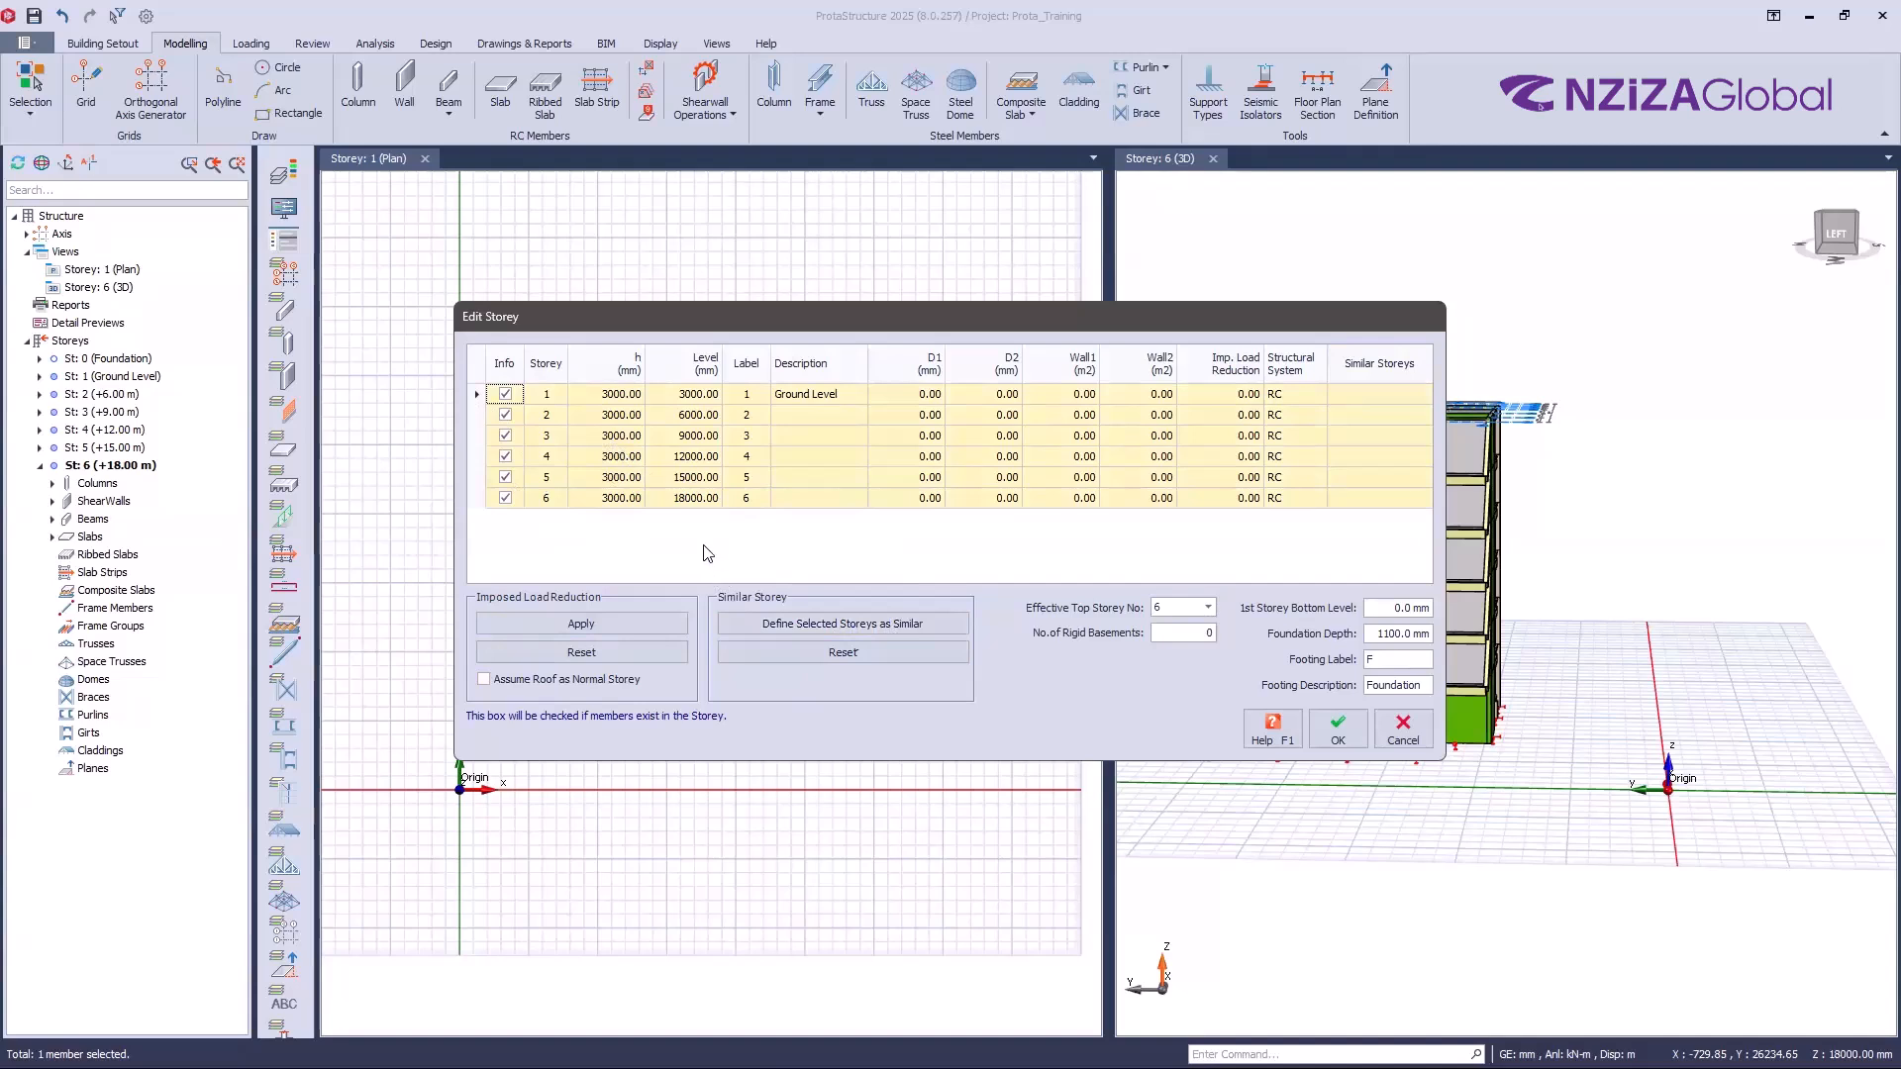
{"action": "left_click", "coordinate": [545, 457]}
{"action": "left_click", "coordinate": [480, 417]}
{"action": "left_click", "coordinate": [480, 434]}
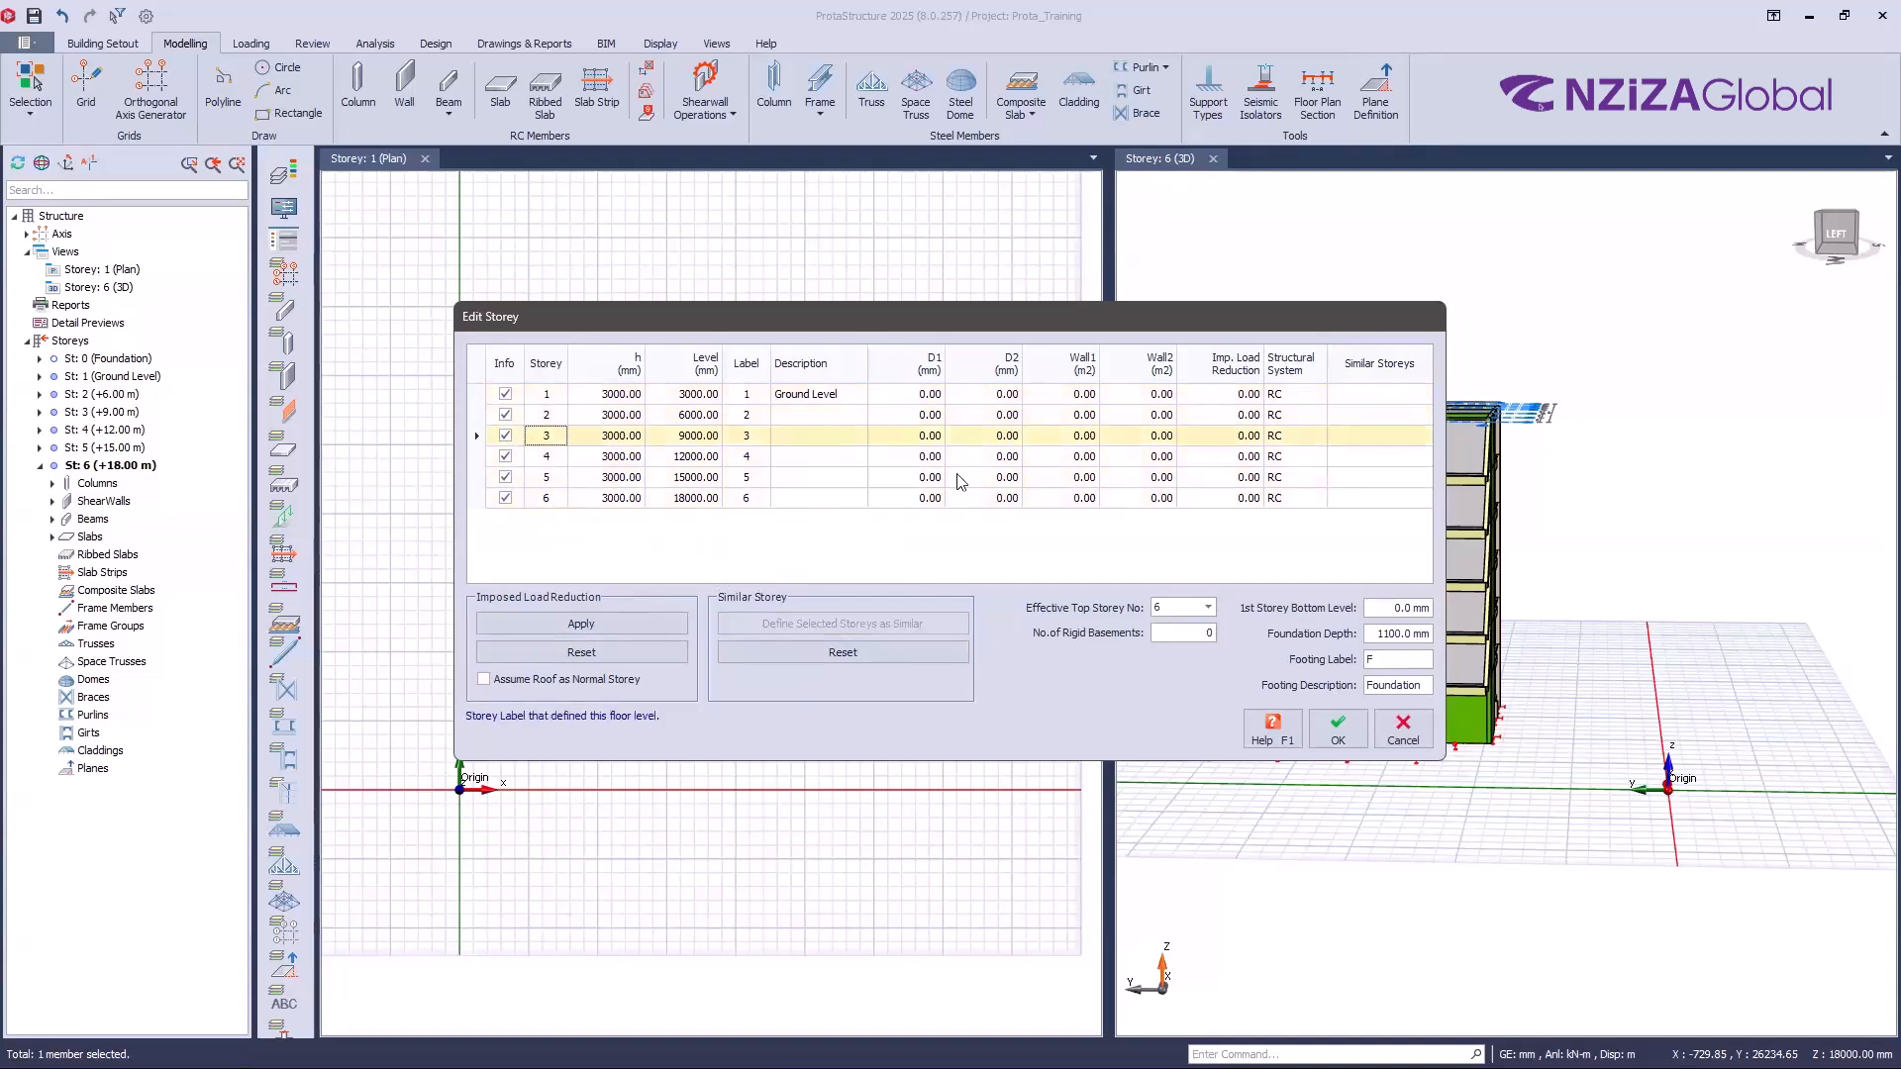
{"action": "key", "text": "shift+Up"}
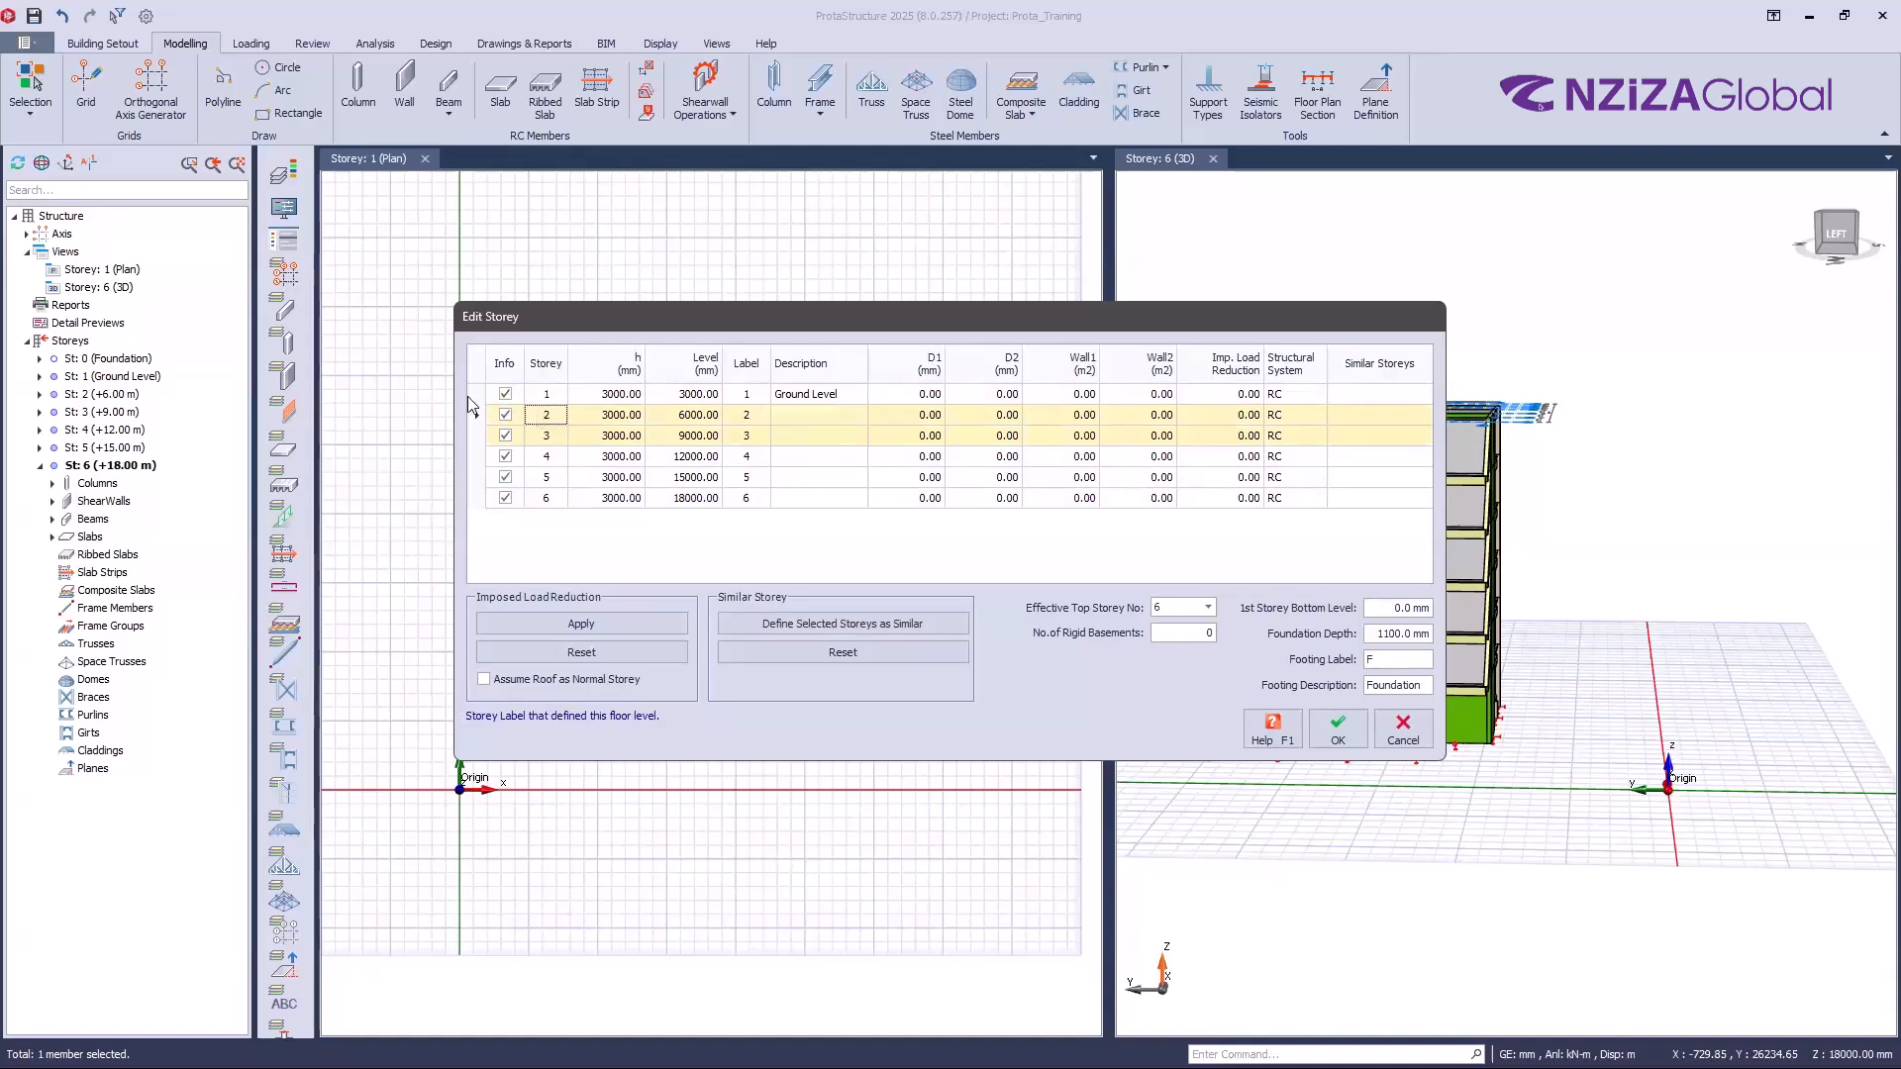
{"action": "left_click_drag", "start_coordinate": [478, 394], "coordinate": [476, 544]}
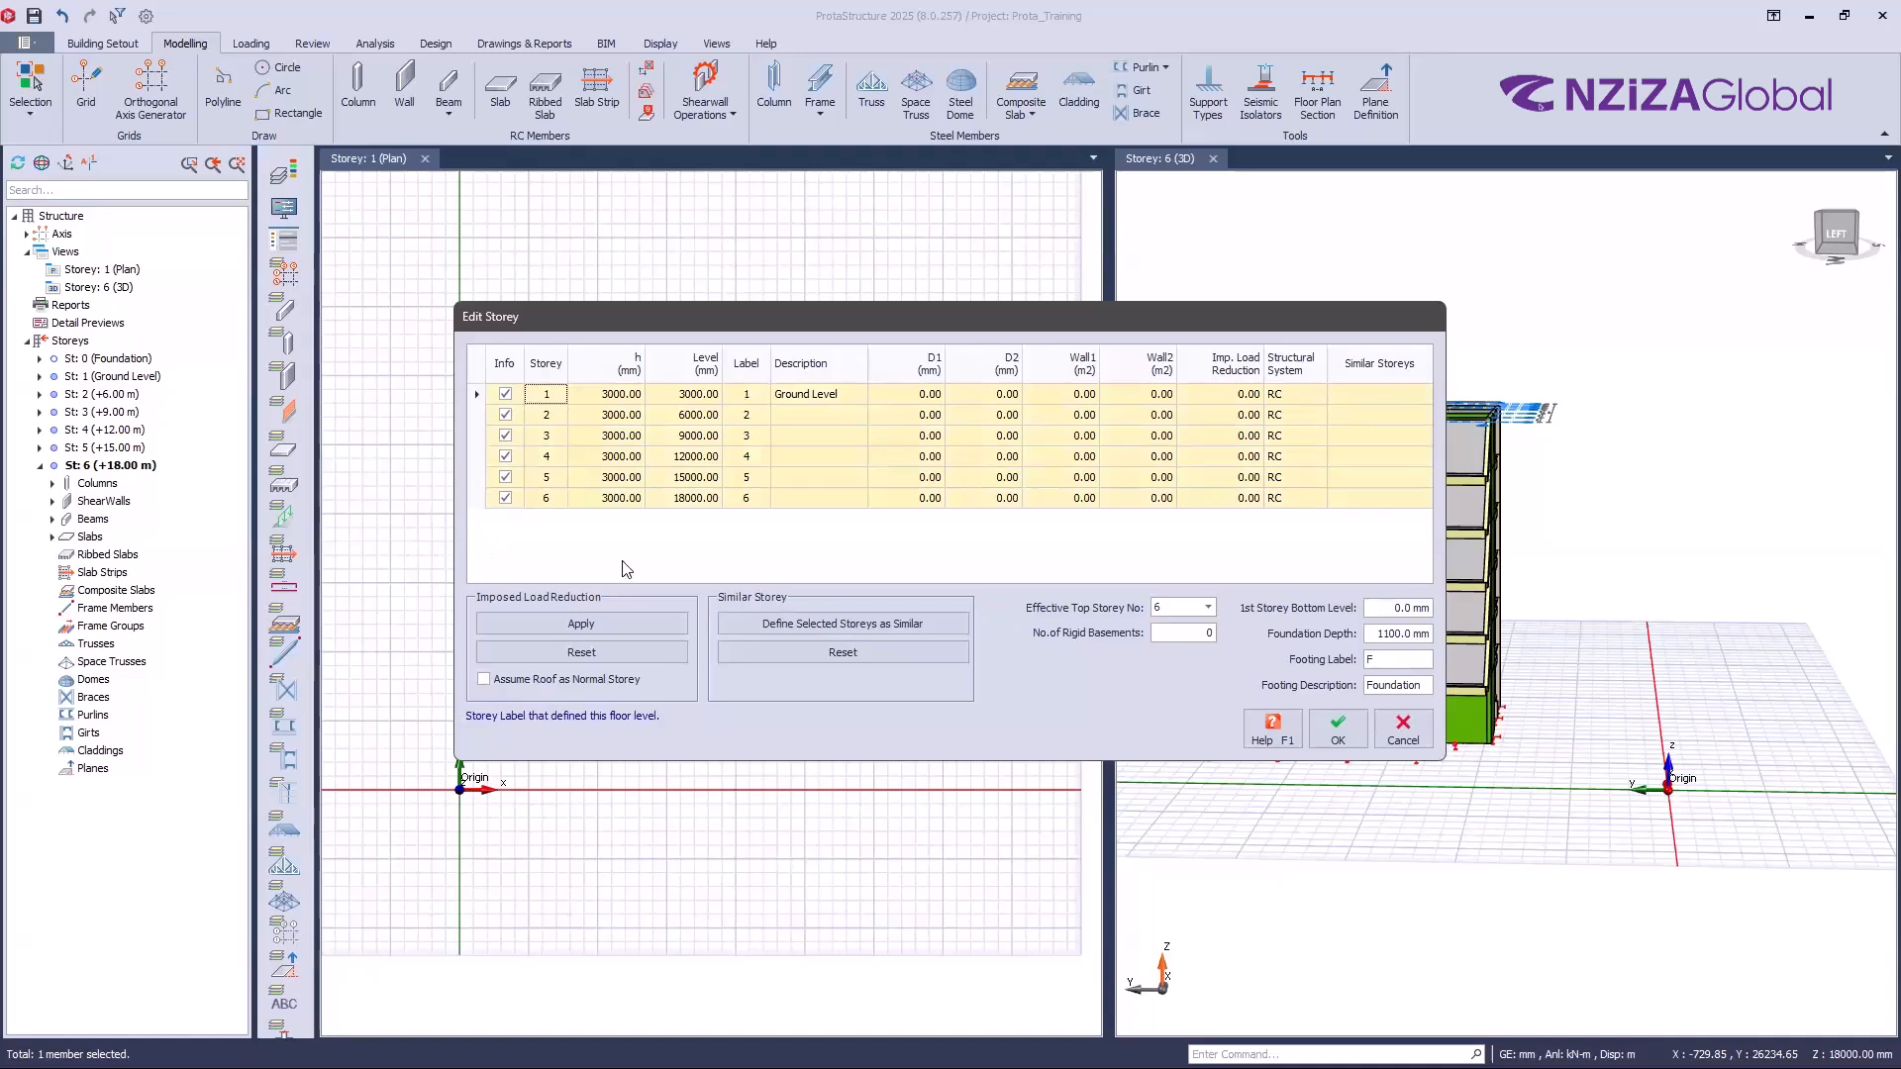
Step: Define the selected storeys as similar with Storey 2 (+6.00 m) as the source storey, and check the similar storey assignments
{"action": "left_click", "coordinate": [830, 622]}
{"action": "left_click", "coordinate": [830, 622]}
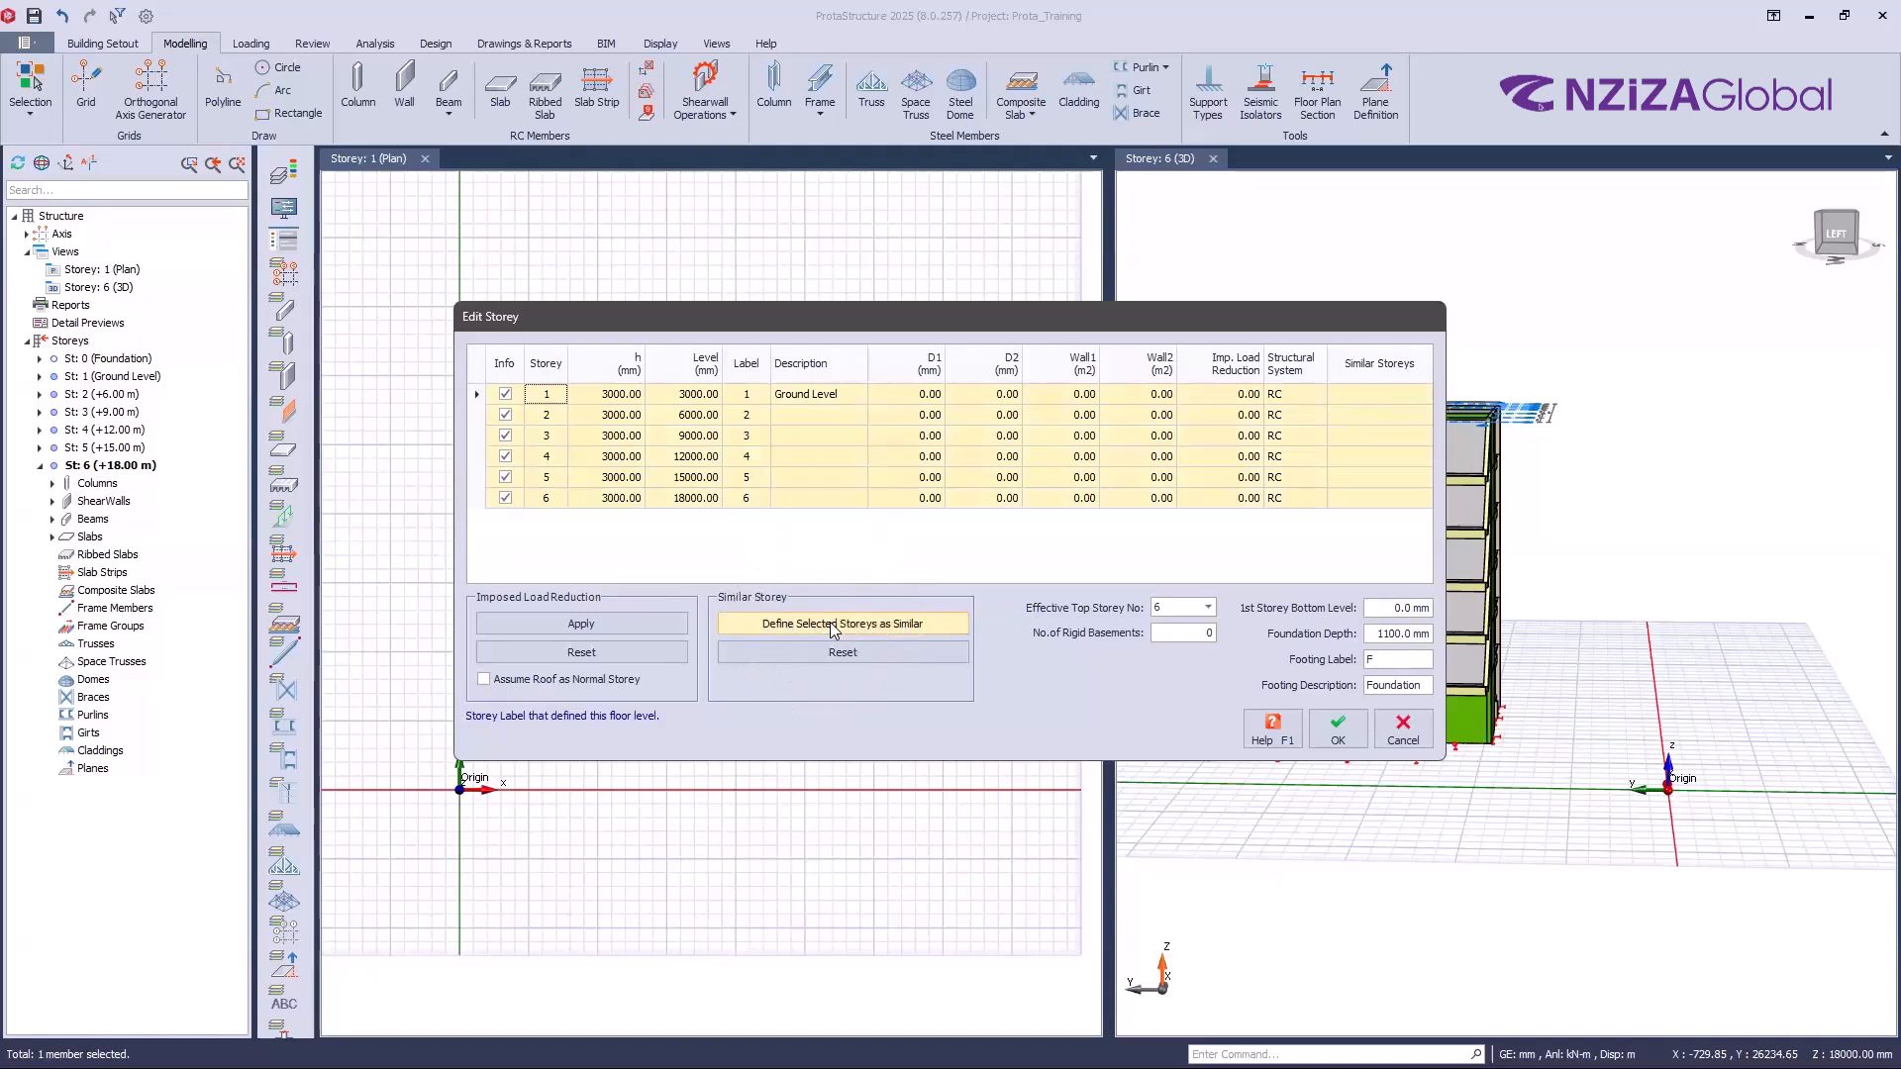
{"action": "left_click", "coordinate": [830, 622]}
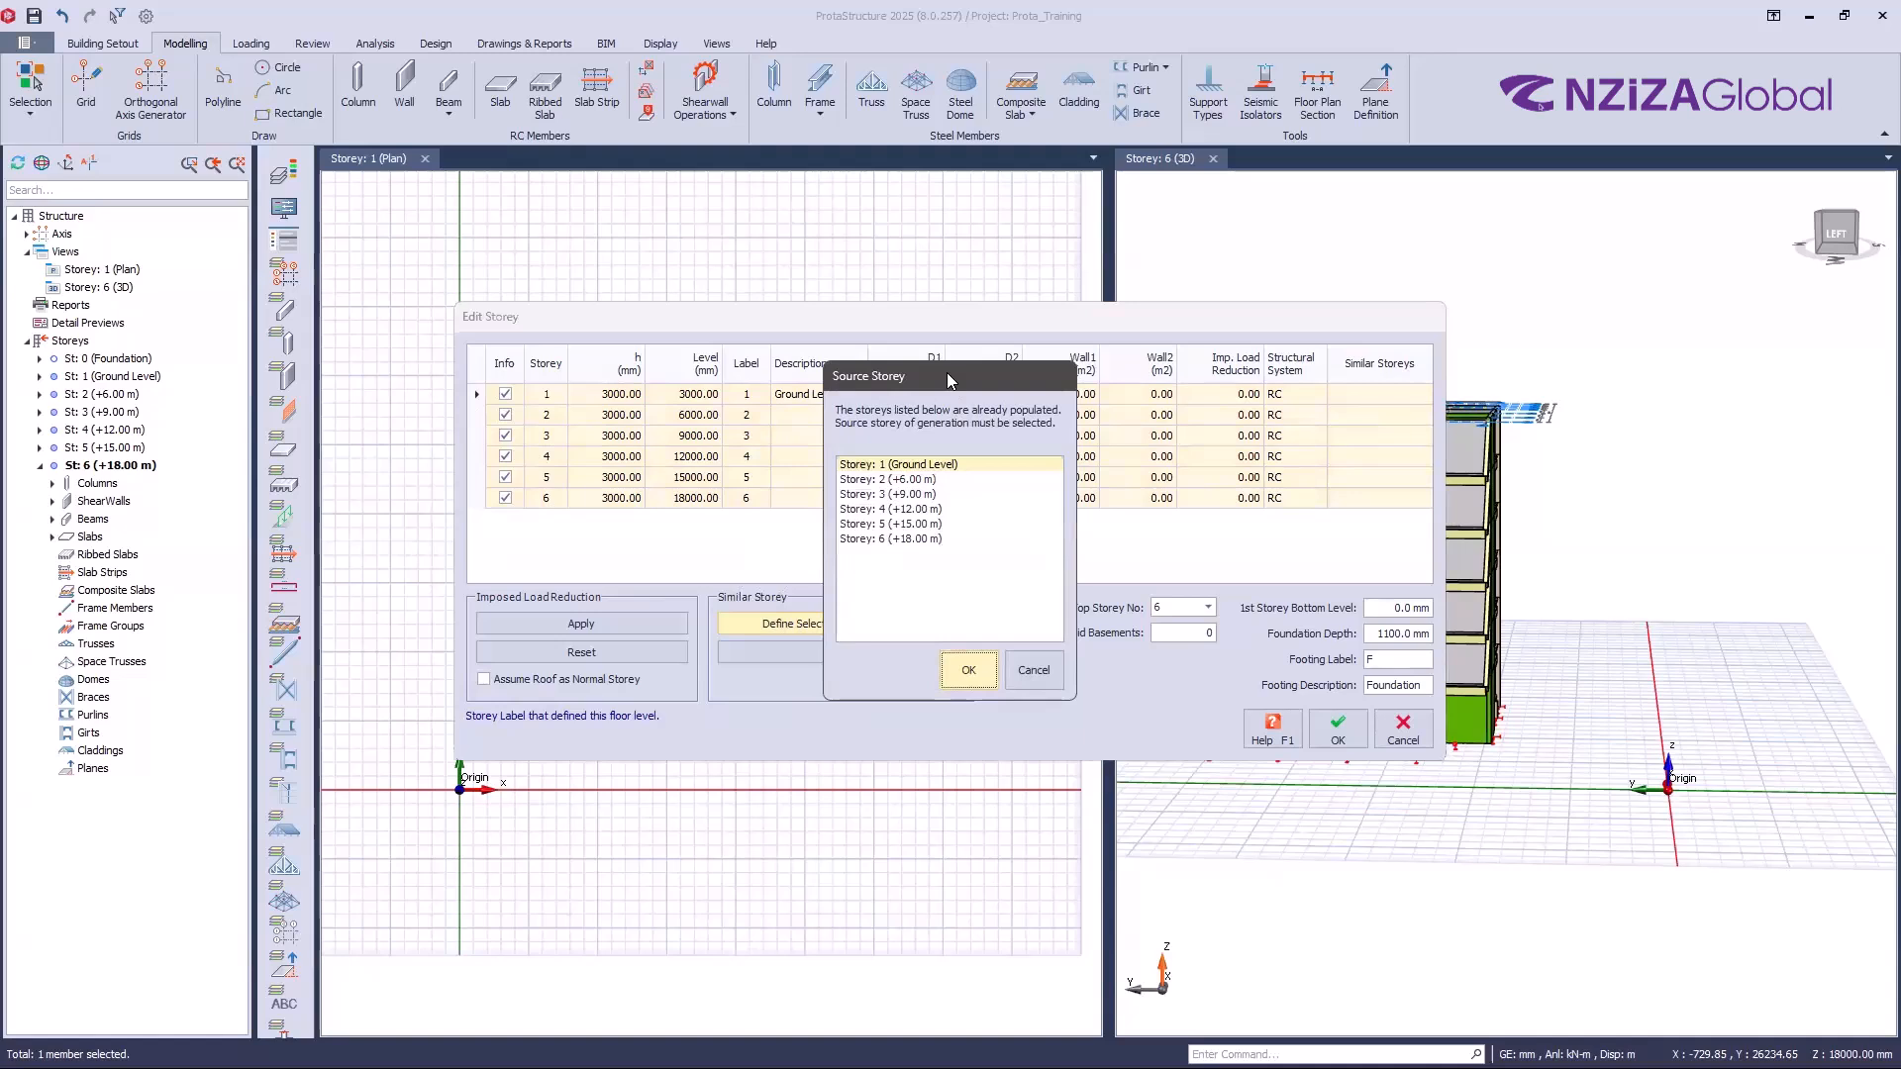
{"action": "left_click_drag", "start_coordinate": [947, 372], "coordinate": [917, 333]}
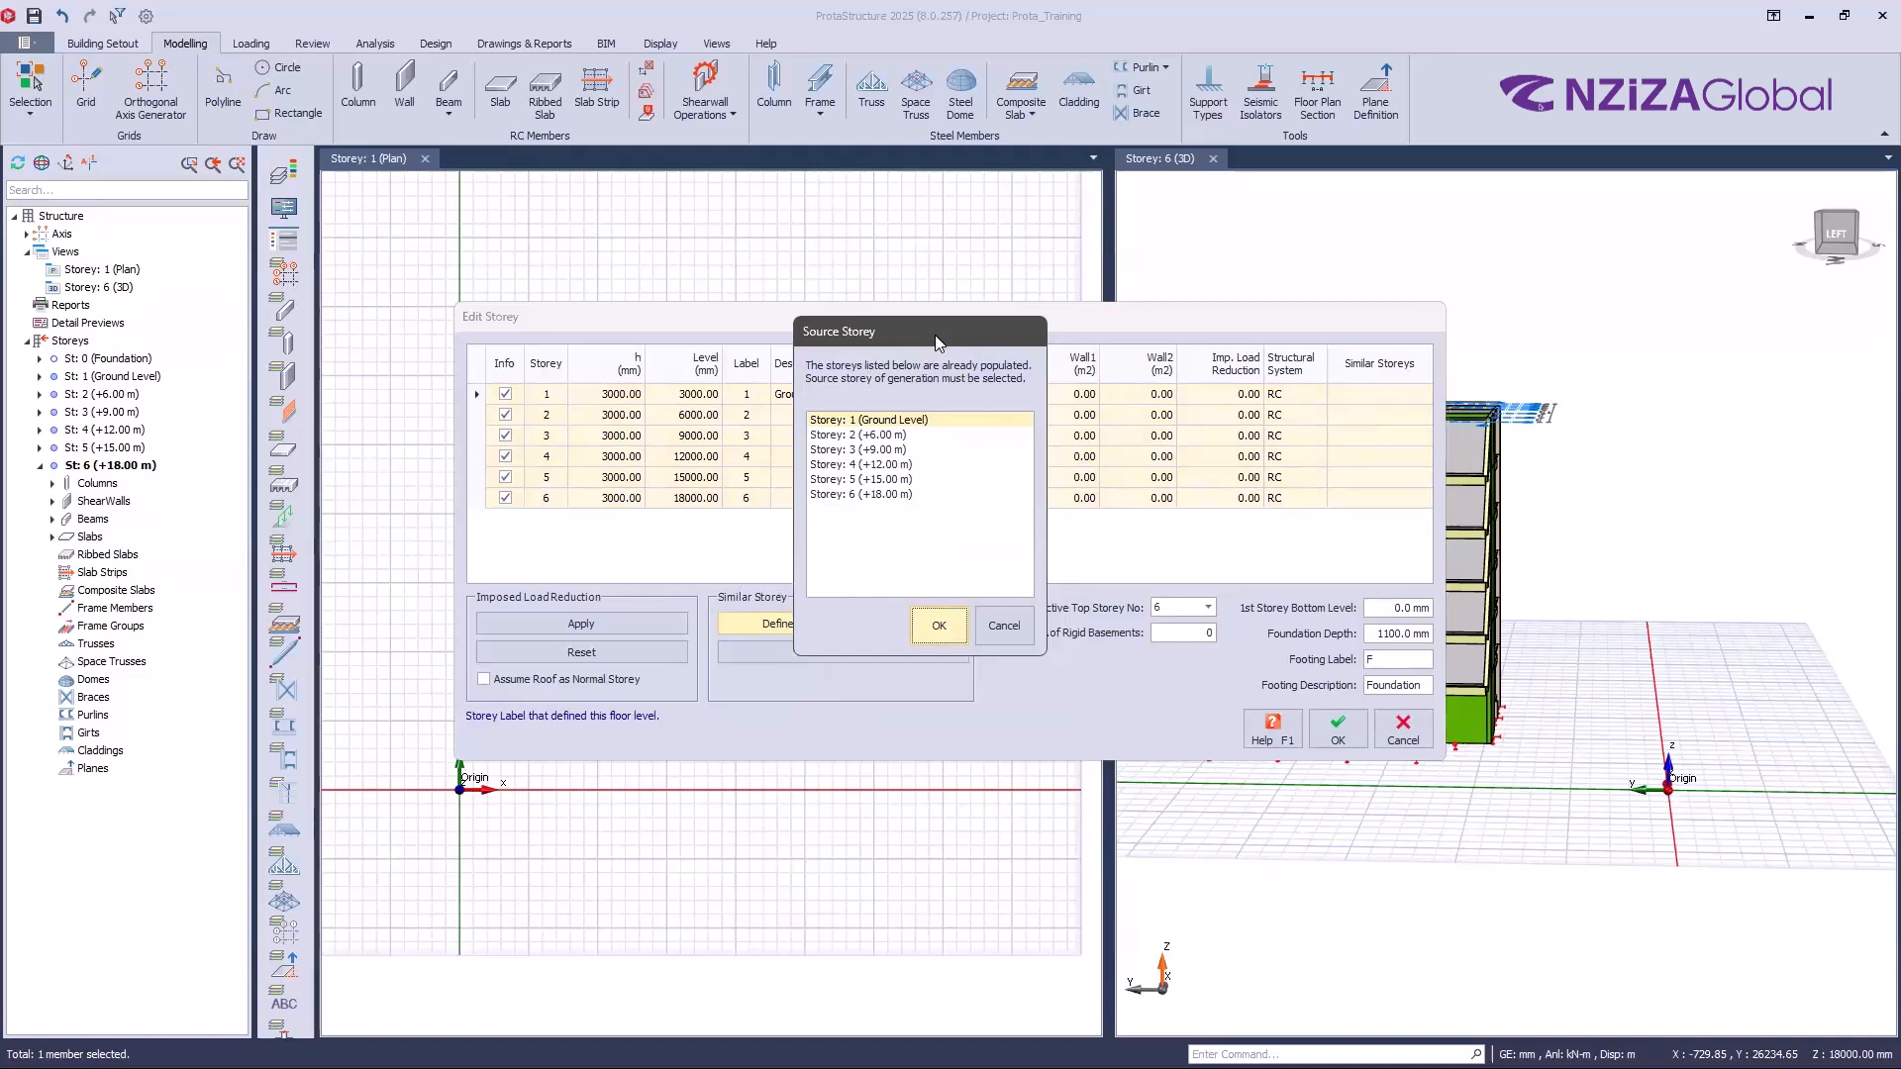
{"action": "left_click_drag", "start_coordinate": [934, 334], "coordinate": [949, 331]}
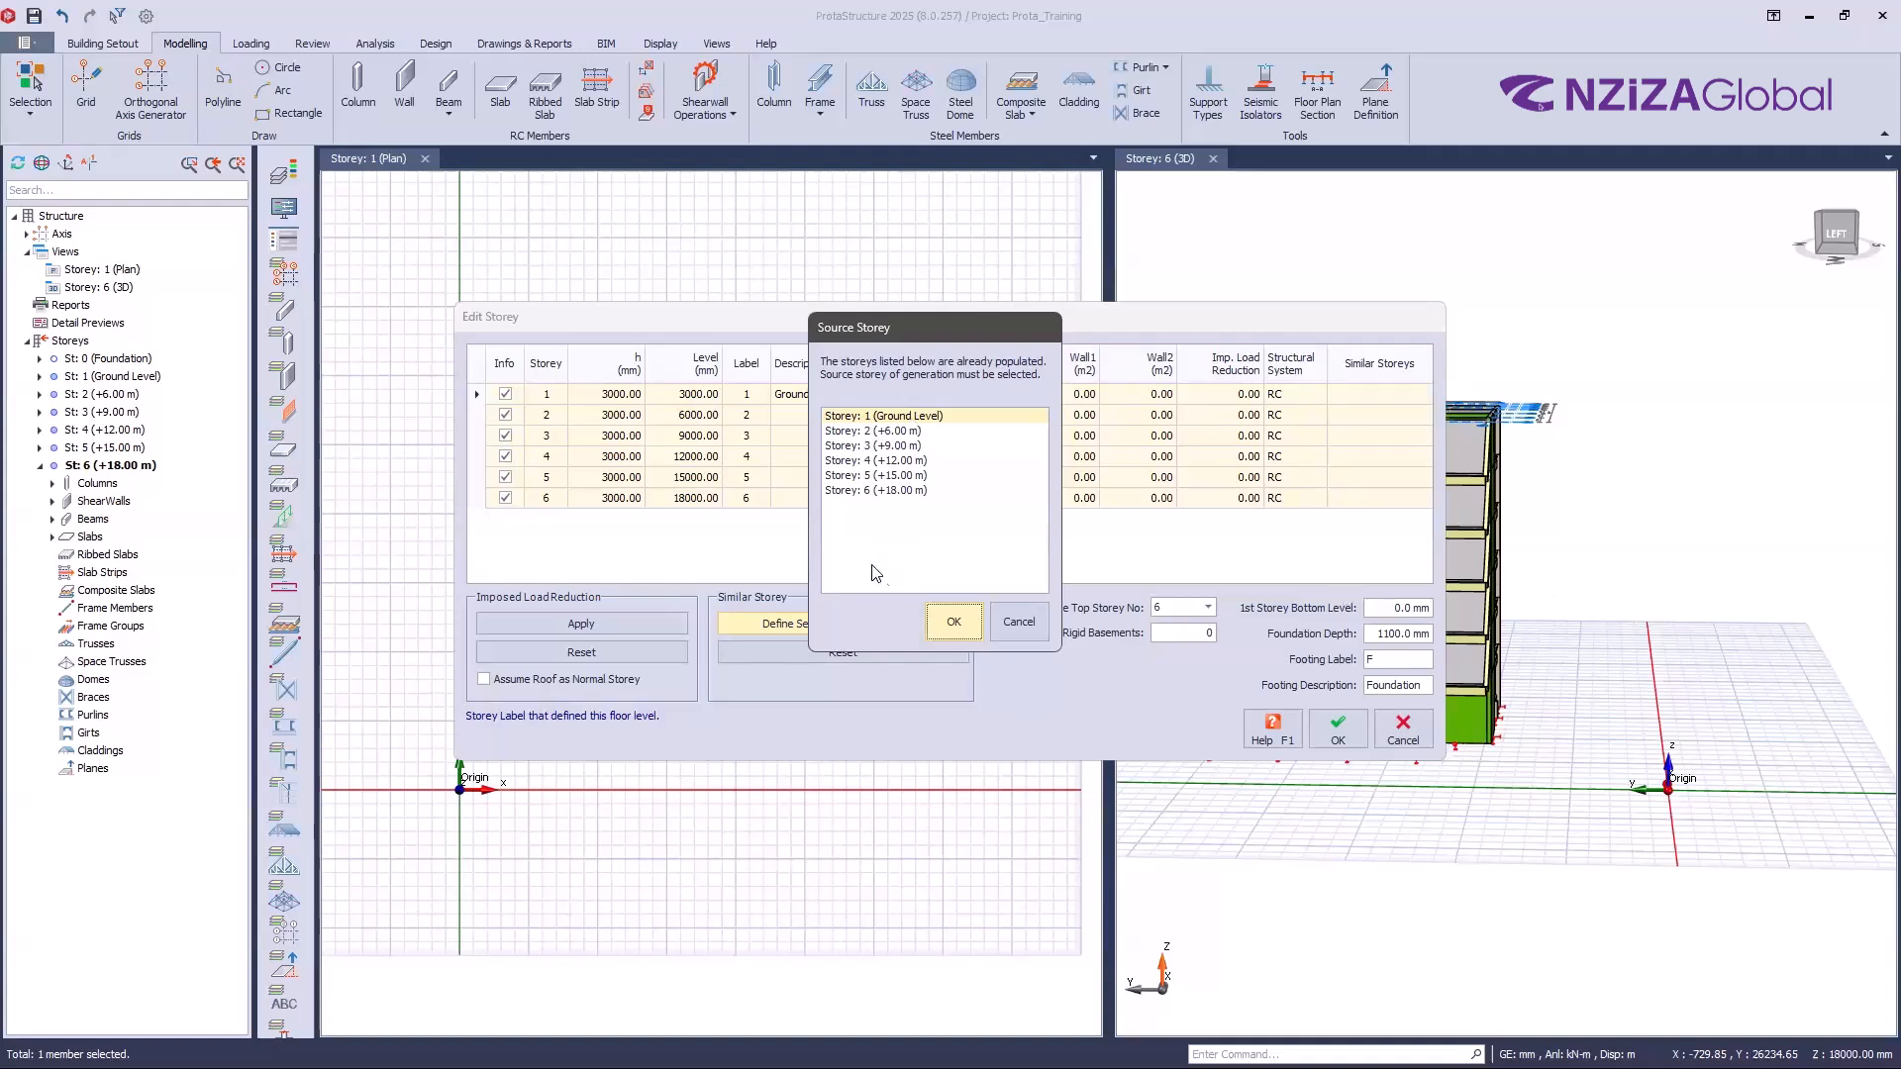
{"action": "left_click", "coordinate": [888, 433]}
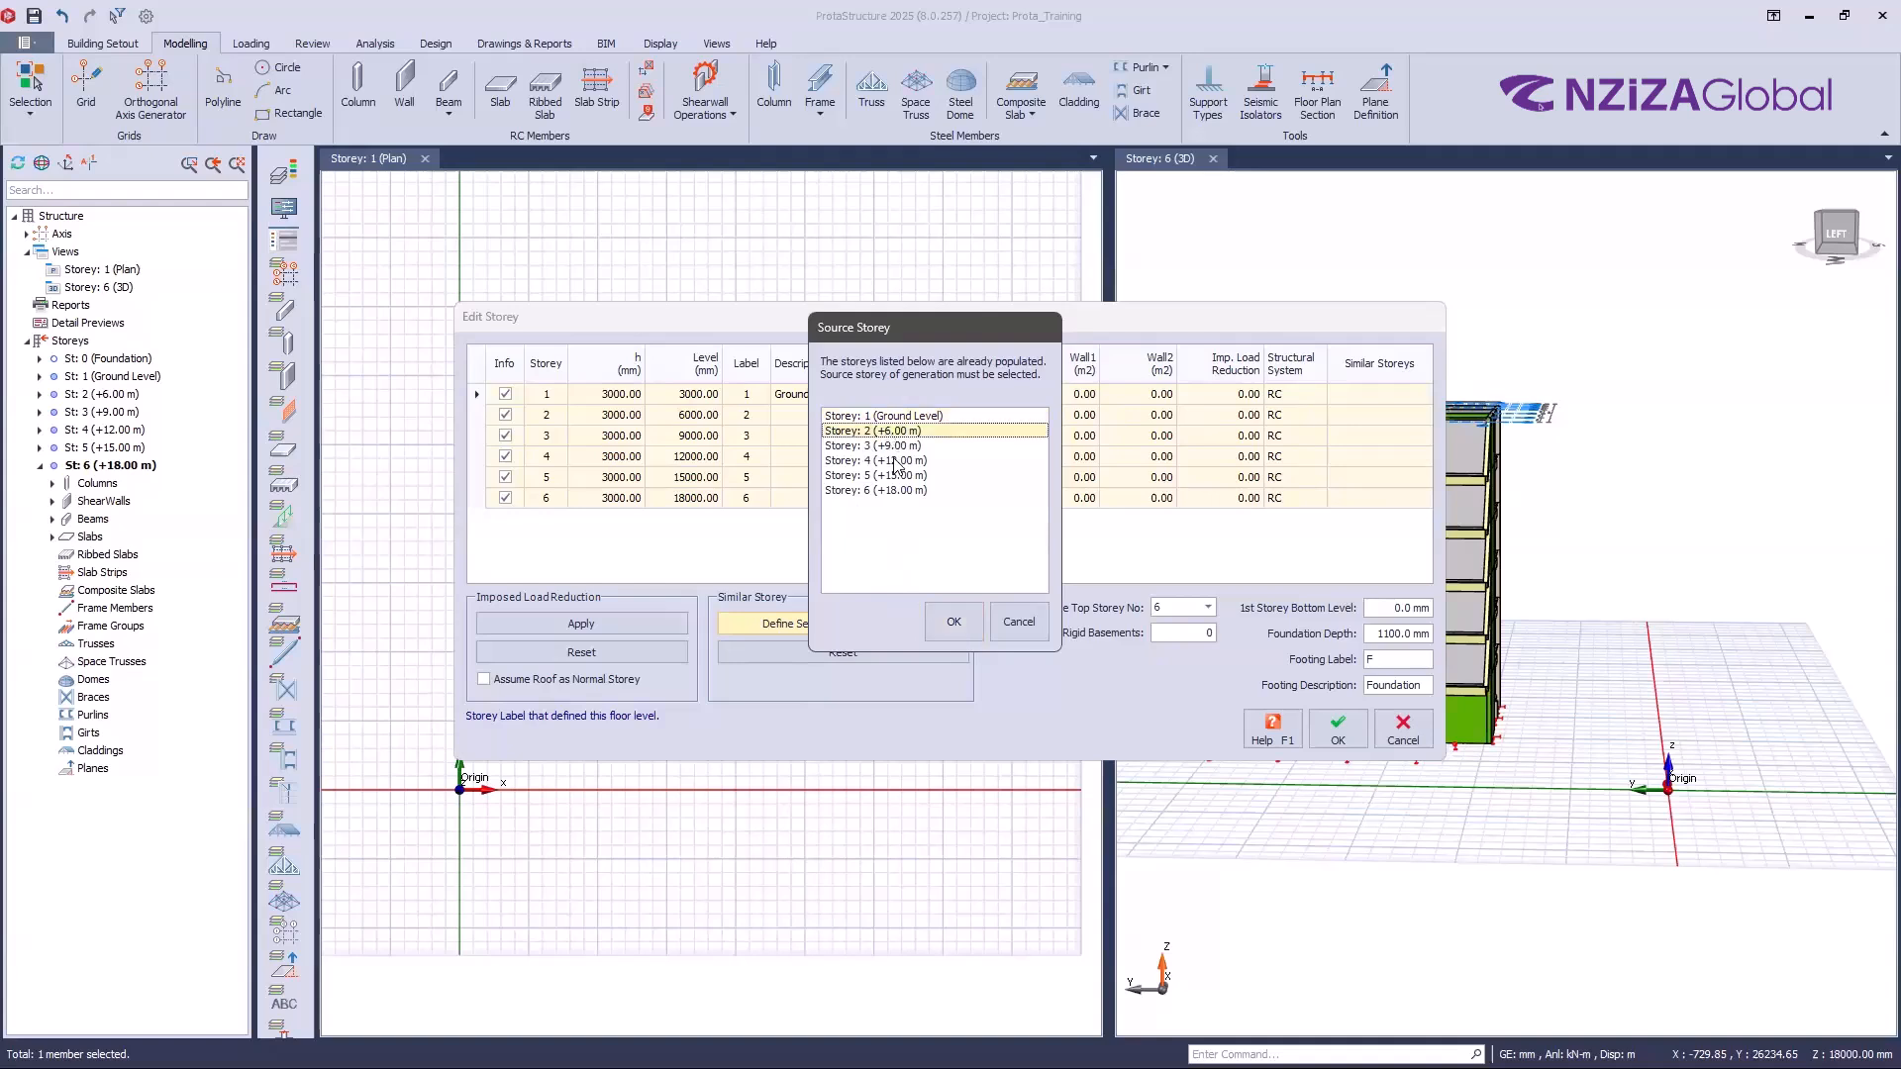
{"action": "left_click", "coordinate": [953, 624]}
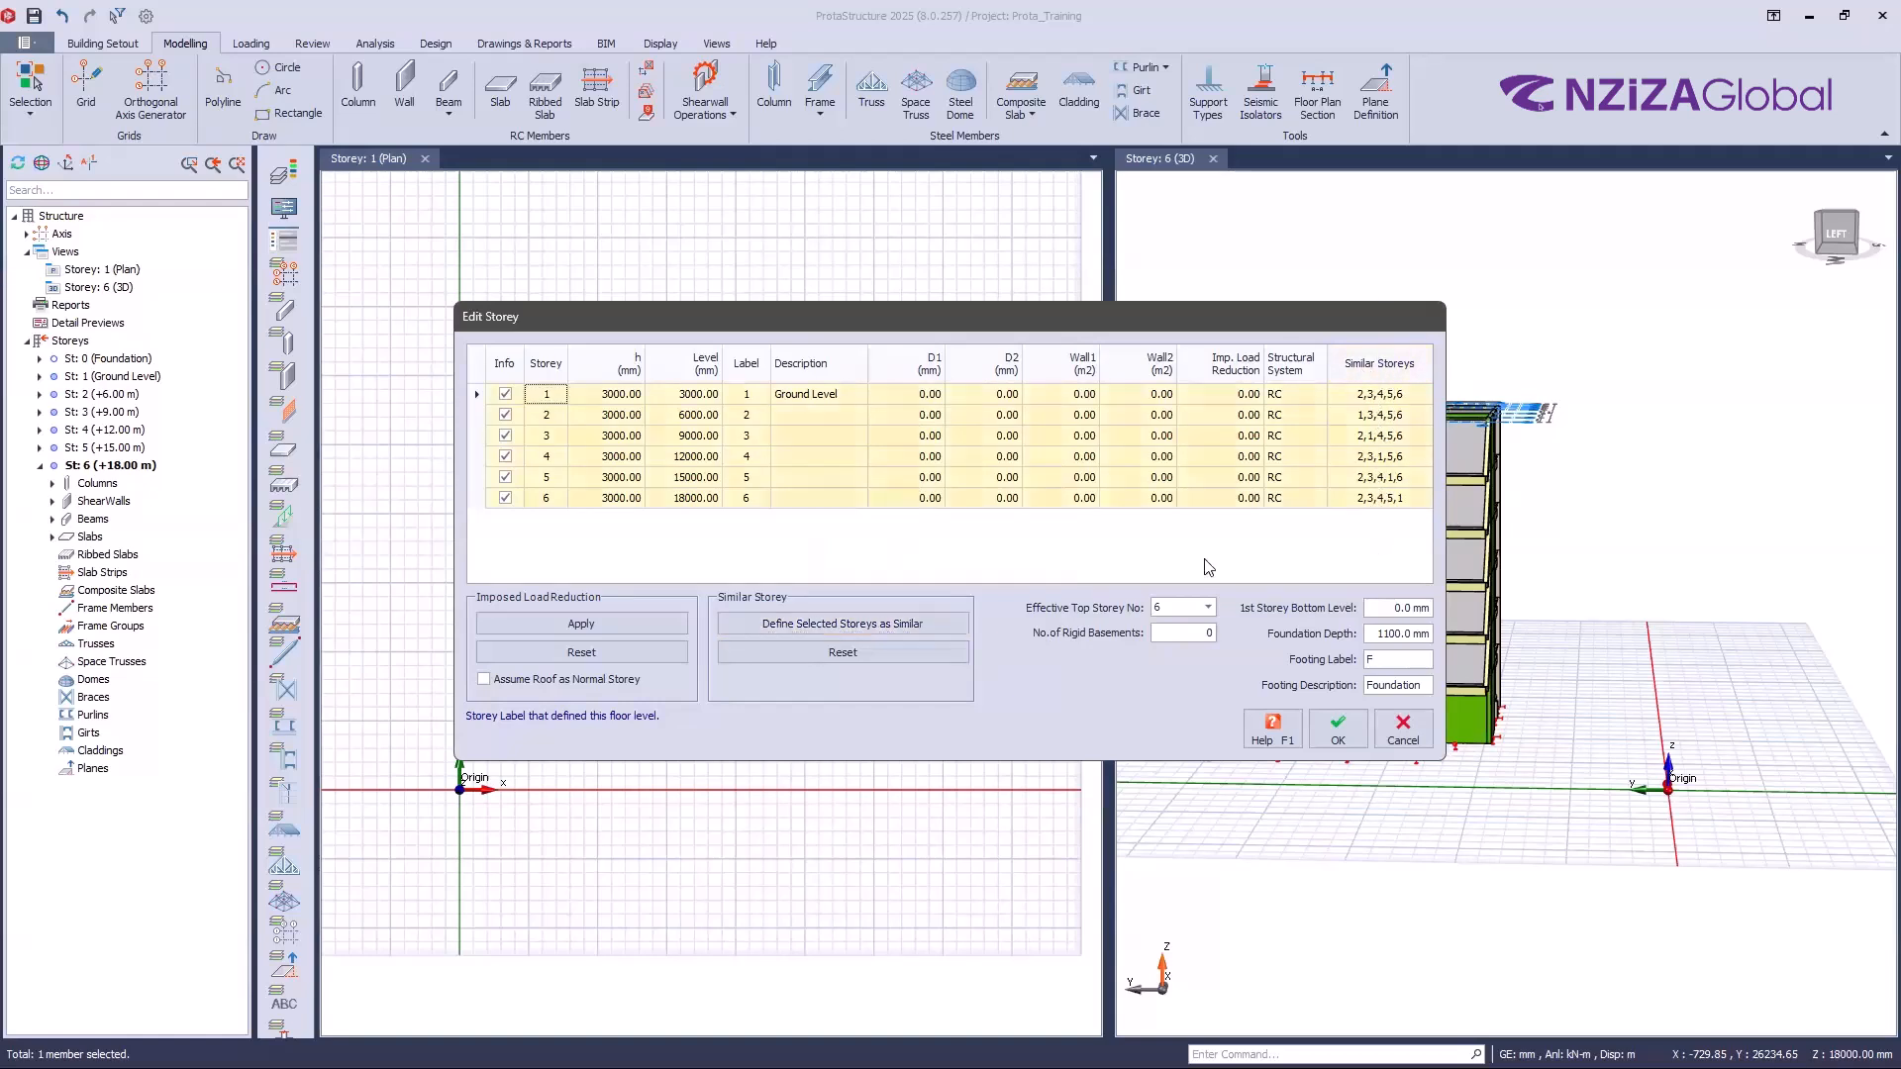
{"action": "left_click", "coordinate": [1246, 456]}
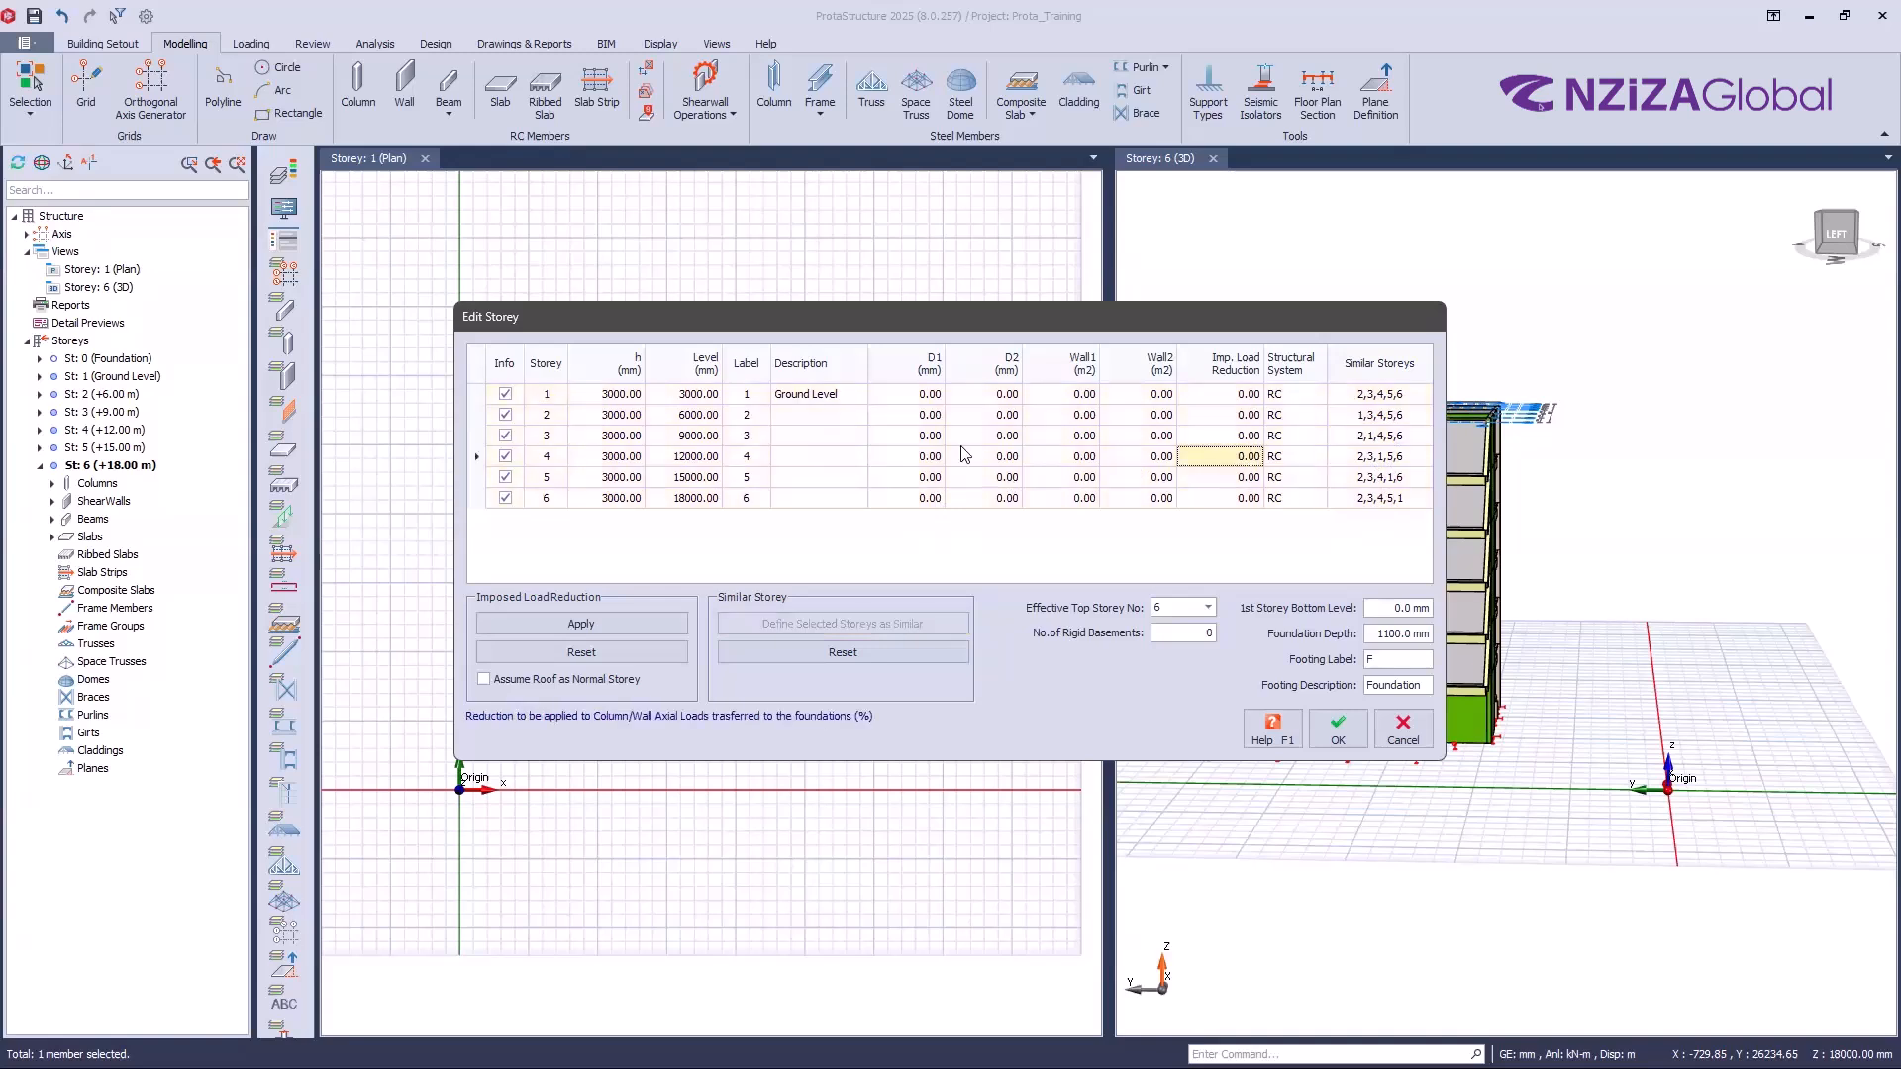
{"action": "left_click", "coordinate": [552, 396]}
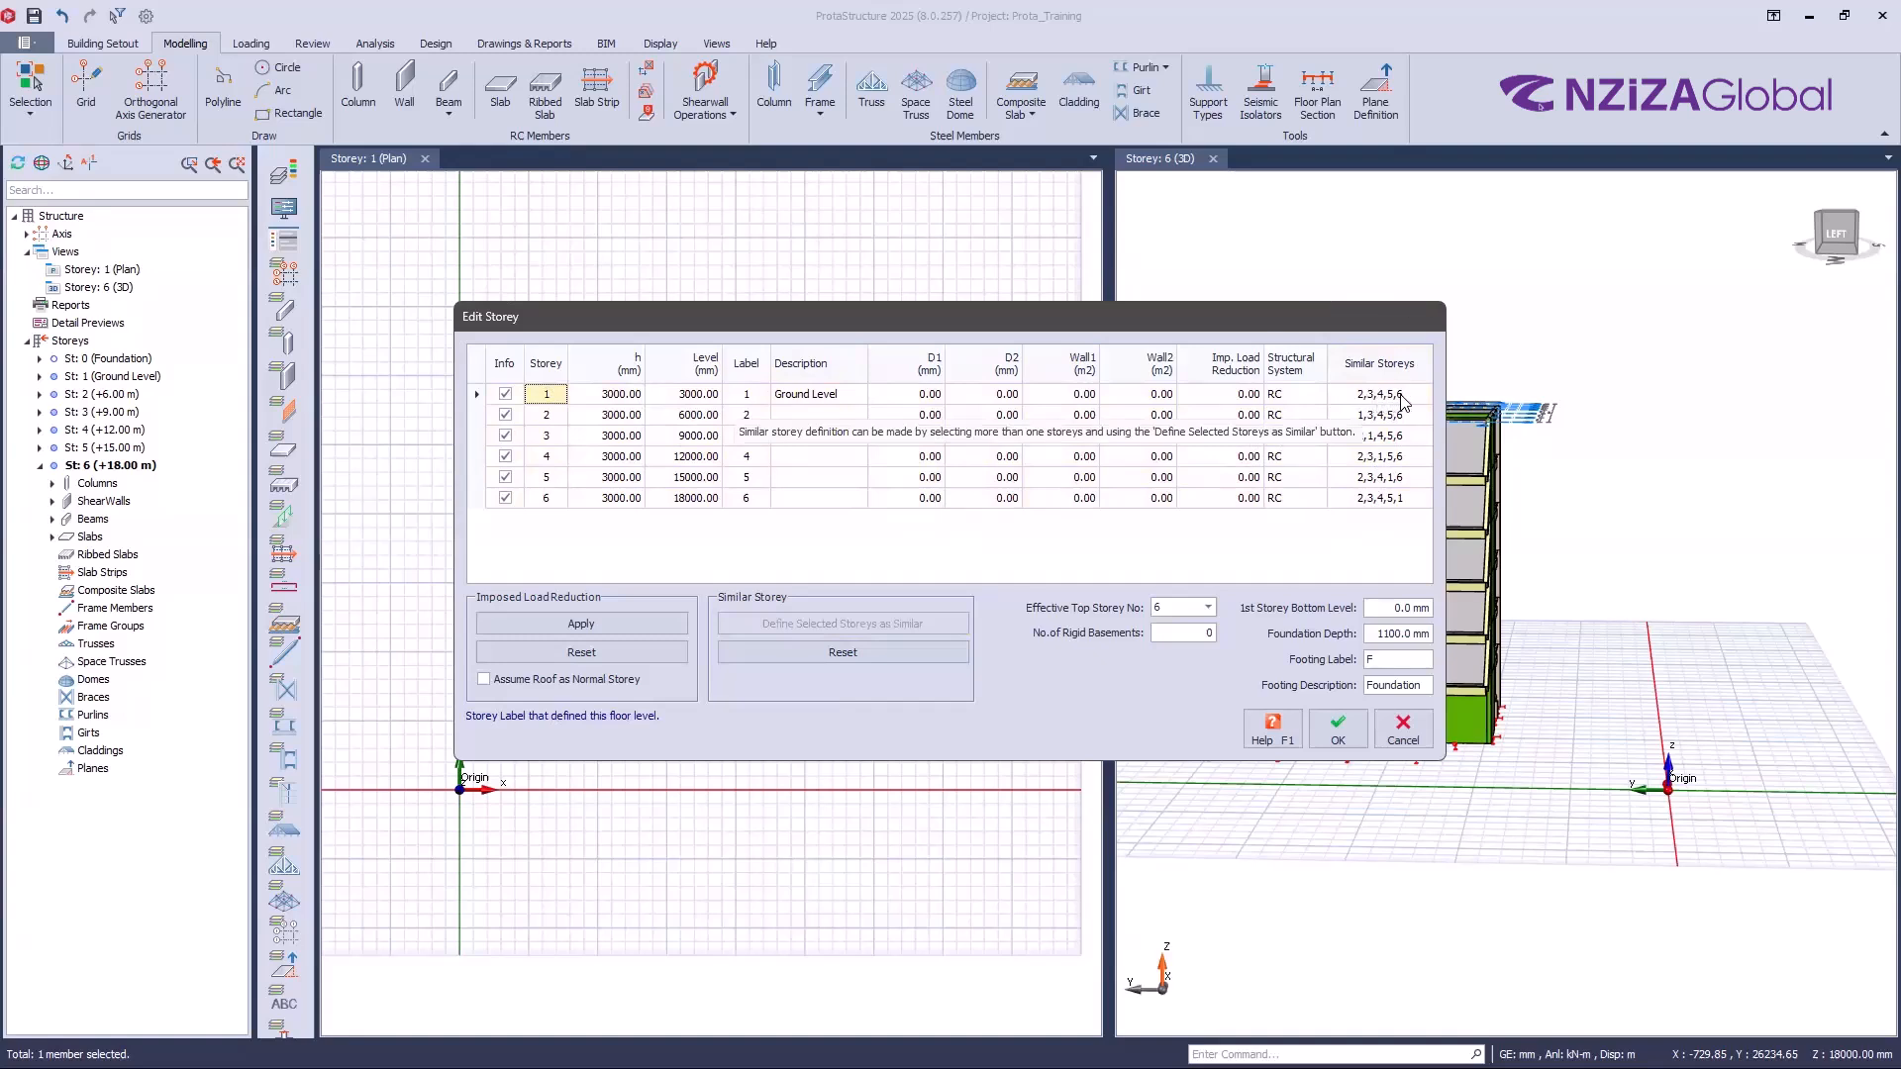
Step: Apply the similar storey definitions and regenerate the members of Storeys 1, 3, 4, 5 and 6 from Storey 2
{"action": "left_click", "coordinate": [547, 420]}
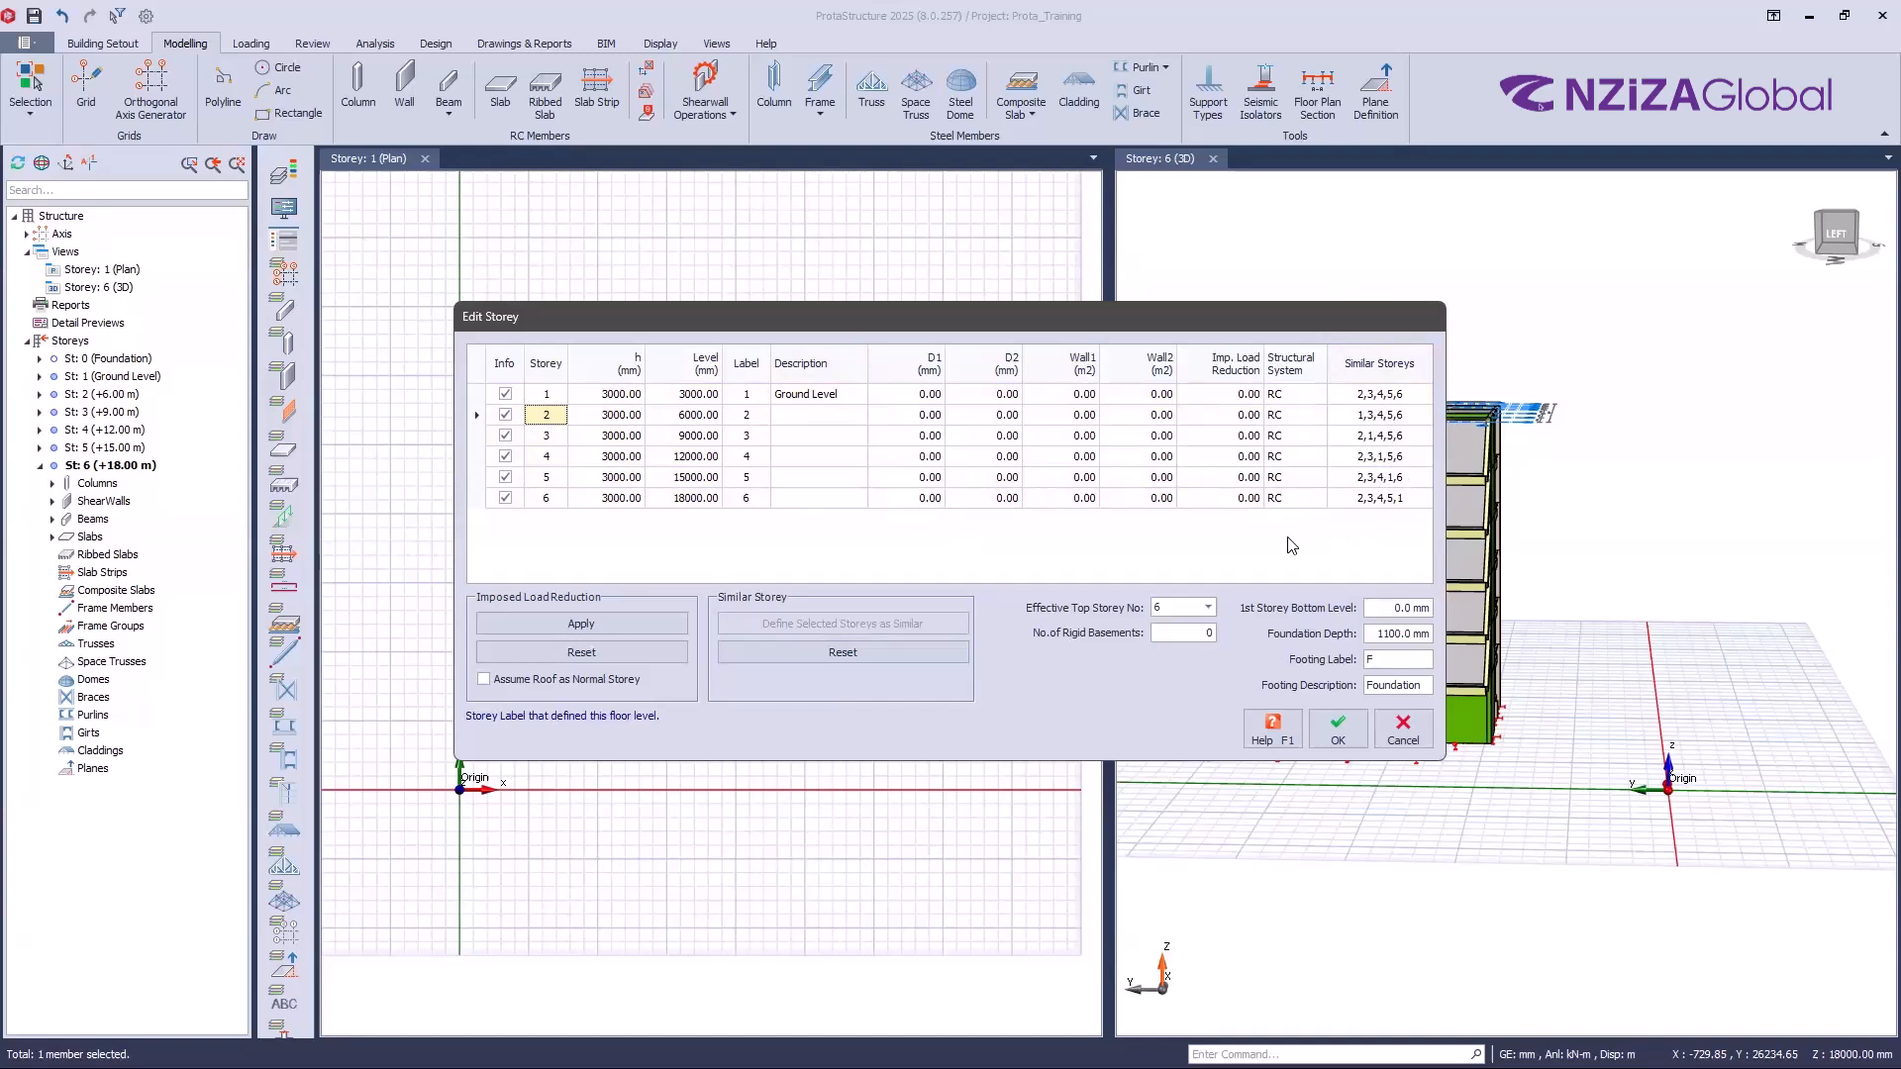
{"action": "left_click", "coordinate": [1345, 732]}
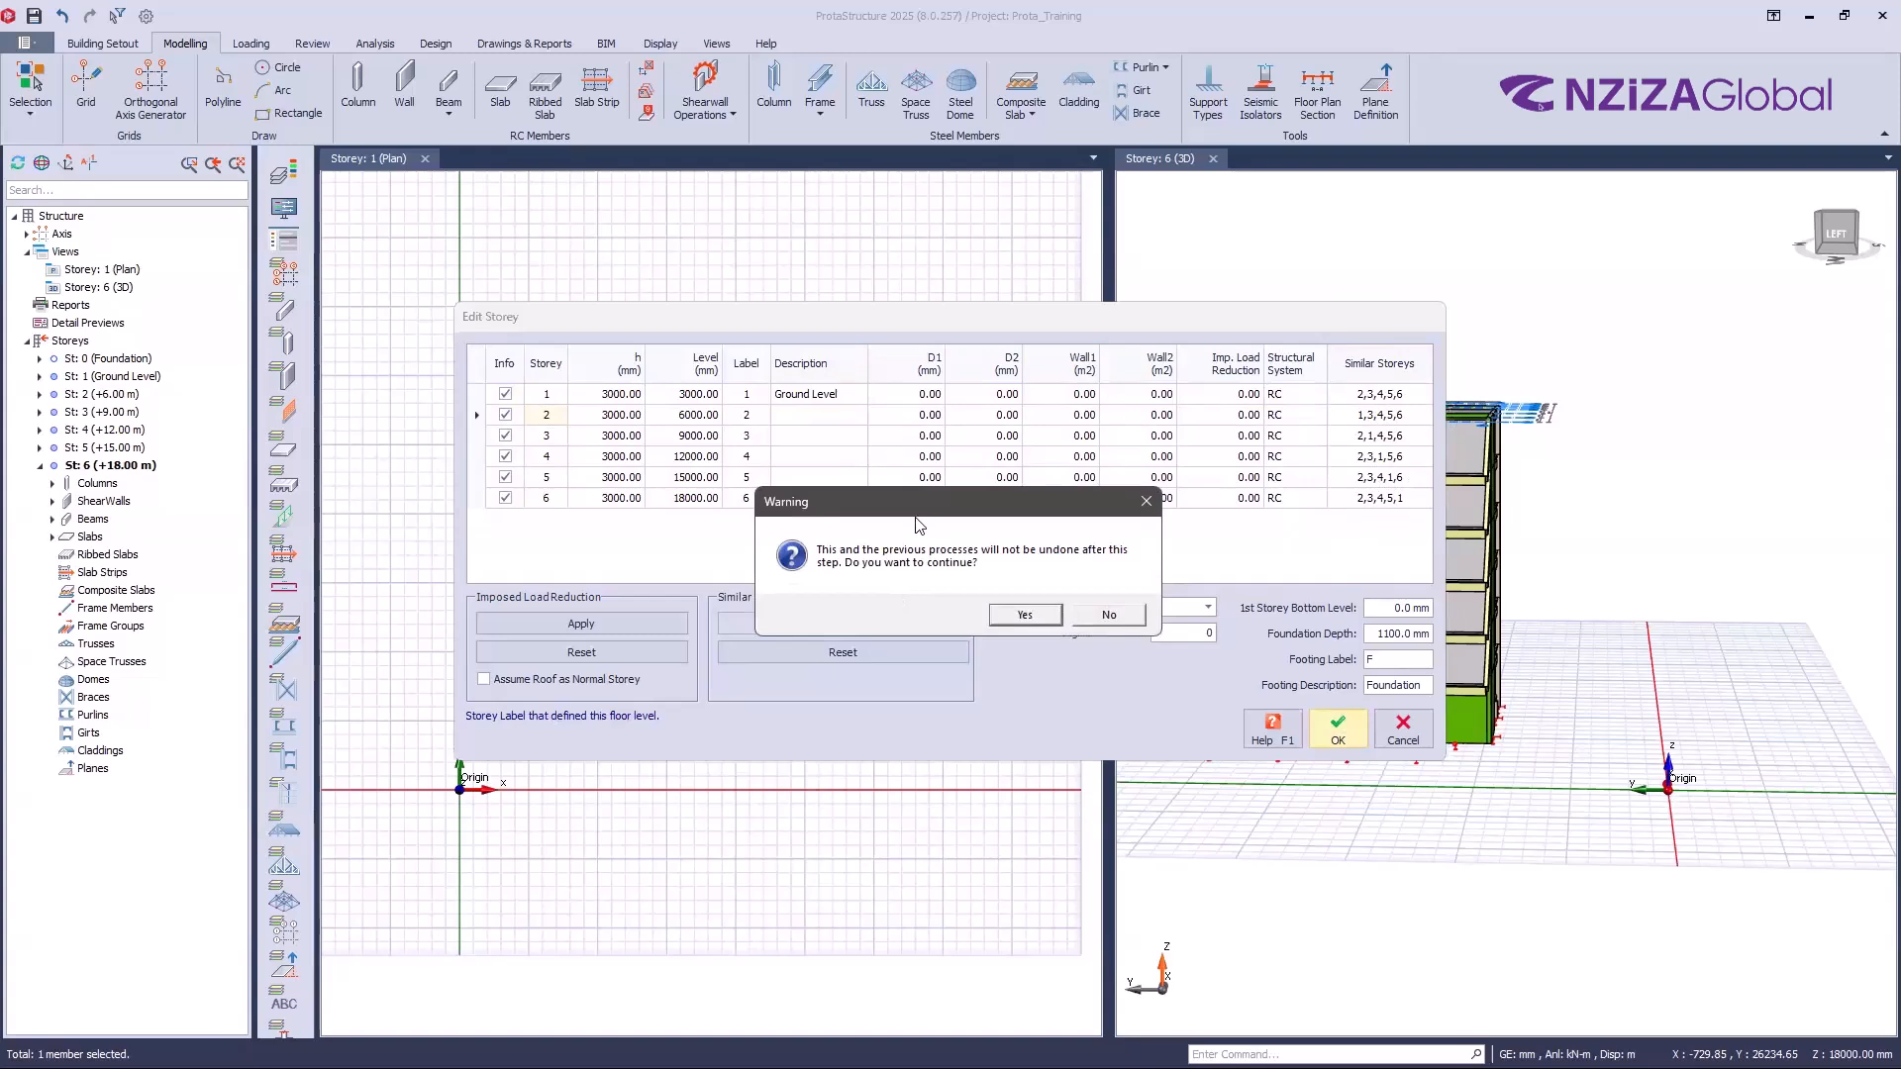
{"action": "left_click", "coordinate": [1026, 616]}
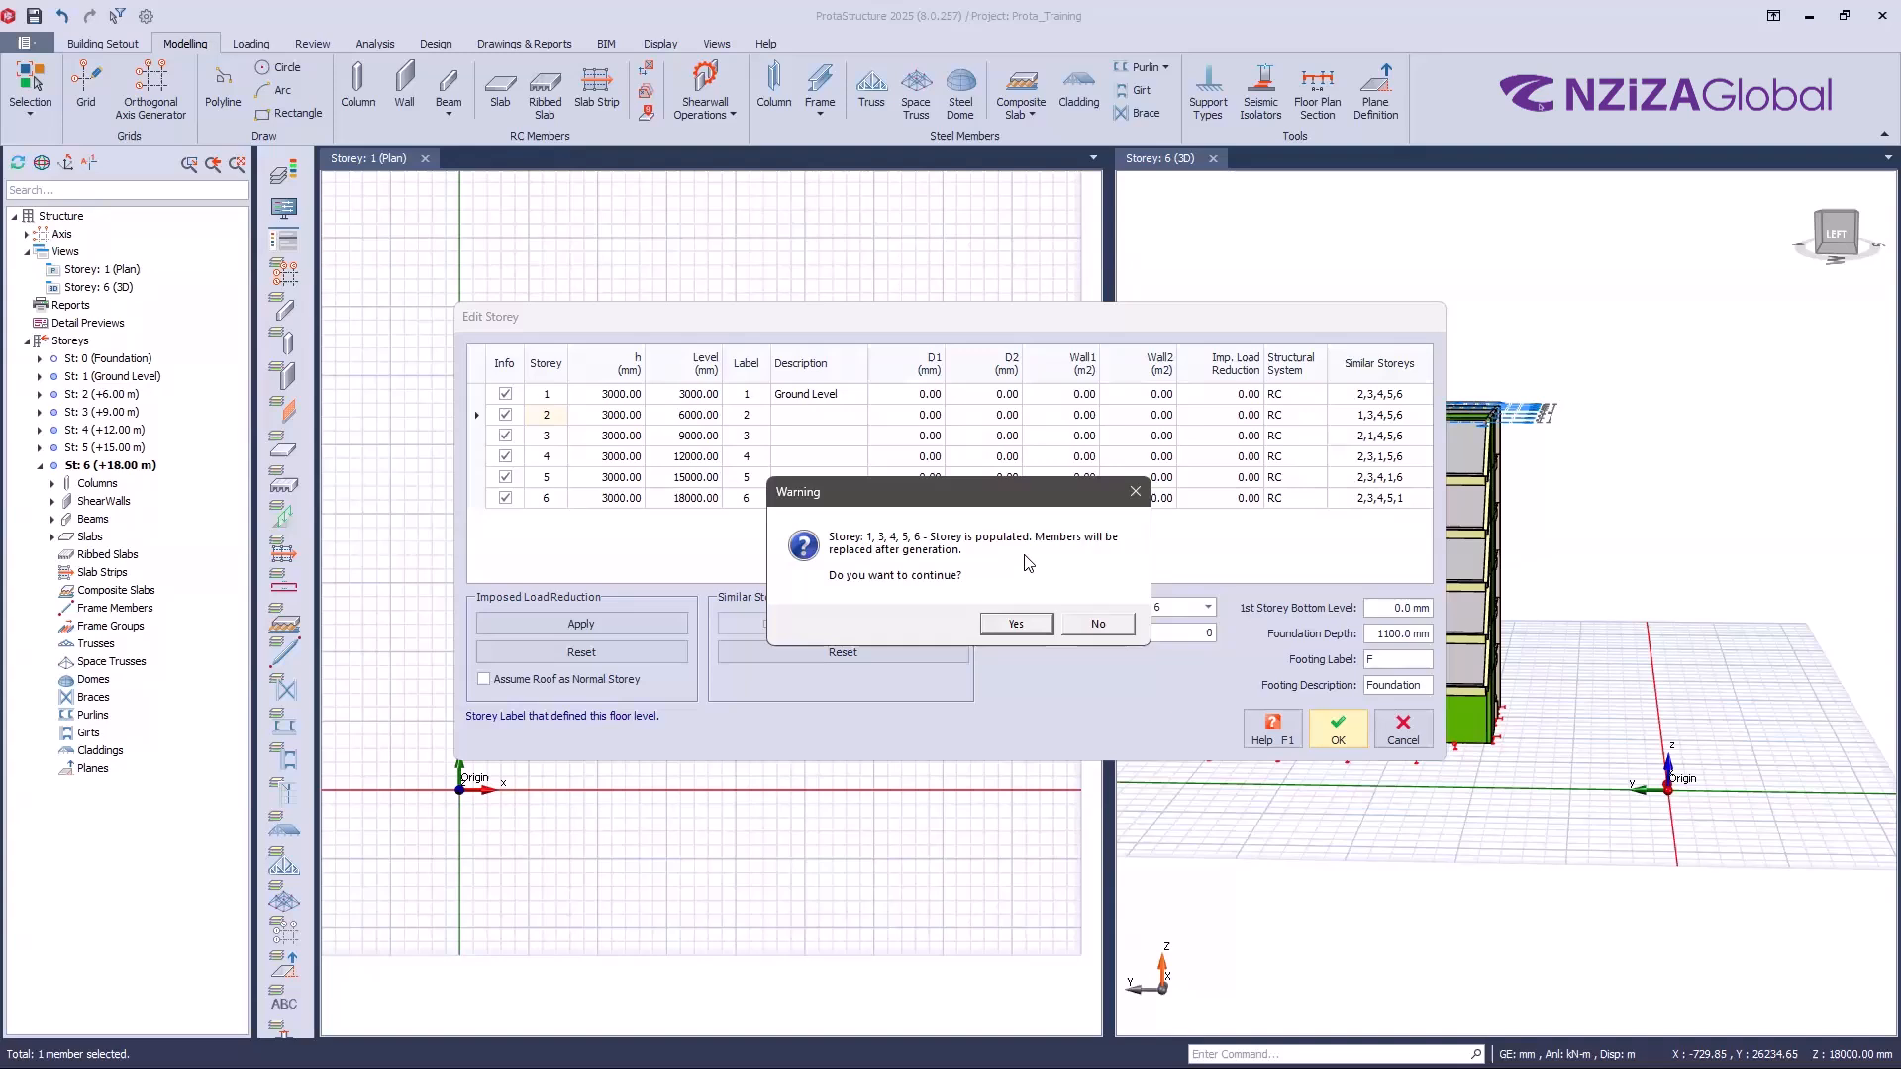
{"action": "left_click", "coordinate": [1022, 624]}
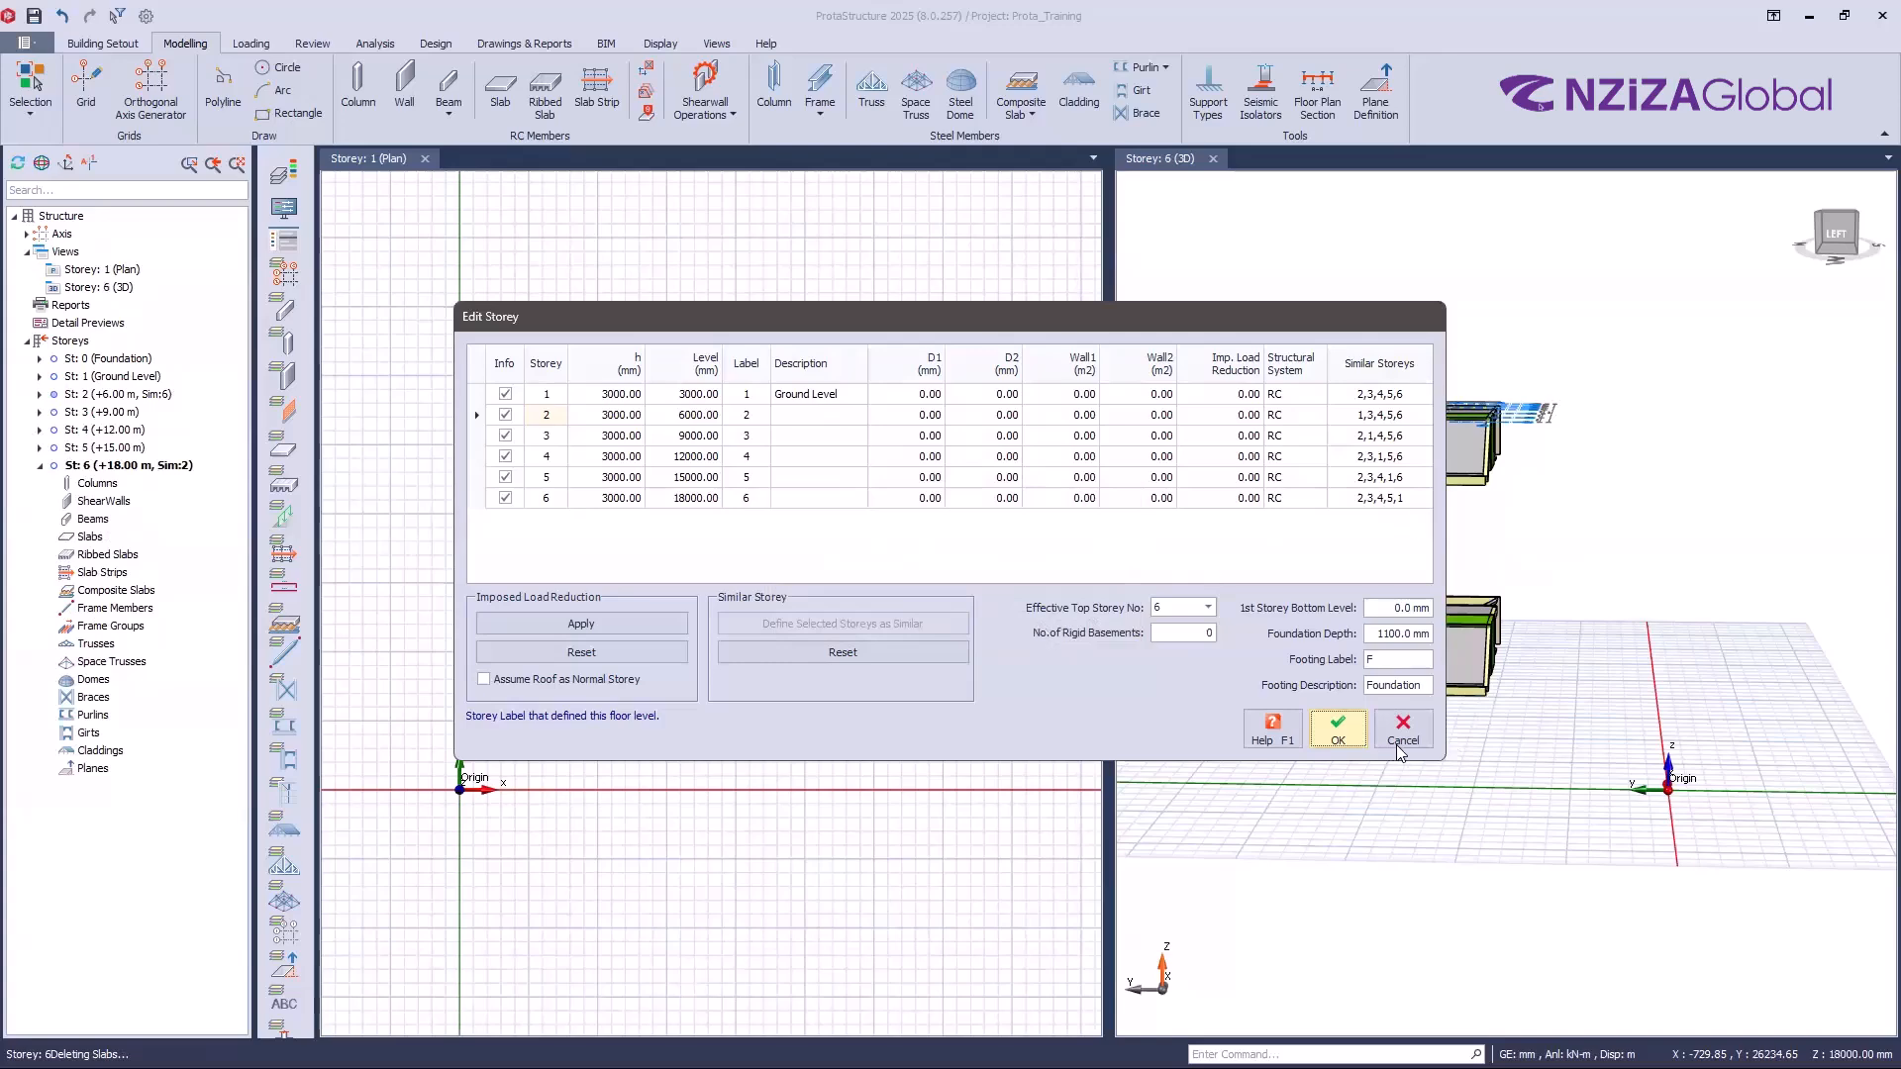
{"action": "left_click", "coordinate": [1339, 731]}
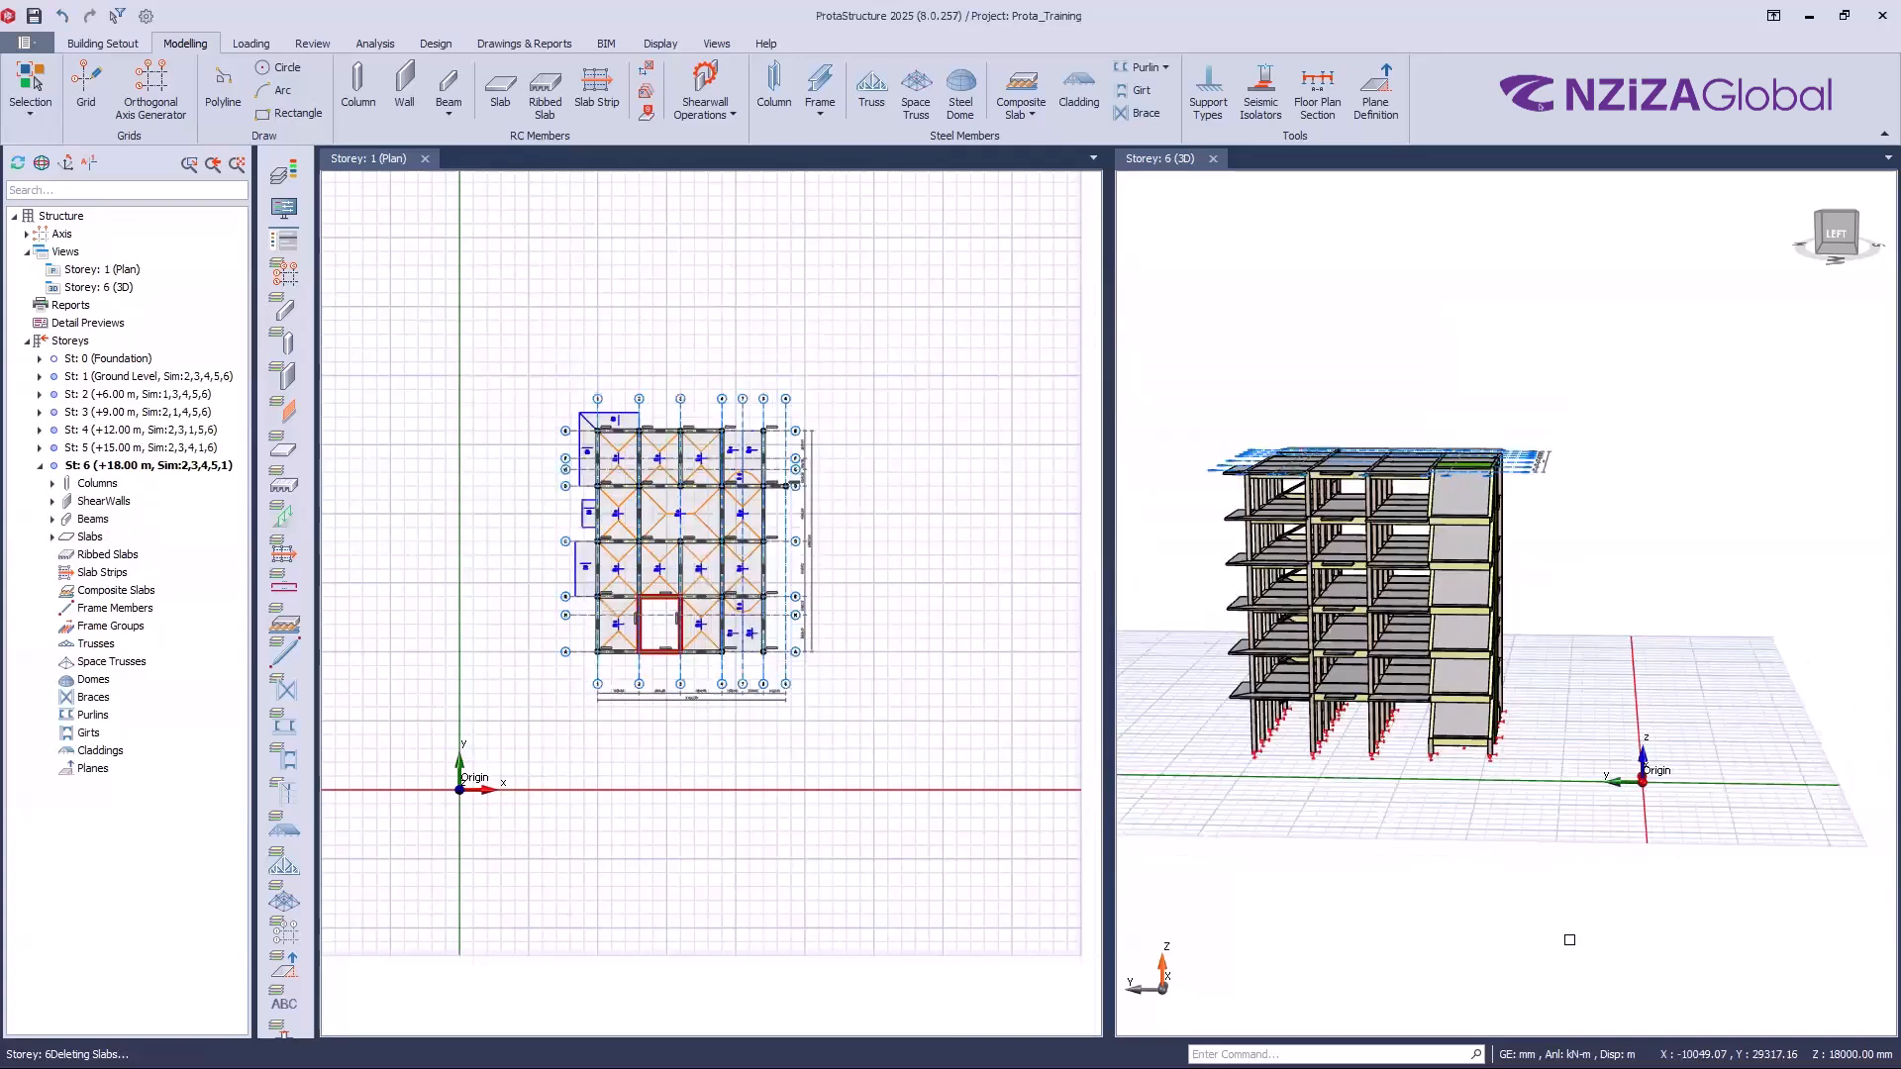
Step: Examine the regenerated building in 3D from several sides, including the sloping slabs beside the shear walls at ground level
{"action": "middle_click_drag", "start_coordinate": [1451, 904], "coordinate": [1669, 936], "text": "shift"}
{"action": "scroll", "coordinate": [1570, 777], "scroll_direction": "up", "scroll_amount": 1}
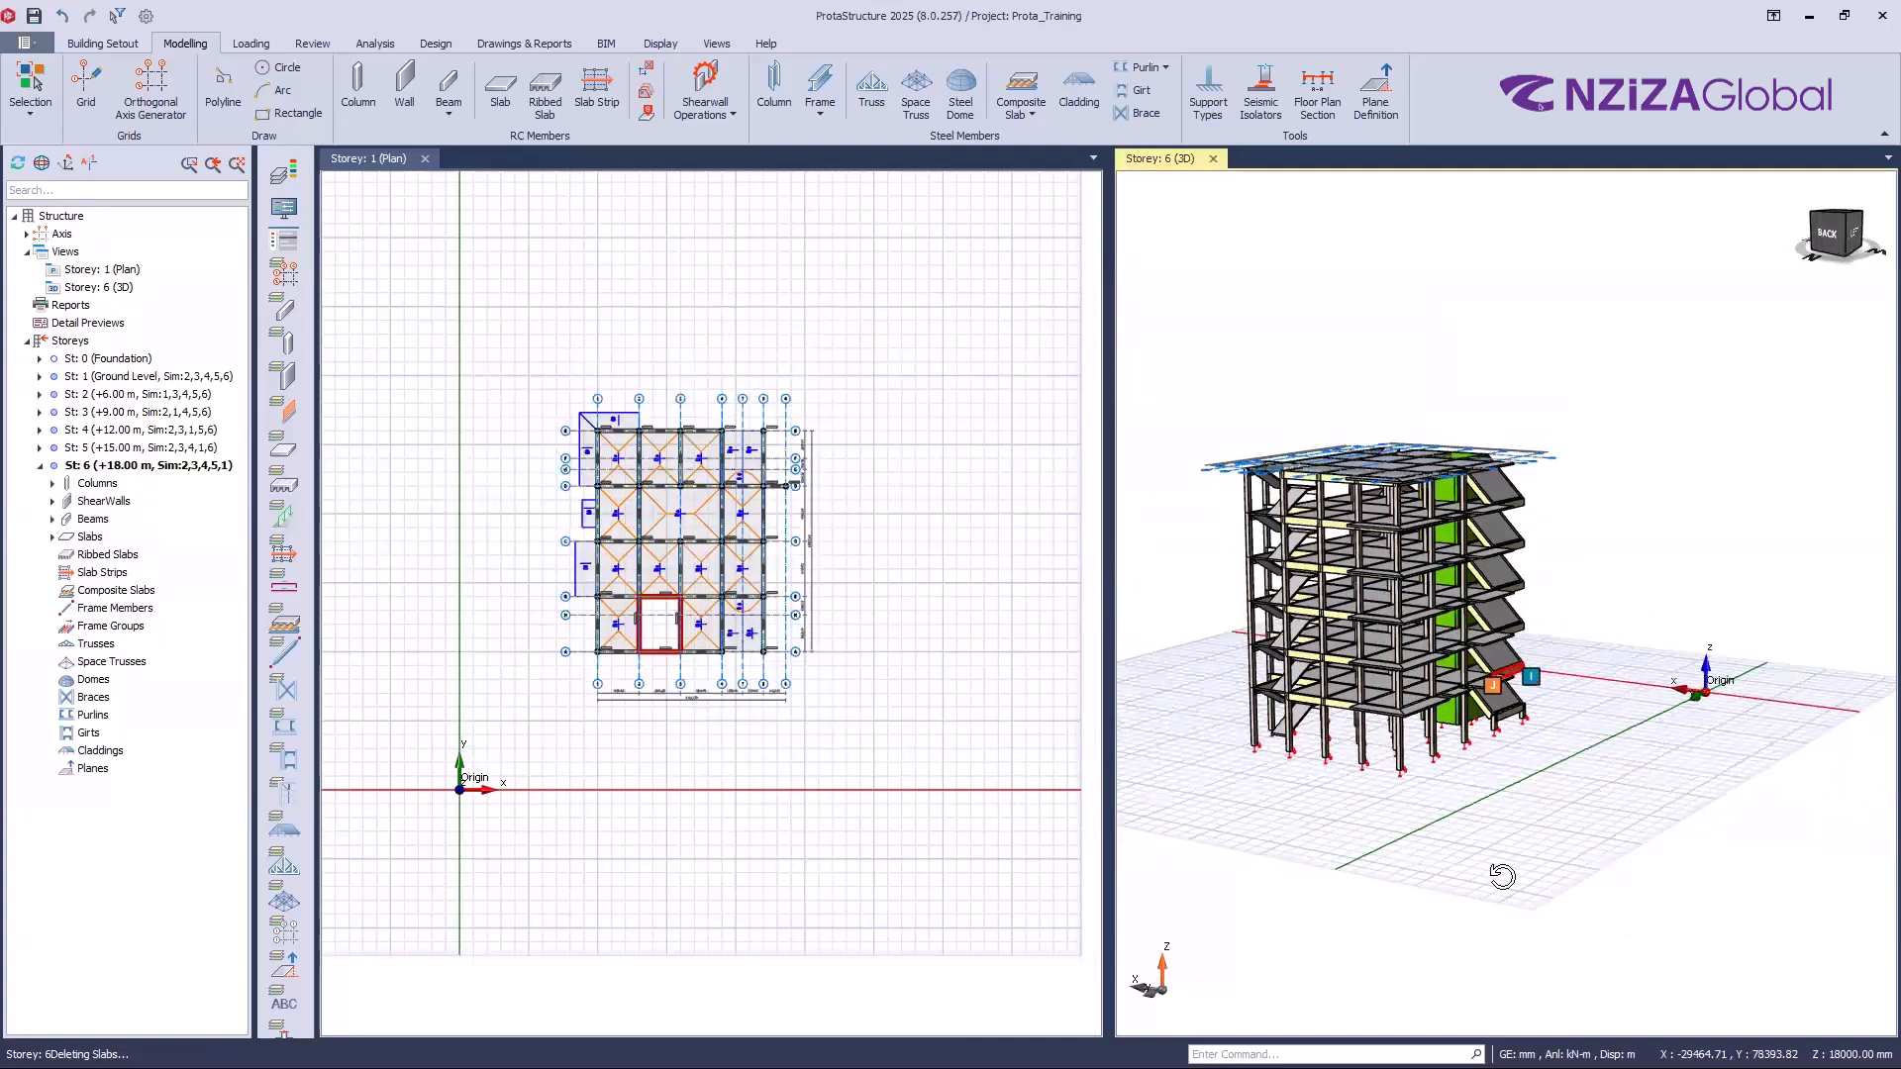
{"action": "scroll", "coordinate": [1400, 849], "scroll_direction": "up", "scroll_amount": 1}
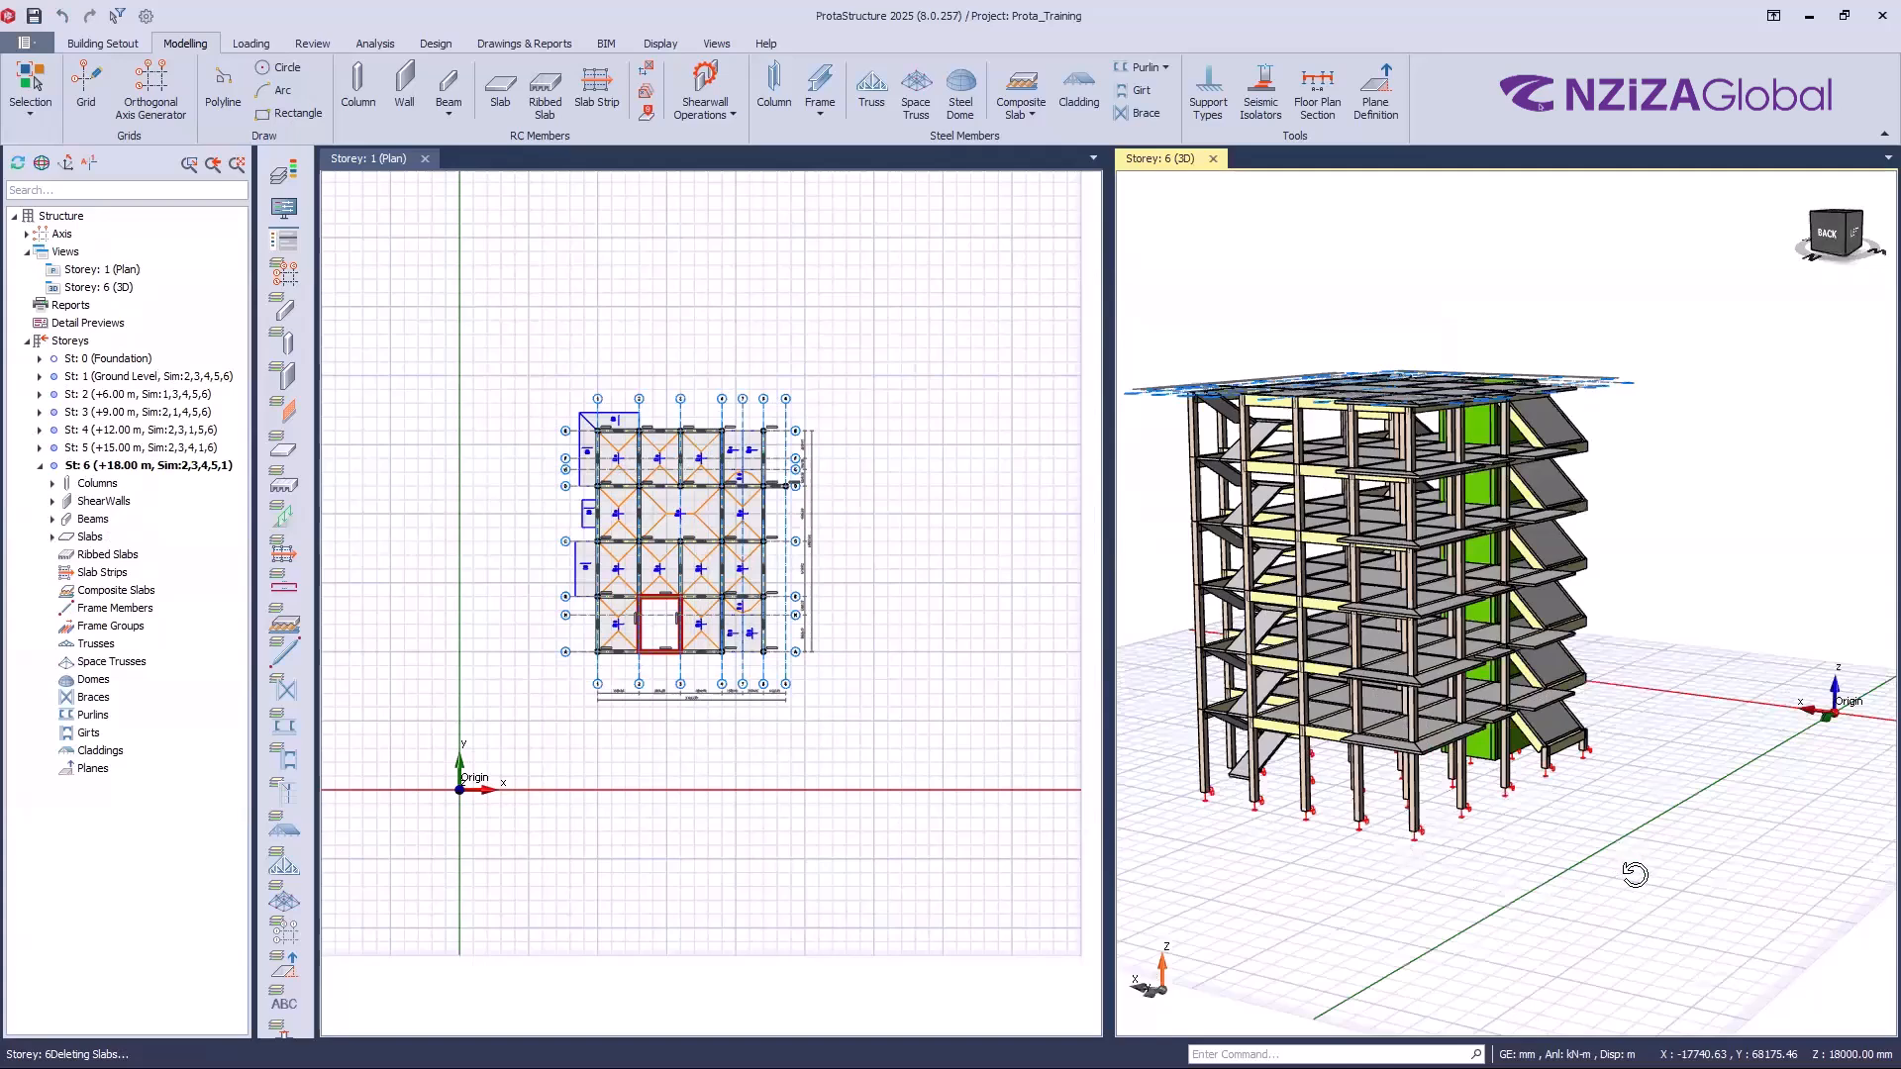
{"action": "middle_click_drag", "start_coordinate": [1395, 875], "coordinate": [1414, 890], "text": "shift"}
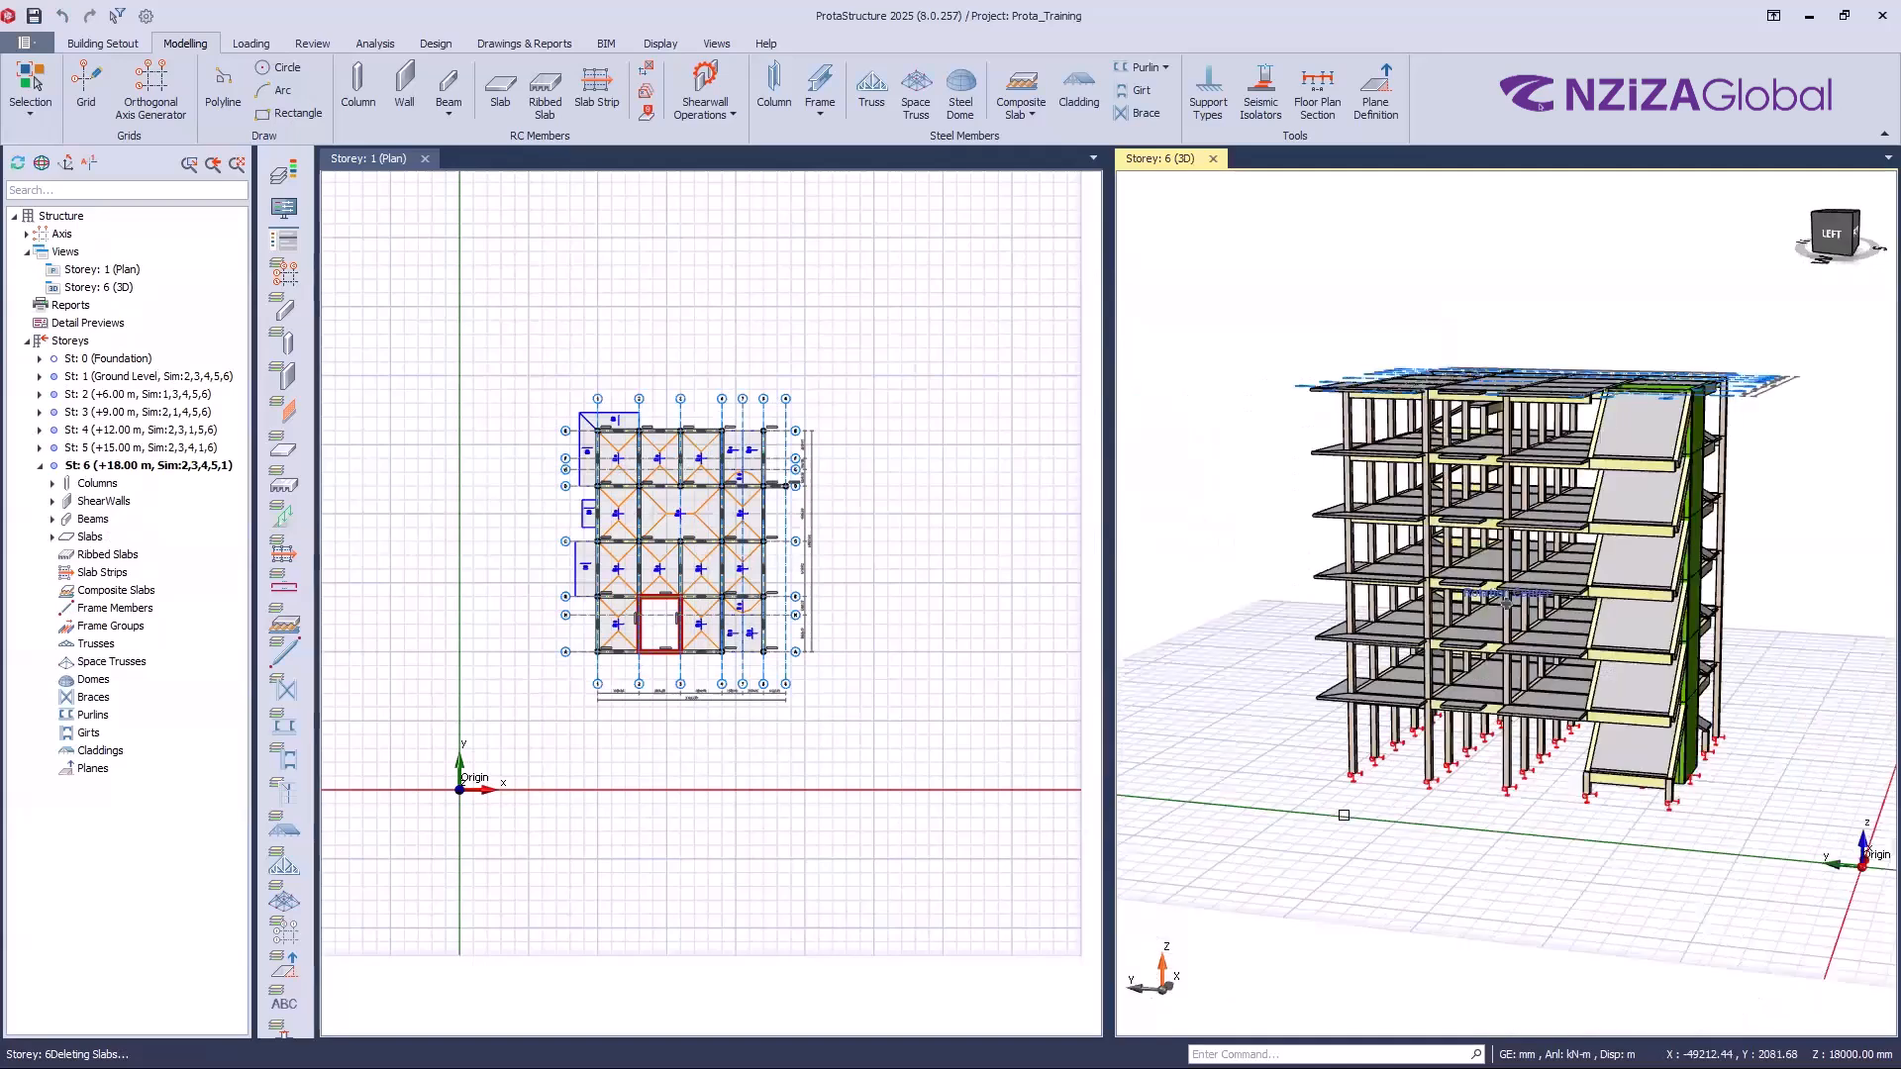
{"action": "middle_click_drag", "start_coordinate": [1589, 728], "coordinate": [1518, 702]}
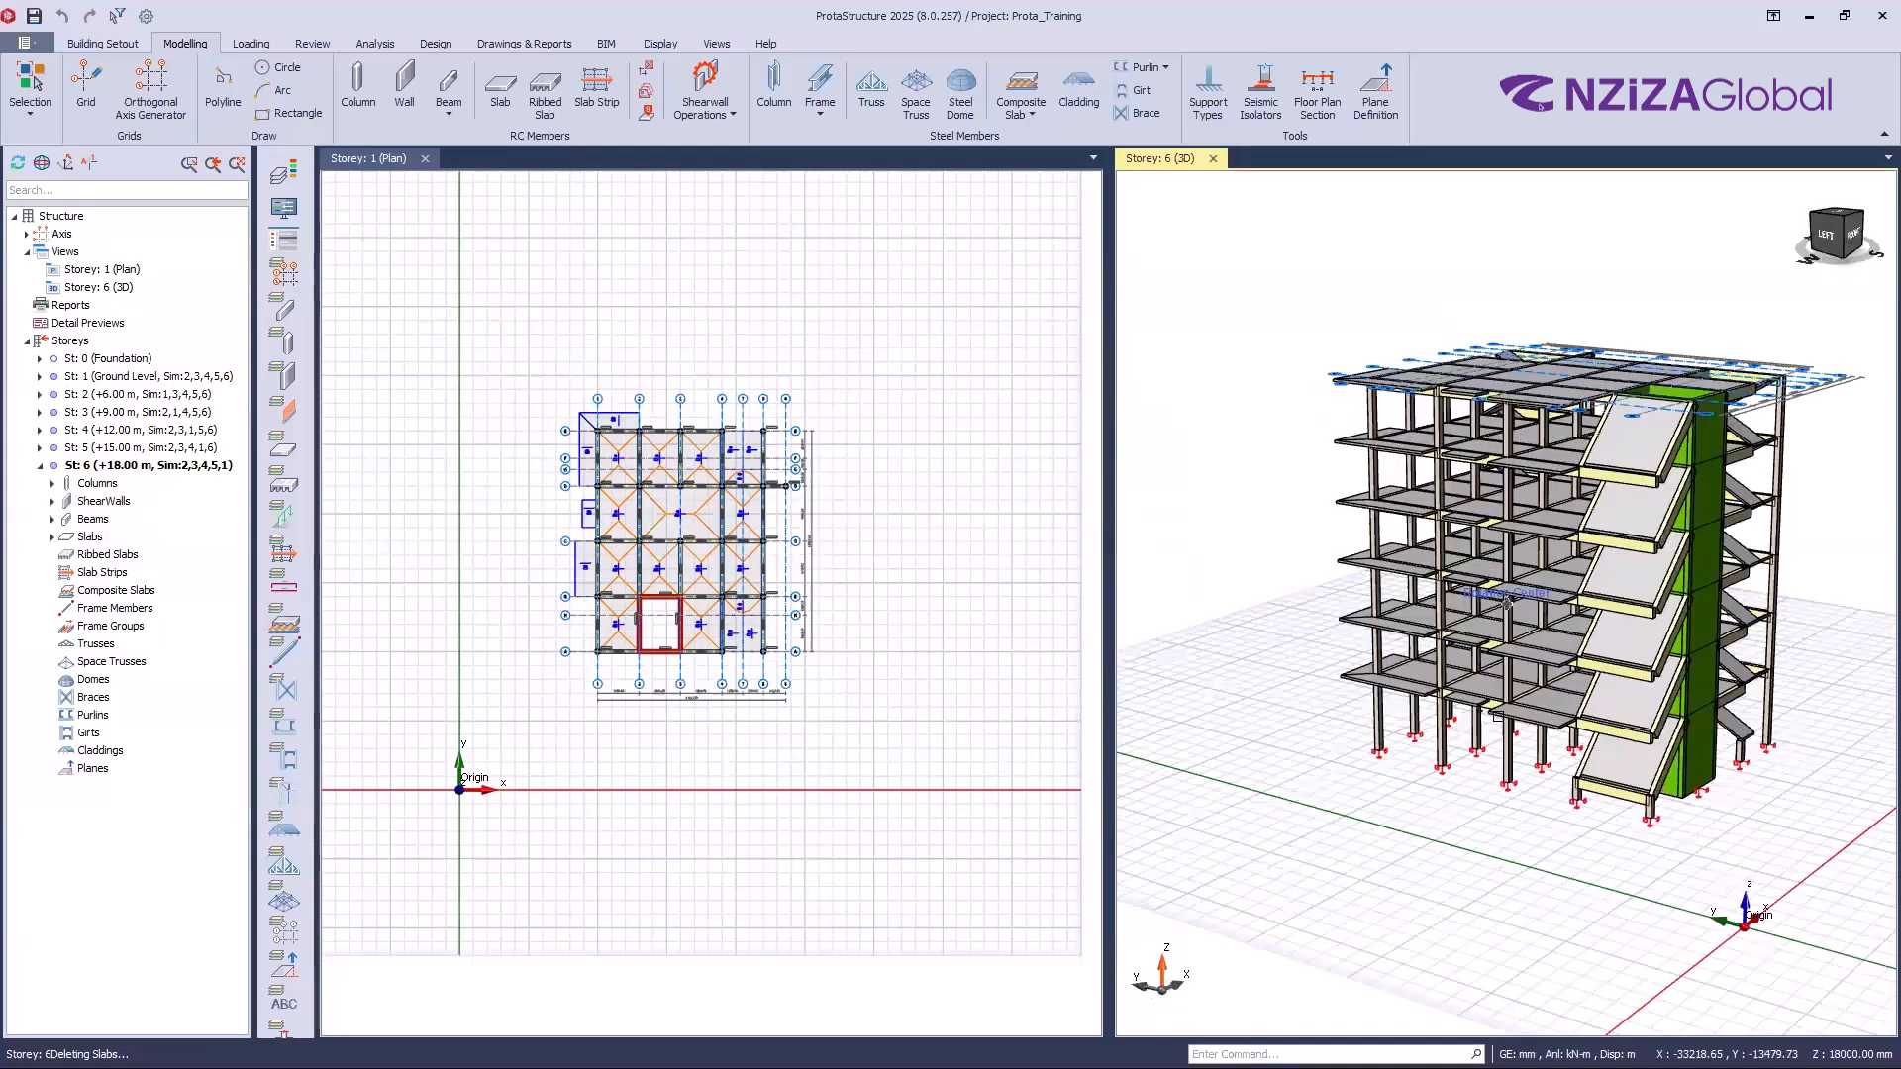
{"action": "mouse_move", "coordinate": [1482, 860]}
{"action": "middle_mouse_down"}
{"action": "mouse_move", "coordinate": [1431, 841]}
{"action": "mouse_move", "coordinate": [1528, 846]}
{"action": "mouse_move", "coordinate": [1494, 854]}
{"action": "mouse_move", "coordinate": [1574, 815]}
{"action": "middle_mouse_up"}
{"action": "scroll", "coordinate": [1435, 836], "scroll_direction": "up", "scroll_amount": 1}
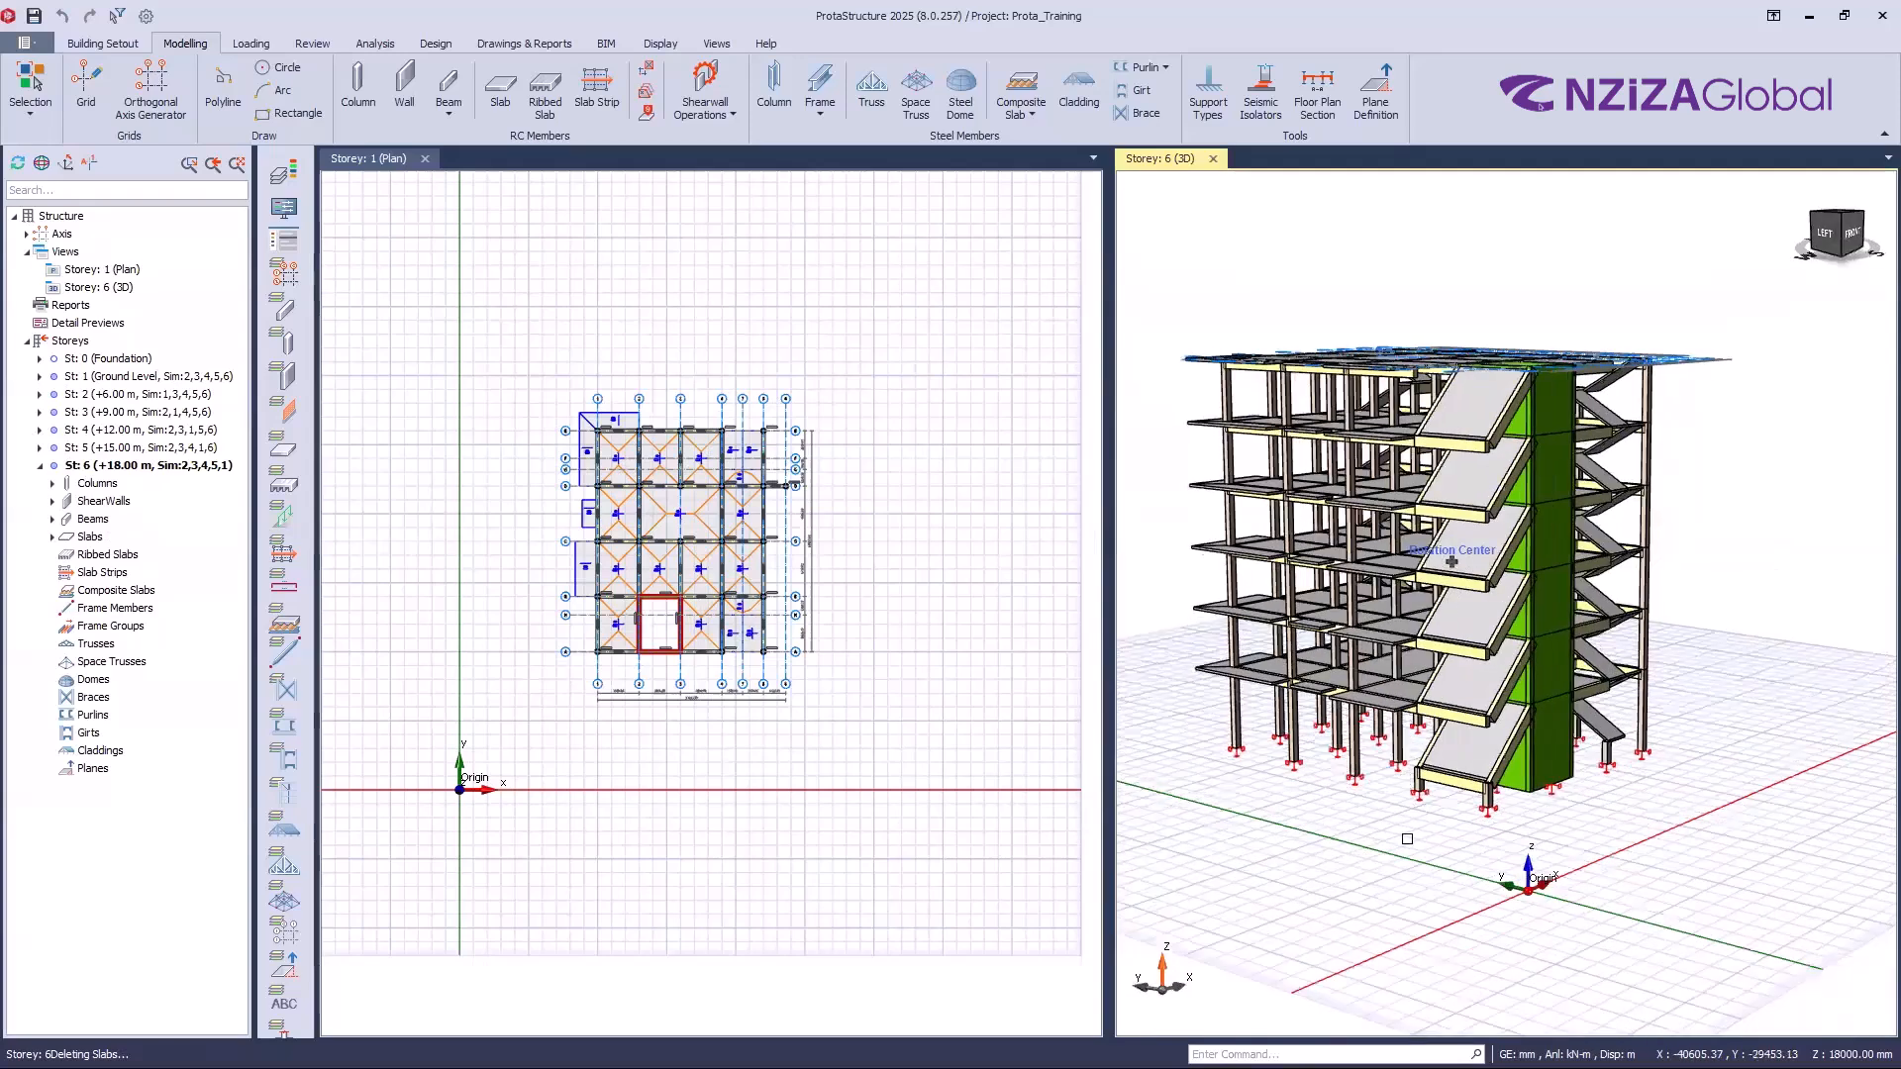
{"action": "scroll", "coordinate": [1387, 892], "scroll_direction": "up", "scroll_amount": 3}
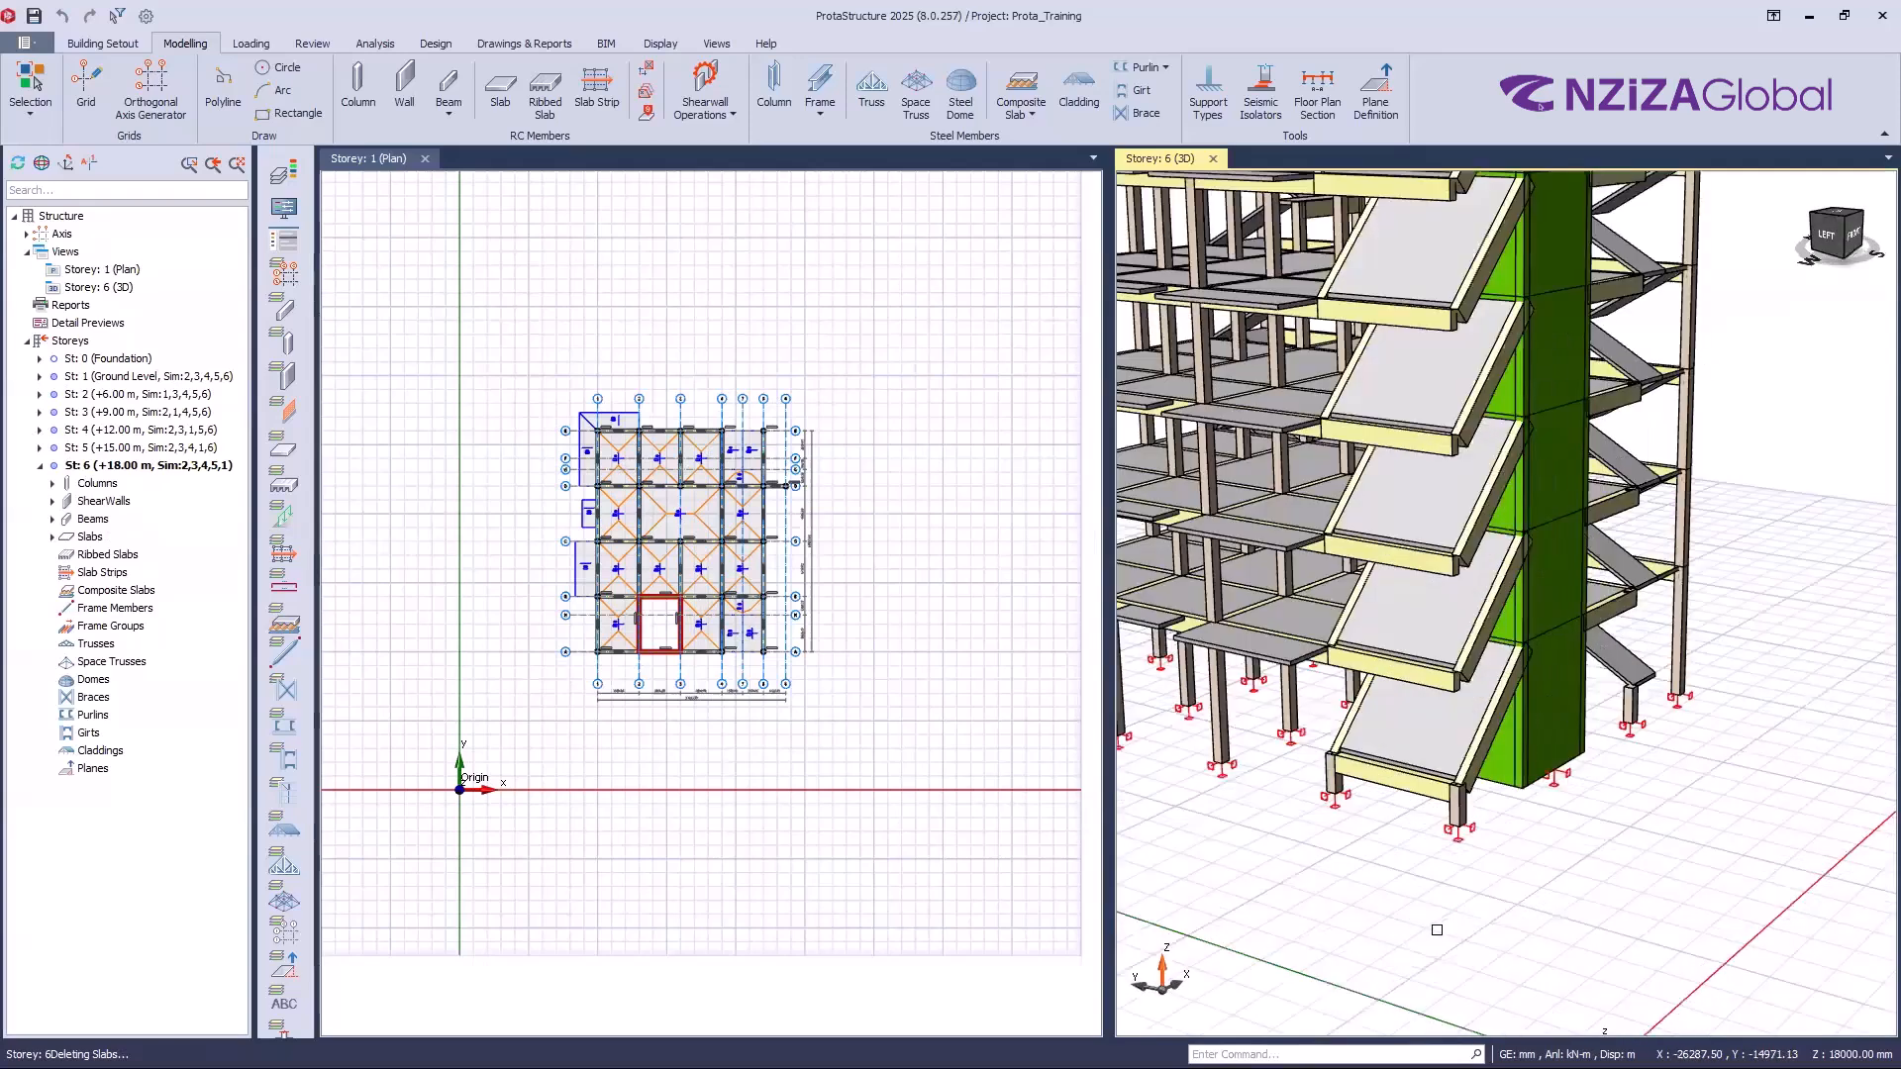
{"action": "scroll", "coordinate": [1526, 955], "scroll_direction": "down", "scroll_amount": 3}
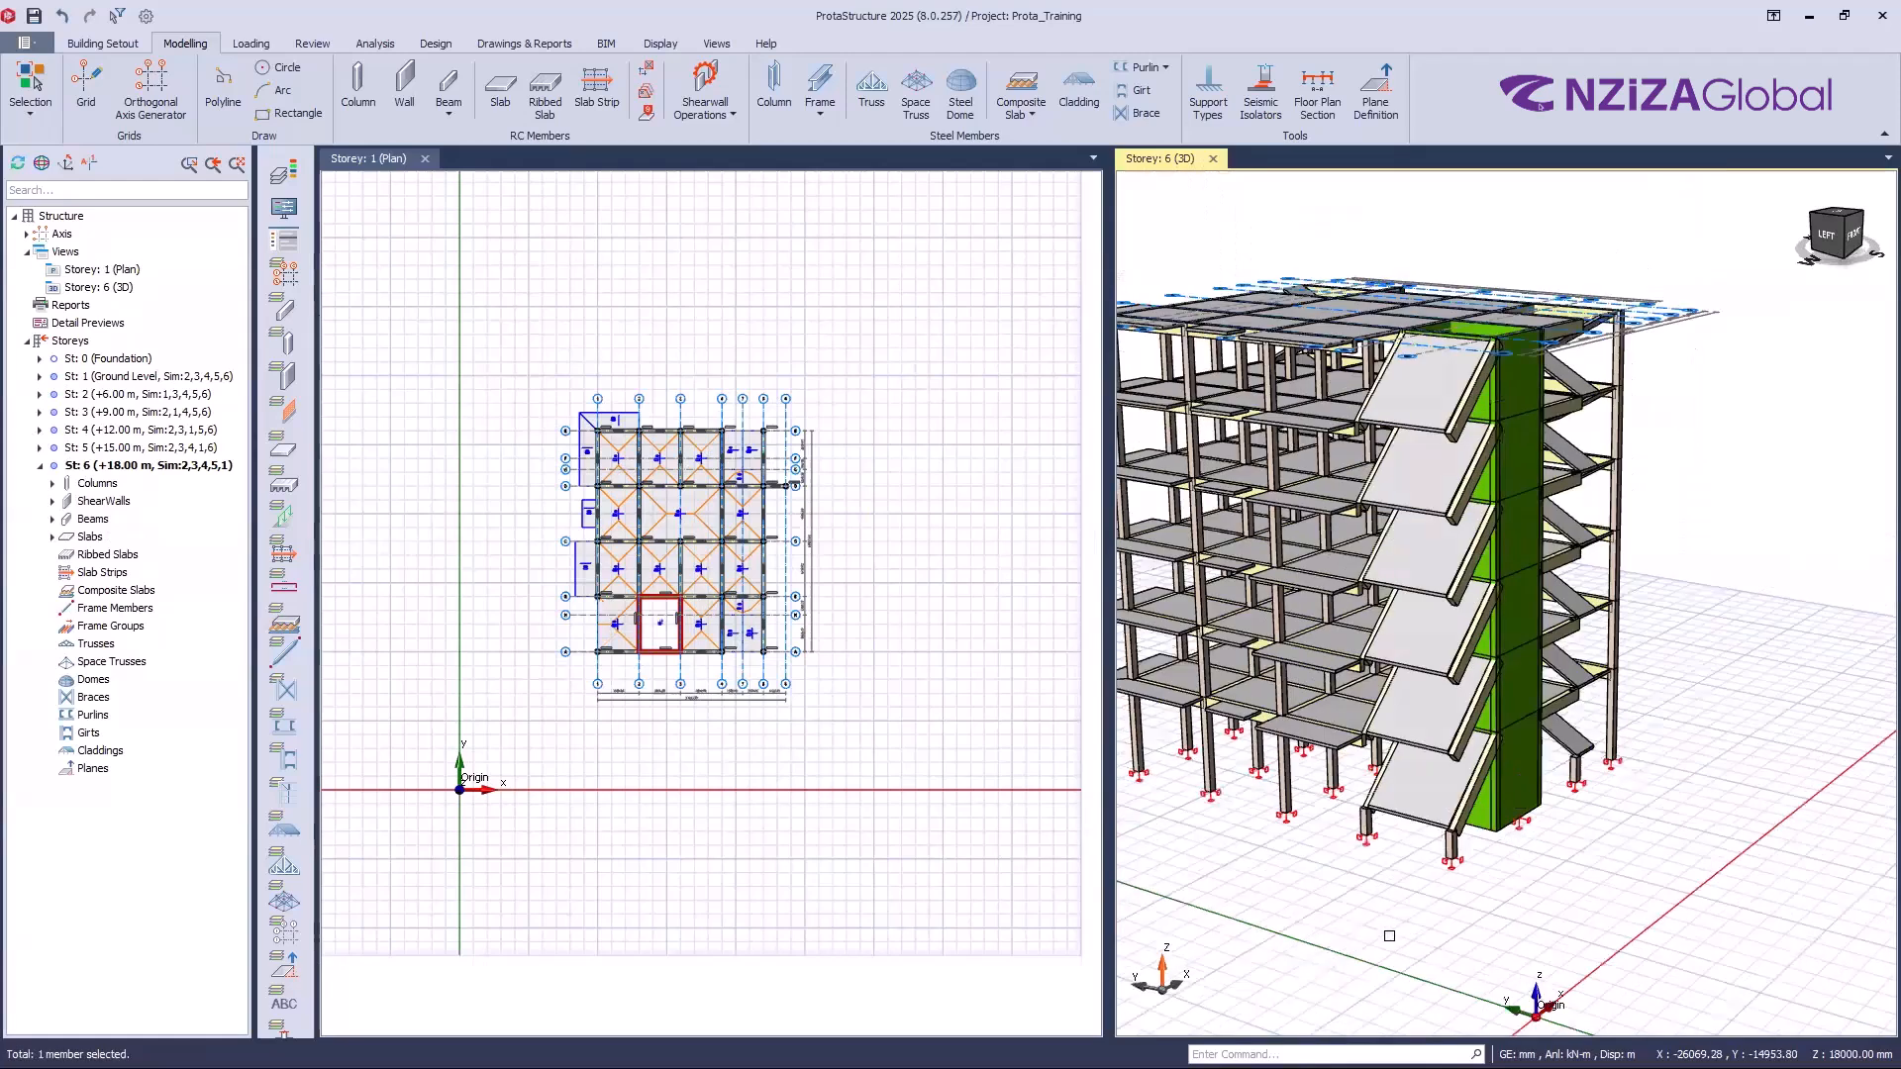
Step: Delete the lowest sloping slab beside the shear walls along with its outer sloping beam and short supporting column
{"action": "key", "text": "ctrl+z"}
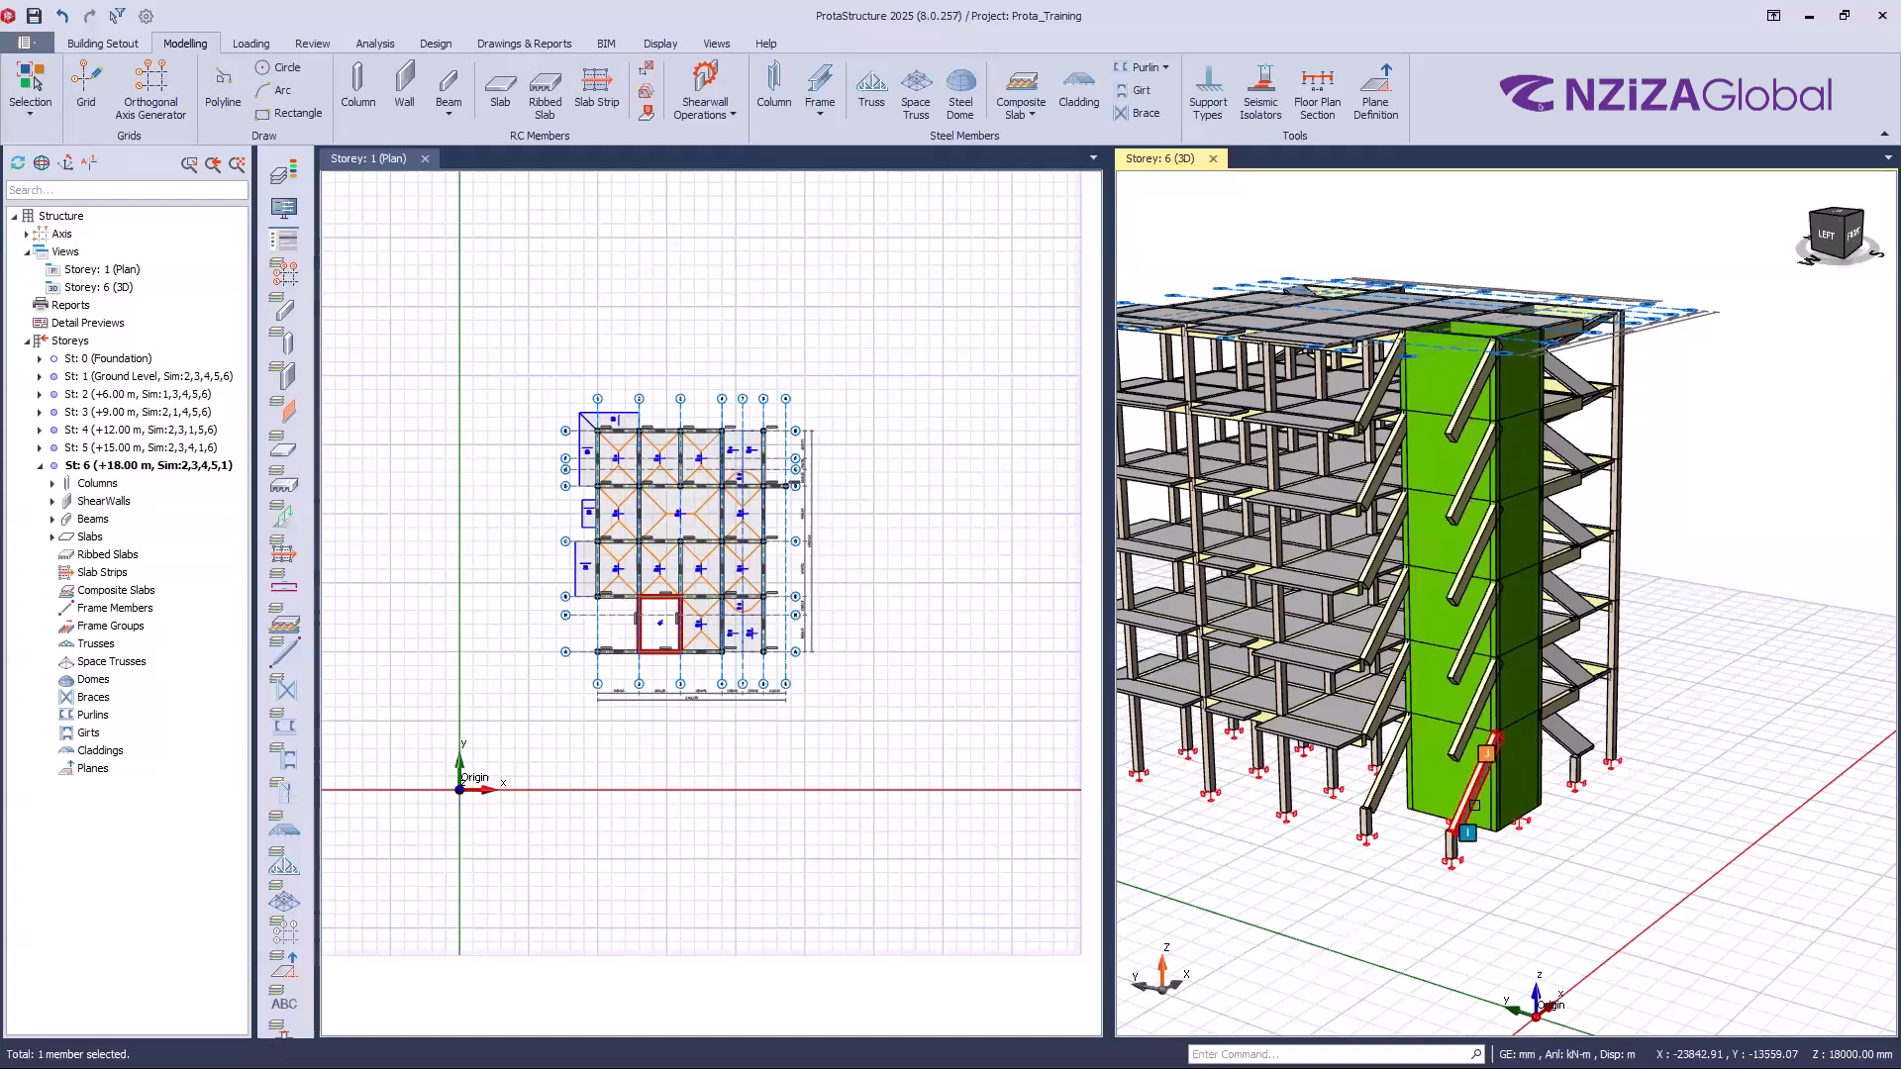
{"action": "left_click", "coordinate": [1482, 808]}
{"action": "key", "text": "Escape"}
{"action": "left_click", "coordinate": [1465, 799]}
{"action": "left_click", "coordinate": [1467, 802]}
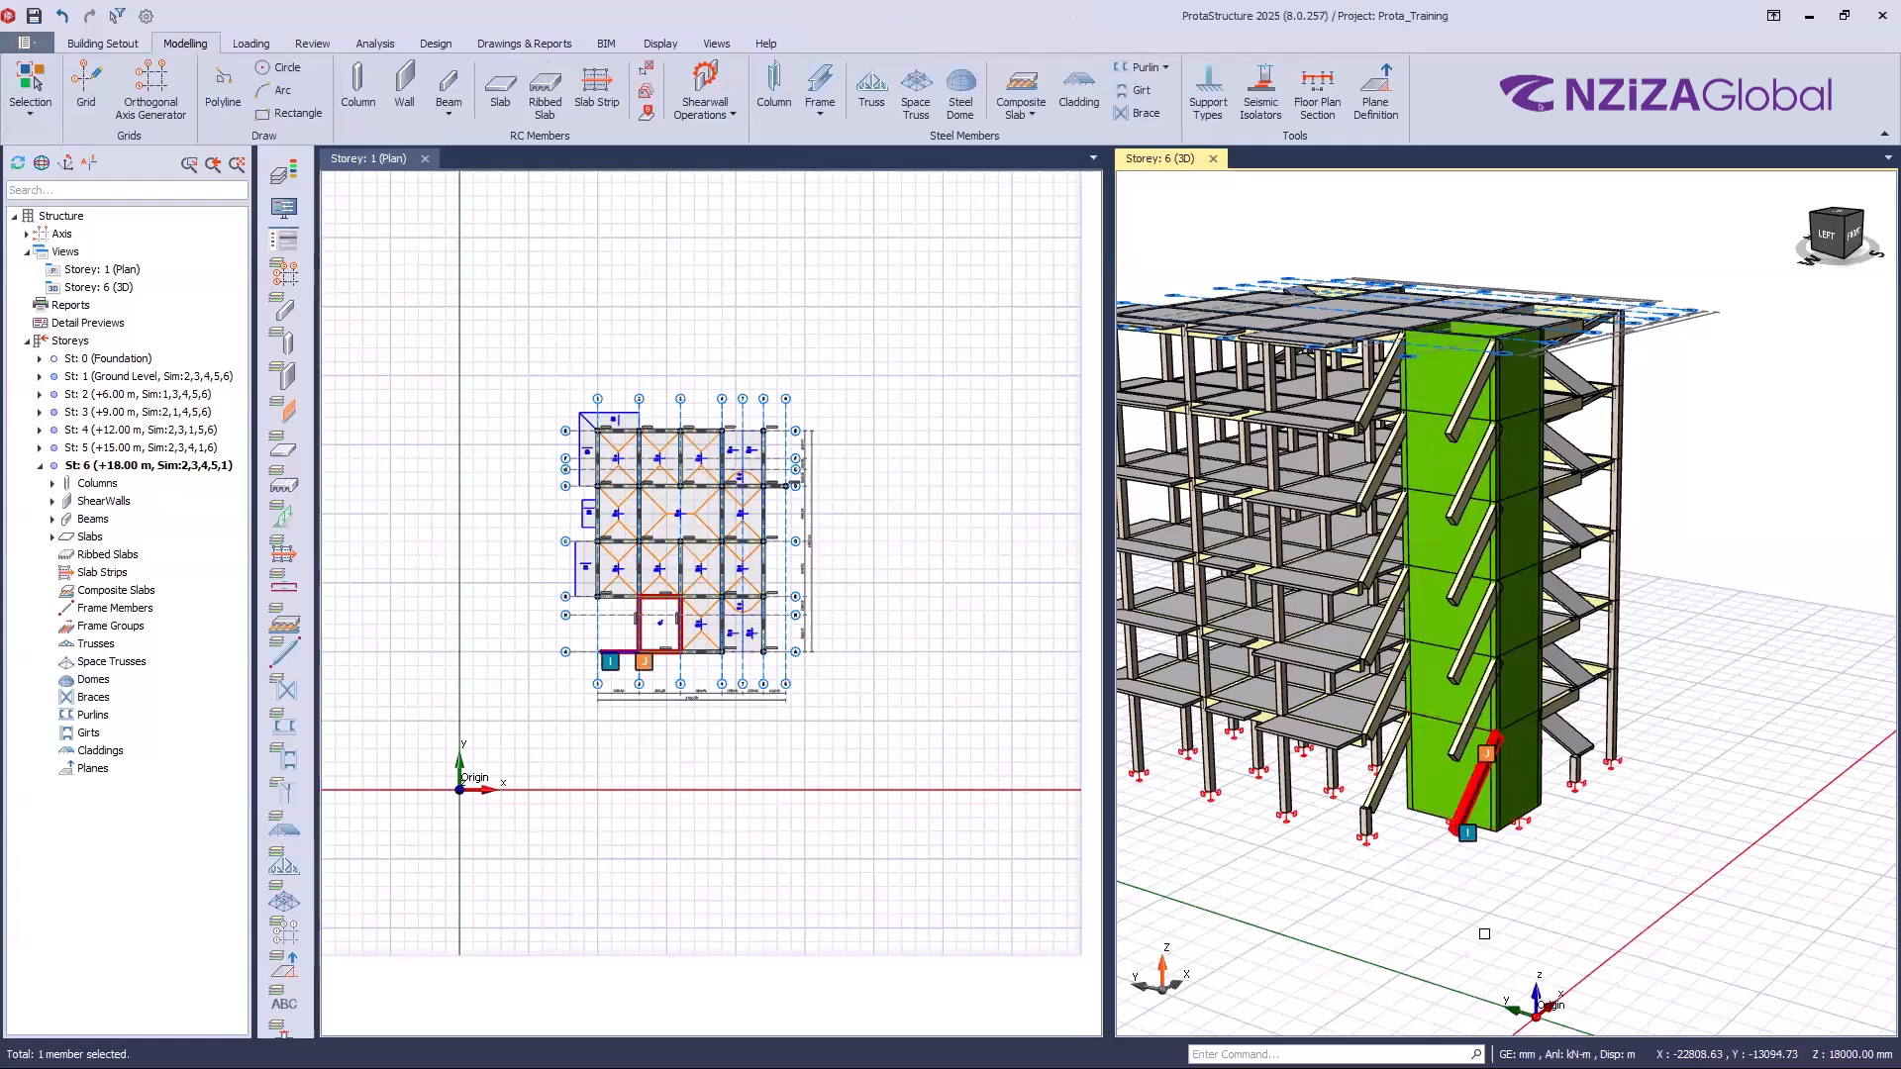
{"action": "key", "text": "Delete"}
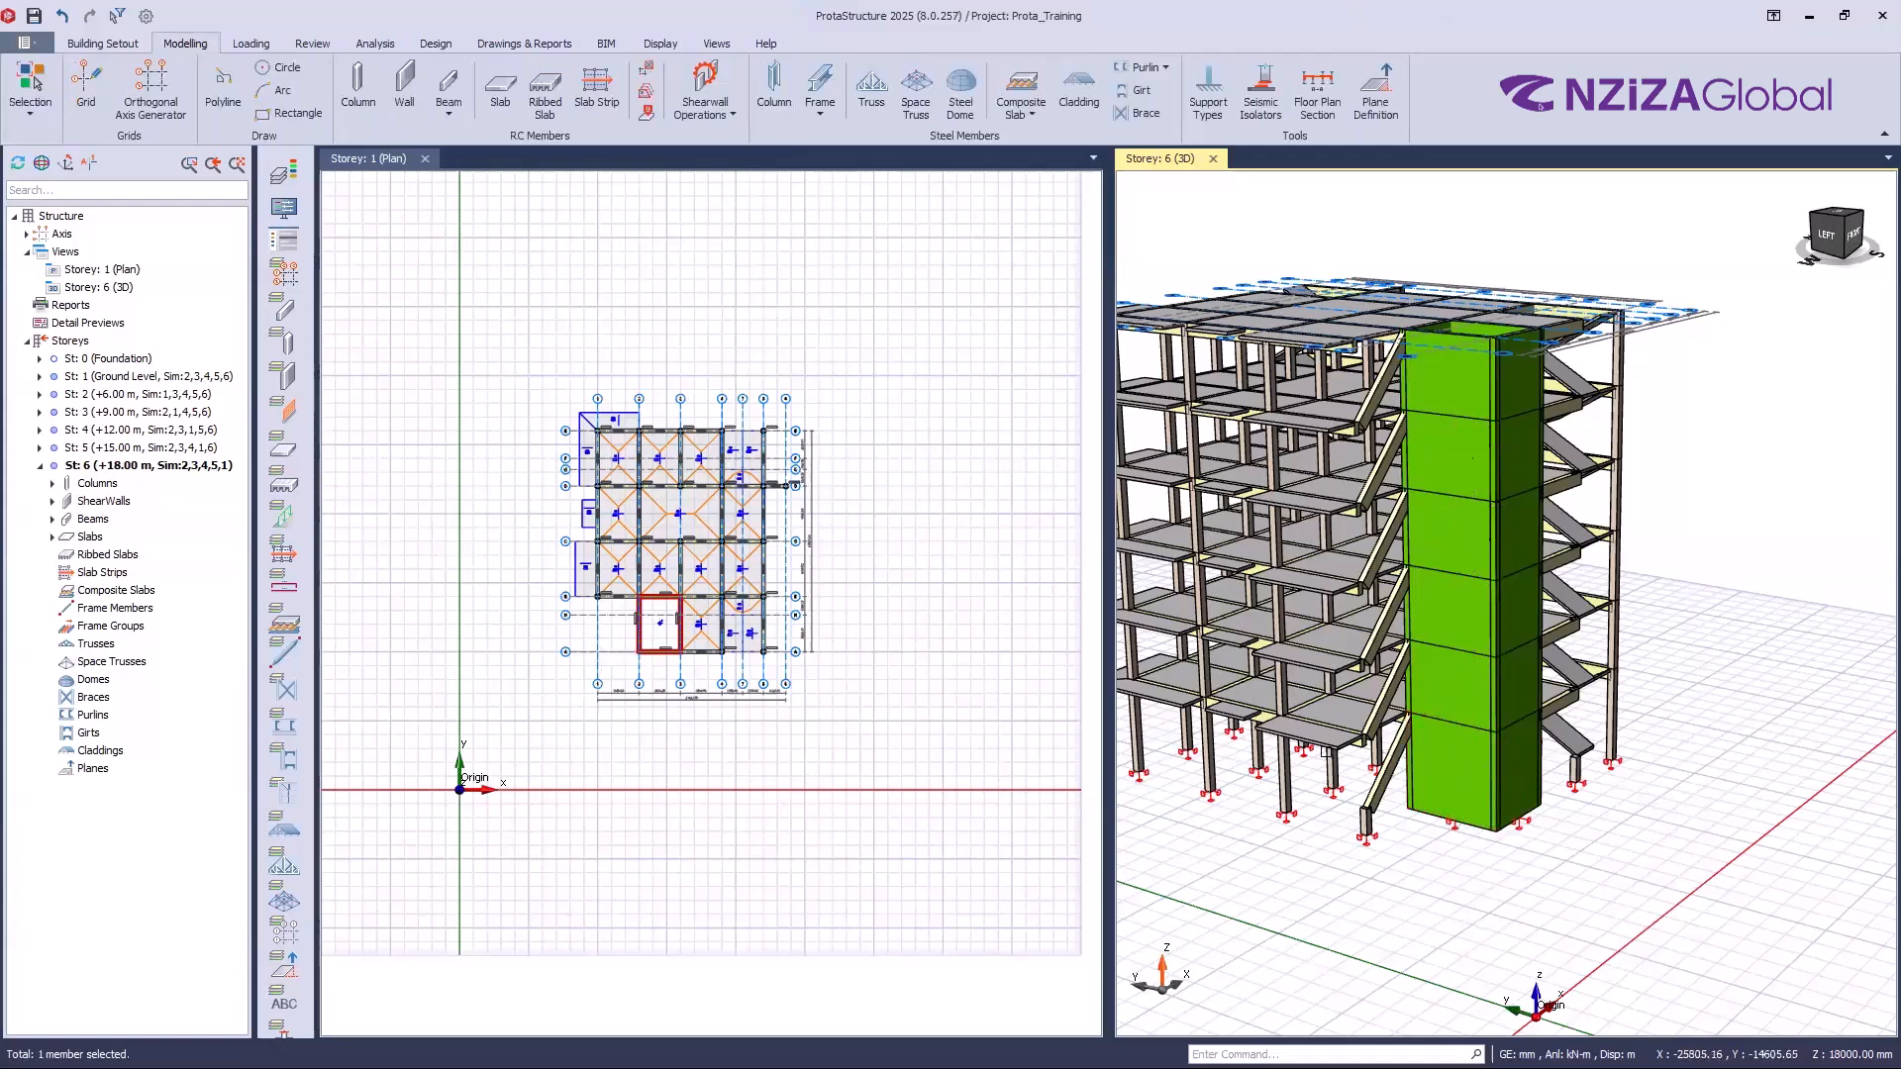
Step: Try to reset the plane definition of the remaining lowest sloping beam beside the shear walls
{"action": "left_click", "coordinate": [1332, 746]}
{"action": "scroll", "coordinate": [1391, 852], "scroll_direction": "up", "scroll_amount": 2}
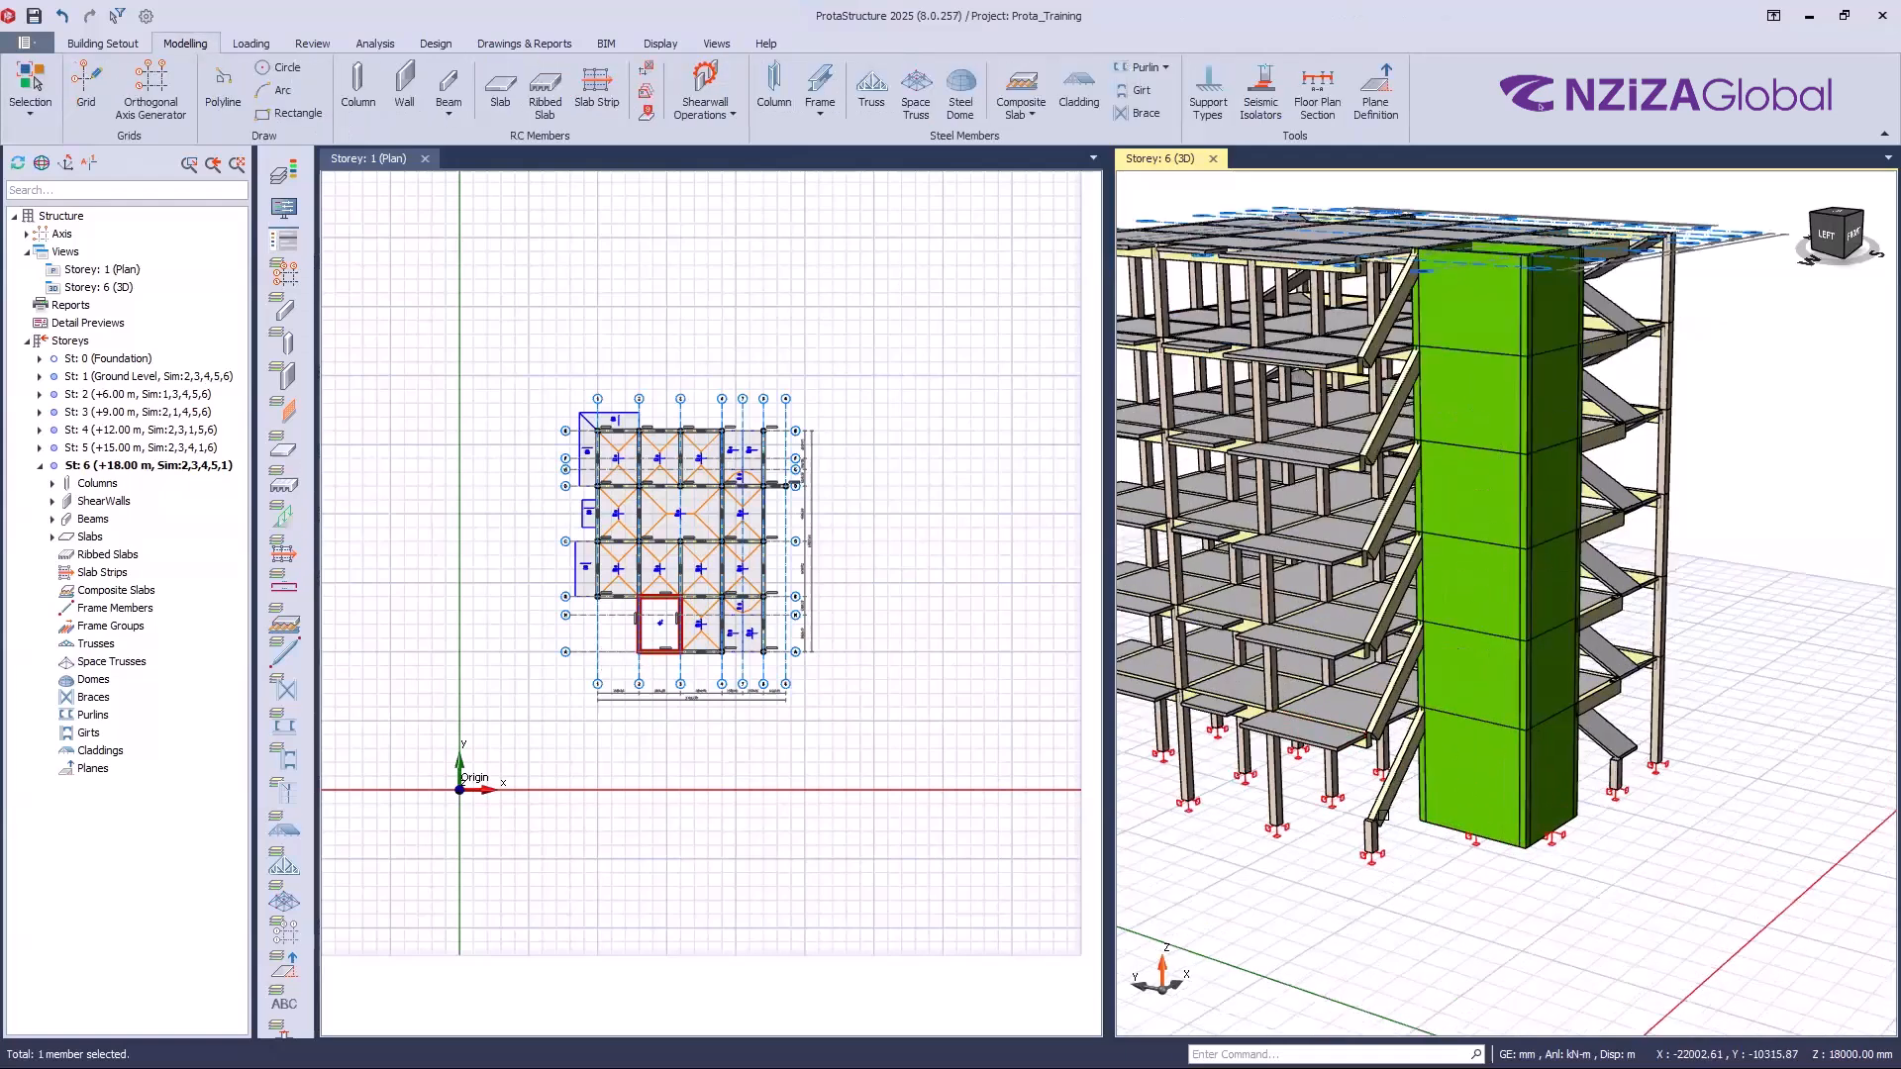
{"action": "scroll", "coordinate": [1415, 931], "scroll_direction": "up", "scroll_amount": 2}
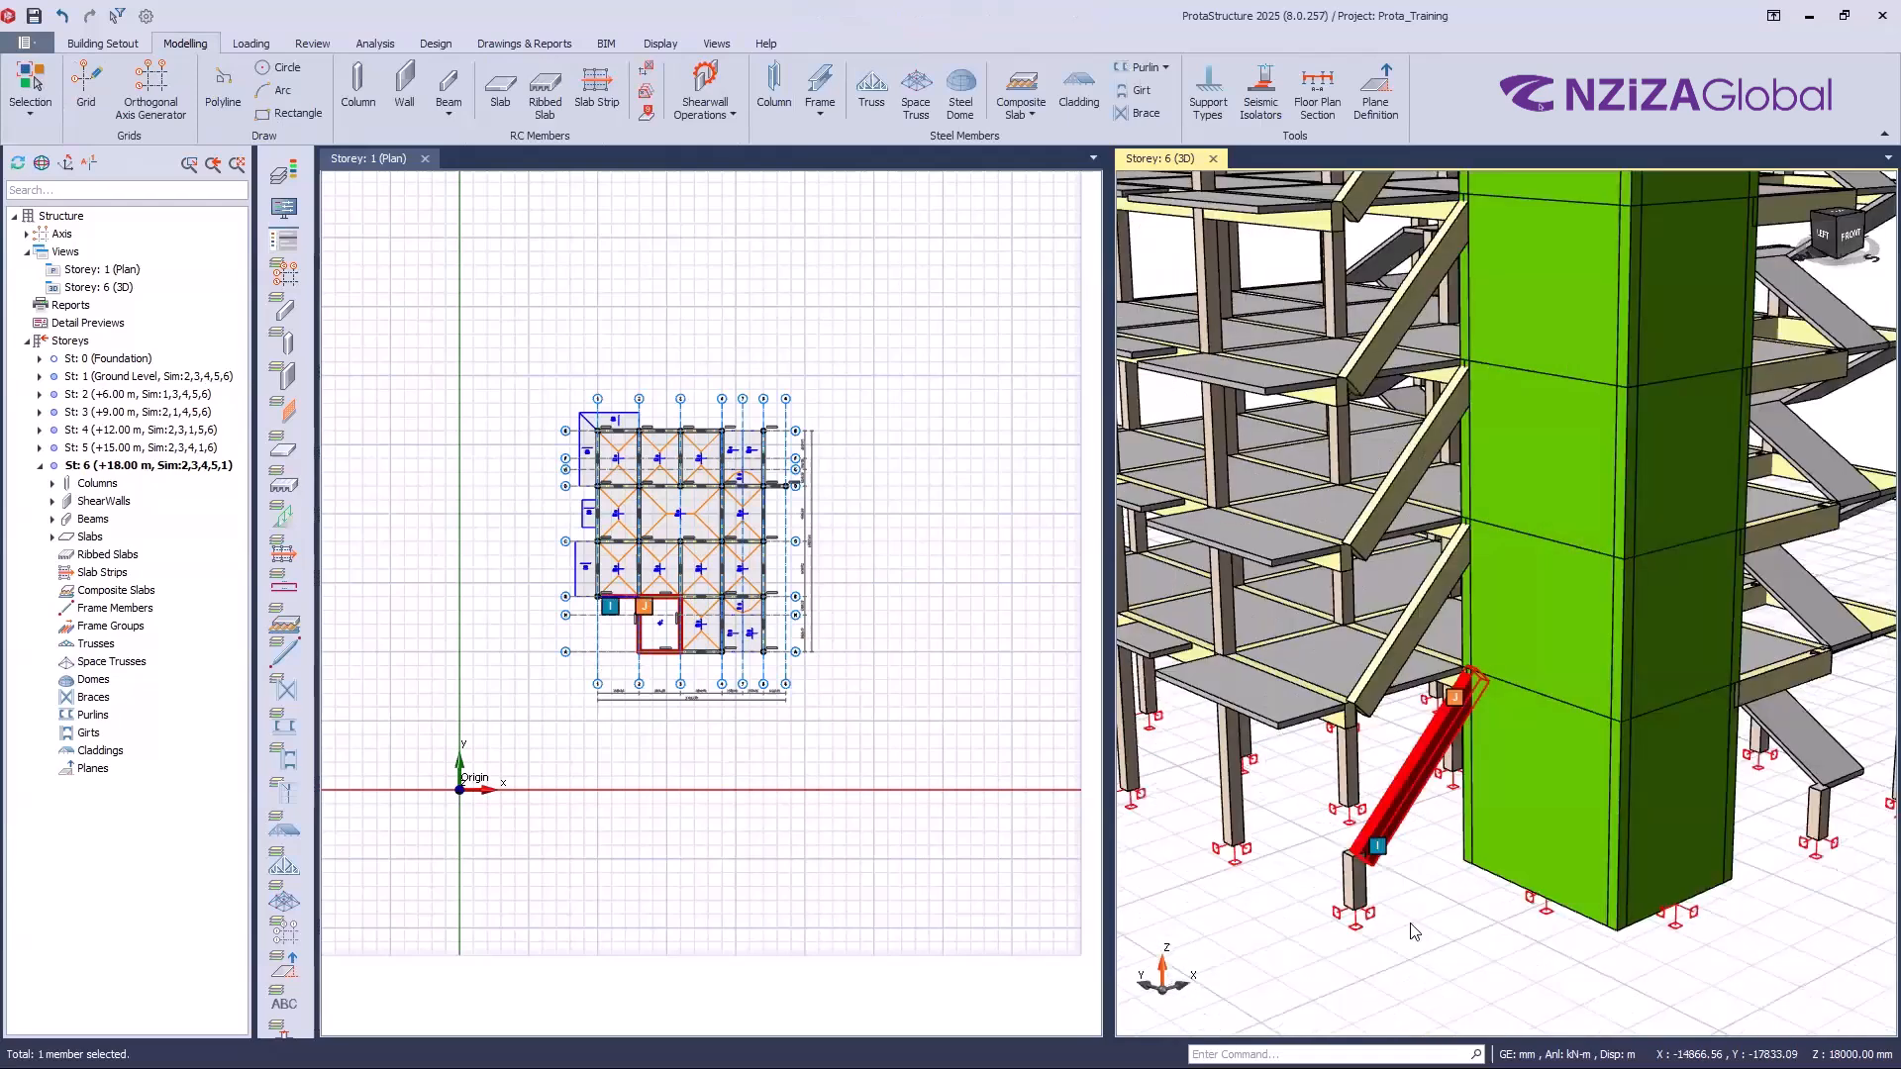
{"action": "left_click", "coordinate": [1451, 793]}
{"action": "right_click", "coordinate": [1451, 792]}
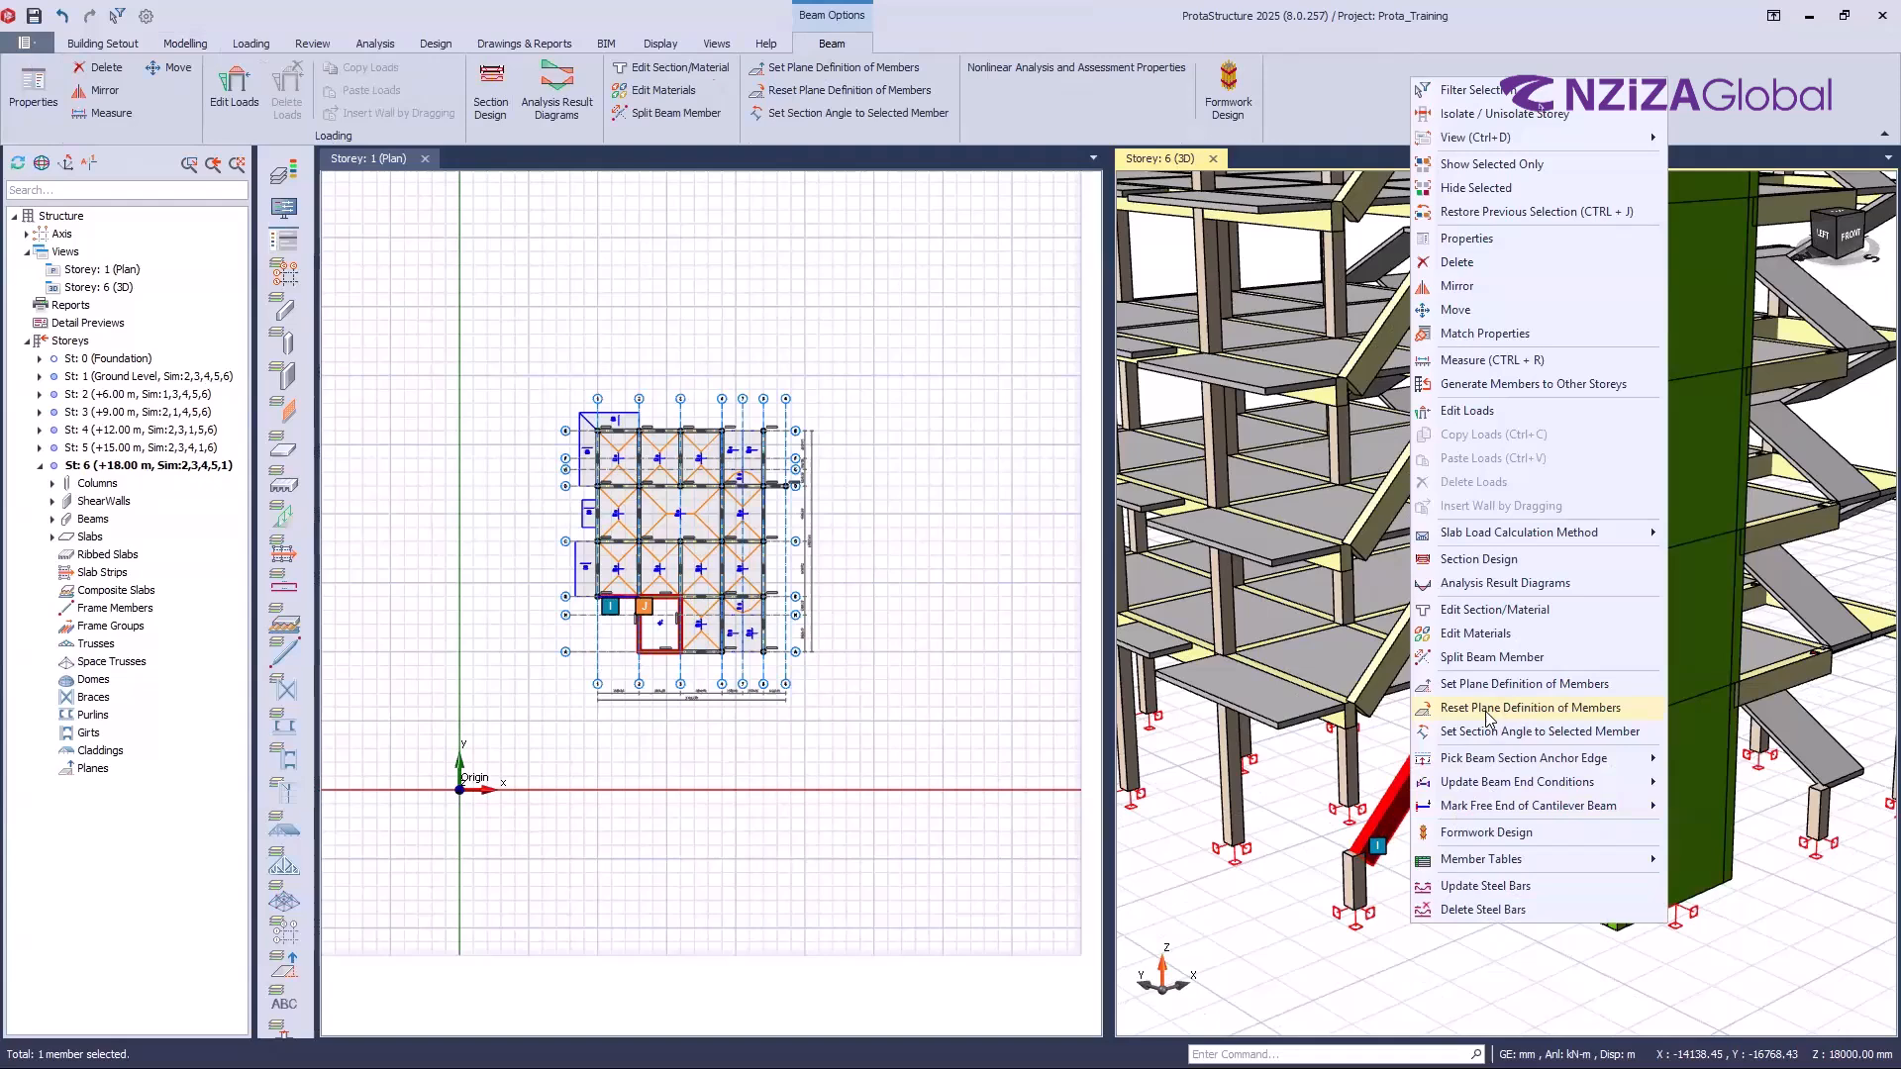
{"action": "key", "text": "Return"}
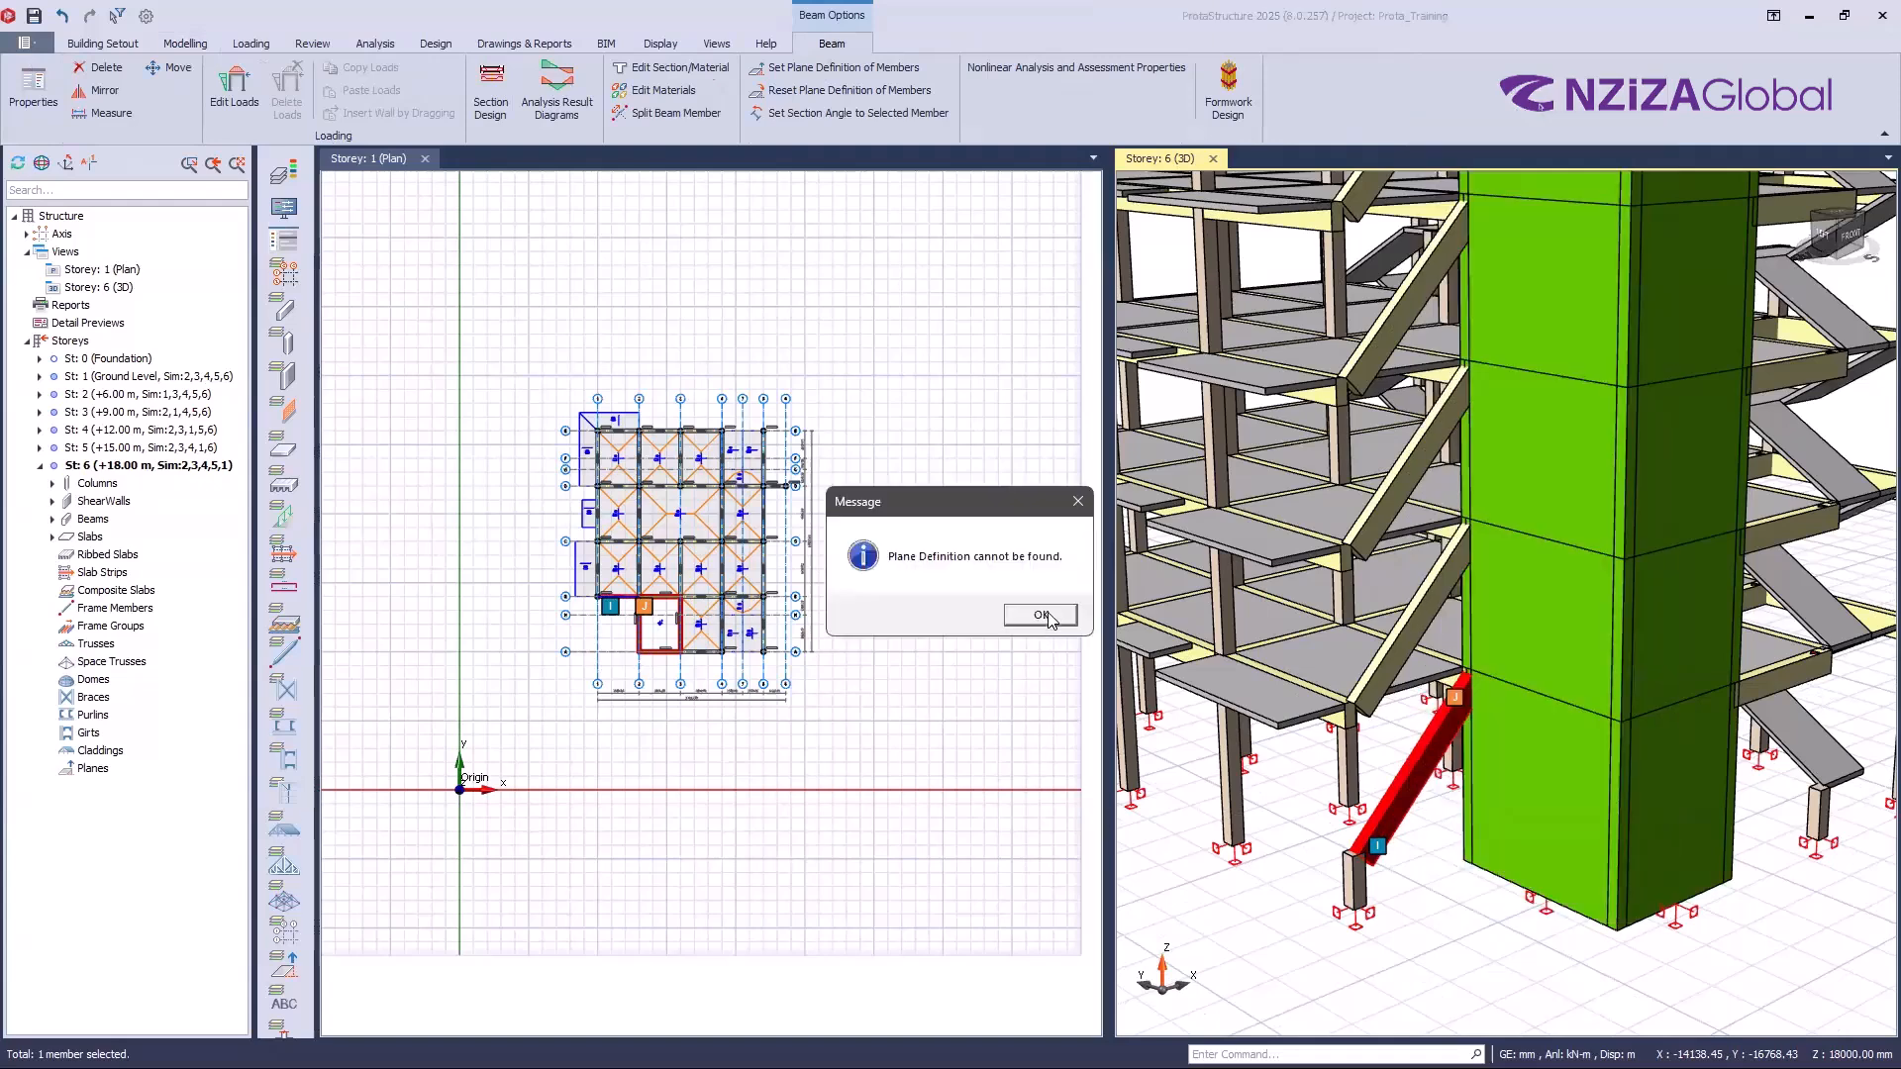
{"action": "left_click", "coordinate": [1046, 614]}
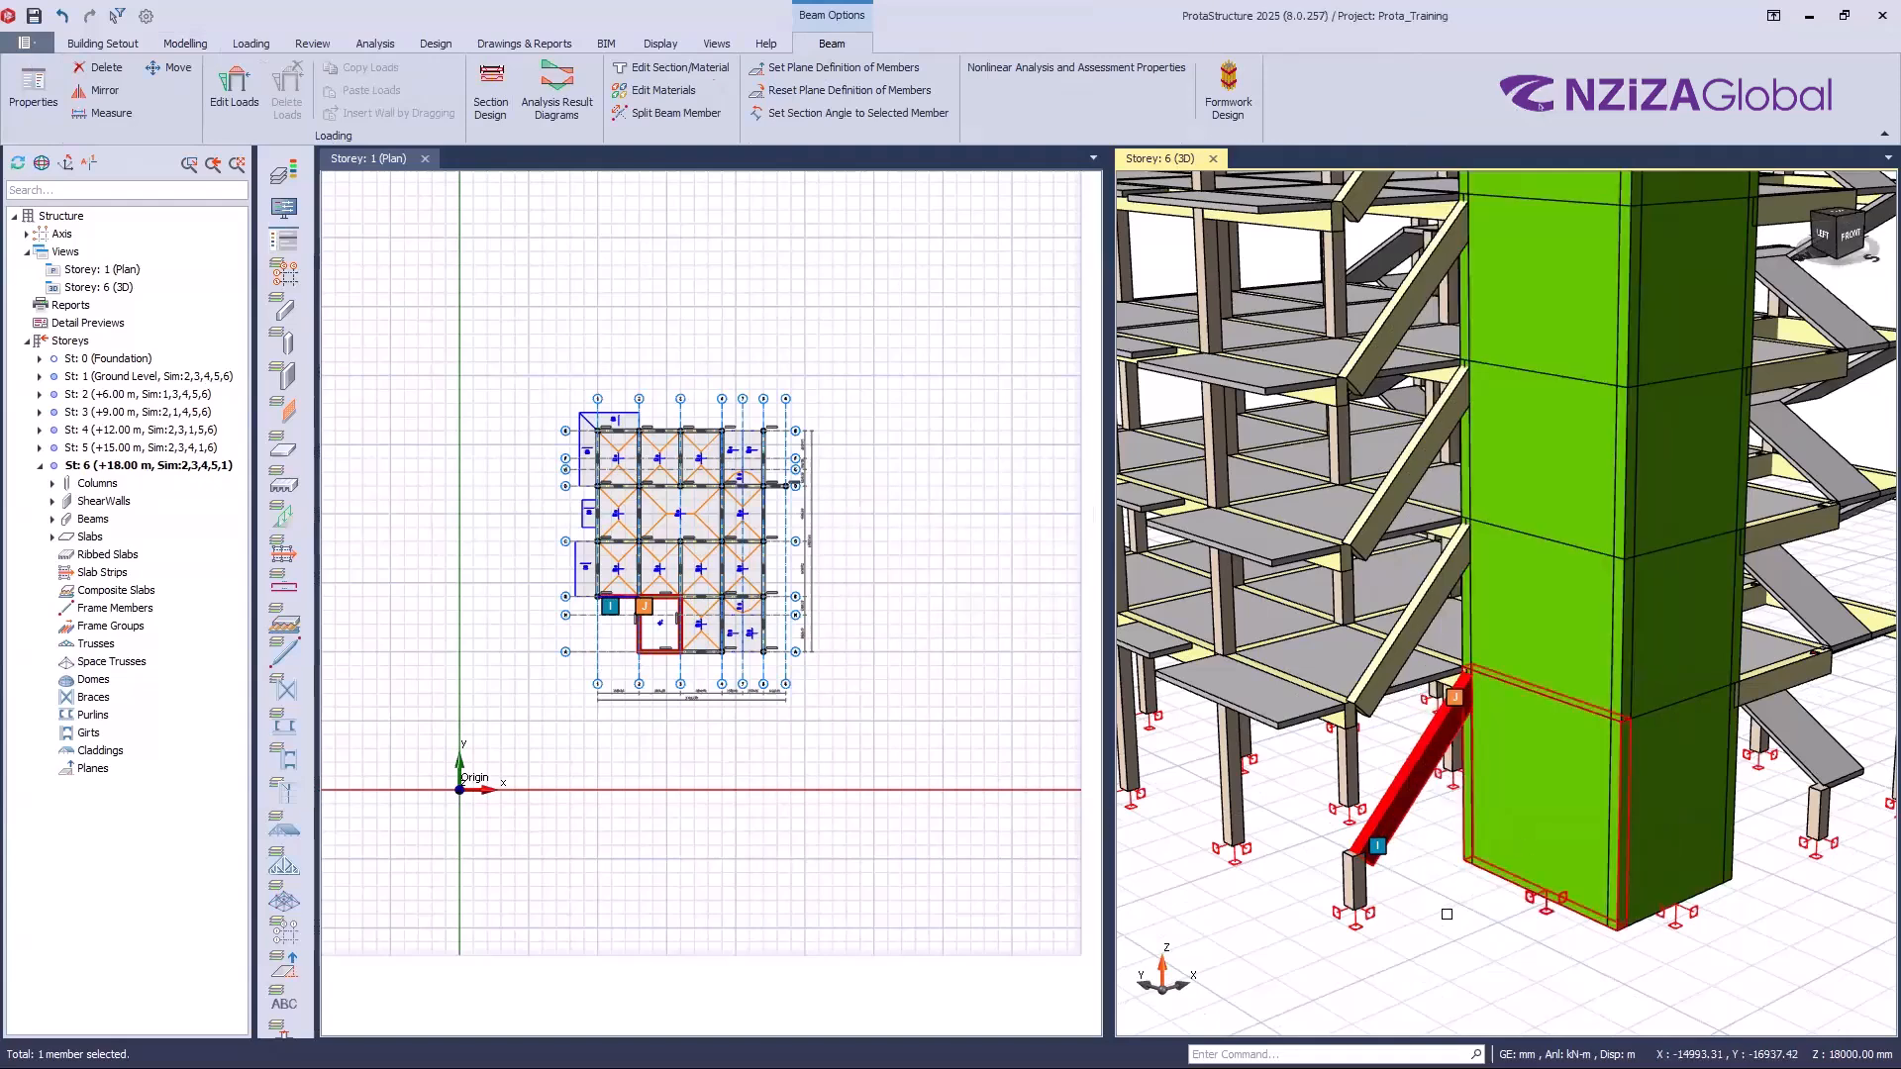
Step: Delete the remaining lowest sloping beam and its short column beside the shear walls, and check the building in 3D
{"action": "left_click", "coordinate": [1391, 827]}
{"action": "middle_click_drag", "start_coordinate": [1389, 825], "coordinate": [1403, 865]}
{"action": "left_click", "coordinate": [1405, 870]}
{"action": "key", "text": "Delete"}
{"action": "left_click", "coordinate": [1364, 890]}
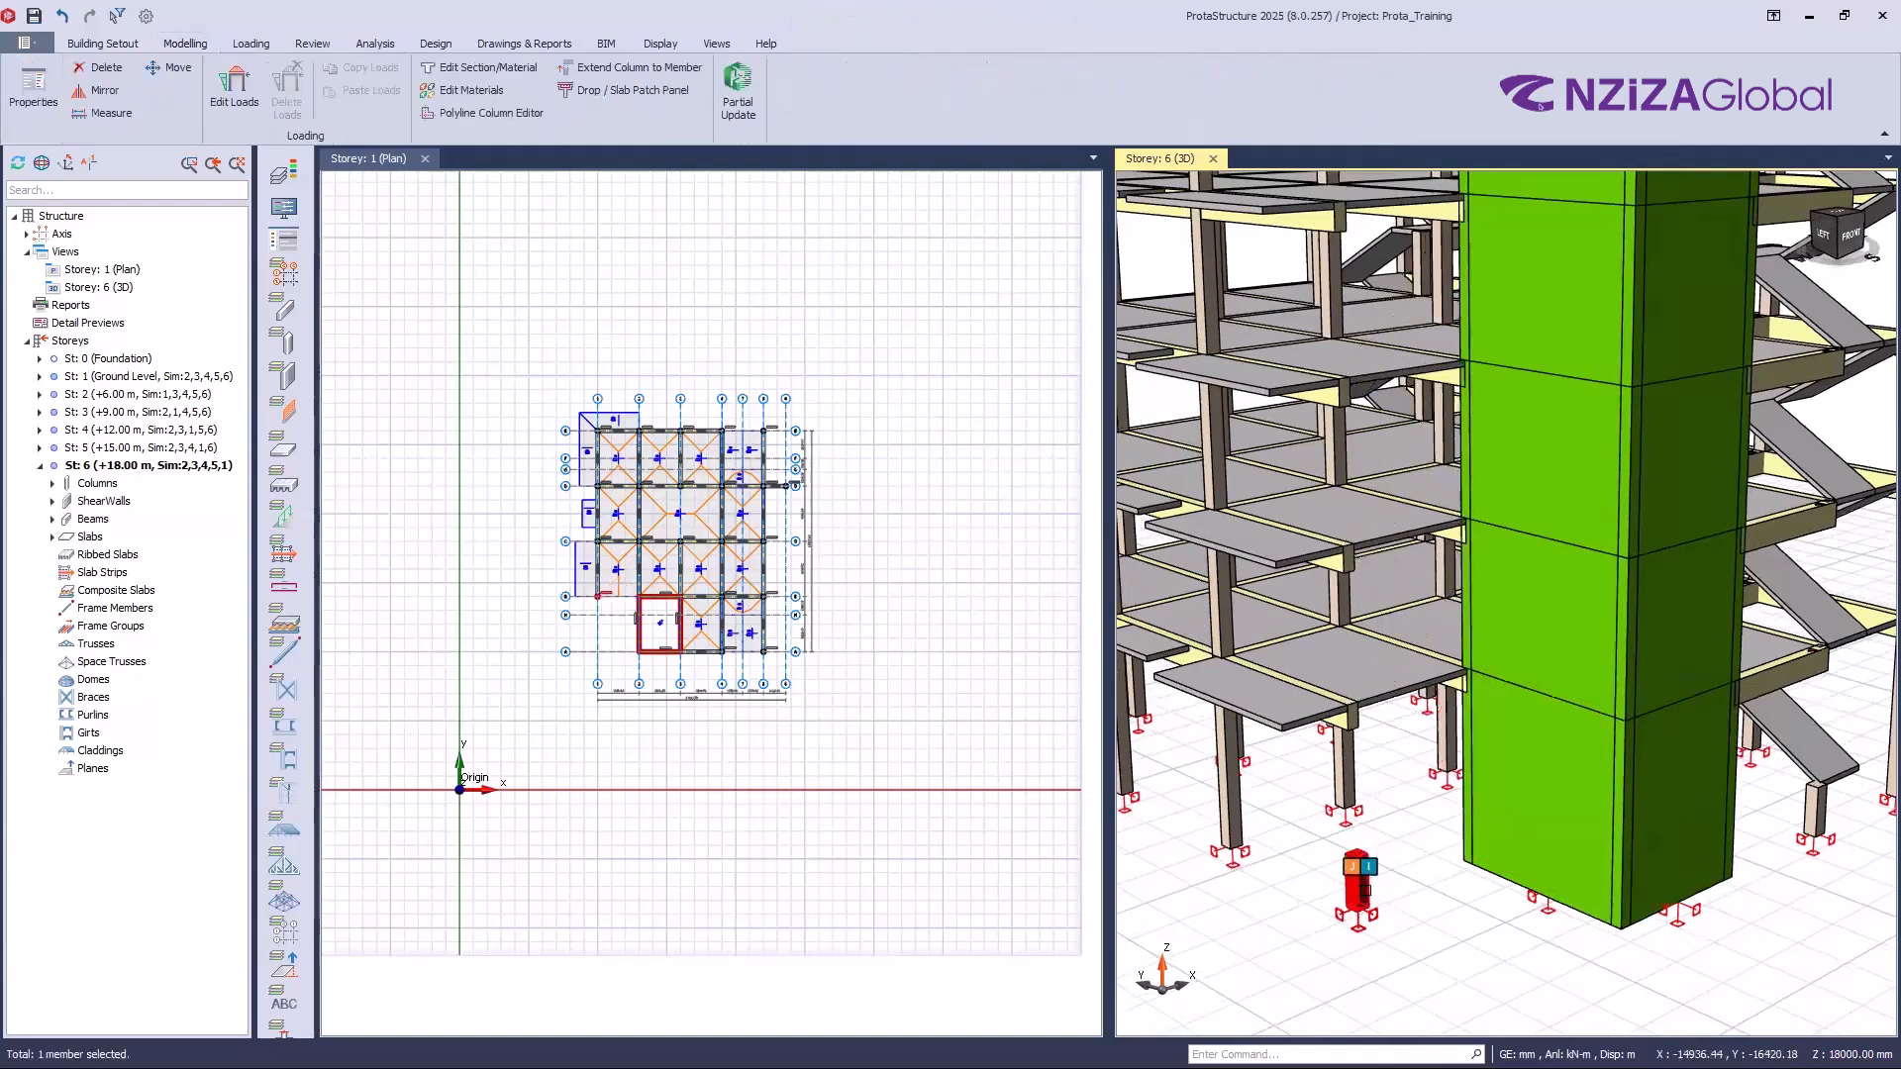
{"action": "key", "text": "Delete"}
{"action": "mouse_move", "coordinate": [1384, 976]}
{"action": "middle_mouse_down"}
{"action": "mouse_move", "coordinate": [1495, 1012]}
{"action": "mouse_move", "coordinate": [1477, 969]}
{"action": "middle_mouse_up"}
{"action": "scroll", "coordinate": [1444, 985], "scroll_direction": "down", "scroll_amount": 3}
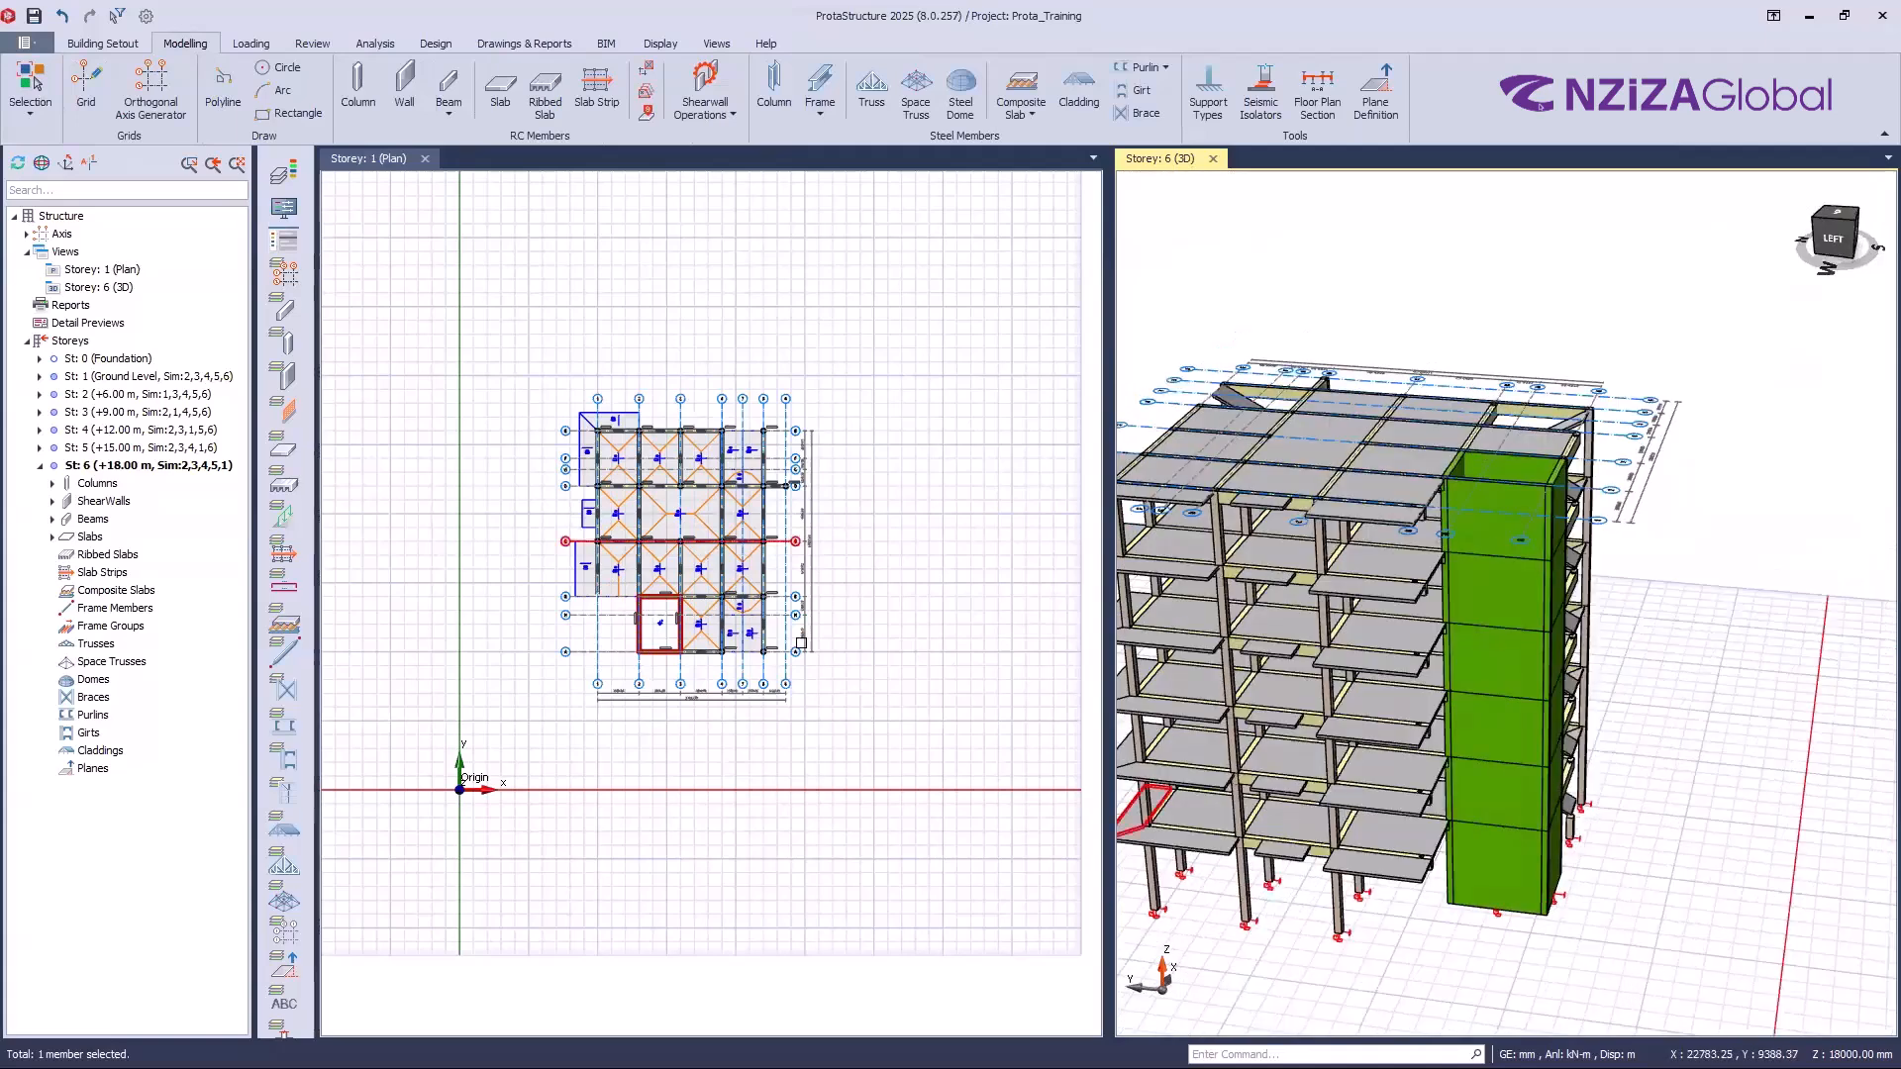
Step: Check the properties of the ground-level beam on axis 5 between axes A and B
{"action": "scroll", "coordinate": [693, 671], "scroll_direction": "up", "scroll_amount": 1}
{"action": "scroll", "coordinate": [656, 772], "scroll_direction": "up", "scroll_amount": 4}
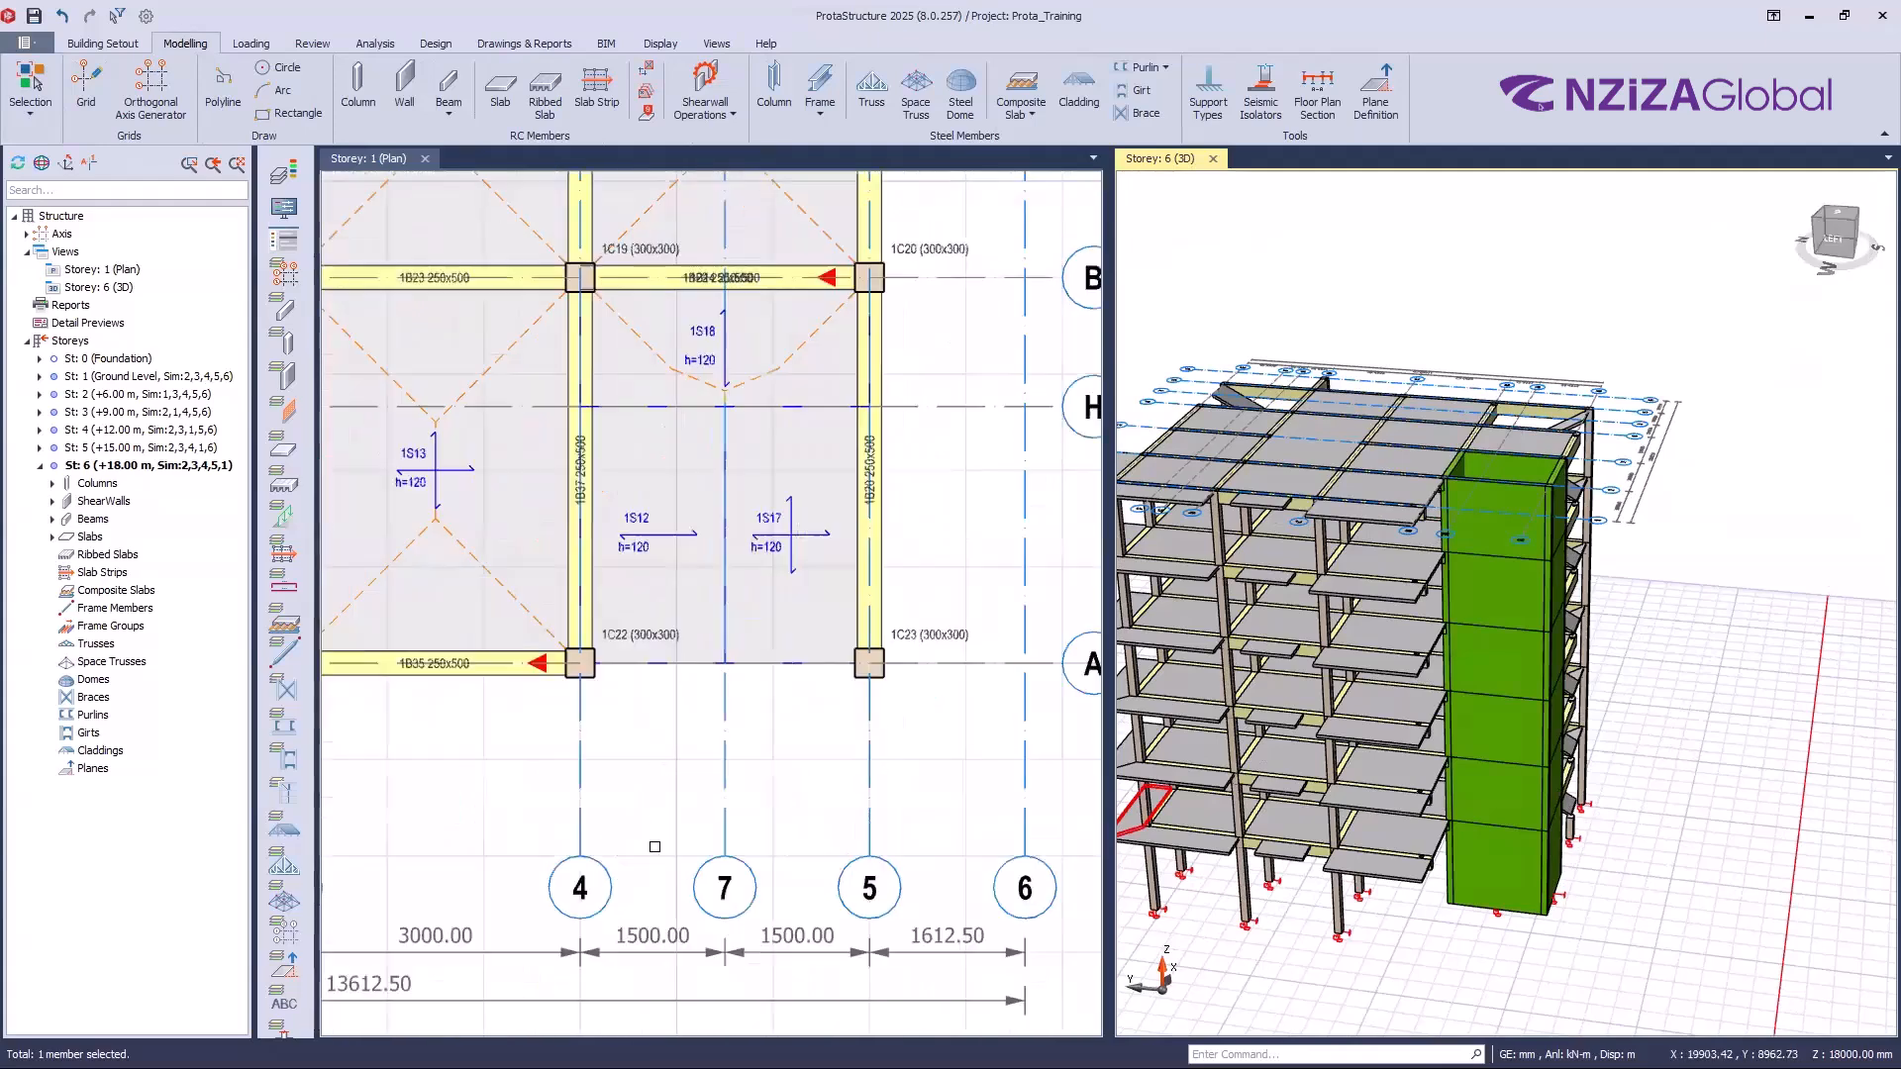
{"action": "scroll", "coordinate": [837, 744], "scroll_direction": "down", "scroll_amount": 3}
{"action": "scroll", "coordinate": [736, 736], "scroll_direction": "up", "scroll_amount": 2}
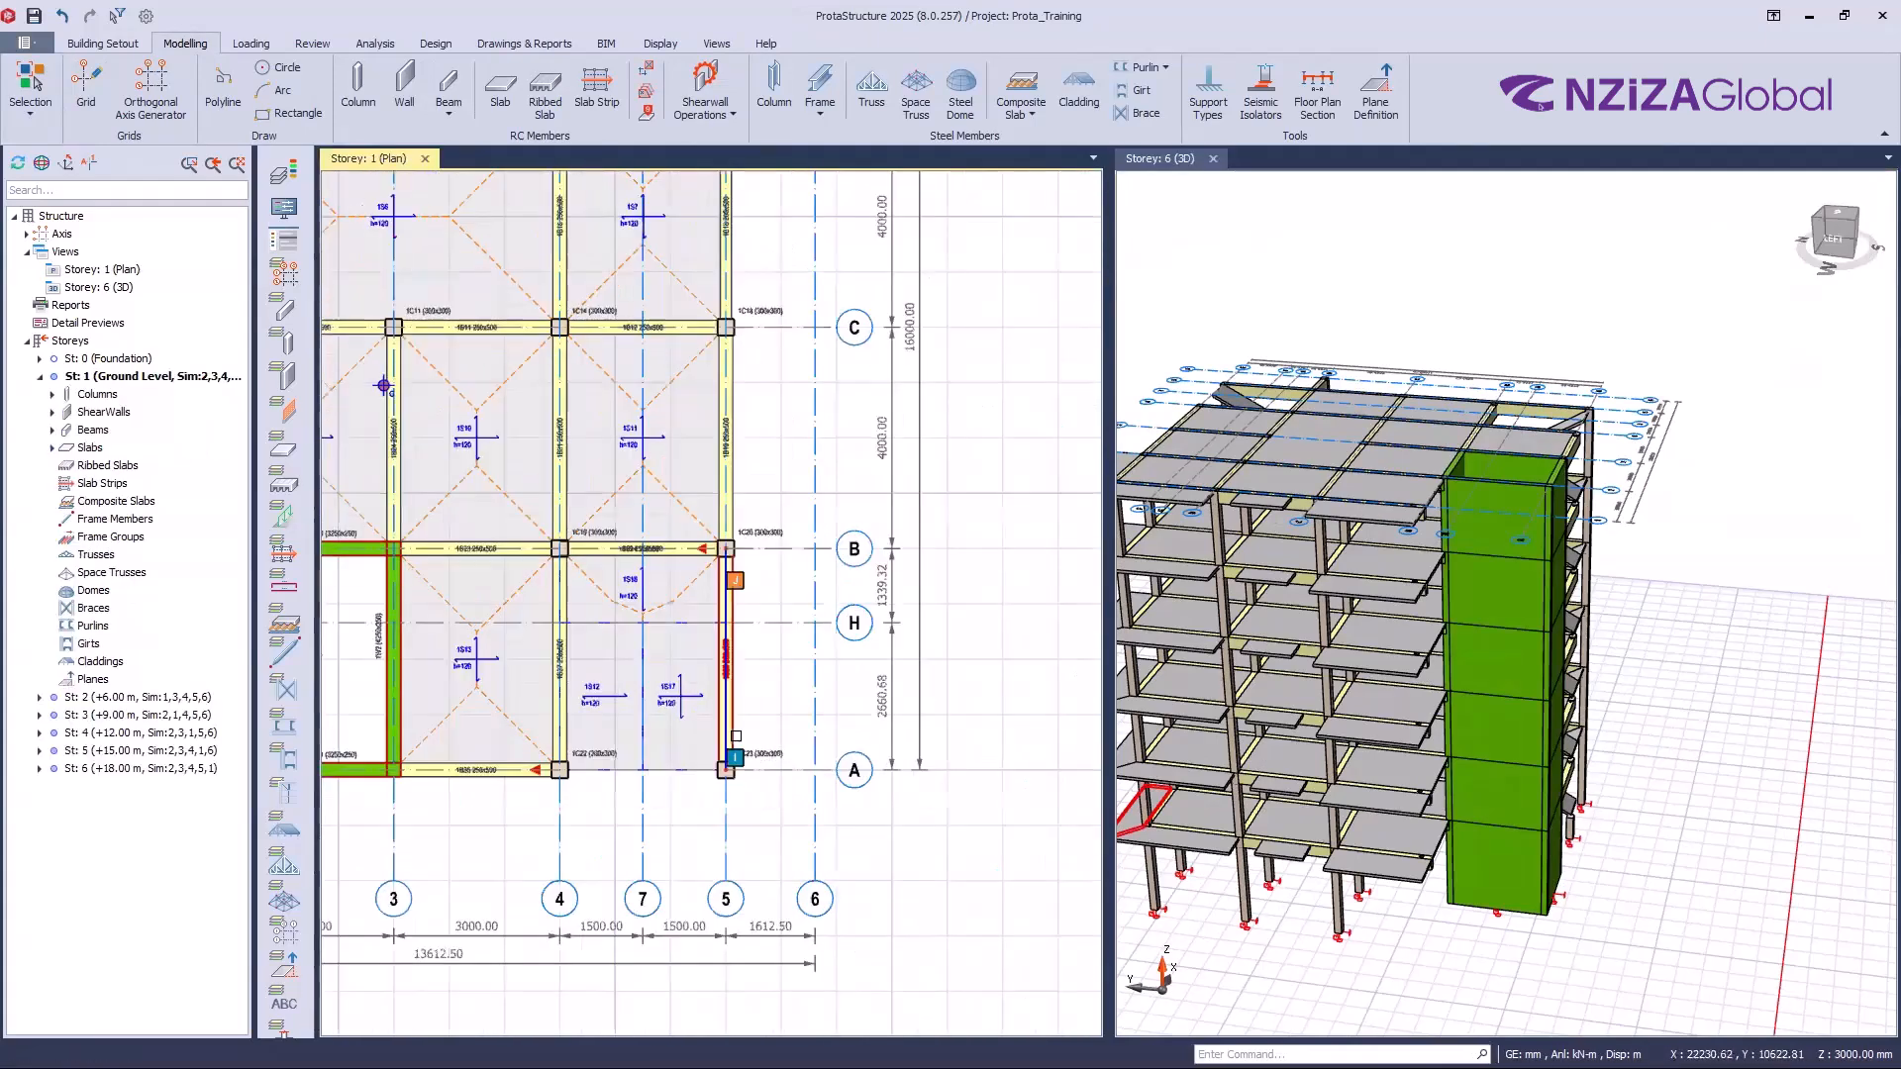
{"action": "double_click", "coordinate": [729, 768]}
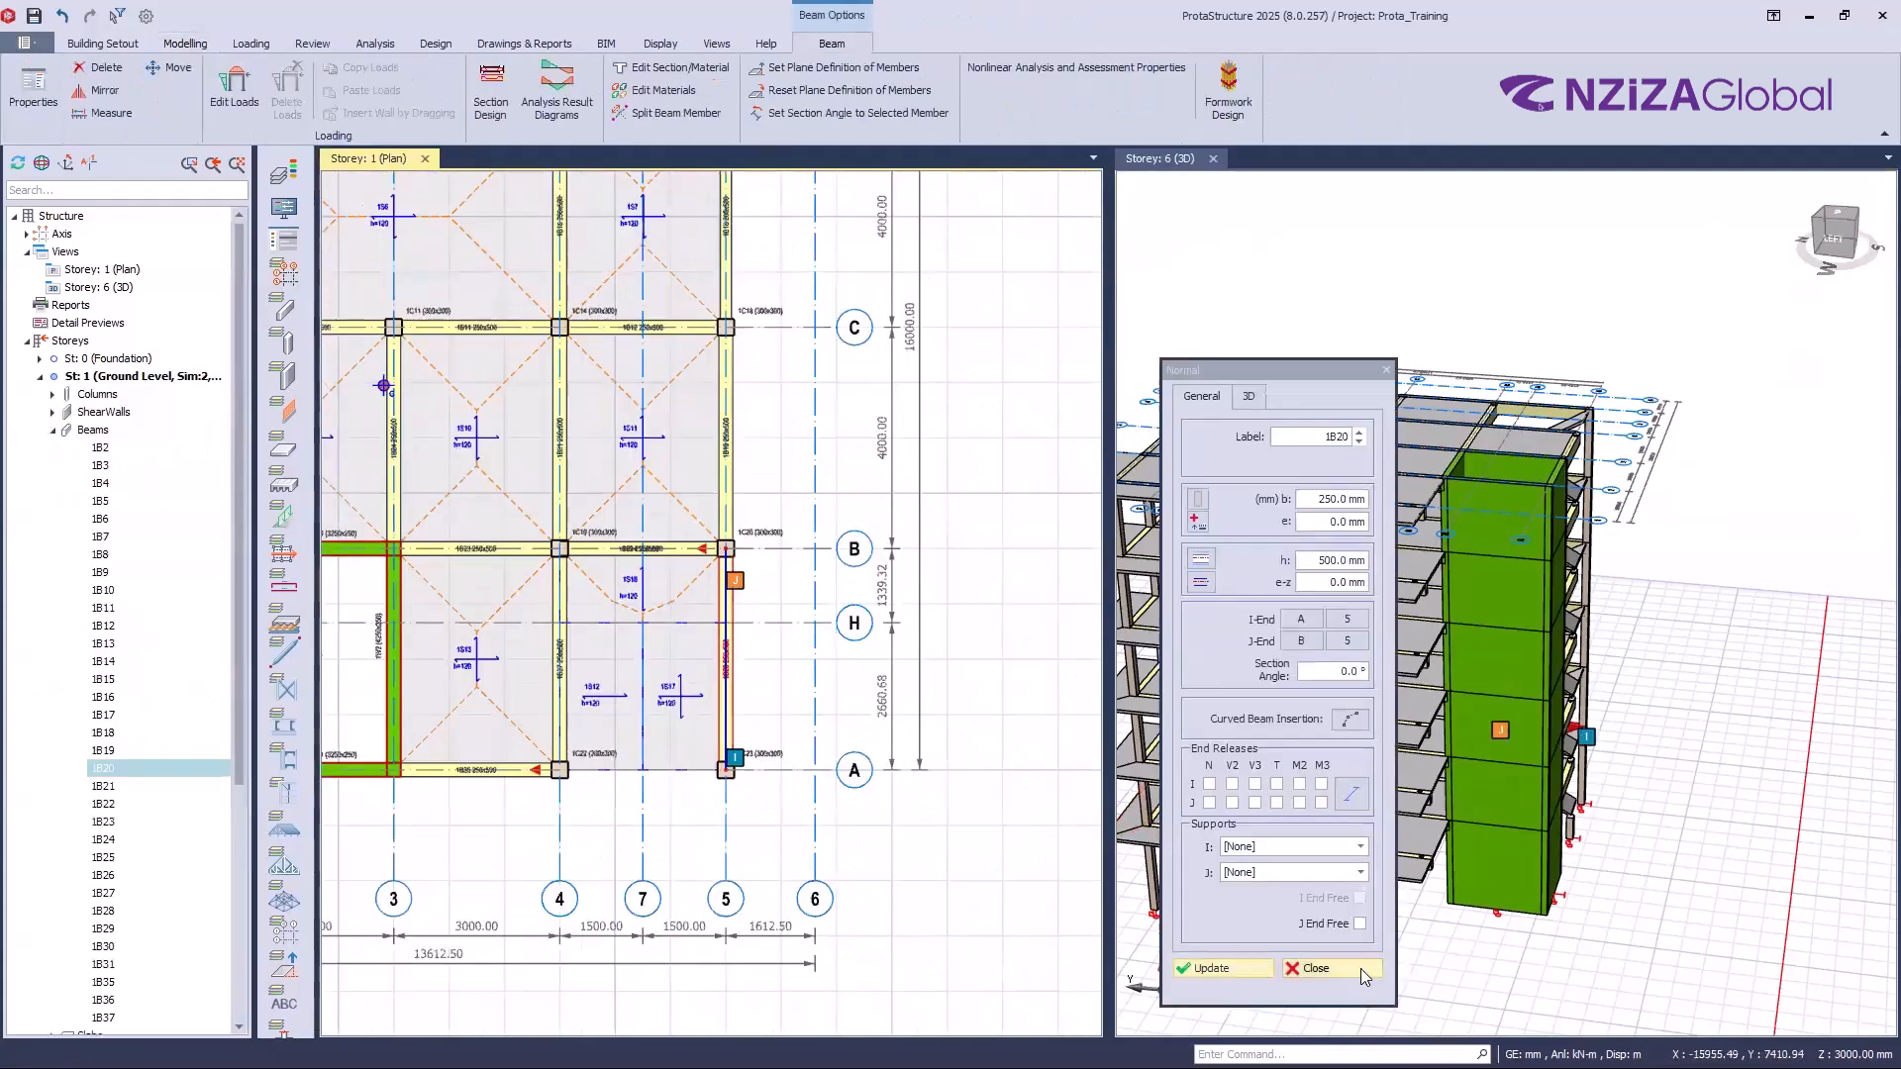
{"action": "left_click", "coordinate": [1331, 968]}
Step: Insert a 250 x 500 mm beam on axis B between axes 1 and 2 in the Storey 1 plan, along the edge of the slab beside the shear walls
{"action": "left_click", "coordinate": [1427, 843]}
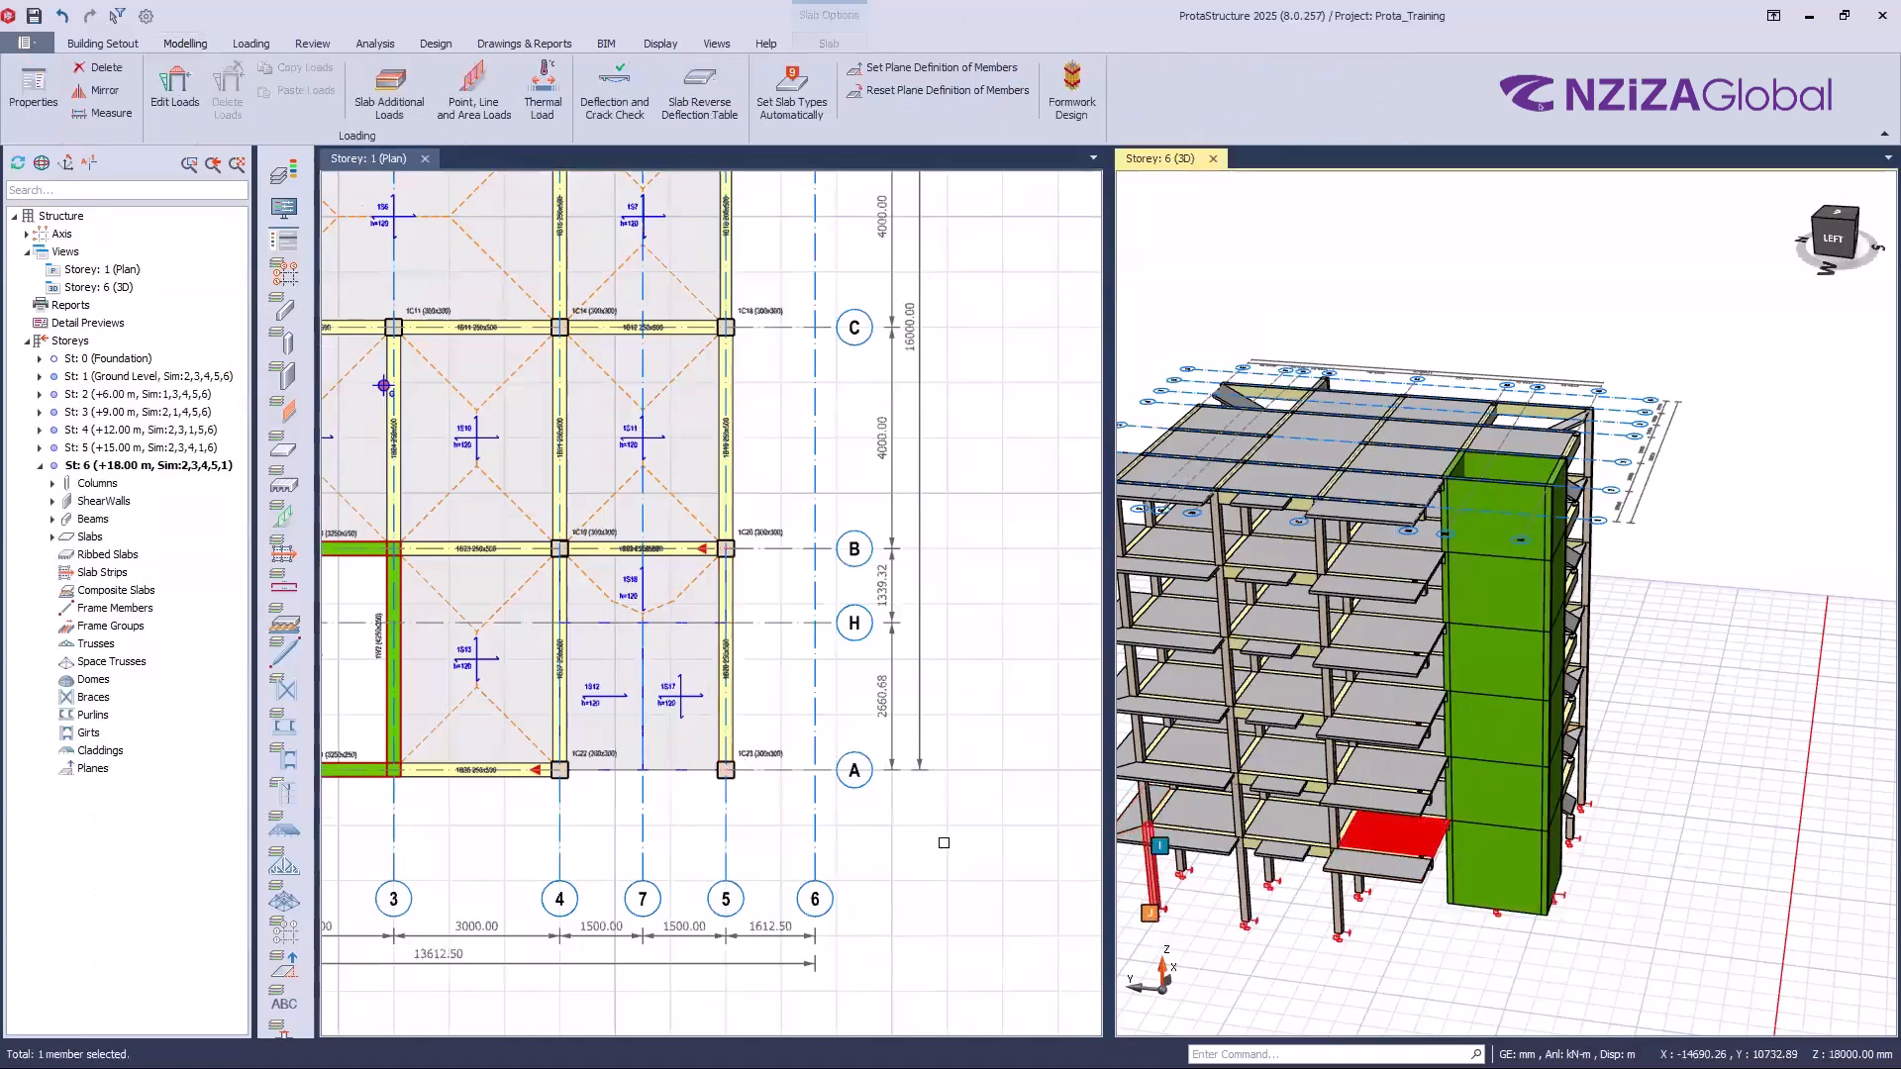
{"action": "scroll", "coordinate": [945, 846], "scroll_direction": "down", "scroll_amount": 2}
{"action": "scroll", "coordinate": [871, 886], "scroll_direction": "down", "scroll_amount": 1}
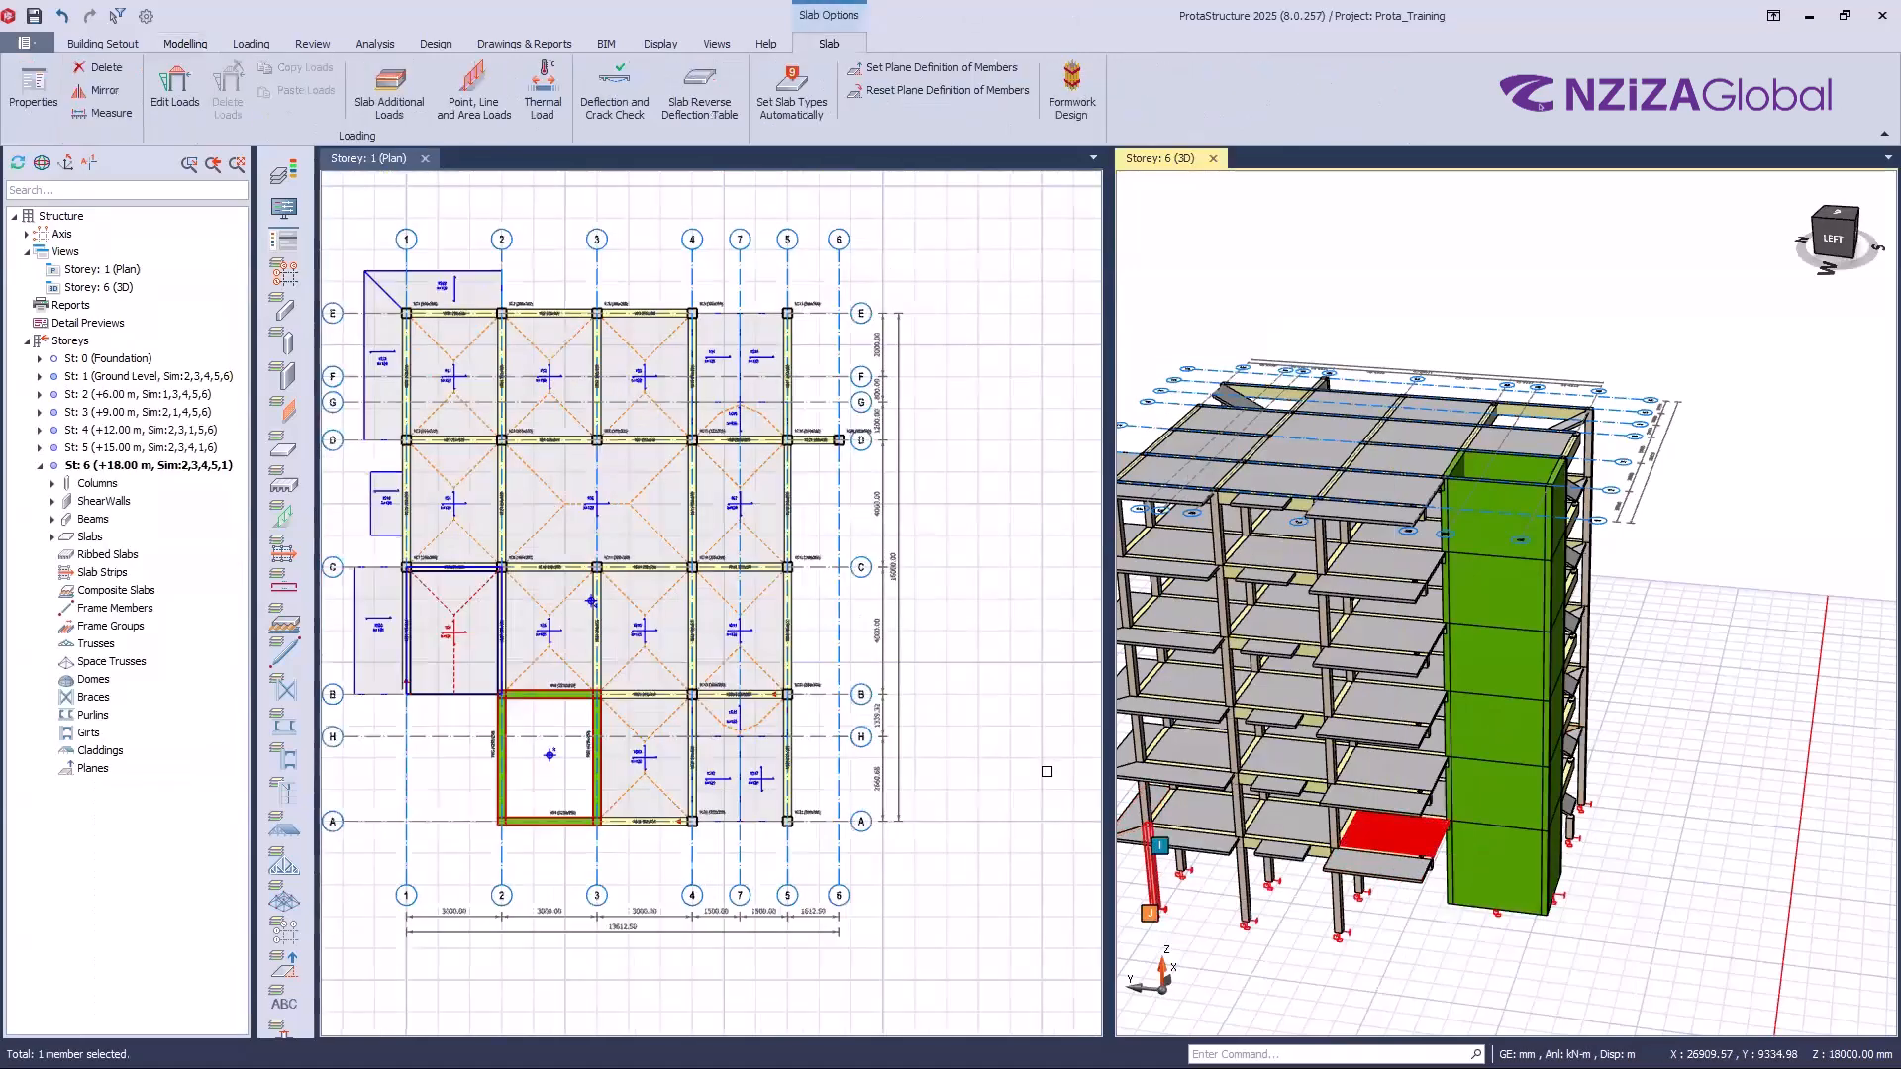
{"action": "left_click", "coordinate": [542, 874]}
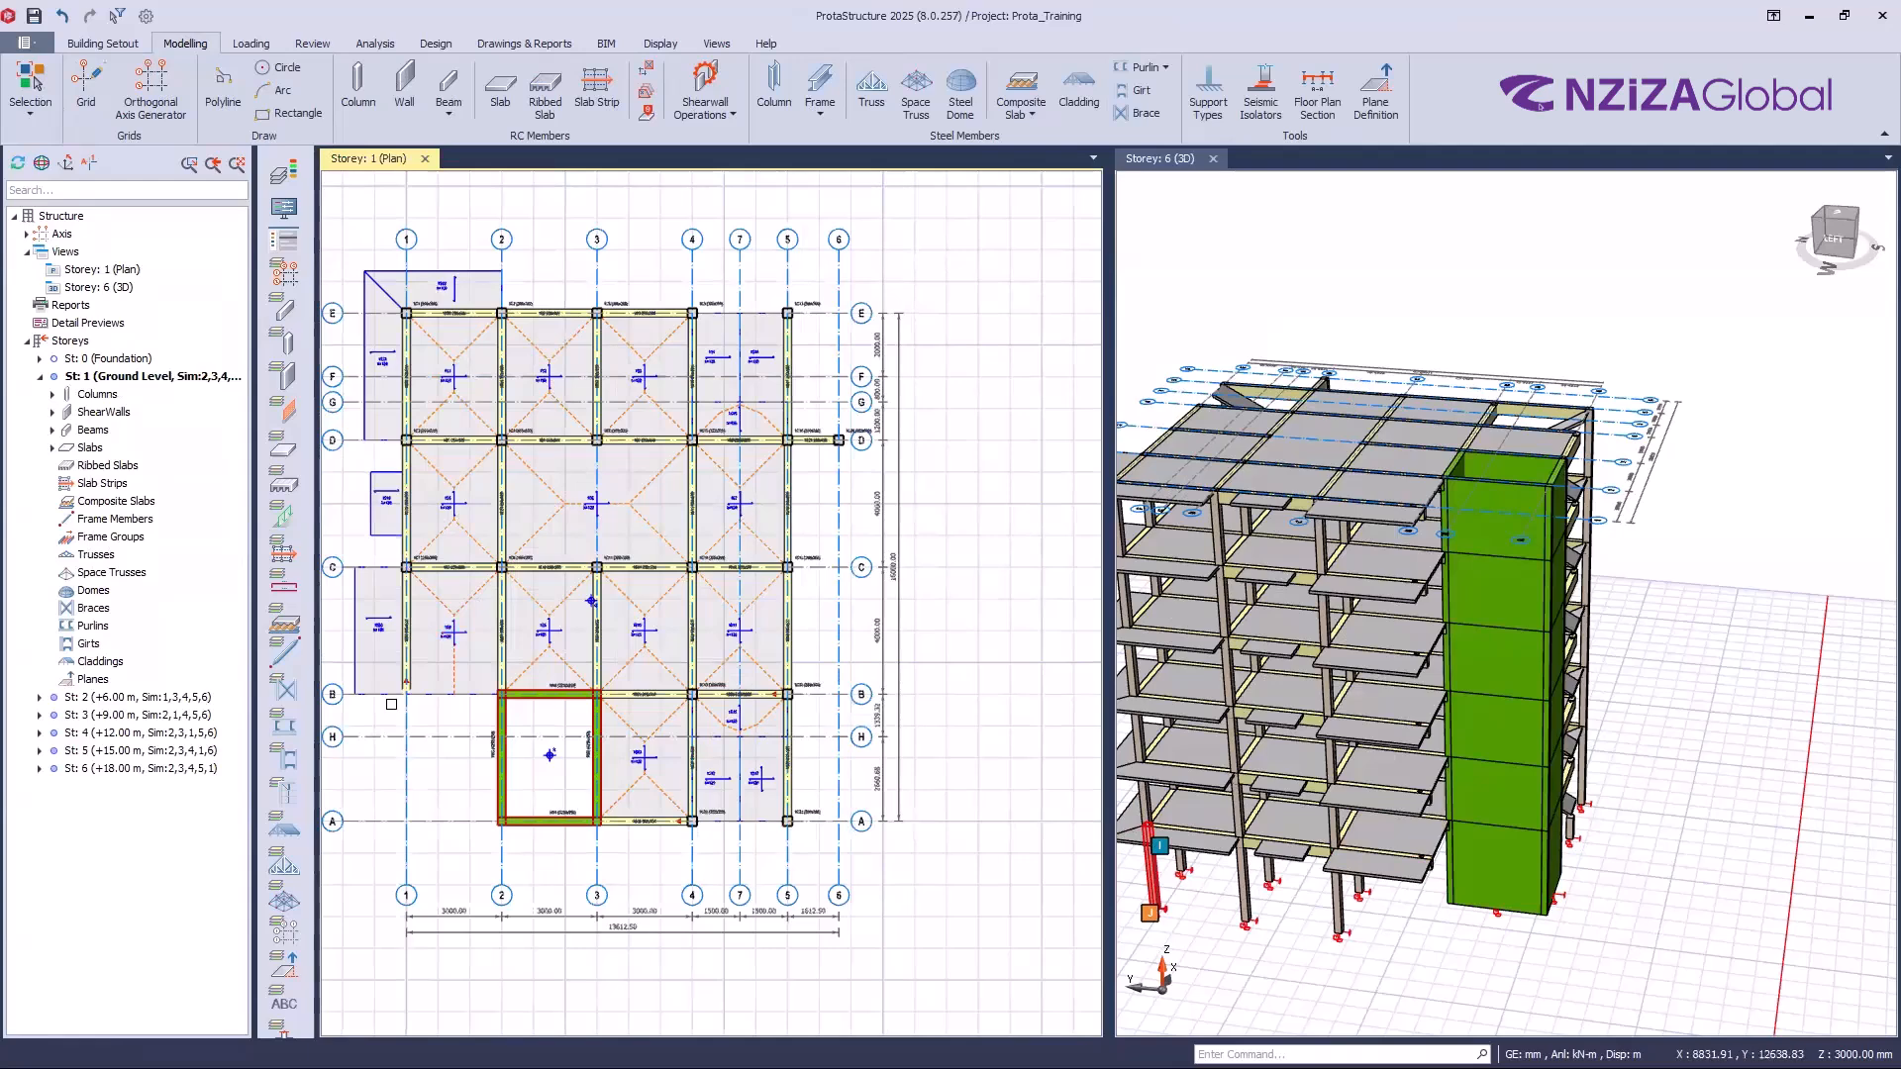
{"action": "scroll", "coordinate": [396, 703], "scroll_direction": "up", "scroll_amount": 4}
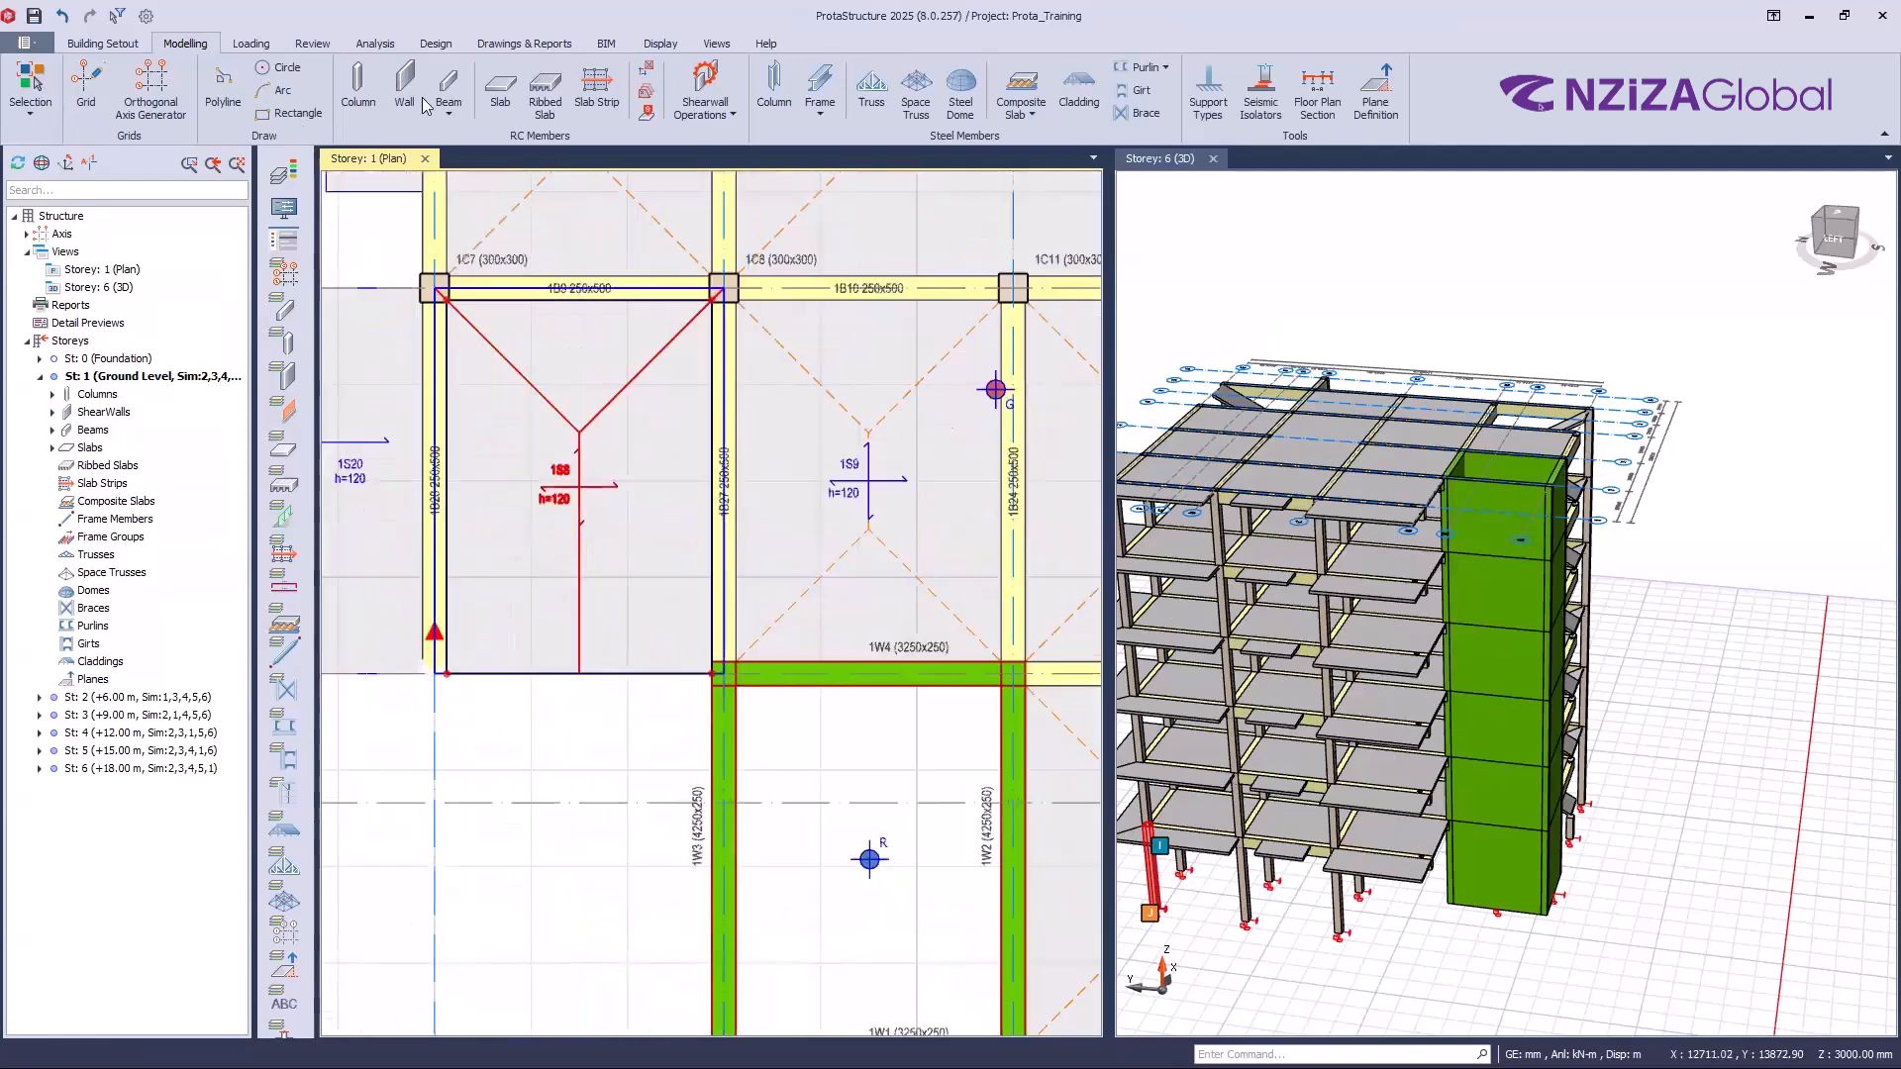
{"action": "left_click", "coordinate": [455, 88]}
{"action": "left_click", "coordinate": [510, 120]}
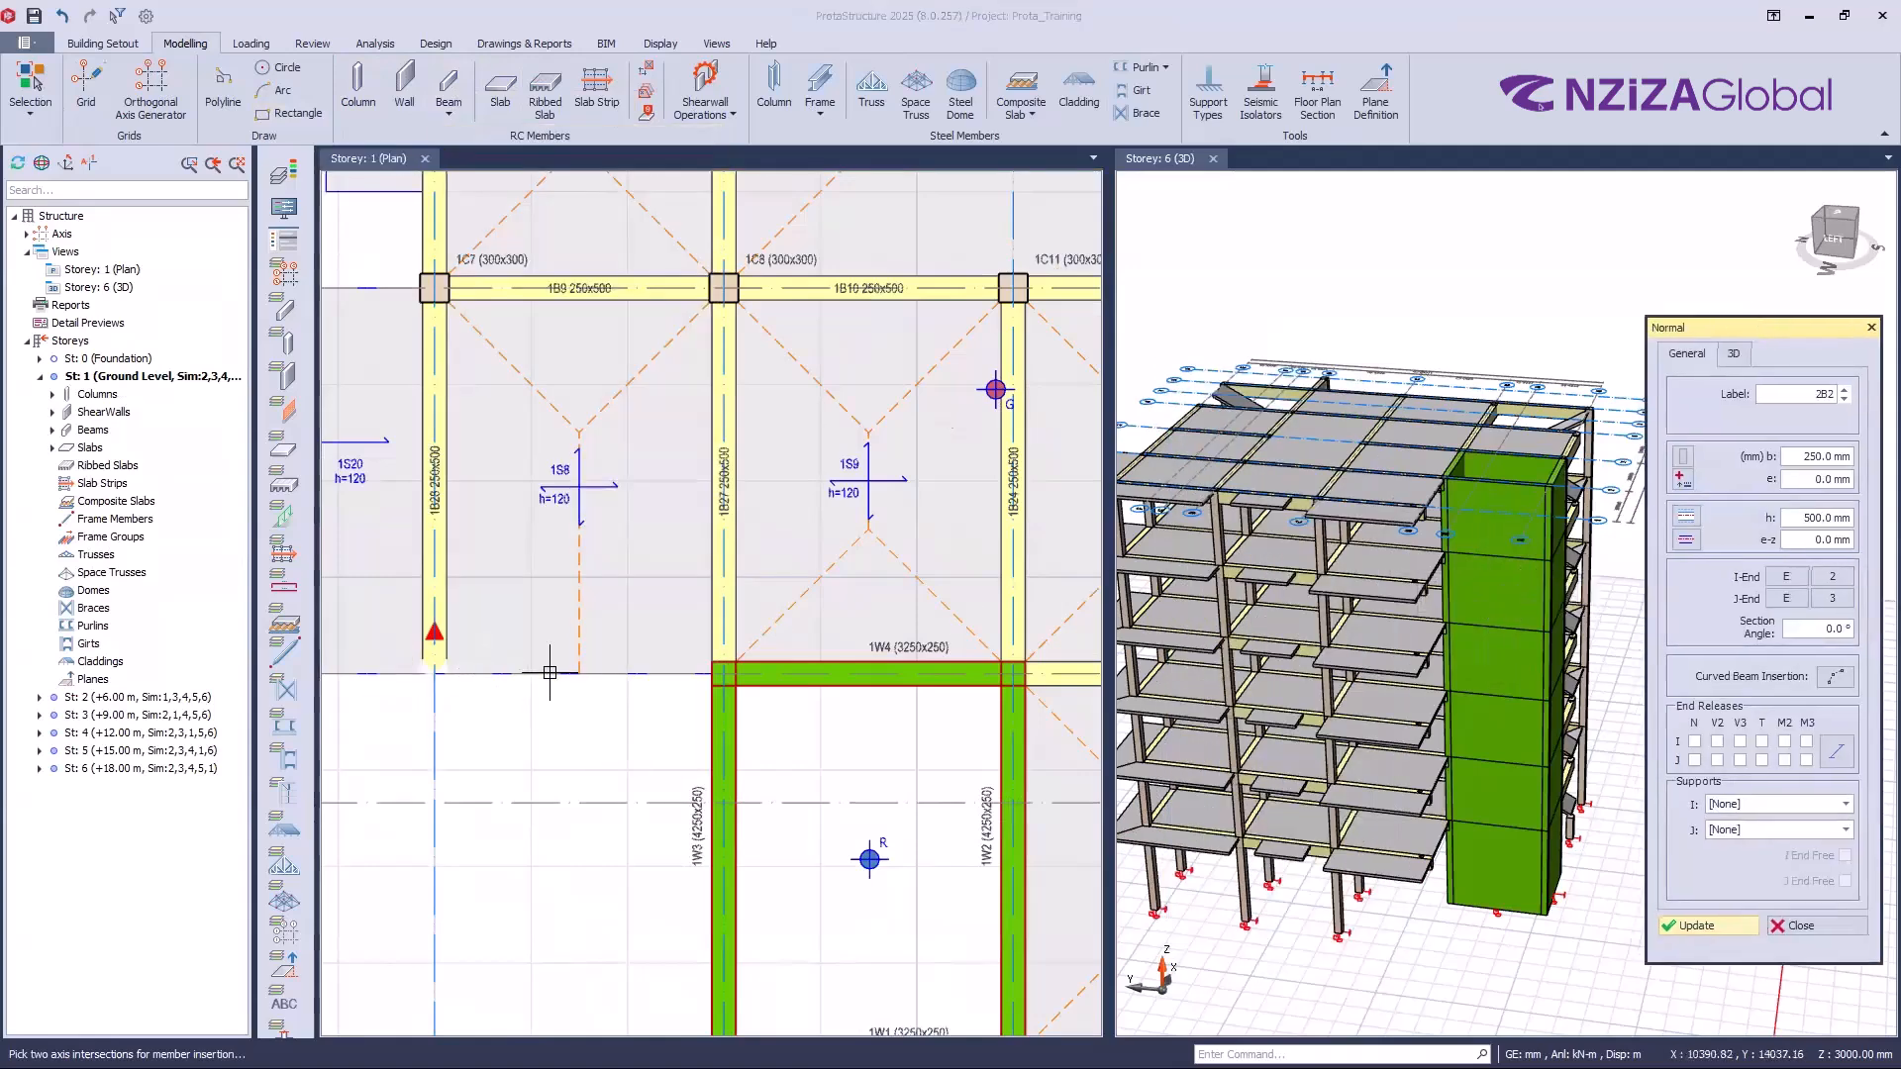
{"action": "scroll", "coordinate": [1436, 852], "scroll_direction": "up", "scroll_amount": 2}
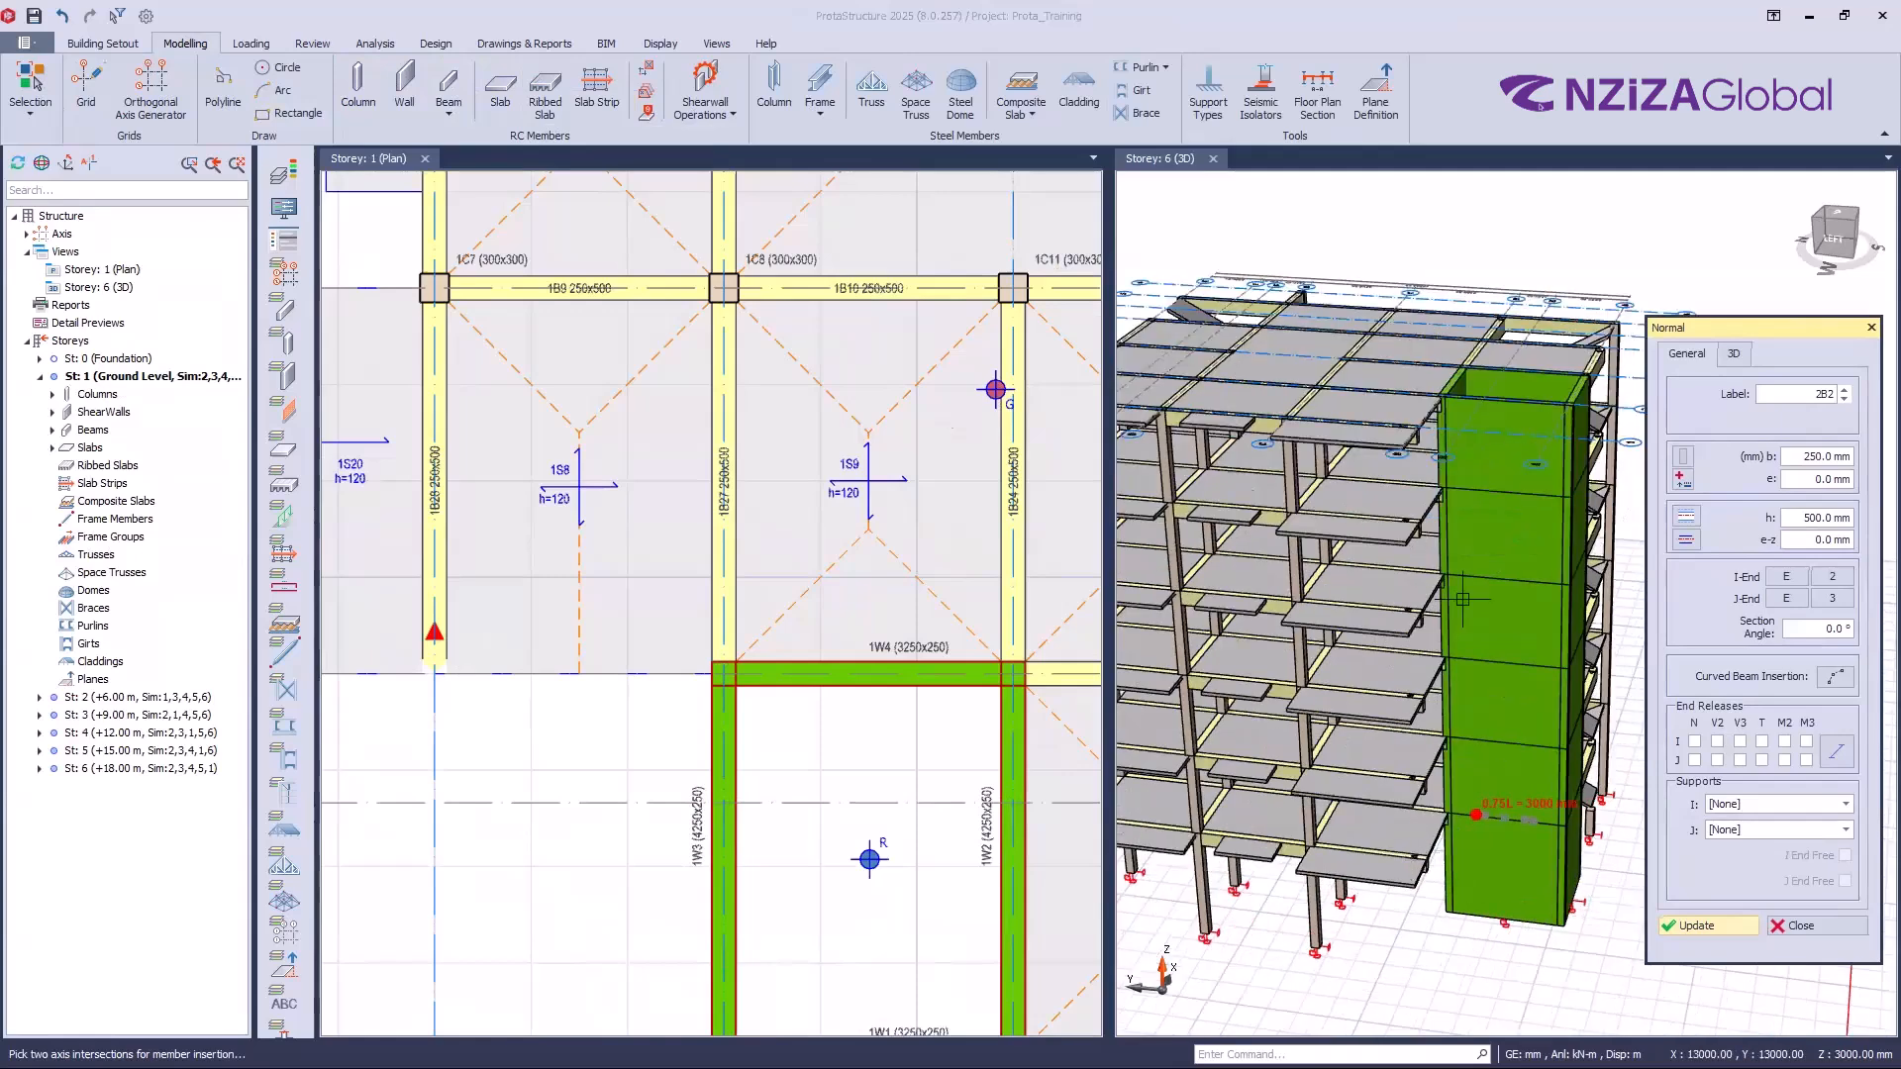
{"action": "scroll", "coordinate": [1436, 727], "scroll_direction": "up", "scroll_amount": 2}
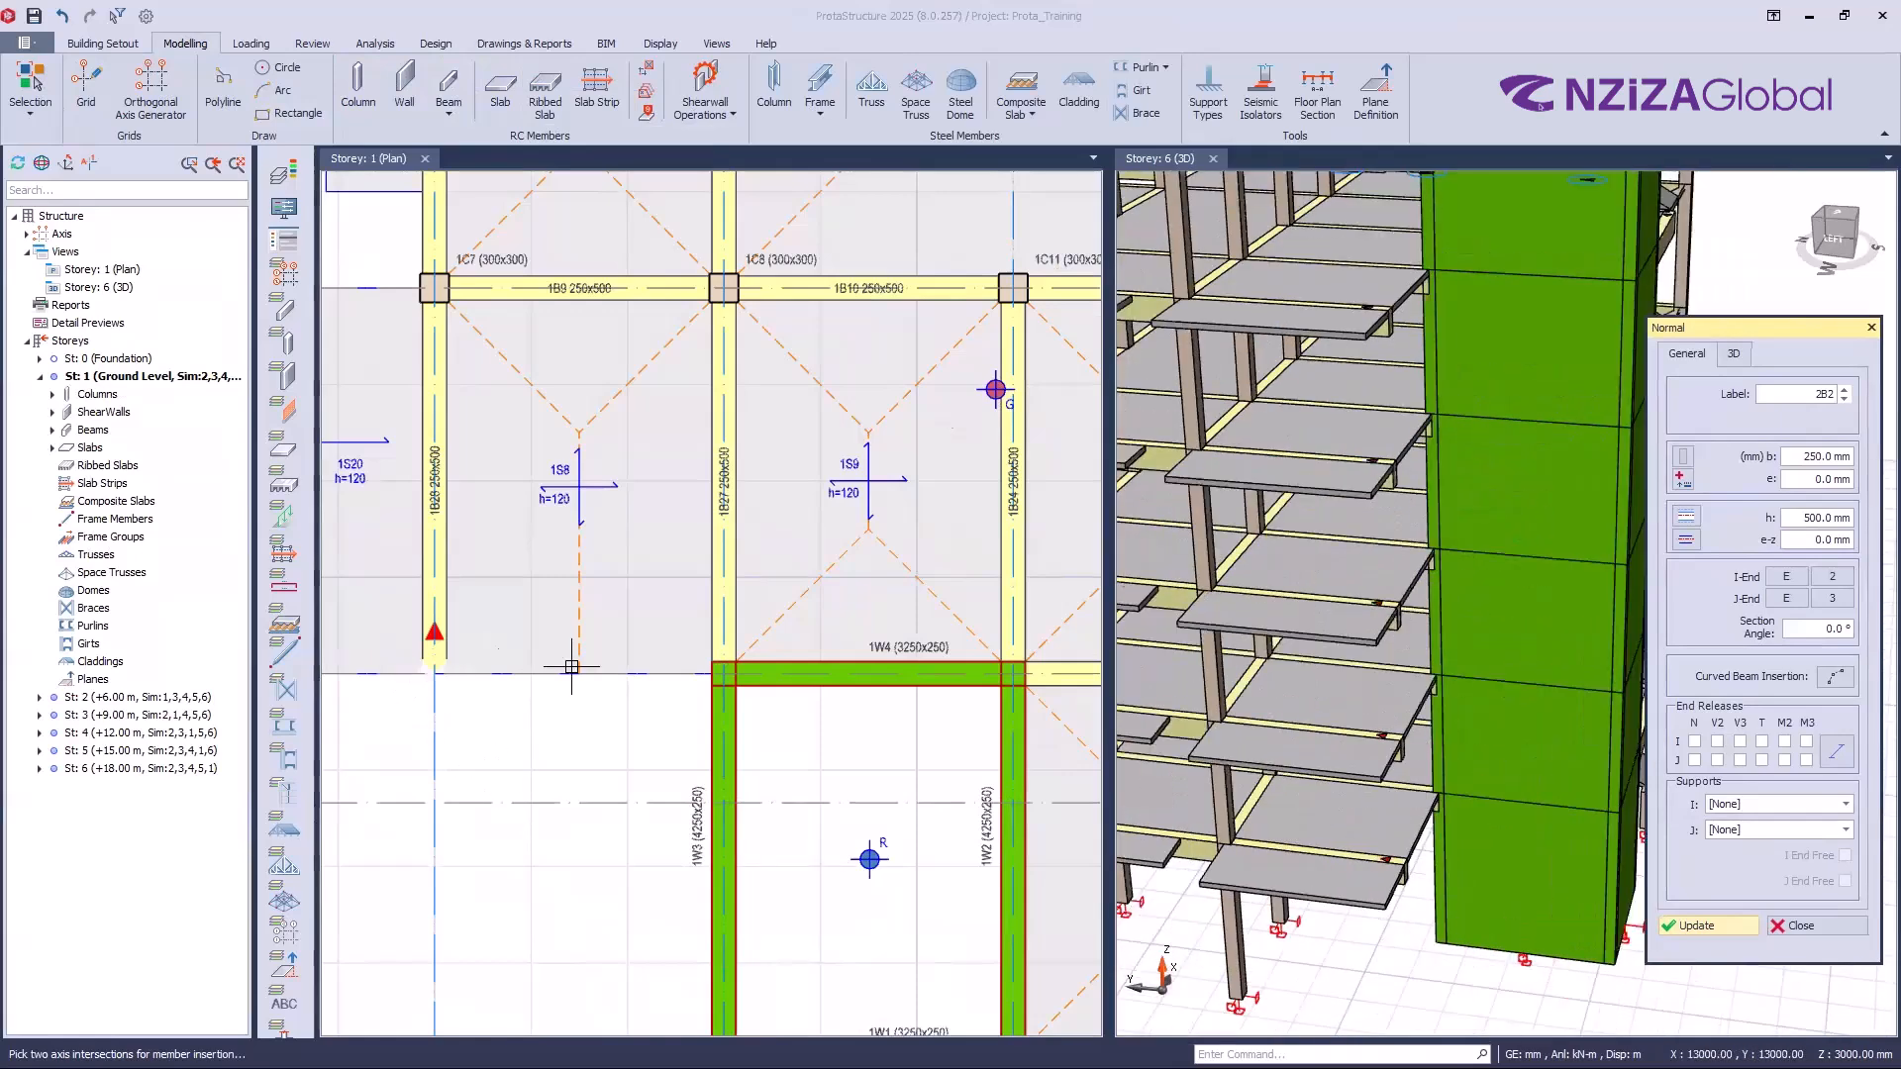
{"action": "left_click", "coordinate": [498, 676]}
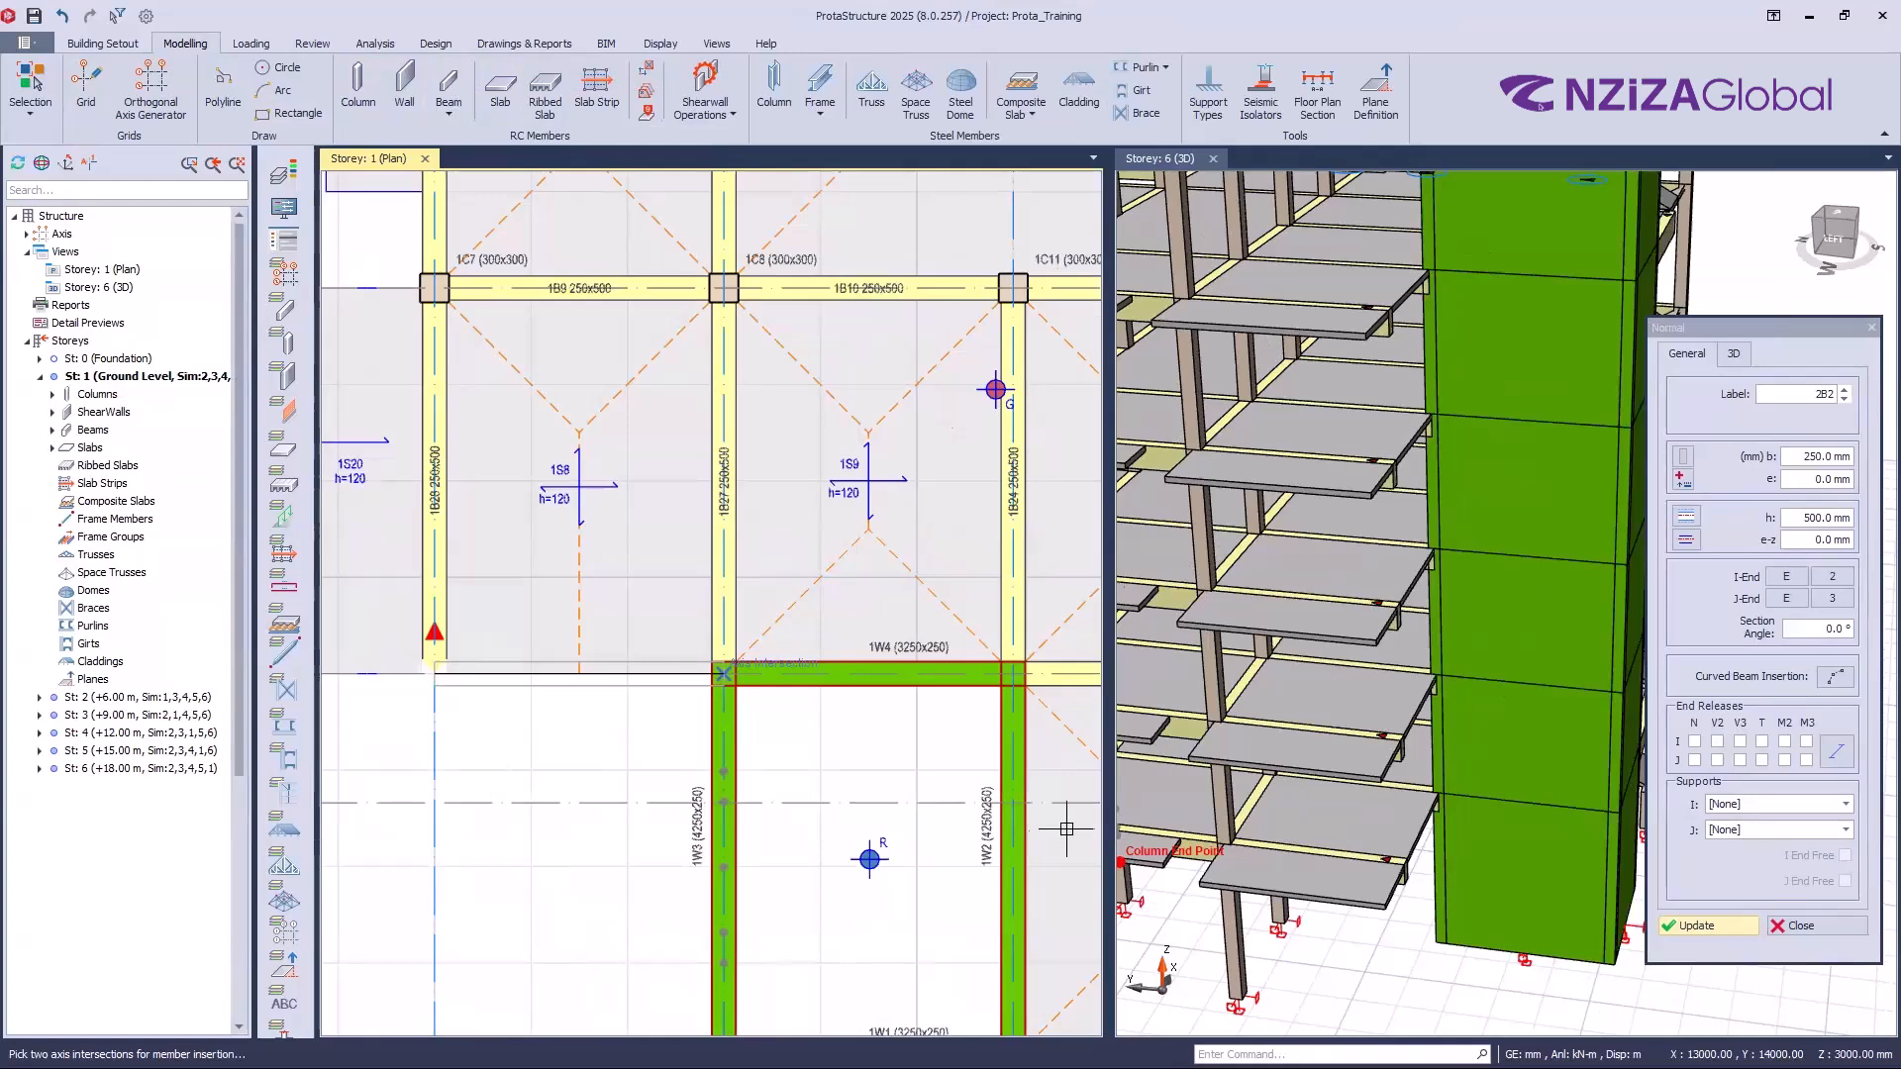
{"action": "scroll", "coordinate": [506, 799], "scroll_direction": "down", "scroll_amount": 2}
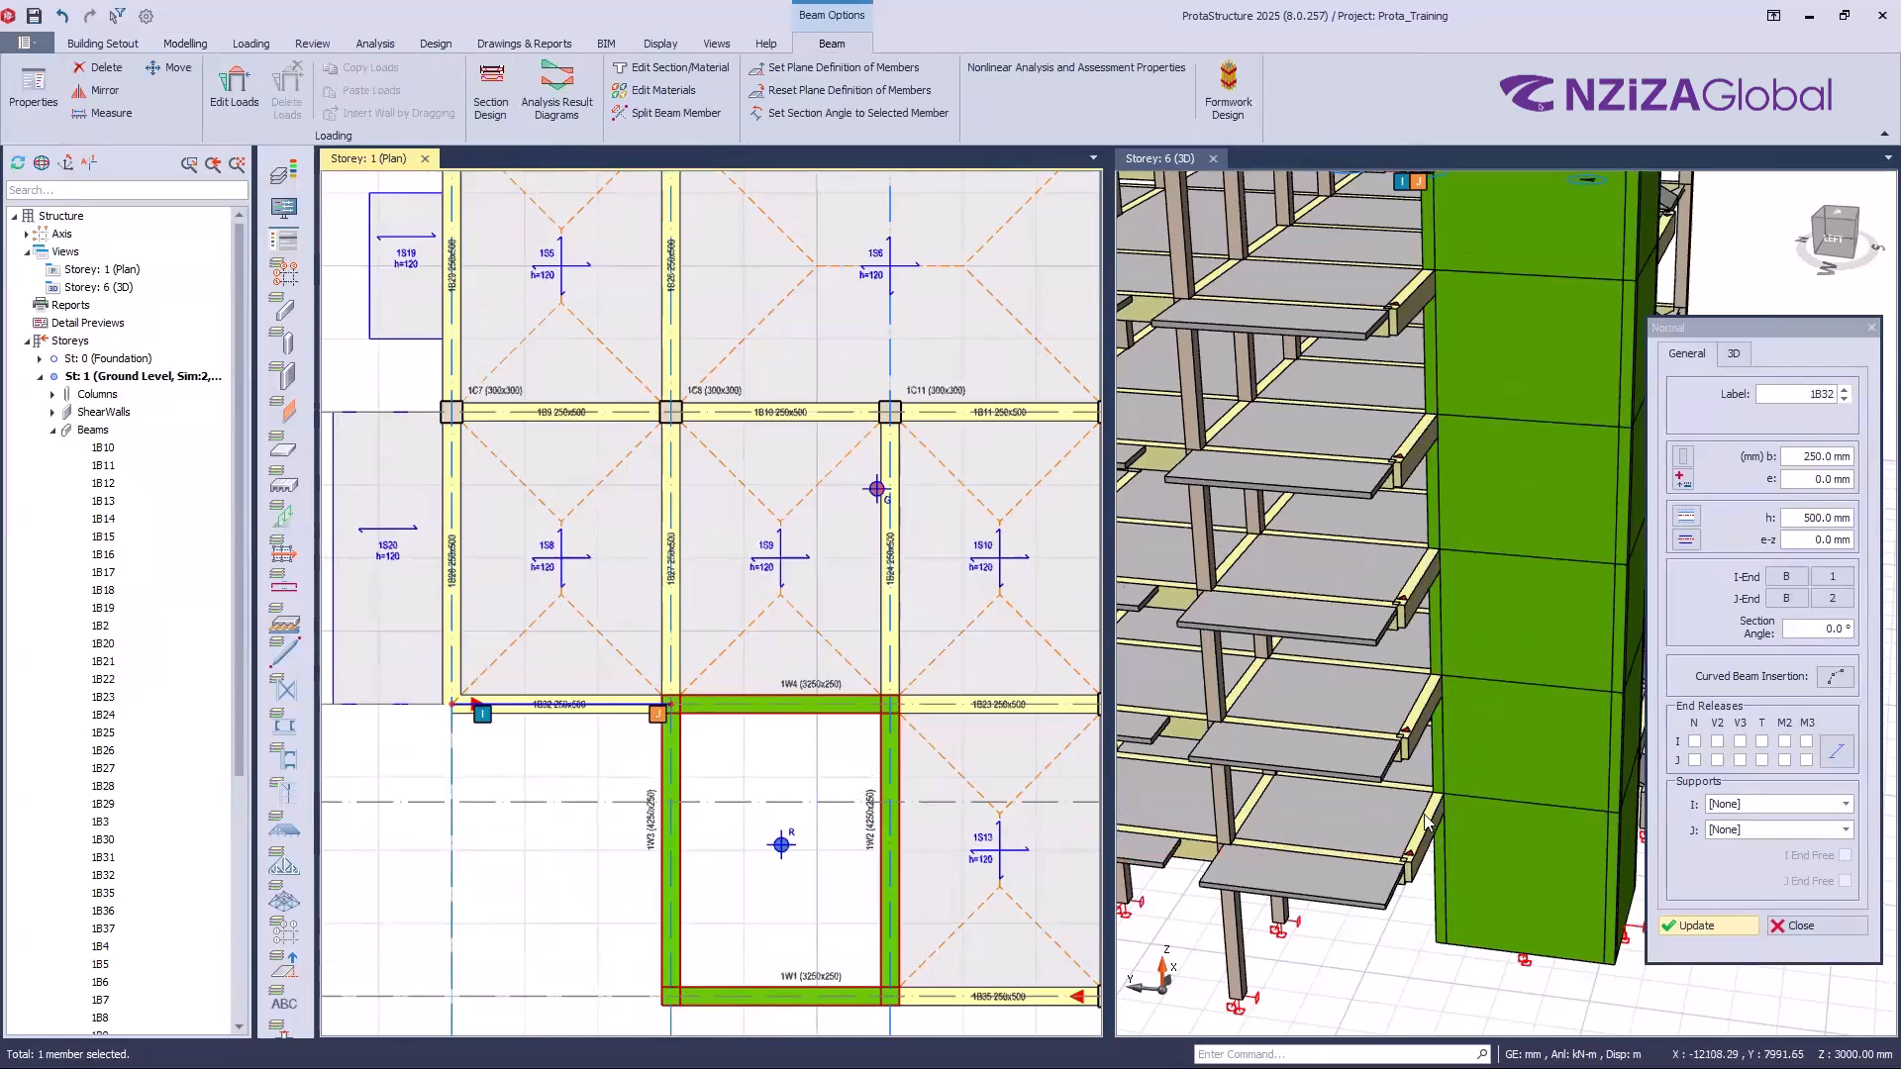
{"action": "scroll", "coordinate": [1317, 847], "scroll_direction": "down", "scroll_amount": 2}
{"action": "key", "text": "Escape"}
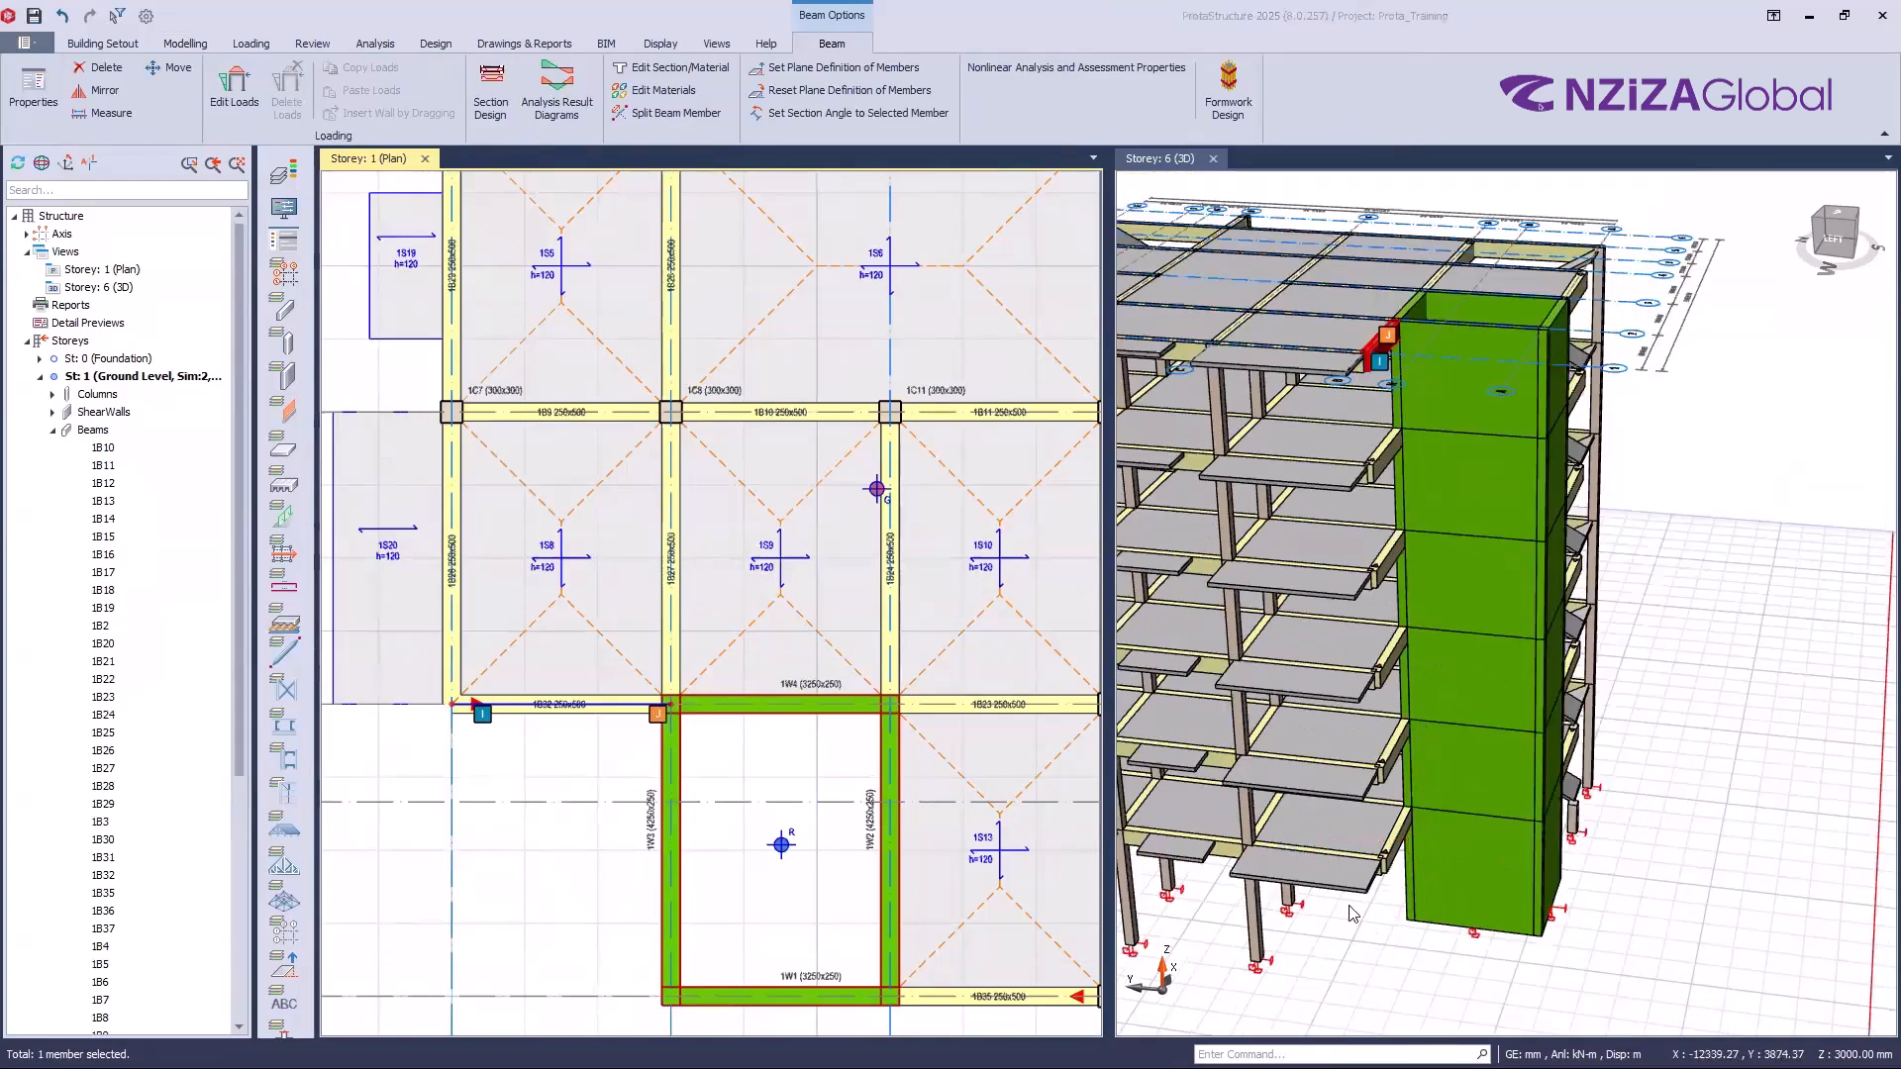
Step: Insert a 300 x 300 mm column at the intersection of axes 1 and B in the Storey 1 plan, at the free end of the new beam
{"action": "scroll", "coordinate": [1426, 834], "scroll_direction": "up", "scroll_amount": 1}
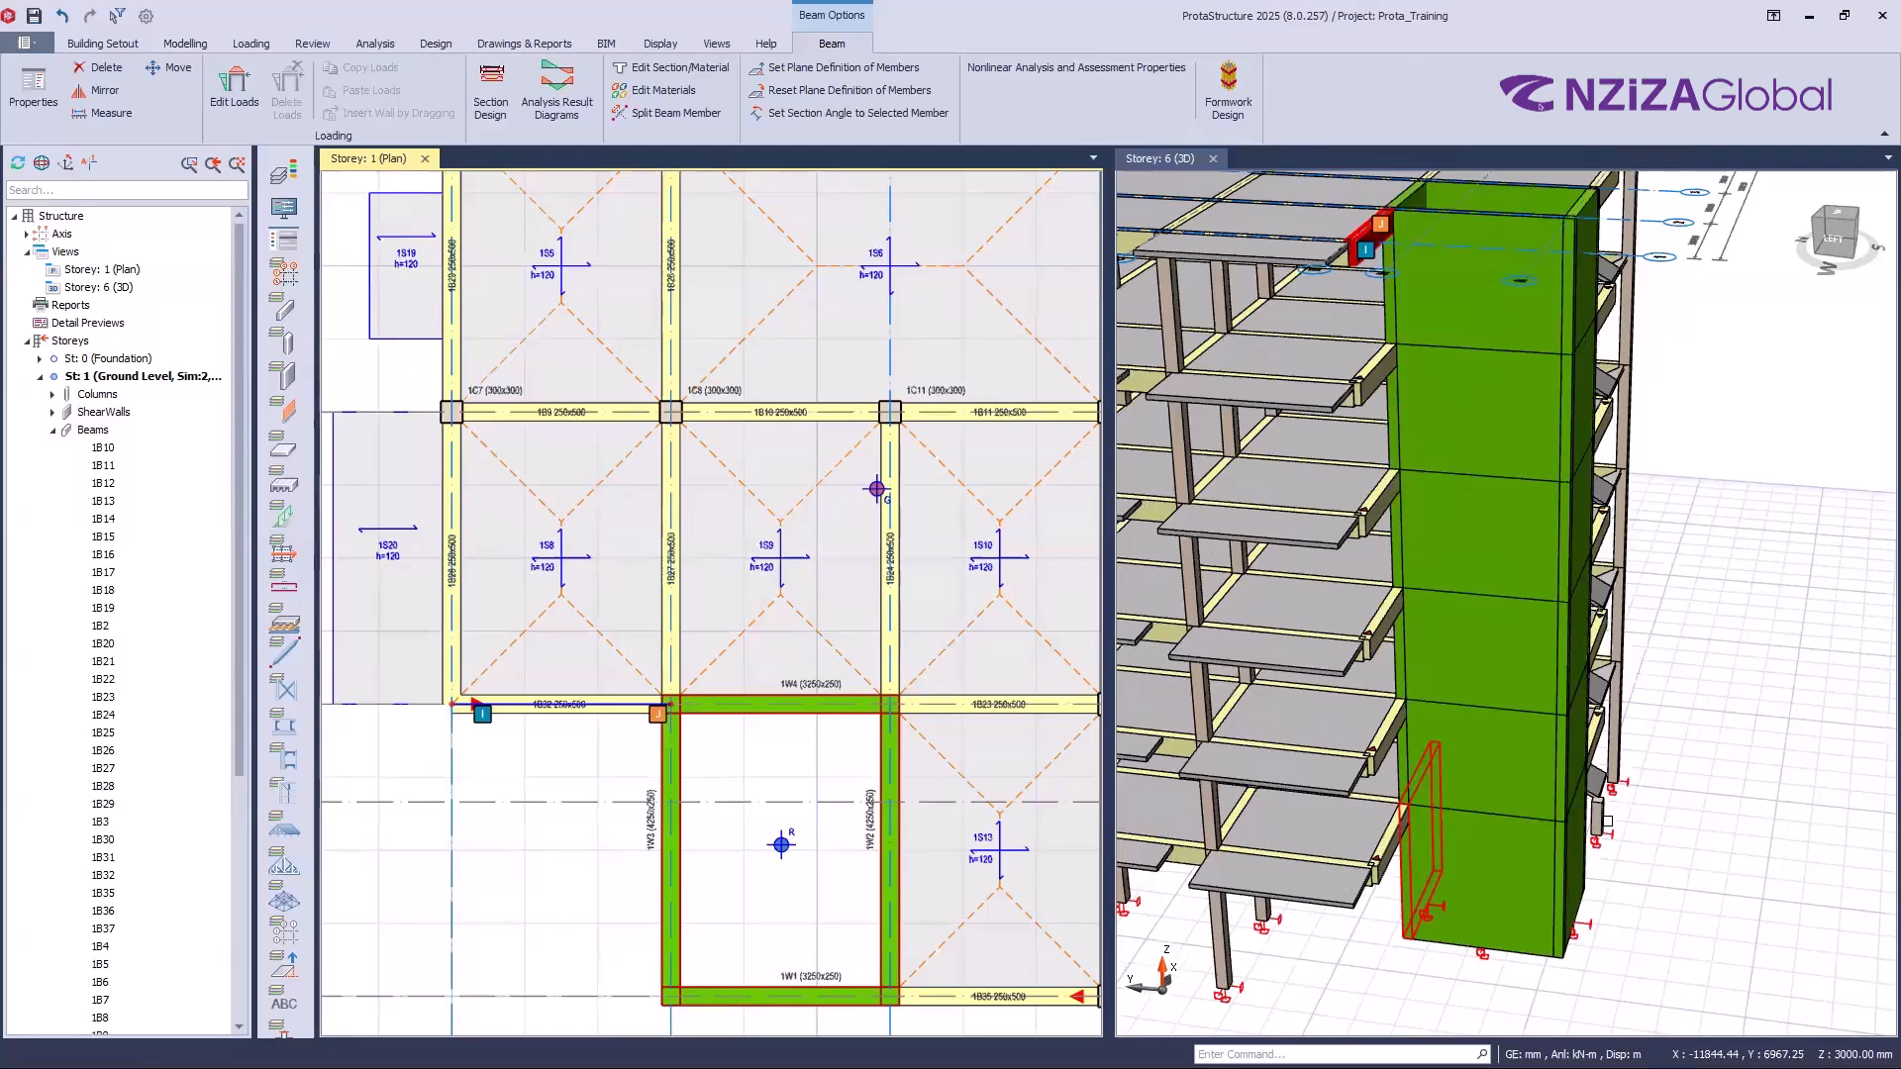
{"action": "middle_click_drag", "start_coordinate": [1604, 906], "coordinate": [1510, 899]}
{"action": "scroll", "coordinate": [1500, 882], "scroll_direction": "down", "scroll_amount": 2}
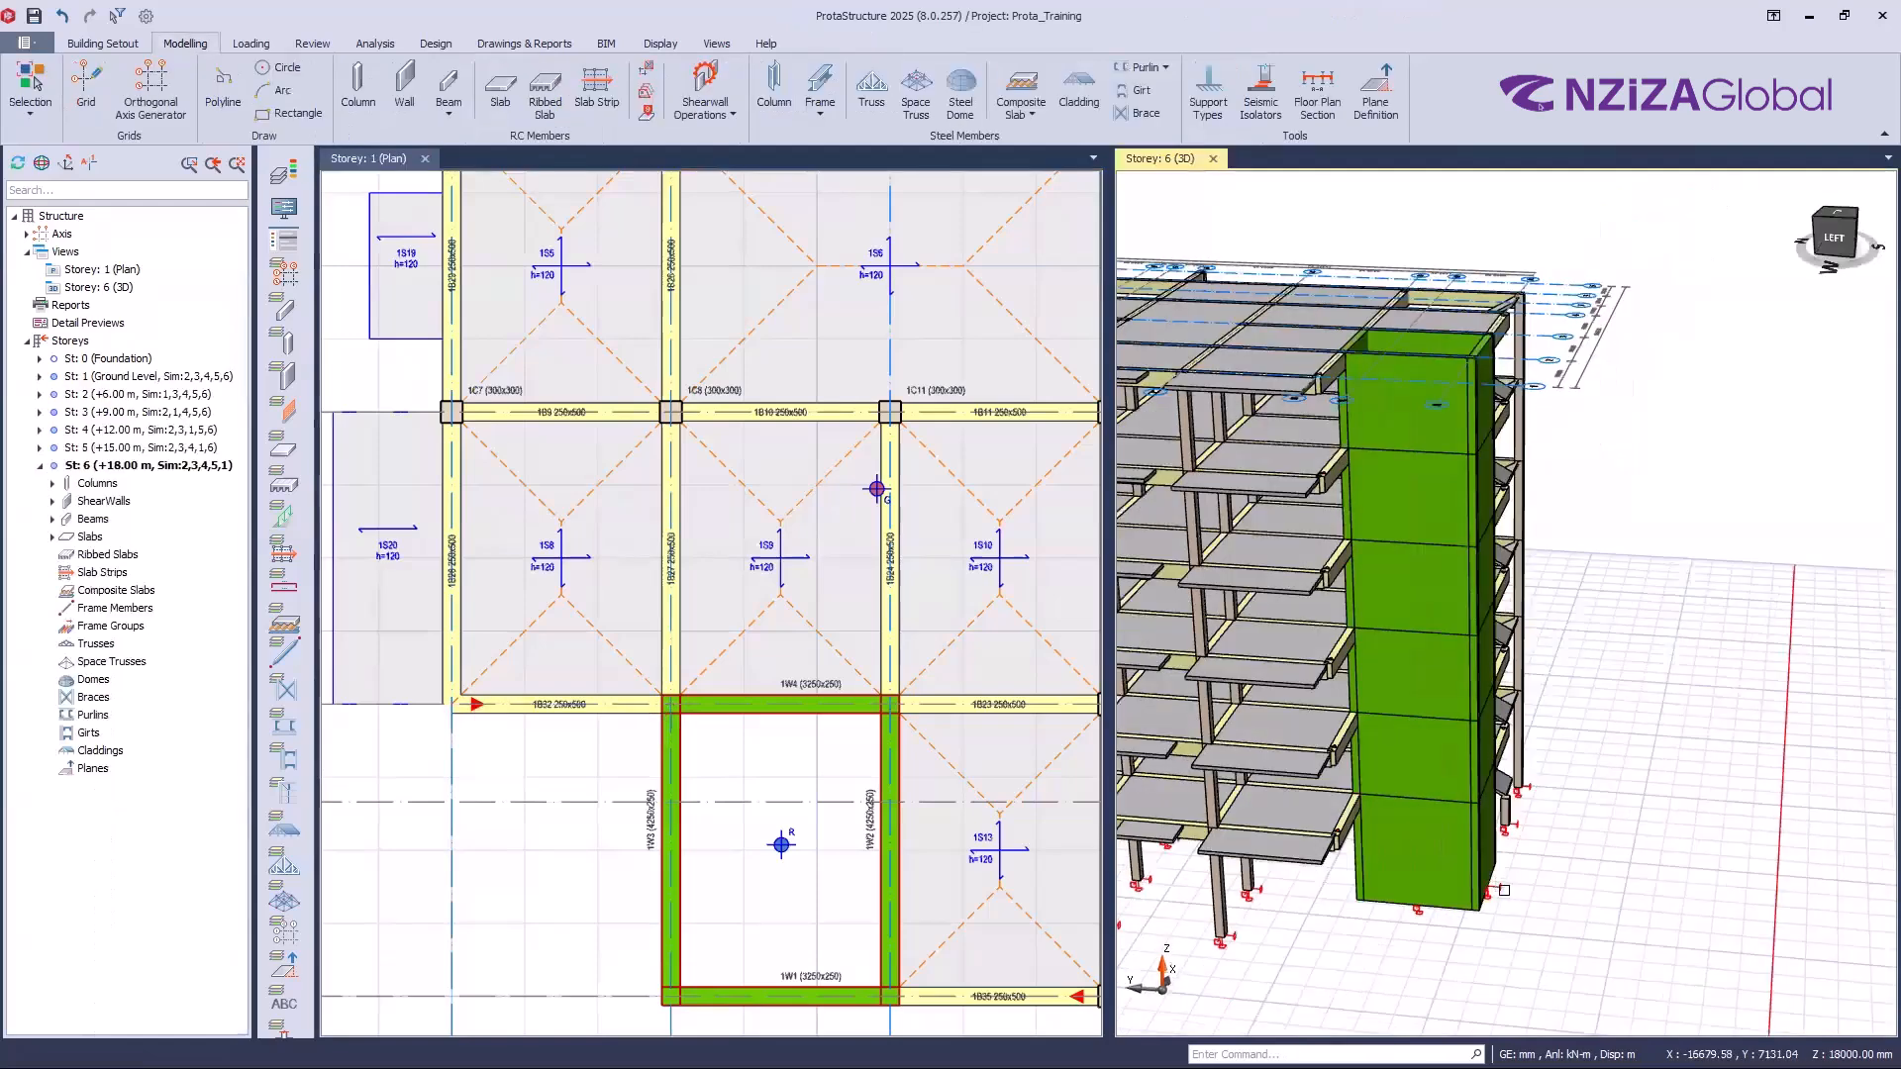
{"action": "middle_click", "coordinate": [1504, 890]}
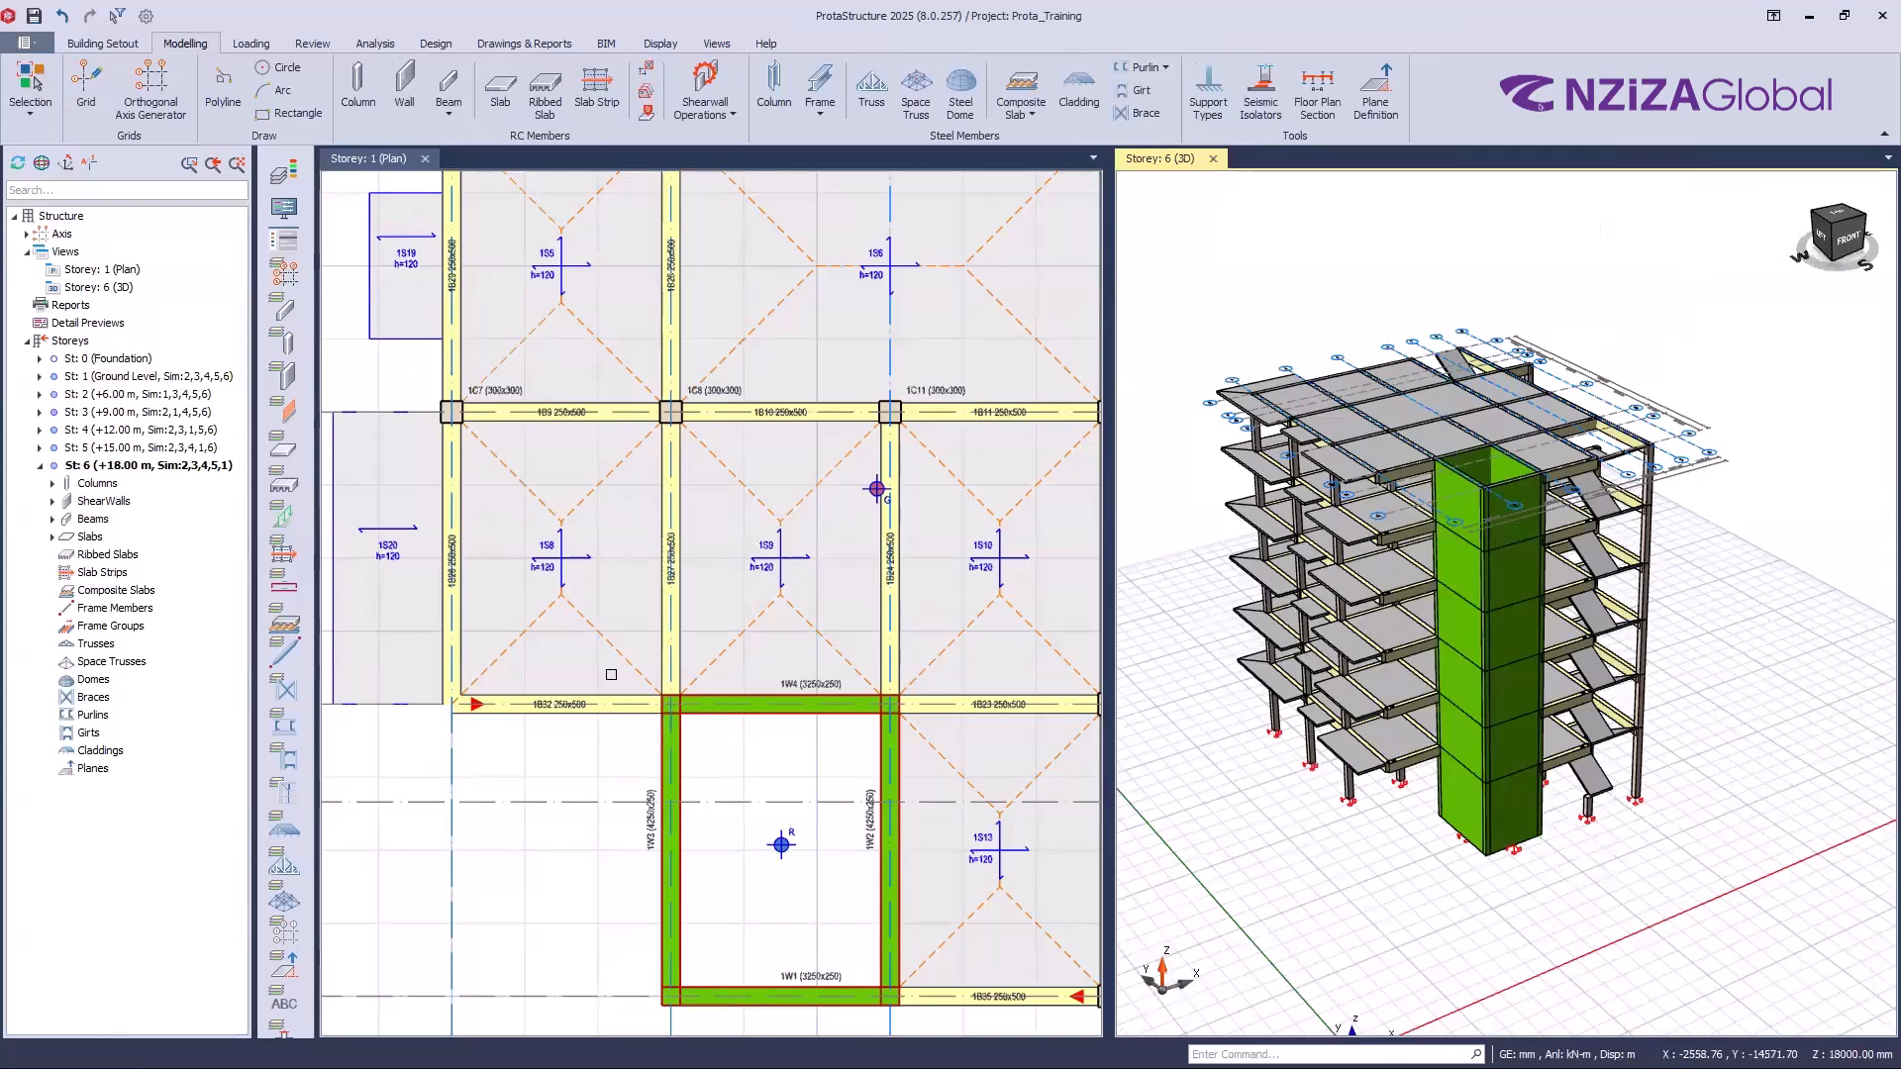
{"action": "middle_click", "coordinate": [739, 688]}
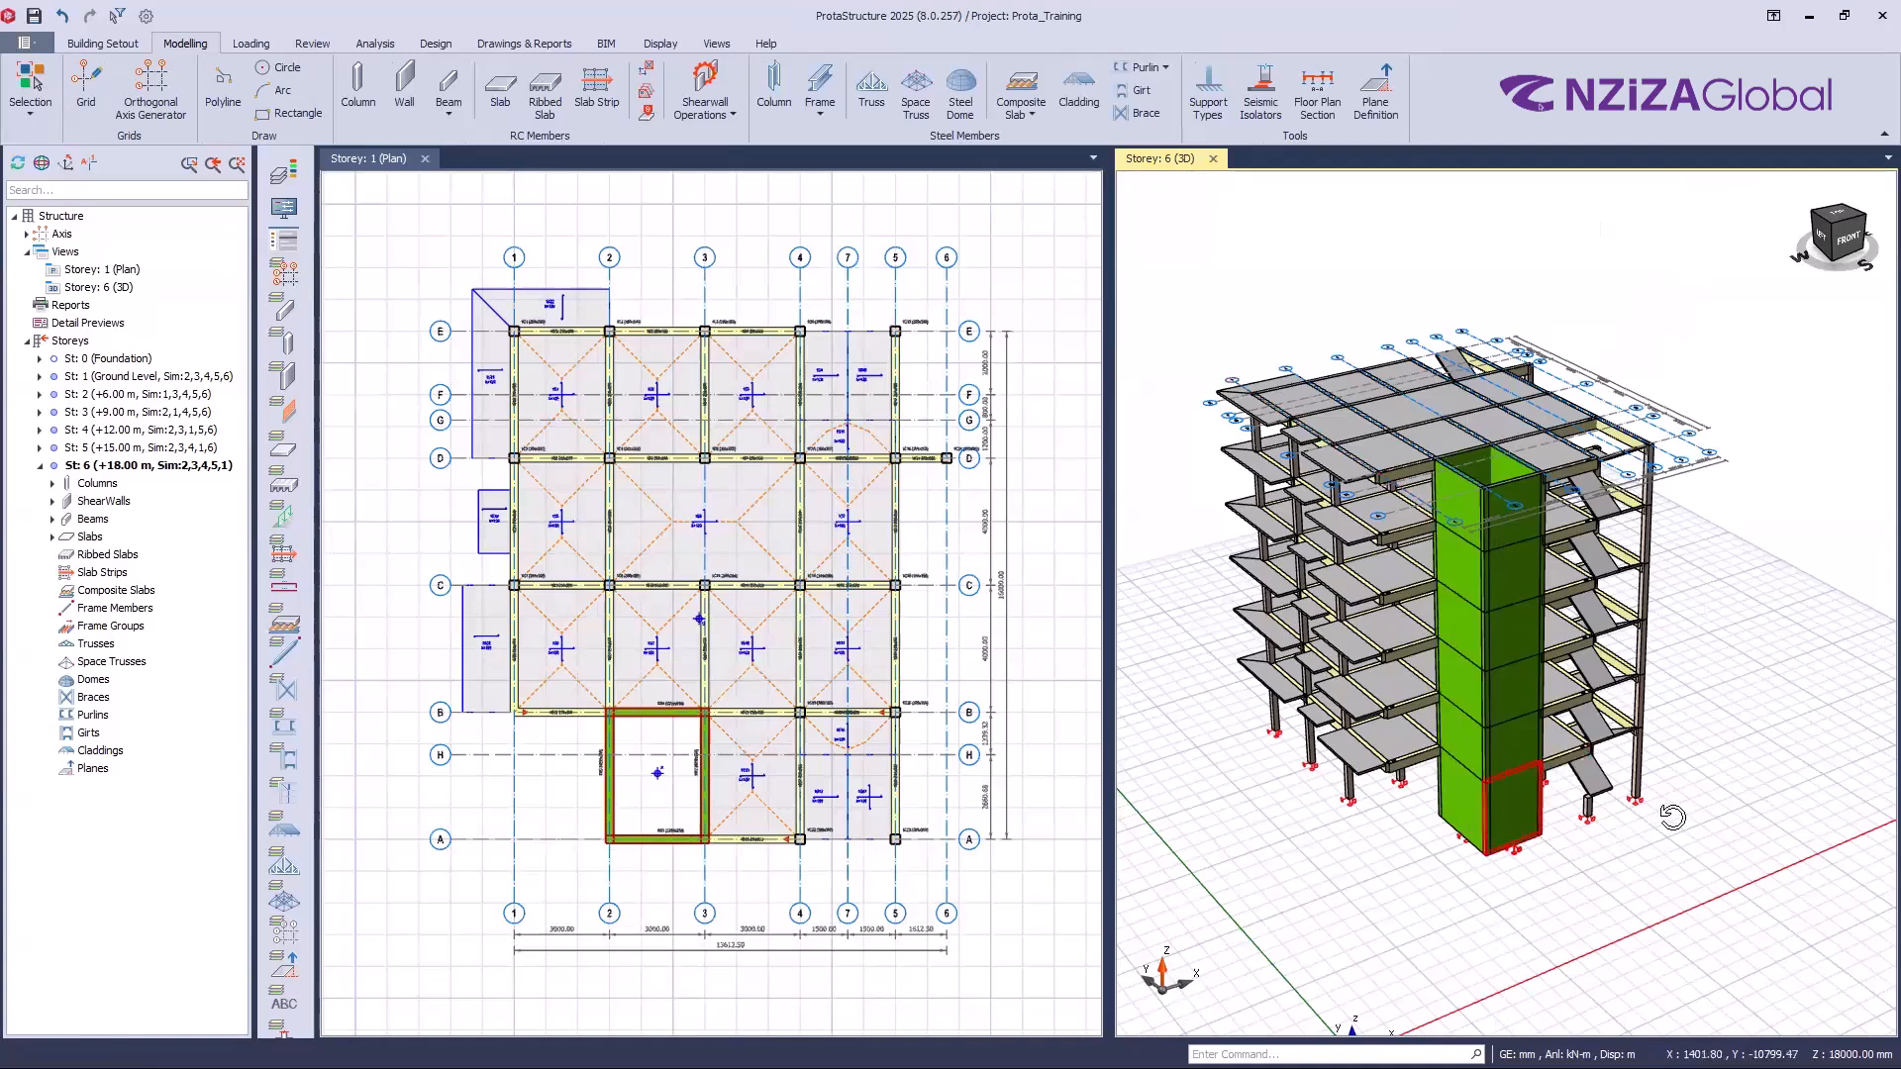
{"action": "middle_click_drag", "start_coordinate": [1639, 793], "coordinate": [1639, 799]}
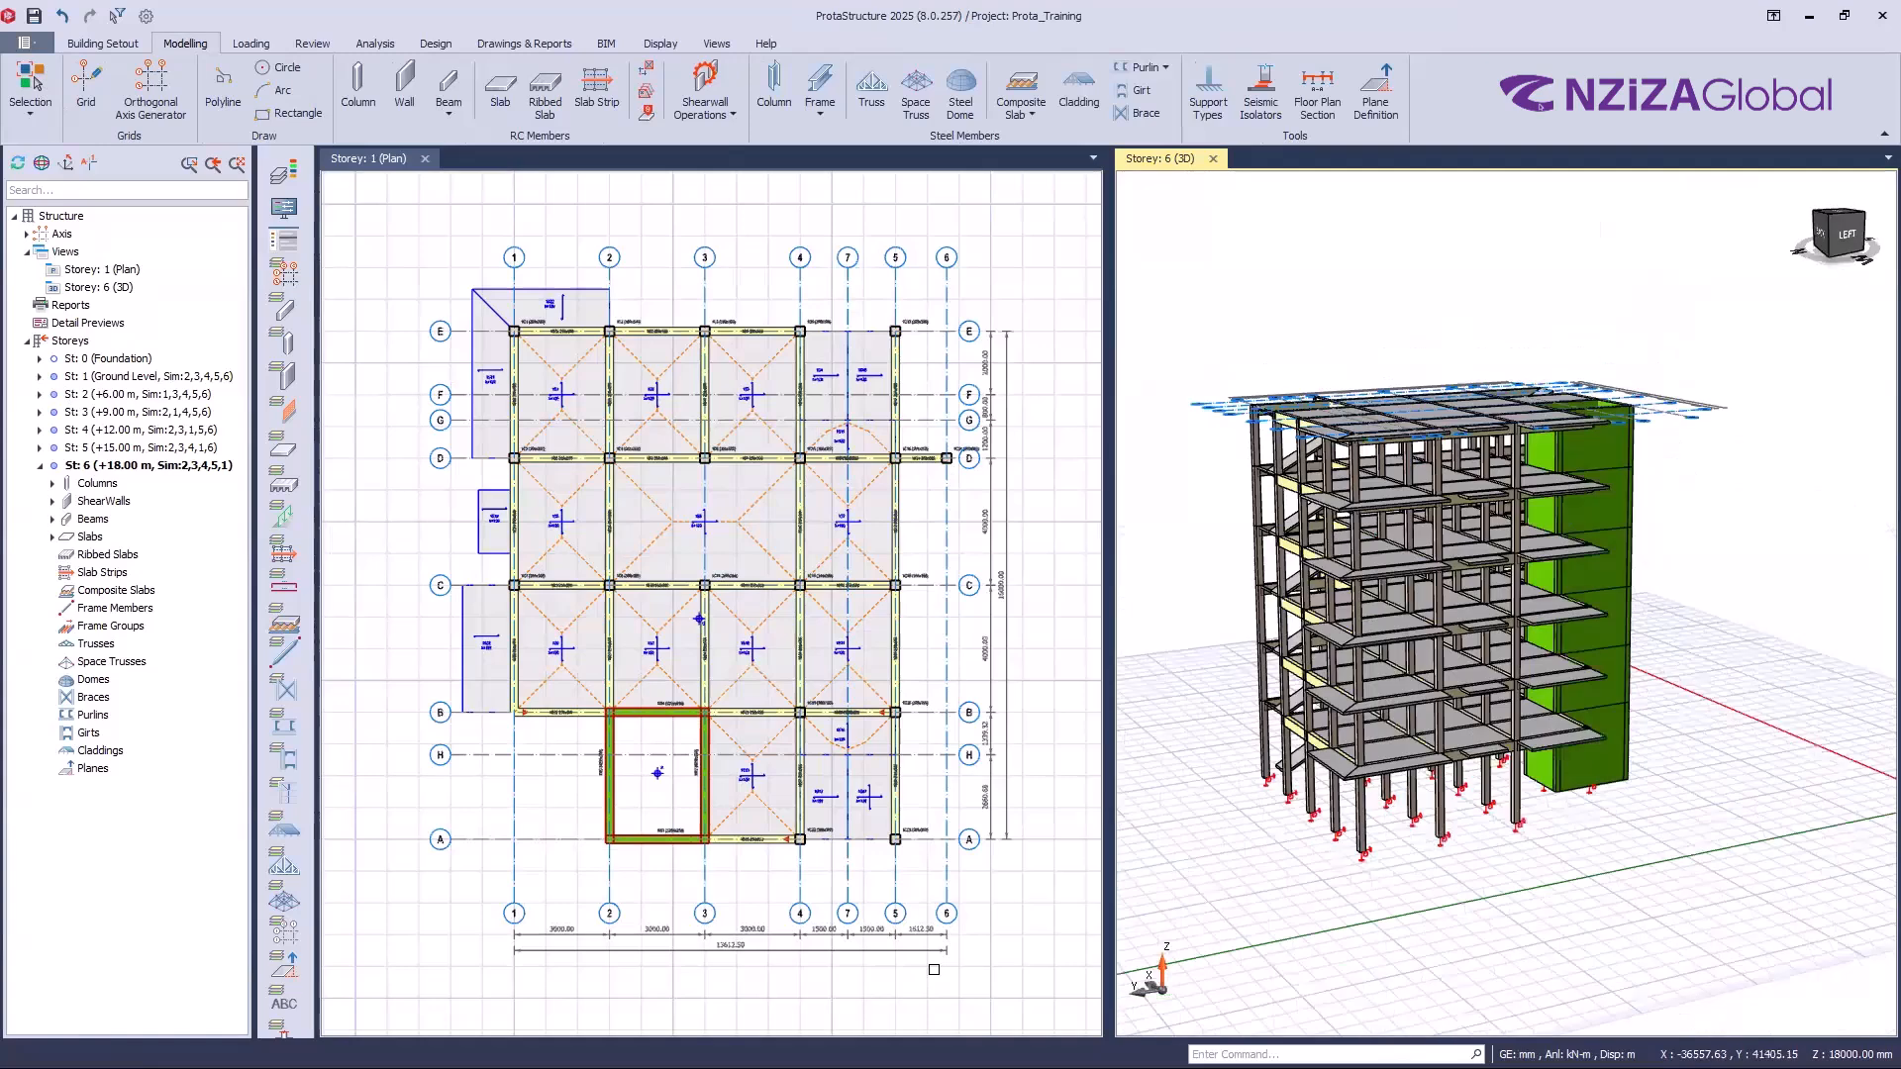
{"action": "double_click", "coordinate": [920, 320]}
{"action": "left_click", "coordinate": [517, 710]}
{"action": "scroll", "coordinate": [511, 733], "scroll_direction": "up", "scroll_amount": 2}
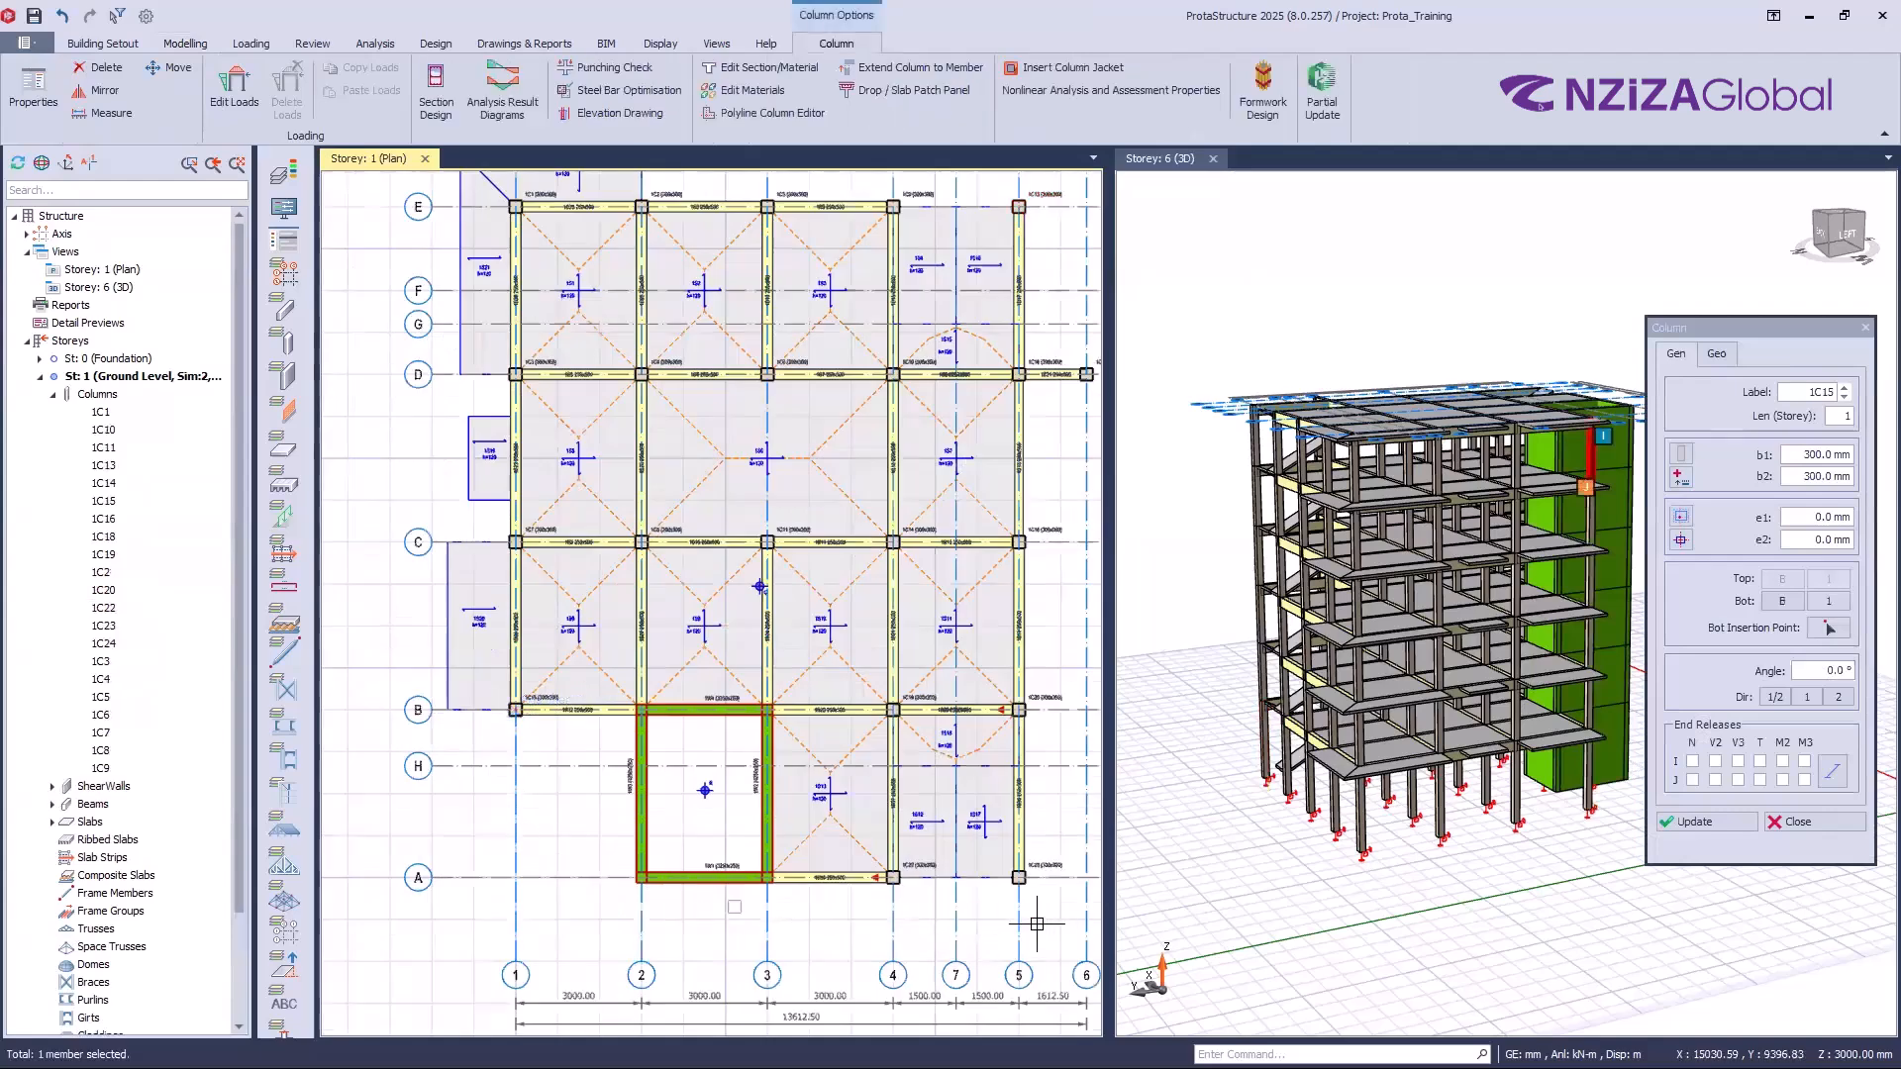
{"action": "left_click", "coordinate": [1822, 822]}
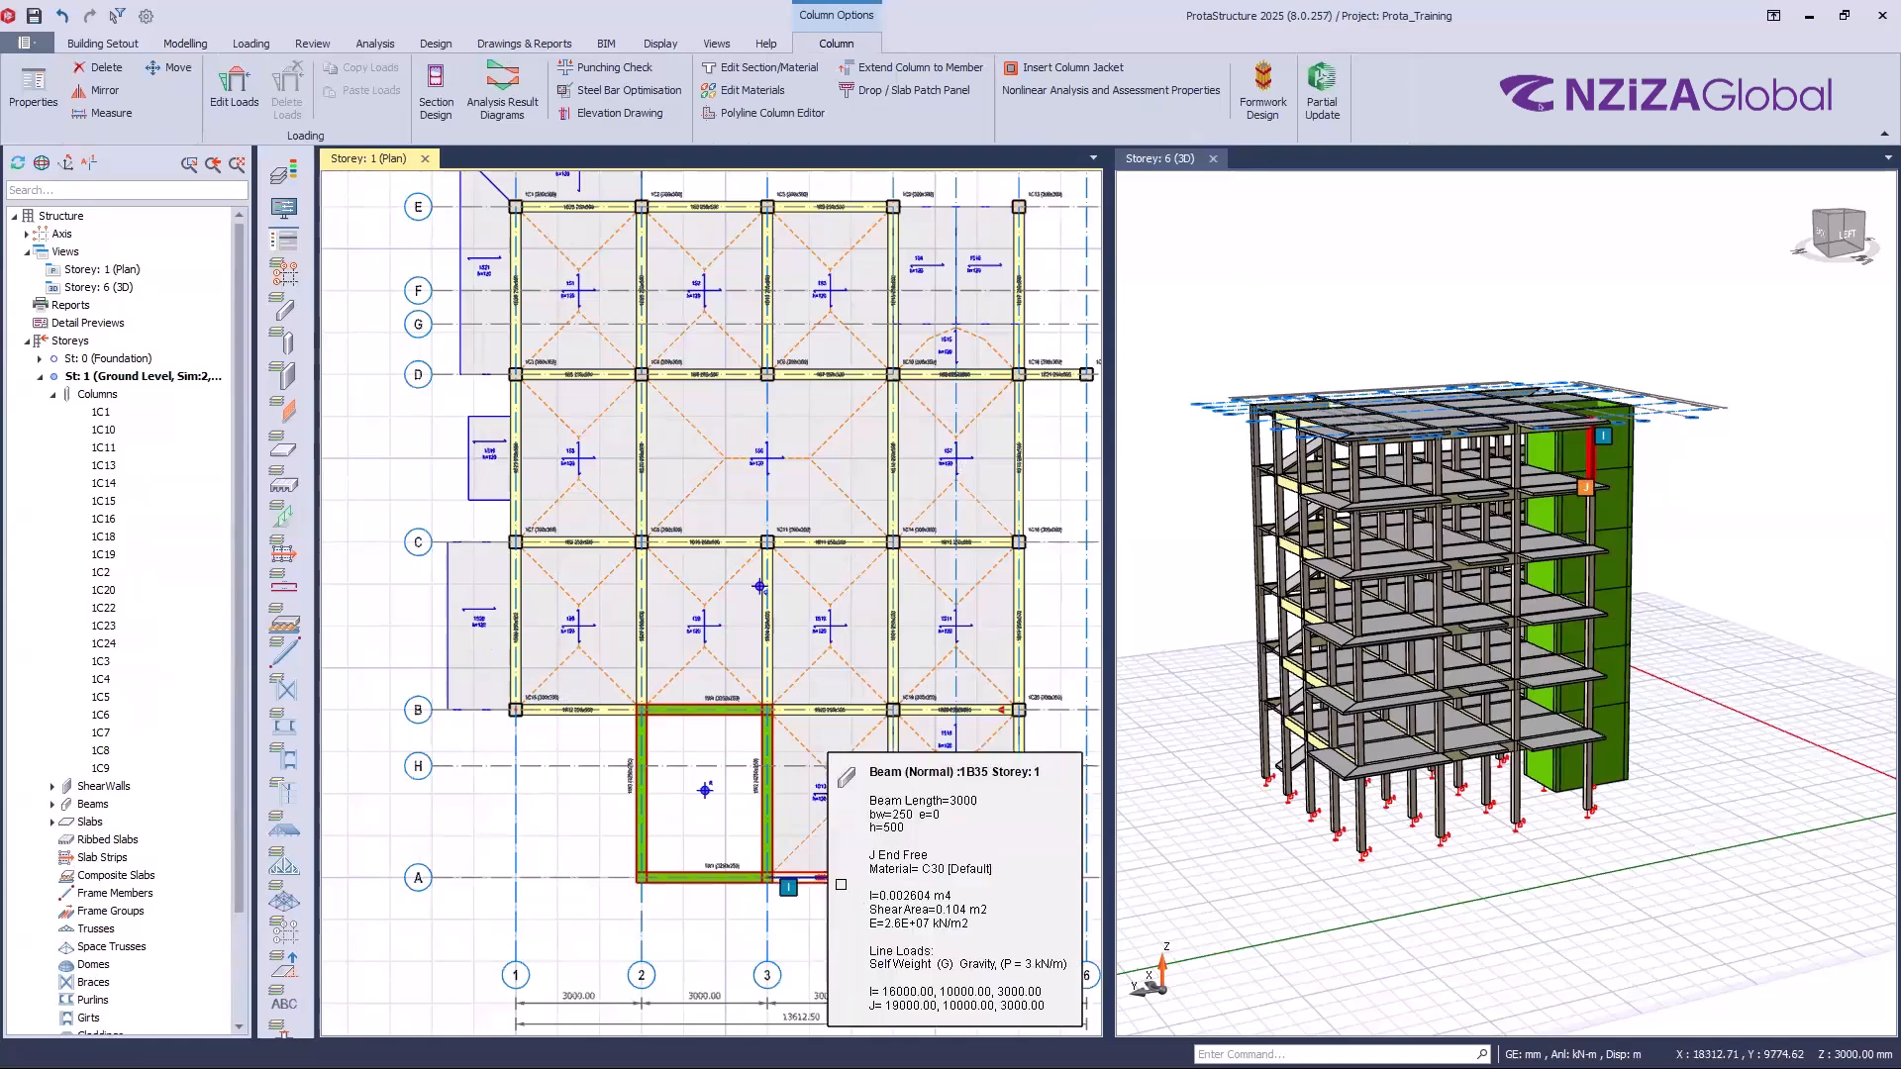
Step: Reset the plane definition of the short Storey 1 column at axes A and 4 so its top offset is 0.0 mm
{"action": "left_click", "coordinate": [841, 884]}
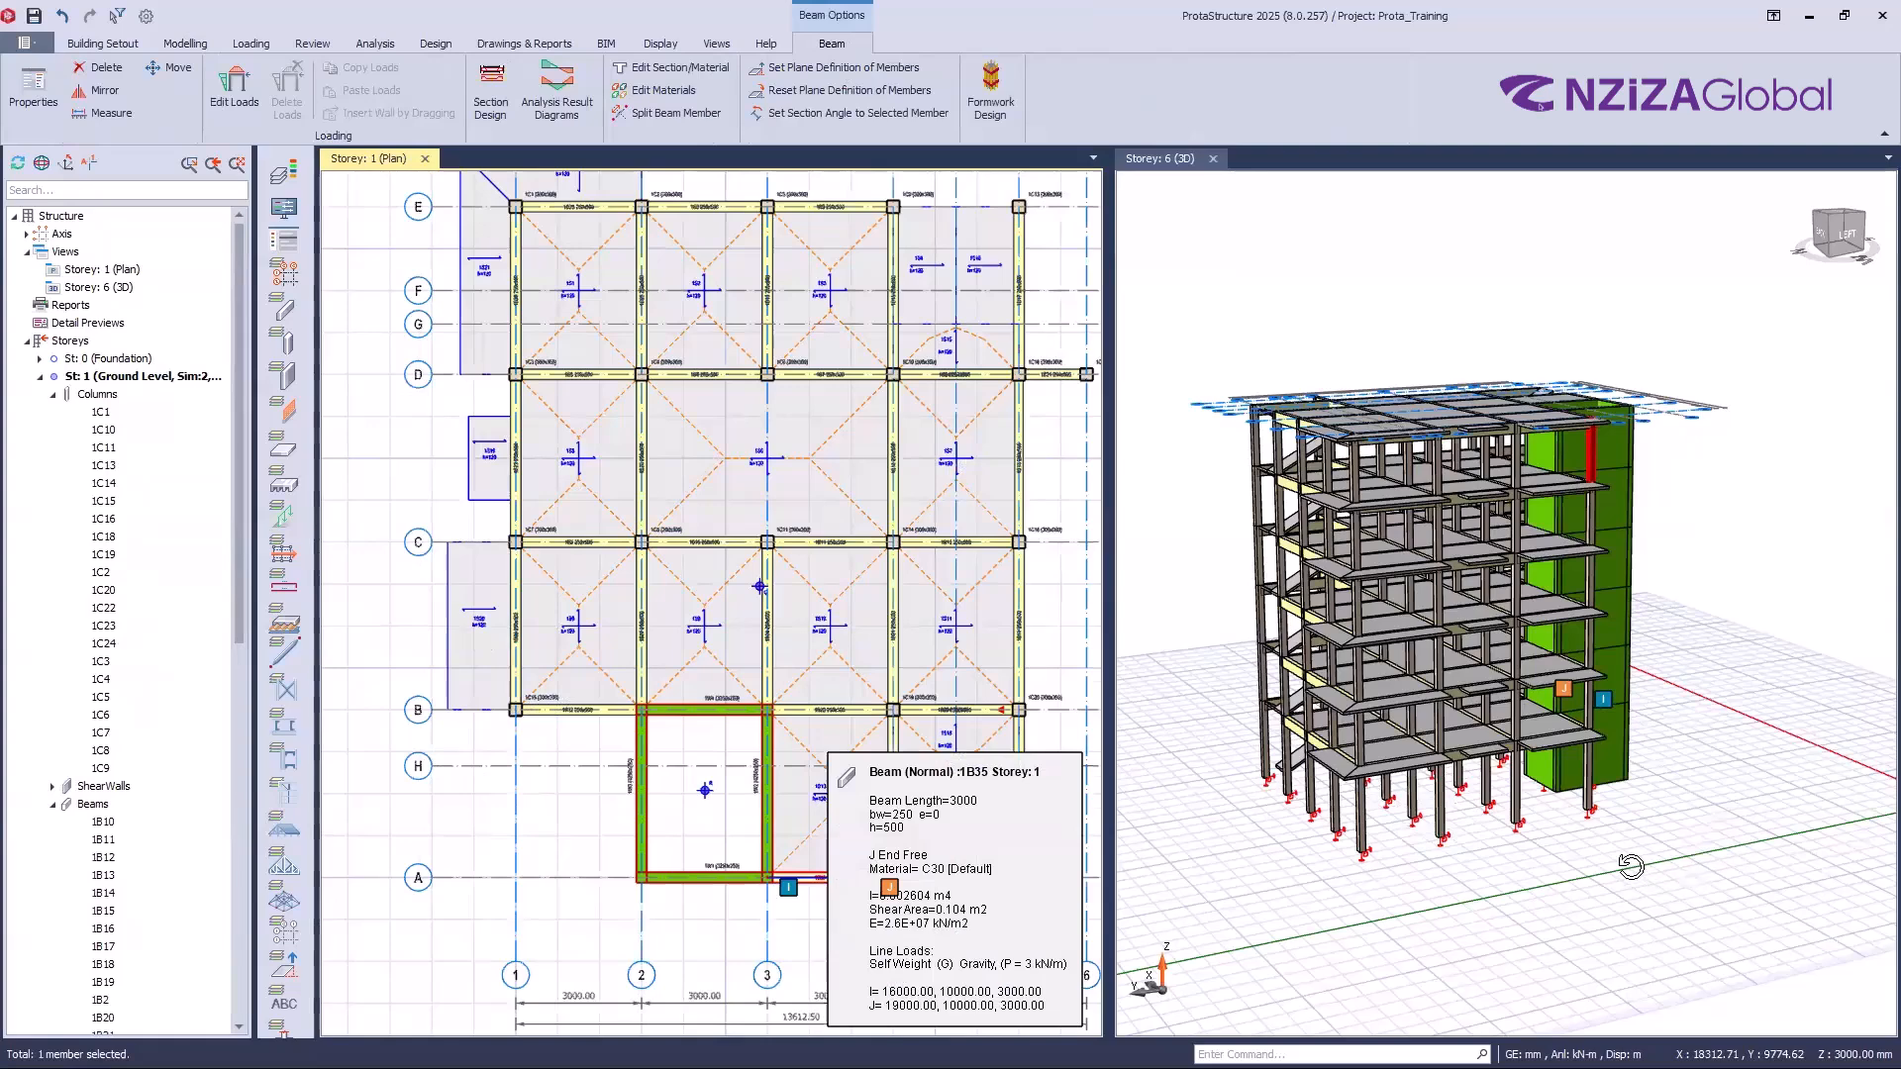
{"action": "middle_click_drag", "start_coordinate": [1631, 867], "coordinate": [1640, 866]}
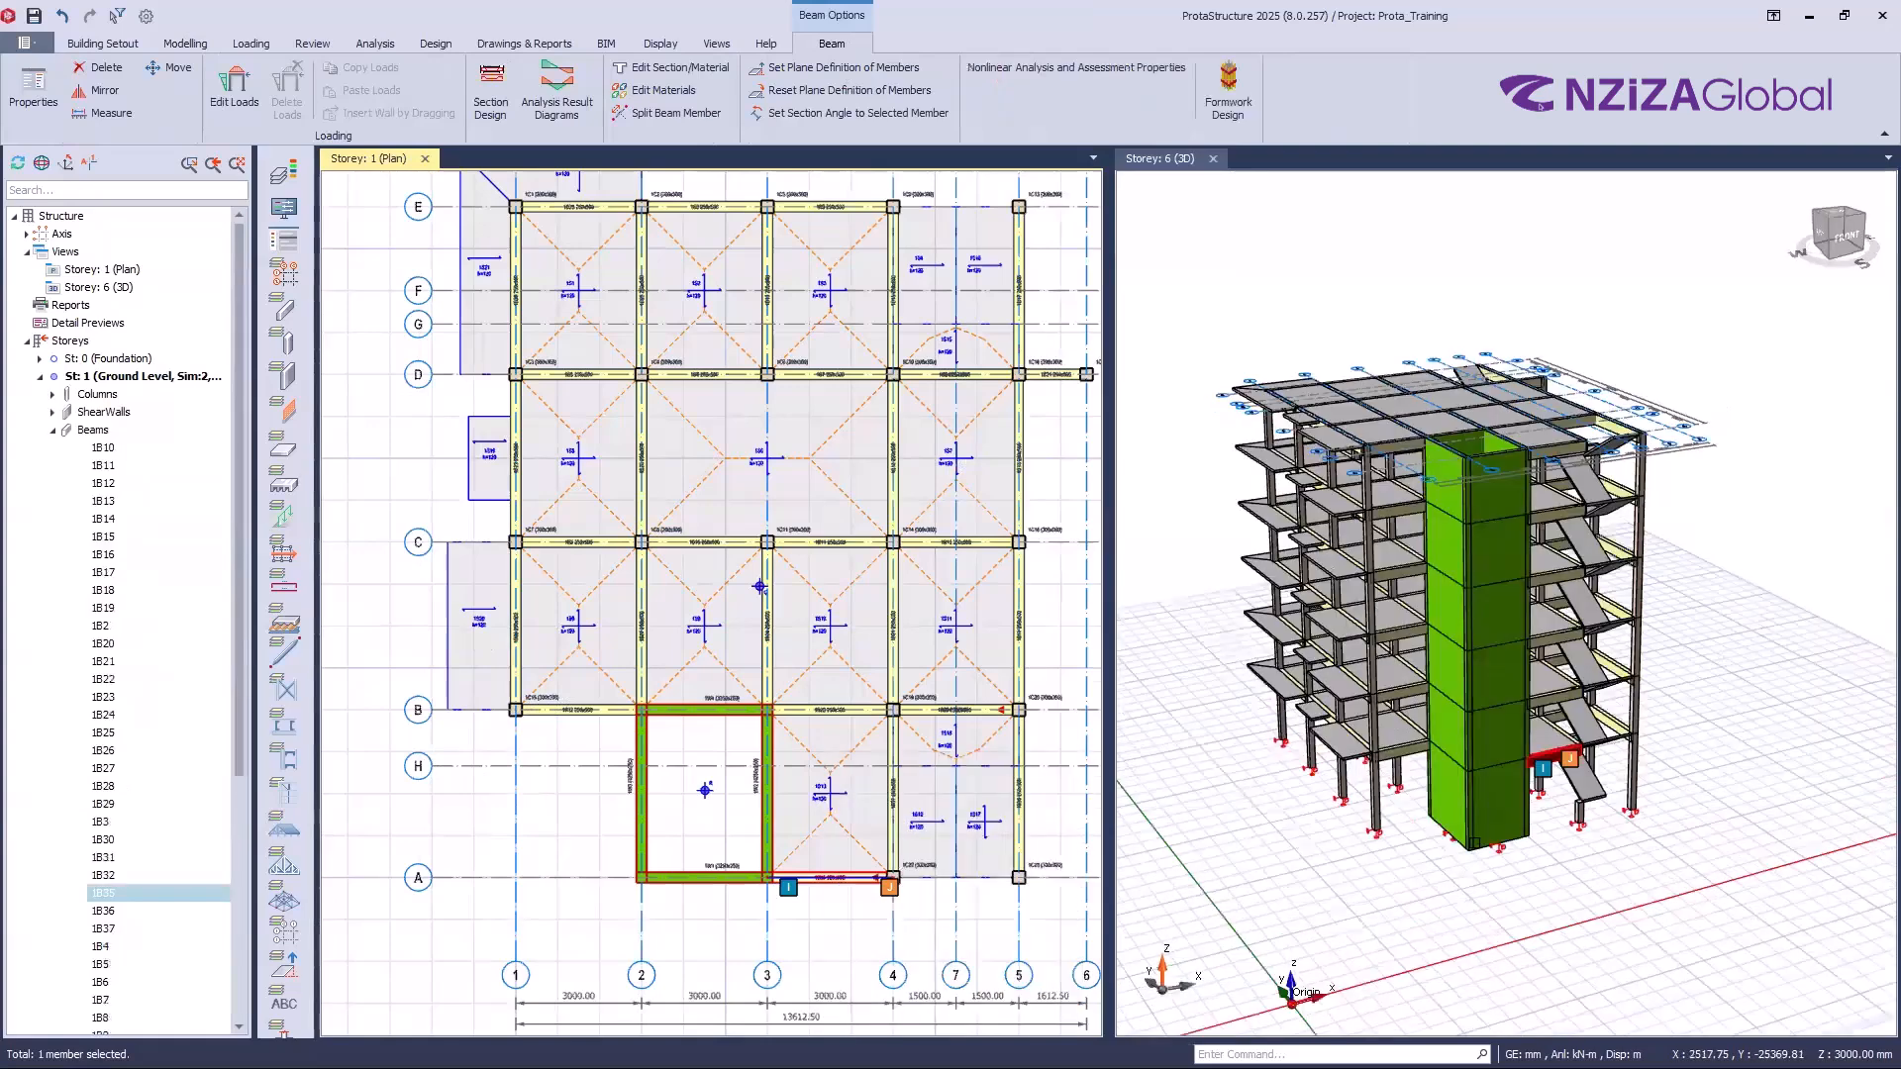
{"action": "middle_click_drag", "start_coordinate": [1640, 865], "coordinate": [1475, 847]}
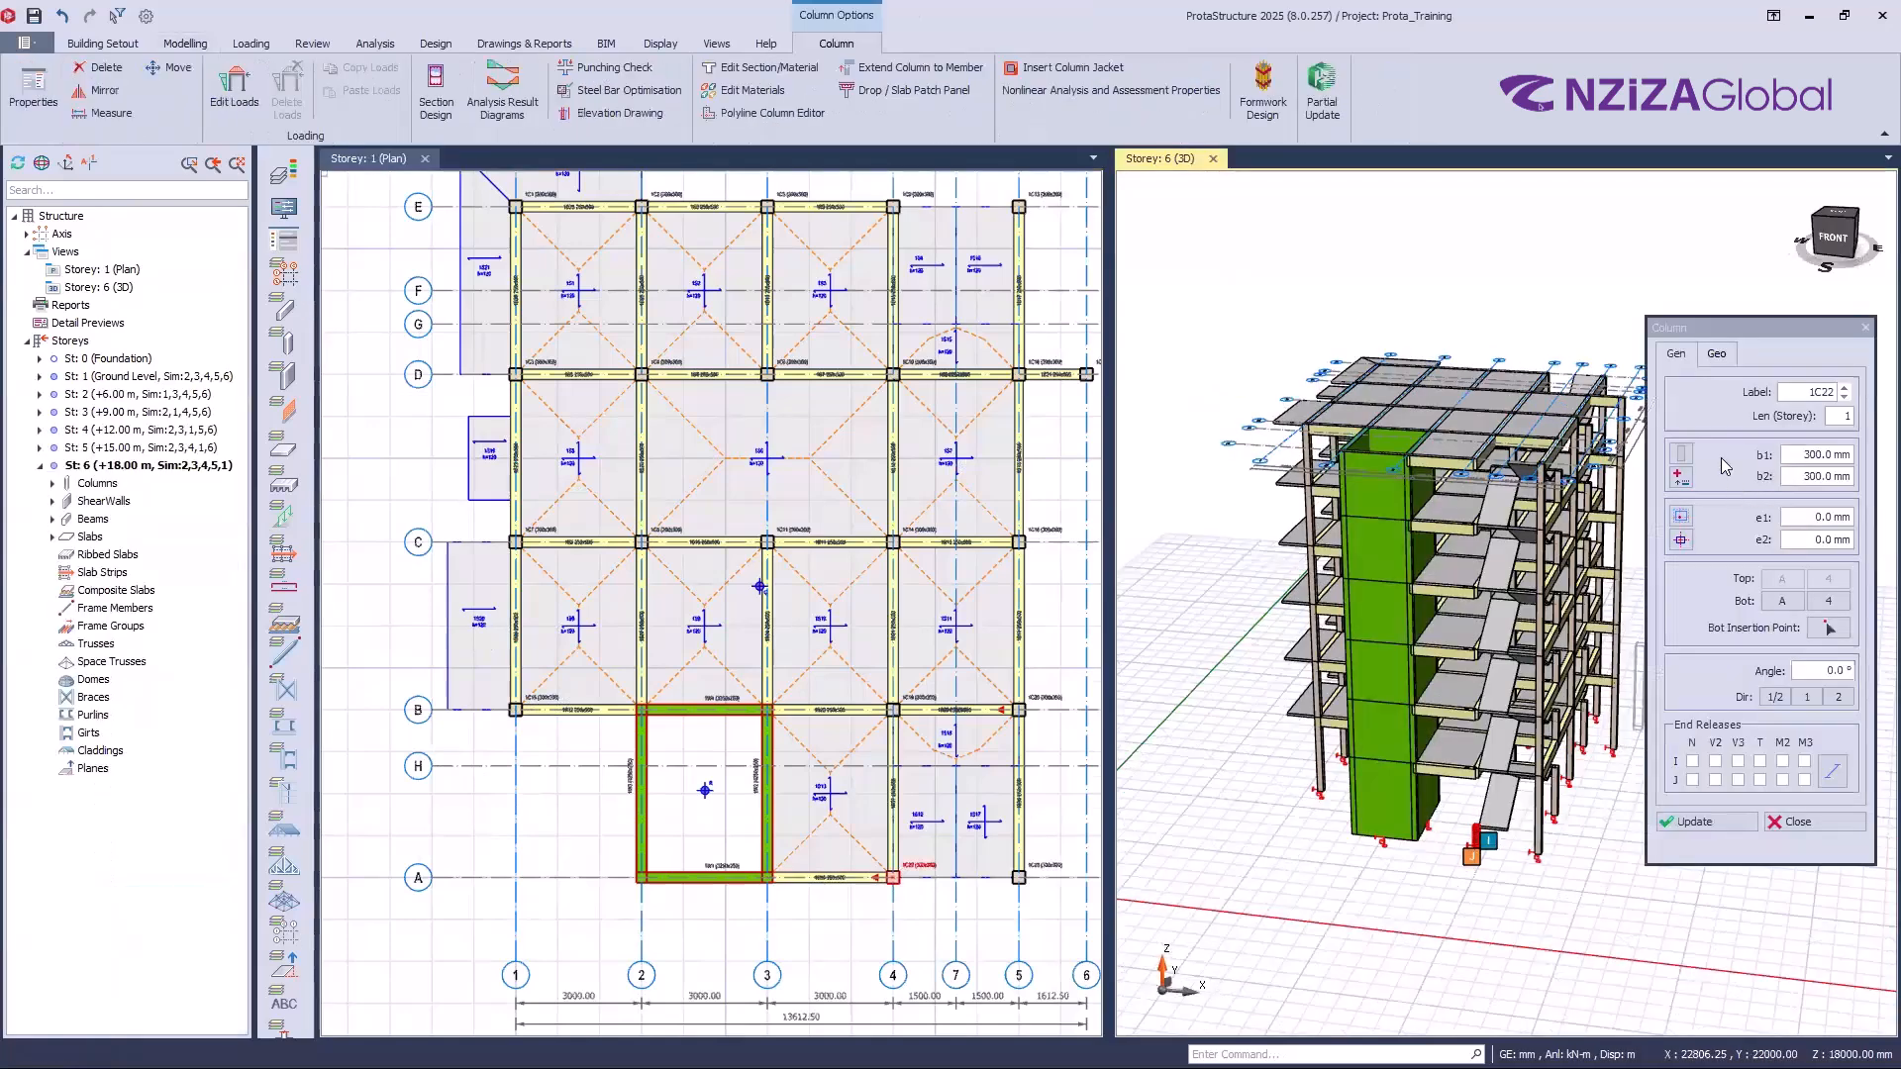
{"action": "left_click", "coordinate": [1716, 354]}
{"action": "left_click", "coordinate": [1680, 398]}
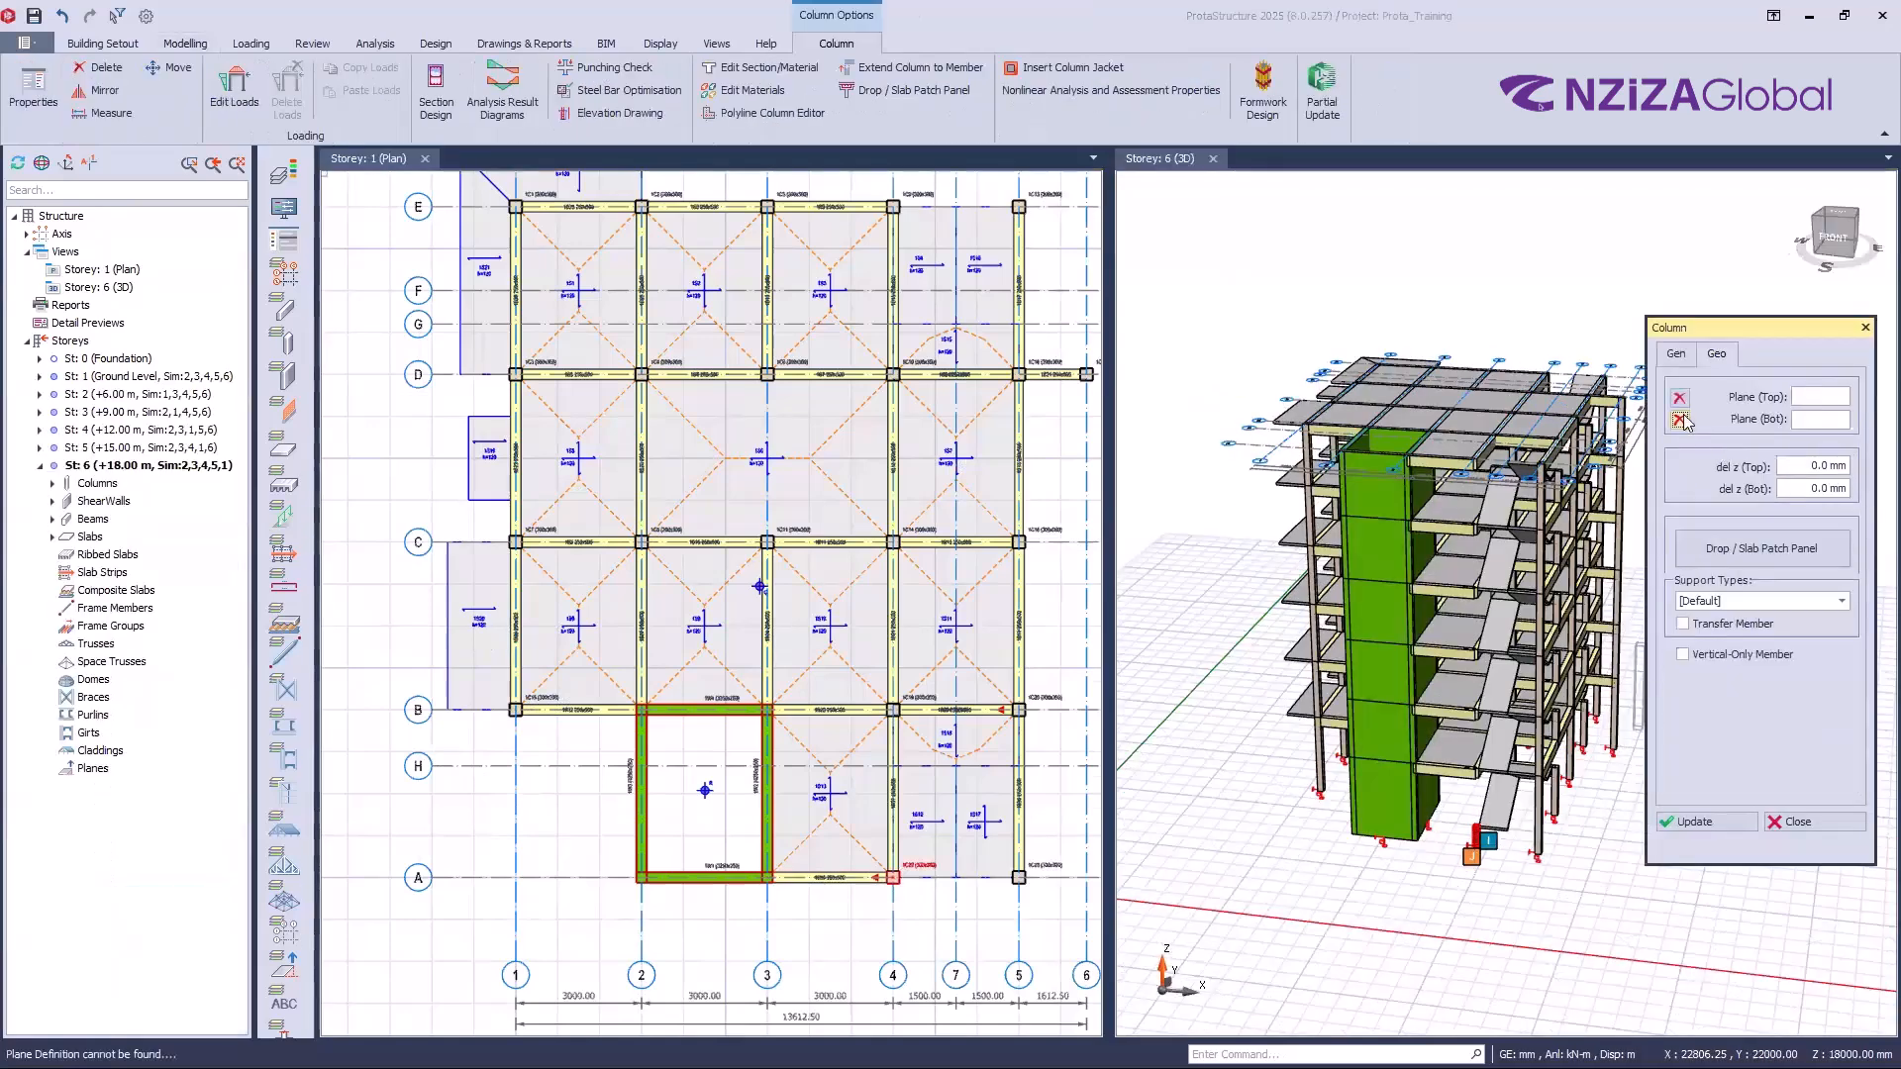
{"action": "left_click", "coordinate": [1705, 820]}
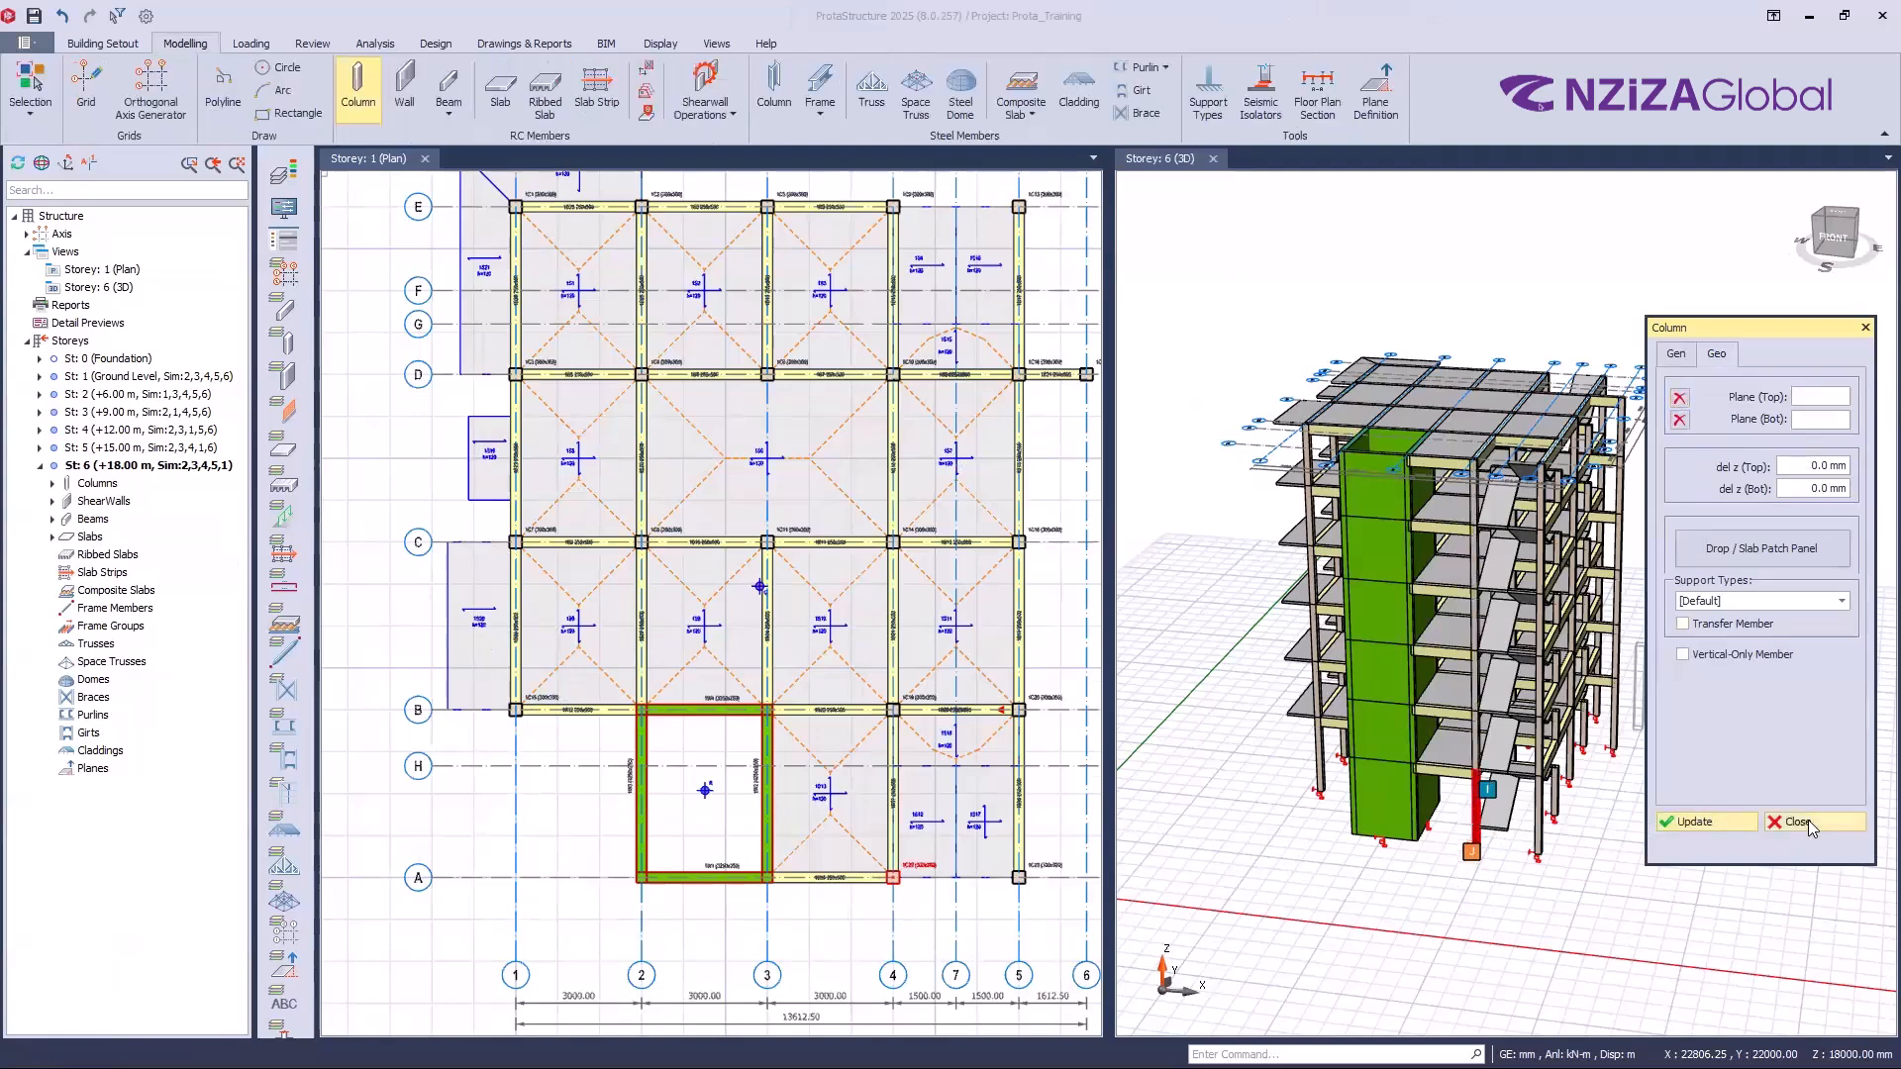
{"action": "key", "text": "Escape"}
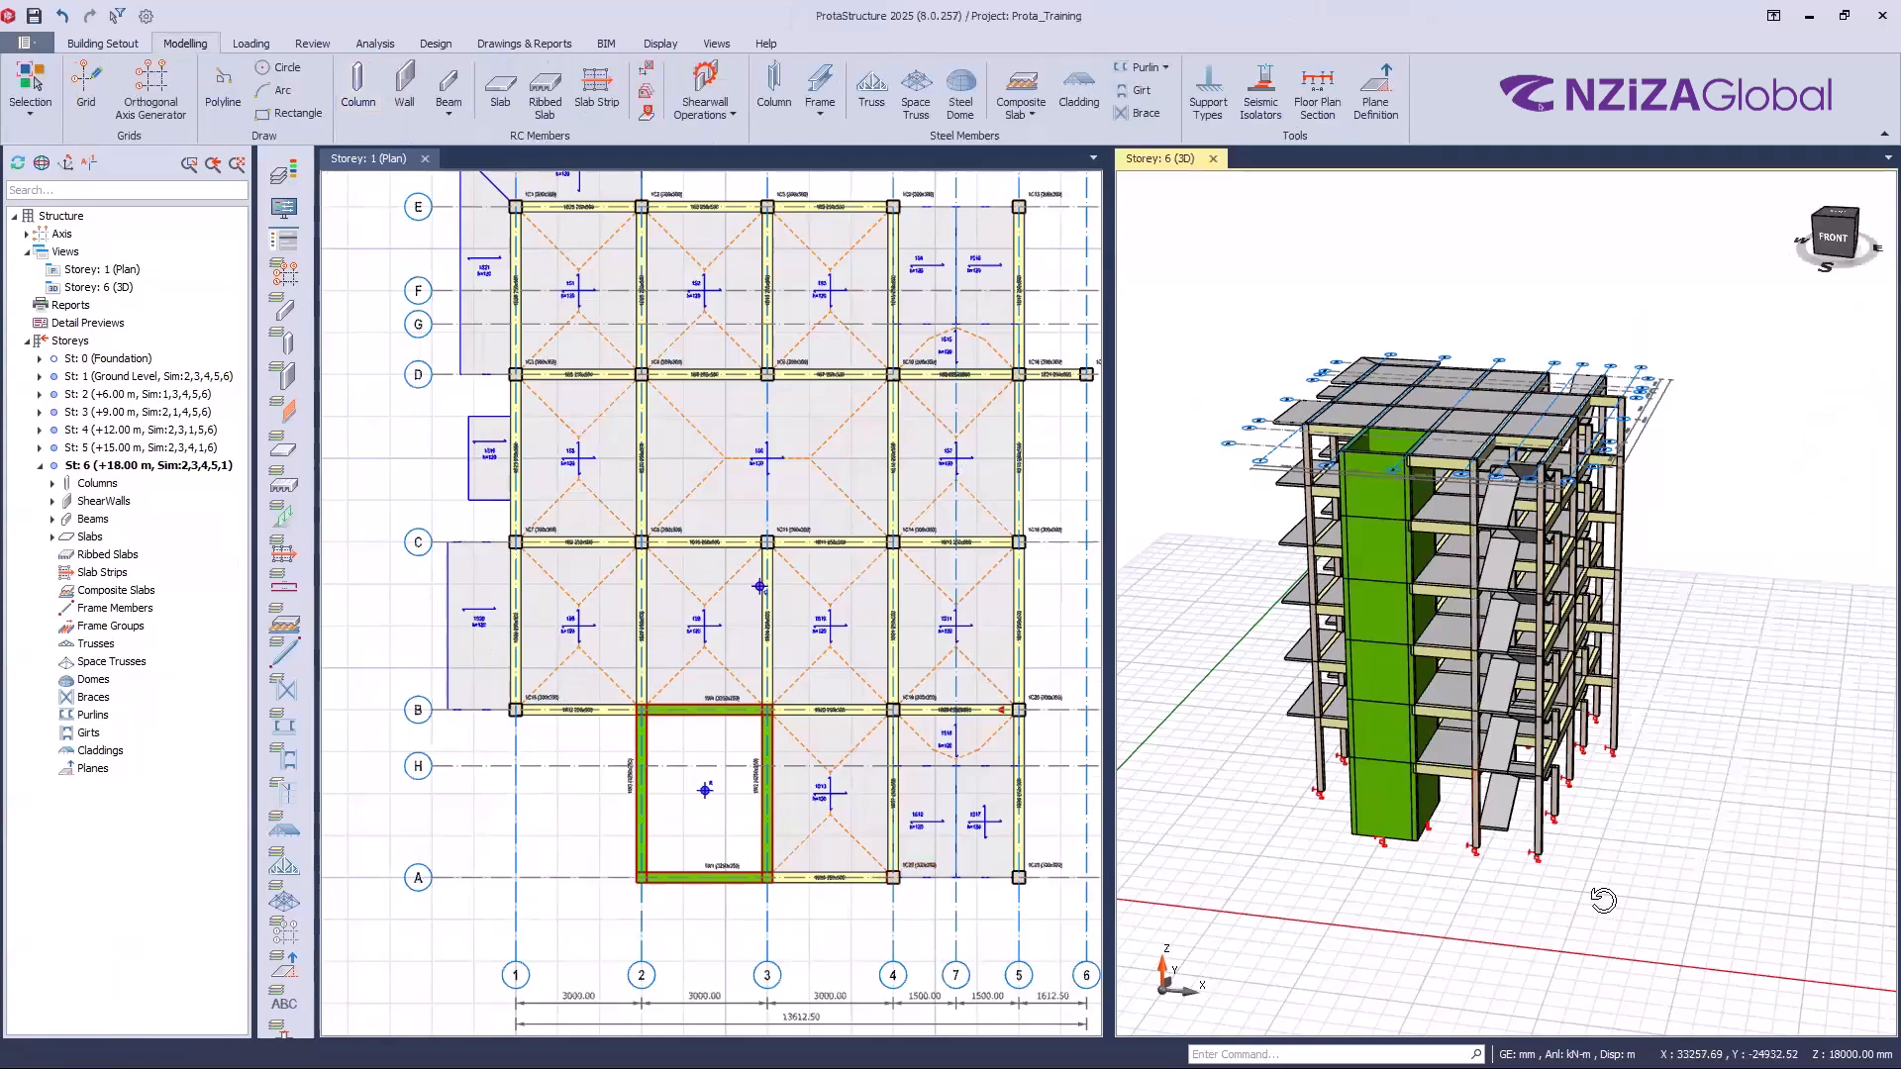
Step: Remove the top level offset of the short Storey 1 column at axes B and 5 so it reaches full storey height
{"action": "left_click_drag", "start_coordinate": [1560, 866], "coordinate": [1571, 868]}
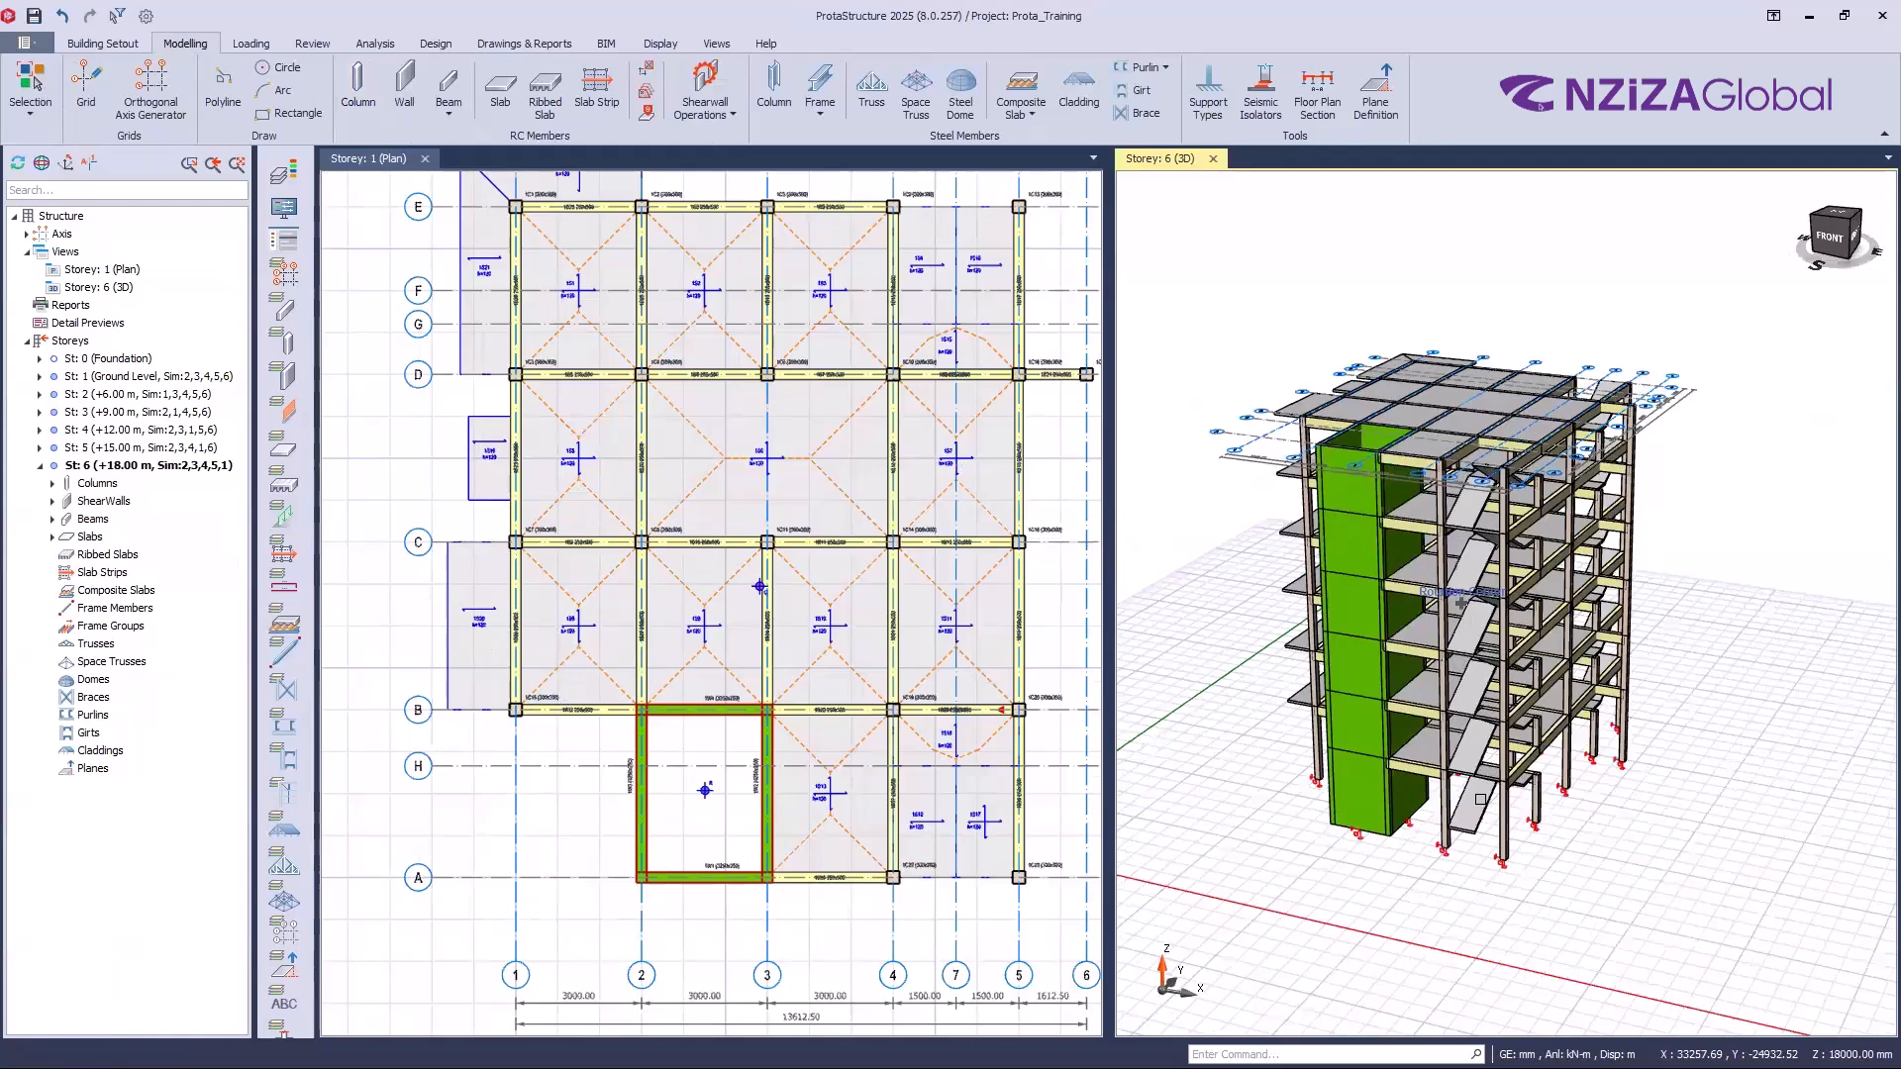
{"action": "left_click_drag", "start_coordinate": [1448, 791], "coordinate": [1429, 789]}
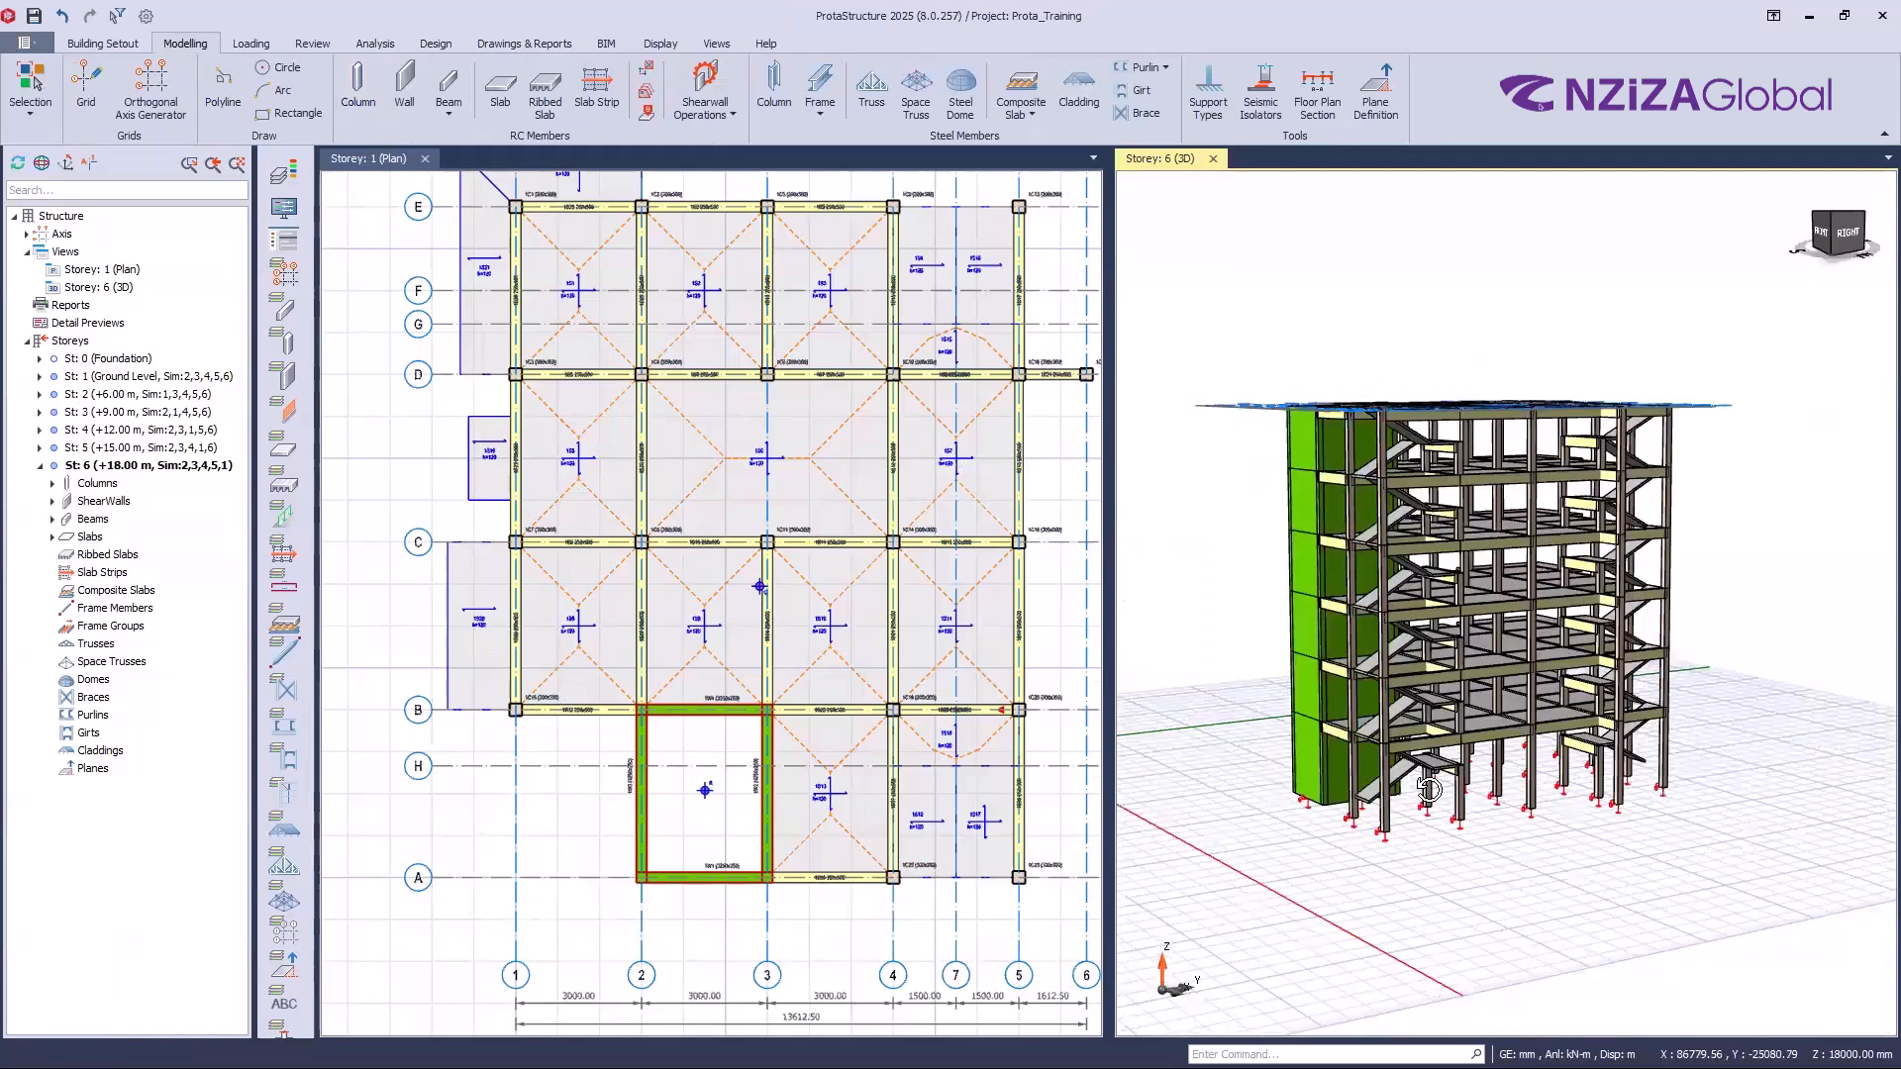
{"action": "scroll", "coordinate": [1402, 777], "scroll_direction": "up", "scroll_amount": 3}
{"action": "left_click", "coordinate": [1400, 774]}
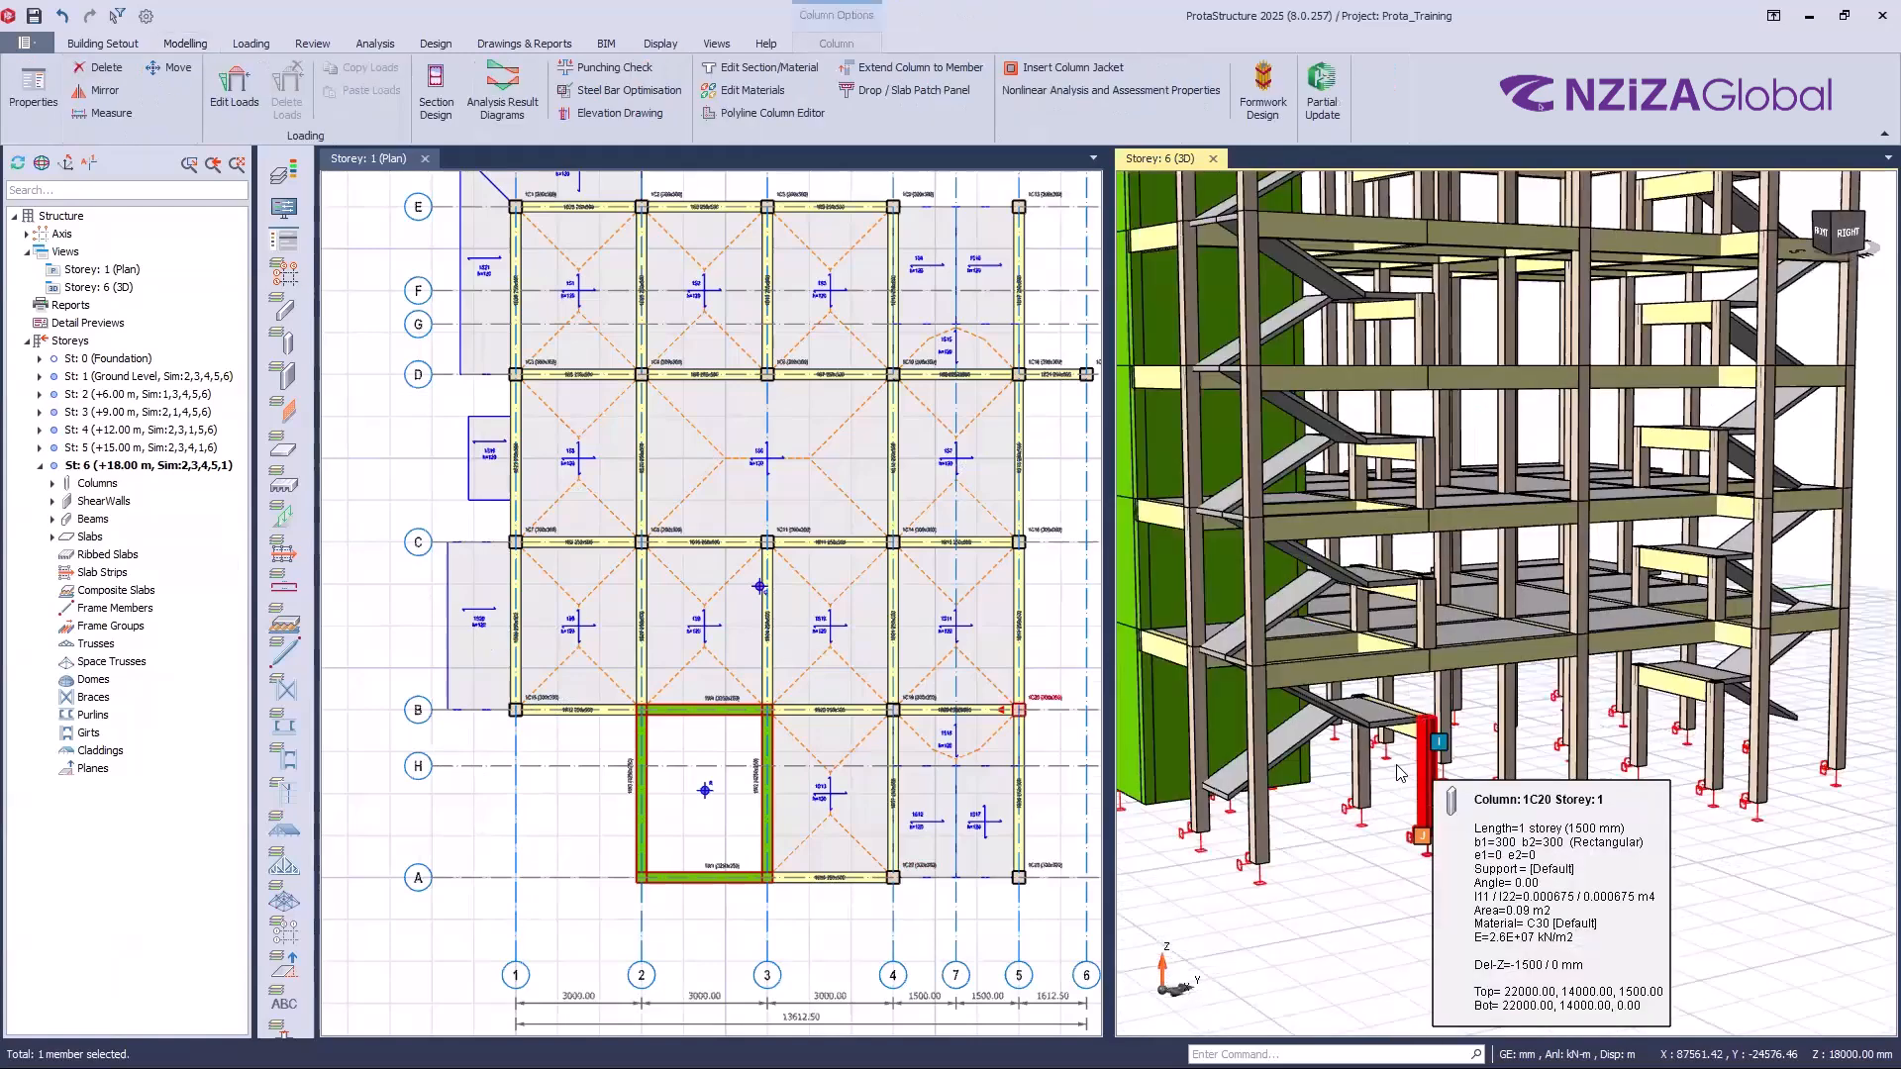
{"action": "key", "text": "Delete"}
{"action": "left_click", "coordinate": [958, 615]}
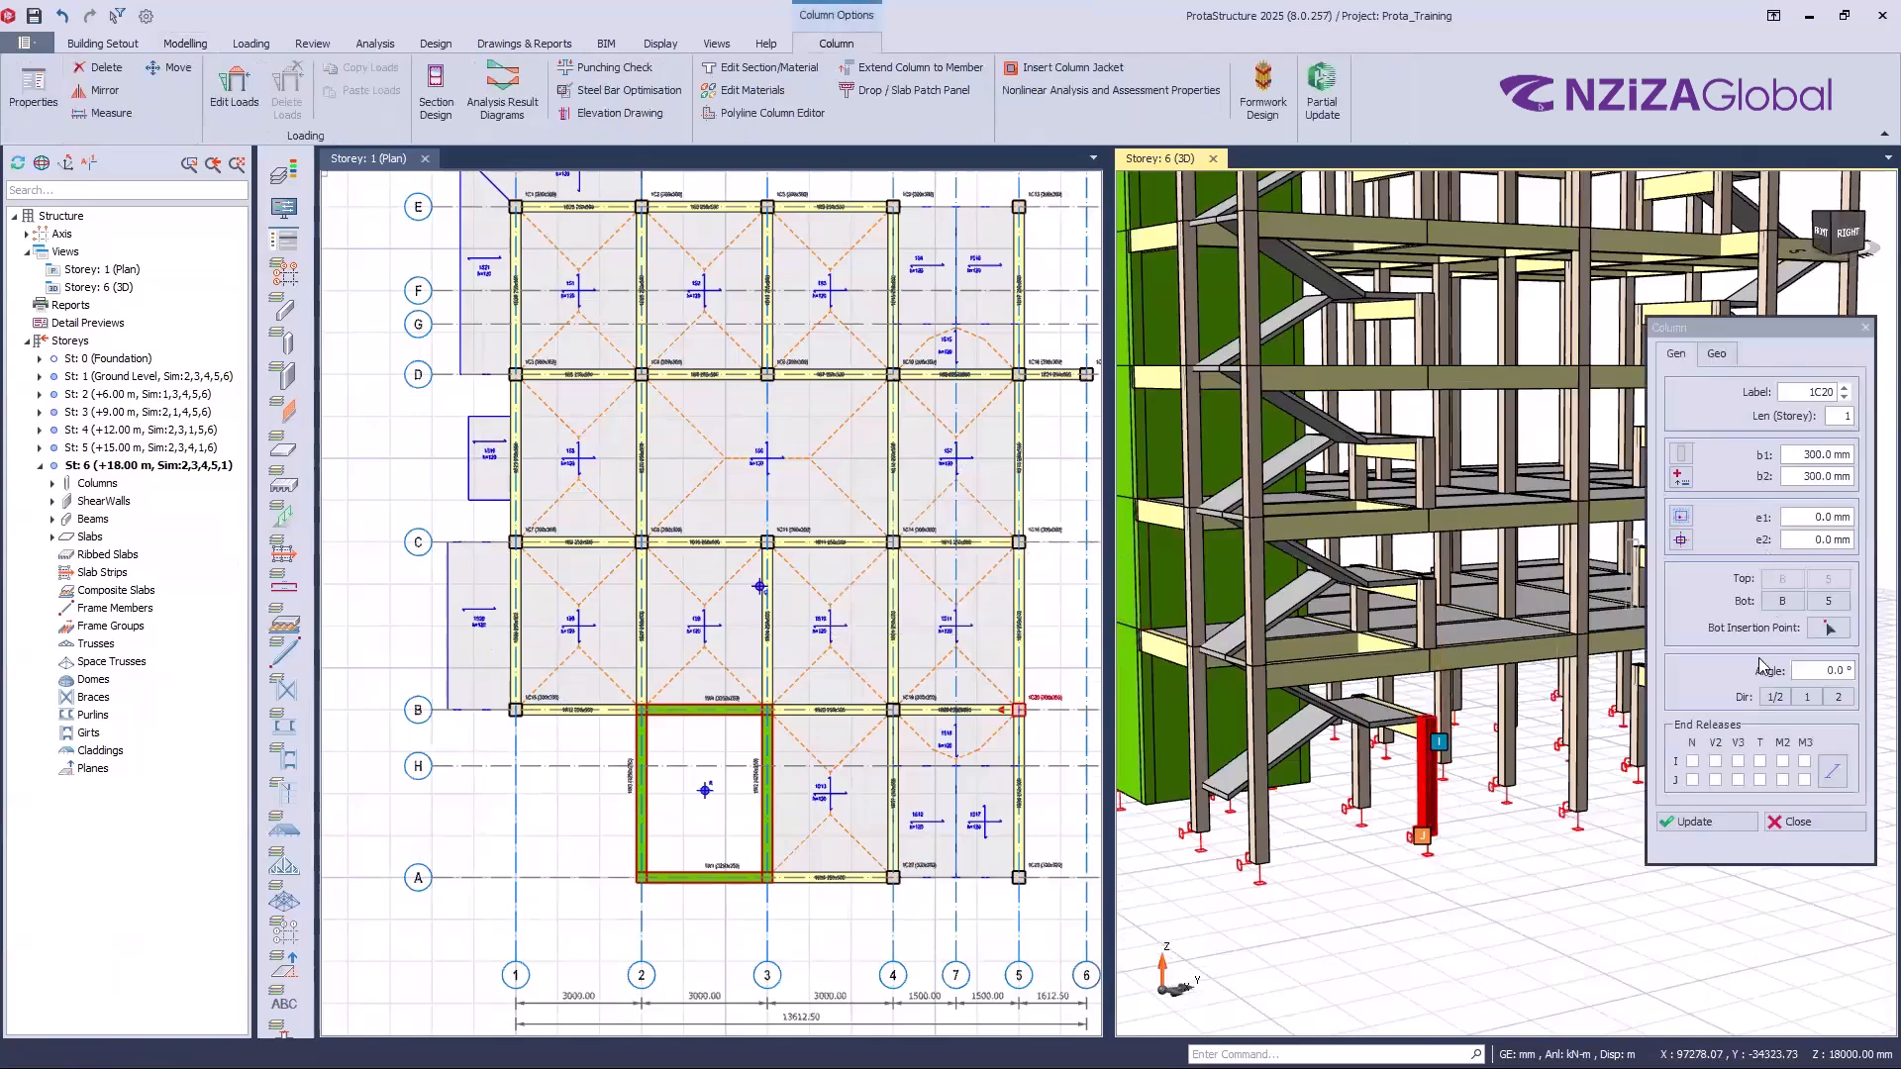
{"action": "left_click", "coordinate": [1719, 354]}
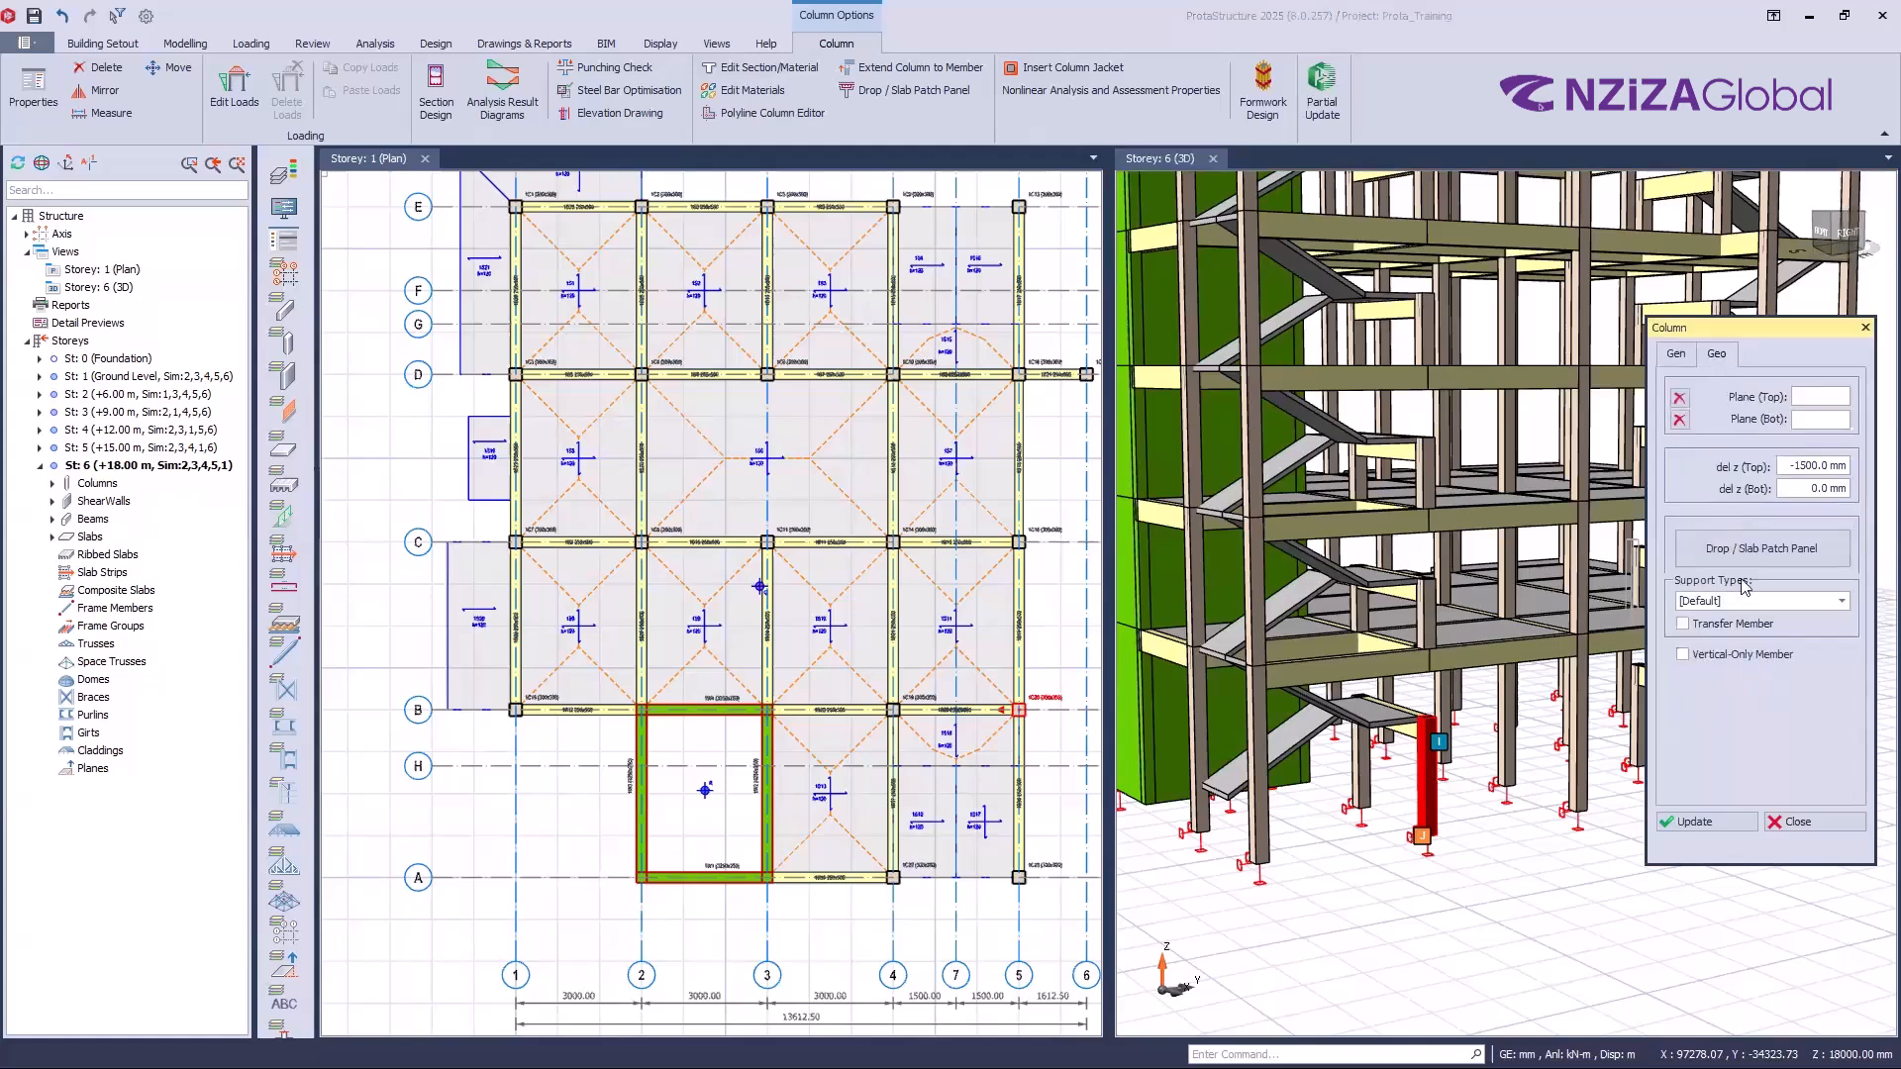
{"action": "left_click", "coordinate": [1795, 822]}
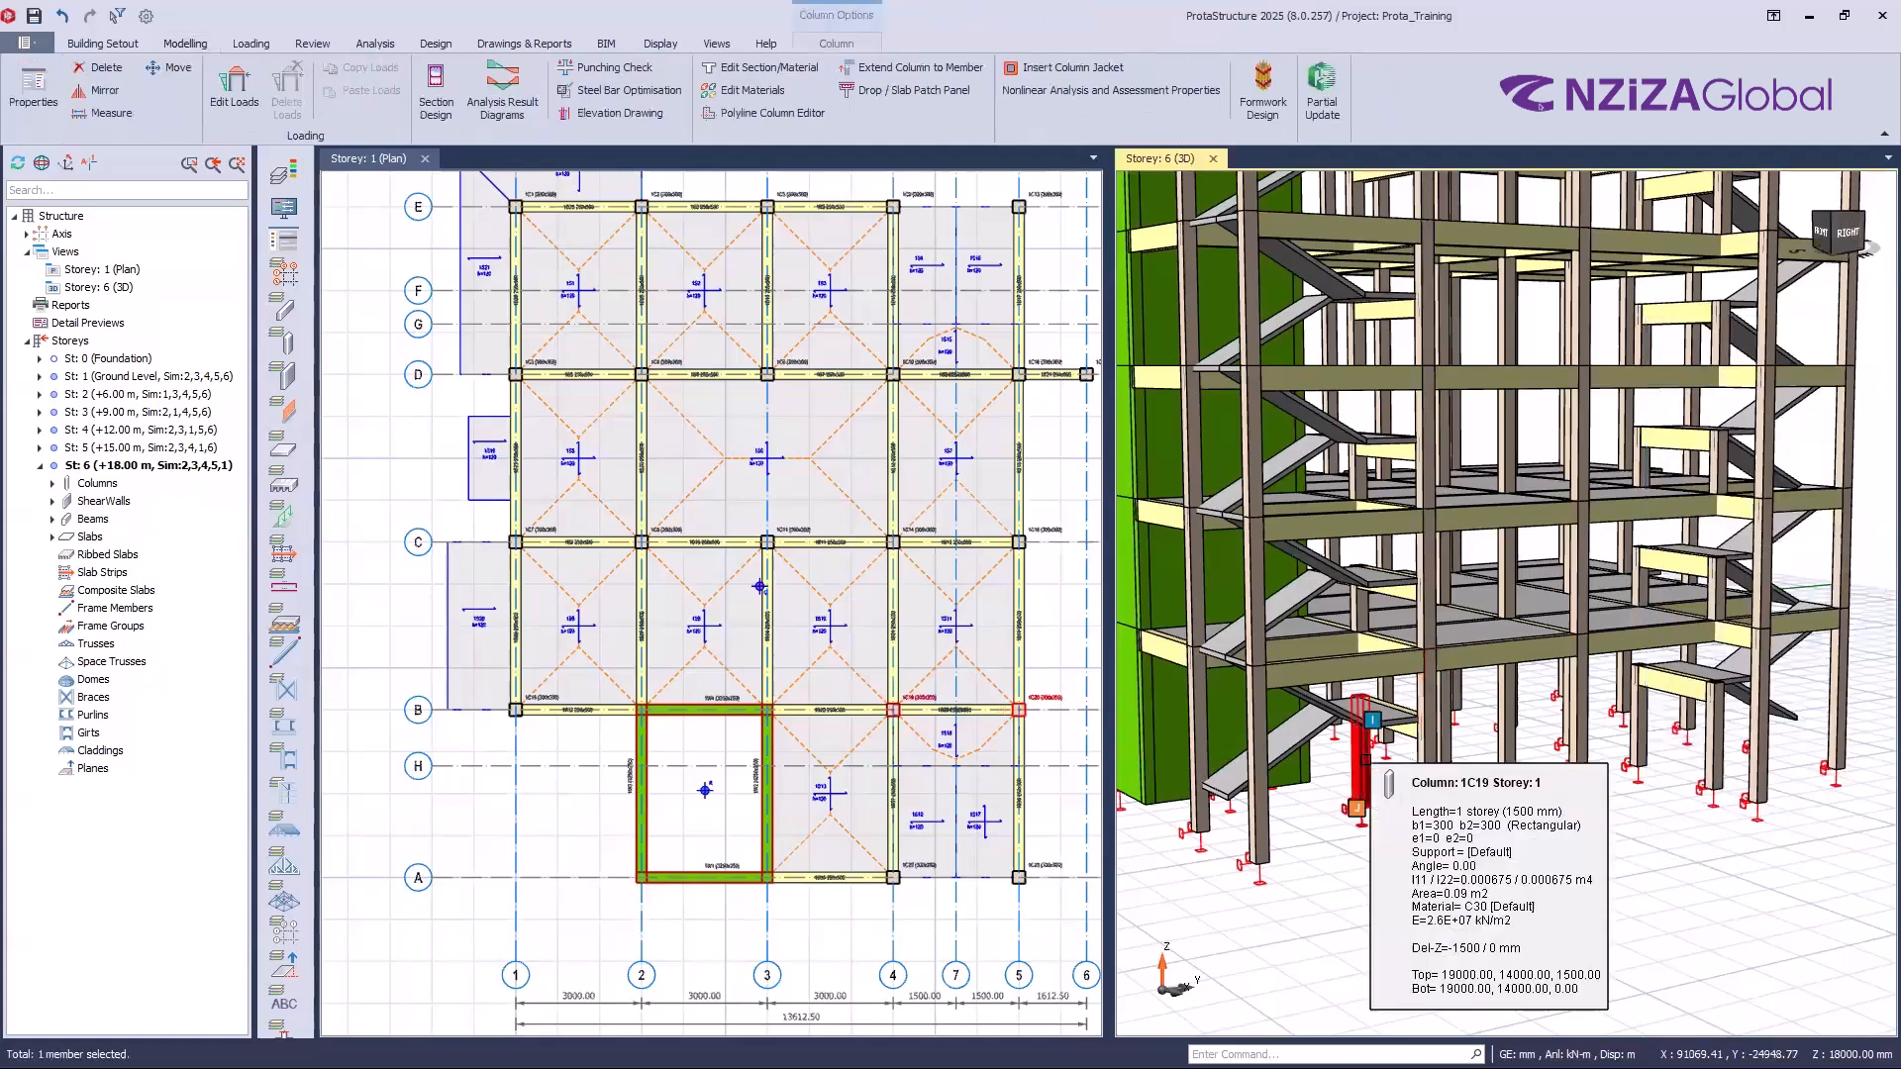
Step: Reset the top plane of the short Storey 1 column at axes B and 4, giving it a top offset of 0.0 mm
{"action": "right_click", "coordinate": [1364, 758]}
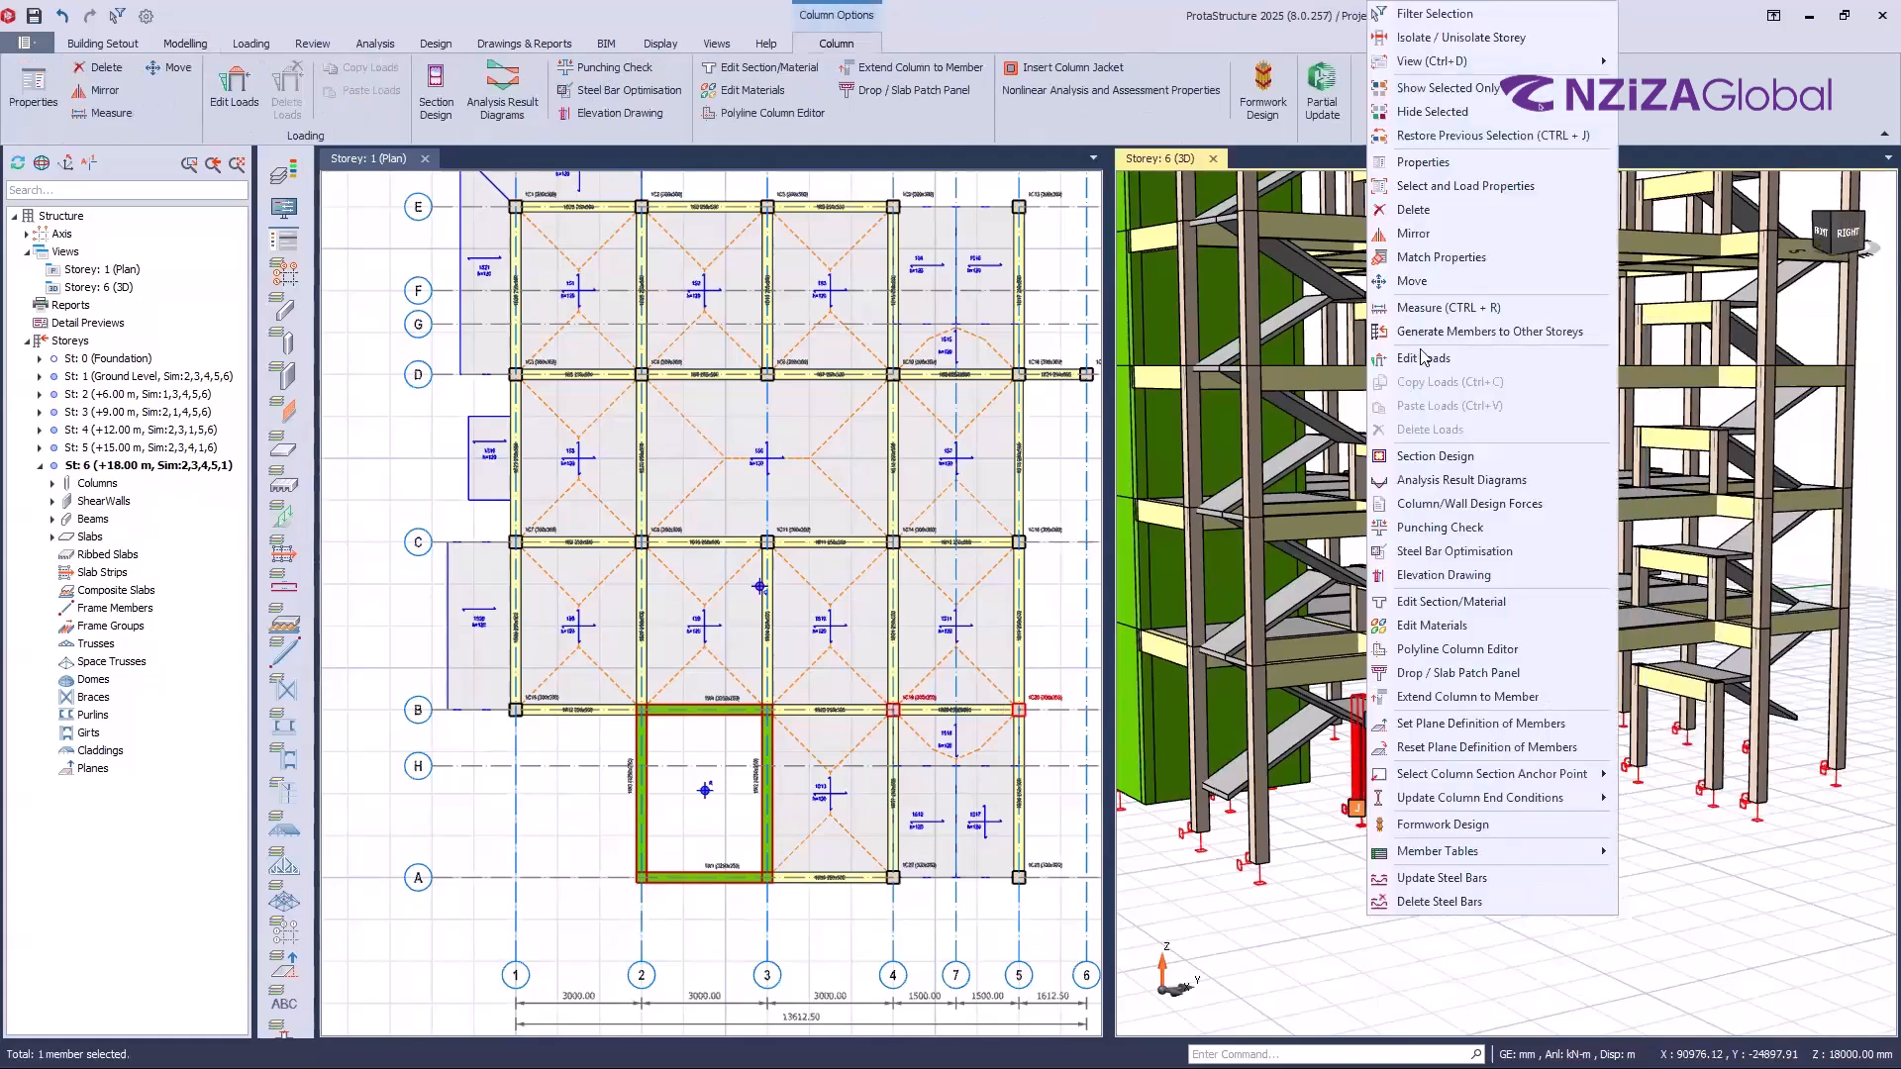
{"action": "left_click", "coordinate": [1422, 164]}
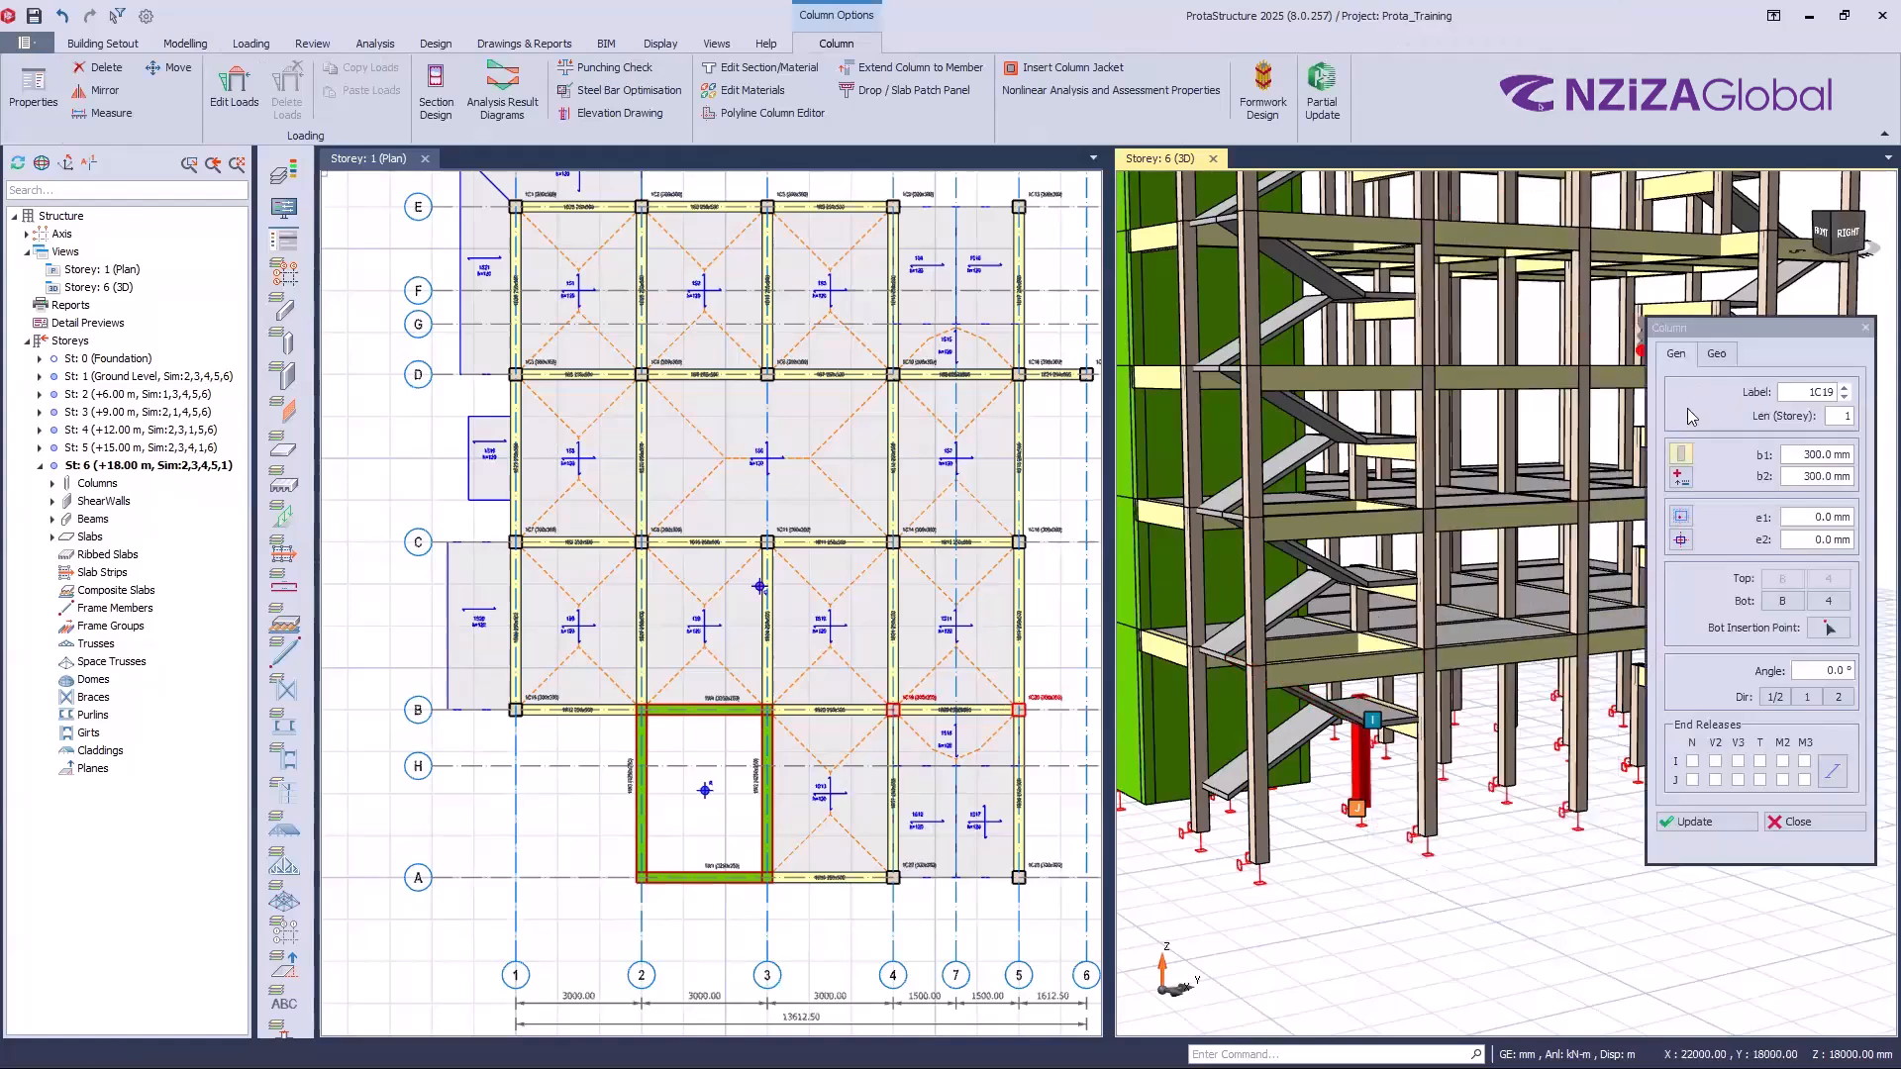
{"action": "left_click", "coordinate": [1719, 355]}
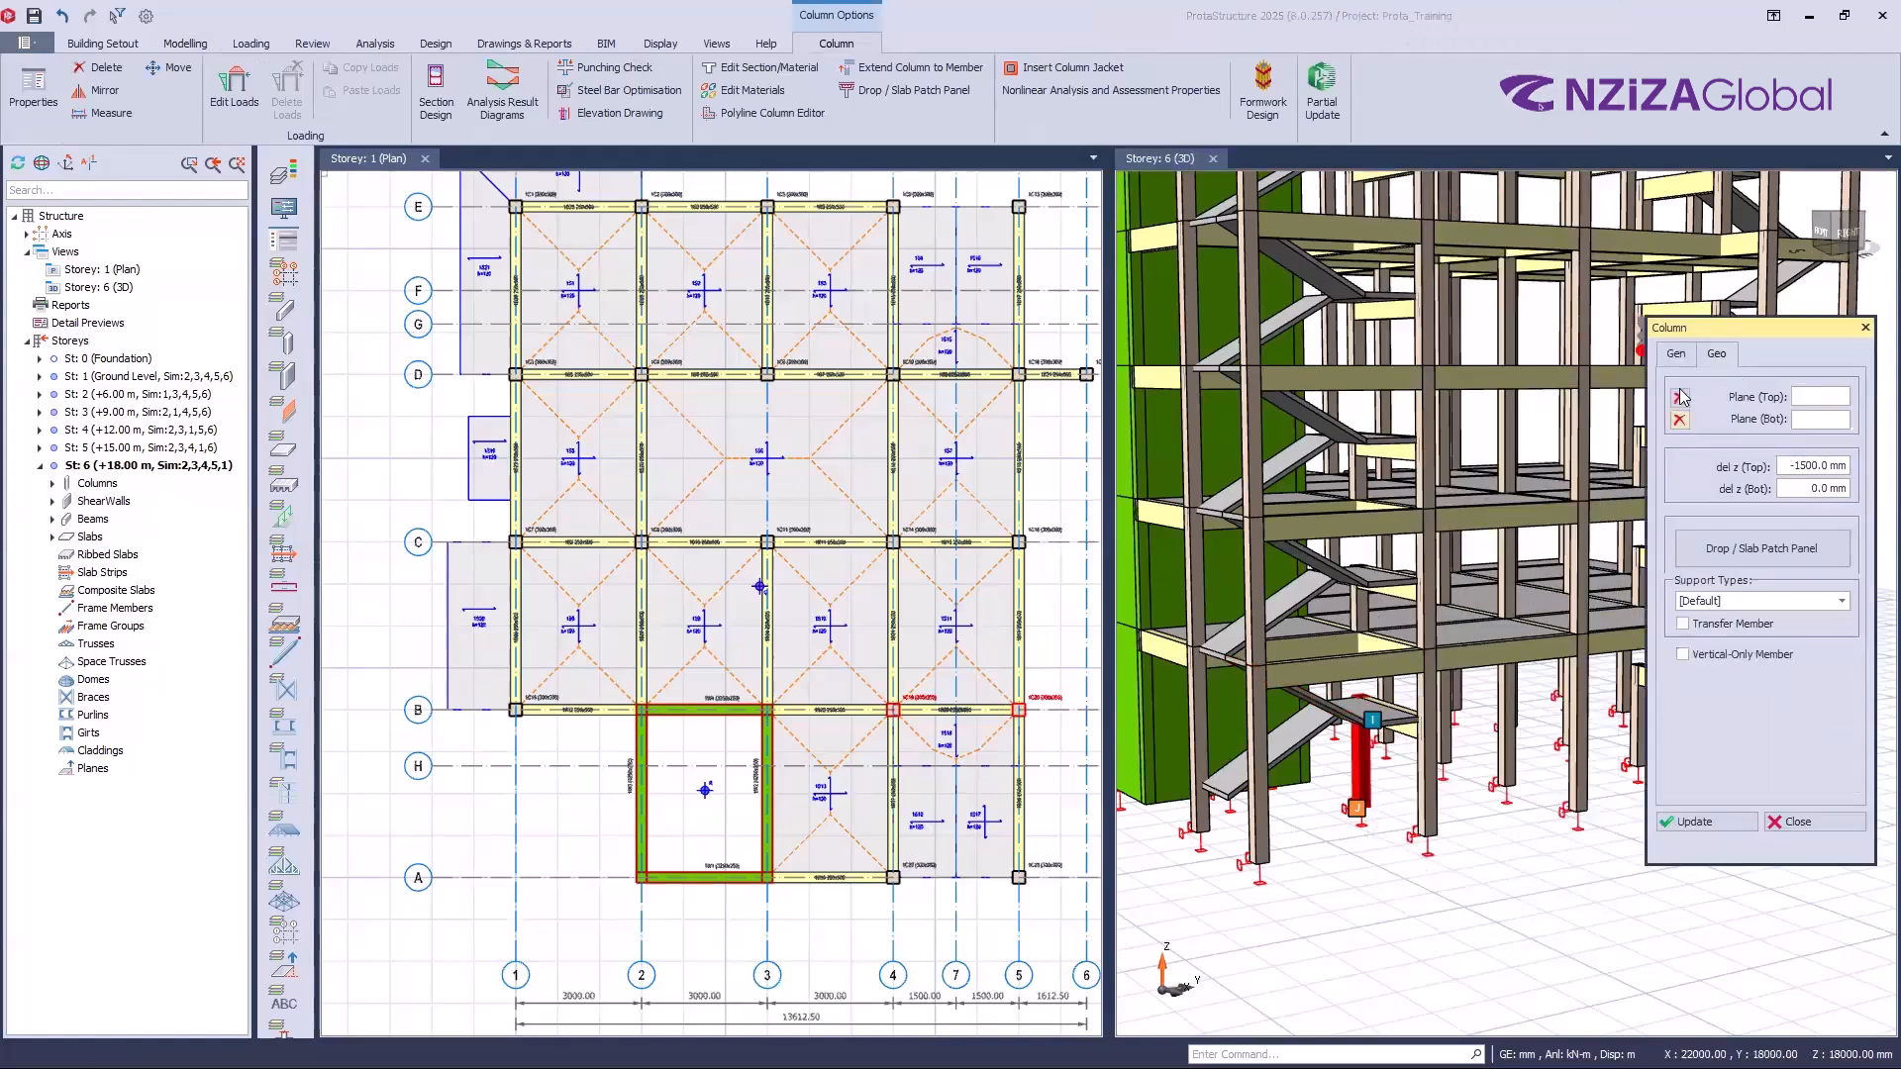
{"action": "left_click", "coordinate": [1711, 823]}
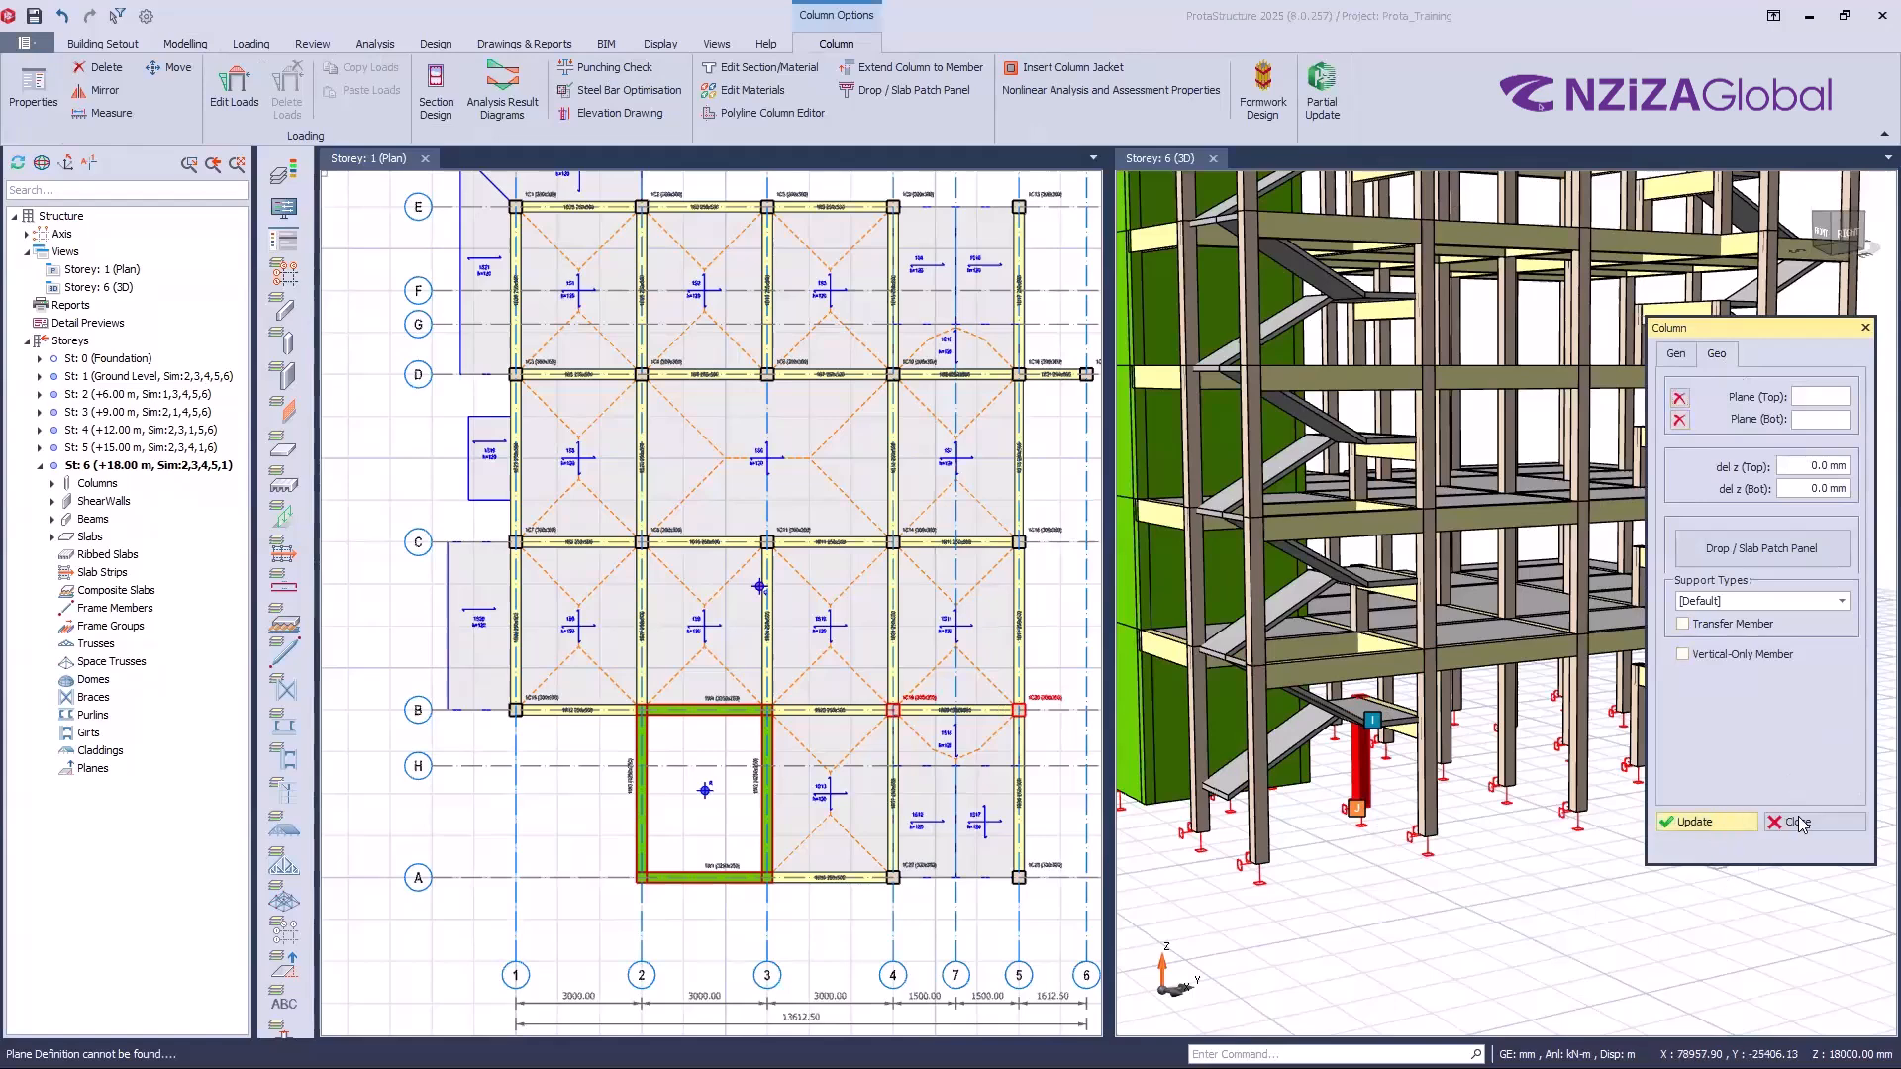
{"action": "left_click", "coordinate": [1800, 824]}
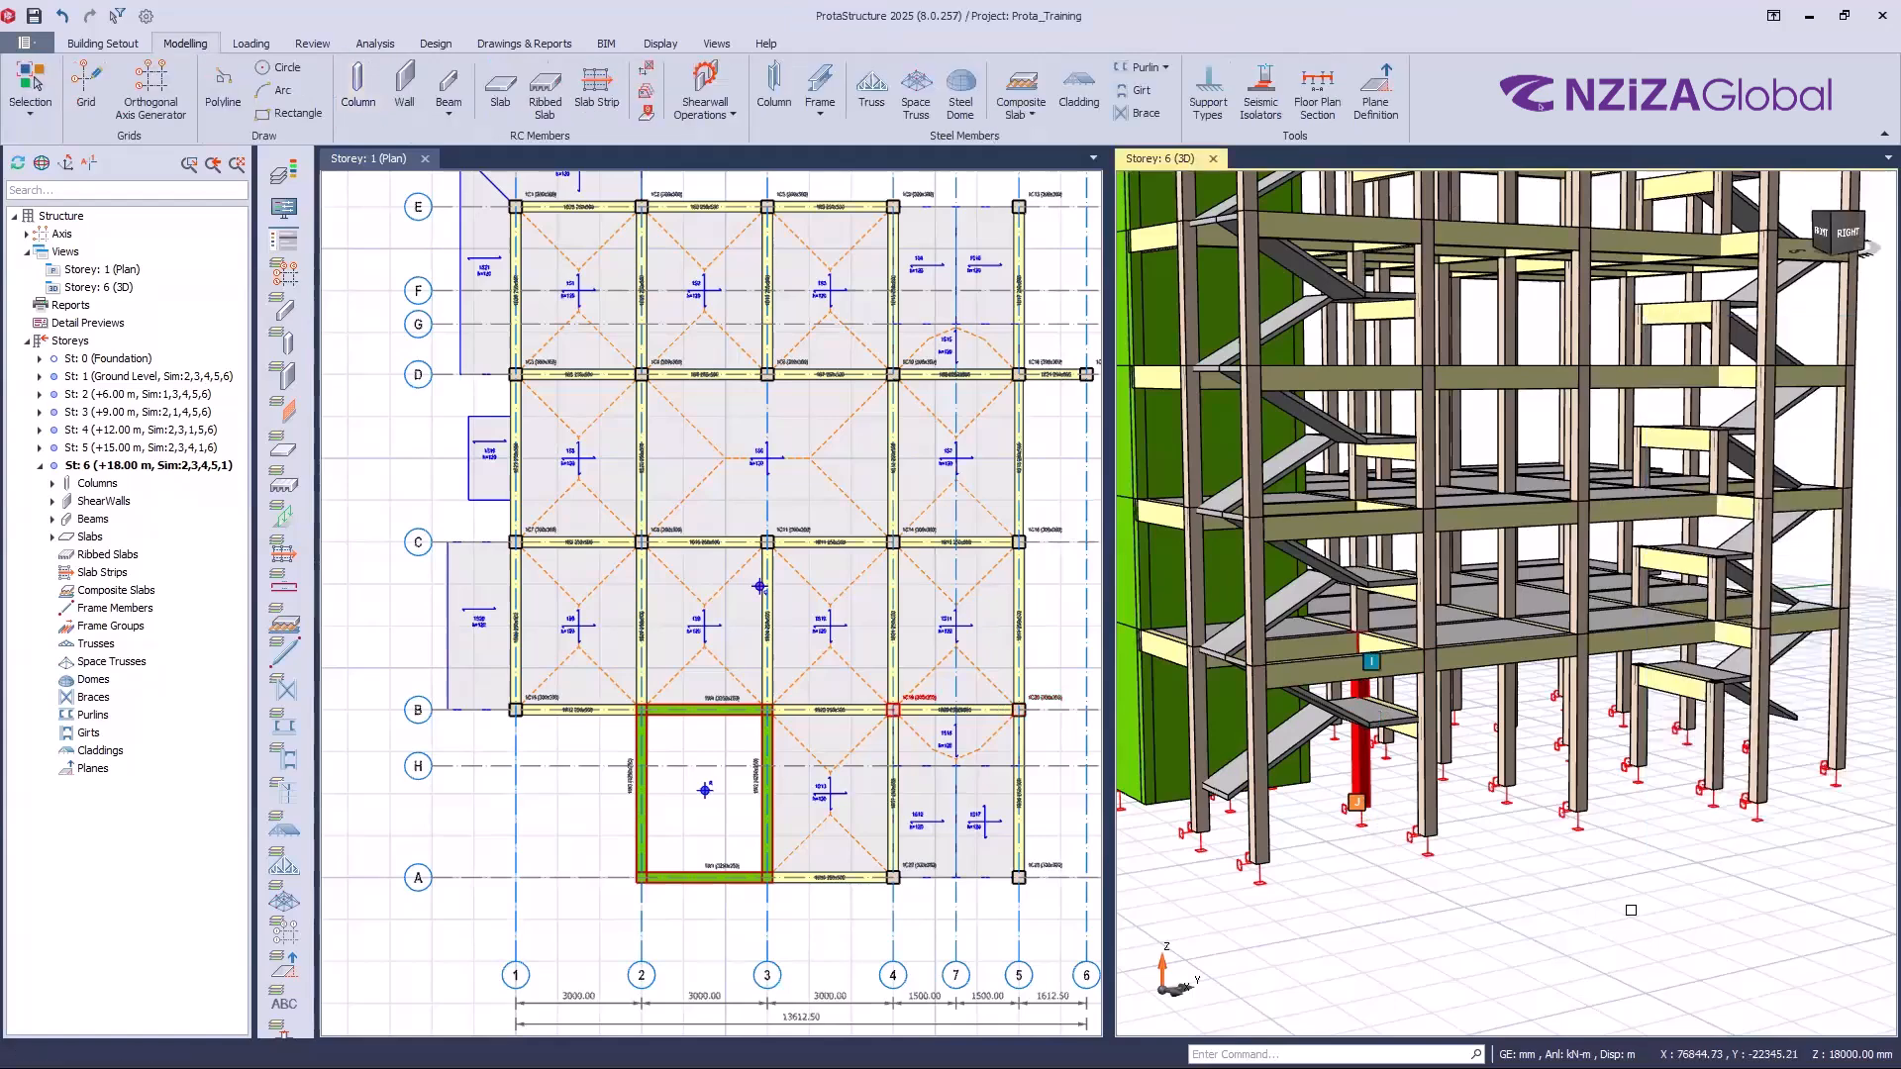
Step: Reset the top plane of the short Storey 1 column at axes D and 5, giving it a top offset of 0.0 mm
{"action": "left_click", "coordinate": [1721, 749]}
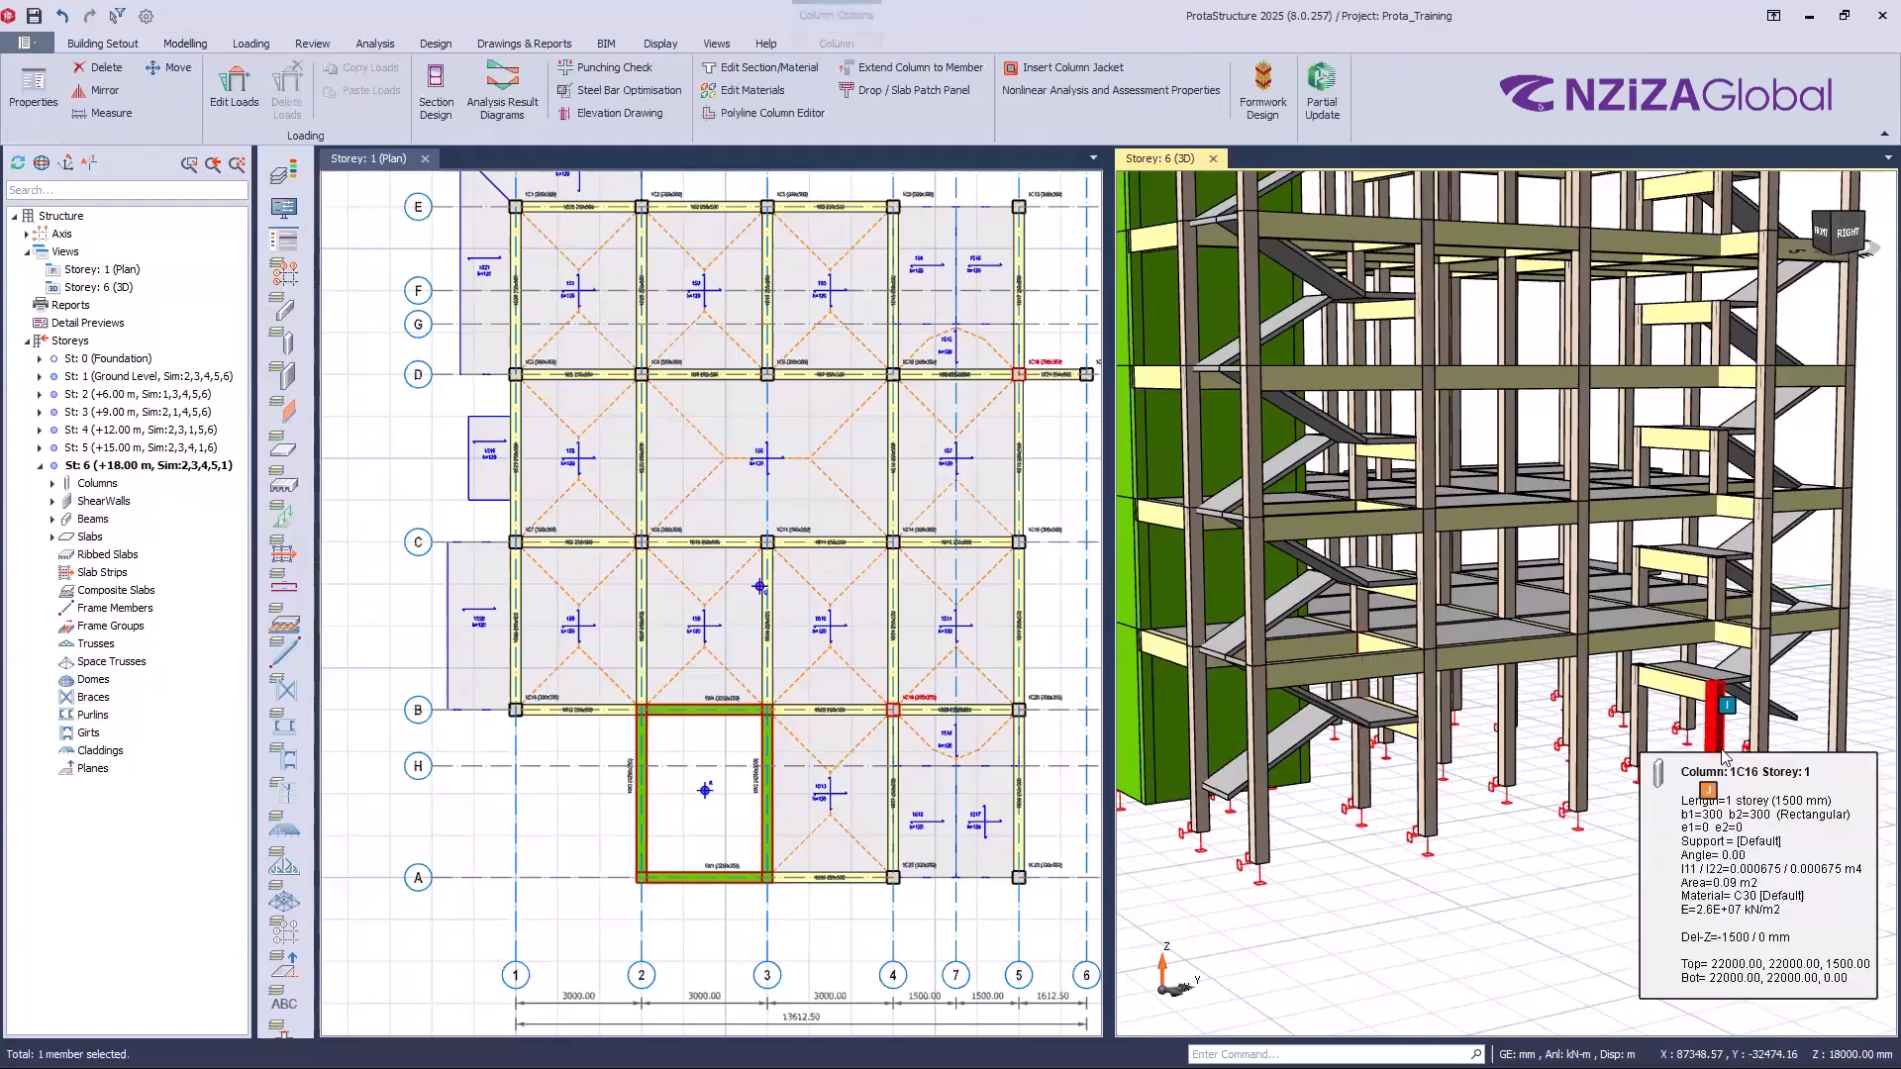
{"action": "right_click", "coordinate": [1723, 755]}
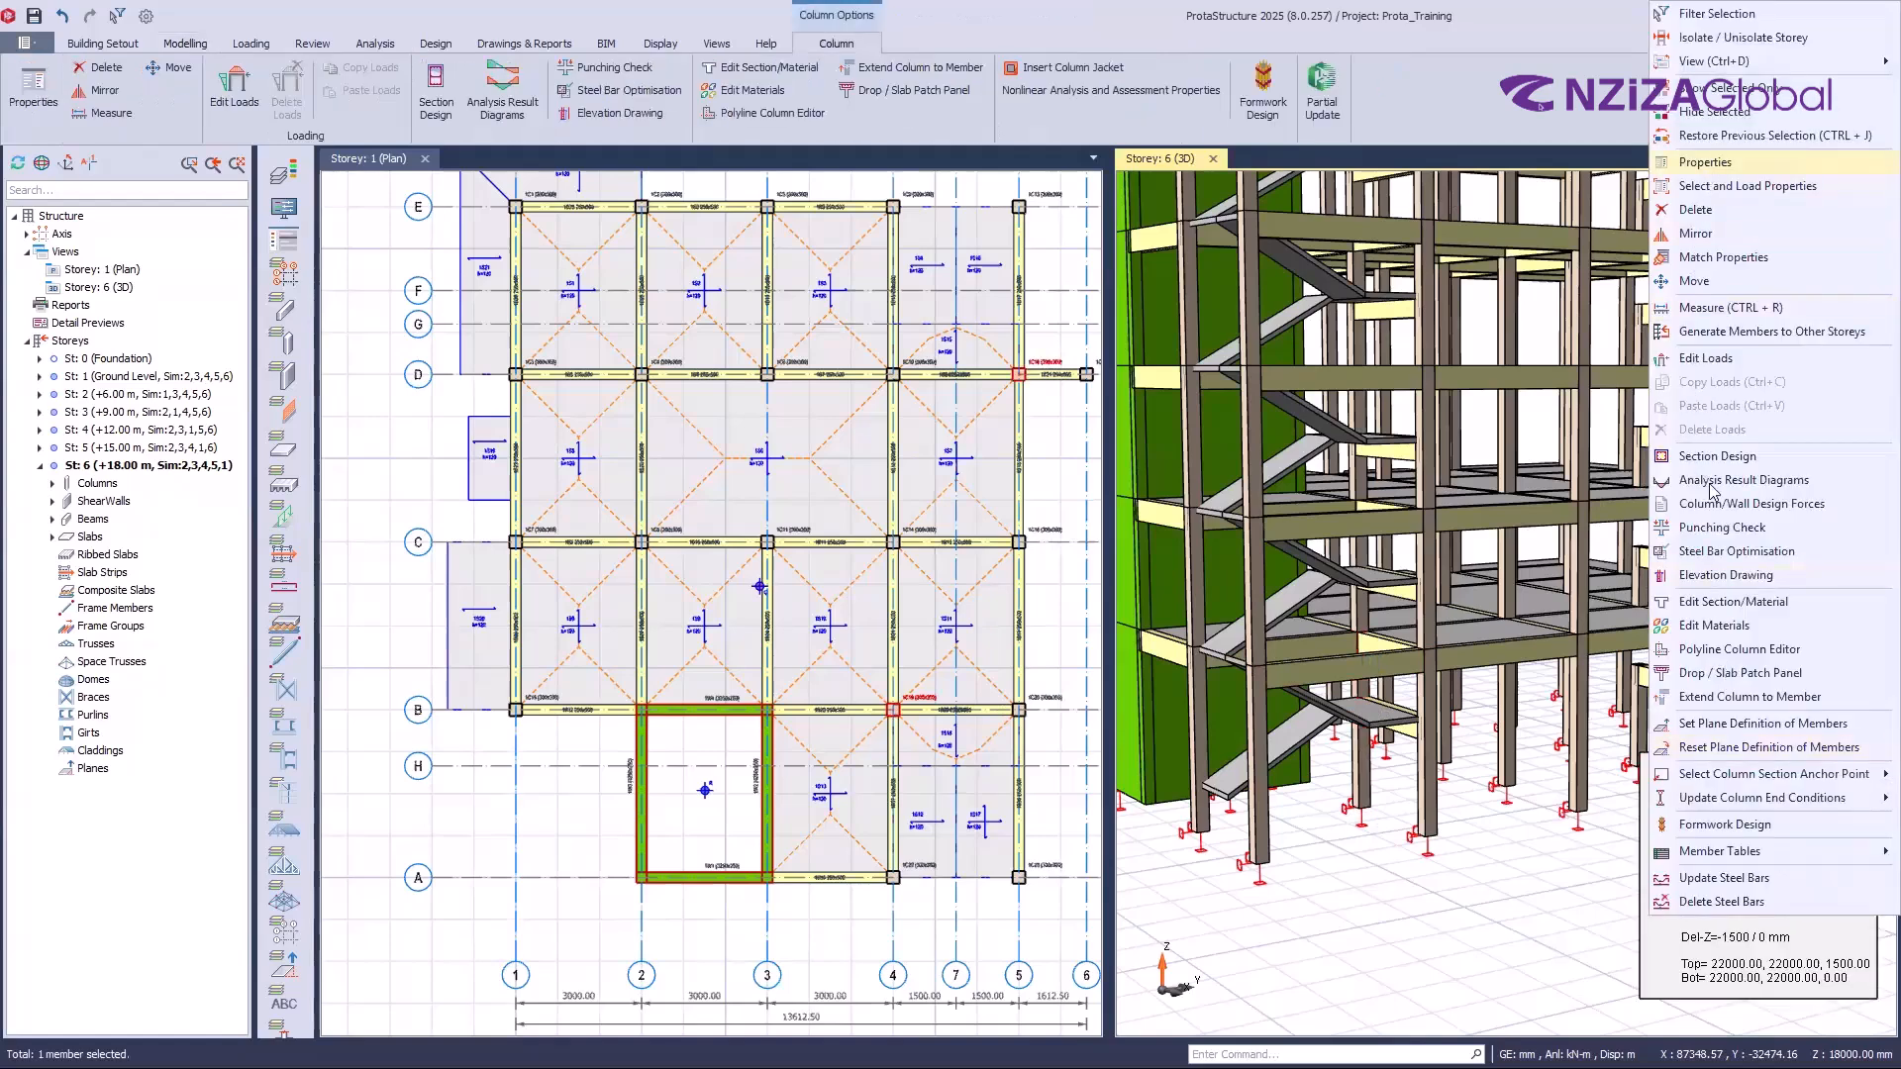
{"action": "left_click", "coordinate": [1682, 395]}
{"action": "left_click", "coordinate": [1720, 821]}
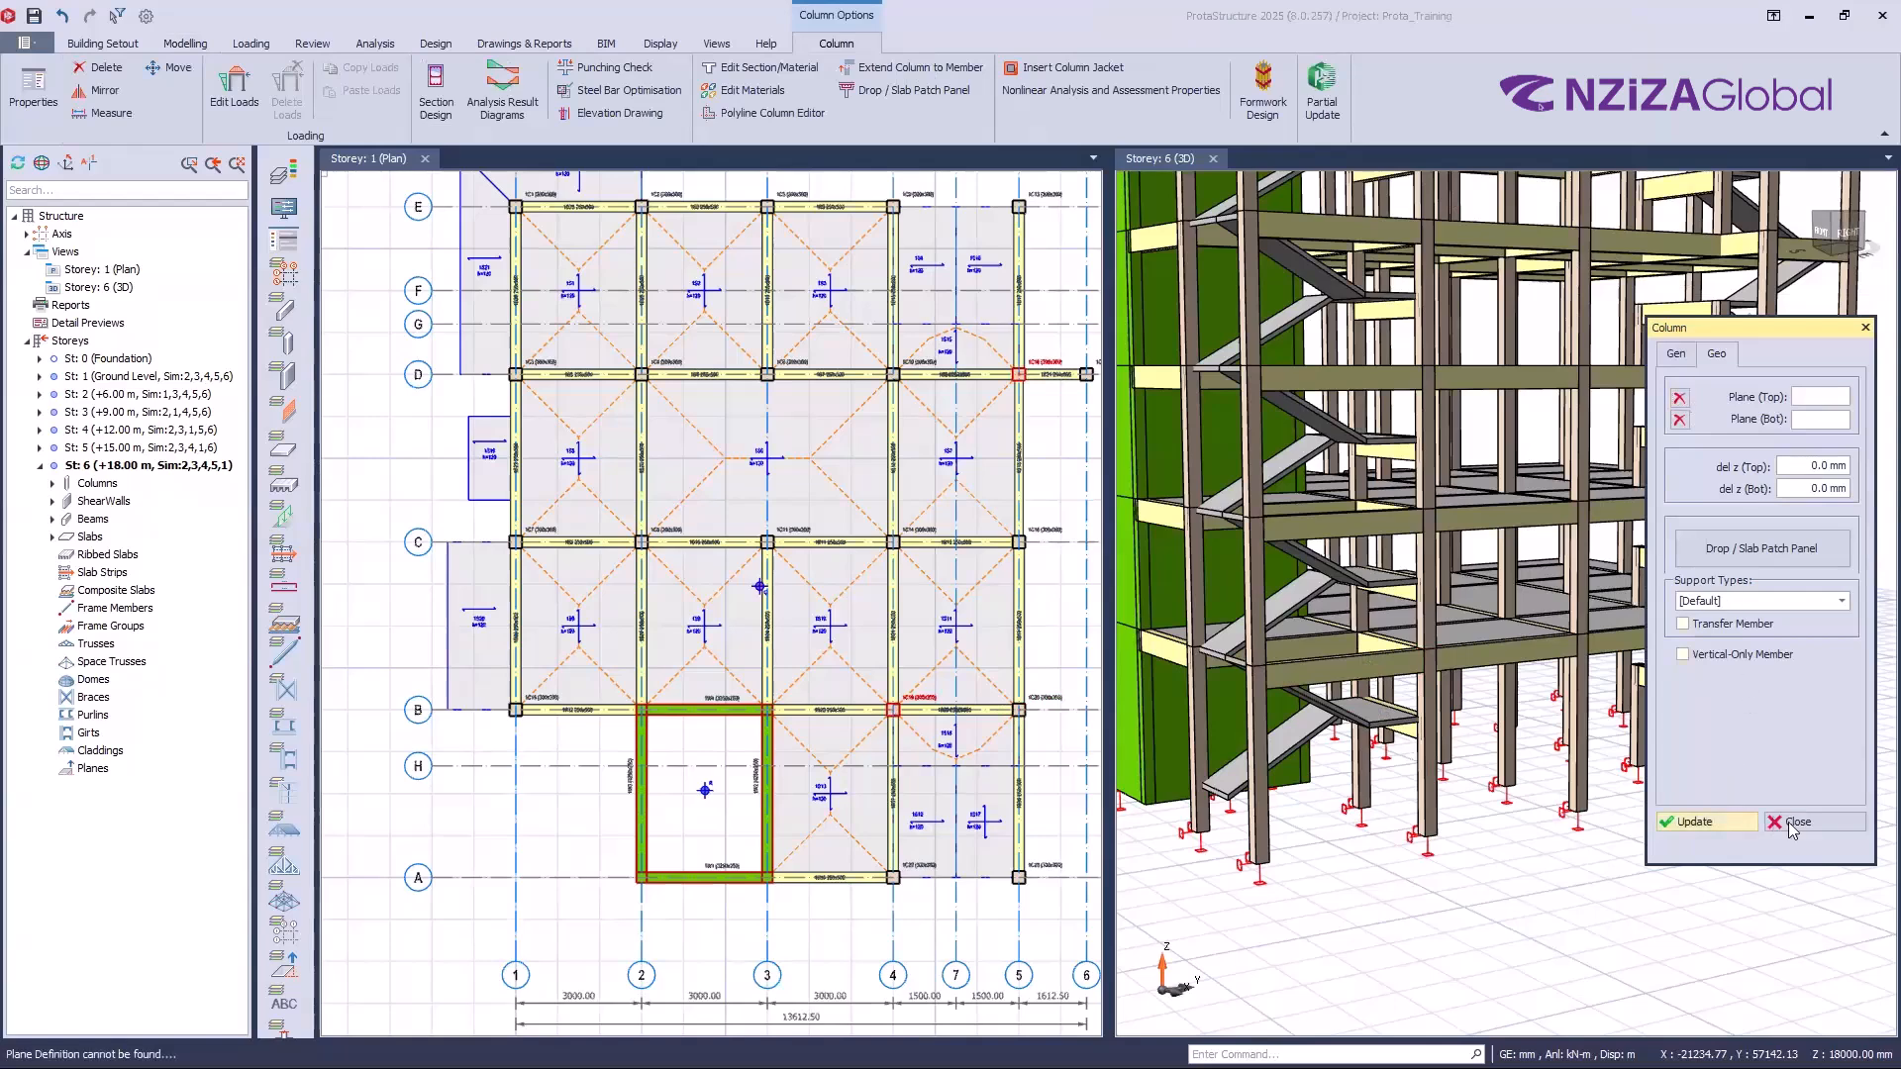
{"action": "left_click", "coordinate": [1793, 822]}
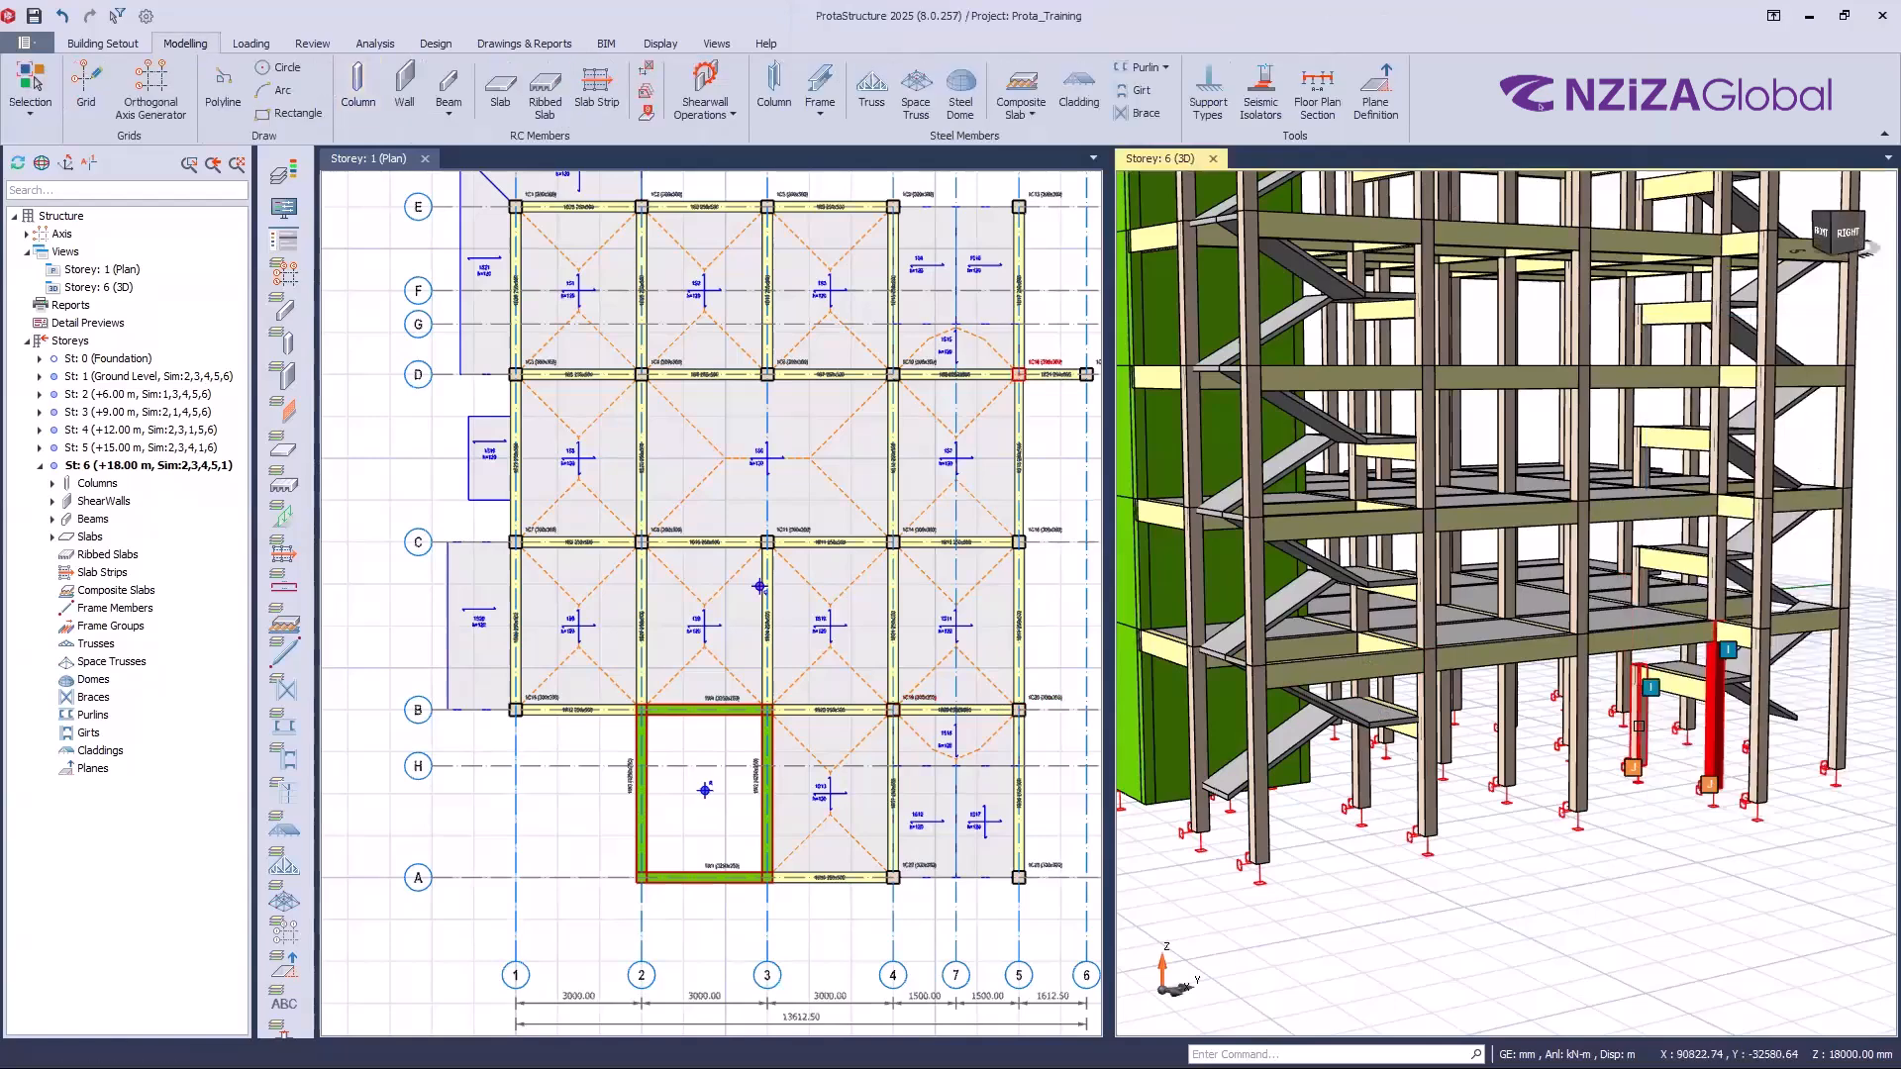
Step: Reset the top plane of the short Storey 1 column at axes D and 4, giving it a top offset of 0.0 mm
{"action": "left_click", "coordinate": [1638, 726]}
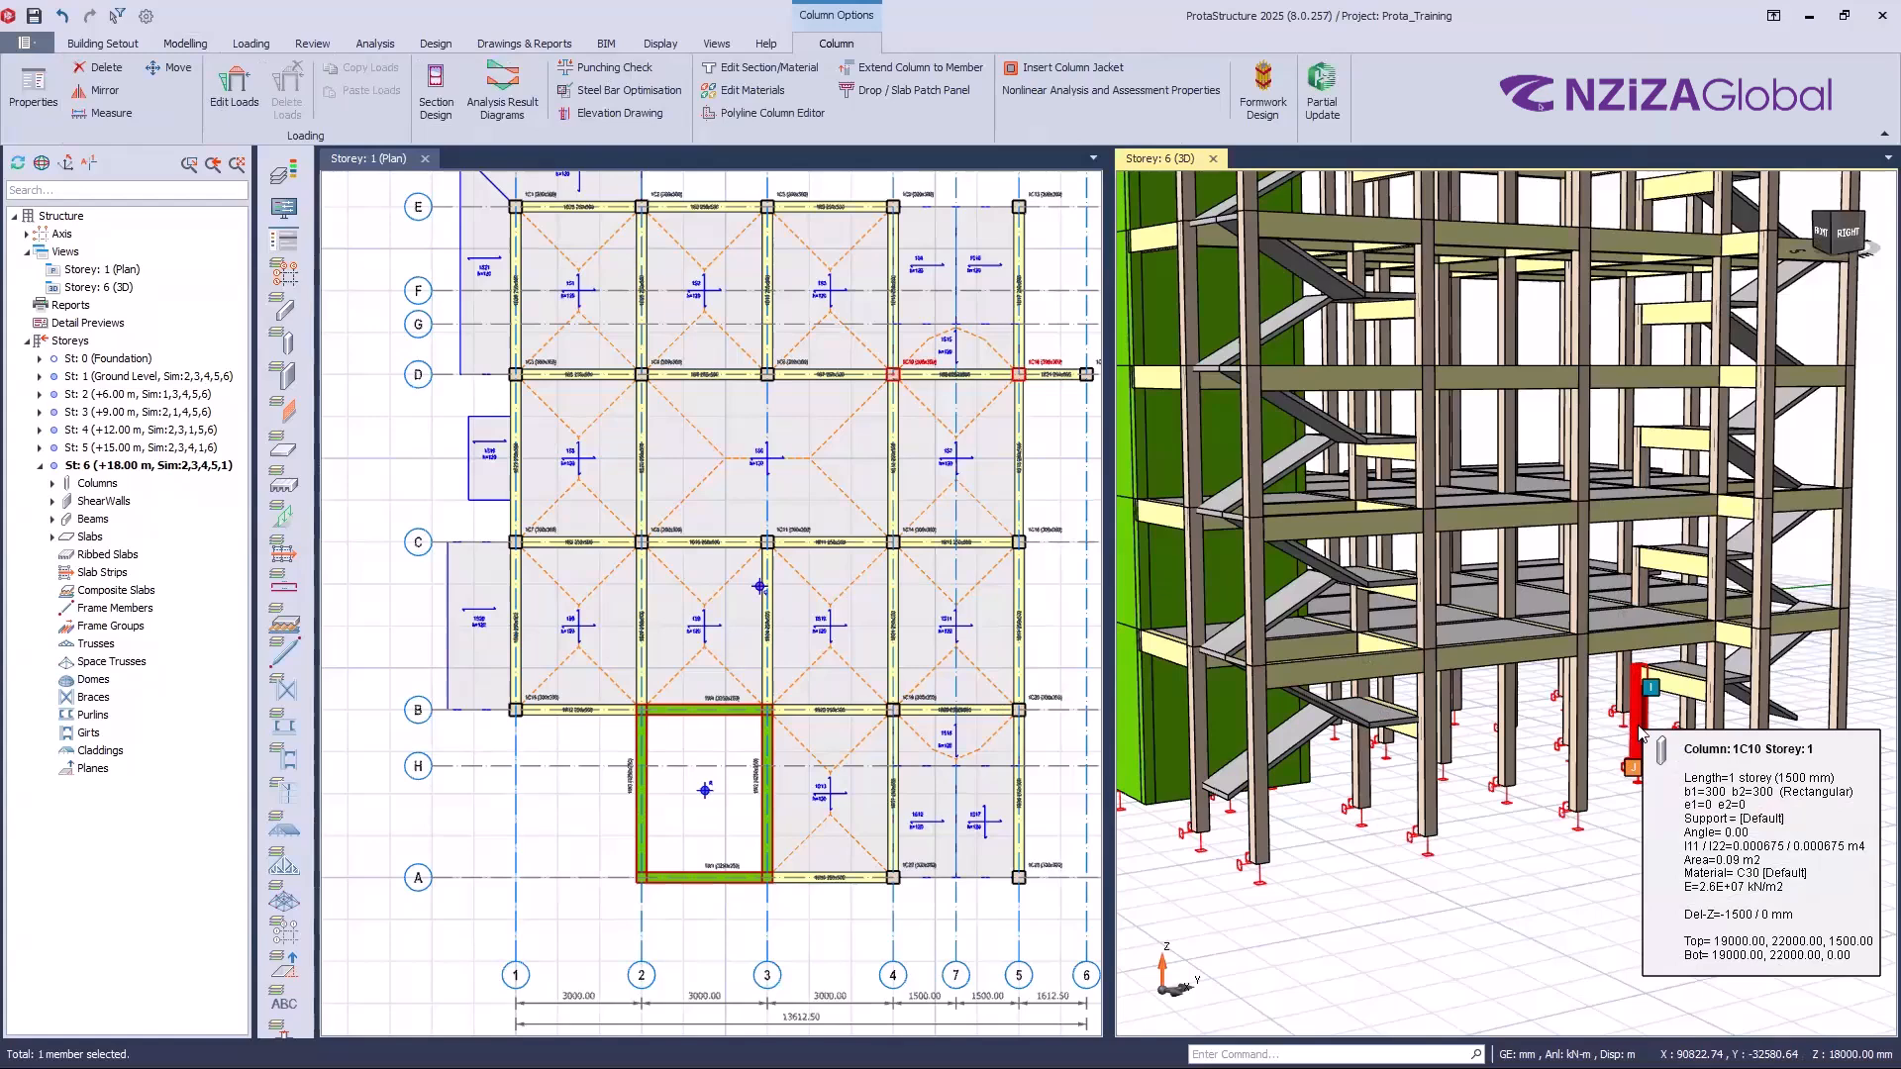
{"action": "right_click", "coordinate": [1695, 156]}
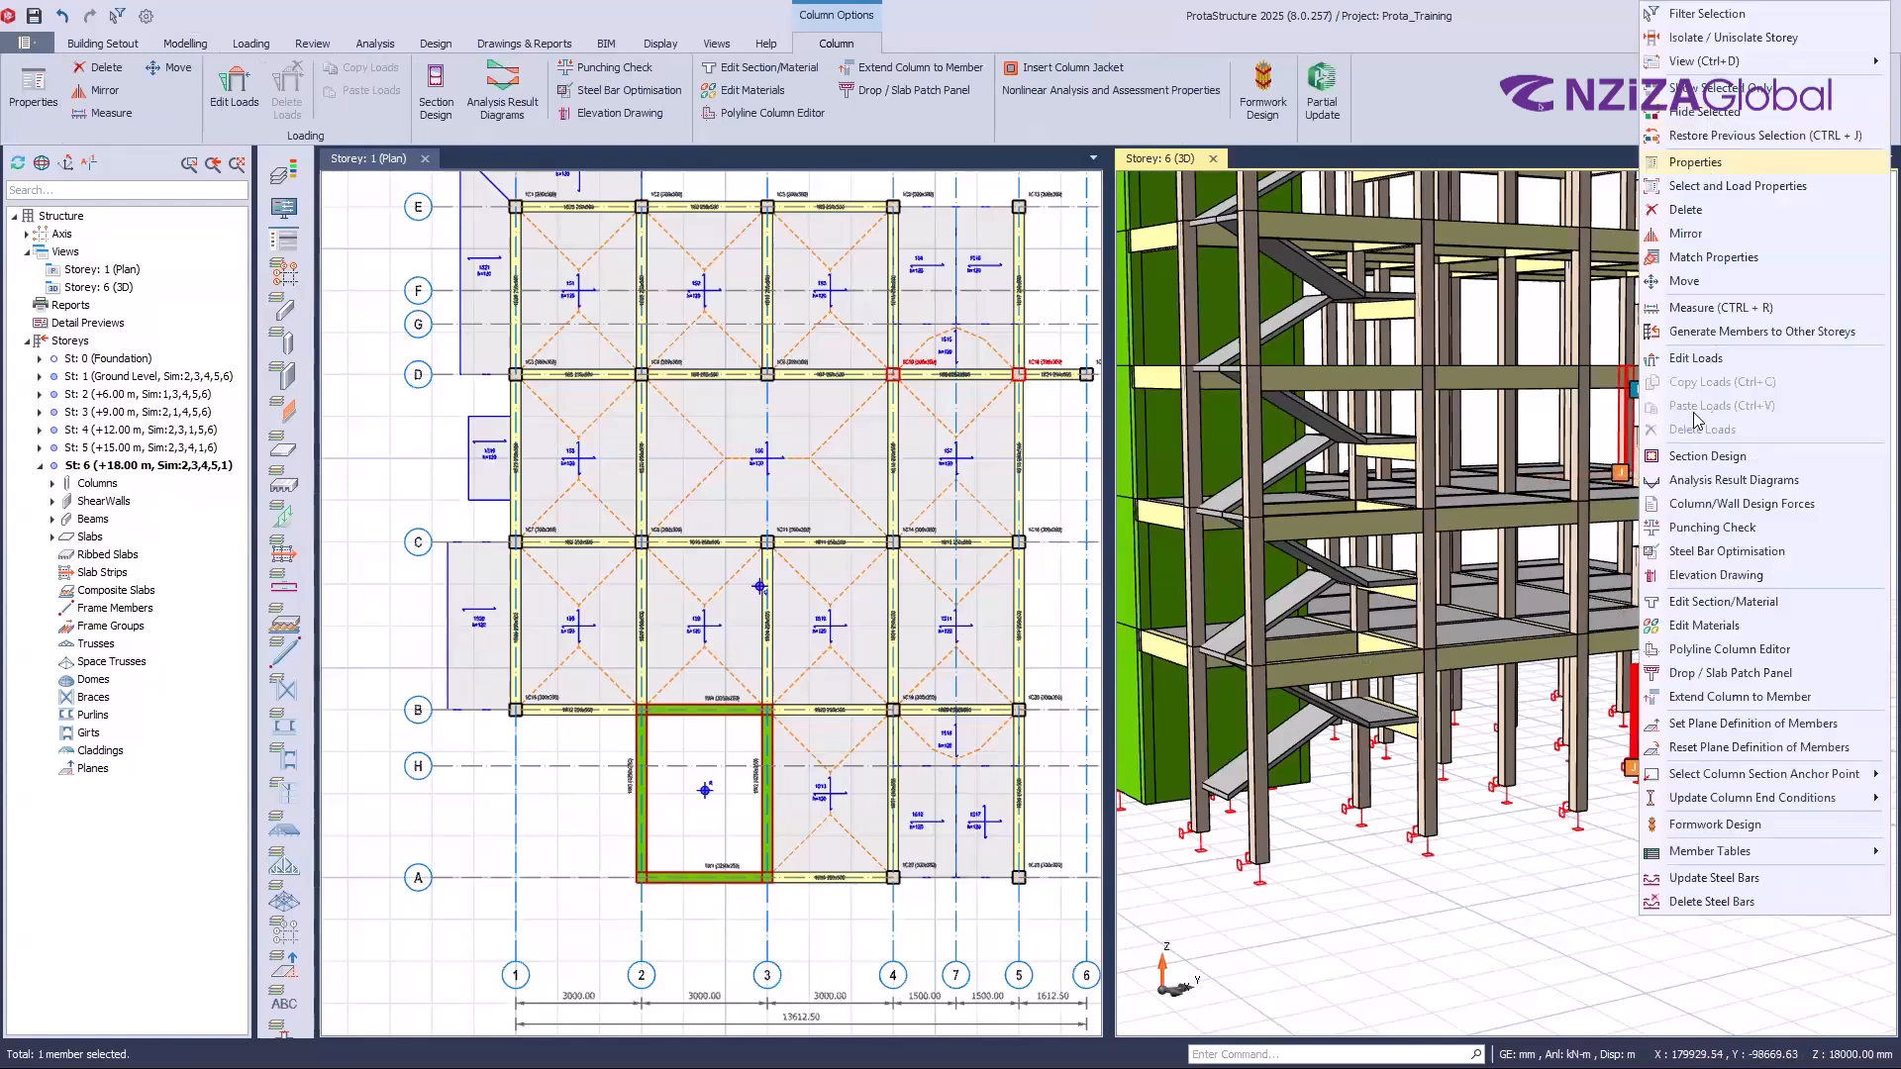
{"action": "left_click", "coordinate": [1712, 822]}
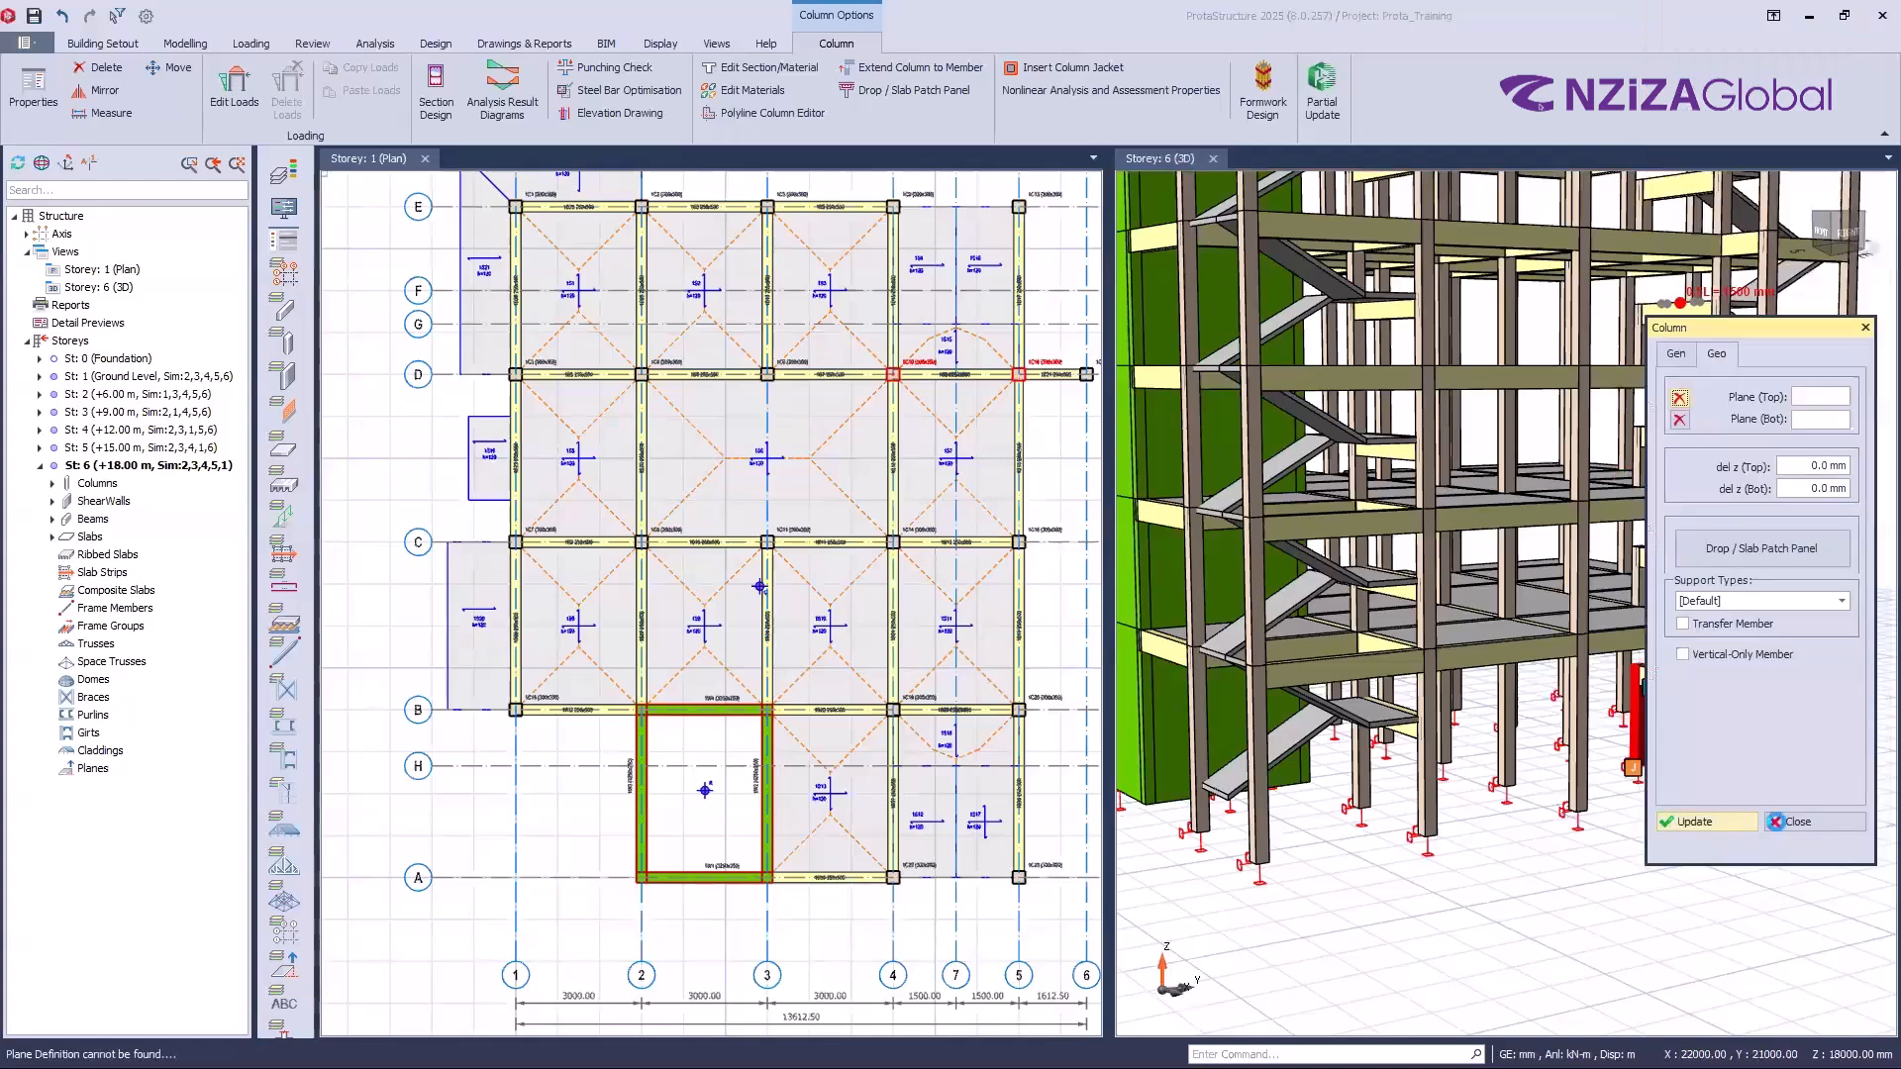
{"action": "left_click", "coordinate": [1781, 830]}
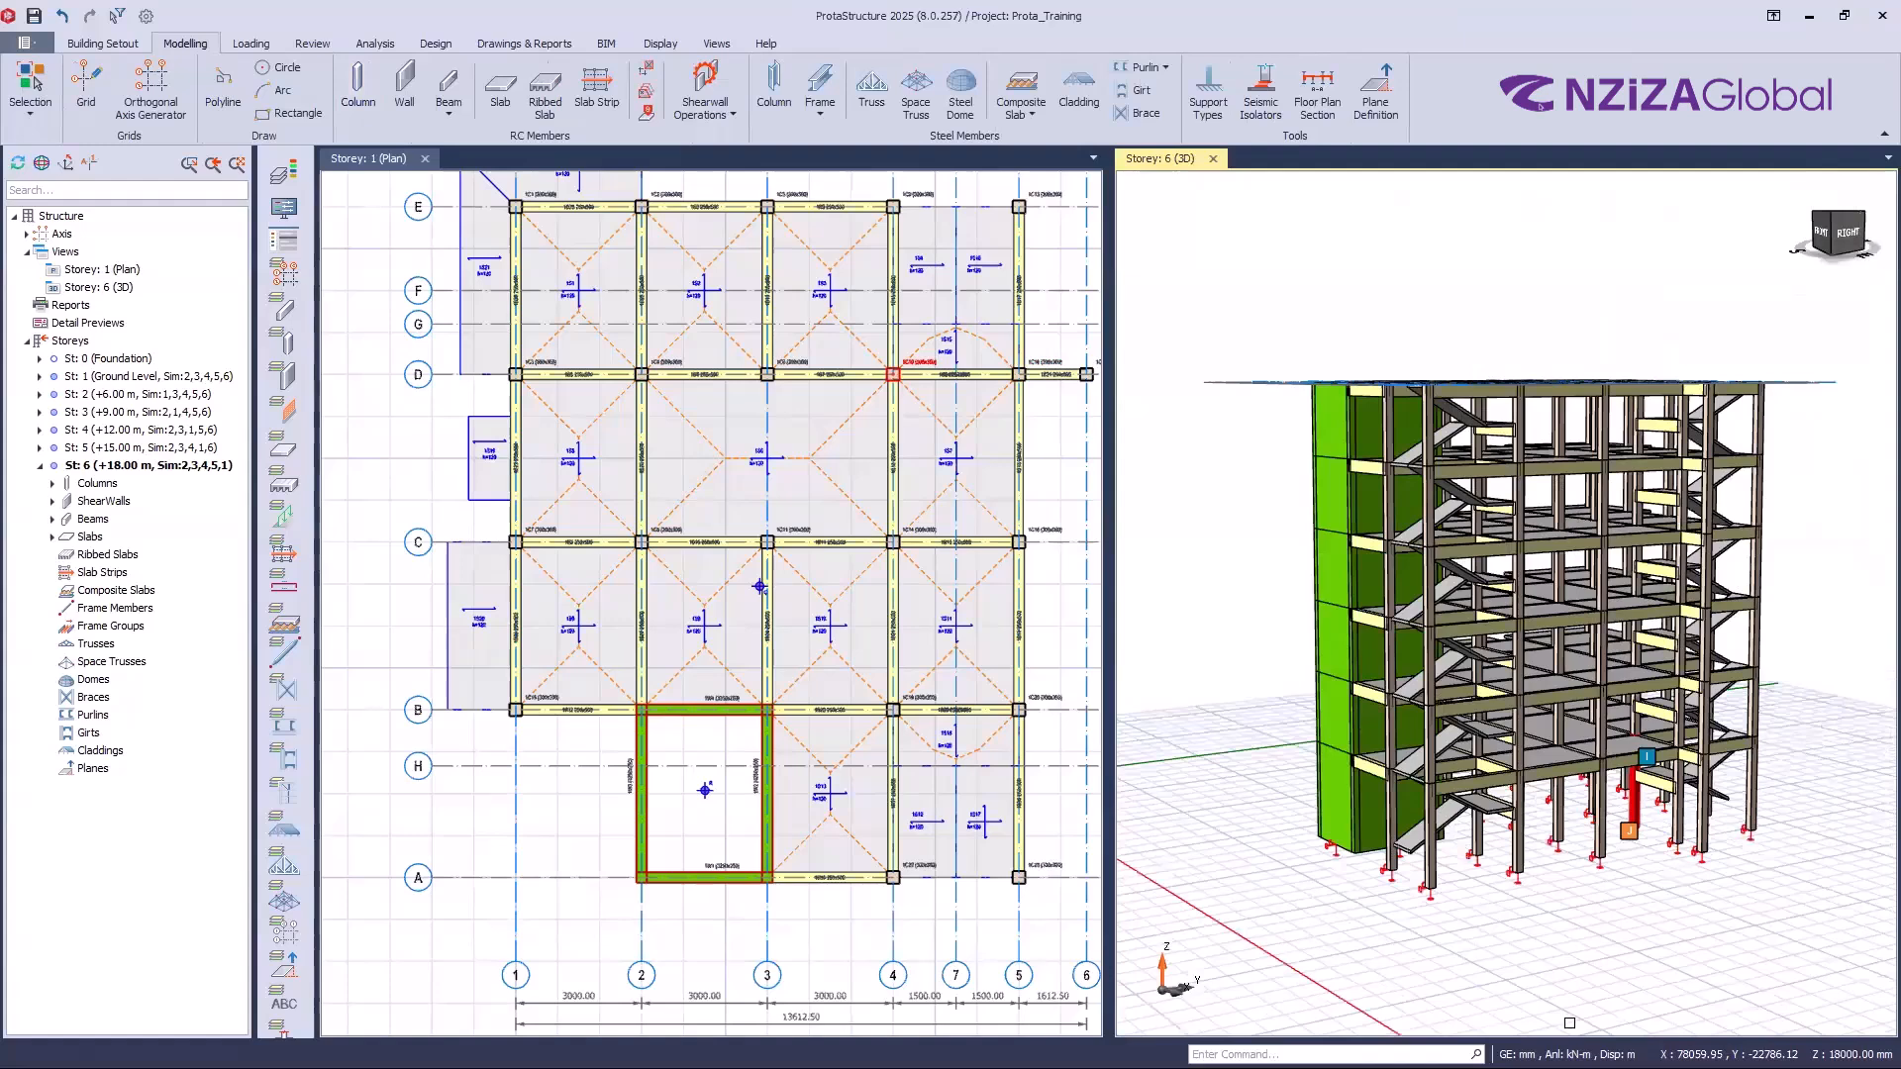
{"action": "middle_click_drag", "start_coordinate": [1570, 1023], "coordinate": [1673, 1029]}
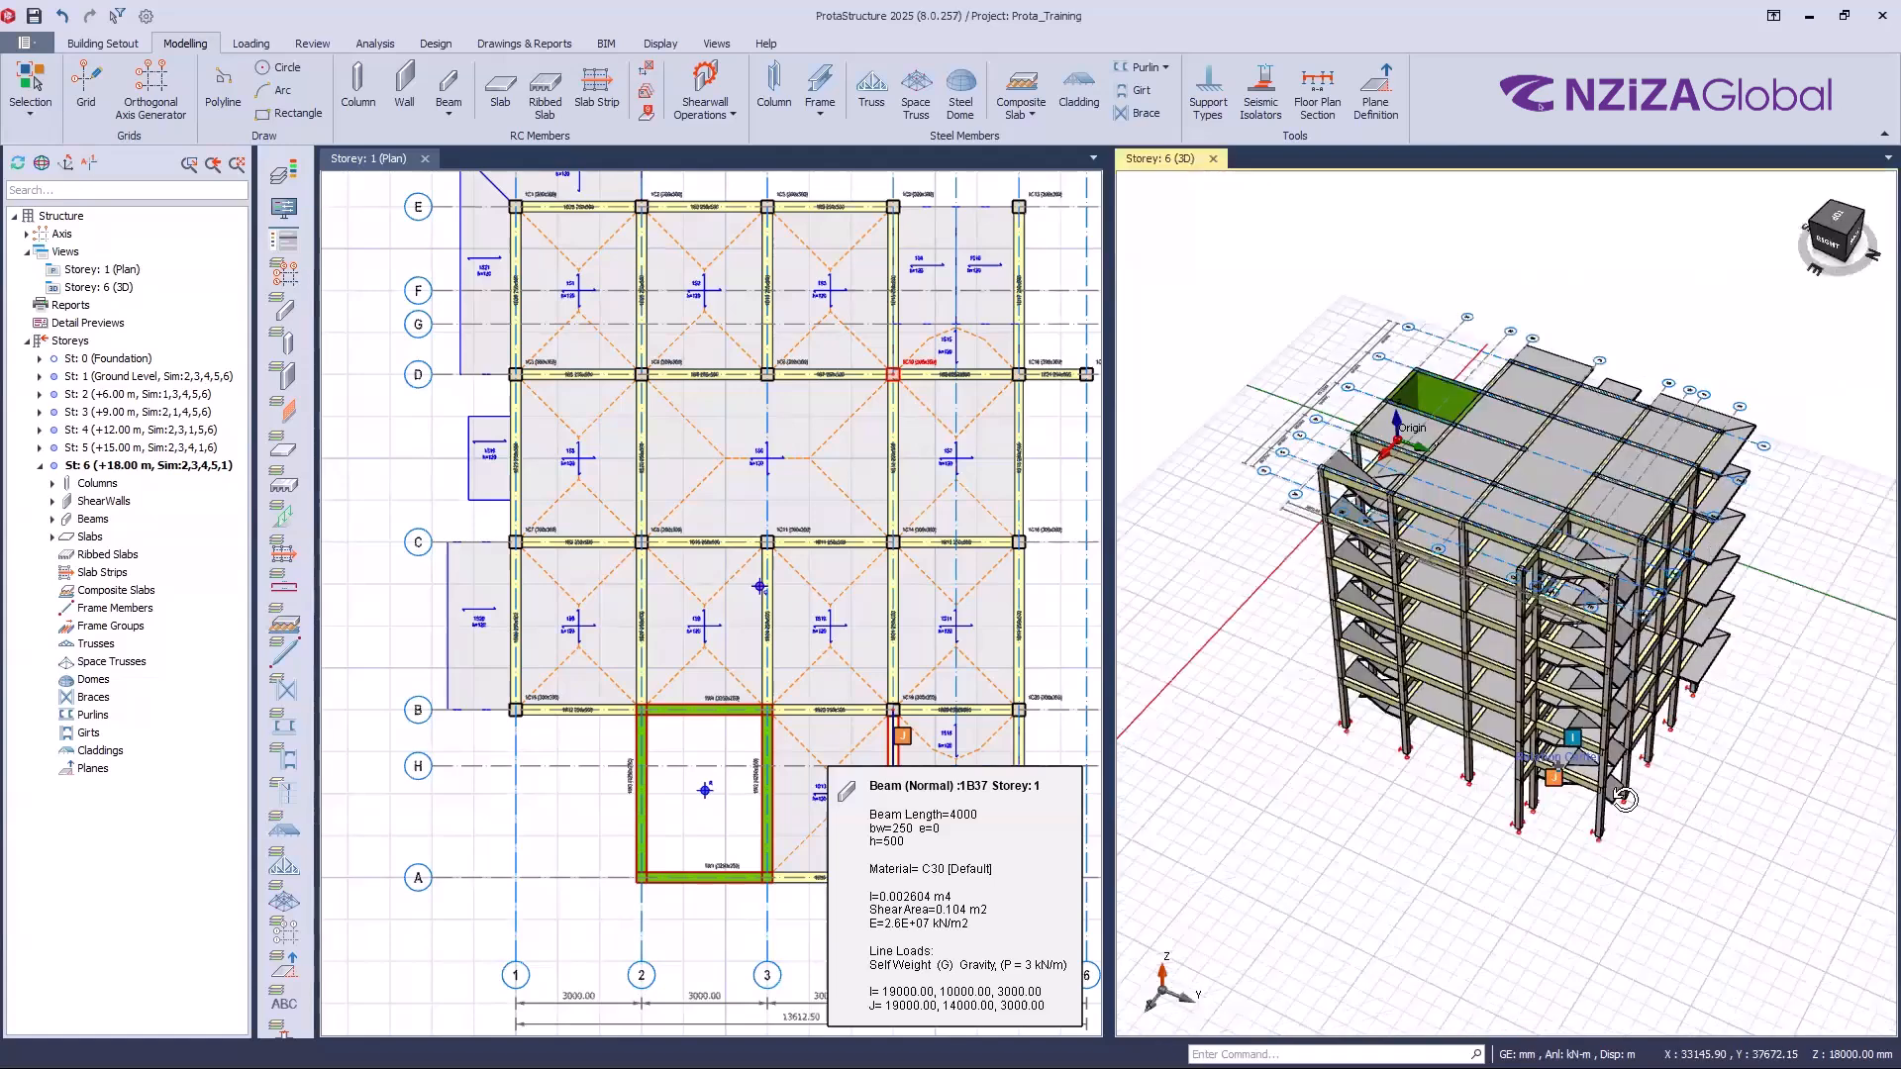
{"action": "scroll", "coordinate": [1763, 812], "scroll_direction": "up", "scroll_amount": 4}
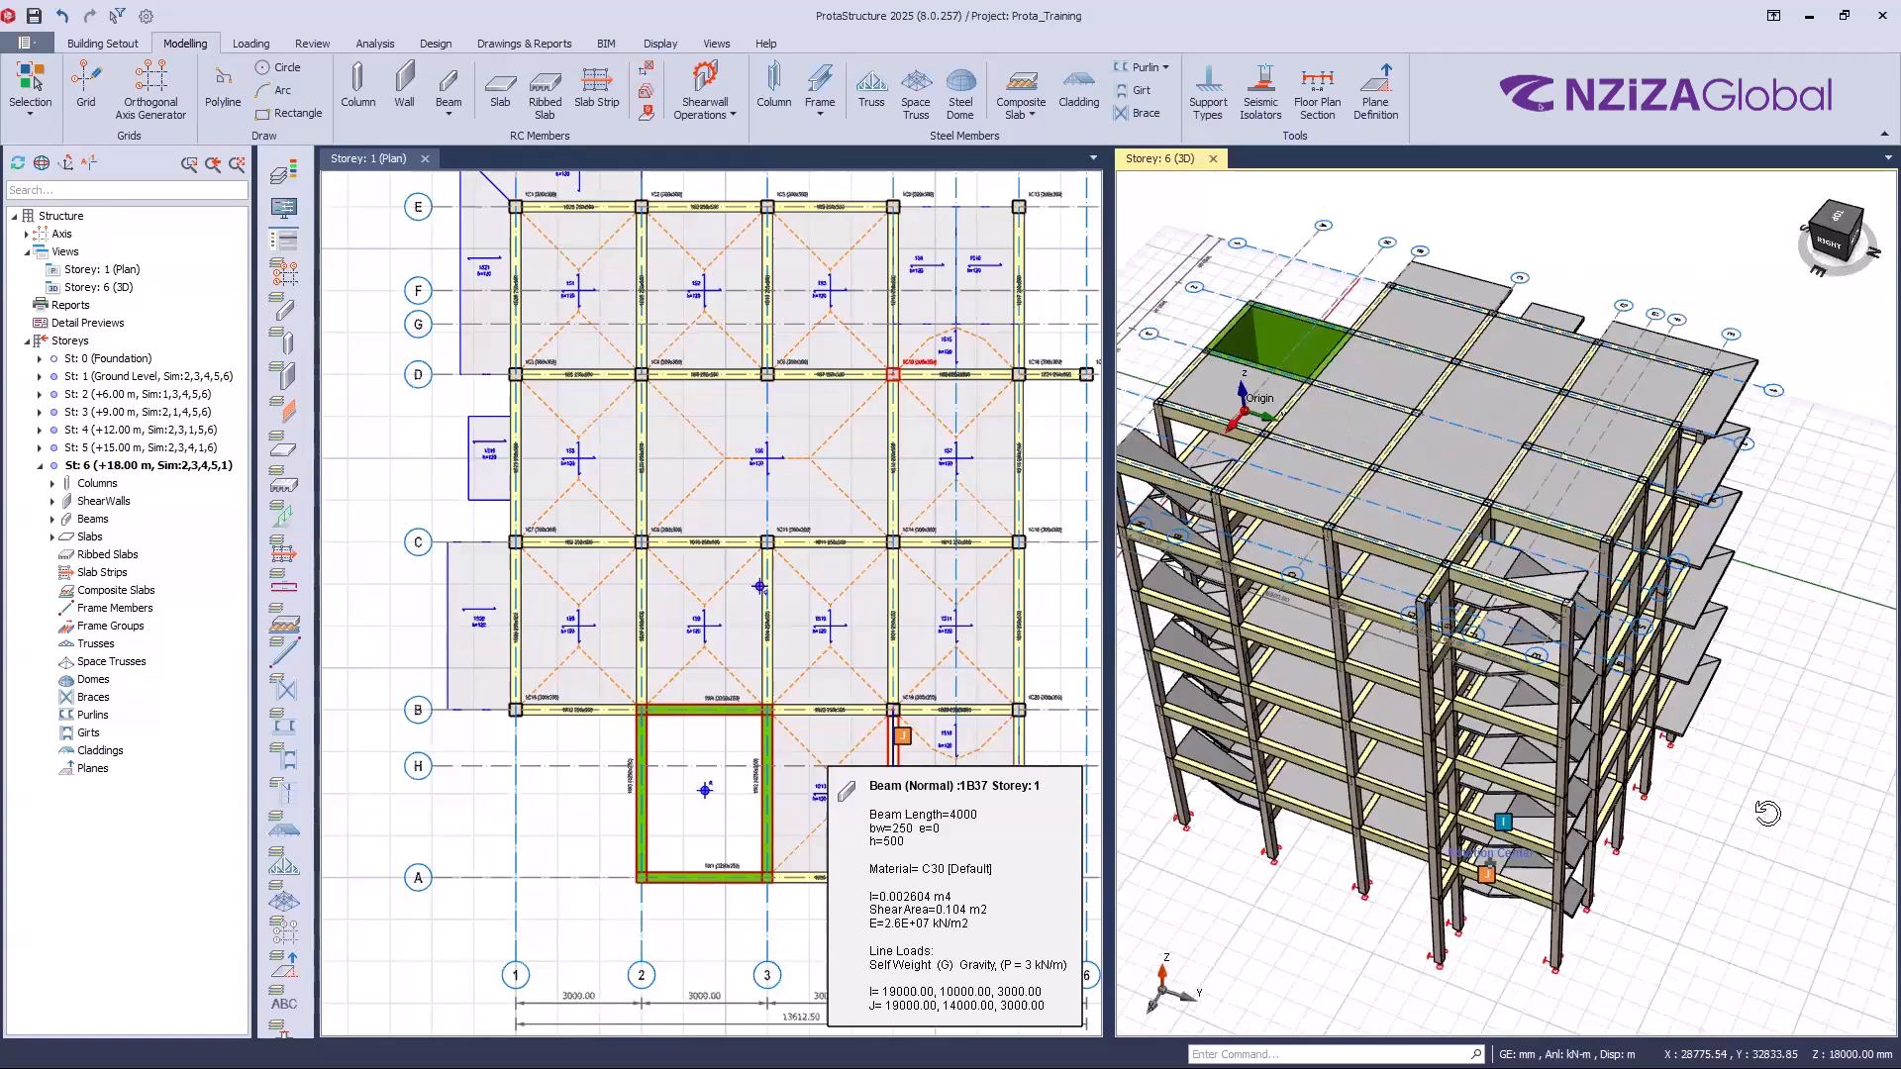
{"action": "middle_click_drag", "start_coordinate": [1503, 482], "coordinate": [1394, 484], "text": "shift"}
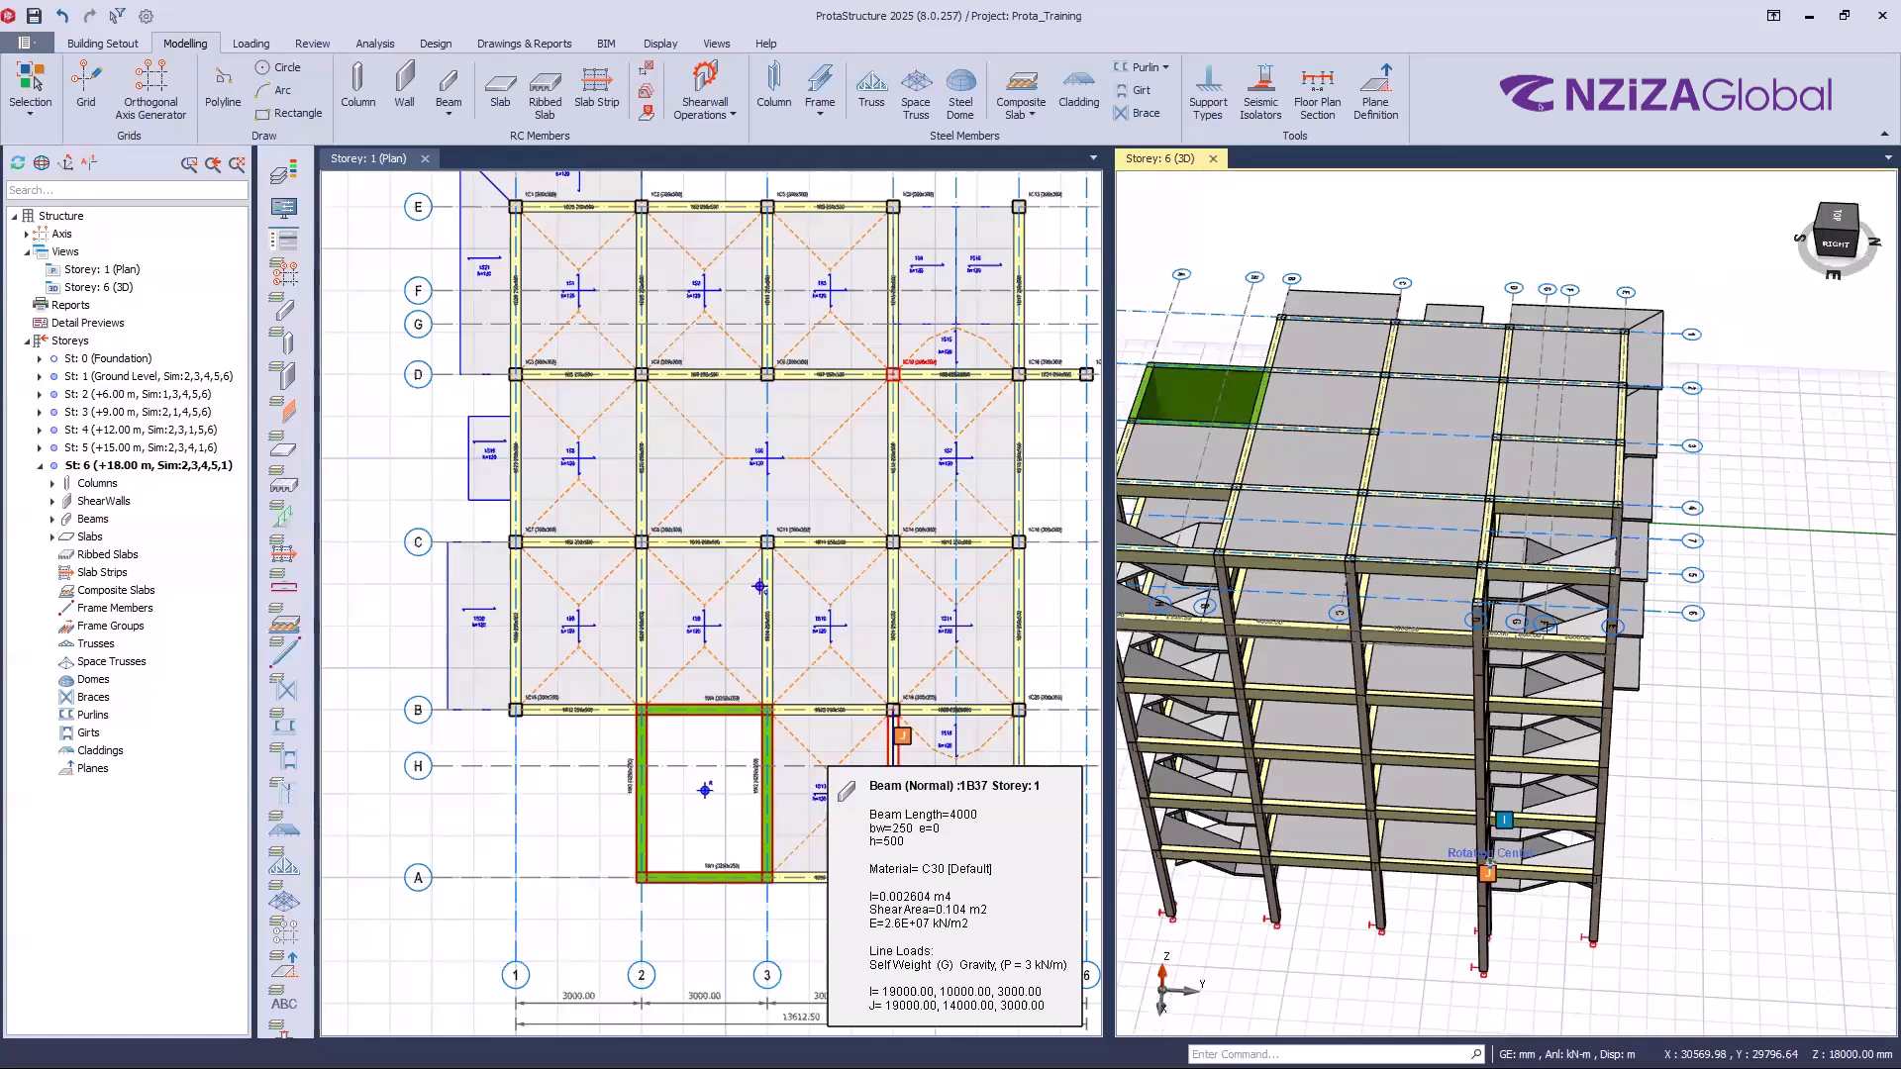
Step: Insert a 120 mm slab by Beam Region inside the shear wall core between axes 2–3 and A–B in the Storey 6 plan
{"action": "middle_click_drag", "start_coordinate": [1540, 622], "coordinate": [1527, 548], "text": "shift"}
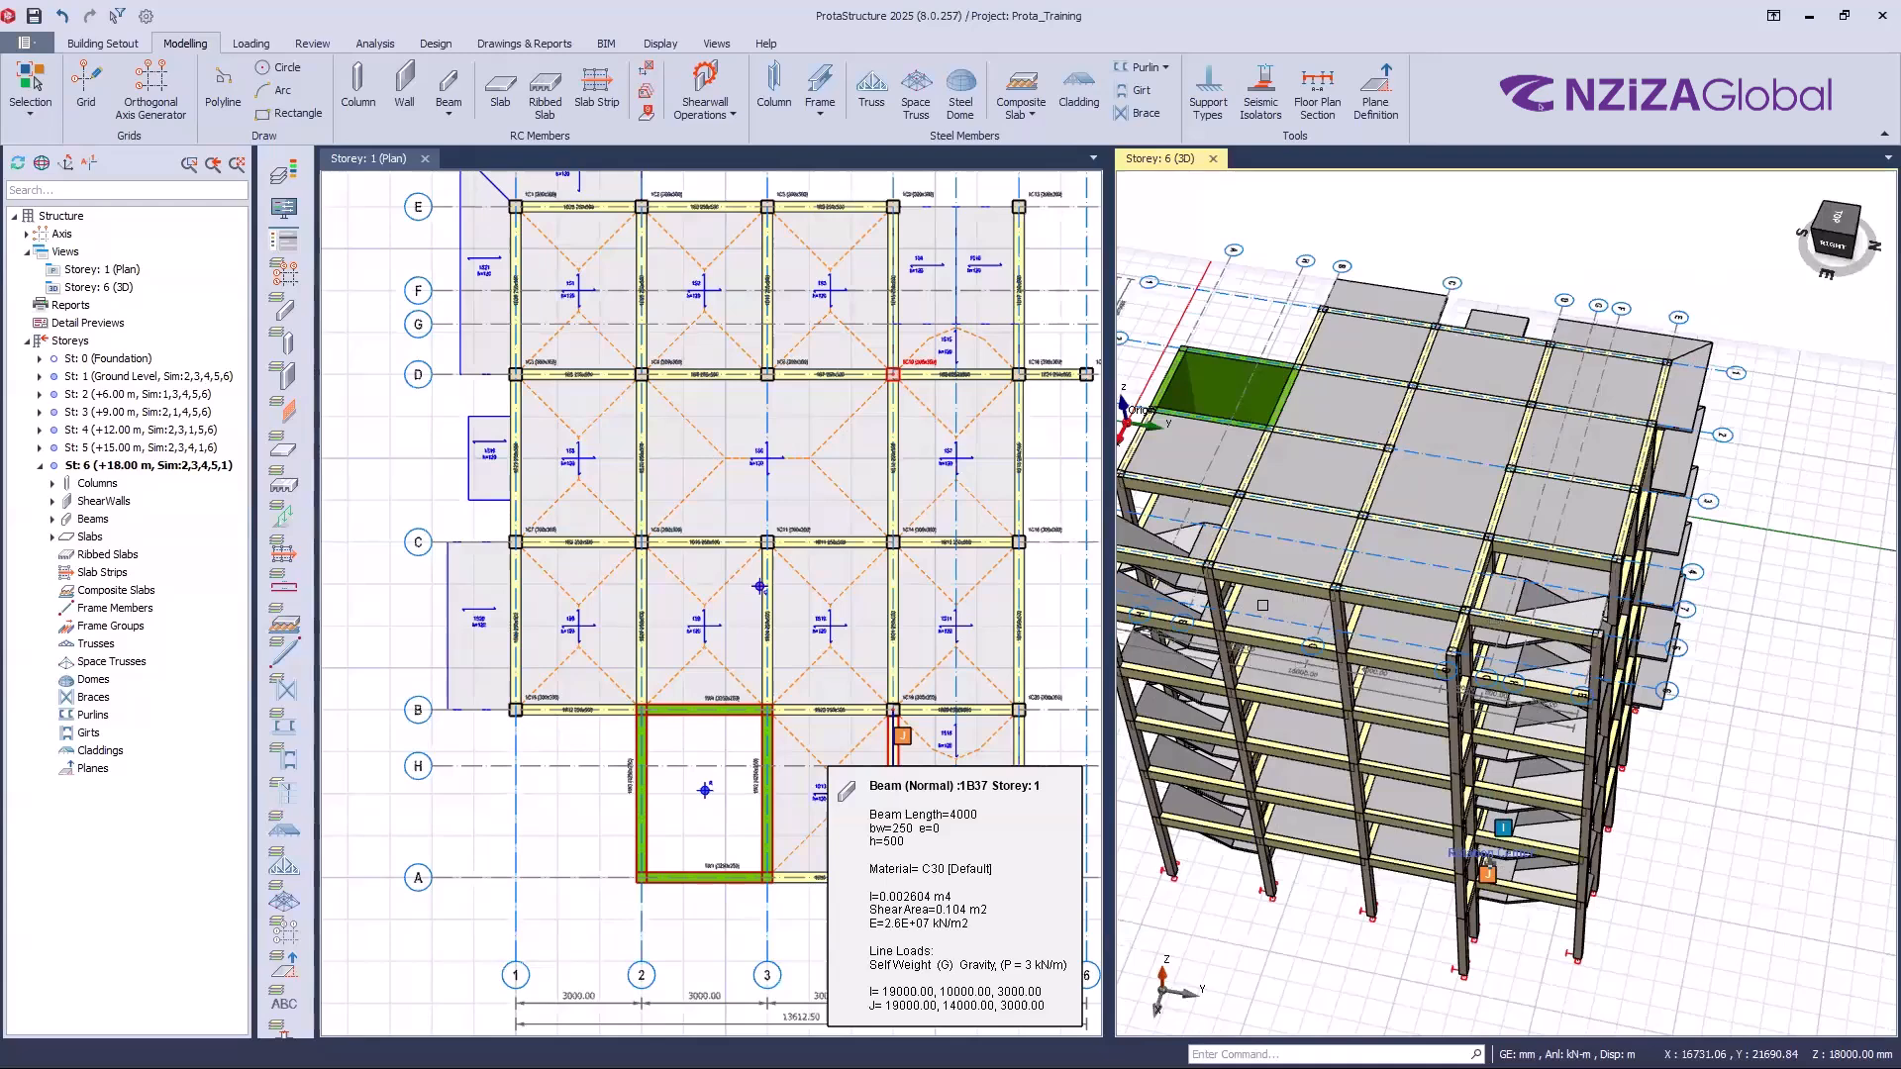
{"action": "middle_click_drag", "start_coordinate": [1295, 665], "coordinate": [1383, 542], "text": "shift"}
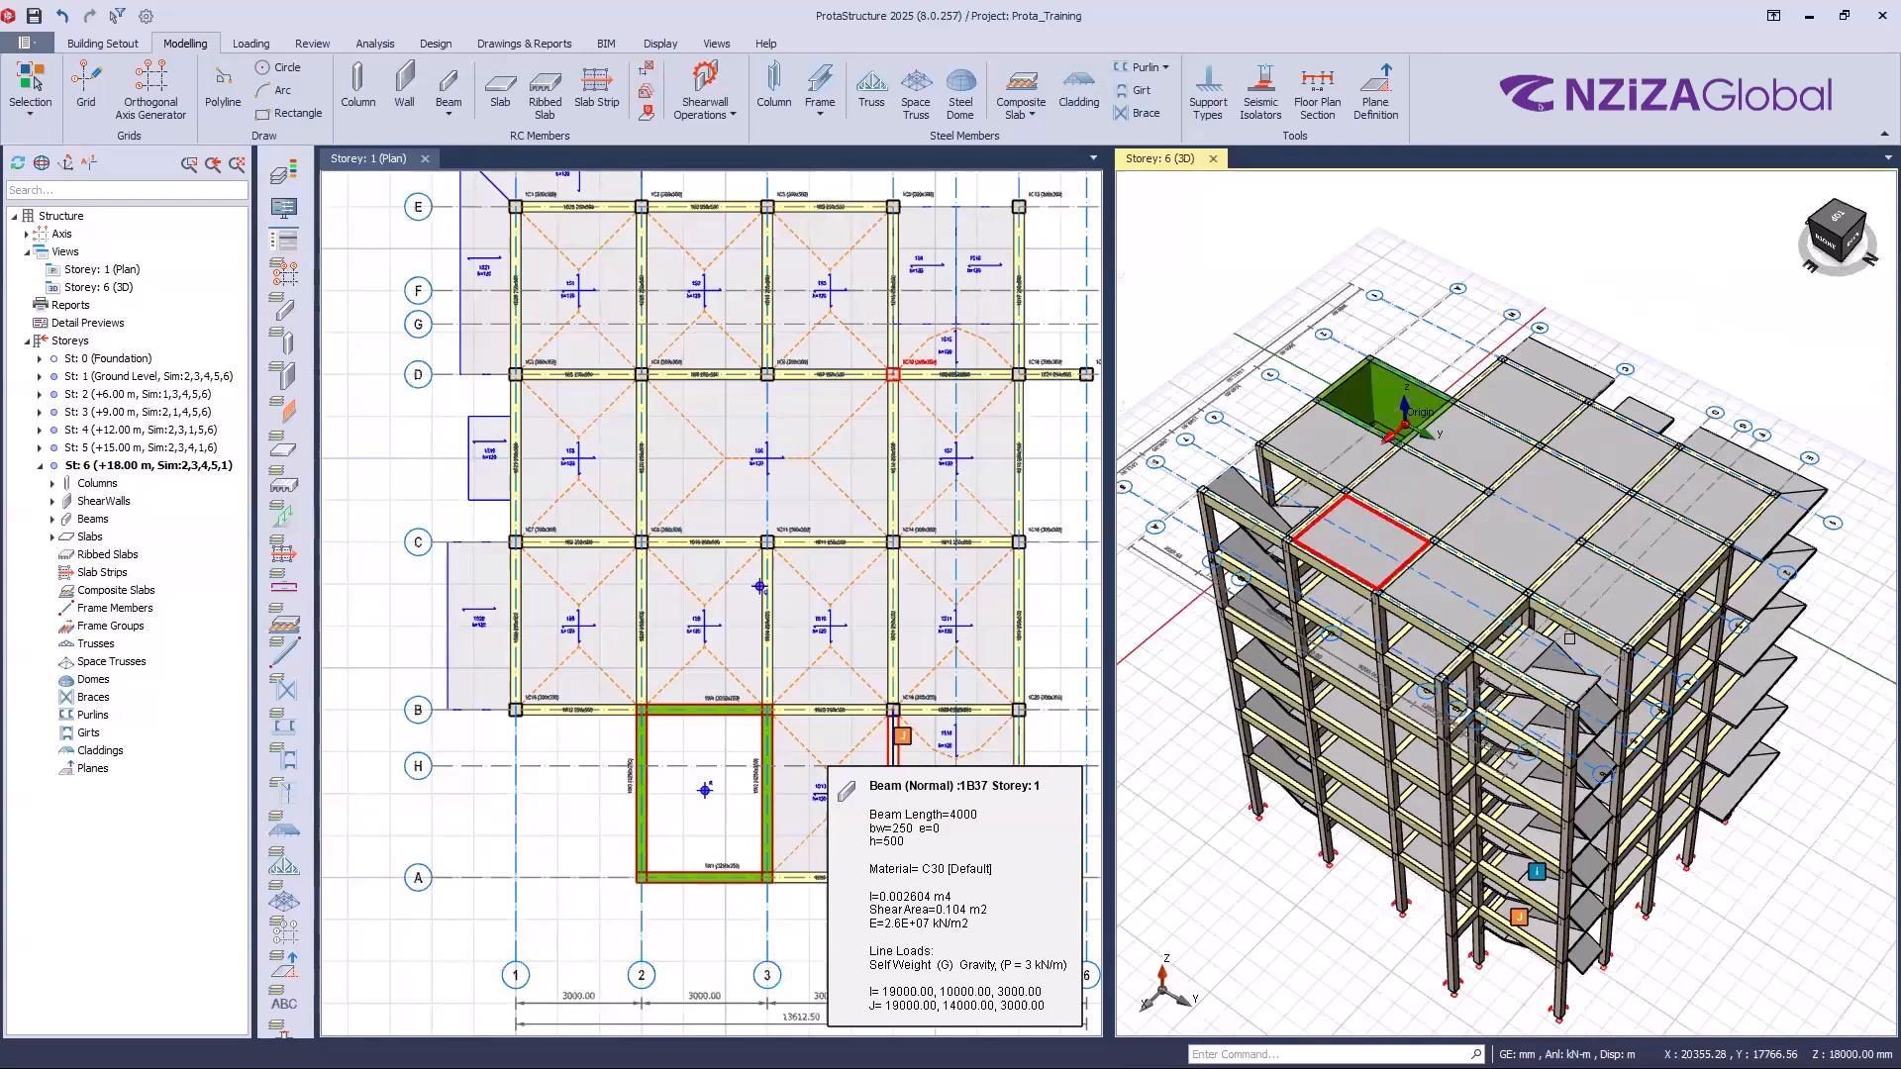
{"action": "middle_click_drag", "start_coordinate": [1292, 529], "coordinate": [1582, 612], "text": "shift"}
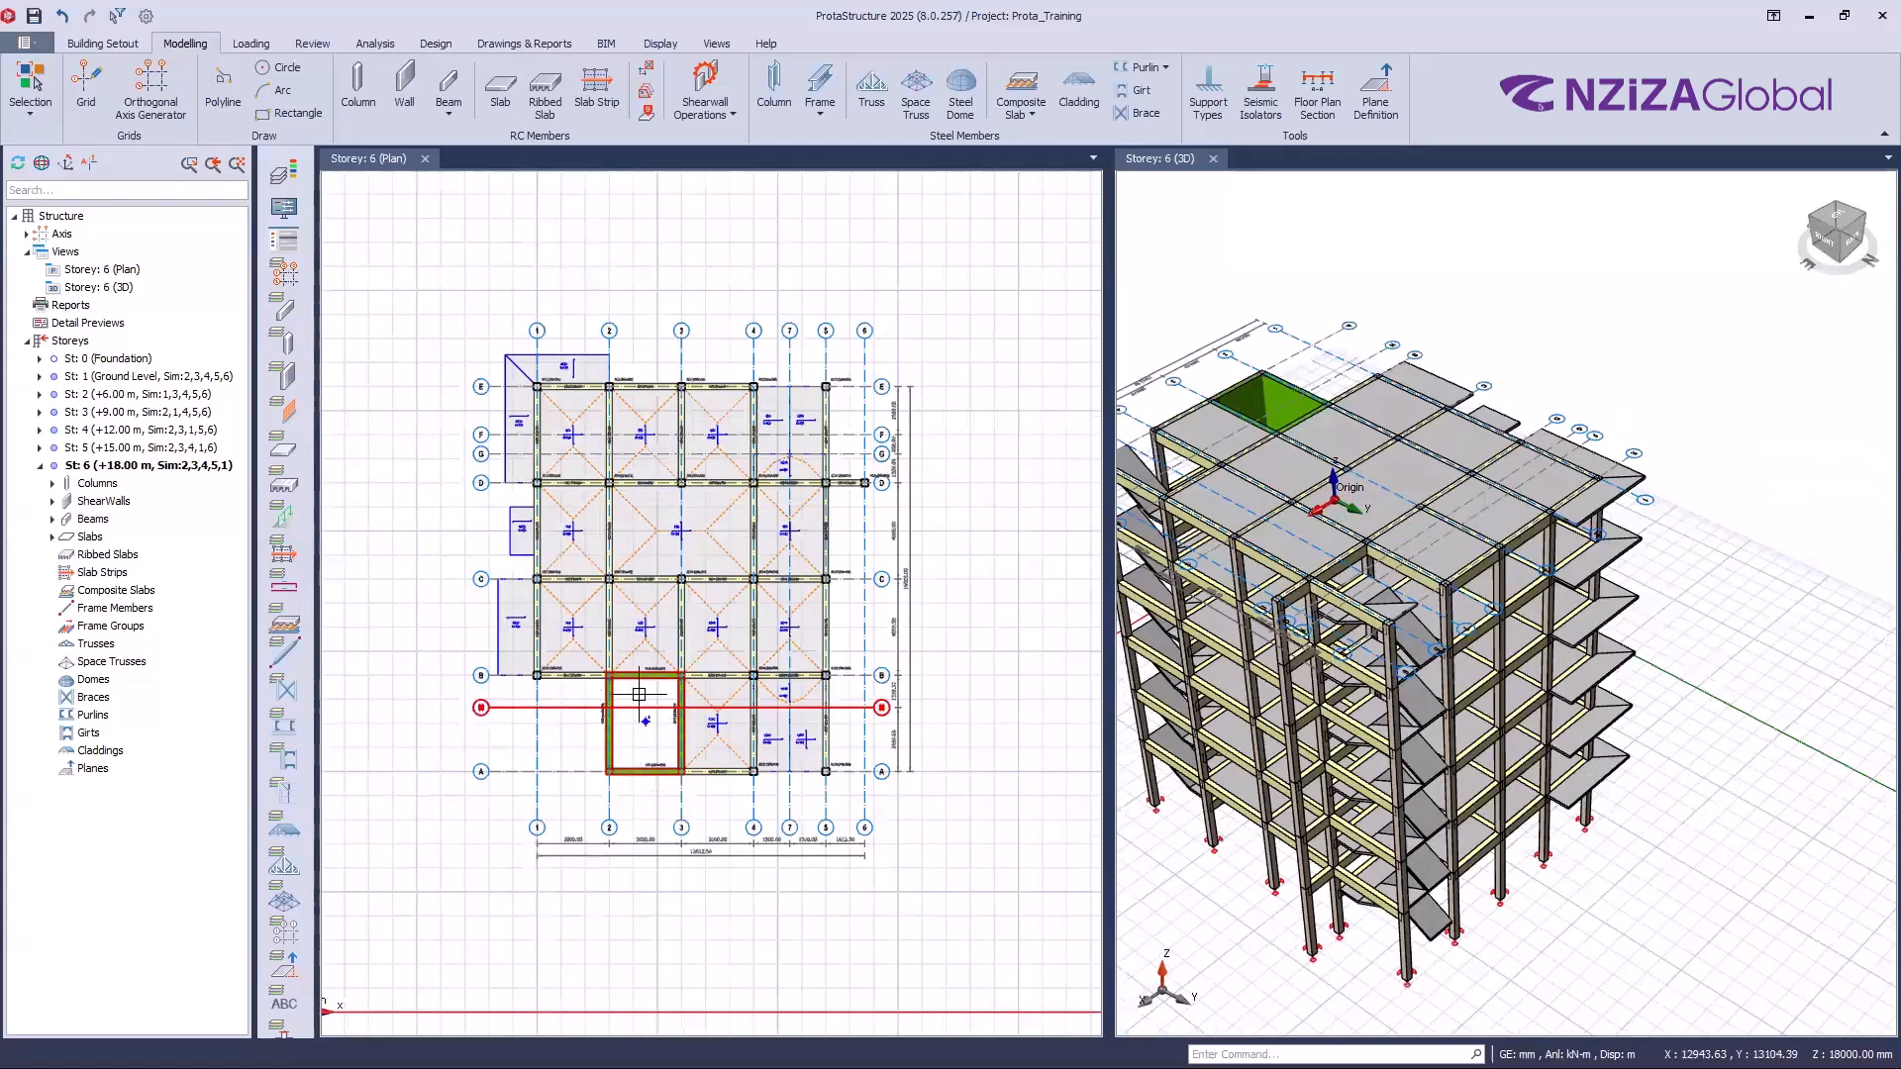
{"action": "double_click", "coordinate": [645, 718]}
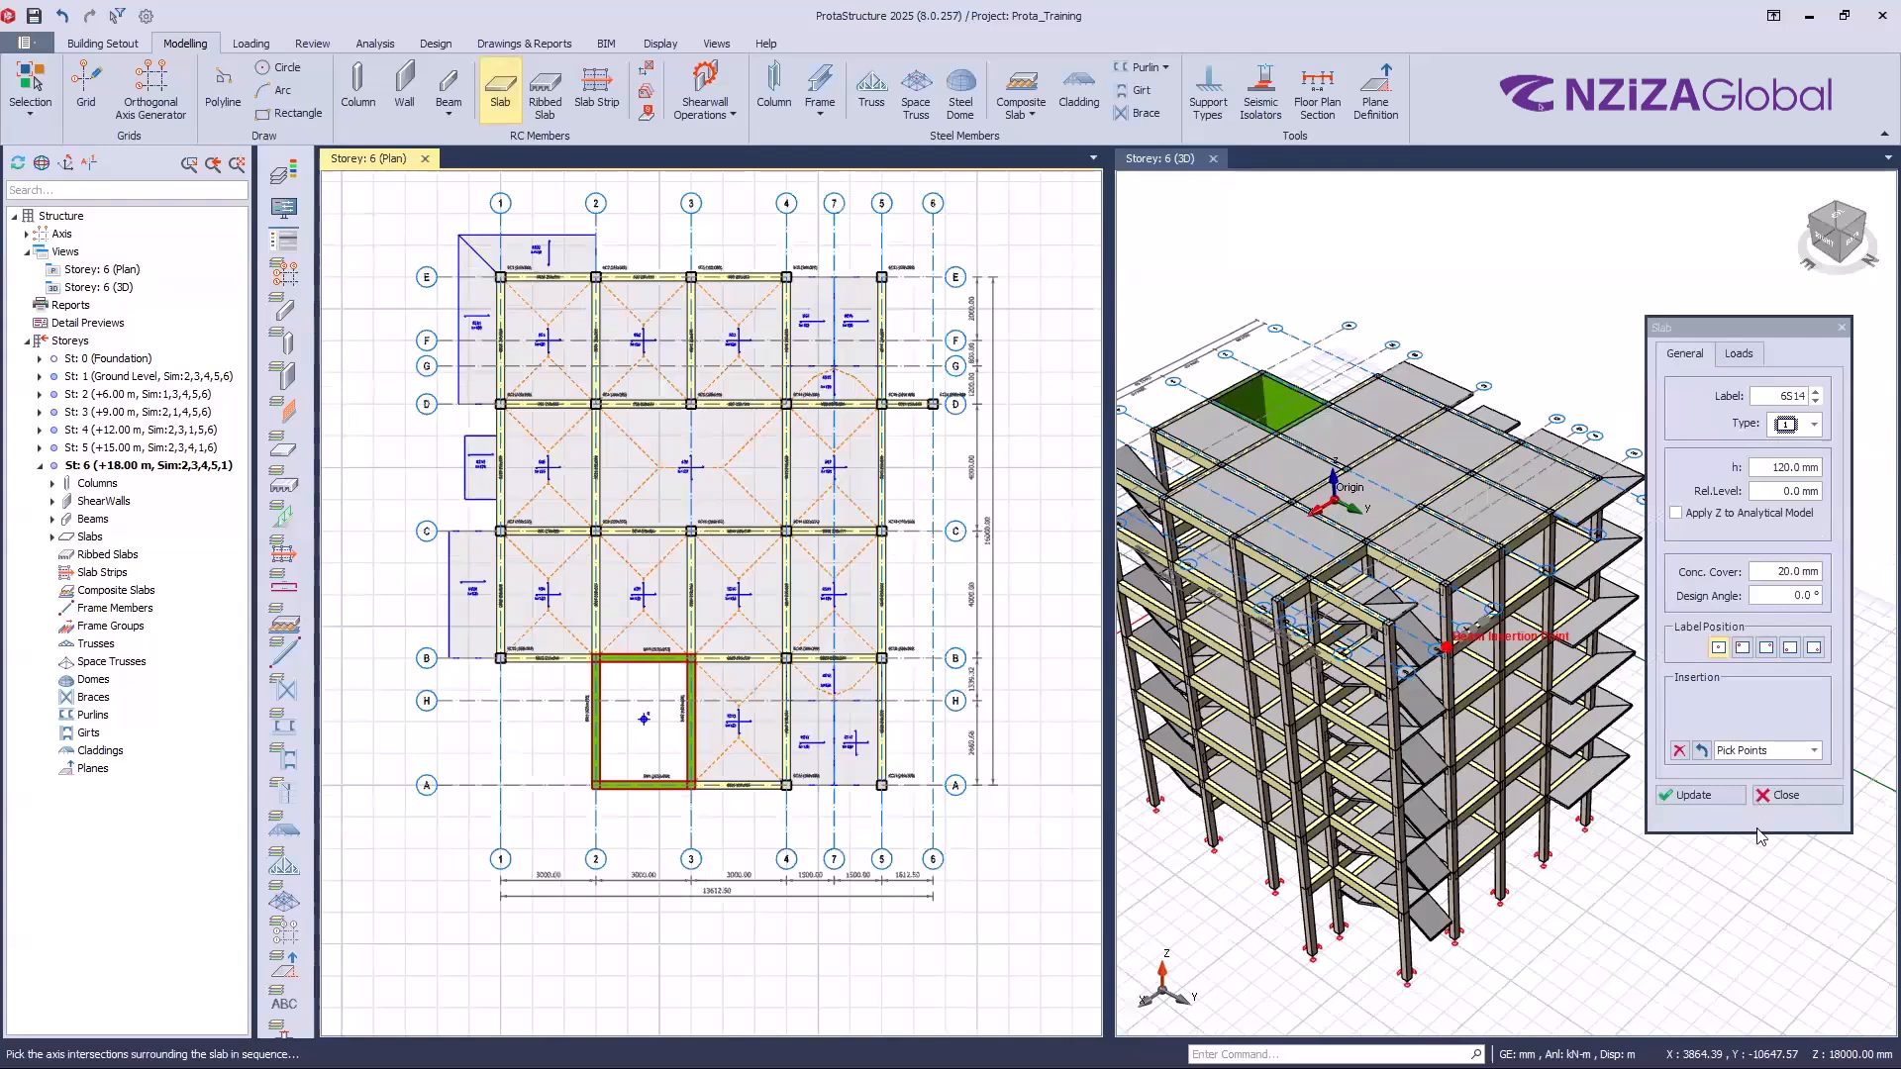
{"action": "left_click", "coordinate": [1762, 787]}
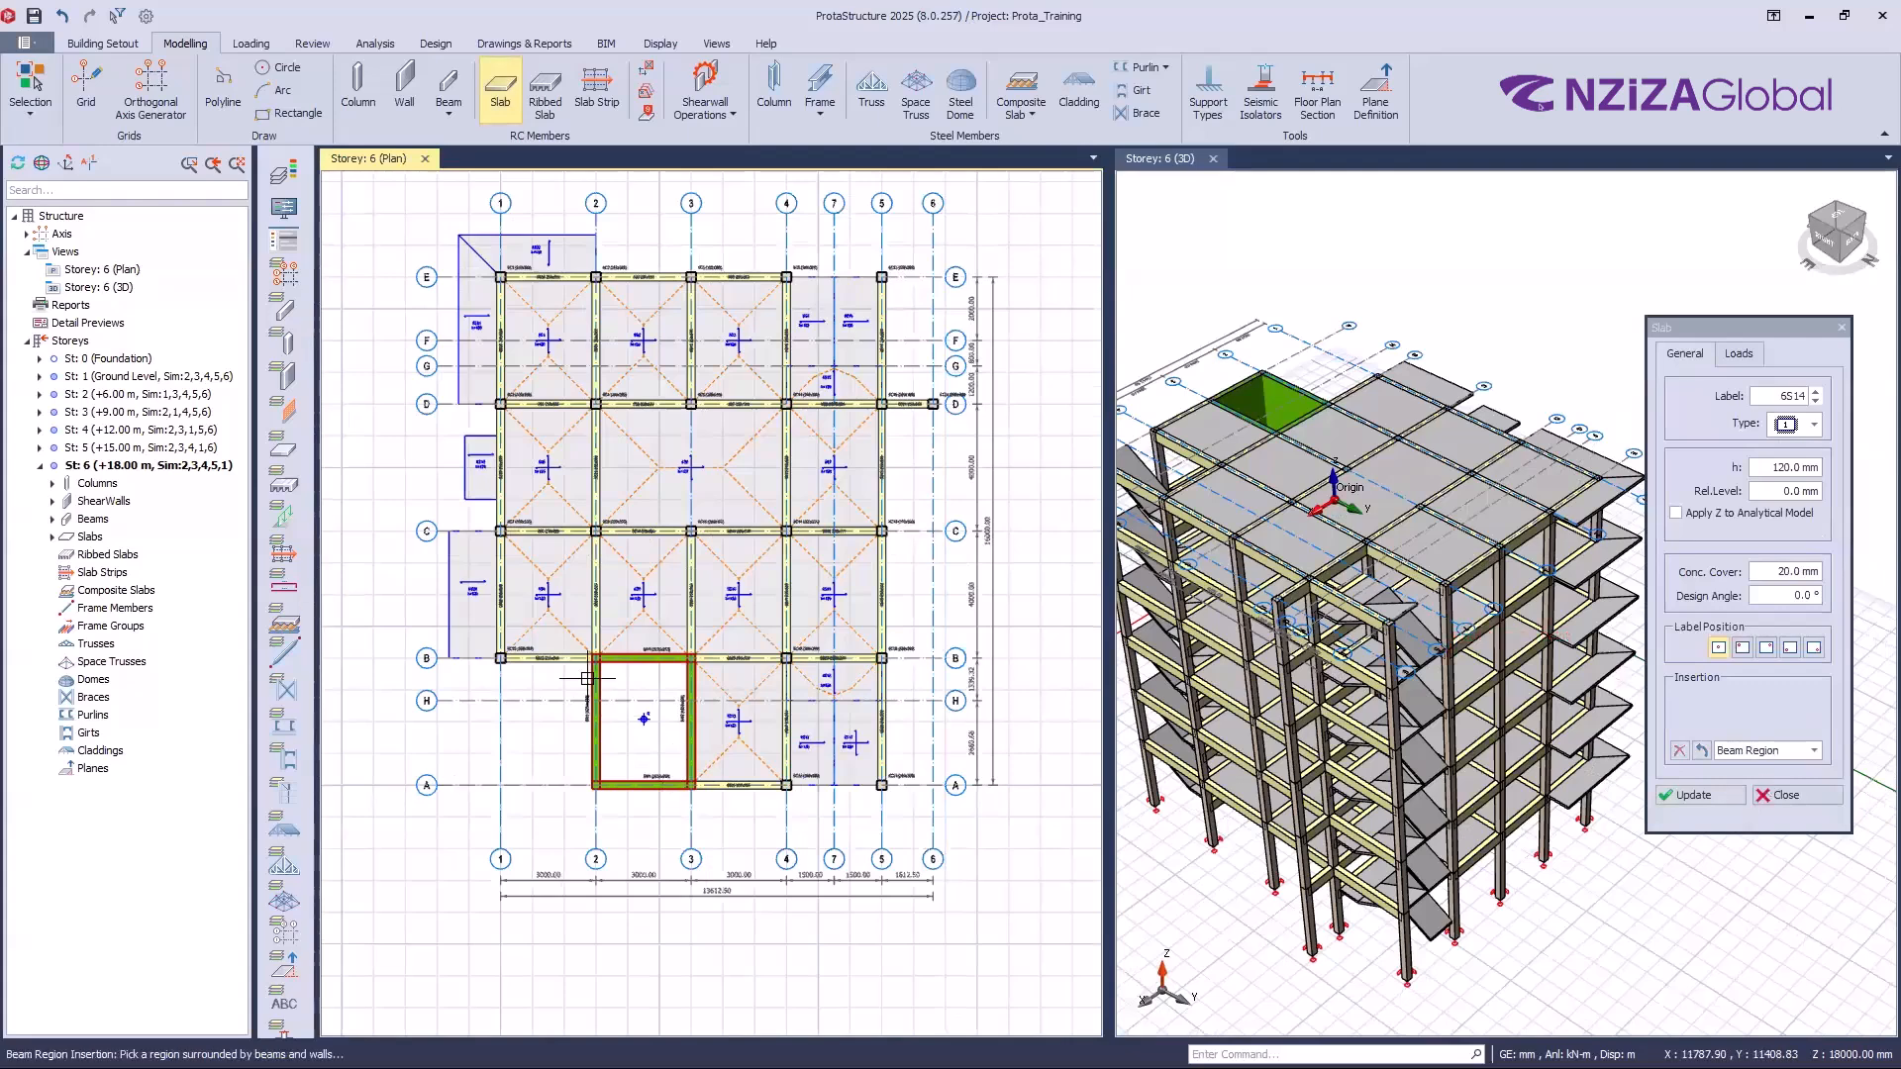
{"action": "scroll", "coordinate": [588, 678], "scroll_direction": "up", "scroll_amount": 4}
{"action": "left_click", "coordinate": [594, 721]}
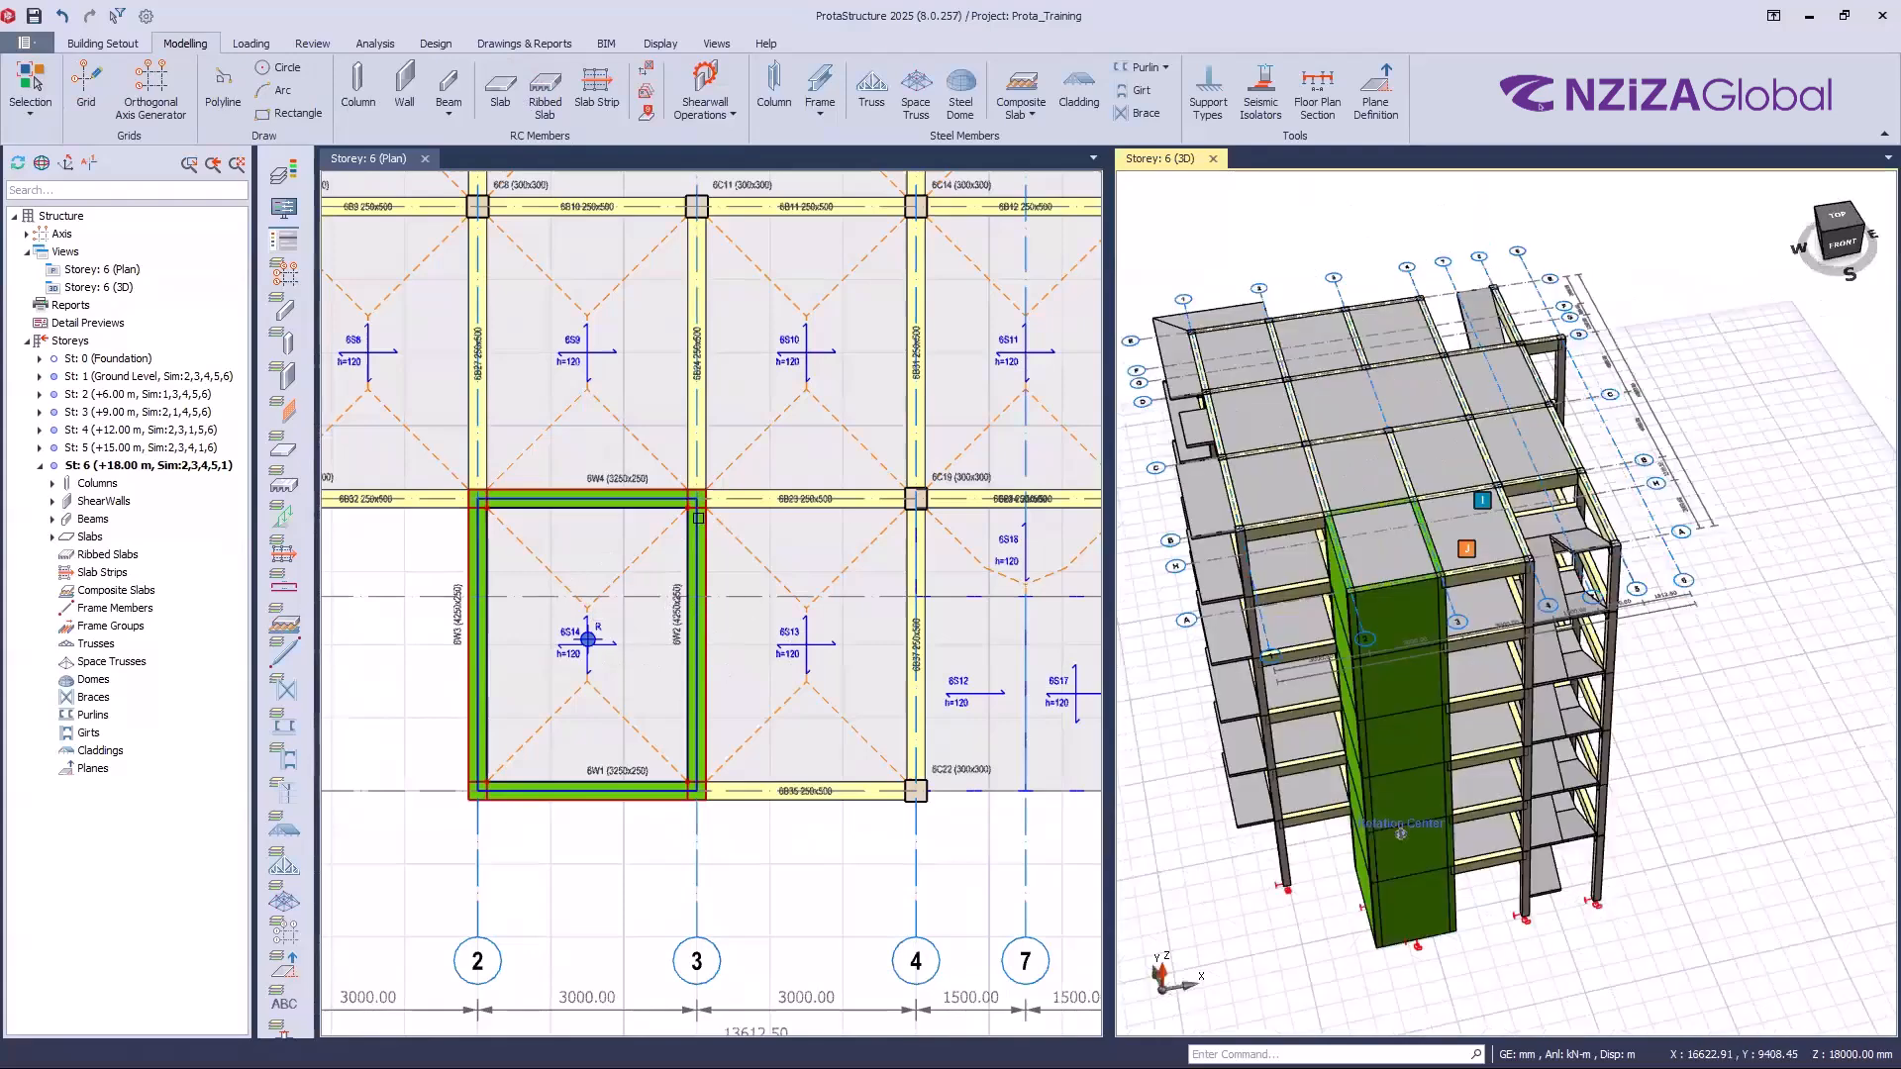
{"action": "scroll", "coordinate": [700, 532], "scroll_direction": "down", "scroll_amount": 2}
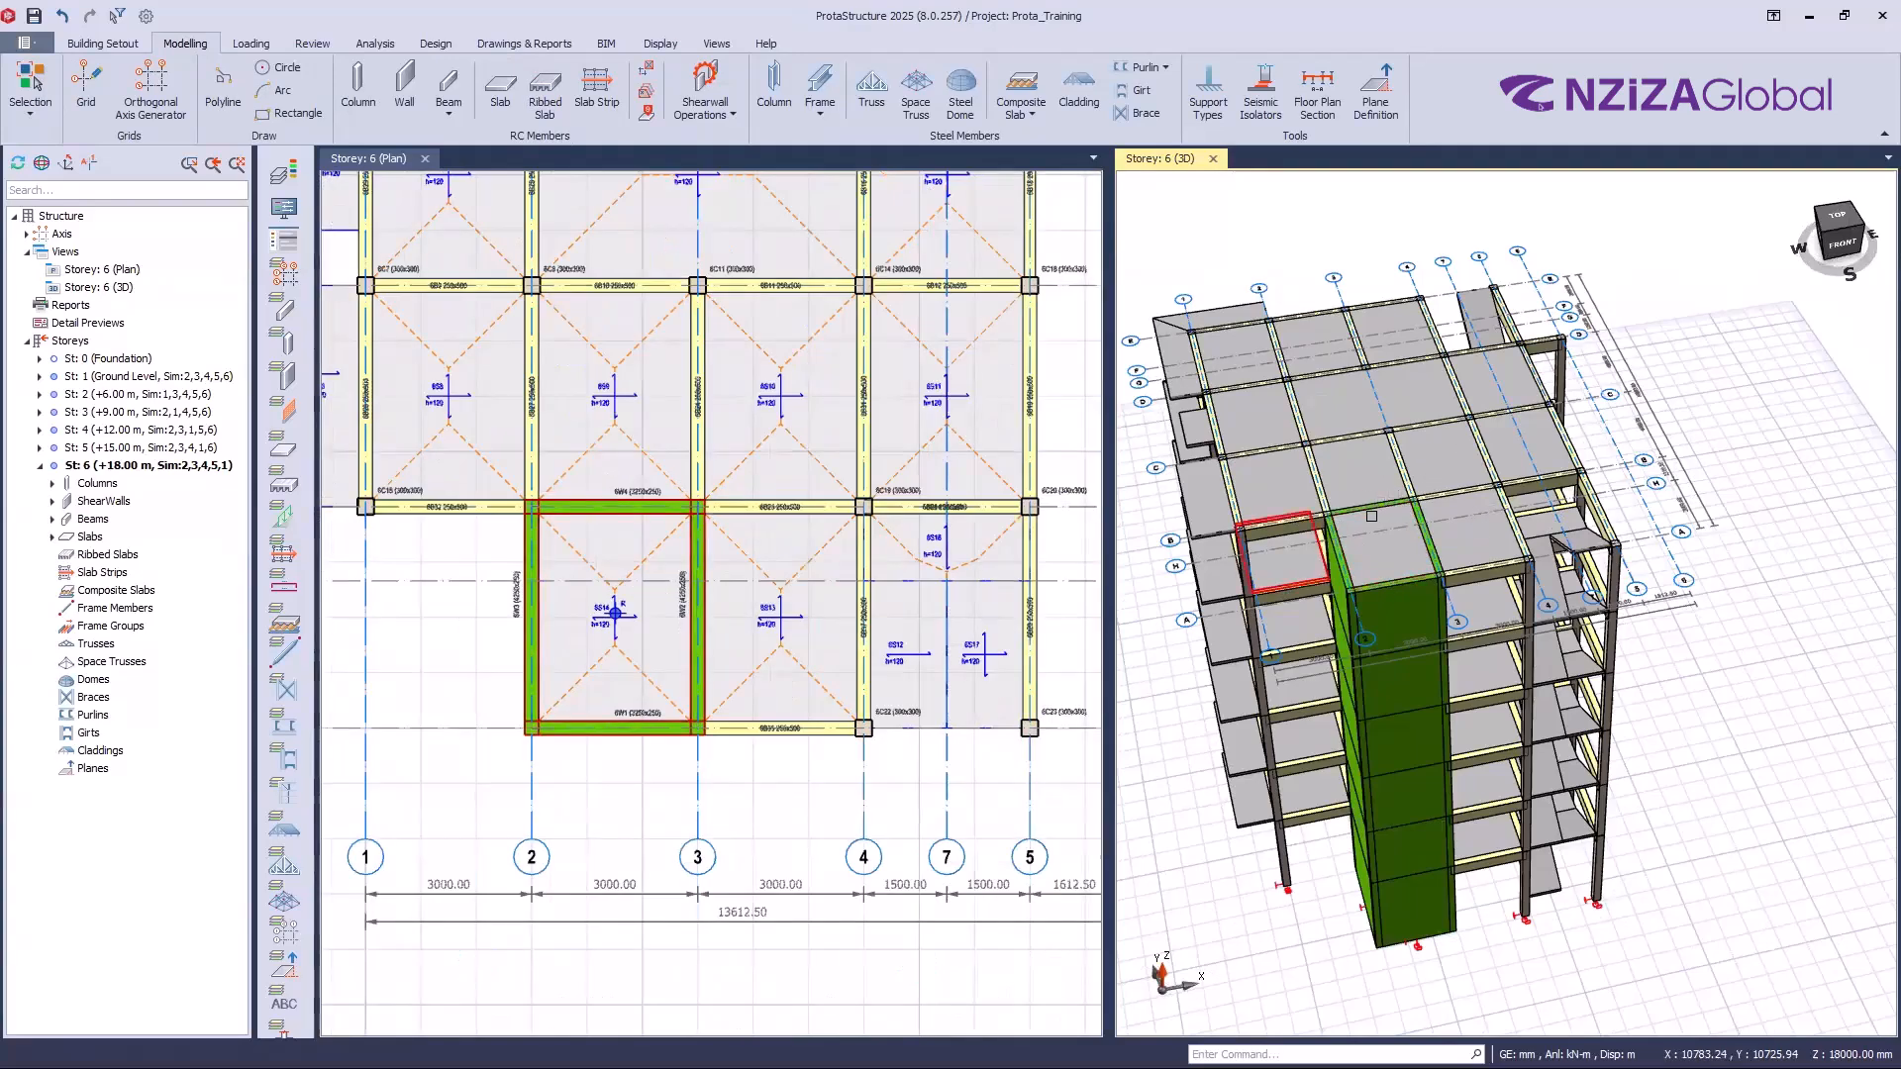
{"action": "scroll", "coordinate": [1372, 516], "scroll_direction": "up", "scroll_amount": 3}
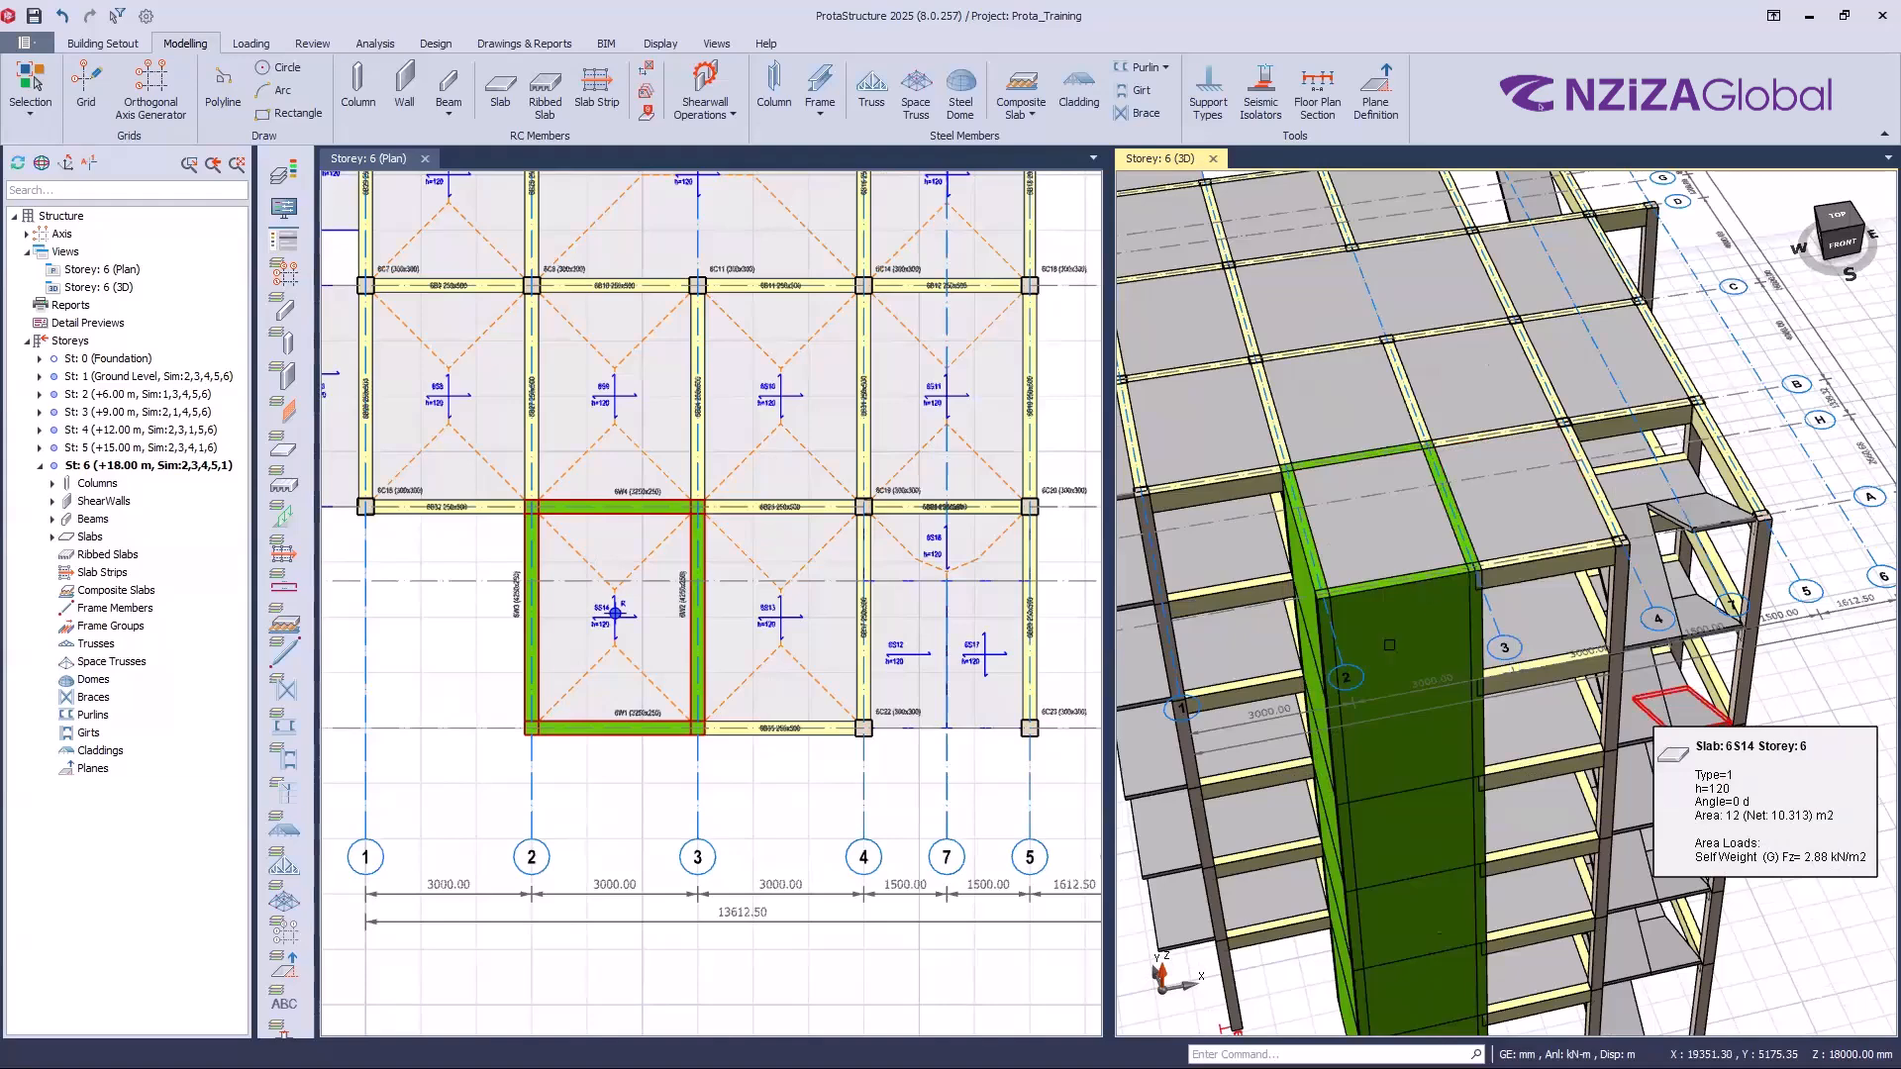
{"action": "middle_click_drag", "start_coordinate": [1171, 788], "coordinate": [1191, 761]}
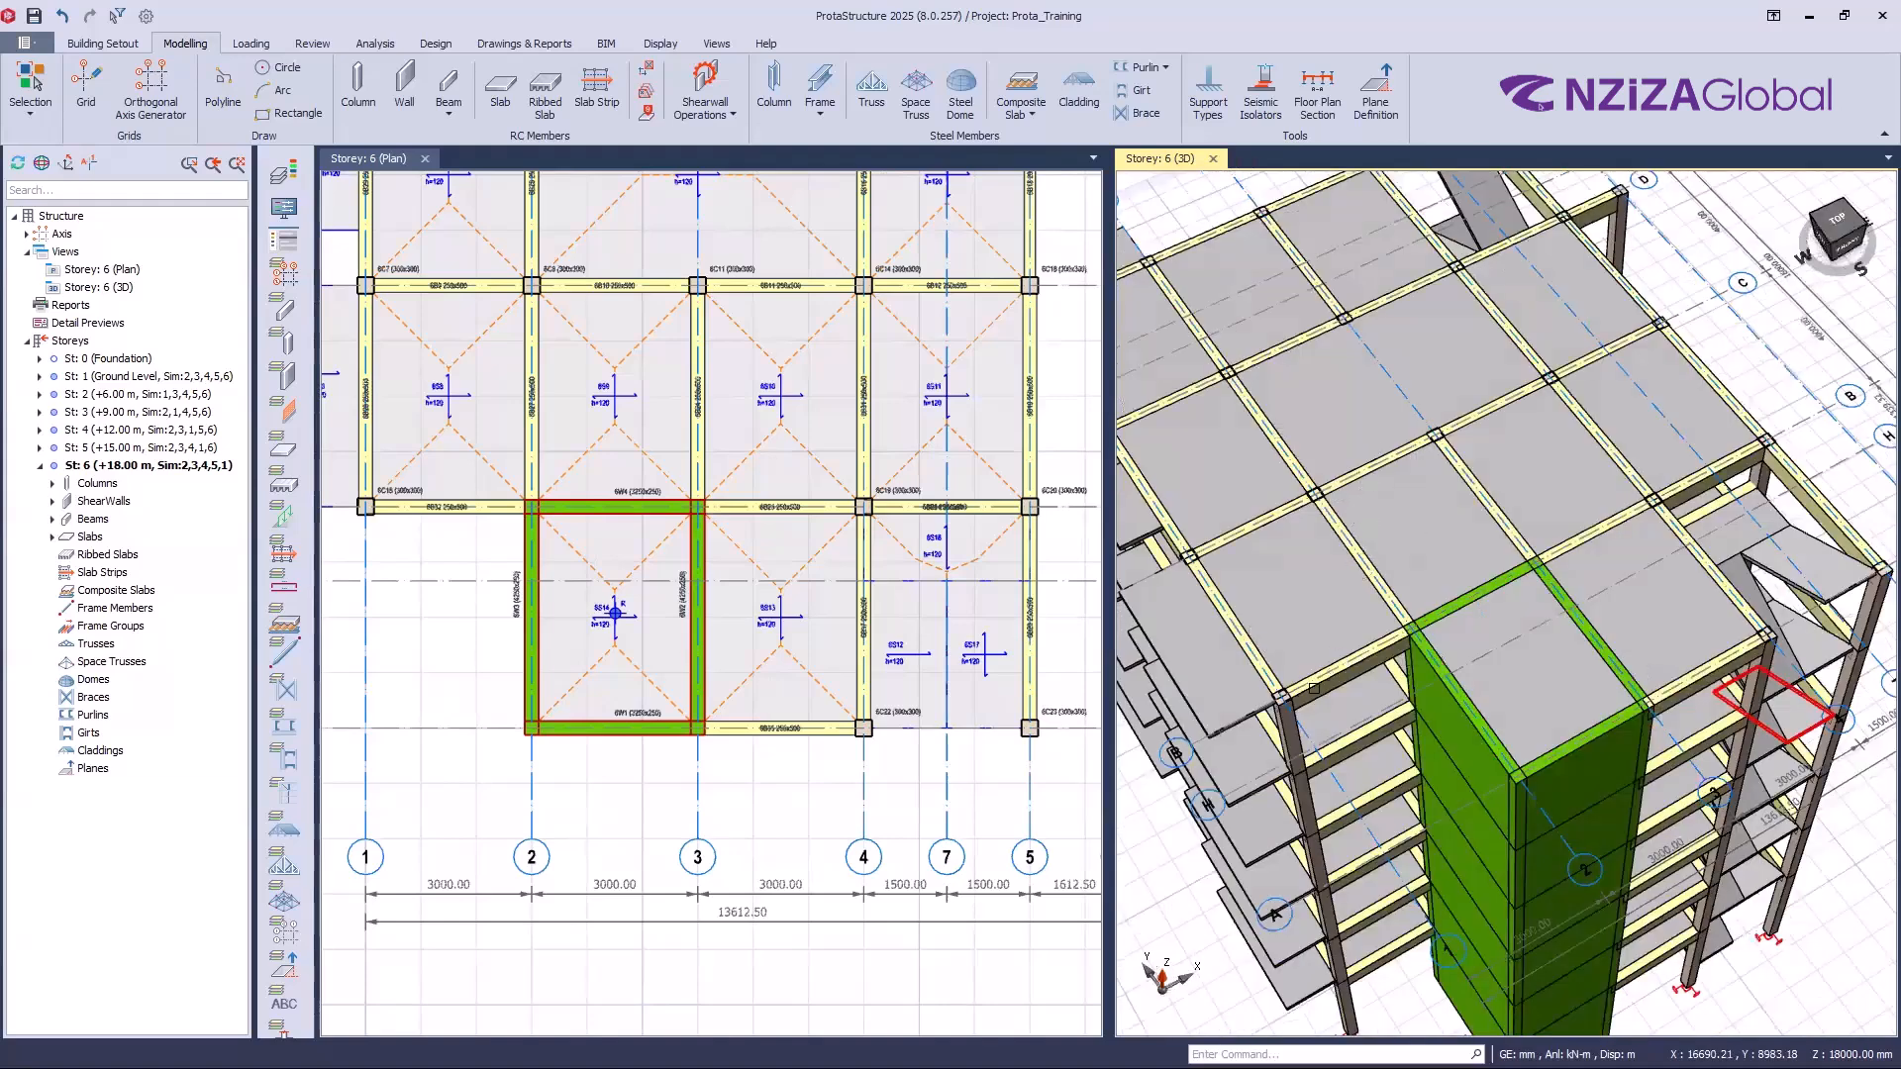
{"action": "scroll", "coordinate": [1495, 609], "scroll_direction": "down", "scroll_amount": 1}
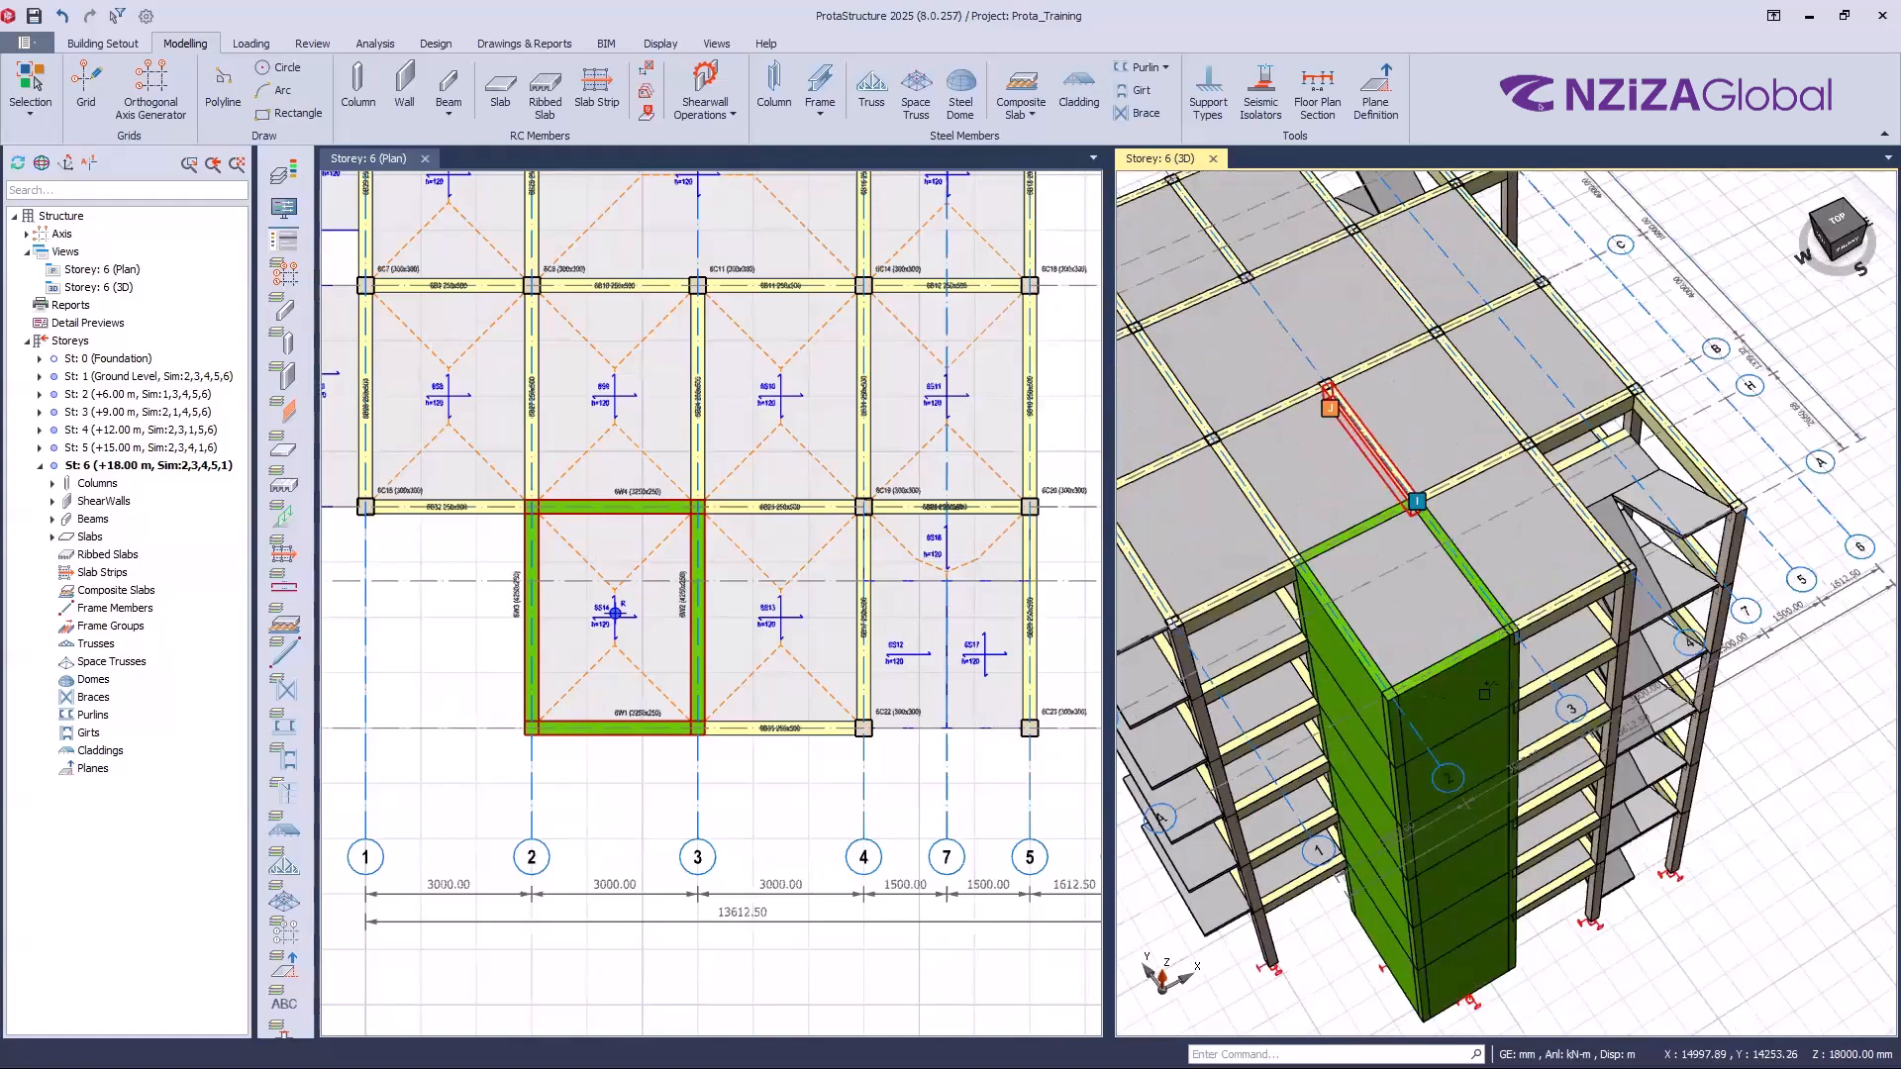
{"action": "left_click", "coordinate": [1383, 607]}
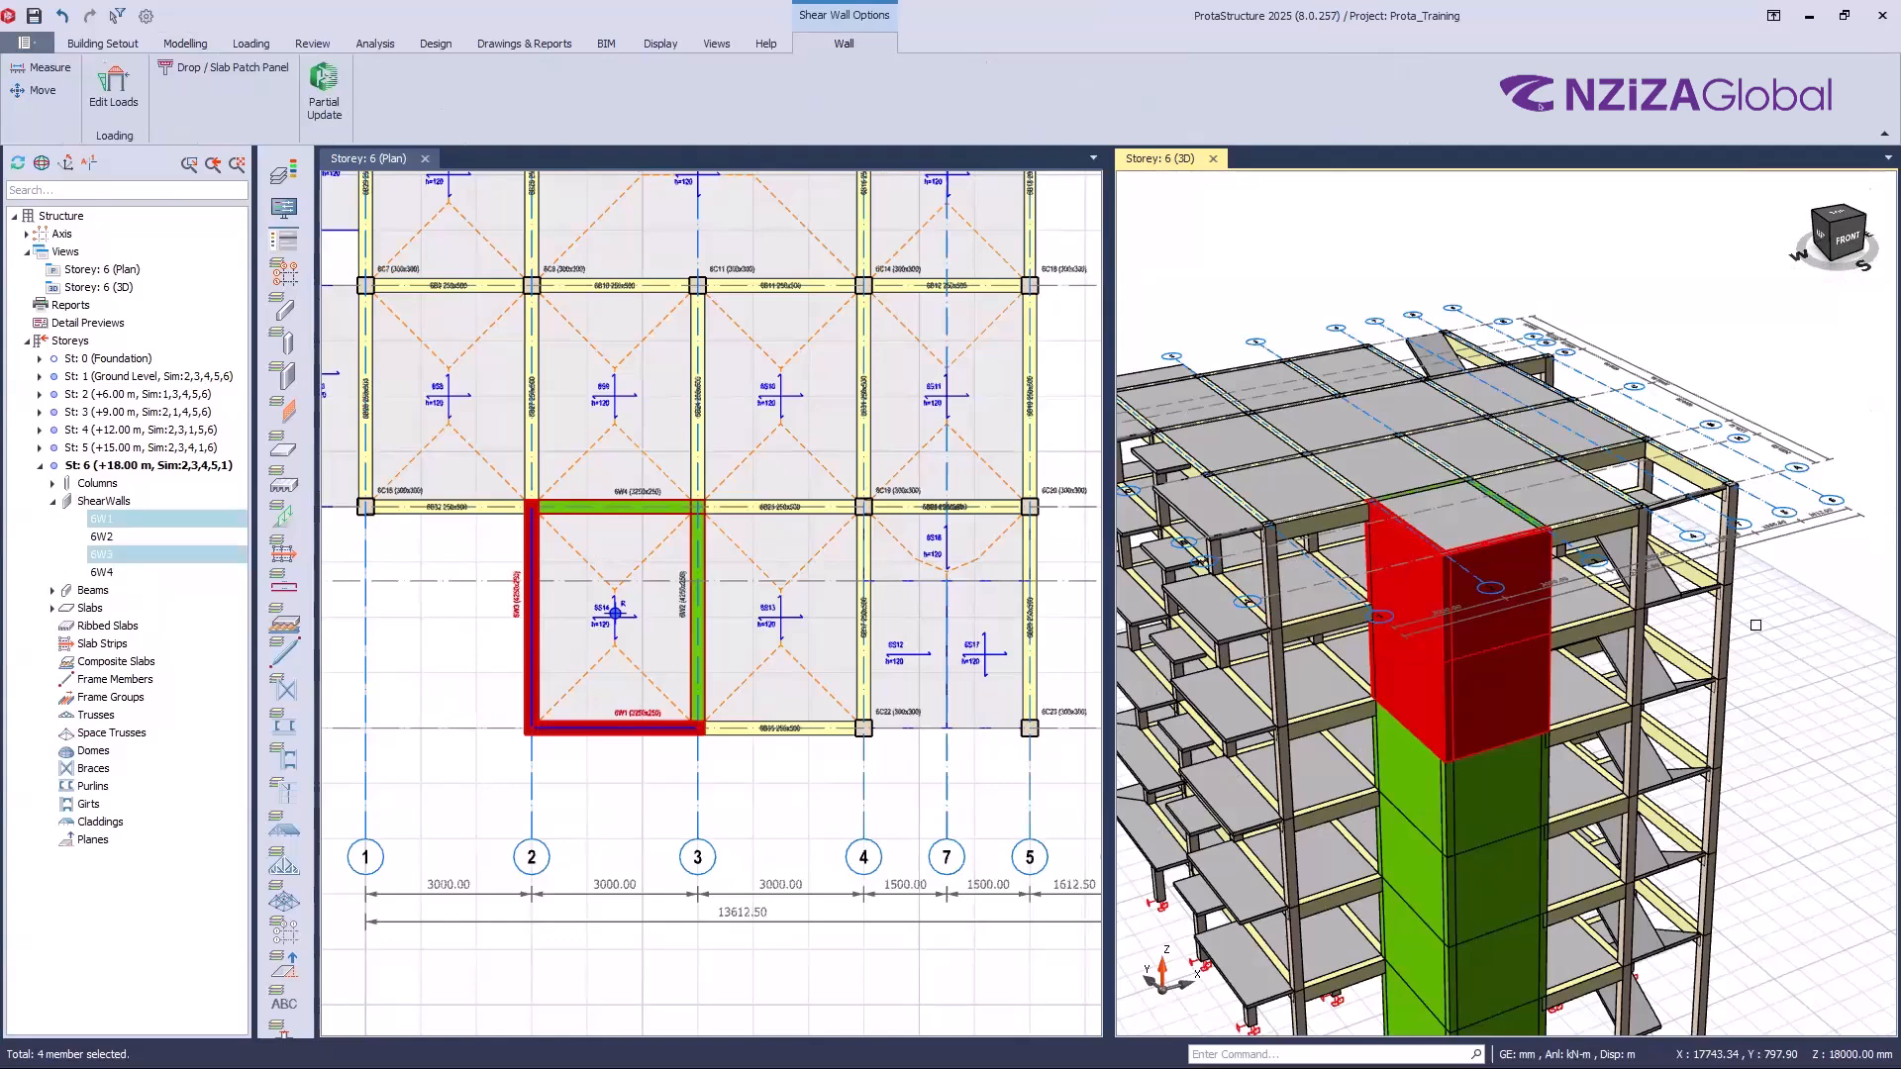
{"action": "key", "text": "Escape"}
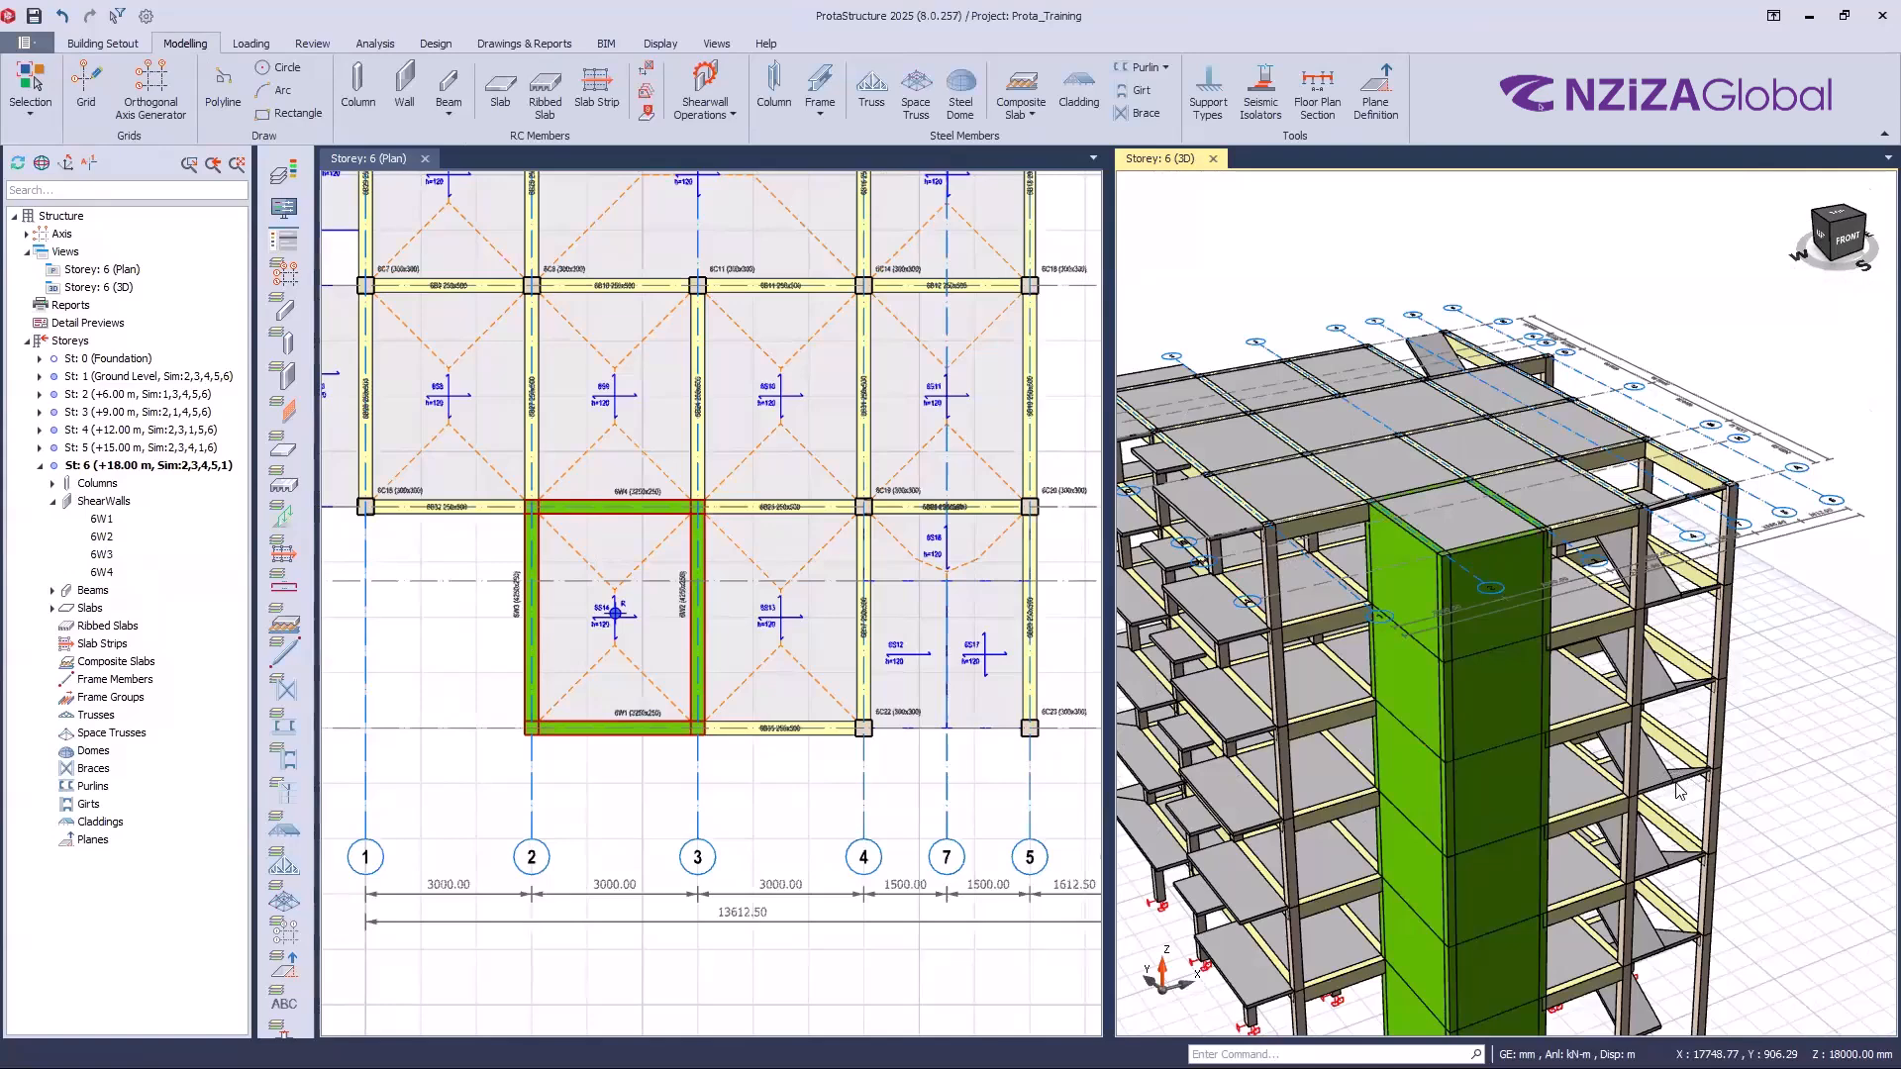
Step: Hide the outer shear walls of the core in the upper storeys of the 3D view to expose the slabs inside
{"action": "middle_click_drag", "start_coordinate": [1679, 790], "coordinate": [1747, 724]}
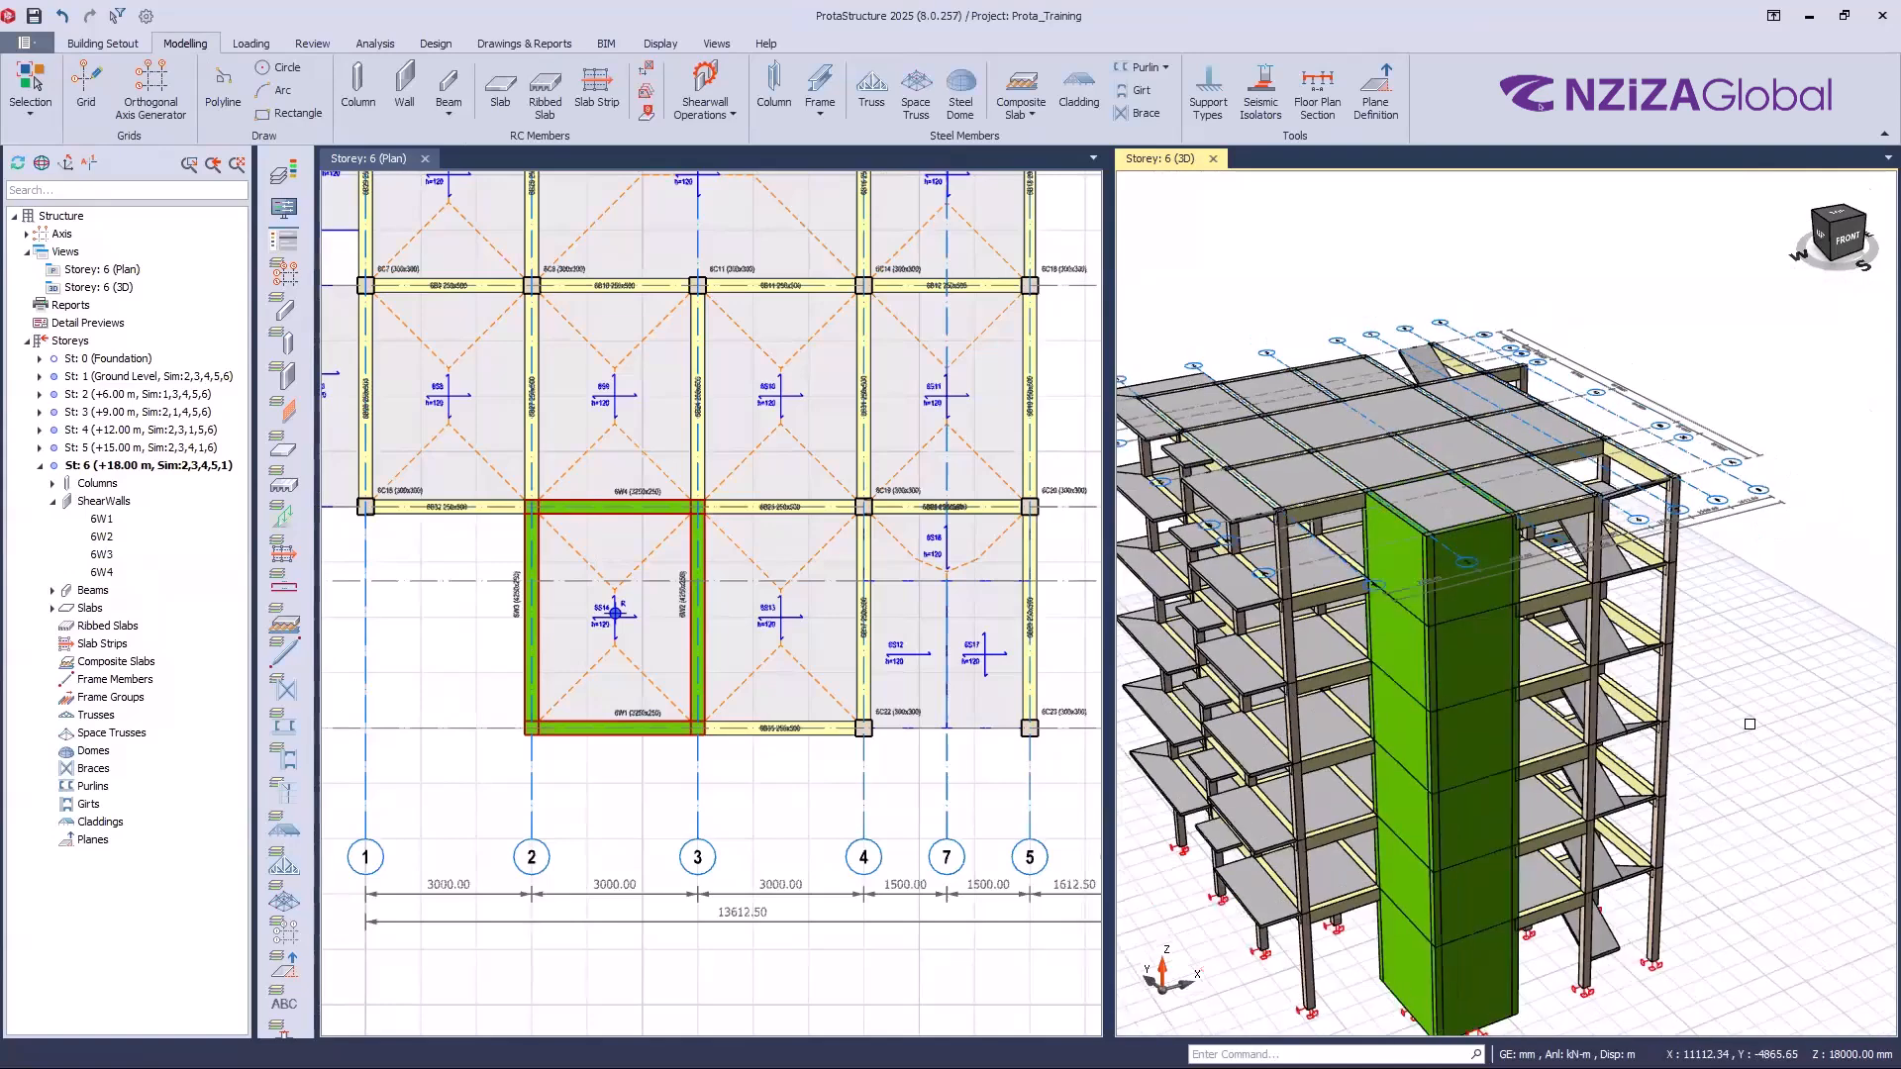
{"action": "middle_click_drag", "start_coordinate": [1748, 724], "coordinate": [1750, 724]}
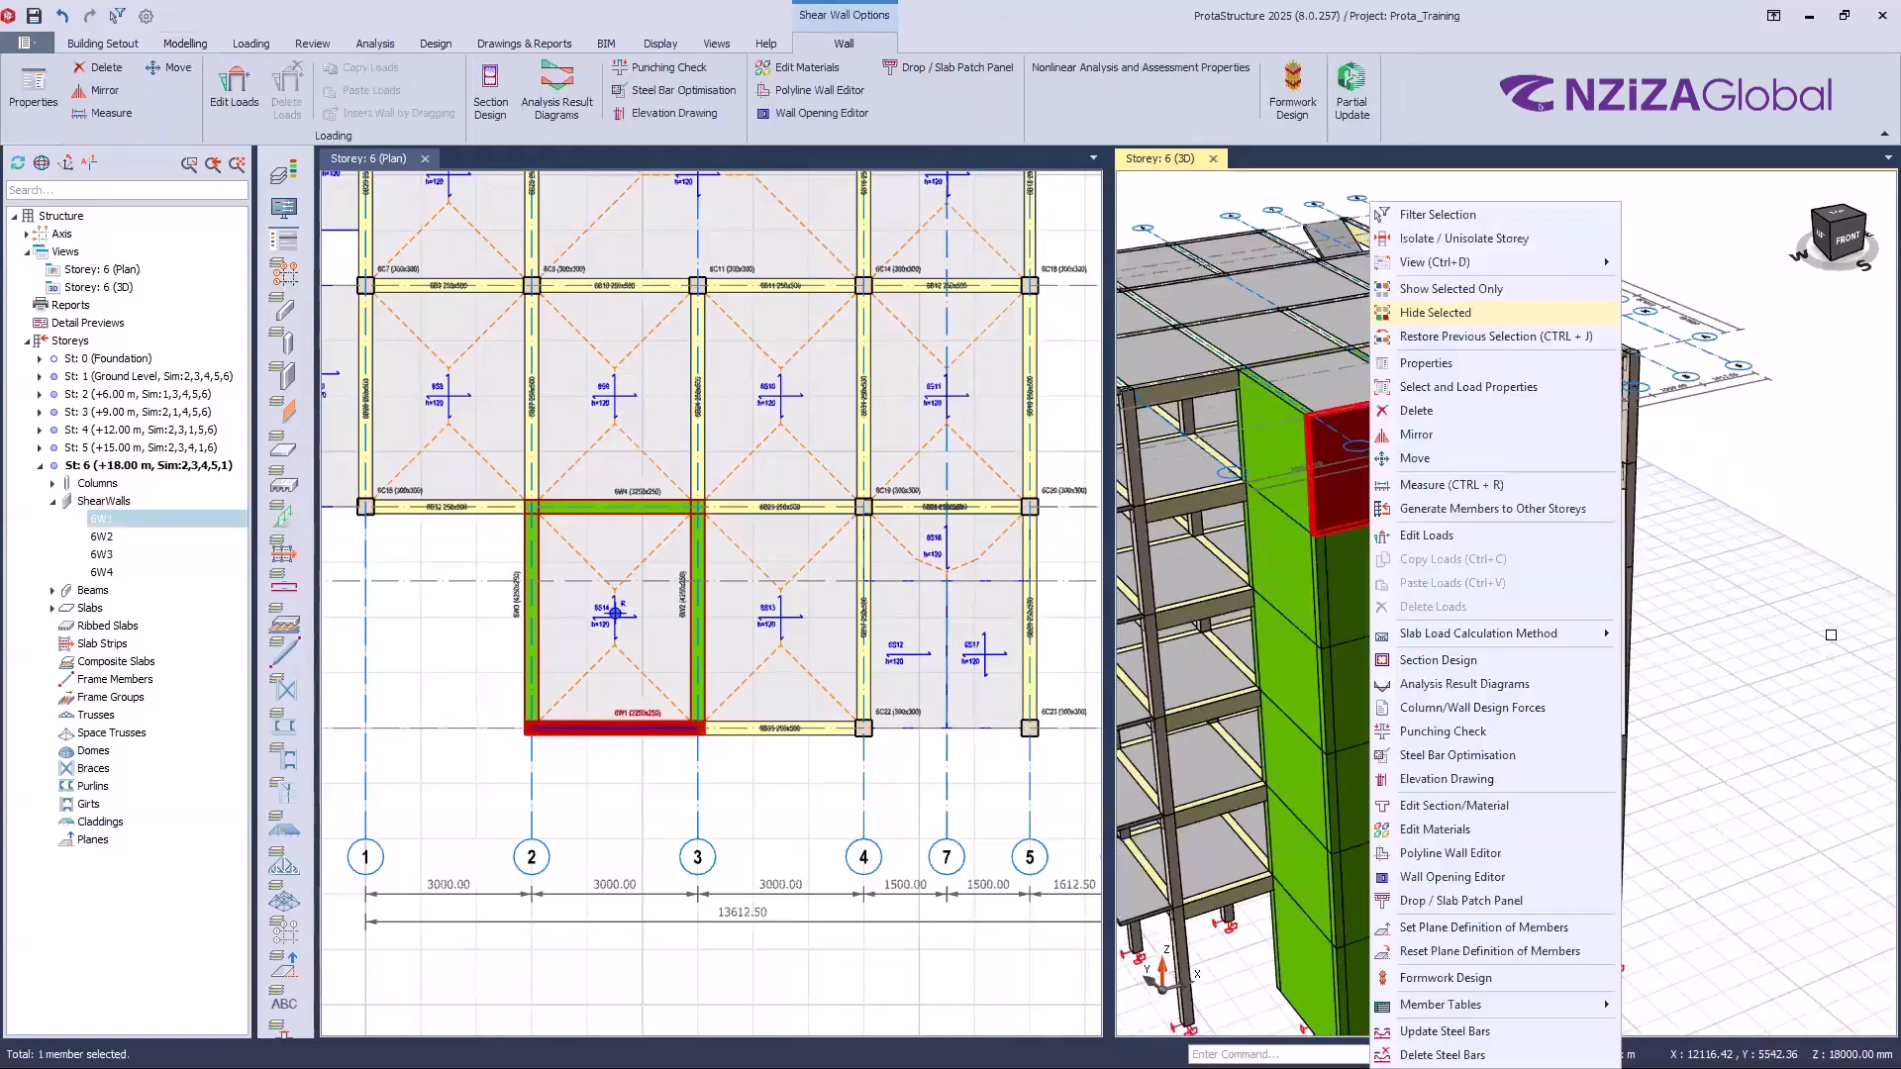
{"action": "left_click", "coordinate": [1435, 313]}
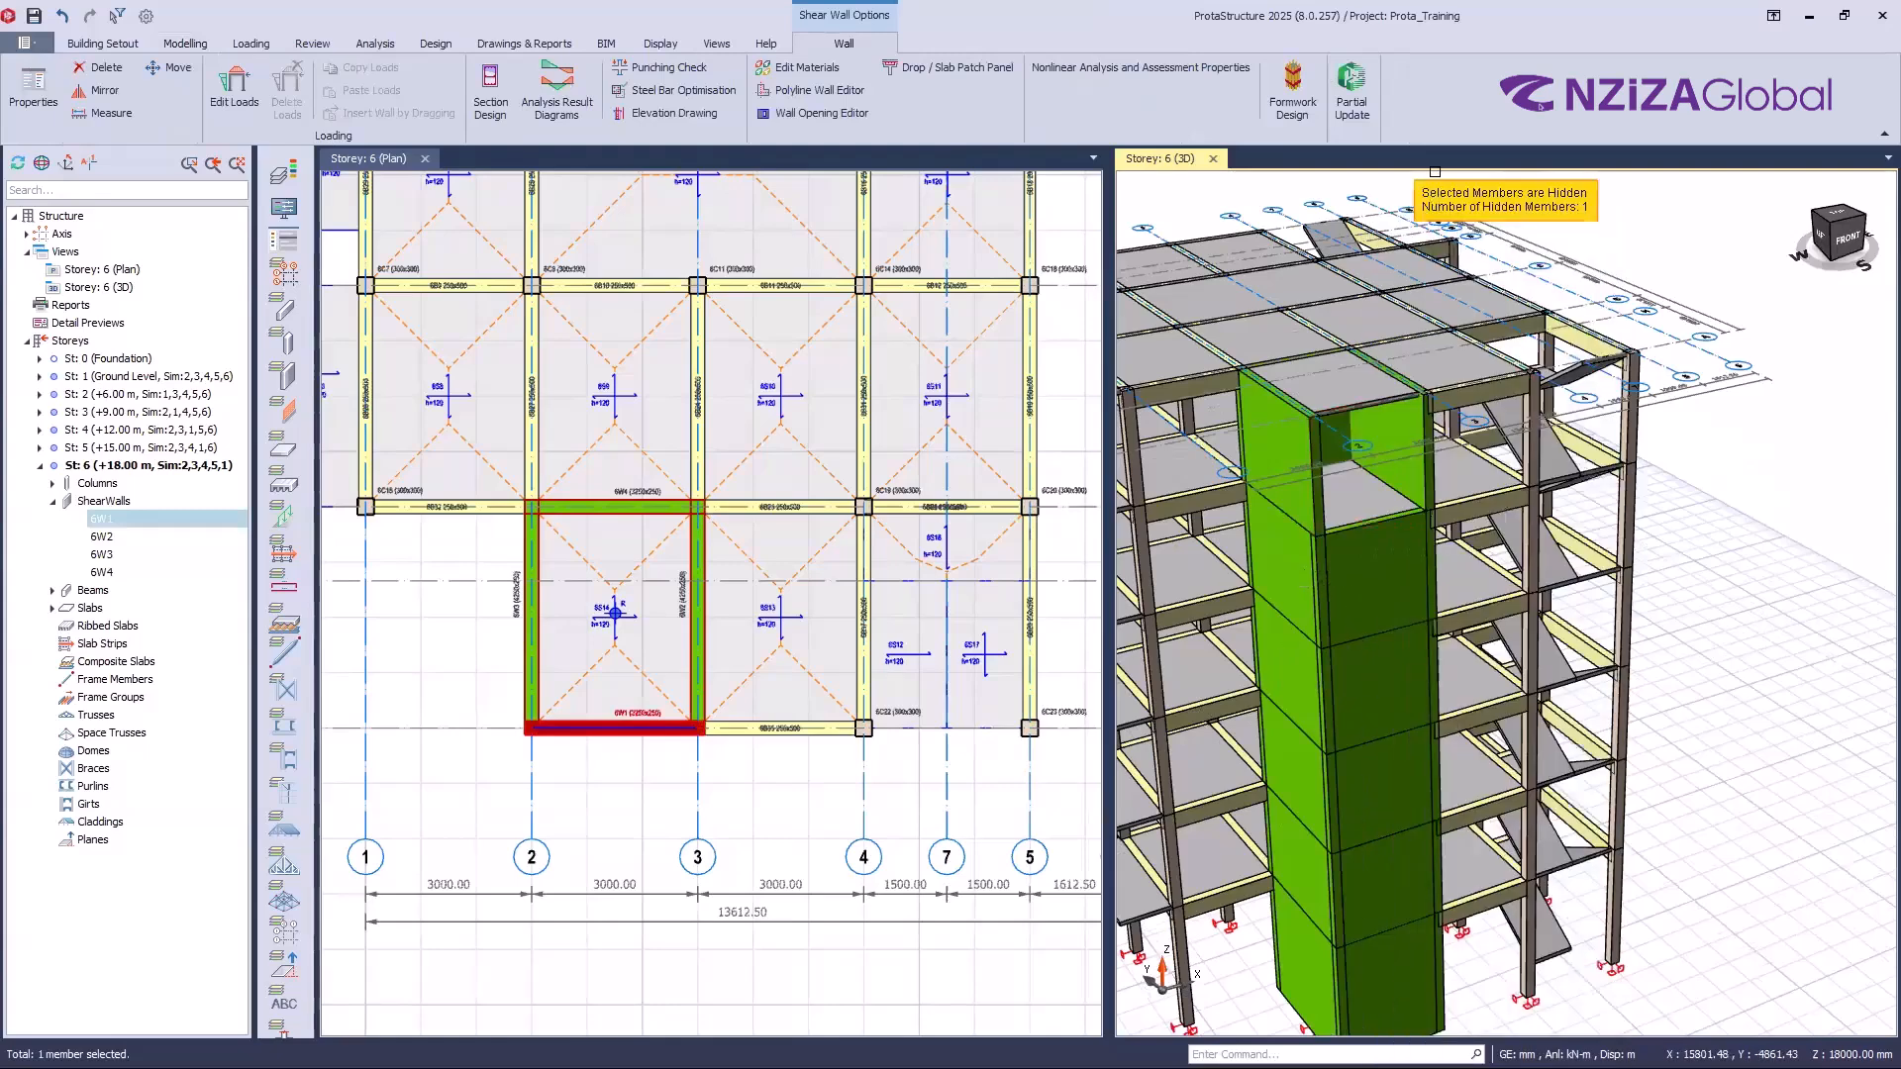
{"action": "mouse_move", "coordinate": [1474, 779]}
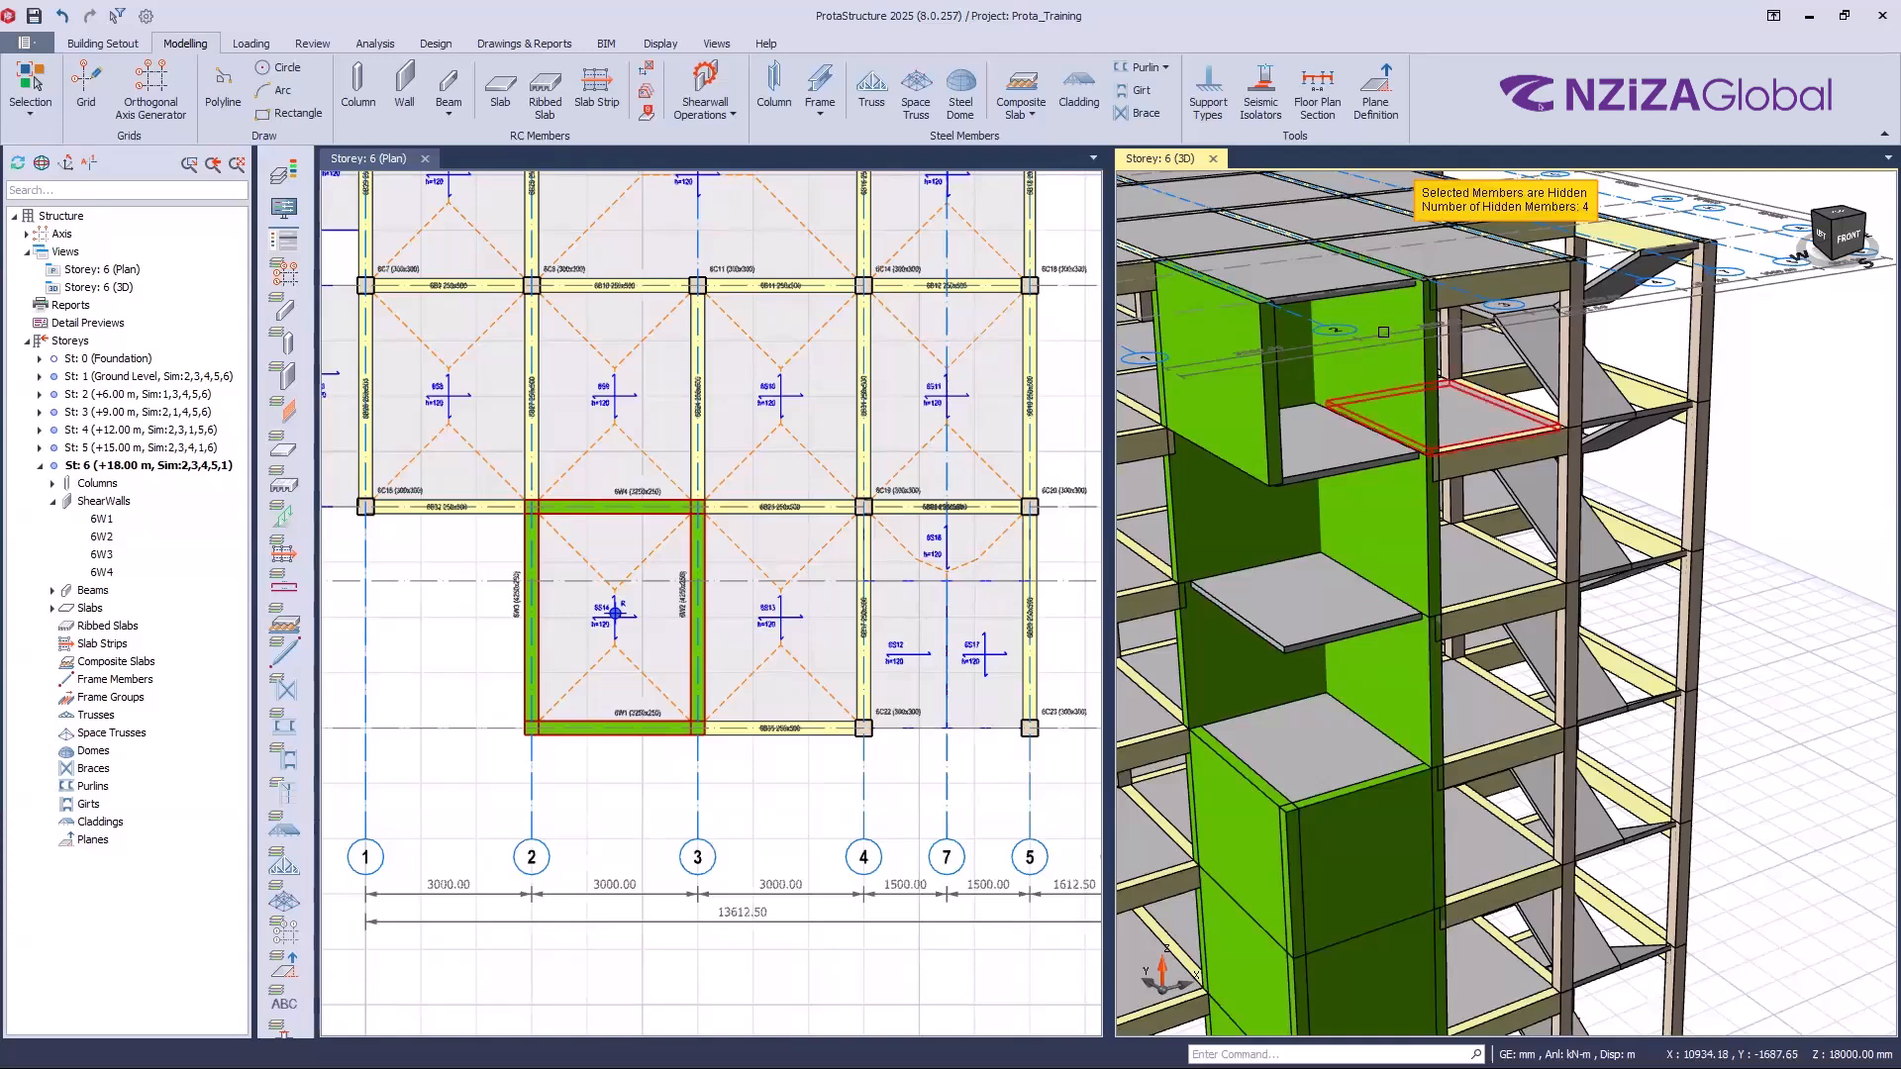
{"action": "scroll", "coordinate": [1384, 332], "scroll_direction": "down", "scroll_amount": 2}
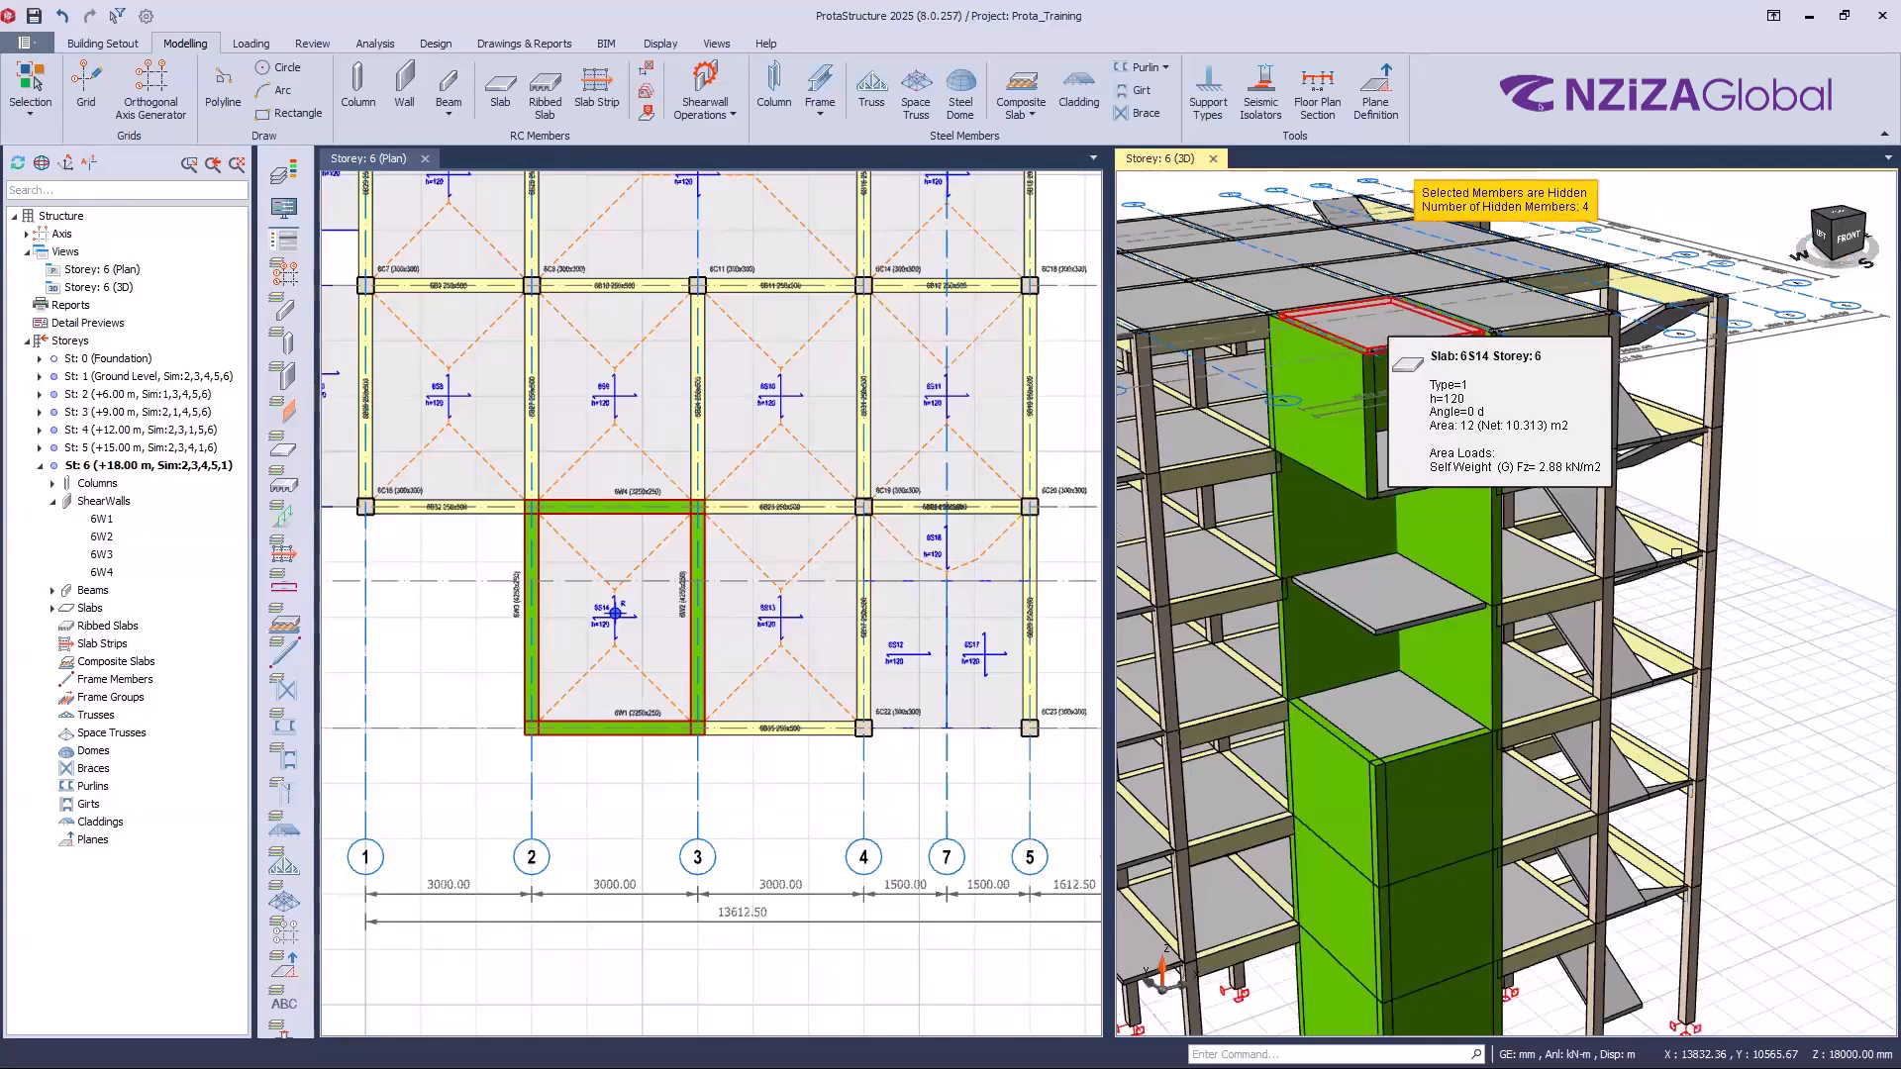
{"action": "mouse_move", "coordinate": [1720, 585]}
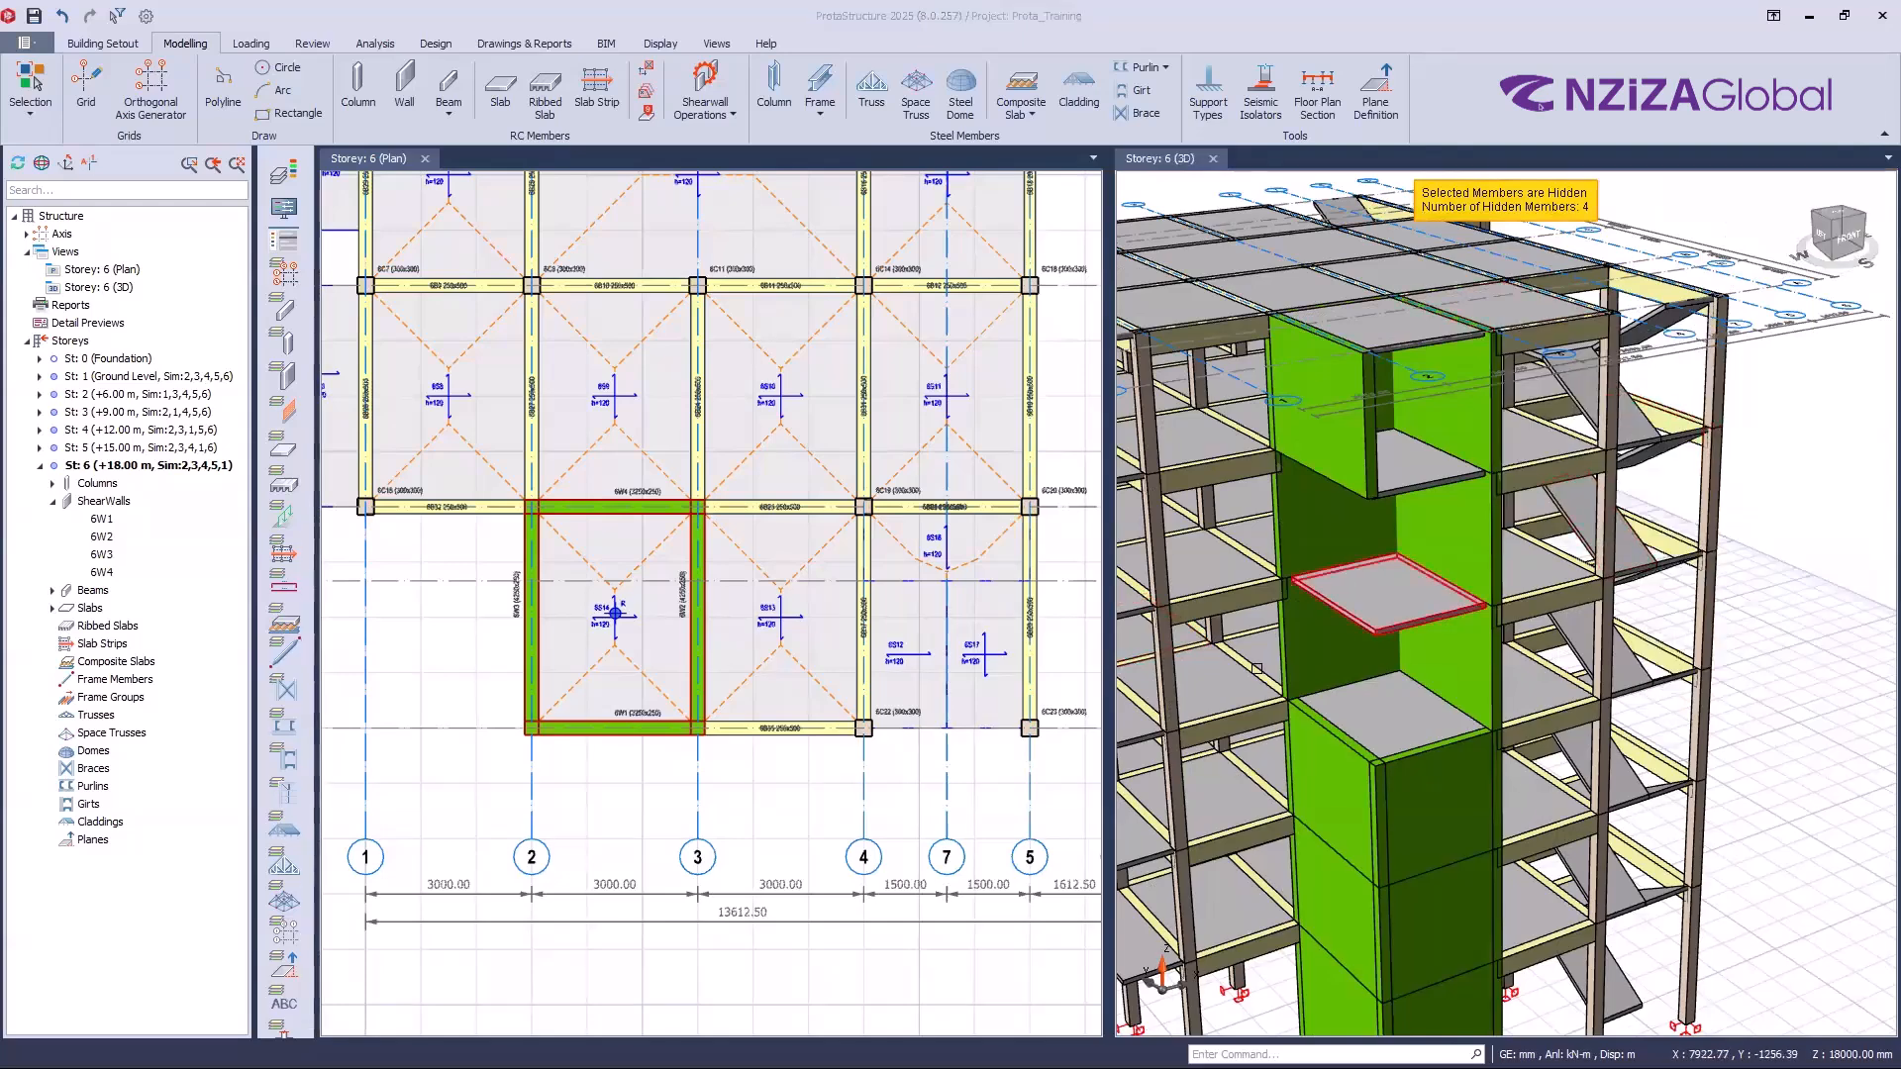
{"action": "scroll", "coordinate": [1338, 821], "scroll_direction": "down", "scroll_amount": 1}
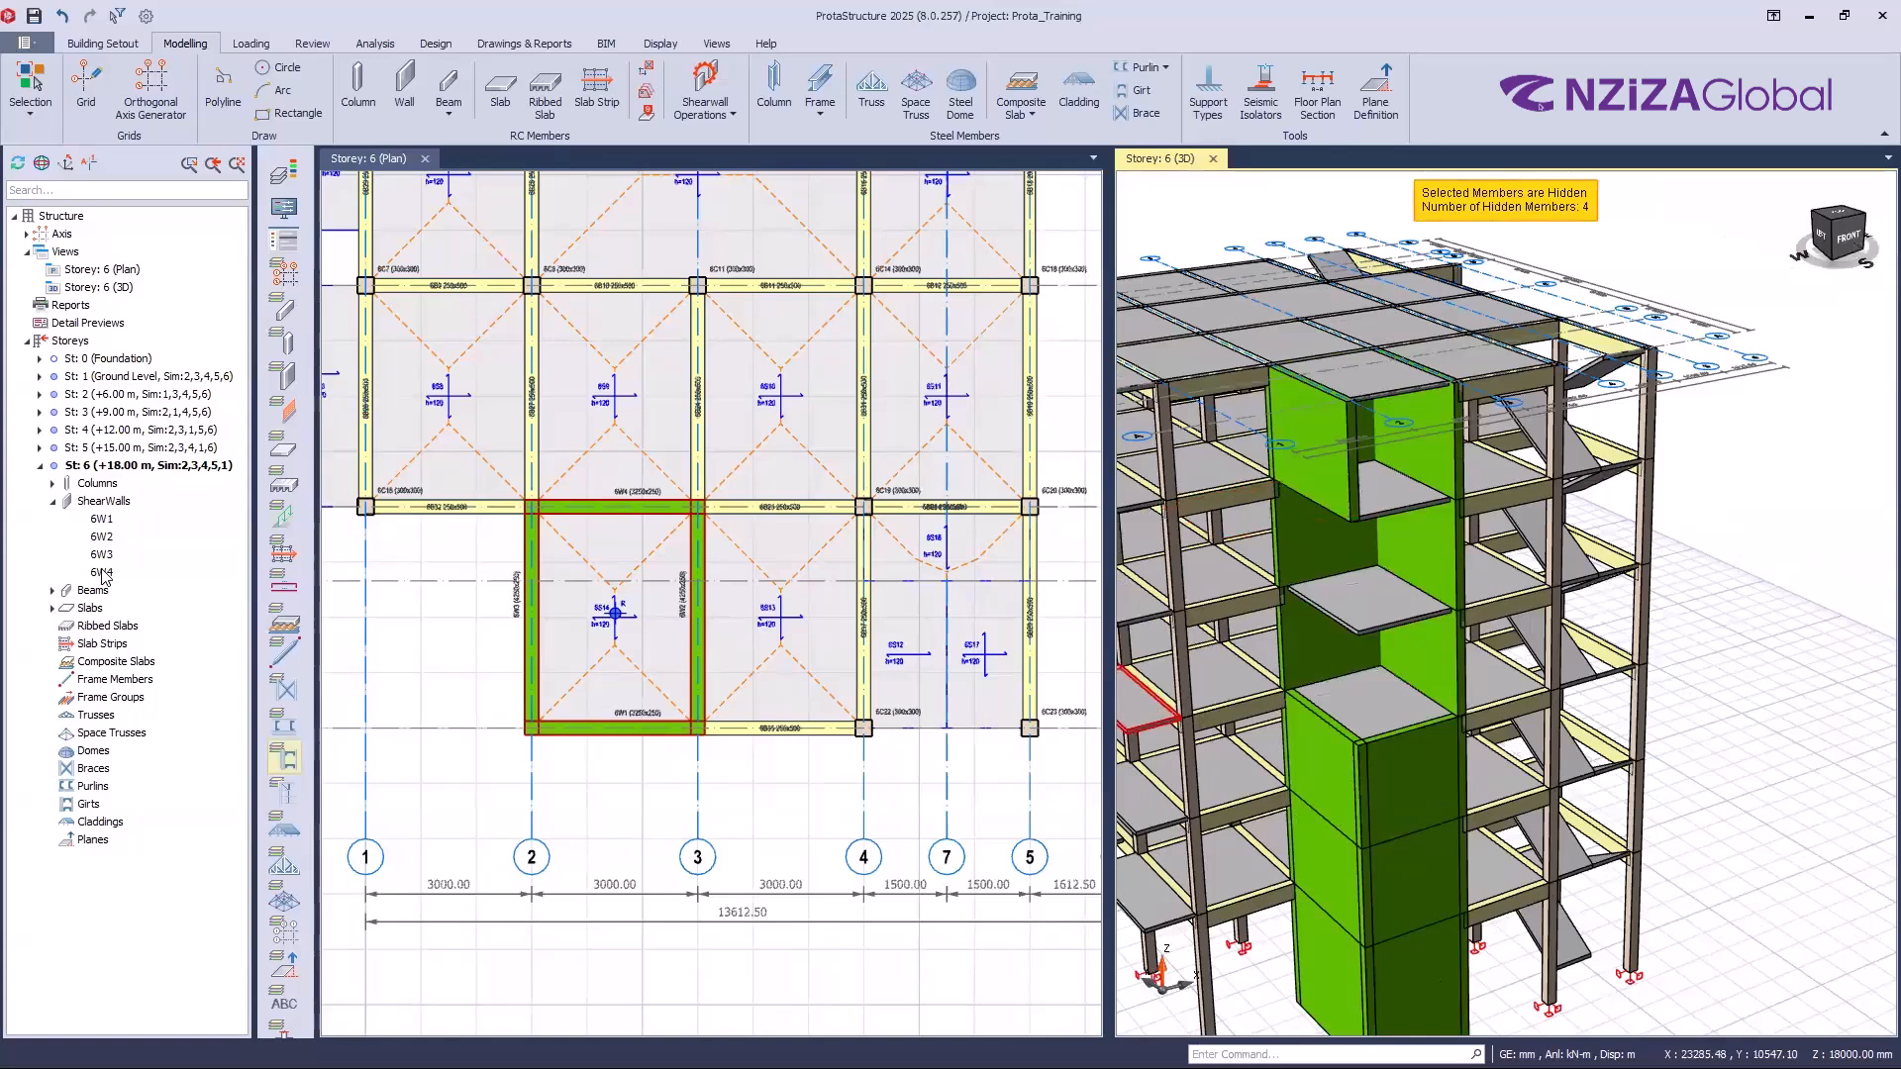
Step: Reset the similar storey definition of Storey 6 in the storey settings so it is independent of Storeys 1 to 5
{"action": "left_click", "coordinate": [87, 342]}
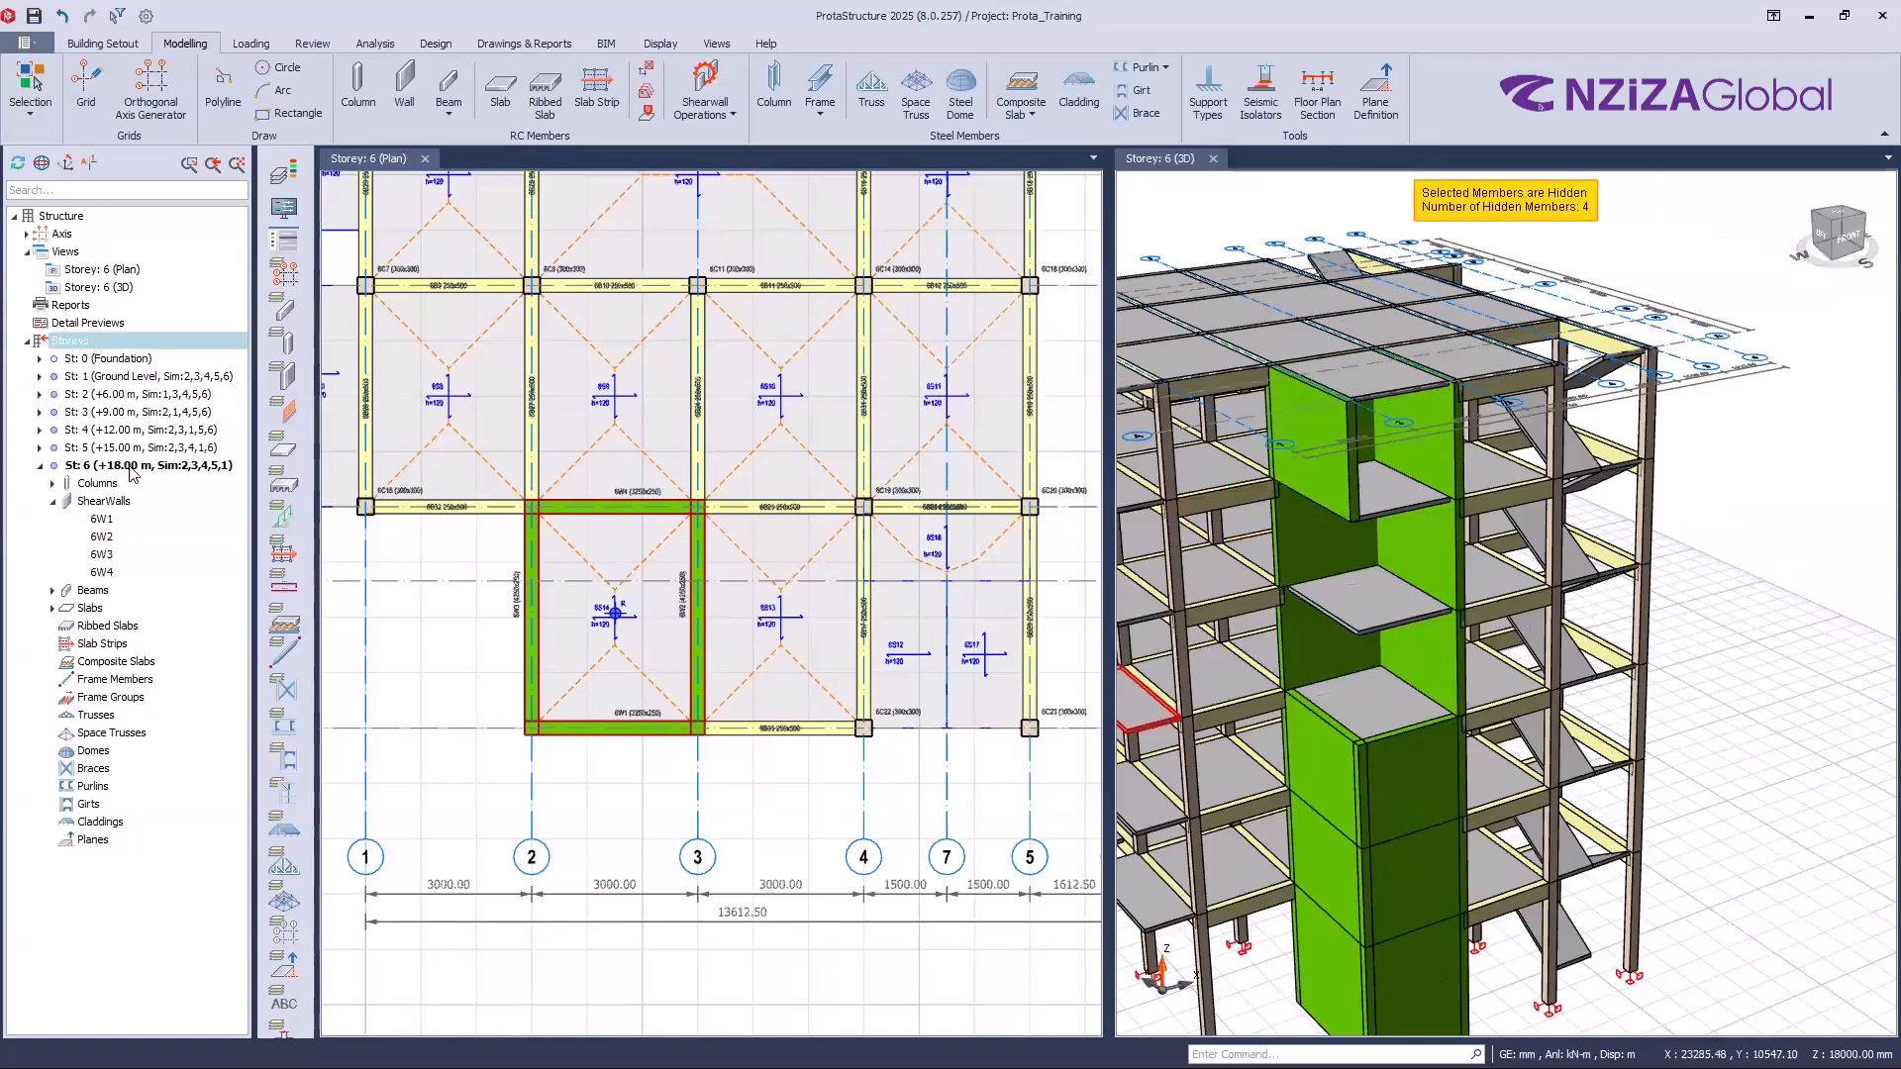
{"action": "left_click", "coordinate": [130, 468]}
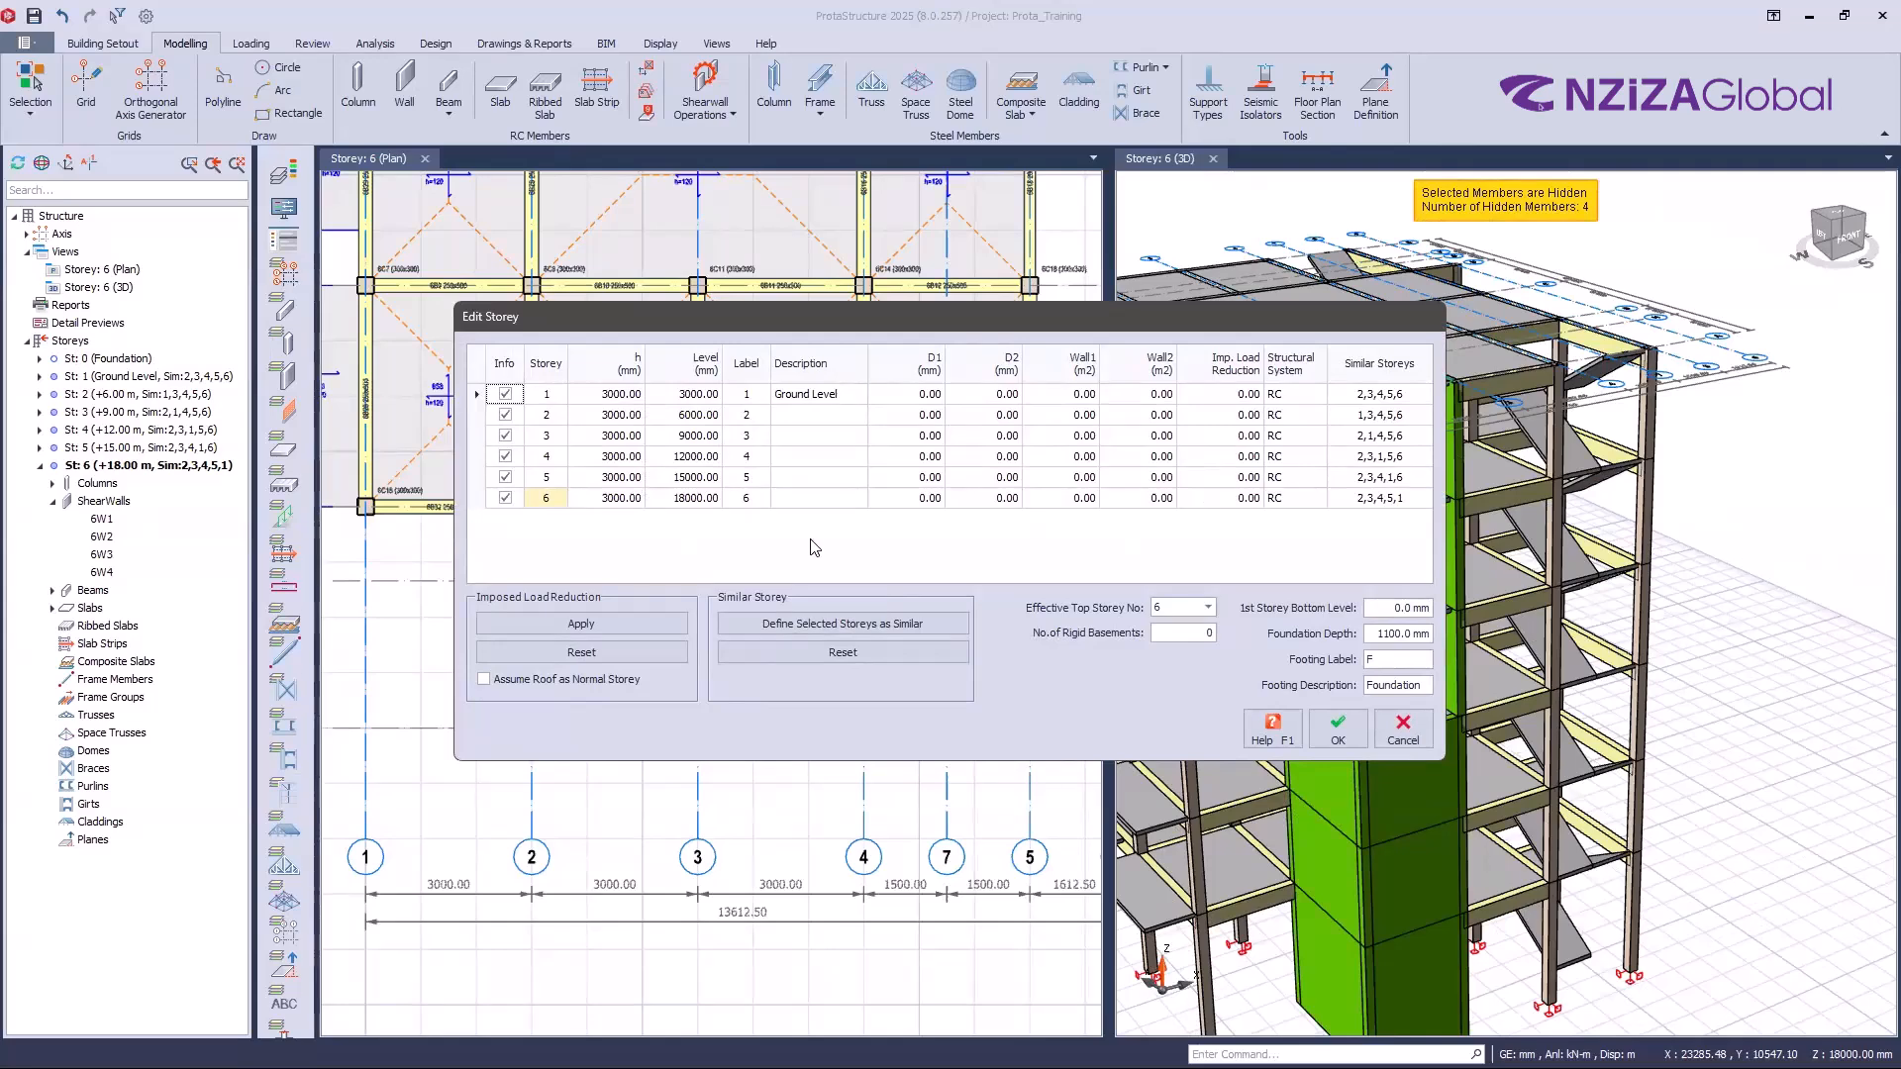
{"action": "left_click", "coordinate": [498, 499]}
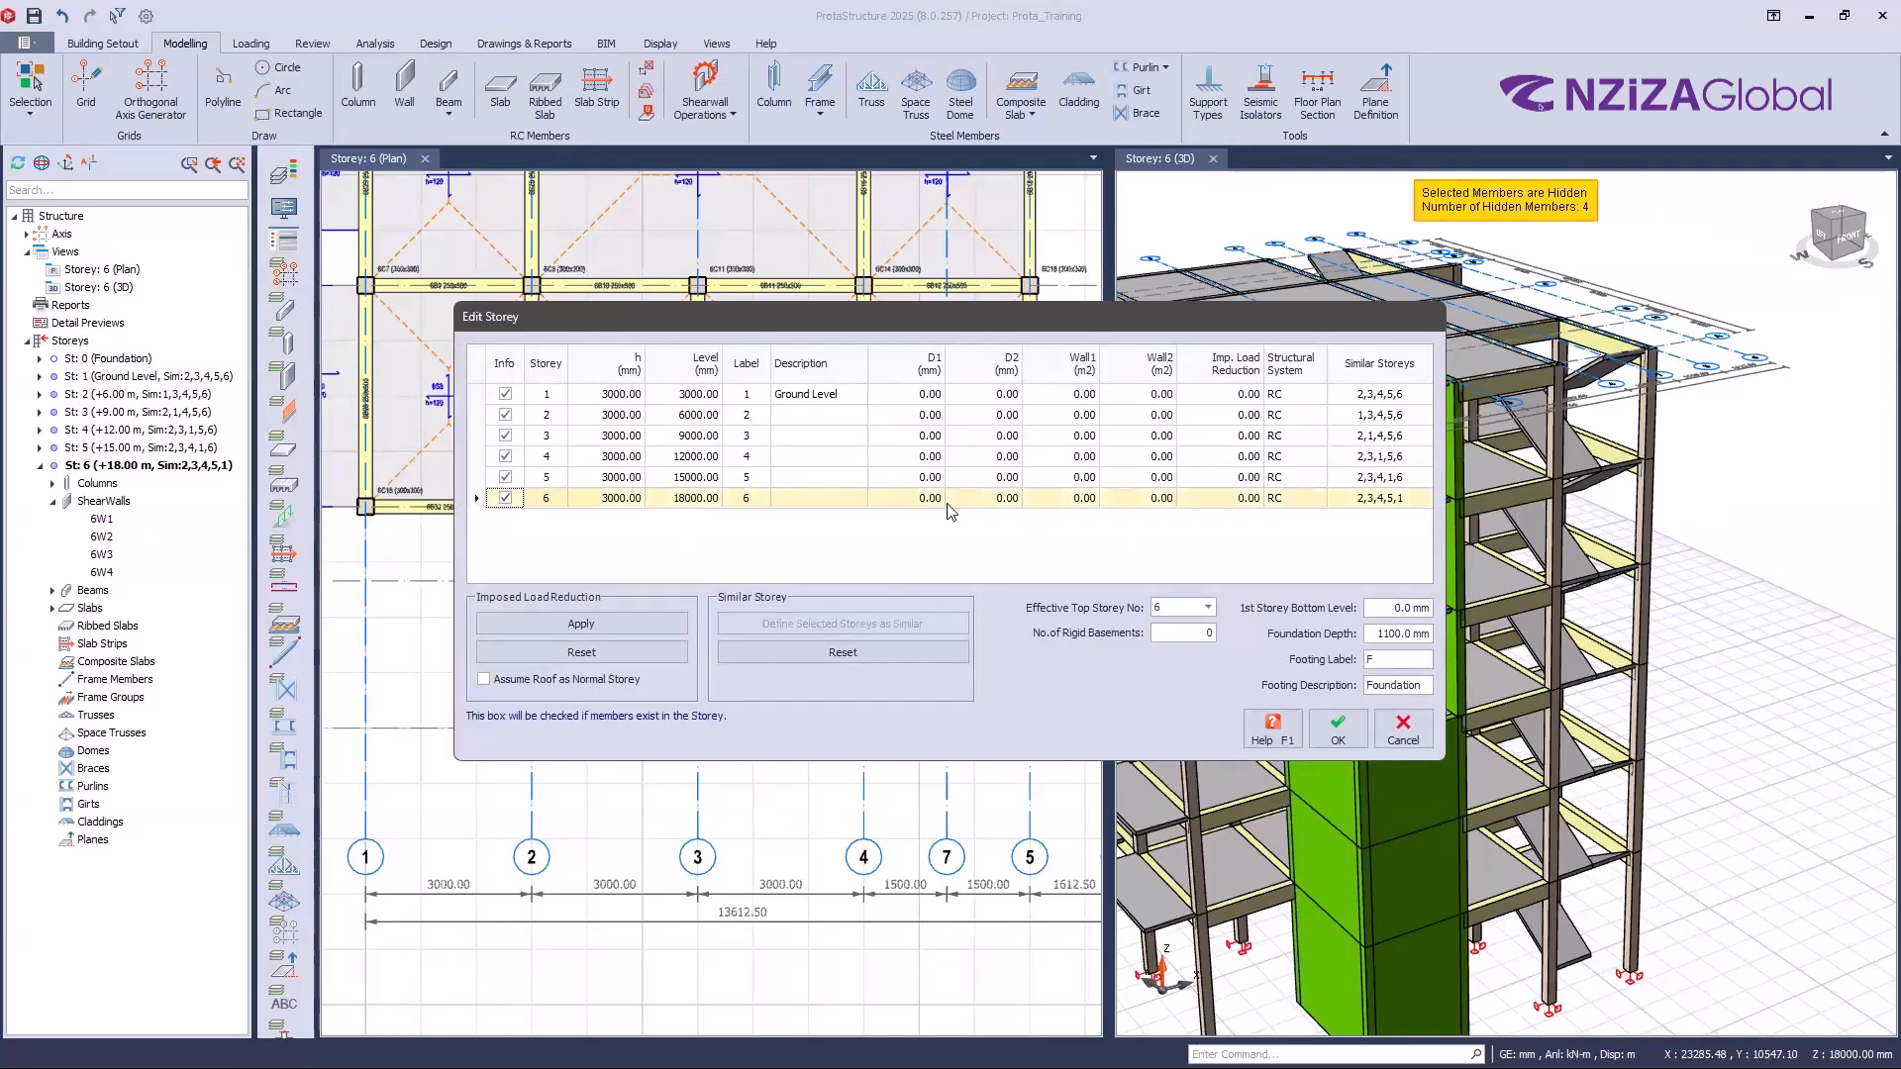
{"action": "left_click", "coordinate": [866, 650]}
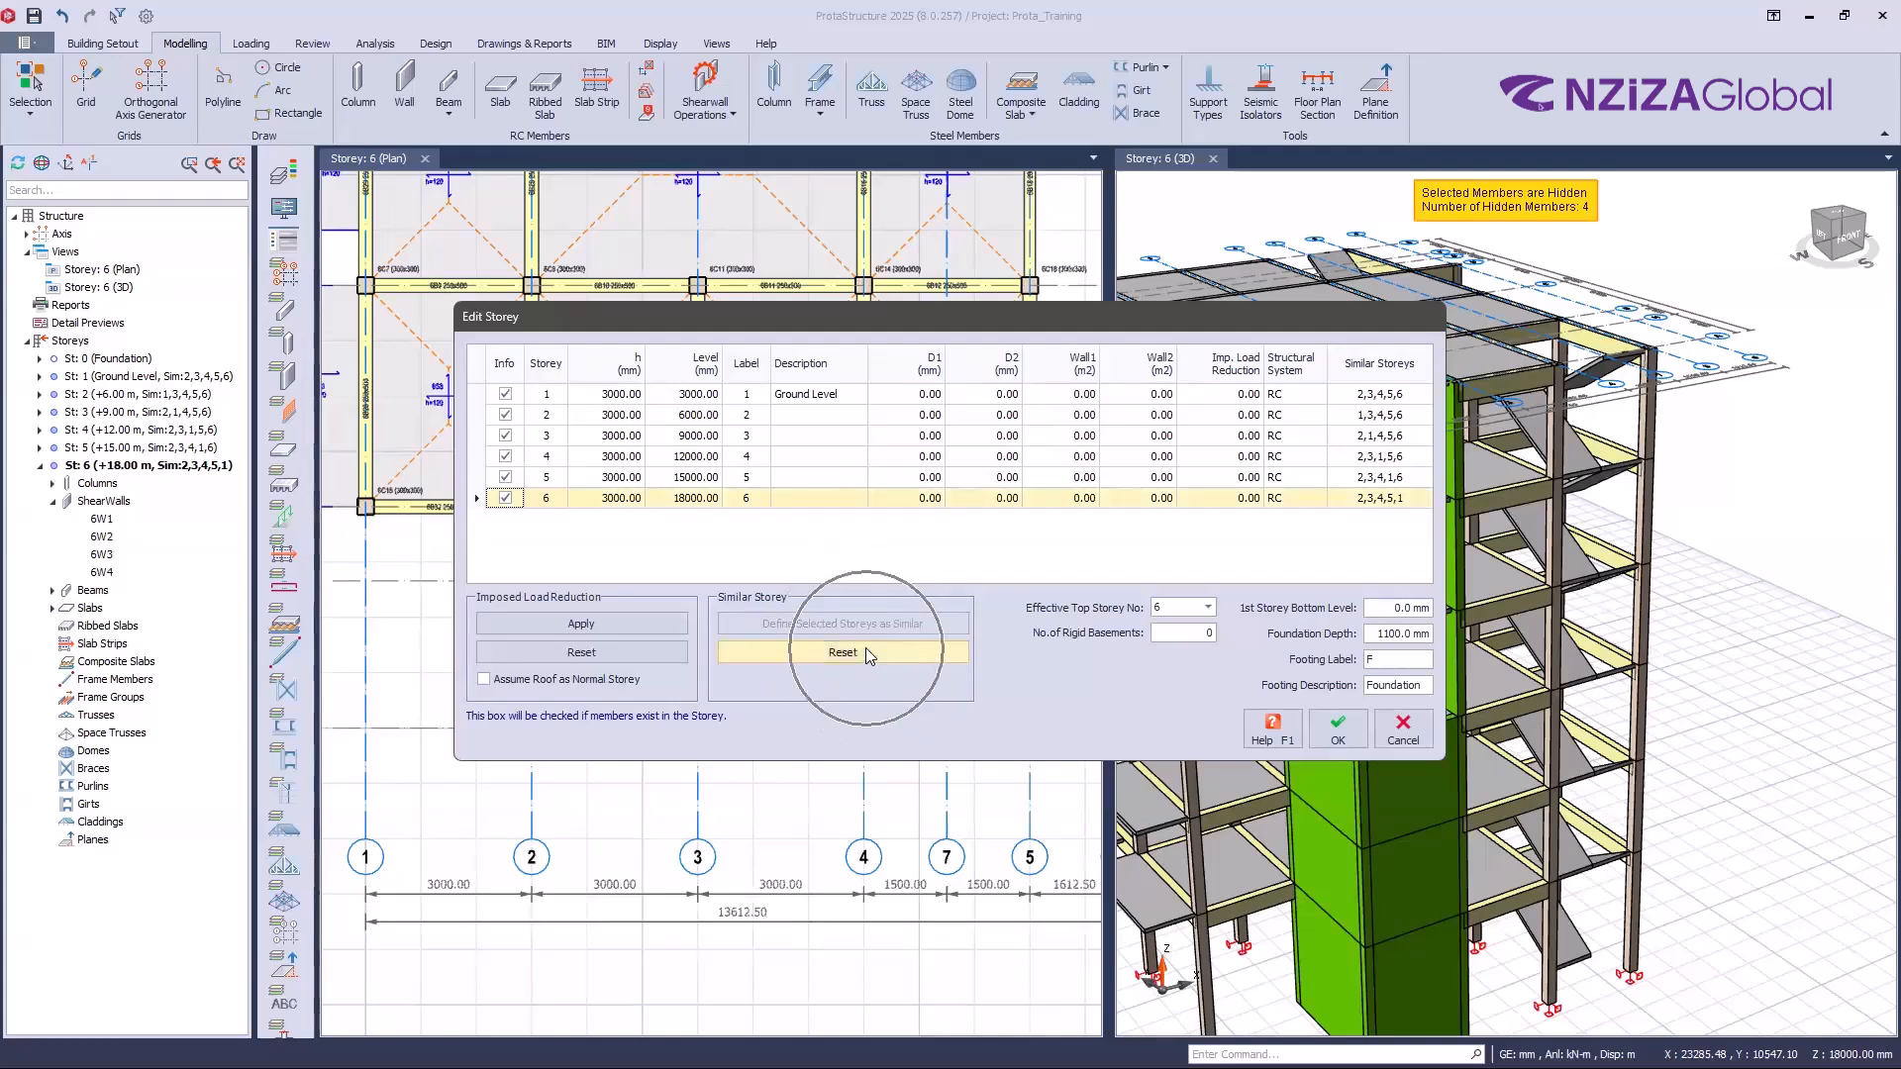
{"action": "left_click", "coordinate": [870, 650]}
{"action": "left_click", "coordinate": [870, 649]}
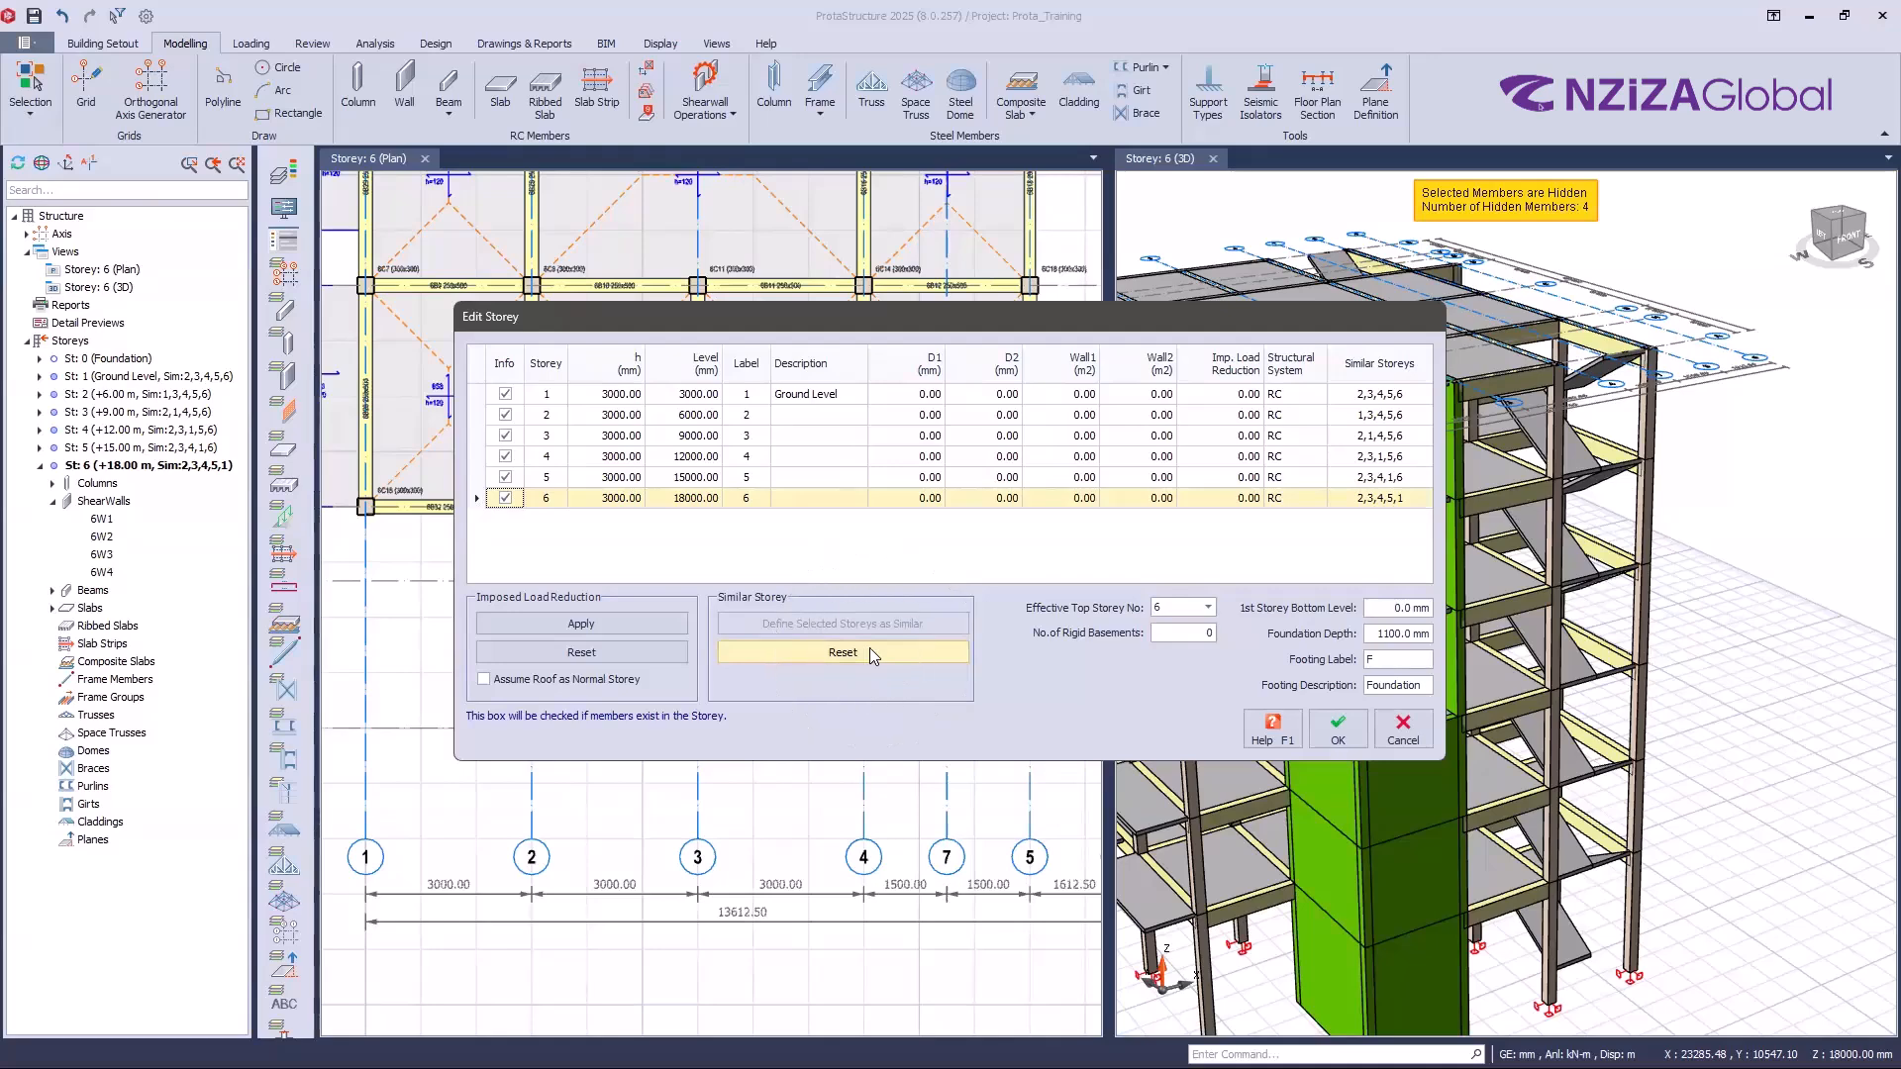
{"action": "left_click", "coordinate": [871, 648]}
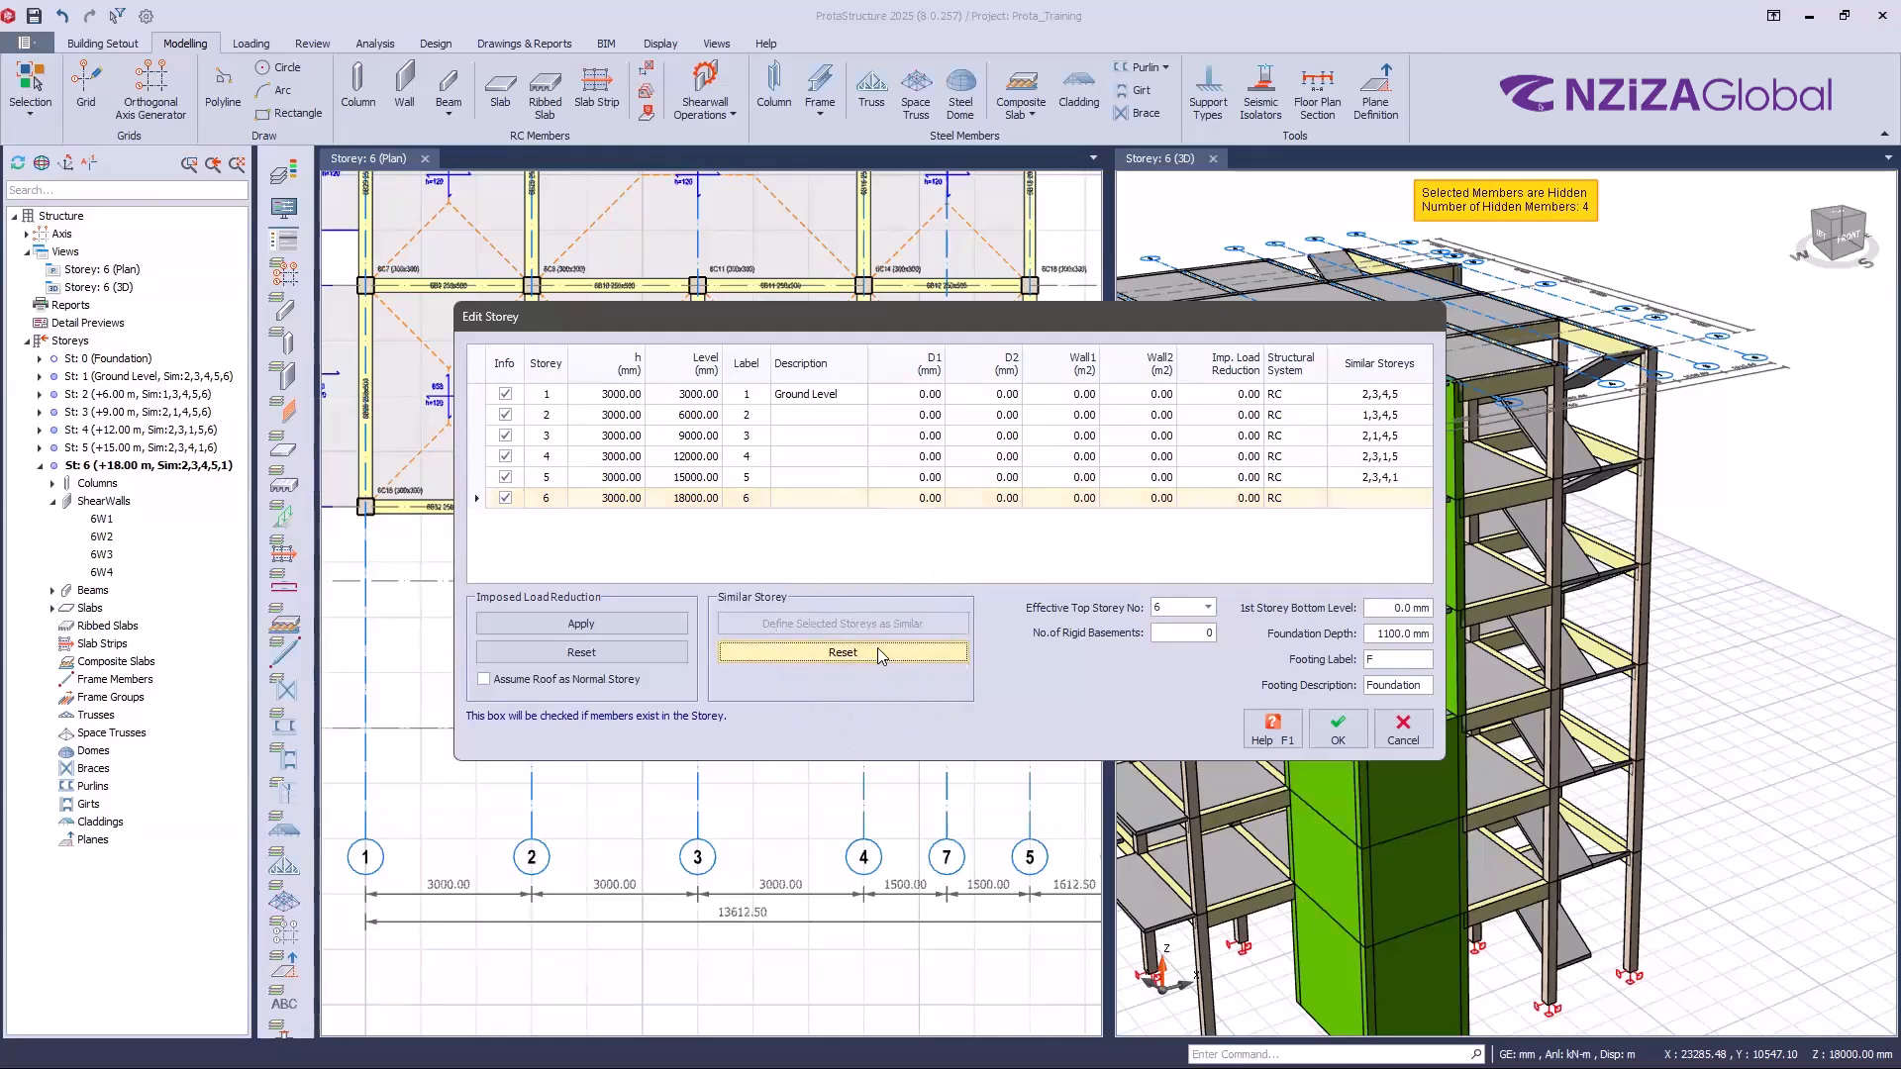
{"action": "left_click", "coordinate": [1341, 729]}
{"action": "left_click", "coordinate": [1042, 616]}
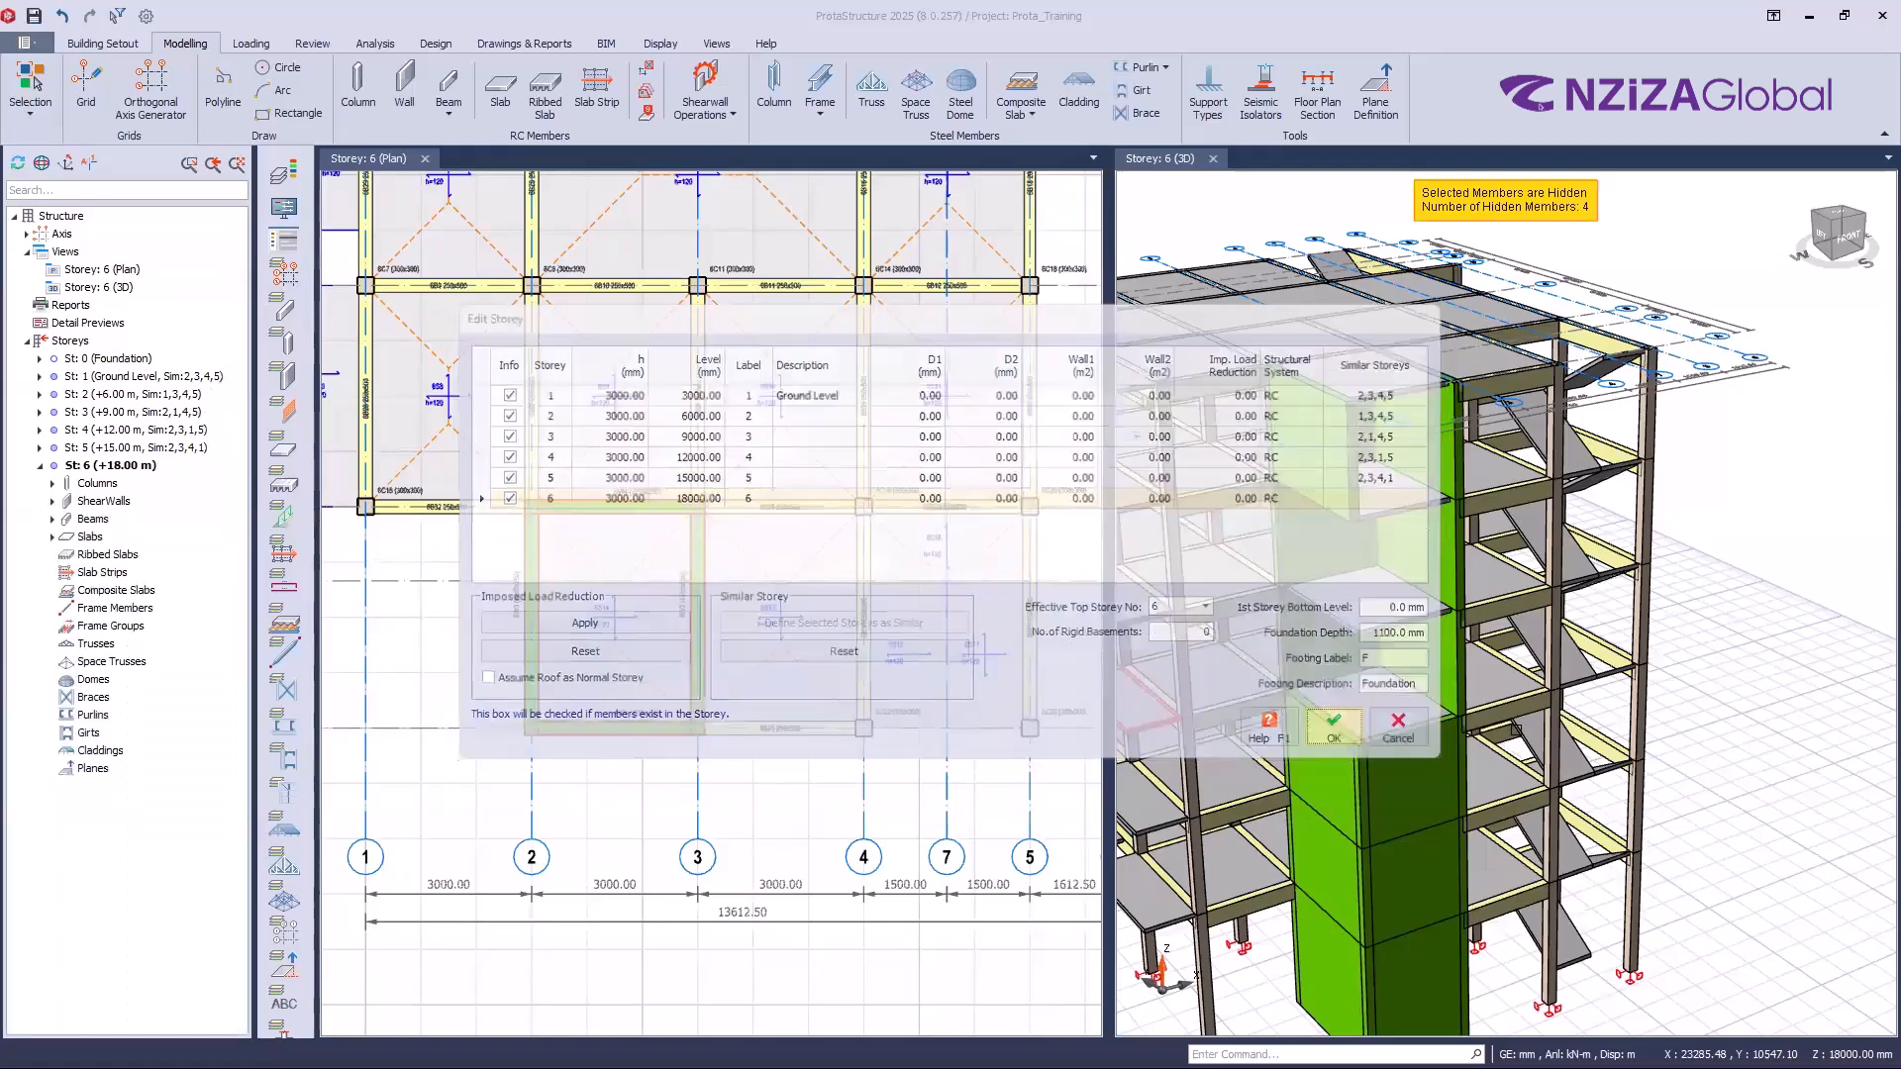
Step: Delete the Storey 5 slab inside the shear wall core, together with its copies in the similar Storeys 1 to 4
{"action": "scroll", "coordinate": [1380, 543], "scroll_direction": "down", "scroll_amount": 3}
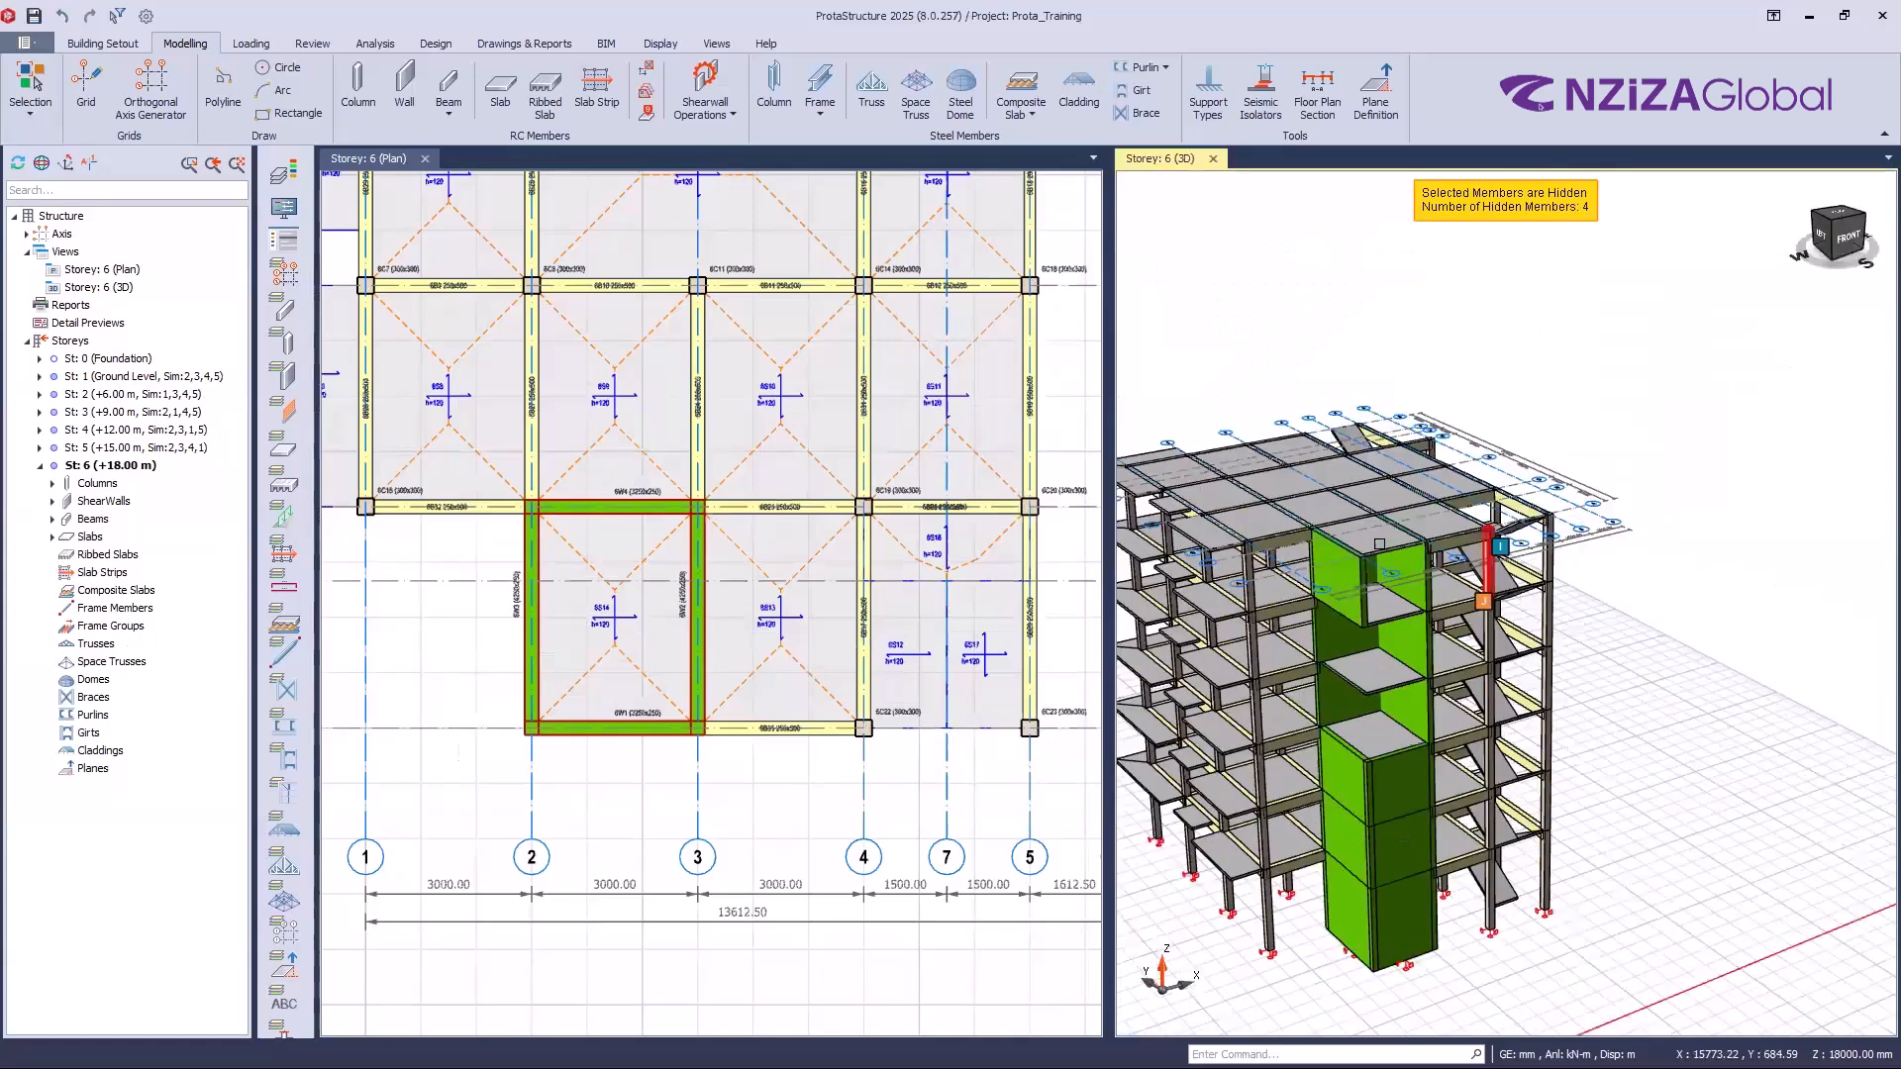
{"action": "mouse_move", "coordinate": [1387, 603]}
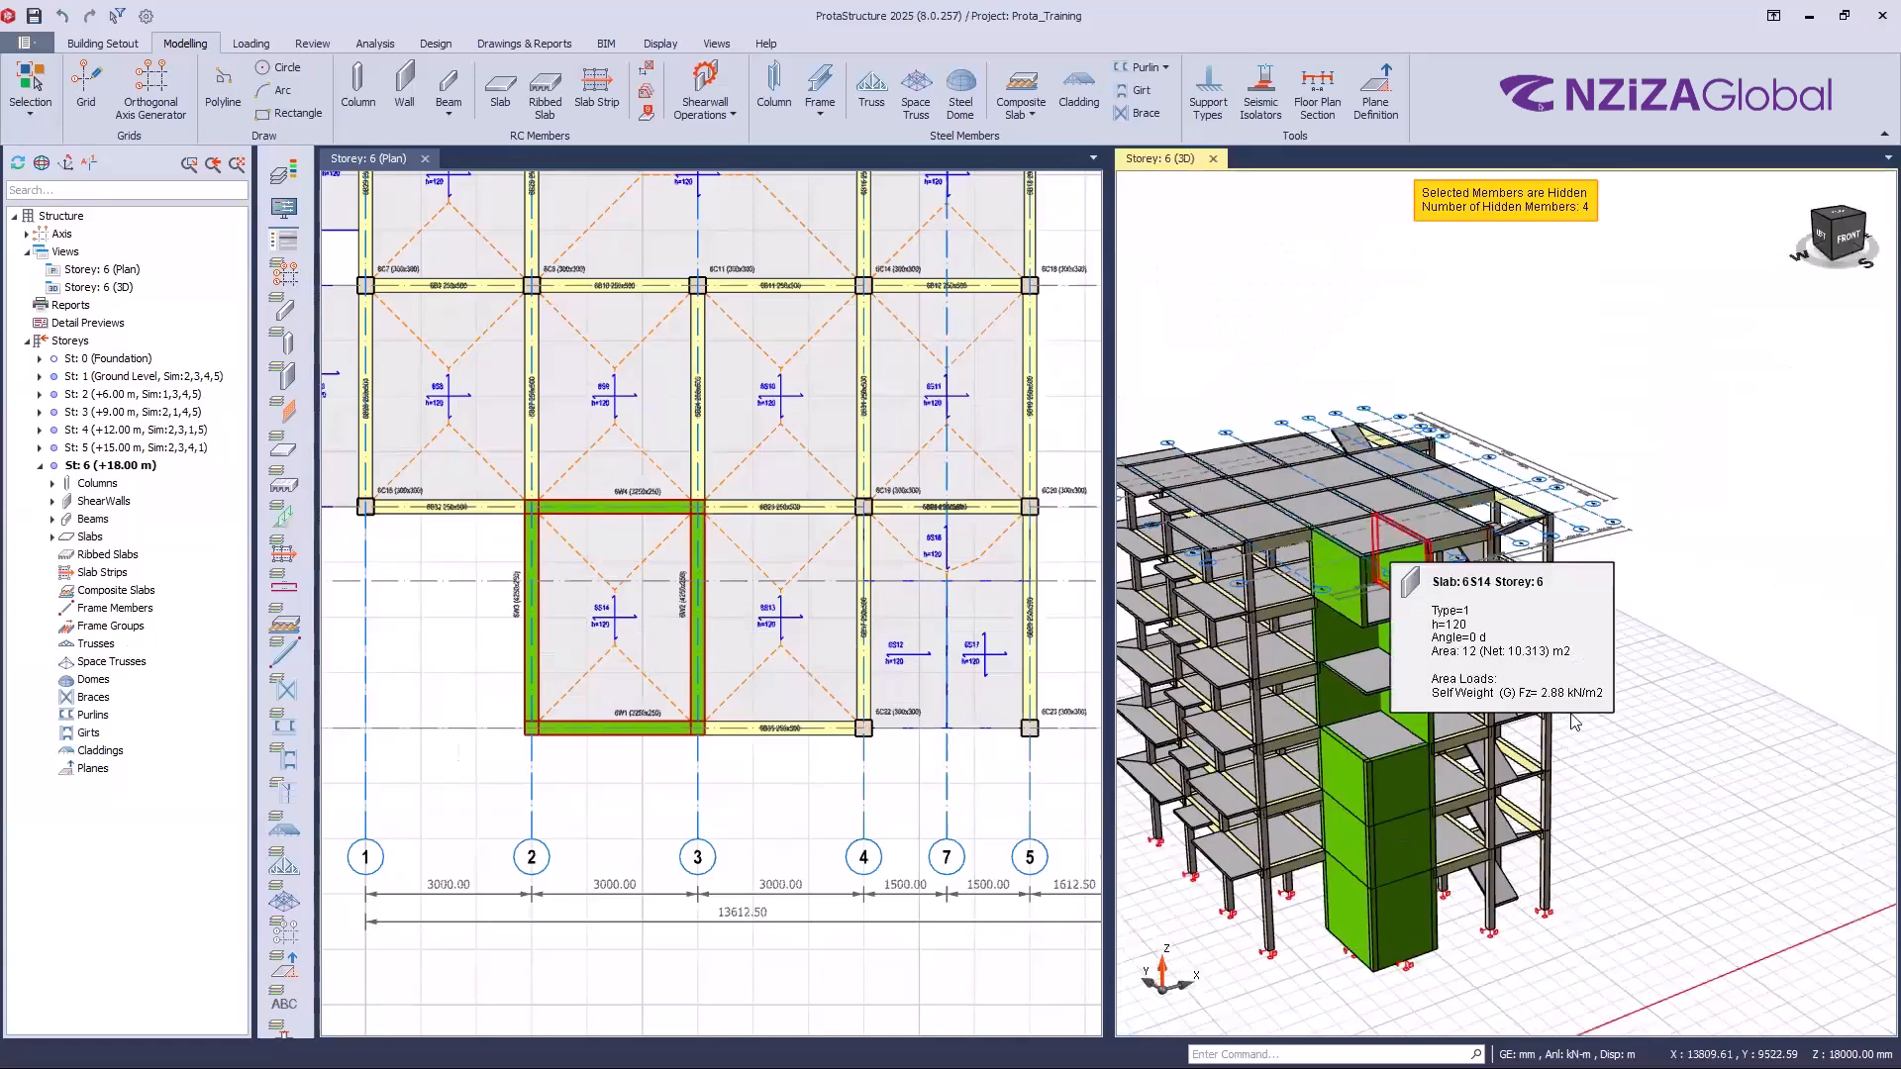
{"action": "left_click", "coordinate": [1490, 724]}
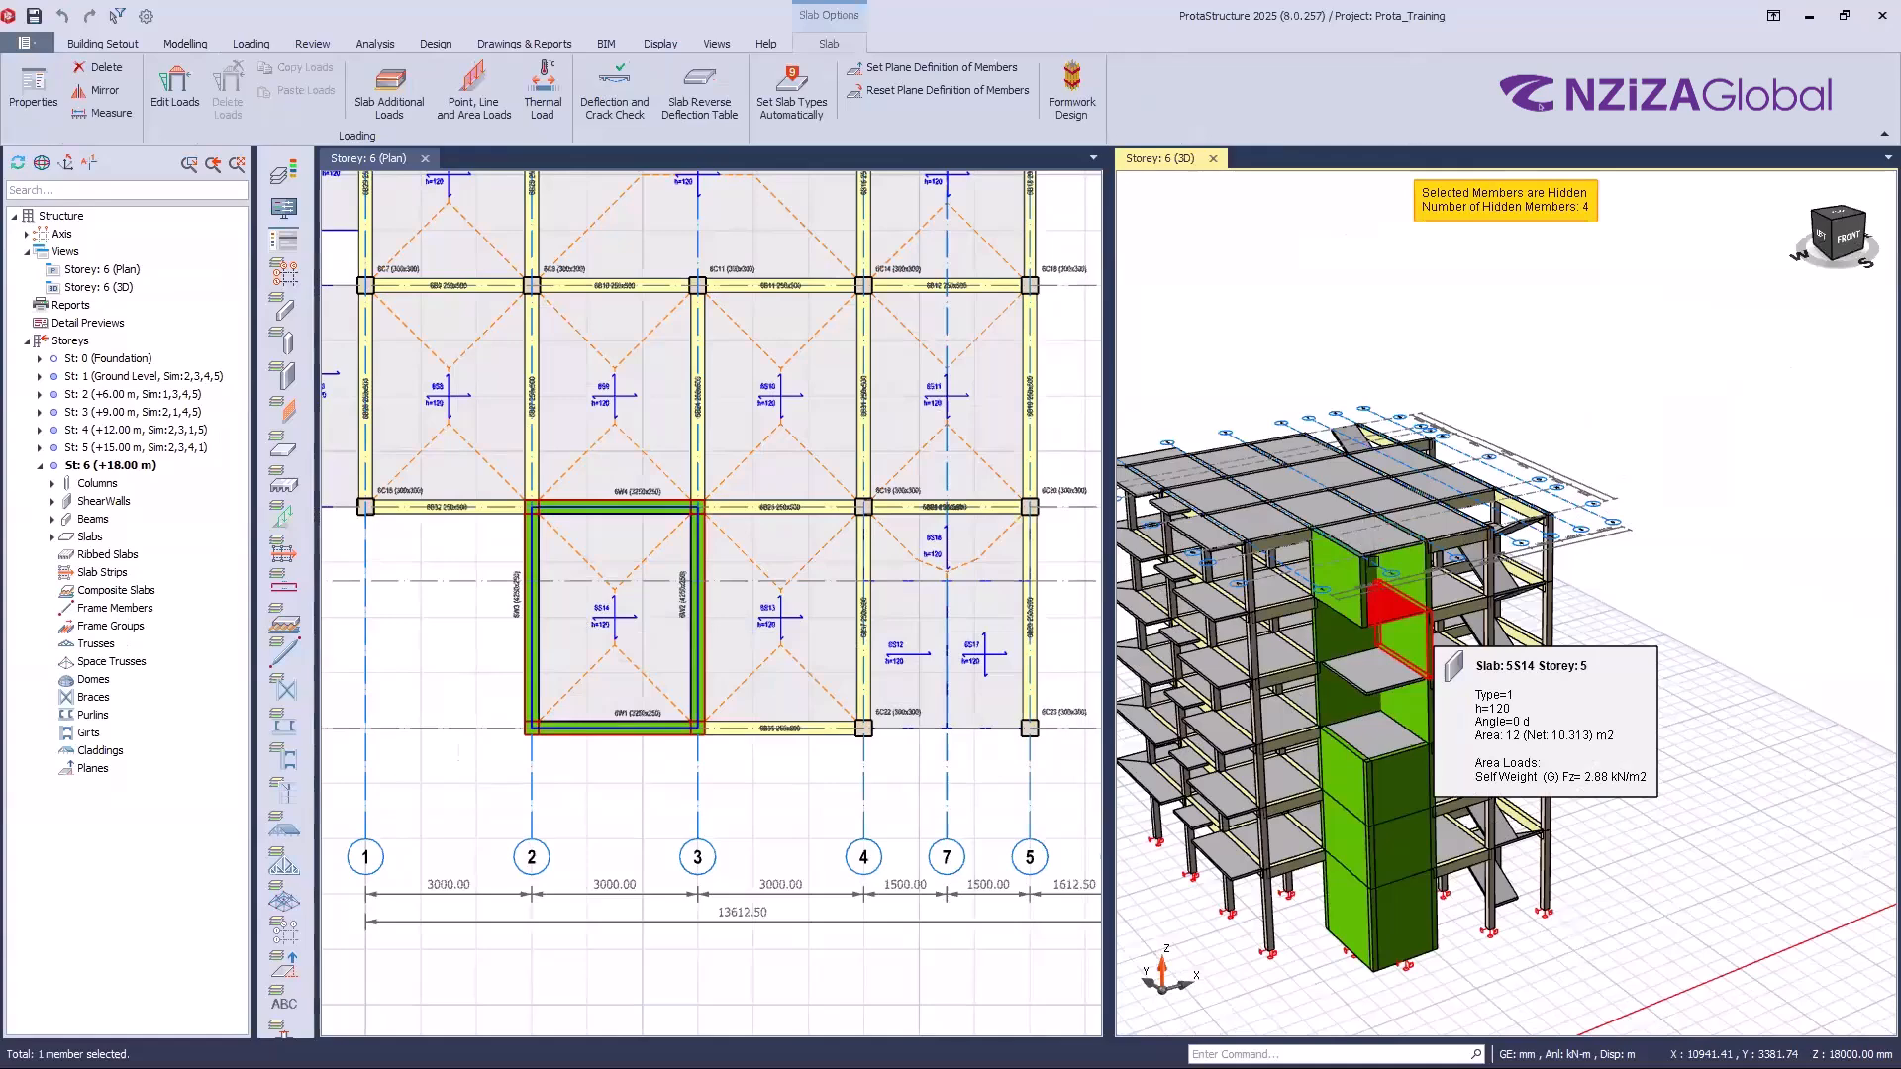
{"action": "key", "text": "Delete"}
{"action": "scroll", "coordinate": [1374, 562], "scroll_direction": "up", "scroll_amount": 3}
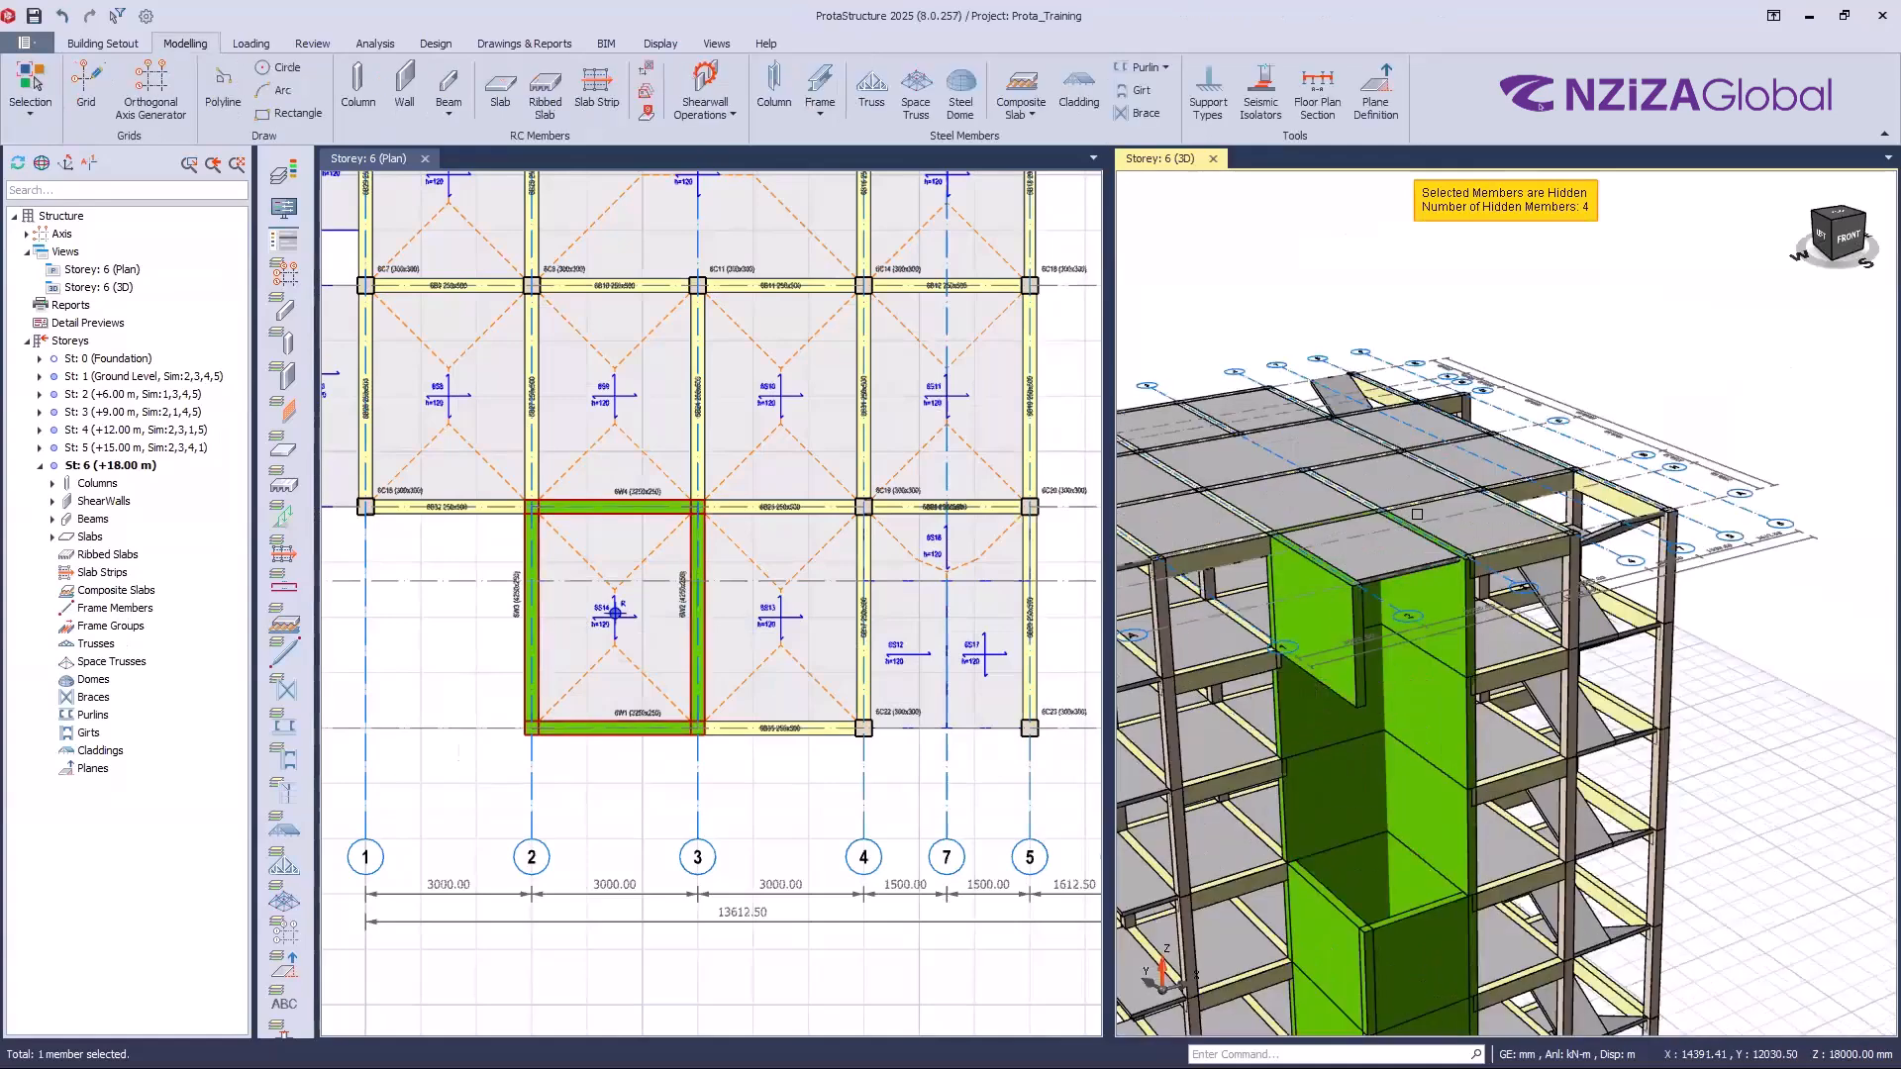
{"action": "scroll", "coordinate": [1393, 657], "scroll_direction": "down", "scroll_amount": 2}
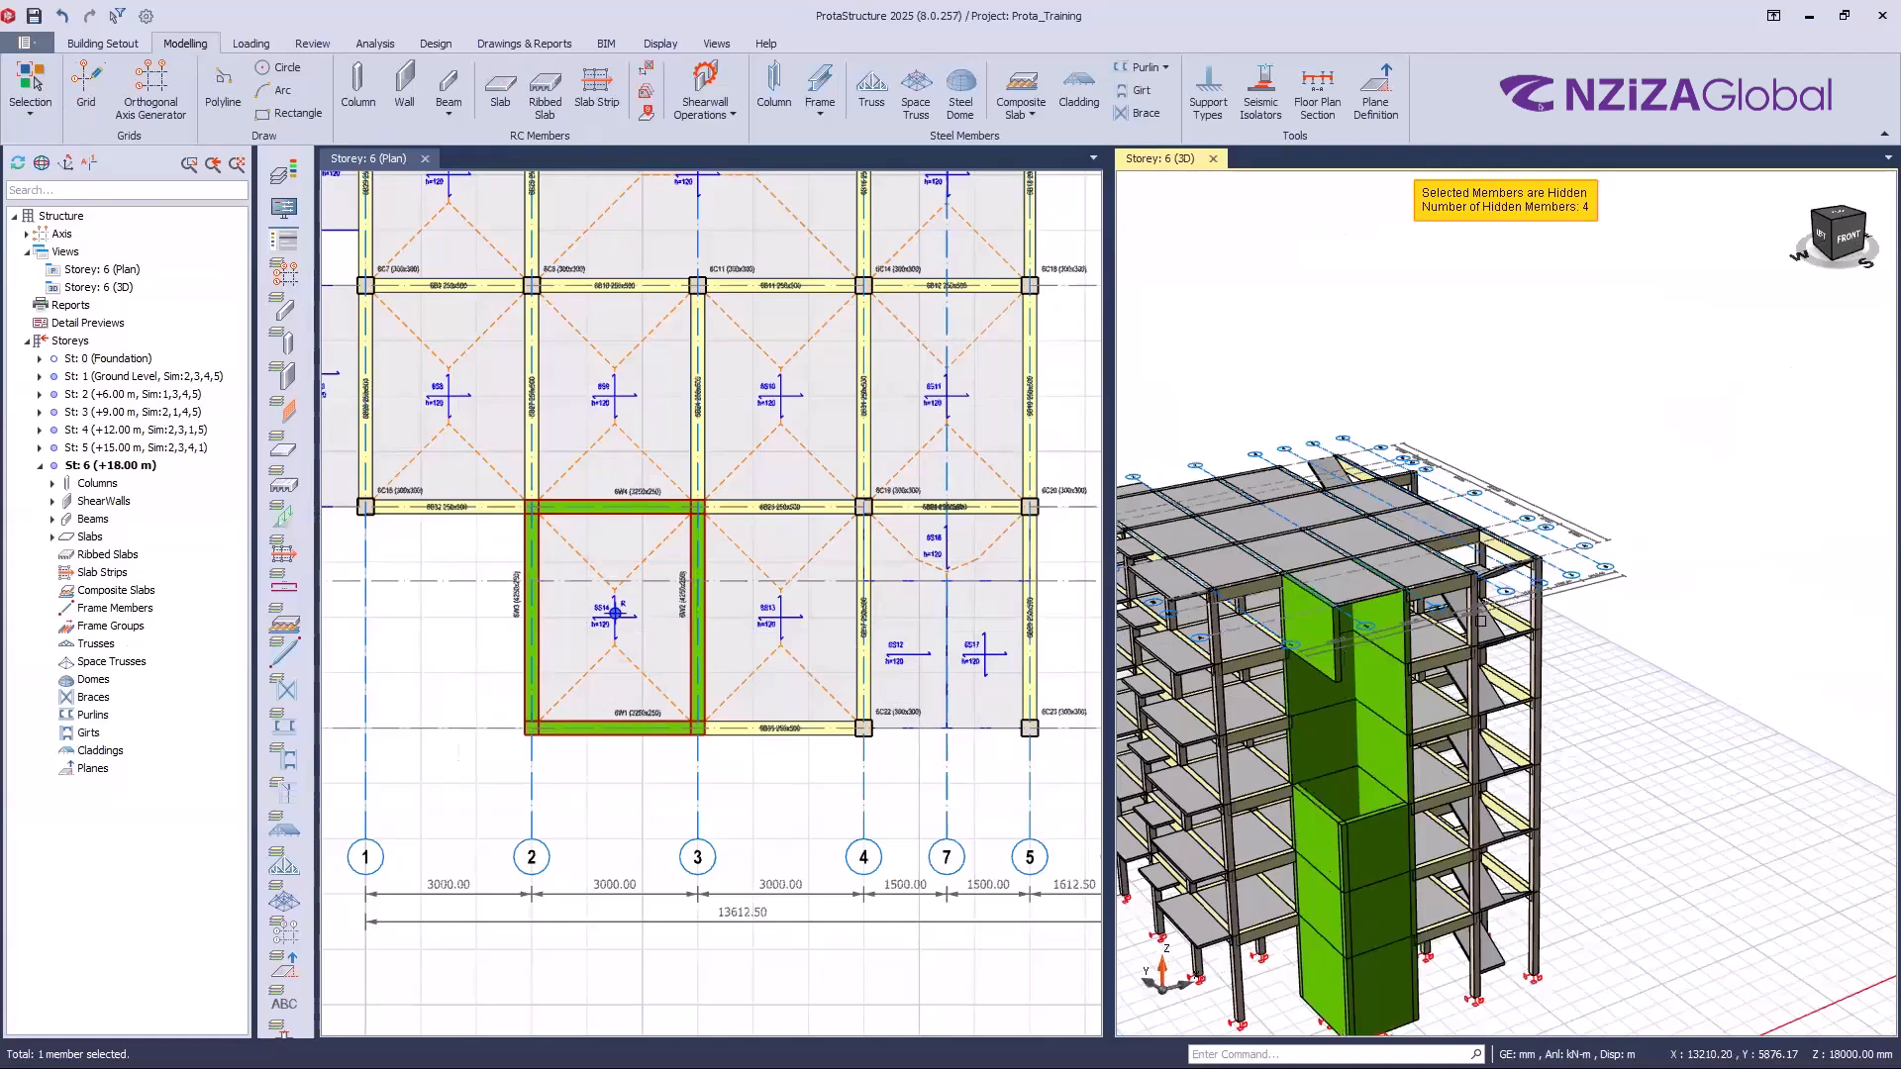
Step: Delete the three Storey 6 slabs between axes B and C, from axis 1 to axis 4
{"action": "middle_click_drag", "start_coordinate": [1481, 620], "coordinate": [1416, 665]}
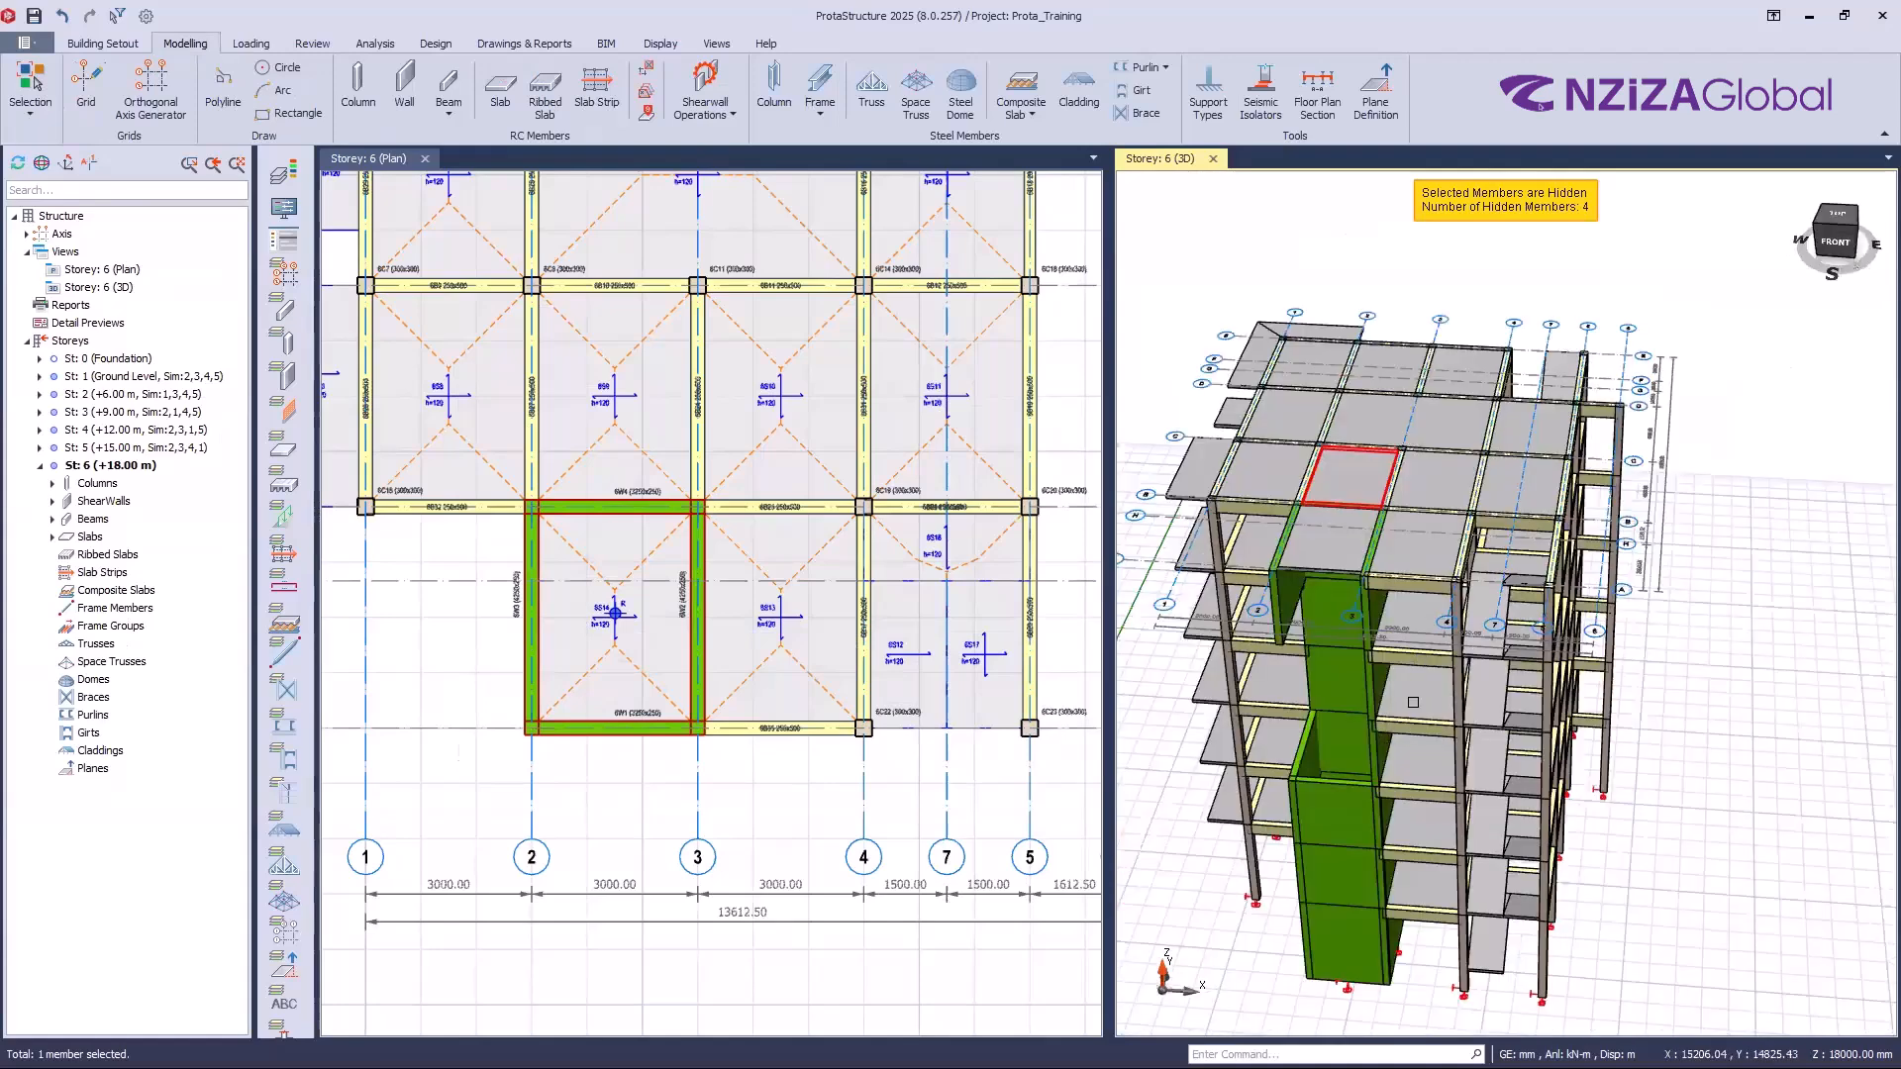
{"action": "middle_click_drag", "start_coordinate": [1288, 659], "coordinate": [1414, 683]}
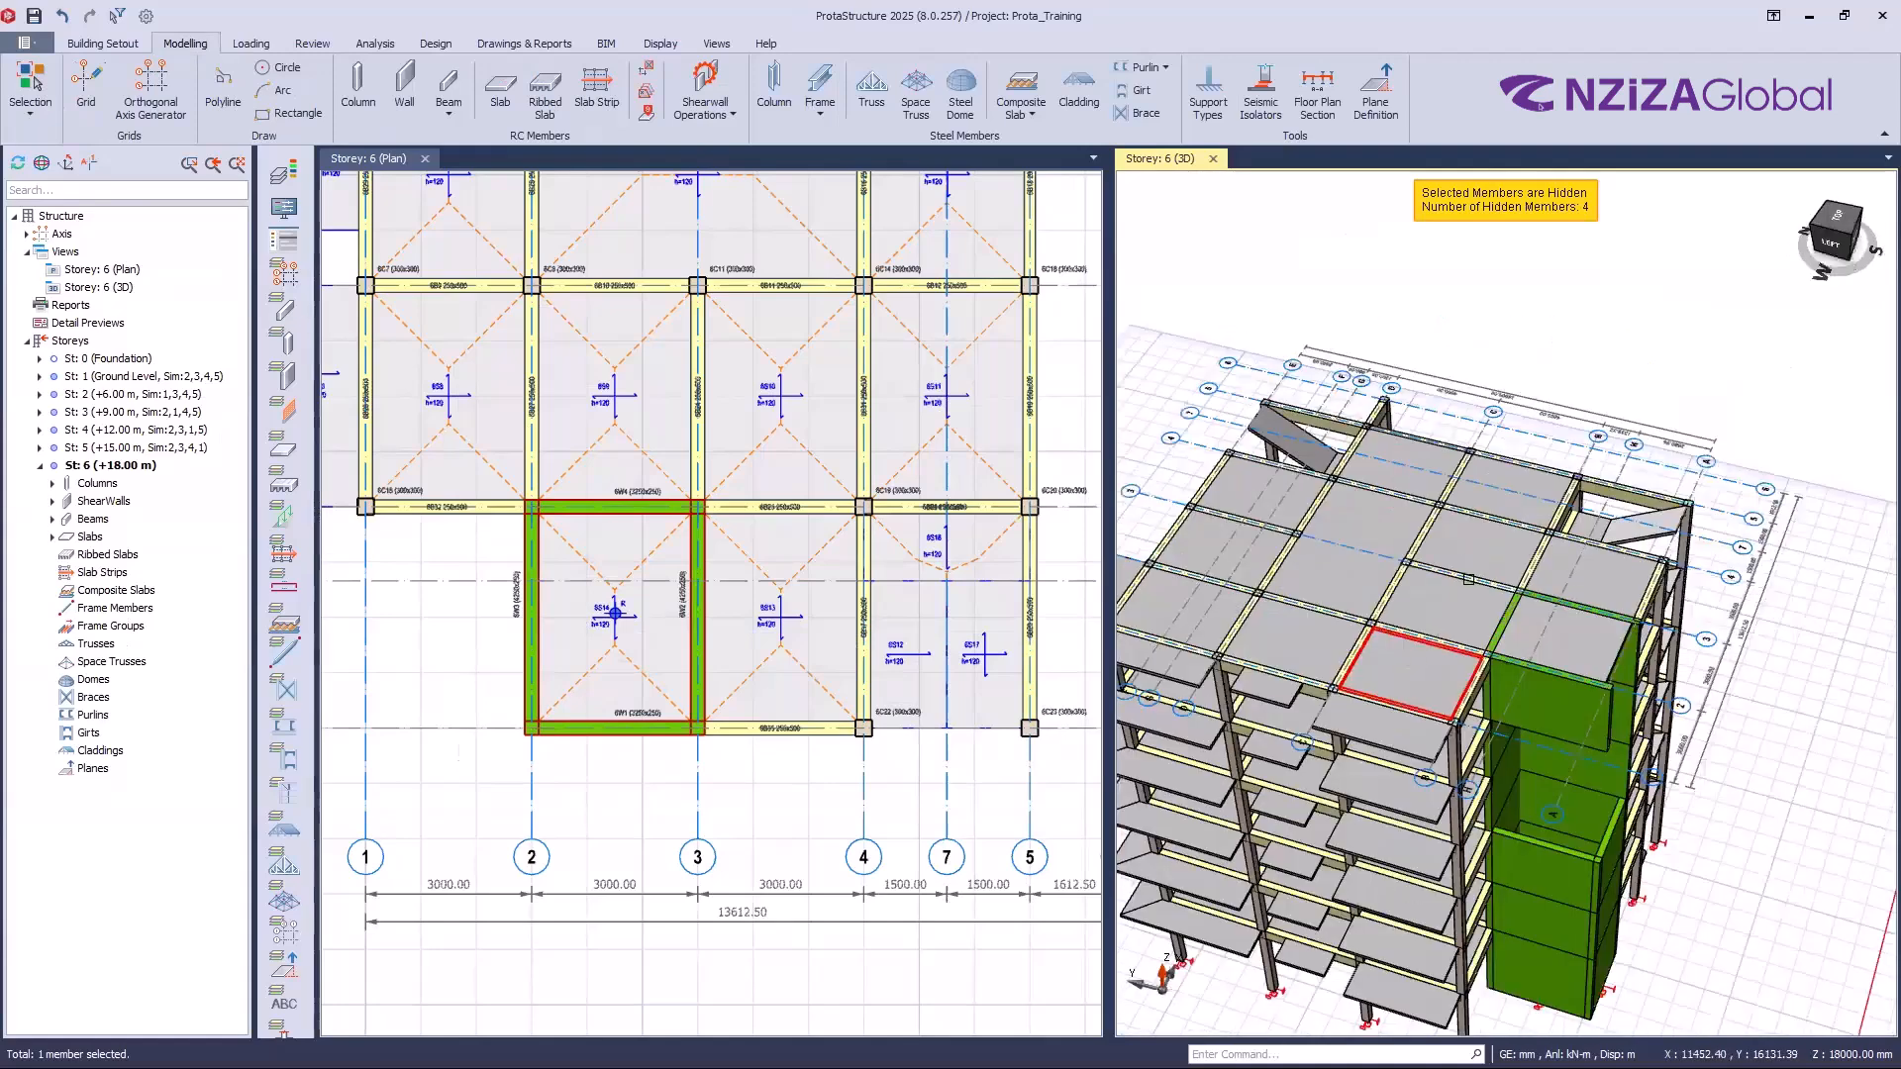
{"action": "key", "text": "Delete"}
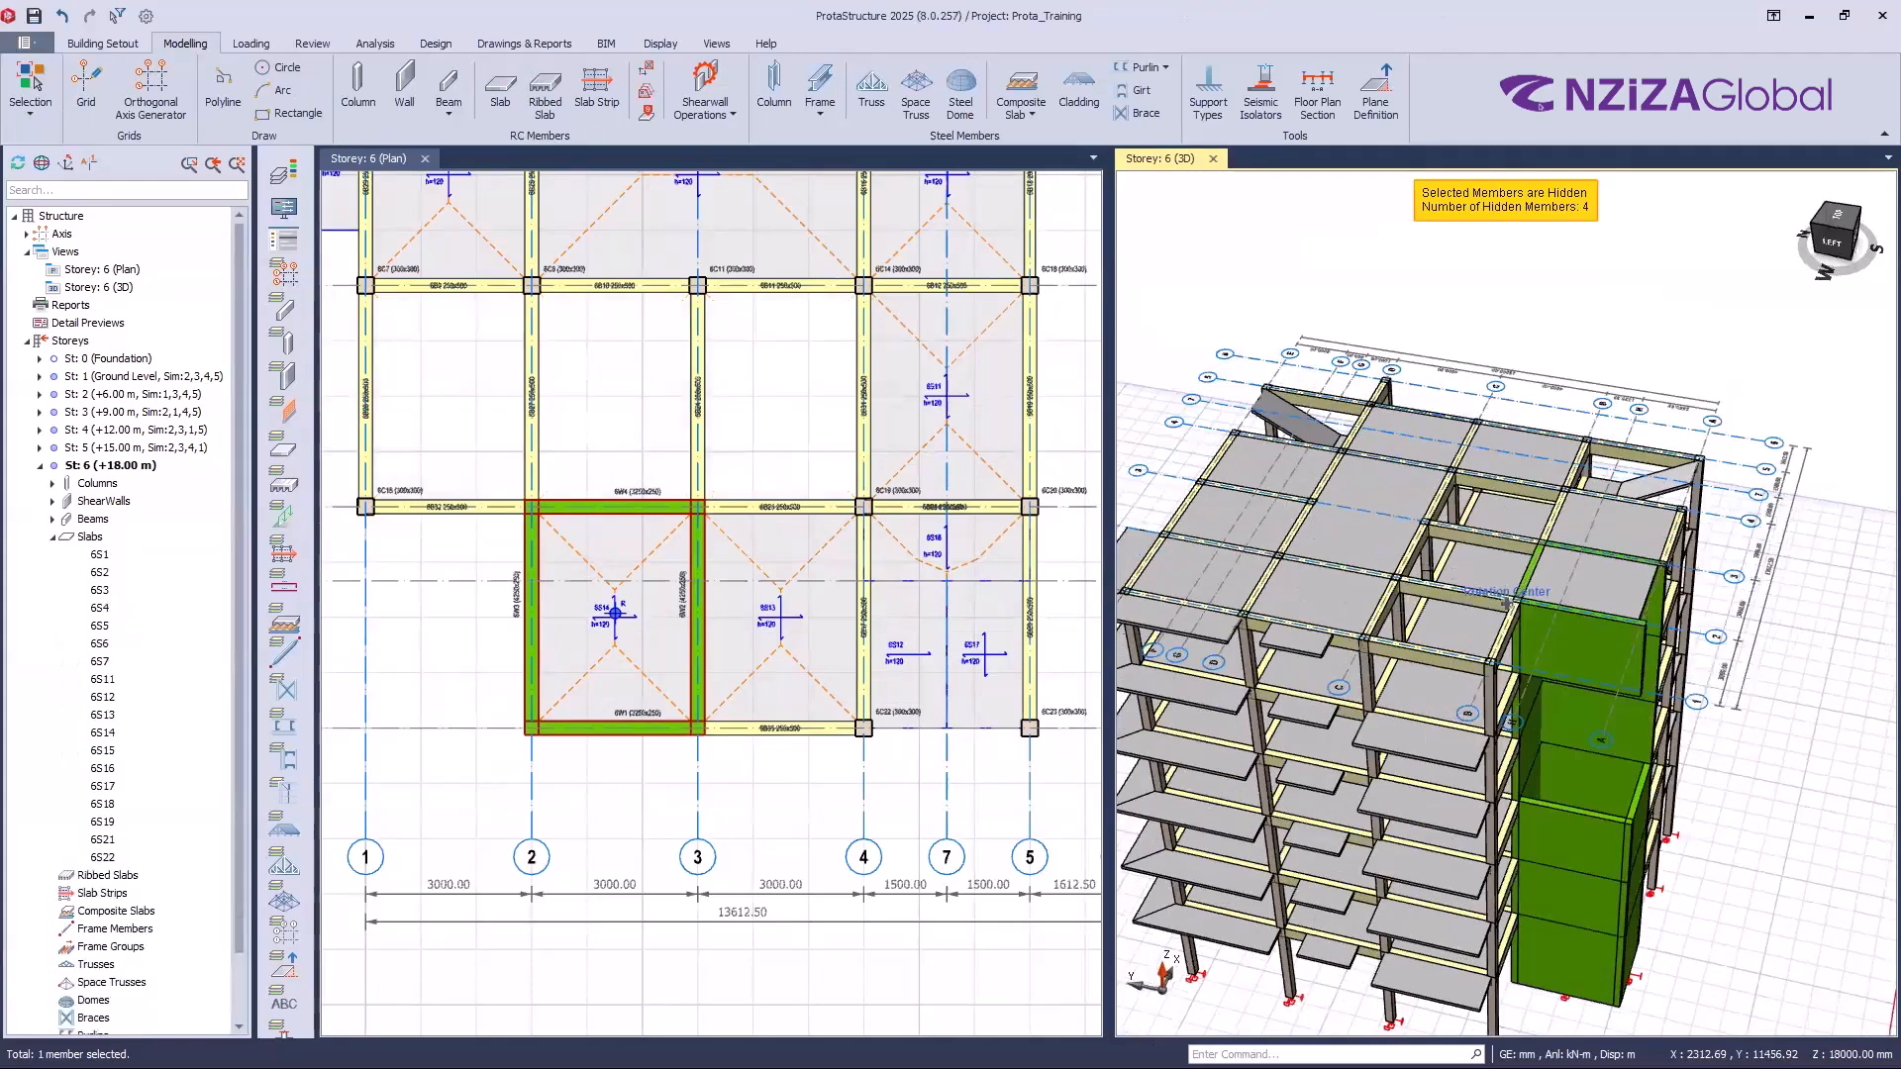
{"action": "middle_click_drag", "start_coordinate": [1508, 602], "coordinate": [1465, 478]}
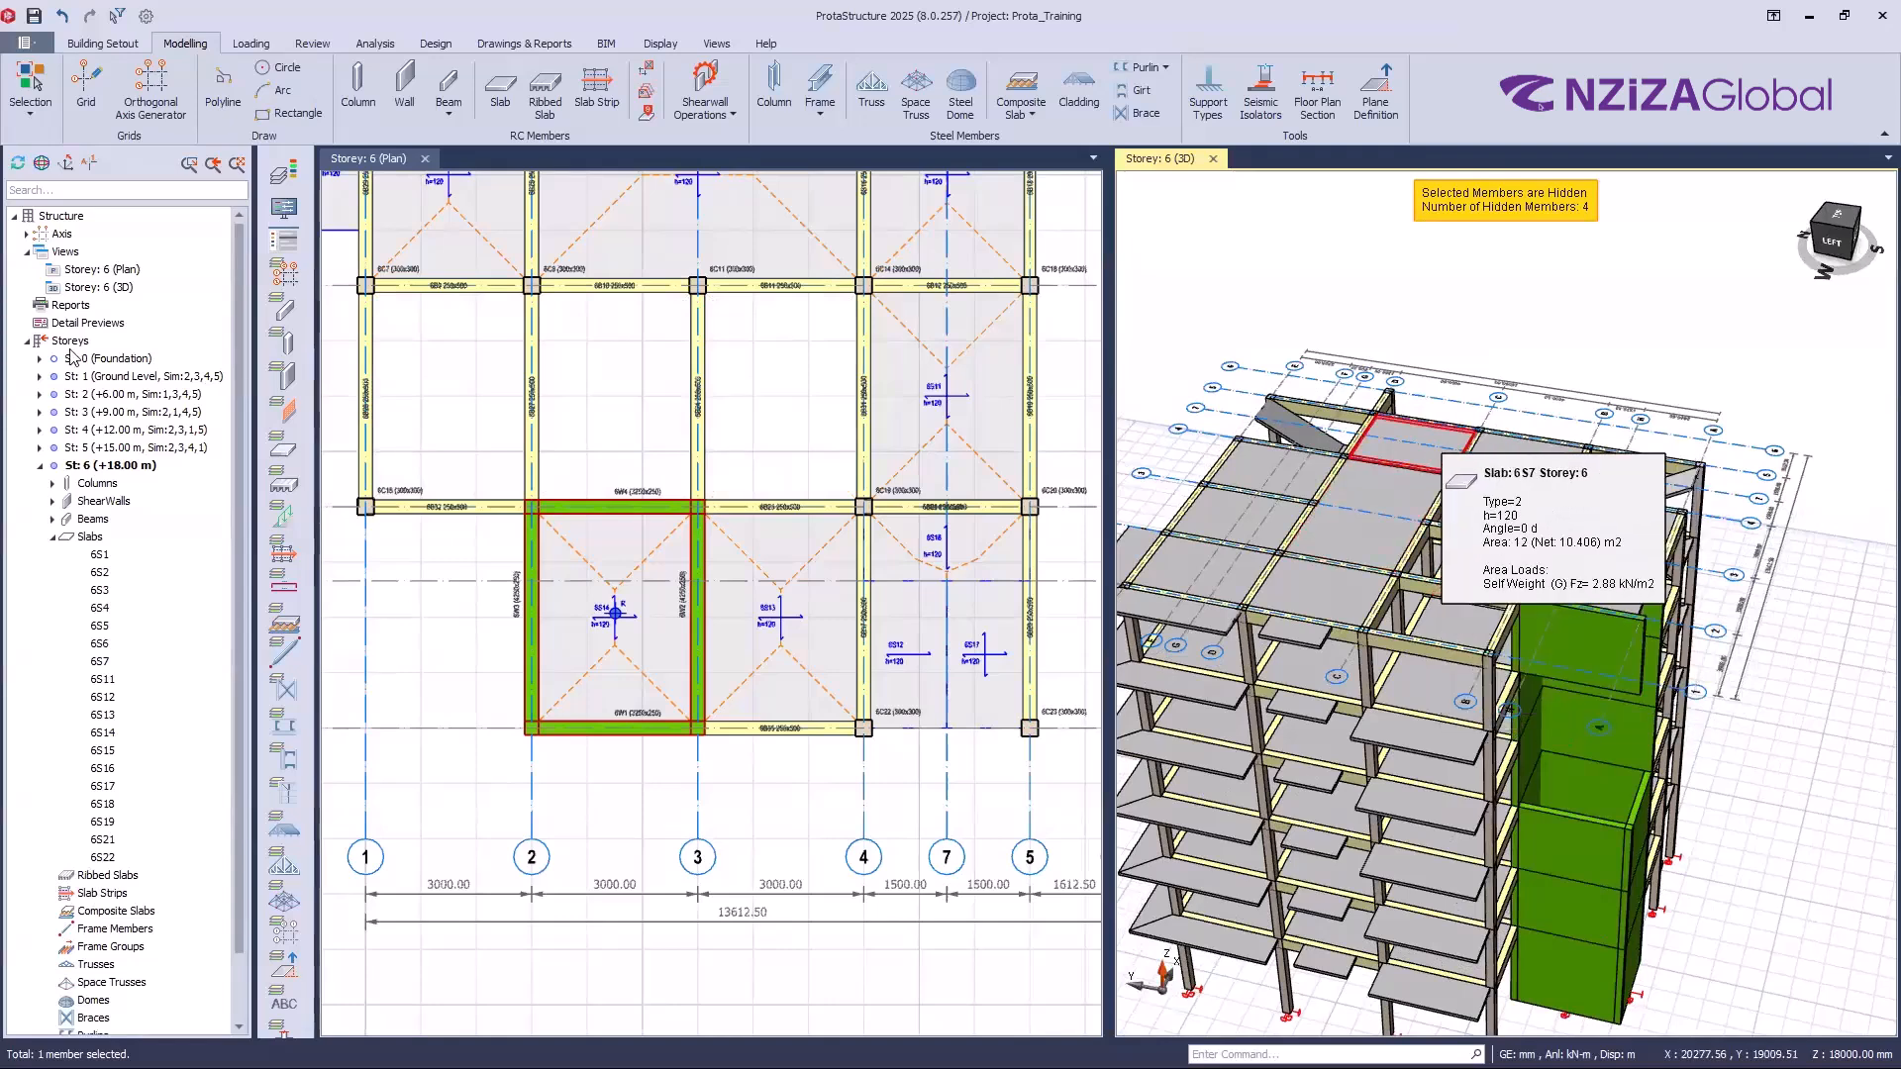
Step: Reset the similar storey definitions of Storeys 1 to 5 in the storey settings so that every storey is independent
{"action": "double_click", "coordinate": [67, 338]}
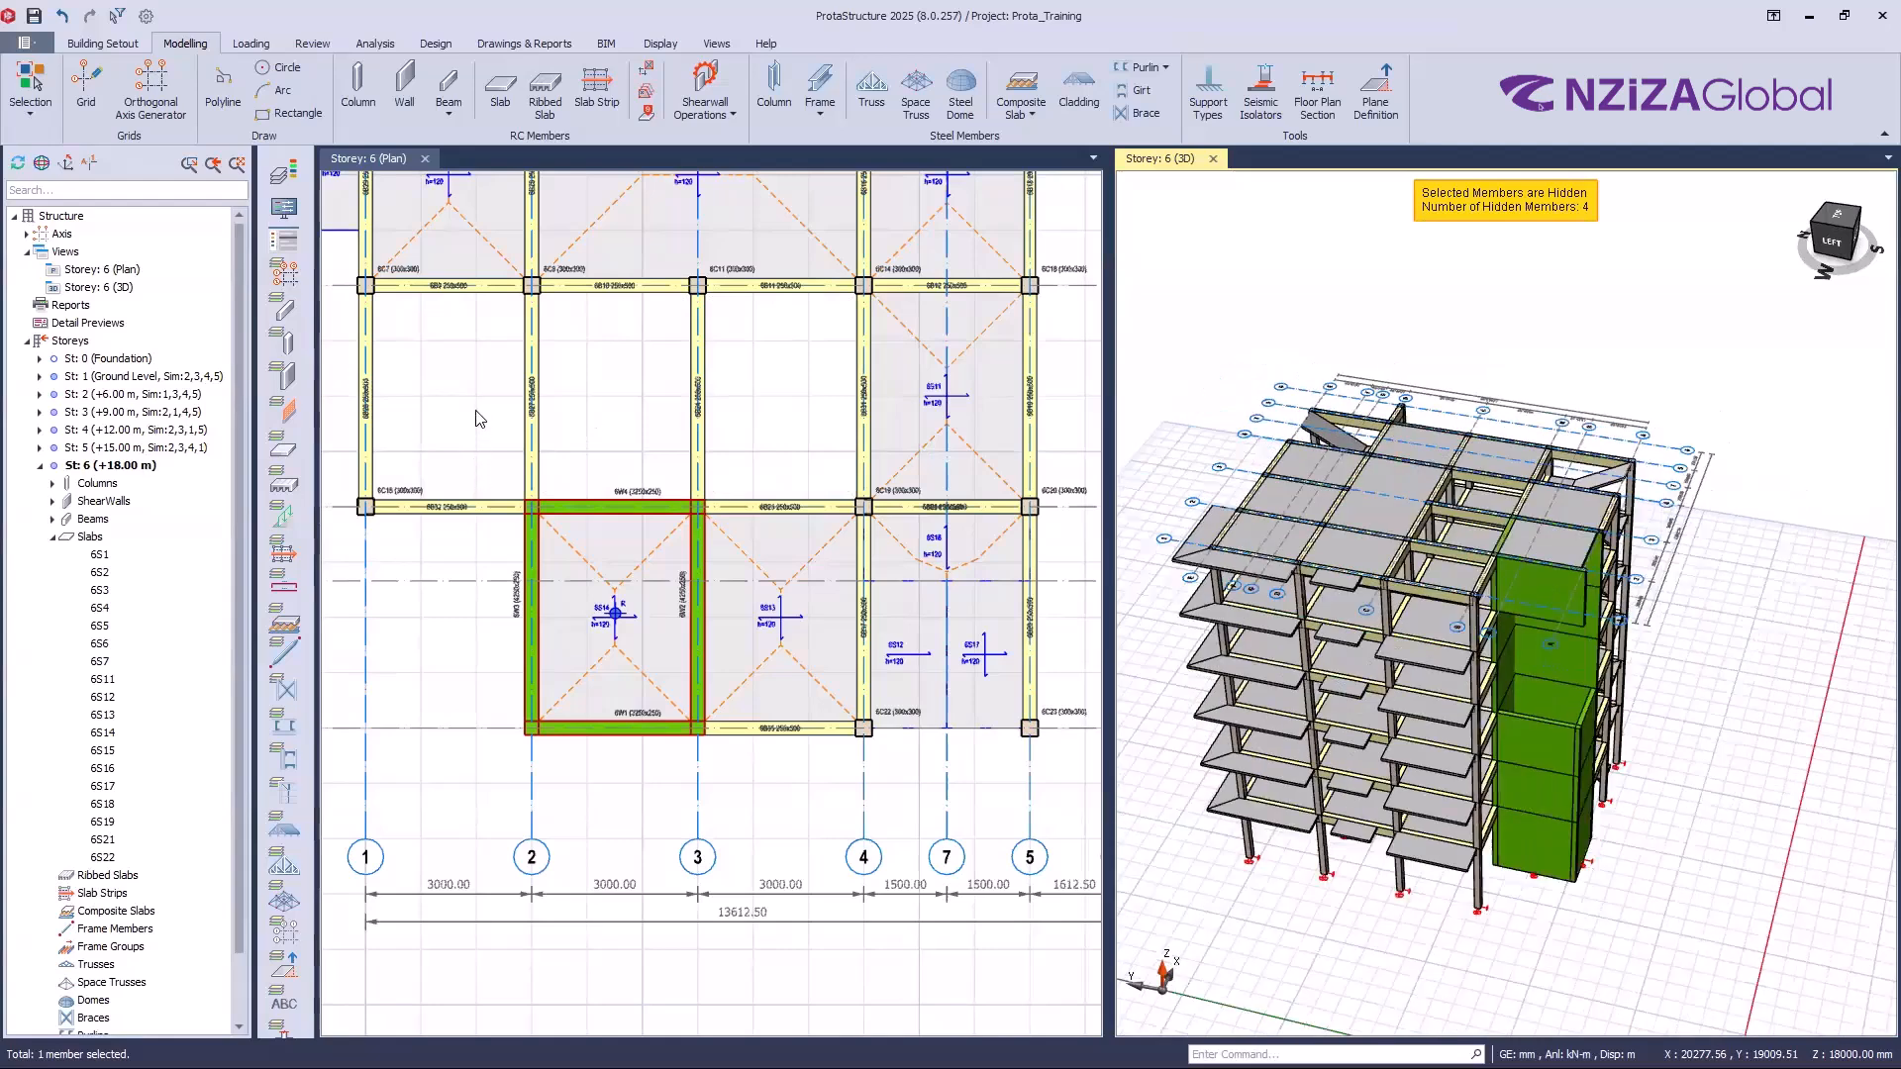
{"action": "scroll", "coordinate": [476, 460], "scroll_direction": "down", "scroll_amount": 1}
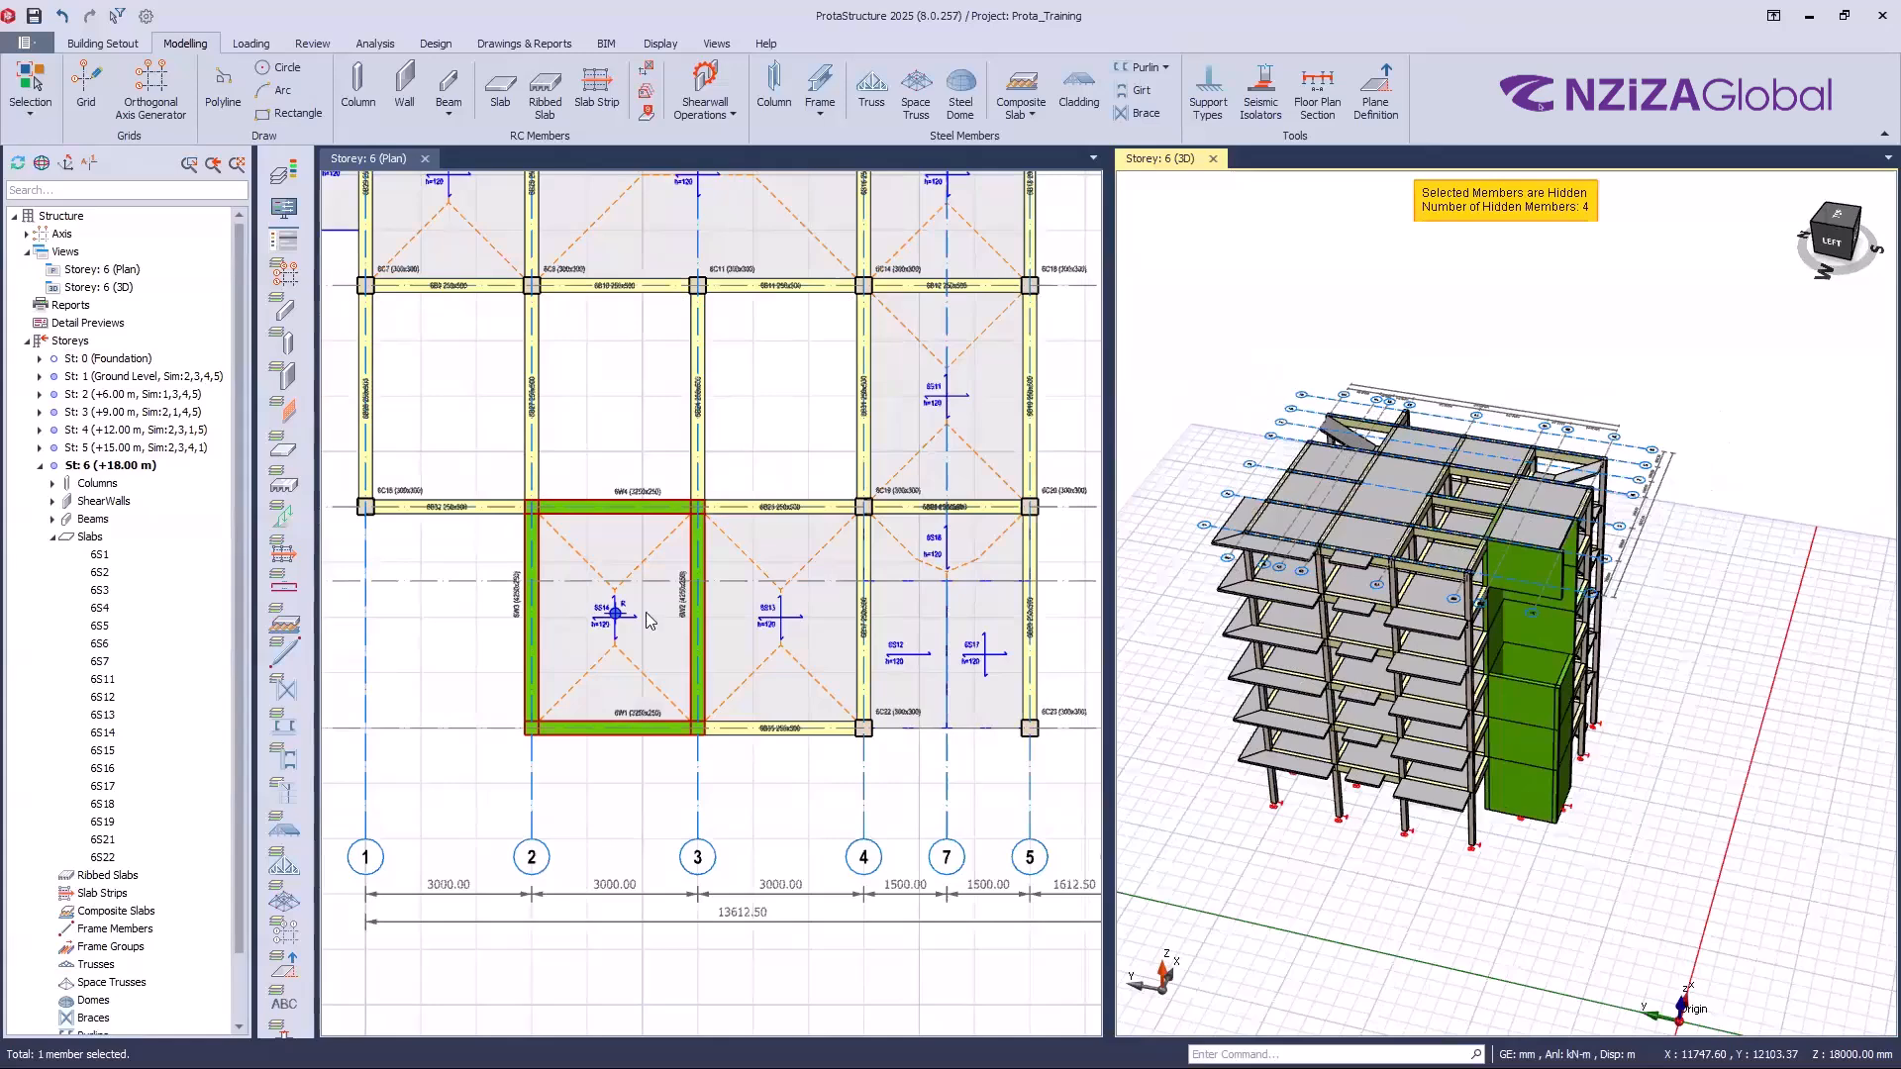
{"action": "left_click", "coordinate": [875, 658]}
{"action": "left_click", "coordinate": [1339, 725]}
{"action": "left_click", "coordinate": [1025, 611]}
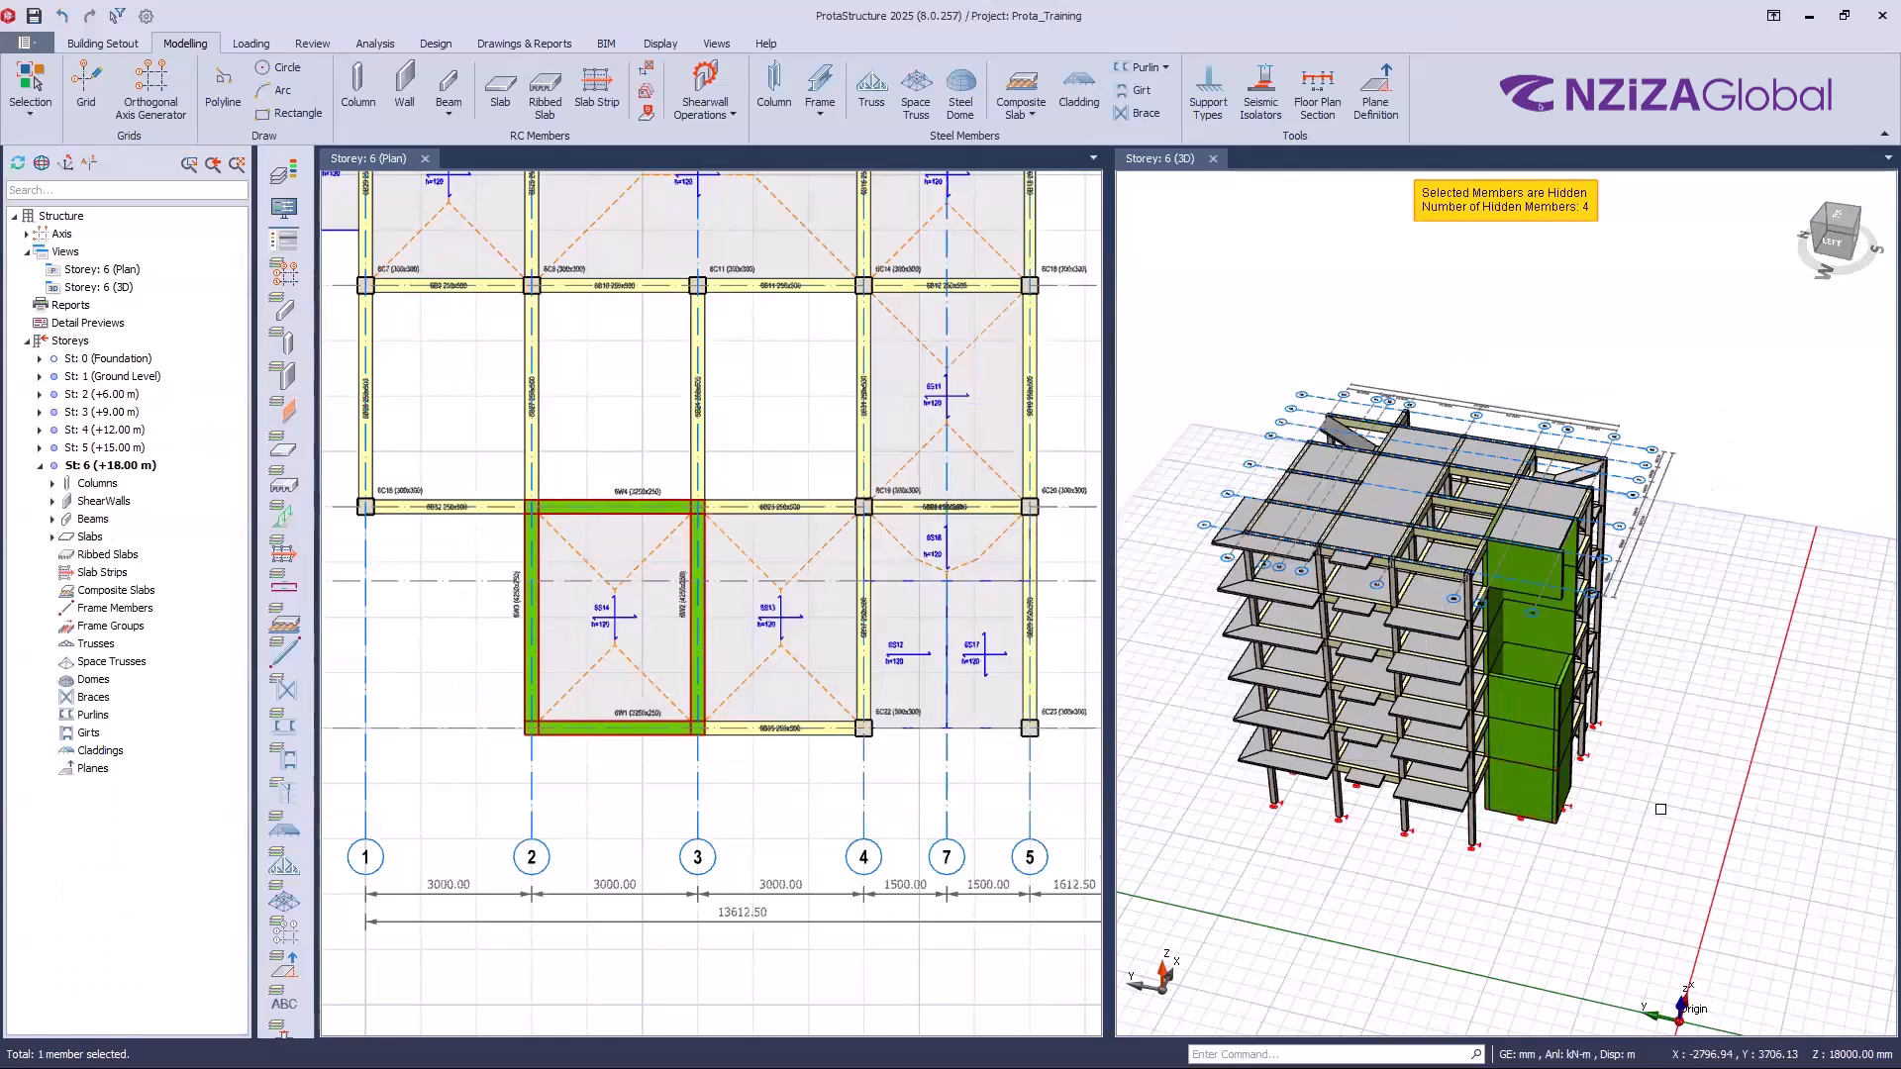
Step: Show all the hidden shear walls of the core again in the 3D view
{"action": "middle_click_drag", "start_coordinate": [1660, 809], "coordinate": [1593, 808]}
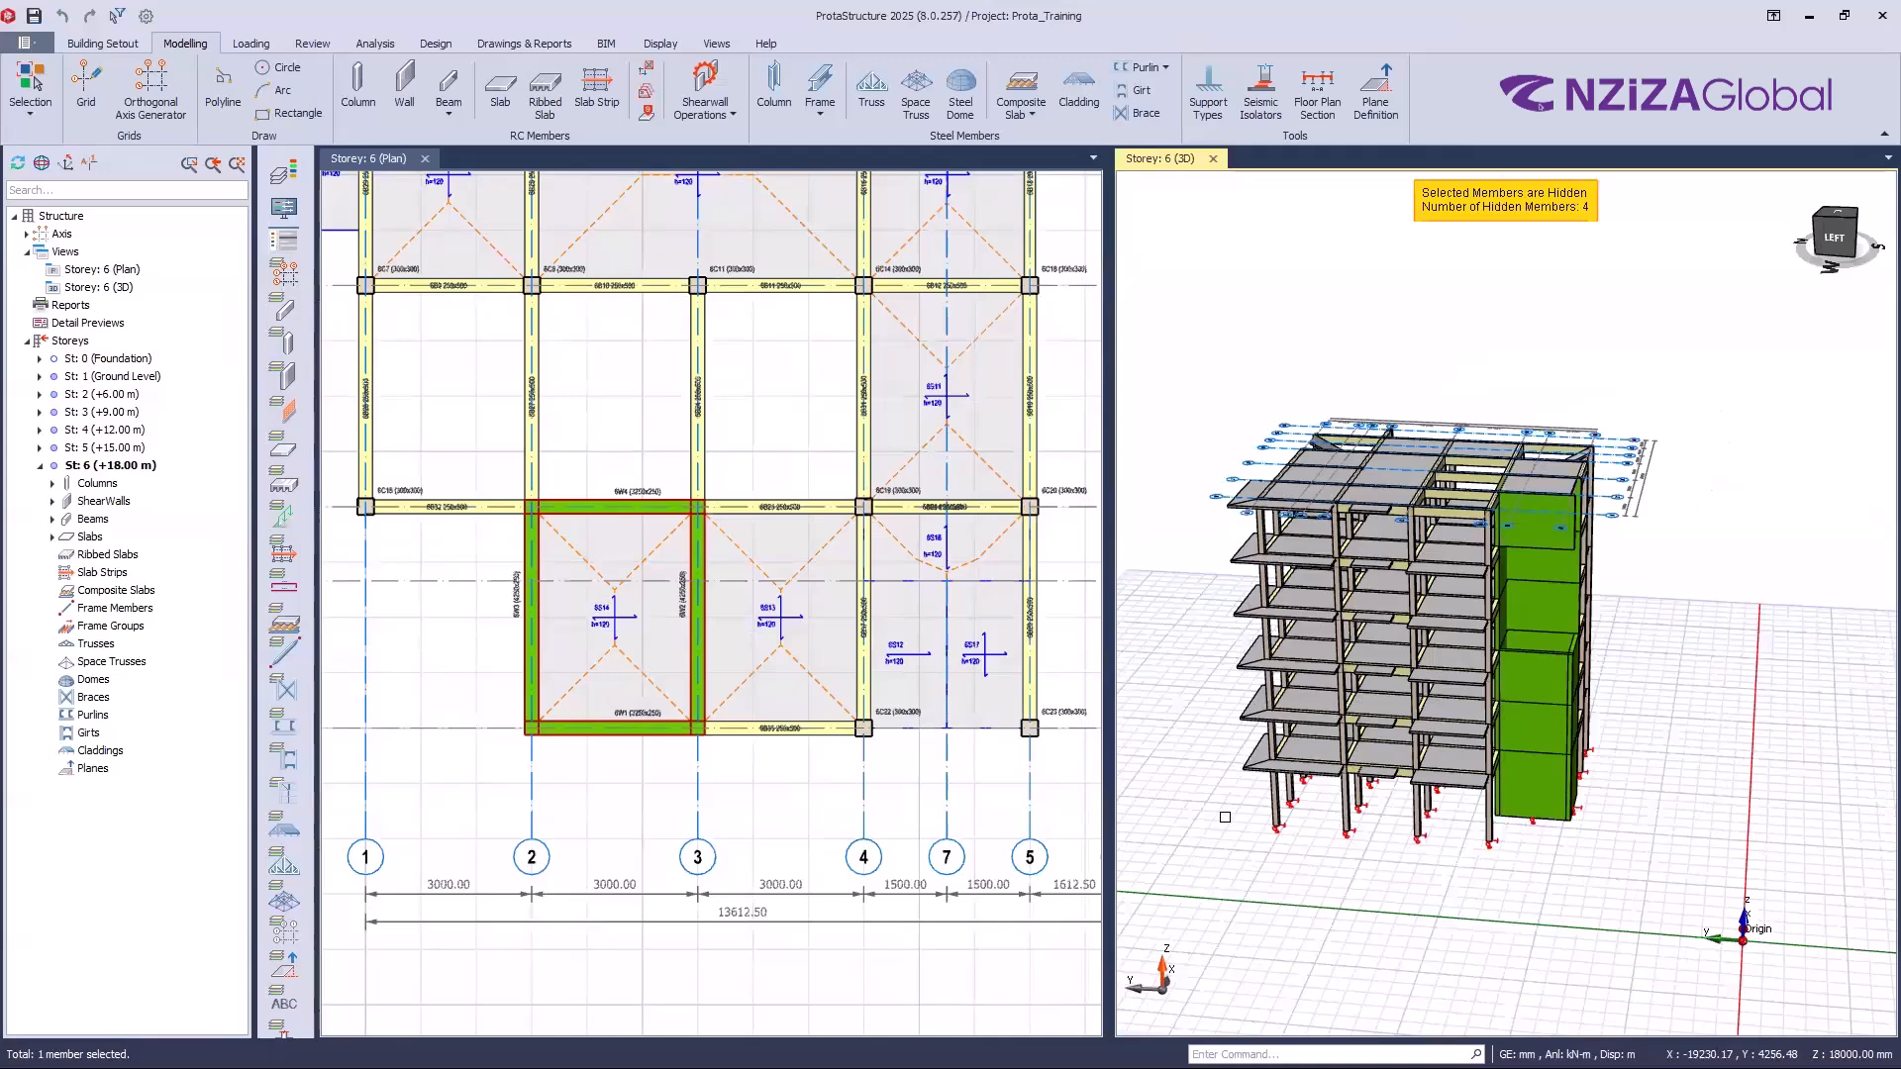
{"action": "middle_click_drag", "start_coordinate": [1635, 702], "coordinate": [1545, 705]}
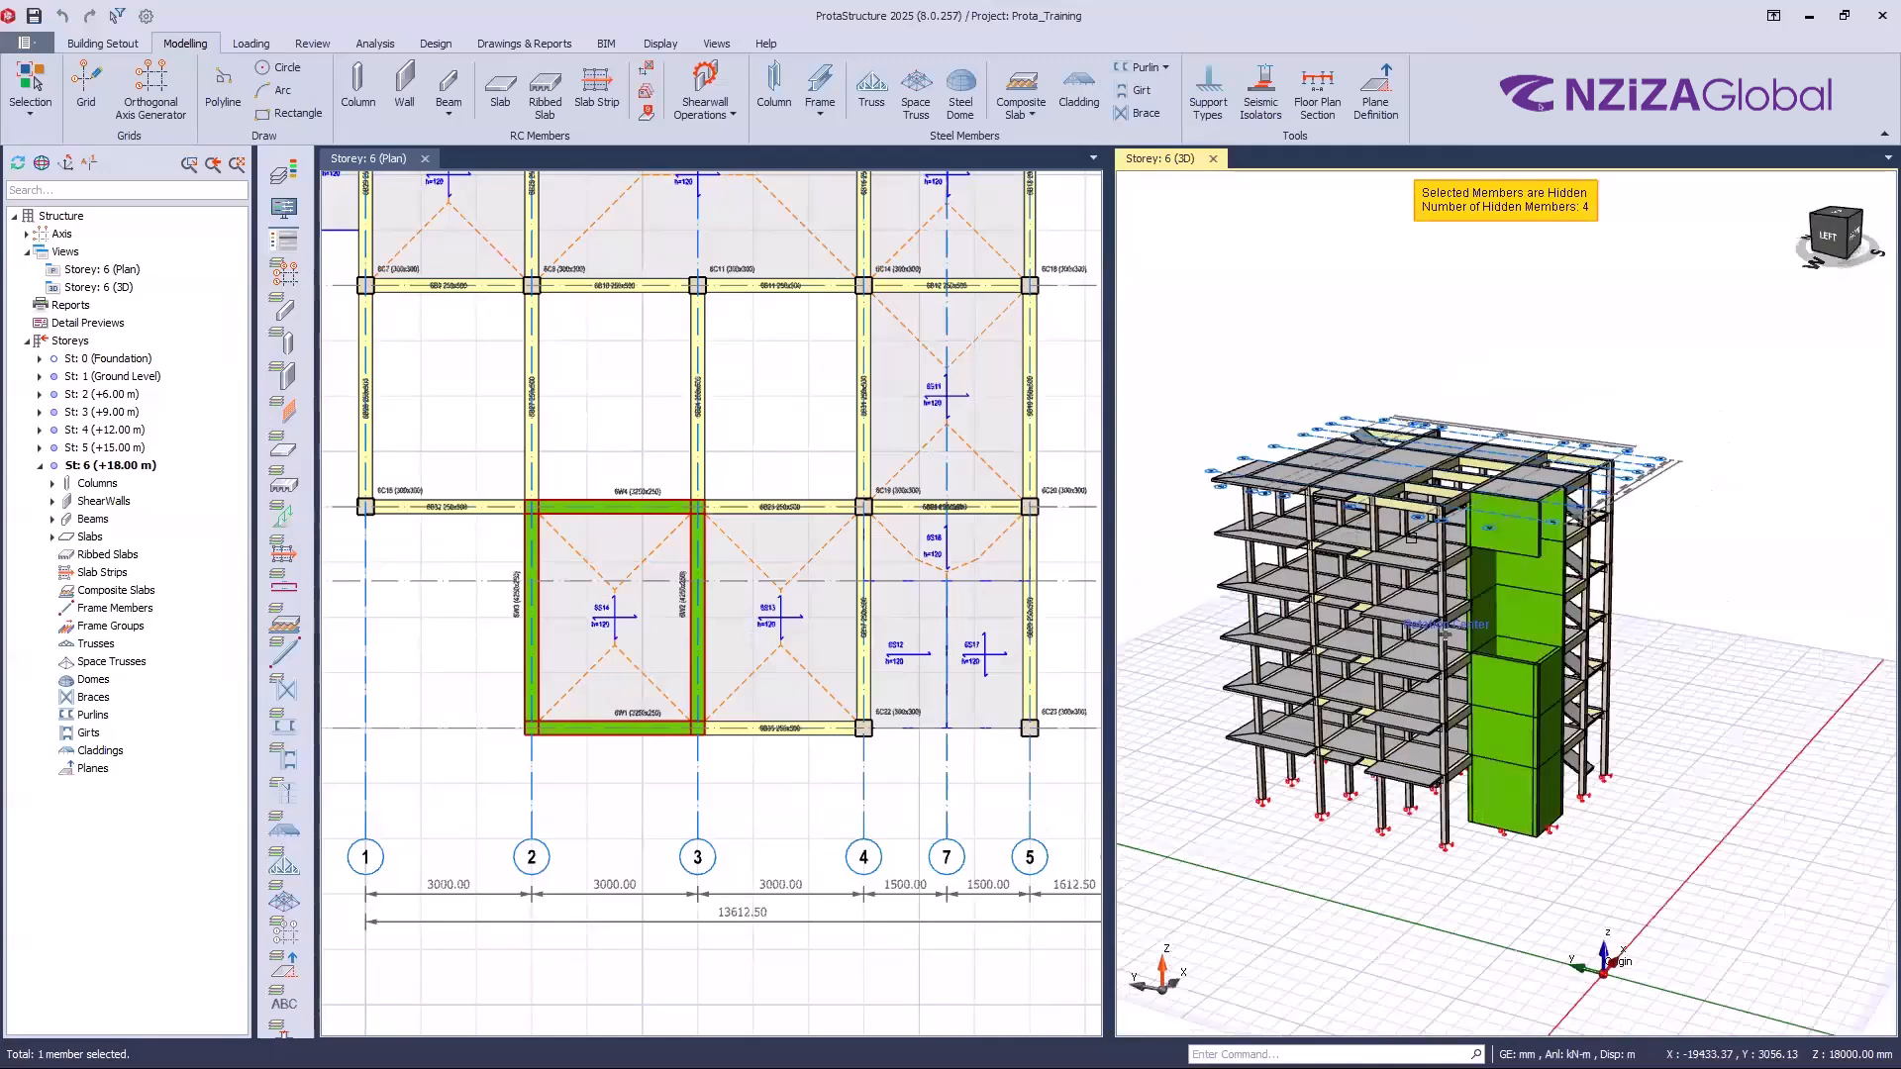
{"action": "scroll", "coordinate": [1679, 495], "scroll_direction": "up", "scroll_amount": 3}
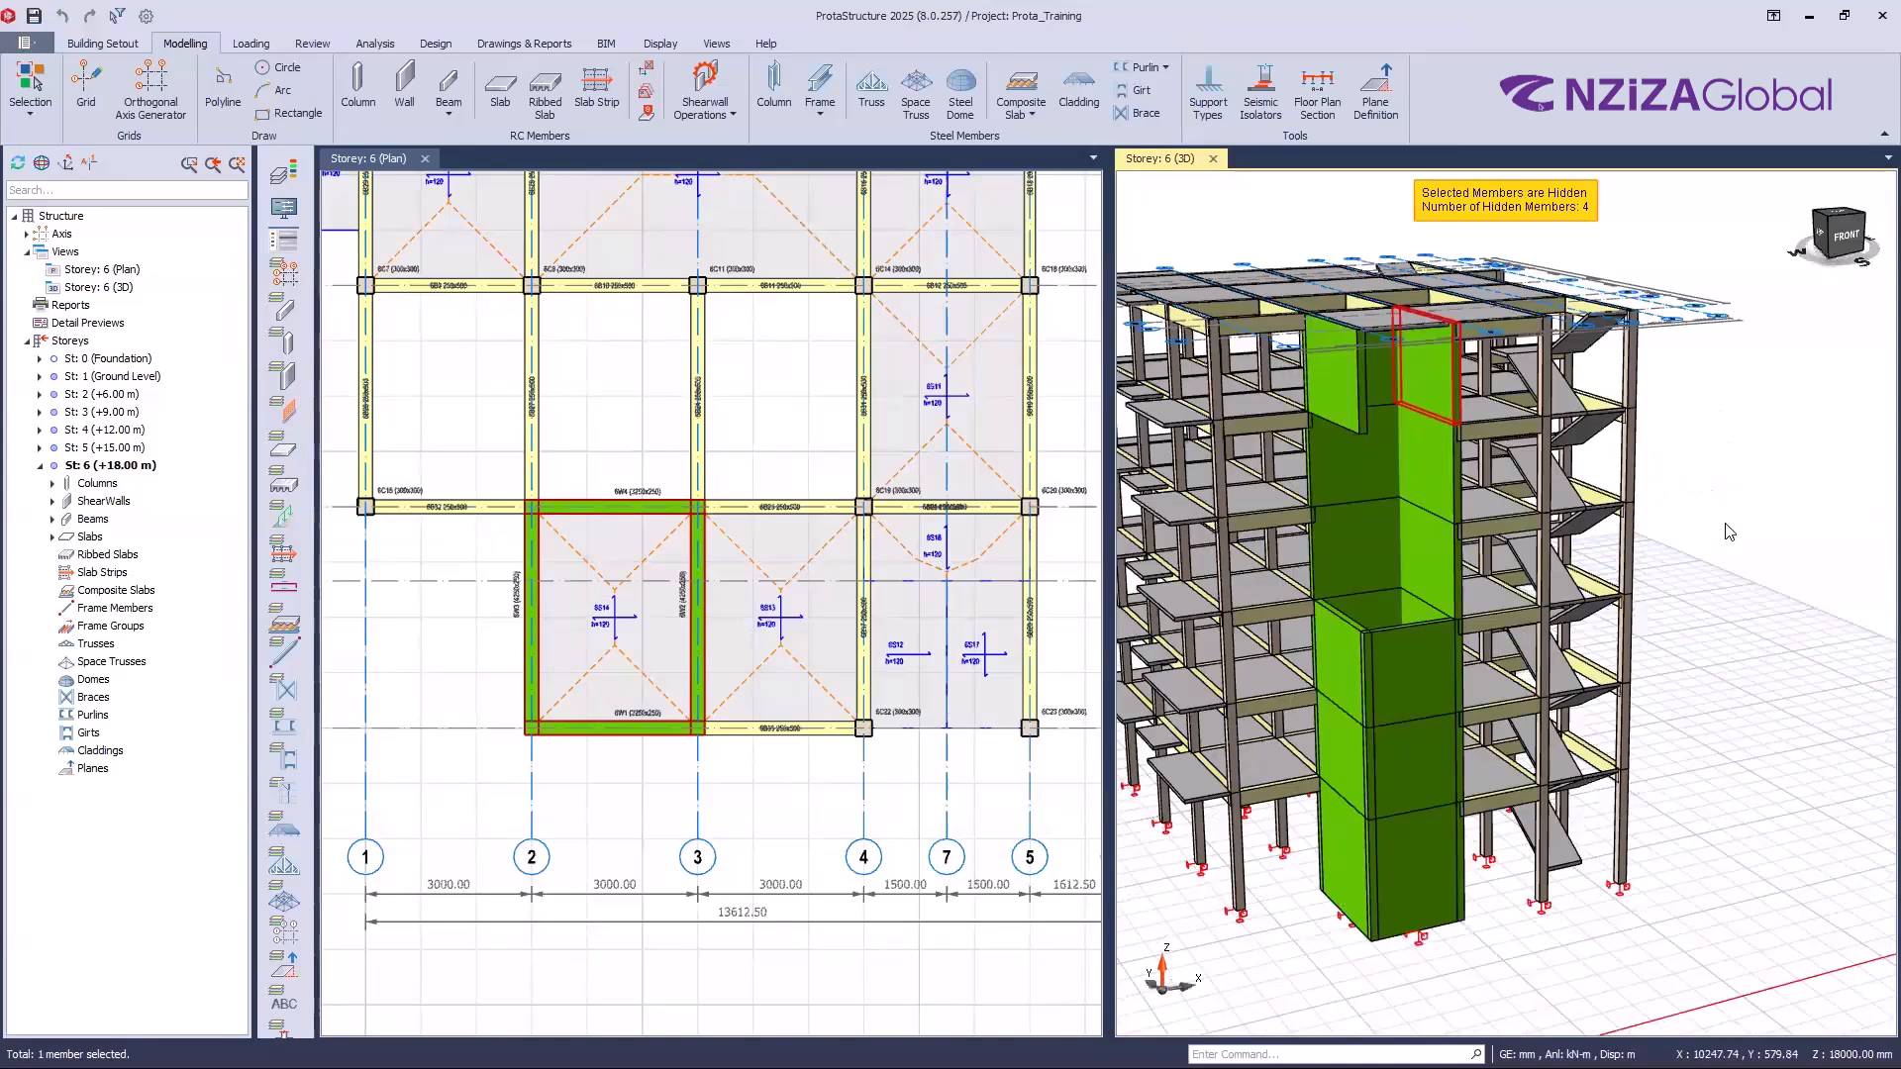
{"action": "right_click_drag", "start_coordinate": [1605, 654], "coordinate": [1453, 713]}
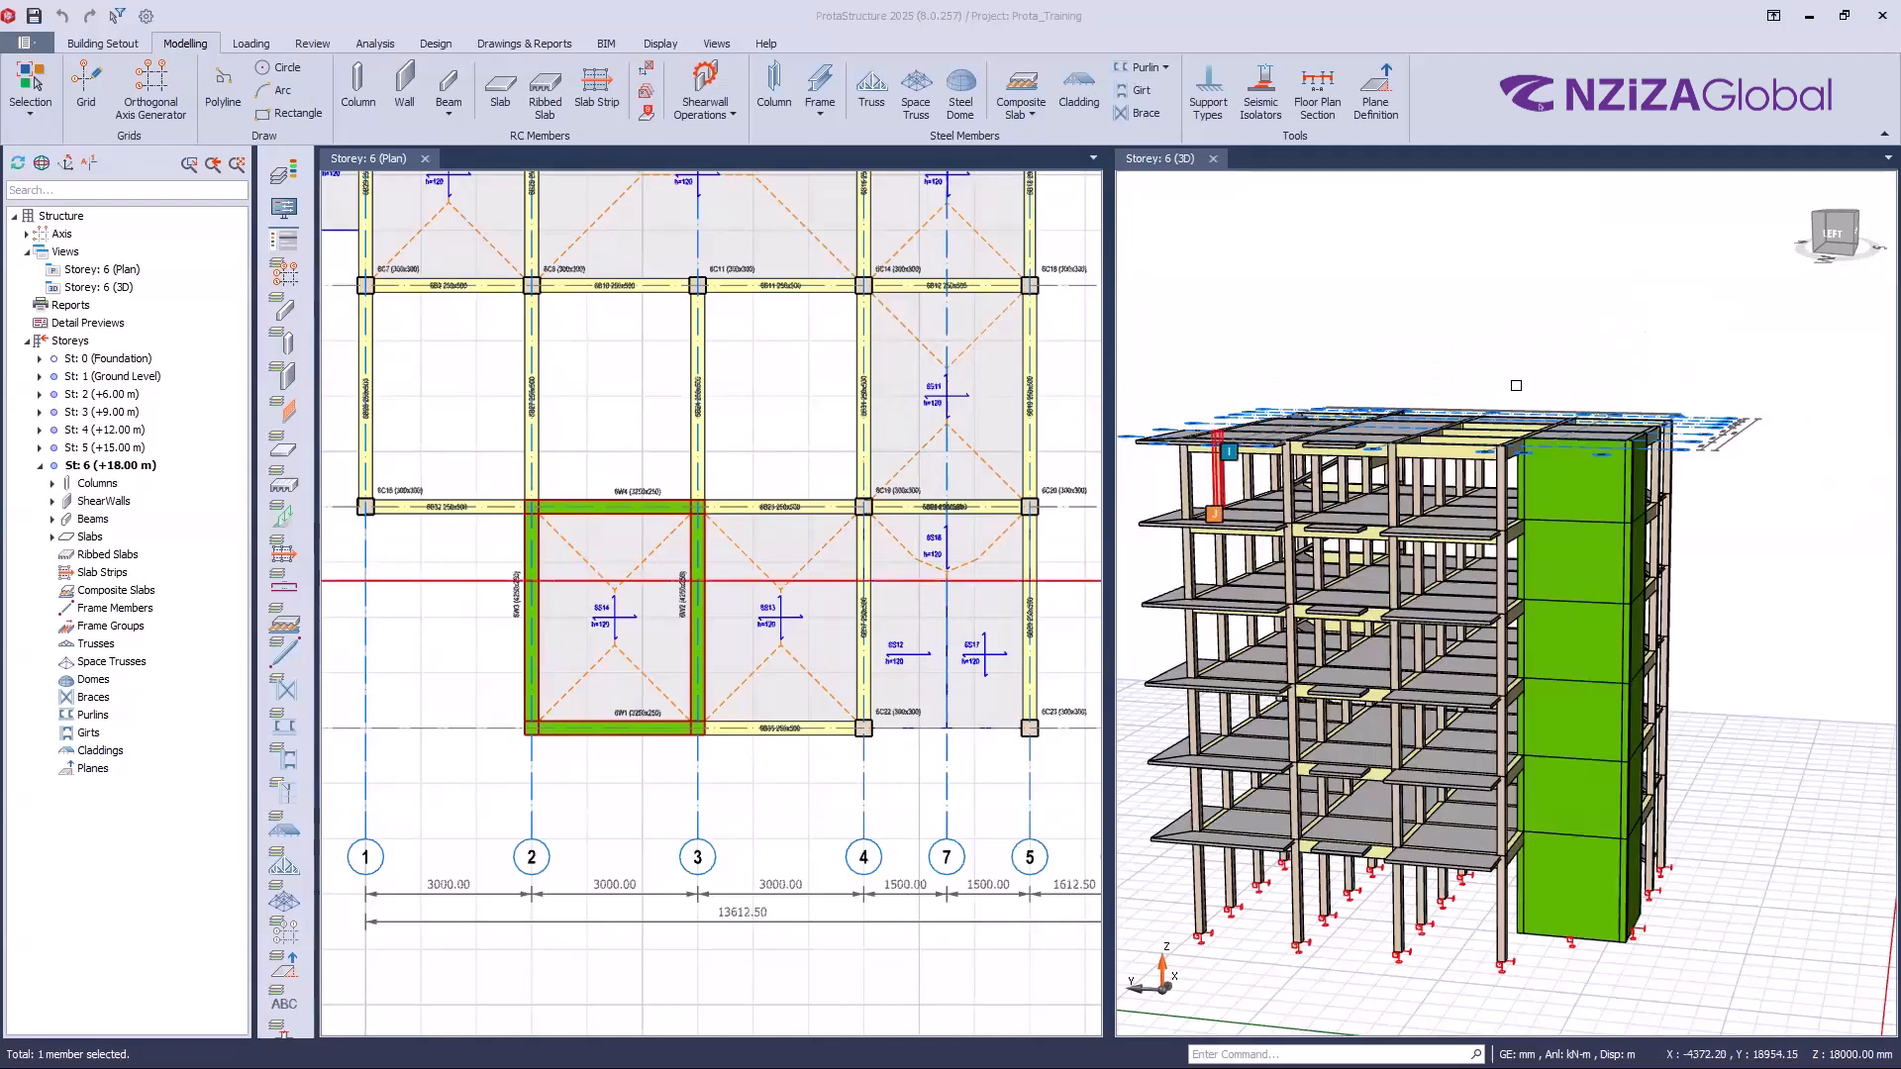
{"action": "scroll", "coordinate": [1727, 700], "scroll_direction": "down", "scroll_amount": 1}
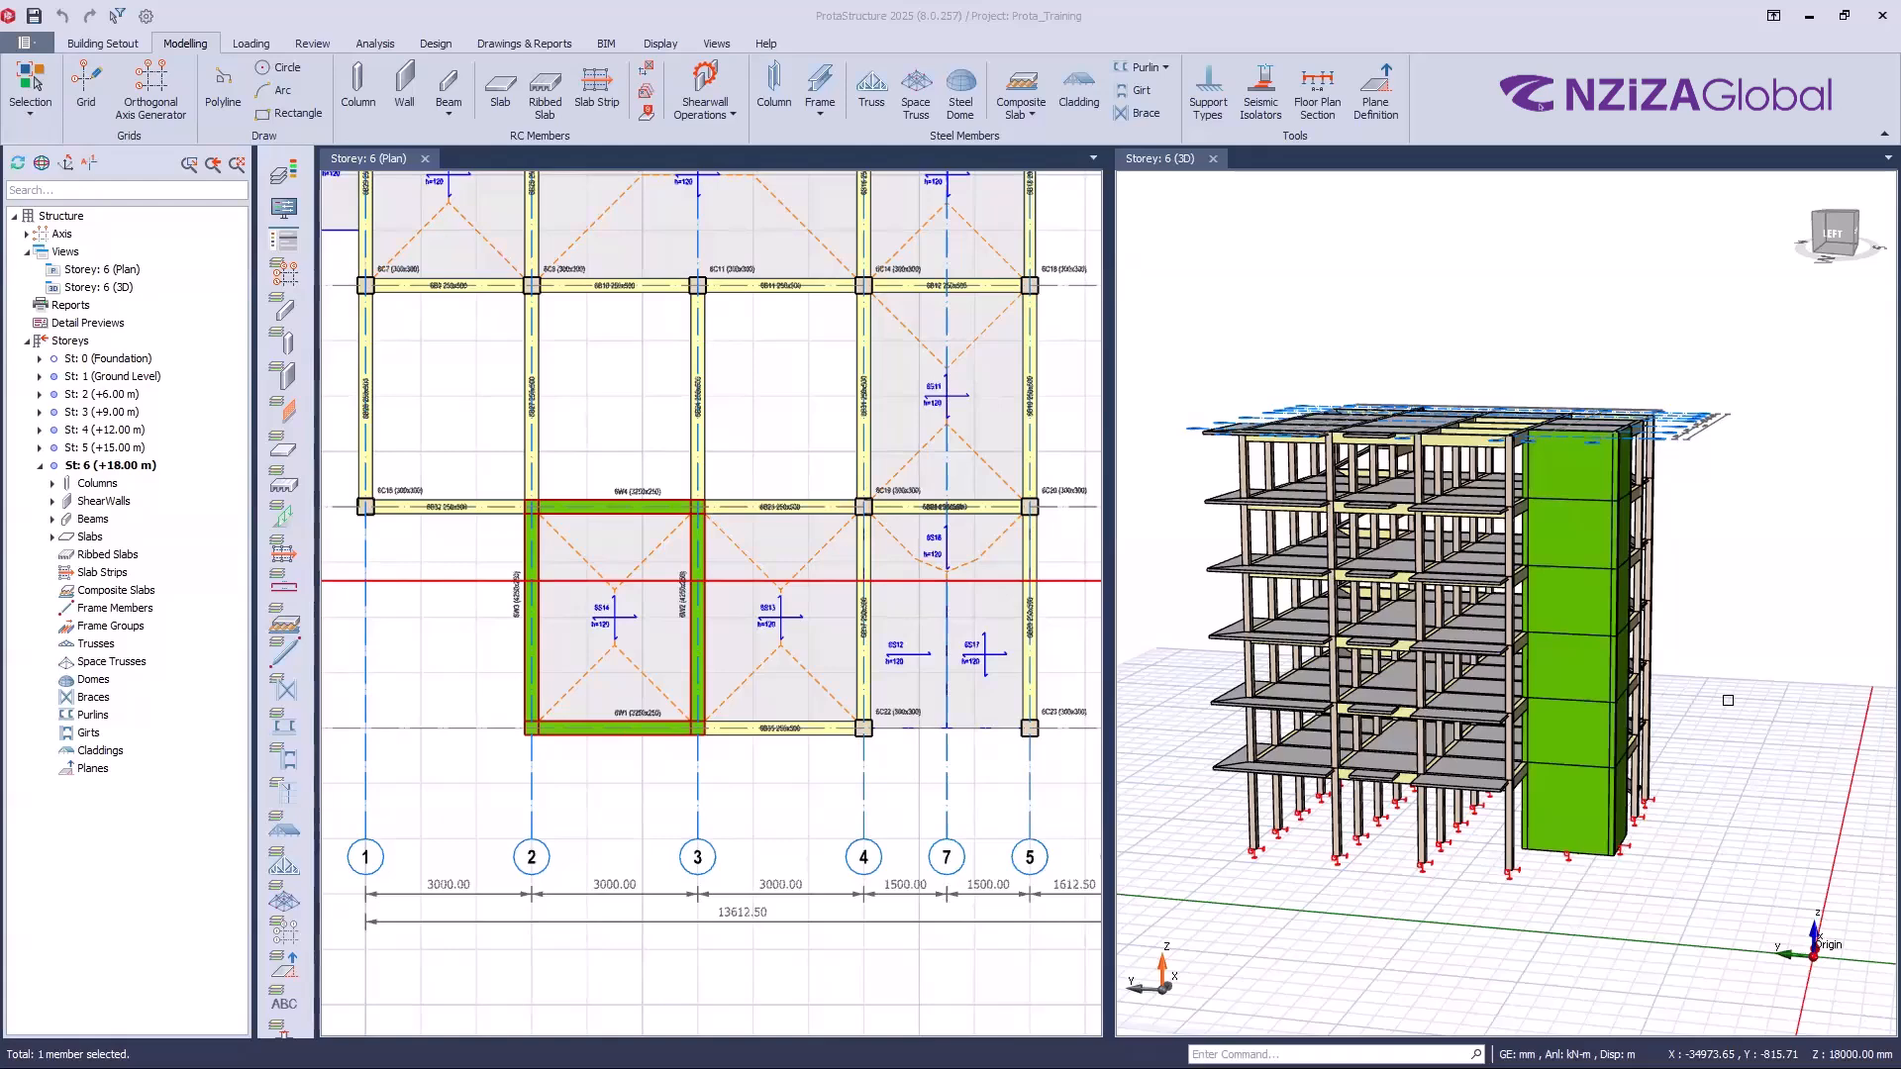
Step: Move the Storey 6 3D view into the same tab group as the plan so it fills the workspace
{"action": "right_click", "coordinate": [1170, 164]}
{"action": "left_click", "coordinate": [1238, 170]}
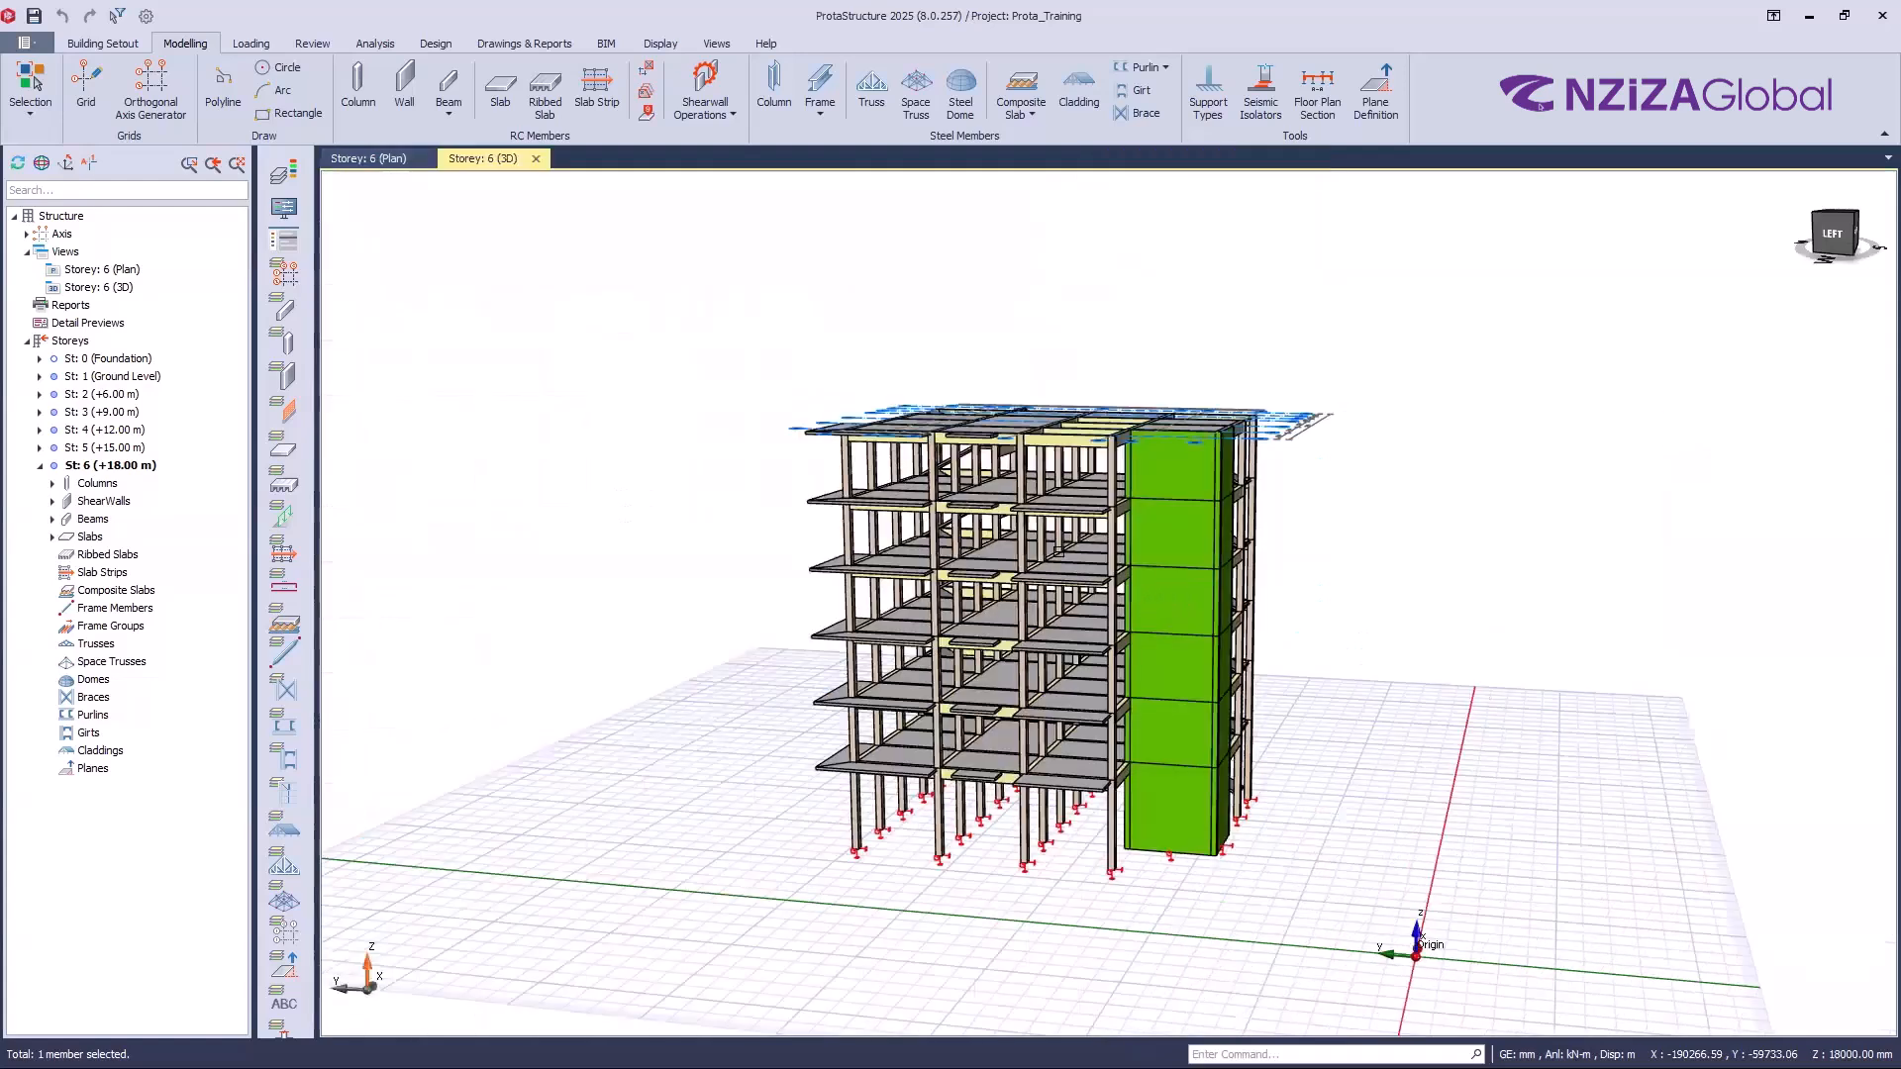
{"action": "middle_click_drag", "start_coordinate": [1195, 758], "coordinate": [1252, 752]}
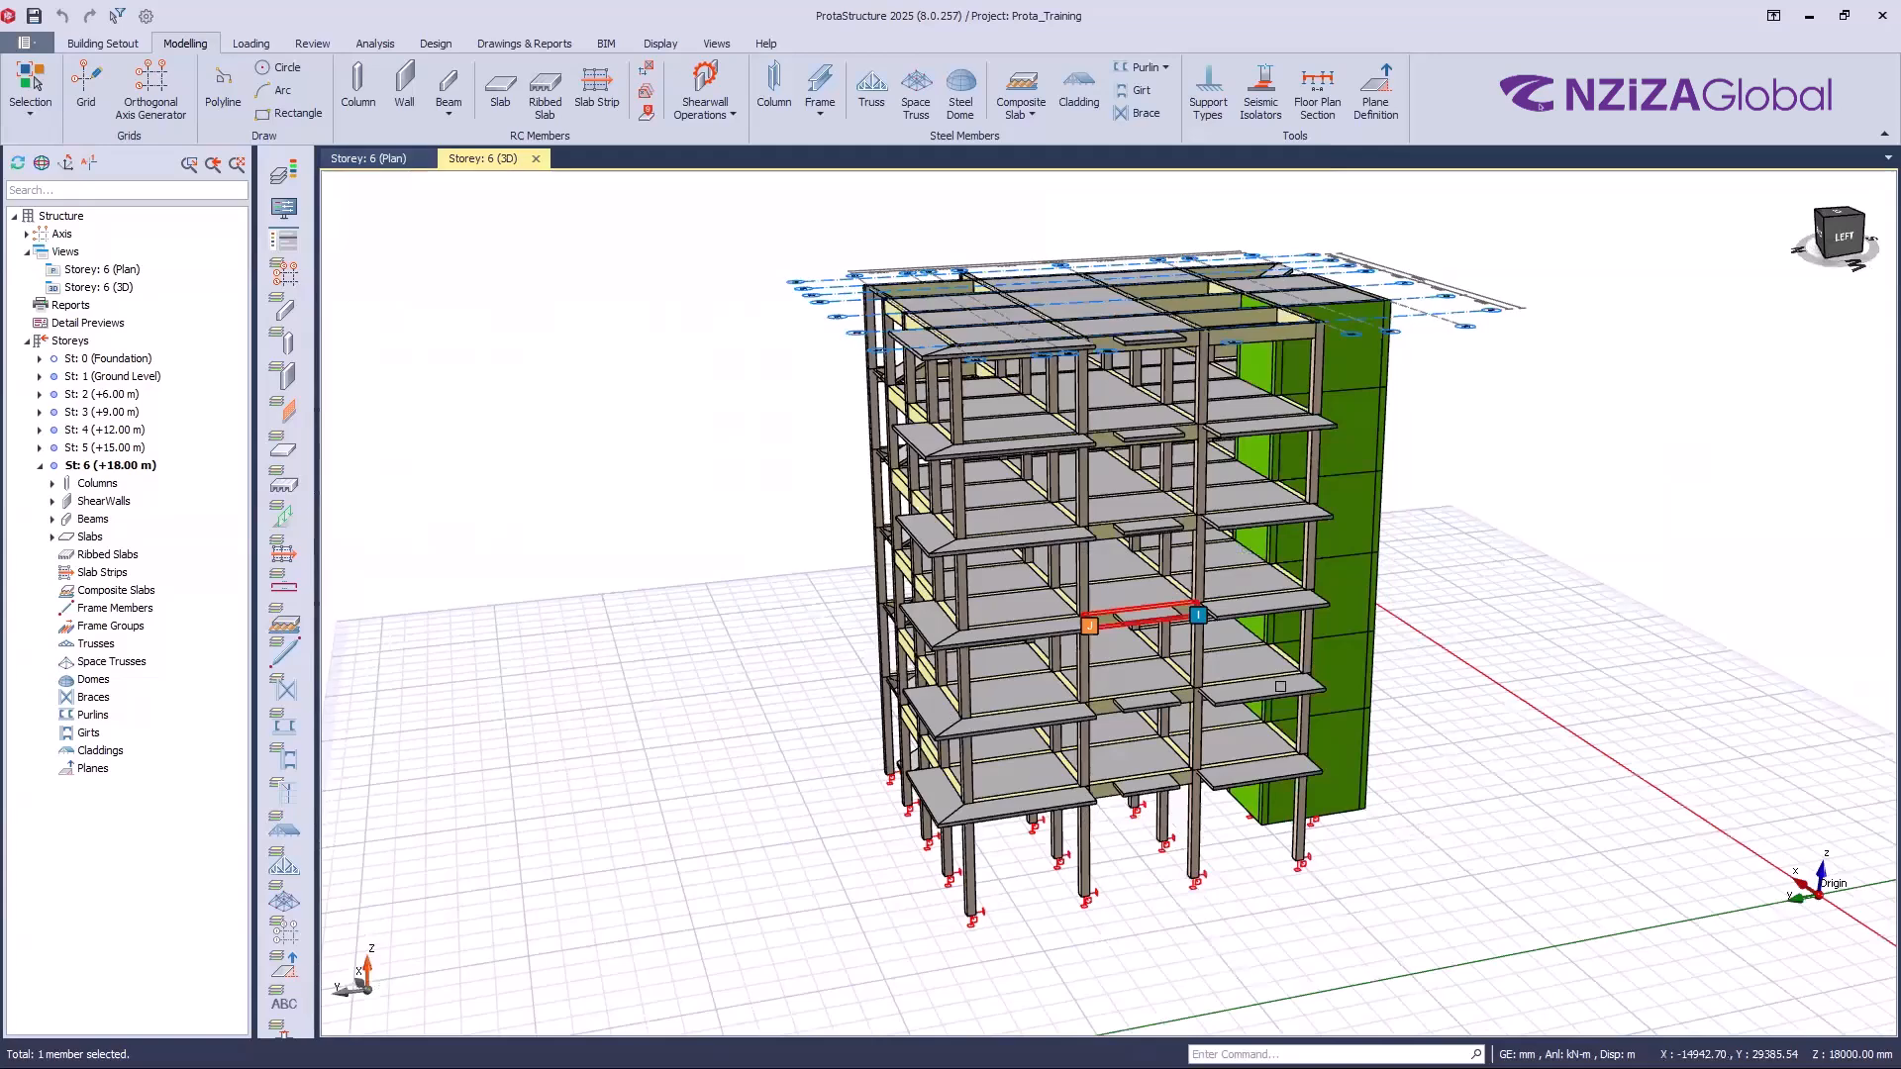
Step: Hide the Storey 6 shear wall 6W1 in the 3D view, and show all members again
{"action": "middle_click_drag", "start_coordinate": [1263, 635], "coordinate": [1251, 627]}
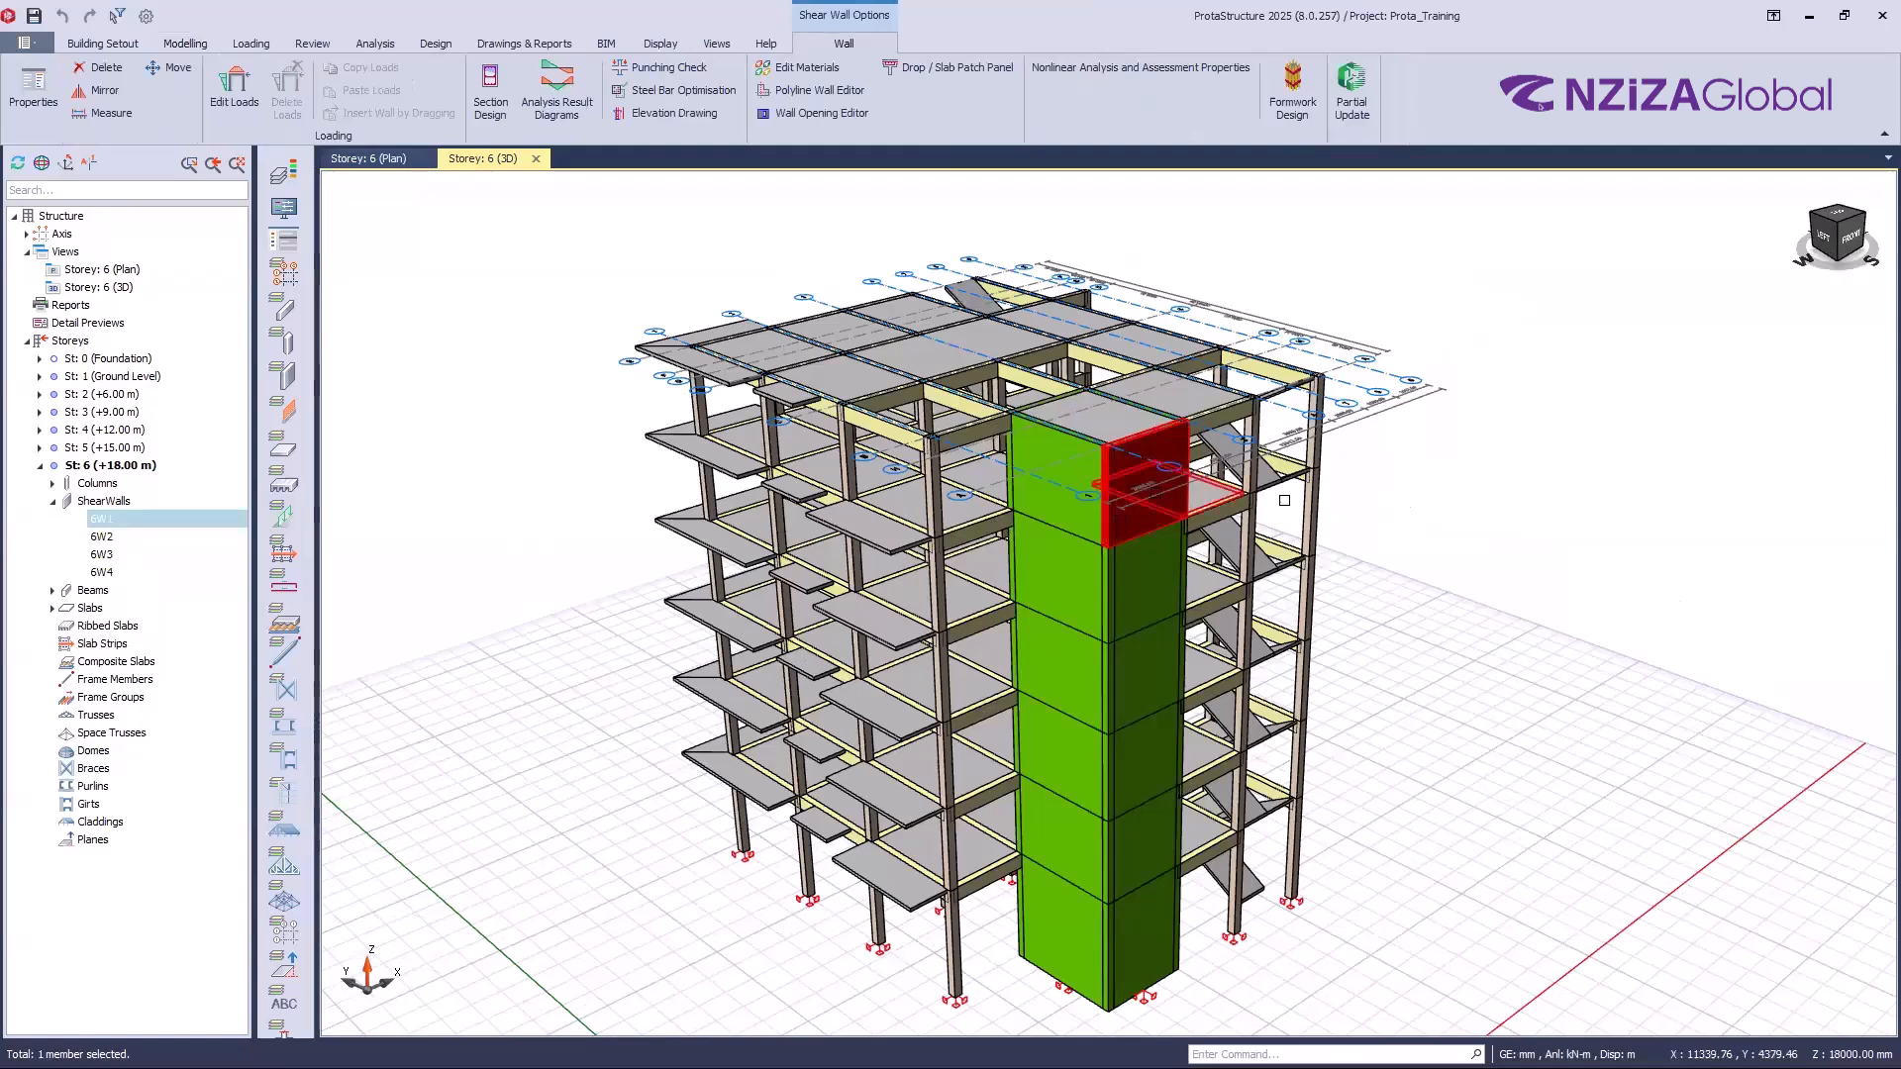
{"action": "right_click", "coordinate": [1454, 388]}
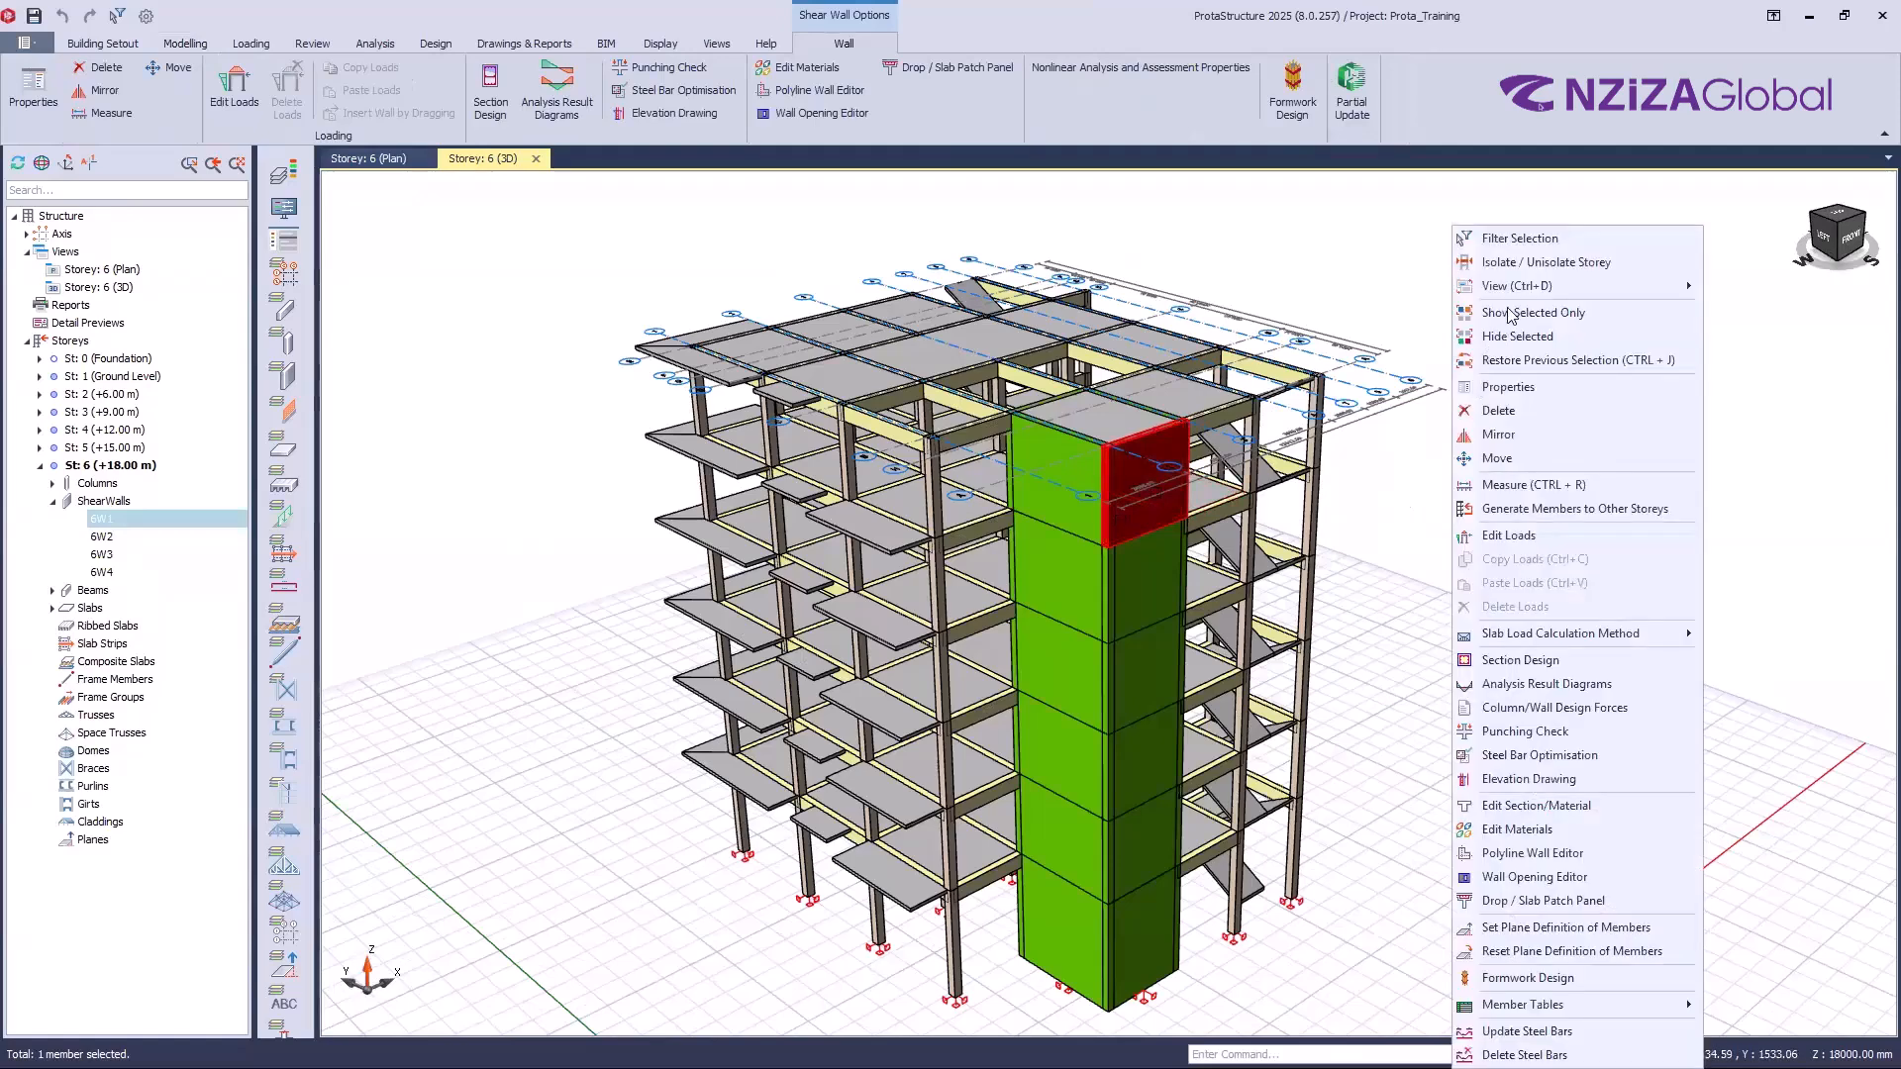
{"action": "left_click", "coordinate": [1521, 337]}
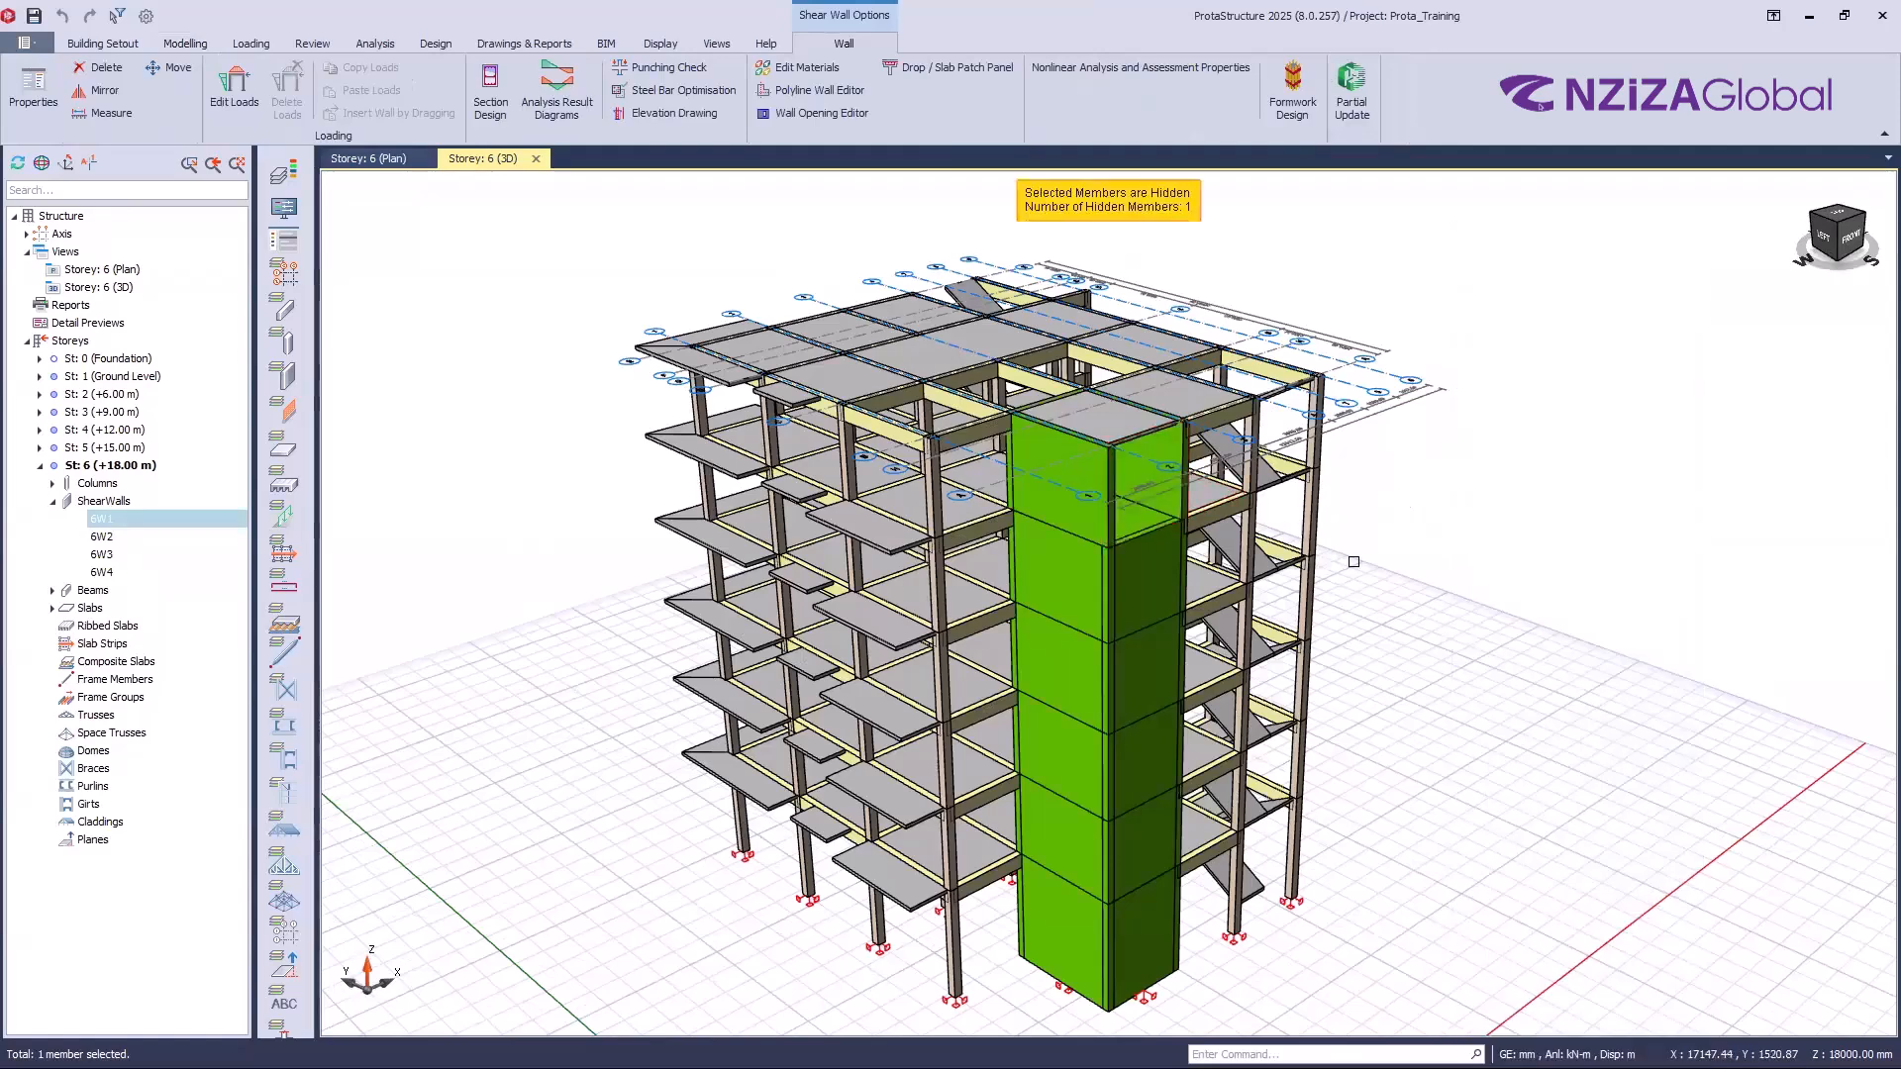
{"action": "mouse_move", "coordinate": [1305, 540]}
{"action": "left_mouse_down"}
{"action": "mouse_move", "coordinate": [1064, 596]}
{"action": "mouse_move", "coordinate": [1119, 612]}
{"action": "mouse_move", "coordinate": [1420, 516]}
{"action": "left_mouse_up"}
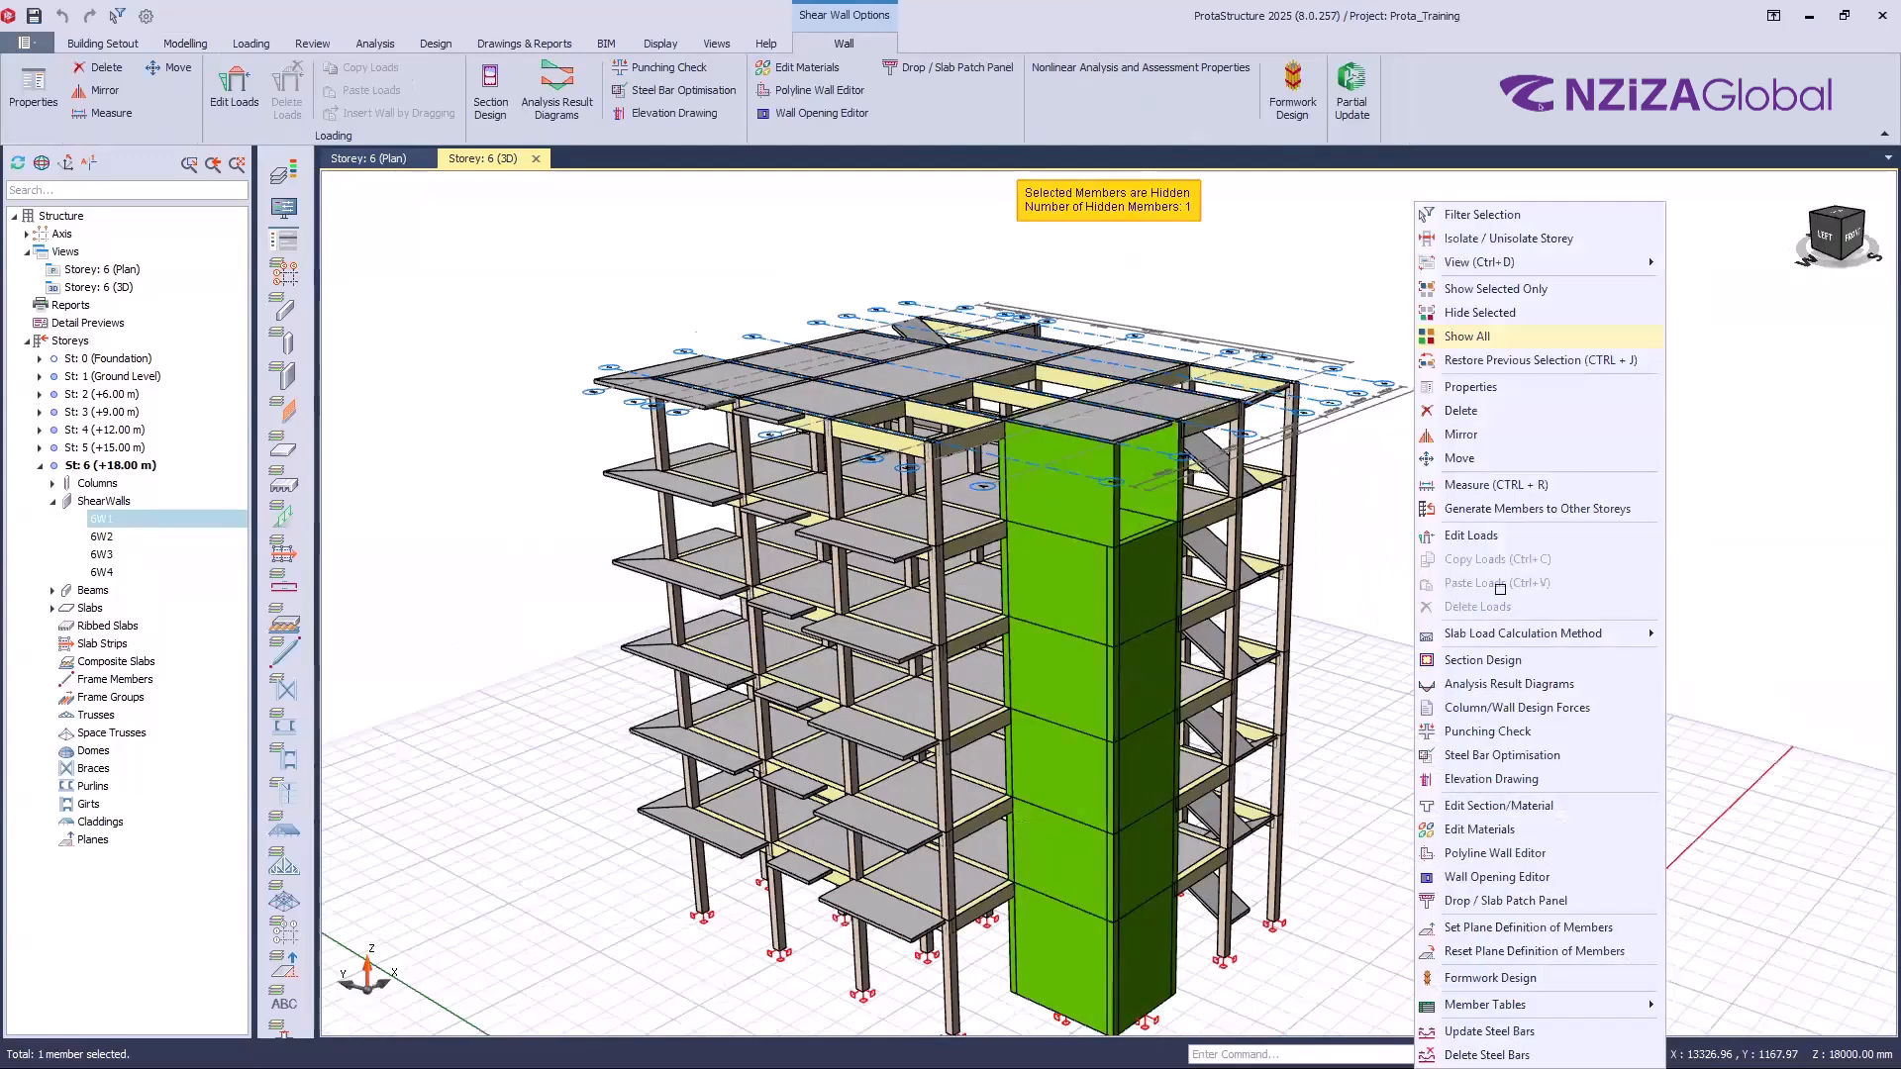
{"action": "left_click", "coordinate": [1467, 337]}
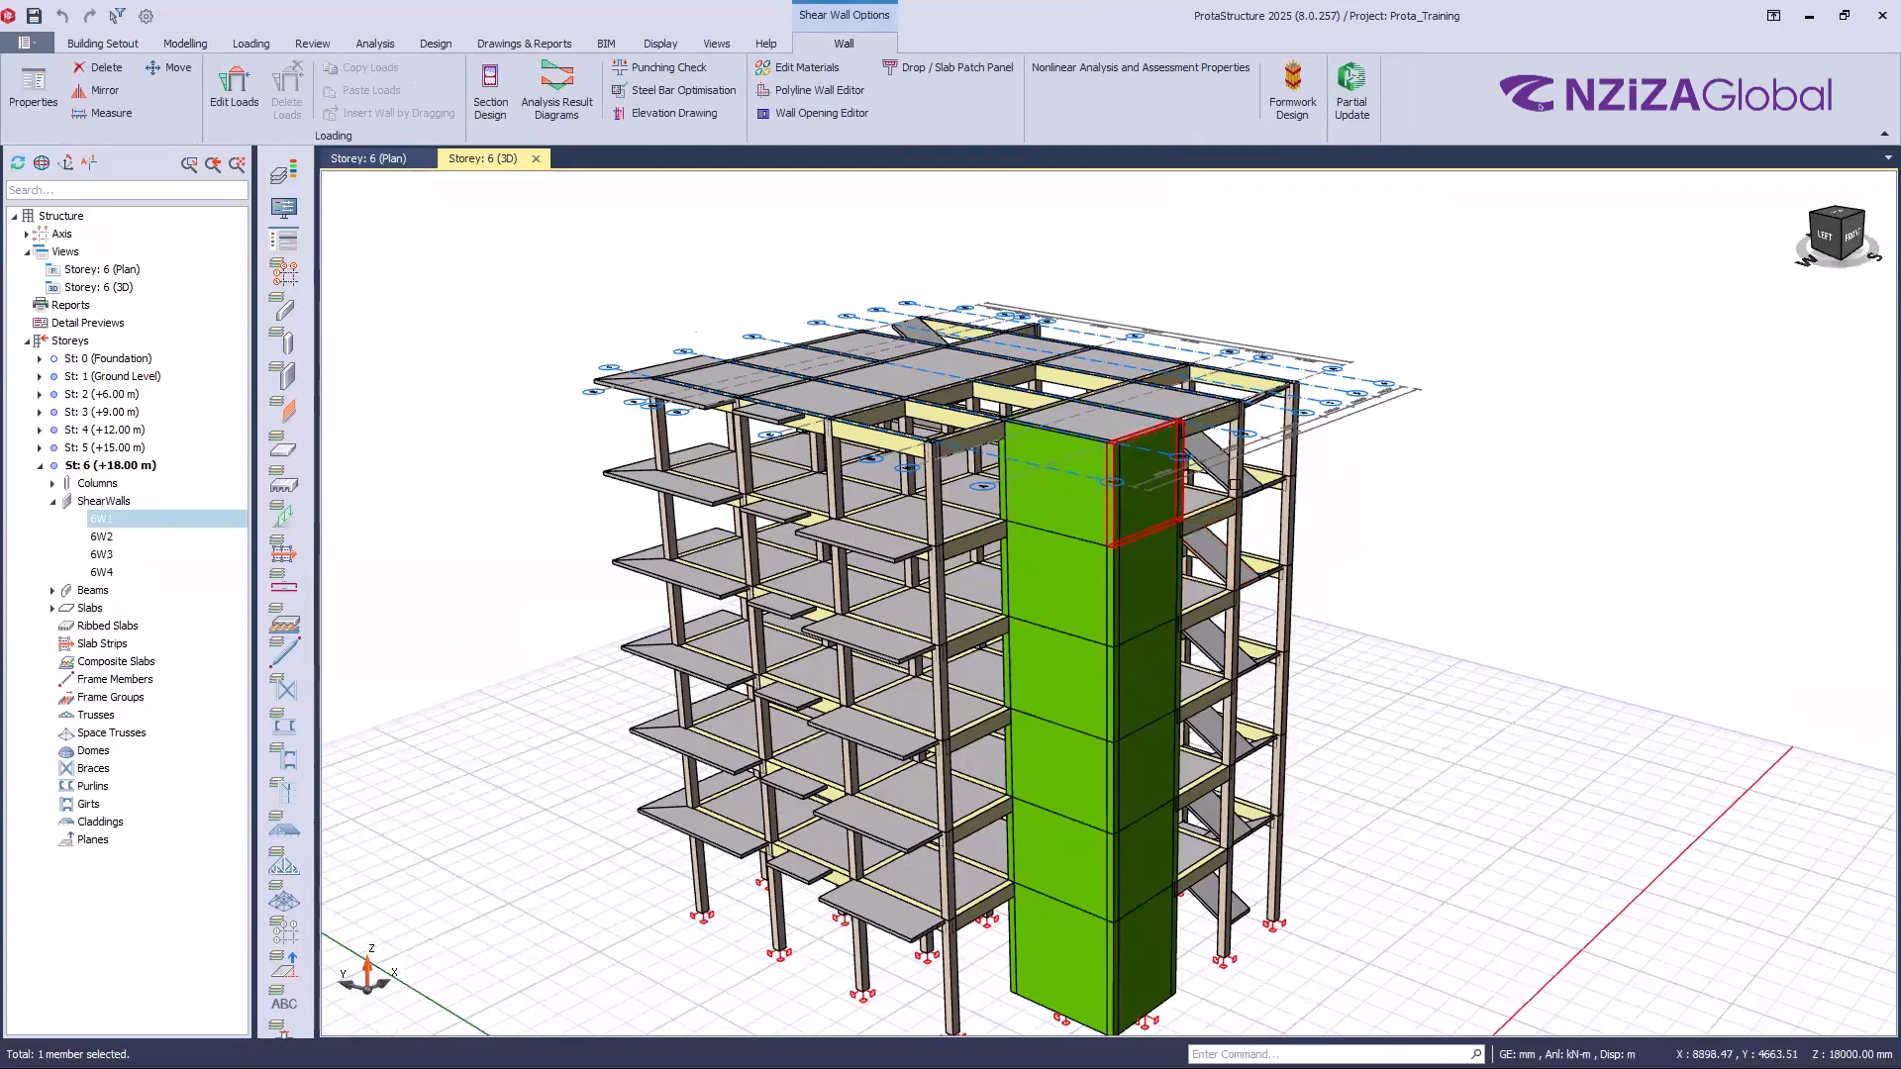
{"action": "left_click", "coordinate": [1168, 498]}
{"action": "right_click", "coordinate": [1447, 439]}
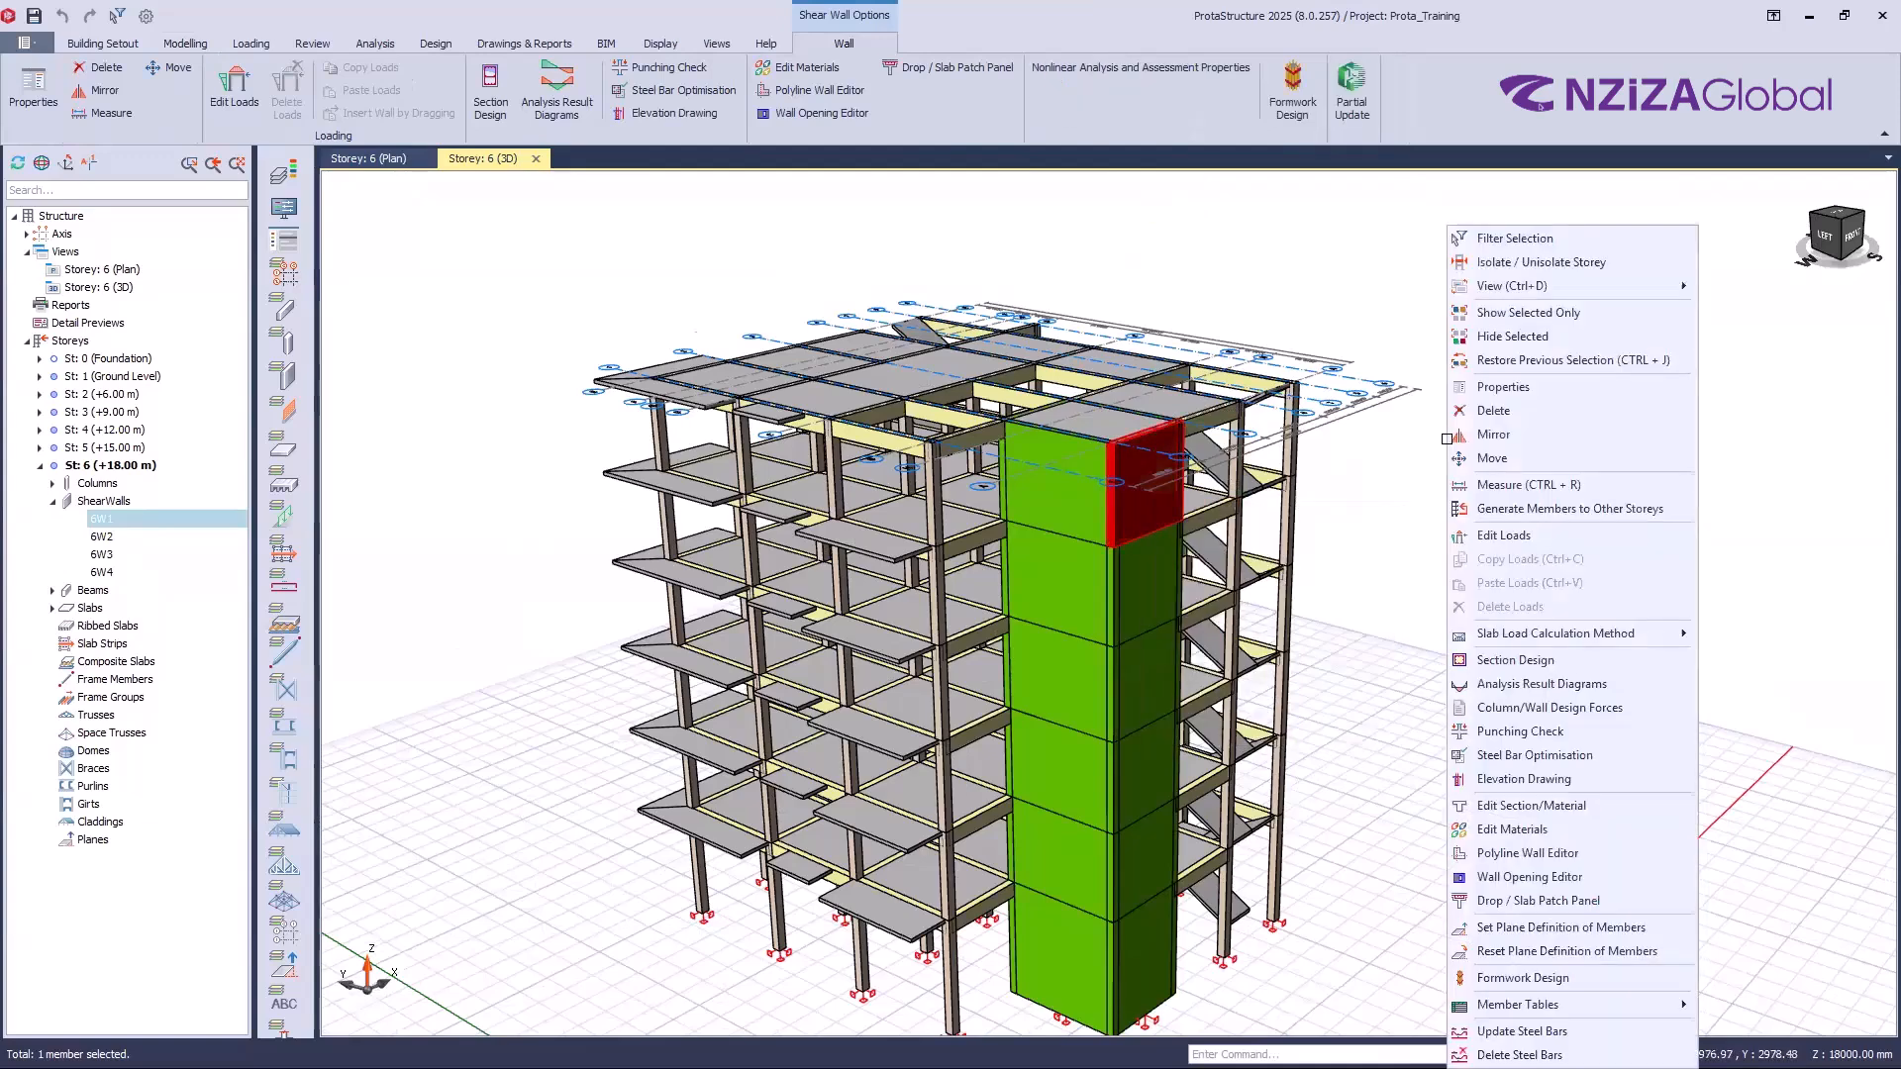
{"action": "left_click", "coordinate": [1324, 531]}
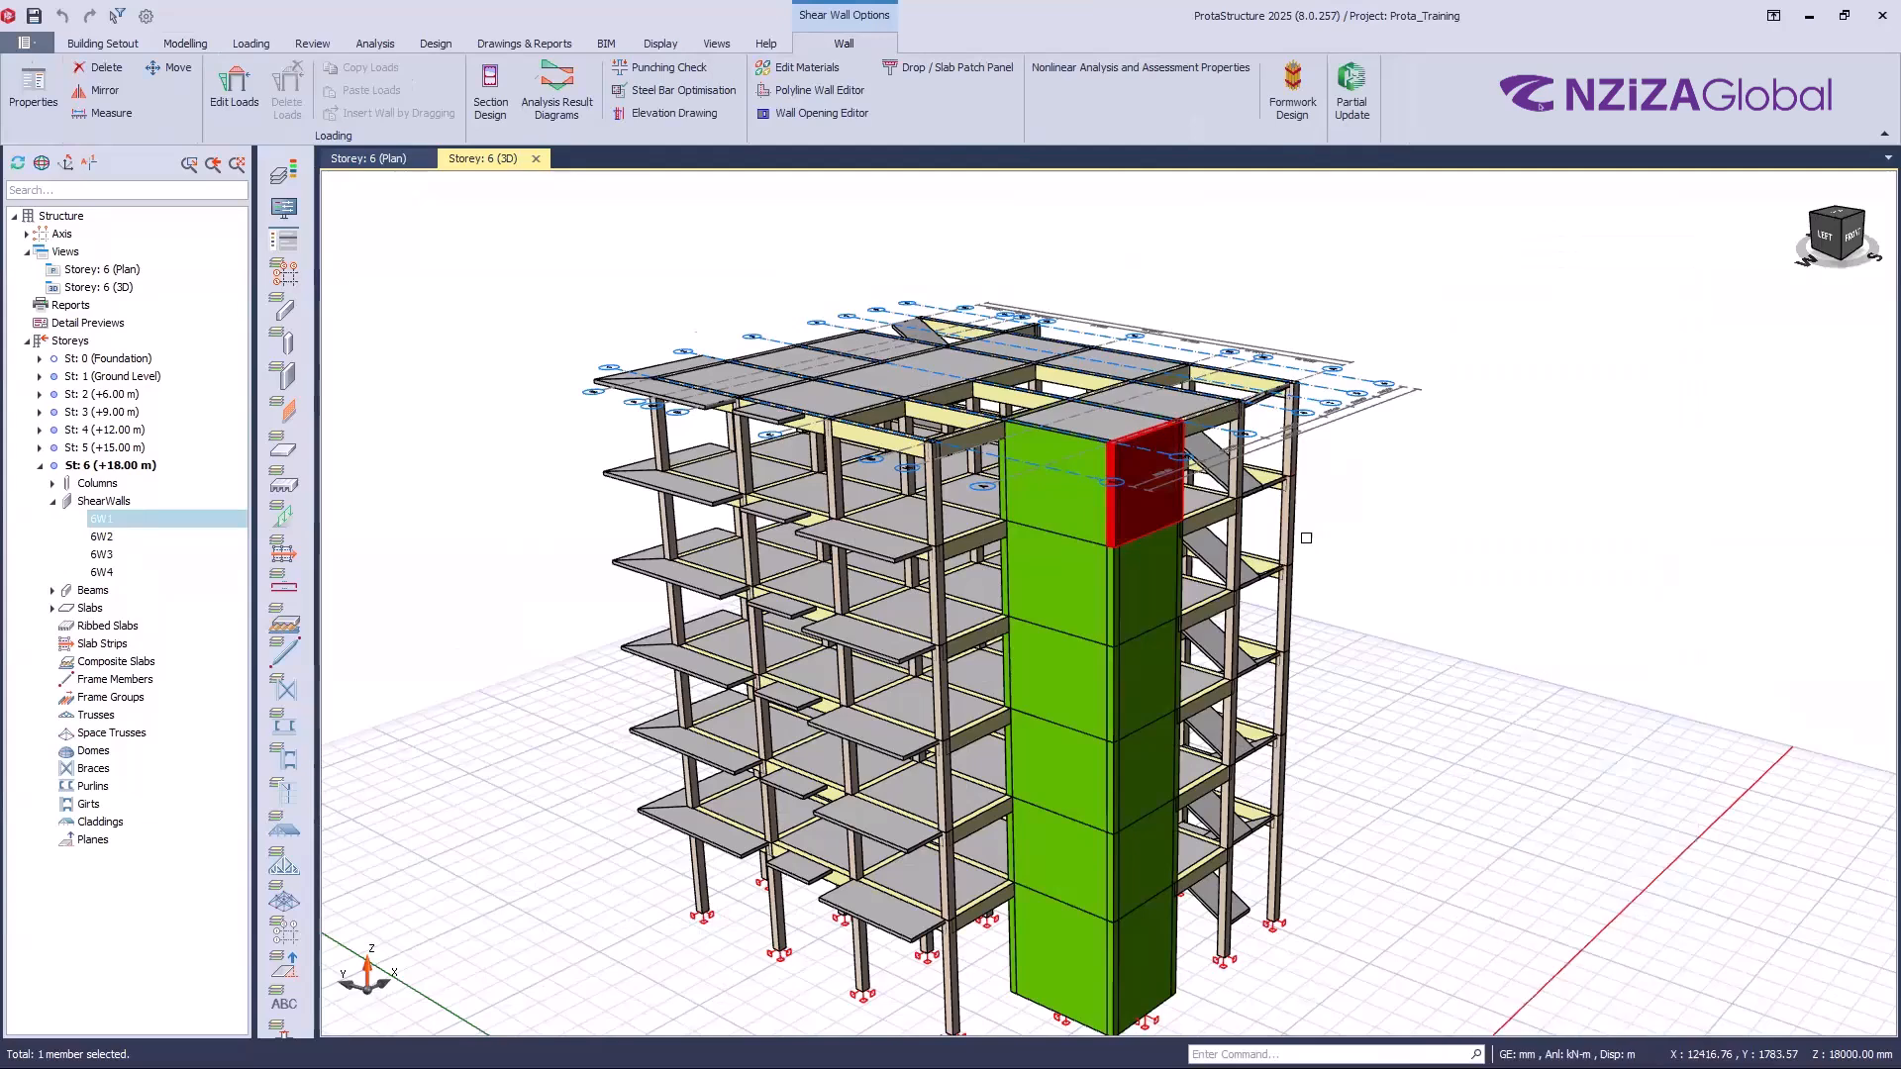
{"action": "key", "text": "Escape"}
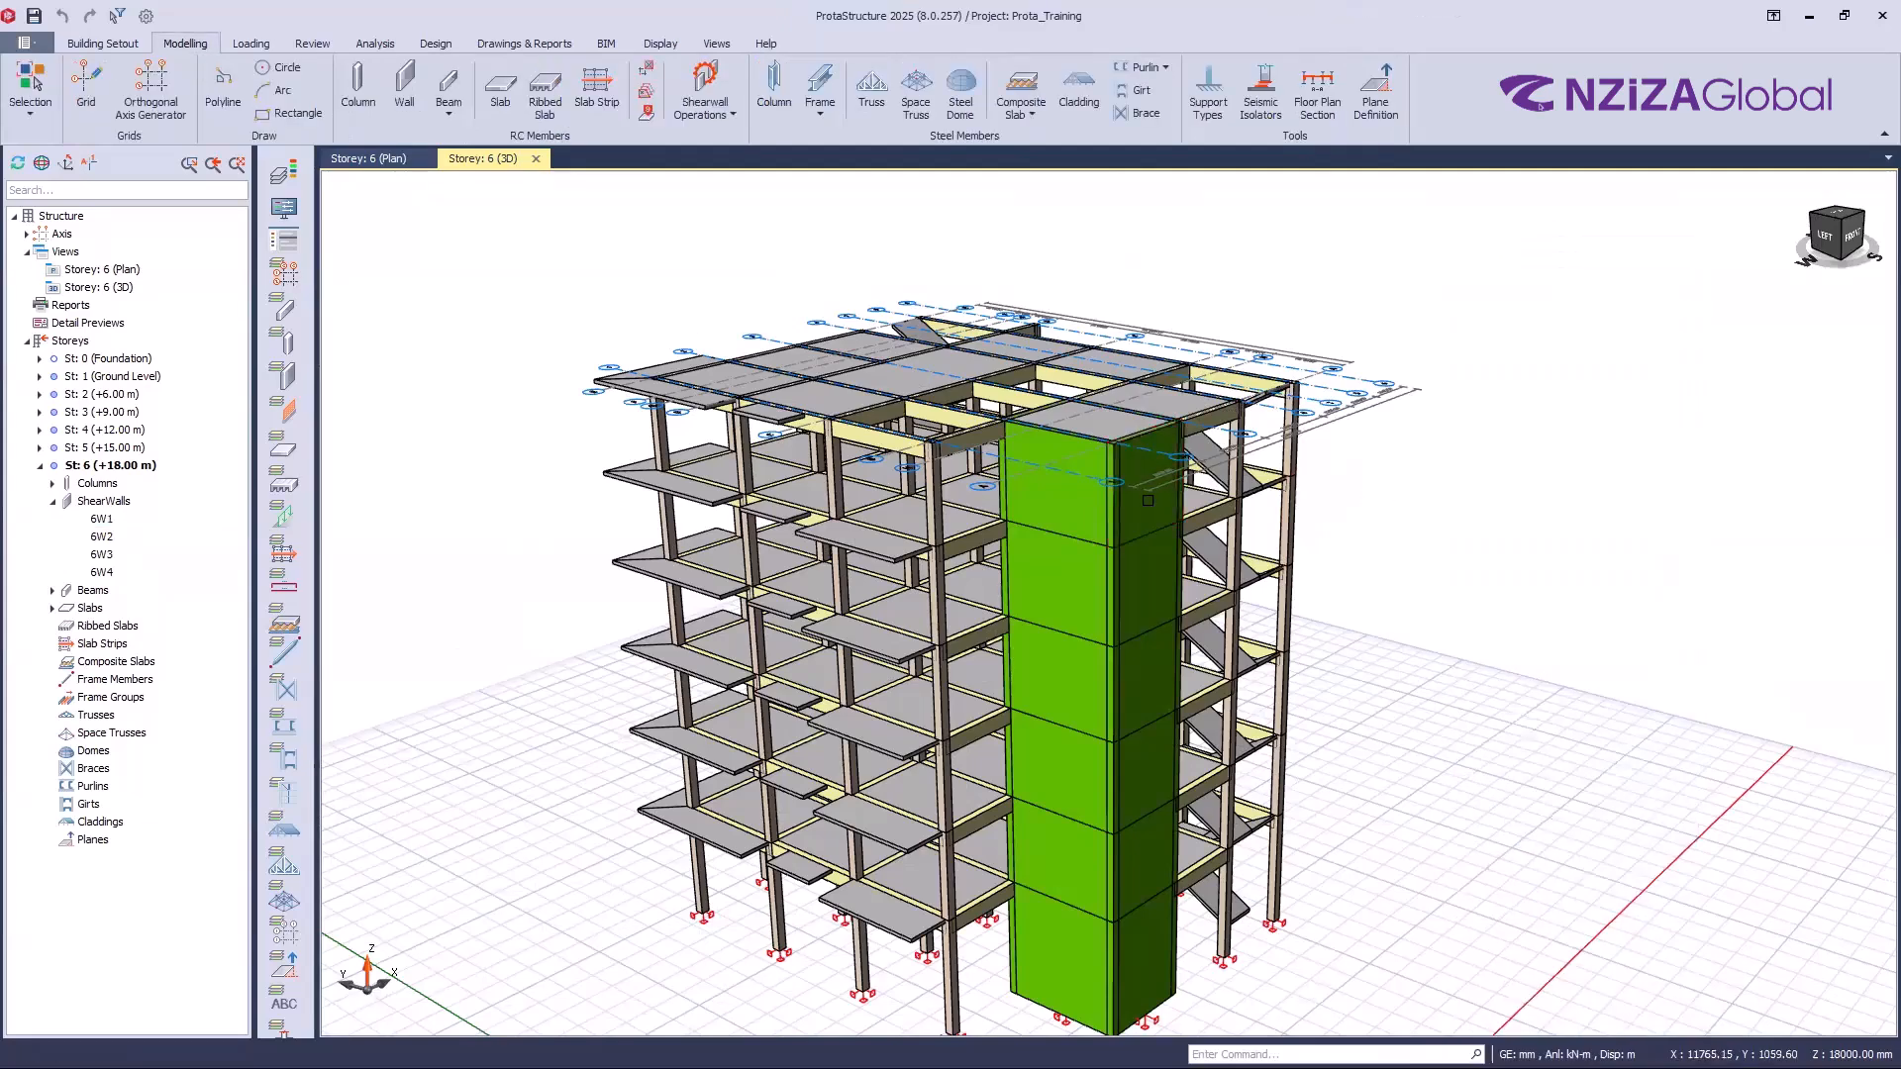
Step: Show only the Storey 6 shear wall 6W1 to inspect it from several sides, and restore all hidden members
{"action": "middle_click_drag", "start_coordinate": [1148, 500], "coordinate": [1209, 488]}
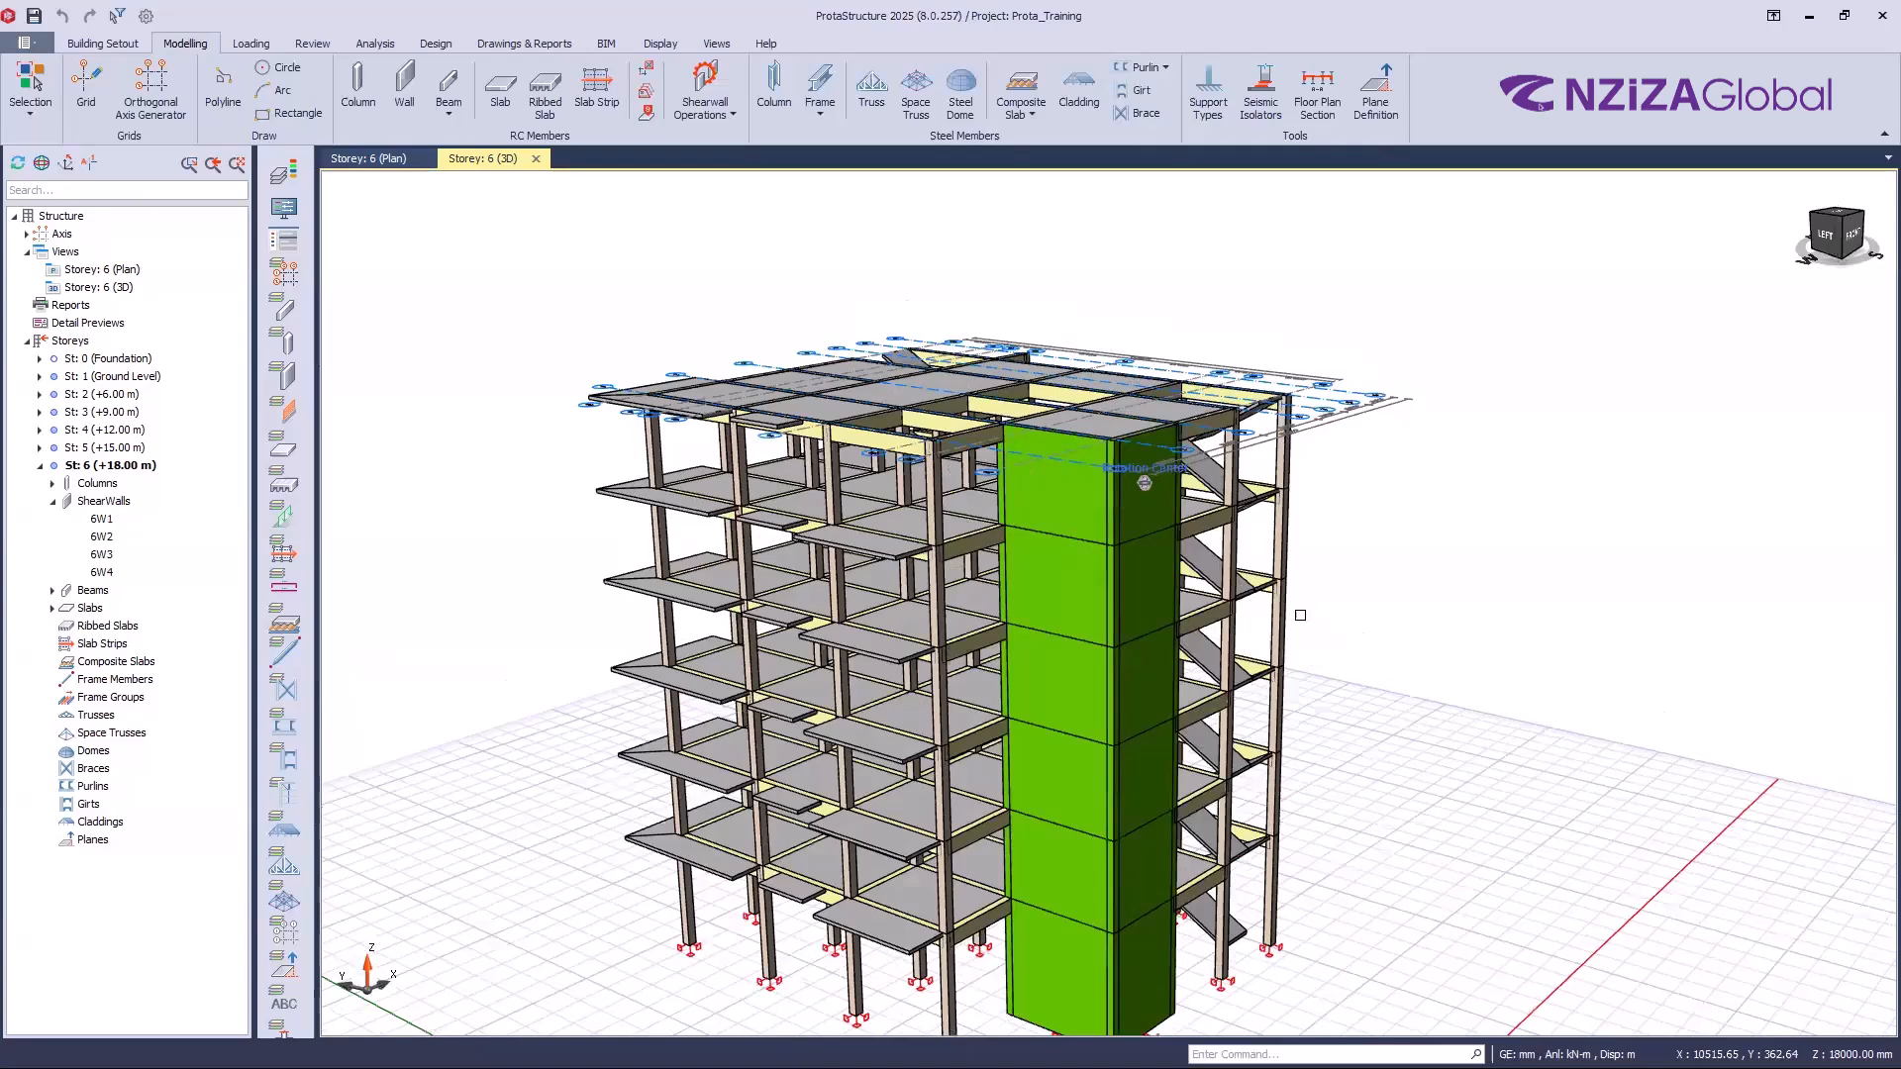
{"action": "left_click_drag", "start_coordinate": [1330, 483], "coordinate": [1329, 488]}
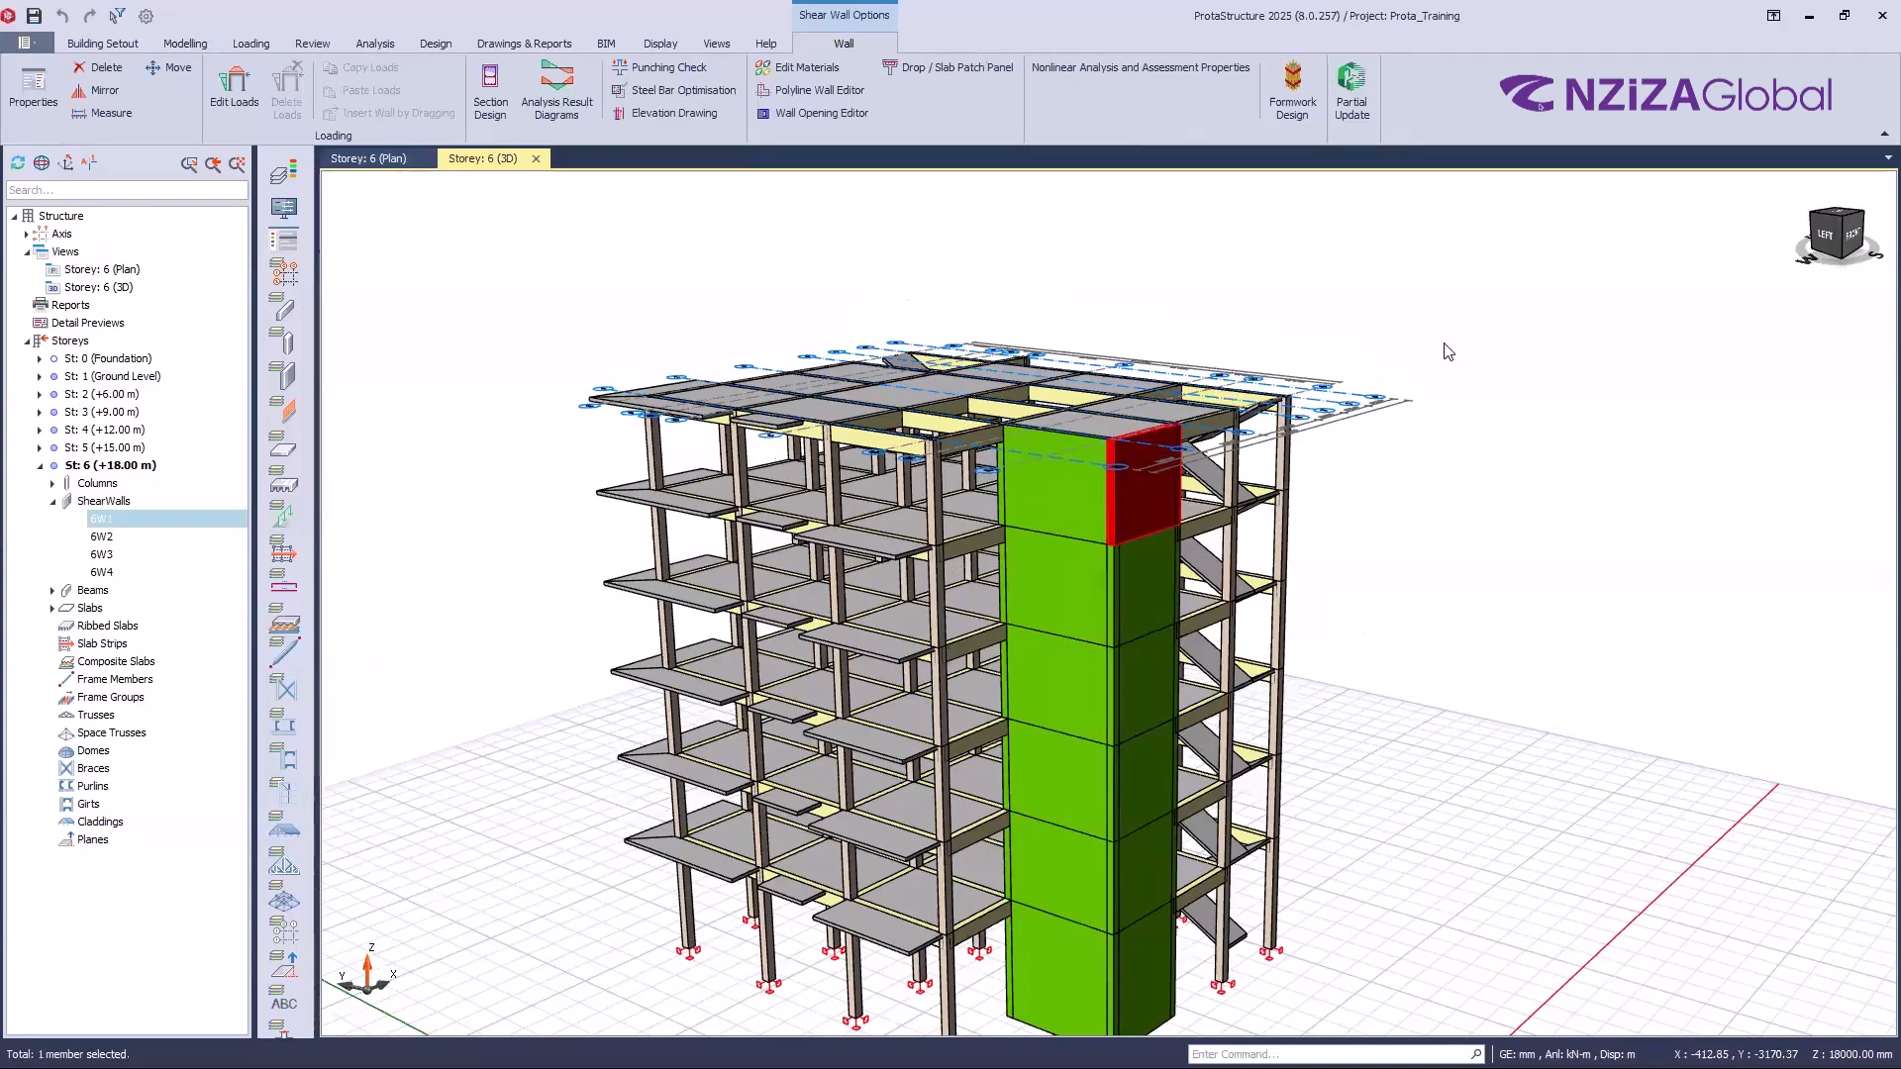
{"action": "right_click", "coordinate": [1333, 540]}
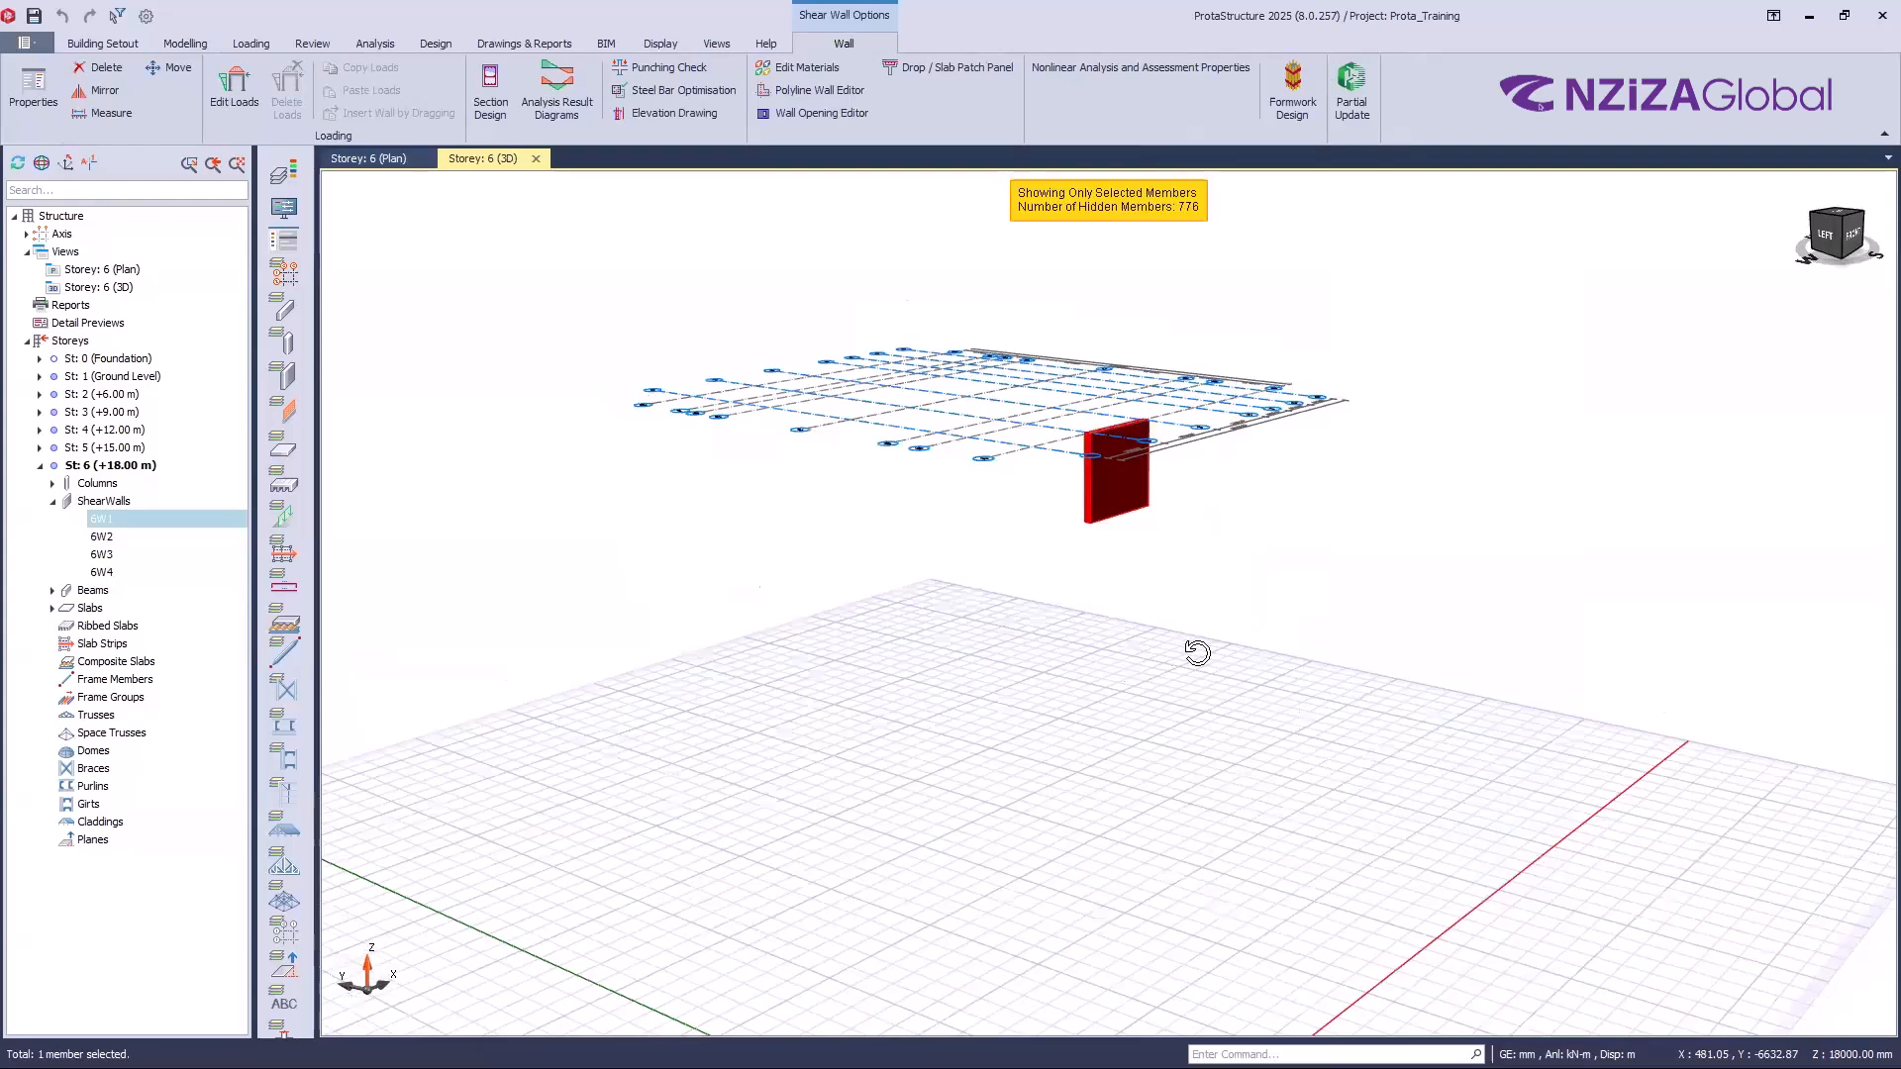
{"action": "mouse_move", "coordinate": [1058, 565]}
{"action": "middle_mouse_down"}
{"action": "mouse_move", "coordinate": [1159, 516]}
{"action": "mouse_move", "coordinate": [1135, 522]}
{"action": "mouse_move", "coordinate": [1201, 522]}
{"action": "mouse_move", "coordinate": [1061, 475]}
{"action": "mouse_move", "coordinate": [1358, 483]}
{"action": "middle_mouse_up"}
{"action": "key", "text": "Escape"}
{"action": "scroll", "coordinate": [1201, 522], "scroll_direction": "up", "scroll_amount": 3}
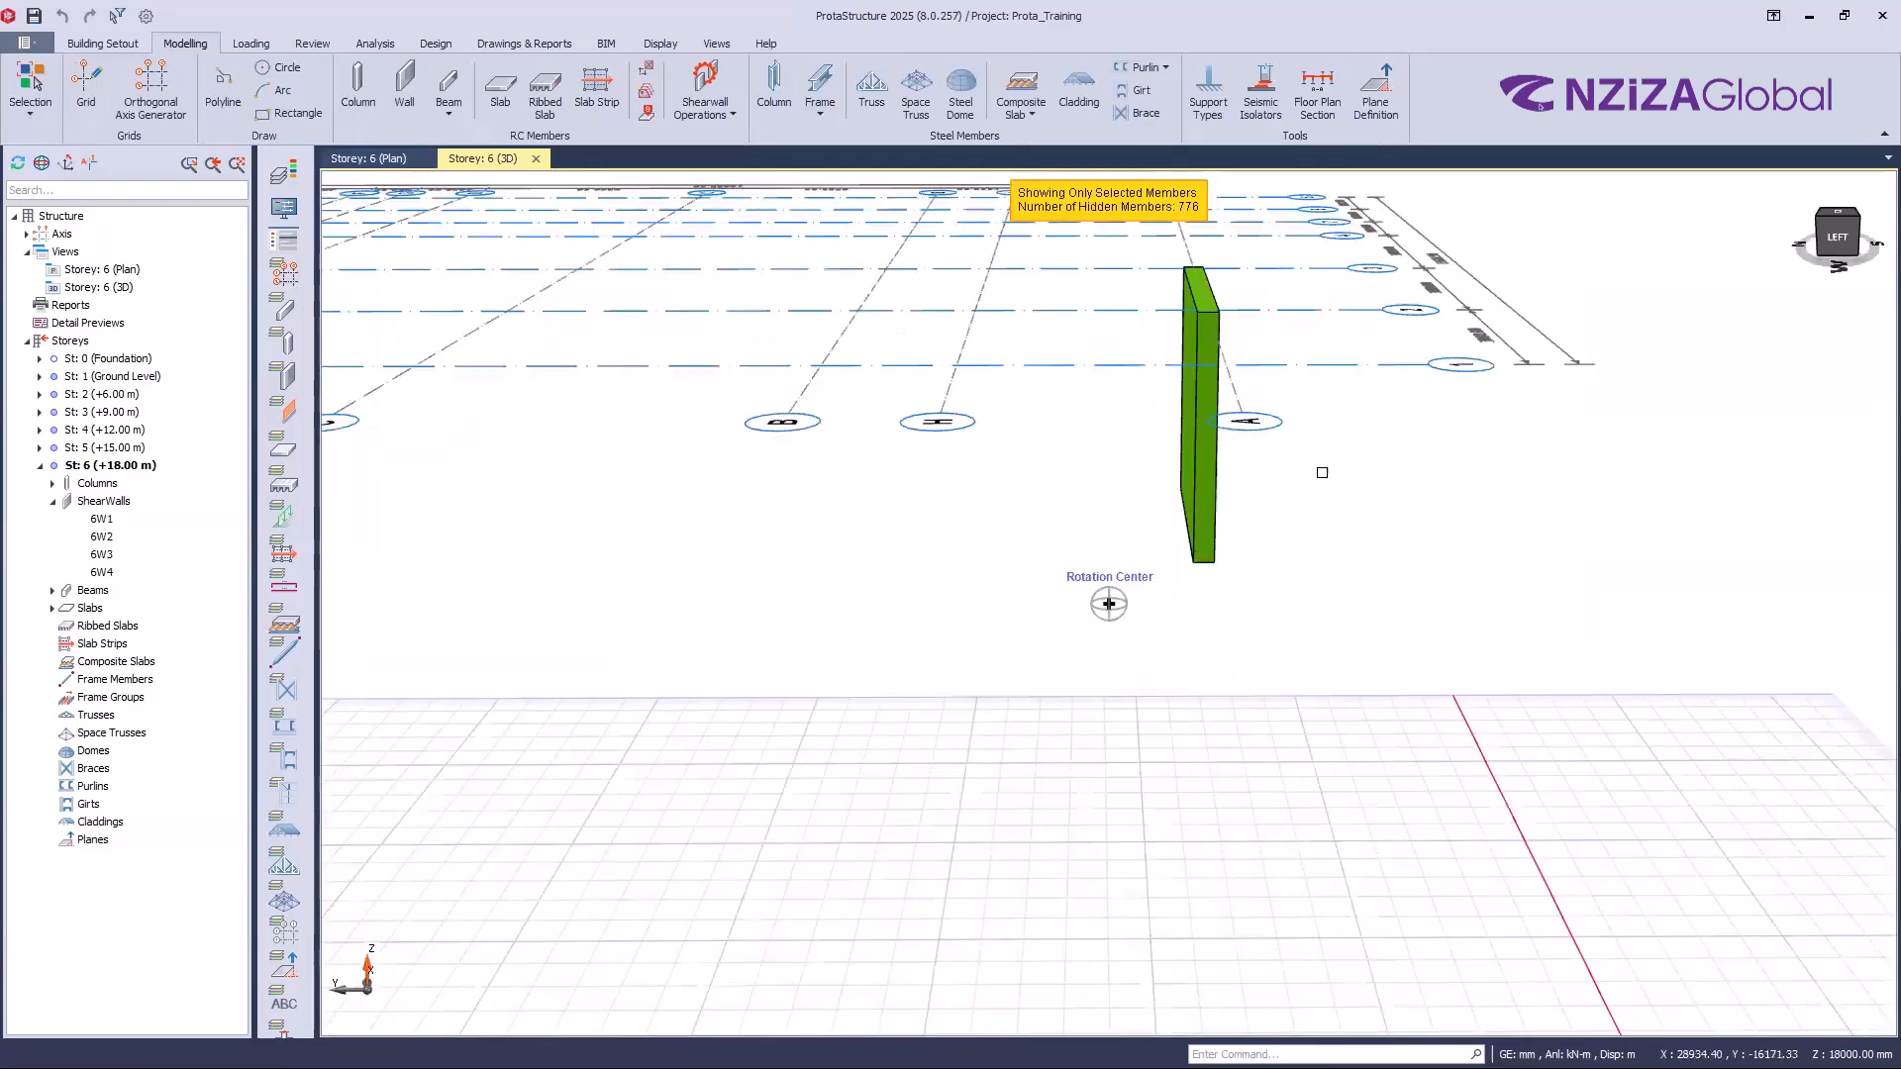
{"action": "scroll", "coordinate": [1327, 471], "scroll_direction": "down", "scroll_amount": 2}
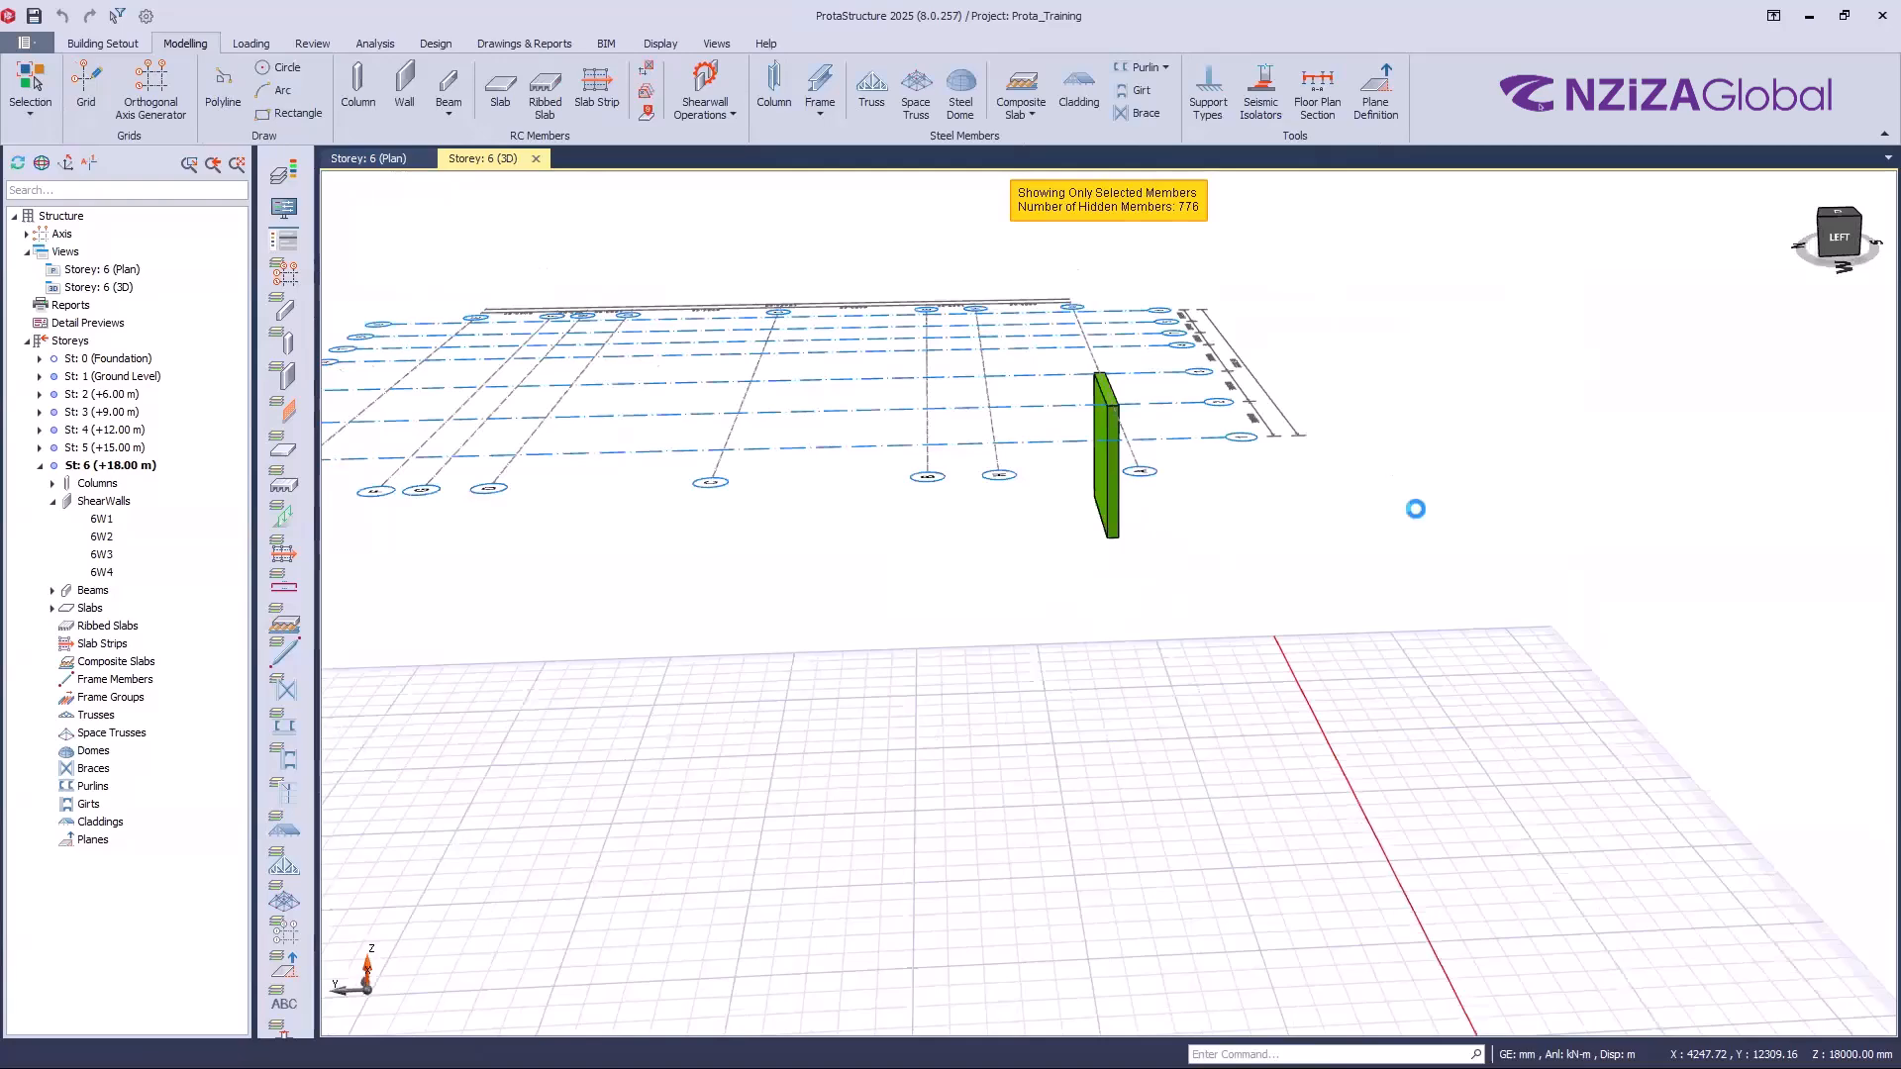
{"action": "middle_click_drag", "start_coordinate": [1327, 547], "coordinate": [1241, 498]}
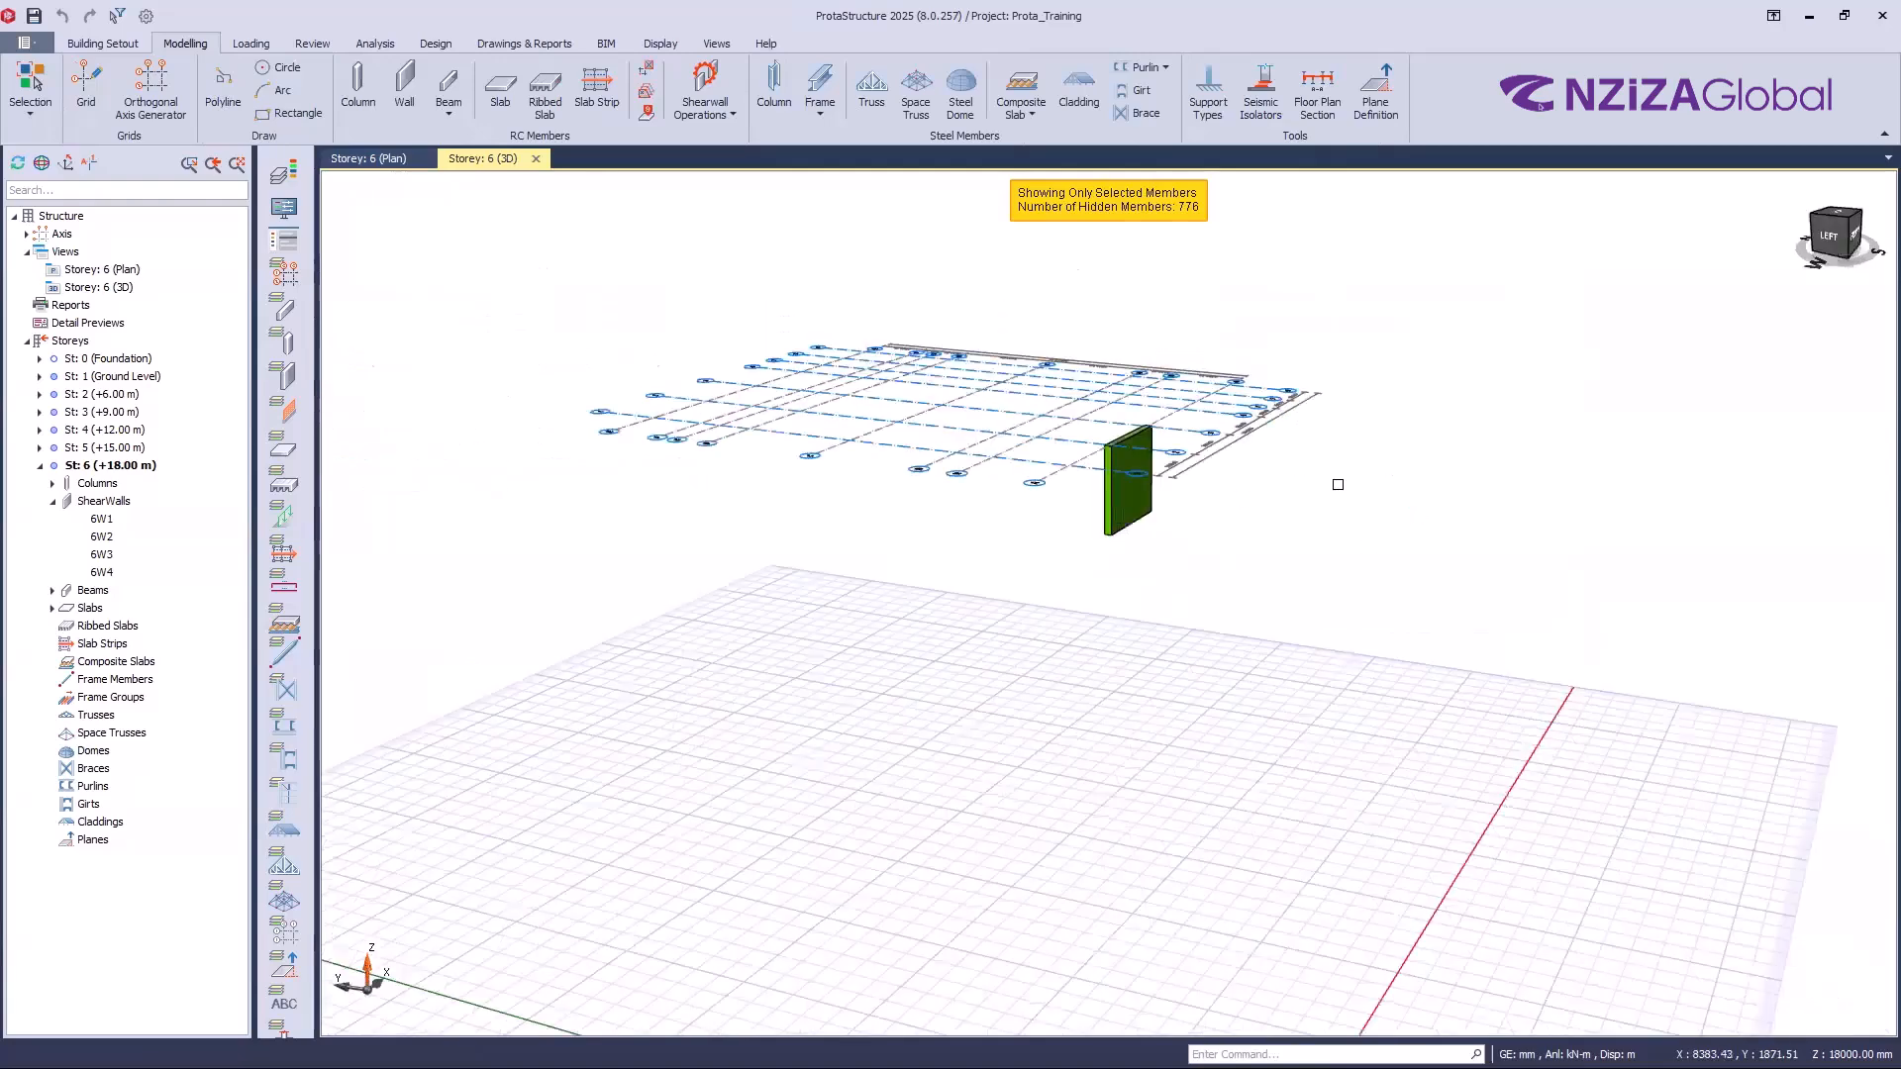
{"action": "key", "text": "ctrl+shift+a"}
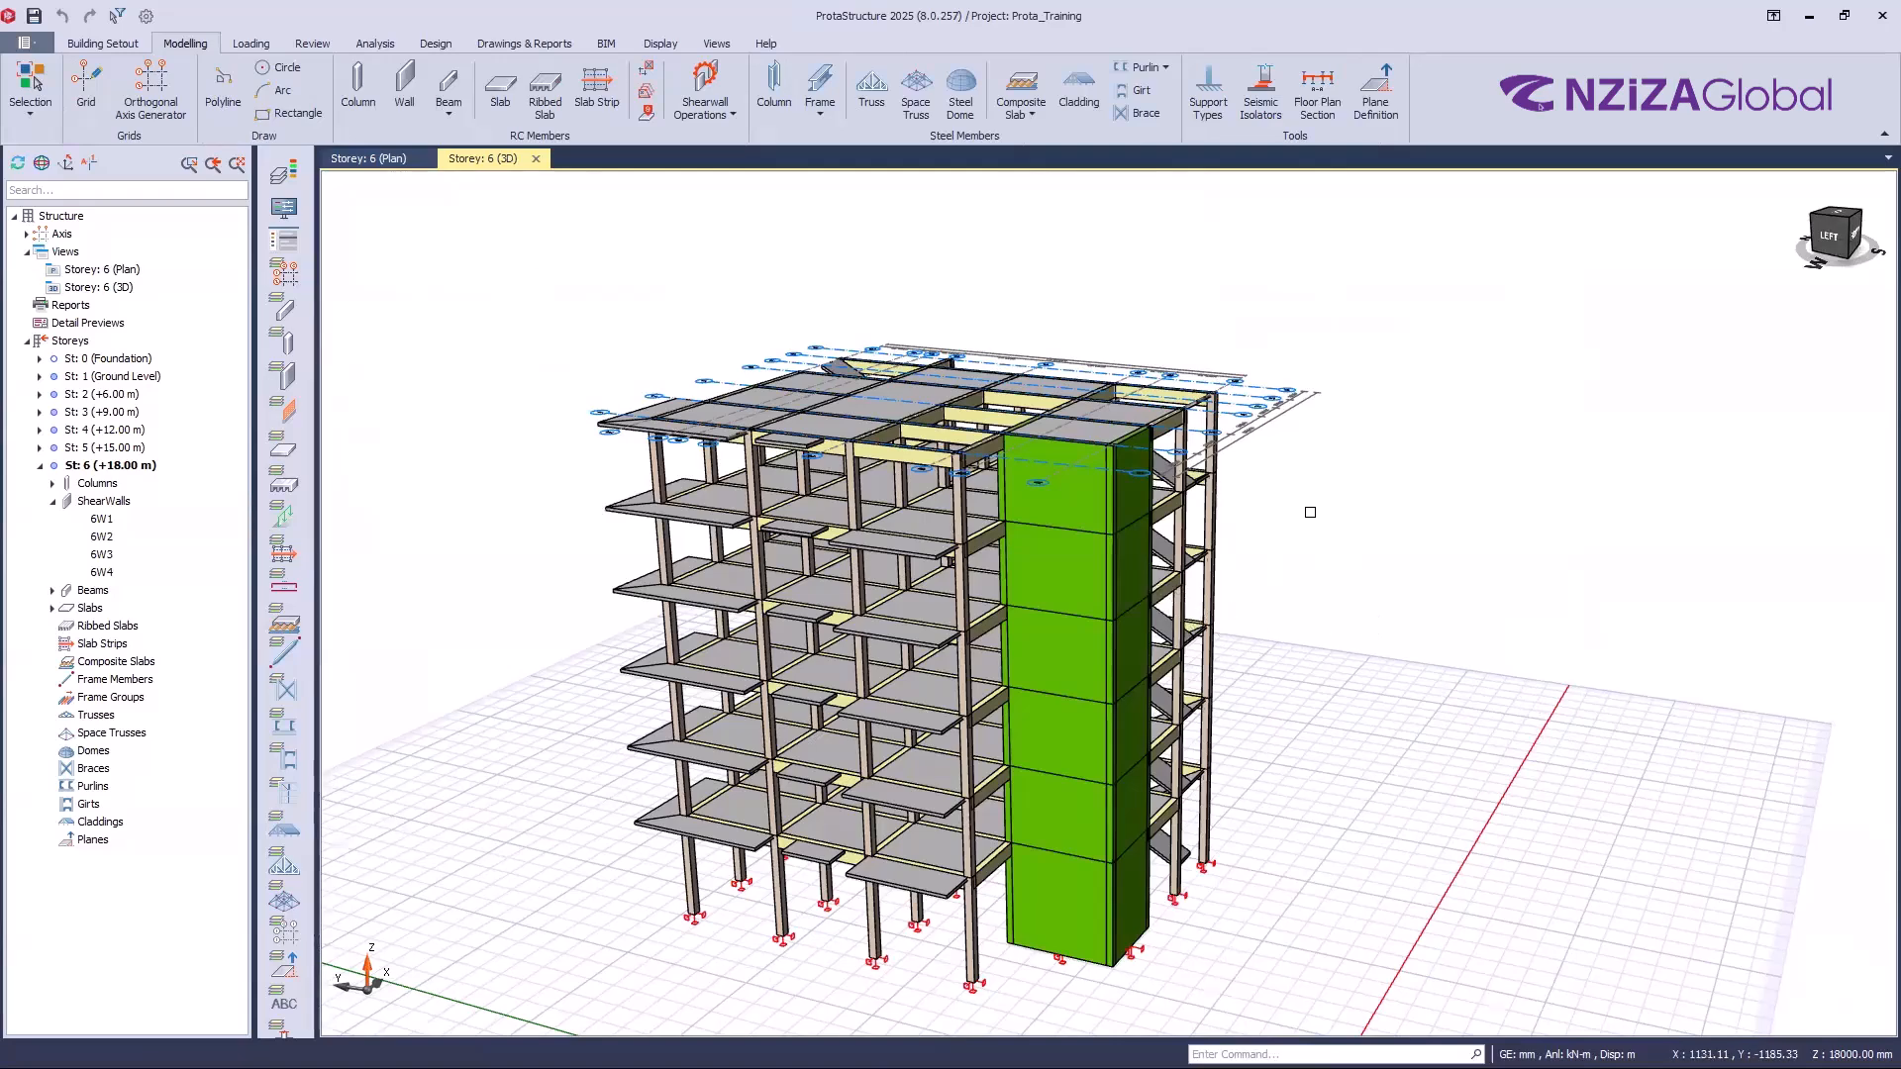
Step: Show only the Storey 3 stair flights, their landing slab and the supporting beam in the 3D view
{"action": "middle_click_drag", "start_coordinate": [1450, 722], "coordinate": [1407, 735]}
{"action": "scroll", "coordinate": [1236, 659], "scroll_direction": "up", "scroll_amount": 5}
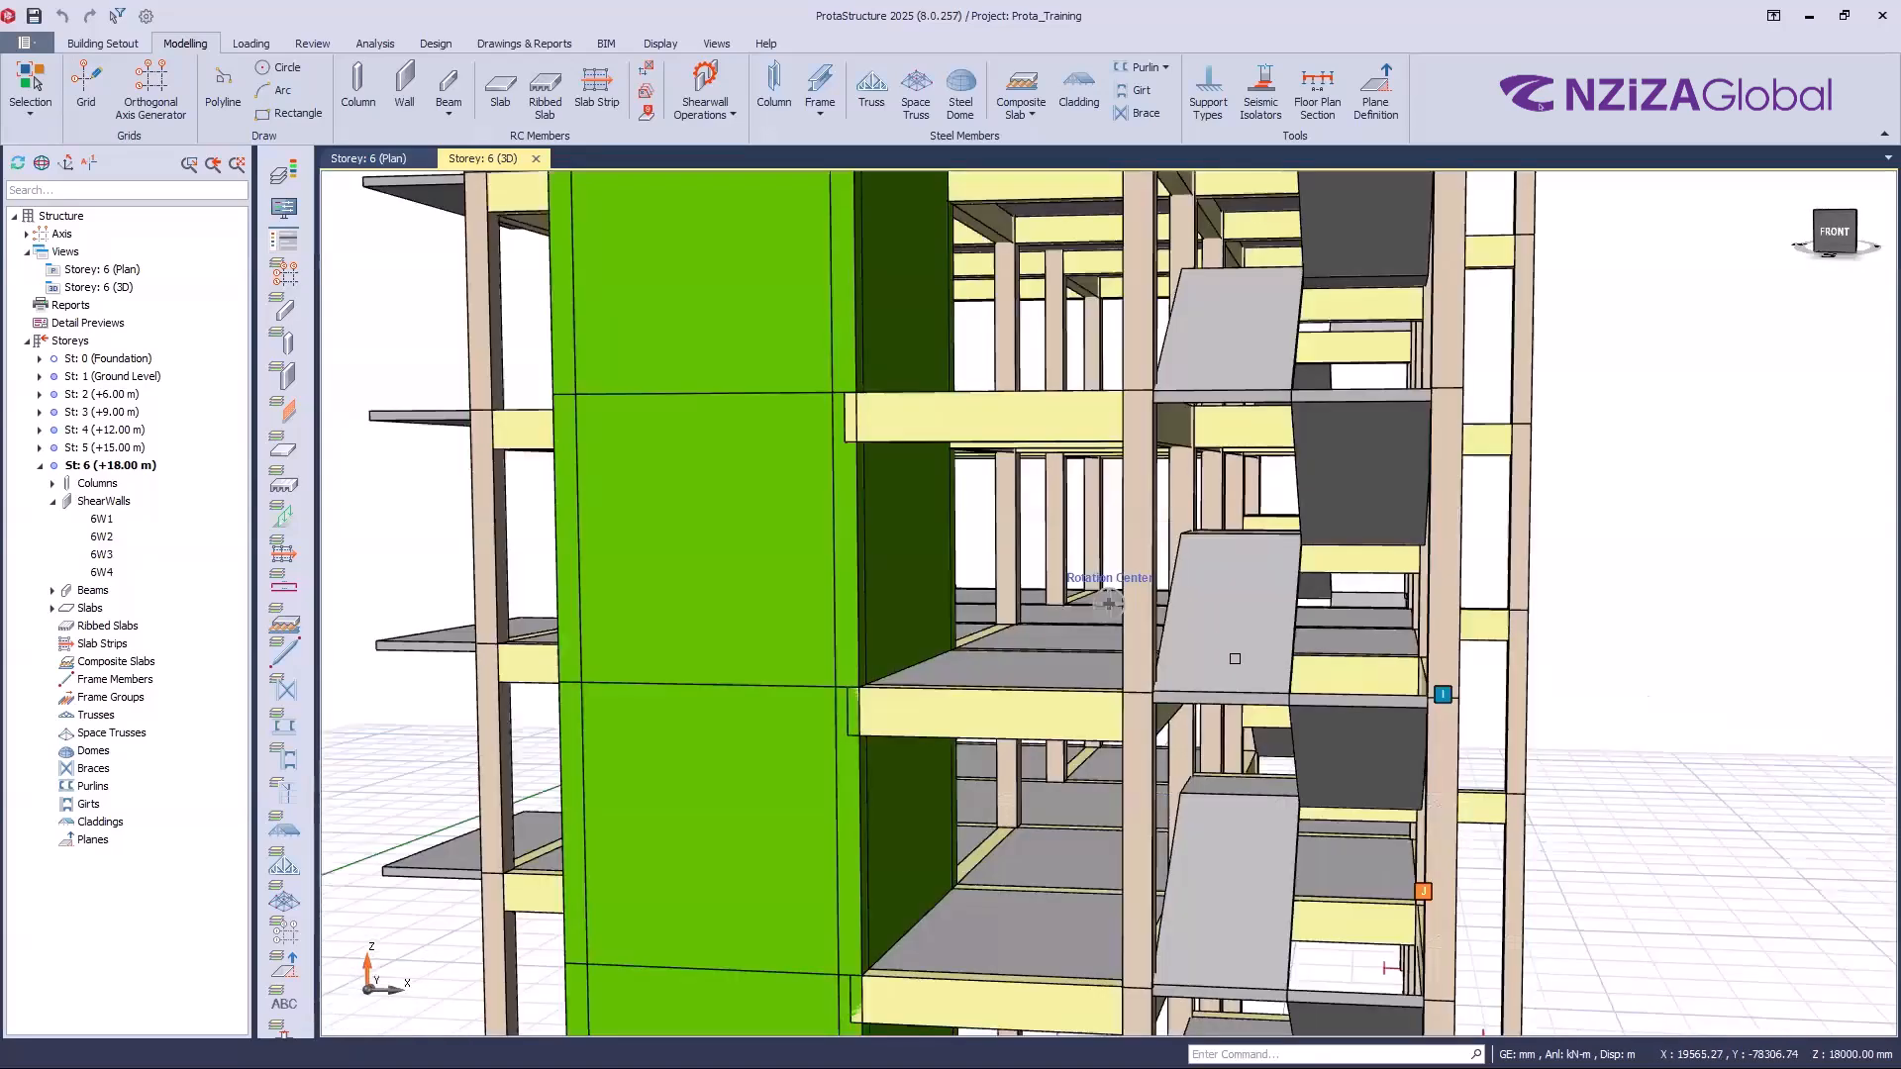
{"action": "scroll", "coordinate": [1258, 555], "scroll_direction": "down", "scroll_amount": 2}
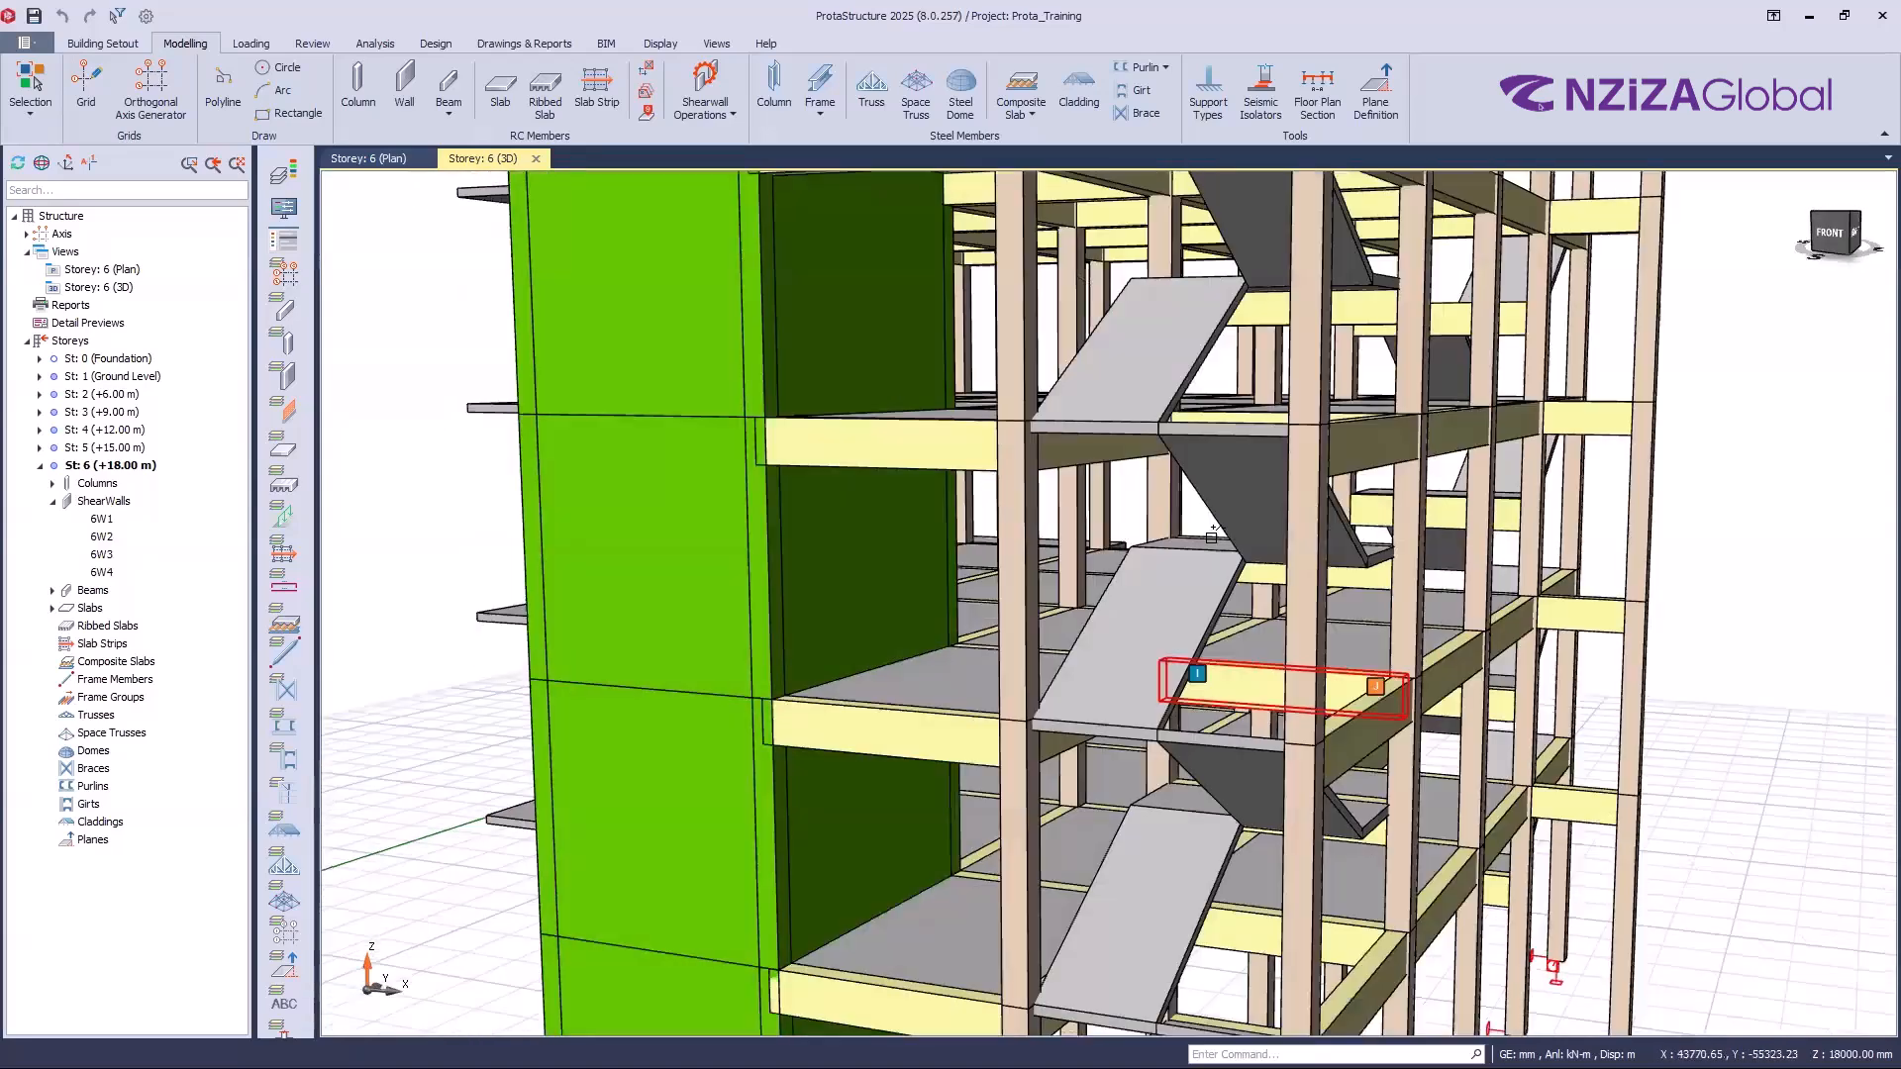
{"action": "left_click", "coordinate": [1386, 581]}
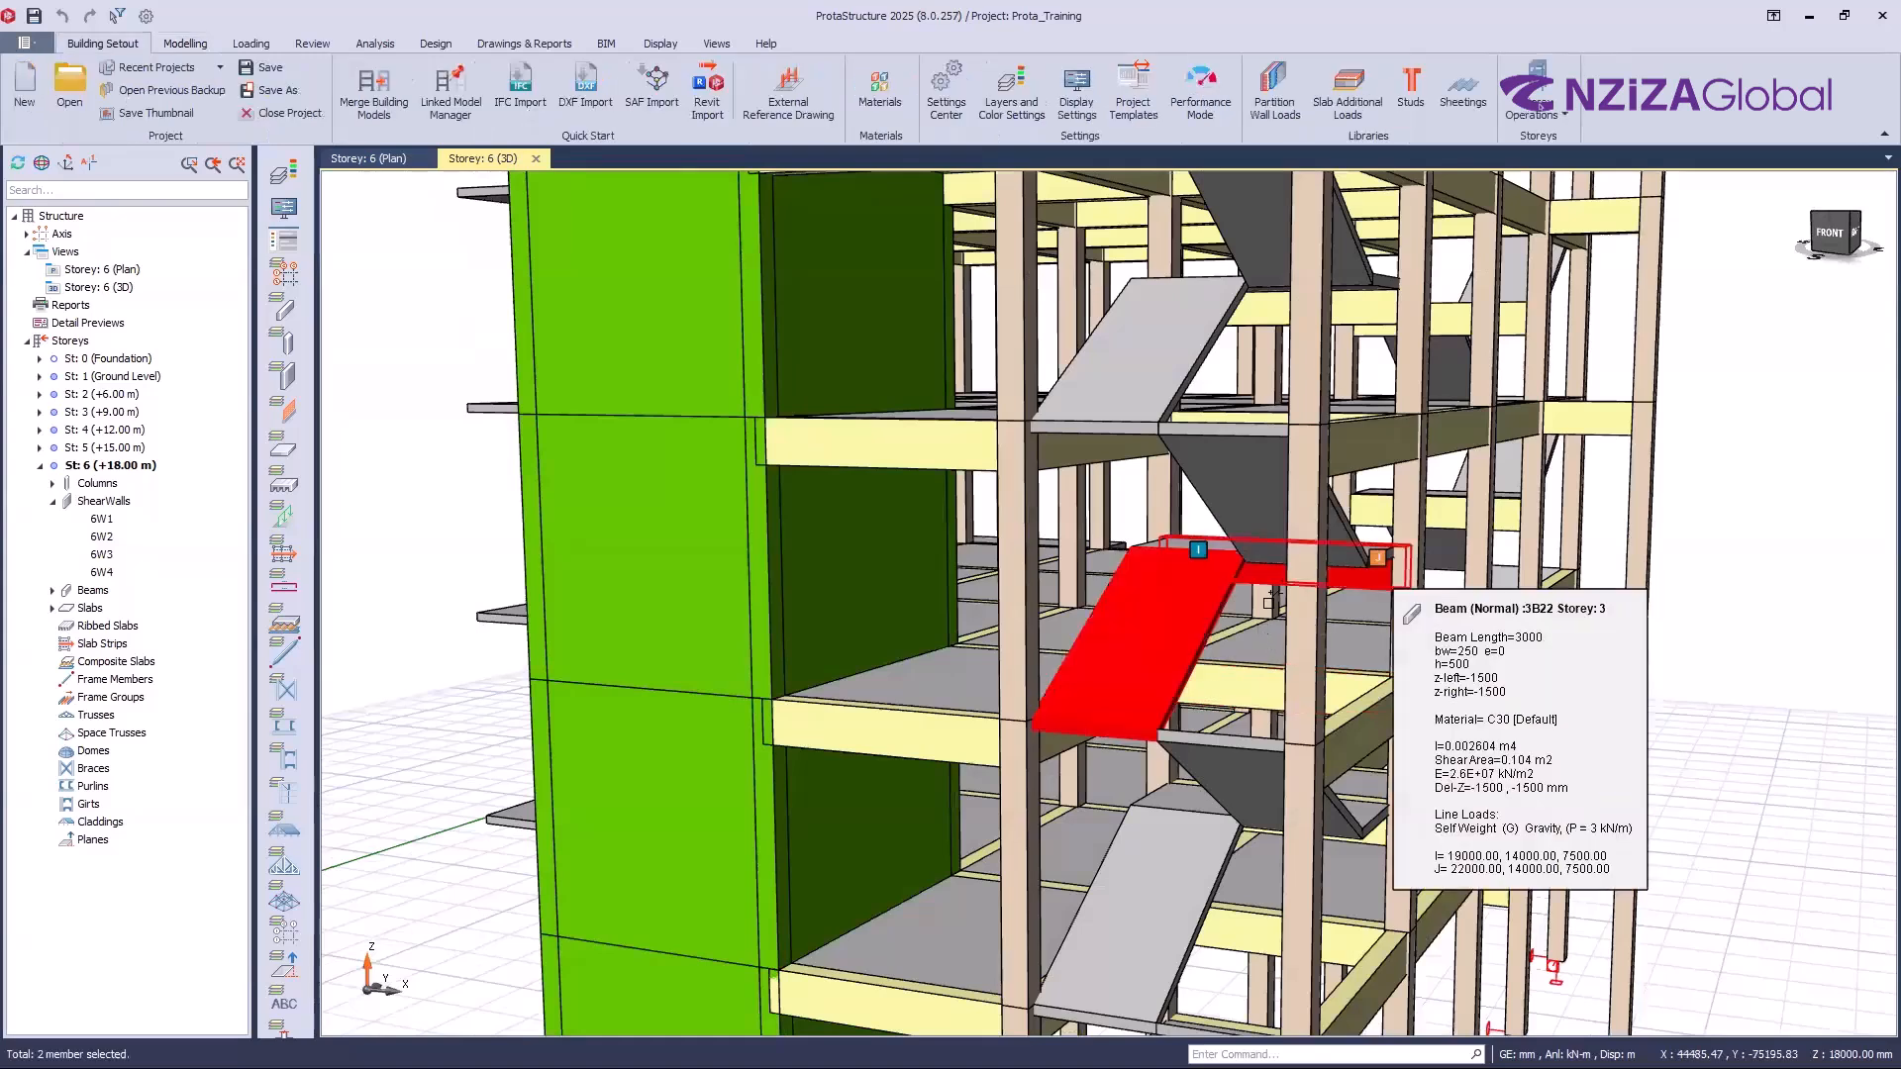
{"action": "middle_click_drag", "start_coordinate": [1216, 597], "coordinate": [1198, 567]}
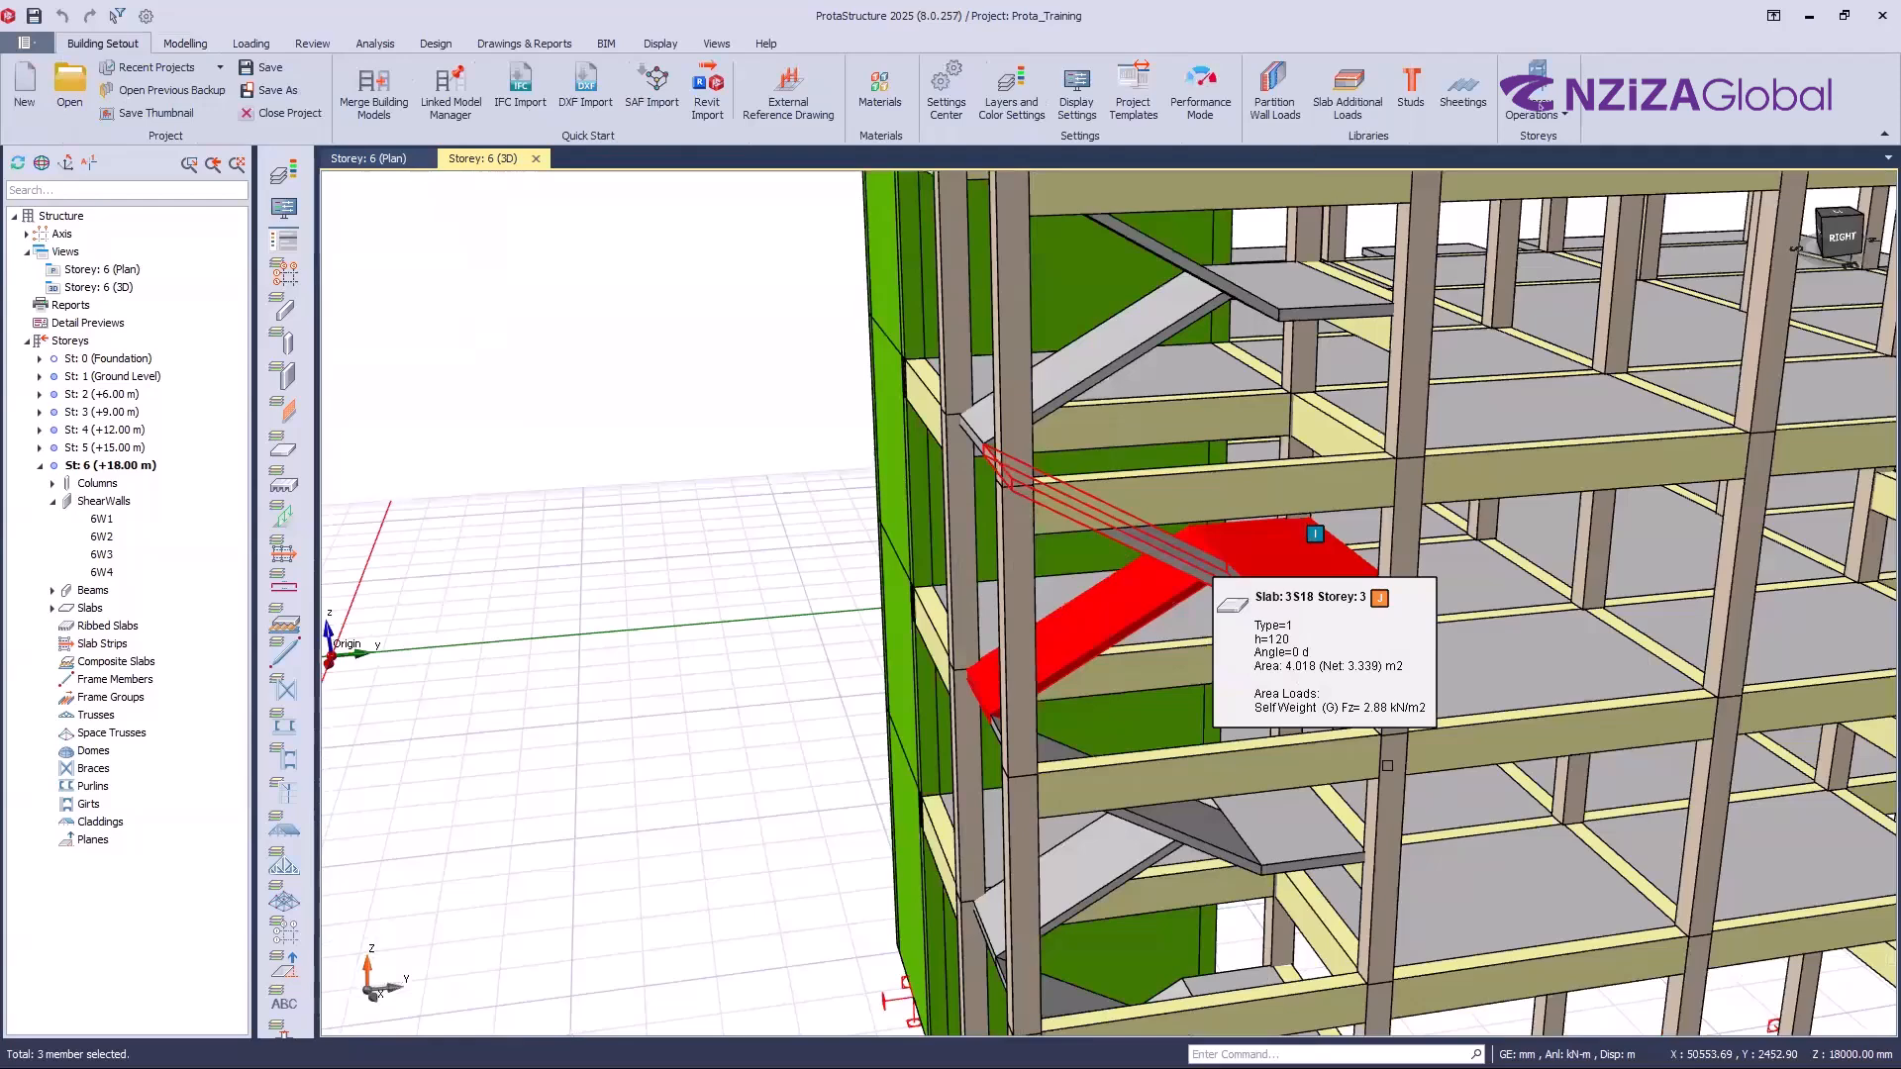
{"action": "key", "text": "ctrl+i"}
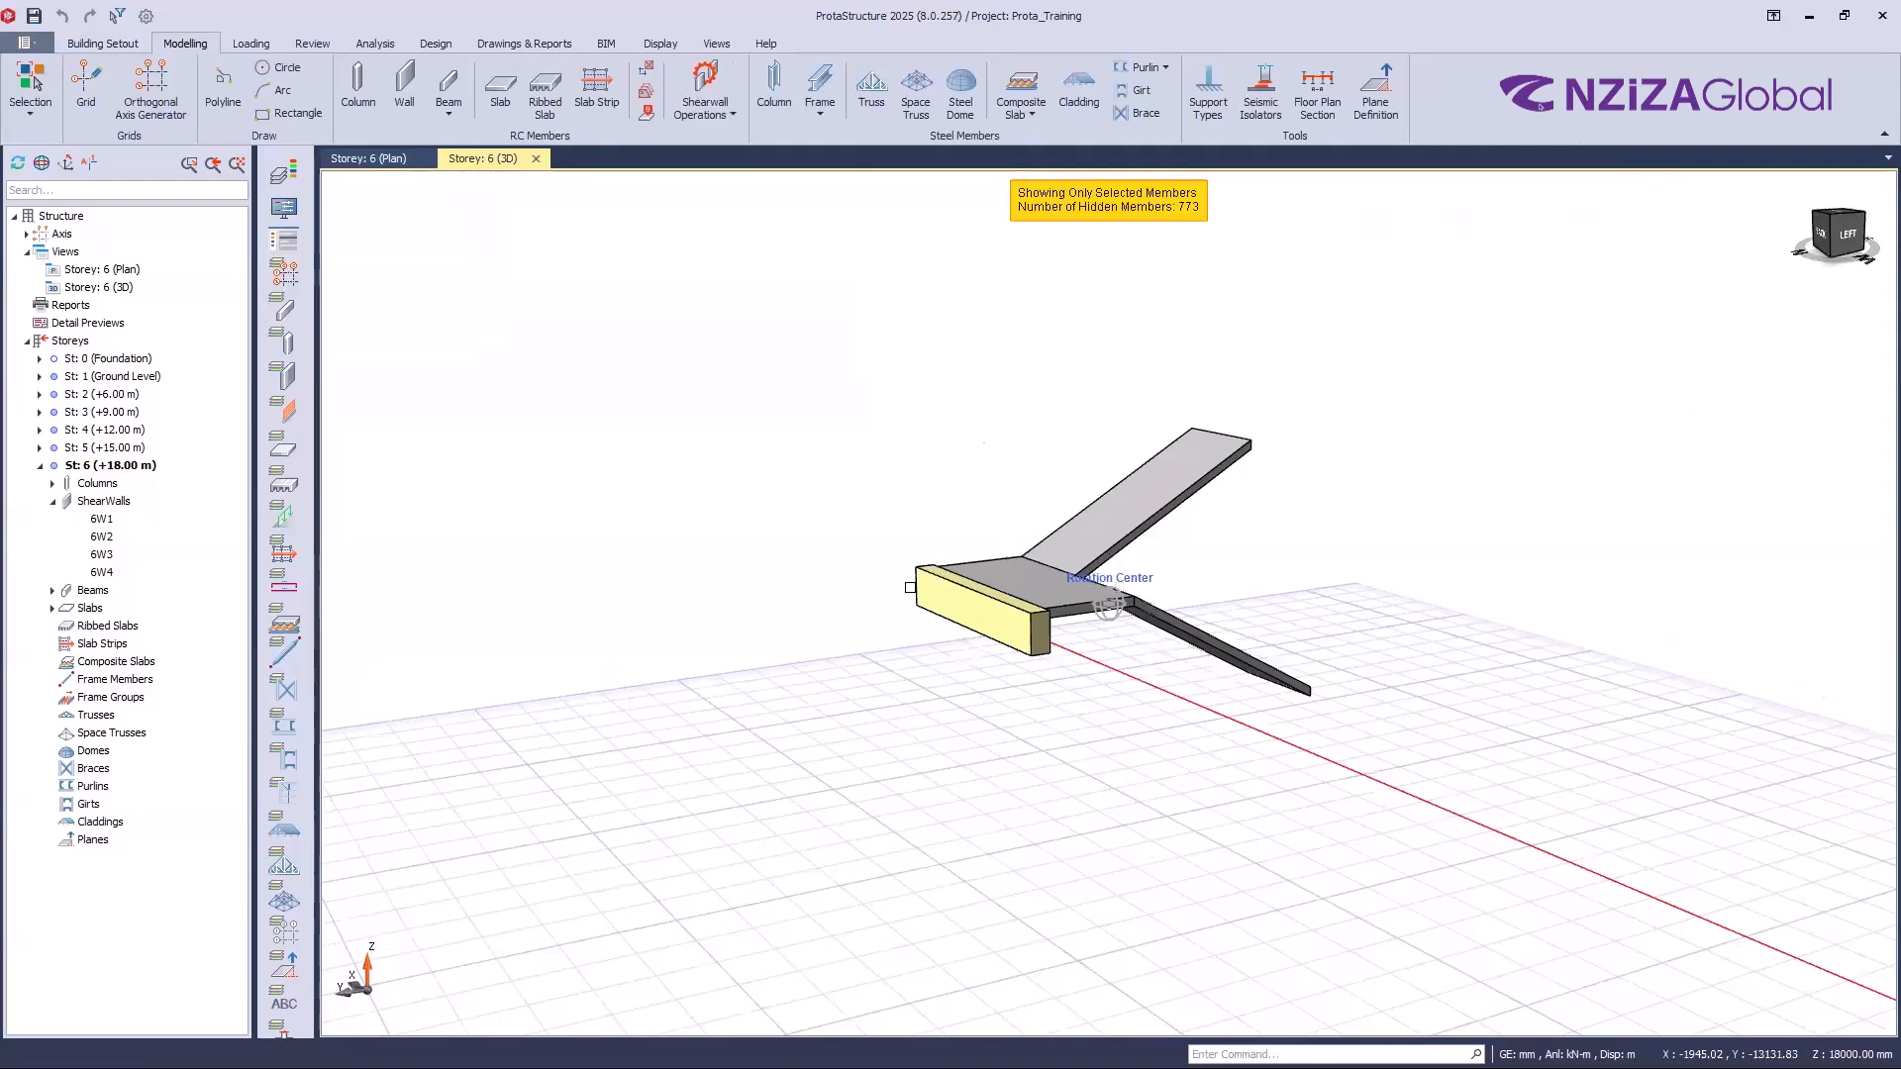
{"action": "middle_click_drag", "start_coordinate": [910, 587], "coordinate": [1109, 581]}
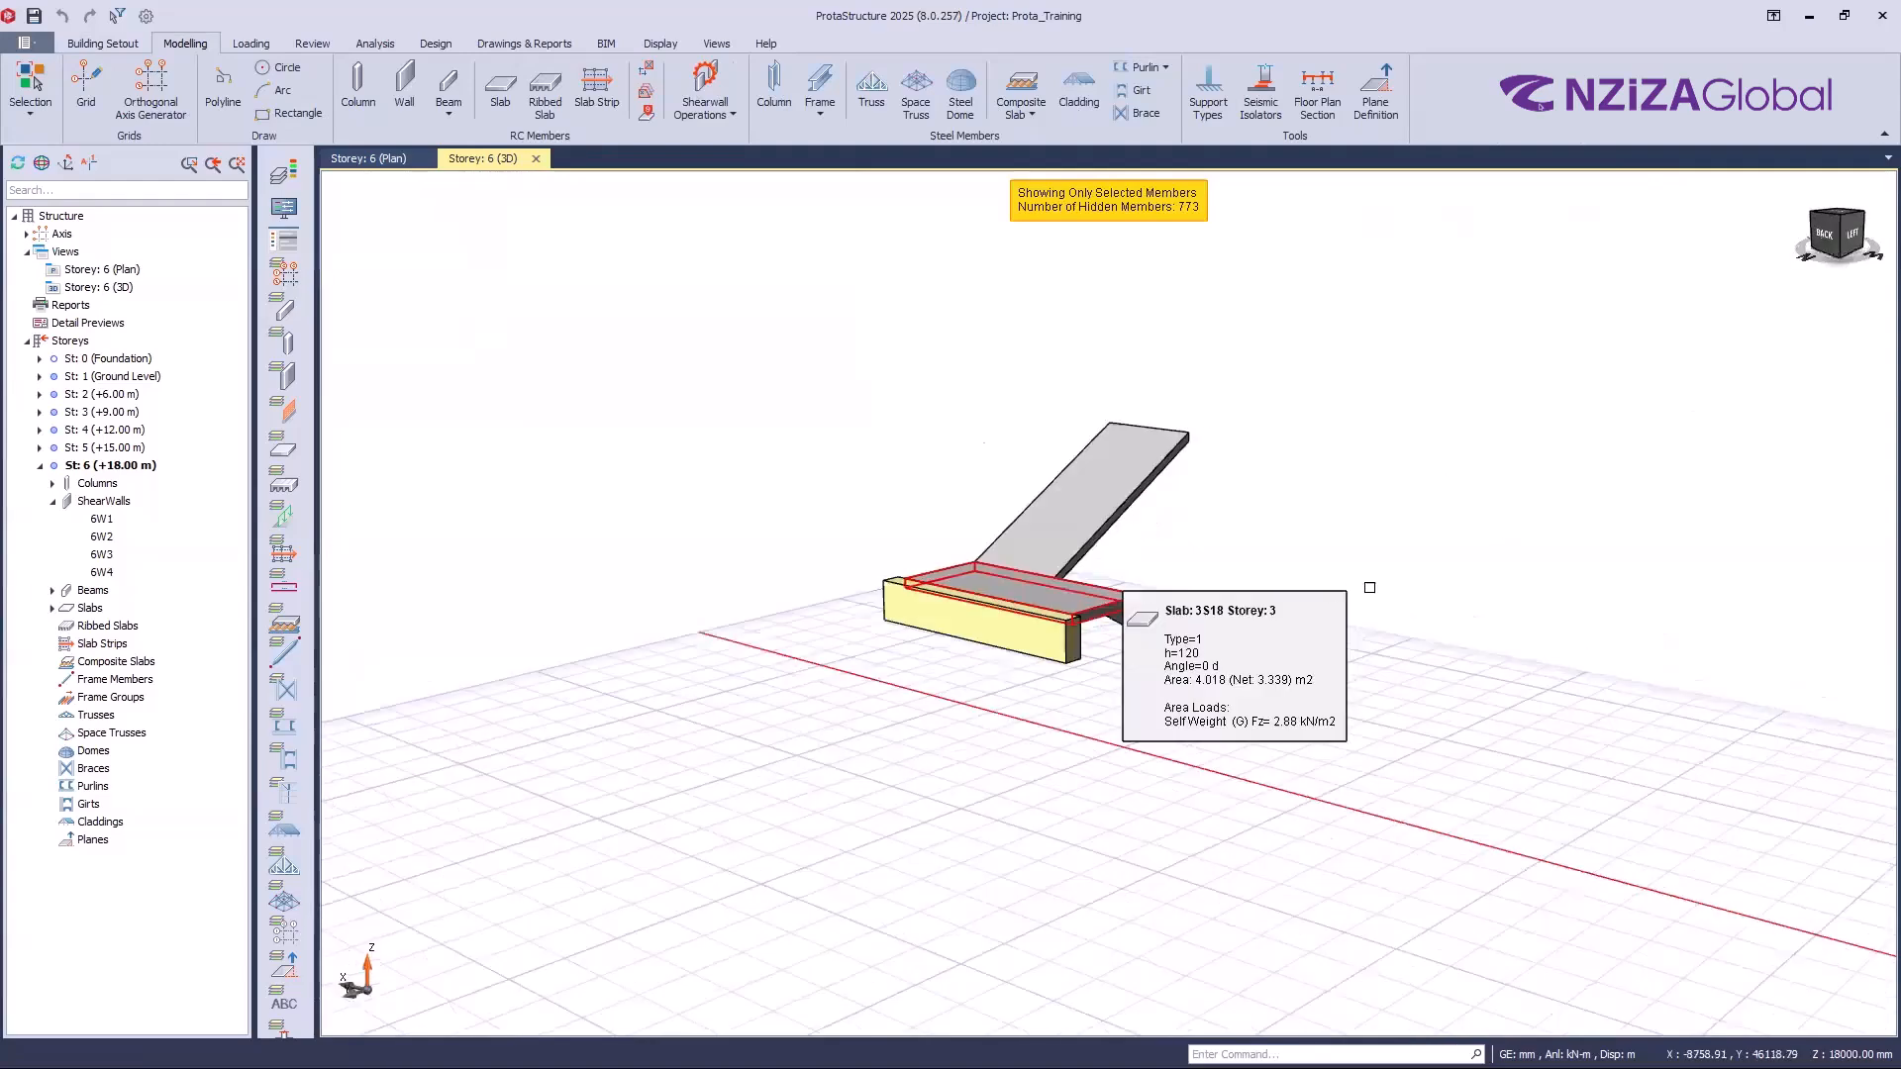
Step: Show all members of the building again after the stair isolation
{"action": "scroll", "coordinate": [892, 586], "scroll_direction": "down", "scroll_amount": 3}
{"action": "right_click", "coordinate": [1439, 456]}
{"action": "left_click", "coordinate": [1485, 518]}
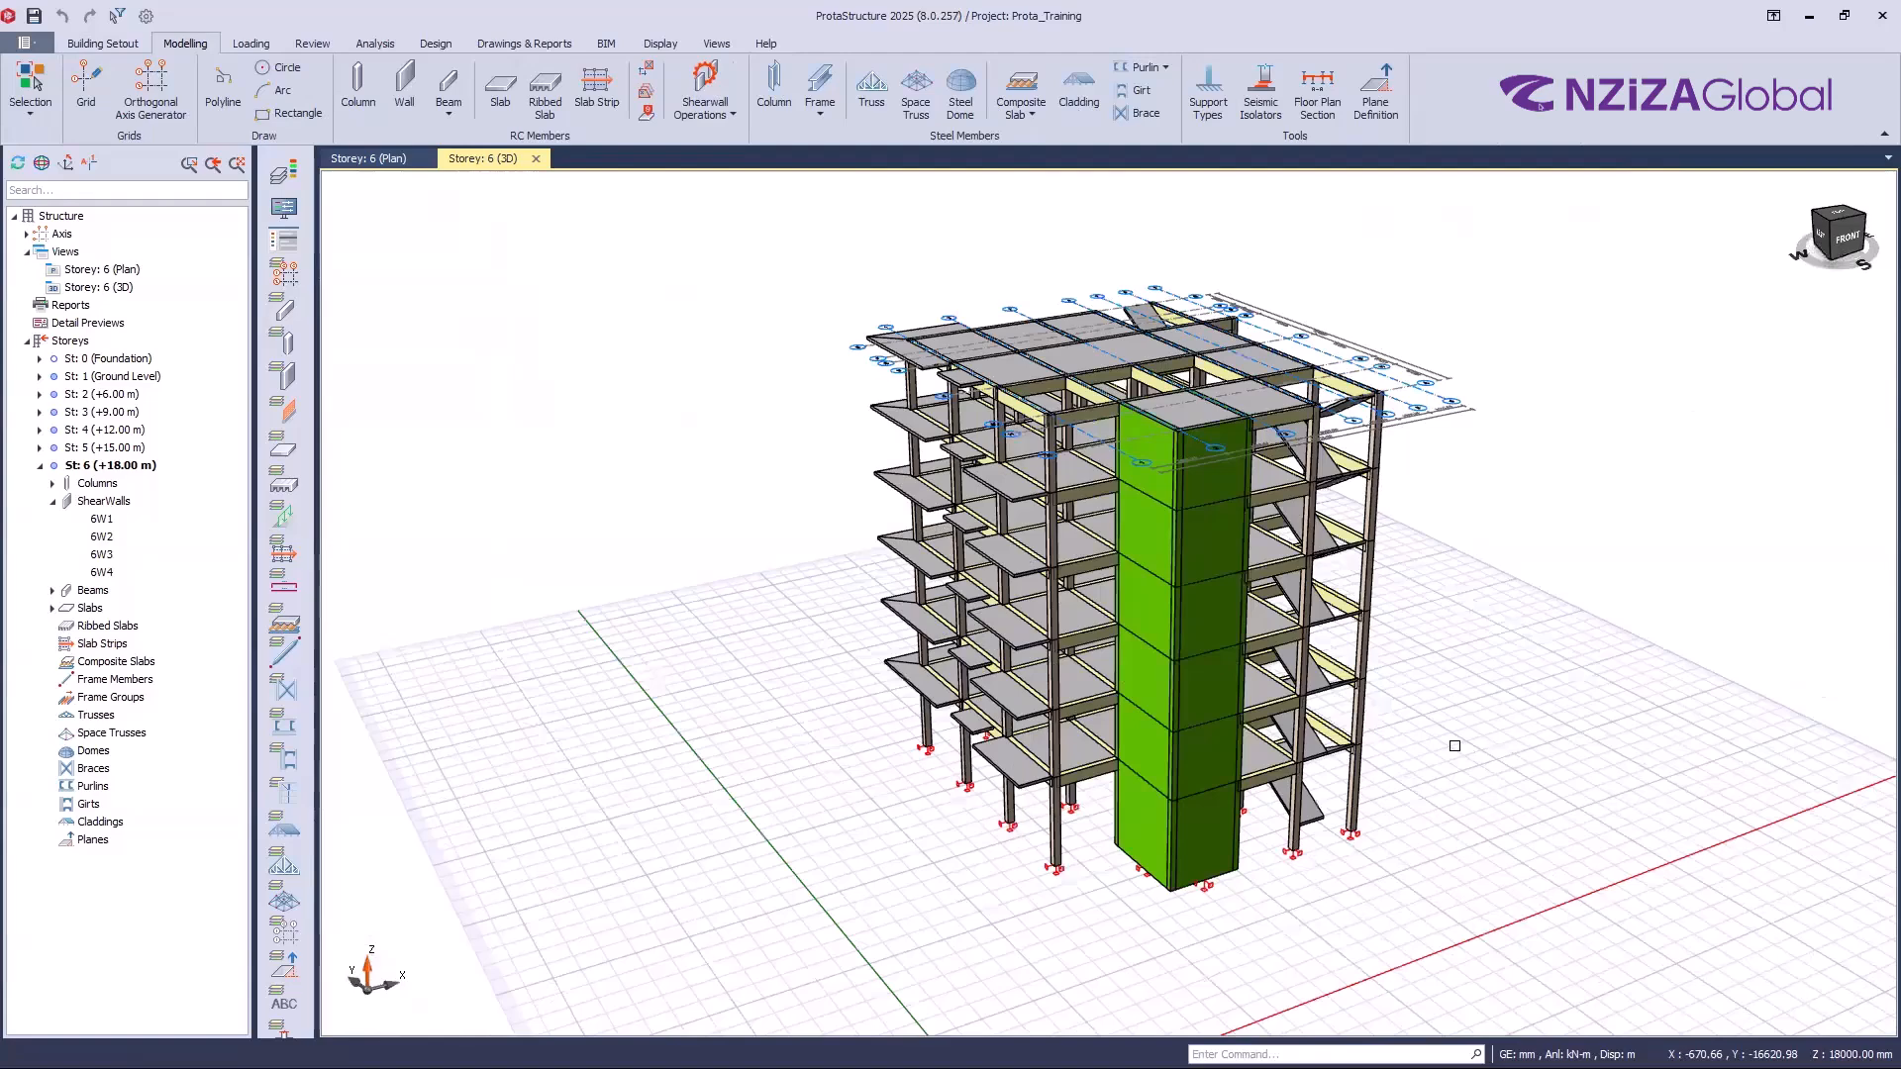
{"action": "middle_click_drag", "start_coordinate": [1455, 746], "coordinate": [1585, 767]}
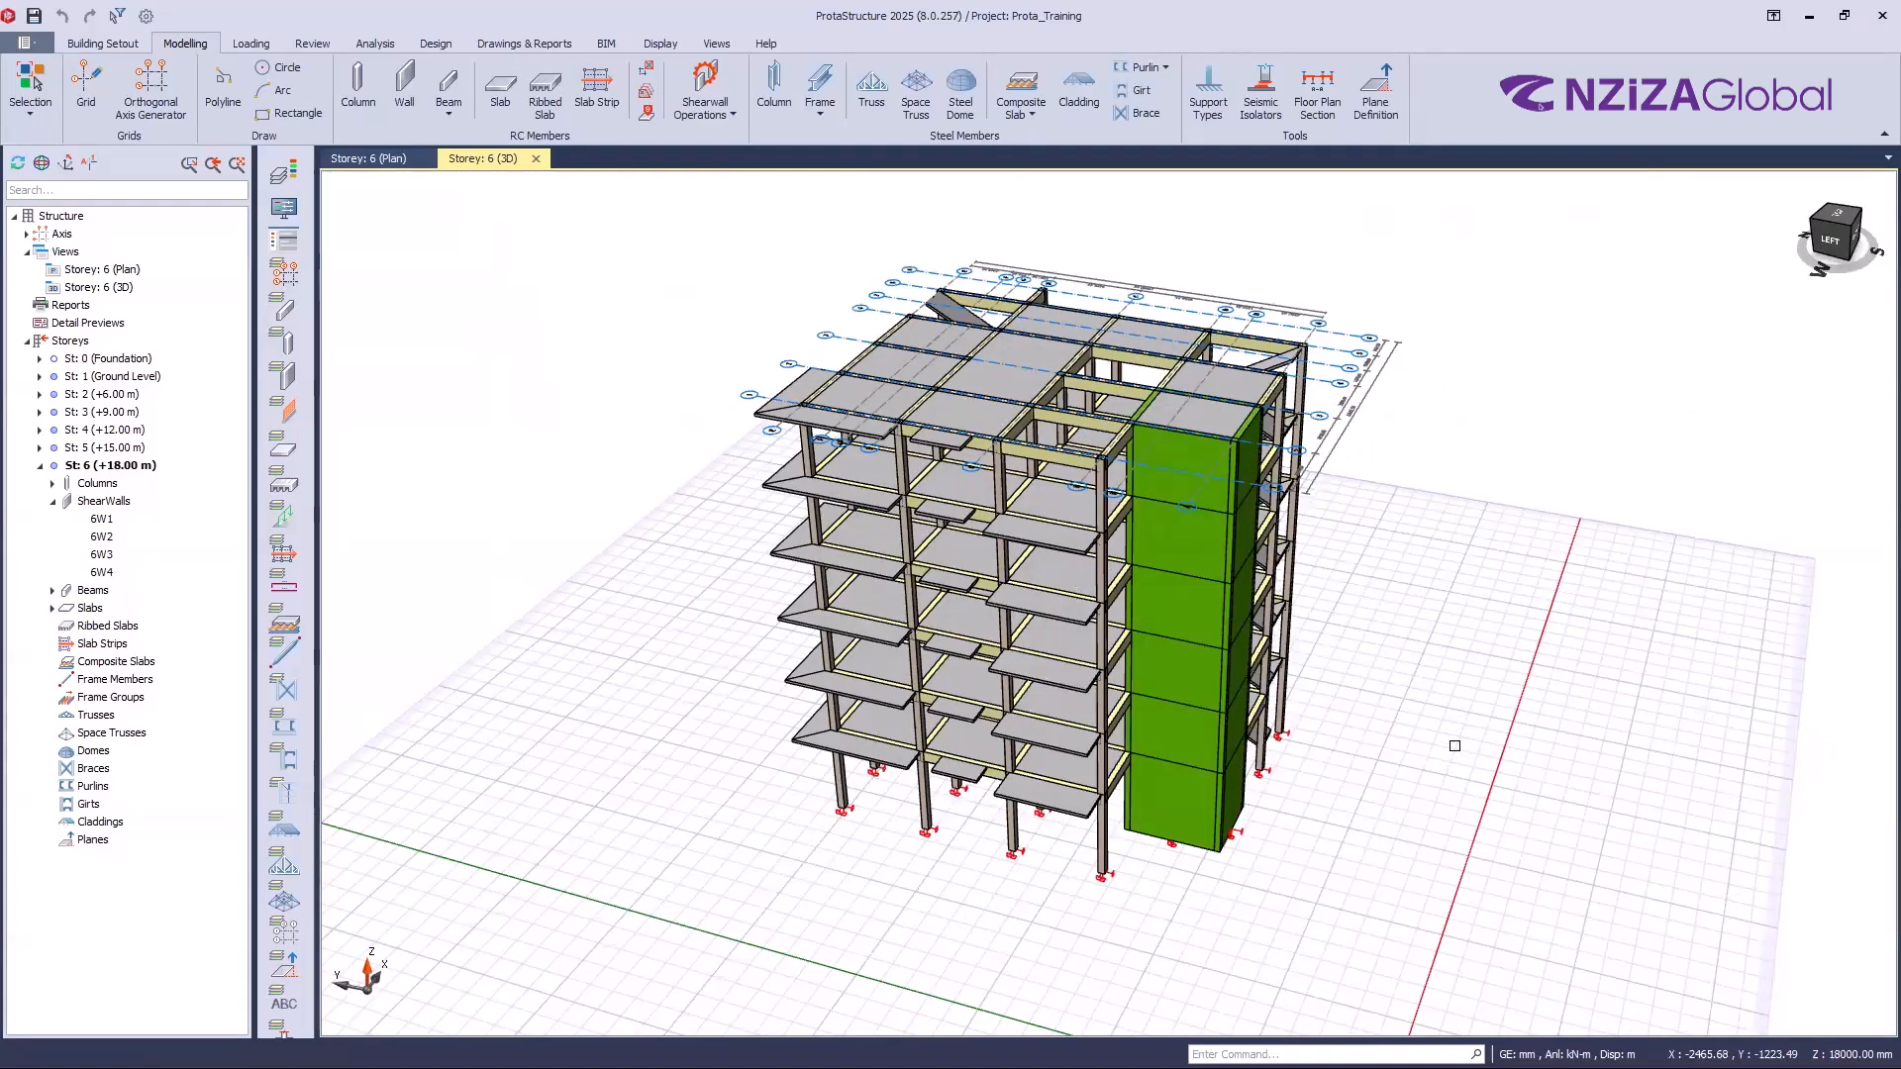
{"action": "right_click", "coordinate": [1477, 506]}
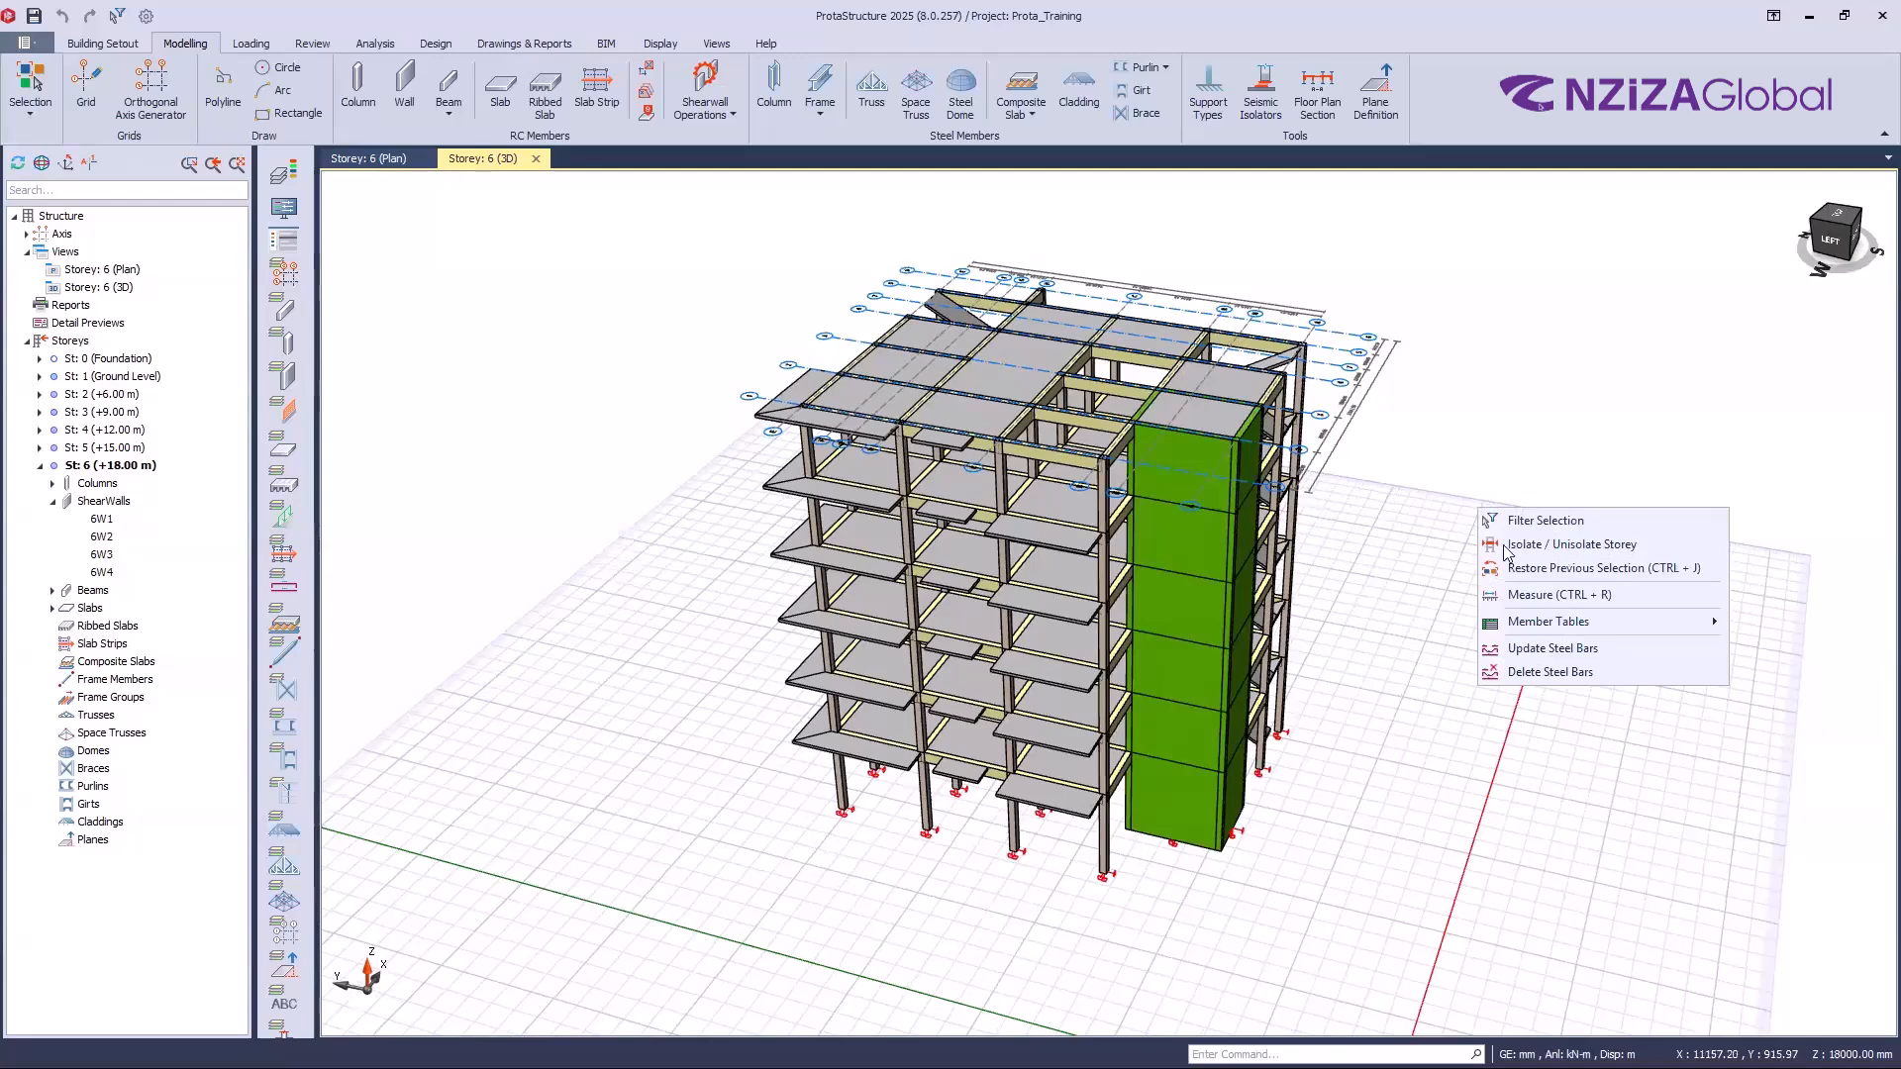
{"action": "left_click", "coordinate": [1459, 454]}
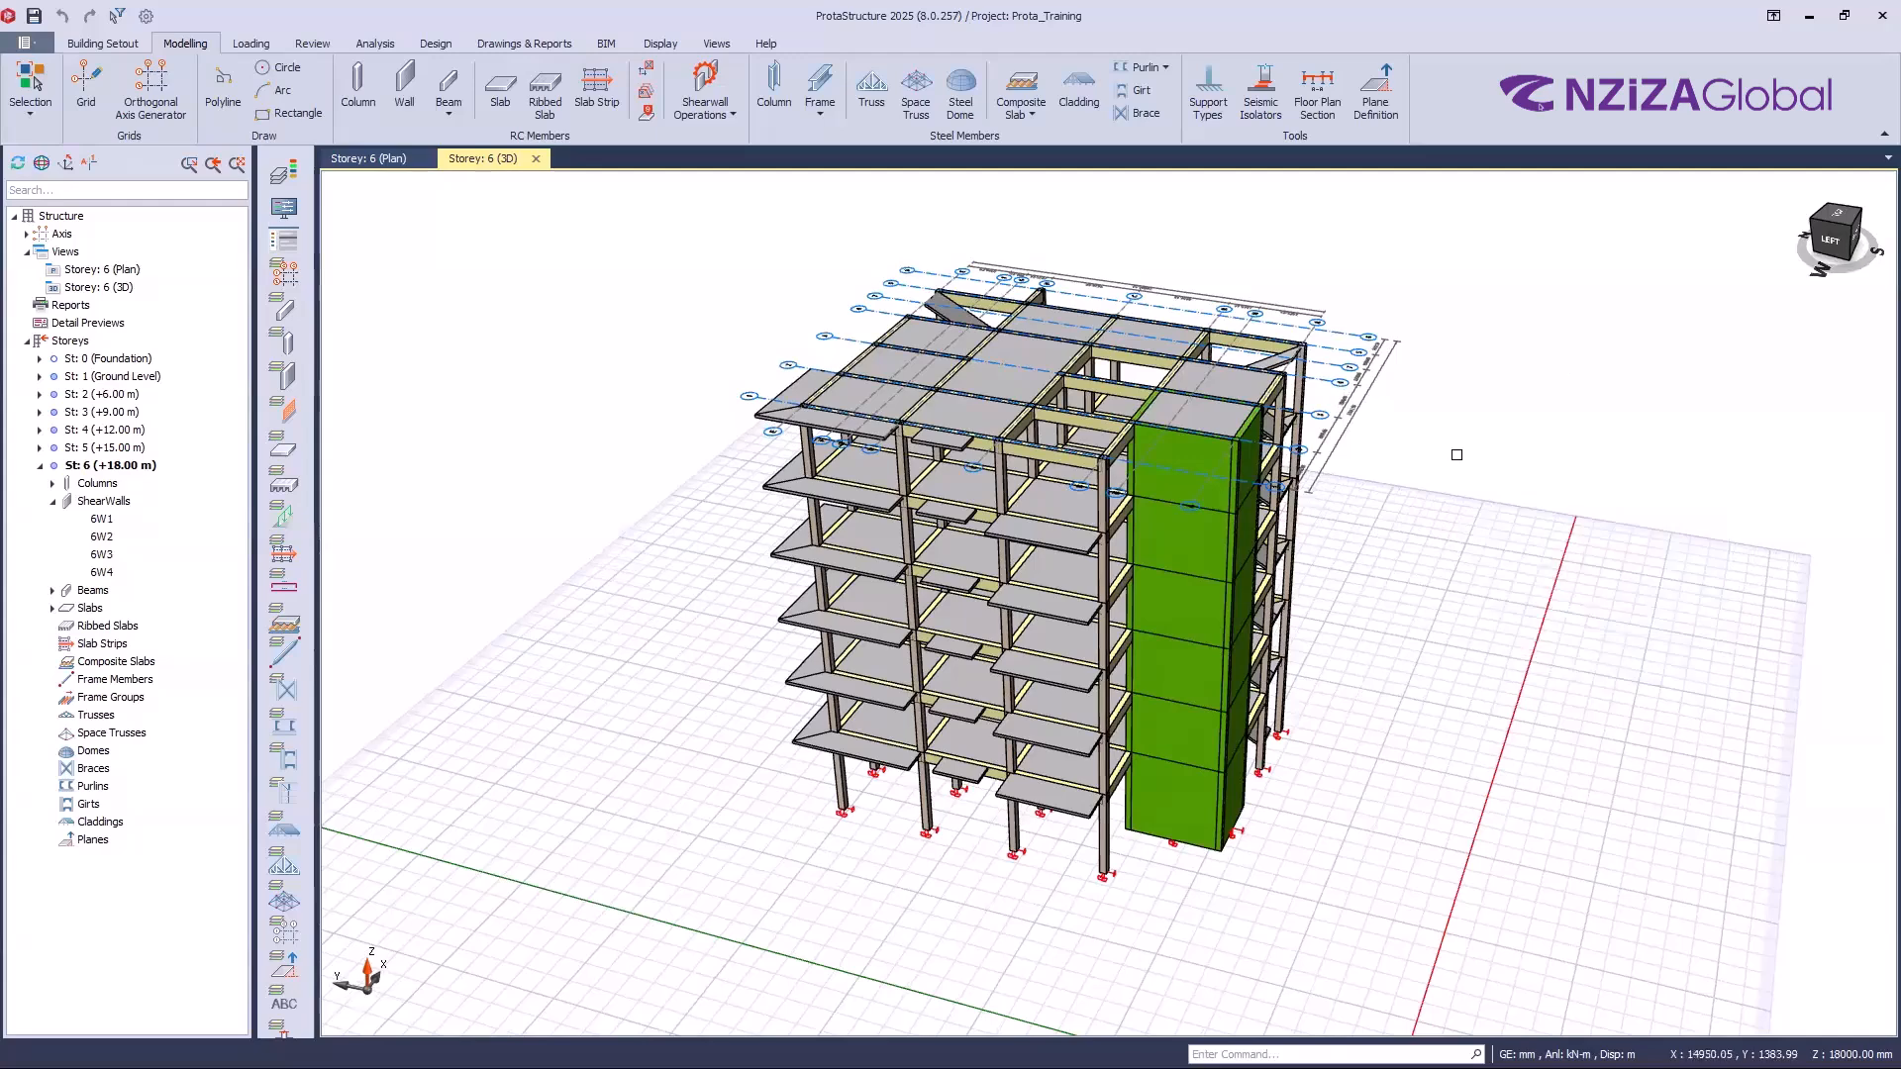
Step: Isolate Storey 6 in the 3D view so that only its own members are displayed
{"action": "right_click", "coordinate": [1459, 456]}
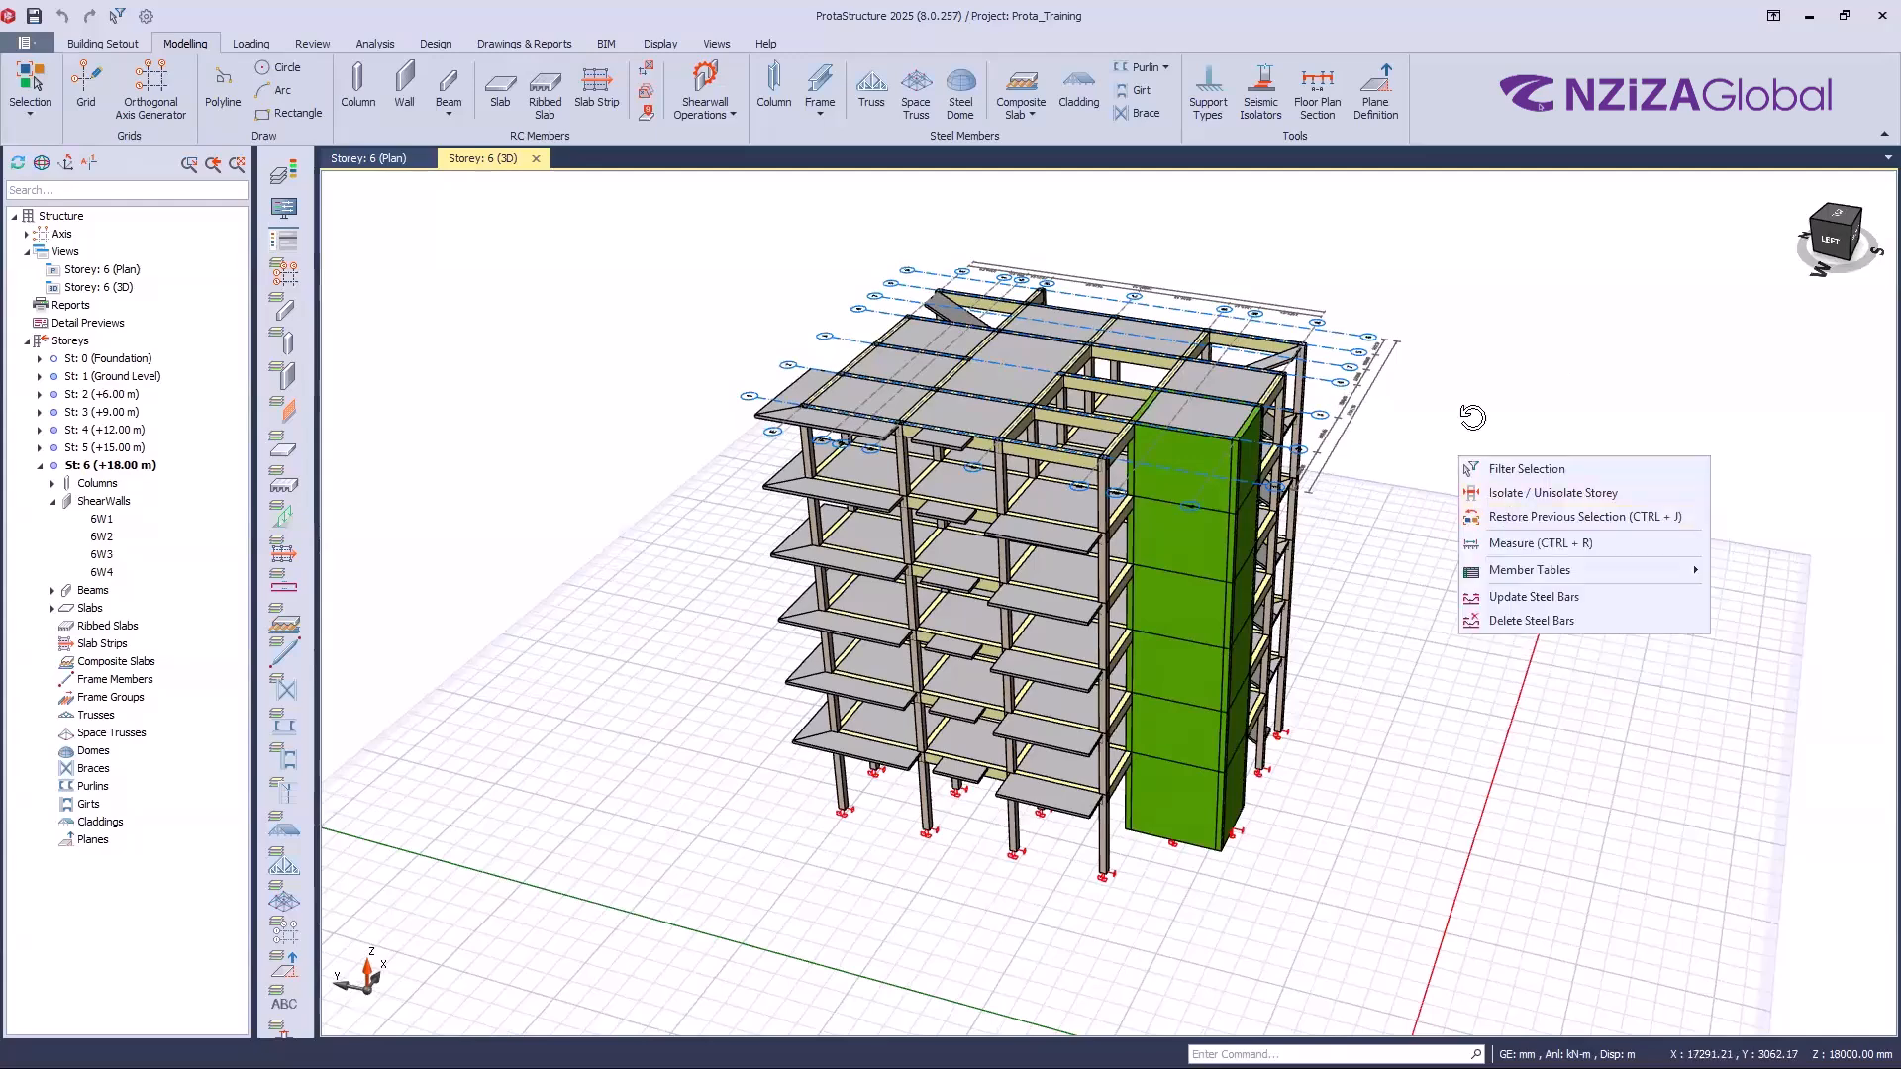
{"action": "right_click_drag", "start_coordinate": [1518, 454], "coordinate": [1528, 464]}
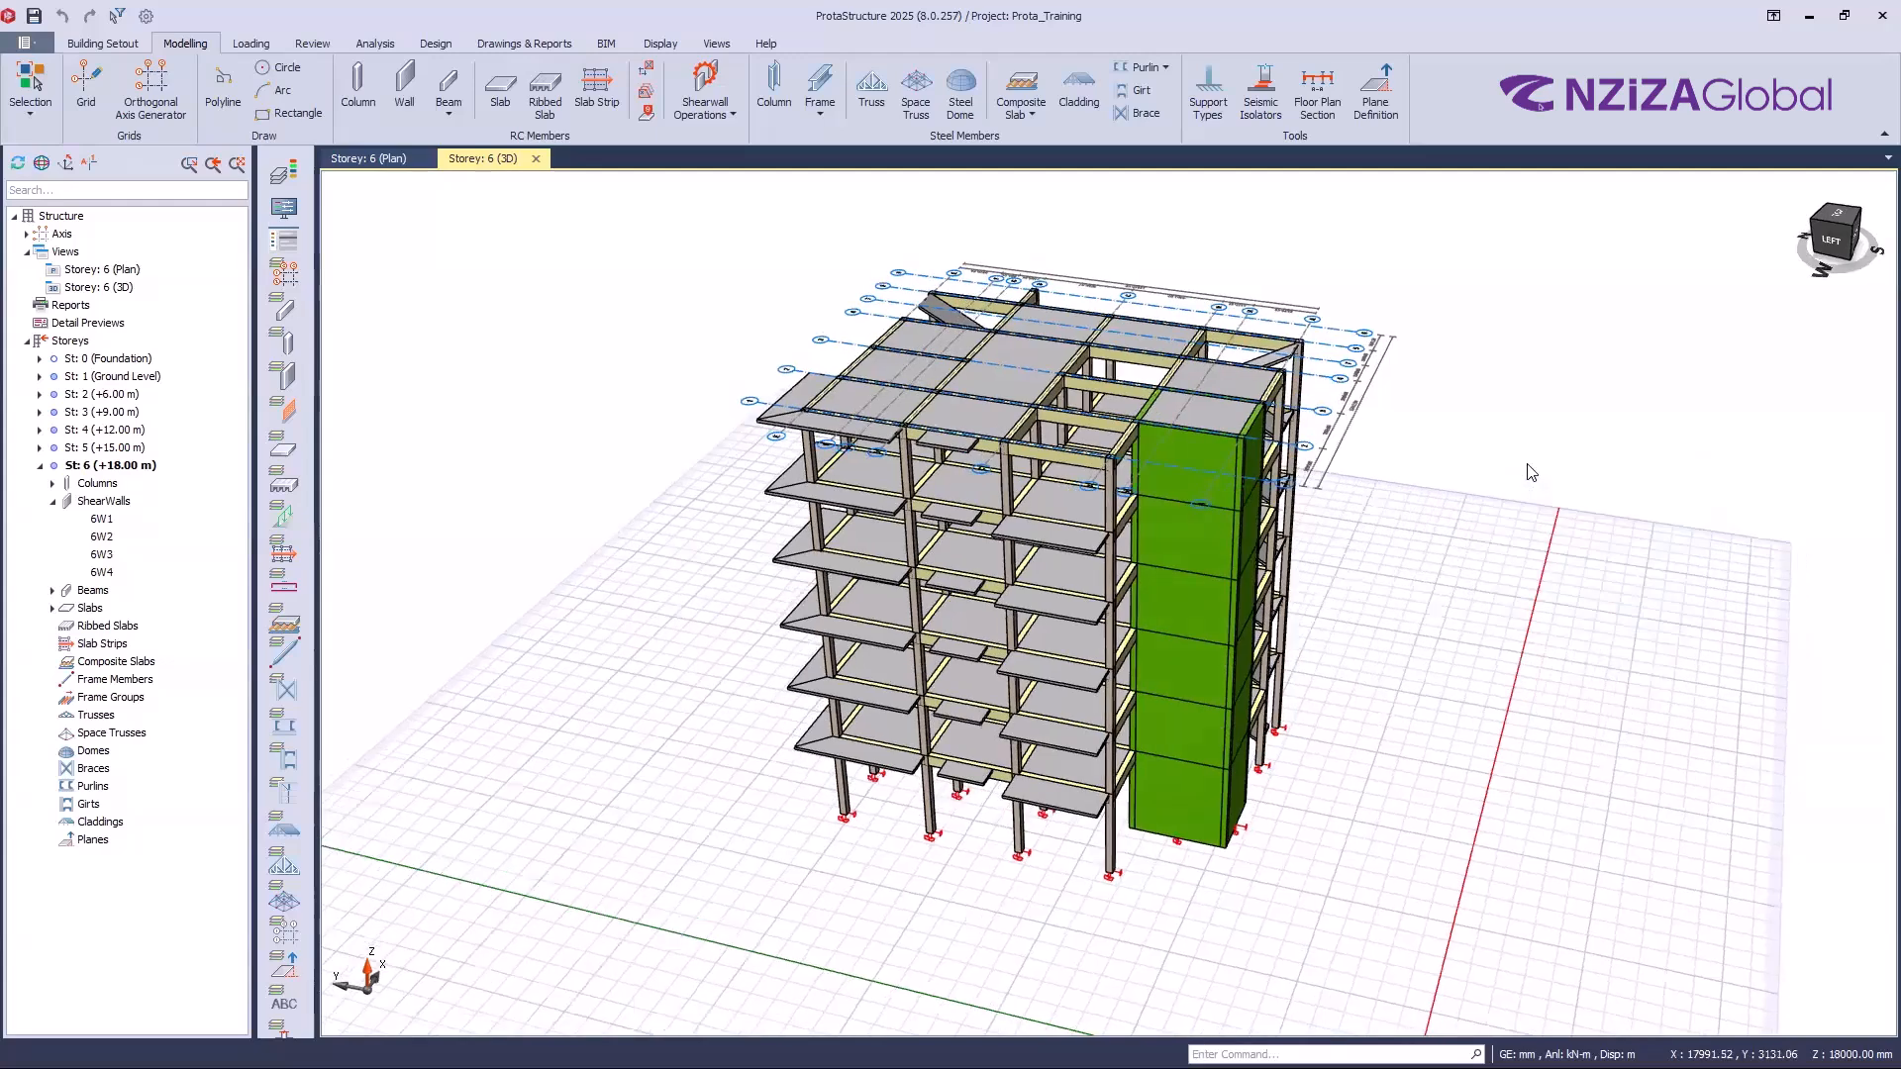
{"action": "right_click", "coordinate": [1531, 473]}
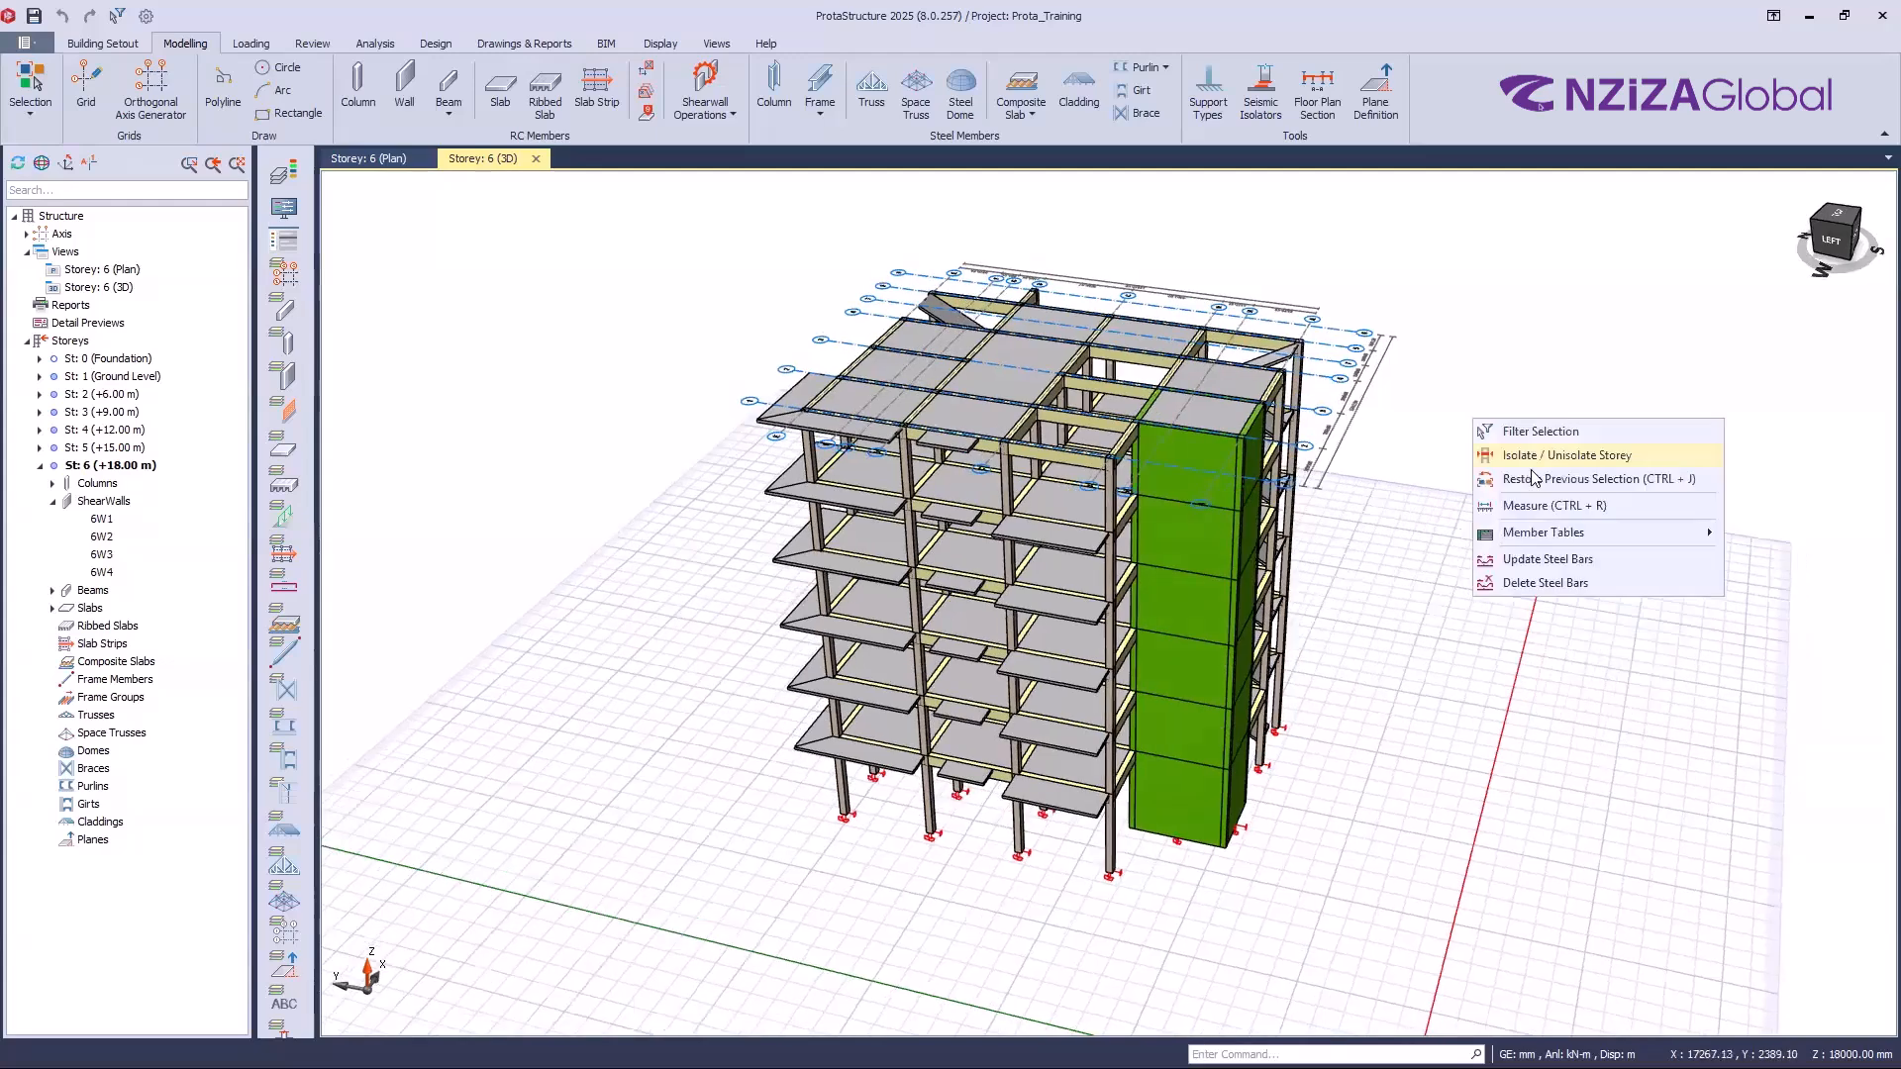
{"action": "left_click", "coordinate": [1531, 471]}
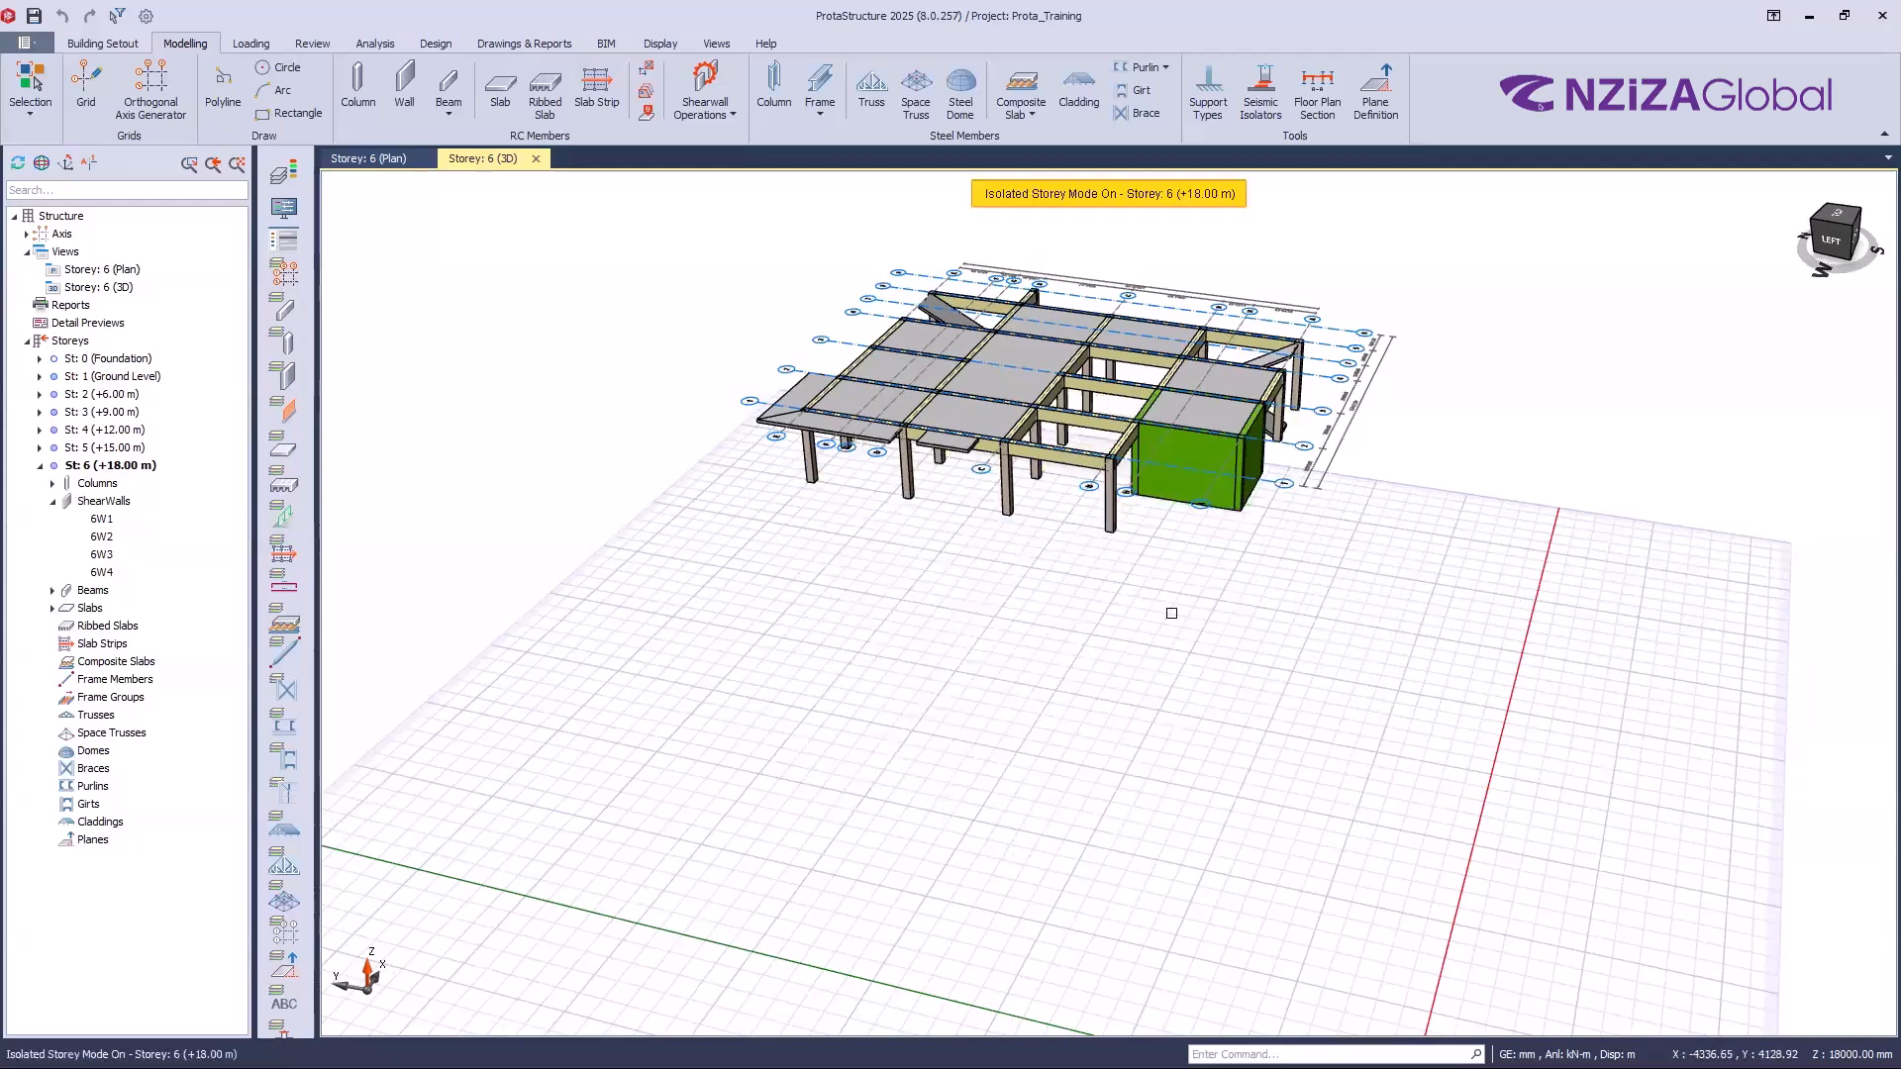
{"action": "left_click_drag", "start_coordinate": [1168, 620], "coordinate": [1295, 620]}
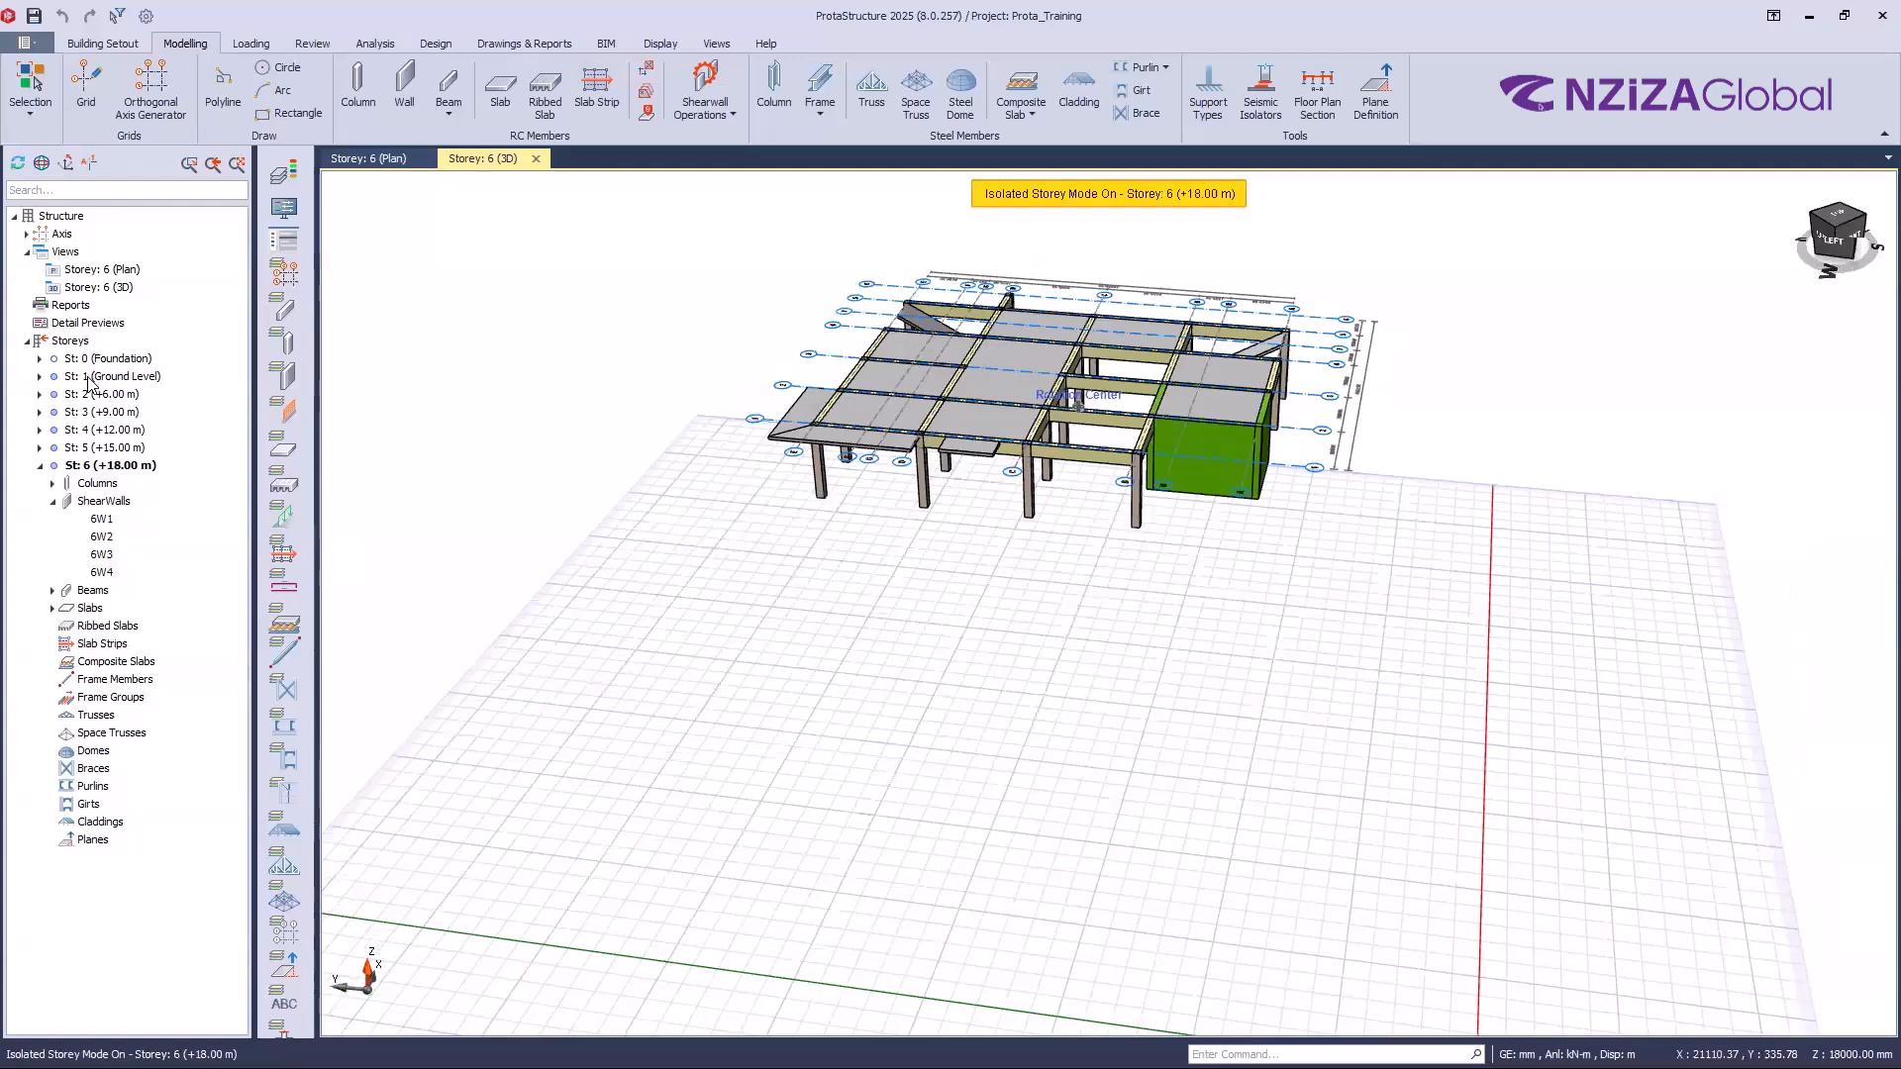
Step: Make Storey 1 (Ground Level) the active isolated storey and view its members from several sides
{"action": "double_click", "coordinate": [107, 448]}
{"action": "middle_click_drag", "start_coordinate": [1200, 816], "coordinate": [1222, 863]}
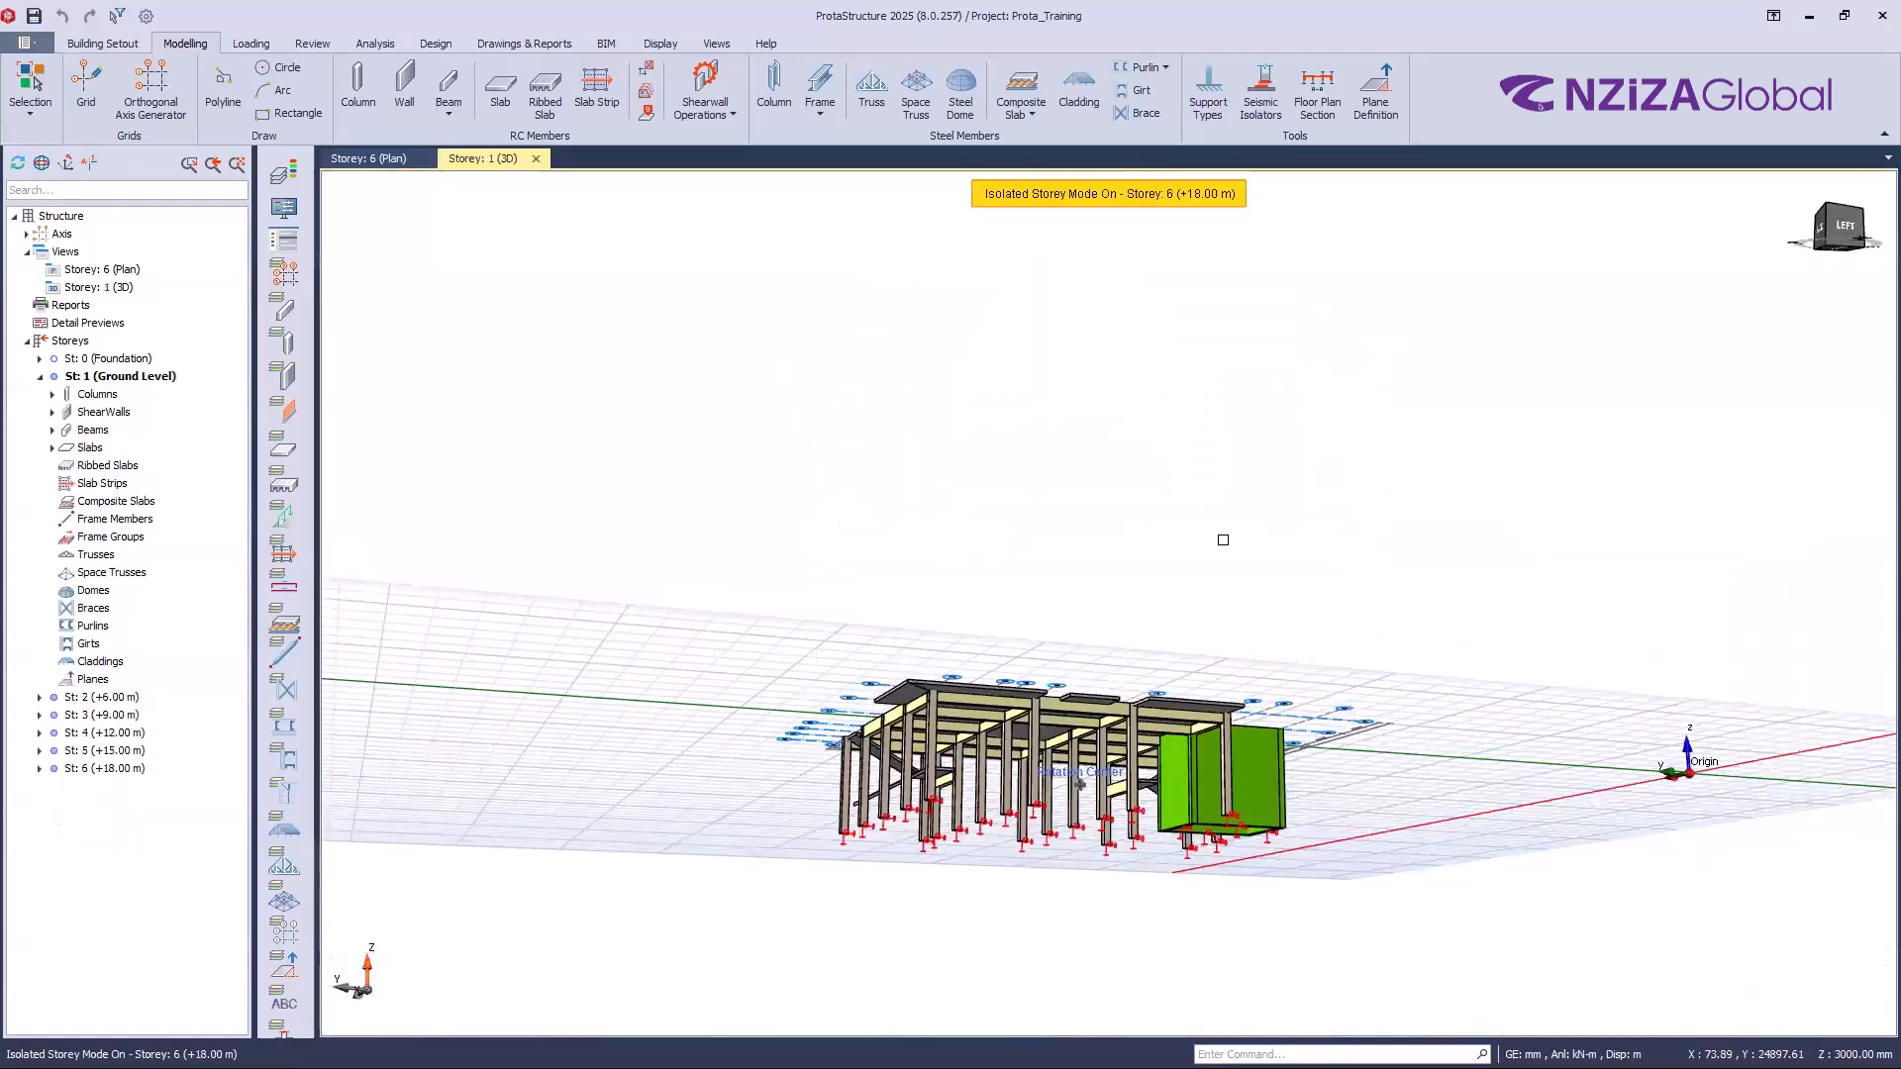
{"action": "middle_click_drag", "start_coordinate": [1316, 595], "coordinate": [1322, 593]}
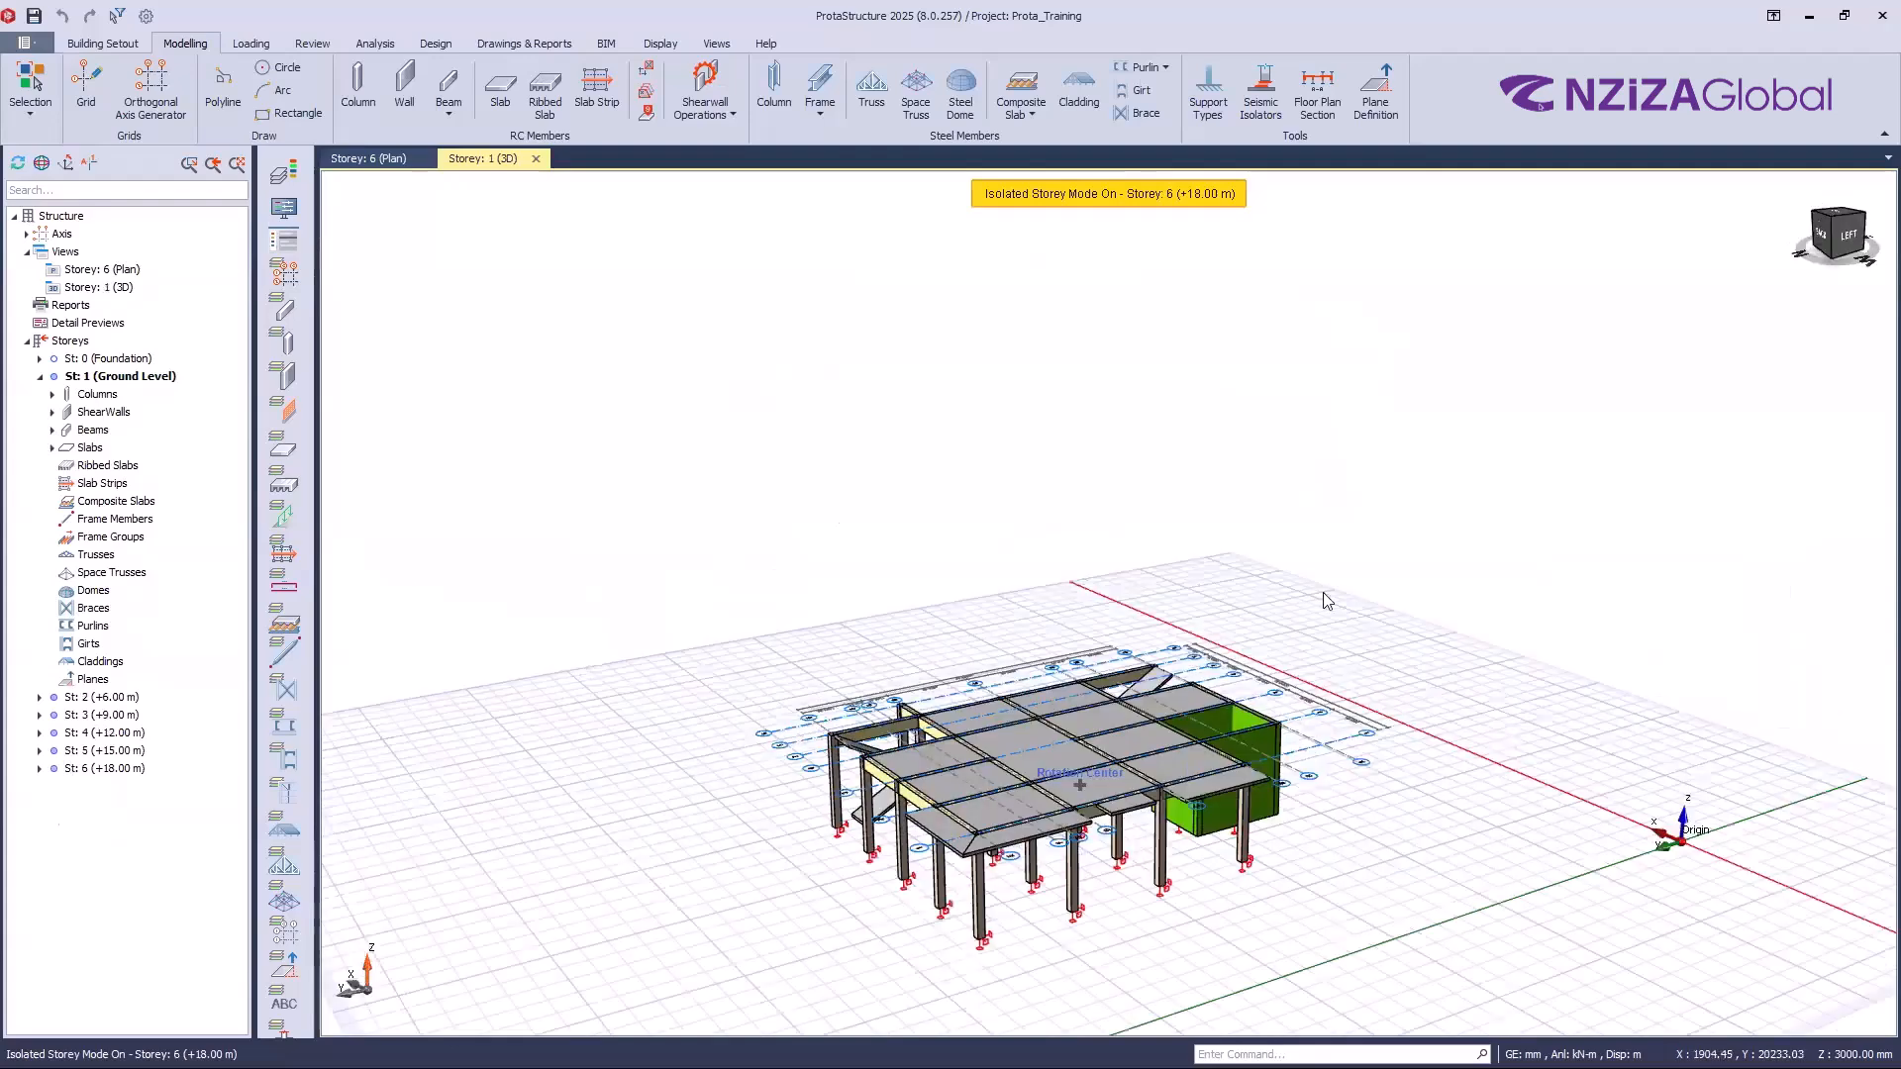
Step: Step the isolated 3D view up and down through the storeys, ending at Storey 6
{"action": "key", "text": "Page_Up"}
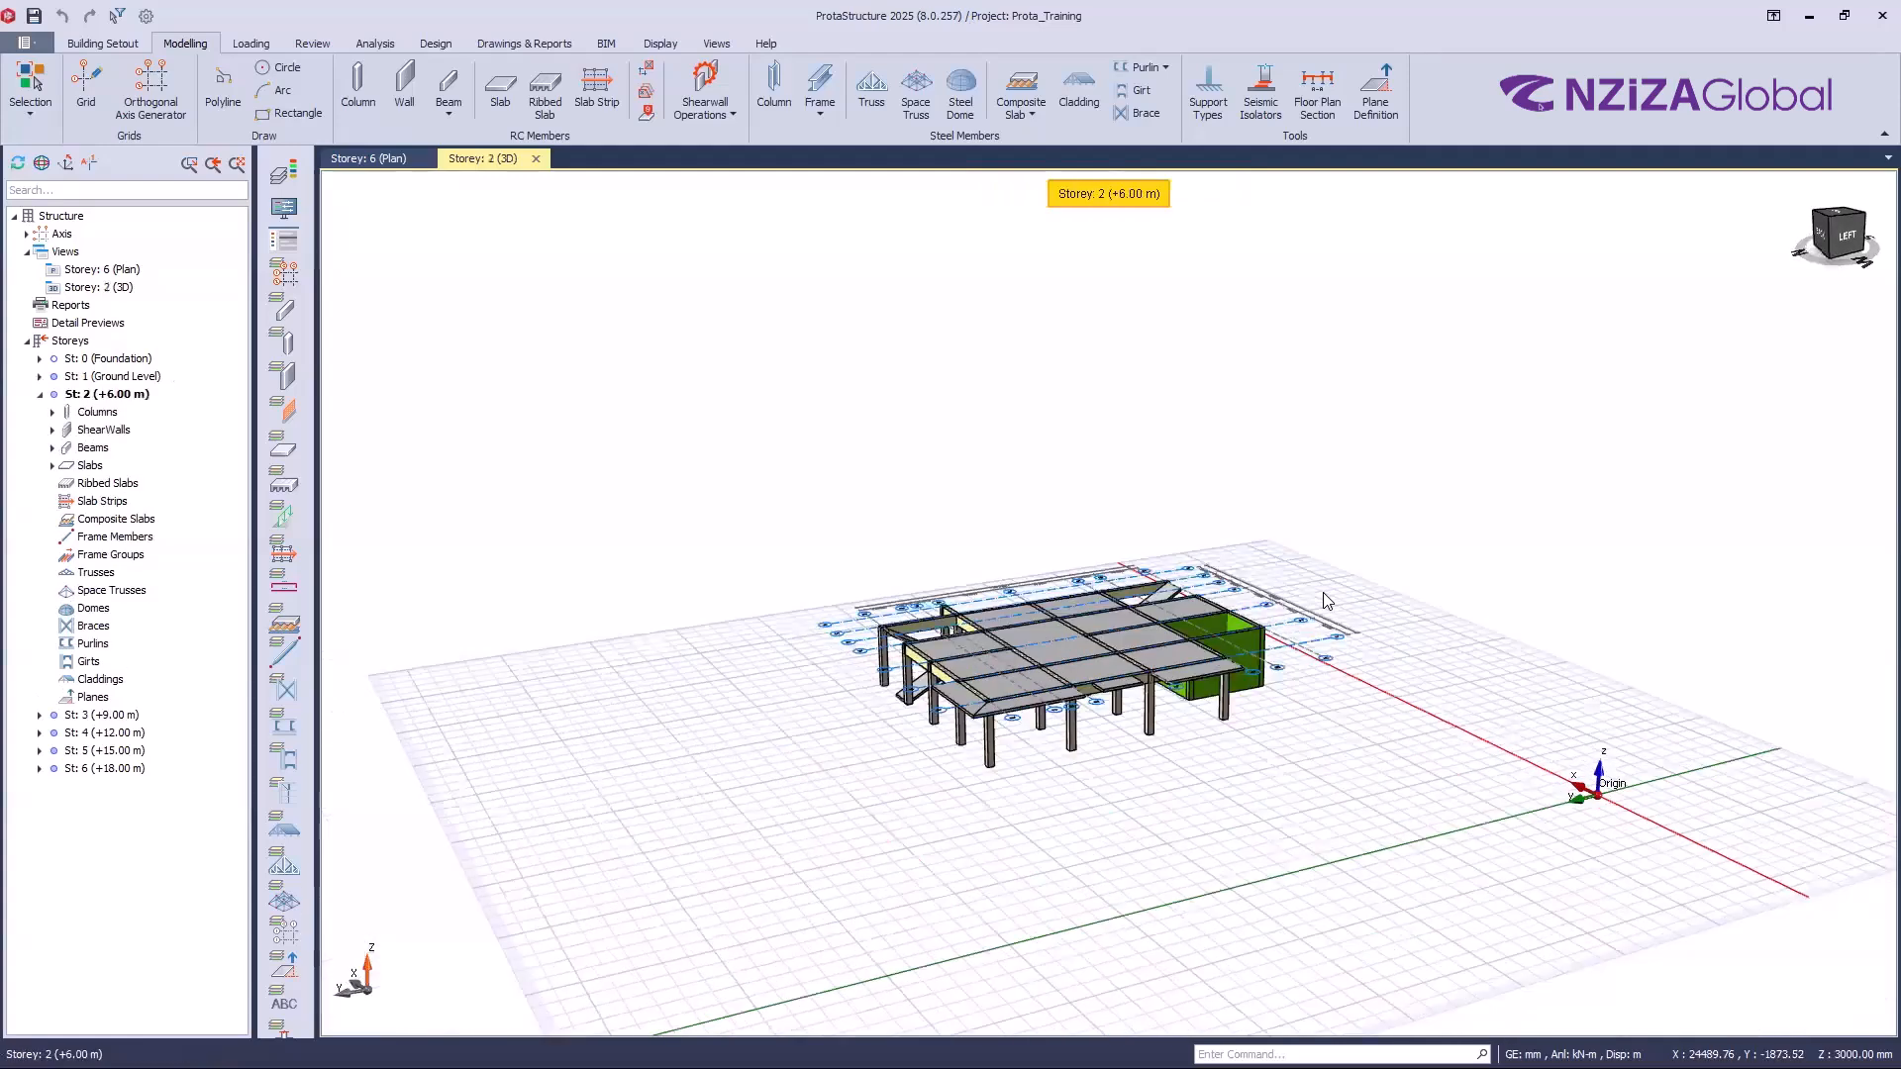
{"action": "key", "text": "Page_Up"}
{"action": "key", "text": "Page_Up"}
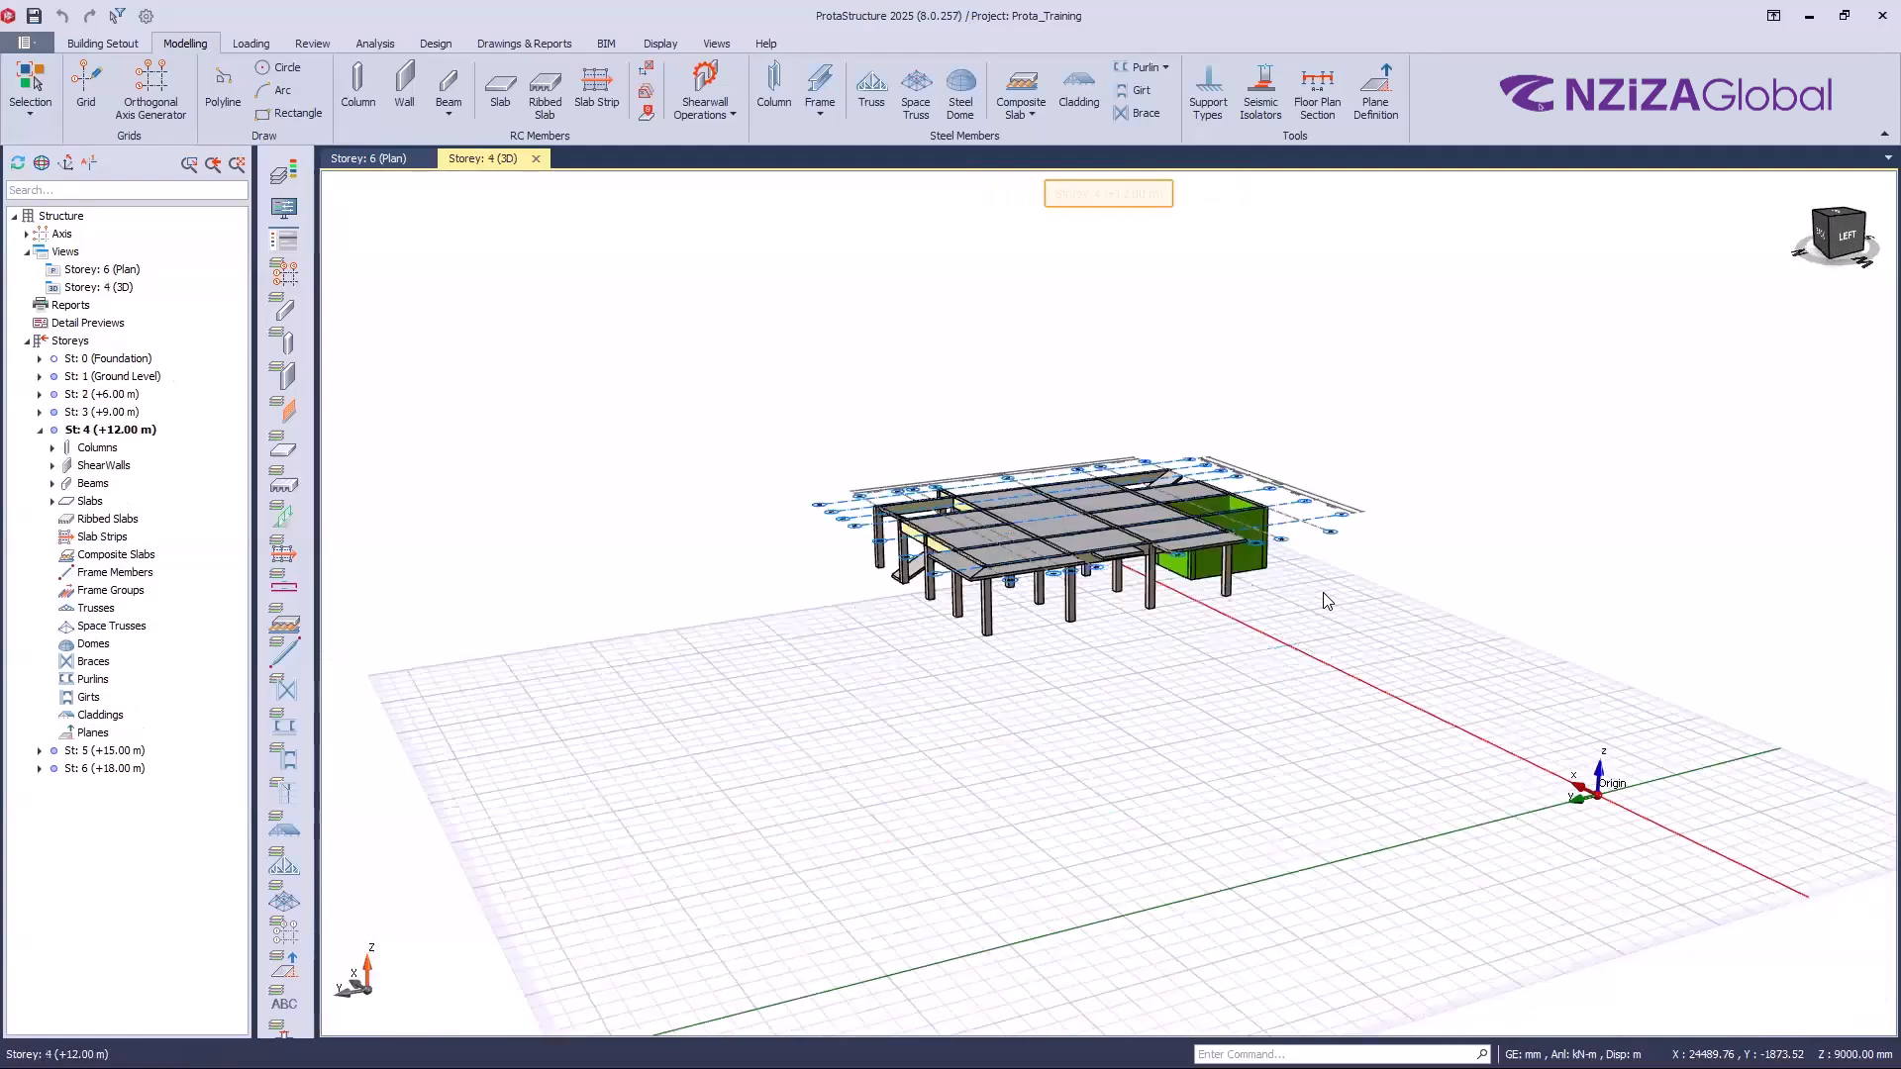
{"action": "key", "text": "Page_Down"}
{"action": "key", "text": "Page_Down"}
{"action": "key", "text": "Page_Up"}
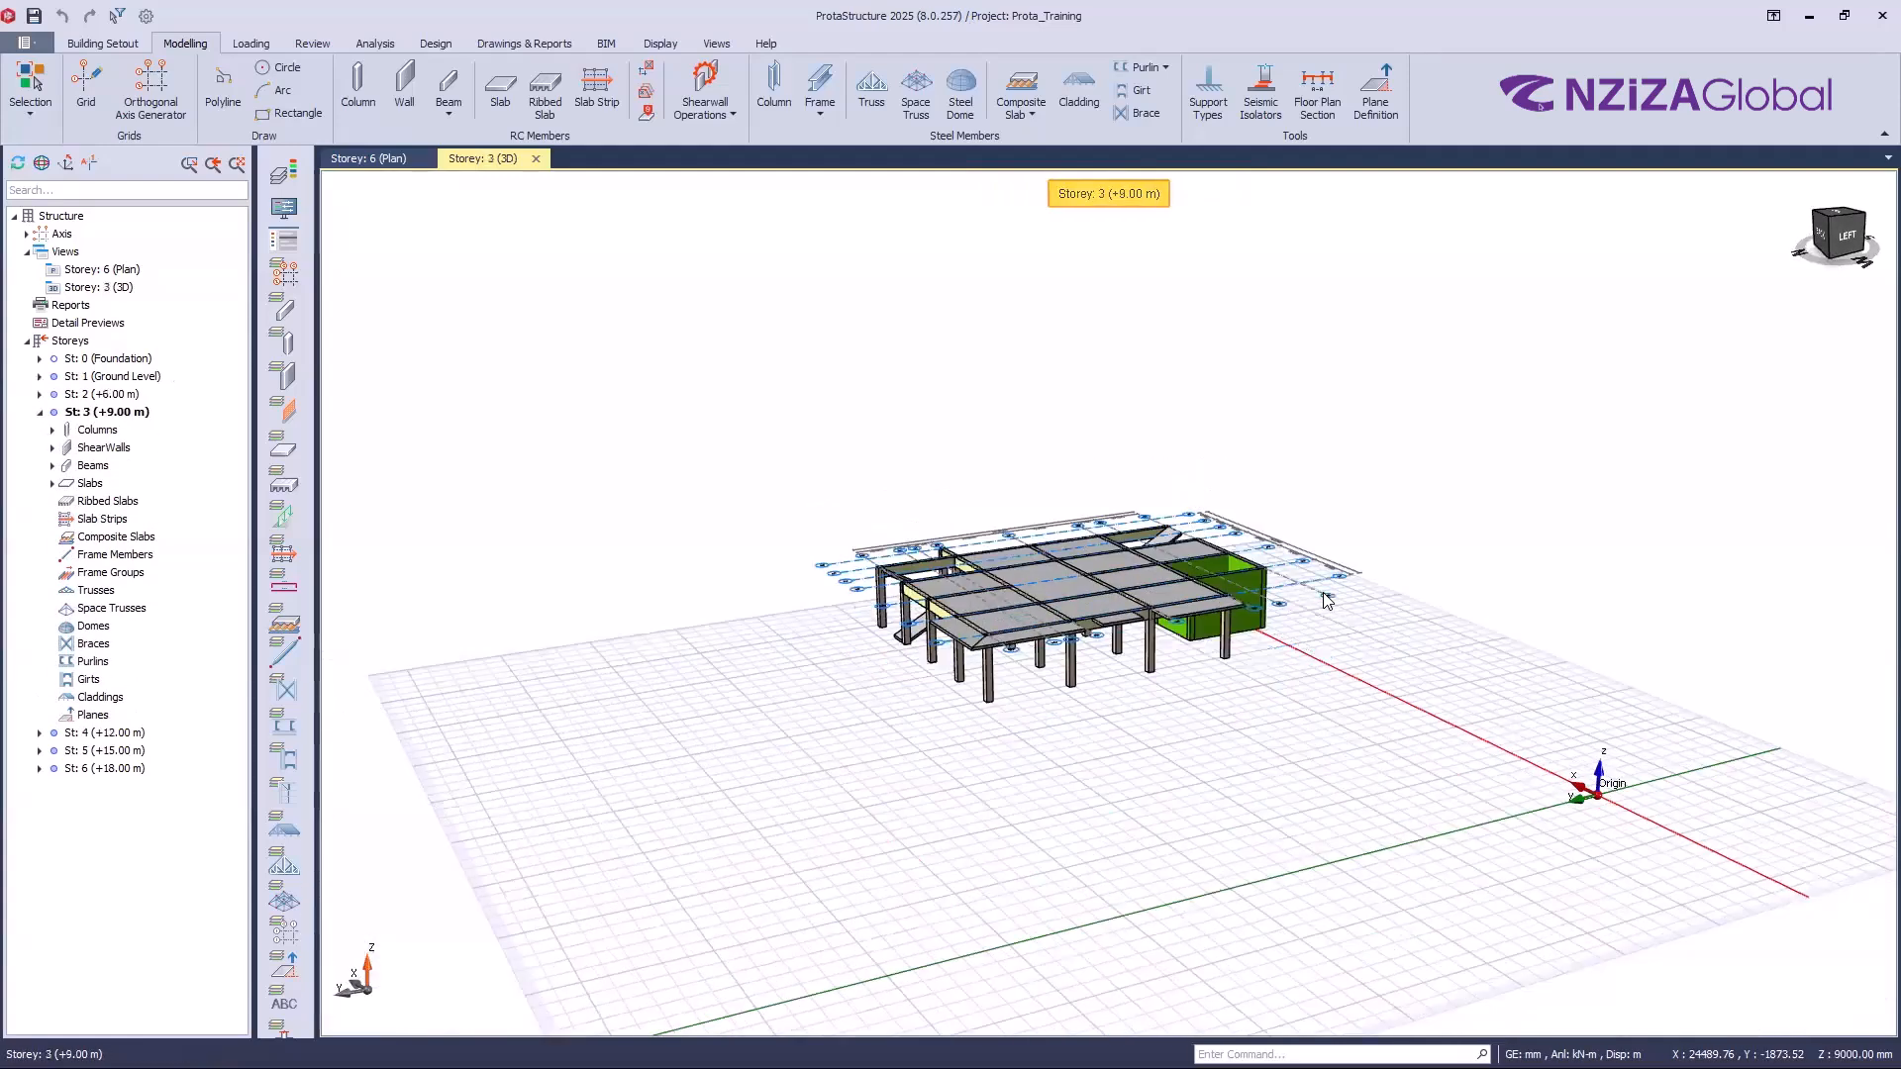
{"action": "key", "text": "Page_Up"}
{"action": "key", "text": "Page_Up"}
{"action": "key", "text": "Page_Up"}
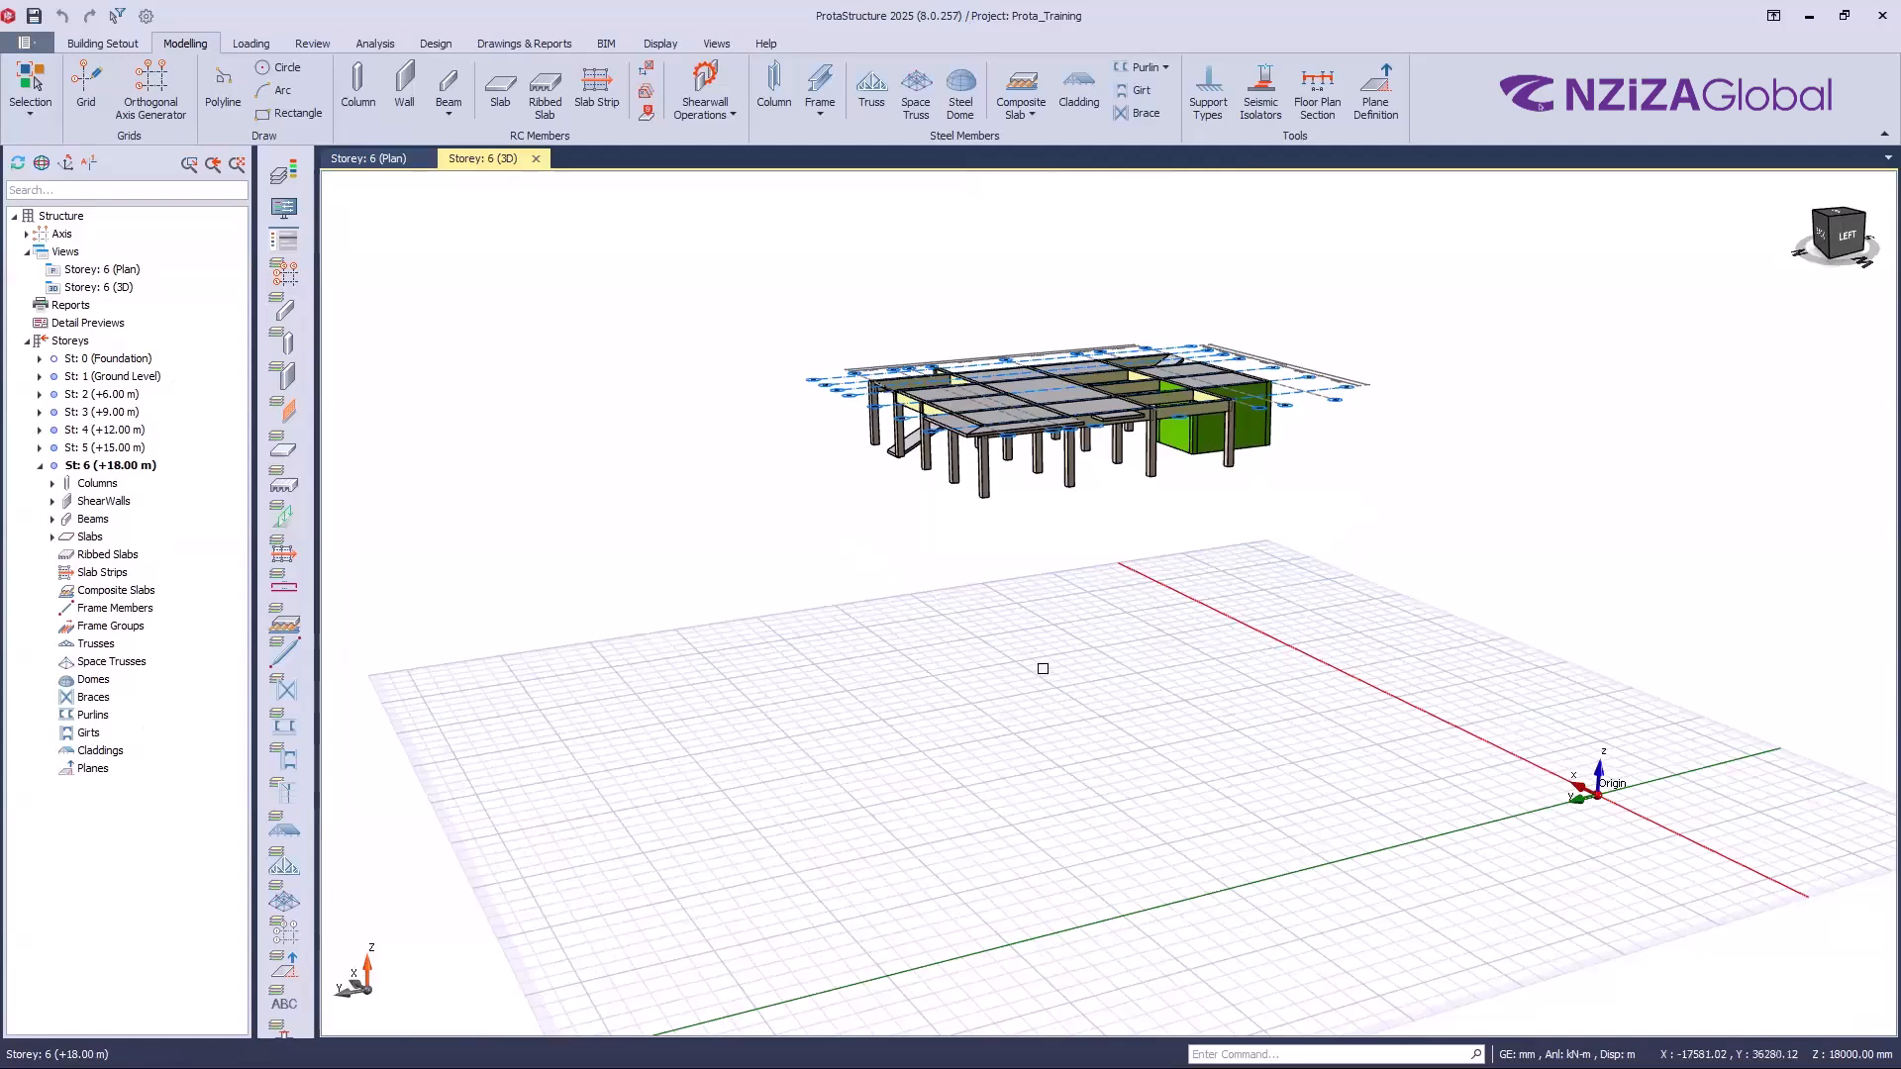
Step: Turn off the storey isolation and view the whole building from several sides
{"action": "scroll", "coordinate": [1380, 436], "scroll_direction": "down", "scroll_amount": 2}
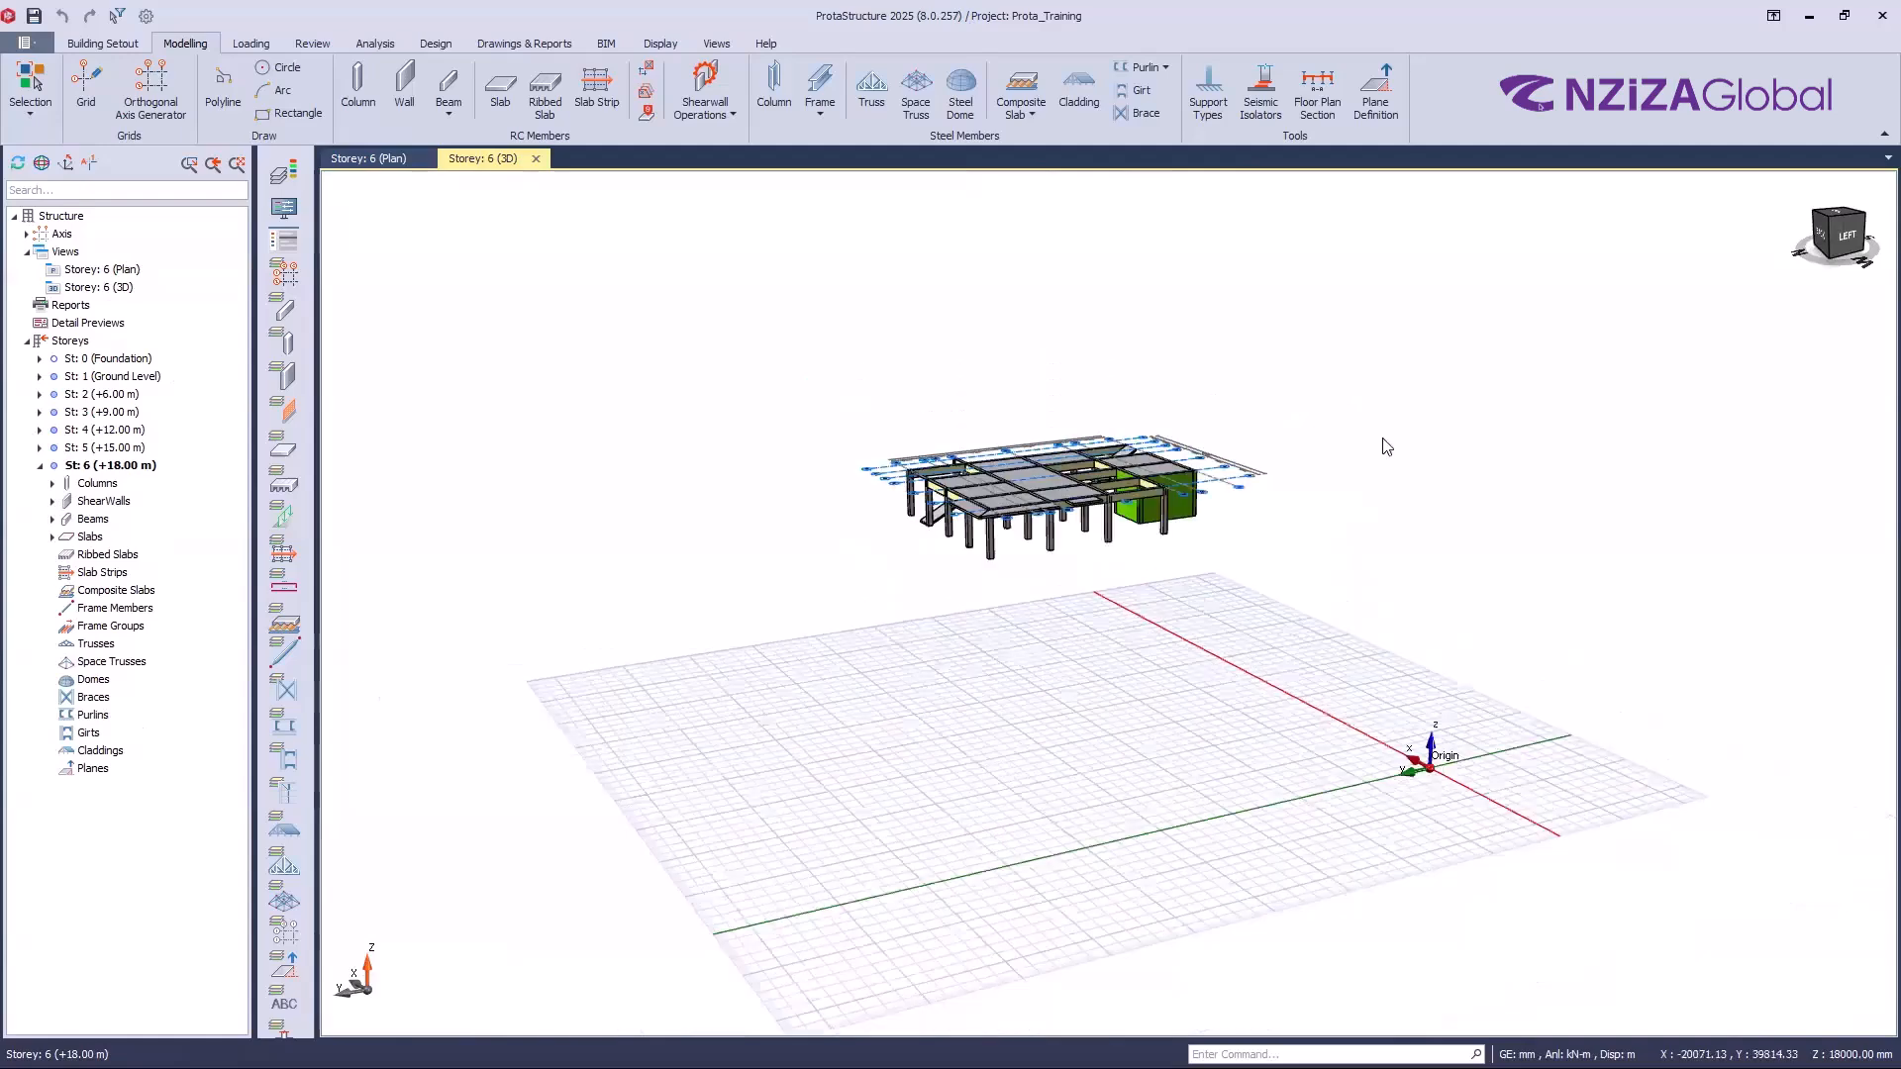
{"action": "right_click", "coordinate": [1446, 485]}
{"action": "left_click", "coordinate": [1444, 482]}
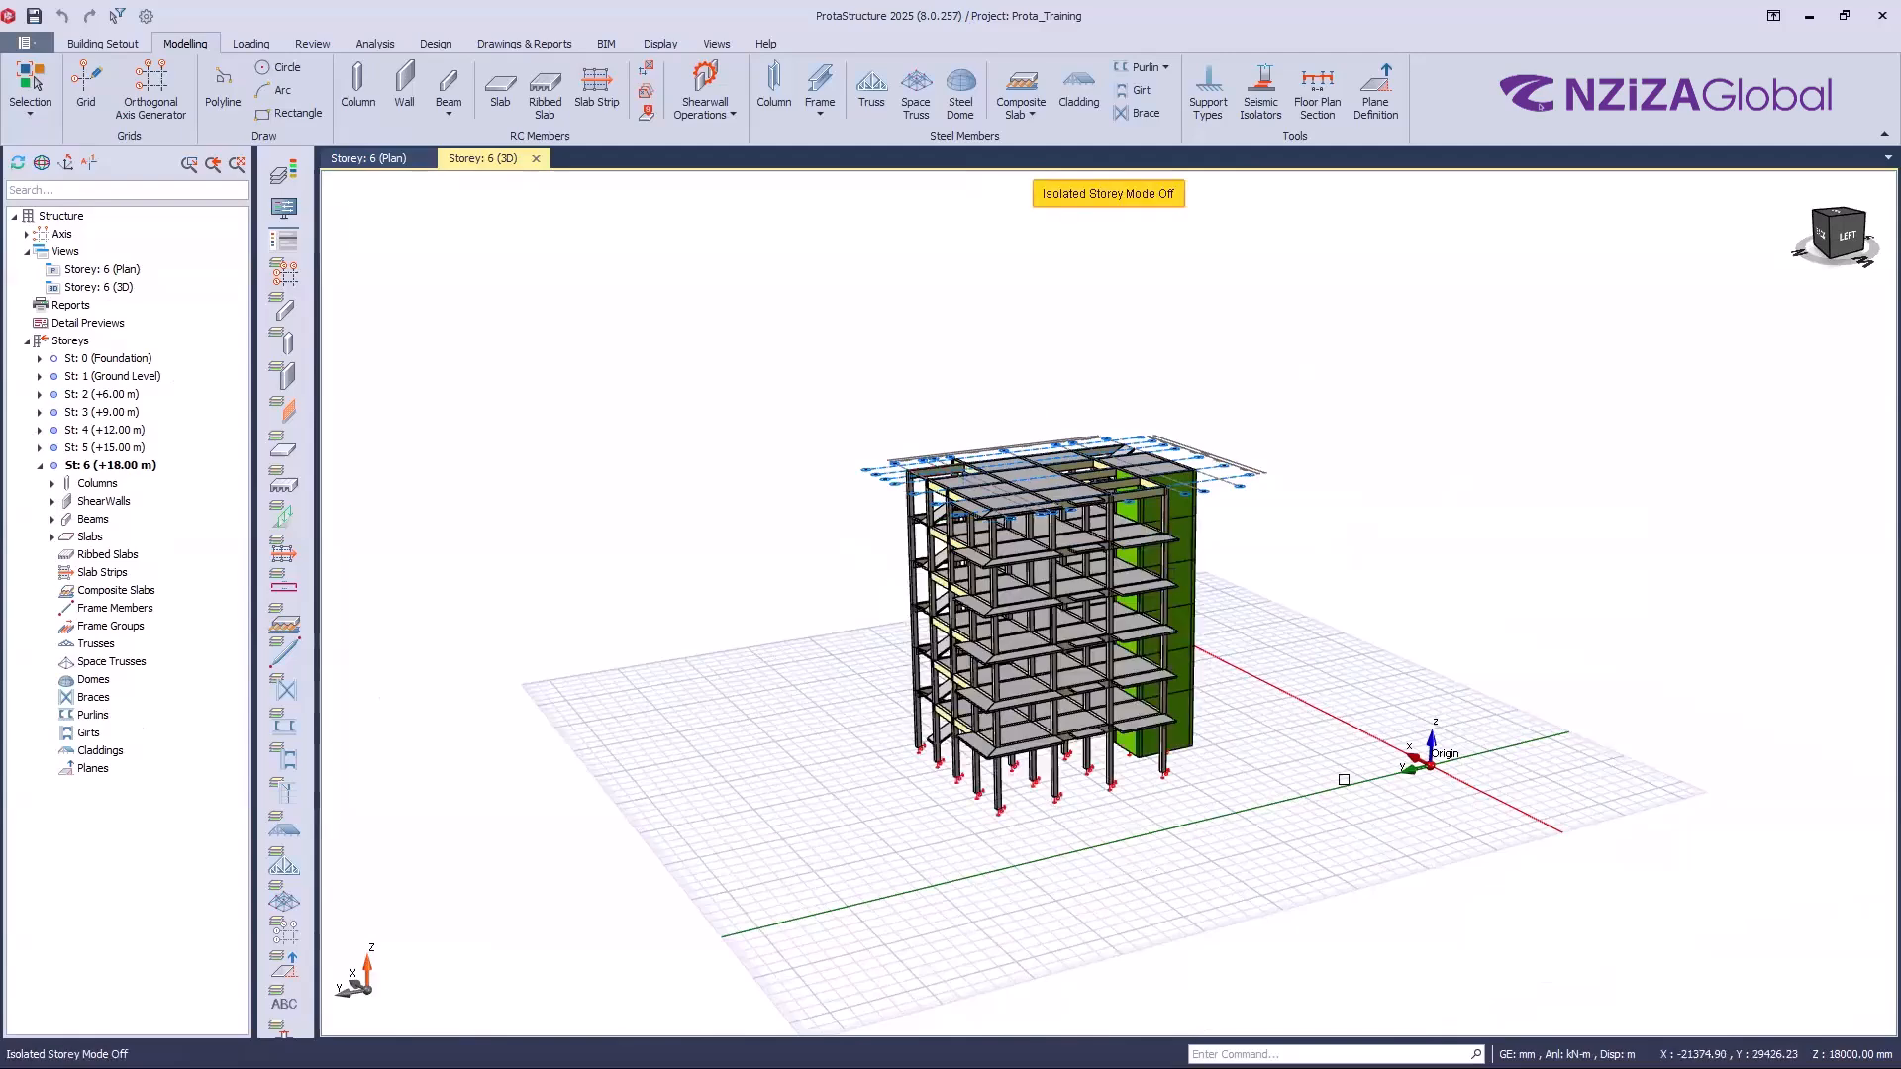
{"action": "scroll", "coordinate": [1057, 795], "scroll_direction": "up", "scroll_amount": 1}
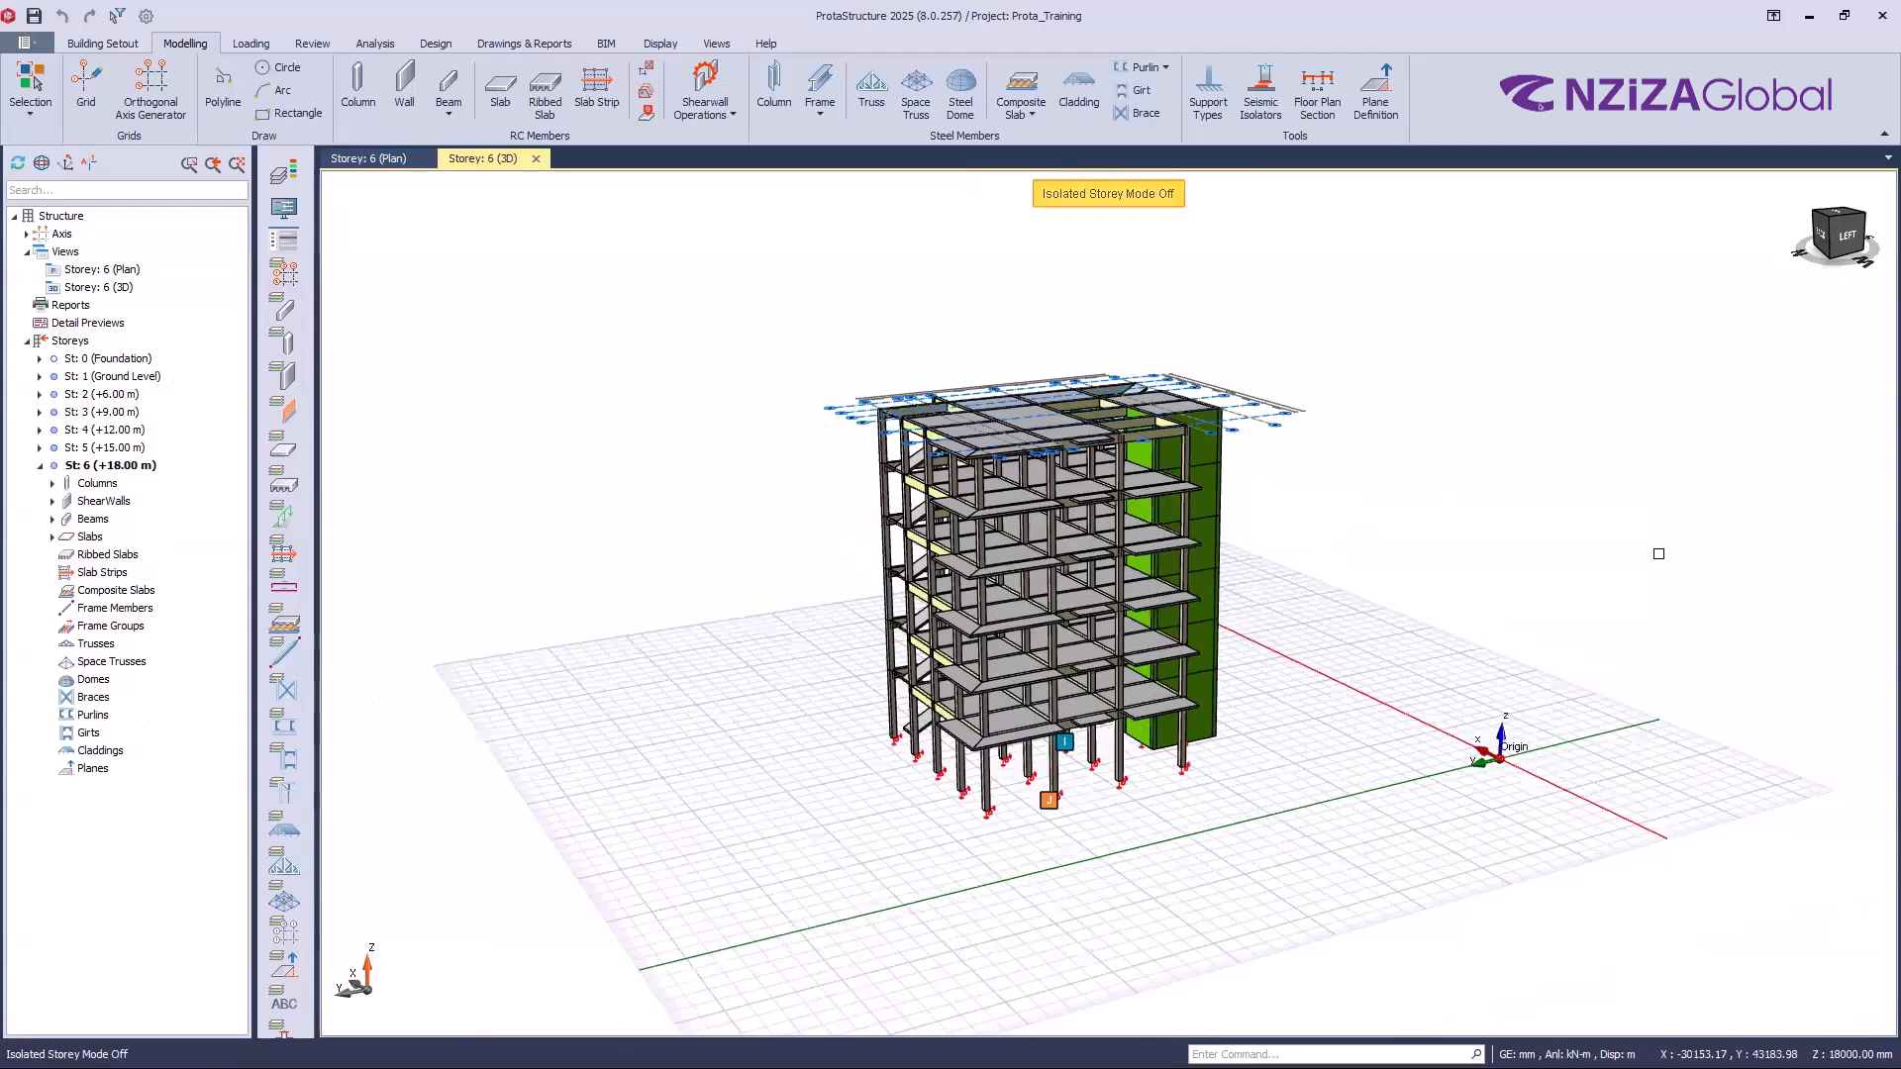
{"action": "middle_click_drag", "start_coordinate": [1617, 552], "coordinate": [1287, 552]}
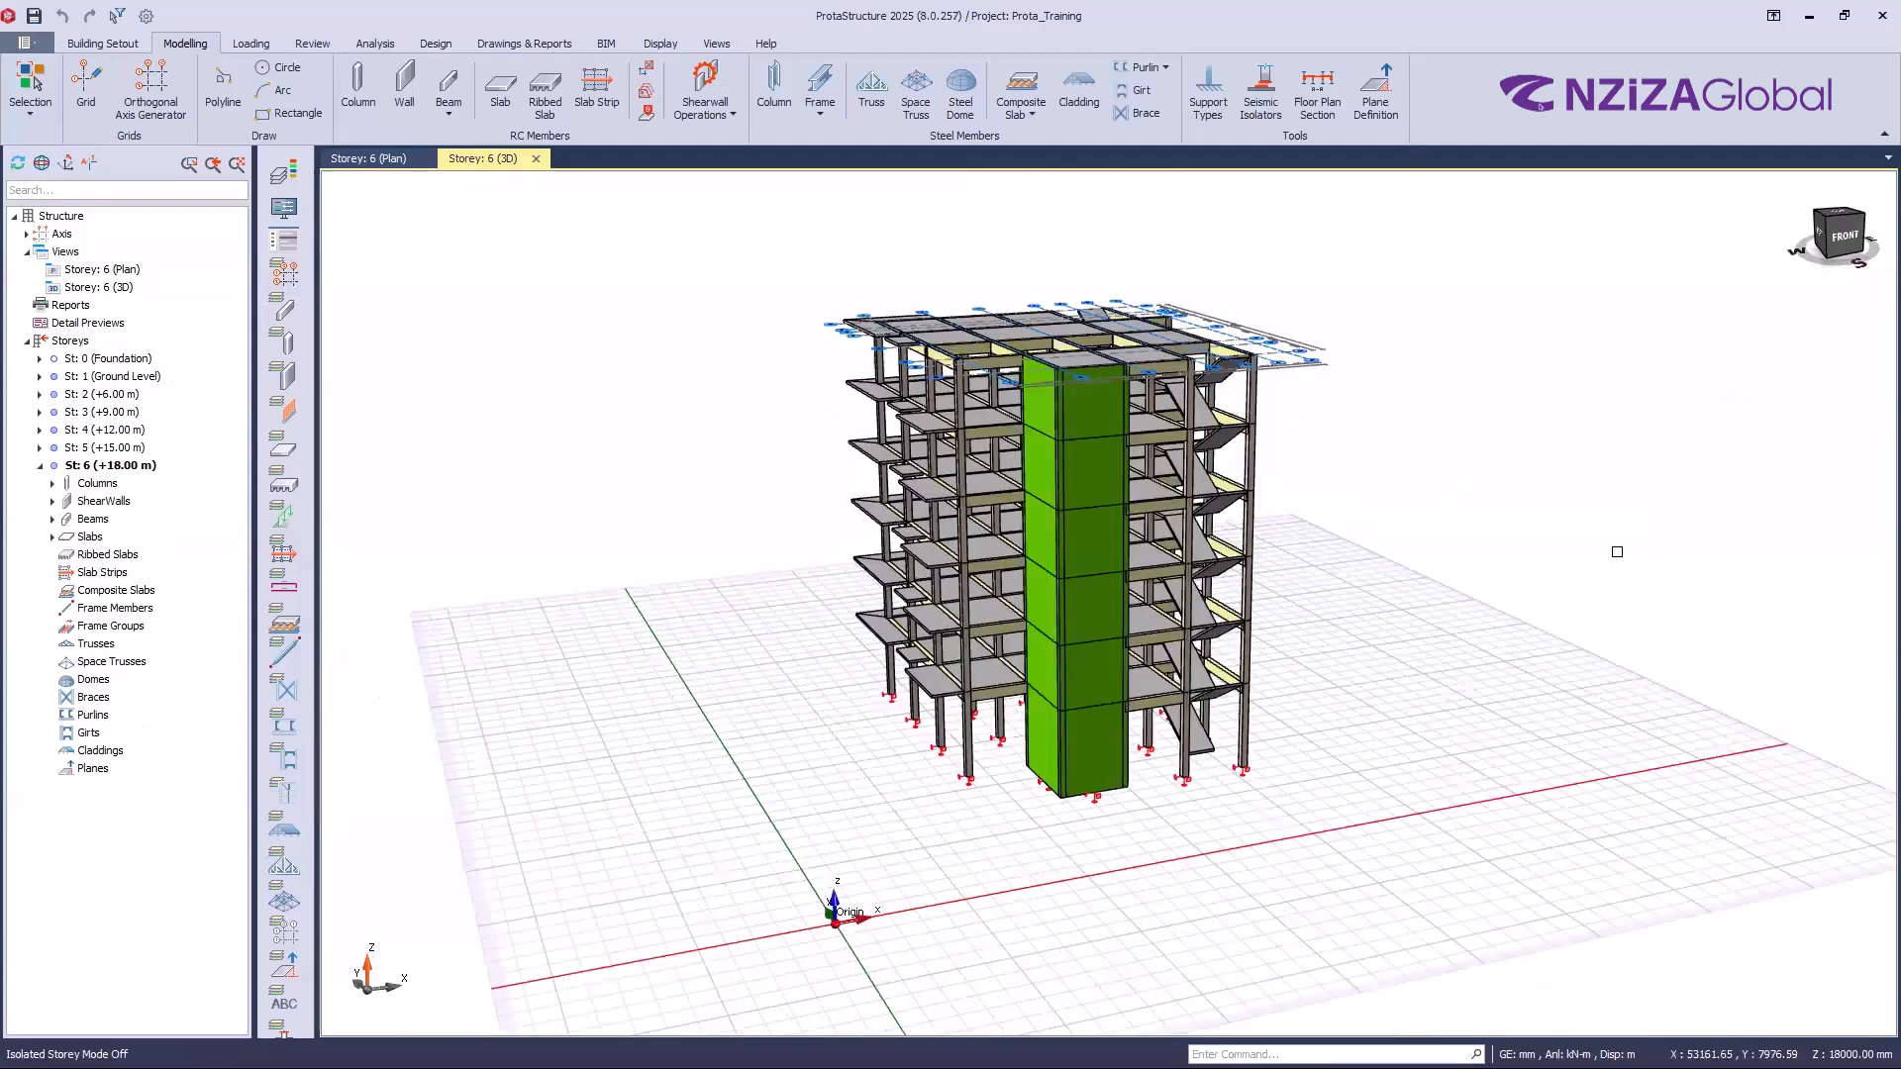
{"action": "middle_click_drag", "start_coordinate": [1617, 552], "coordinate": [1743, 465]}
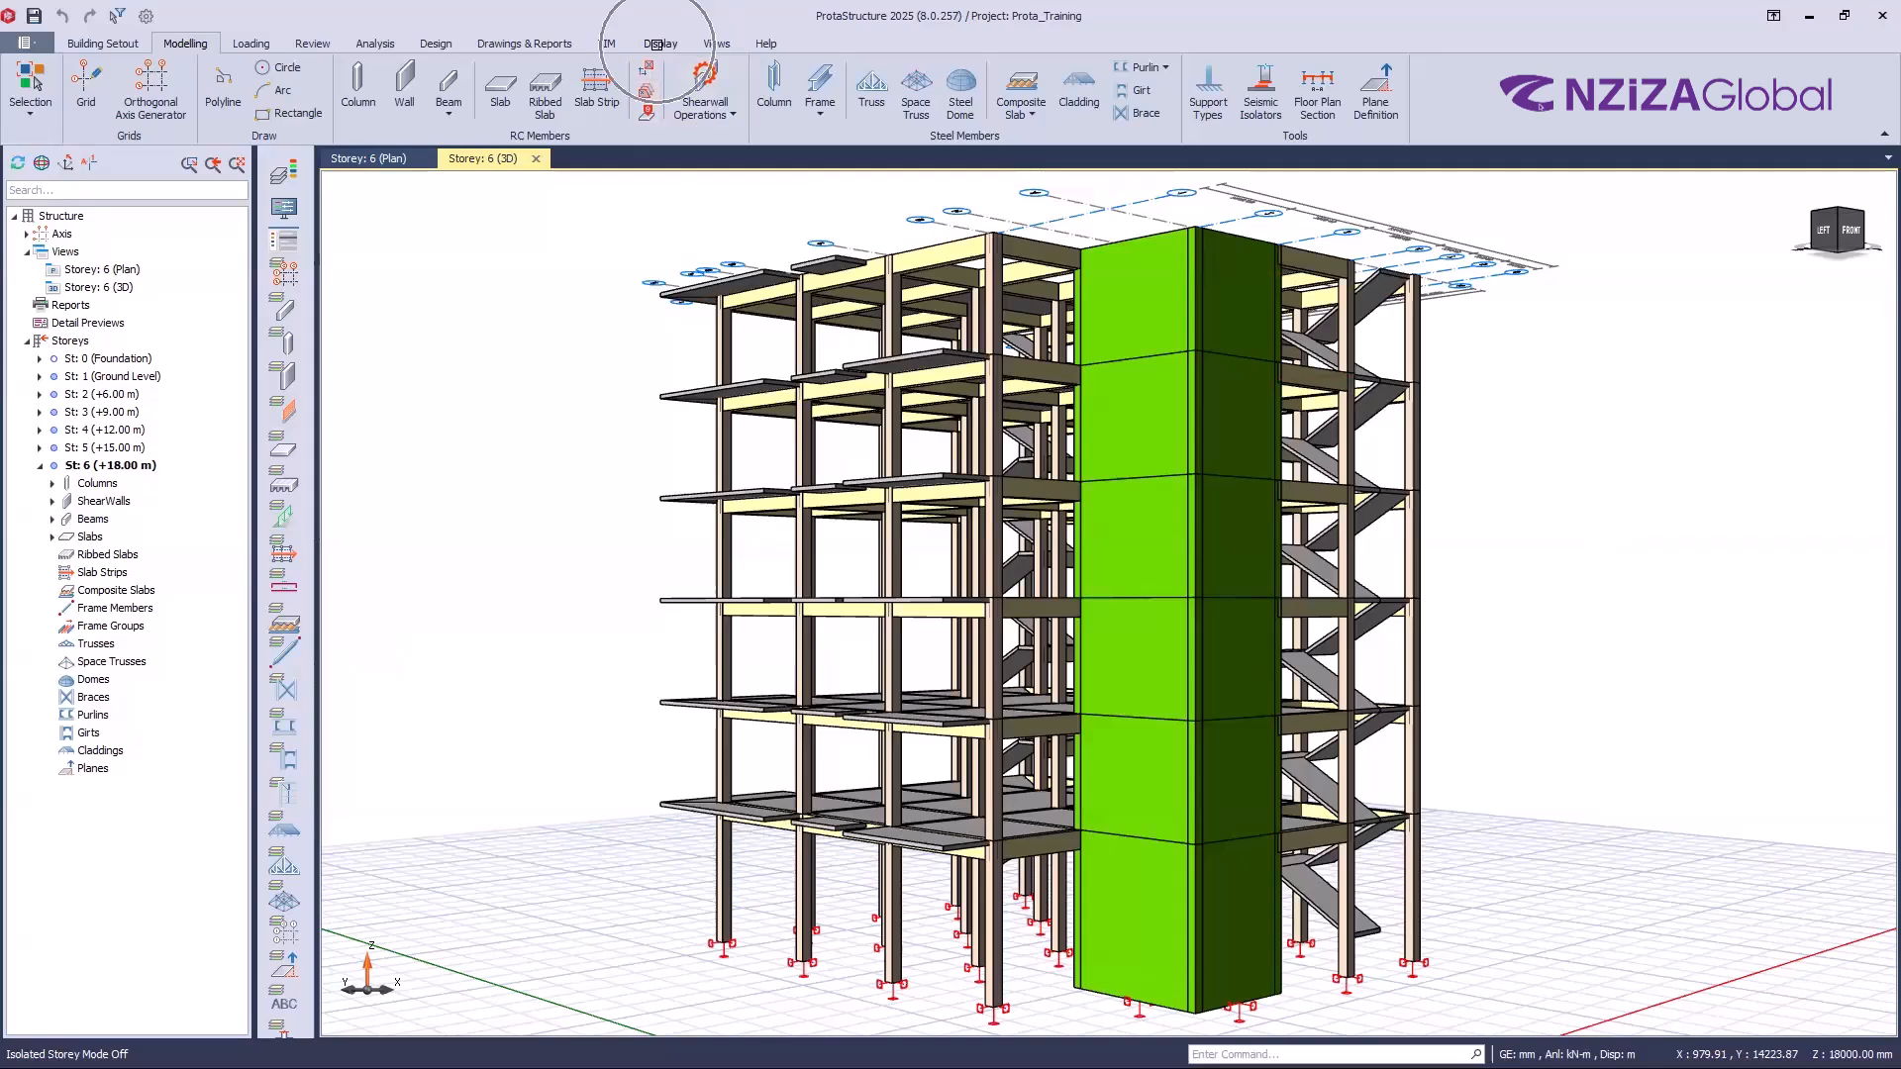
Step: Hide the shear wall, axis, RC beam and slab layers, leaving only the columns in the 3D view
{"action": "left_click", "coordinate": [656, 45]}
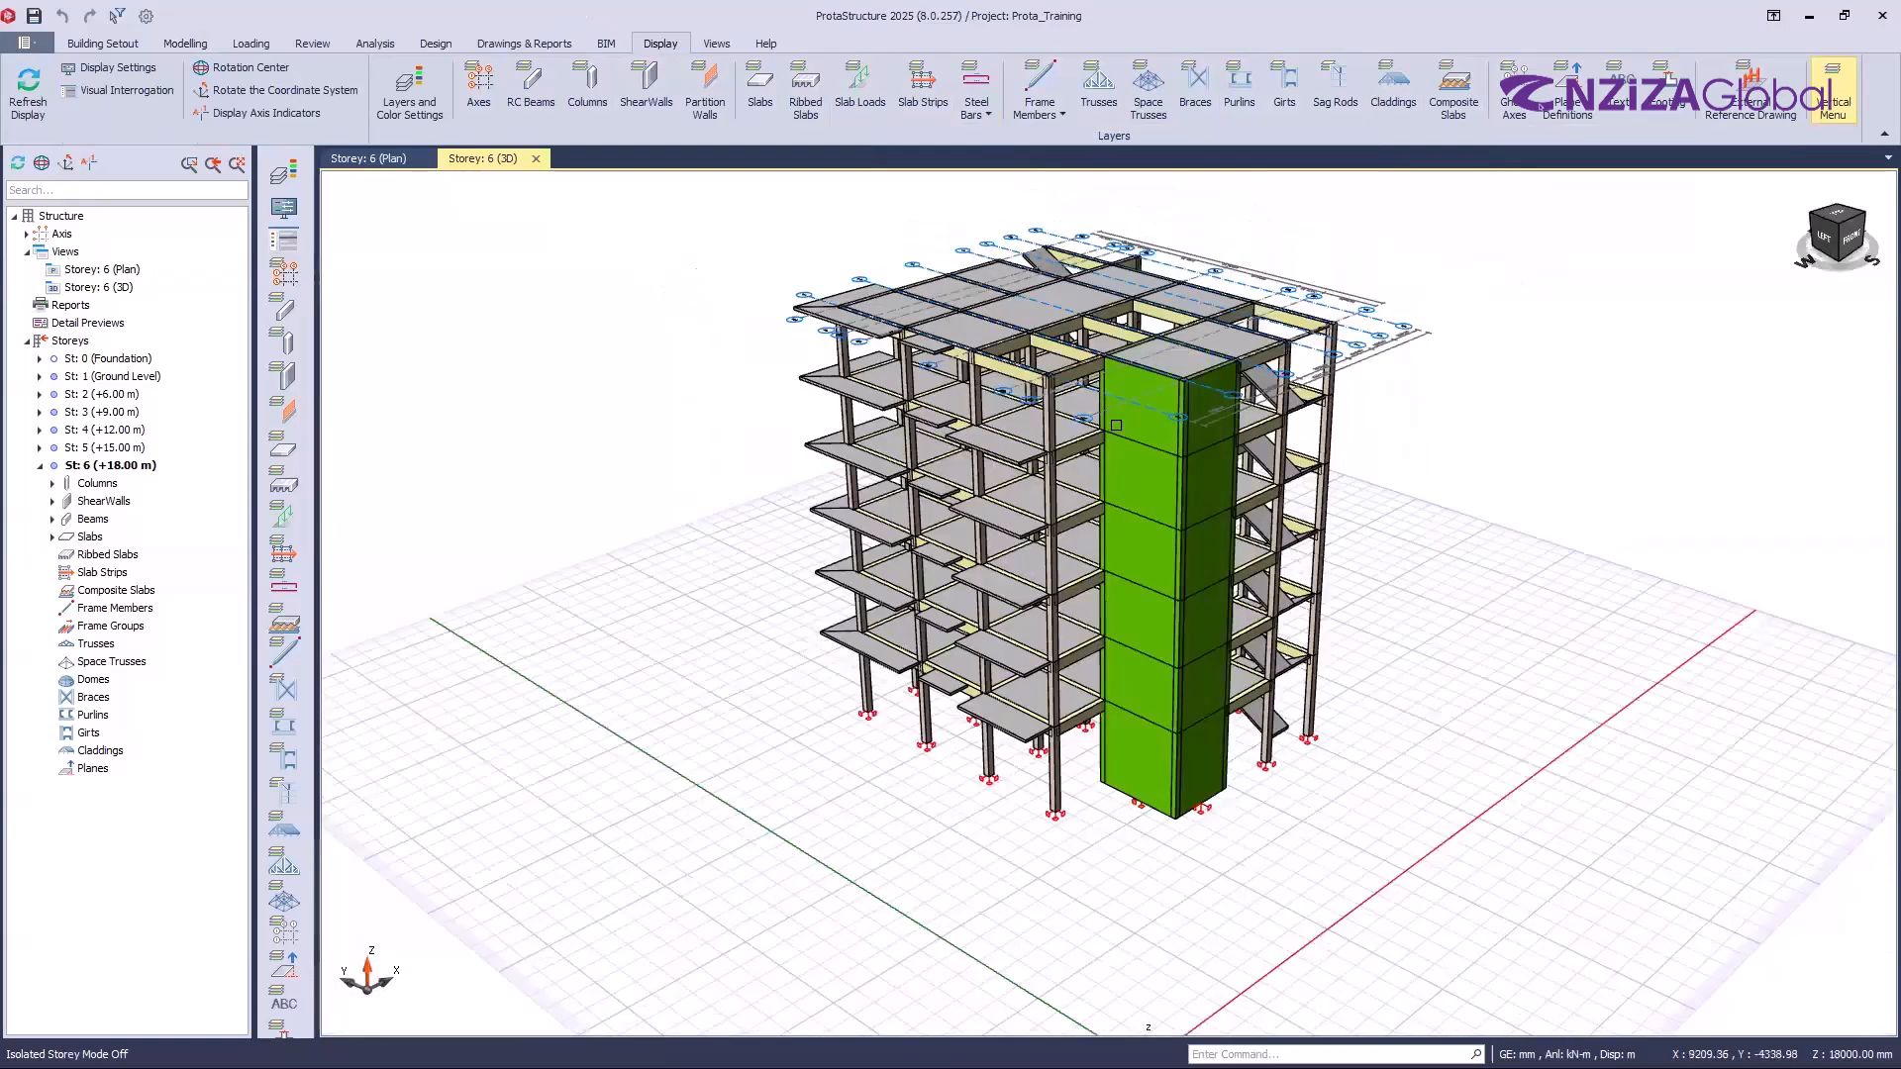
{"action": "middle_click_drag", "start_coordinate": [1204, 576], "coordinate": [1135, 545]}
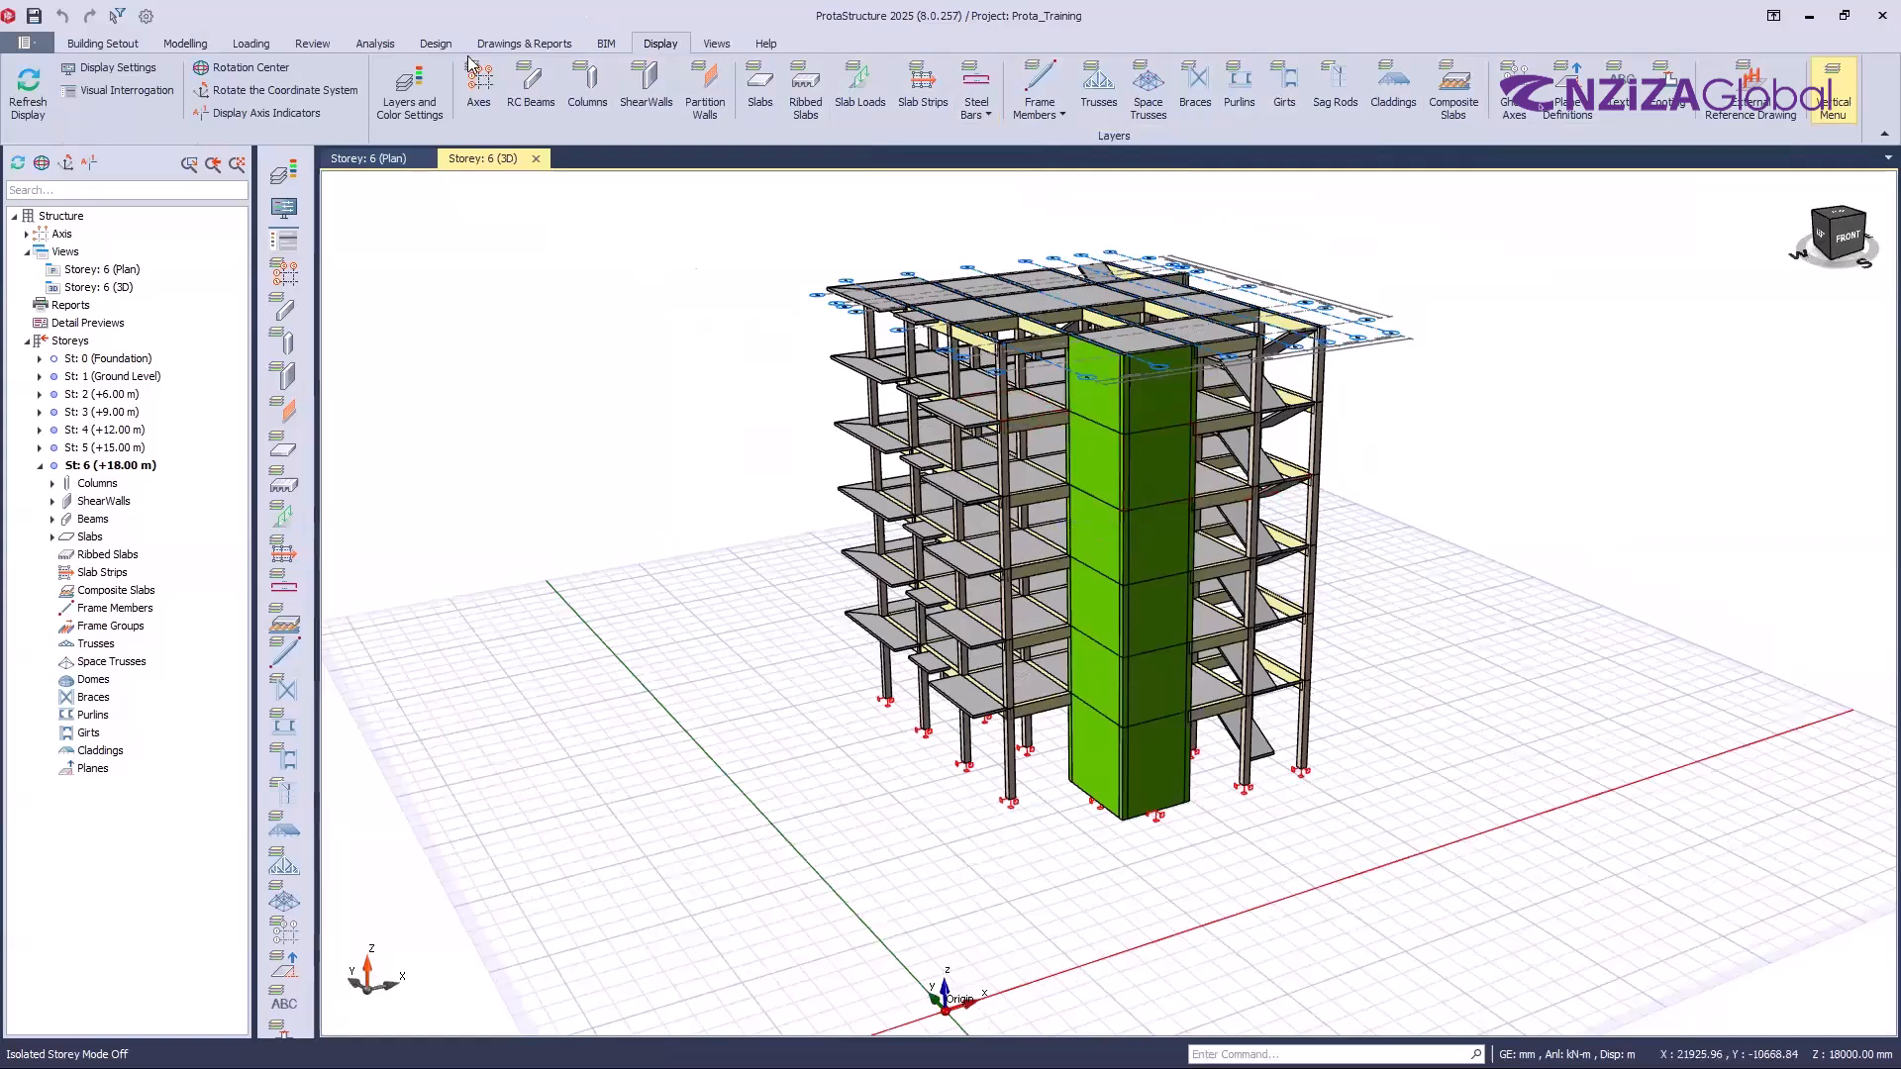
{"action": "left_click", "coordinate": [657, 95]}
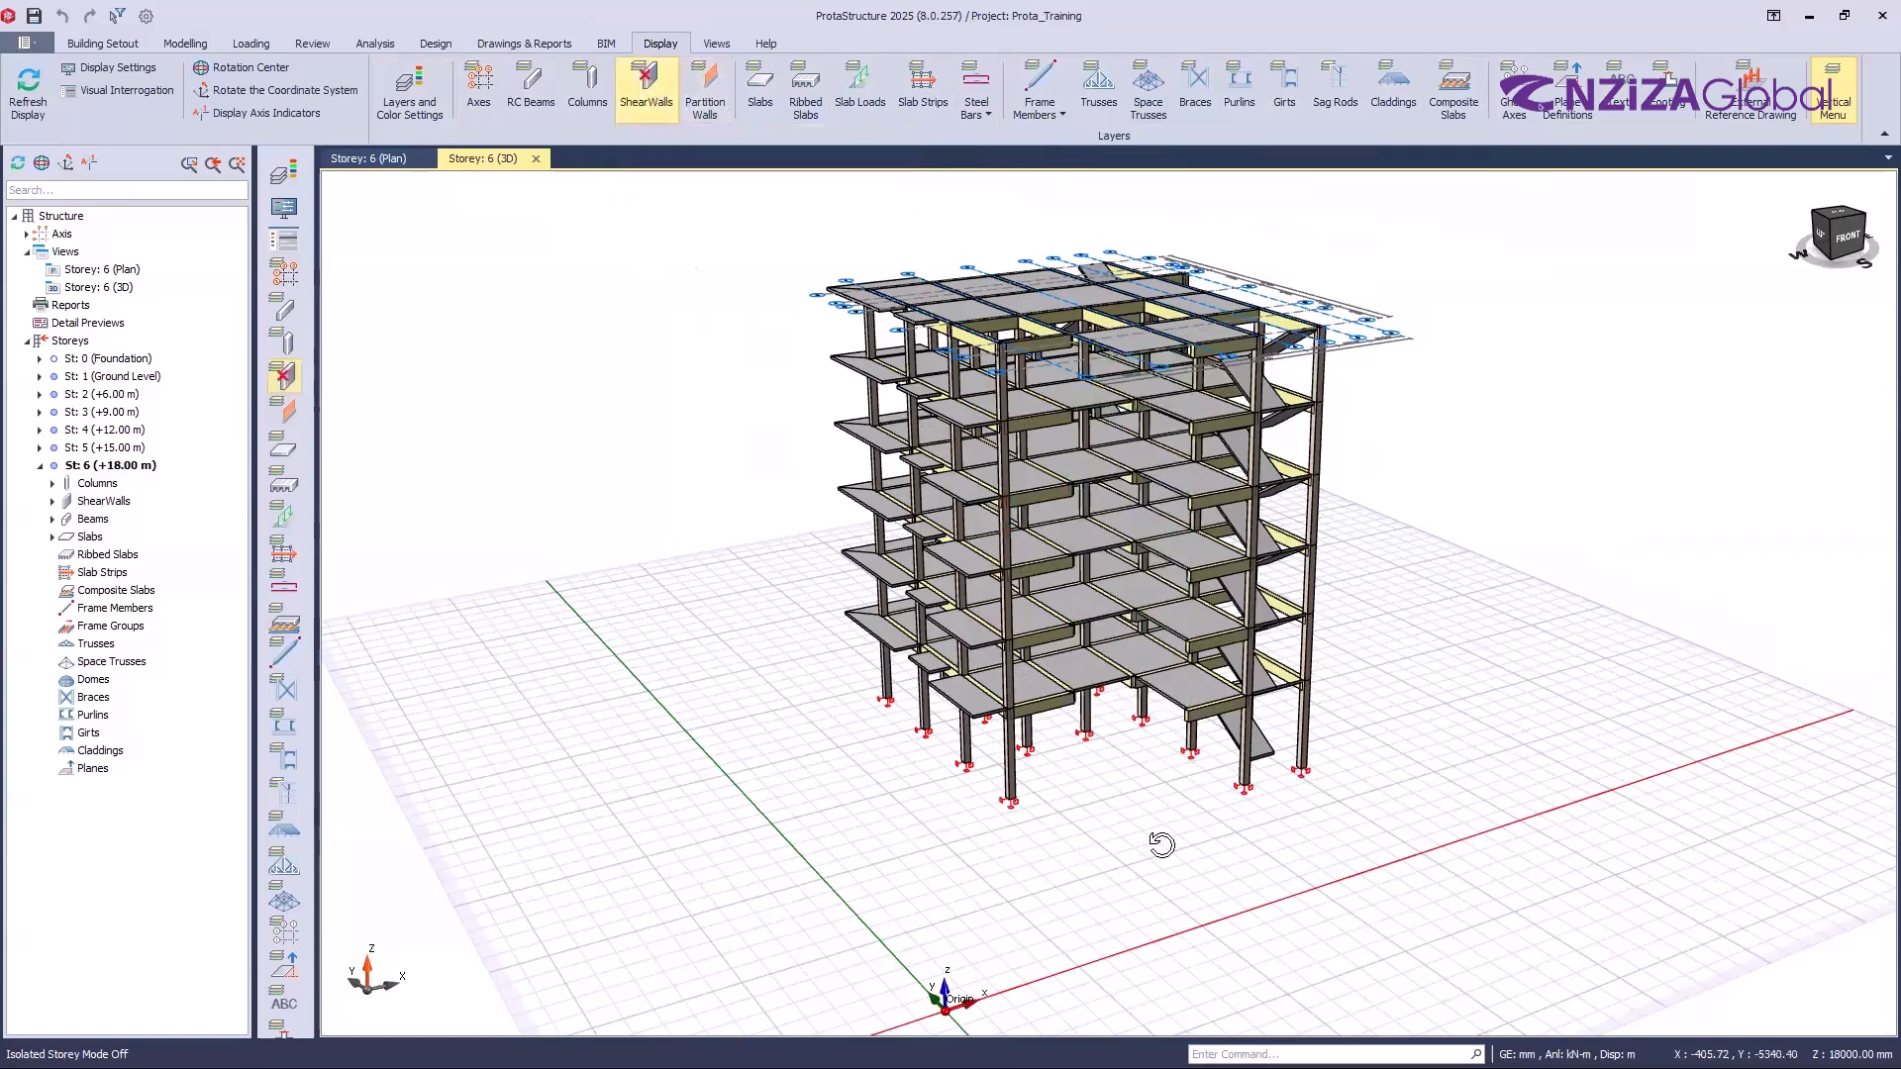
{"action": "left_click_drag", "start_coordinate": [1098, 832], "coordinate": [1133, 842]}
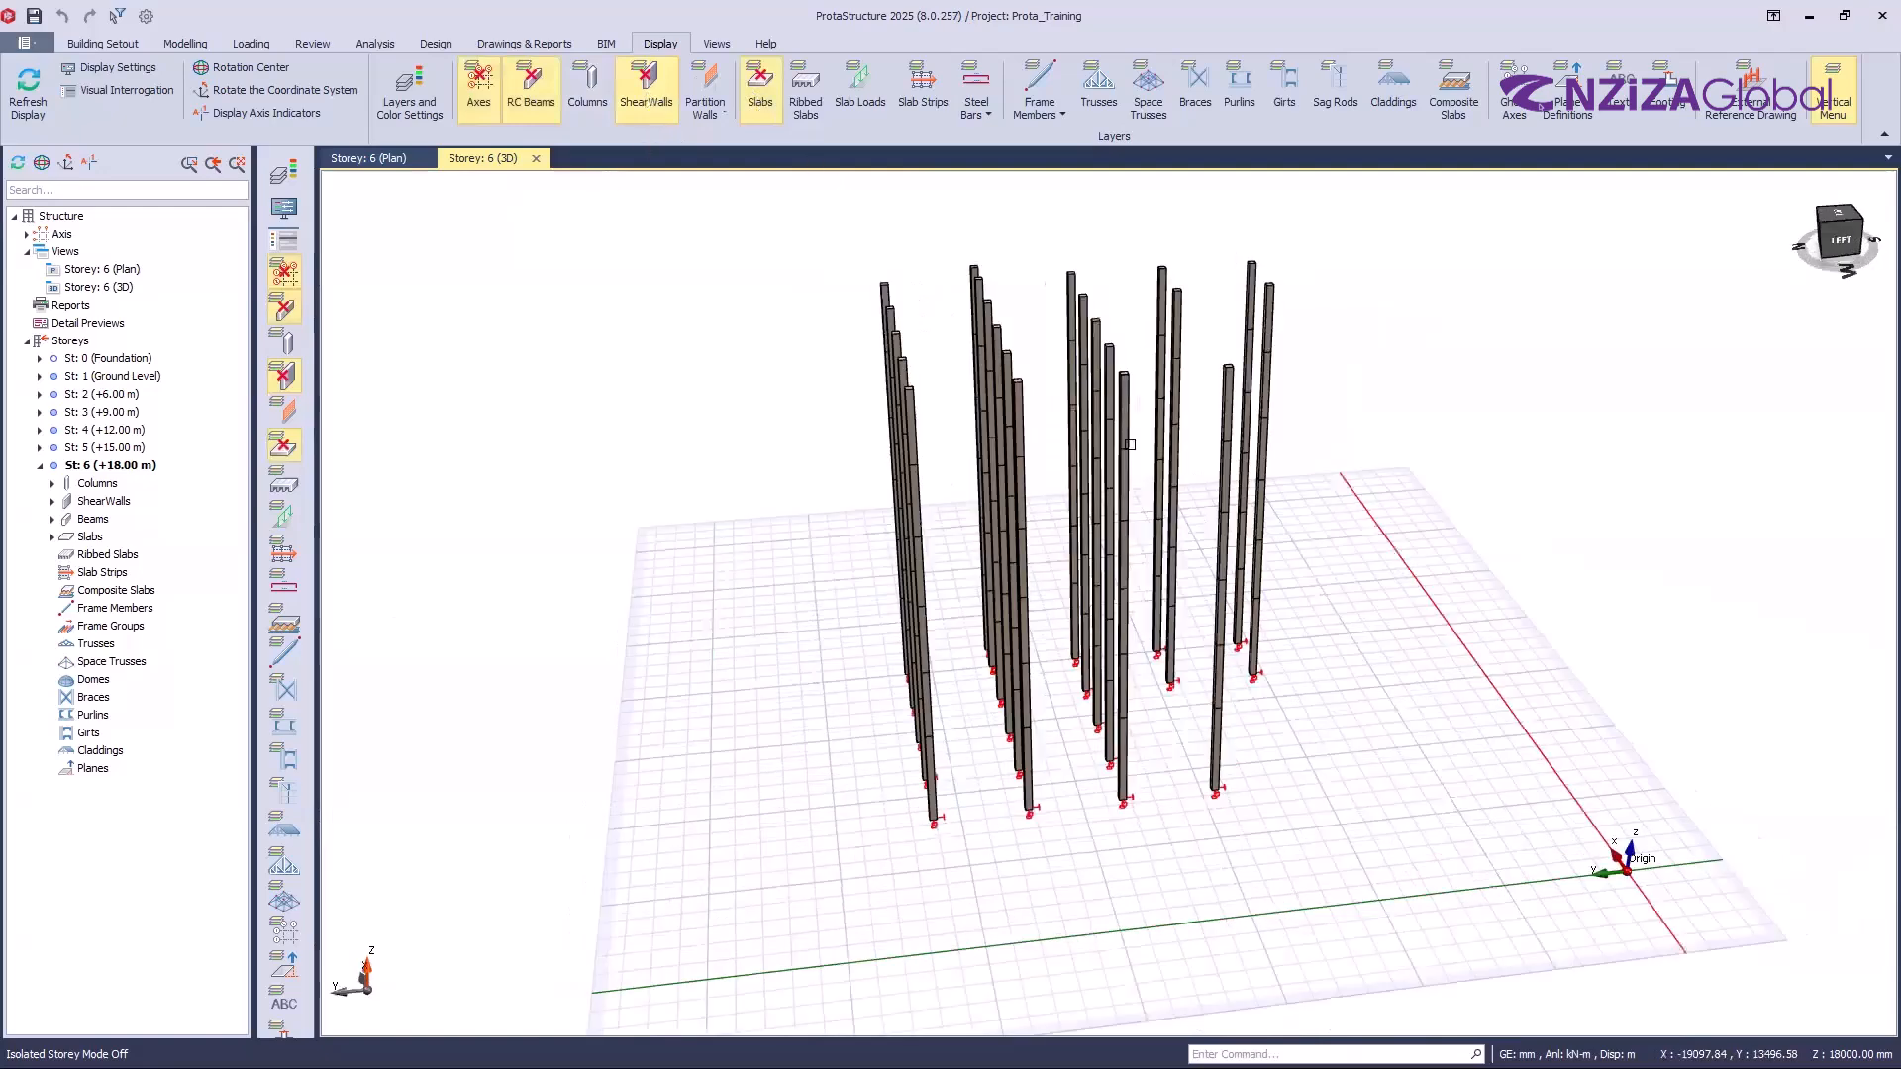
Step: Hide the column layer and show the shear wall layer again, leaving only the shear walls in 3D
{"action": "left_click", "coordinate": [761, 94]}
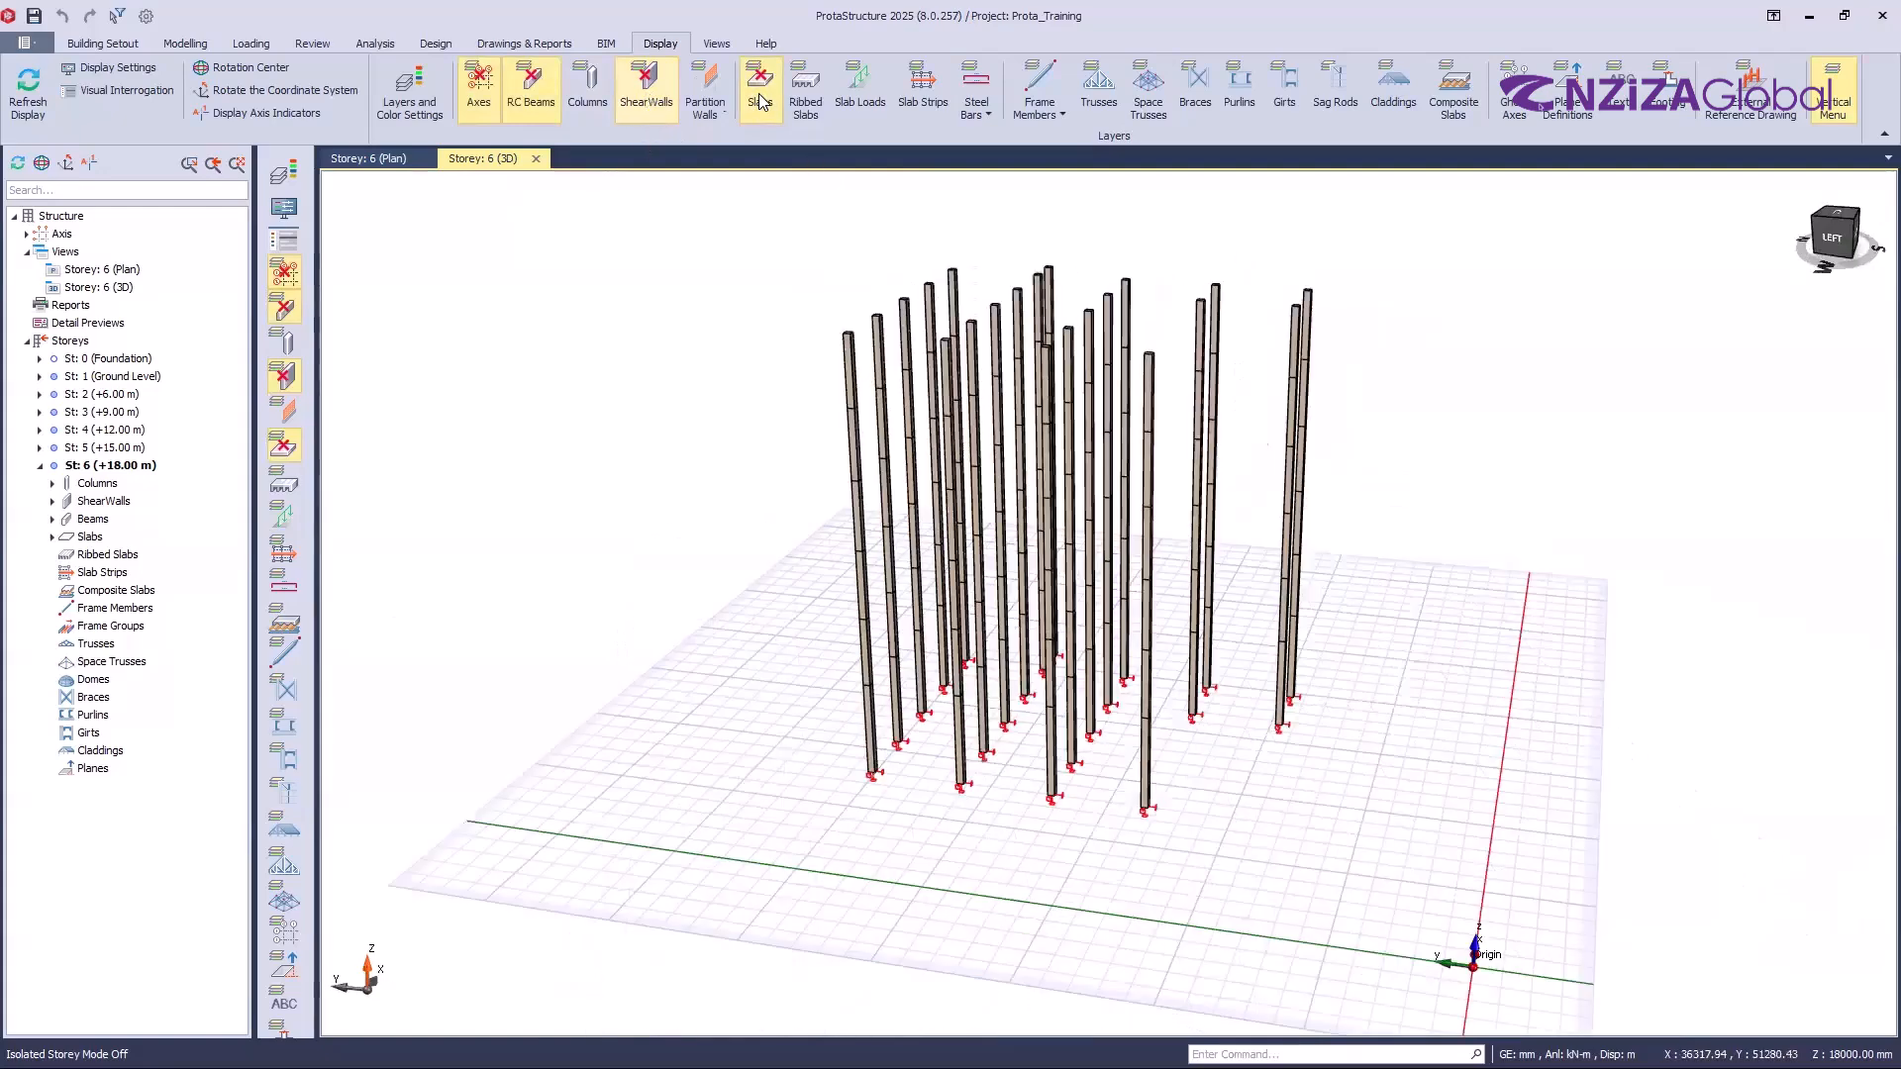
{"action": "left_click", "coordinate": [597, 95]}
{"action": "mouse_move", "coordinate": [1013, 680]}
{"action": "middle_mouse_down"}
{"action": "mouse_move", "coordinate": [1274, 700]}
{"action": "mouse_move", "coordinate": [943, 626]}
{"action": "middle_mouse_up"}
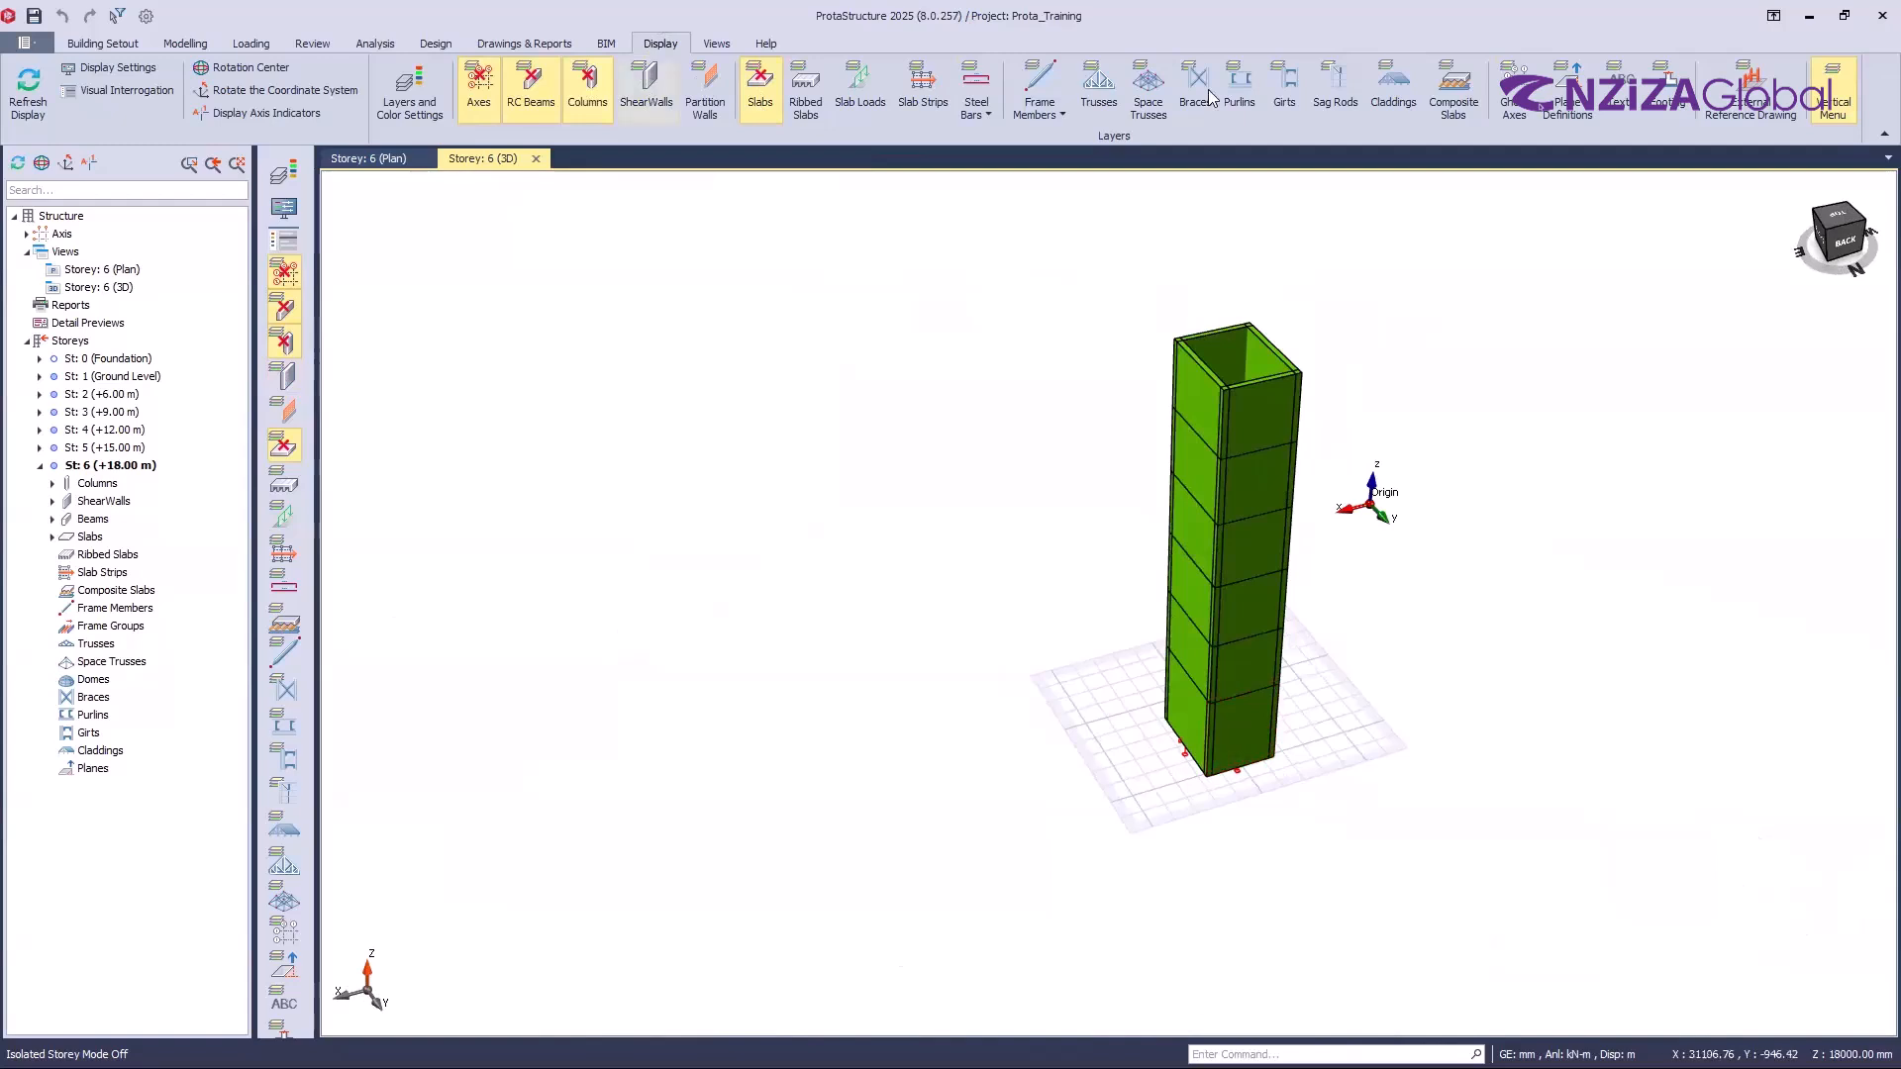
Step: Show the slab, column, RC beam and axis layers again to display the complete building
{"action": "left_click", "coordinate": [593, 104]}
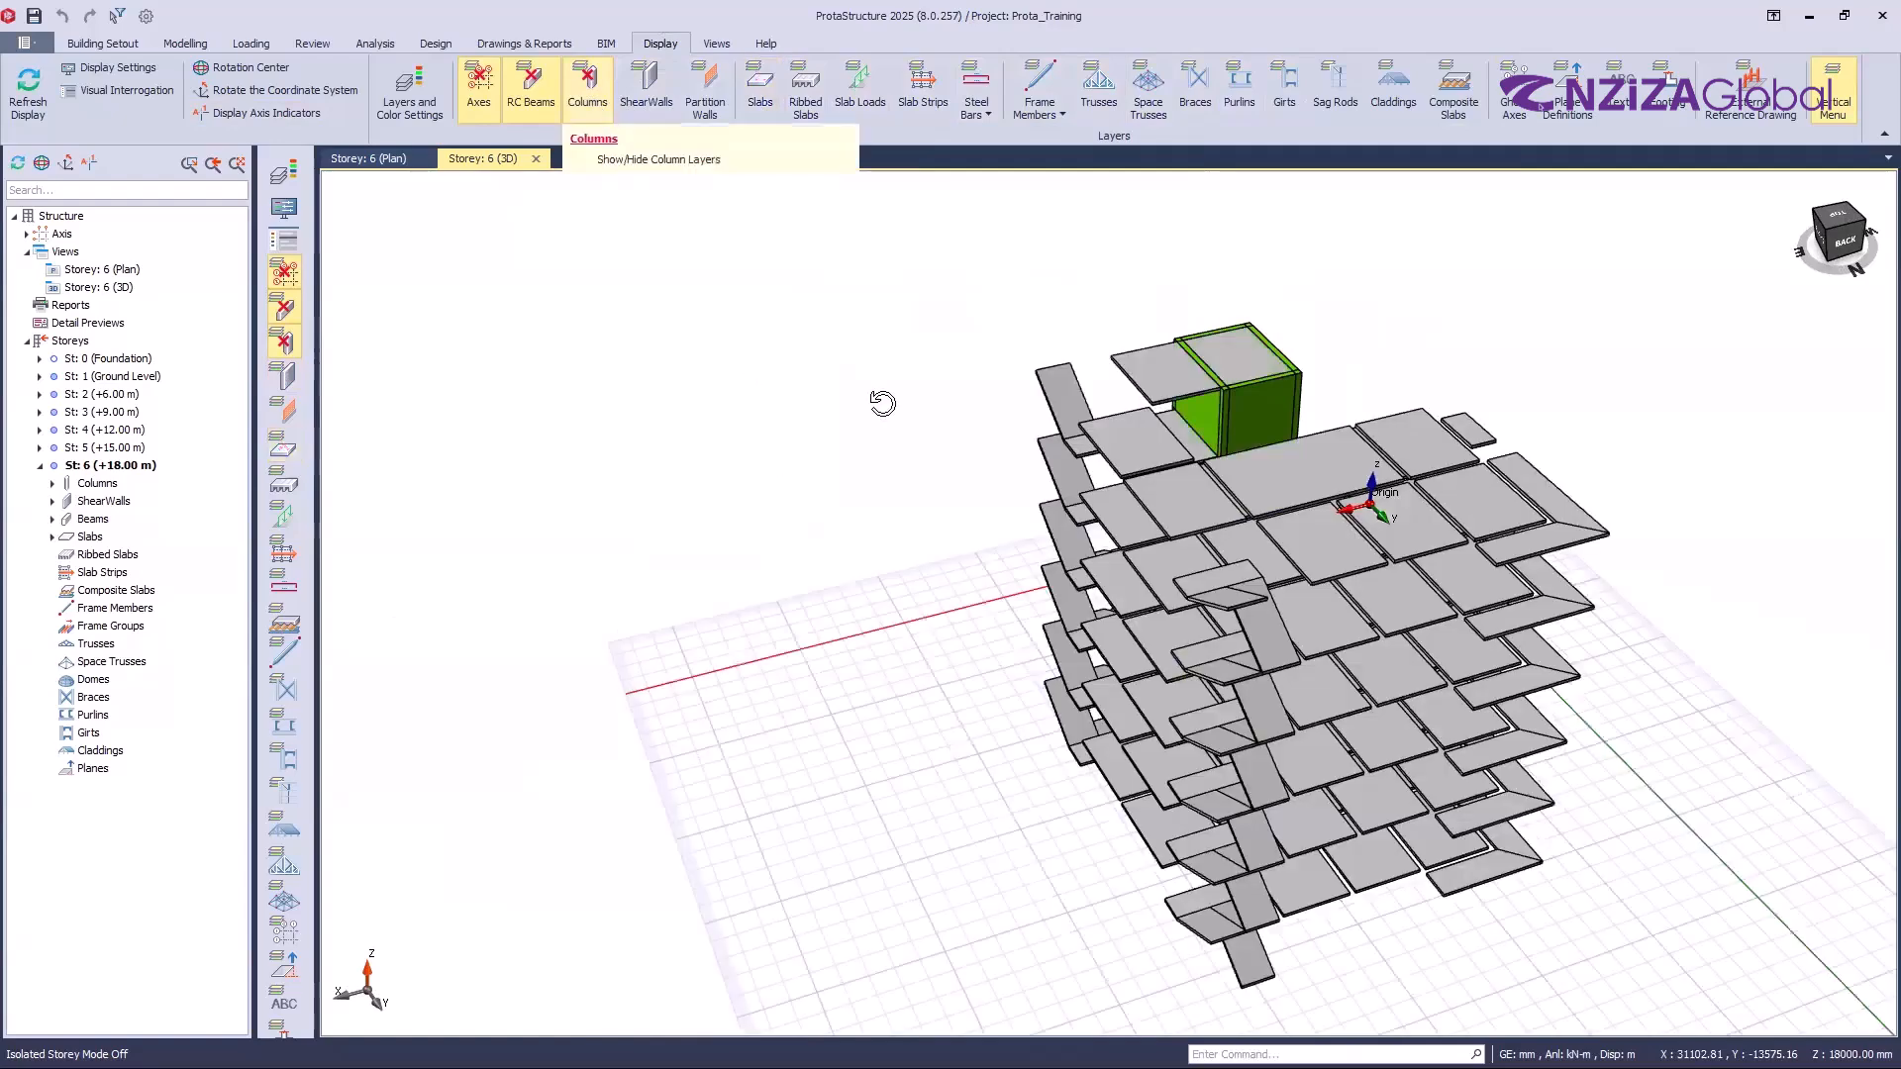
{"action": "mouse_move", "coordinate": [1110, 707]}
{"action": "middle_mouse_down"}
{"action": "mouse_move", "coordinate": [1052, 660]}
{"action": "mouse_move", "coordinate": [1157, 644]}
{"action": "mouse_move", "coordinate": [1181, 696]}
{"action": "mouse_move", "coordinate": [1162, 702]}
{"action": "middle_mouse_up"}
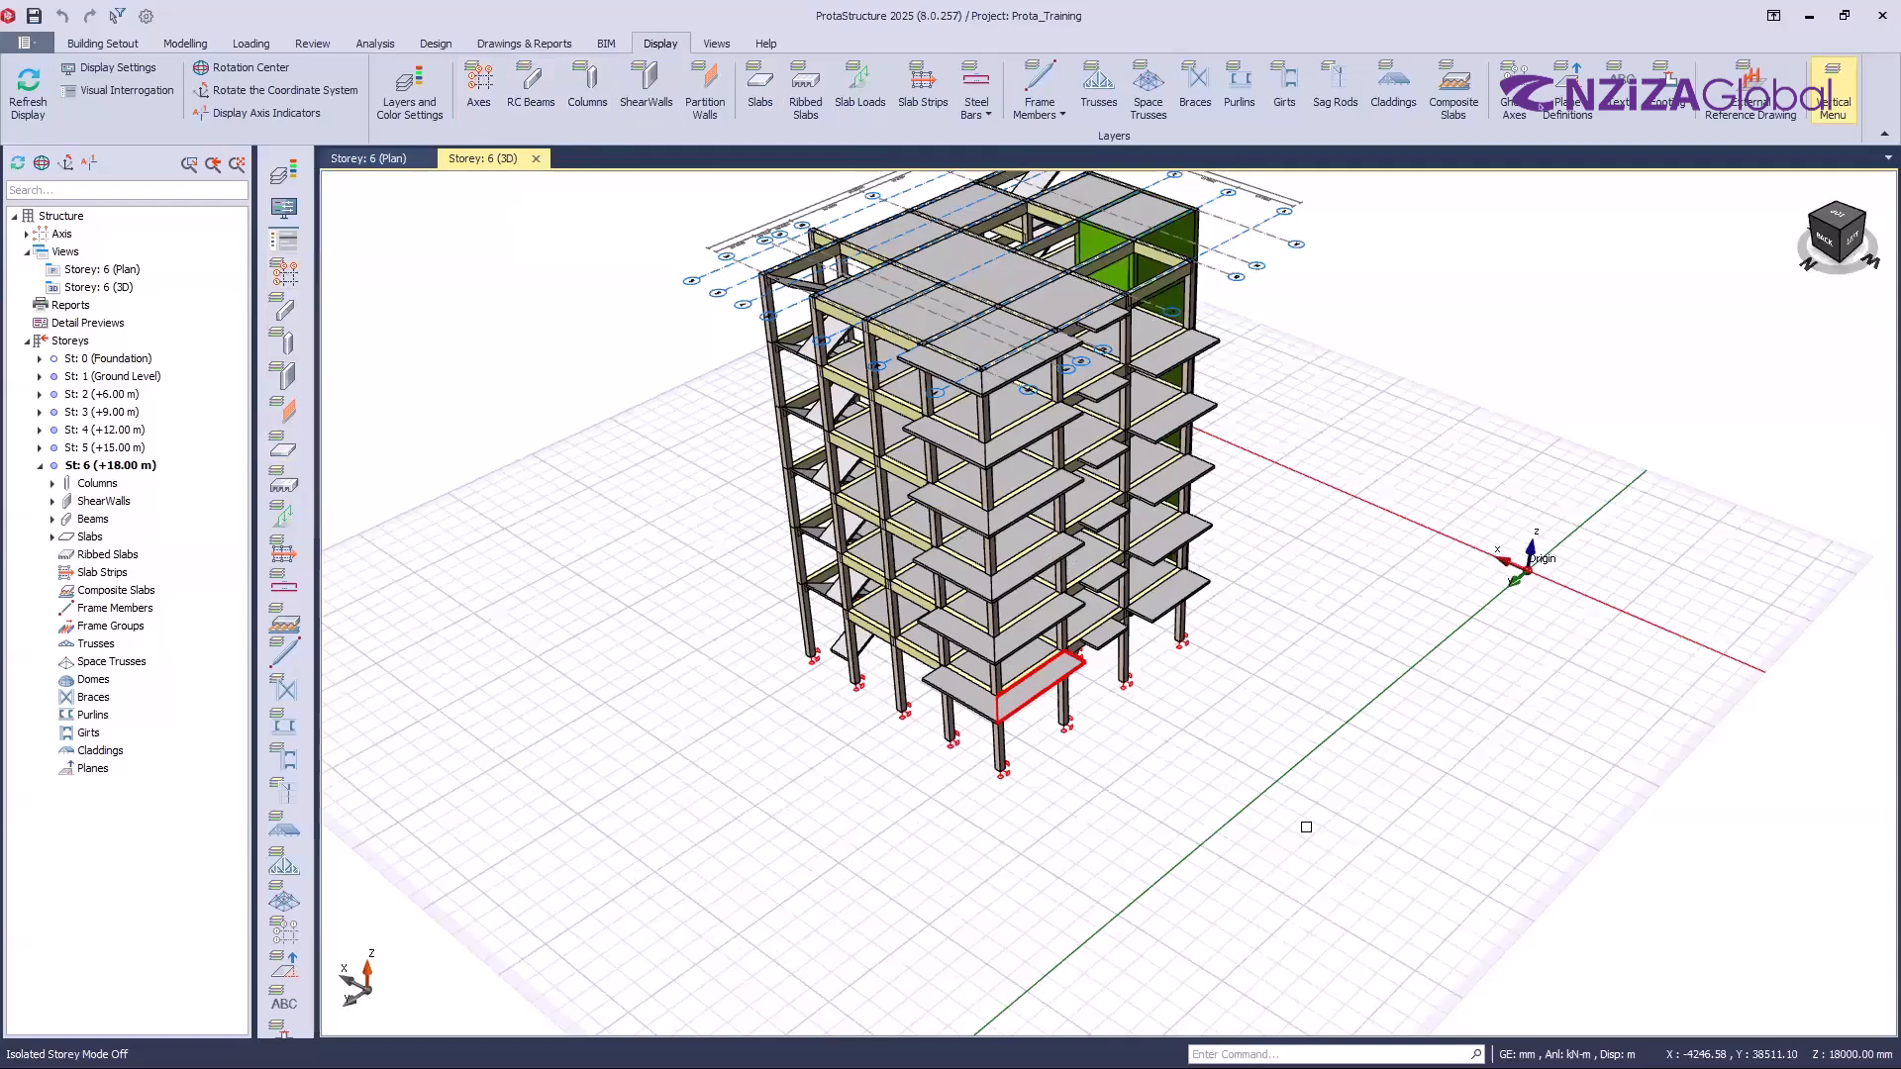
{"action": "middle_click_drag", "start_coordinate": [1307, 826], "coordinate": [1306, 826]}
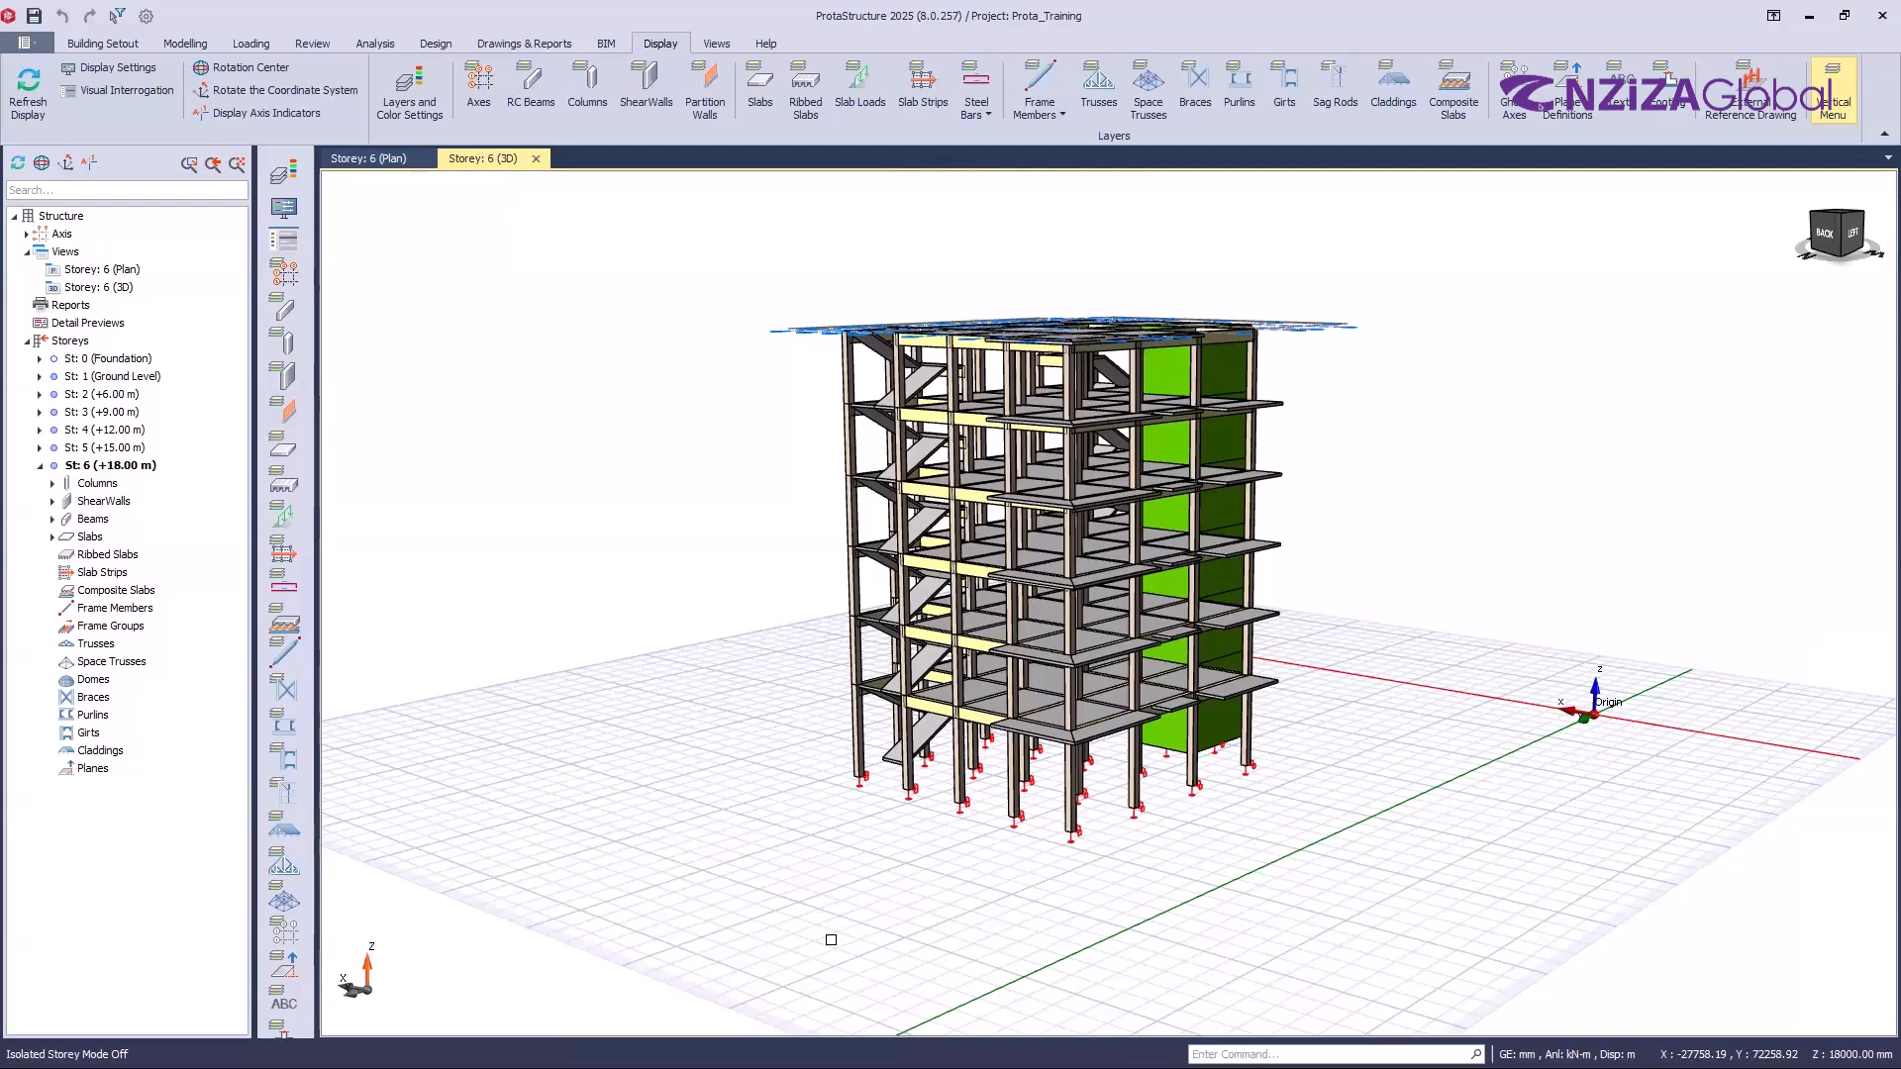
{"action": "key", "text": "alt+Tab"}
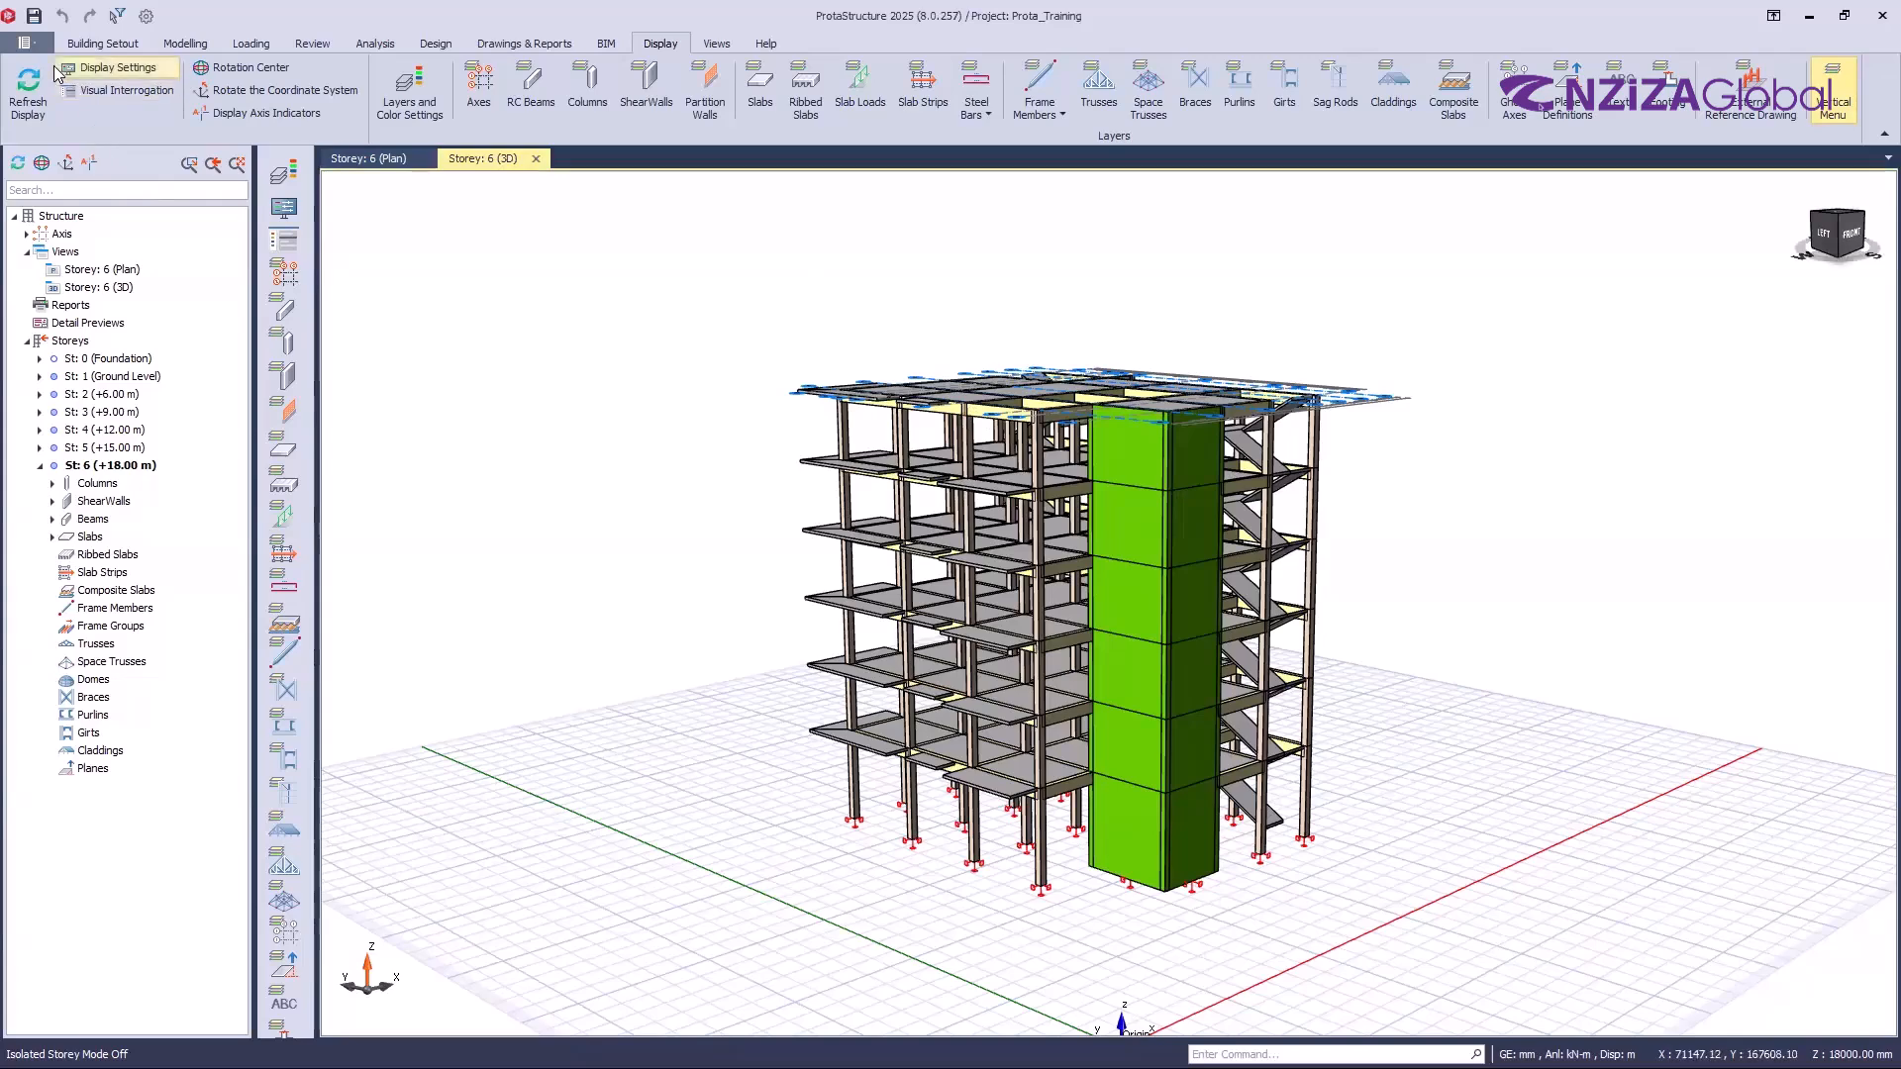
{"action": "scroll", "coordinate": [1162, 461], "scroll_direction": "down", "scroll_amount": 3}
{"action": "middle_click_drag", "start_coordinate": [1070, 464], "coordinate": [1058, 458]}
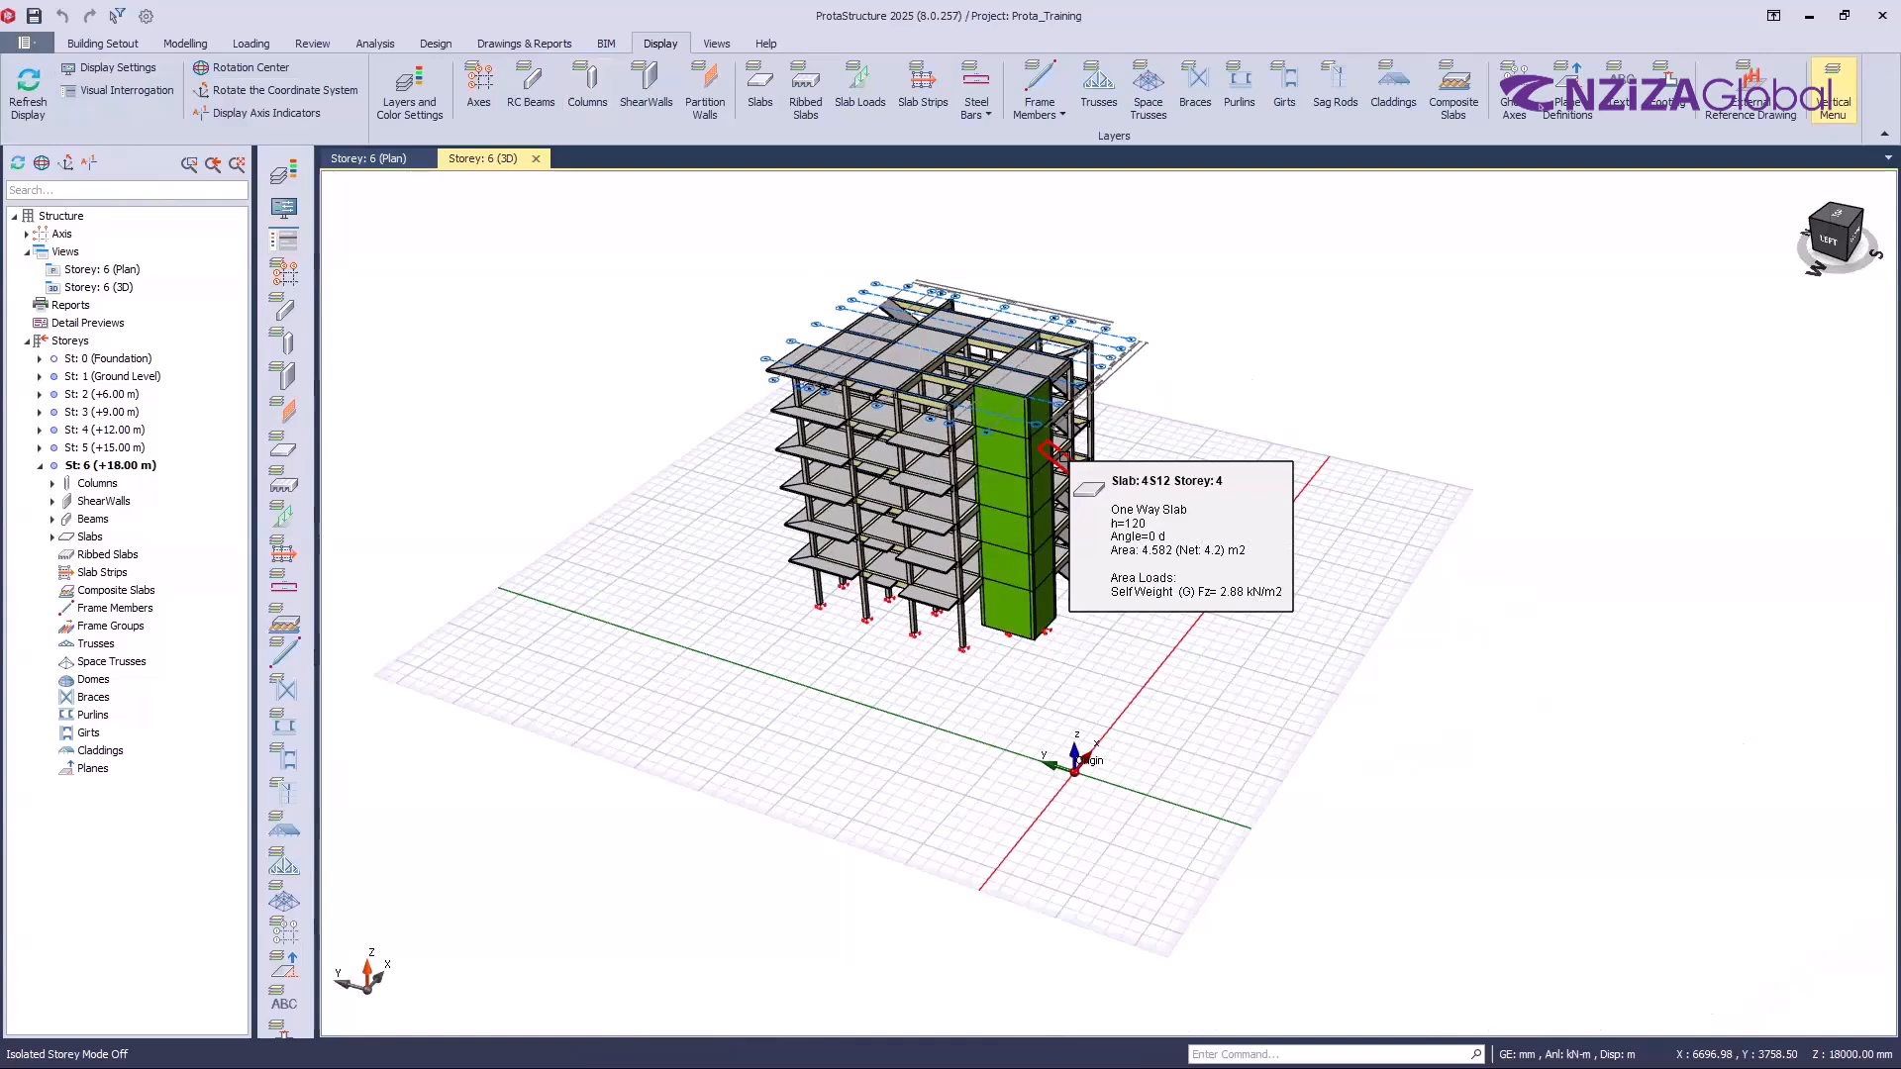
{"action": "mouse_move", "coordinate": [1059, 454]}
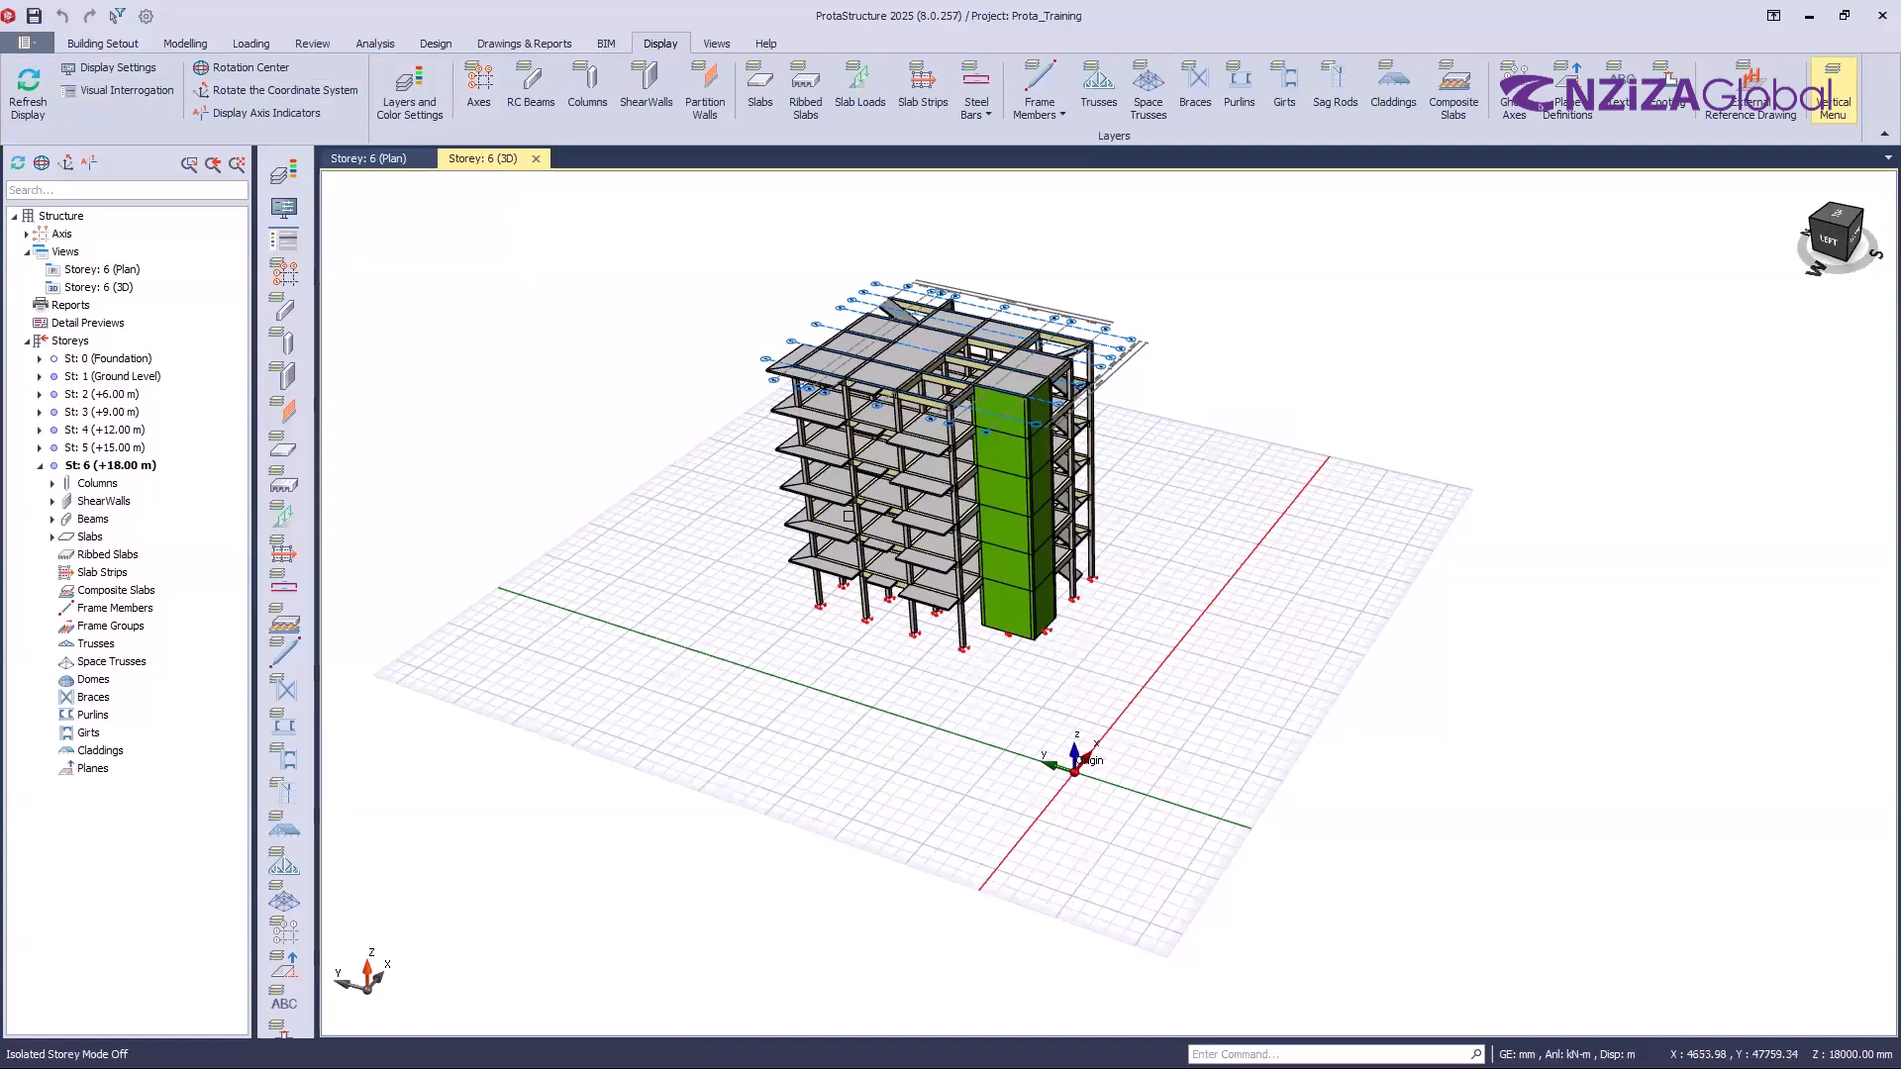
{"action": "scroll", "coordinate": [957, 690], "scroll_direction": "down", "scroll_amount": 1}
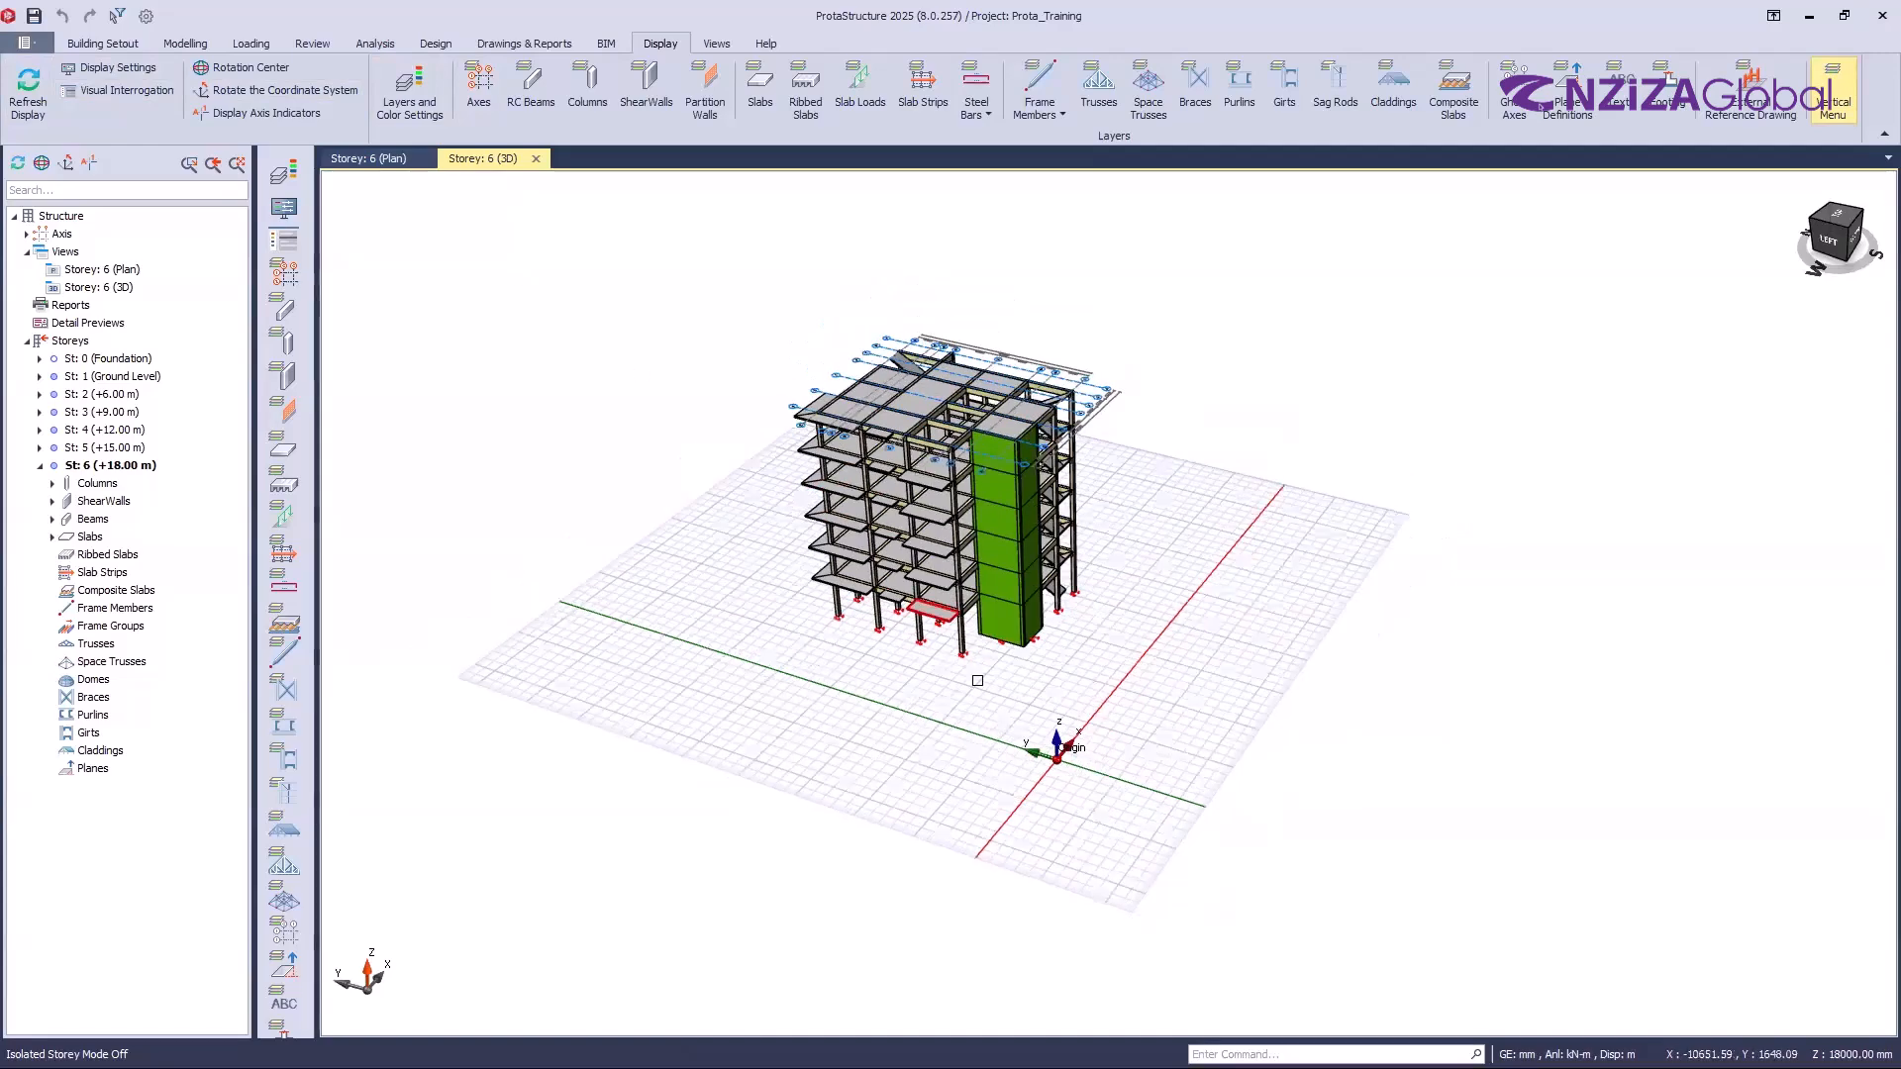
{"action": "middle_click_drag", "start_coordinate": [941, 514], "coordinate": [1055, 789]}
{"action": "scroll", "coordinate": [1054, 789], "scroll_direction": "up", "scroll_amount": 2}
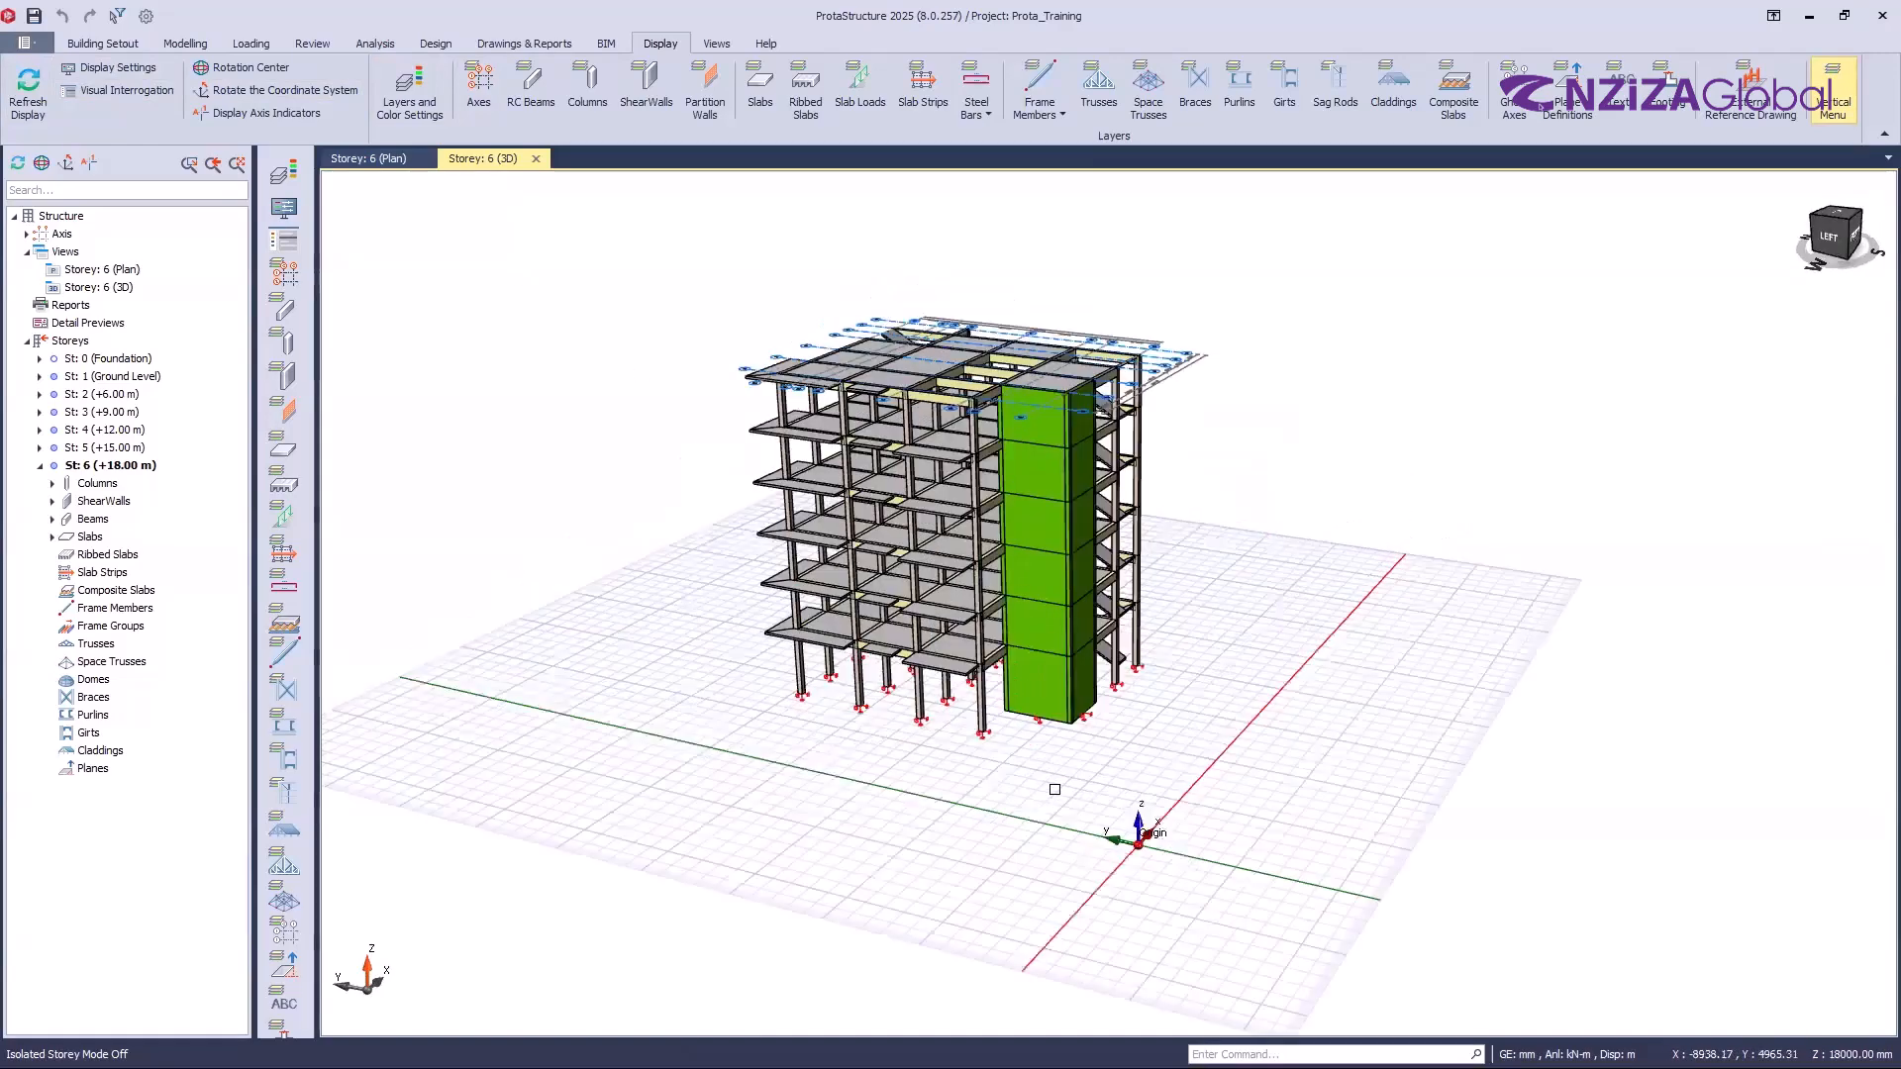